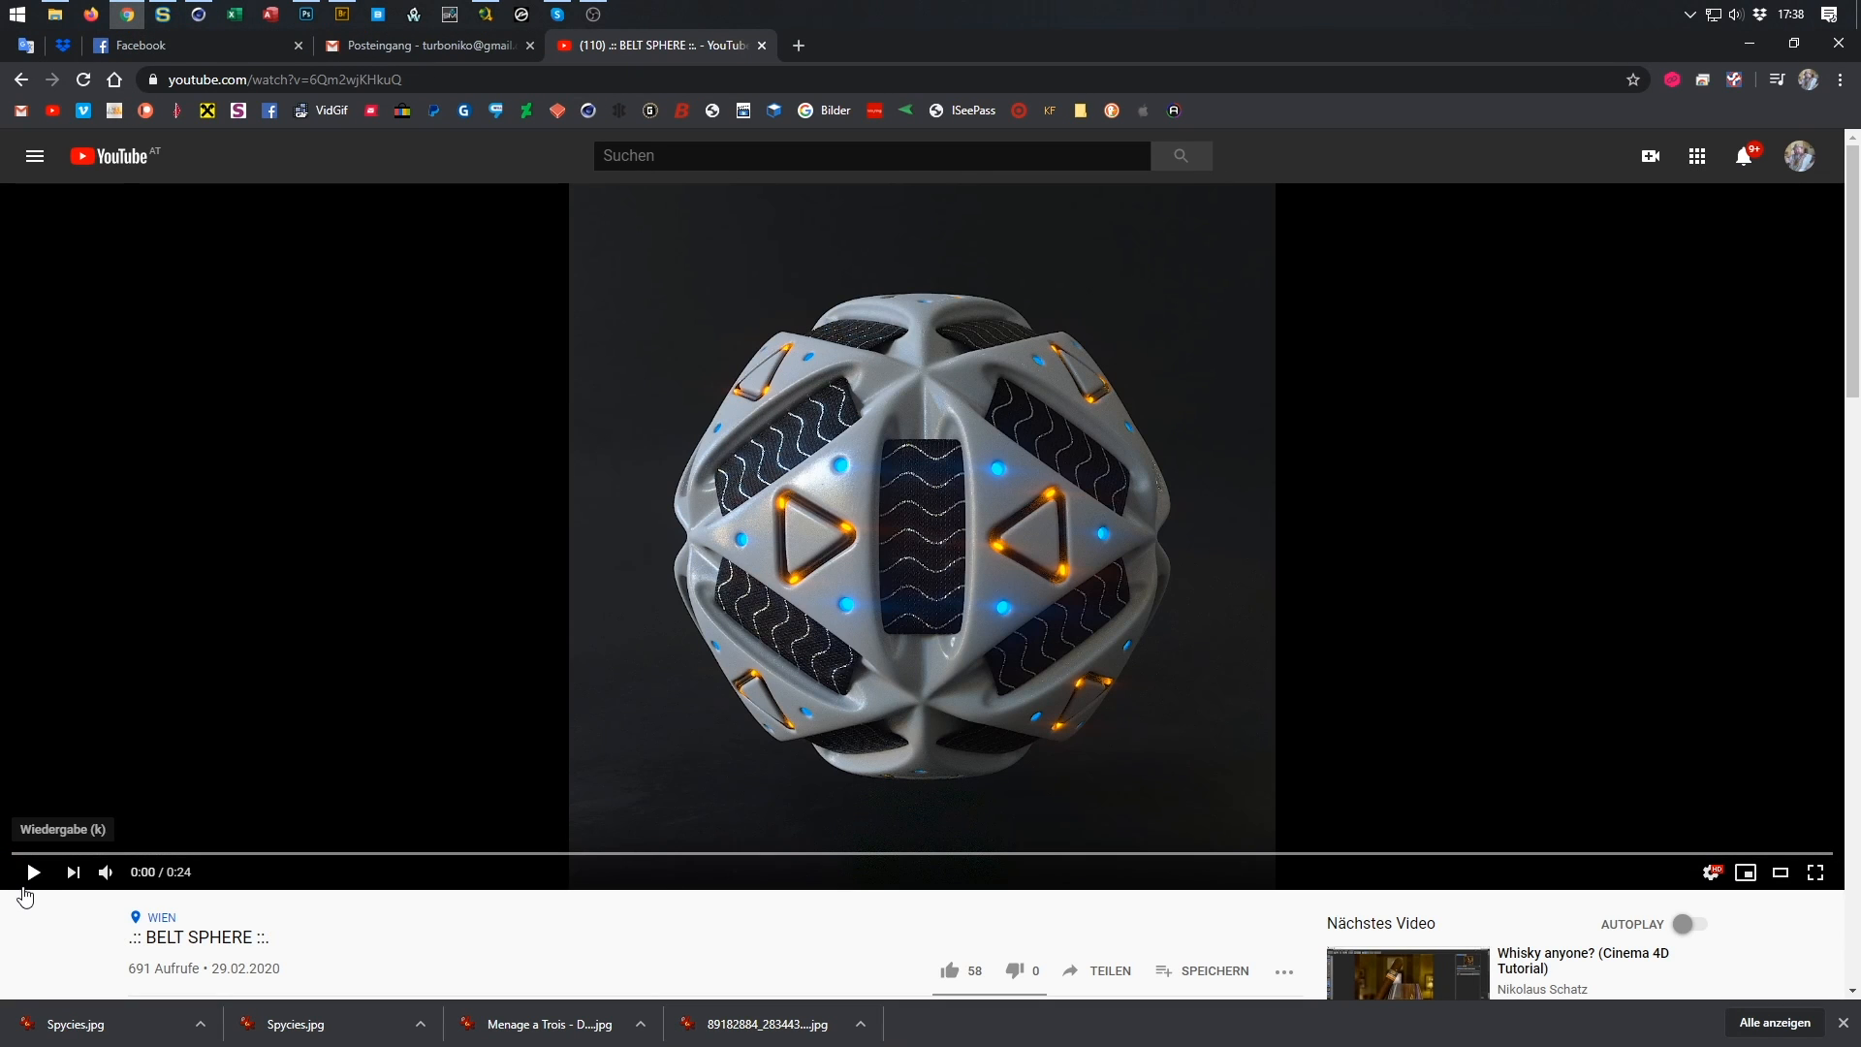
Play the BELT SPHERE reference video to review the finished animation.
{"action": "left_click", "coordinate": [31, 876]}
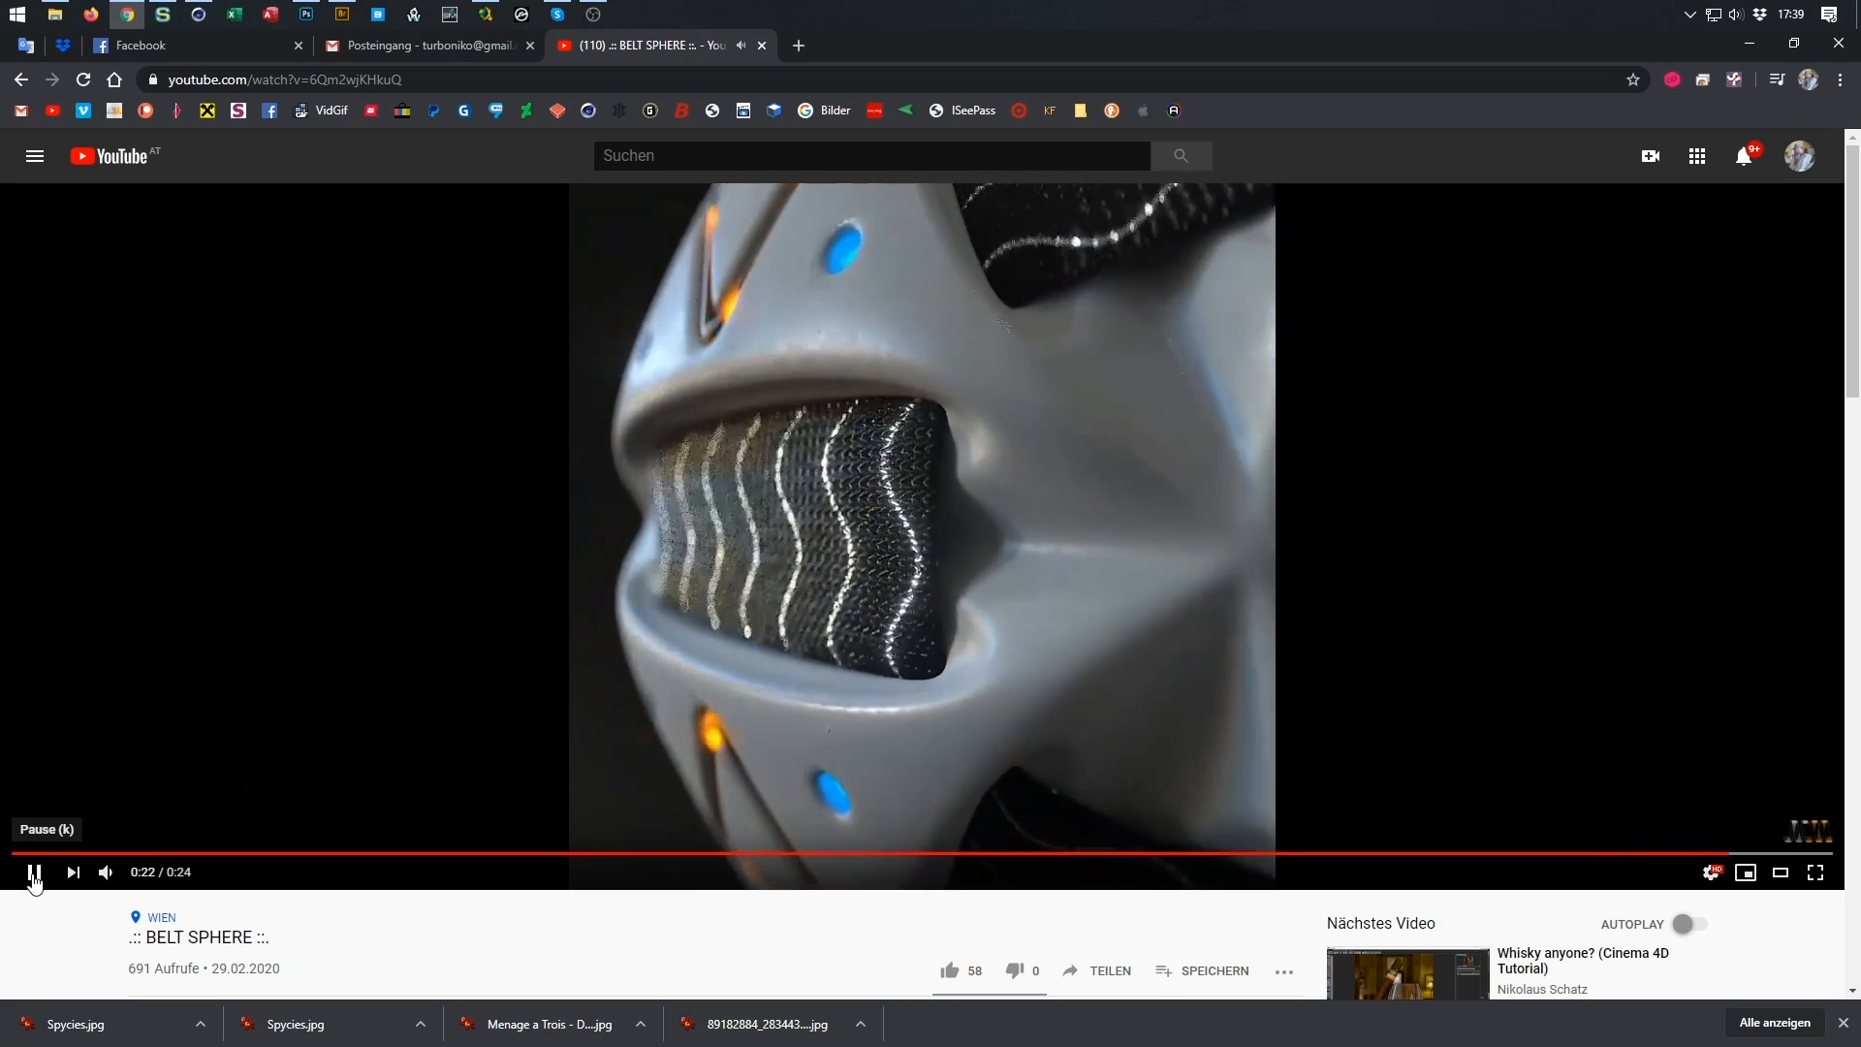
{"action": "left_click", "coordinate": [34, 878]}
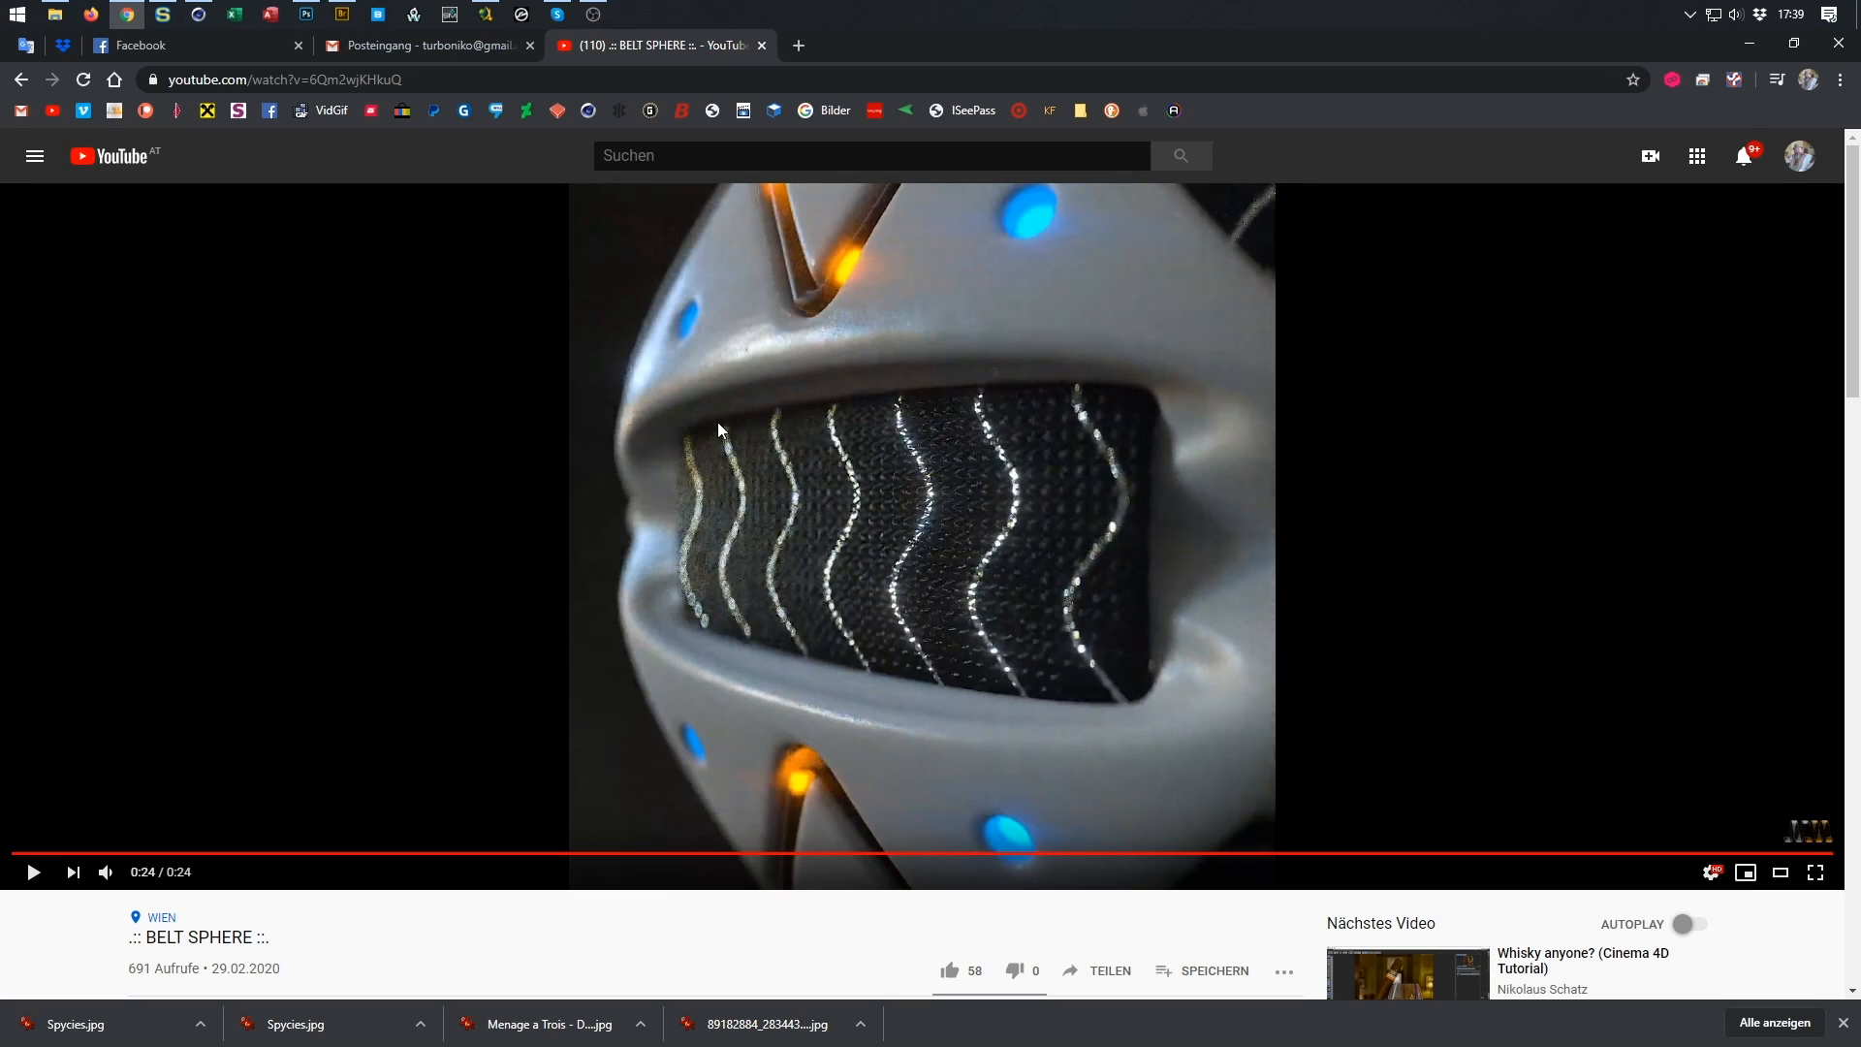
{"action": "left_click", "coordinate": [199, 18]}
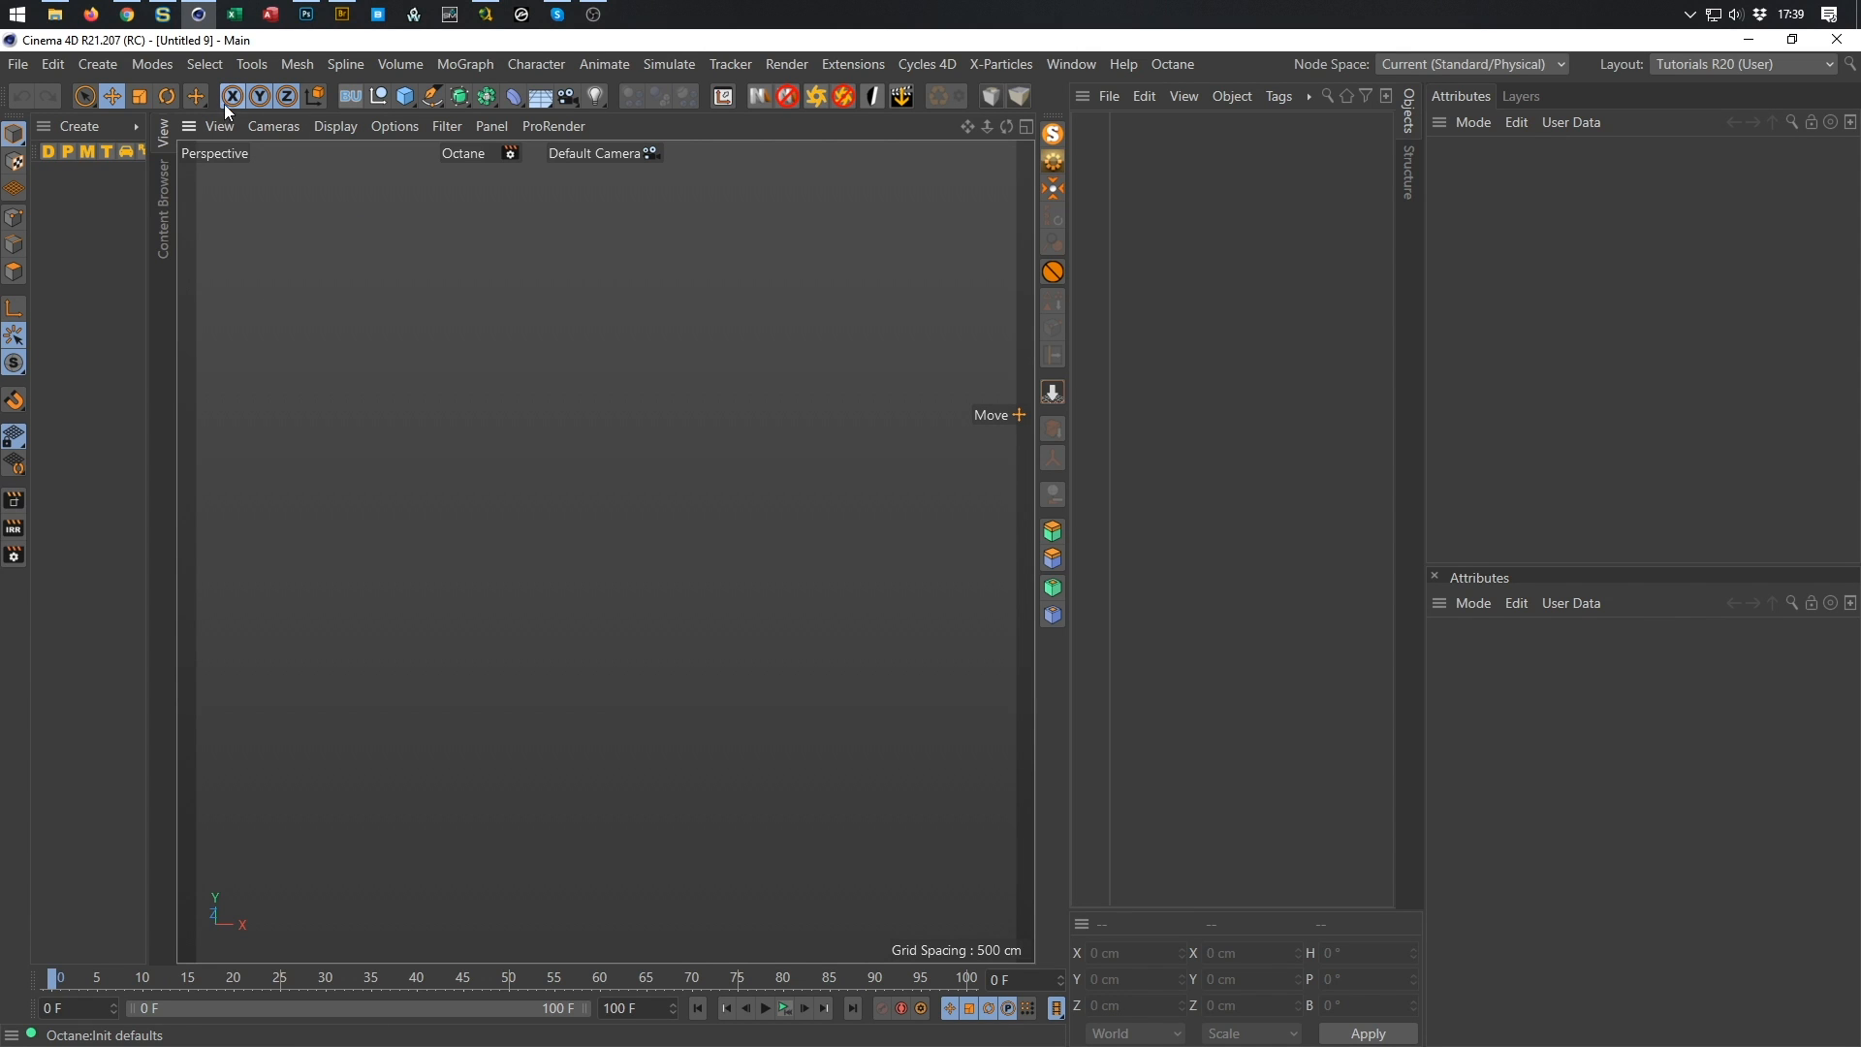
{"action": "left_click", "coordinate": [127, 17]}
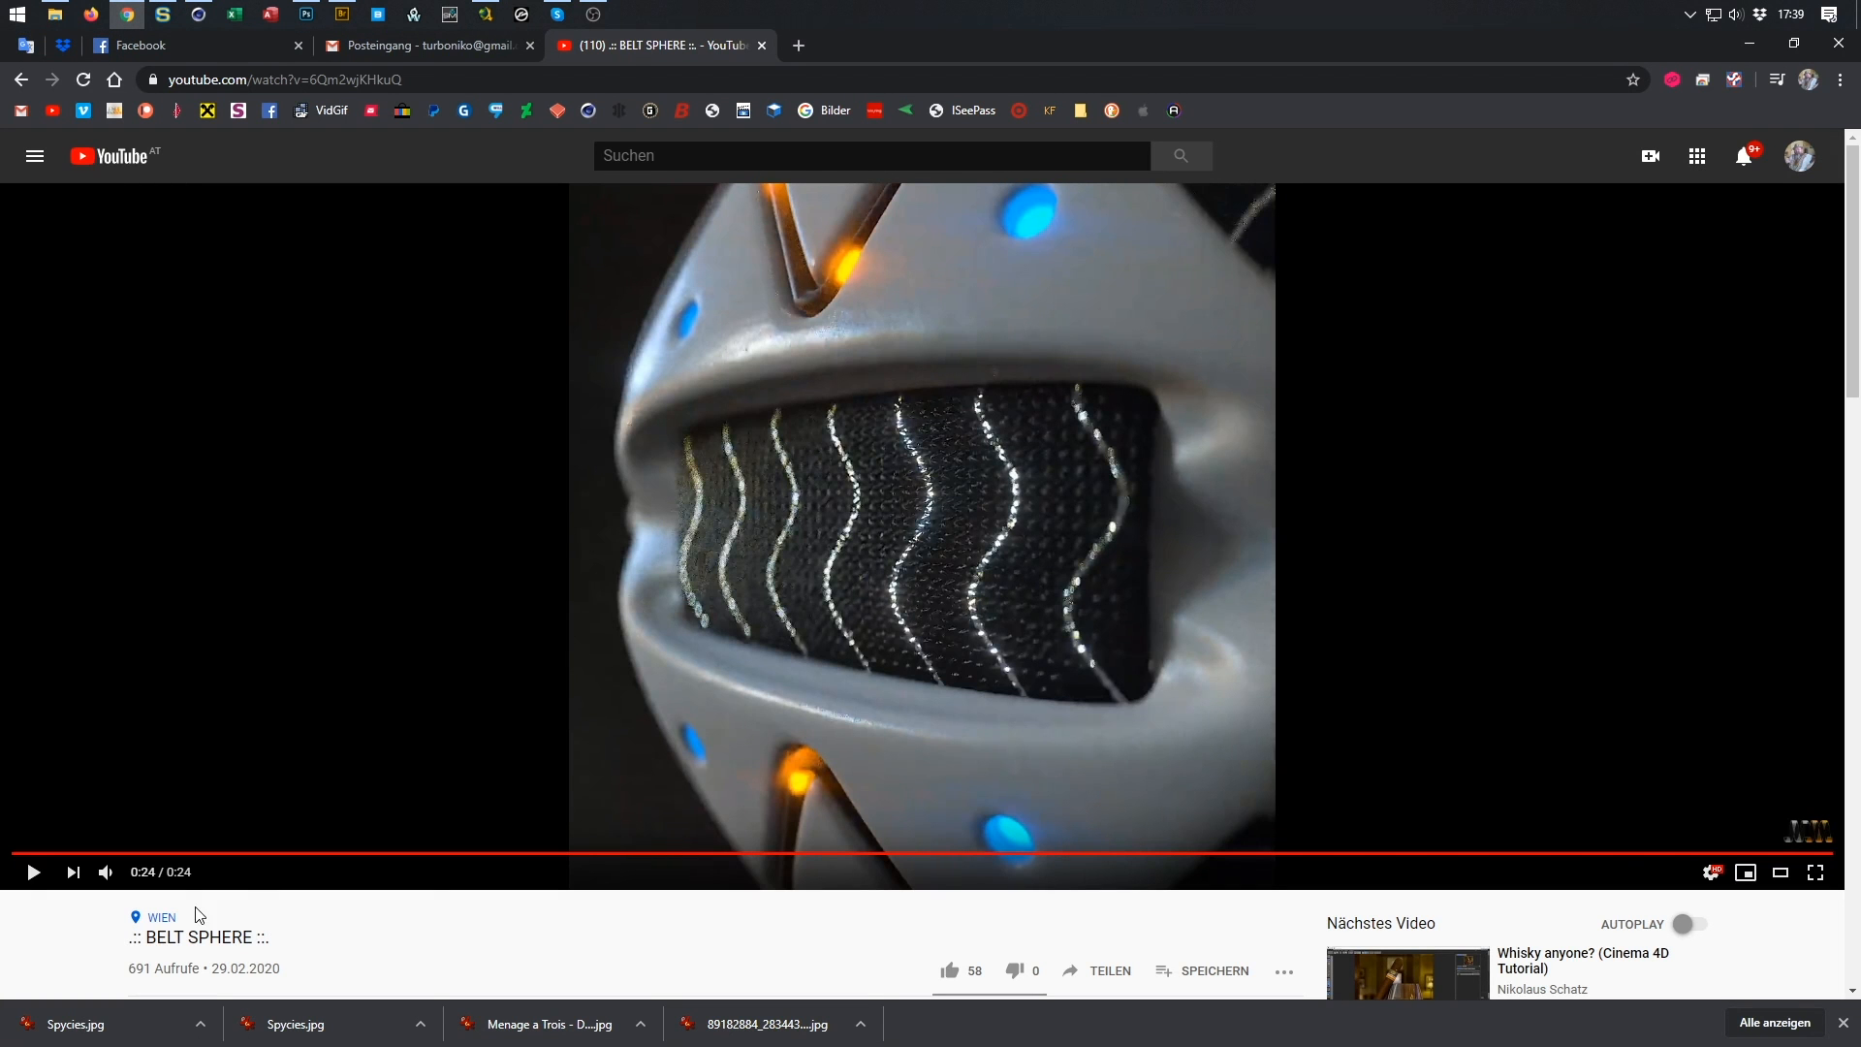
Go back through the final seconds of the BELT SPHERE video to 0:20 to examine the close-up.
{"action": "left_click", "coordinate": [1687, 854]}
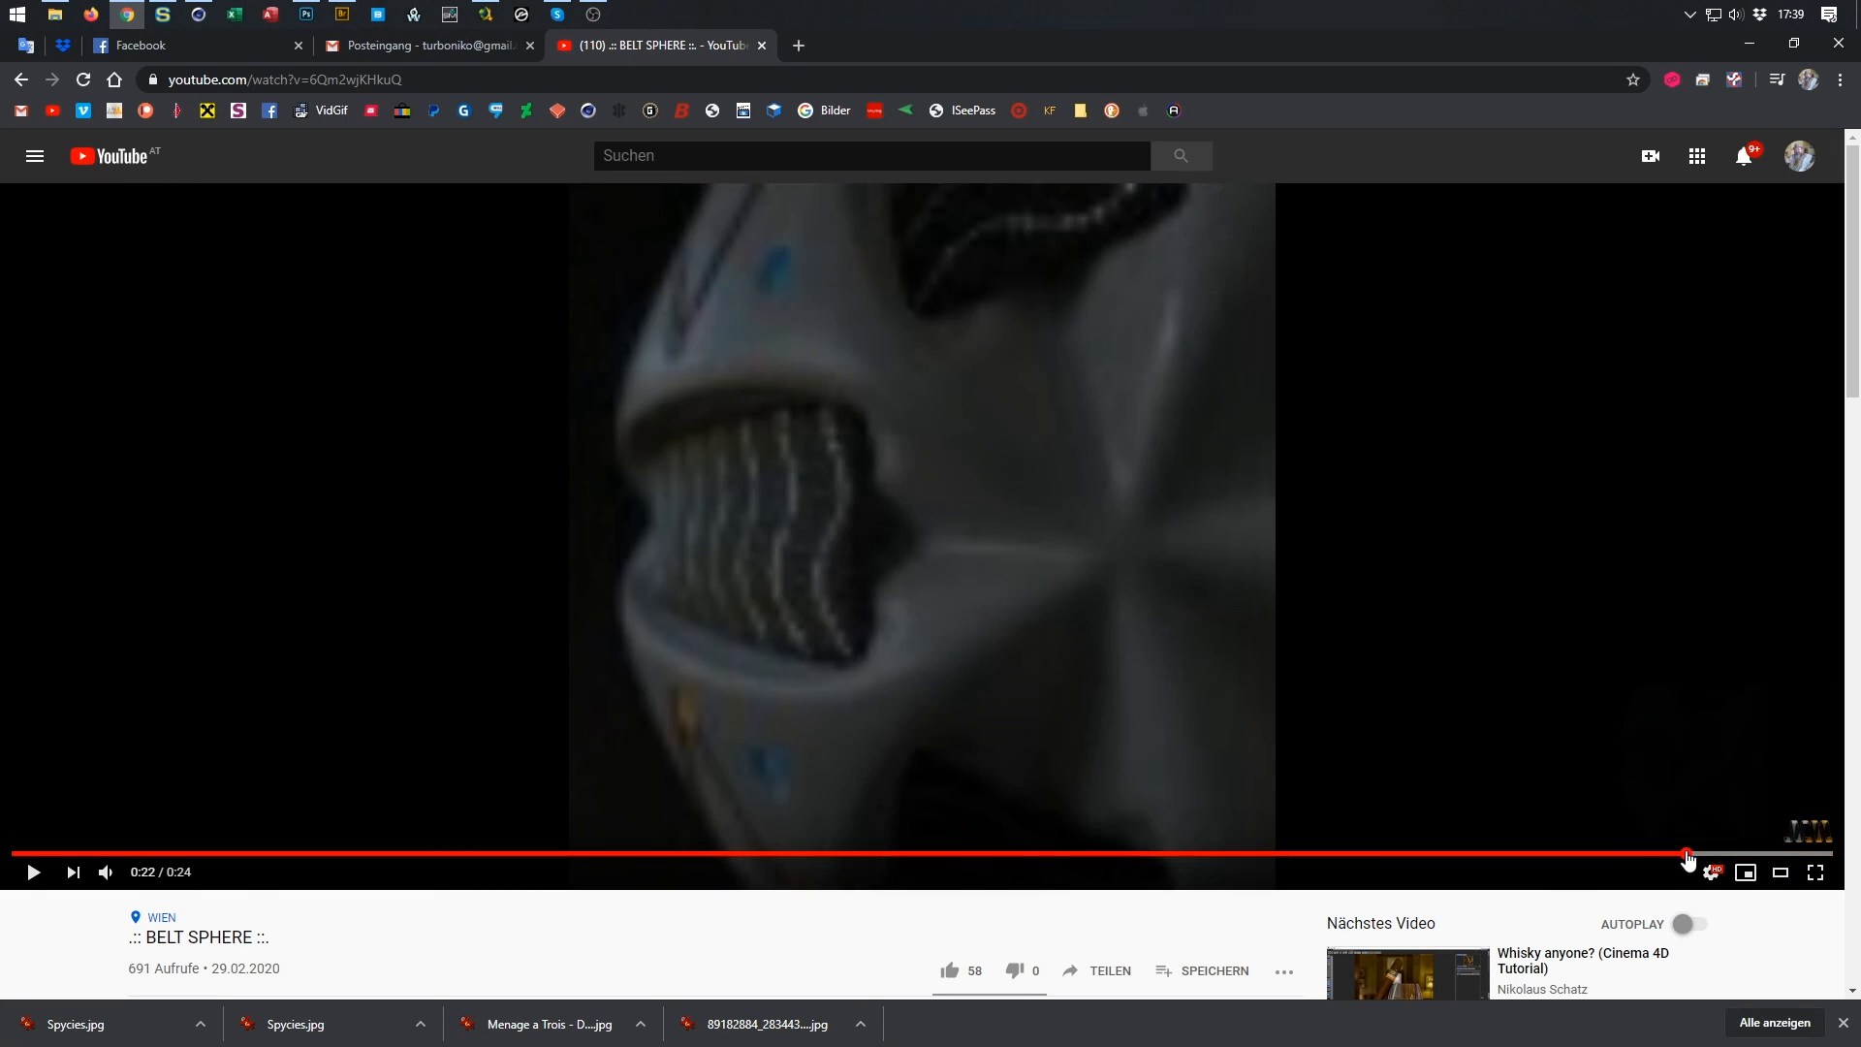
{"action": "left_click", "coordinate": [1654, 854]}
{"action": "left_click", "coordinate": [1631, 854]}
{"action": "left_click", "coordinate": [1609, 854]}
{"action": "left_click", "coordinate": [1544, 855]}
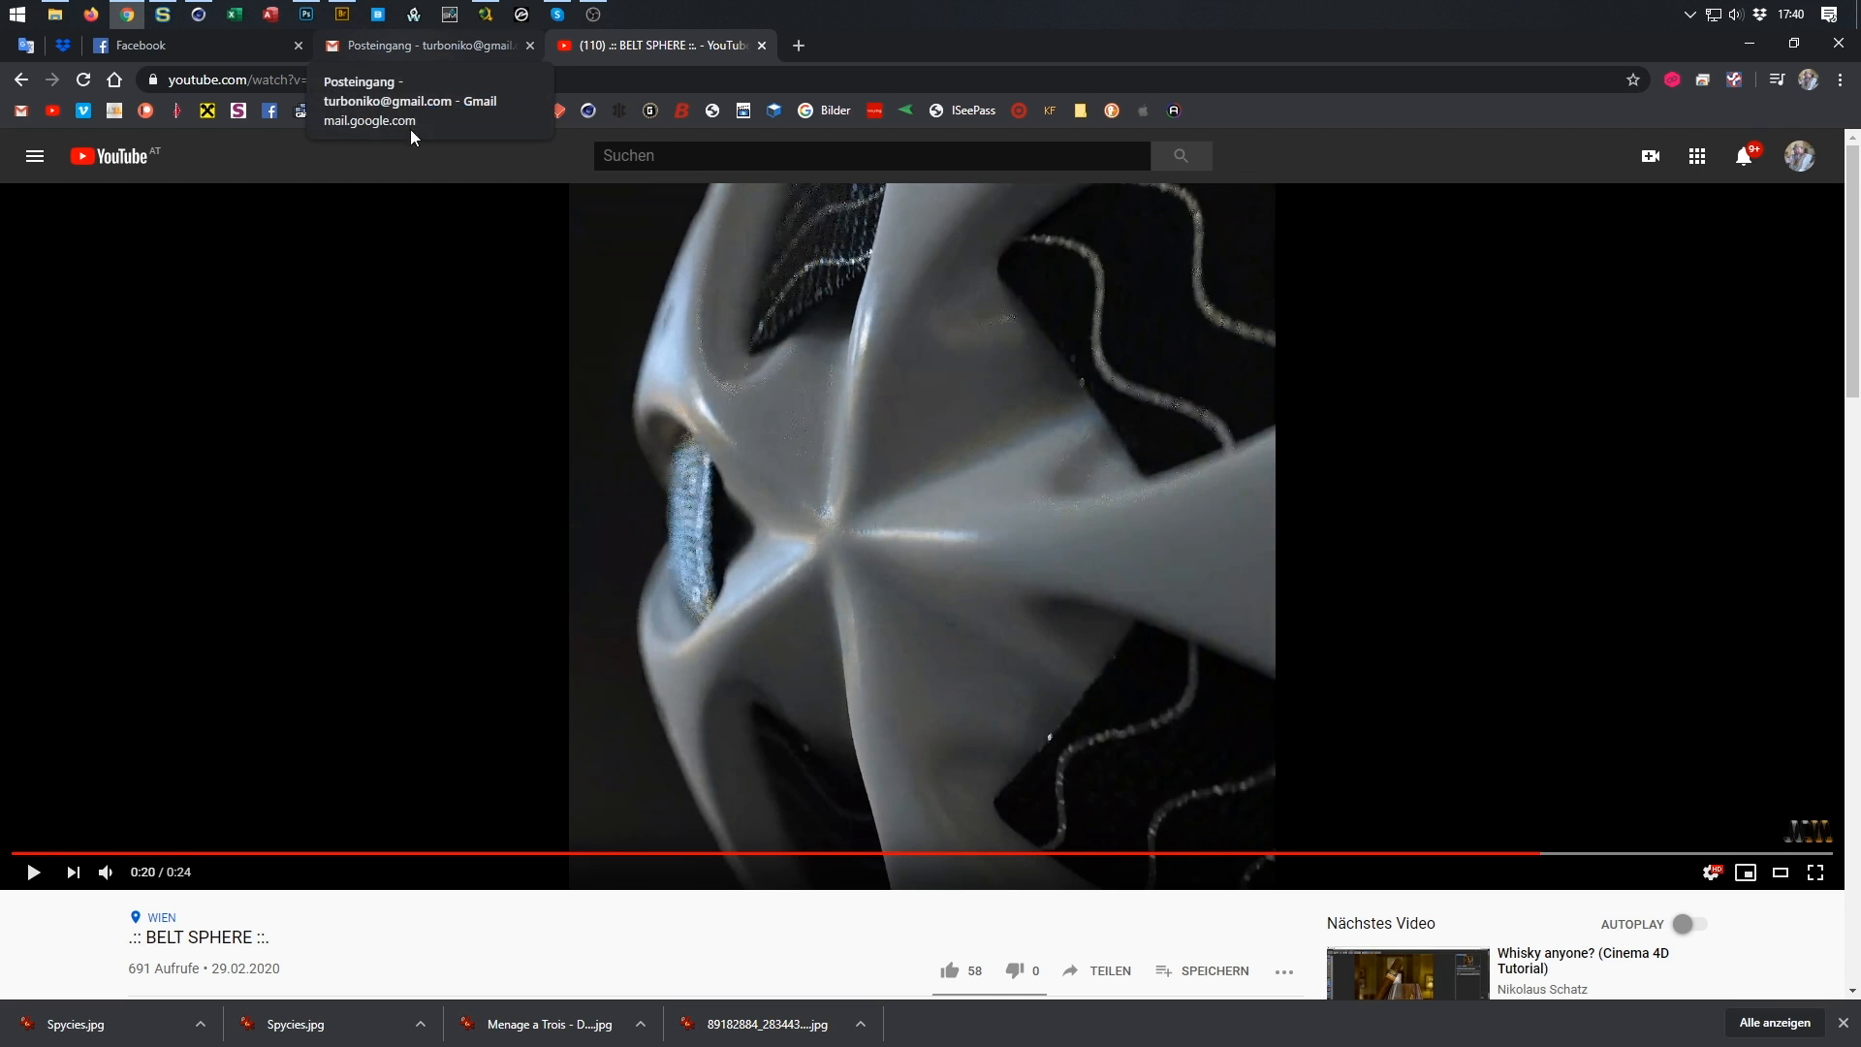
Open the Facebook close-ups post linked in the video description and view its detail photos of the sphere.
{"action": "scroll", "coordinate": [696, 583], "scroll_direction": "down", "scroll_amount": 6}
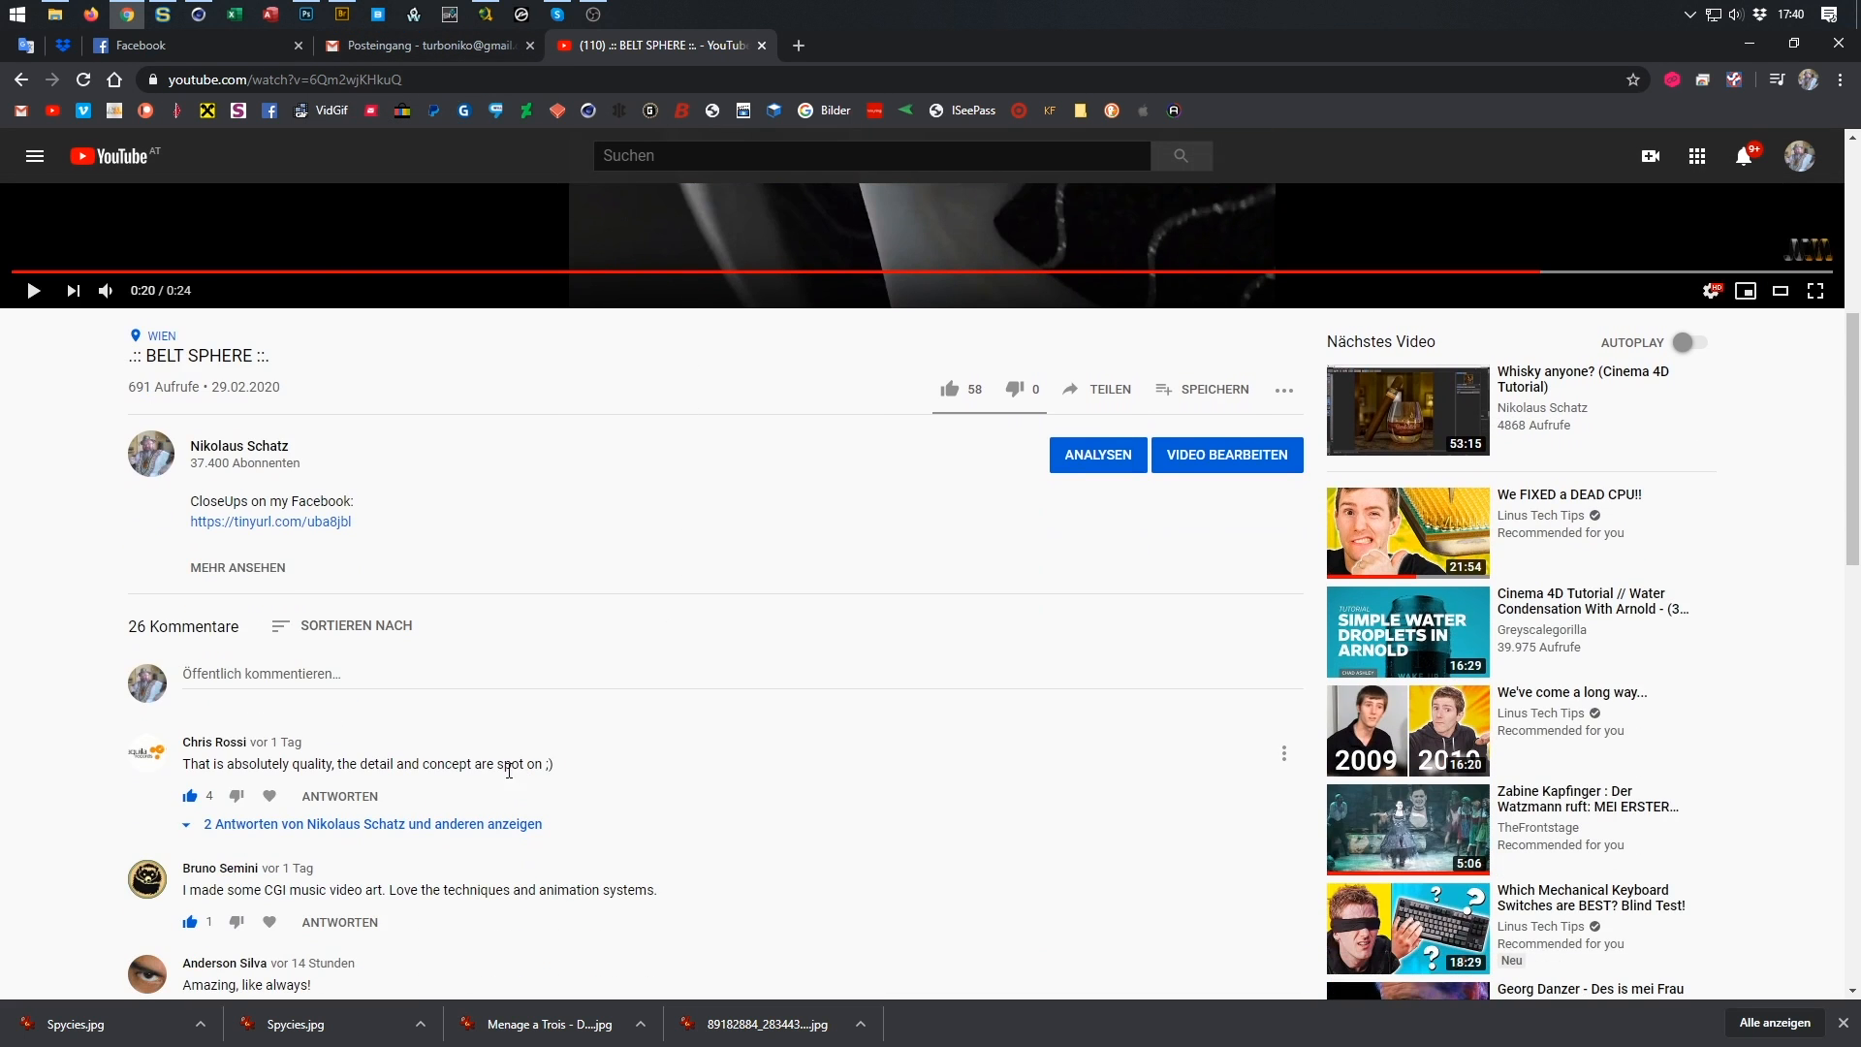
{"action": "left_click", "coordinate": [262, 521]}
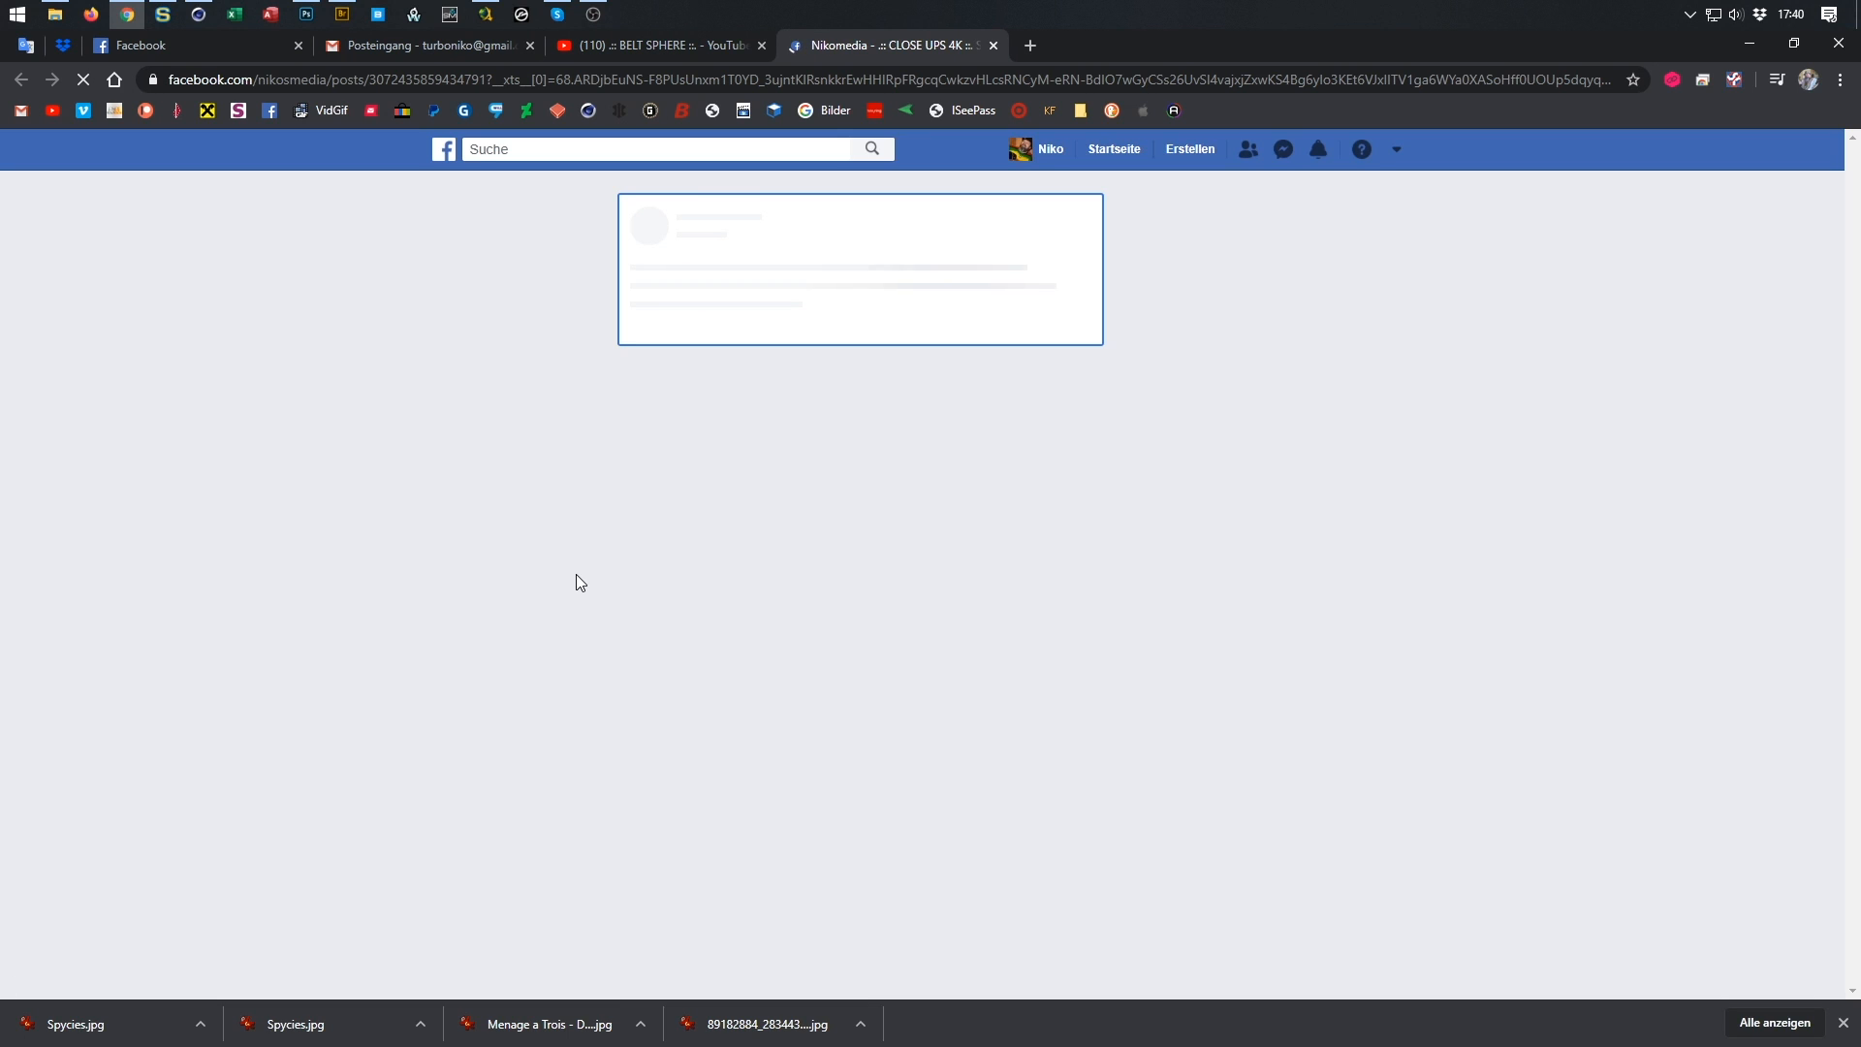
{"action": "scroll", "coordinate": [576, 574], "scroll_direction": "down", "scroll_amount": 4}
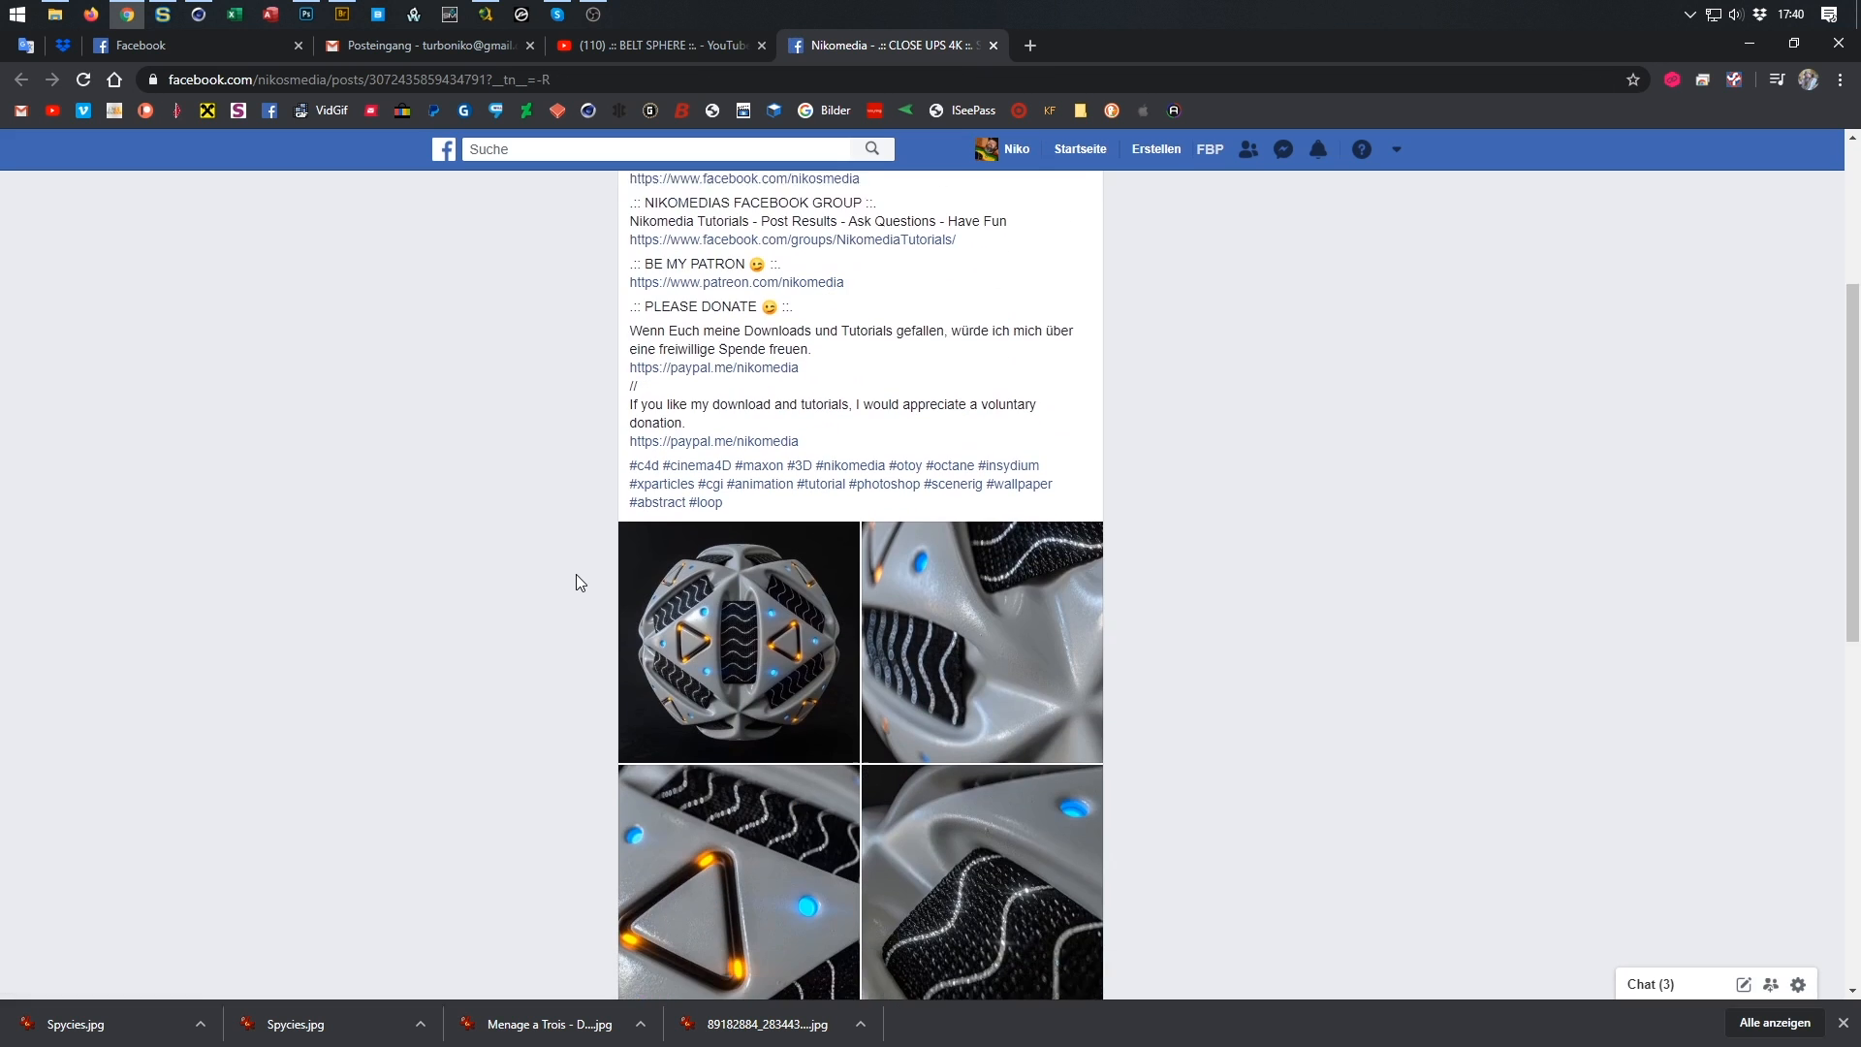
{"action": "left_click", "coordinate": [1070, 581]}
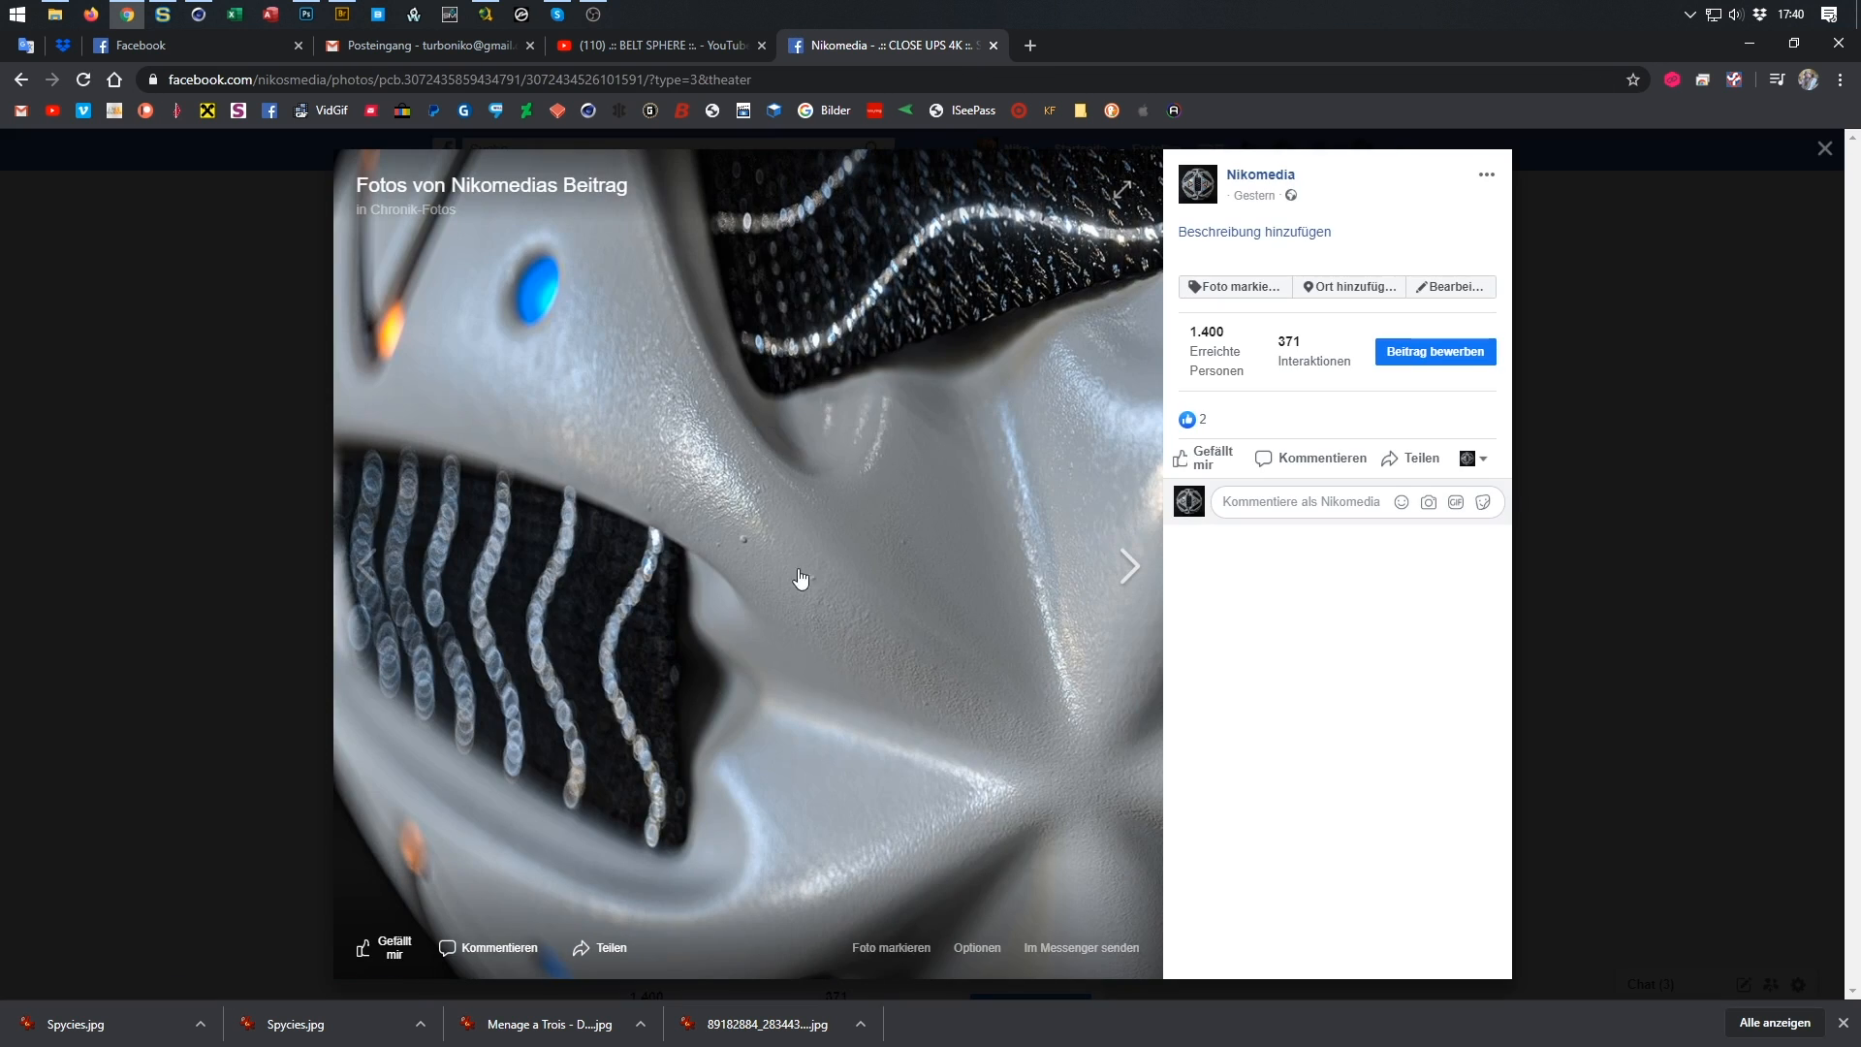
{"action": "left_click", "coordinate": [1130, 568]}
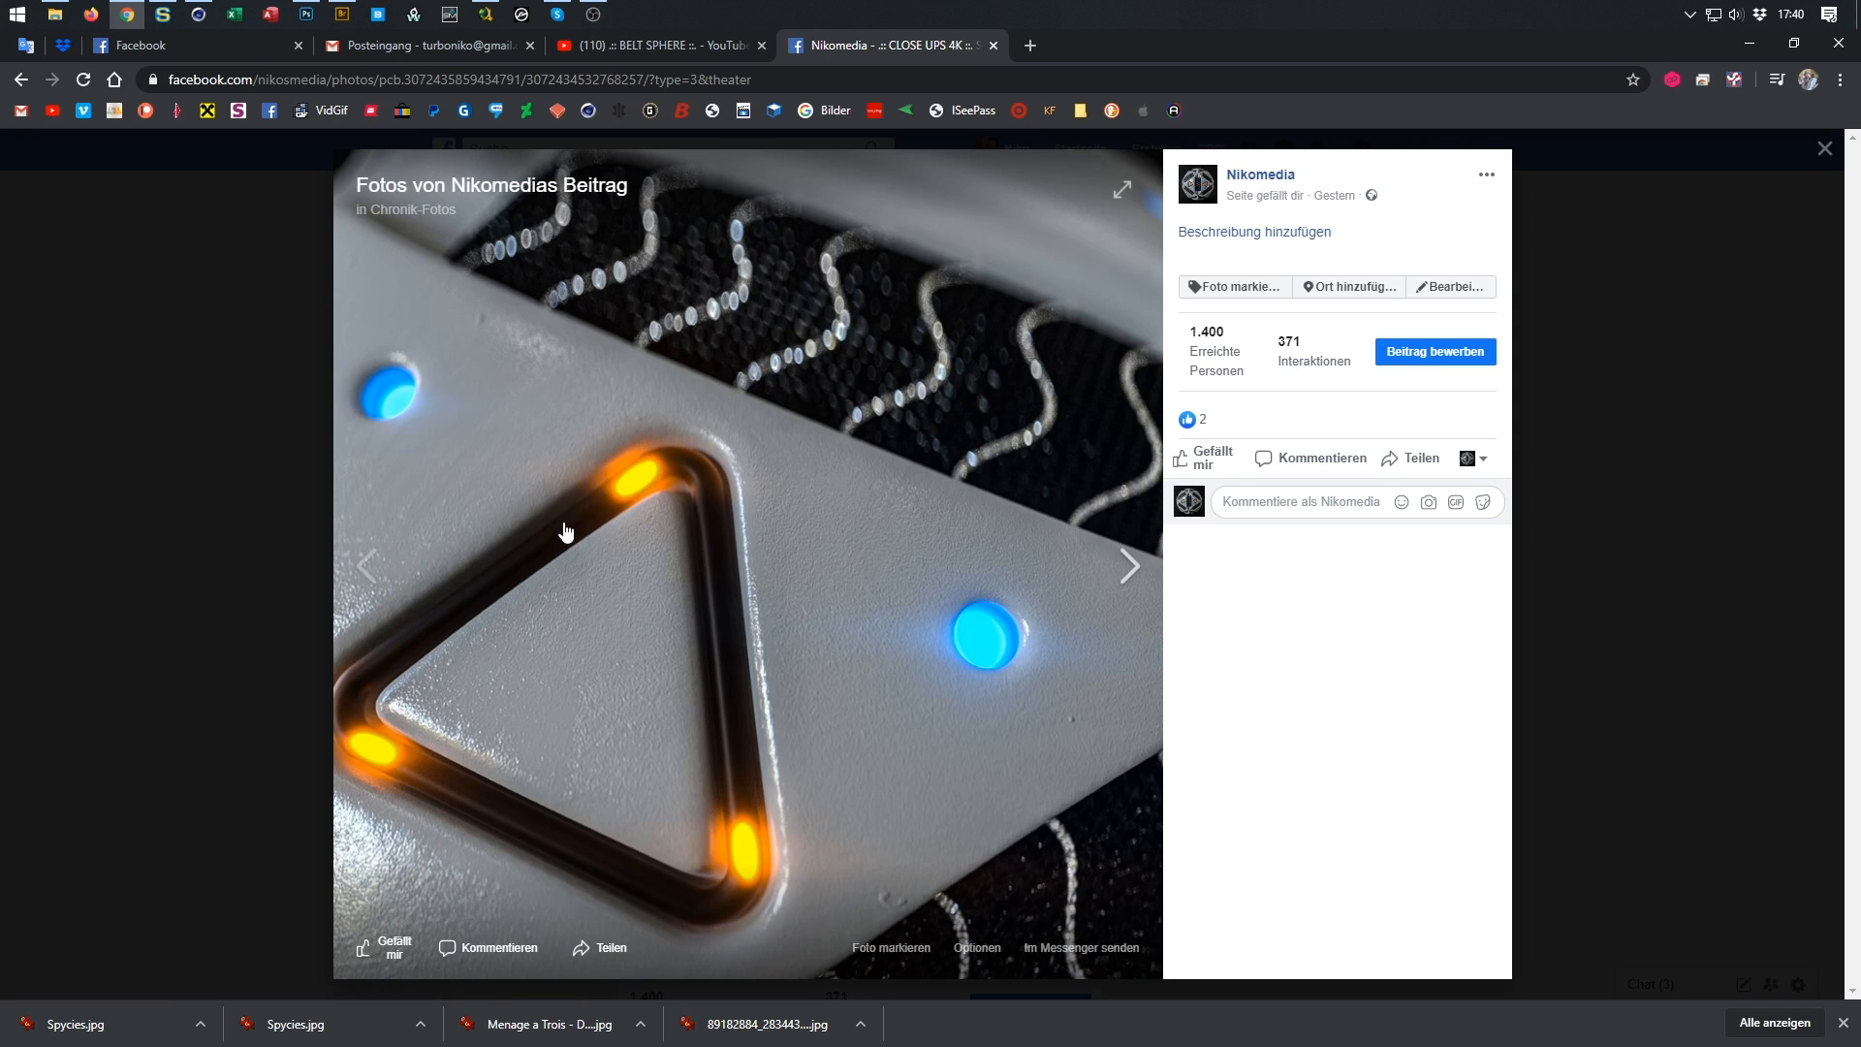
{"action": "left_click", "coordinate": [1148, 574]}
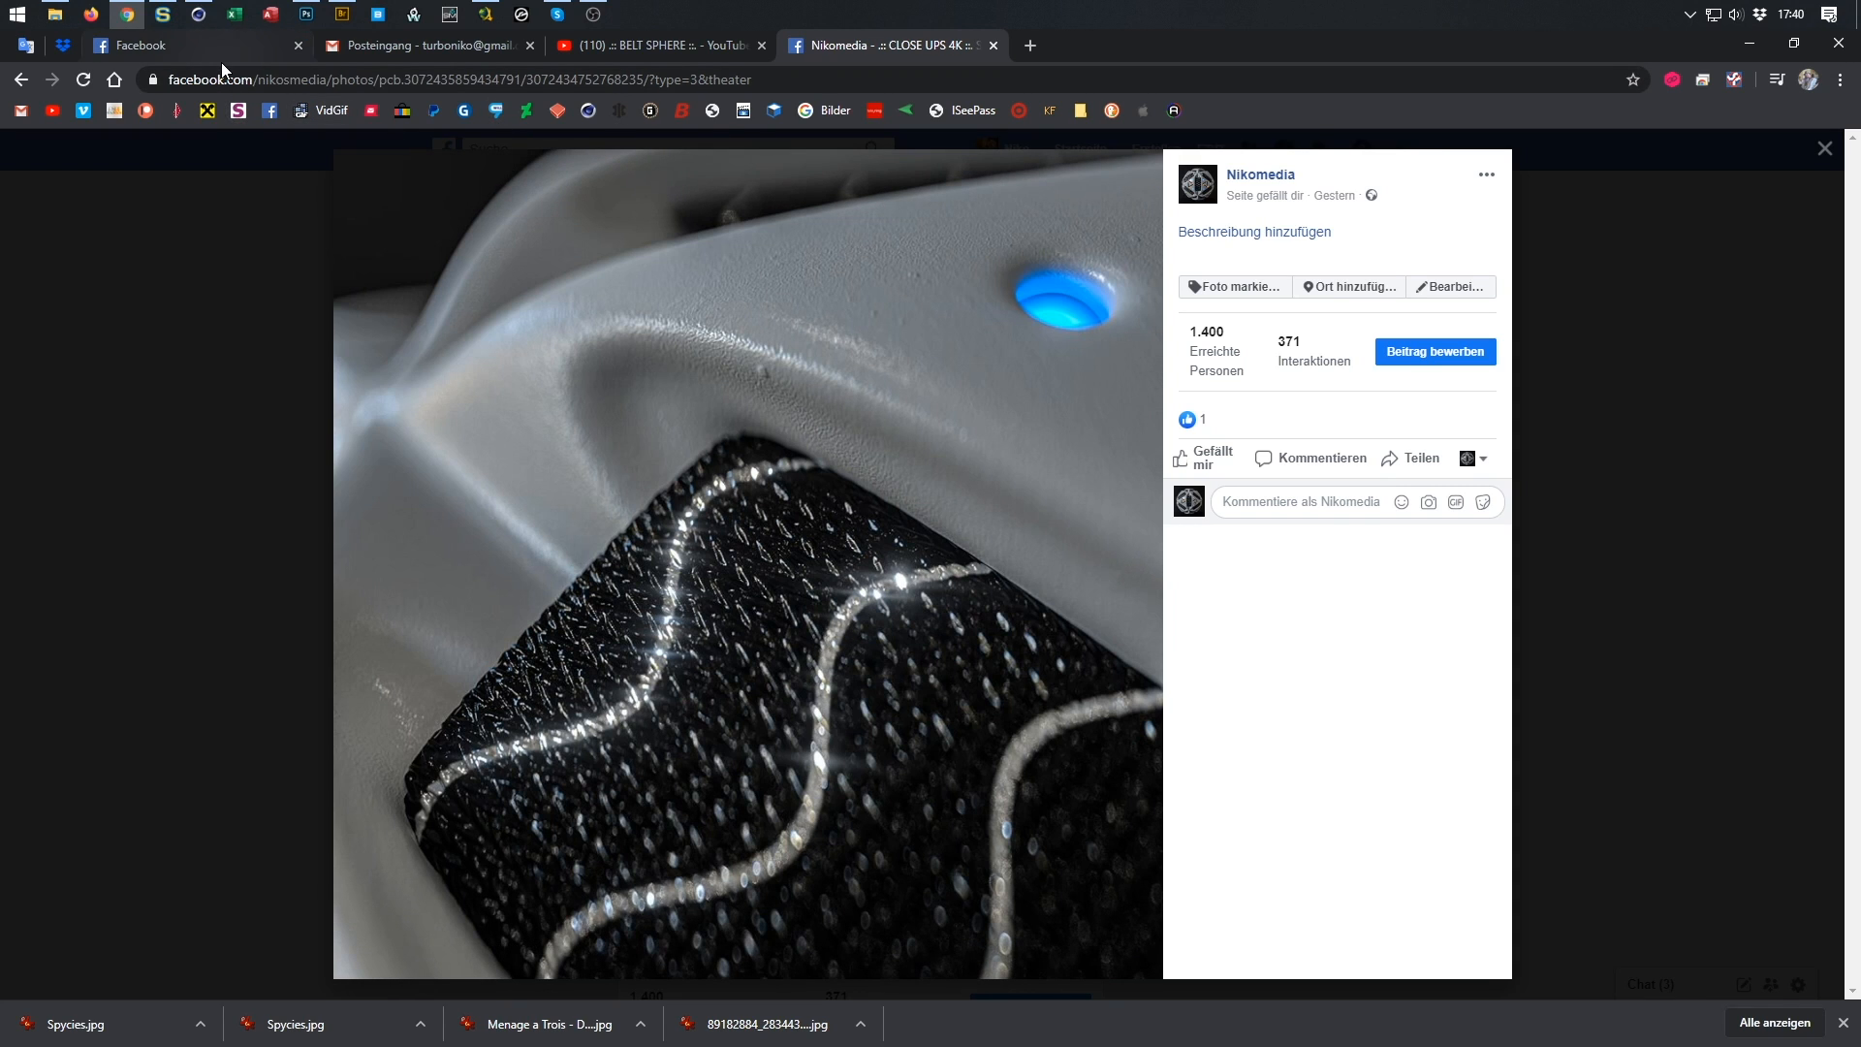
Switch to Cinema 4D and add an Icosa Platonic primitive with a 100 cm radius.
{"action": "left_click", "coordinate": [199, 14]}
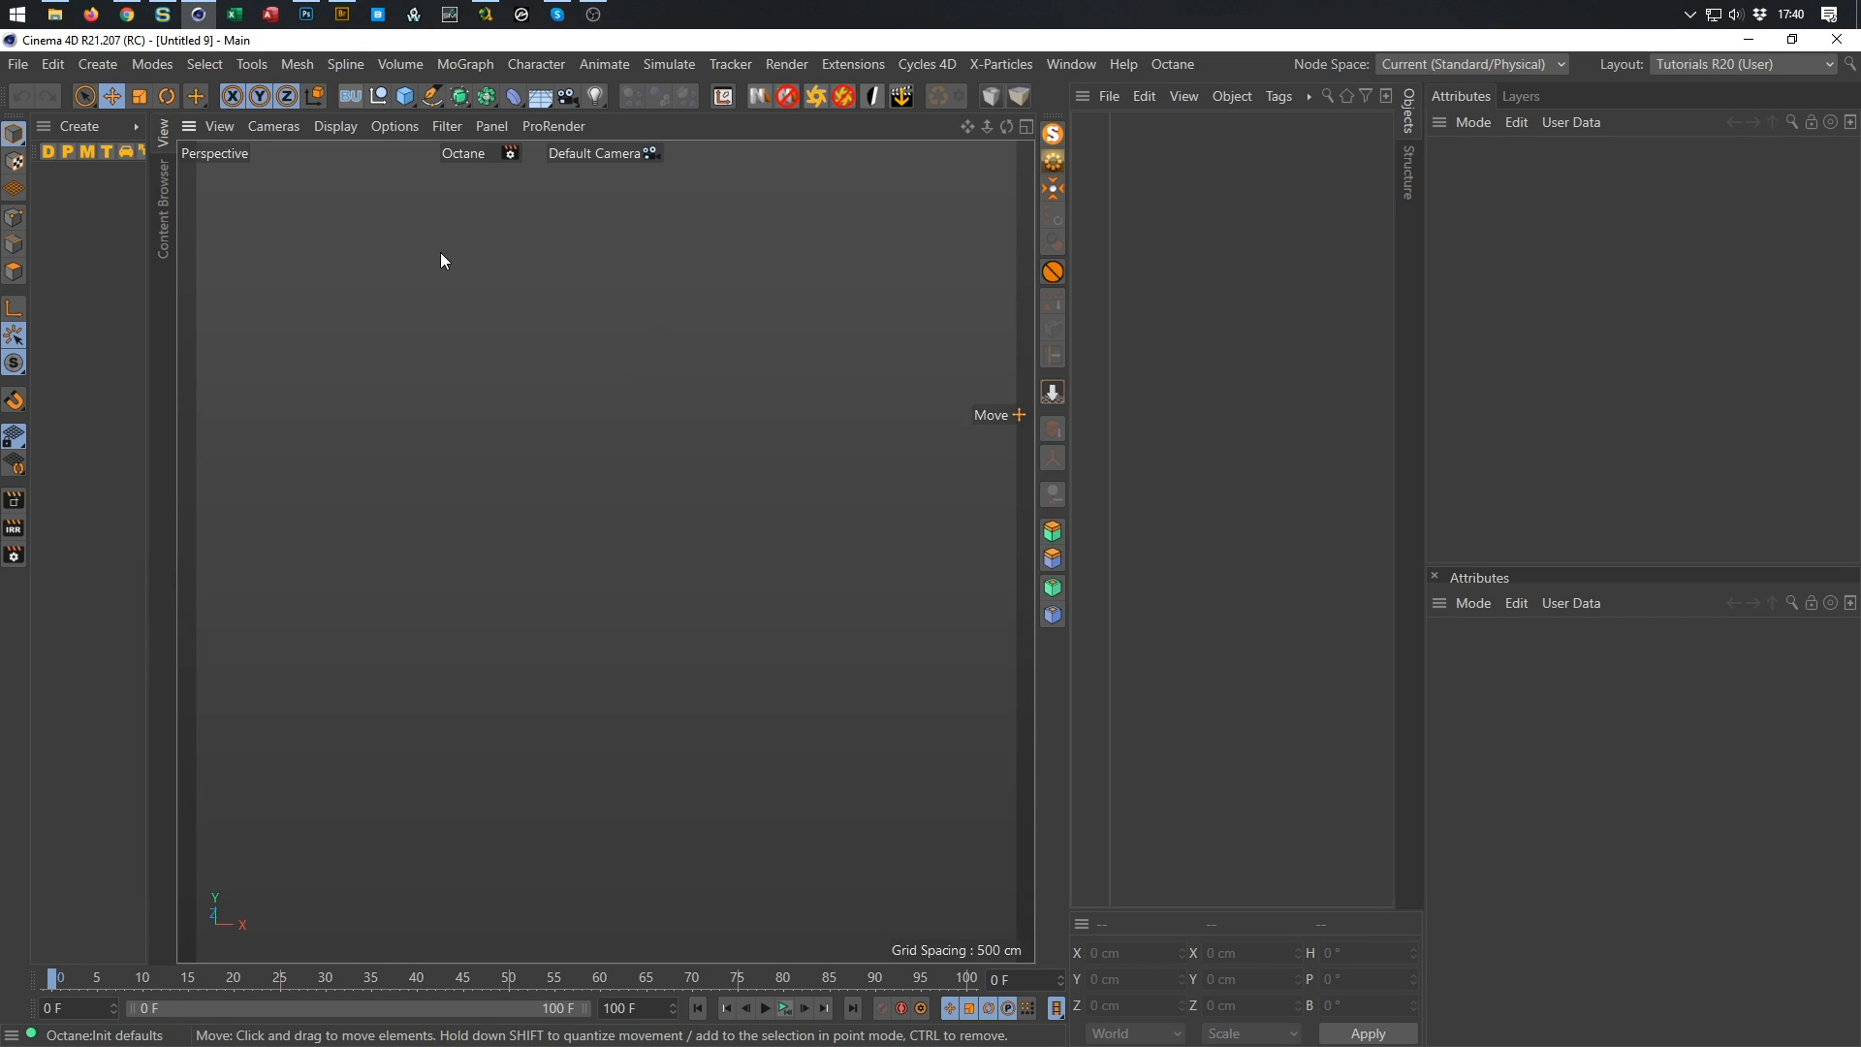
{"action": "left_click", "coordinate": [403, 96]}
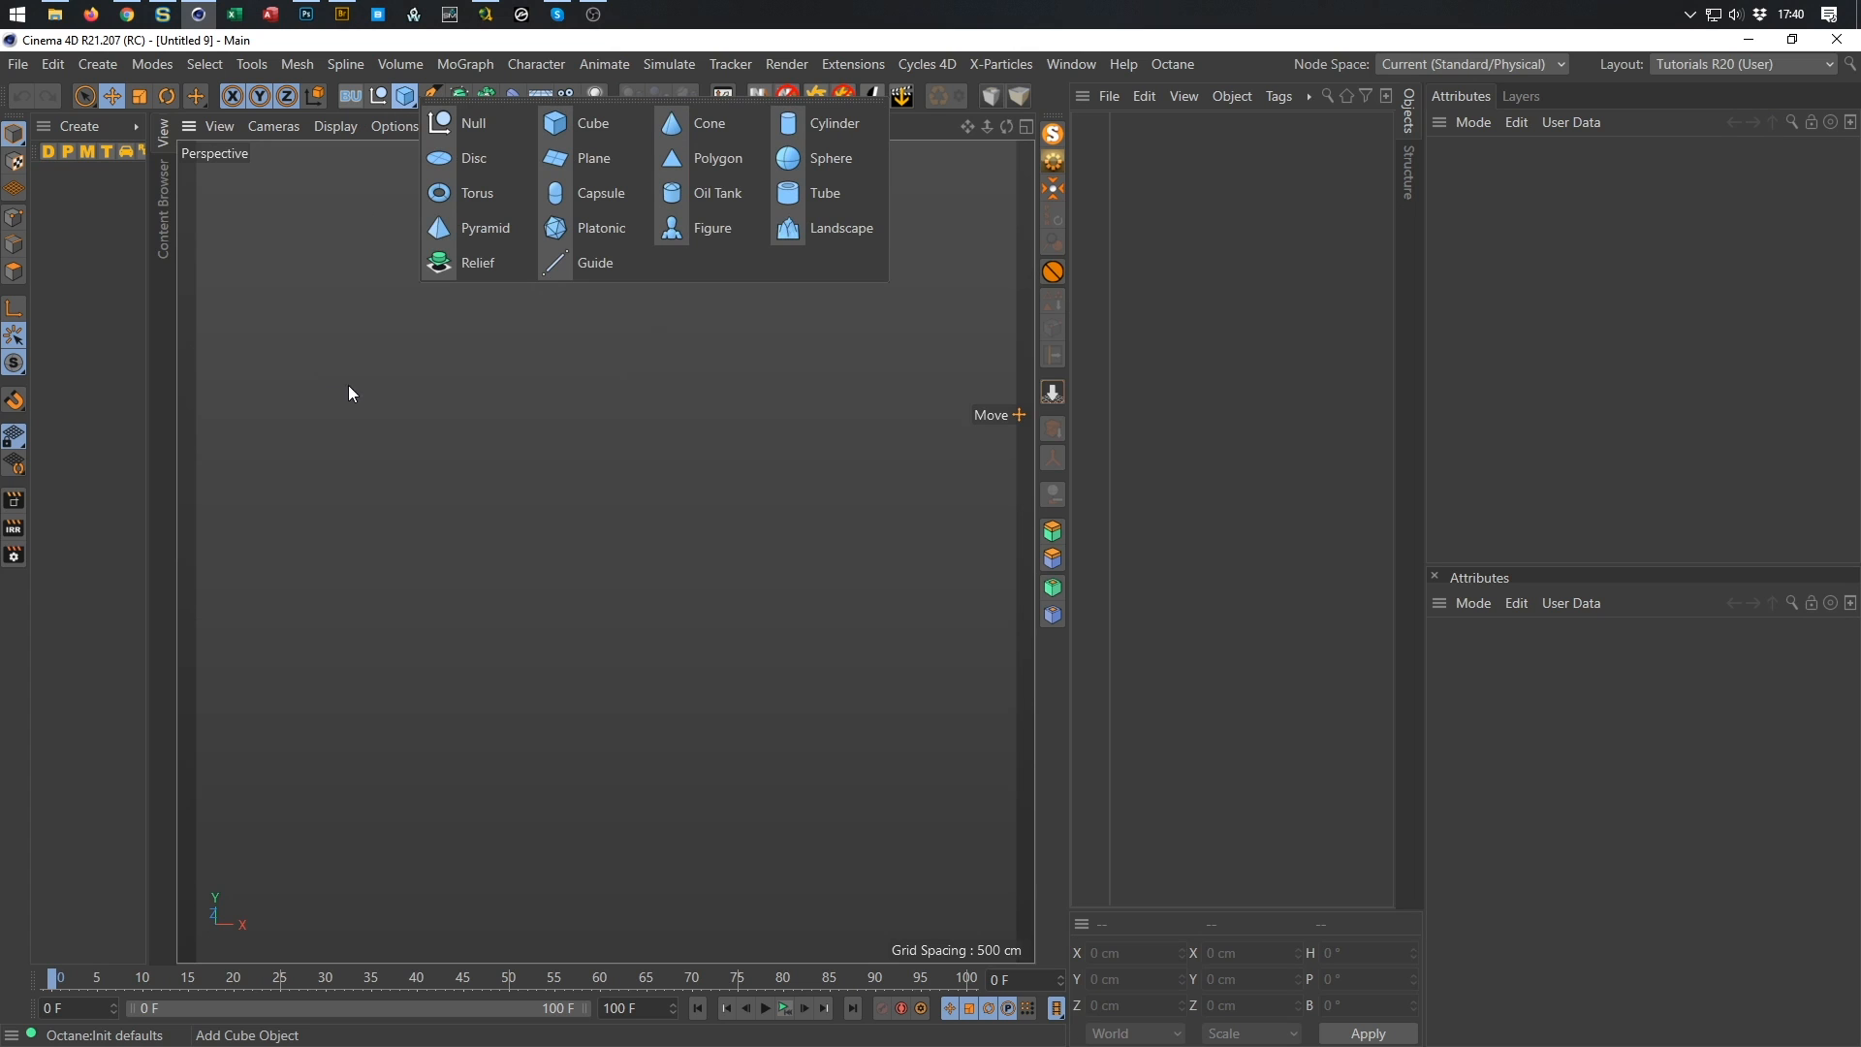
{"action": "left_click", "coordinate": [618, 230]}
{"action": "left_click_drag", "start_coordinate": [638, 669], "coordinate": [793, 491], "text": "alt"}
{"action": "scroll", "coordinate": [793, 490], "scroll_direction": "up", "scroll_amount": 2}
{"action": "scroll", "coordinate": [764, 487], "scroll_direction": "up", "scroll_amount": 3}
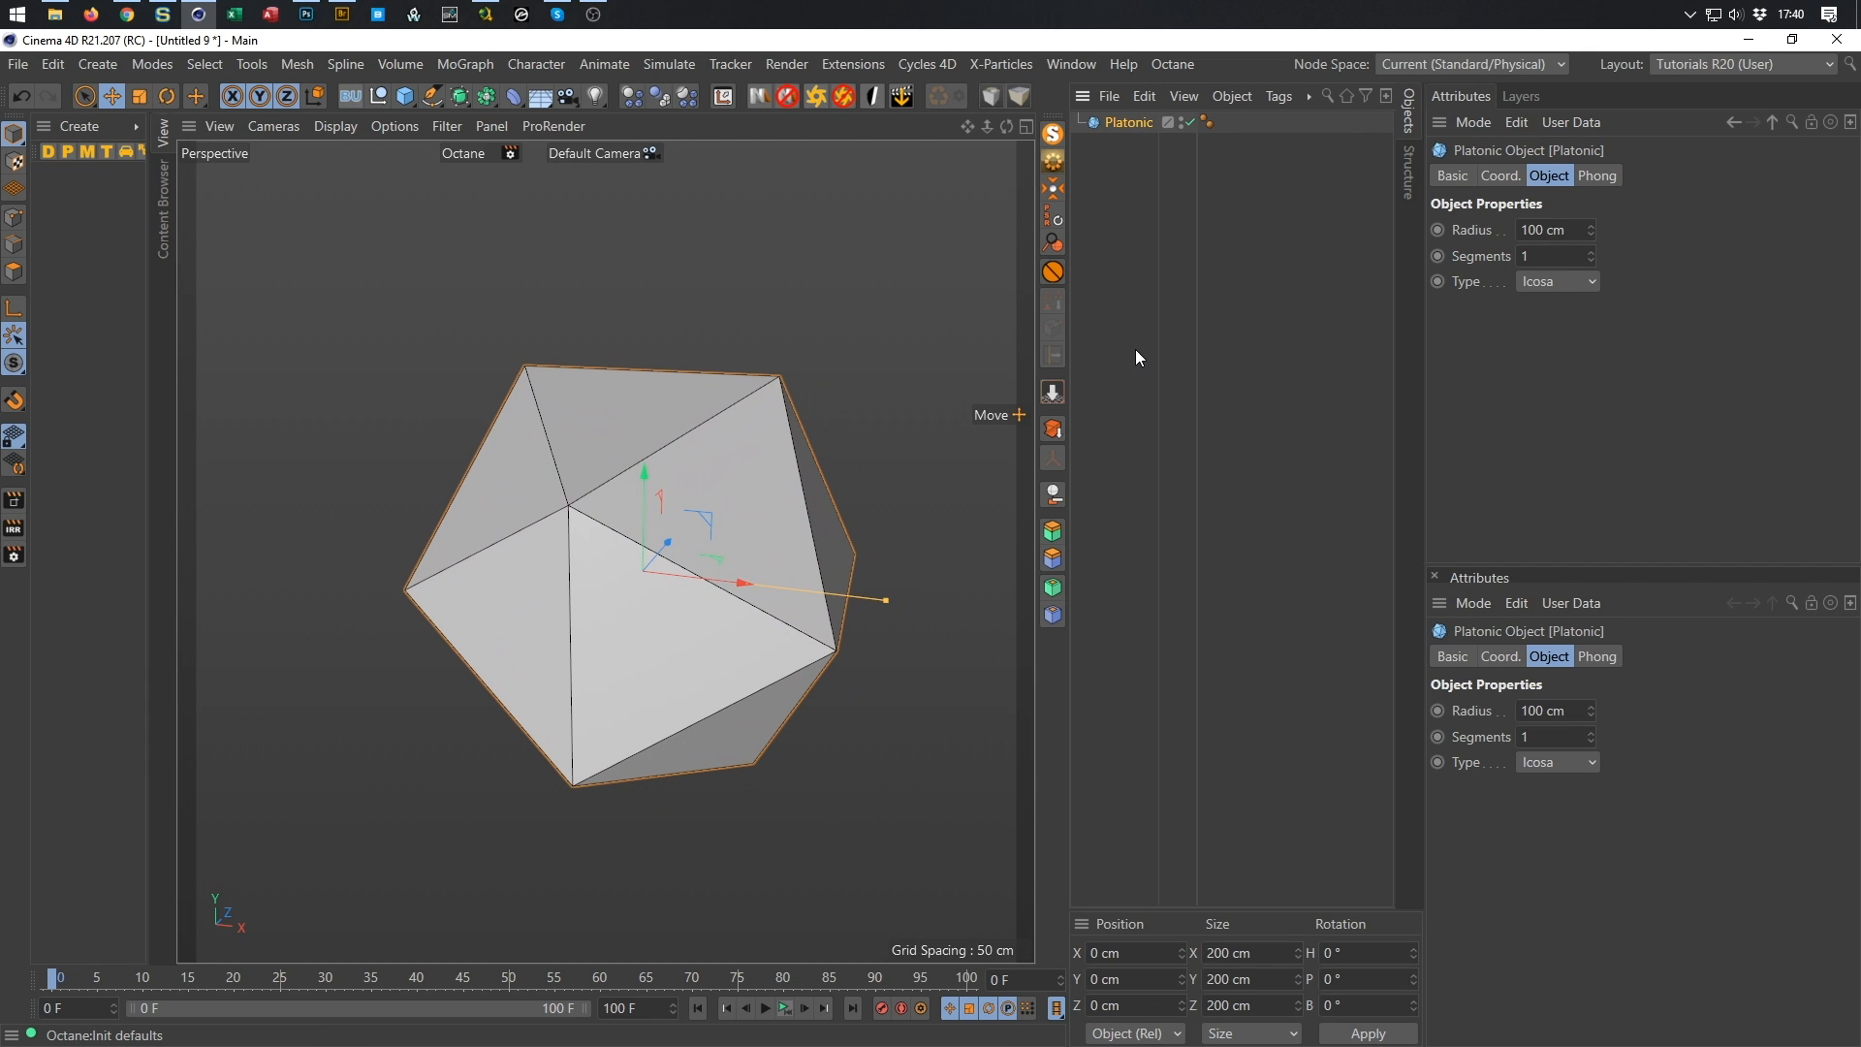
Make the Platonic editable and select all of its polygons.
{"action": "key", "text": "c"}
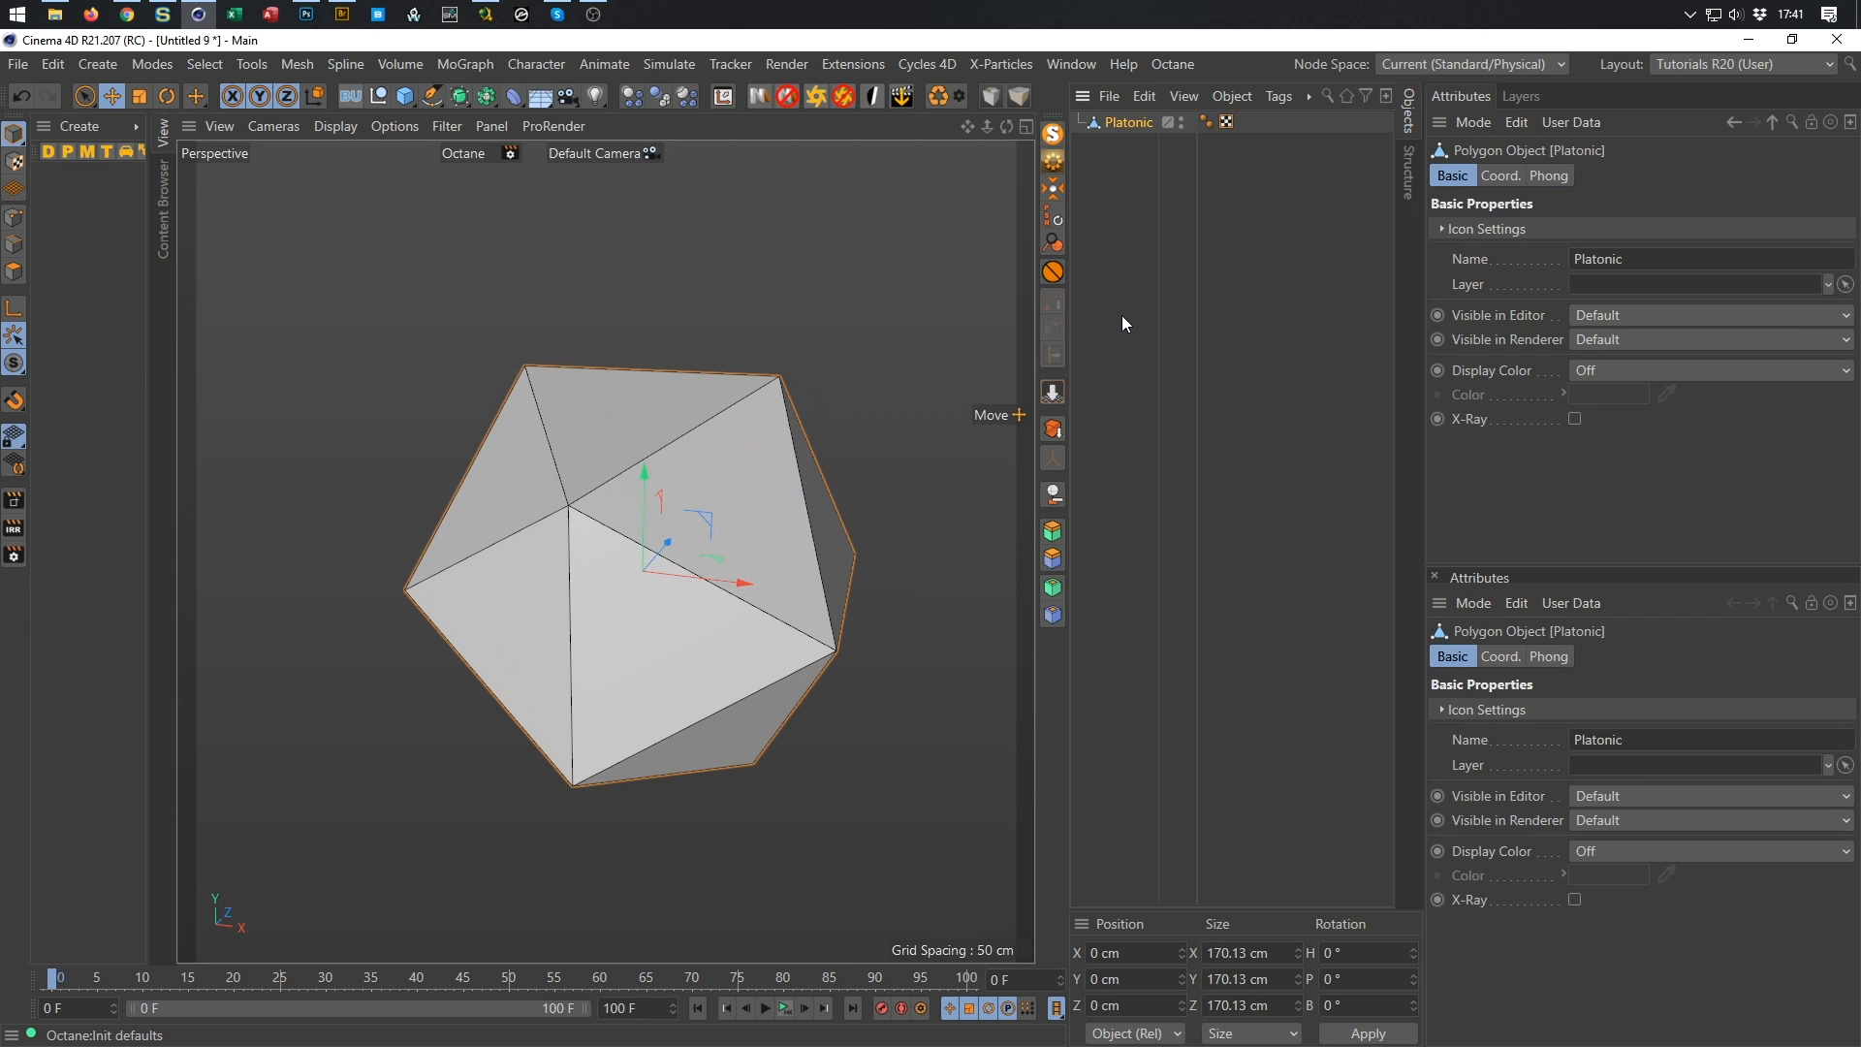
{"action": "left_click_drag", "start_coordinate": [725, 506], "coordinate": [738, 434], "text": "alt"}
{"action": "left_click", "coordinate": [14, 272]}
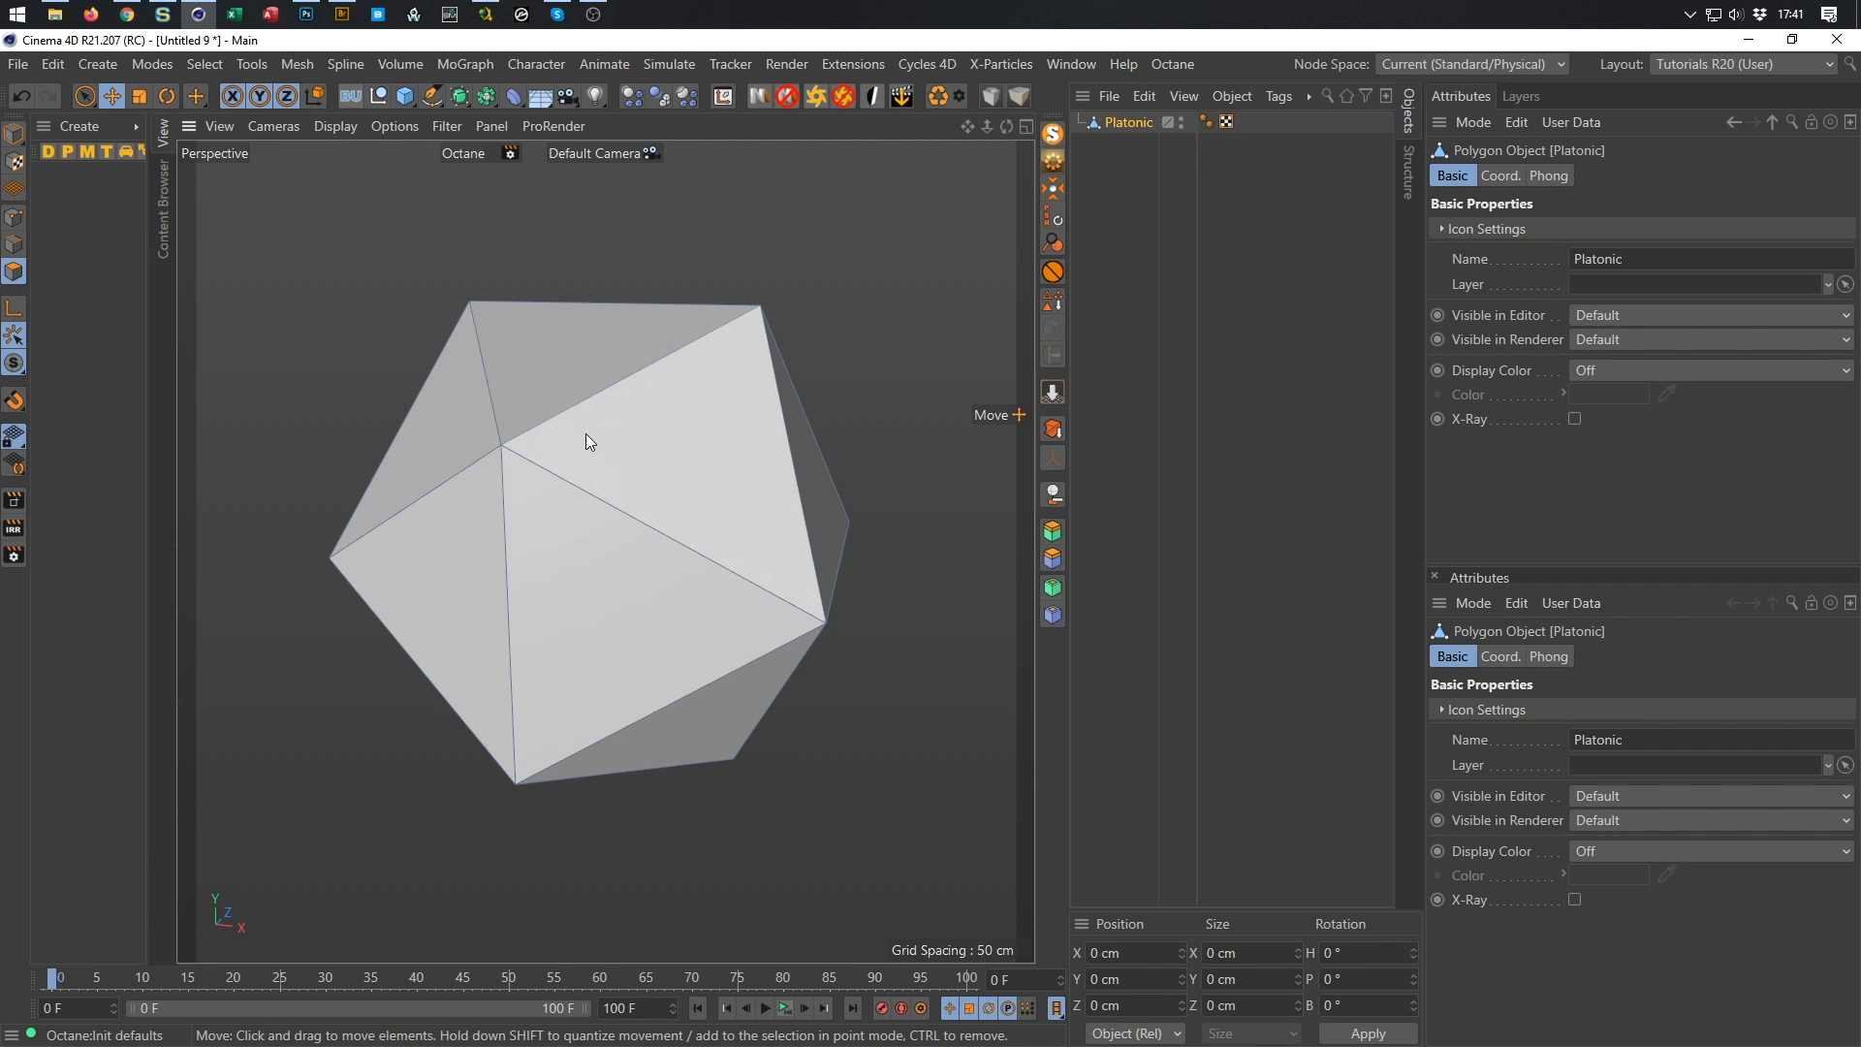
{"action": "left_click", "coordinate": [636, 440]}
{"action": "key", "text": "ctrl+a"}
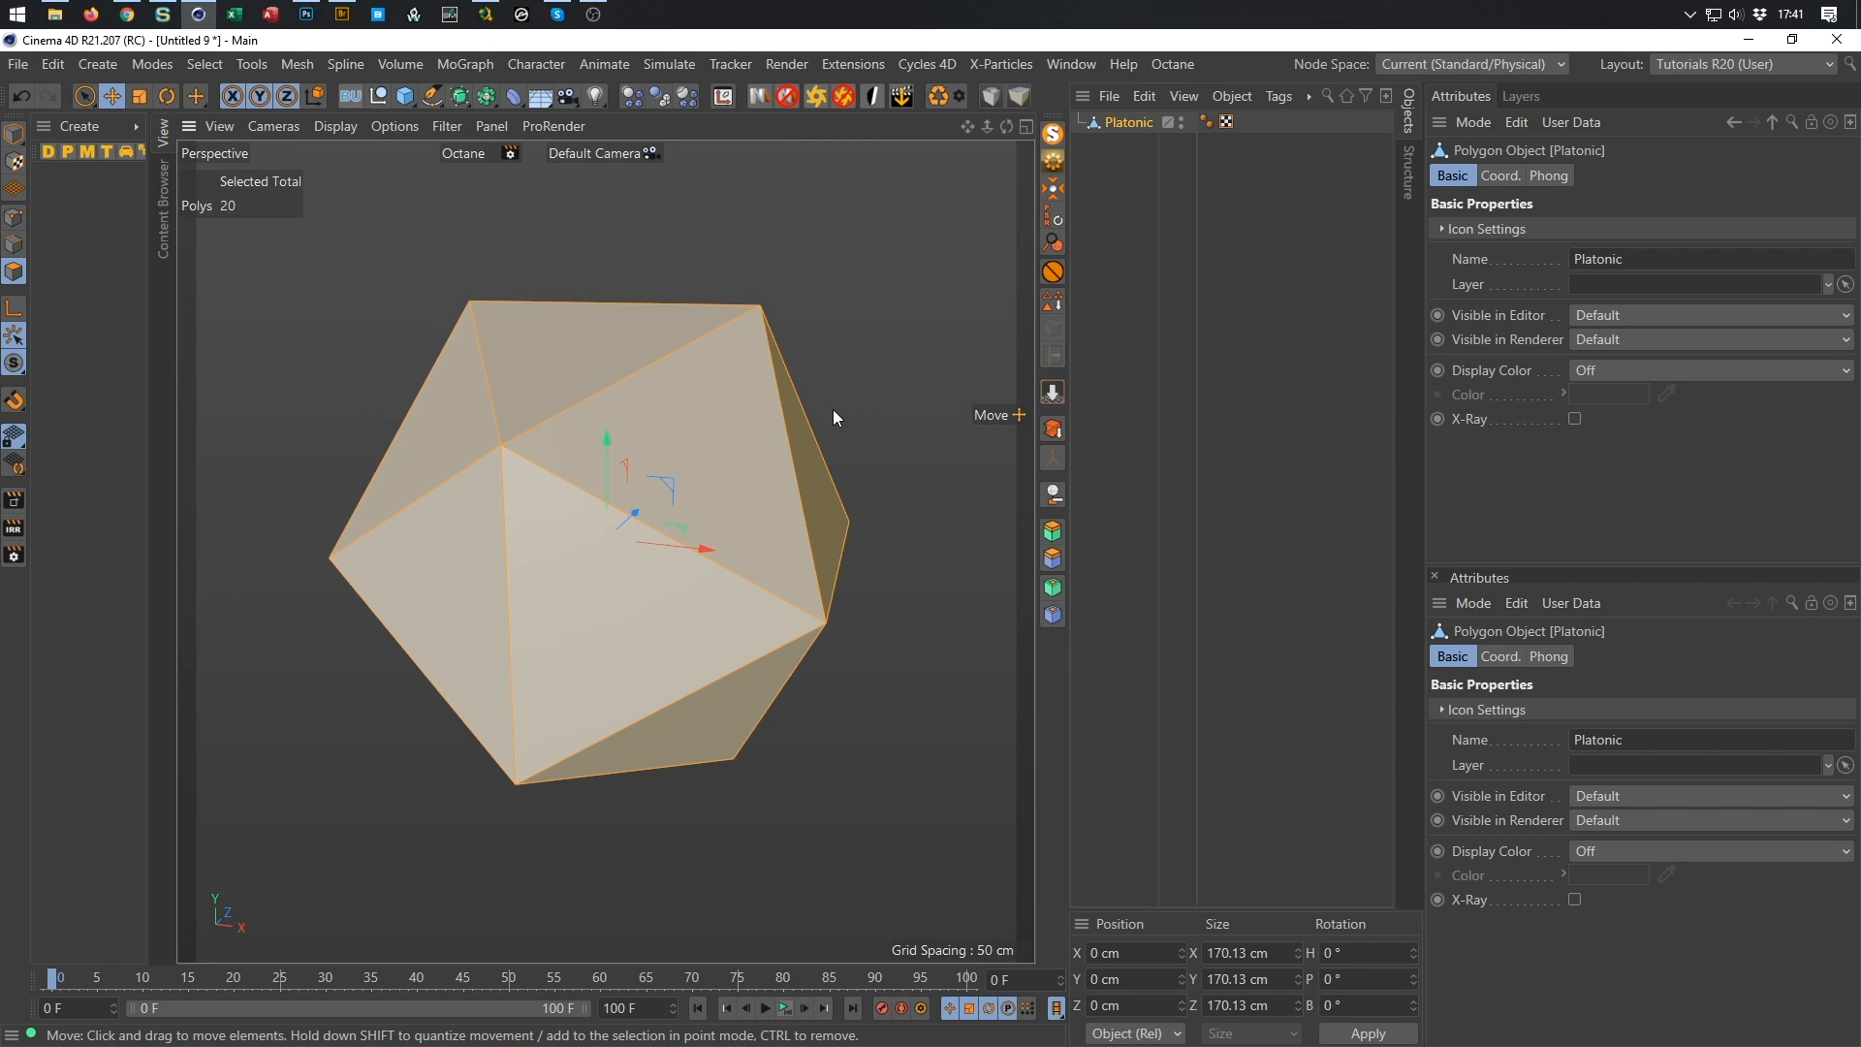
Bevel all the selected polygons individually, with Preserve Groups off and an extrusion of 15 cm.
{"action": "key", "text": "m"}
{"action": "key", "text": "s"}
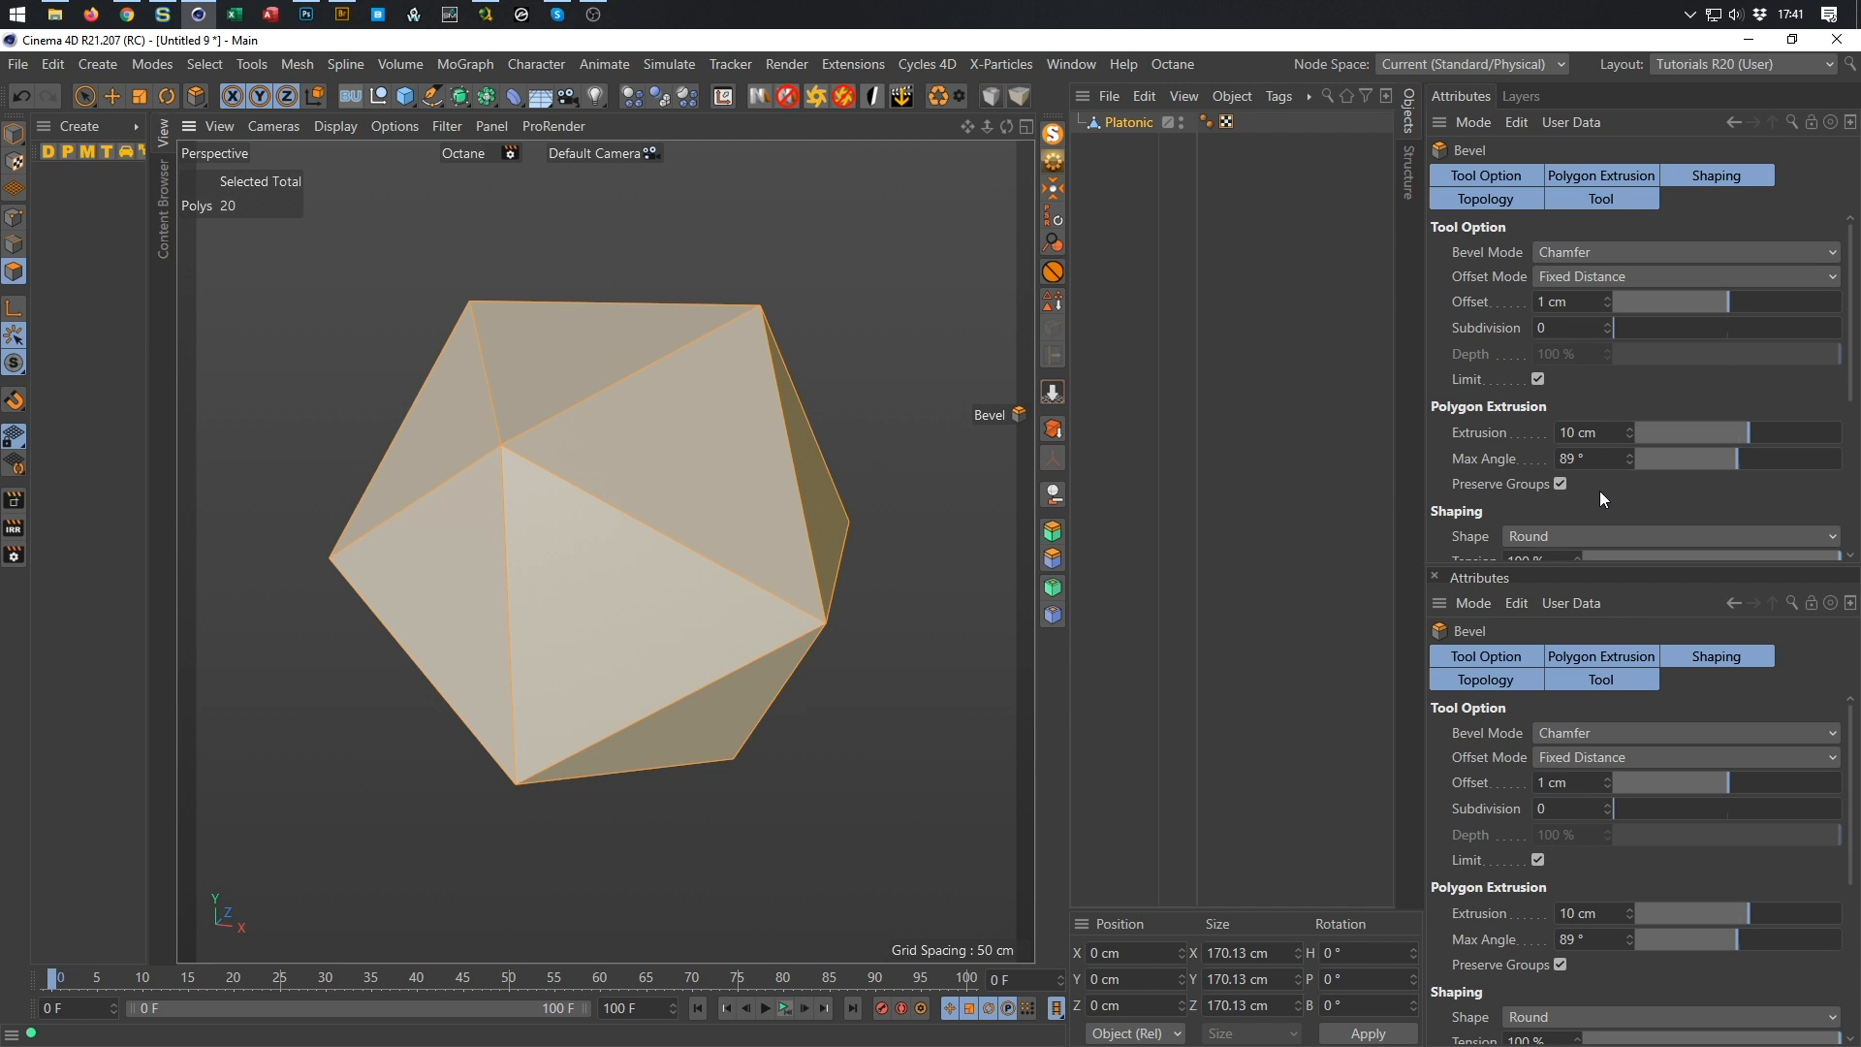
{"action": "left_click", "coordinate": [1561, 482]}
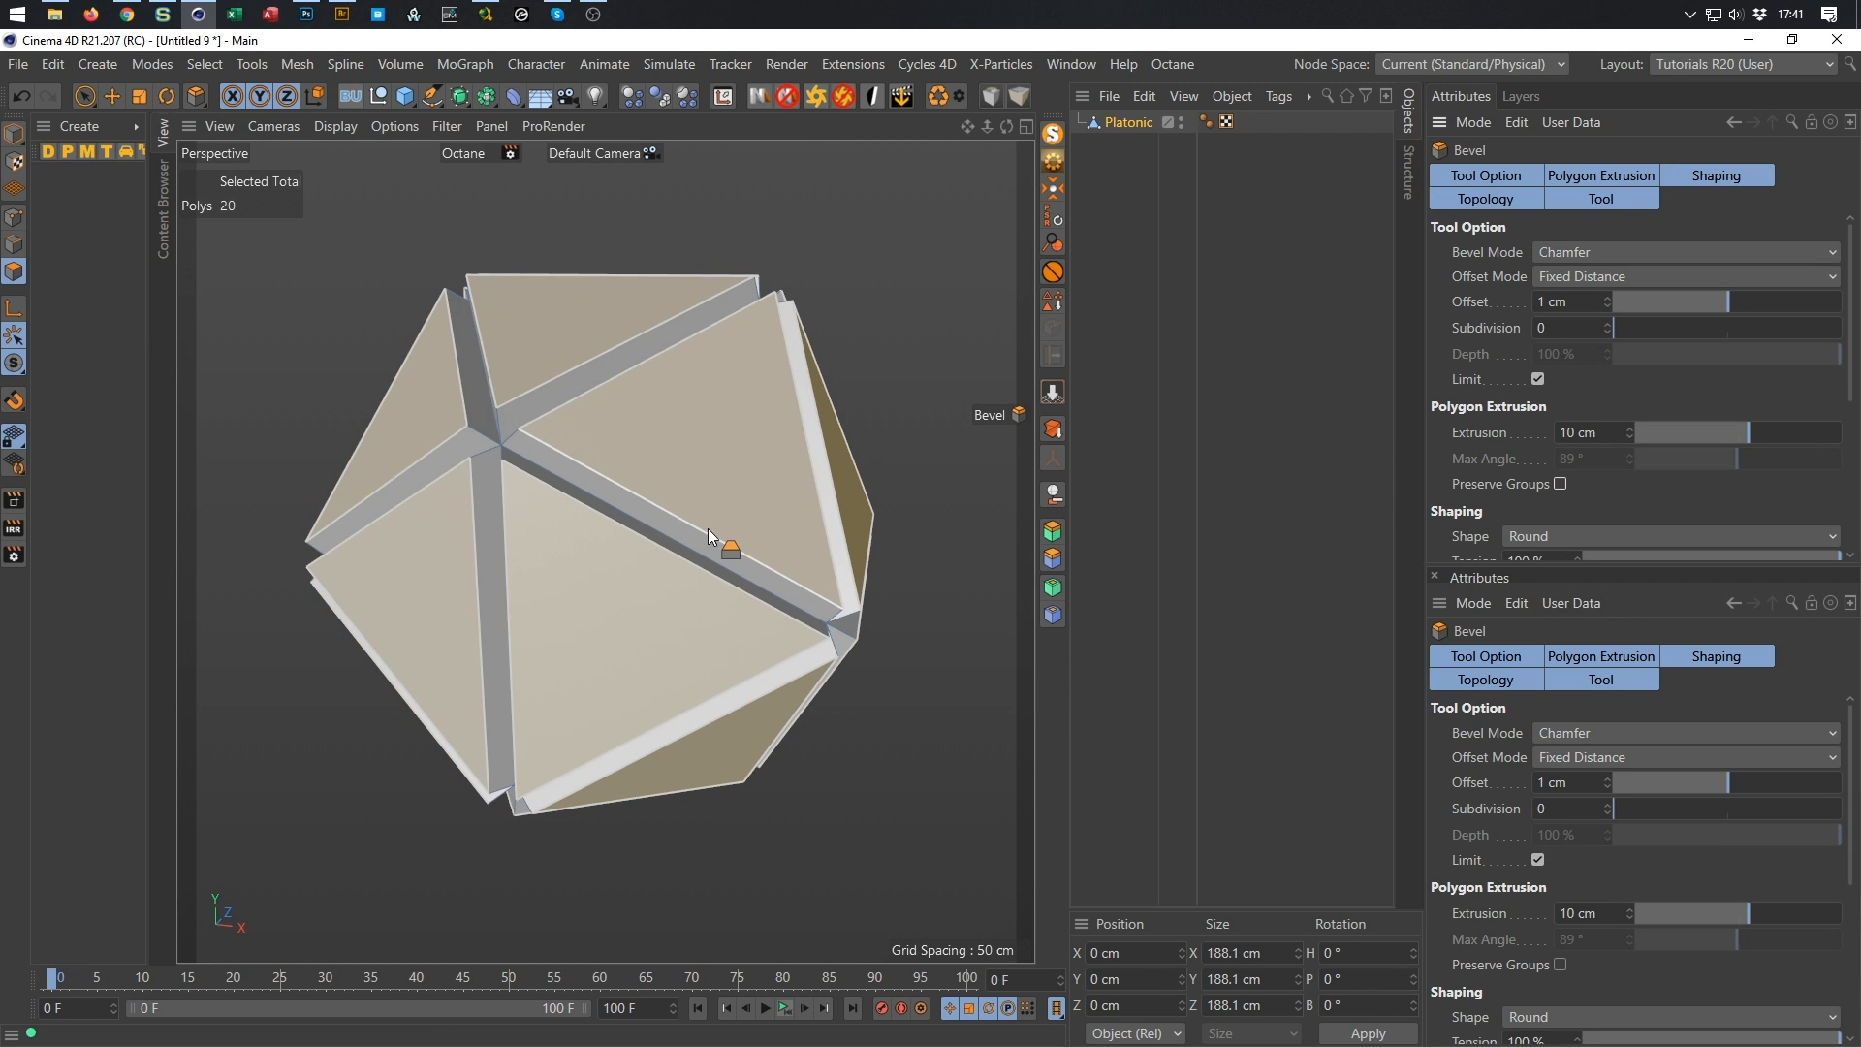
{"action": "scroll", "coordinate": [728, 526], "scroll_direction": "up", "scroll_amount": 3}
{"action": "mouse_move", "coordinate": [739, 523]}
{"action": "left_mouse_down", "text": "alt"}
{"action": "mouse_move", "coordinate": [708, 533]}
{"action": "mouse_move", "coordinate": [737, 531]}
{"action": "left_mouse_up", "text": "alt"}
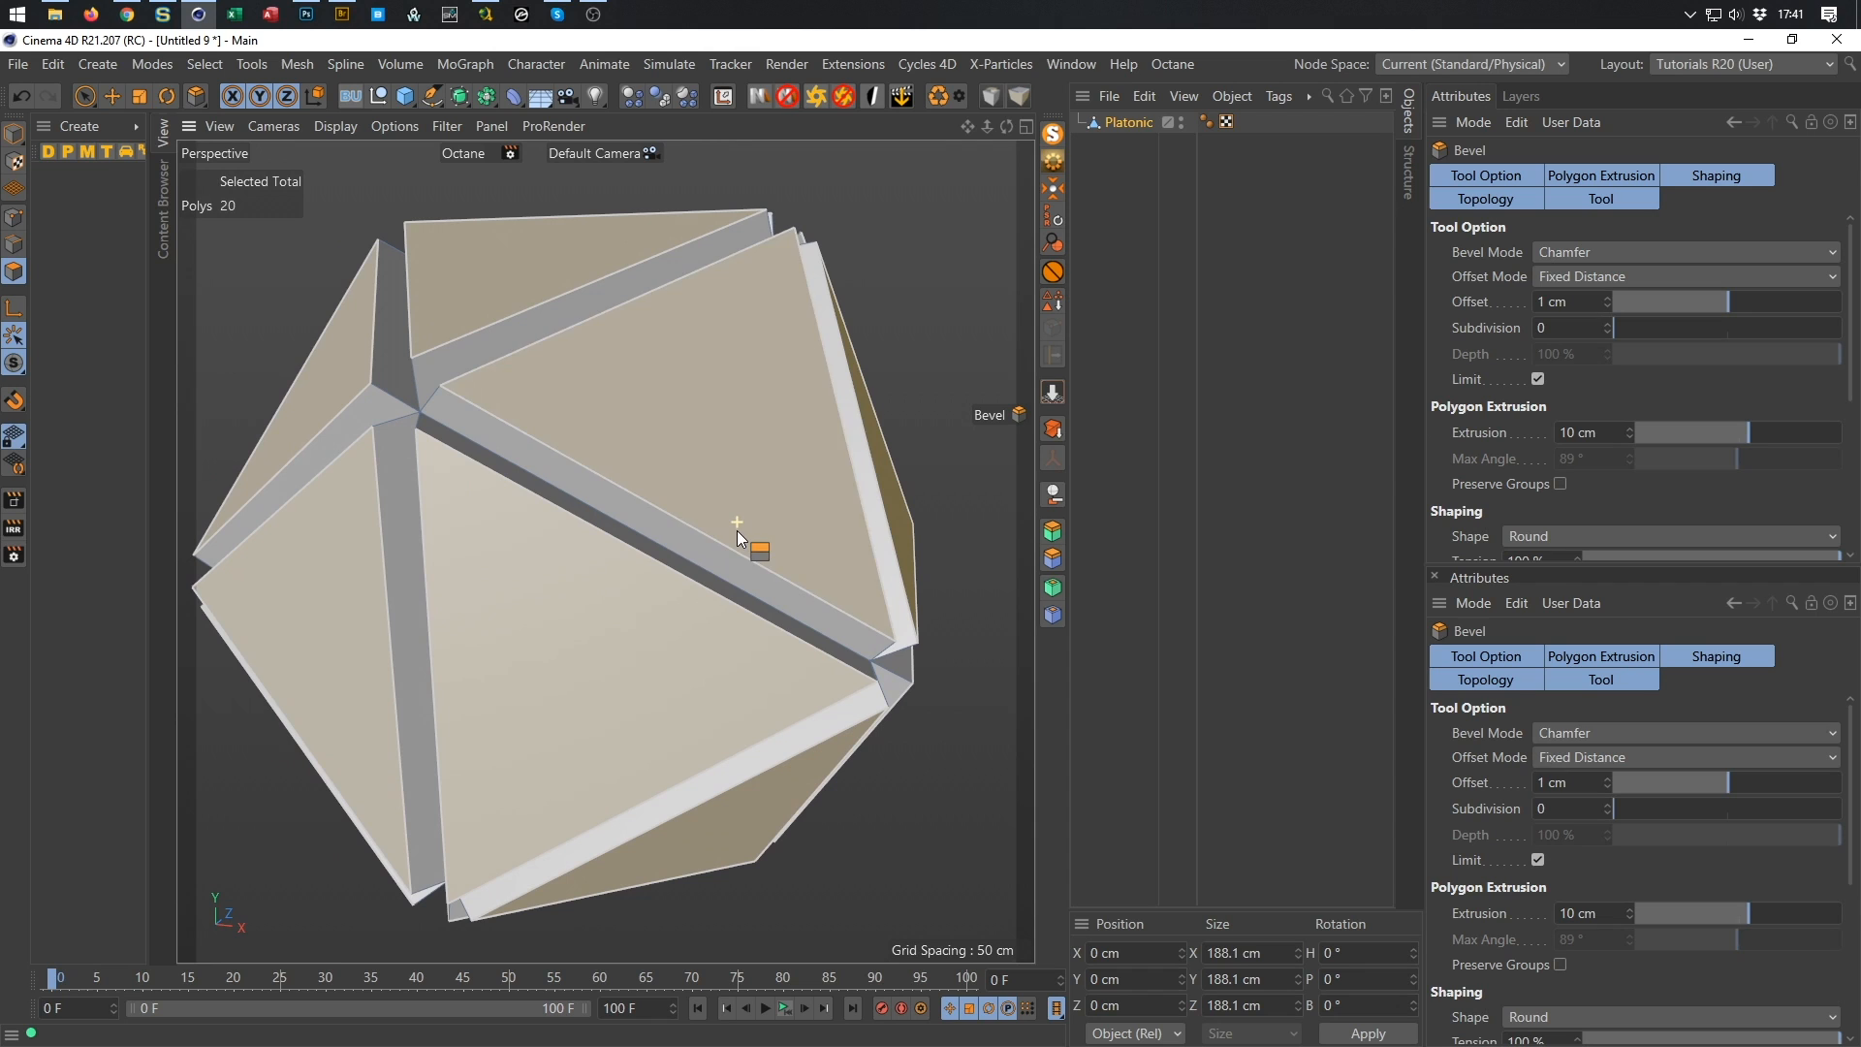
{"action": "left_click", "coordinate": [1600, 436]}
{"action": "type", "text": "15"}
{"action": "key", "text": "Return"}
{"action": "left_click_drag", "start_coordinate": [960, 475], "coordinate": [684, 481], "text": "alt"}
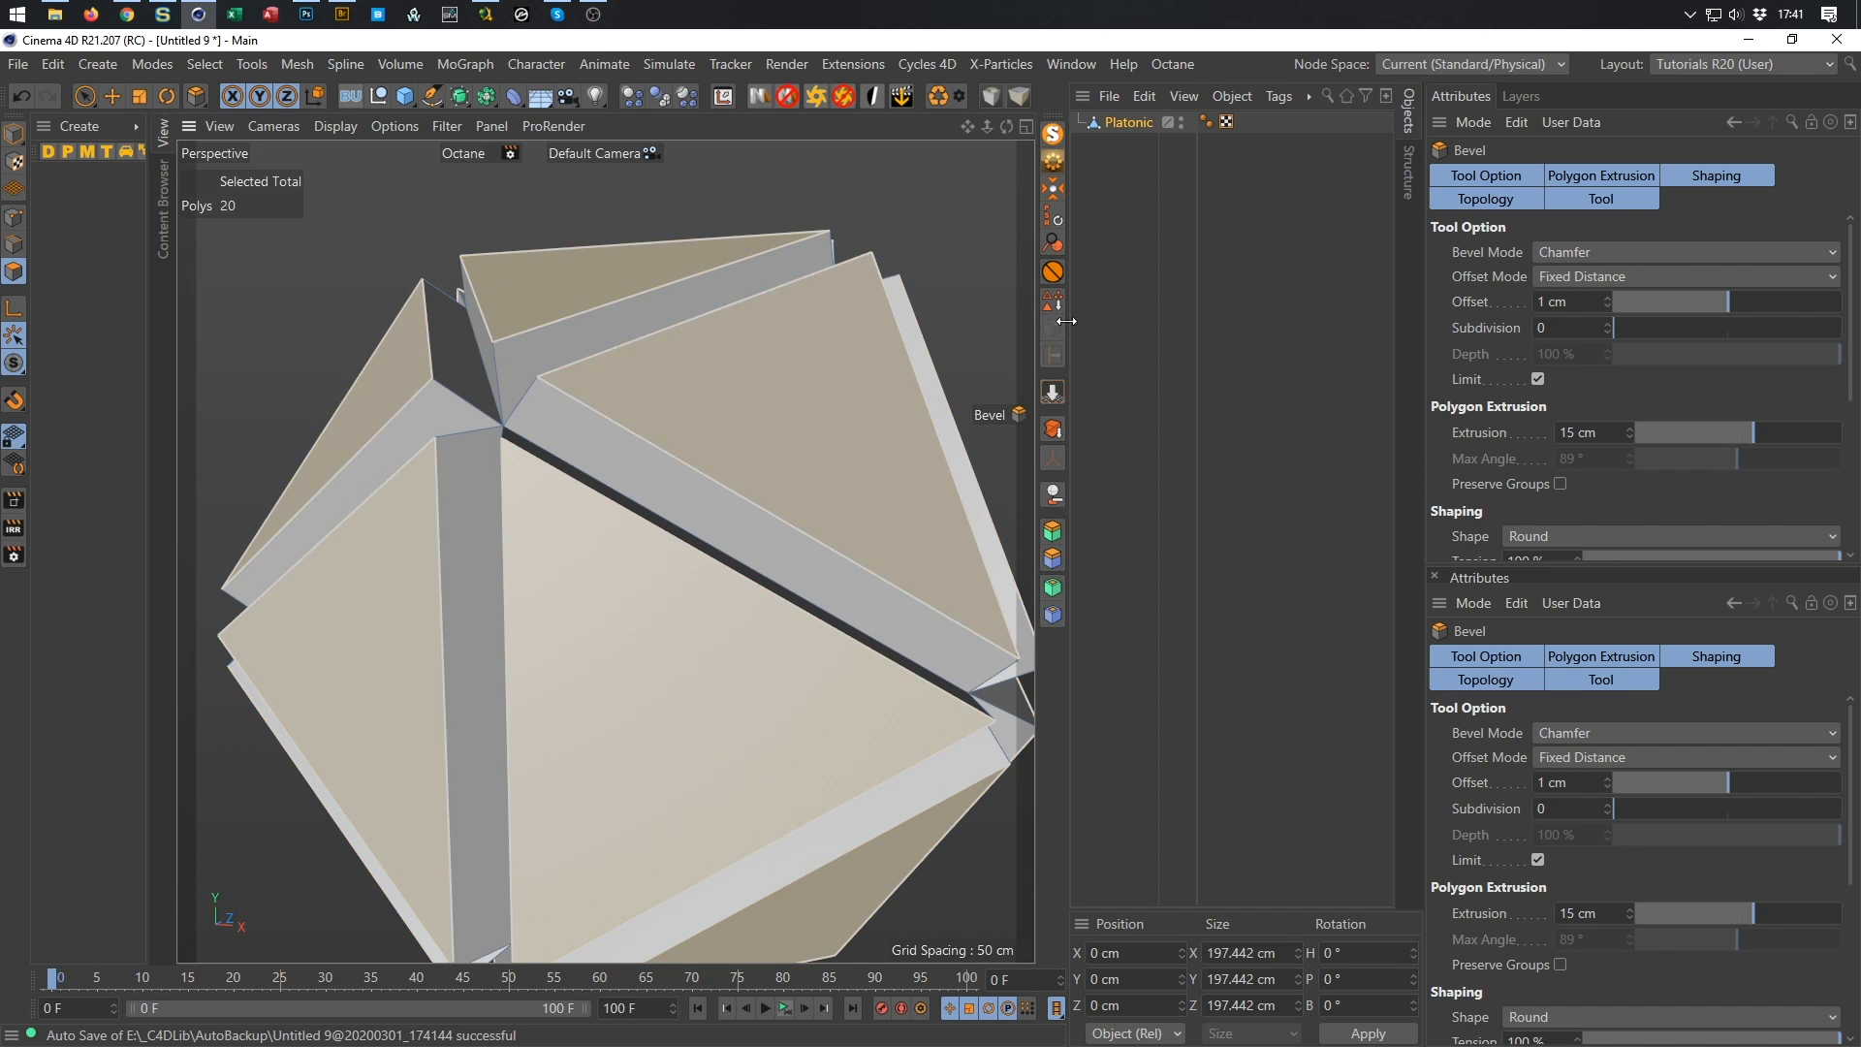
Set the bevel offset to 8 cm to widen the grooves between the triangles.
{"action": "left_click_drag", "start_coordinate": [1576, 302], "coordinate": [1428, 361]}
{"action": "type", "text": "8"}
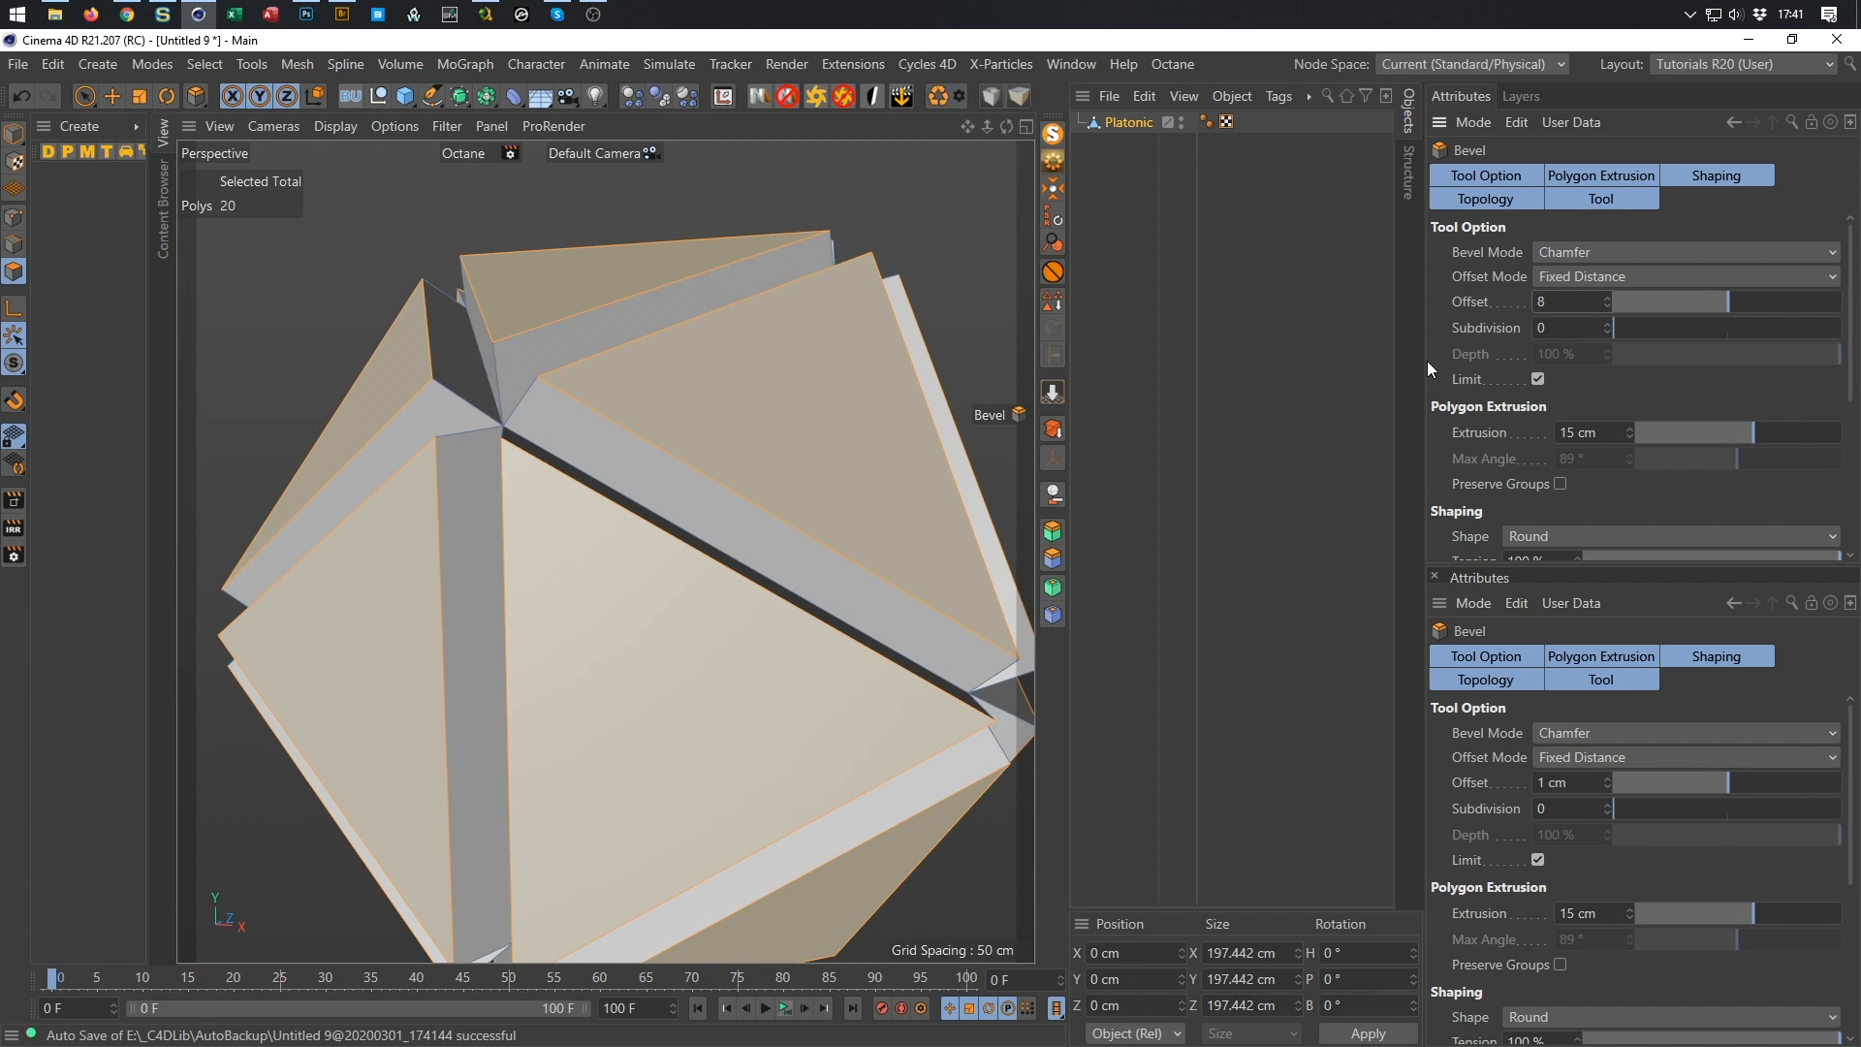
{"action": "key", "text": "Return"}
{"action": "left_click_drag", "start_coordinate": [819, 432], "coordinate": [1058, 479], "text": "alt"}
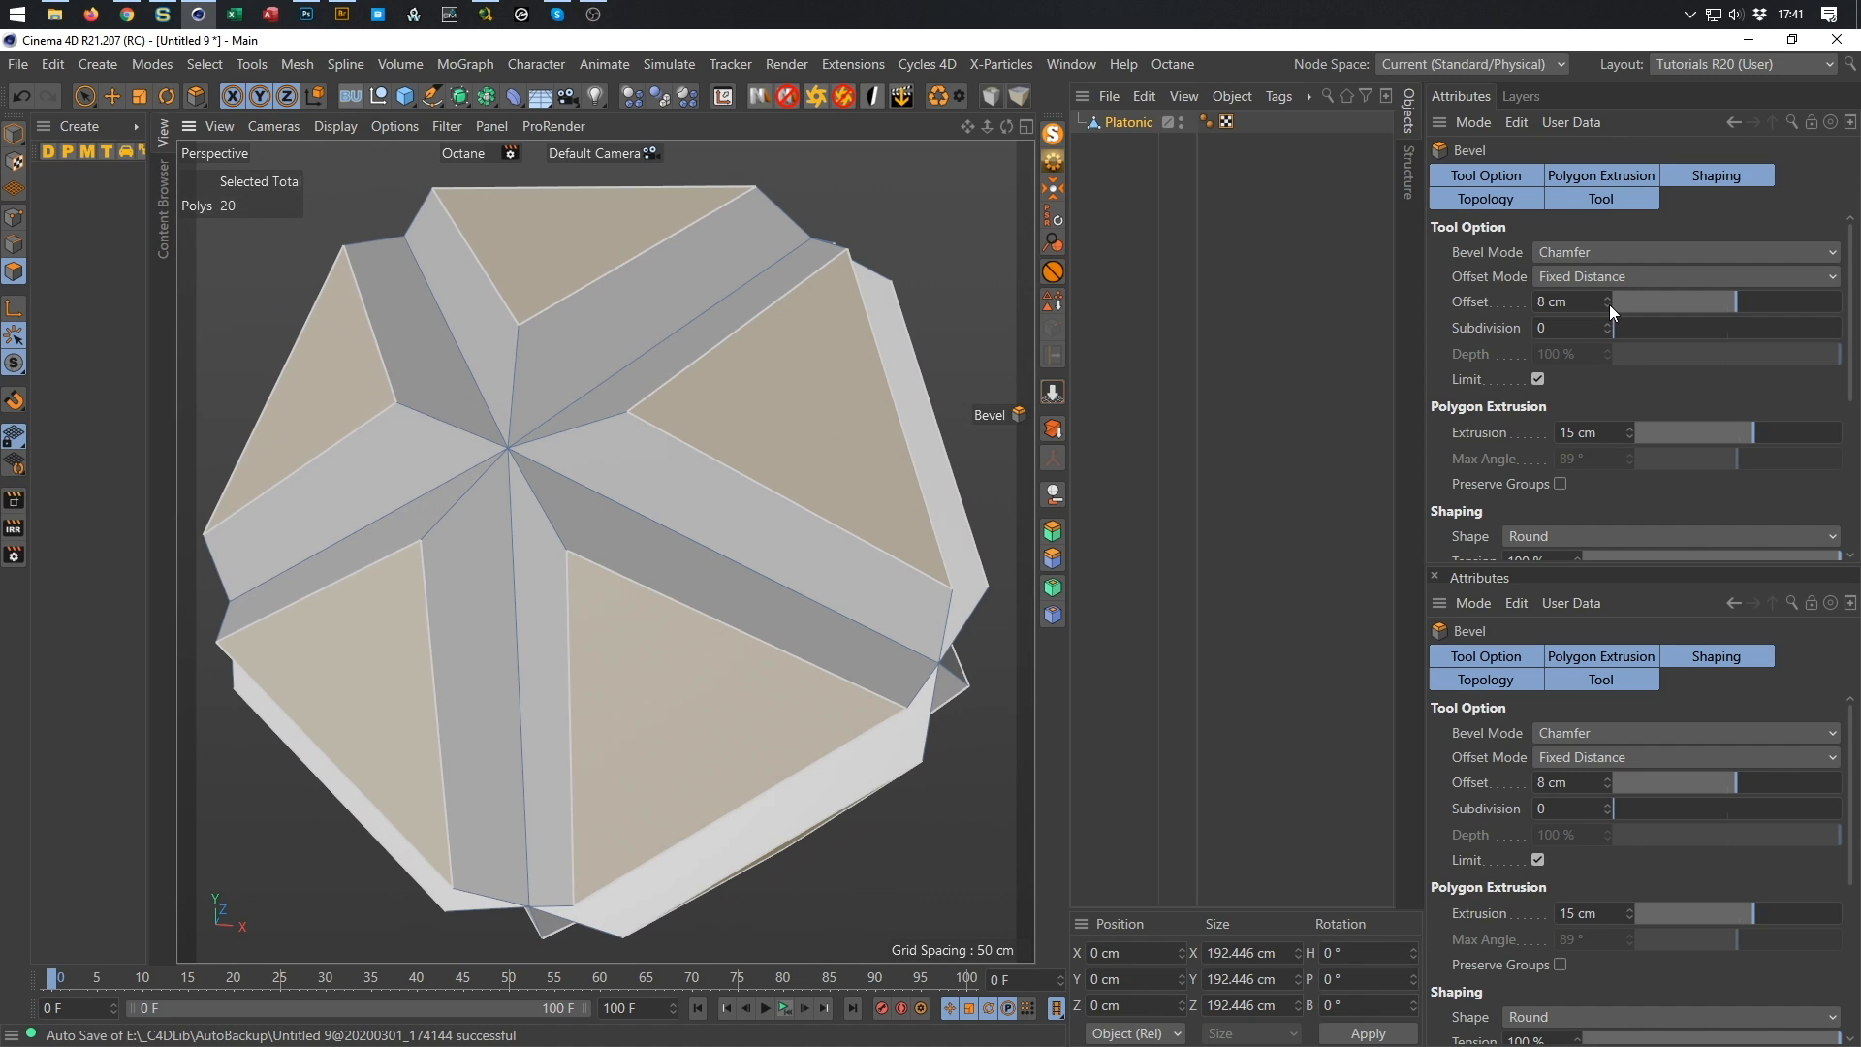
Try bevel offsets of 9 cm and 10 cm and return the offset to 8 cm.
{"action": "left_click", "coordinate": [1610, 300]}
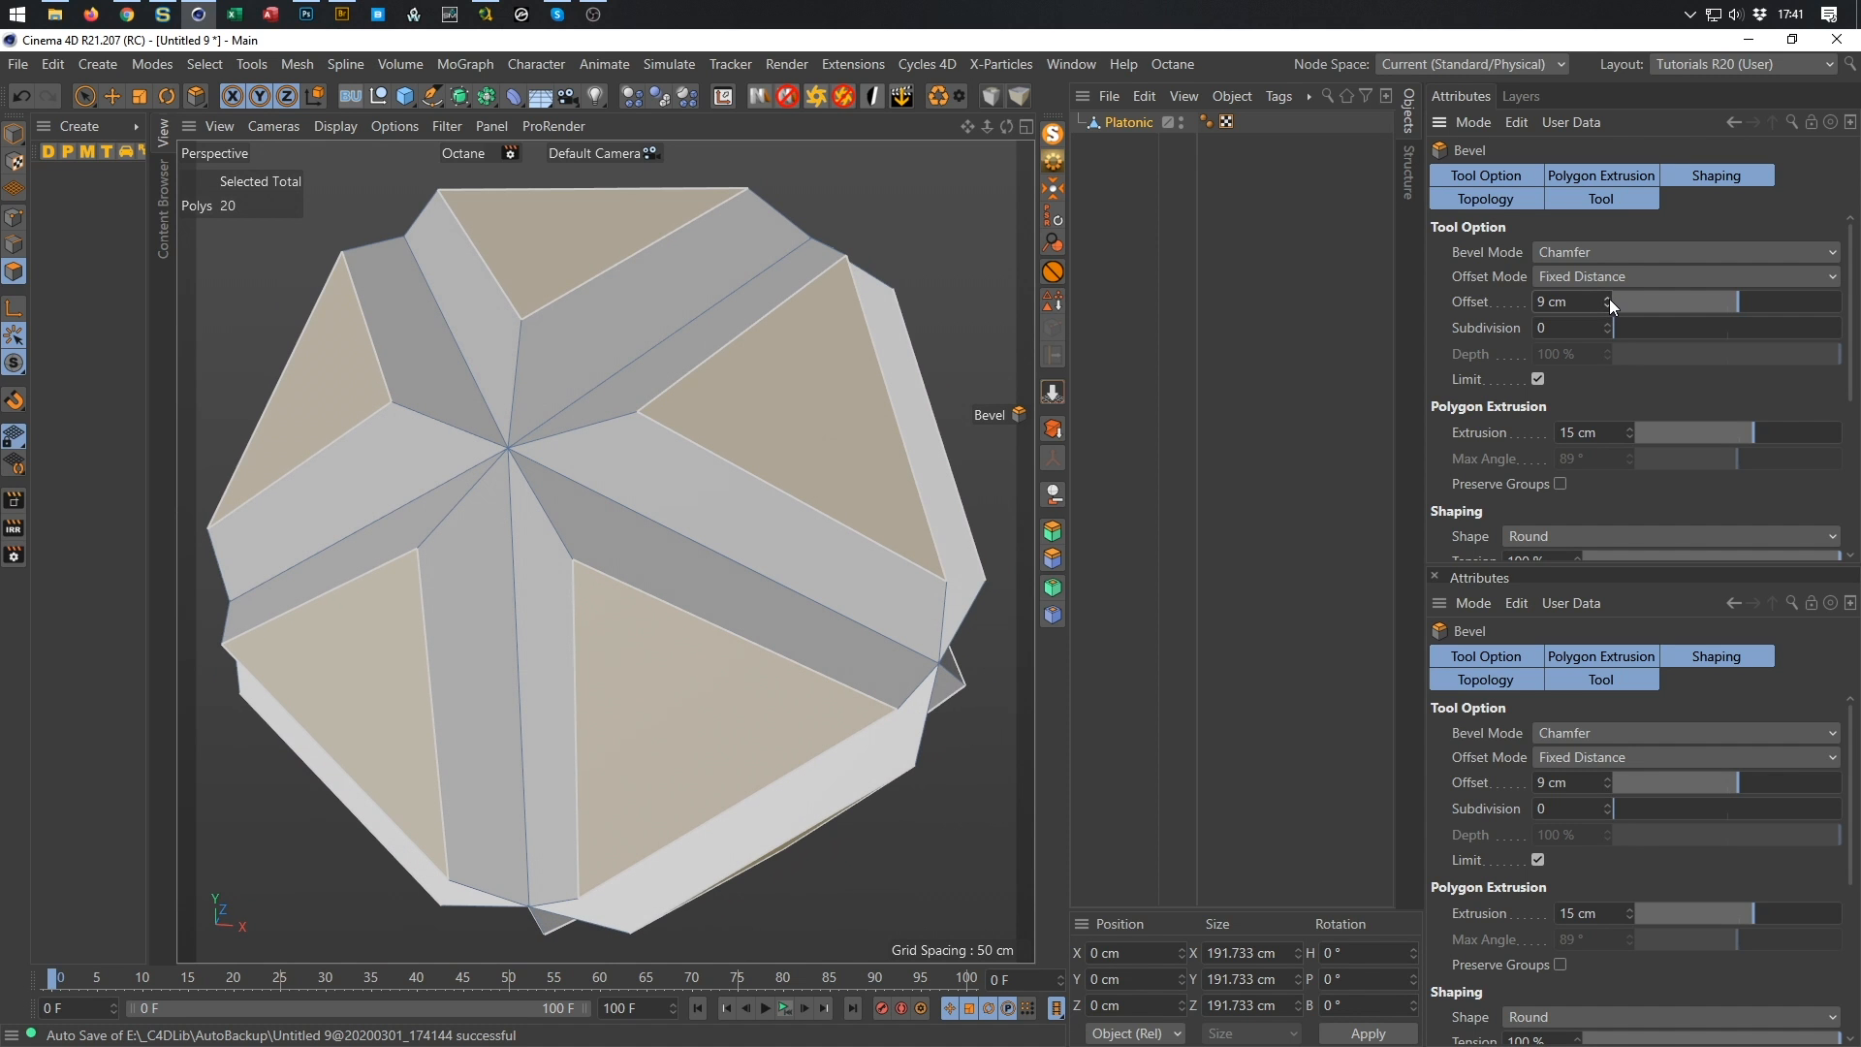
{"action": "left_click", "coordinate": [1610, 300]}
{"action": "left_click_drag", "start_coordinate": [793, 452], "coordinate": [727, 490], "text": "alt"}
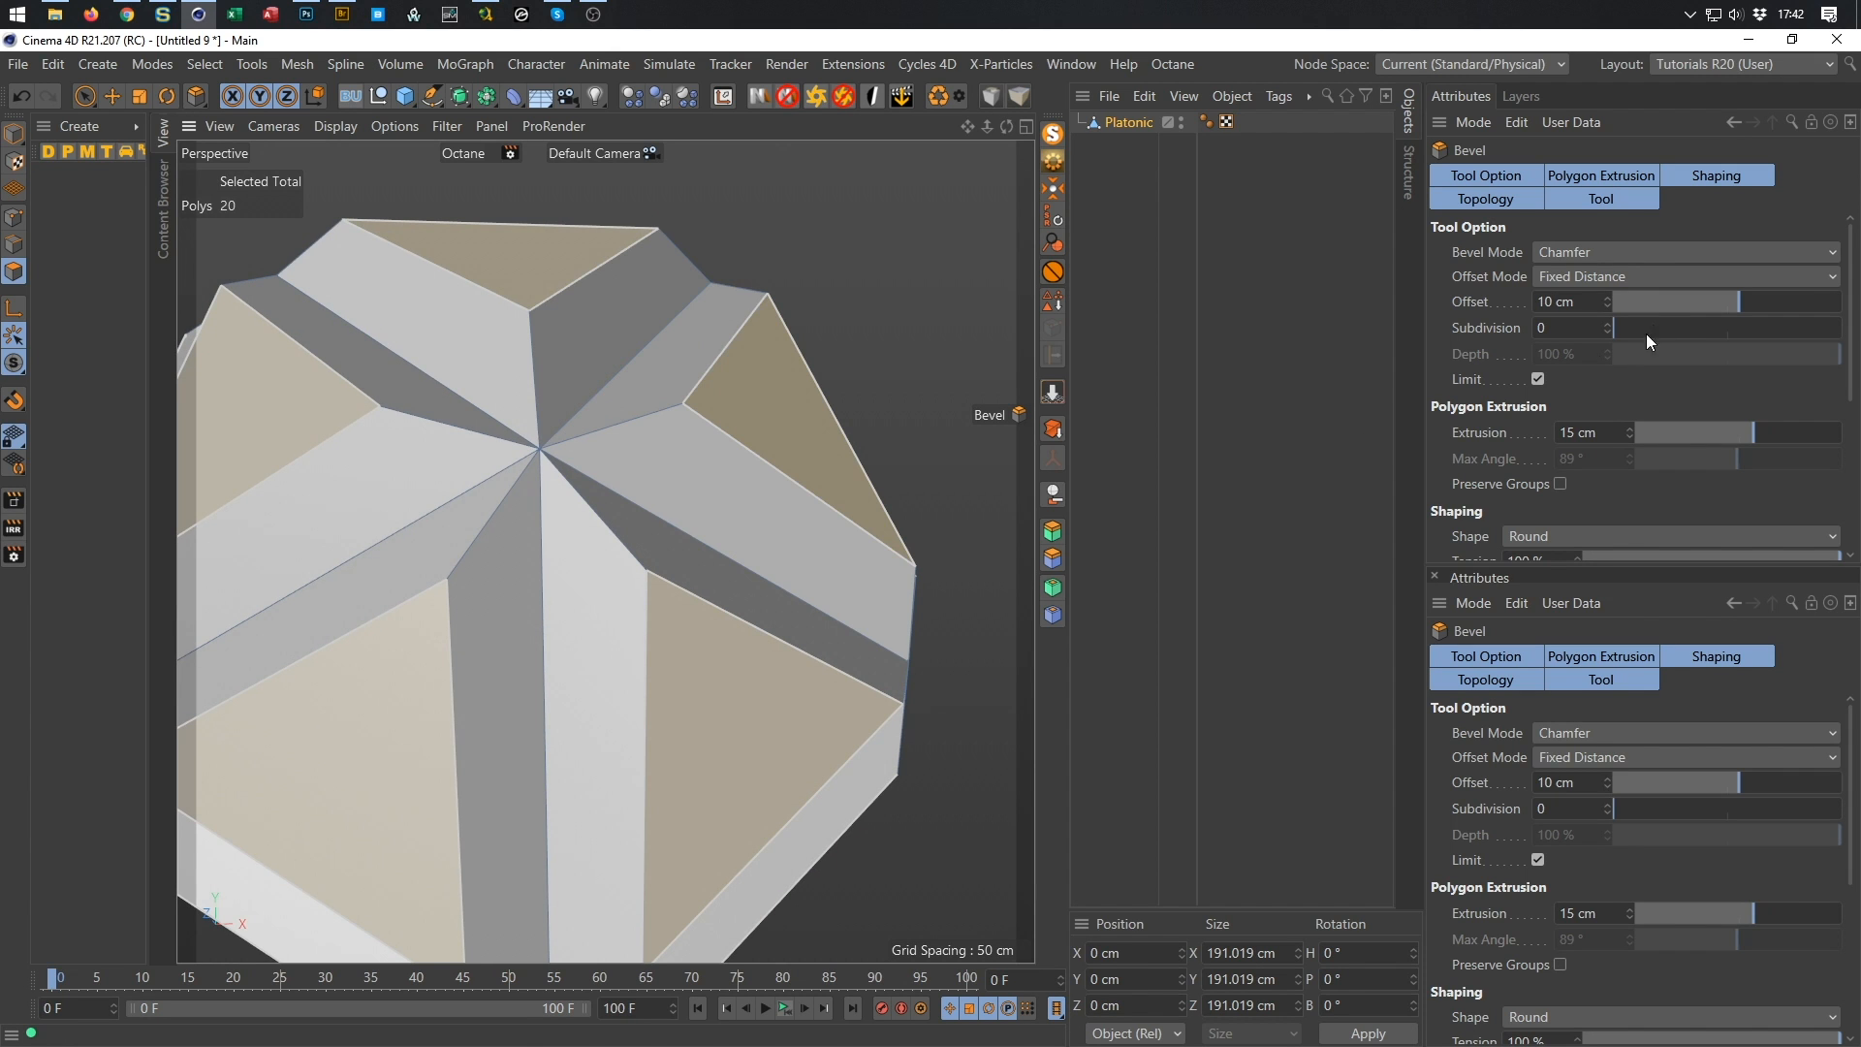
{"action": "left_click", "coordinate": [1609, 306]}
{"action": "left_click", "coordinate": [1609, 306]}
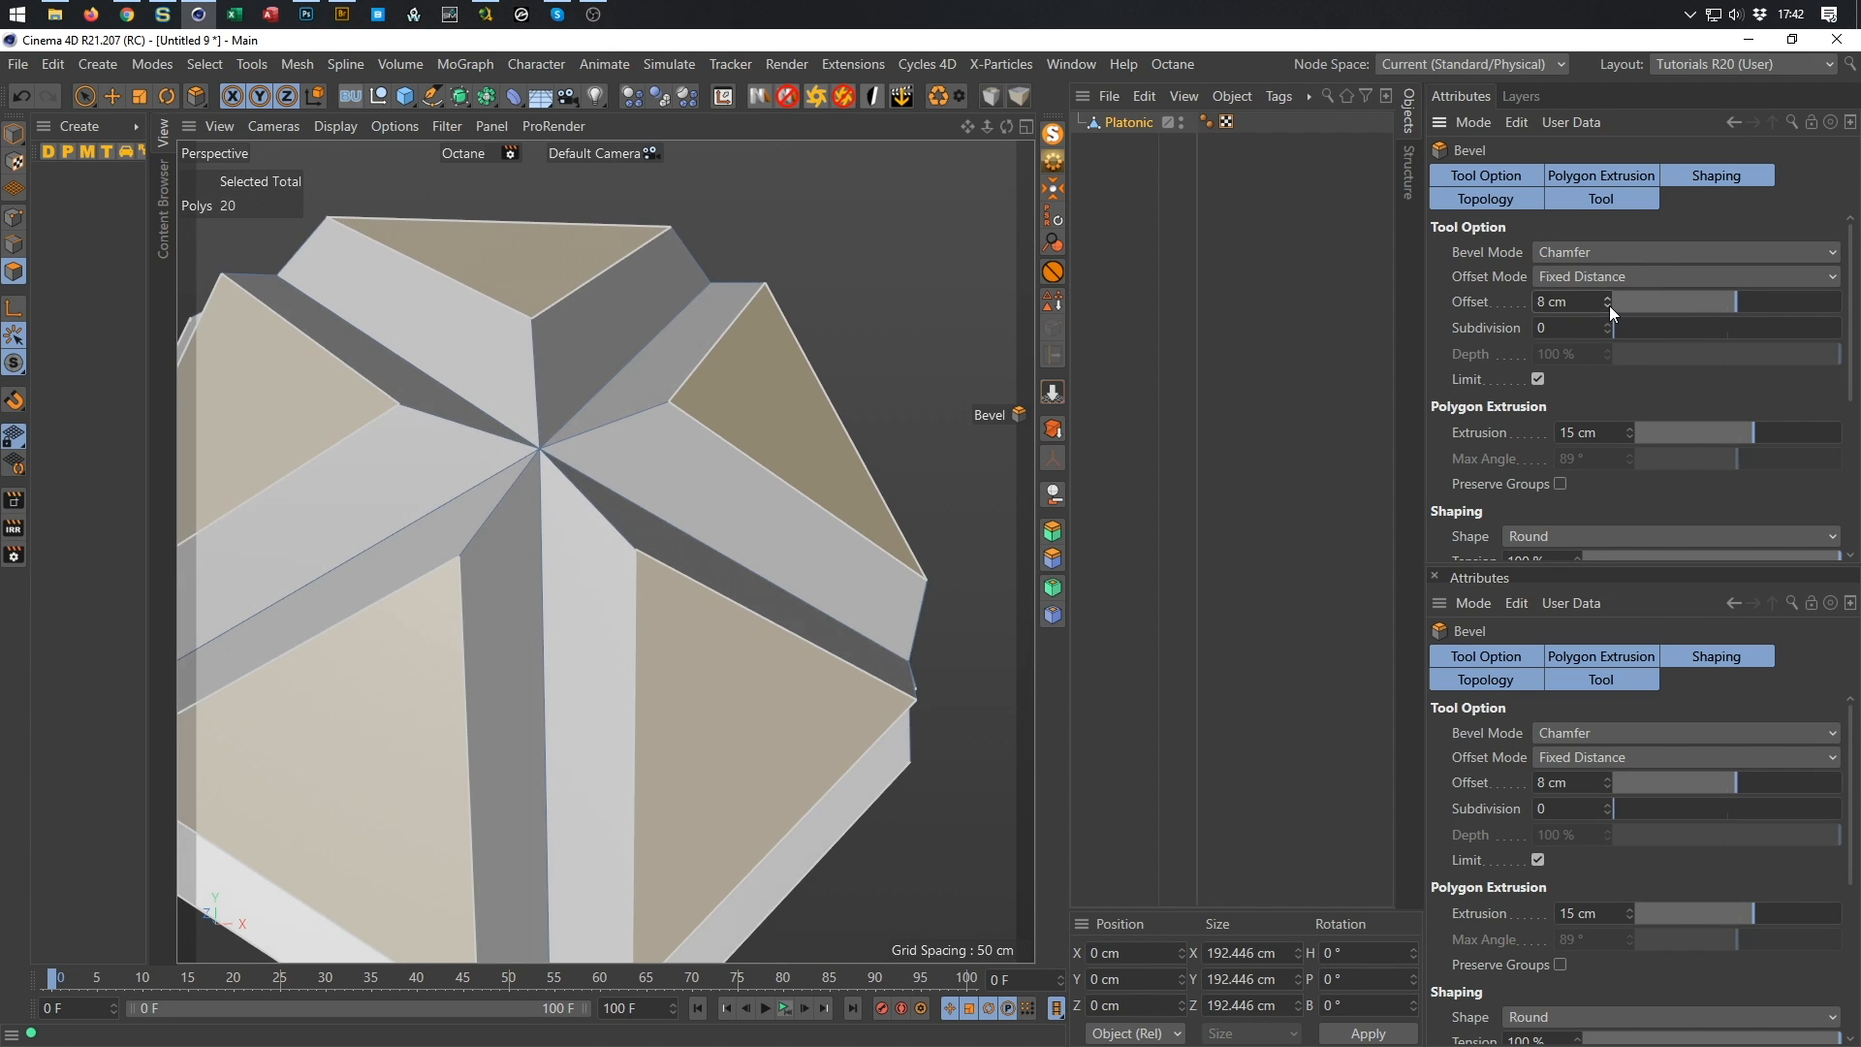
{"action": "left_click_drag", "start_coordinate": [723, 438], "coordinate": [764, 439], "text": "alt"}
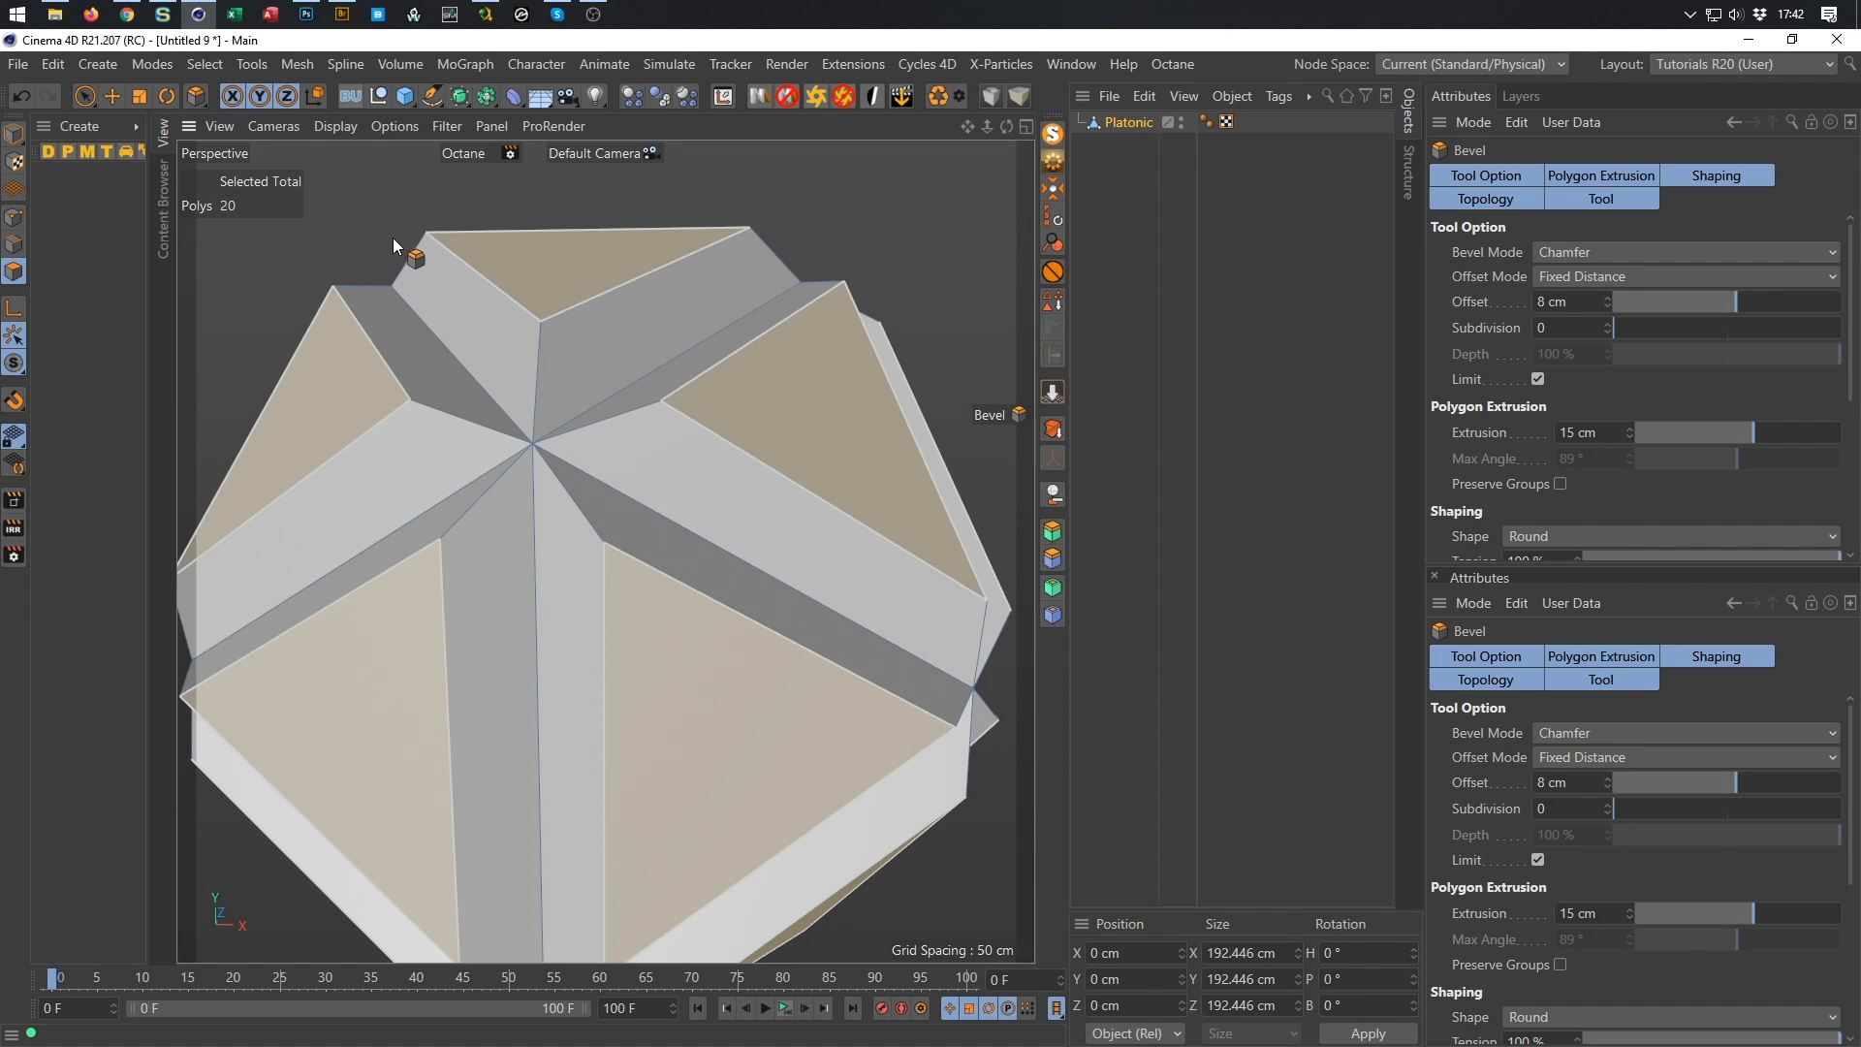
Store the selected outer triangle faces of the Platonic in a polygon selection tag.
{"action": "left_click", "coordinate": [1124, 124]}
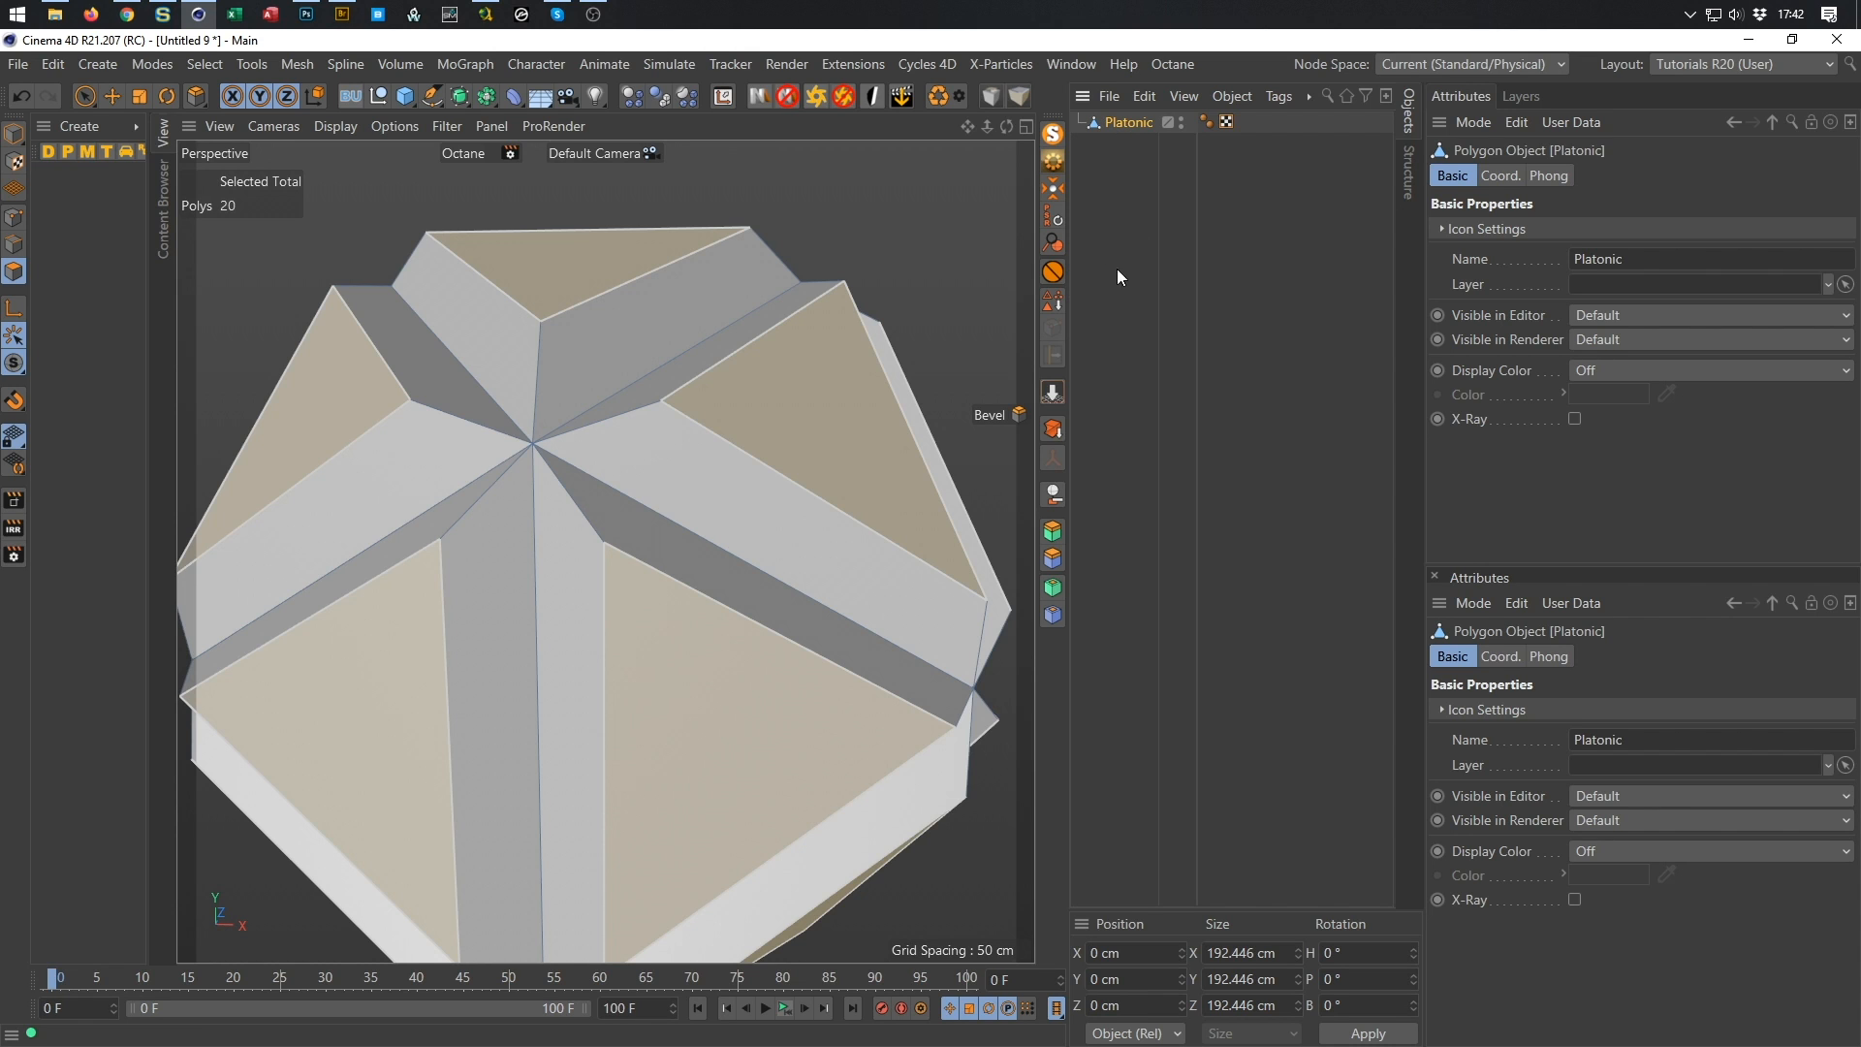
{"action": "left_click", "coordinate": [1051, 300]}
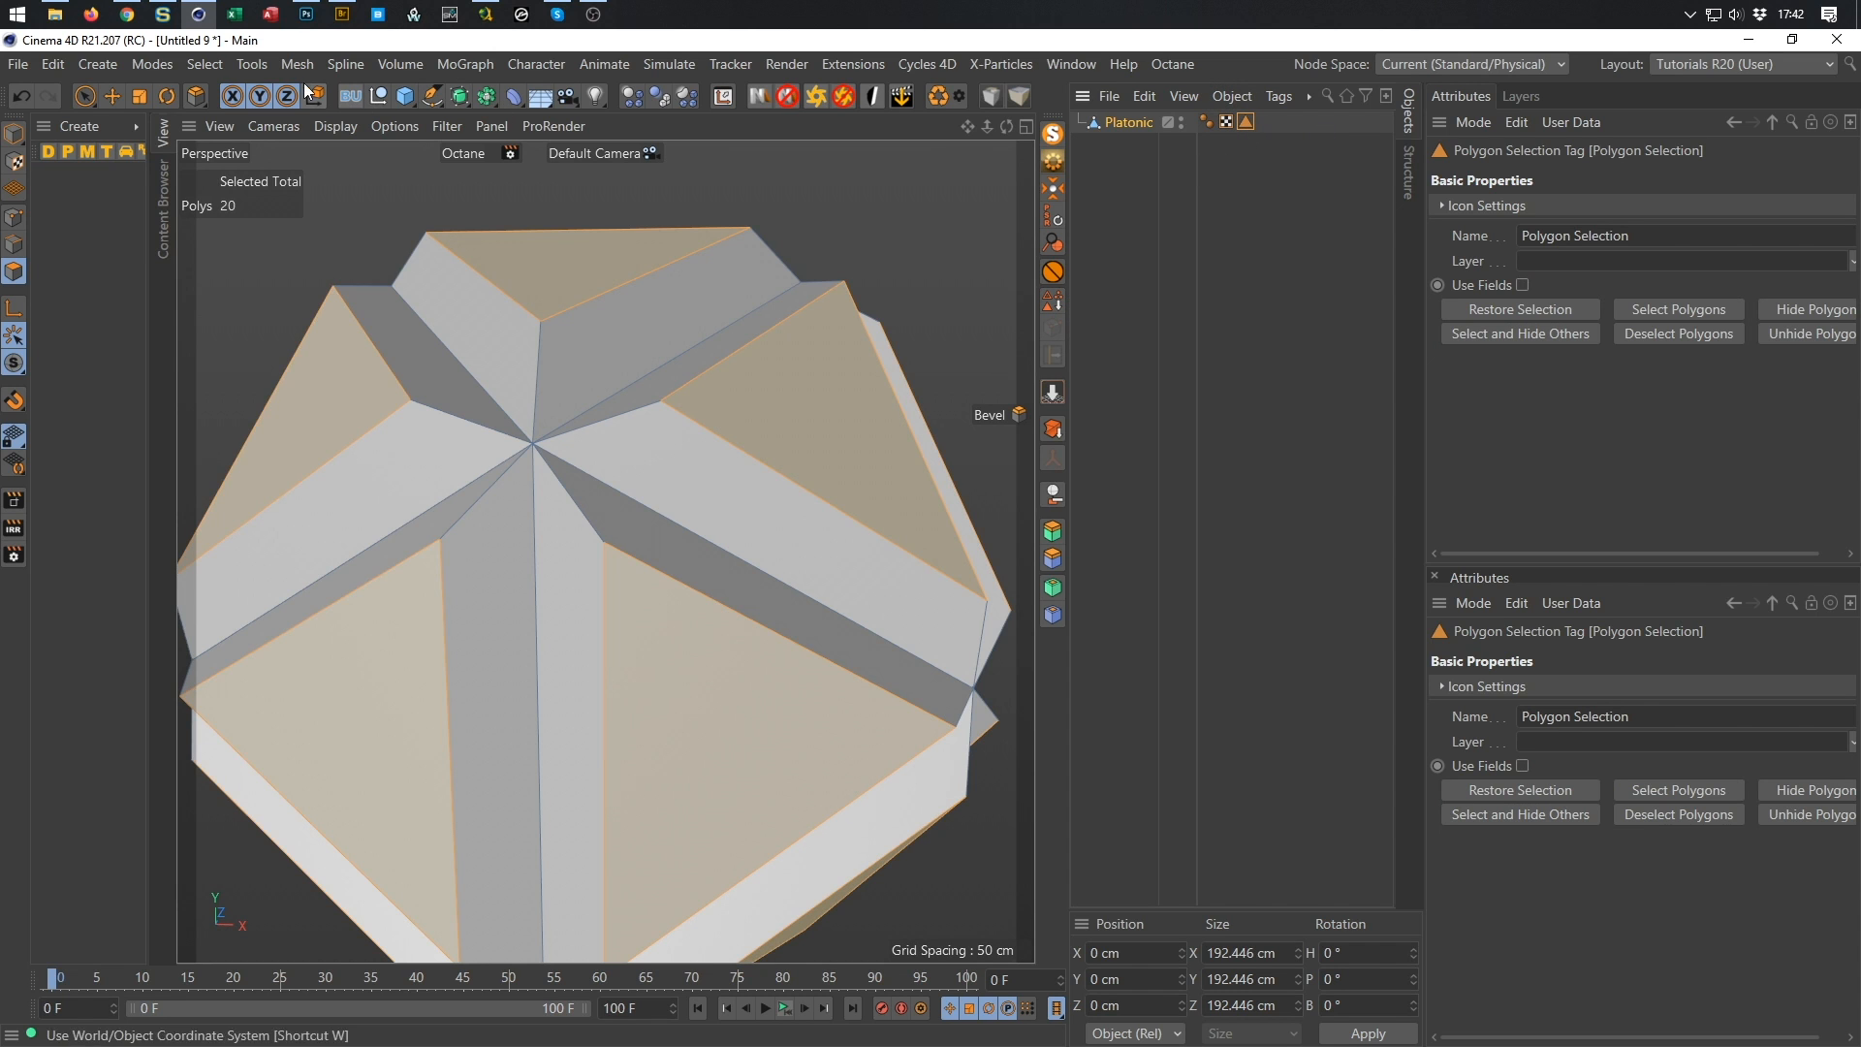
{"action": "left_click", "coordinate": [202, 66]}
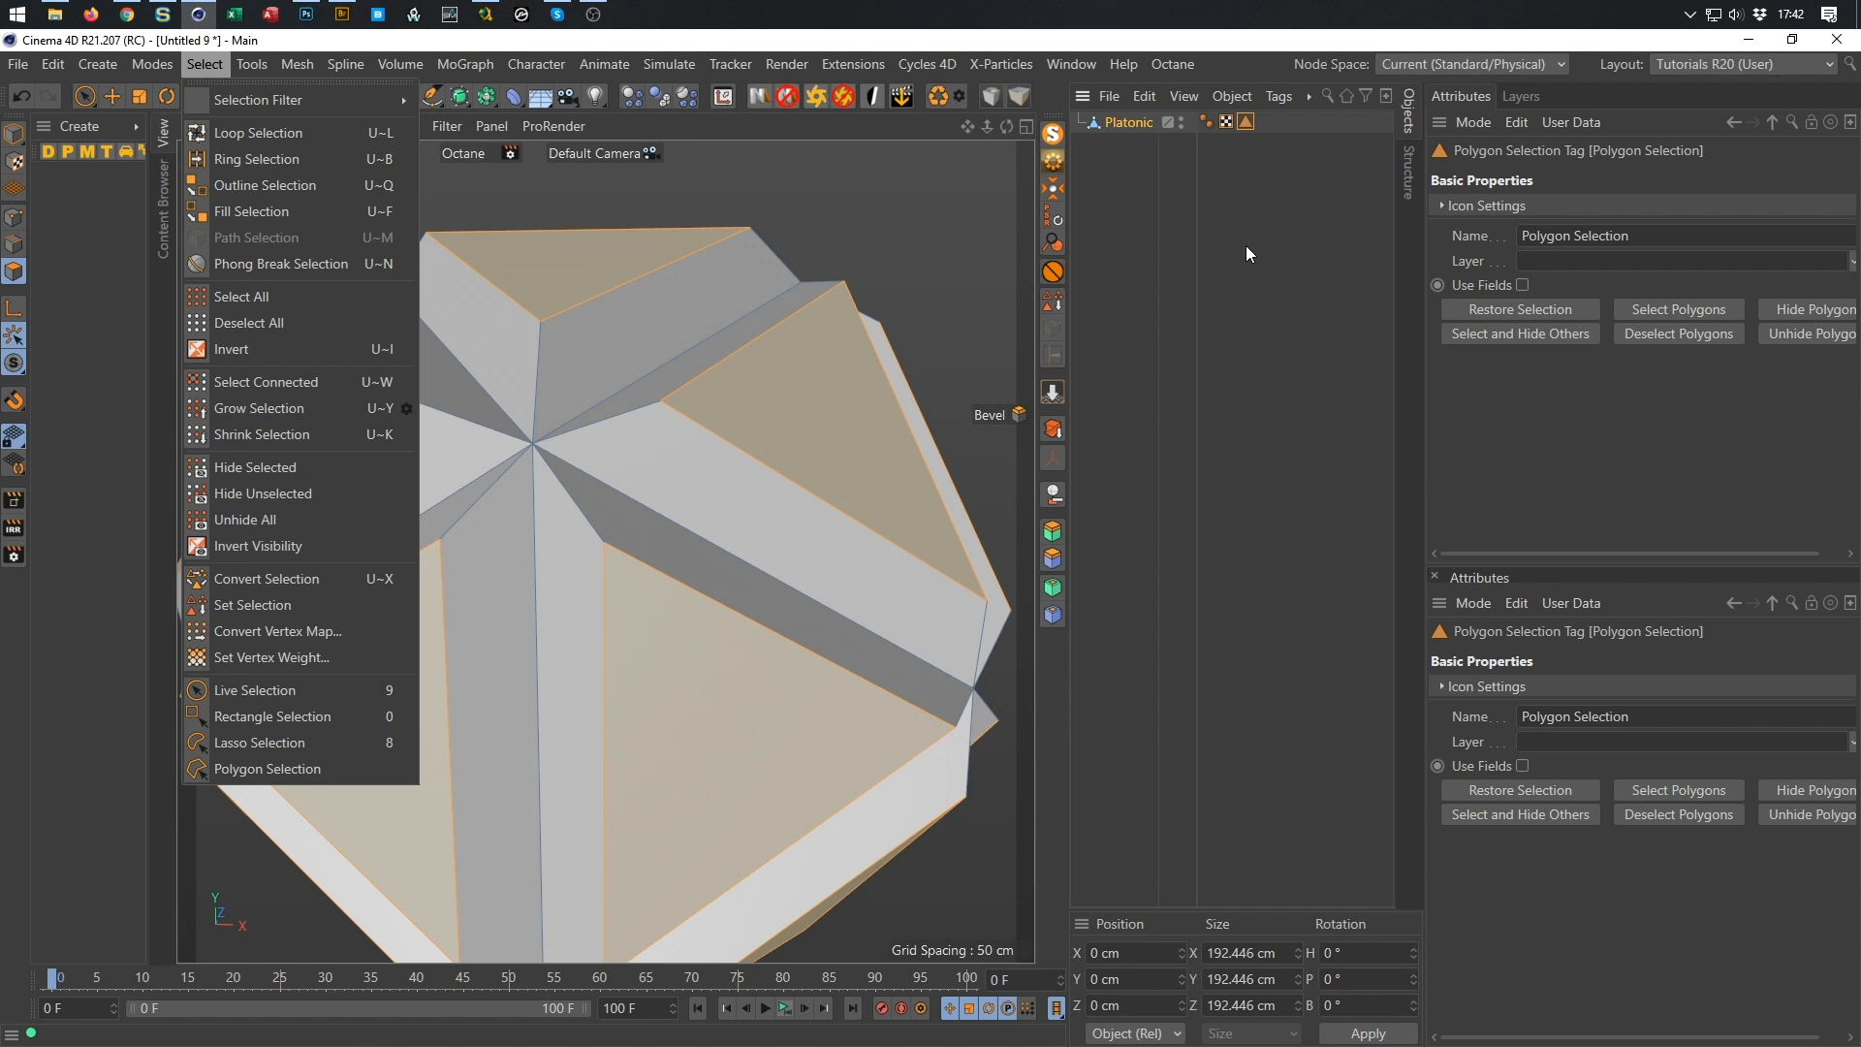
{"action": "left_click", "coordinate": [1253, 70]}
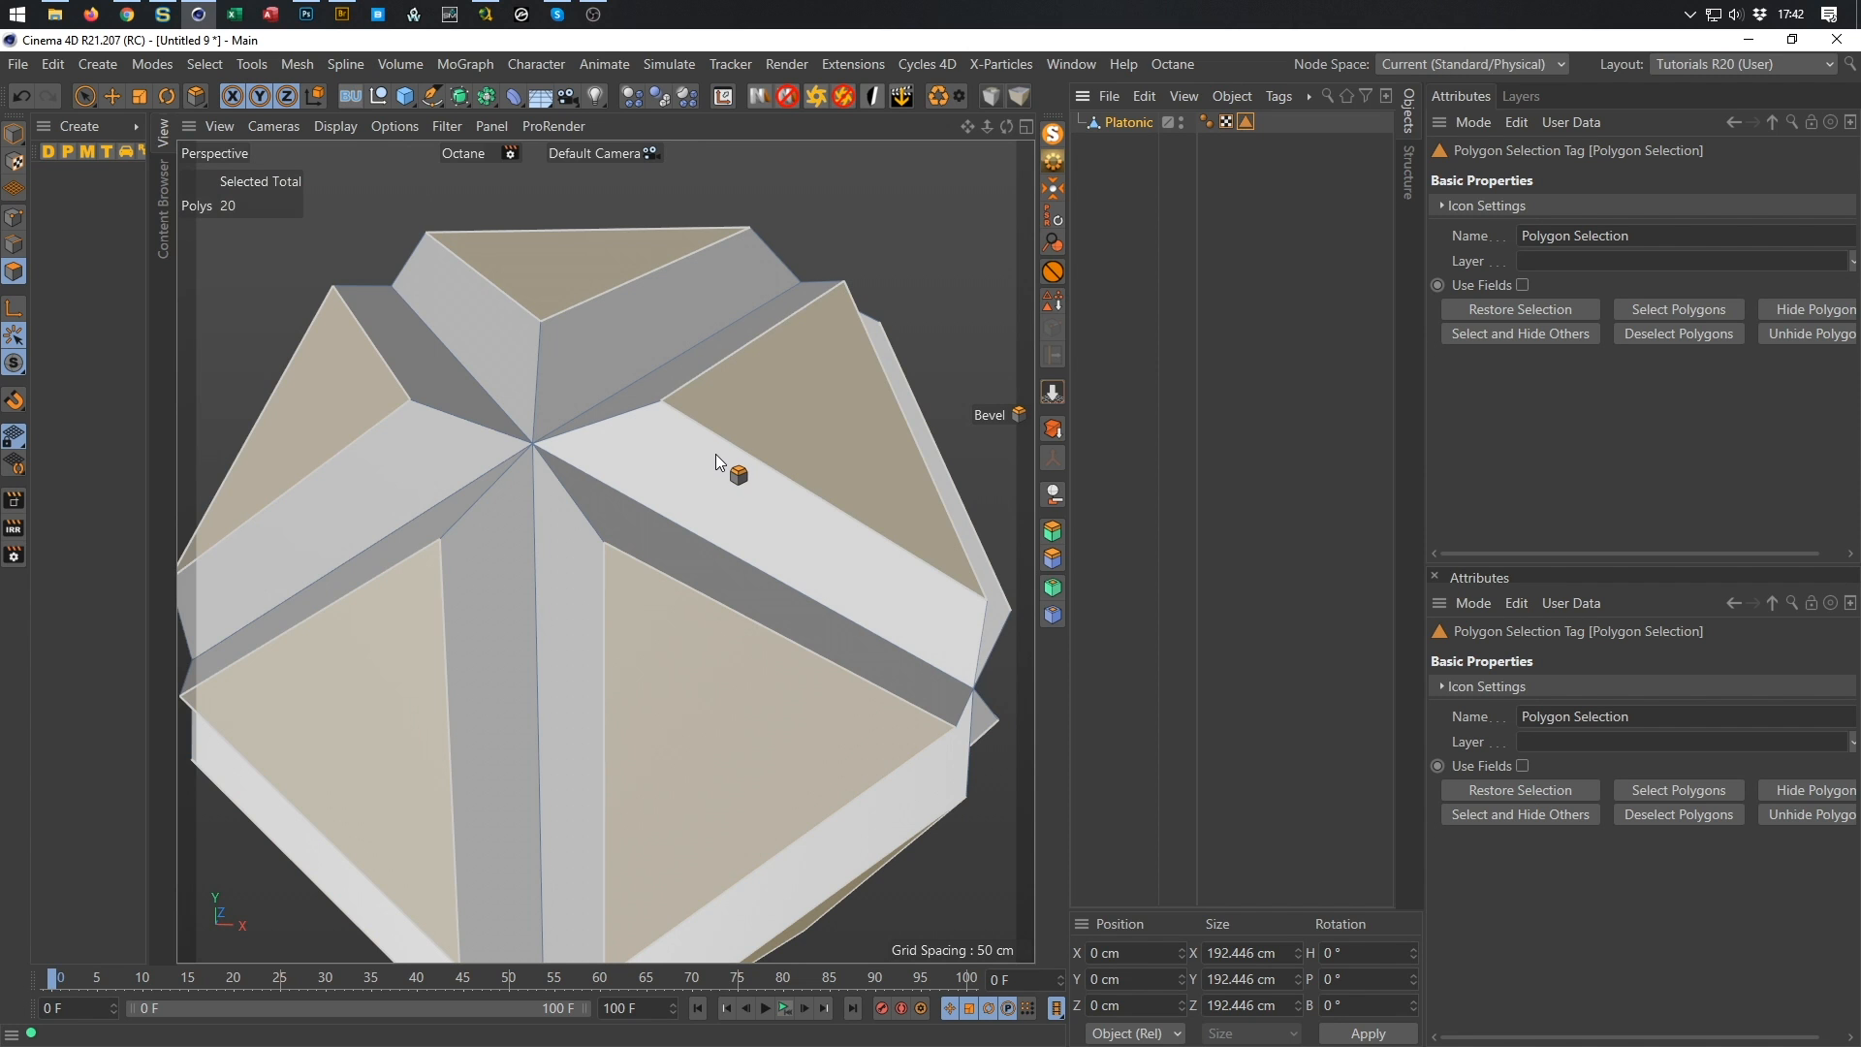
Select only the groove polygons by selecting the whole mesh and deselecting the polygons stored in the selection tag.
{"action": "key", "text": "ctrl+a"}
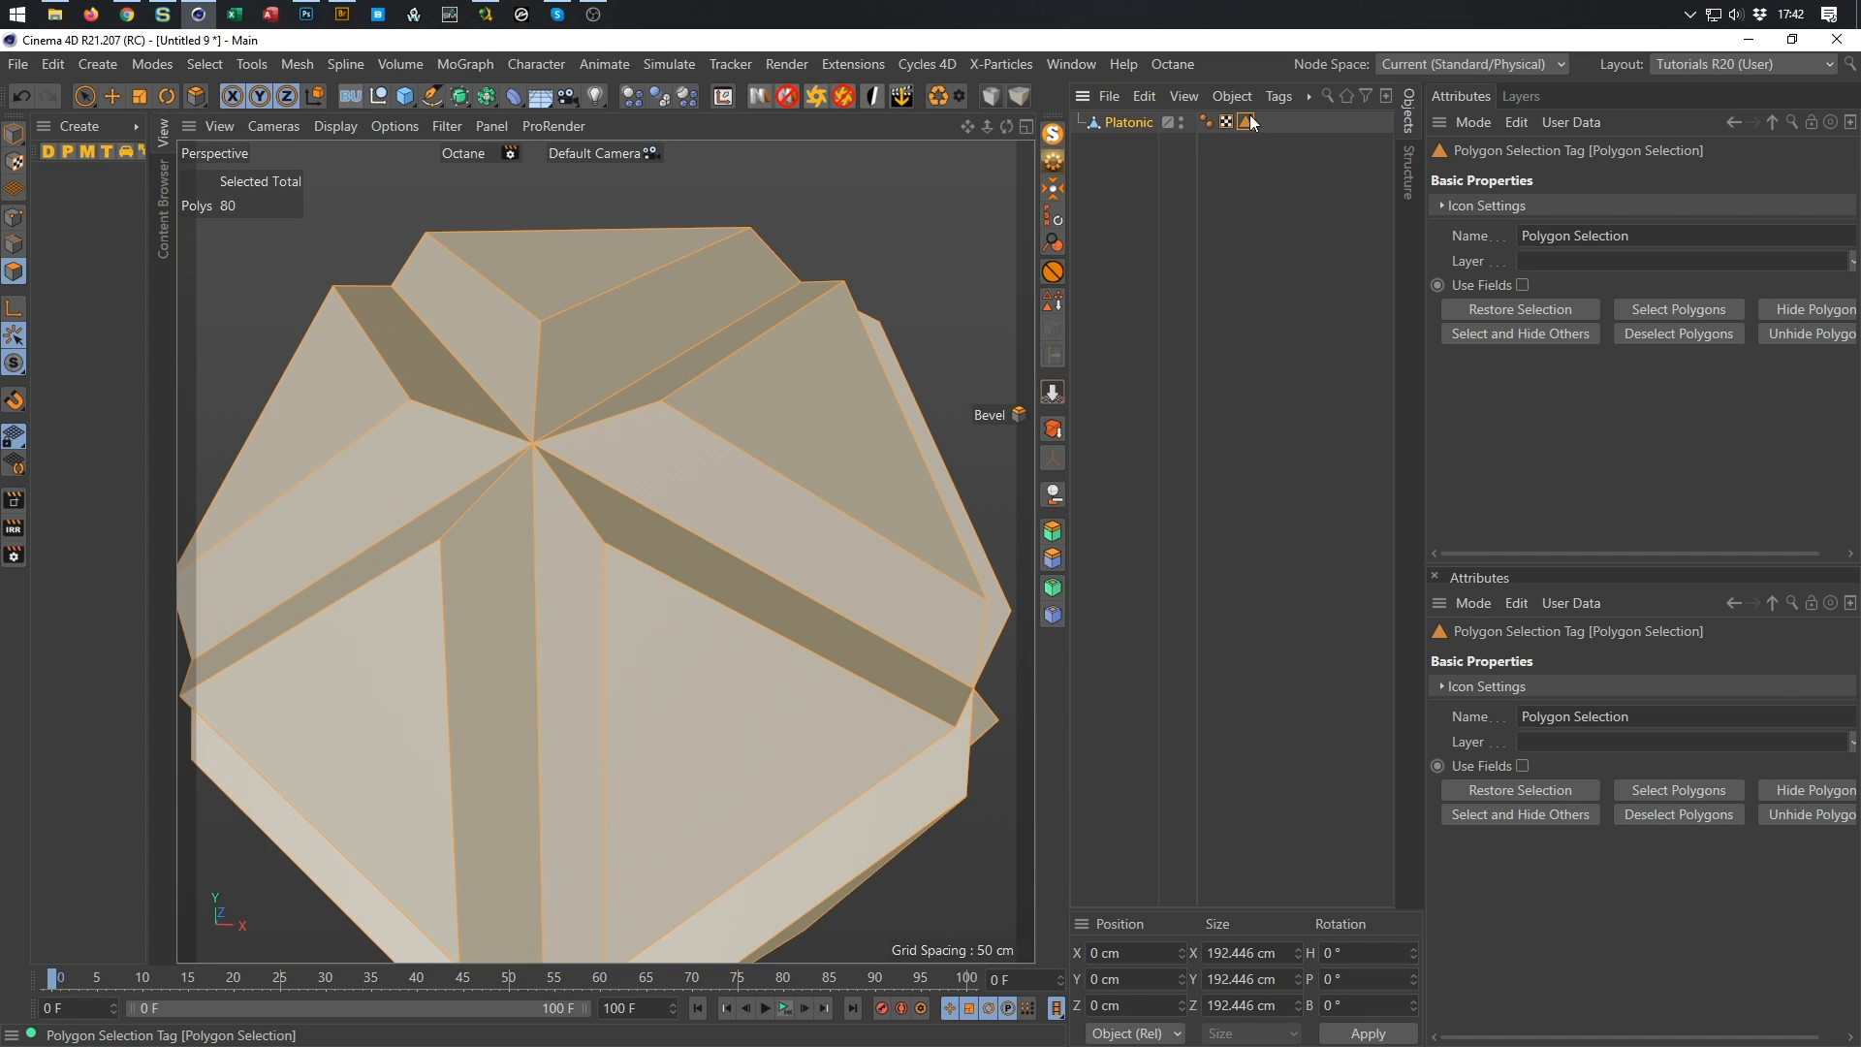
{"action": "left_click", "coordinate": [1673, 334]}
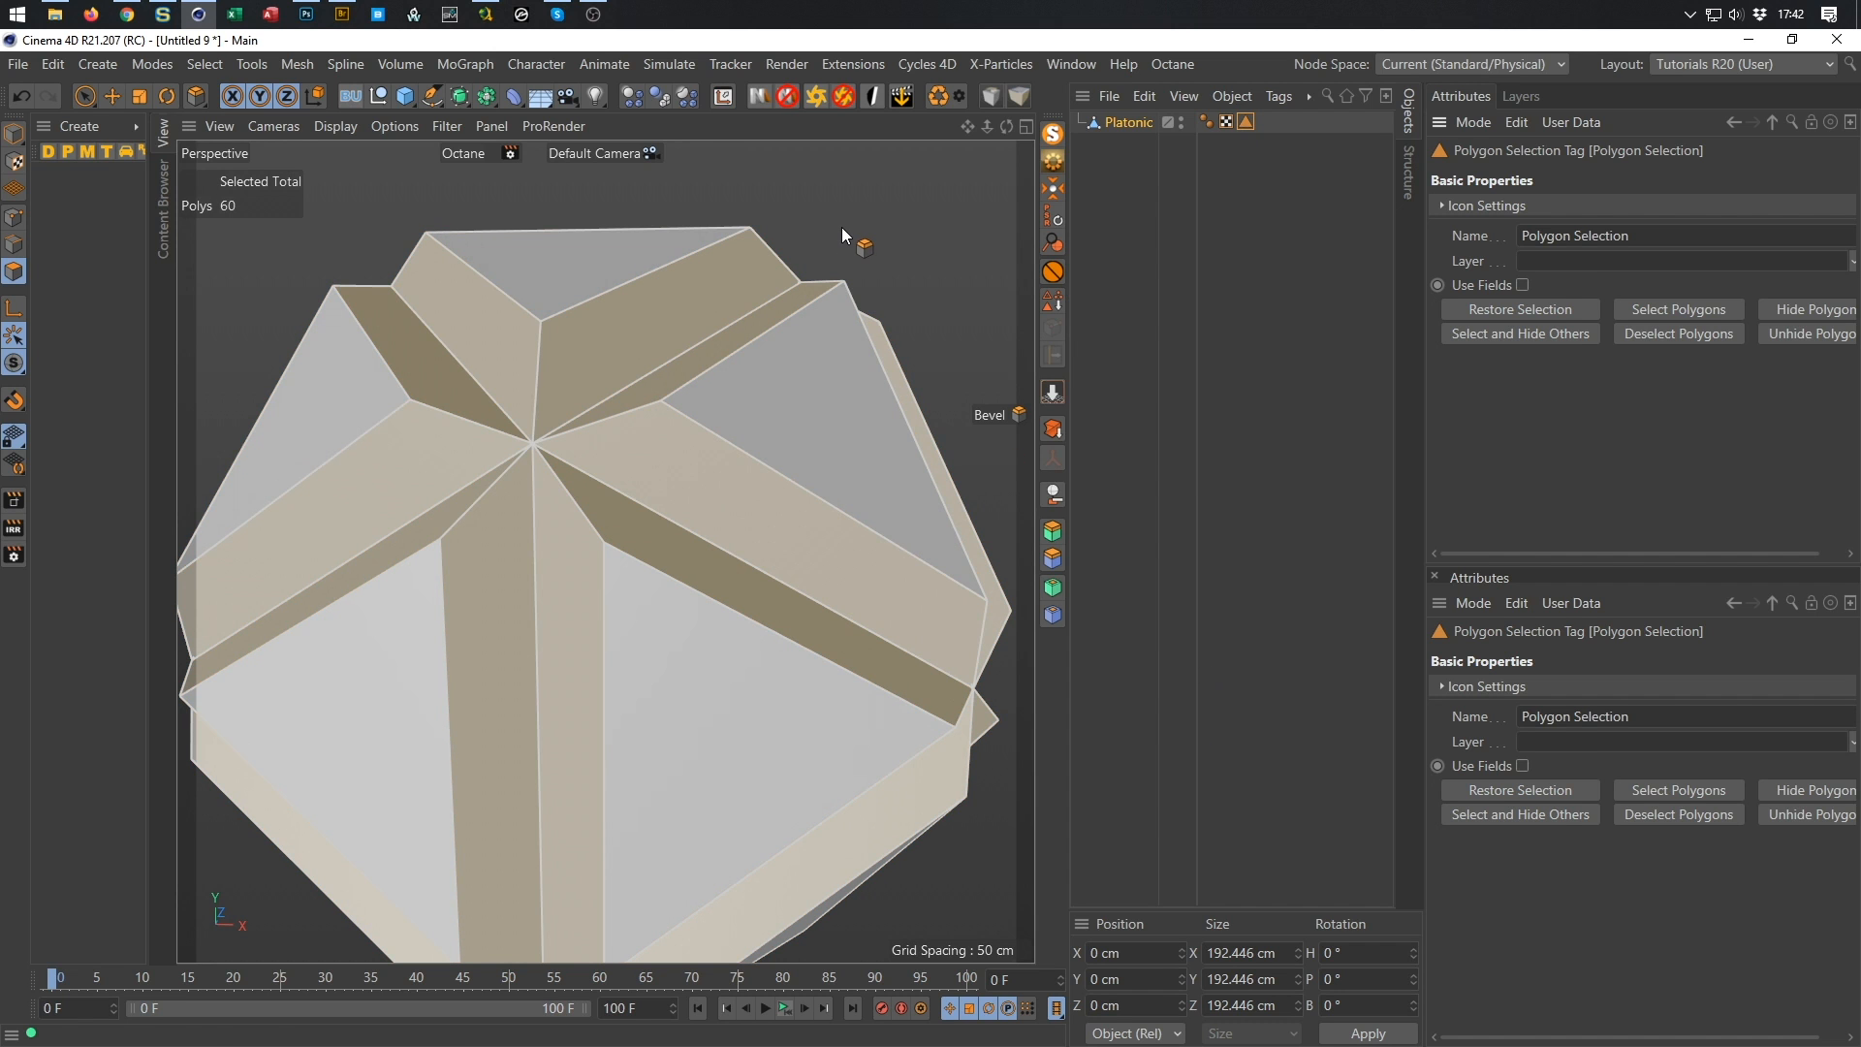
Inset the selected groove polygons individually with Extrude Inner, turning off Preserve Groups and setting the offset to 6 cm.
{"action": "key", "text": "i"}
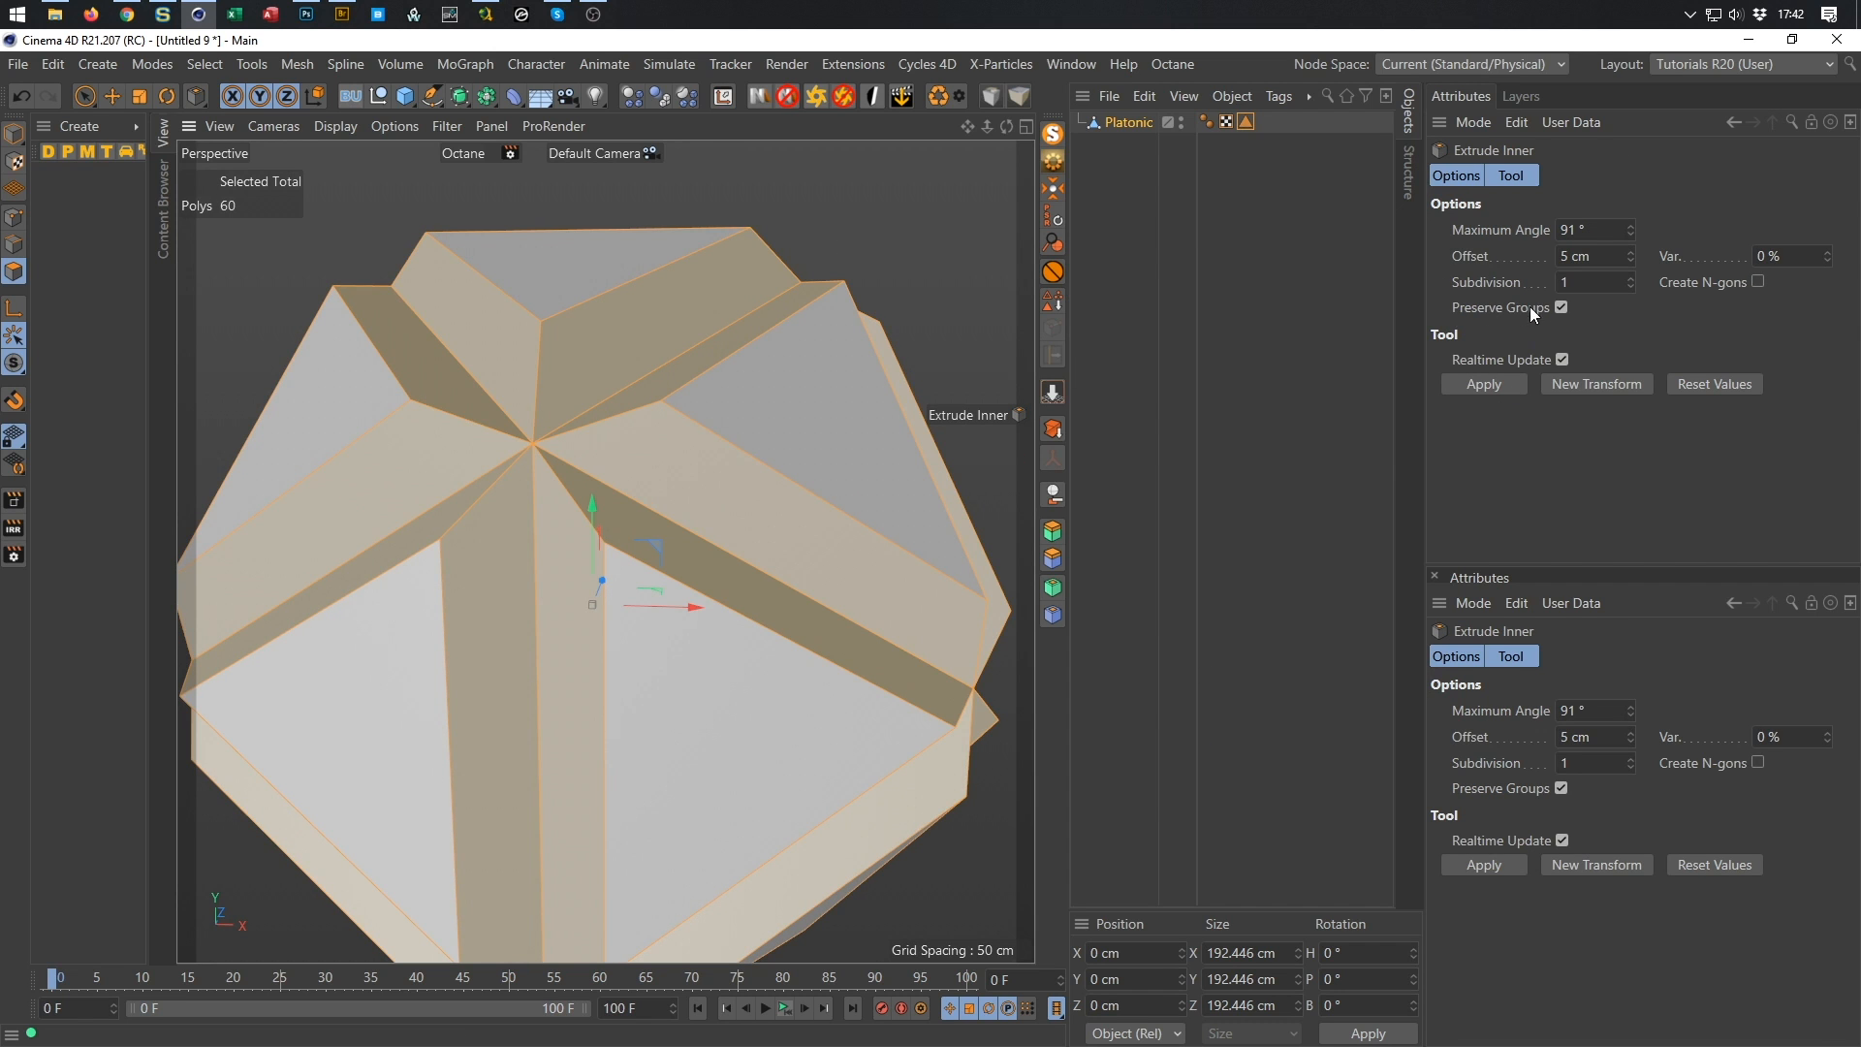
{"action": "left_click", "coordinate": [1562, 306]}
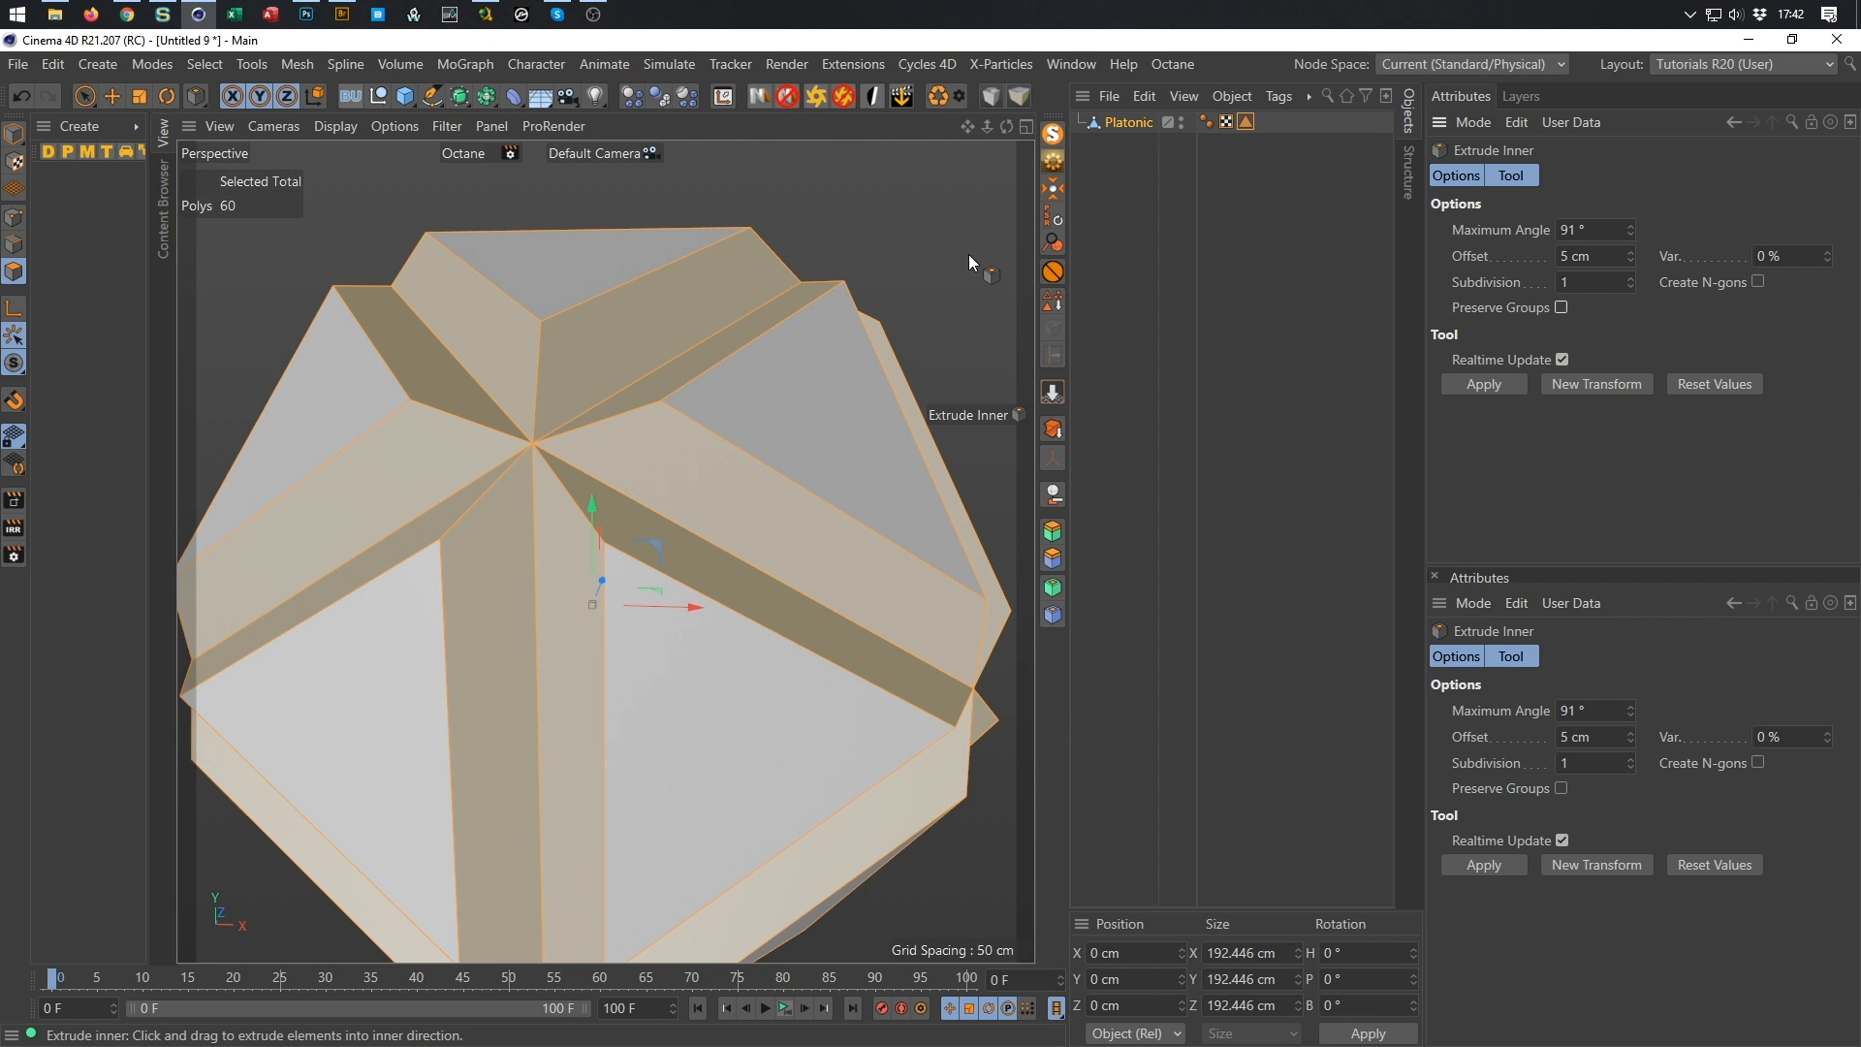
{"action": "mouse_move", "coordinate": [938, 197]}
{"action": "left_mouse_down"}
{"action": "mouse_move", "coordinate": [1008, 199]}
{"action": "mouse_move", "coordinate": [932, 198]}
{"action": "mouse_move", "coordinate": [969, 199]}
{"action": "left_mouse_up"}
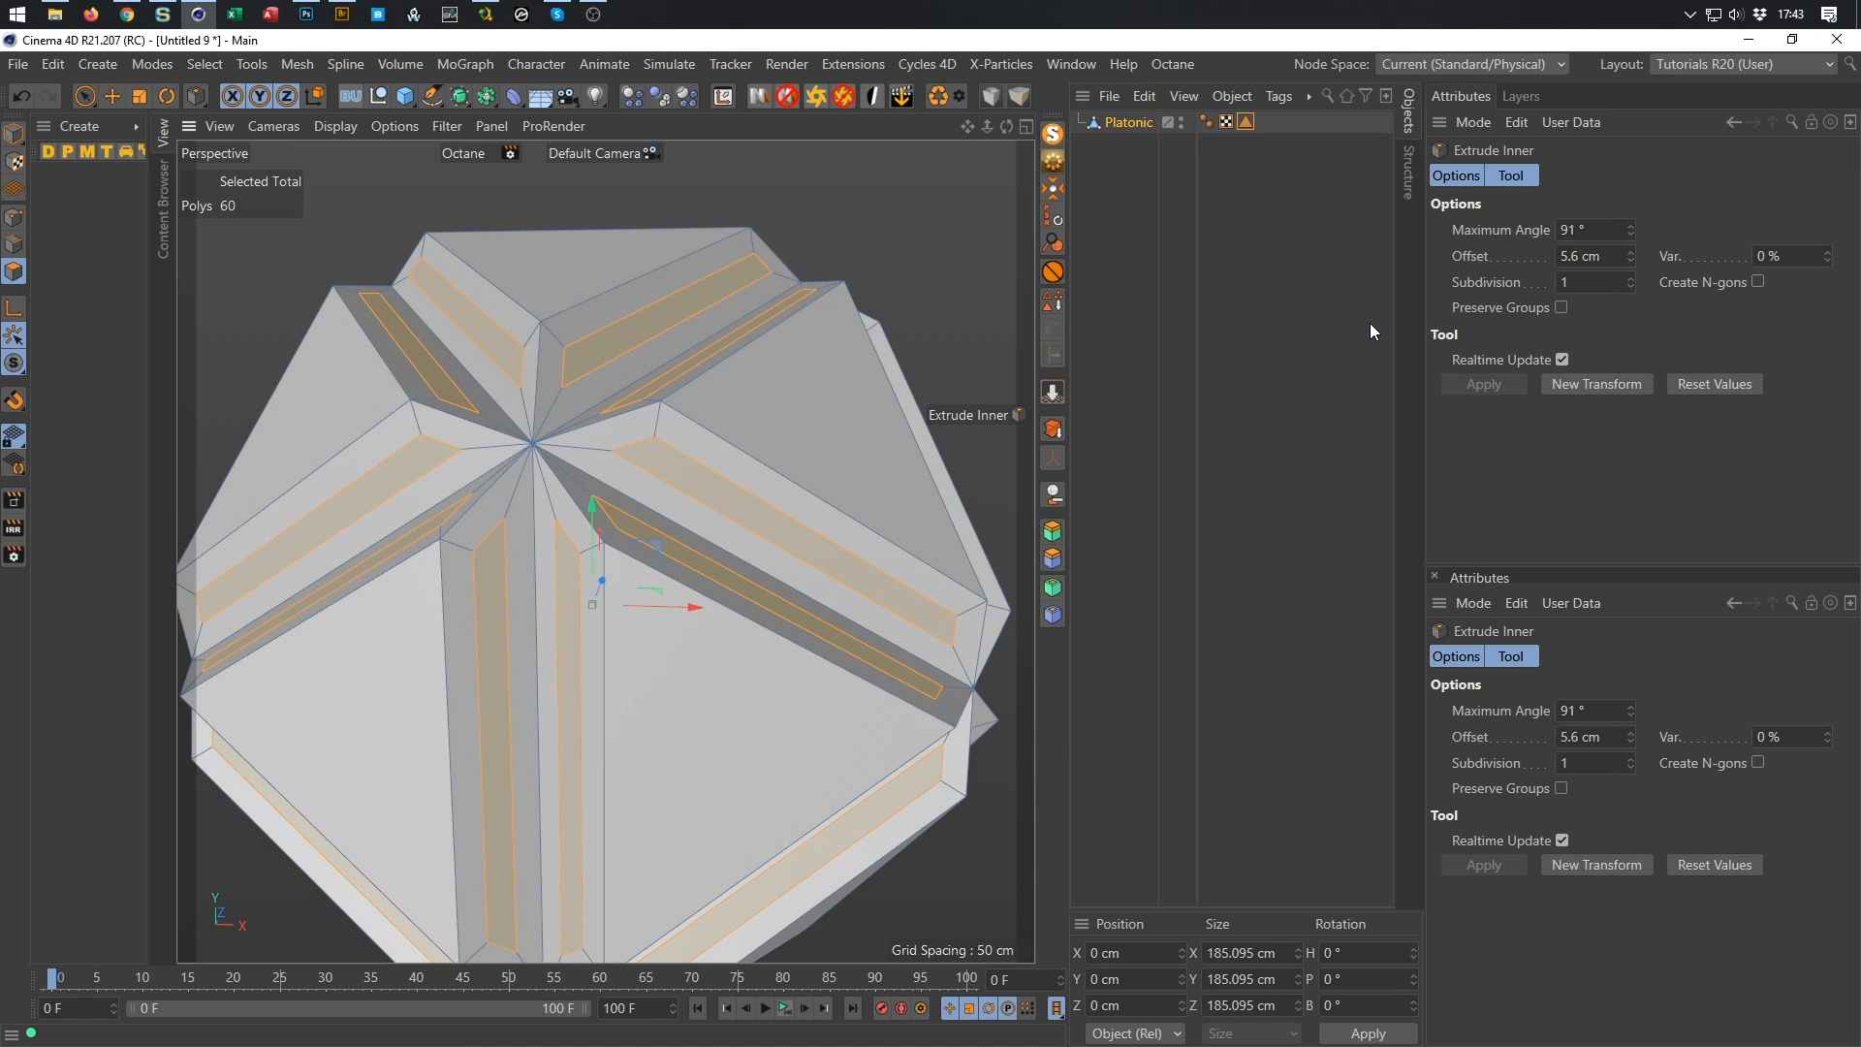
{"action": "left_click_drag", "start_coordinate": [1604, 255], "coordinate": [1486, 277]}
{"action": "type", "text": "6"}
{"action": "key", "text": "Return"}
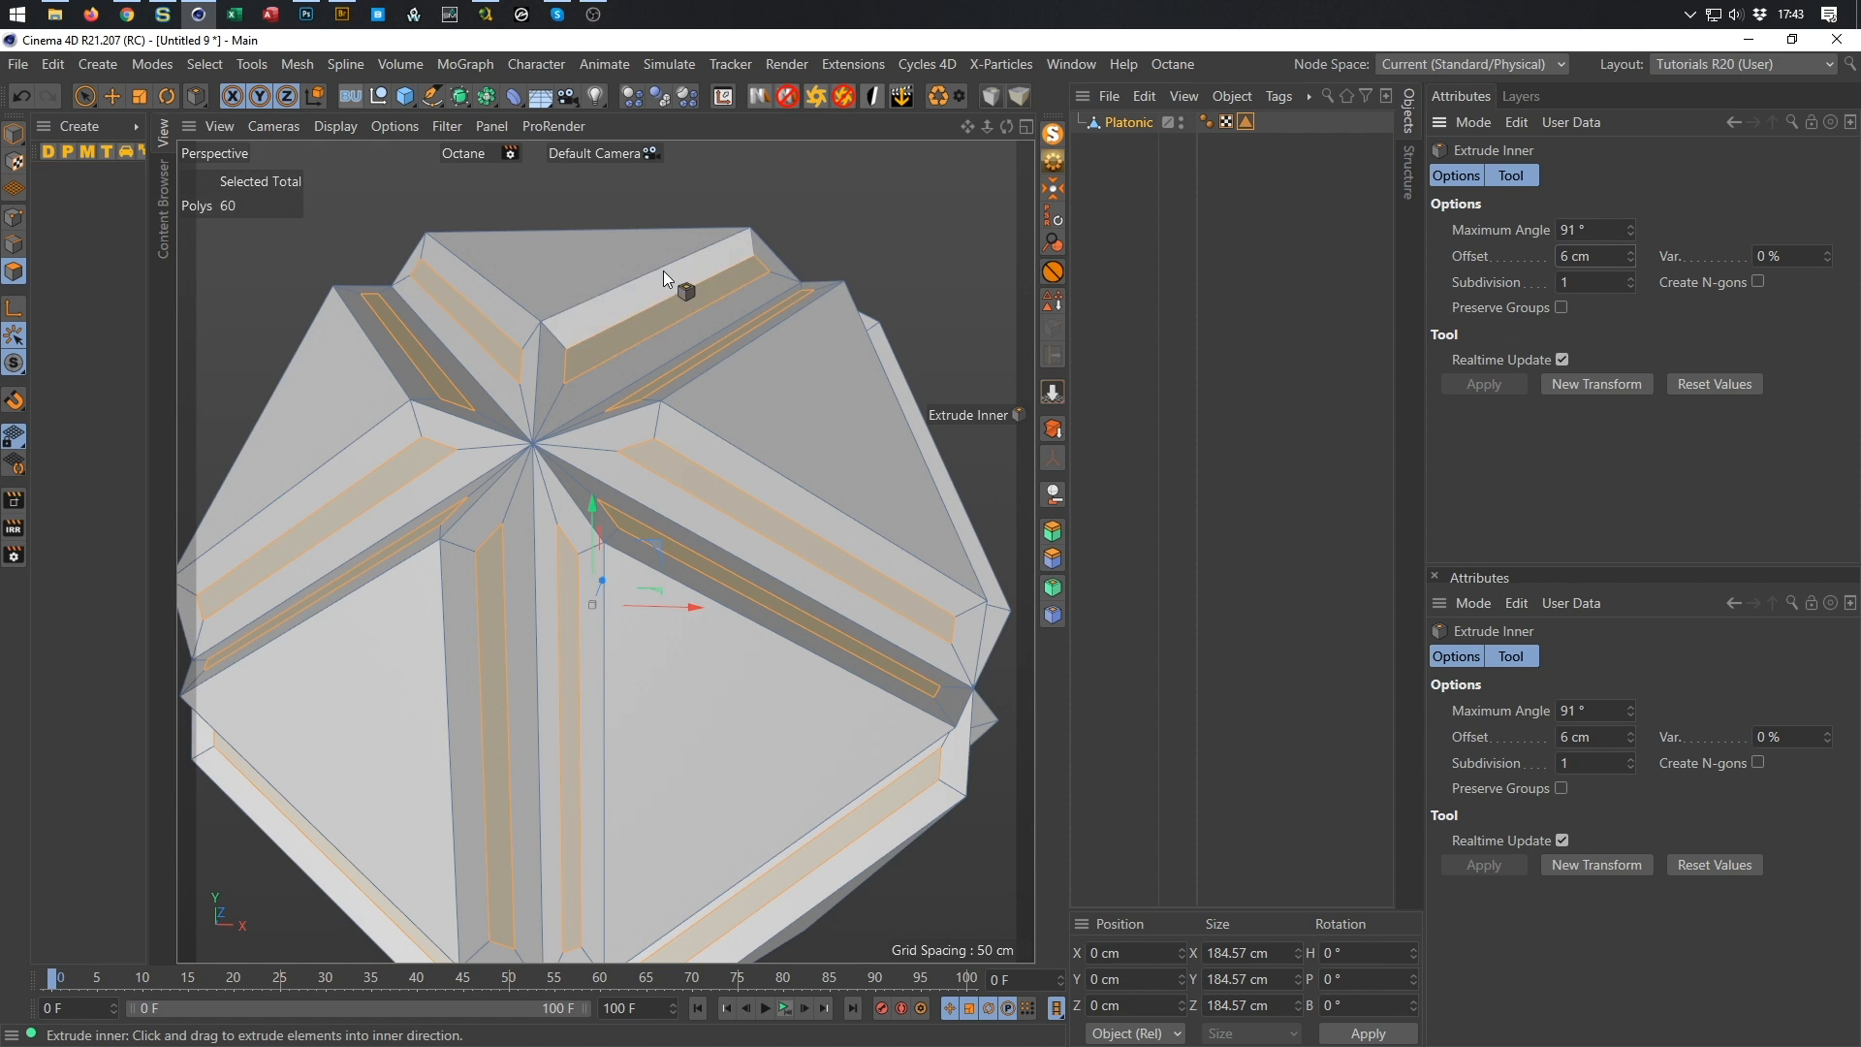
Try an inset offset of 5 cm on the groove polygons and return it to 6 cm.
{"action": "scroll", "coordinate": [737, 275], "scroll_direction": "up", "scroll_amount": 5}
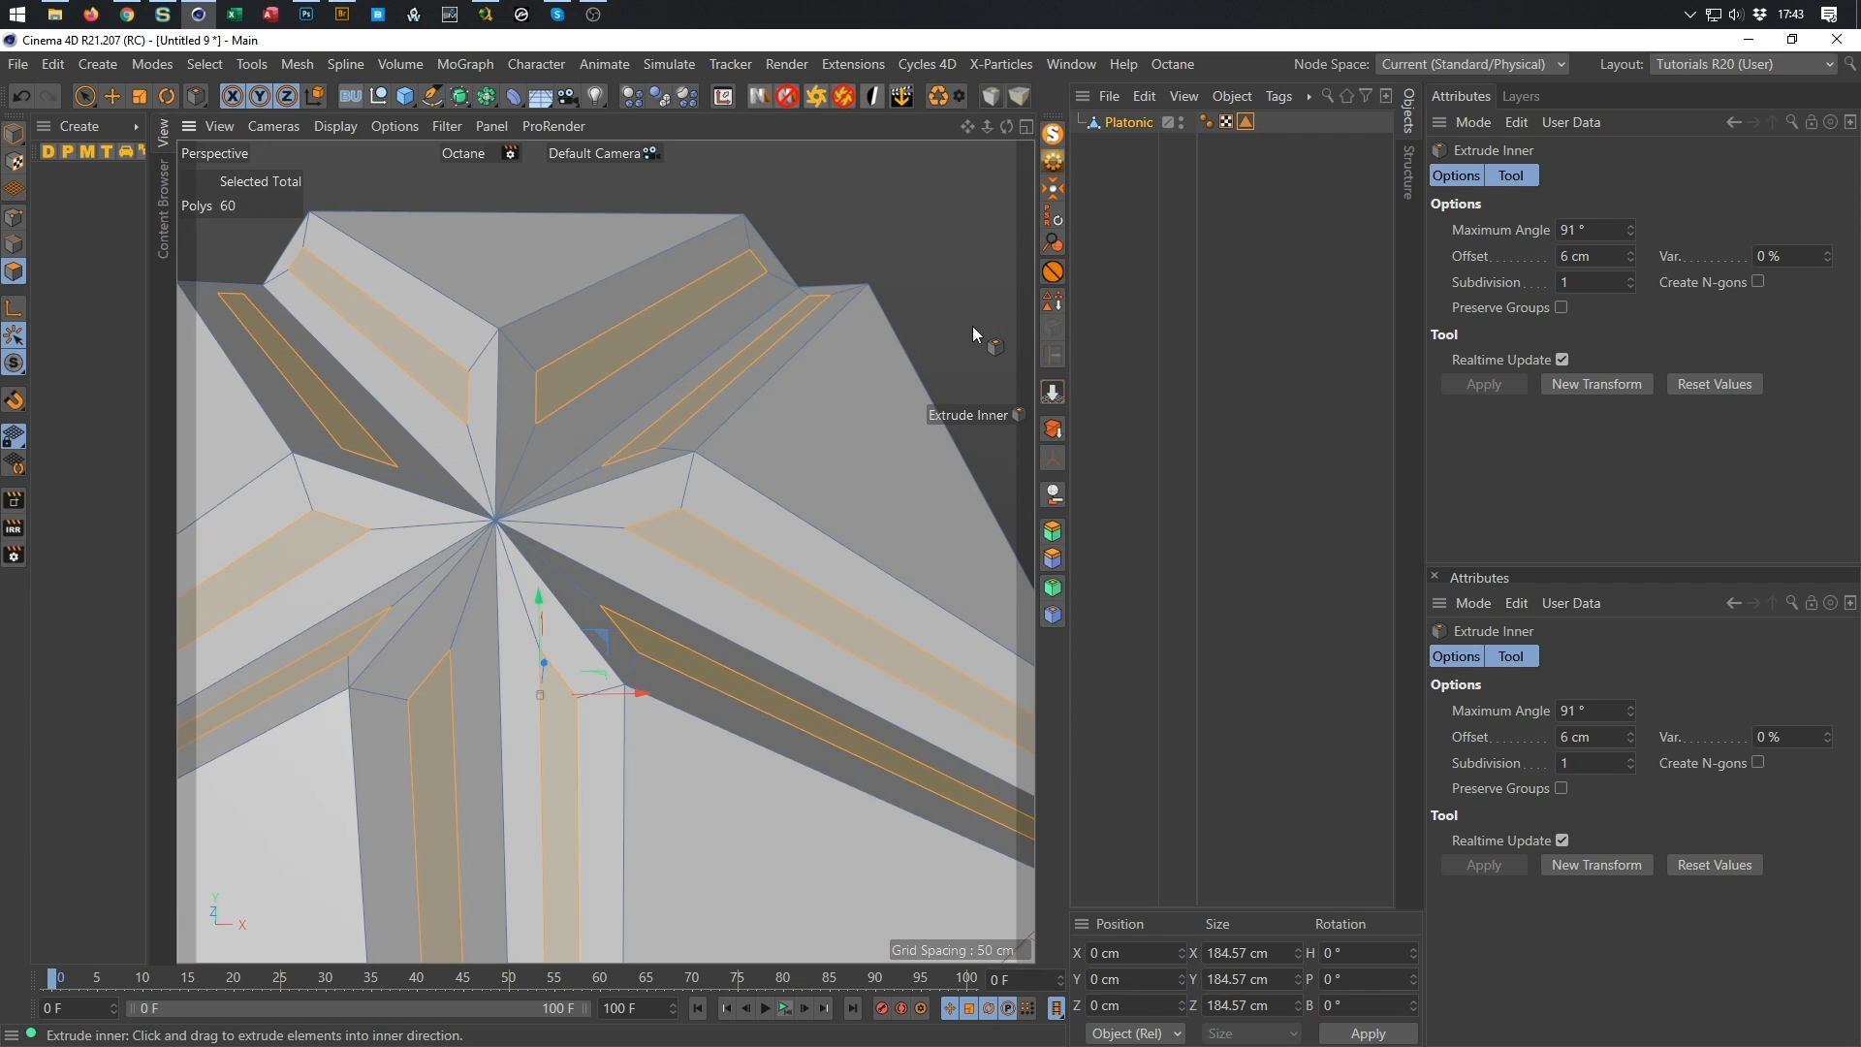
{"action": "left_click", "coordinate": [1633, 260]}
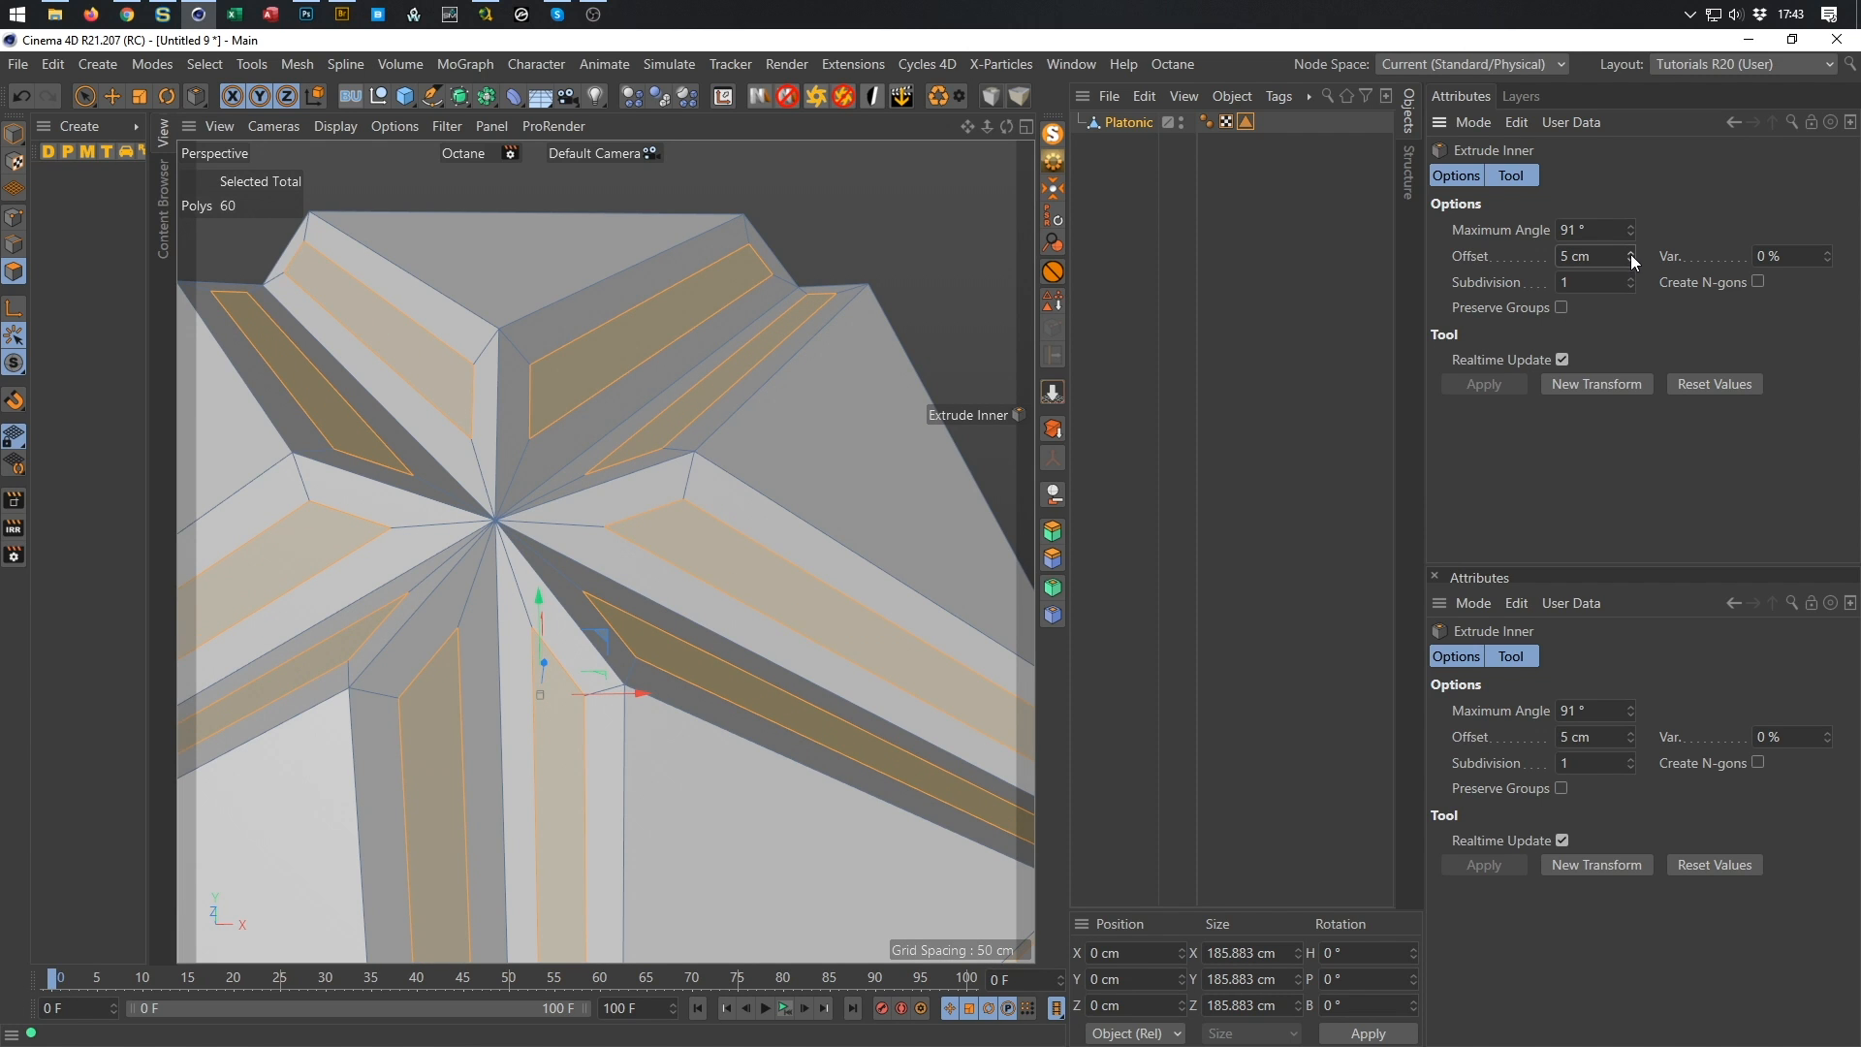
{"action": "left_click", "coordinate": [1631, 252]}
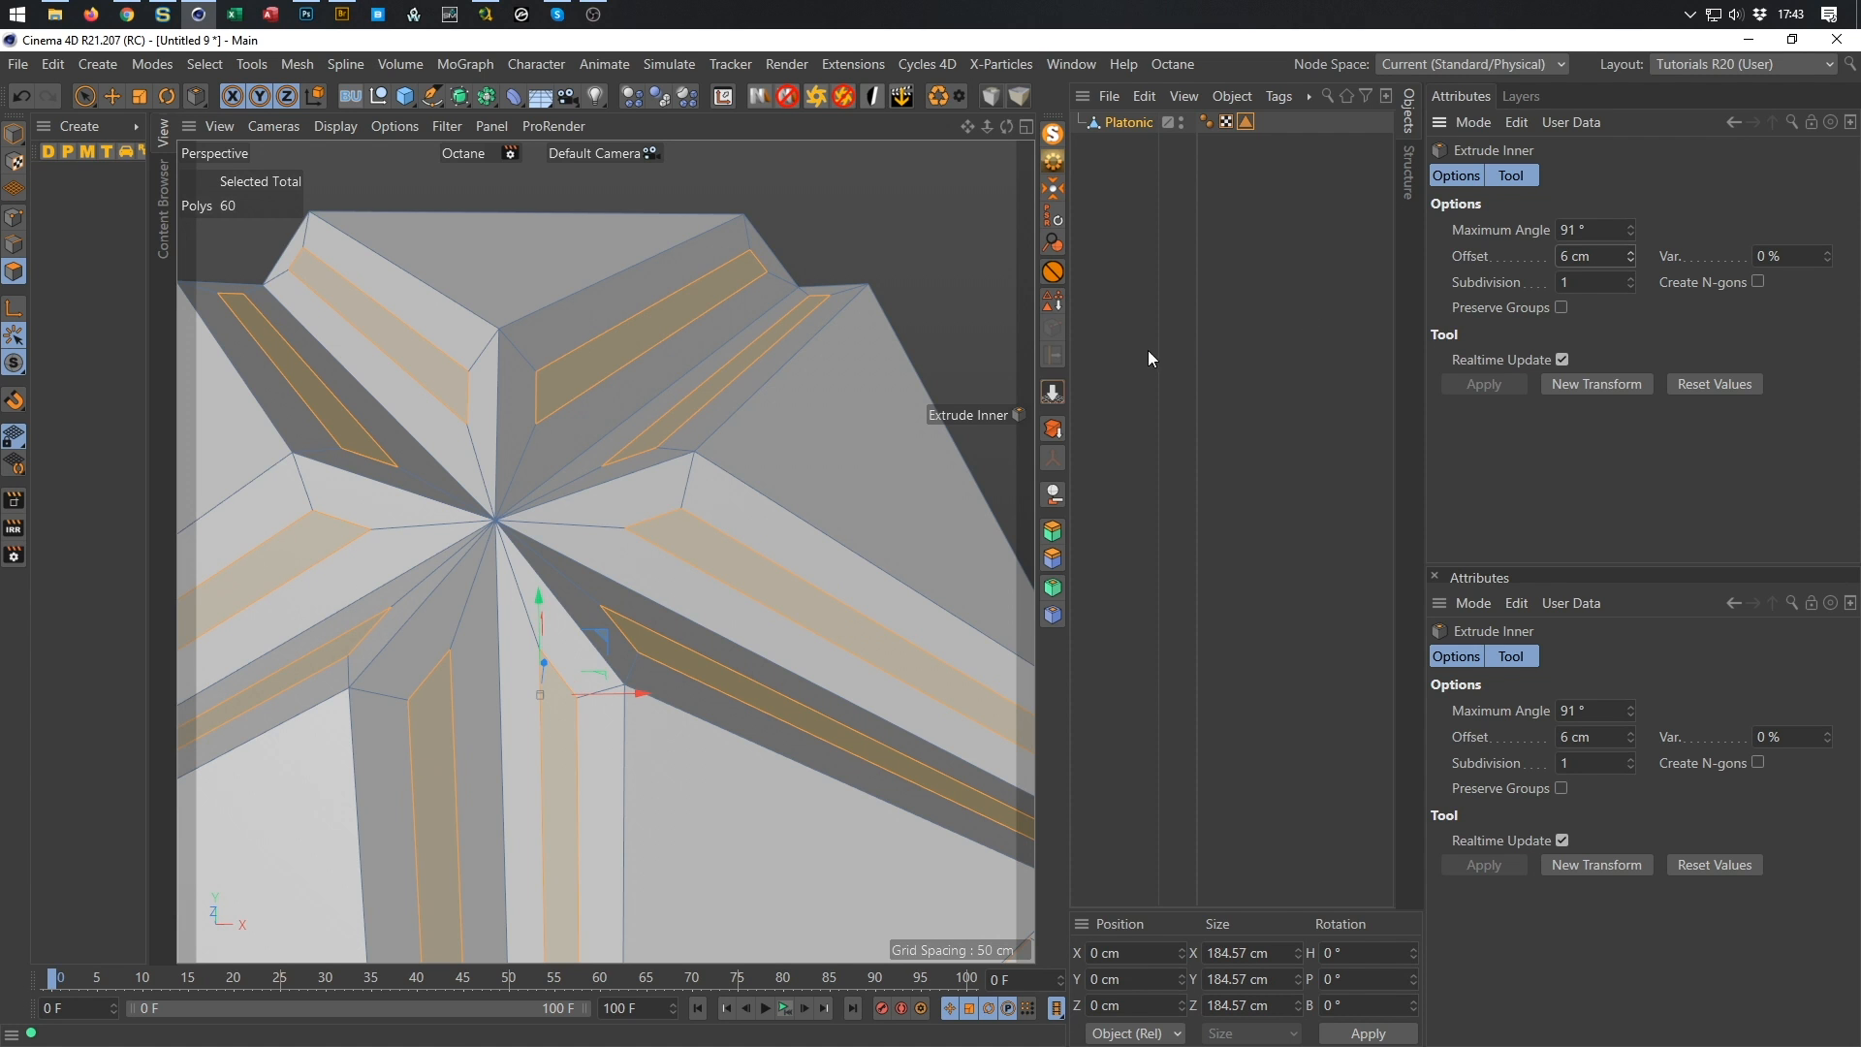
Extrude the inset groove strips inward with an offset of -5 cm.
{"action": "scroll", "coordinate": [710, 293], "scroll_direction": "up", "scroll_amount": 3}
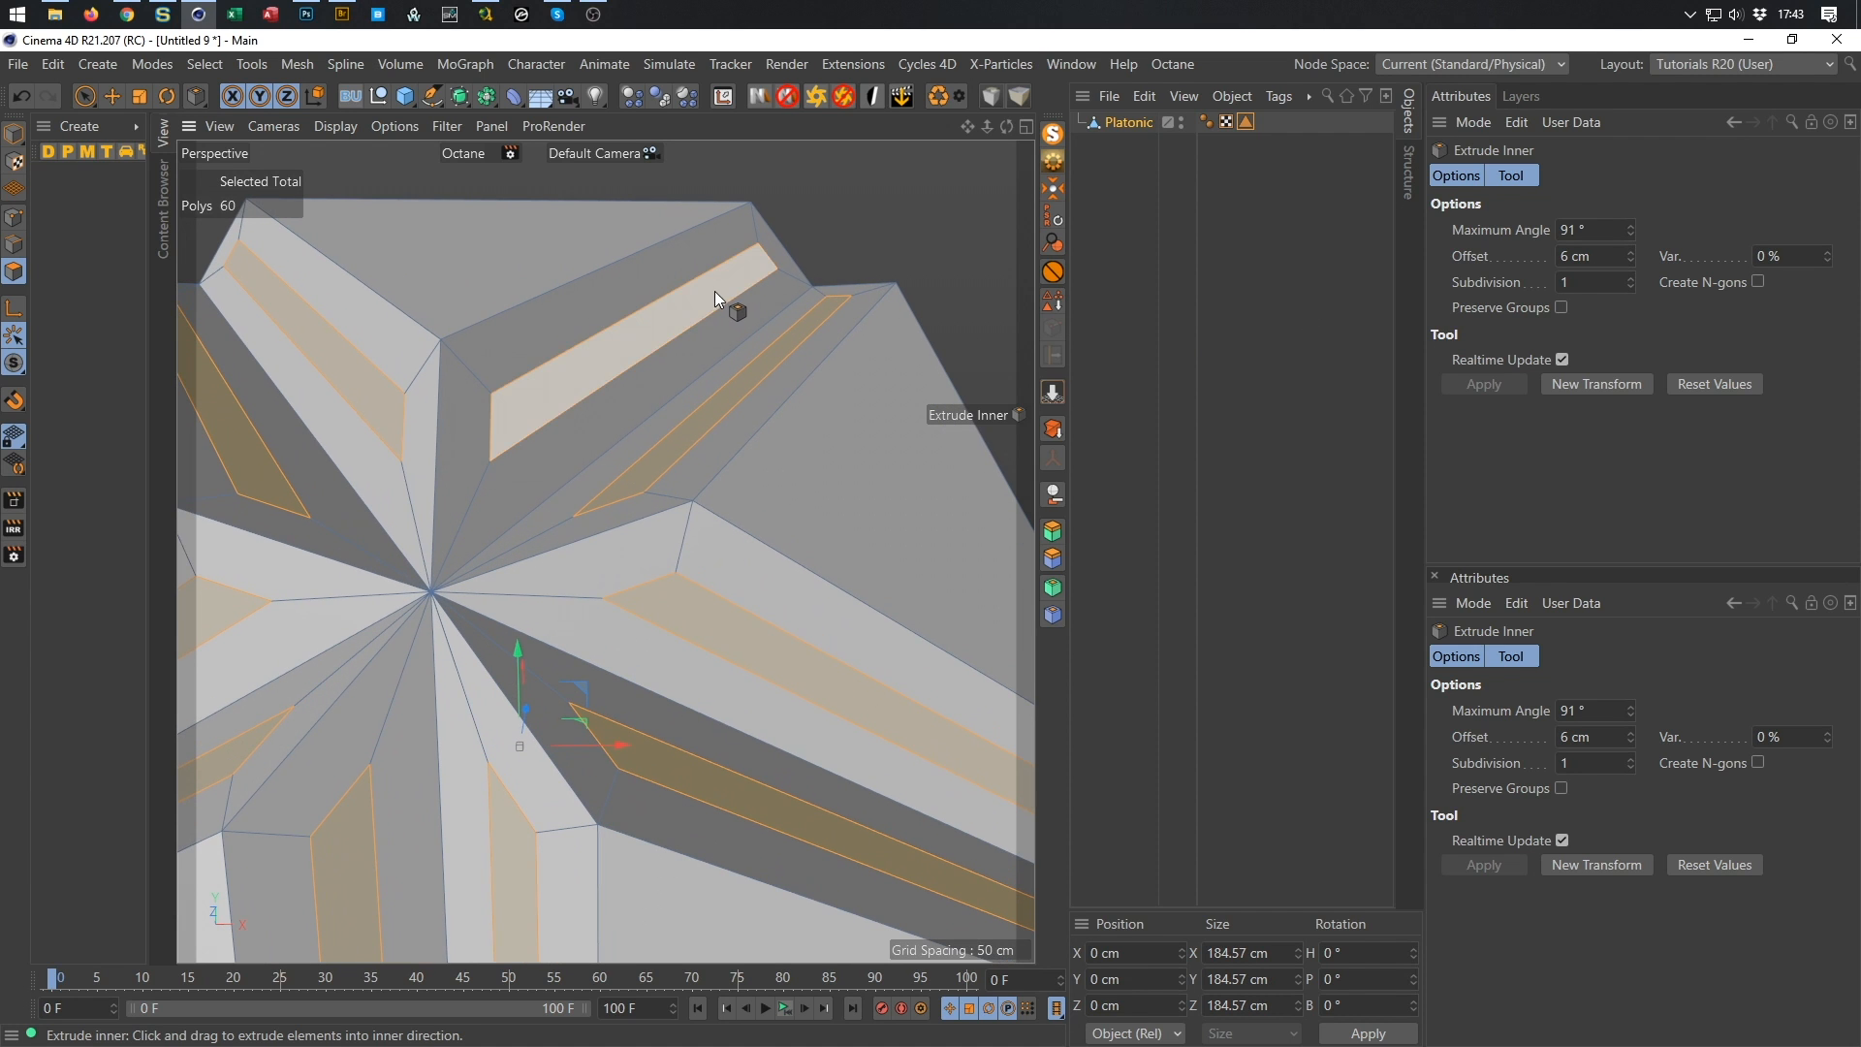
{"action": "key", "text": "d"}
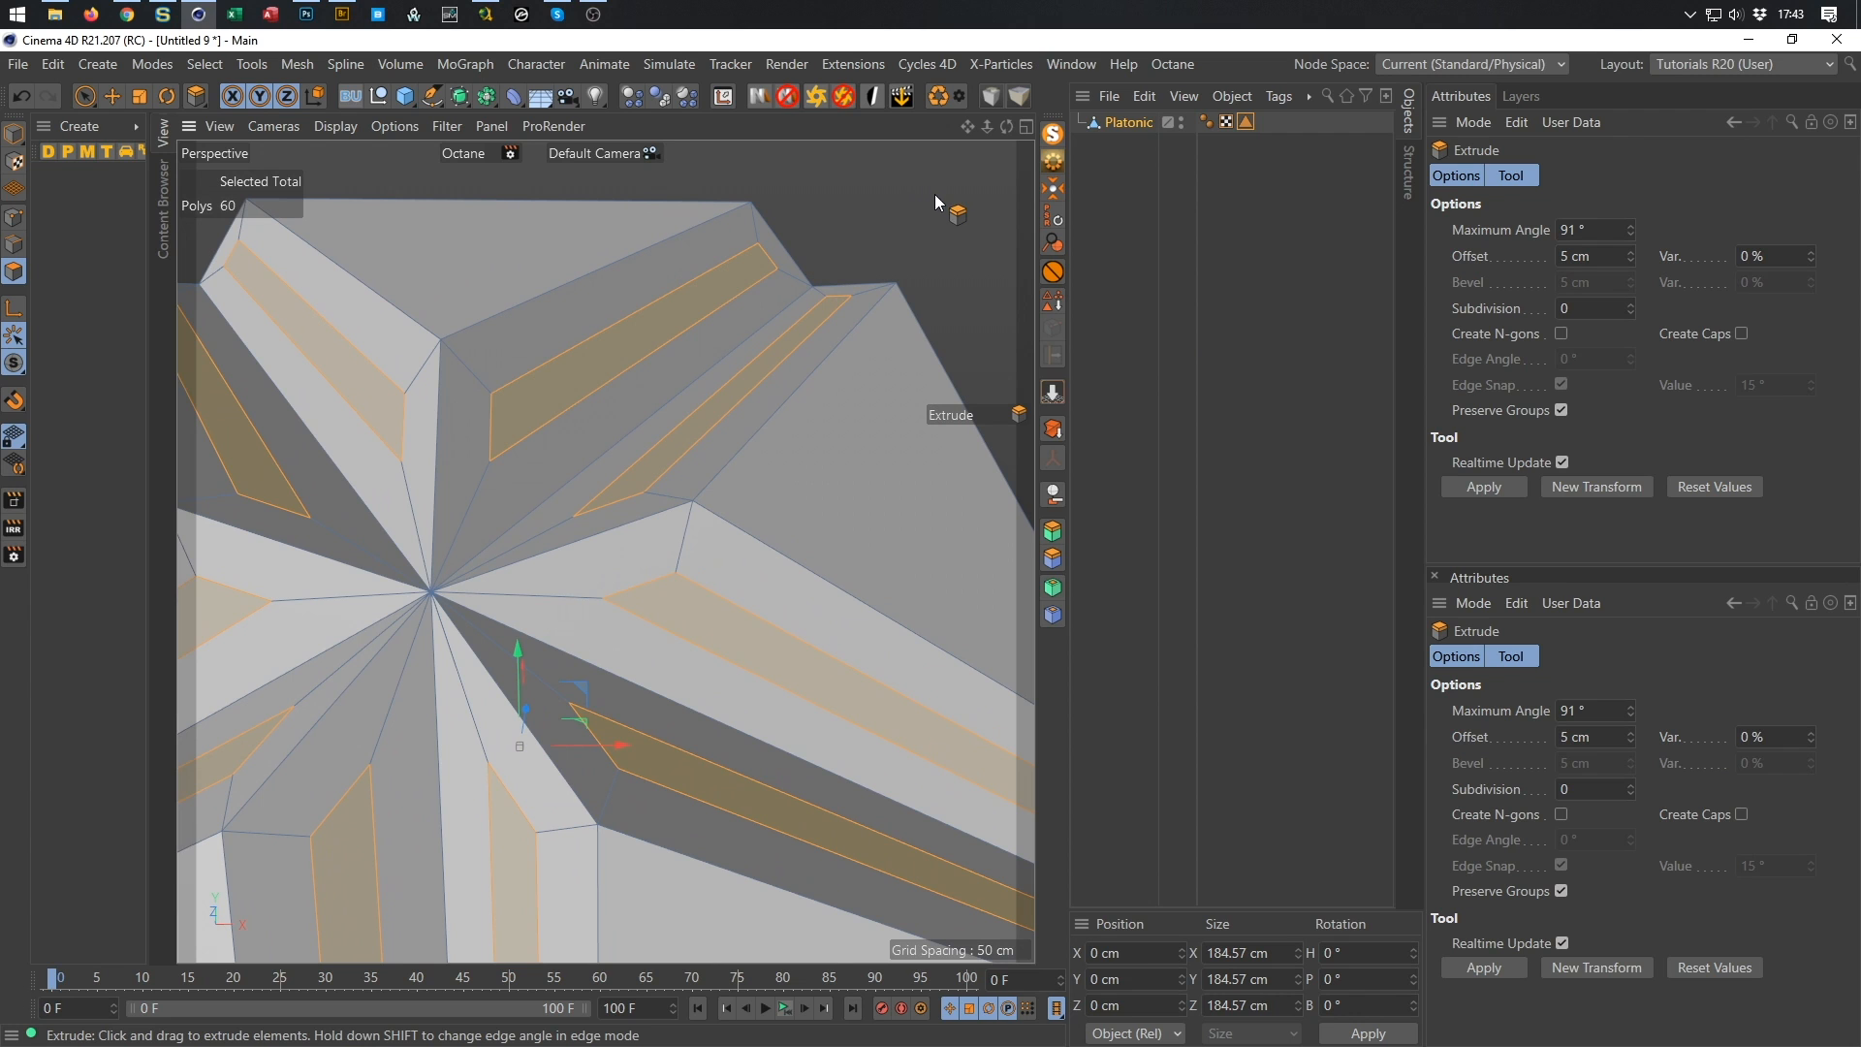
{"action": "left_click_drag", "start_coordinate": [945, 196], "coordinate": [829, 199]}
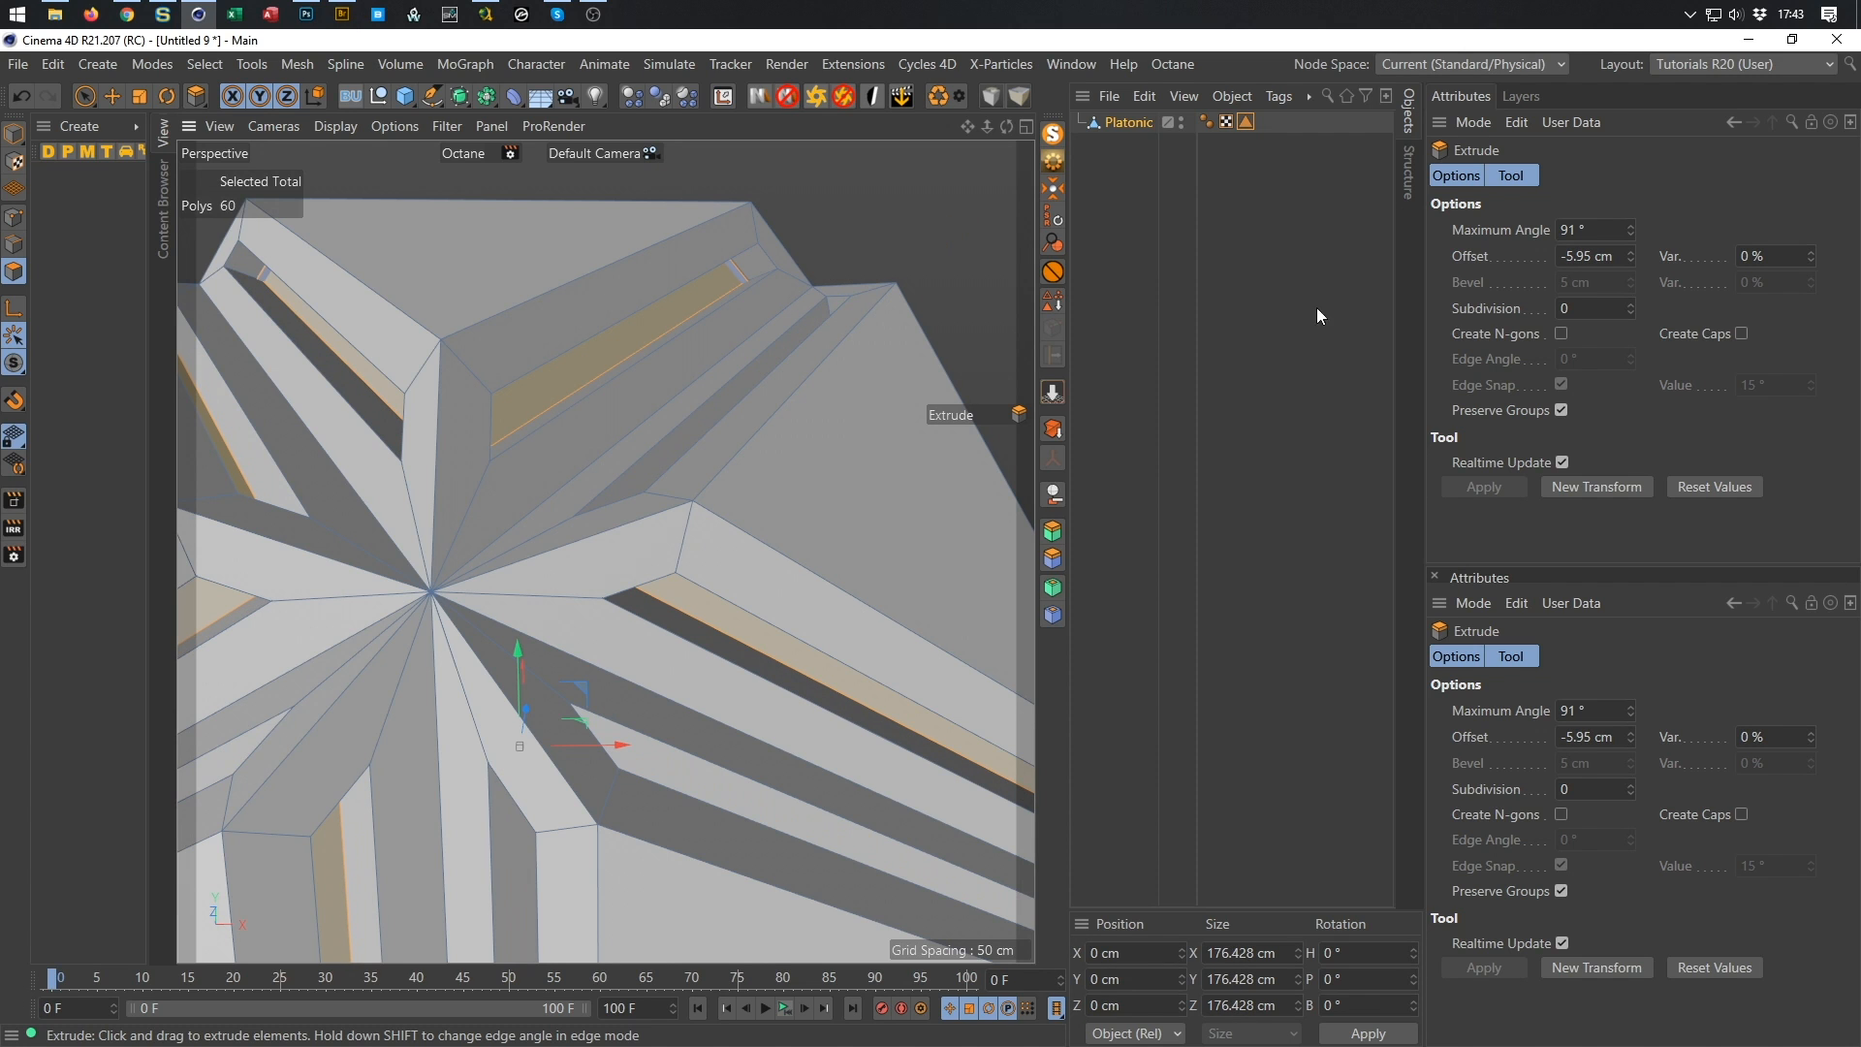
{"action": "left_click", "coordinate": [1633, 252]}
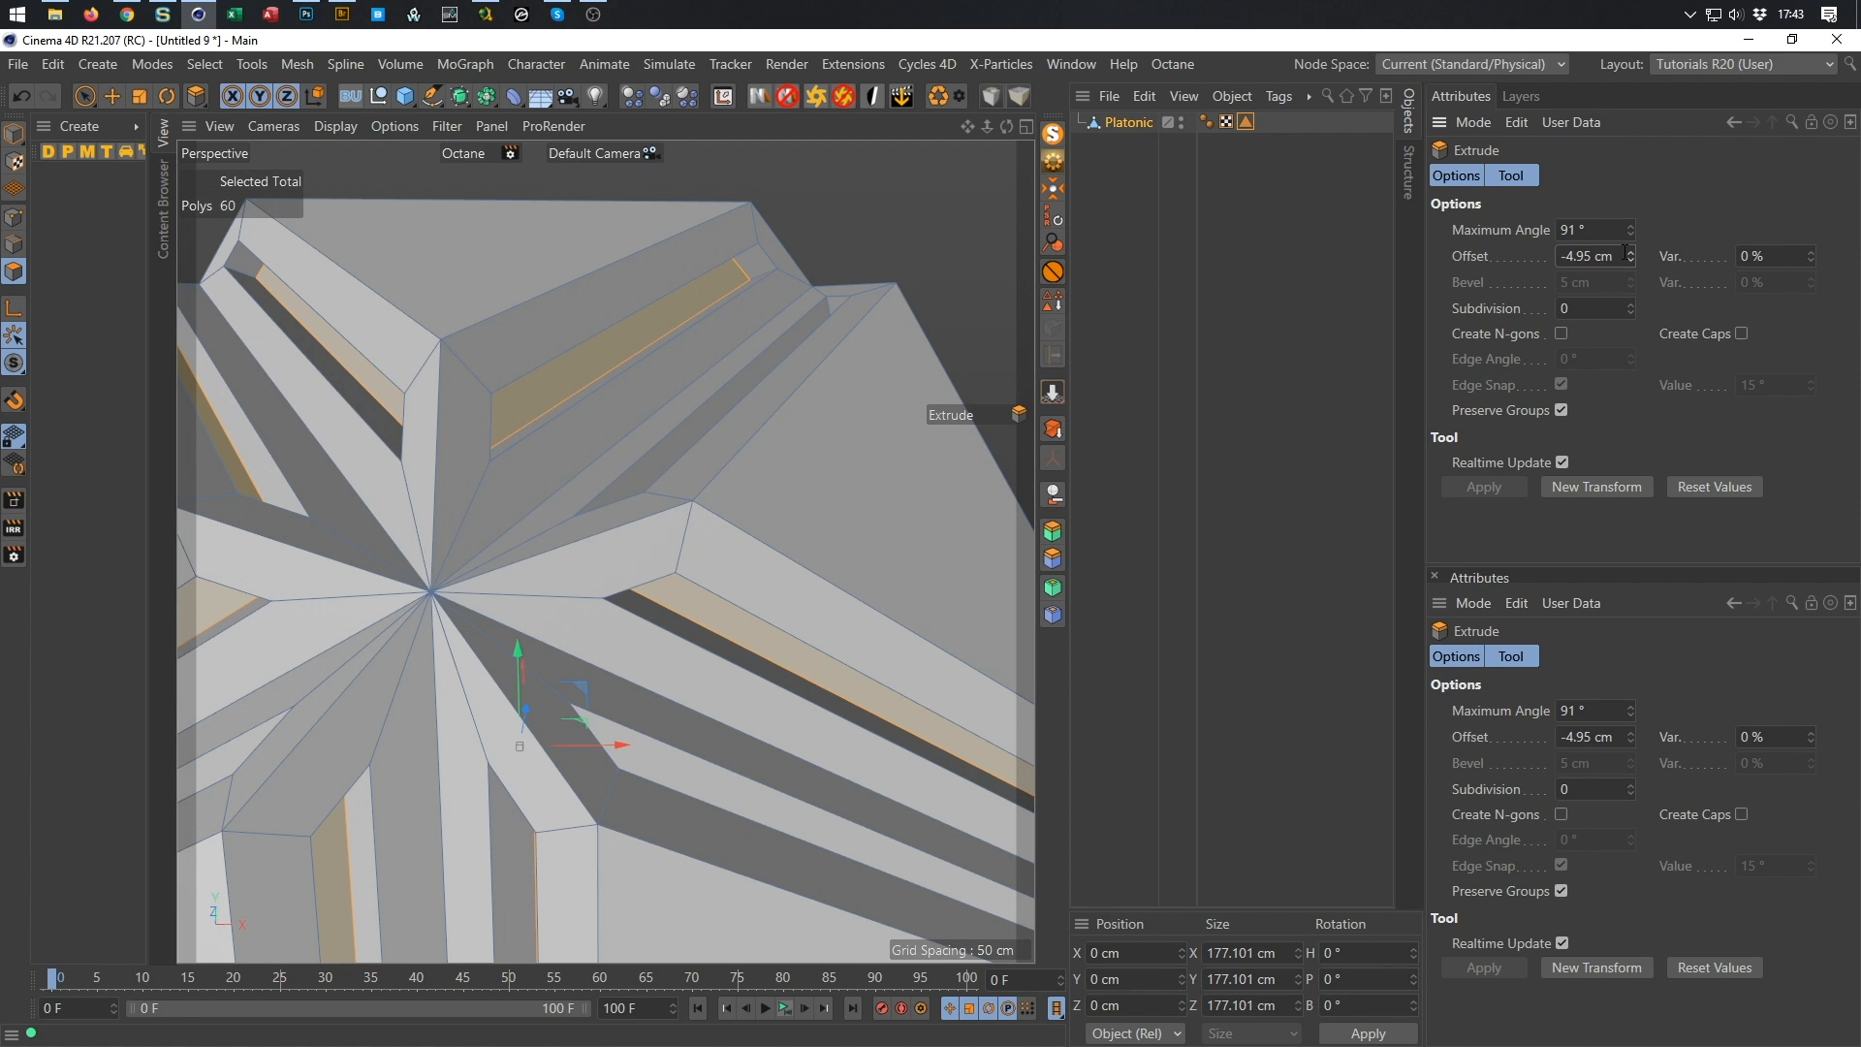
{"action": "left_click", "coordinate": [1626, 255]}
{"action": "type", "text": "-5"}
{"action": "key", "text": "Return"}
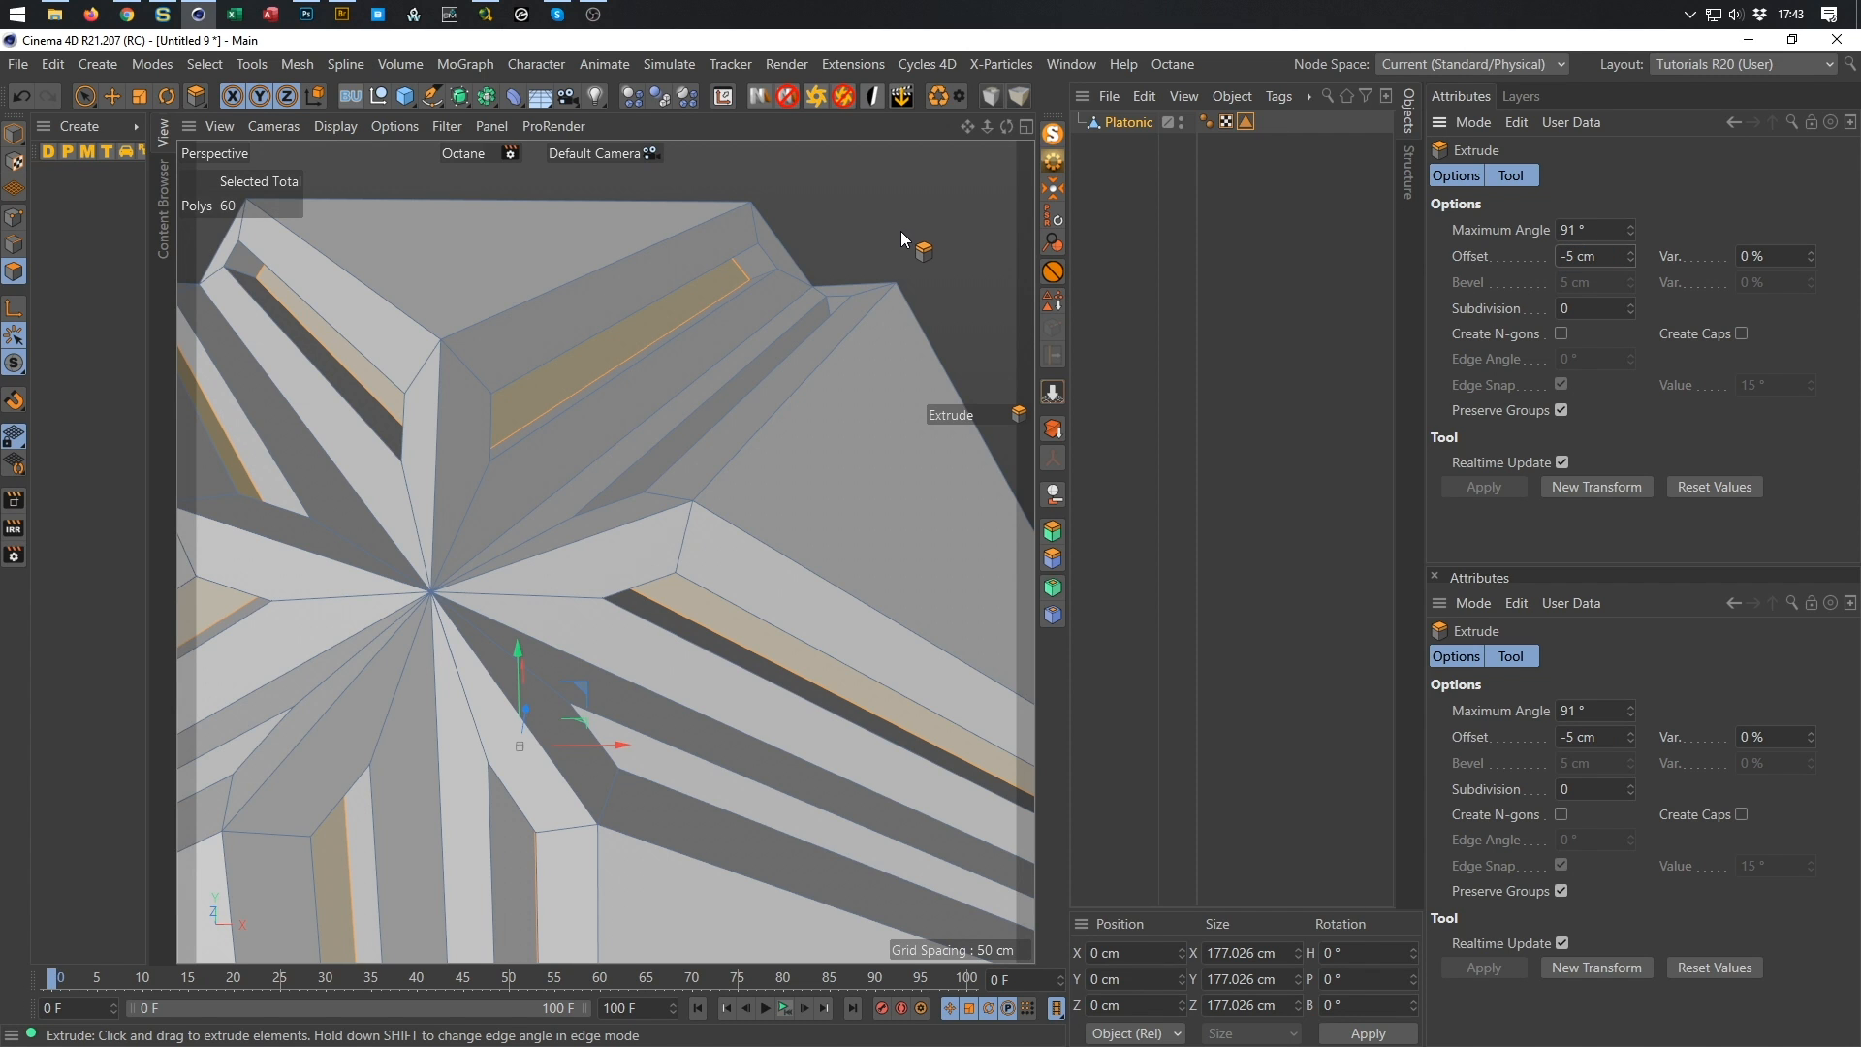
Inset the recessed strips with Extrude Inner at an offset of 0.5 cm.
{"action": "key", "text": "i"}
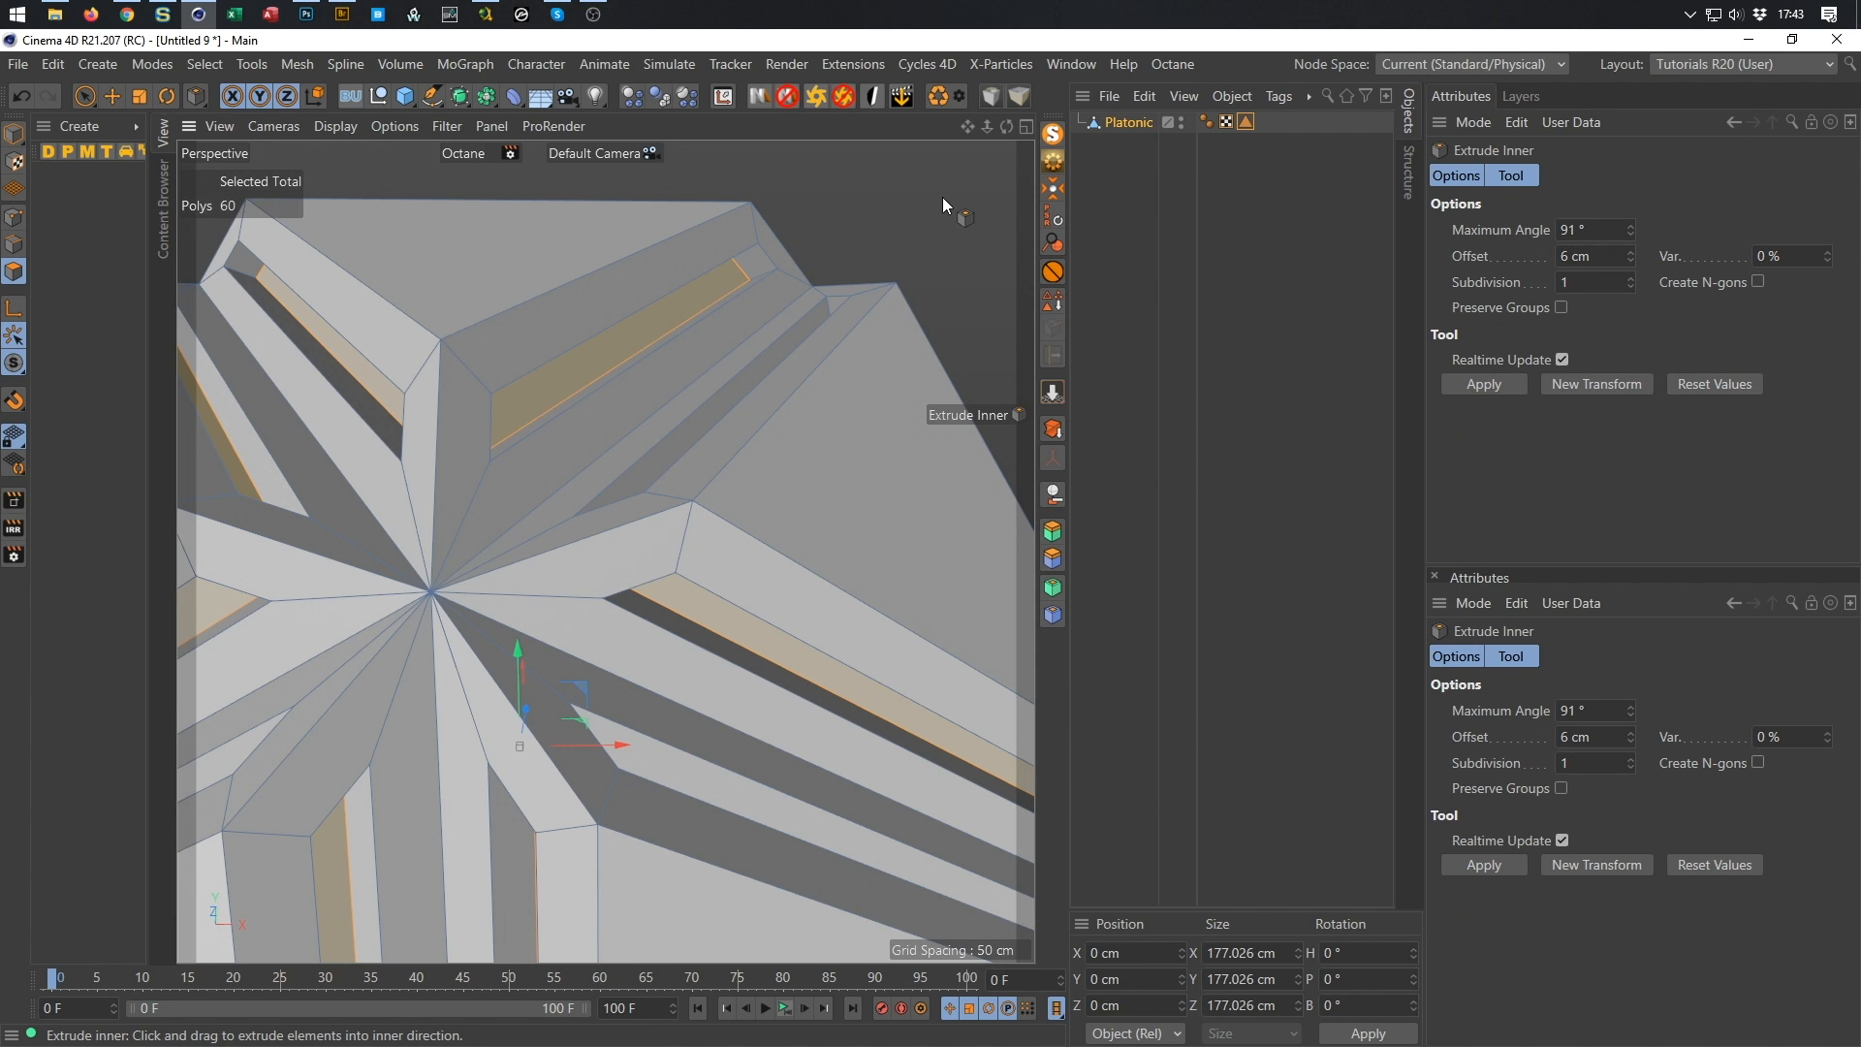
{"action": "left_click_drag", "start_coordinate": [942, 196], "coordinate": [950, 195]}
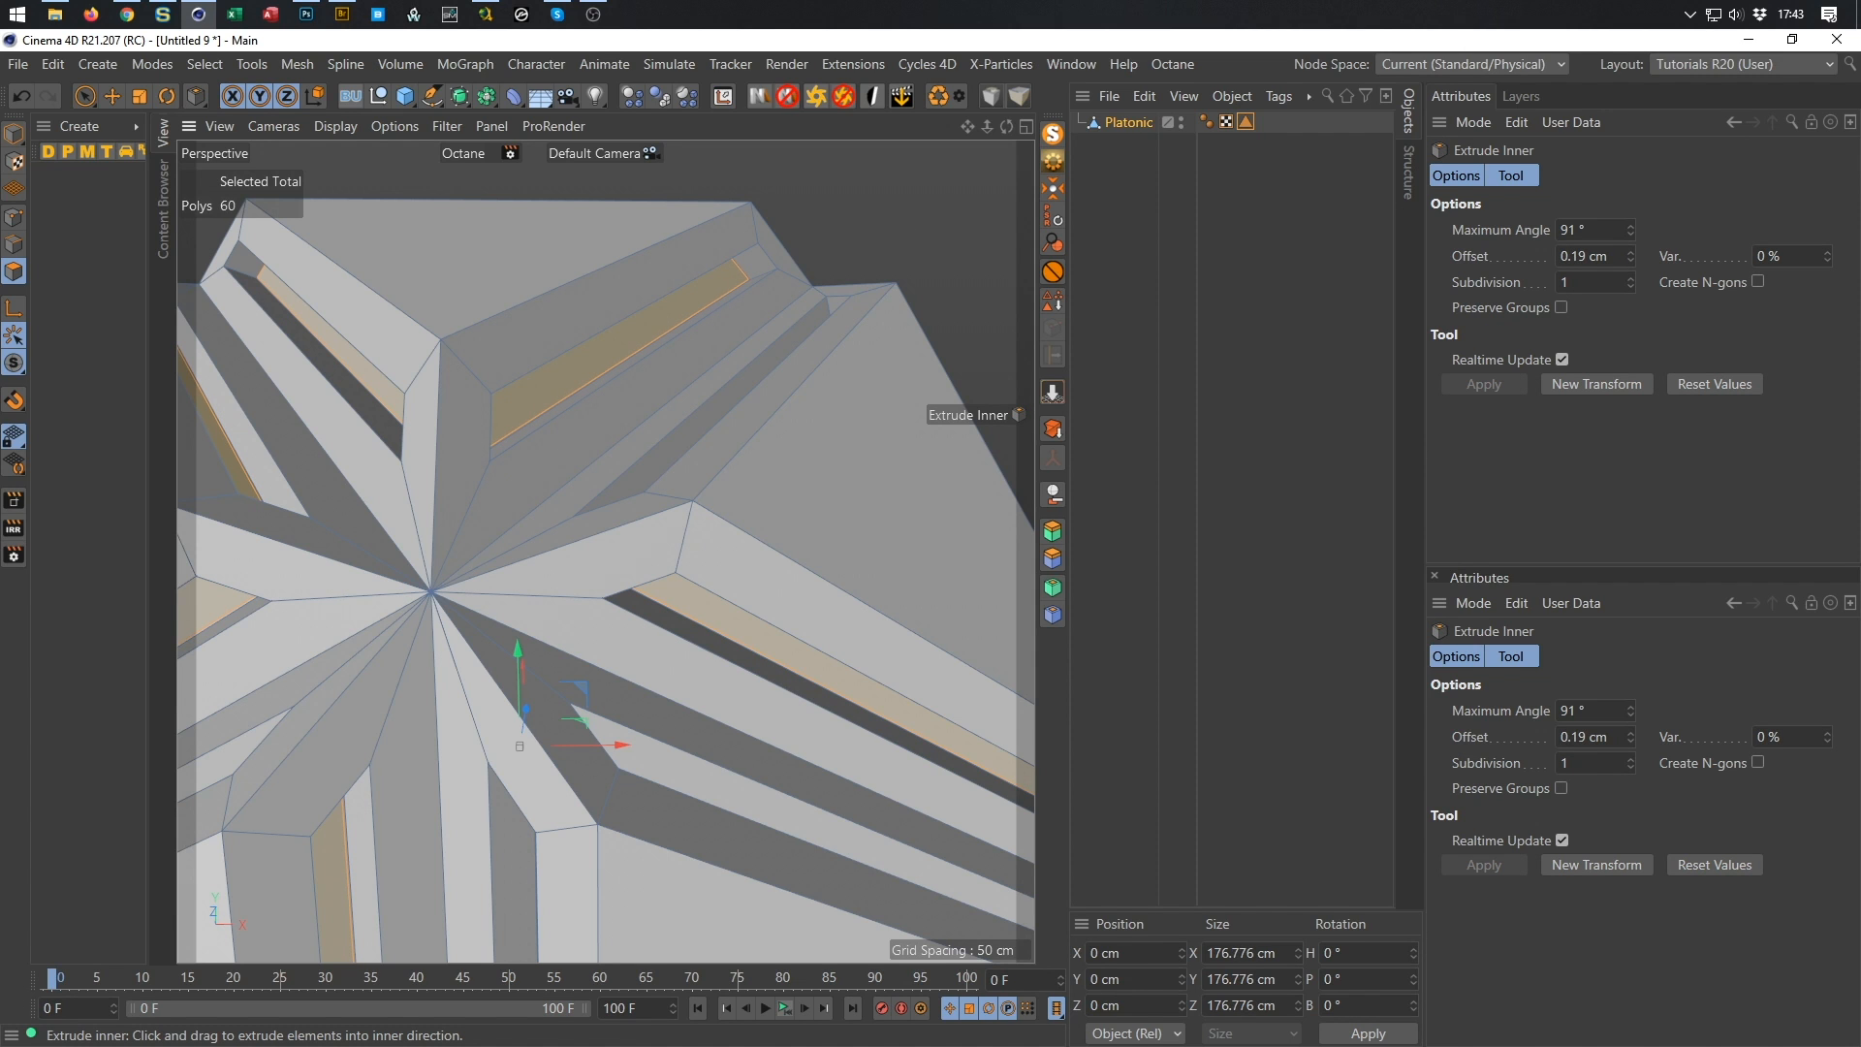
{"action": "left_click", "coordinate": [1610, 260]}
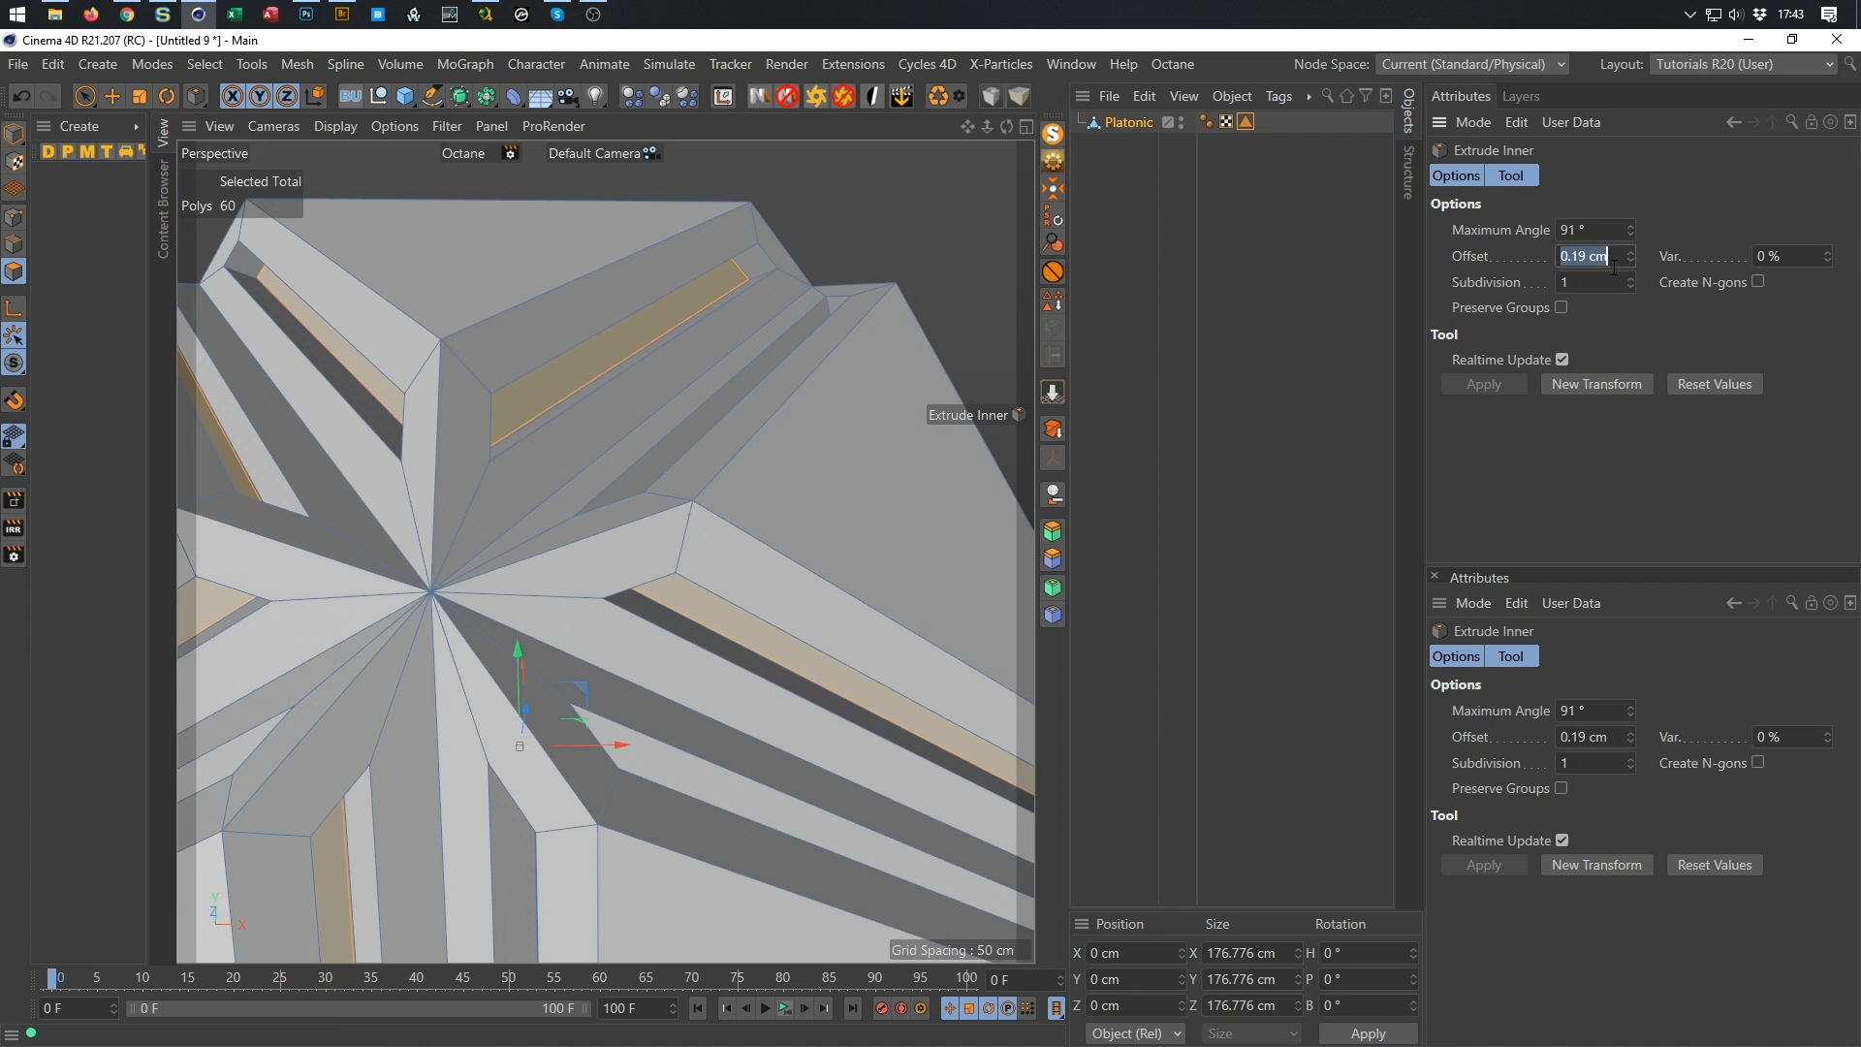
{"action": "type", "text": "0.5"}
{"action": "key", "text": "Return"}
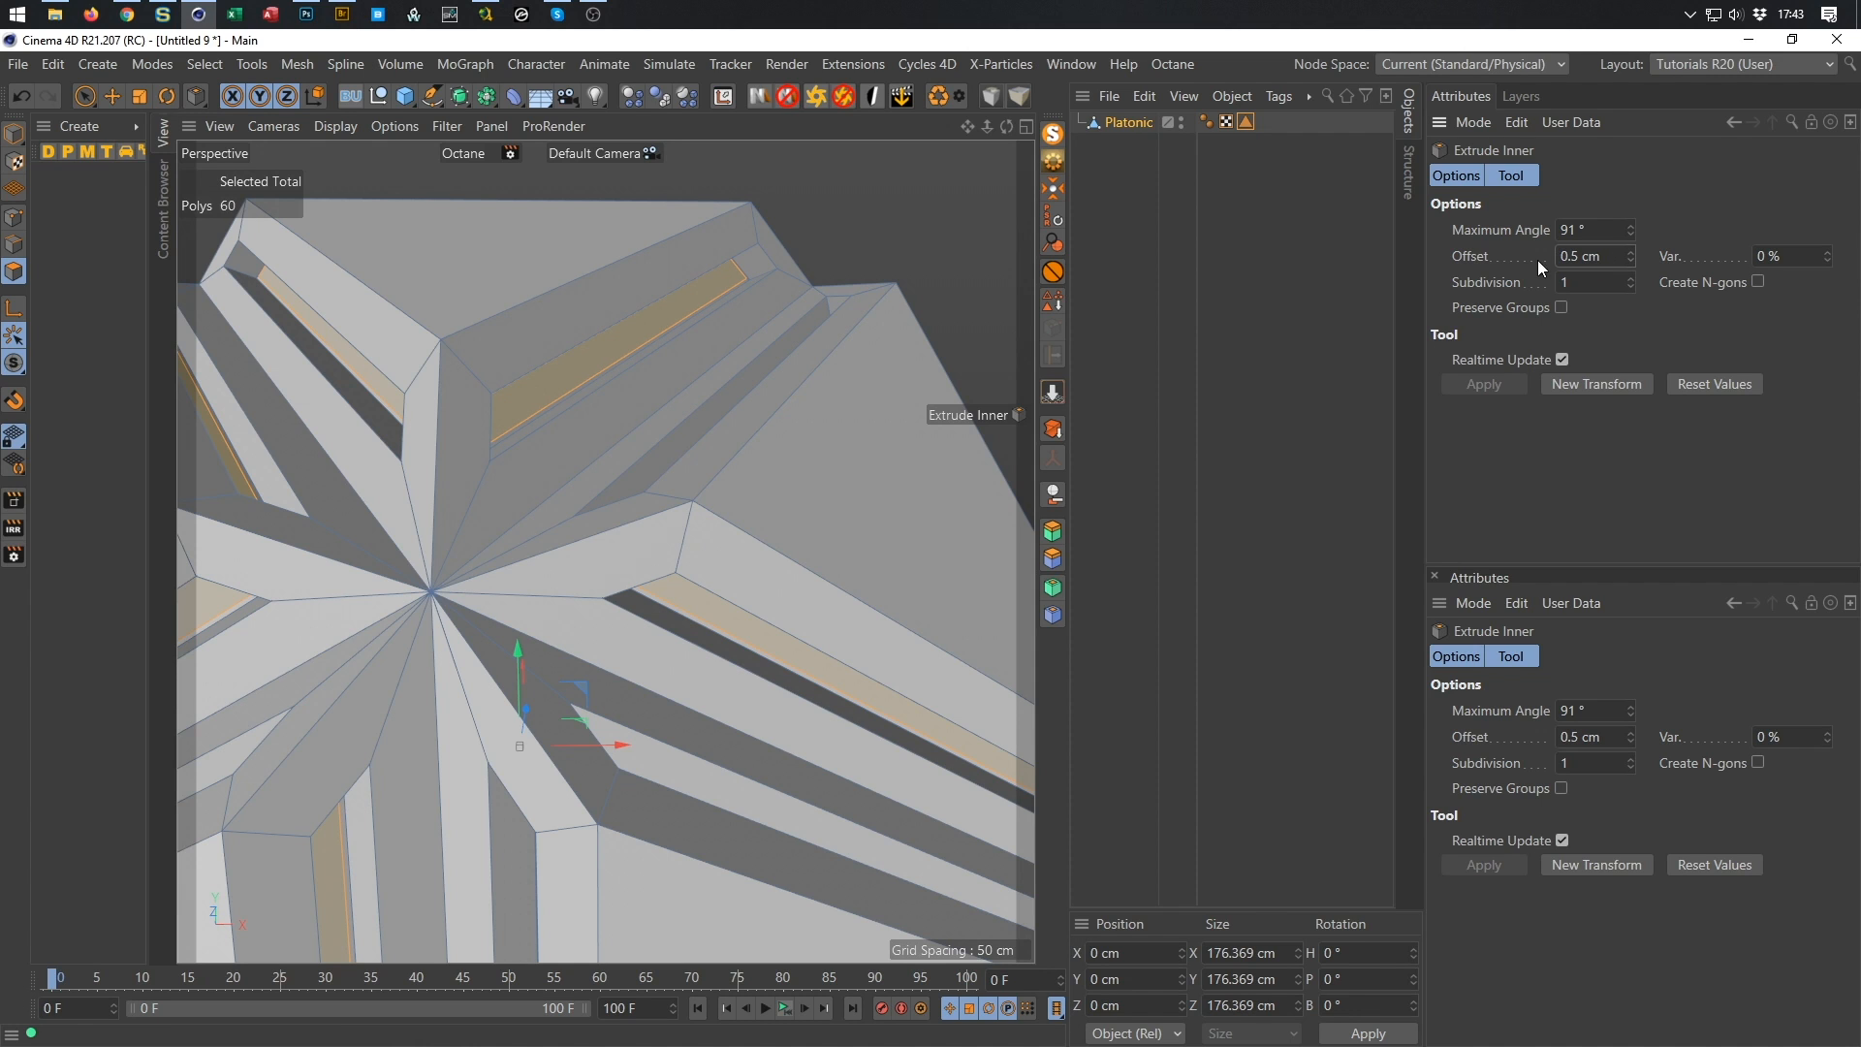
Extrude the inner strips back outward with an offset of 5 cm.
{"action": "key", "text": "d"}
{"action": "left_click", "coordinate": [1622, 255]}
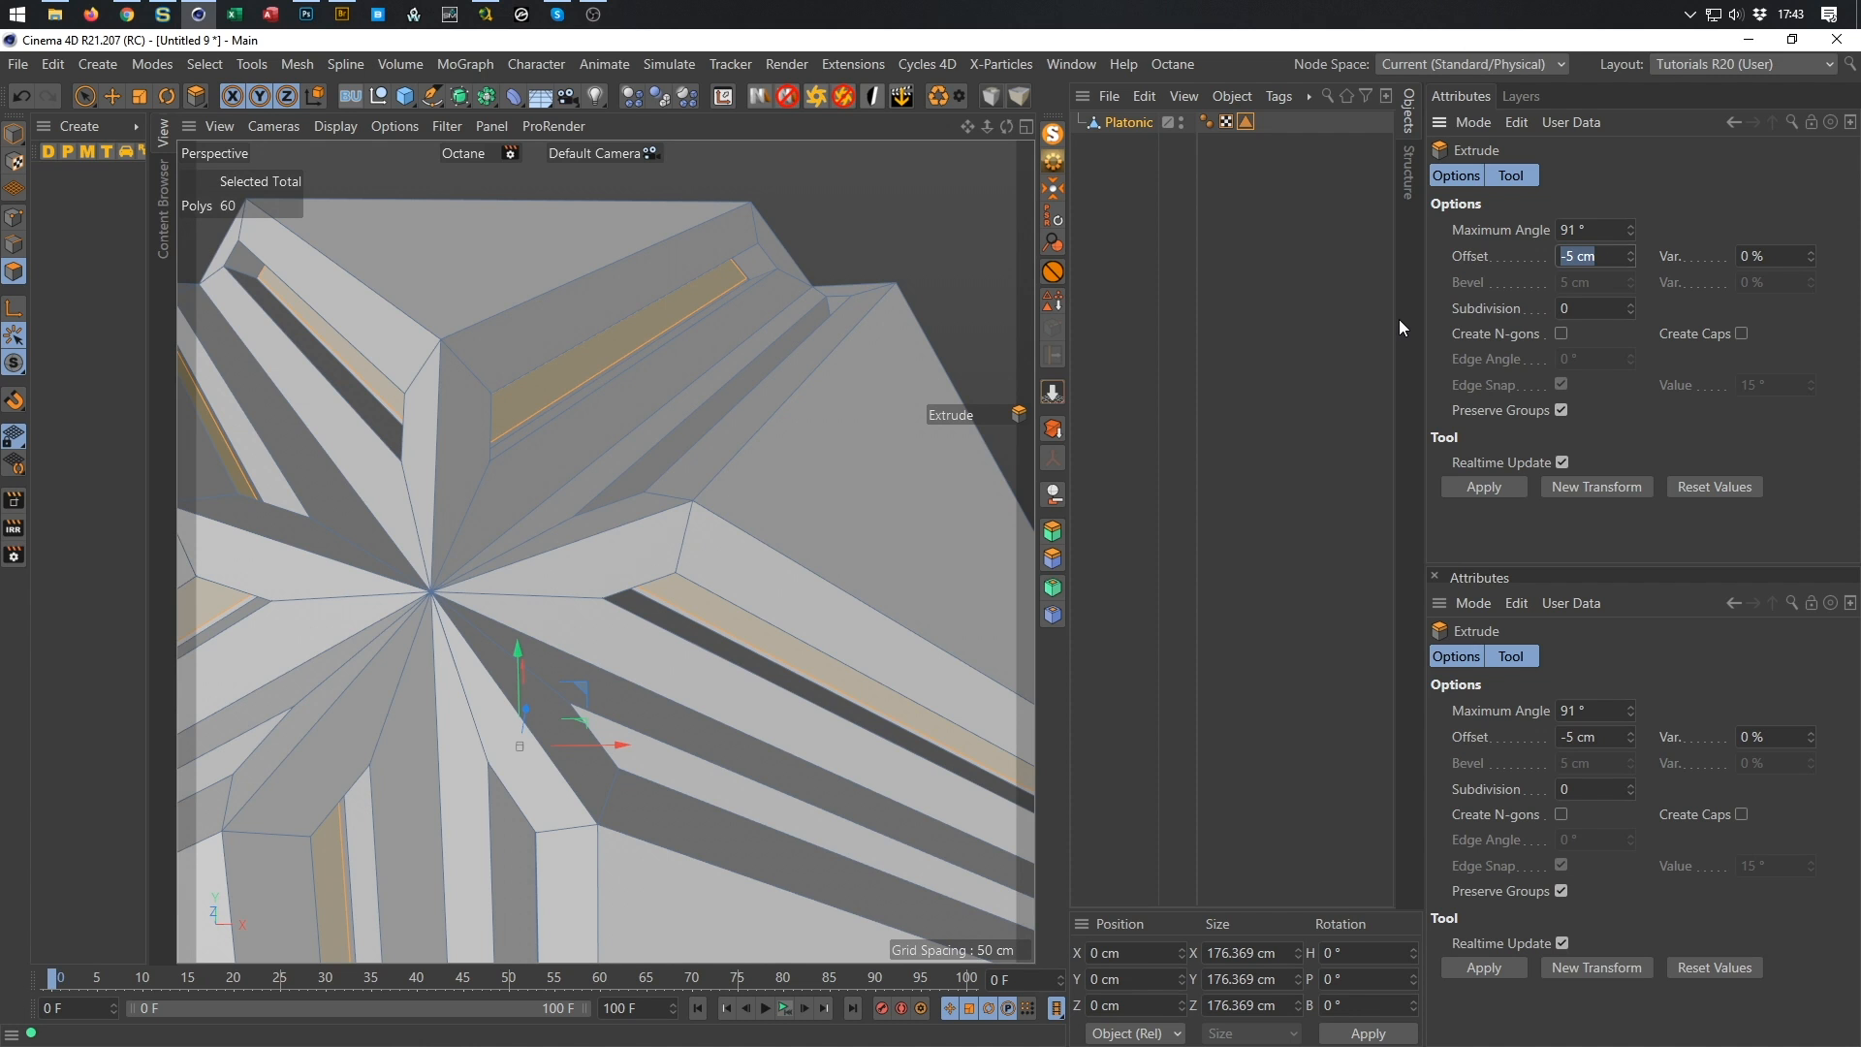
{"action": "type", "text": "5"}
{"action": "key", "text": "Return"}
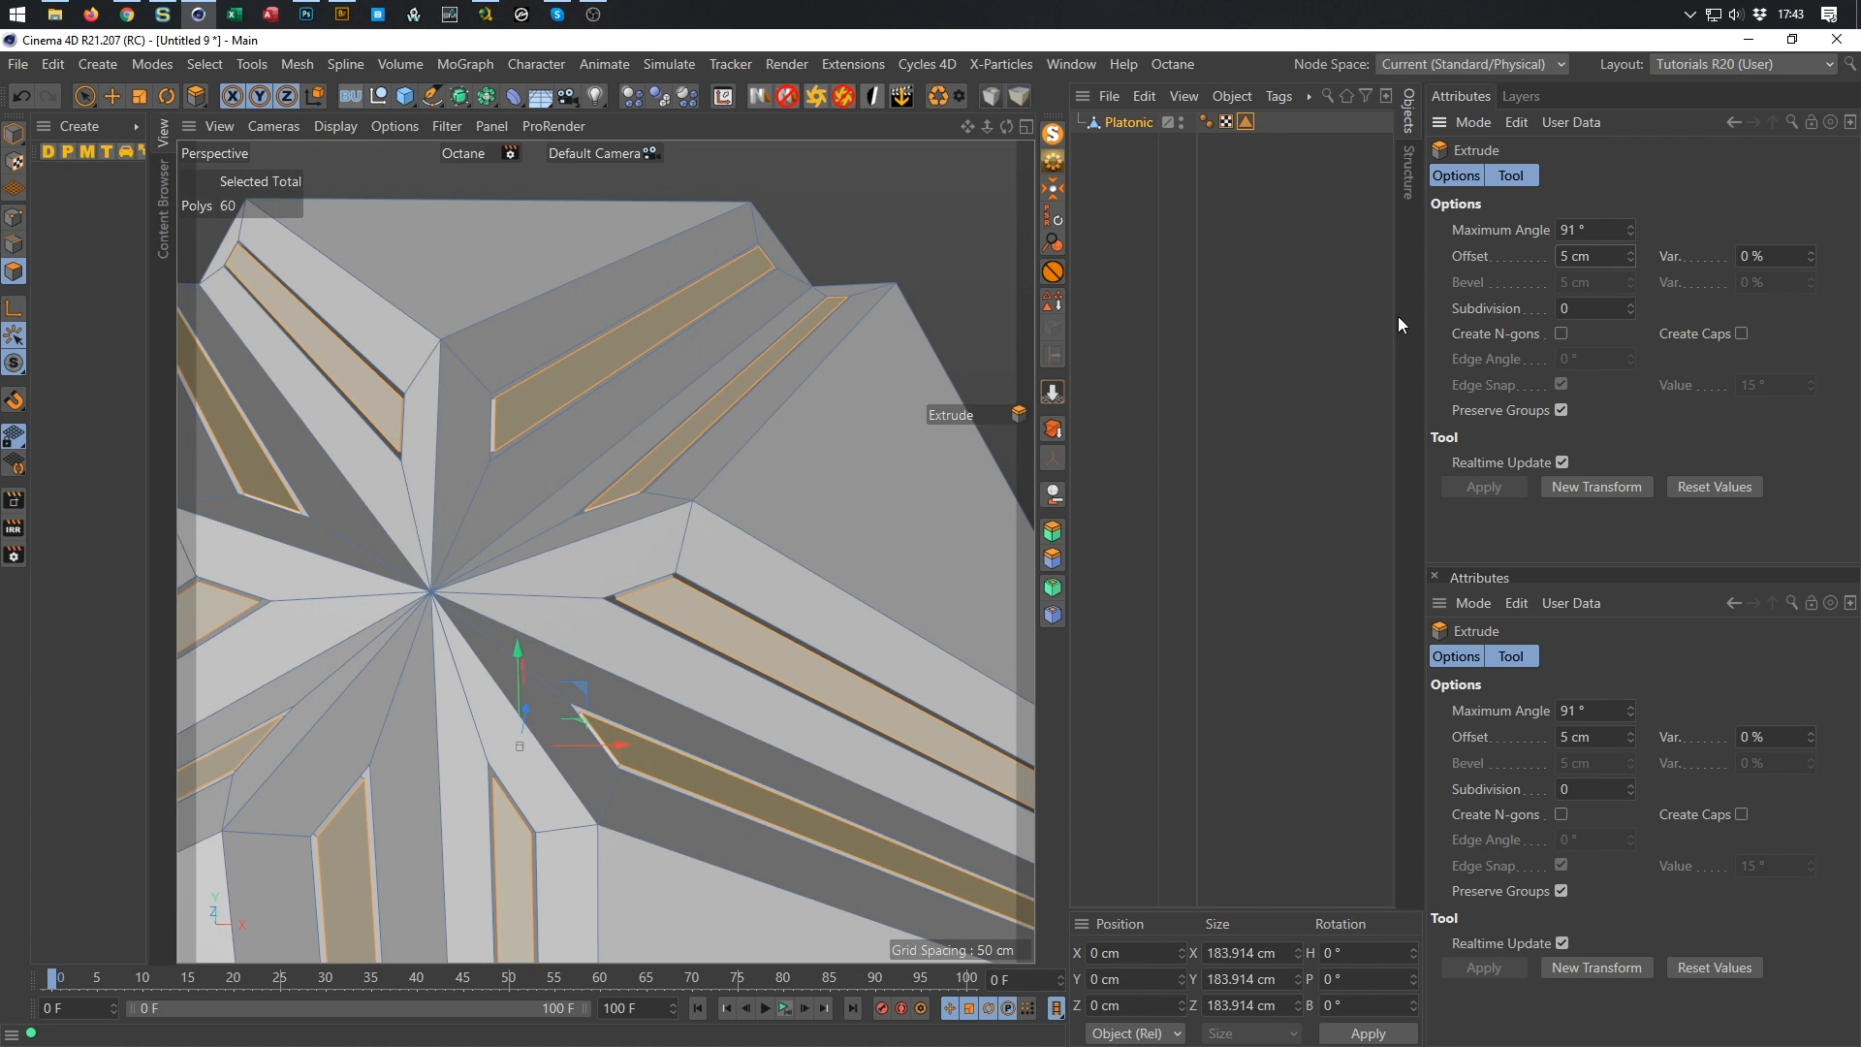
Bridge the facing strips across the two upper grooves at the front vertex, connecting matching corners.
{"action": "mouse_move", "coordinate": [514, 411]}
{"action": "left_mouse_down", "text": "alt"}
{"action": "mouse_move", "coordinate": [486, 426]}
{"action": "mouse_move", "coordinate": [549, 382]}
{"action": "mouse_move", "coordinate": [544, 399]}
{"action": "left_mouse_up", "text": "alt"}
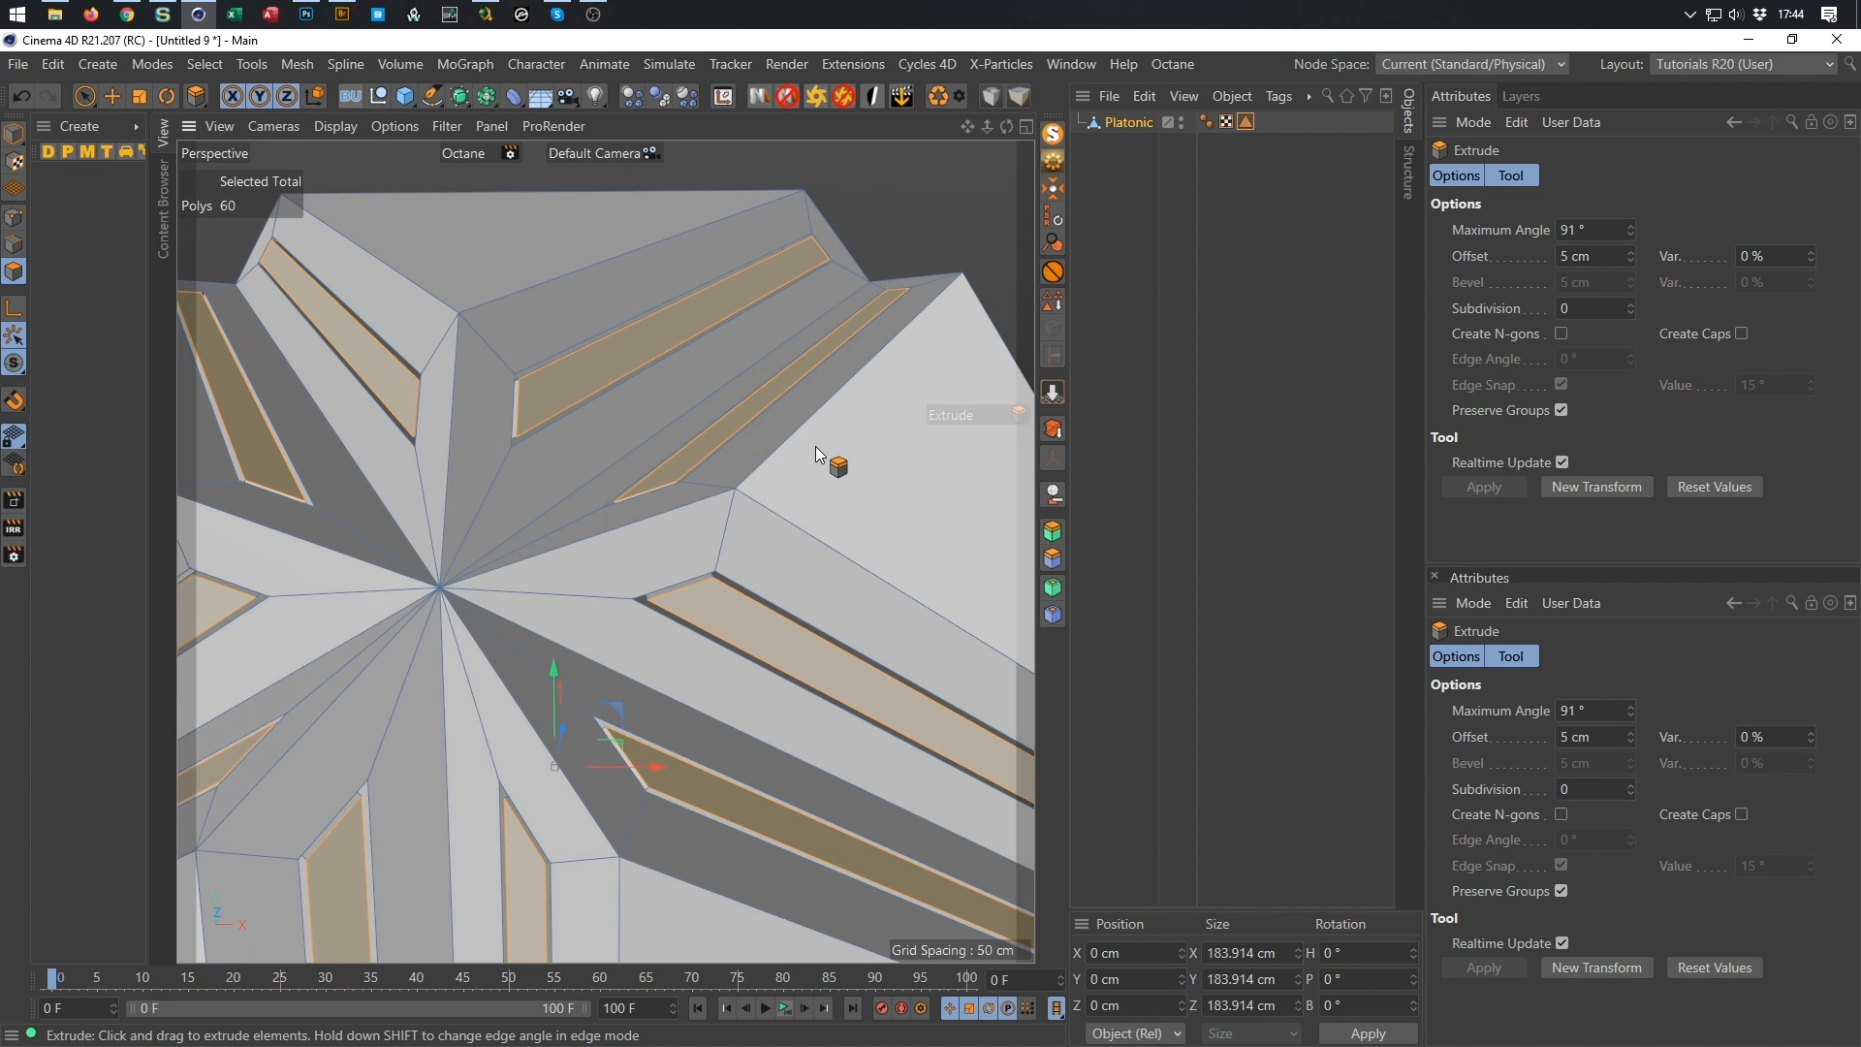
{"action": "key", "text": "b"}
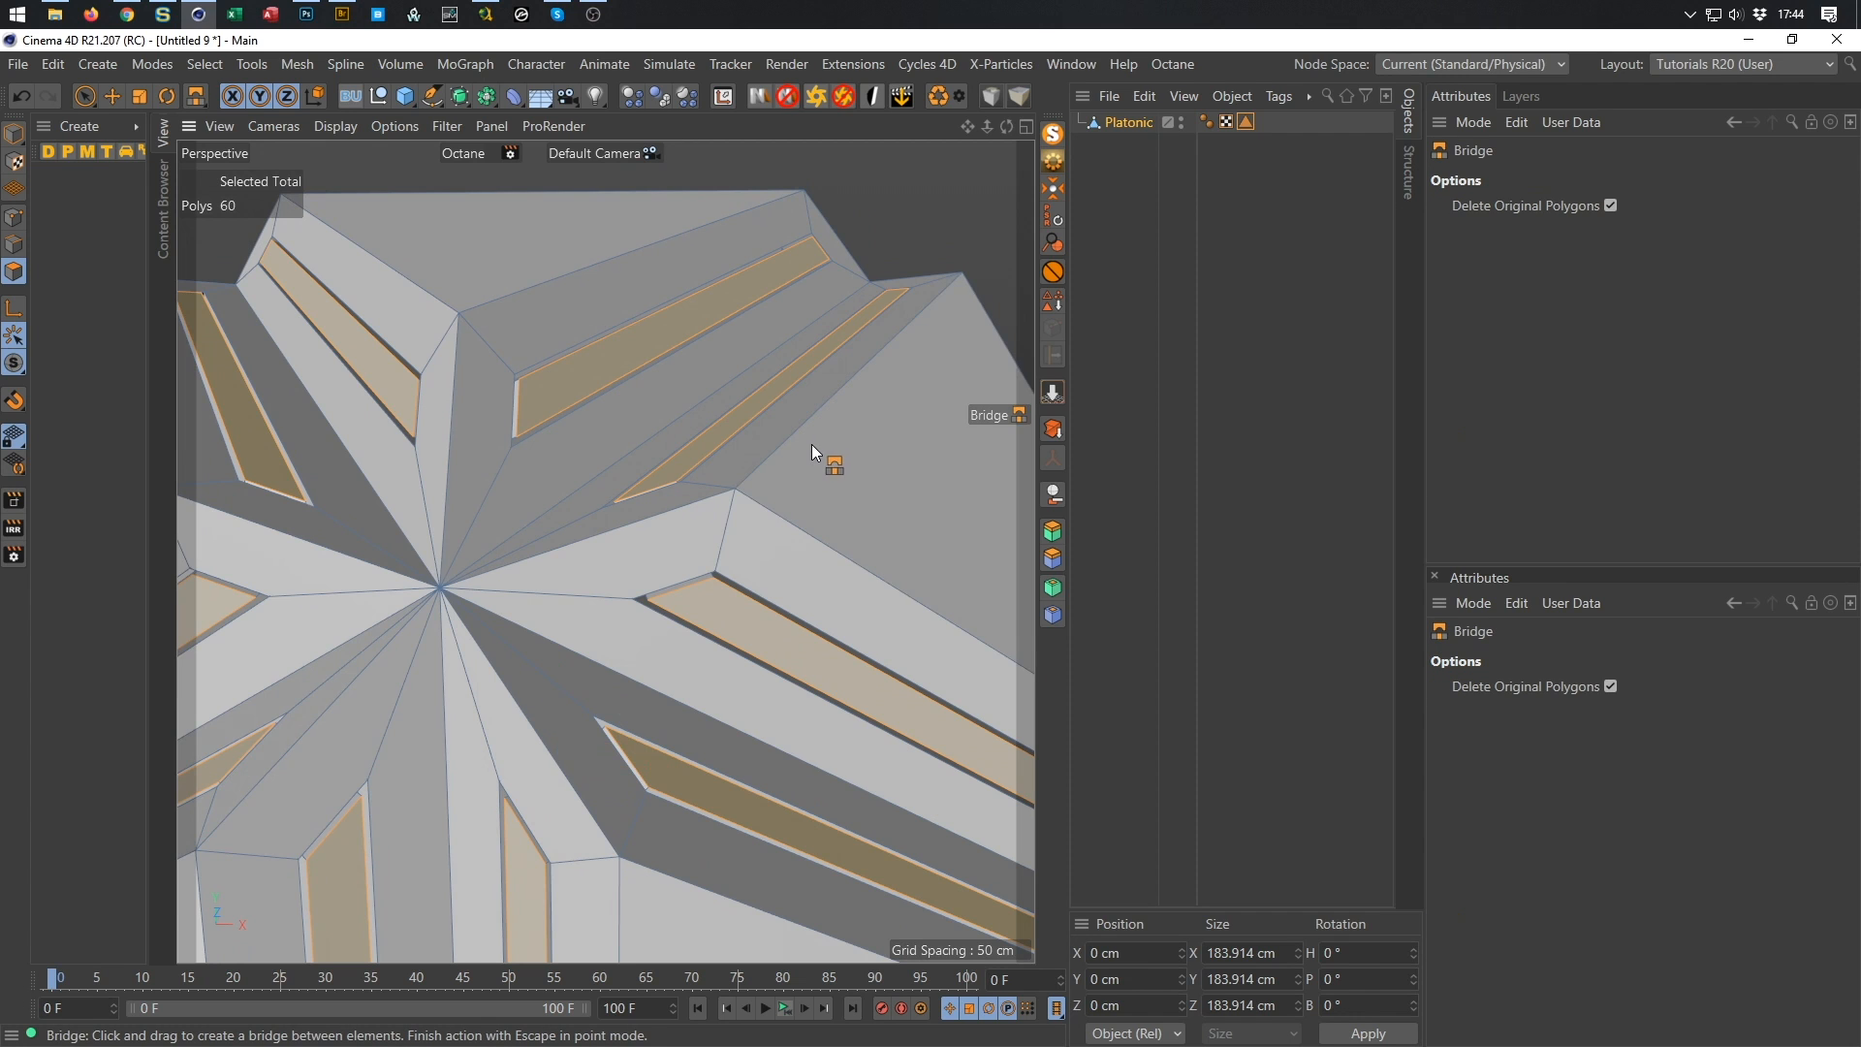
{"action": "left_click_drag", "start_coordinate": [811, 444], "coordinate": [741, 450], "text": "alt"}
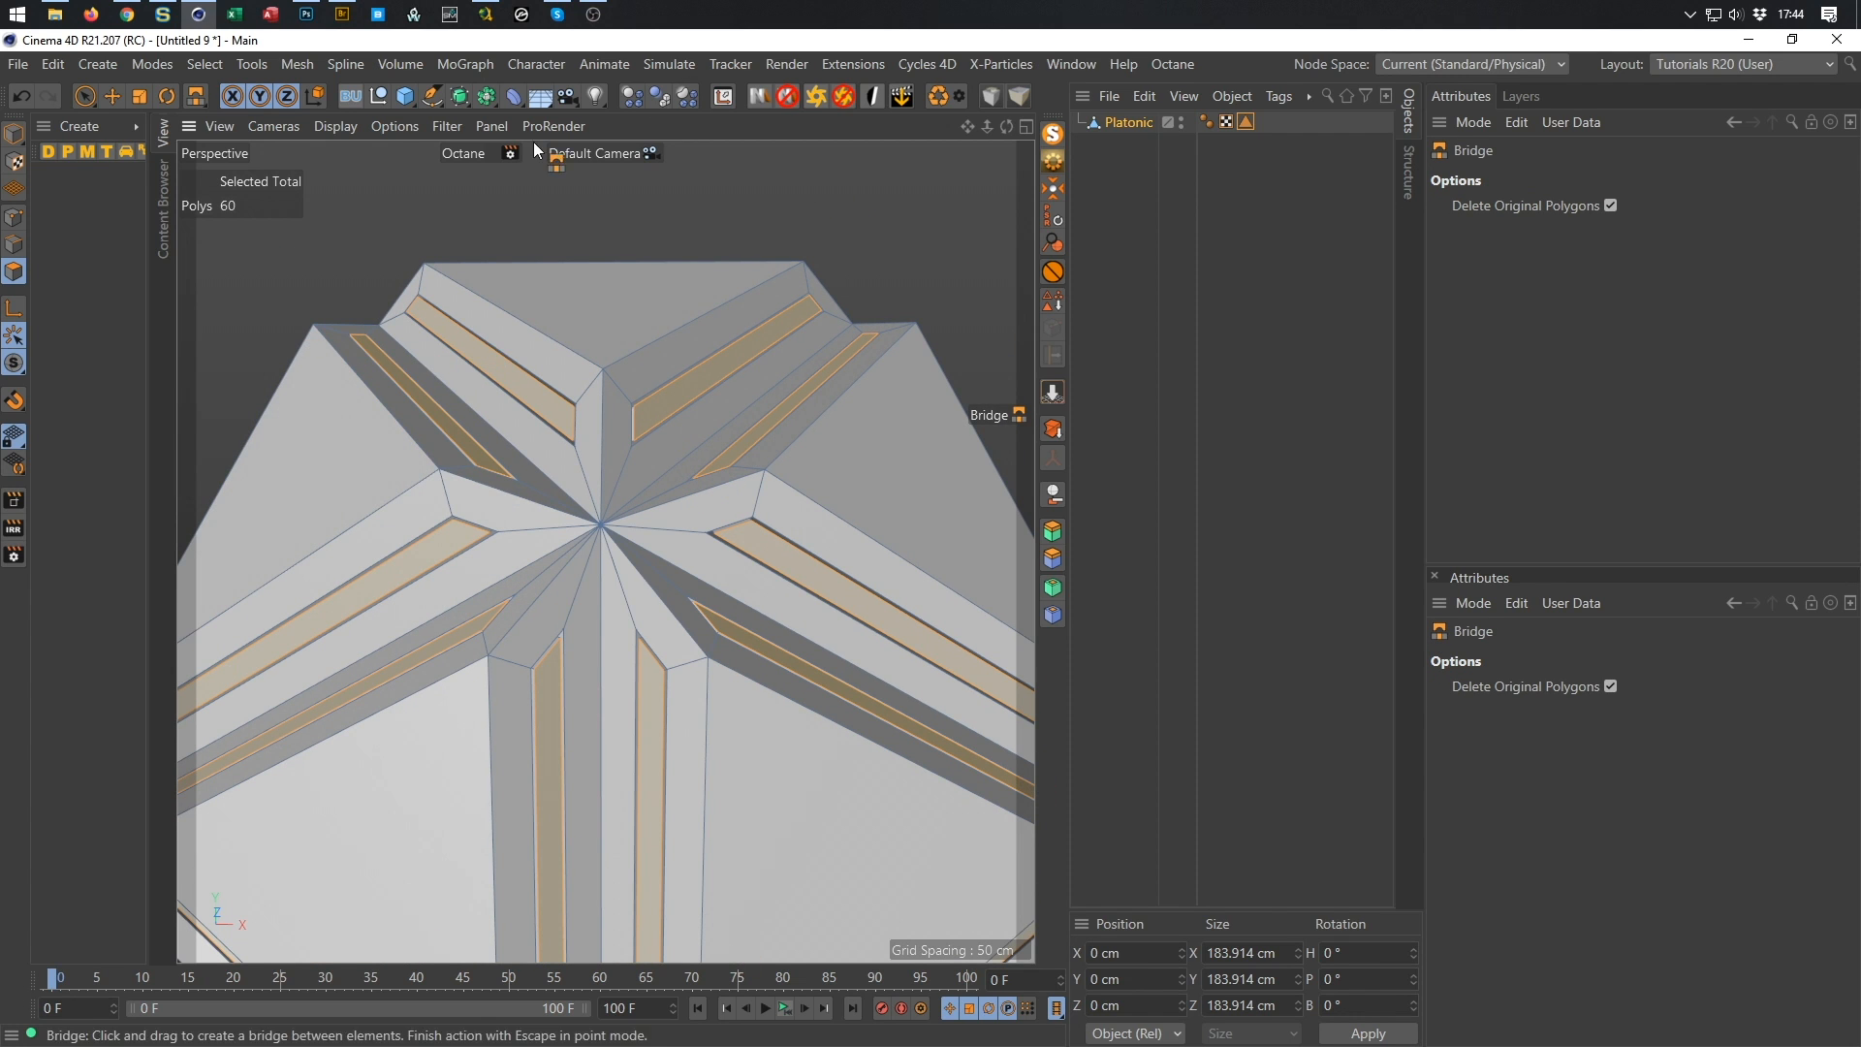
{"action": "right_click_drag", "start_coordinate": [721, 364], "coordinate": [762, 355], "text": "alt"}
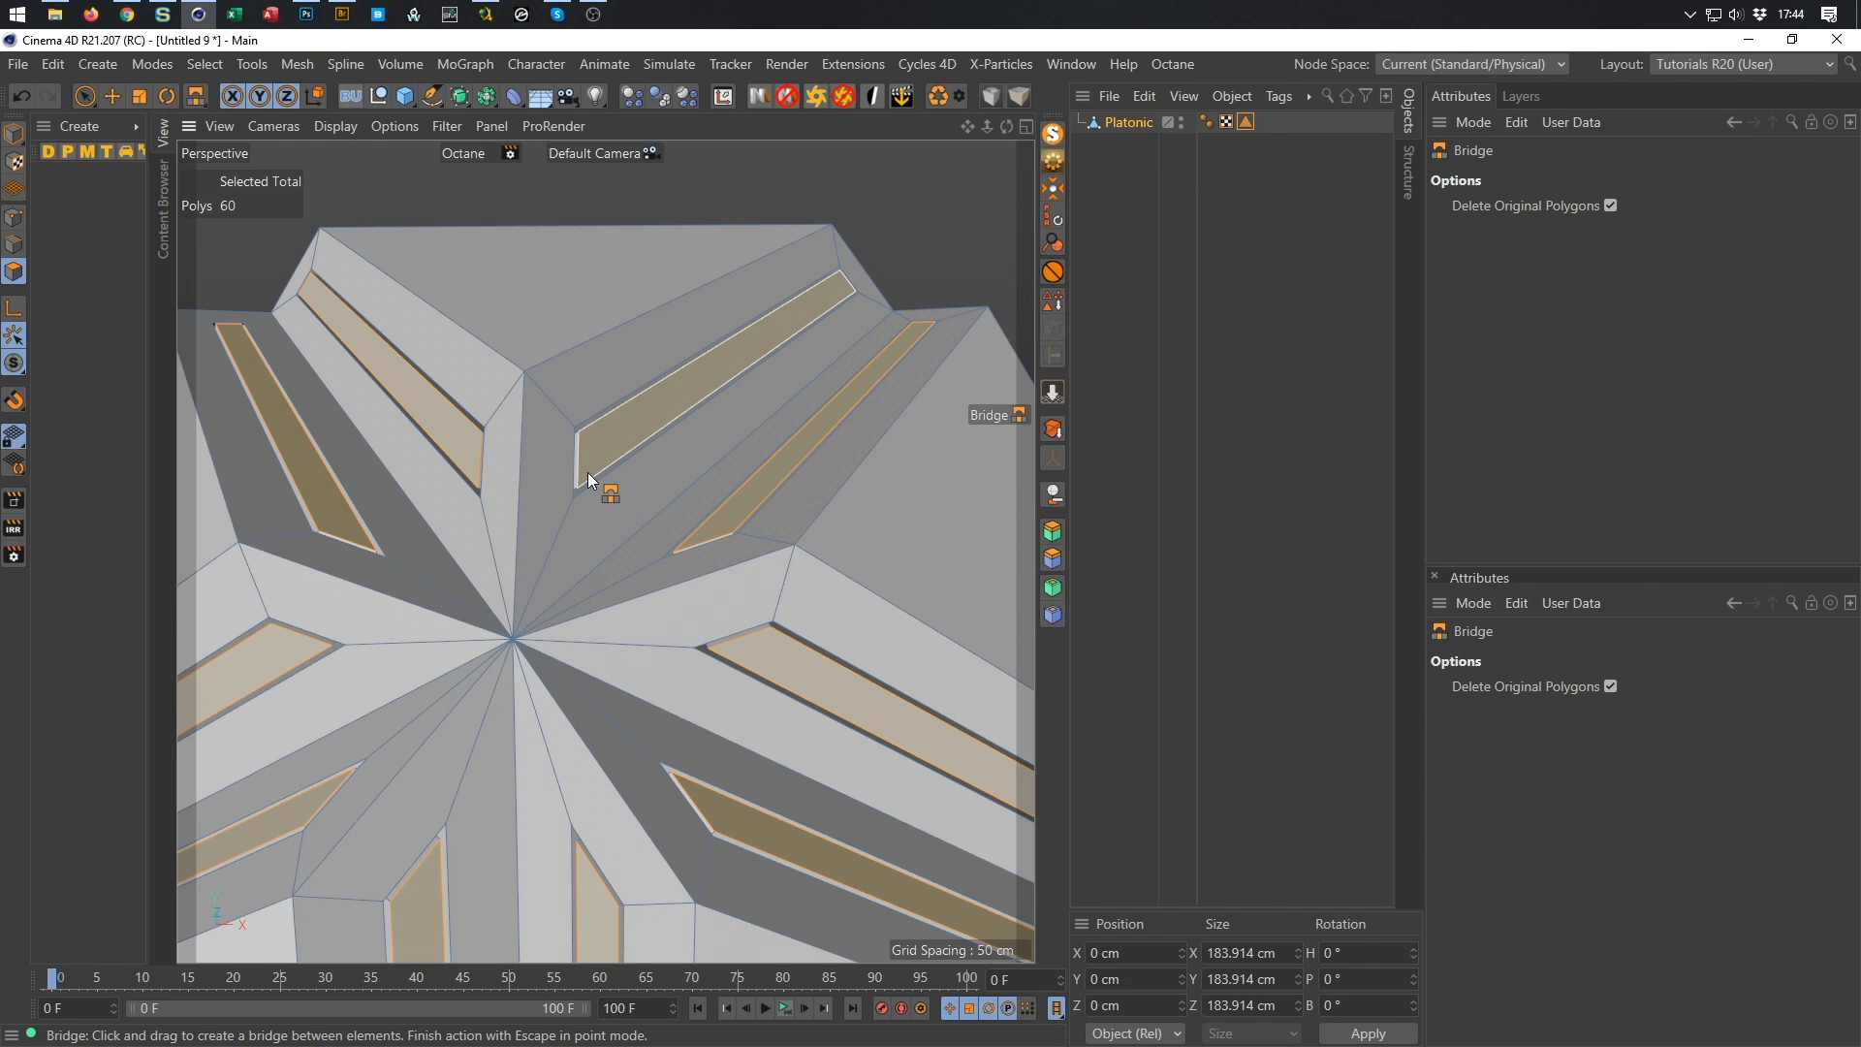
{"action": "left_click_drag", "start_coordinate": [588, 473], "coordinate": [680, 554]}
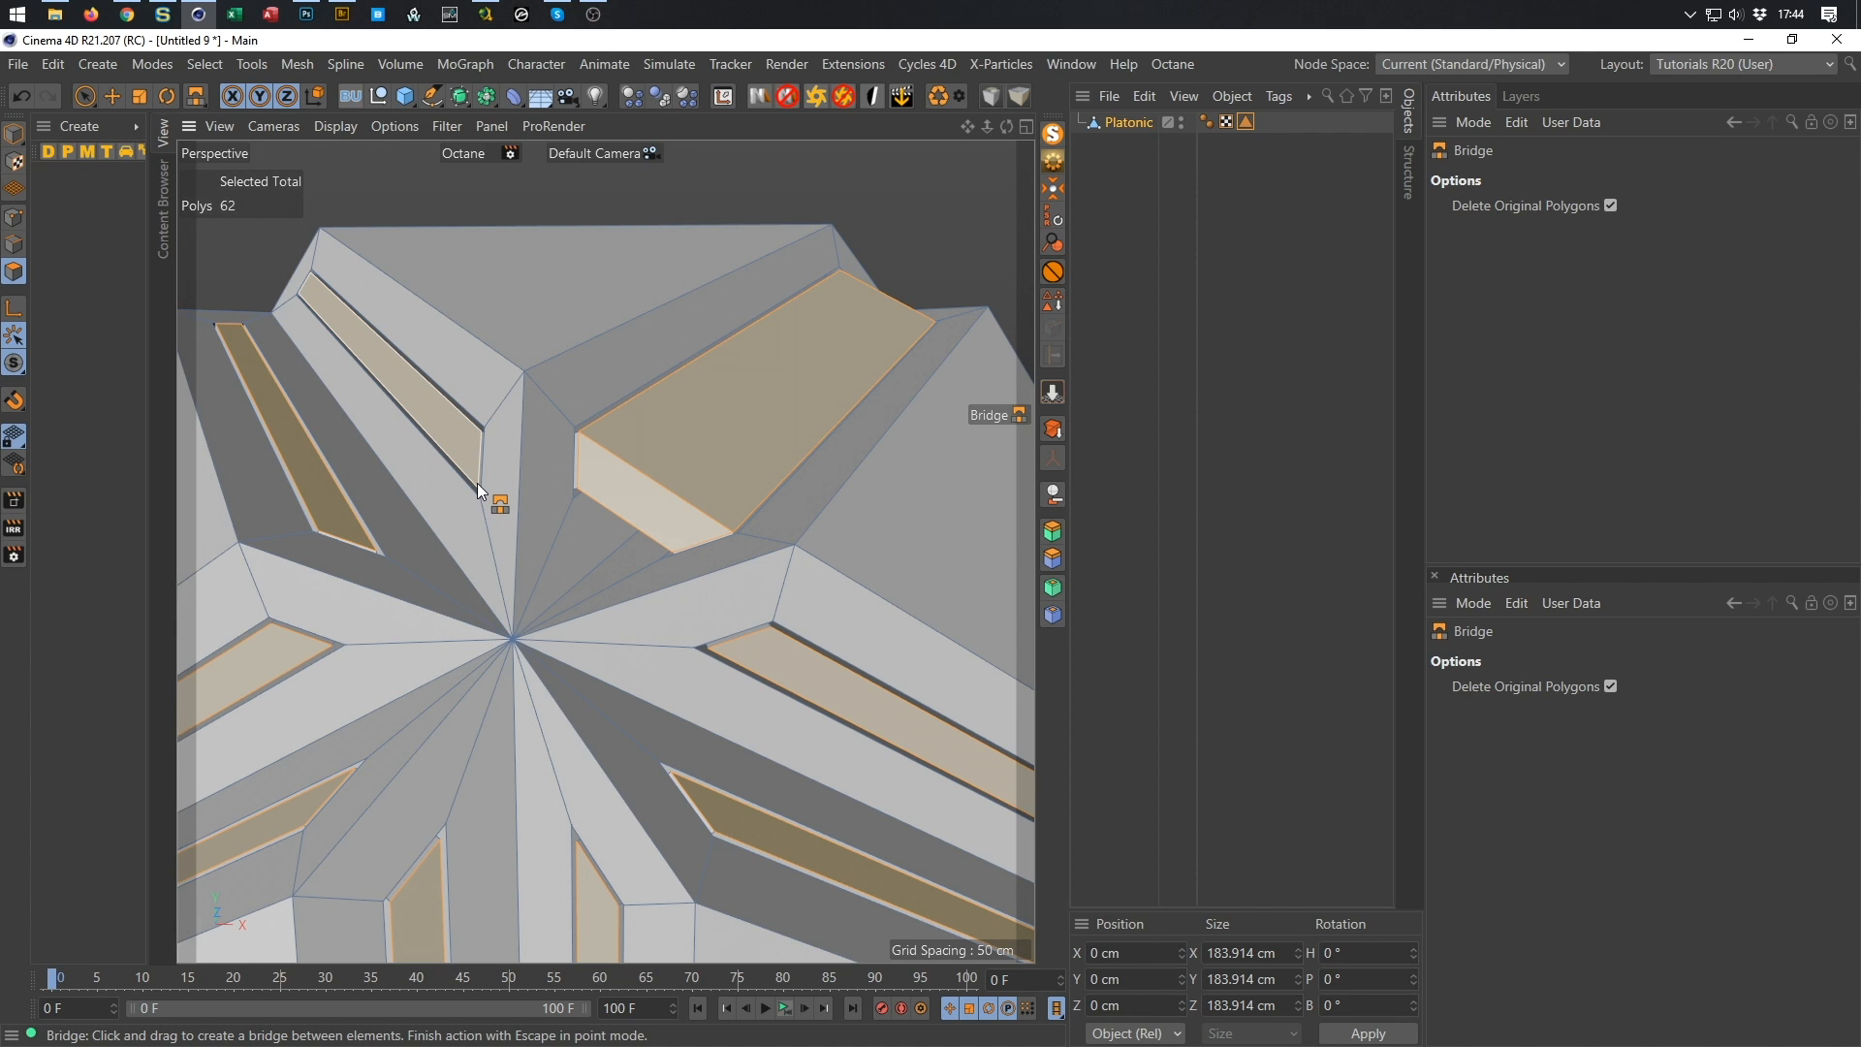
{"action": "left_click_drag", "start_coordinate": [376, 544], "coordinate": [374, 545]}
Undo the twisted bridge and bridge the facing strips in the three remaining grooves around the front vertex.
{"action": "left_click_drag", "start_coordinate": [506, 511], "coordinate": [585, 632], "text": "alt"}
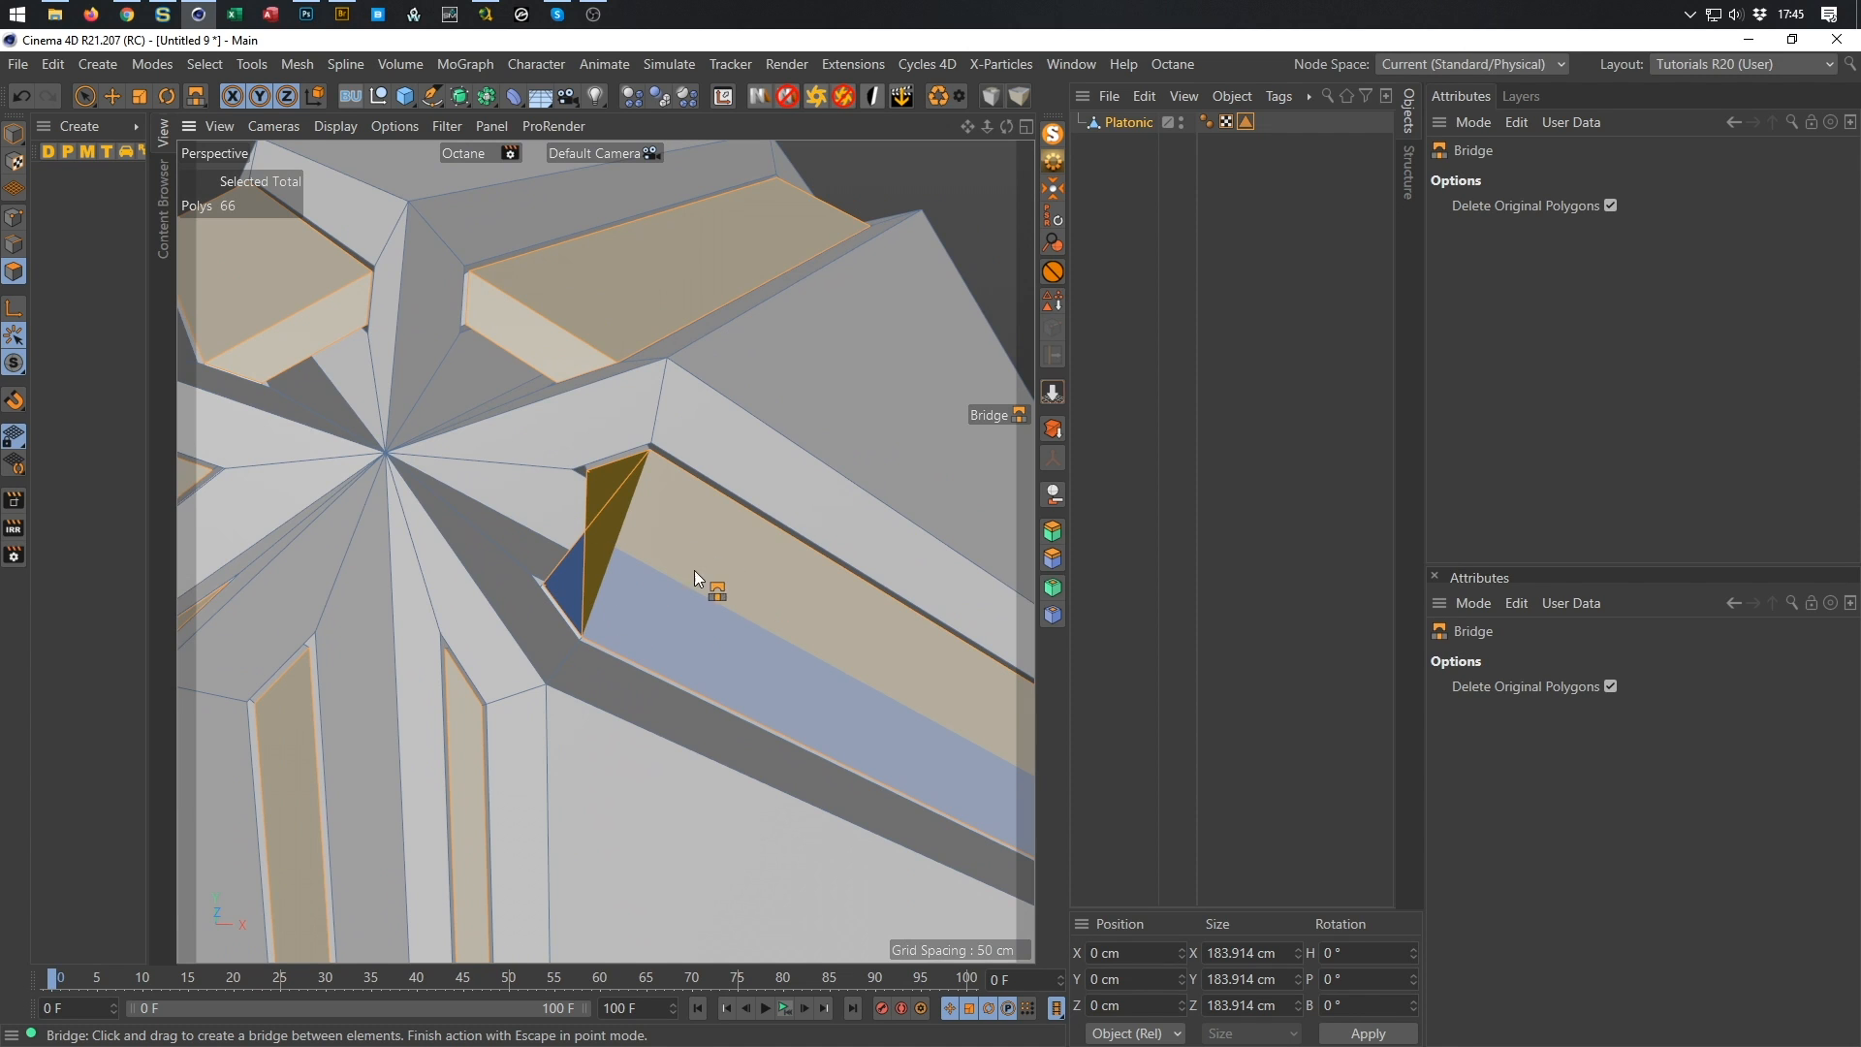
{"action": "key", "text": "ctrl+z"}
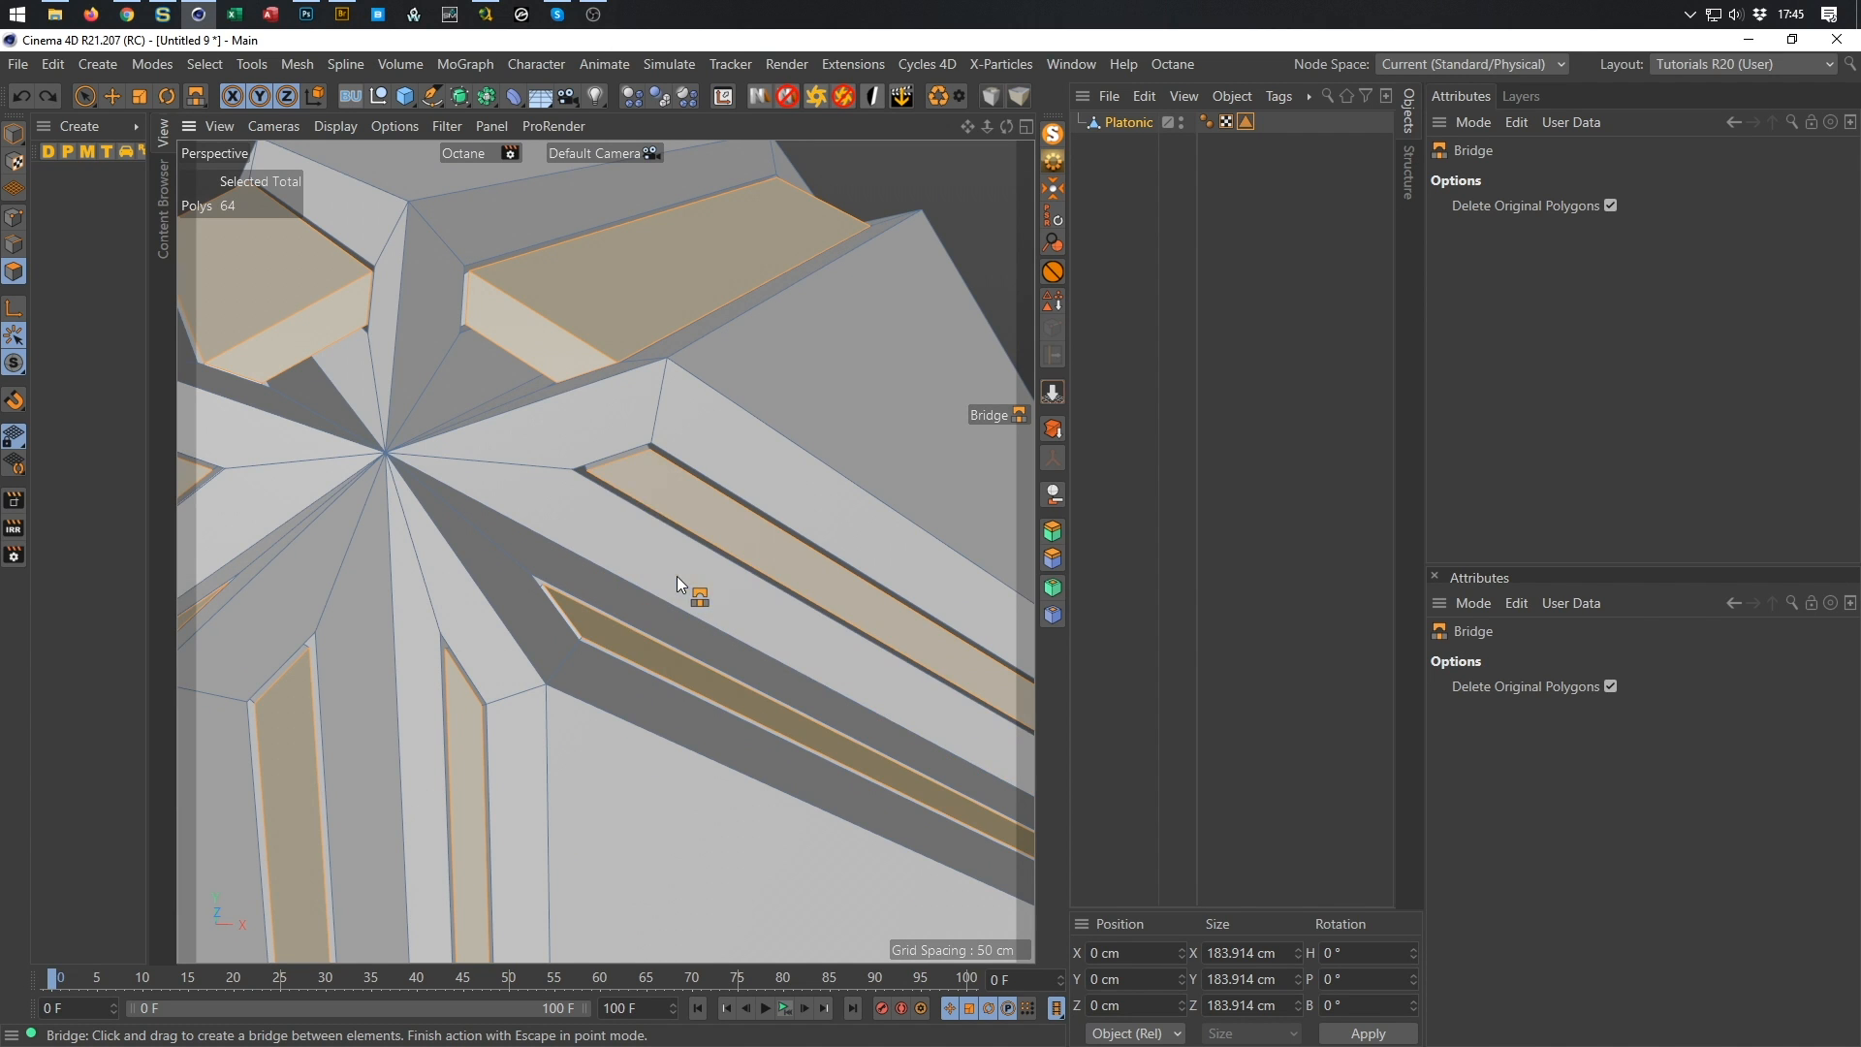
{"action": "left_click_drag", "start_coordinate": [597, 473], "coordinate": [541, 558]}
{"action": "left_click_drag", "start_coordinate": [398, 423], "coordinate": [426, 537]}
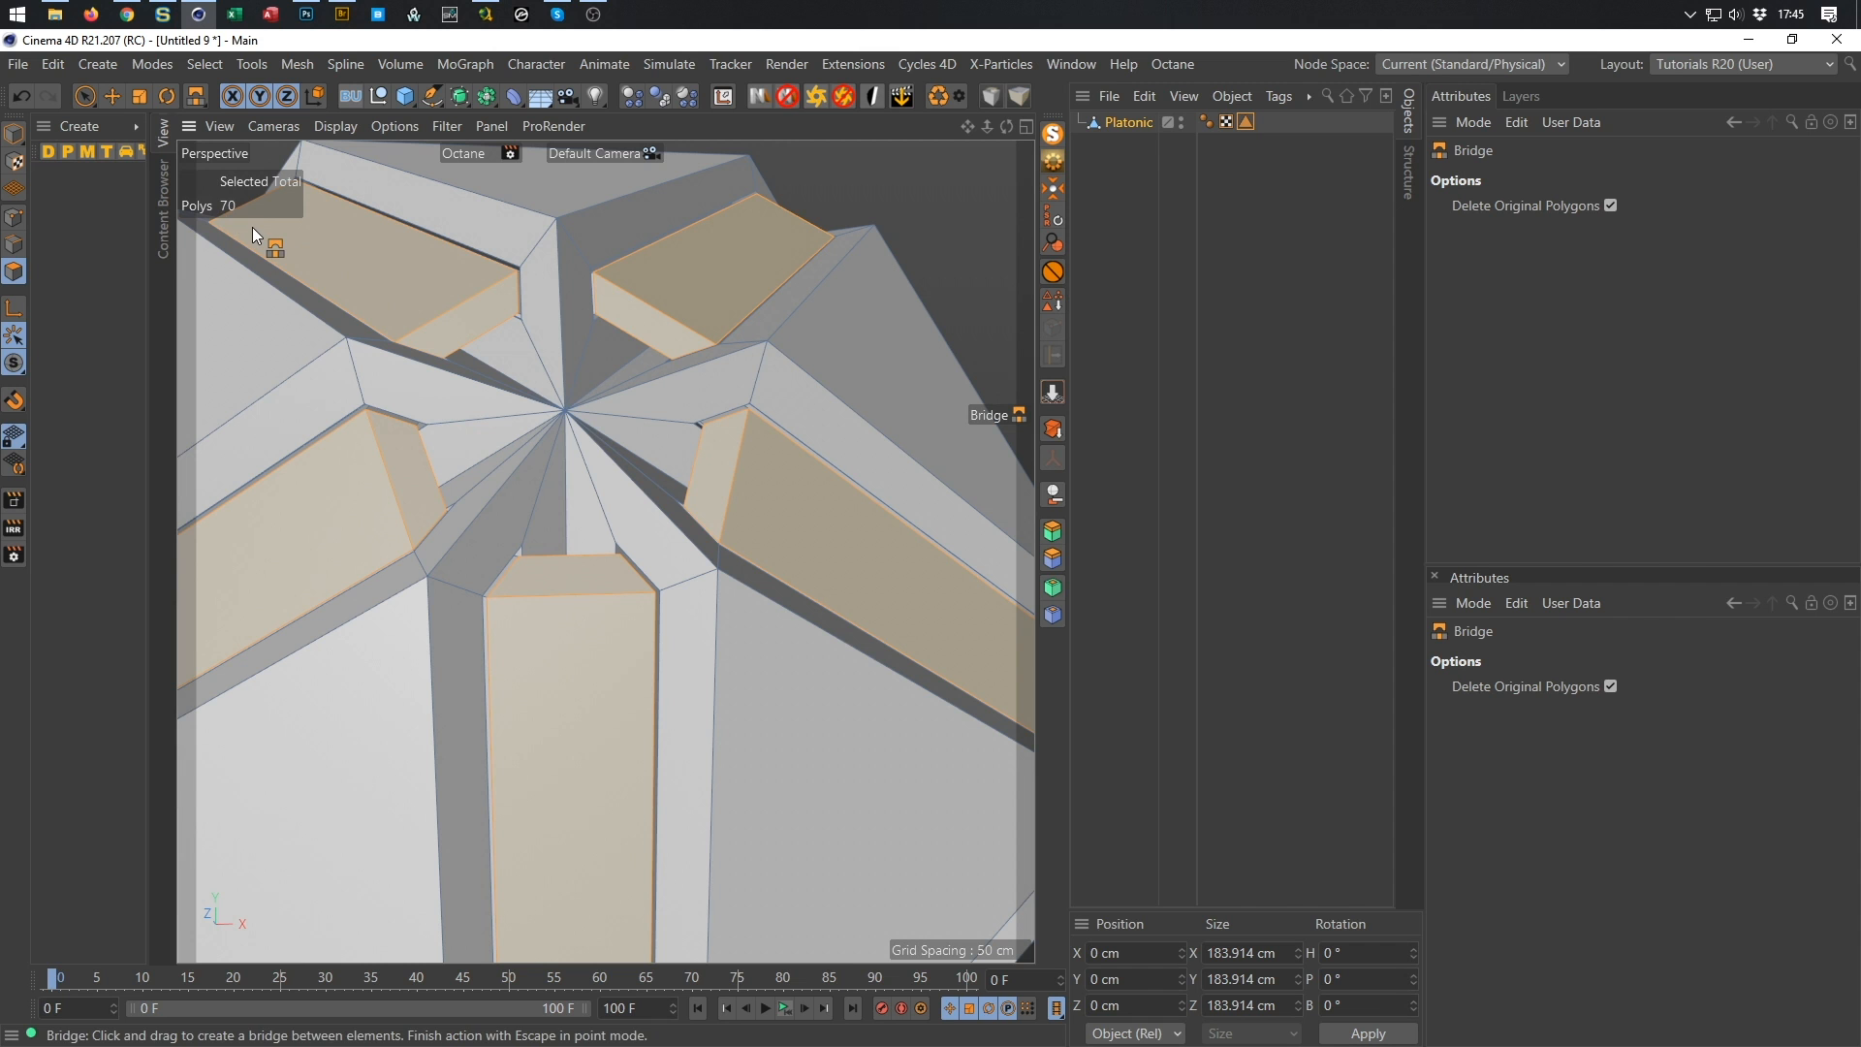
Bridge the facing strips in the four open grooves around the neighbouring vertex on the side of the Platonic.
{"action": "scroll", "coordinate": [591, 428], "scroll_direction": "down", "scroll_amount": 6}
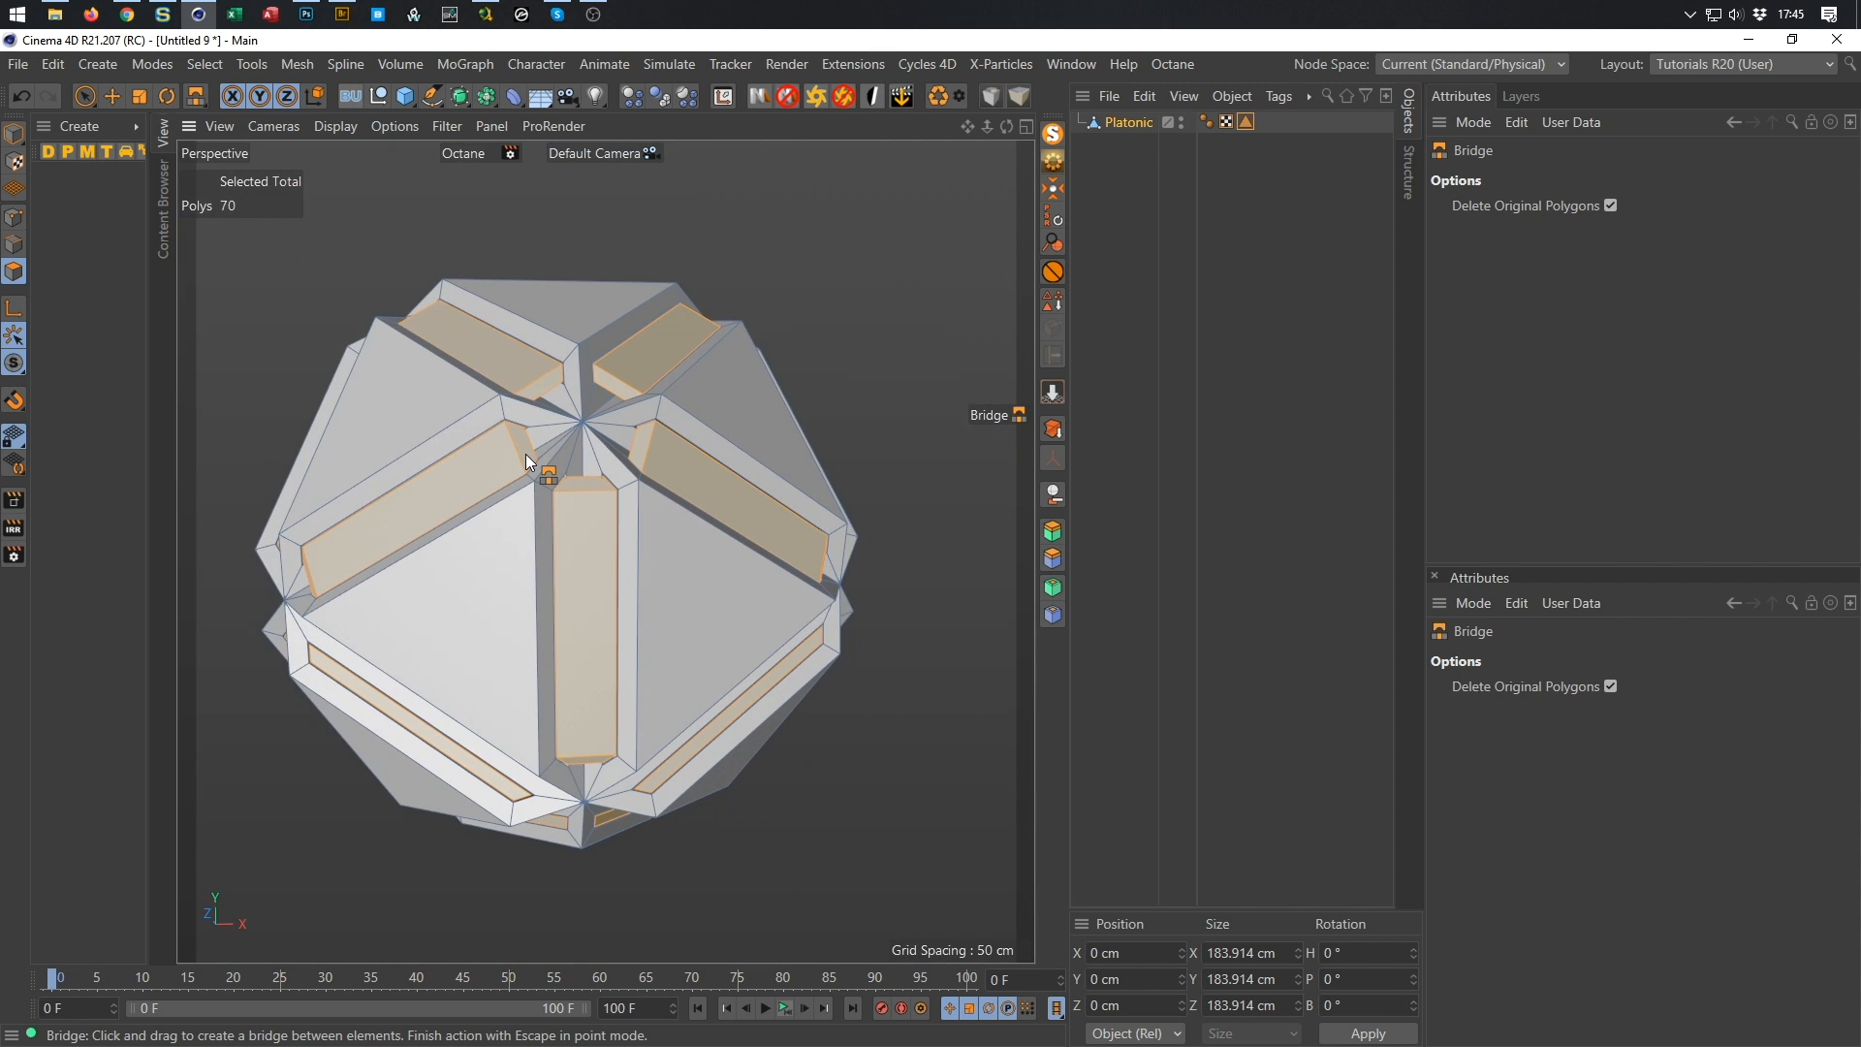
{"action": "left_click_drag", "start_coordinate": [890, 555], "coordinate": [933, 559], "text": "alt"}
{"action": "middle_click_drag", "start_coordinate": [787, 556], "coordinate": [702, 536], "text": "alt"}
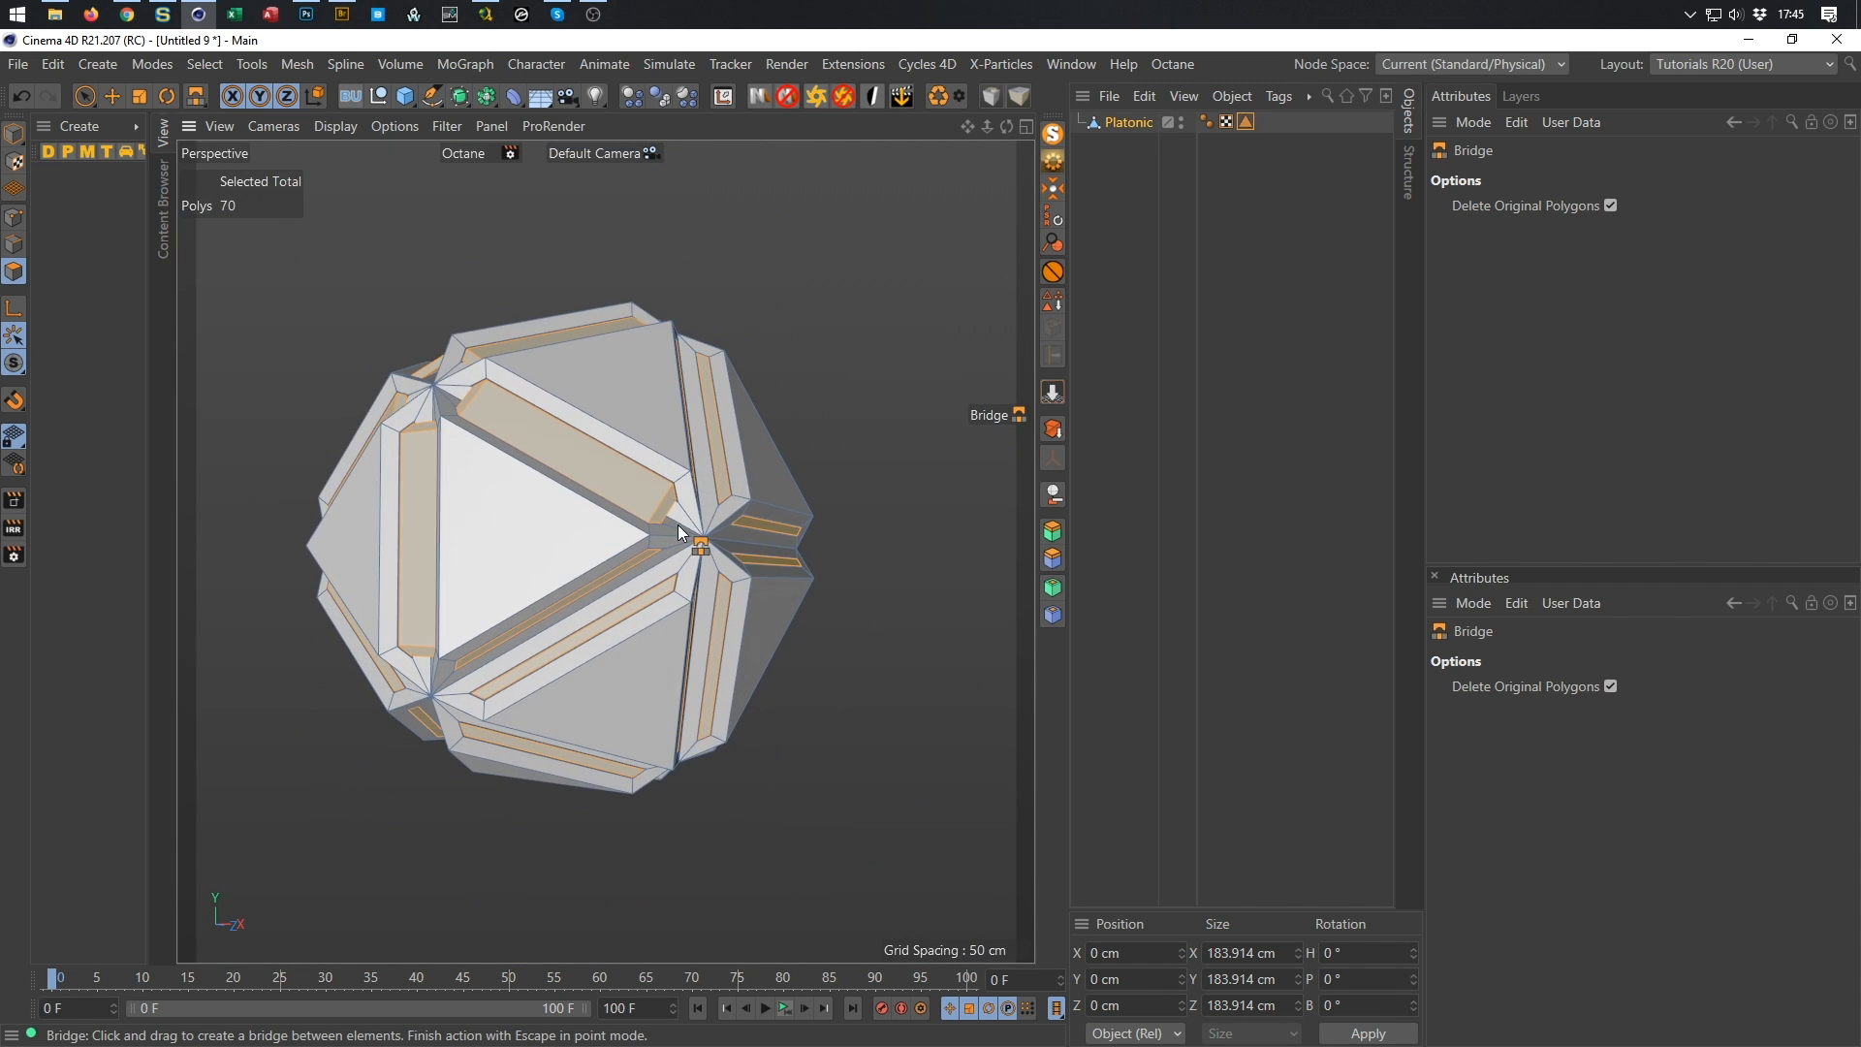
{"action": "right_click_drag", "start_coordinate": [693, 531], "coordinate": [771, 509], "text": "alt"}
{"action": "left_click_drag", "start_coordinate": [719, 543], "coordinate": [799, 565], "text": "alt"}
{"action": "scroll", "coordinate": [799, 564], "scroll_direction": "up", "scroll_amount": 3}
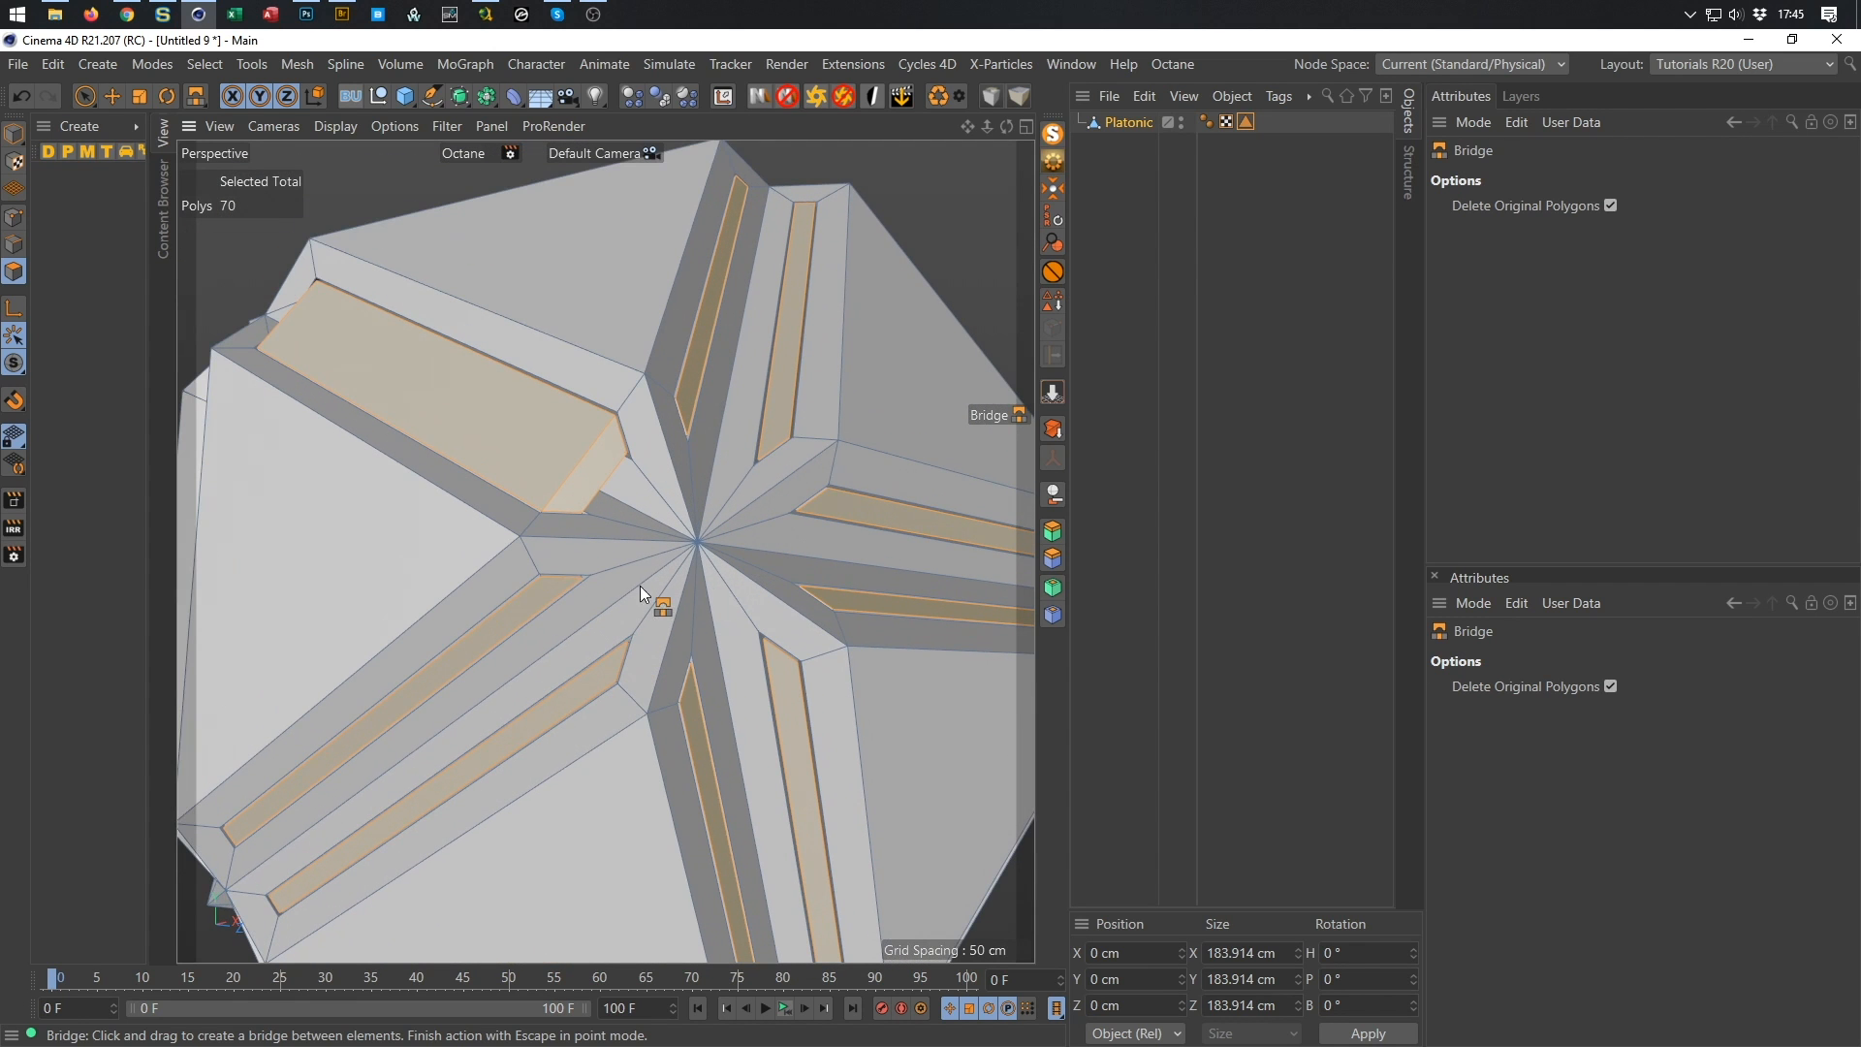
{"action": "left_click_drag", "start_coordinate": [568, 580], "coordinate": [803, 510]}
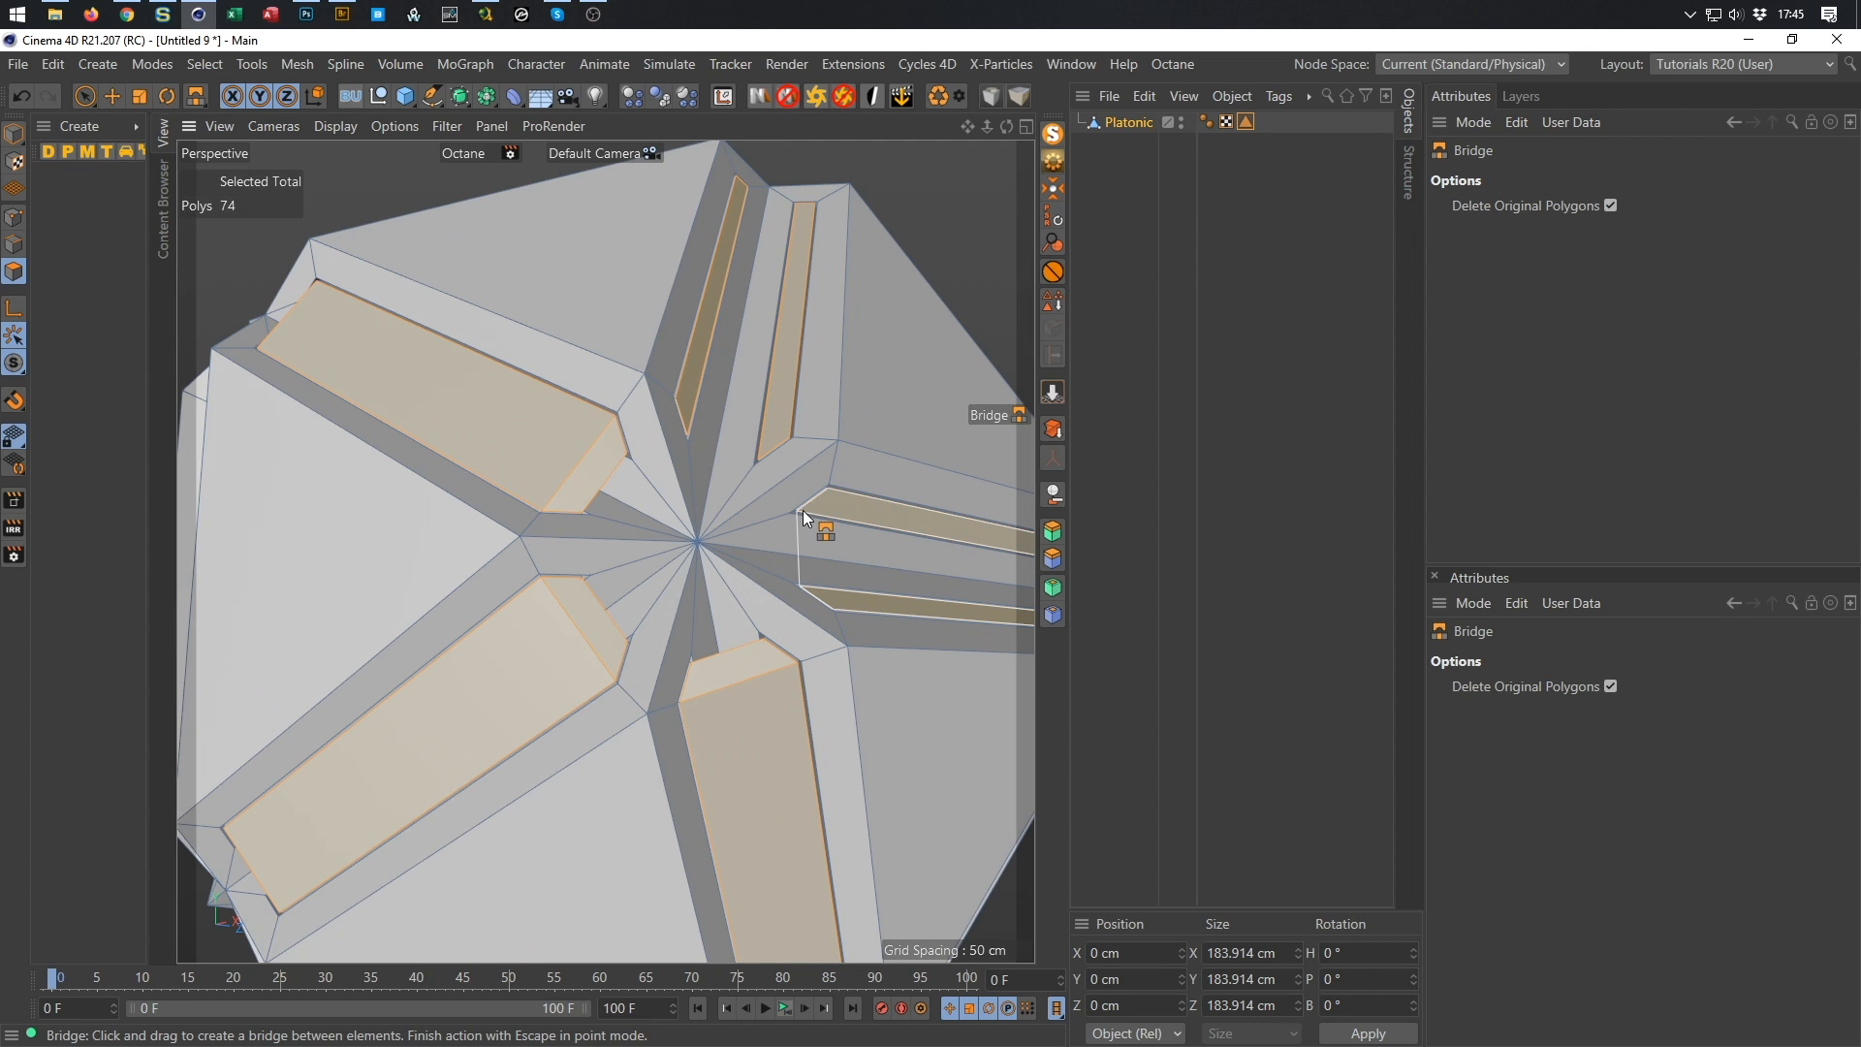
{"action": "left_click_drag", "start_coordinate": [765, 450], "coordinate": [708, 445]}
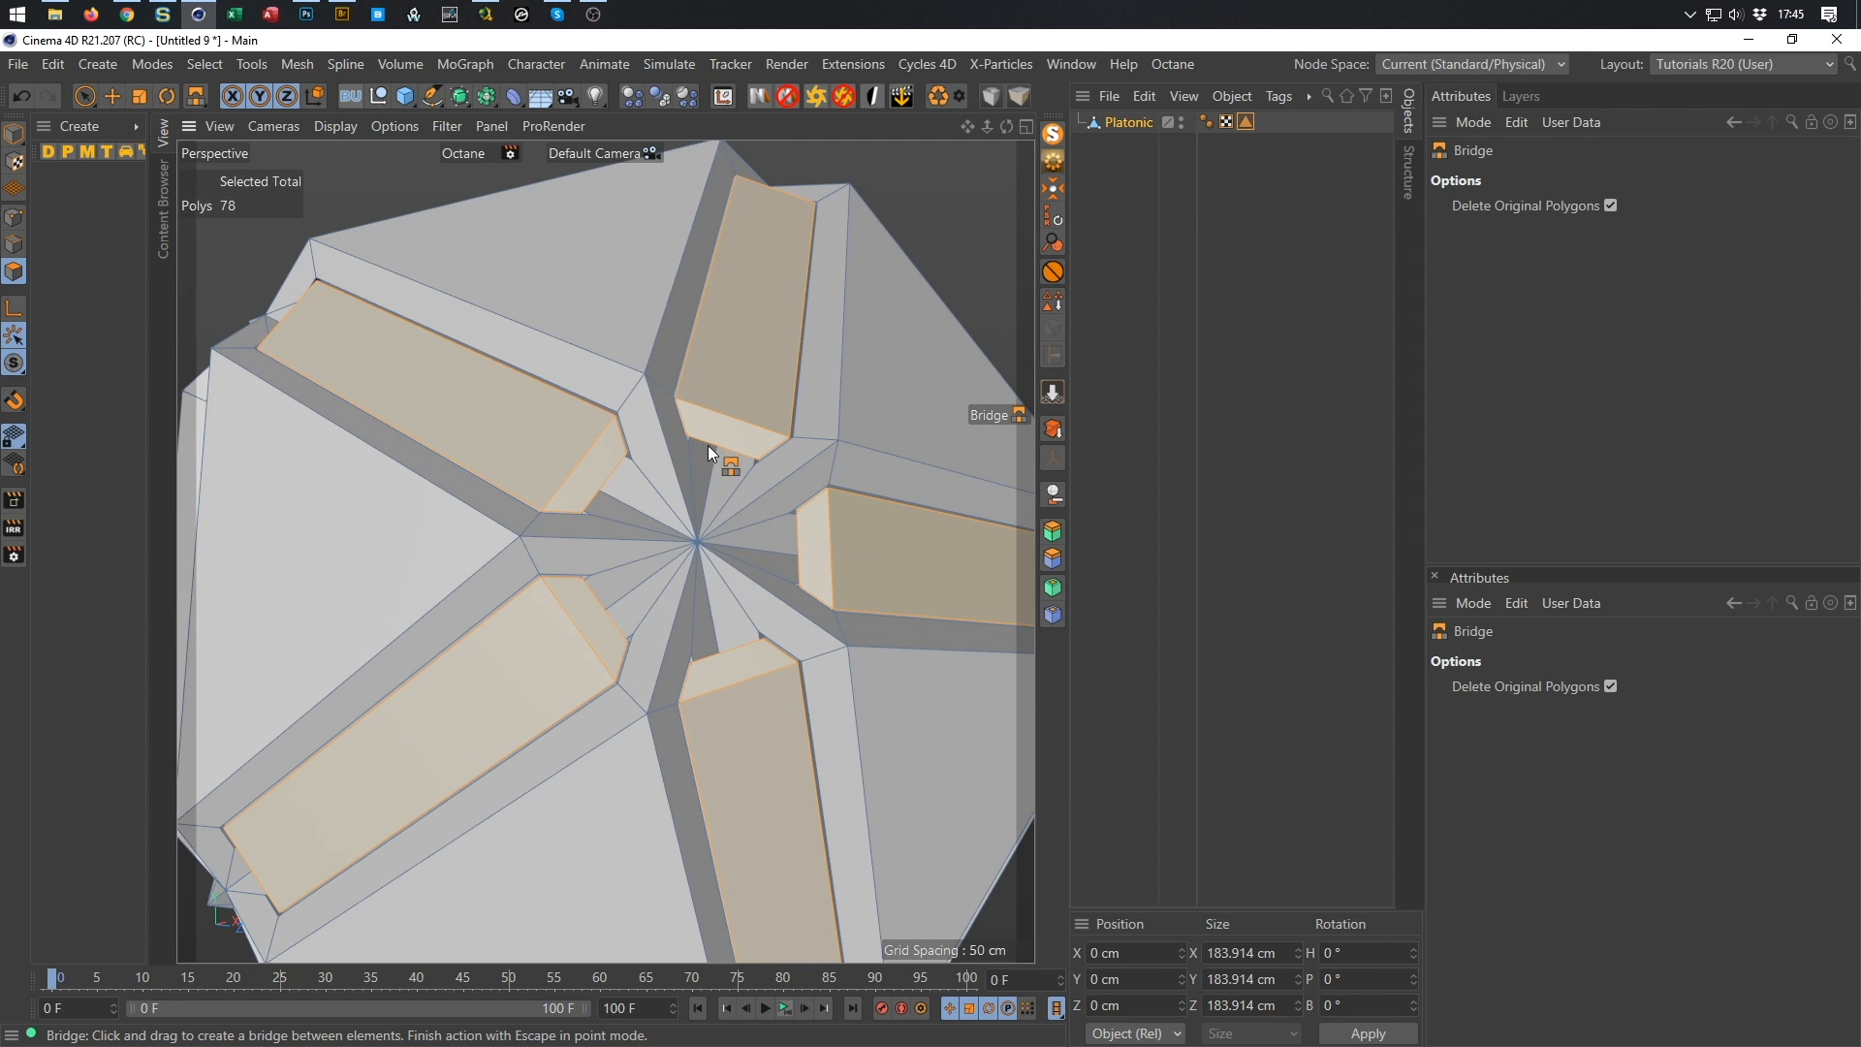
Bridge the facing strips in the next open grooves further around the Platonic, matching their corners.
{"action": "scroll", "coordinate": [707, 445], "scroll_direction": "down", "scroll_amount": 5}
{"action": "left_click_drag", "start_coordinate": [480, 712], "coordinate": [762, 549], "text": "alt"}
{"action": "scroll", "coordinate": [678, 566], "scroll_direction": "up", "scroll_amount": 5}
{"action": "scroll", "coordinate": [632, 541], "scroll_direction": "down", "scroll_amount": 2}
{"action": "scroll", "coordinate": [764, 537], "scroll_direction": "up", "scroll_amount": 3}
{"action": "left_click_drag", "start_coordinate": [661, 411], "coordinate": [679, 503]}
Bridge the facing strips in all four open grooves around the next vertex that has only one finished belt.
{"action": "scroll", "coordinate": [603, 498], "scroll_direction": "down", "scroll_amount": 4}
{"action": "scroll", "coordinate": [768, 422], "scroll_direction": "up", "scroll_amount": 3}
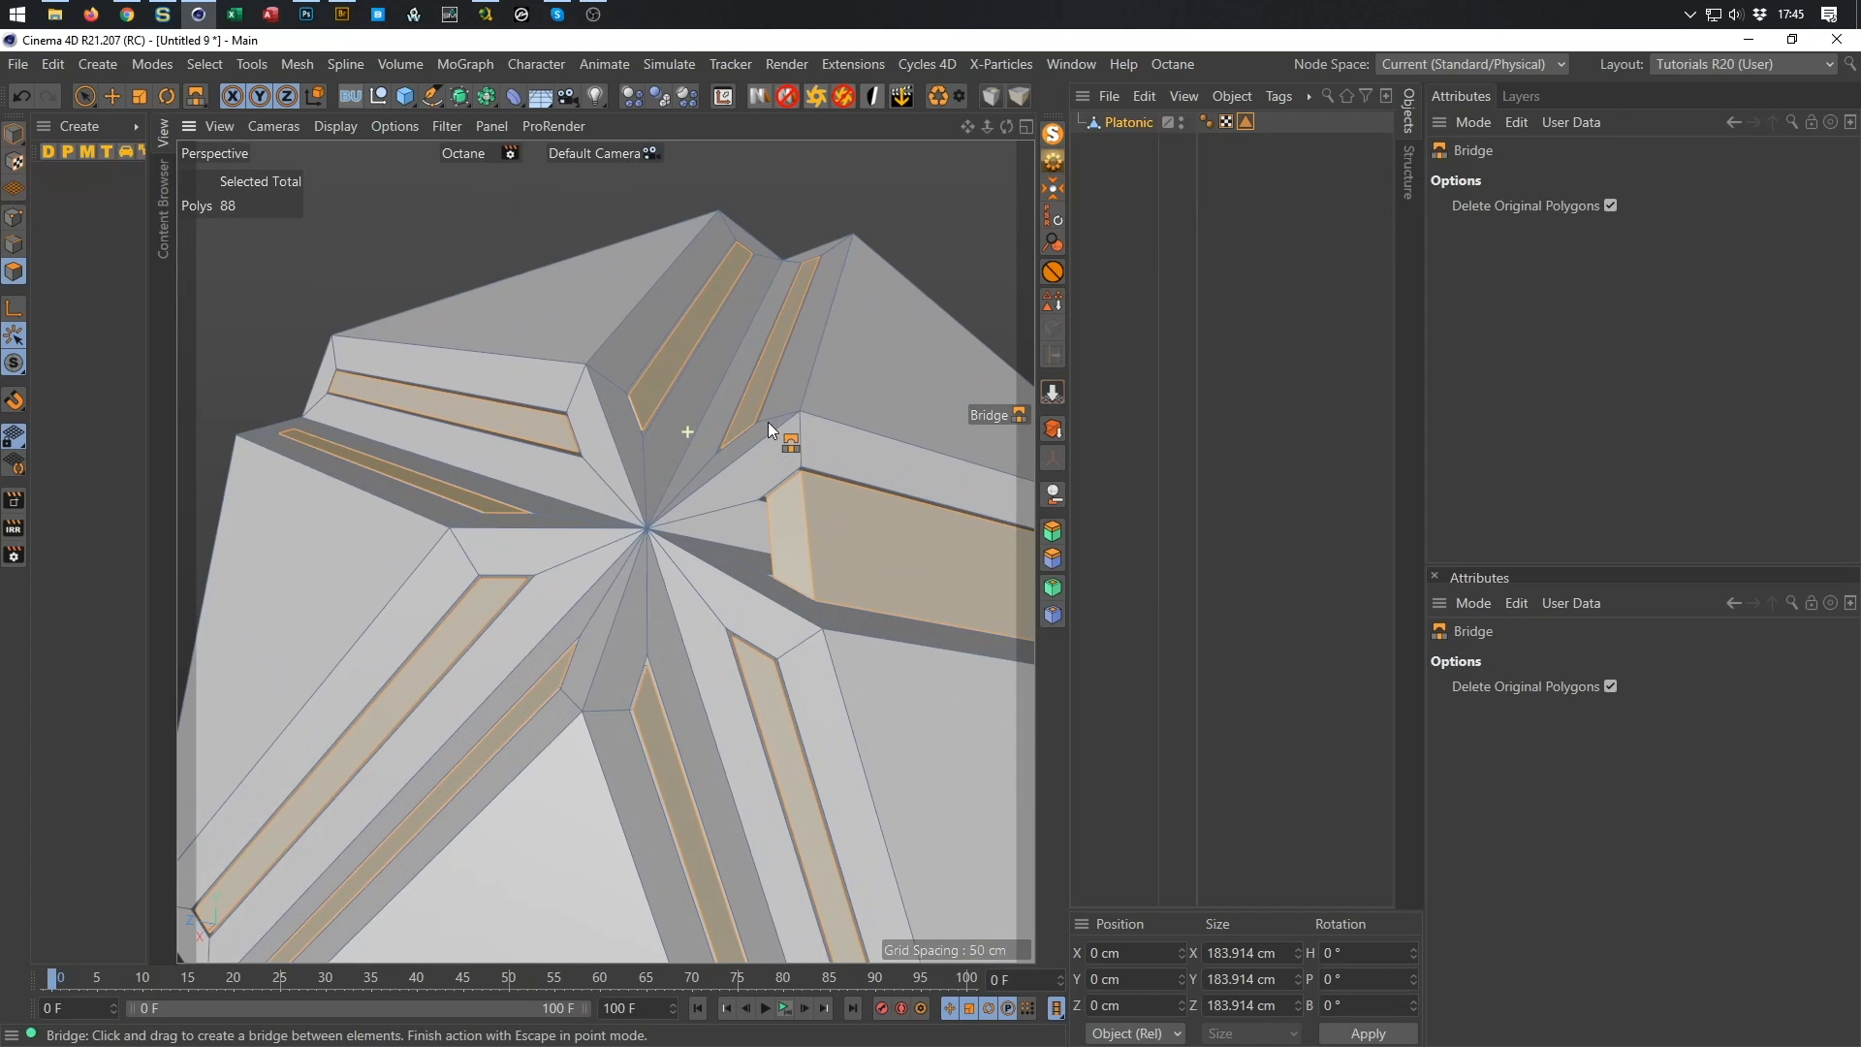
{"action": "left_click_drag", "start_coordinate": [660, 415], "coordinate": [718, 444]}
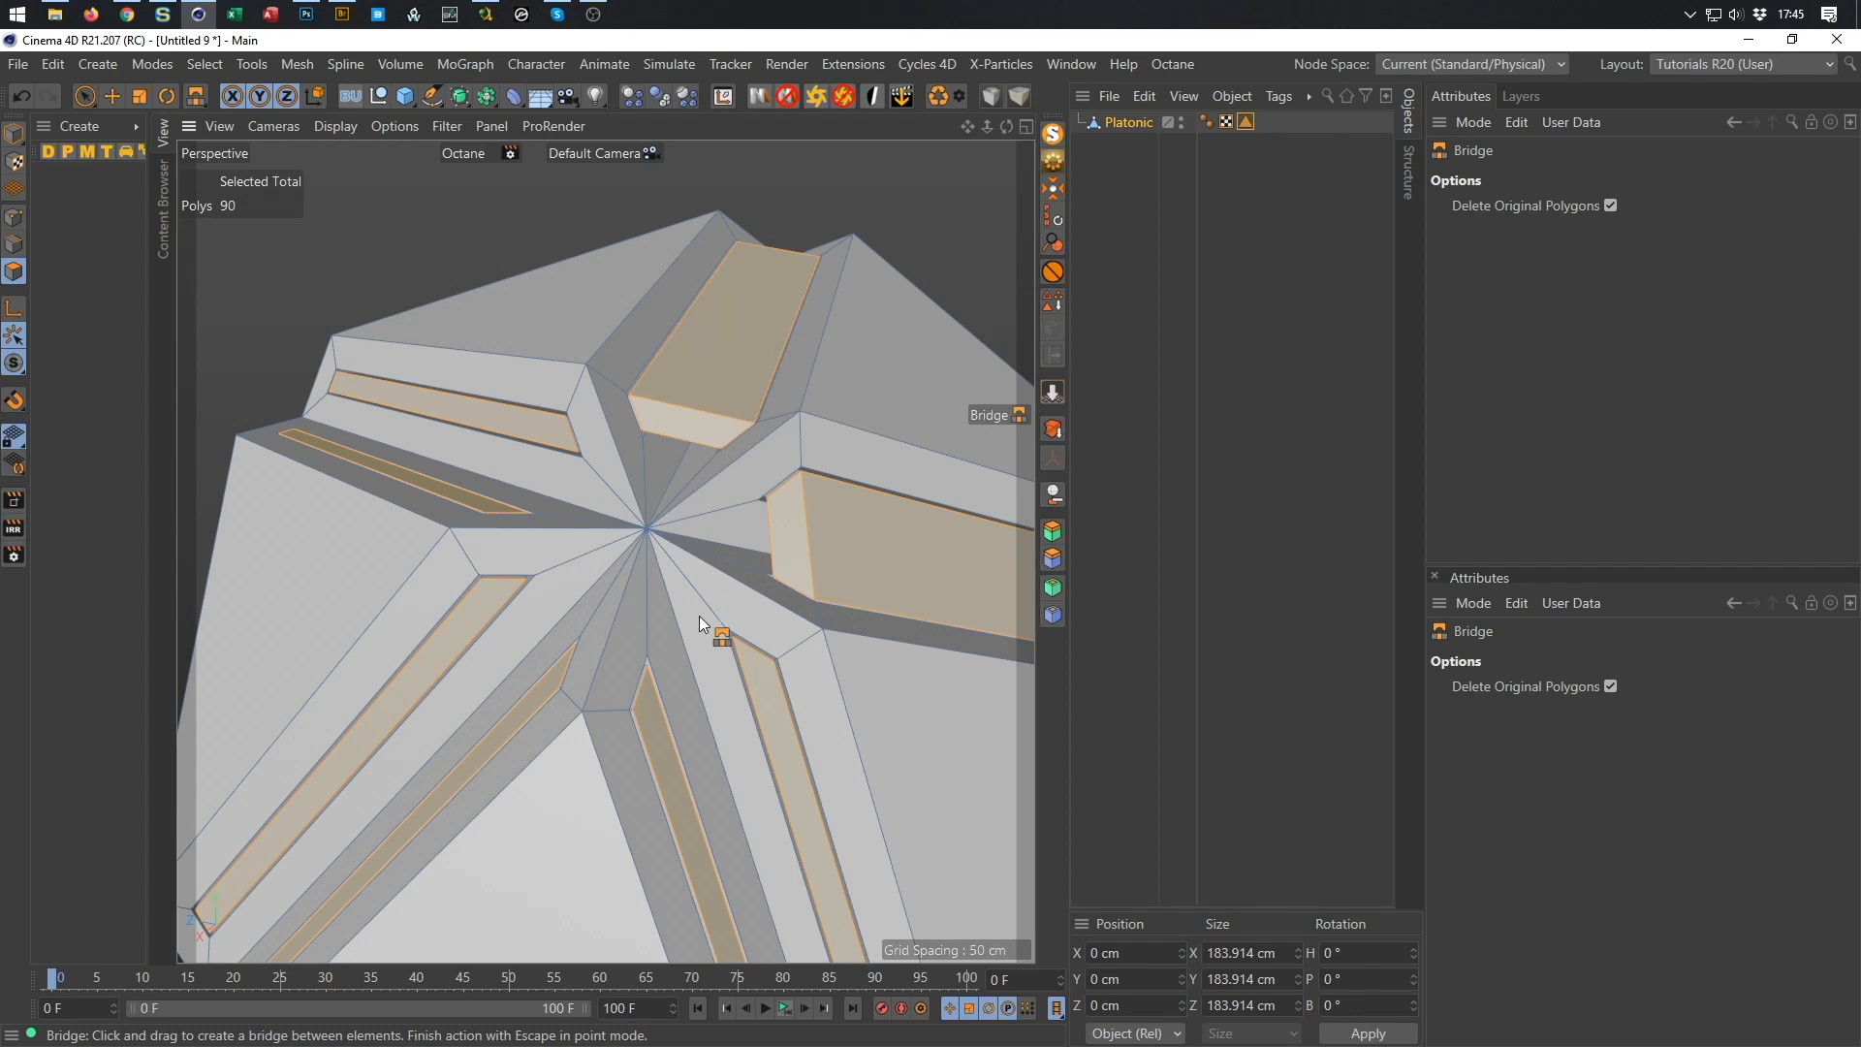
{"action": "left_click_drag", "start_coordinate": [740, 645], "coordinate": [621, 671]}
{"action": "left_click_drag", "start_coordinate": [514, 584], "coordinate": [553, 644]}
{"action": "left_click_drag", "start_coordinate": [568, 438], "coordinate": [508, 509]}
Bridge the facing strips in the open grooves around the front vertex that already has two finished belts.
{"action": "right_click_drag", "start_coordinate": [481, 465], "coordinate": [614, 411], "text": "alt"}
{"action": "left_click_drag", "start_coordinate": [614, 411], "coordinate": [712, 448], "text": "alt"}
{"action": "right_click_drag", "start_coordinate": [711, 448], "coordinate": [660, 479], "text": "alt"}
{"action": "left_click_drag", "start_coordinate": [660, 479], "coordinate": [715, 463]}
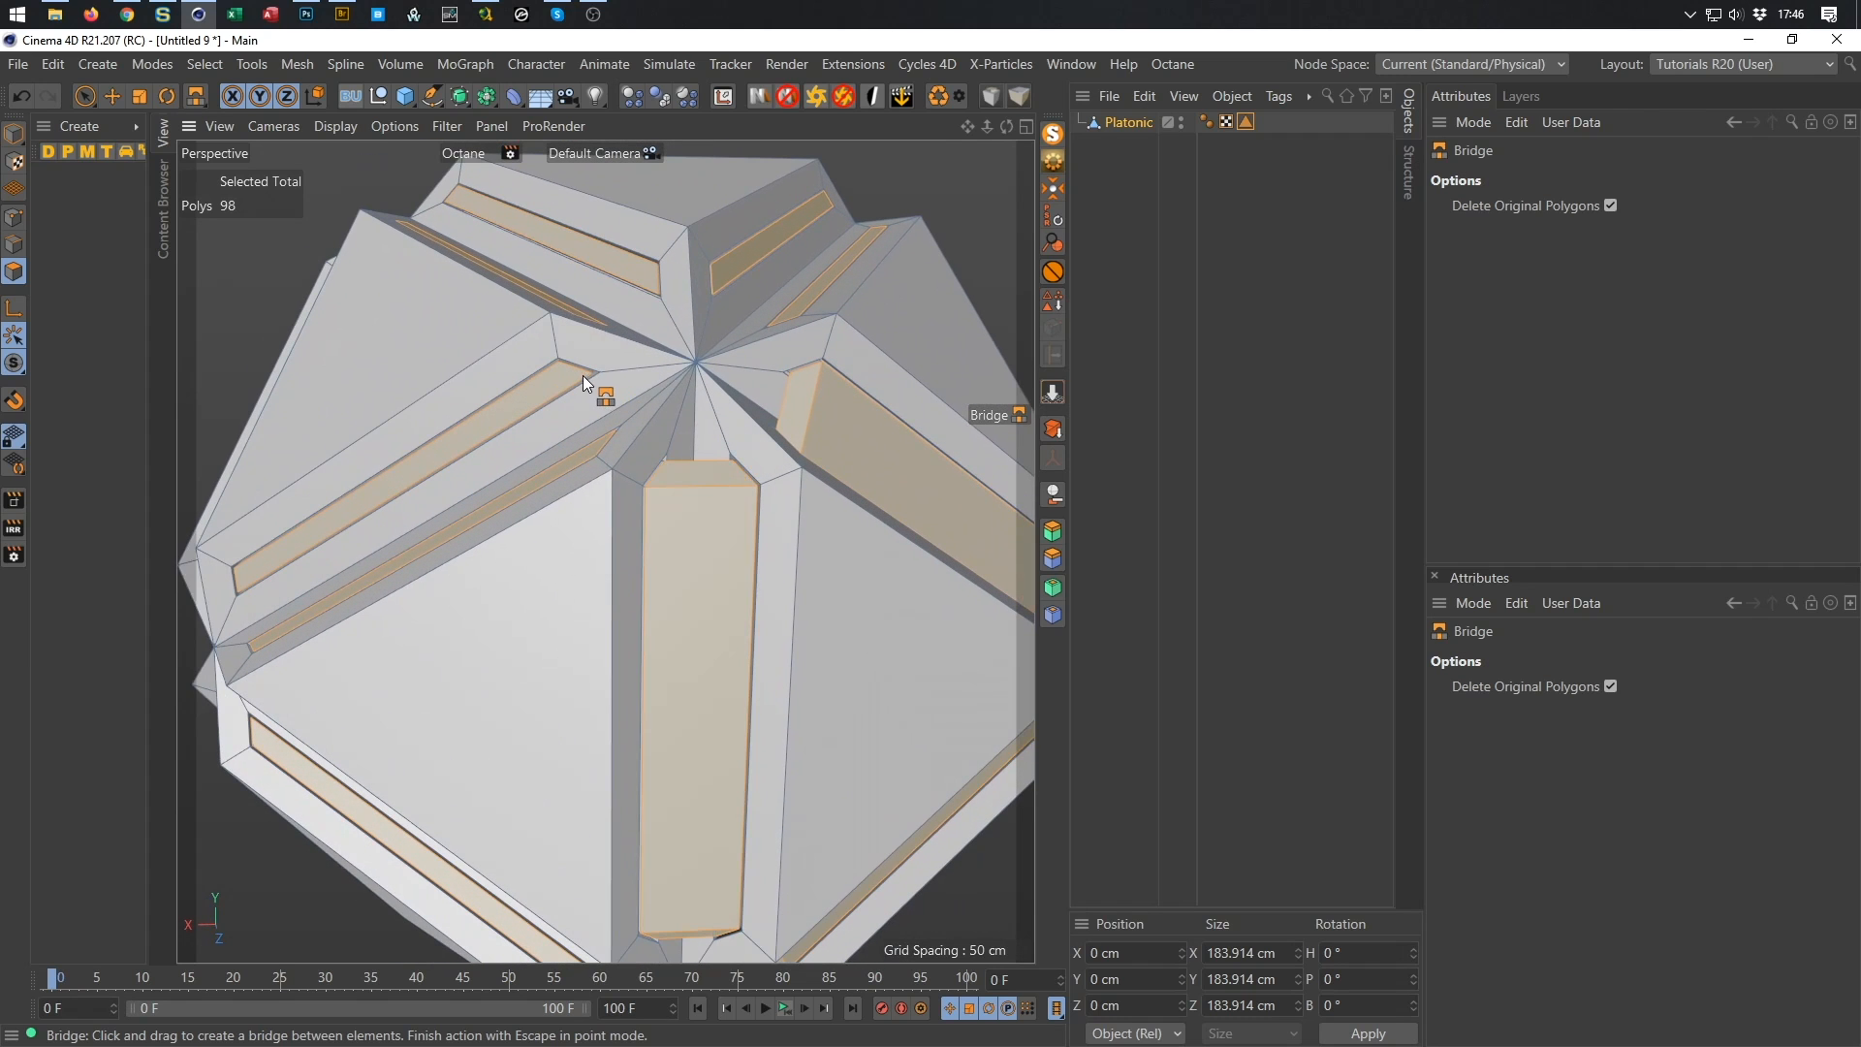
Bridge the facing strips in the three remaining open grooves around the neighbouring vertex, matching their corners.
{"action": "left_click_drag", "start_coordinate": [612, 436], "coordinate": [619, 336]}
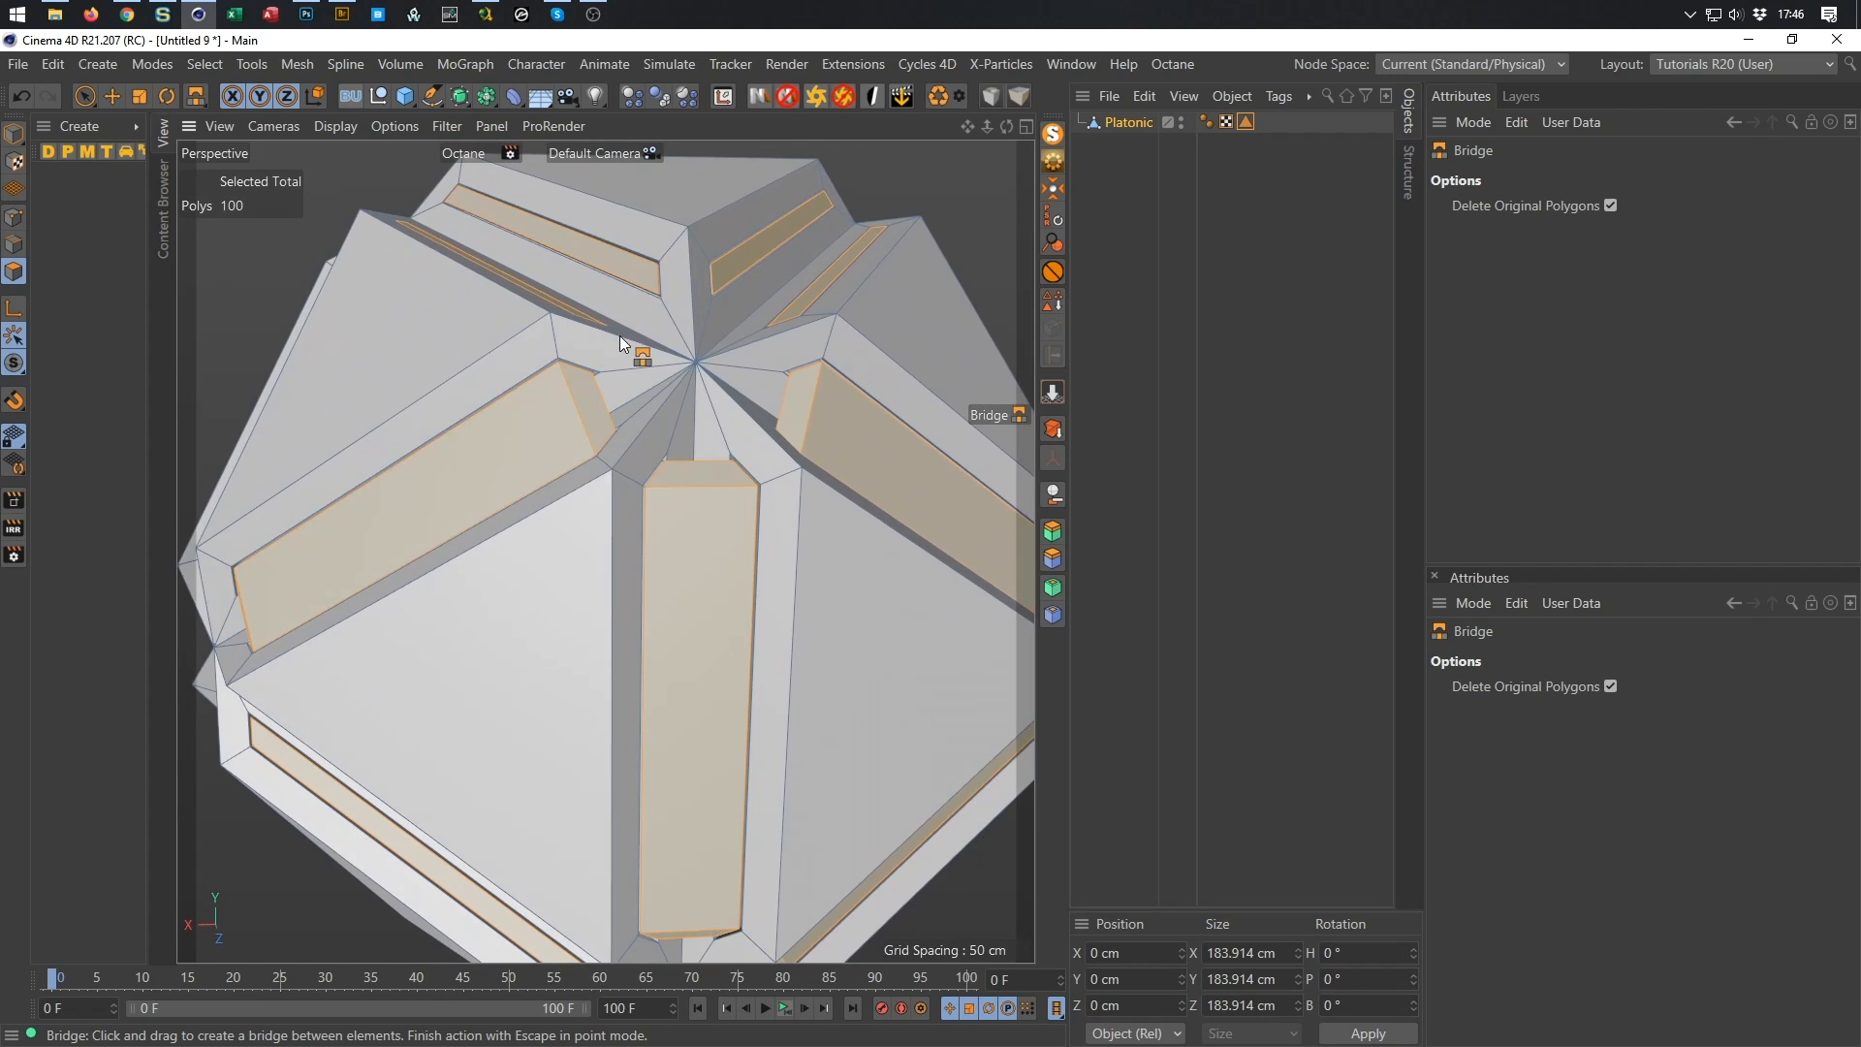
{"action": "right_click_drag", "start_coordinate": [613, 267], "coordinate": [681, 316], "text": "alt"}
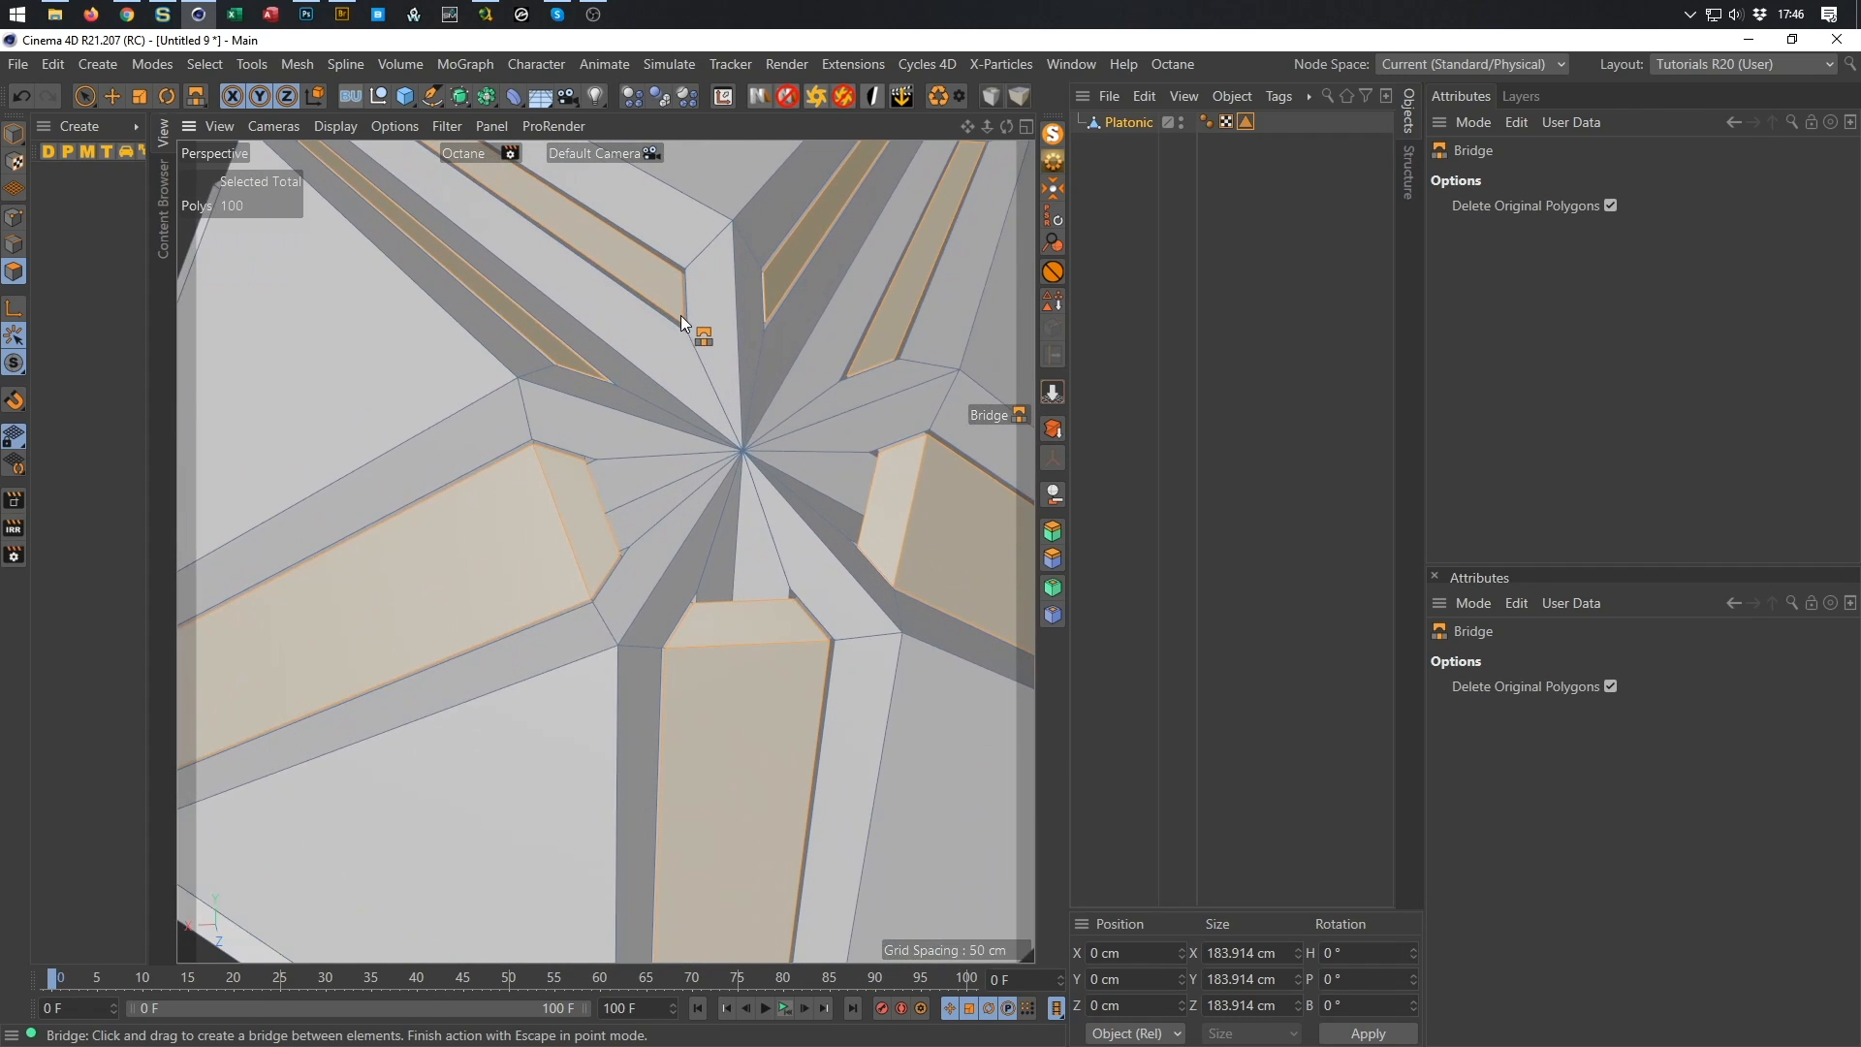
{"action": "left_click_drag", "start_coordinate": [679, 316], "coordinate": [599, 372]}
{"action": "left_click_drag", "start_coordinate": [772, 307], "coordinate": [881, 376]}
Bridge the facing strips in the open grooves around the next vertex, between its two finished belts.
{"action": "right_click_drag", "start_coordinate": [881, 376], "coordinate": [462, 539], "text": "alt"}
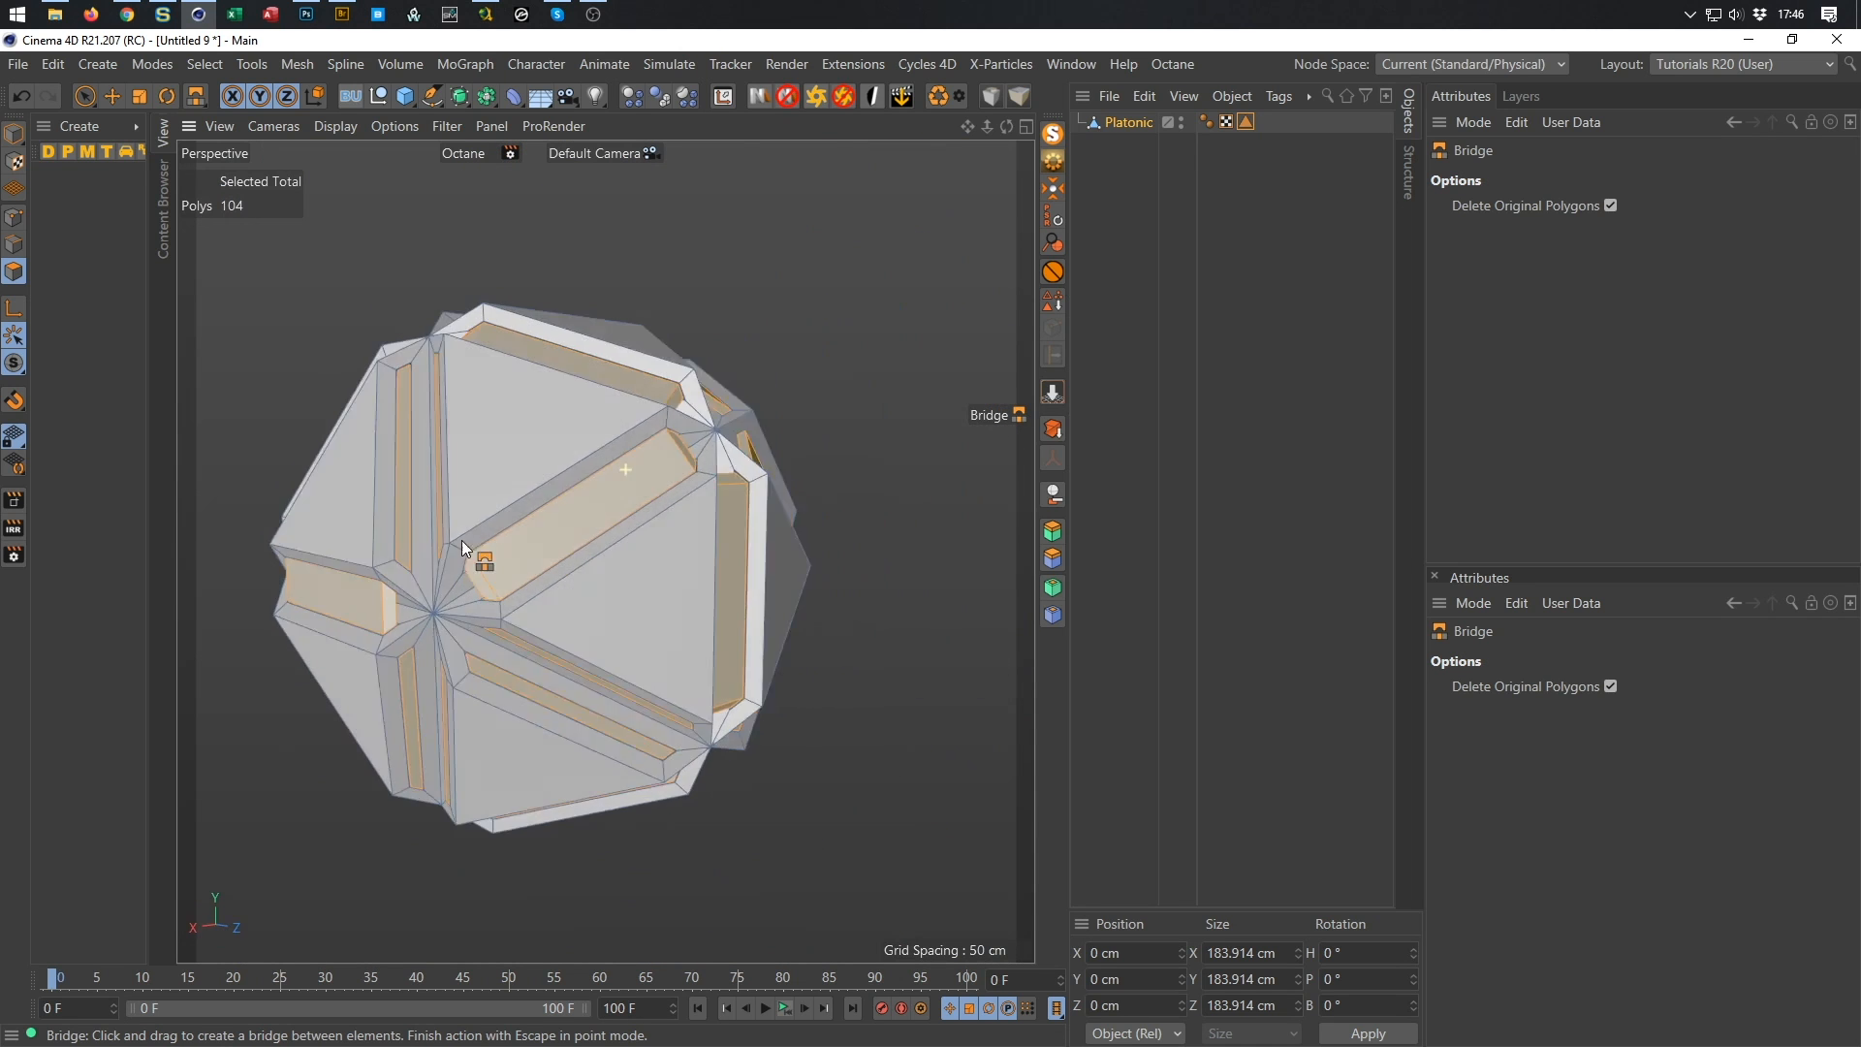
{"action": "left_click_drag", "start_coordinate": [462, 539], "coordinate": [806, 522], "text": "alt"}
{"action": "right_click_drag", "start_coordinate": [806, 521], "coordinate": [720, 603], "text": "alt"}
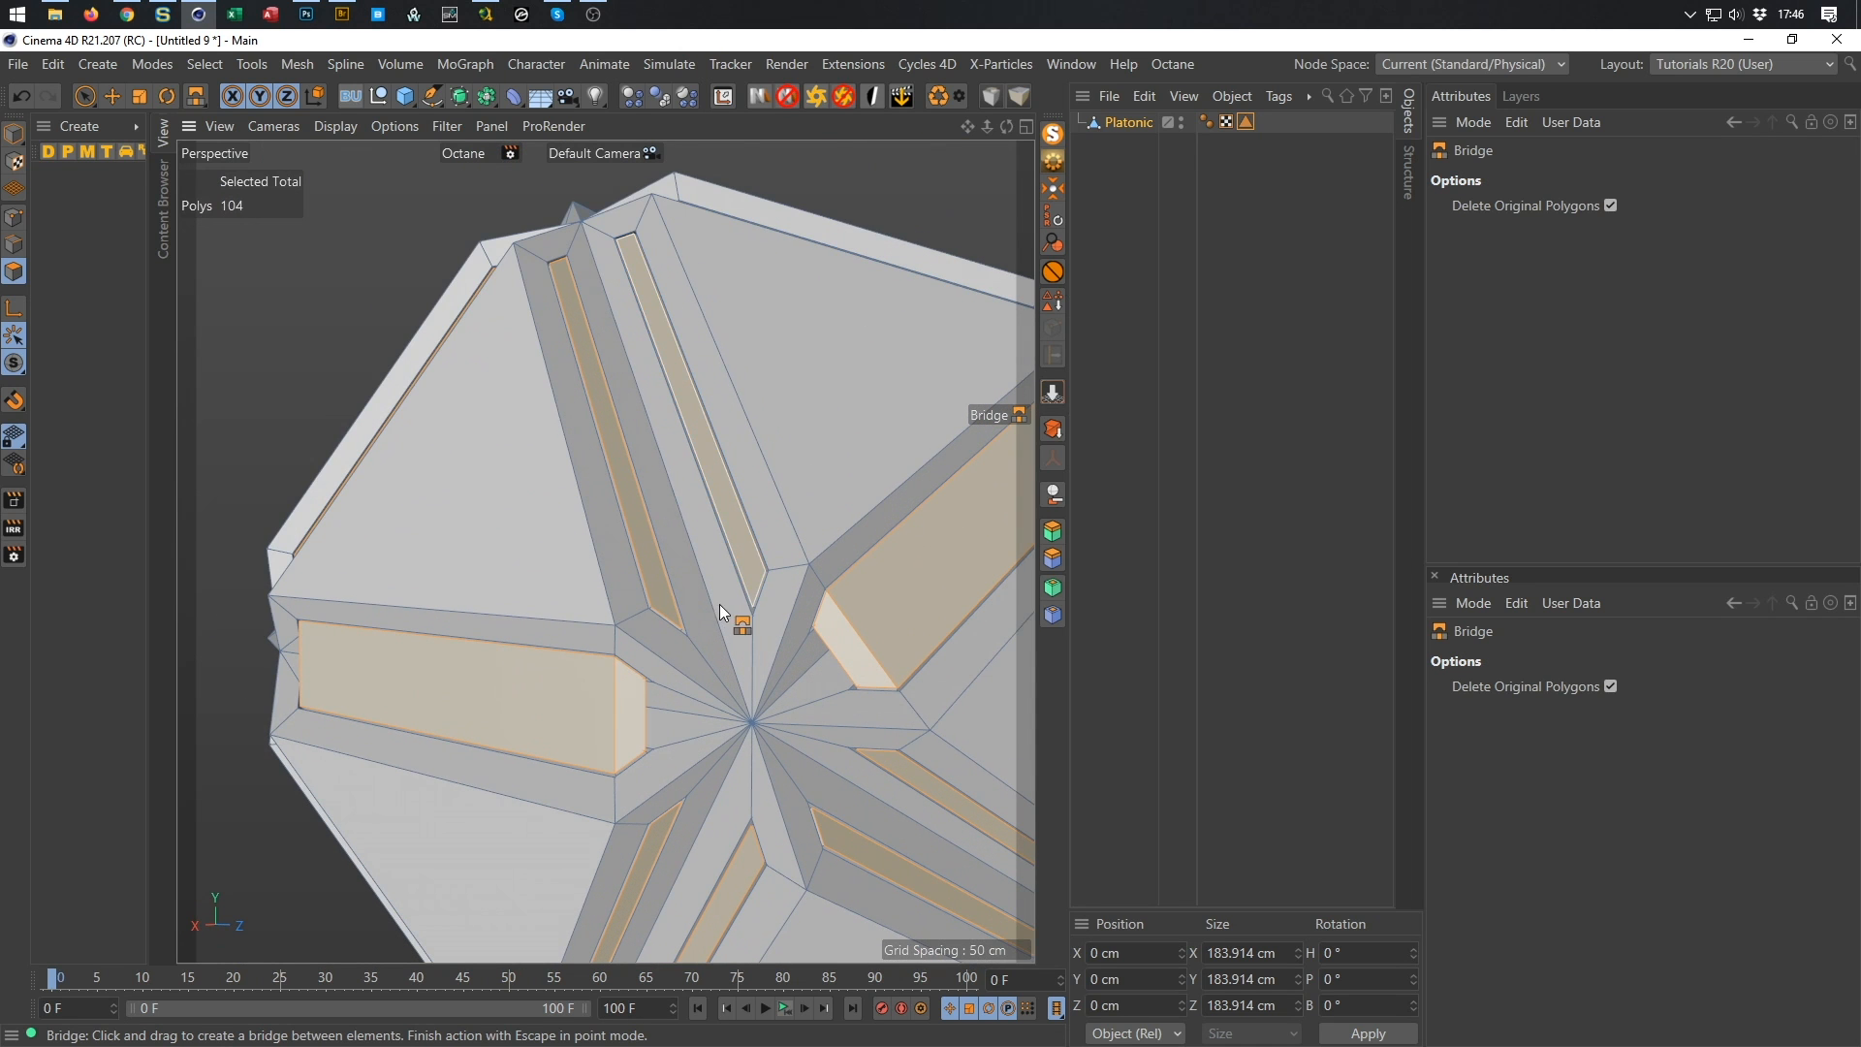
{"action": "left_click_drag", "start_coordinate": [684, 620], "coordinate": [751, 582]}
{"action": "left_click_drag", "start_coordinate": [871, 755], "coordinate": [672, 806]}
Bridge the facing strips in the few grooves still open on the following faces of the Platonic.
{"action": "right_click_drag", "start_coordinate": [672, 805], "coordinate": [489, 679], "text": "alt"}
{"action": "left_click_drag", "start_coordinate": [550, 589], "coordinate": [715, 578], "text": "alt"}
{"action": "right_click_drag", "start_coordinate": [717, 578], "coordinate": [782, 545], "text": "alt"}
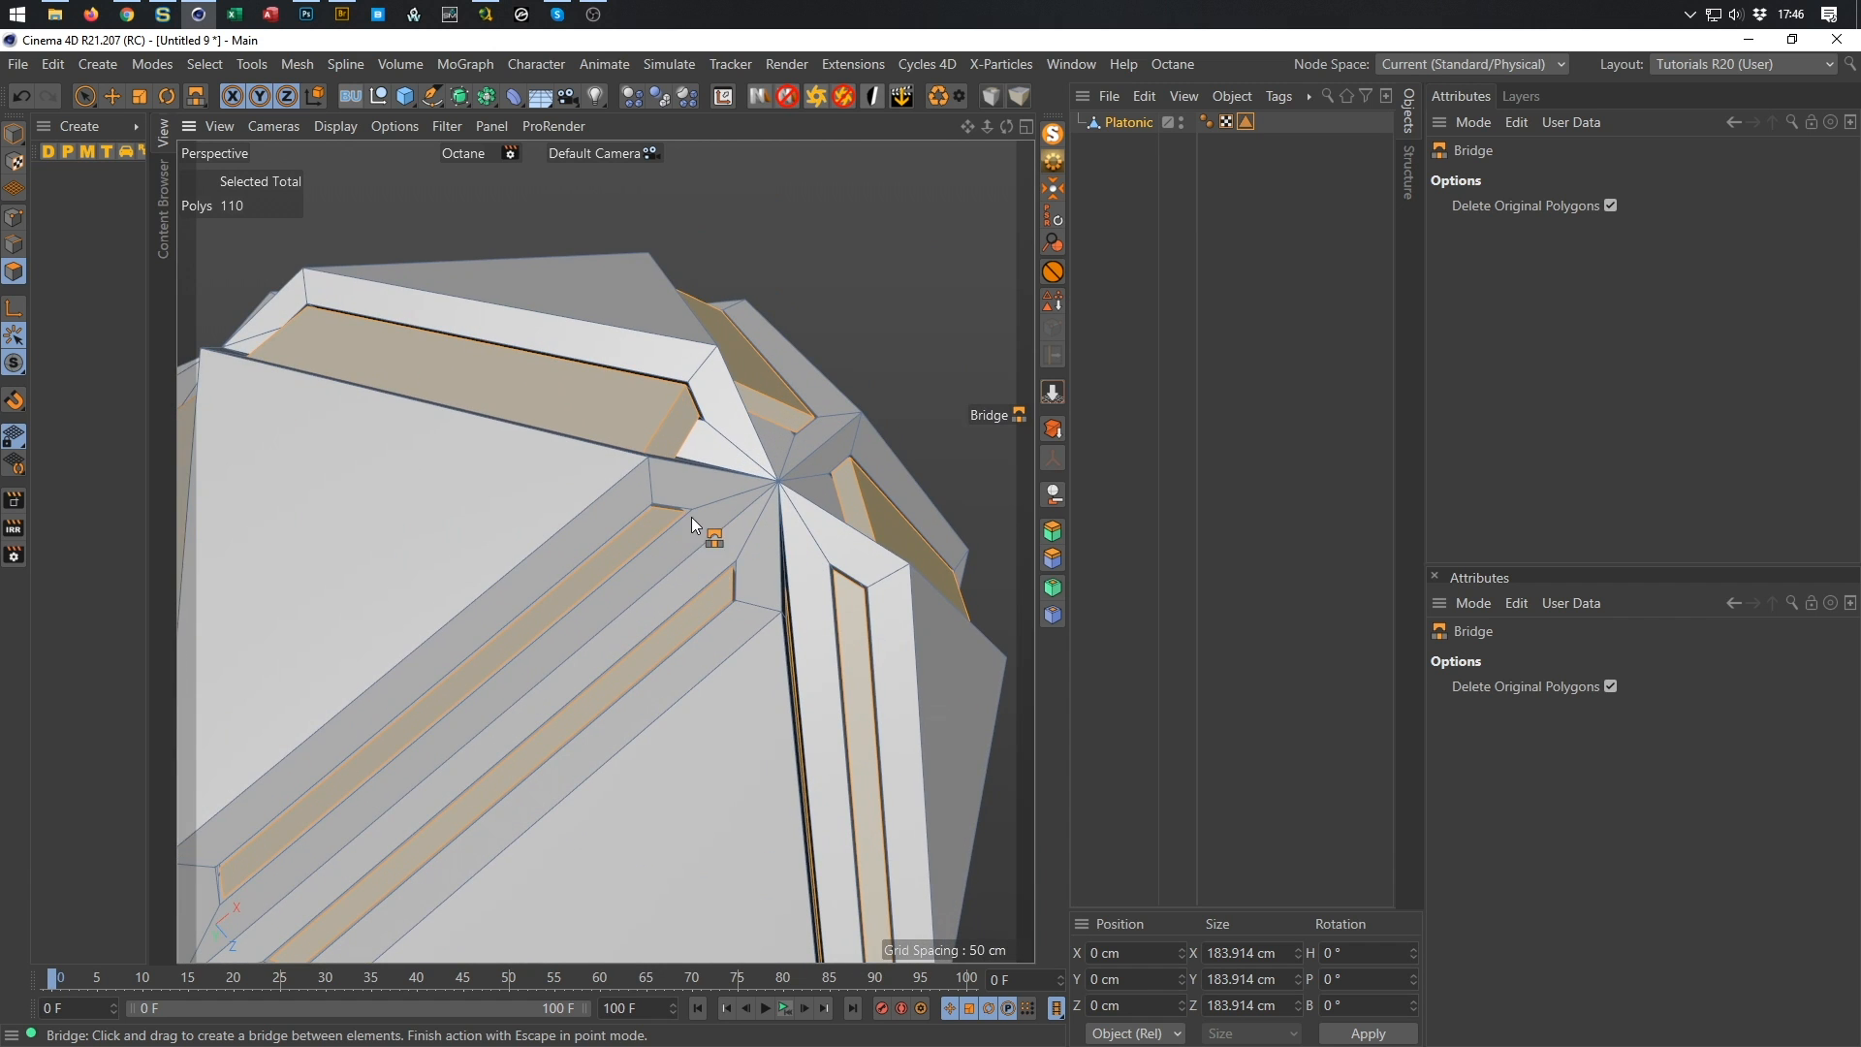
{"action": "mouse_move", "coordinate": [677, 515]}
{"action": "left_mouse_down"}
{"action": "mouse_move", "coordinate": [733, 572]}
{"action": "mouse_move", "coordinate": [911, 601]}
{"action": "mouse_move", "coordinate": [907, 621]}
{"action": "mouse_move", "coordinate": [791, 565]}
{"action": "left_mouse_up"}
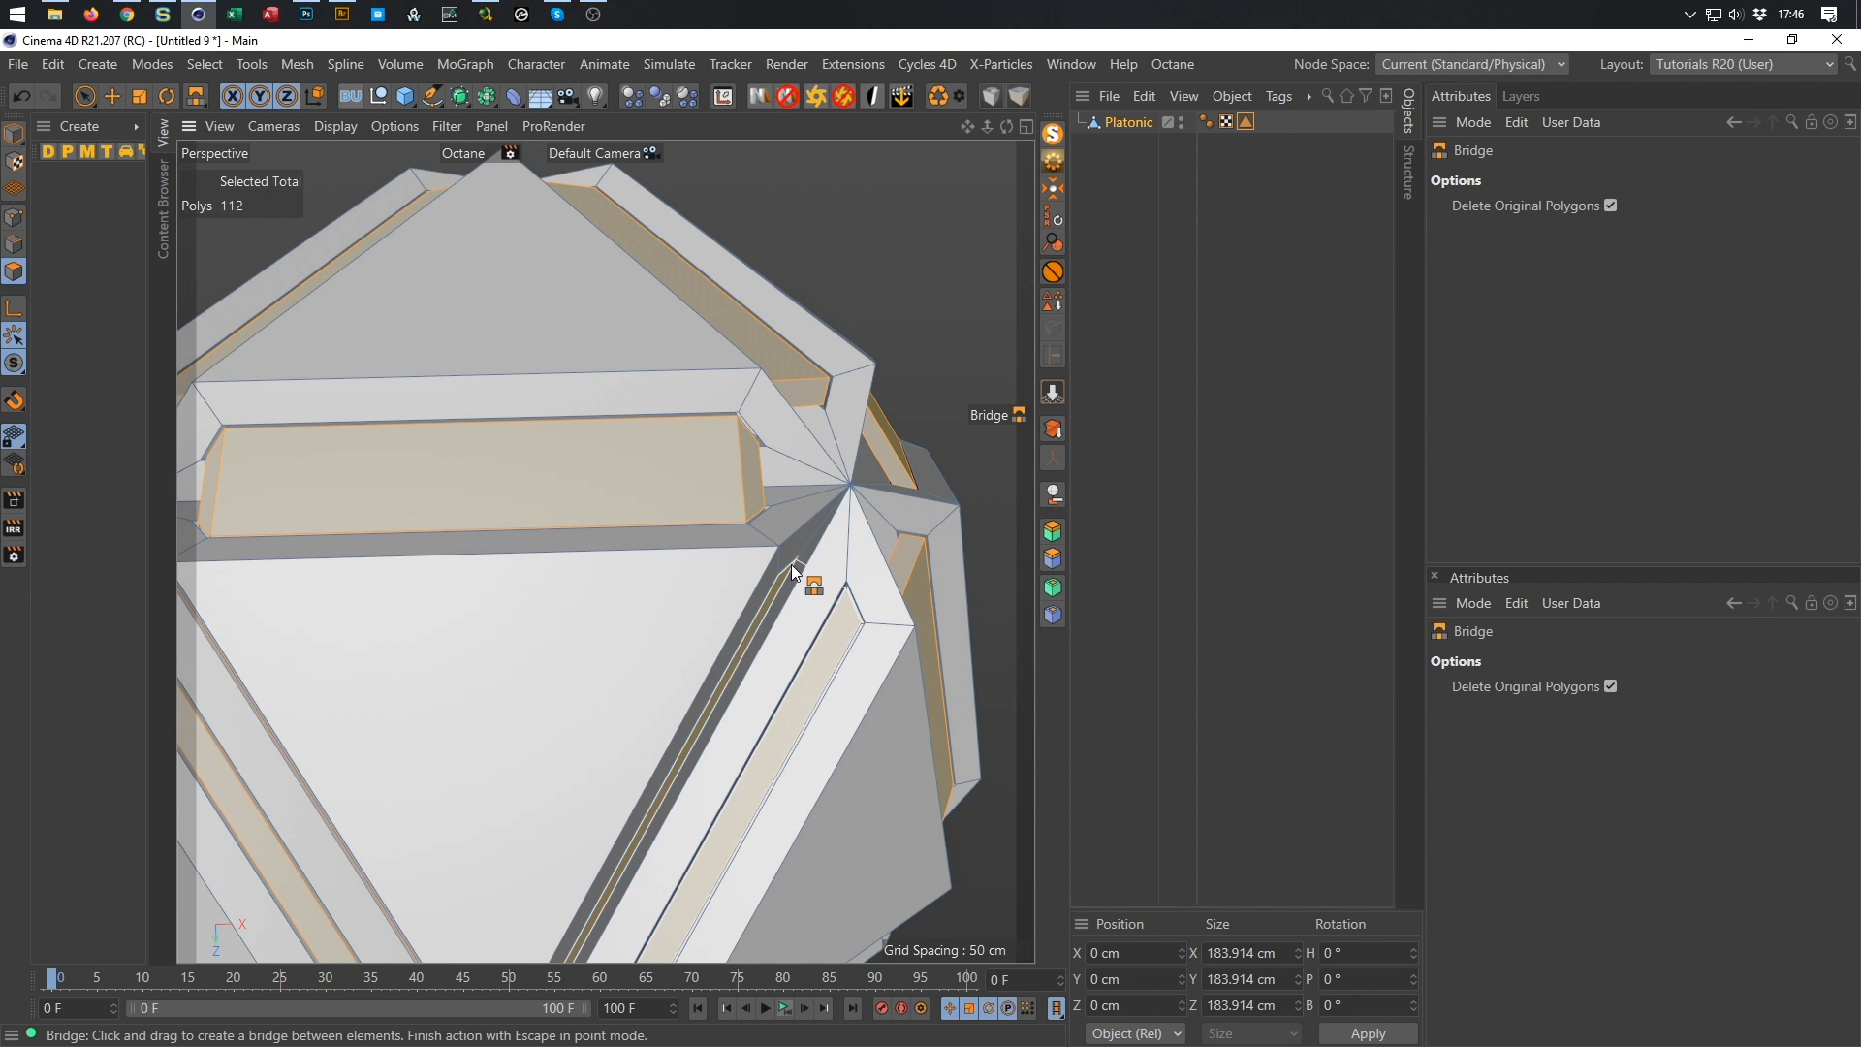
{"action": "scroll", "coordinate": [736, 624], "scroll_direction": "down", "scroll_amount": 5}
{"action": "left_click_drag", "start_coordinate": [653, 547], "coordinate": [579, 574], "text": "alt"}
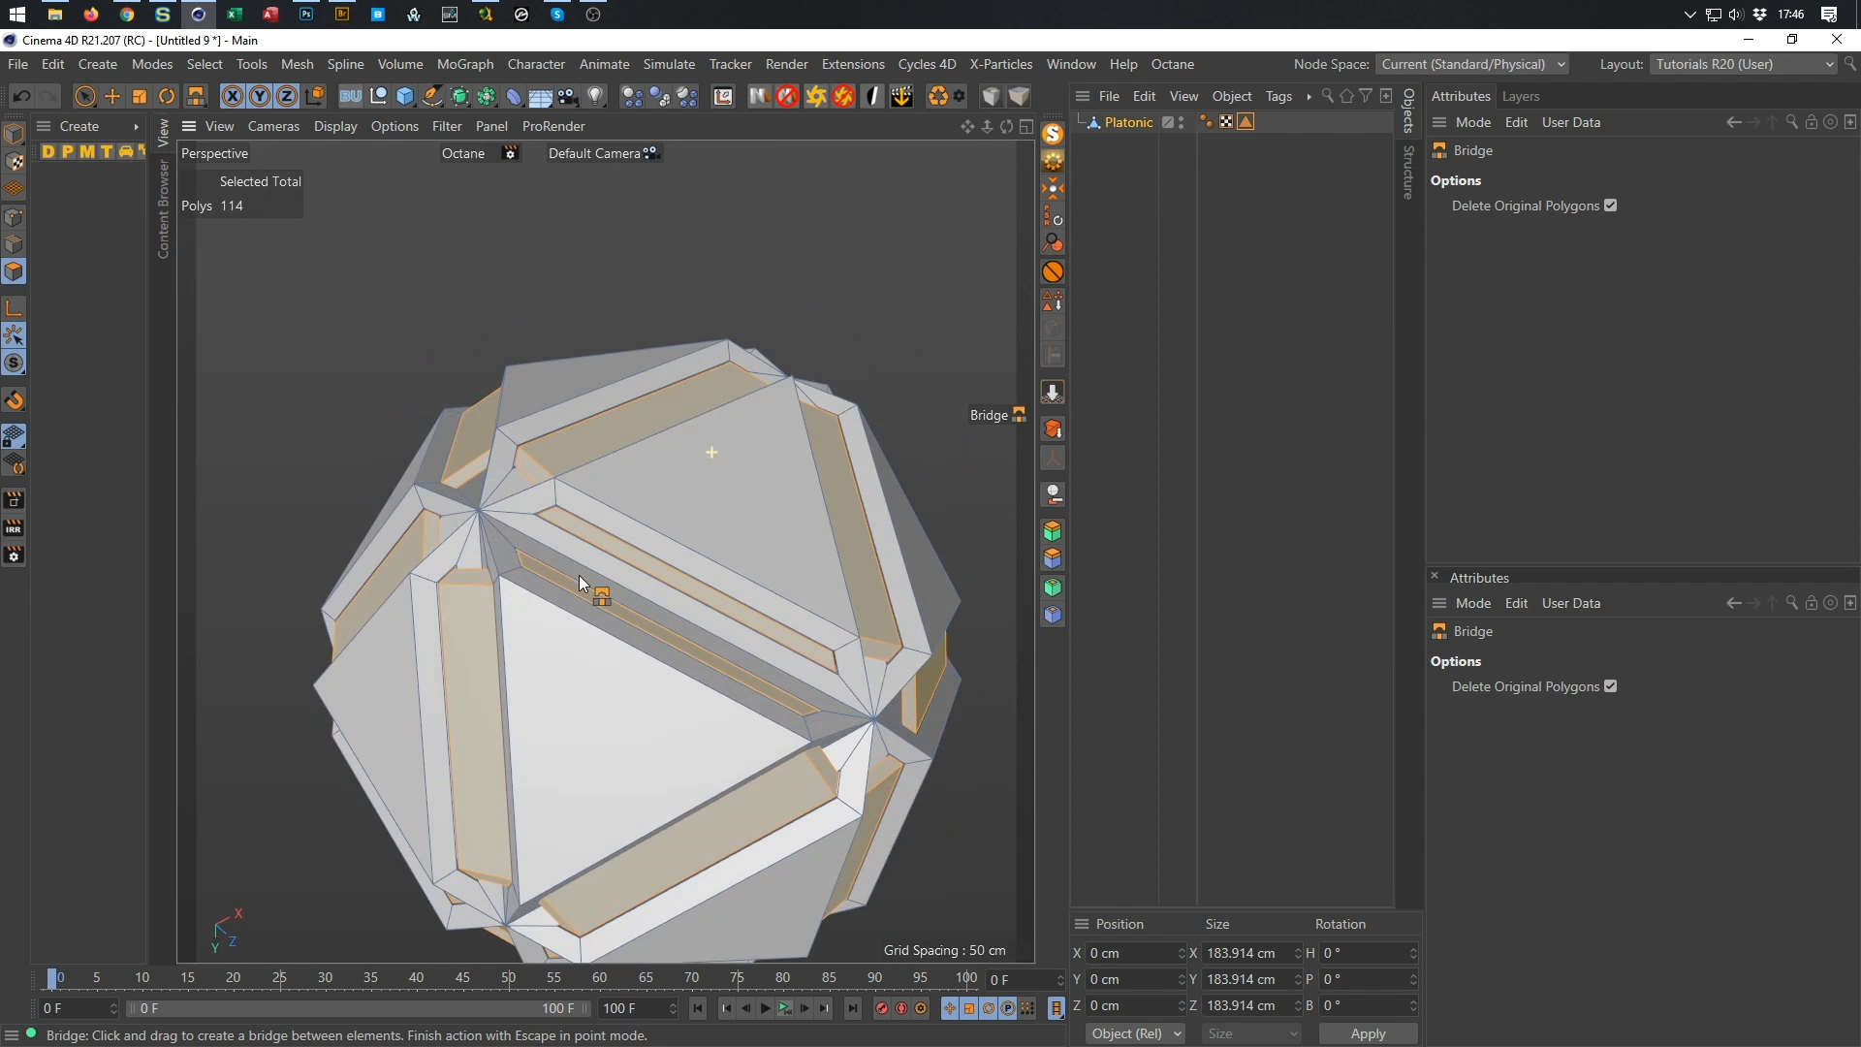
{"action": "left_click_drag", "start_coordinate": [830, 659], "coordinate": [714, 422]}
Bridge the facing strips in the last two open grooves to complete the belts on the Platonic.
{"action": "scroll", "coordinate": [583, 394], "scroll_direction": "up", "scroll_amount": 5}
{"action": "left_click_drag", "start_coordinate": [584, 393], "coordinate": [736, 510], "text": "alt"}
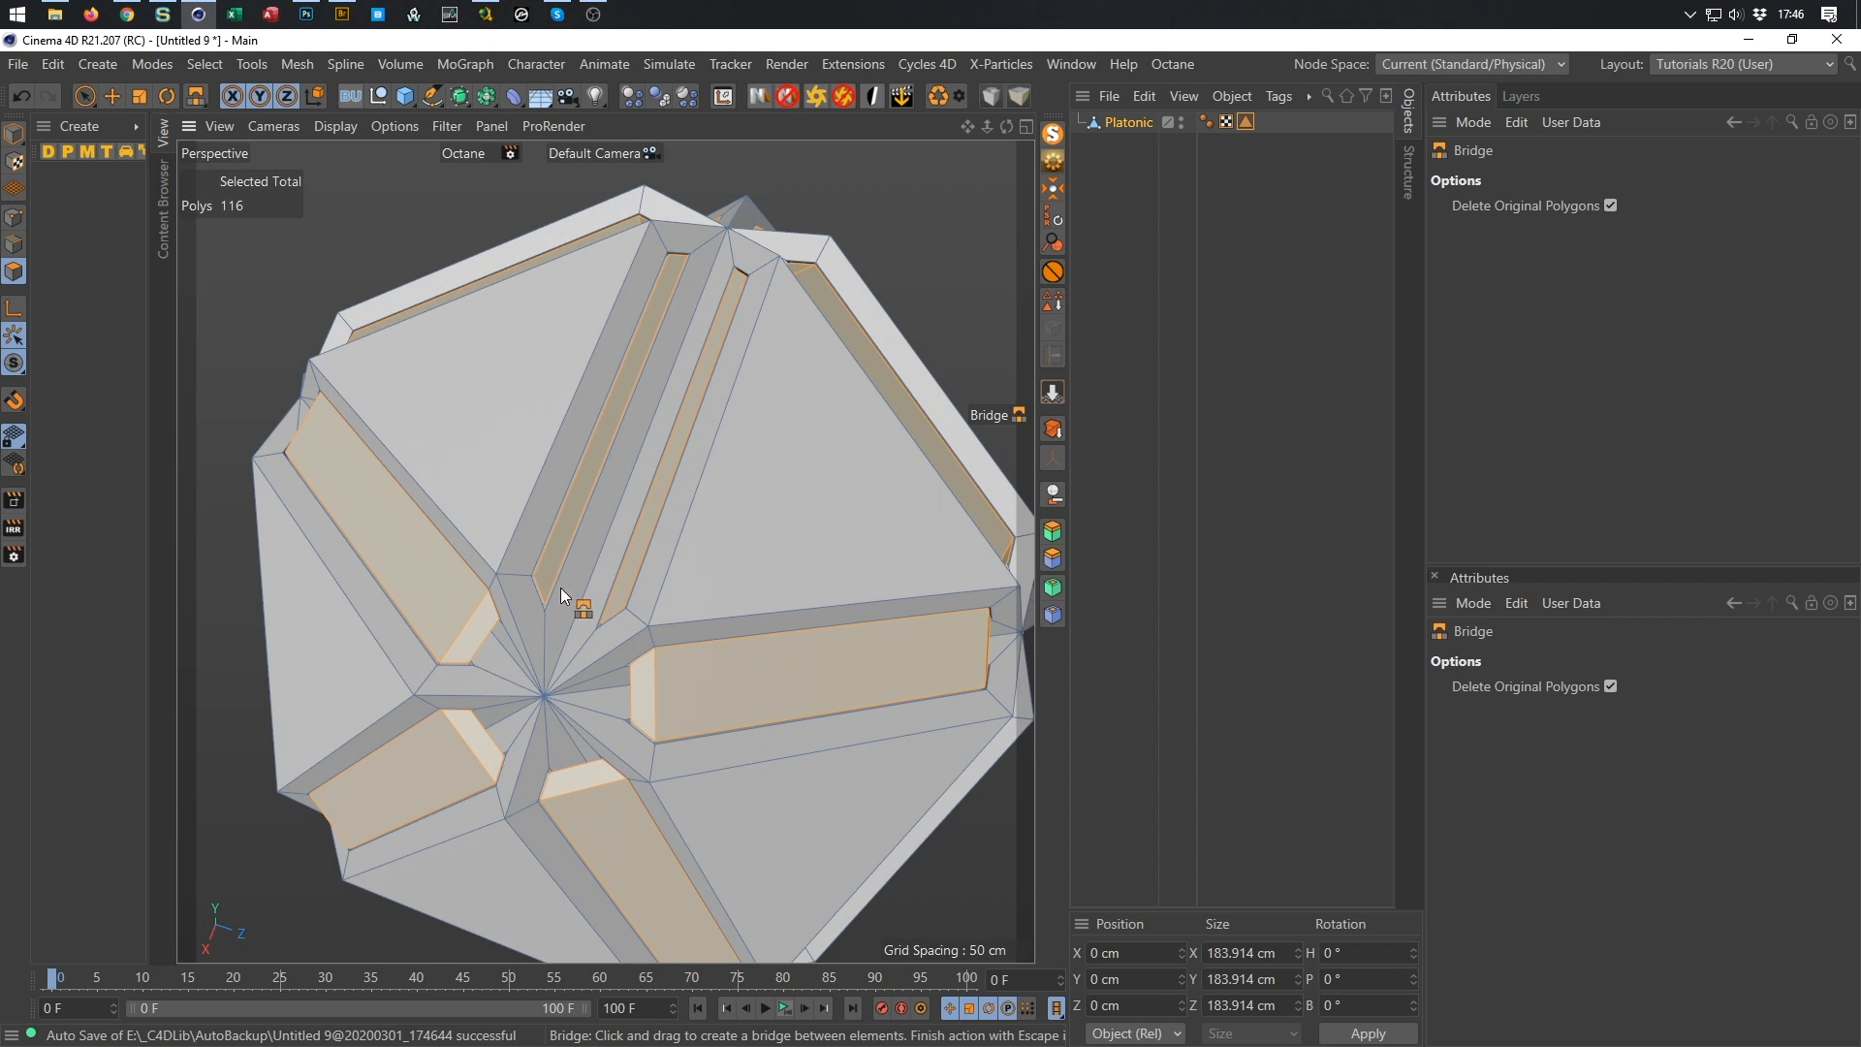
{"action": "left_click_drag", "start_coordinate": [545, 590], "coordinate": [619, 578]}
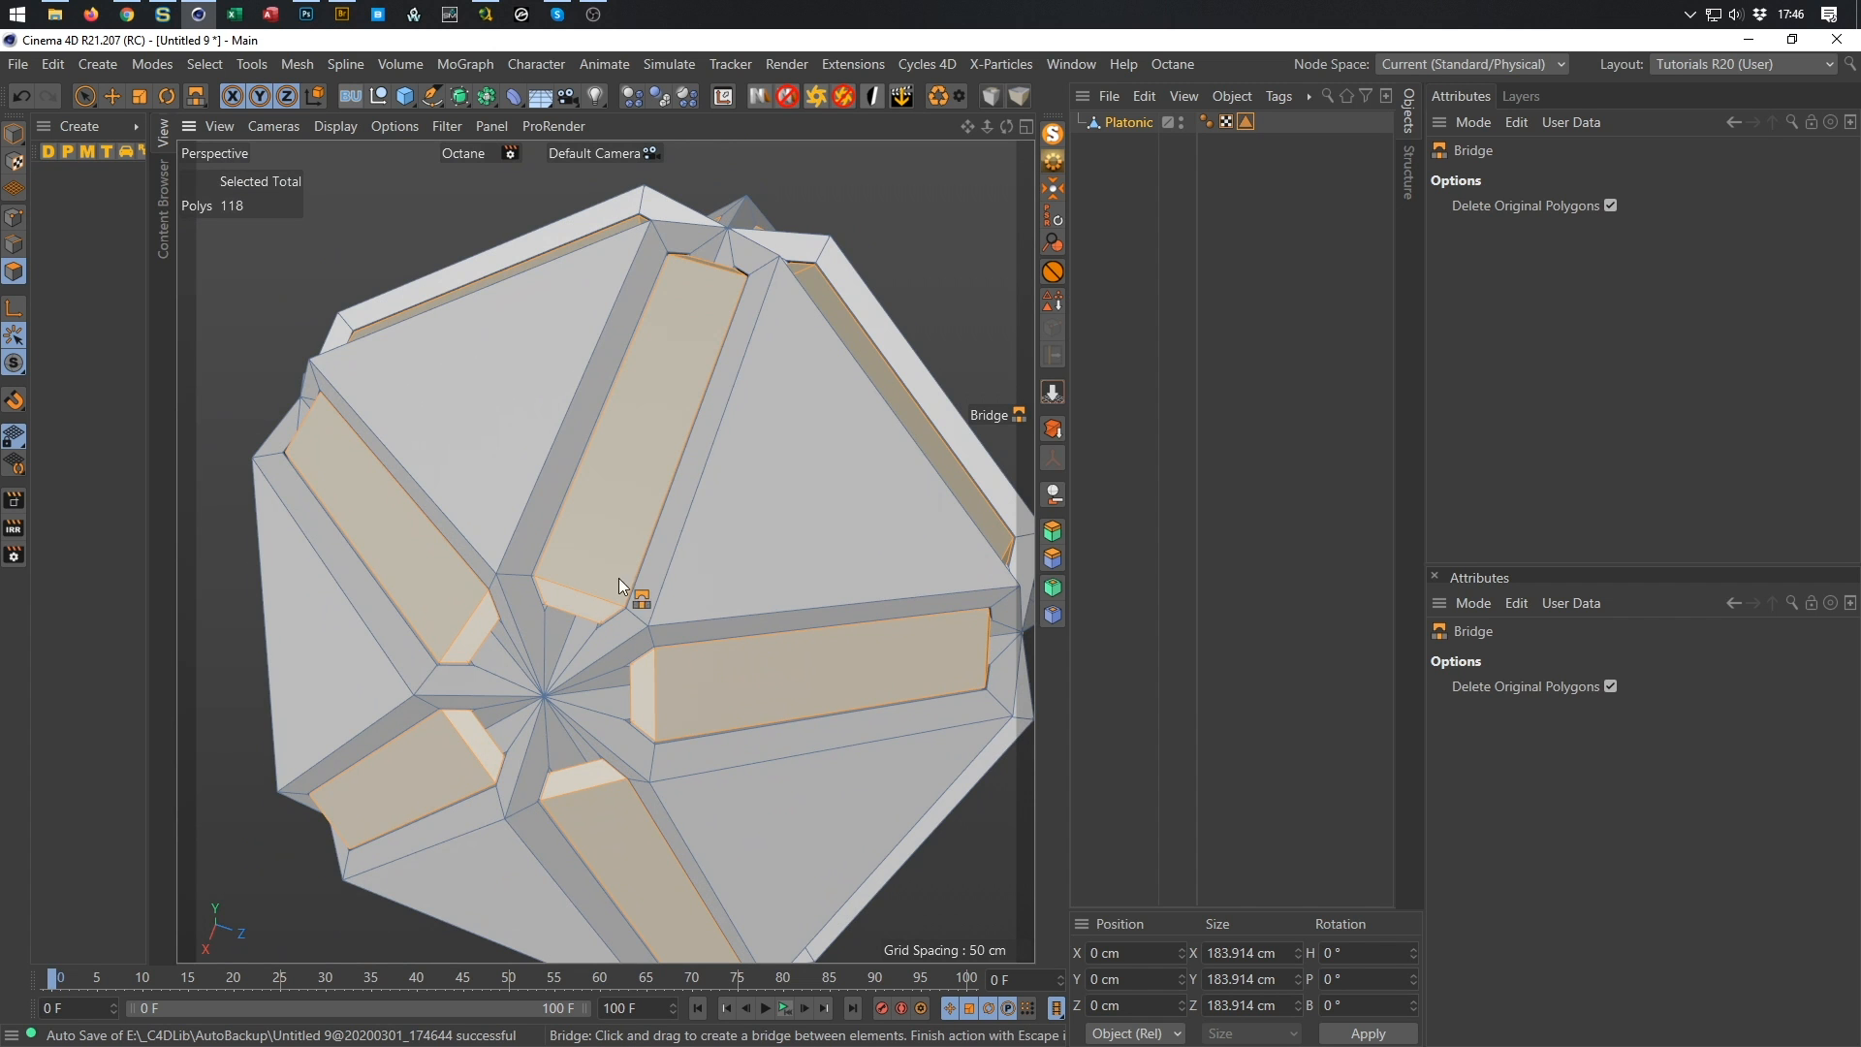
{"action": "scroll", "coordinate": [532, 489], "scroll_direction": "down", "scroll_amount": 5}
{"action": "left_click_drag", "start_coordinate": [532, 489], "coordinate": [491, 483], "text": "alt"}
{"action": "left_click_drag", "start_coordinate": [394, 535], "coordinate": [428, 570]}
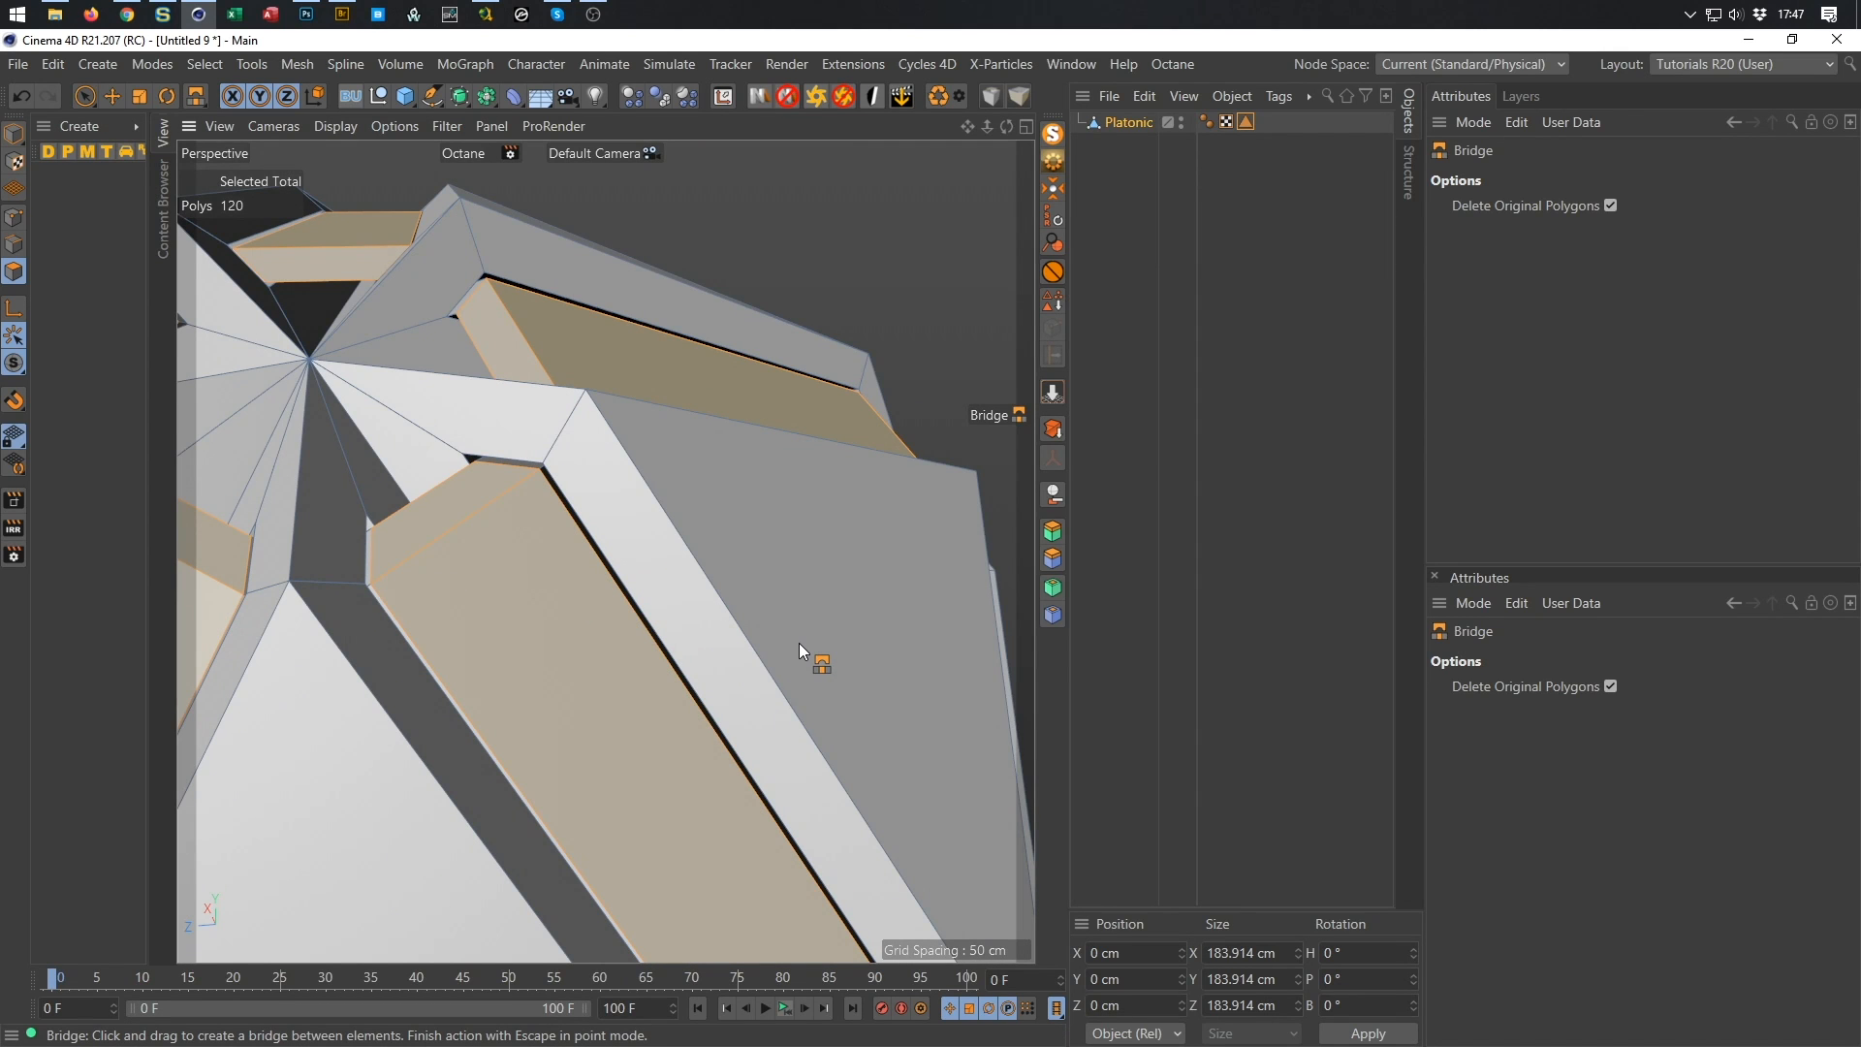
Add a Subdivision Surface as the parent of the Platonic.
{"action": "mouse_move", "coordinate": [799, 642]}
{"action": "left_mouse_down", "text": "alt"}
{"action": "mouse_move", "coordinate": [560, 496]}
{"action": "mouse_move", "coordinate": [478, 503]}
{"action": "mouse_move", "coordinate": [490, 469]}
{"action": "mouse_move", "coordinate": [688, 448]}
{"action": "mouse_move", "coordinate": [562, 374]}
{"action": "mouse_move", "coordinate": [614, 386]}
{"action": "left_mouse_up", "text": "alt"}
{"action": "right_click_drag", "start_coordinate": [616, 386], "coordinate": [570, 393], "text": "alt"}
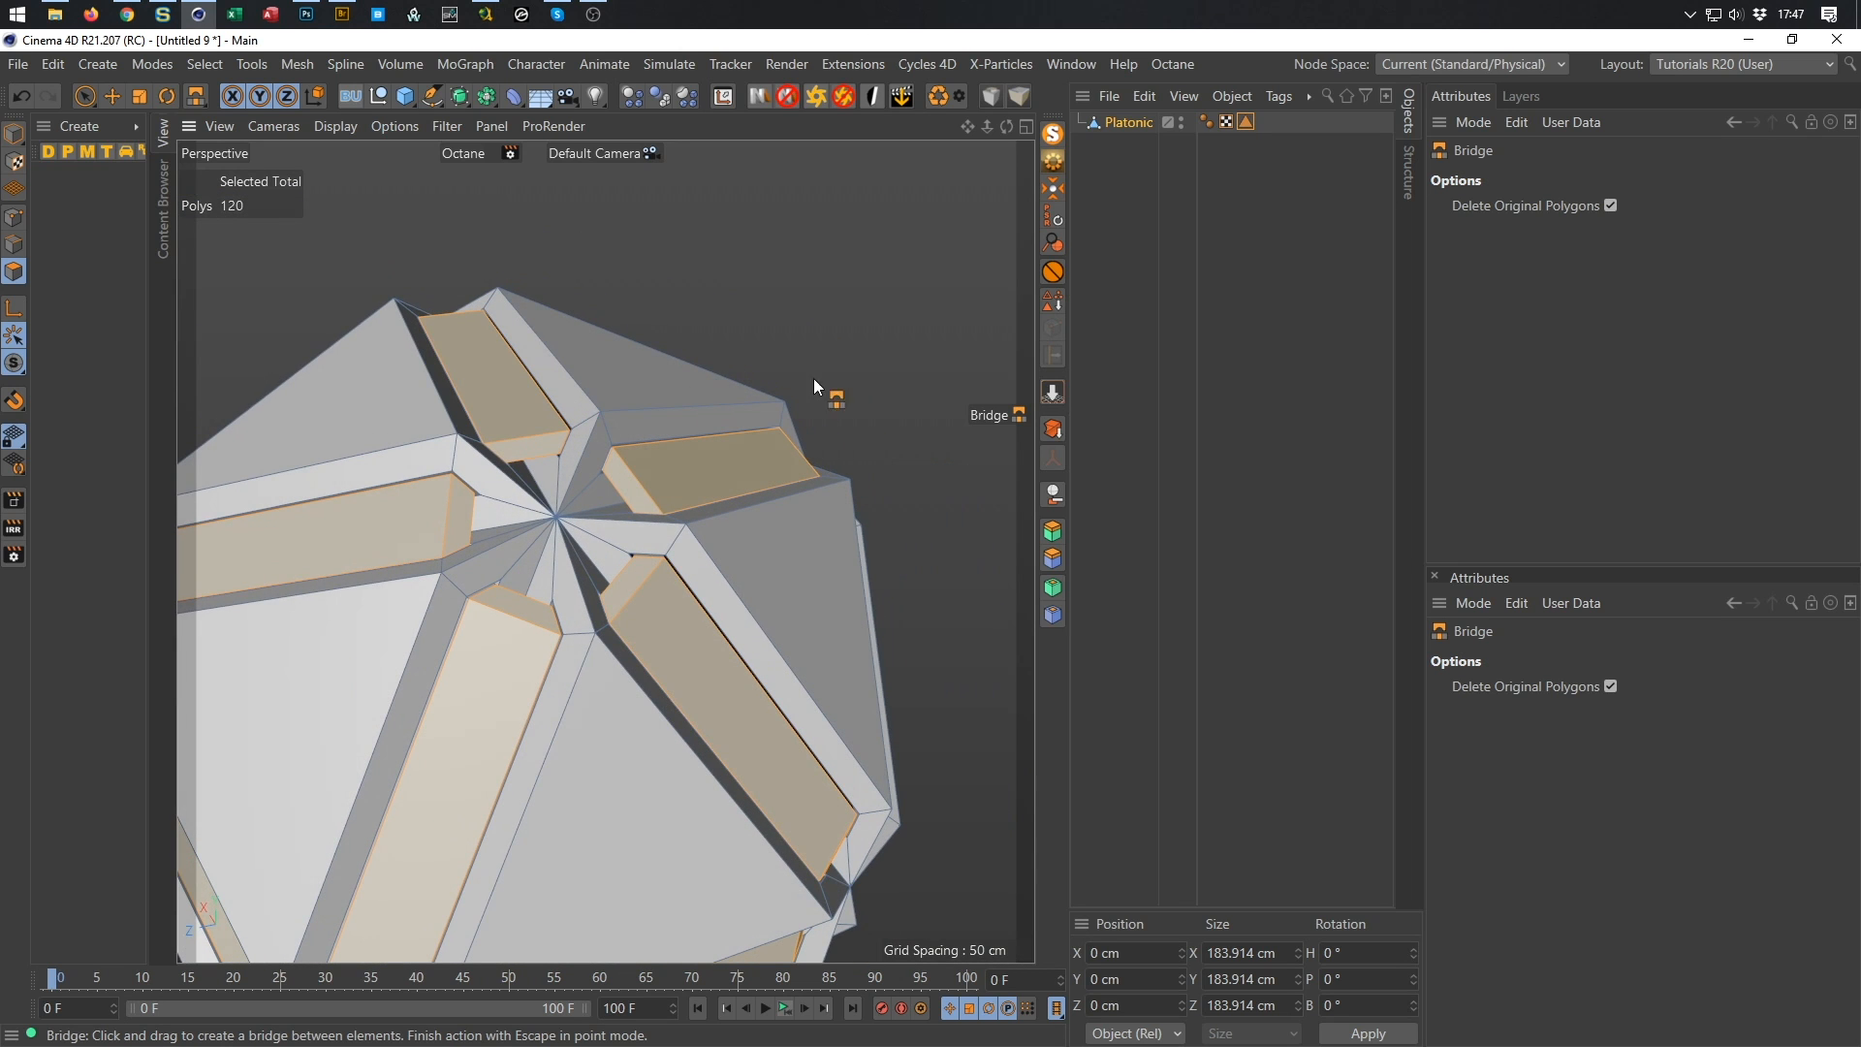
{"action": "left_click", "coordinate": [1138, 124]}
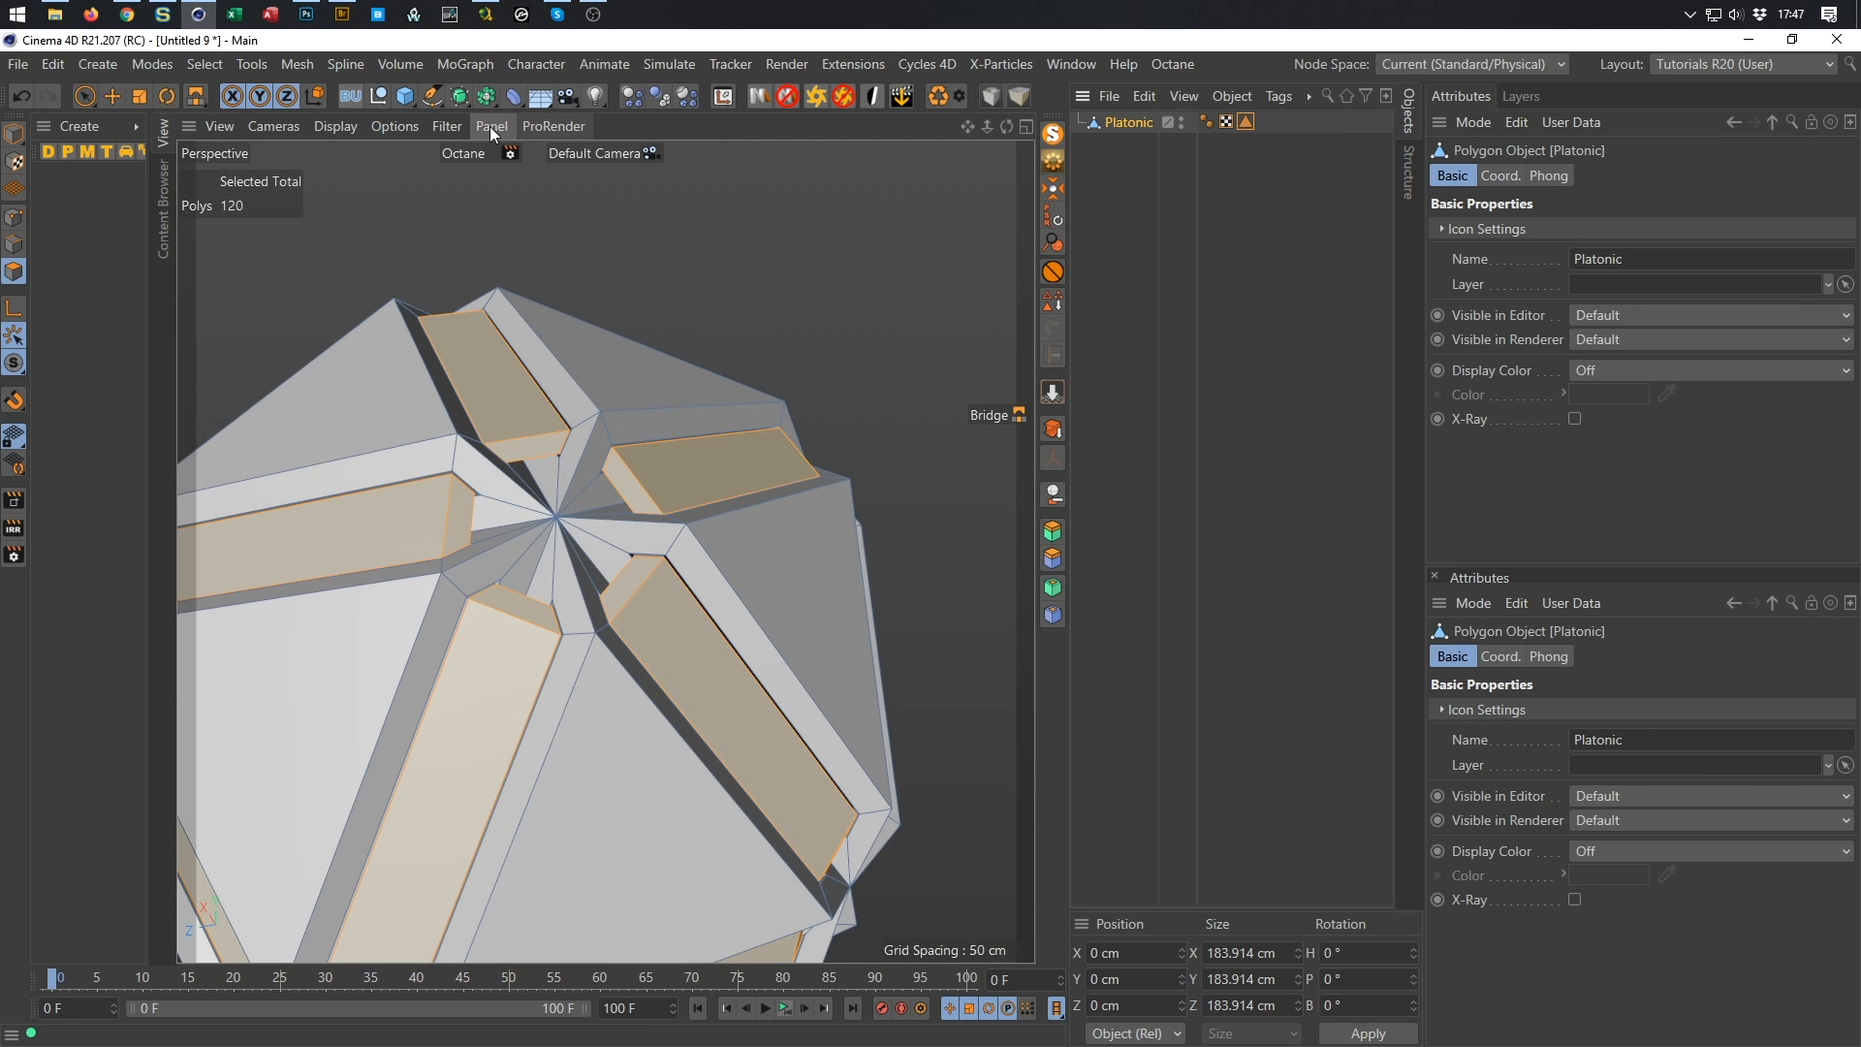
{"action": "left_click", "coordinate": [462, 94], "text": "alt"}
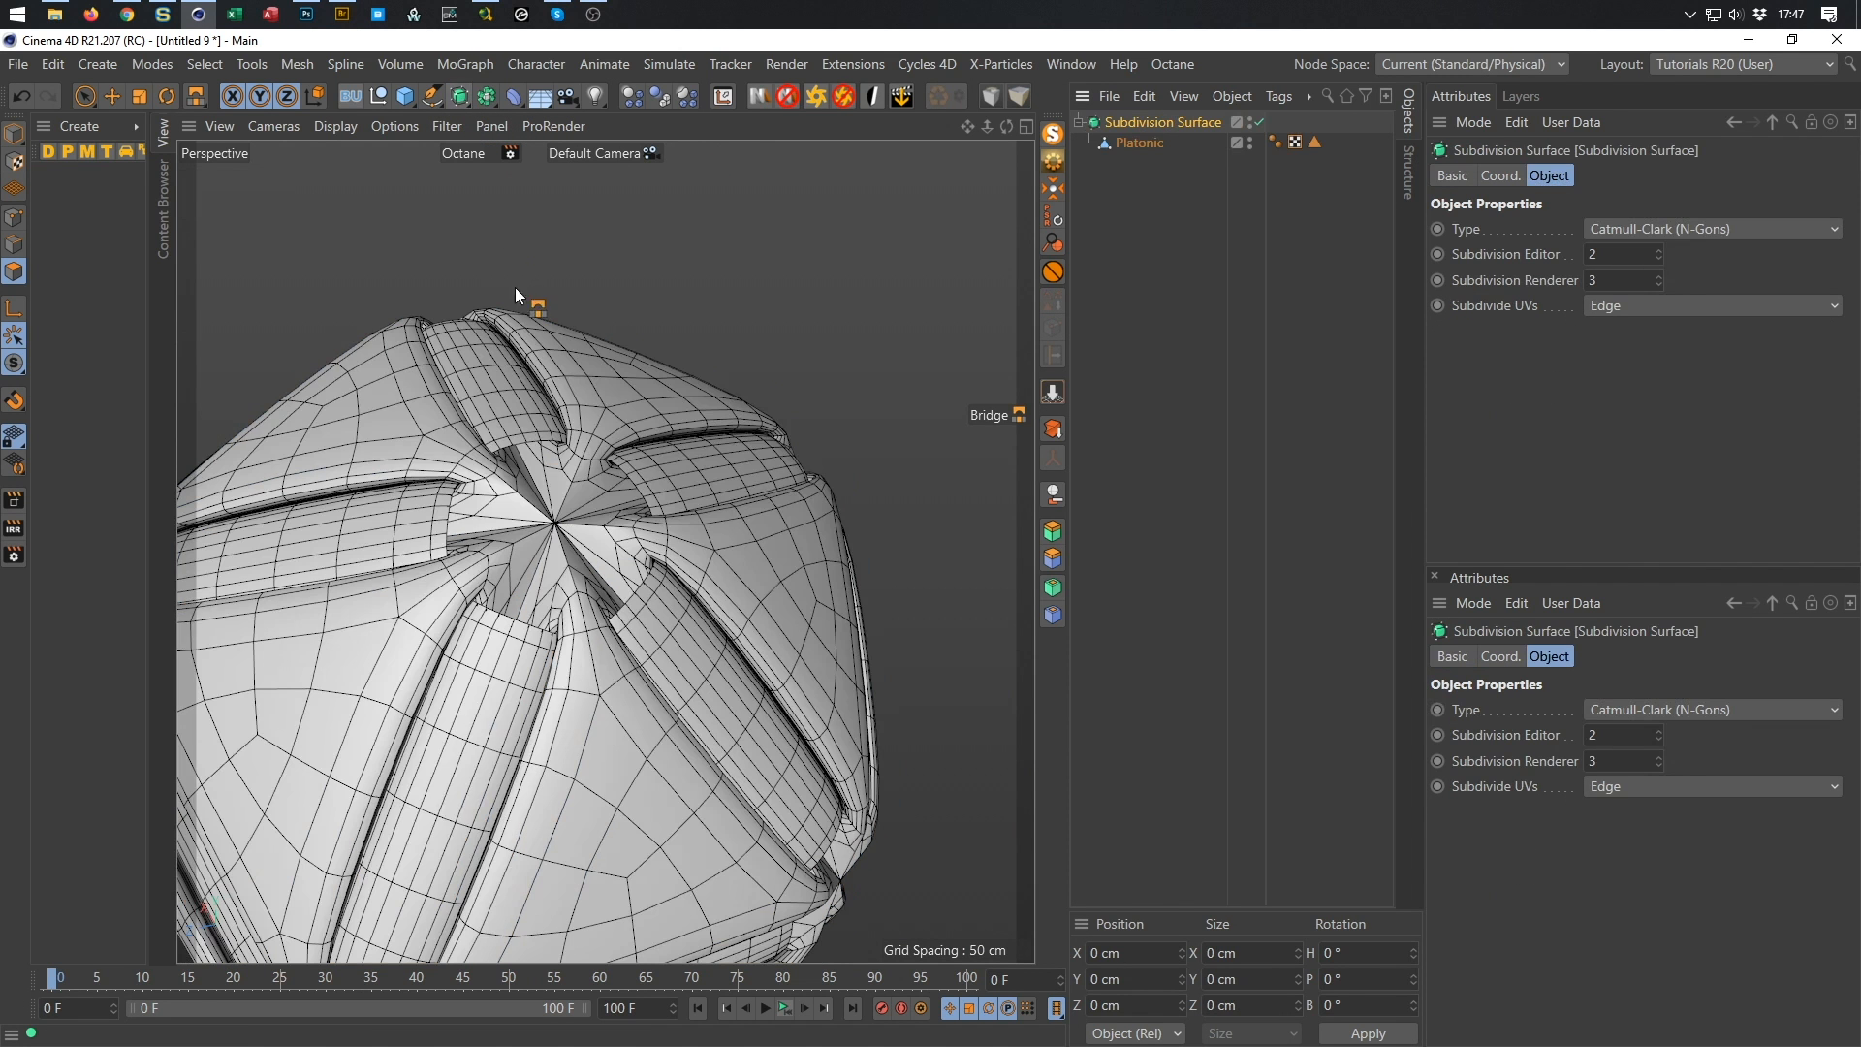
Set the Subdivision Surface's editor and renderer subdivision levels to 4.
{"action": "mouse_move", "coordinate": [655, 454]}
{"action": "left_mouse_down", "text": "alt"}
{"action": "mouse_move", "coordinate": [701, 439]}
{"action": "mouse_move", "coordinate": [632, 461]}
{"action": "left_mouse_up", "text": "alt"}
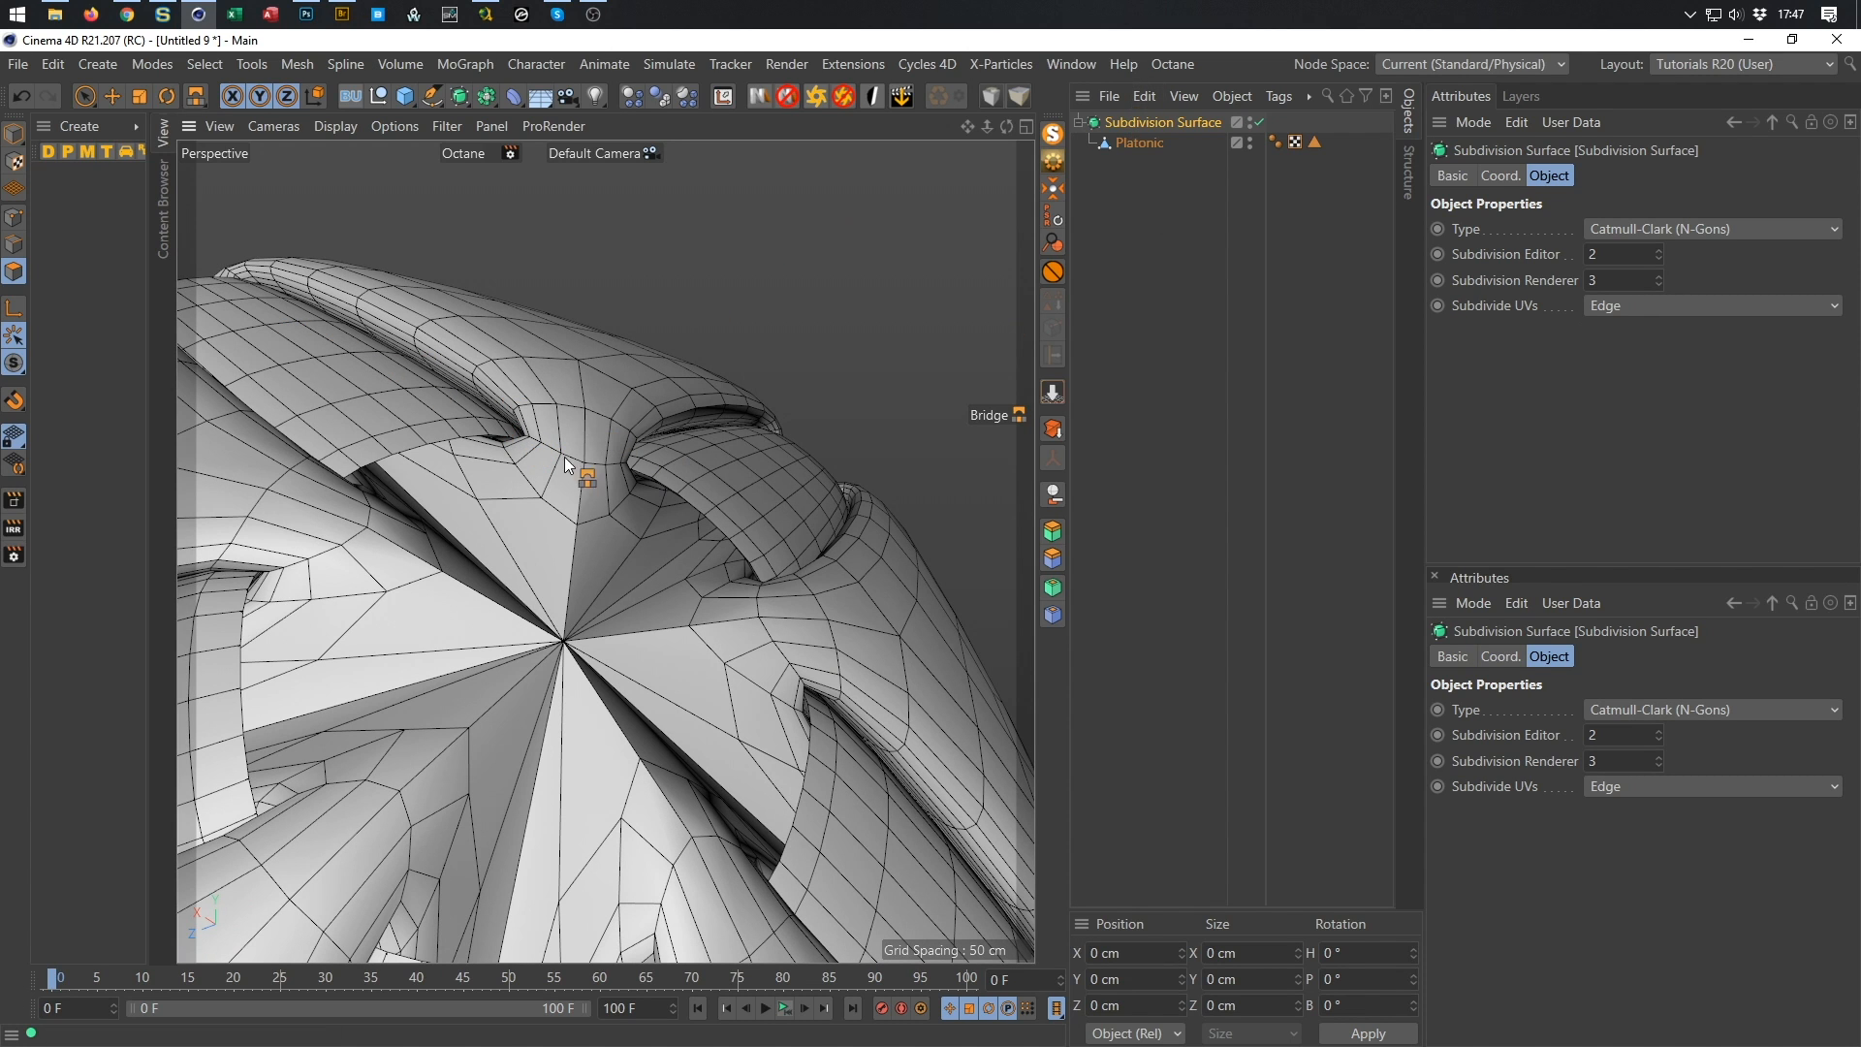
{"action": "left_click", "coordinate": [1616, 255]}
{"action": "type", "text": "4"}
{"action": "key", "text": "Tab"}
{"action": "type", "text": "4"}
{"action": "key", "text": "Return"}
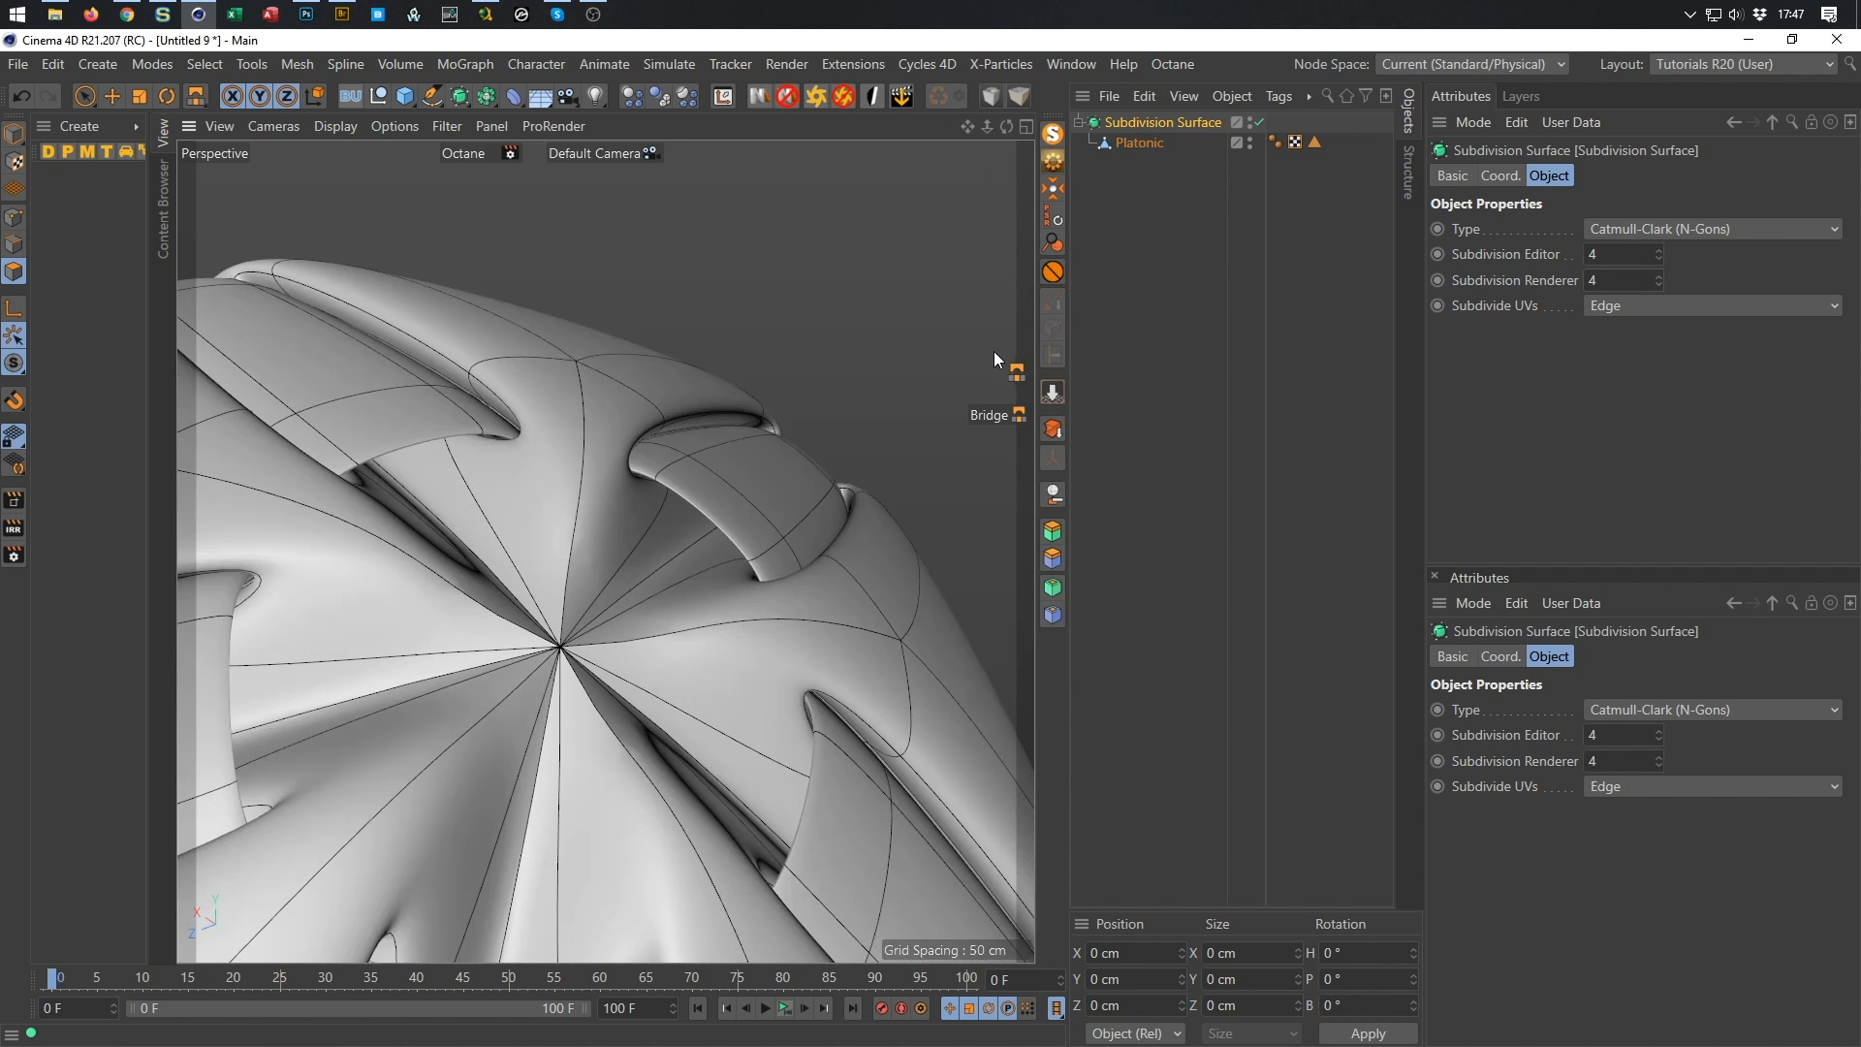
Inspect the smoothed belts around a vertex, disable the Subdivision Surface and select the Platonic.
{"action": "left_click_drag", "start_coordinate": [727, 398], "coordinate": [770, 451], "text": "alt"}
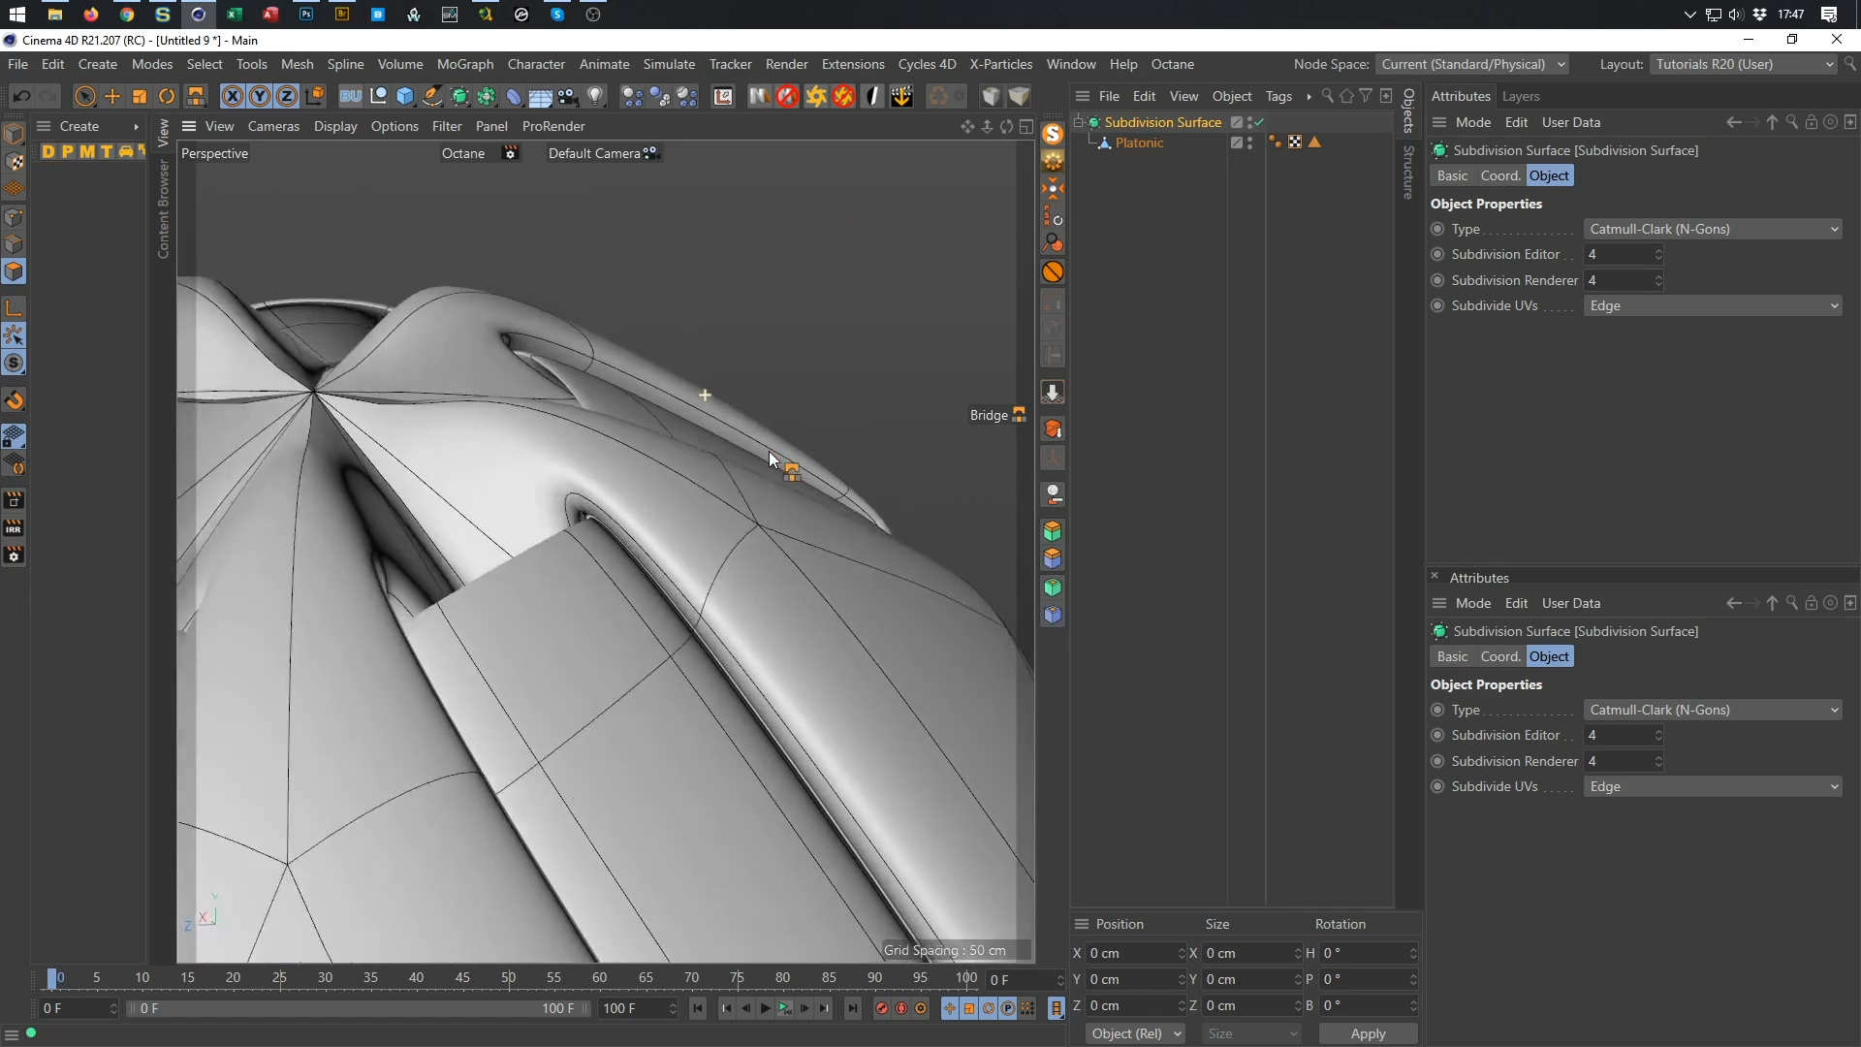
{"action": "scroll", "coordinate": [617, 487], "scroll_direction": "down", "scroll_amount": 5}
{"action": "left_click_drag", "start_coordinate": [613, 479], "coordinate": [729, 455], "text": "alt"}
{"action": "scroll", "coordinate": [787, 554], "scroll_direction": "up", "scroll_amount": 3}
{"action": "scroll", "coordinate": [729, 434], "scroll_direction": "up", "scroll_amount": 3}
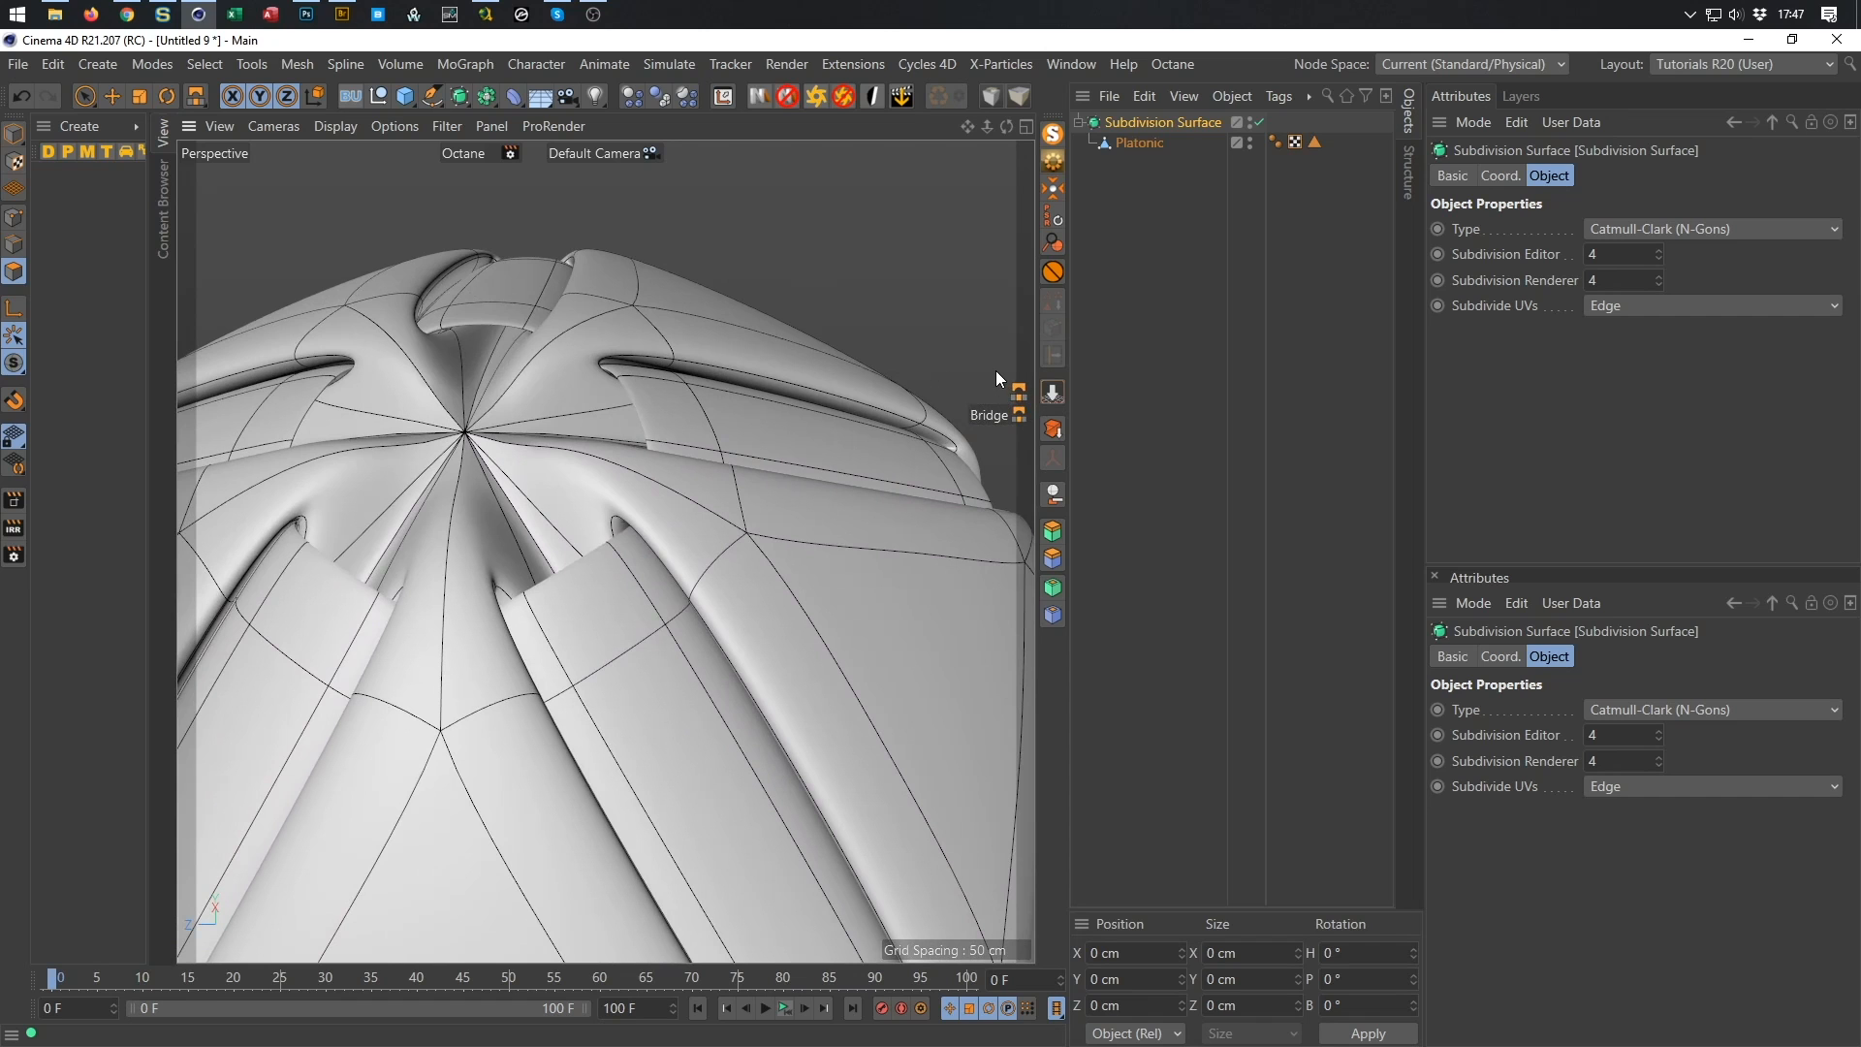
{"action": "left_click_drag", "start_coordinate": [726, 398], "coordinate": [718, 574], "text": "alt"}
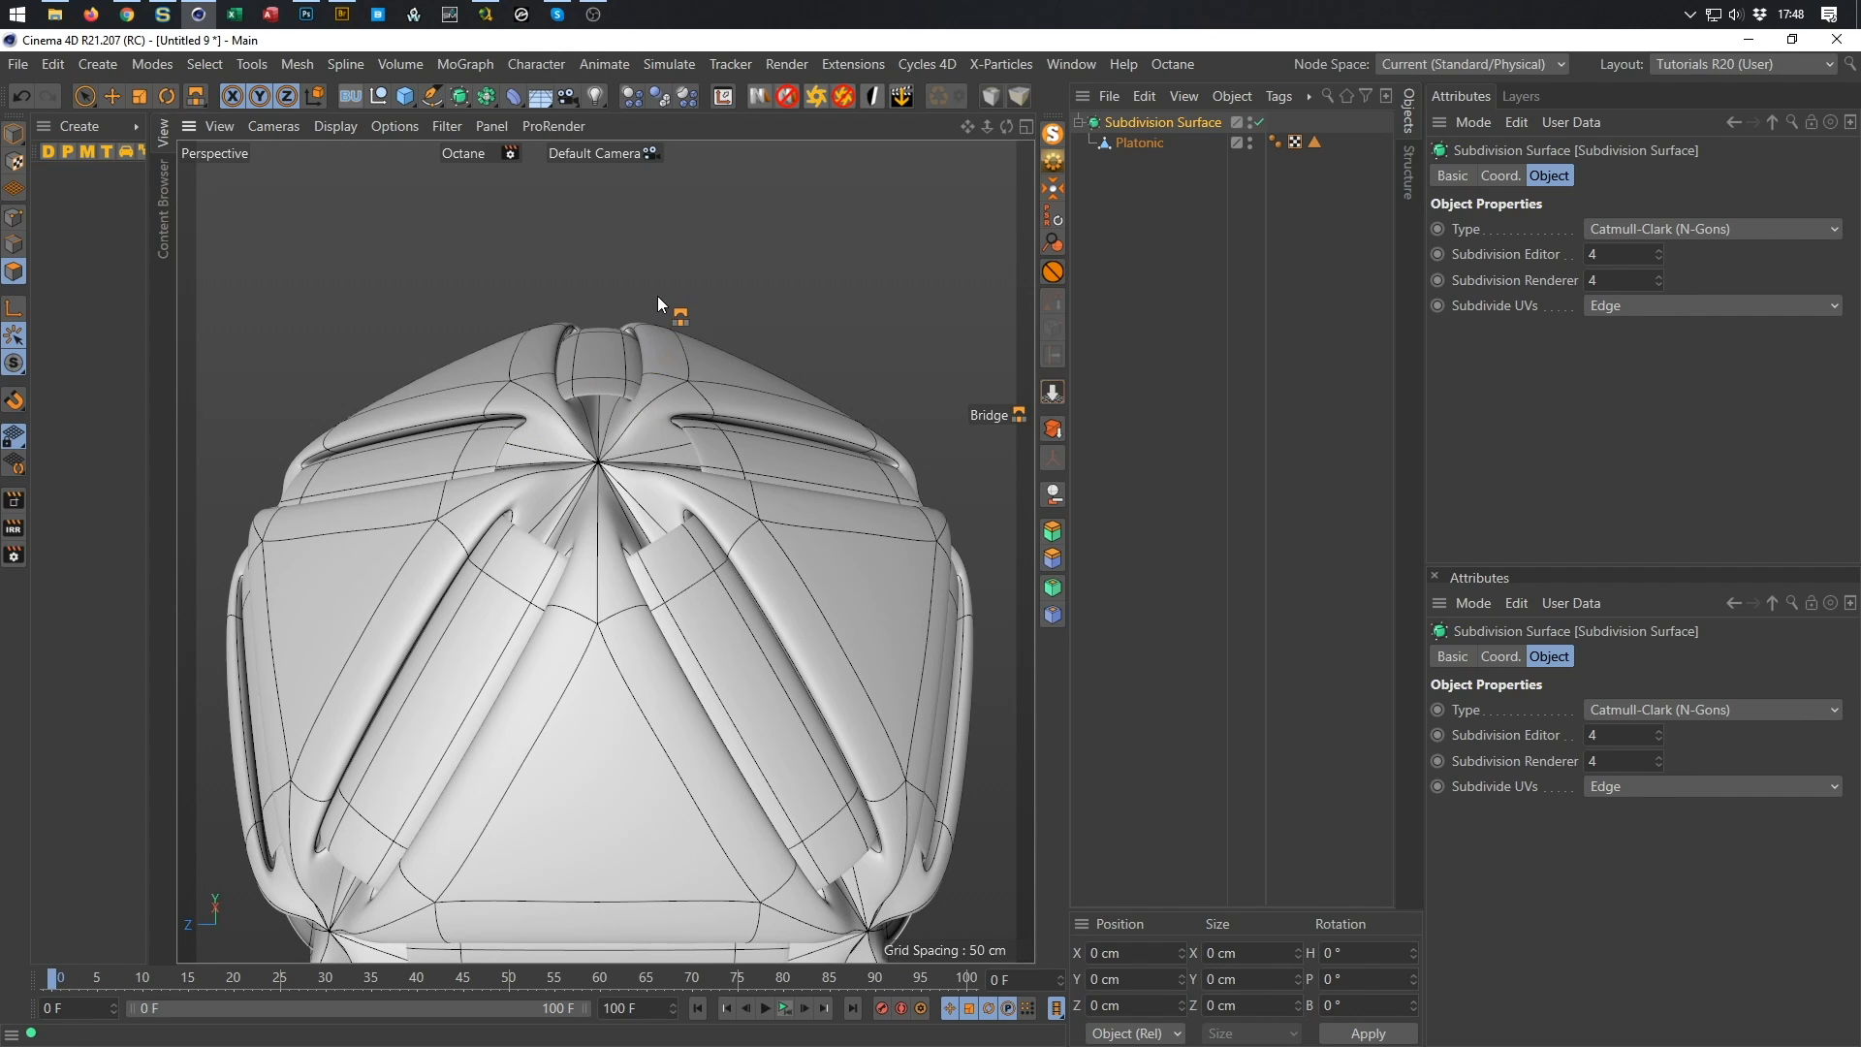
{"action": "left_click", "coordinate": [1259, 121]}
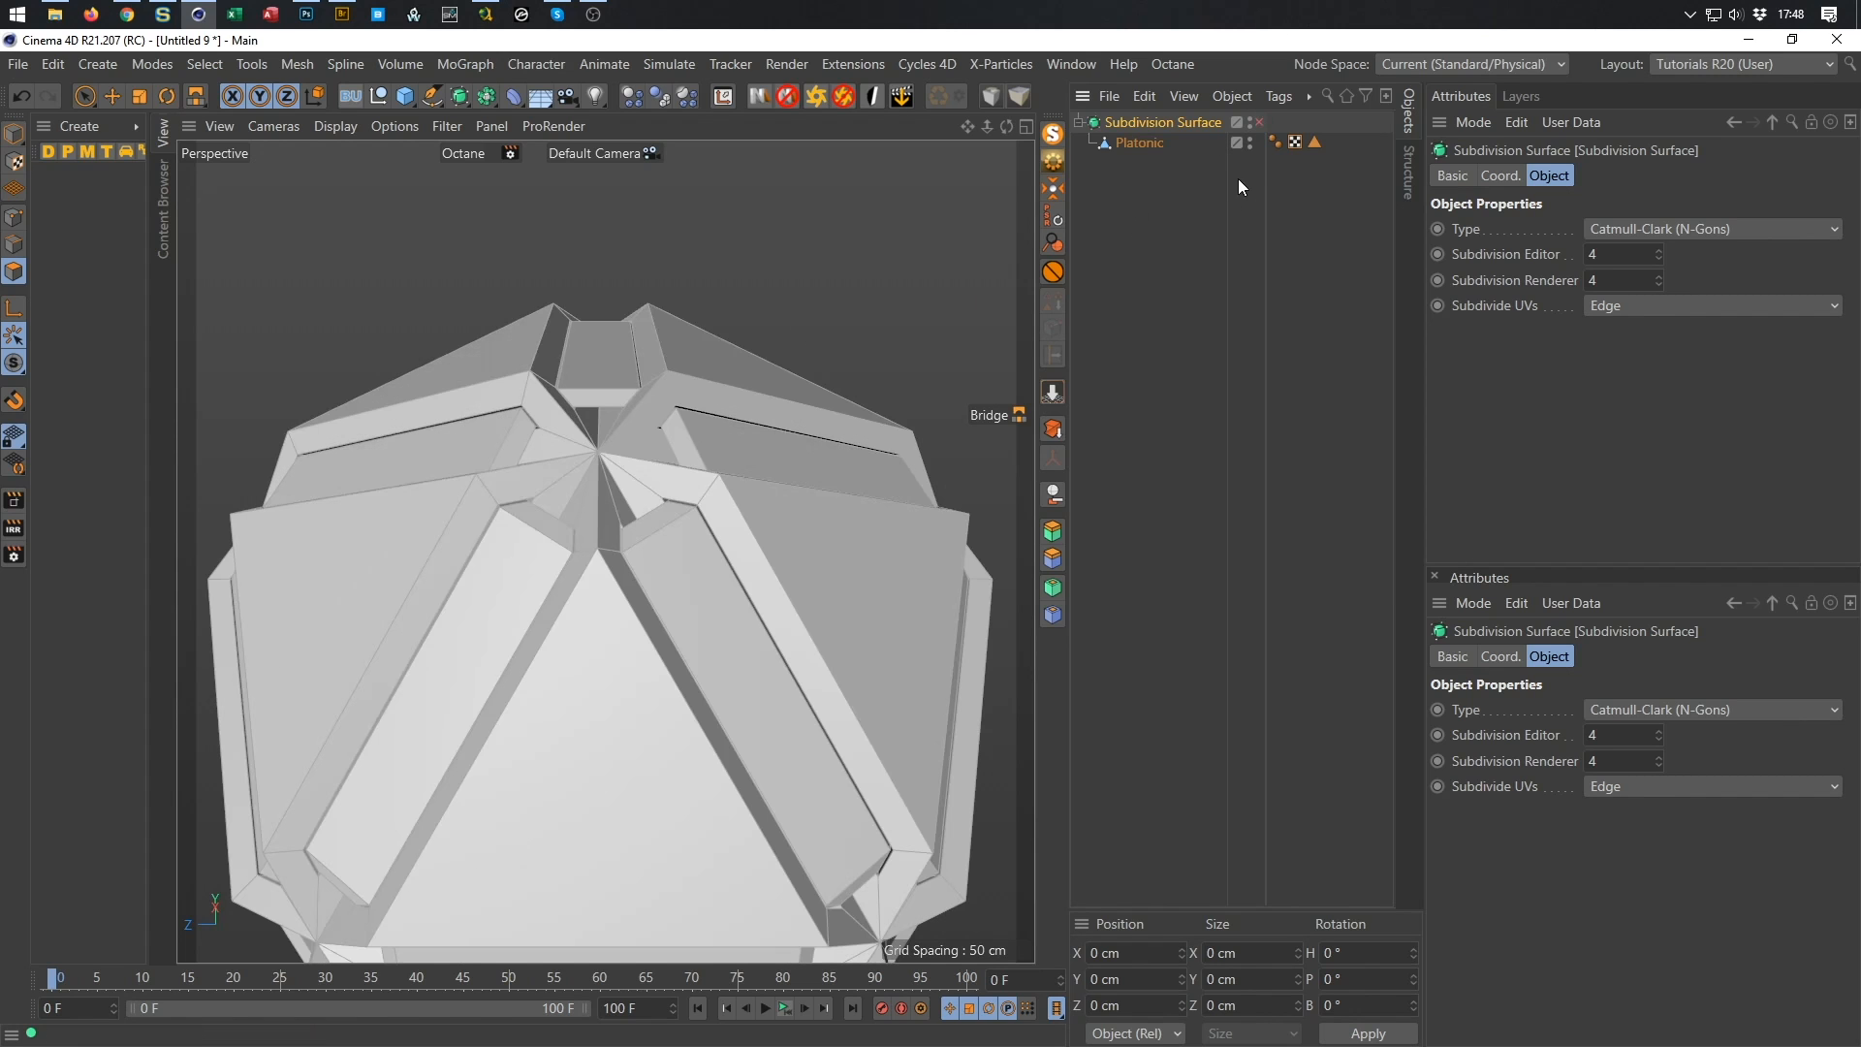
{"action": "left_click", "coordinate": [1140, 144]}
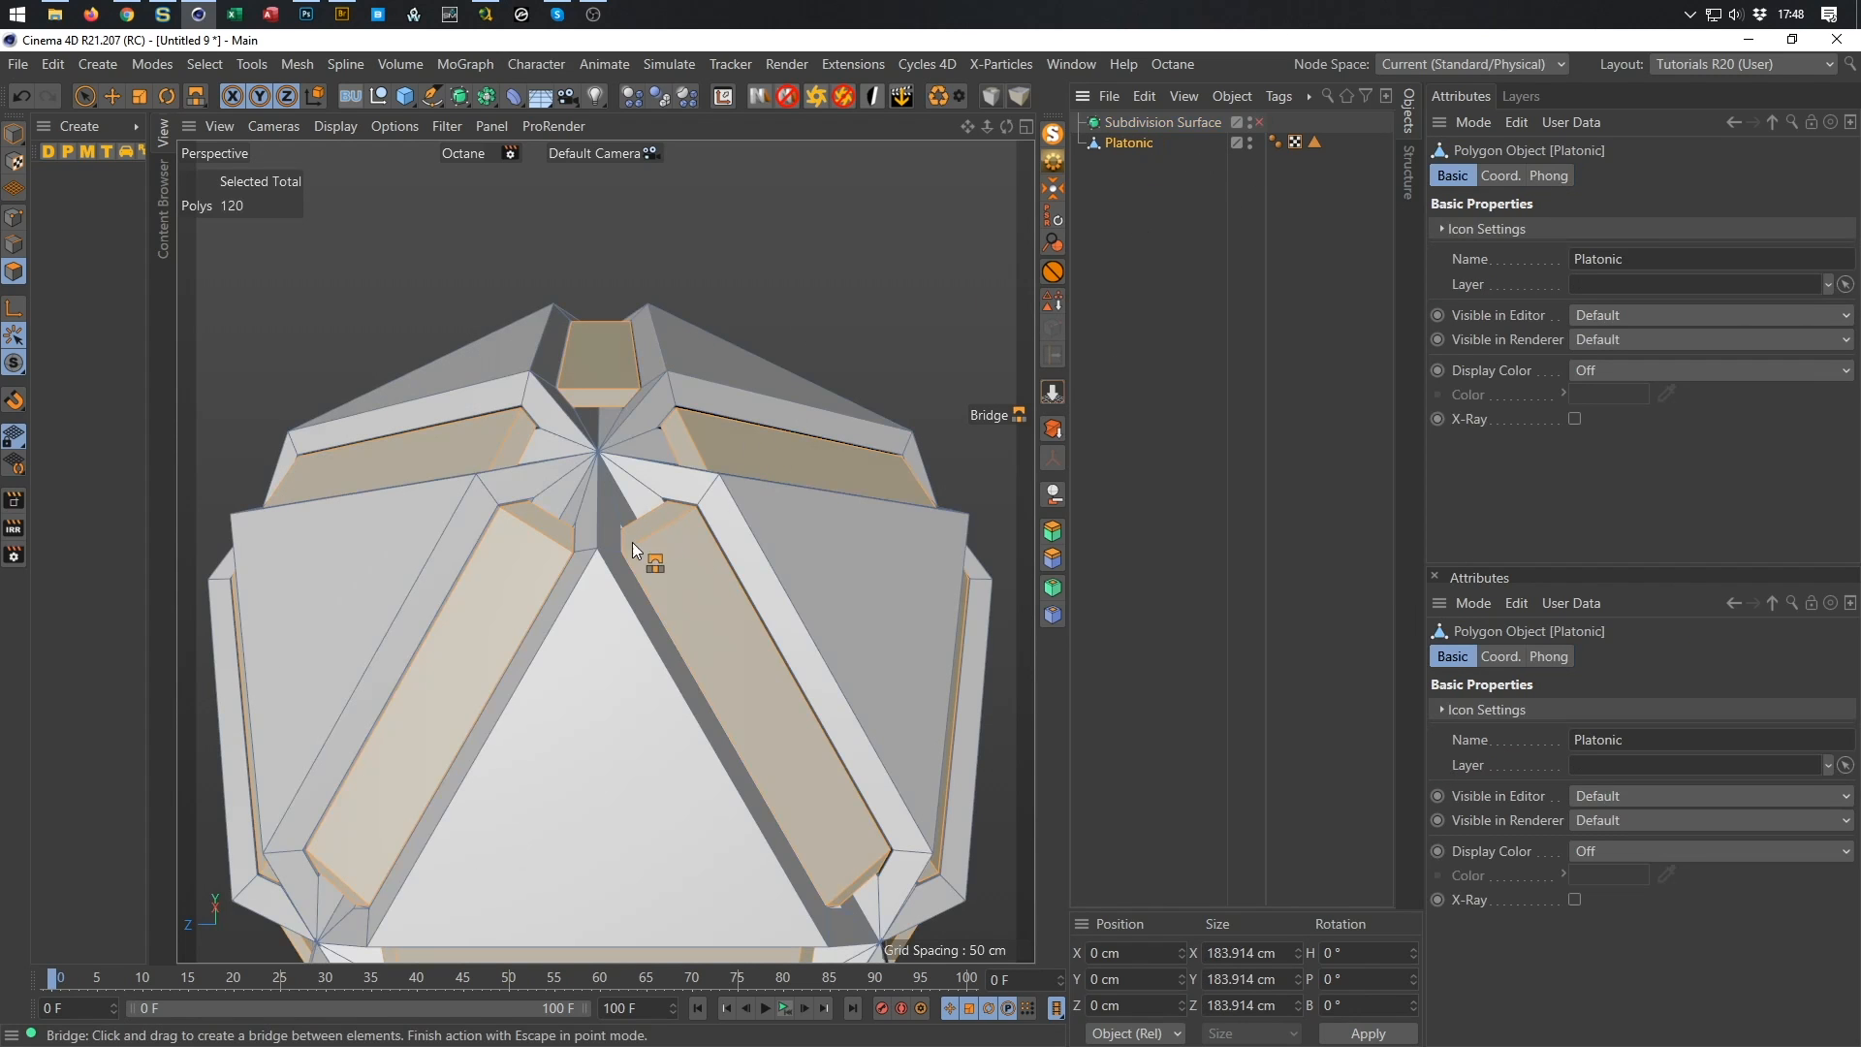
Grow the belt polygon selection on the Platonic to include the thin side faces in the grooves.
{"action": "scroll", "coordinate": [729, 436], "scroll_direction": "up", "scroll_amount": 1}
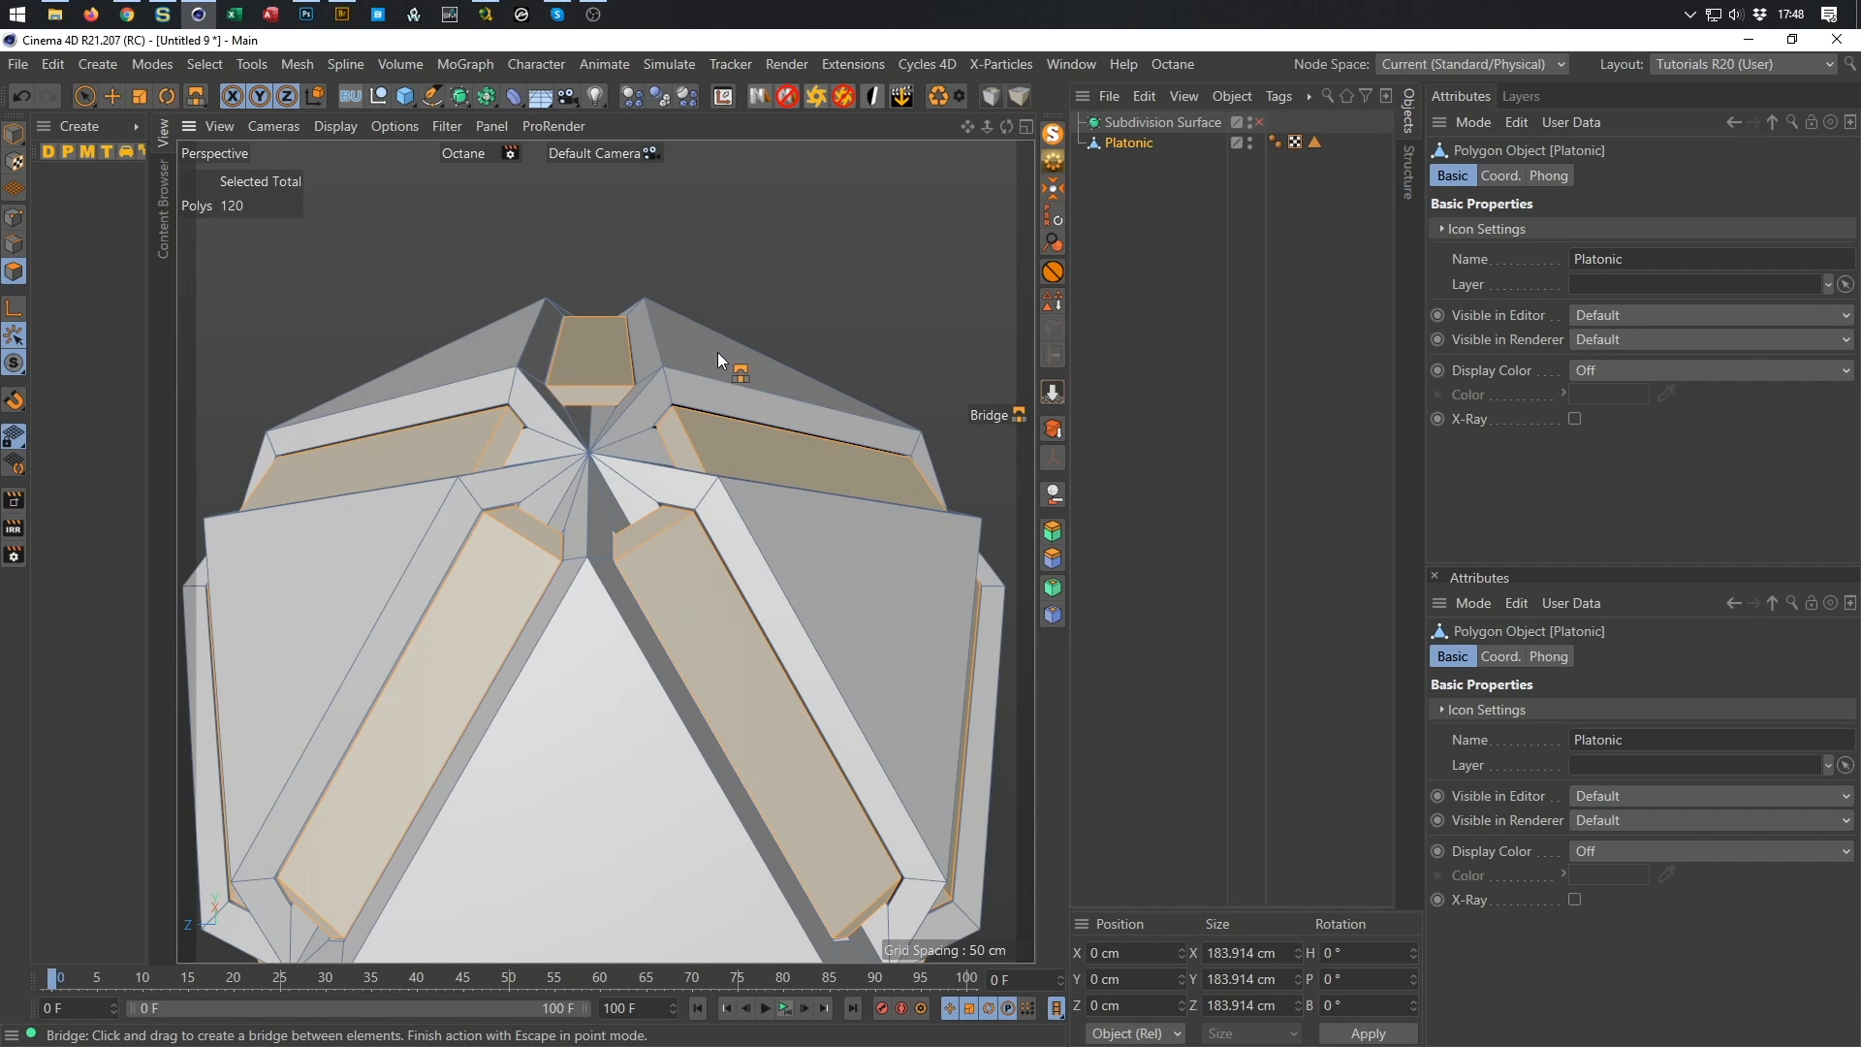
{"action": "left_click_drag", "start_coordinate": [734, 416], "coordinate": [673, 399], "text": "alt"}
{"action": "scroll", "coordinate": [675, 412], "scroll_direction": "up", "scroll_amount": 4}
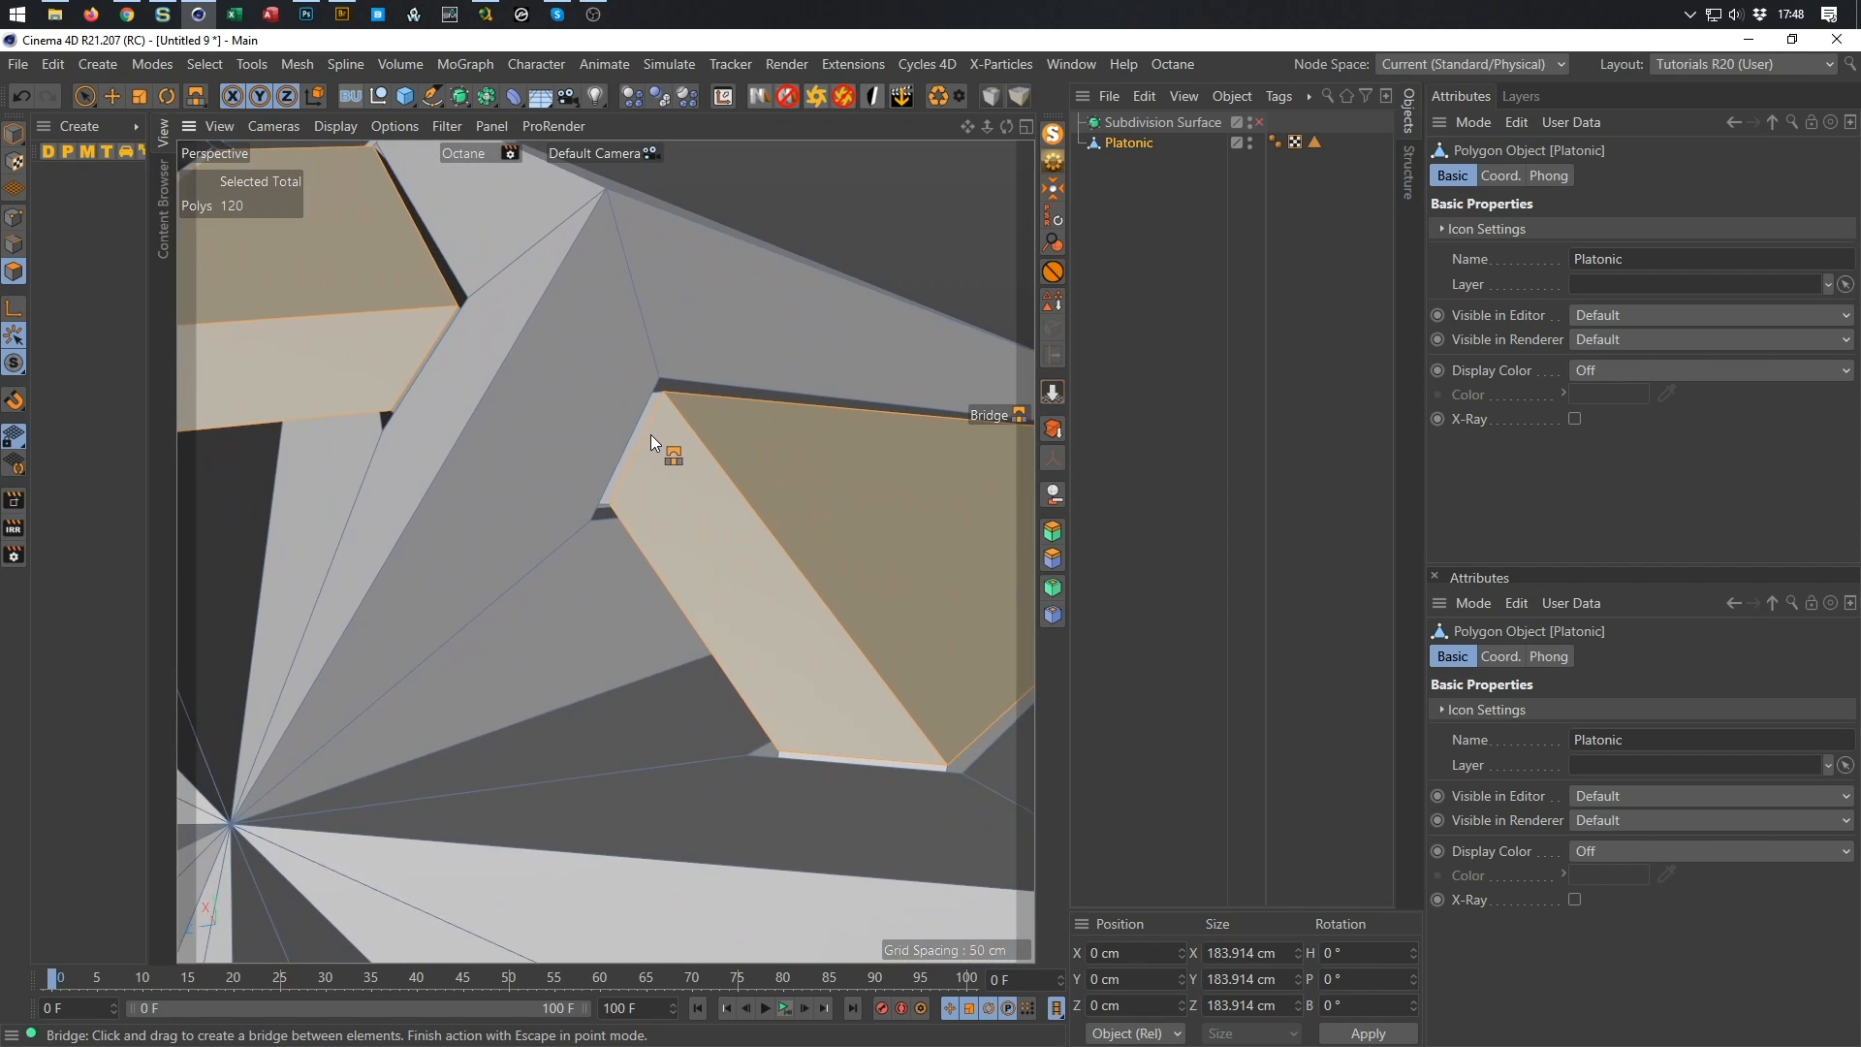
{"action": "mouse_move", "coordinate": [815, 654]}
{"action": "left_mouse_down", "text": "alt"}
{"action": "mouse_move", "coordinate": [784, 580]}
{"action": "mouse_move", "coordinate": [795, 656]}
{"action": "mouse_move", "coordinate": [799, 632]}
{"action": "left_mouse_up", "text": "alt"}
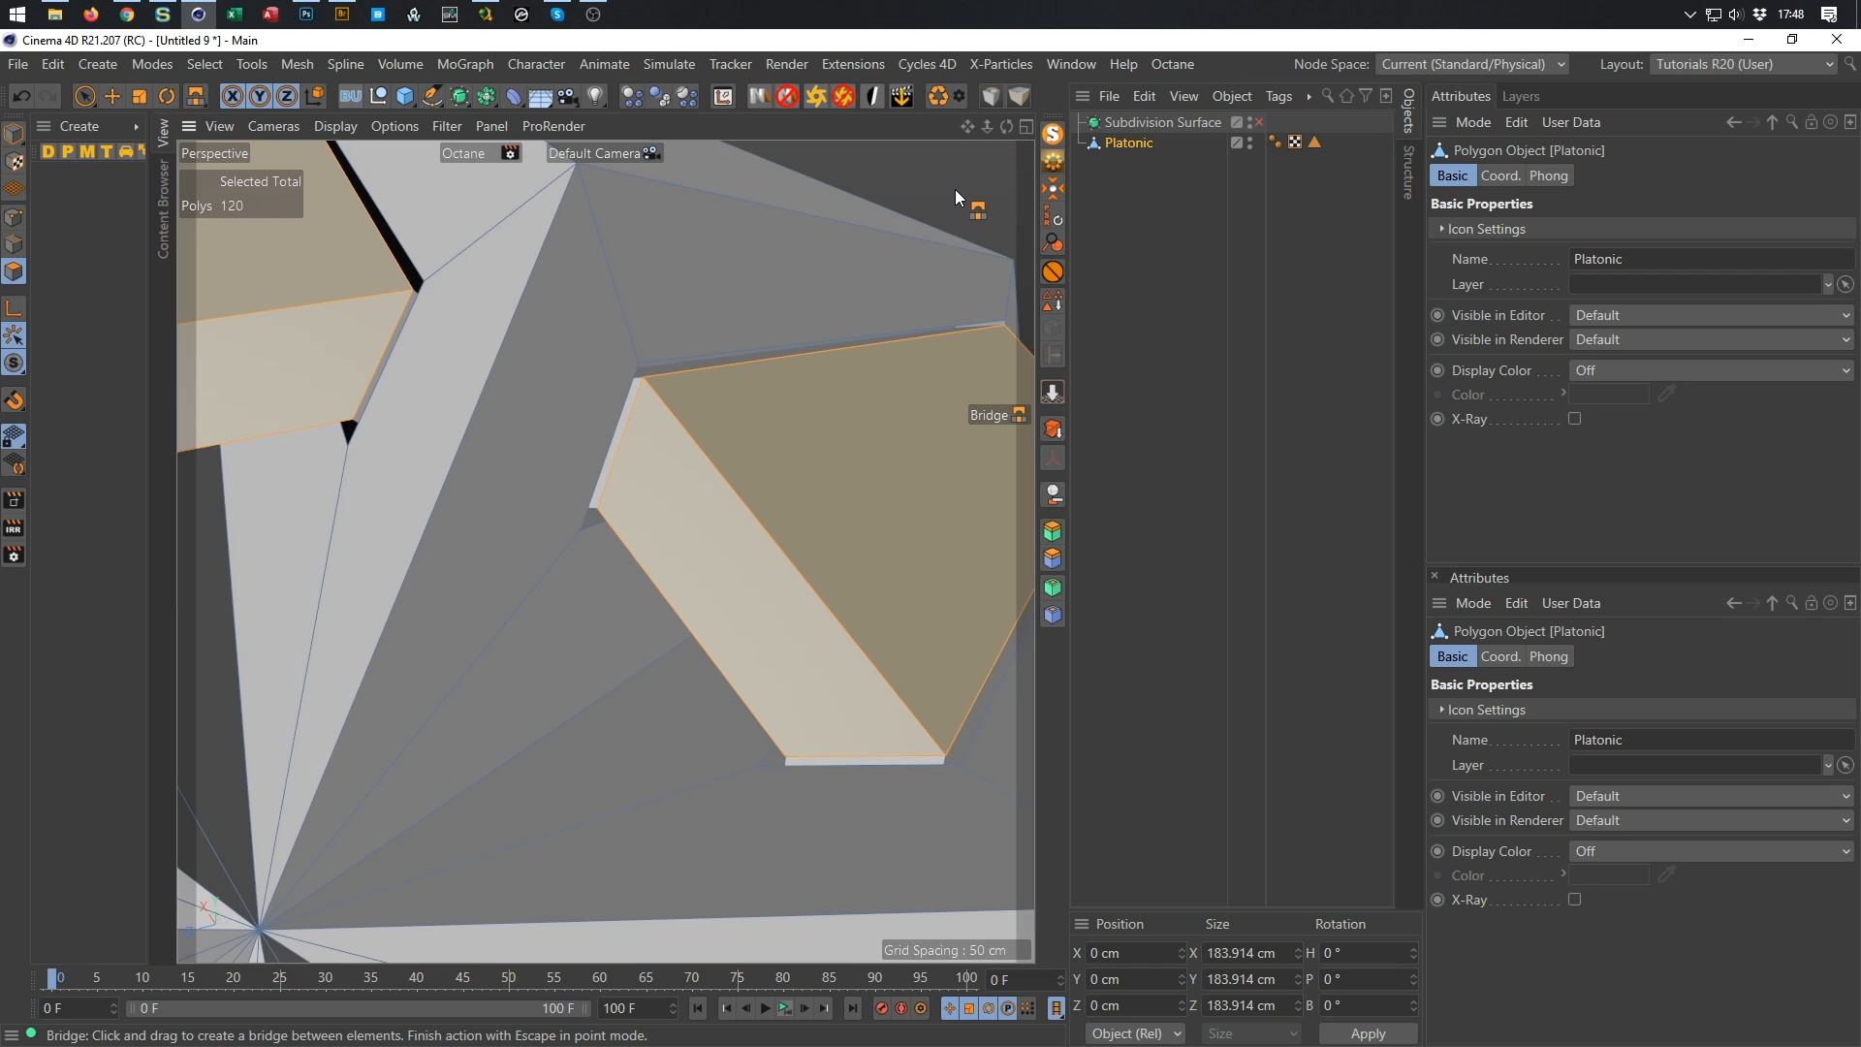
{"action": "key", "text": "u"}
{"action": "key", "text": "y"}
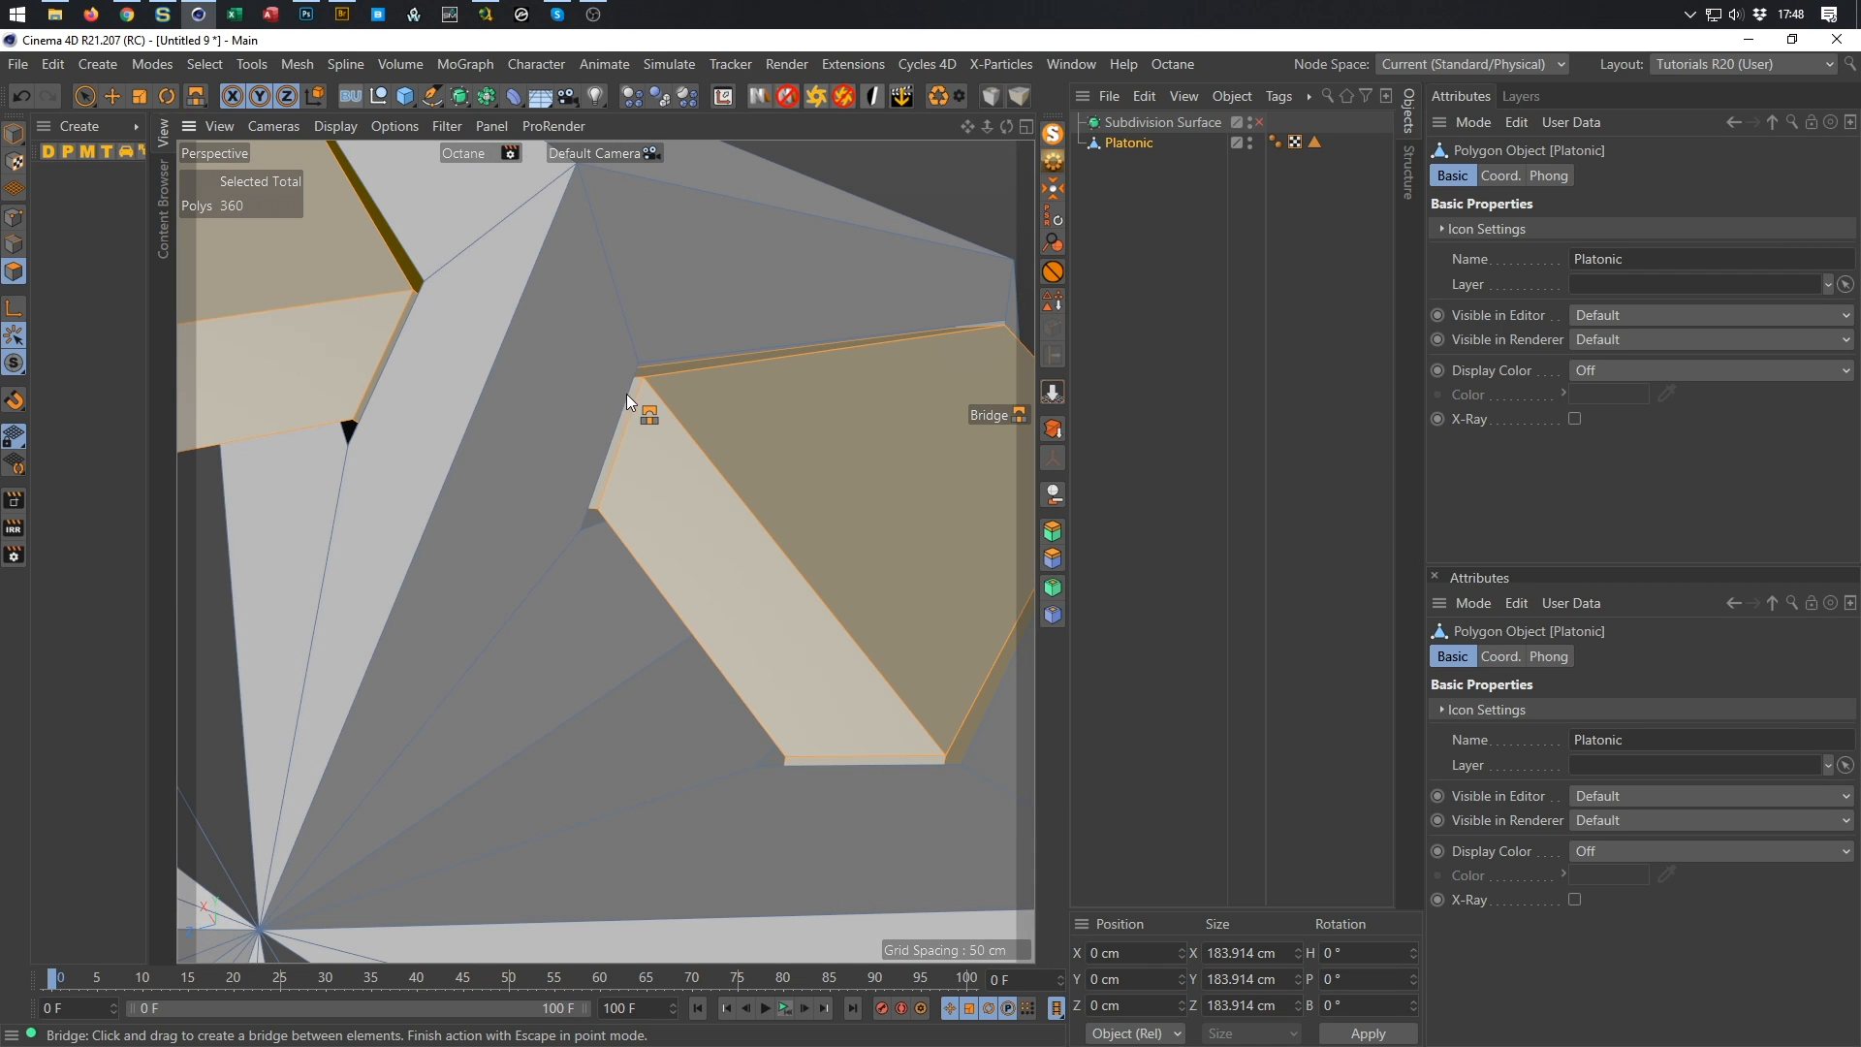
Split the selected belt polygons off into a separate object.
{"action": "right_click_drag", "start_coordinate": [864, 624], "coordinate": [739, 625], "text": "alt"}
{"action": "left_click_drag", "start_coordinate": [739, 624], "coordinate": [682, 642], "text": "alt"}
{"action": "mouse_move", "coordinate": [700, 514]}
{"action": "left_mouse_down", "text": "alt"}
{"action": "mouse_move", "coordinate": [708, 420]}
{"action": "mouse_move", "coordinate": [764, 397]}
{"action": "mouse_move", "coordinate": [672, 510]}
{"action": "left_mouse_up", "text": "alt"}
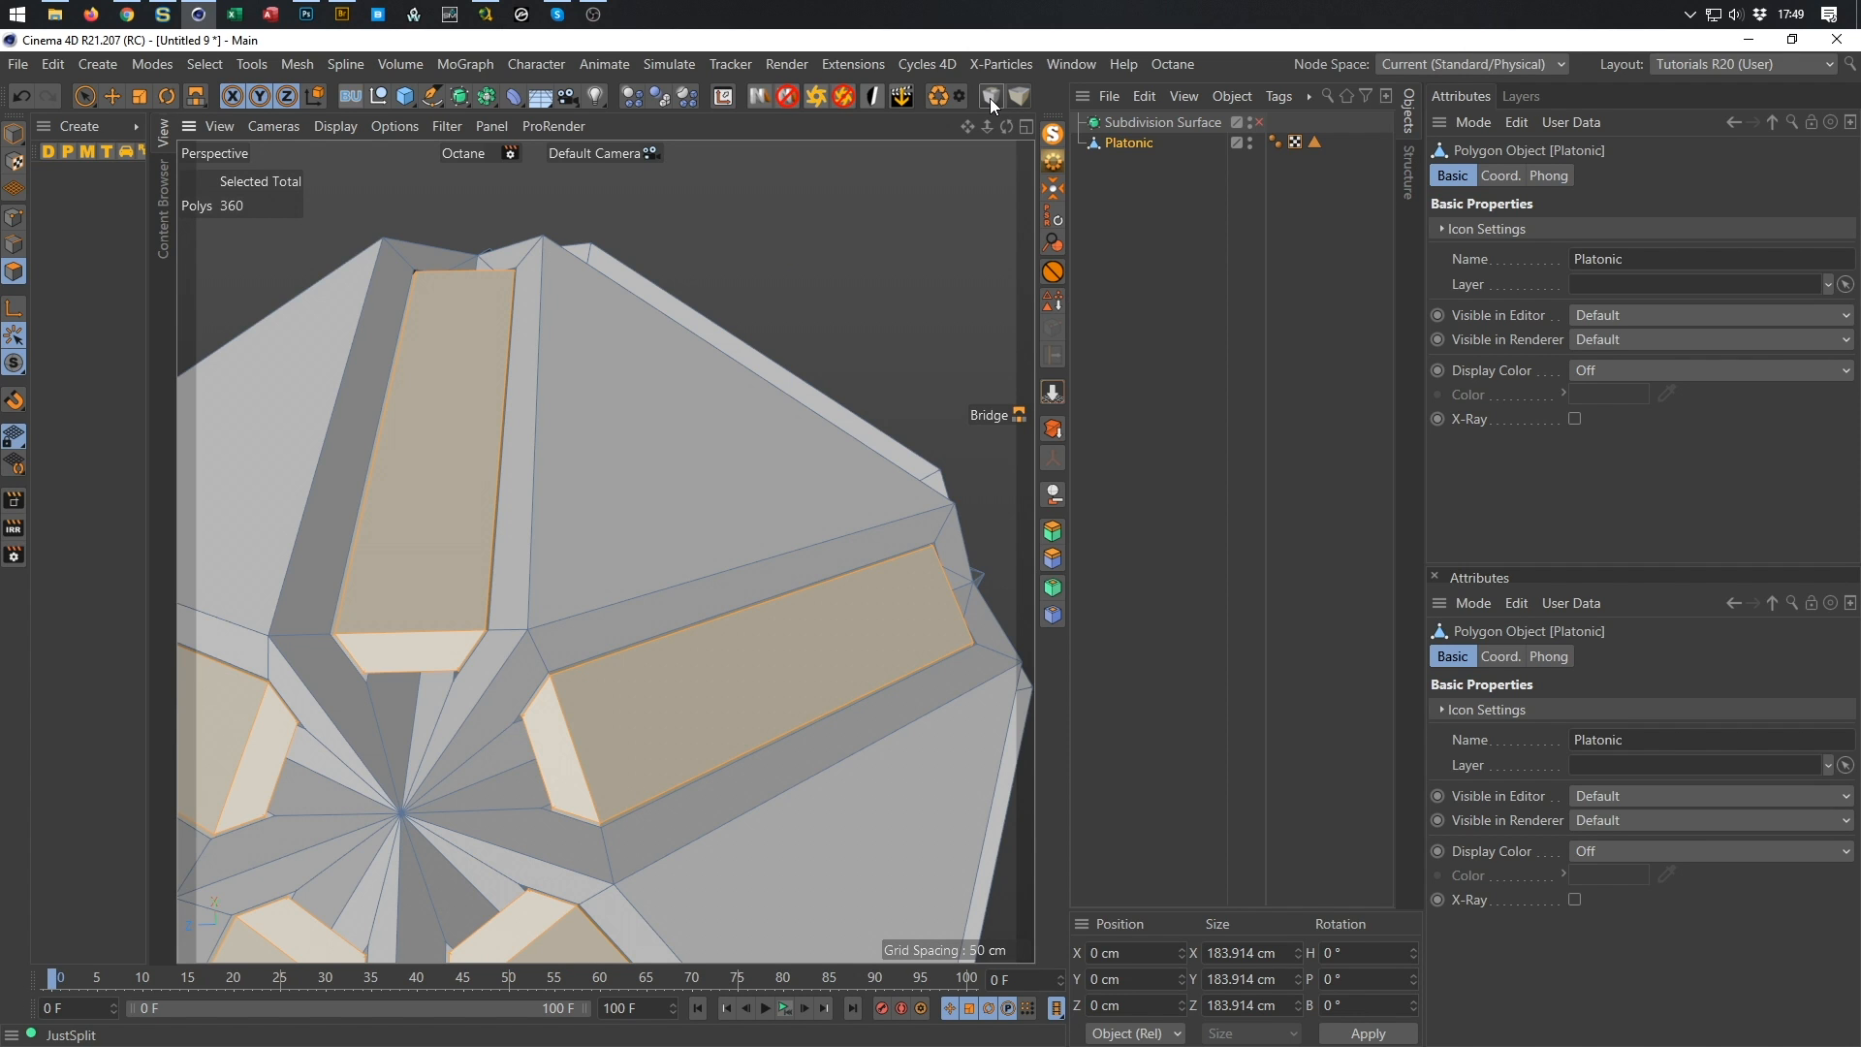
{"action": "scroll", "coordinate": [724, 430], "scroll_direction": "down", "scroll_amount": 3}
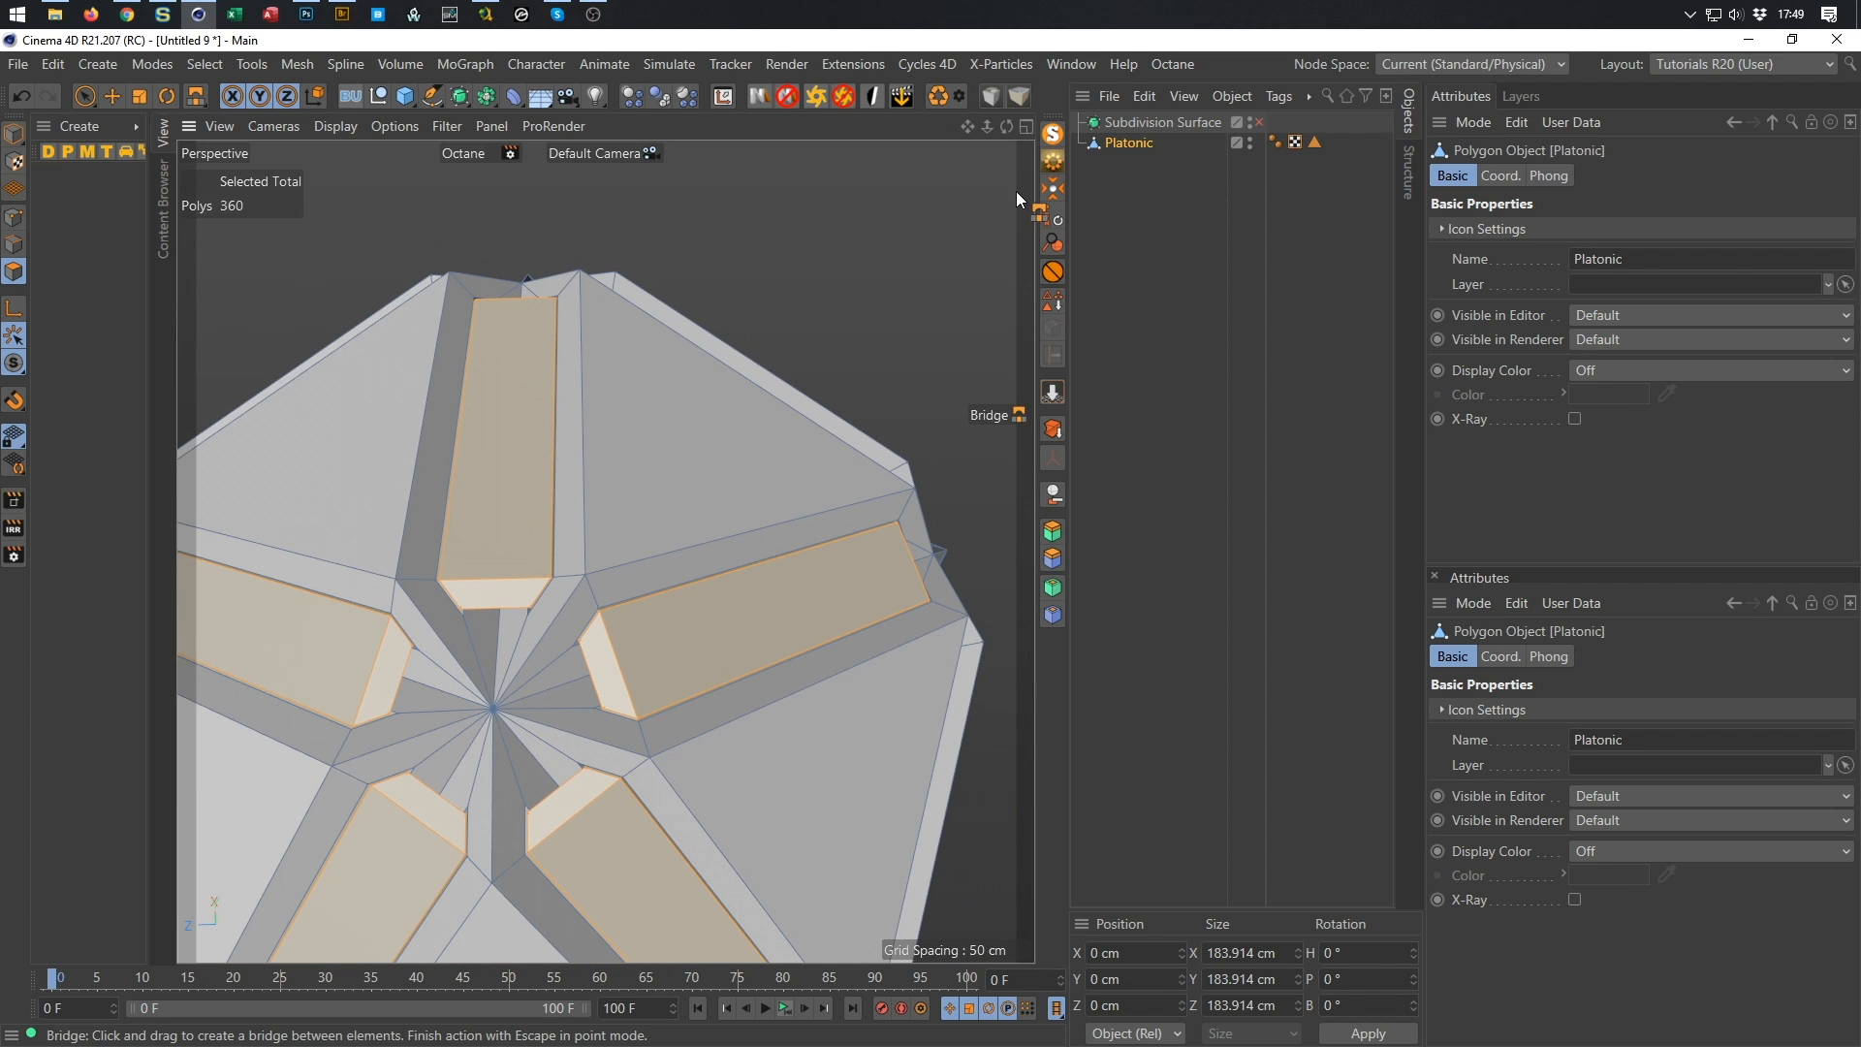
{"action": "left_click_drag", "start_coordinate": [884, 308], "coordinate": [615, 364], "text": "alt"}
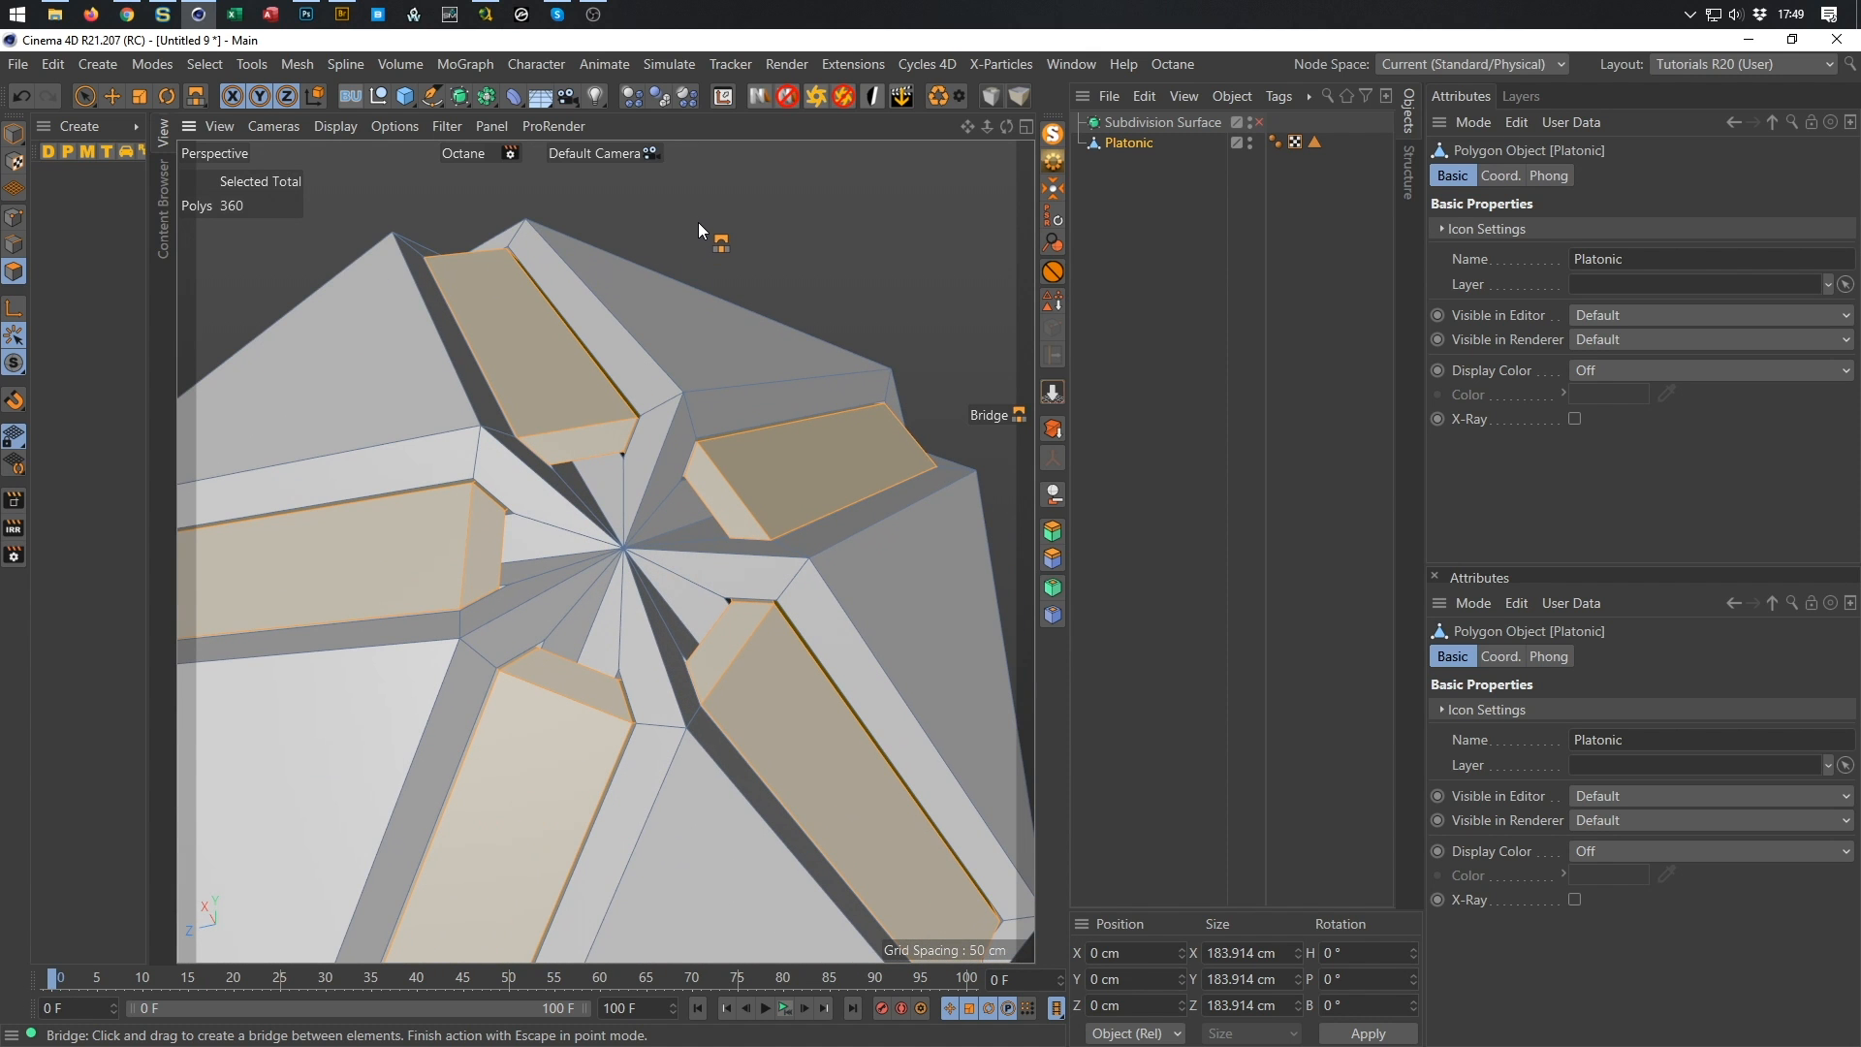
{"action": "right_click", "coordinate": [890, 187]}
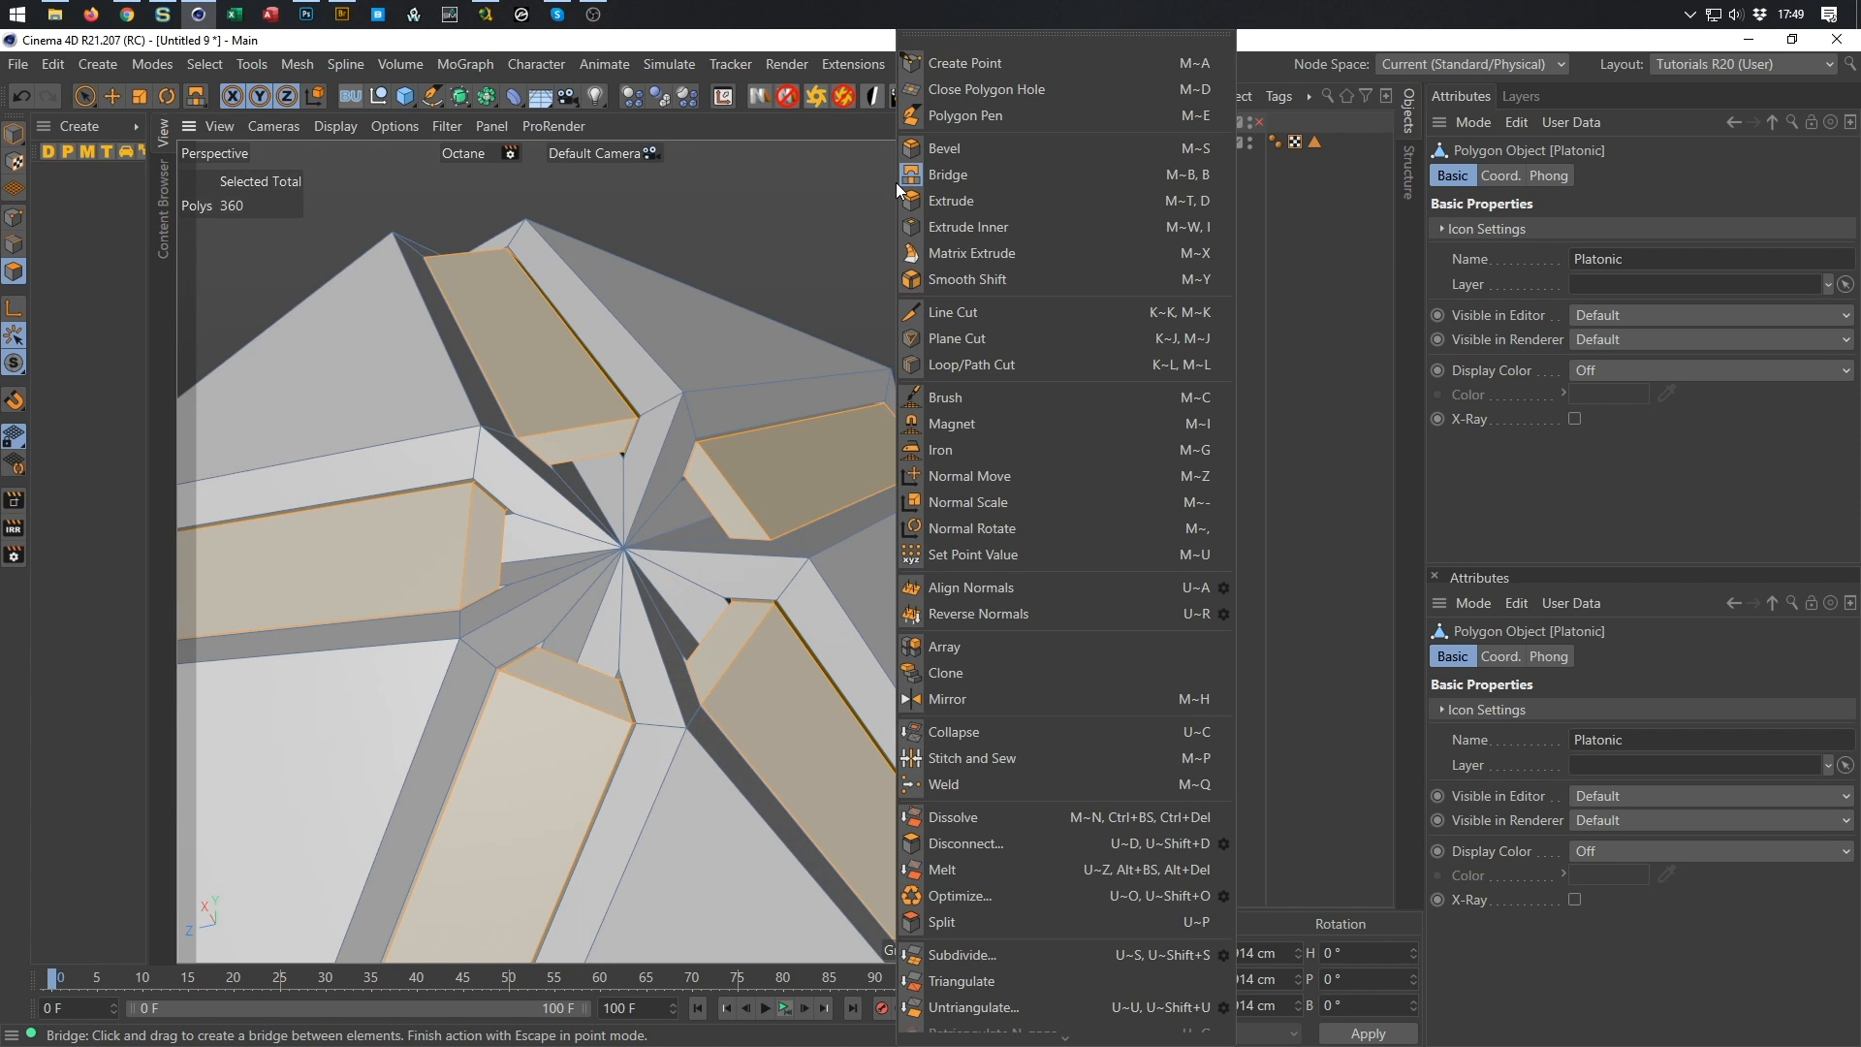
{"action": "left_click", "coordinate": [975, 919]}
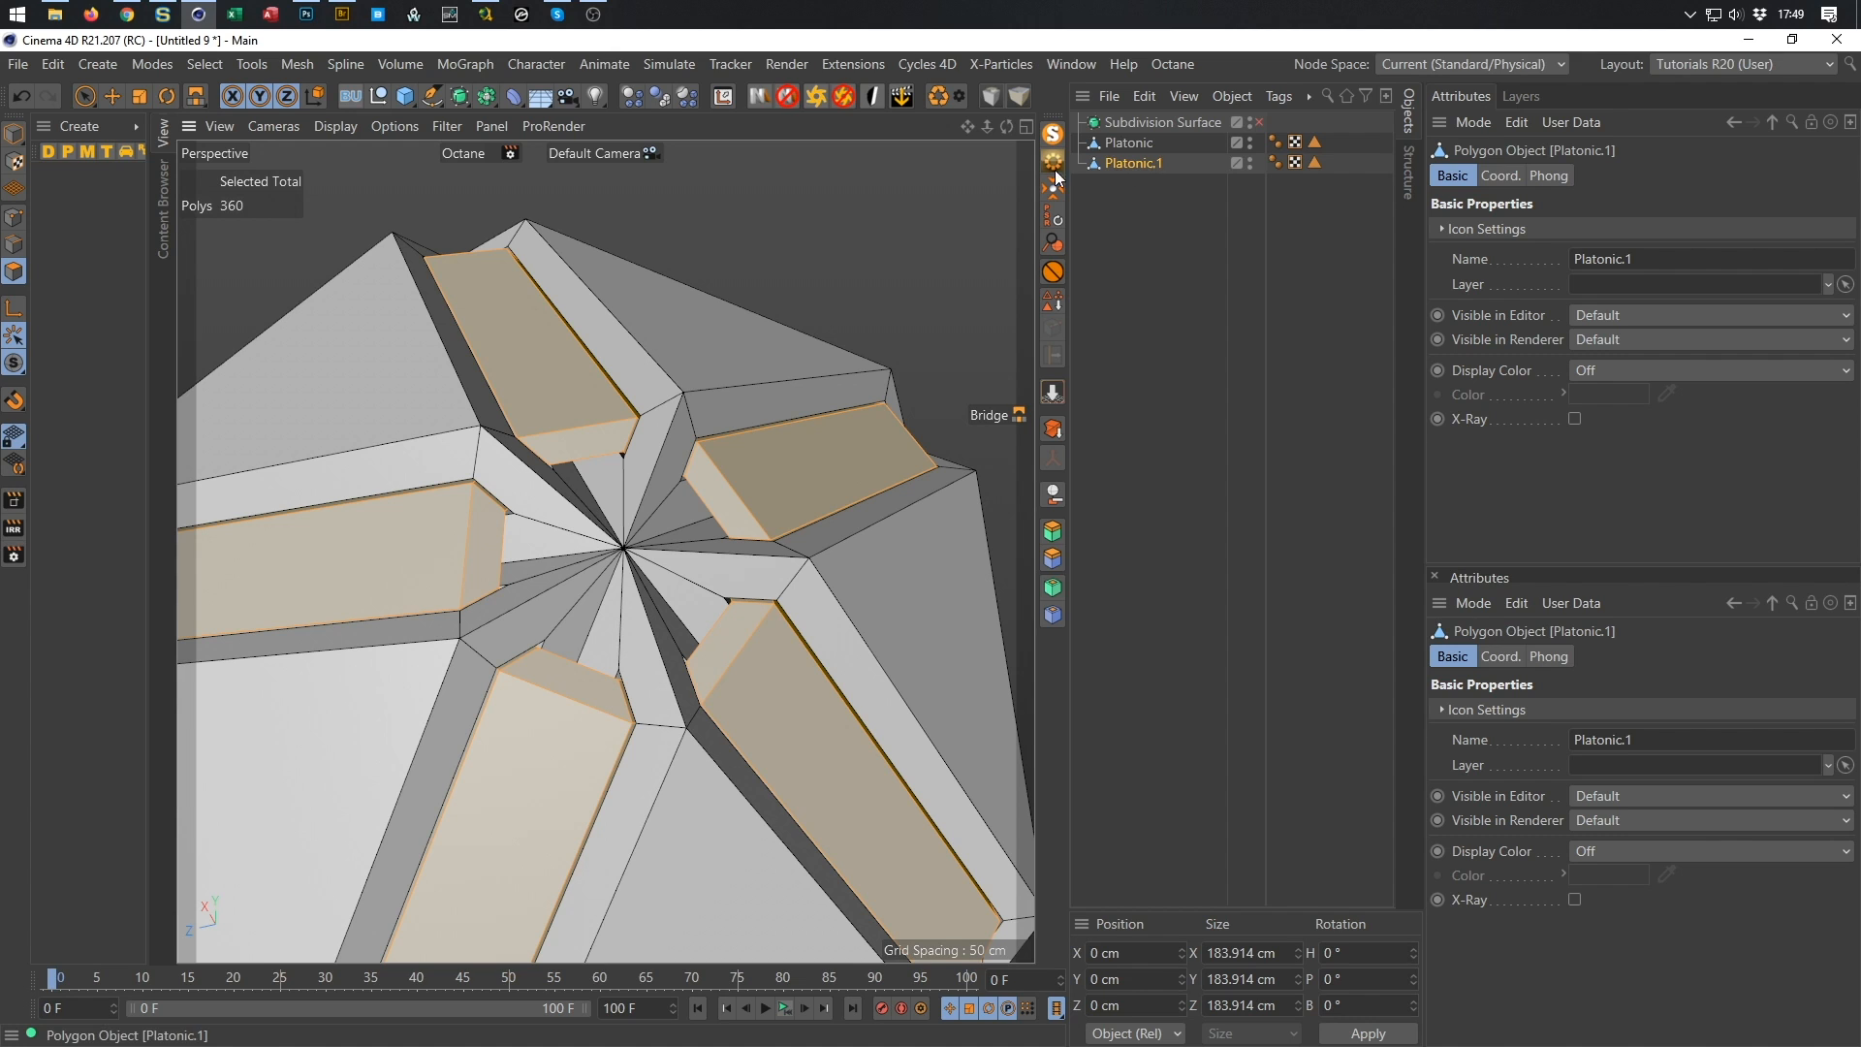
Hide and delete the split-off belt object, leaving the original Platonic selected.
{"action": "left_click", "coordinate": [1250, 165], "text": "ctrl"}
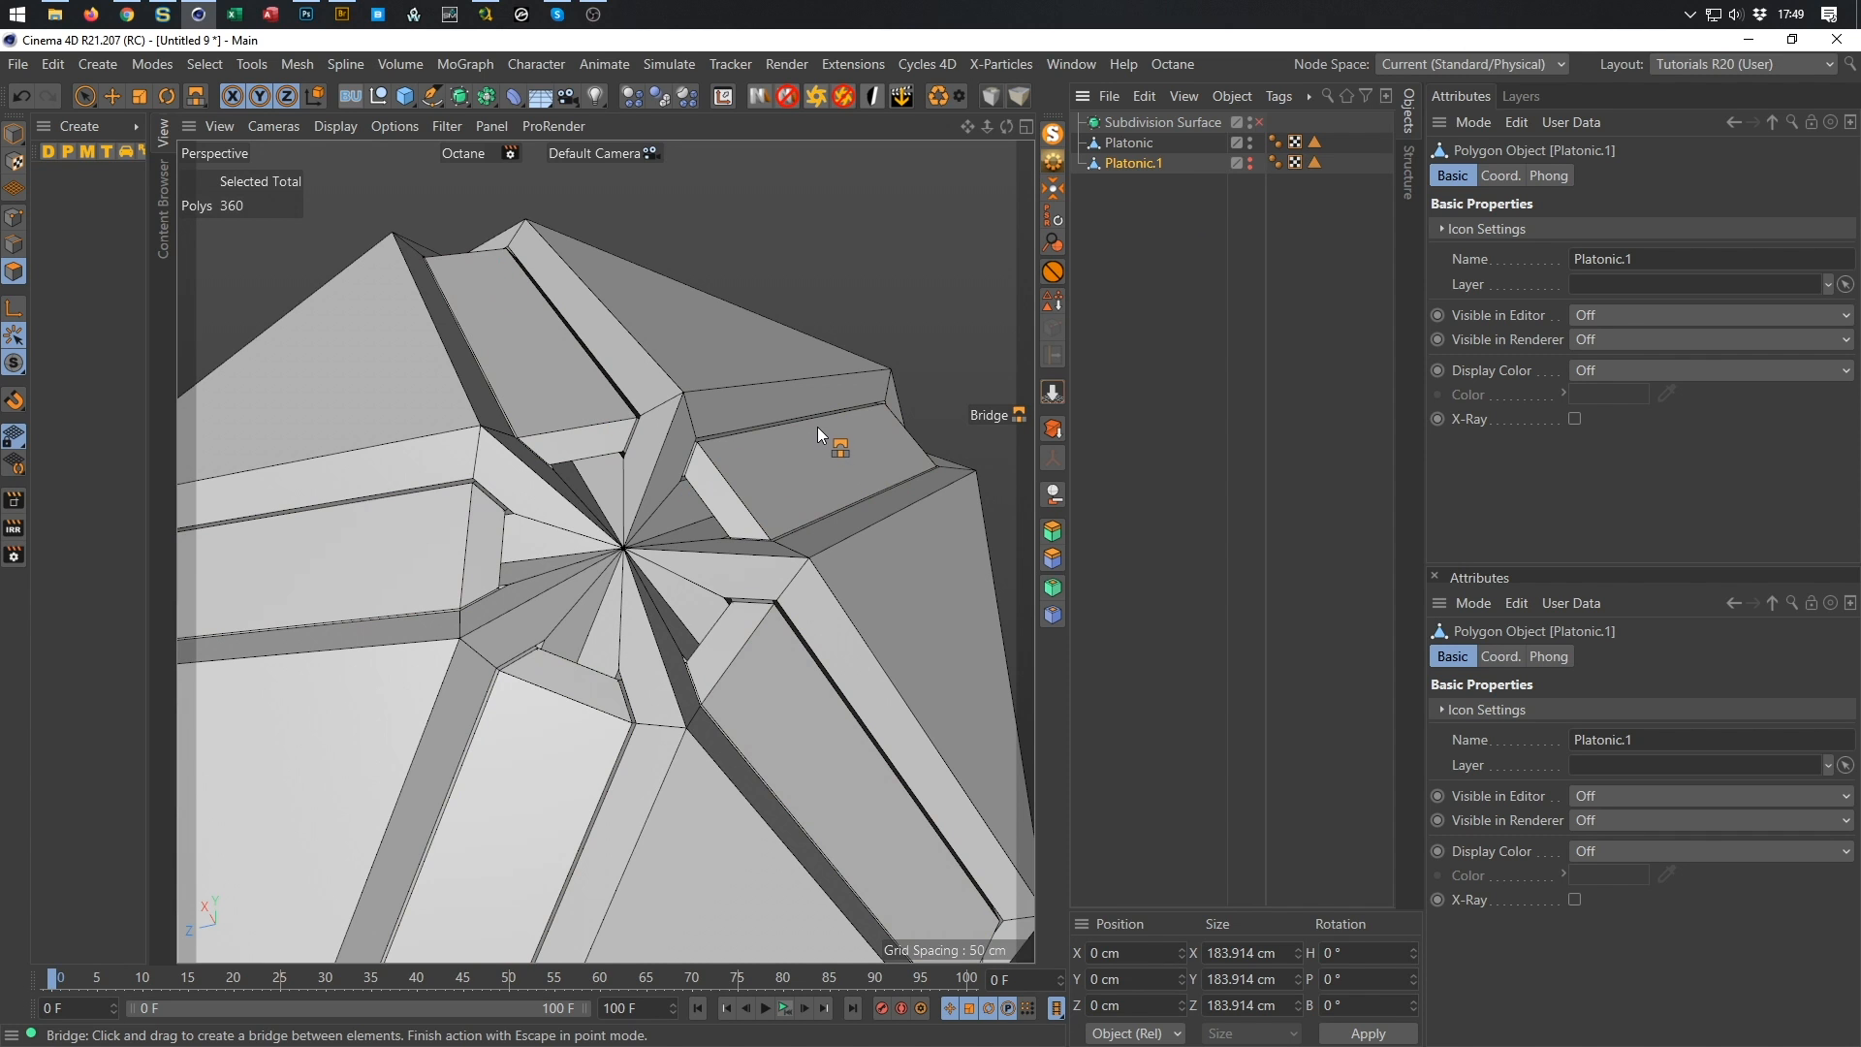
{"action": "left_click", "coordinate": [1128, 143]}
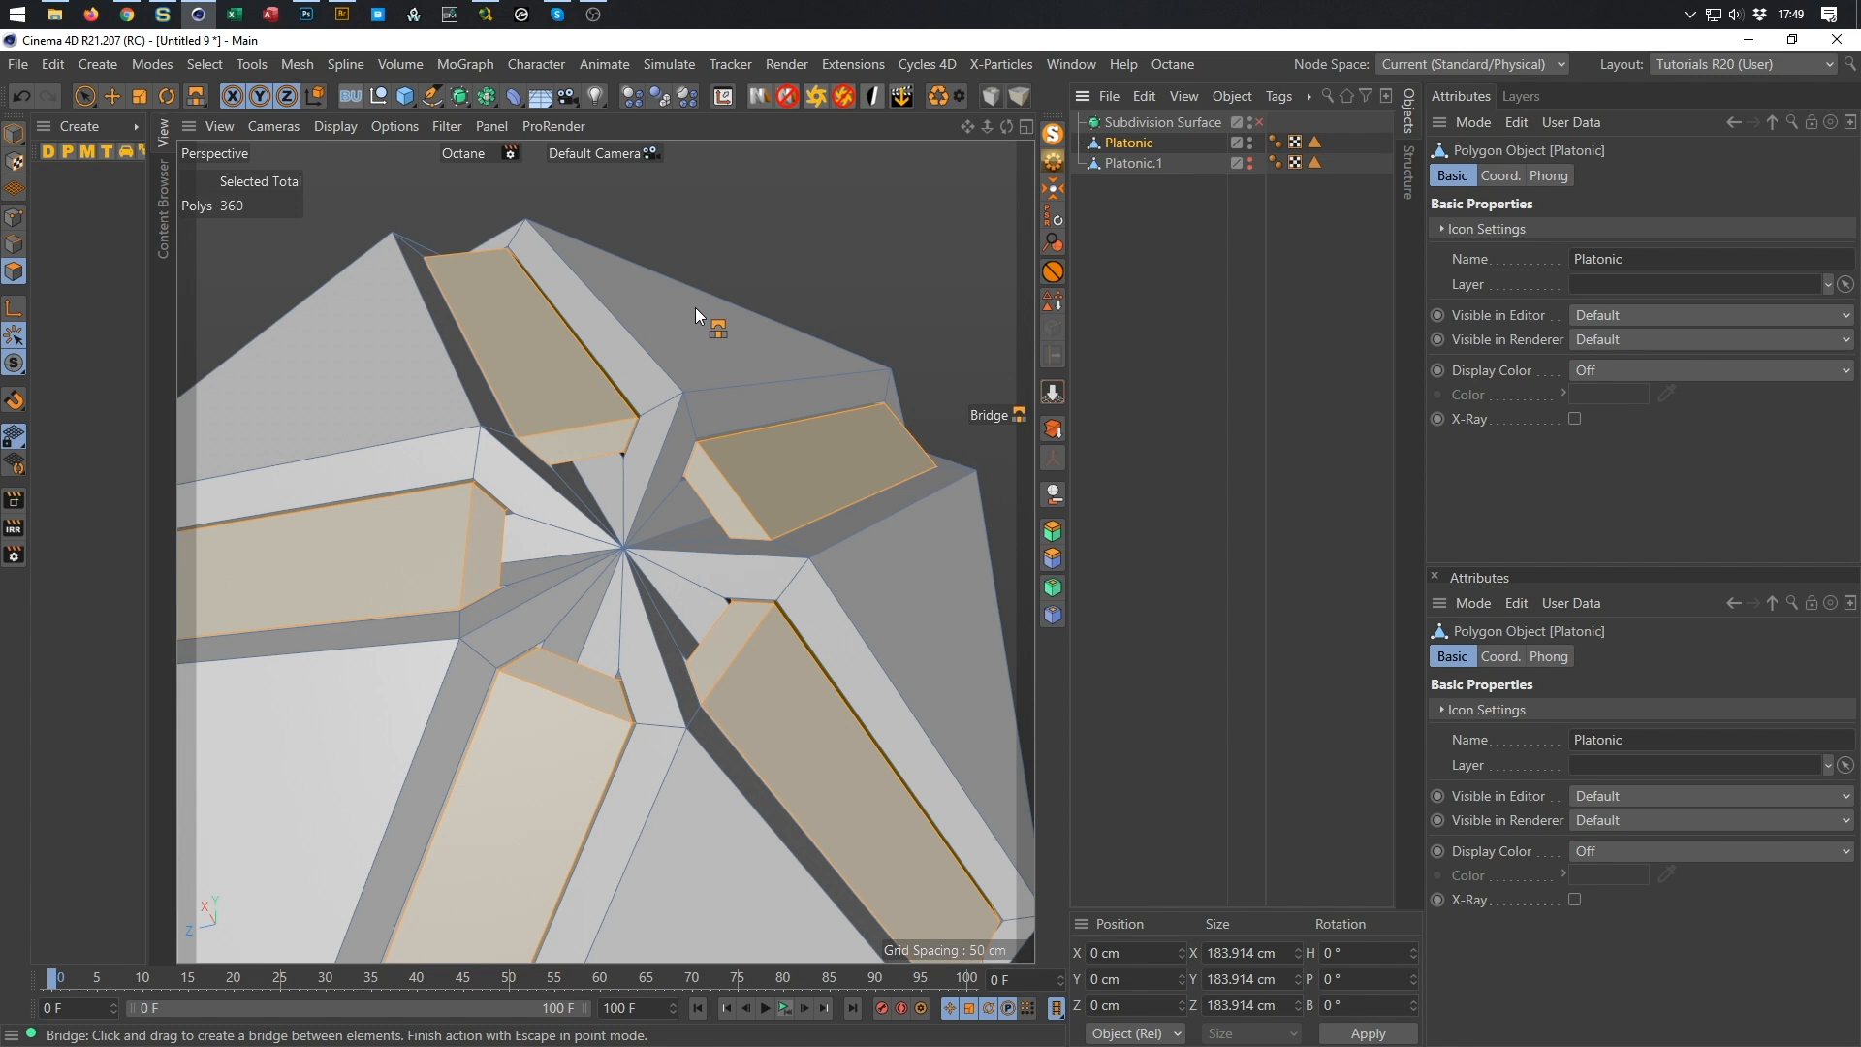
{"action": "left_click", "coordinate": [1135, 162]}
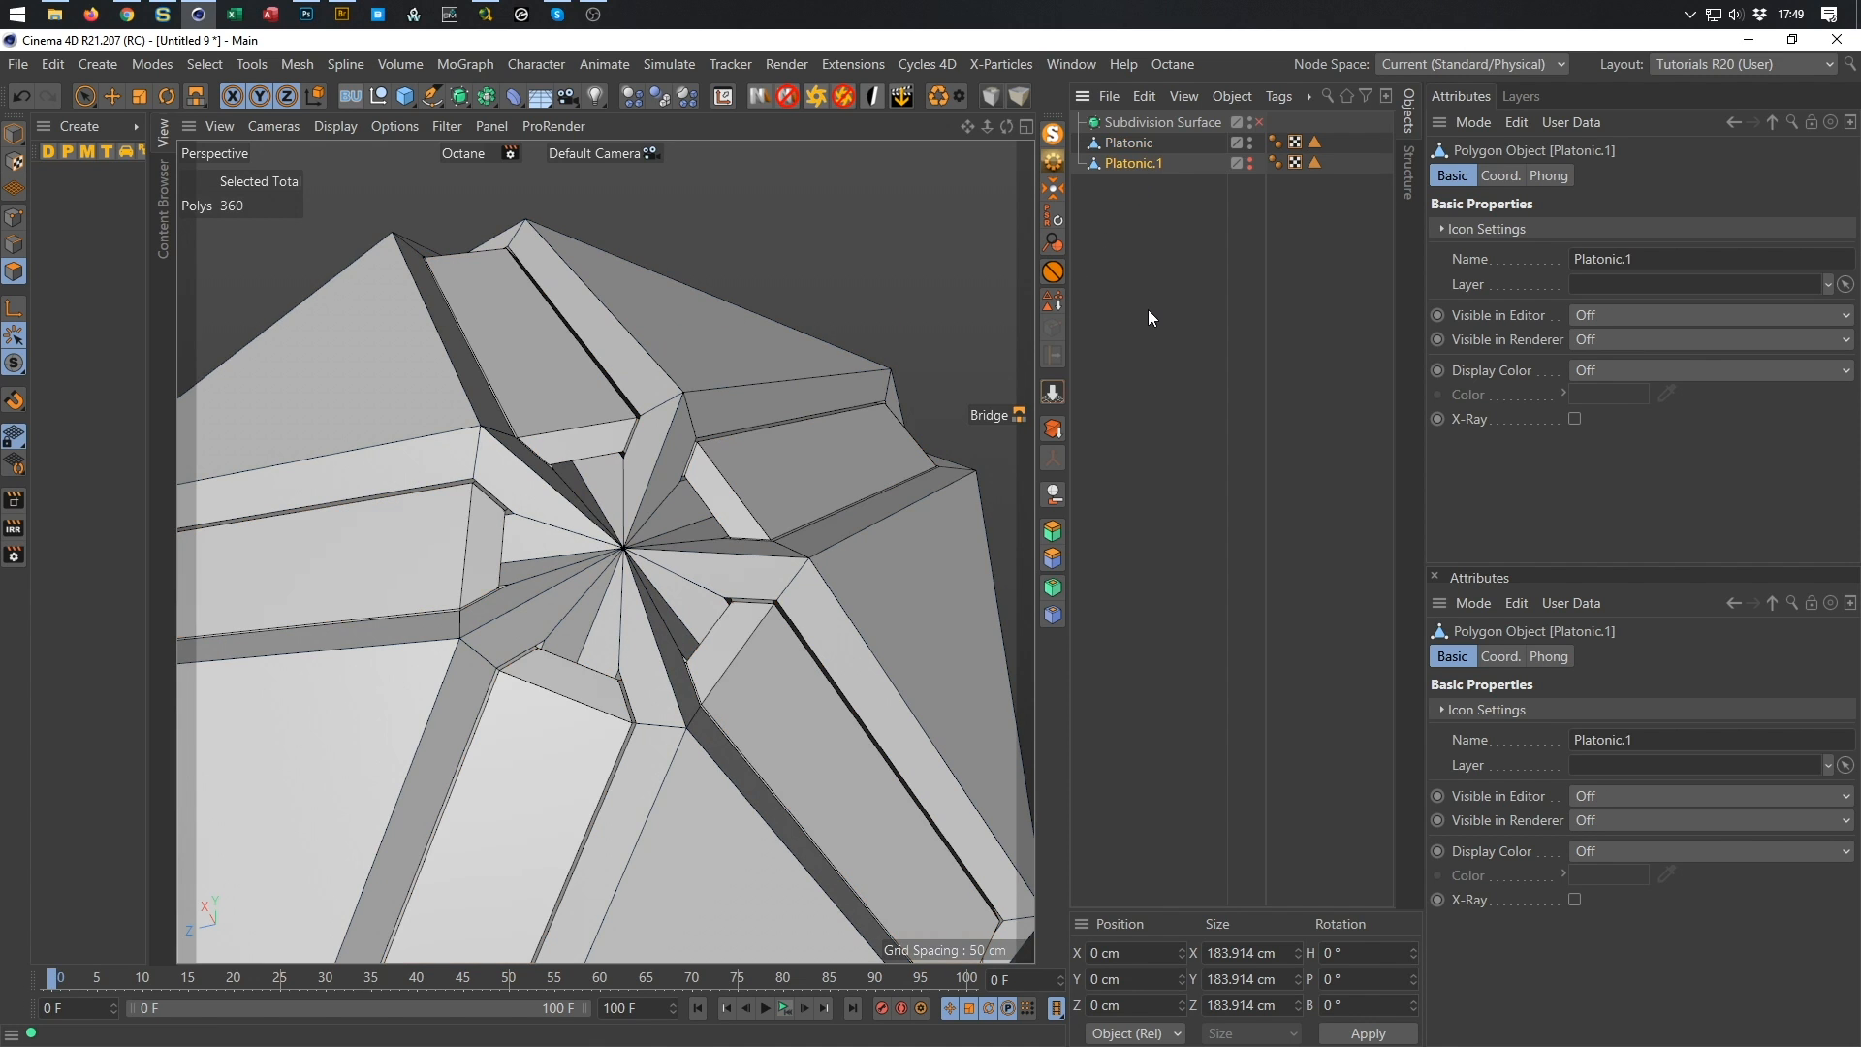
{"action": "key", "text": "Delete"}
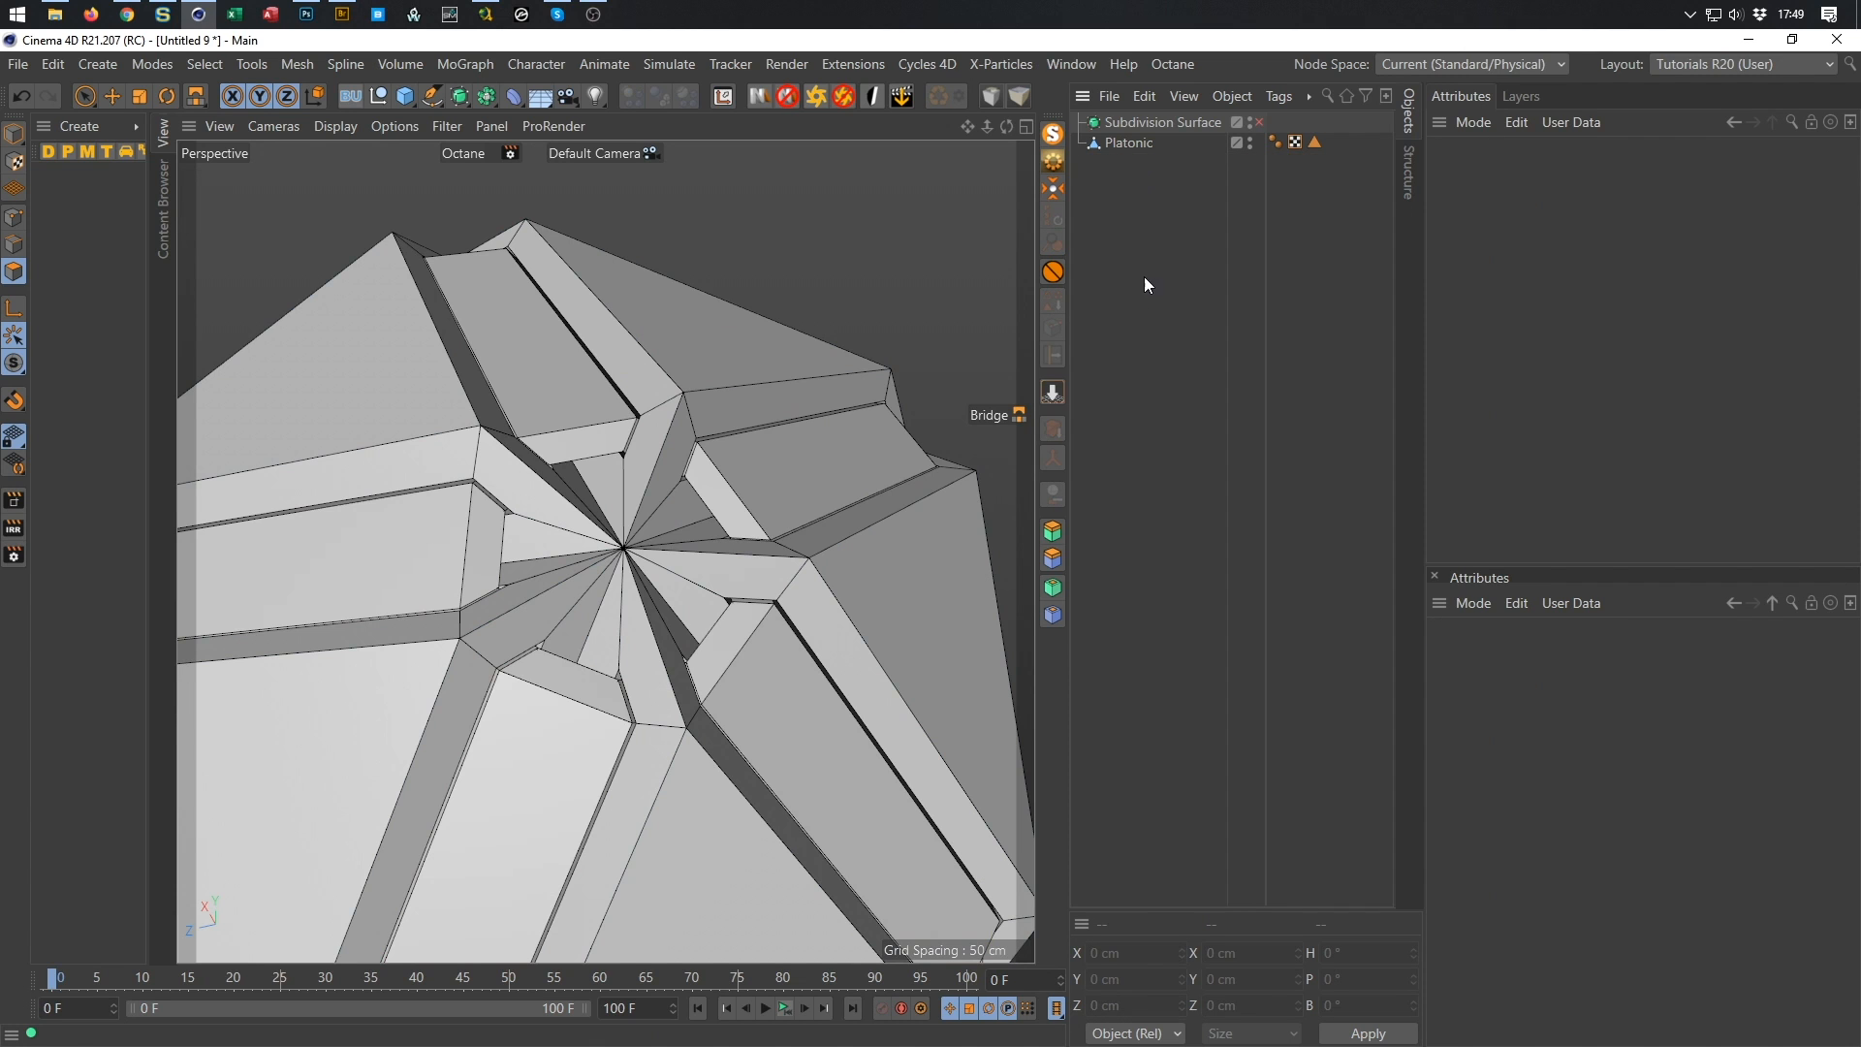
{"action": "left_click", "coordinate": [1131, 143]}
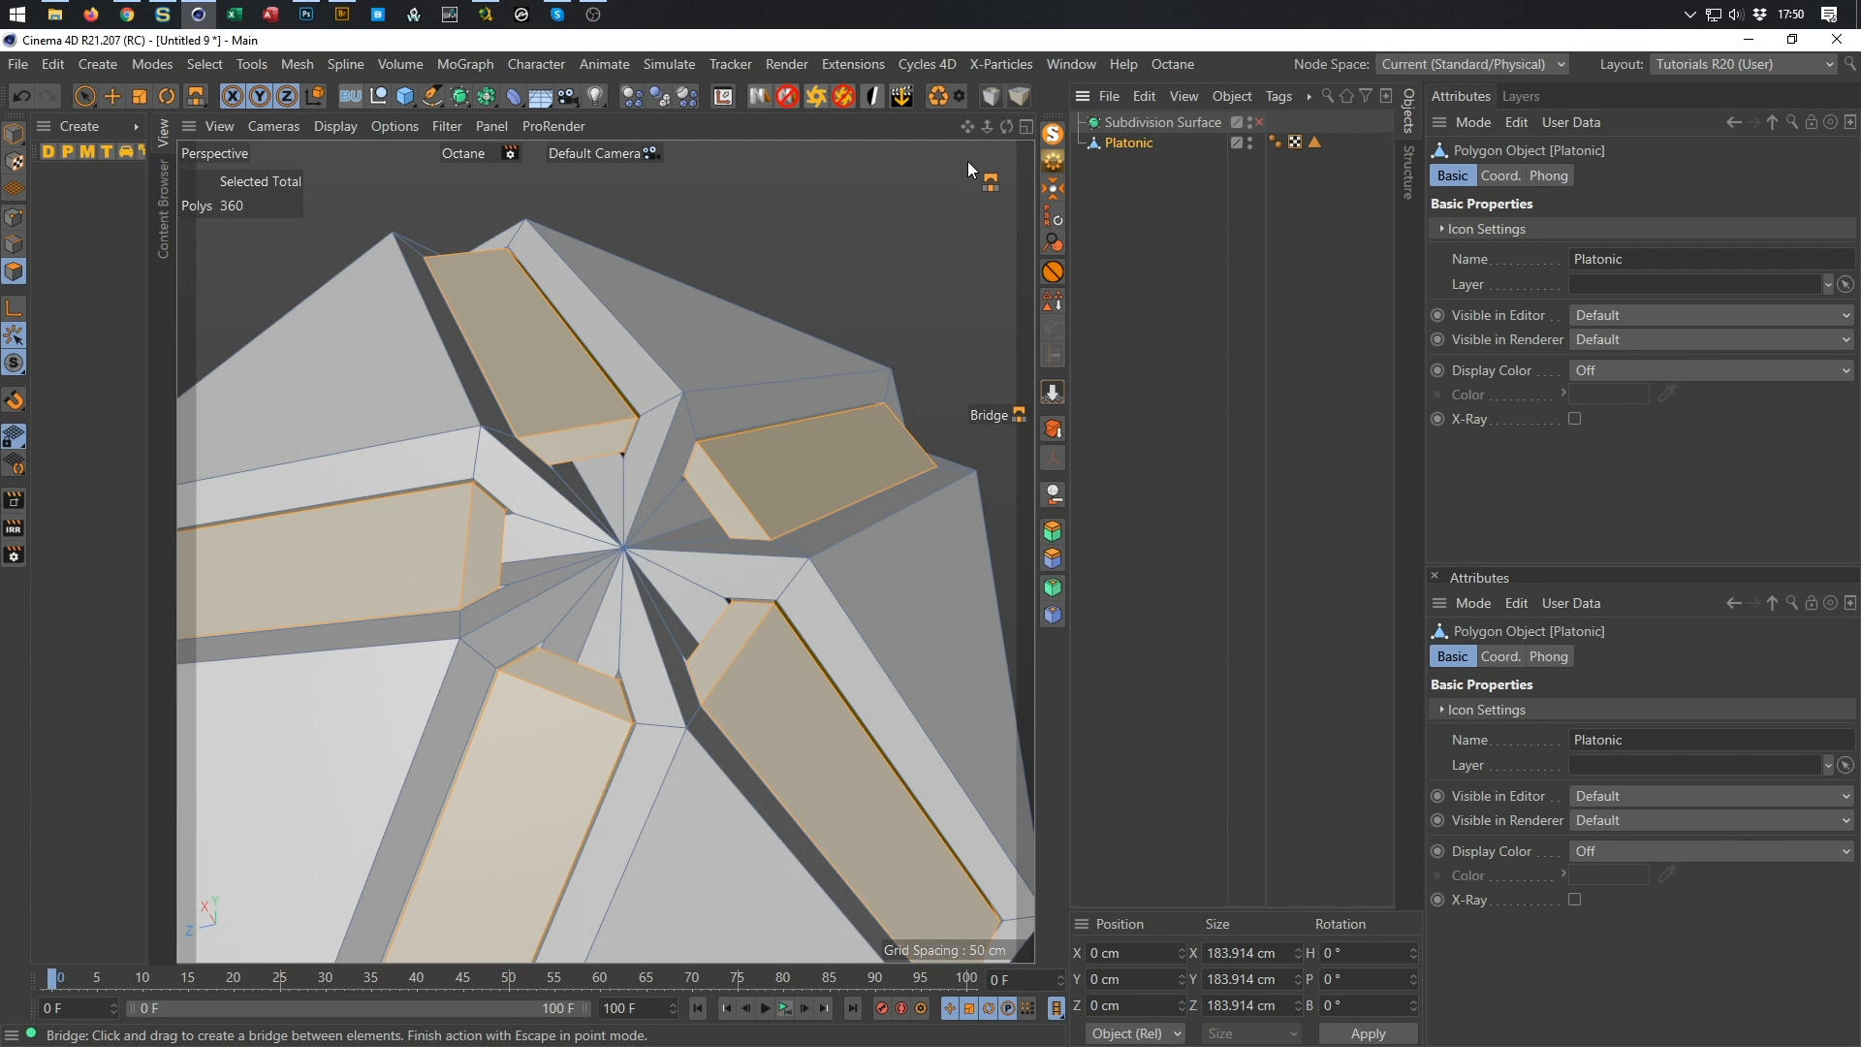
Split the selected belt polygons into a separate object and hide it in the editor and renderer to check the remaining Platonic.
{"action": "left_click", "coordinate": [991, 97]}
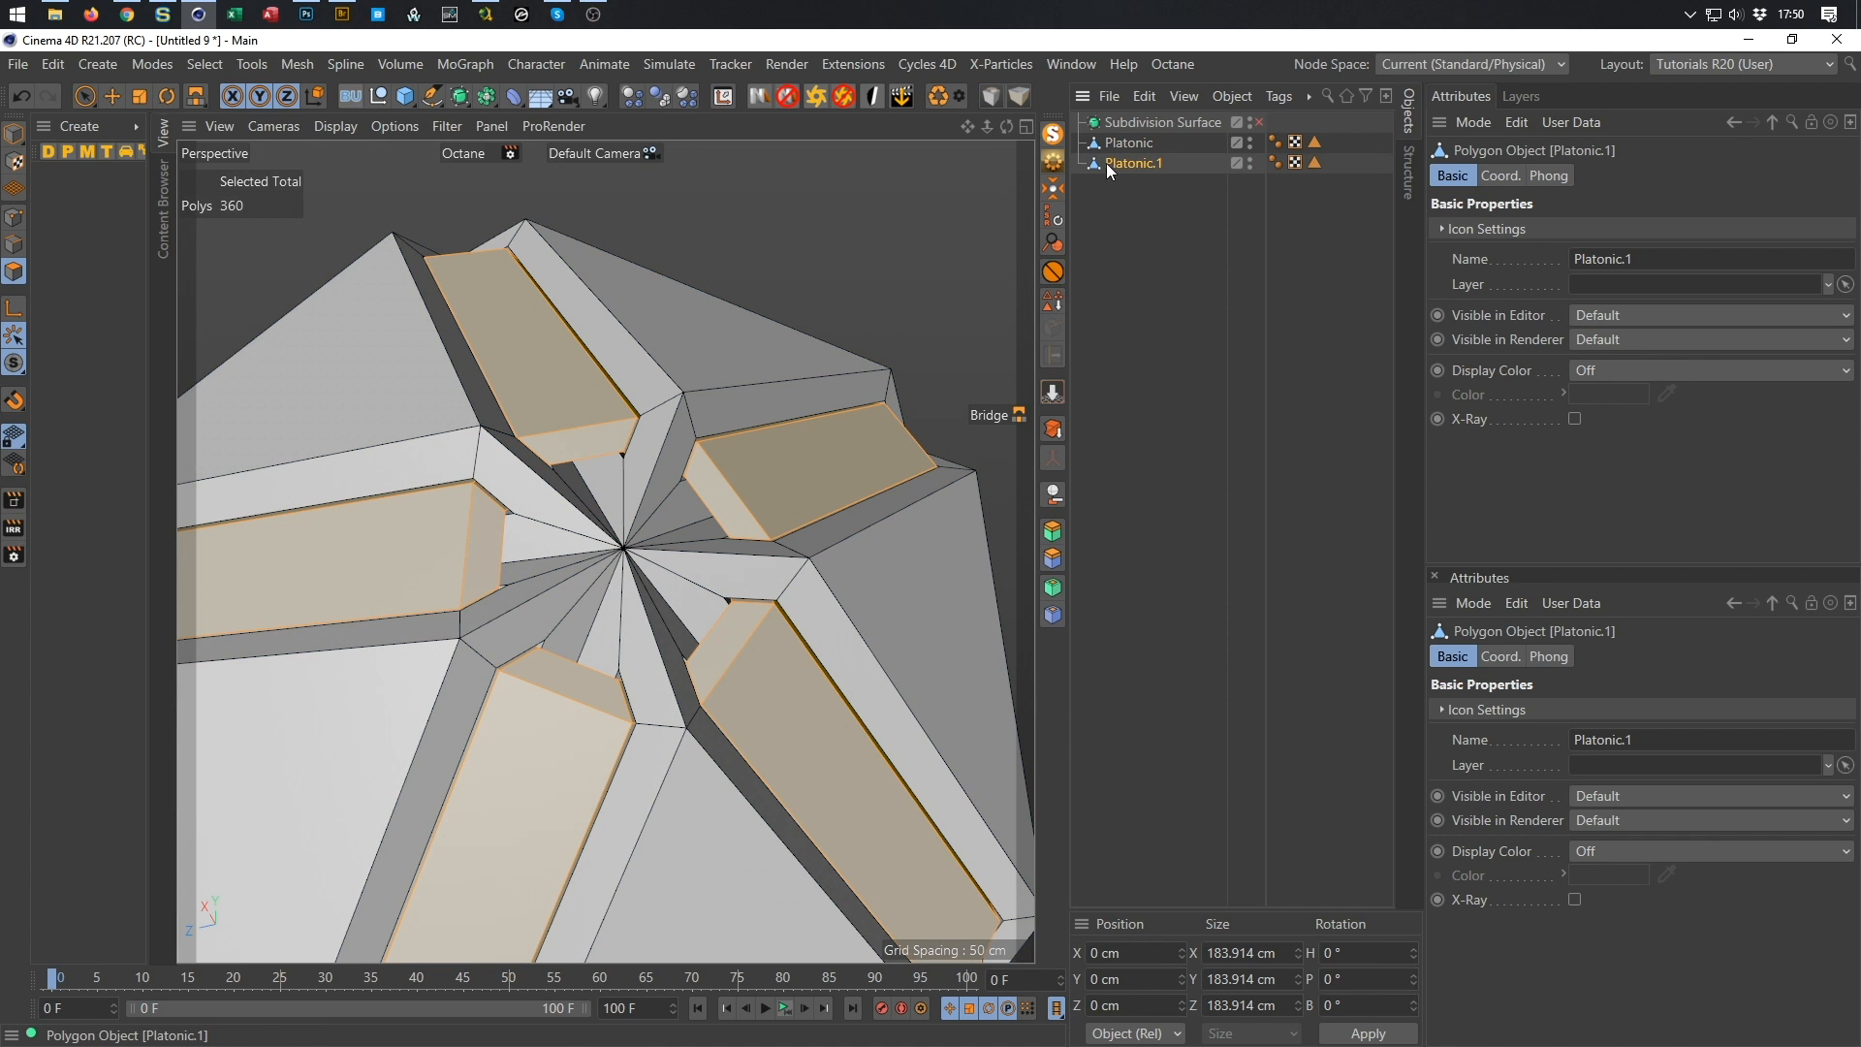
{"action": "left_click", "coordinate": [1251, 160]}
{"action": "left_click", "coordinate": [1250, 167]}
{"action": "left_click", "coordinate": [1251, 160]}
{"action": "left_click", "coordinate": [1251, 167]}
{"action": "left_click_drag", "start_coordinate": [717, 376], "coordinate": [762, 399], "text": "alt"}
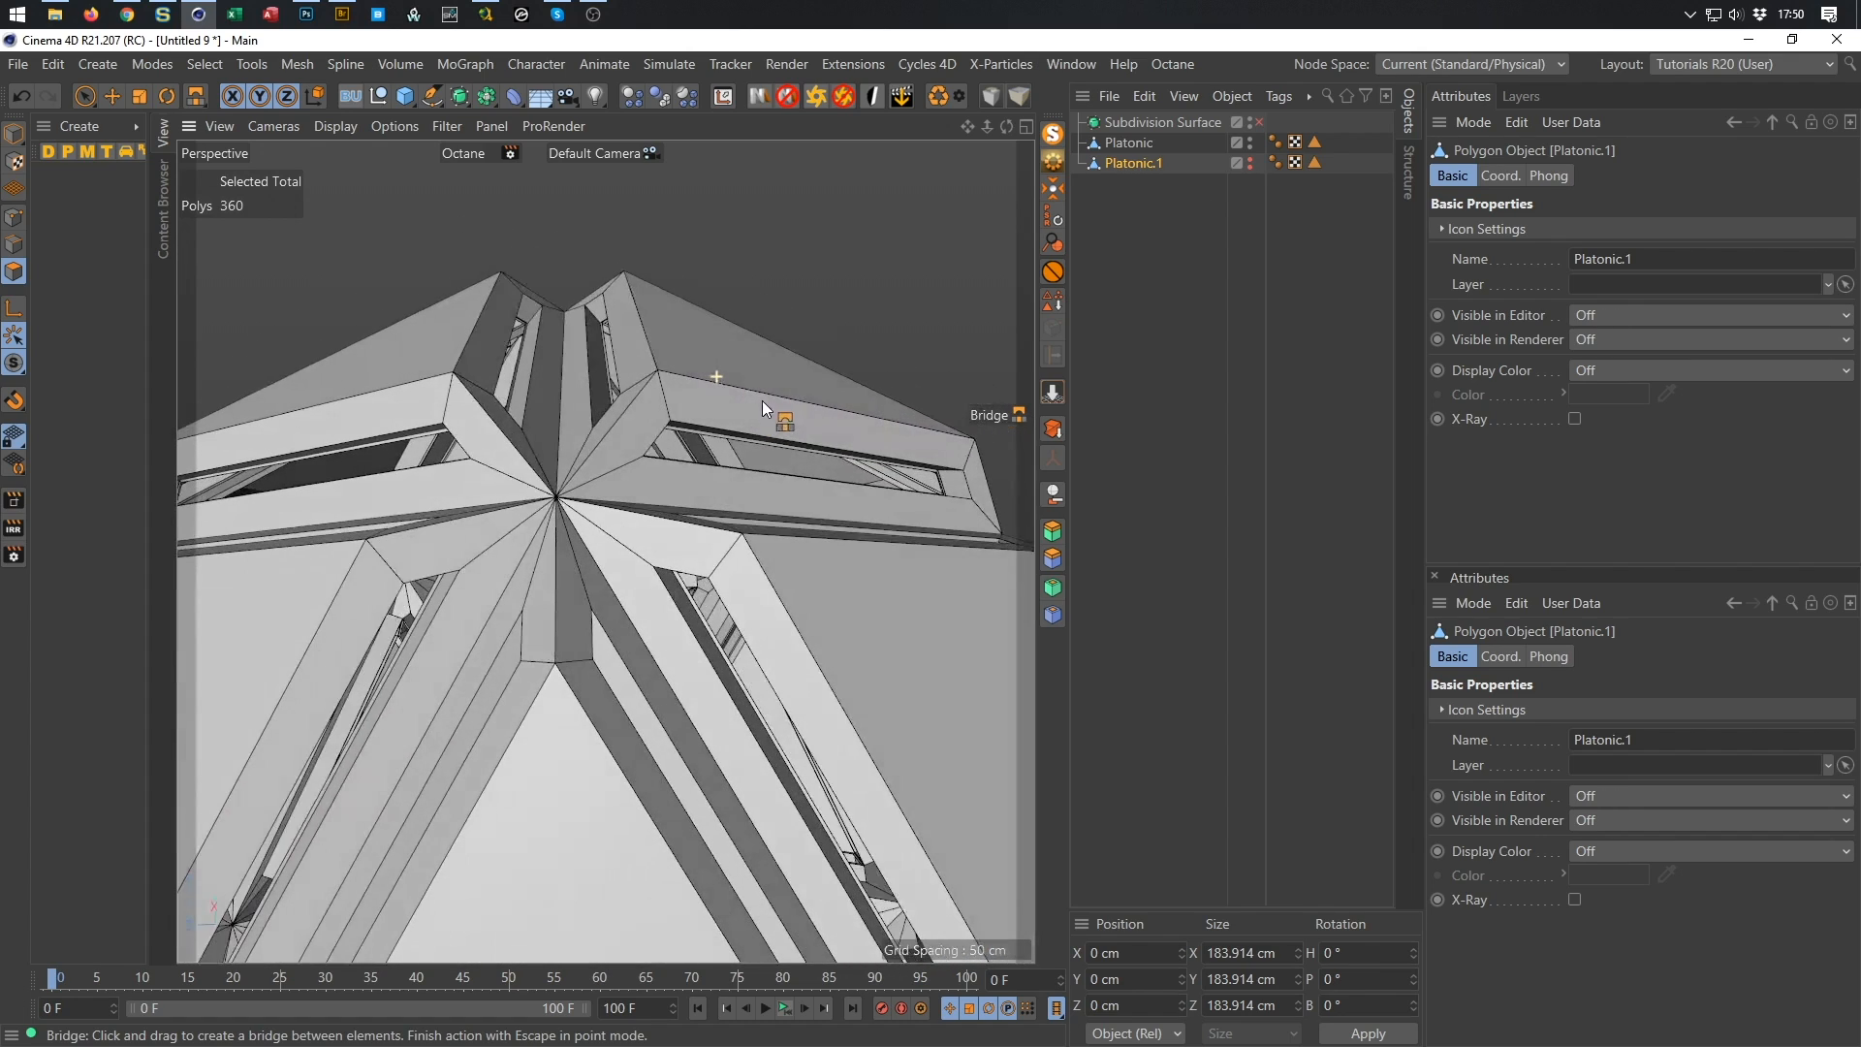
Hide the original Platonic in the editor and renderer and make the split-off belt object visible.
{"action": "left_click", "coordinate": [1251, 140]}
{"action": "left_click", "coordinate": [1251, 139]}
{"action": "left_click", "coordinate": [1250, 146]}
{"action": "left_click", "coordinate": [1251, 146]}
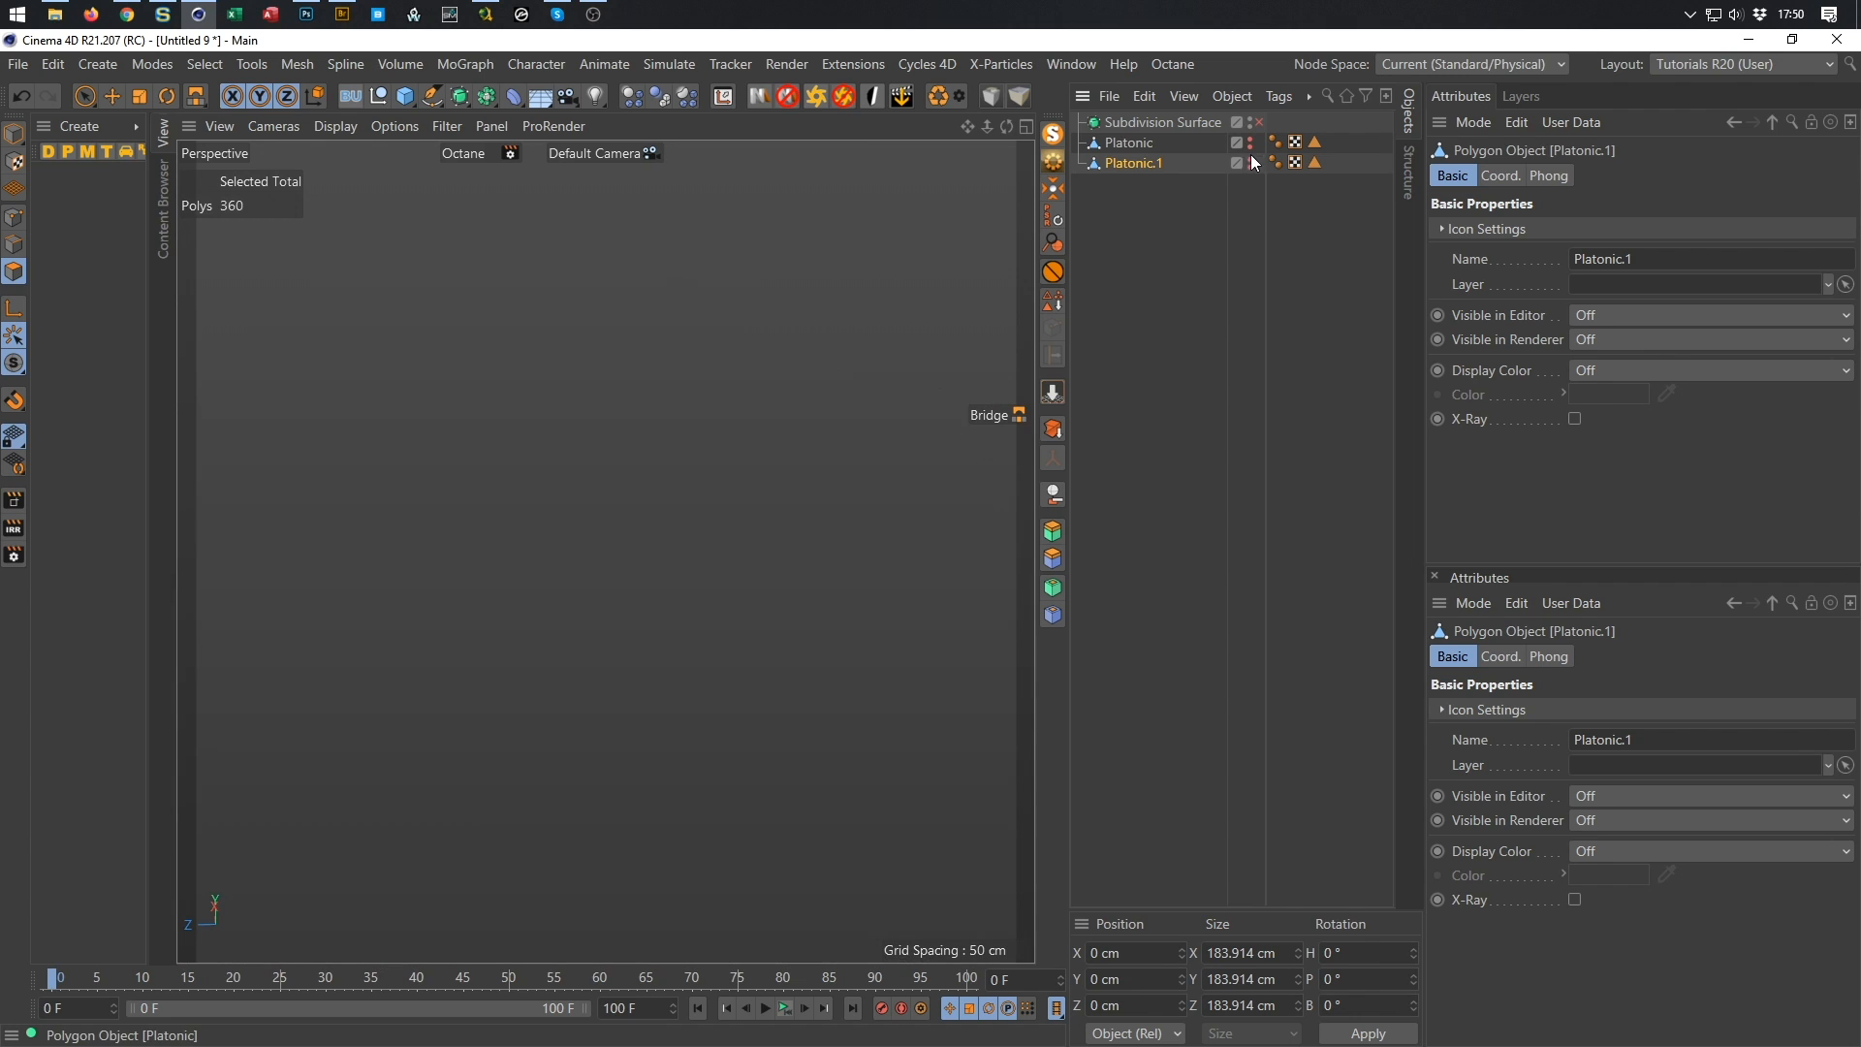
{"action": "left_click", "coordinate": [1250, 167]}
{"action": "left_click", "coordinate": [1251, 160]}
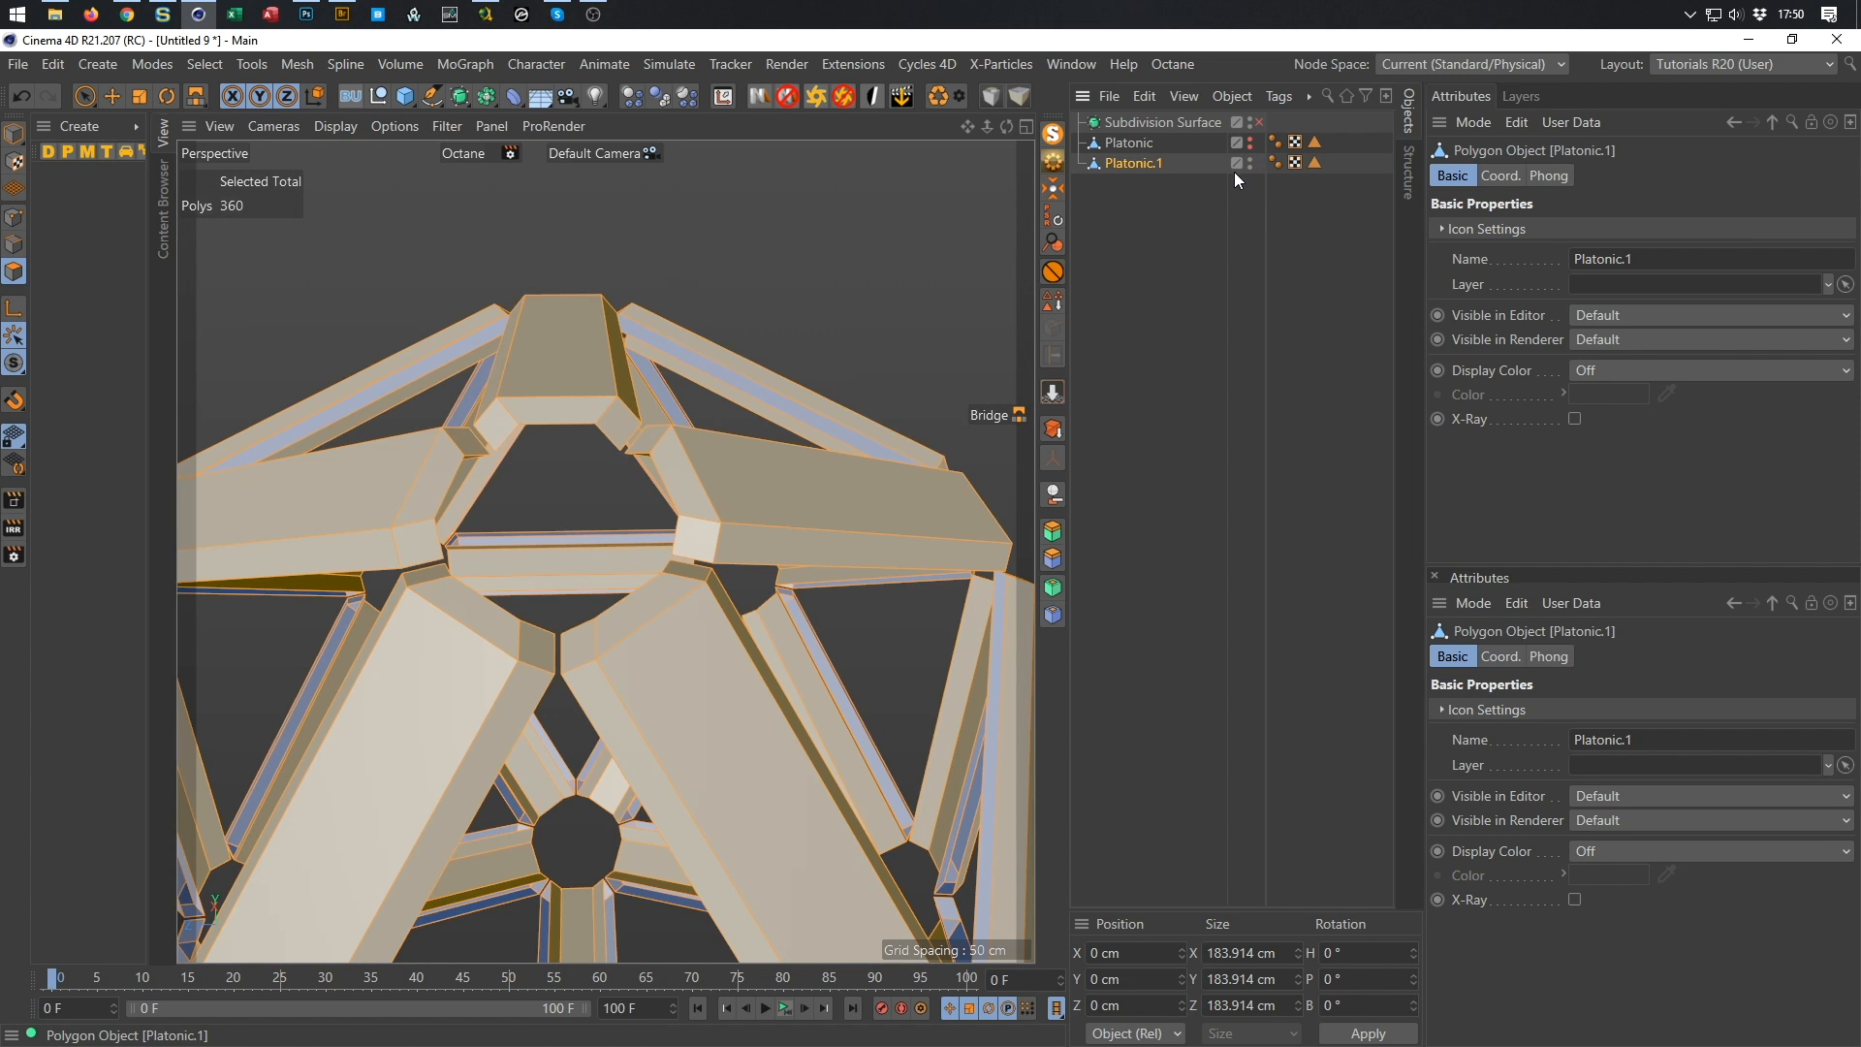
{"action": "scroll", "coordinate": [733, 449], "scroll_direction": "down", "scroll_amount": 5}
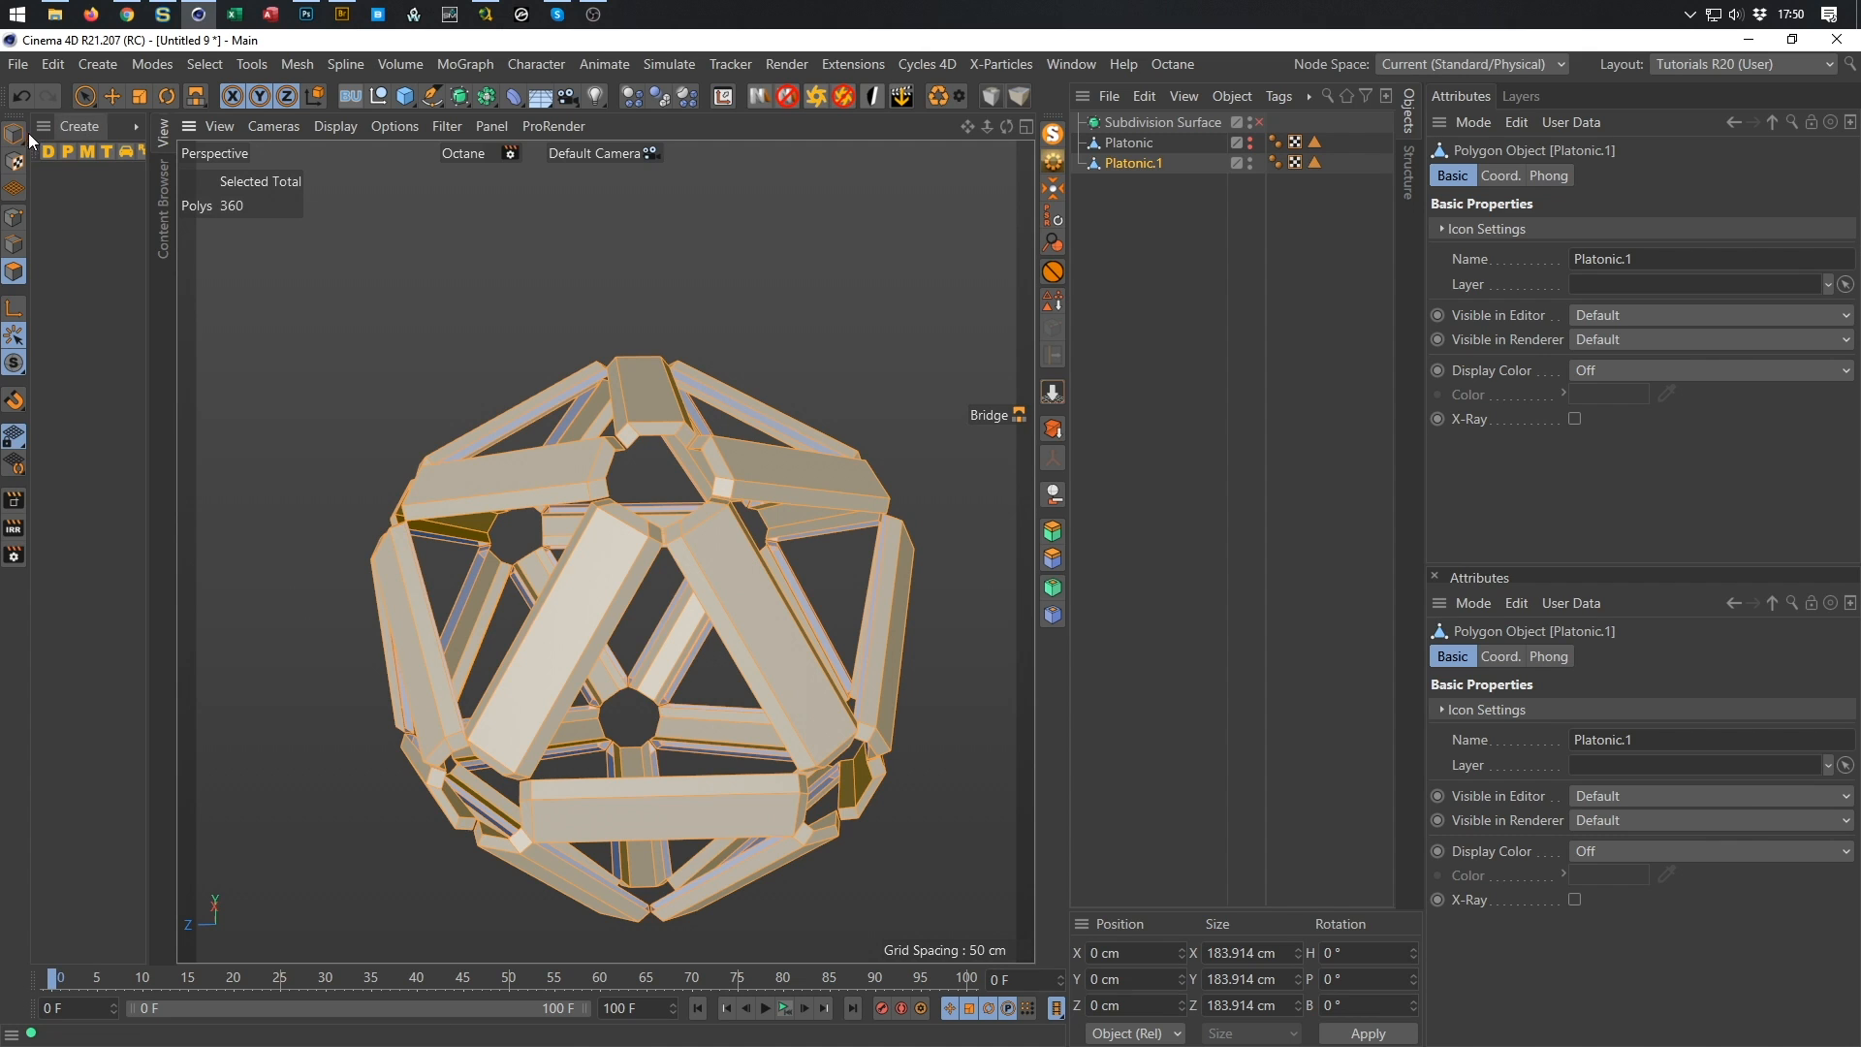
Examine the gaps between belt ends around a vertex with the Bridge tool active, and switch to Model mode.
{"action": "key", "text": "m"}
{"action": "key", "text": "b"}
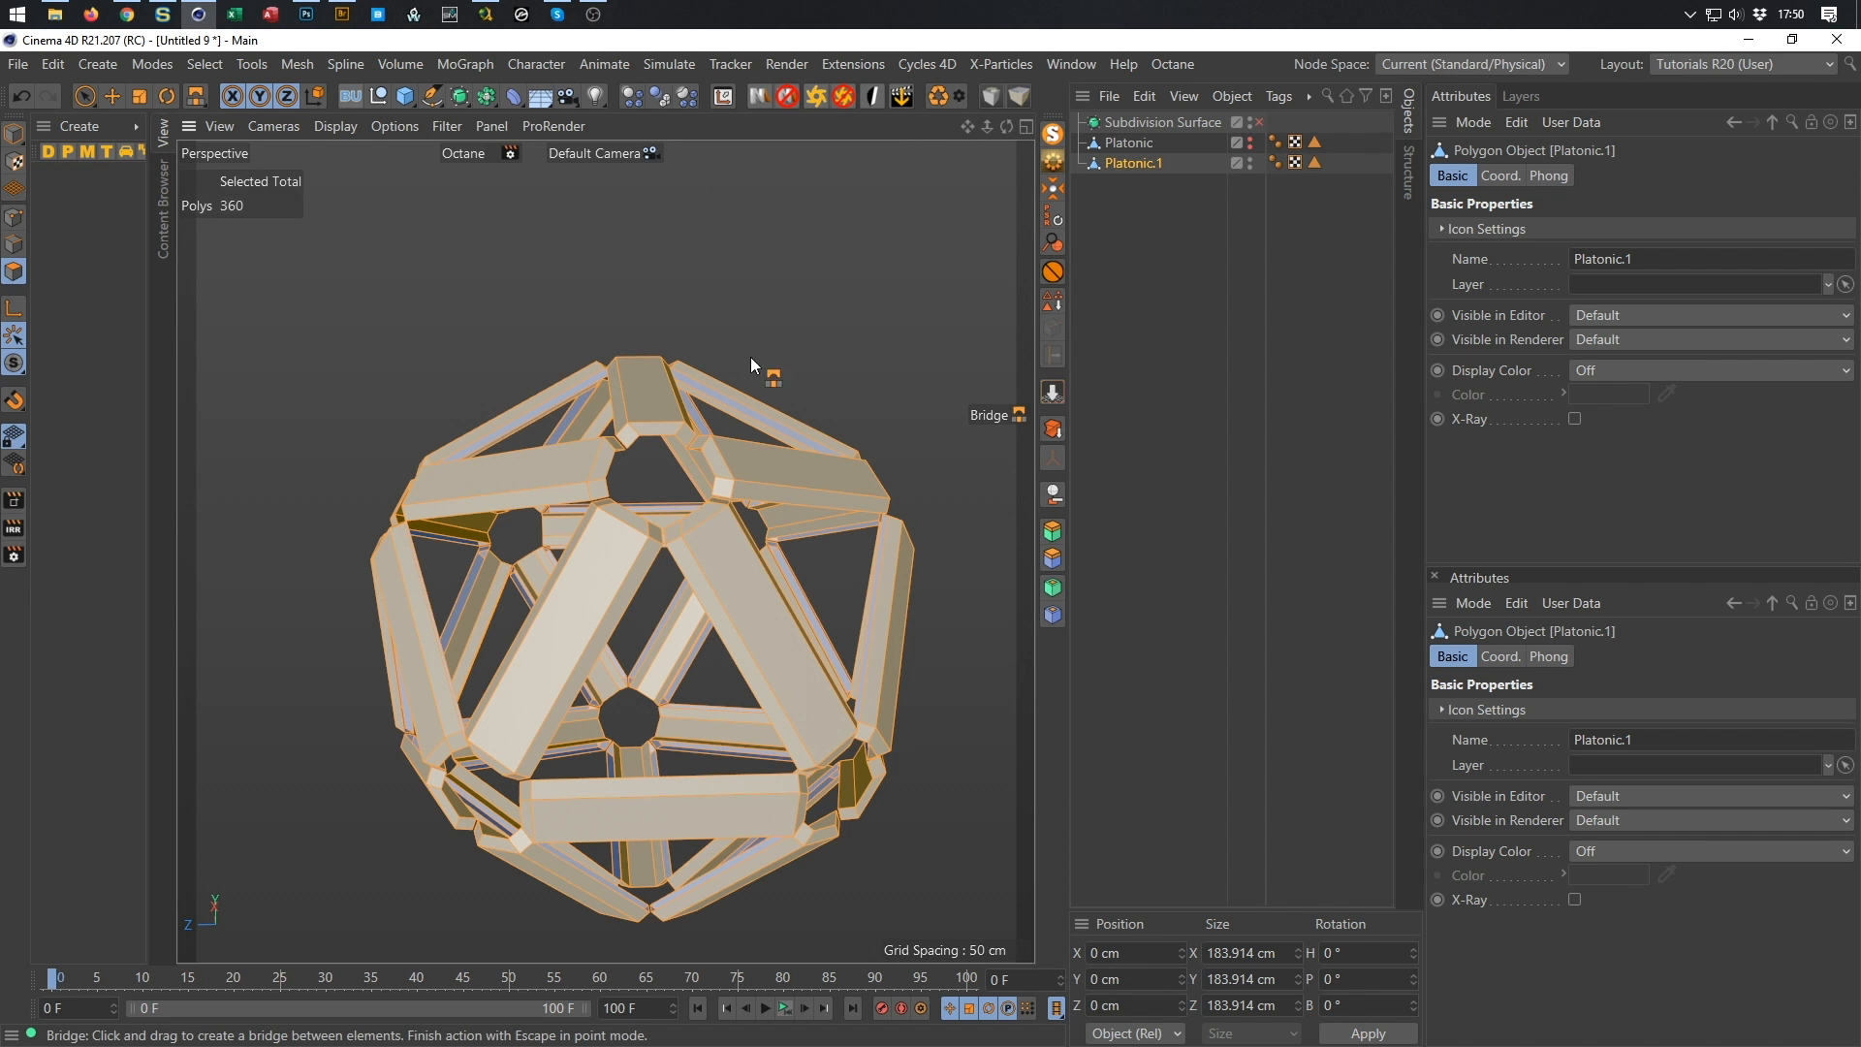
{"action": "scroll", "coordinate": [715, 411], "scroll_direction": "up", "scroll_amount": 8}
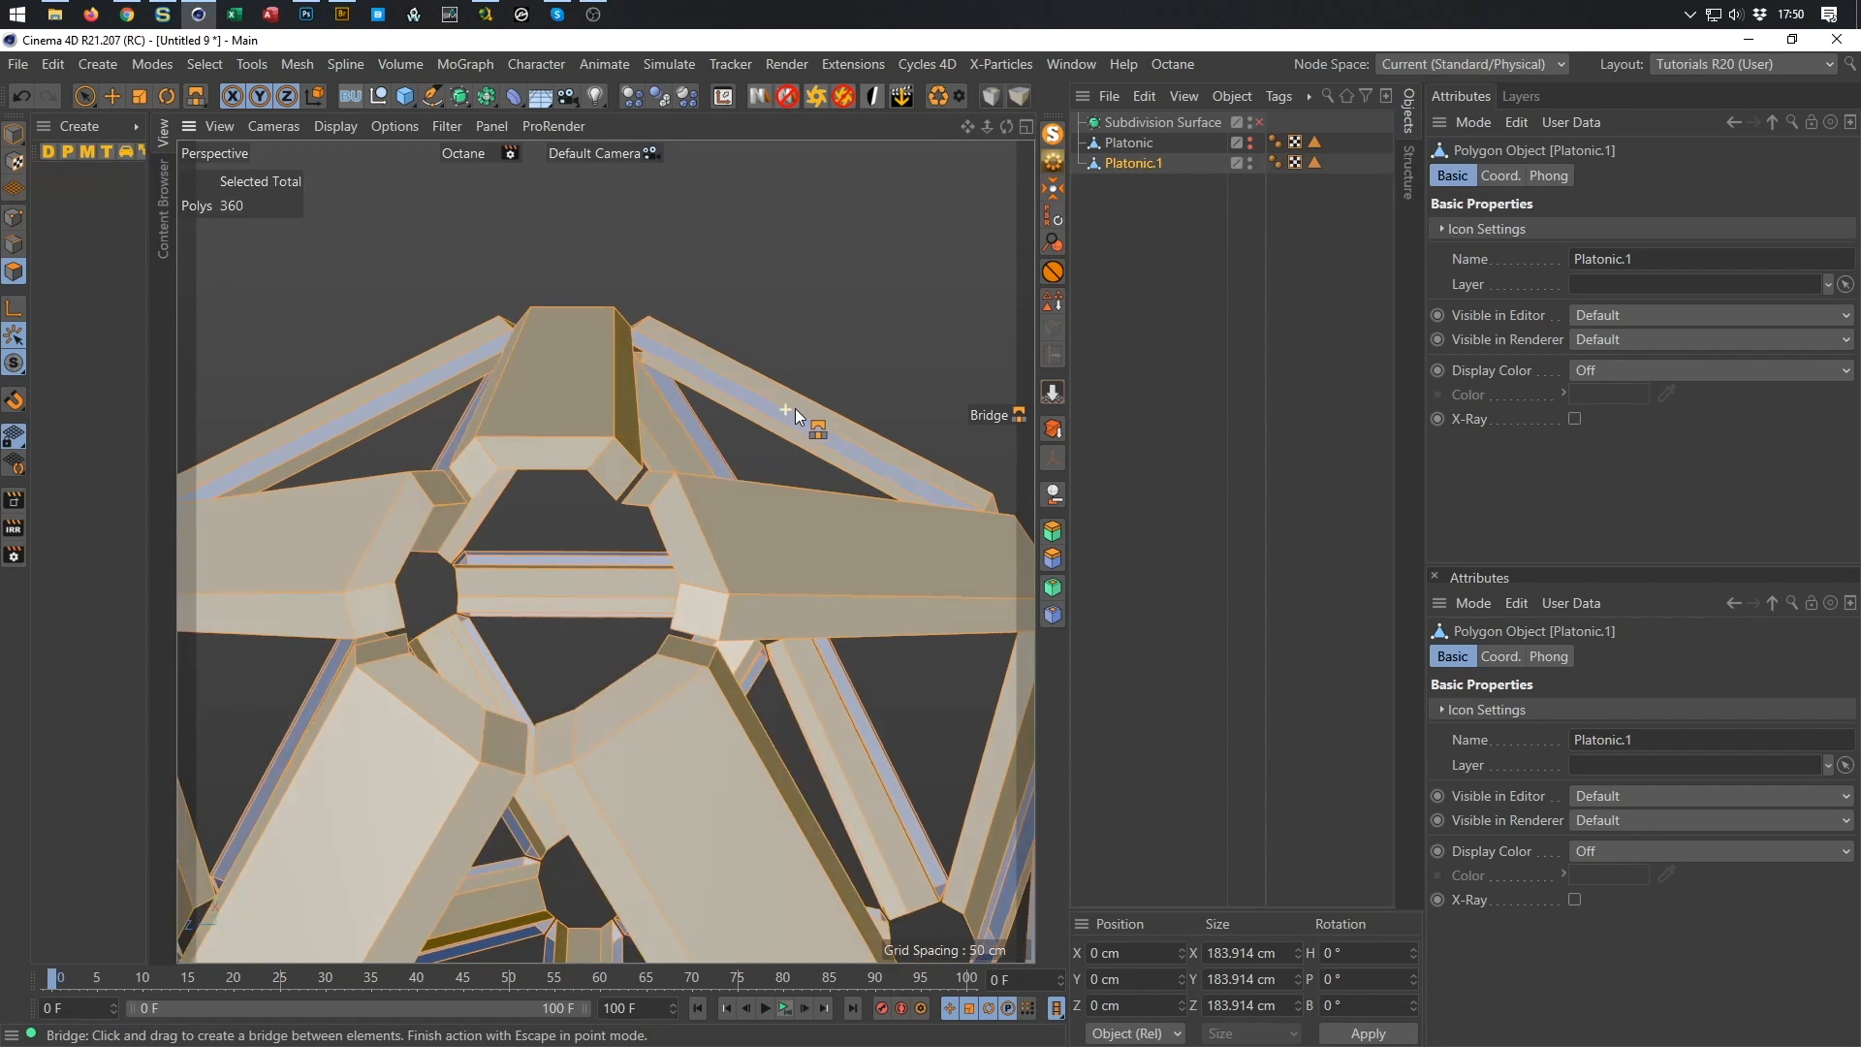
{"action": "mouse_move", "coordinate": [795, 409]}
{"action": "left_mouse_down", "text": "alt"}
{"action": "mouse_move", "coordinate": [841, 404]}
{"action": "mouse_move", "coordinate": [799, 389]}
{"action": "left_mouse_up", "text": "alt"}
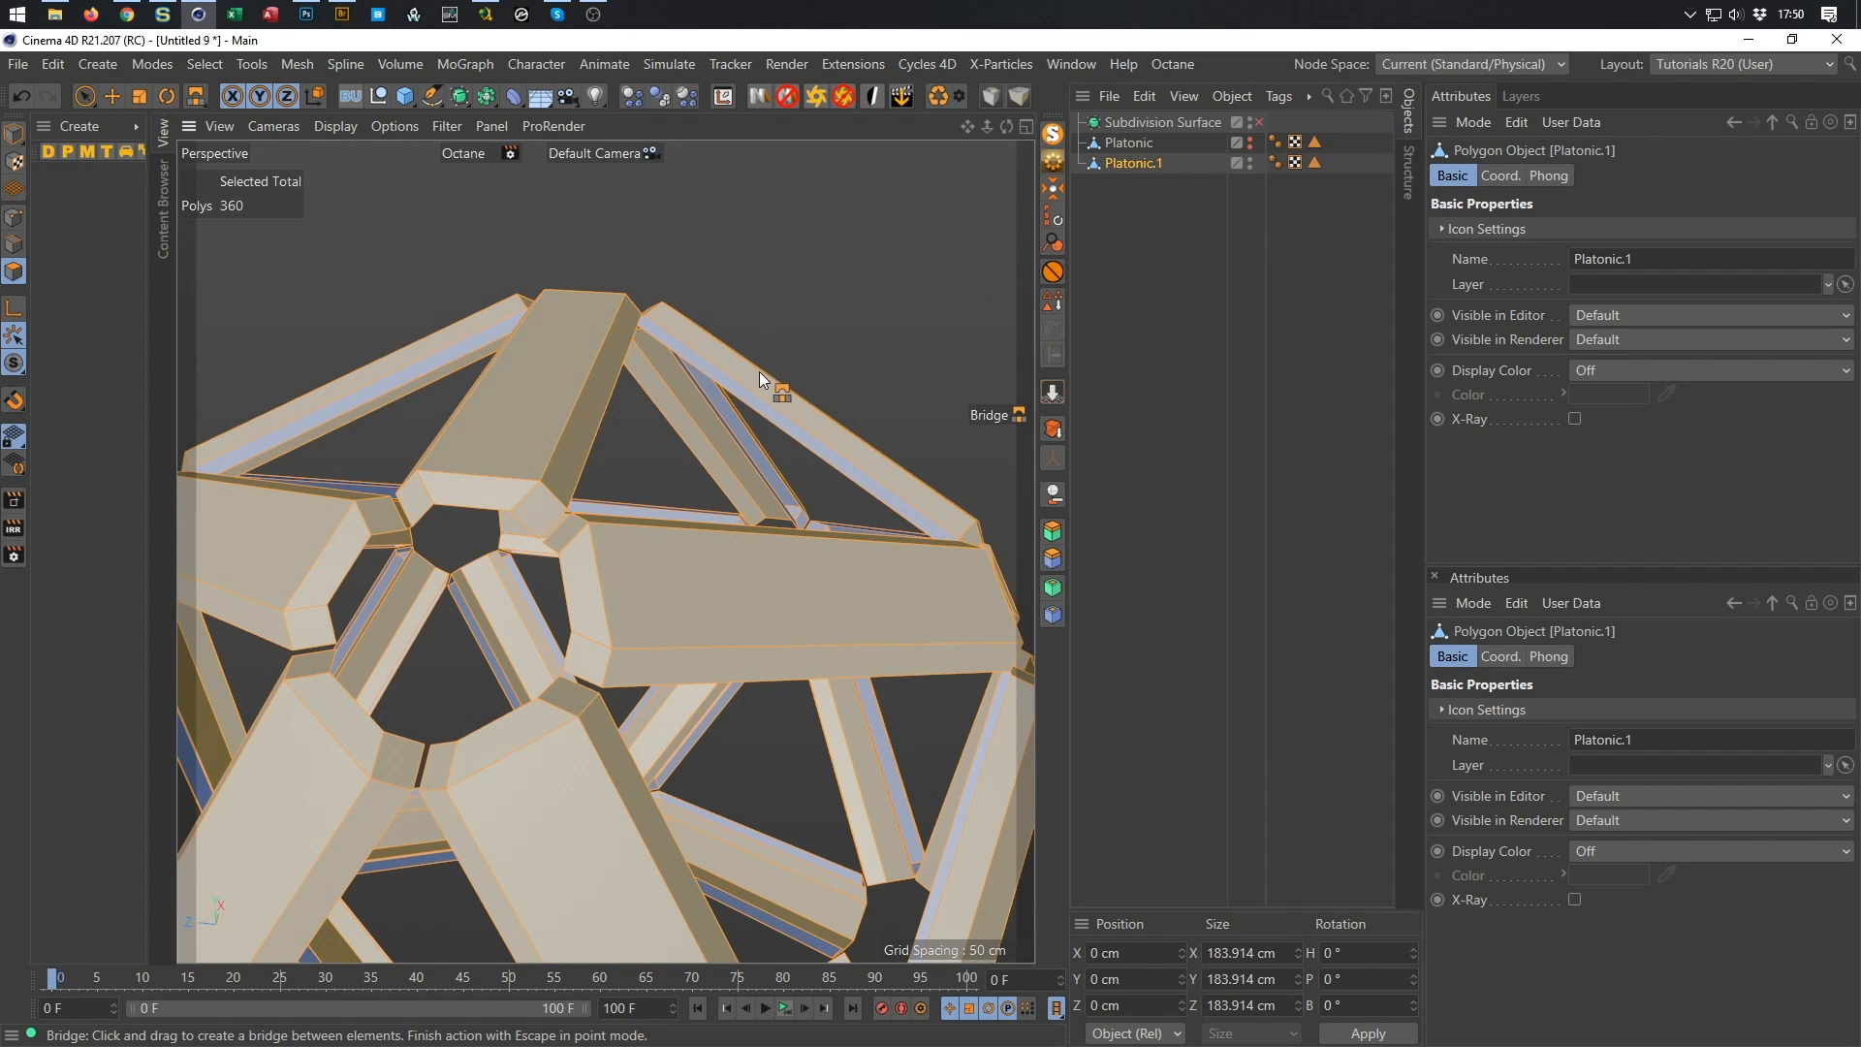
{"action": "left_click", "coordinate": [14, 133]}
{"action": "scroll", "coordinate": [475, 394], "scroll_direction": "down", "scroll_amount": 5}
{"action": "left_click_drag", "start_coordinate": [475, 393], "coordinate": [586, 423], "text": "alt"}
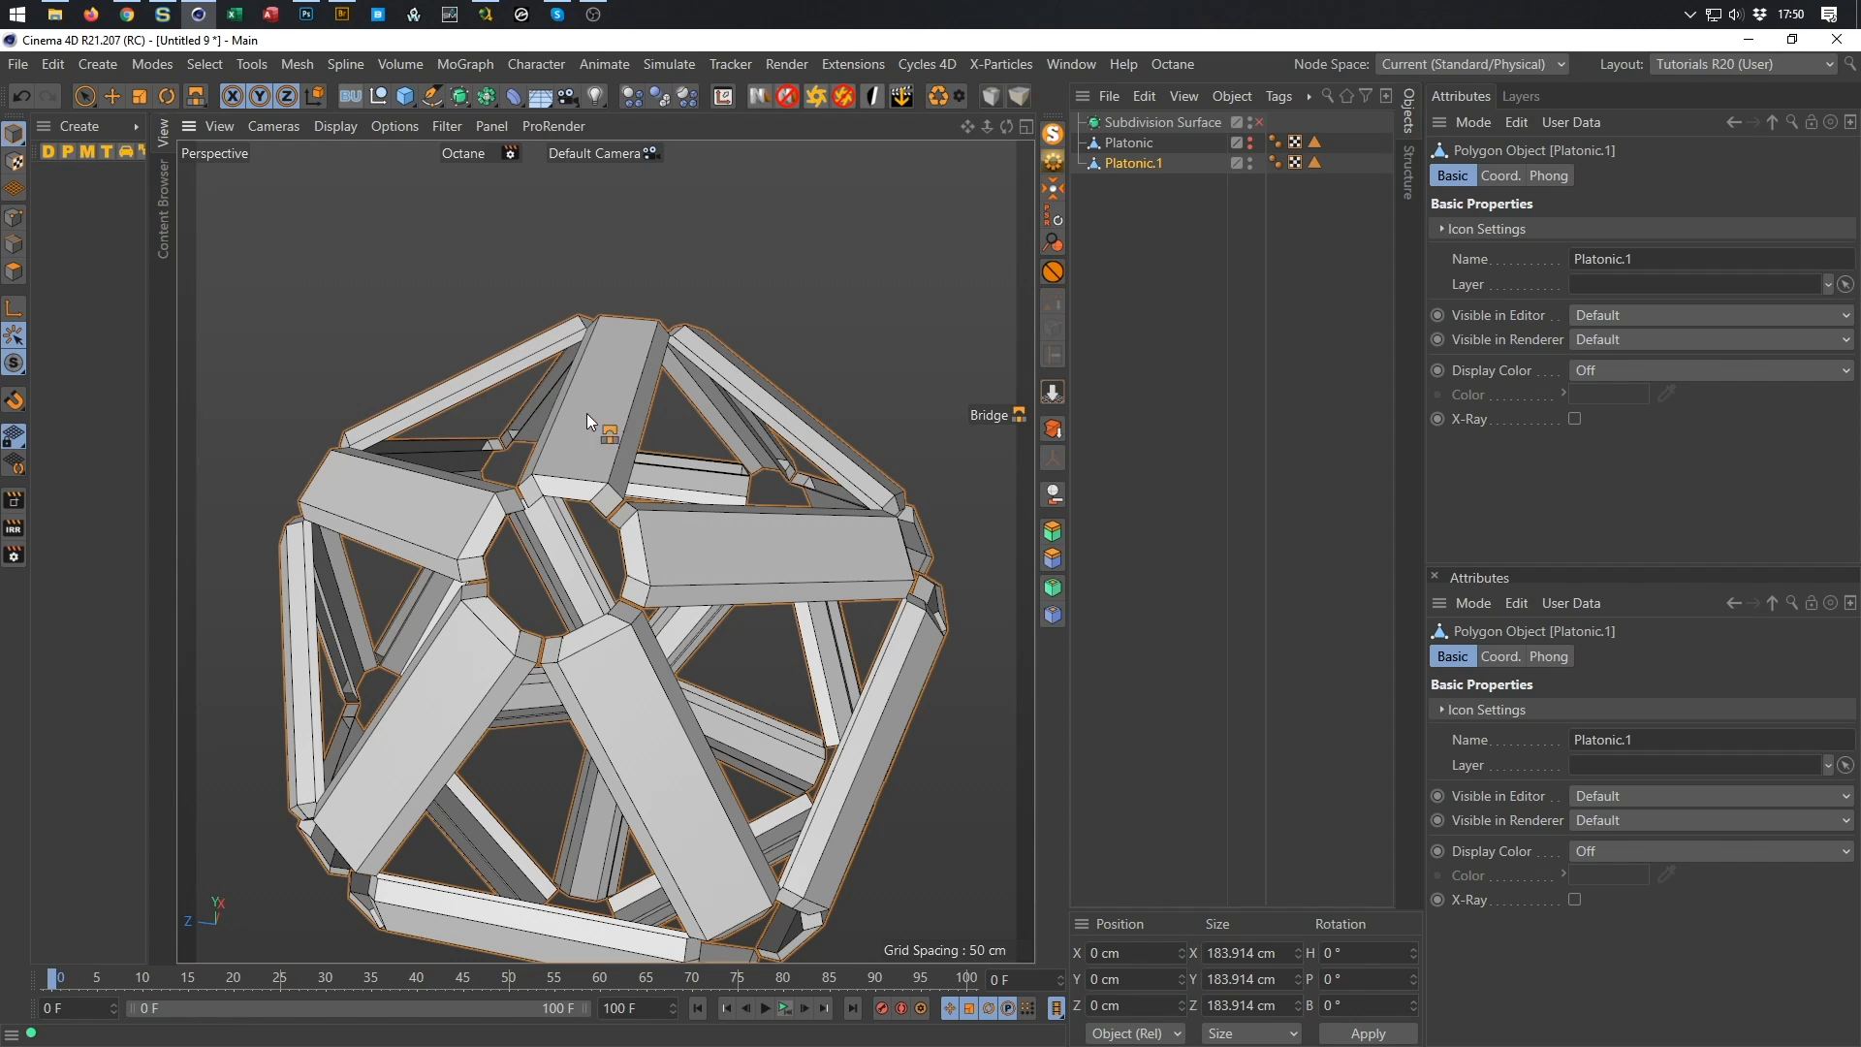
Create a new material with Reflectance disabled and the Checkerboard surface shader as its Color texture.
{"action": "double_click", "coordinate": [66, 208]}
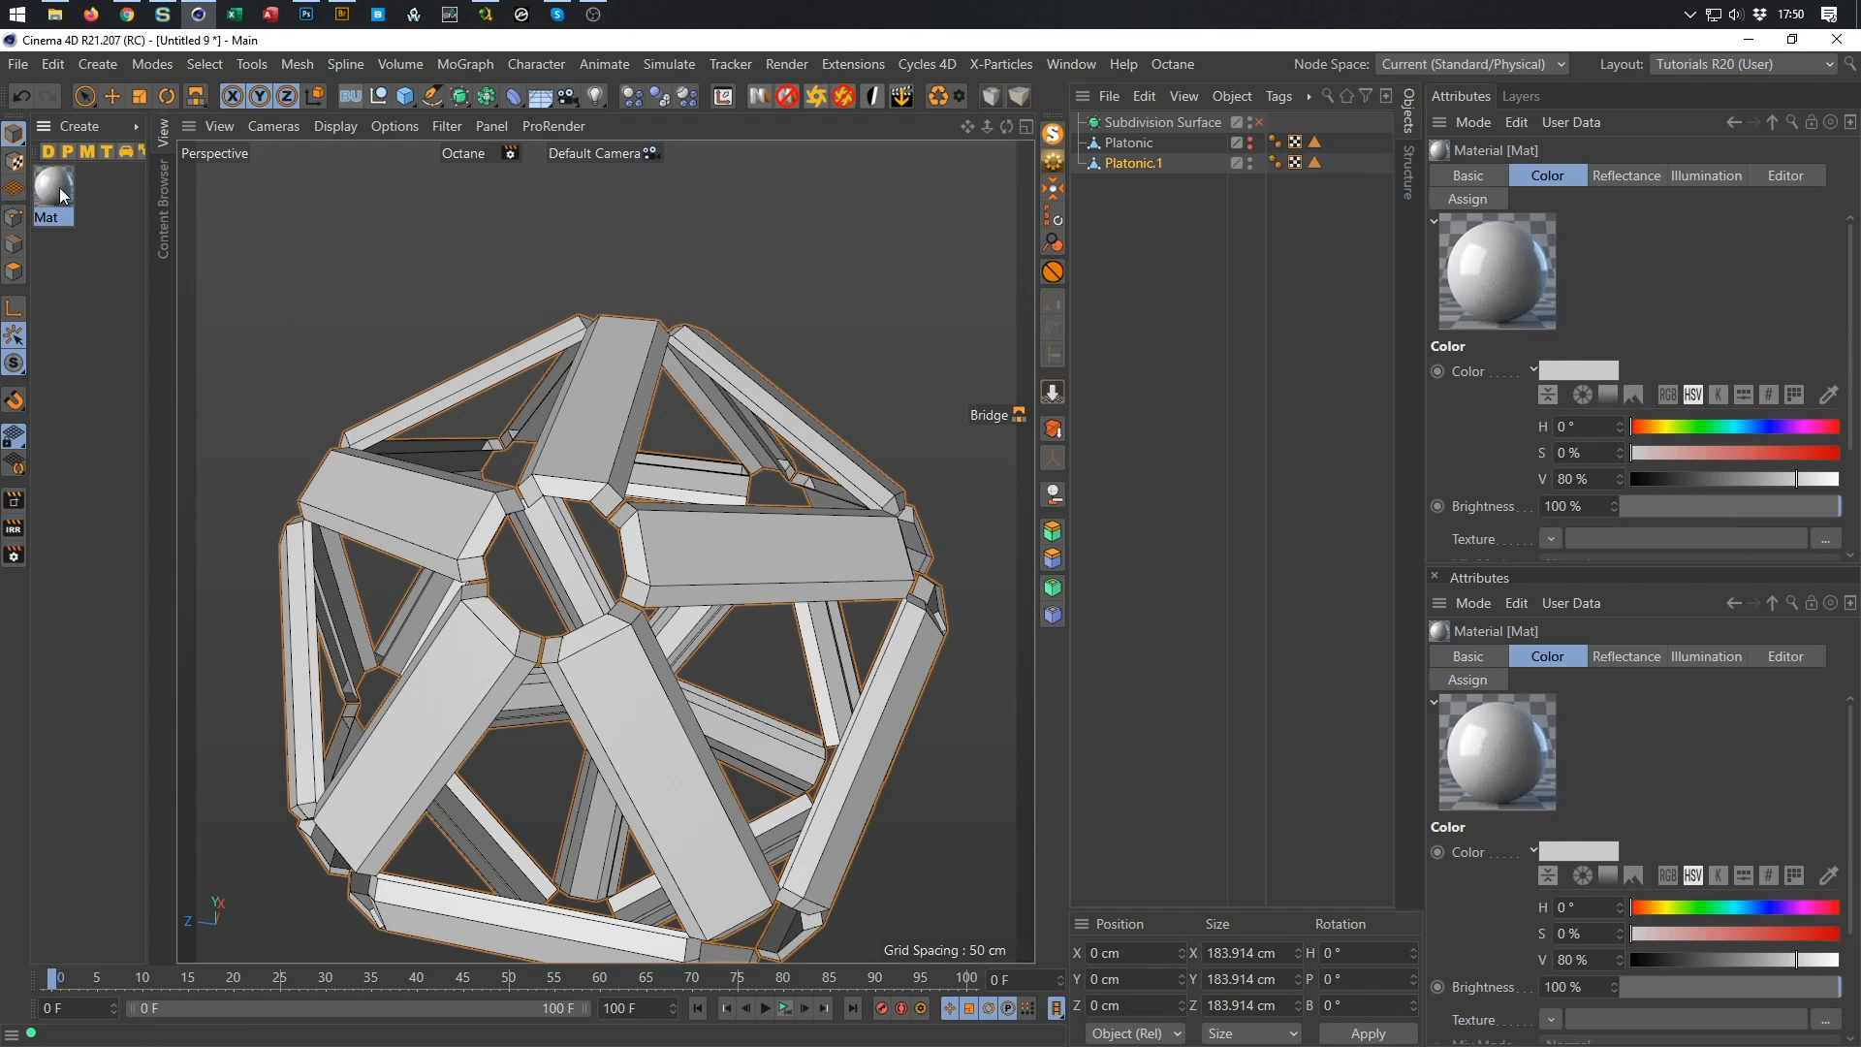
{"action": "double_click", "coordinate": [54, 185]}
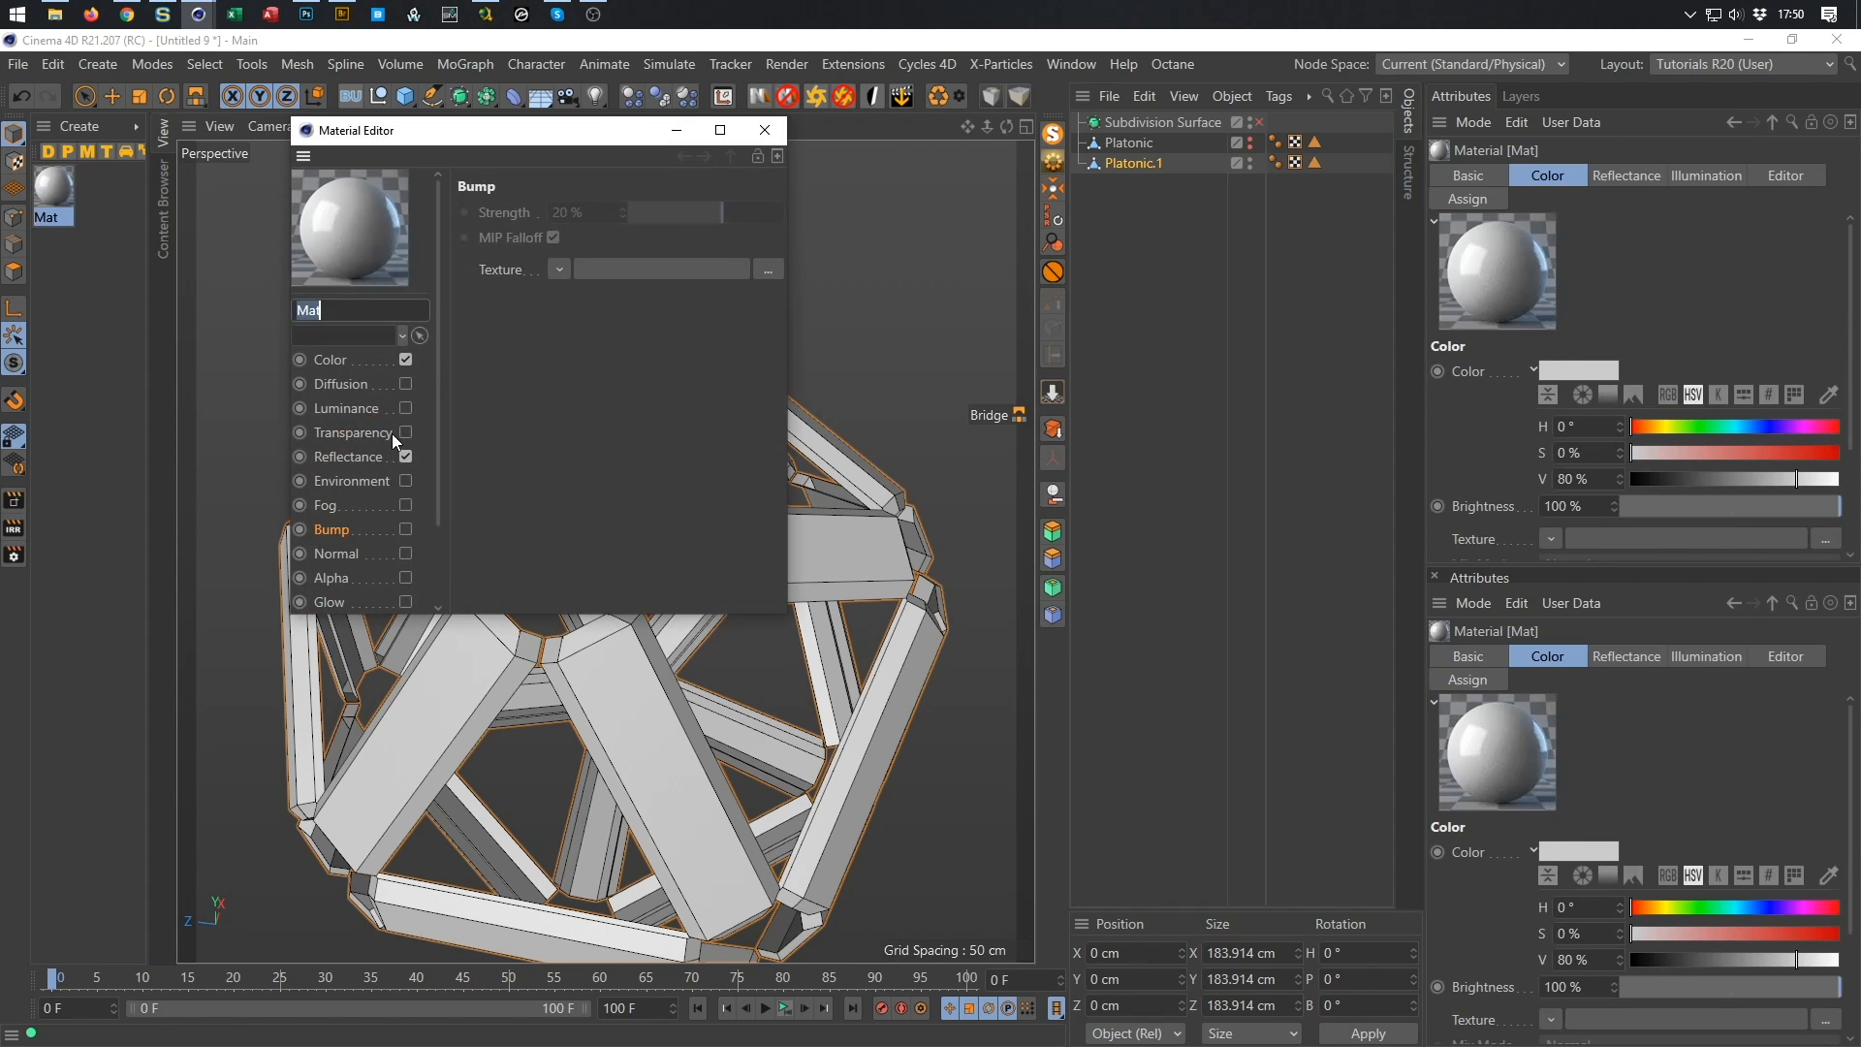
{"action": "left_click", "coordinate": [405, 457]}
{"action": "left_click", "coordinate": [350, 356]}
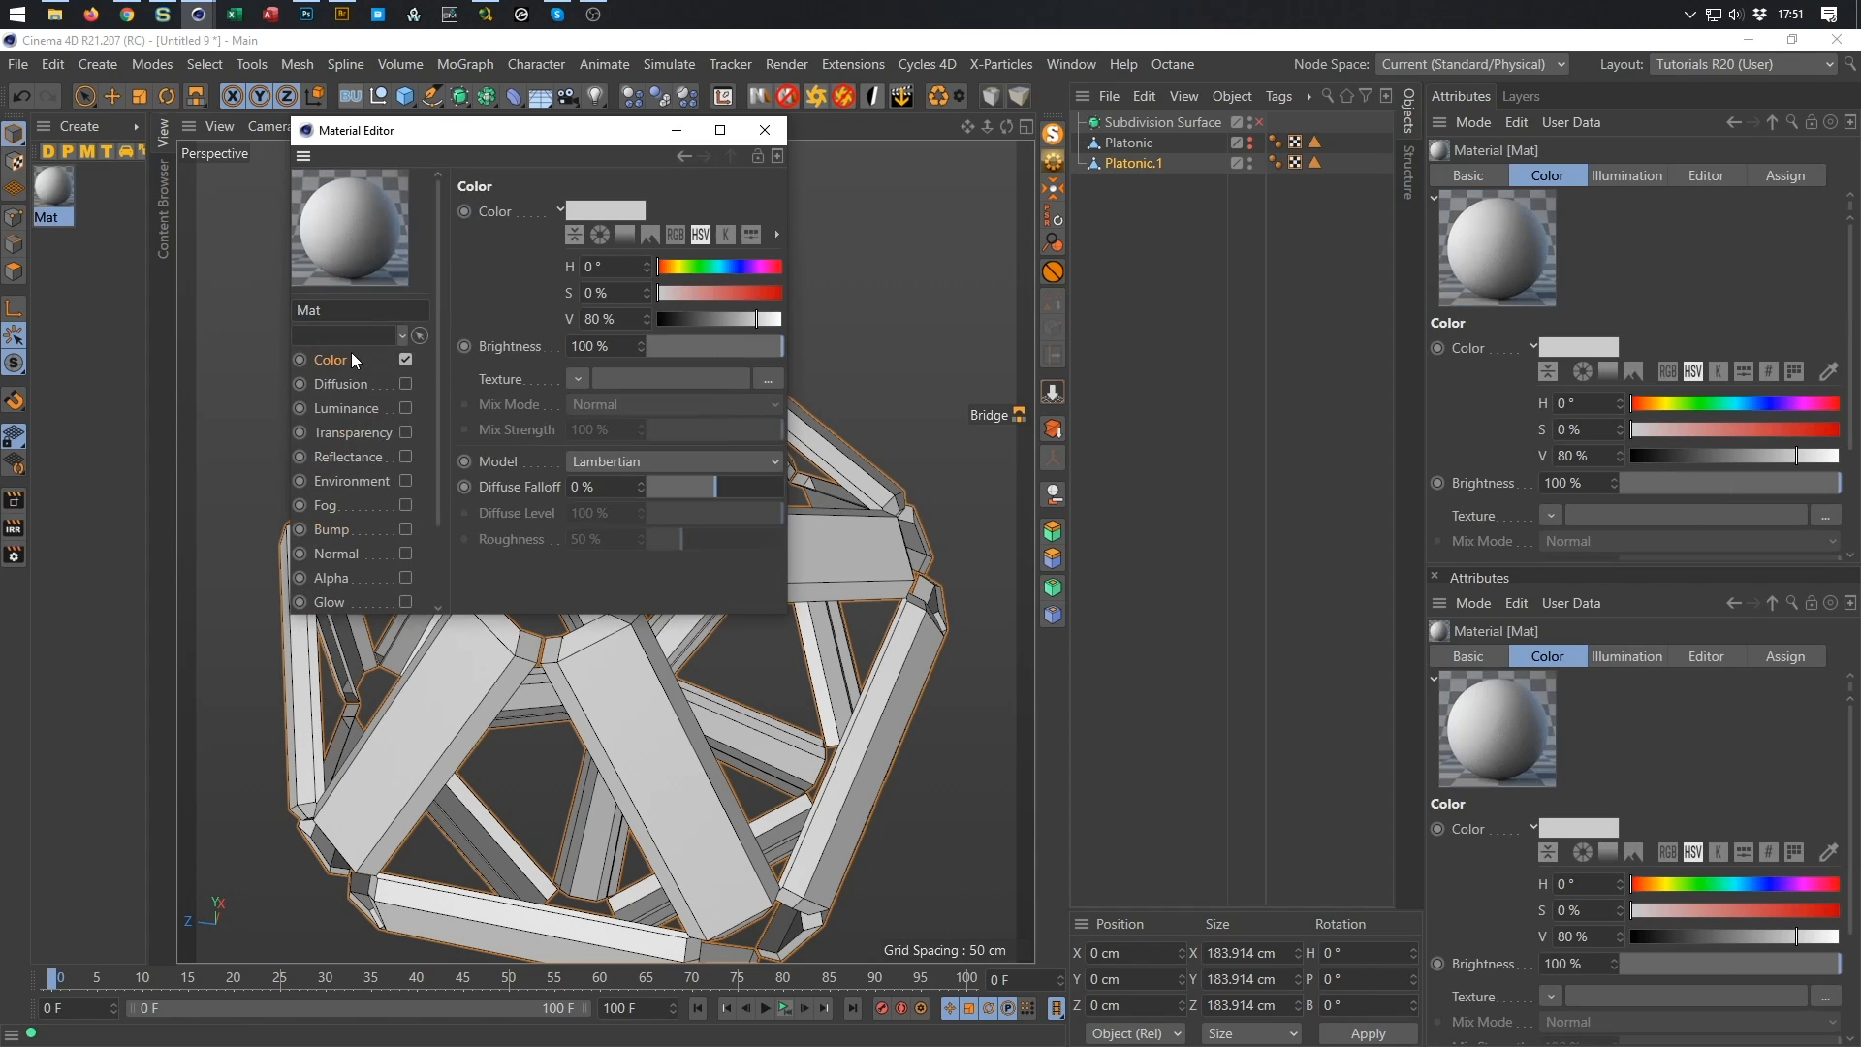
{"action": "left_click", "coordinate": [579, 378]}
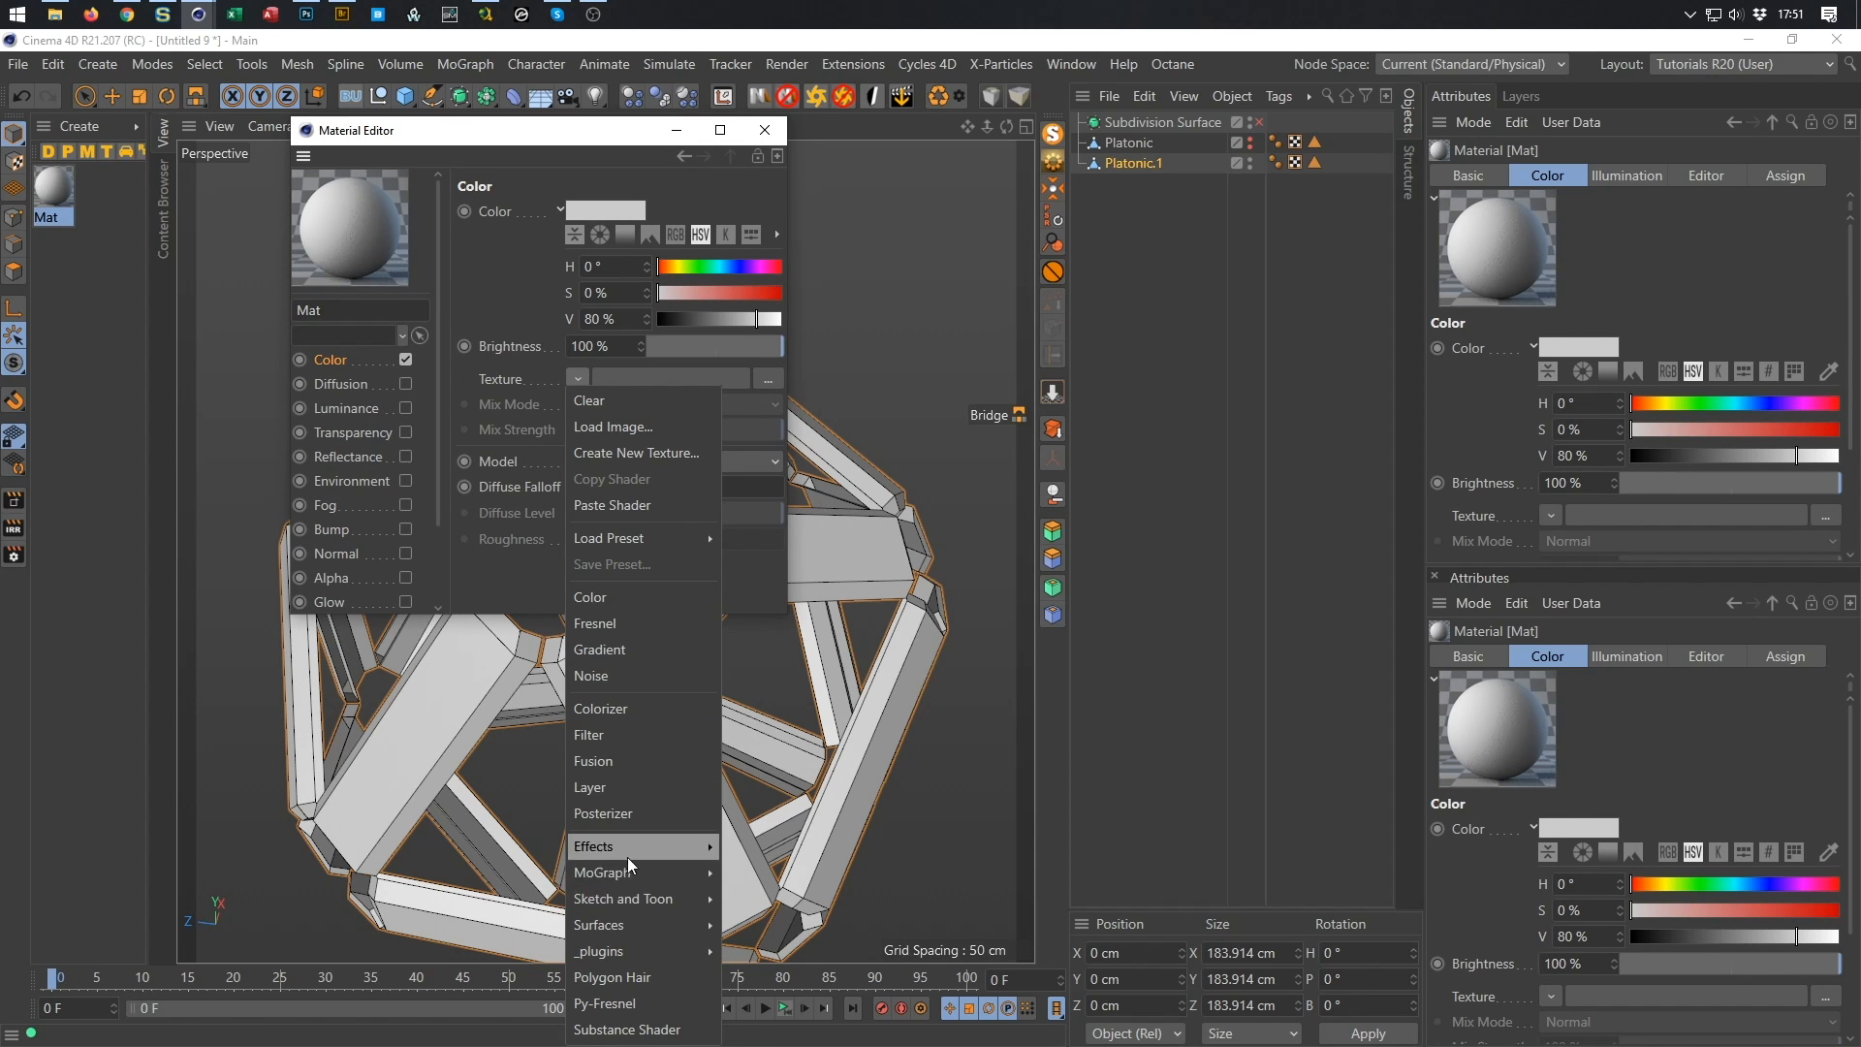
{"action": "mouse_move", "coordinate": [630, 923]}
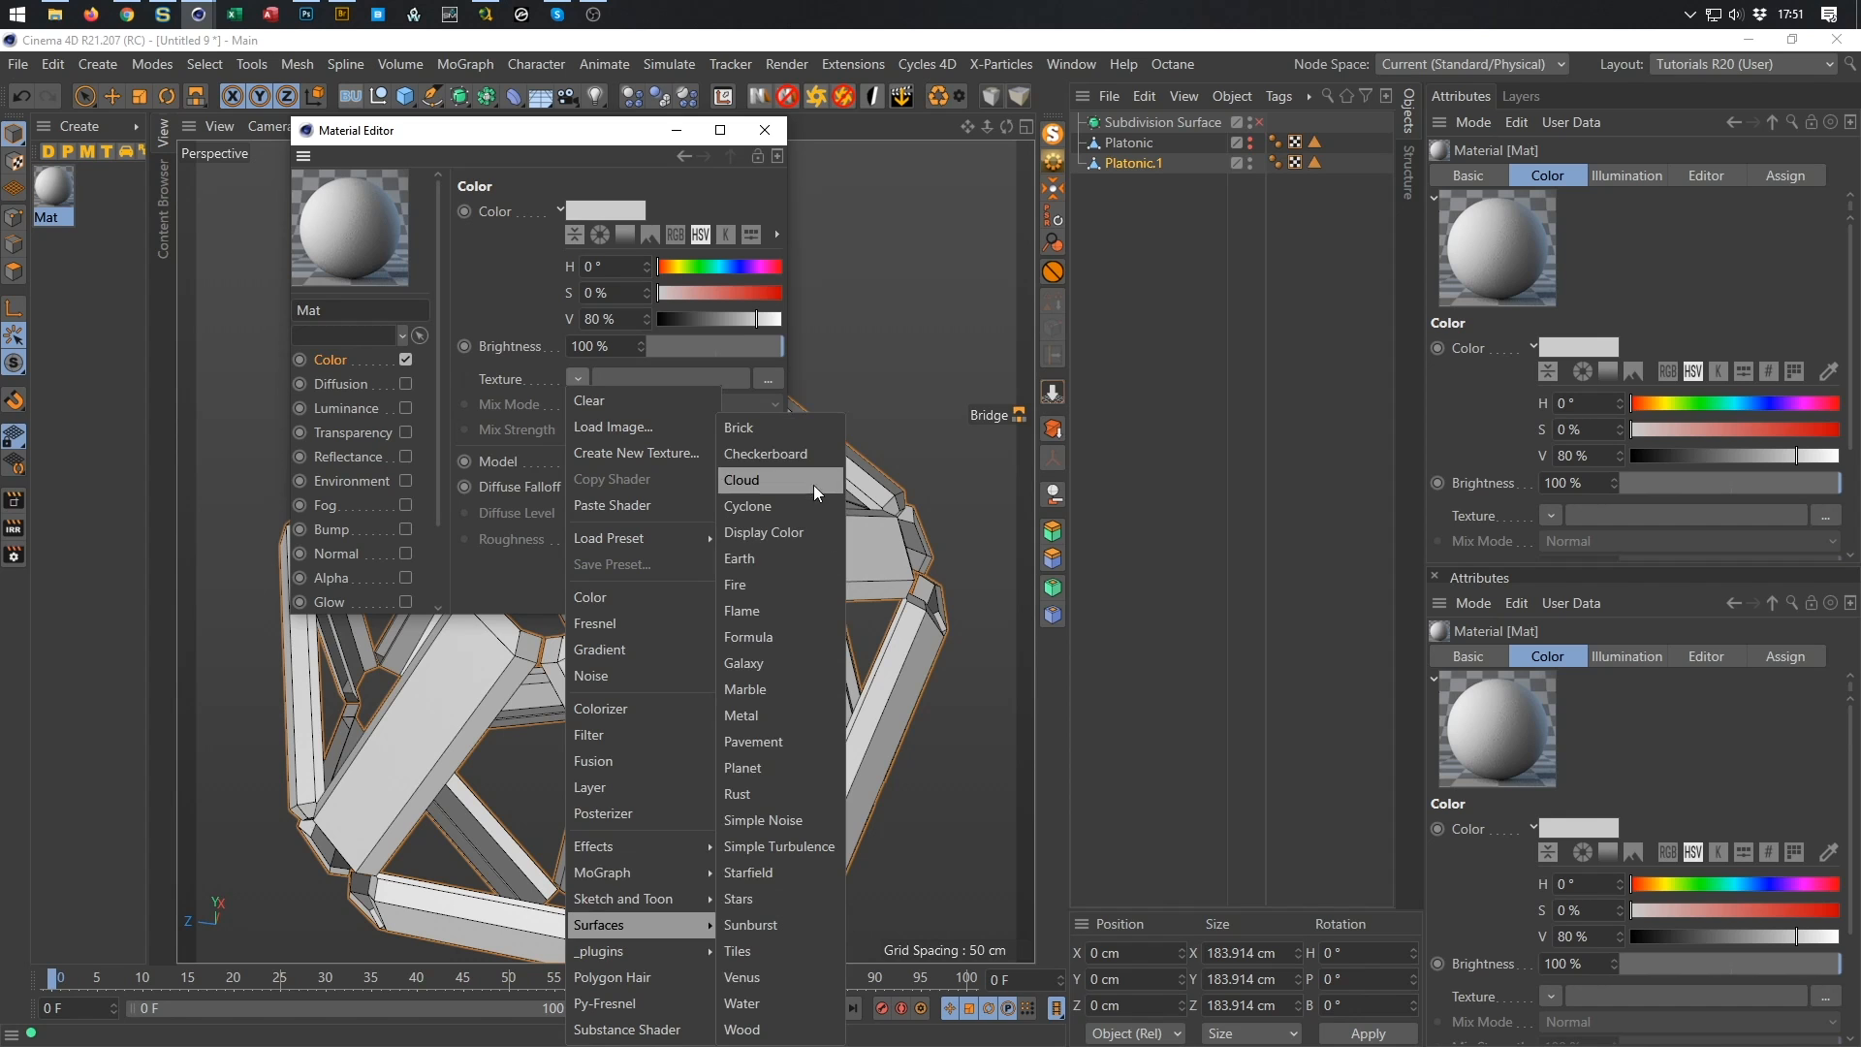
{"action": "left_click", "coordinate": [801, 454]}
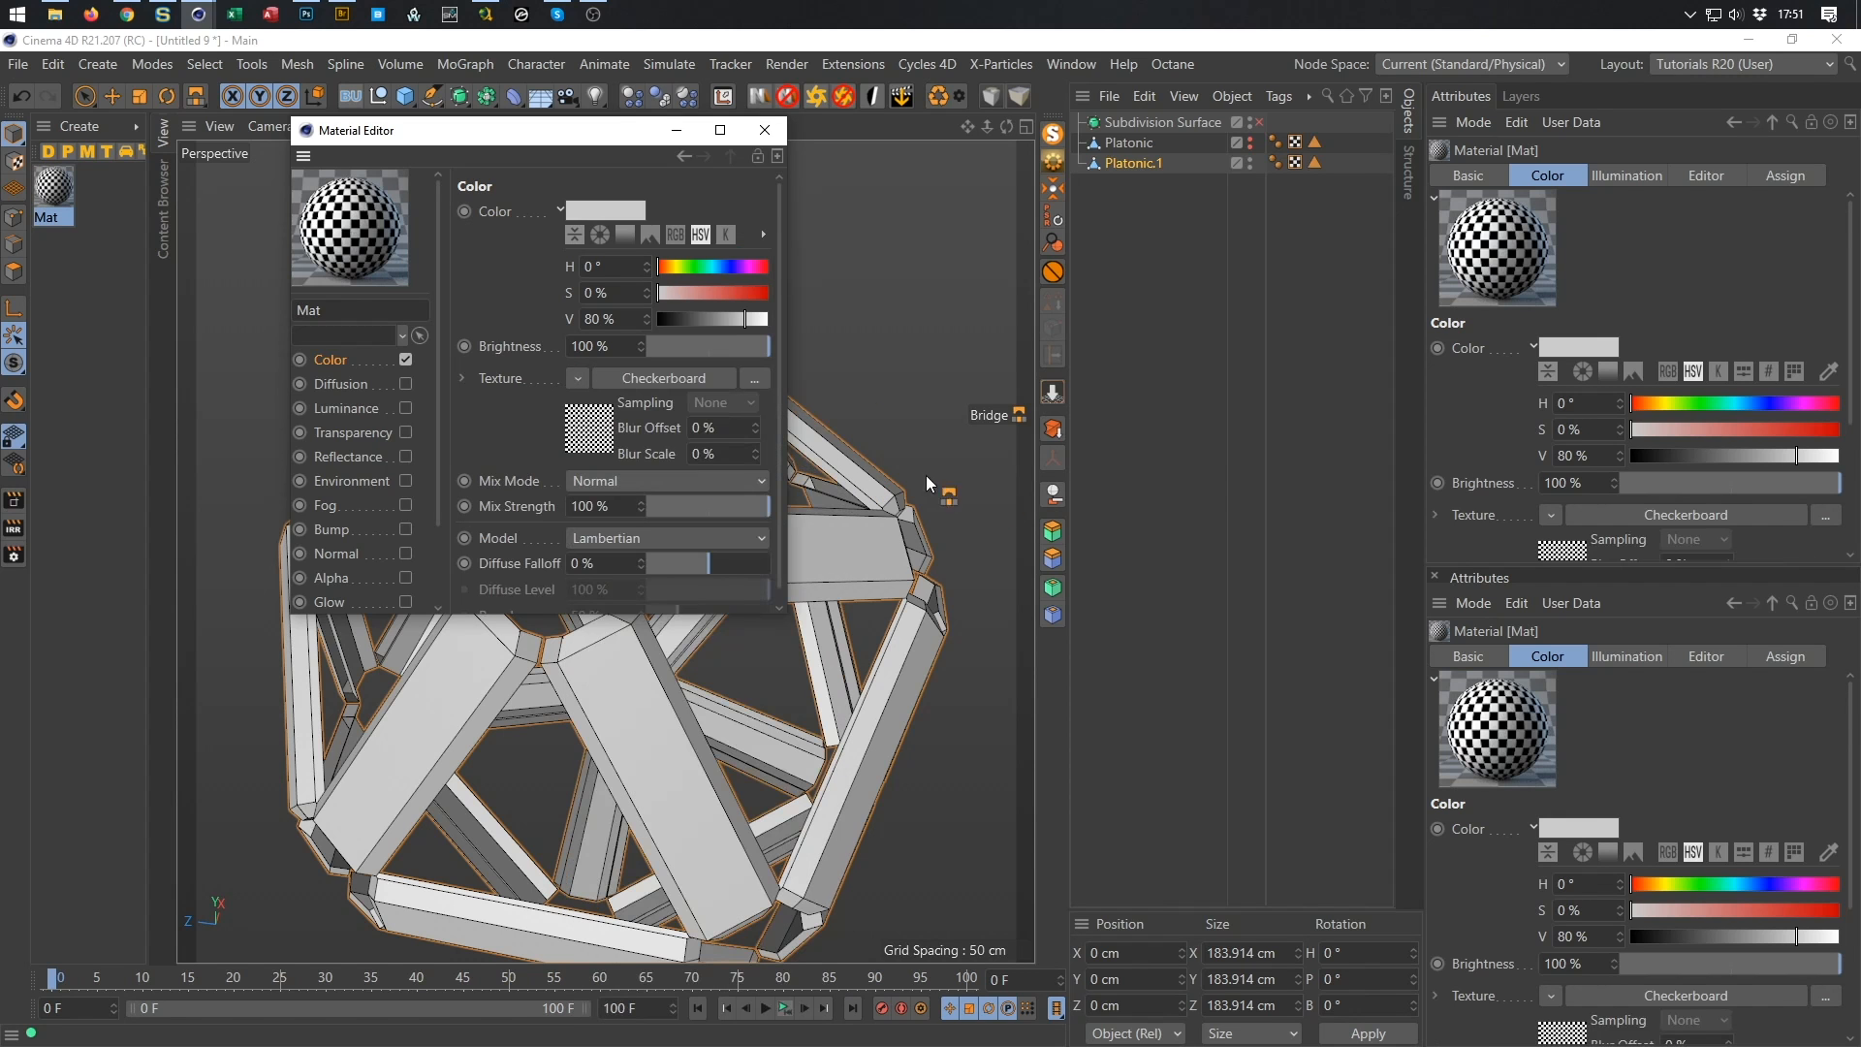
{"action": "left_click", "coordinate": [765, 130]}
Apply the checkerboard material to the Platonic.1 belt object and check the pattern's stretching on the strips.
{"action": "left_click_drag", "start_coordinate": [59, 188], "coordinate": [1151, 163]}
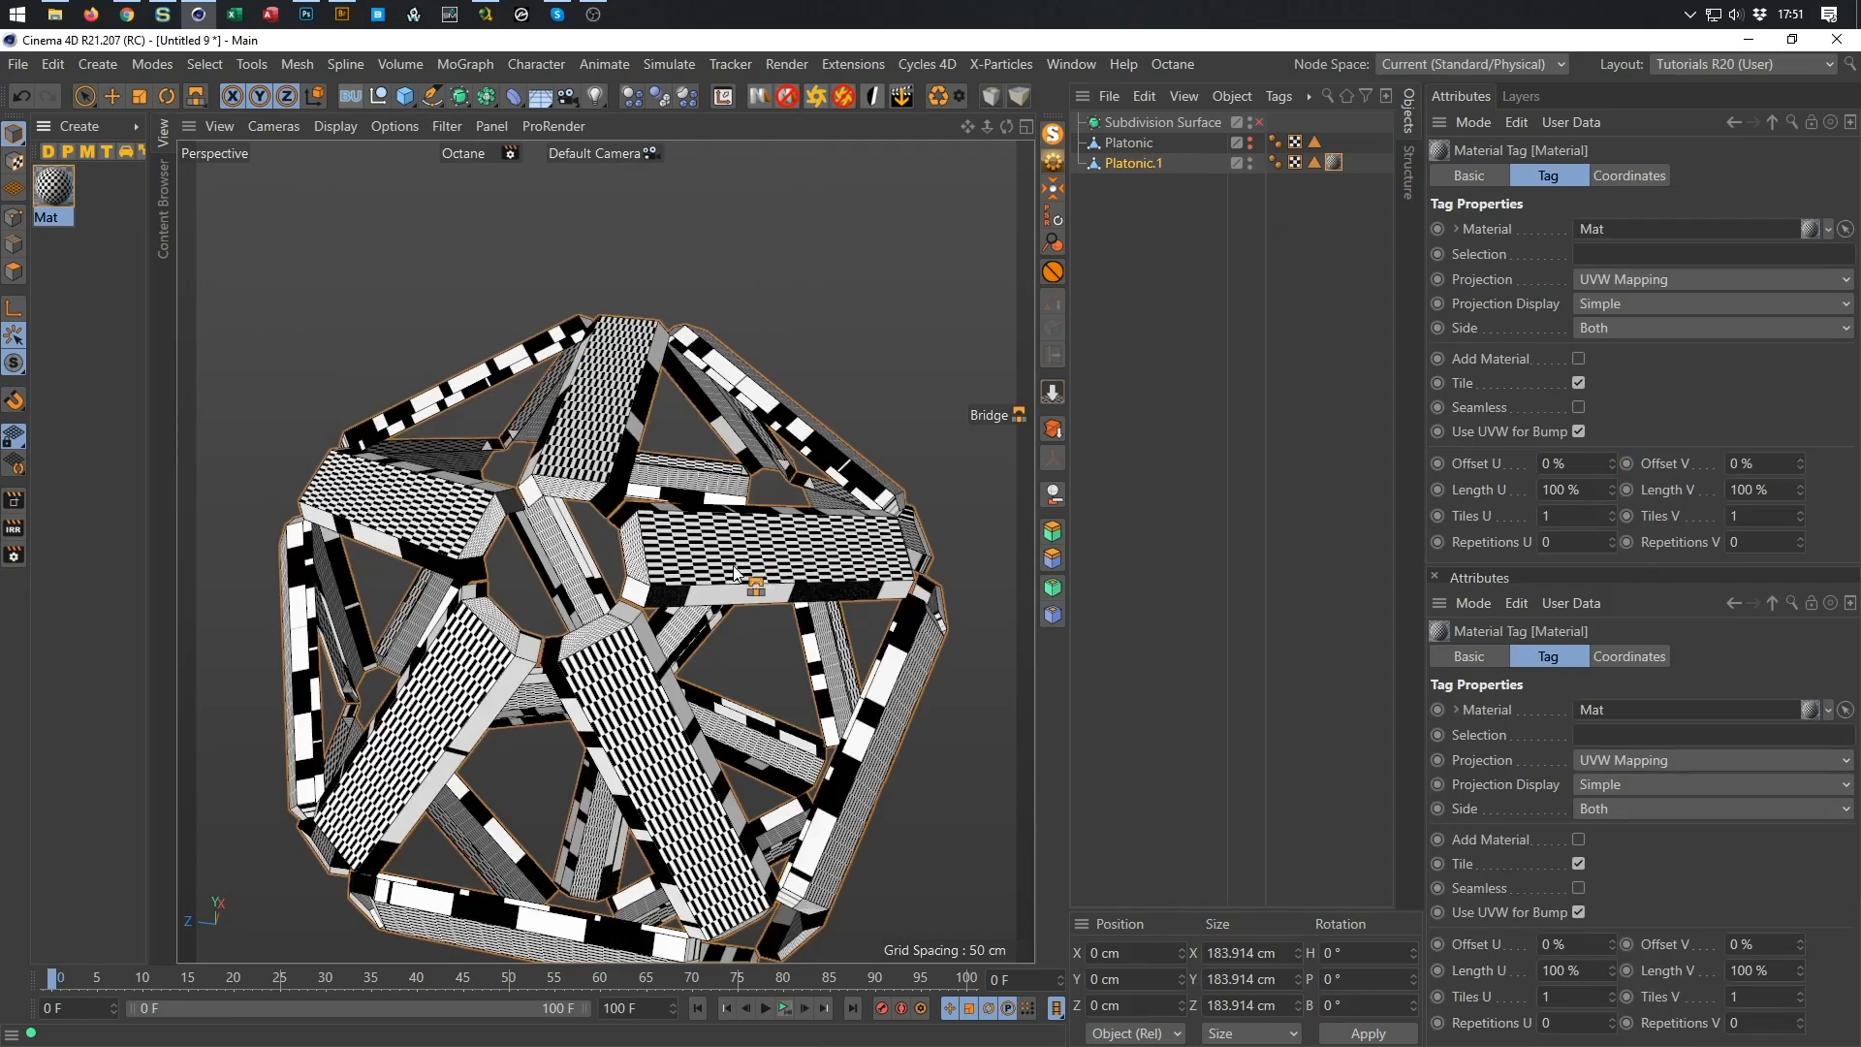
{"action": "scroll", "coordinate": [737, 566], "scroll_direction": "up", "scroll_amount": 2}
{"action": "left_click_drag", "start_coordinate": [737, 565], "coordinate": [636, 373], "text": "alt"}
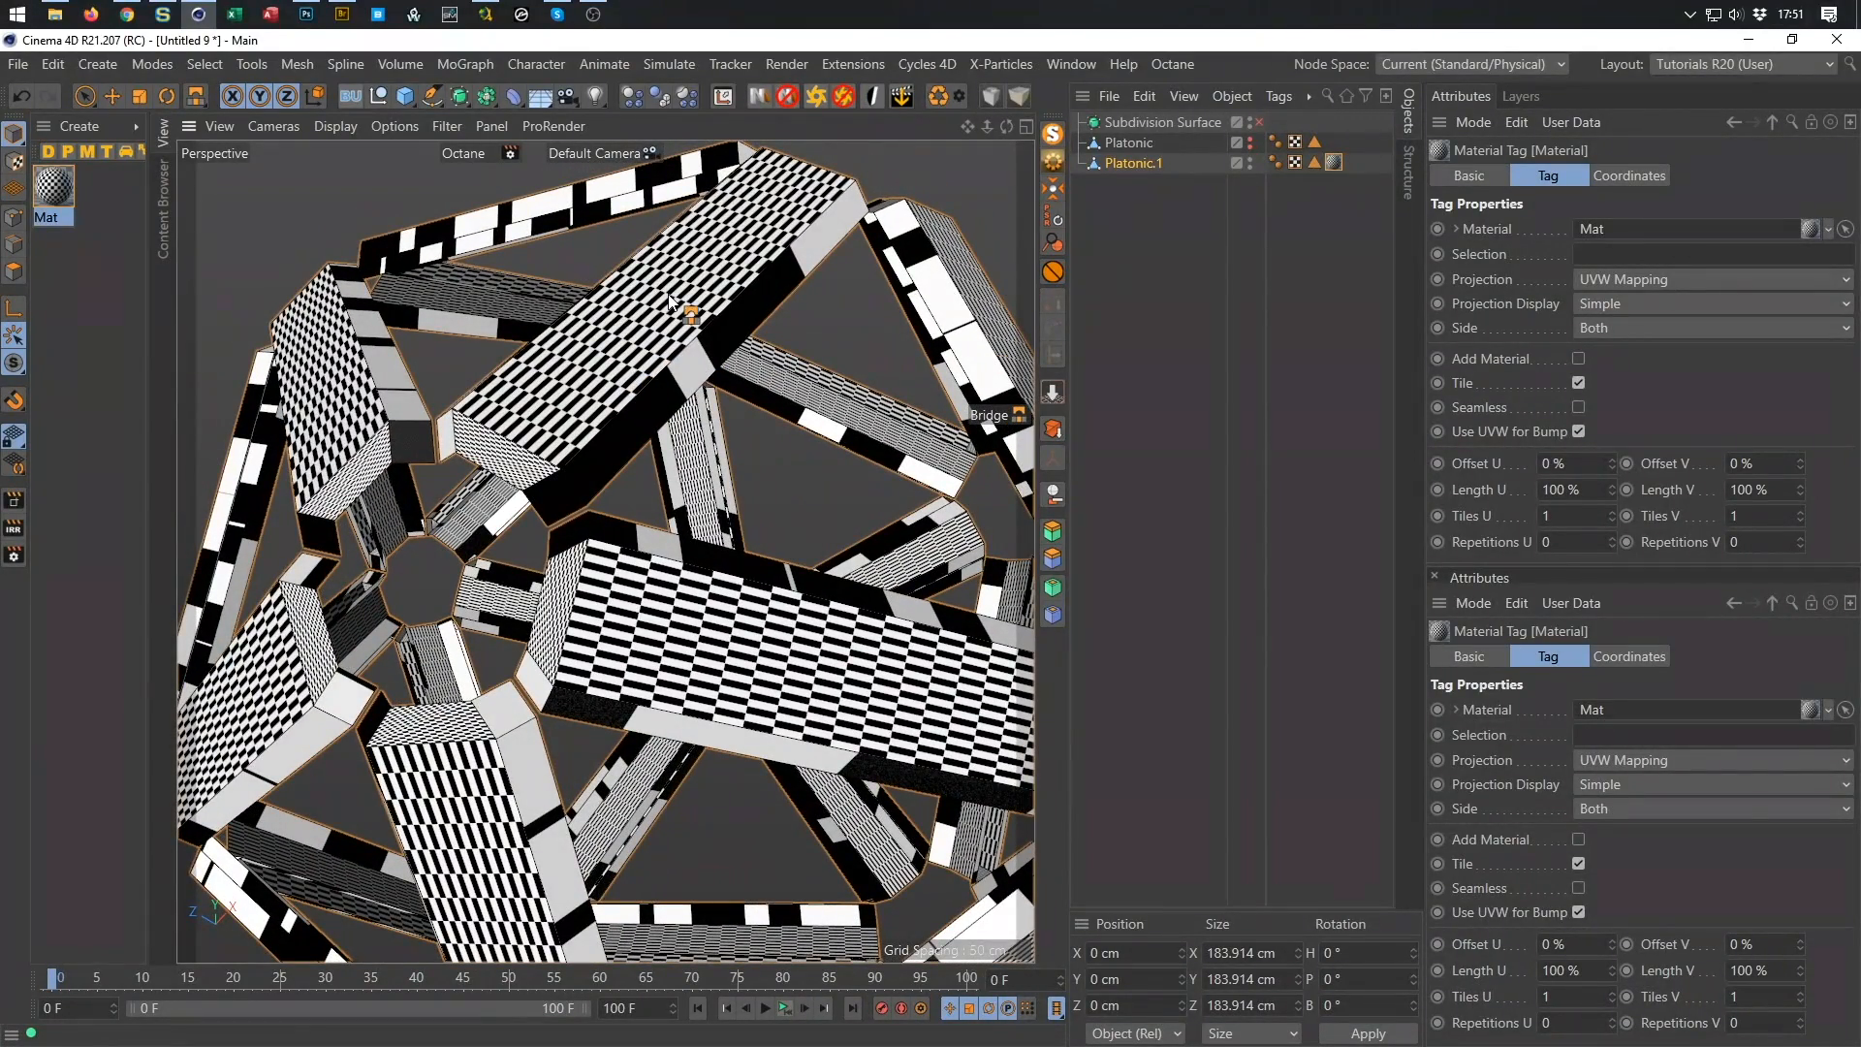
{"action": "scroll", "coordinate": [546, 428], "scroll_direction": "up", "scroll_amount": 4}
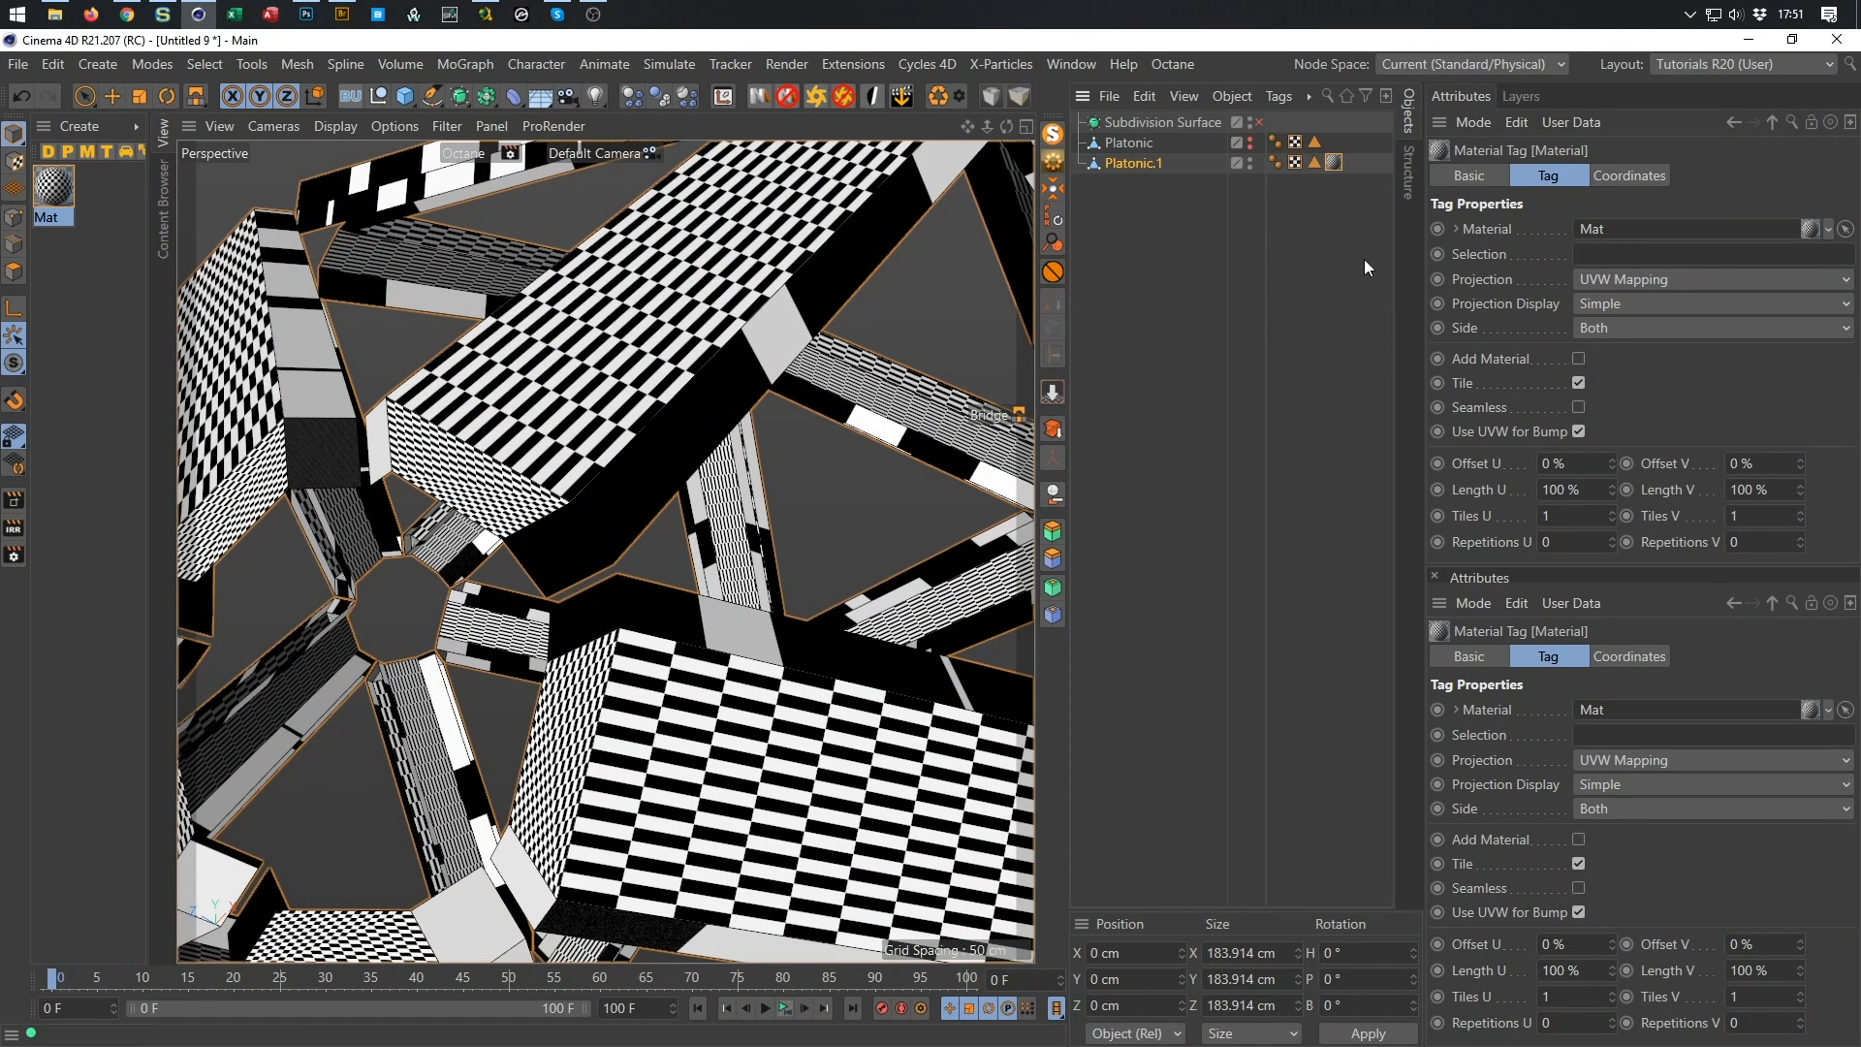
Adjust the material tag's tiling, setting Offset V to 305 % and Length V to 322 %.
{"action": "left_click_drag", "start_coordinate": [1800, 465], "coordinate": [1800, 389]}
{"action": "scroll", "coordinate": [684, 599], "scroll_direction": "down", "scroll_amount": 6}
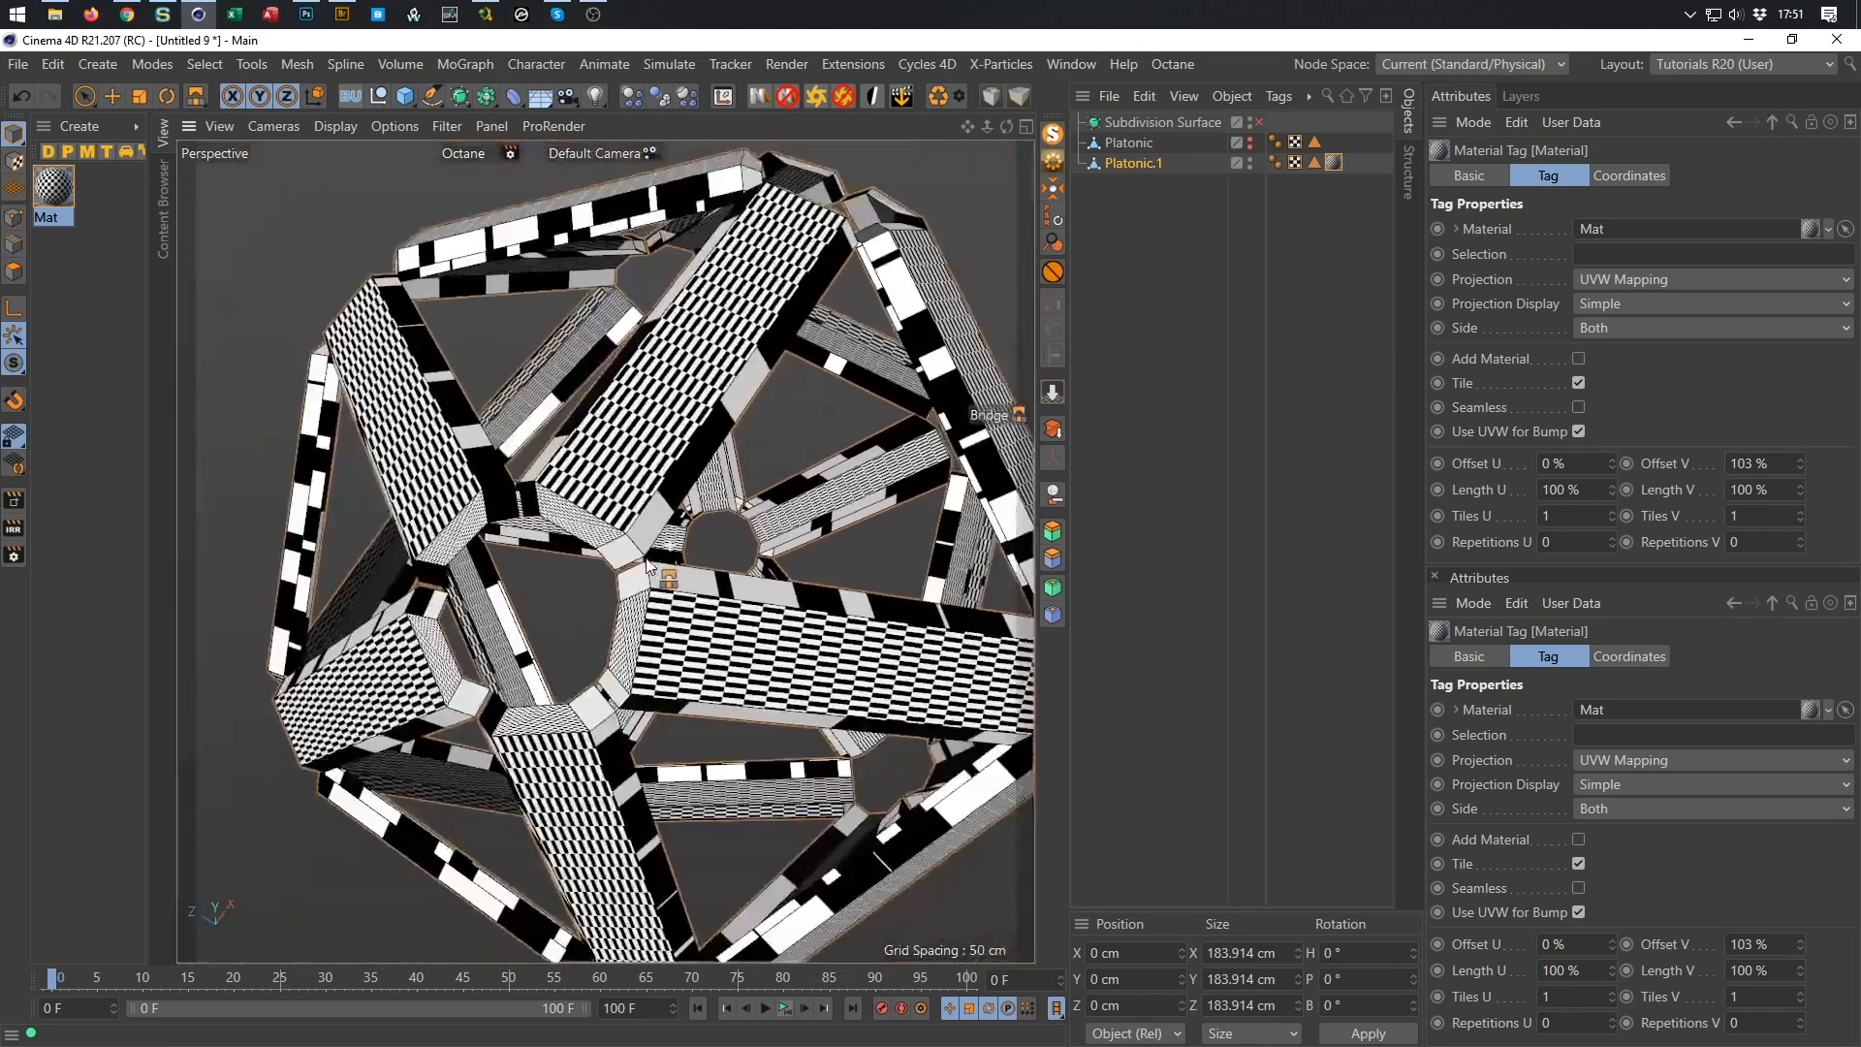
{"action": "left_click_drag", "start_coordinate": [1803, 471], "coordinate": [1804, 394]}
{"action": "left_click_drag", "start_coordinate": [1801, 490], "coordinate": [1800, 436]}
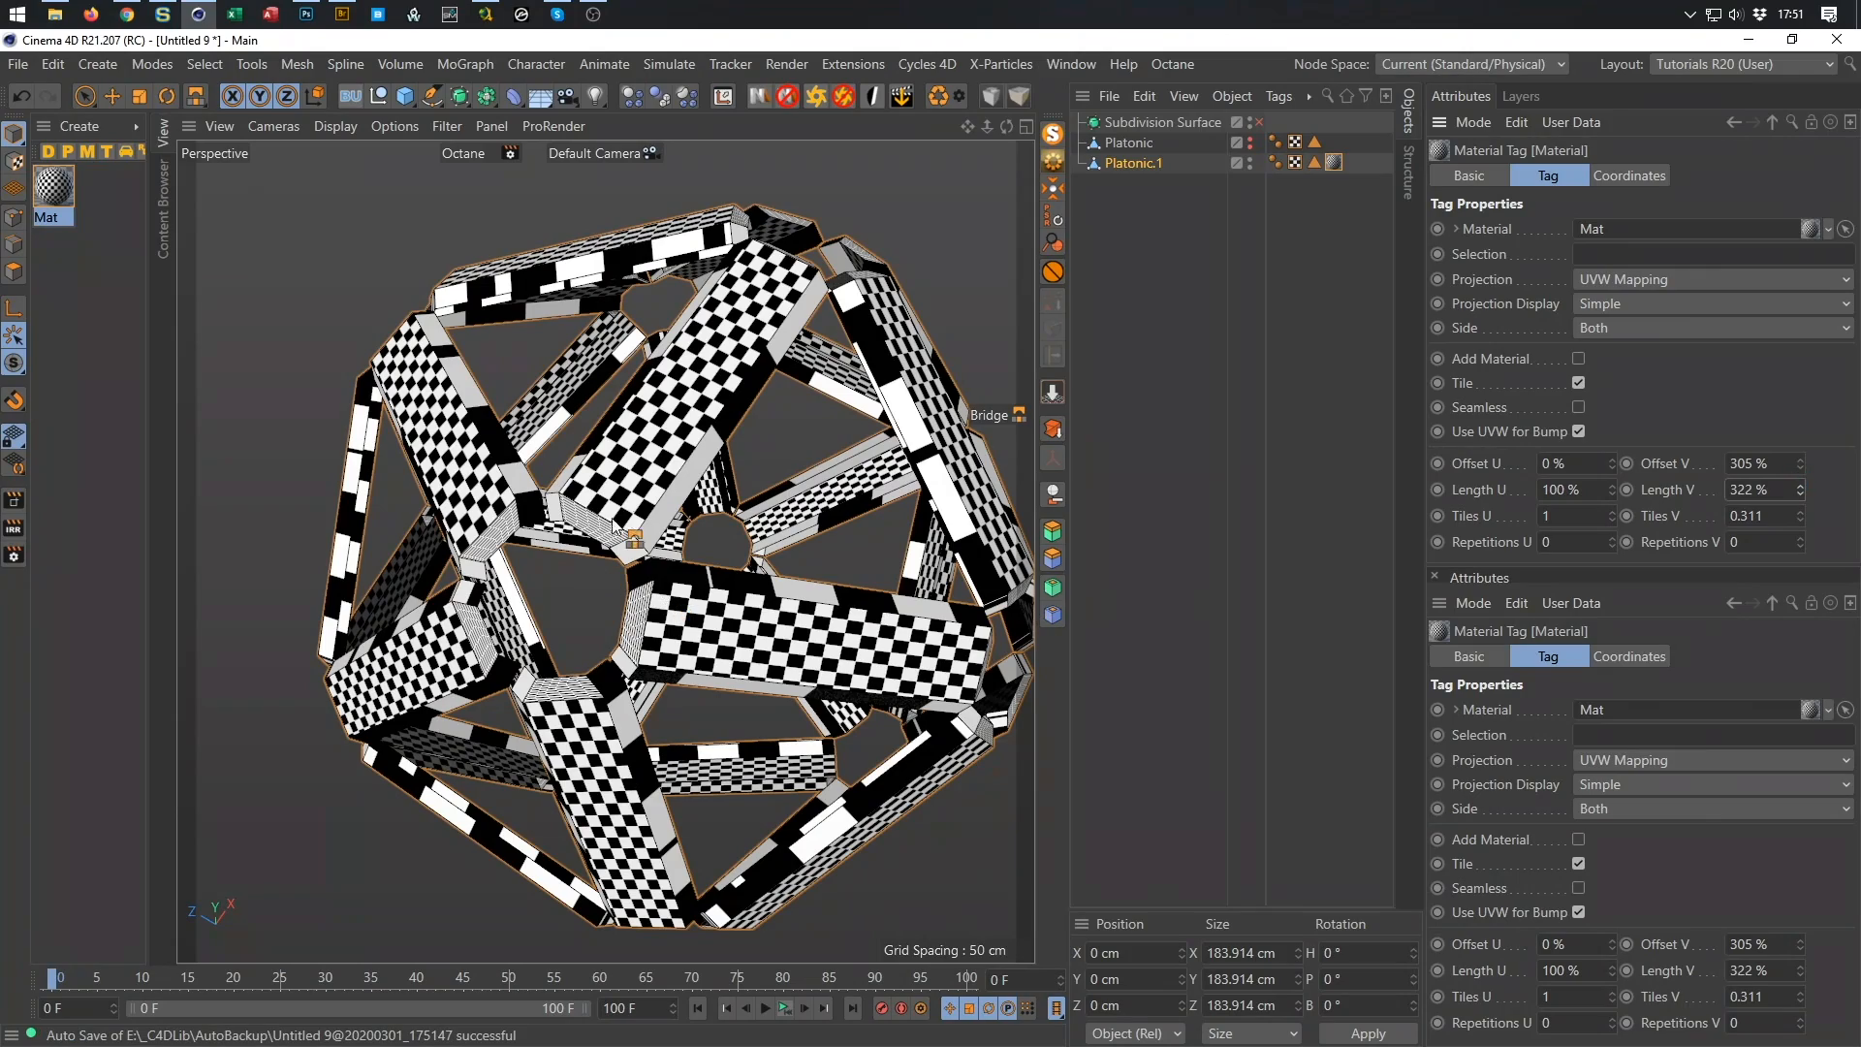
Make the Platonic.1 belt object a child of the Subdivision Surface and enable the smoothing.
{"action": "scroll", "coordinate": [778, 507], "scroll_direction": "up", "scroll_amount": 10}
{"action": "left_click_drag", "start_coordinate": [653, 548], "coordinate": [597, 664], "text": "alt"}
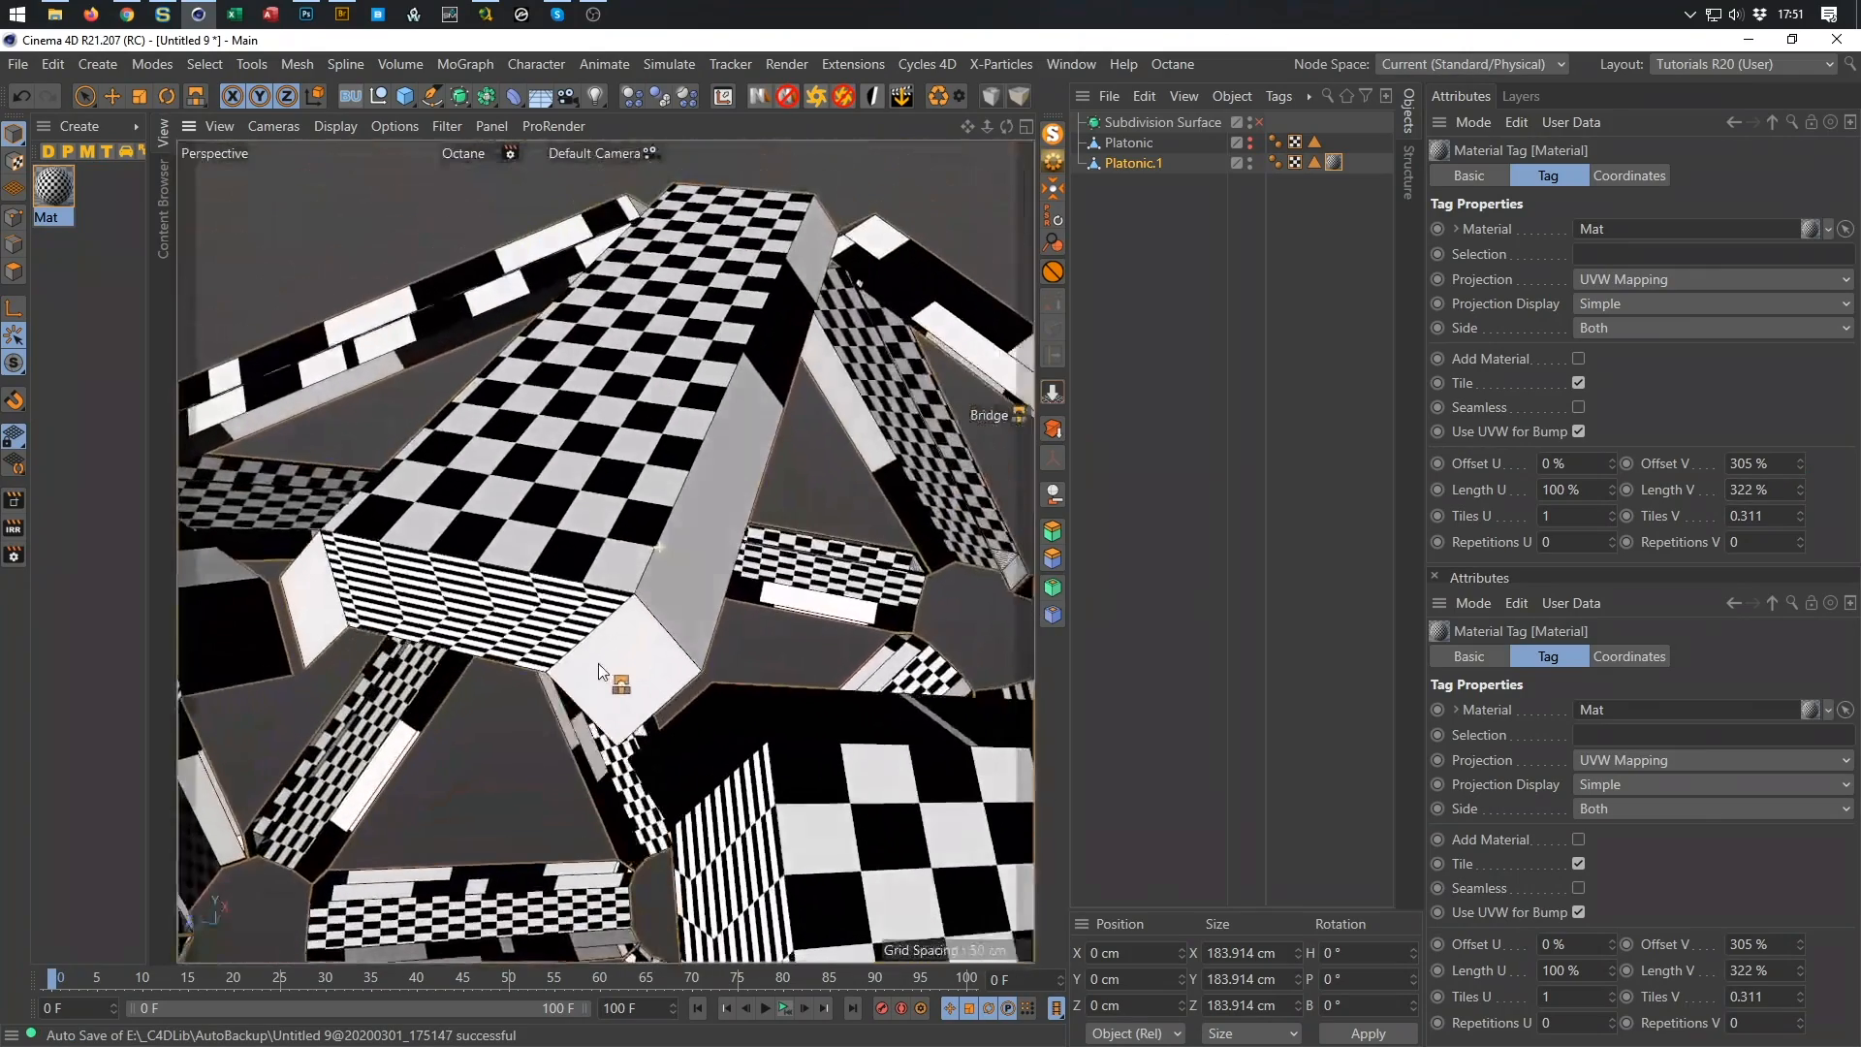
{"action": "scroll", "coordinate": [595, 665], "scroll_direction": "up", "scroll_amount": 2}
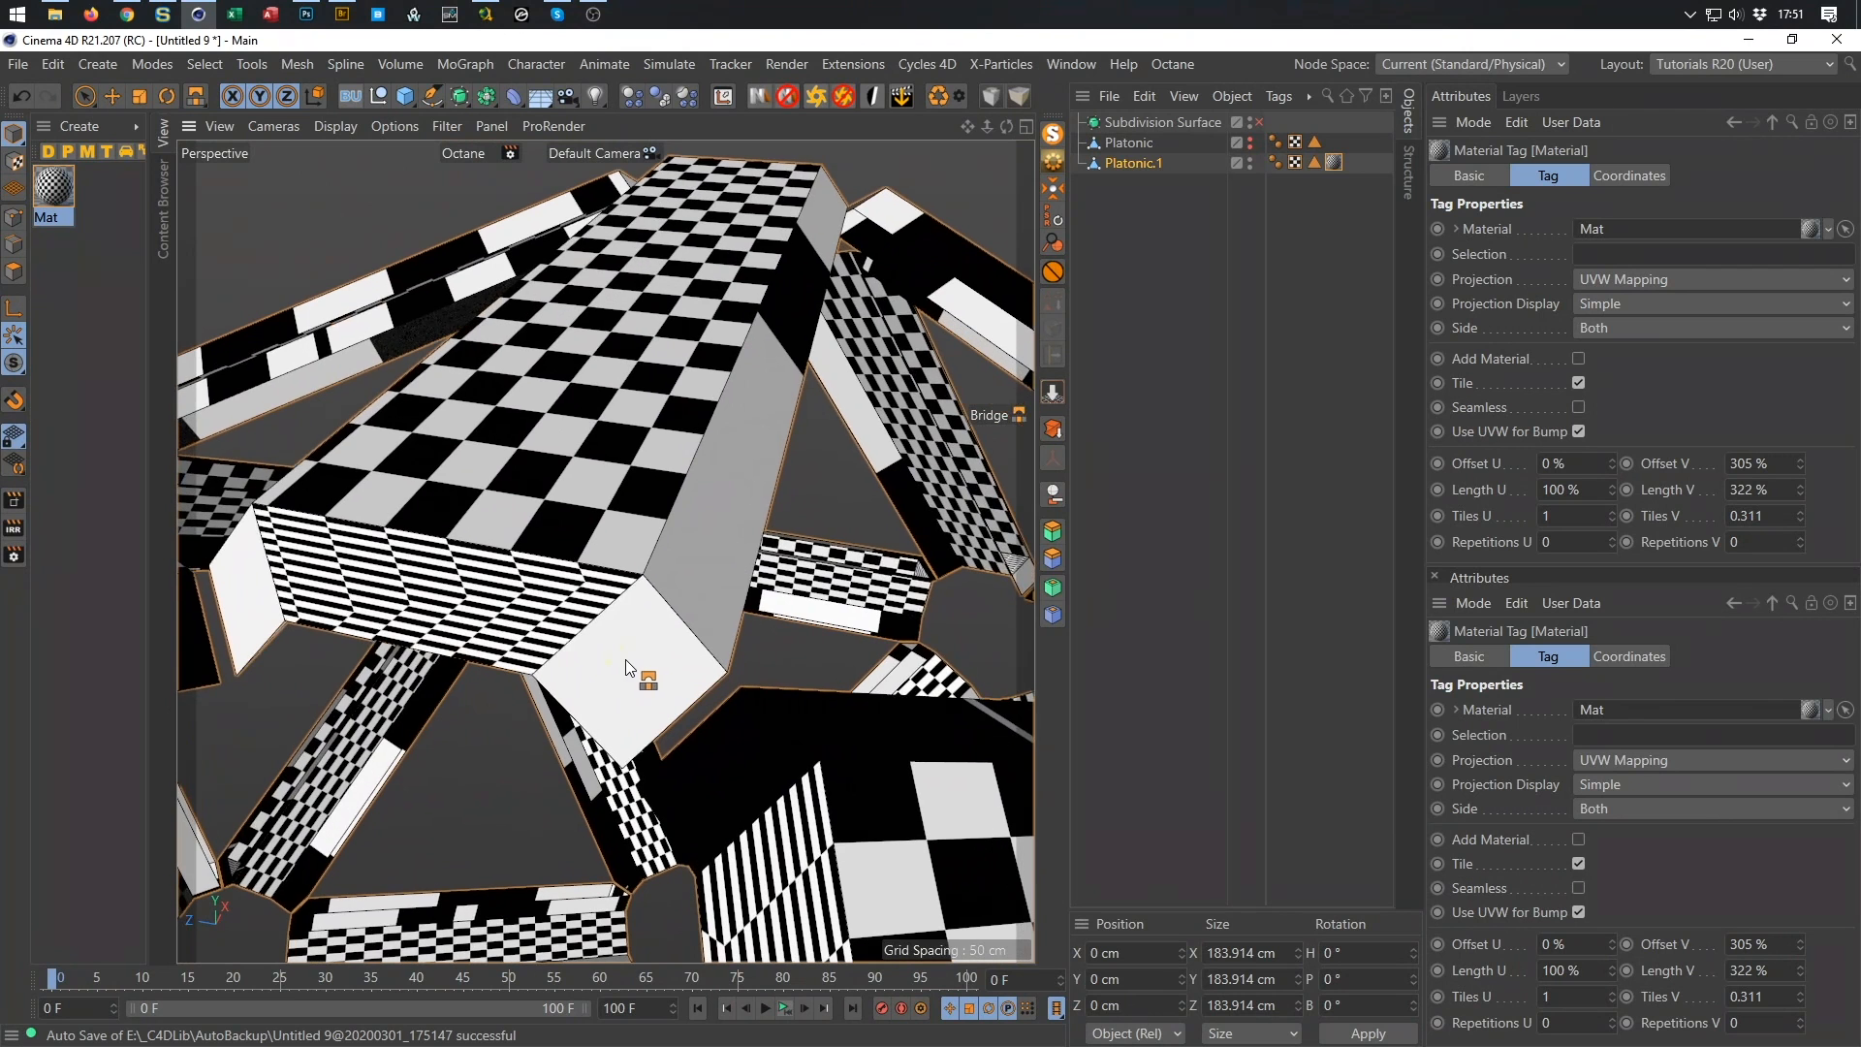
{"action": "left_click_drag", "start_coordinate": [567, 581], "coordinate": [669, 499], "text": "alt"}
{"action": "mouse_move", "coordinate": [1136, 163]}
{"action": "left_mouse_down"}
{"action": "mouse_move", "coordinate": [1143, 127]}
{"action": "mouse_move", "coordinate": [1133, 153]}
{"action": "mouse_move", "coordinate": [1154, 144]}
{"action": "left_mouse_up"}
{"action": "left_click", "coordinate": [1258, 142]}
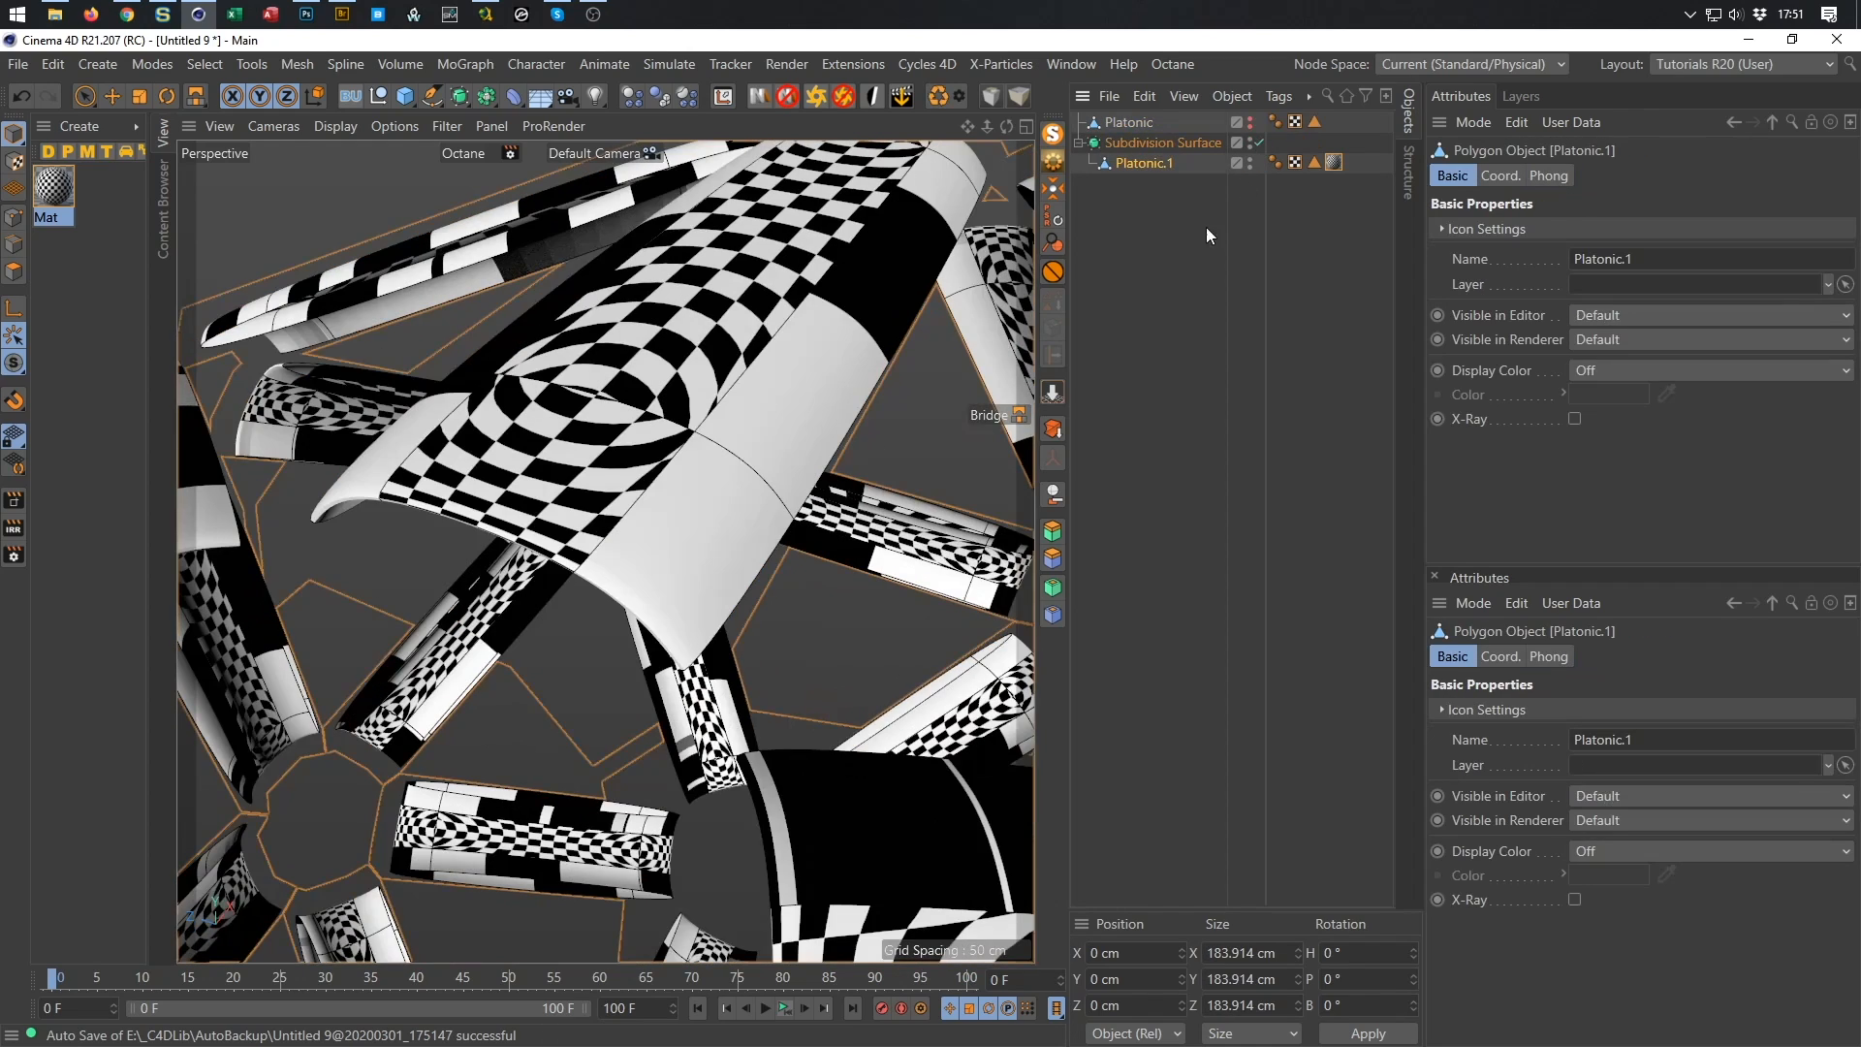
Inspect the checker distortion on the smoothed belts and move Platonic.1 back out of the Subdivision Surface.
{"action": "scroll", "coordinate": [632, 438], "scroll_direction": "down", "scroll_amount": 2}
{"action": "left_click_drag", "start_coordinate": [632, 439], "coordinate": [768, 444], "text": "alt"}
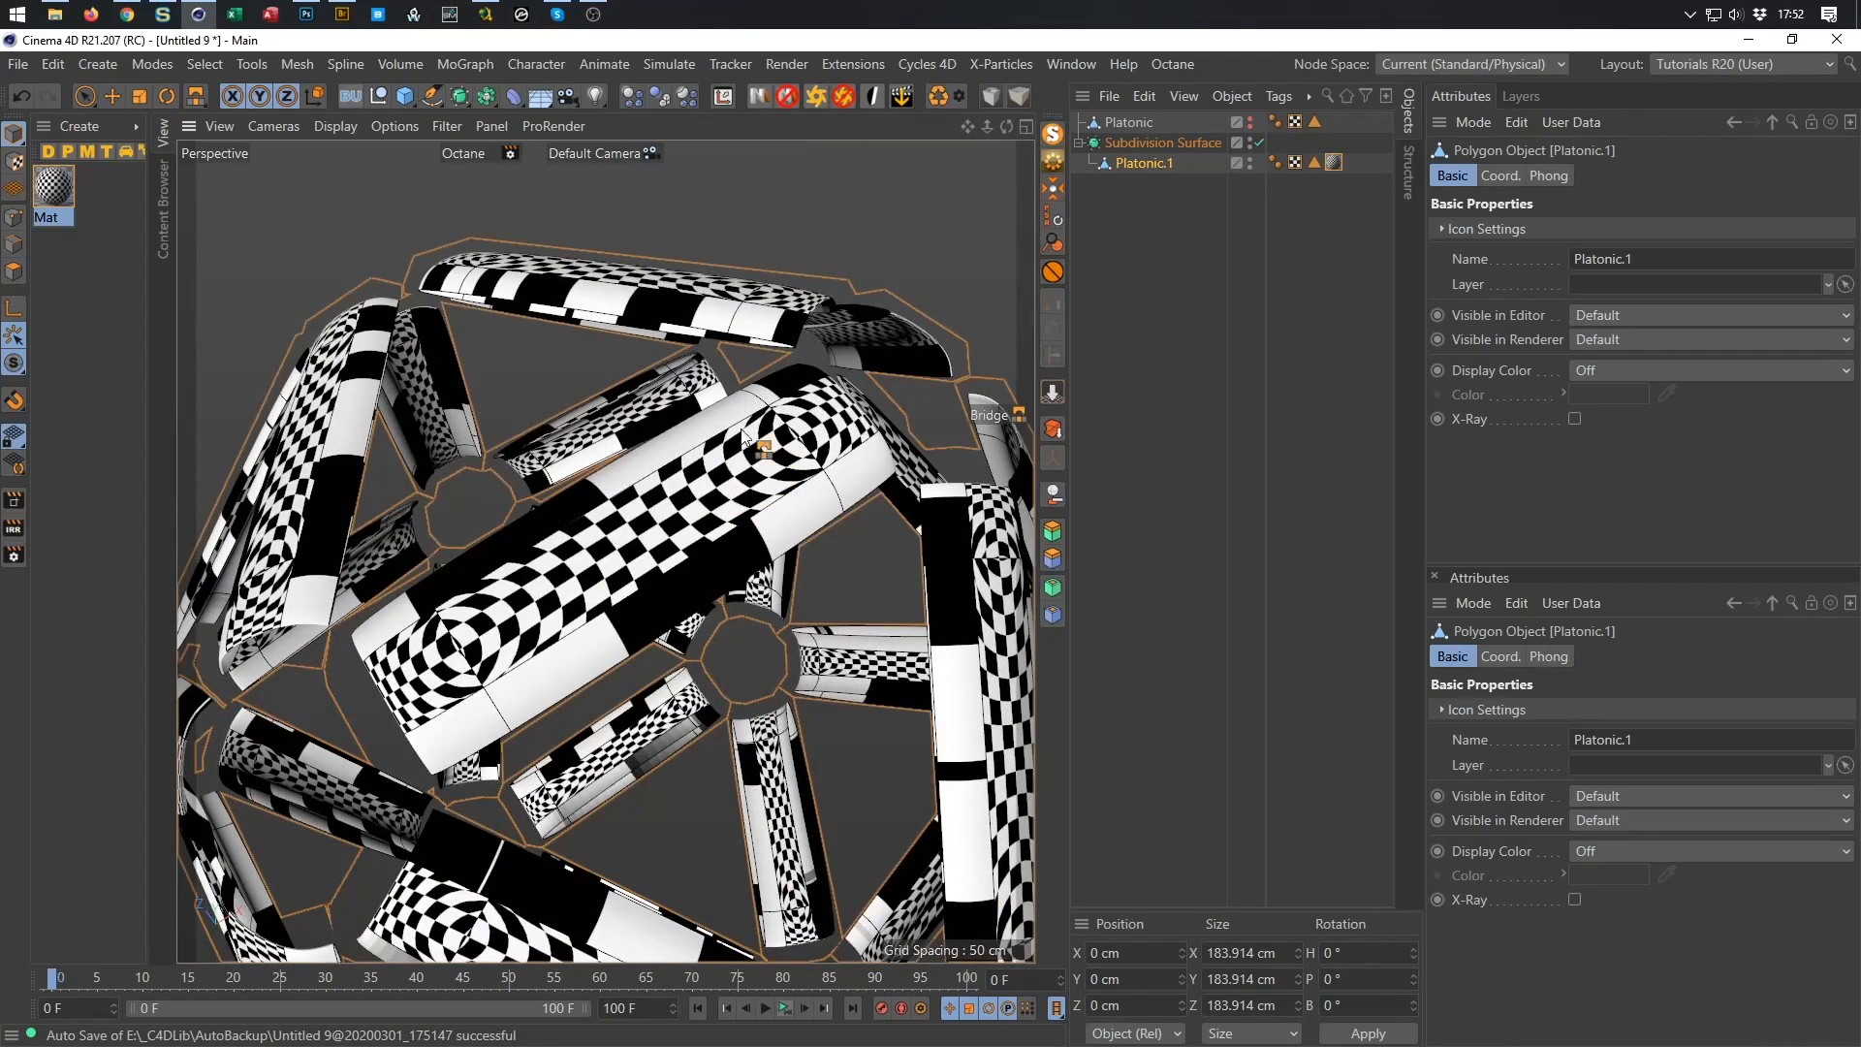
{"action": "left_click_drag", "start_coordinate": [712, 418], "coordinate": [693, 537], "text": "alt"}
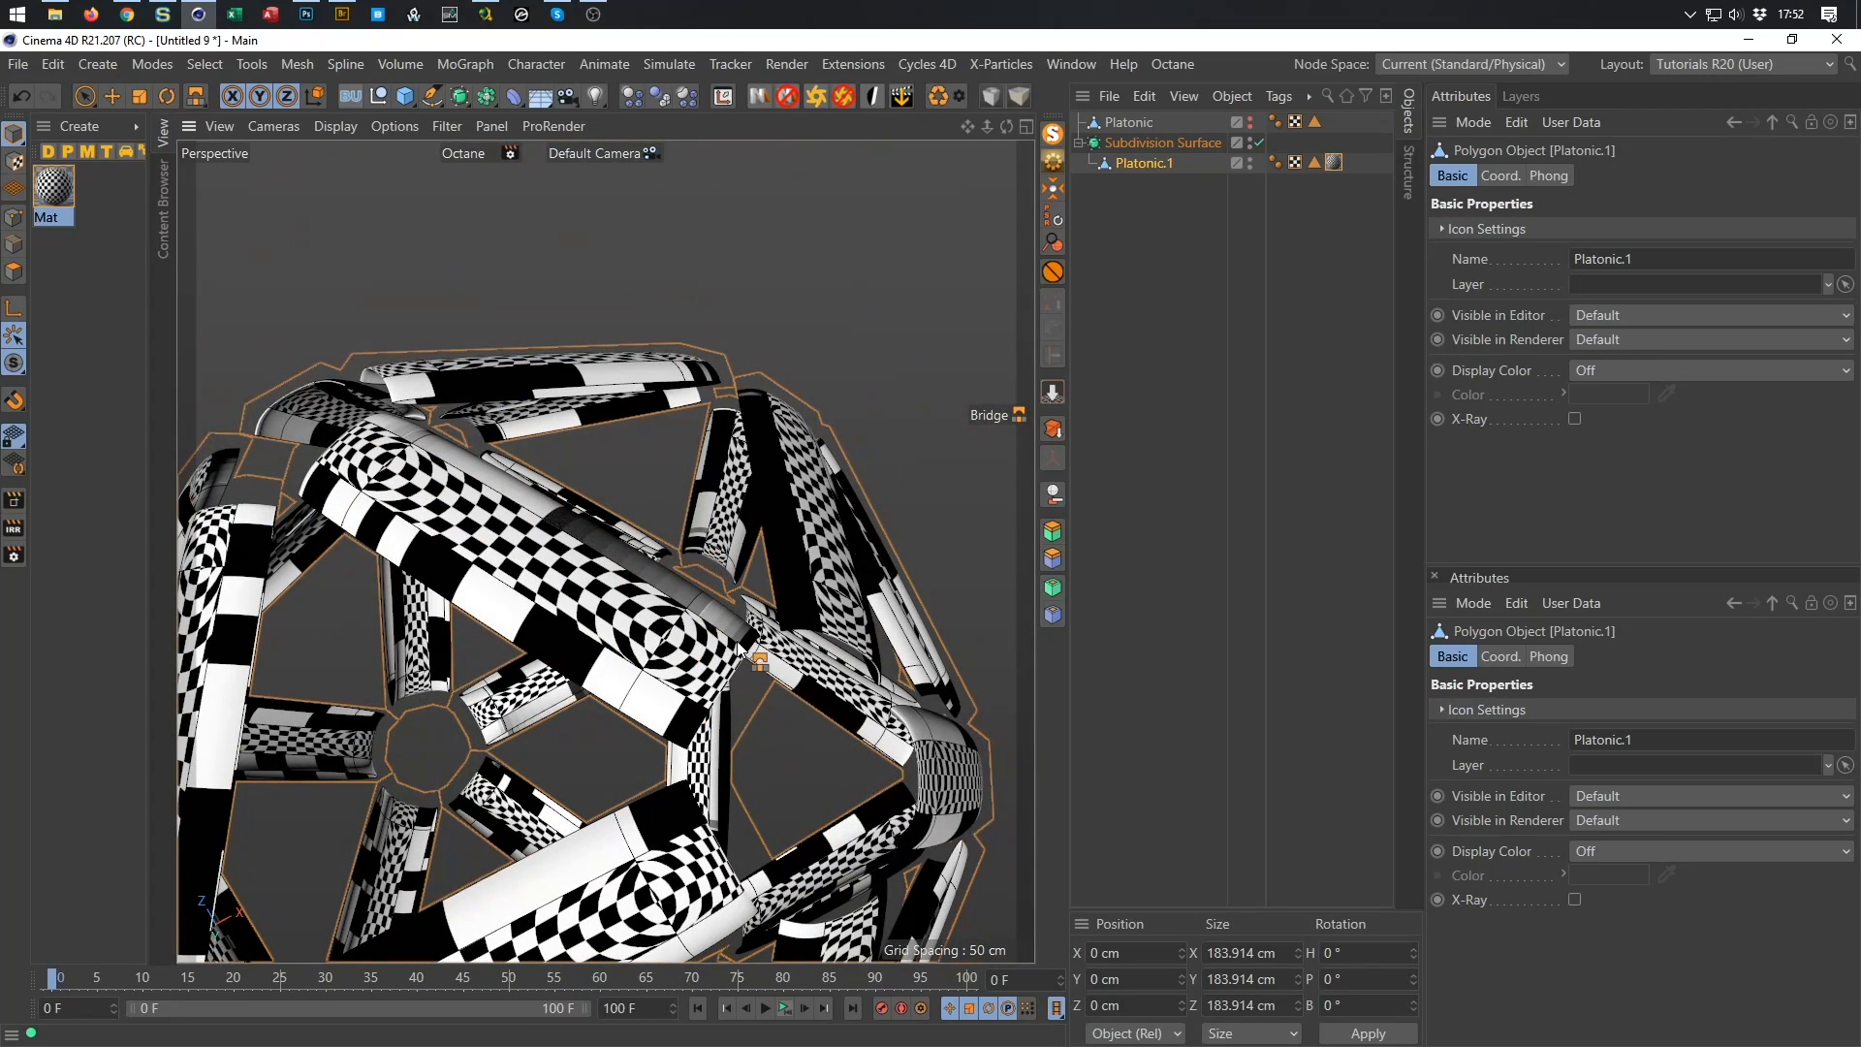
{"action": "left_click_drag", "start_coordinate": [554, 594], "coordinate": [789, 691], "text": "alt"}
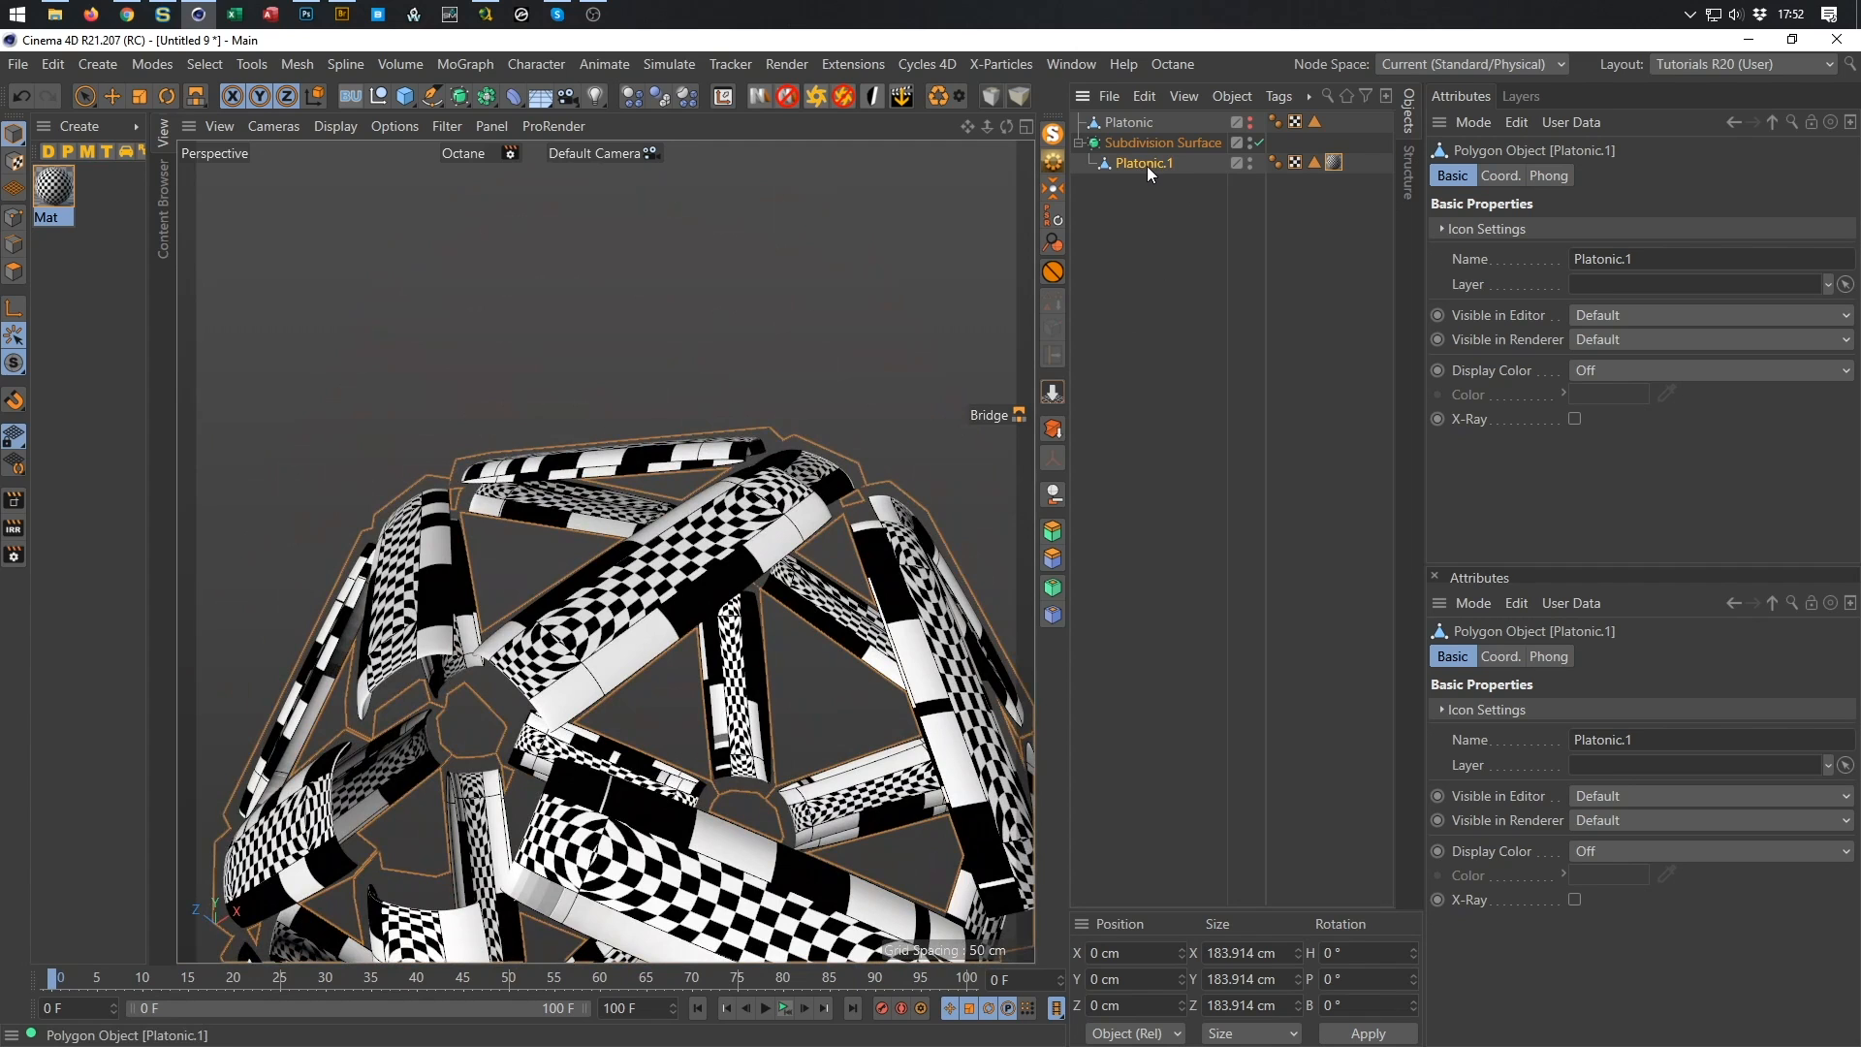
{"action": "left_click_drag", "start_coordinate": [1148, 170], "coordinate": [1148, 200]}
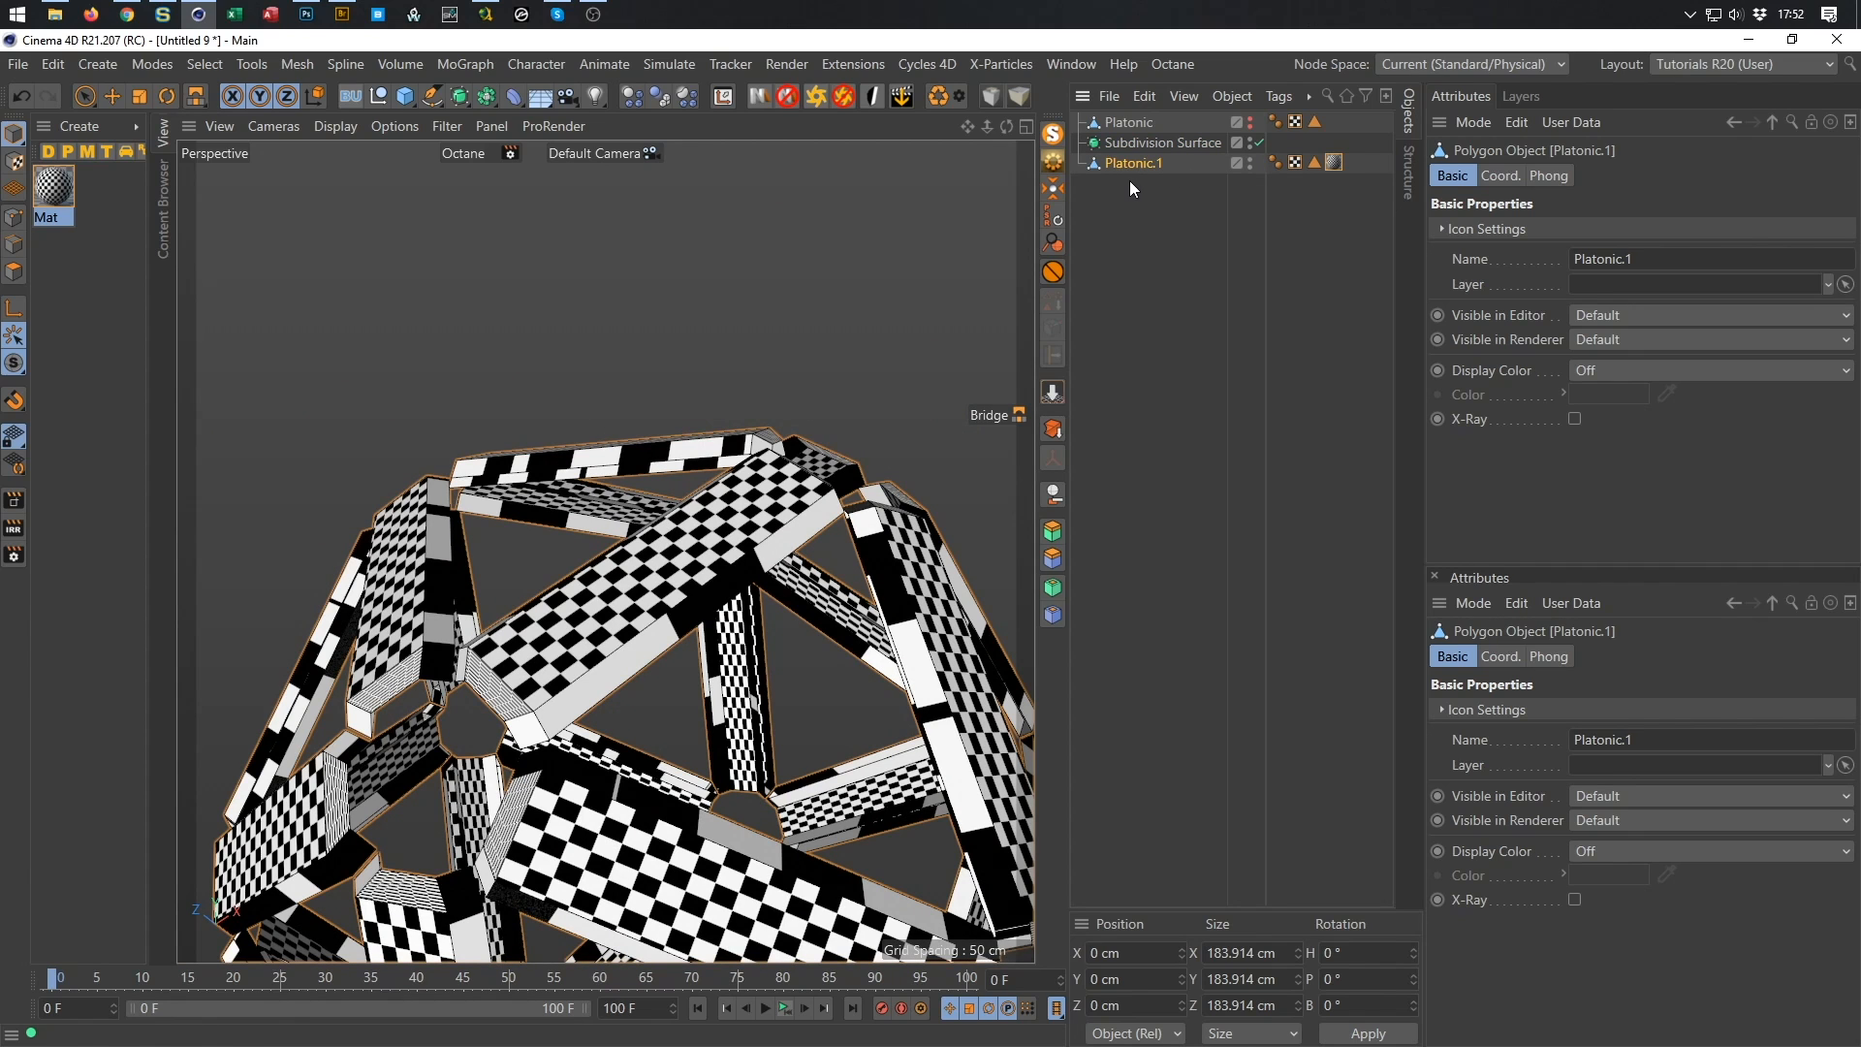
Change the material tag's projection on Platonic.1 to Cubic and examine the pattern from several angles.
{"action": "left_click", "coordinate": [1334, 162]}
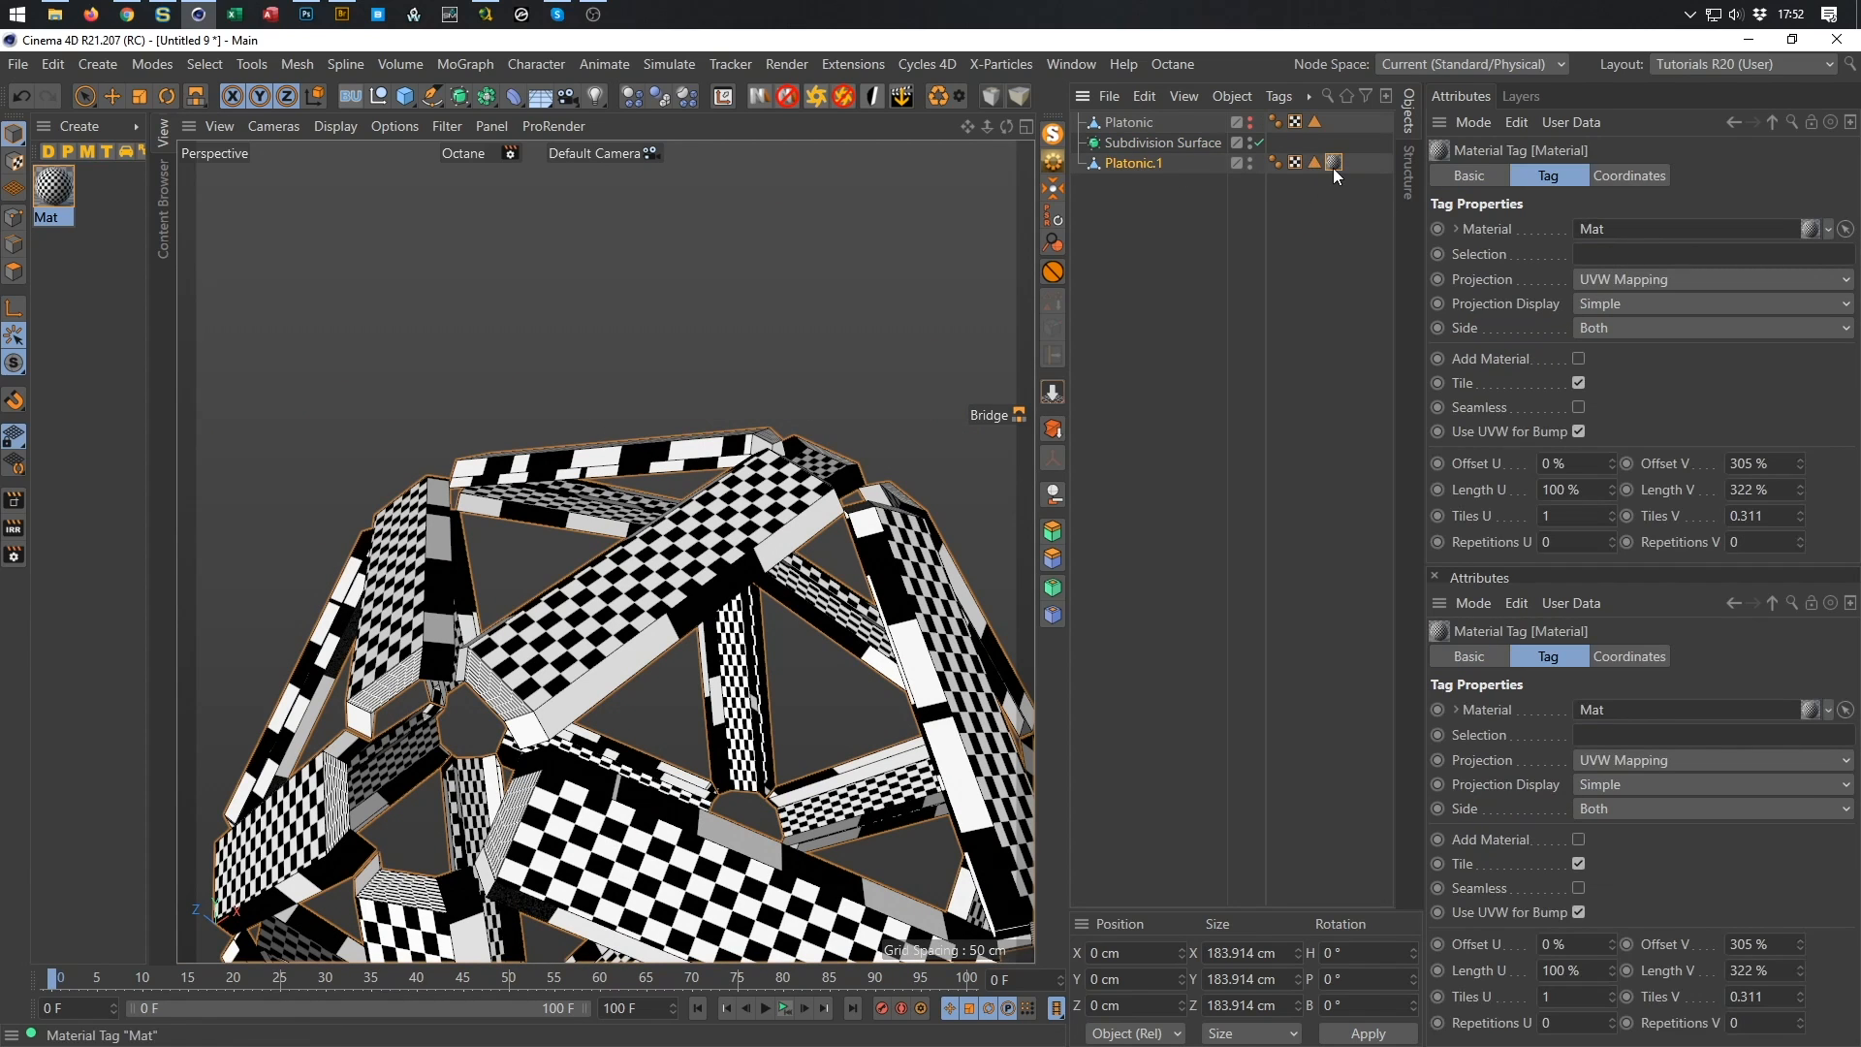
{"action": "left_click", "coordinate": [1588, 279]}
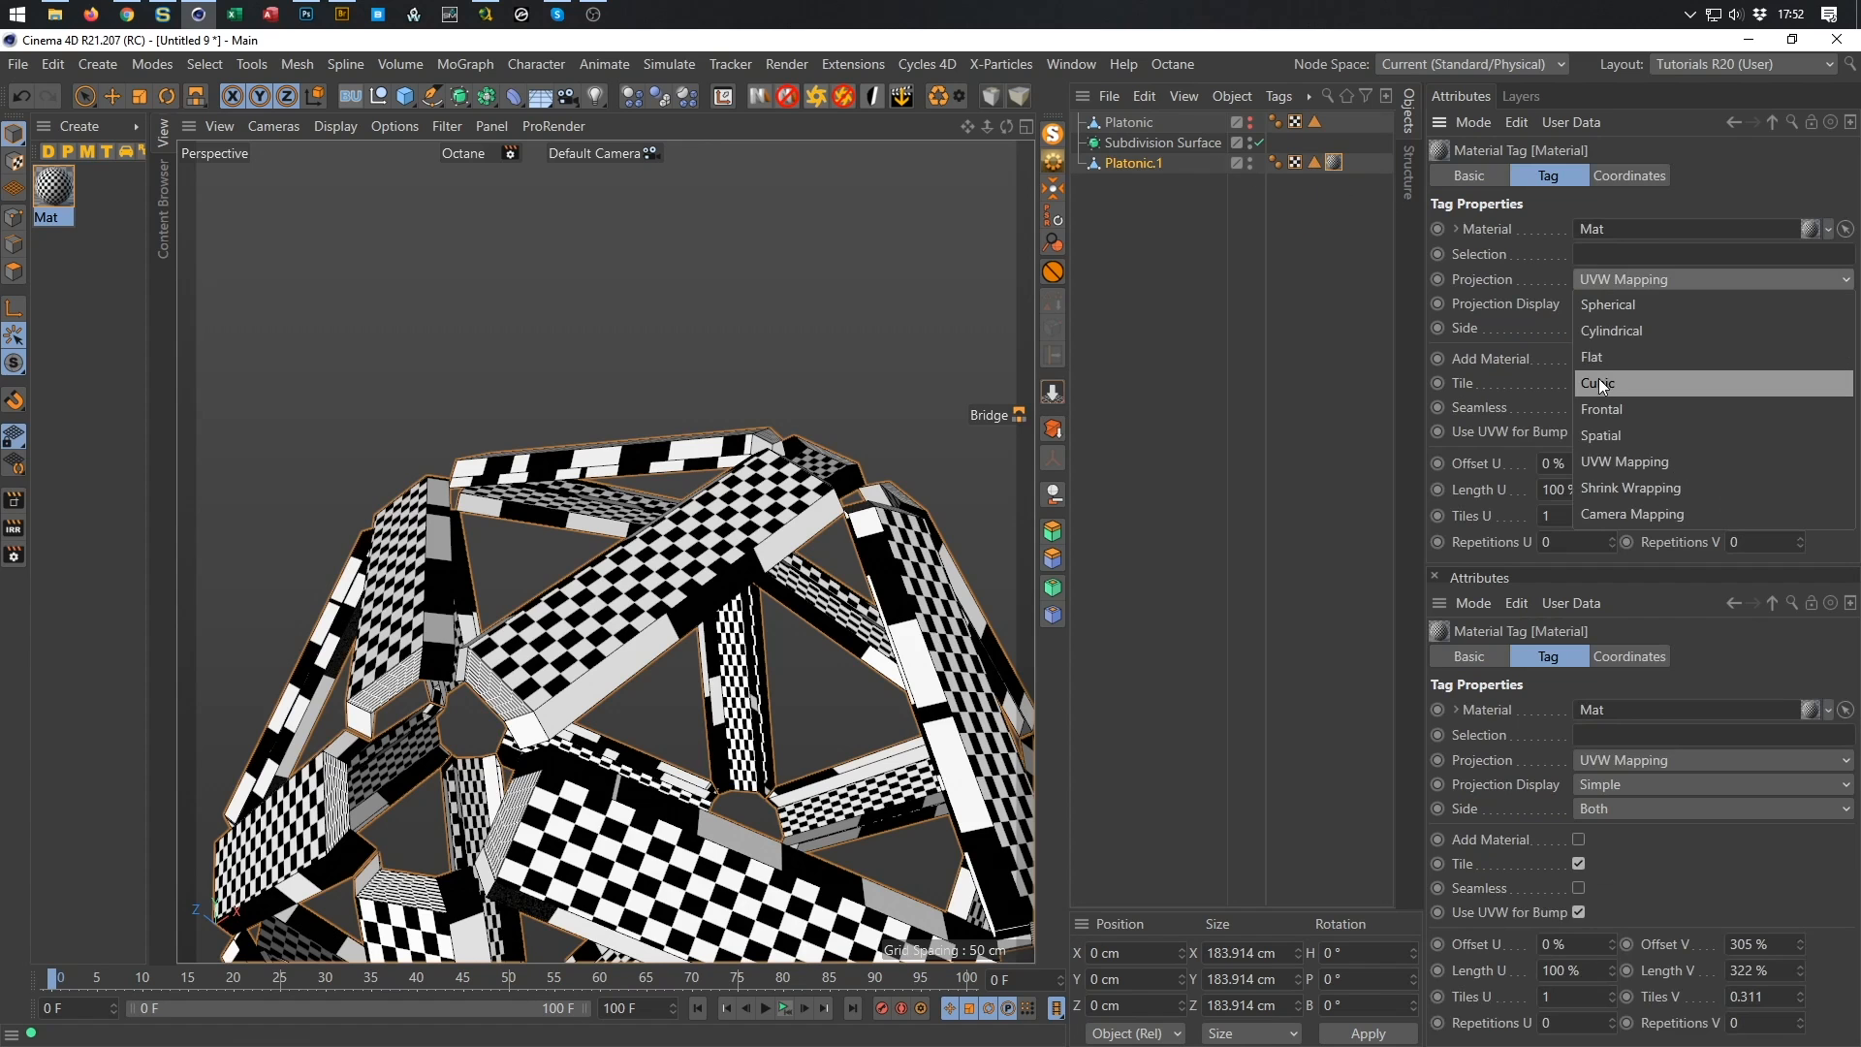
{"action": "left_click", "coordinate": [1598, 378]}
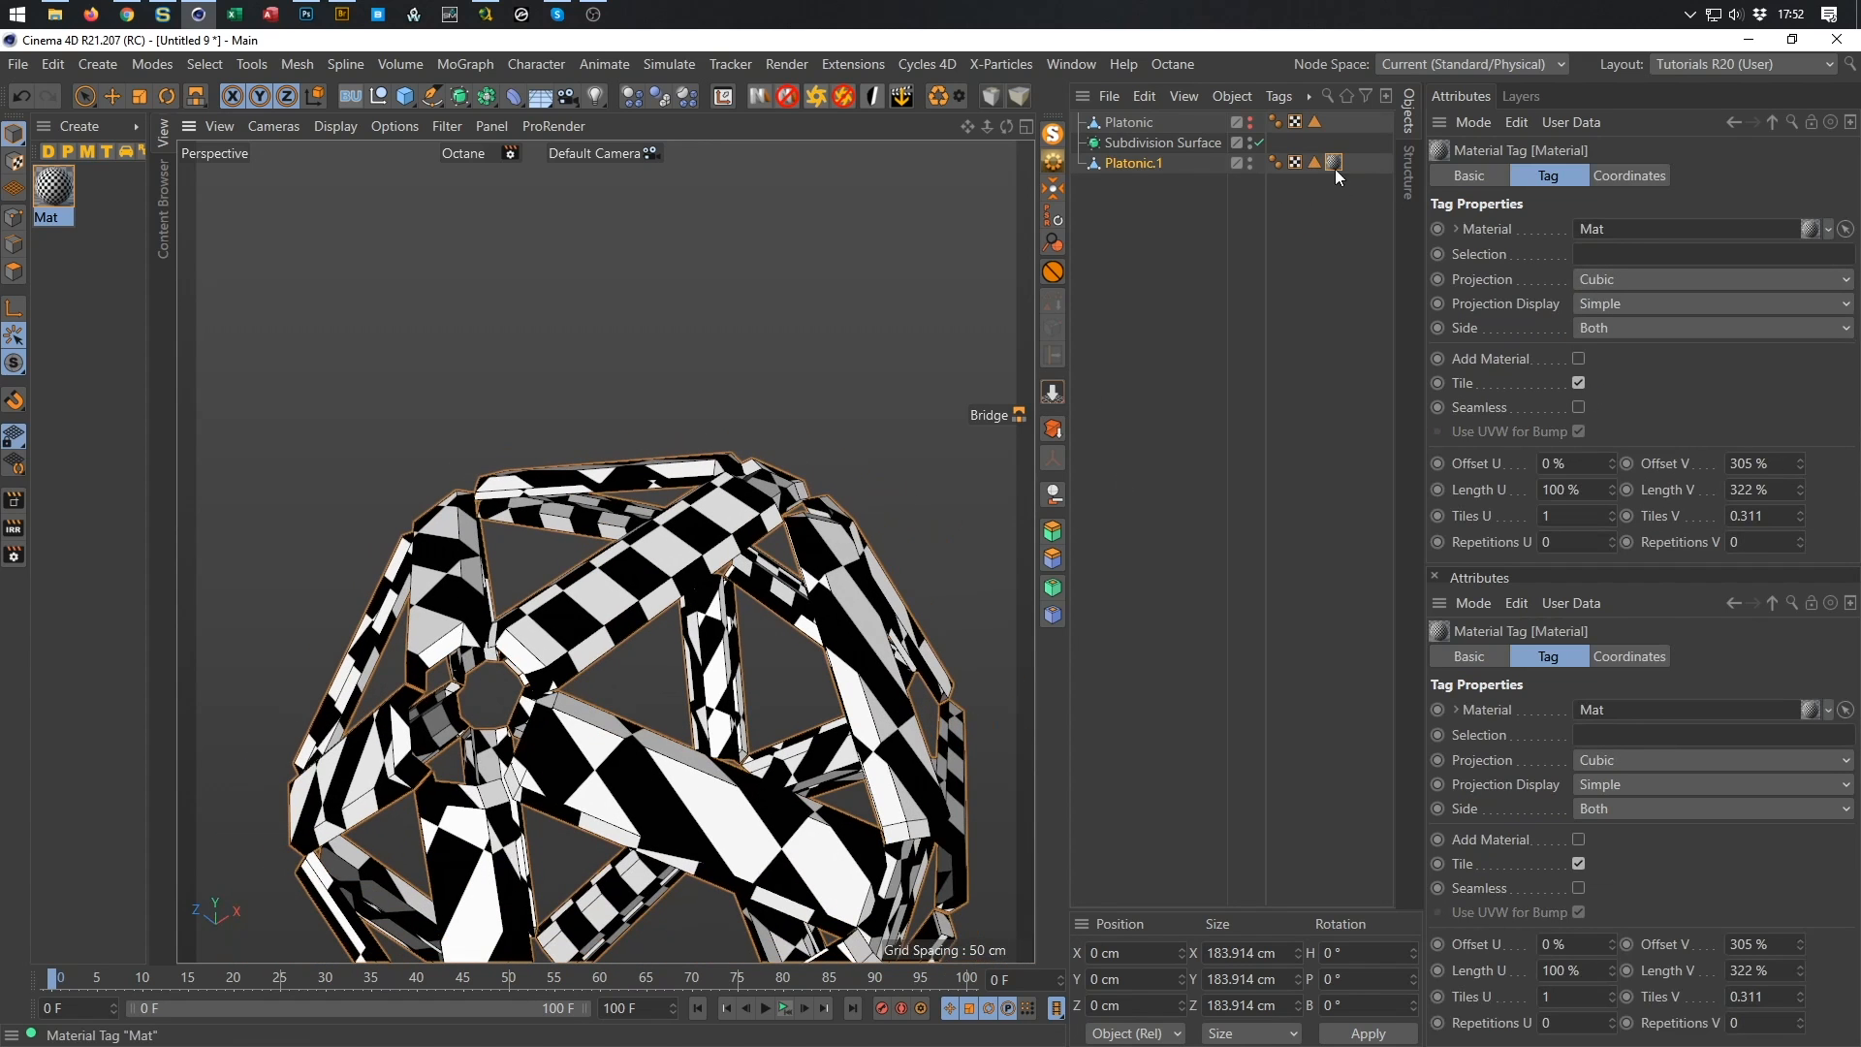
{"action": "left_click_drag", "start_coordinate": [759, 533], "coordinate": [526, 622], "text": "alt"}
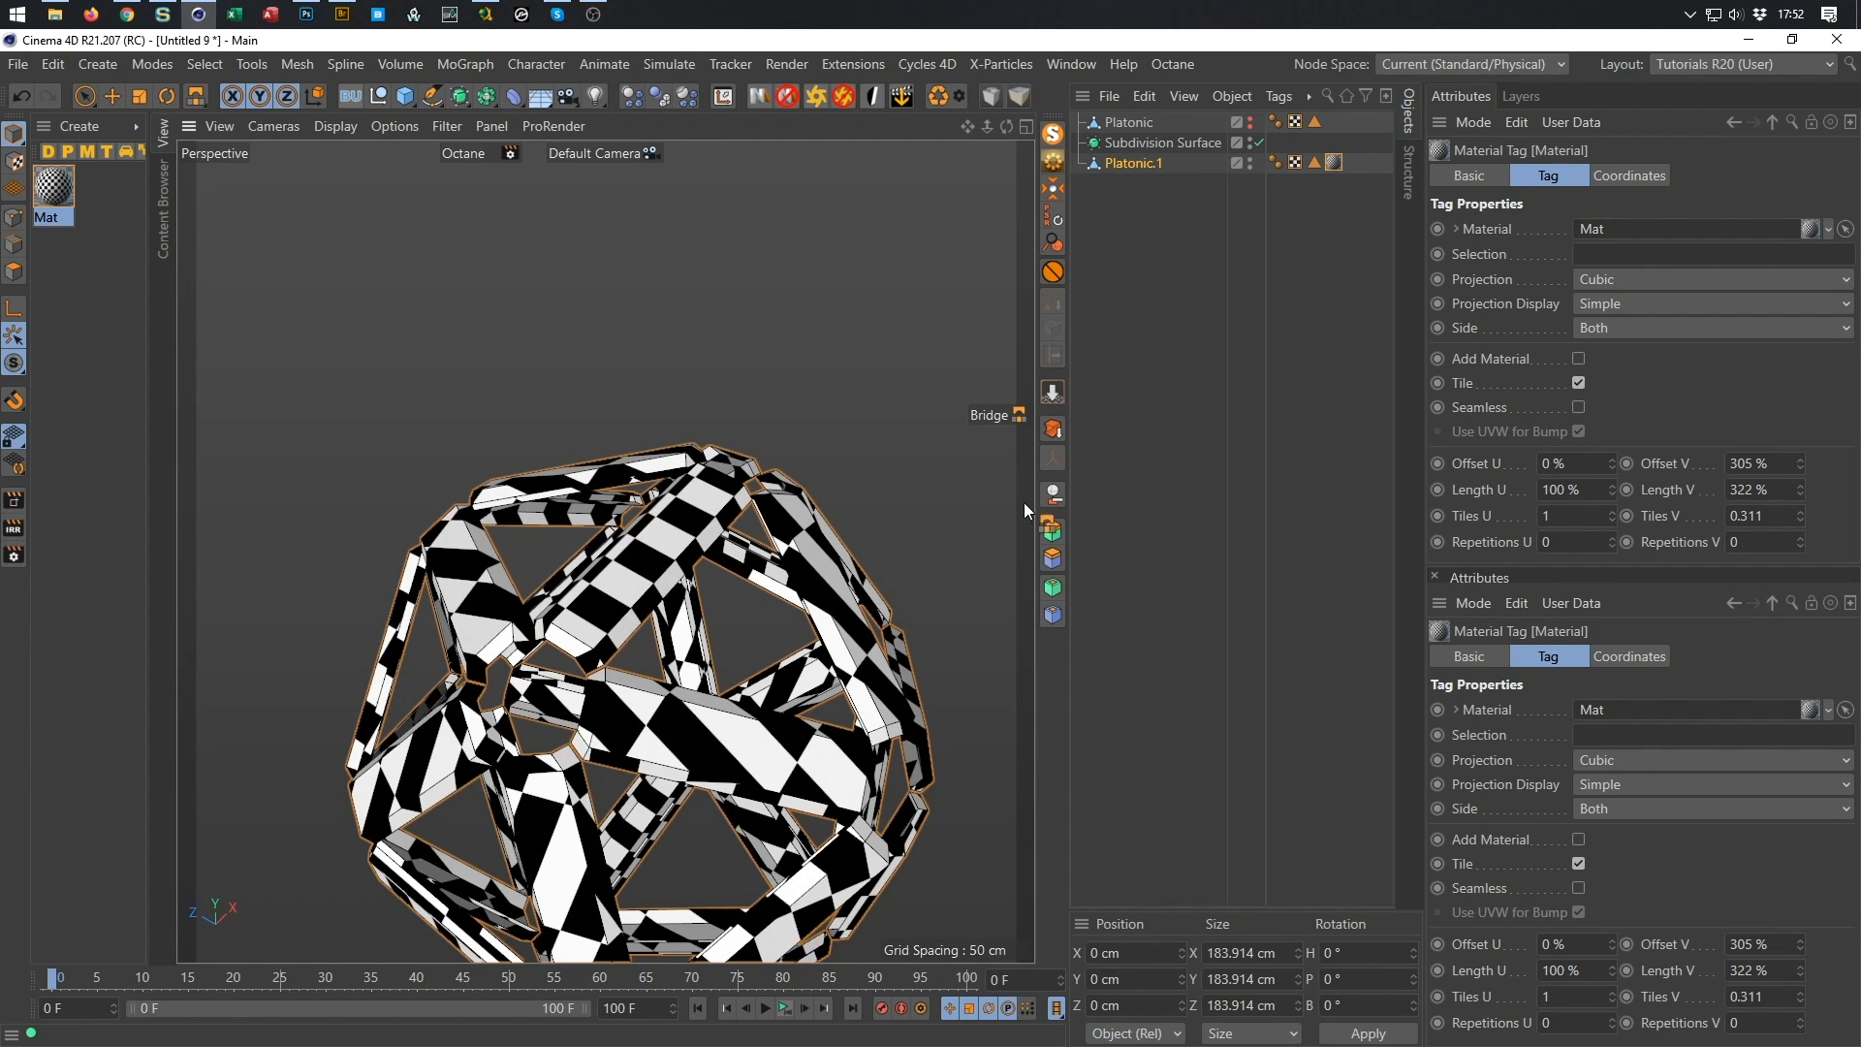
{"action": "left_click_drag", "start_coordinate": [600, 584], "coordinate": [659, 474], "text": "alt"}
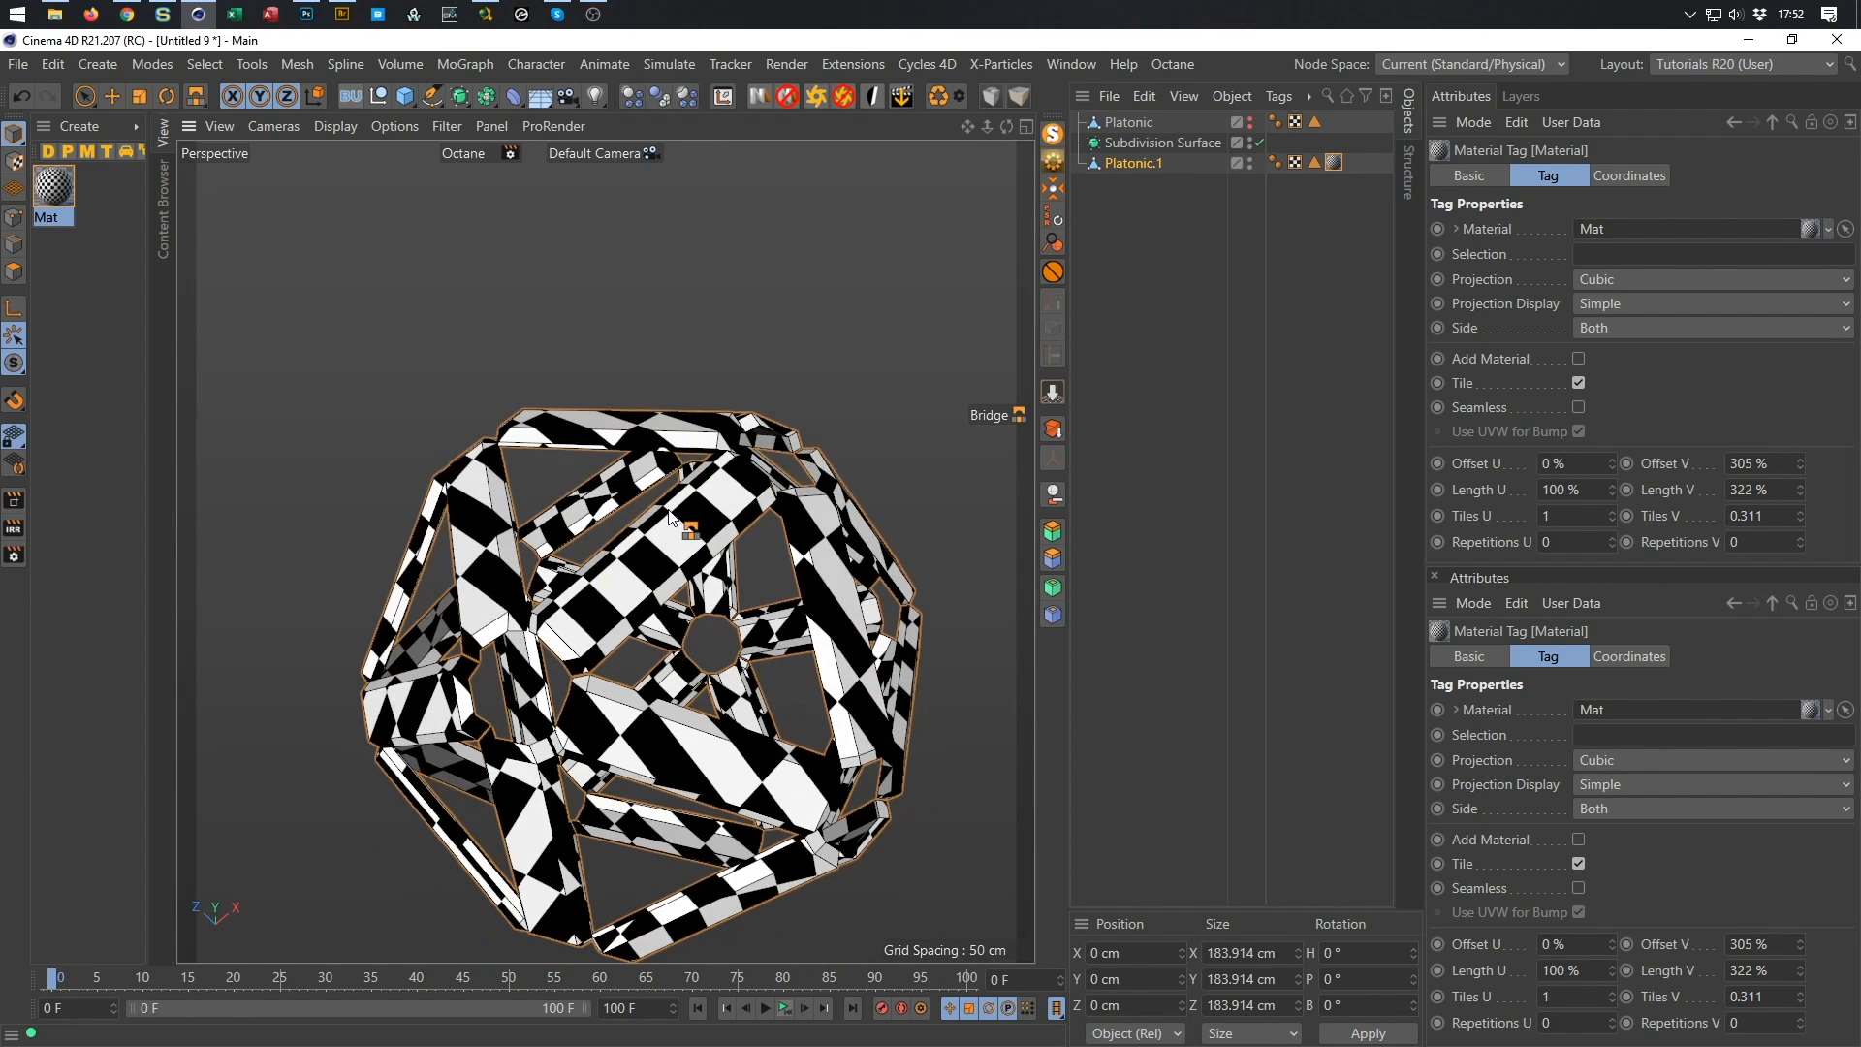
Delete the checkerboard material tag from the Platonic.1 belt object.
{"action": "left_click", "coordinate": [1138, 162]}
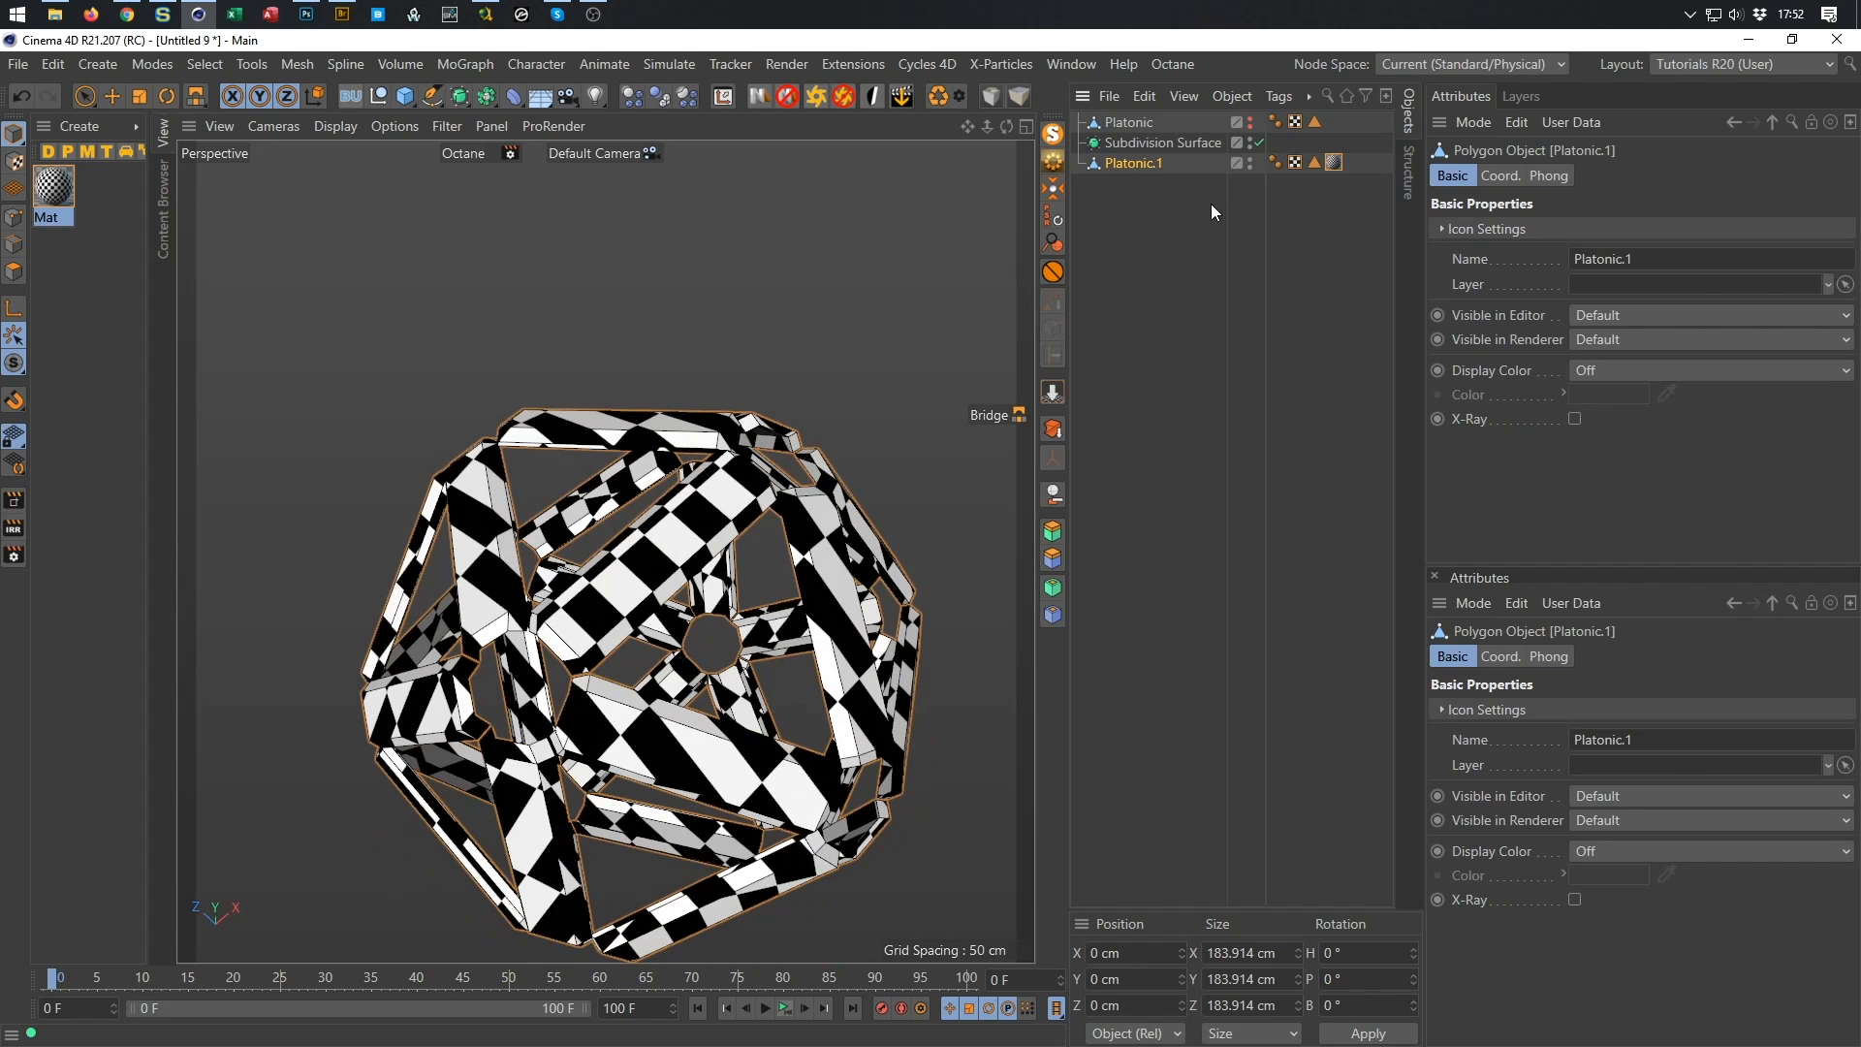
{"action": "left_click", "coordinate": [1333, 163]}
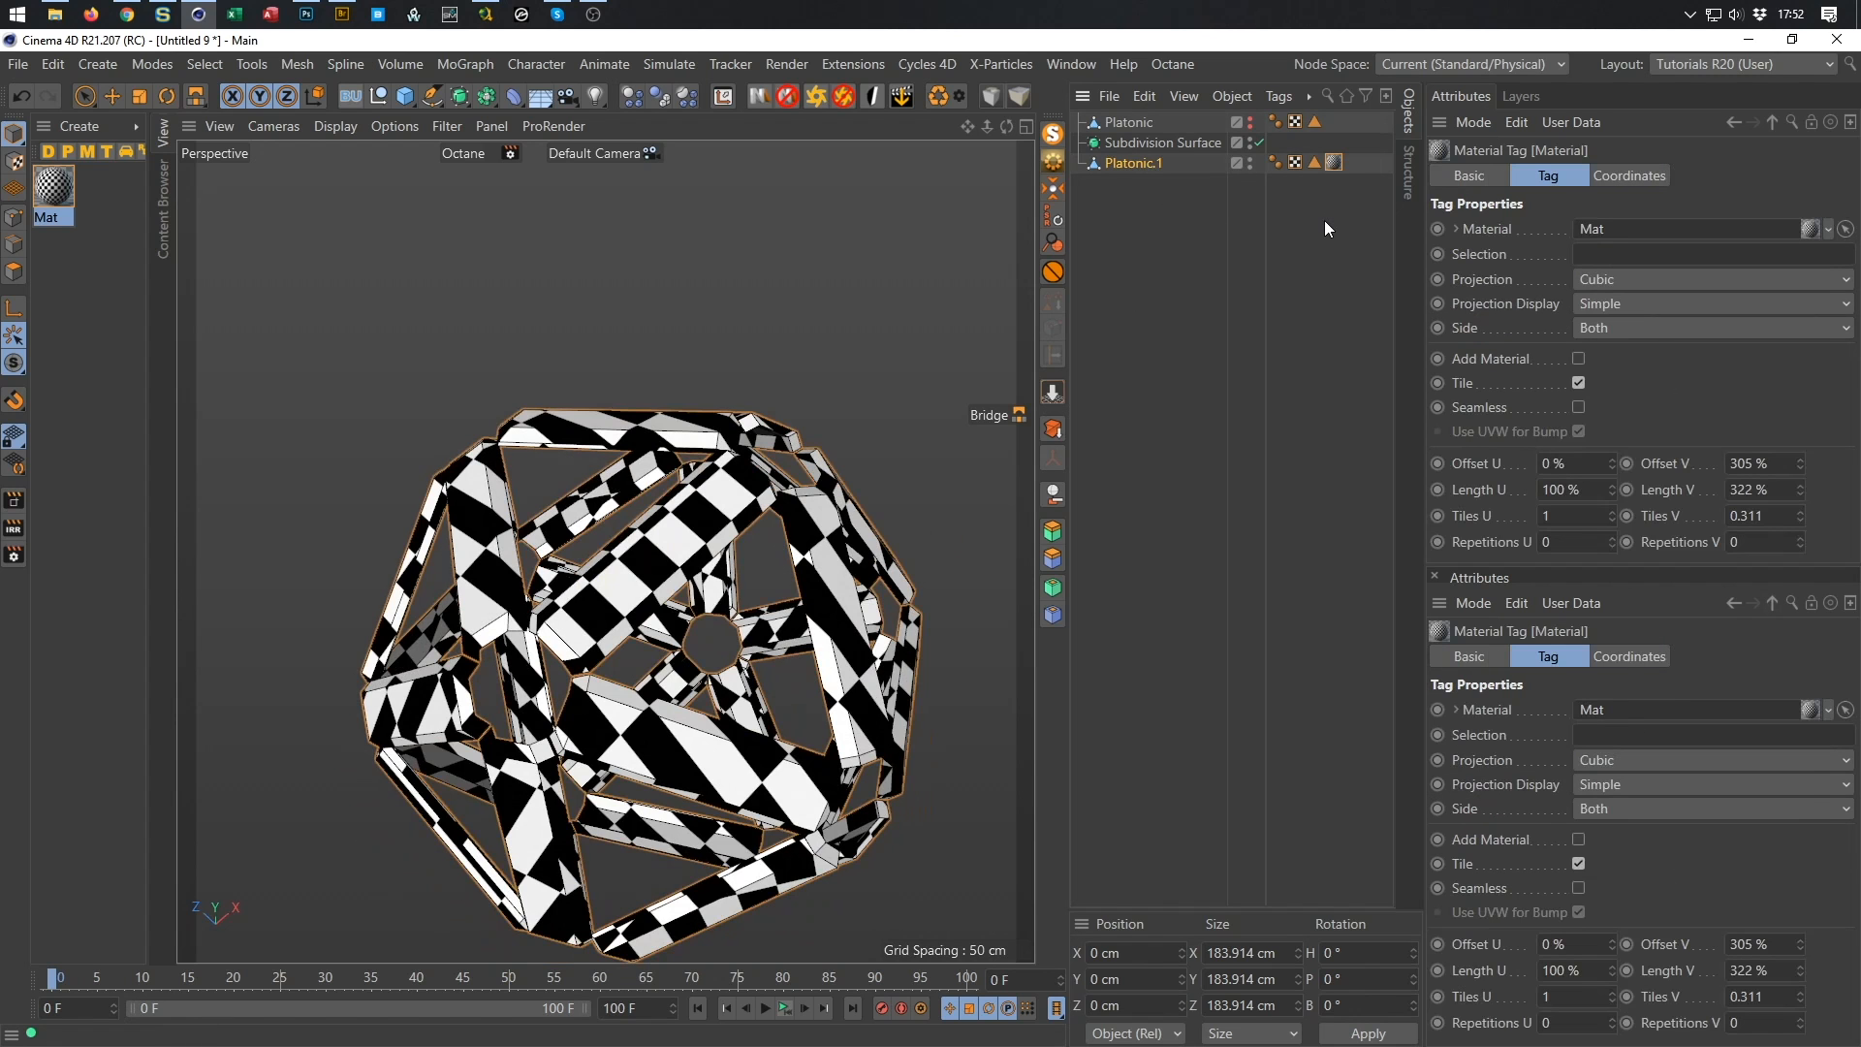
{"action": "key", "text": "Delete"}
{"action": "left_click_drag", "start_coordinate": [734, 455], "coordinate": [685, 400], "text": "alt"}
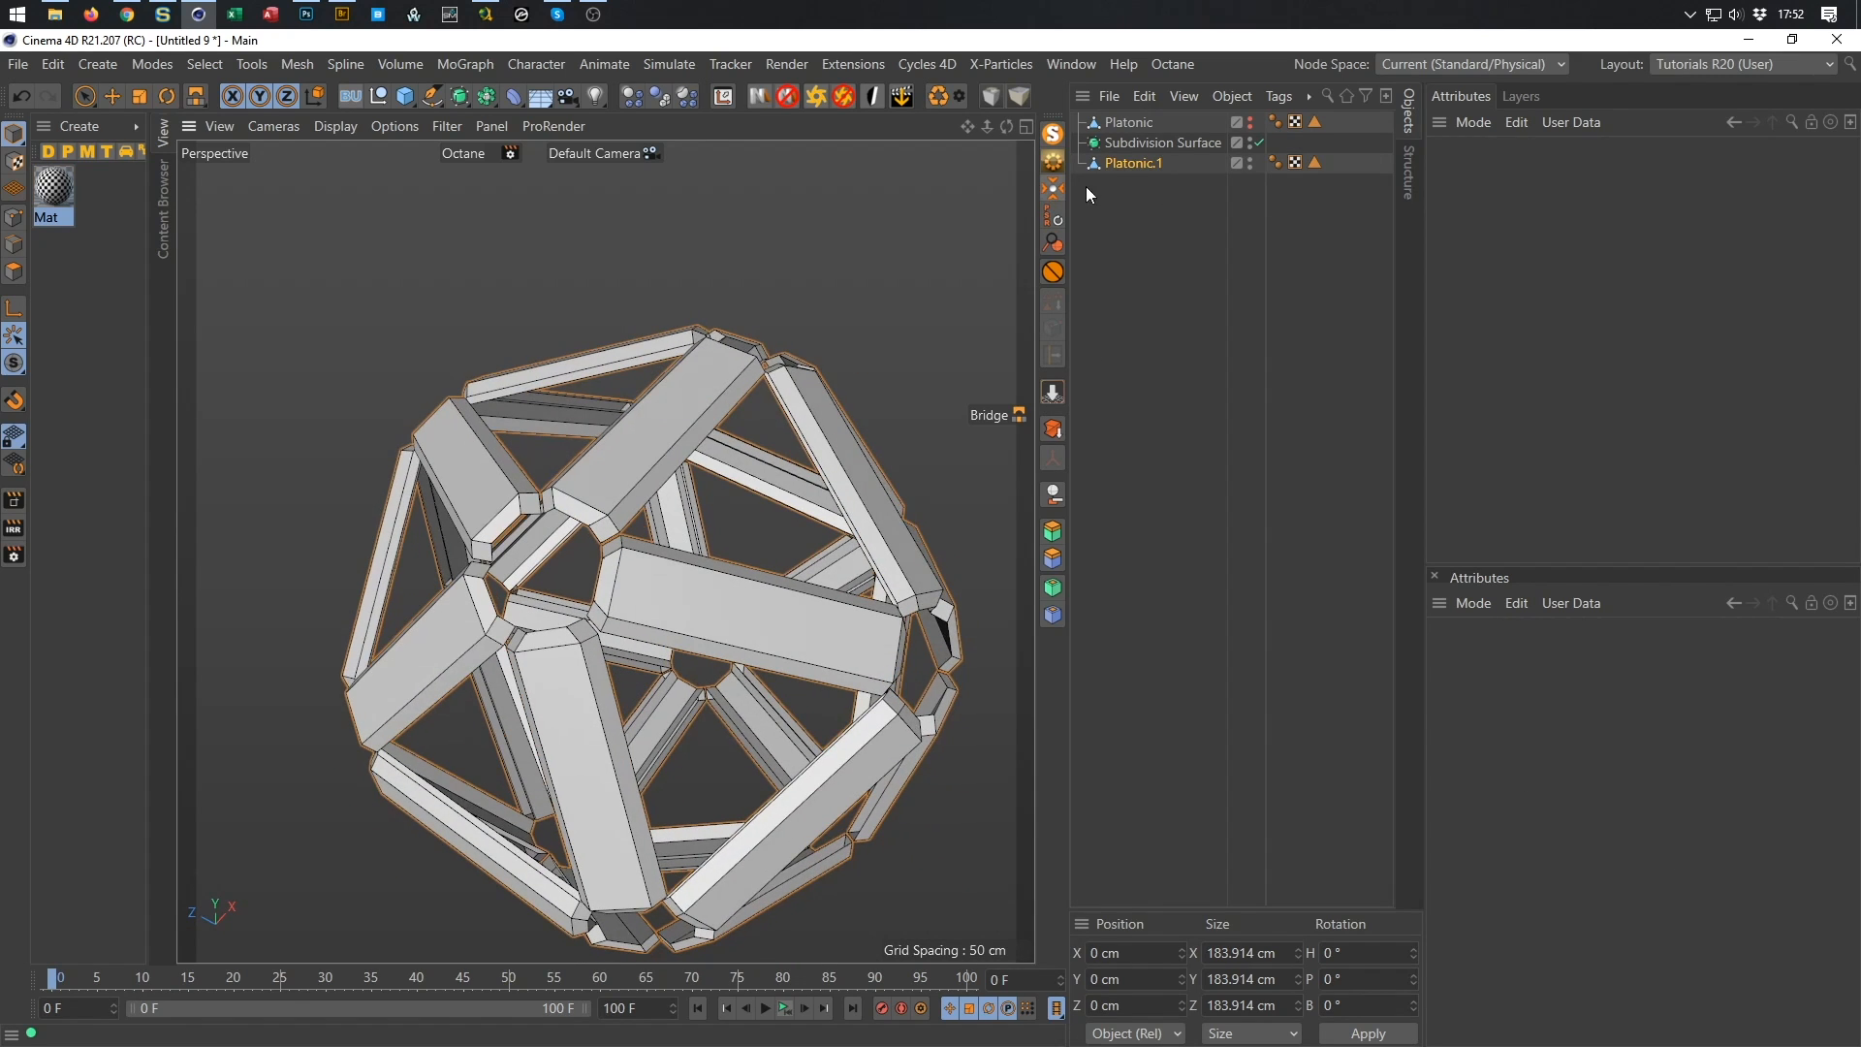
Add a MoGraph Fracture as the parent of Platonic.1 and set its mode to Explode Segments & Connect.
{"action": "left_click", "coordinate": [1137, 163]}
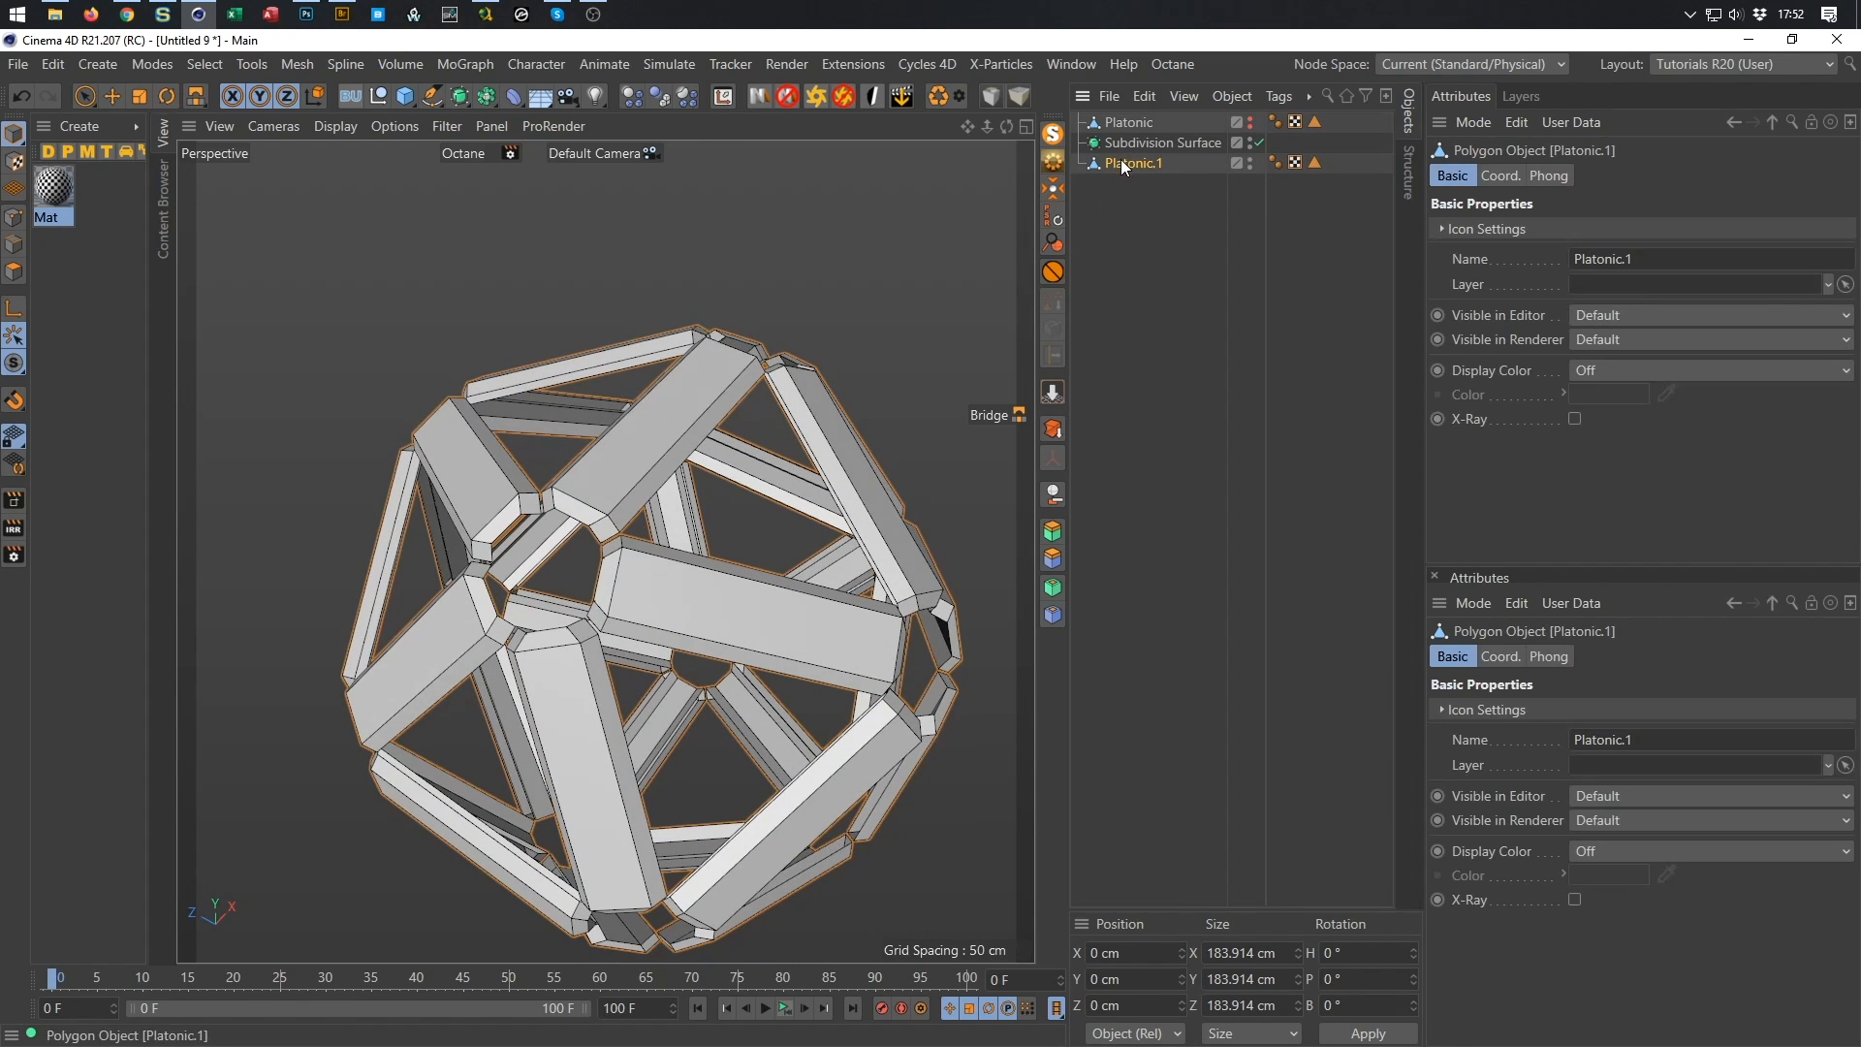
{"action": "left_click", "coordinate": [457, 68]}
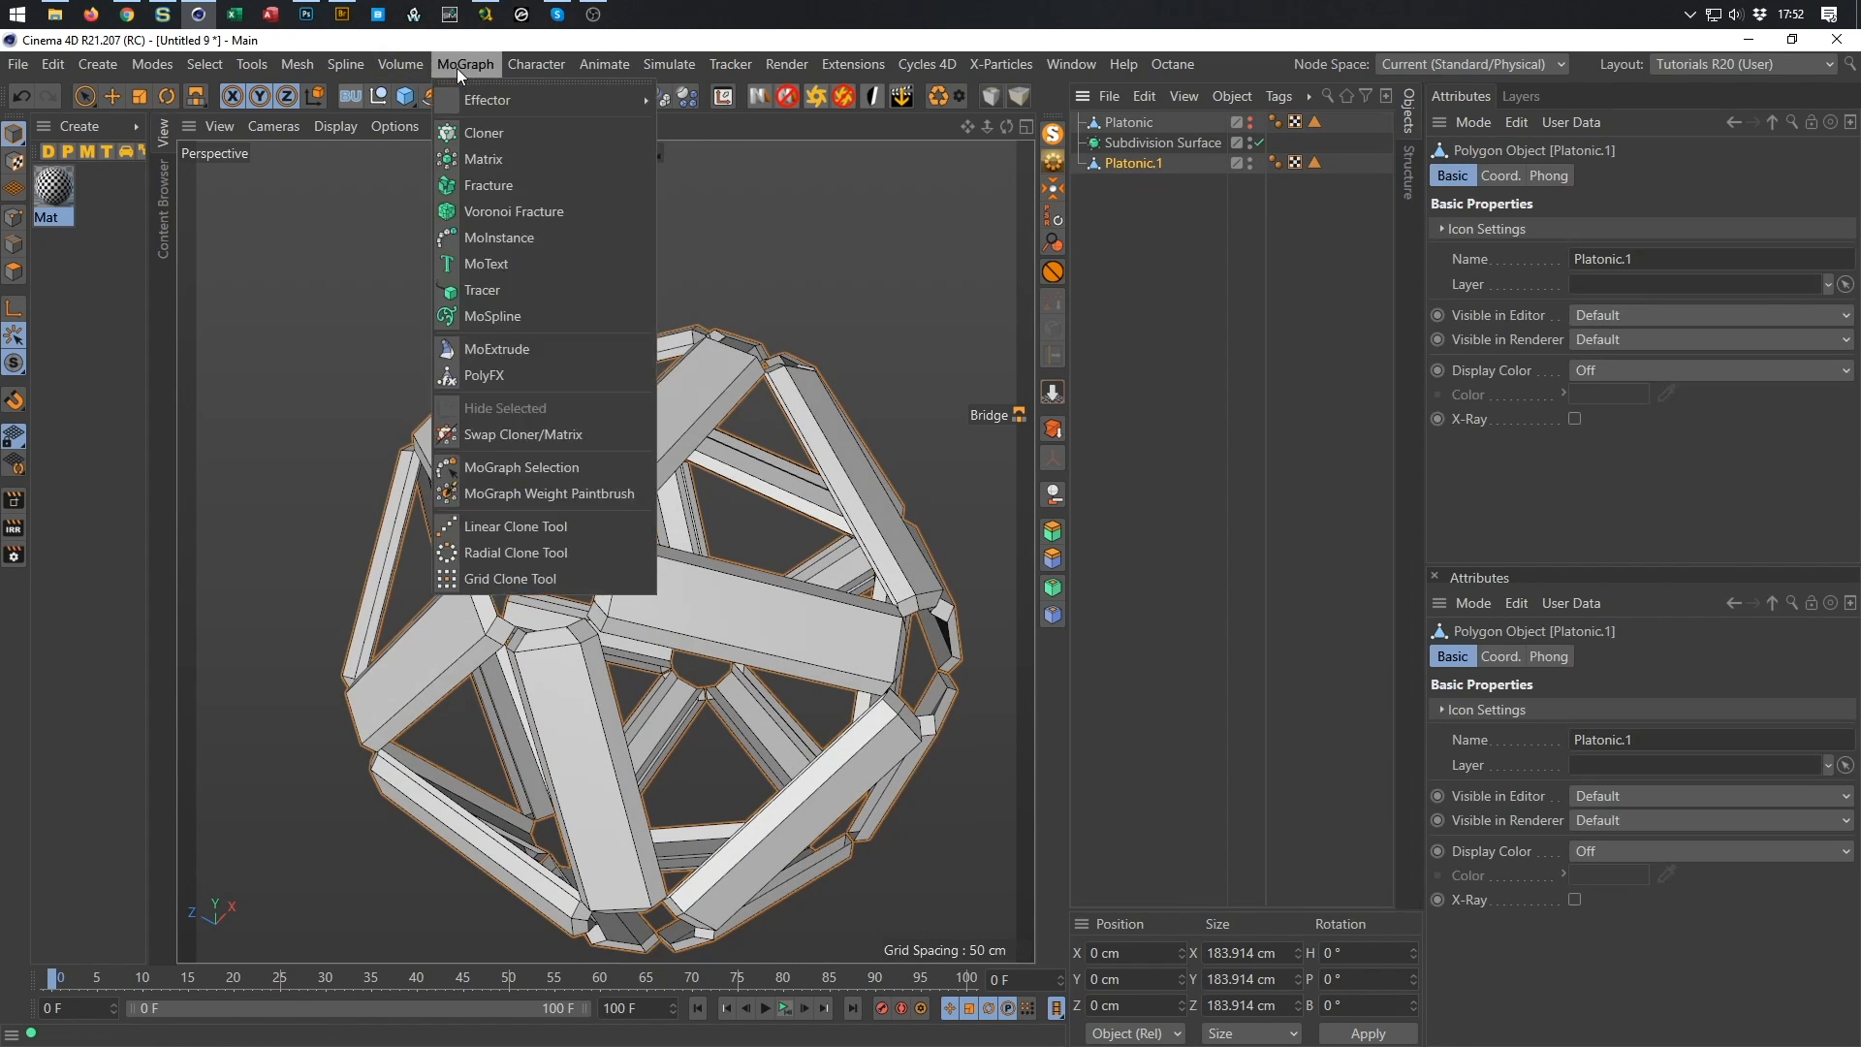
{"action": "left_click", "coordinate": [496, 182], "text": "alt"}
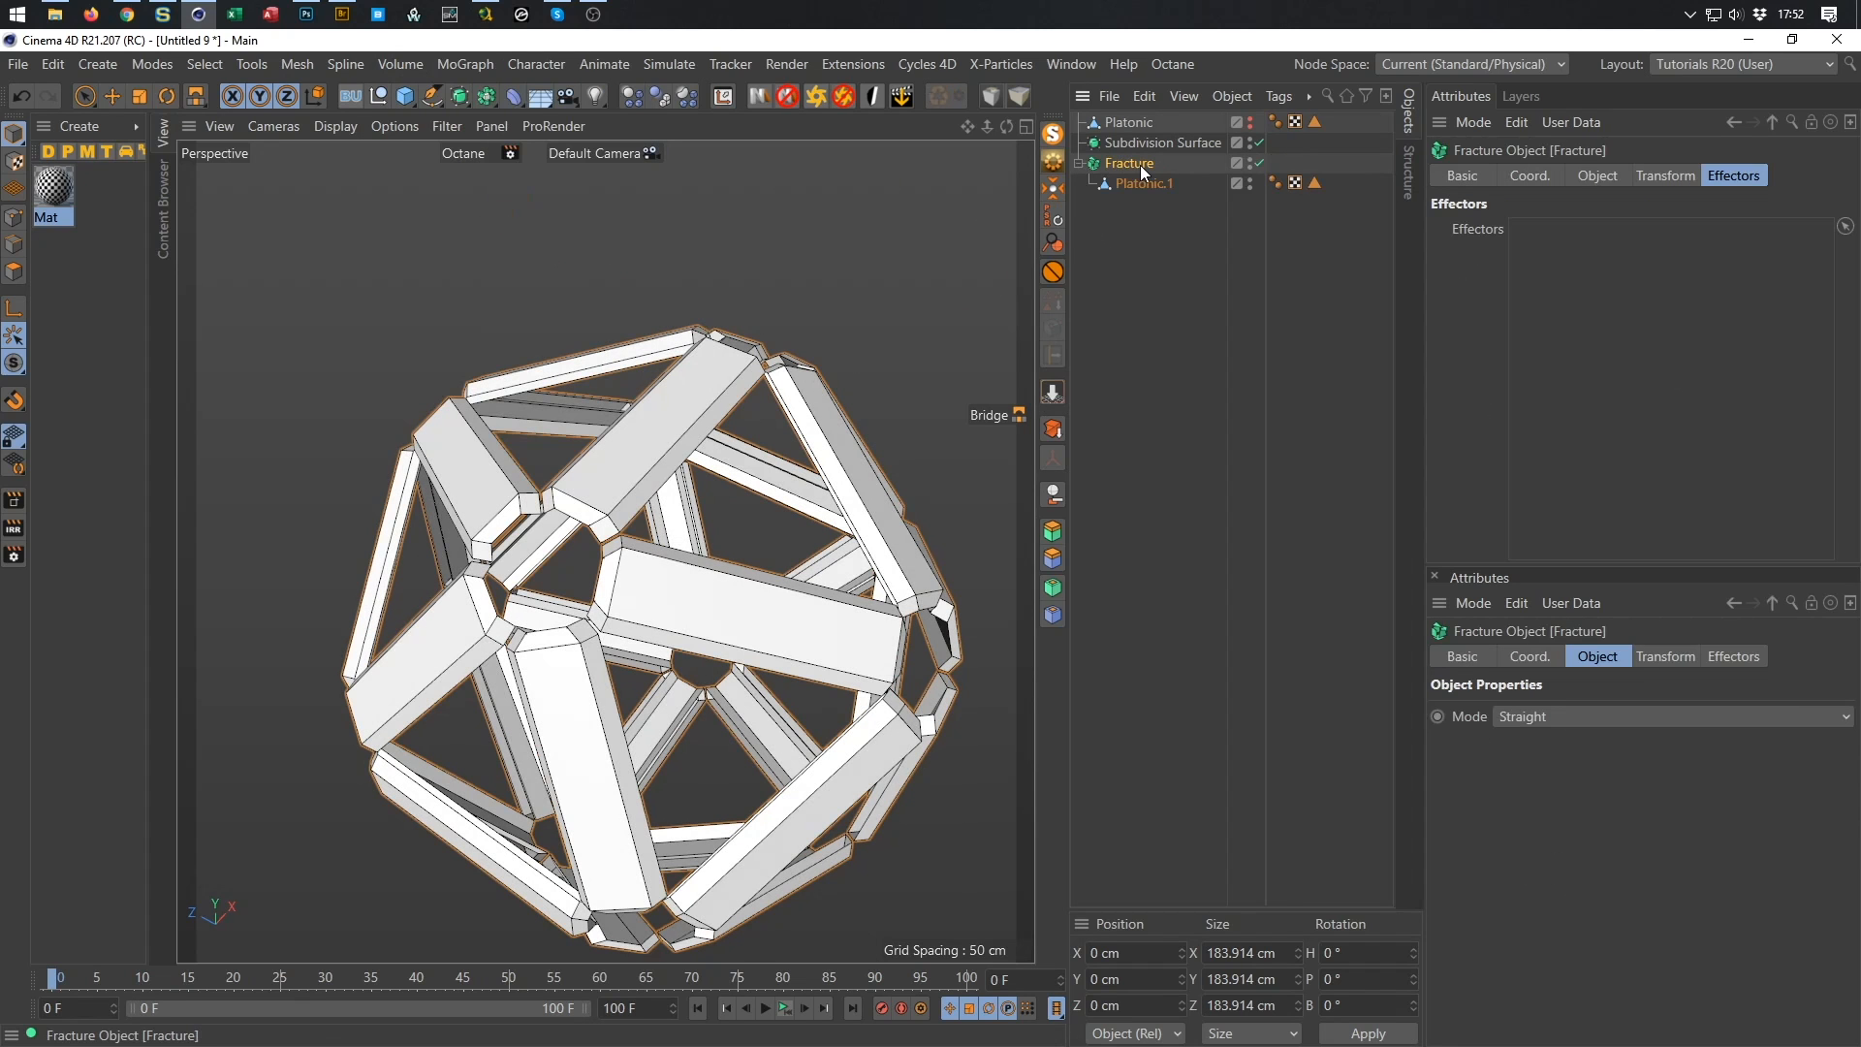
{"action": "left_click", "coordinate": [1598, 178]}
{"action": "left_click", "coordinate": [1552, 235]}
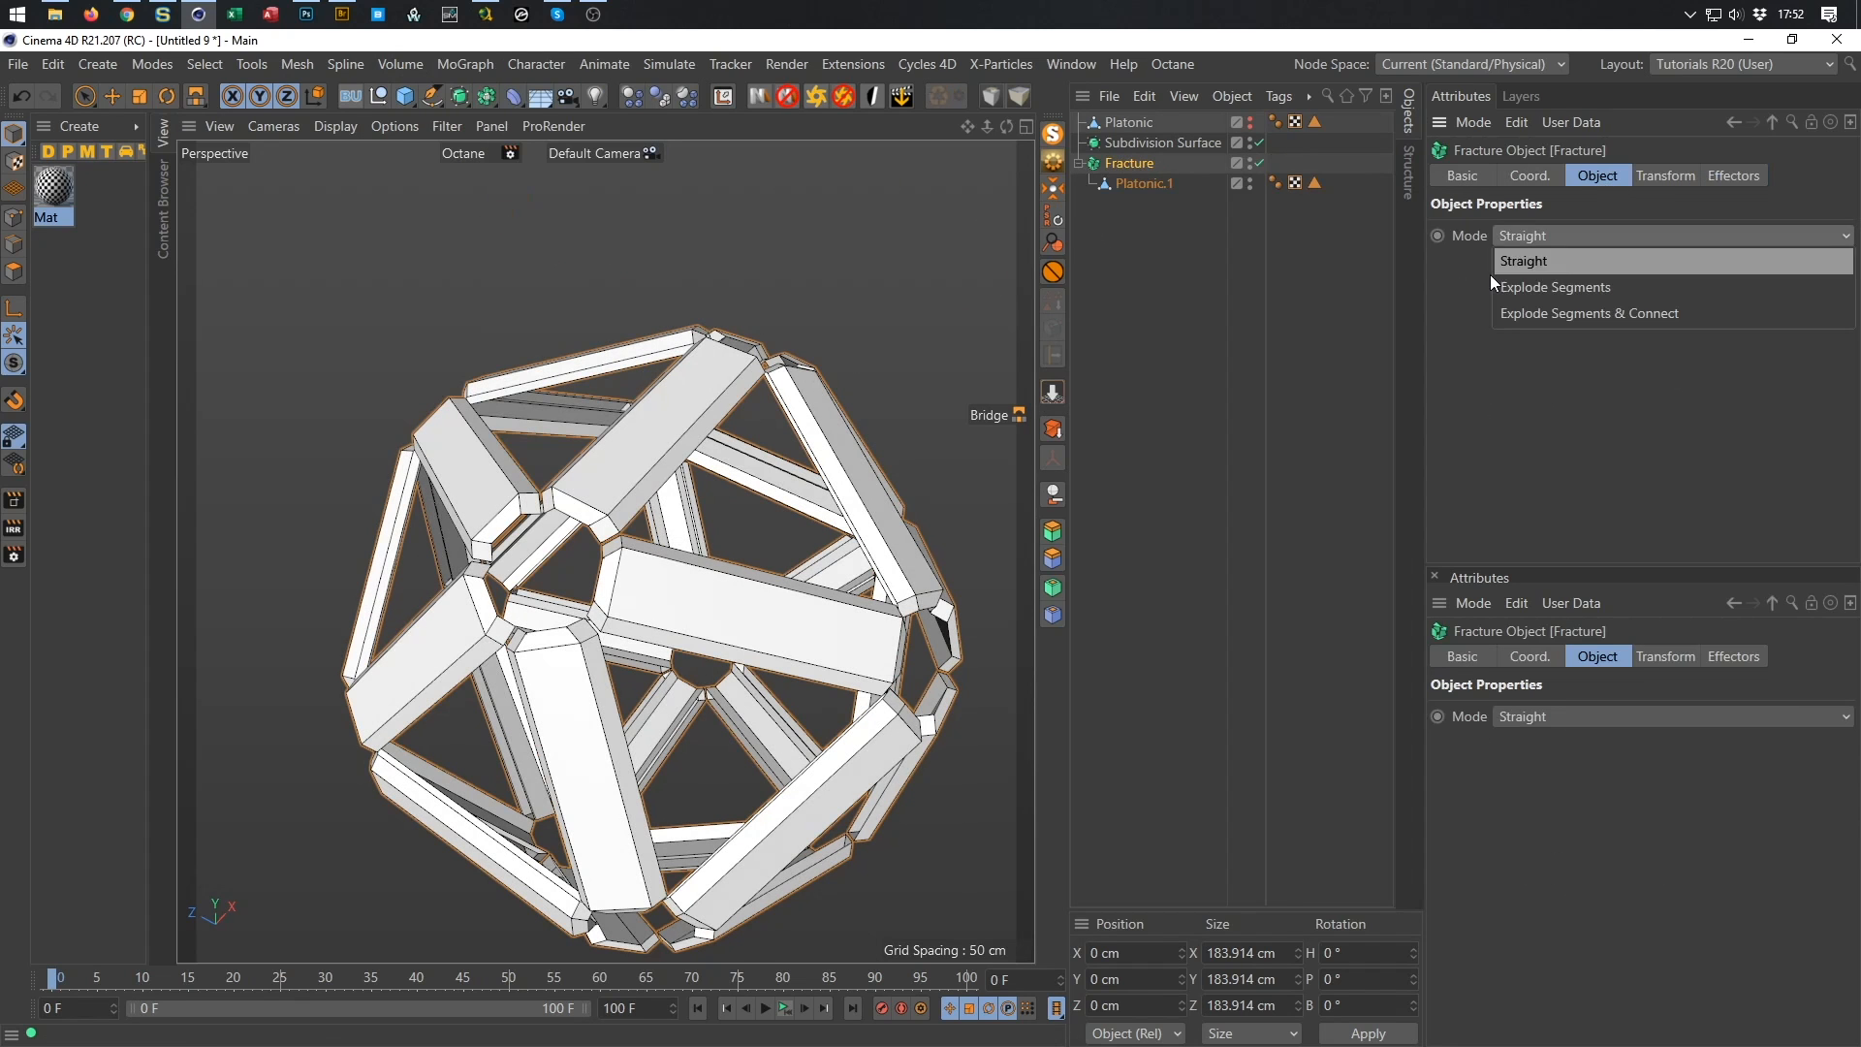
{"action": "left_click", "coordinate": [1526, 317]}
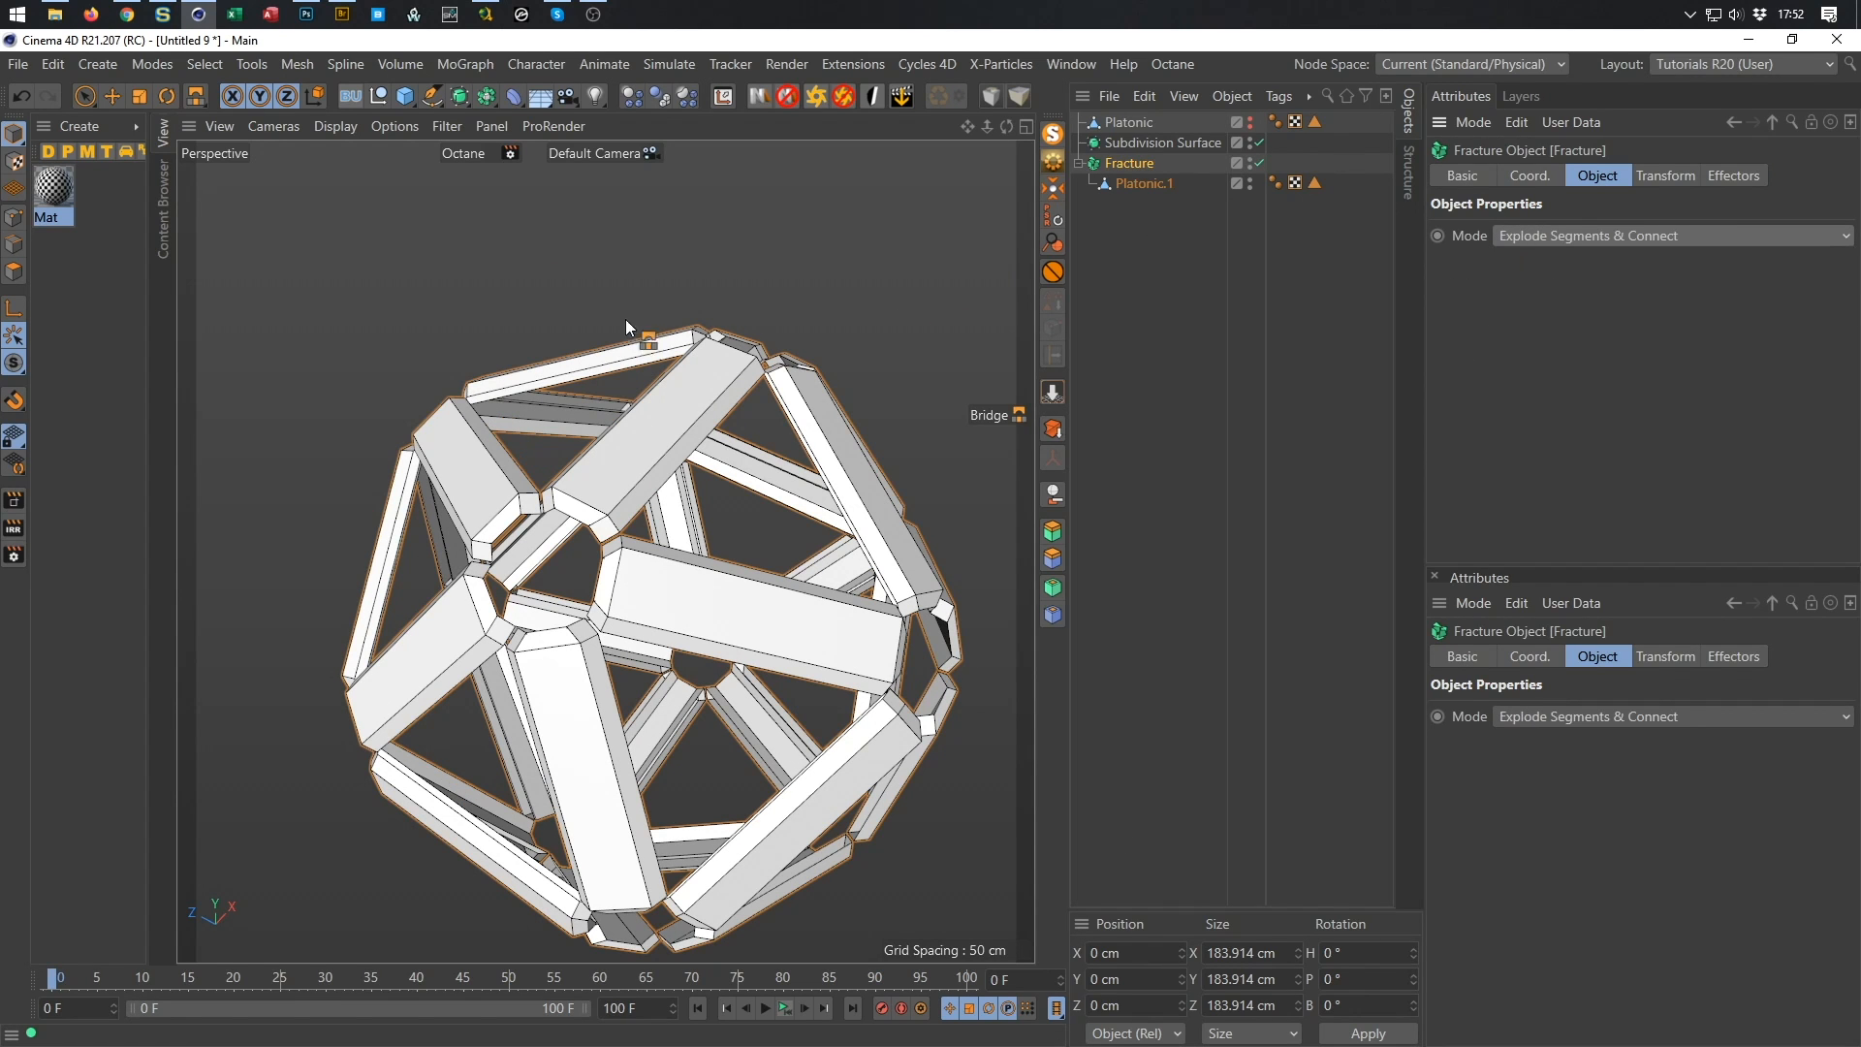
Convert the Fracture's current state to a new object and expand the resulting group to its separate belt polygons.
{"action": "scroll", "coordinate": [615, 491], "scroll_direction": "up", "scroll_amount": 5}
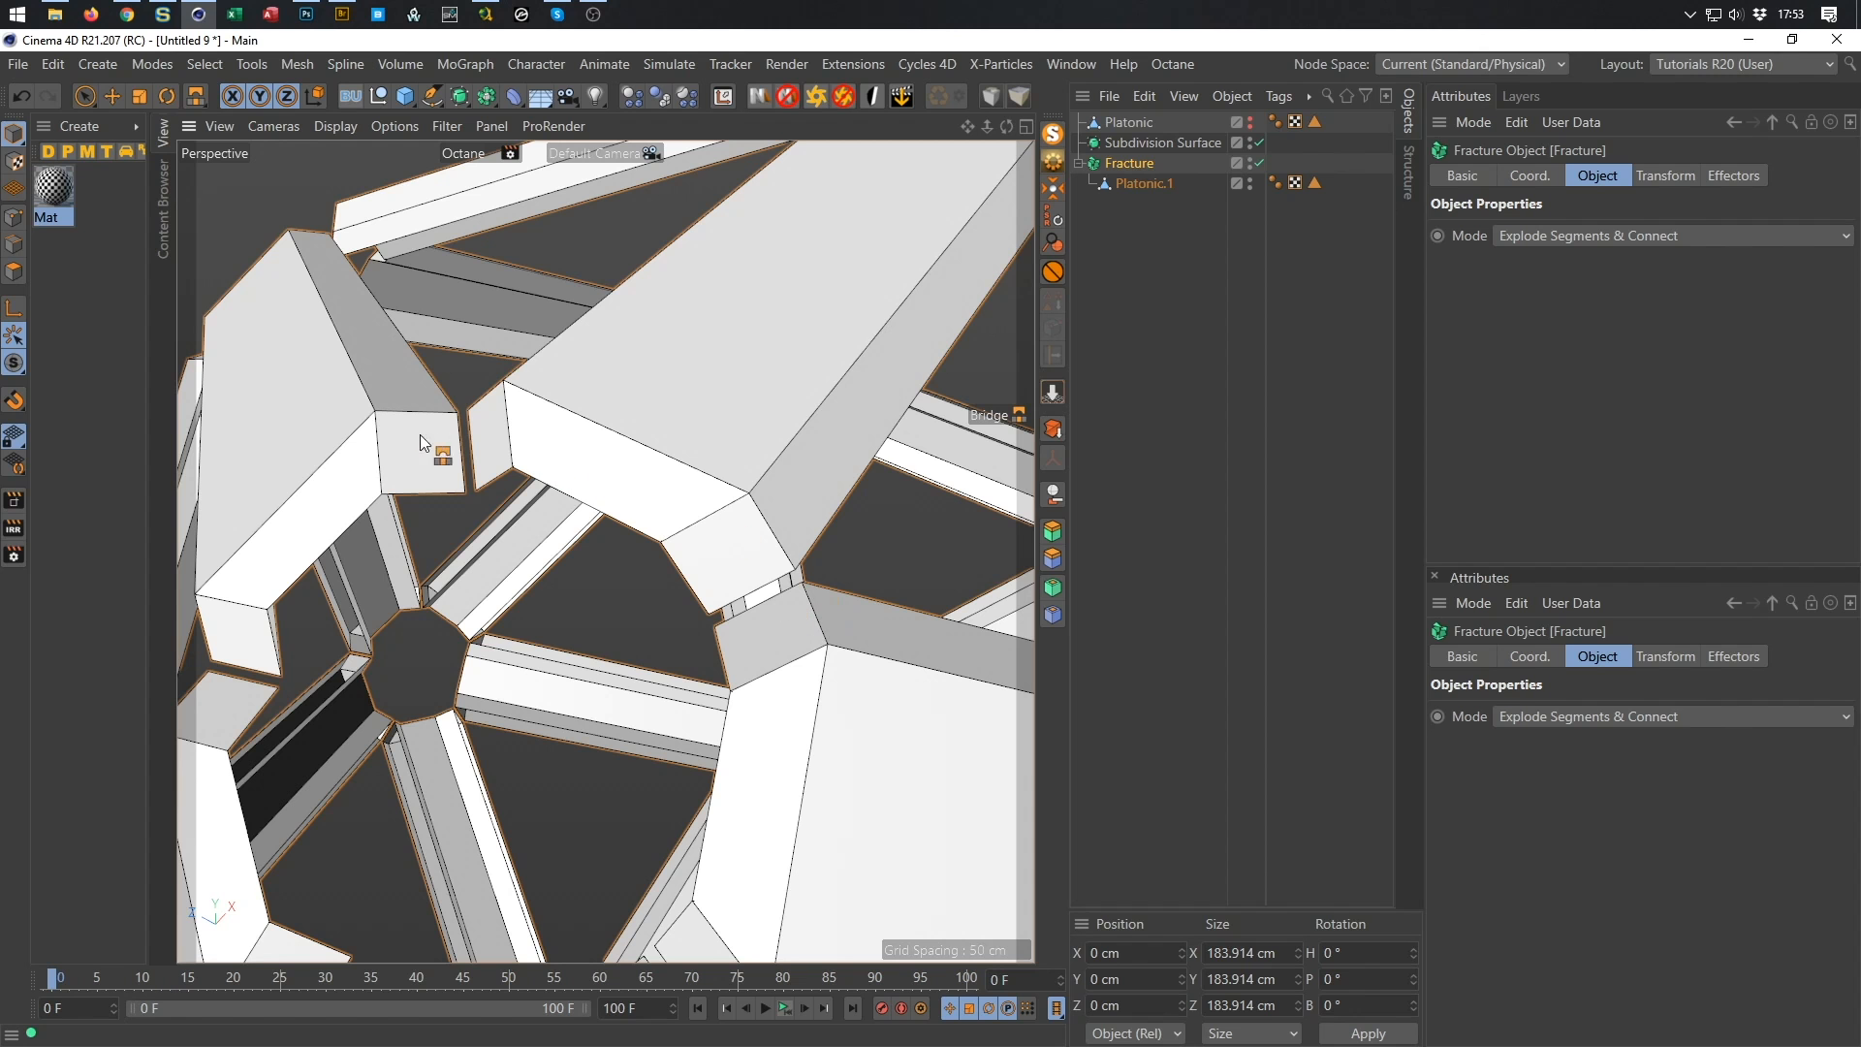
{"action": "scroll", "coordinate": [706, 489], "scroll_direction": "down", "scroll_amount": 5}
{"action": "left_click_drag", "start_coordinate": [706, 489], "coordinate": [648, 458], "text": "alt"}
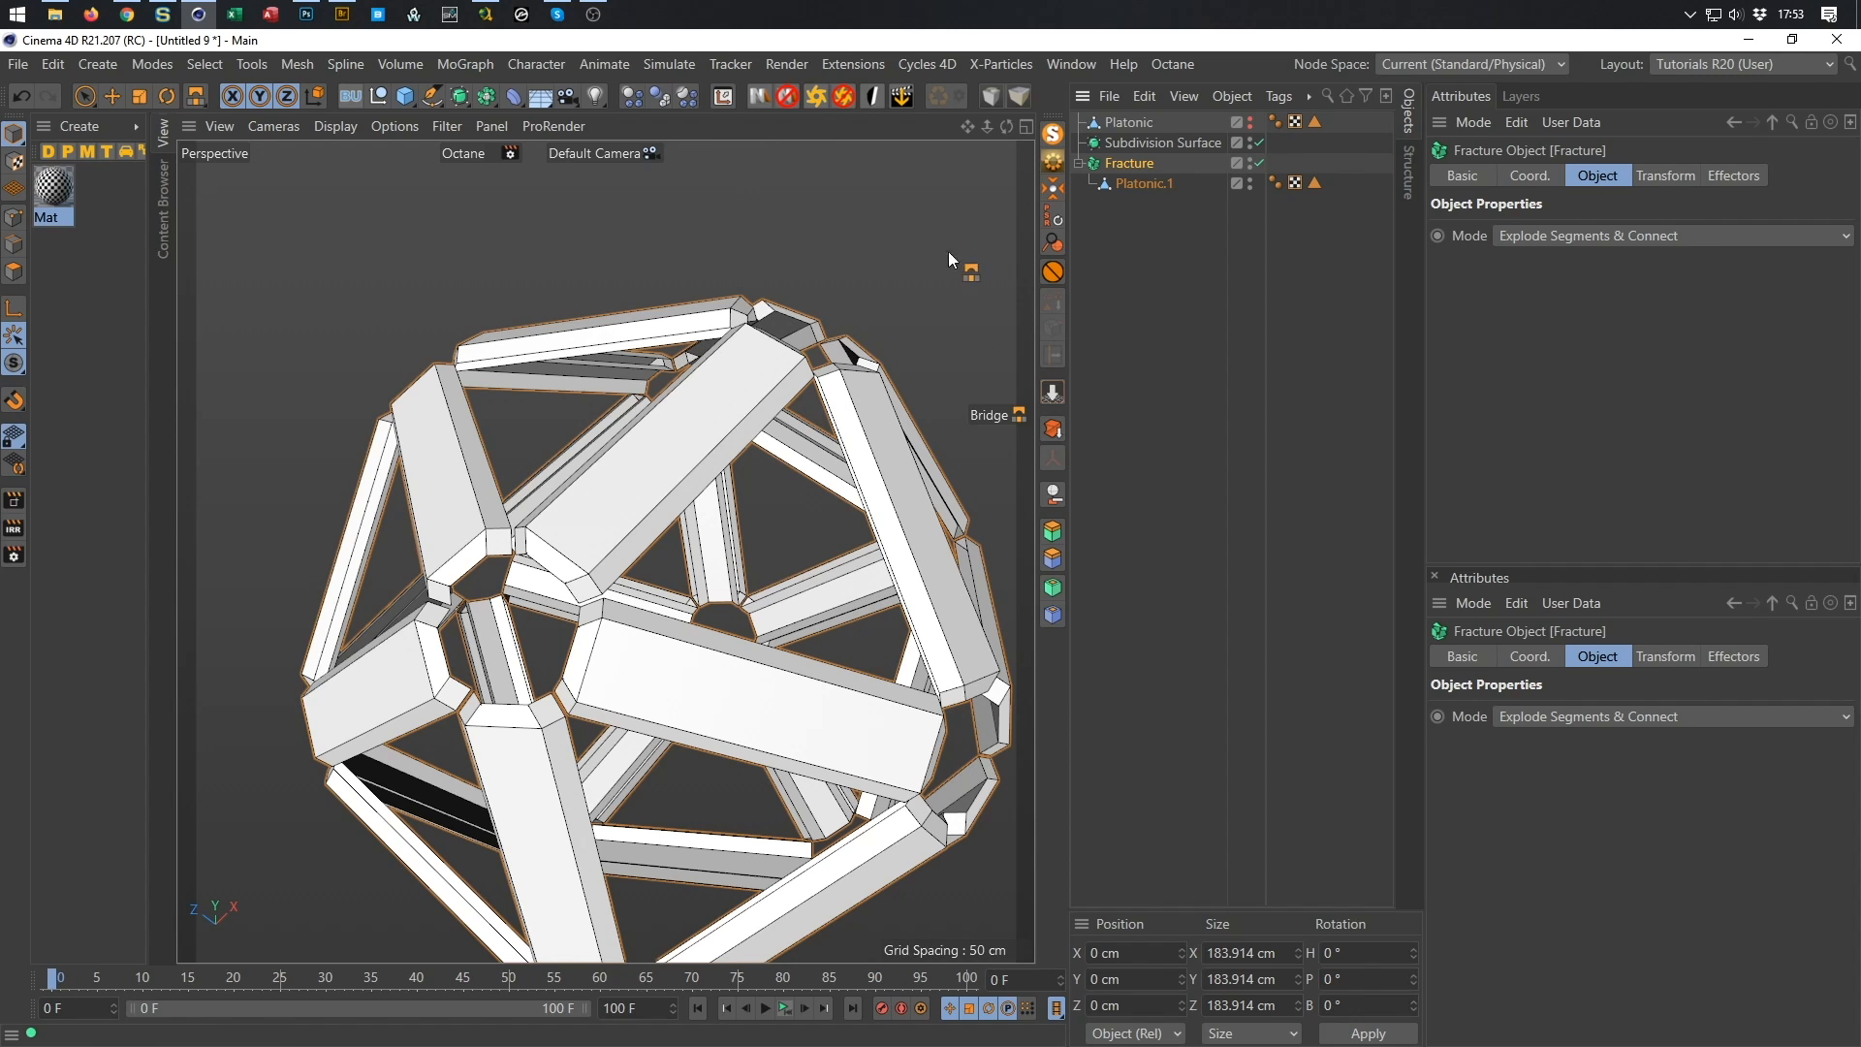
{"action": "left_click", "coordinate": [1055, 430]}
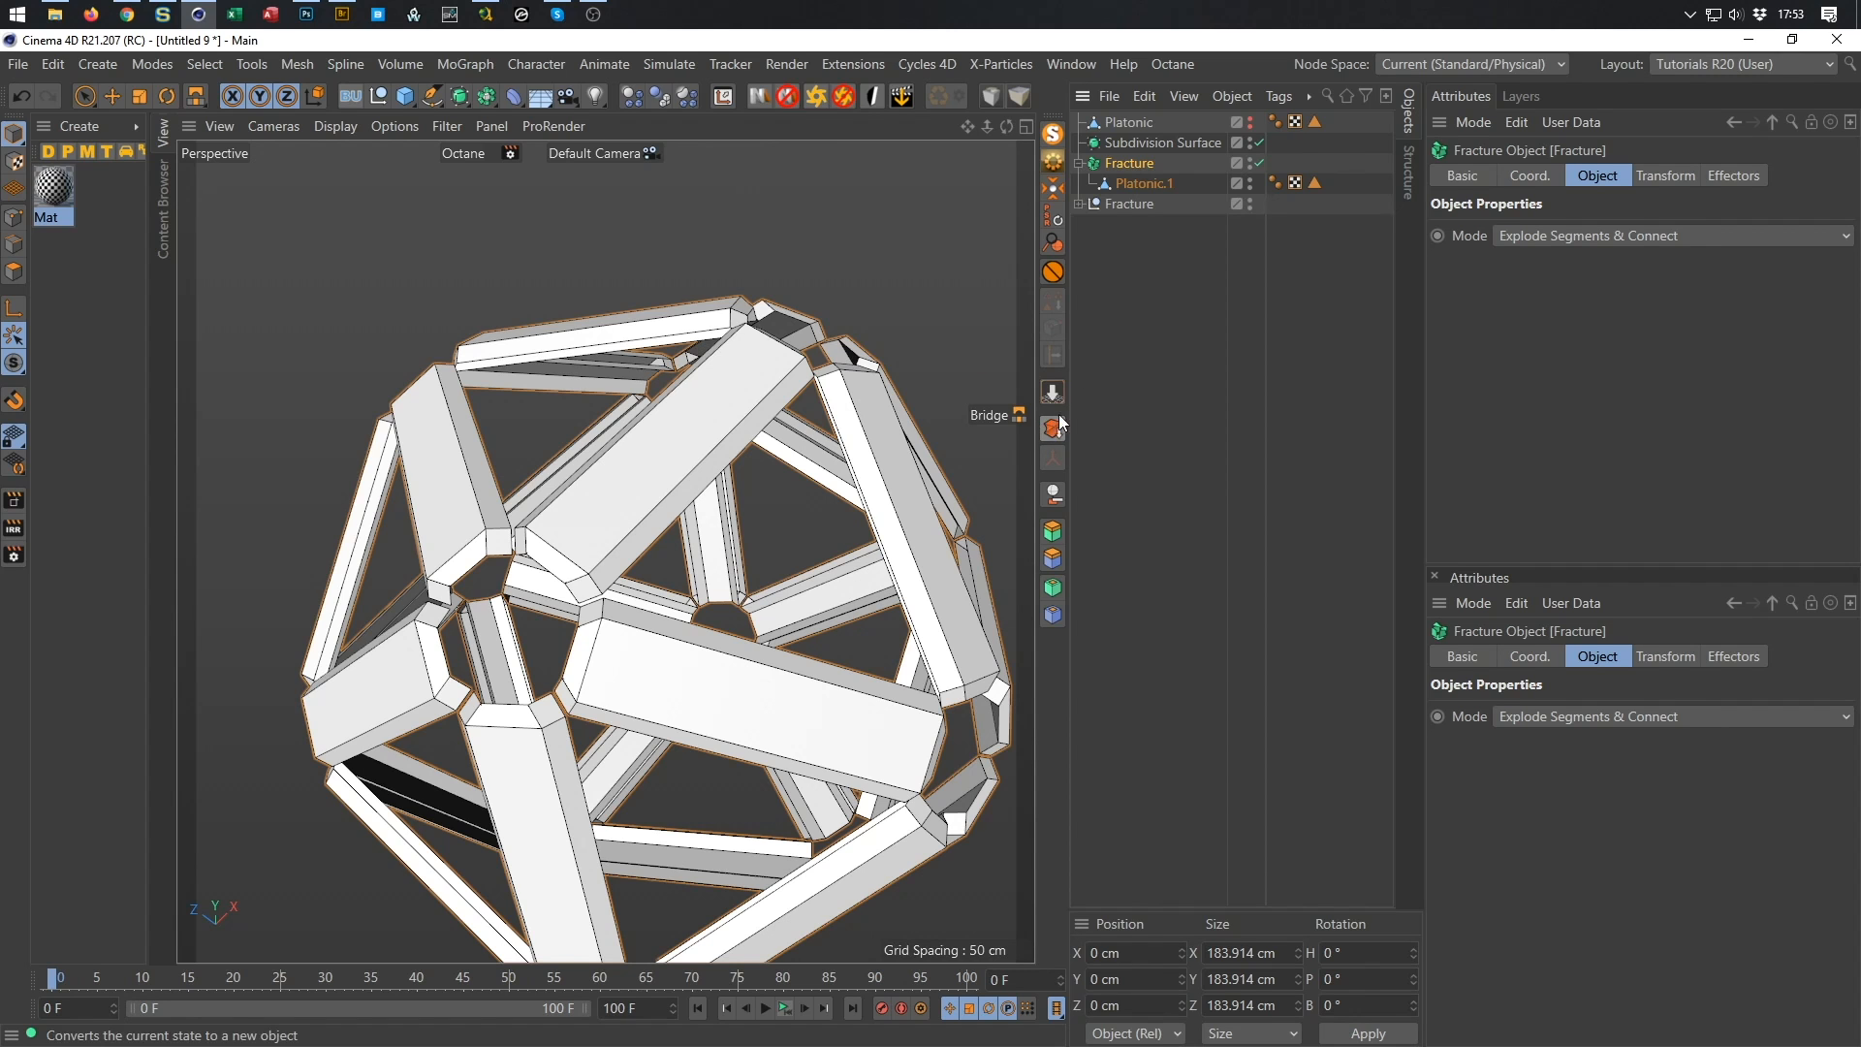
{"action": "left_click", "coordinate": [1079, 204]}
{"action": "left_click", "coordinate": [1135, 244]}
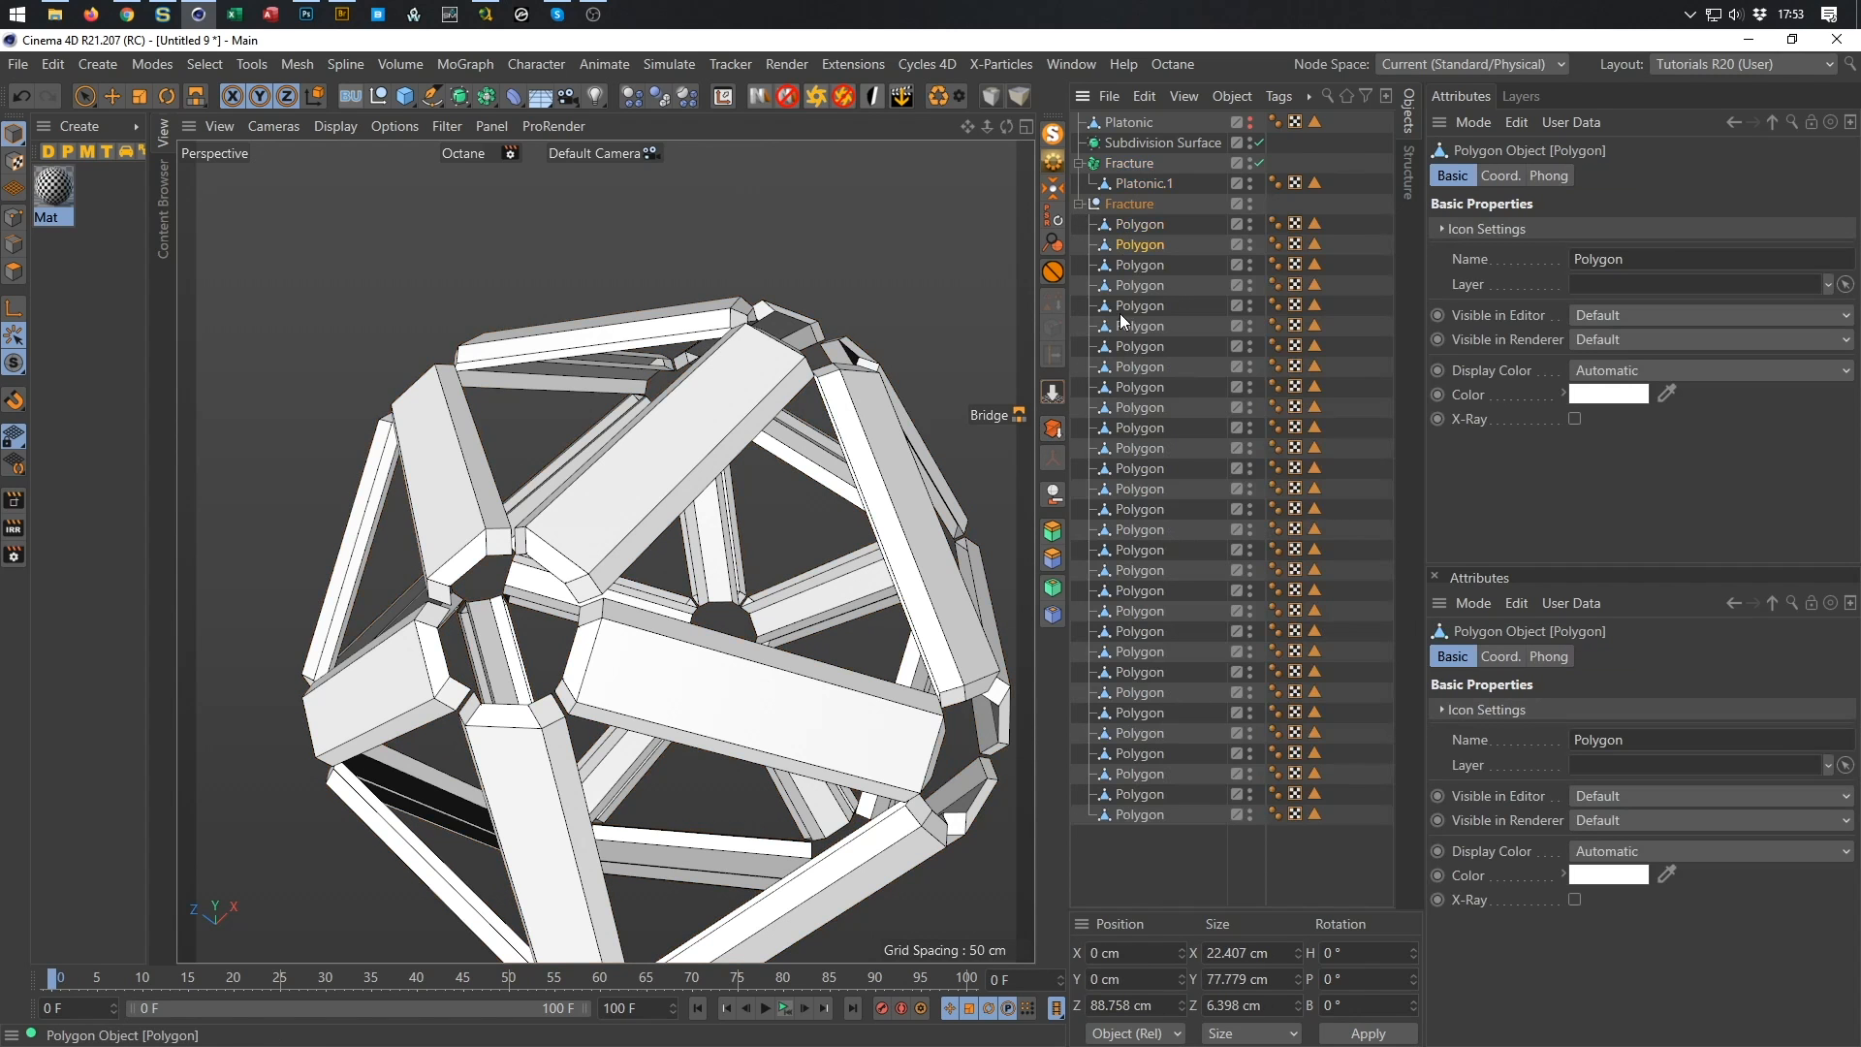
Move the converted belt piece at the top of the sphere upward to about 121.7 cm in Y.
{"action": "left_click", "coordinate": [87, 97]}
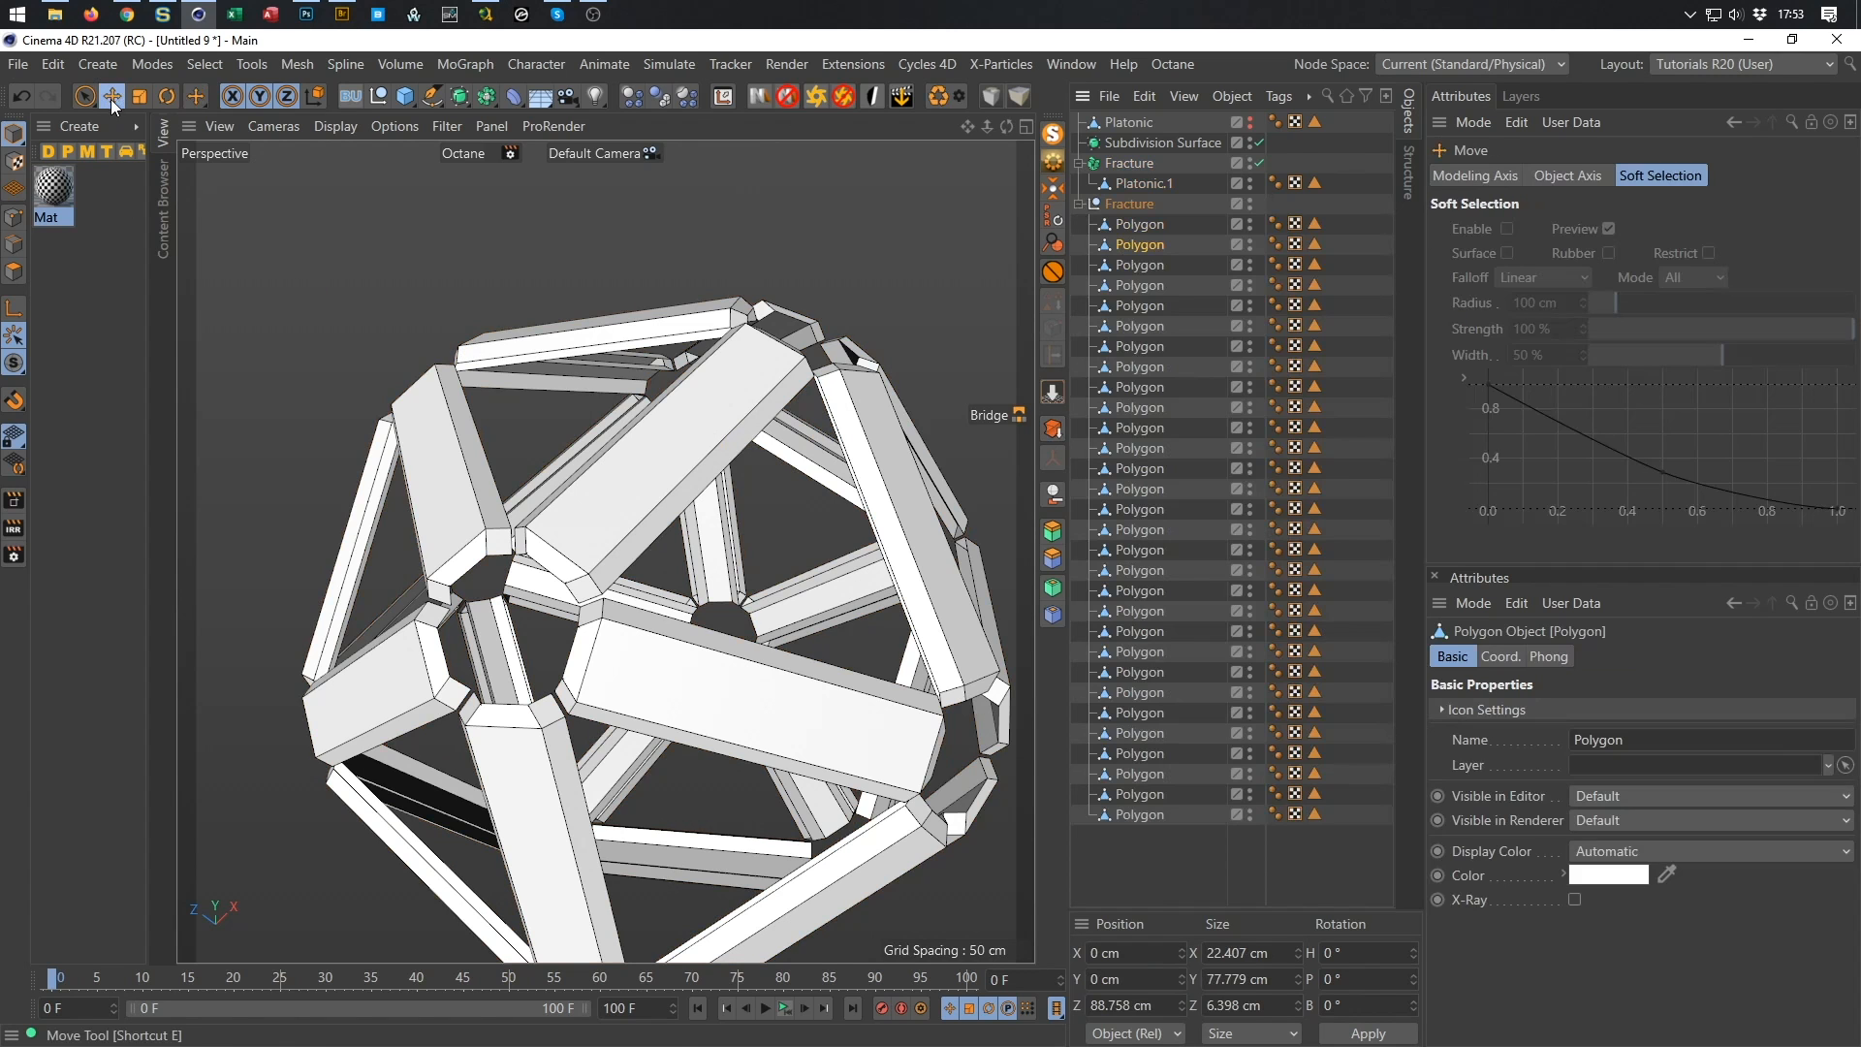
{"action": "left_click", "coordinate": [684, 434]}
{"action": "left_click_drag", "start_coordinate": [690, 373], "coordinate": [591, 496]}
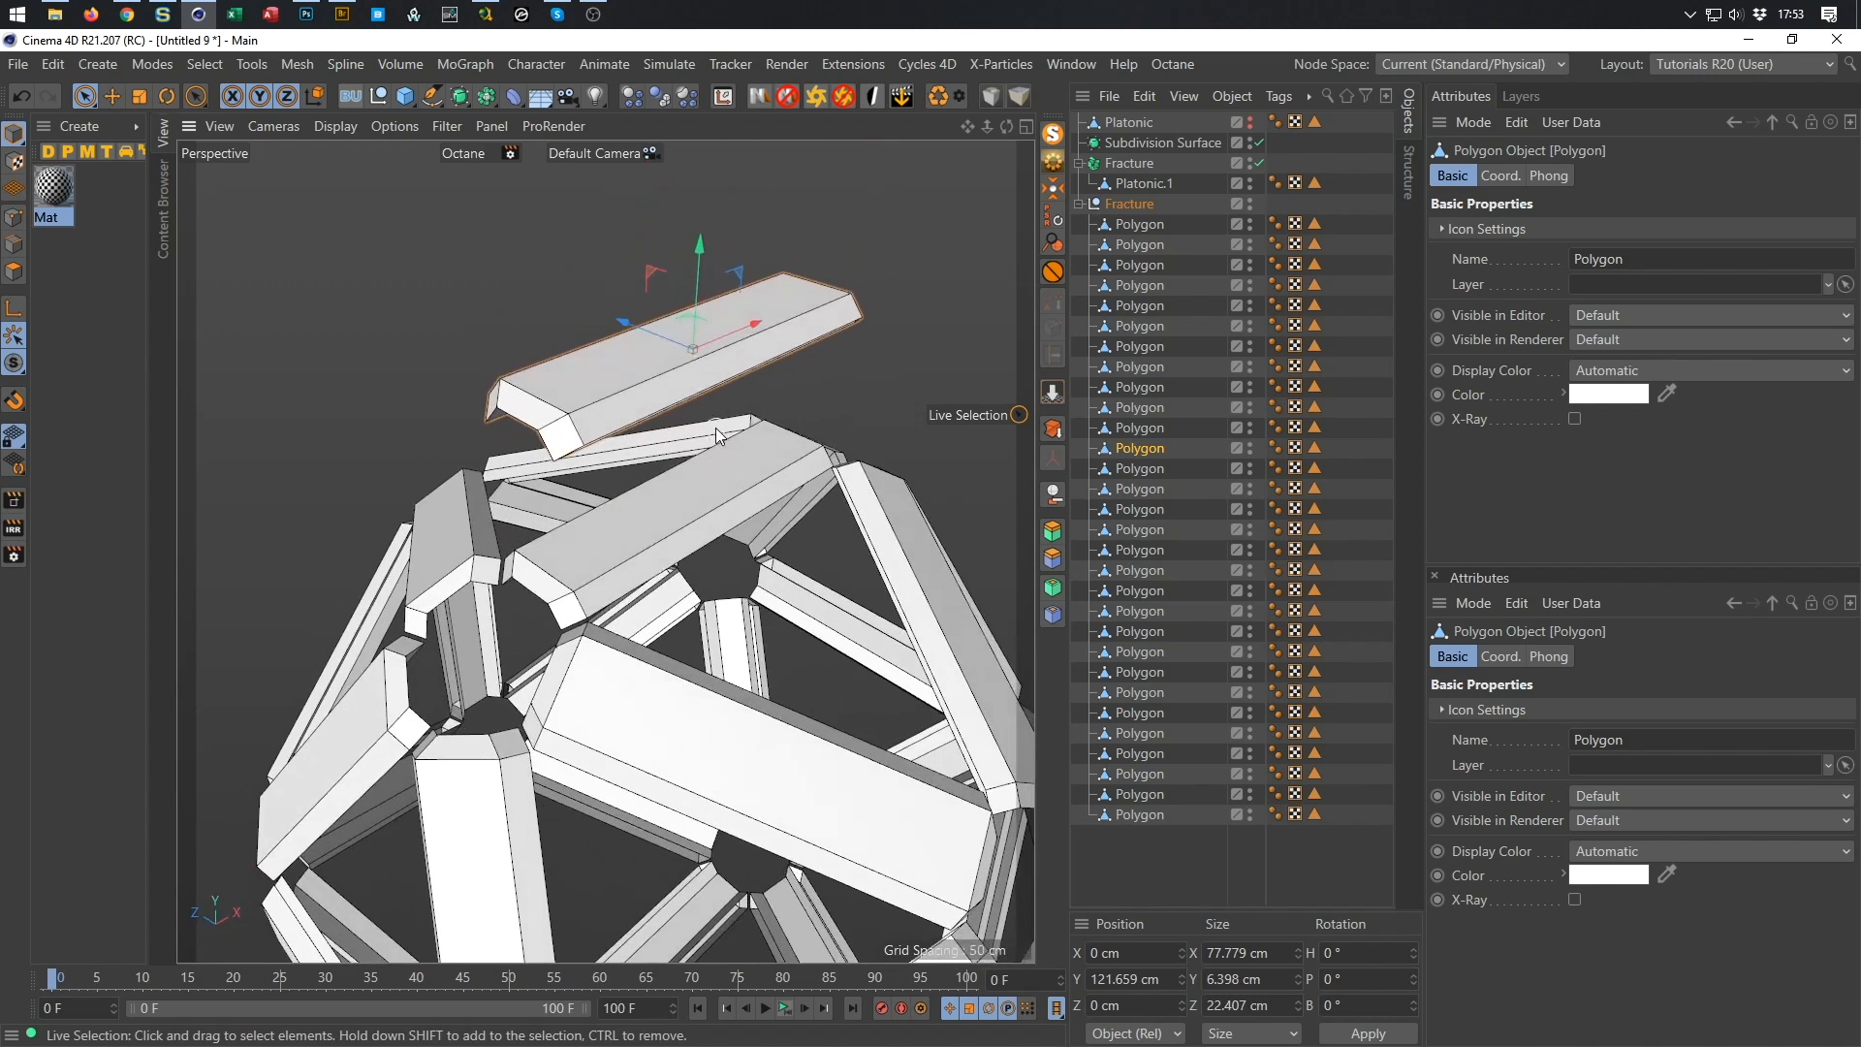
Hide the Fracture generator in the viewport and return the lifted belt piece to its original position.
{"action": "left_click", "coordinate": [1249, 158]}
{"action": "left_click_drag", "start_coordinate": [701, 252], "coordinate": [689, 421]}
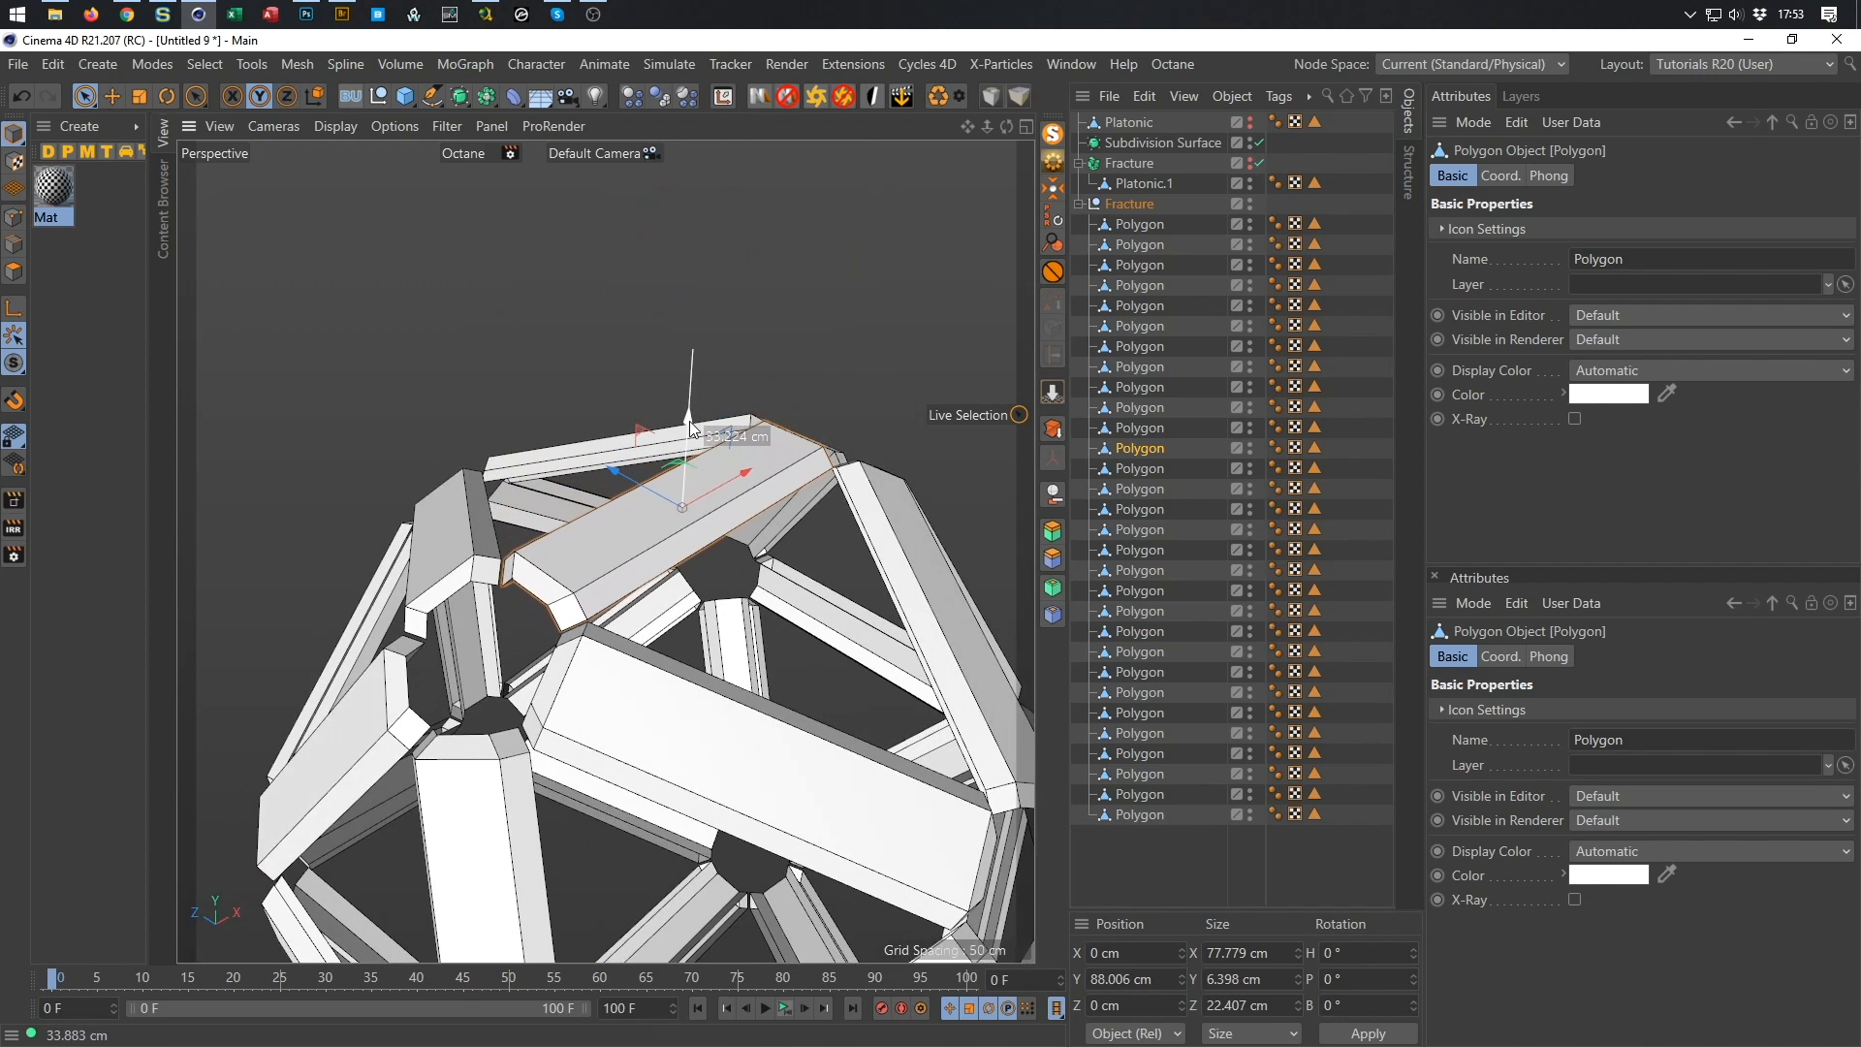
{"action": "left_click", "coordinate": [15, 272]}
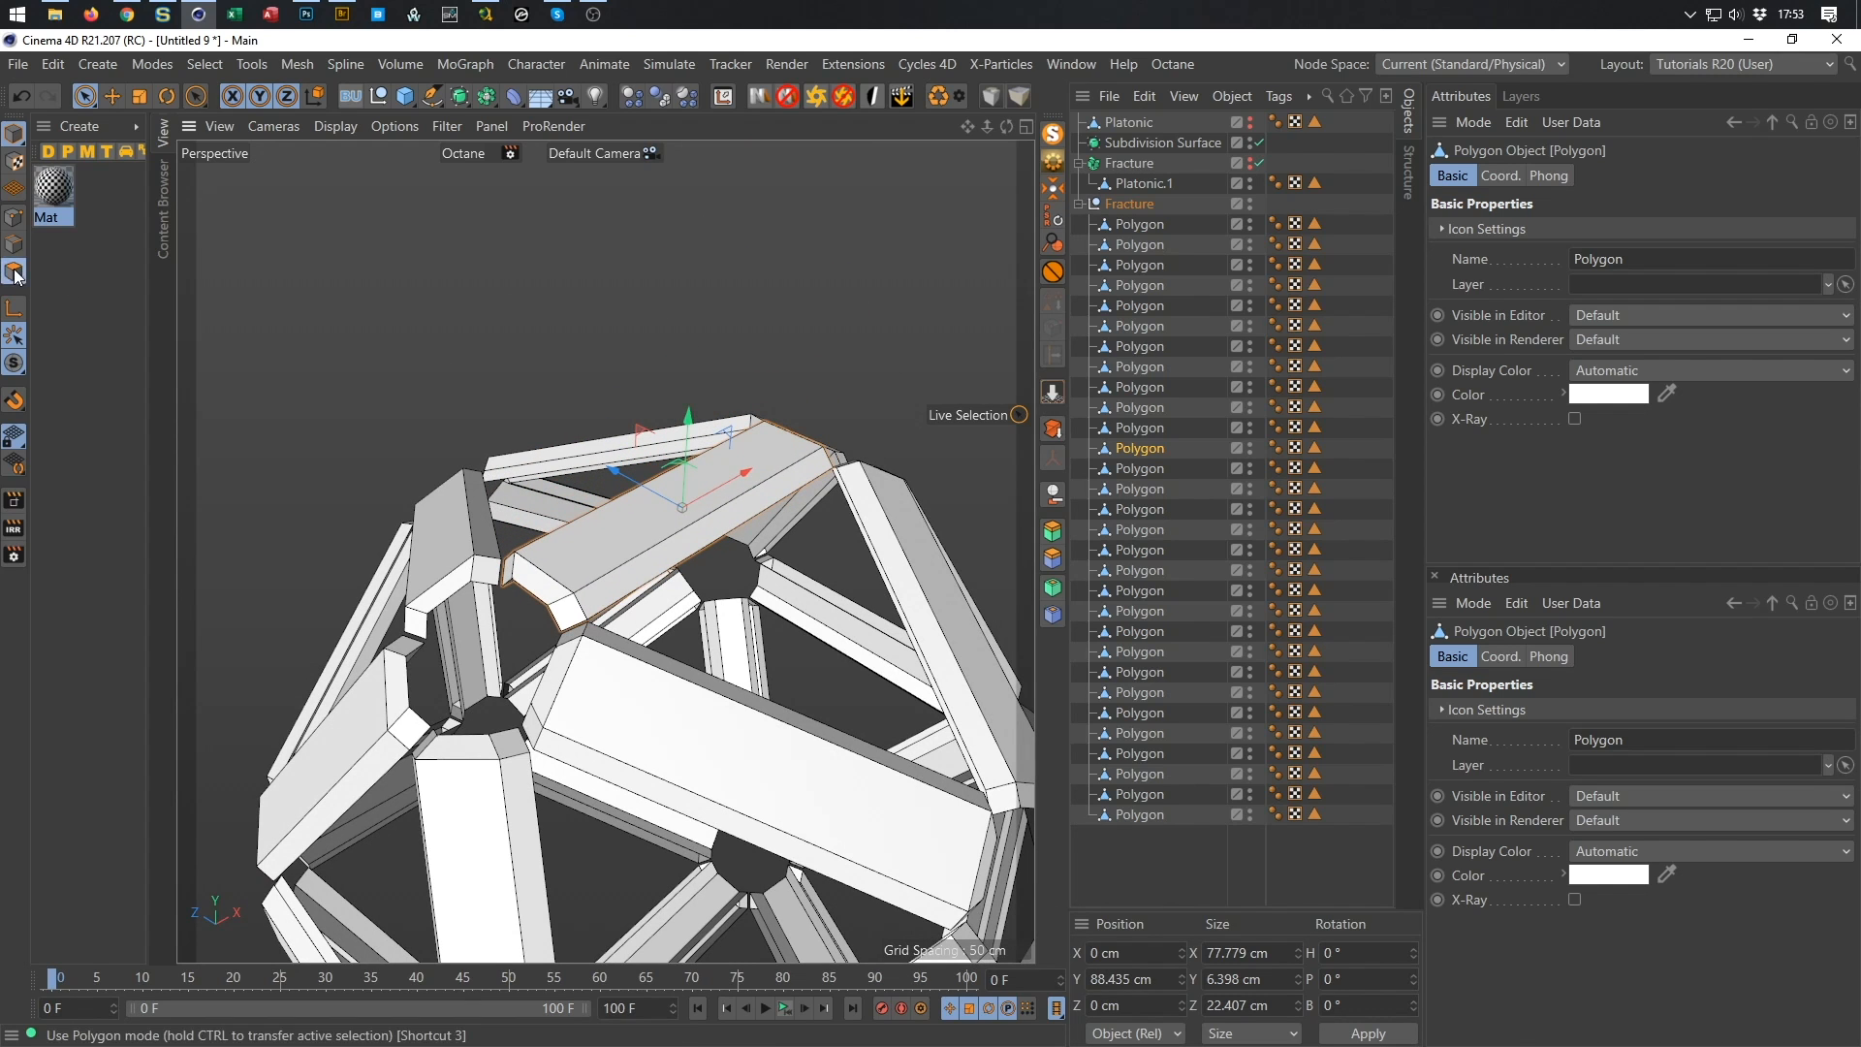
{"action": "left_click", "coordinate": [15, 133]}
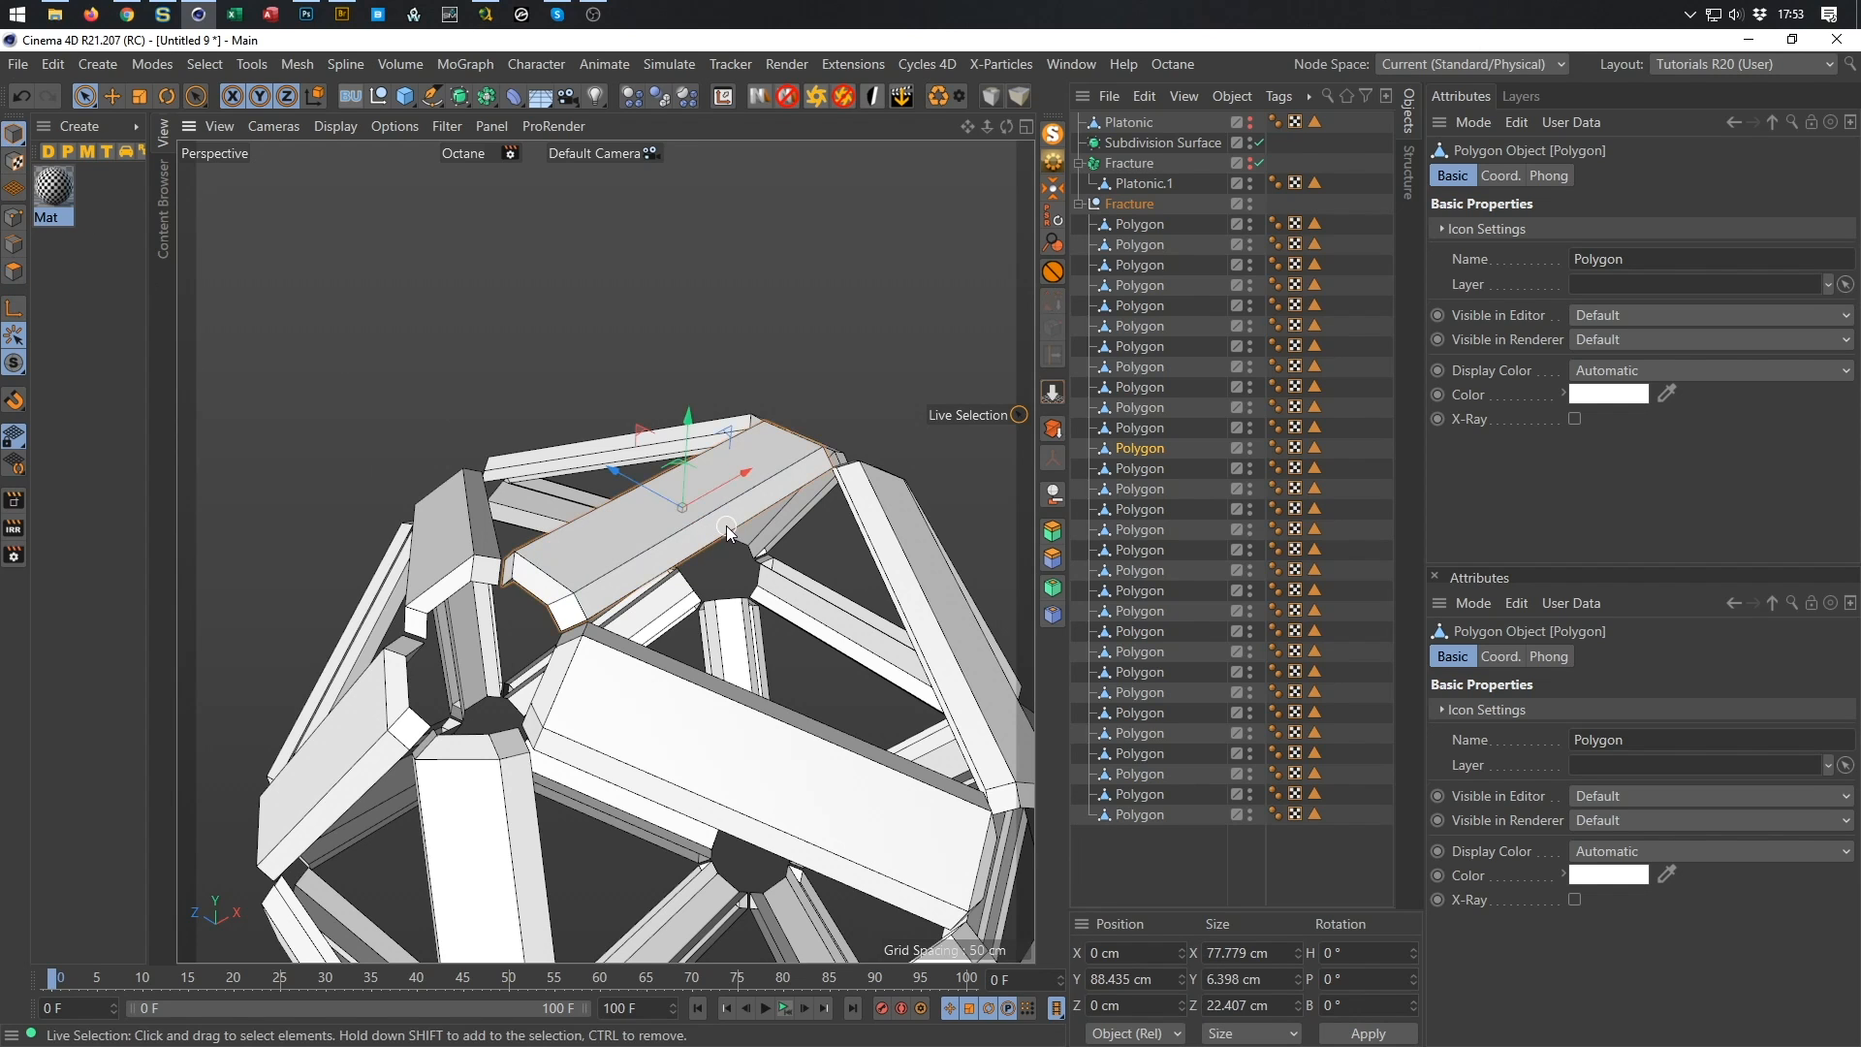
{"action": "key", "text": "ctrl+z"}
{"action": "key", "text": "ctrl+z"}
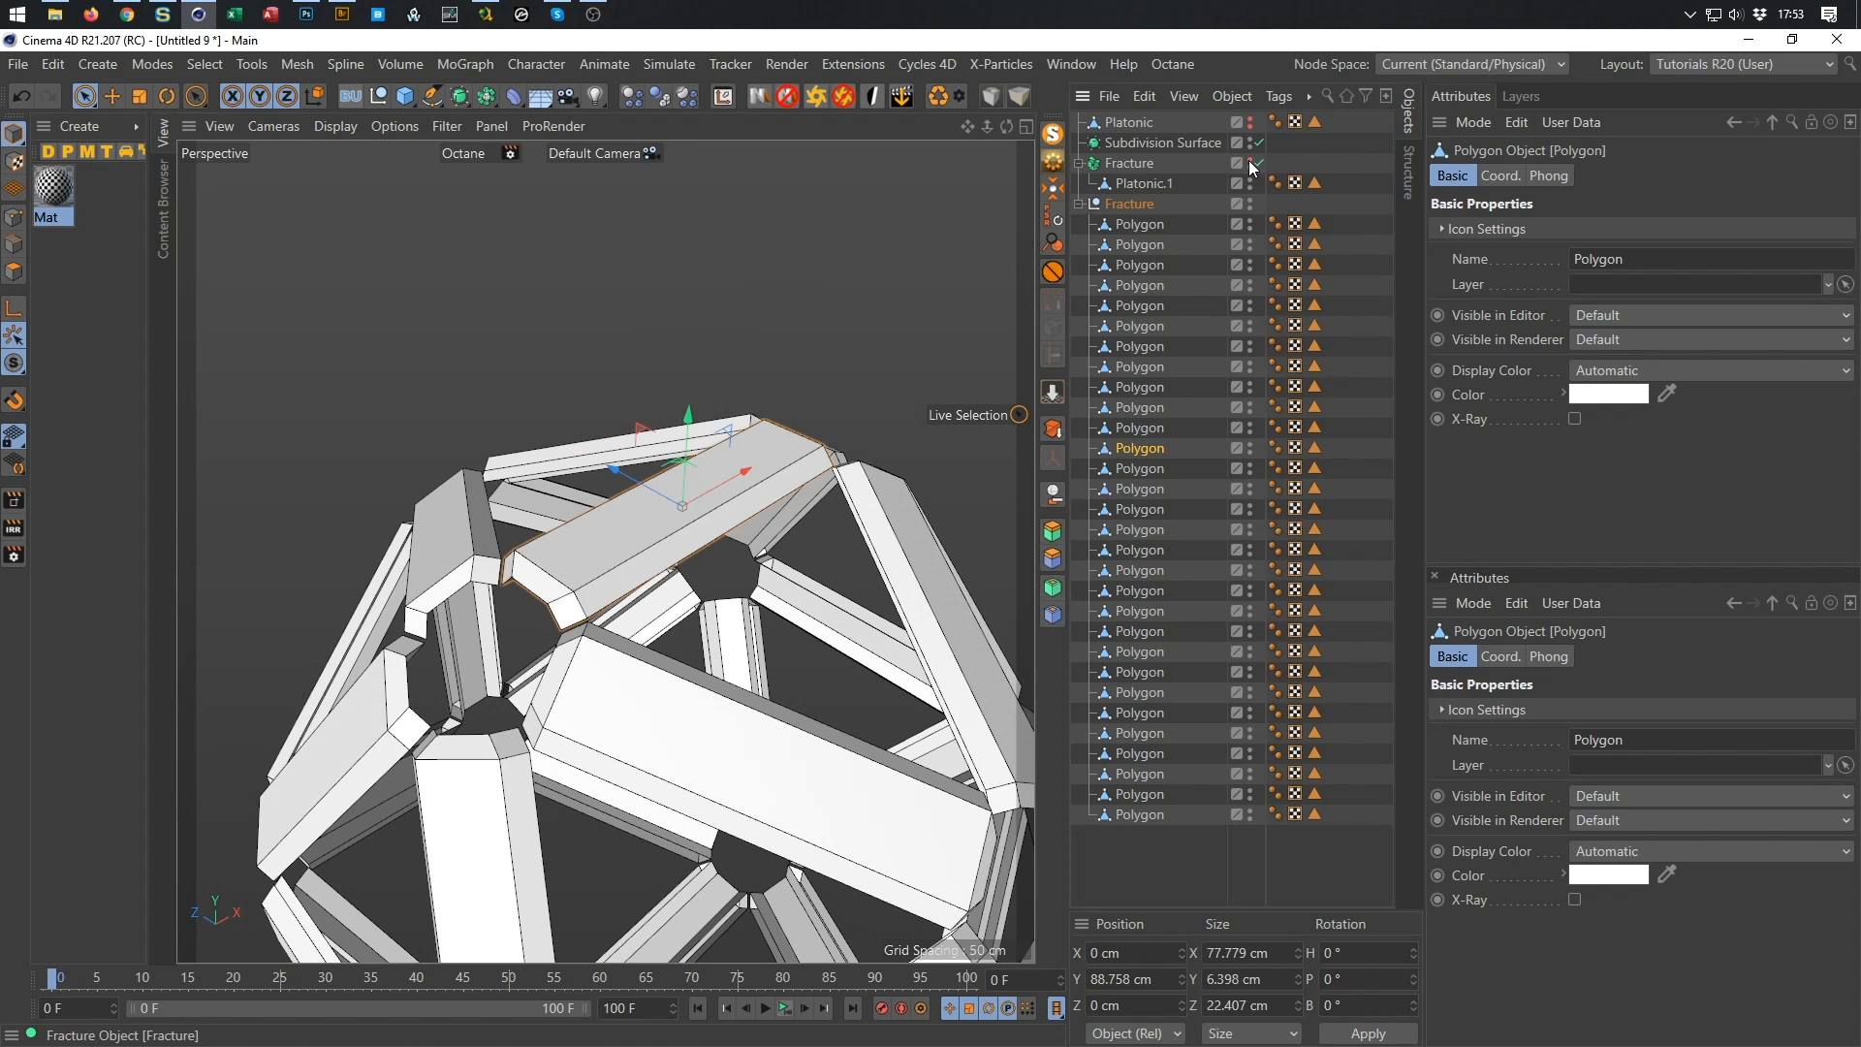
Examine the separated belts from several angles, selecting individual pieces to check that each is its own object.
{"action": "left_click_drag", "start_coordinate": [764, 486], "coordinate": [725, 452], "text": "alt"}
{"action": "mouse_move", "coordinate": [665, 537]}
{"action": "left_mouse_down", "text": "alt"}
{"action": "mouse_move", "coordinate": [624, 568]}
{"action": "mouse_move", "coordinate": [674, 564]}
{"action": "left_mouse_up", "text": "alt"}
{"action": "left_click_drag", "start_coordinate": [707, 473], "coordinate": [779, 416], "text": "alt"}
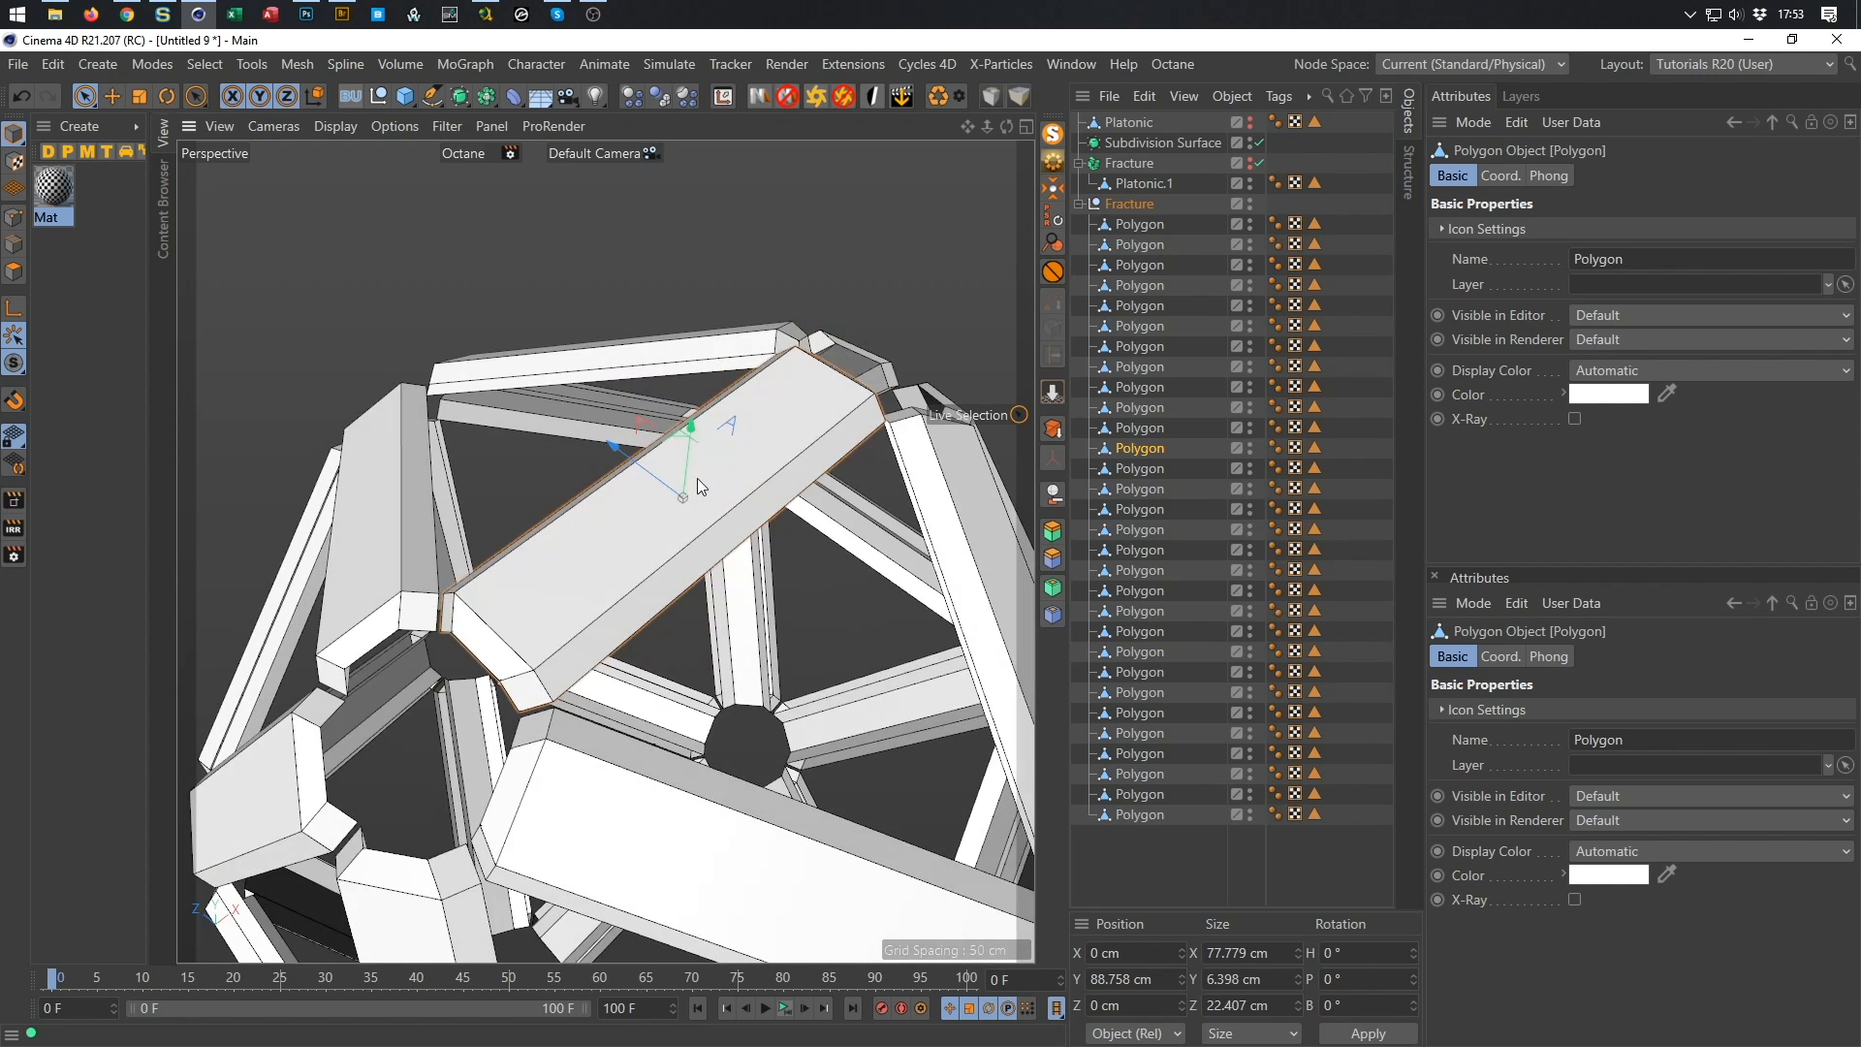
{"action": "mouse_move", "coordinate": [694, 502]}
{"action": "left_mouse_down", "text": "alt"}
{"action": "mouse_move", "coordinate": [614, 572]}
{"action": "mouse_move", "coordinate": [700, 521]}
{"action": "left_mouse_up", "text": "alt"}
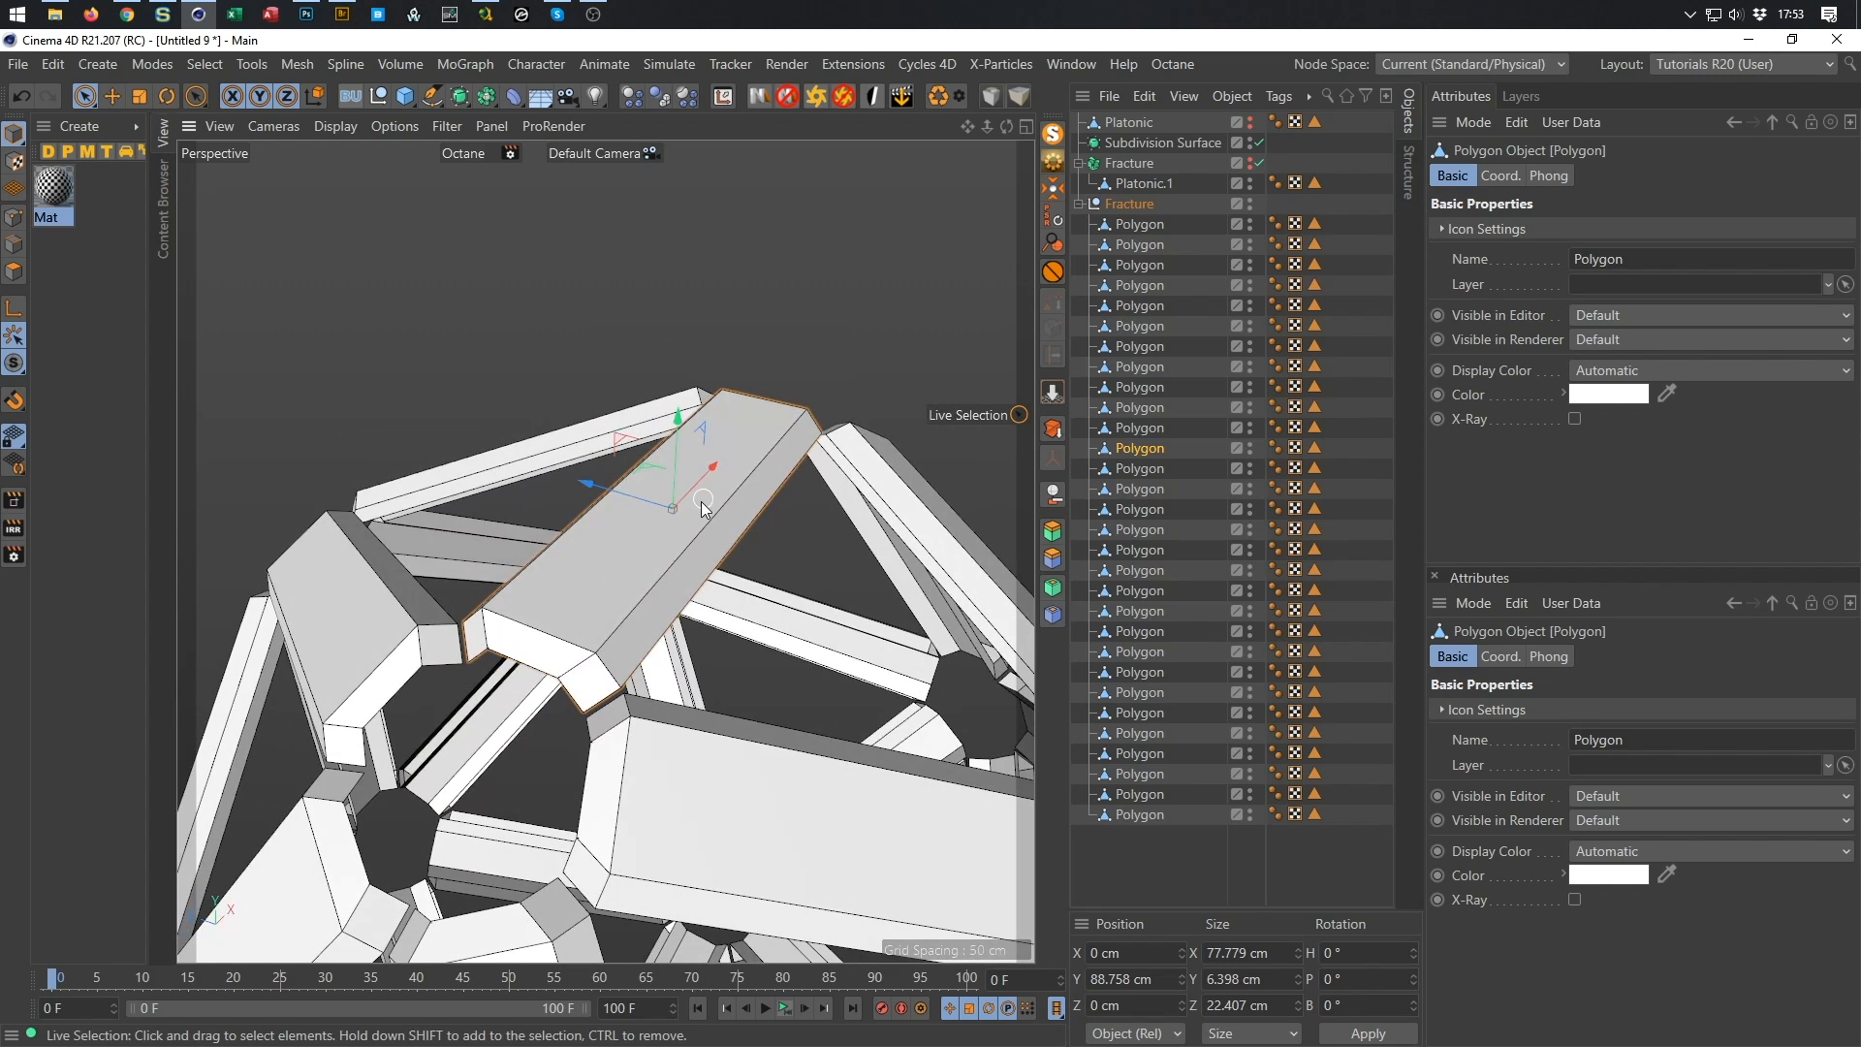
{"action": "left_click", "coordinate": [752, 832]}
{"action": "left_click_drag", "start_coordinate": [752, 832], "coordinate": [822, 723], "text": "alt"}
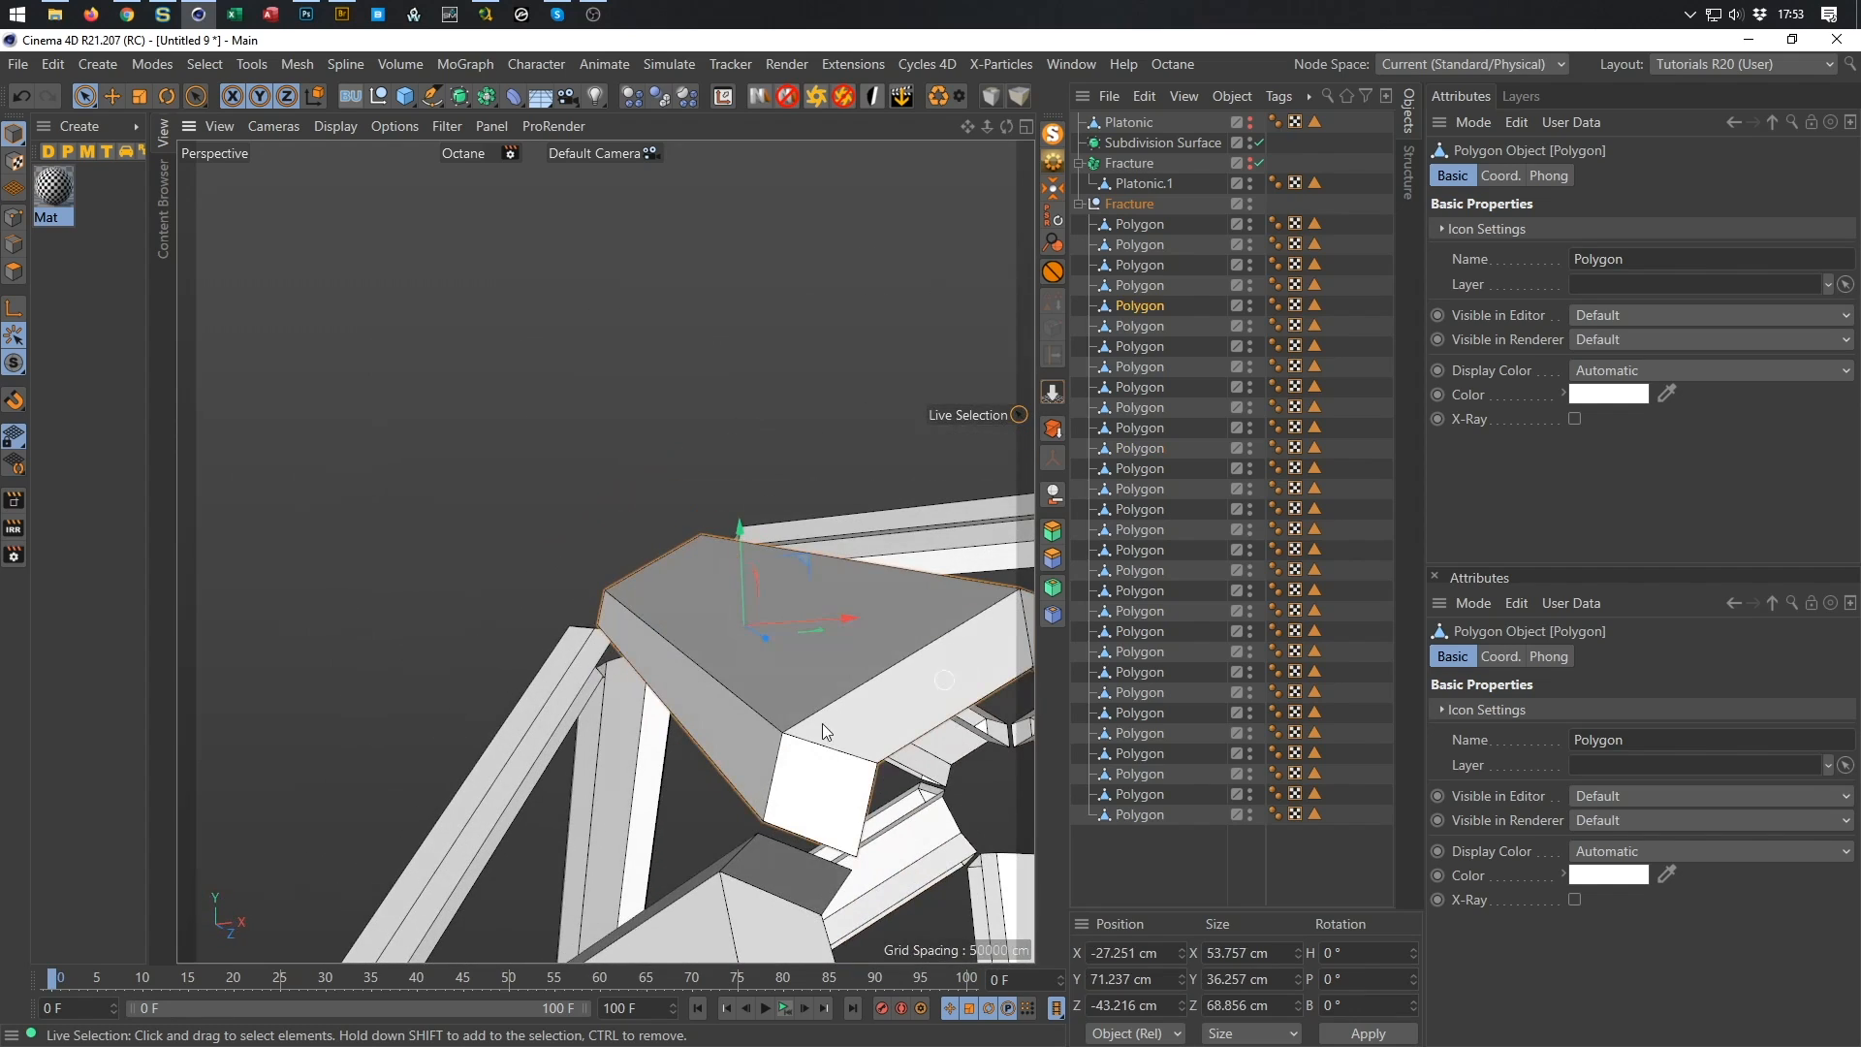
{"action": "left_click_drag", "start_coordinate": [767, 661], "coordinate": [514, 464], "text": "alt"}
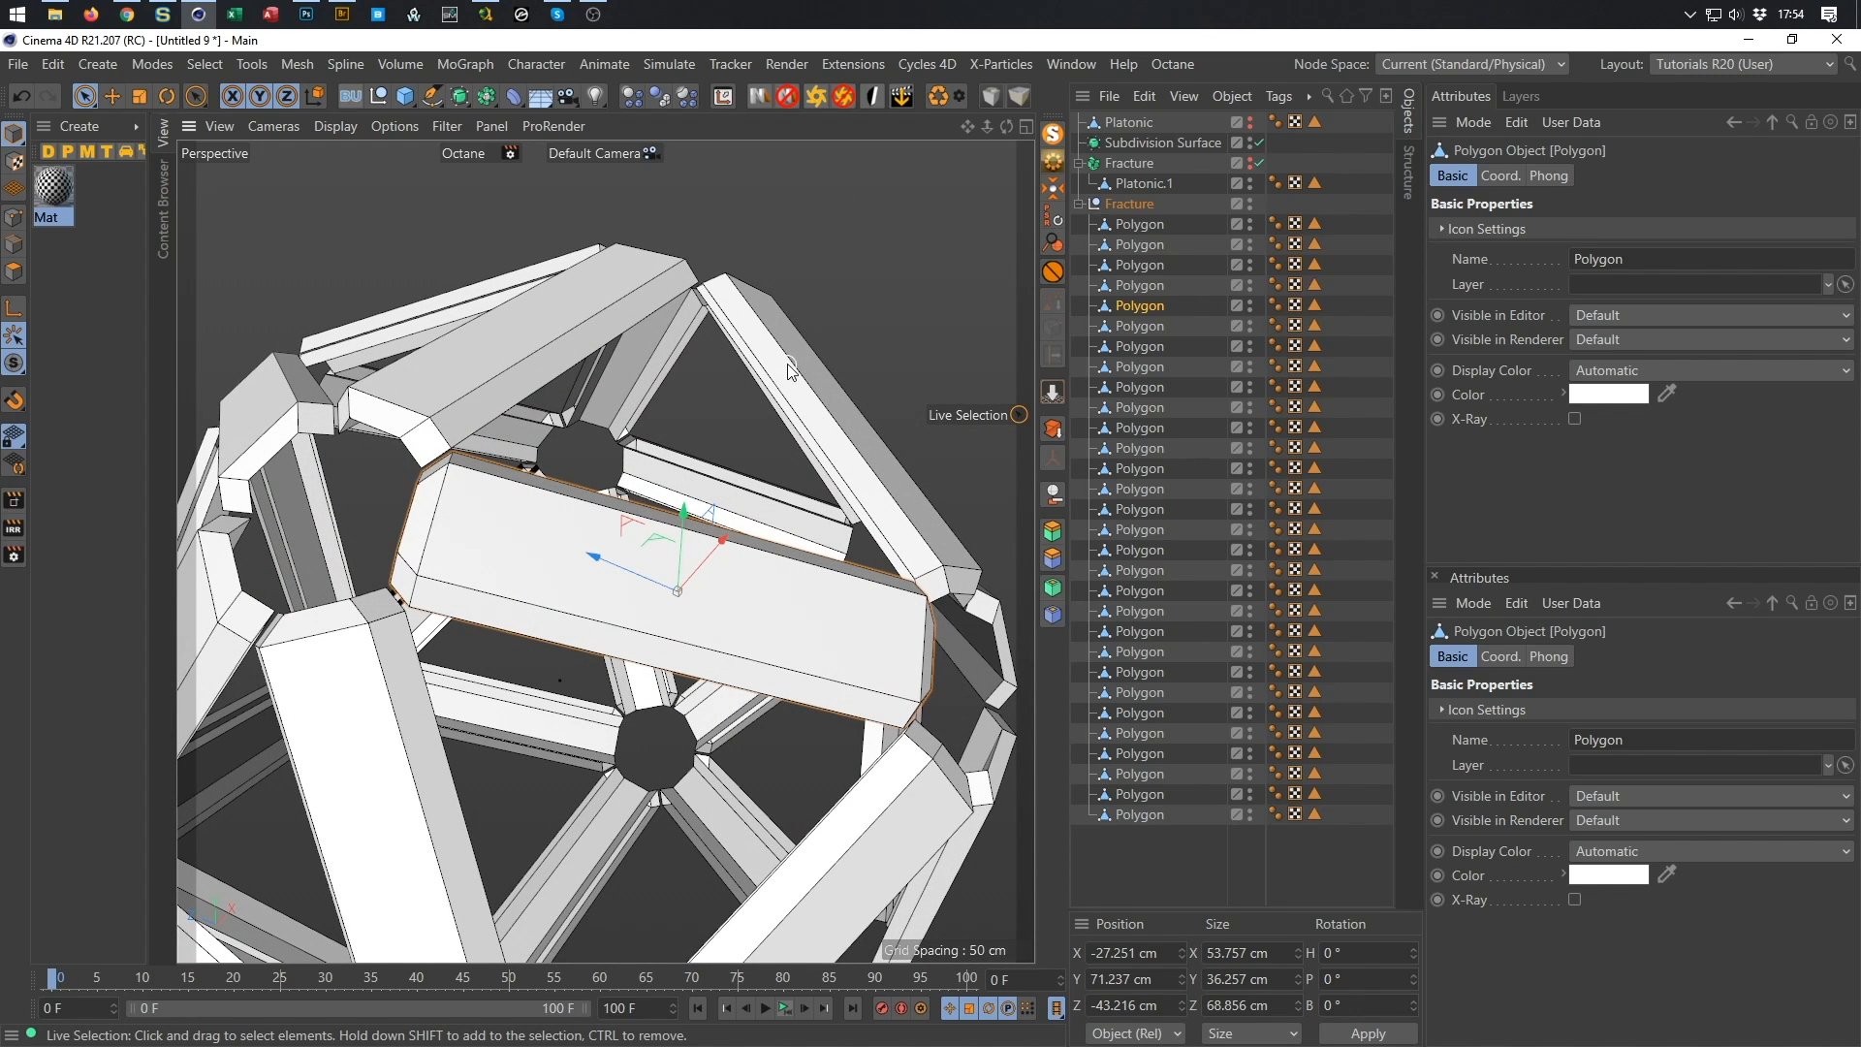
{"action": "left_click_drag", "start_coordinate": [790, 371], "coordinate": [912, 593]}
{"action": "left_click", "coordinate": [756, 557]}
{"action": "left_click", "coordinate": [819, 417]}
{"action": "left_click", "coordinate": [1017, 334]}
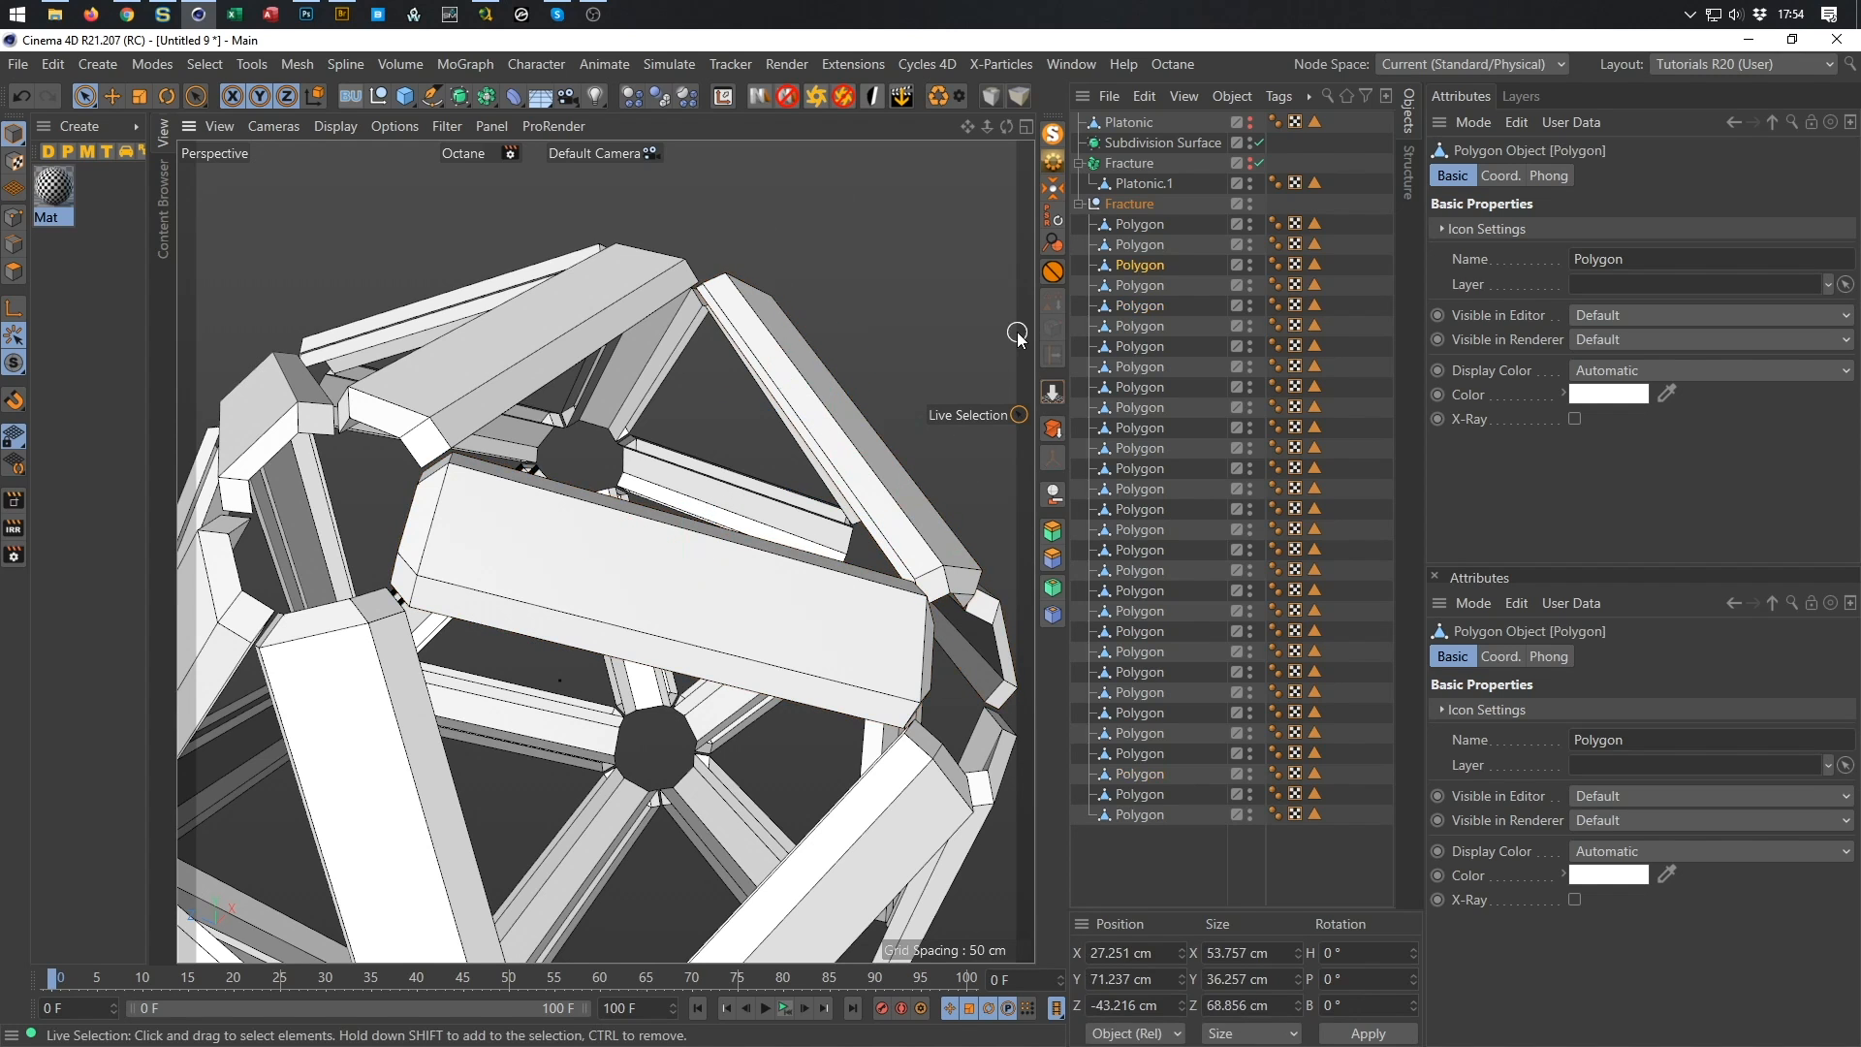
Delete the converted Fracture group with its polygon pieces and make the Fracture generator visible again.
{"action": "left_click", "coordinate": [1129, 204]}
{"action": "key", "text": "Delete"}
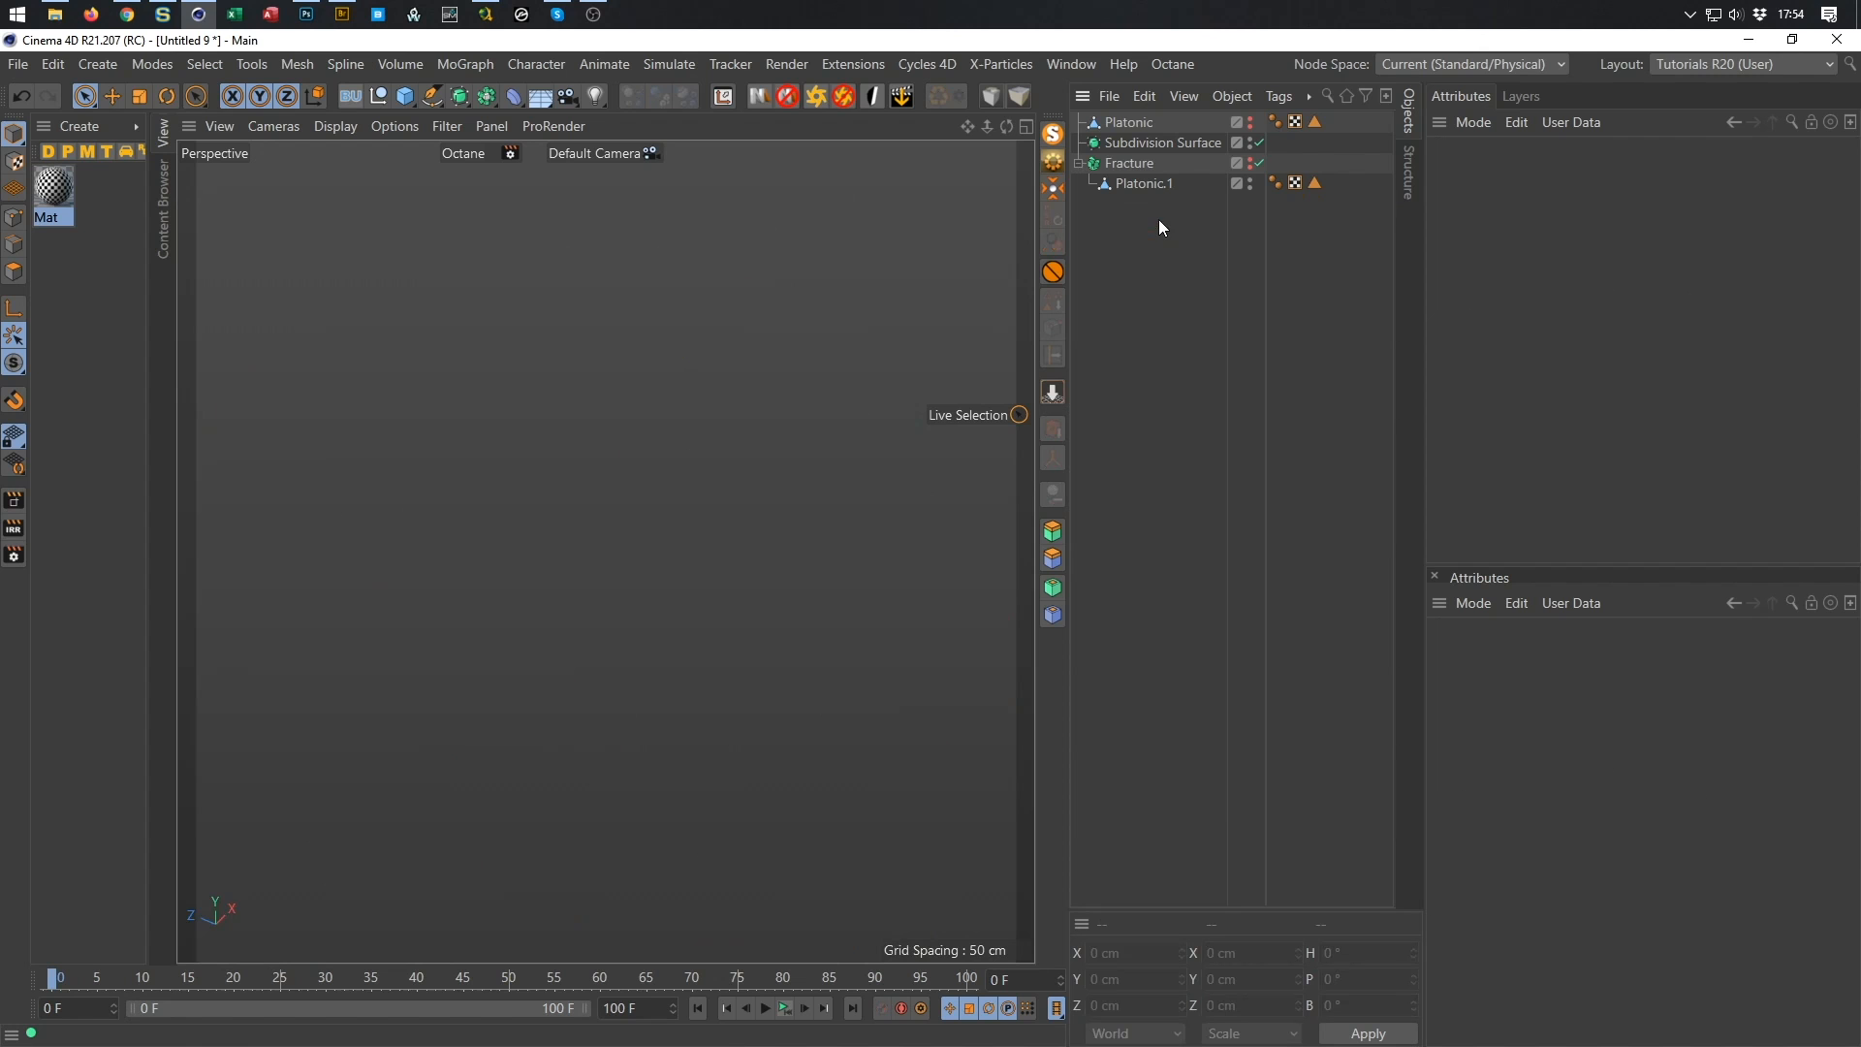
{"action": "left_click", "coordinate": [1248, 161]}
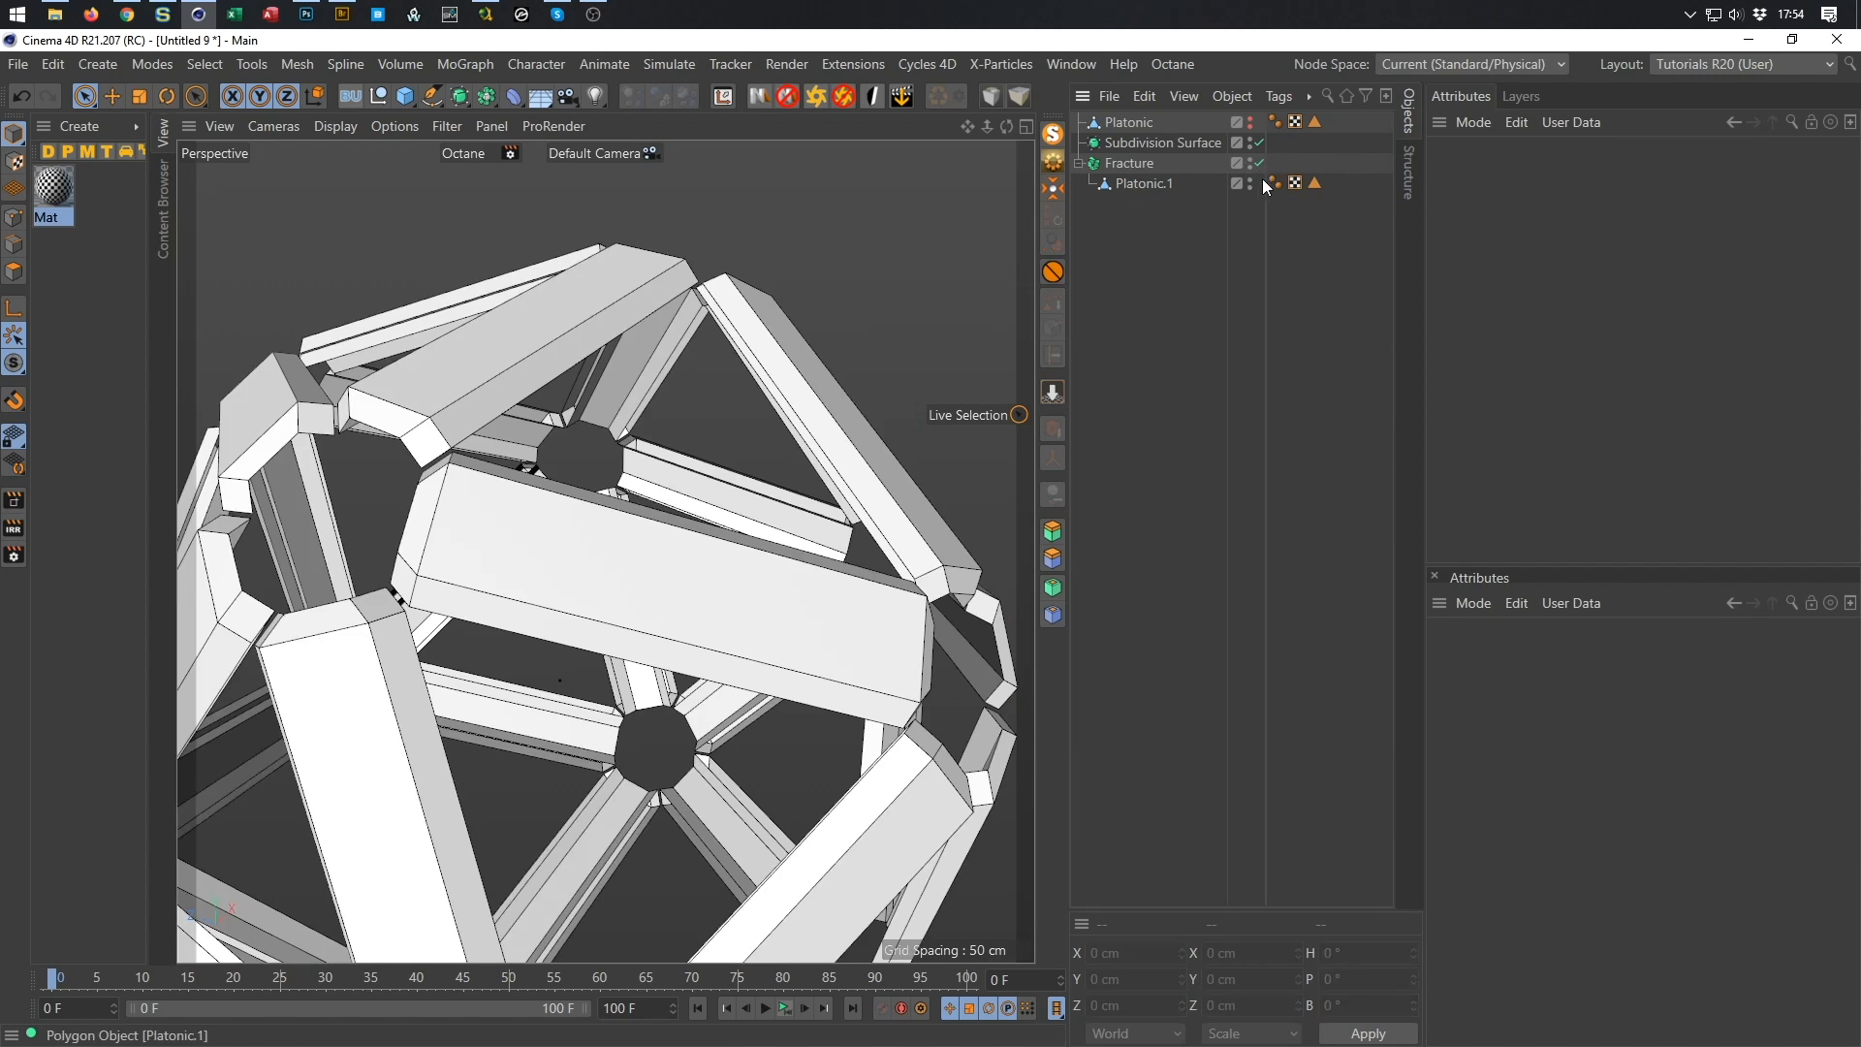
Delete the polygon selection tag from Platonic.1 and select the wide outer face of one belt in polygon mode.
{"action": "left_click", "coordinate": [1313, 184]}
{"action": "key", "text": "Delete"}
{"action": "left_click", "coordinate": [1138, 183]}
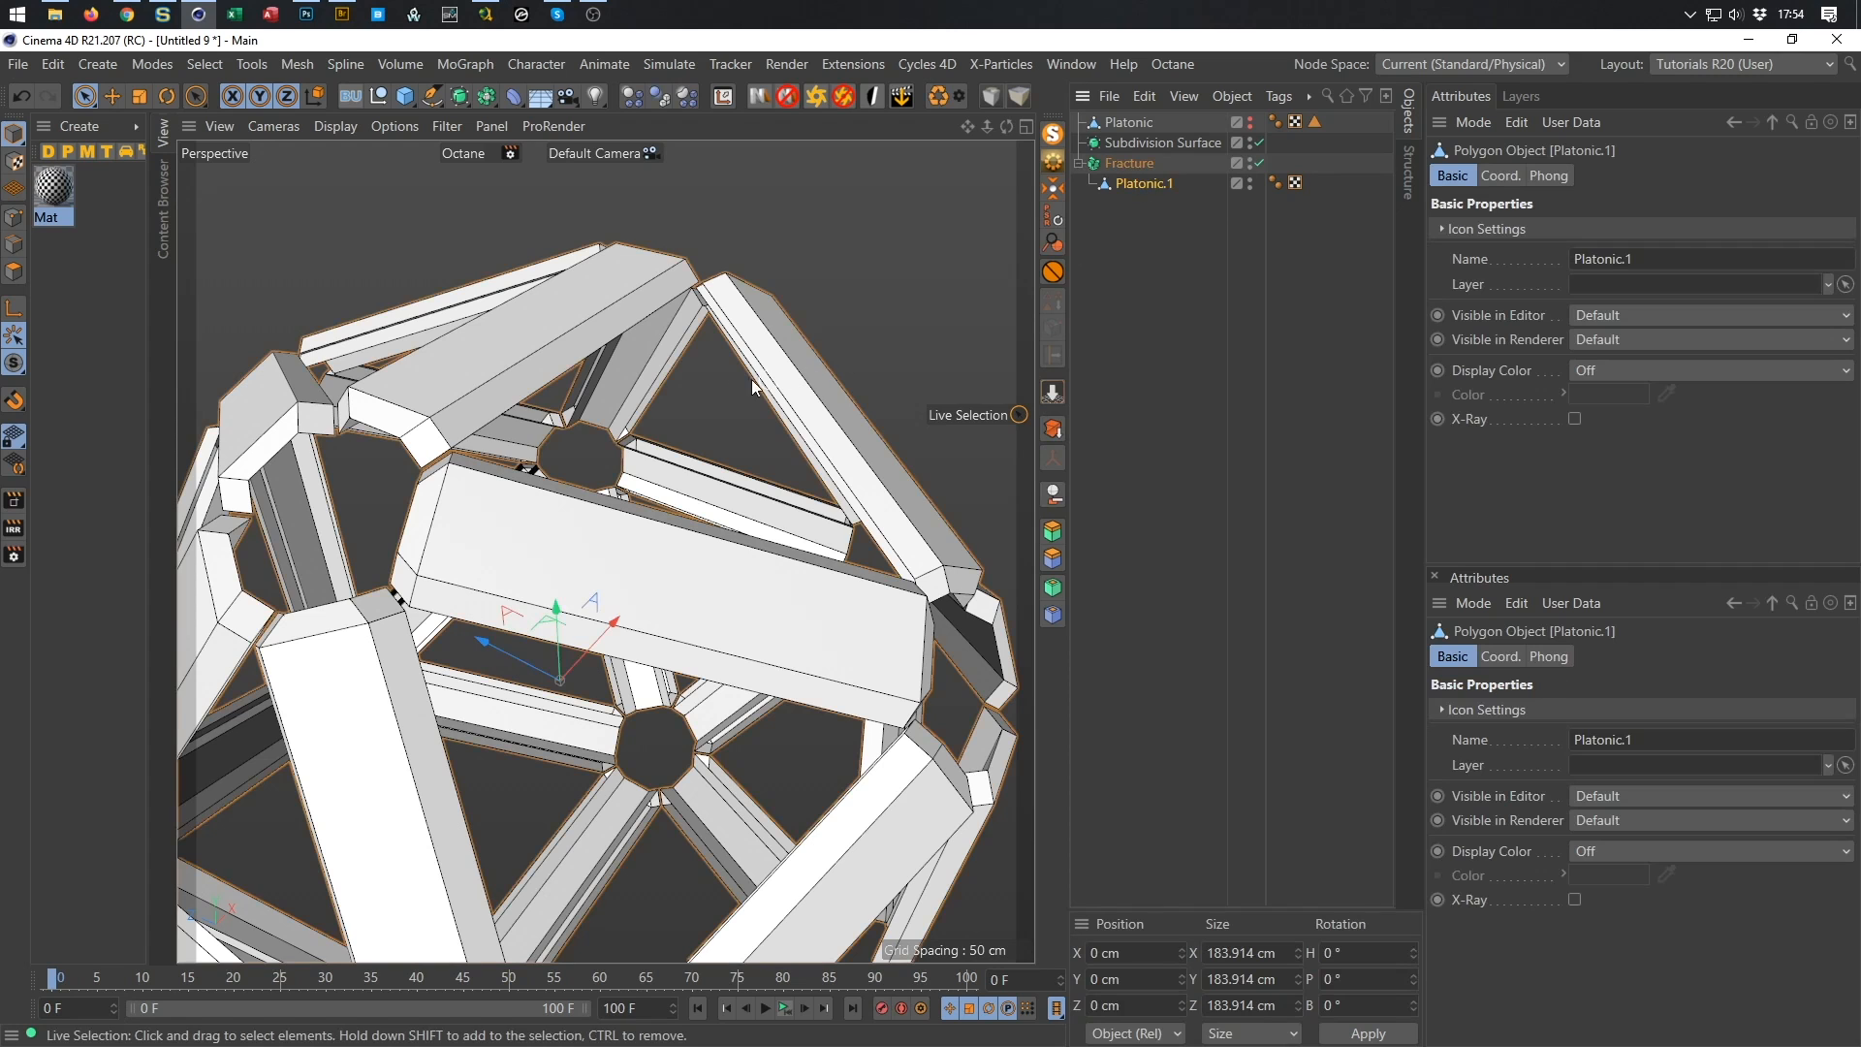
{"action": "left_click", "coordinate": [13, 272]}
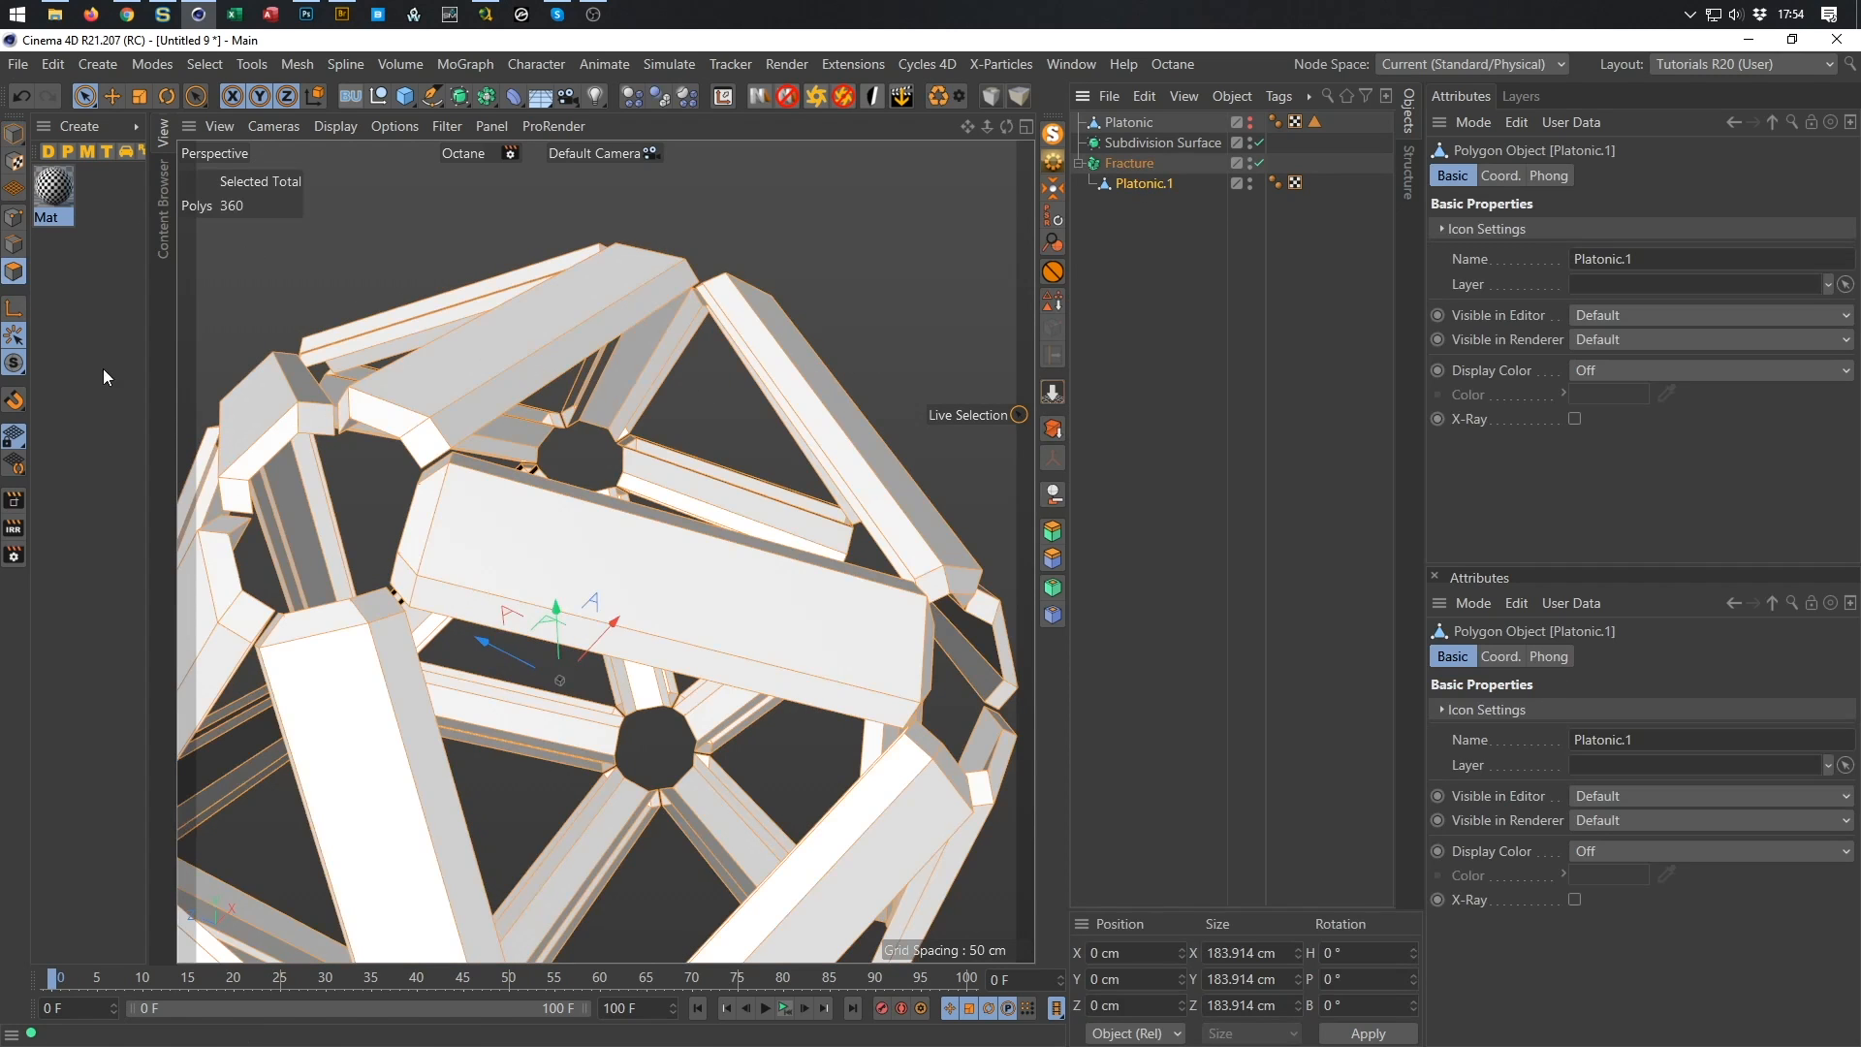
{"action": "left_click", "coordinate": [518, 532]}
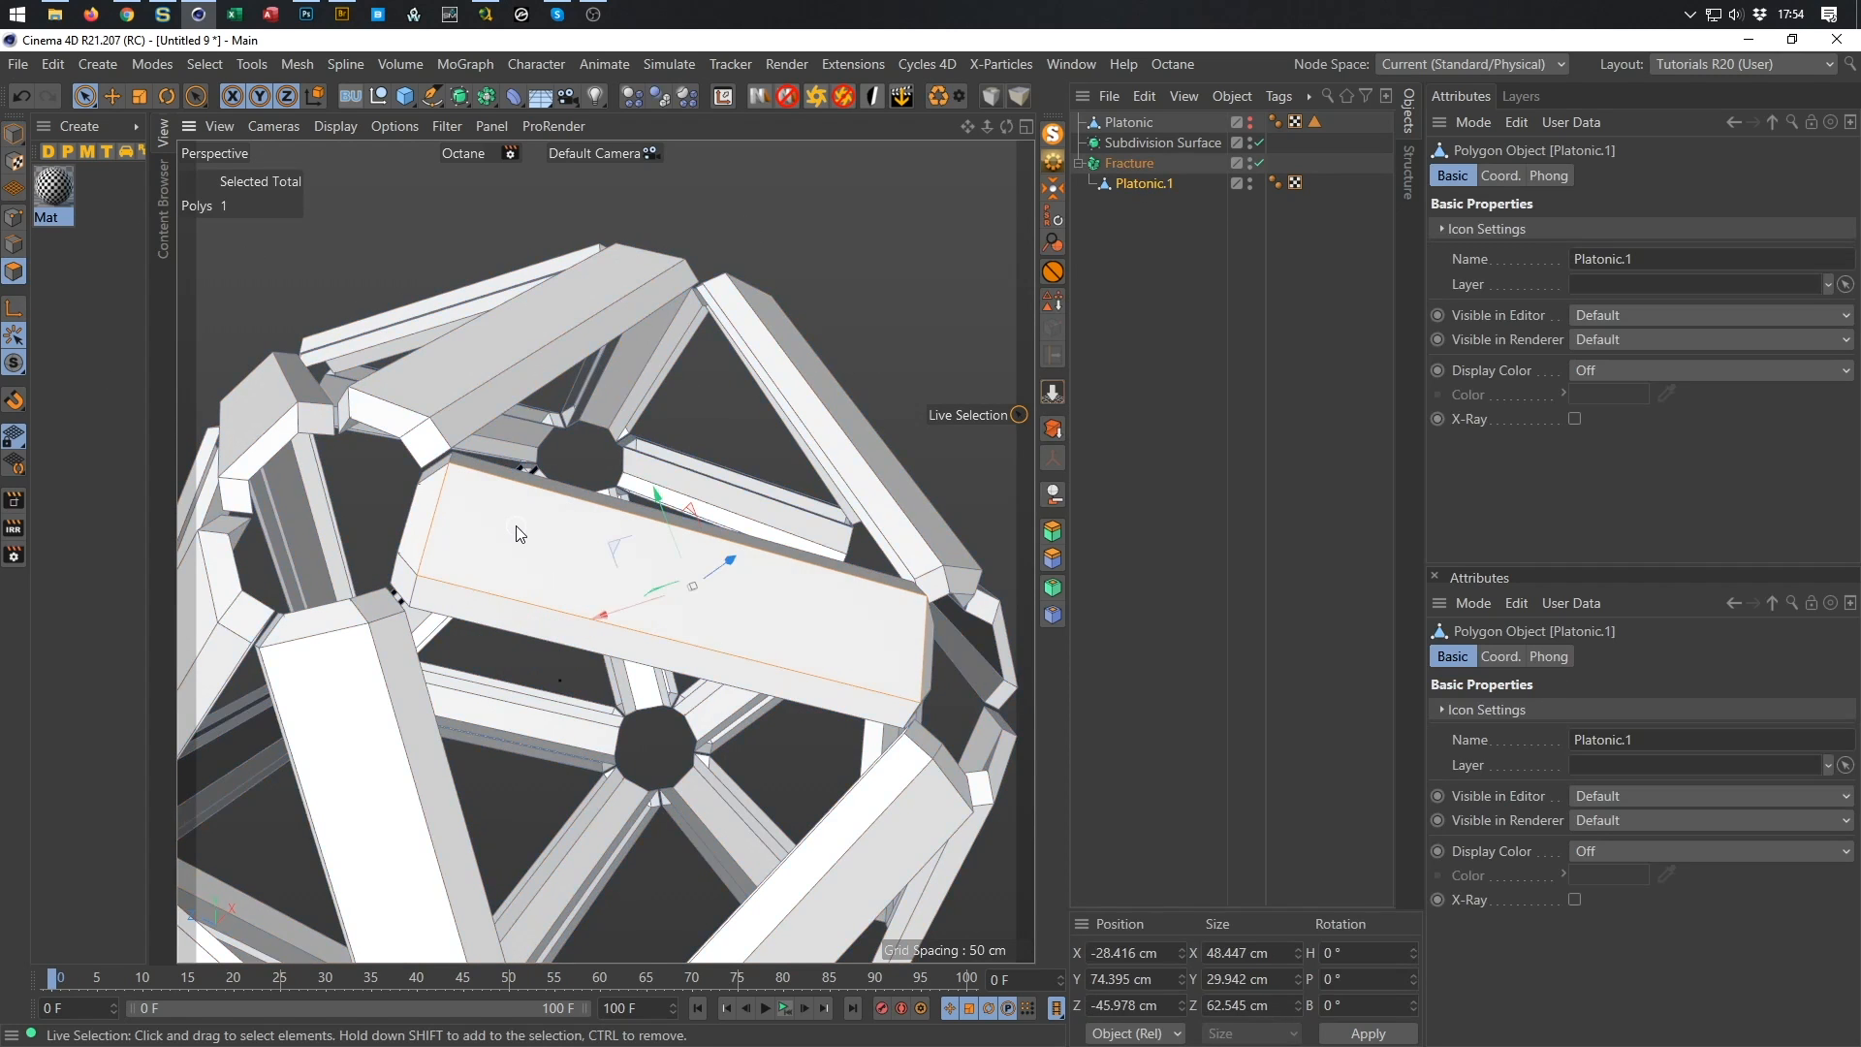
Add the outer faces of the other four belts around the same pentagonal opening to the polygon selection.
{"action": "left_click_drag", "start_coordinate": [588, 562], "coordinate": [312, 504], "text": "alt"}
{"action": "left_click_drag", "start_coordinate": [551, 504], "coordinate": [795, 442], "text": "alt"}
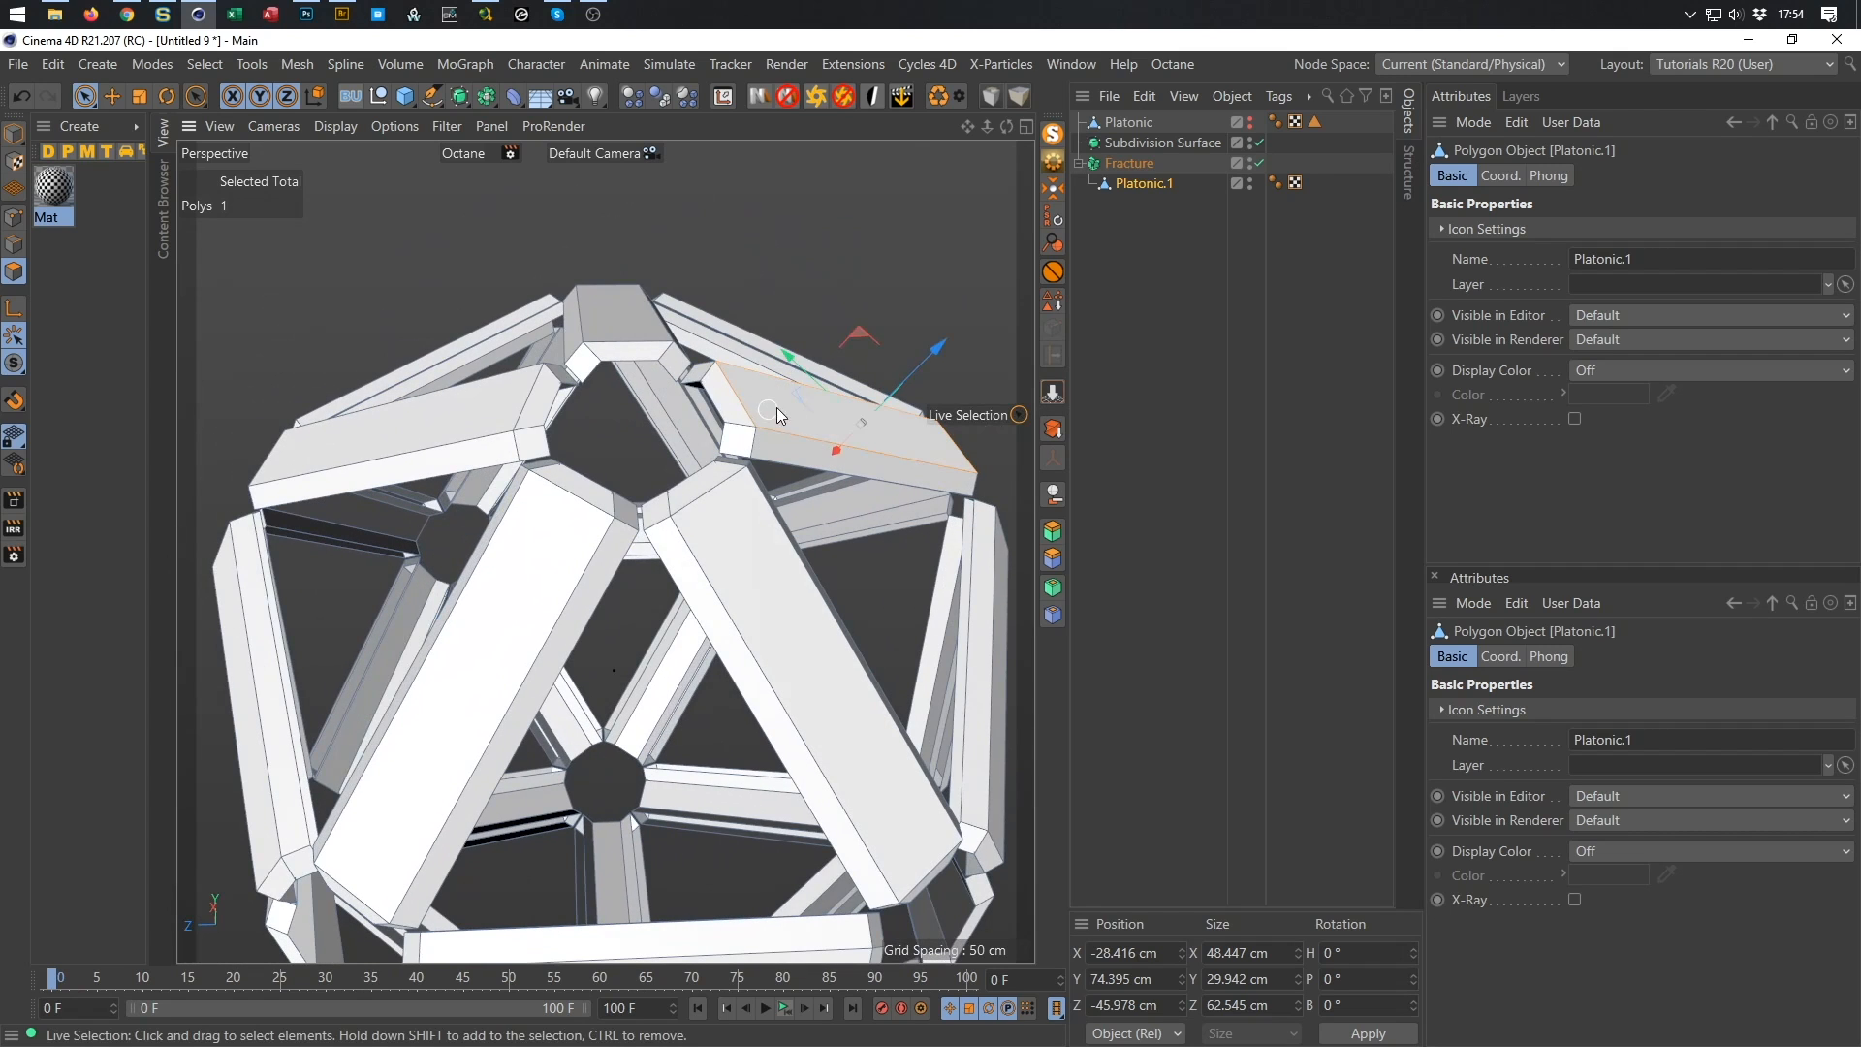
{"action": "left_click", "coordinate": [706, 558], "text": "shift"}
{"action": "left_click", "coordinate": [547, 510], "text": "shift"}
{"action": "left_click", "coordinate": [467, 397], "text": "shift"}
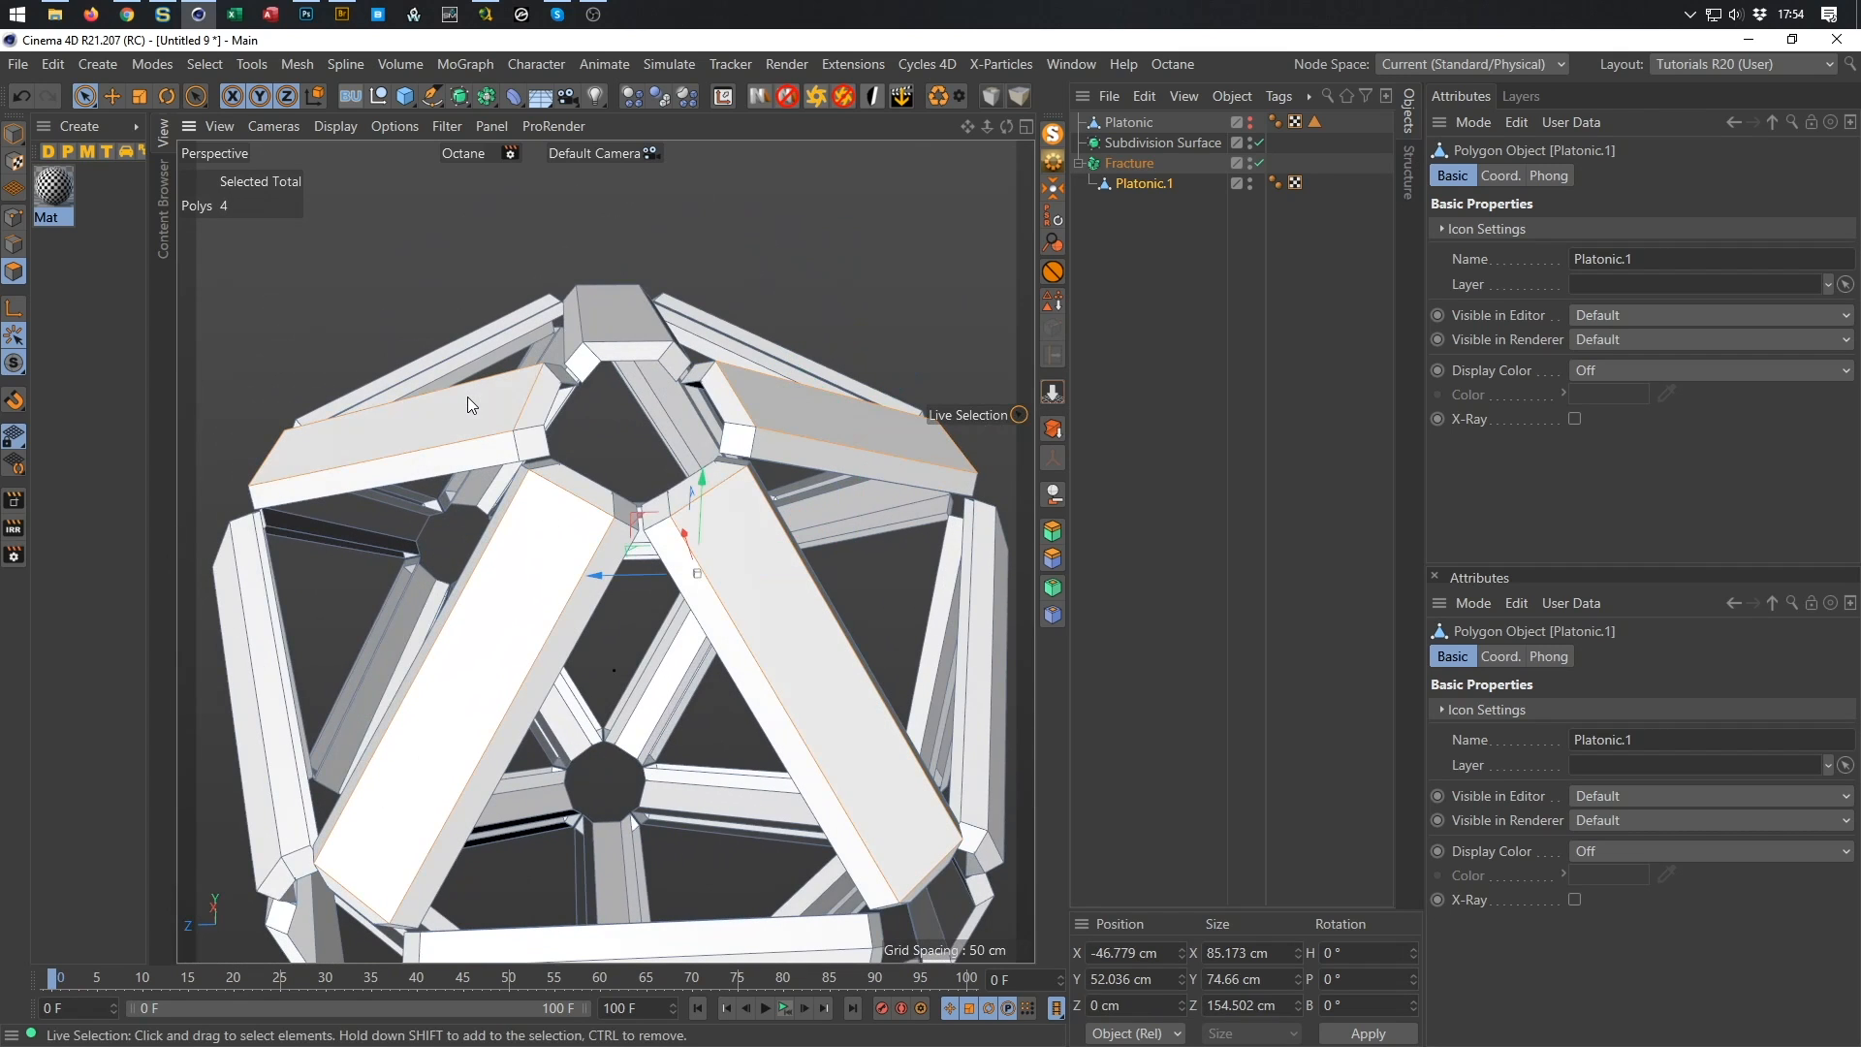
{"action": "left_click", "coordinate": [616, 317], "text": "shift"}
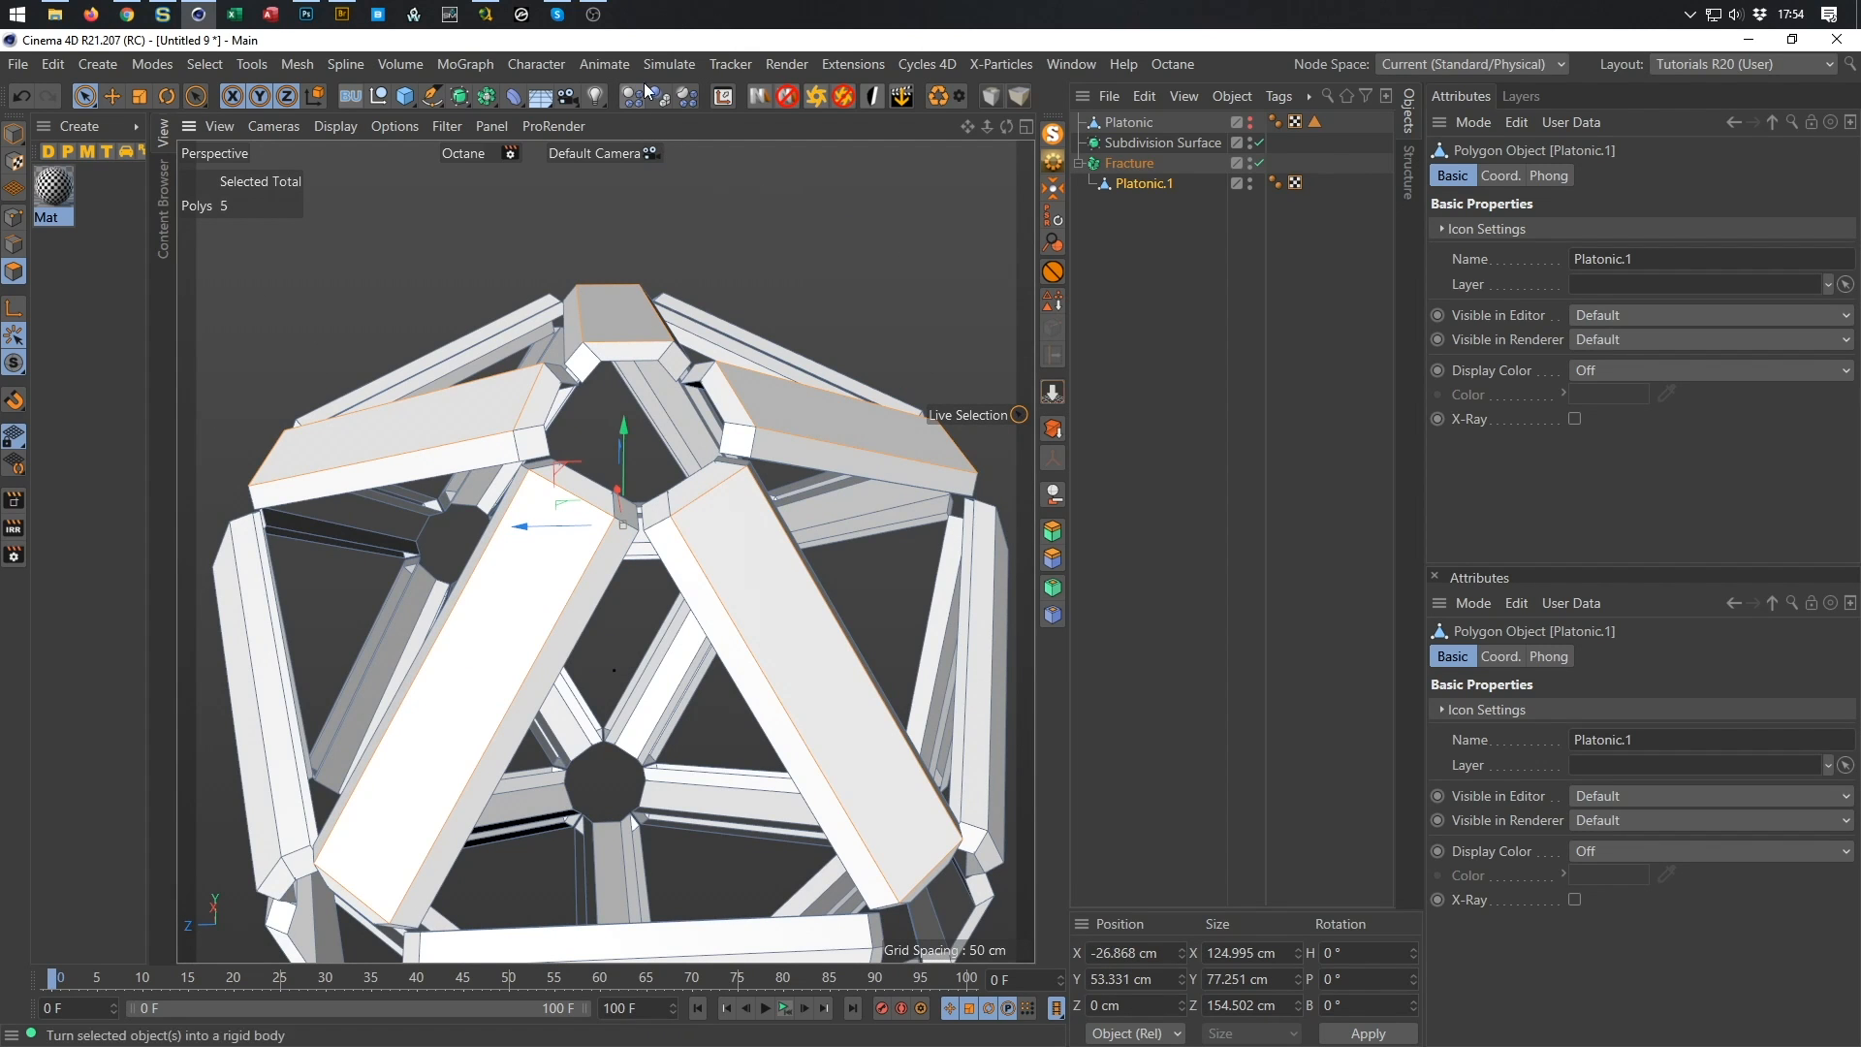
Detach the Selections Suppletives plugin commands as a floating palette and place it beside the model.
{"action": "left_click", "coordinate": [858, 66]}
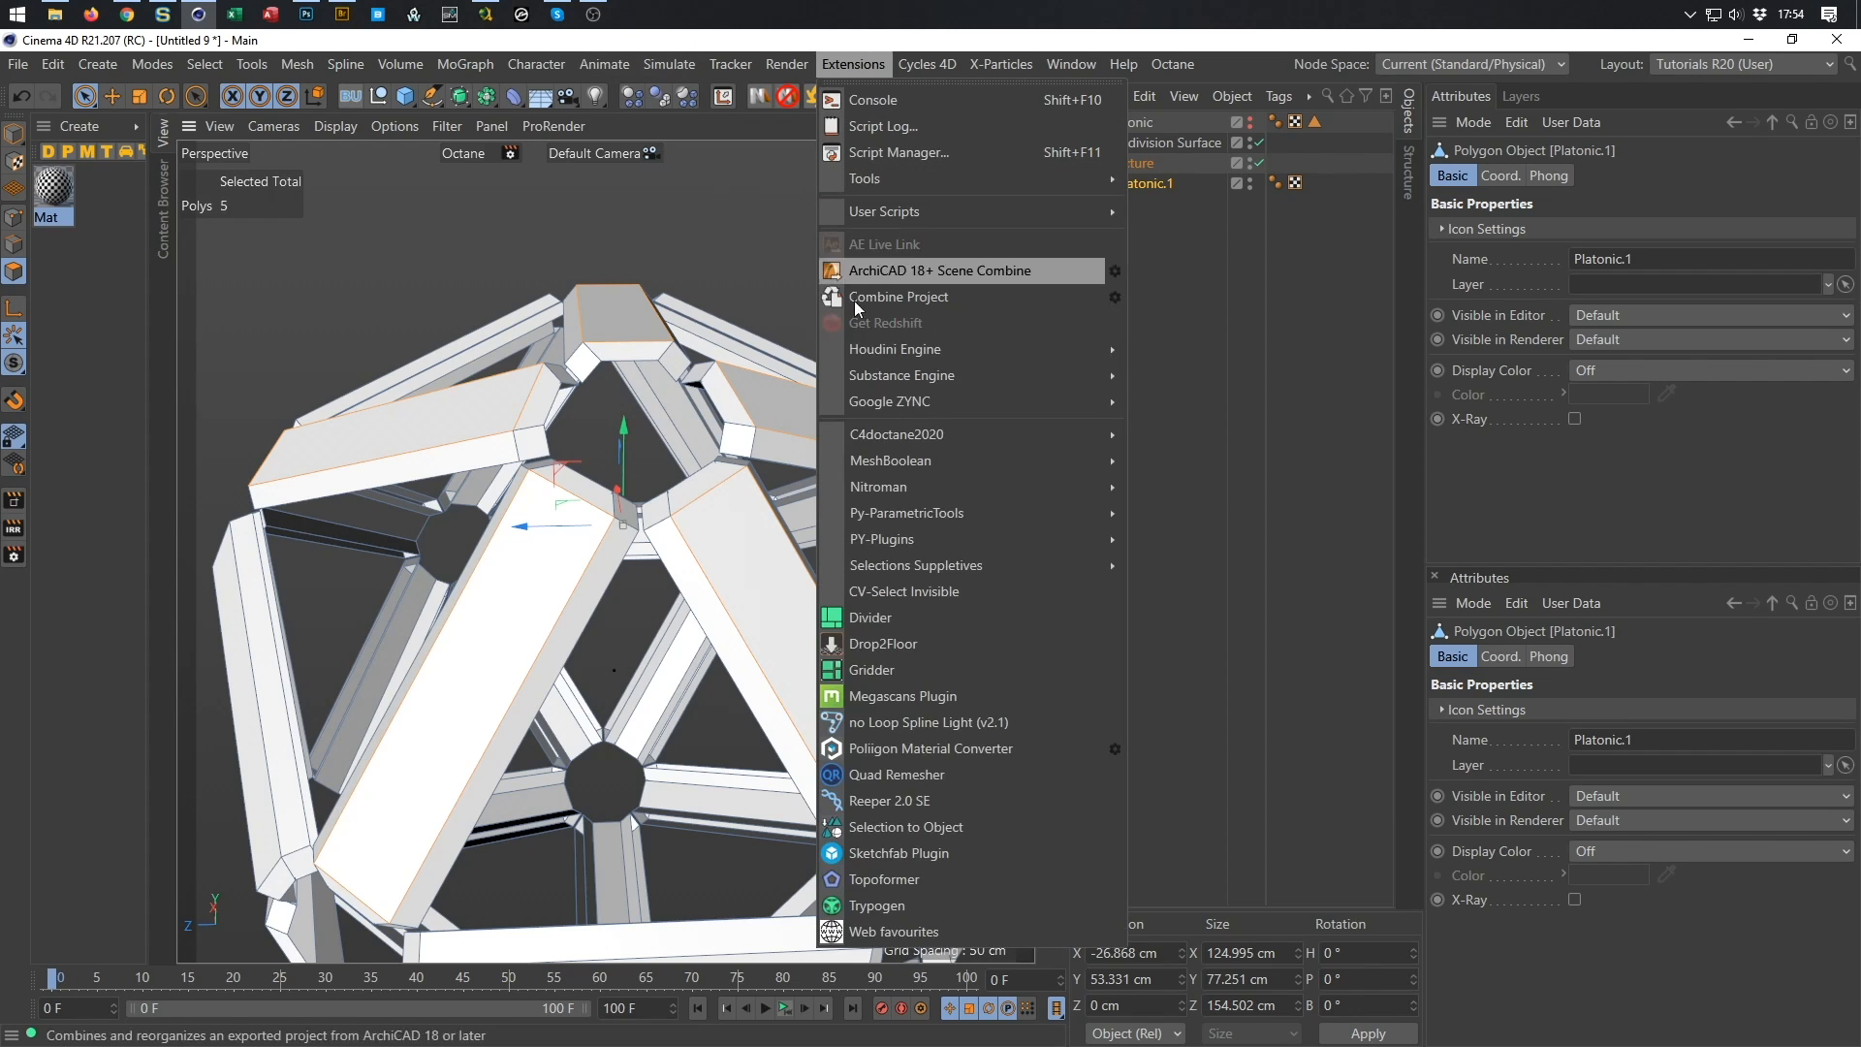
{"action": "mouse_move", "coordinate": [877, 567]}
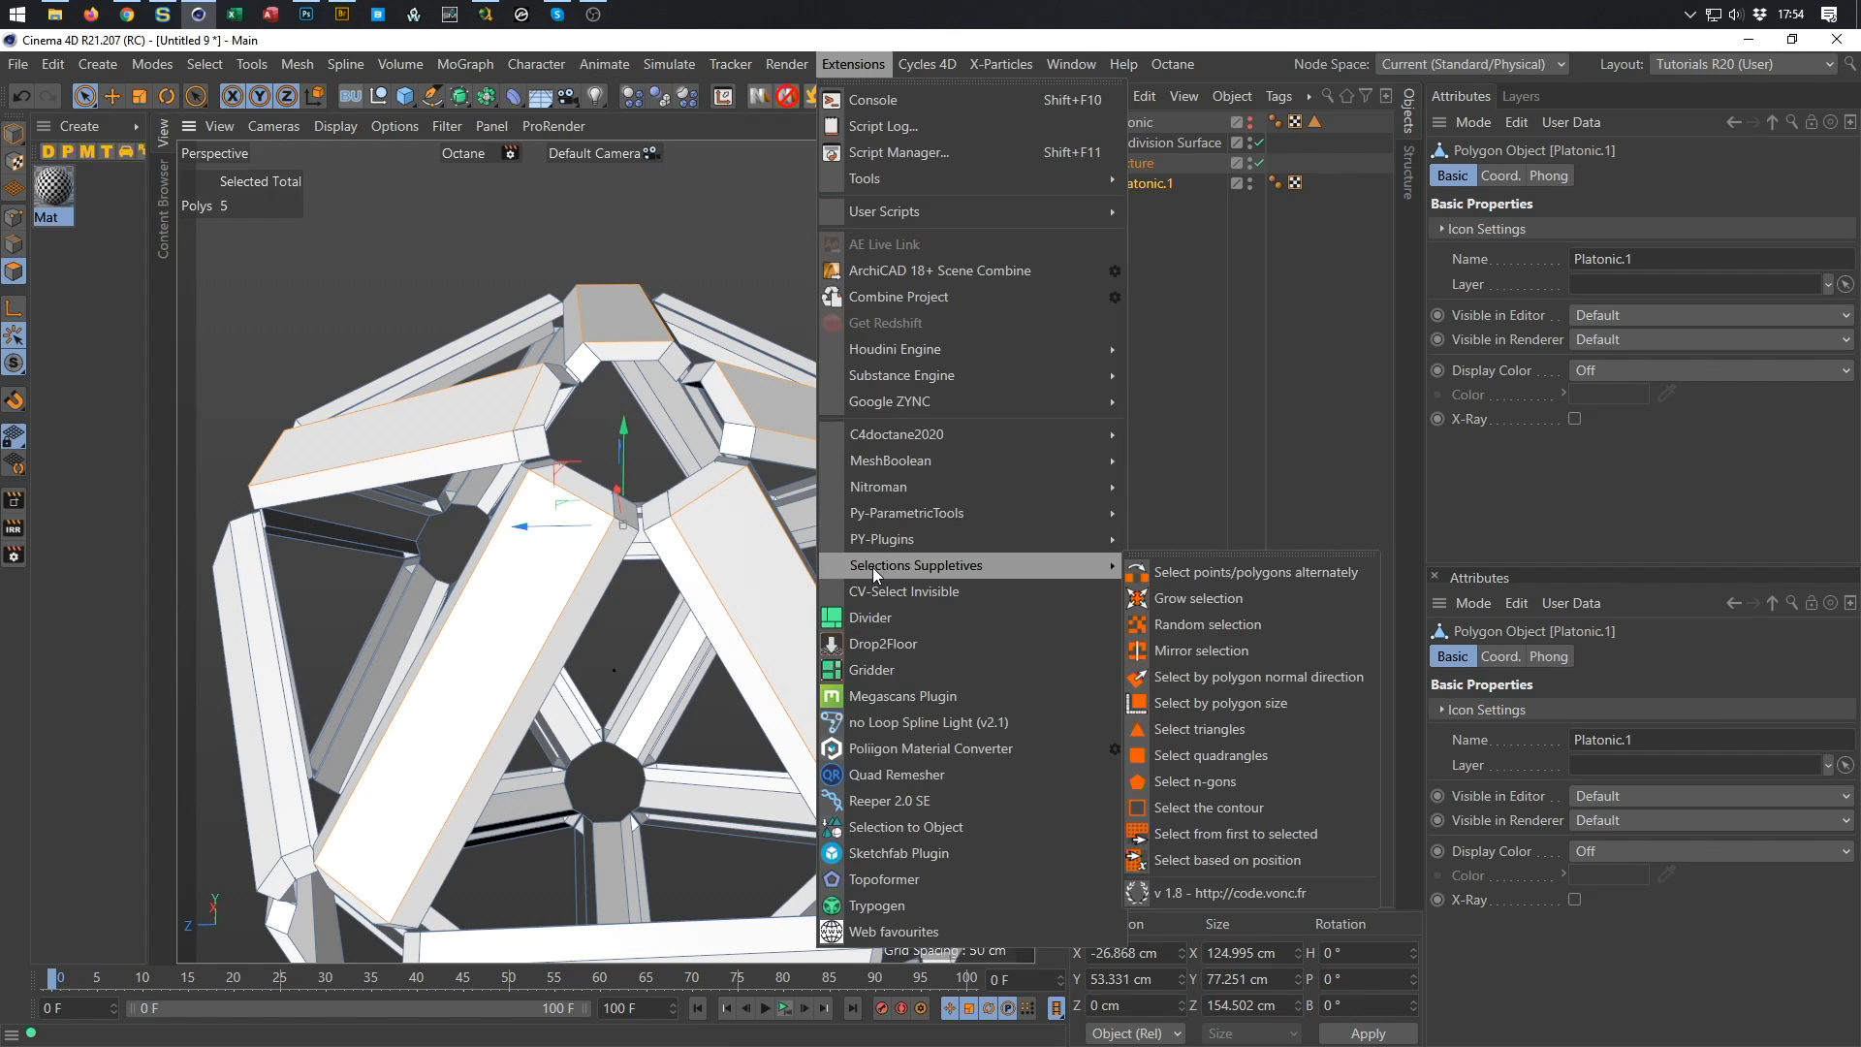
{"action": "left_click", "coordinate": [1159, 557]}
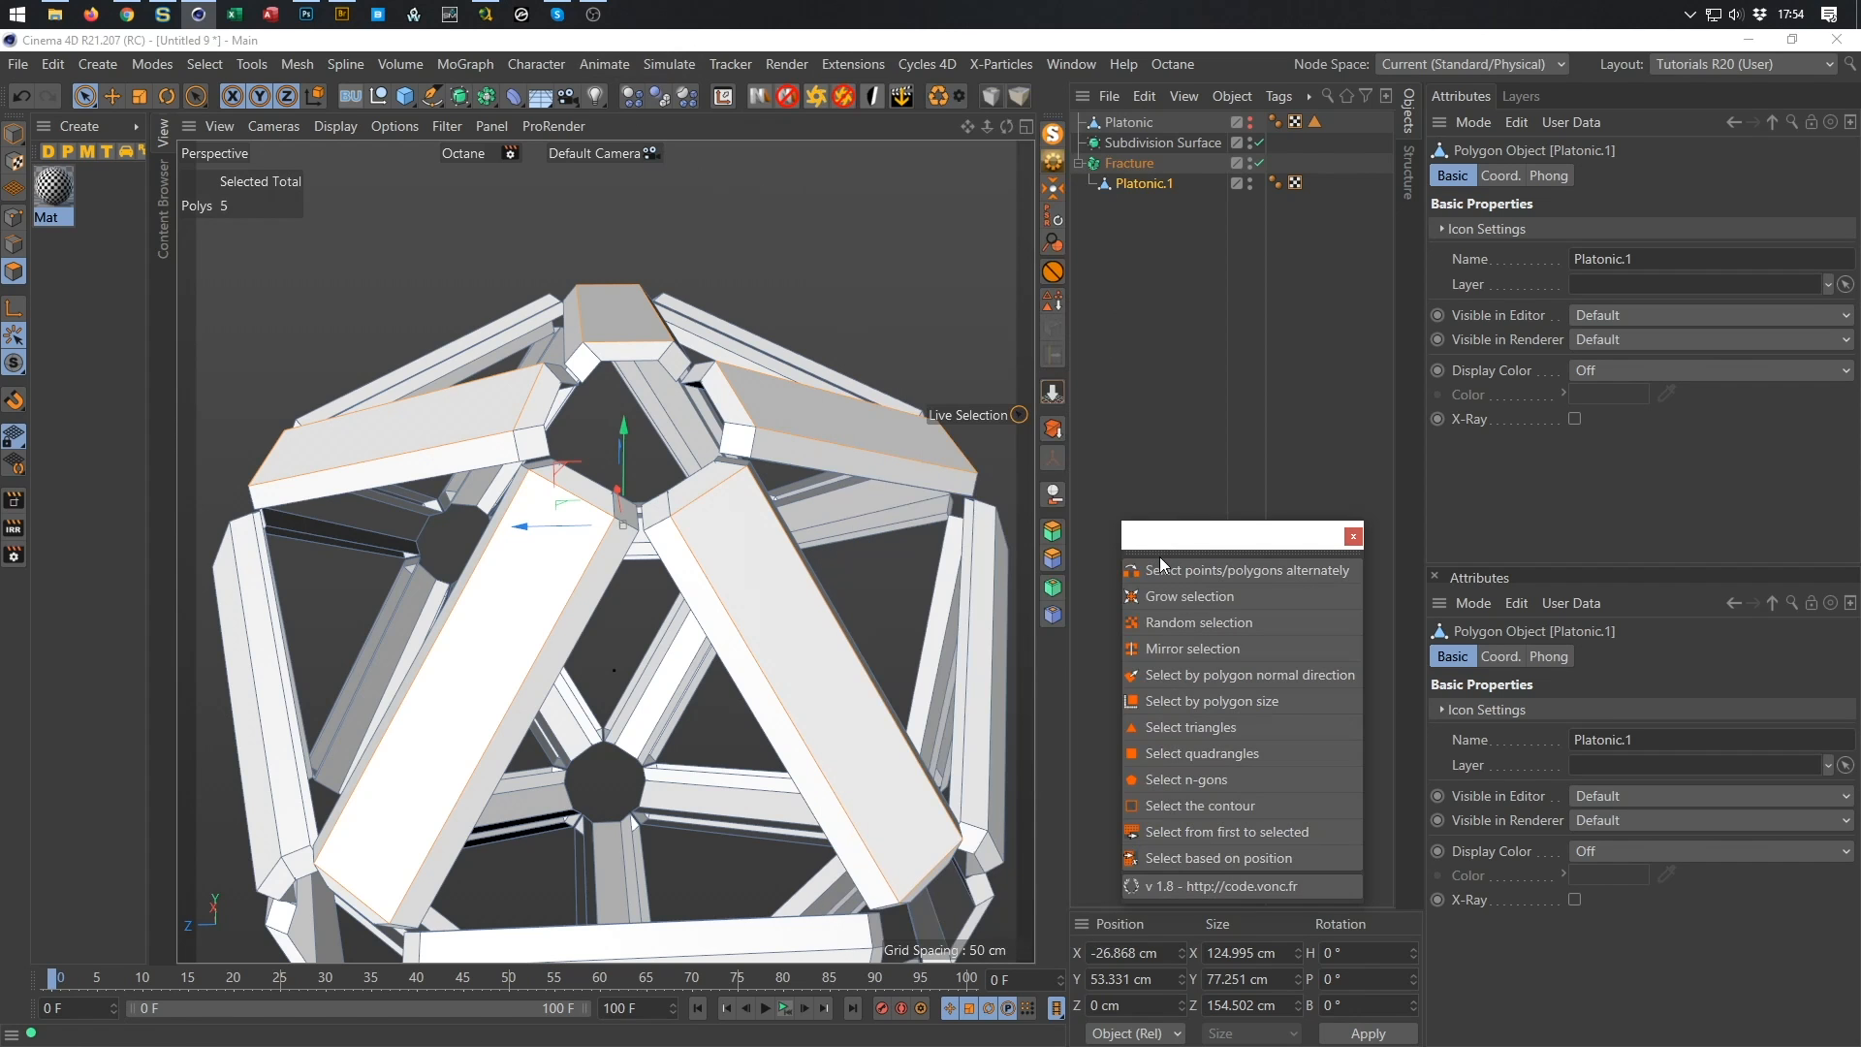
{"action": "left_click_drag", "start_coordinate": [1172, 529], "coordinate": [1045, 346]}
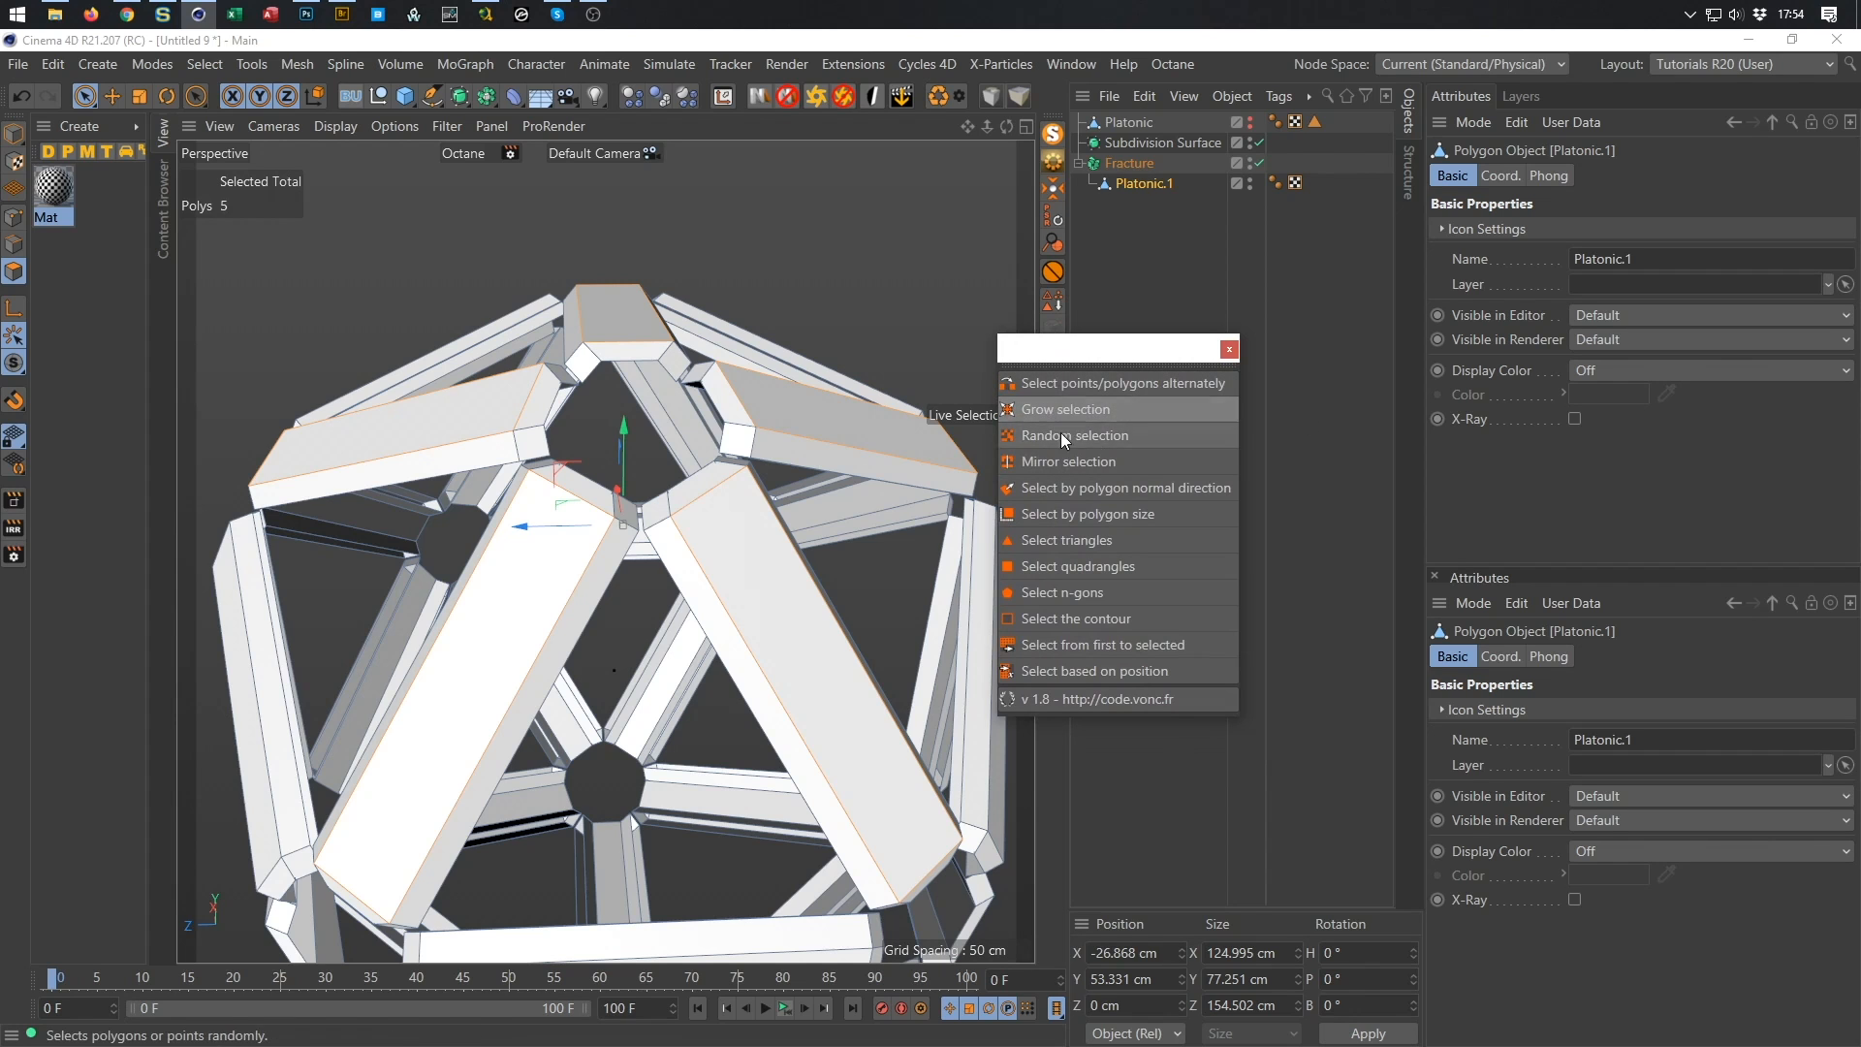
{"action": "left_click_drag", "start_coordinate": [1090, 347], "coordinate": [1036, 297]}
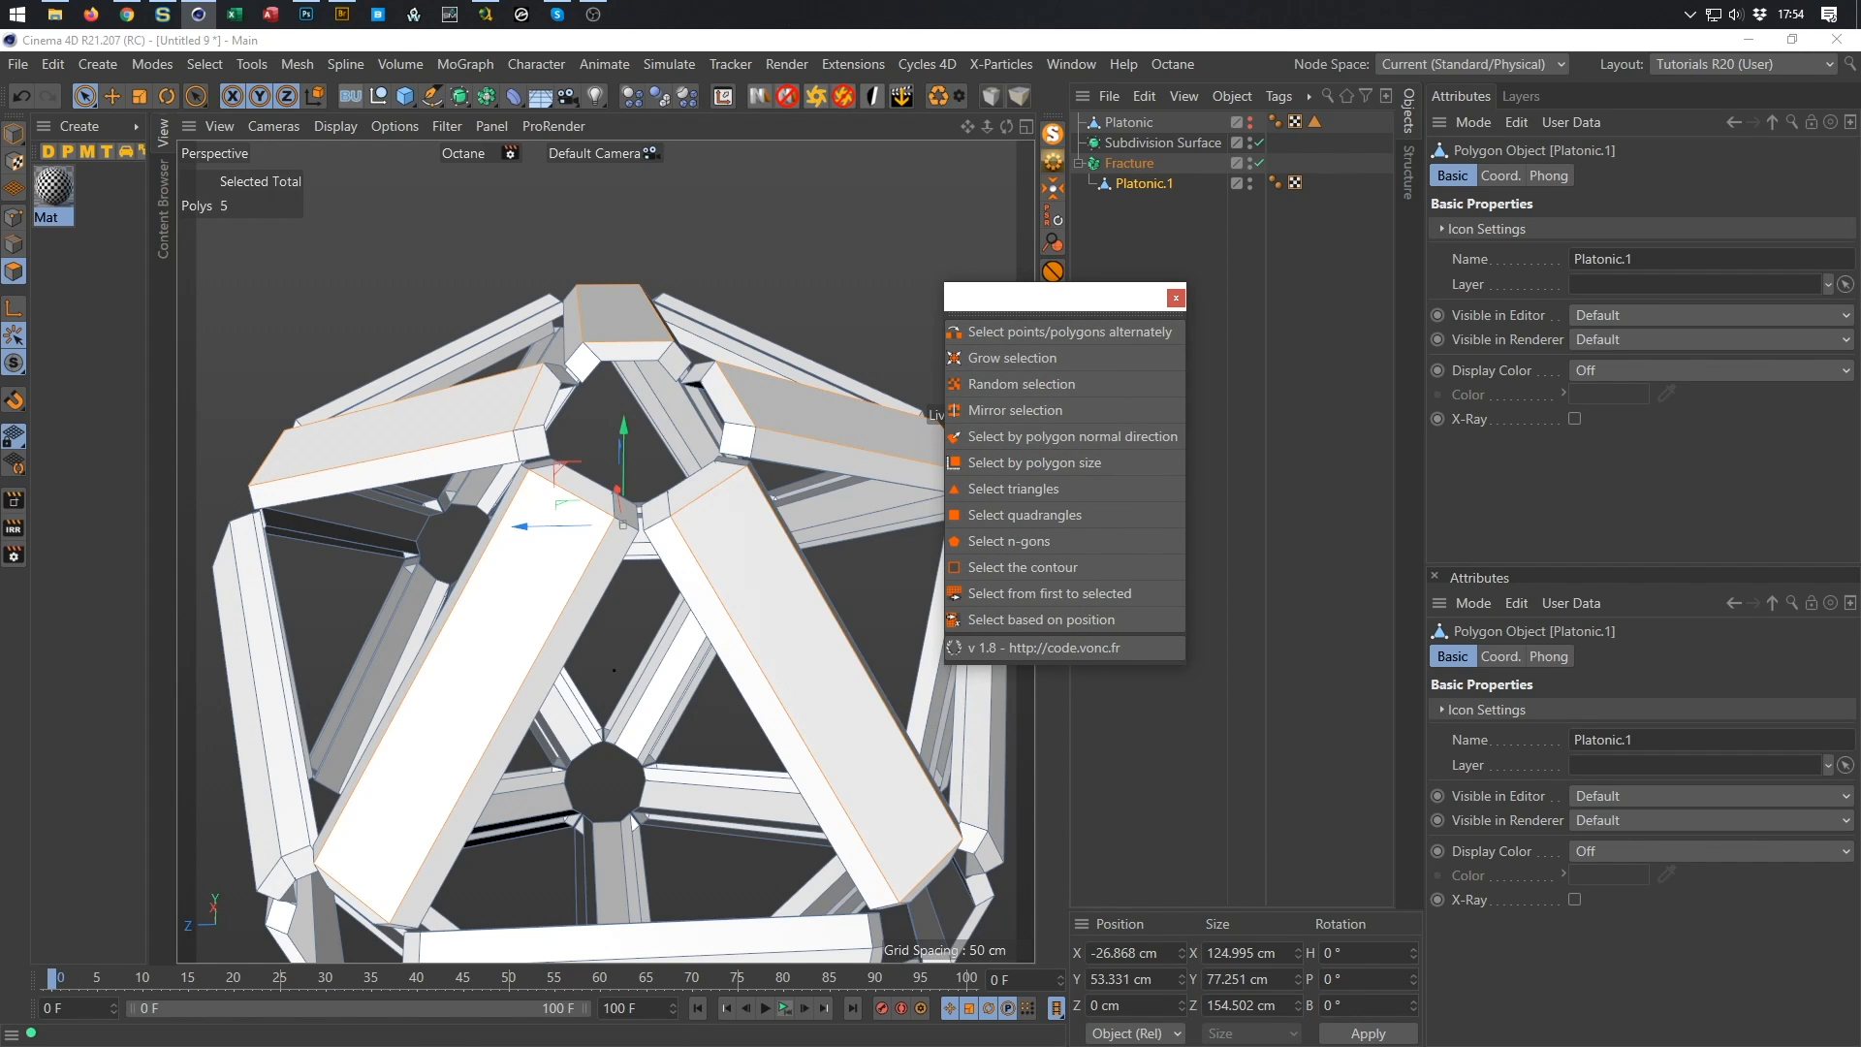
Switch to File Explorer and open the _plugins folder inside _C4DLib to look up the Selections Suppletives plugin.
{"action": "left_click_drag", "start_coordinate": [0, 281], "coordinate": [993, 159]}
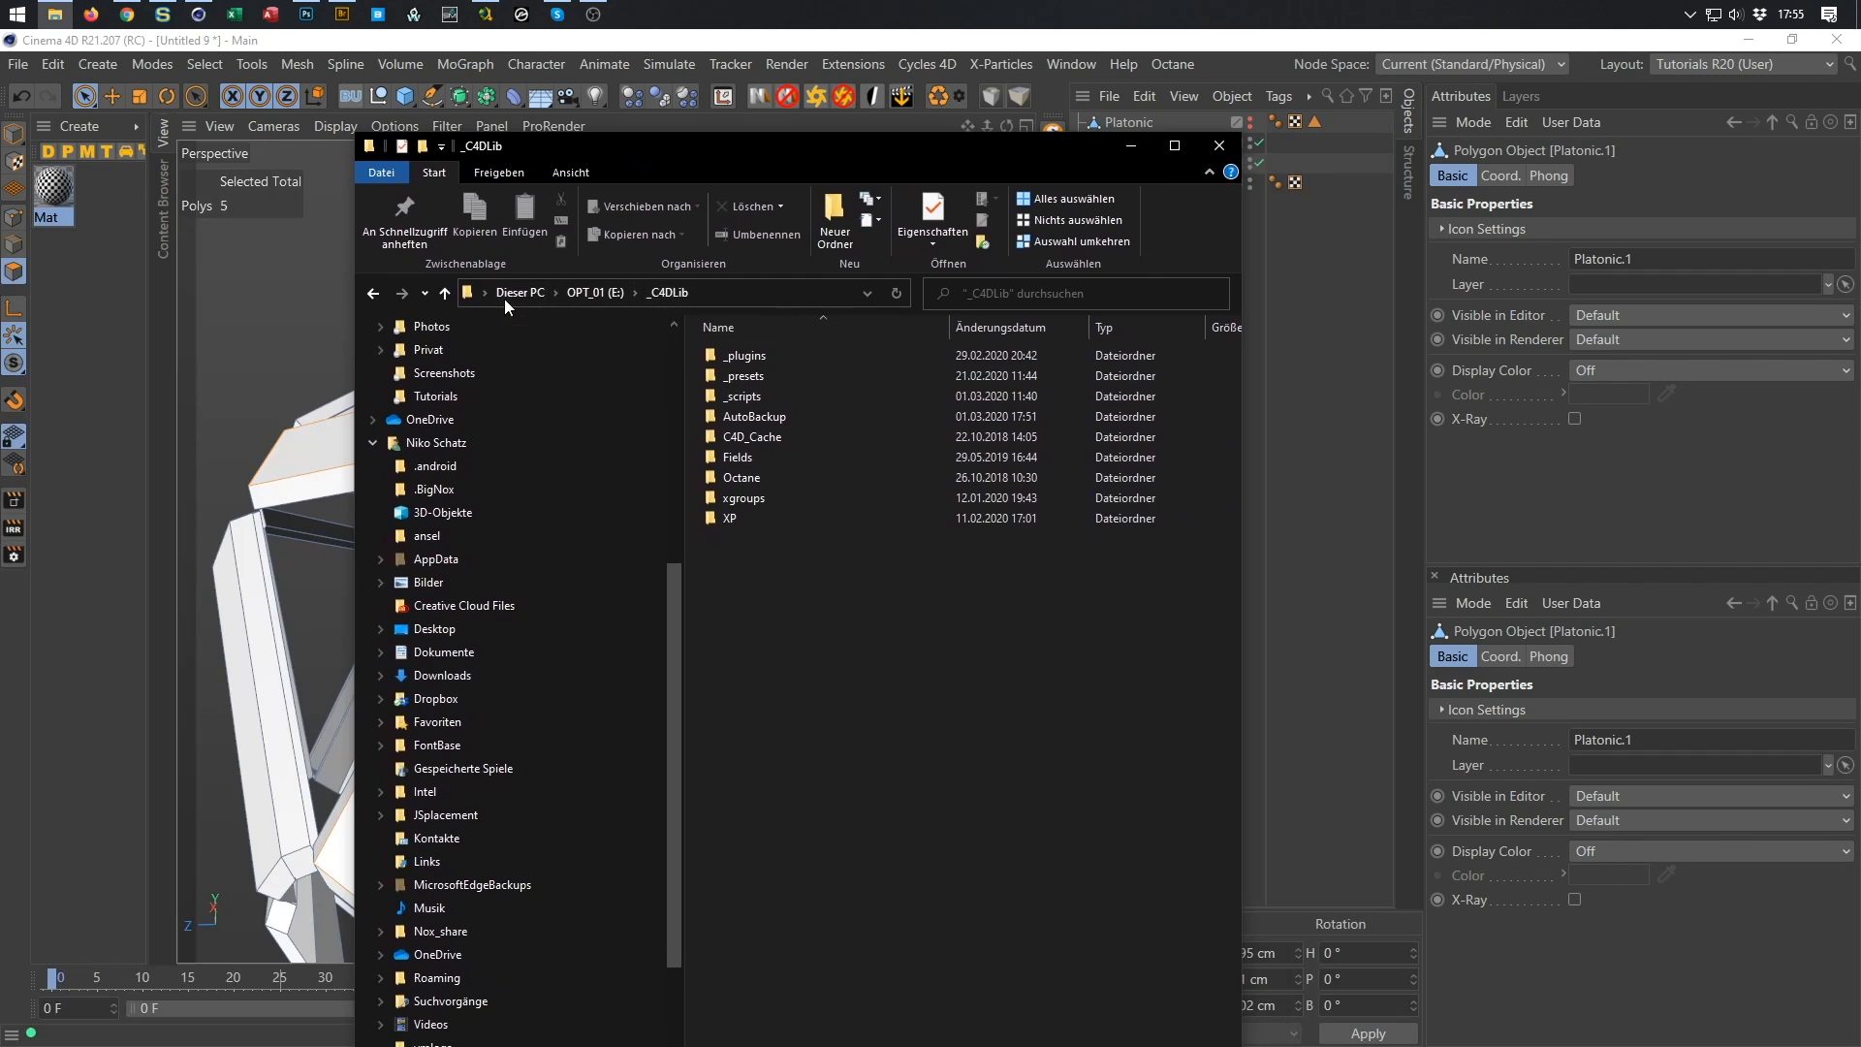
{"action": "double_click", "coordinate": [759, 355]}
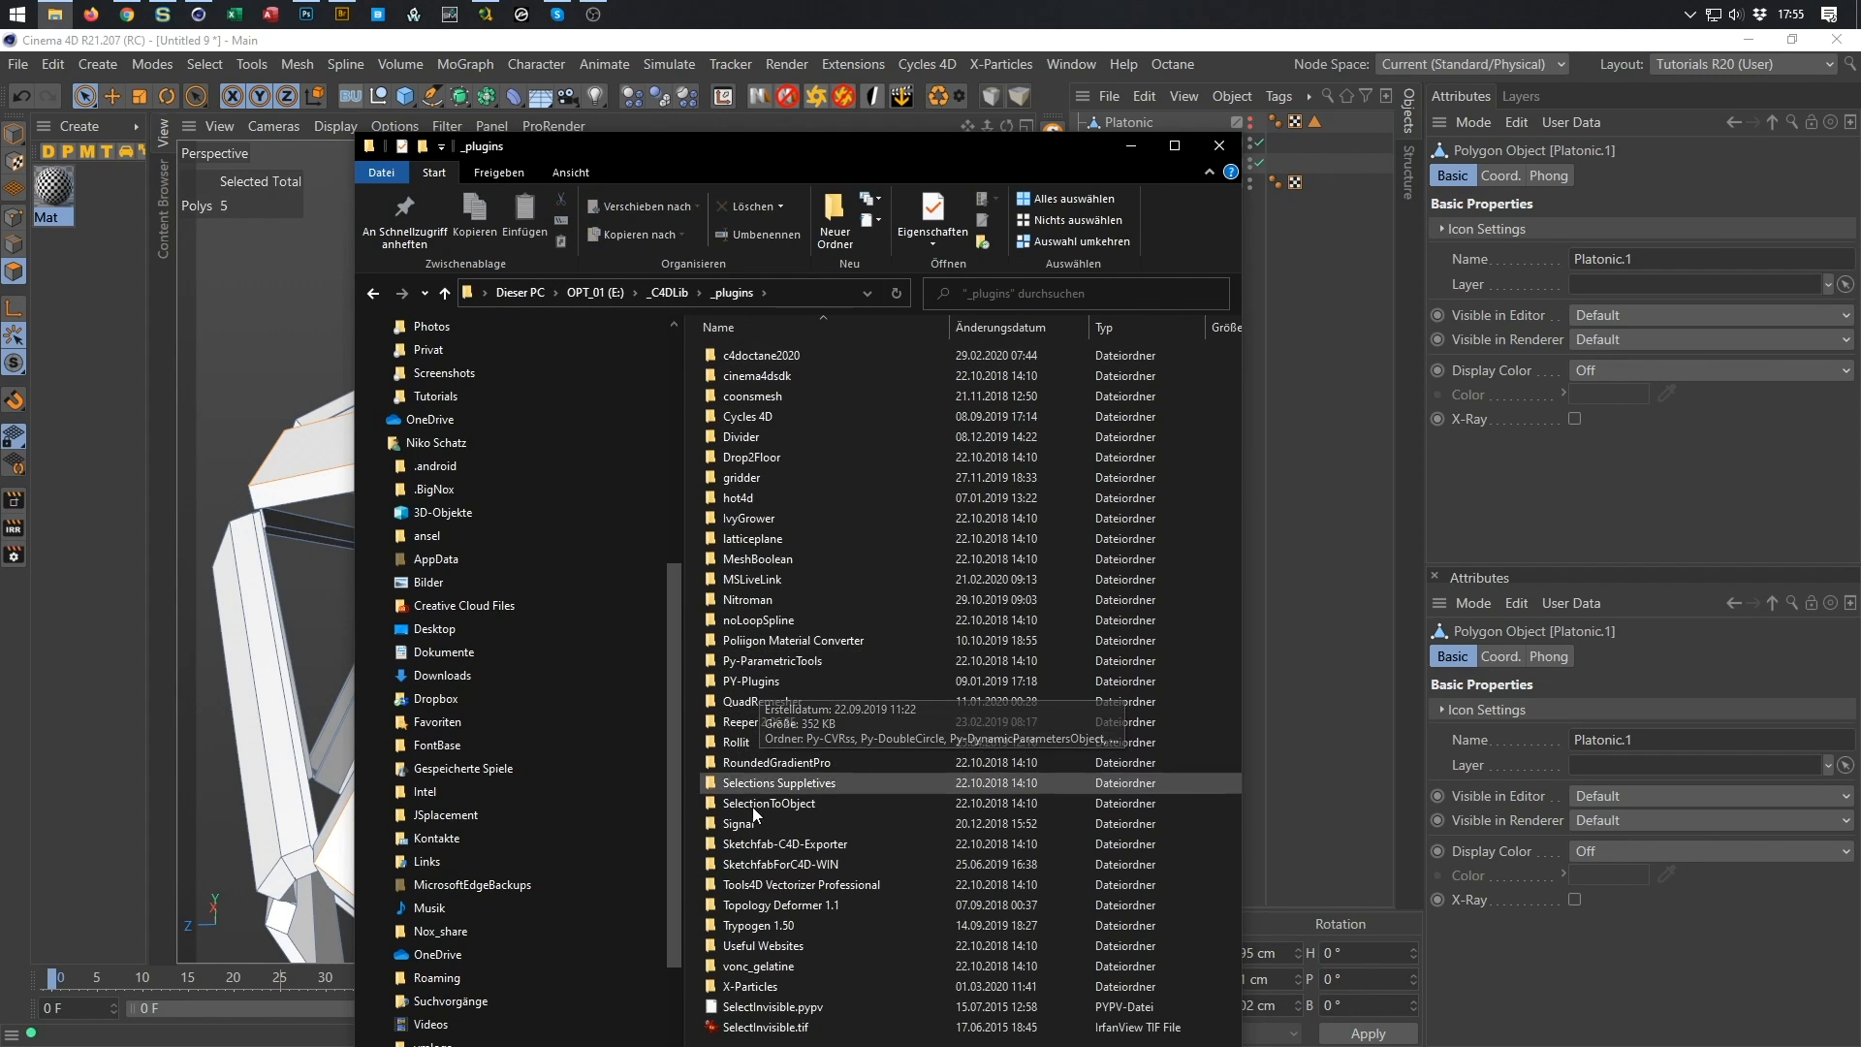
Examine the Selections Suppletives plugin folder, its res subfolder and the strings_us and strings_cz language folders, and close File Explorer.
{"action": "double_click", "coordinate": [803, 784]}
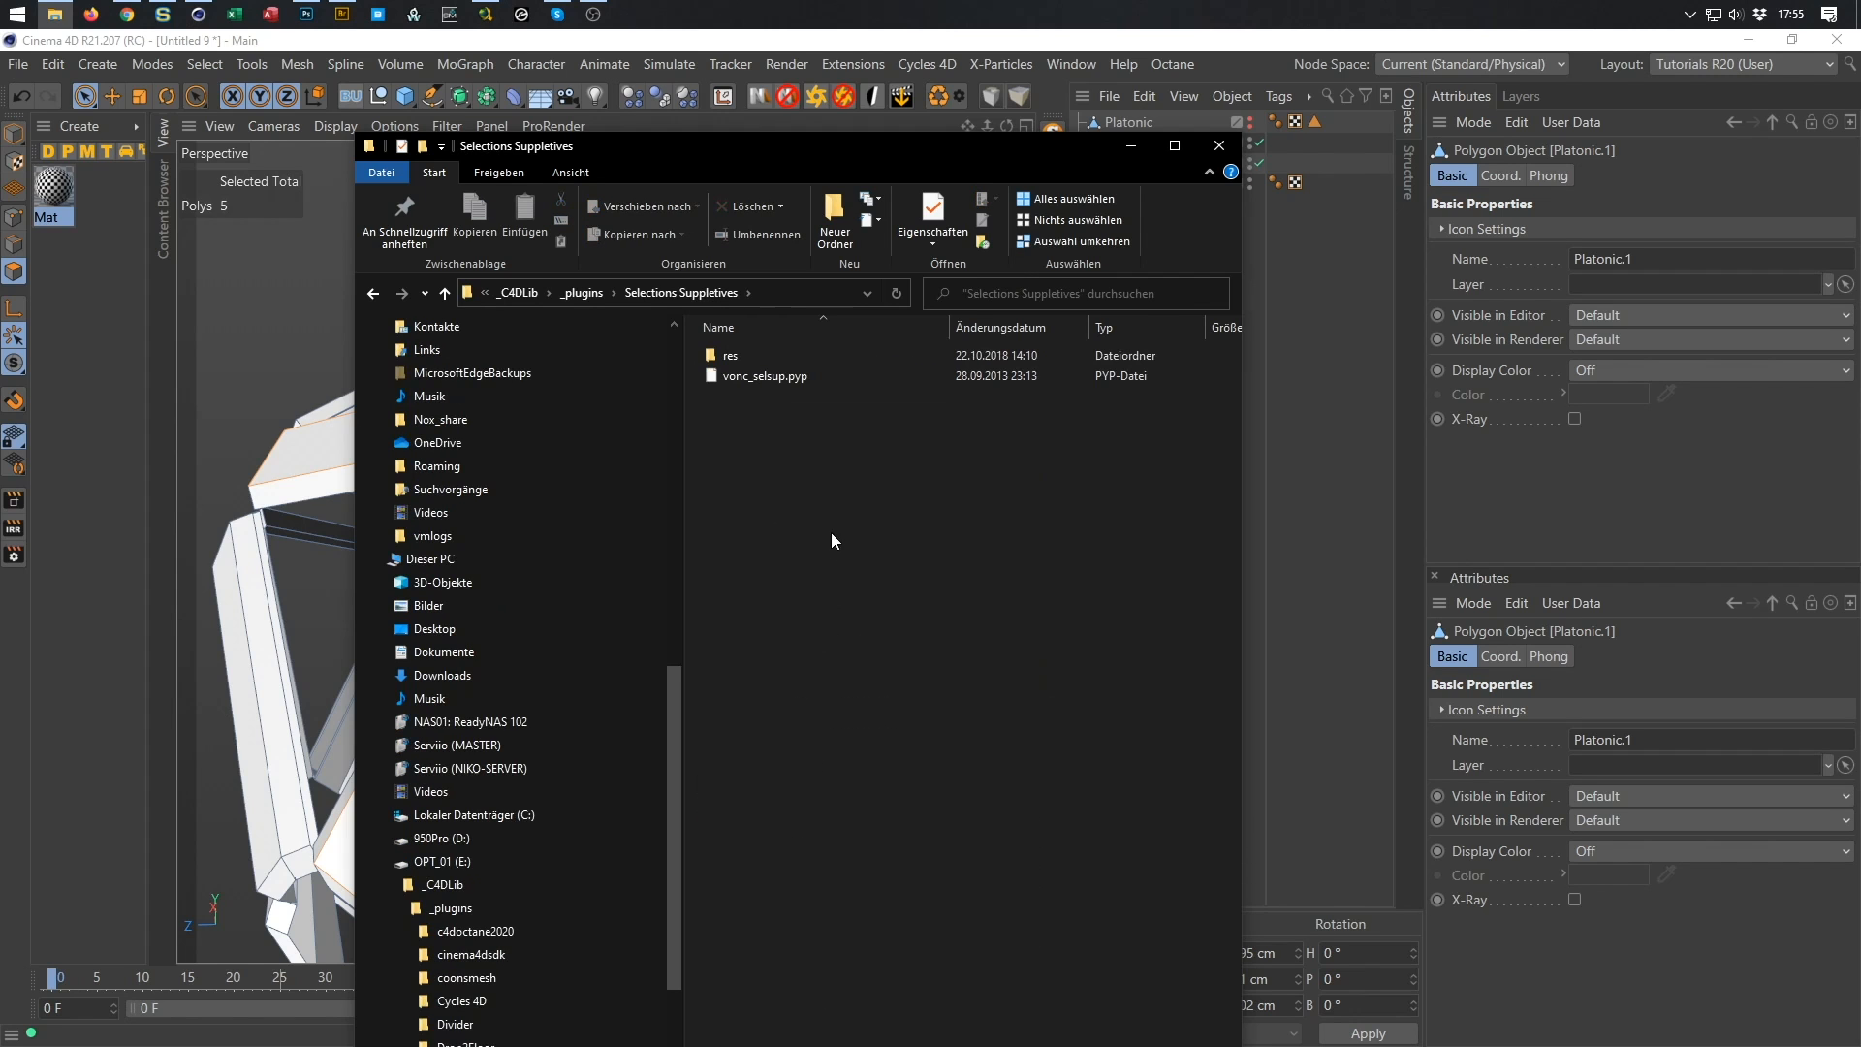
{"action": "double_click", "coordinate": [731, 356]}
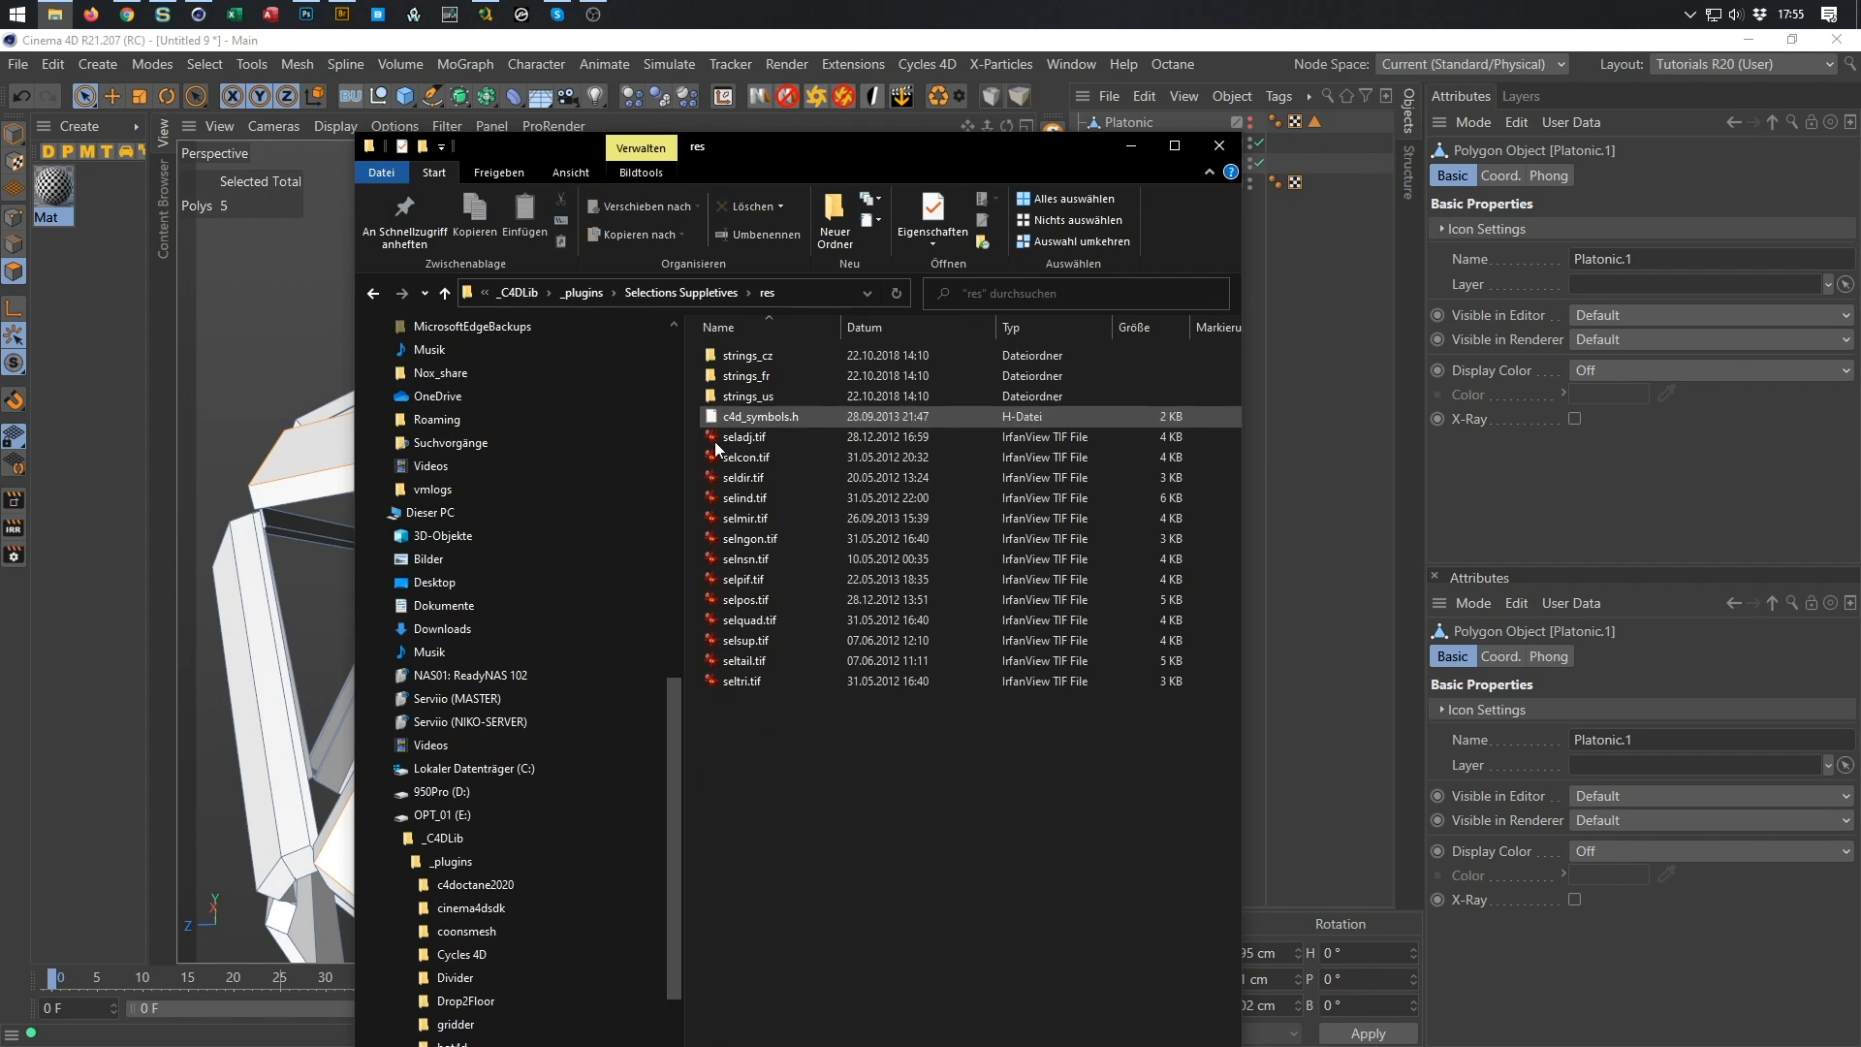
{"action": "double_click", "coordinate": [771, 397]}
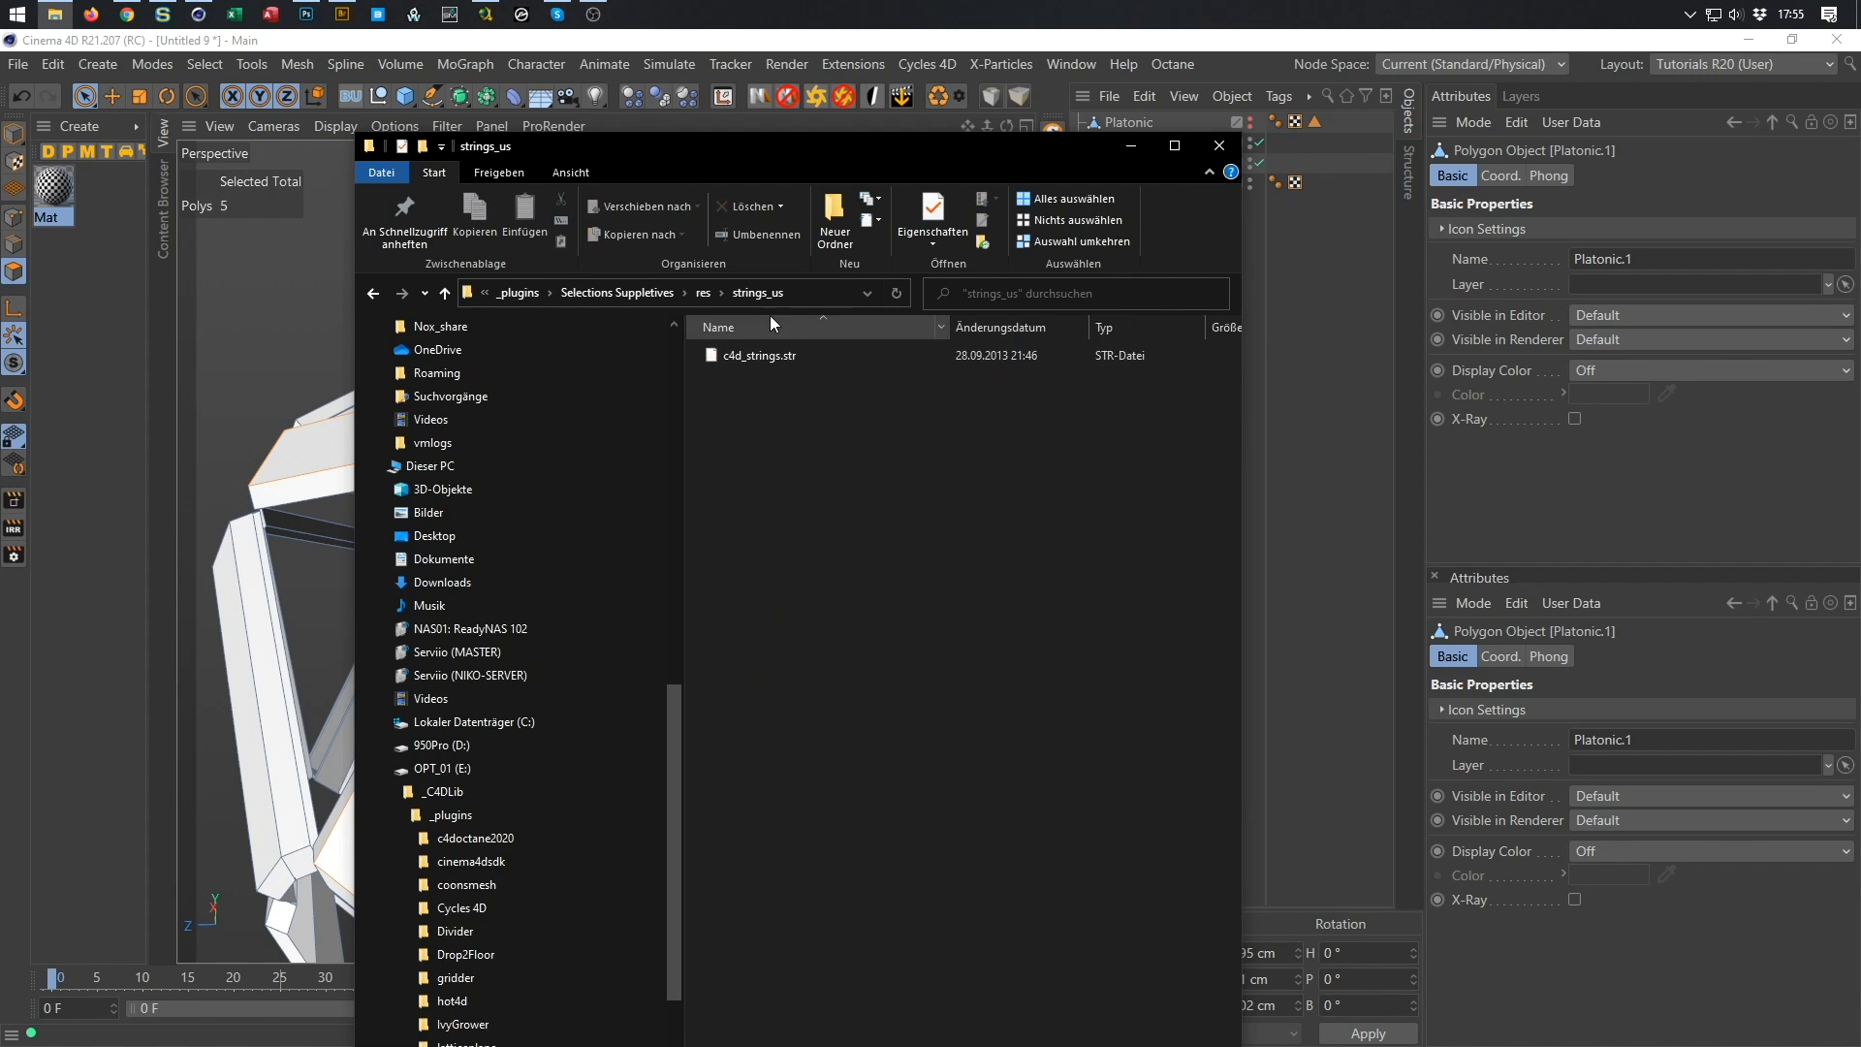
{"action": "left_click", "coordinate": [705, 294]}
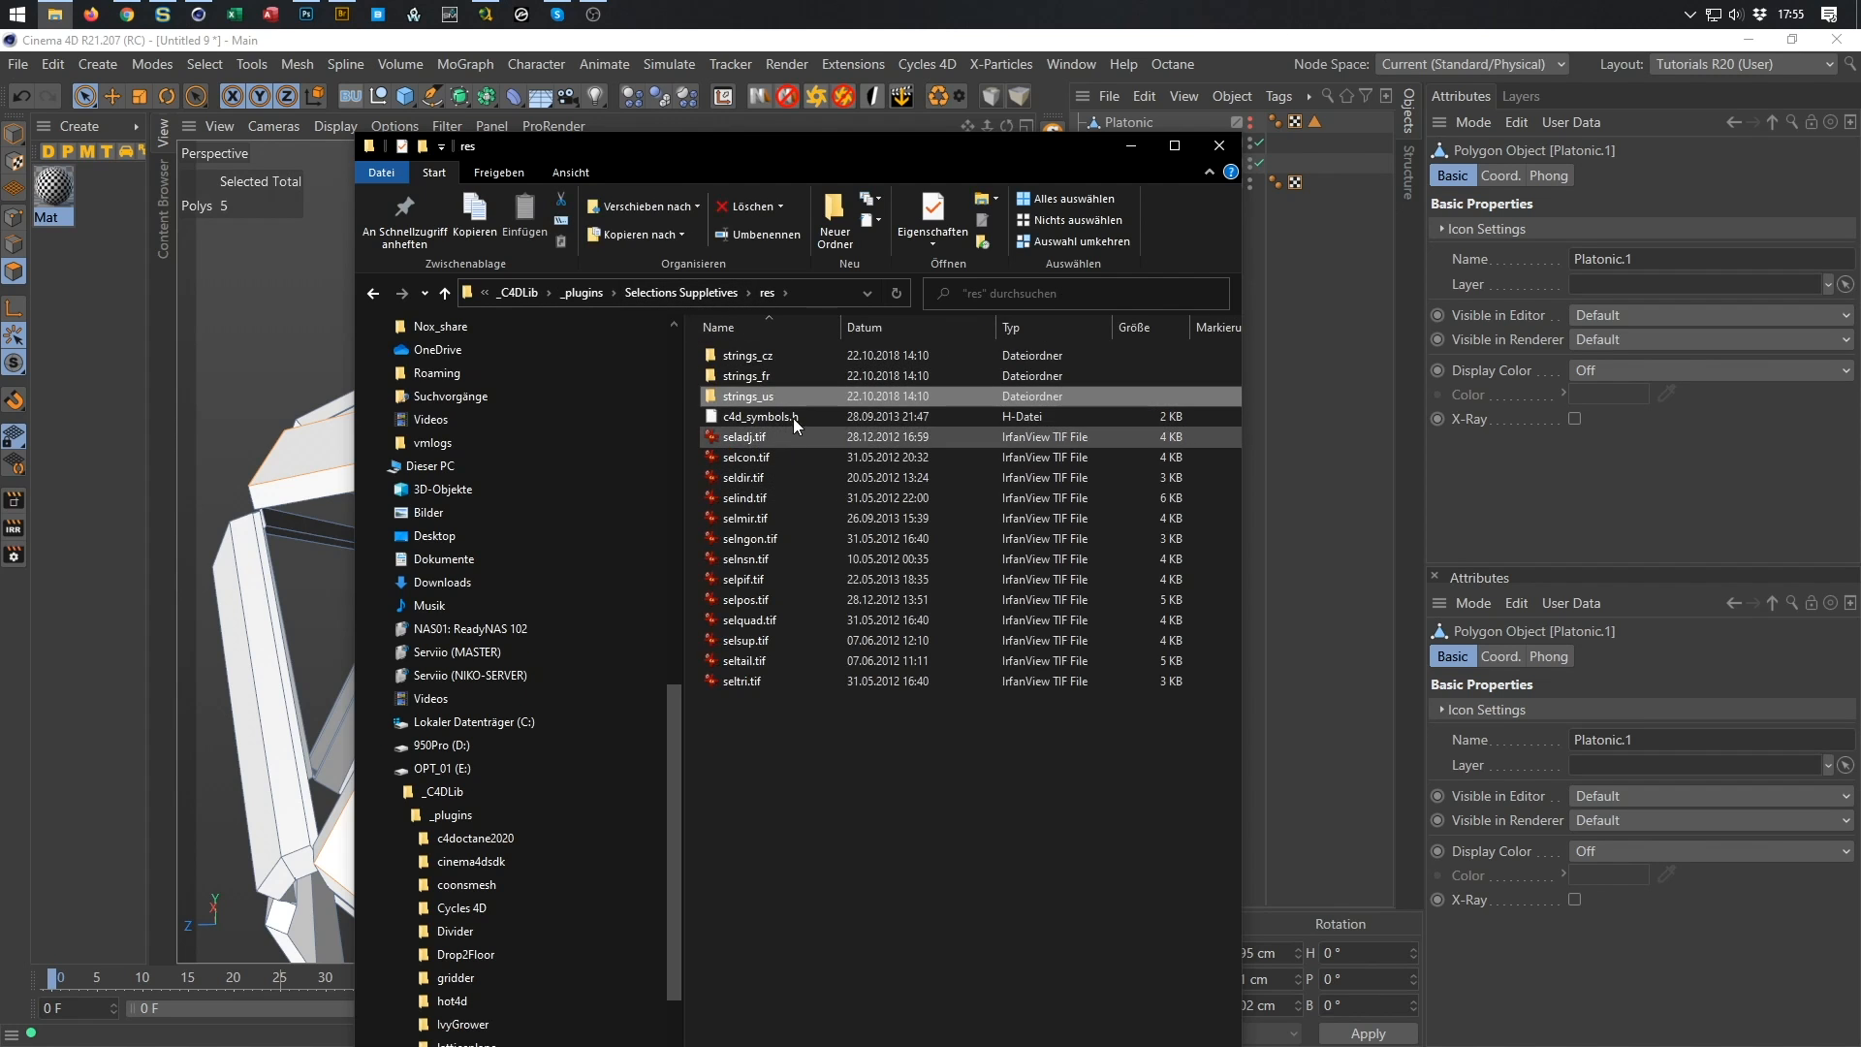
{"action": "left_click", "coordinate": [765, 361]}
{"action": "double_click", "coordinate": [765, 359]}
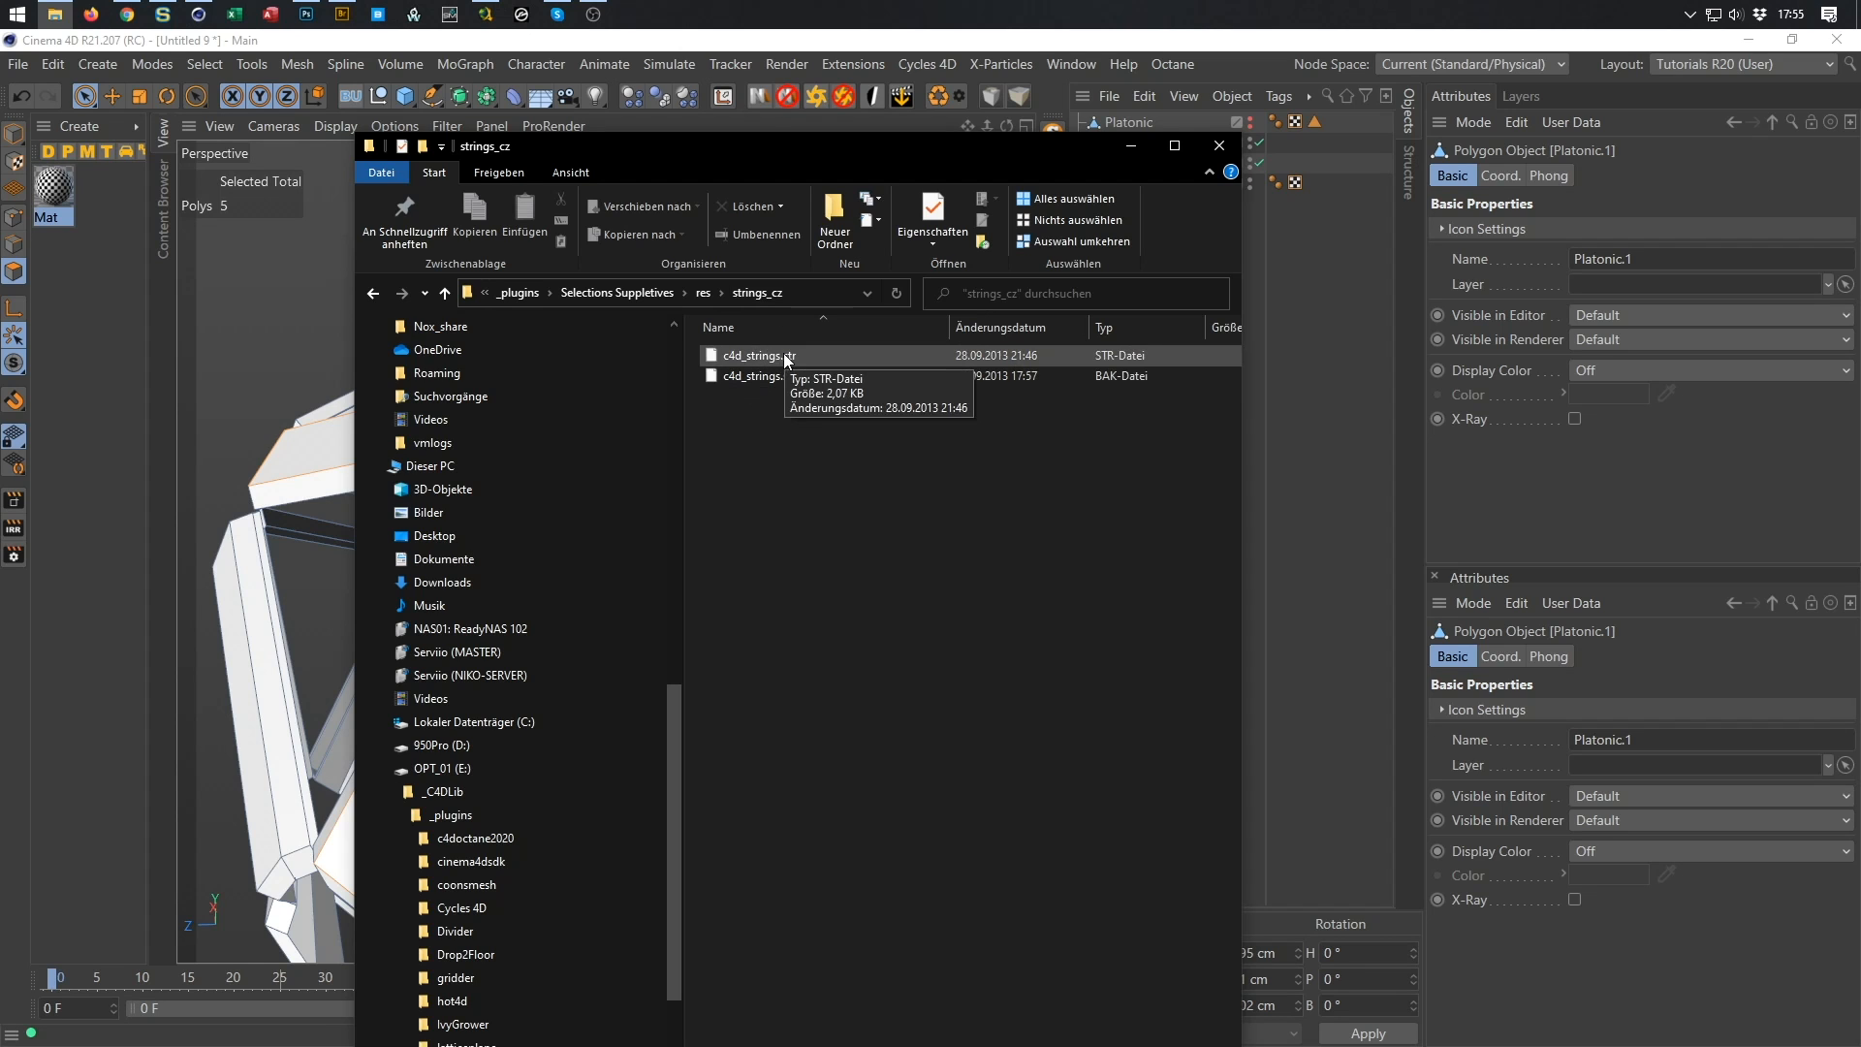
{"action": "left_click", "coordinate": [703, 291]}
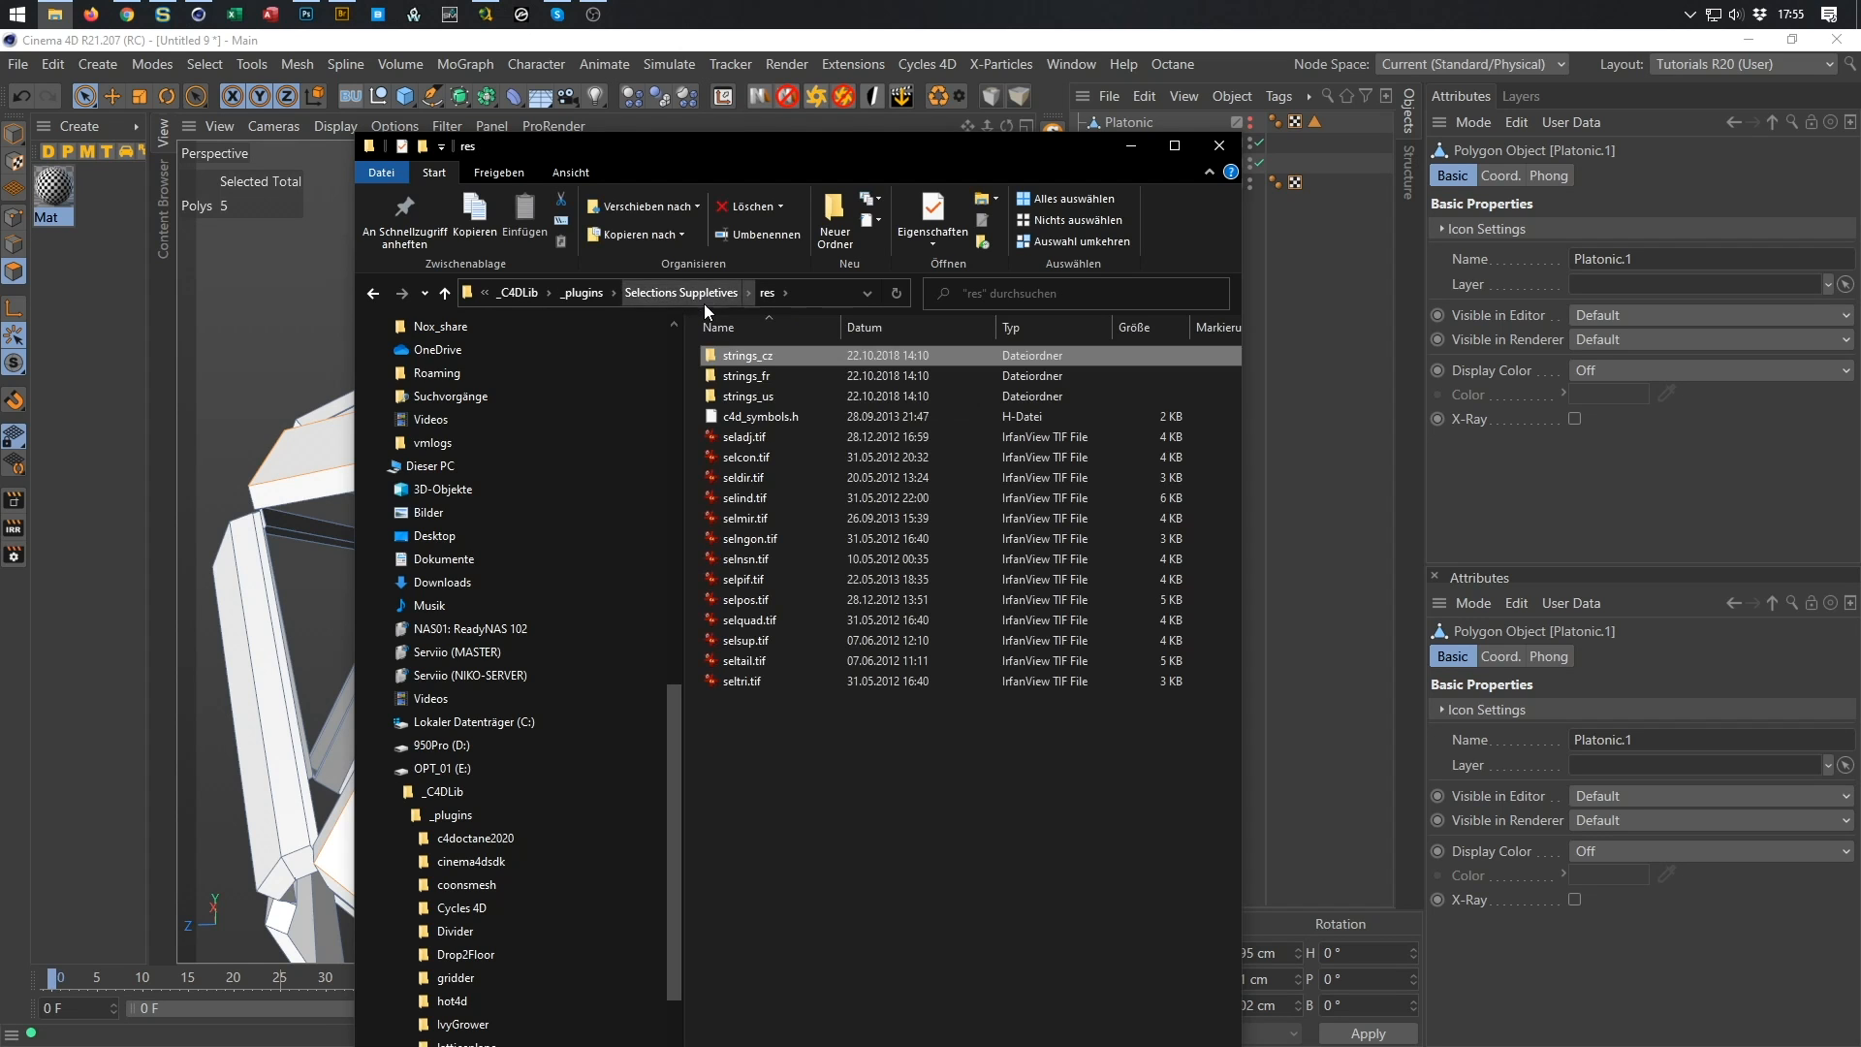
{"action": "left_click", "coordinate": [1218, 147]}
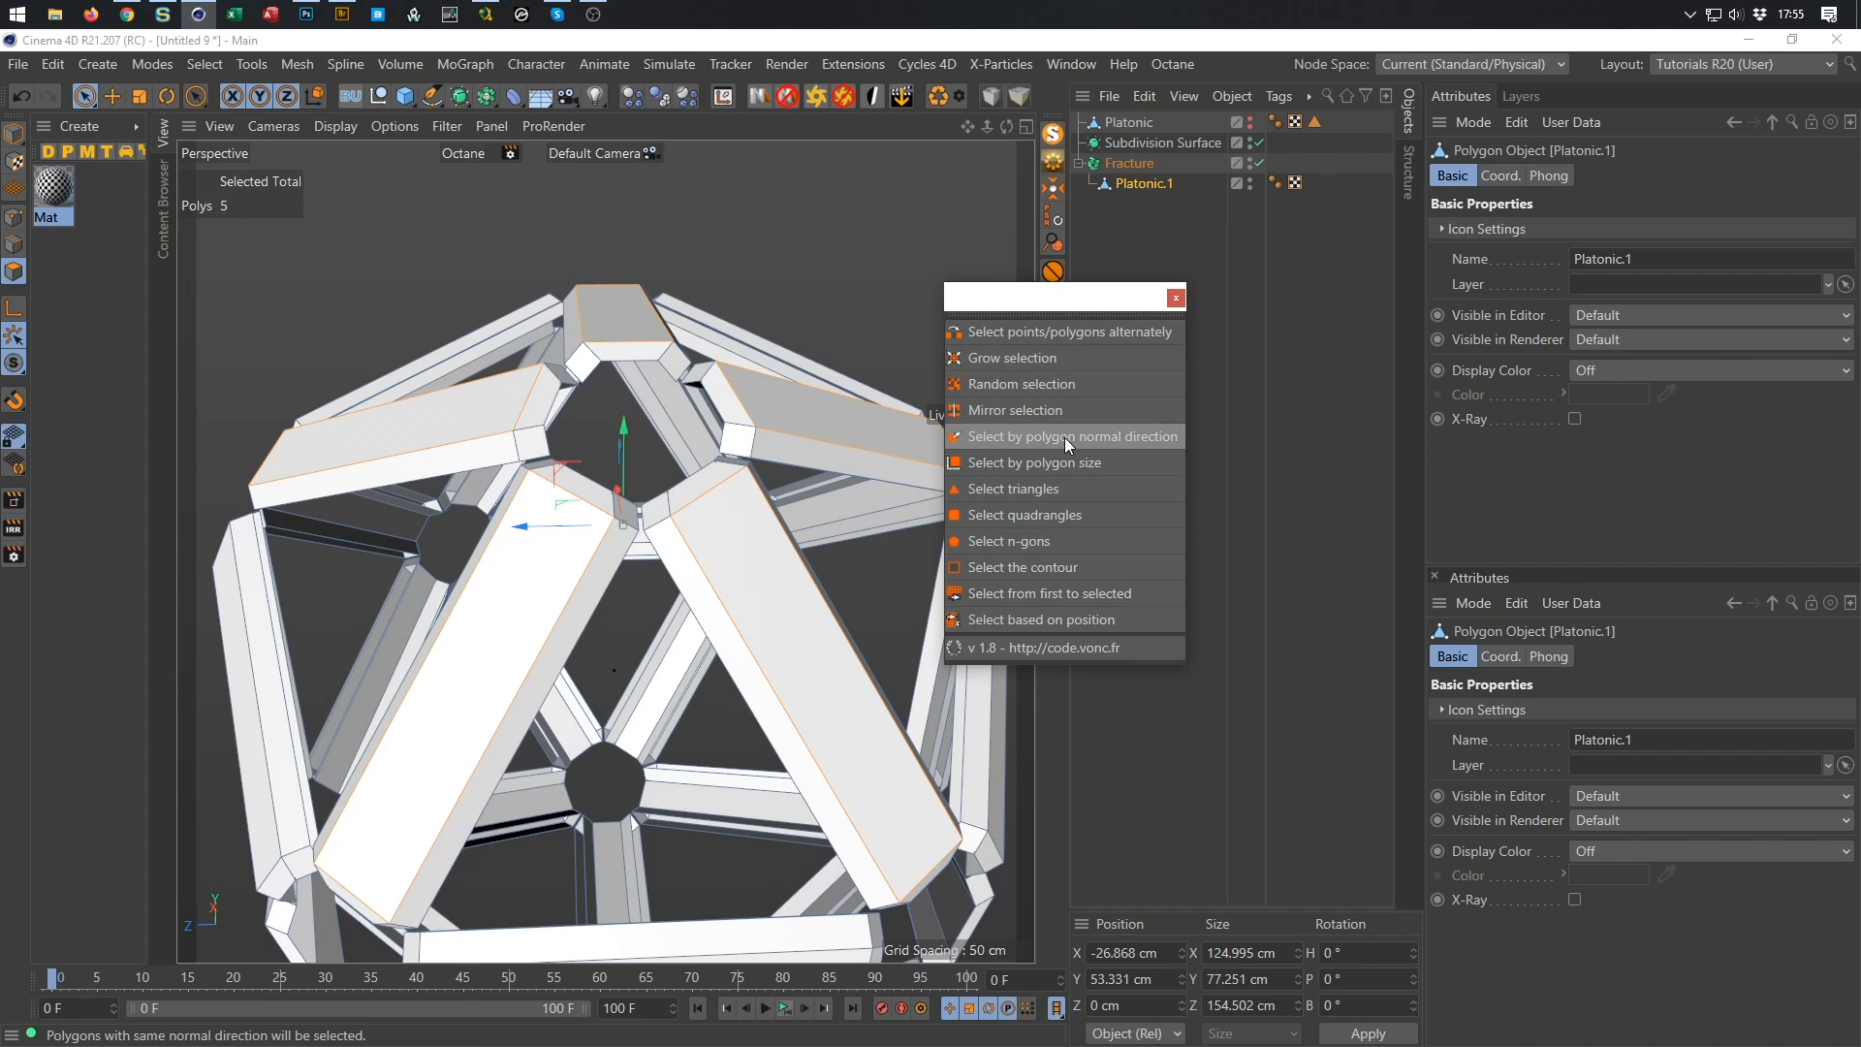
Pick one belt's wide outer face, select all equally sized faces by polygon size with 0.5 % tolerance, and close the plugin palette.
{"action": "left_click_drag", "start_coordinate": [1049, 291], "coordinate": [1091, 235]}
{"action": "left_click", "coordinate": [743, 557]}
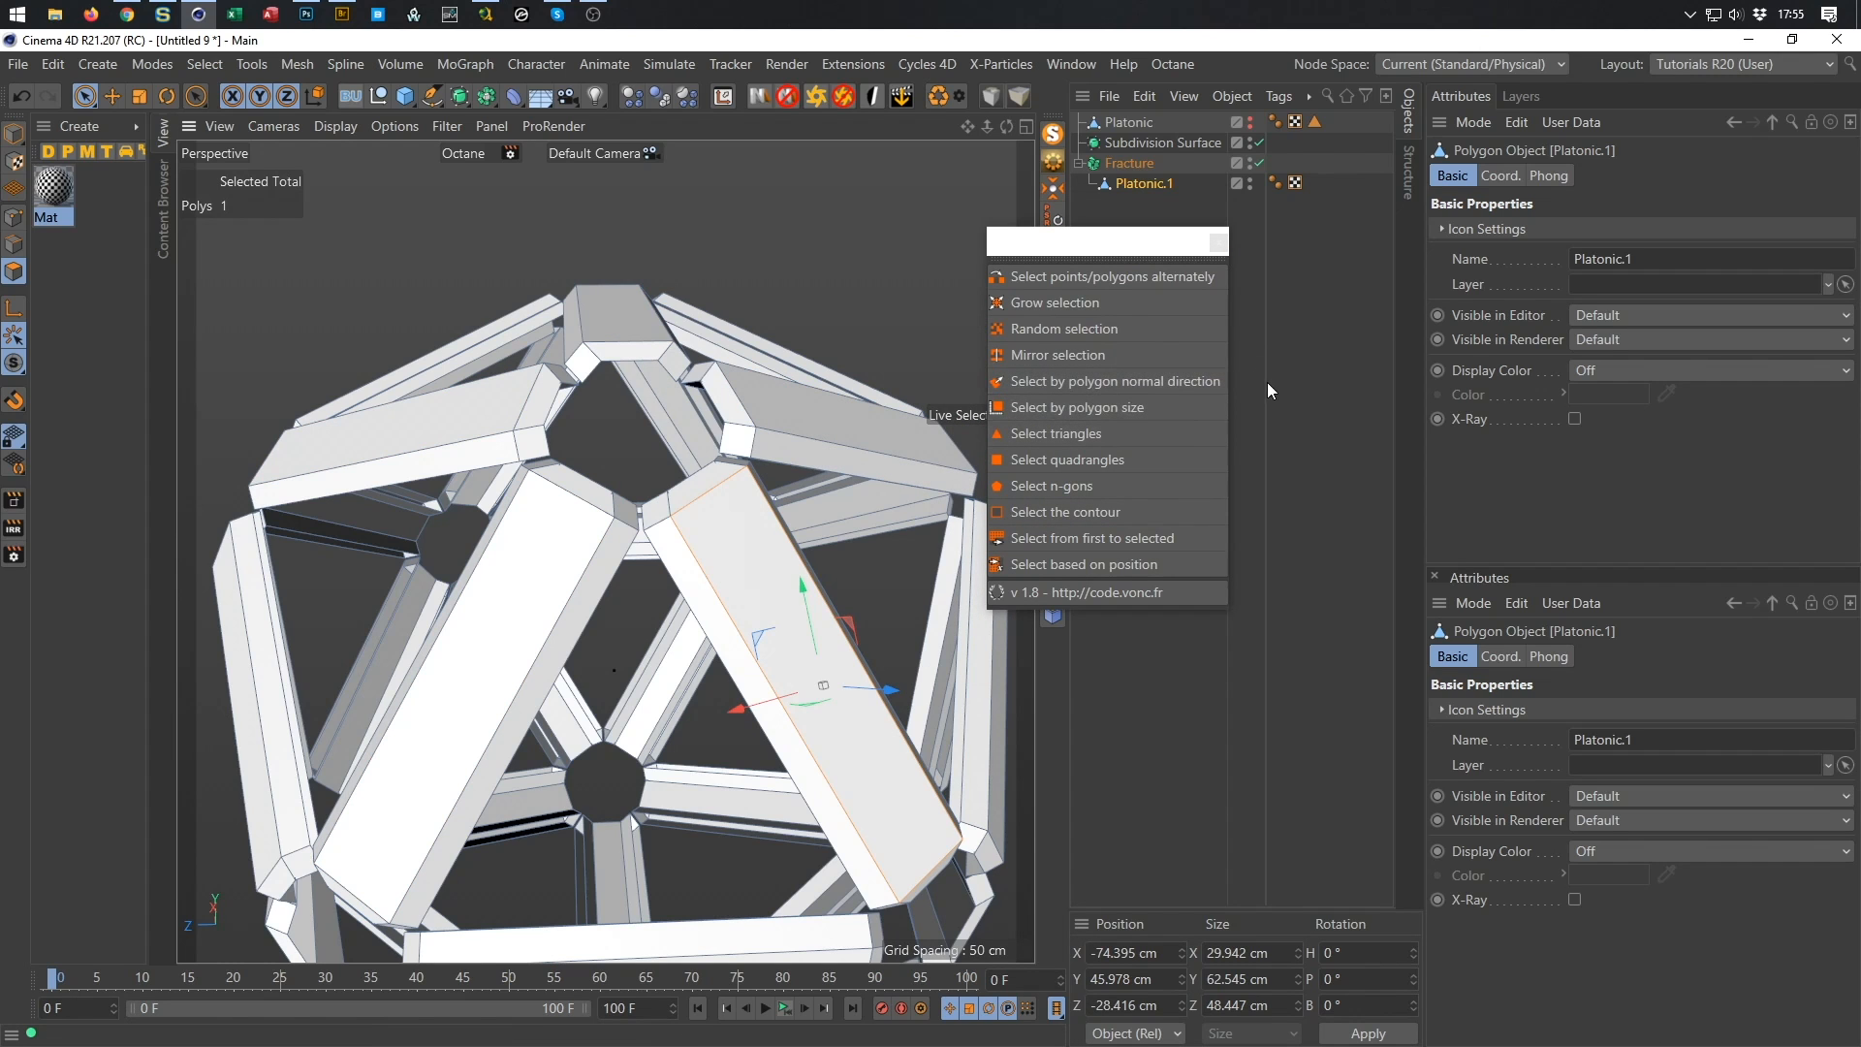
{"action": "left_click", "coordinate": [1021, 405]}
{"action": "left_click", "coordinate": [1073, 529]}
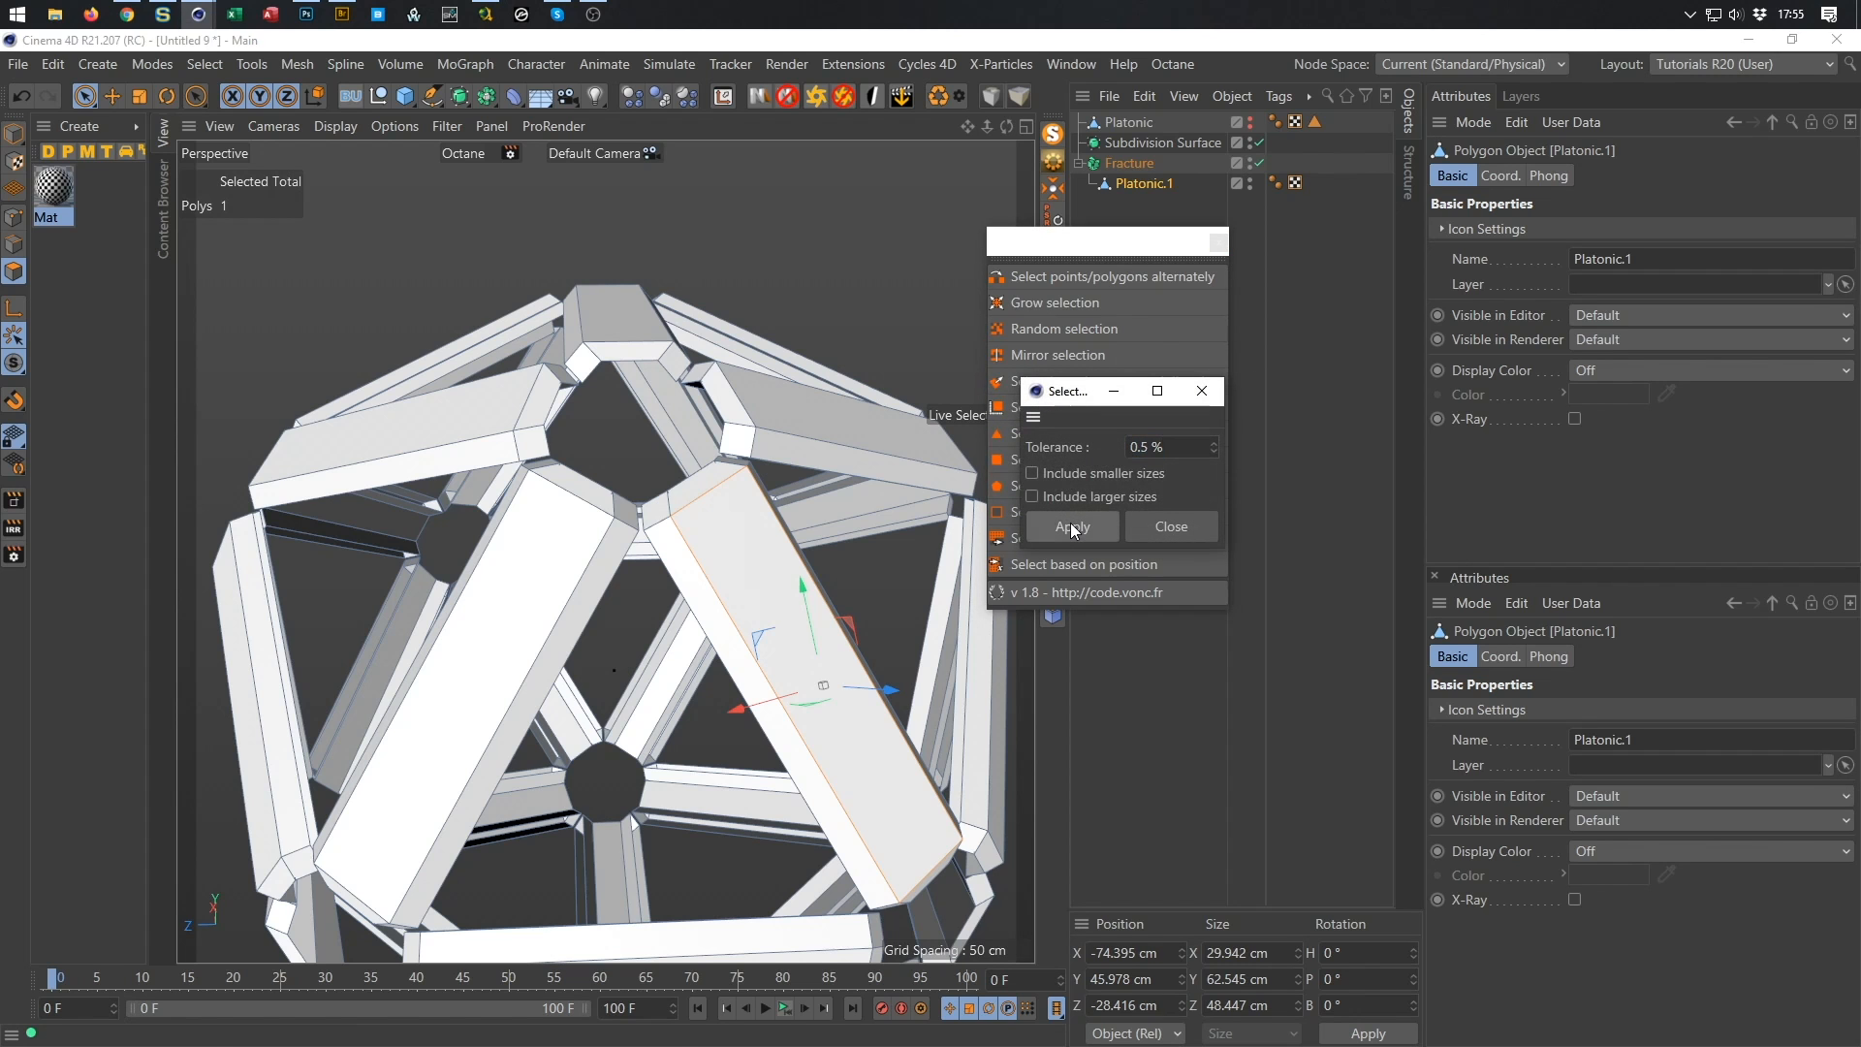
{"action": "left_click_drag", "start_coordinate": [535, 368], "coordinate": [657, 459], "text": "alt"}
{"action": "left_click", "coordinate": [1195, 388]}
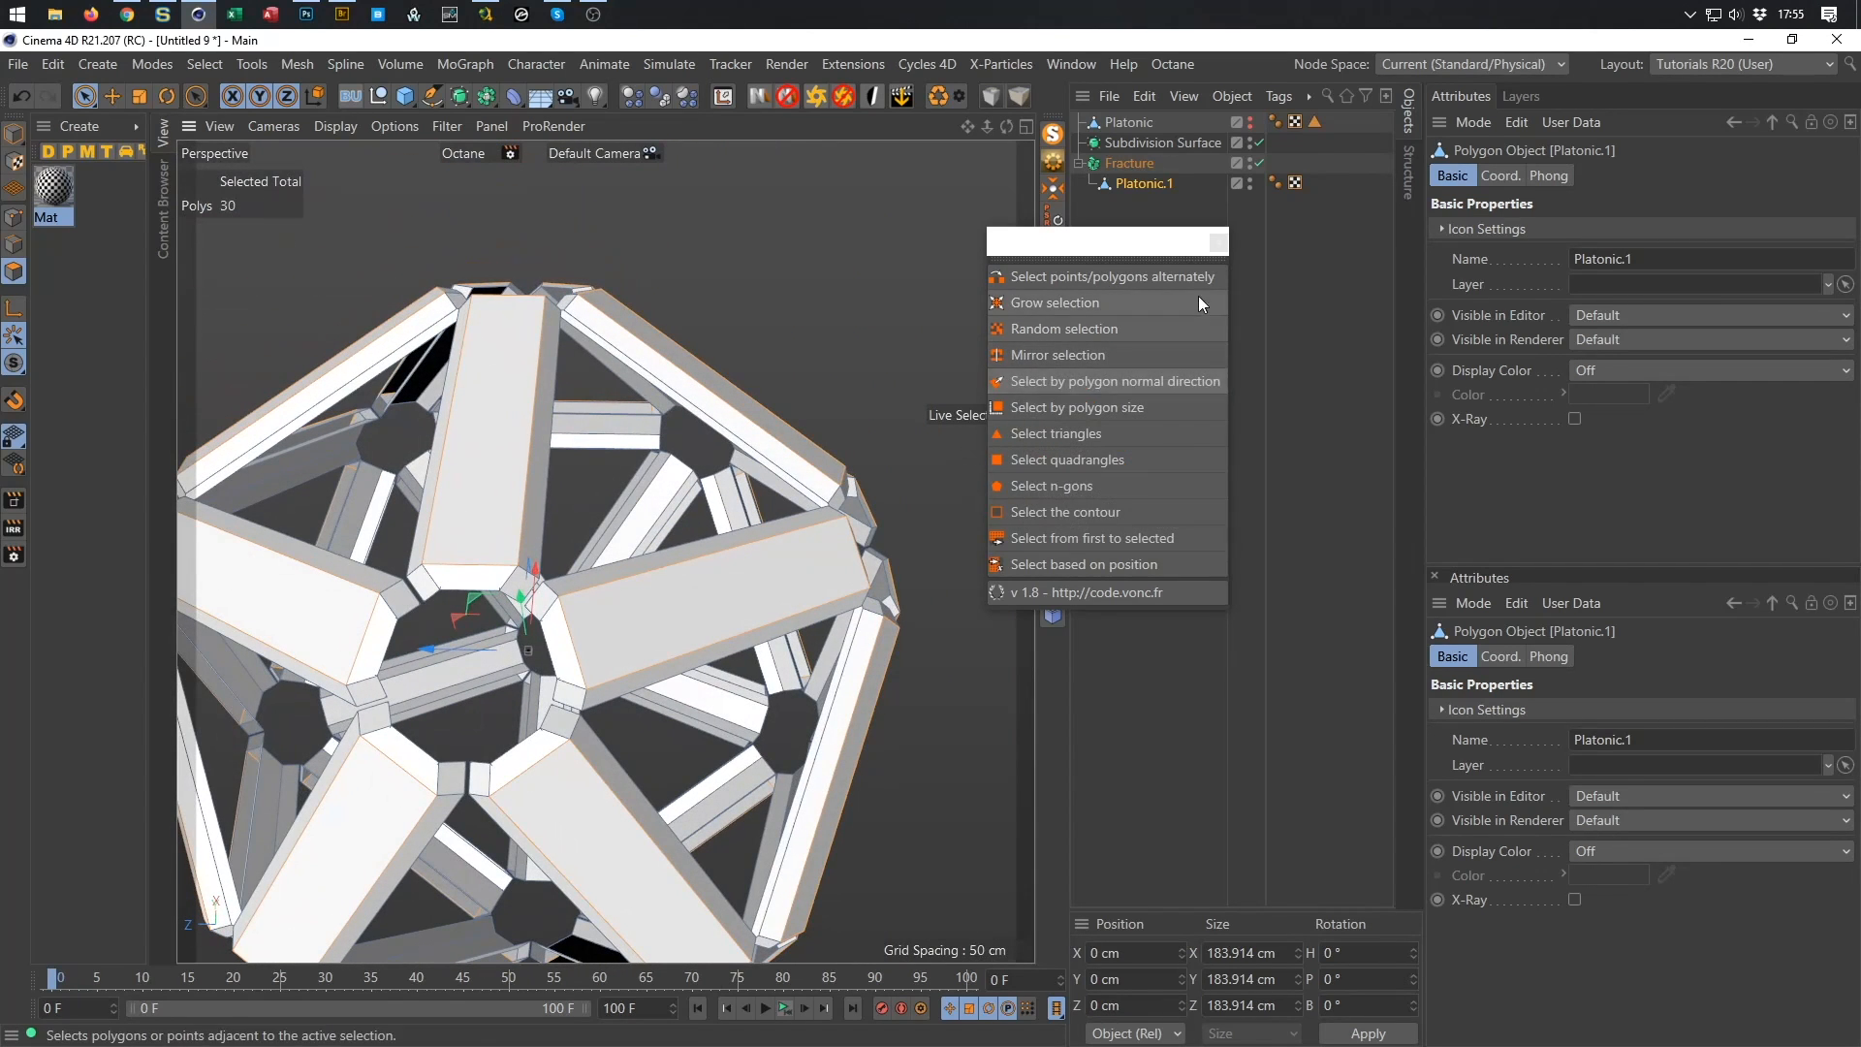
{"action": "left_click", "coordinate": [1212, 250]}
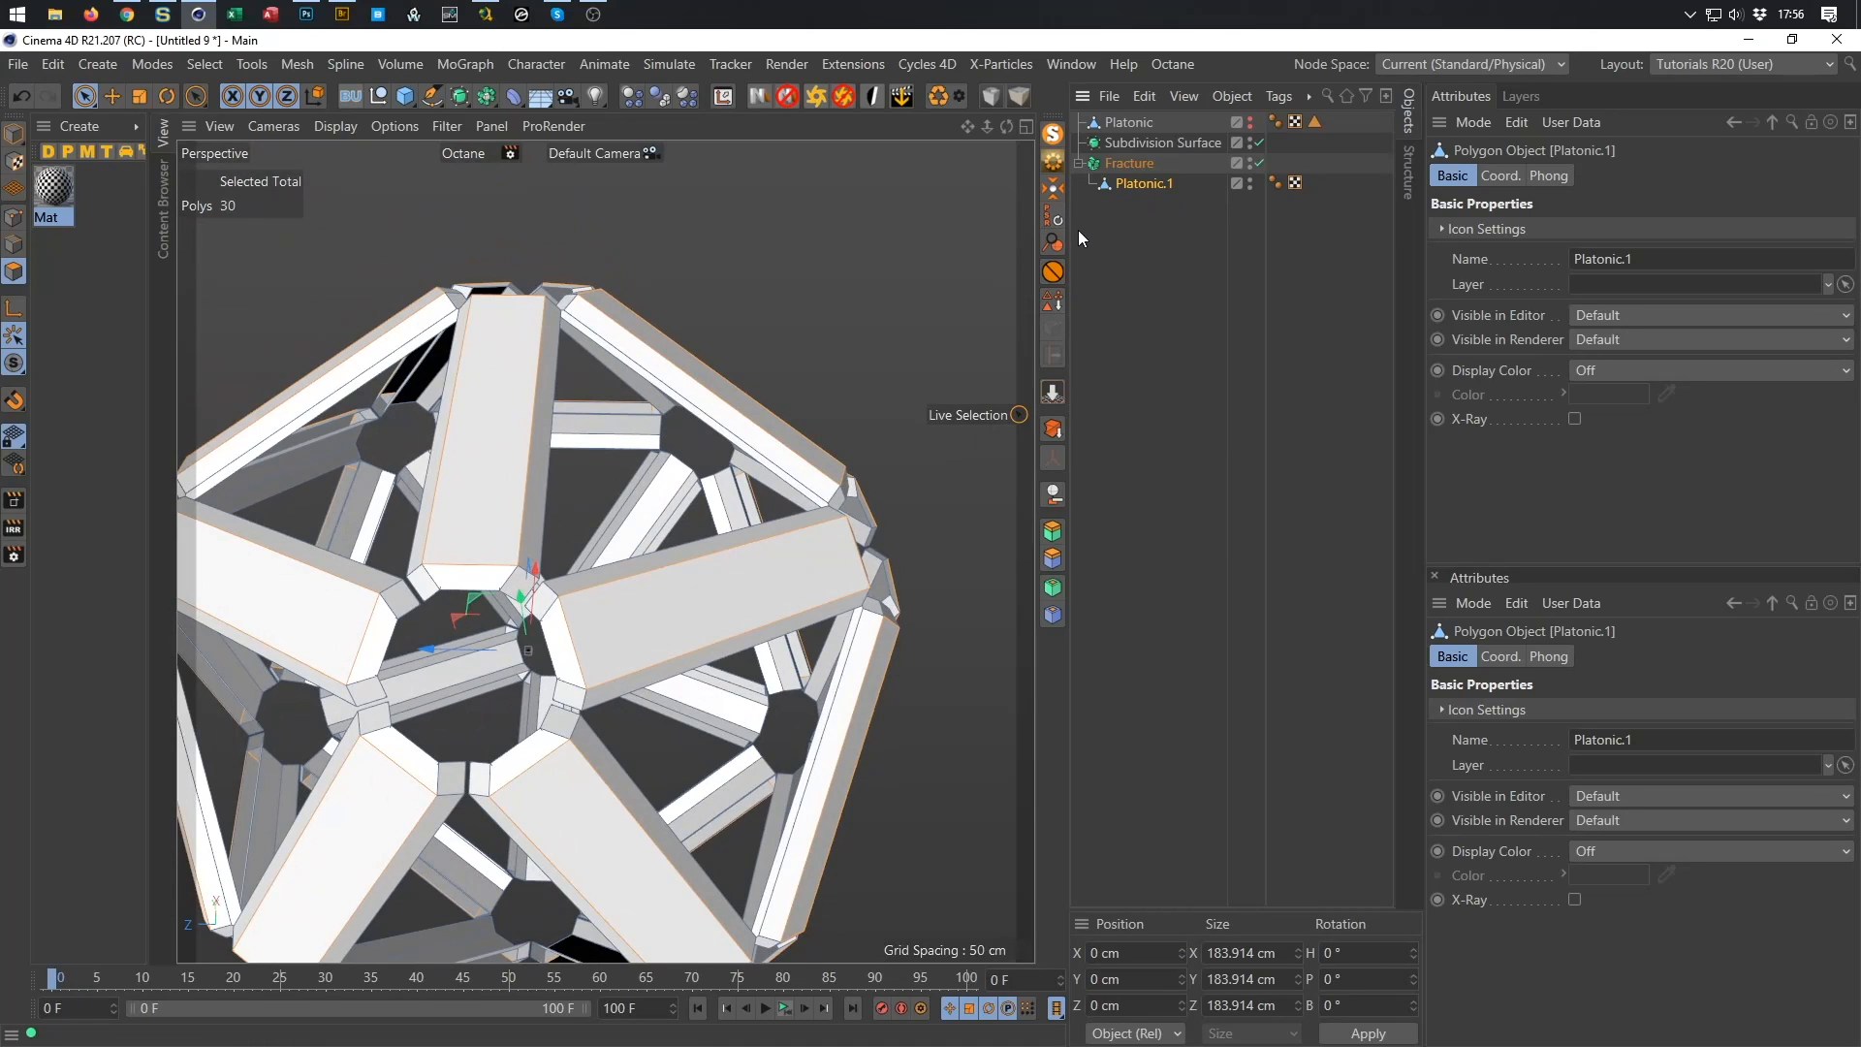
Store the selected outer belt faces in a polygon selection tag on Platonic.1.
{"action": "left_click", "coordinate": [1053, 302]}
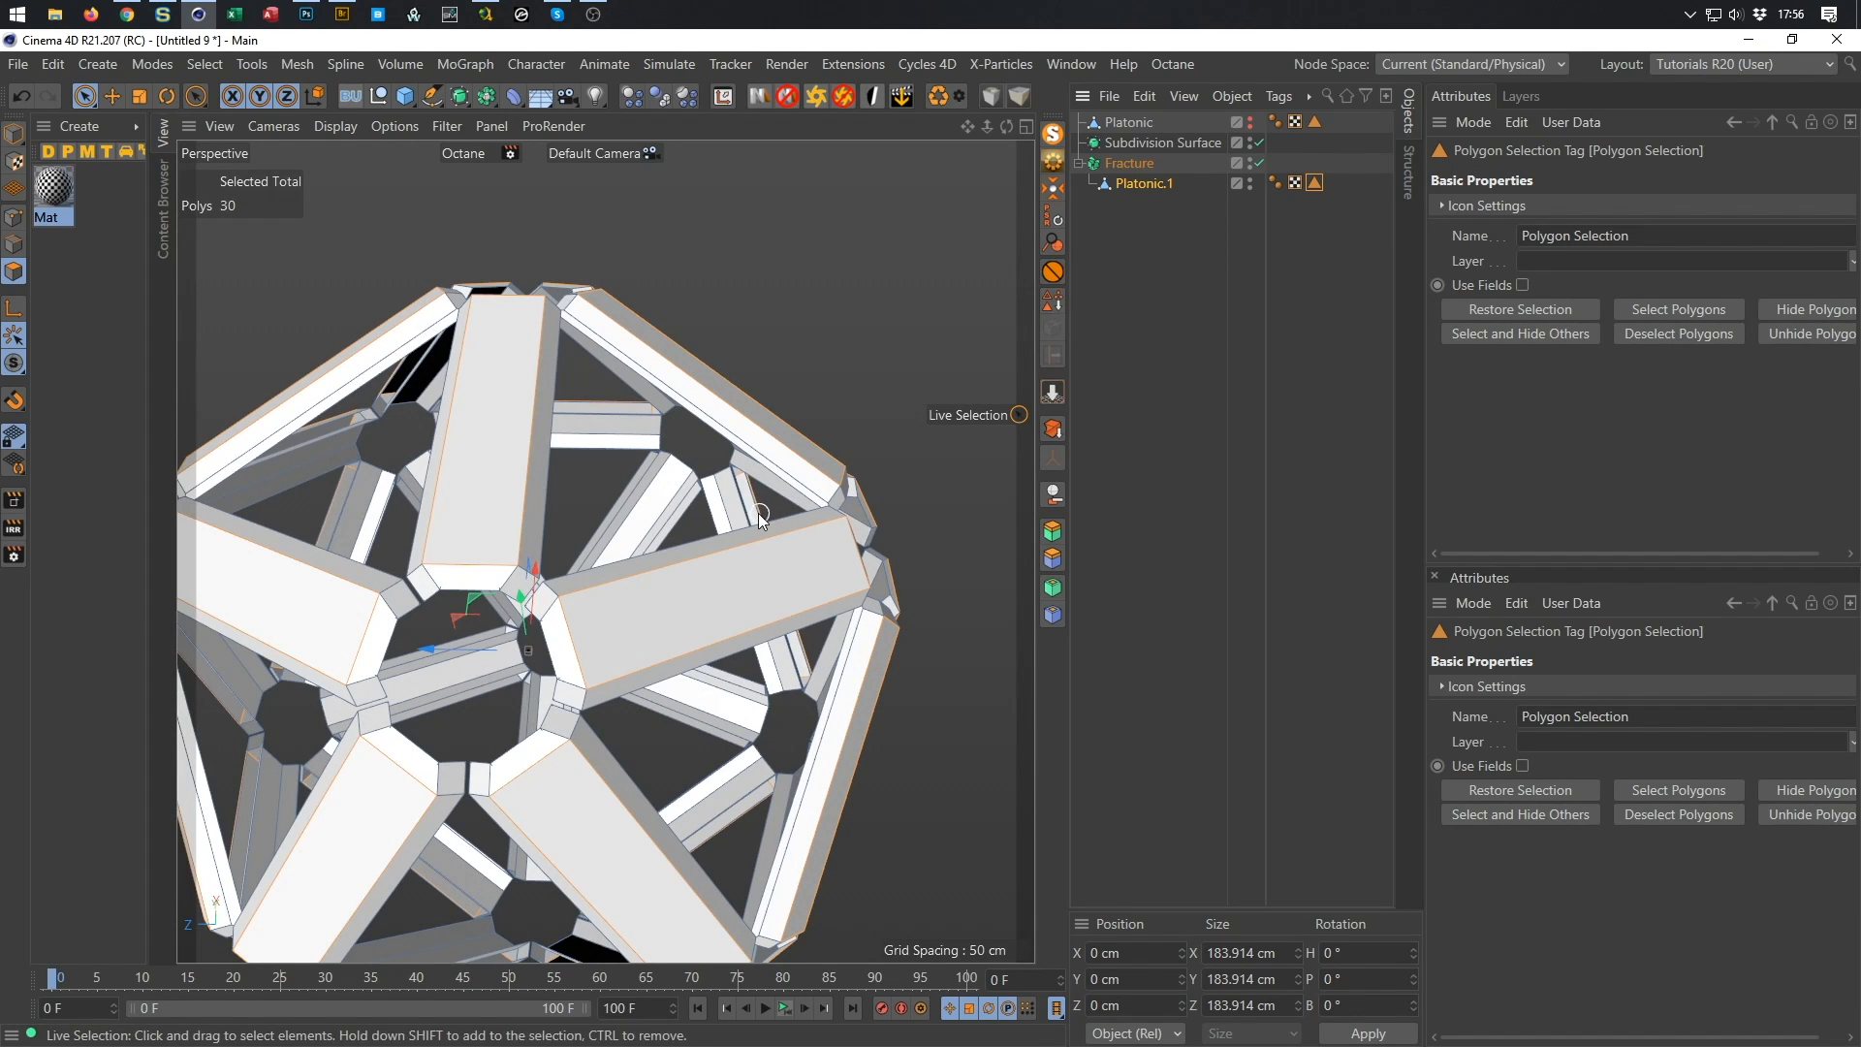
{"action": "scroll", "coordinate": [709, 527], "scroll_direction": "down", "scroll_amount": 3}
{"action": "scroll", "coordinate": [709, 528], "scroll_direction": "down", "scroll_amount": 2}
{"action": "left_click_drag", "start_coordinate": [727, 512], "coordinate": [766, 479], "text": "alt"}
Convert the Fracture into separate polygon objects with Current State to Object, disable the original Fracture, and expand the new group.
{"action": "left_click", "coordinate": [1130, 163]}
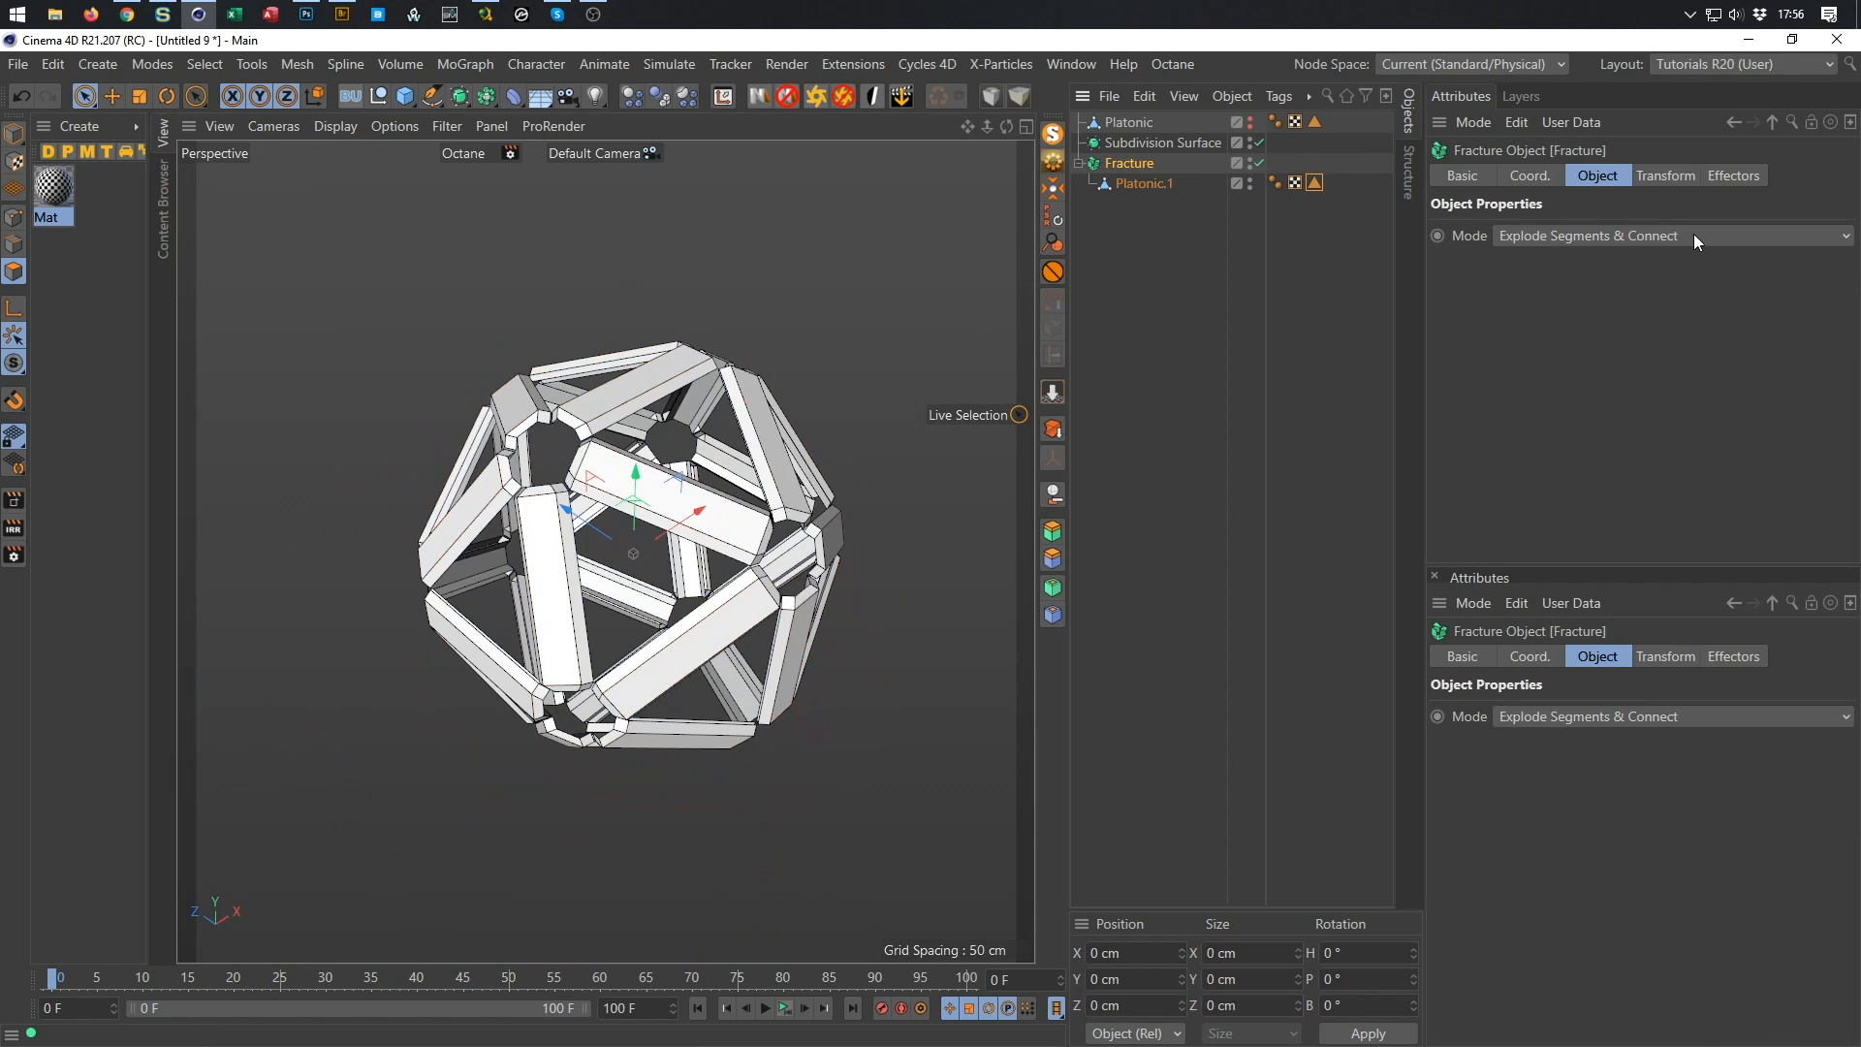
{"action": "left_click", "coordinate": [1053, 429]}
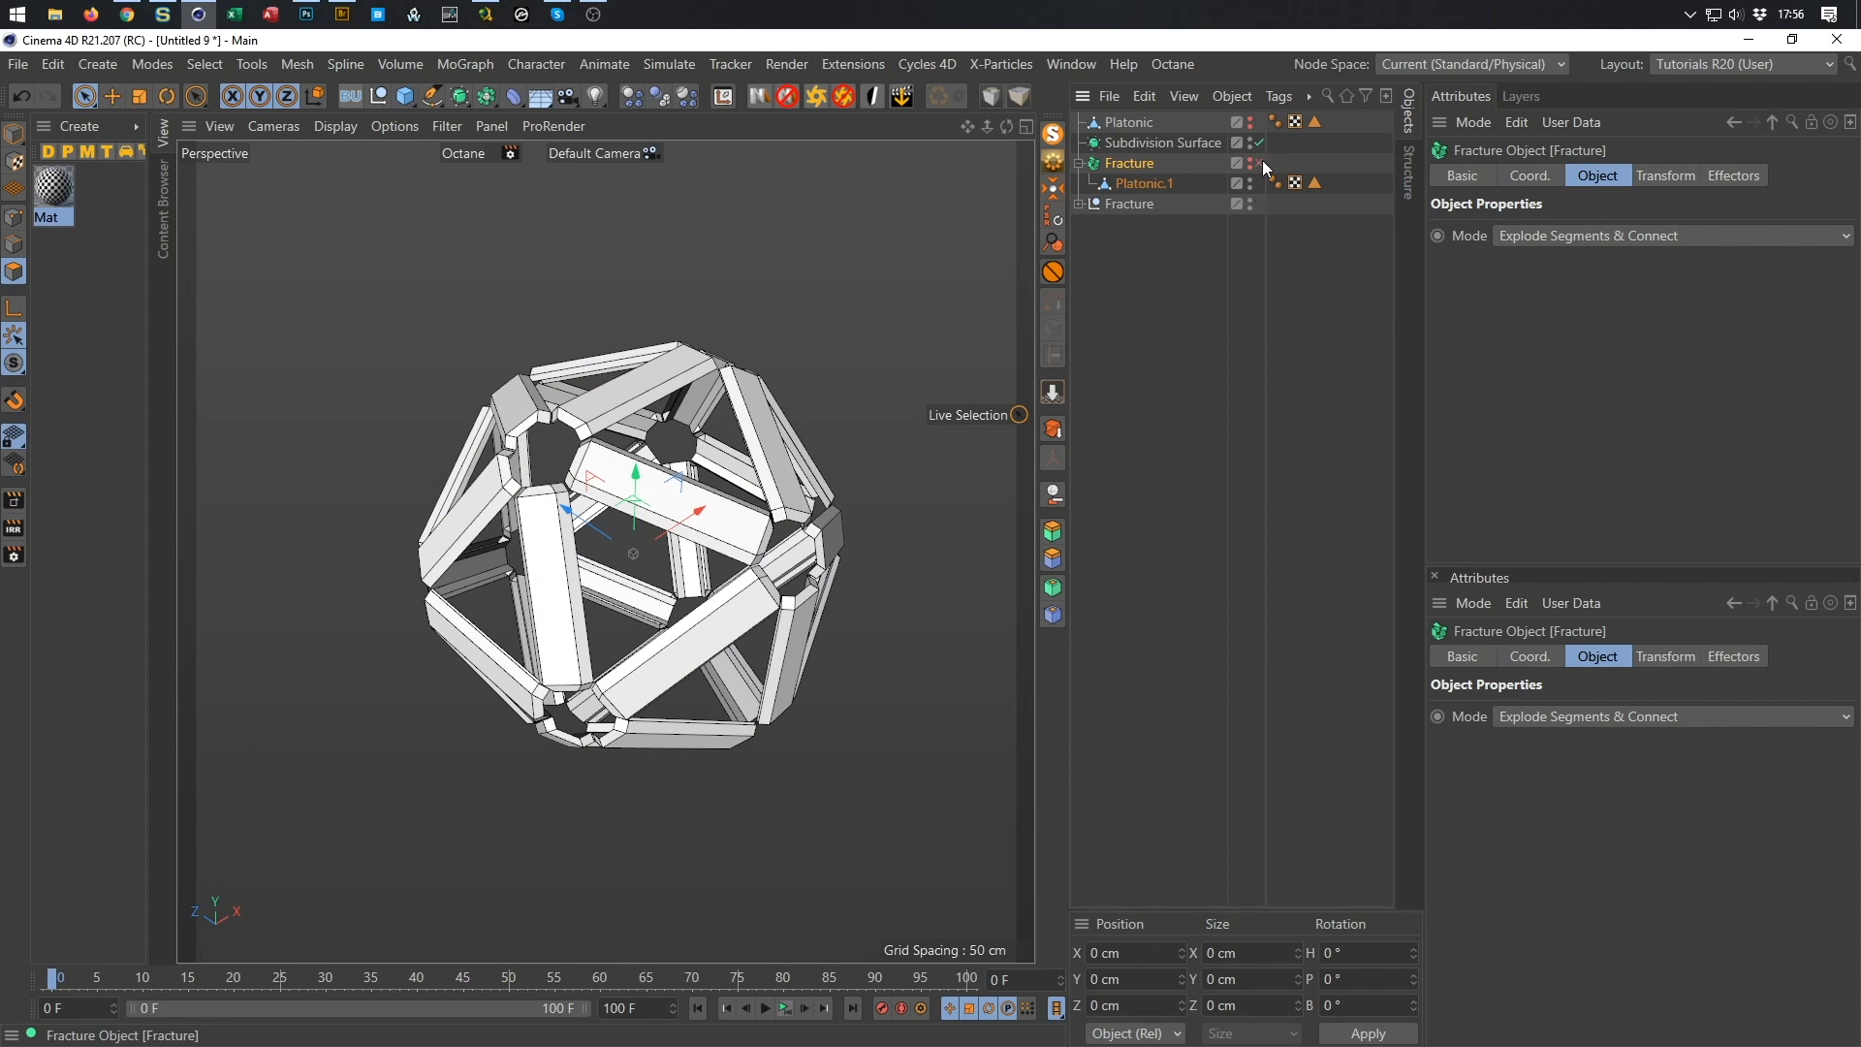
{"action": "left_click", "coordinate": [1079, 204]}
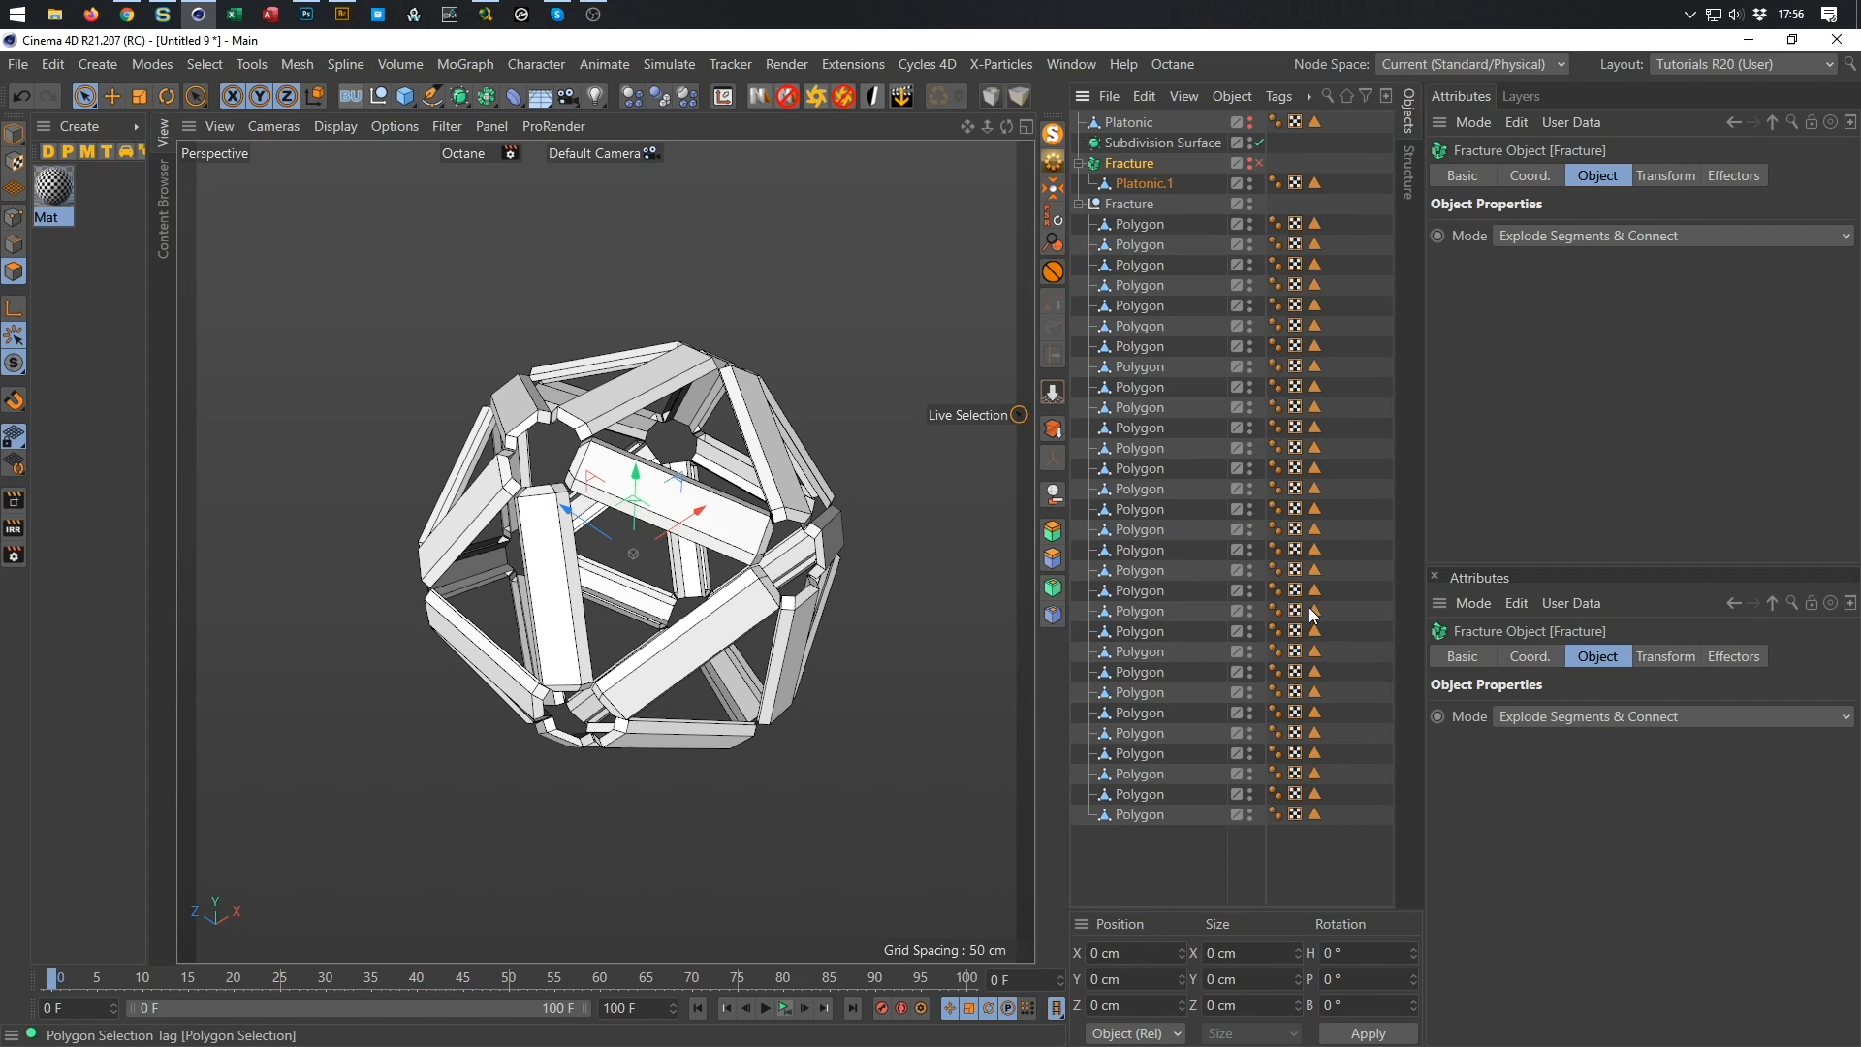
Restore the stored polygon selection of one separated belt to check its outer face, and clear the face selection.
{"action": "double_click", "coordinate": [1313, 414]}
{"action": "left_click_drag", "start_coordinate": [588, 620], "coordinate": [483, 789], "text": "alt"}
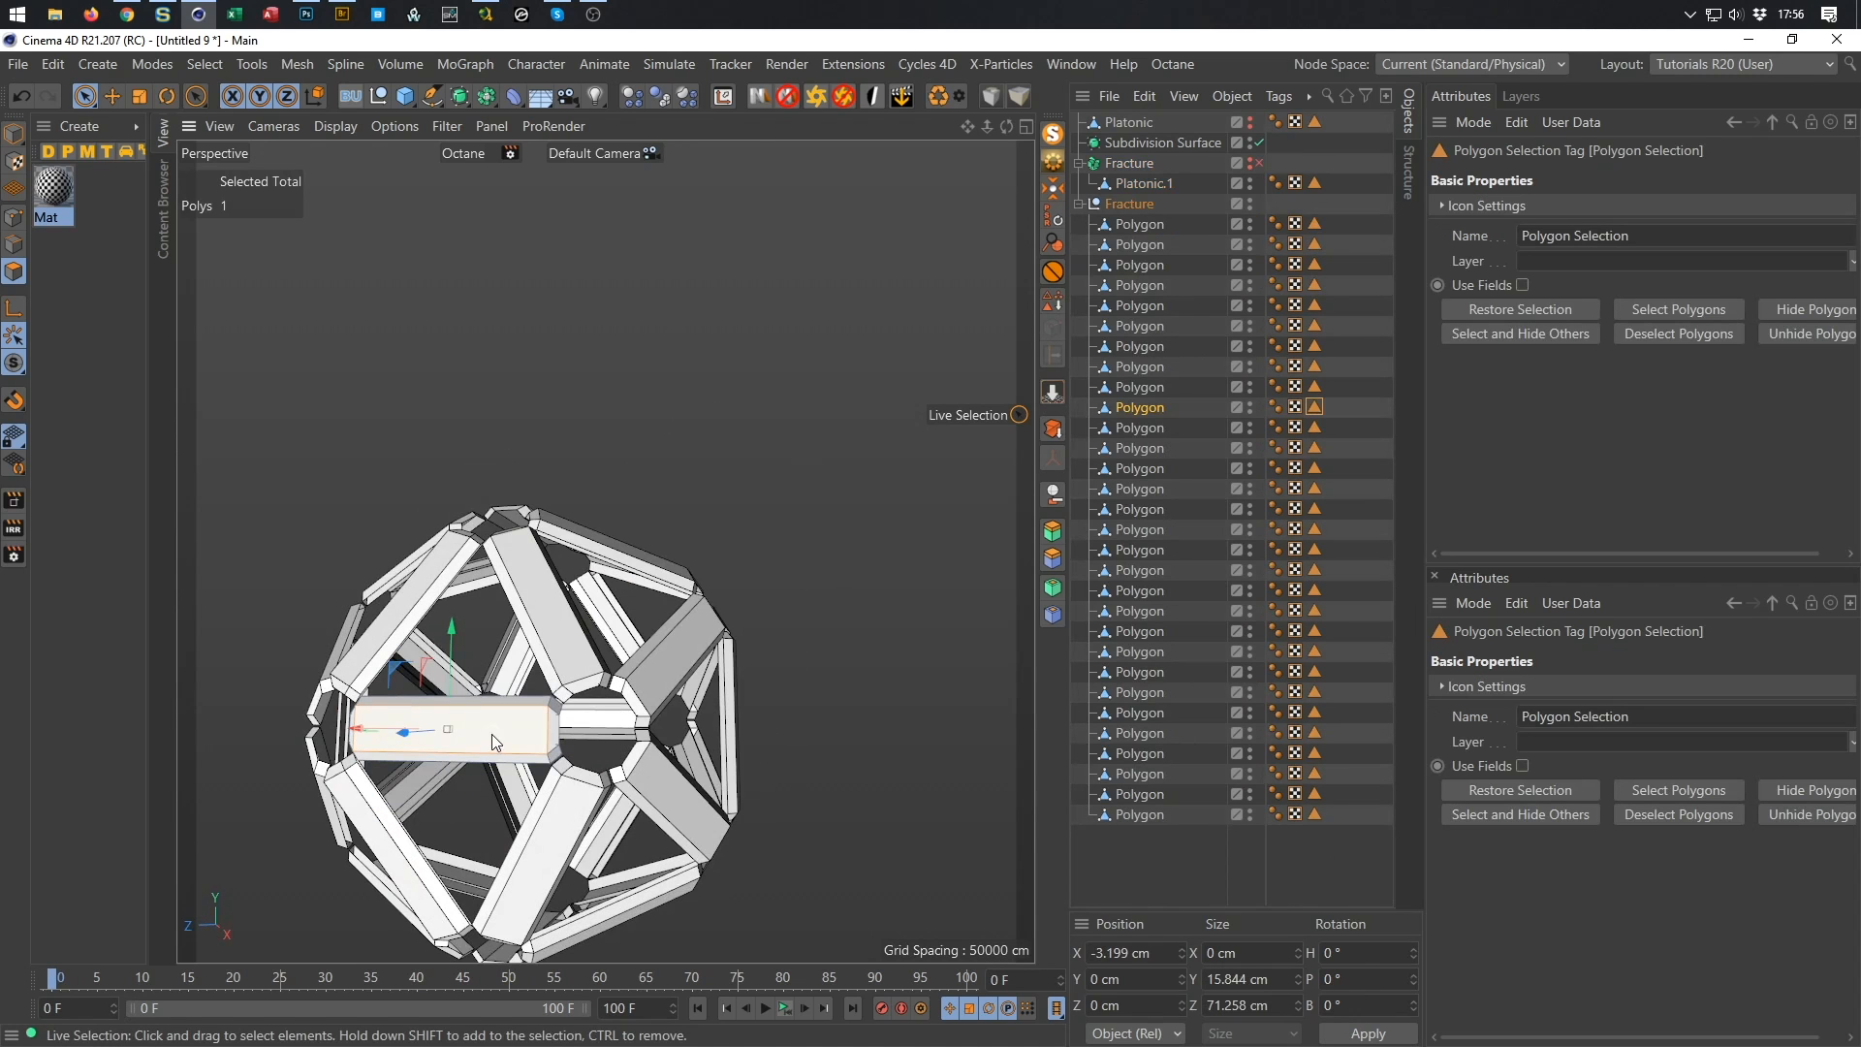
{"action": "left_click", "coordinate": [820, 657]}
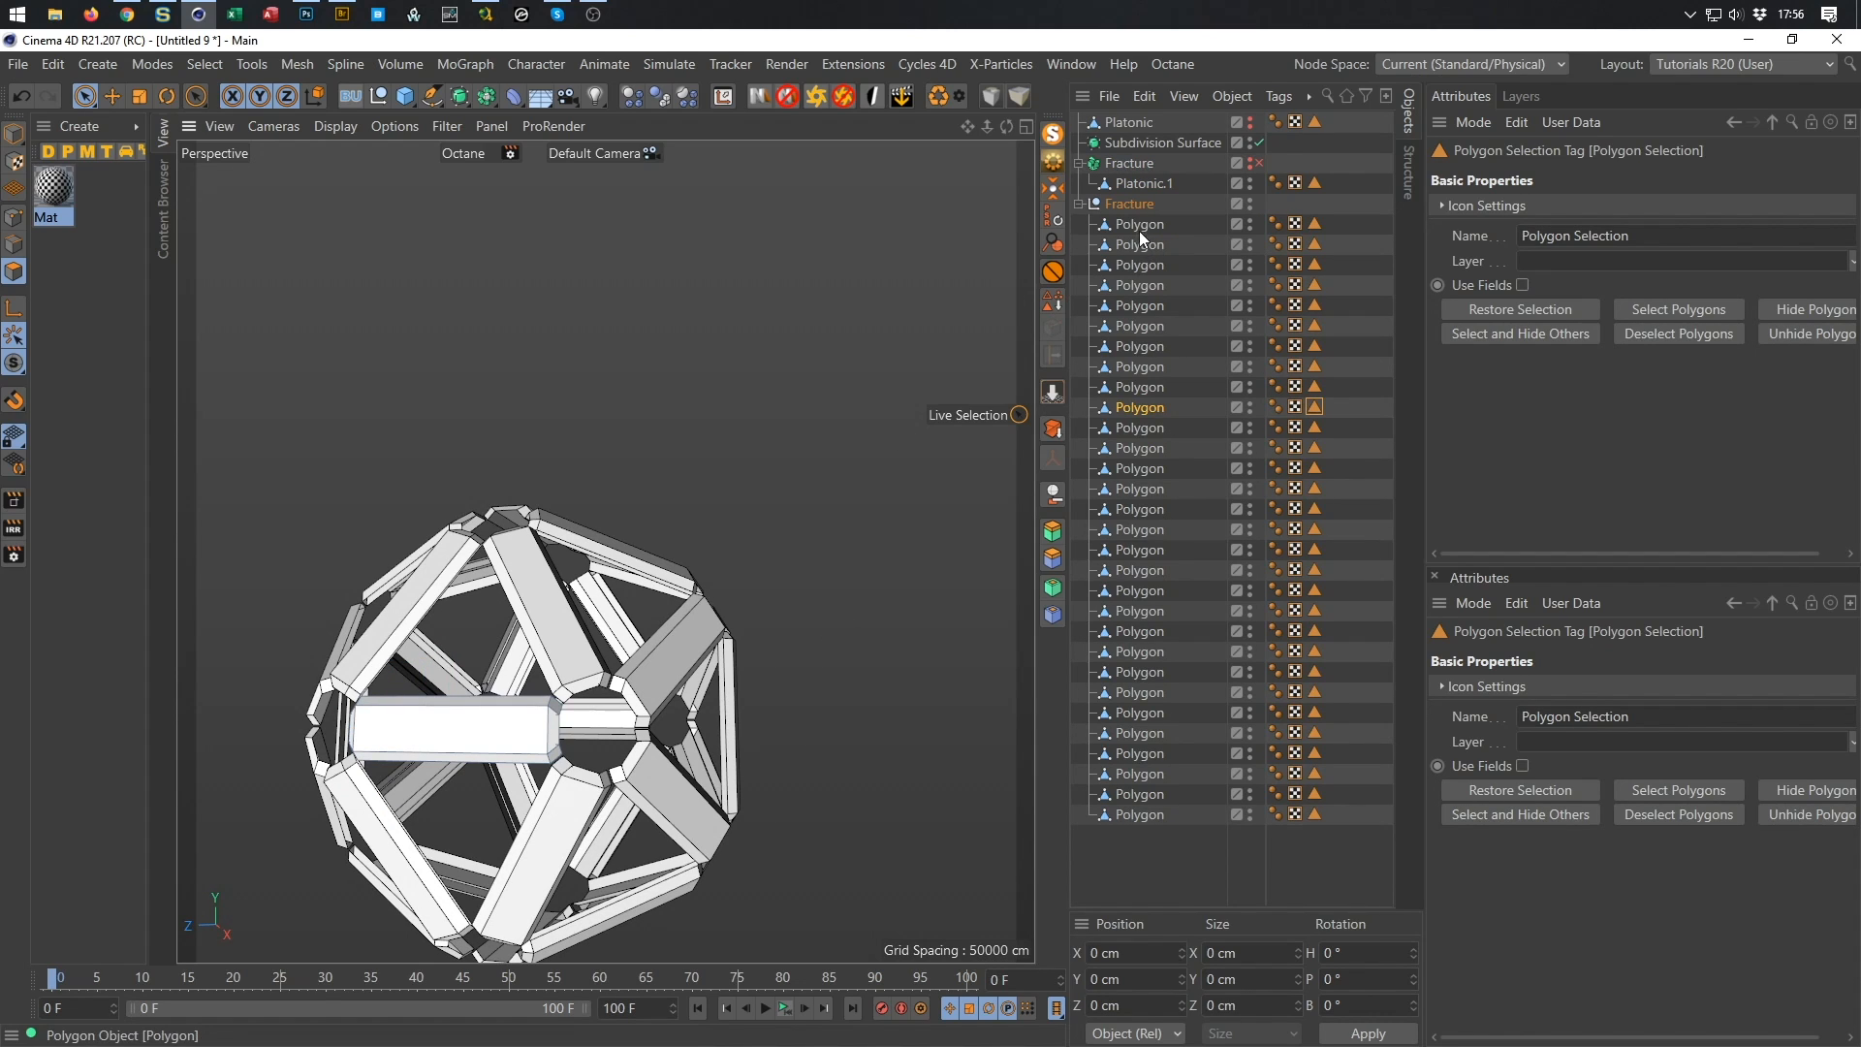
{"action": "left_click_drag", "start_coordinate": [594, 694], "coordinate": [737, 625], "text": "alt"}
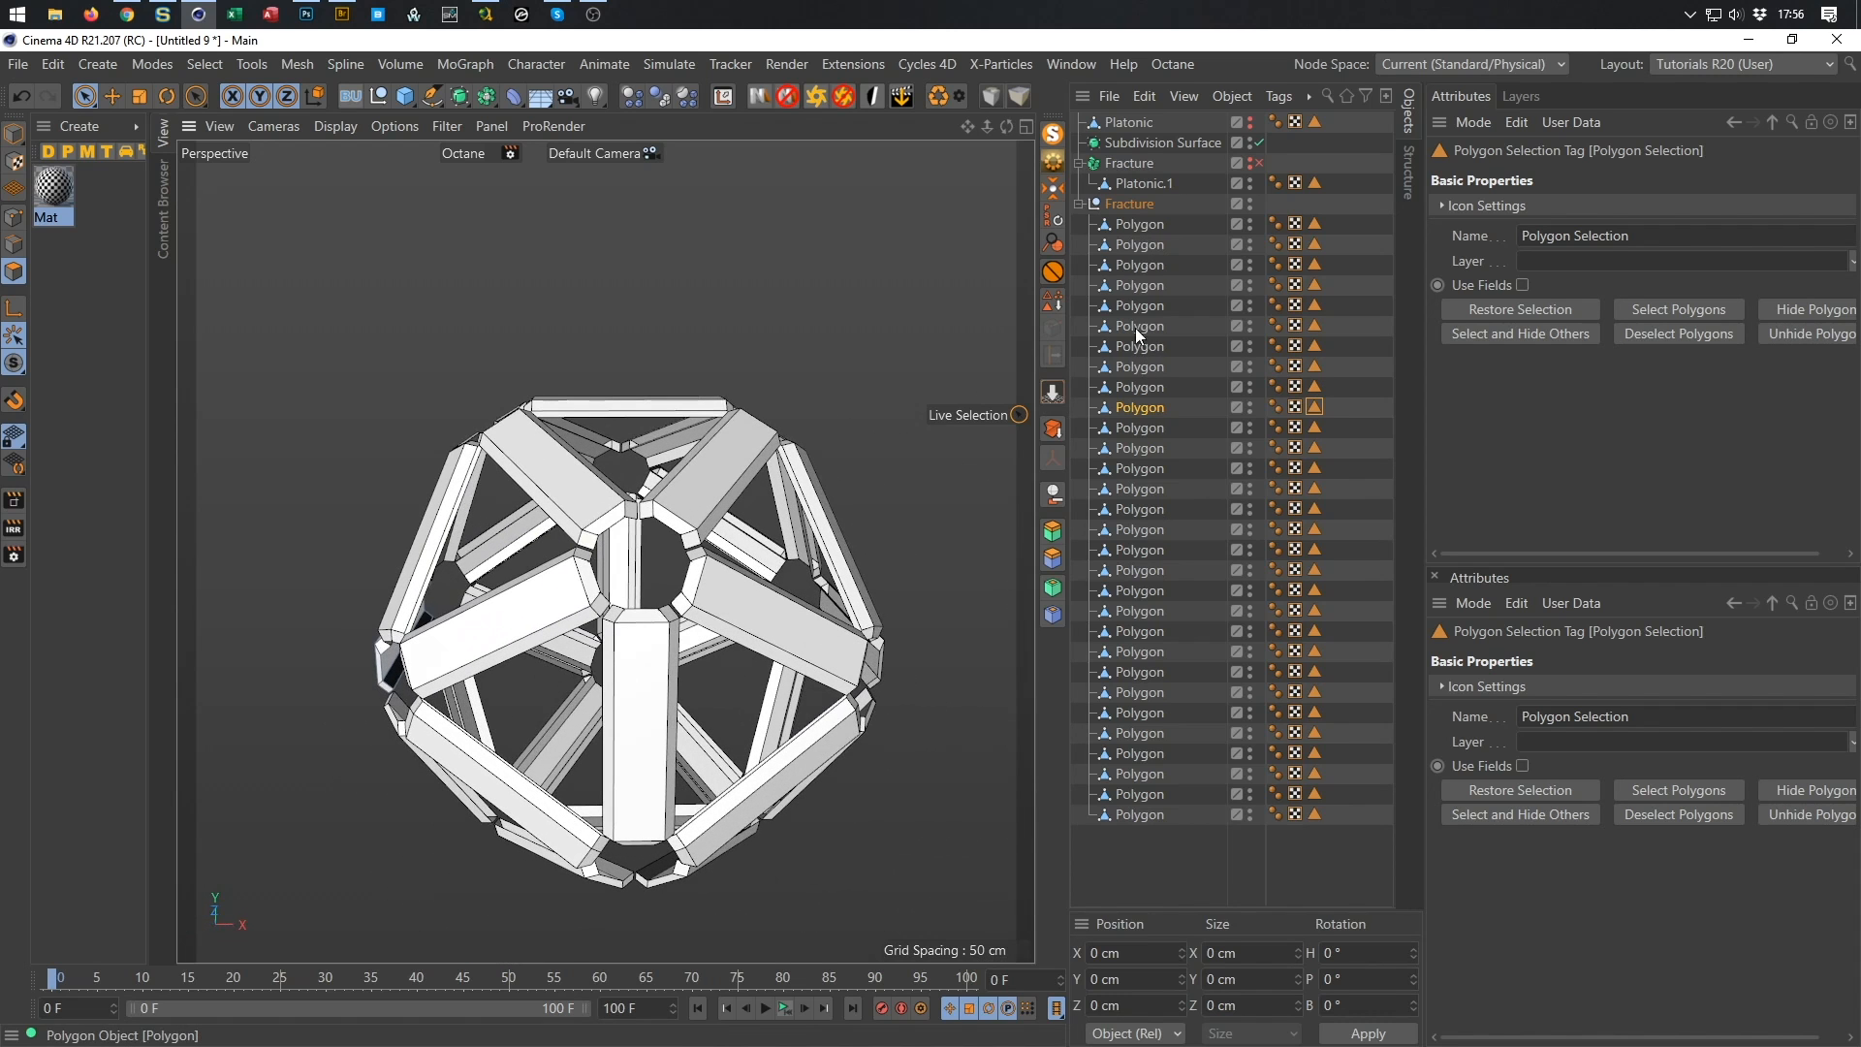
Activate the first Polygon object in the new Fracture group and select its wide outer face.
{"action": "left_click", "coordinate": [1152, 225]}
{"action": "left_click_drag", "start_coordinate": [690, 517], "coordinate": [482, 587], "text": "alt"}
{"action": "scroll", "coordinate": [824, 663], "scroll_direction": "up", "scroll_amount": 5}
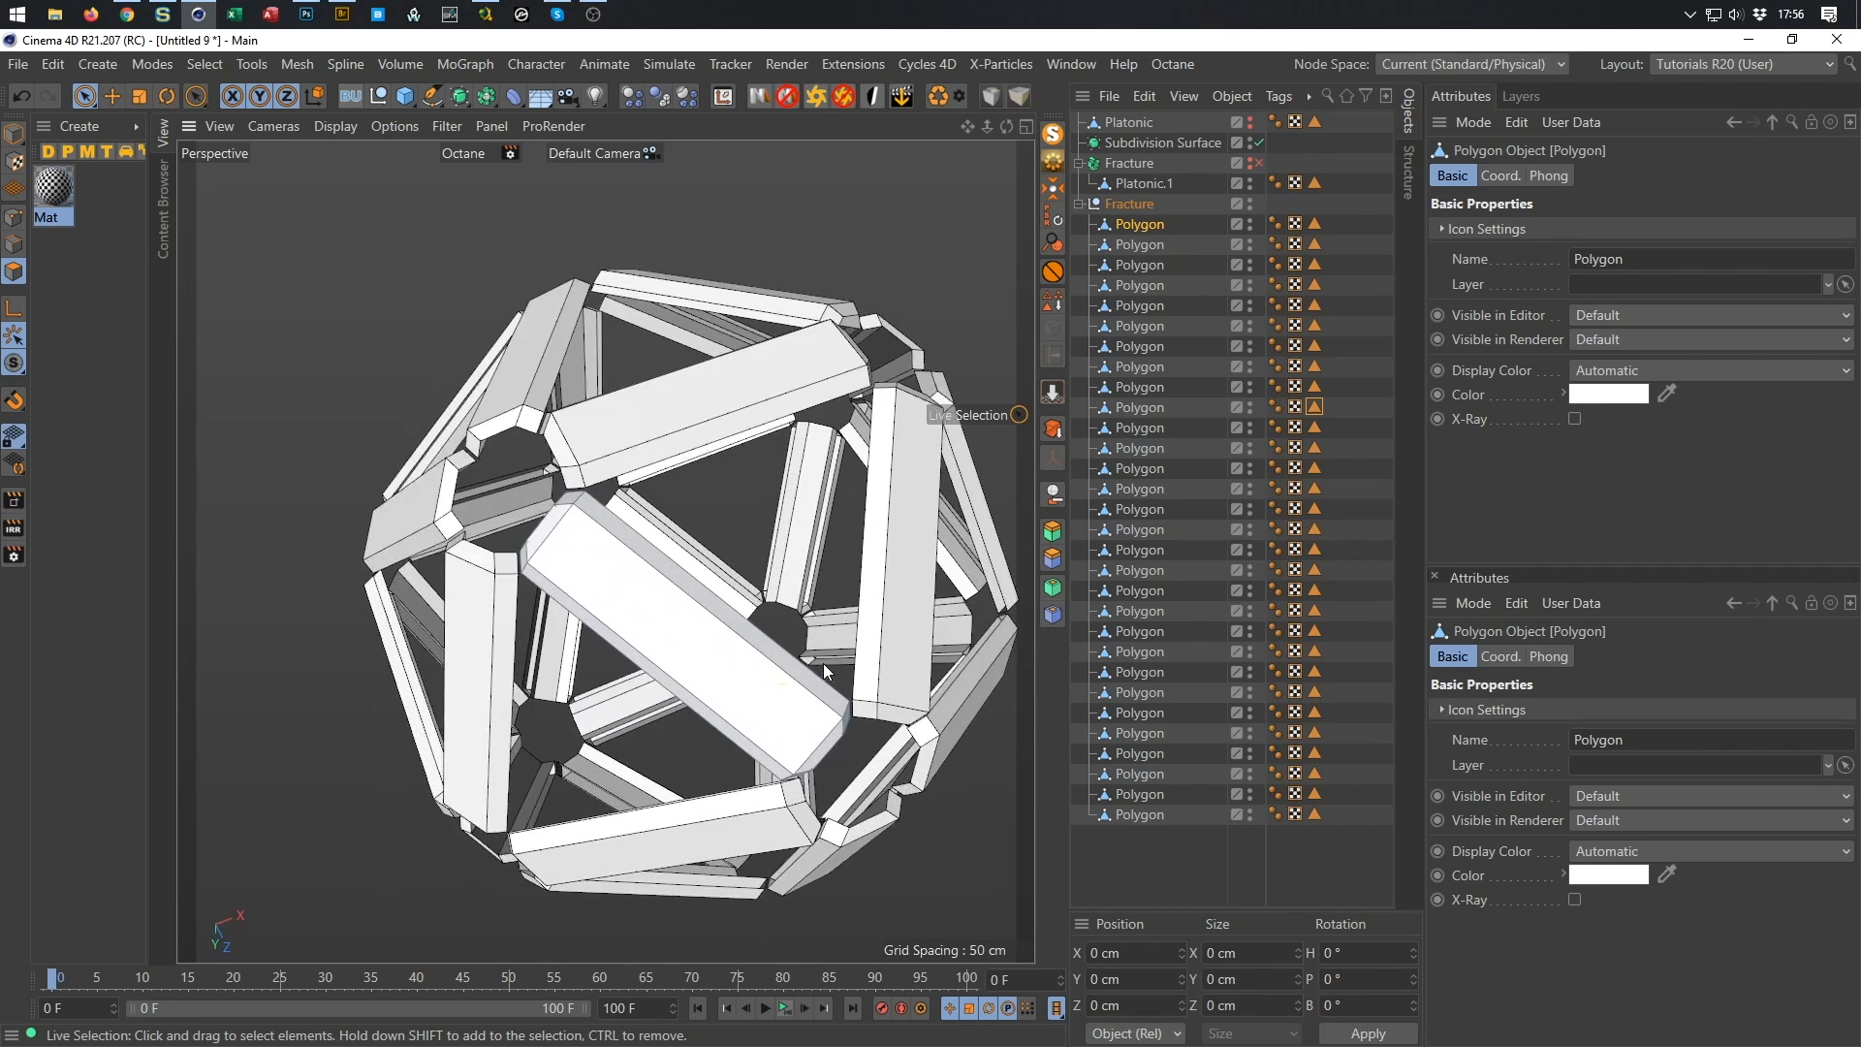
{"action": "left_click", "coordinate": [686, 647]}
{"action": "mouse_move", "coordinate": [686, 647]}
{"action": "left_mouse_down", "text": "alt"}
{"action": "mouse_move", "coordinate": [784, 687]}
{"action": "mouse_move", "coordinate": [693, 636]}
{"action": "left_mouse_up", "text": "alt"}
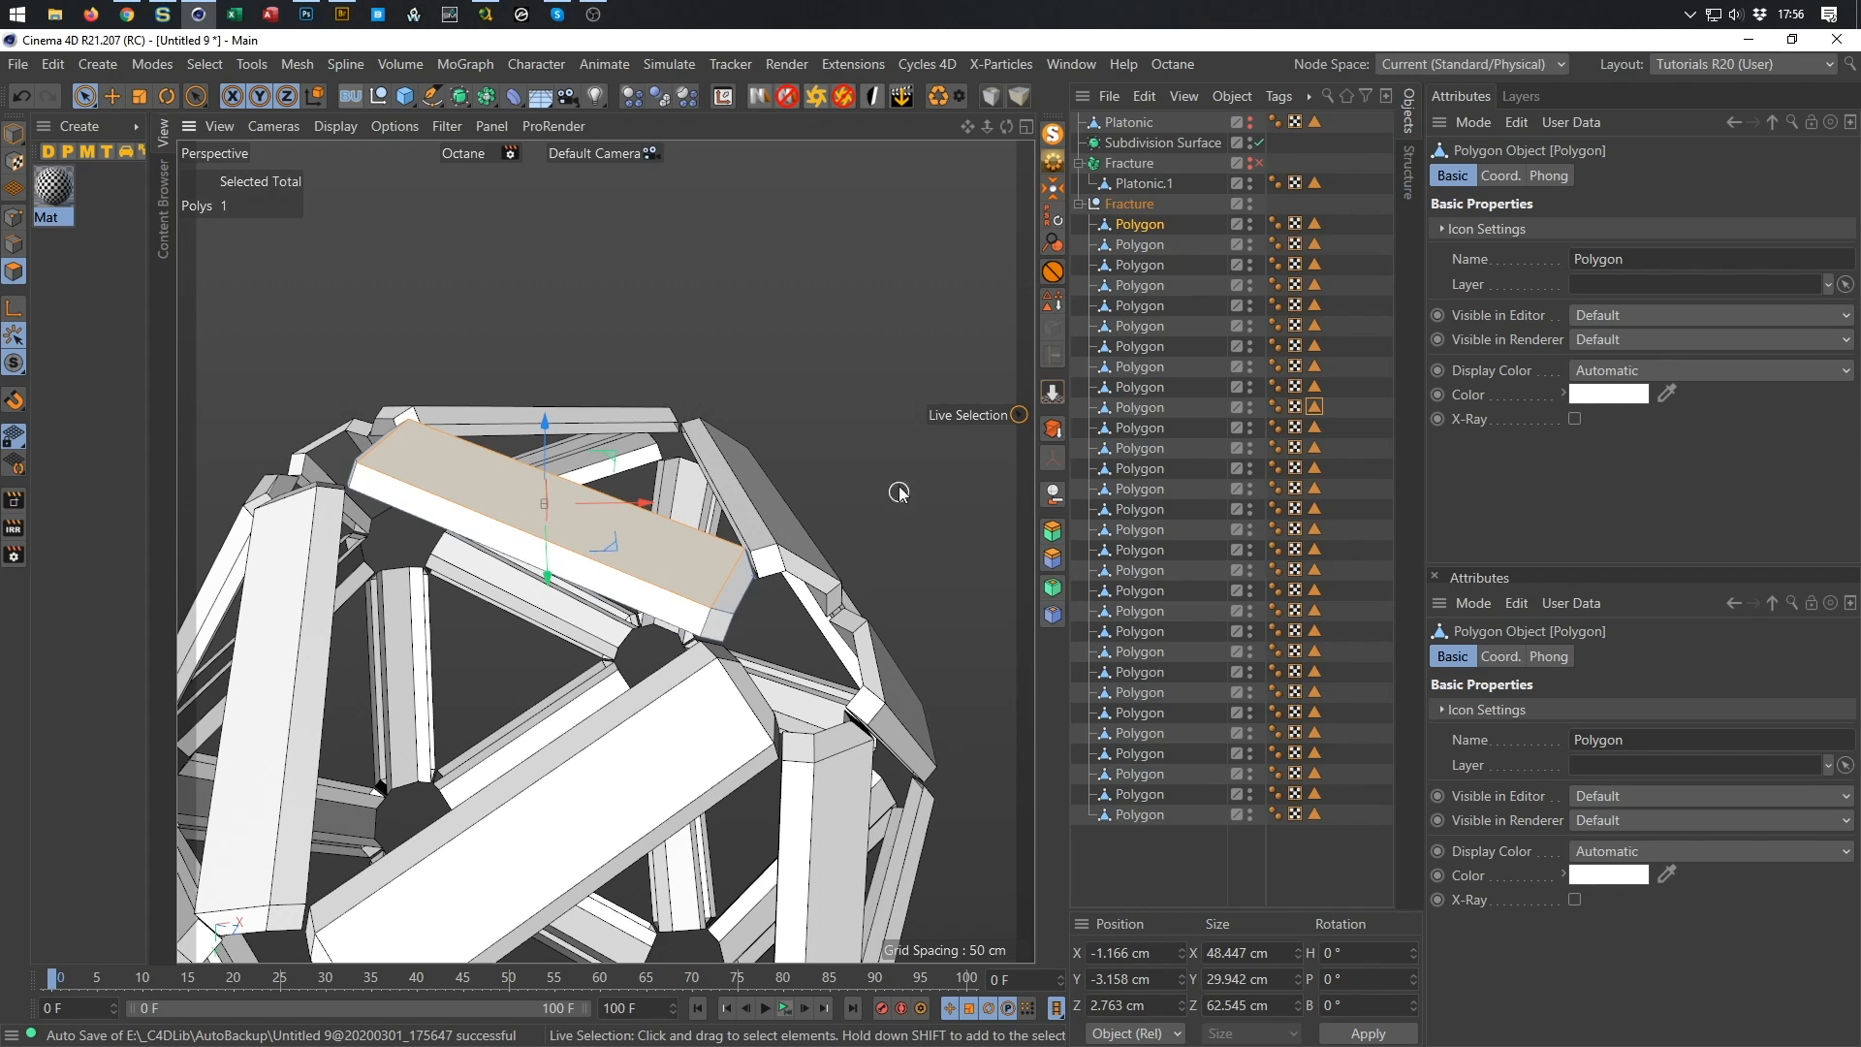
Use Axis Center to place the belt's axis at Selected Polygons, with Alignment enabled for all axes along Normals.
{"action": "left_click", "coordinate": [729, 97]}
{"action": "mouse_move", "coordinate": [832, 81]}
{"action": "left_mouse_down"}
{"action": "mouse_move", "coordinate": [720, 67]}
{"action": "mouse_move", "coordinate": [831, 66]}
{"action": "left_mouse_up"}
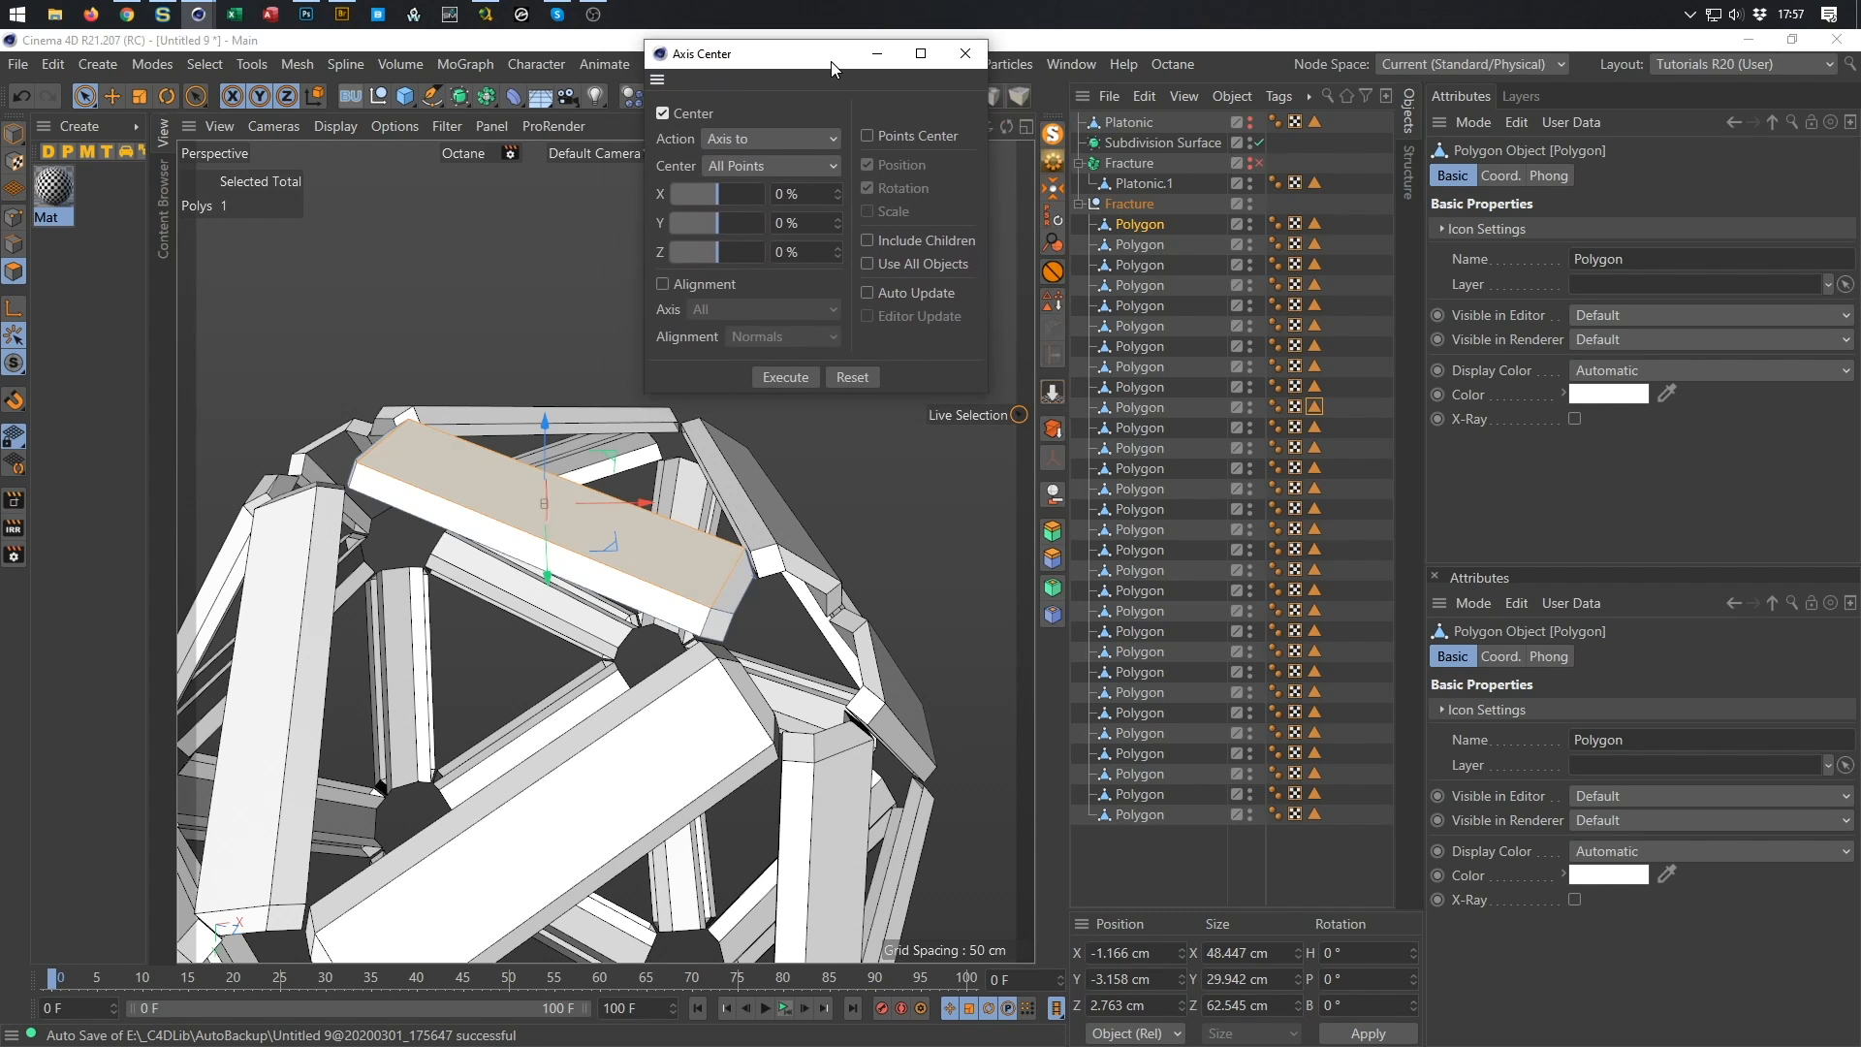
{"action": "left_click", "coordinate": [795, 378]}
{"action": "left_click", "coordinate": [753, 165]}
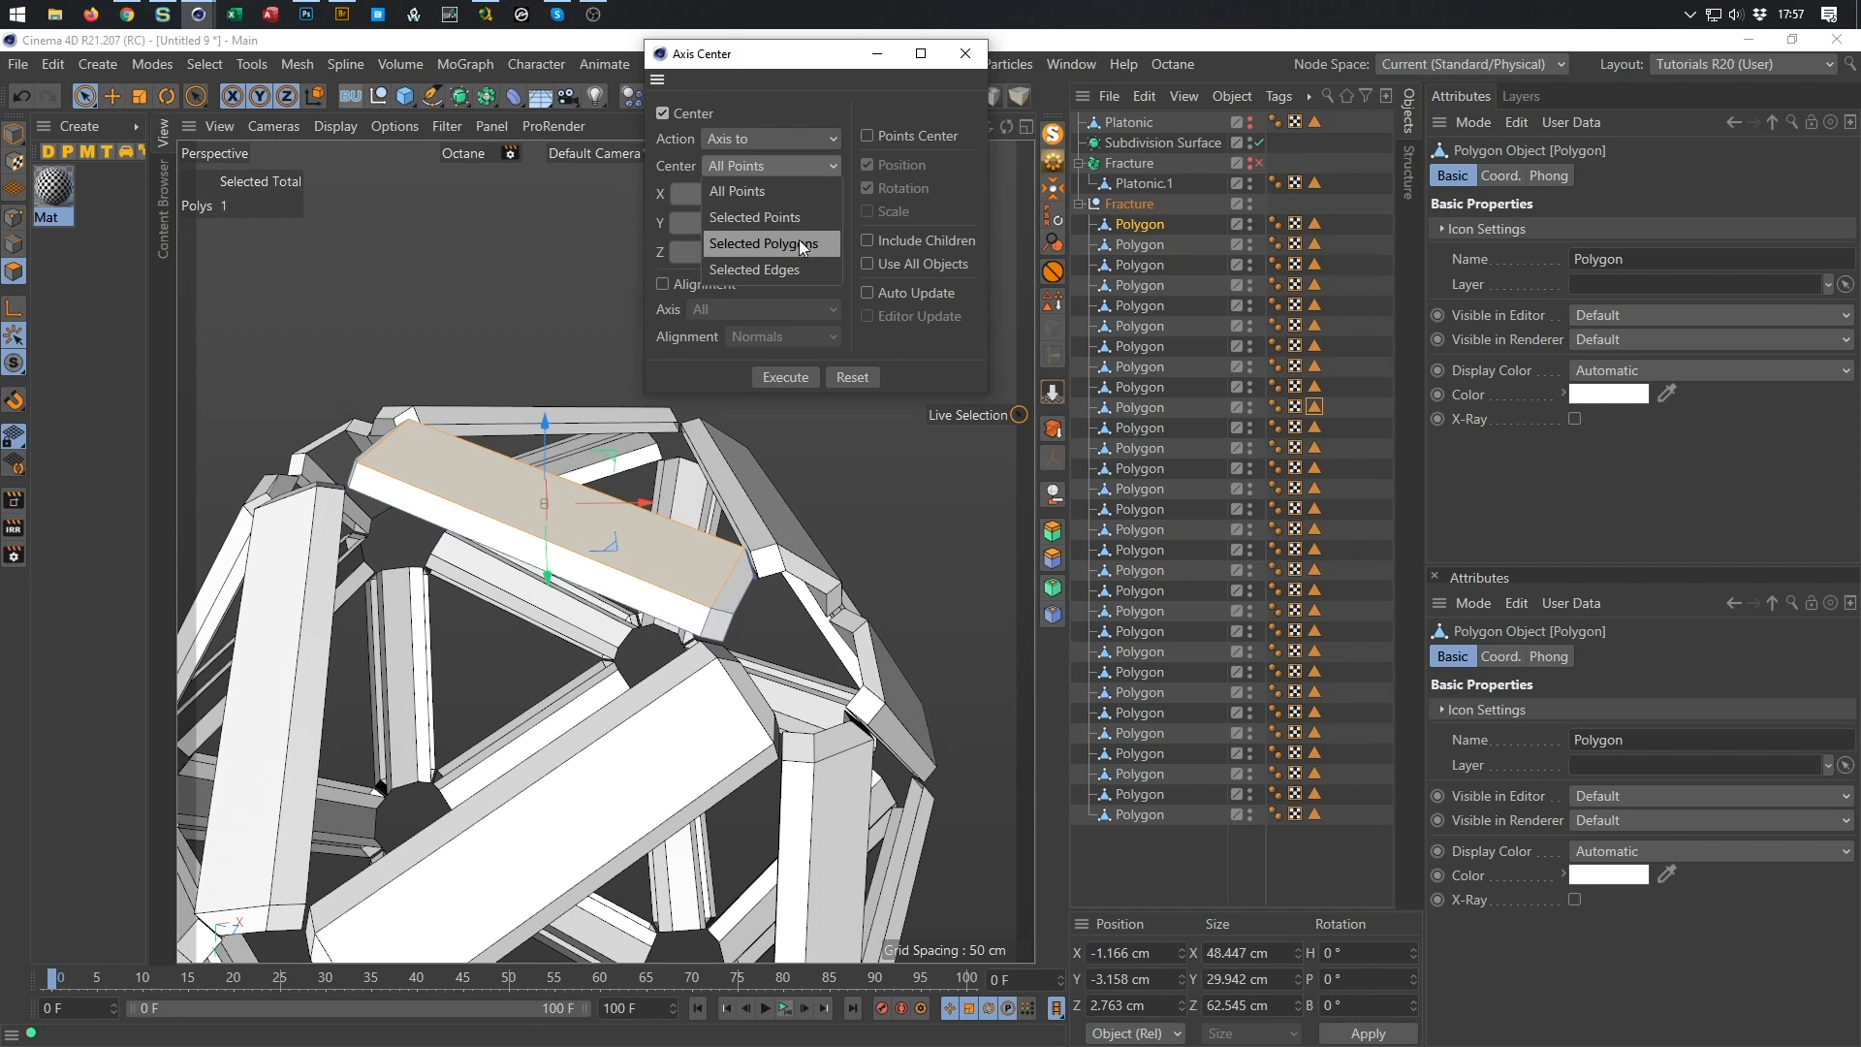
{"action": "left_click", "coordinate": [770, 245]}
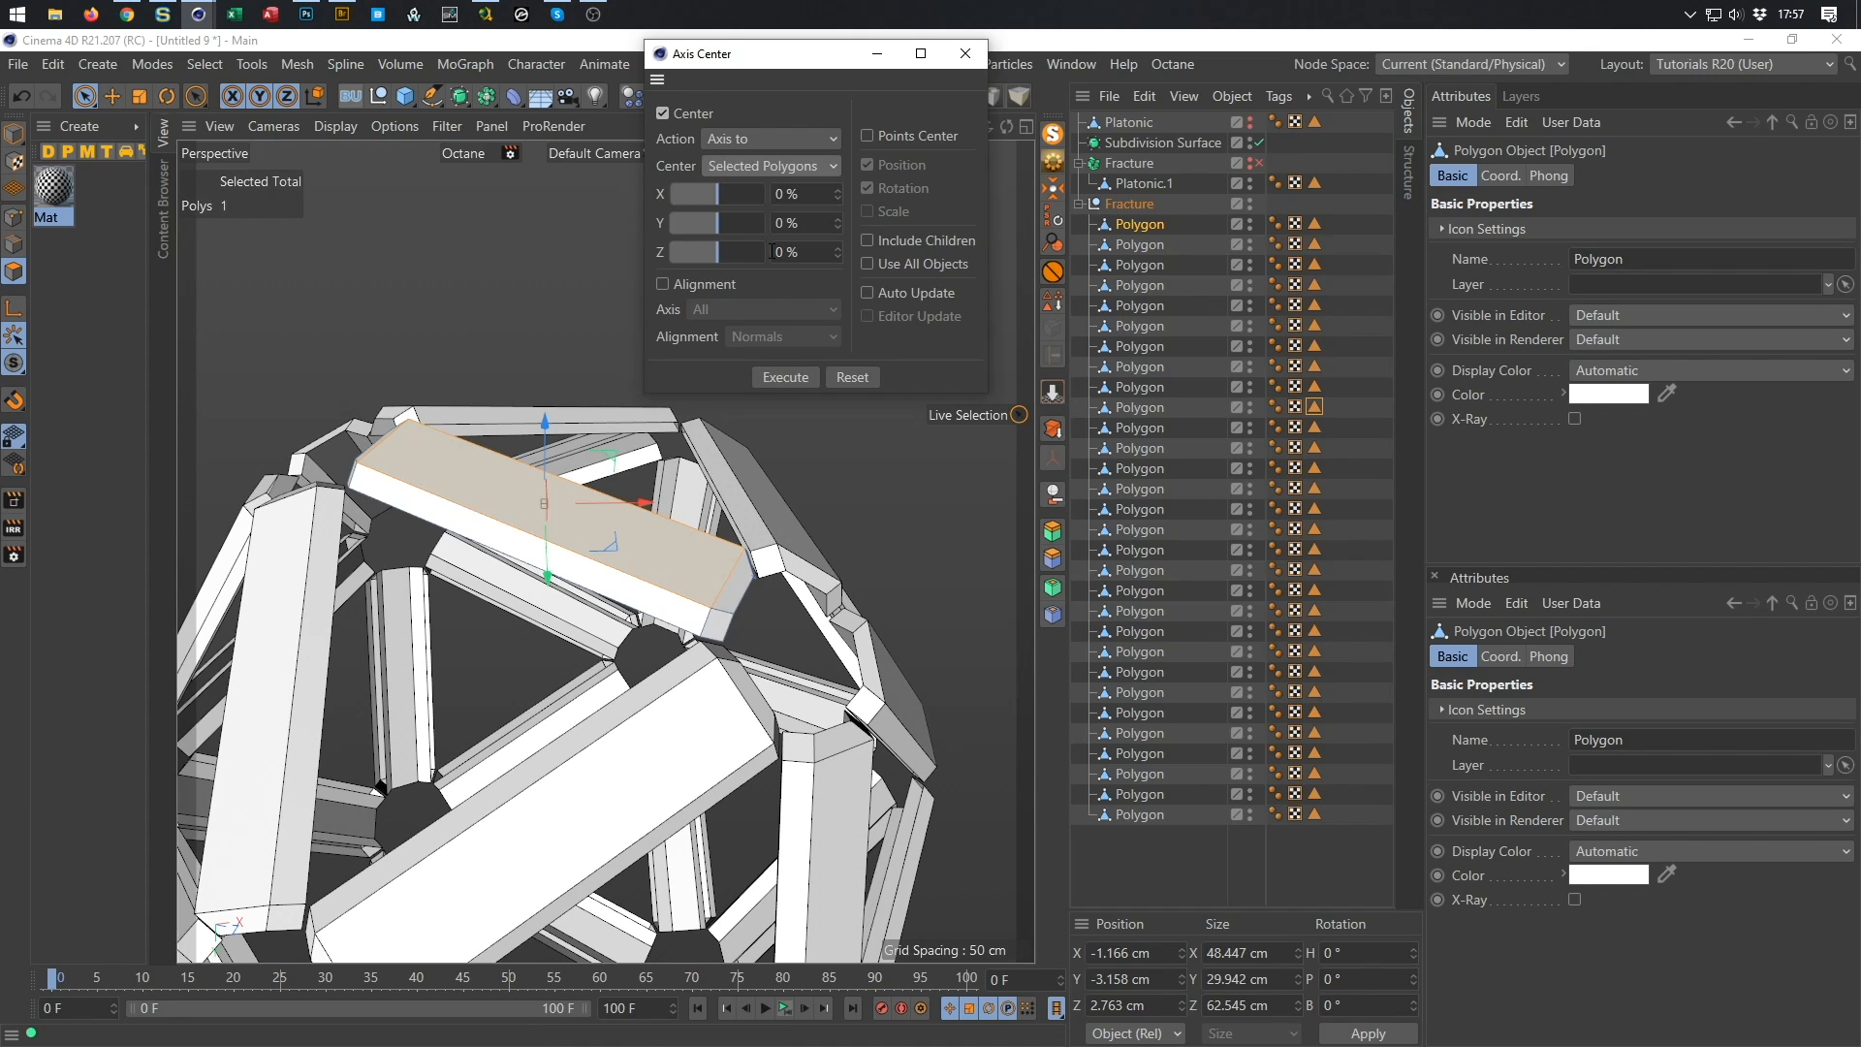
{"action": "left_click", "coordinate": [662, 283]}
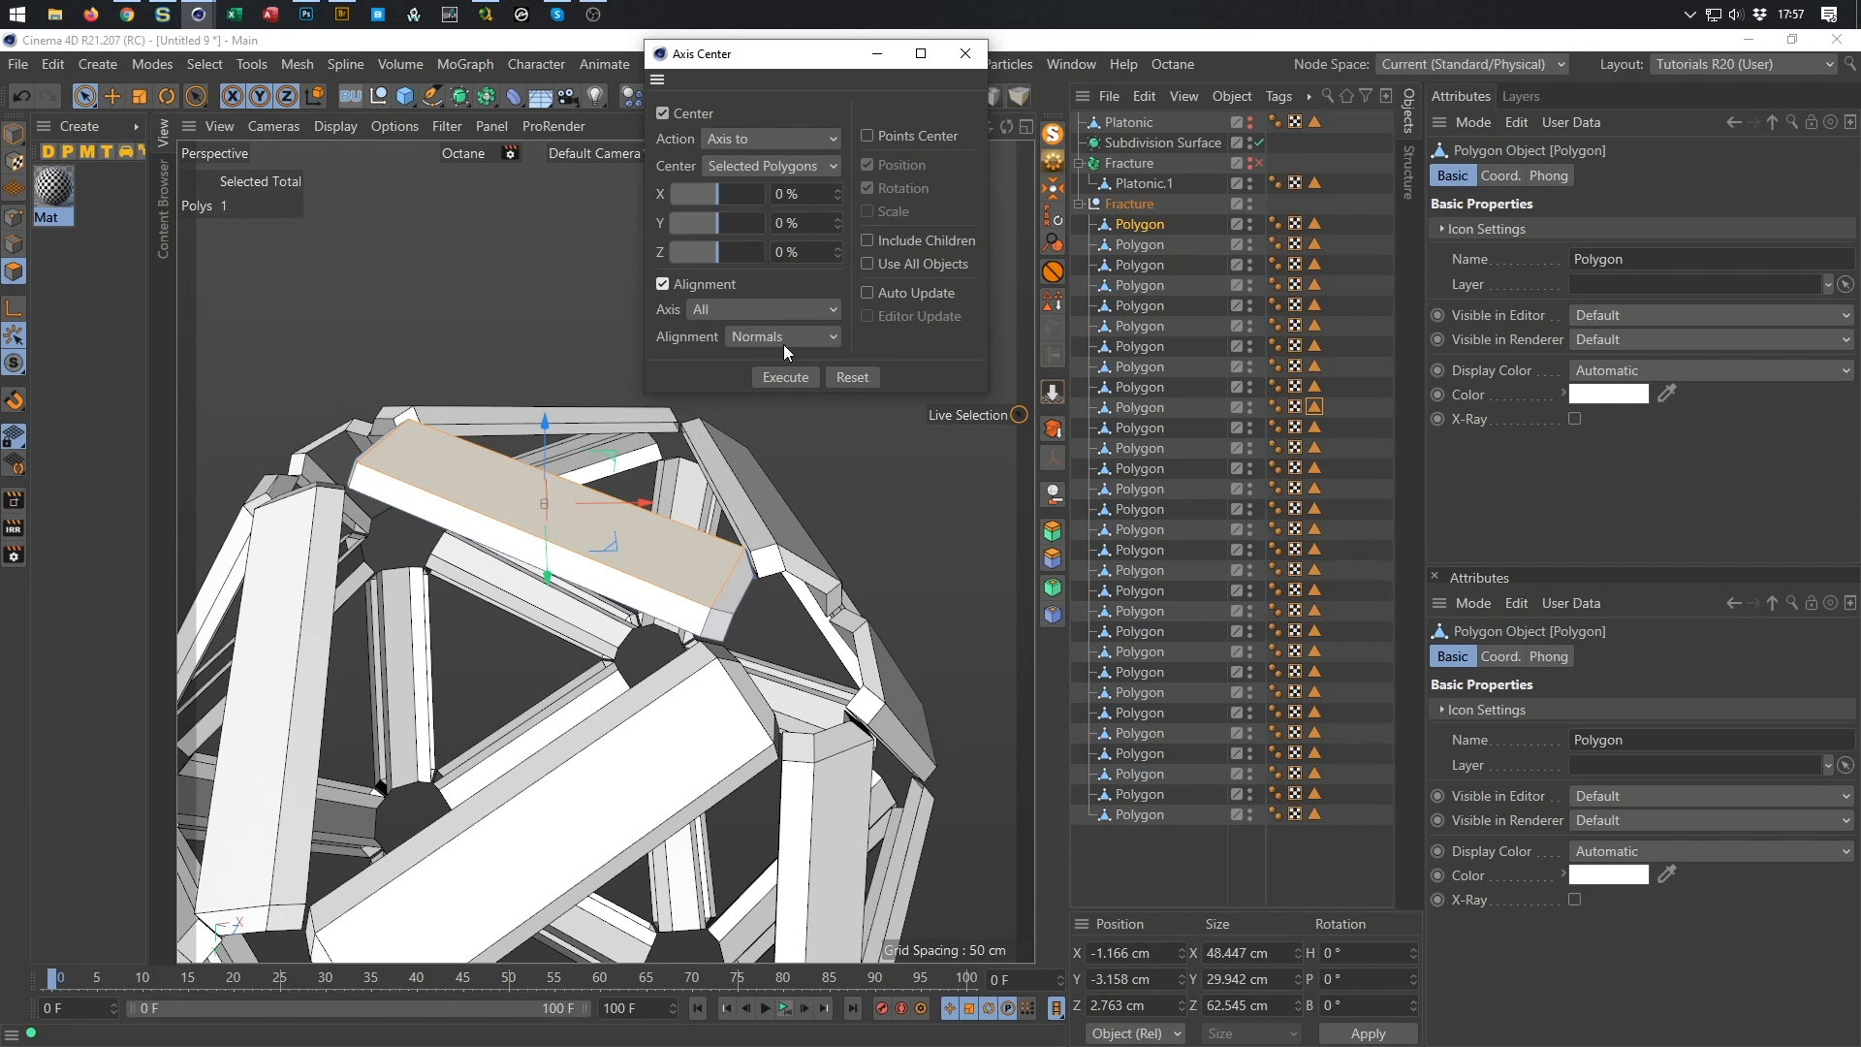
{"action": "left_click", "coordinate": [785, 377]}
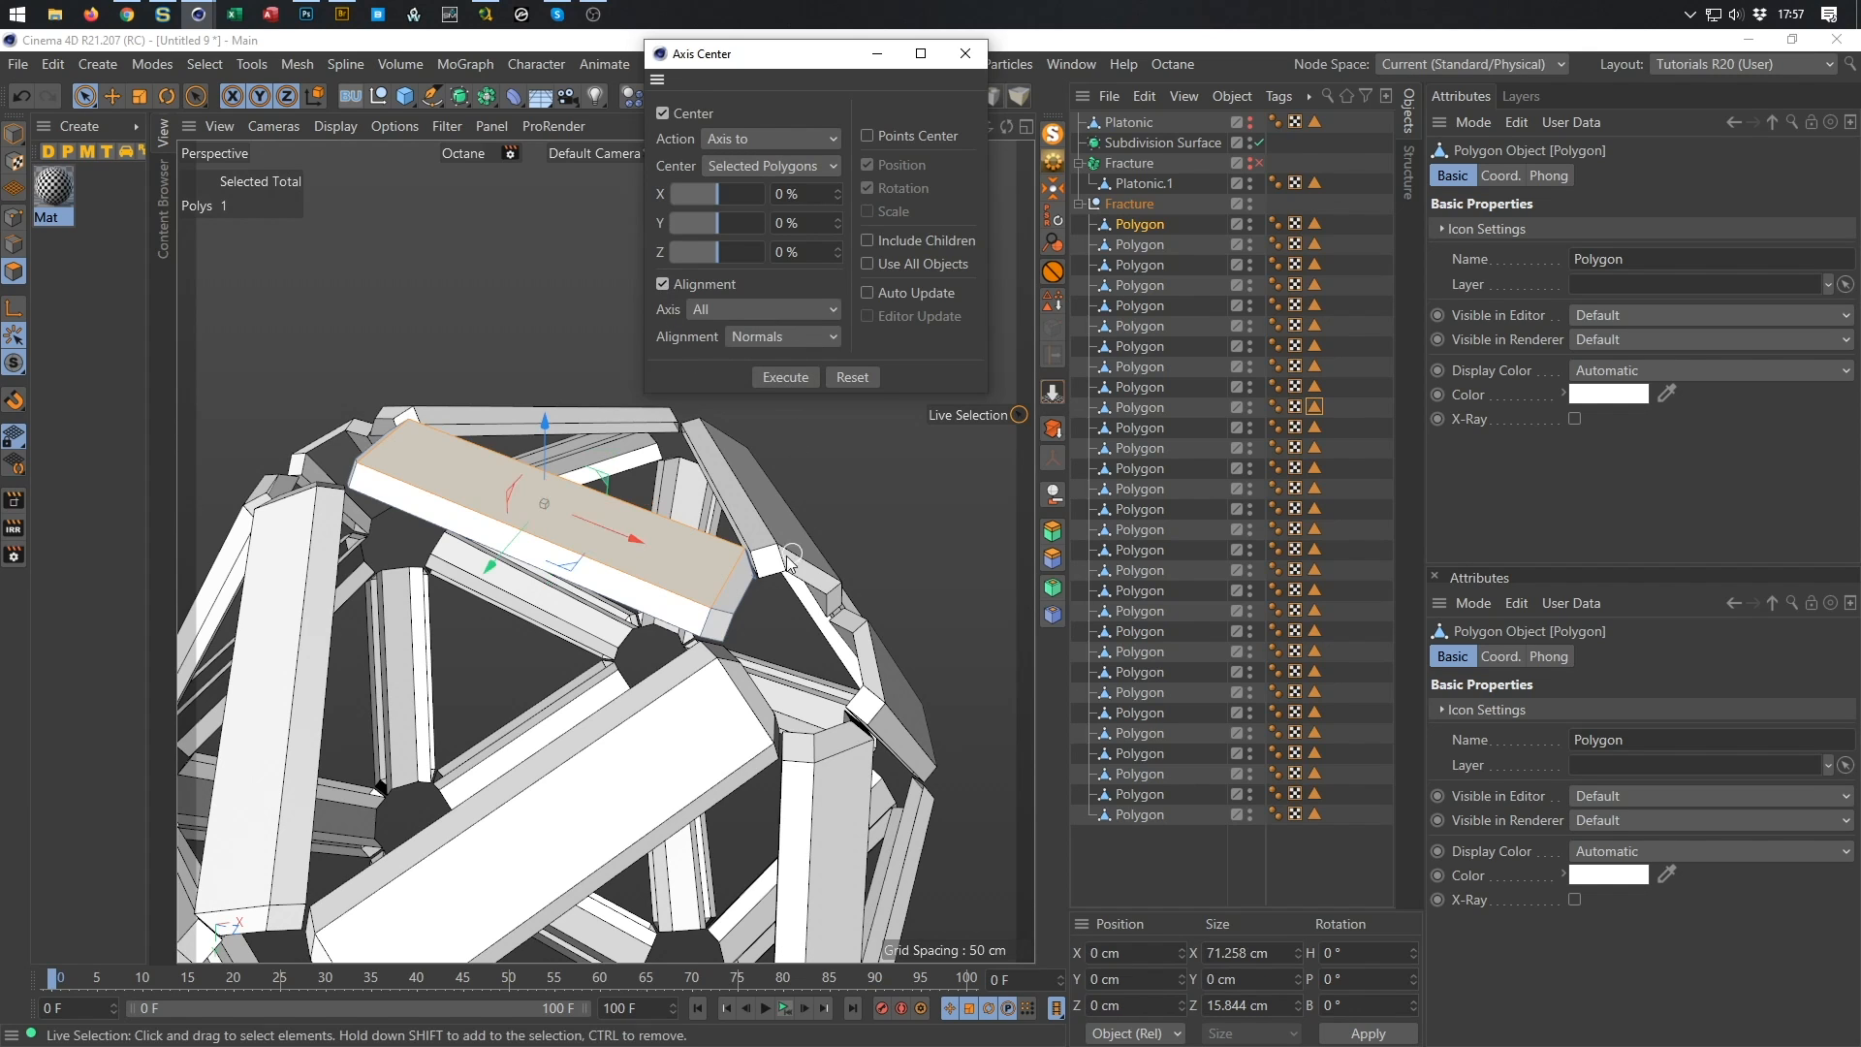
Inspect the first belt's new axis in model mode, and close the Axis Center dialog.
{"action": "left_click", "coordinate": [14, 133]}
{"action": "key", "text": "o"}
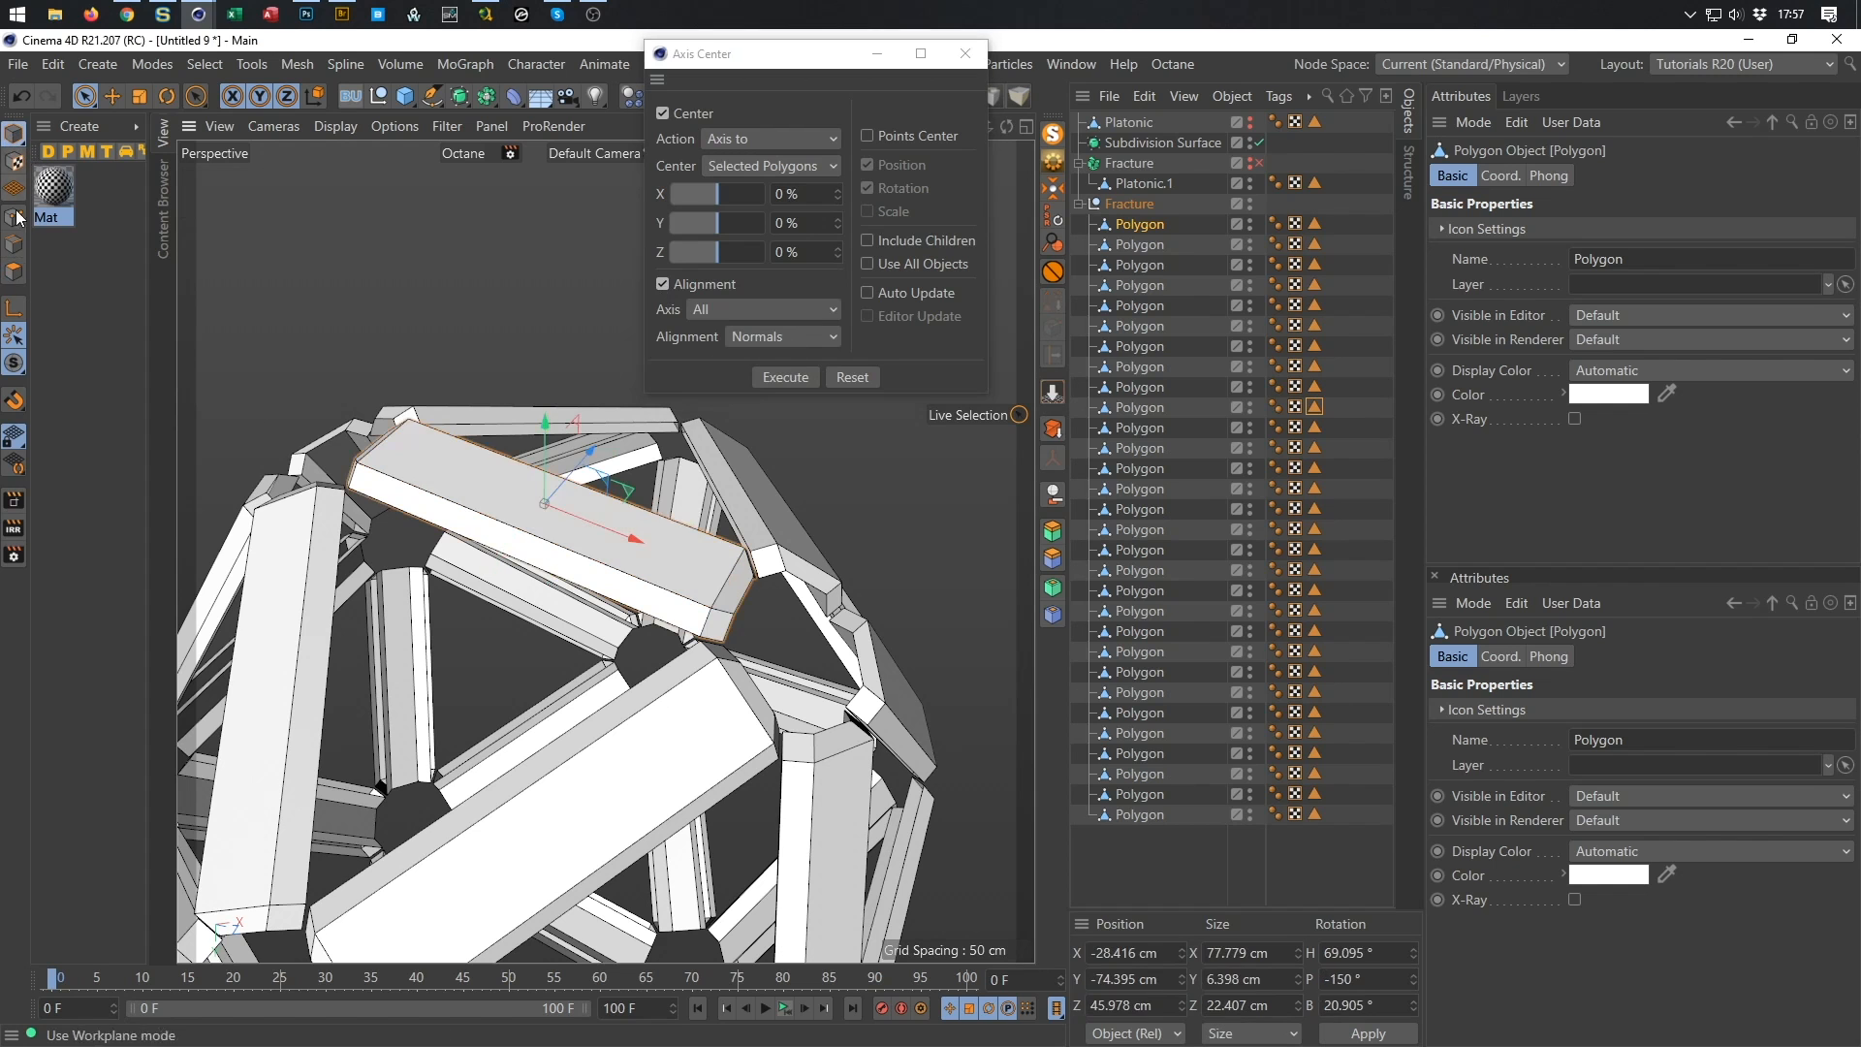
{"action": "left_click_drag", "start_coordinate": [614, 493], "coordinate": [570, 522], "text": "alt"}
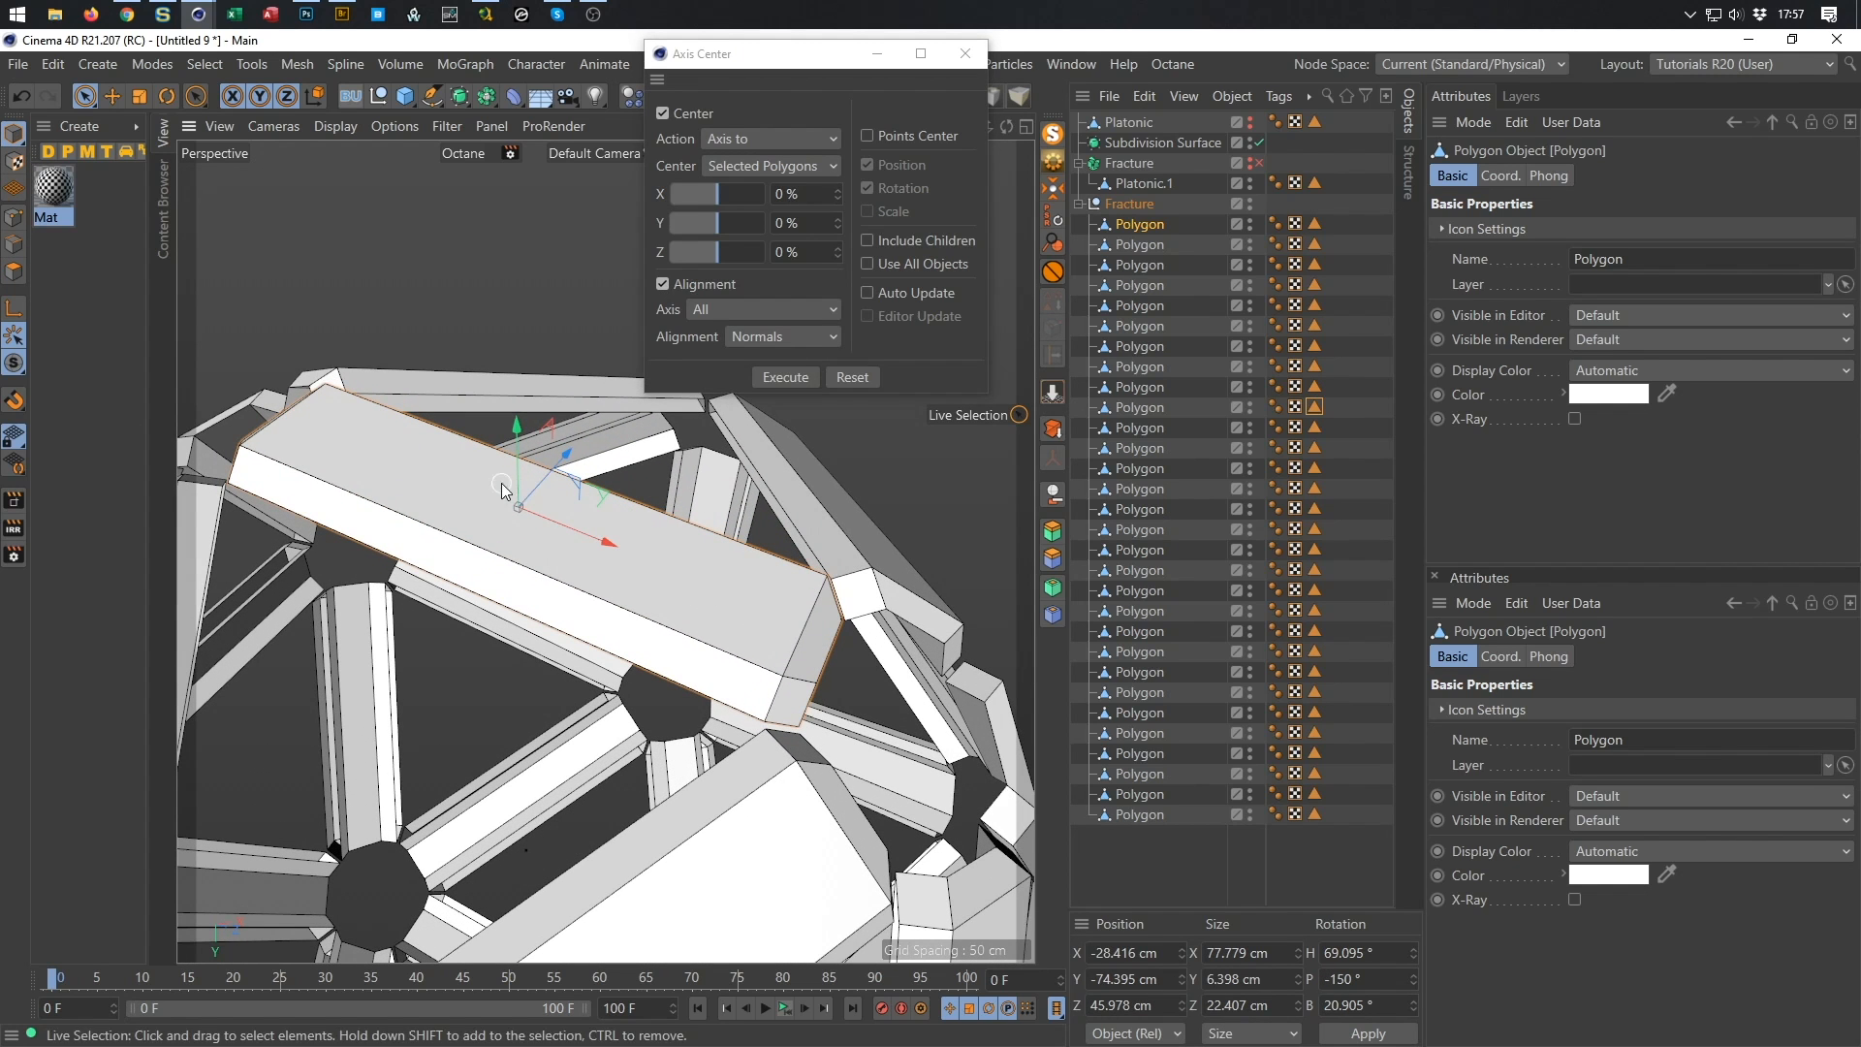
{"action": "left_click", "coordinate": [966, 53]}
{"action": "key", "text": "h"}
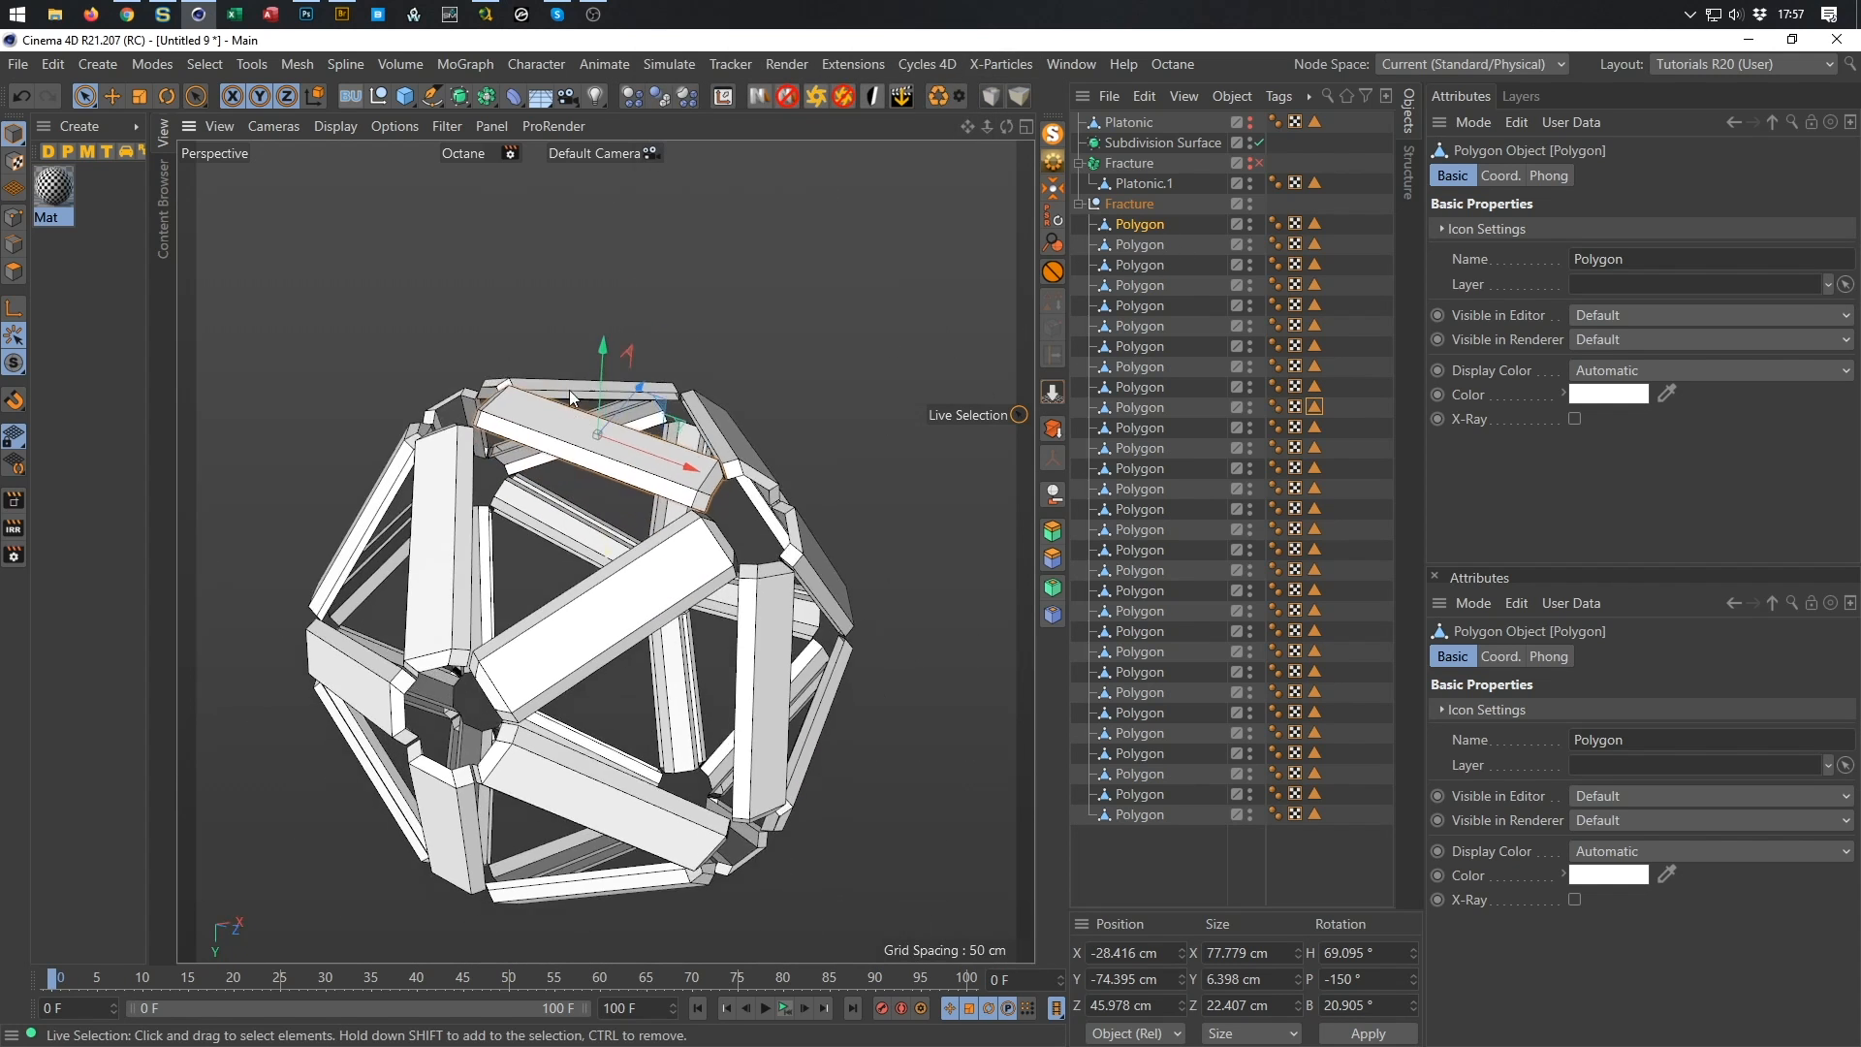
{"action": "middle_click_drag", "start_coordinate": [570, 399], "coordinate": [636, 304], "text": "alt"}
{"action": "left_click_drag", "start_coordinate": [636, 305], "coordinate": [669, 315], "text": "alt"}
Restore the stored outer-face selections of all 30 belts and select all their Polygon objects in polygon mode.
{"action": "left_click_drag", "start_coordinate": [1338, 840], "coordinate": [1304, 207]}
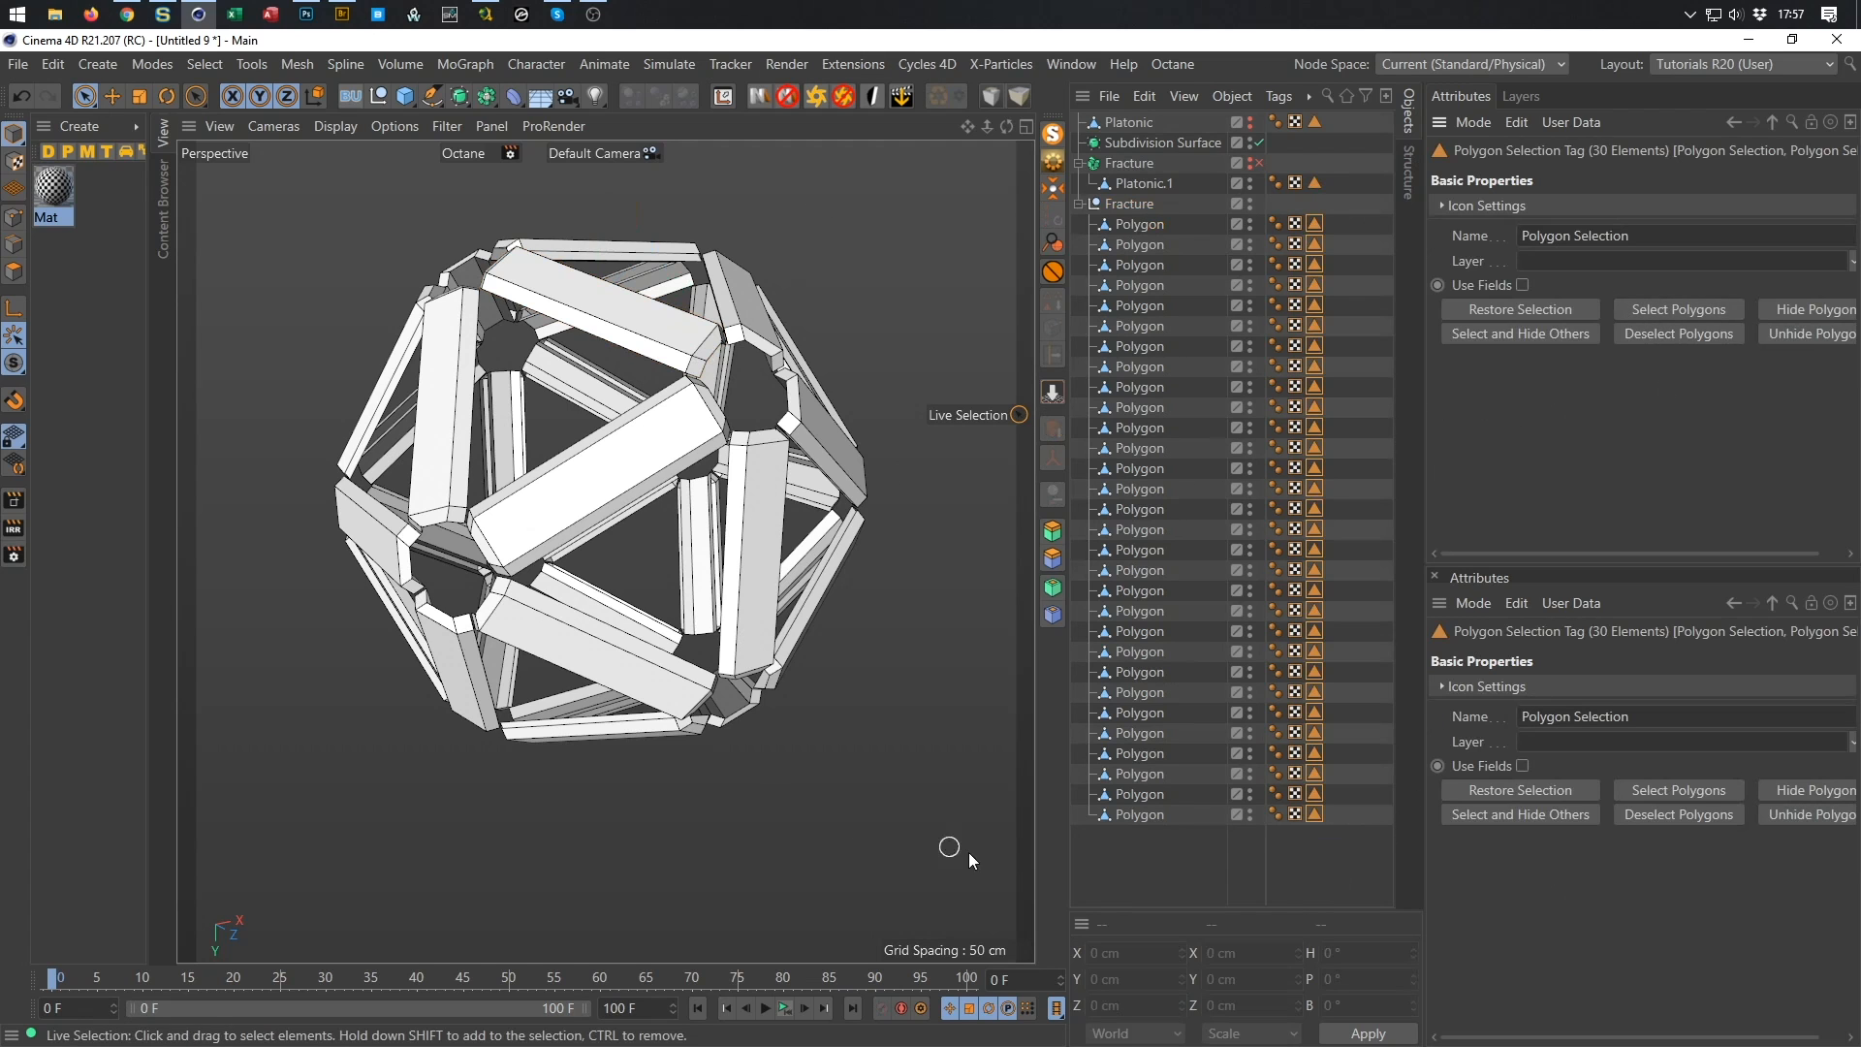
{"action": "left_click_drag", "start_coordinate": [1125, 795], "coordinate": [1156, 225]}
{"action": "left_click", "coordinate": [14, 272]}
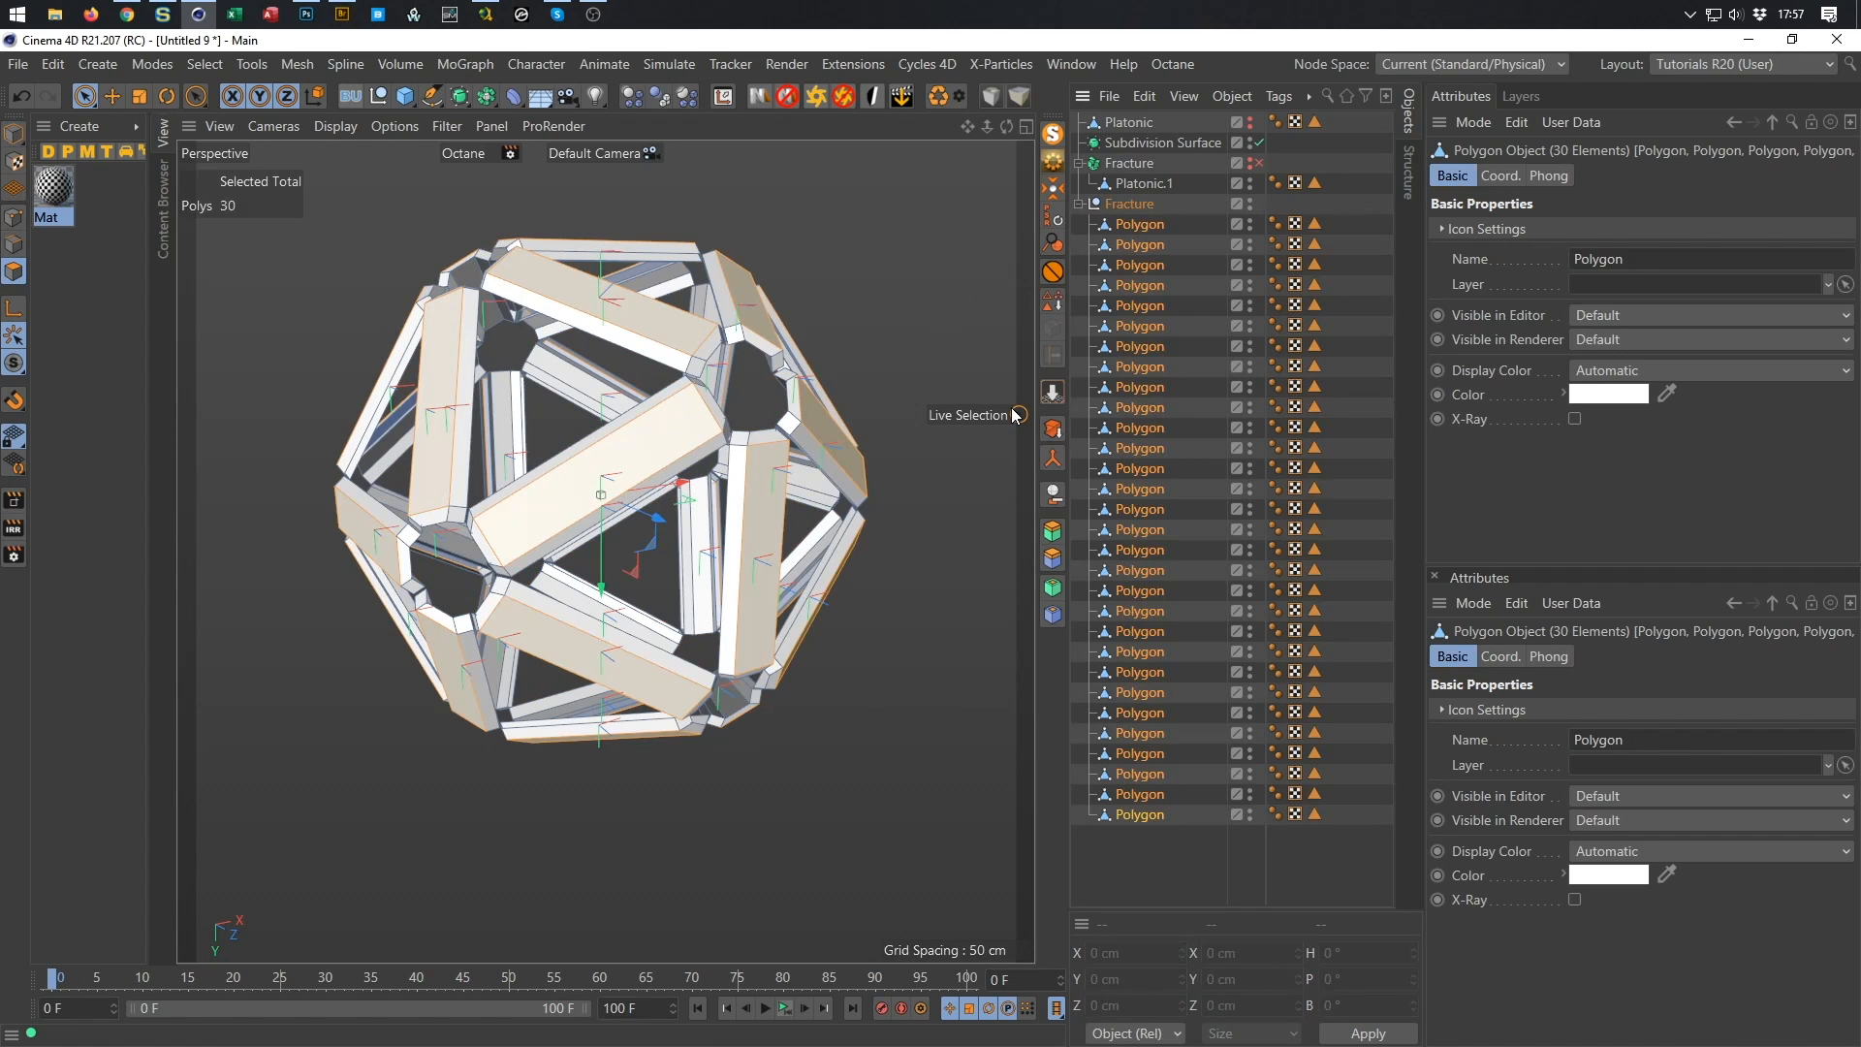
Run Axis Center on all selected belts with Selected Polygons and Normals alignment, return to model mode, and close the dialog.
{"action": "left_click", "coordinate": [729, 96]}
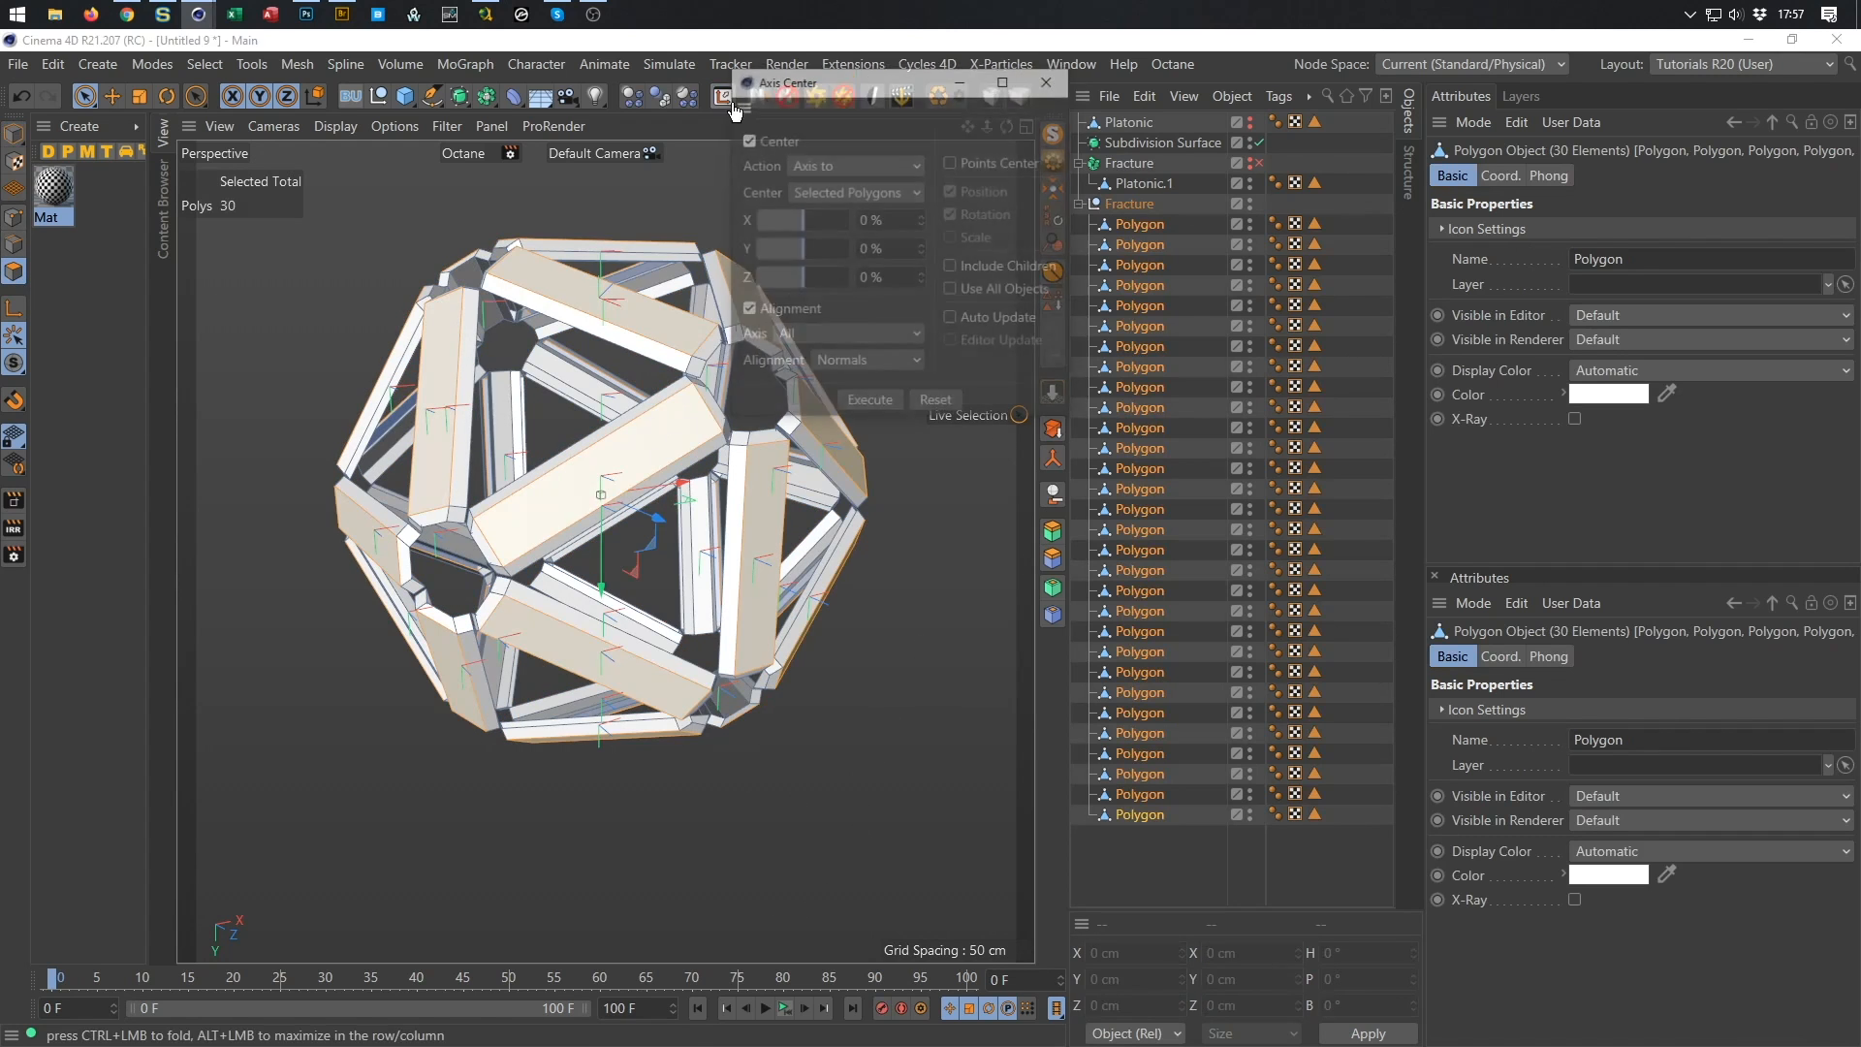
{"action": "left_click", "coordinate": [880, 404]}
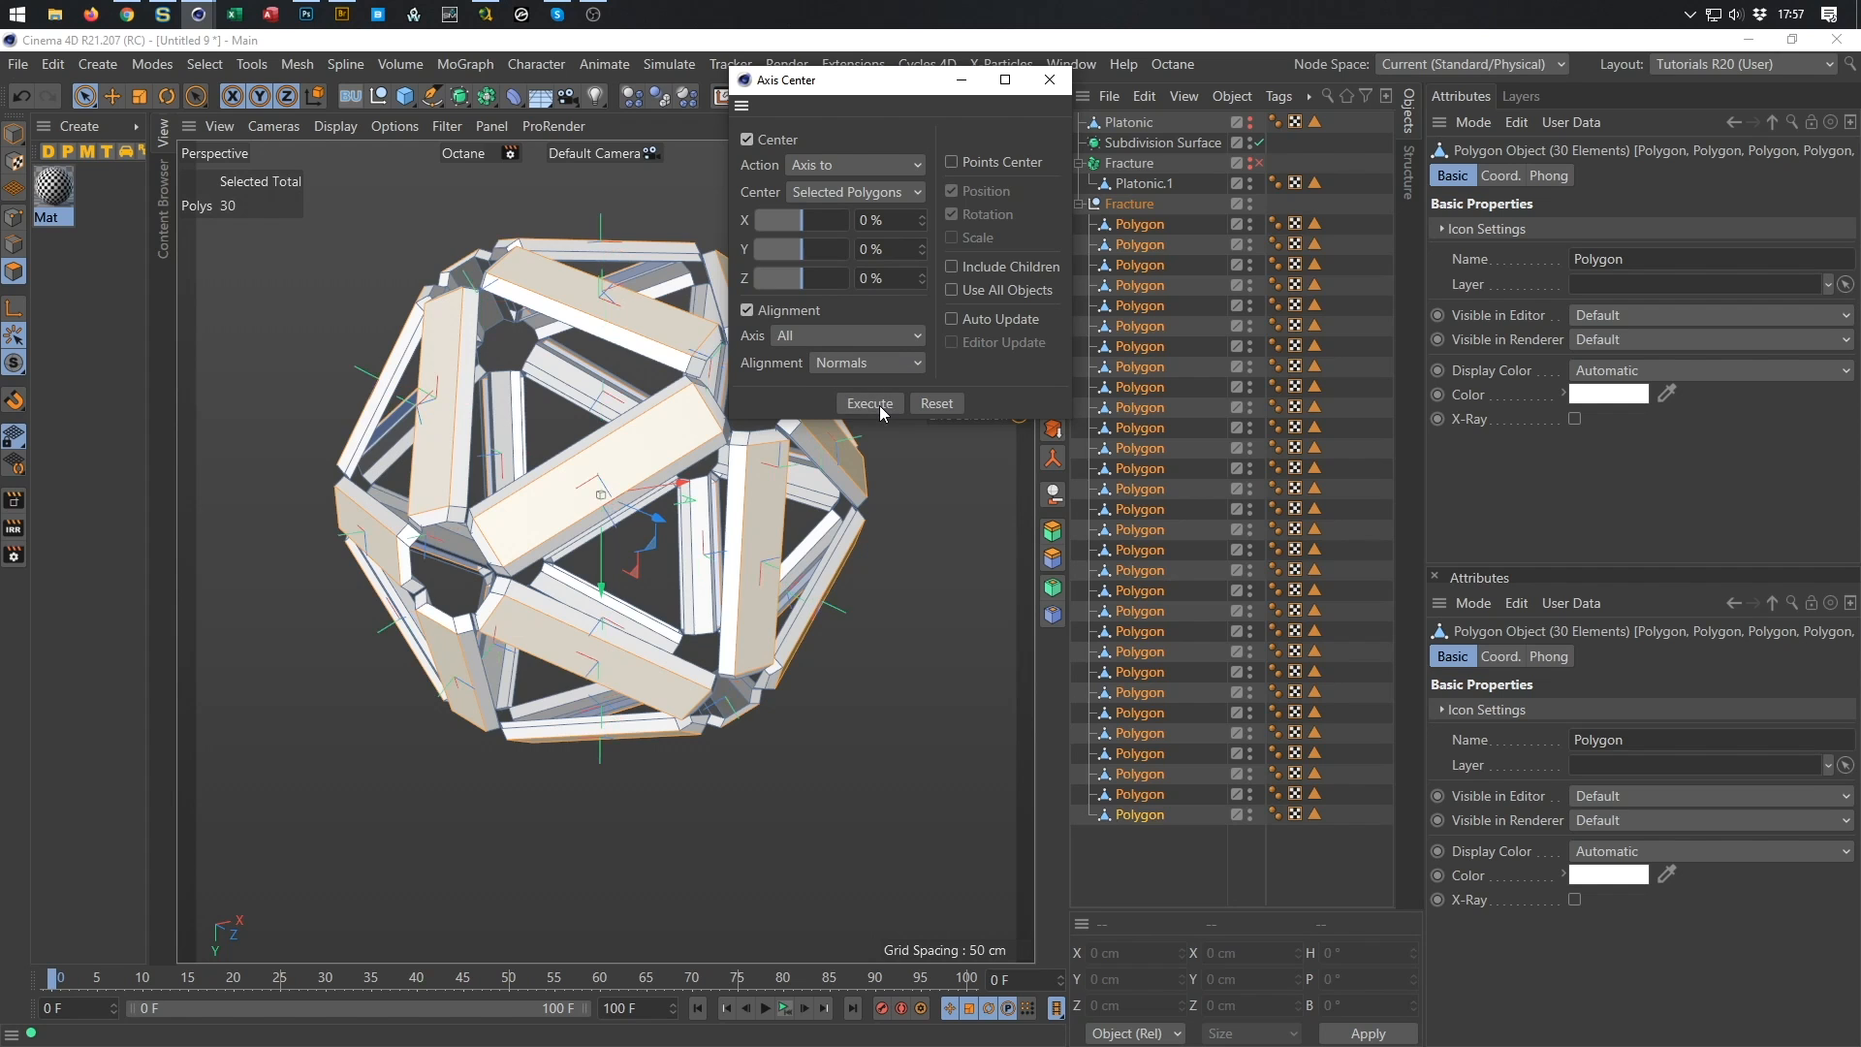
{"action": "left_click", "coordinate": [14, 133]}
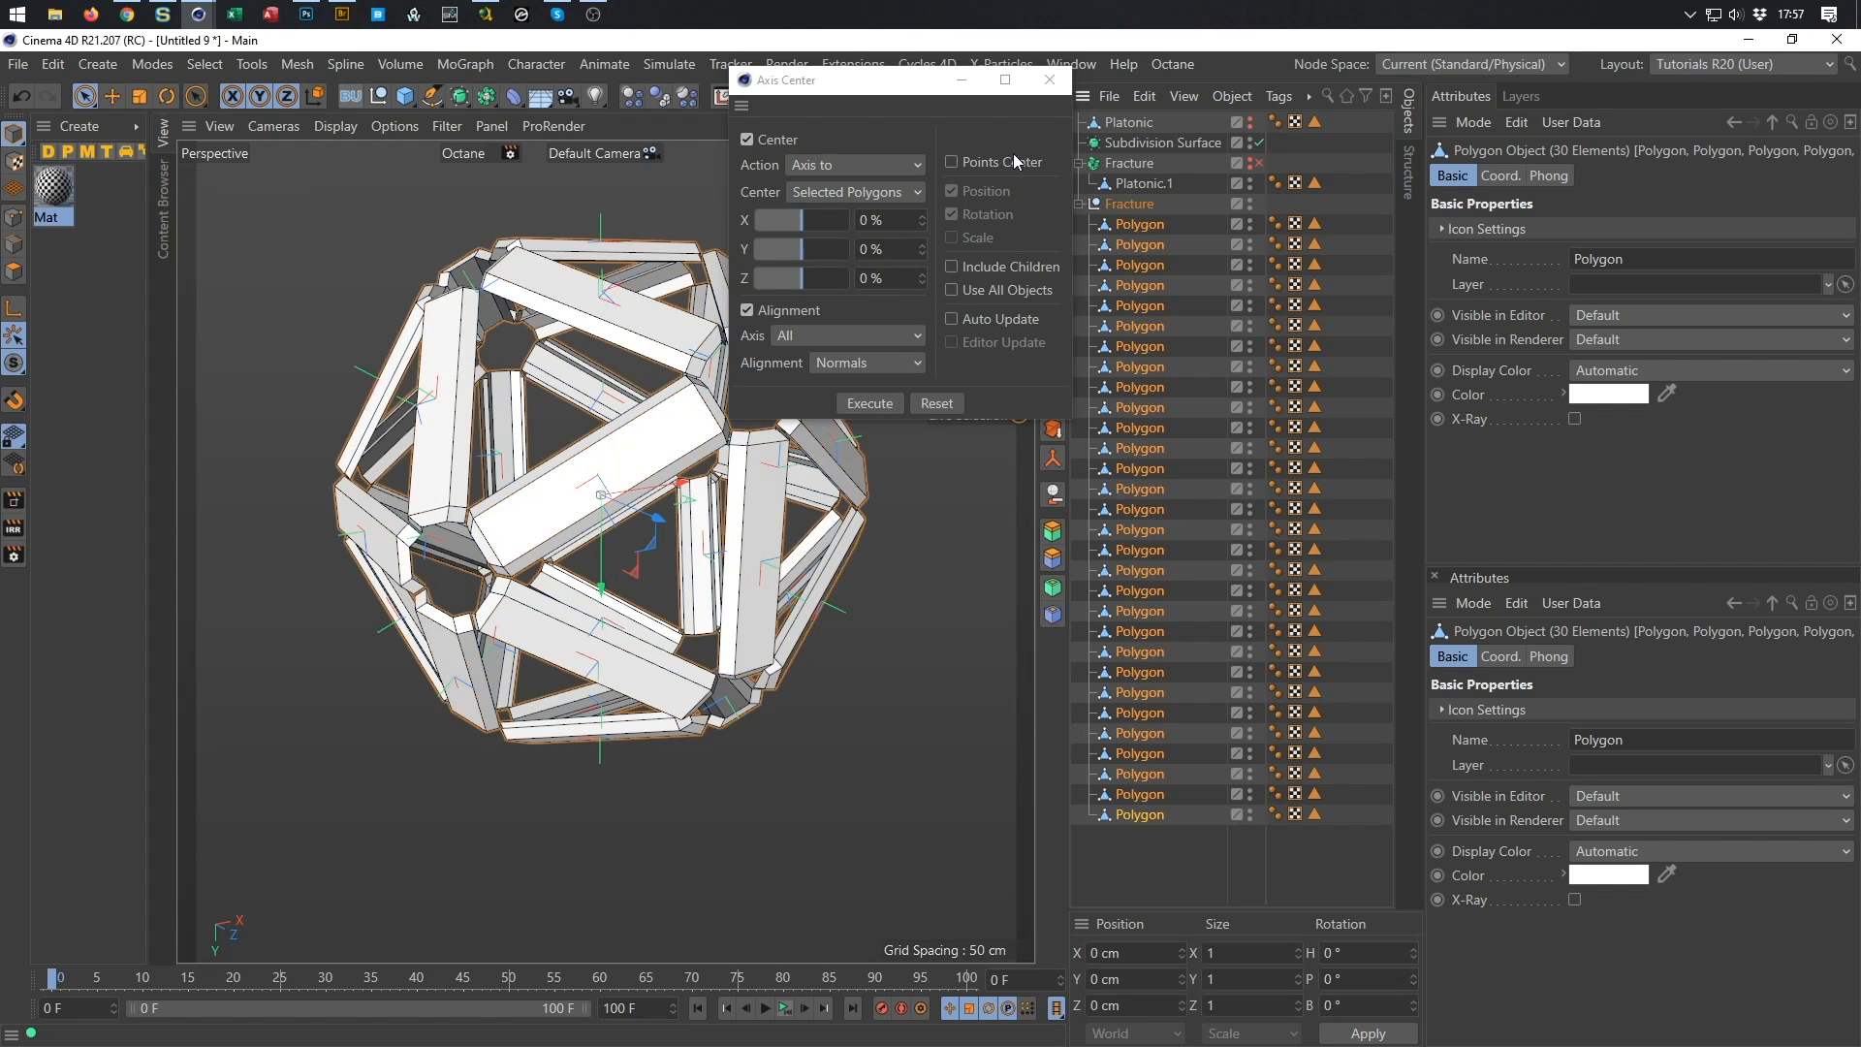
{"action": "left_click", "coordinate": [1050, 79]}
Examine the axis position and orientation of individual belts all around the sphere.
{"action": "left_click", "coordinate": [1149, 224]}
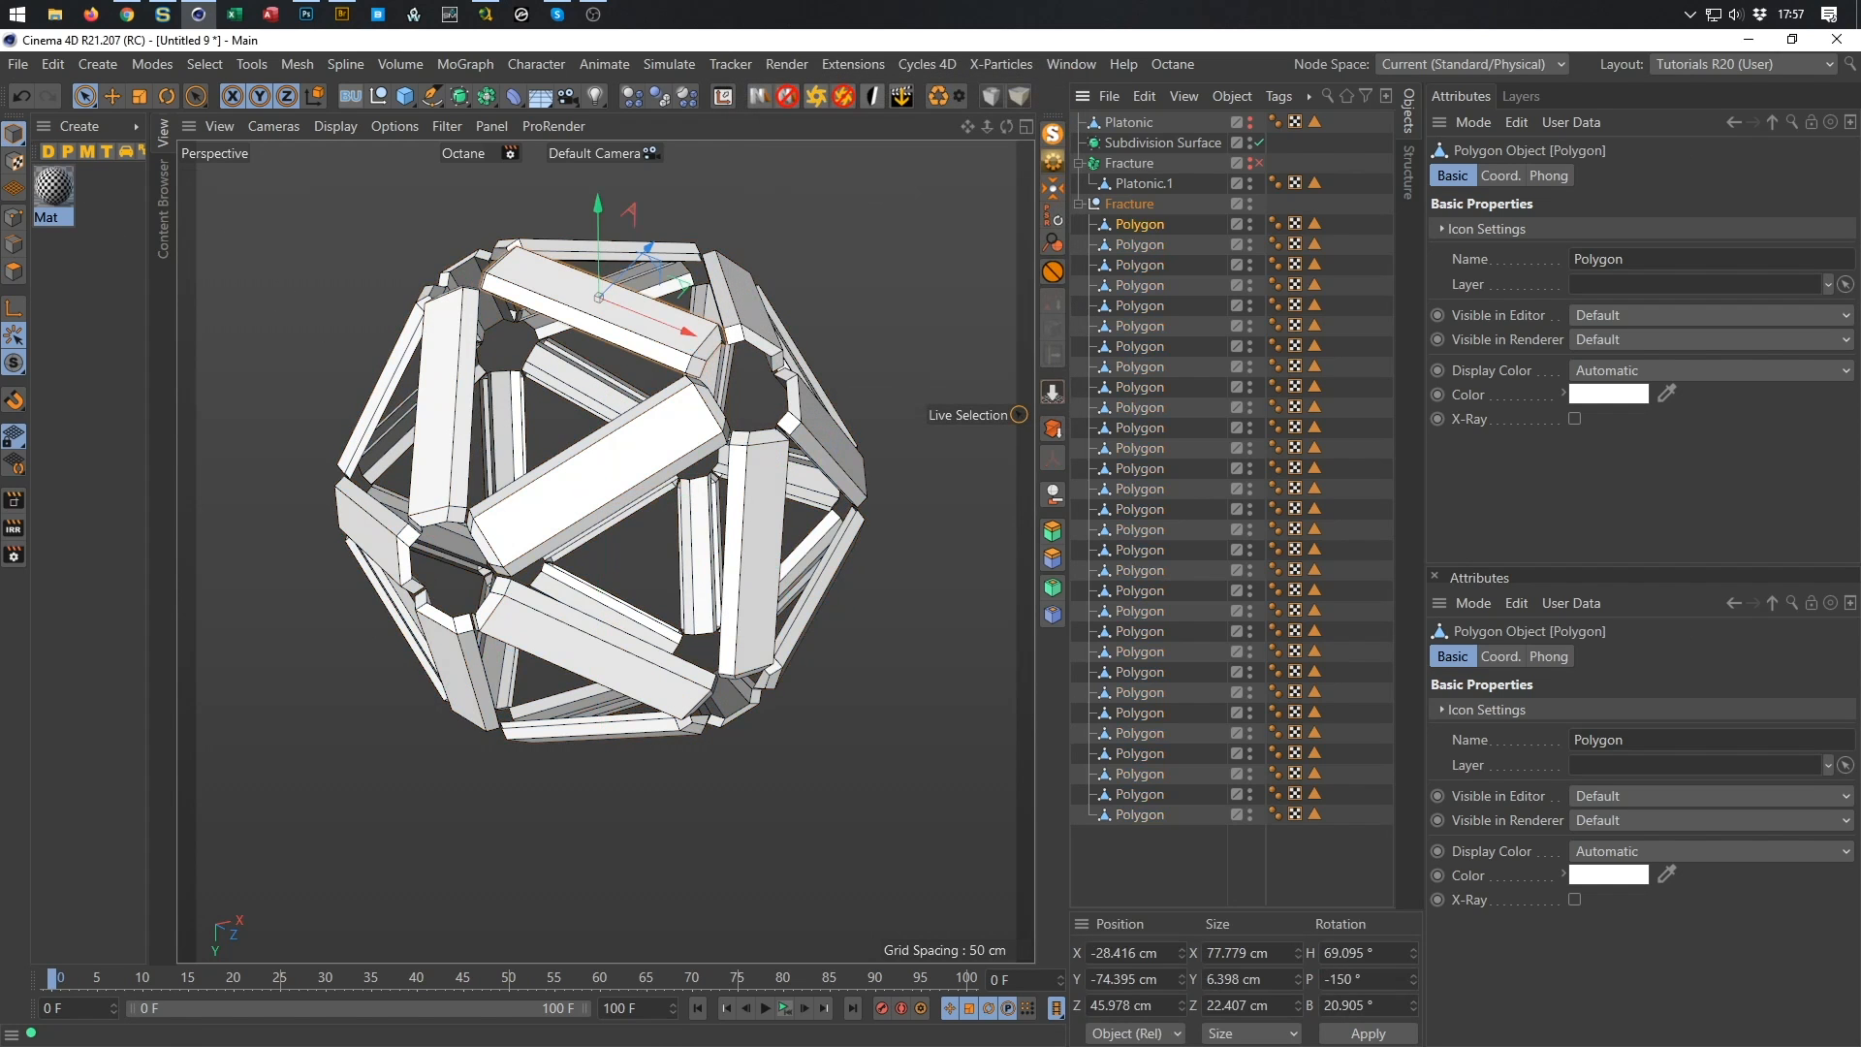
{"action": "scroll", "coordinate": [691, 332], "scroll_direction": "up", "scroll_amount": 2}
{"action": "left_click", "coordinate": [626, 481]}
{"action": "left_click_drag", "start_coordinate": [625, 480], "coordinate": [636, 682], "text": "alt"}
{"action": "left_click", "coordinate": [548, 786]}
{"action": "mouse_move", "coordinate": [549, 787]}
{"action": "left_mouse_down", "text": "alt"}
{"action": "mouse_move", "coordinate": [541, 863]}
{"action": "mouse_move", "coordinate": [519, 790]}
{"action": "left_mouse_up", "text": "alt"}
{"action": "left_click", "coordinate": [853, 771]}
{"action": "left_click_drag", "start_coordinate": [853, 770], "coordinate": [721, 493], "text": "alt"}
{"action": "left_click", "coordinate": [725, 659]}
{"action": "left_click", "coordinate": [617, 421]}
{"action": "mouse_move", "coordinate": [844, 520]}
{"action": "left_mouse_down", "text": "alt"}
{"action": "mouse_move", "coordinate": [907, 507]}
{"action": "mouse_move", "coordinate": [845, 551]}
{"action": "left_mouse_up", "text": "alt"}
{"action": "left_click", "coordinate": [902, 514]}
{"action": "scroll", "coordinate": [845, 544], "scroll_direction": "down", "scroll_amount": 2}
{"action": "scroll", "coordinate": [751, 492], "scroll_direction": "down", "scroll_amount": 2}
{"action": "left_click_drag", "start_coordinate": [669, 511], "coordinate": [707, 375], "text": "alt"}
Apply the Mat material to the first Polygon object in the new Fracture group.
{"action": "left_click", "coordinate": [1129, 225]}
{"action": "left_click_drag", "start_coordinate": [58, 189], "coordinate": [1142, 226]}
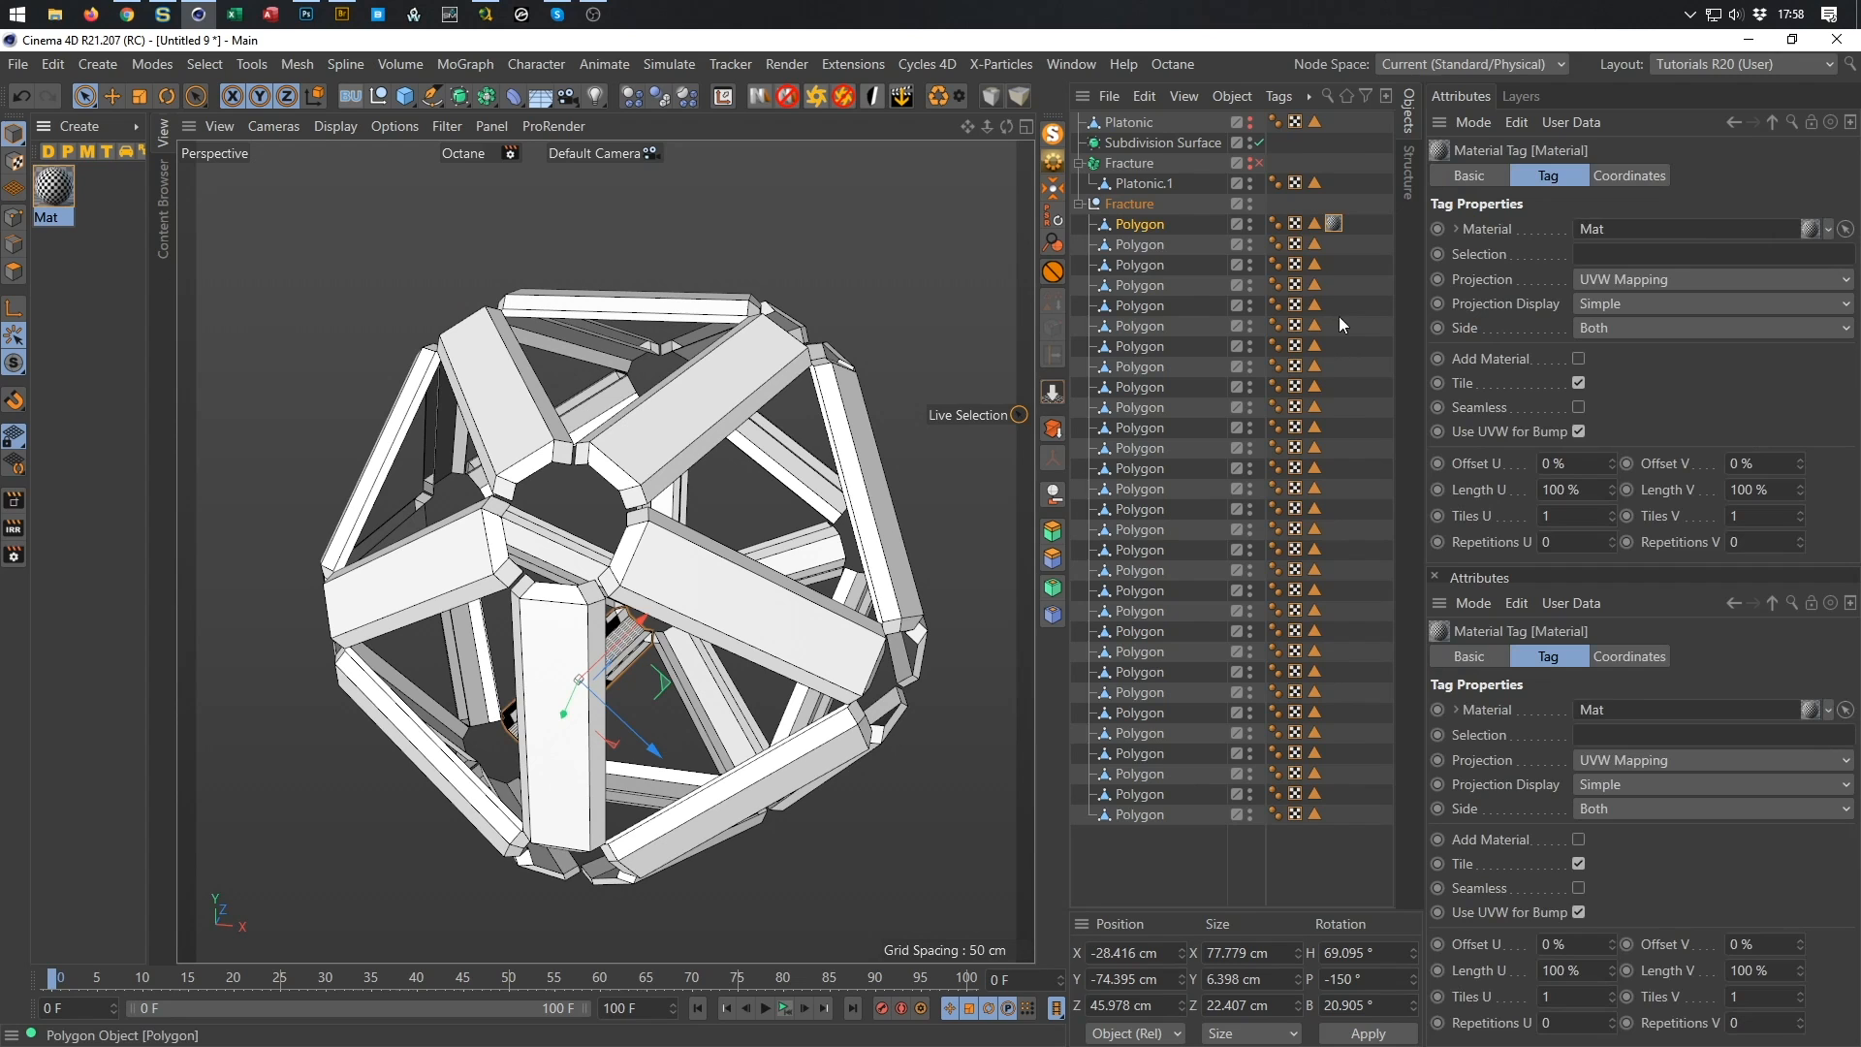
Delete the Polygon Selection tags from all 30 Polygon objects in the new Fracture group.
{"action": "left_click", "coordinate": [1314, 224]}
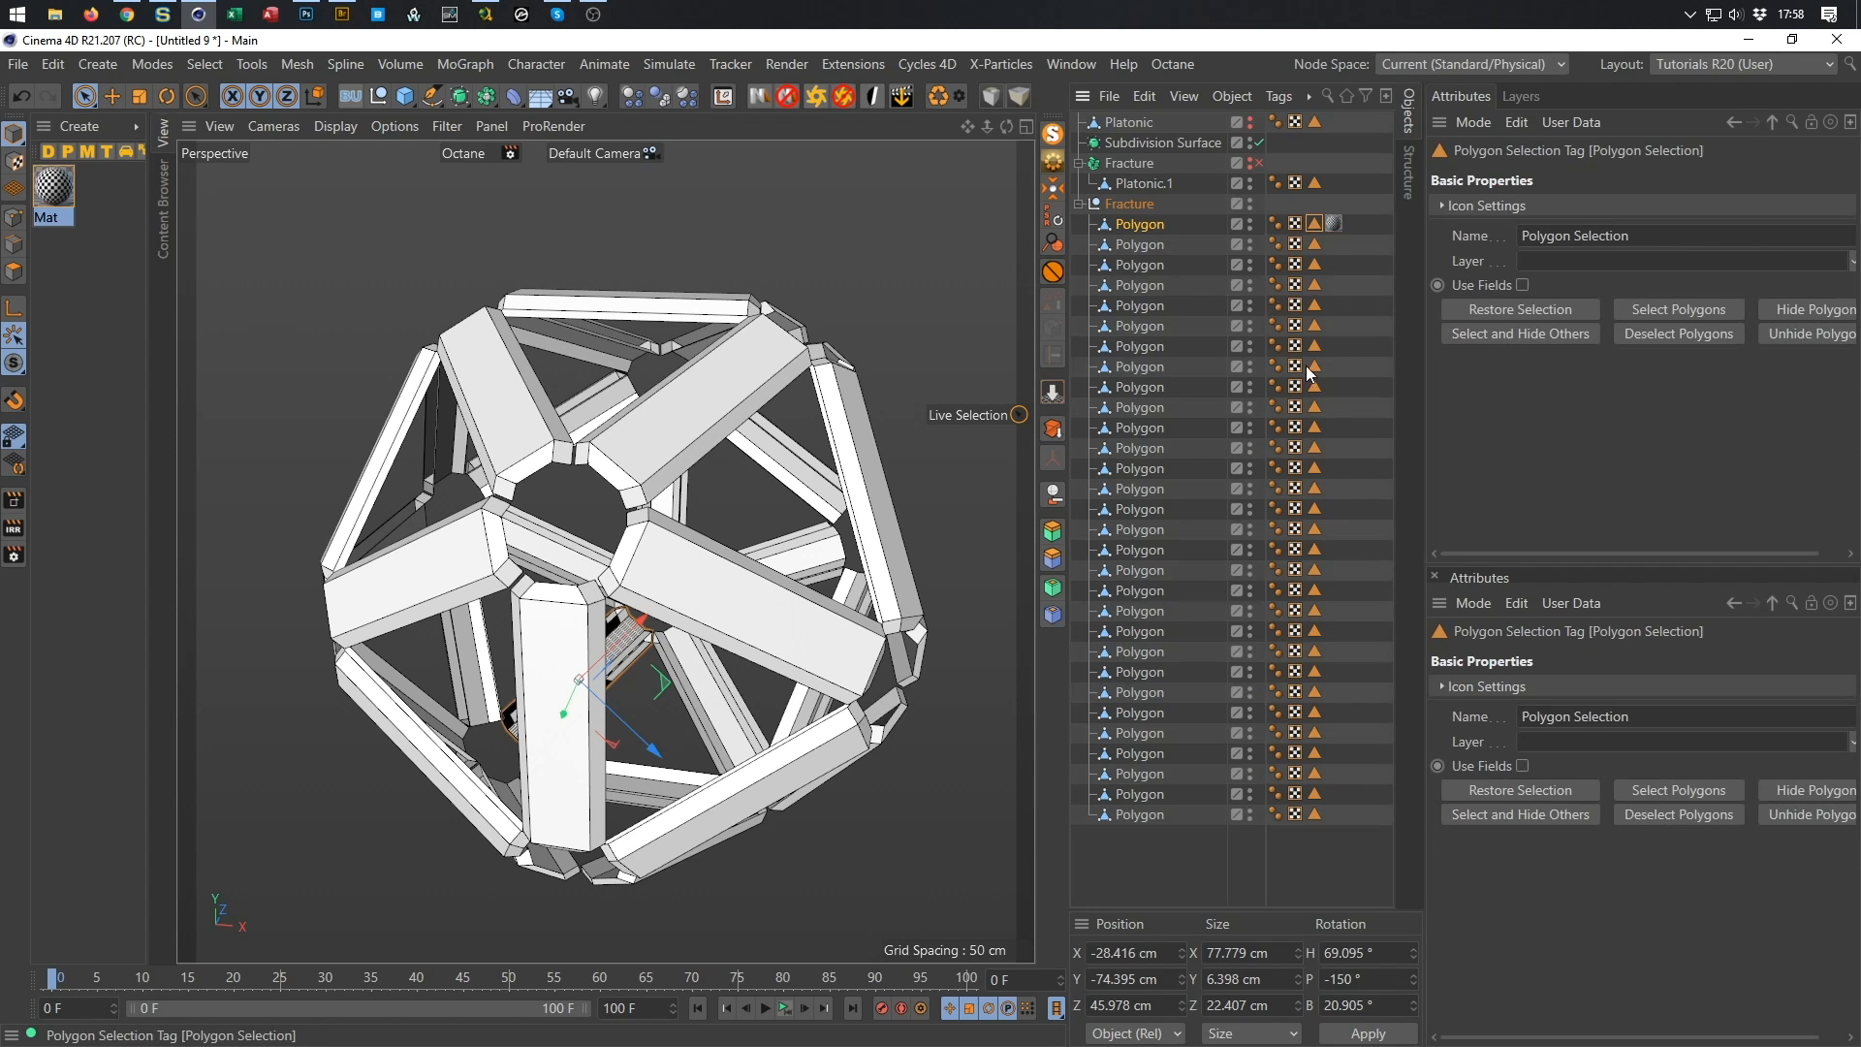
{"action": "left_click", "coordinate": [1315, 814], "text": "shift"}
{"action": "key", "text": "Delete"}
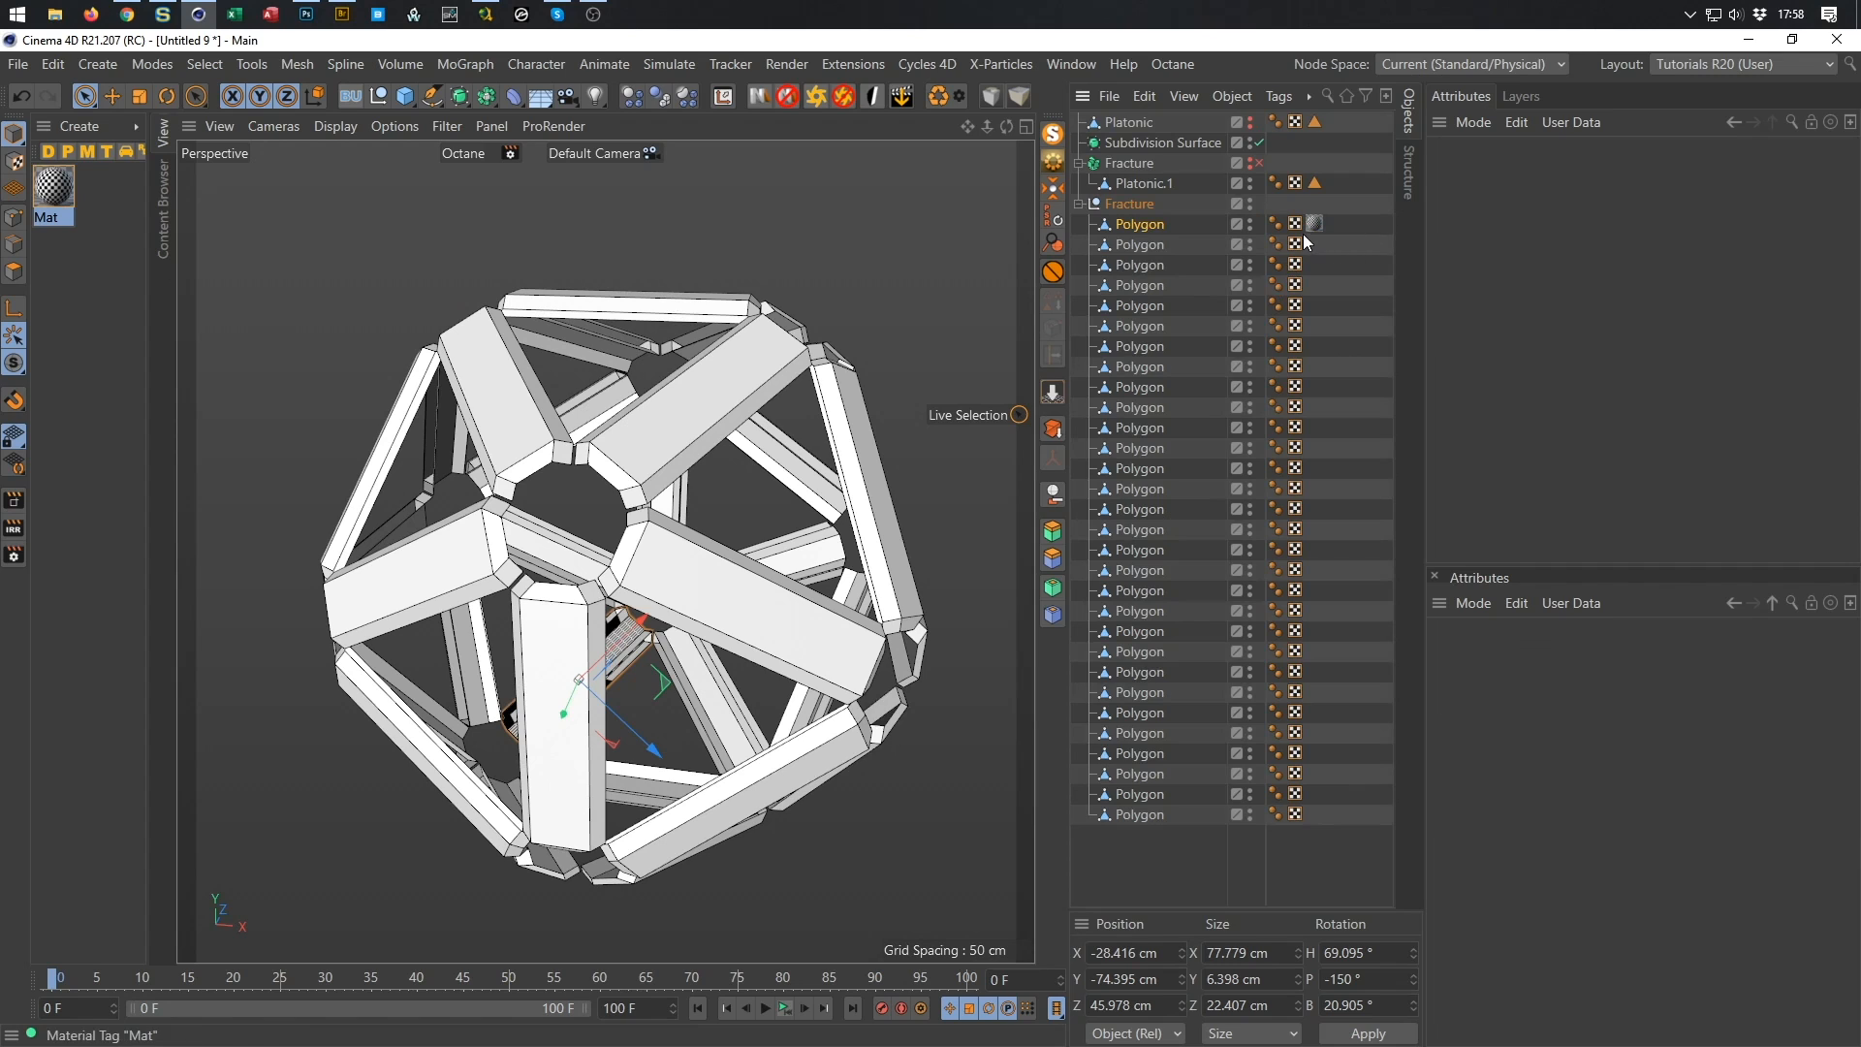
Set the first belt's Mat material tag to Cubic projection and fit the projection to the object.
{"action": "left_click_drag", "start_coordinate": [684, 584], "coordinate": [570, 729], "text": "alt"}
{"action": "scroll", "coordinate": [514, 649], "scroll_direction": "down", "scroll_amount": 10}
{"action": "scroll", "coordinate": [570, 729], "scroll_direction": "up", "scroll_amount": 10}
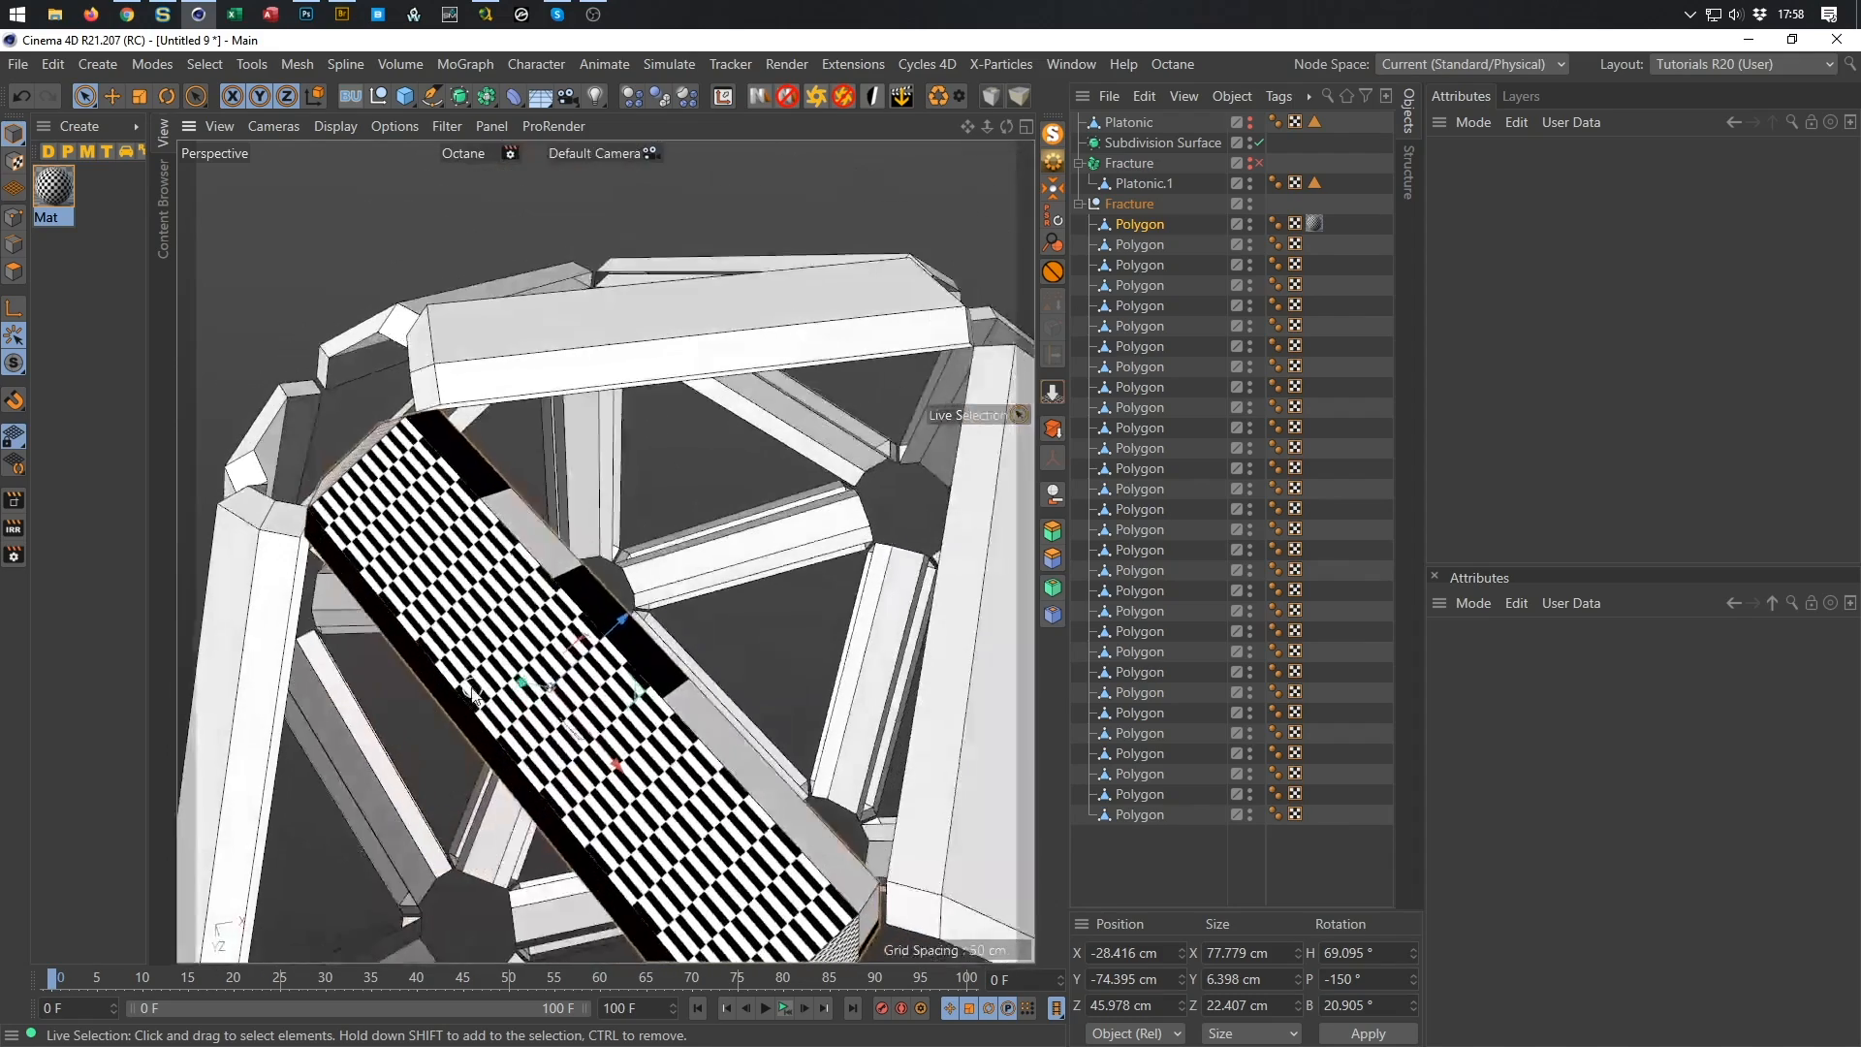
{"action": "scroll", "coordinate": [504, 679], "scroll_direction": "down", "scroll_amount": 6}
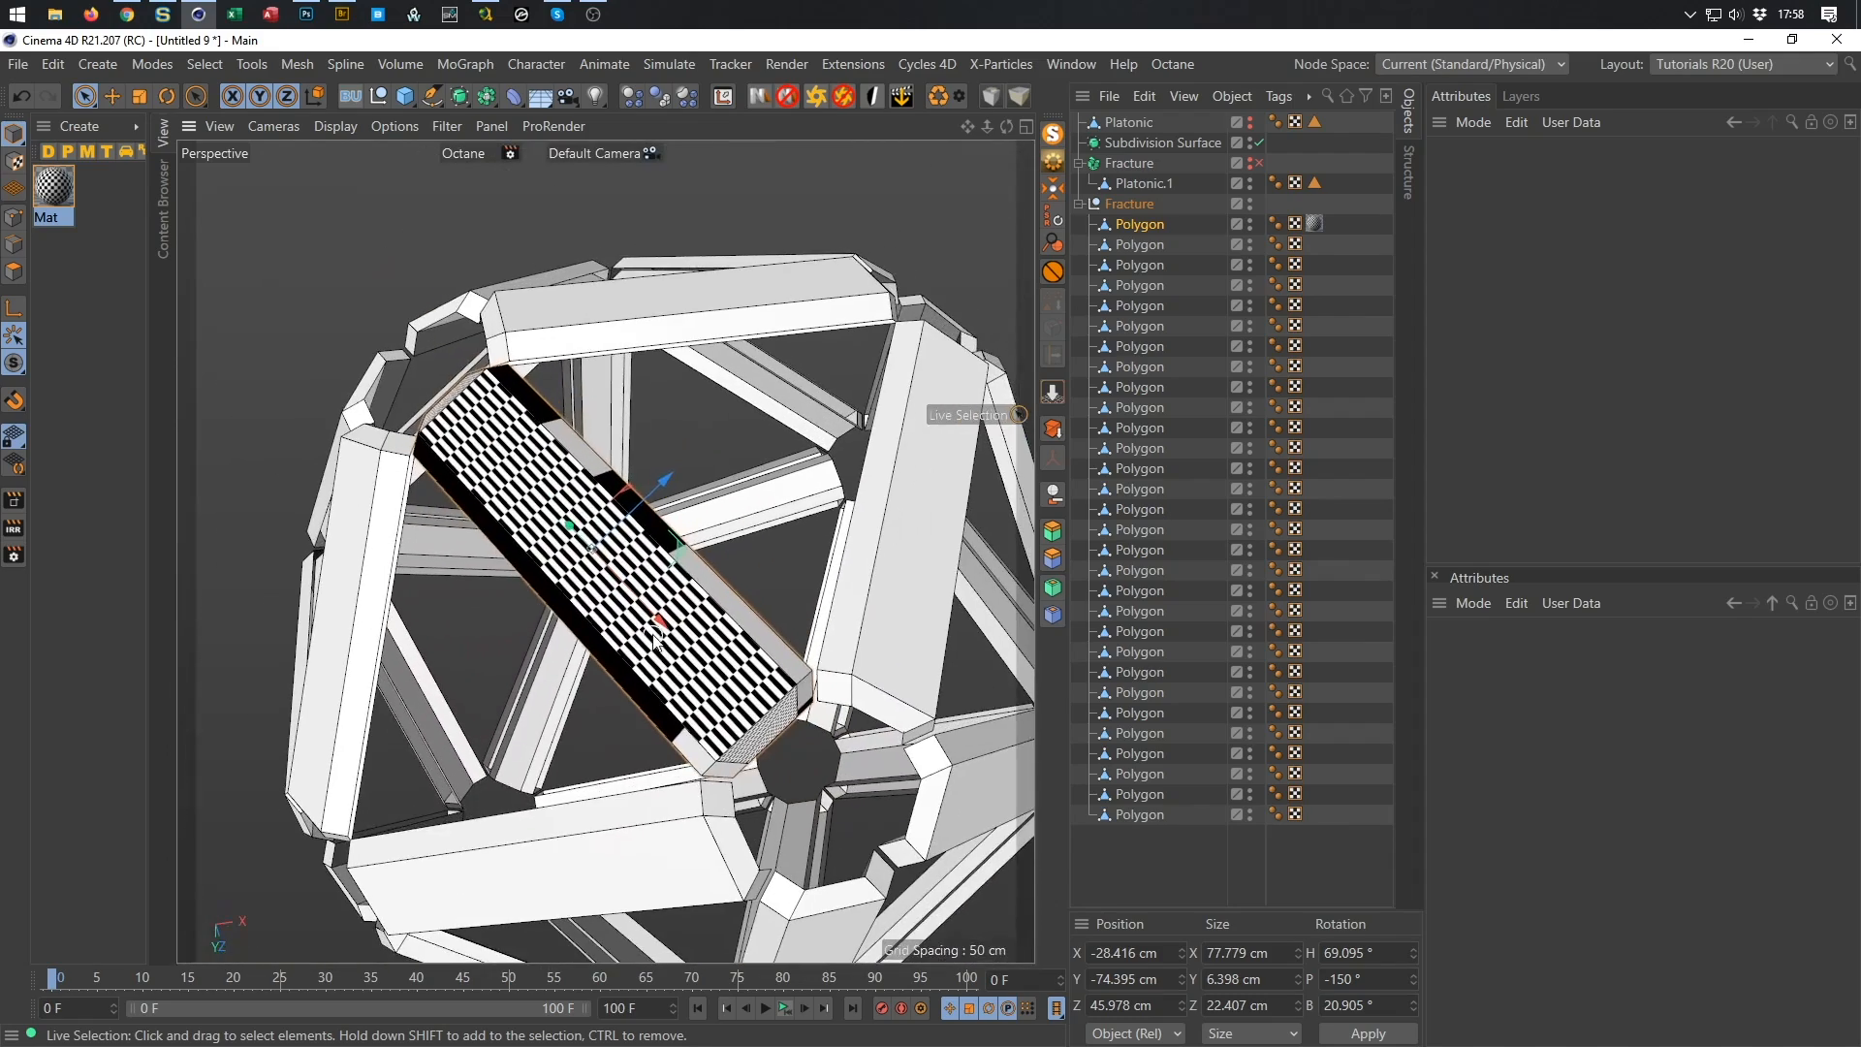
{"action": "left_click_drag", "start_coordinate": [653, 636], "coordinate": [680, 648], "text": "alt"}
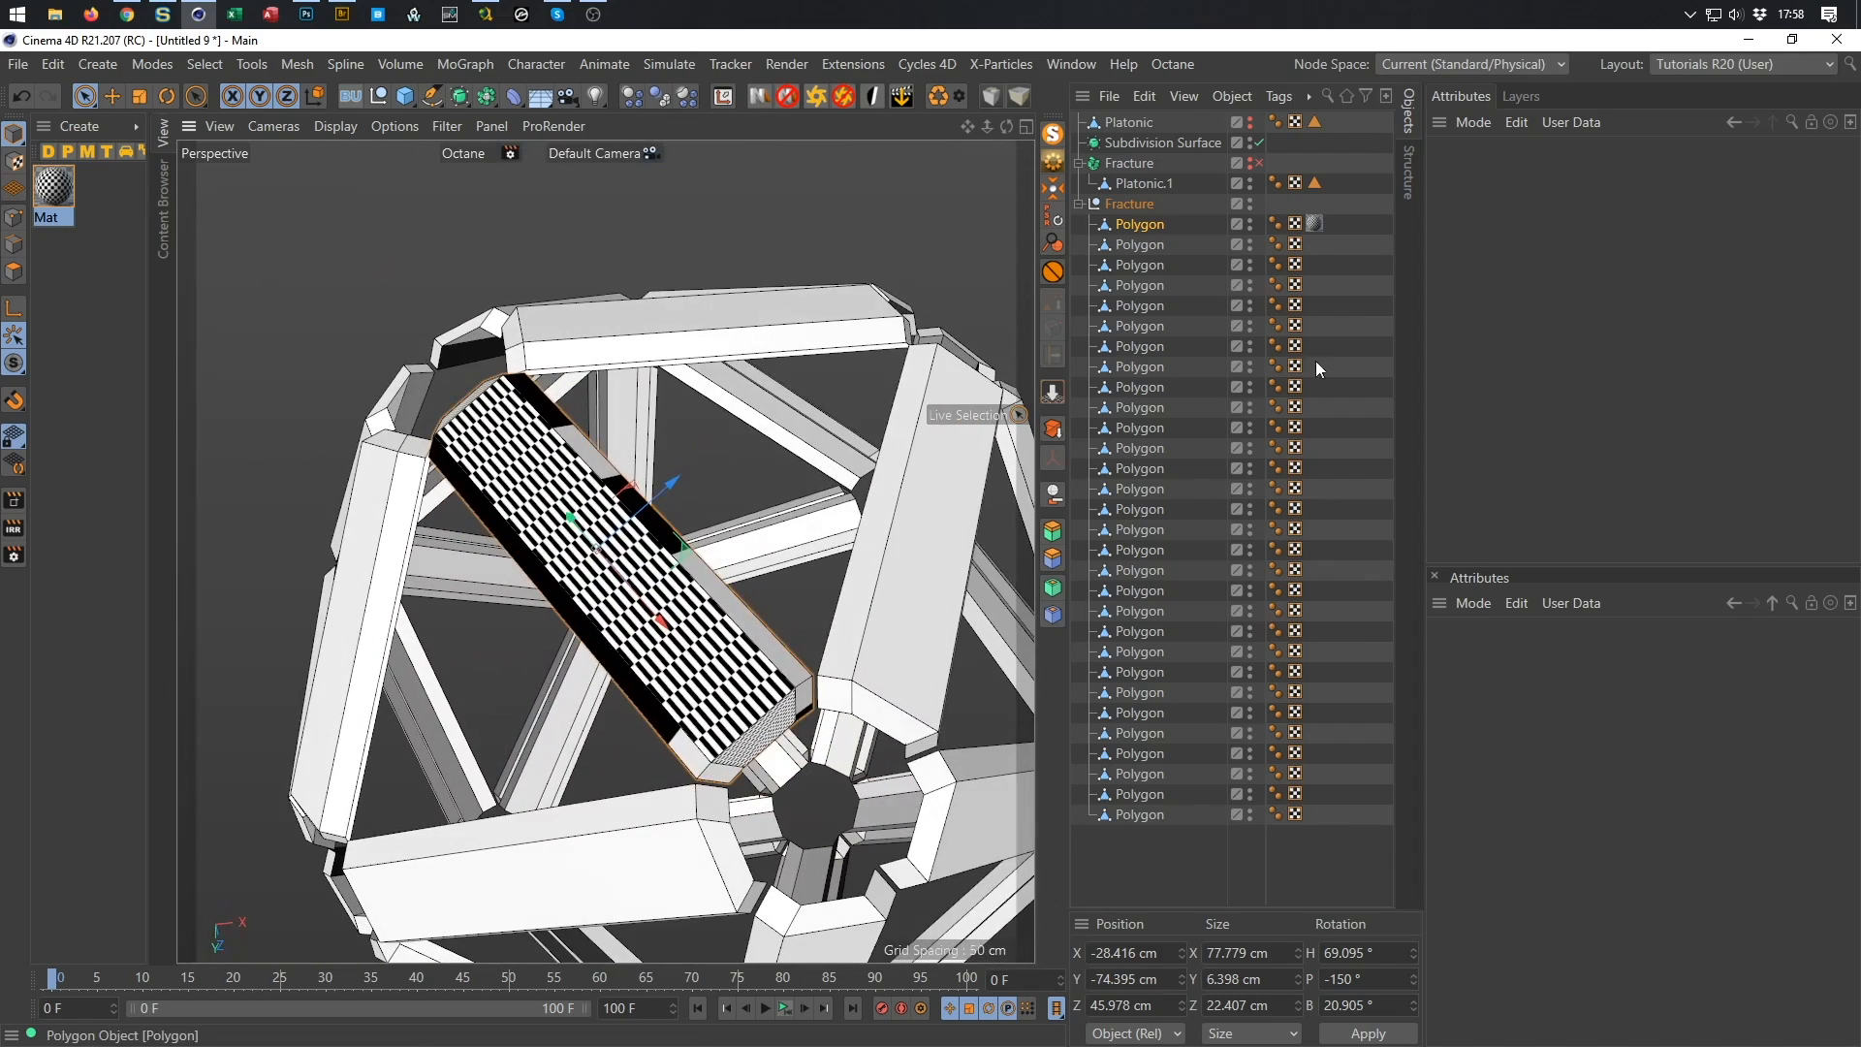
{"action": "left_click", "coordinate": [1315, 225]}
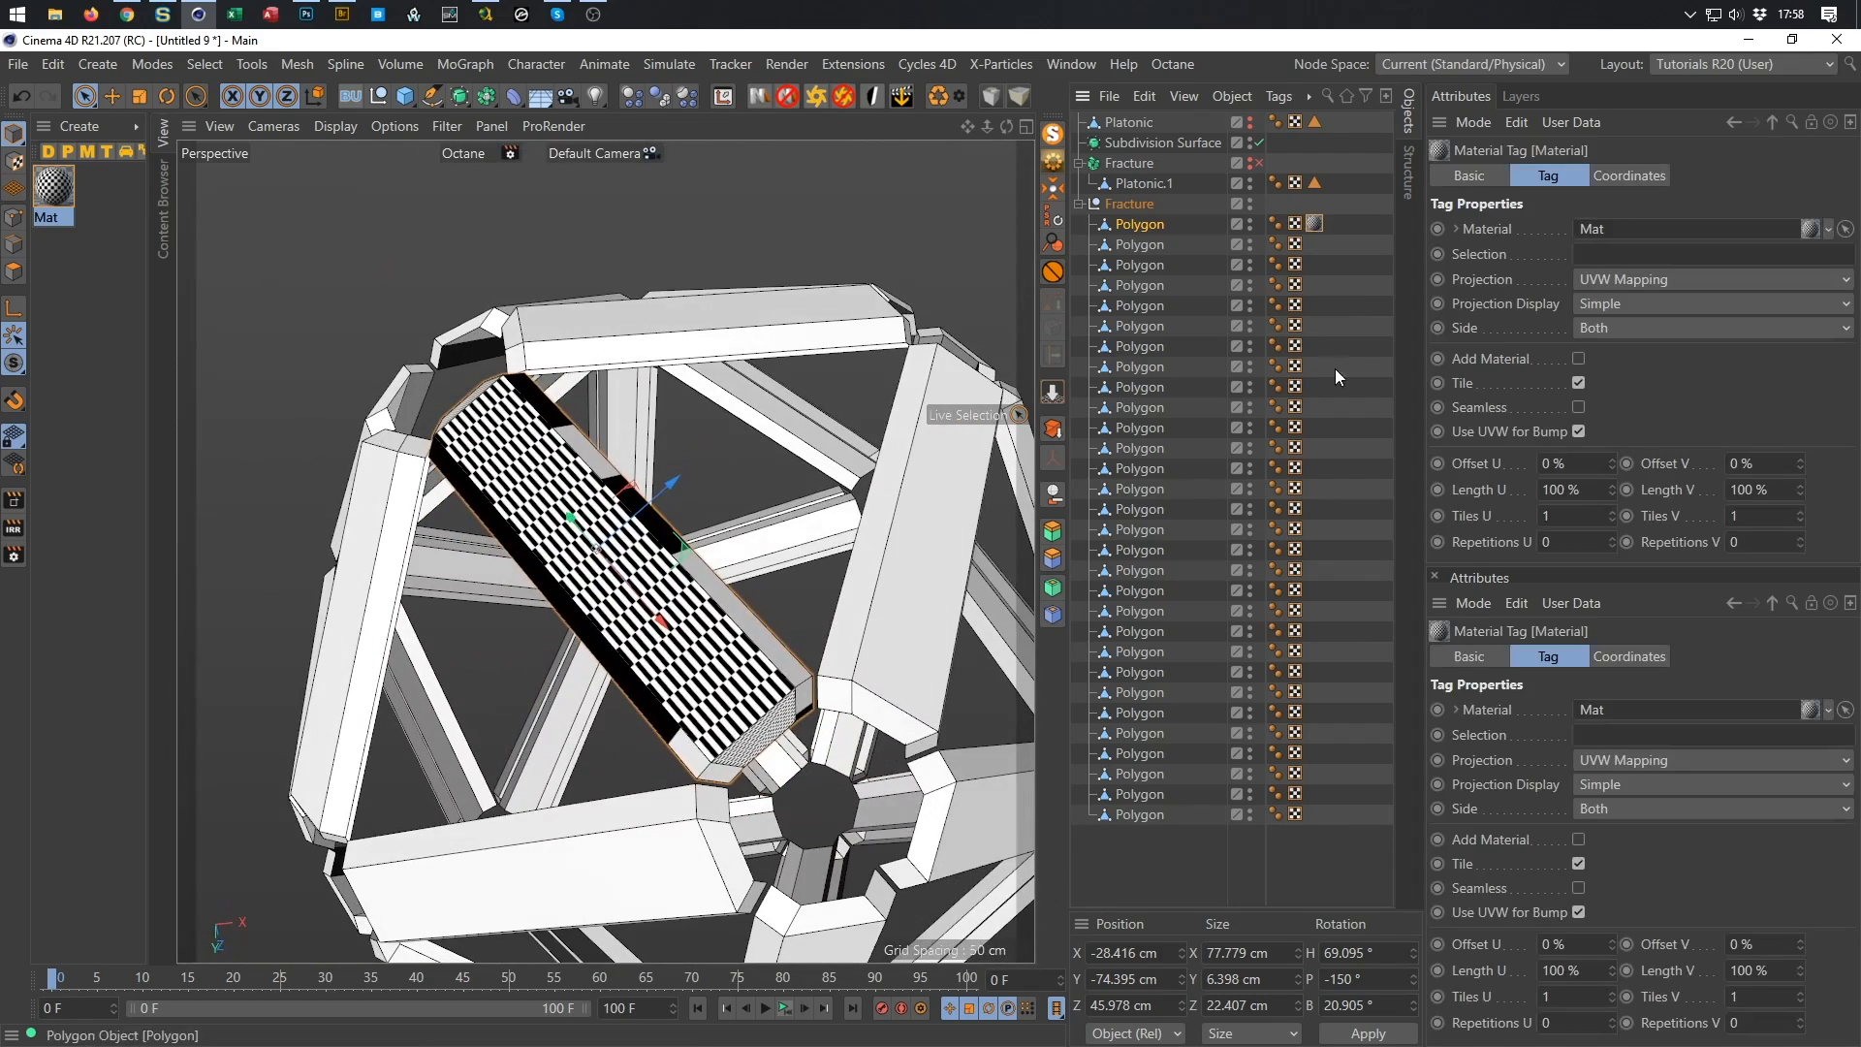
{"action": "left_click", "coordinate": [1620, 281]}
{"action": "left_click", "coordinate": [1656, 382]}
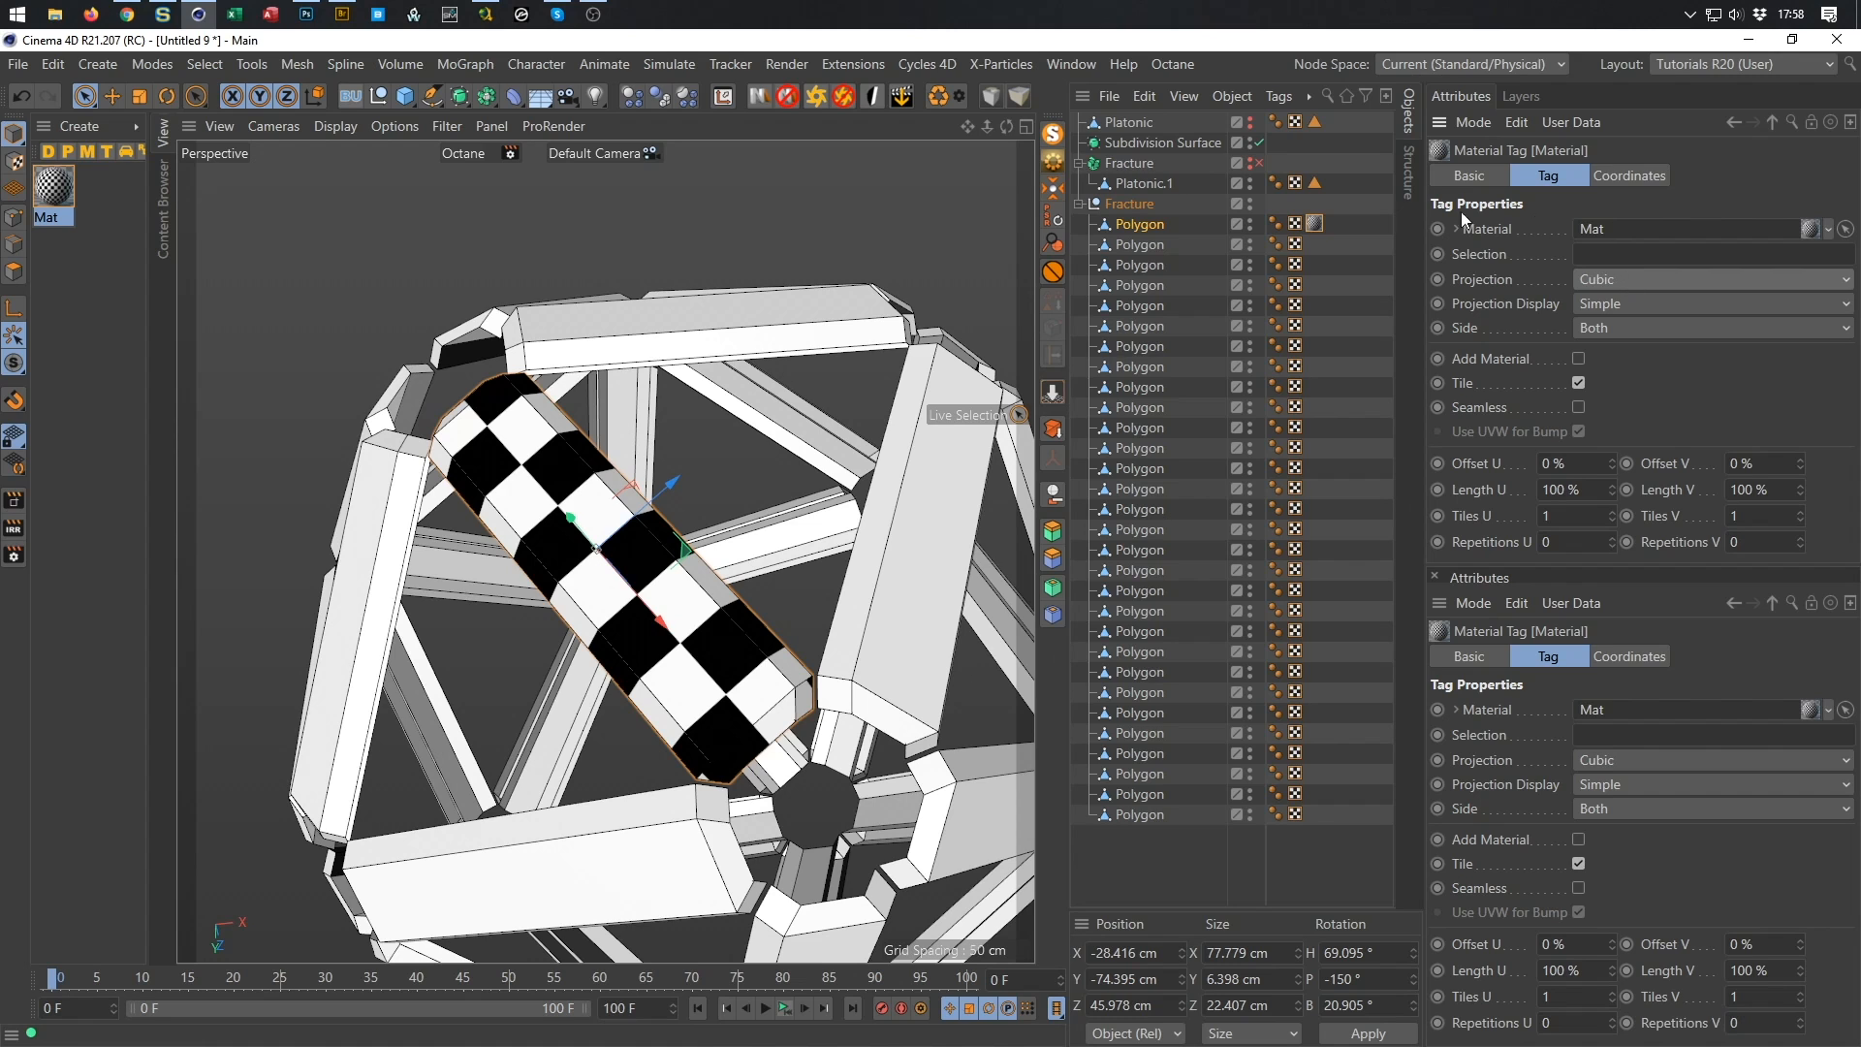
{"action": "right_click", "coordinate": [1315, 217]}
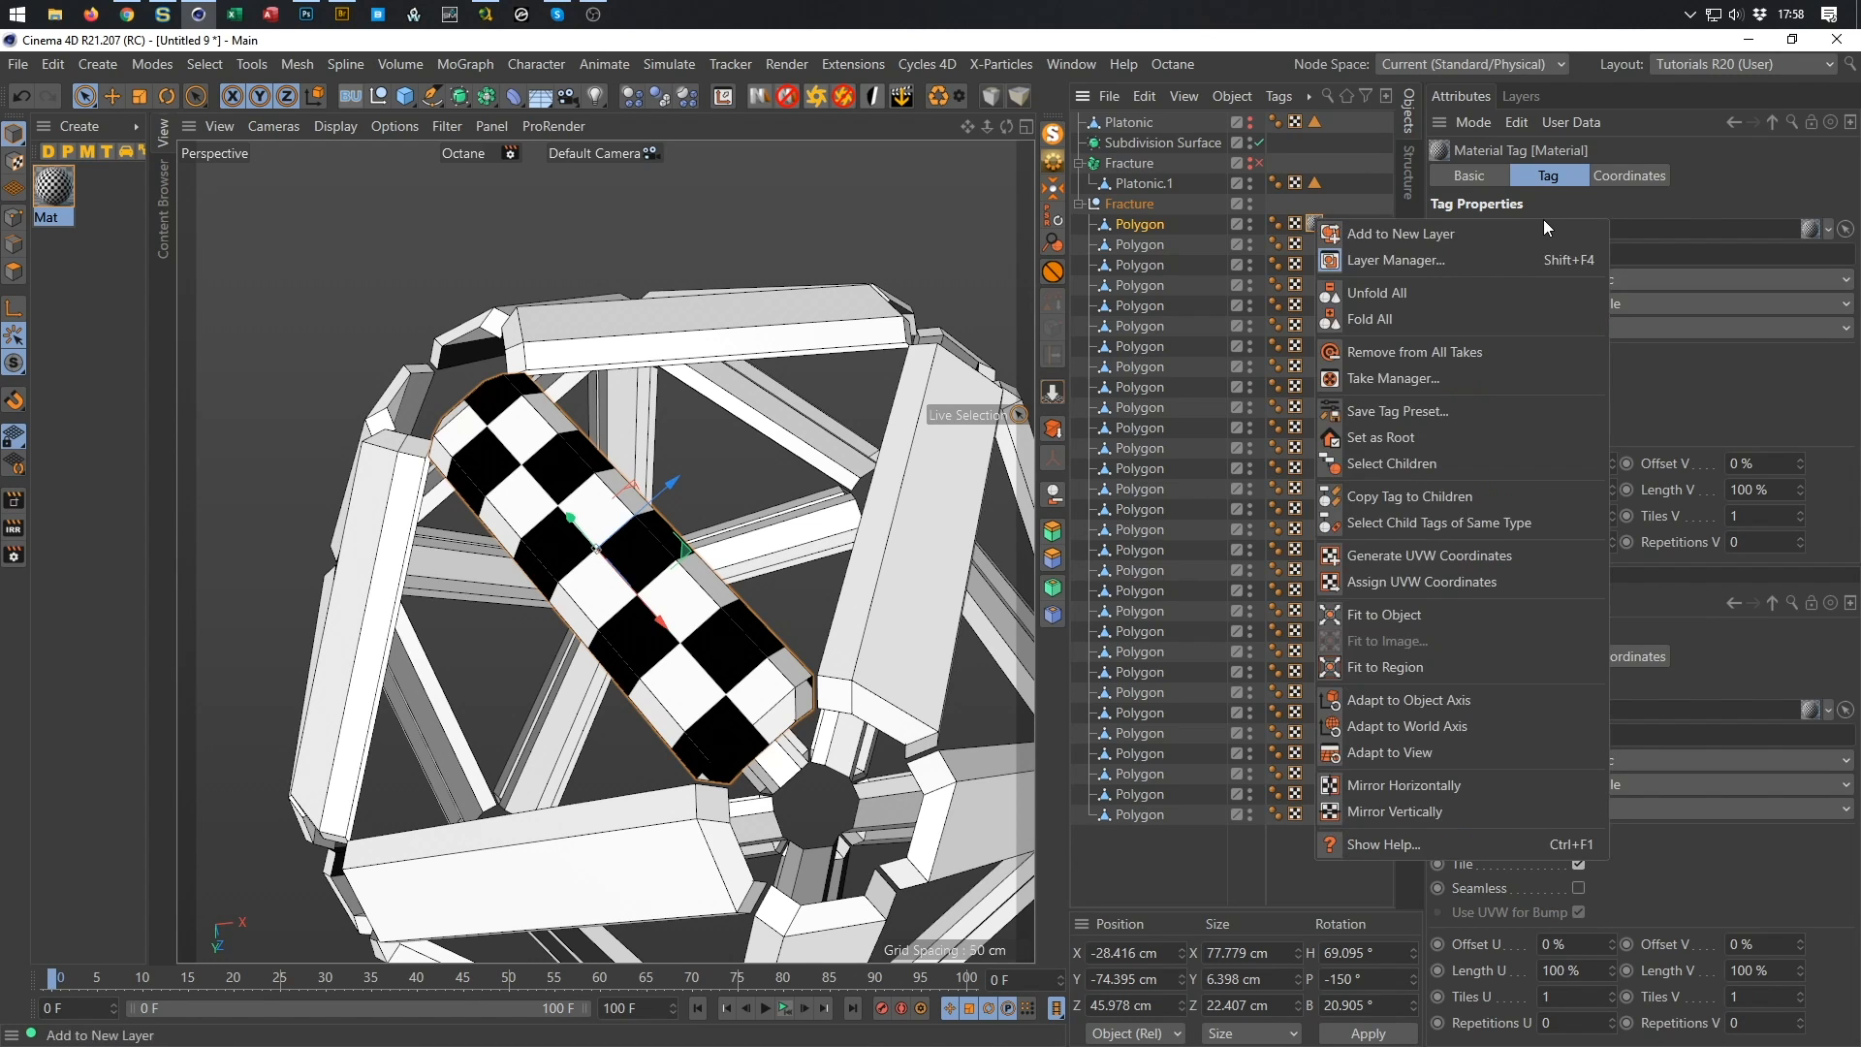
{"action": "left_click", "coordinate": [1394, 614]}
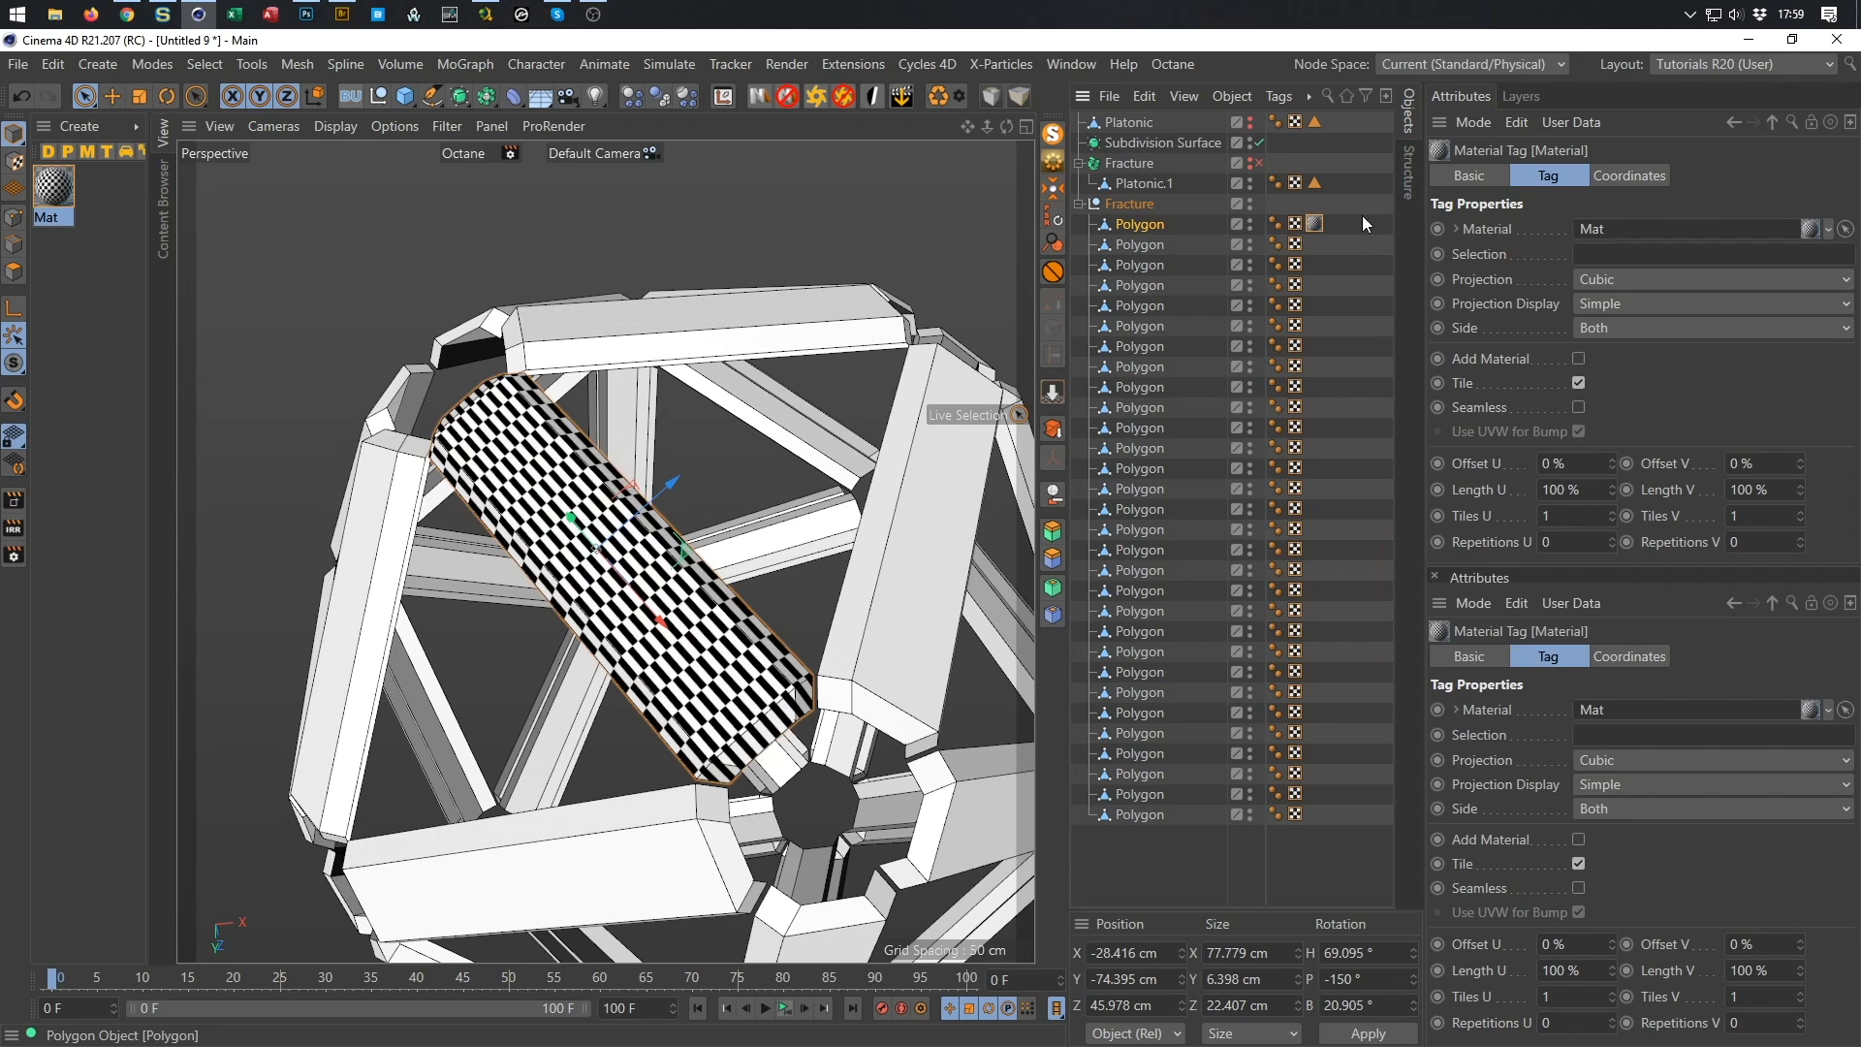
Copy the first belt's texture X size to its Y and Z sizes, making all three 38.89 cm.
{"action": "left_click", "coordinate": [1614, 177]}
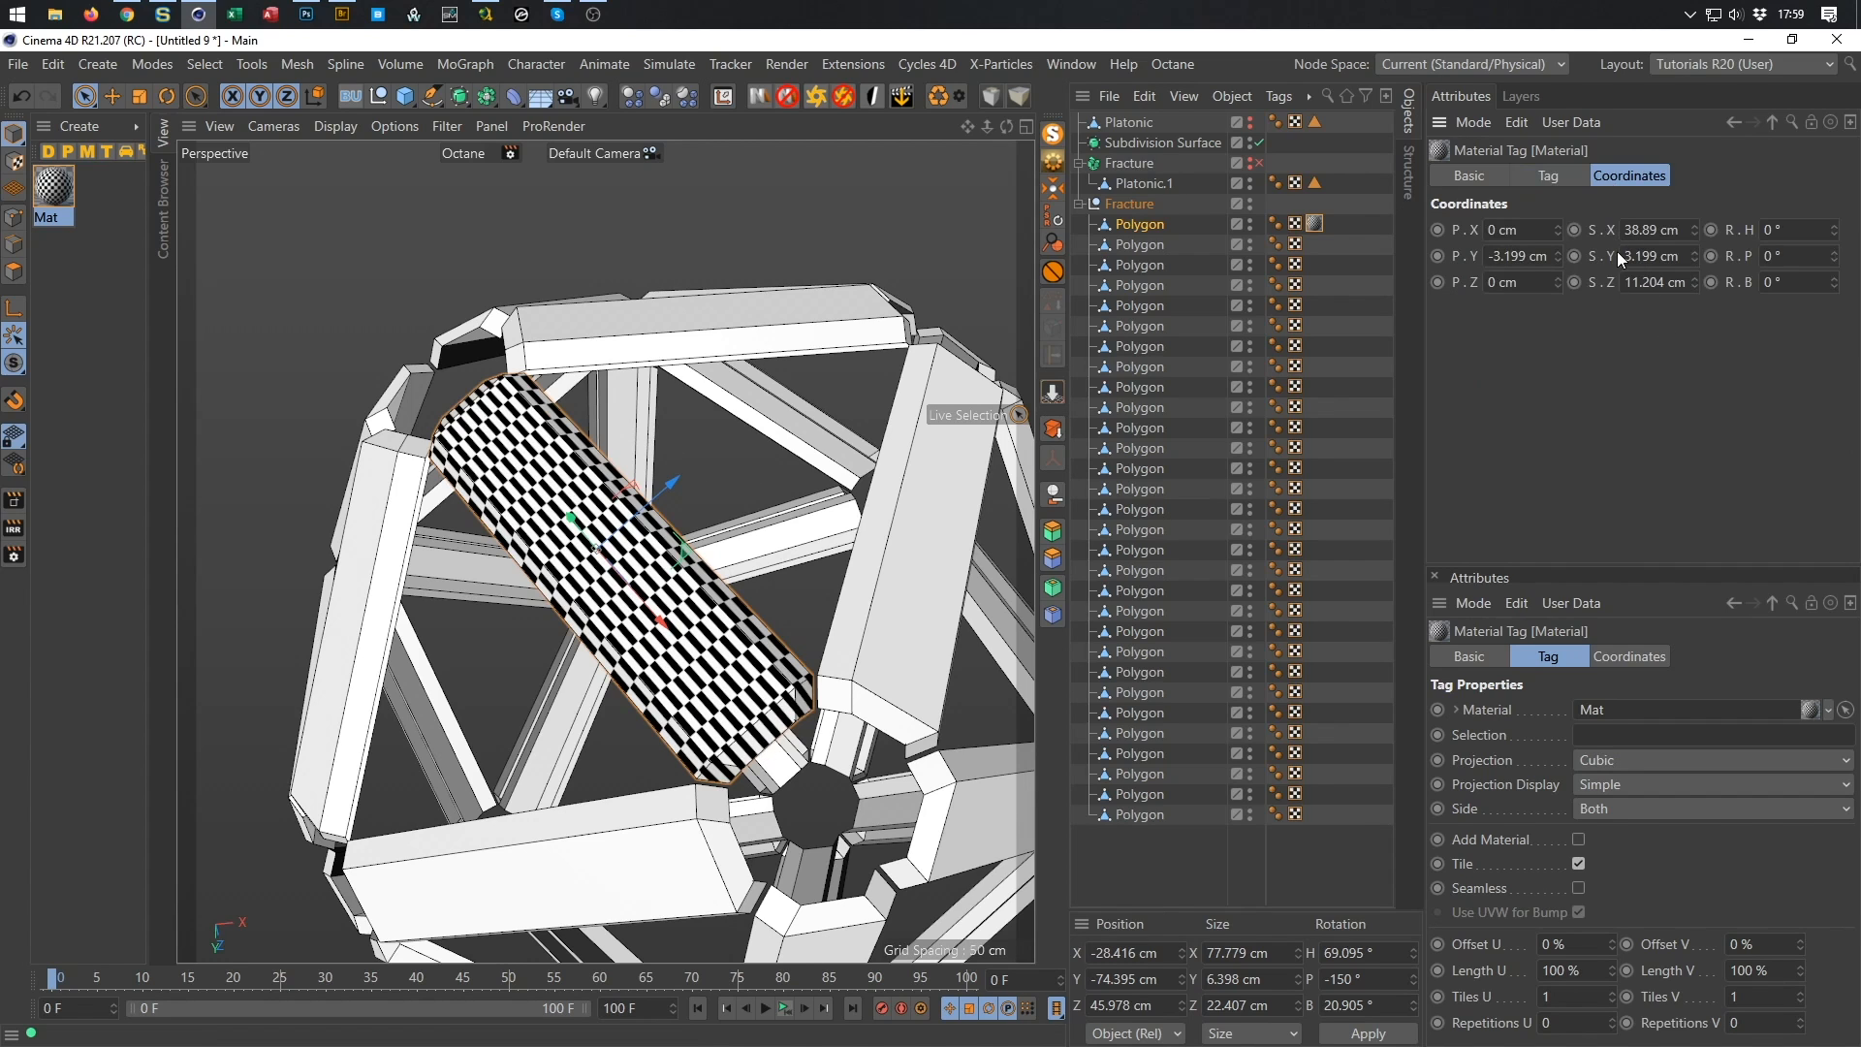
{"action": "left_click", "coordinate": [1650, 230]}
{"action": "key", "text": "ctrl+c"}
{"action": "key", "text": "Tab"}
{"action": "key", "text": "ctrl+v"}
{"action": "key", "text": "Tab"}
{"action": "key", "text": "ctrl+v"}
{"action": "key", "text": "Return"}
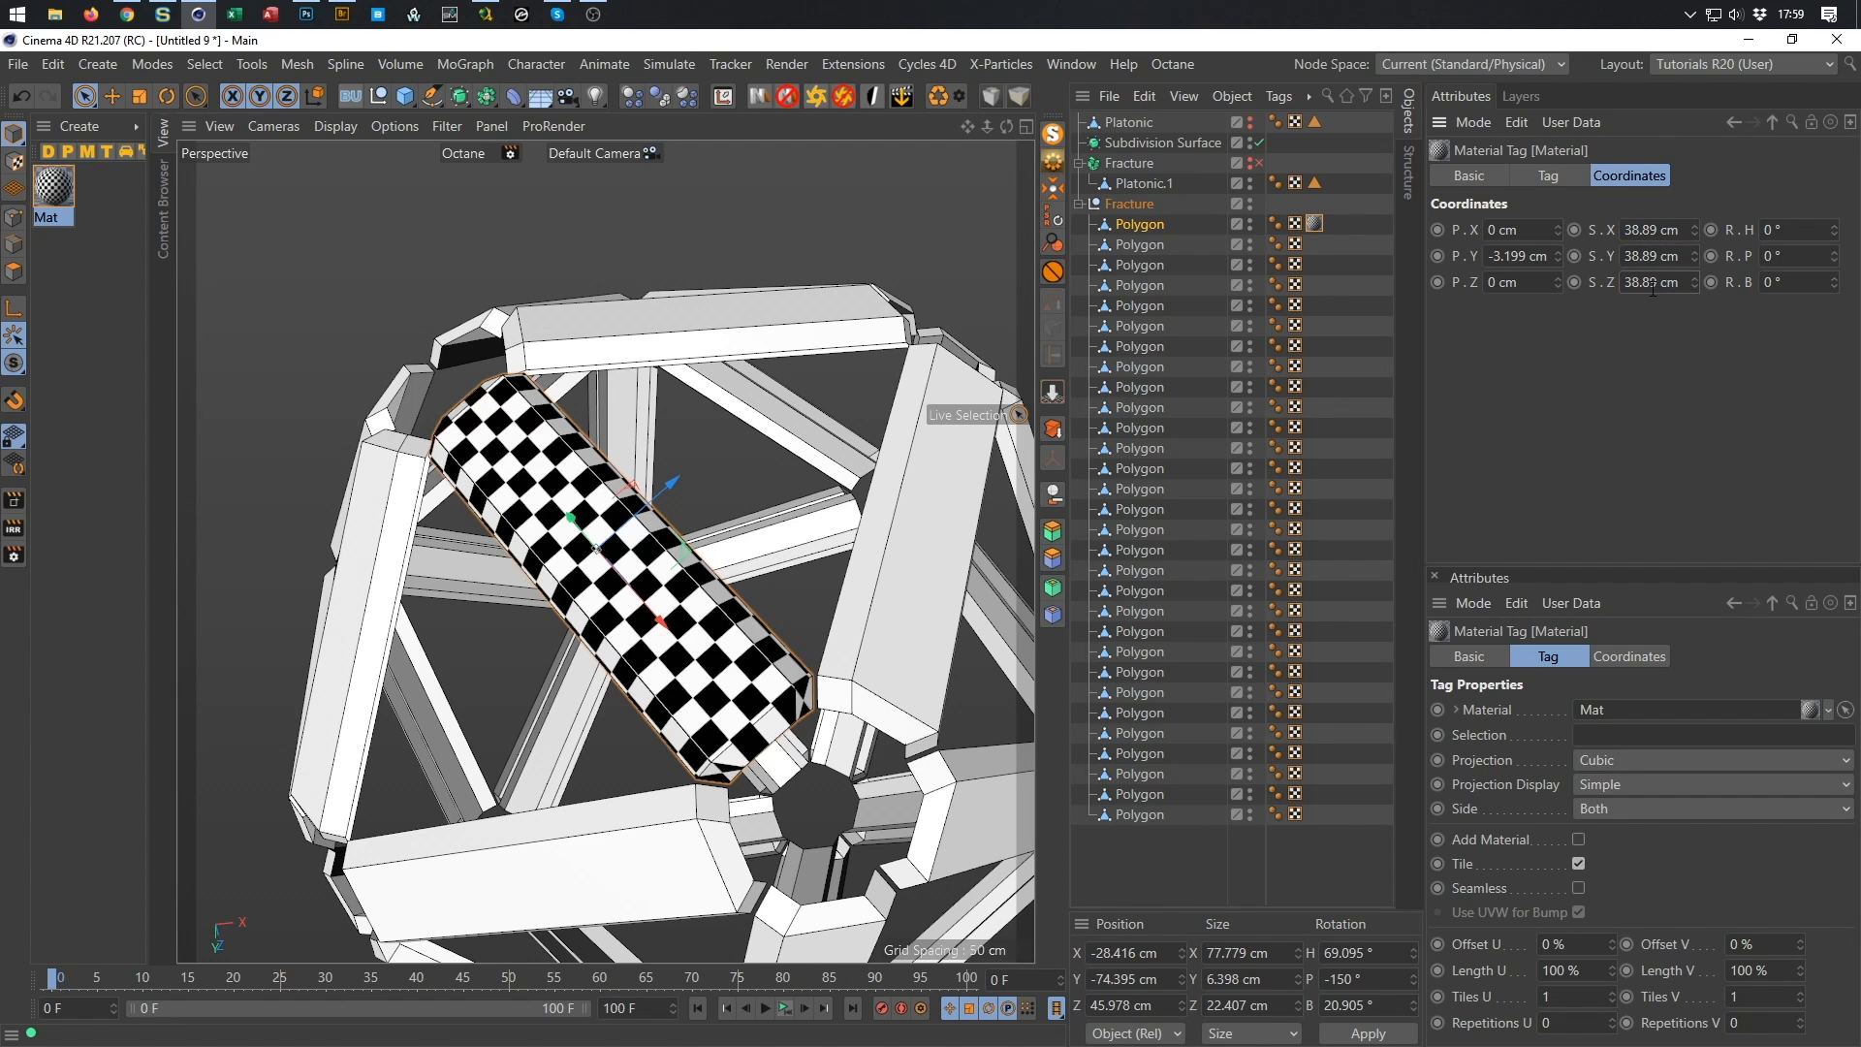
Examine the checker pattern on the first belt's faces and ends, along with its tag's offset settings.
{"action": "left_click_drag", "start_coordinate": [640, 678], "coordinate": [541, 725], "text": "alt"}
{"action": "left_click_drag", "start_coordinate": [678, 421], "coordinate": [635, 522], "text": "alt"}
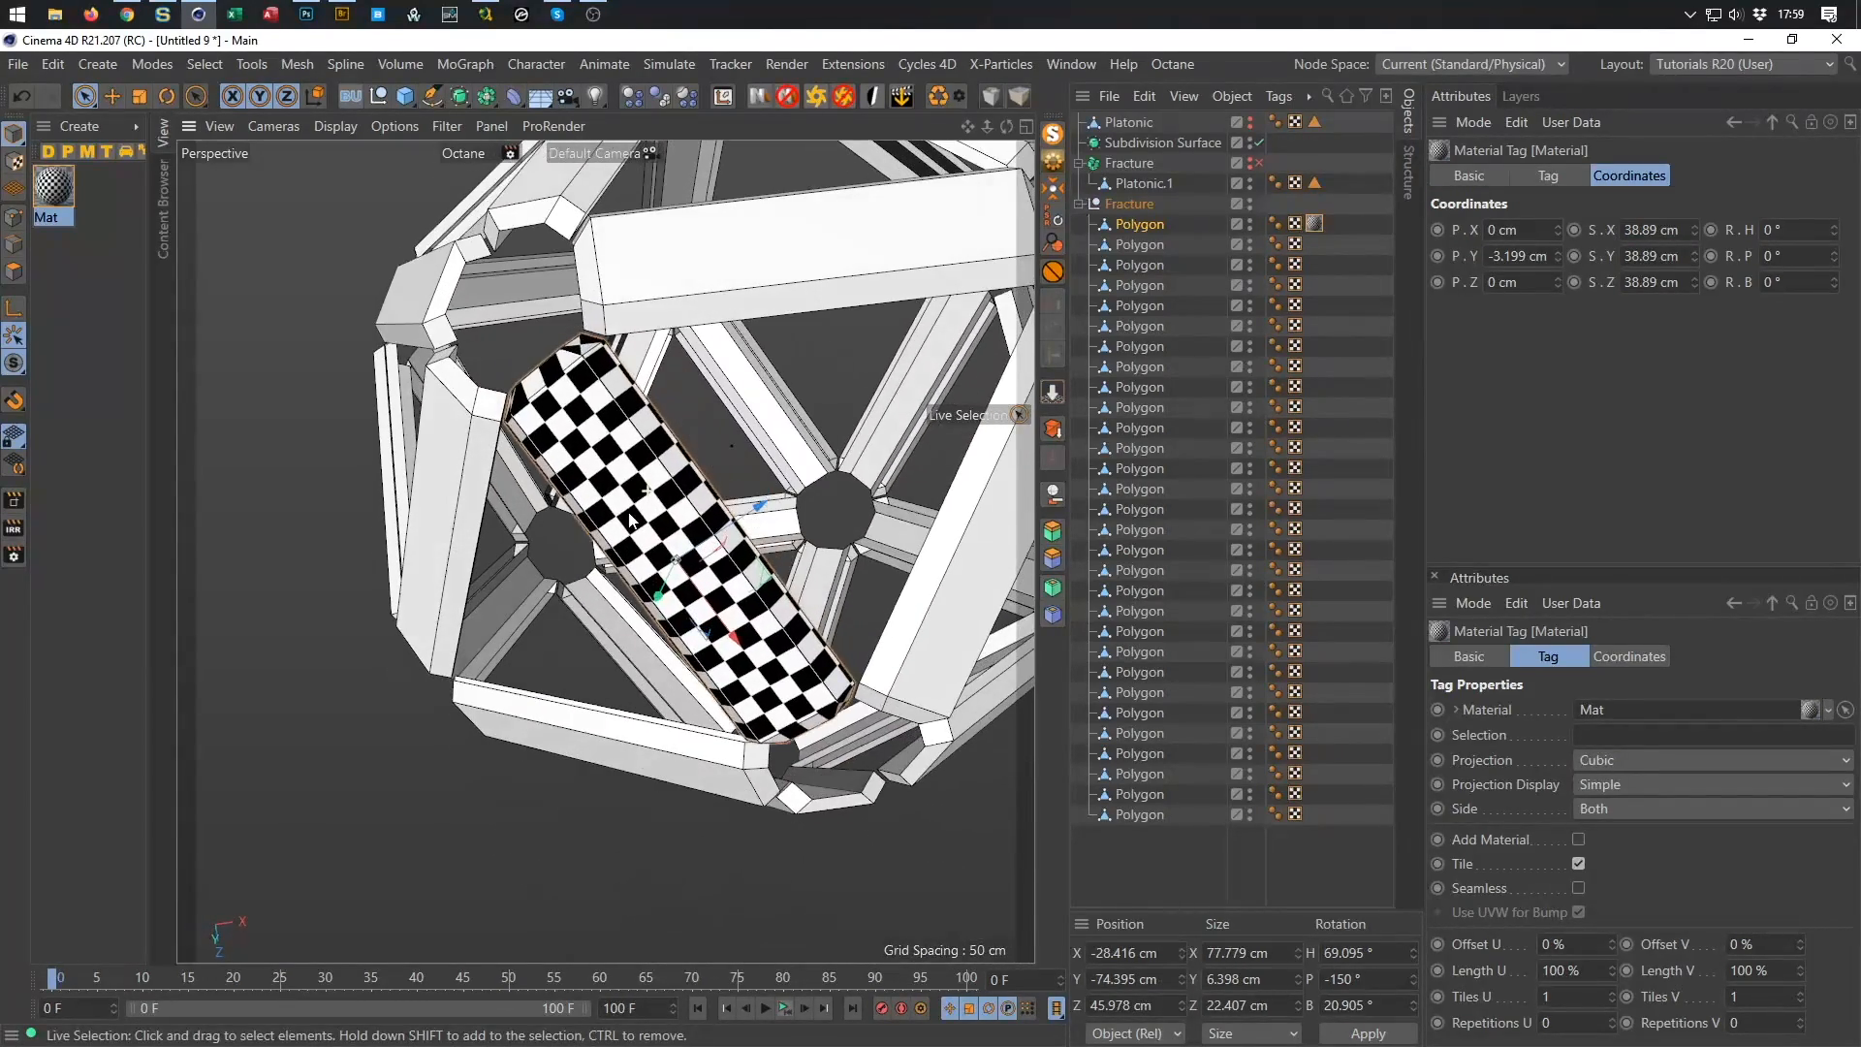
{"action": "left_click", "coordinate": [1578, 176]}
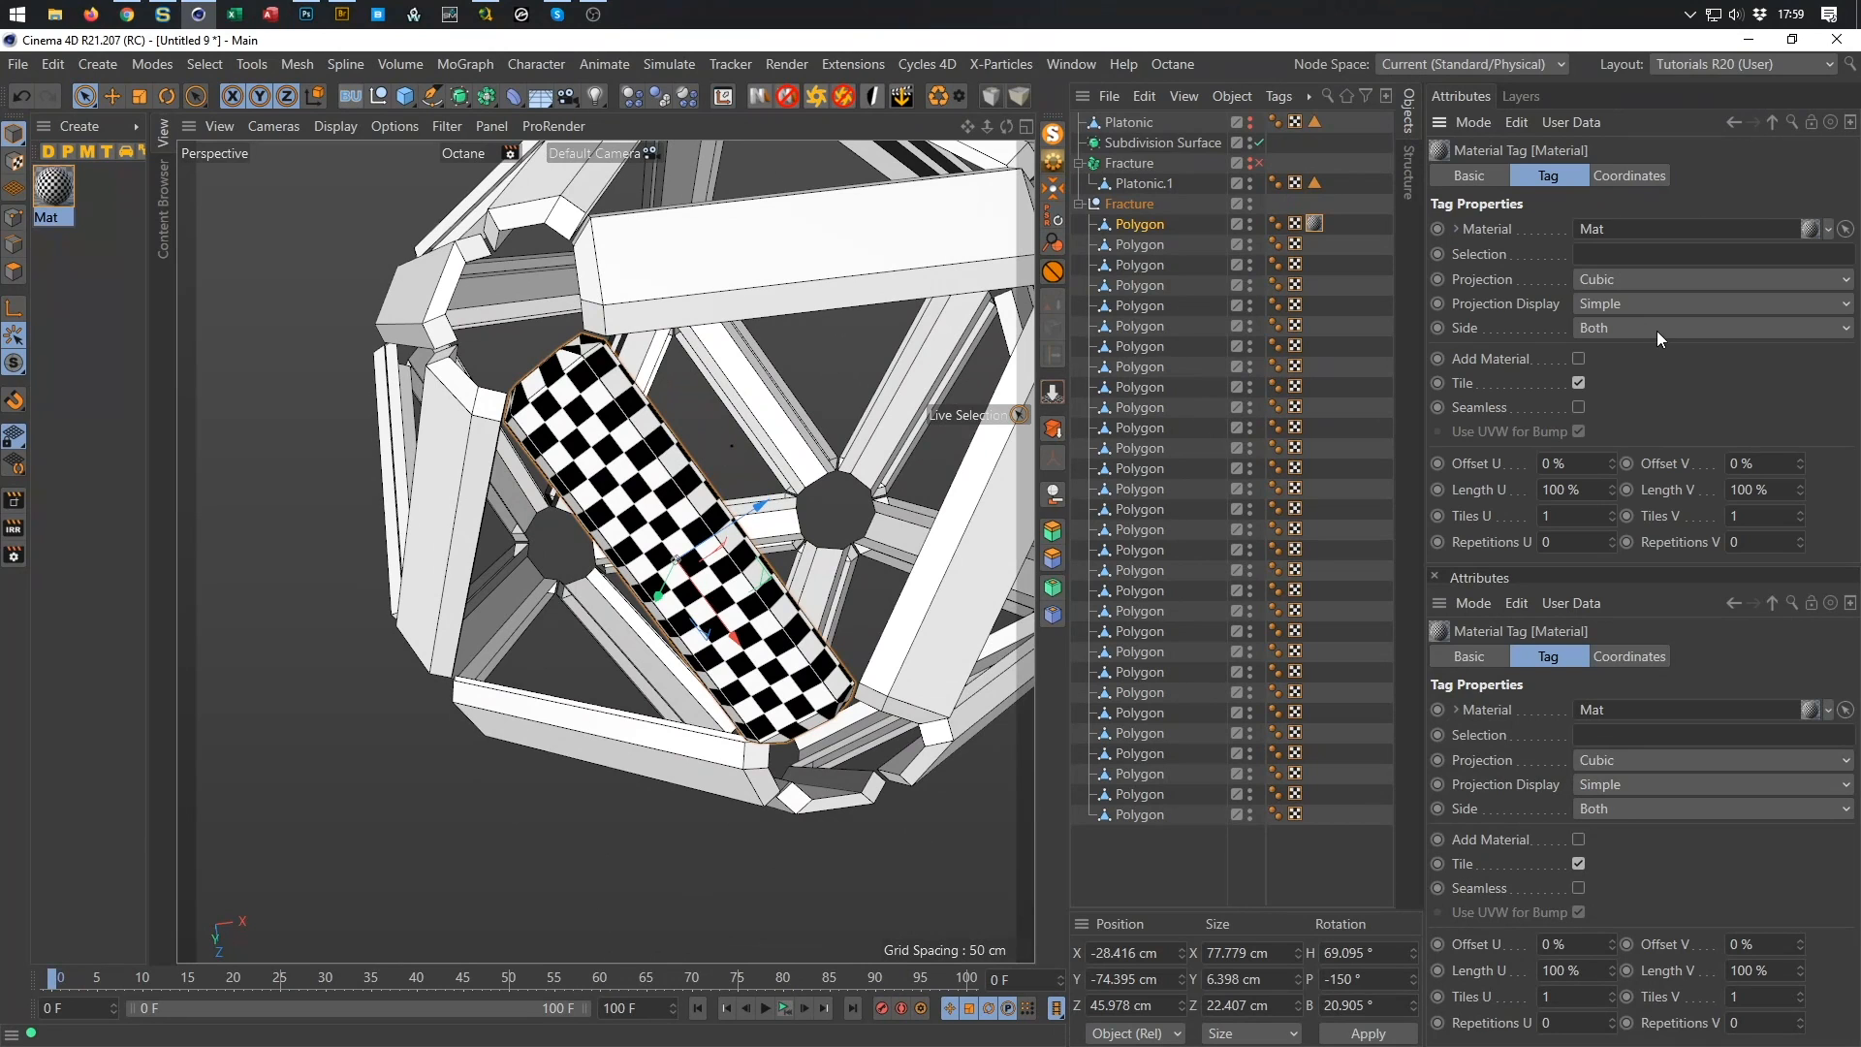
{"action": "left_click_drag", "start_coordinate": [1801, 465], "coordinate": [1801, 435]}
{"action": "right_click", "coordinate": [1802, 466]}
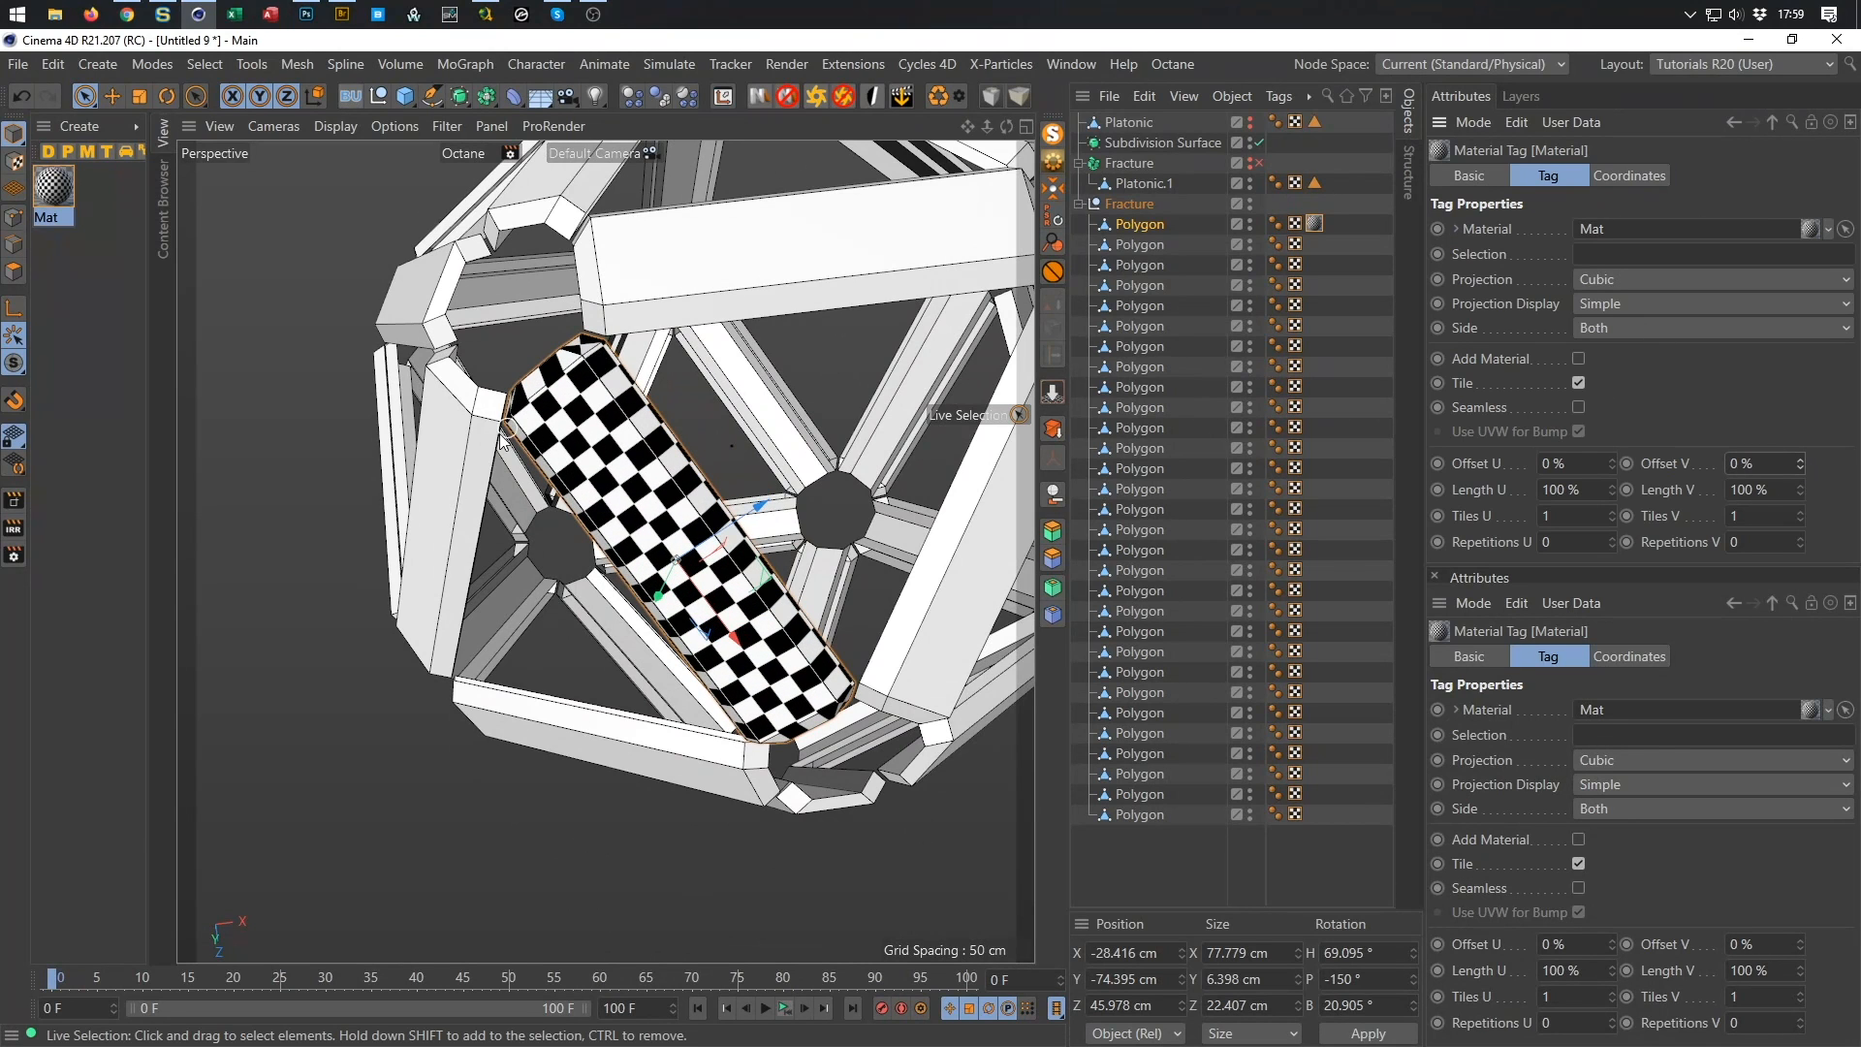
{"action": "scroll", "coordinate": [574, 416], "scroll_direction": "up", "scroll_amount": 5}
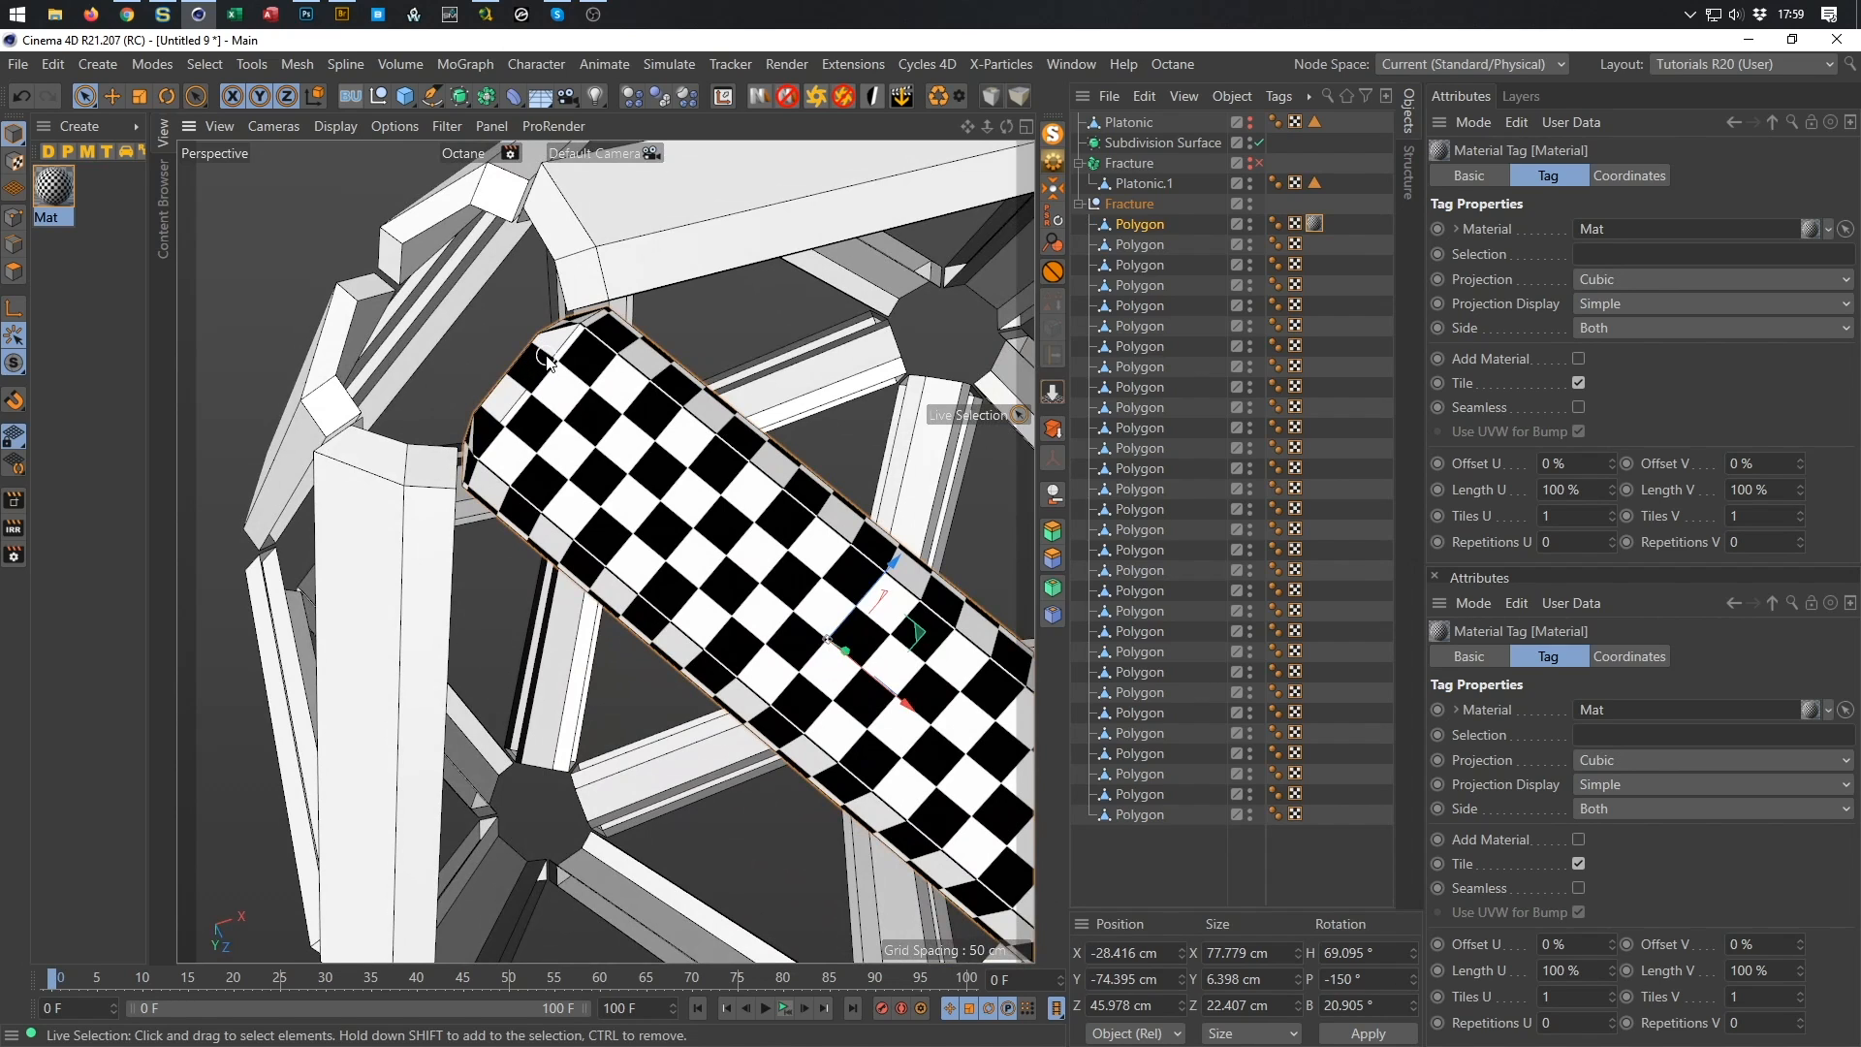
{"action": "scroll", "coordinate": [718, 435], "scroll_direction": "down", "scroll_amount": 5}
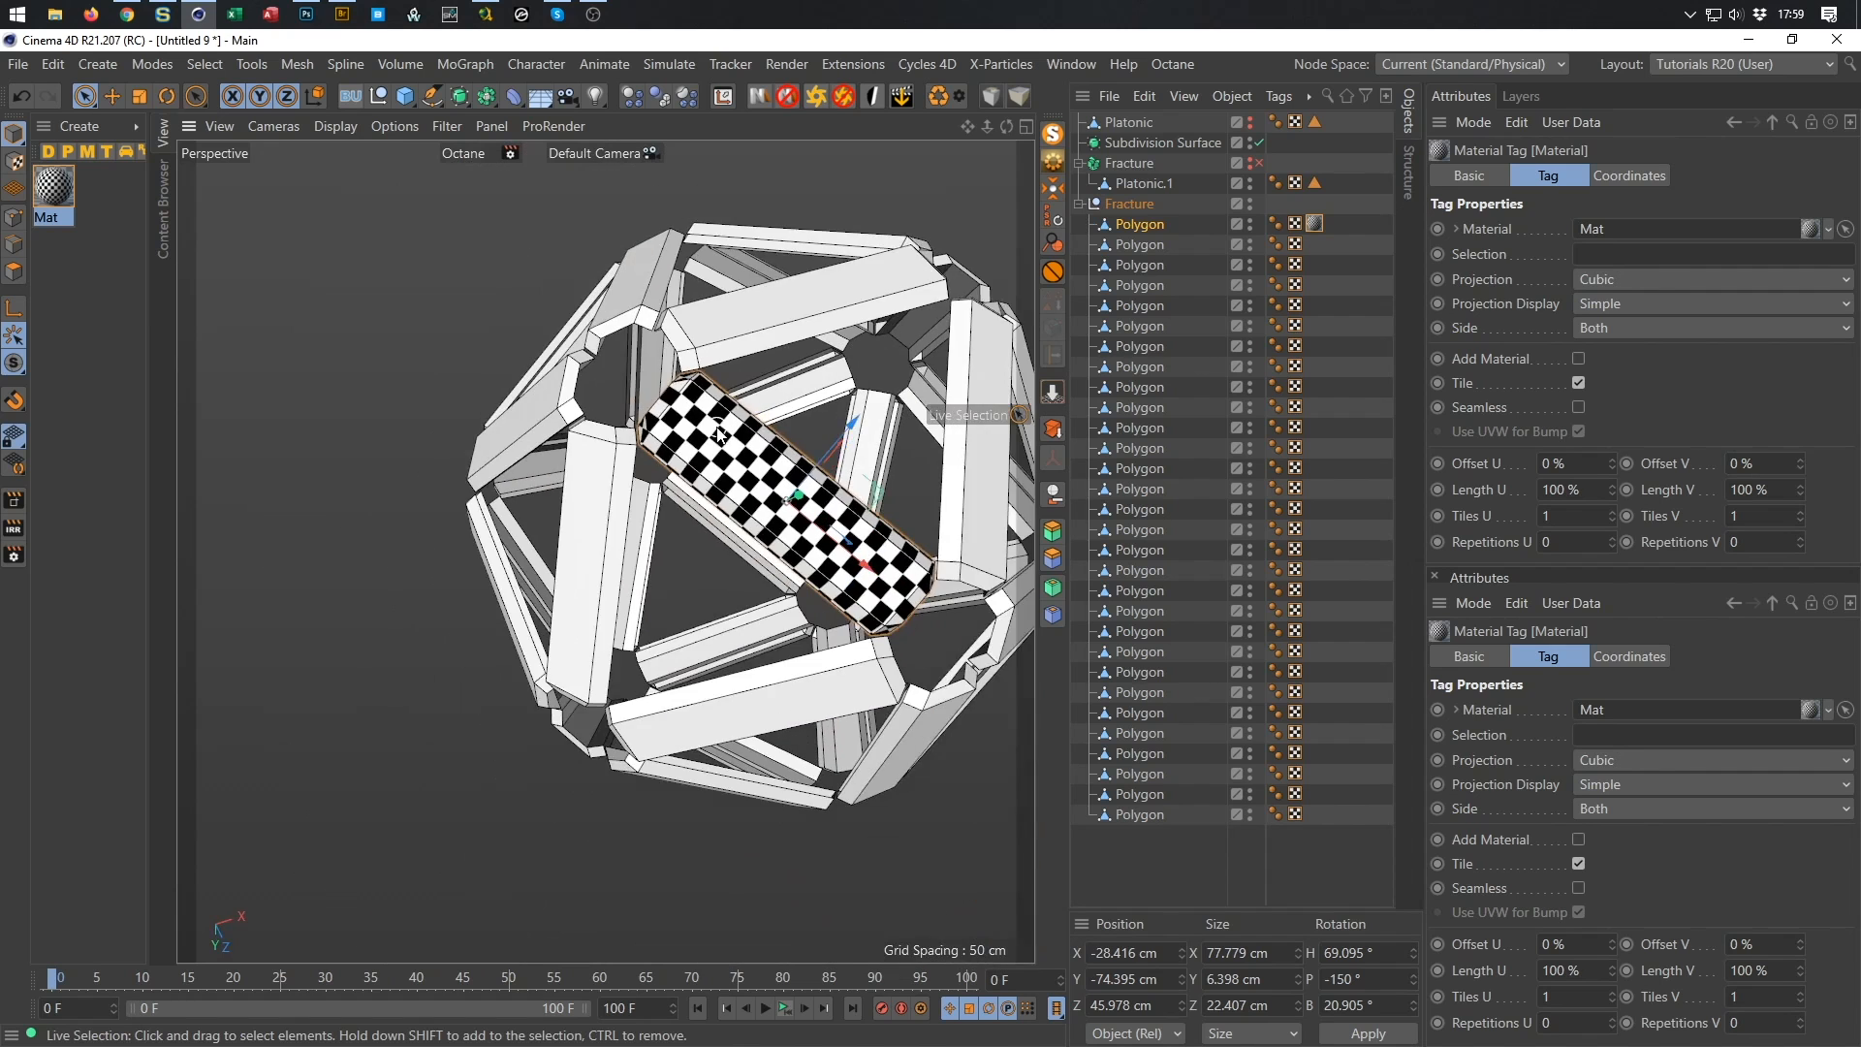
{"action": "left_click_drag", "start_coordinate": [718, 436], "coordinate": [556, 511], "text": "alt"}
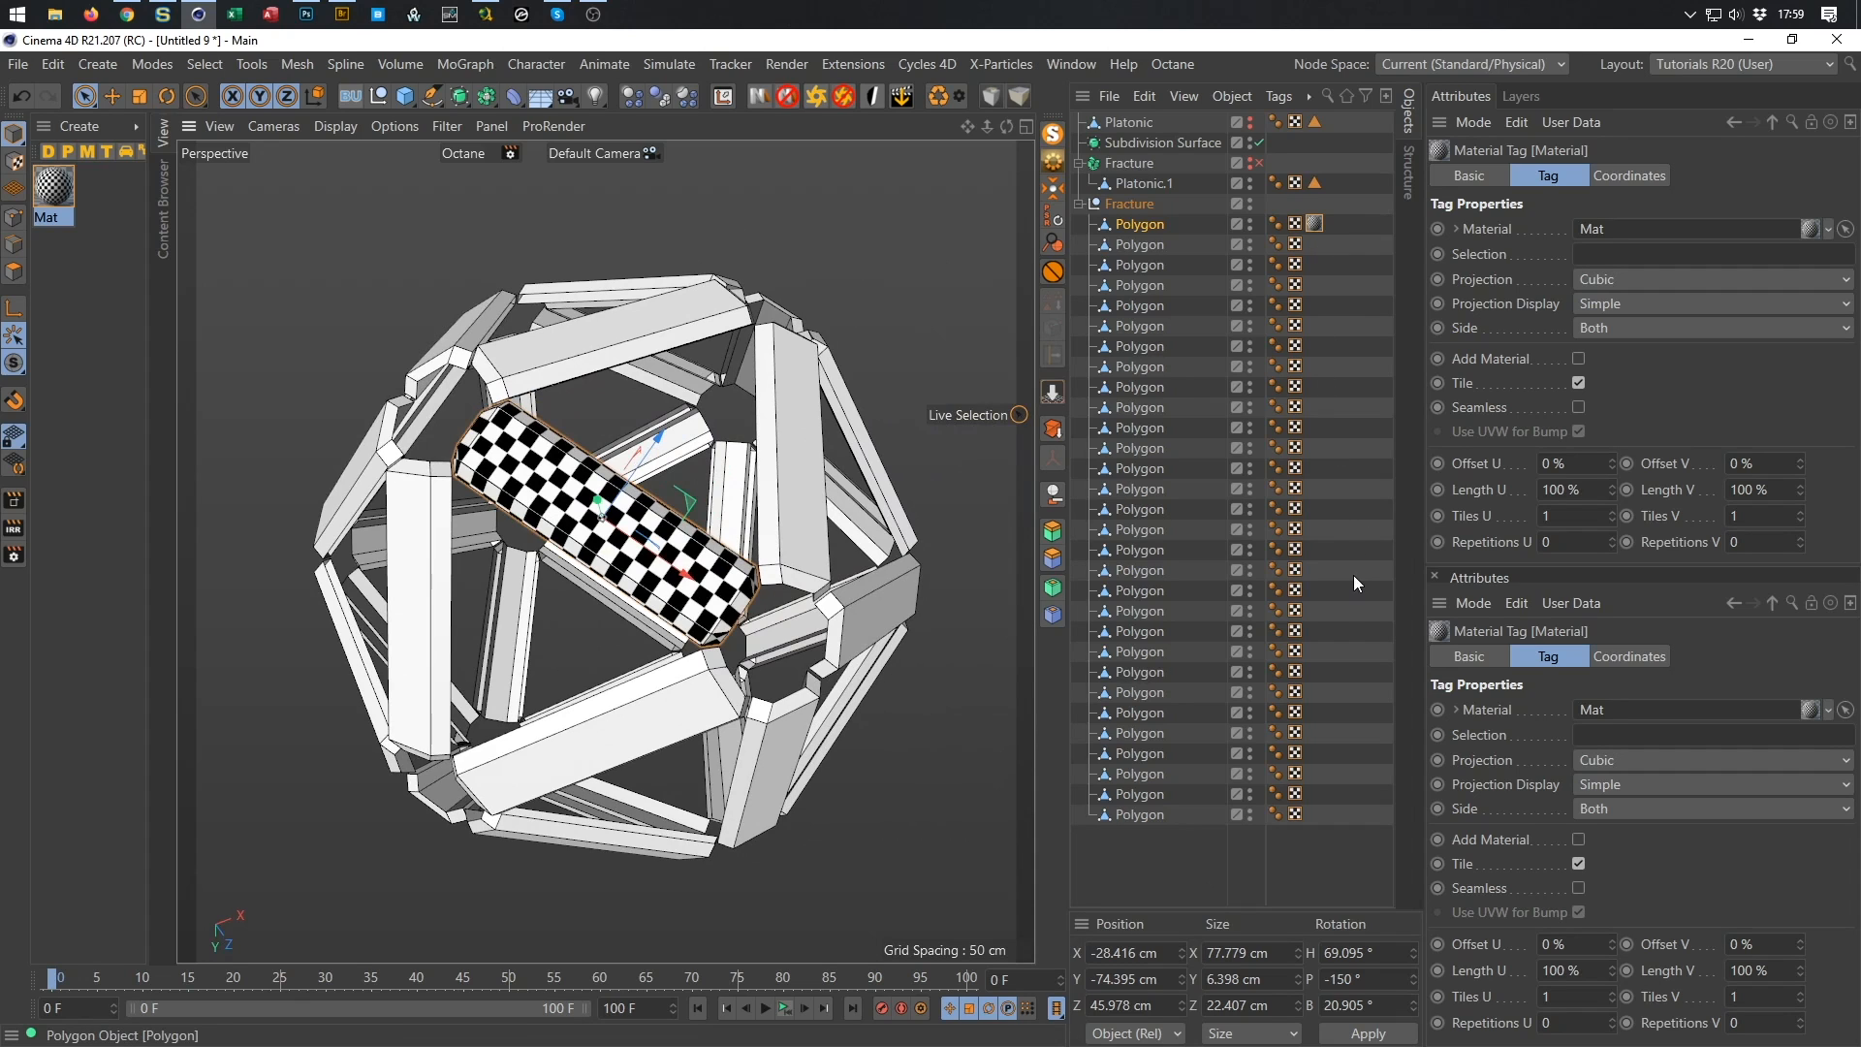
Assign the Mat material to the remaining 29 Polygon objects through the Material Editor's Assignment list and close the editor.
{"action": "double_click", "coordinate": [1315, 227]}
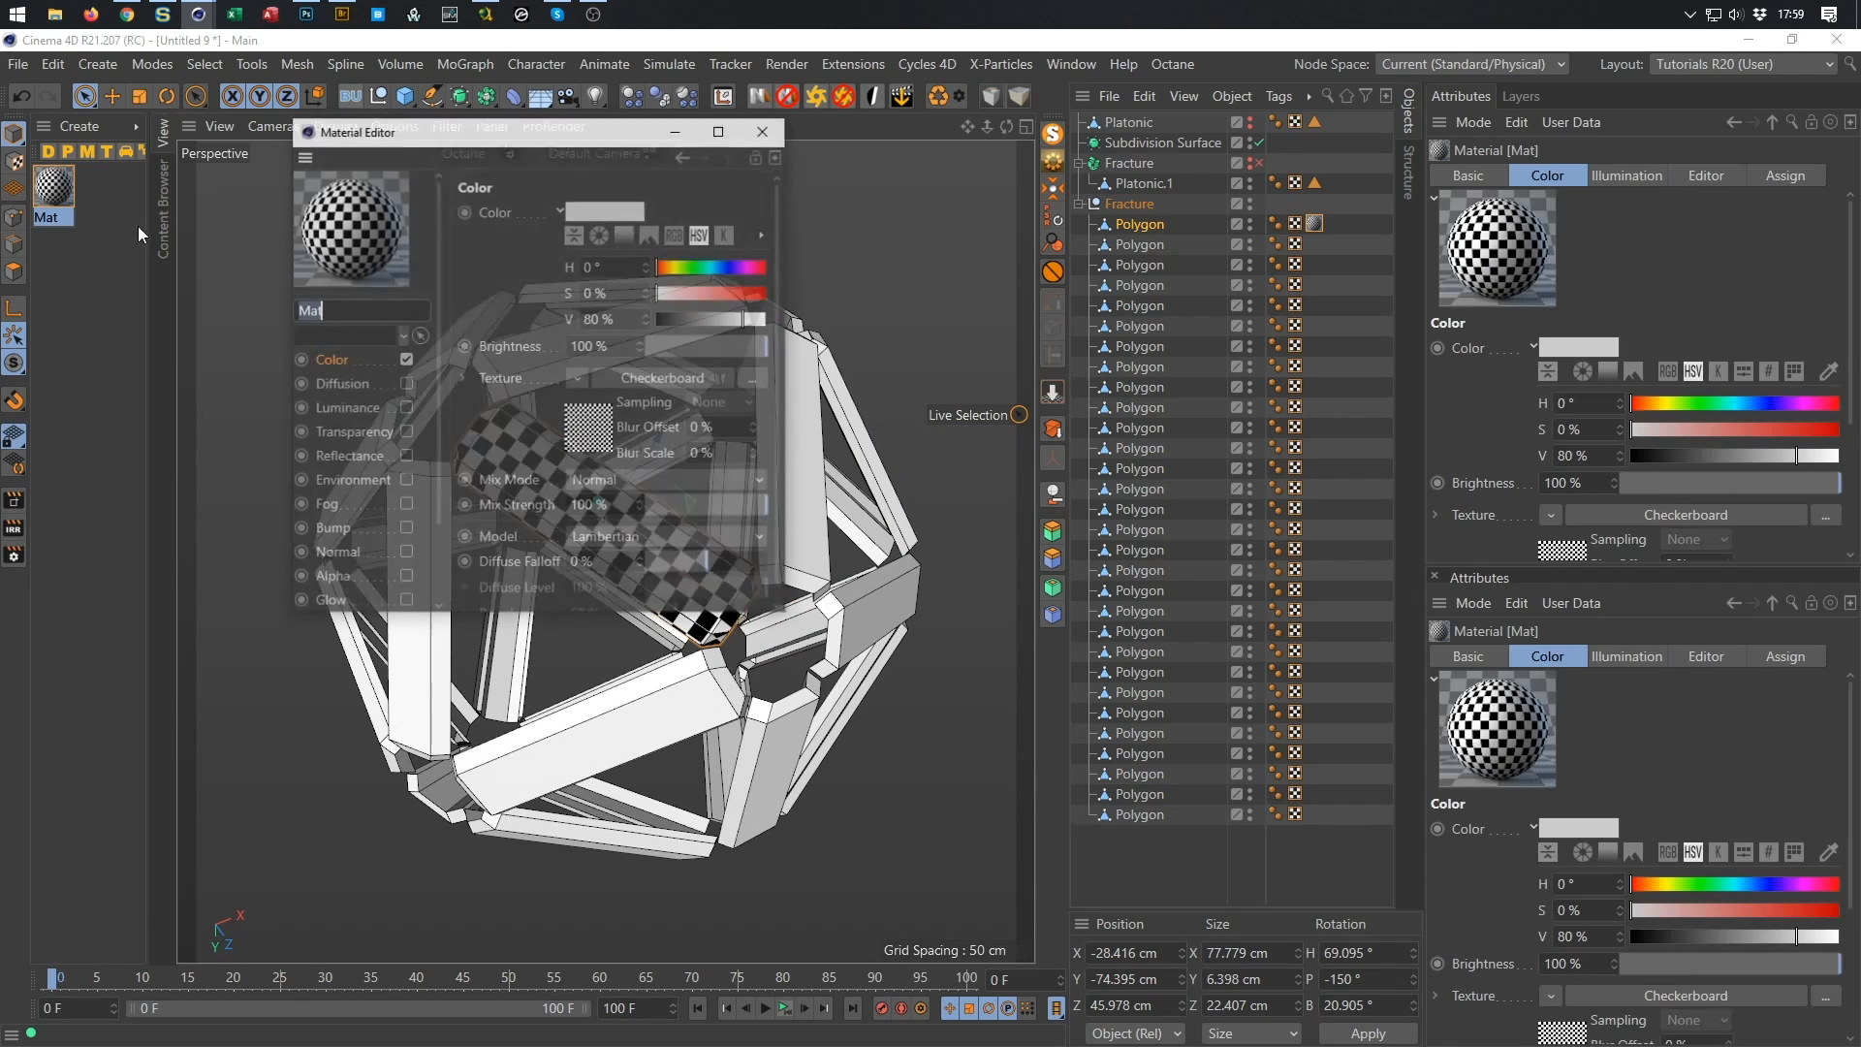
{"action": "left_click_drag", "start_coordinate": [440, 134], "coordinate": [515, 217]}
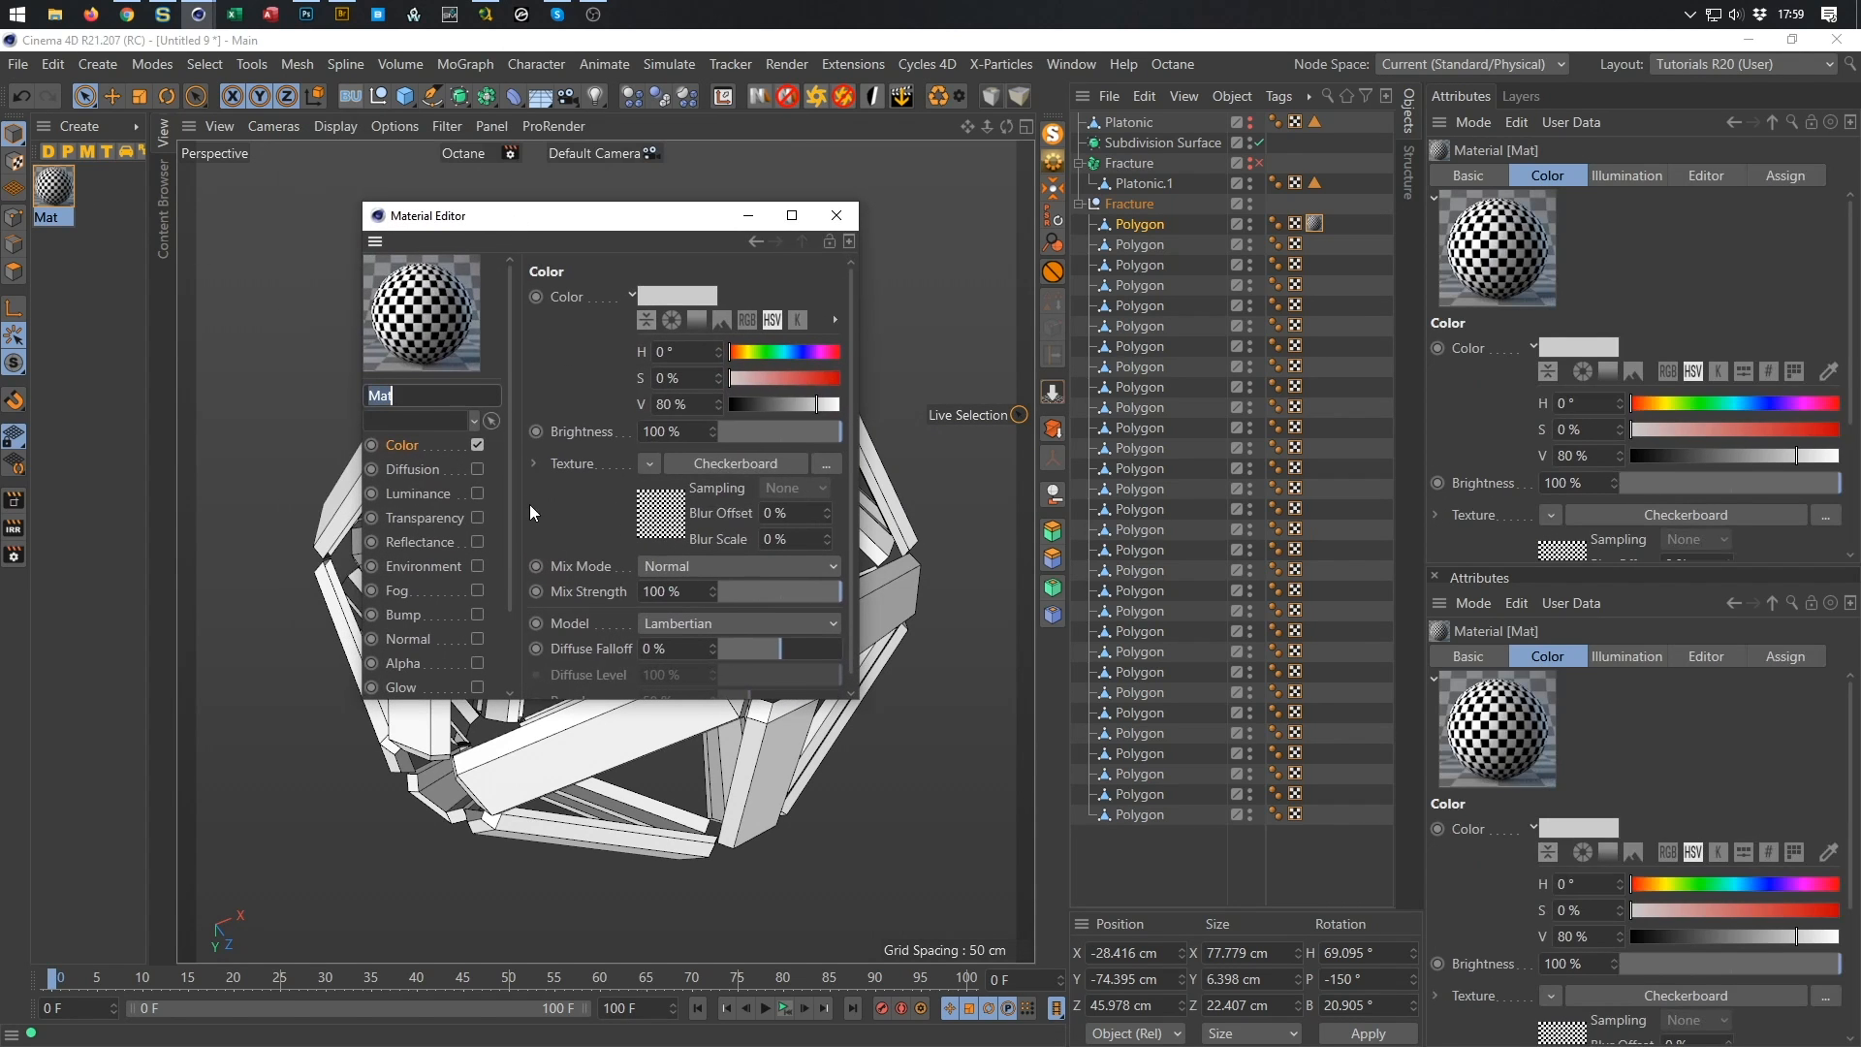
{"action": "left_click_drag", "start_coordinate": [474, 697], "coordinate": [449, 834]}
{"action": "left_click", "coordinate": [427, 785]}
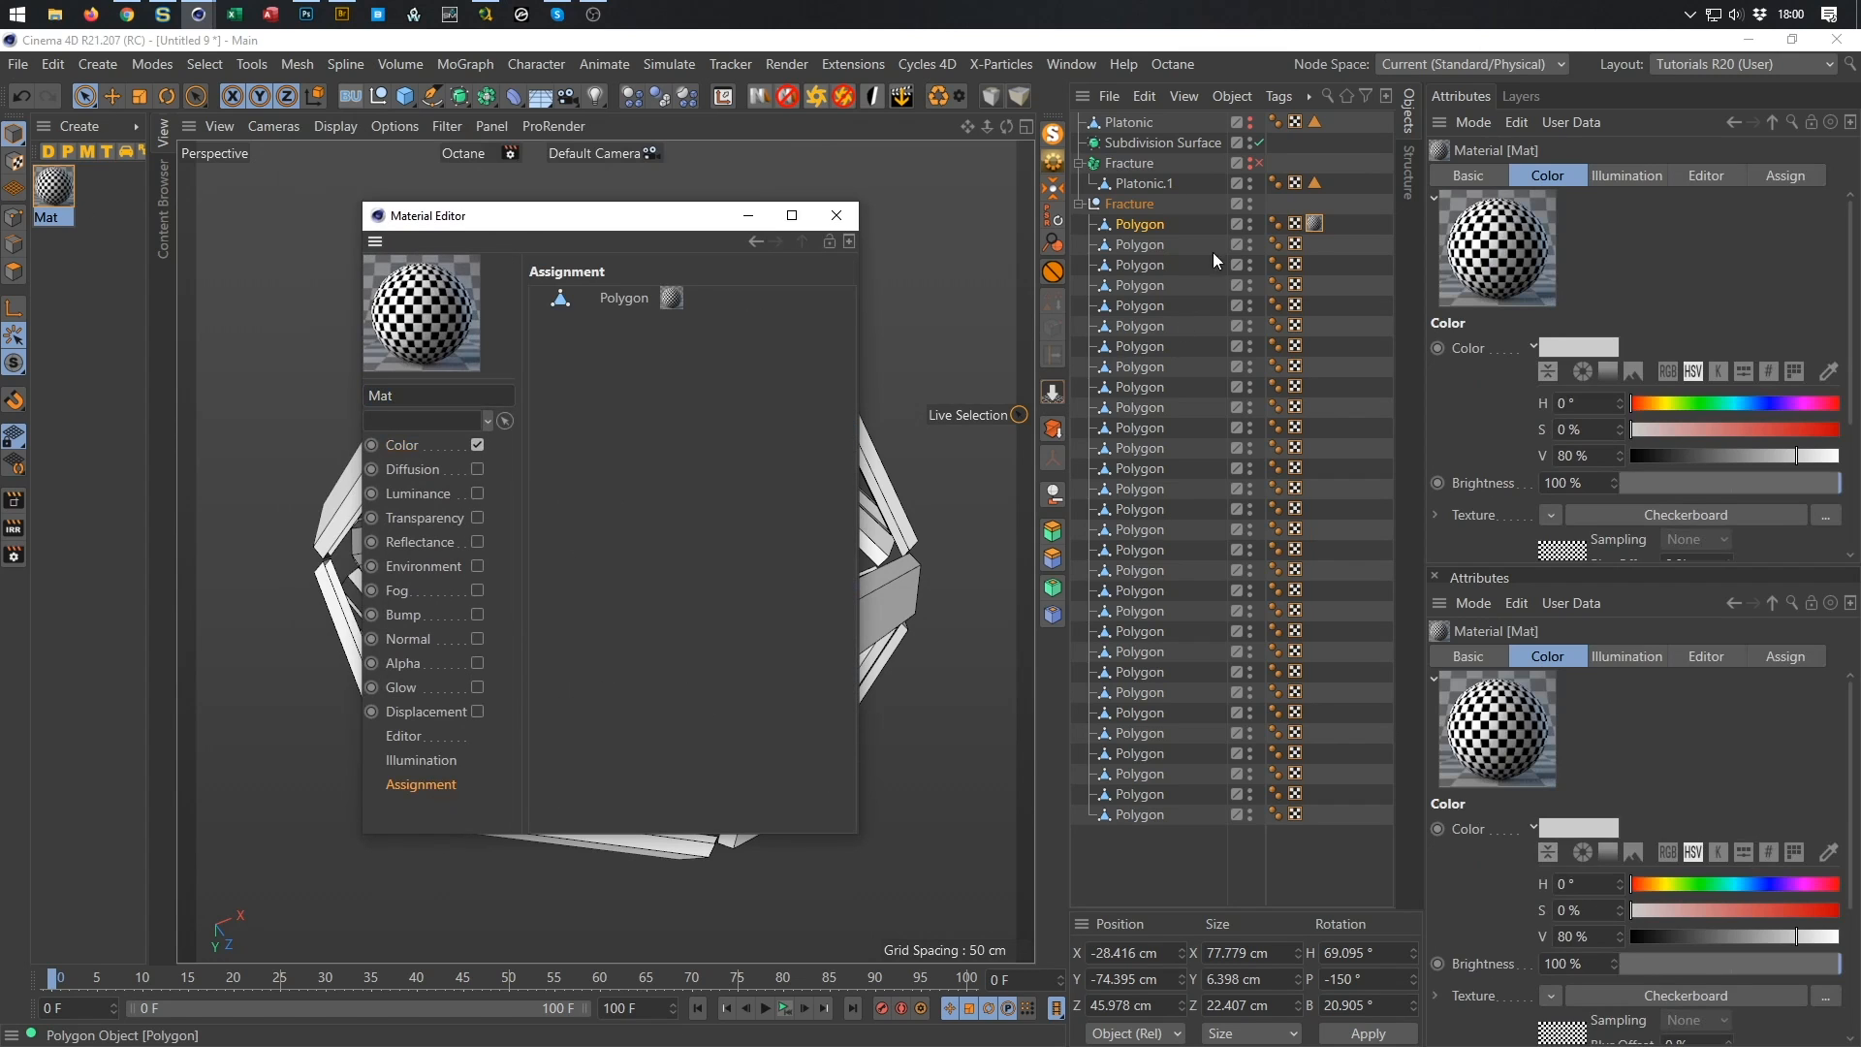
{"action": "left_click", "coordinate": [1144, 247]}
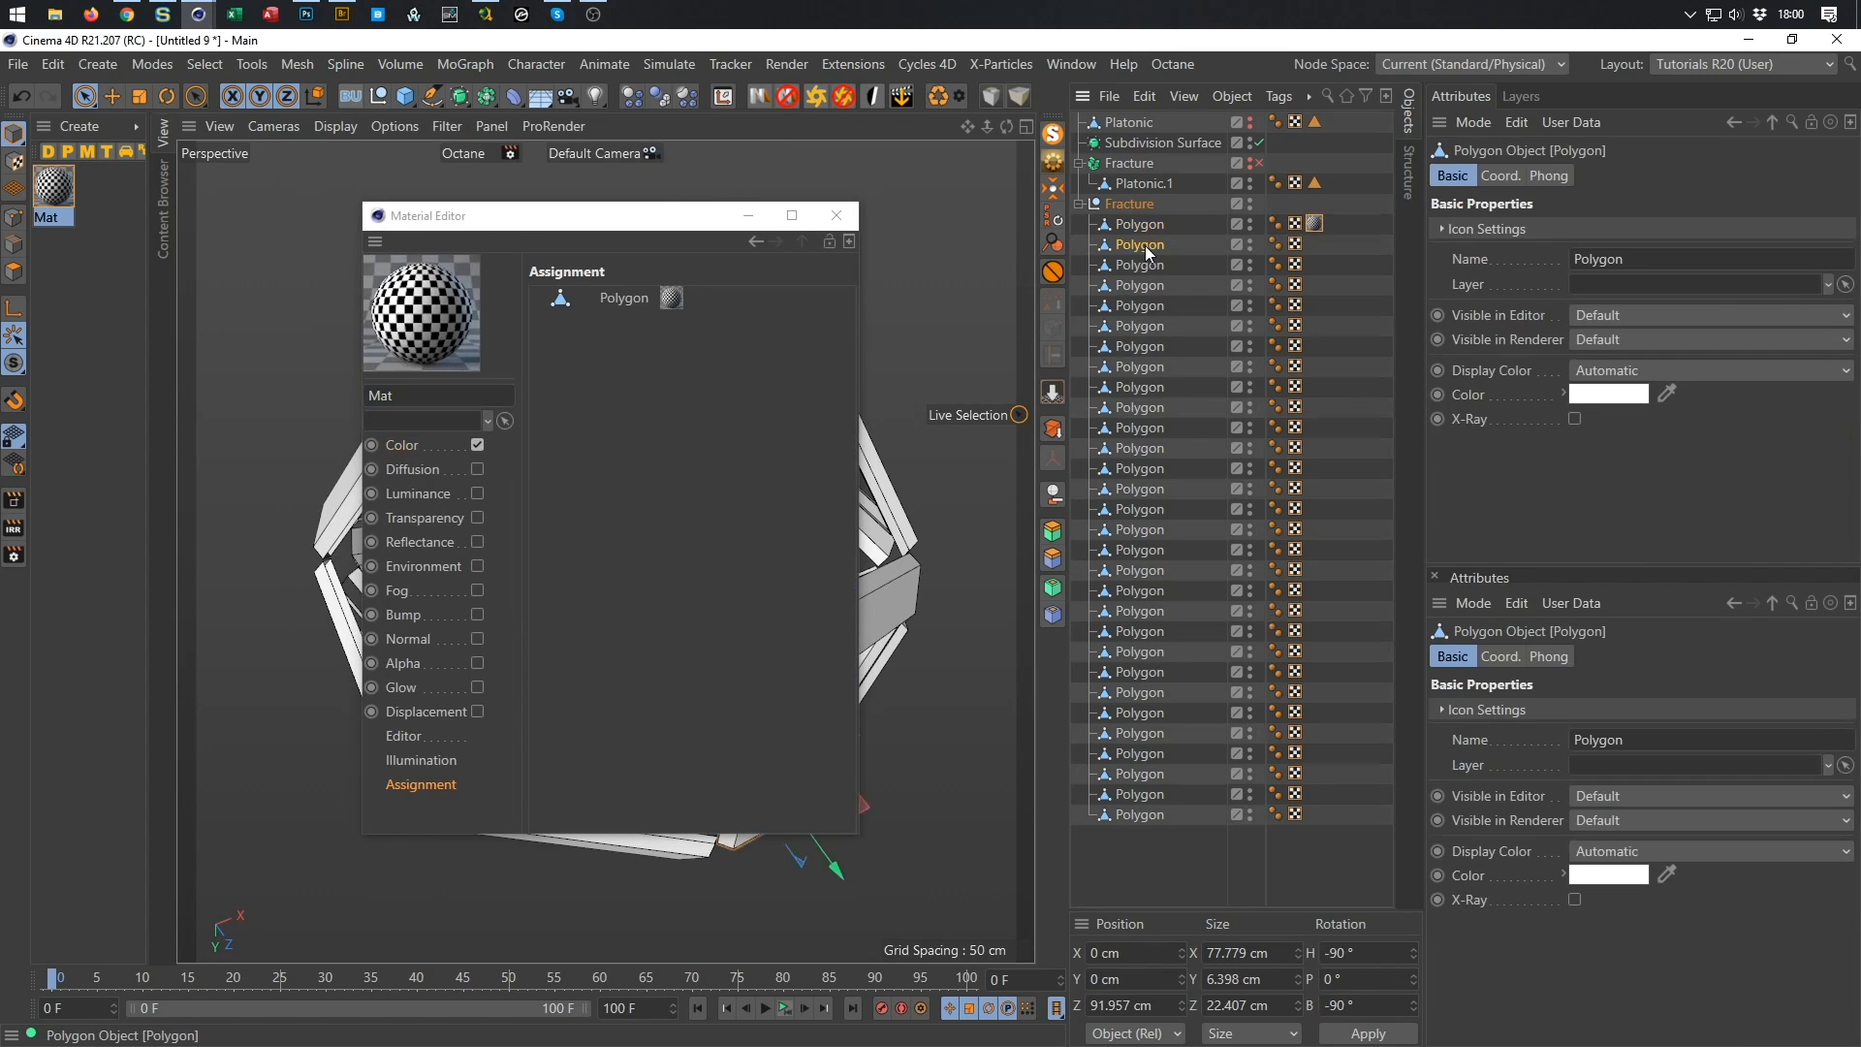
{"action": "left_click", "coordinate": [1144, 815], "text": "shift"}
{"action": "left_click_drag", "start_coordinate": [1144, 812], "coordinate": [719, 706]}
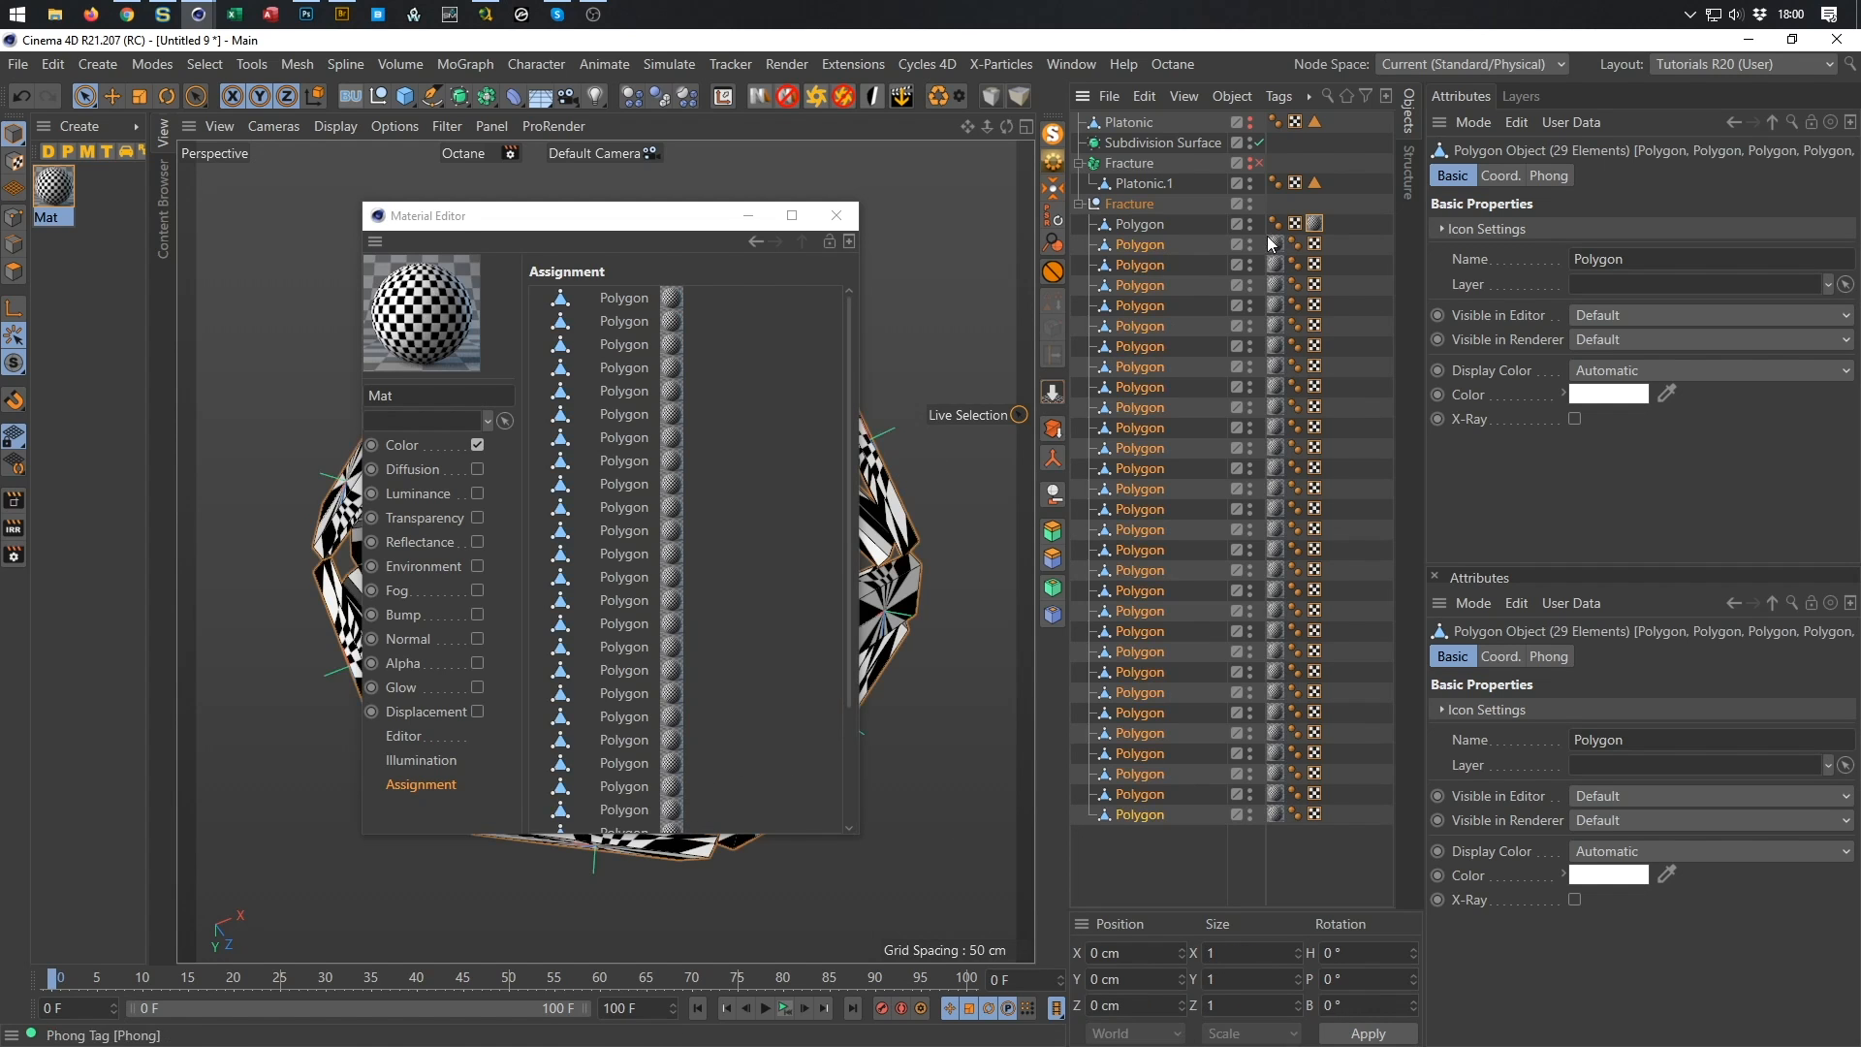
{"action": "left_click", "coordinate": [845, 216]}
{"action": "left_click", "coordinate": [847, 218]}
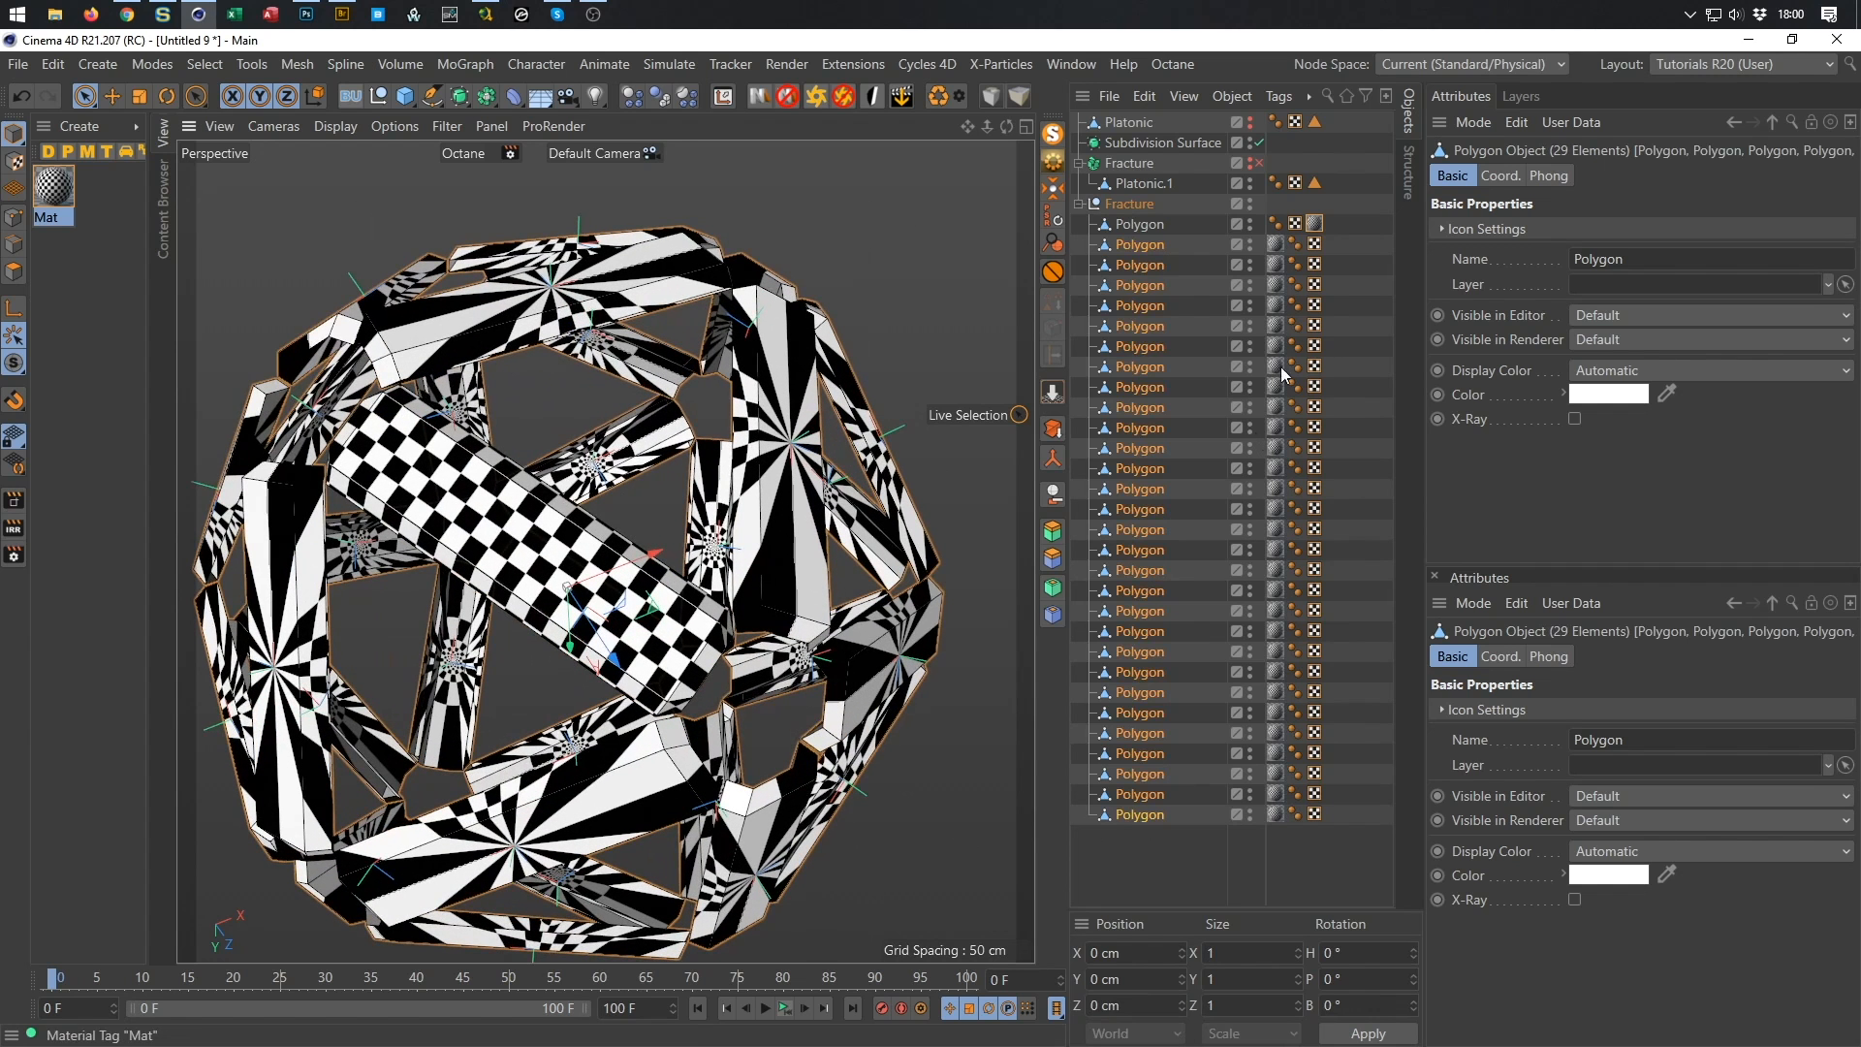
Set the projection of the 29 newly assigned material tags to Cubic.
{"action": "left_click", "coordinate": [1276, 245]}
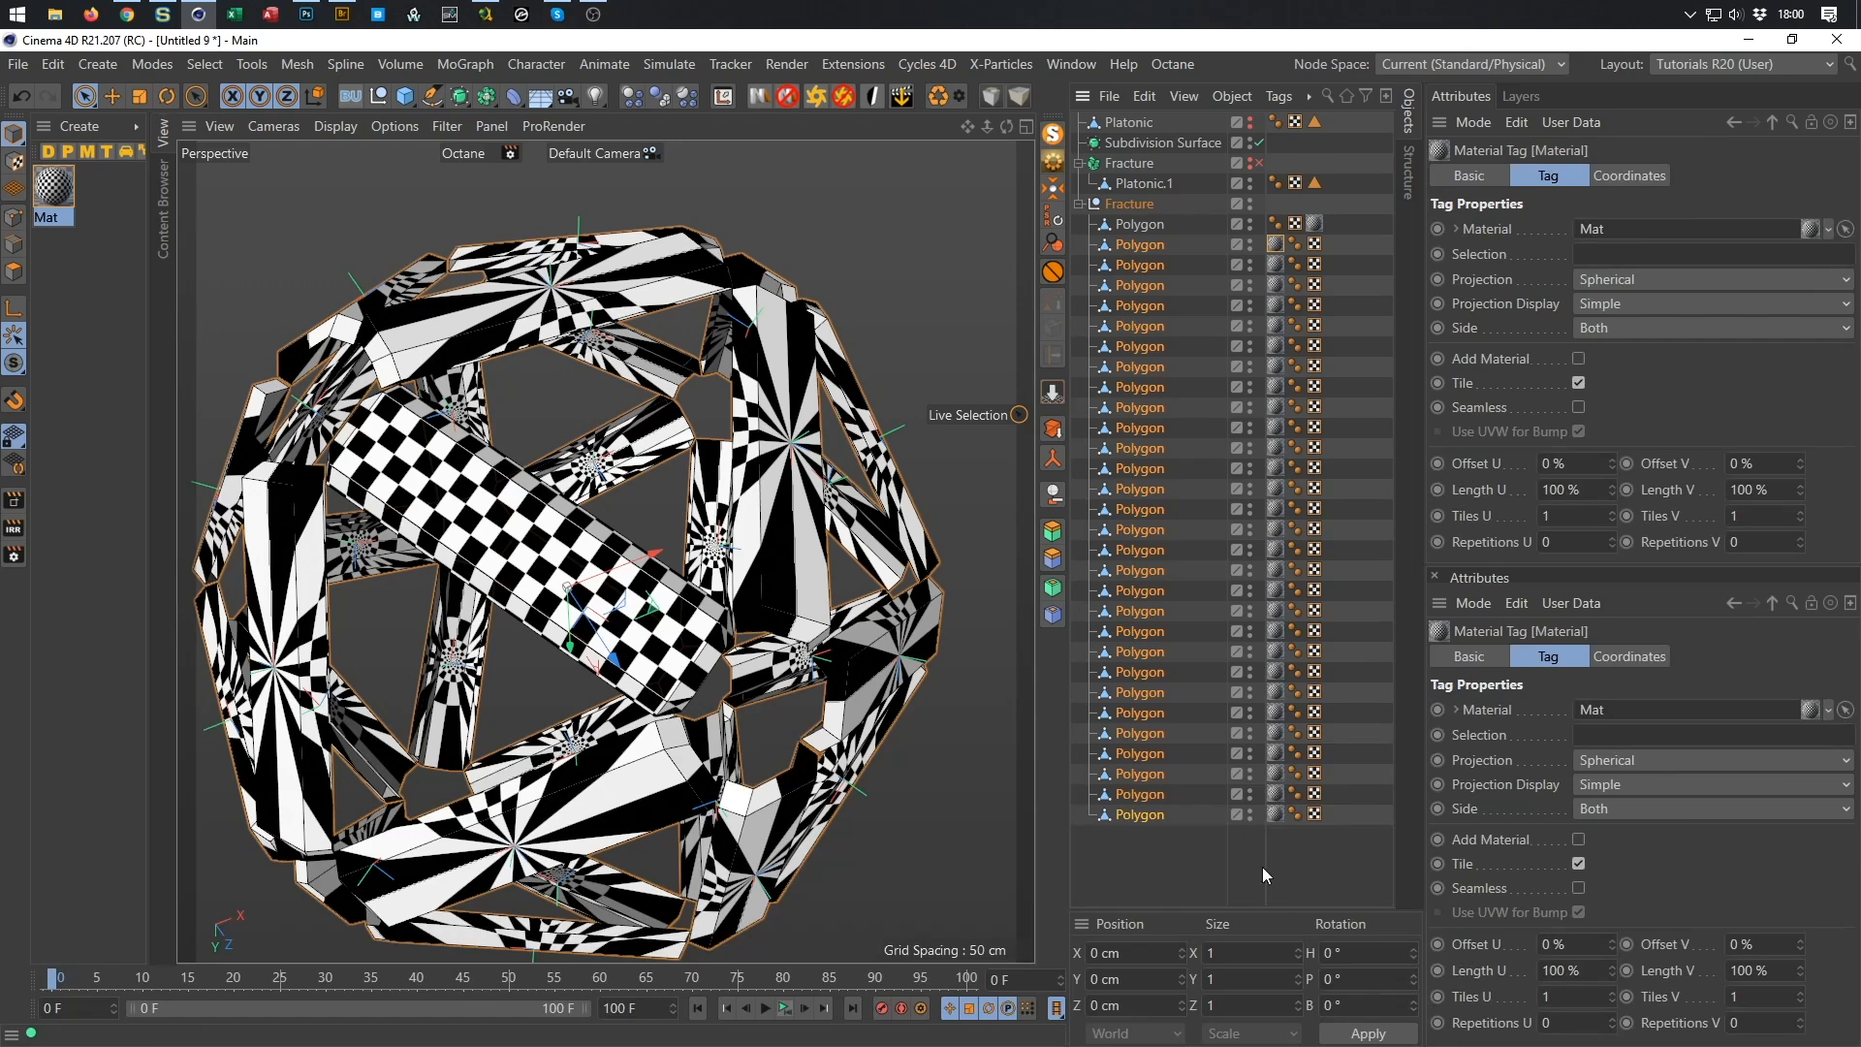
{"action": "left_click", "coordinate": [1276, 815], "text": "shift"}
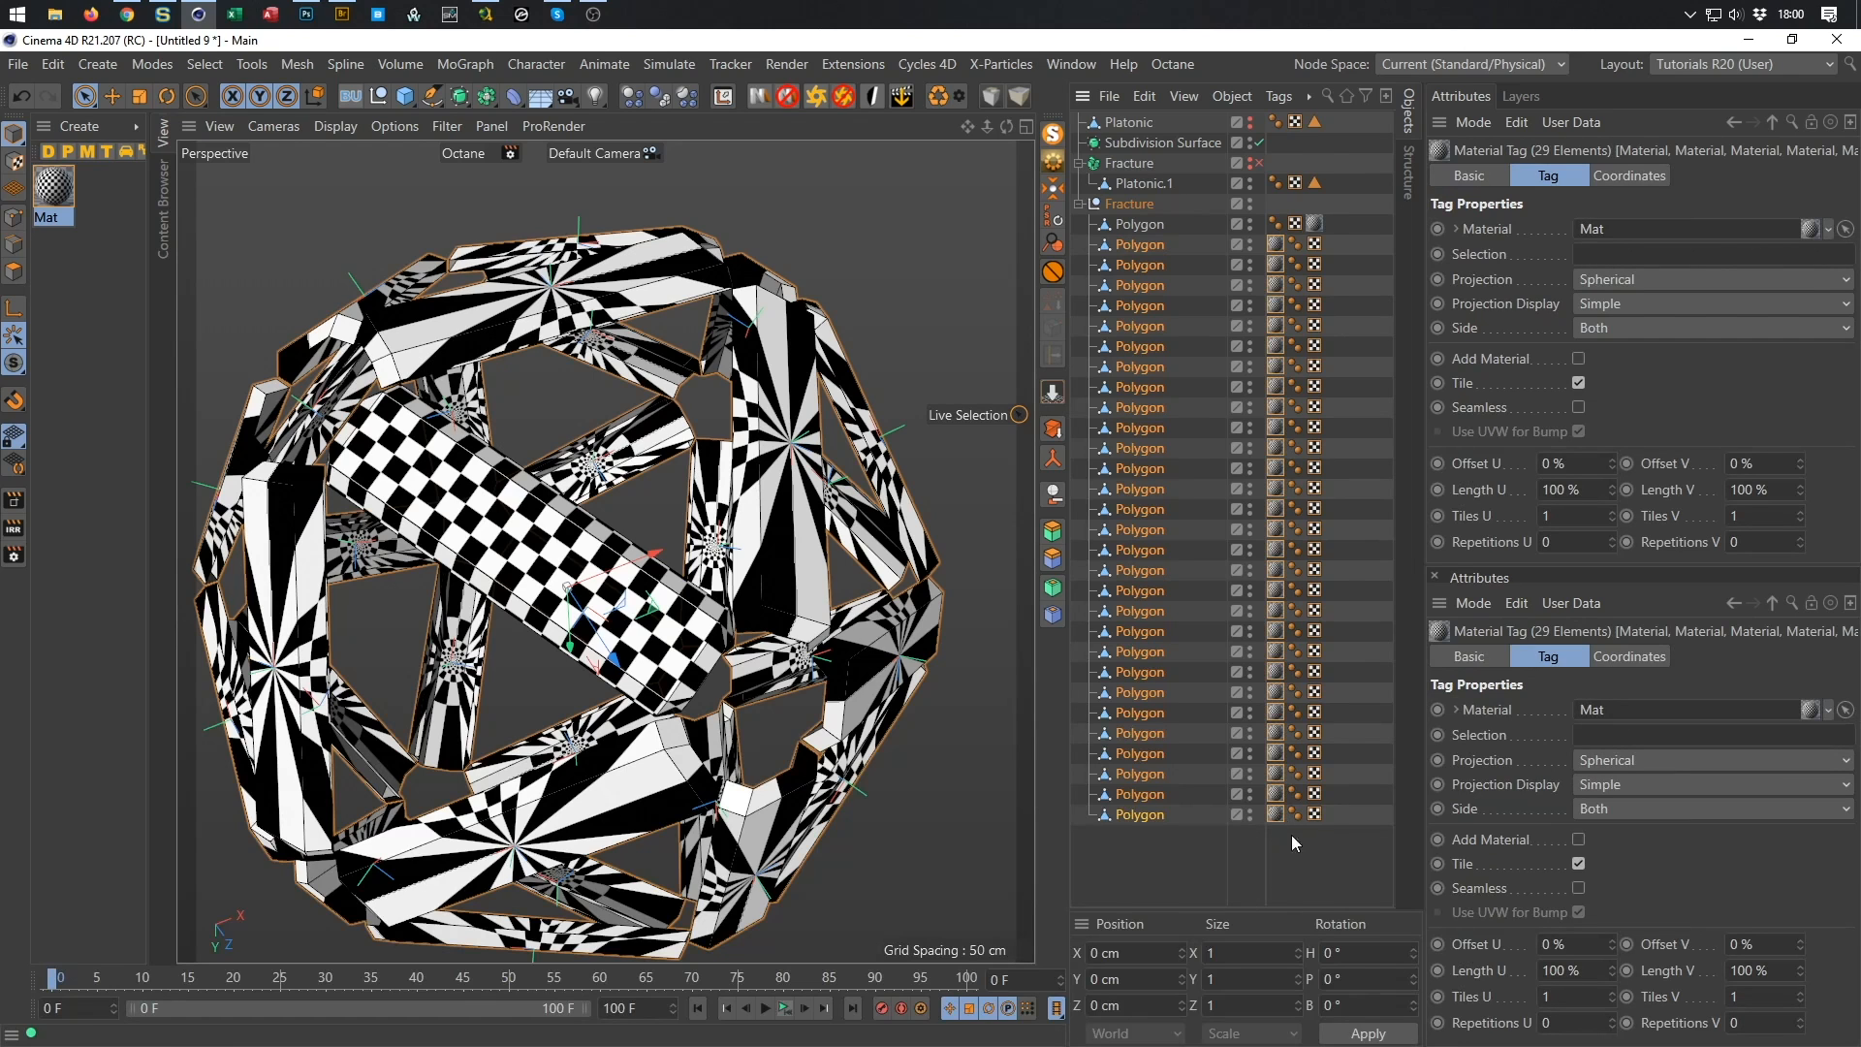
{"action": "left_click", "coordinate": [1610, 280]}
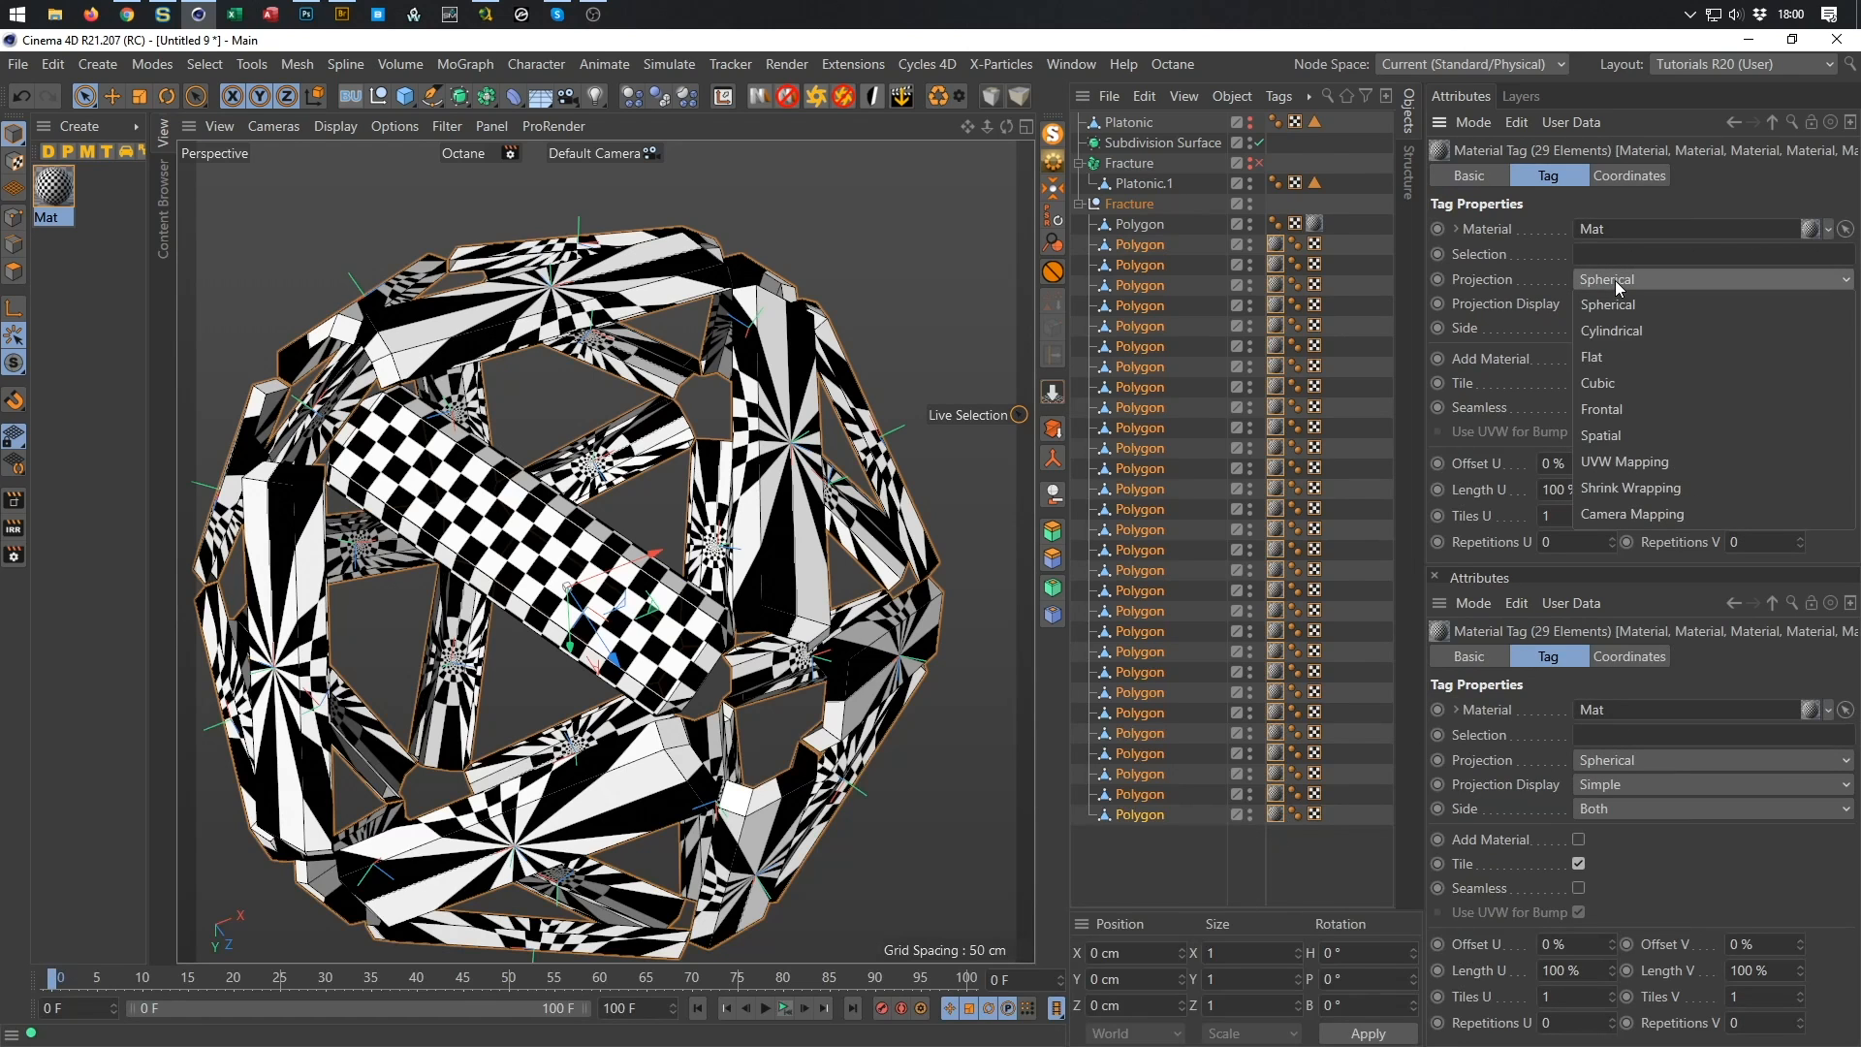
{"action": "left_click", "coordinate": [1620, 376]}
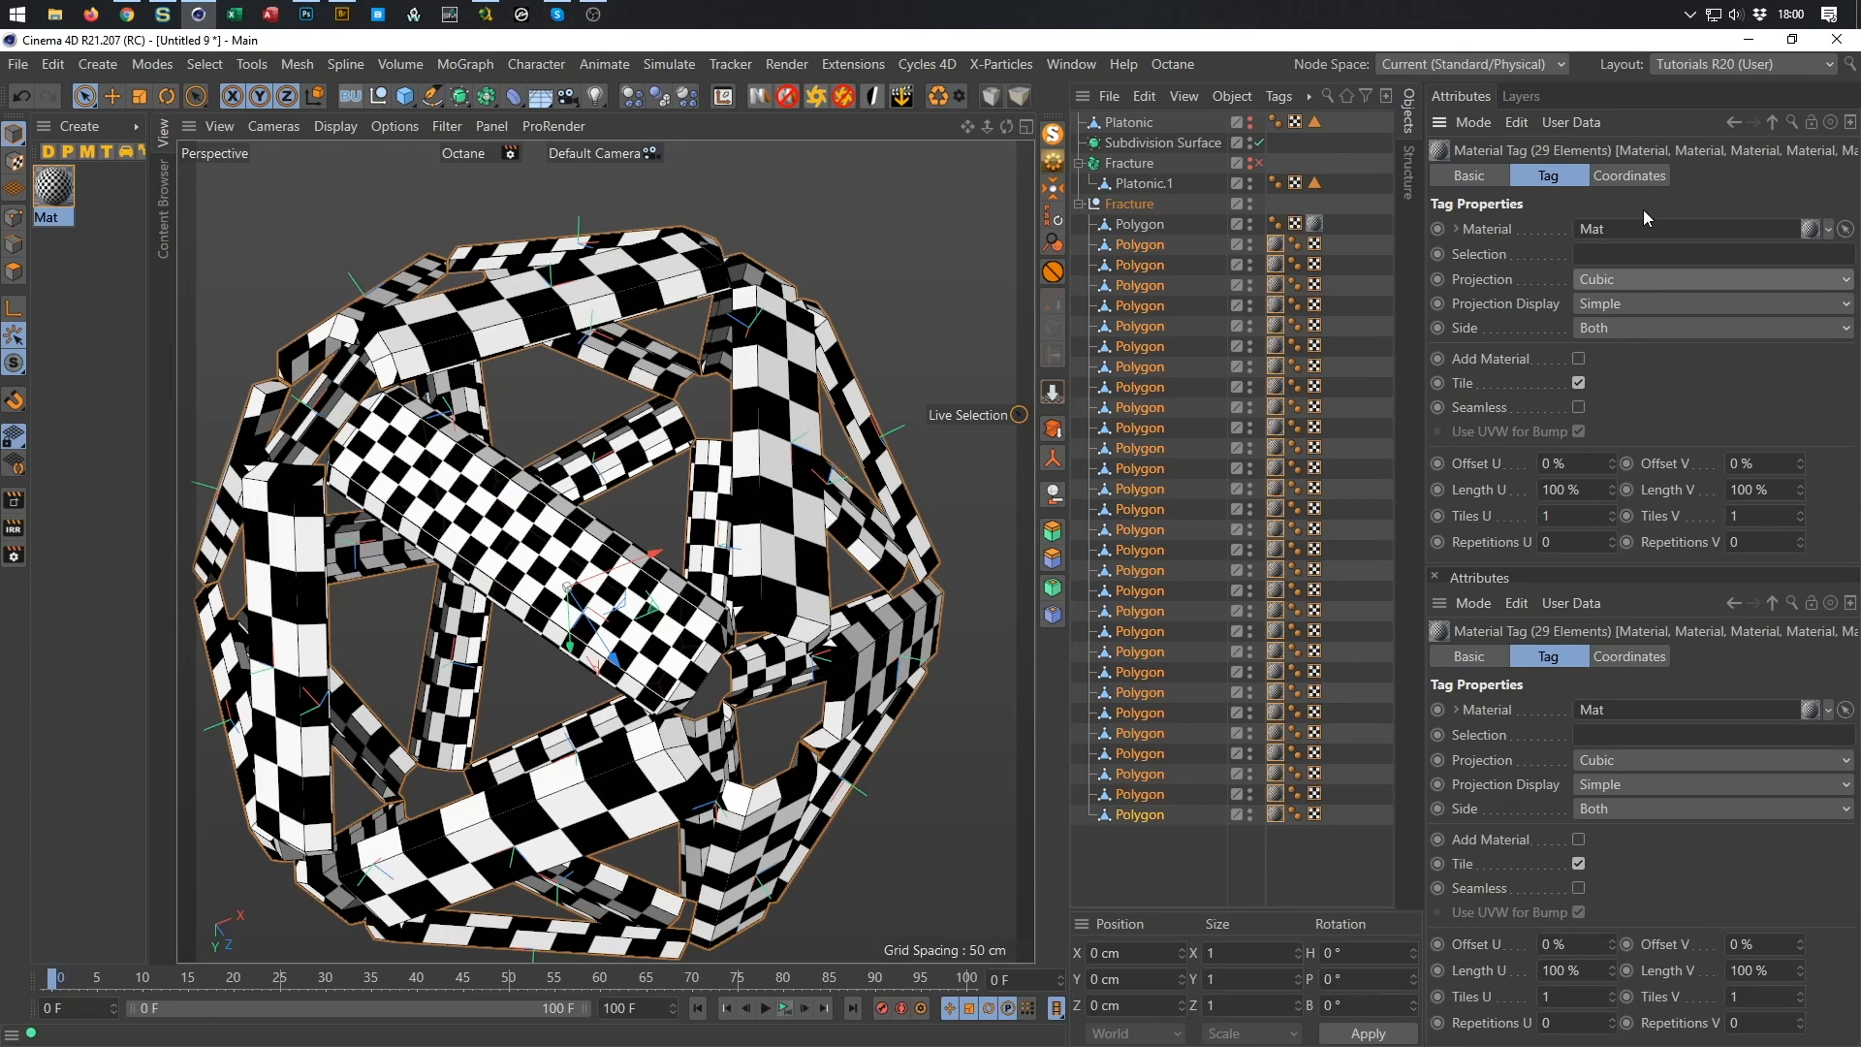
Set the X, Y and Z sizes of the 29 selected material tags to 38.89 cm.
{"action": "left_click", "coordinate": [1638, 178]}
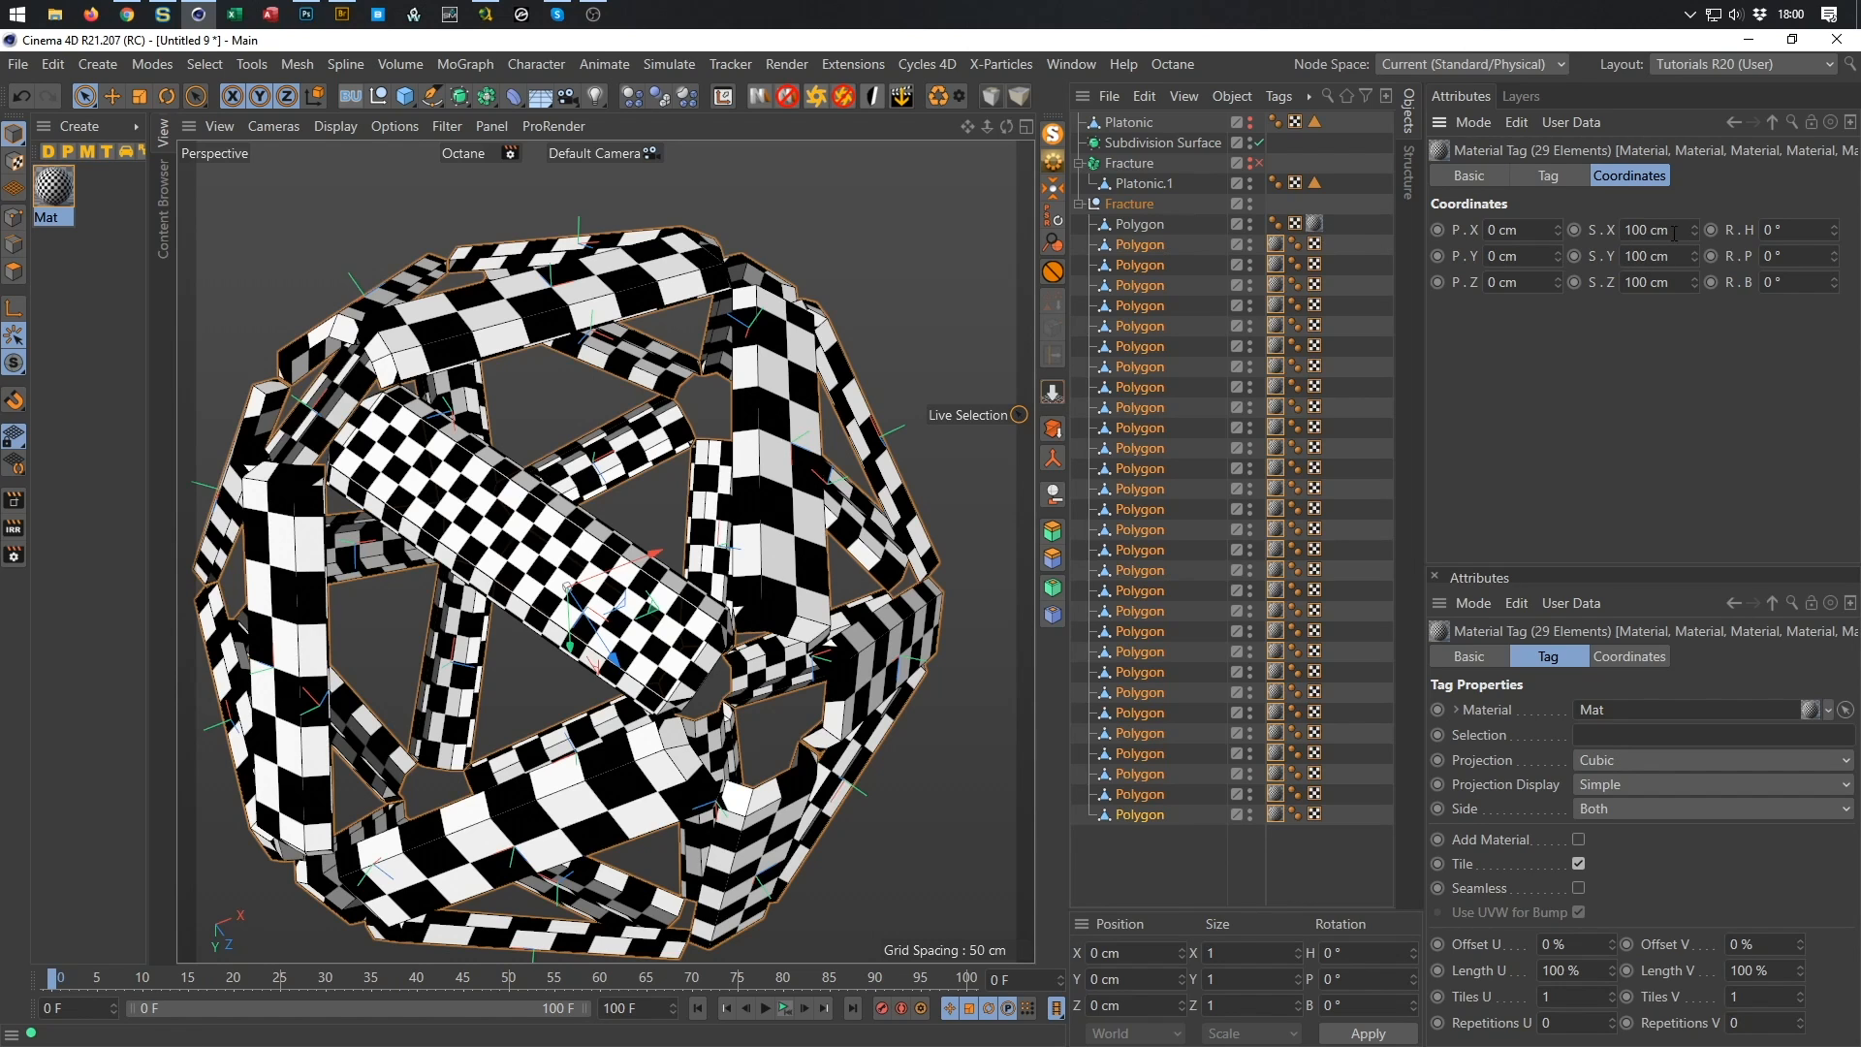
{"action": "double_click", "coordinate": [1623, 239]}
{"action": "type", "text": "38.89"}
{"action": "key", "text": "Return"}
{"action": "double_click", "coordinate": [1648, 256]}
{"action": "type", "text": "38.89 cm"}
{"action": "key", "text": "Return"}
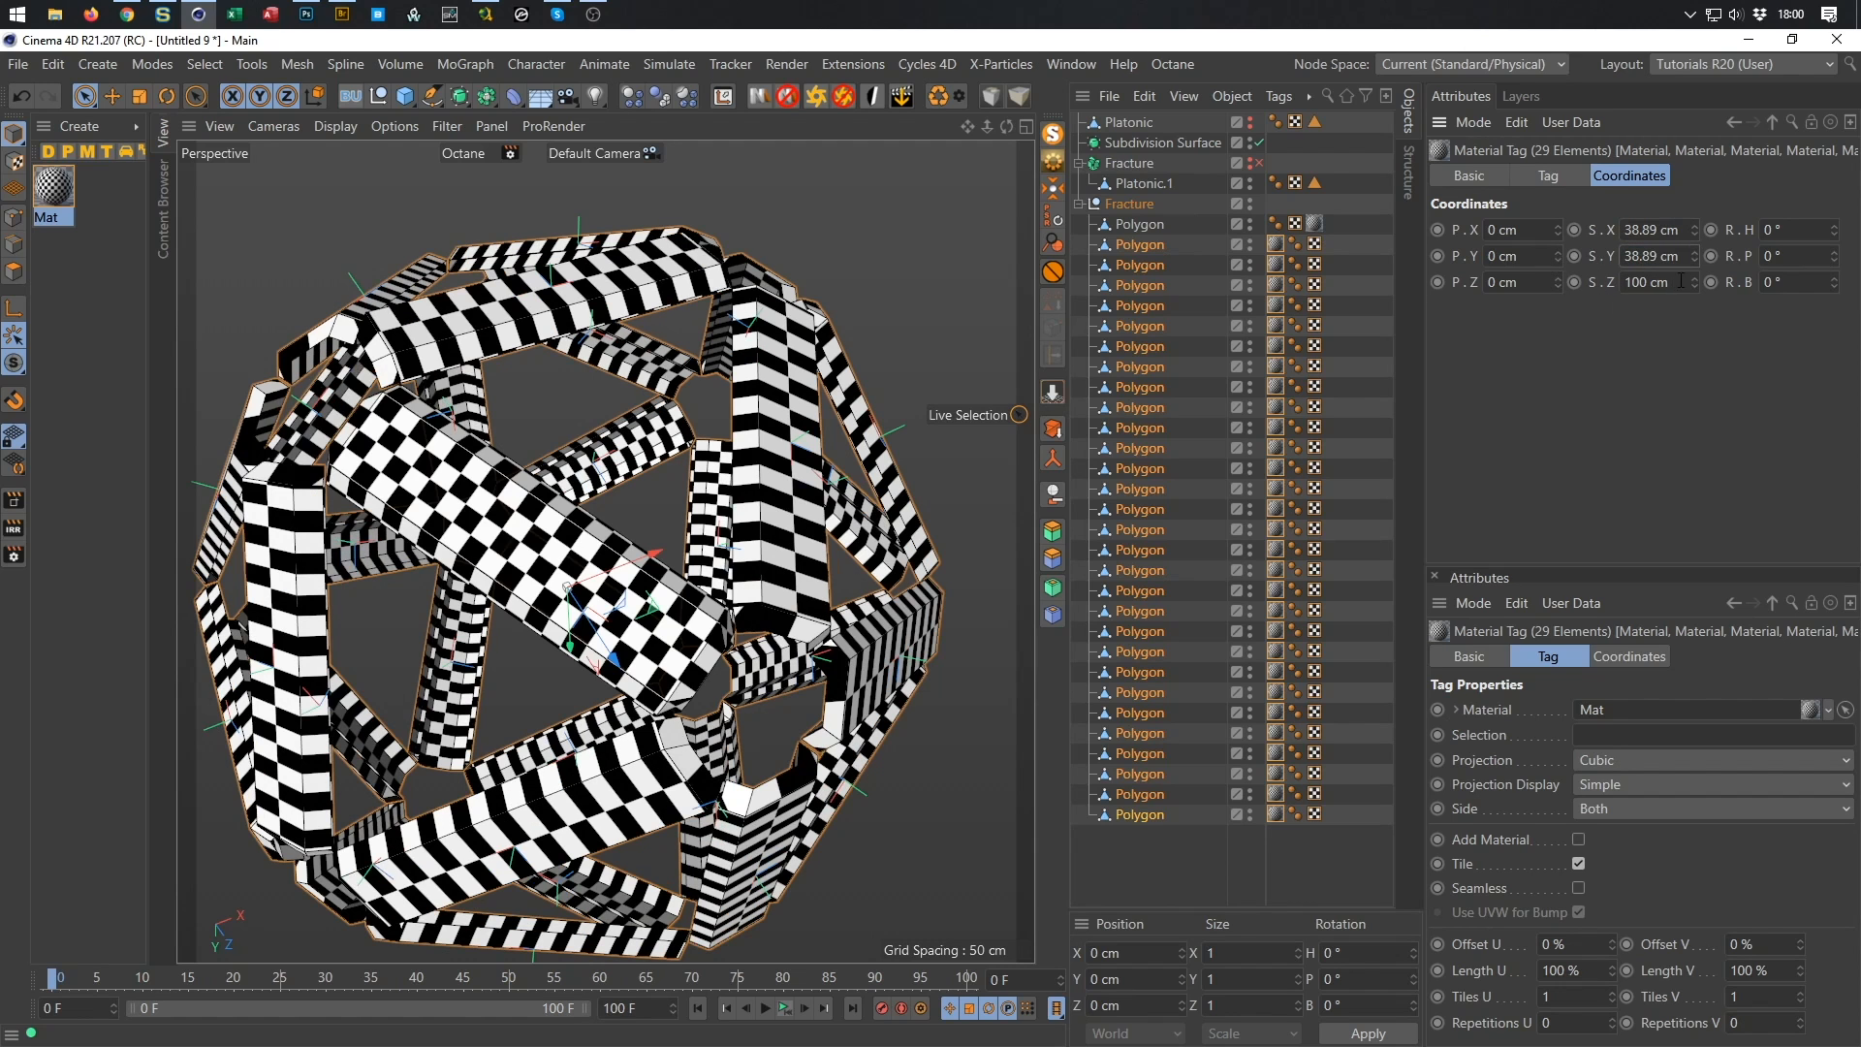
{"action": "double_click", "coordinate": [1681, 281]}
{"action": "type", "text": "38.89 cm"}
{"action": "key", "text": "Return"}
{"action": "left_click_drag", "start_coordinate": [717, 449], "coordinate": [667, 574], "text": "alt"}
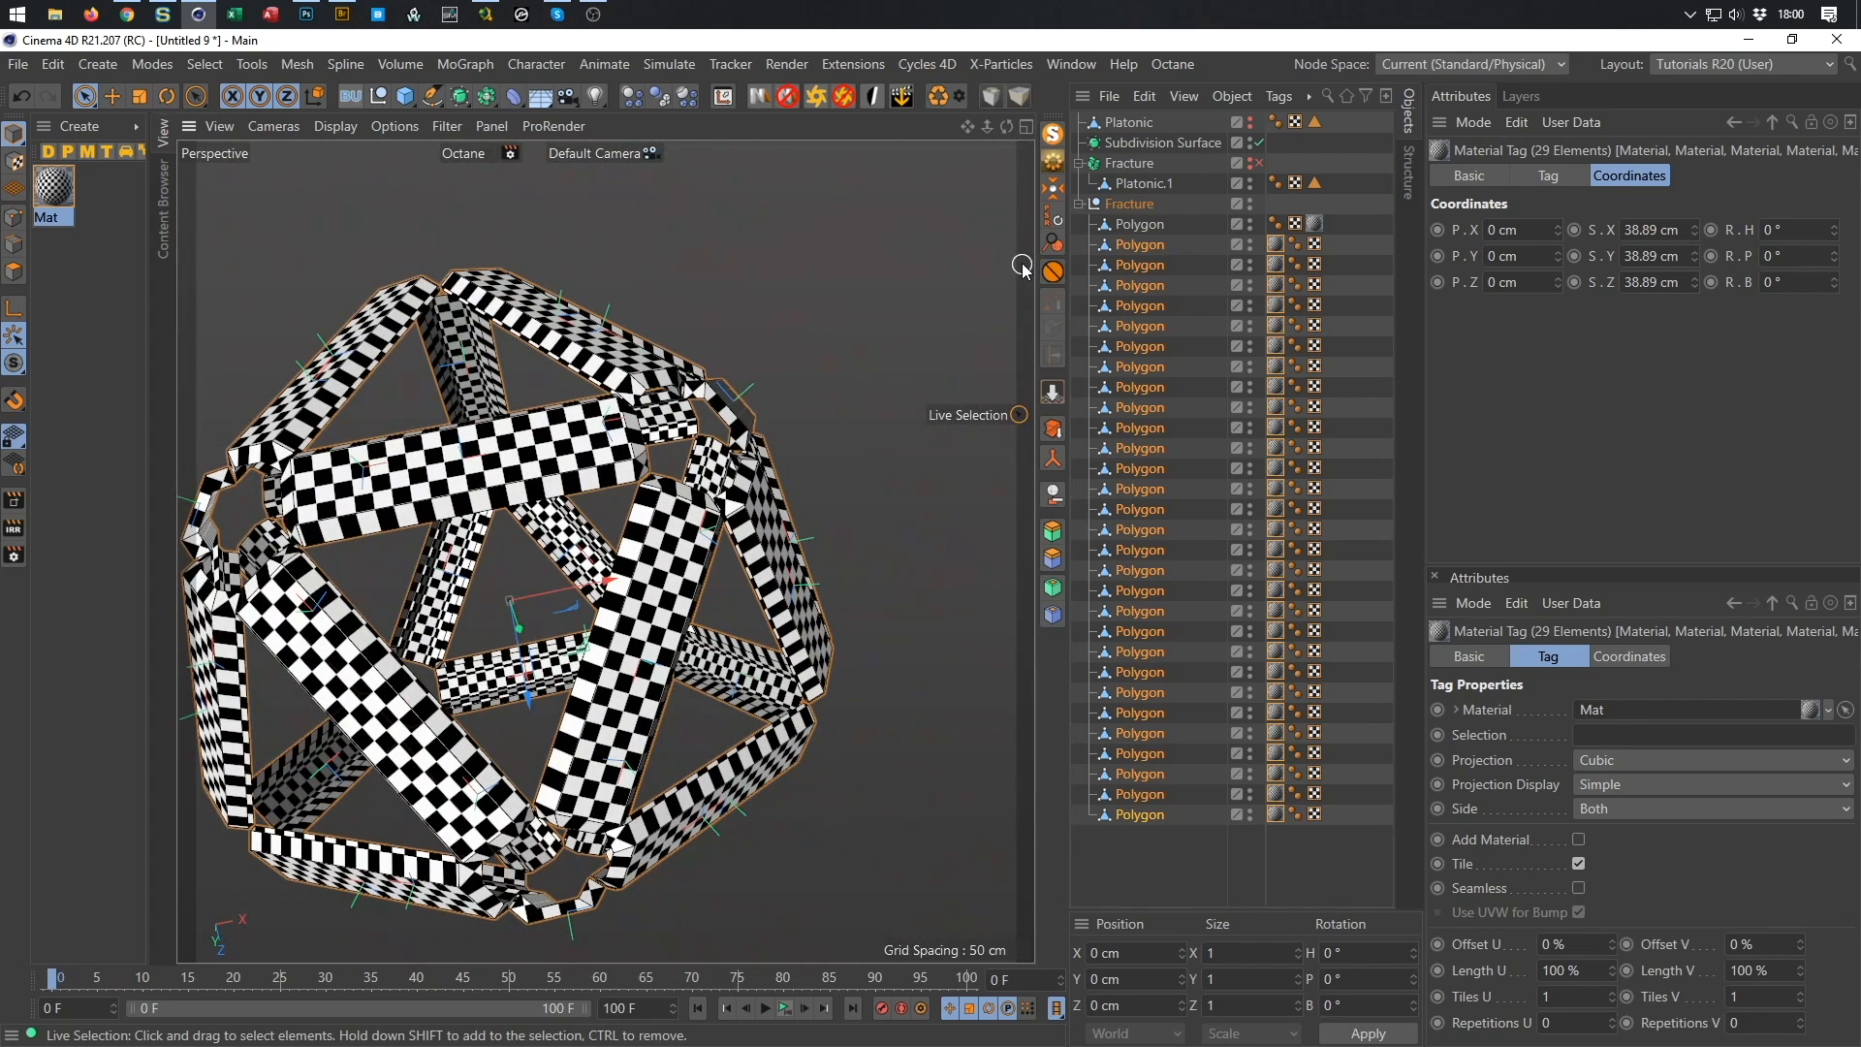
Reorder the first Polygon object's tags so its material tag comes first, matching the other belts.
{"action": "left_click", "coordinate": [1317, 223]}
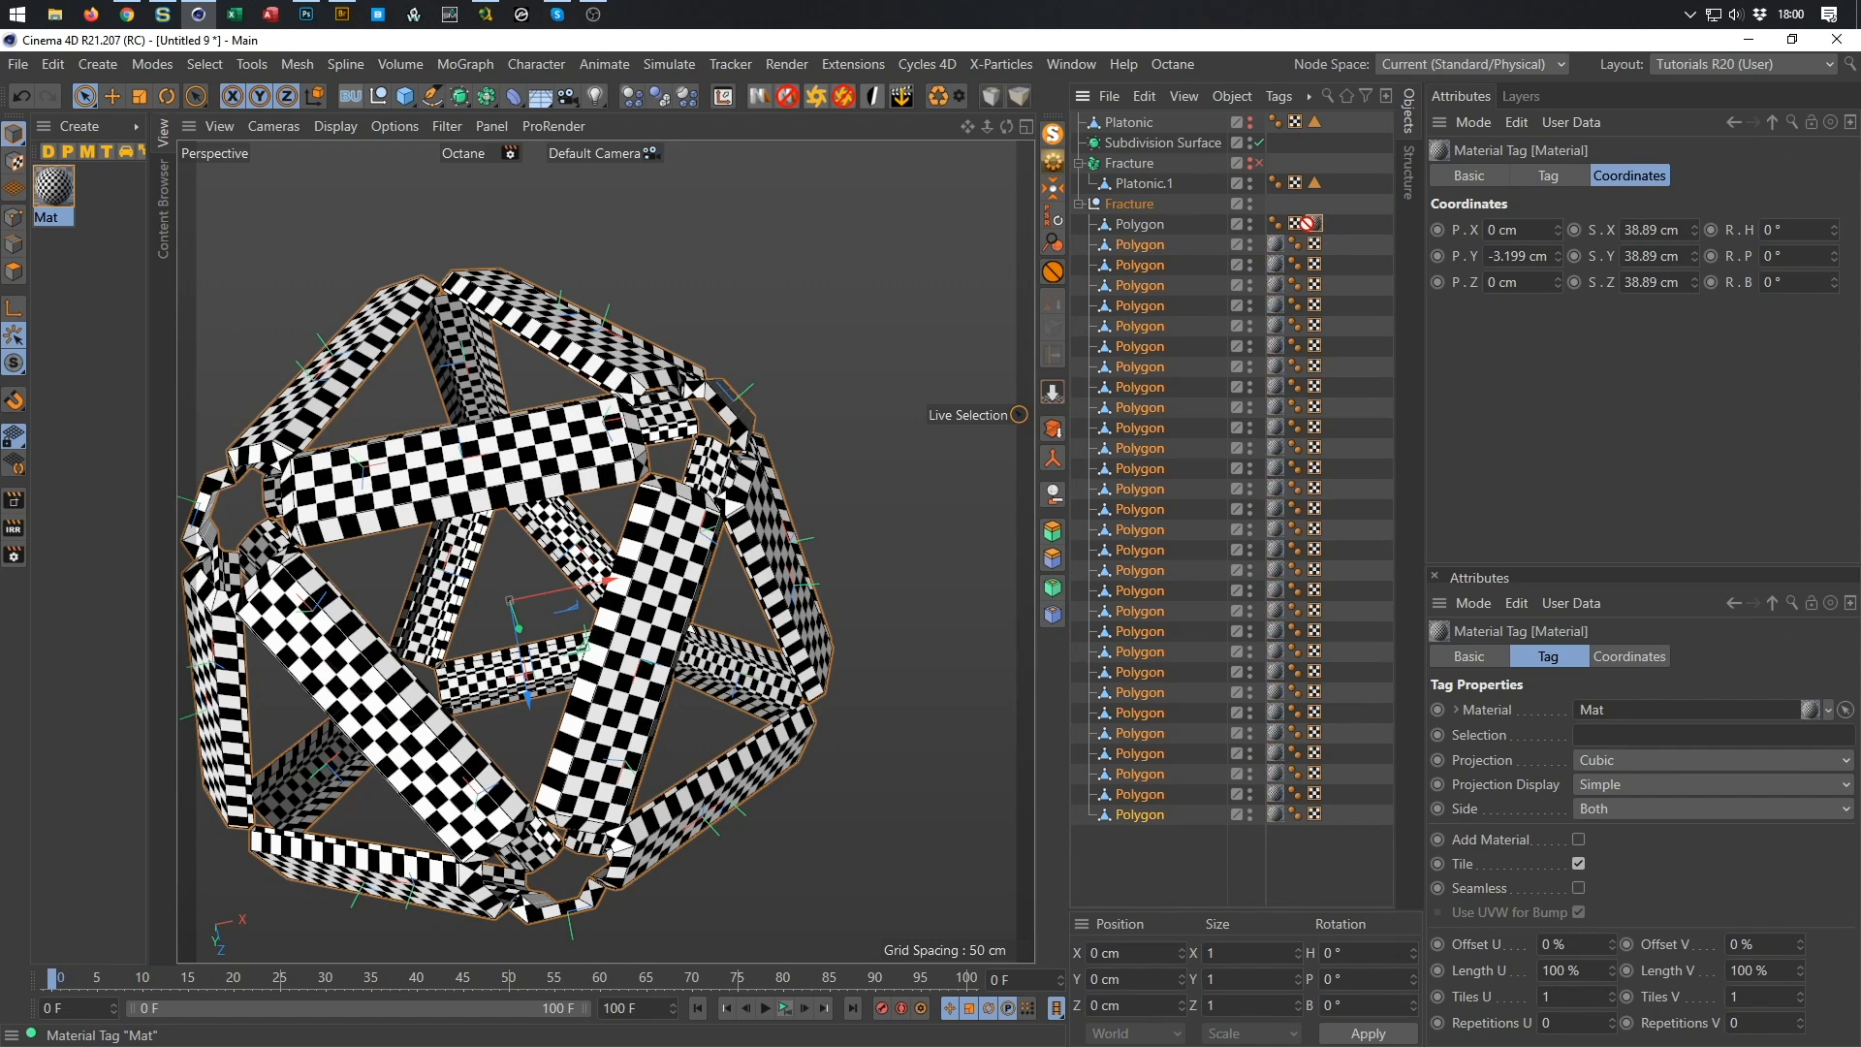
{"action": "left_click", "coordinate": [1268, 235]}
{"action": "left_click_drag", "start_coordinate": [1315, 225], "coordinate": [1276, 229]}
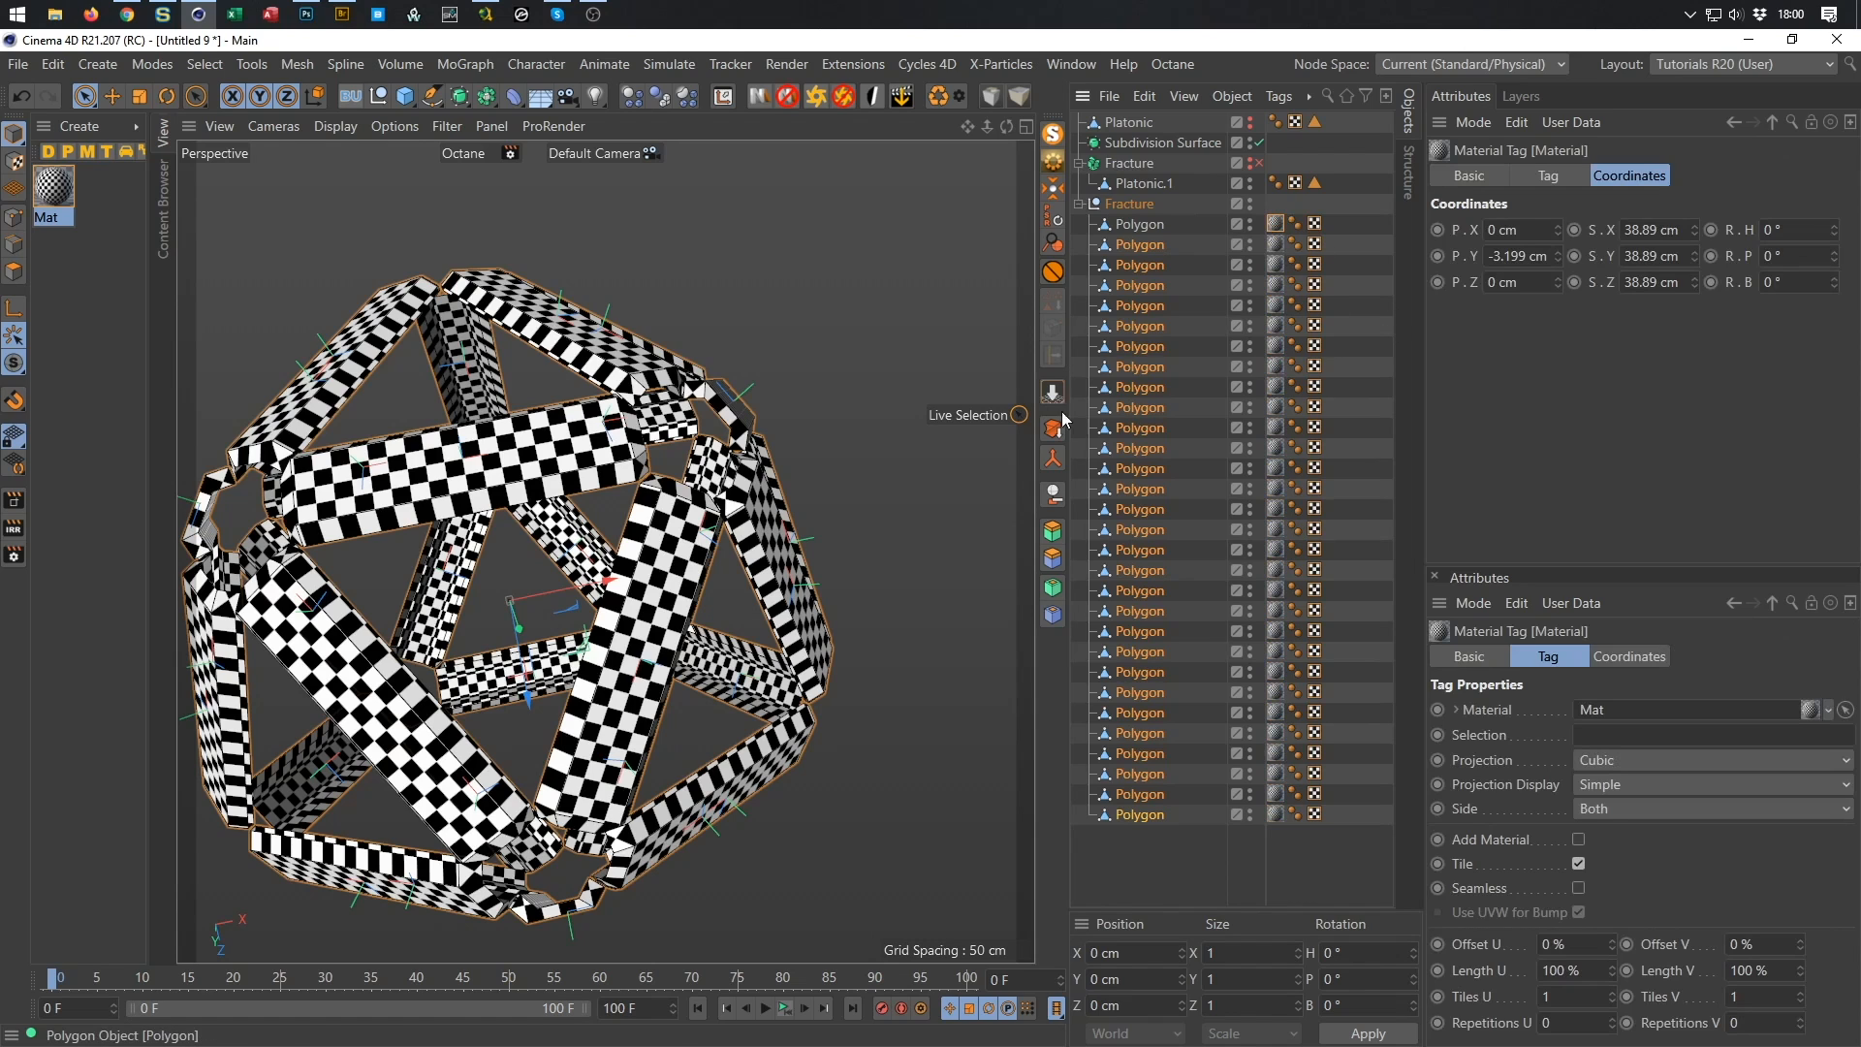
Collapse the new Fracture group and make it a child of the Subdivision Surface.
{"action": "left_click_drag", "start_coordinate": [458, 435], "coordinate": [500, 454], "text": "alt"}
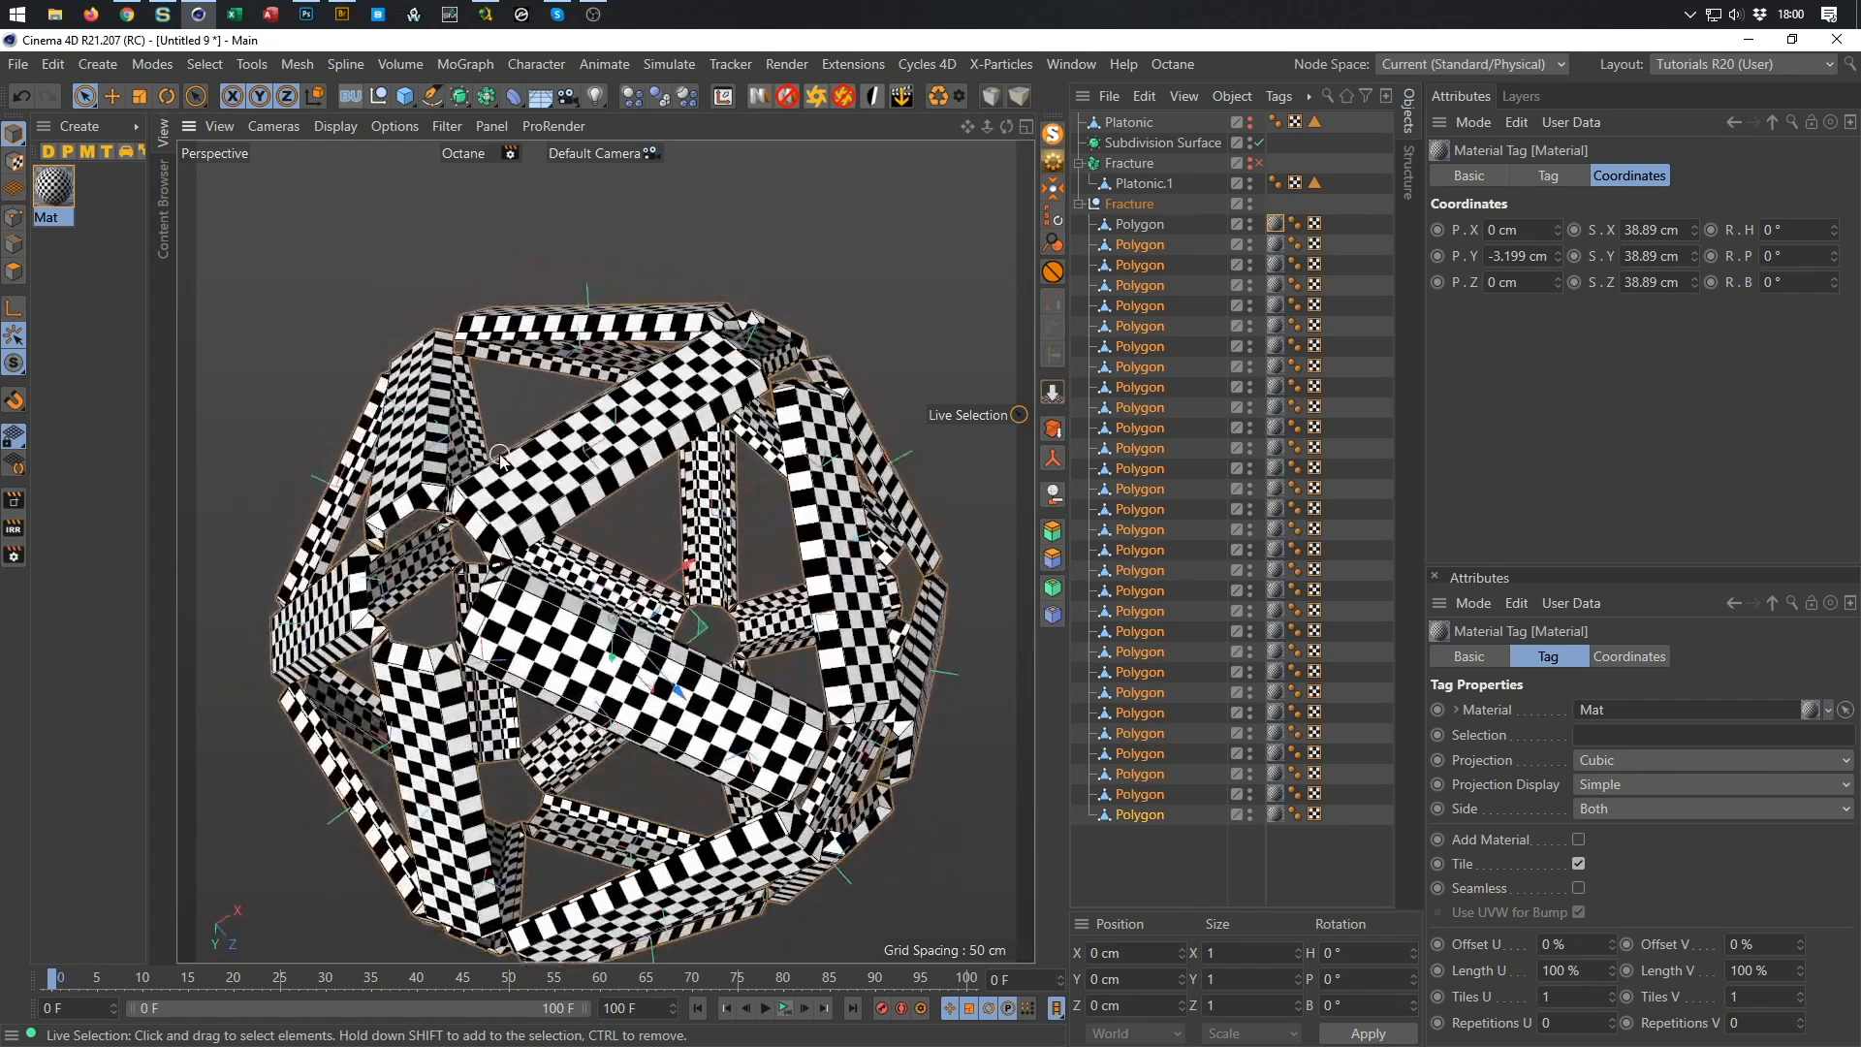
{"action": "left_click", "coordinate": [1080, 203]}
{"action": "left_click", "coordinate": [1108, 203]}
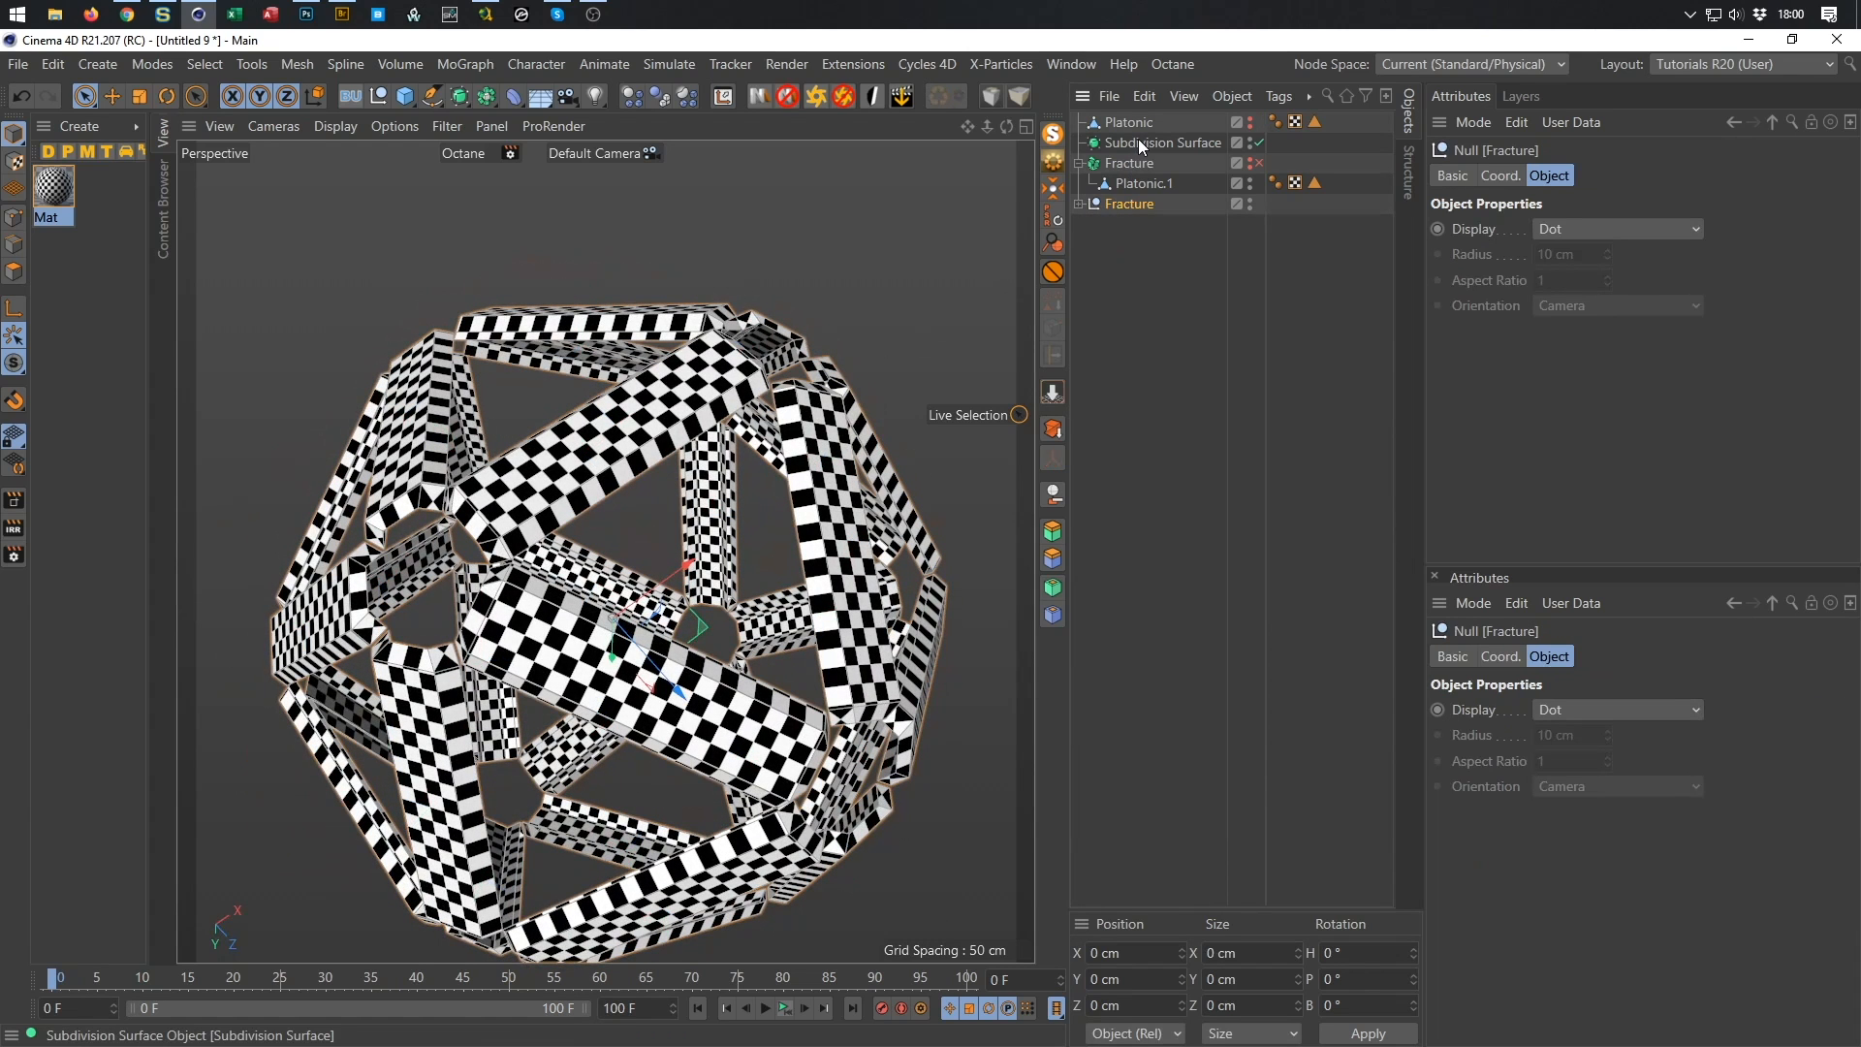
{"action": "left_click_drag", "start_coordinate": [1120, 199], "coordinate": [1150, 183]}
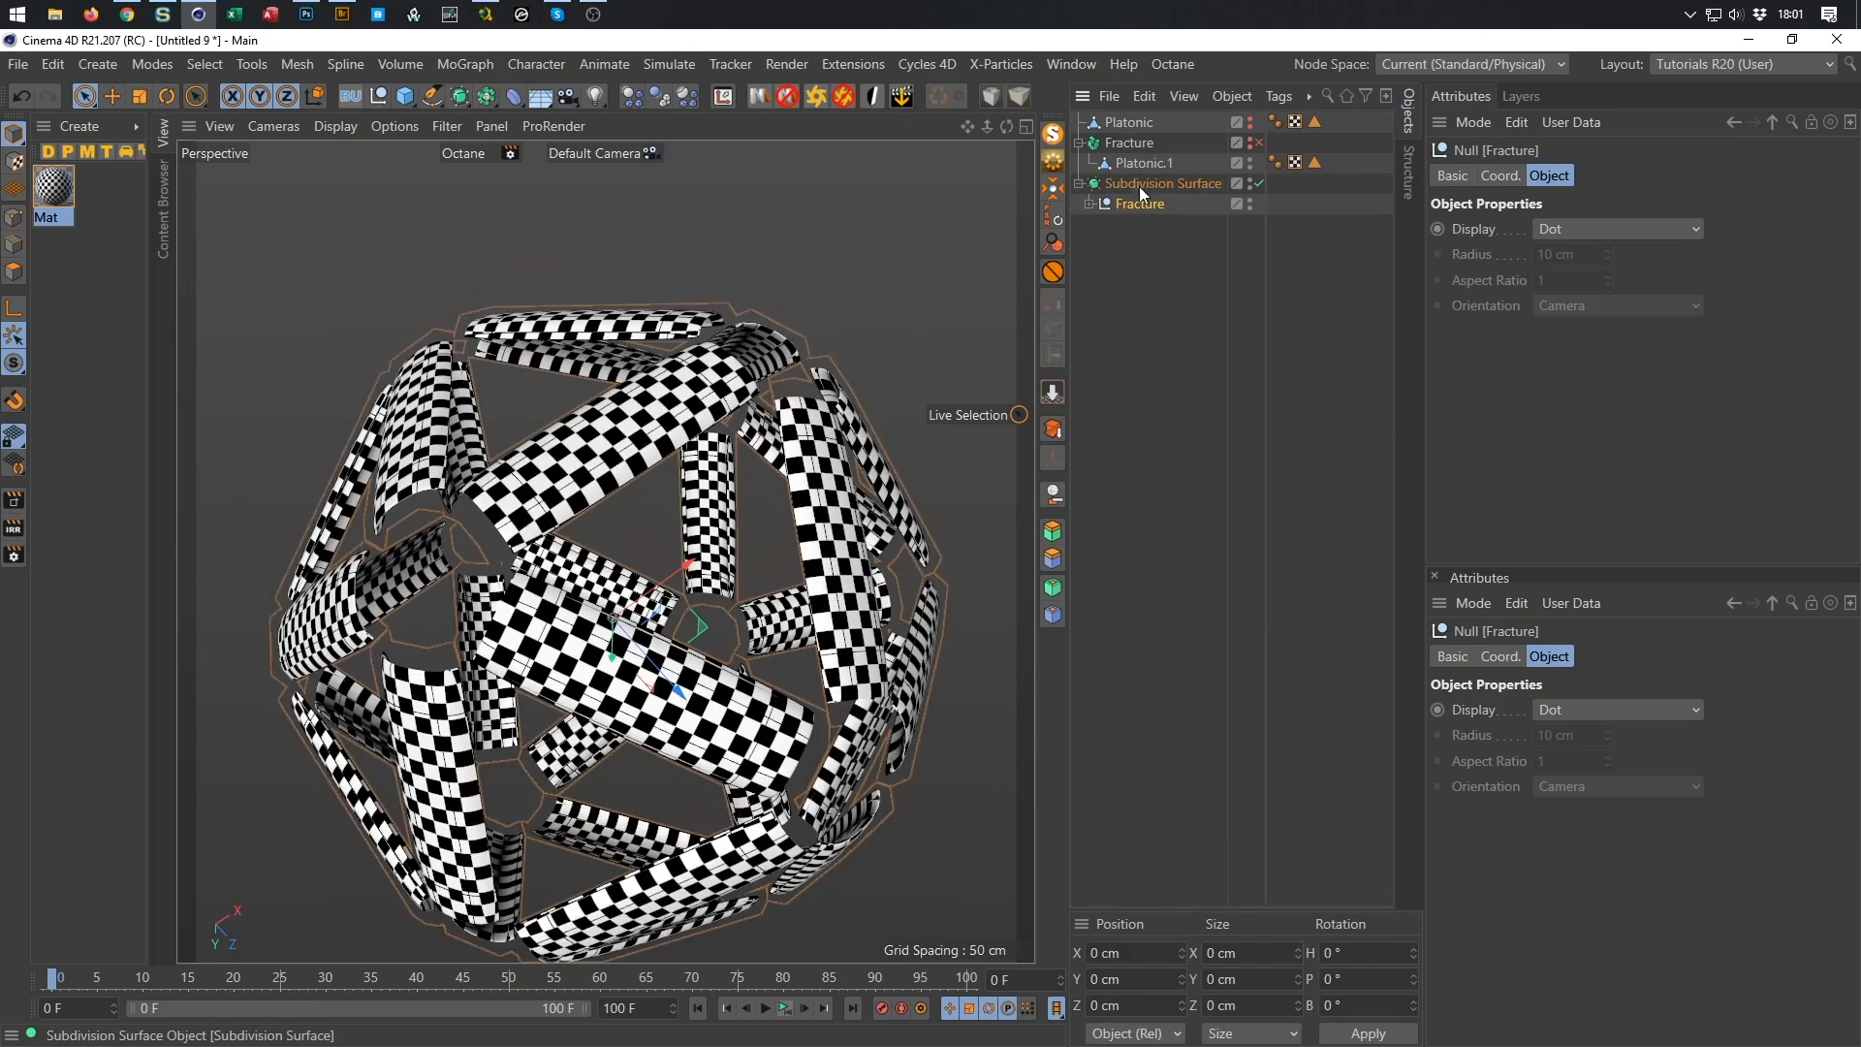
Take the Fracture null out of the Subdivision Surface and place it at the root of the object hierarchy.
{"action": "scroll", "coordinate": [705, 395], "scroll_direction": "up", "scroll_amount": 3}
{"action": "left_click_drag", "start_coordinate": [705, 398], "coordinate": [755, 323], "text": "alt"}
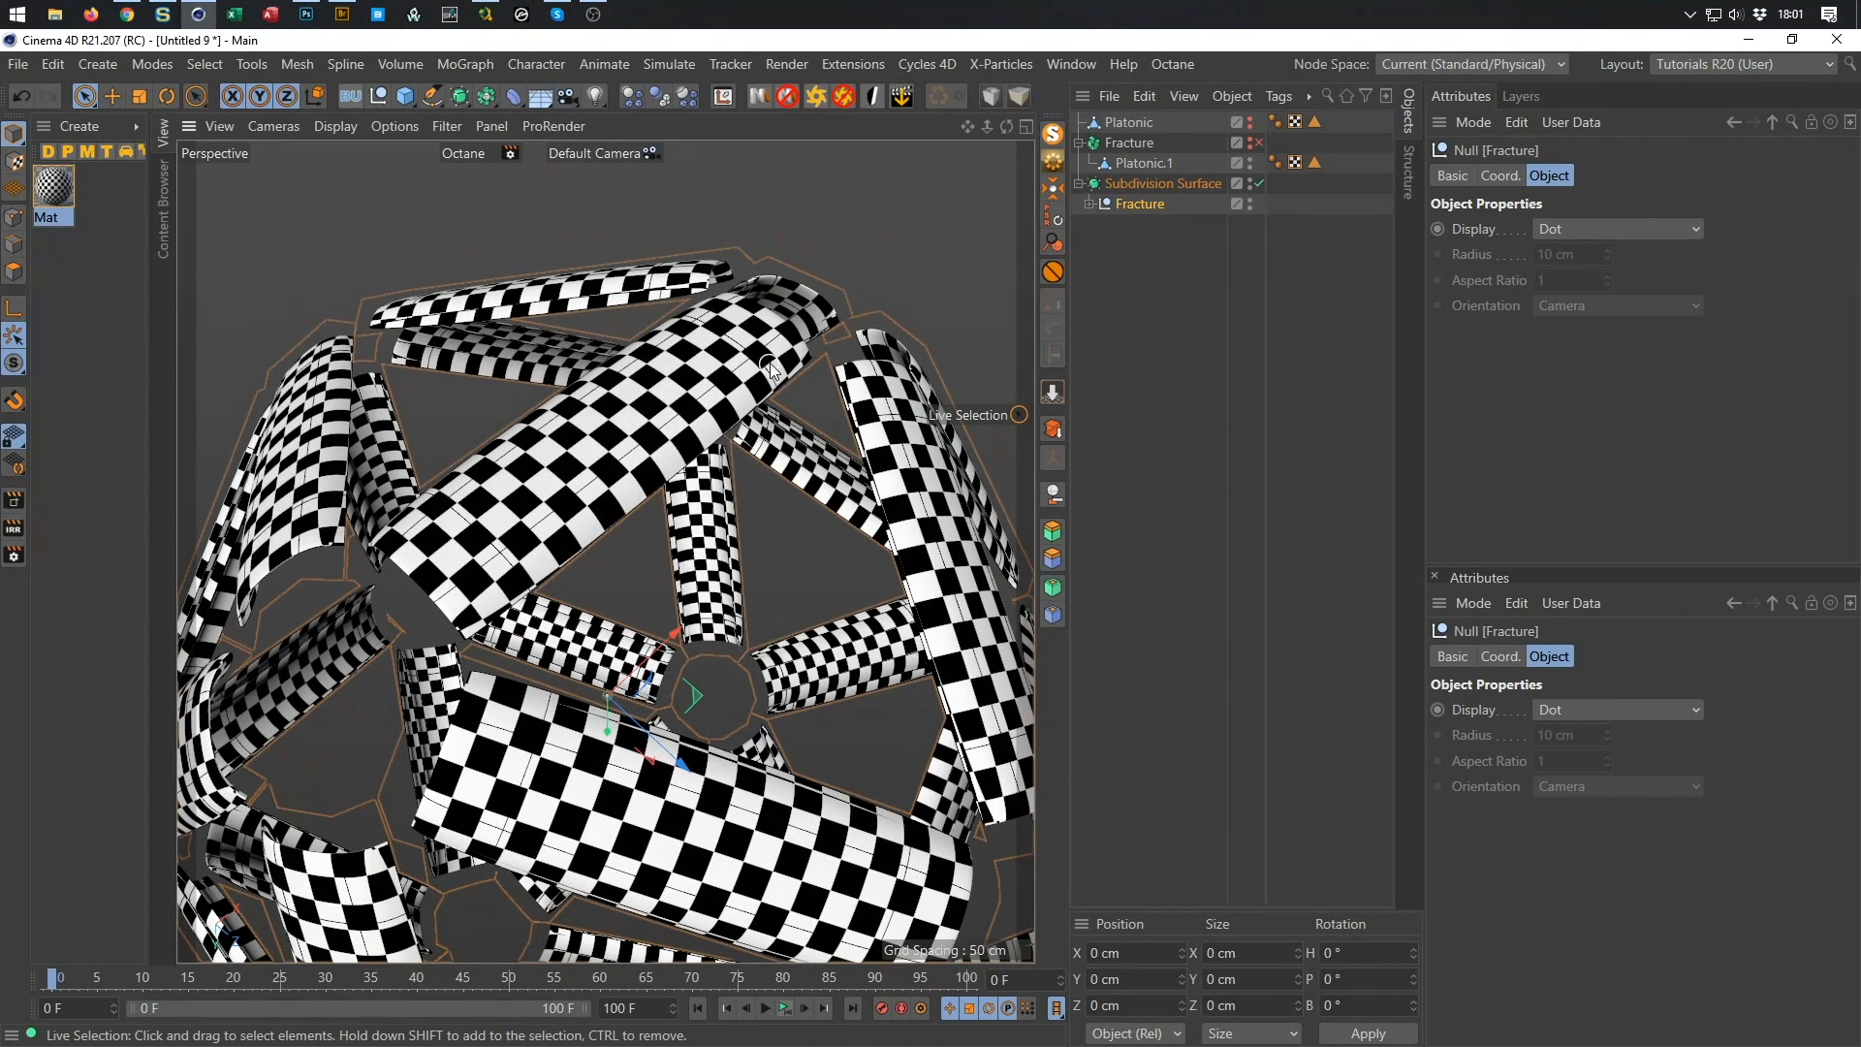
{"action": "left_click_drag", "start_coordinate": [1142, 203], "coordinate": [1155, 264]}
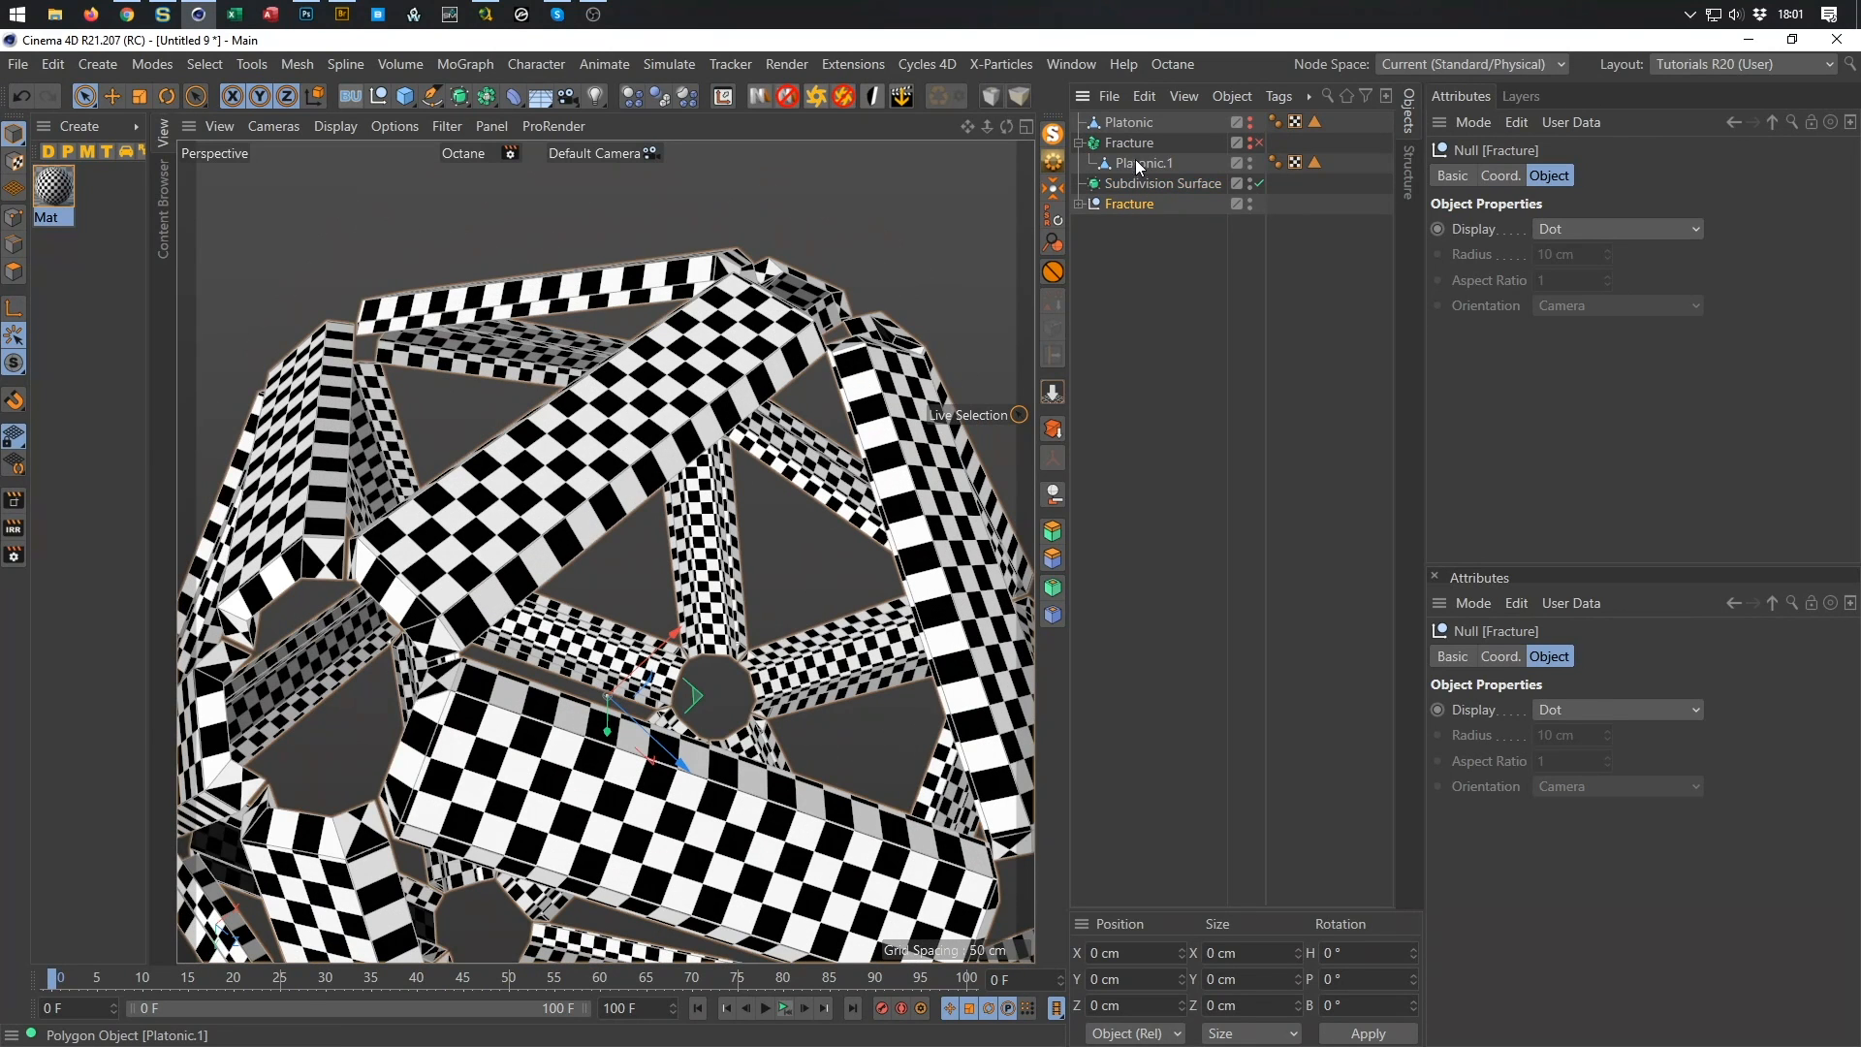
Move the Platonic object directly above the Fracture null and delete the original Fracture generator together with its Platonic.1 child.
{"action": "left_click", "coordinate": [1132, 119]}
{"action": "left_click_drag", "start_coordinate": [1134, 184], "coordinate": [1131, 190]}
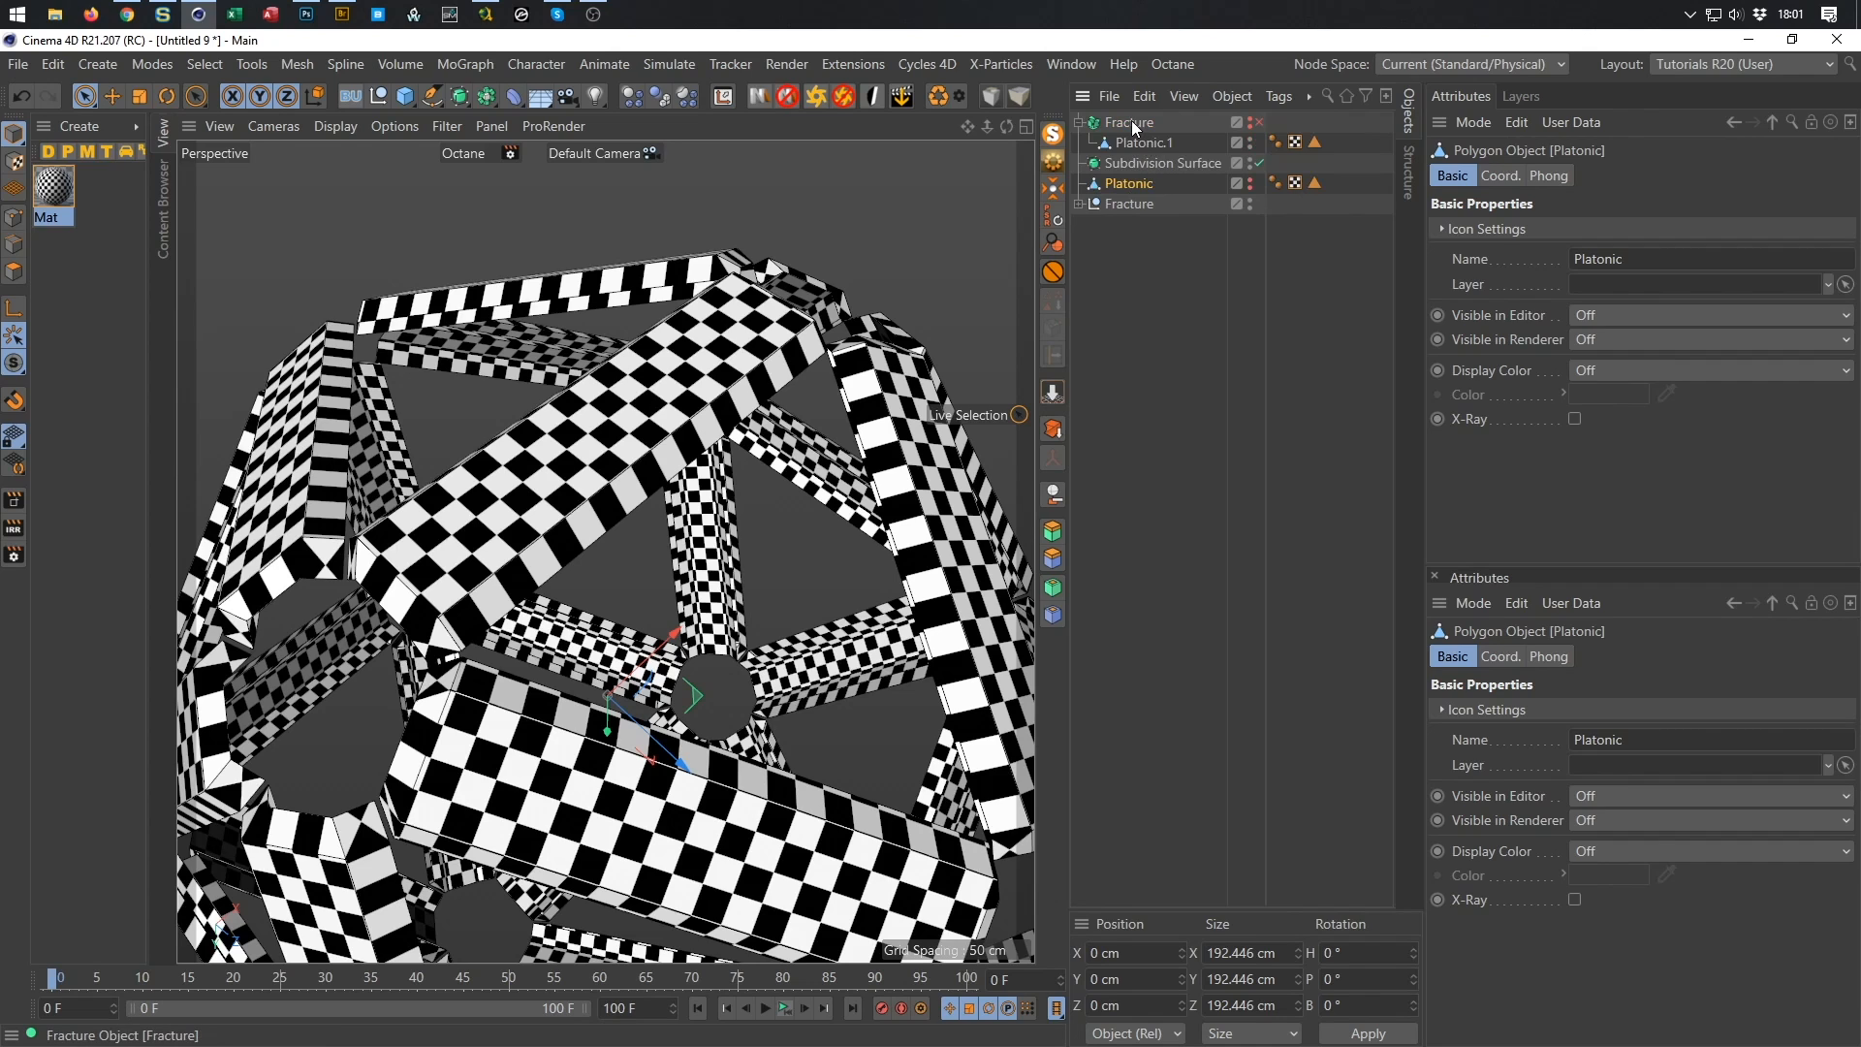
{"action": "left_click", "coordinate": [1131, 121]}
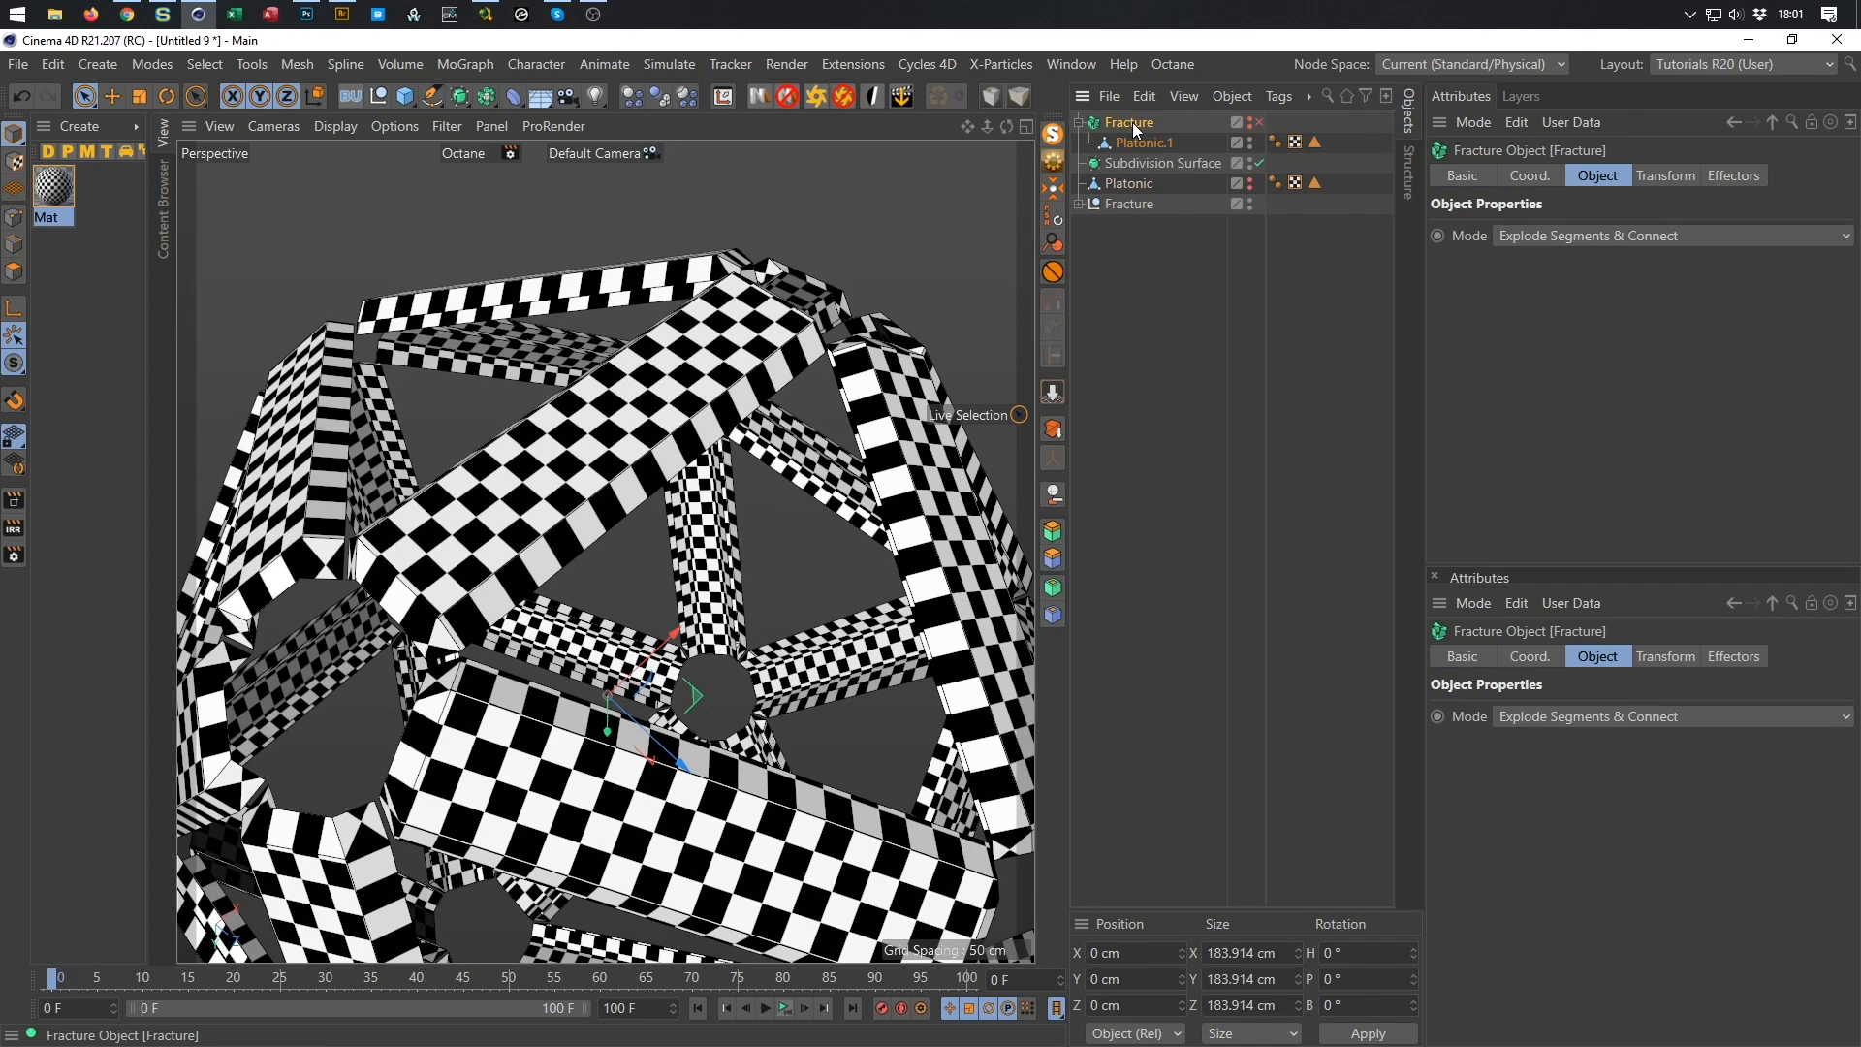
{"action": "key", "text": "Delete"}
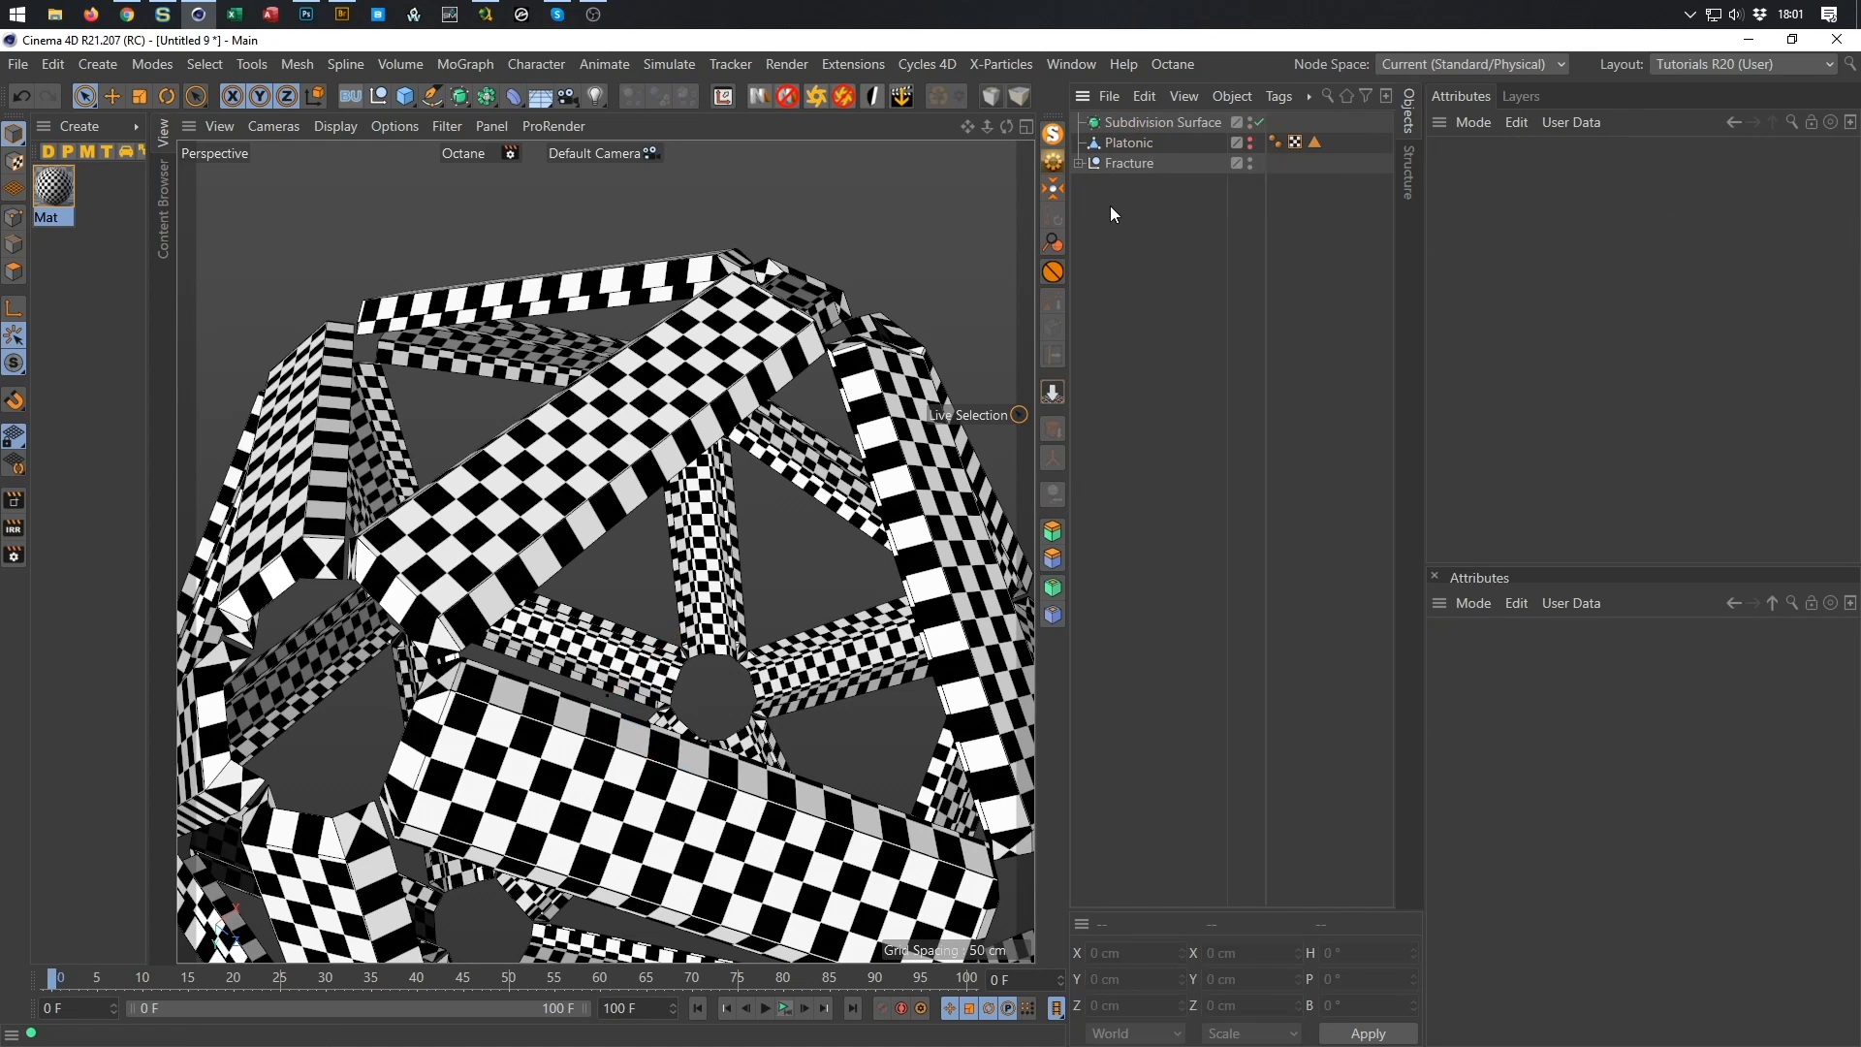
Add a new null object and name it BeltSphere.
{"action": "left_click", "coordinate": [379, 95]}
{"action": "double_click", "coordinate": [1123, 122]}
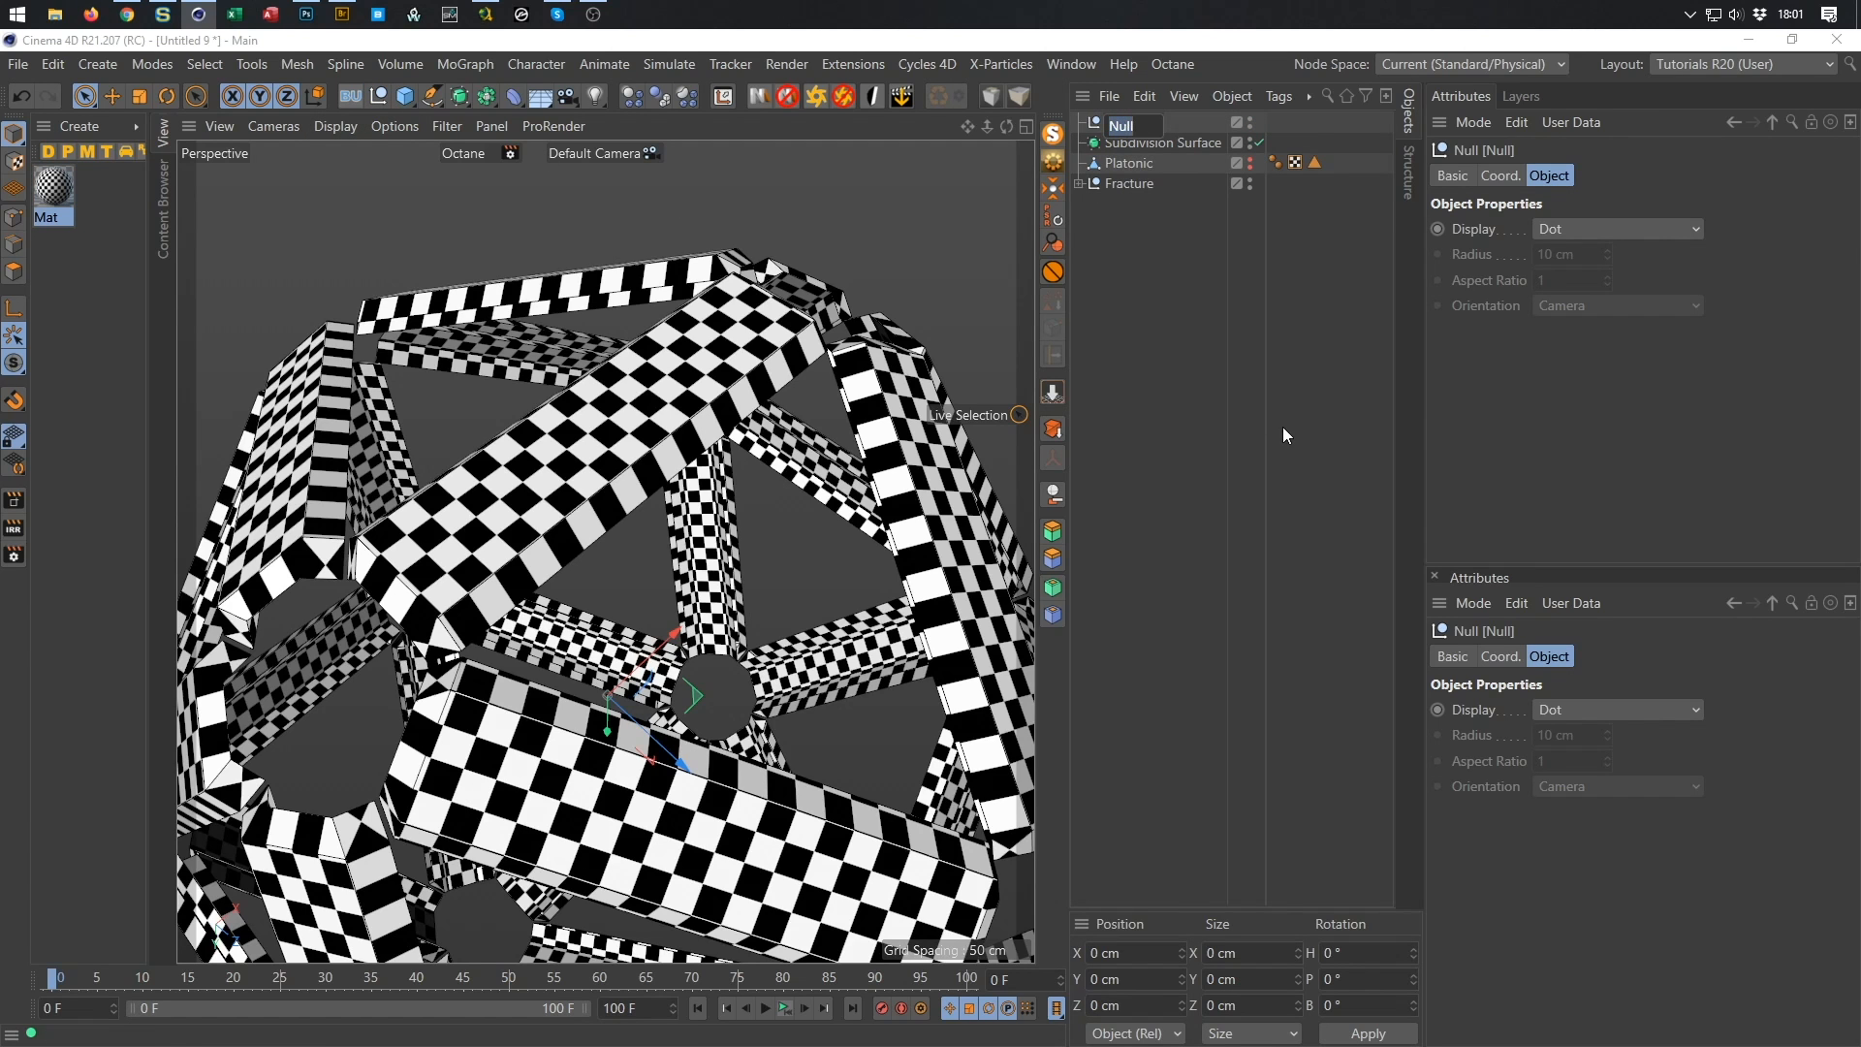
{"action": "type", "text": "BeltSphere"}
{"action": "key", "text": "Return"}
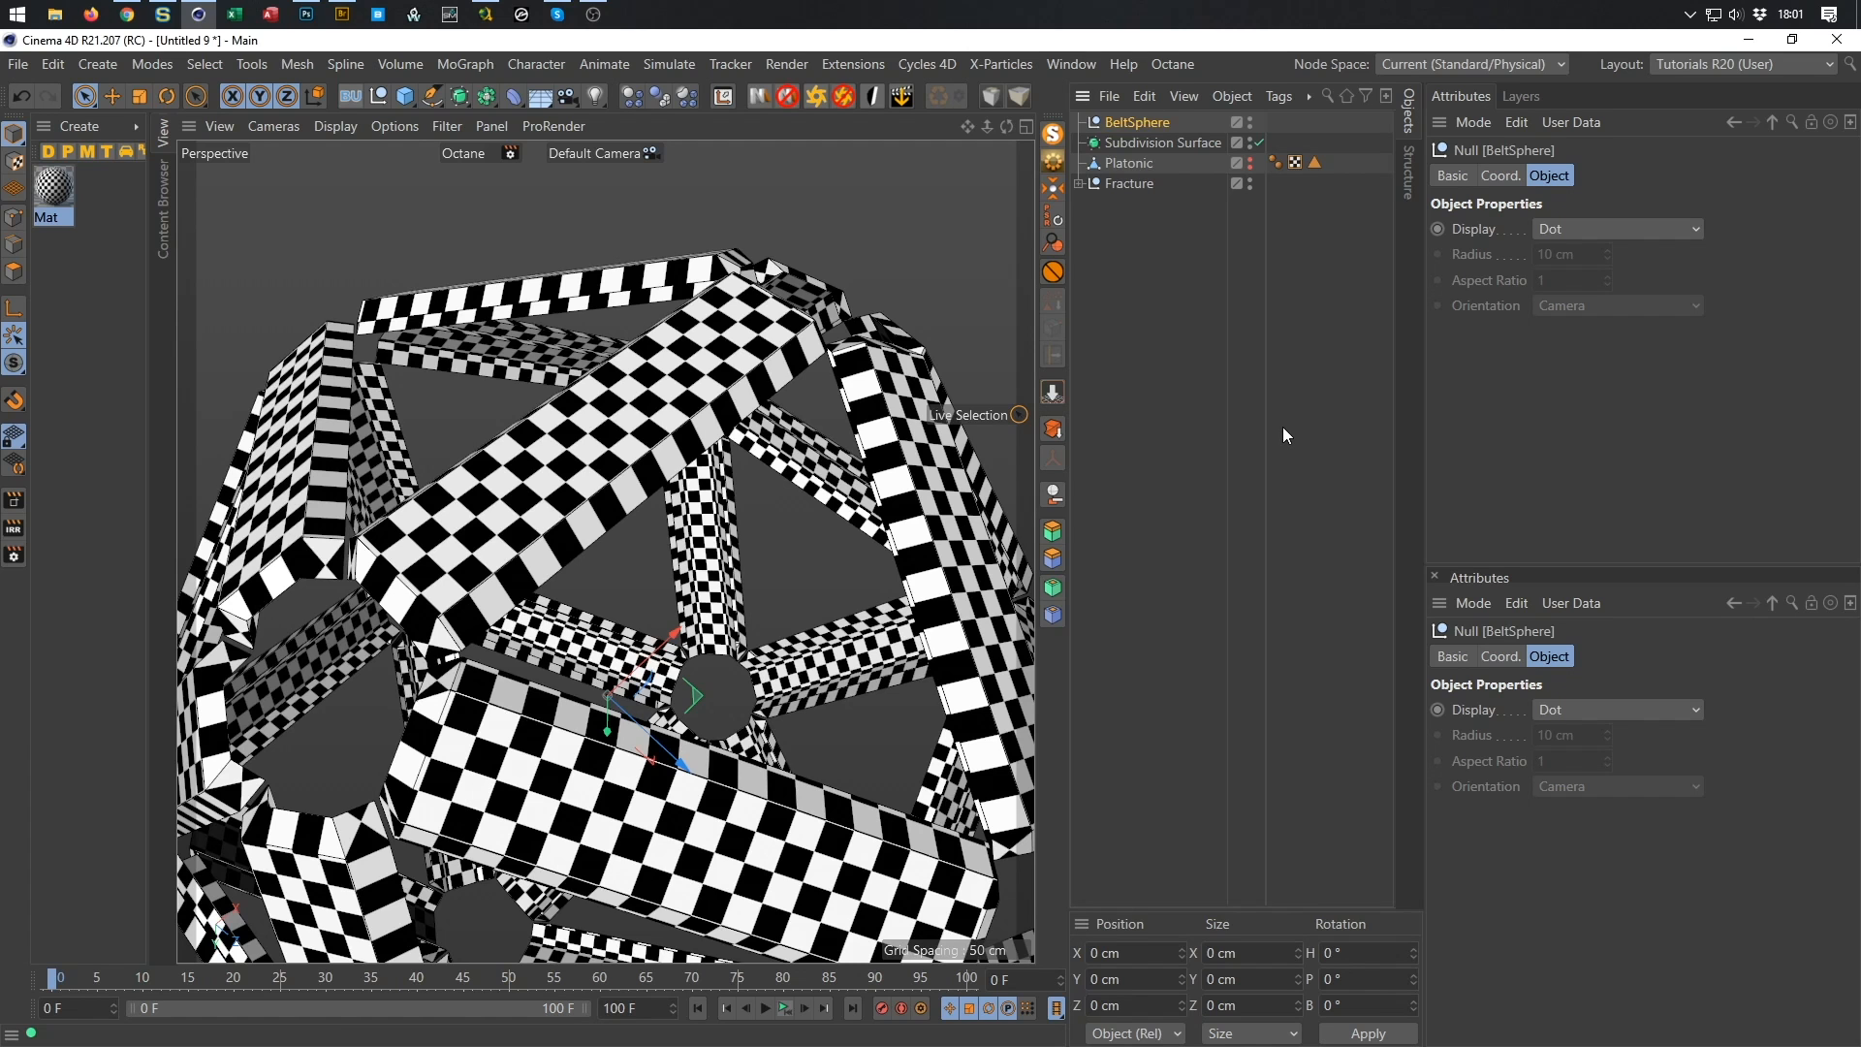
Save the scene on the Desktop as Belt_Sphere_Tut.
{"action": "key", "text": "ctrl+s"}
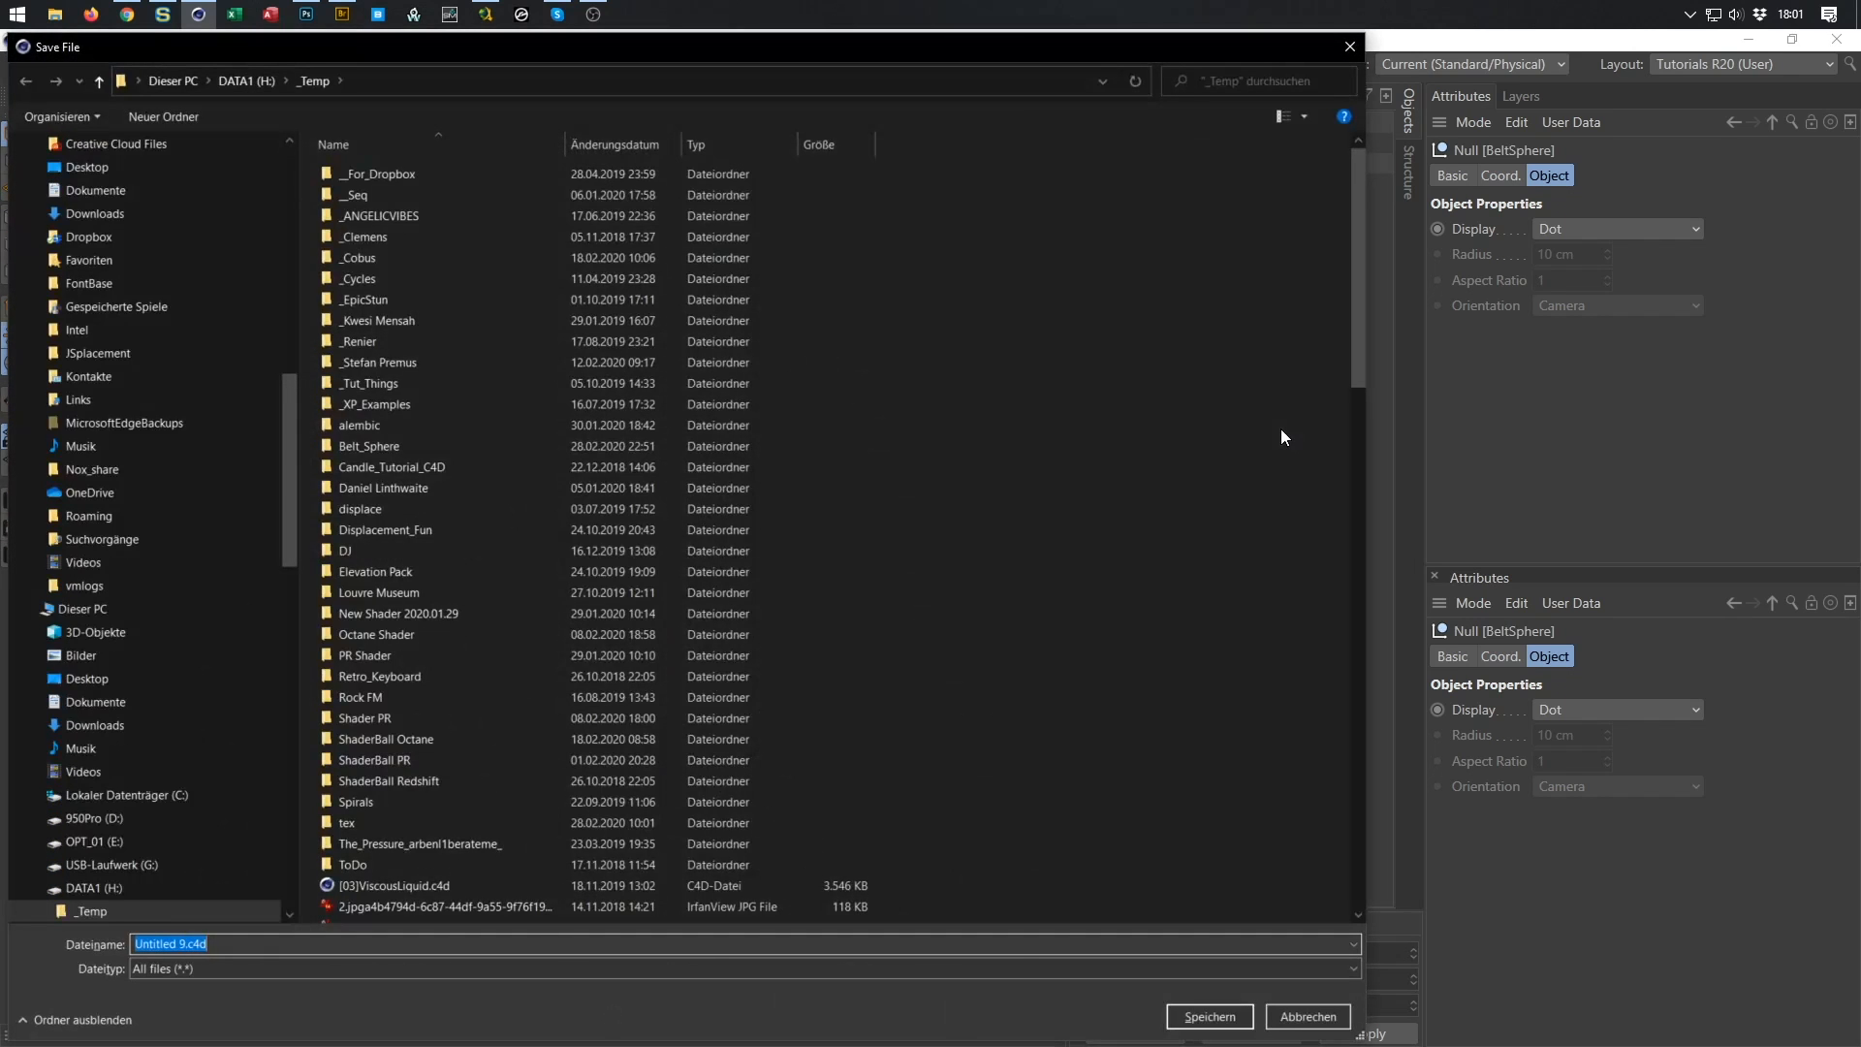
{"action": "left_click", "coordinate": [140, 80]}
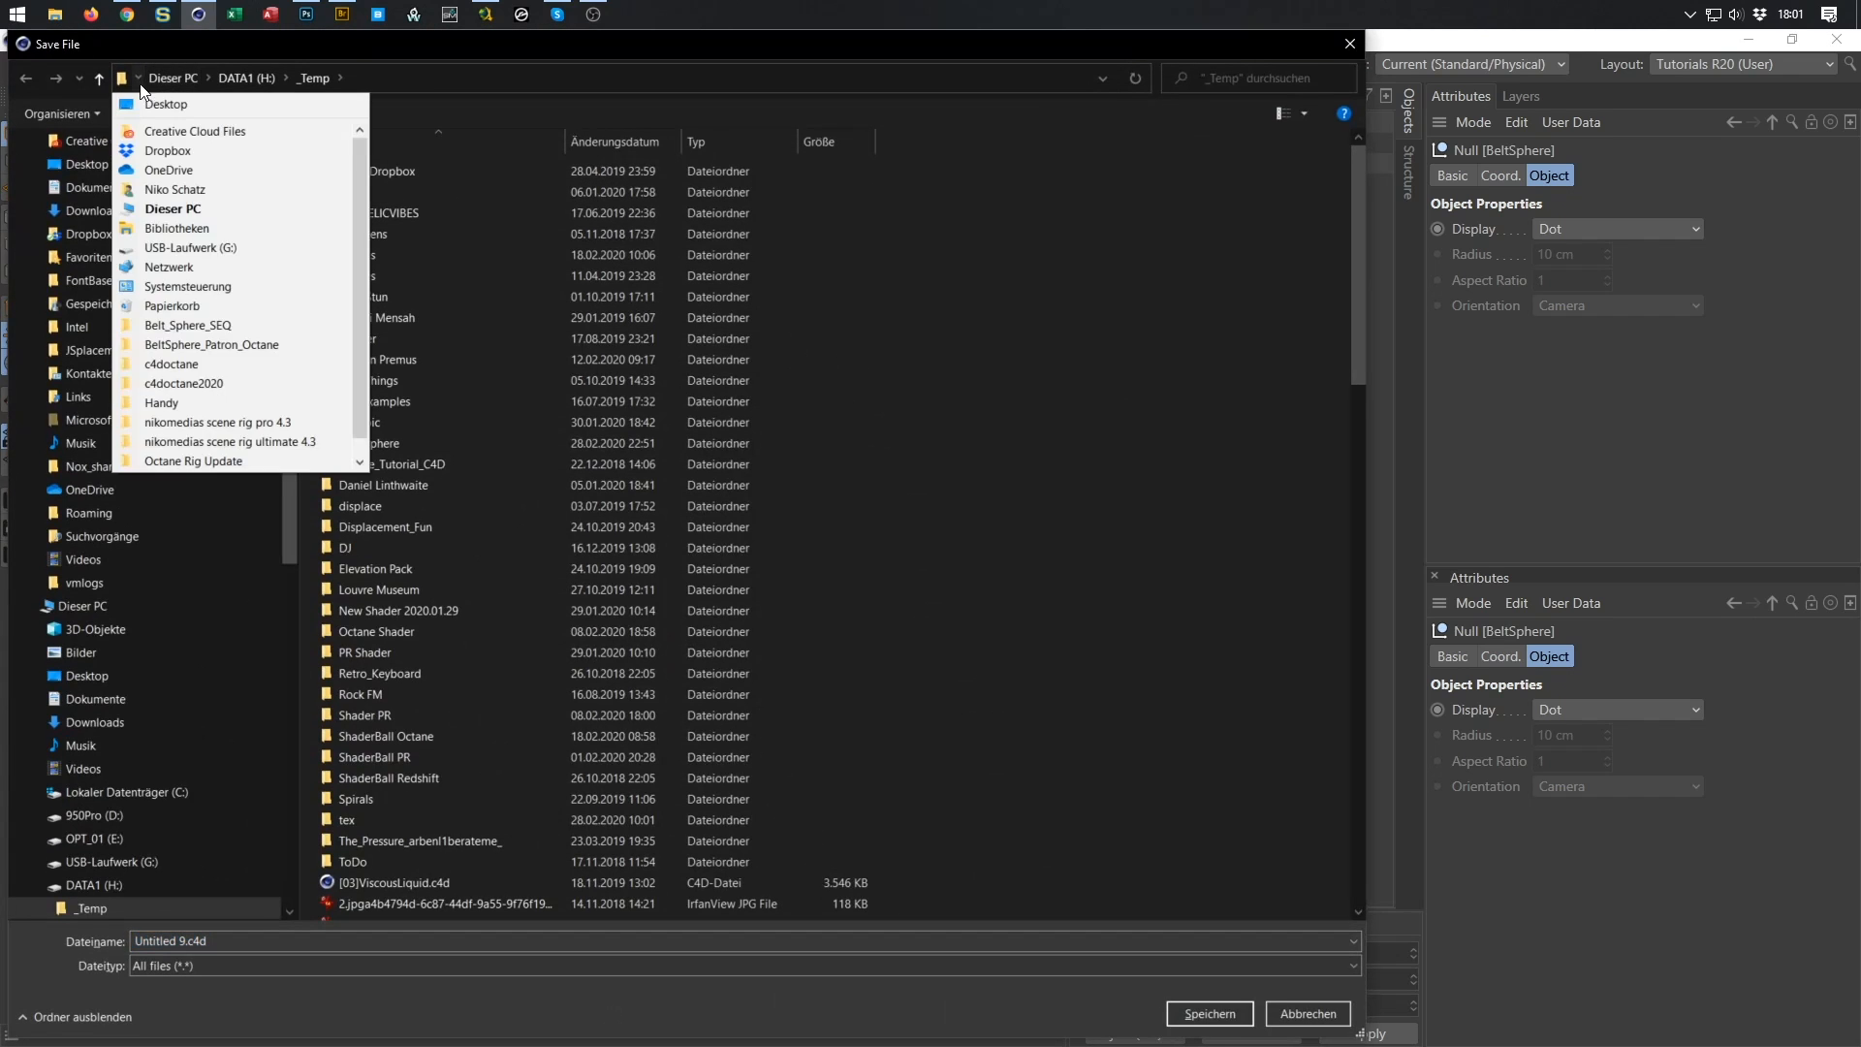
{"action": "left_click", "coordinate": [138, 77]}
{"action": "left_click", "coordinate": [159, 108]}
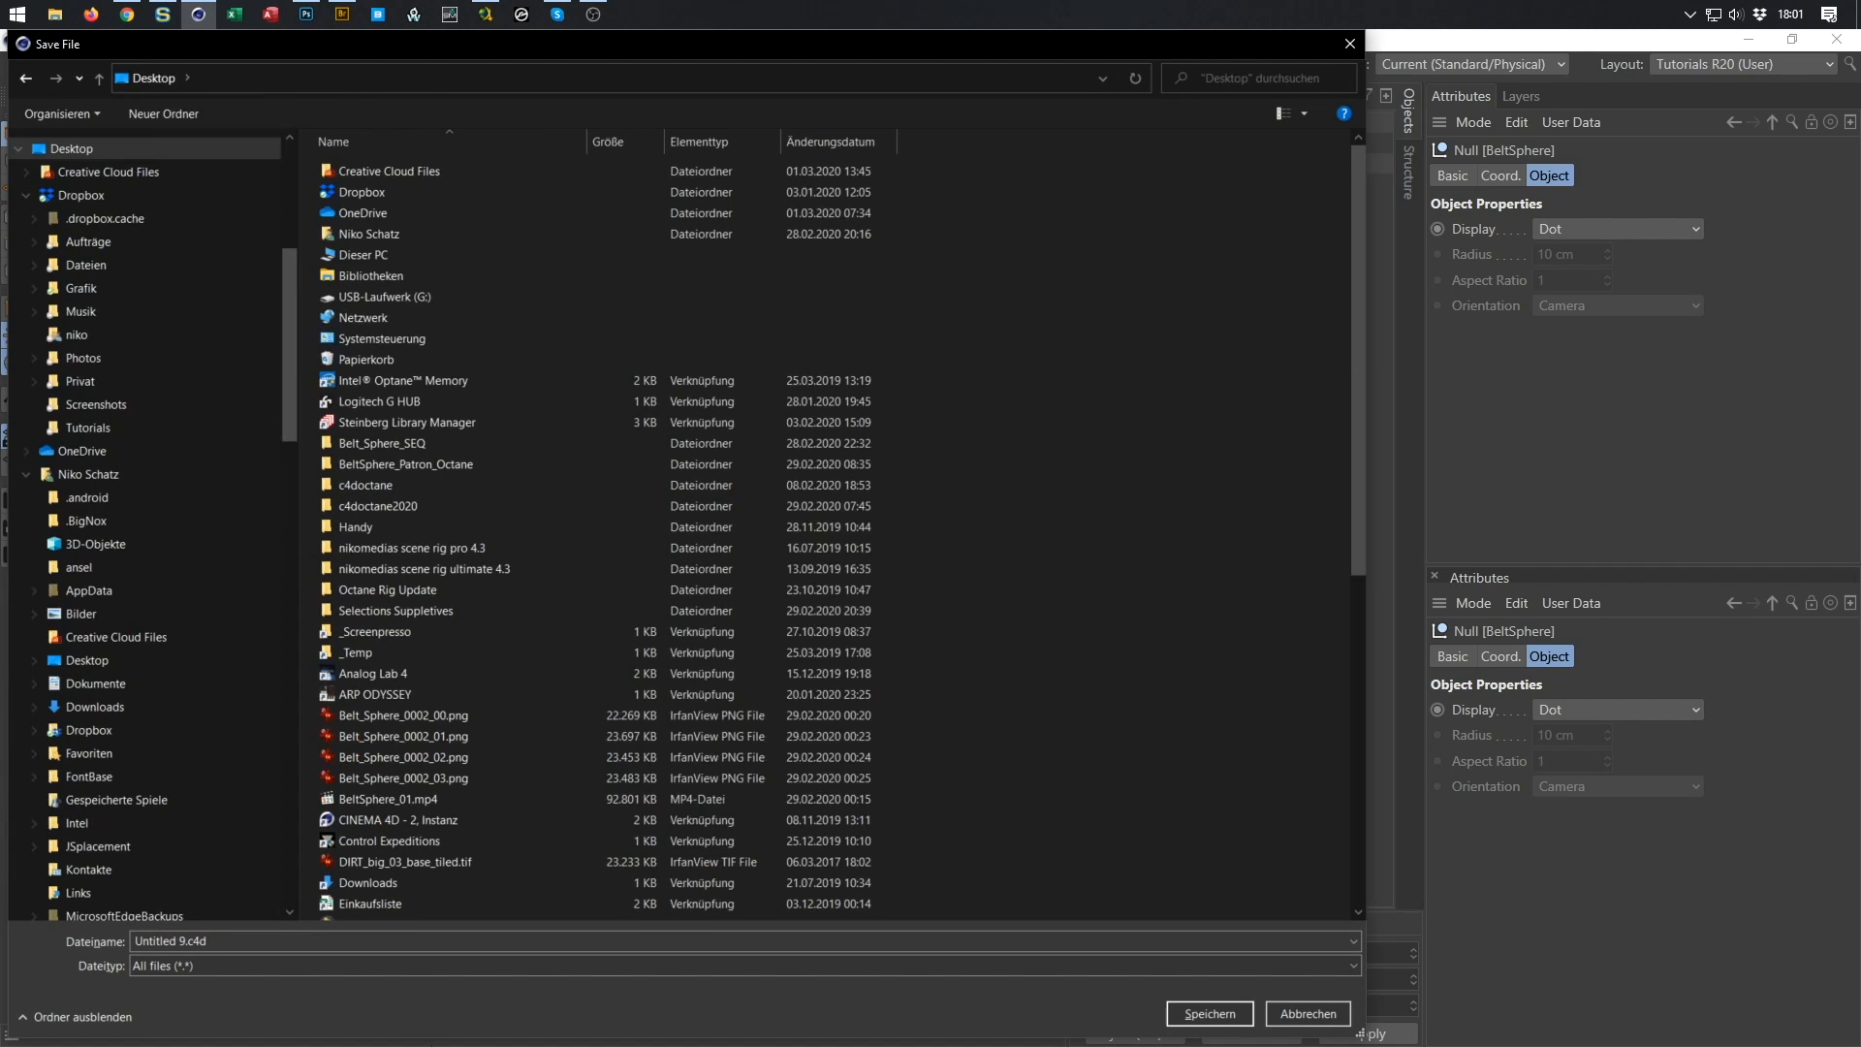
{"action": "left_click", "coordinate": [287, 941]}
{"action": "type", "text": "Belt"}
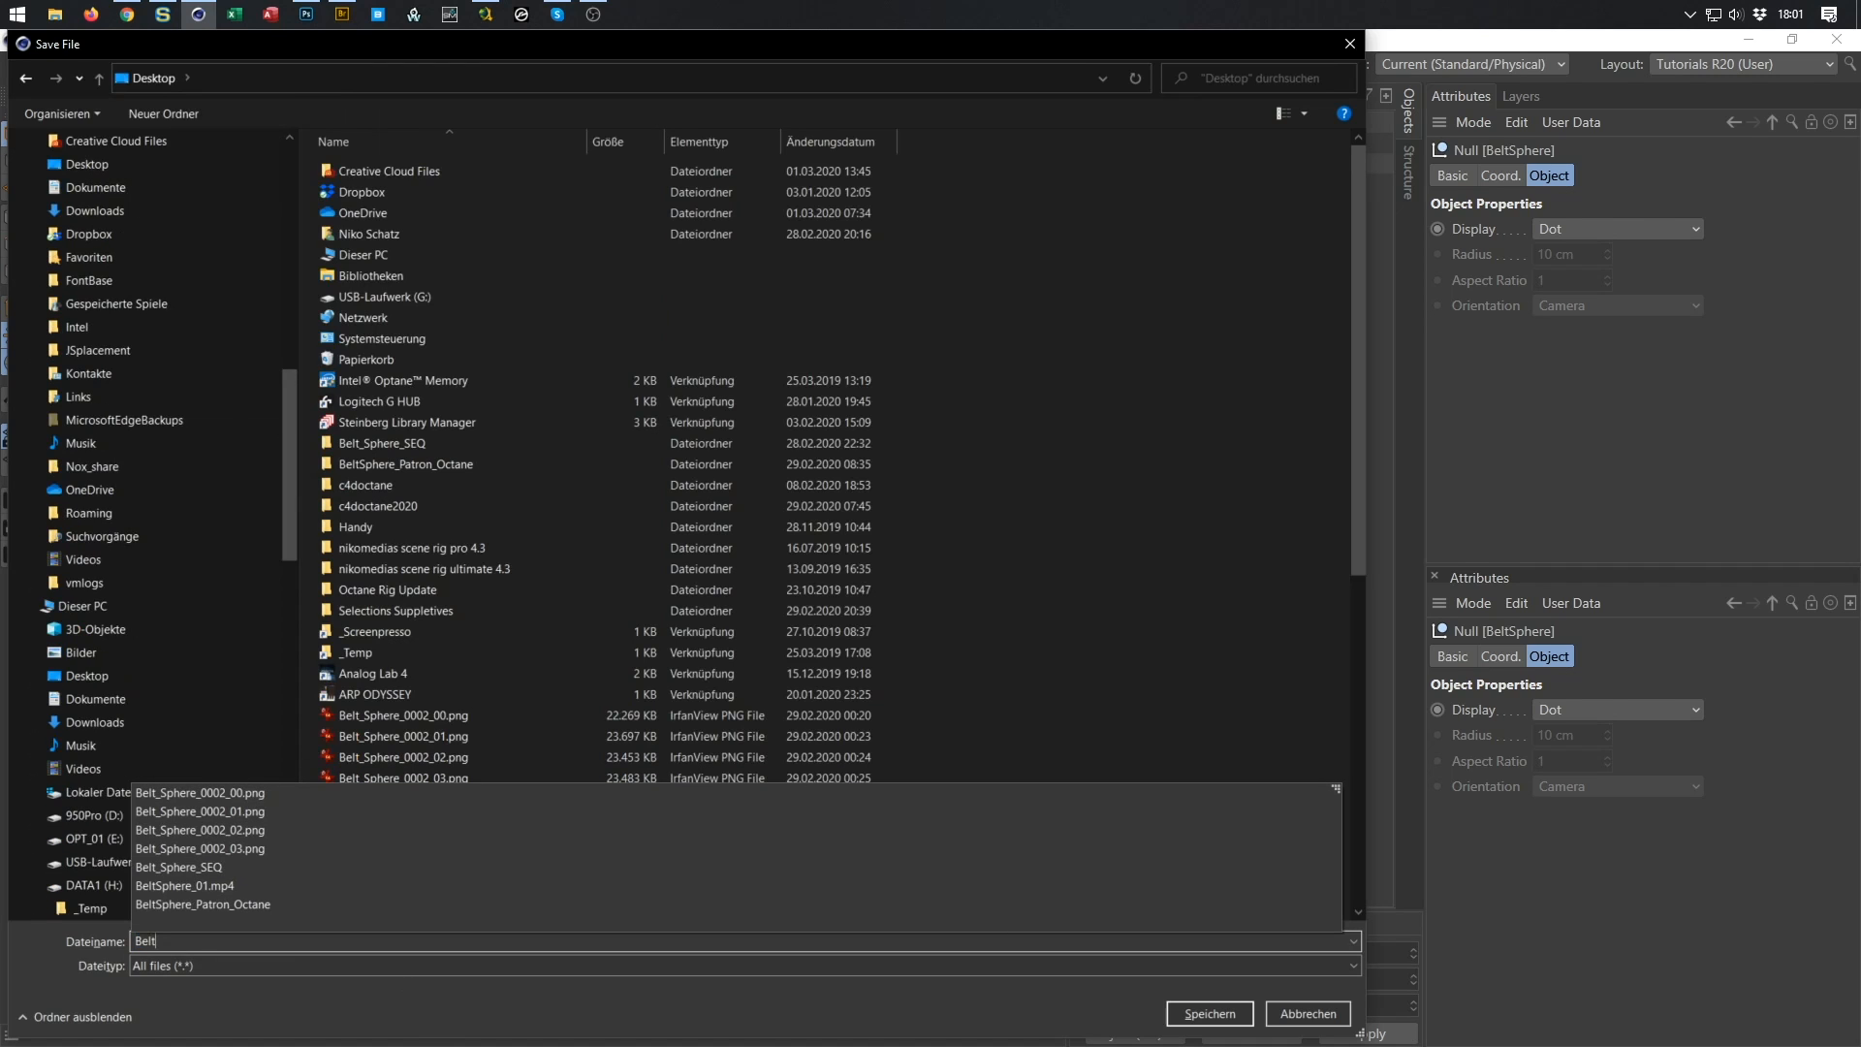
{"action": "type", "text": "_Sphe"}
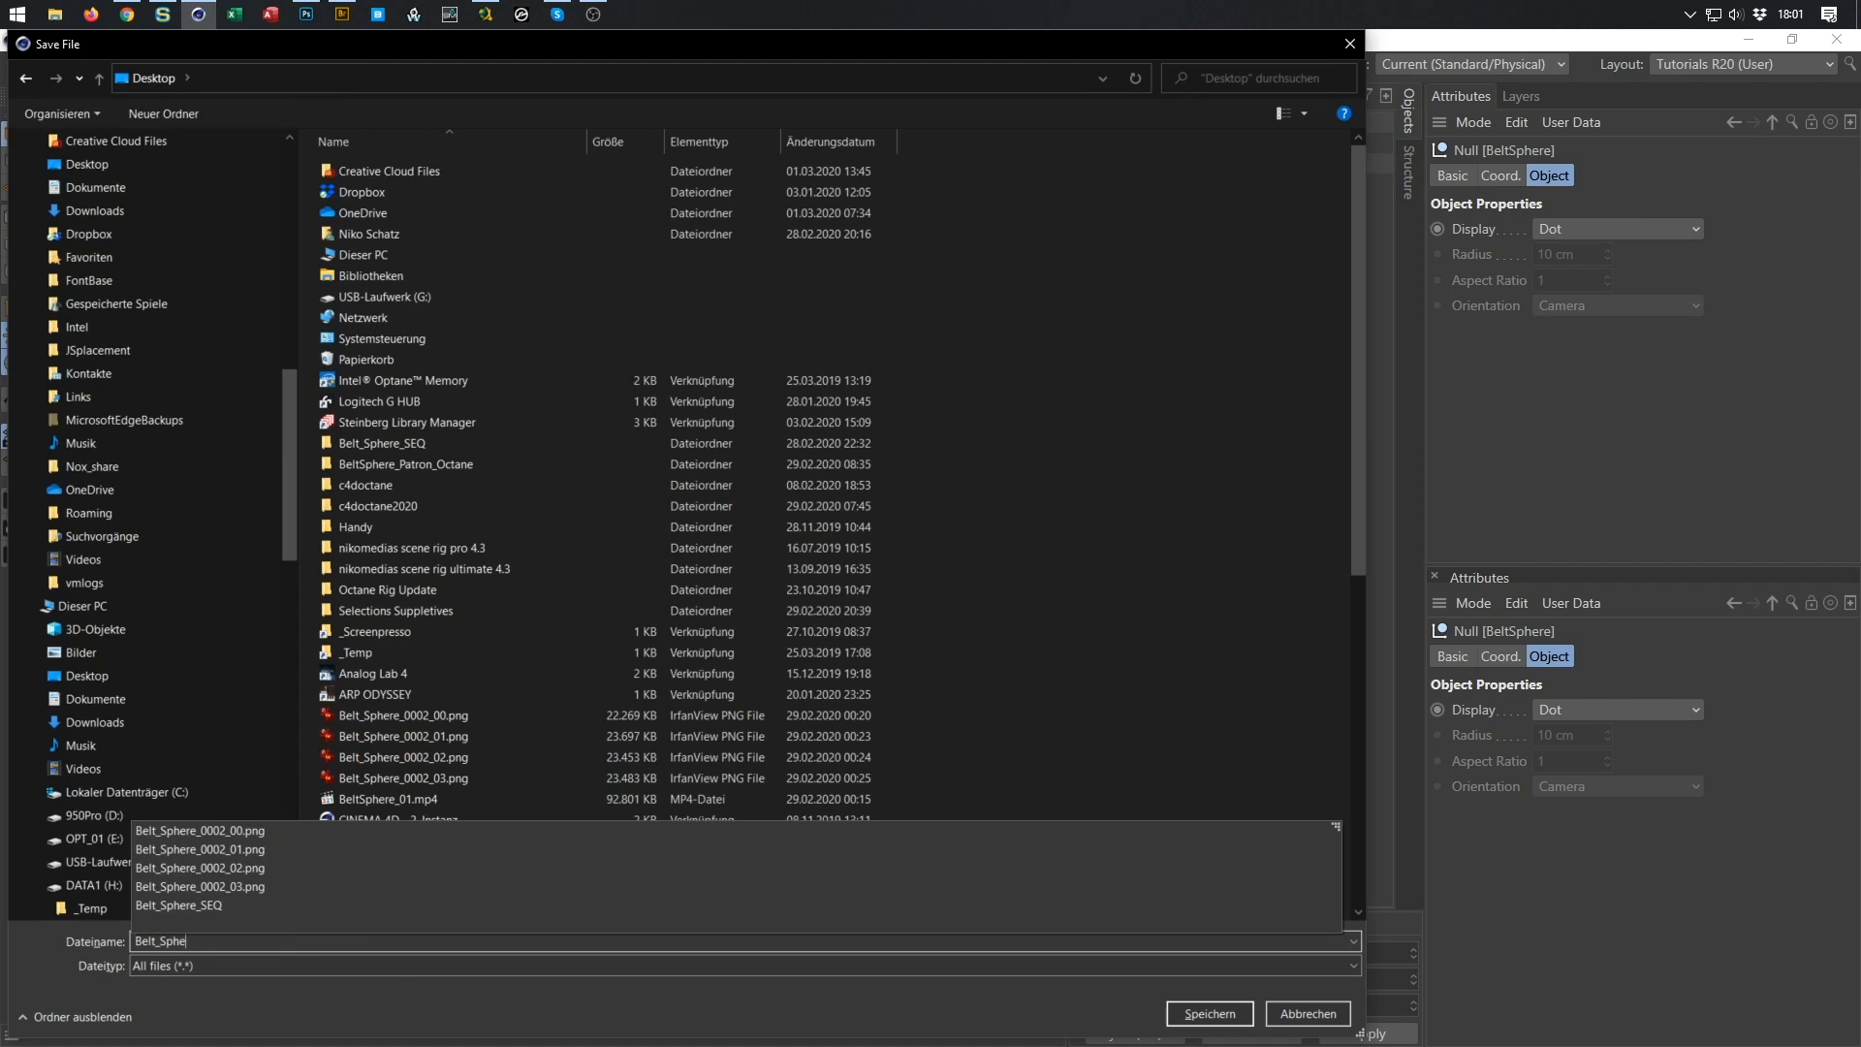
{"action": "type", "text": "re_Tu"}
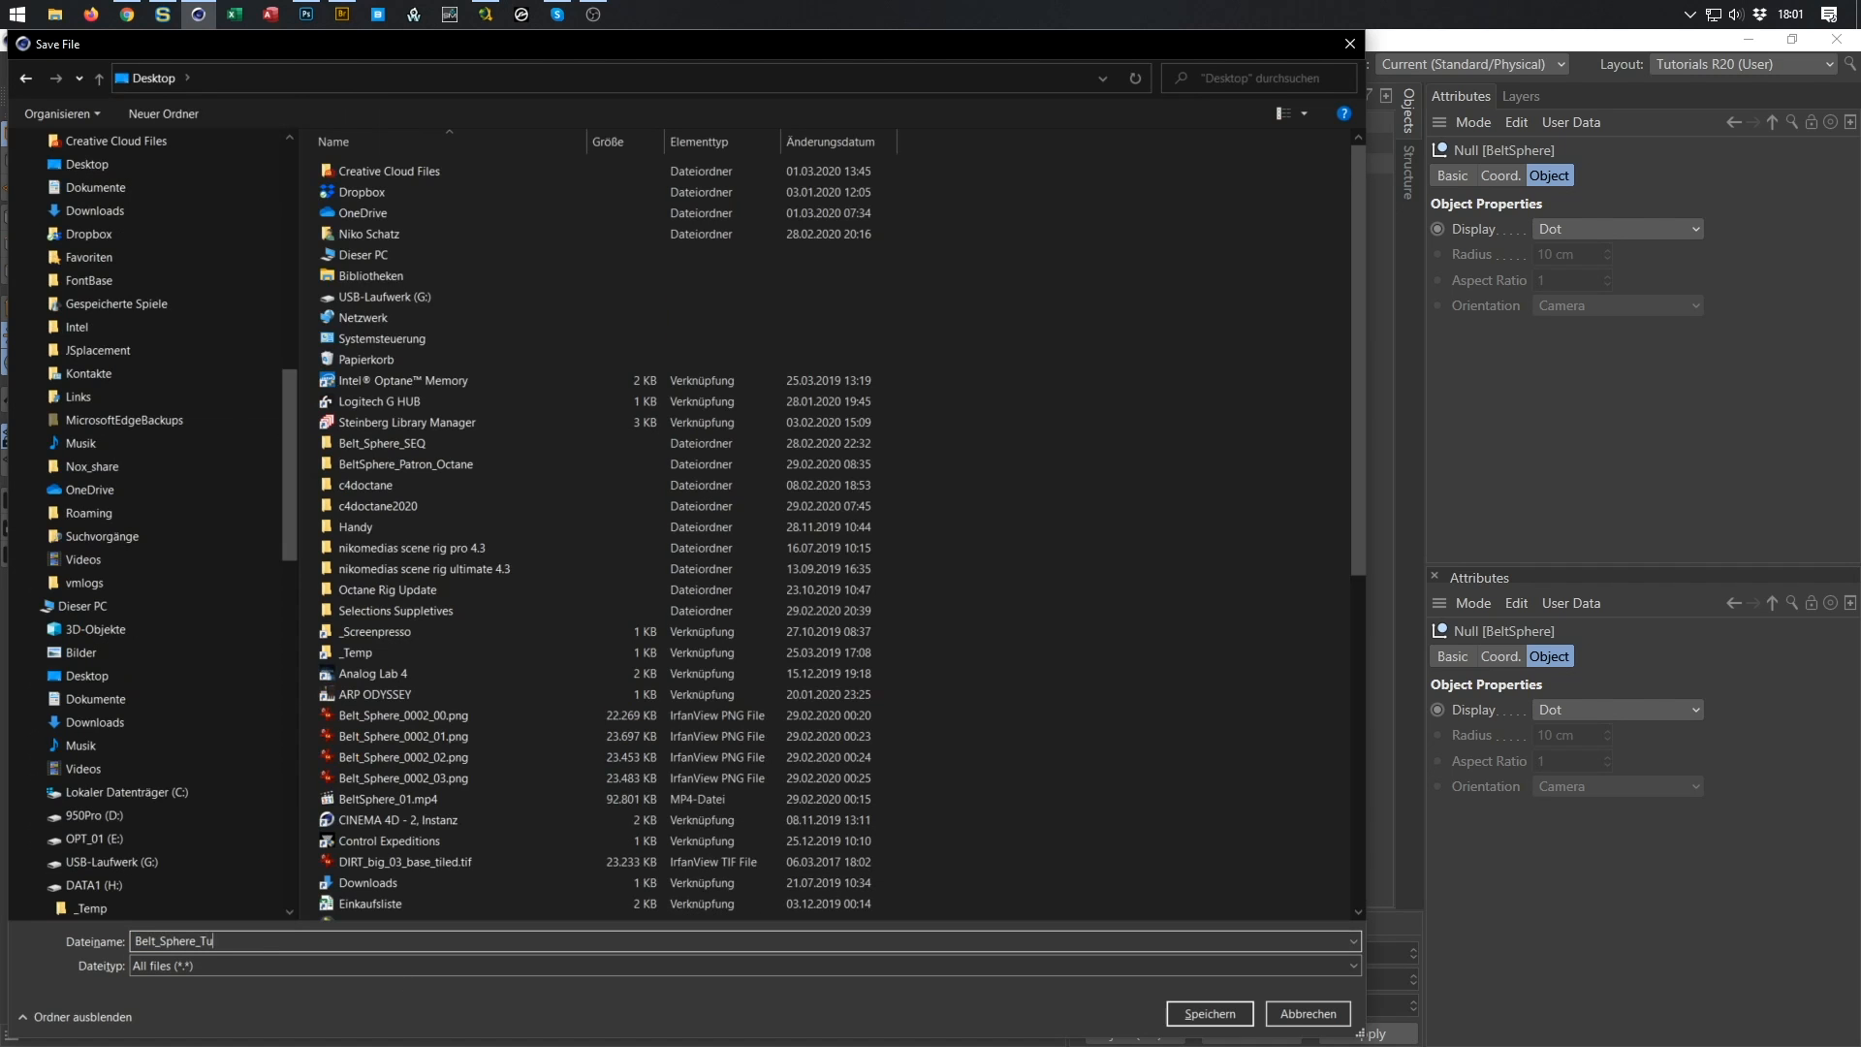
{"action": "type", "text": "t"}
{"action": "key", "text": "Return"}
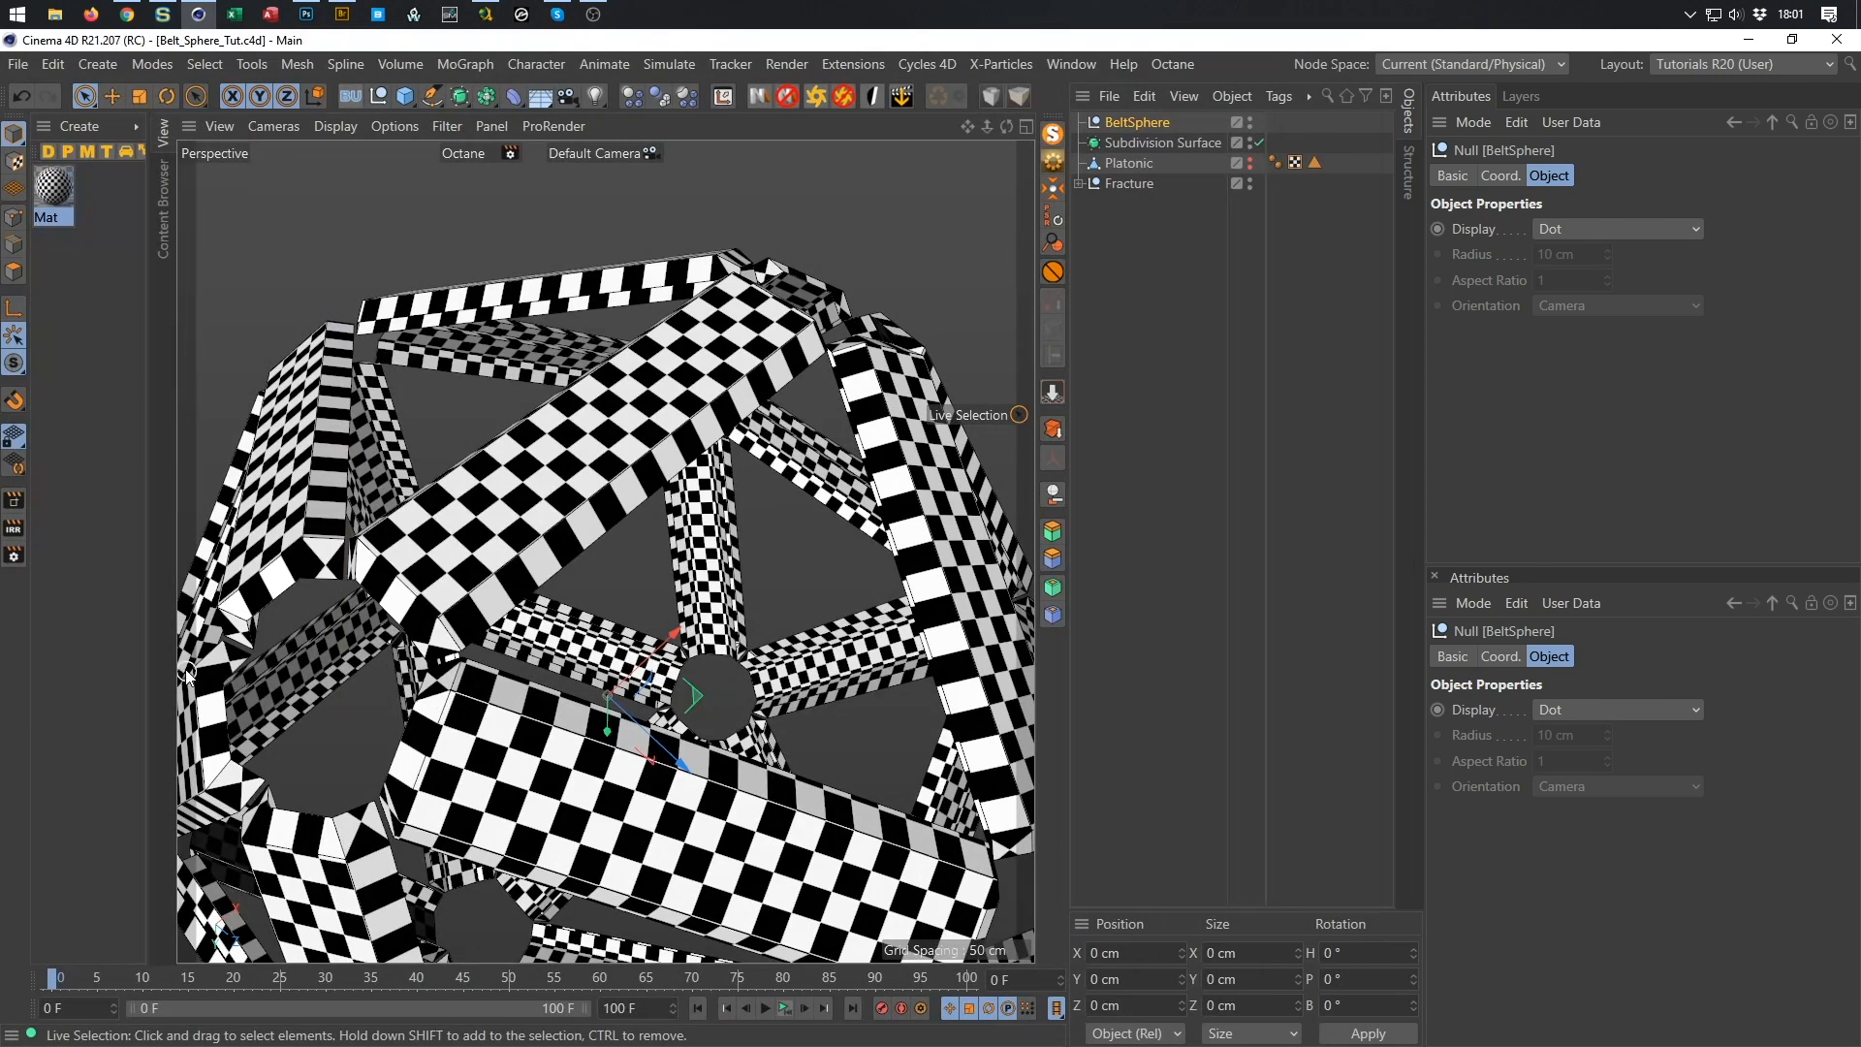
Parent Platonic and the Fracture null to BeltSphere, nest BeltSphere under the Subdivision Surface, and make Platonic visible.
{"action": "scroll", "coordinate": [753, 528], "scroll_direction": "down", "scroll_amount": 5}
{"action": "middle_click_drag", "start_coordinate": [751, 521], "coordinate": [685, 536], "text": "alt"}
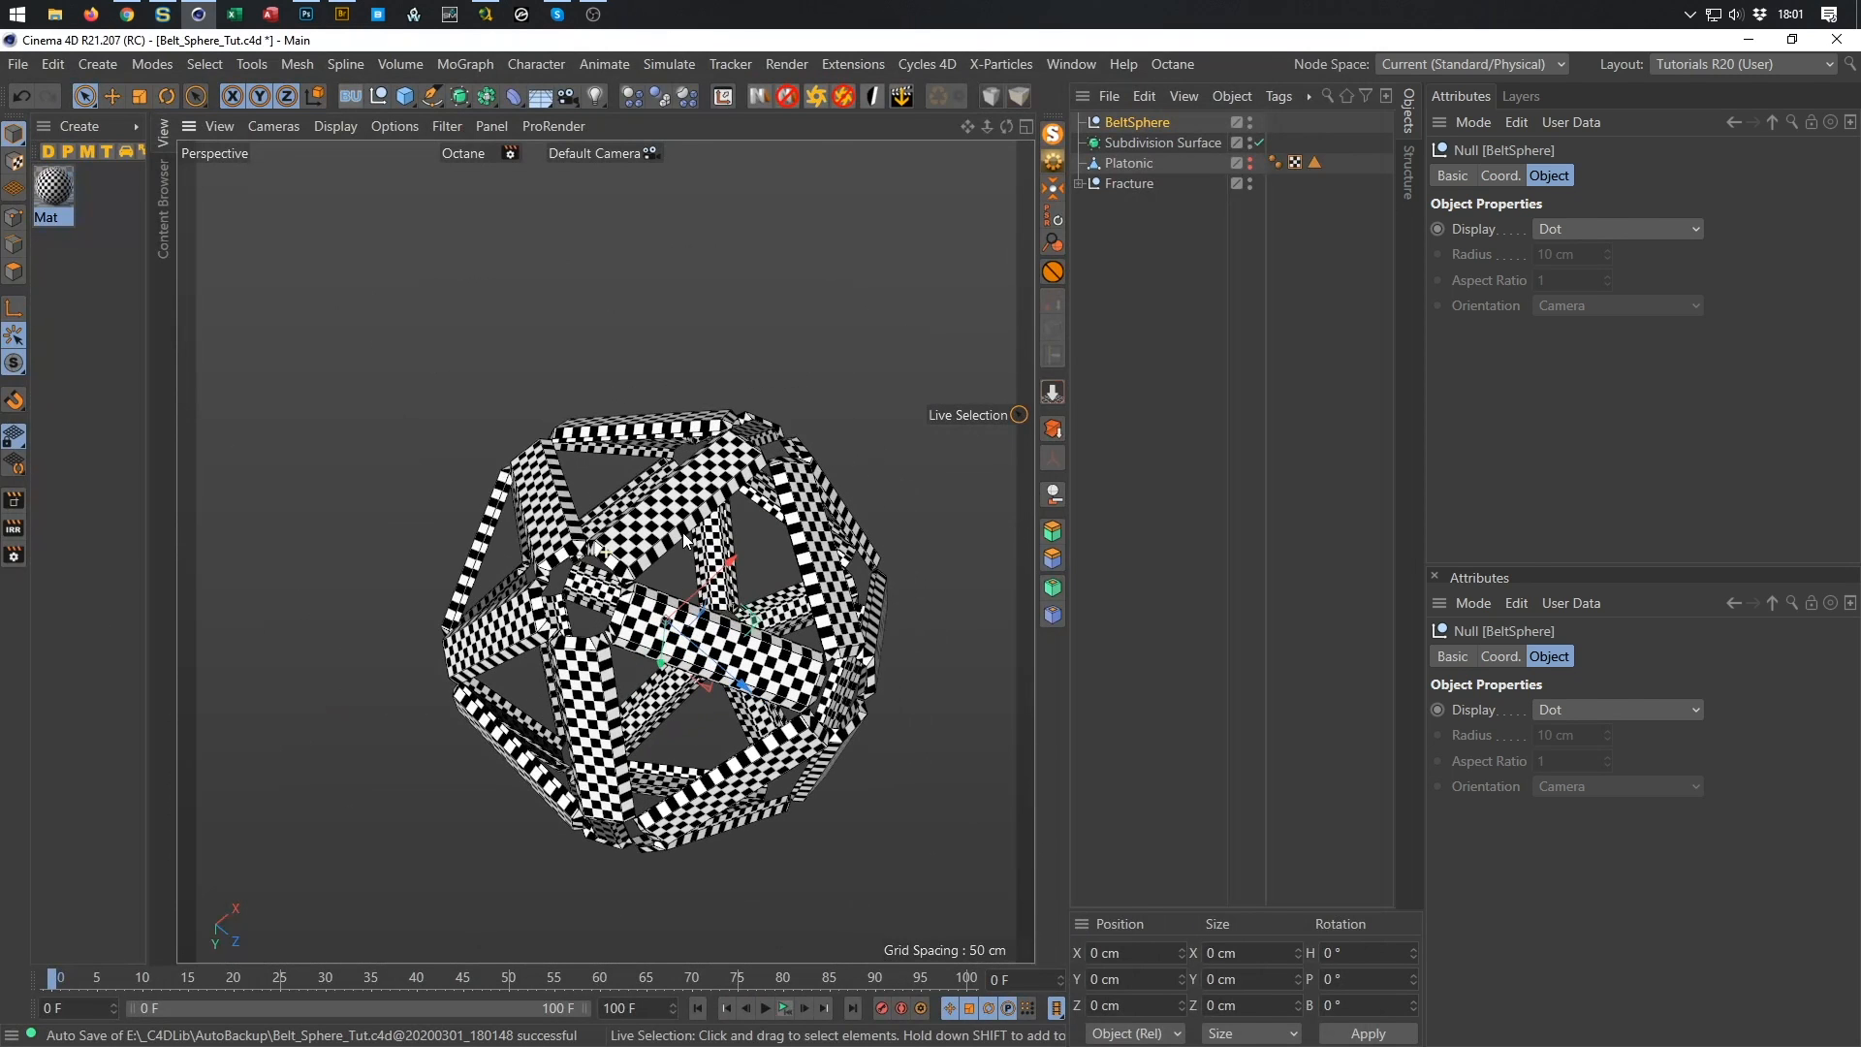
{"action": "mouse_move", "coordinate": [1130, 122]}
{"action": "left_mouse_down"}
{"action": "mouse_move", "coordinate": [1142, 175]}
{"action": "mouse_move", "coordinate": [1158, 120]}
{"action": "left_mouse_up"}
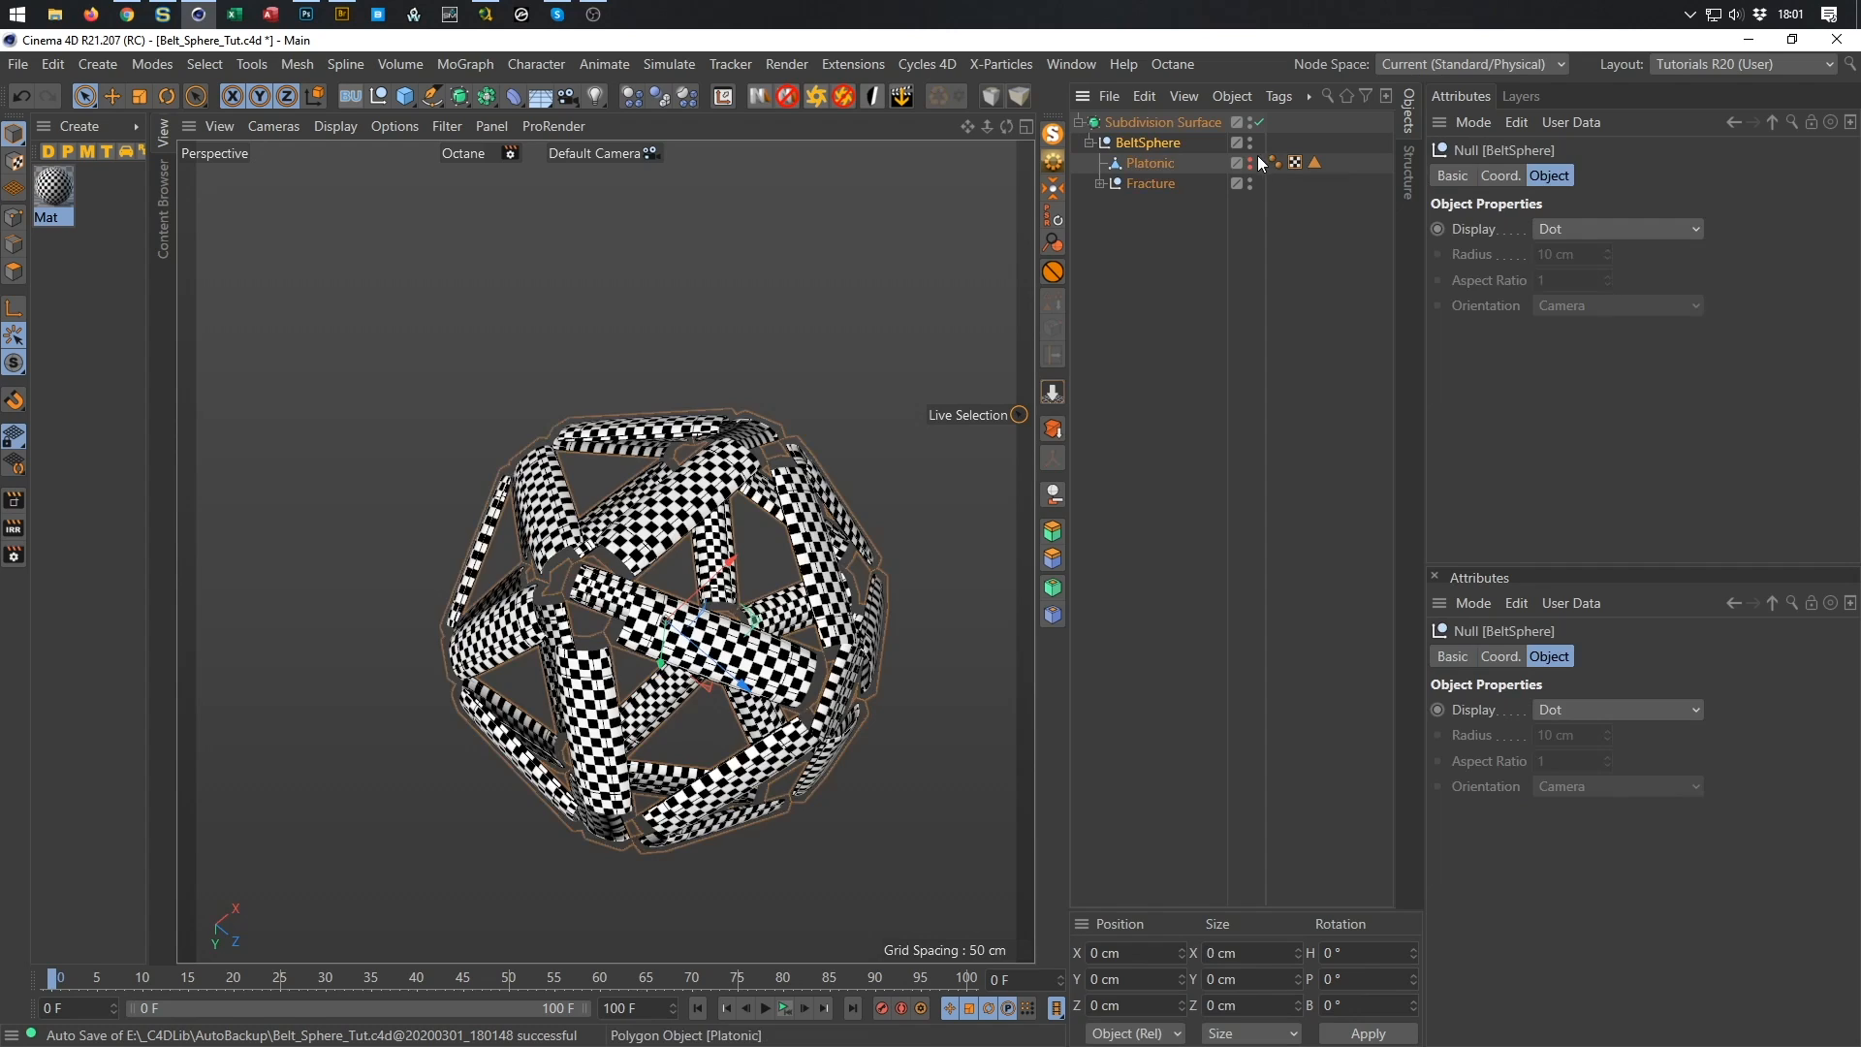
{"action": "scroll", "coordinate": [745, 504], "scroll_direction": "up", "scroll_amount": 8}
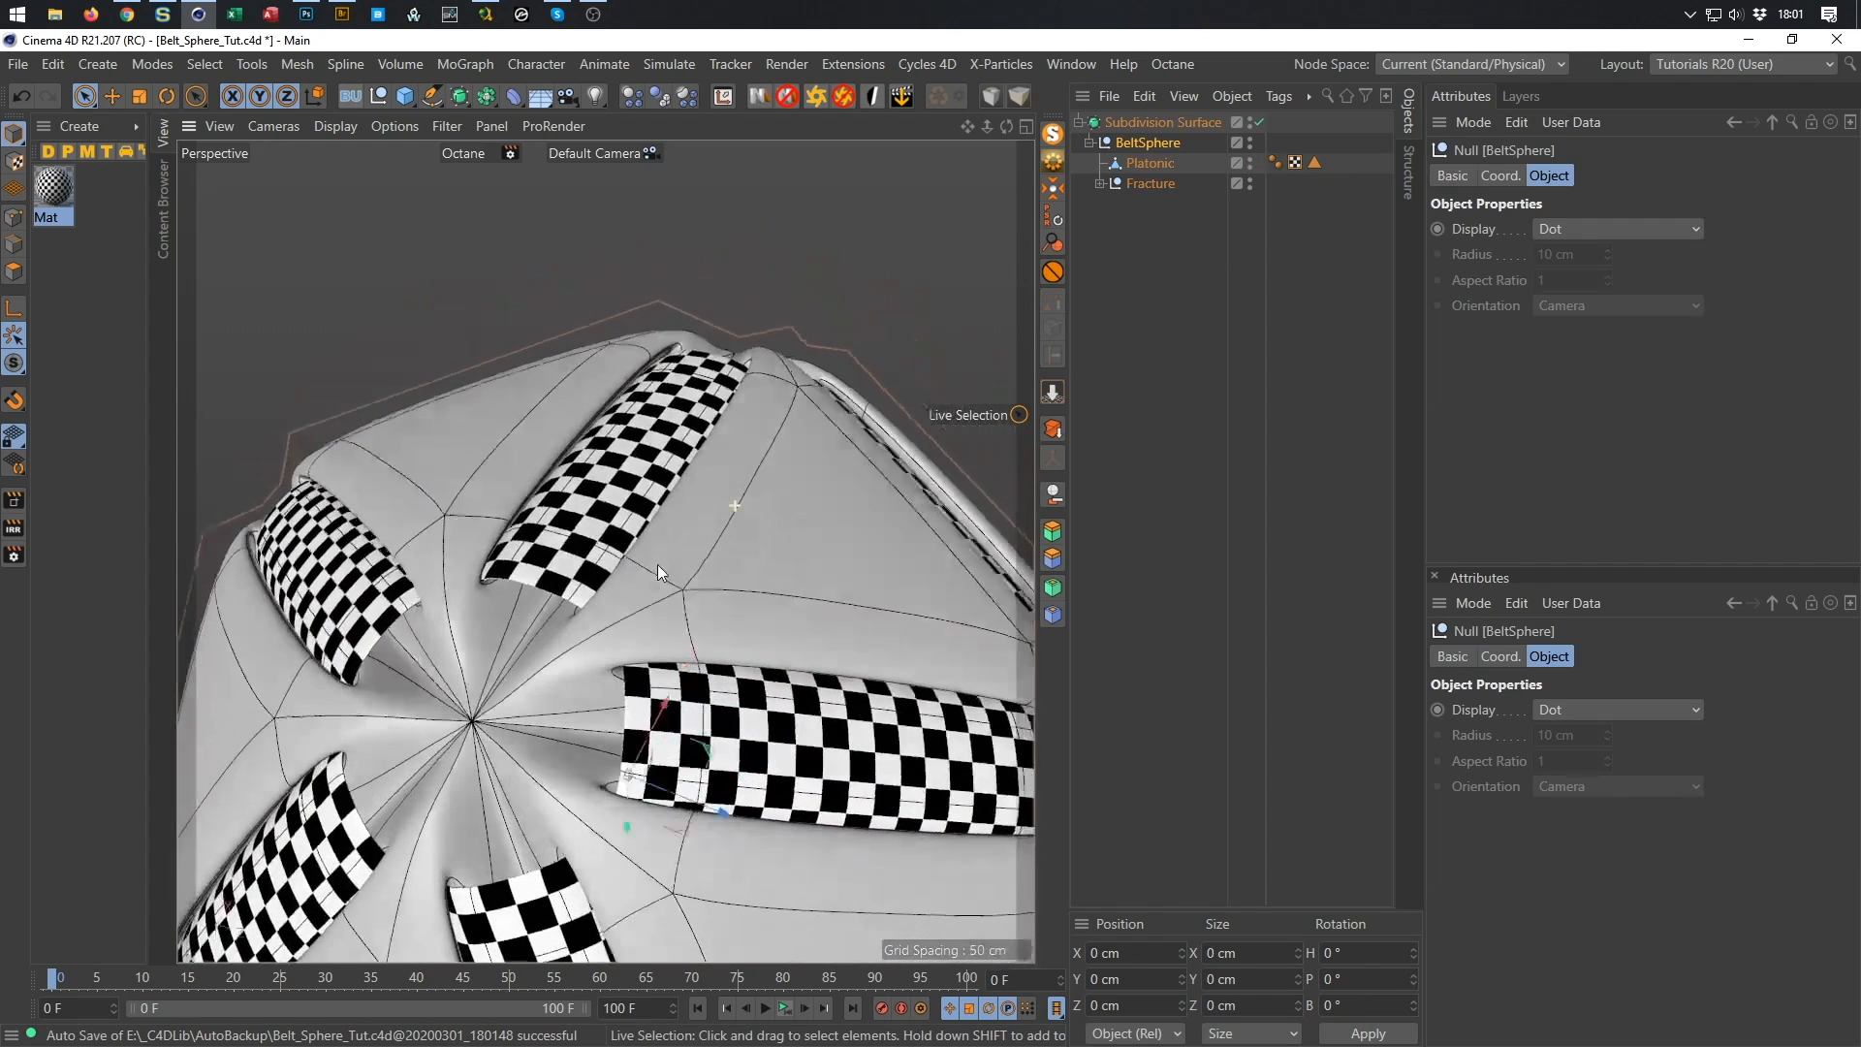
{"action": "scroll", "coordinate": [648, 579], "scroll_direction": "down", "scroll_amount": 1}
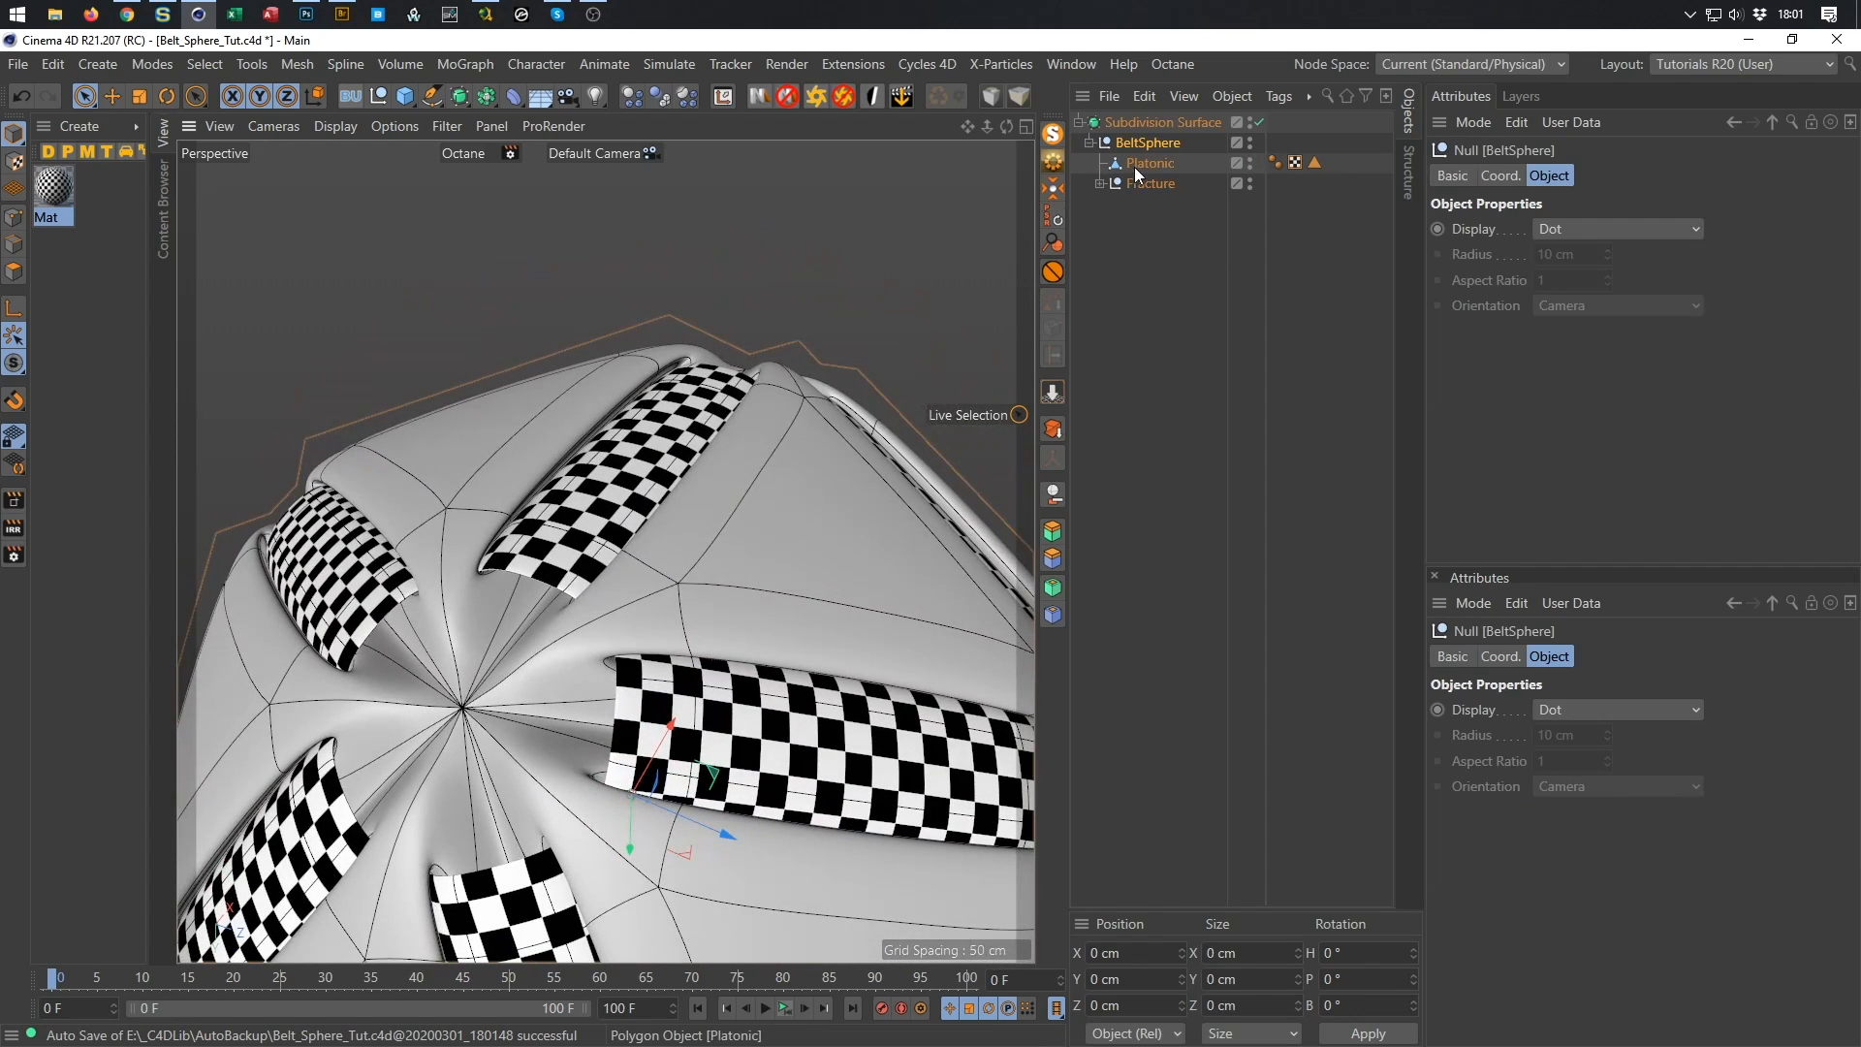
Try an Offset V of 23 % on the 30 belt material tags and reset it to 0 %.
{"action": "left_click", "coordinate": [1100, 184]}
{"action": "left_click_drag", "start_coordinate": [1277, 820], "coordinate": [1272, 199]}
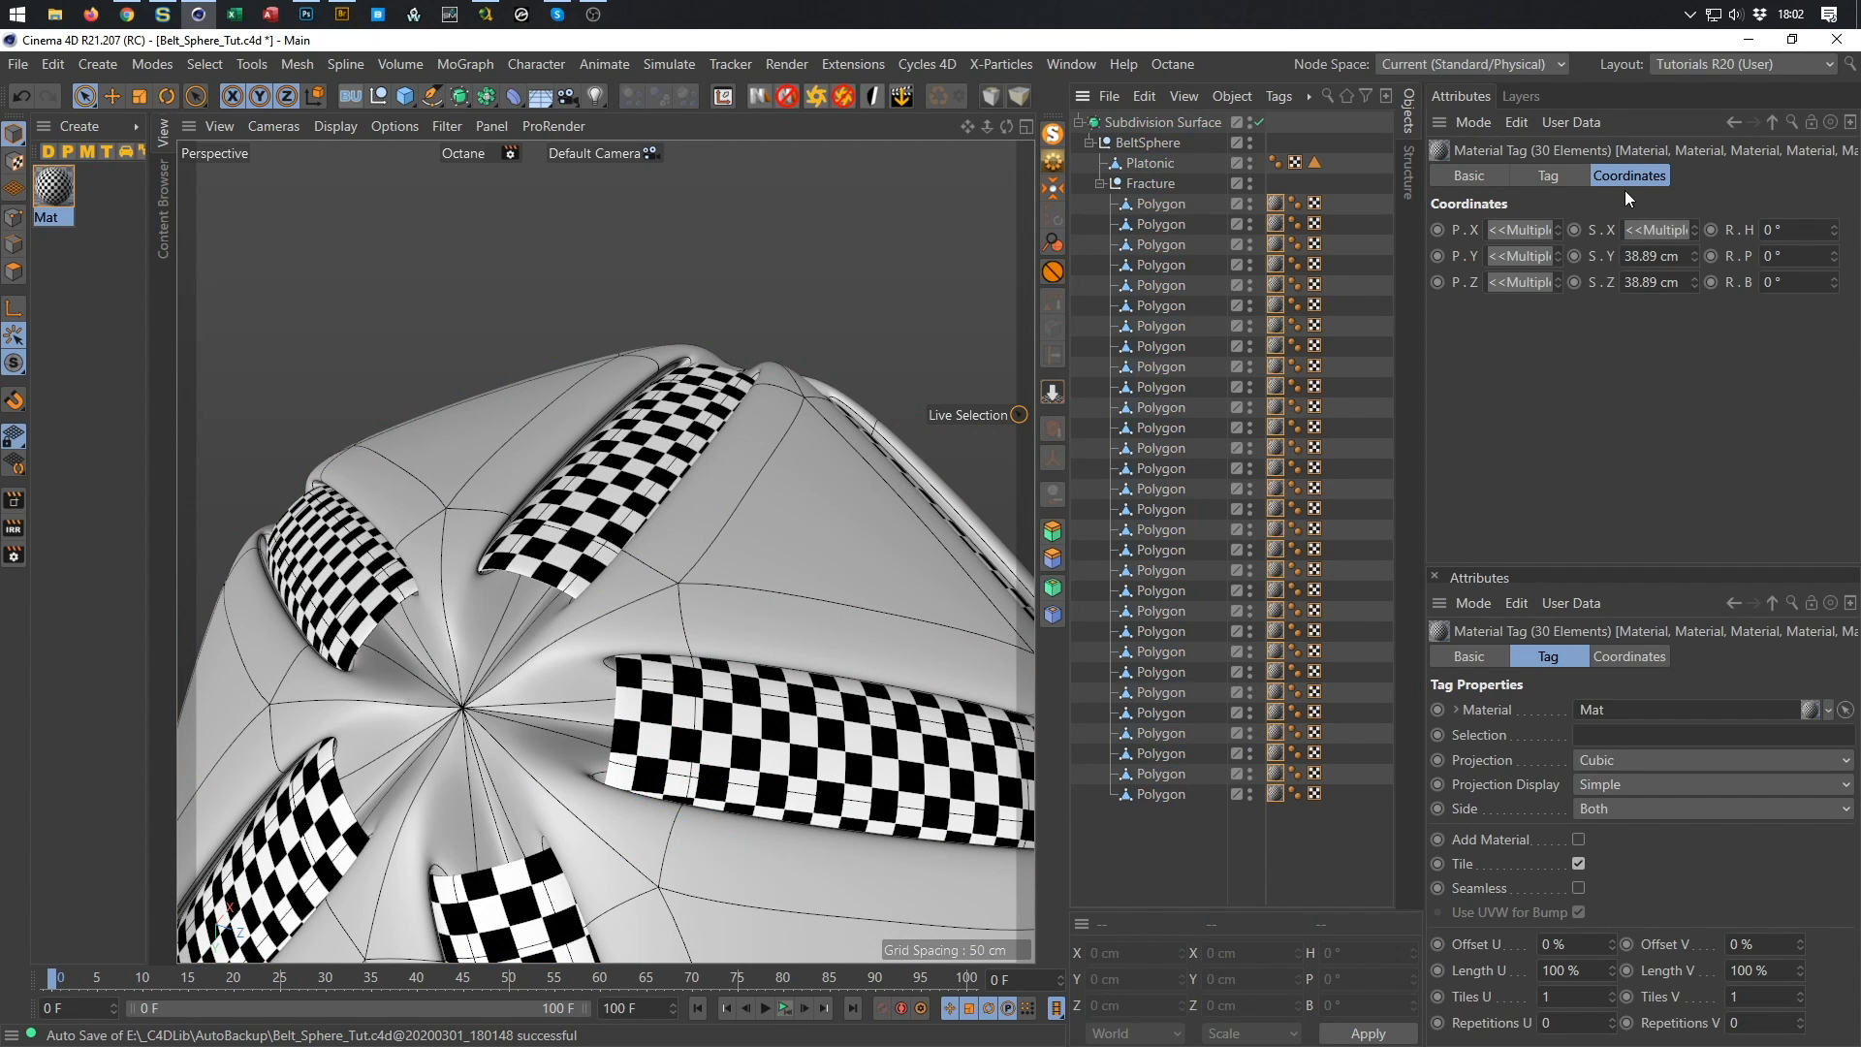
{"action": "left_click", "coordinate": [1573, 176]}
{"action": "left_click_drag", "start_coordinate": [1800, 463], "coordinate": [1800, 431]}
{"action": "left_click_drag", "start_coordinate": [1800, 464], "coordinate": [1799, 463]}
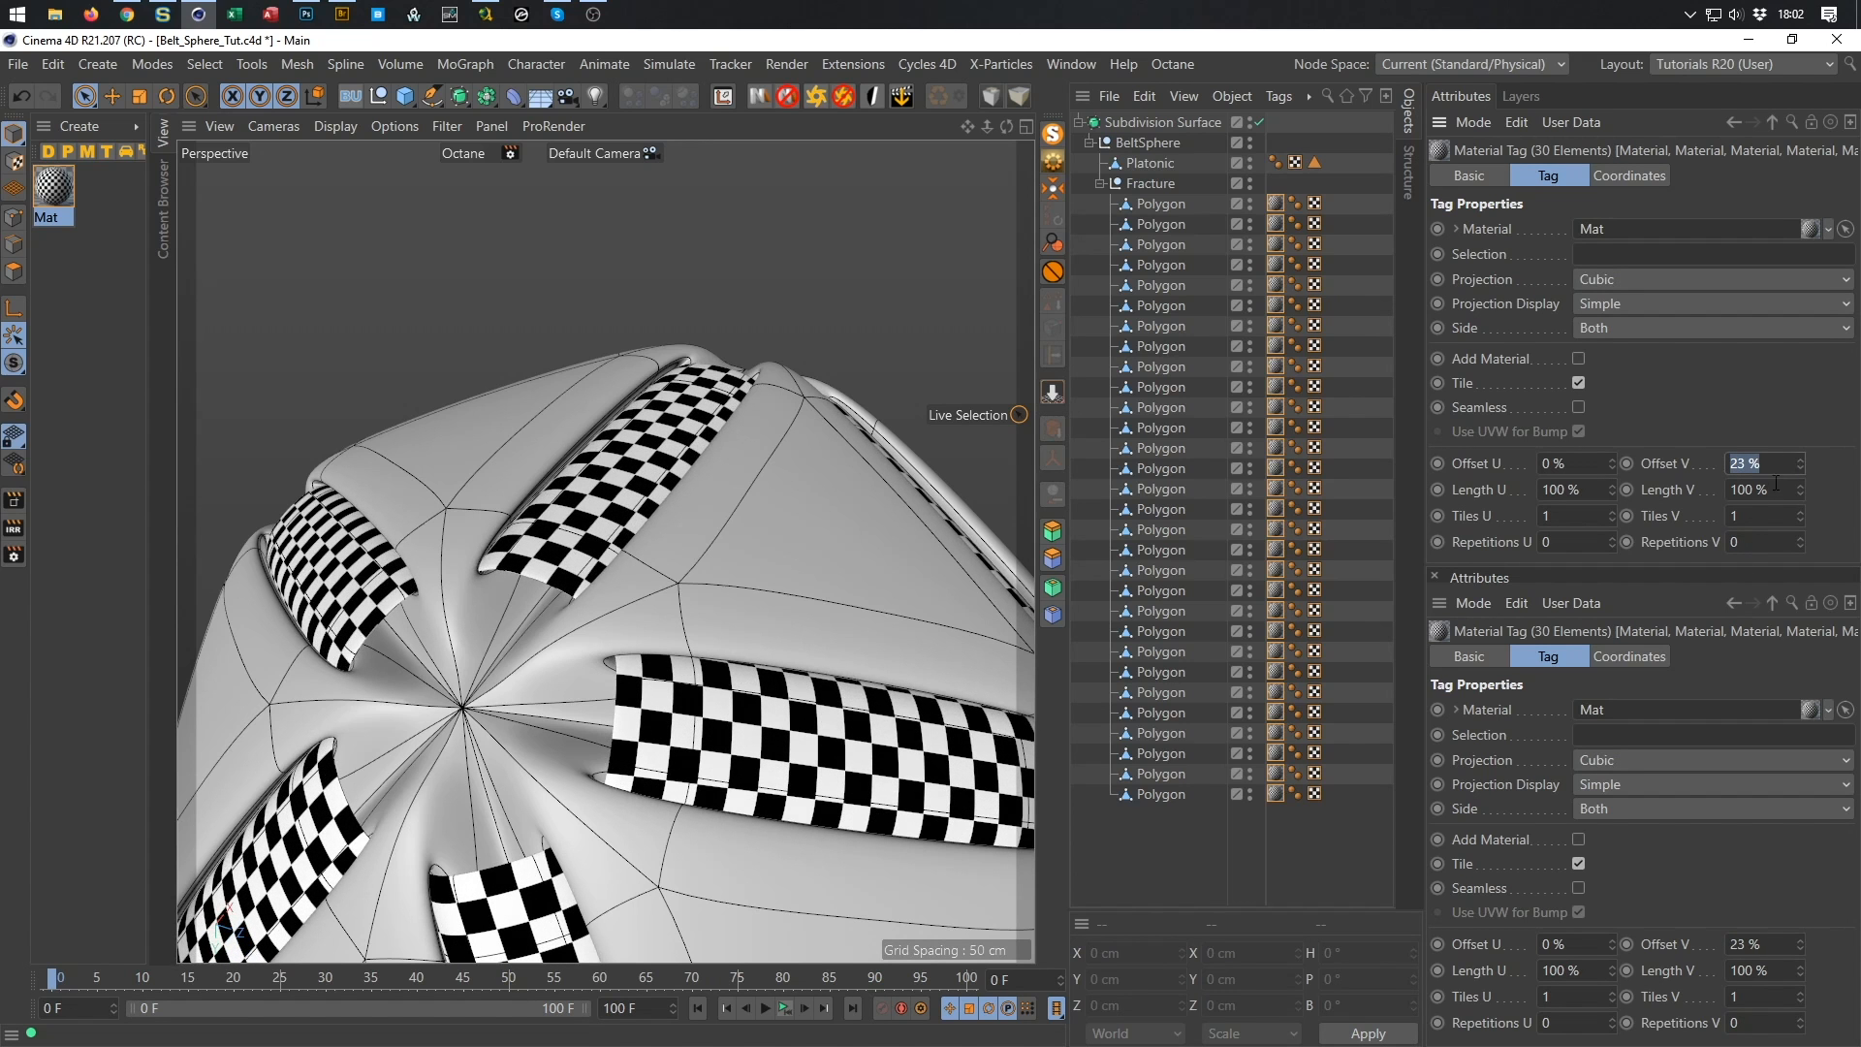
{"action": "right_click", "coordinate": [1800, 459]}
{"action": "key", "text": "ctrl+s"}
Set the Phong Angle of the Platonic object's Phong tag to 40°.
{"action": "right_click_drag", "start_coordinate": [344, 635], "coordinate": [341, 632], "text": "alt"}
{"action": "left_click_drag", "start_coordinate": [344, 635], "coordinate": [632, 535], "text": "alt"}
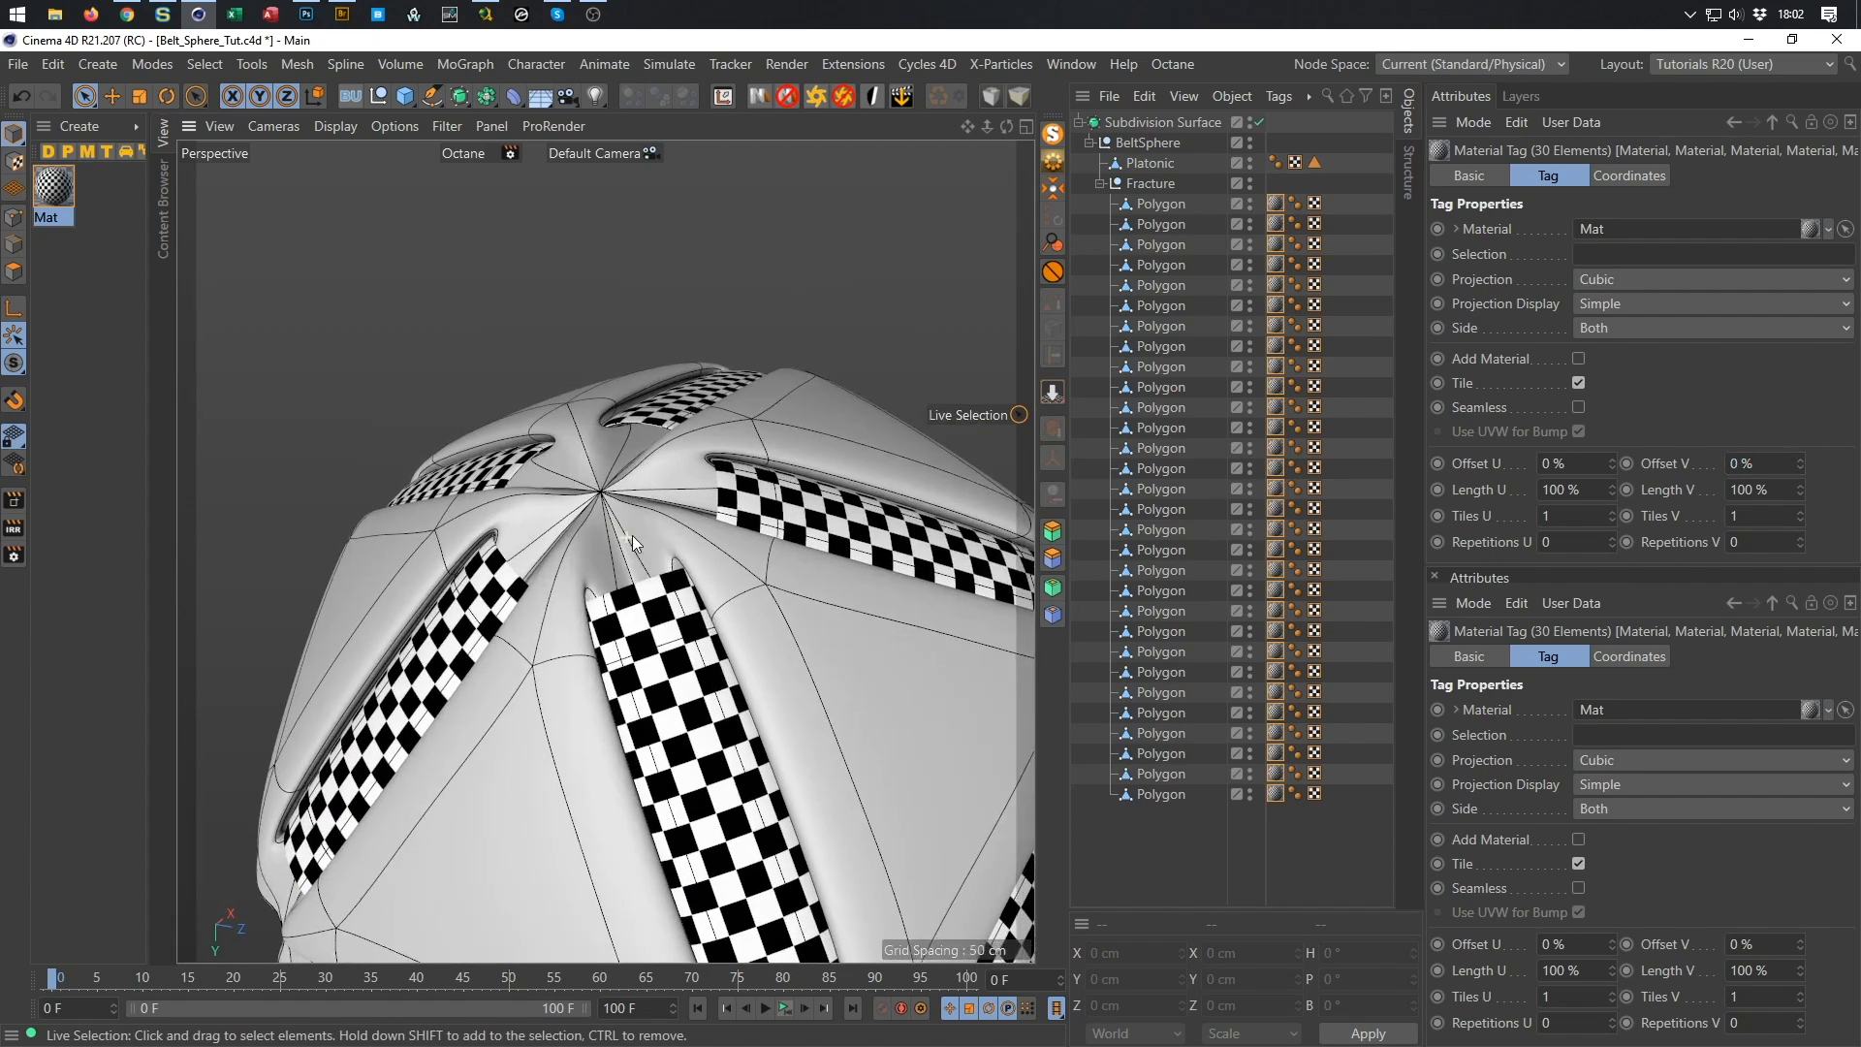
{"action": "scroll", "coordinate": [650, 481], "scroll_direction": "up", "scroll_amount": 5}
{"action": "scroll", "coordinate": [649, 481], "scroll_direction": "down", "scroll_amount": 6}
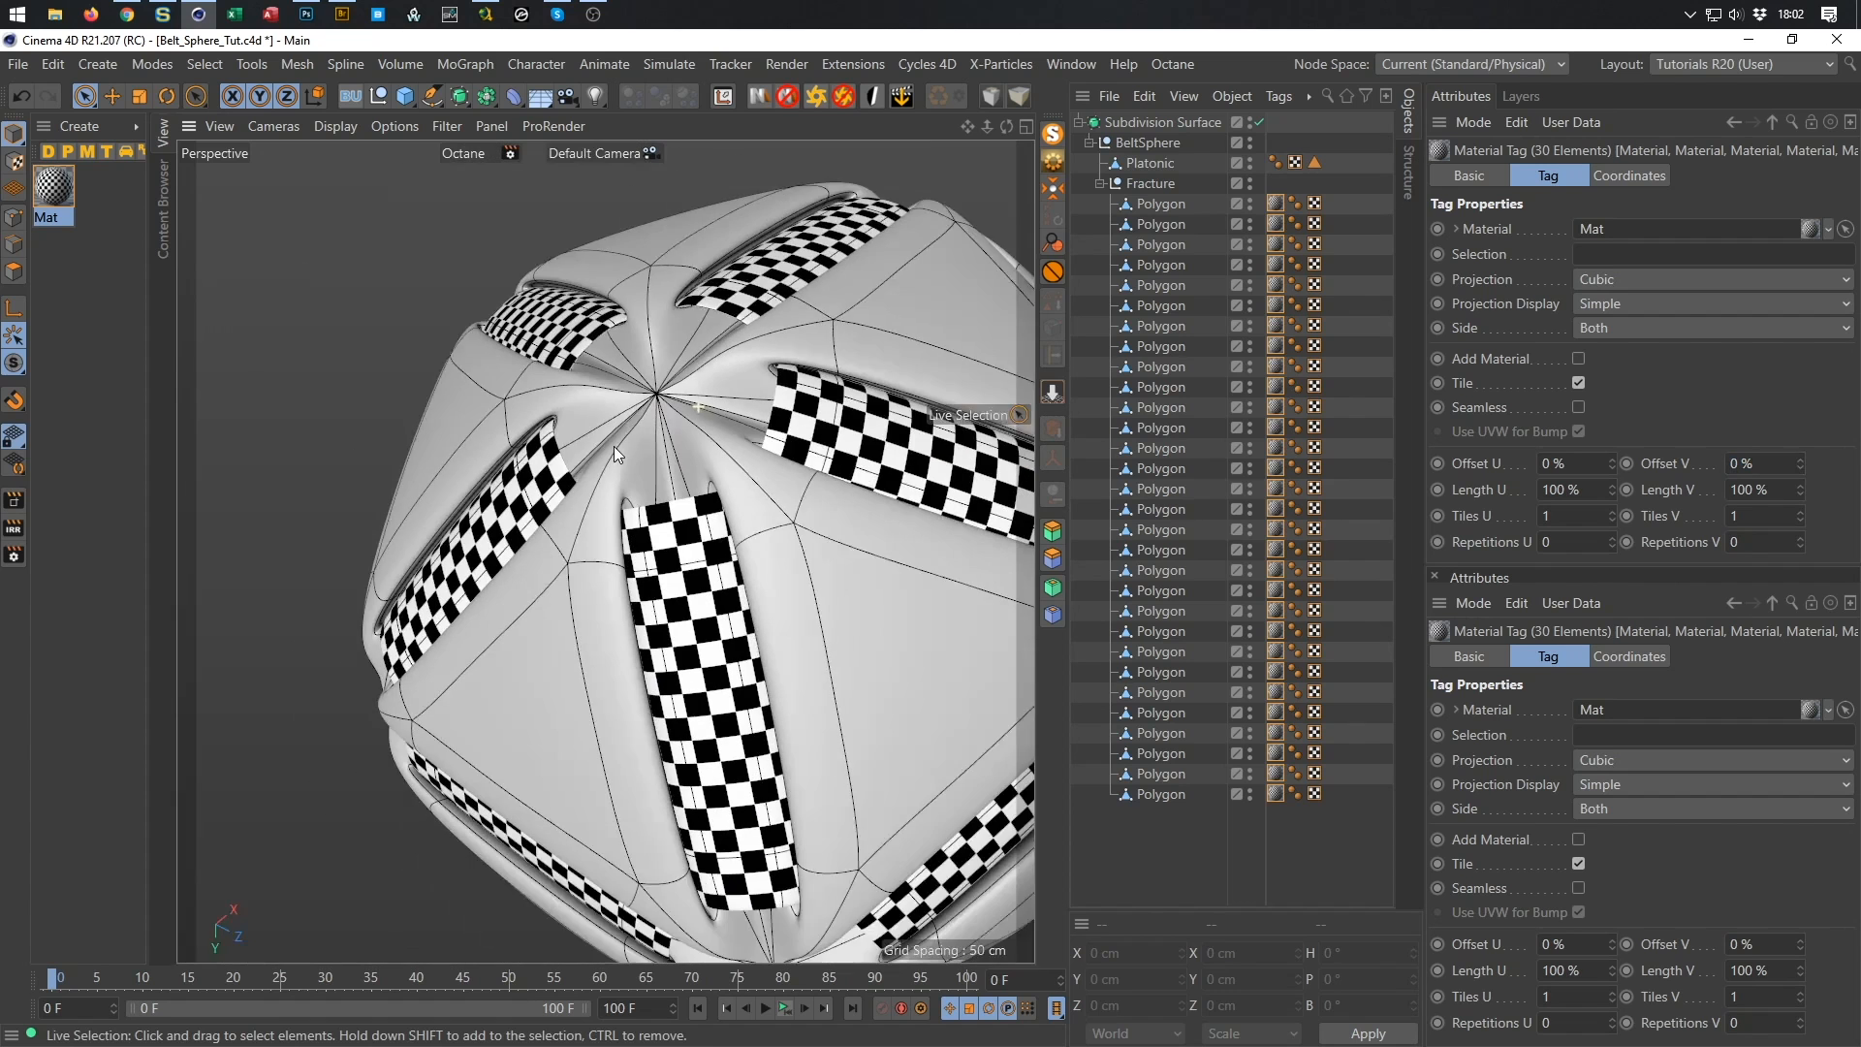
{"action": "scroll", "coordinate": [622, 405], "scroll_direction": "up", "scroll_amount": 2}
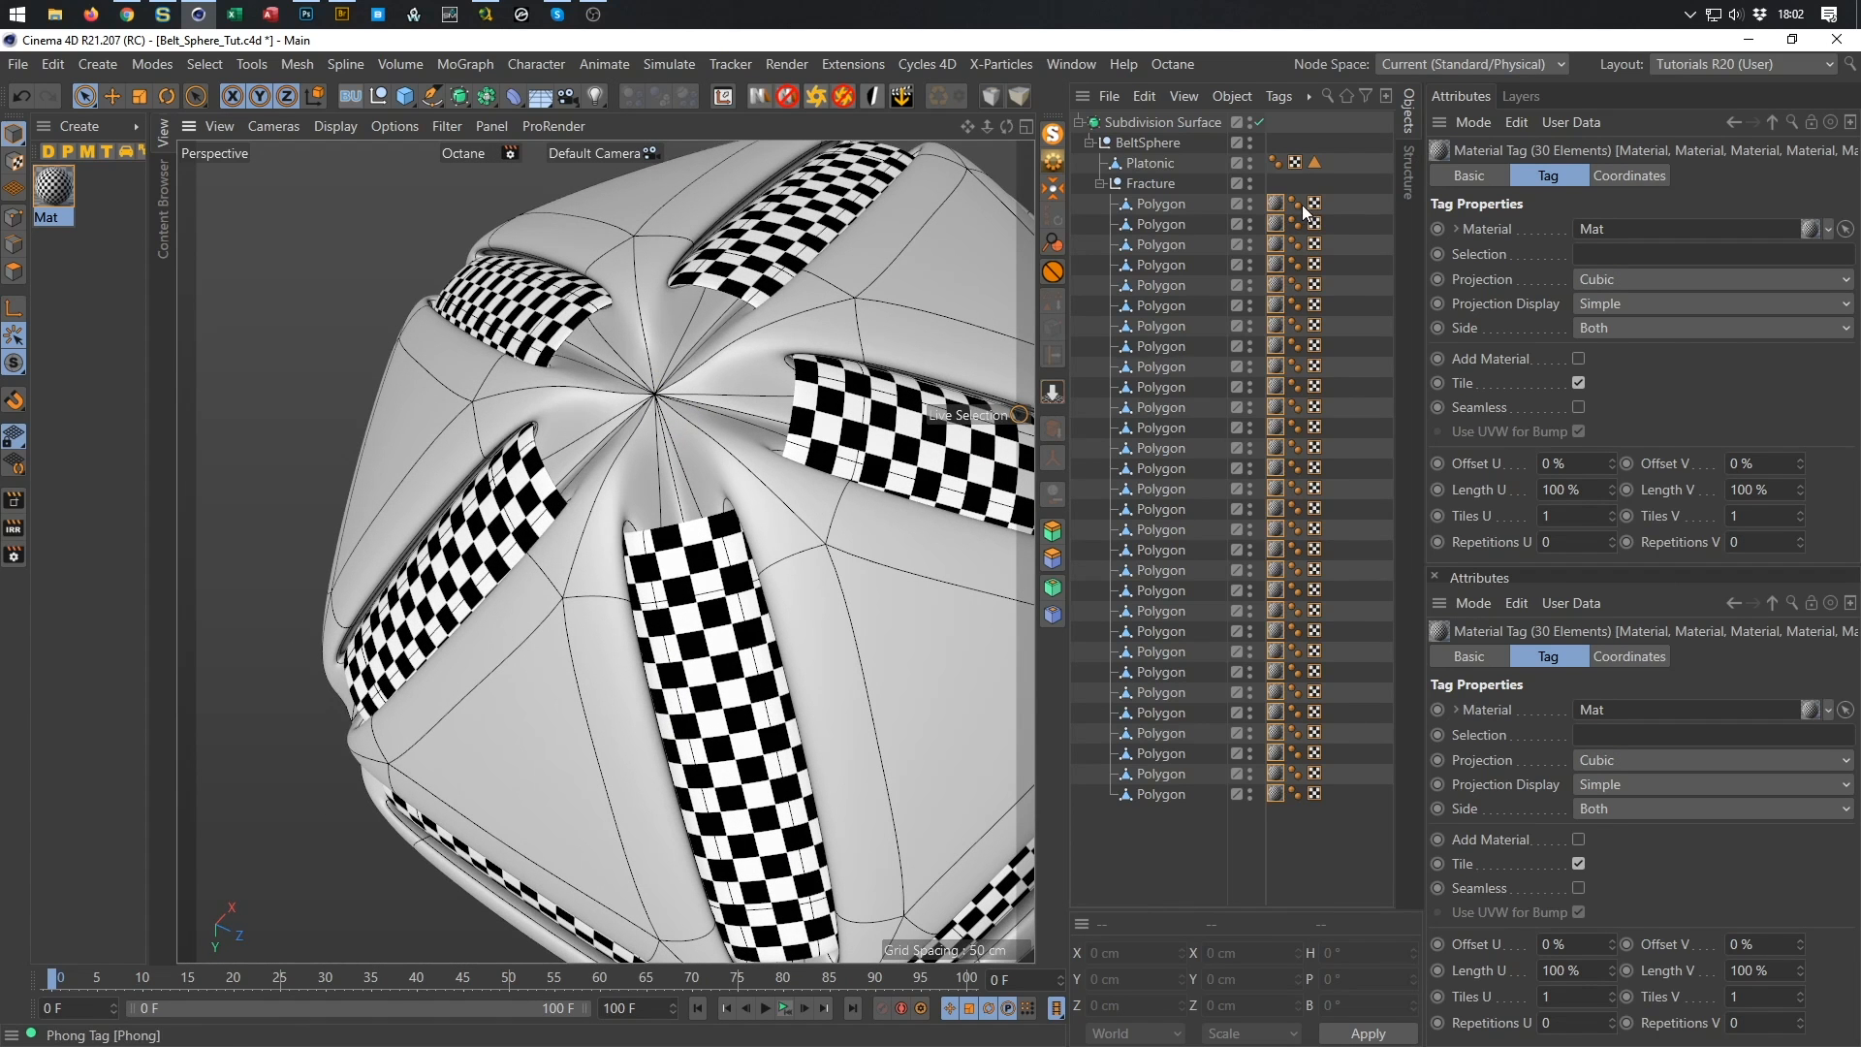
{"action": "left_click", "coordinate": [1275, 162]}
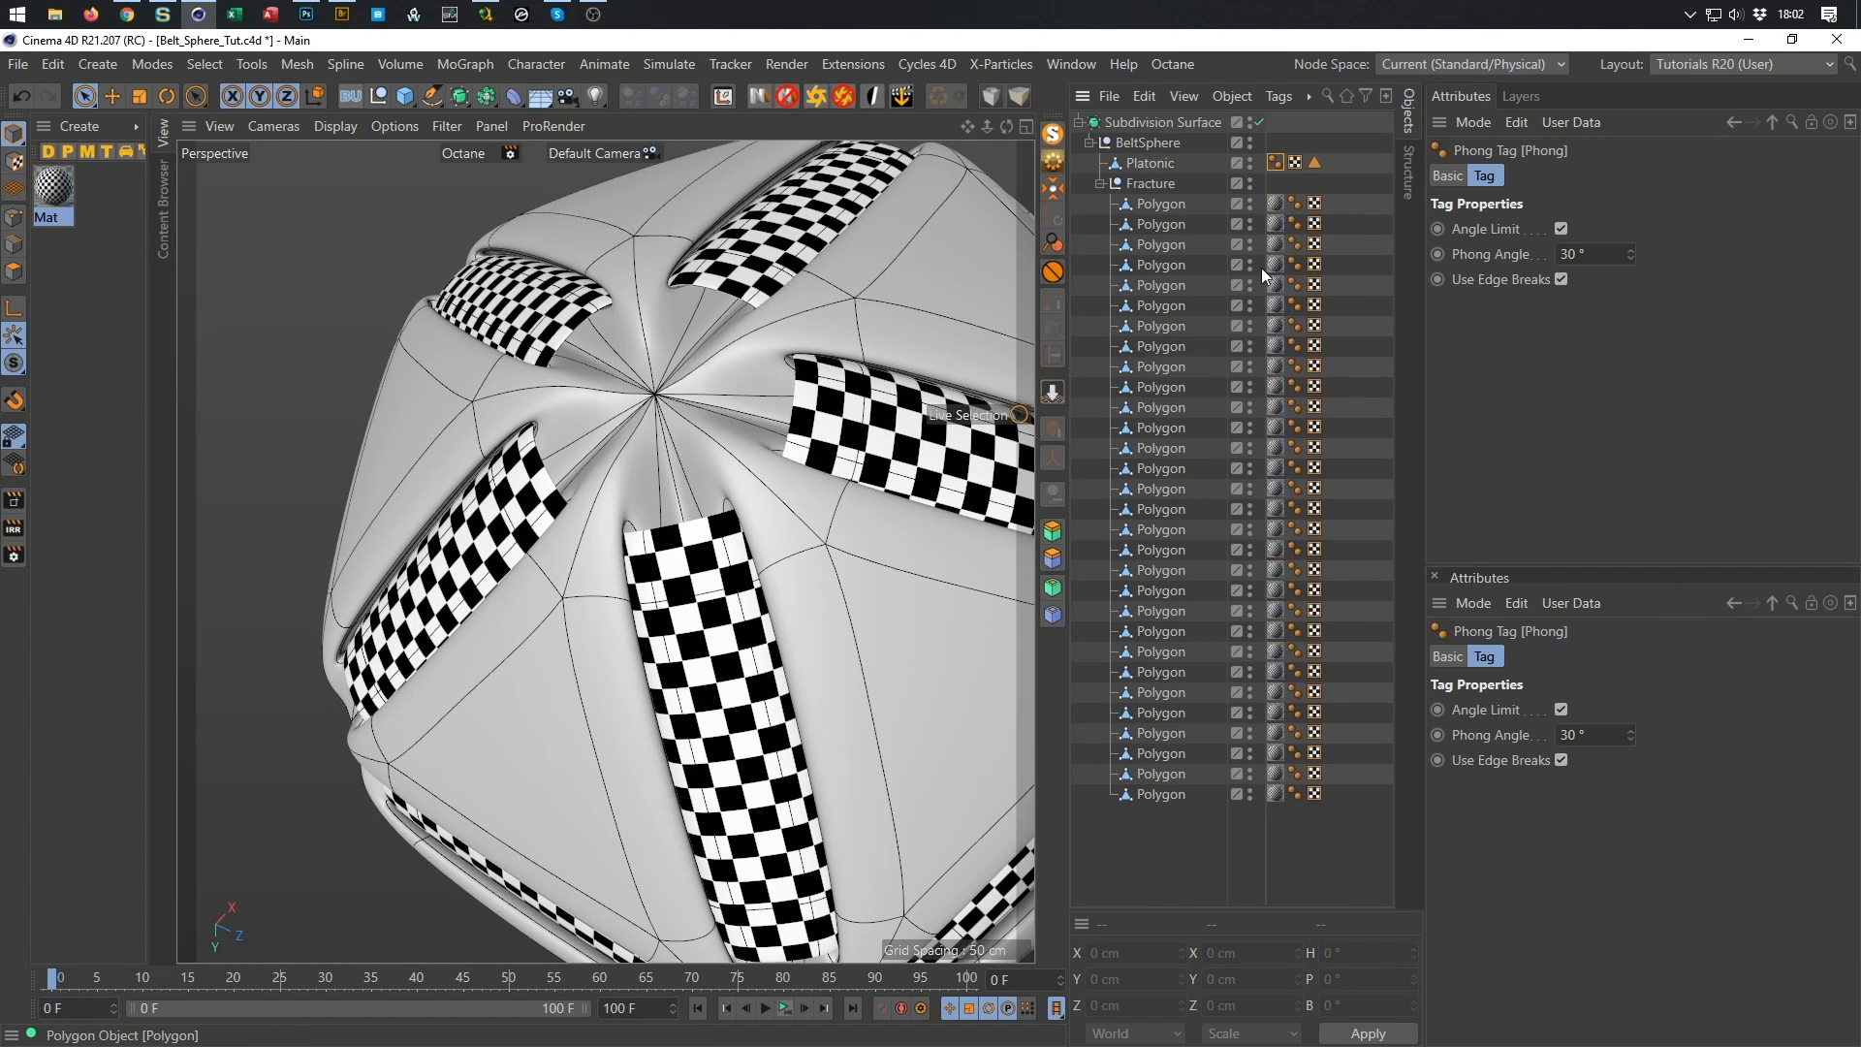
{"action": "left_click_drag", "start_coordinate": [1598, 255], "coordinate": [1387, 342]}
{"action": "type", "text": "40"}
{"action": "key", "text": "Return"}
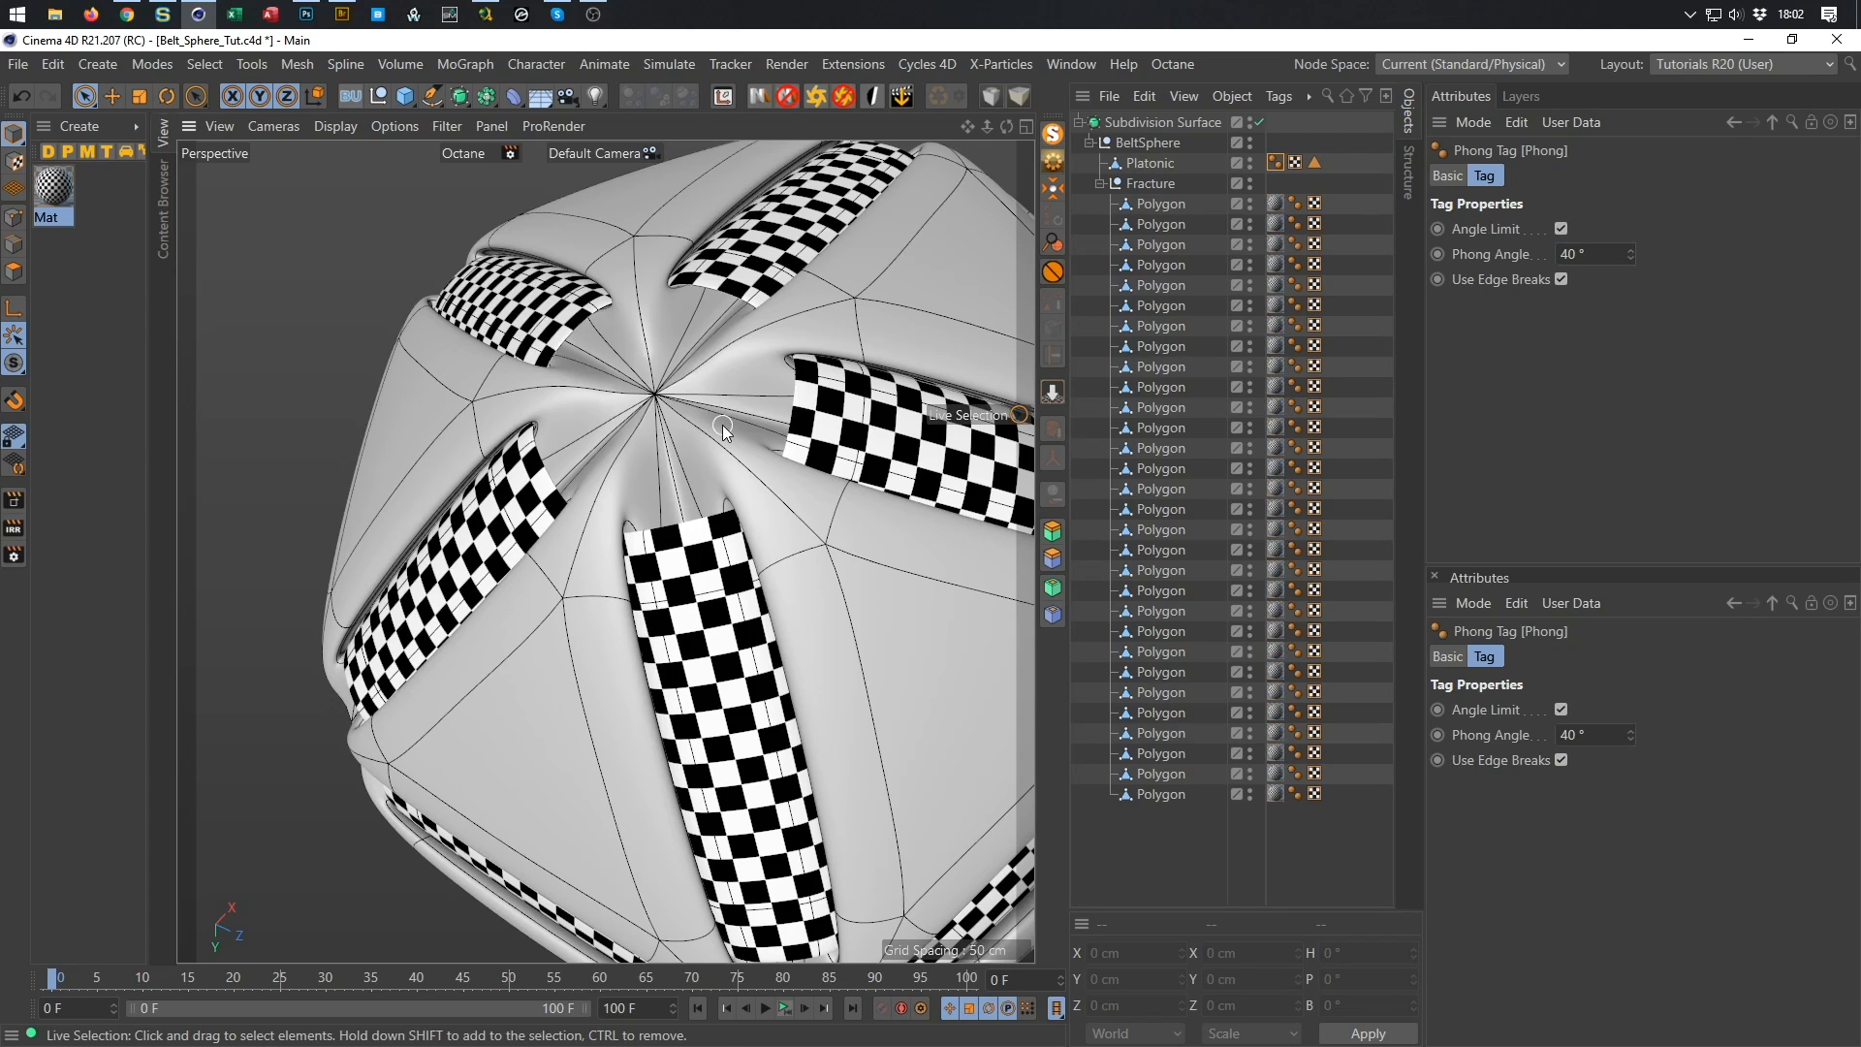
Examine the shading of the smoothed sphere and the fit of its belts from several angles and distances.
{"action": "scroll", "coordinate": [679, 441], "scroll_direction": "down", "scroll_amount": 4}
{"action": "left_click_drag", "start_coordinate": [675, 446], "coordinate": [618, 561], "text": "alt"}
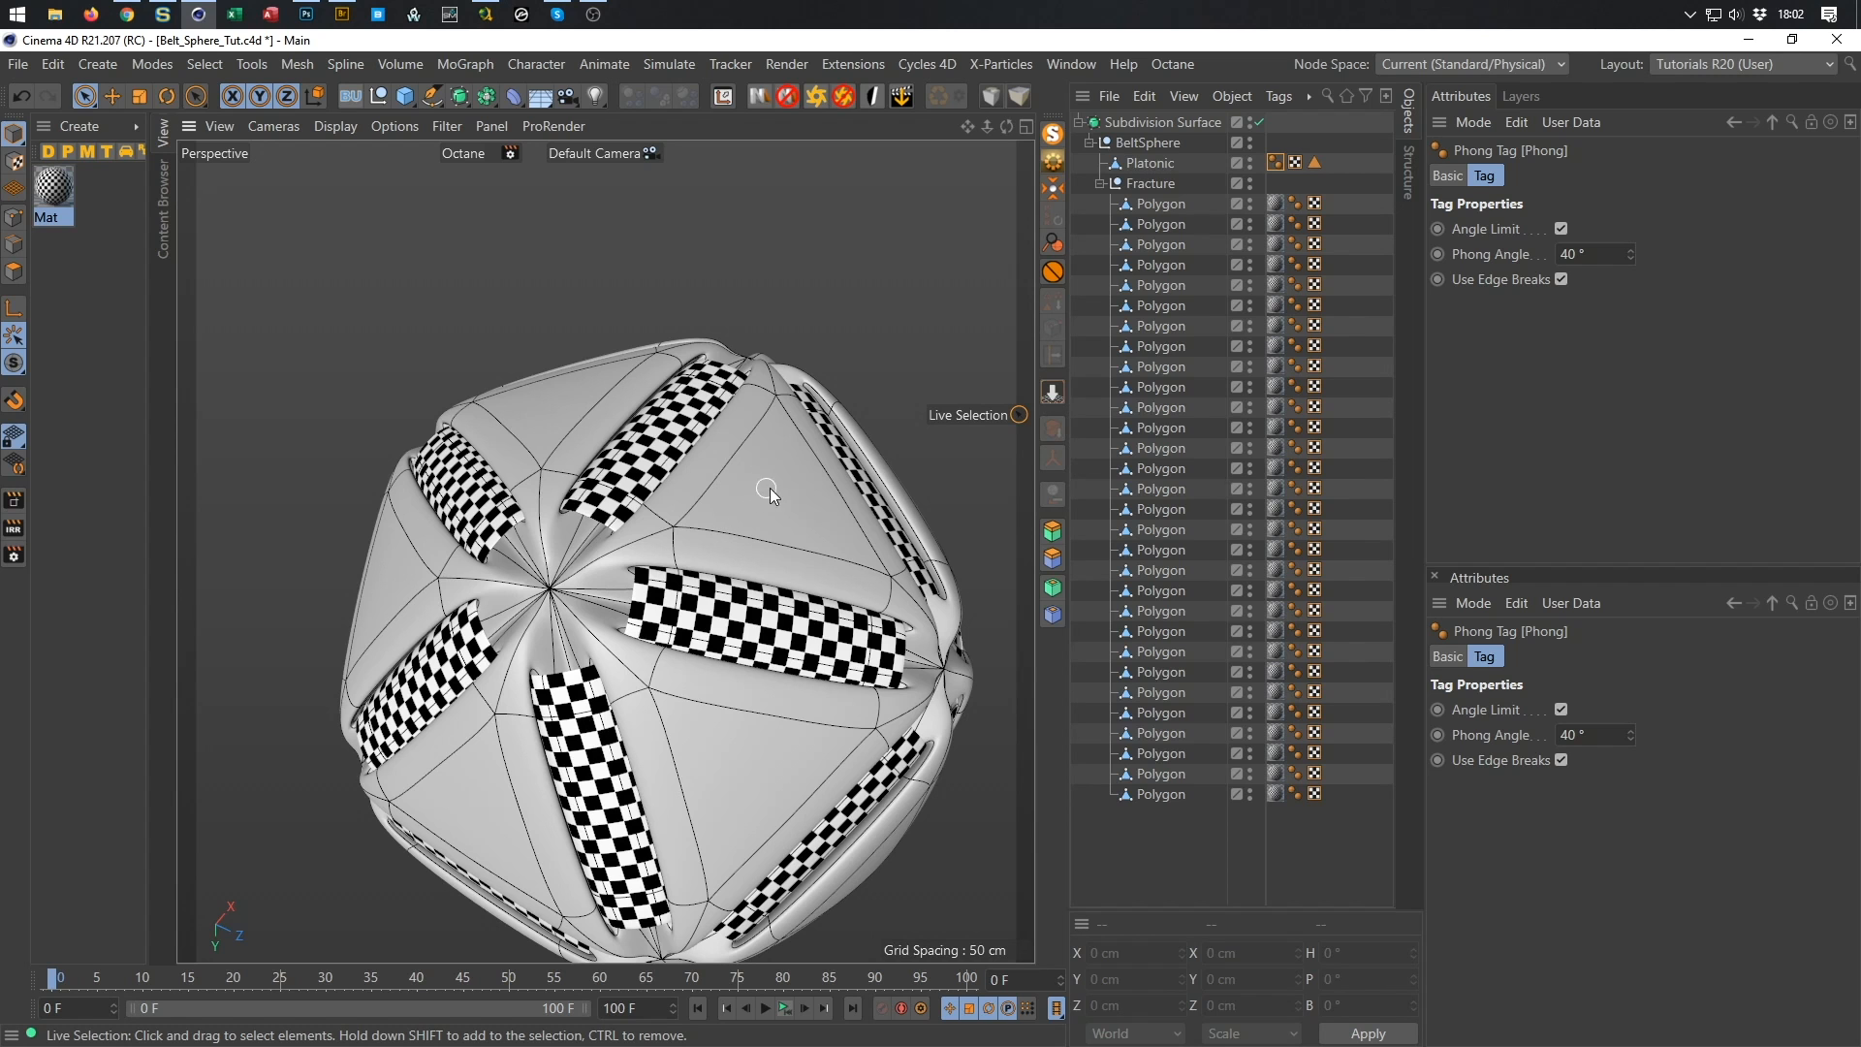
{"action": "scroll", "coordinate": [782, 474], "scroll_direction": "up", "scroll_amount": 4}
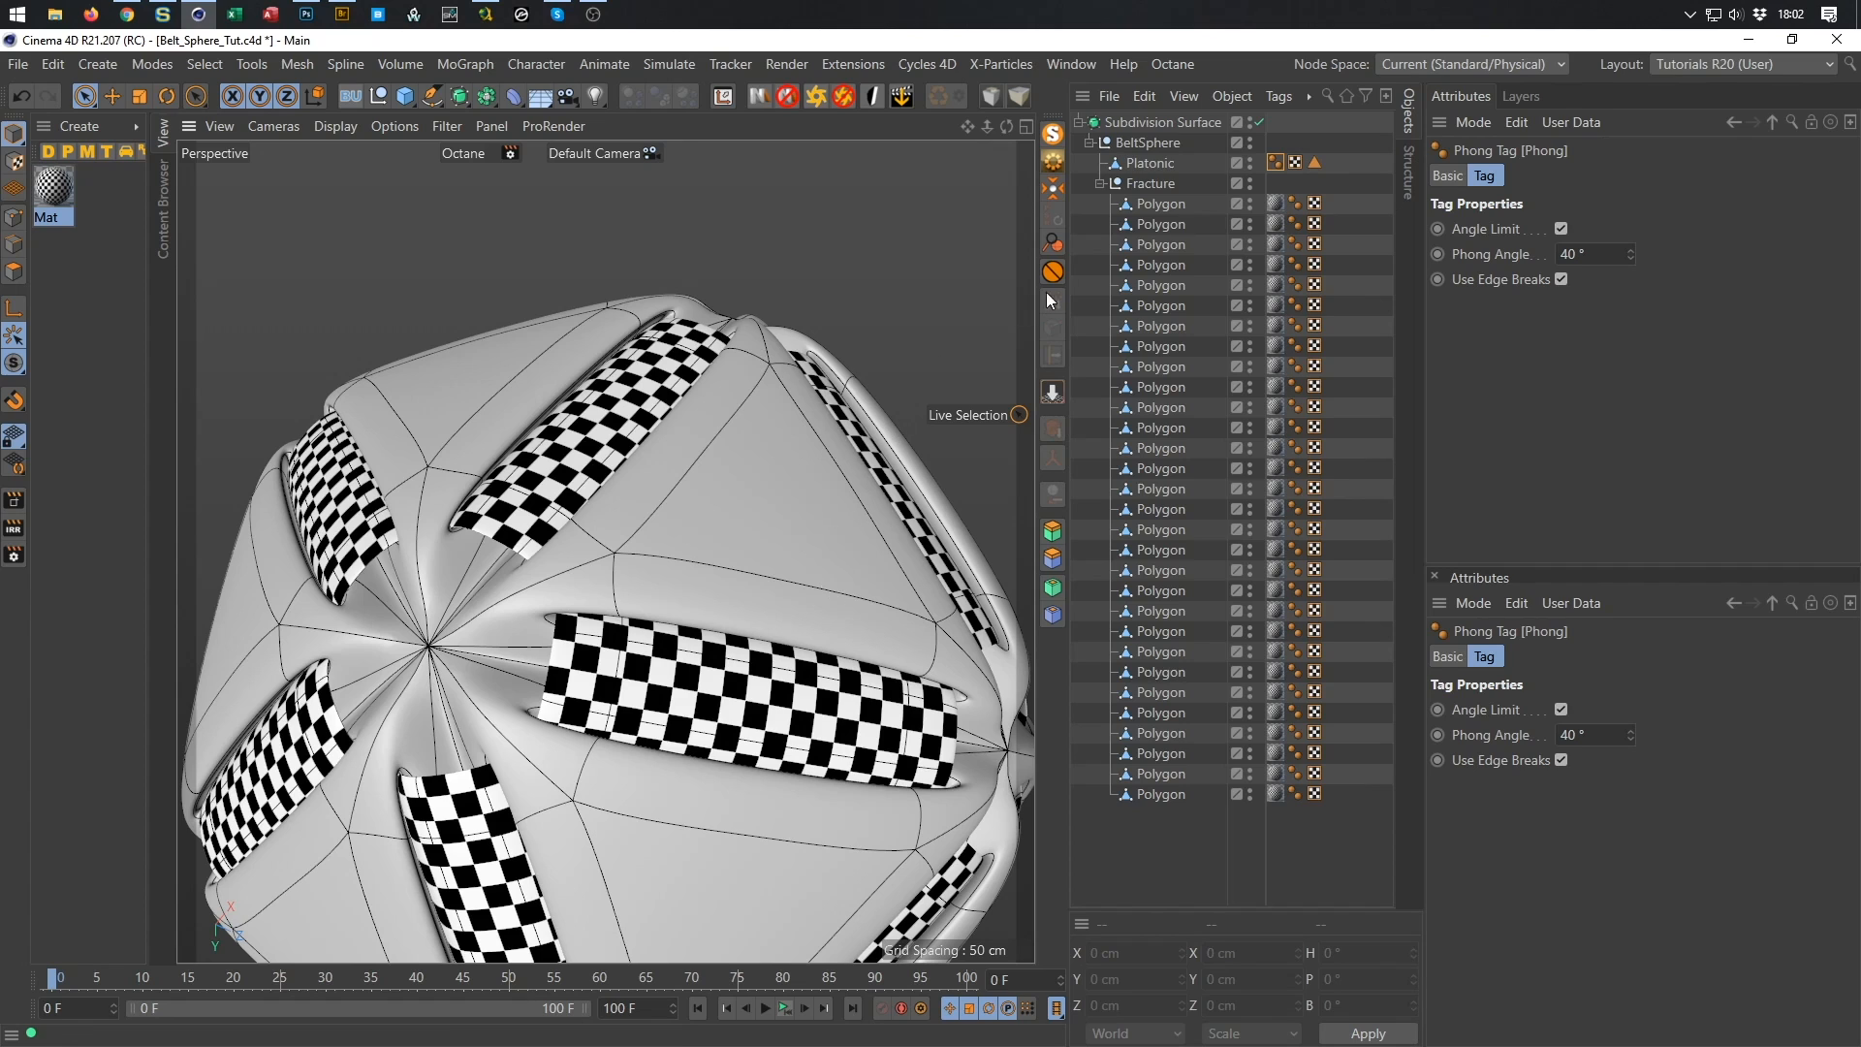
{"action": "left_click", "coordinate": [1090, 144]}
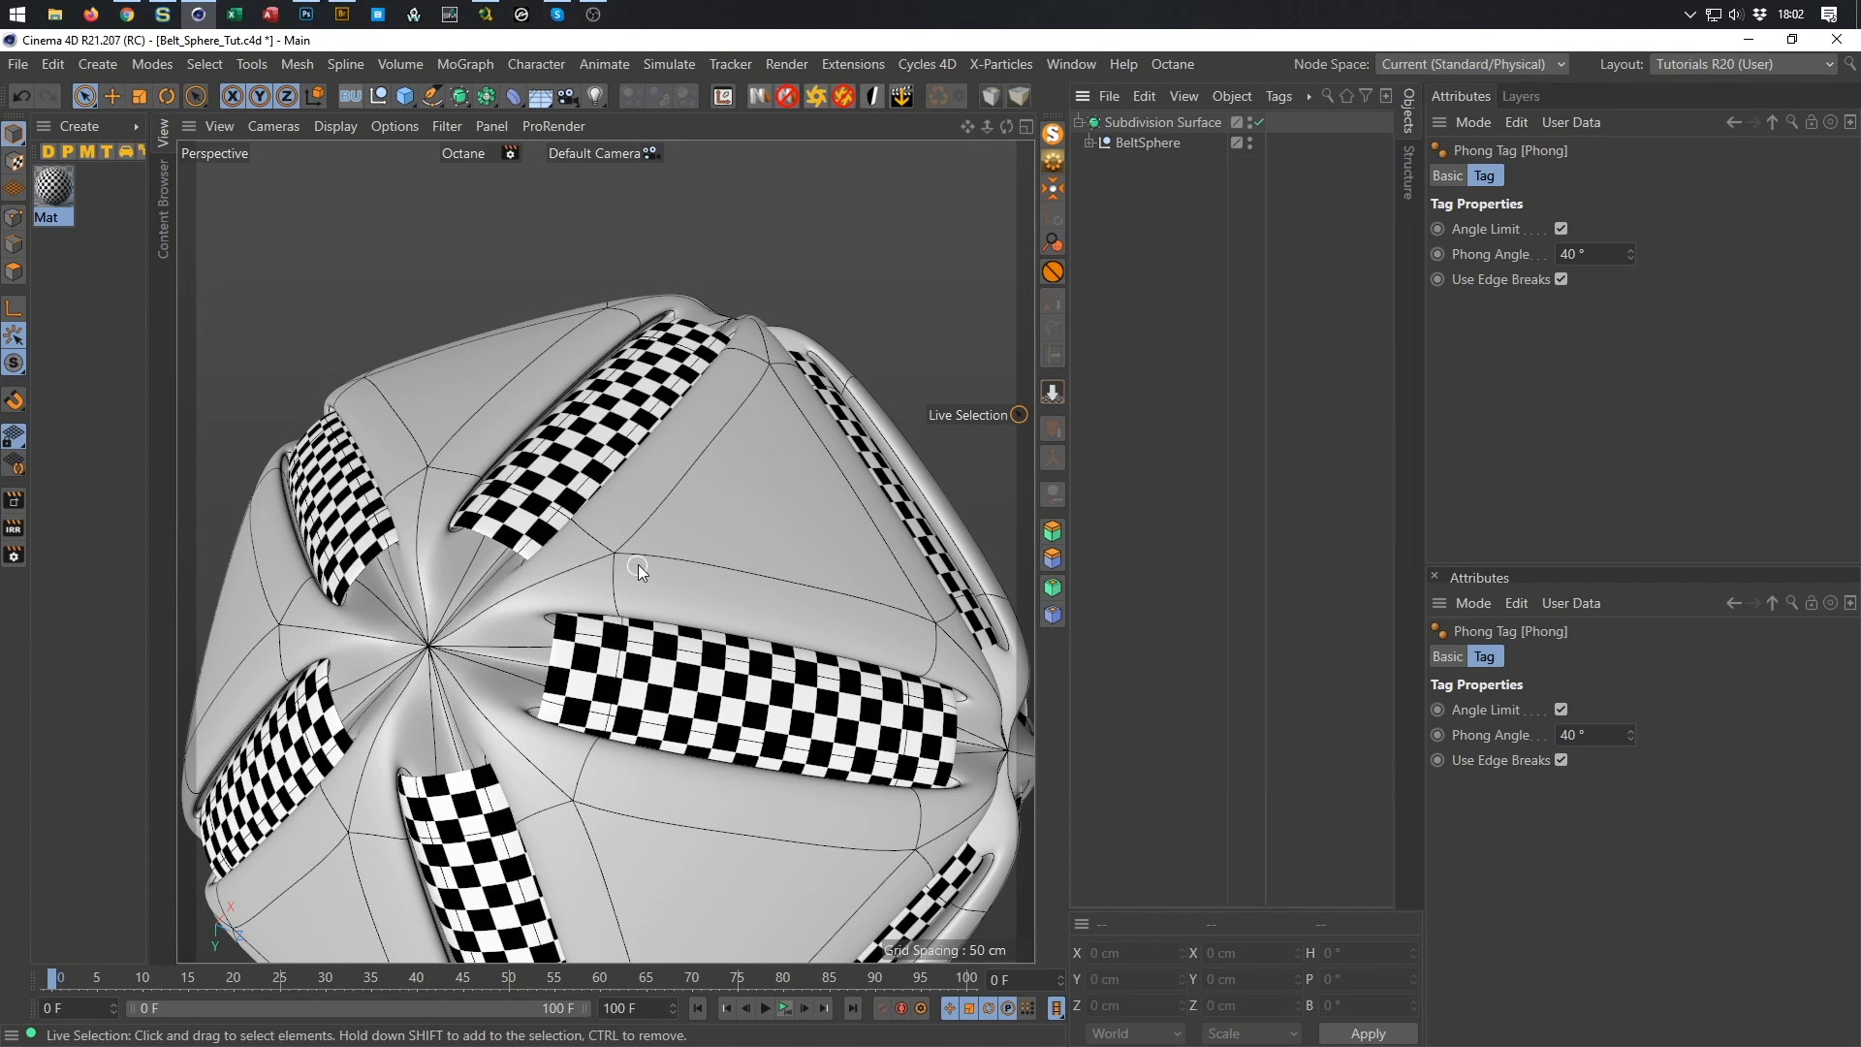
{"action": "left_click", "coordinate": [1089, 143]}
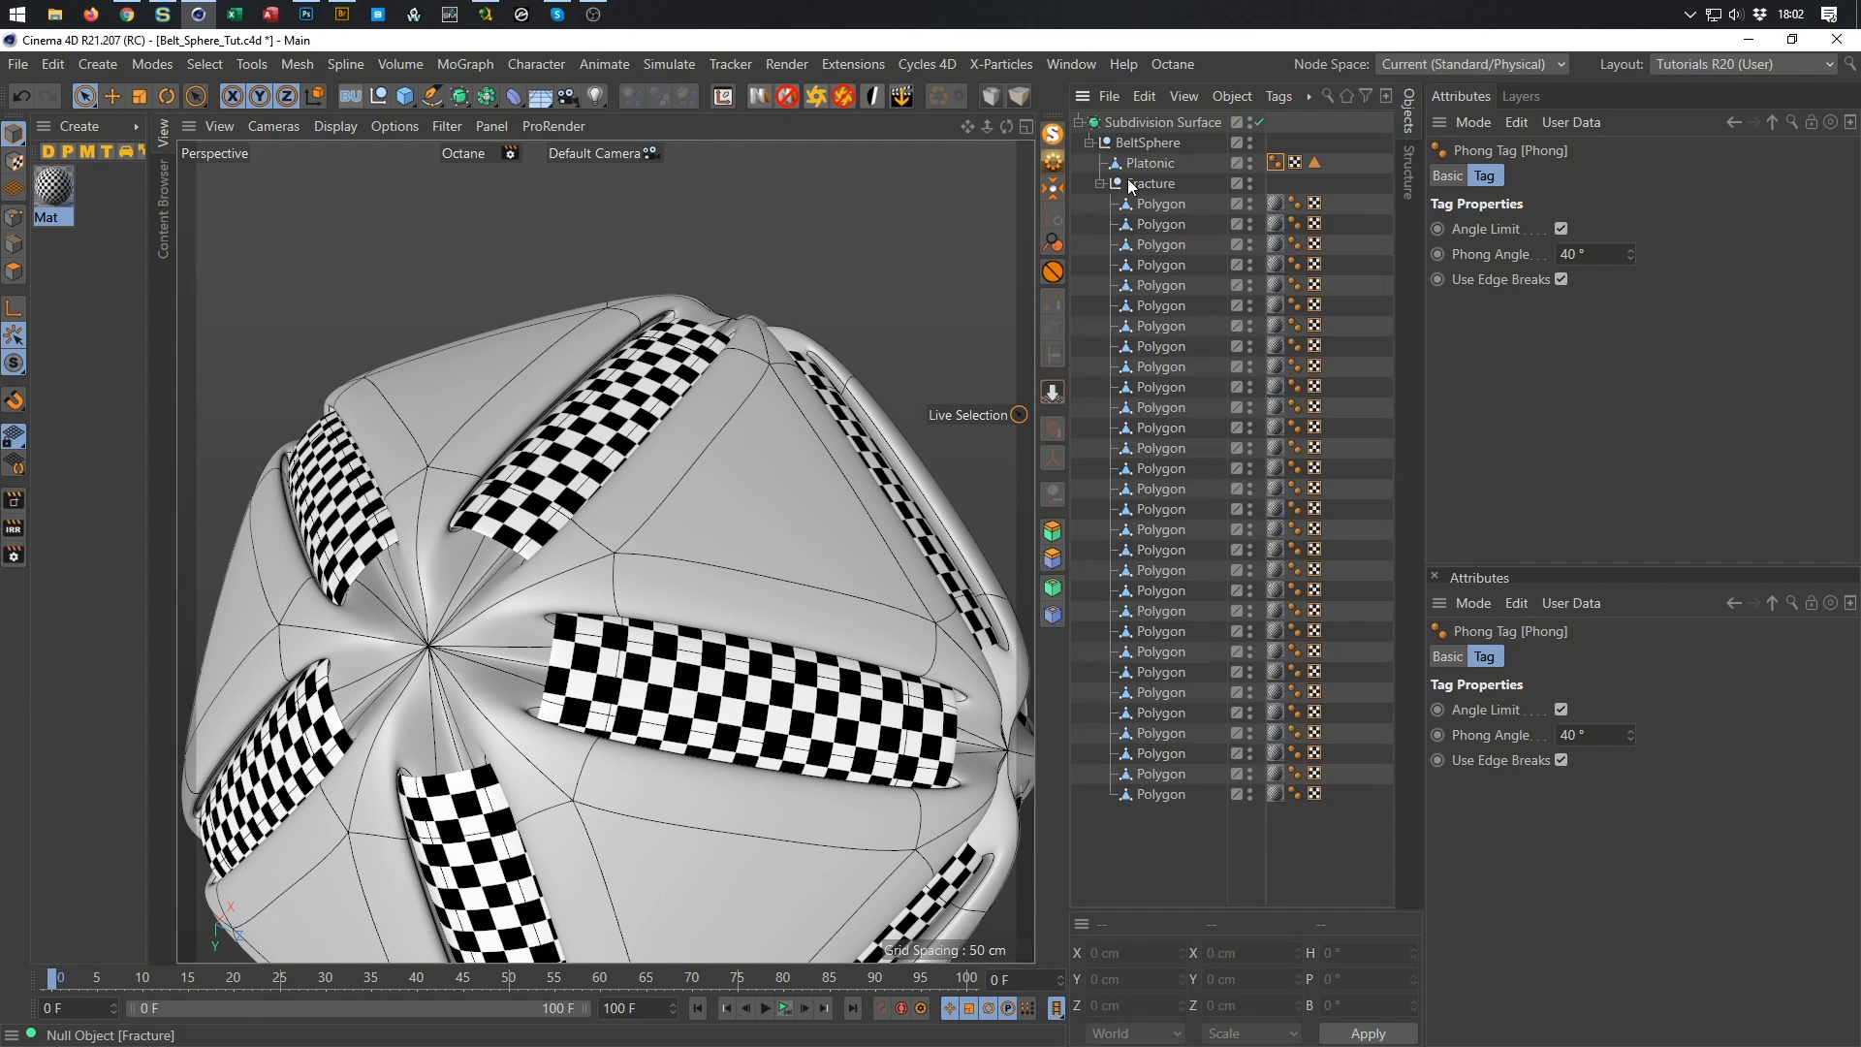
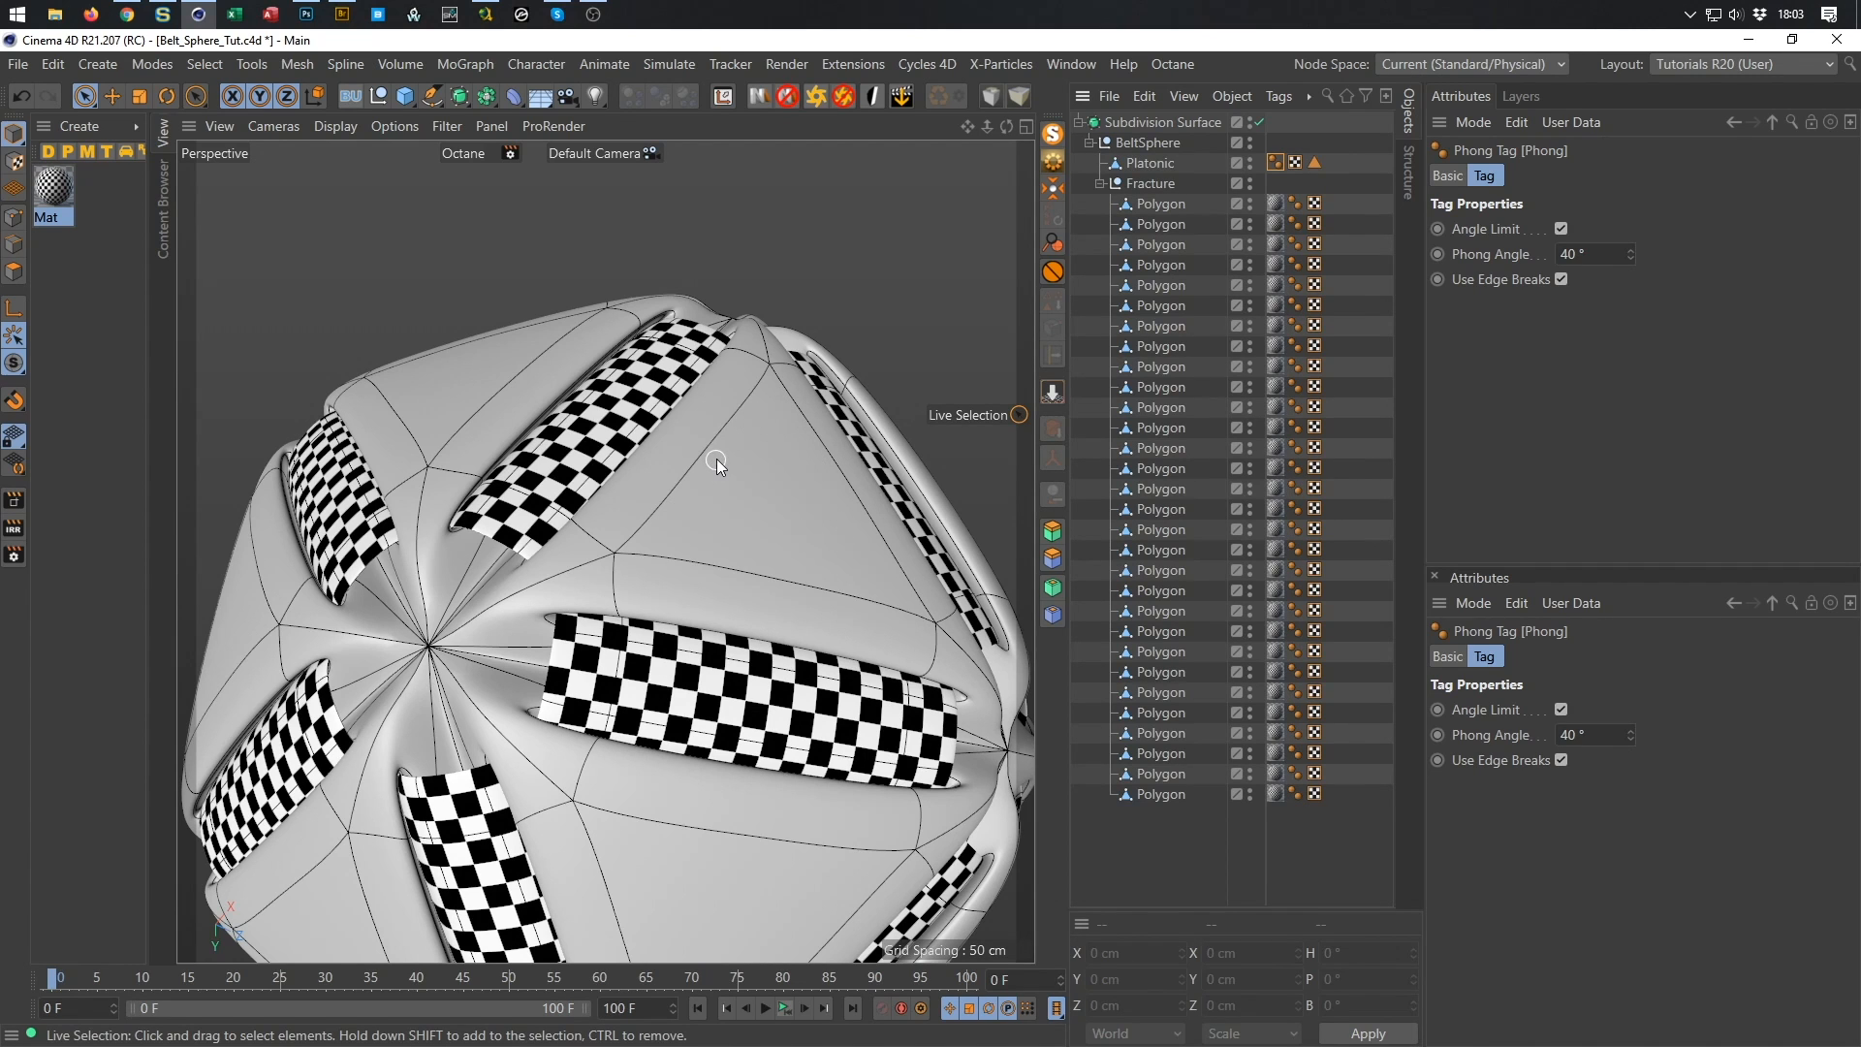
{"action": "mouse_move", "coordinate": [737, 474]}
{"action": "left_mouse_down", "text": "alt"}
{"action": "mouse_move", "coordinate": [776, 485]}
{"action": "mouse_move", "coordinate": [783, 516]}
{"action": "mouse_move", "coordinate": [702, 469]}
{"action": "left_mouse_up", "text": "alt"}
{"action": "scroll", "coordinate": [741, 541], "scroll_direction": "down", "scroll_amount": 3}
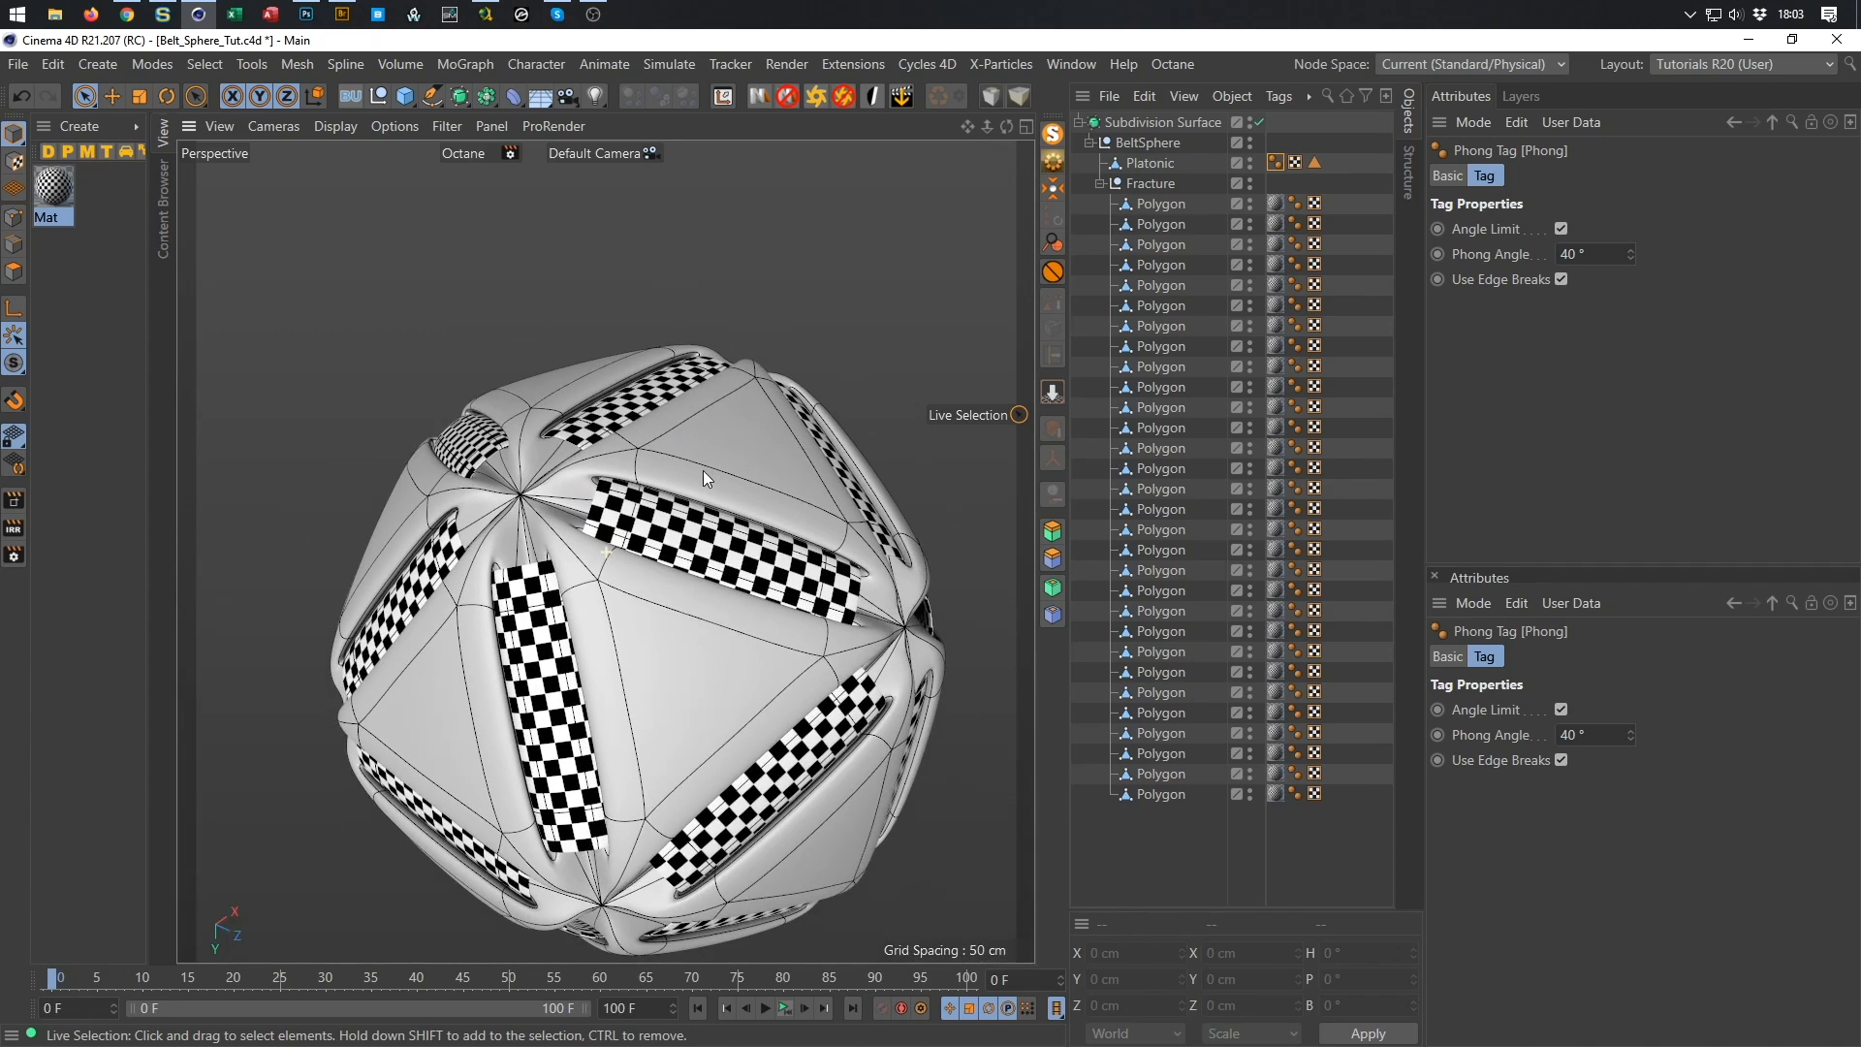
{"action": "scroll", "coordinate": [744, 467], "scroll_direction": "up", "scroll_amount": 3}
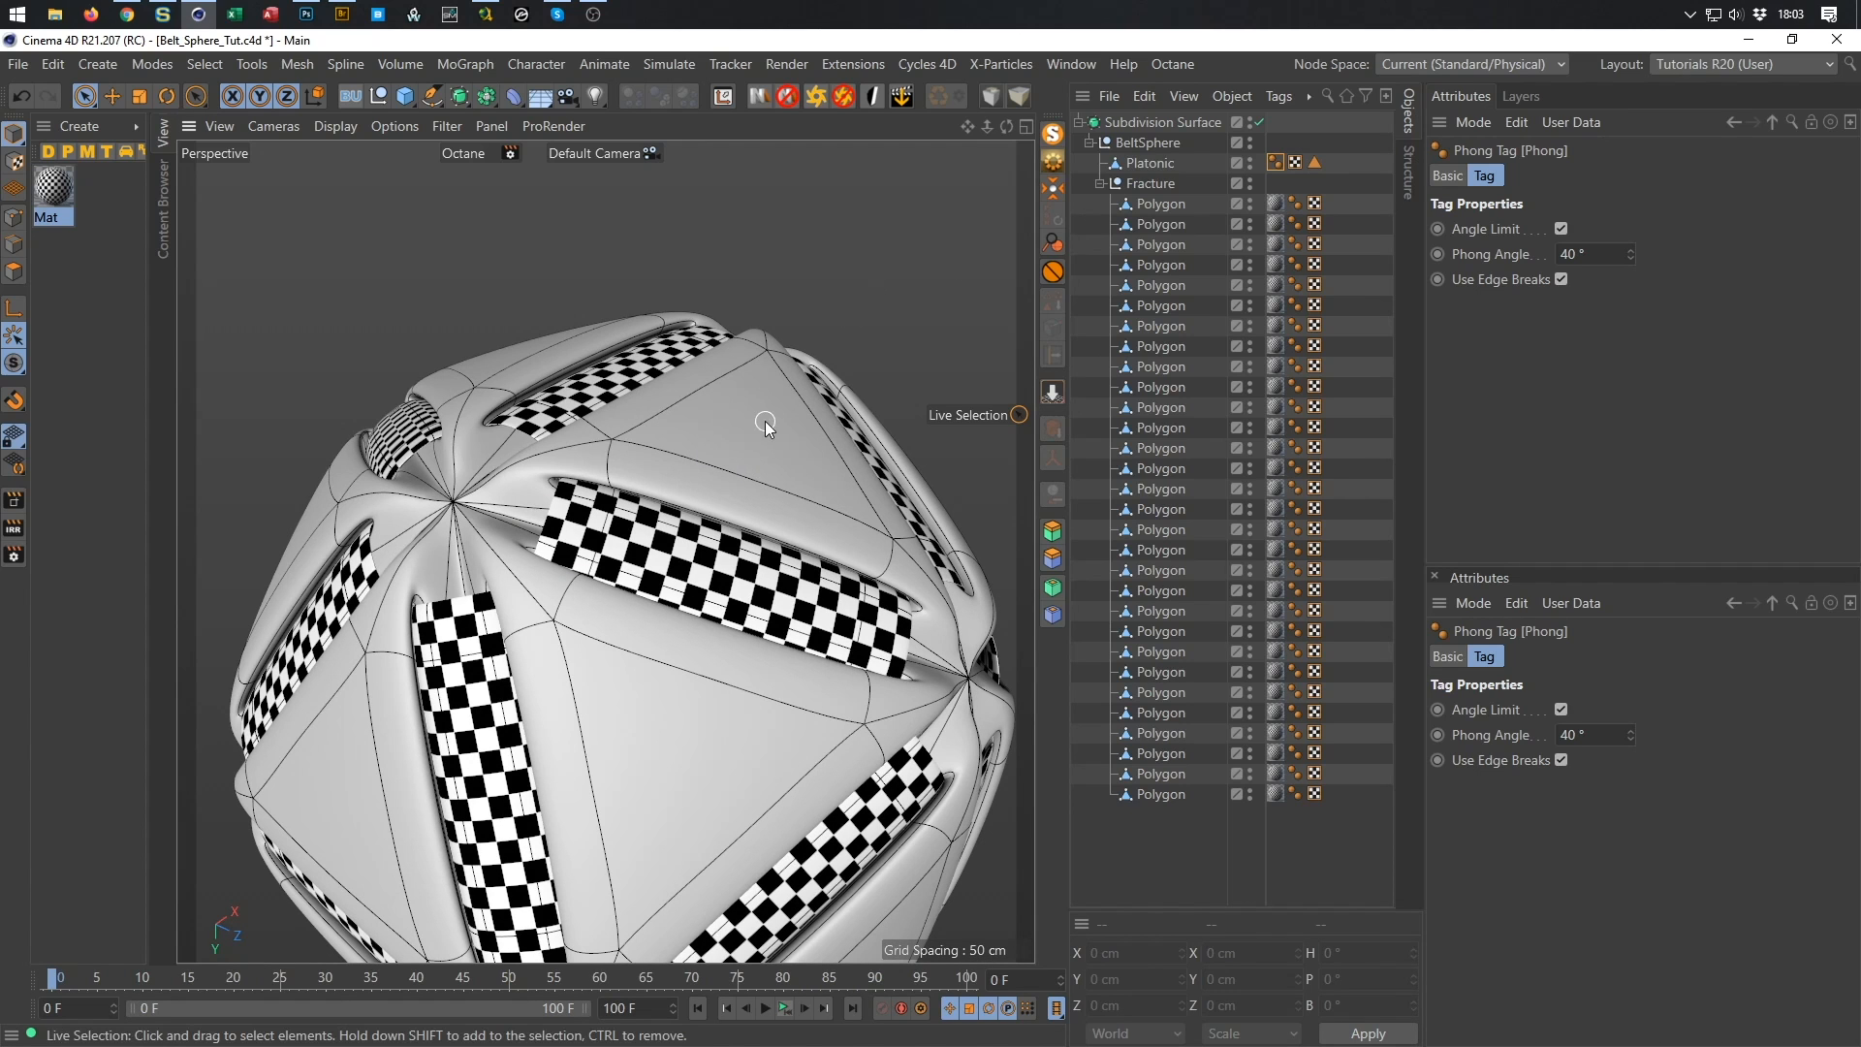
{"action": "scroll", "coordinate": [766, 423], "scroll_direction": "down", "scroll_amount": 3}
{"action": "left_click_drag", "start_coordinate": [766, 424], "coordinate": [706, 371], "text": "alt"}
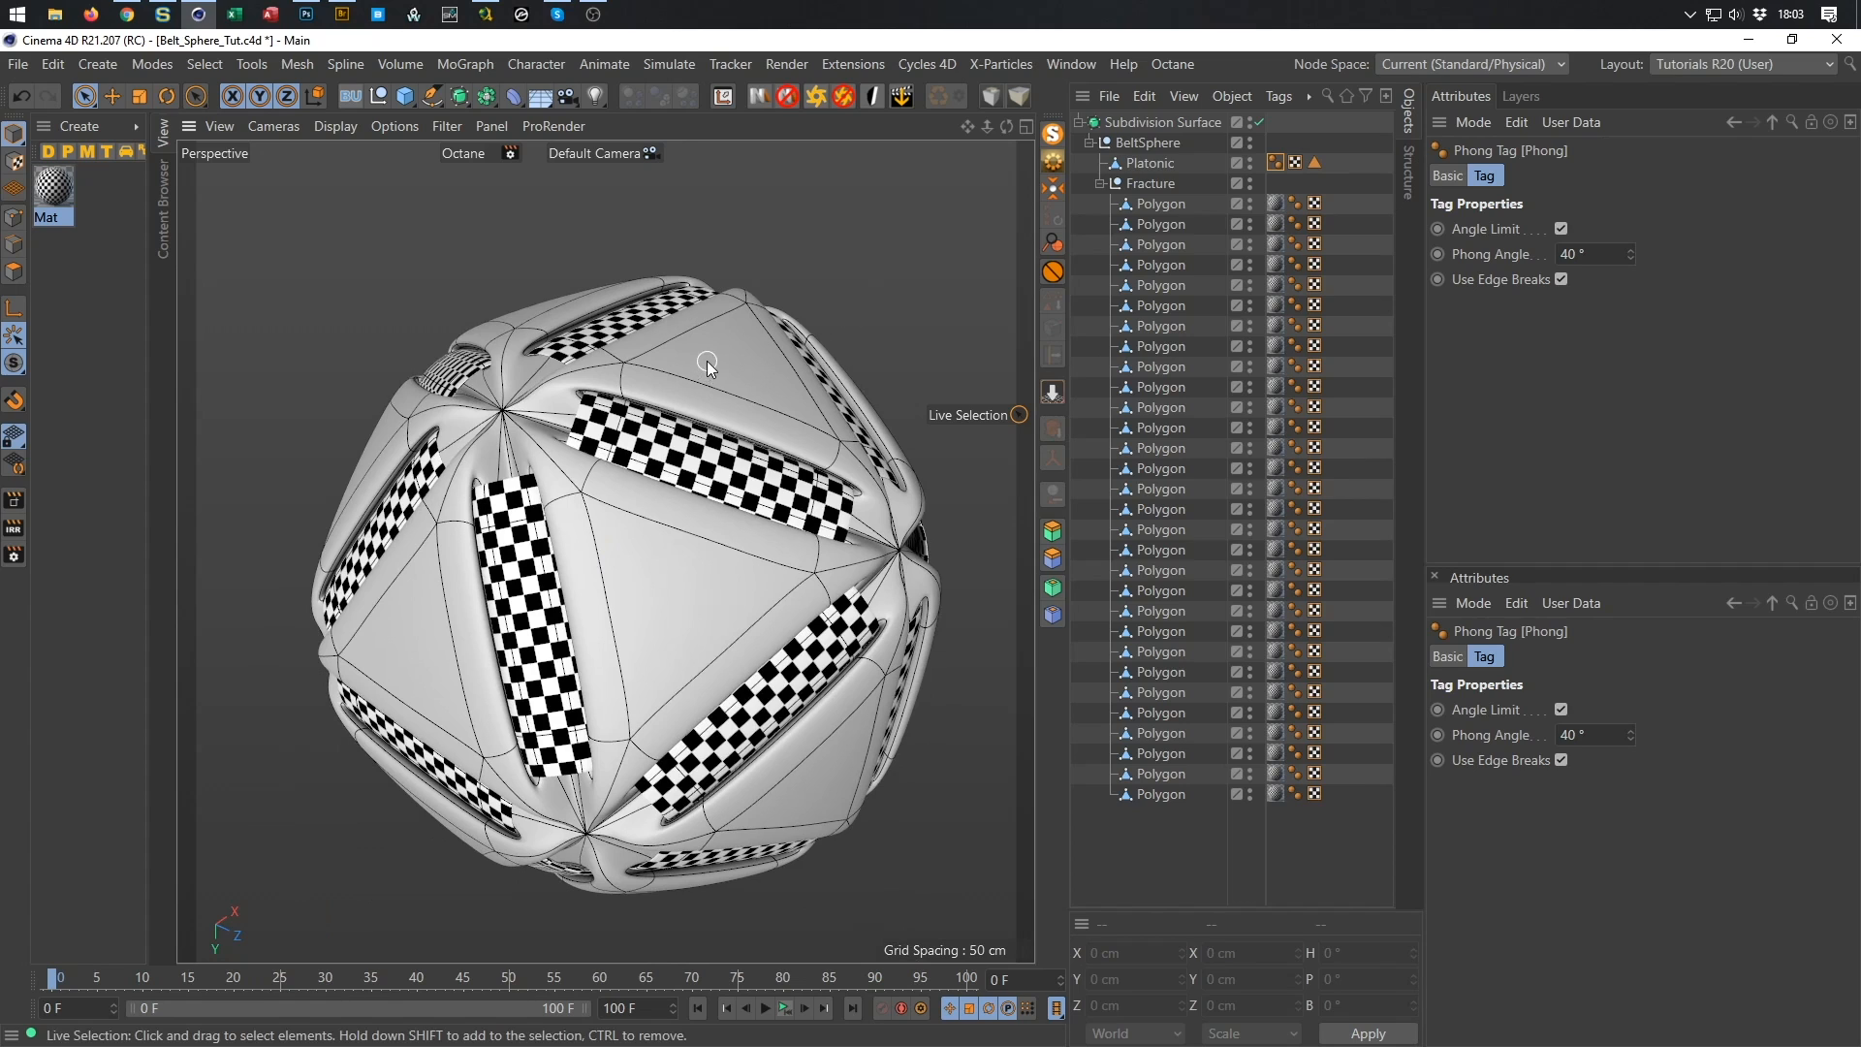
Collapse the Fracture null and move it out of BeltSphere and the Subdivision Surface to the root level.
{"action": "left_click", "coordinate": [1102, 184]}
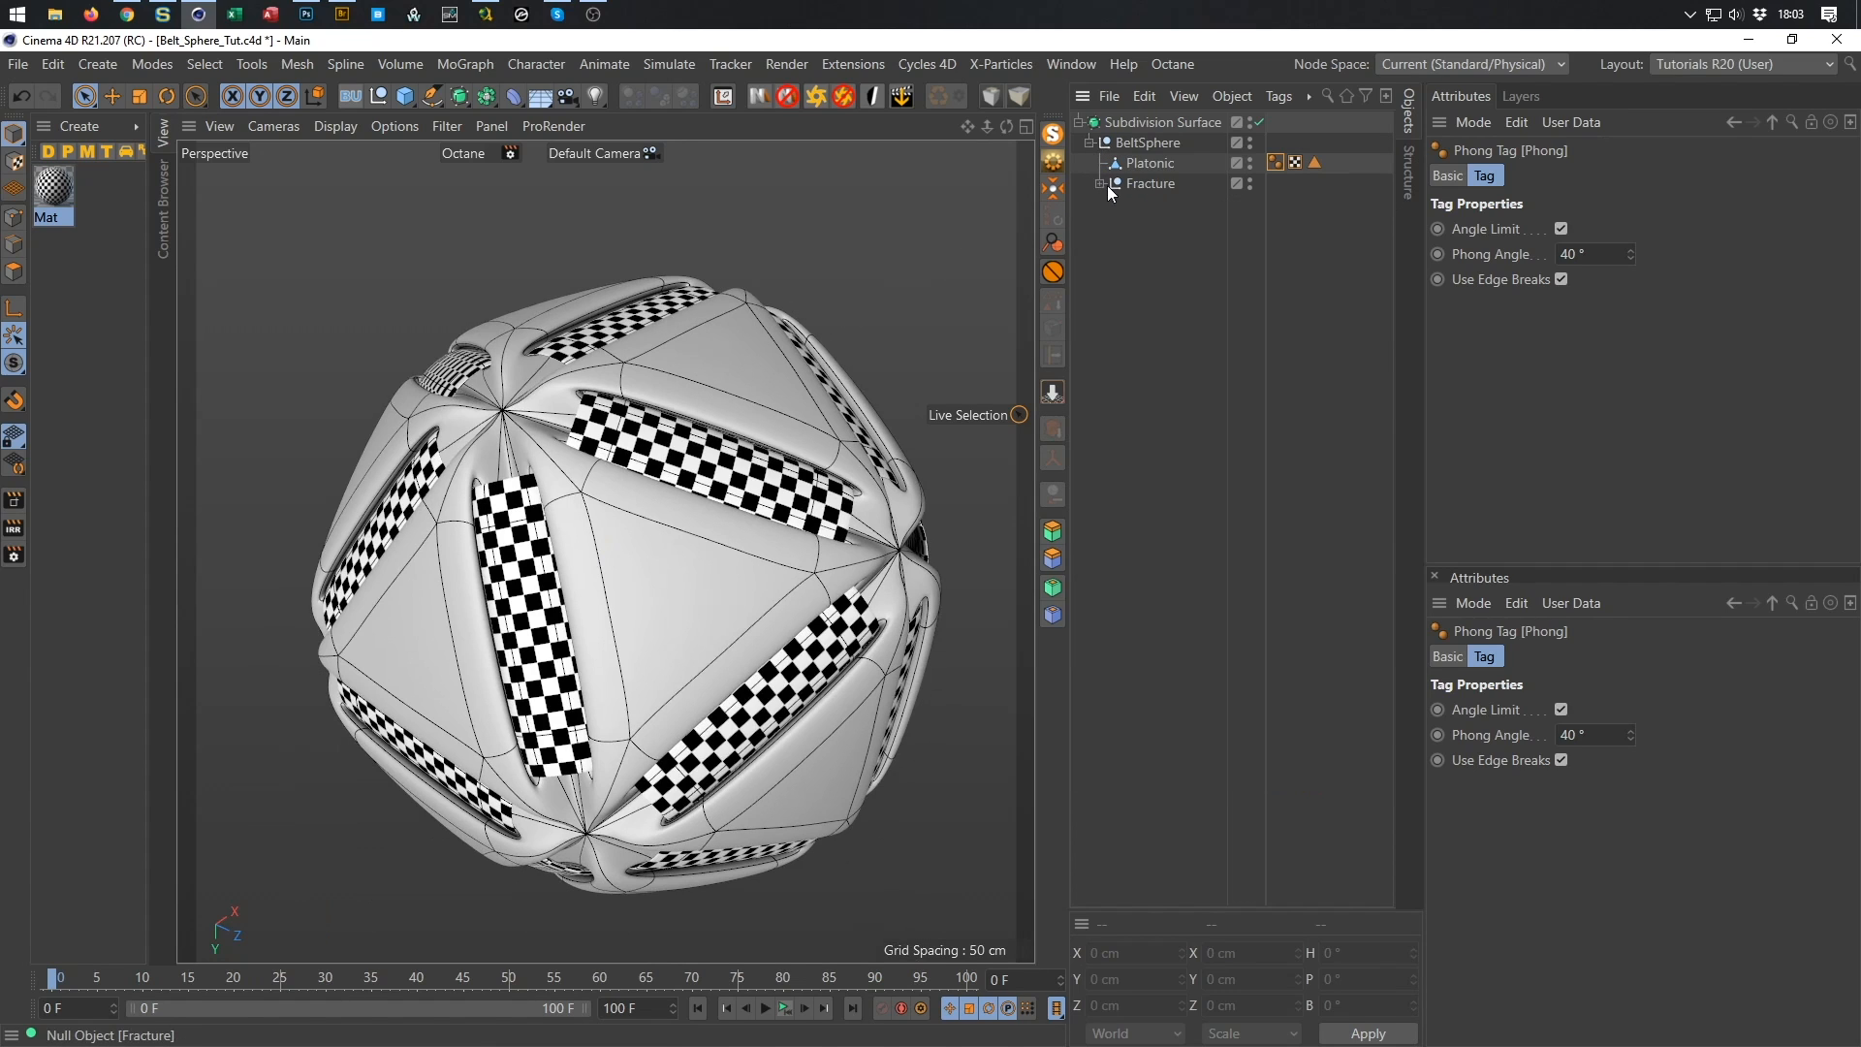
{"action": "left_click", "coordinate": [1127, 184]}
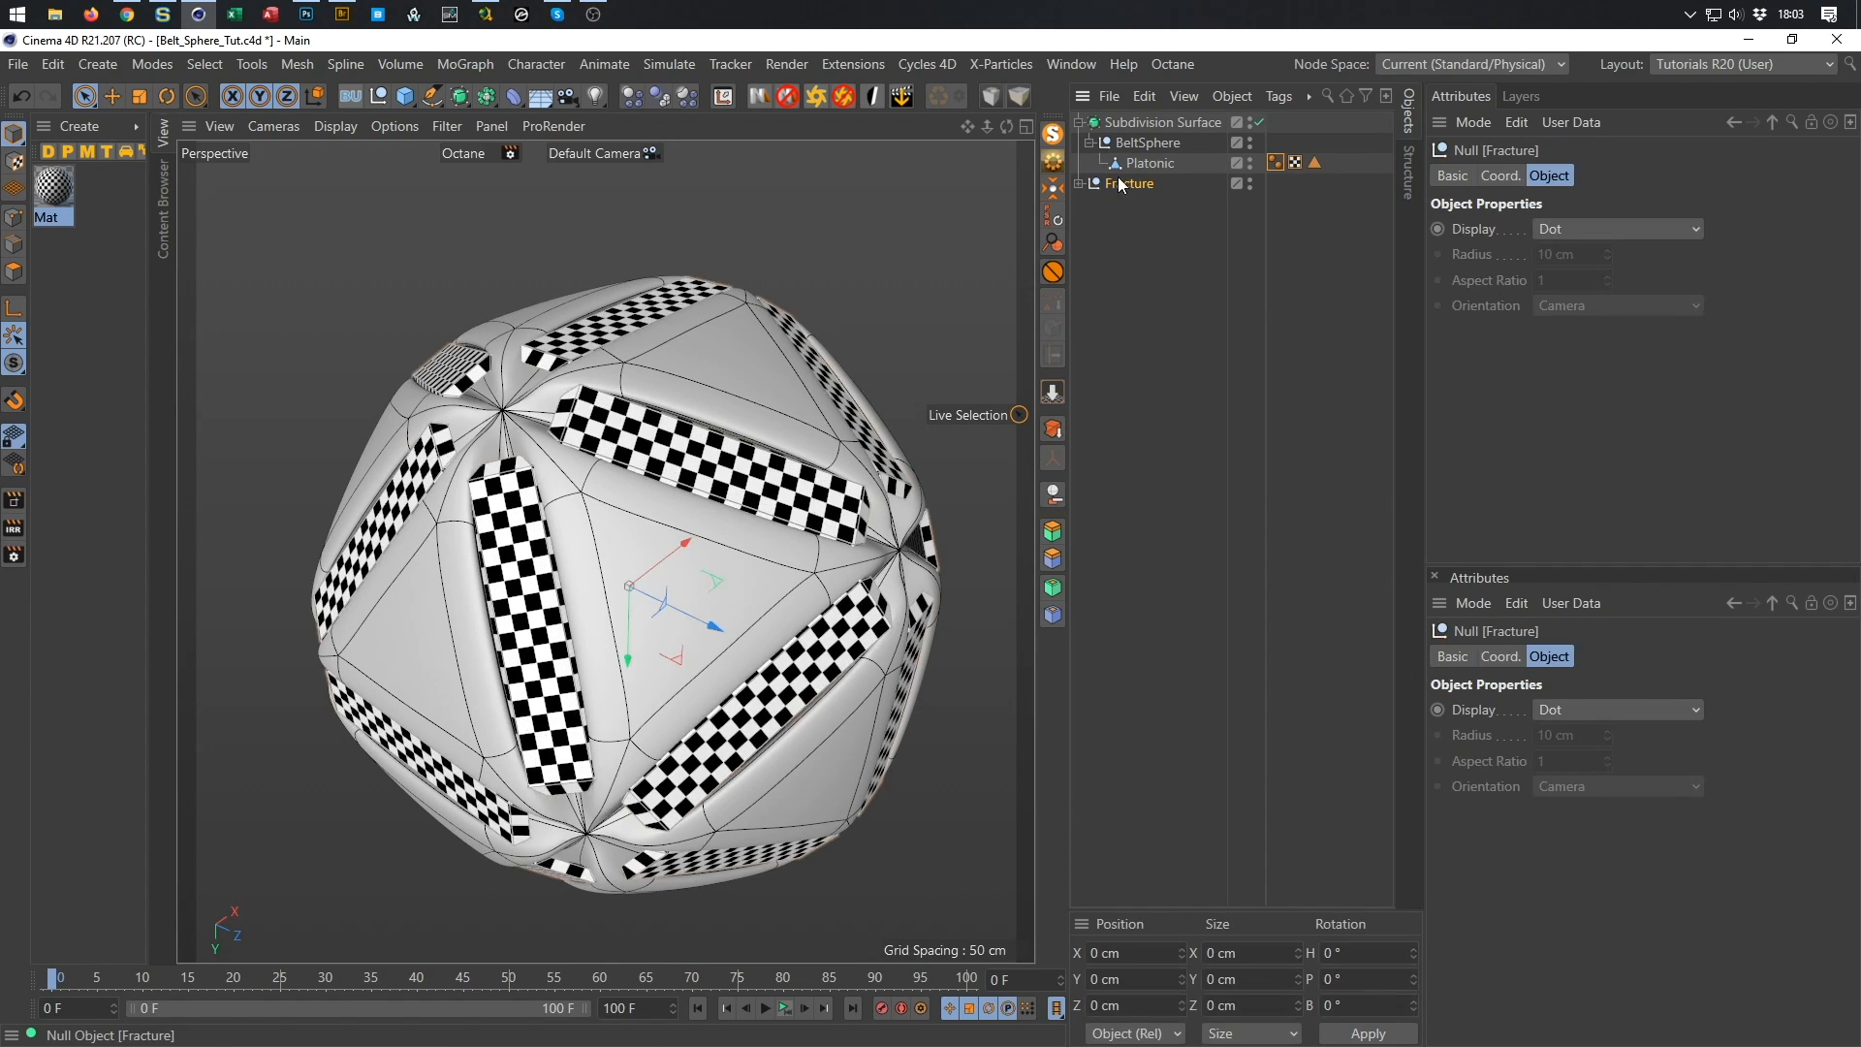
Add a Subdivision Surface as parent of the Fracture null and set its Subdivision Editor and Renderer to 4.
{"action": "left_click", "coordinate": [463, 99], "text": "alt"}
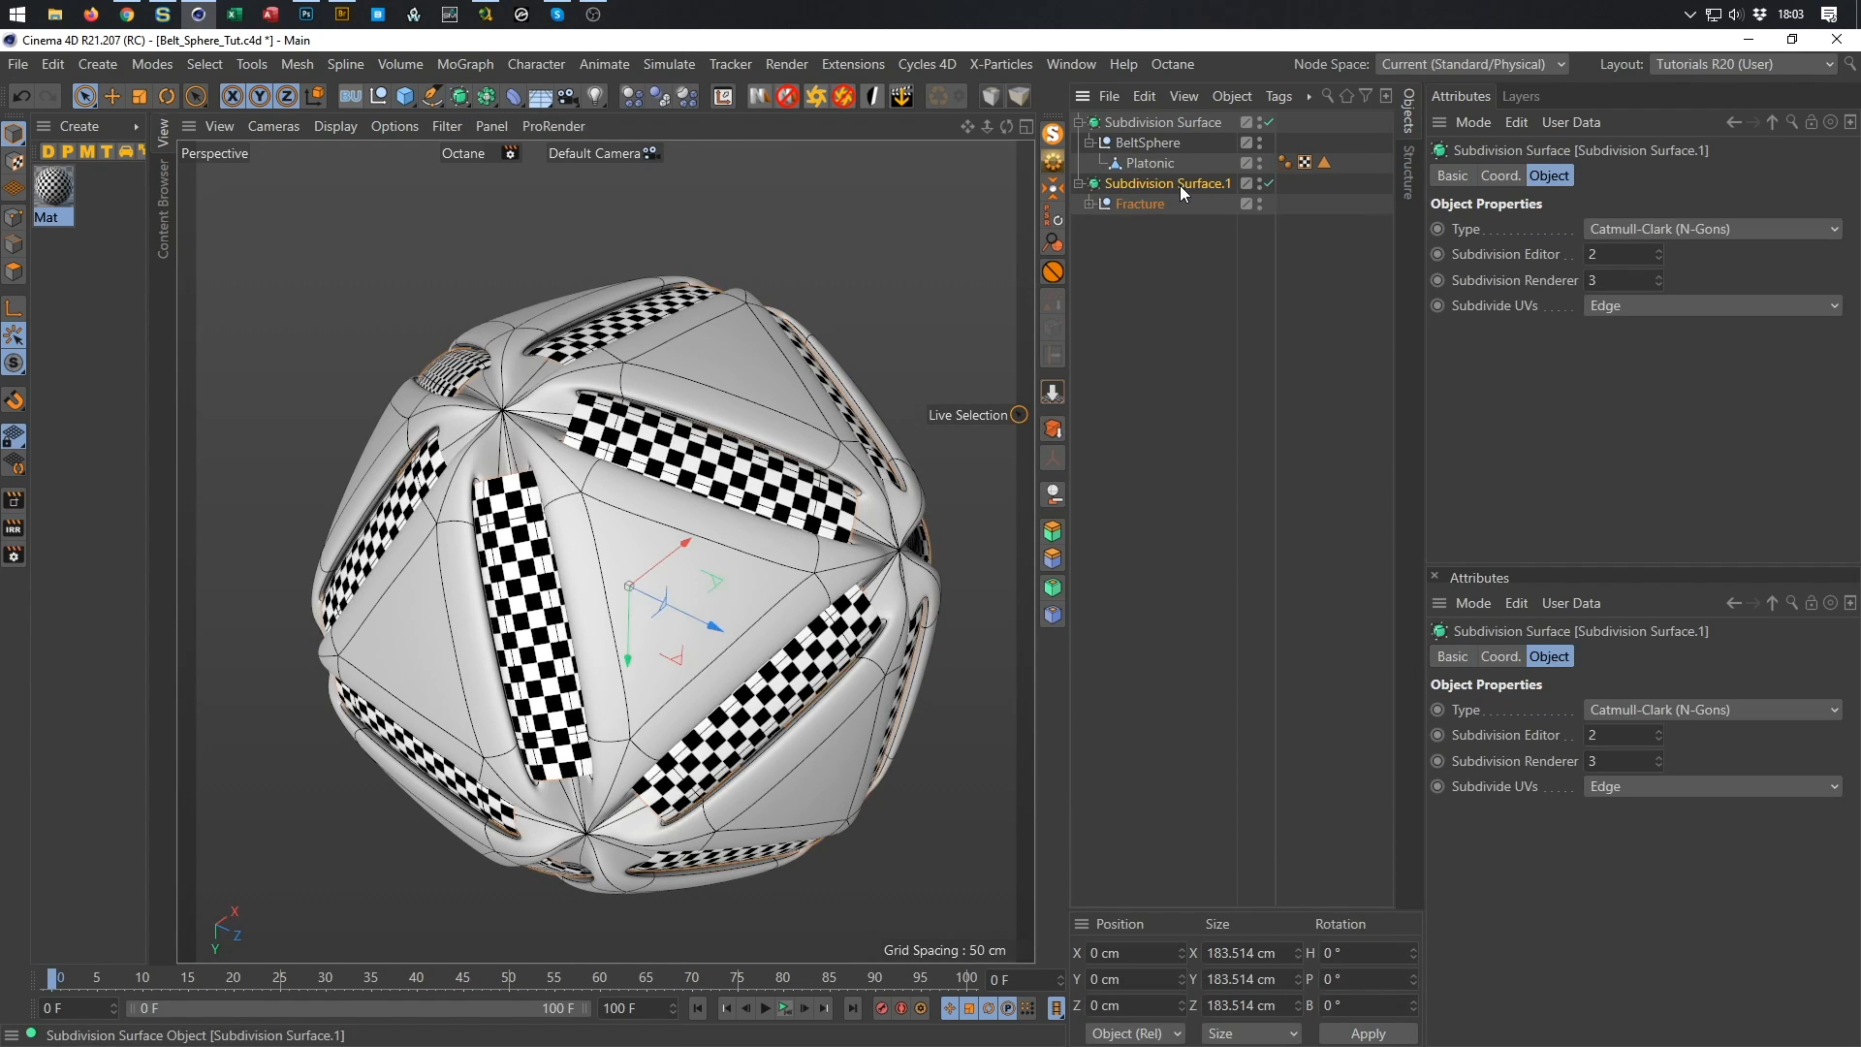
{"action": "type", "text": "4"}
{"action": "key", "text": "Tab"}
{"action": "type", "text": "4"}
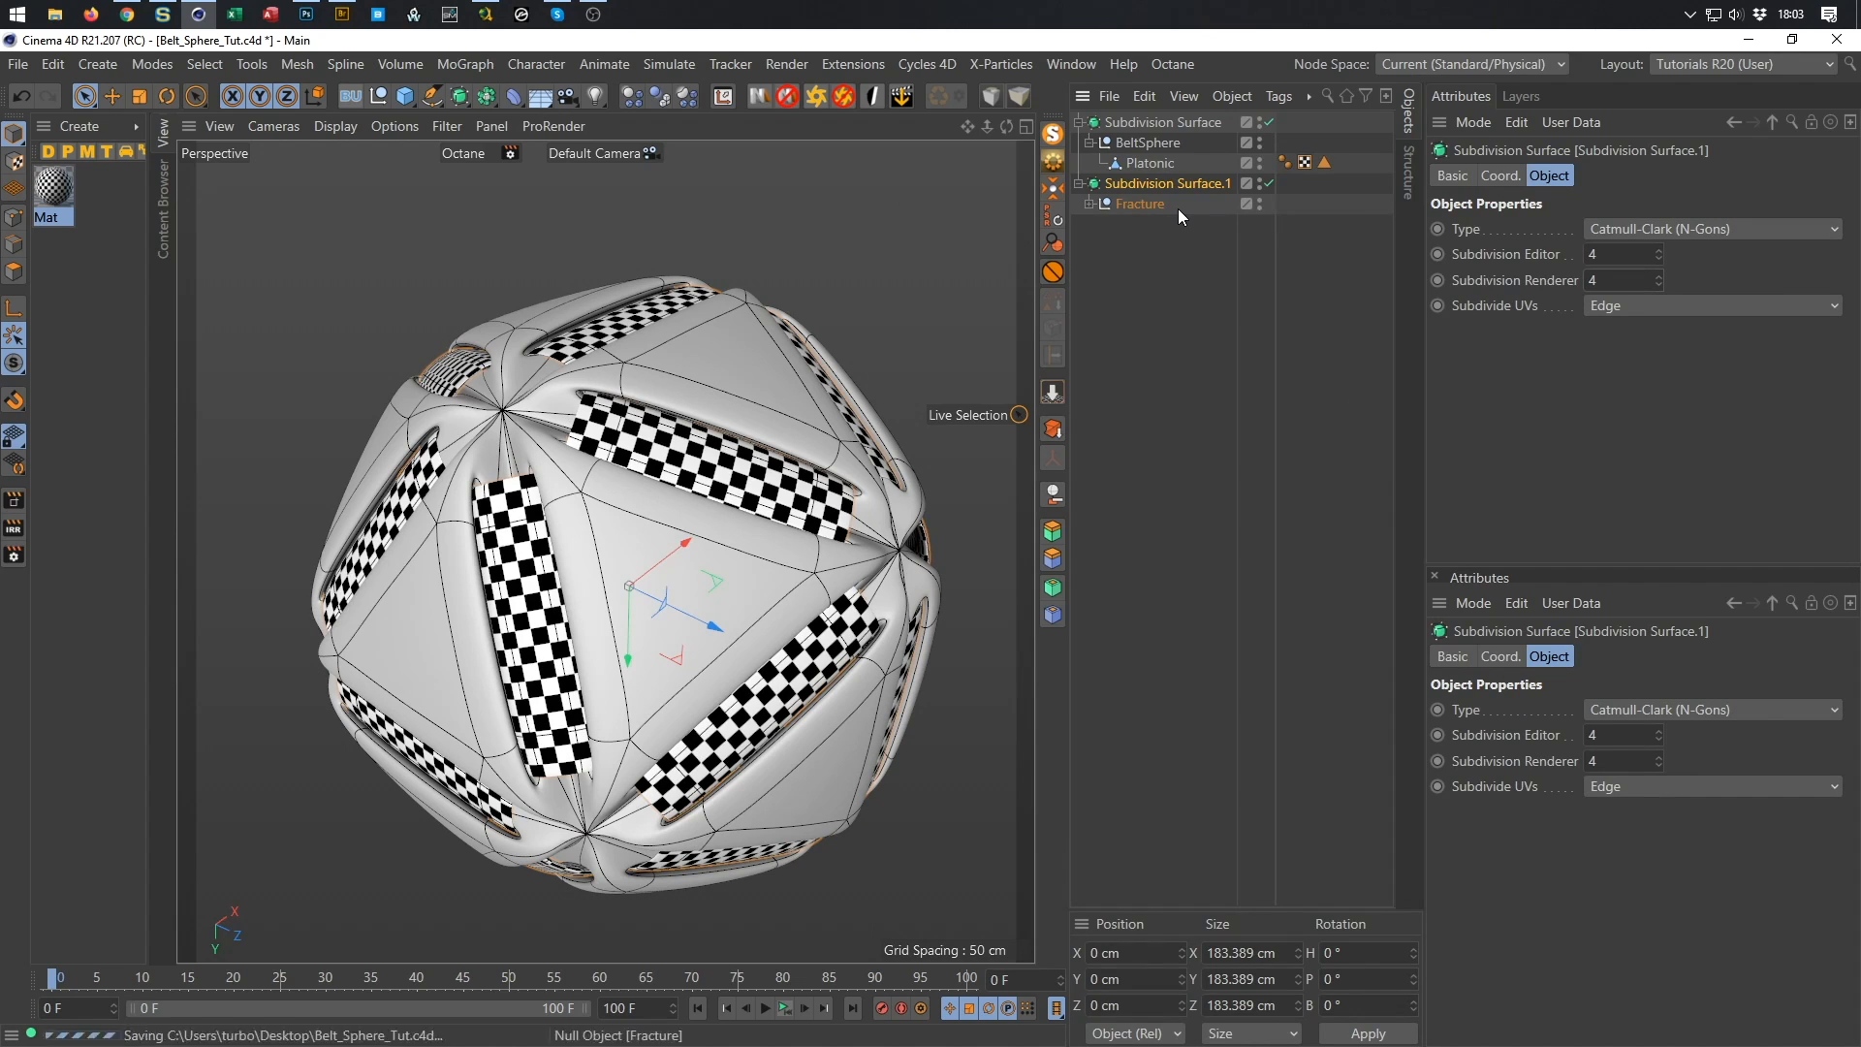
Rename both the new Subdivision Surface and the Fracture null inside it to Belts.
{"action": "double_click", "coordinate": [1173, 184]}
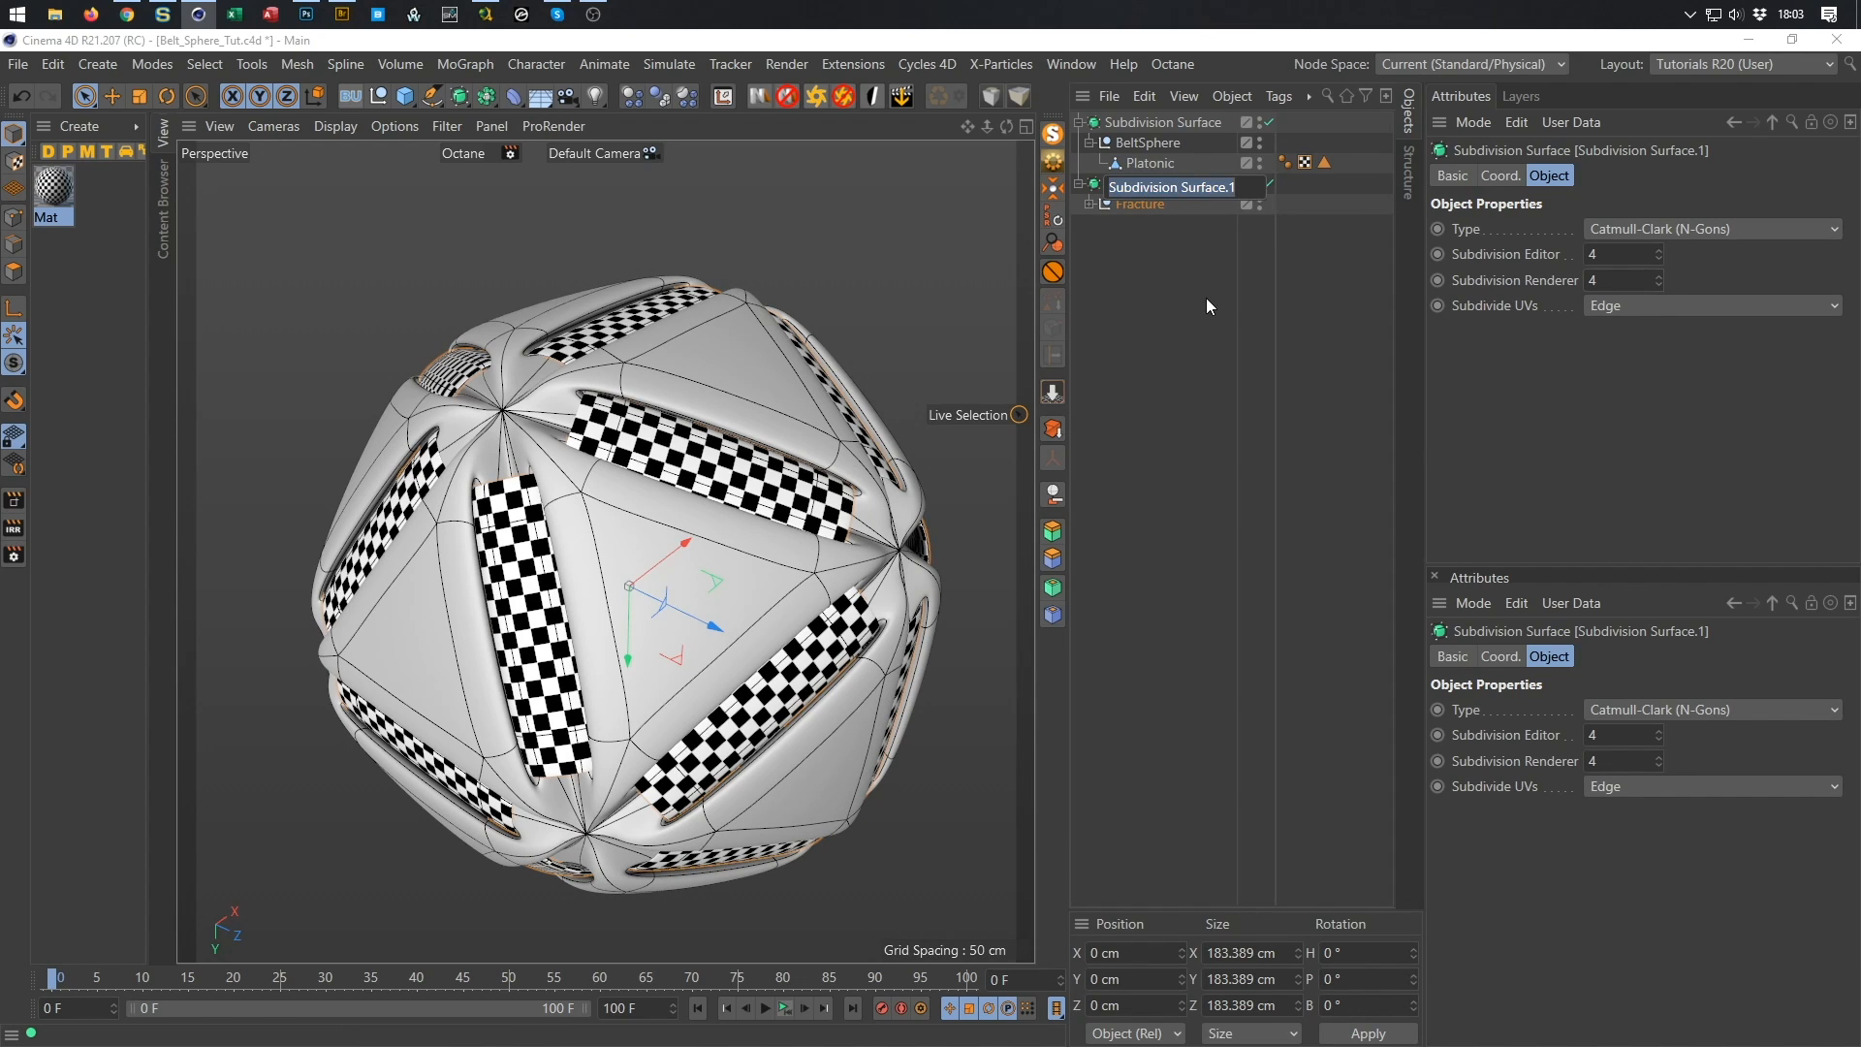
{"action": "type", "text": "Belts"}
{"action": "key", "text": "Return"}
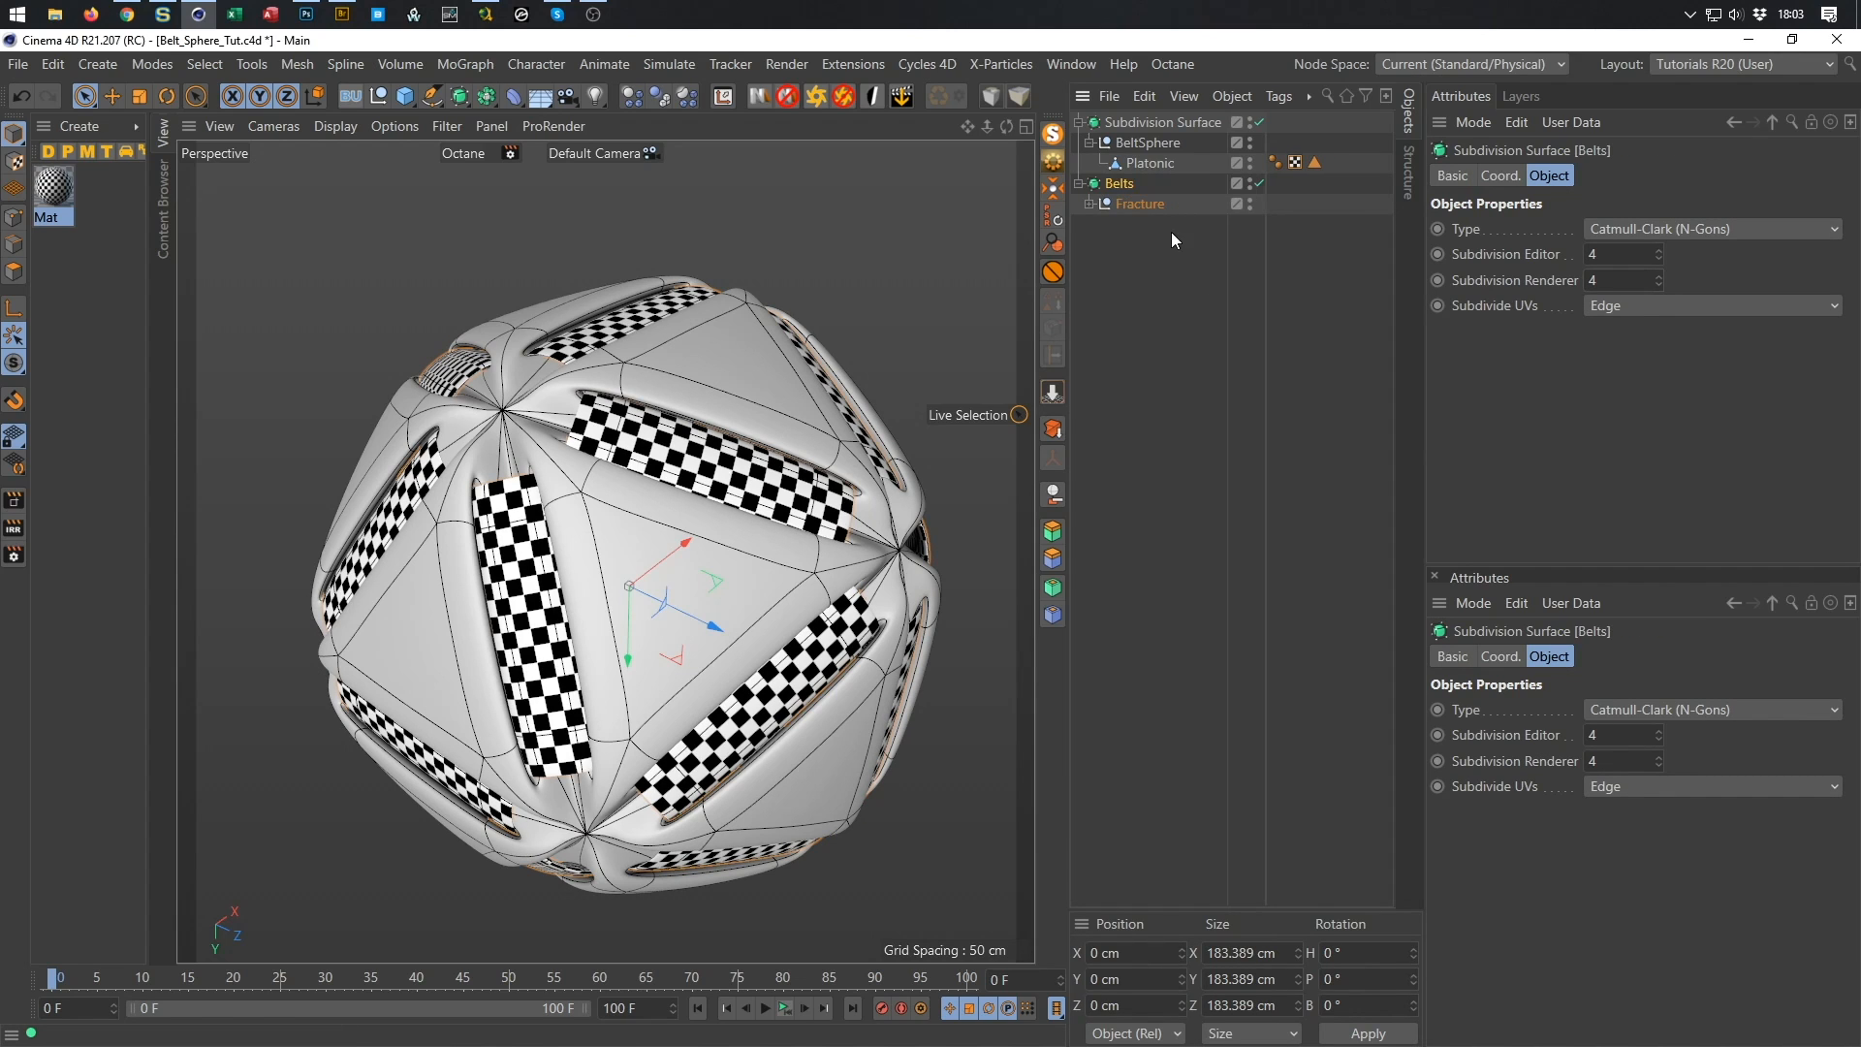
{"action": "double_click", "coordinate": [1142, 203]}
{"action": "type", "text": "Belts"}
{"action": "key", "text": "Return"}
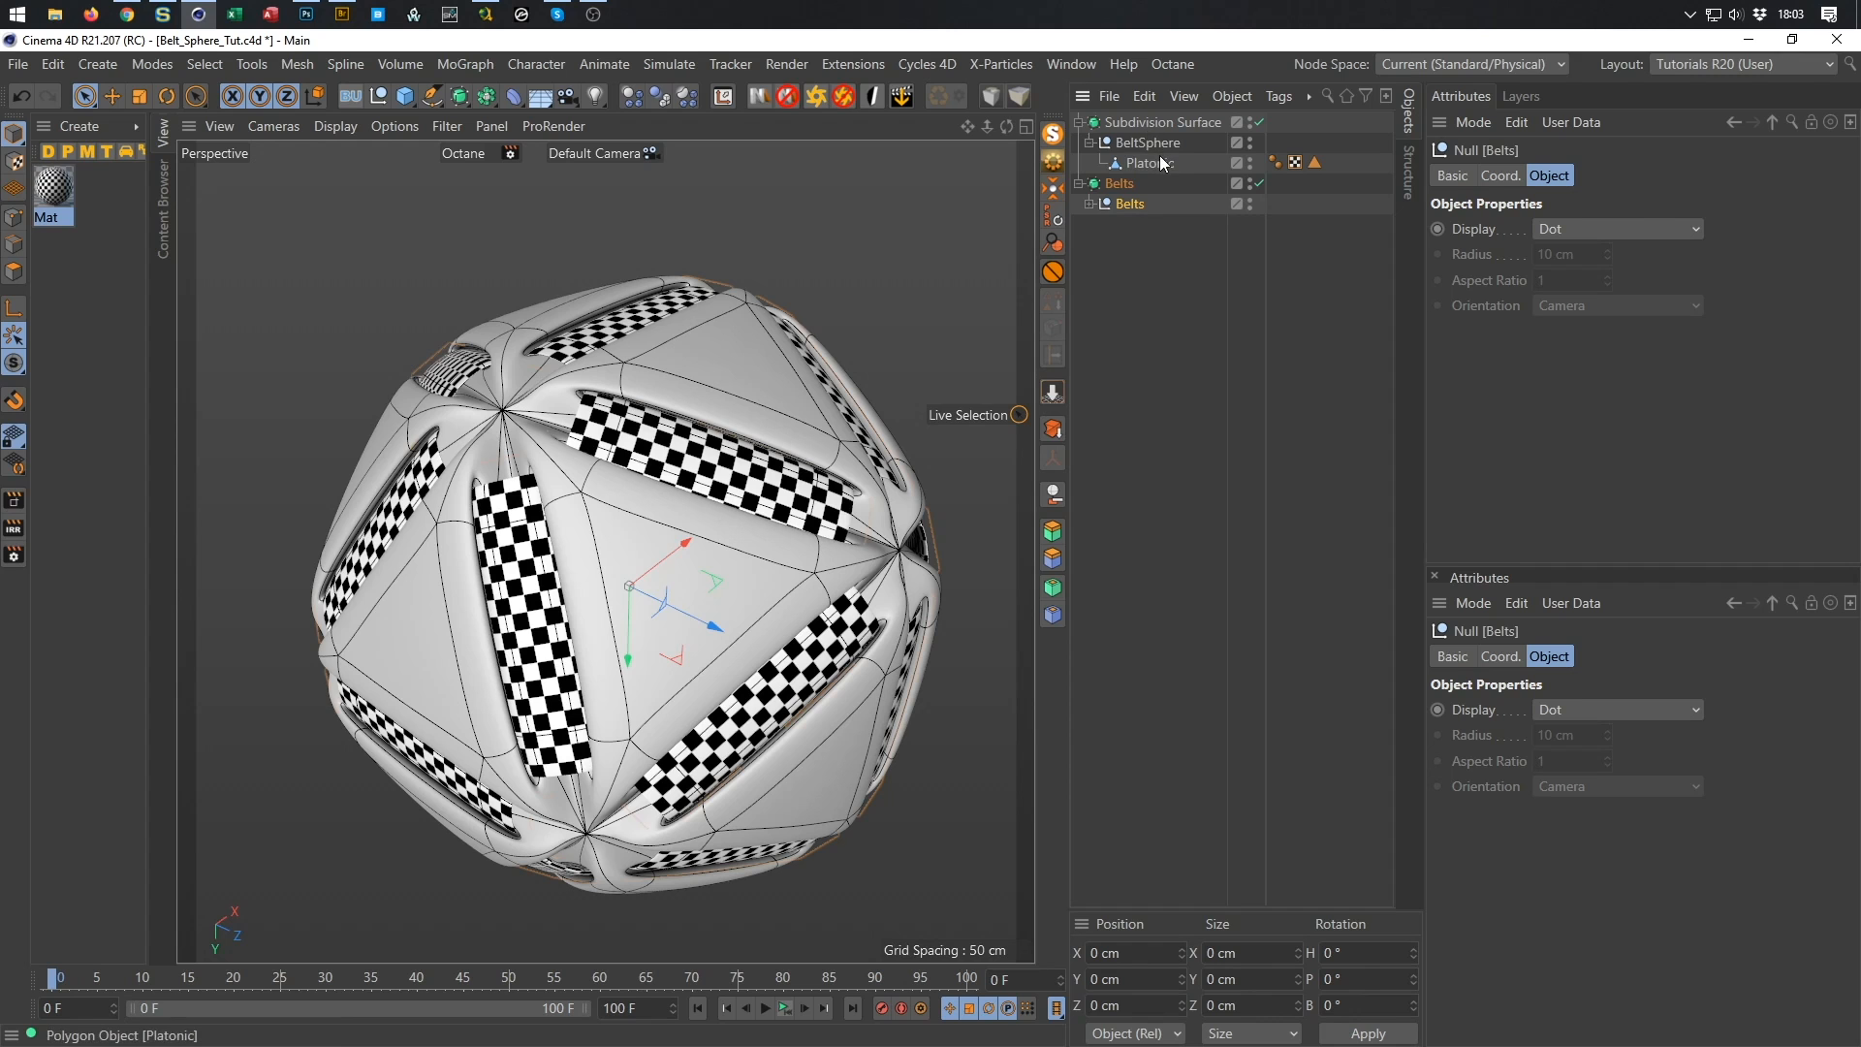
Move the Platonic object out of the BeltSphere null so it sits directly under the first Subdivision Surface.
{"action": "left_click_drag", "start_coordinate": [1166, 161], "coordinate": [1180, 122]}
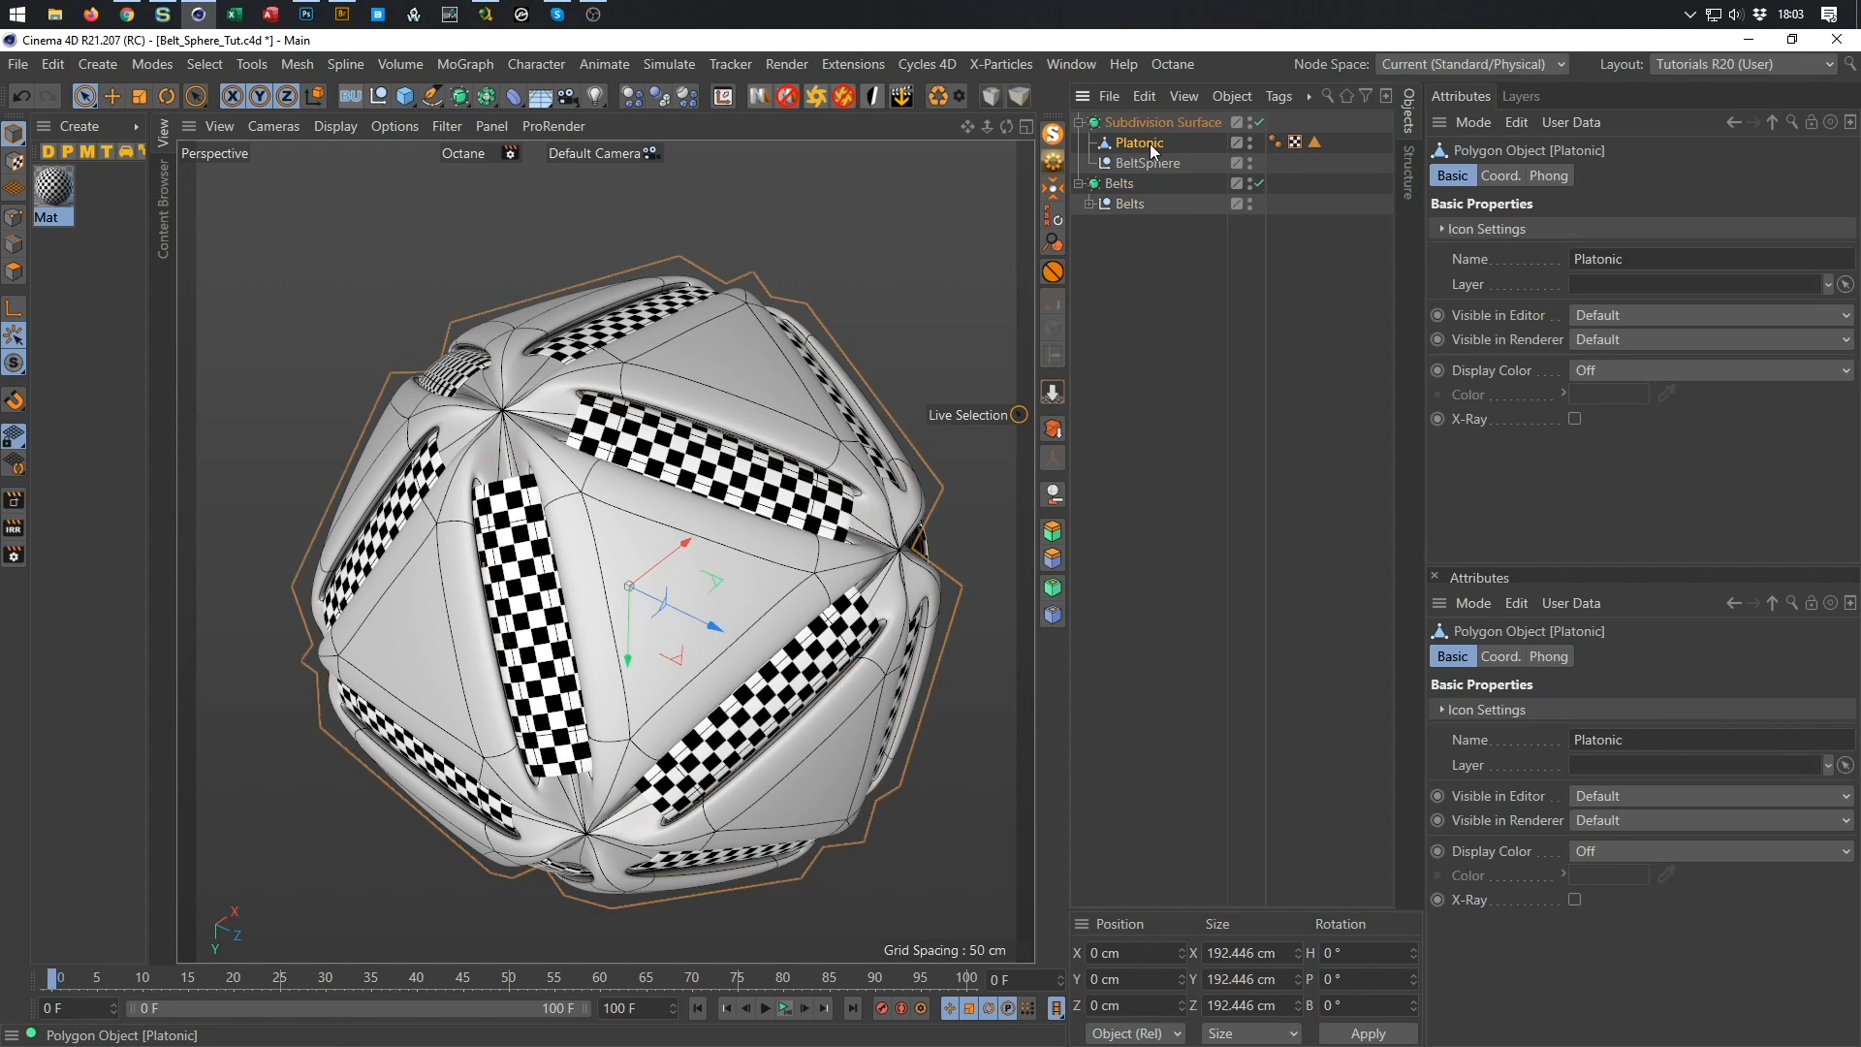
{"action": "key", "text": "Delete"}
{"action": "left_click", "coordinate": [1166, 119]}
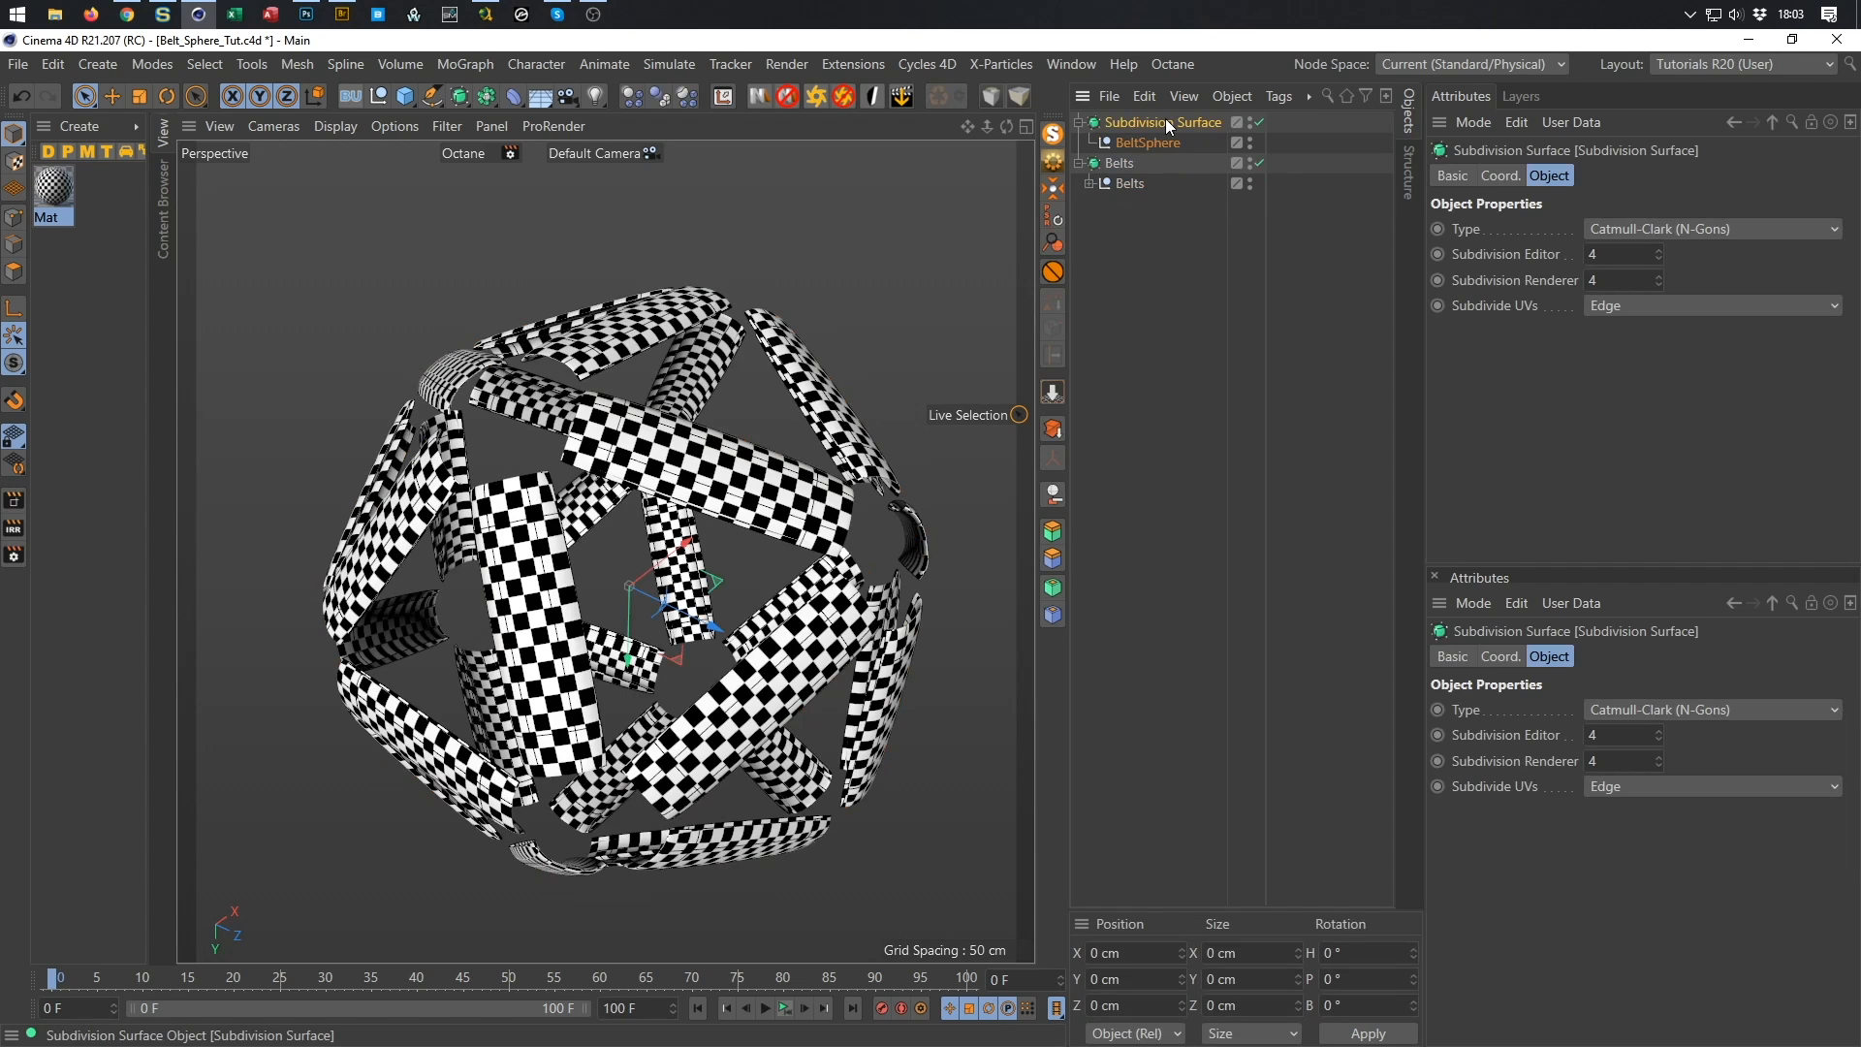
{"action": "double_click", "coordinate": [1165, 121]}
{"action": "type", "text": "Sphe"}
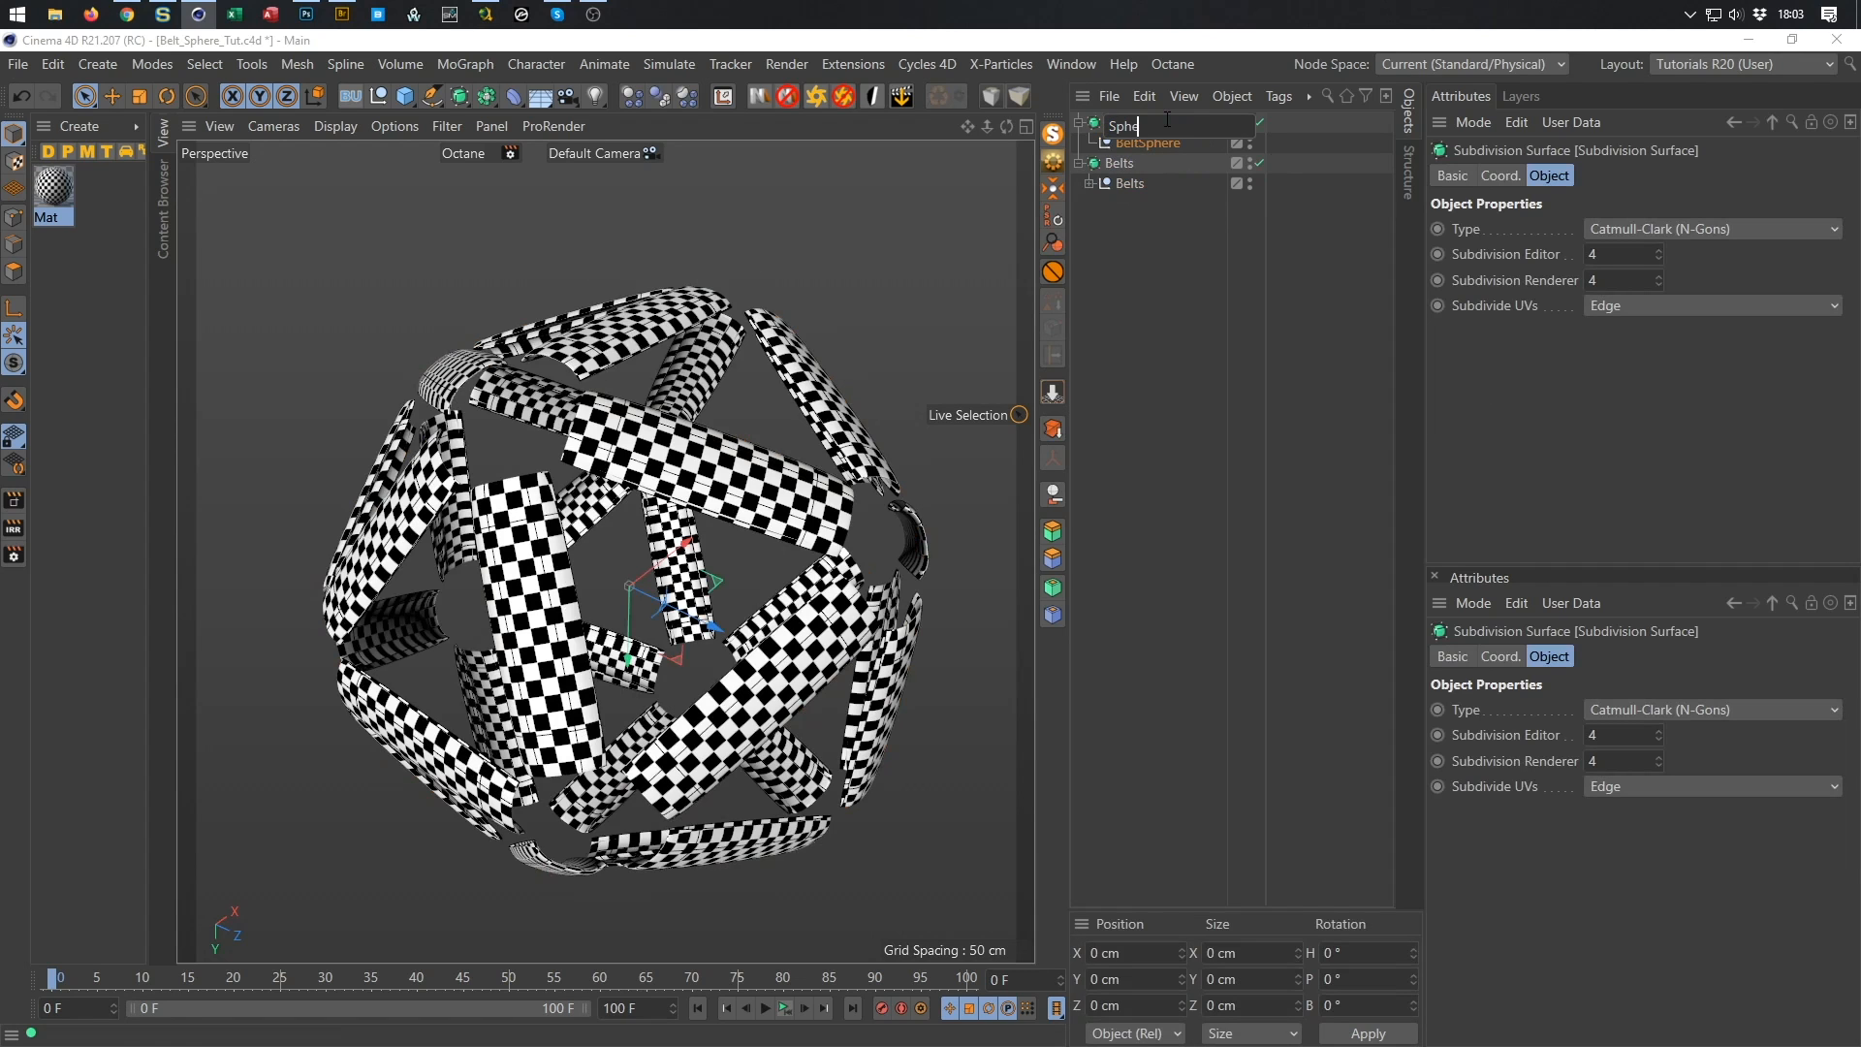
{"action": "type", "text": "re"}
{"action": "key", "text": "Return"}
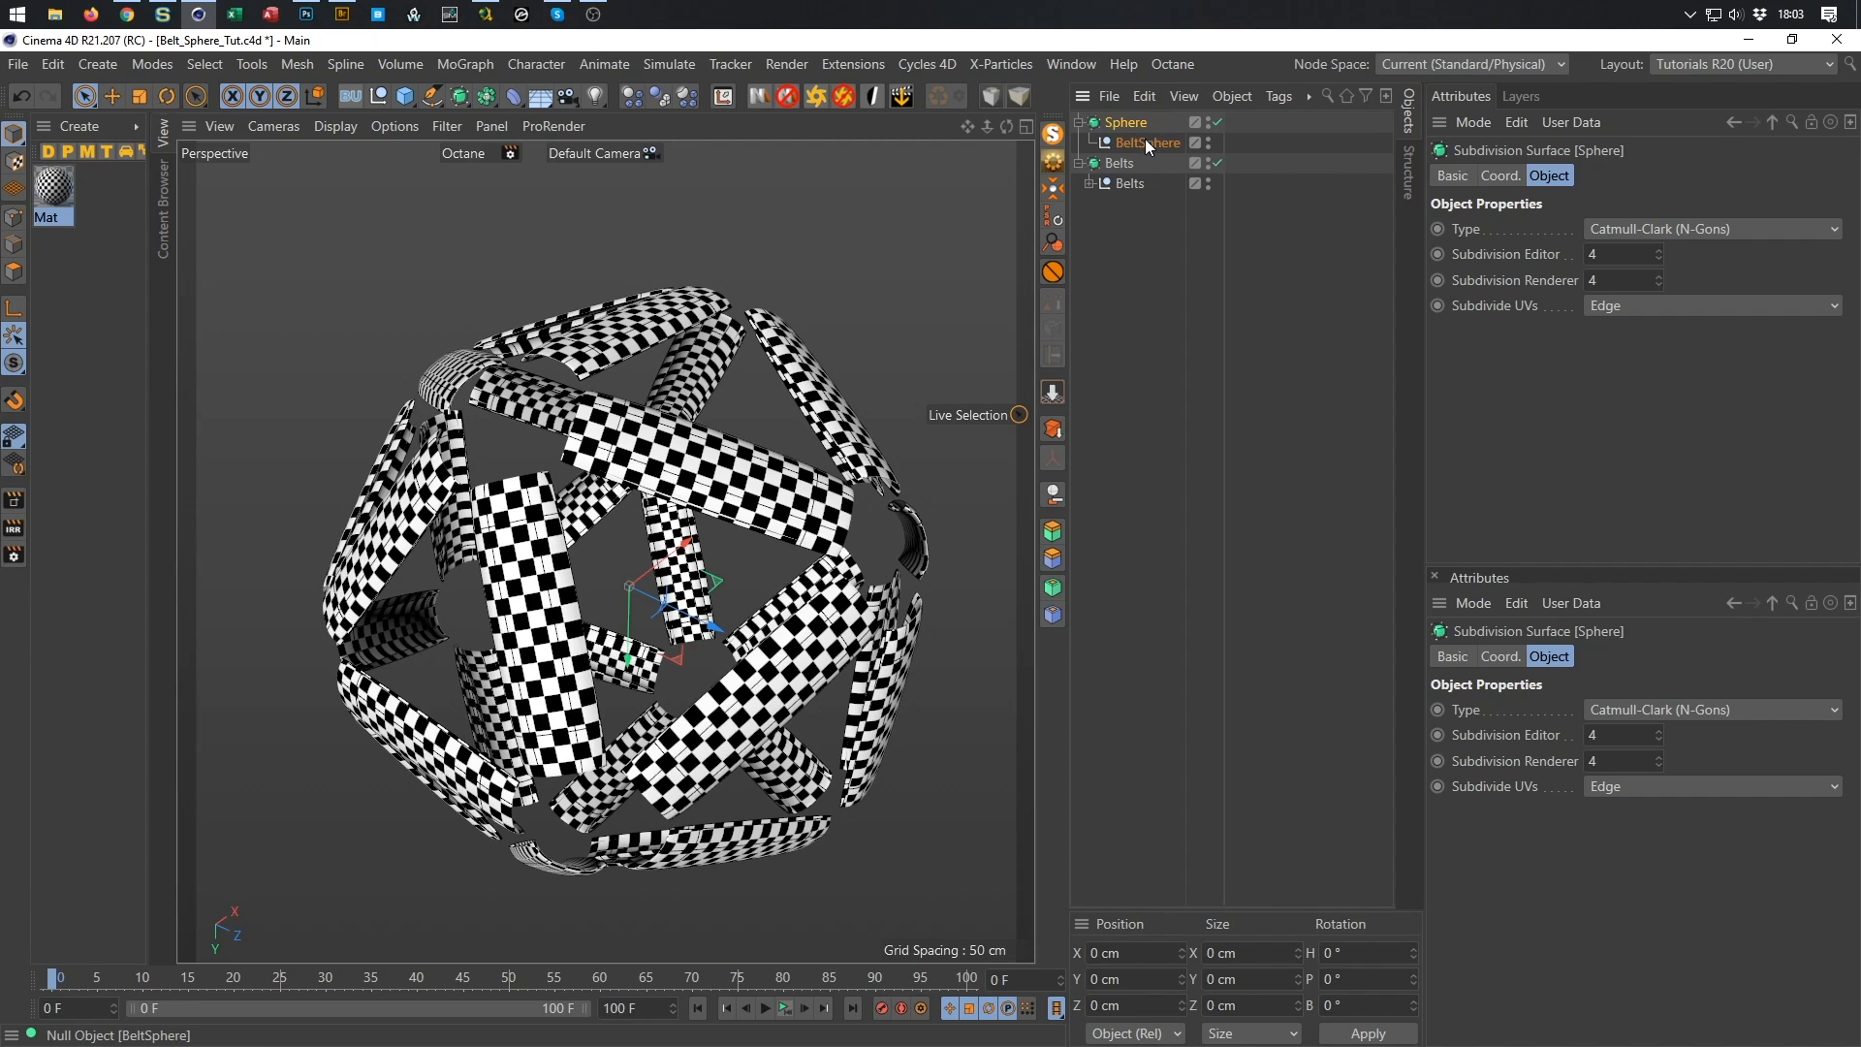
{"action": "key", "text": "ctrl+z"}
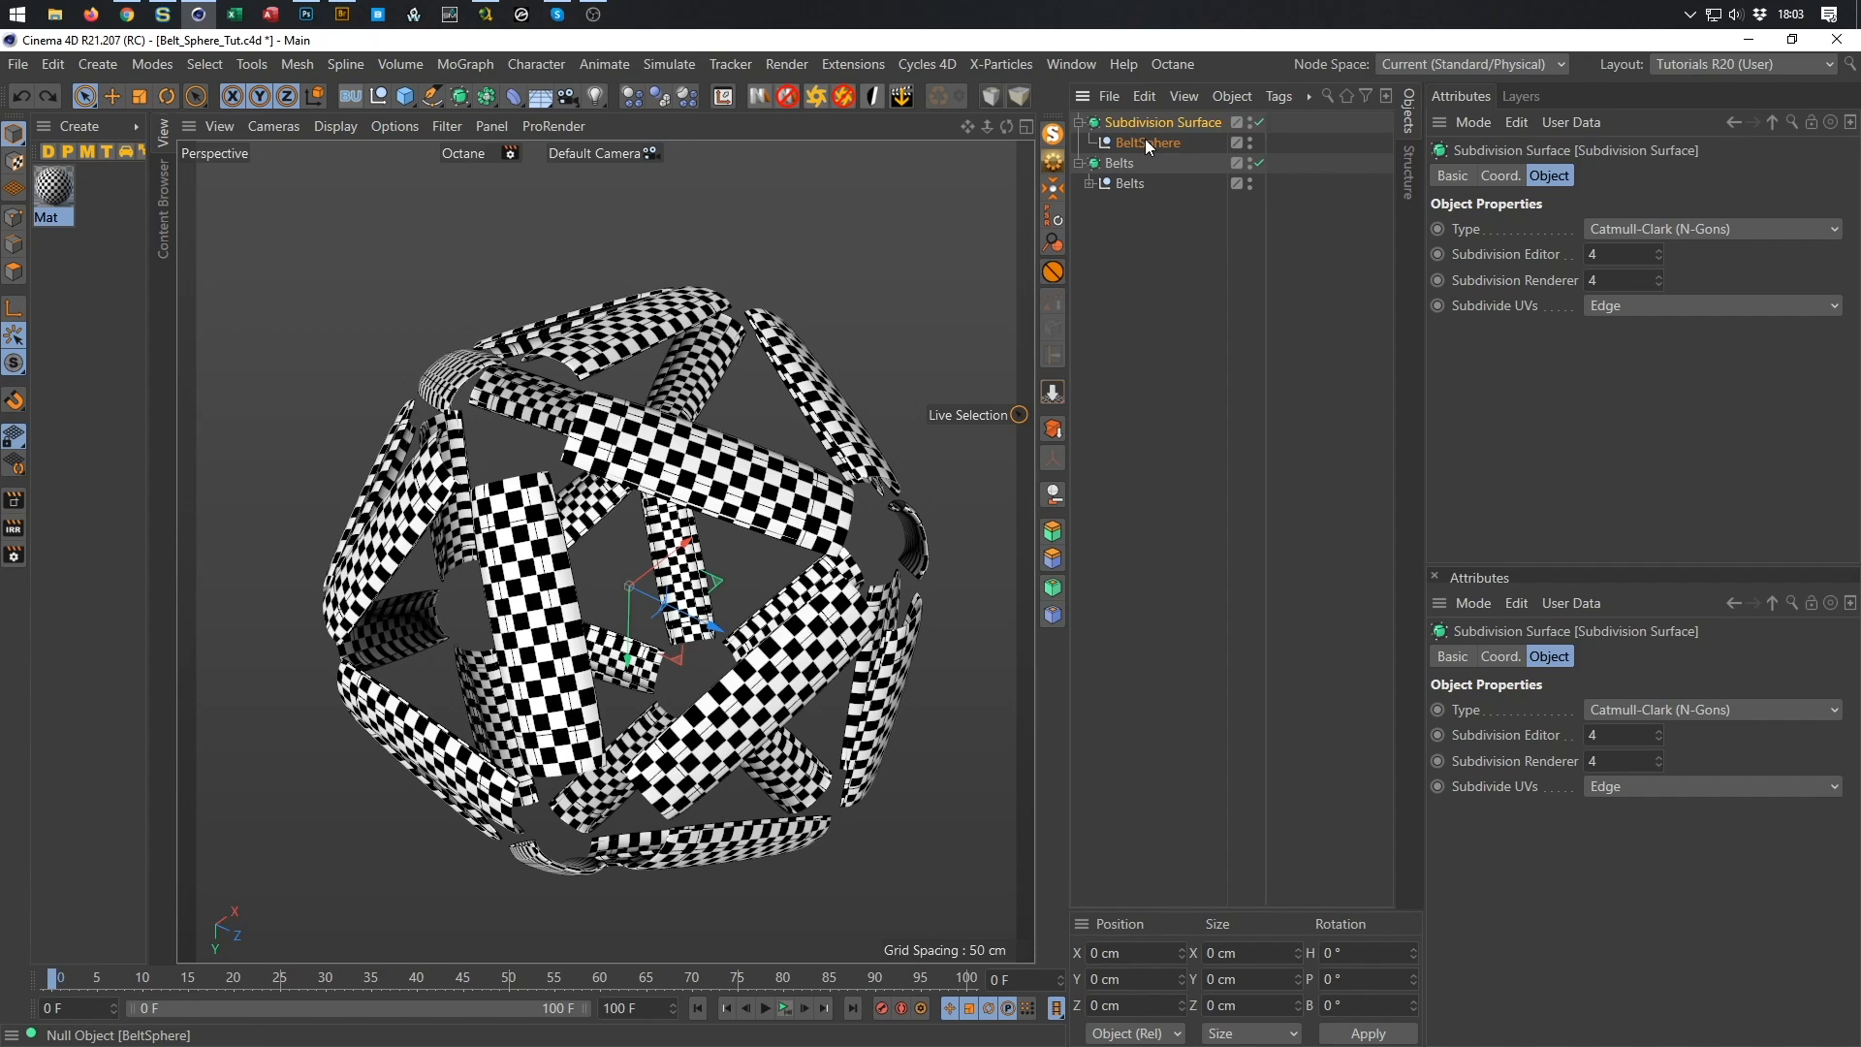
{"action": "key", "text": "ctrl+z"}
{"action": "key", "text": "ctrl+z"}
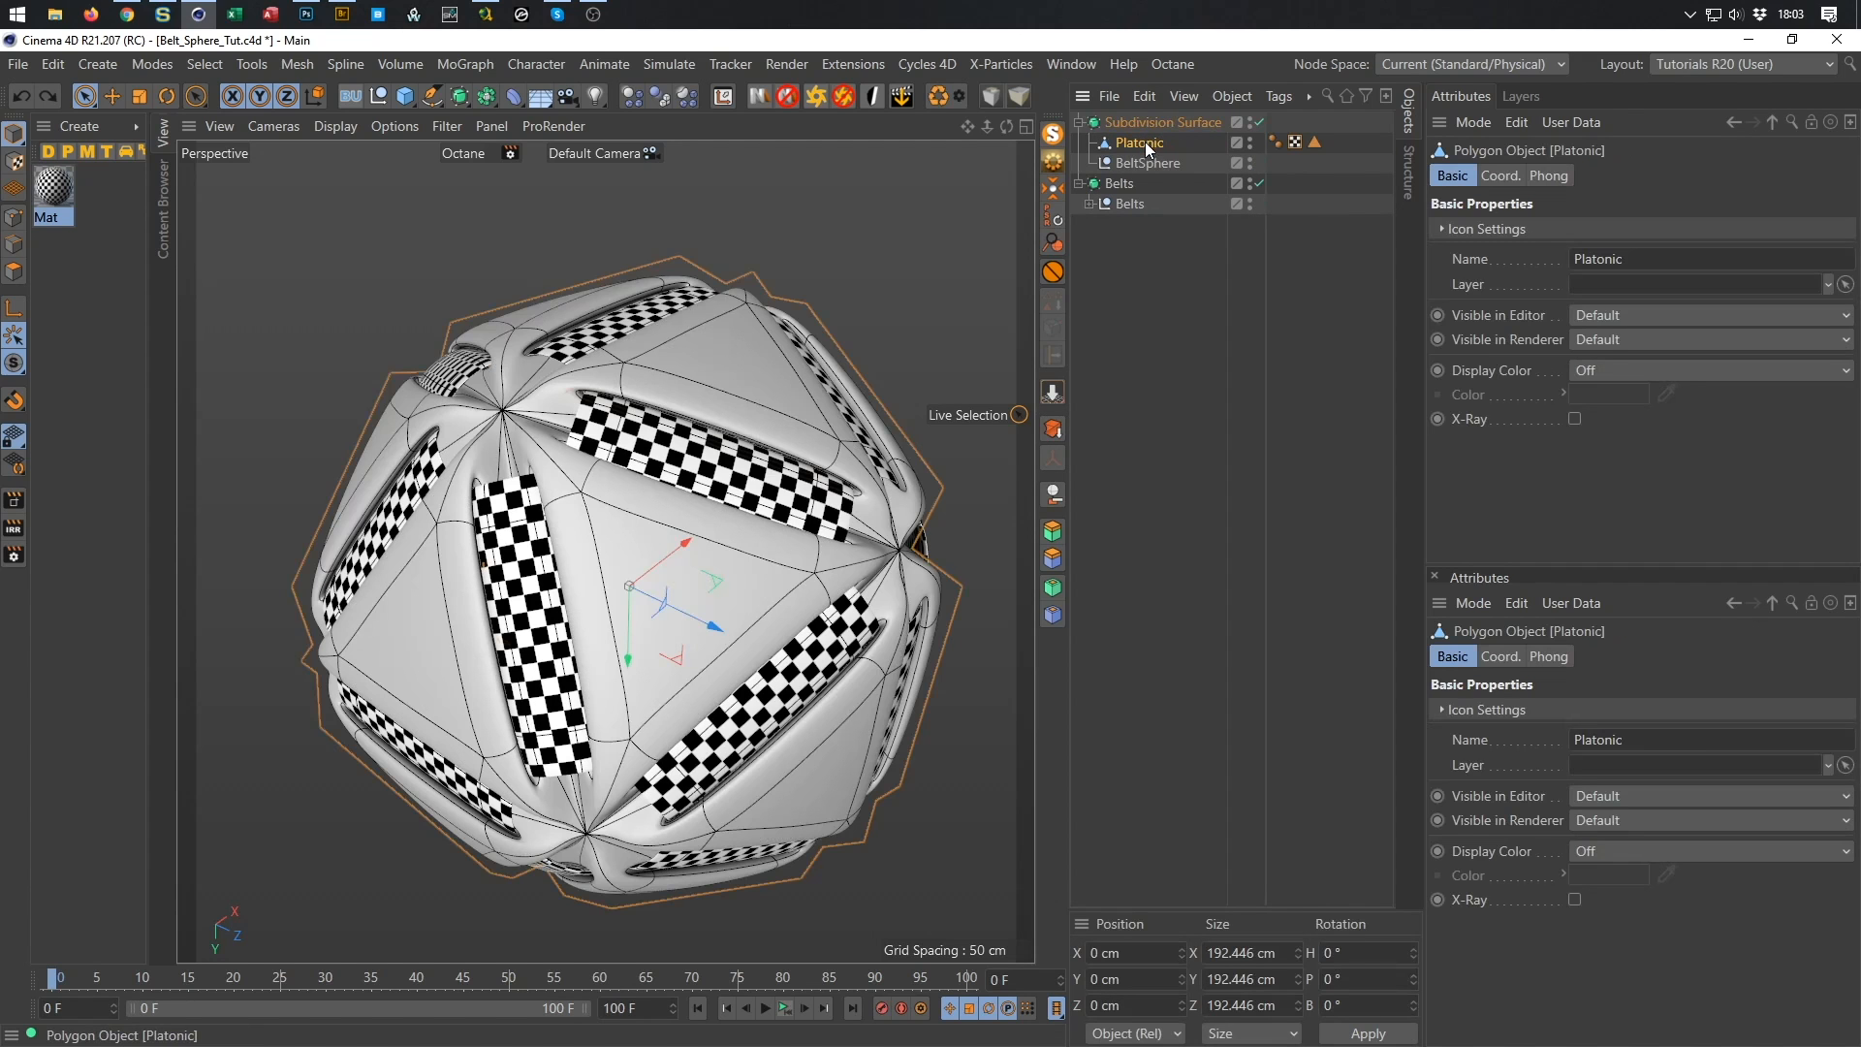
Delete the empty BeltSphere null and rename the Subdivision Surface above the Platonic object to Sphere.
{"action": "left_click", "coordinate": [1148, 163]}
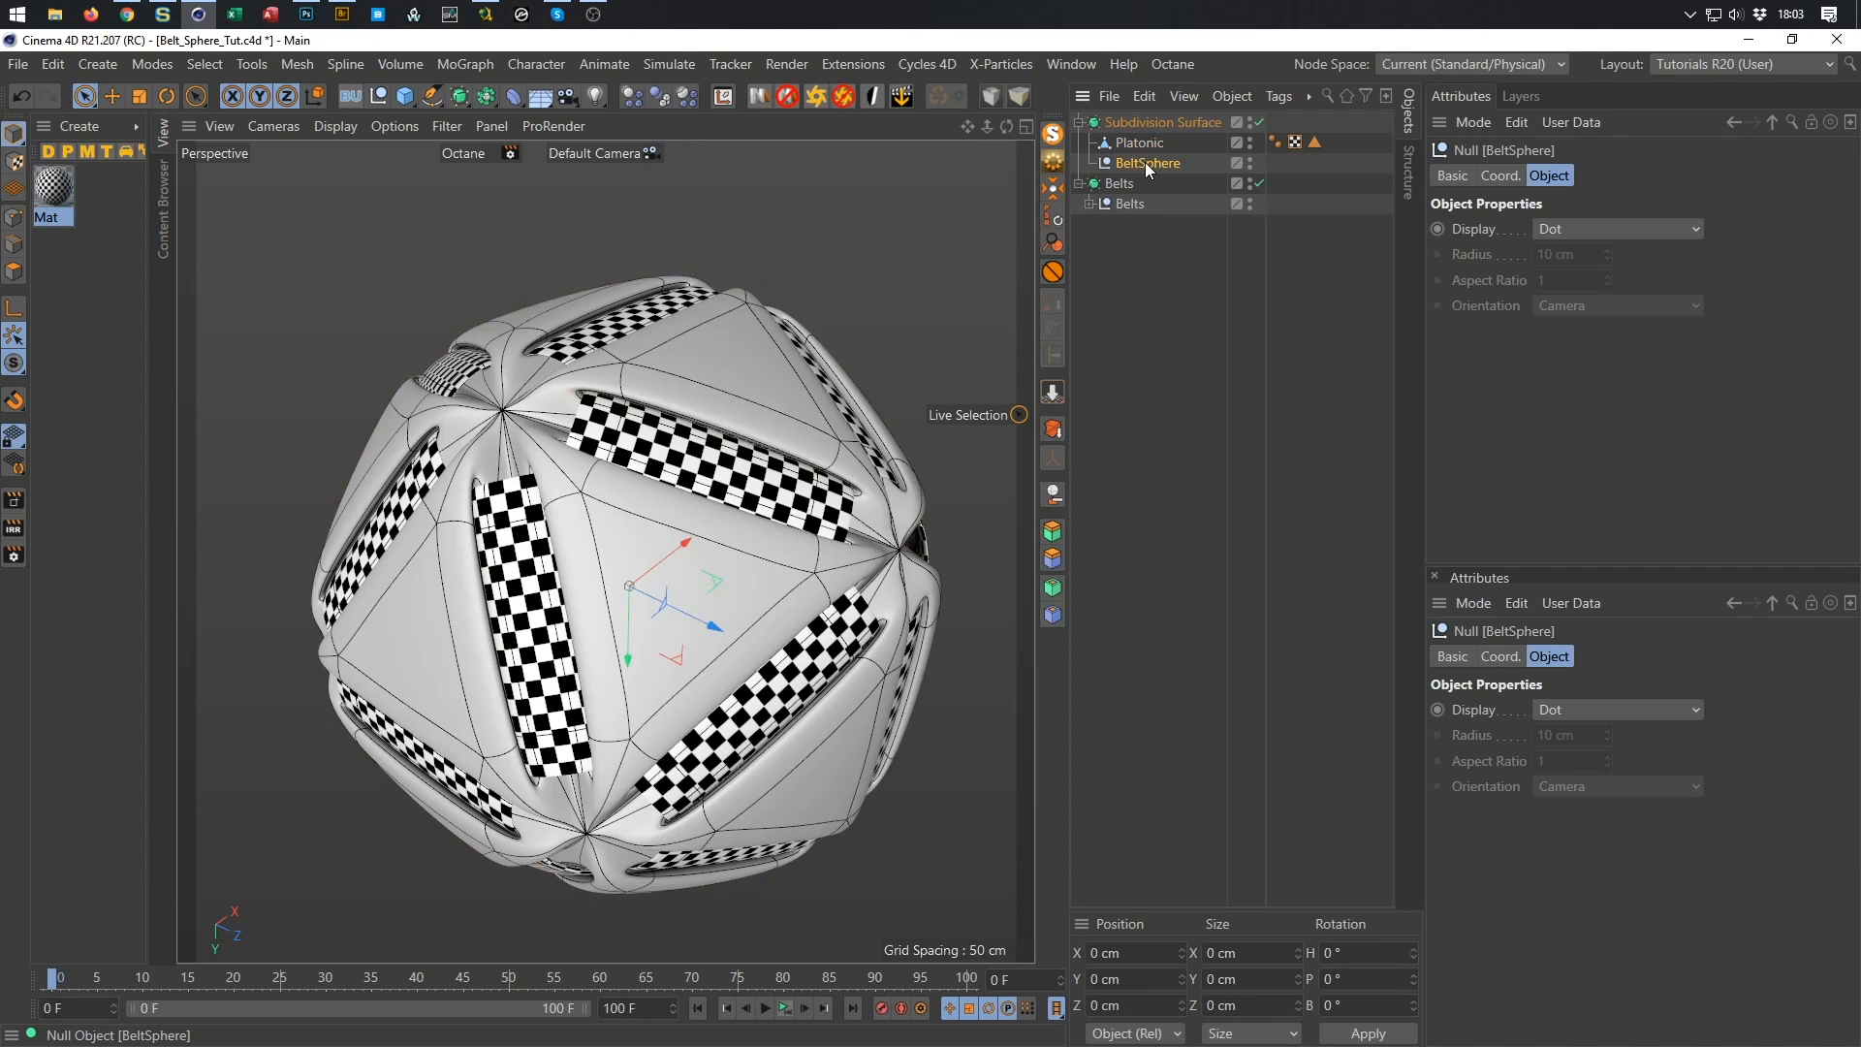
{"action": "key", "text": "Delete"}
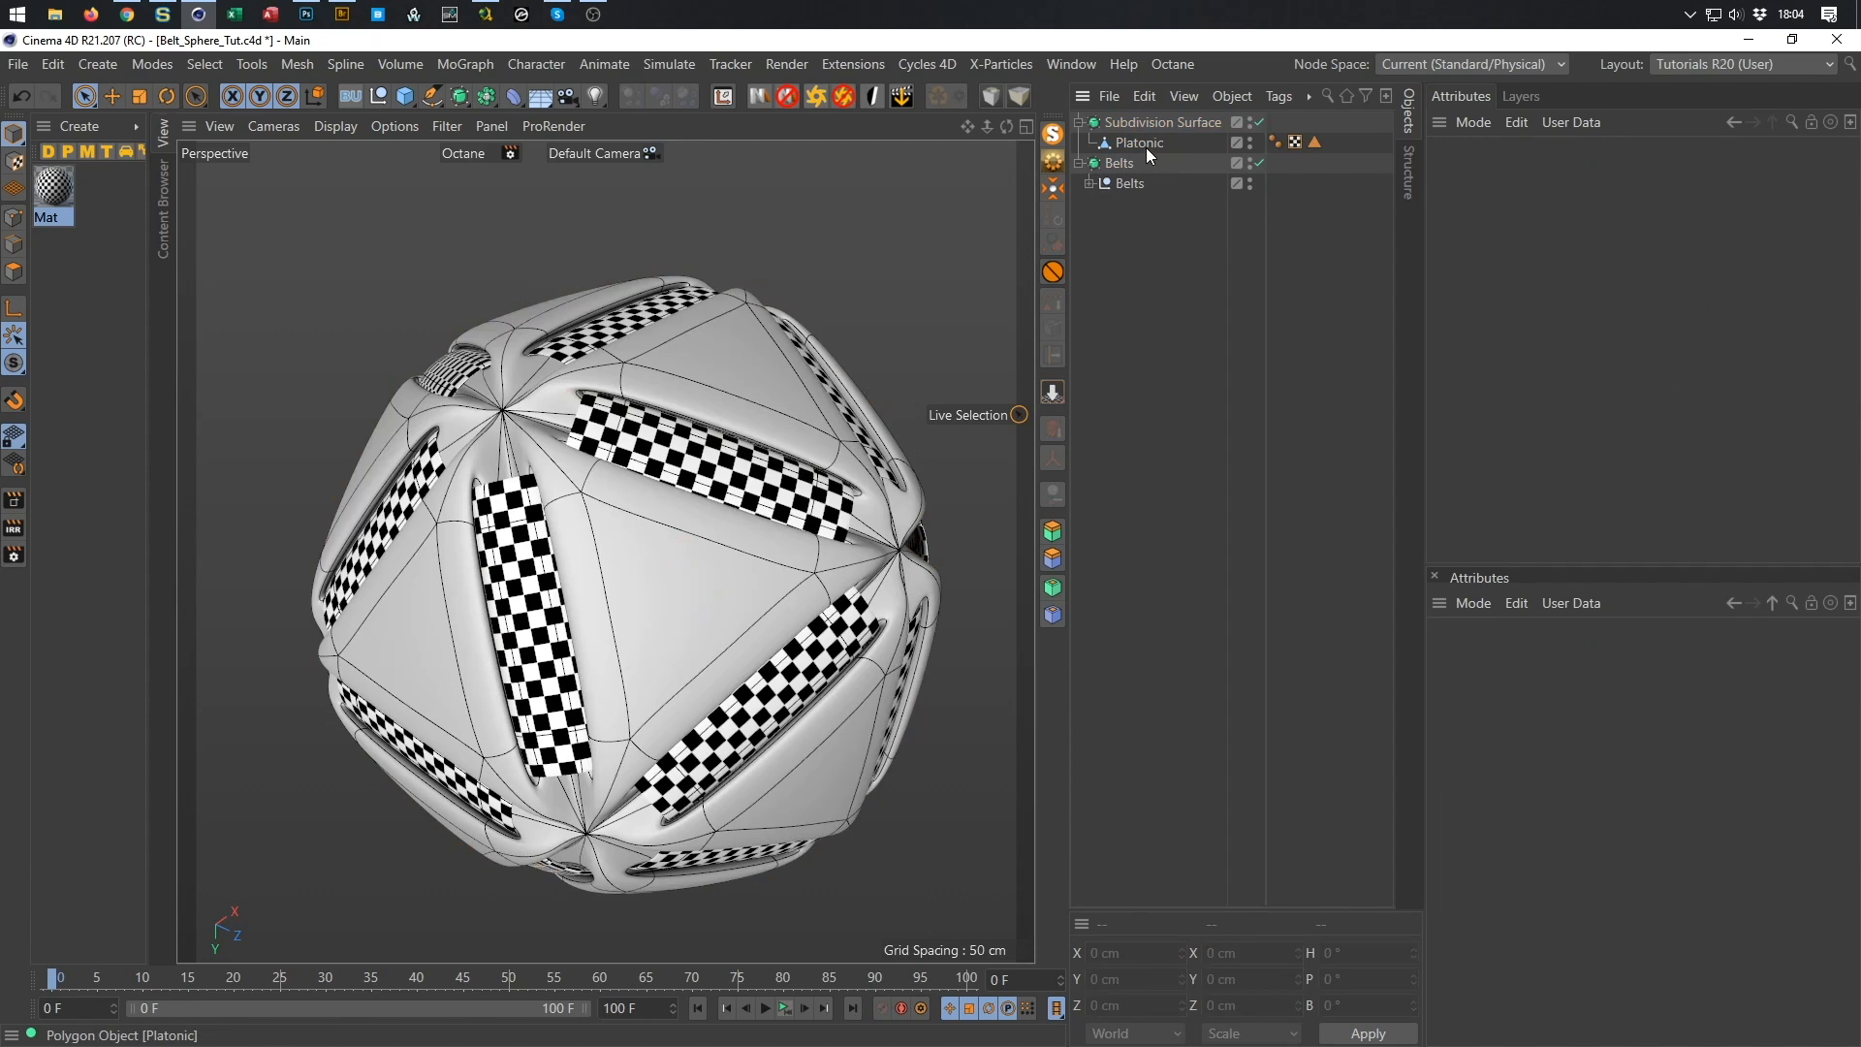
{"action": "double_click", "coordinate": [1154, 122]}
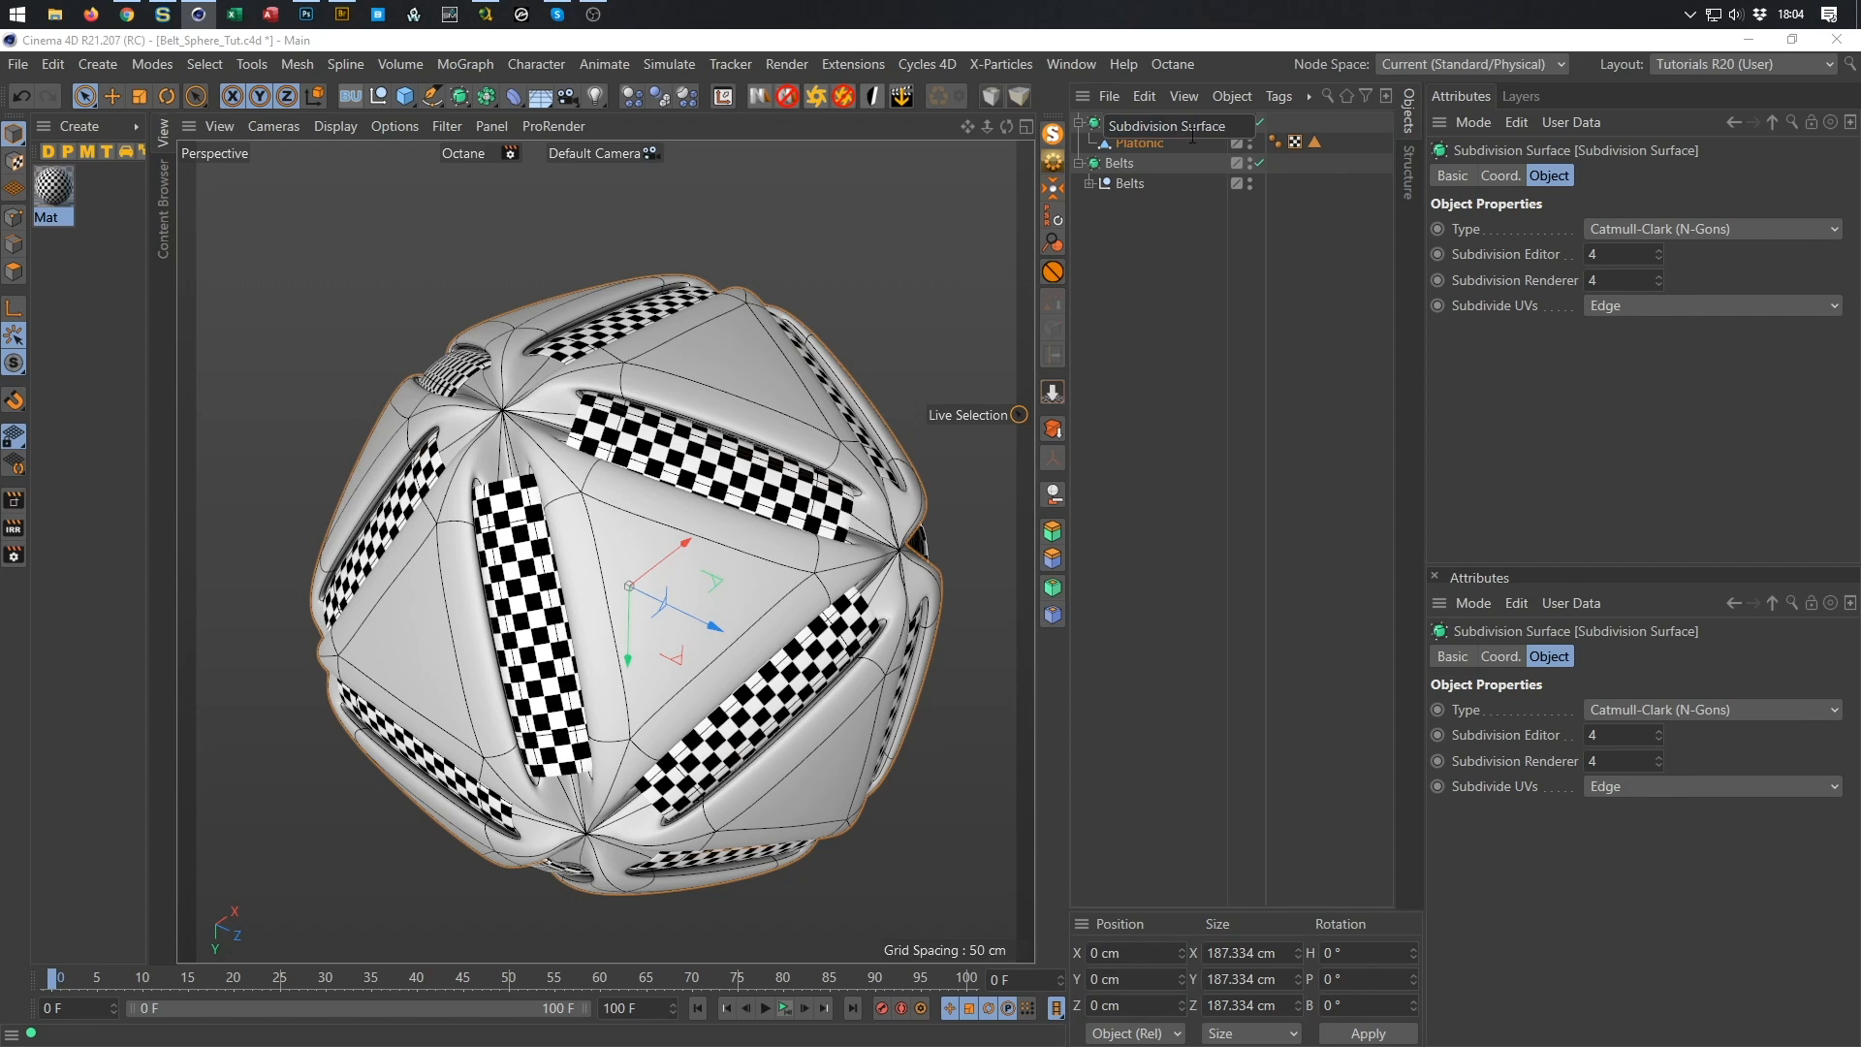
{"action": "type", "text": "Sphere"}
{"action": "key", "text": "Return"}
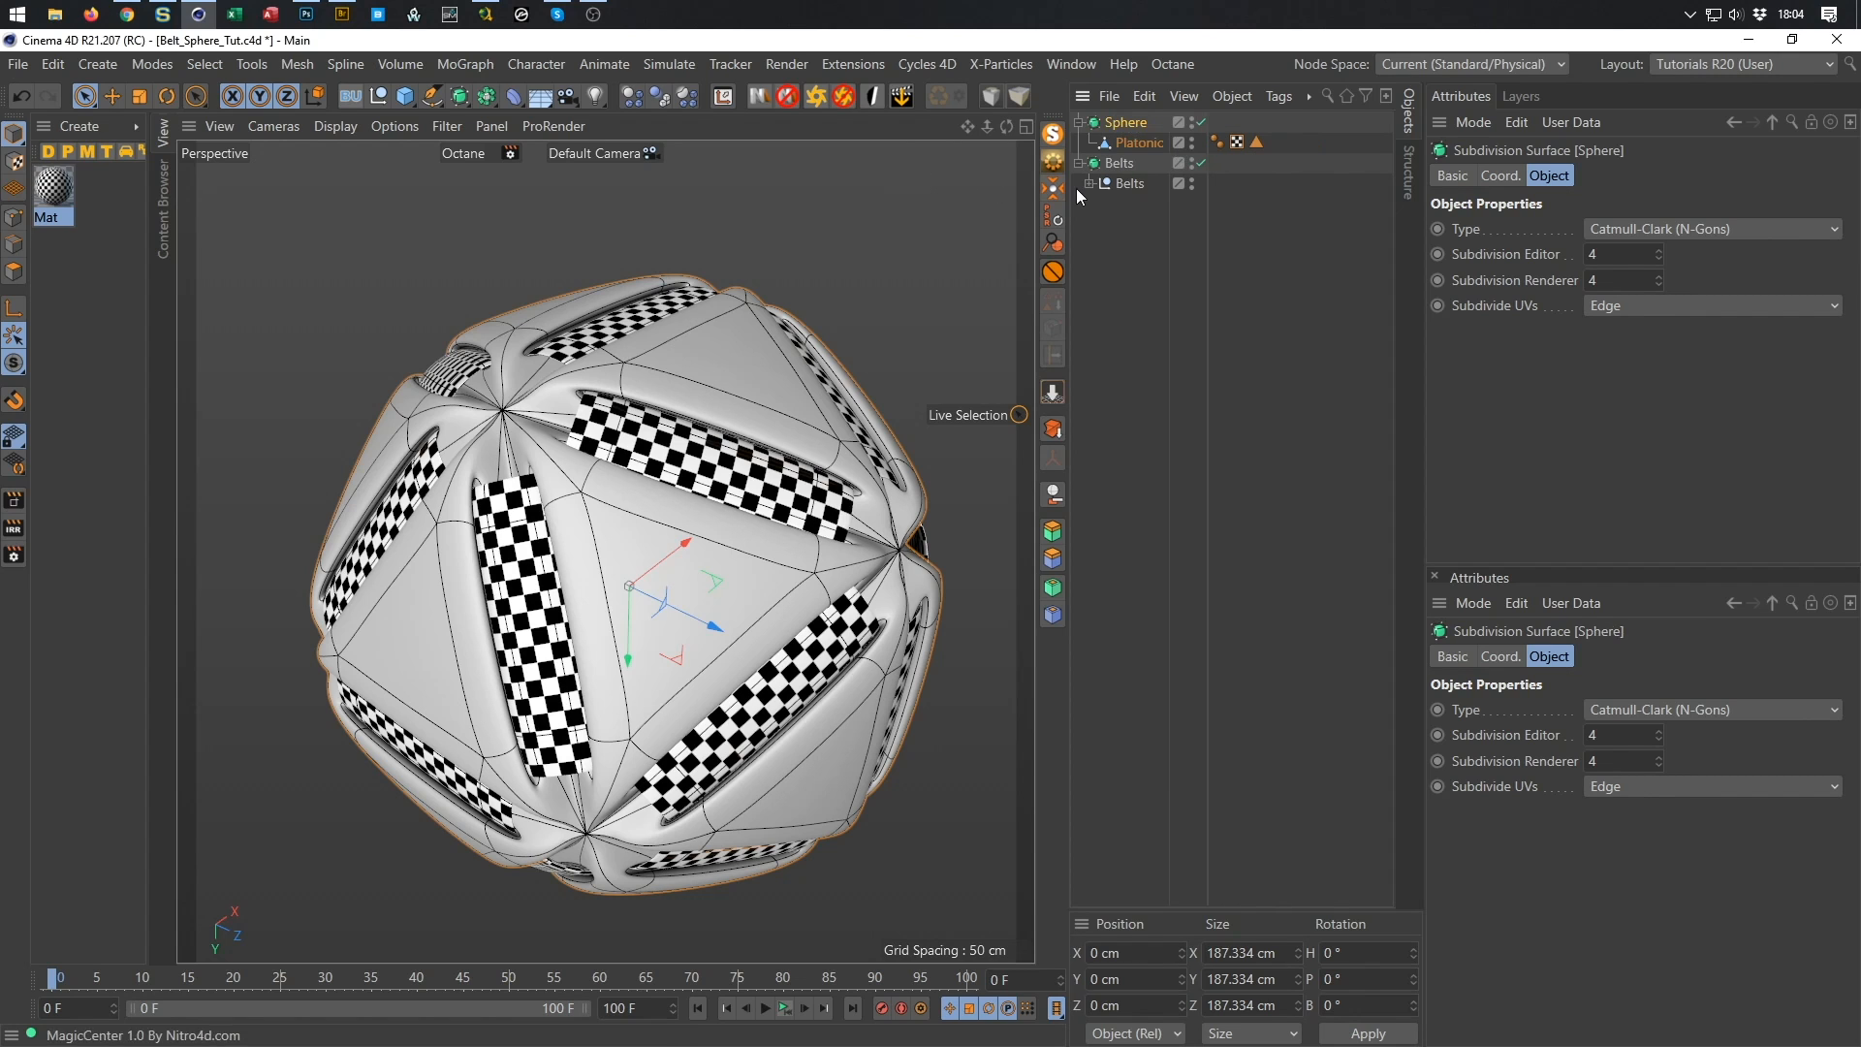
Rename the Platonic object to Sphere and save the scene.
{"action": "left_click", "coordinate": [1133, 141]}
{"action": "double_click", "coordinate": [1133, 142]}
{"action": "type", "text": "Sphere"}
{"action": "key", "text": "Return"}
{"action": "key", "text": "ctrl+s"}
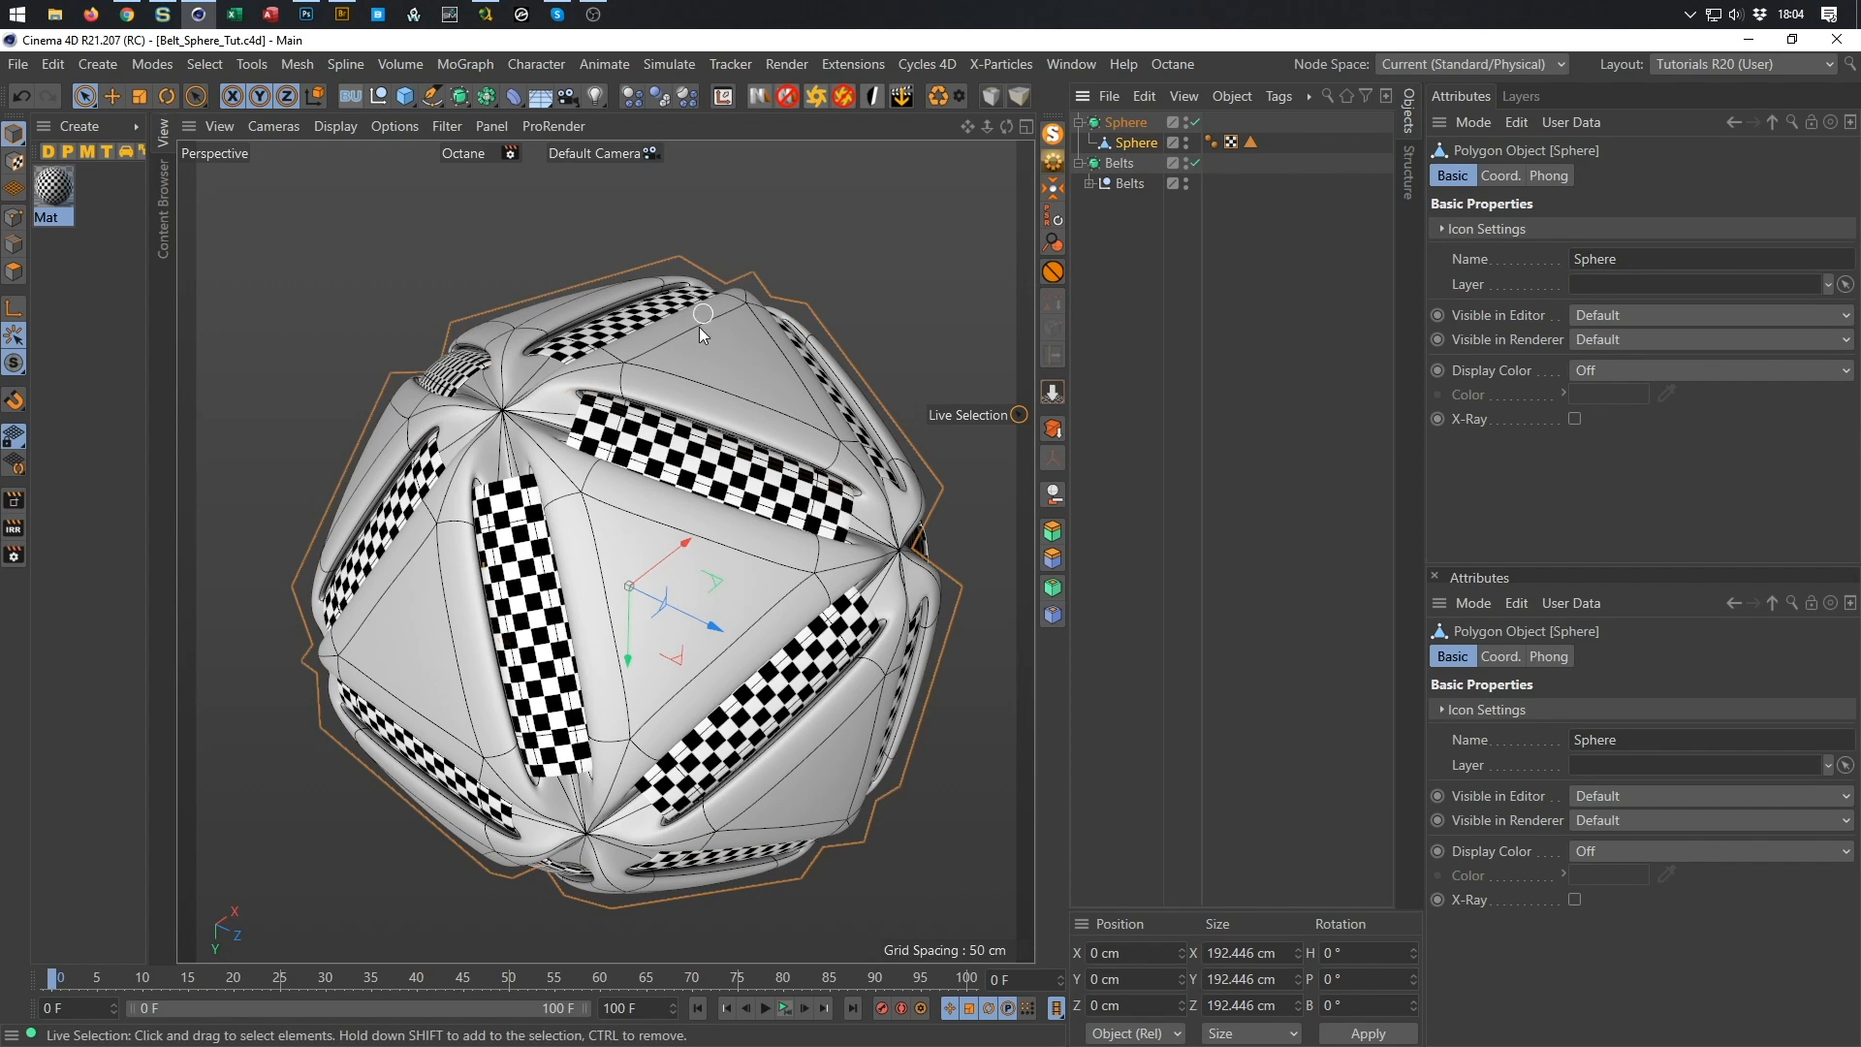
Add an n-Side spline to the scene.
{"action": "scroll", "coordinate": [706, 392], "scroll_direction": "up", "scroll_amount": 3}
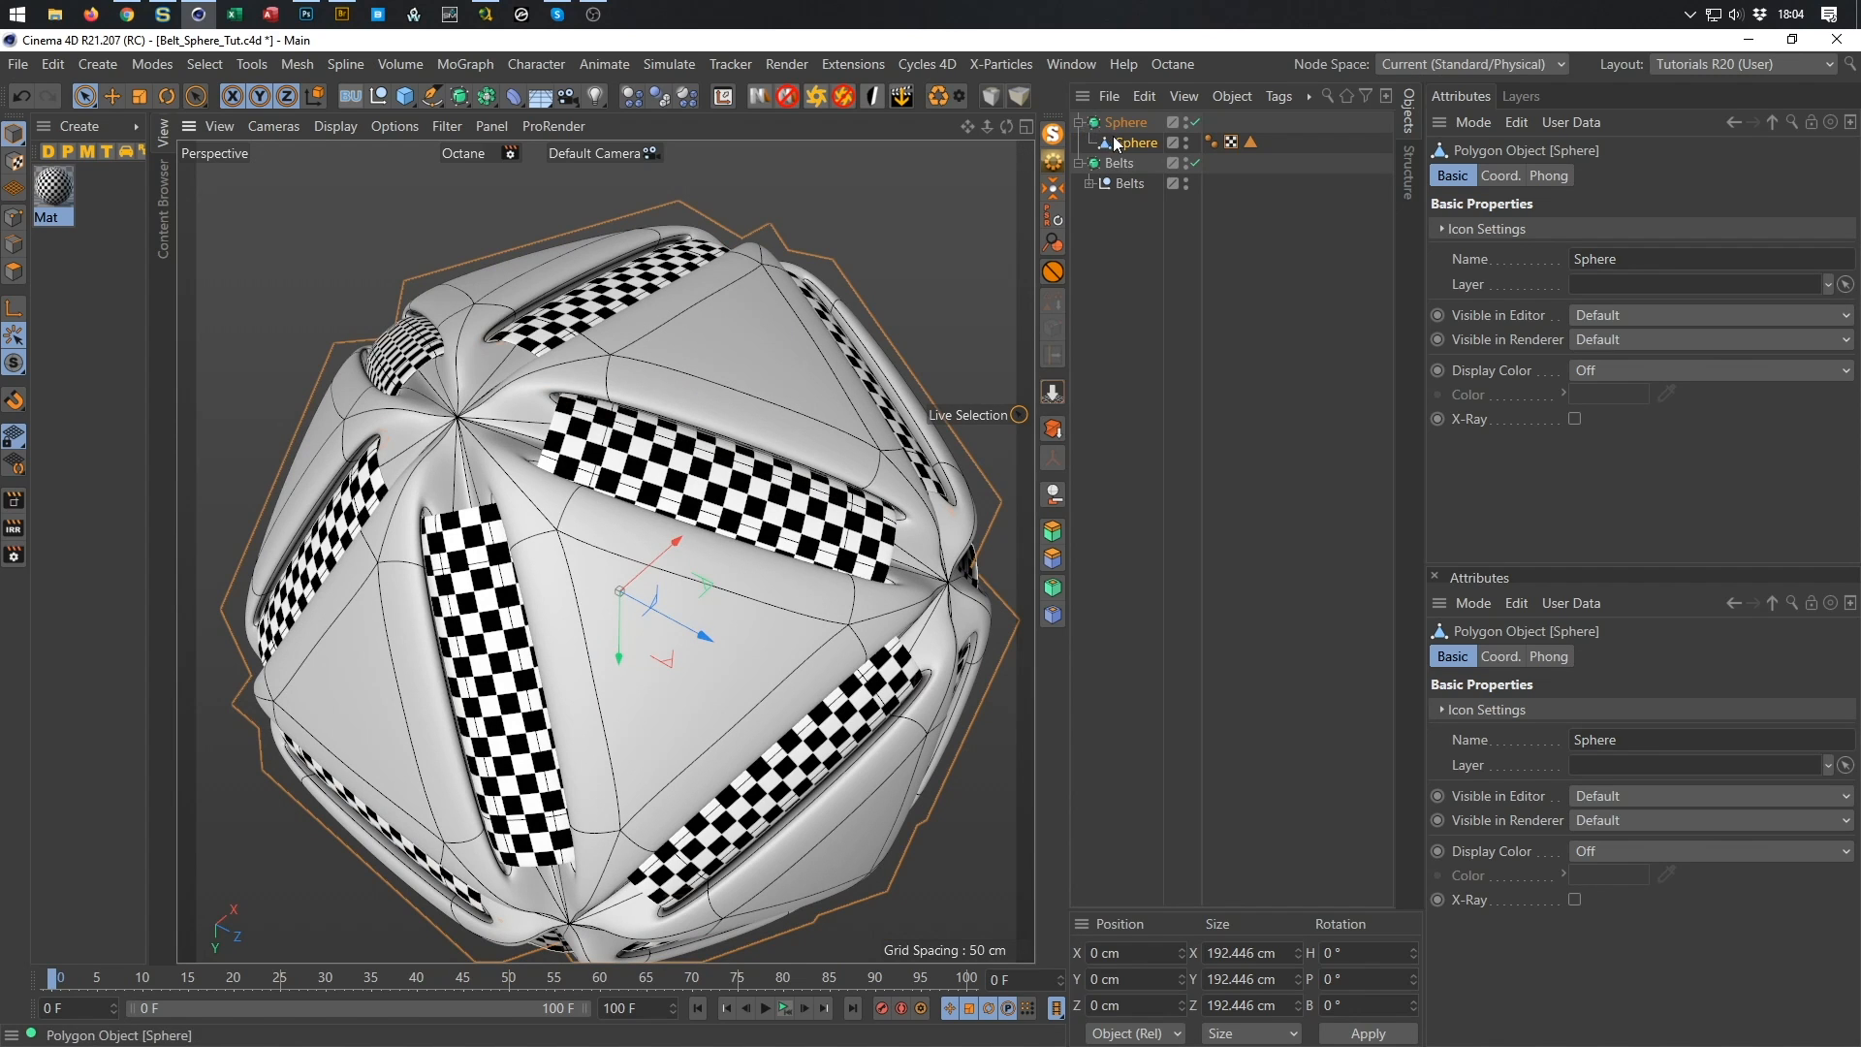
{"action": "left_click", "coordinate": [438, 97]}
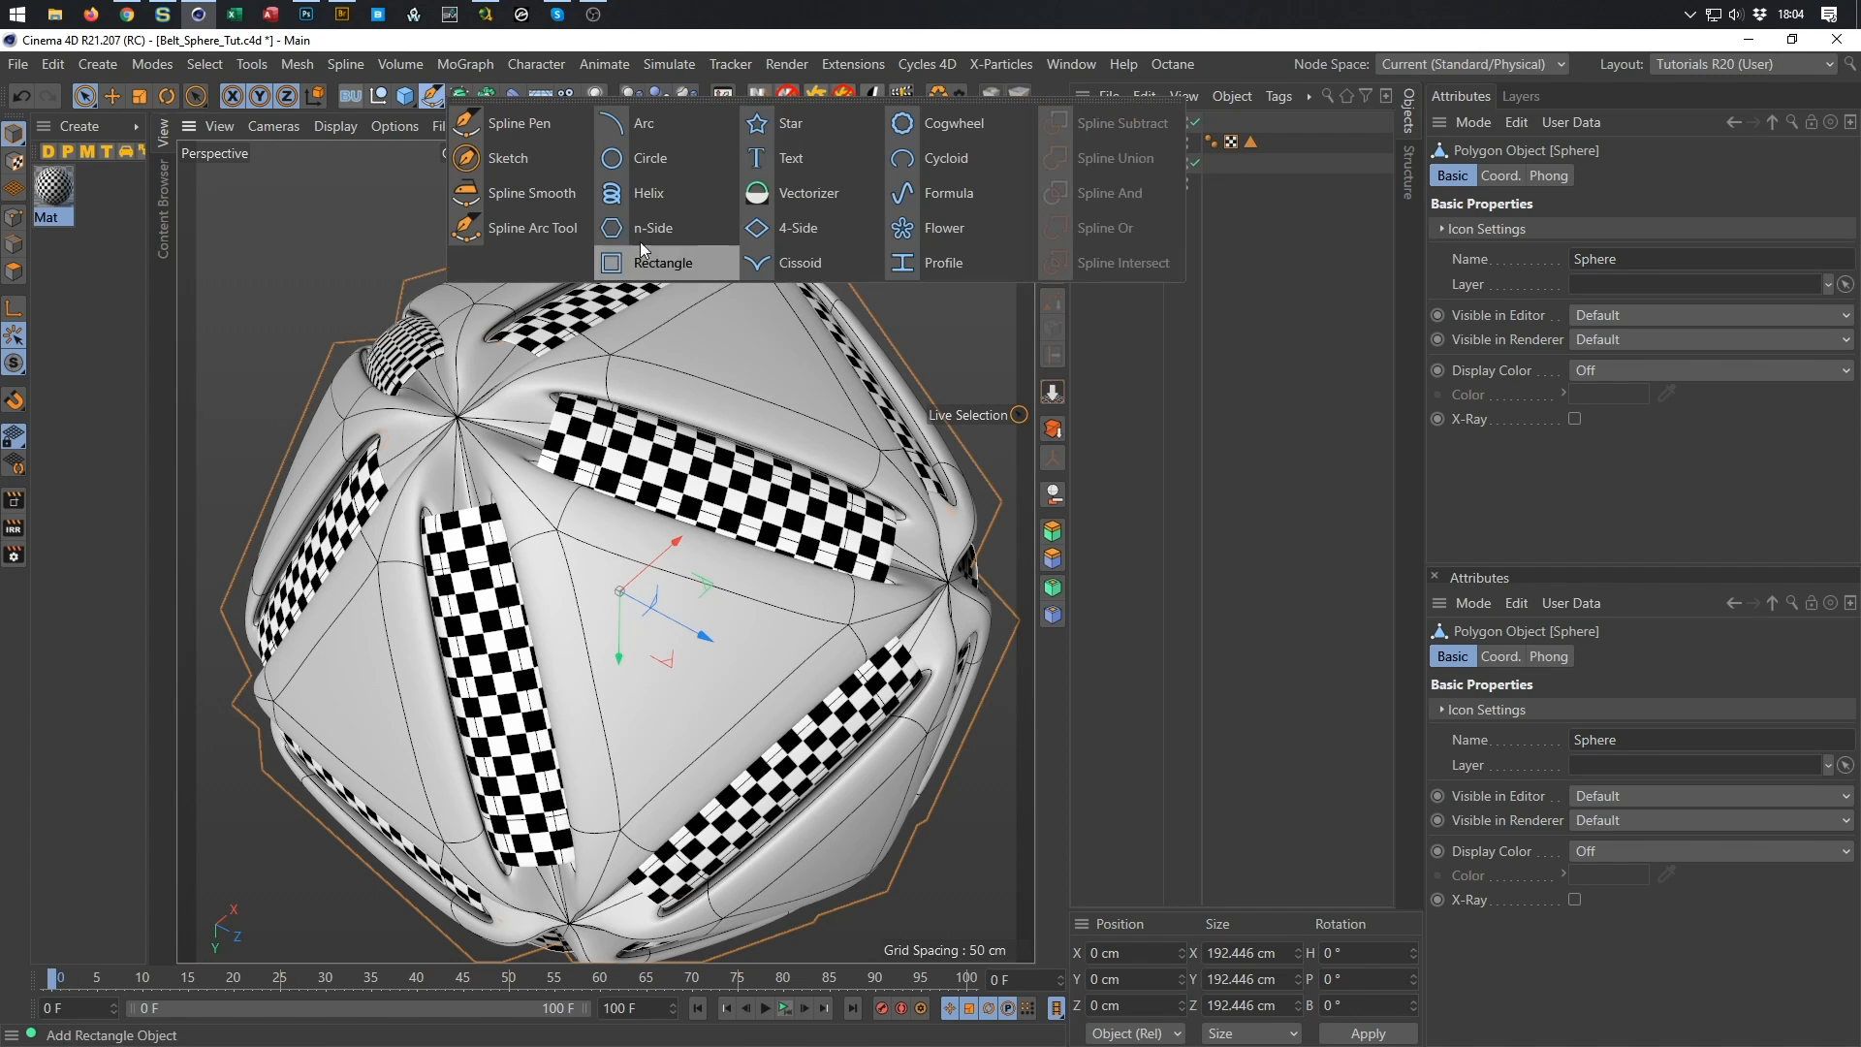
{"action": "left_click", "coordinate": [677, 230]}
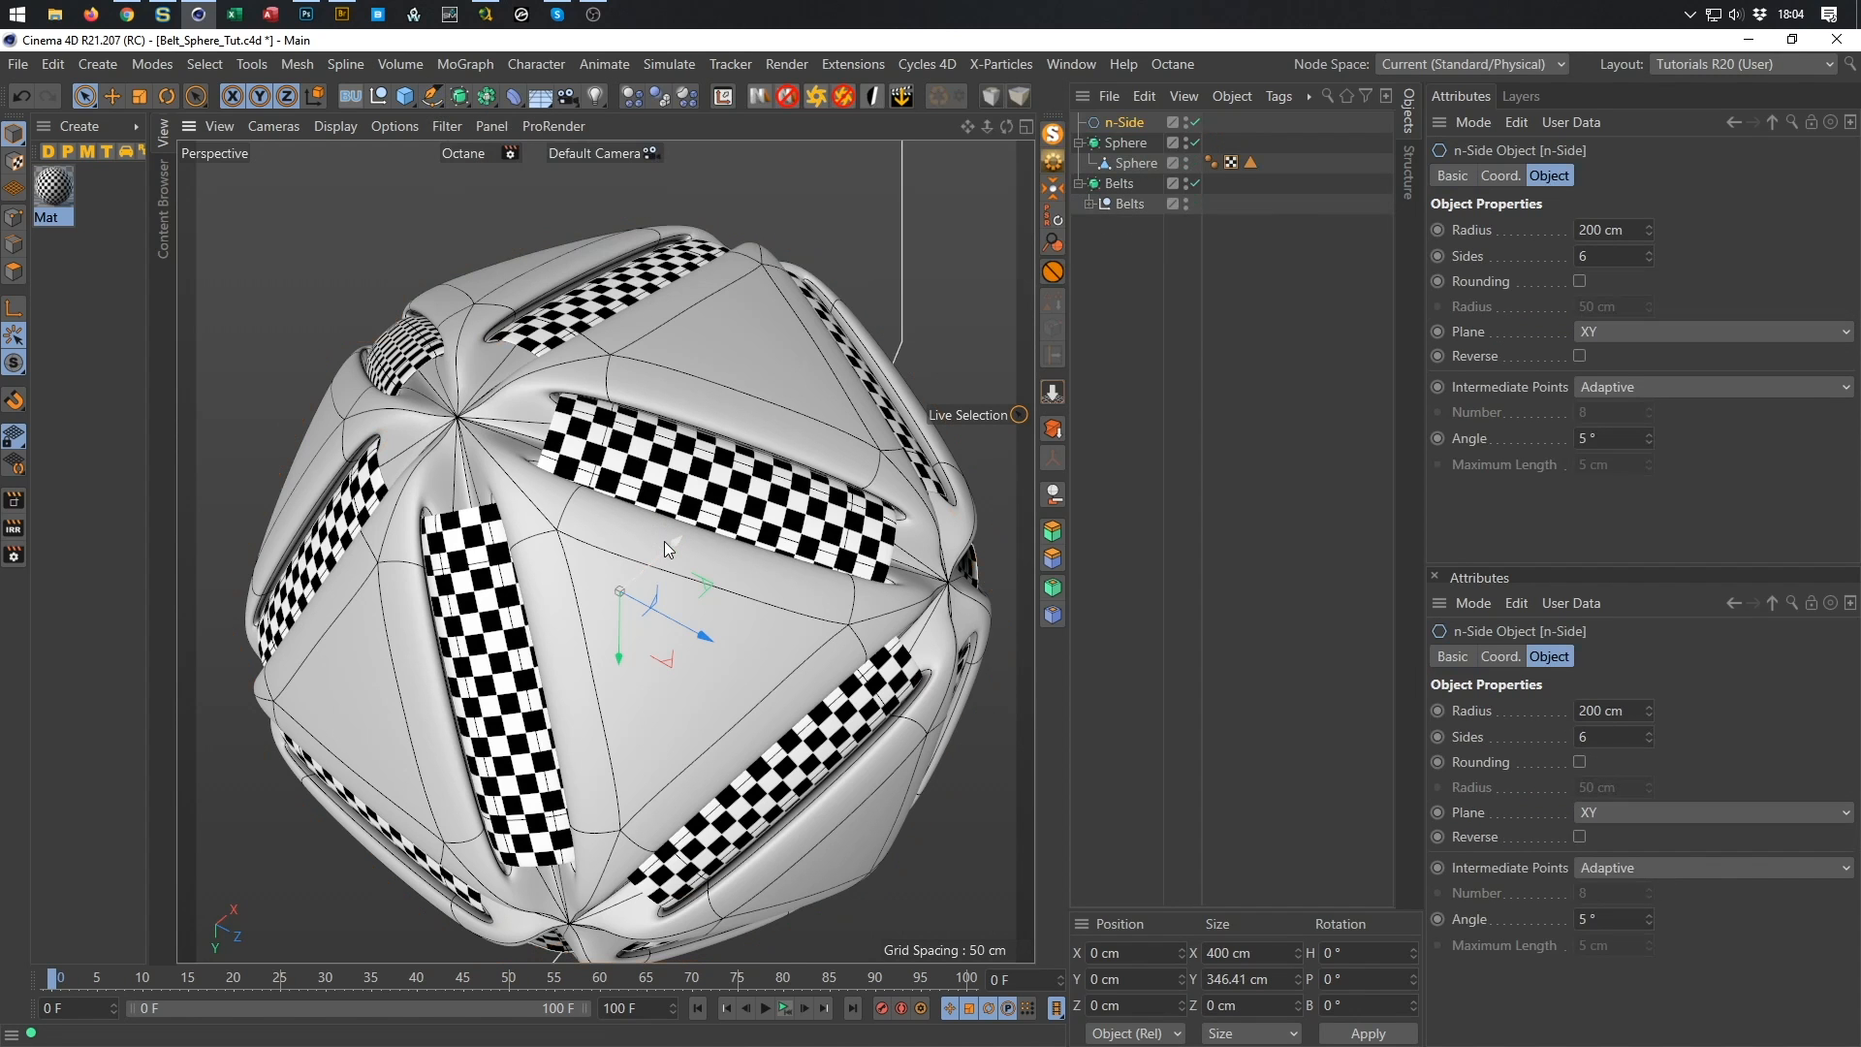
Show the whole n-Side spline in the Front view and set its Sides to 3.
{"action": "left_click_drag", "start_coordinate": [665, 541], "coordinate": [519, 740], "text": "alt"}
{"action": "scroll", "coordinate": [607, 549], "scroll_direction": "down", "scroll_amount": 10}
{"action": "scroll", "coordinate": [579, 508], "scroll_direction": "down", "scroll_amount": 8}
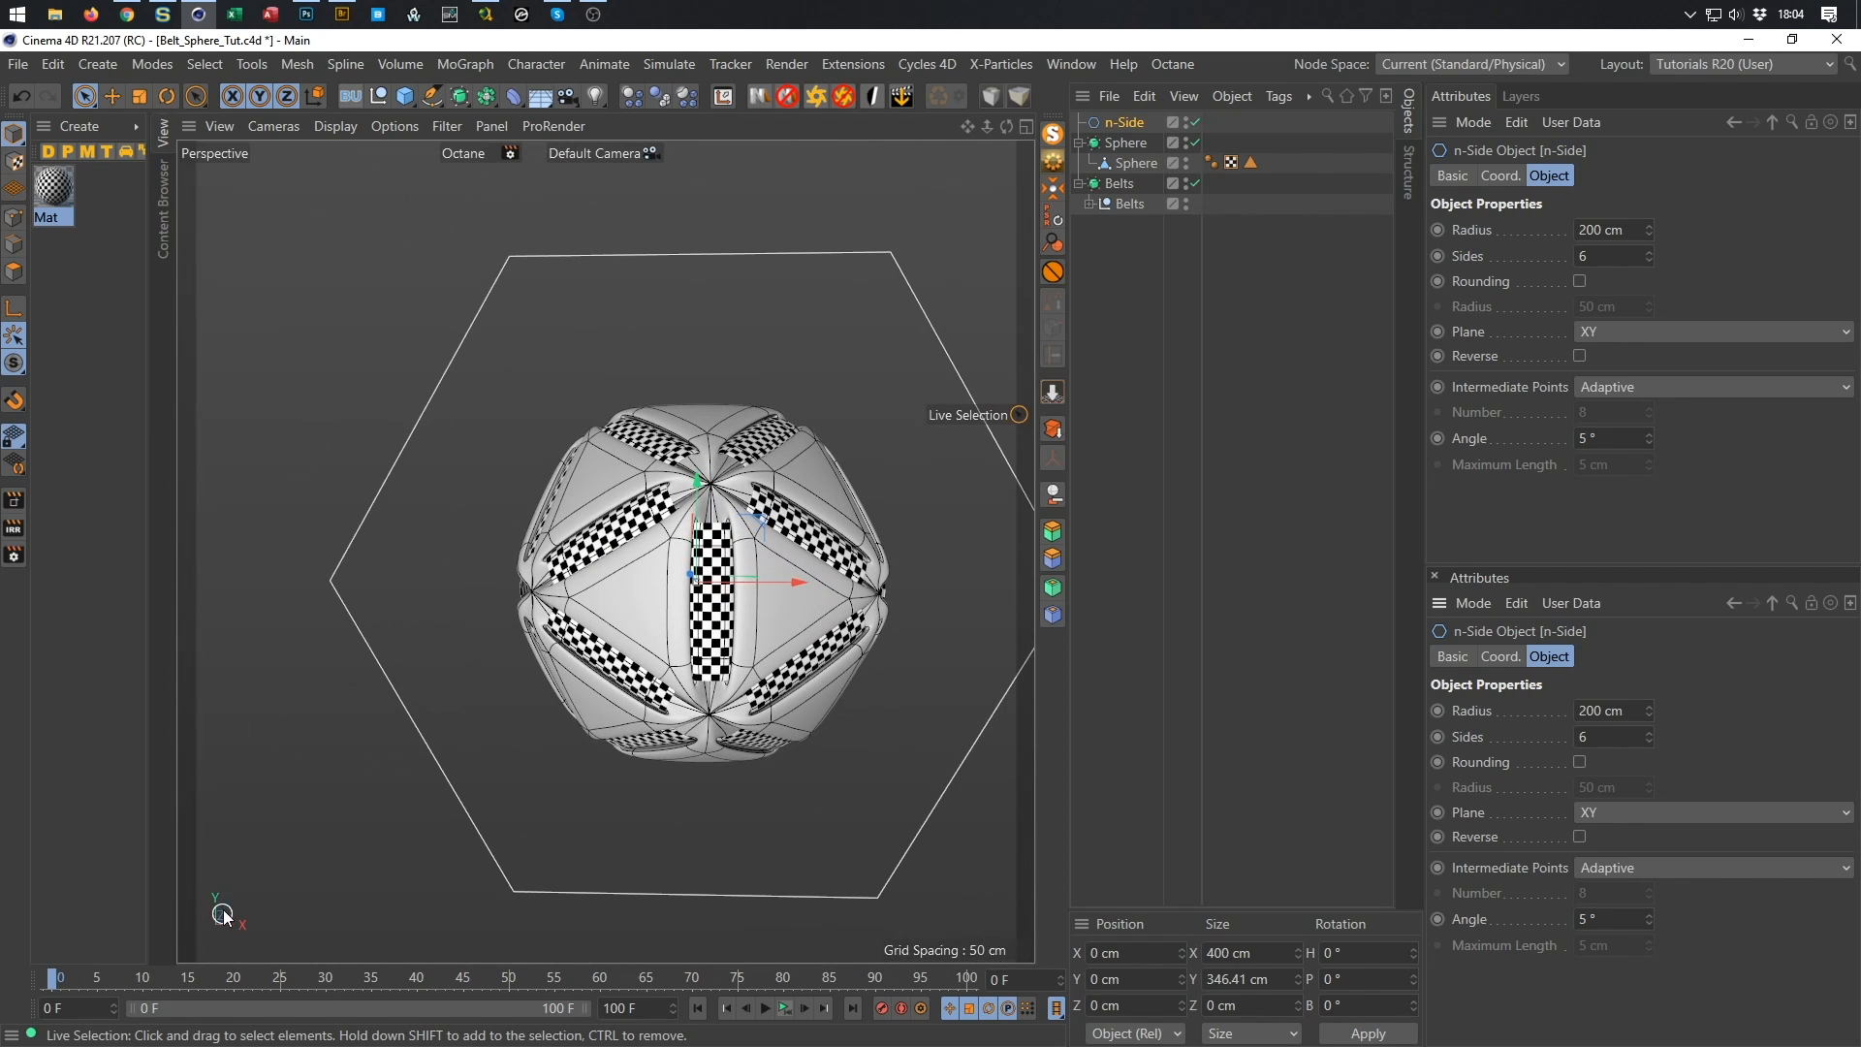
{"action": "left_click_drag", "start_coordinate": [690, 572], "coordinate": [619, 548], "text": "alt"}
{"action": "middle_click", "coordinate": [793, 820]}
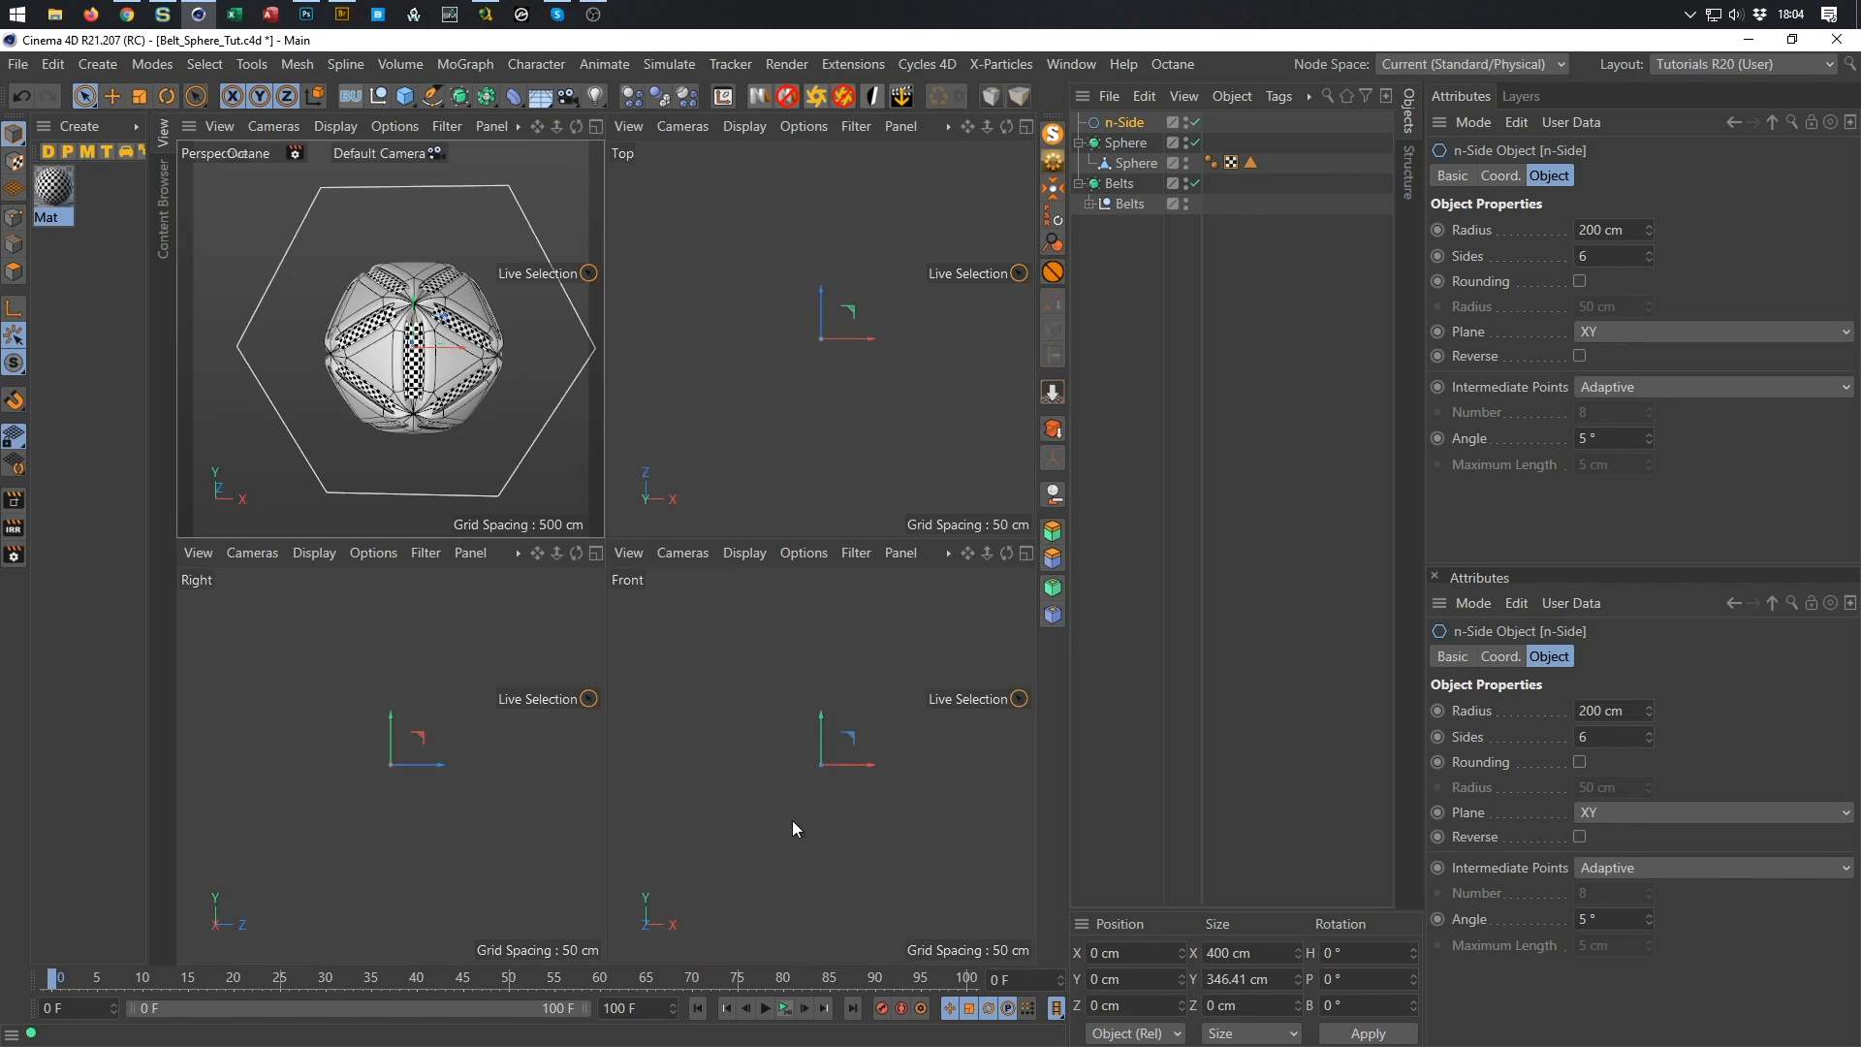
{"action": "middle_click", "coordinate": [854, 900]}
{"action": "scroll", "coordinate": [520, 455], "scroll_direction": "up", "scroll_amount": 3}
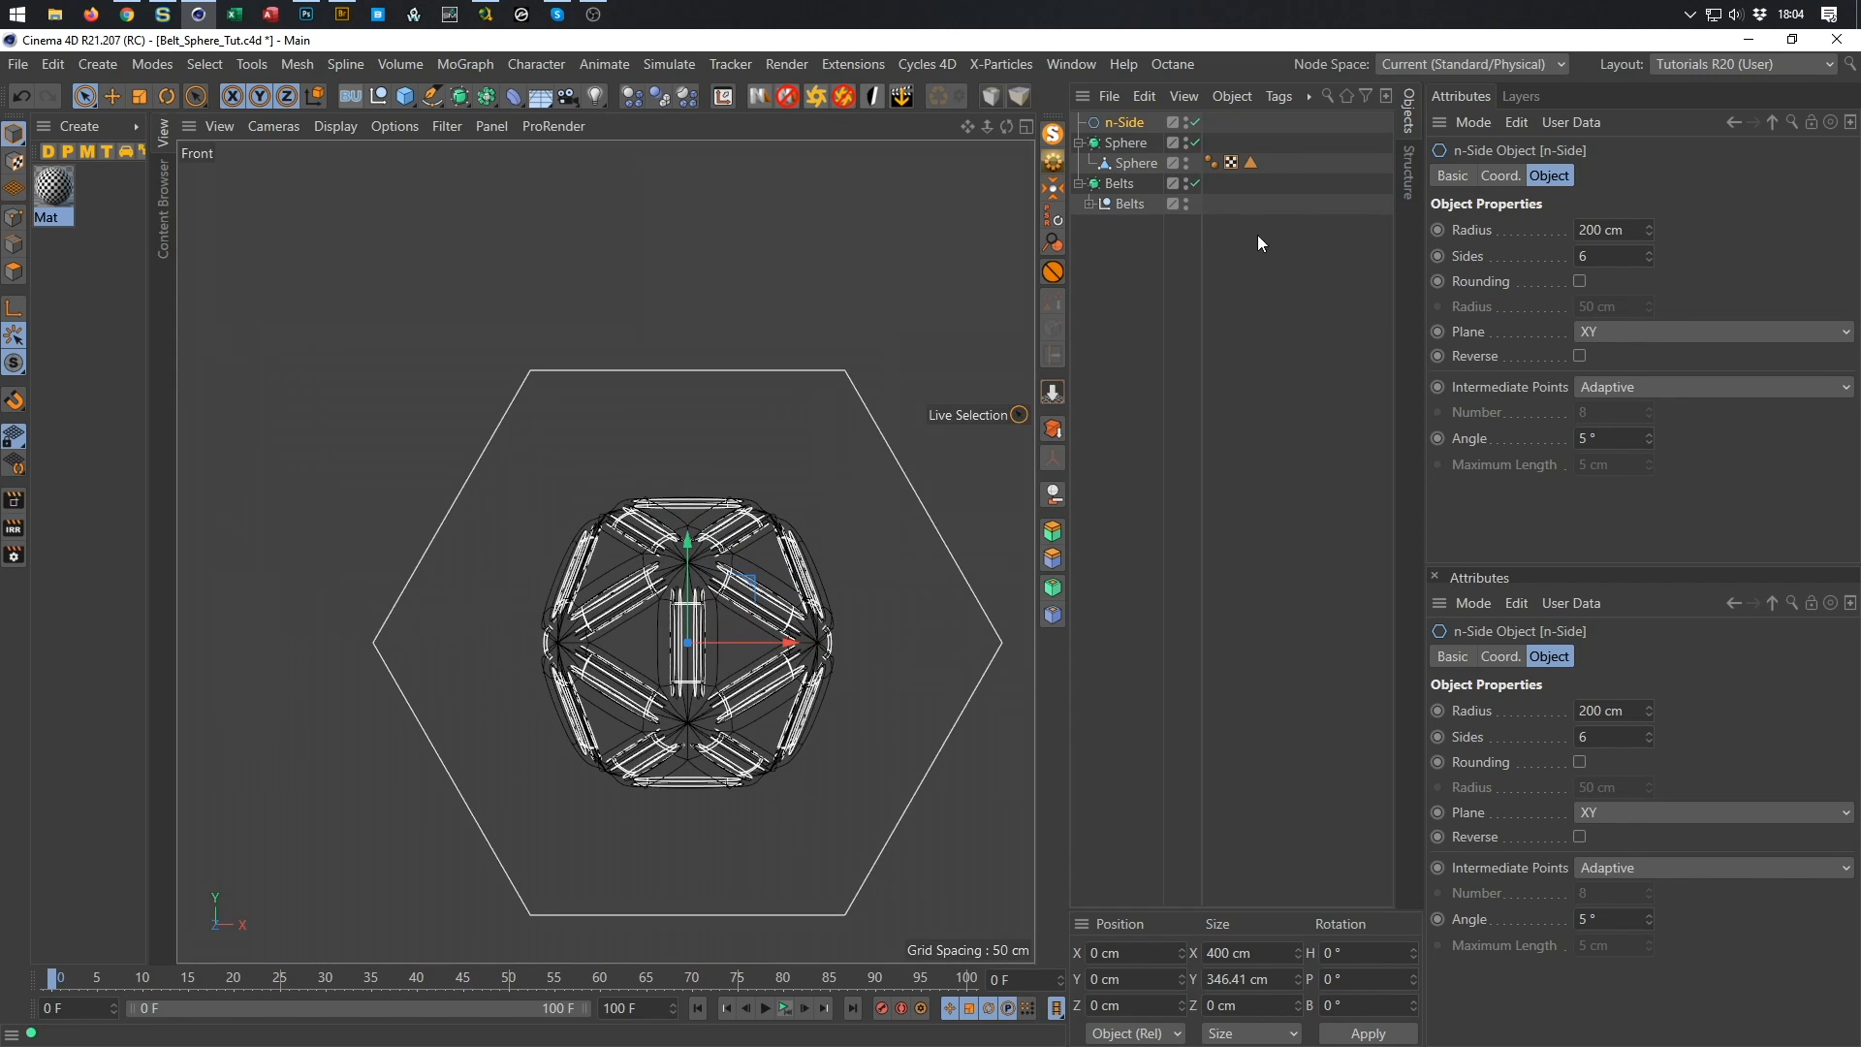
{"action": "left_click_drag", "start_coordinate": [1600, 257], "coordinate": [1484, 319]}
{"action": "type", "text": "3"}
{"action": "key", "text": "Return"}
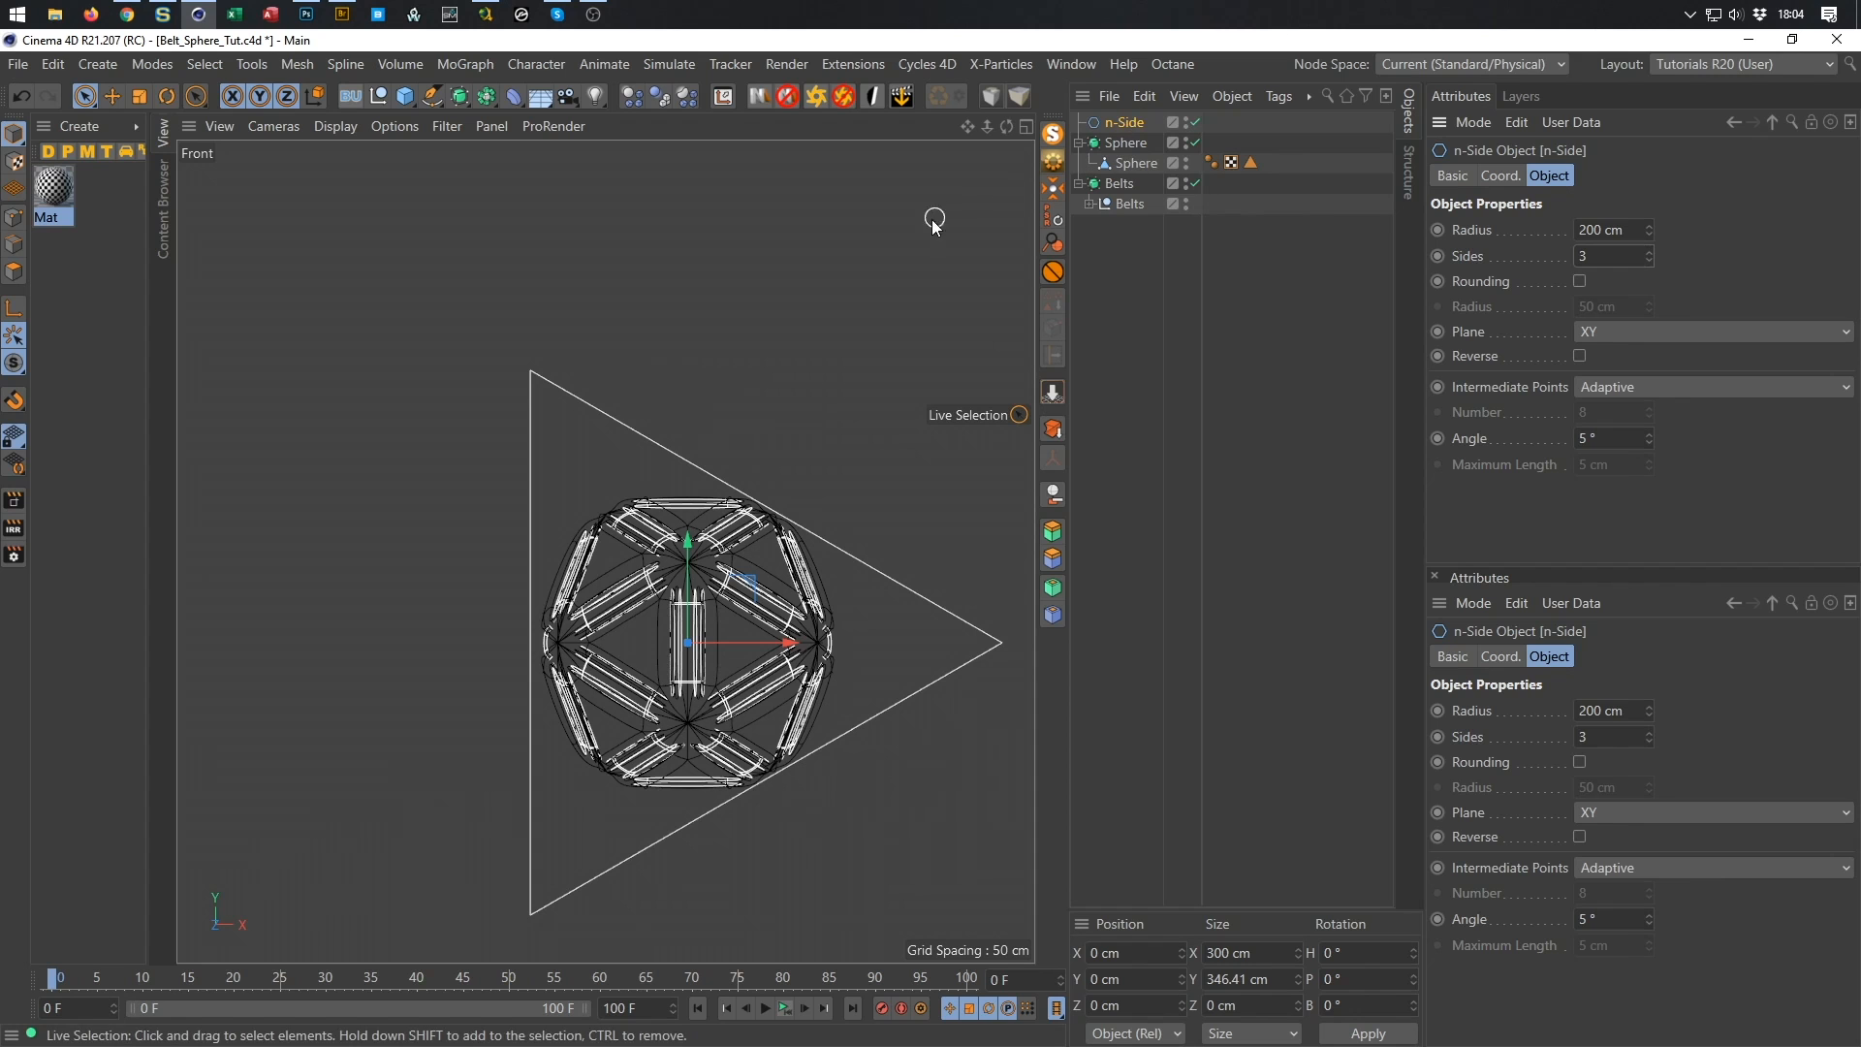
{"action": "key", "text": "t"}
{"action": "left_click_drag", "start_coordinate": [873, 291], "coordinate": [954, 364]}
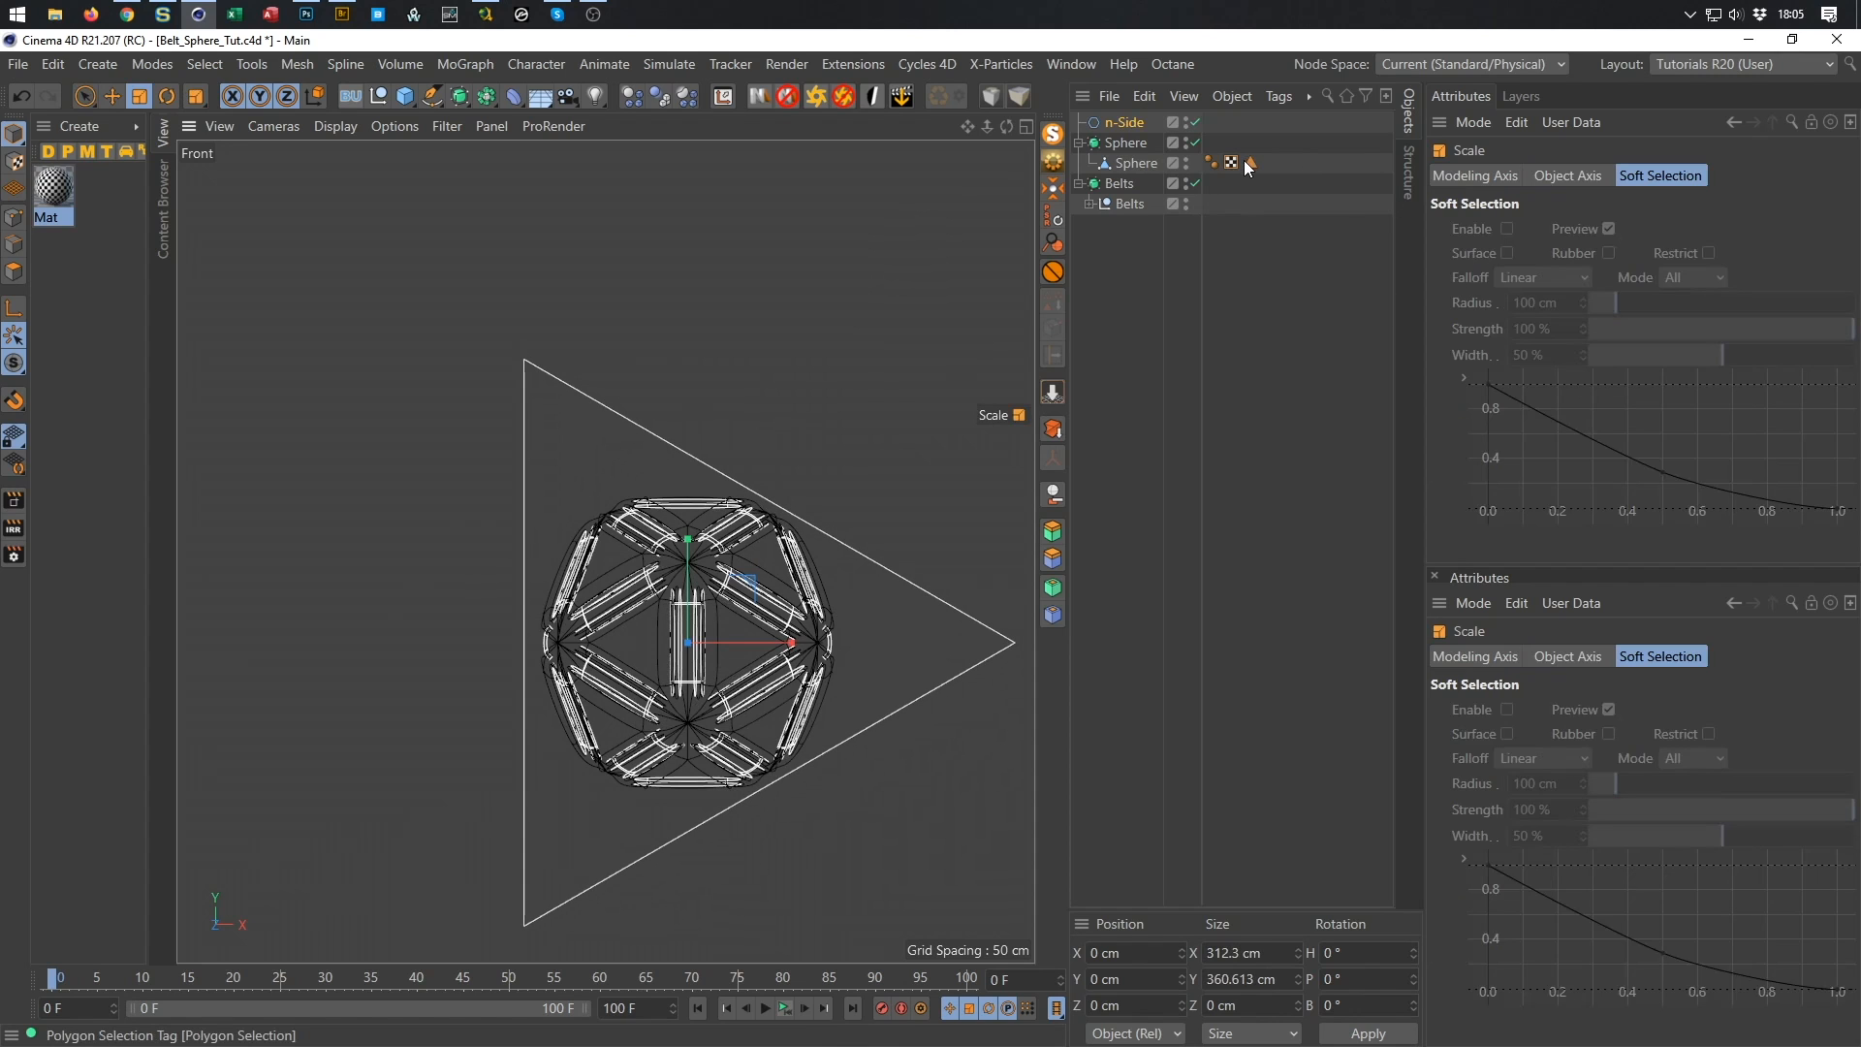
{"action": "key", "text": "ctrl+z"}
Enable Rounding on the n-Side spline and set the rounding radius to 25 cm.
{"action": "left_click", "coordinate": [1125, 122]}
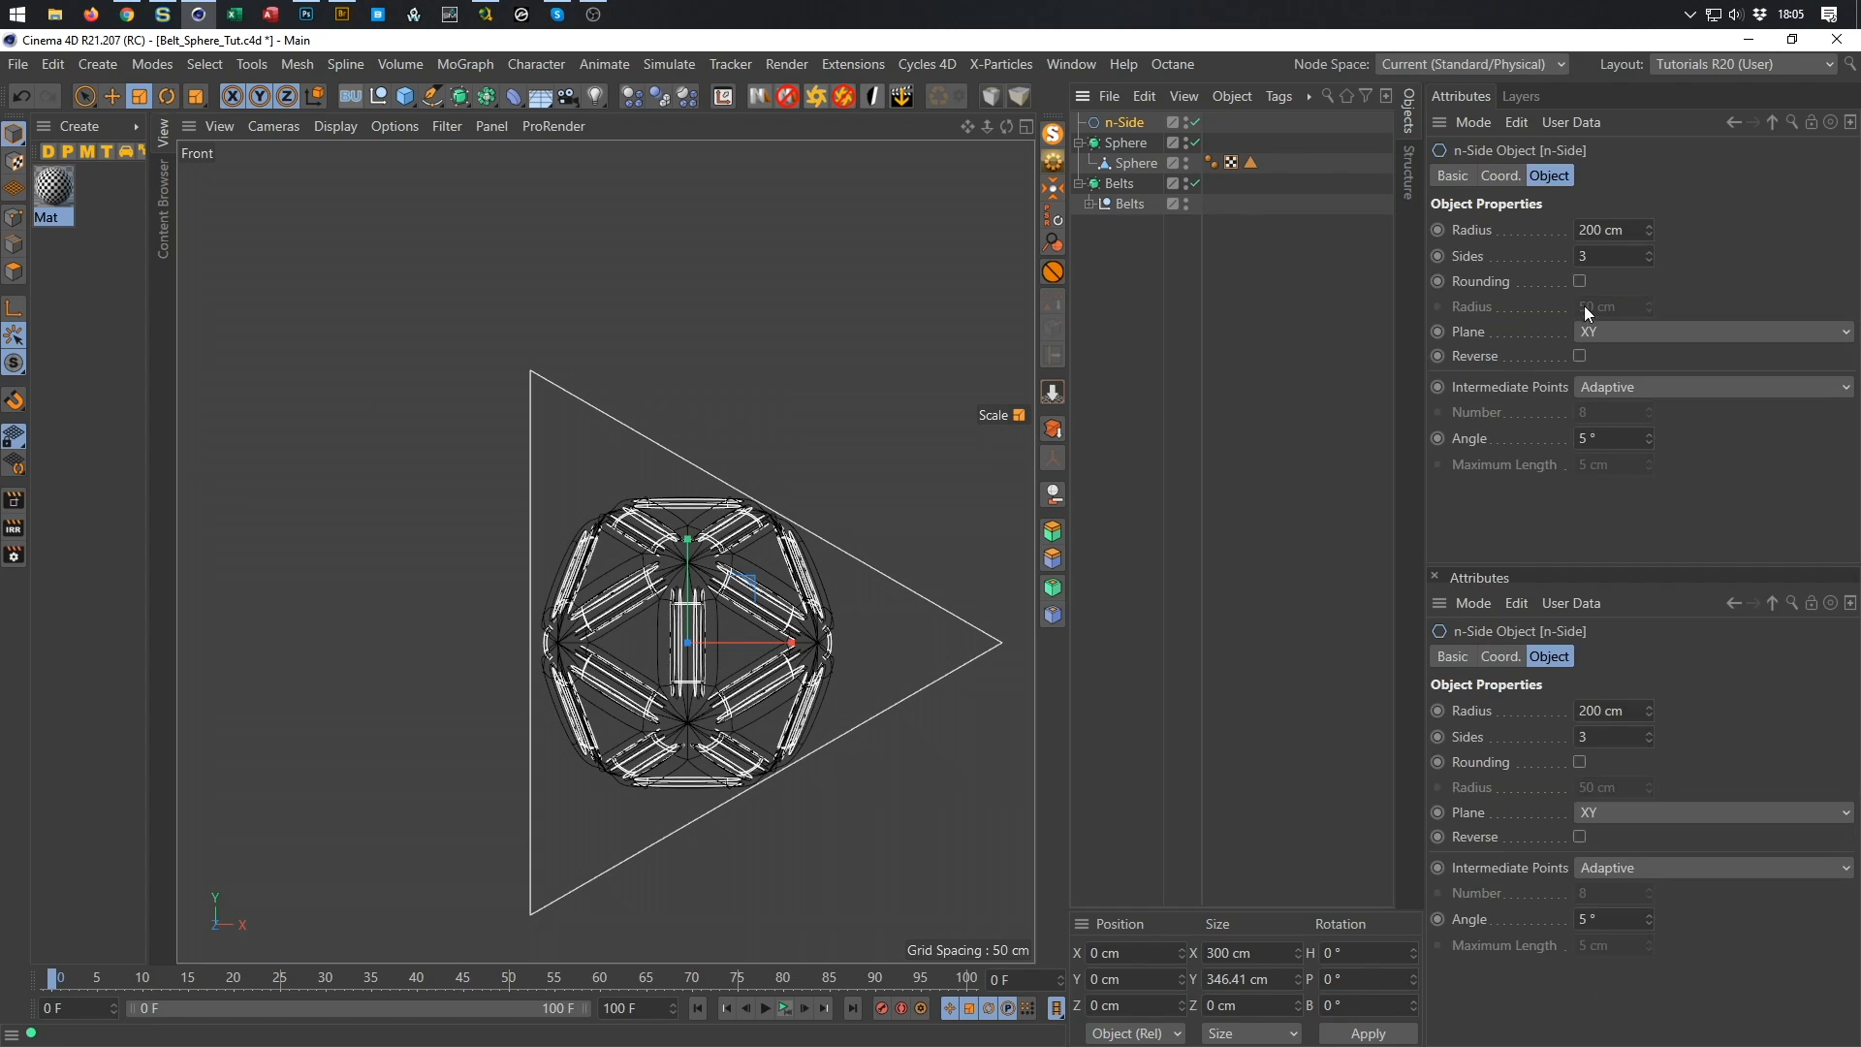
{"action": "left_click", "coordinate": [1580, 281]}
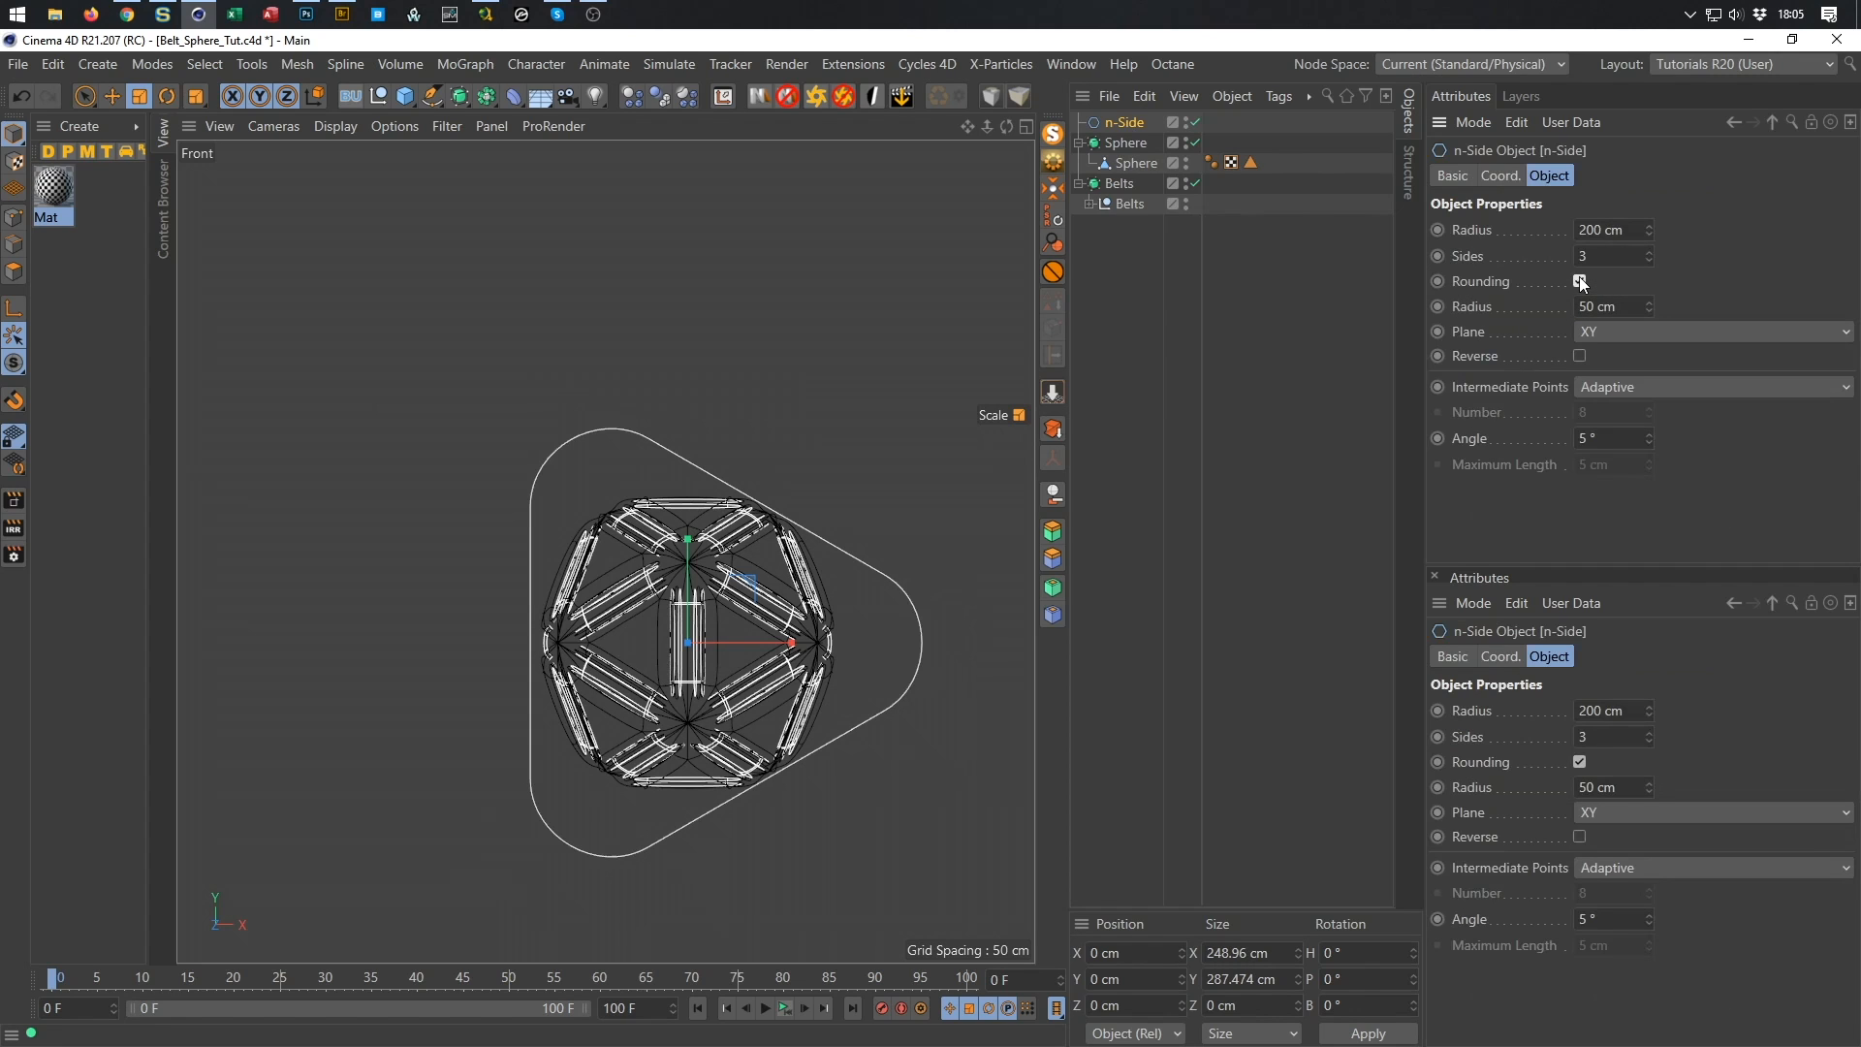
{"action": "left_click_drag", "start_coordinate": [1649, 310], "coordinate": [1648, 308]}
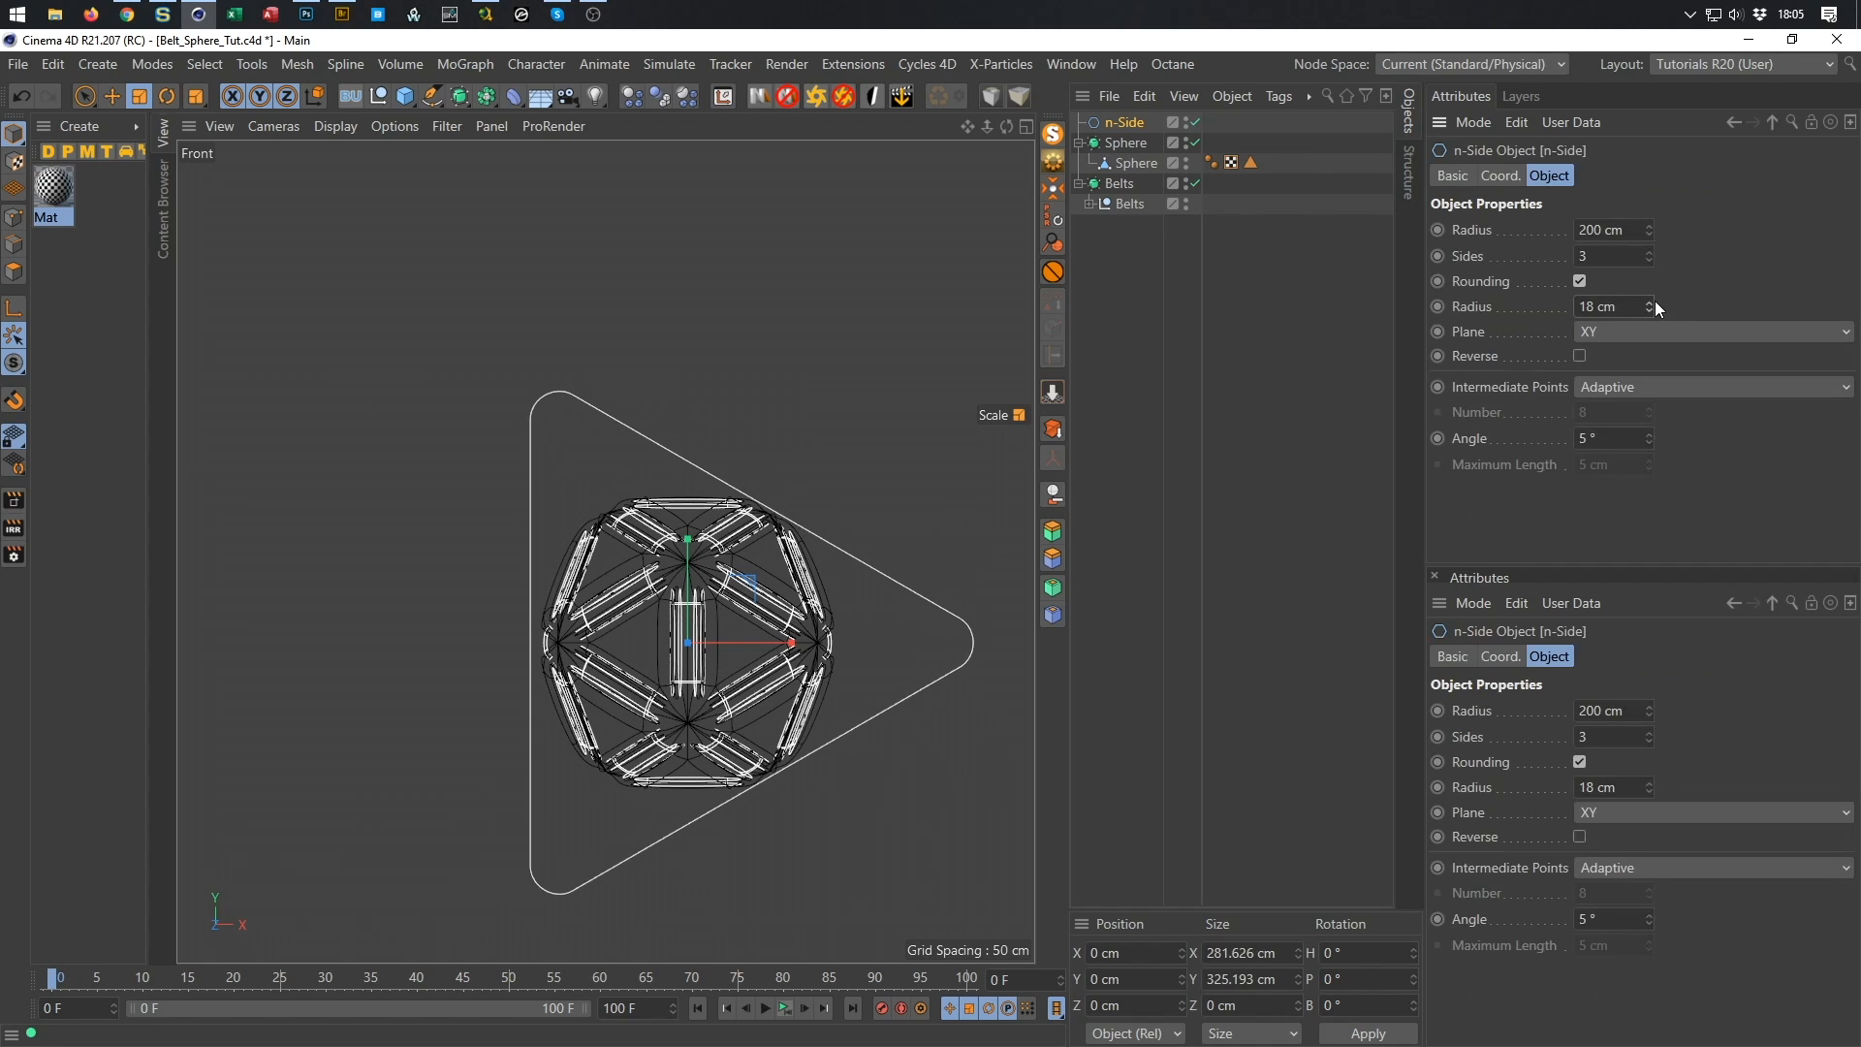
{"action": "double_click", "coordinate": [1600, 307]}
{"action": "type", "text": "25"}
{"action": "key", "text": "Return"}
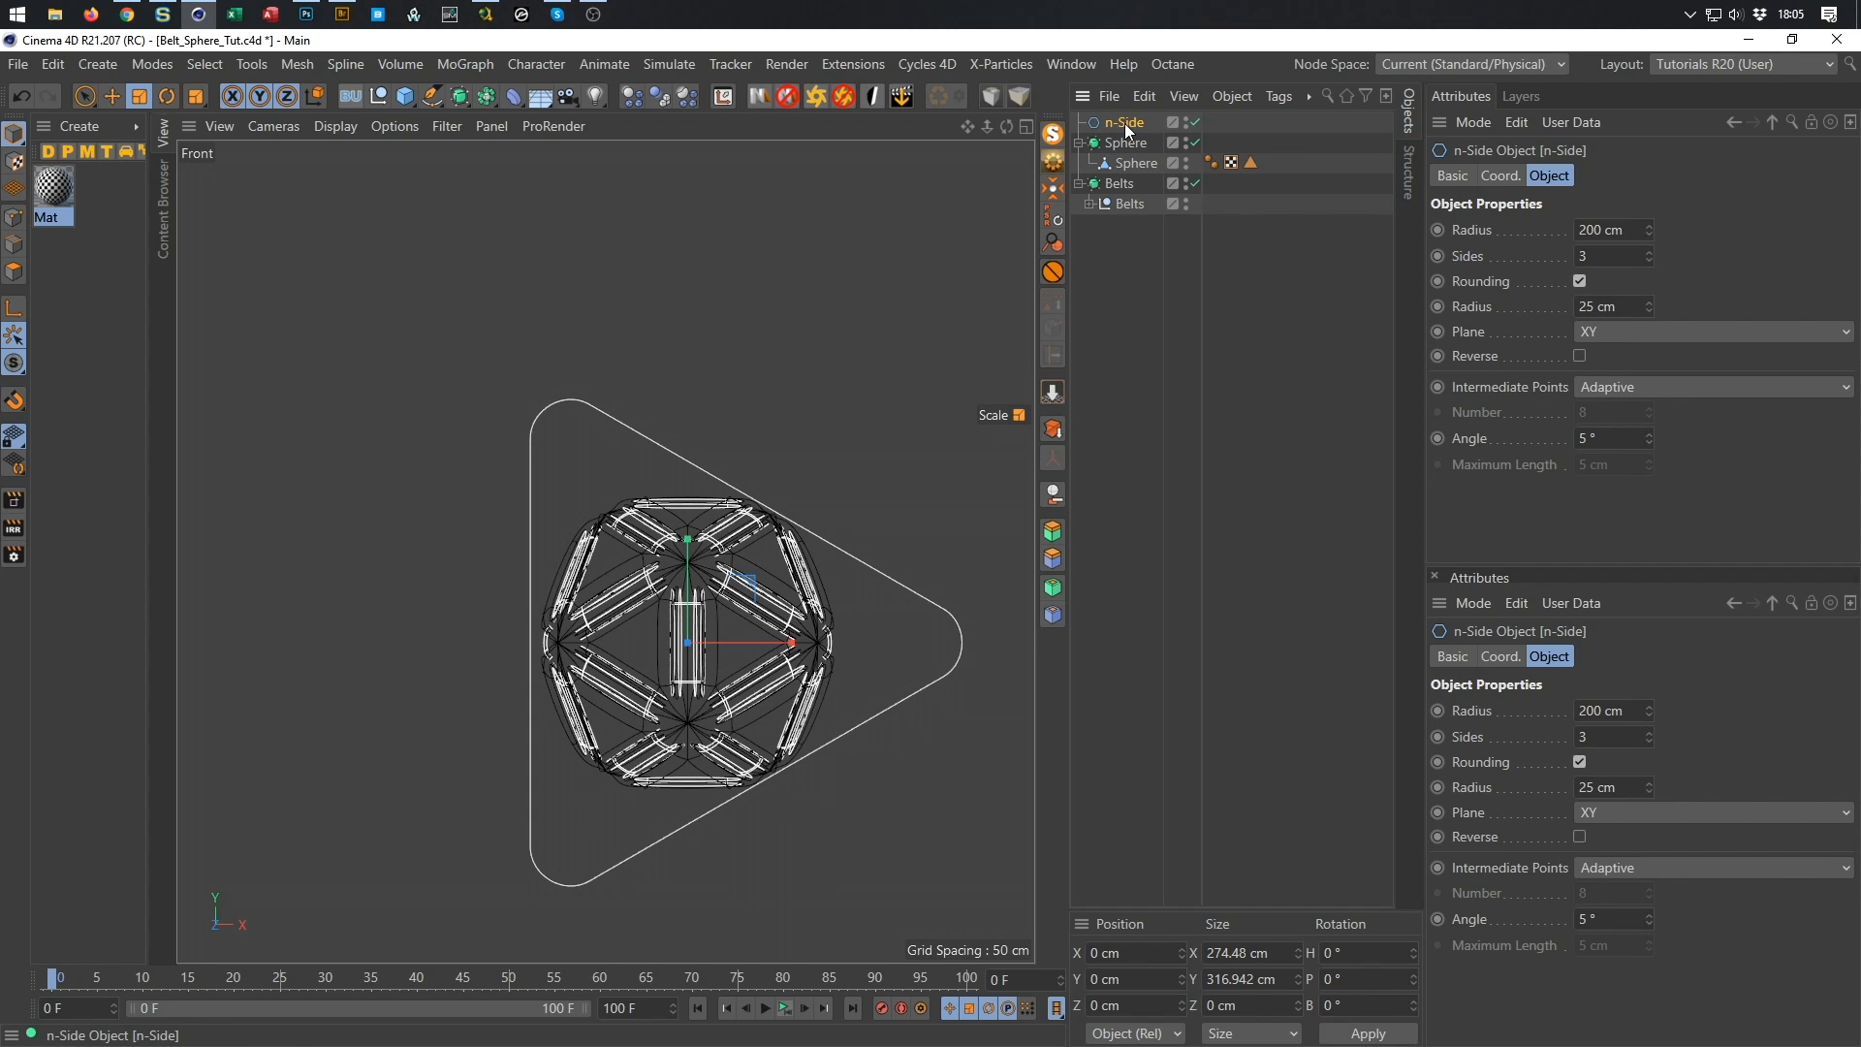
Make the n-Side spline editable and rotate it to a bank (B) of 30° so one corner points straight up.
{"action": "key", "text": "c"}
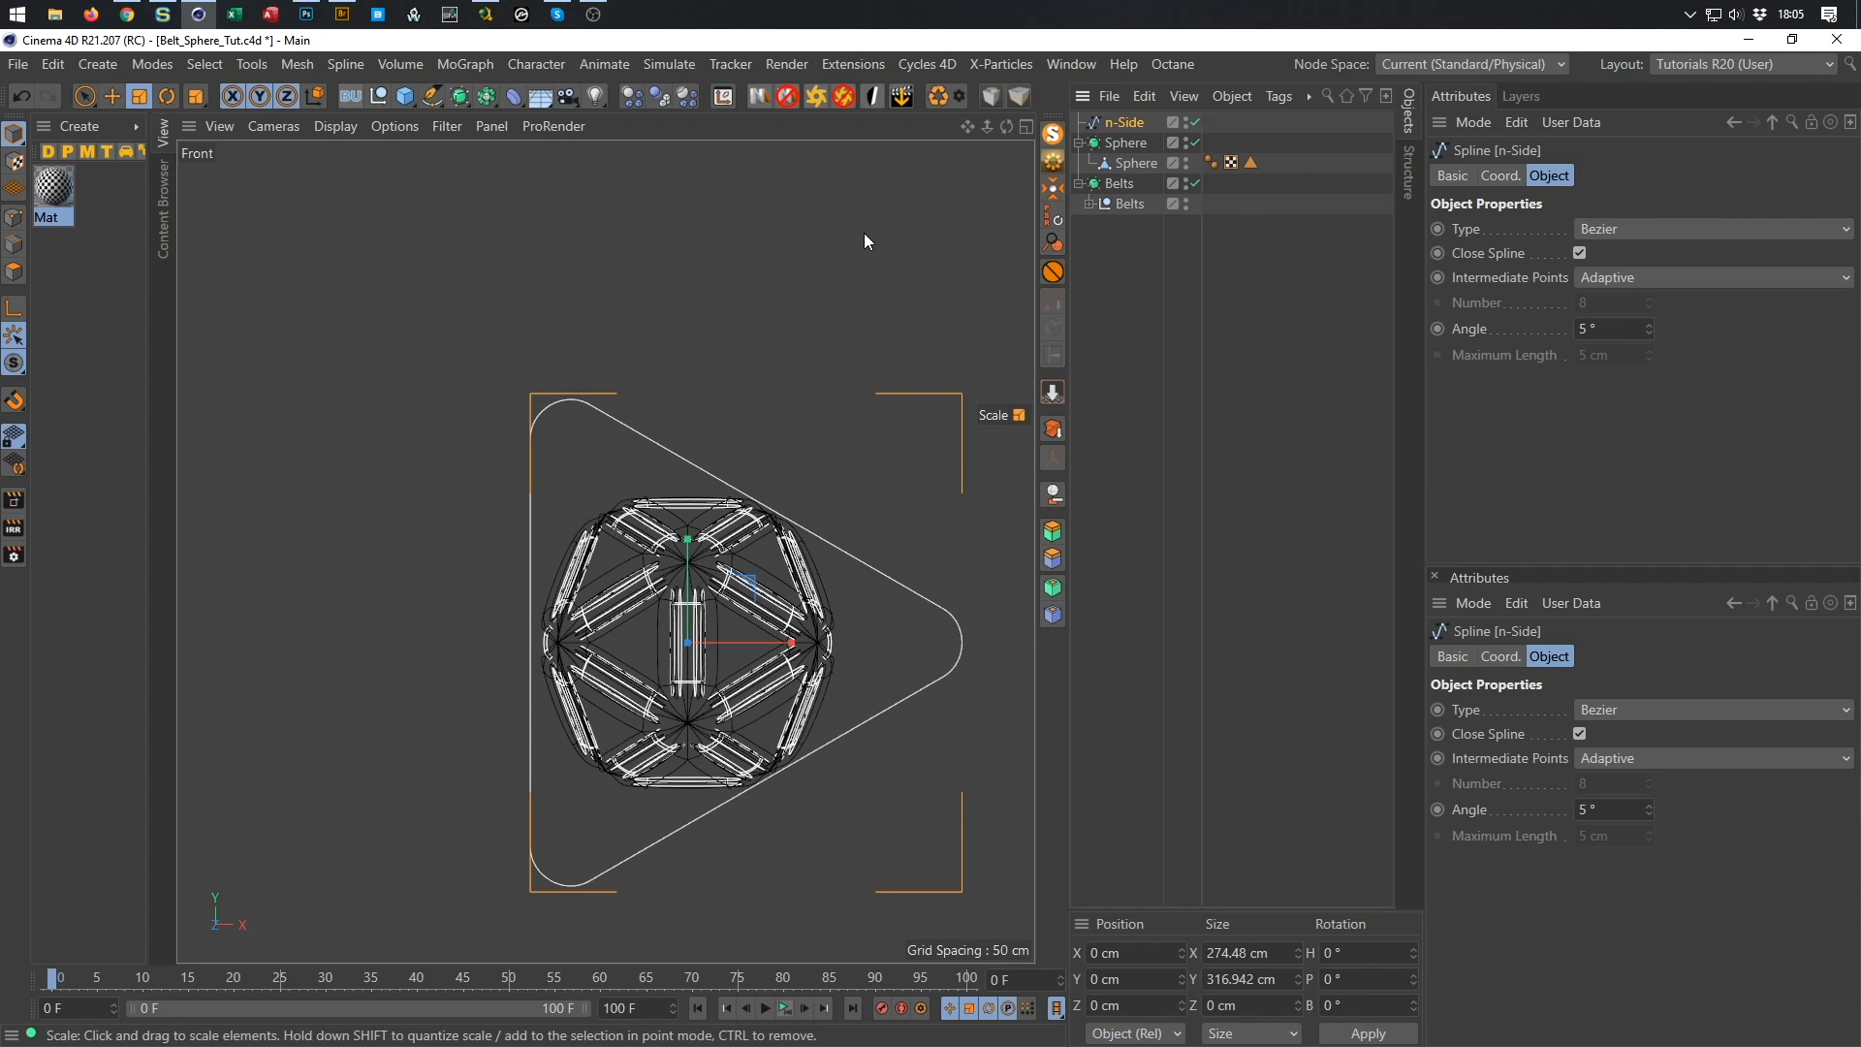
{"action": "key", "text": "r"}
{"action": "left_click_drag", "start_coordinate": [735, 607], "coordinate": [753, 684]}
{"action": "key", "text": "ctrl+z"}
{"action": "key", "text": "ctrl+z"}
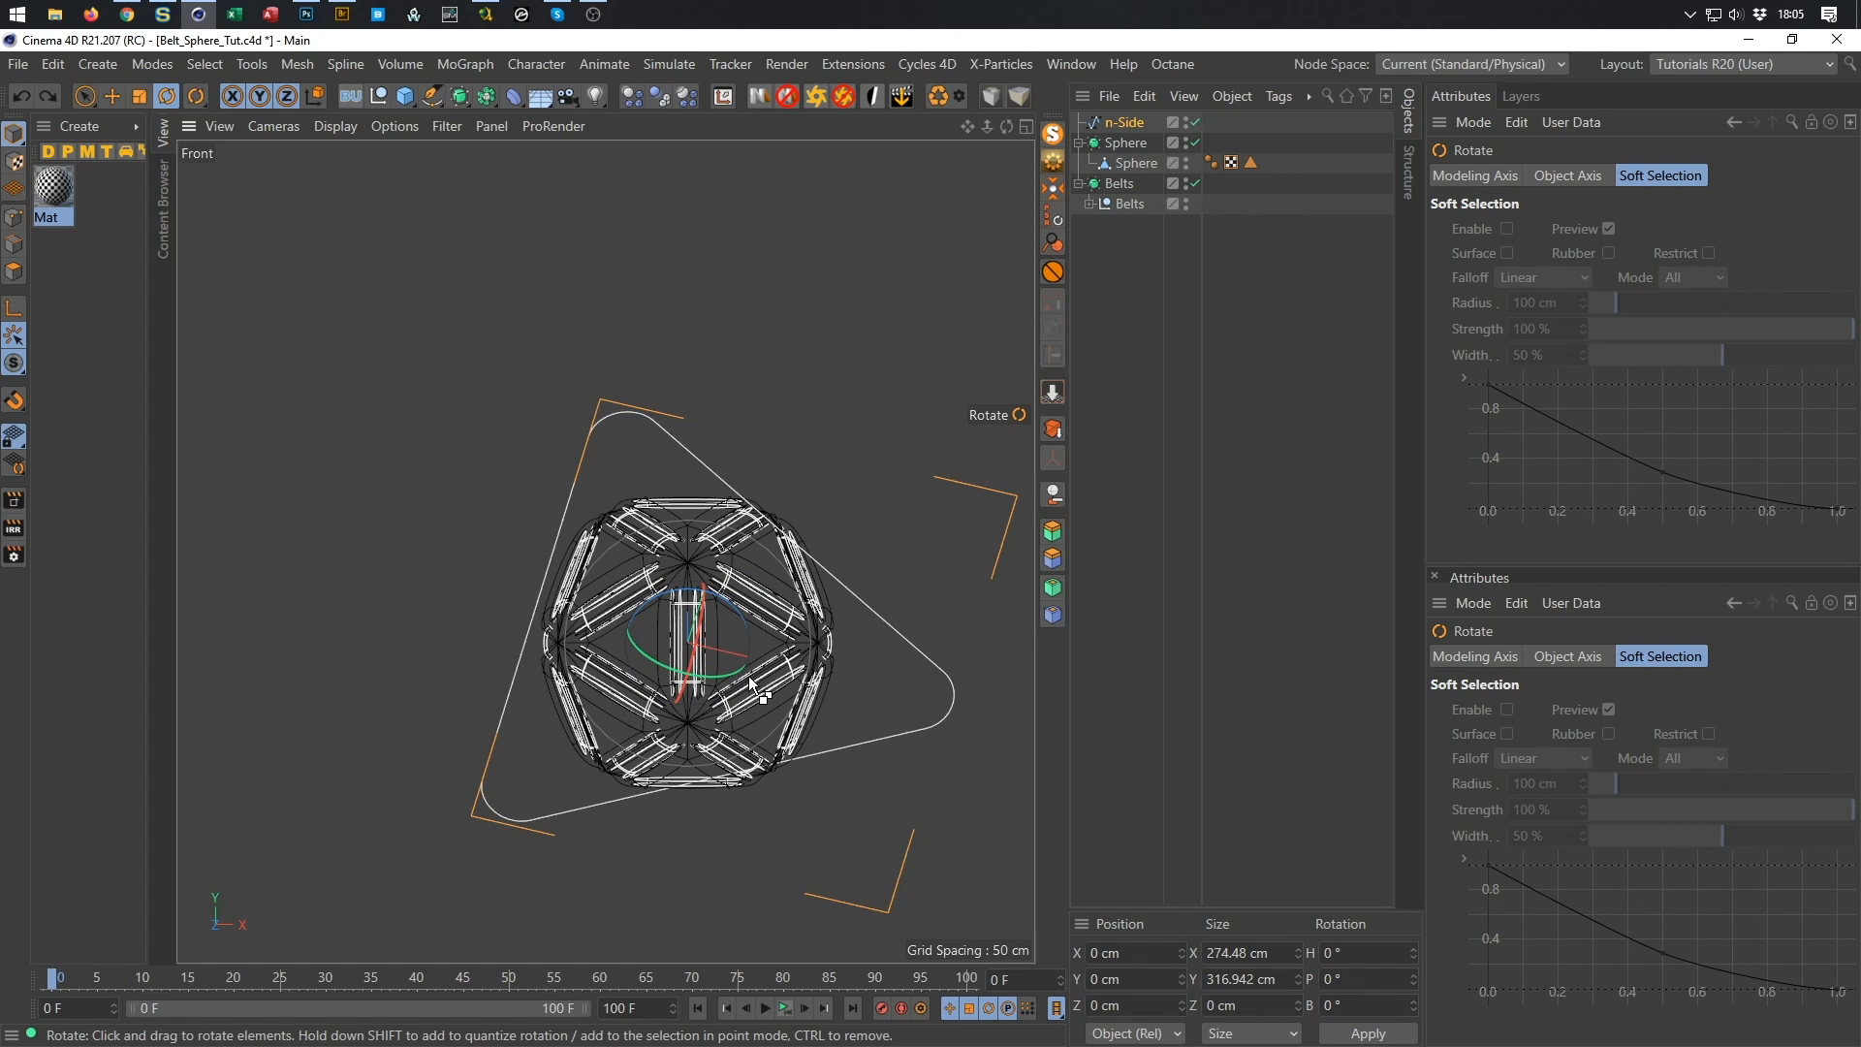
{"action": "left_click_drag", "start_coordinate": [748, 618], "coordinate": [745, 651]}
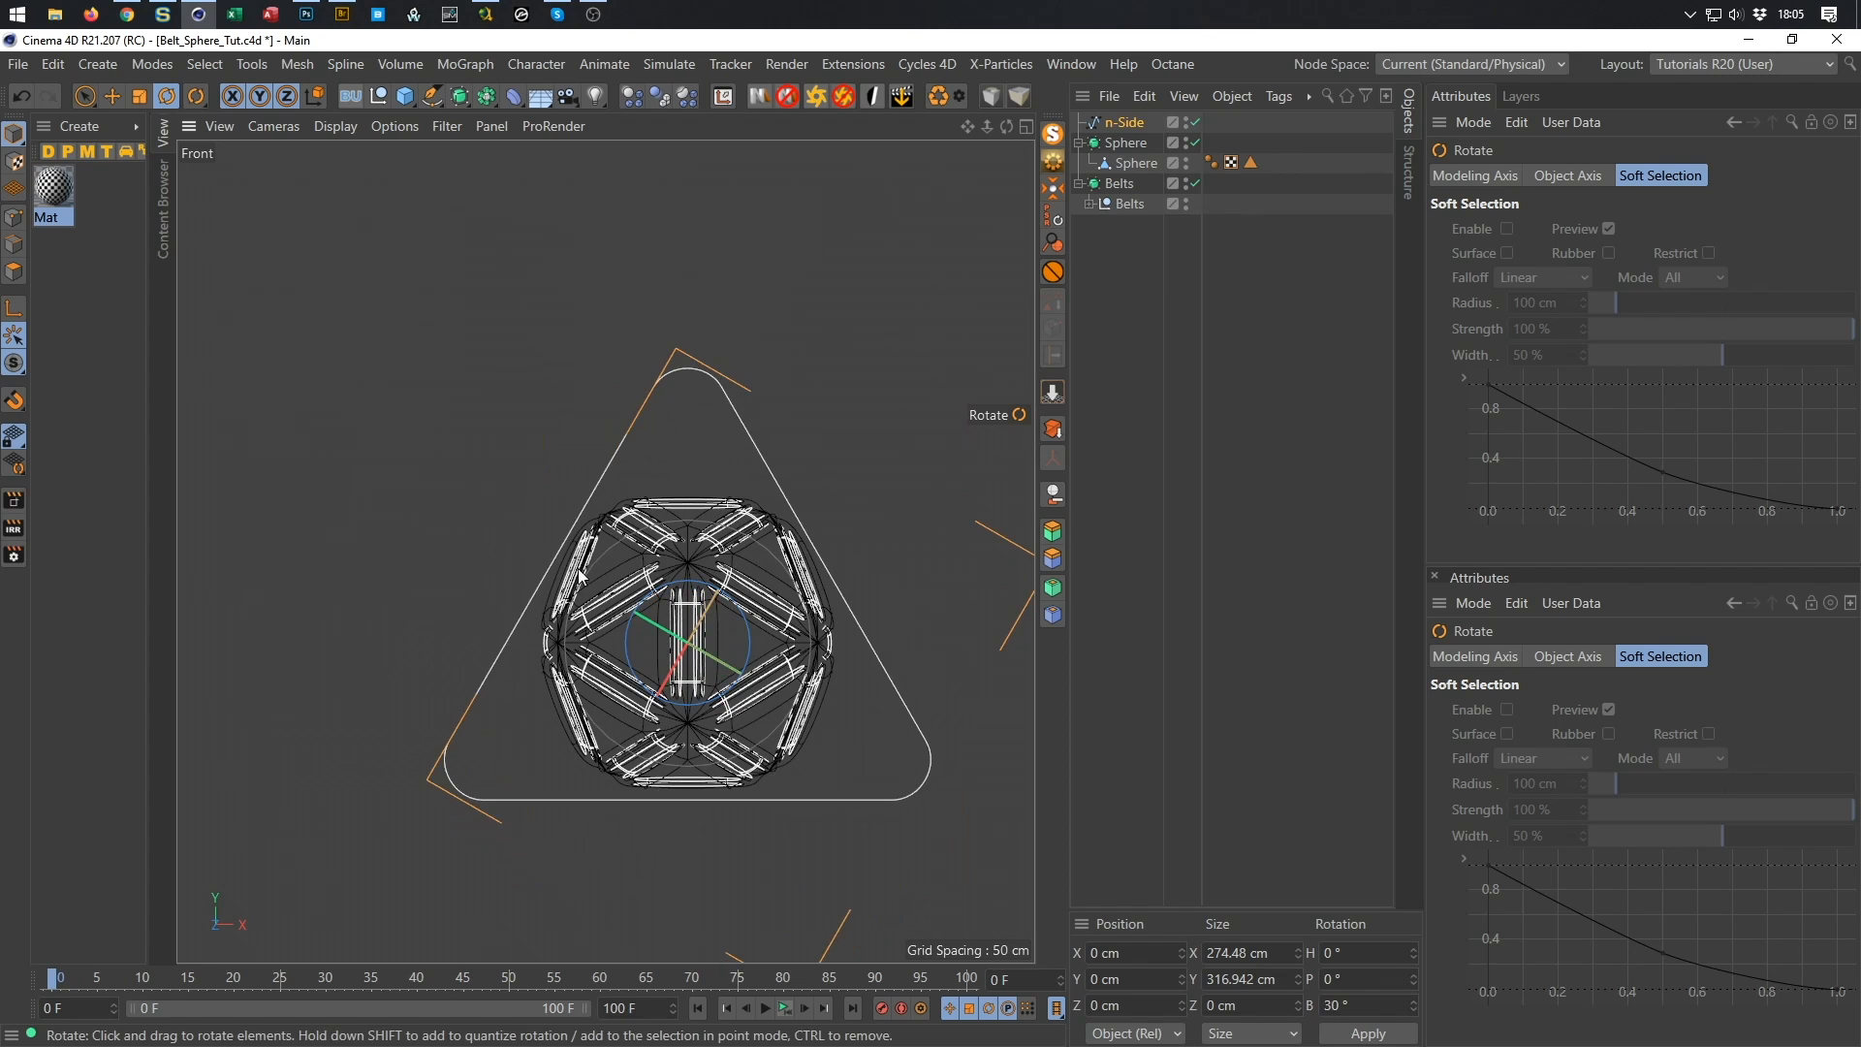
Reset only the n-Side spline's axis to a bank (B) rotation of 0°, keeping its points in place, and leave axis mode.
{"action": "left_click", "coordinate": [13, 309]}
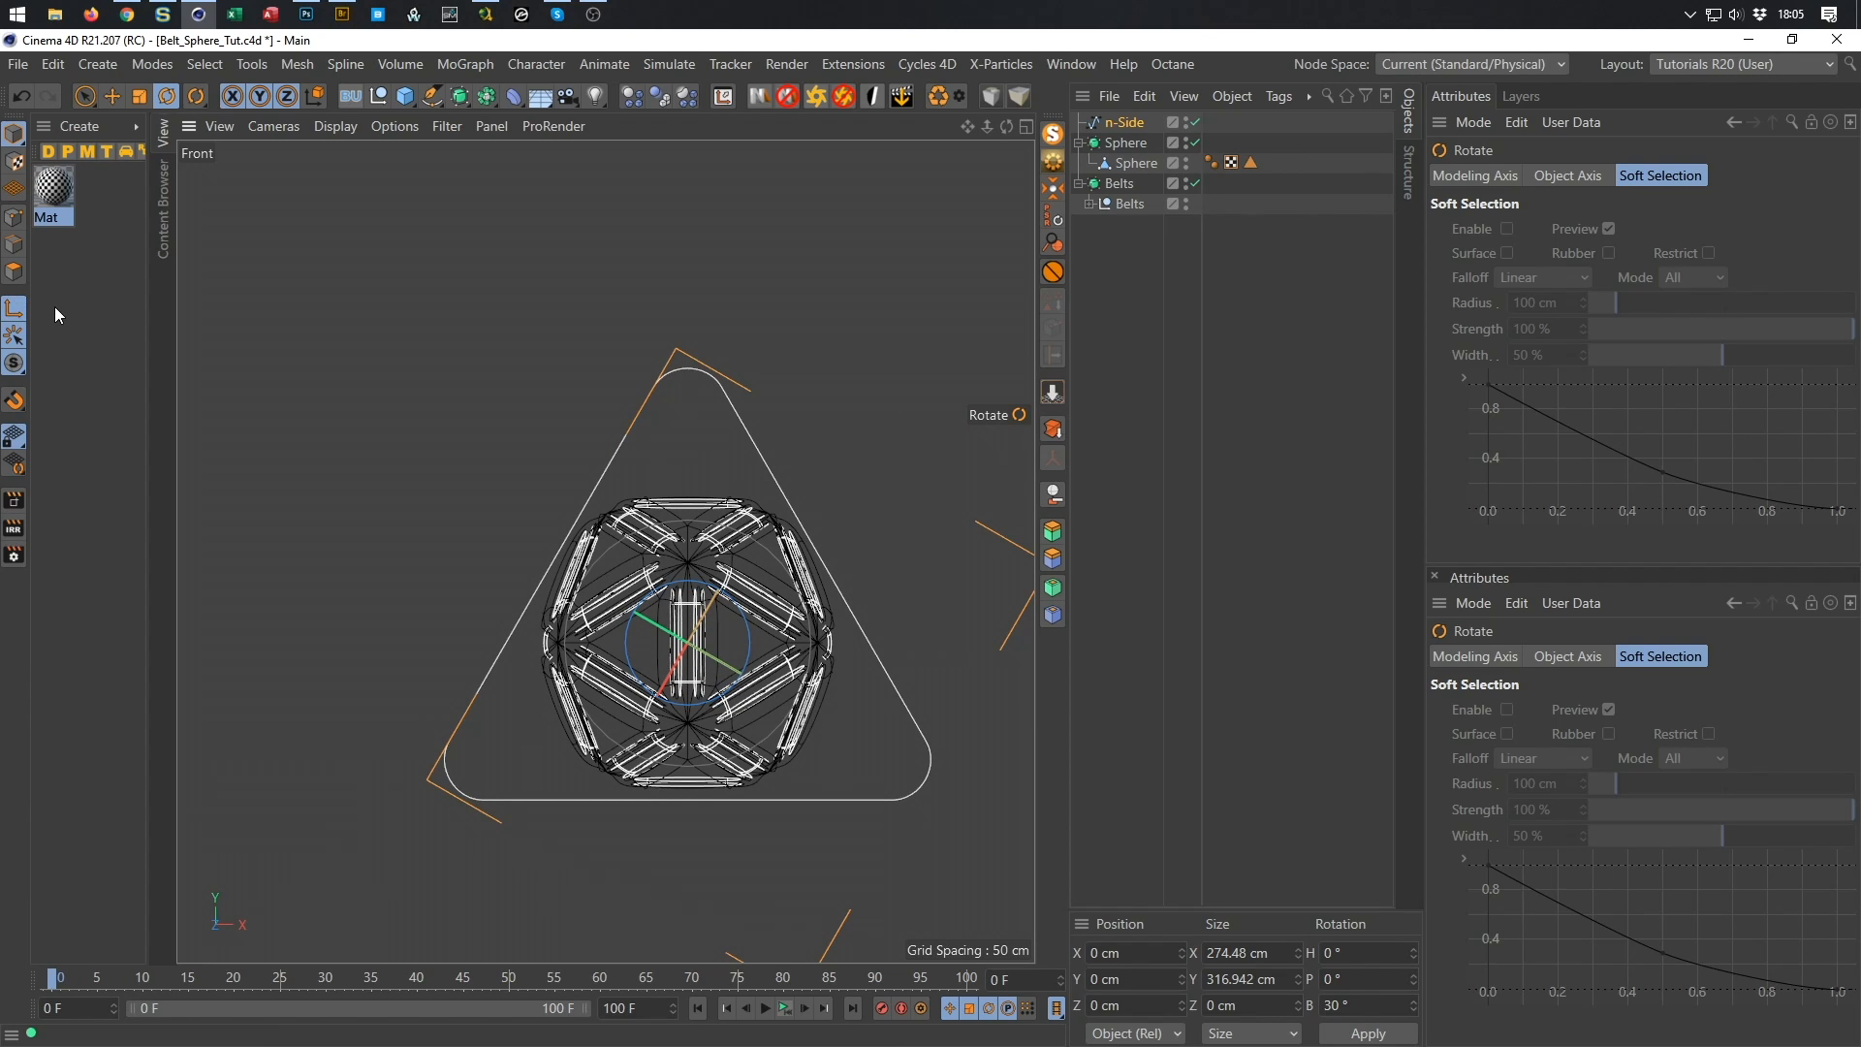
{"action": "double_click", "coordinate": [1361, 1005]}
{"action": "type", "text": "0"}
{"action": "key", "text": "Return"}
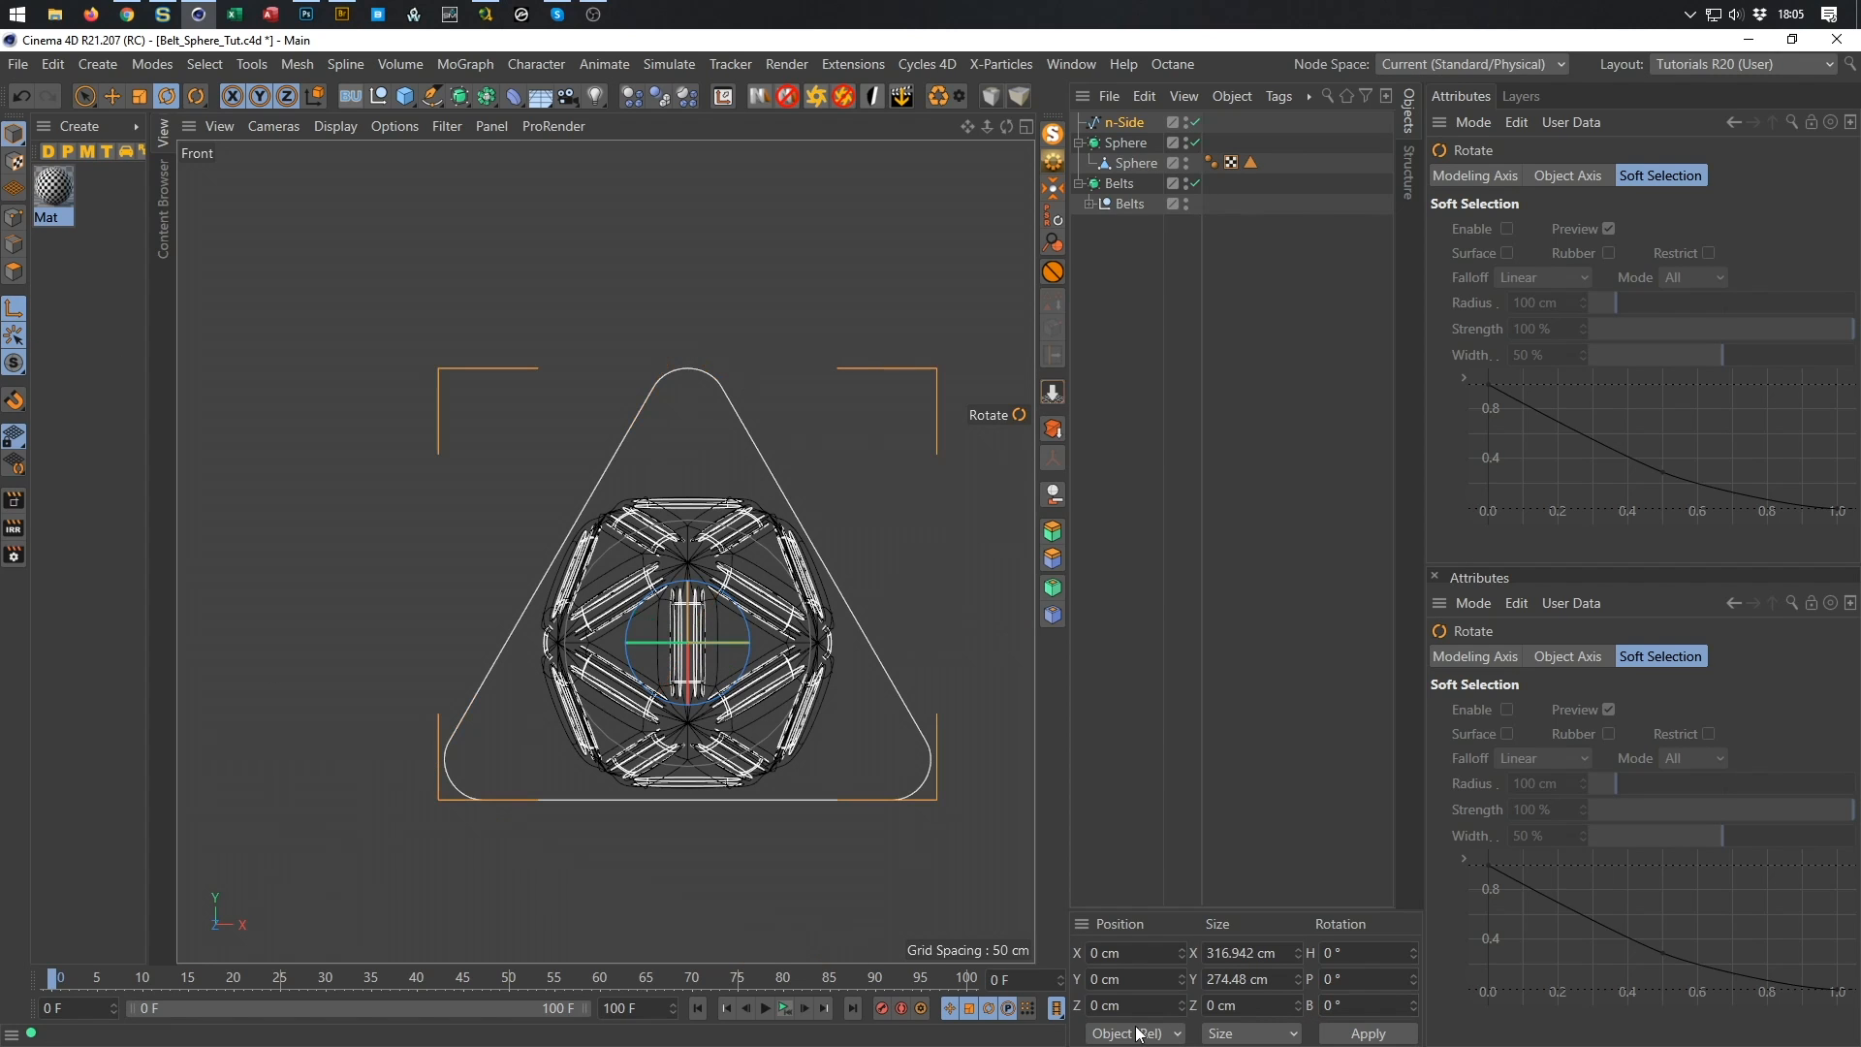
{"action": "key", "text": "l"}
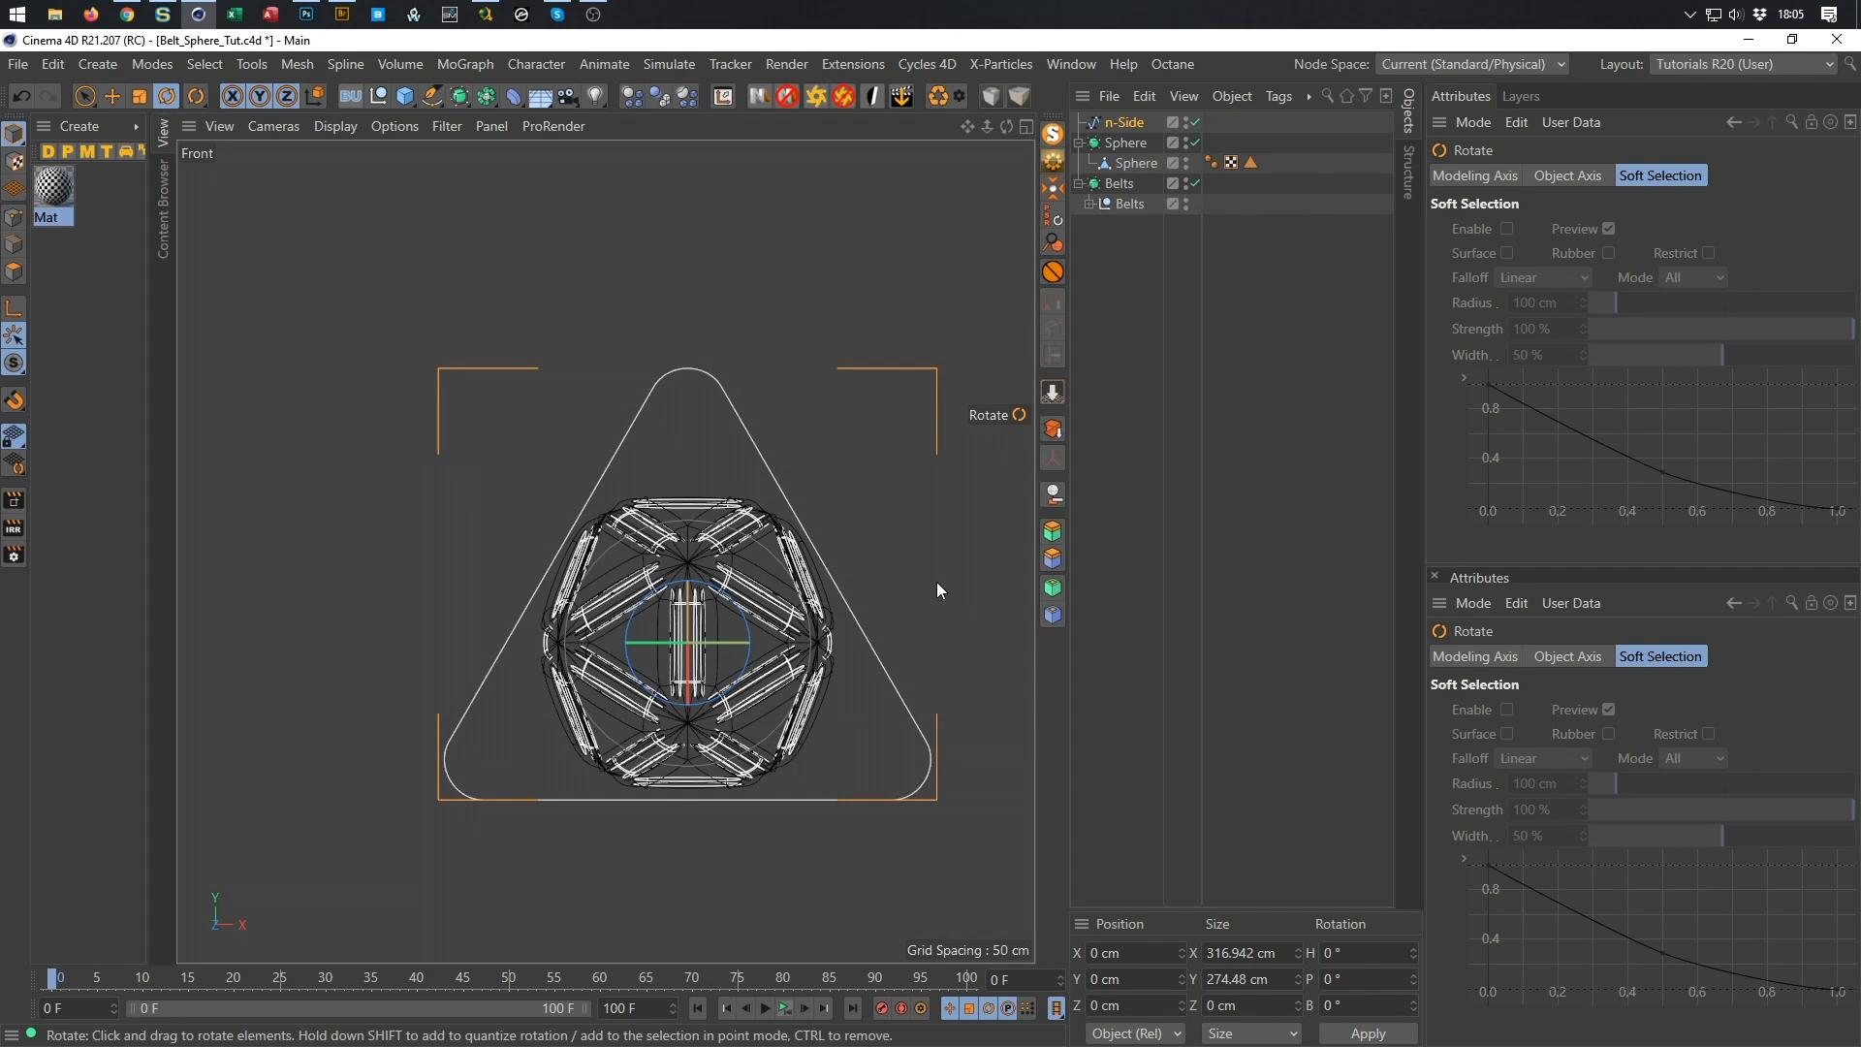
{"action": "scroll", "coordinate": [701, 683], "scroll_direction": "up", "scroll_amount": 2}
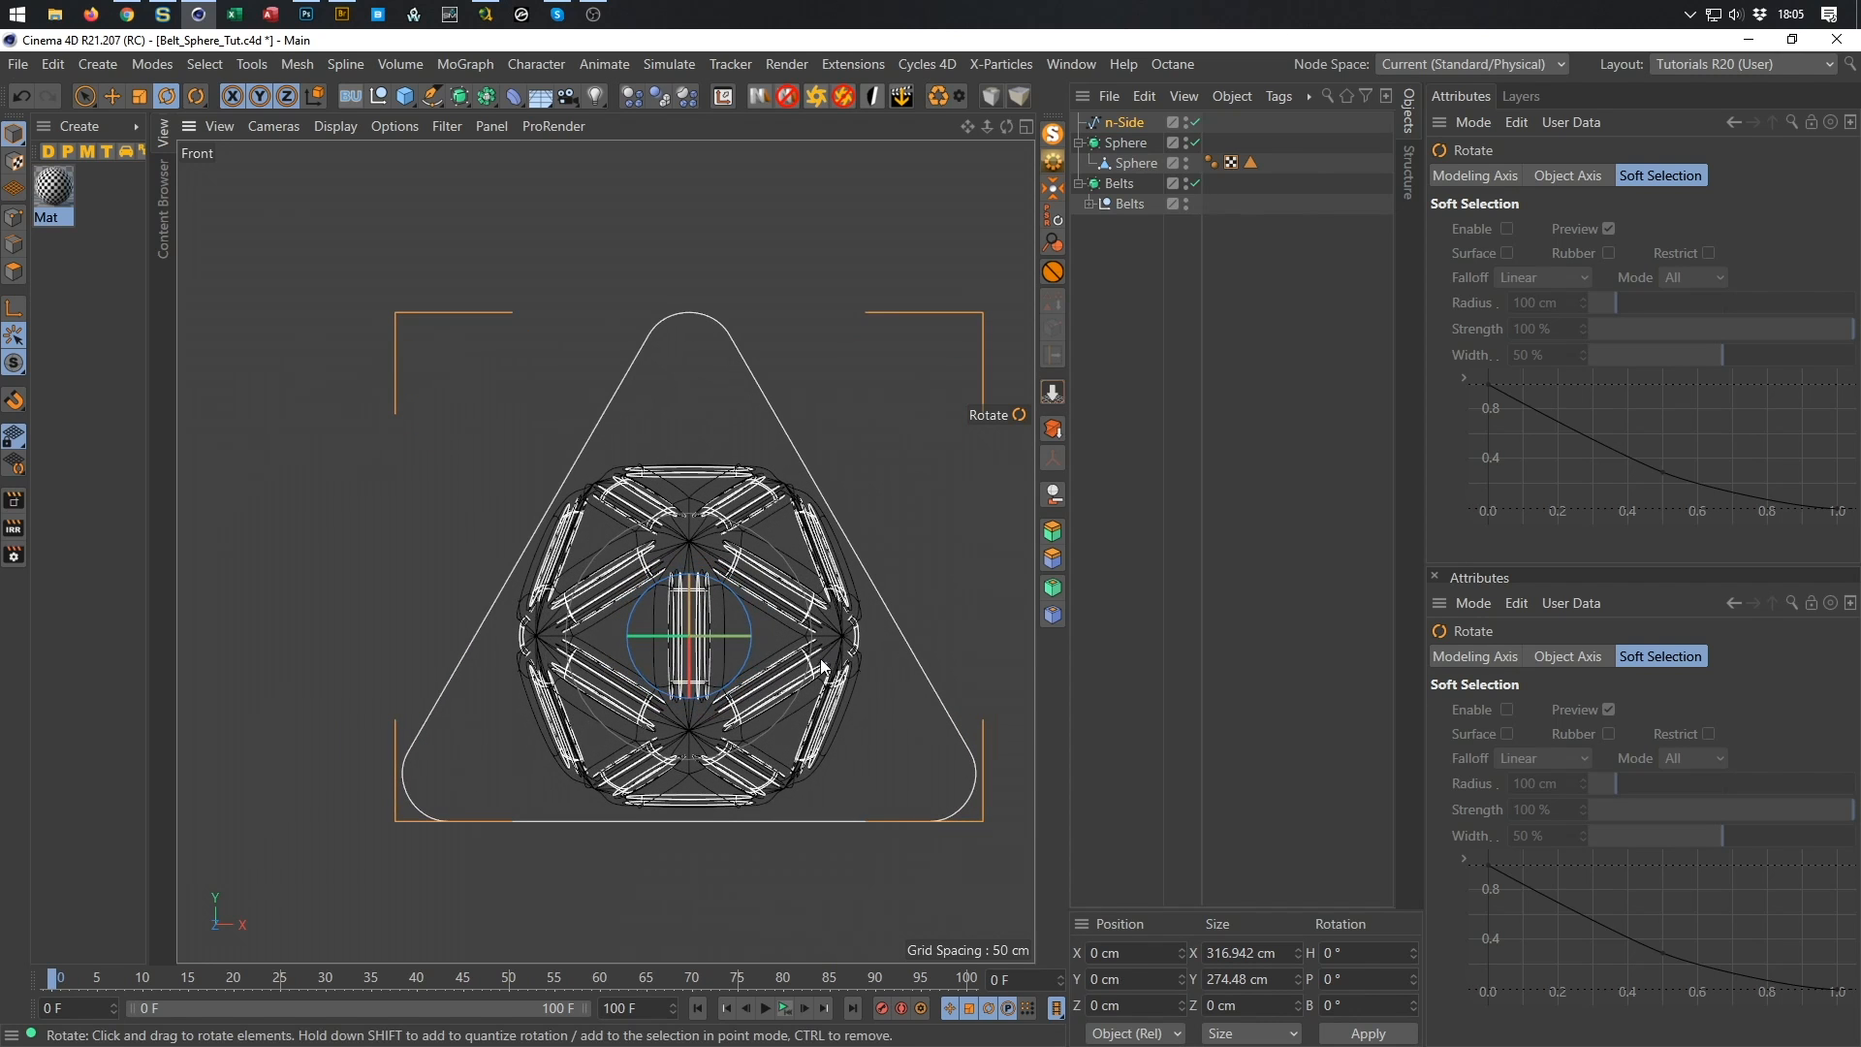
Scale the n-Side spline down uniformly to about 64 by 55 cm and return to the Perspective view.
{"action": "key", "text": "t"}
{"action": "left_click_drag", "start_coordinate": [893, 593], "coordinate": [367, 824]}
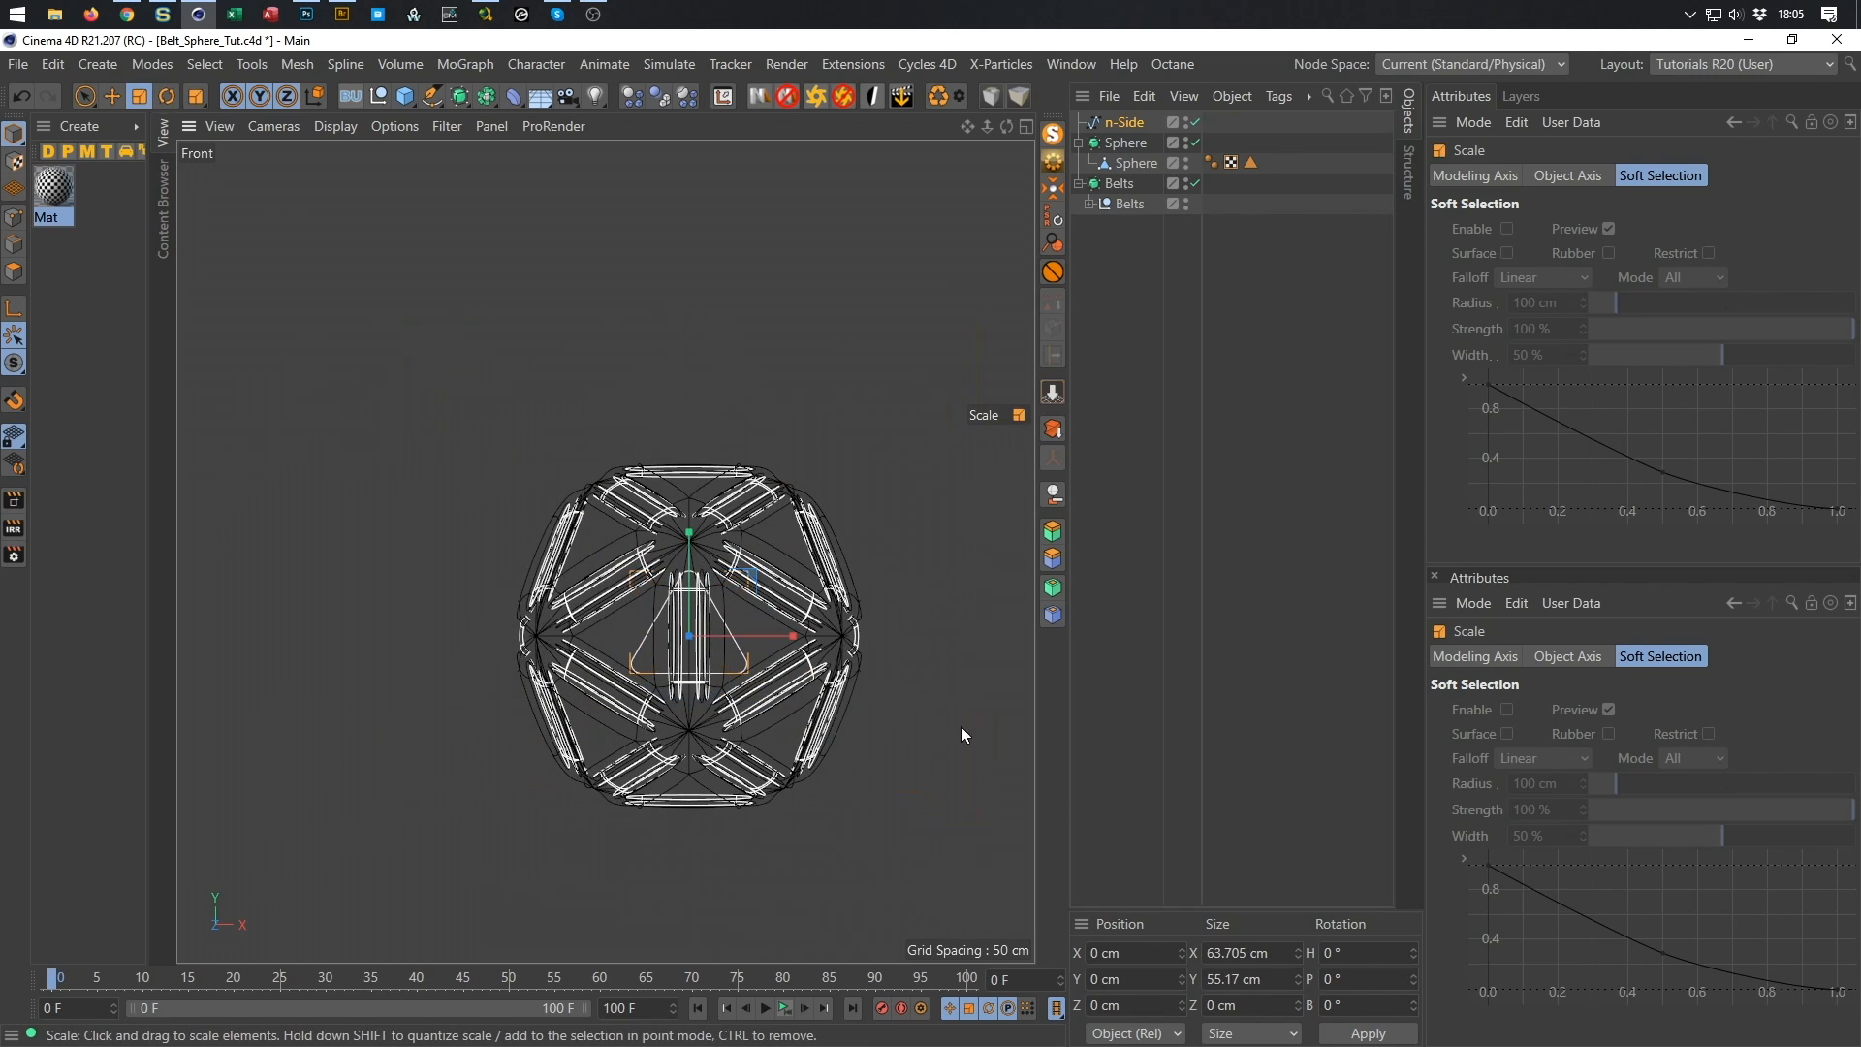
{"action": "middle_click", "coordinate": [859, 693]}
{"action": "middle_click", "coordinate": [481, 390]}
{"action": "left_click_drag", "start_coordinate": [764, 479], "coordinate": [667, 456], "text": "alt"}
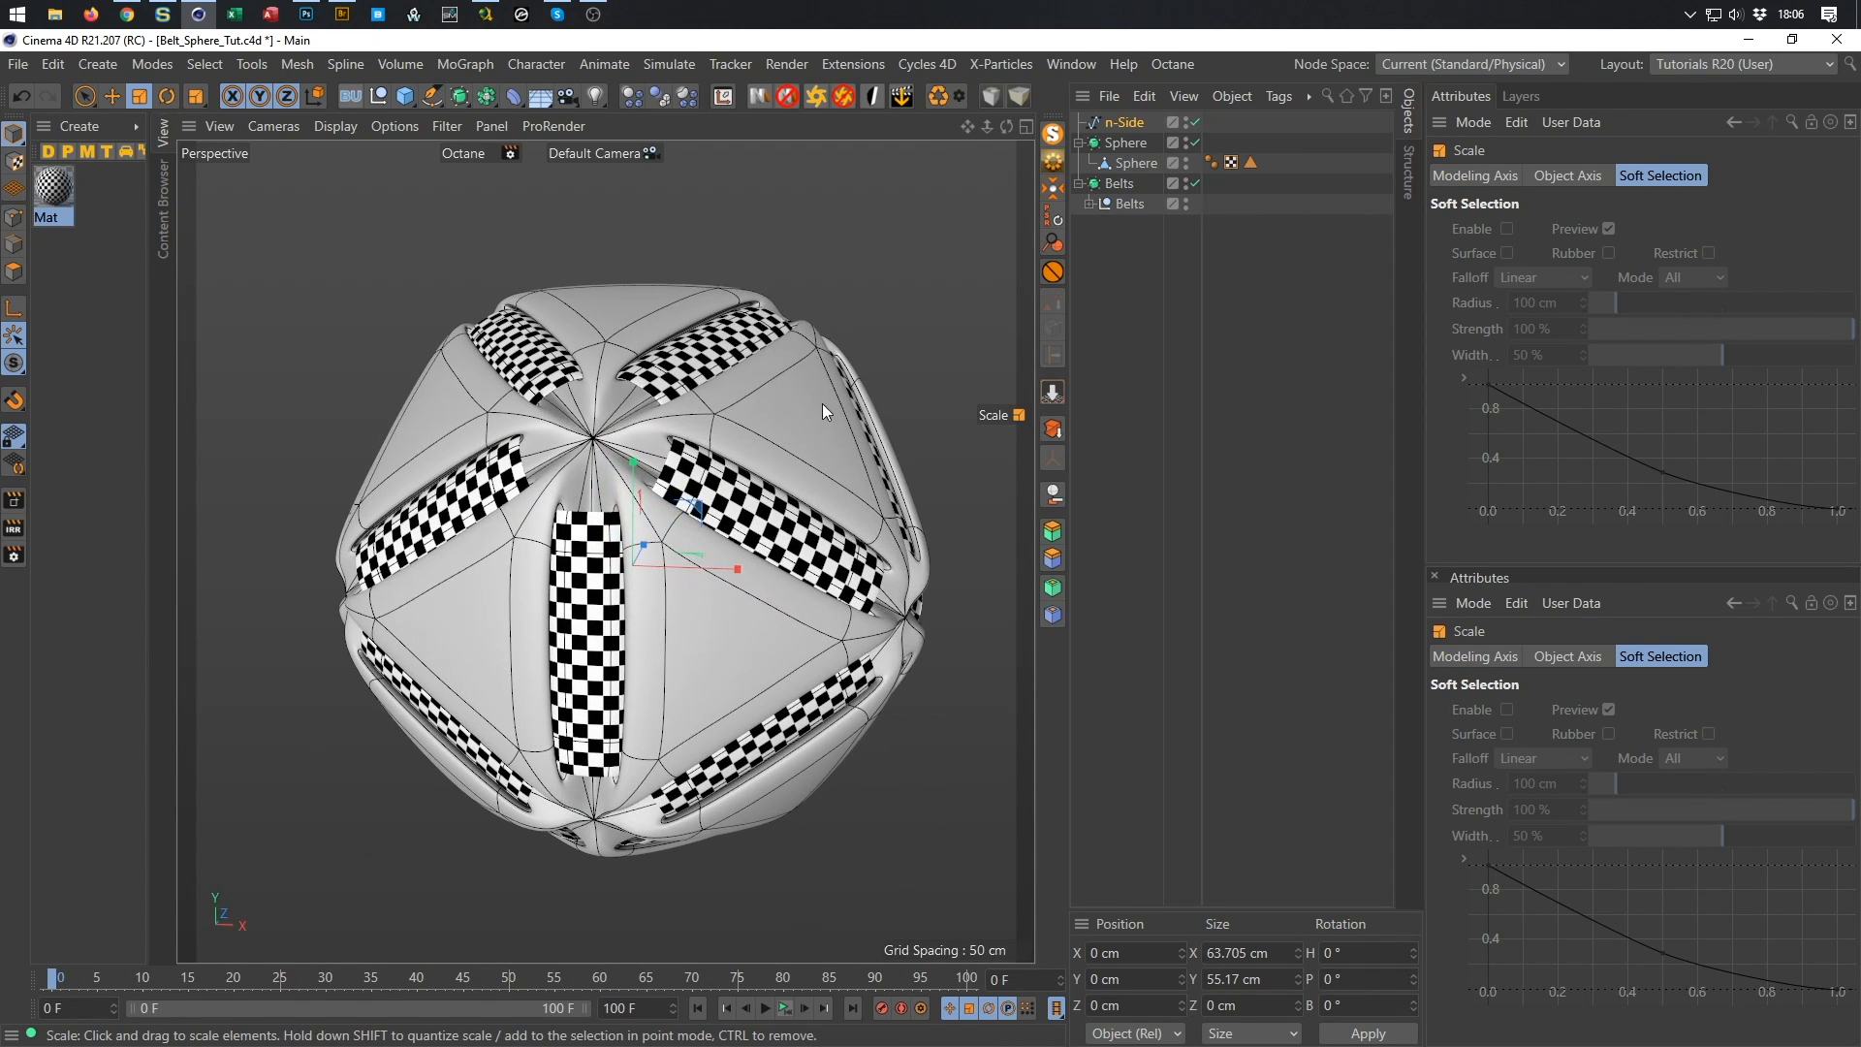
Add a Cloner as parent of the n-Side spline, in Object mode with the Sphere mesh as its object.
{"action": "left_click", "coordinate": [1121, 126]}
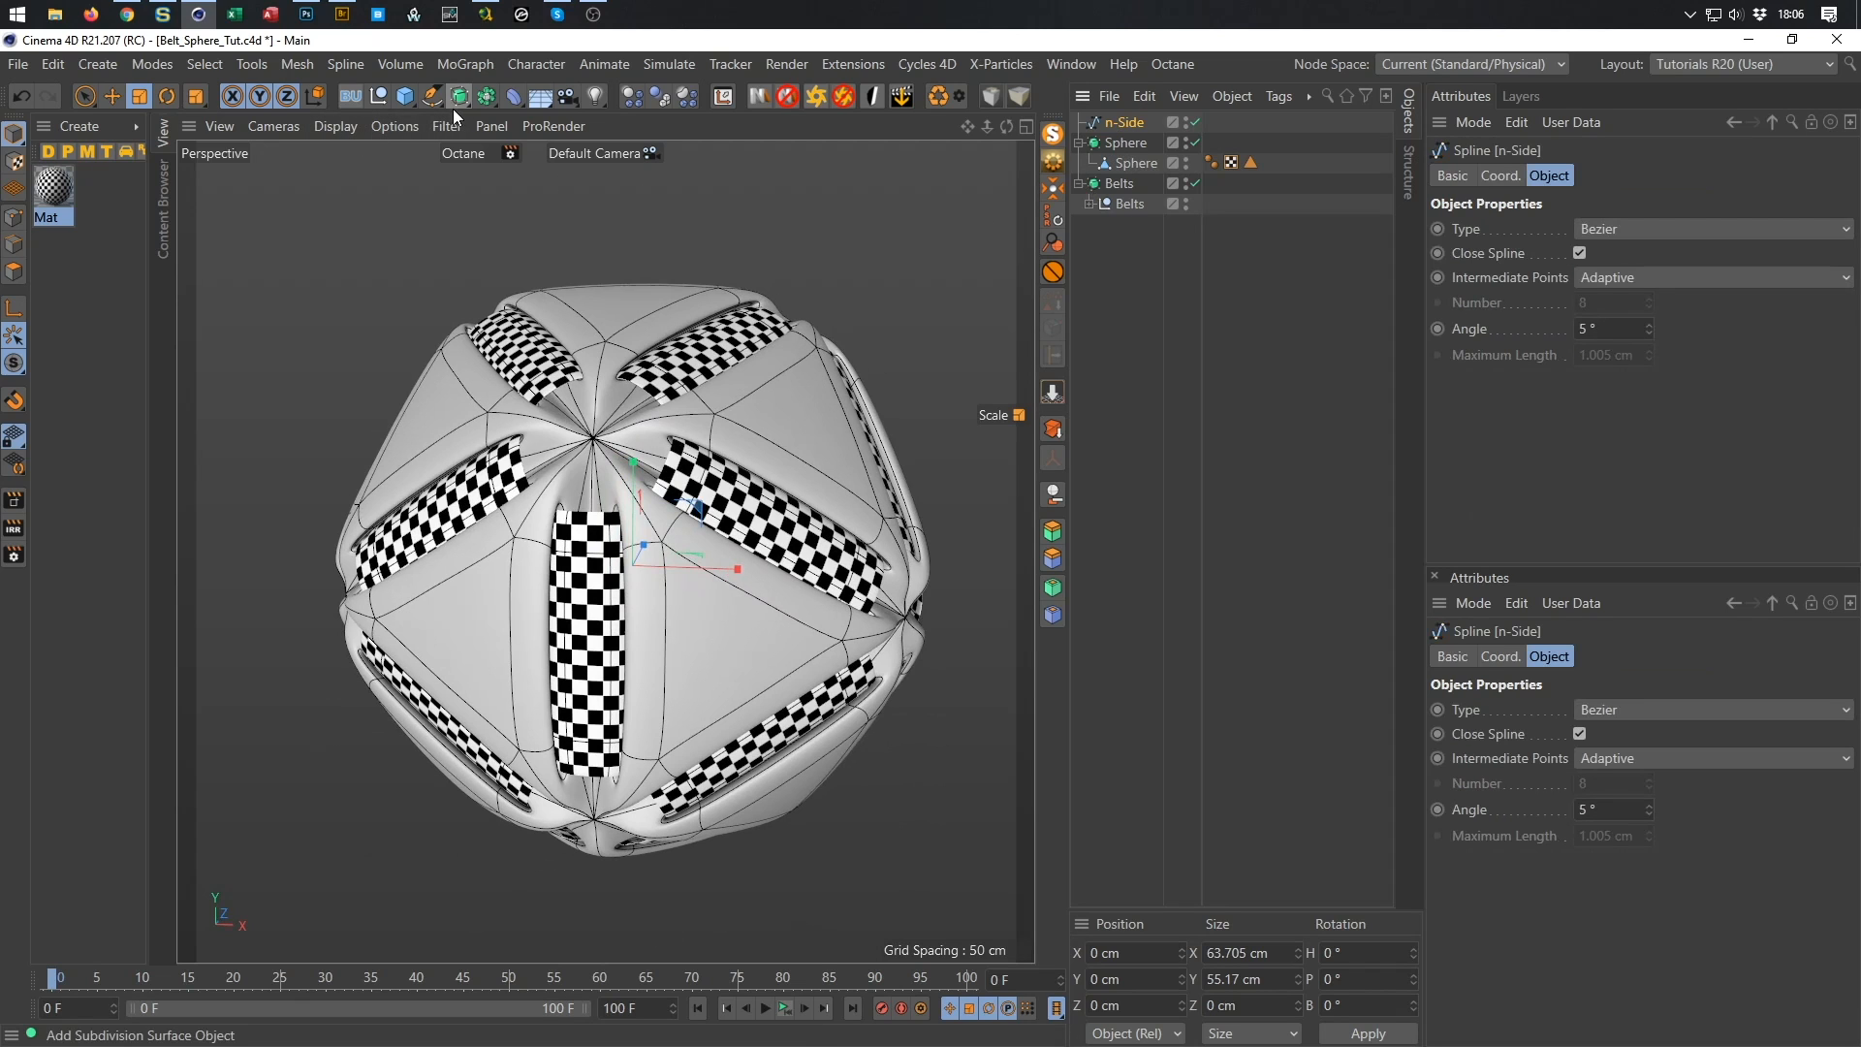
{"action": "left_click", "coordinate": [470, 65]}
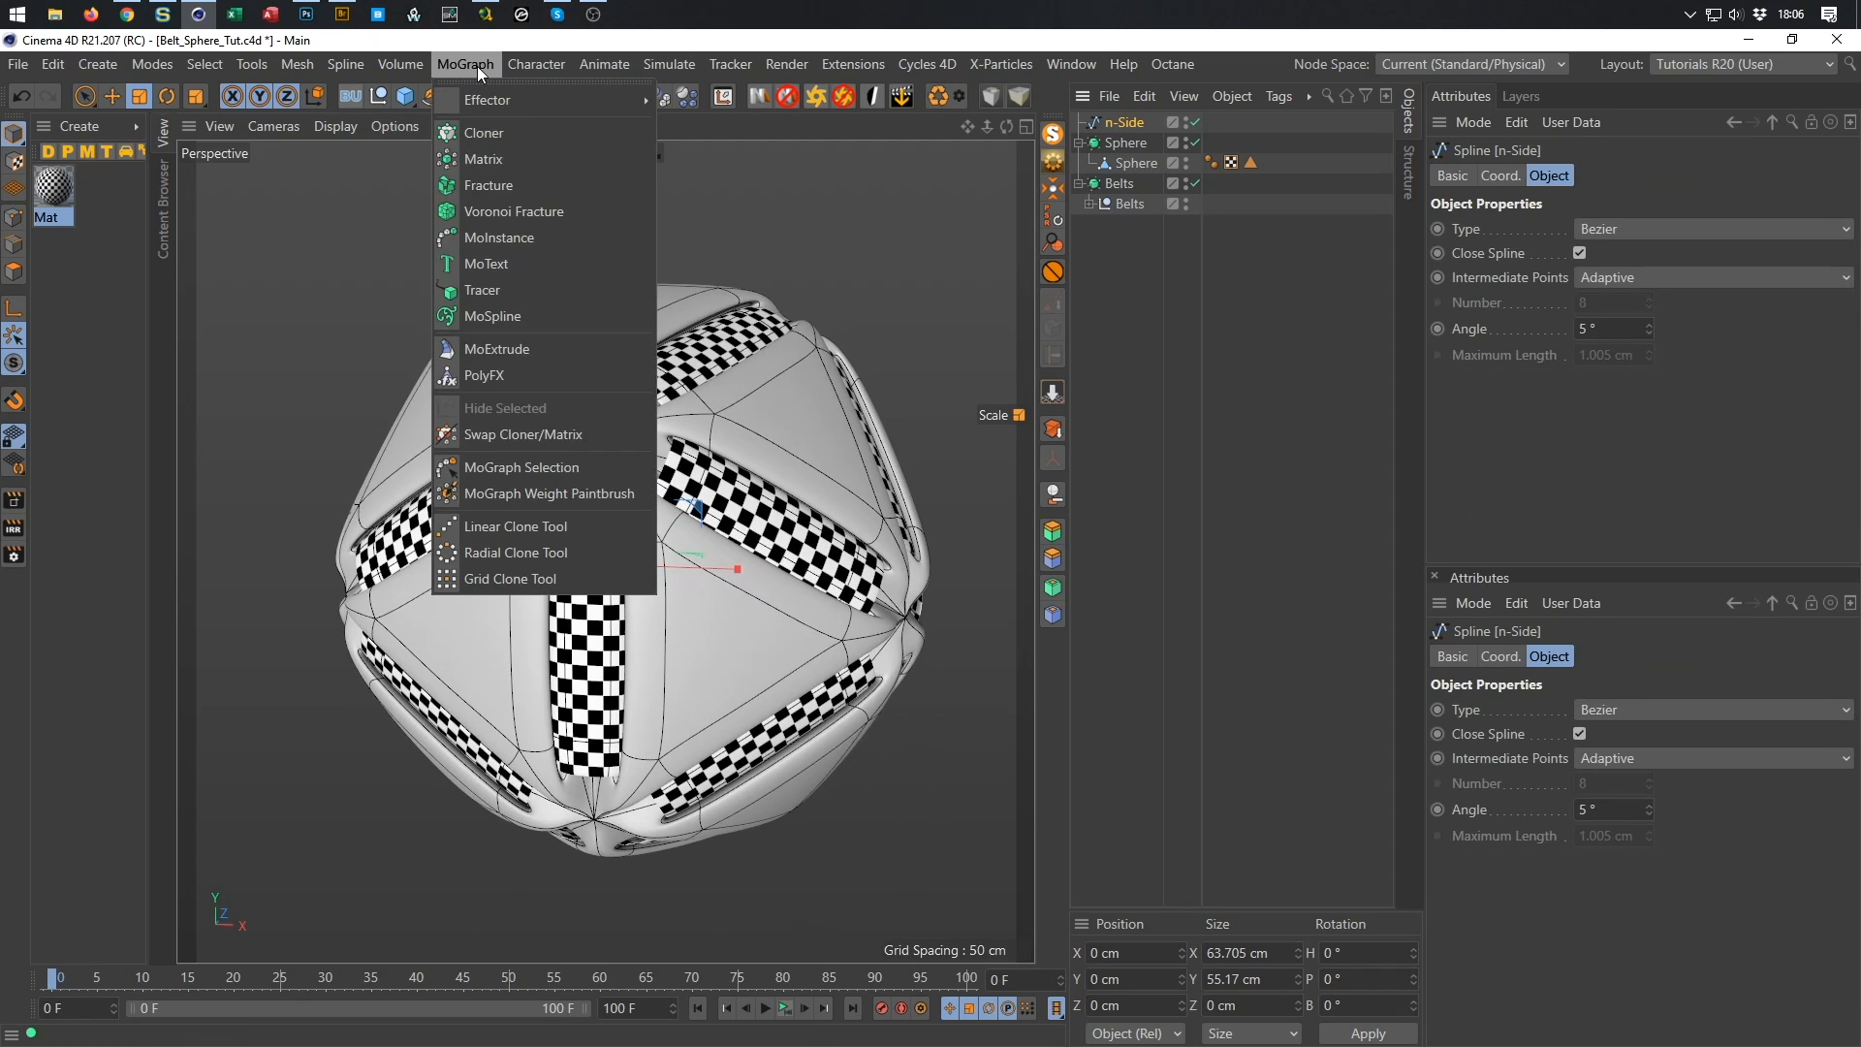
{"action": "left_click", "coordinate": [491, 133], "text": "alt"}
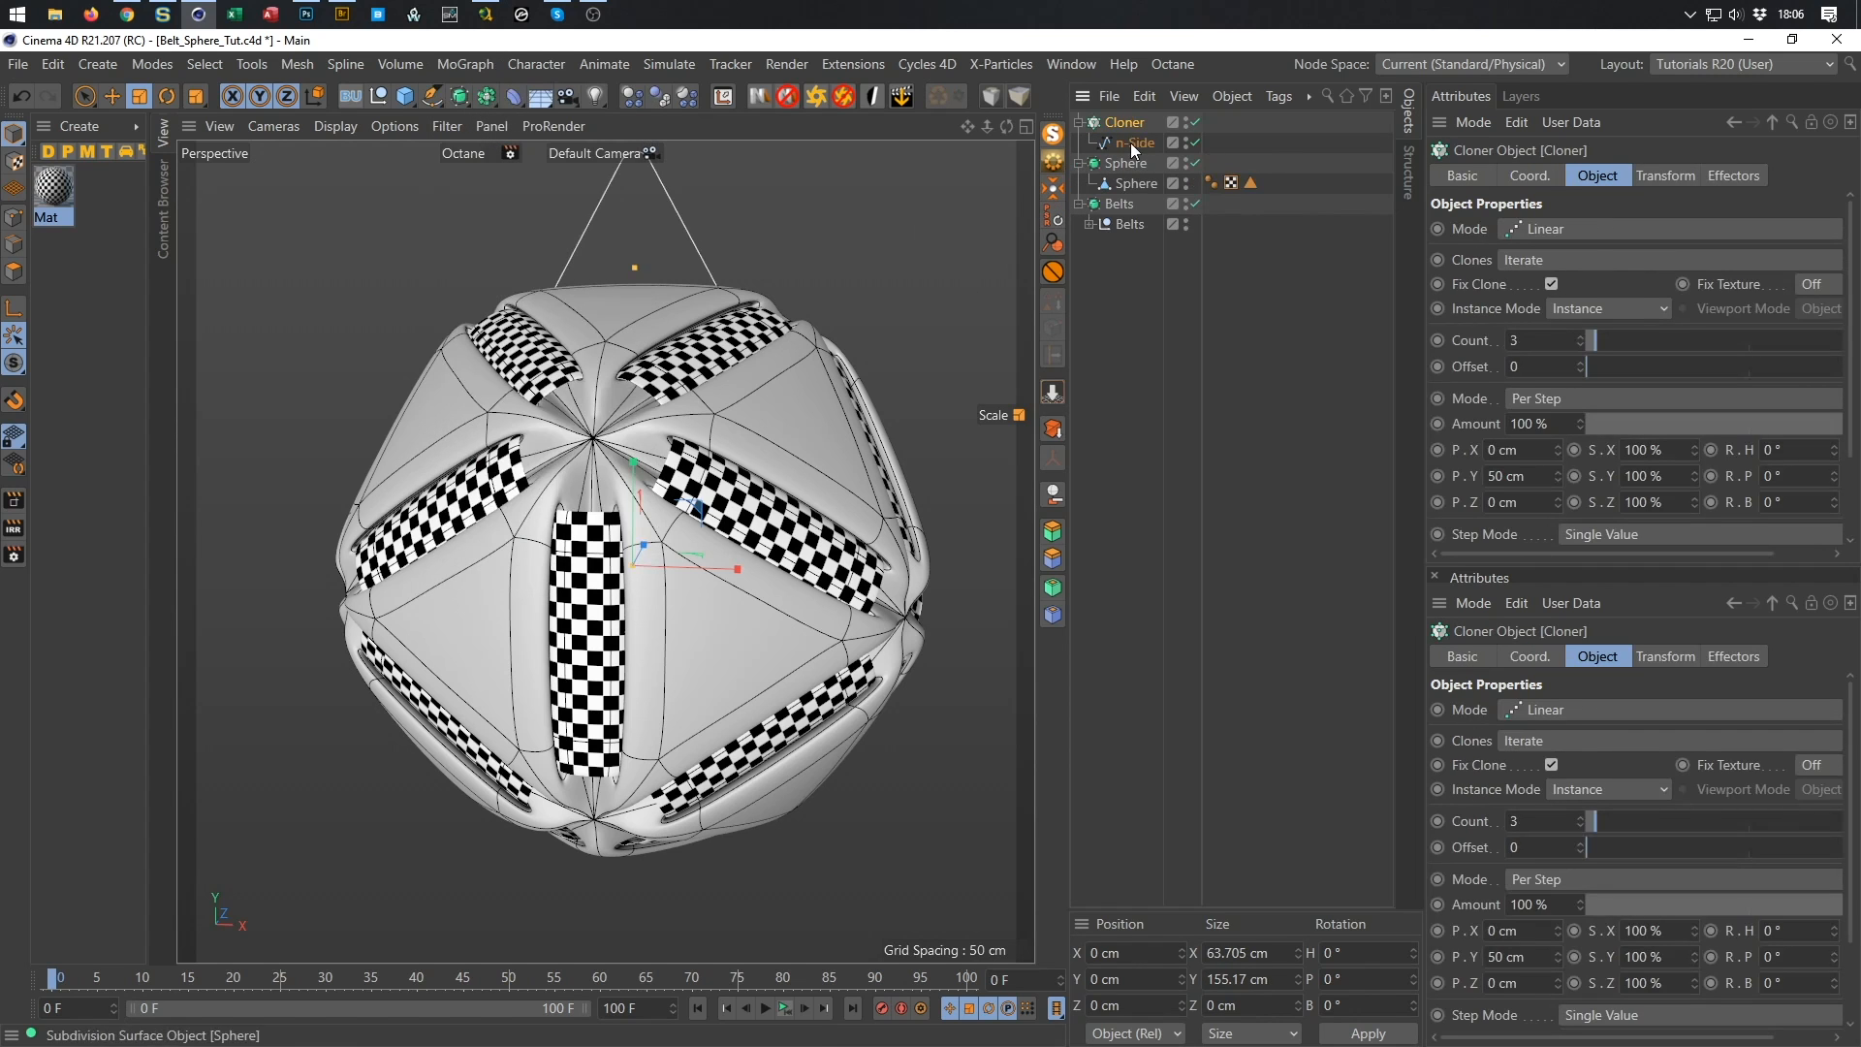
{"action": "left_click", "coordinate": [1571, 227]}
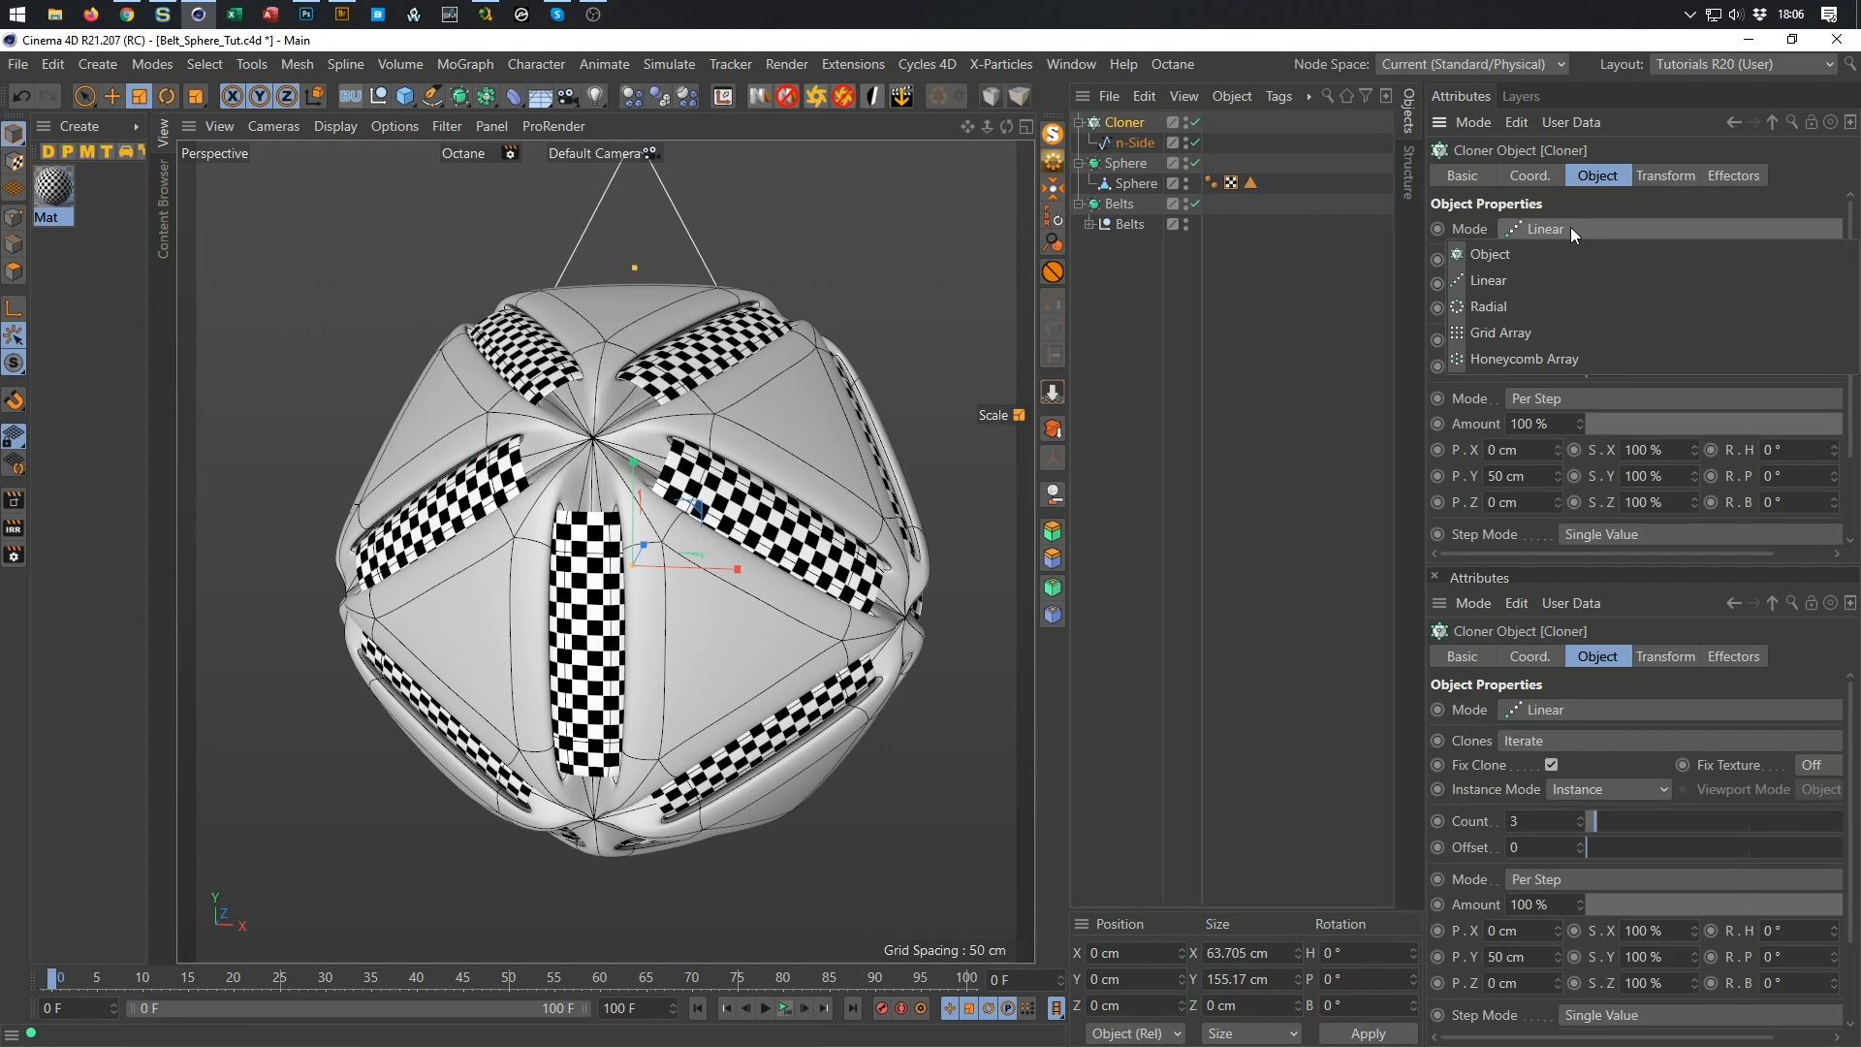
{"action": "left_click", "coordinate": [1522, 260]}
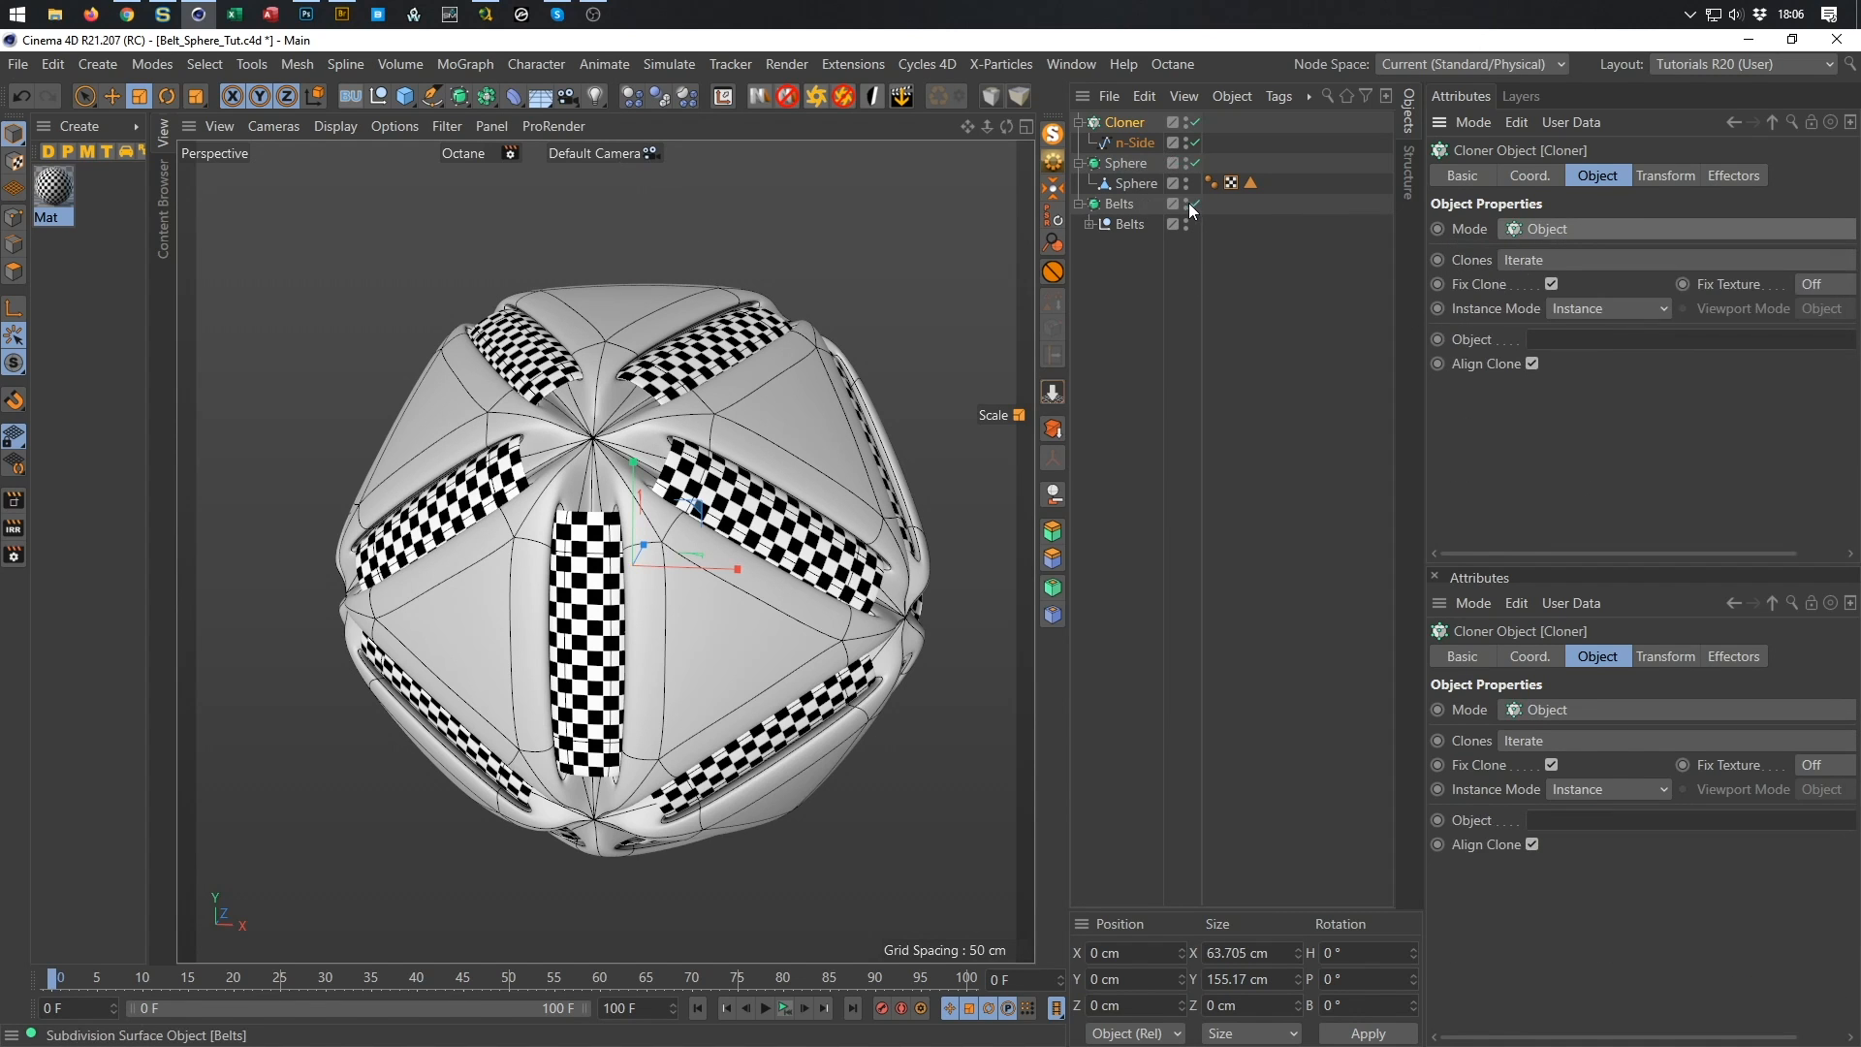
{"action": "left_click_drag", "start_coordinate": [1130, 183], "coordinate": [1586, 344]}
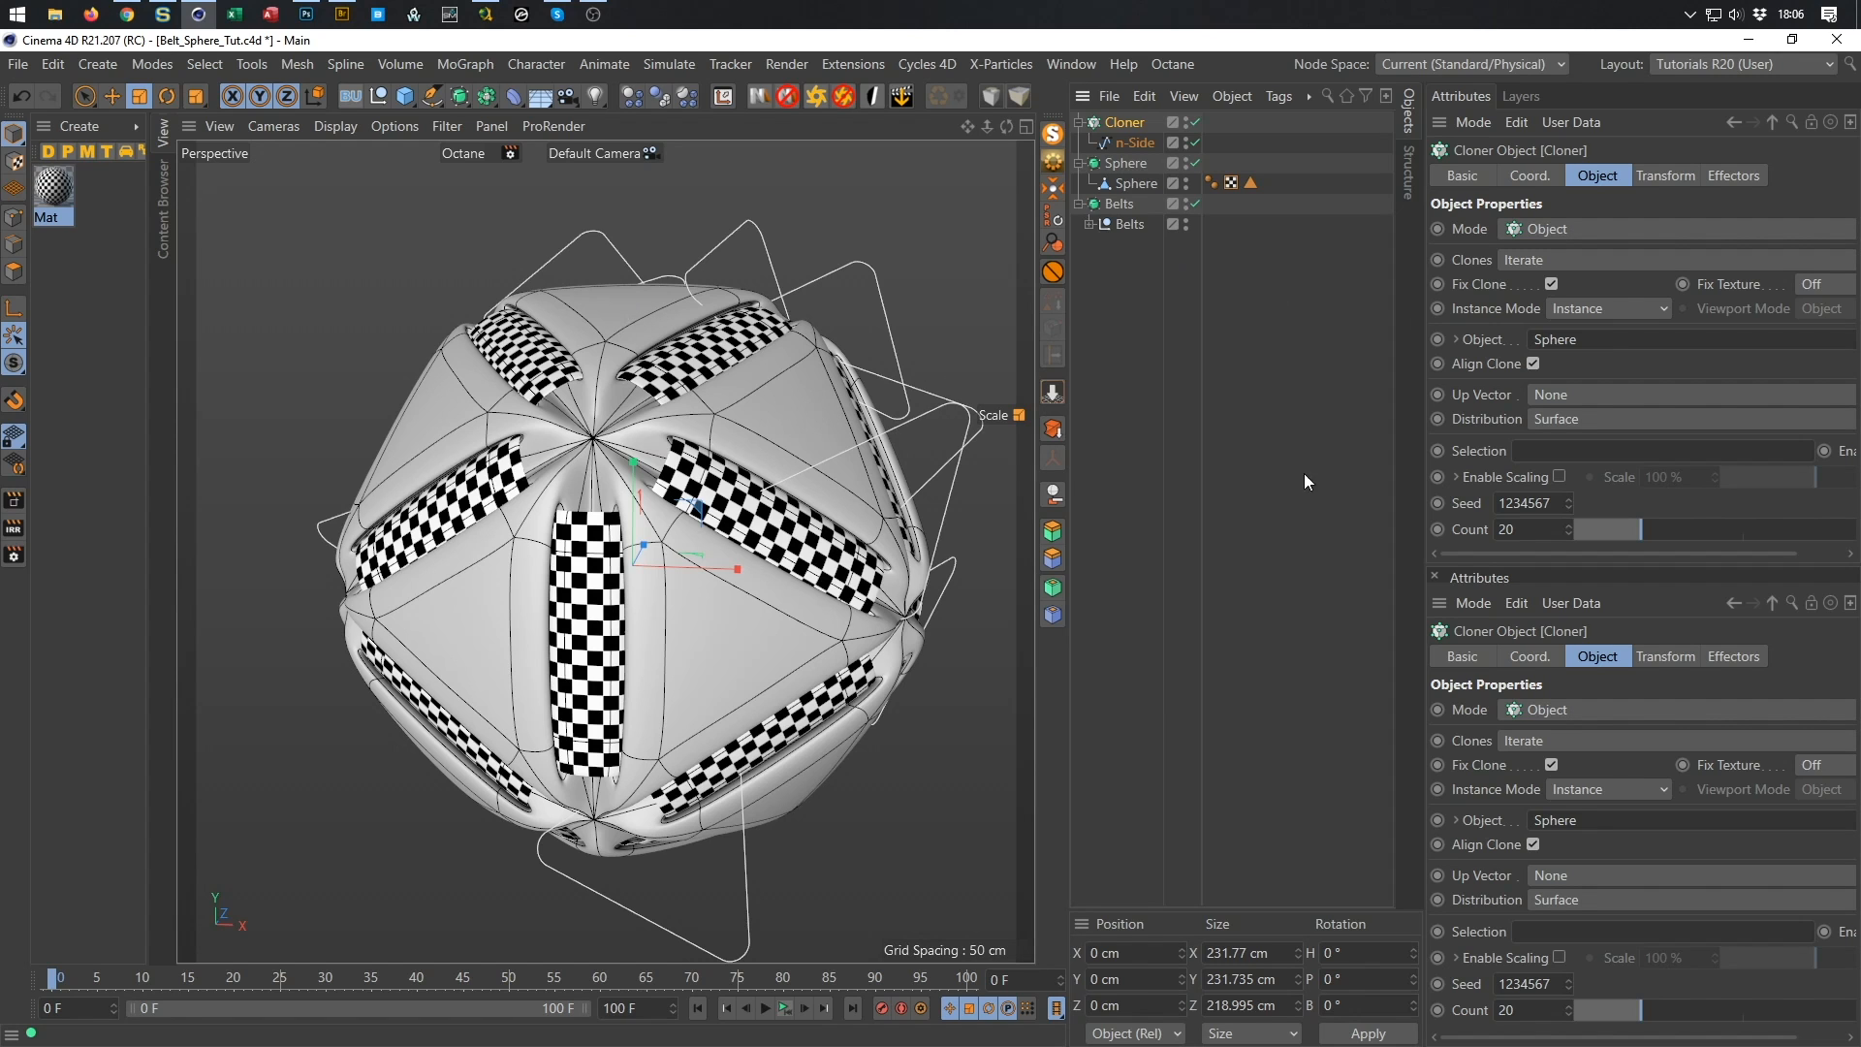
Recall the Sphere mesh's stored polygon selection to check which faces it contains.
{"action": "left_click", "coordinate": [1252, 183]}
{"action": "double_click", "coordinate": [1252, 183]}
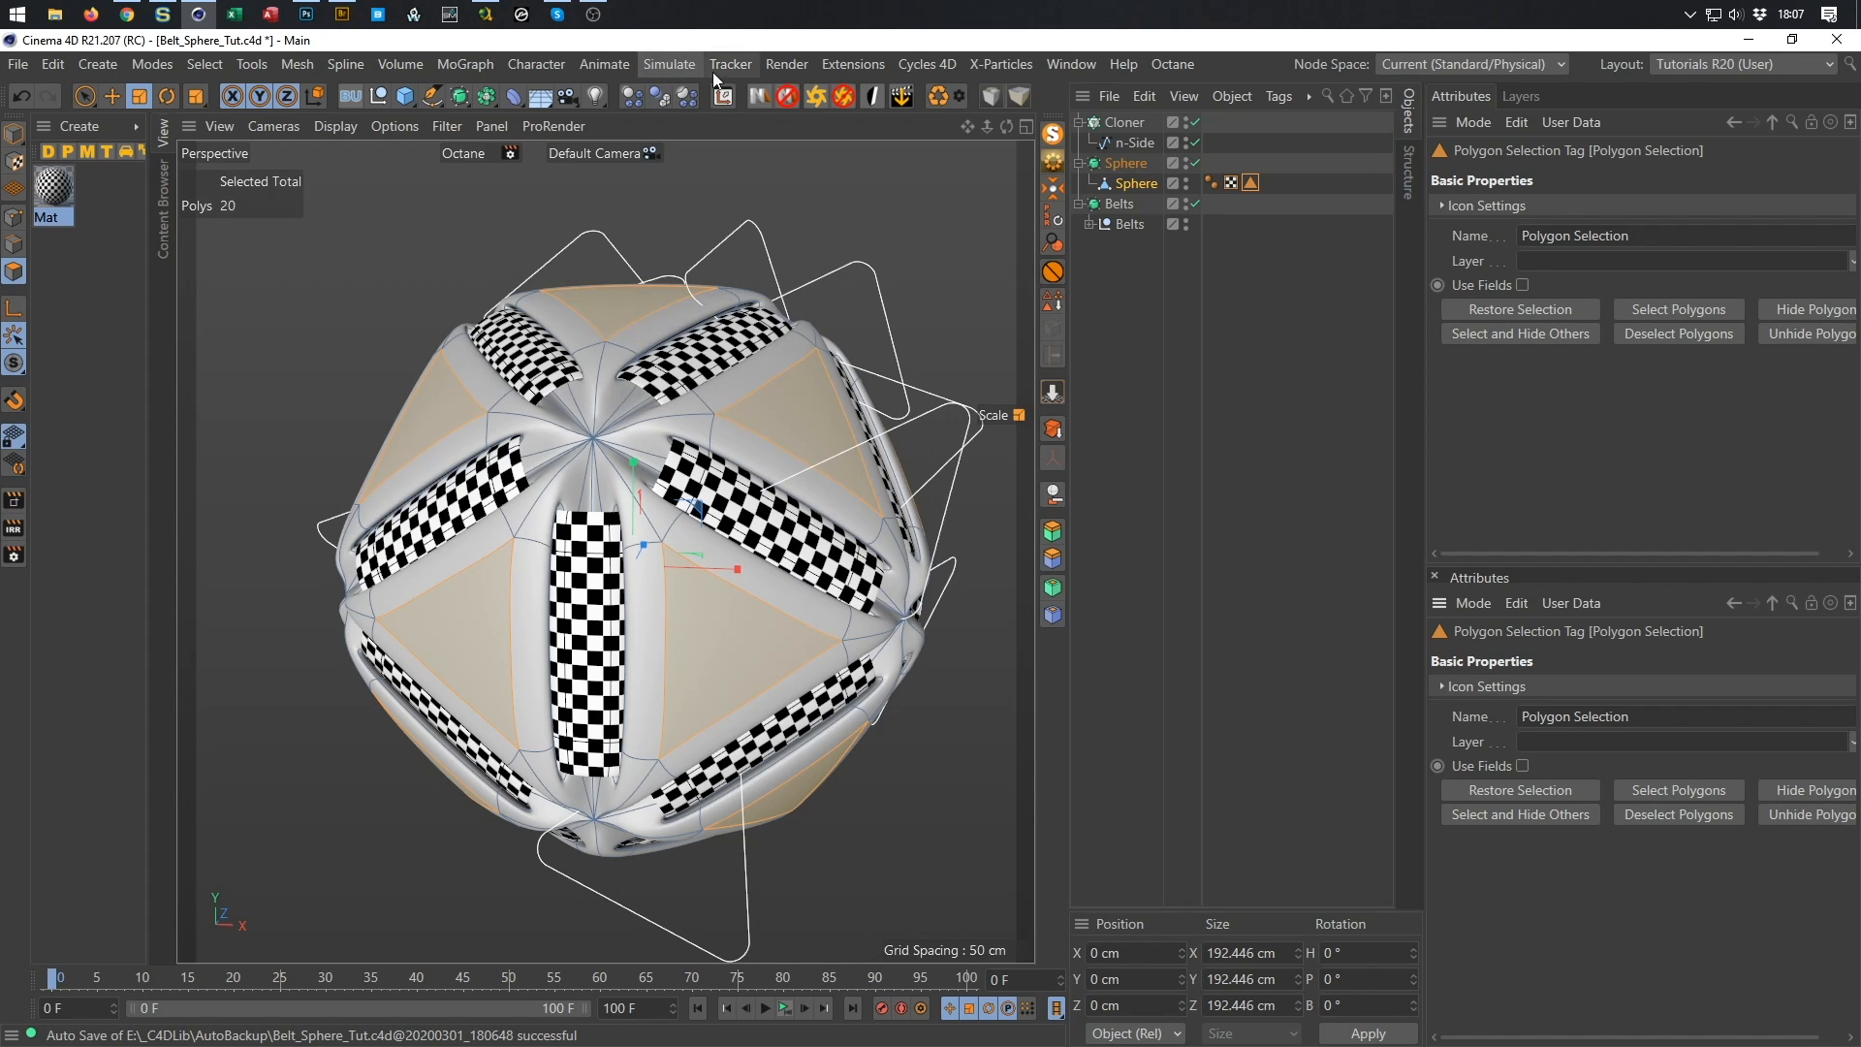
{"action": "left_click", "coordinate": [868, 68]}
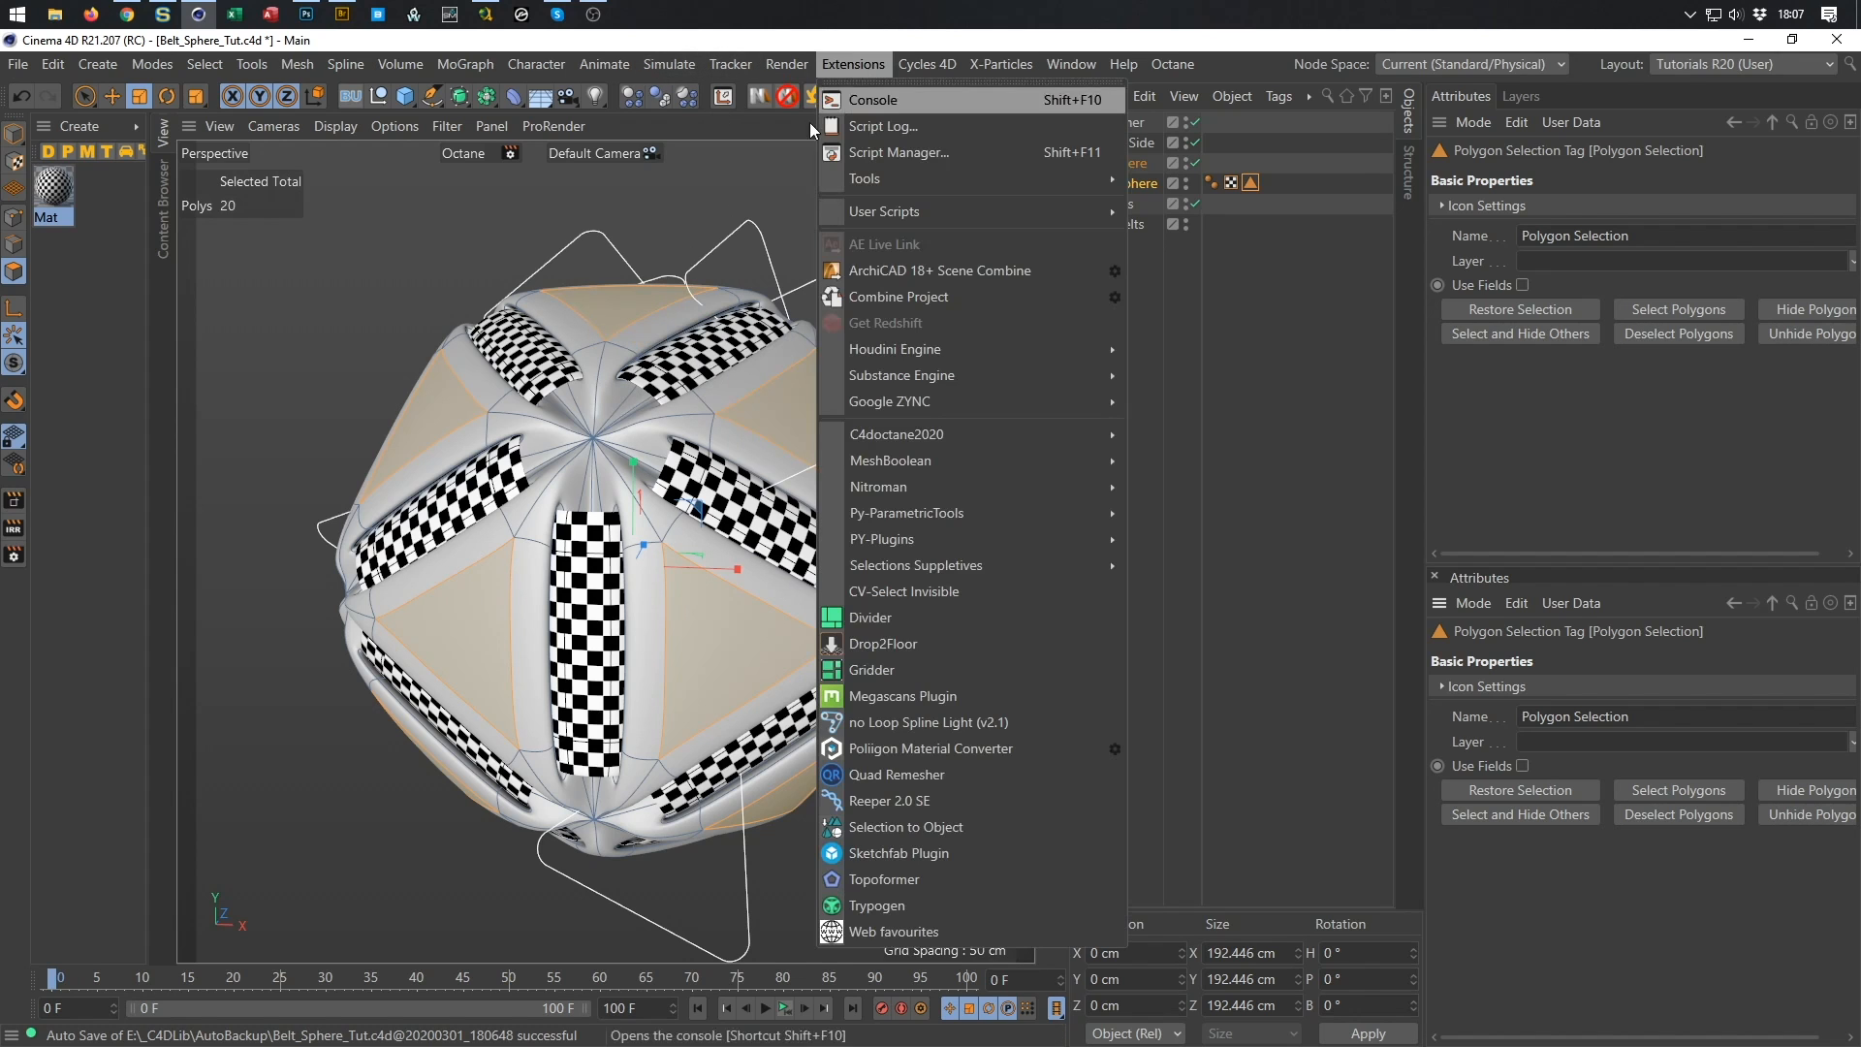
{"action": "mouse_move", "coordinate": [876, 566]}
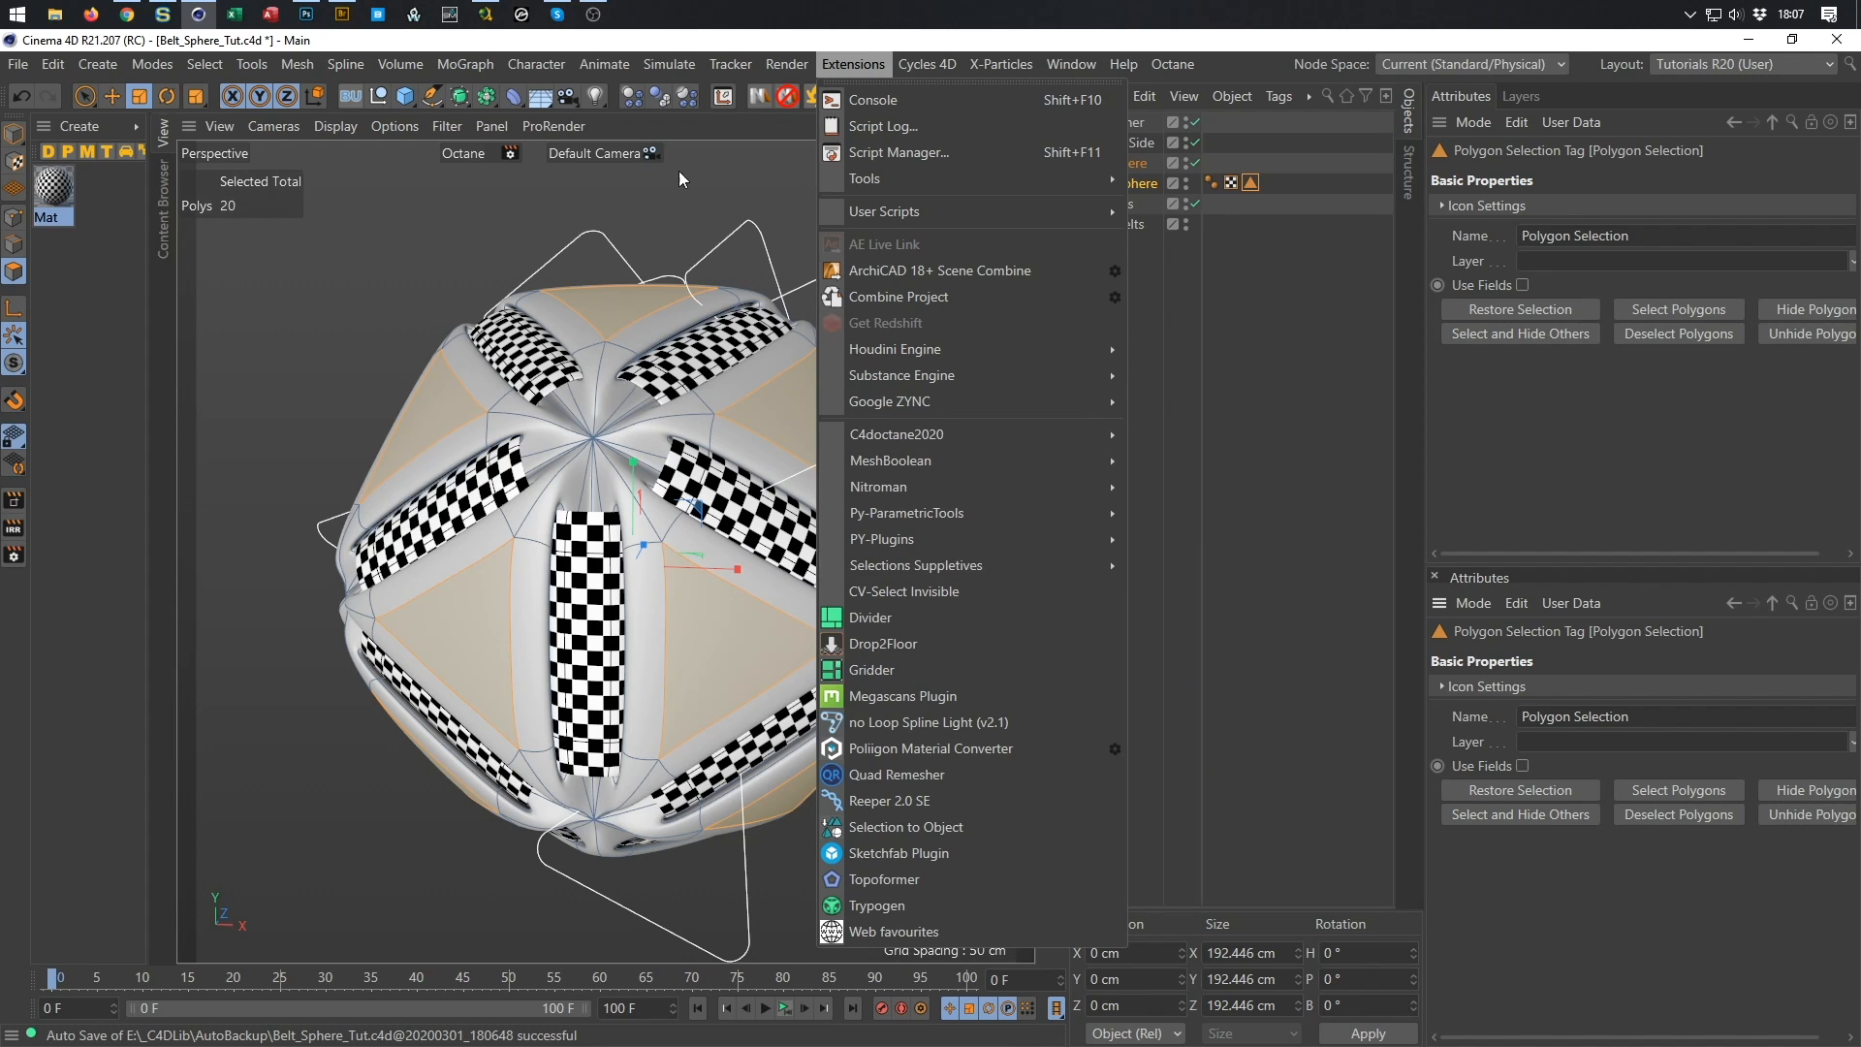
{"action": "left_click", "coordinate": [753, 47]}
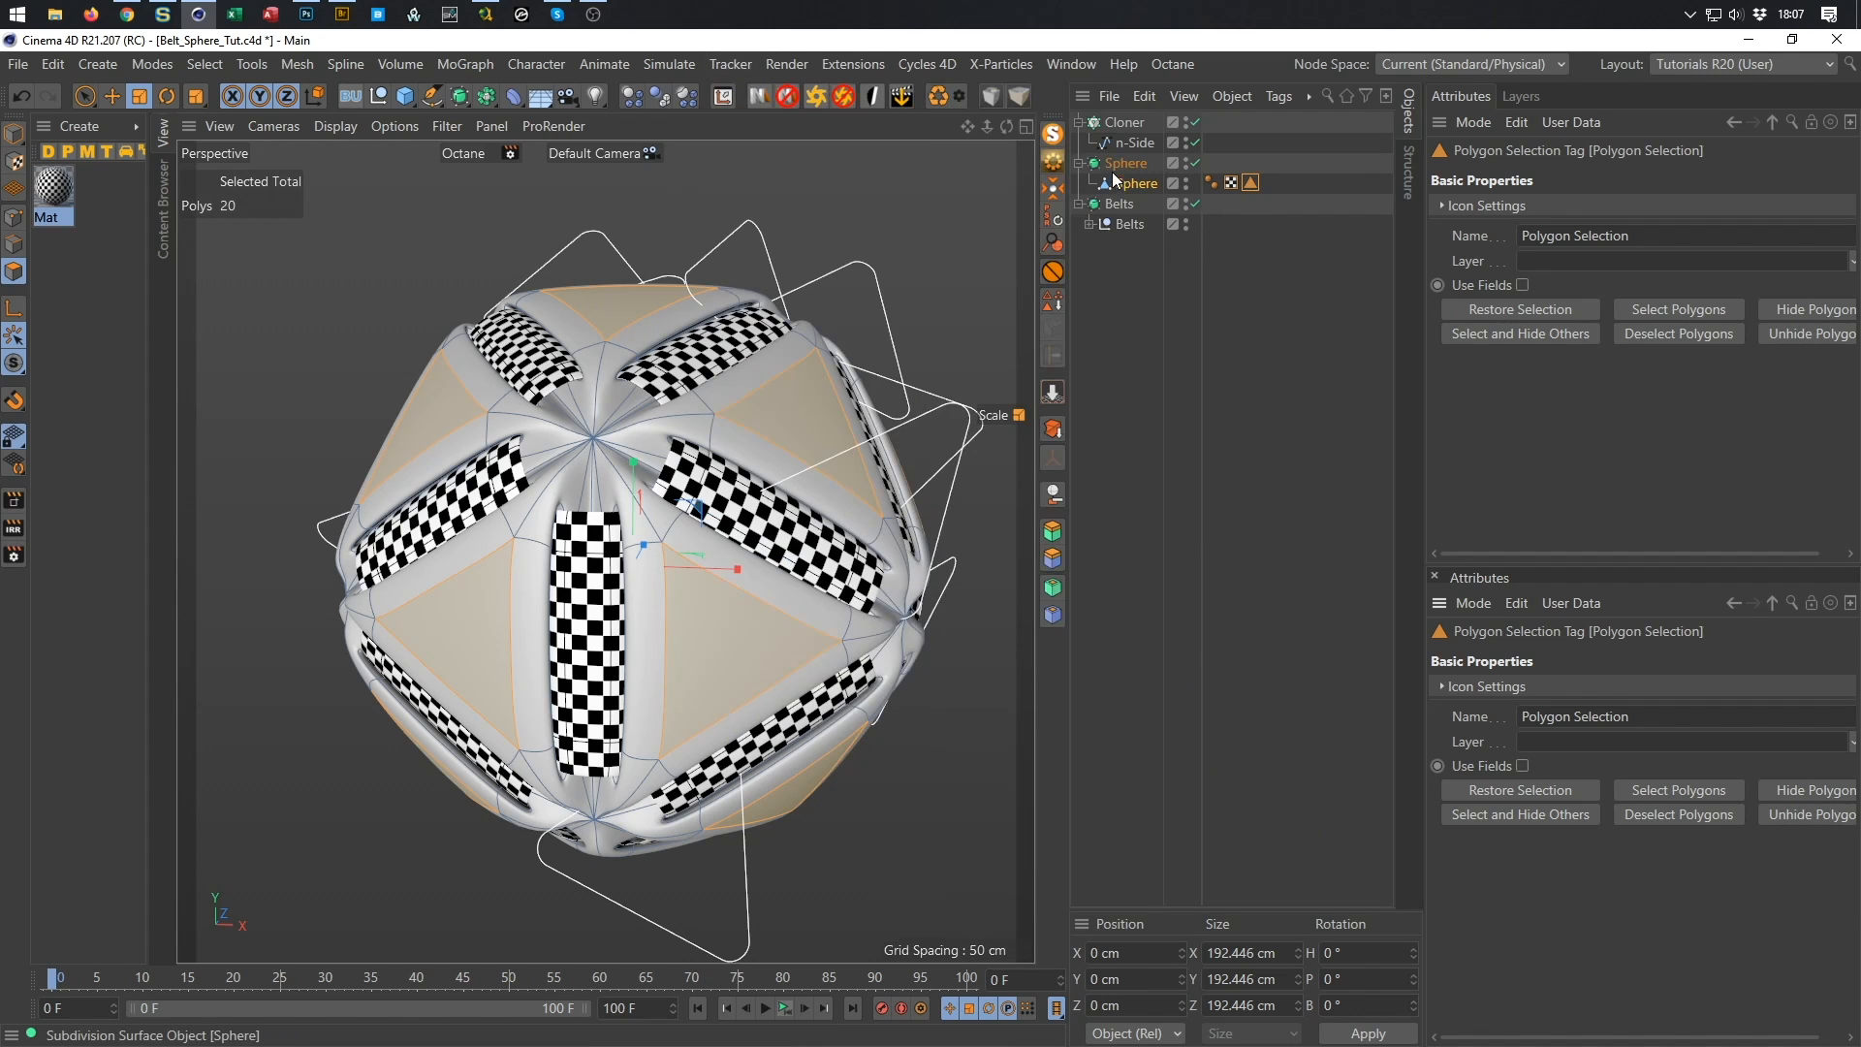
Restrict the Cloner to the Sphere's Polygon Selection and set its Distribution to Polygon Center.
{"action": "left_click", "coordinate": [1128, 121]}
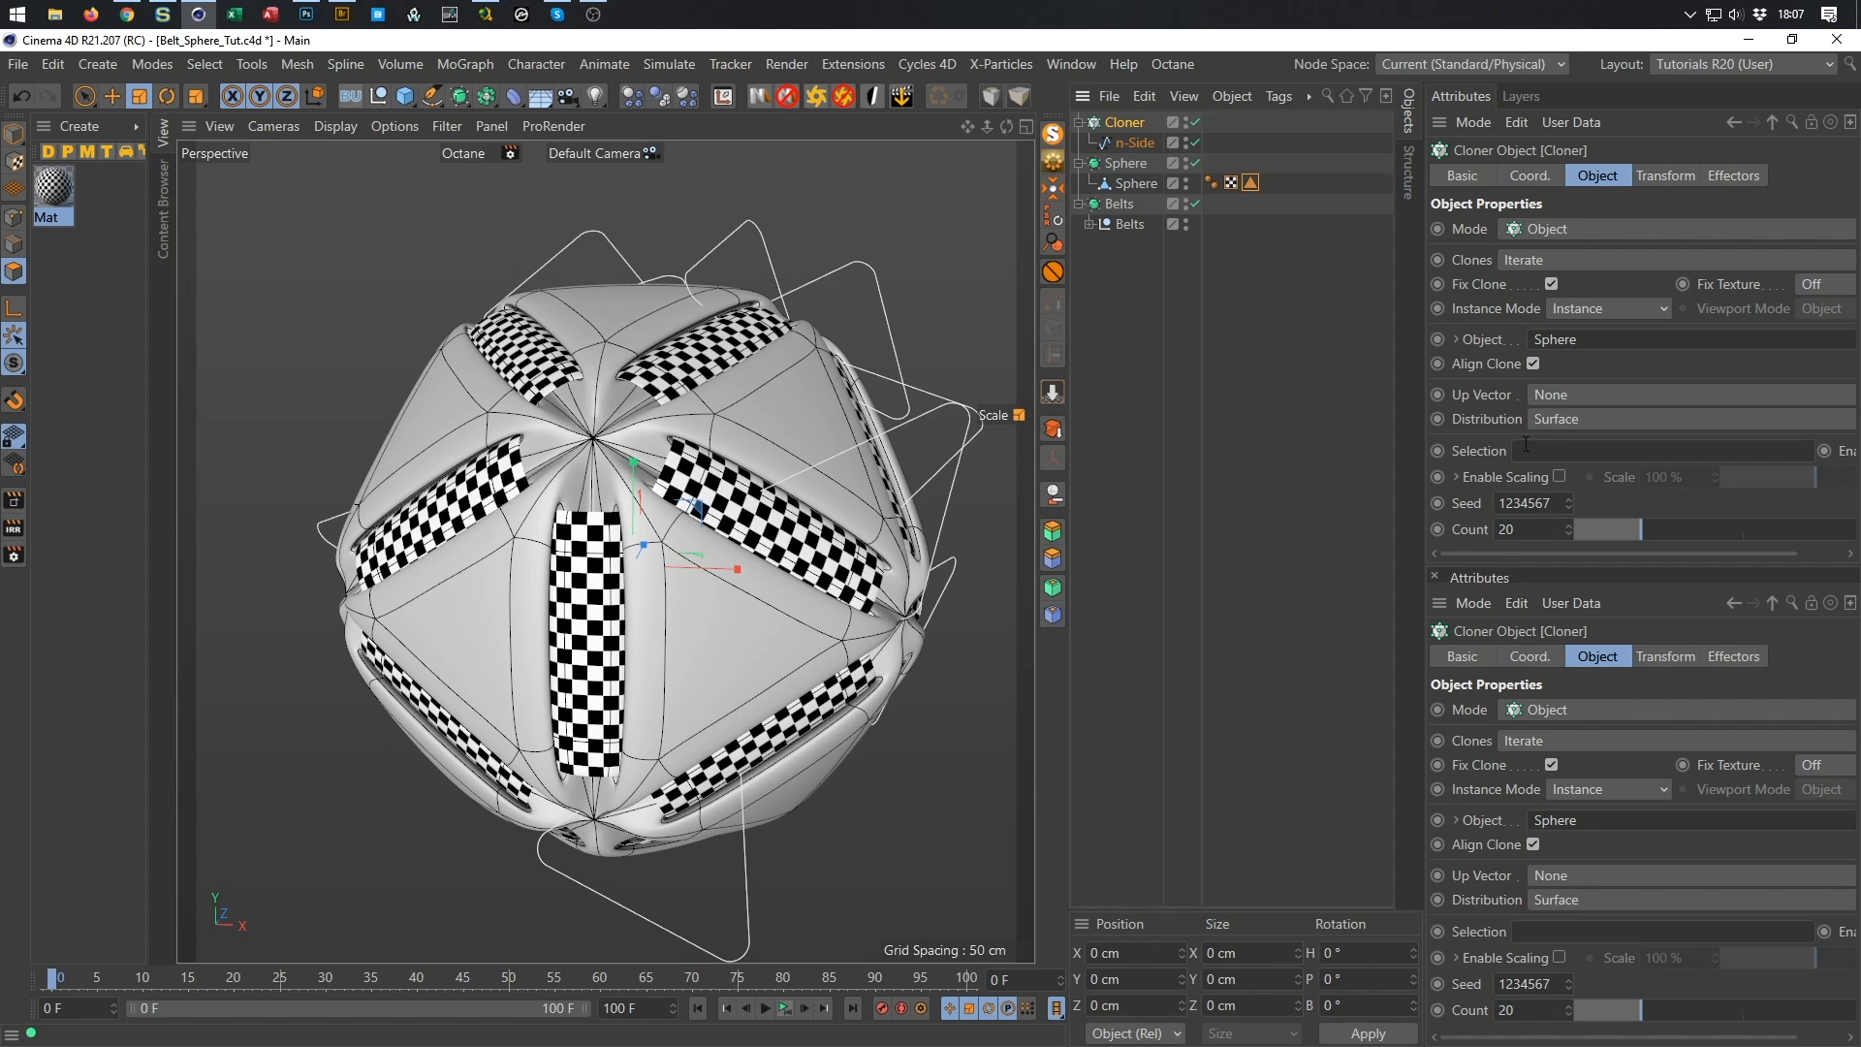
{"action": "left_click_drag", "start_coordinate": [1252, 180], "coordinate": [1524, 455]}
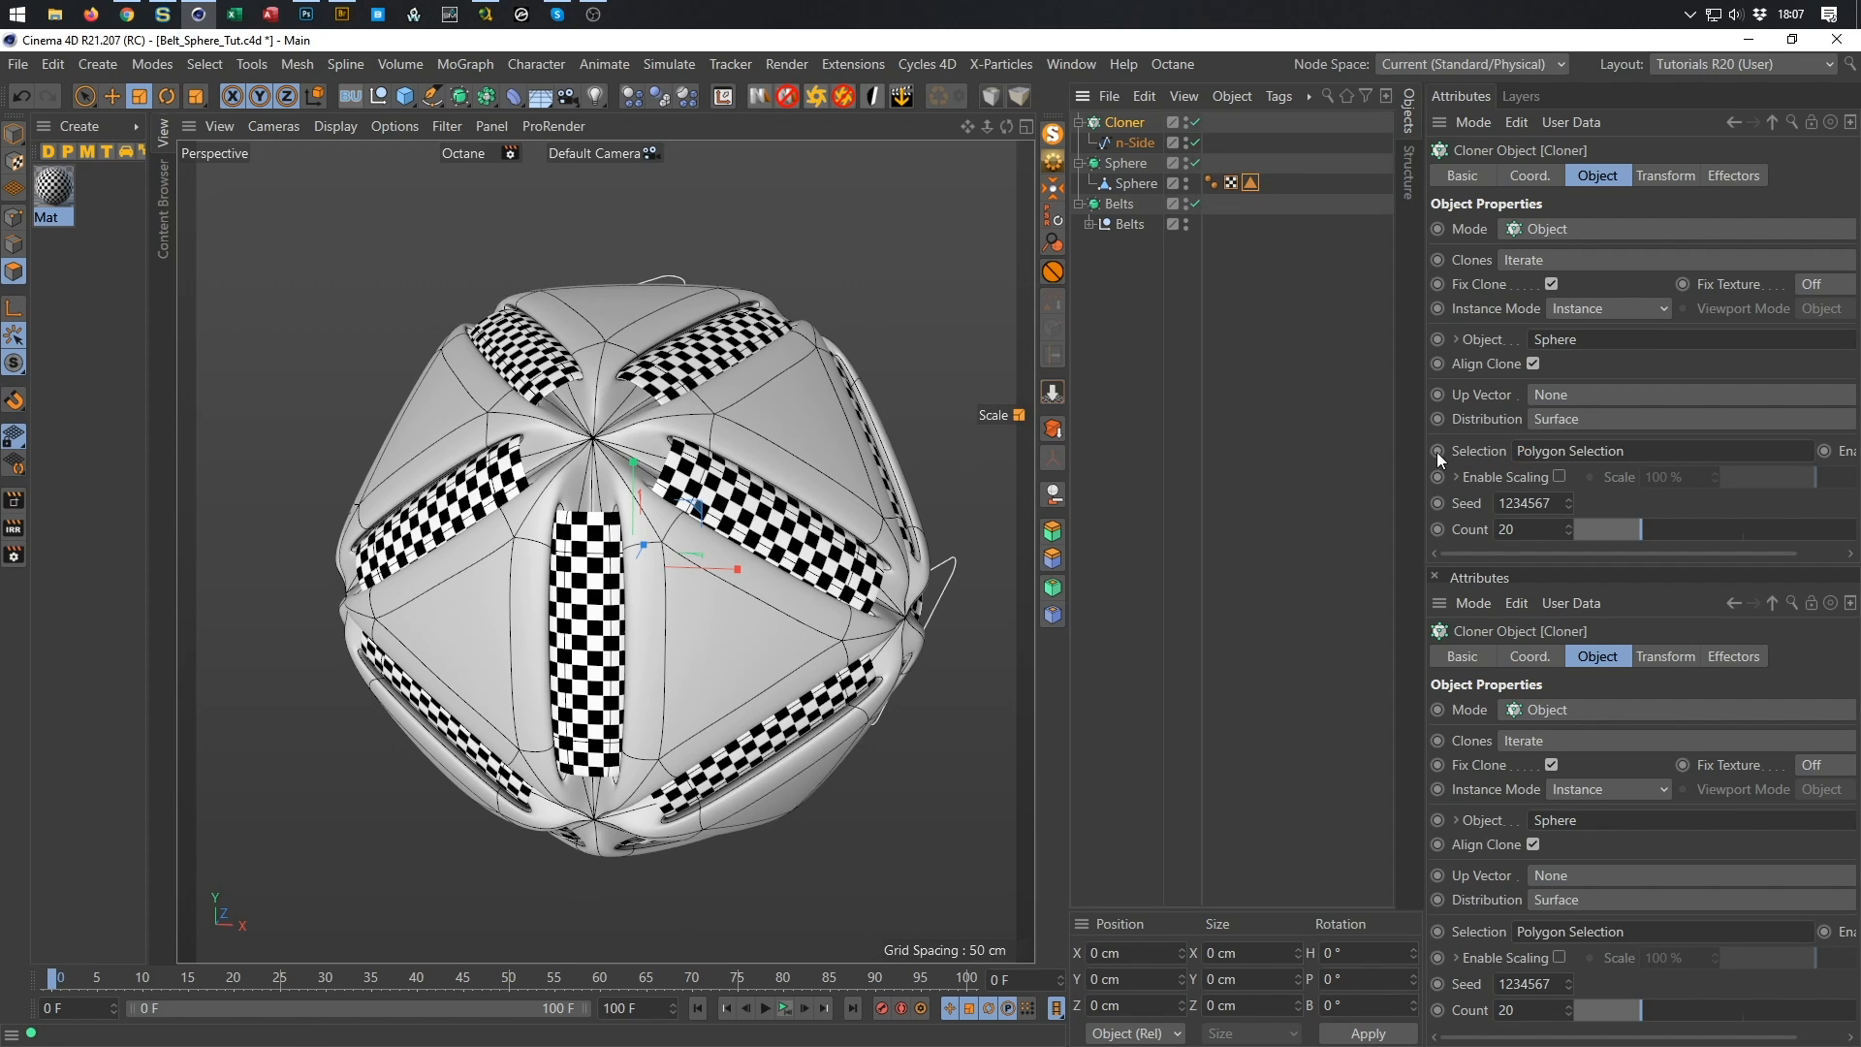
{"action": "left_click", "coordinate": [1553, 417]}
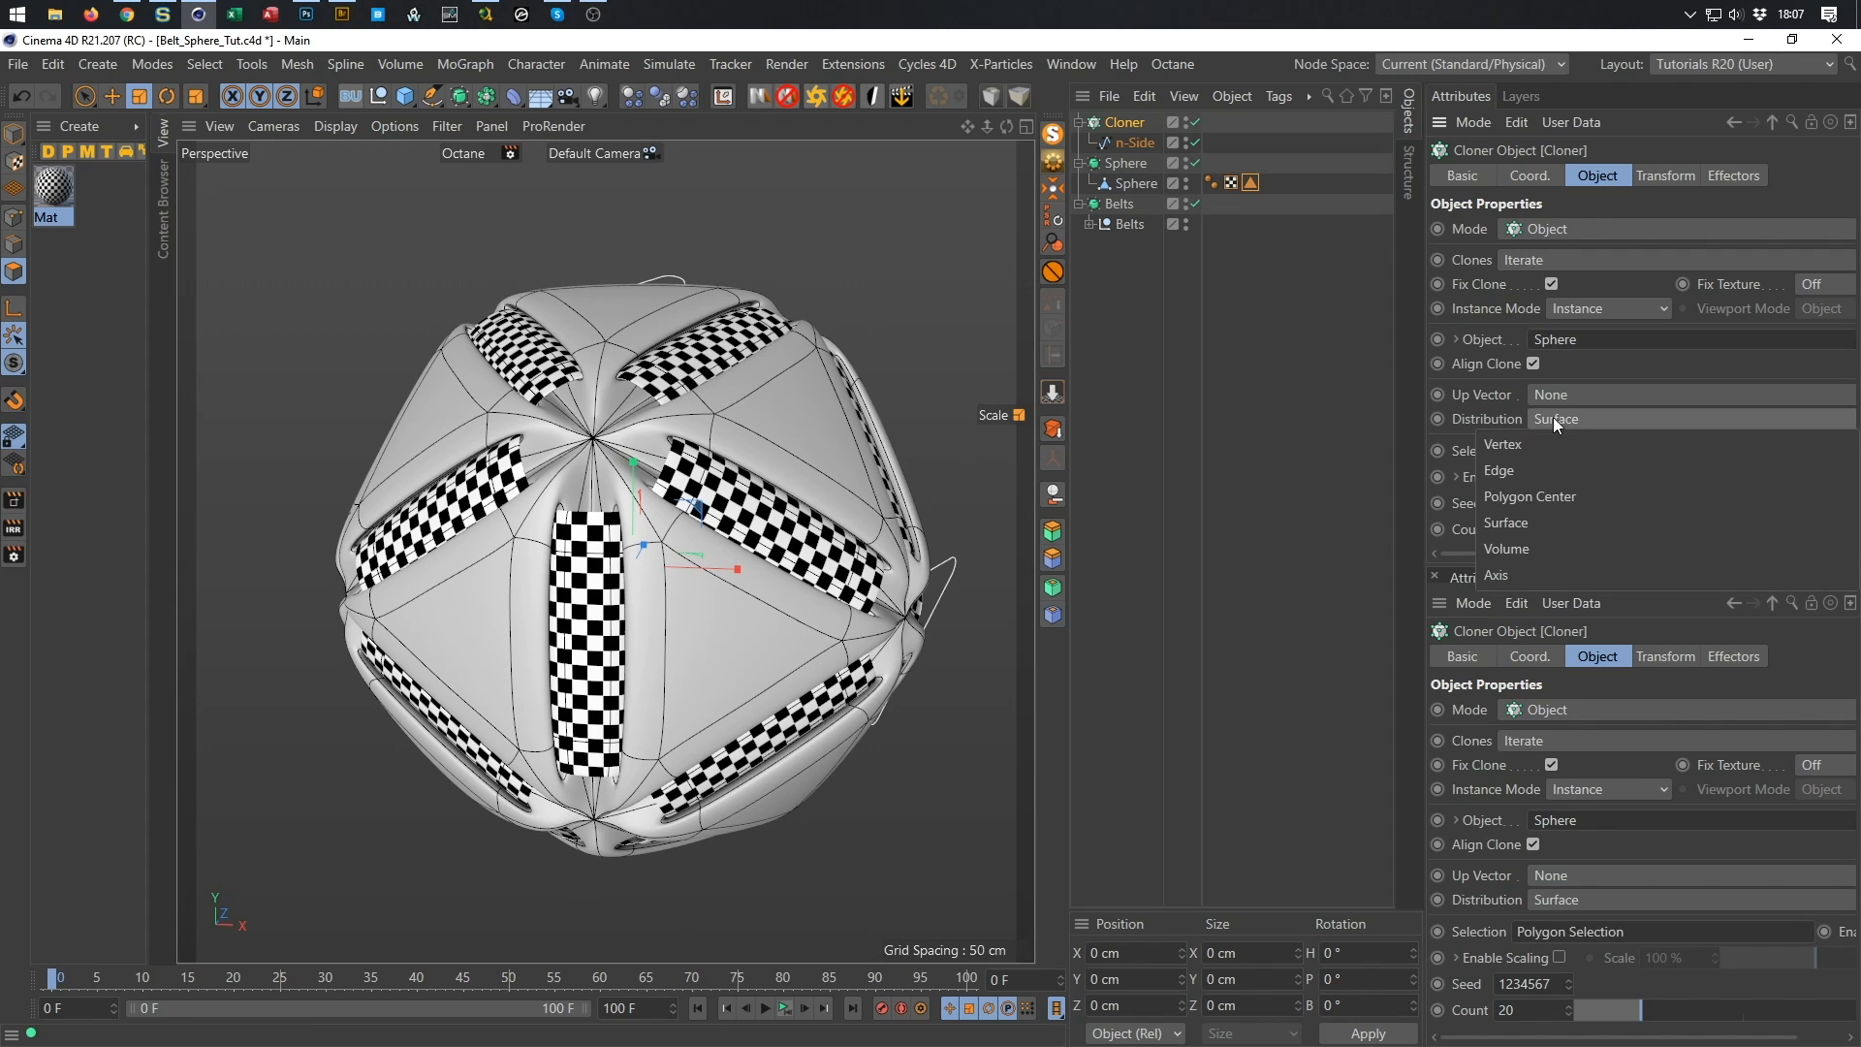
{"action": "left_click", "coordinate": [1537, 493]}
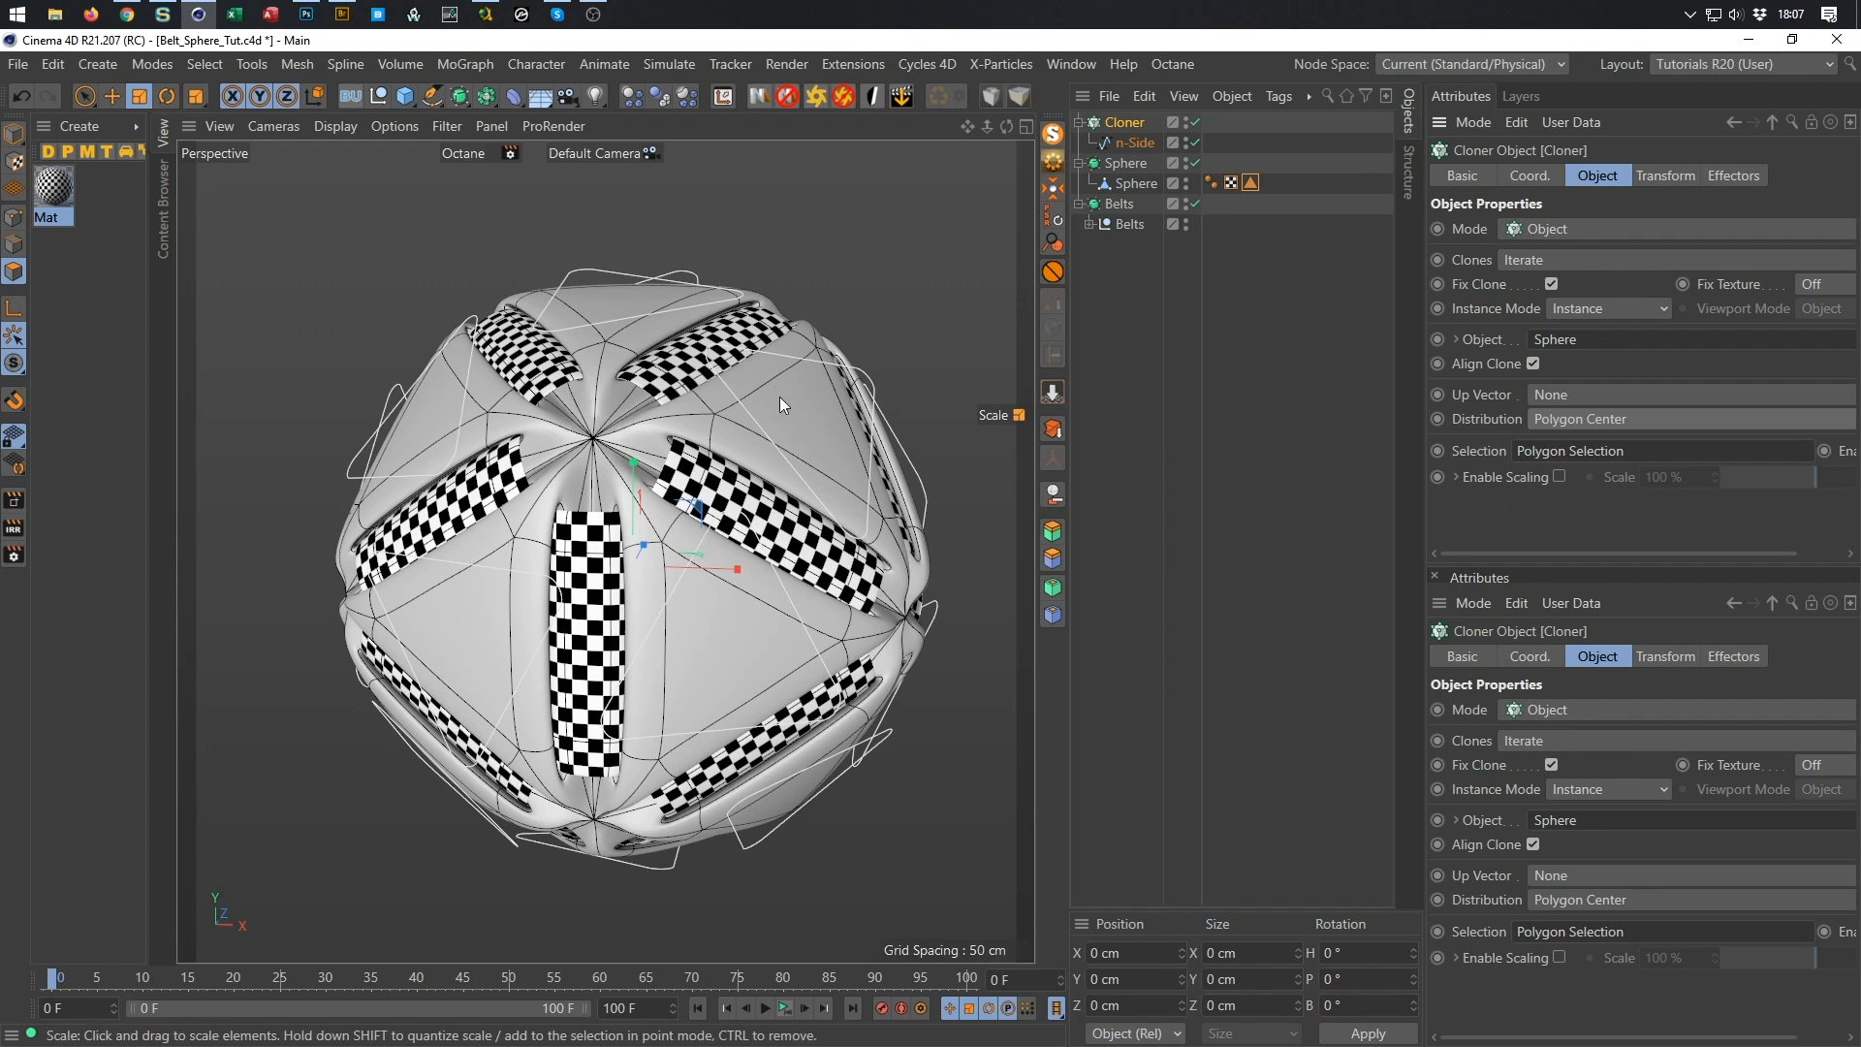
{"action": "left_click_drag", "start_coordinate": [820, 413], "coordinate": [887, 395], "text": "alt"}
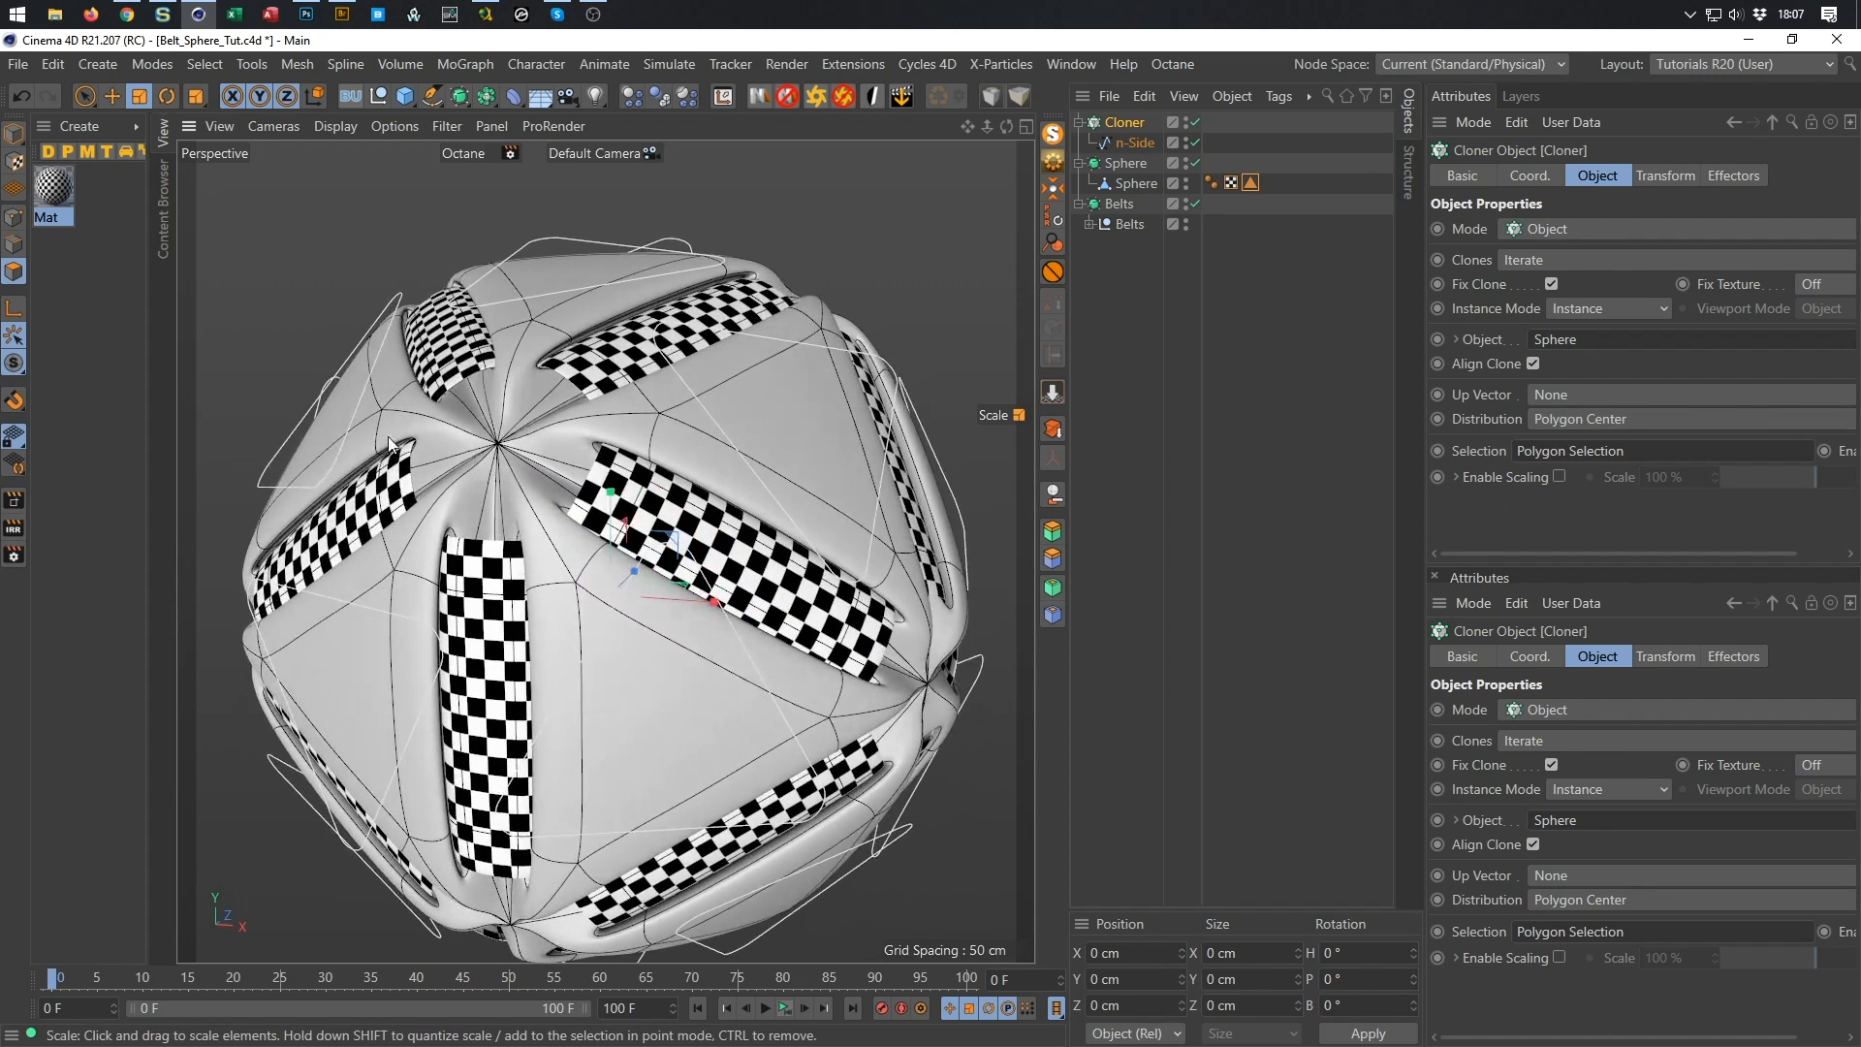
Scale the cloned n-Side spline down to about 35 by 30 cm so the clones fit inside the triangular faces.
{"action": "left_click", "coordinate": [1137, 140]}
{"action": "key", "text": "t"}
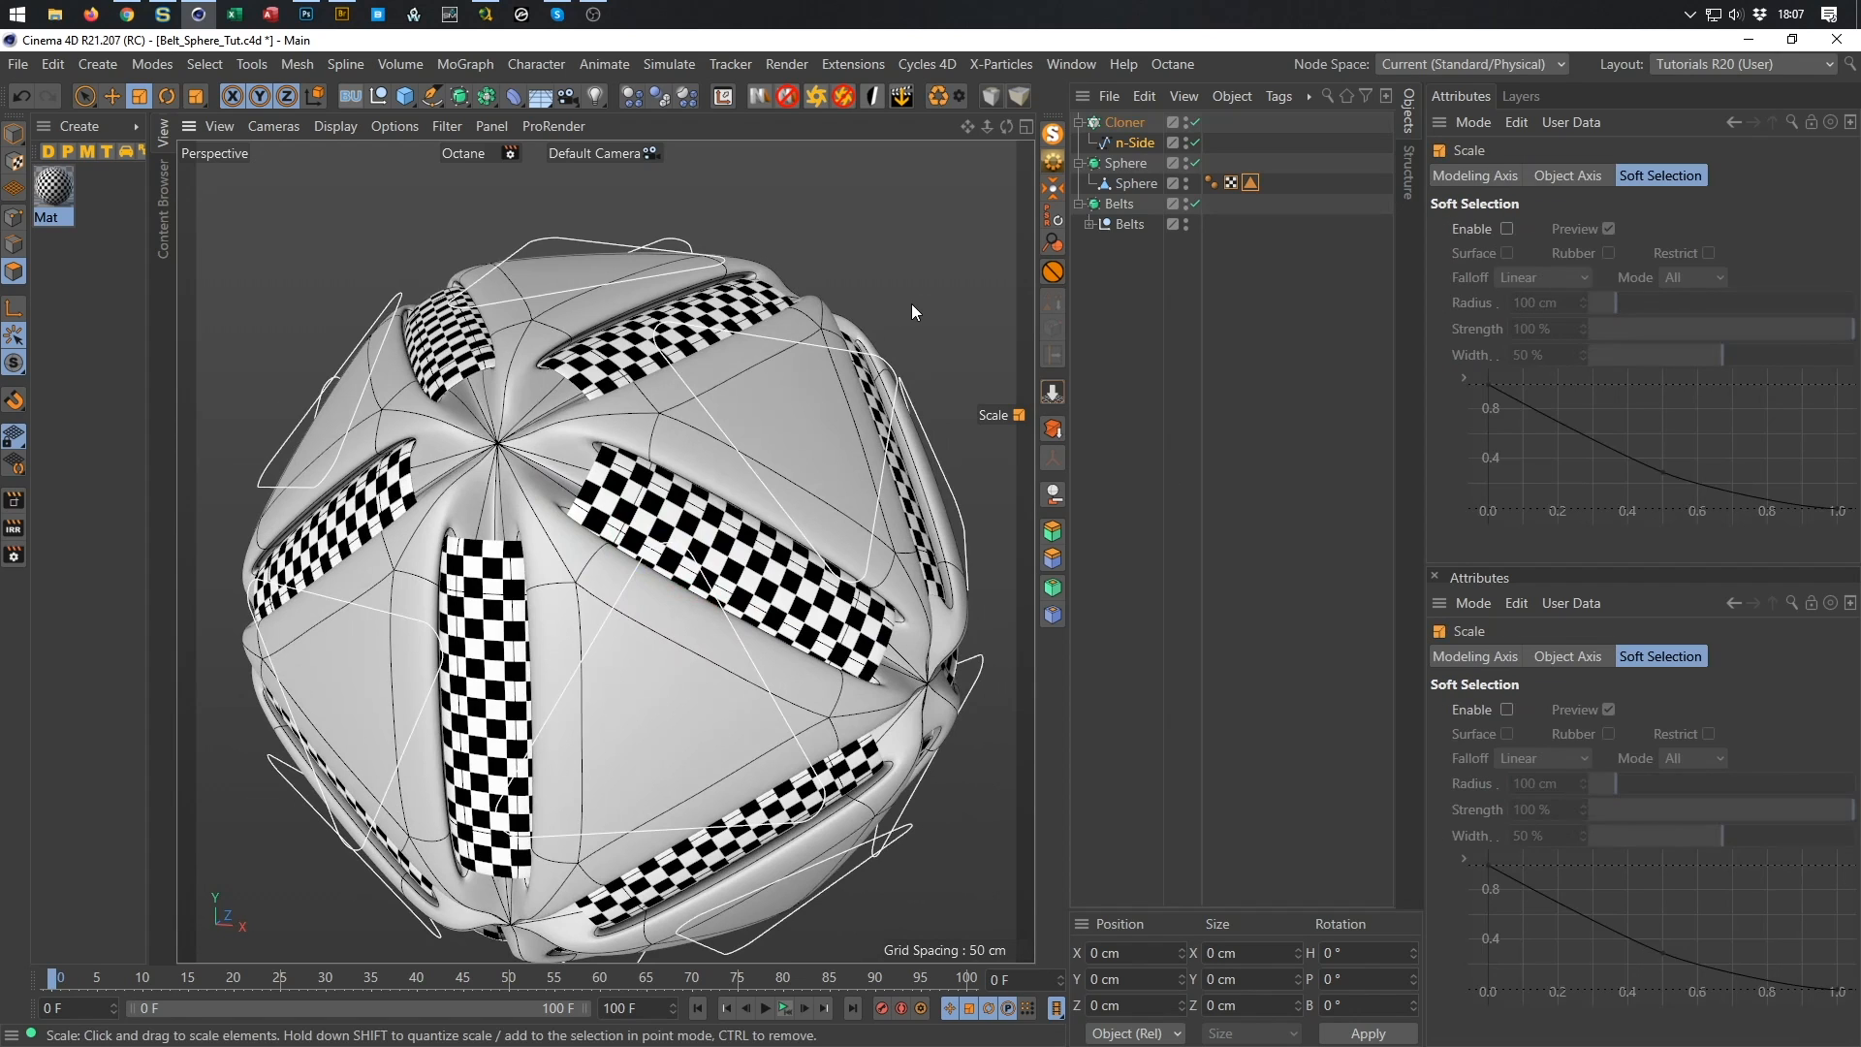
{"action": "left_click", "coordinate": [1142, 144]}
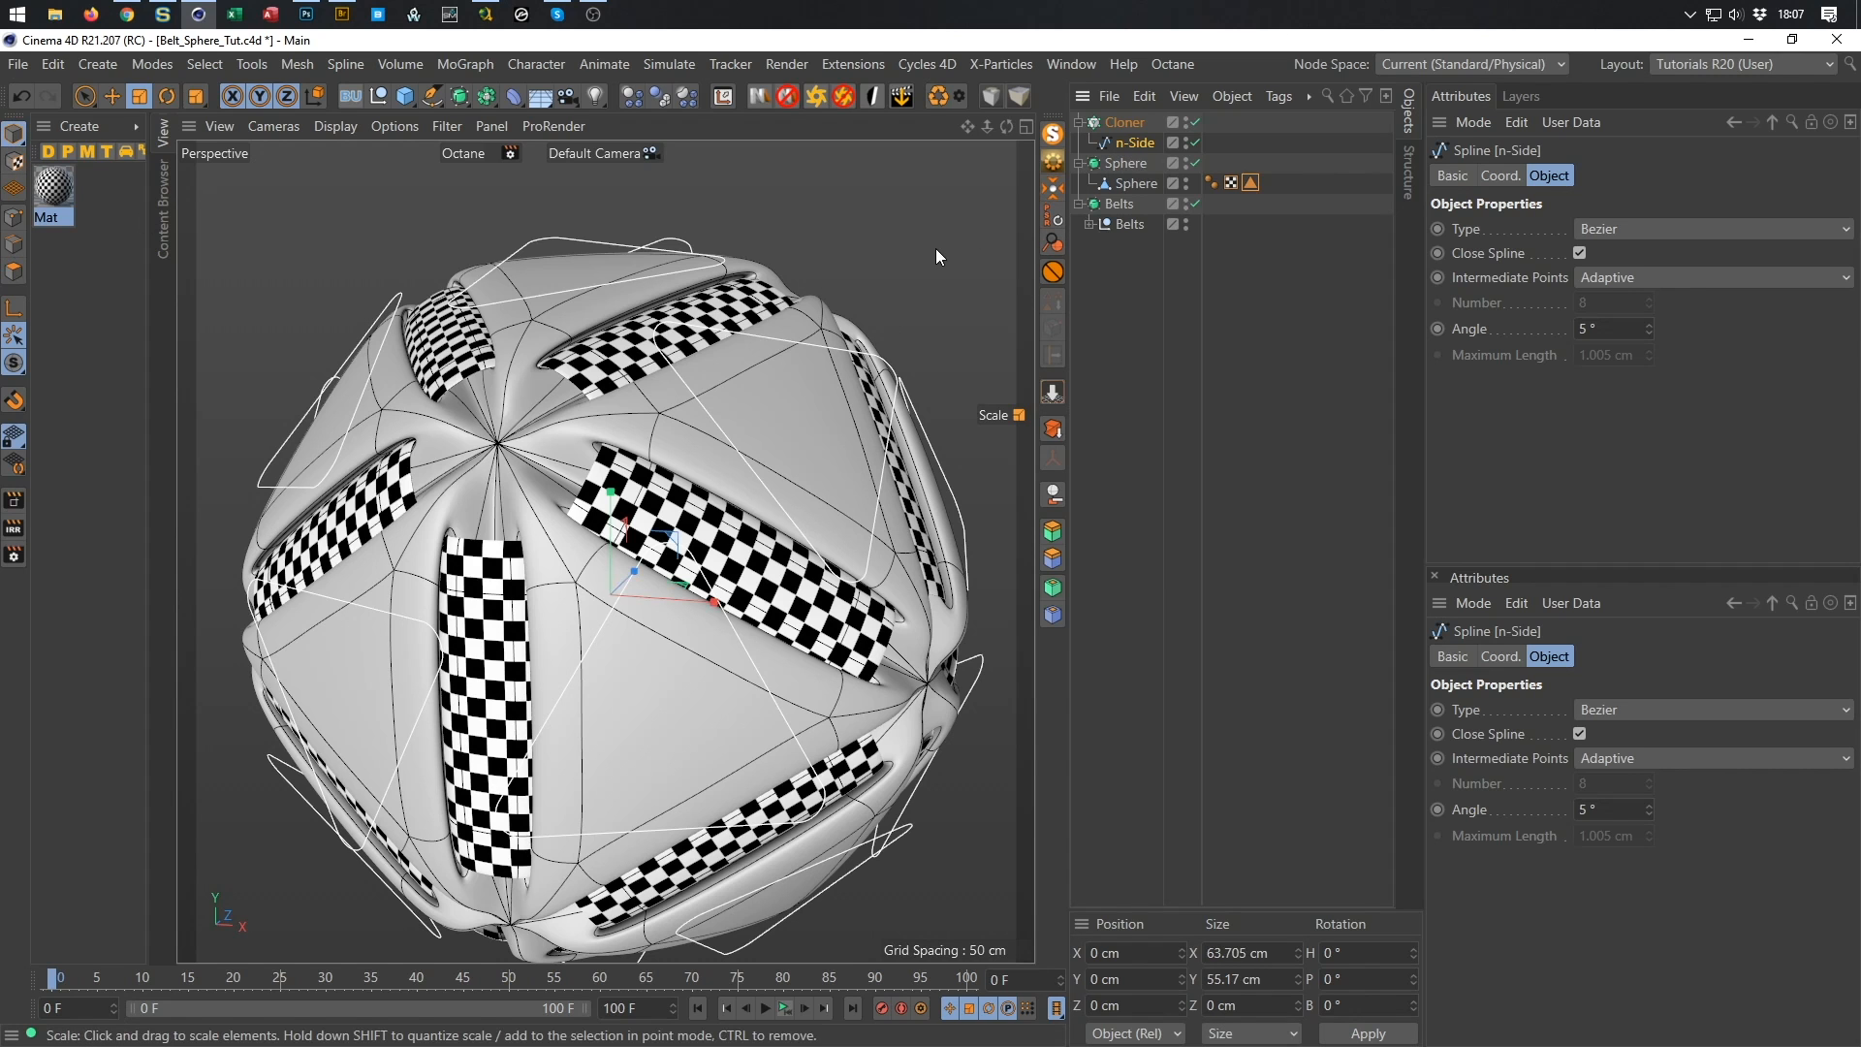
{"action": "key", "text": "t"}
{"action": "left_click_drag", "start_coordinate": [929, 251], "coordinate": [628, 377]}
{"action": "mouse_move", "coordinate": [750, 407]}
{"action": "left_mouse_down", "text": "alt"}
{"action": "mouse_move", "coordinate": [662, 446]}
{"action": "mouse_move", "coordinate": [747, 415]}
{"action": "left_mouse_up", "text": "alt"}
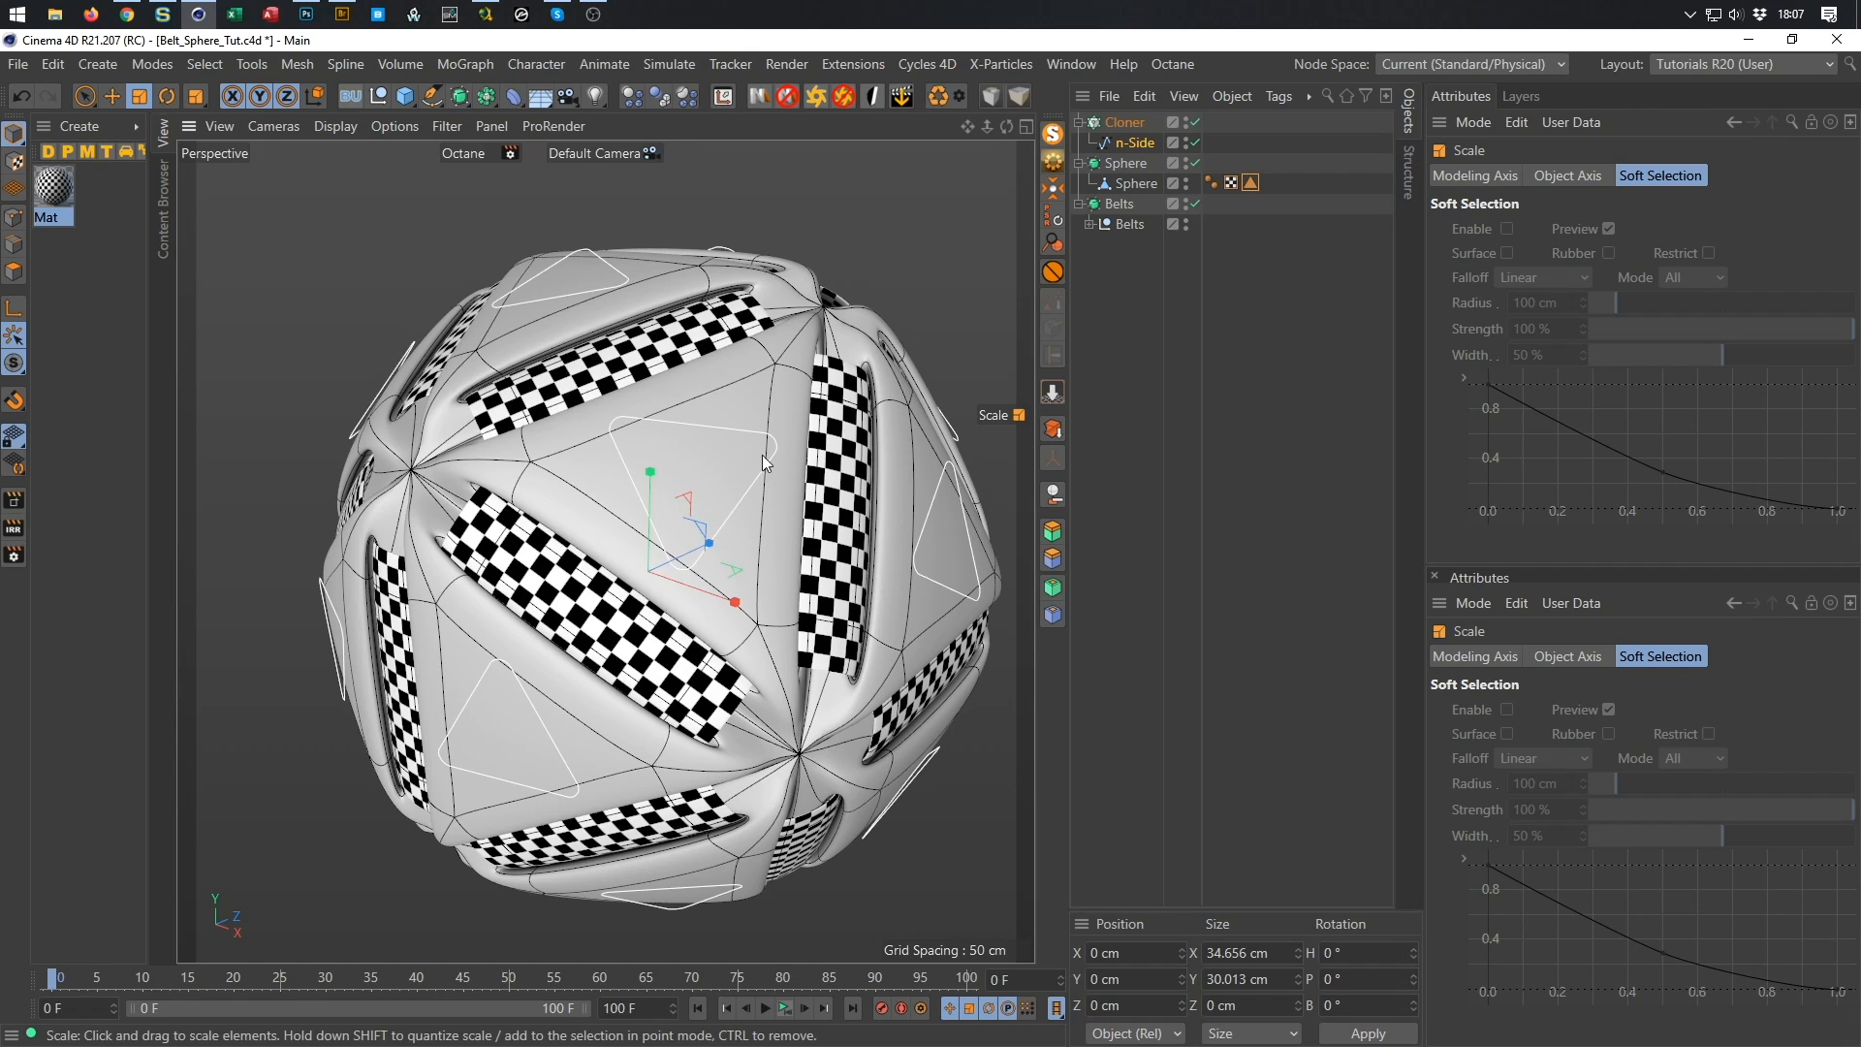
Set the Cloner's transform bank rotation (R.B) to -30°.
{"action": "left_click", "coordinate": [1137, 123]}
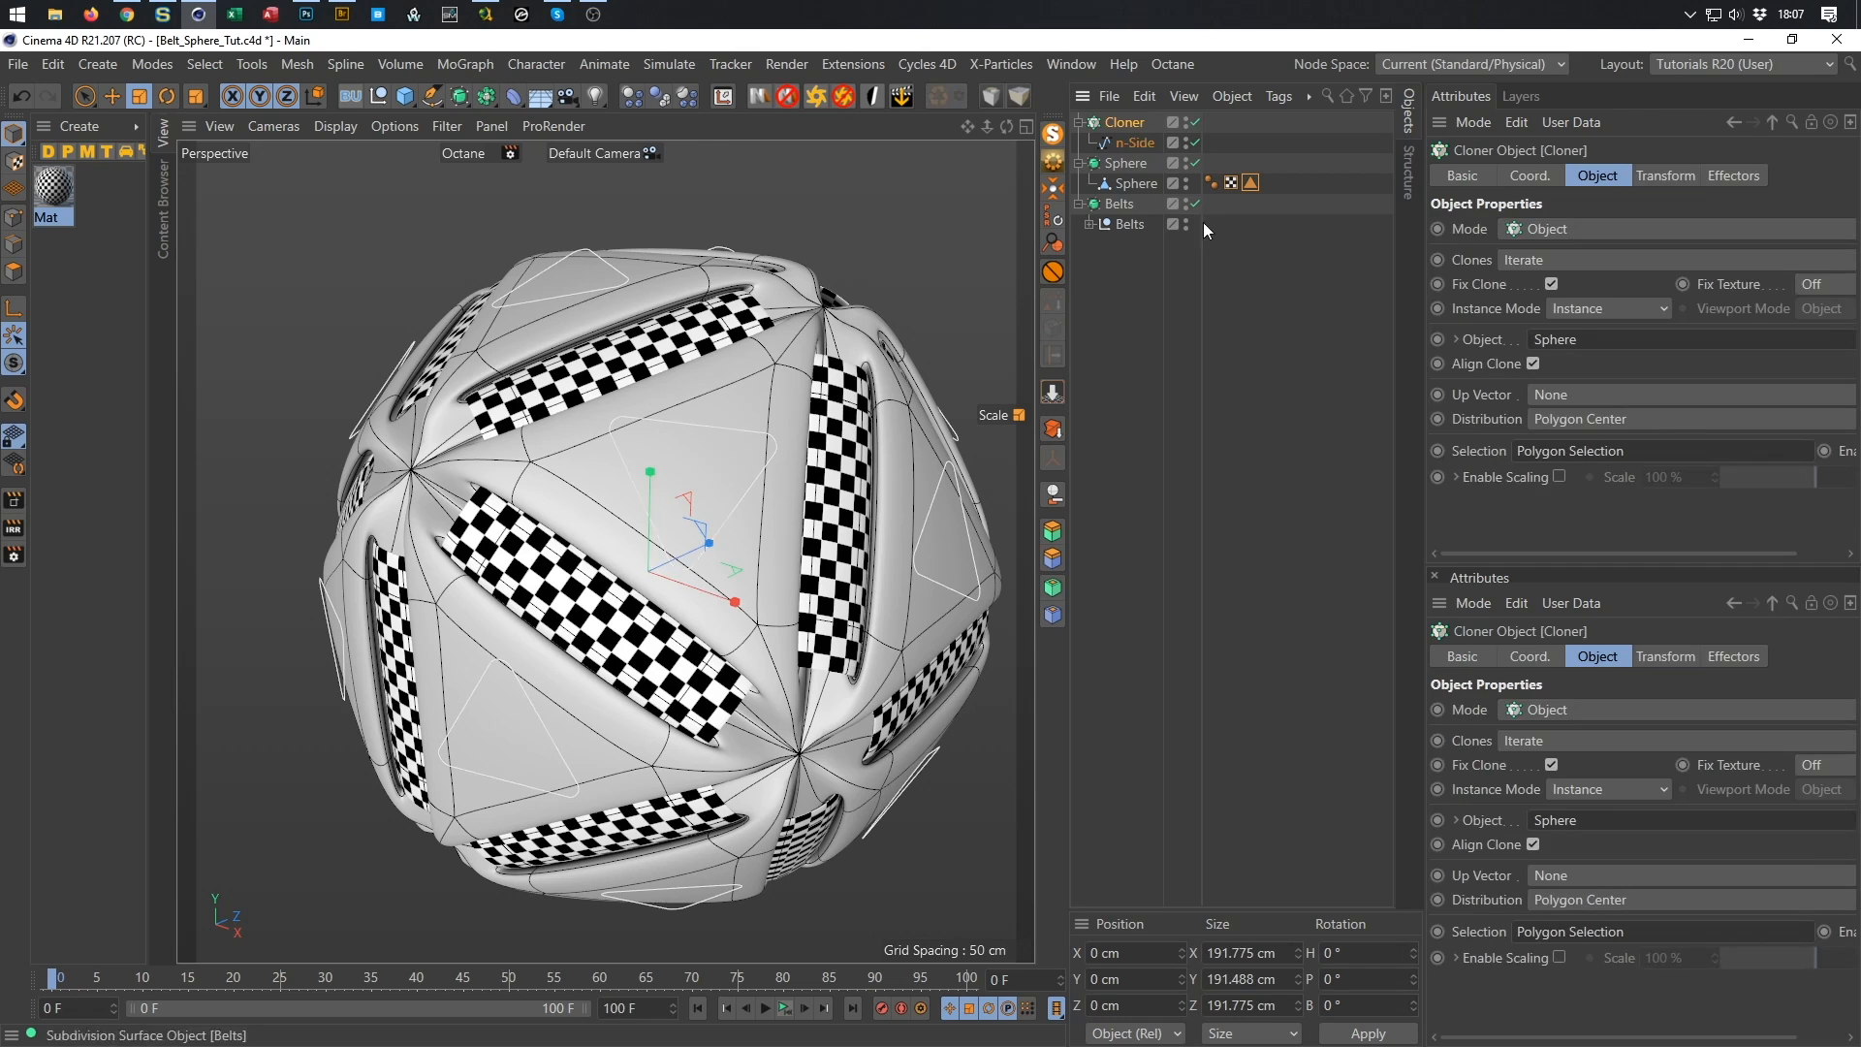
{"action": "left_click", "coordinate": [1666, 175]}
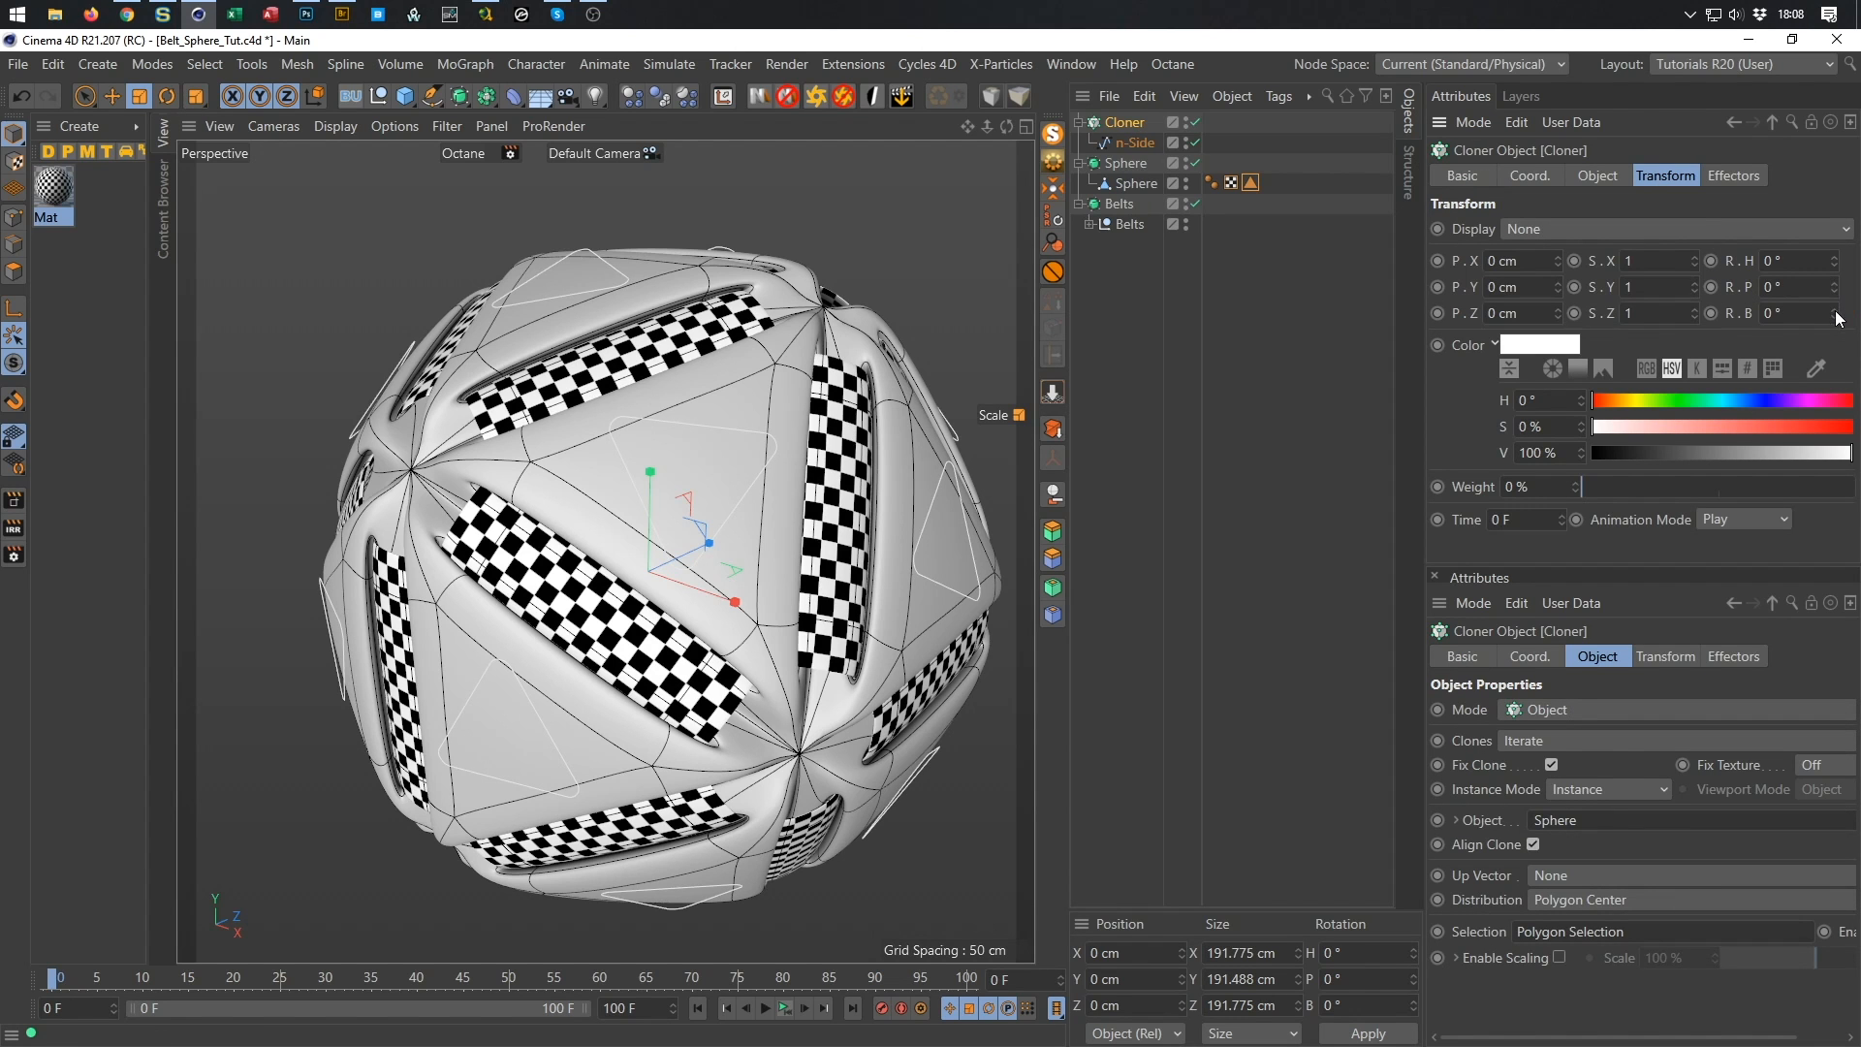
{"action": "left_click_drag", "start_coordinate": [1837, 317], "coordinate": [1837, 351]}
{"action": "double_click", "coordinate": [1784, 313]}
{"action": "type", "text": "-30"}
{"action": "key", "text": "Return"}
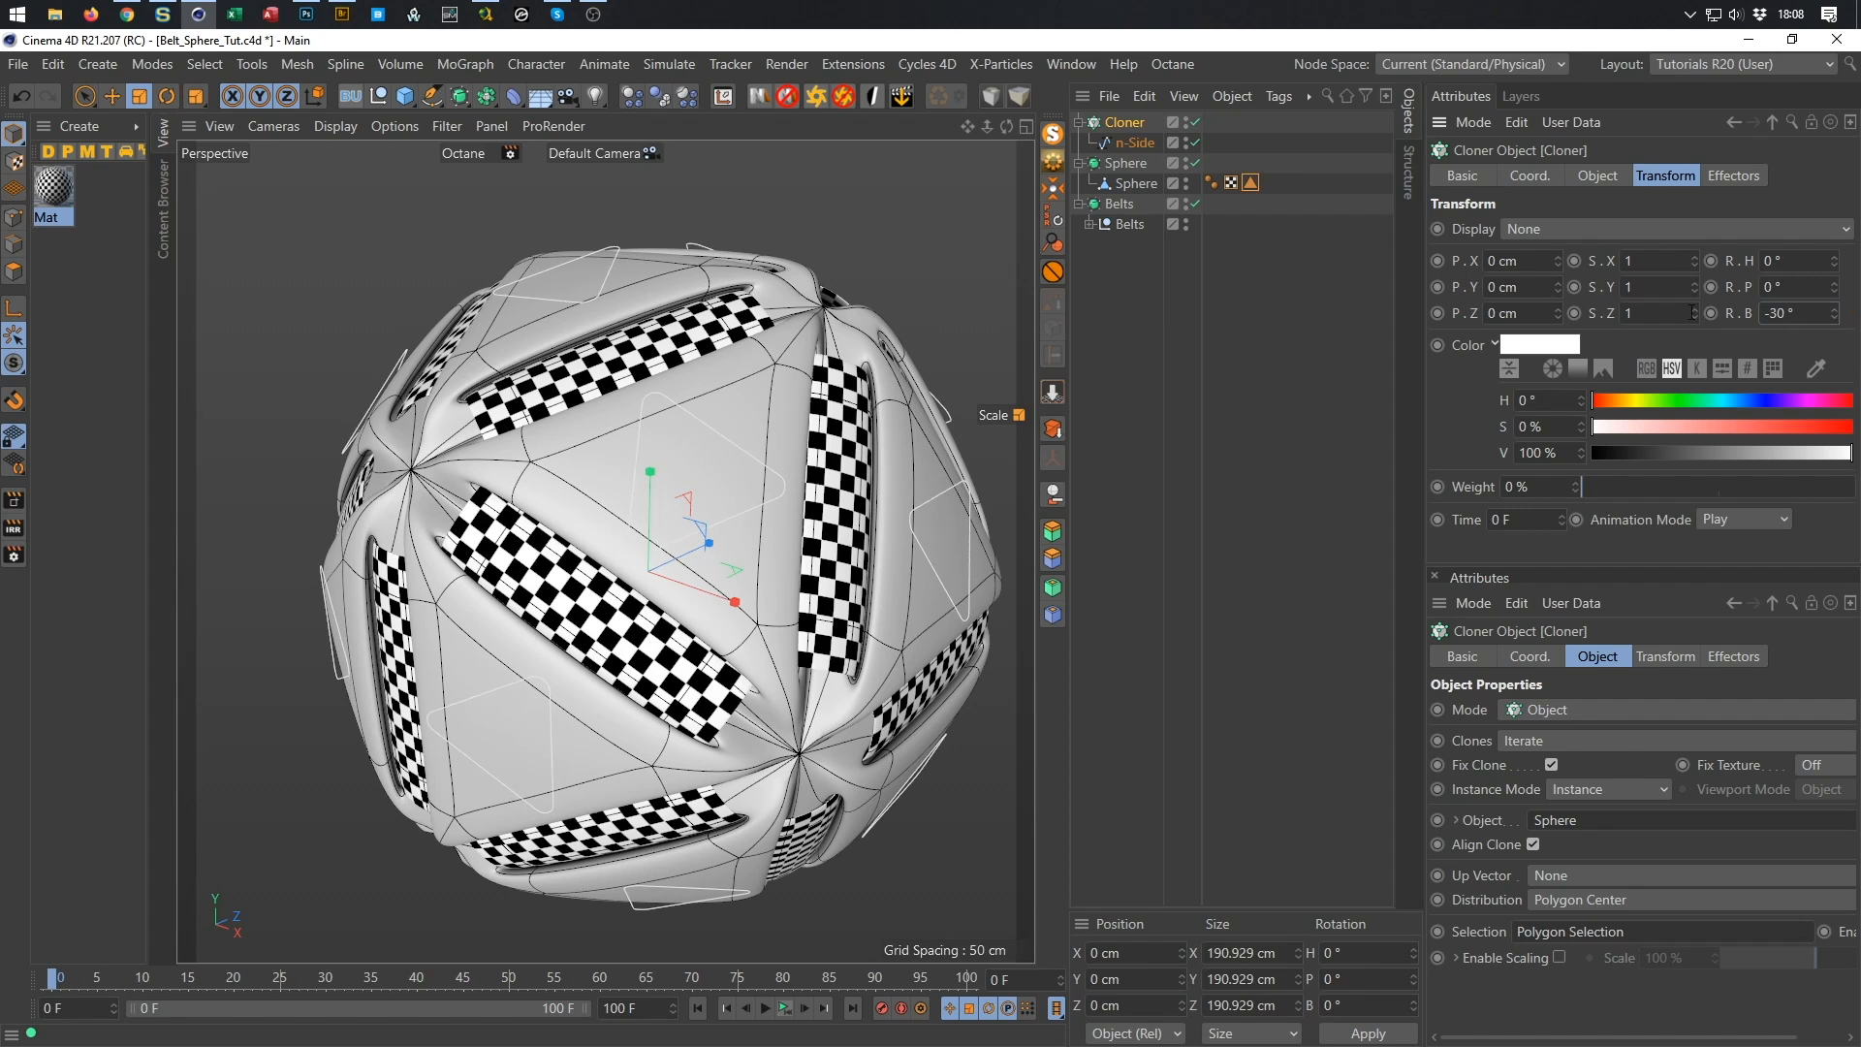
{"action": "scroll", "coordinate": [621, 550], "scroll_direction": "down", "scroll_amount": 2}
{"action": "scroll", "coordinate": [621, 550], "scroll_direction": "up", "scroll_amount": 3}
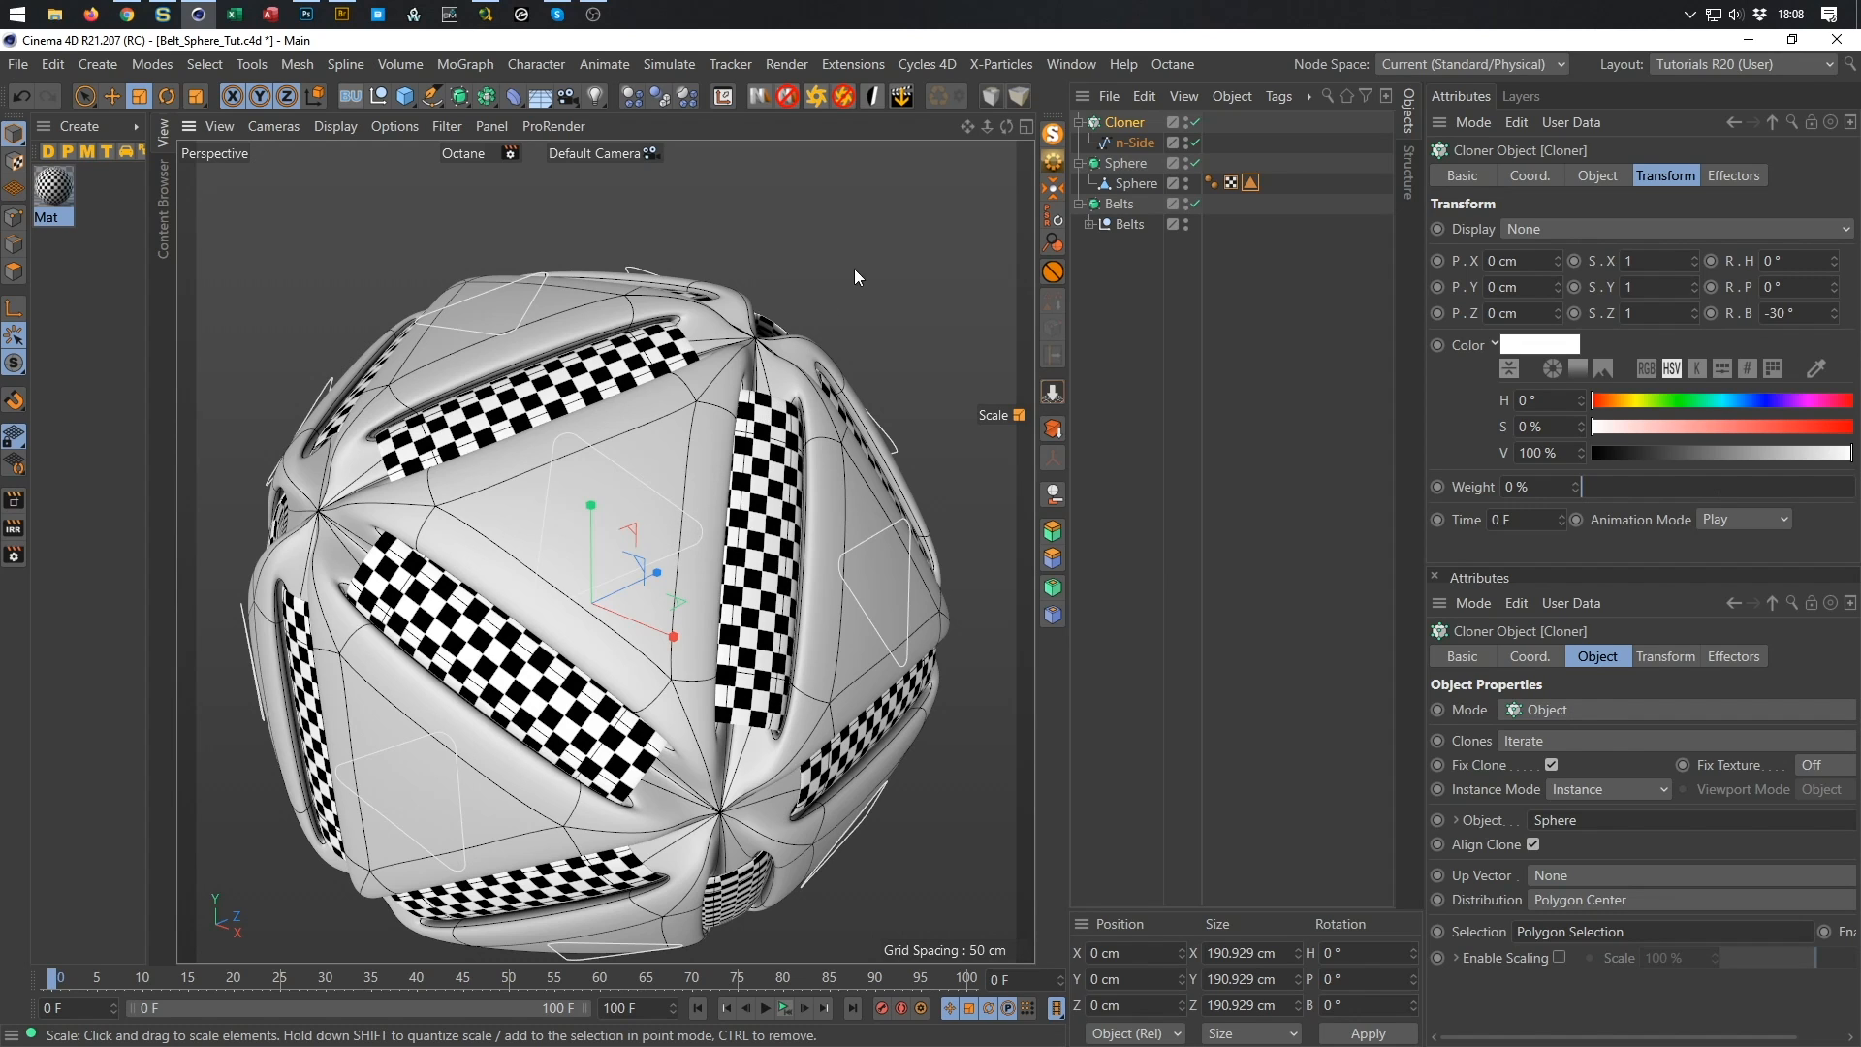
Scale the n-Side spline inside the Cloner down slightly to about 30 by 26 cm.
{"action": "key", "text": "t"}
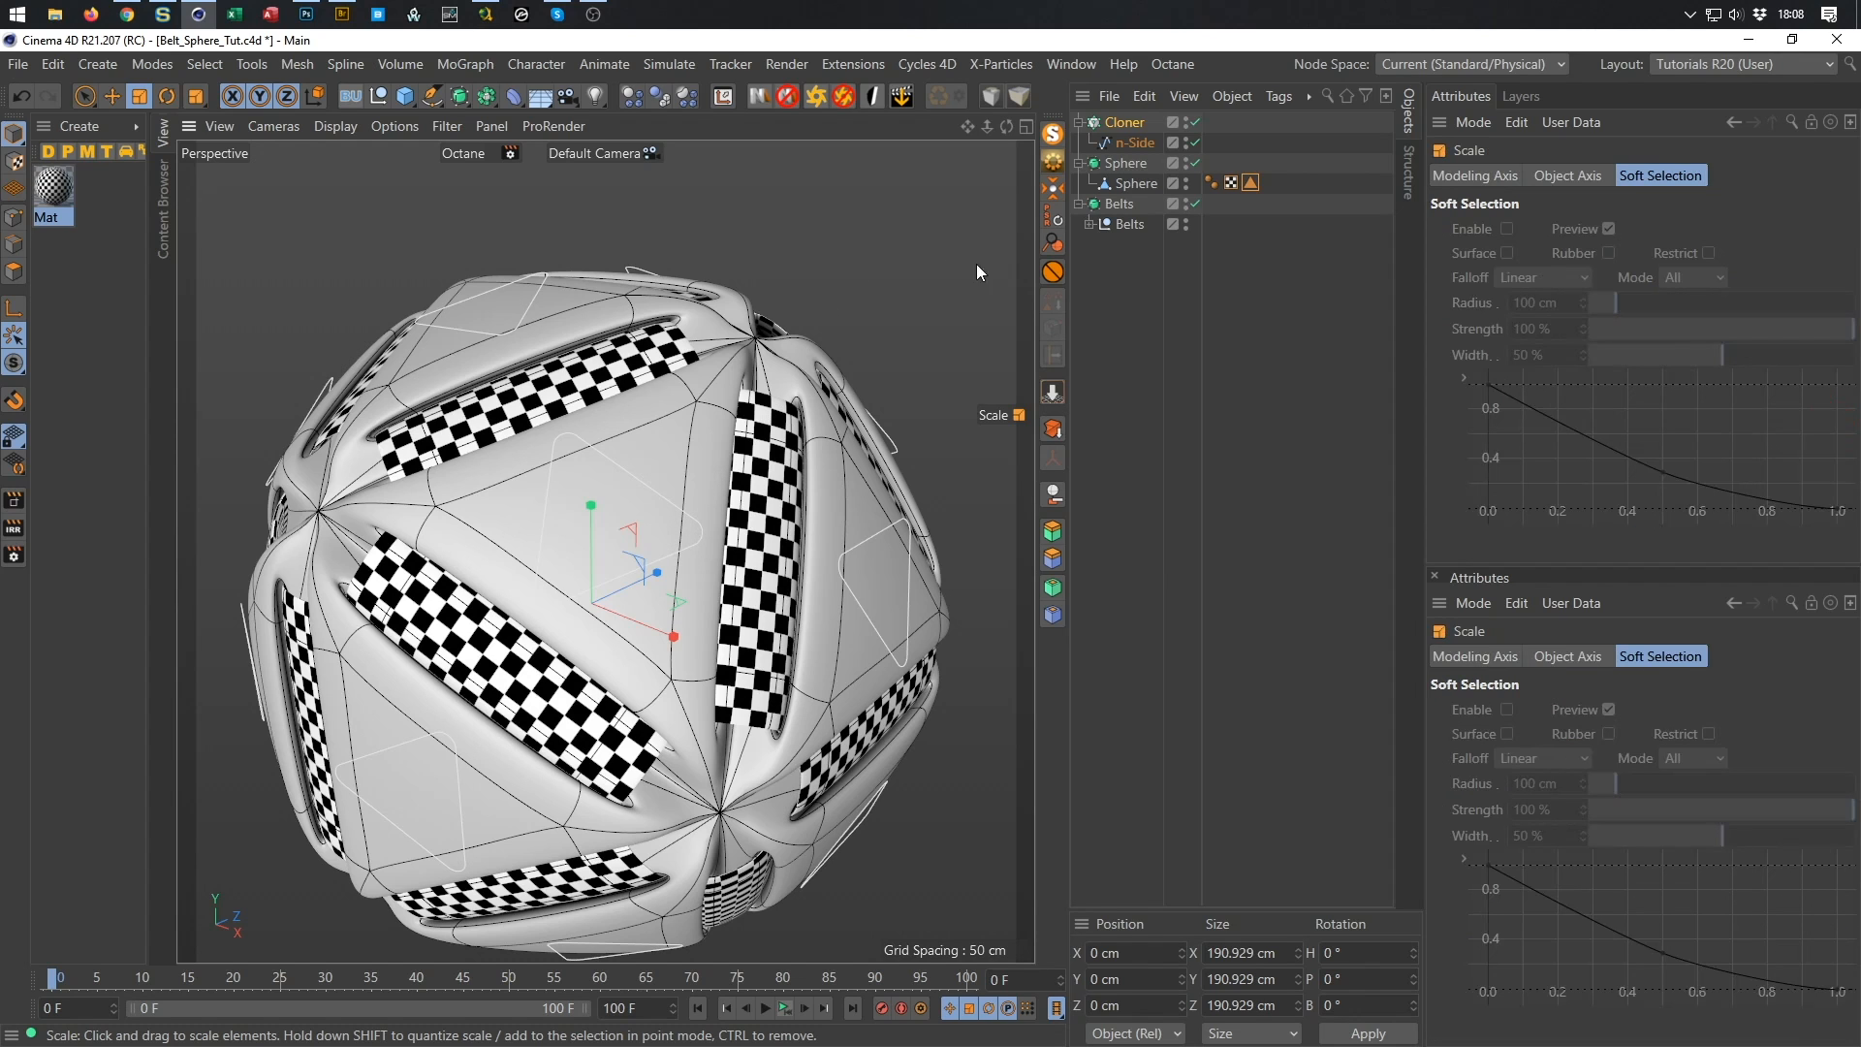
{"action": "left_click", "coordinate": [1115, 144]}
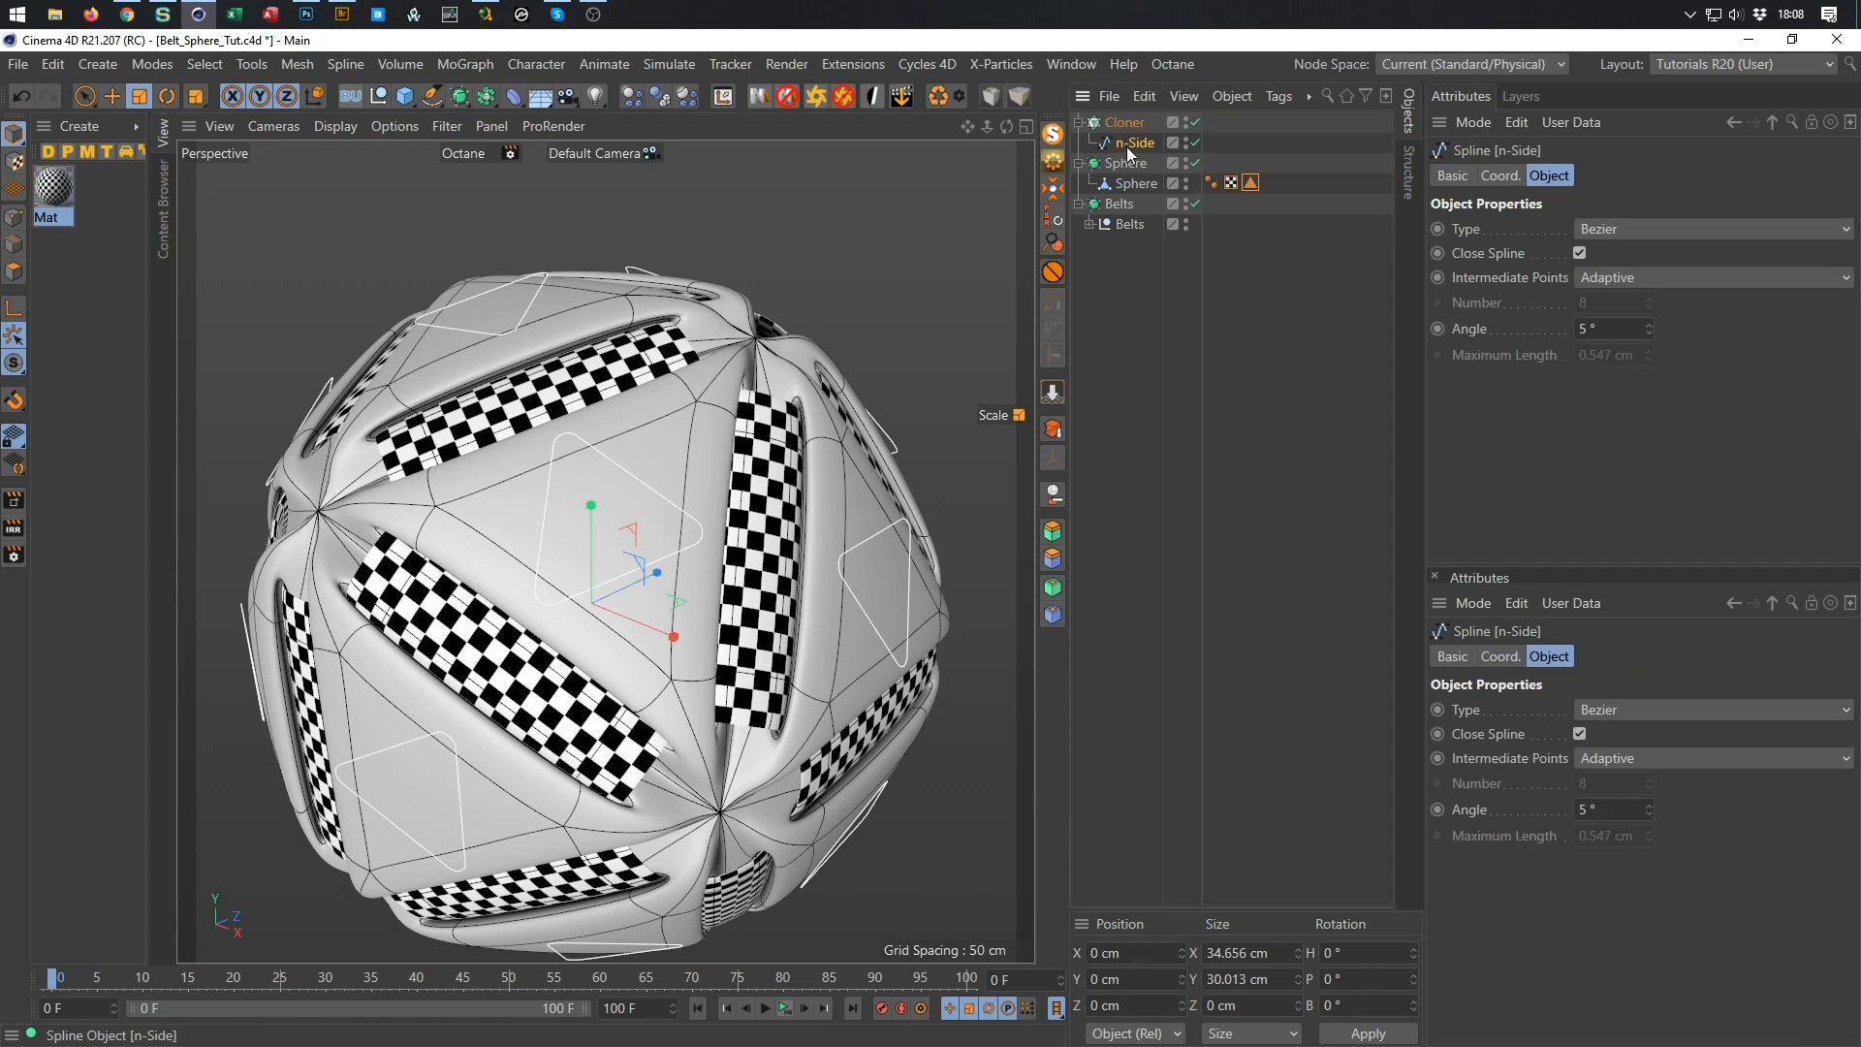
{"action": "left_click_drag", "start_coordinate": [932, 287], "coordinate": [855, 352]}
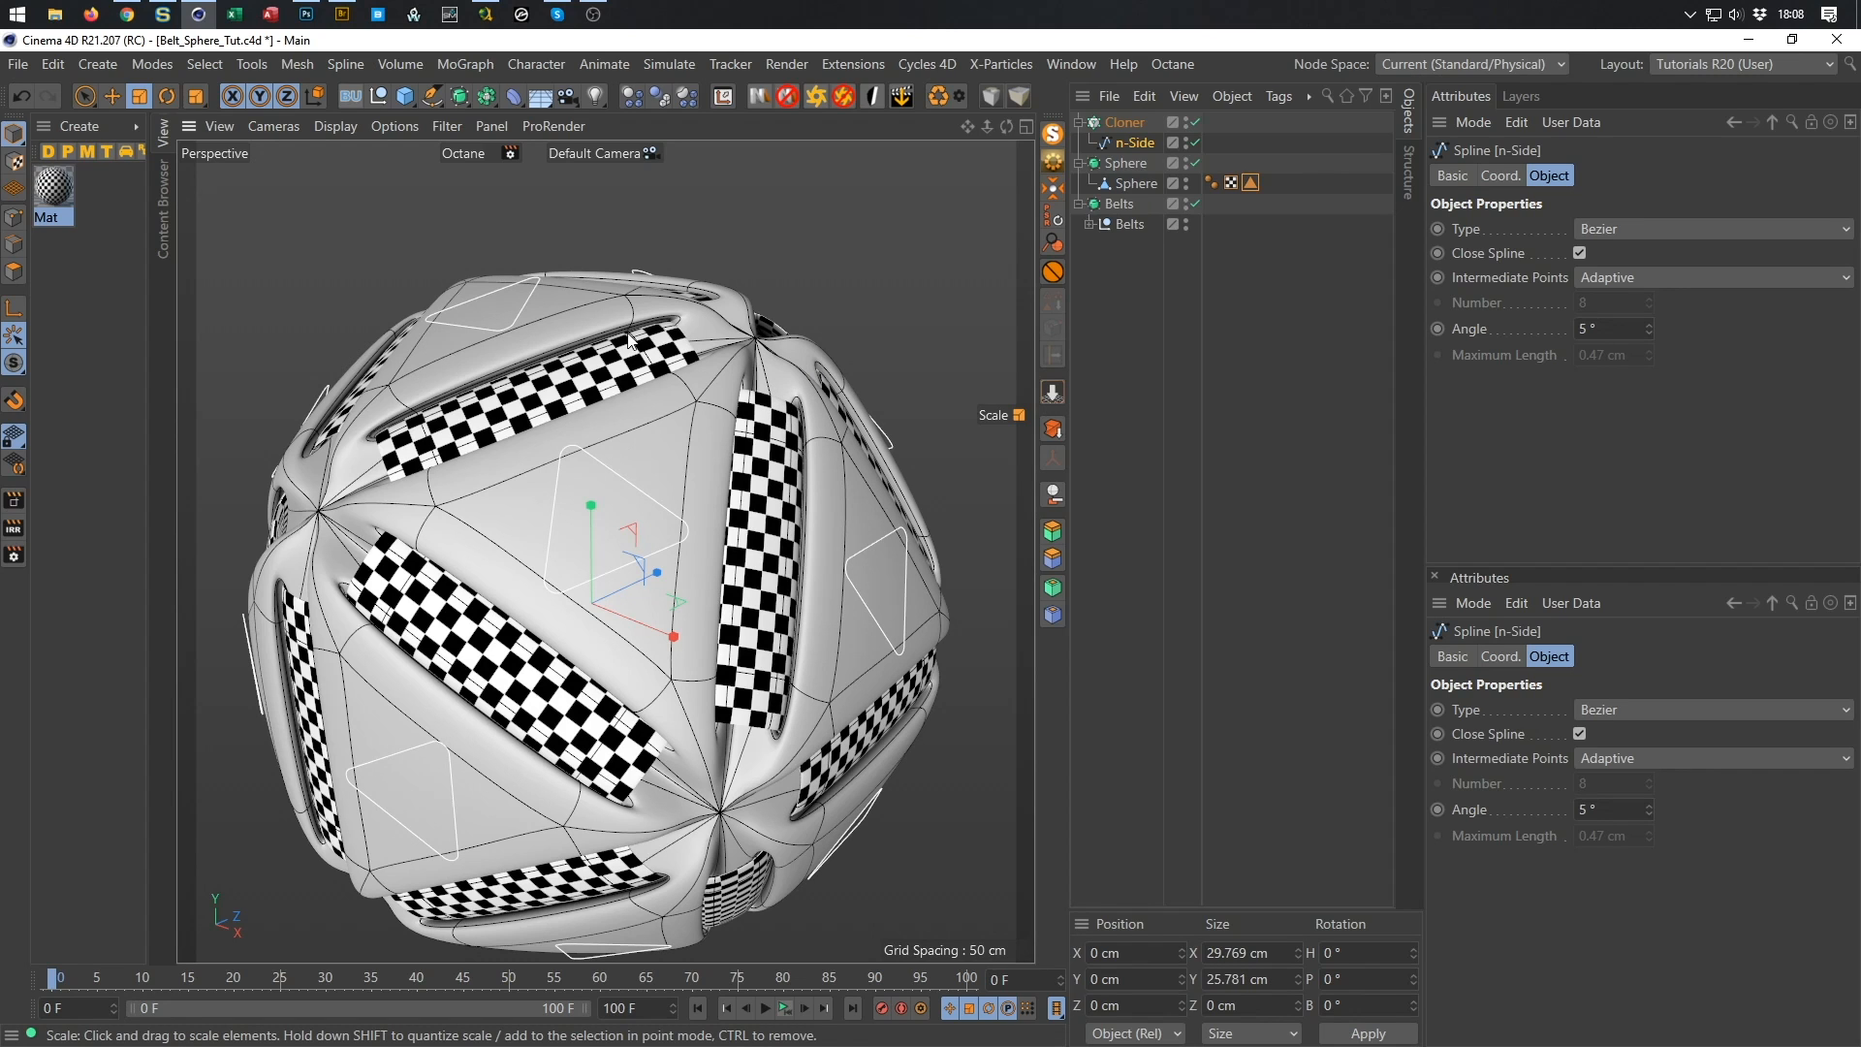
Create a Circle spline with a radius of 2 cm.
{"action": "left_click_drag", "start_coordinate": [435, 96], "coordinate": [640, 159]}
{"action": "left_click", "coordinate": [1632, 278]}
{"action": "type", "text": "2"}
{"action": "key", "text": "Return"}
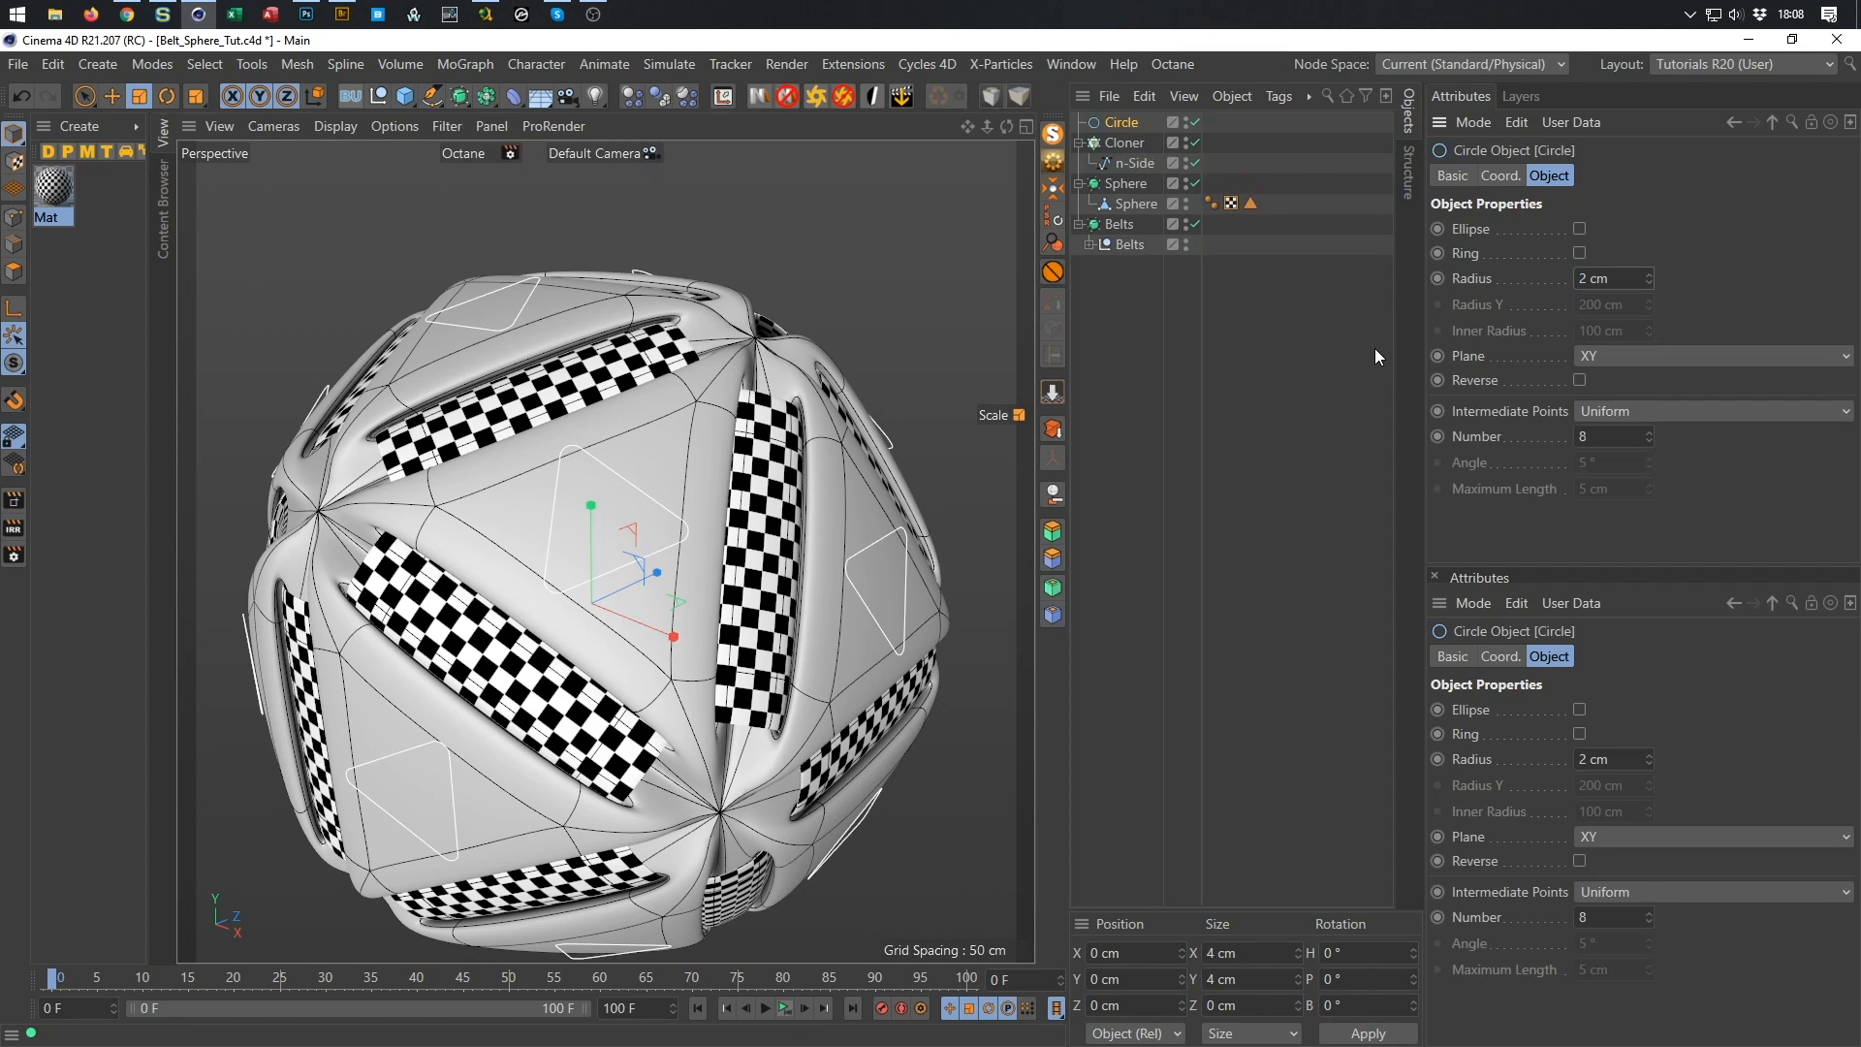
Add a Sweep object inside the Cloner as parent of the n-Side spline.
{"action": "left_click", "coordinate": [1128, 164]}
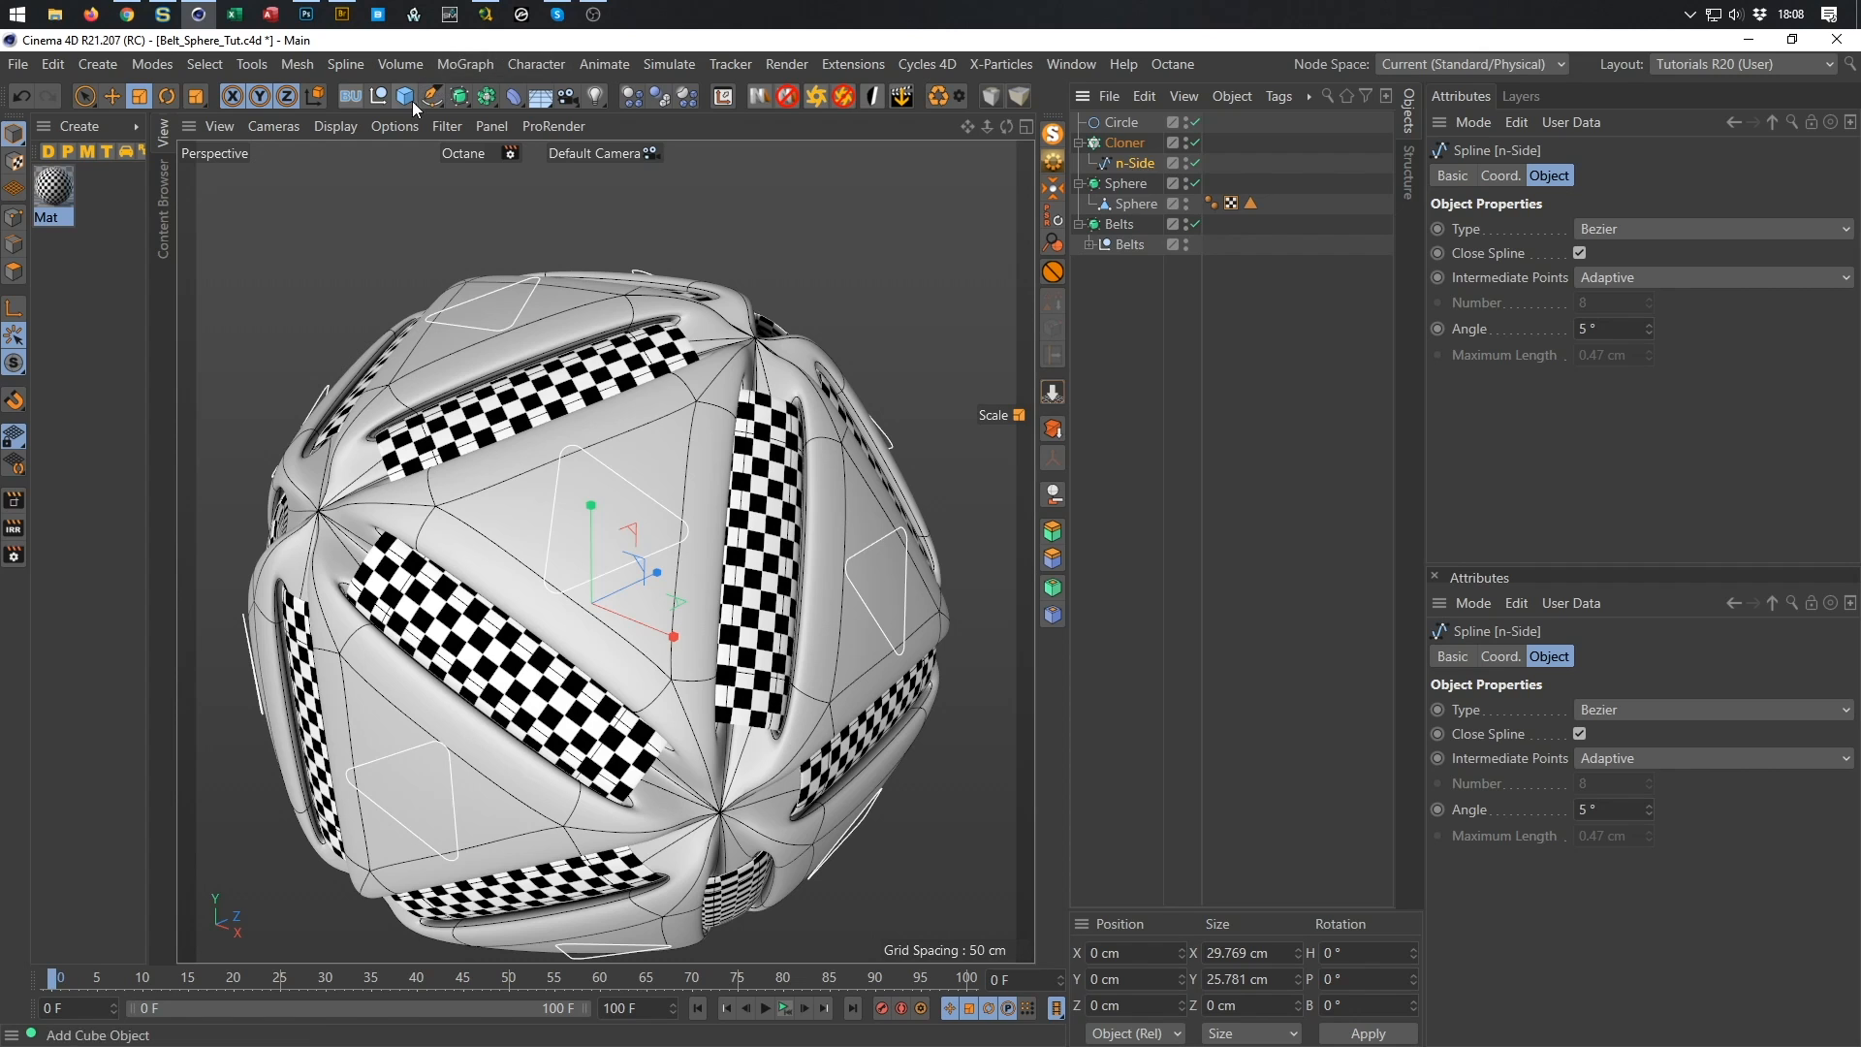
{"action": "left_click", "coordinate": [460, 96]}
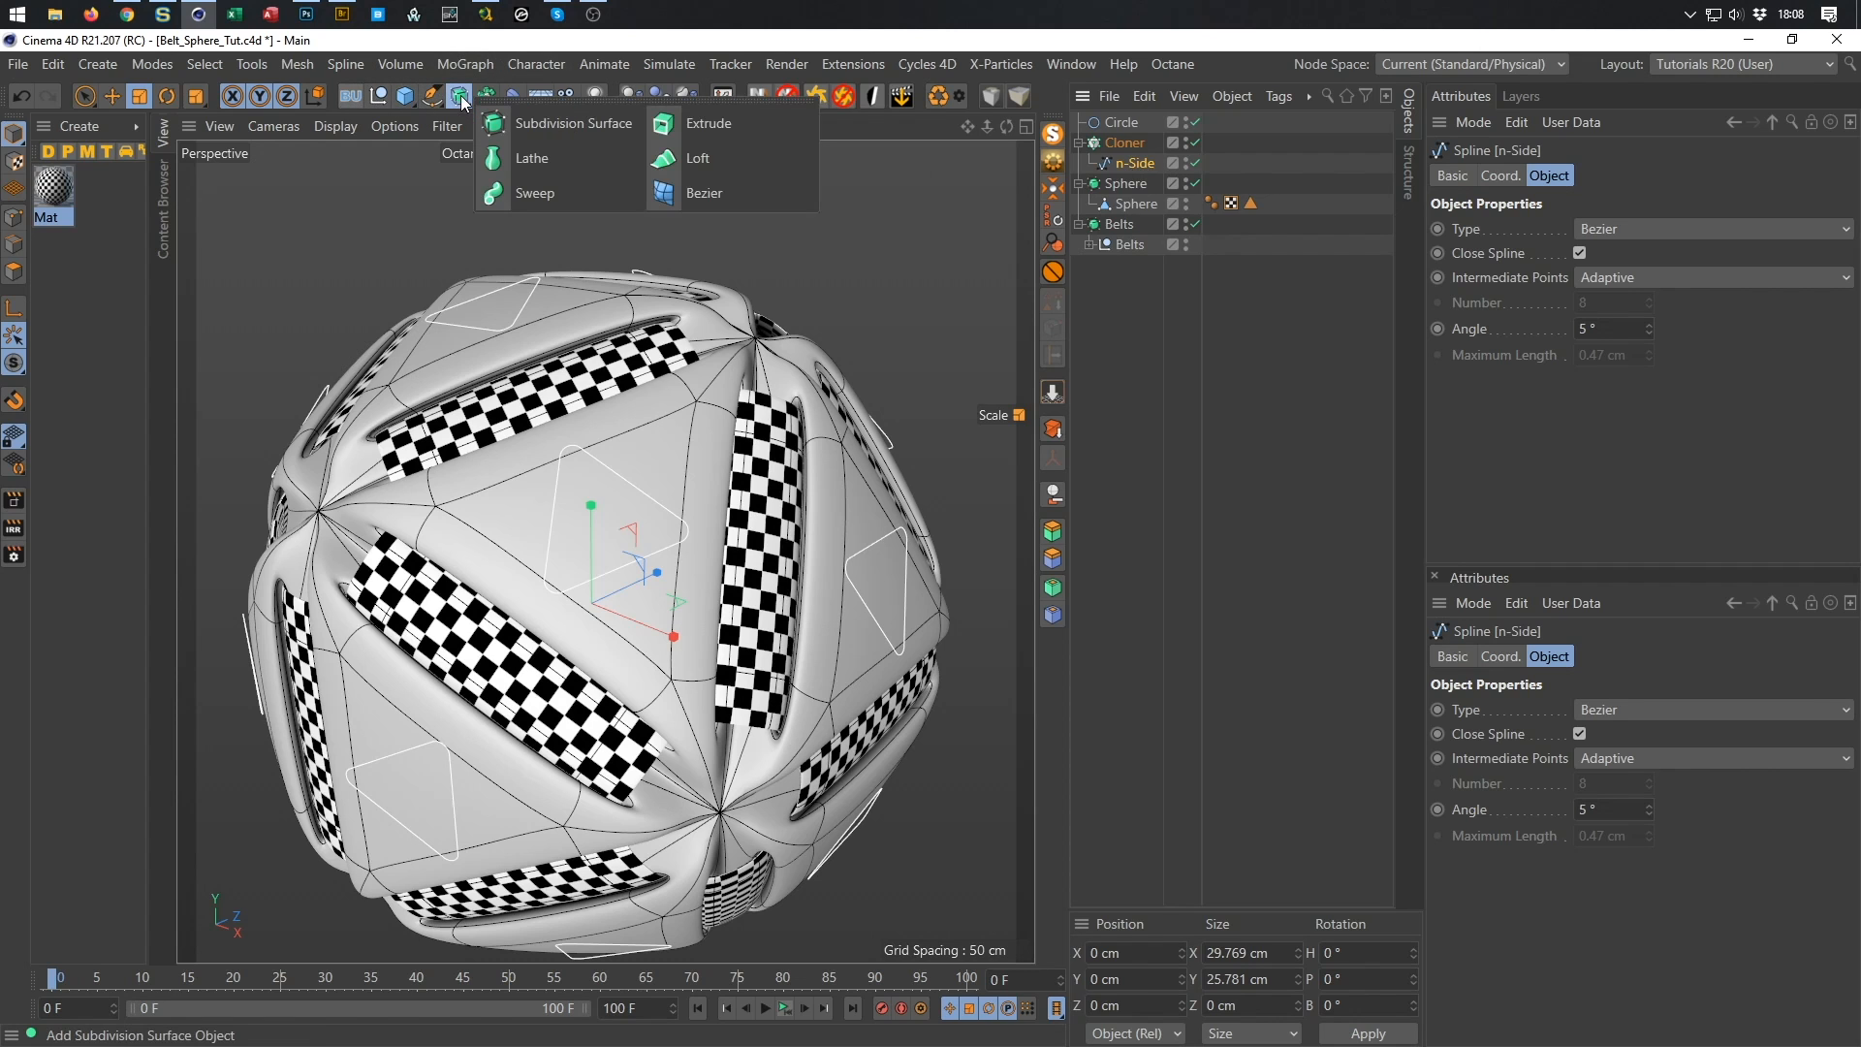
{"action": "left_click", "coordinate": [537, 196], "text": "alt"}
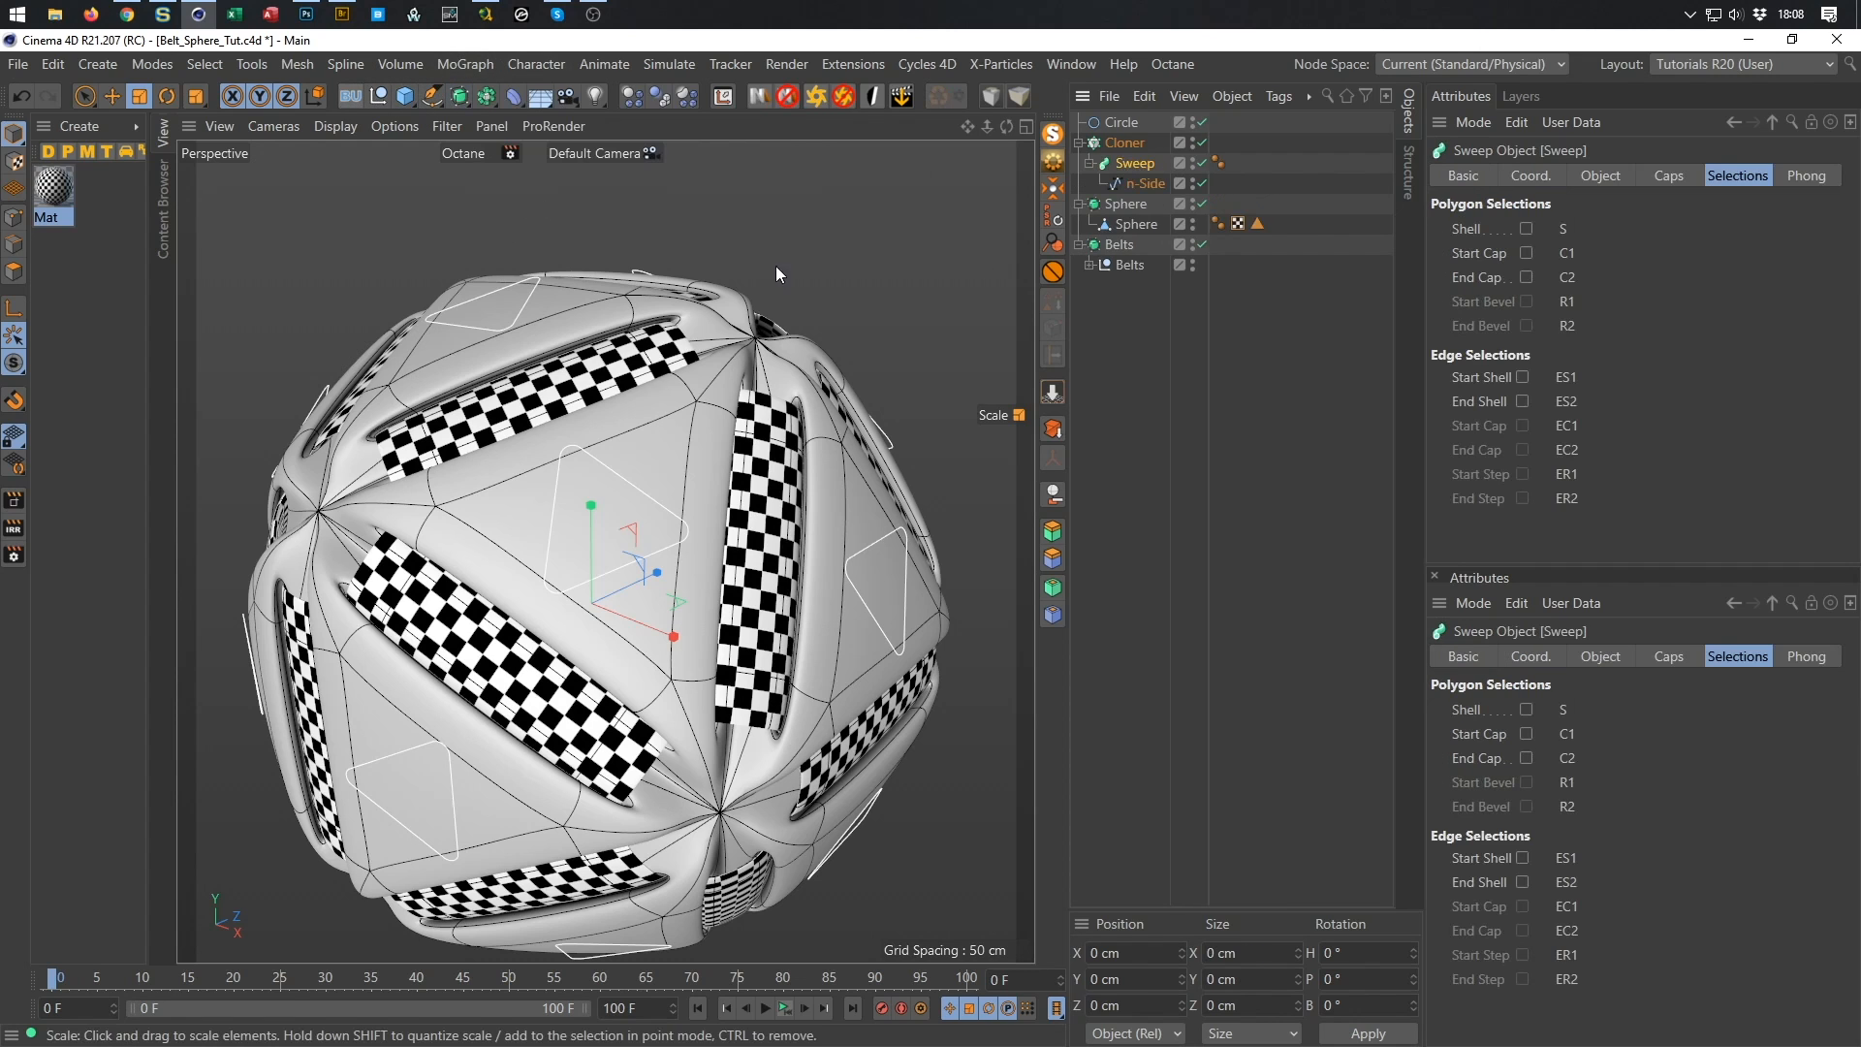
Place the Circle spline inside the Sweep, above the n-Side, as its profile.
{"action": "left_click_drag", "start_coordinate": [1130, 122], "coordinate": [1141, 179]}
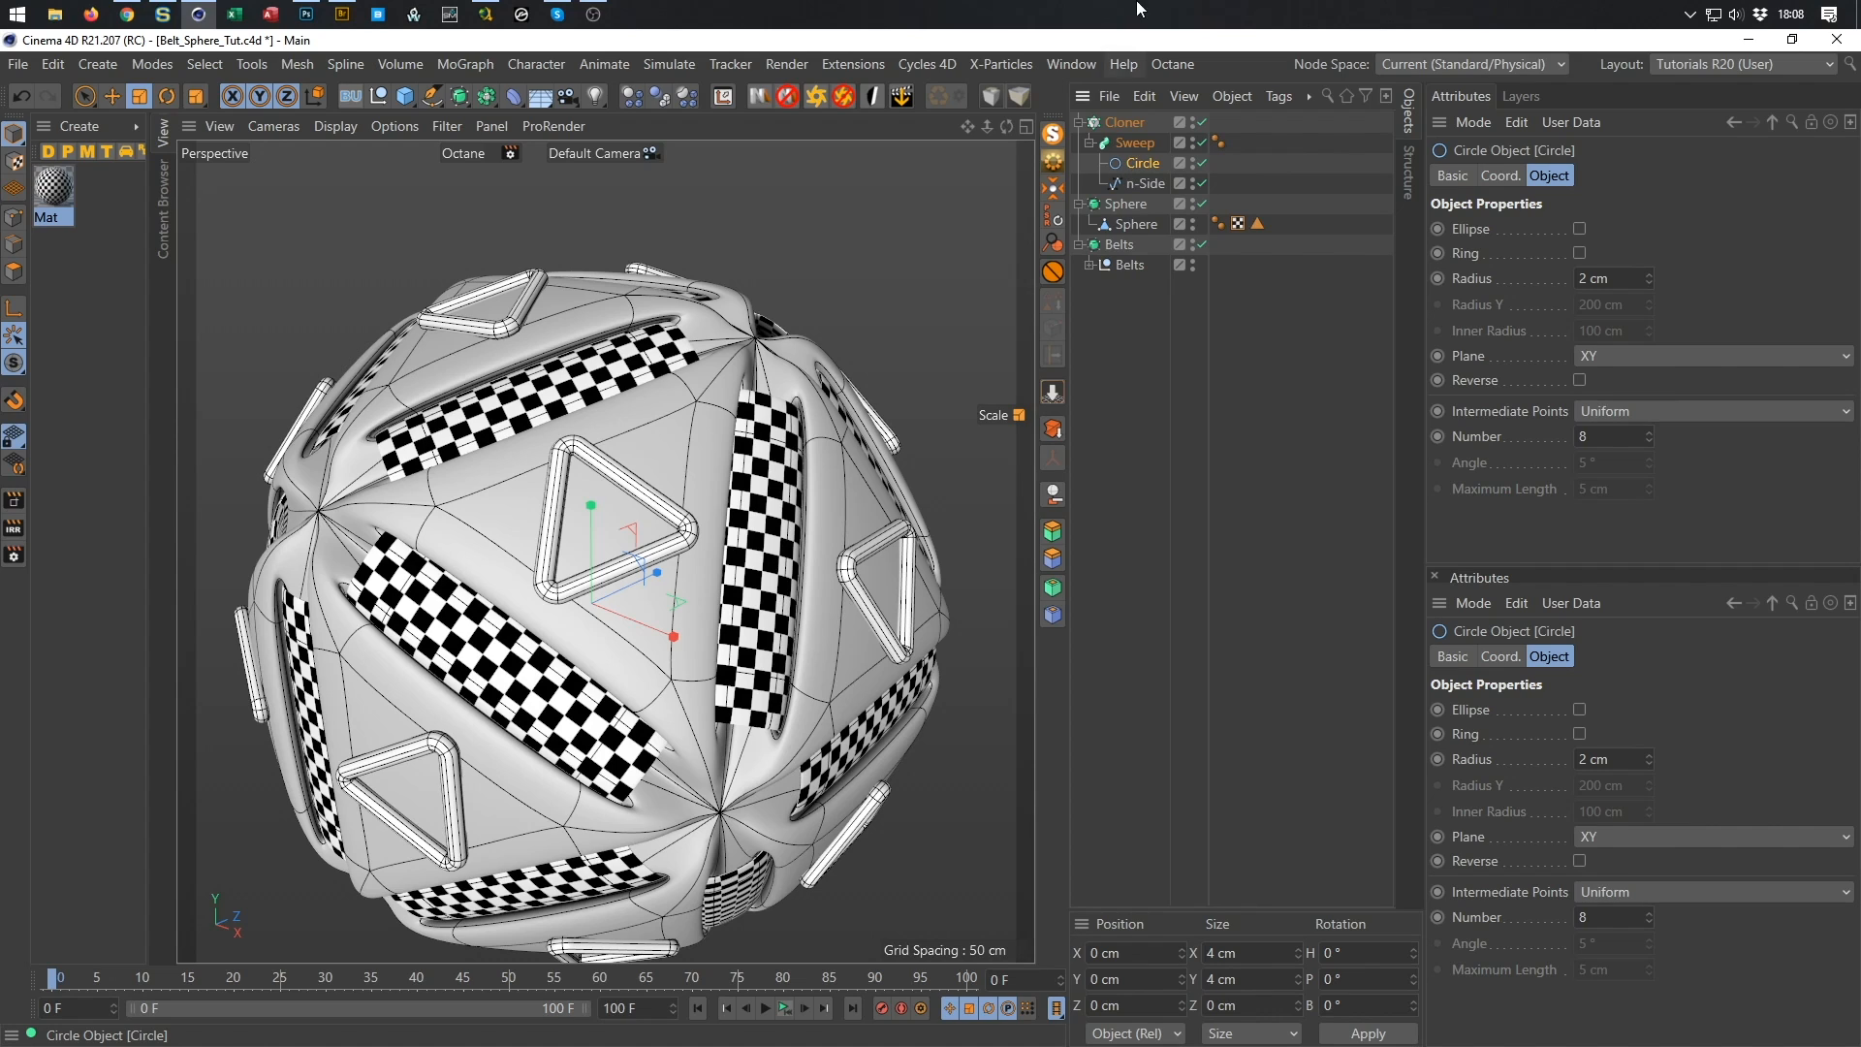
{"action": "scroll", "coordinate": [694, 491], "scroll_direction": "up", "scroll_amount": 5}
{"action": "left_click_drag", "start_coordinate": [694, 491], "coordinate": [924, 453], "text": "alt"}
{"action": "left_click_drag", "start_coordinate": [756, 438], "coordinate": [559, 415], "text": "alt"}
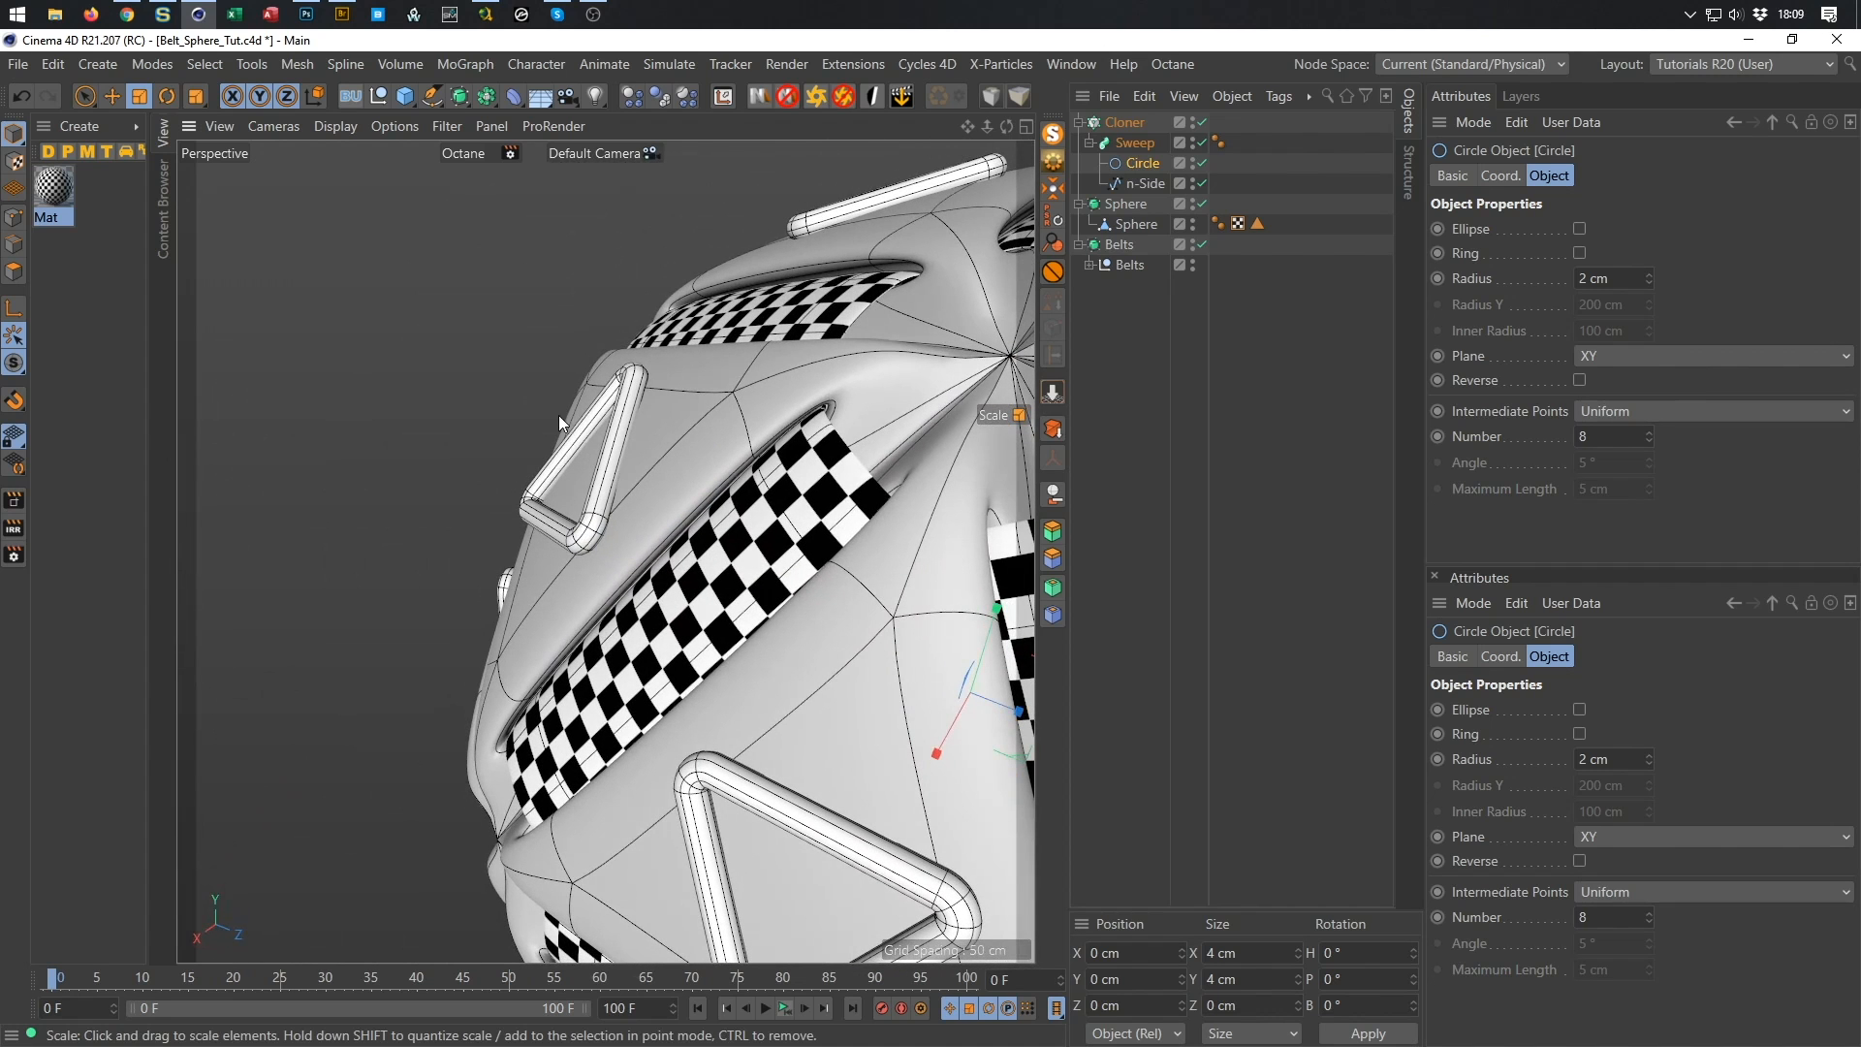
Set the Cloner's transform Z position to -2 cm so the triangle sweeps sink into the sphere.
{"action": "left_click", "coordinate": [1124, 122]}
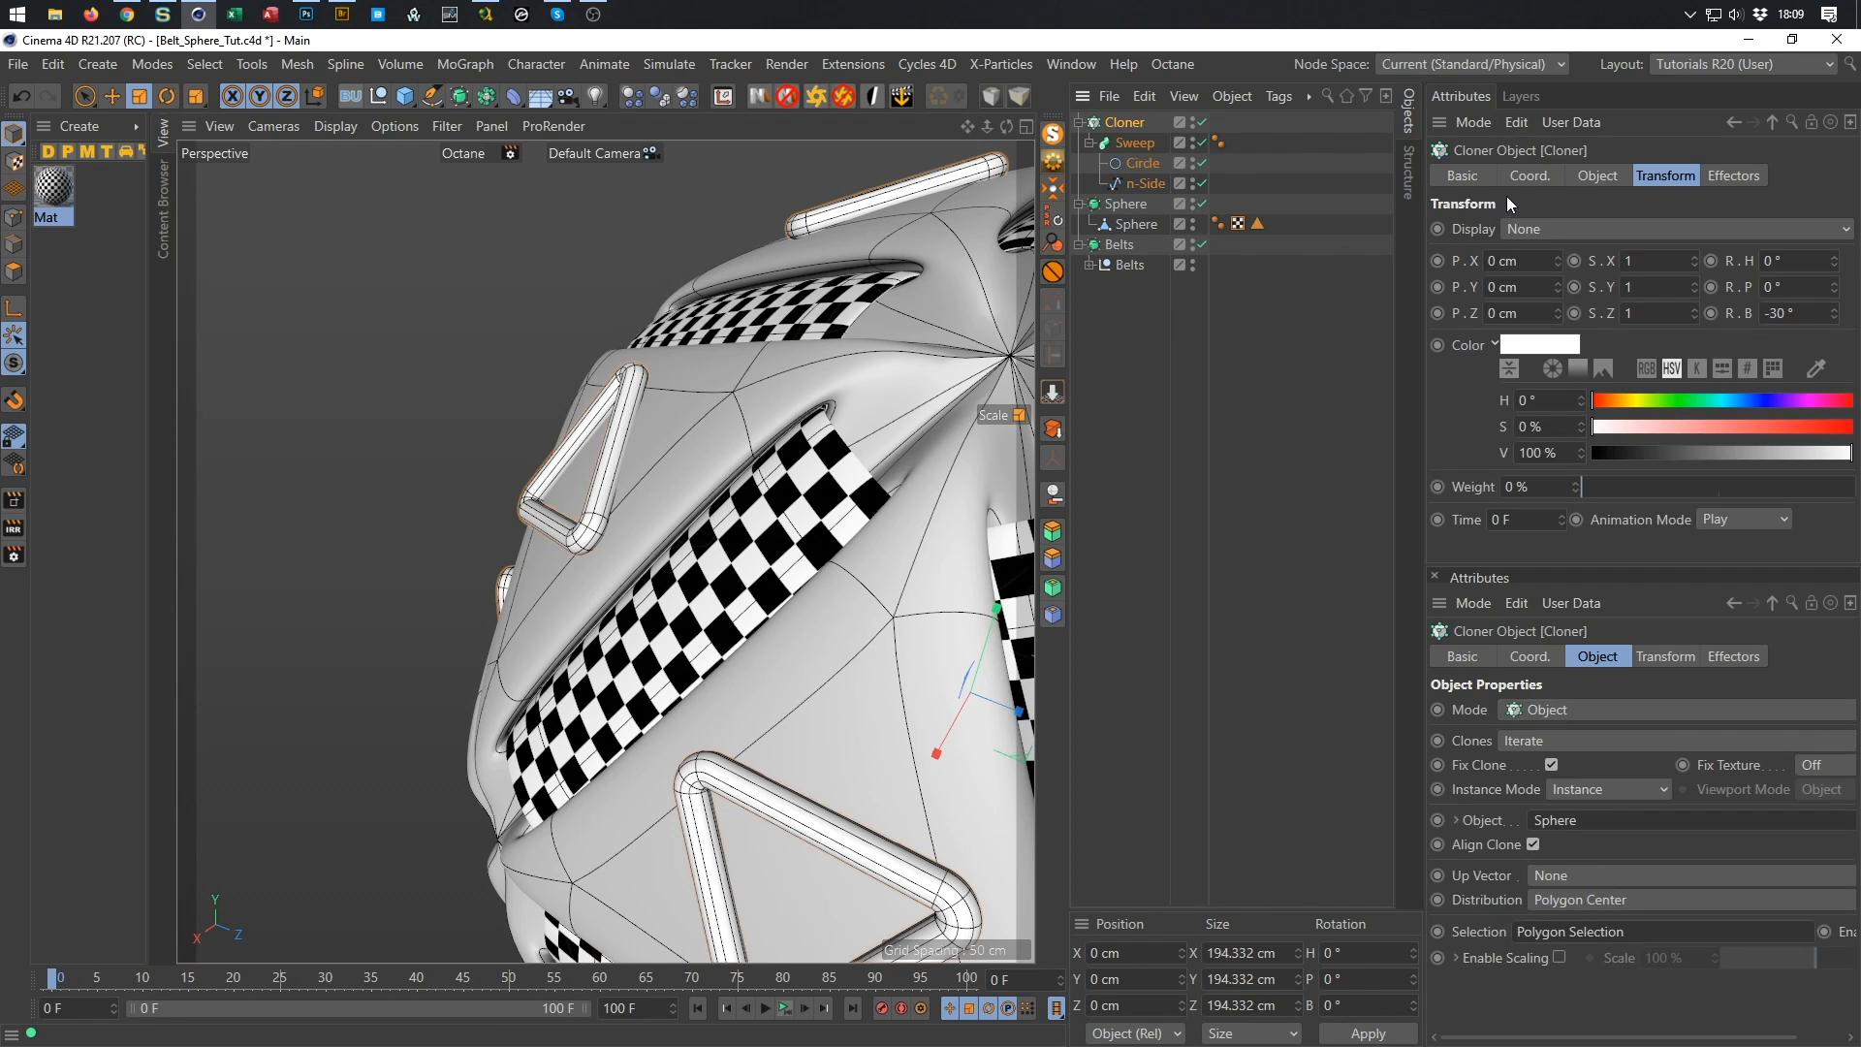
{"action": "left_click", "coordinate": [1559, 317]}
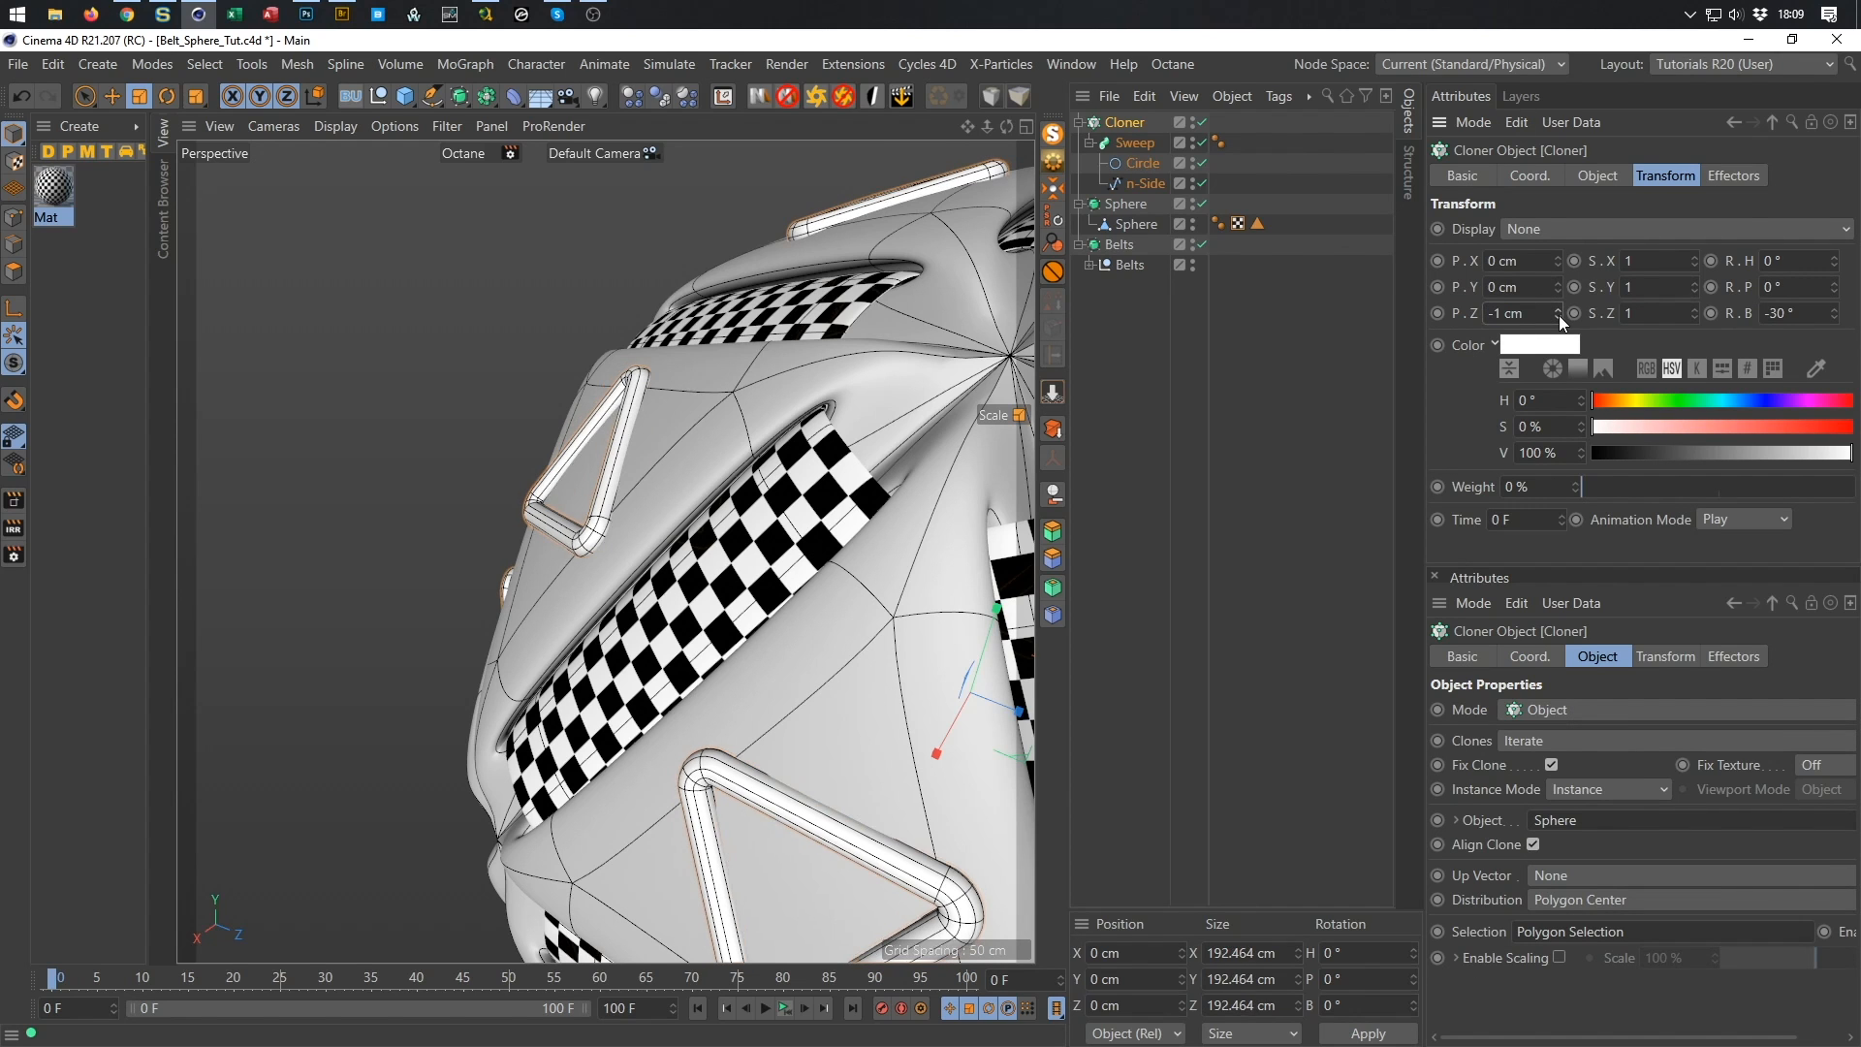
{"action": "left_click", "coordinate": [1559, 318]}
{"action": "left_click_drag", "start_coordinate": [858, 388], "coordinate": [671, 413], "text": "alt"}
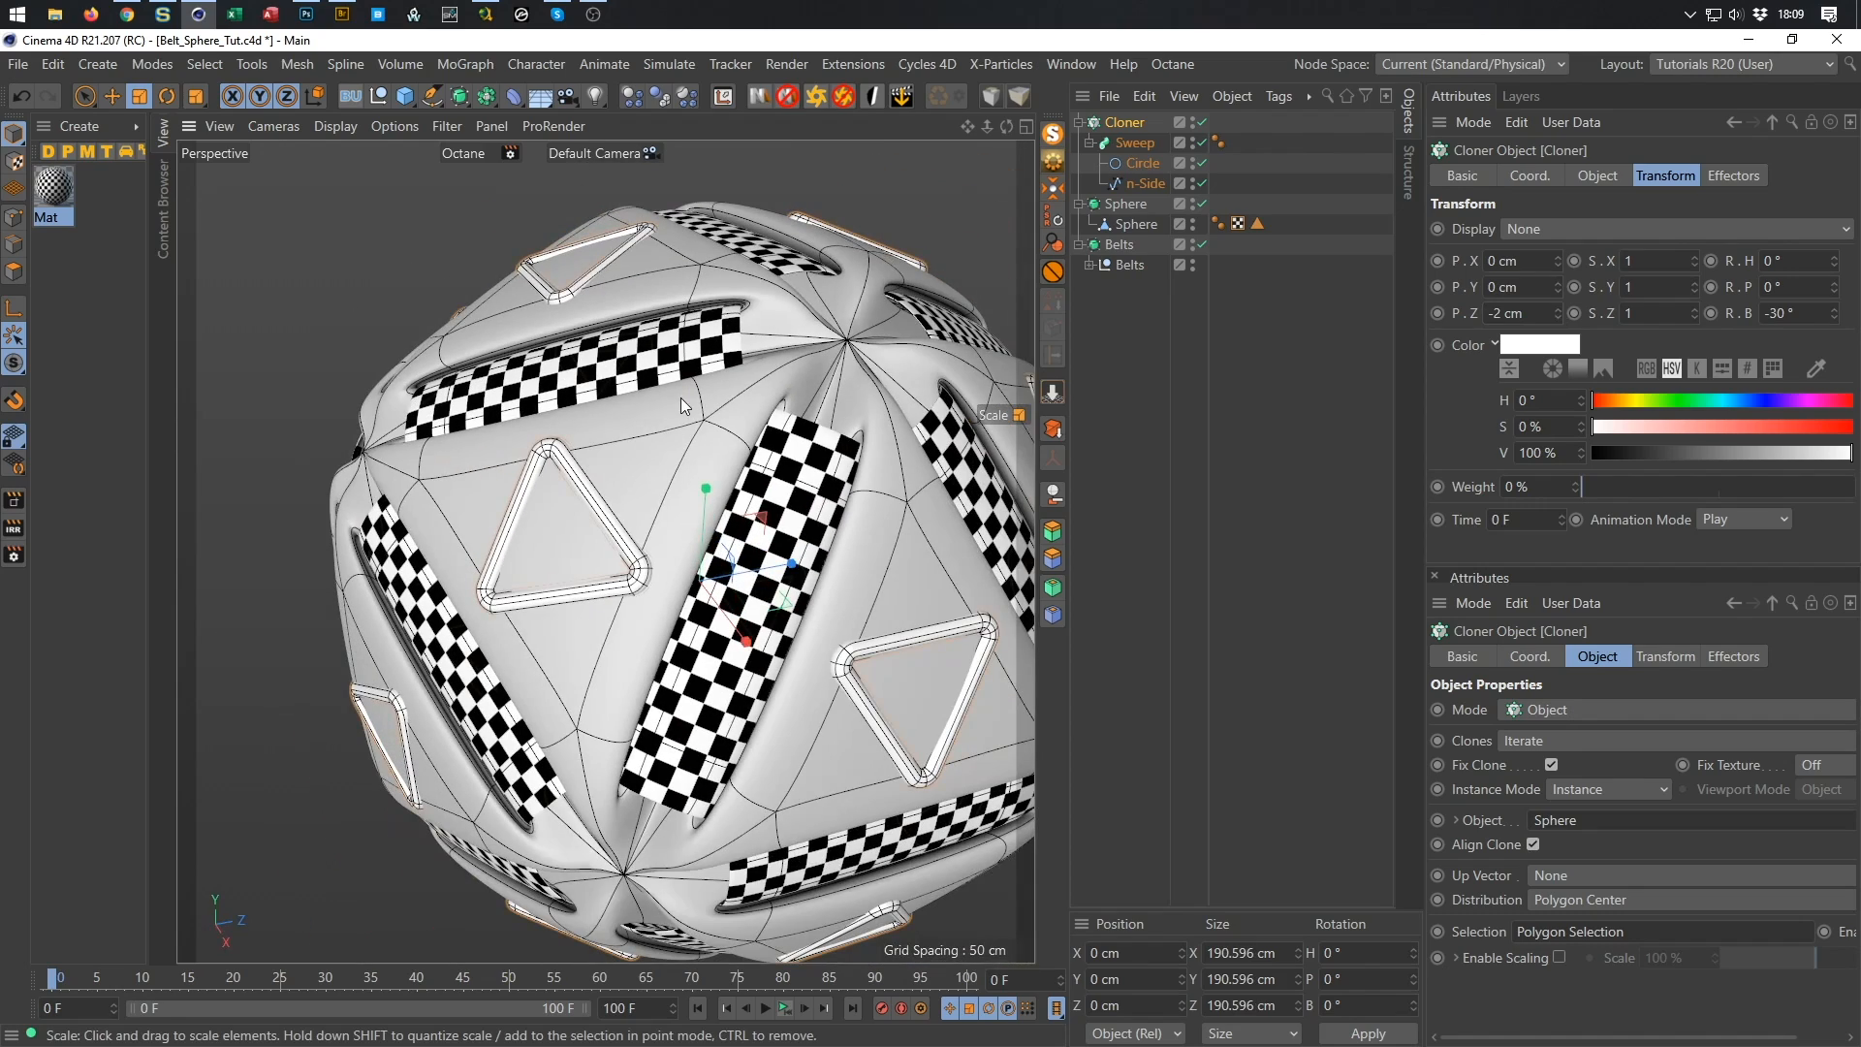
{"action": "scroll", "coordinate": [640, 500], "scroll_direction": "up", "scroll_amount": 8}
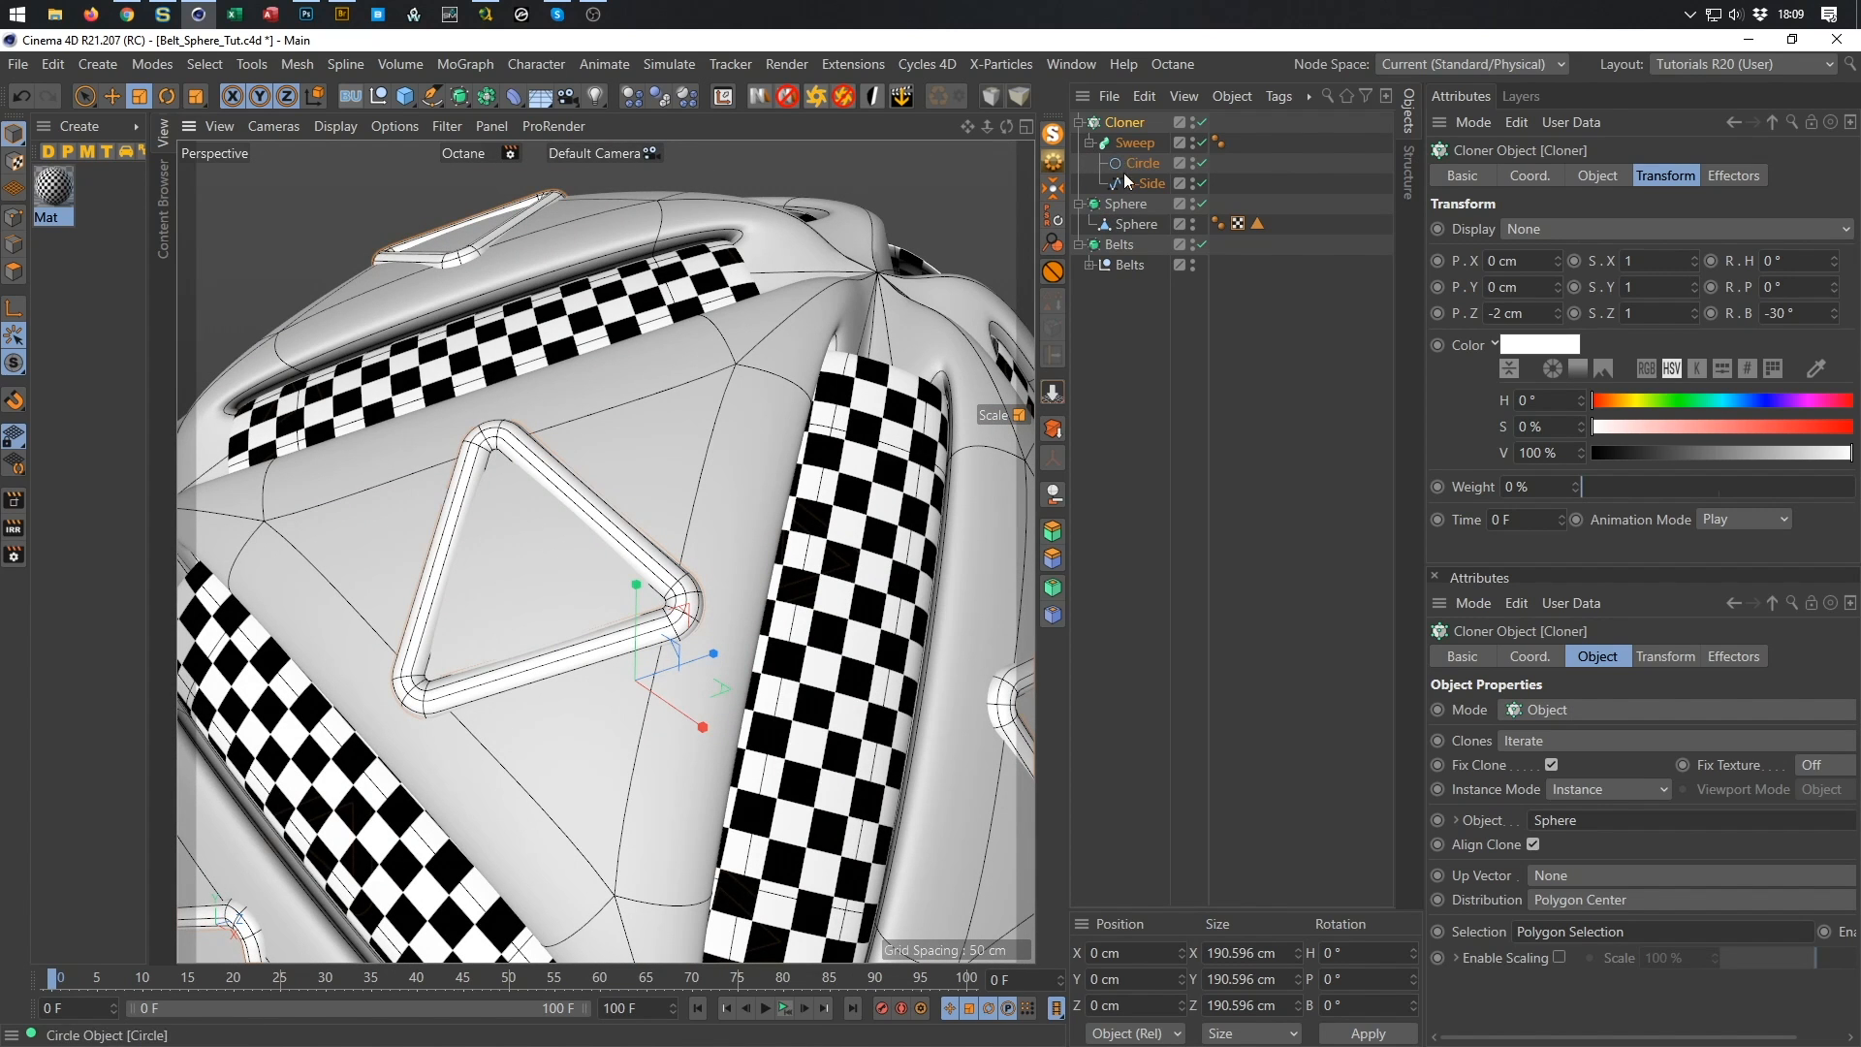
Collapse the Sphere subdivision surface and add a Volume Builder as its parent.
{"action": "left_click", "coordinate": [1081, 205]}
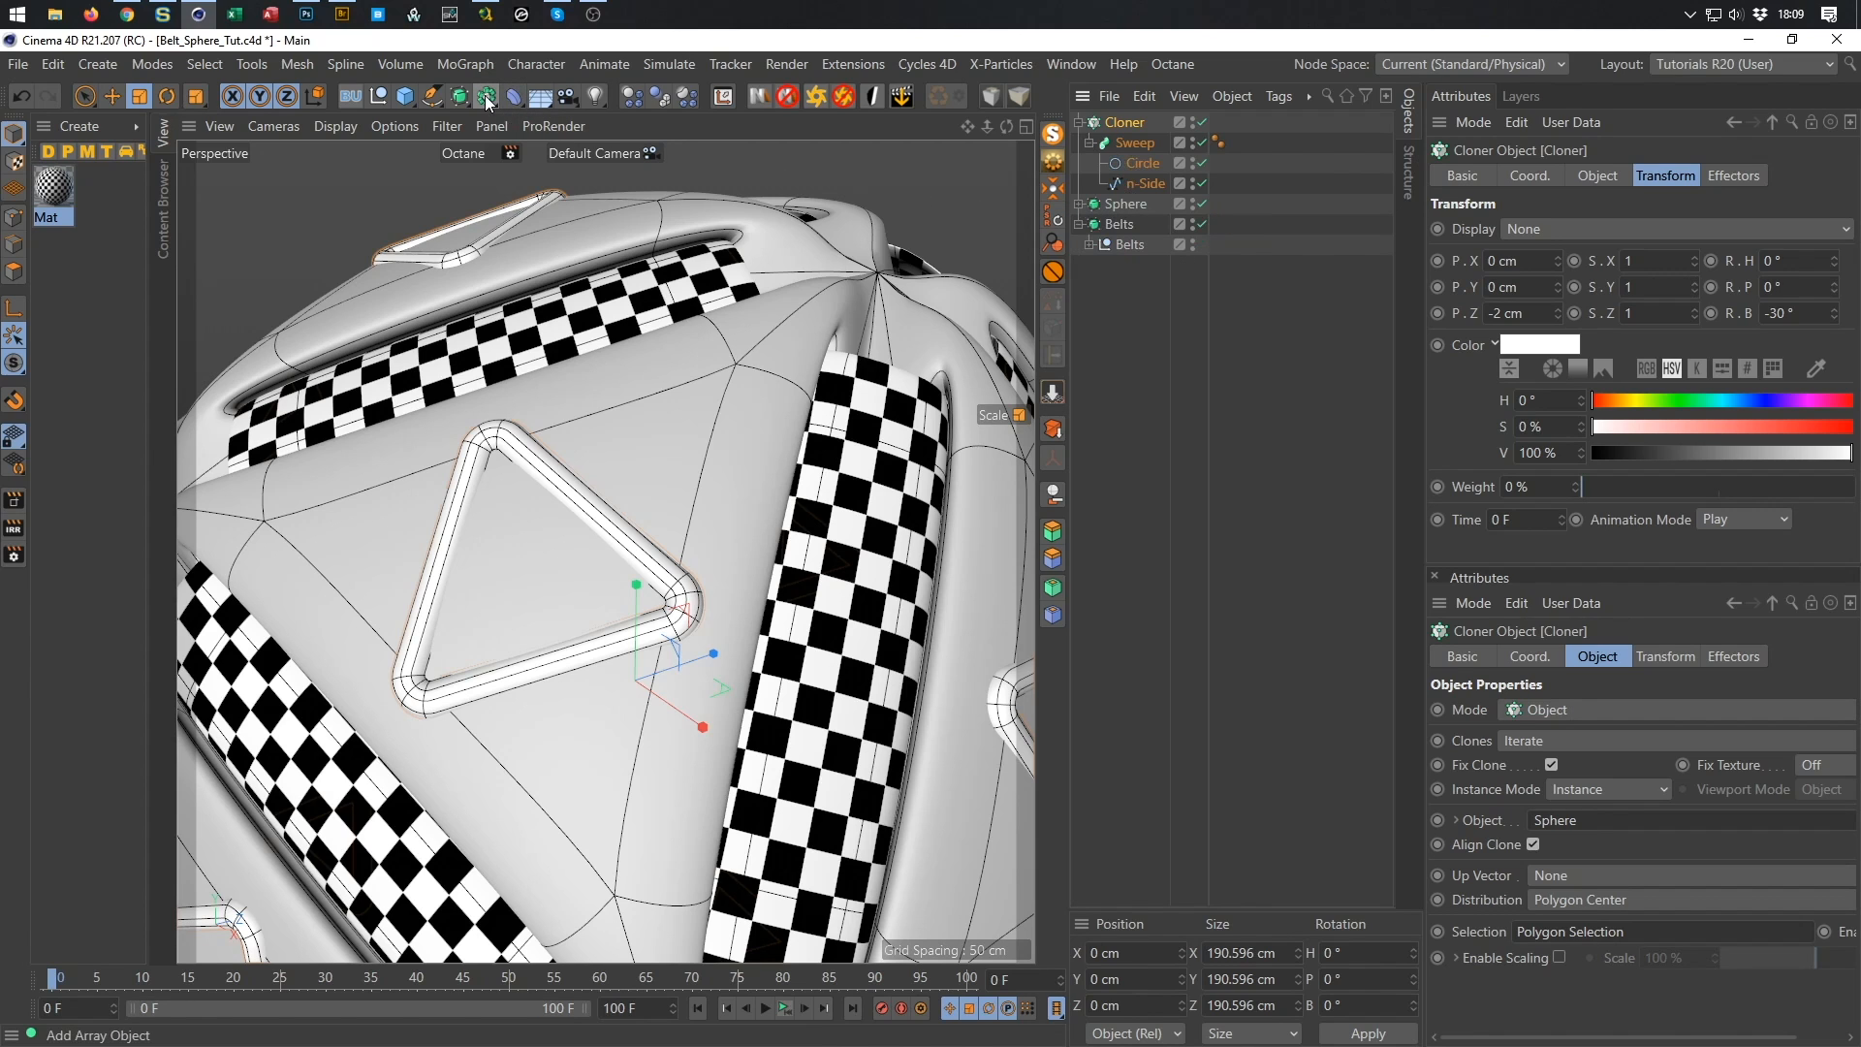
{"action": "left_click", "coordinate": [1119, 205]}
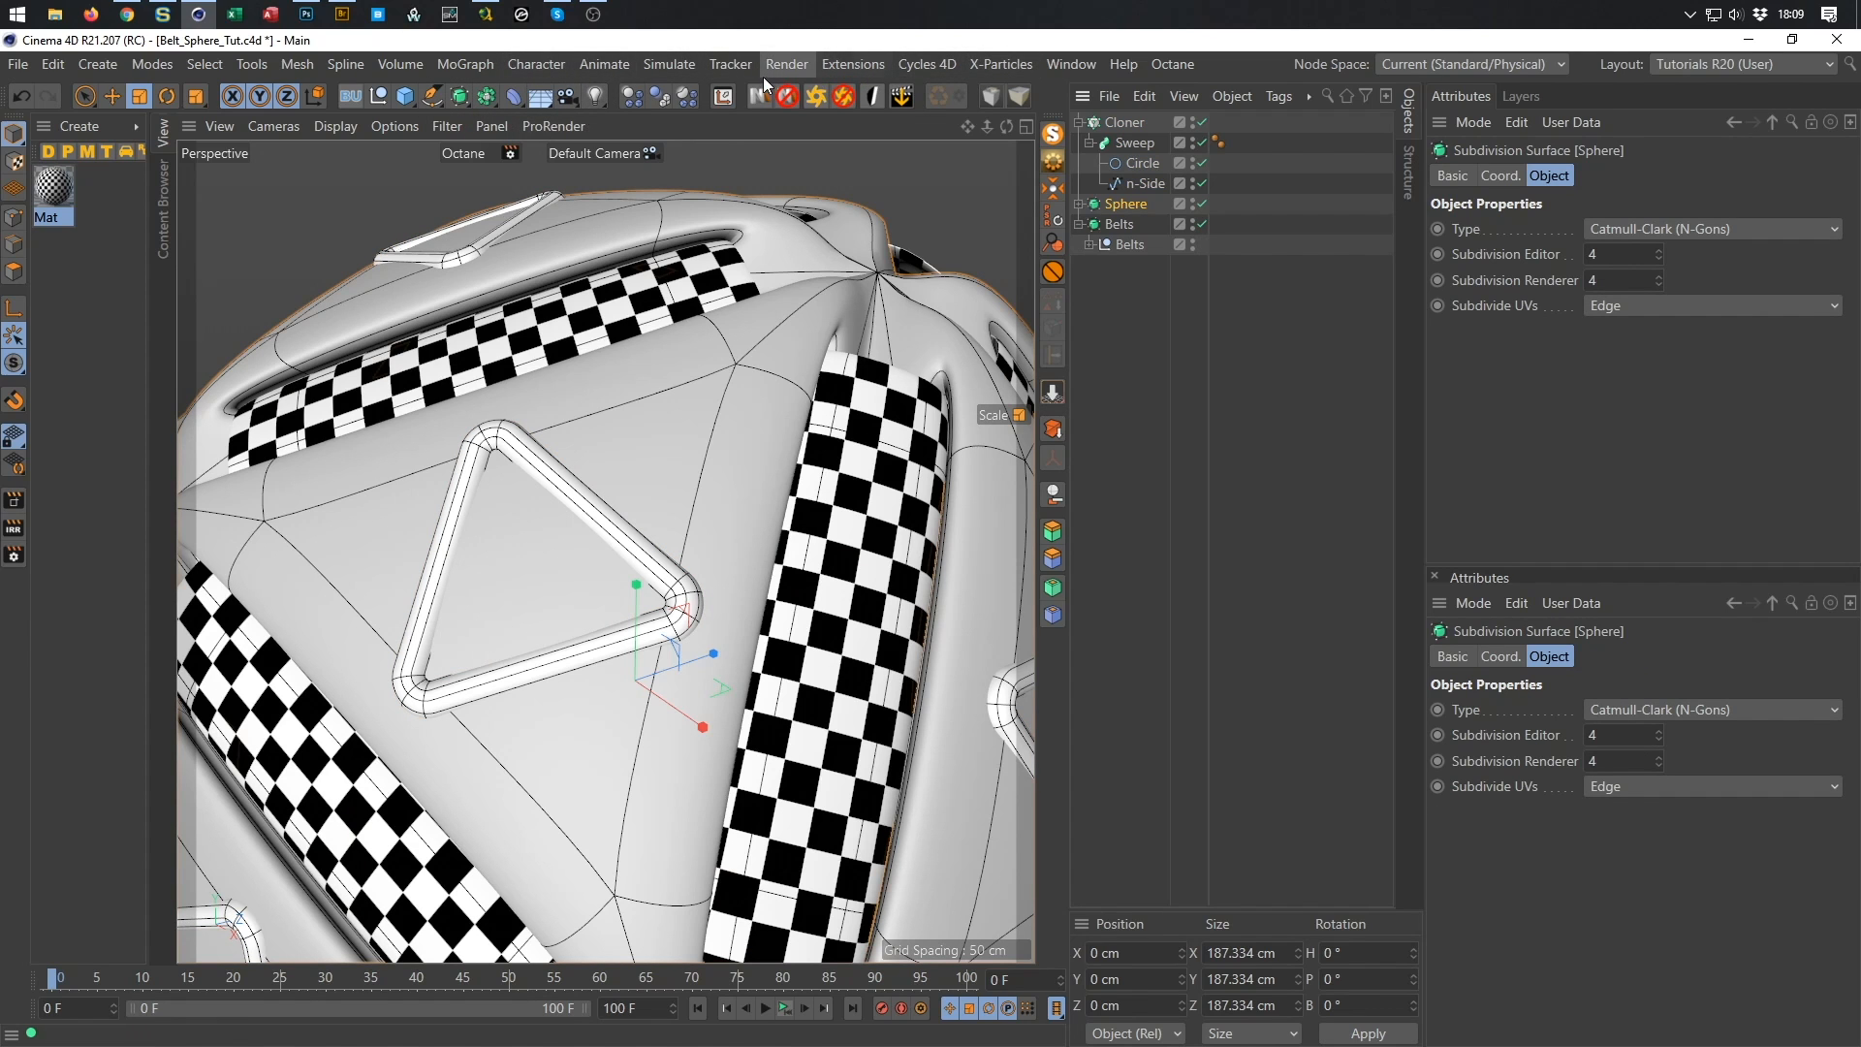
{"action": "left_click", "coordinate": [410, 65]}
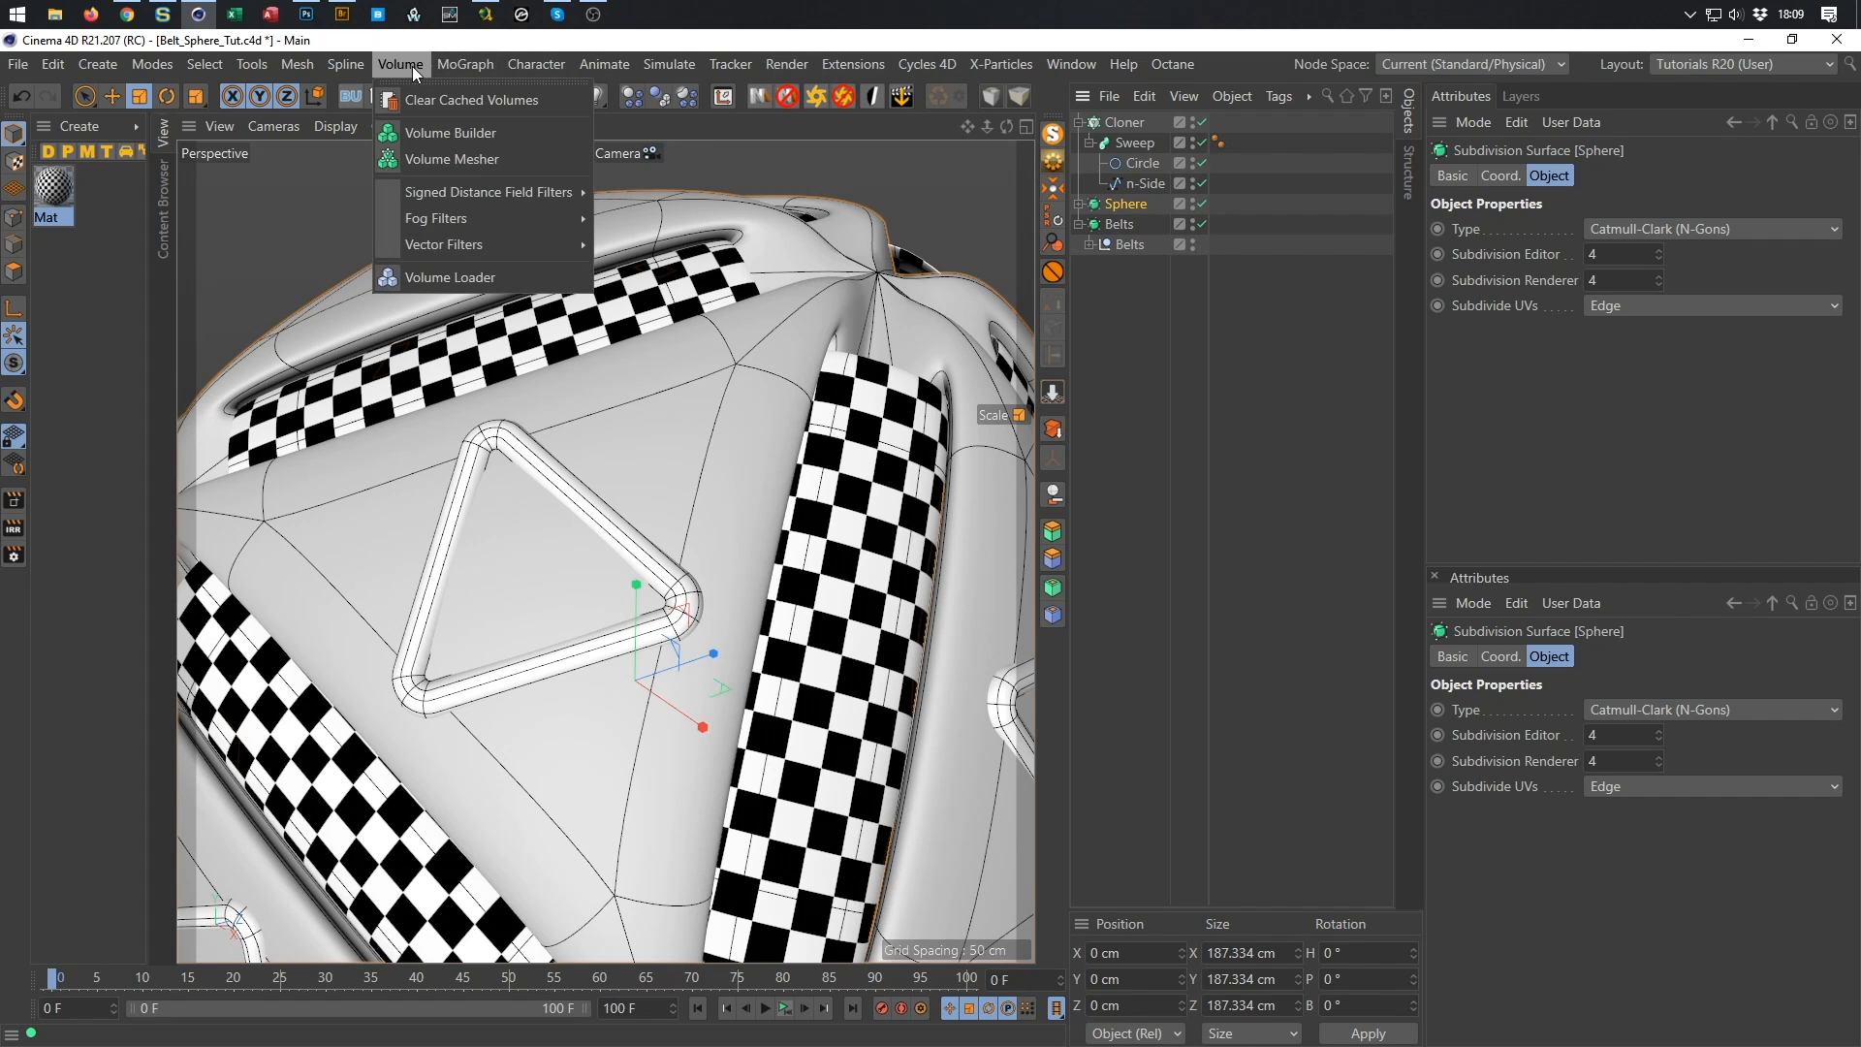
{"action": "left_click", "coordinate": [436, 131], "text": "alt"}
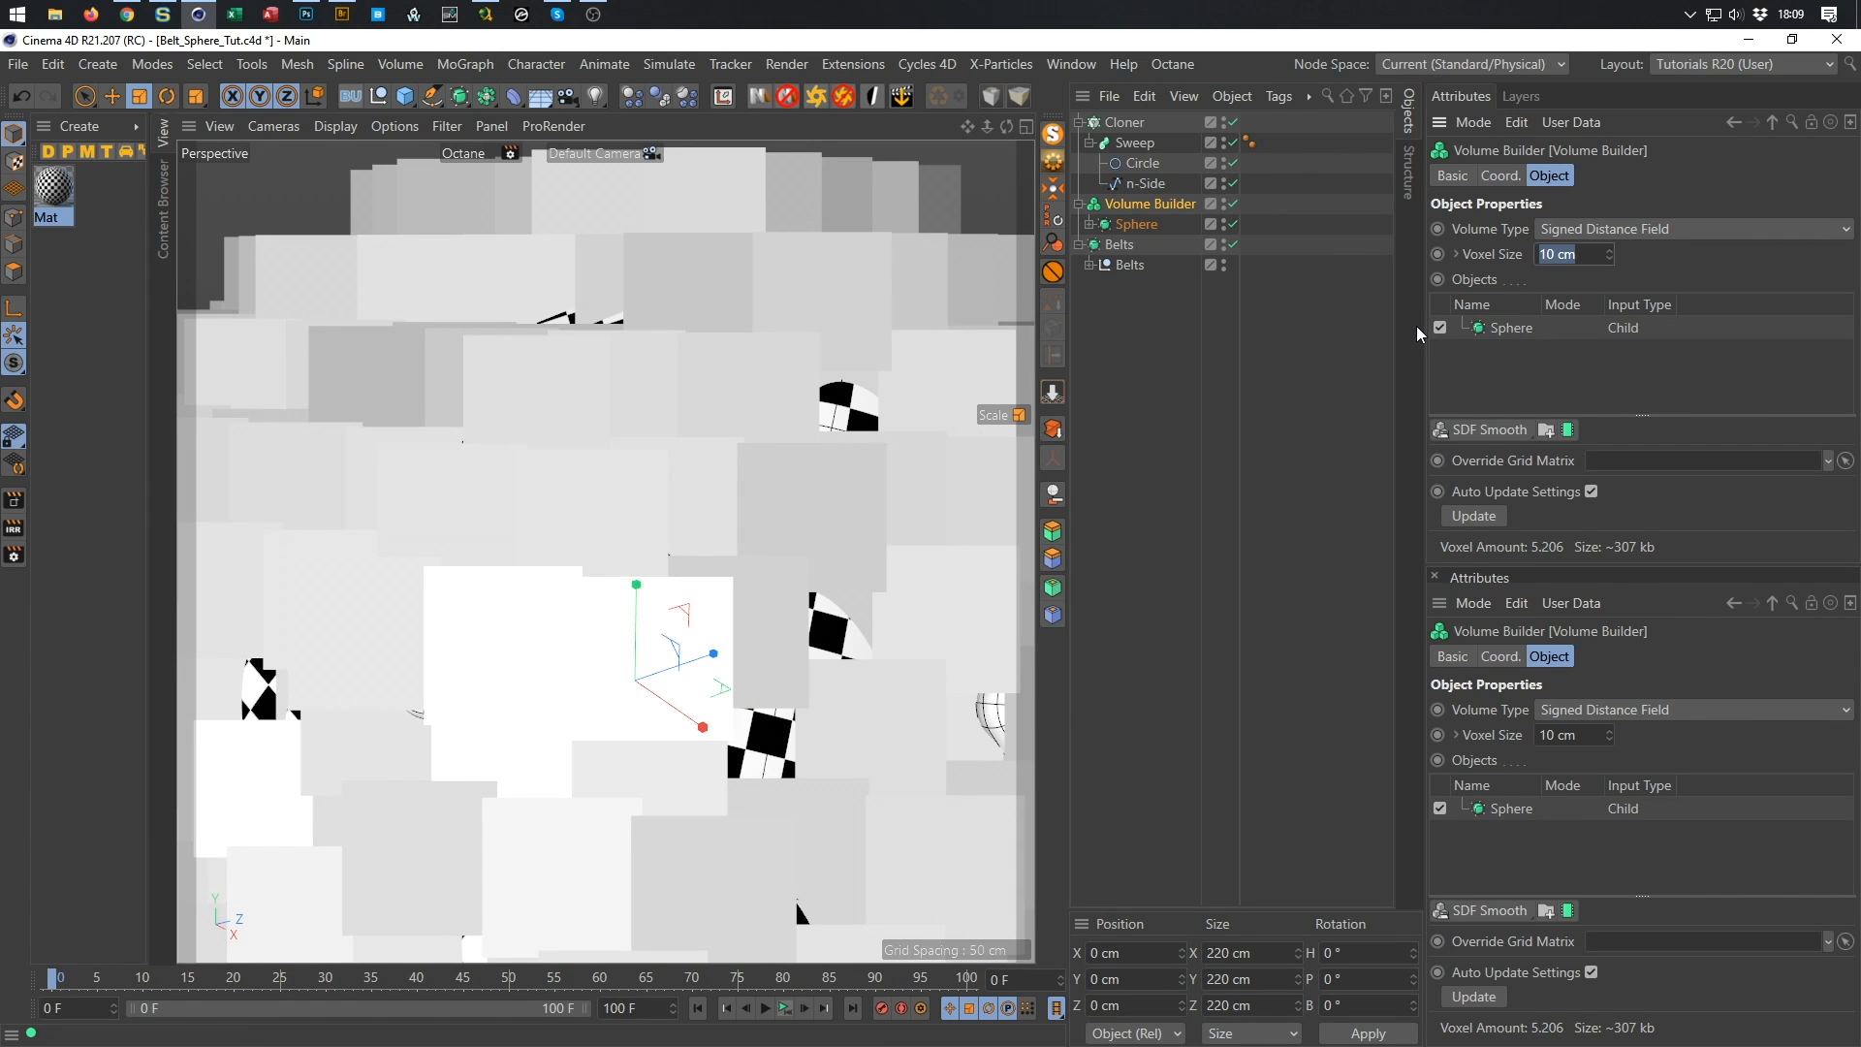
Set the Volume Builder's voxel size to 0.5 cm.
{"action": "type", "text": ",52"}
{"action": "key", "text": "BackSpace"}
{"action": "key", "text": "Return"}
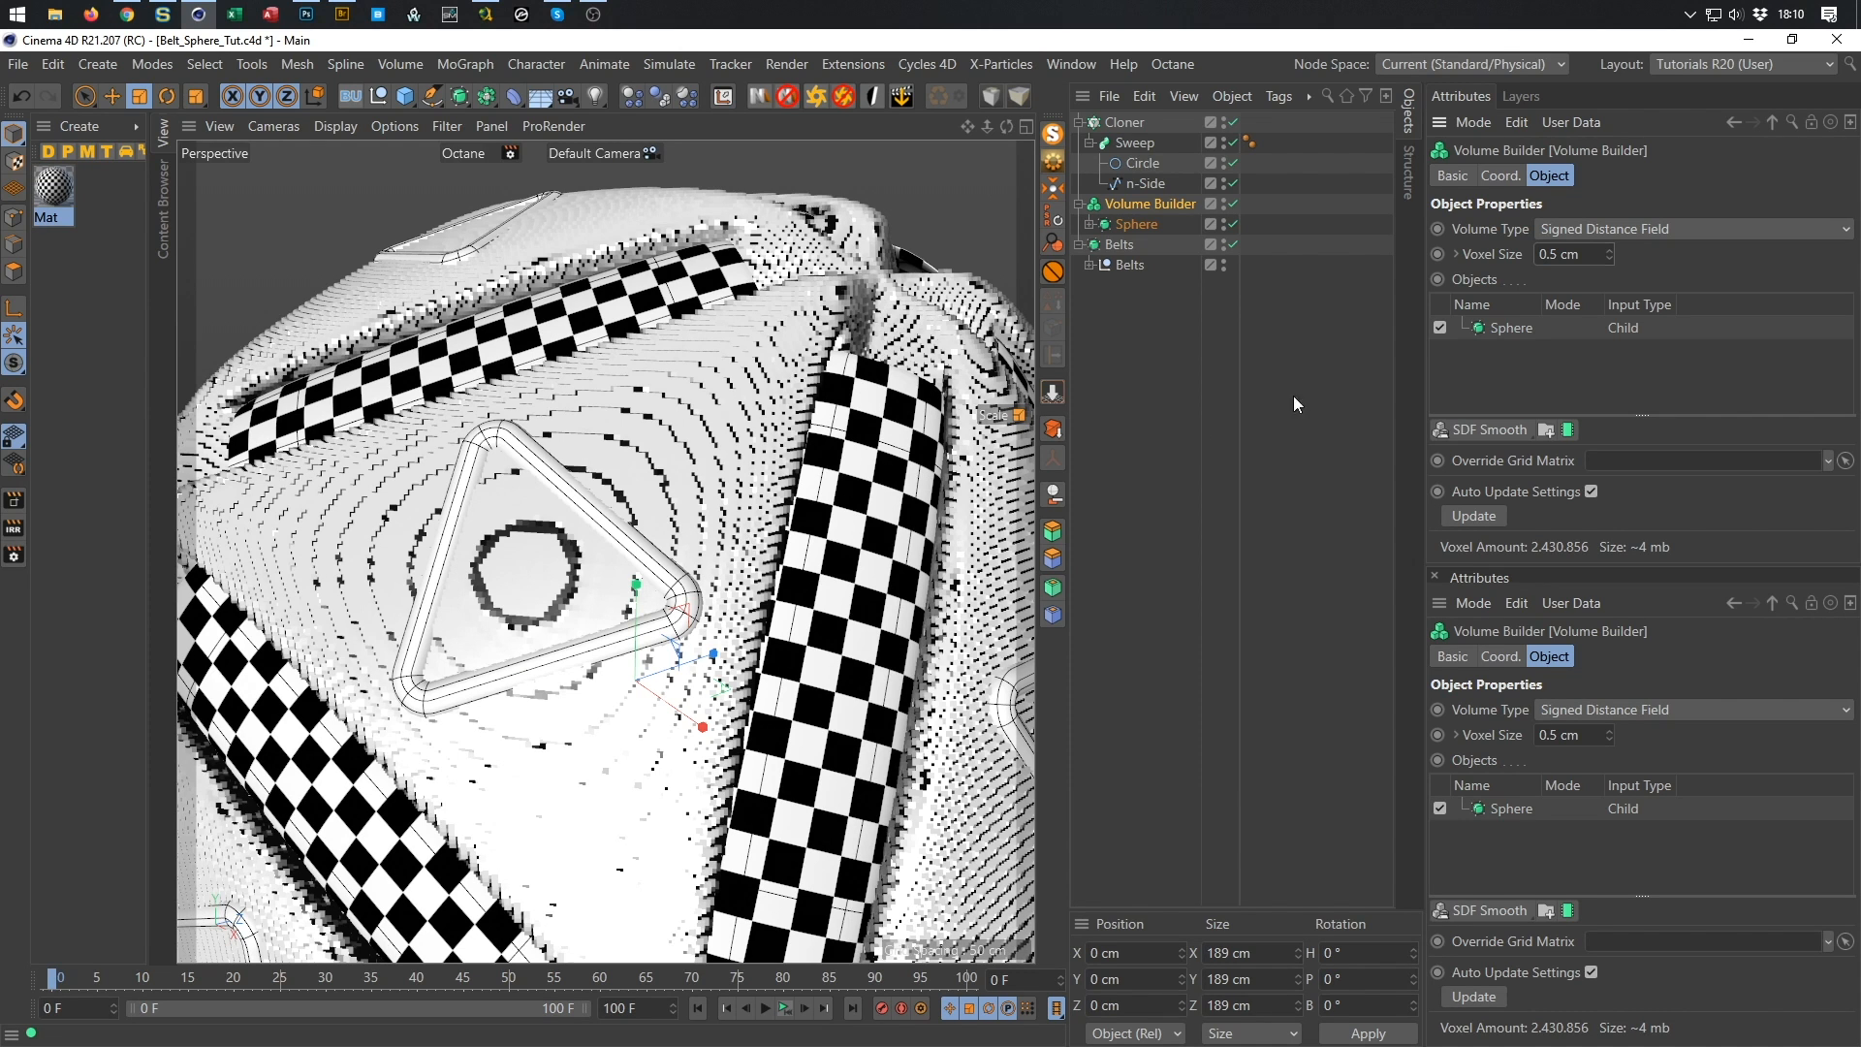
Set the Volume Builder's voxel size to 0.3 cm.
{"action": "left_click", "coordinate": [1573, 254]}
{"action": "type", "text": "0.3"}
{"action": "key", "text": "Return"}
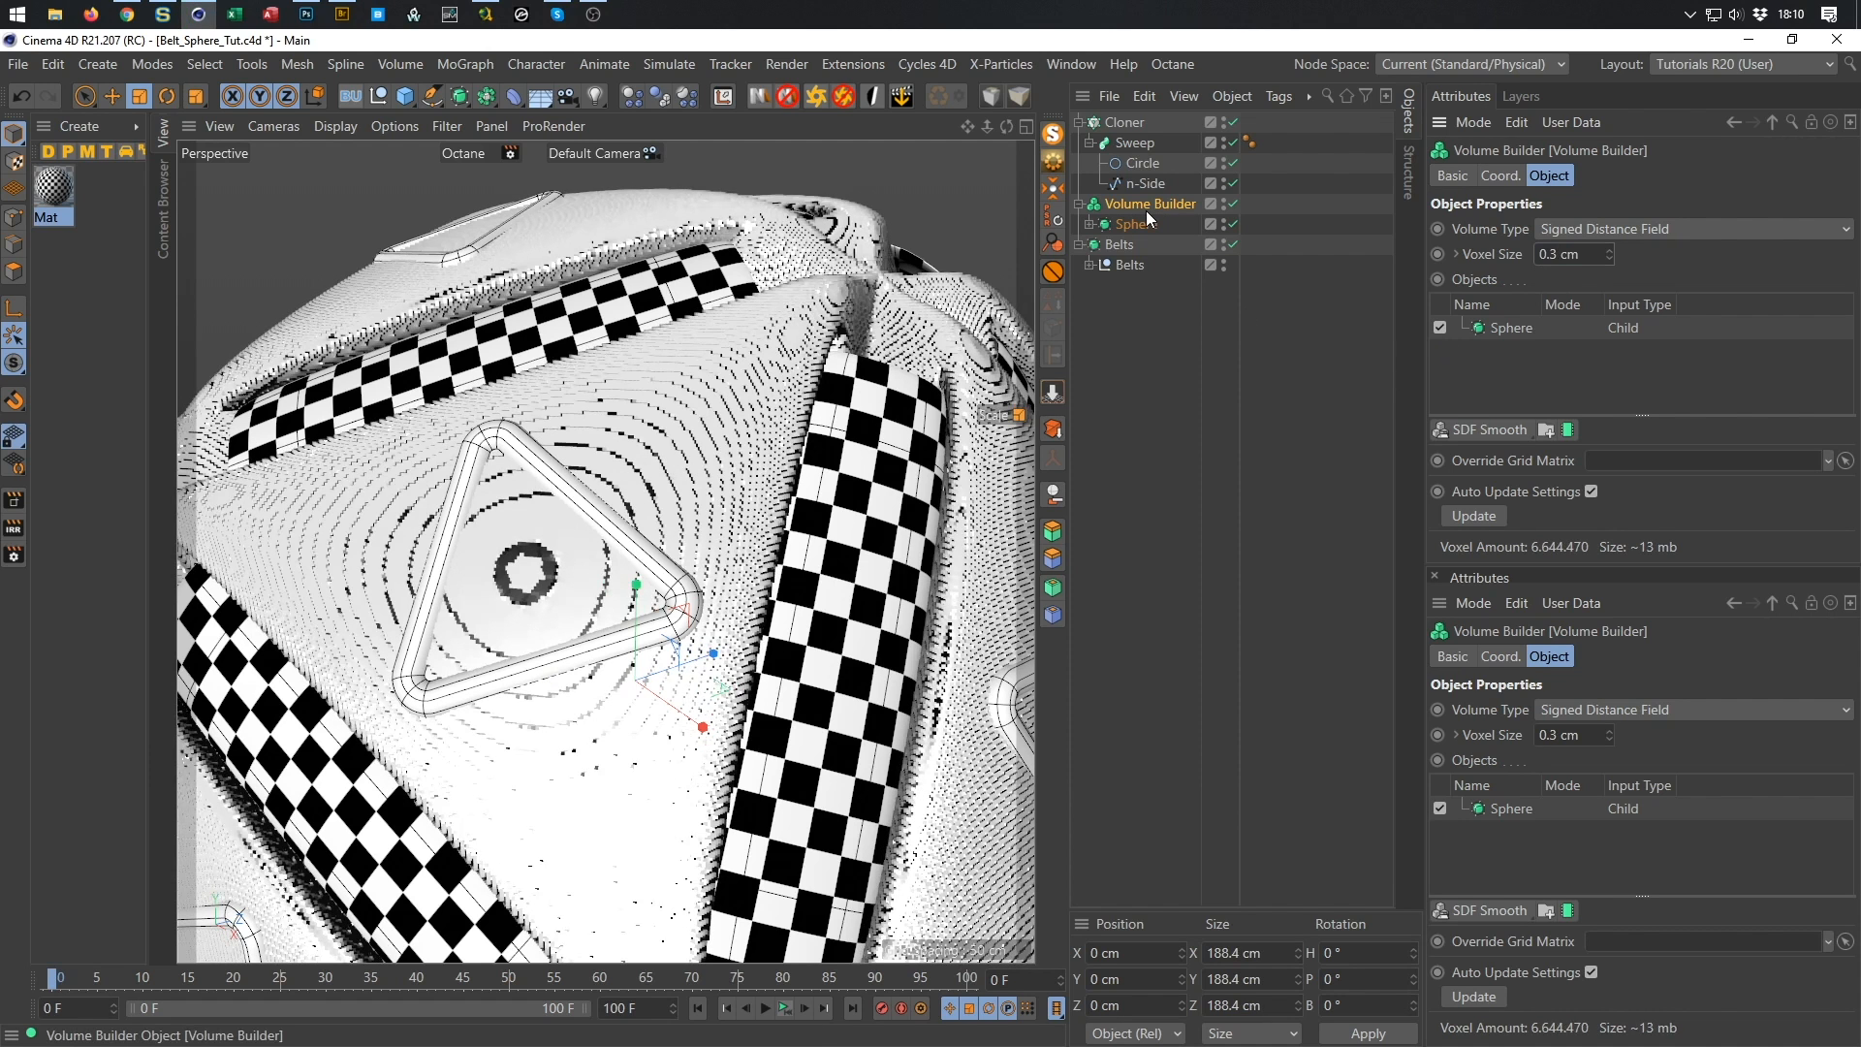
Hide the Belts in the viewport and enable Optimize and Close Holes for the Sphere in the Volume Builder.
{"action": "left_click_drag", "start_coordinate": [510, 283], "coordinate": [679, 271], "text": "alt"}
{"action": "scroll", "coordinate": [510, 284], "scroll_direction": "up", "scroll_amount": 5}
{"action": "left_click_drag", "start_coordinate": [510, 283], "coordinate": [572, 351], "text": "alt"}
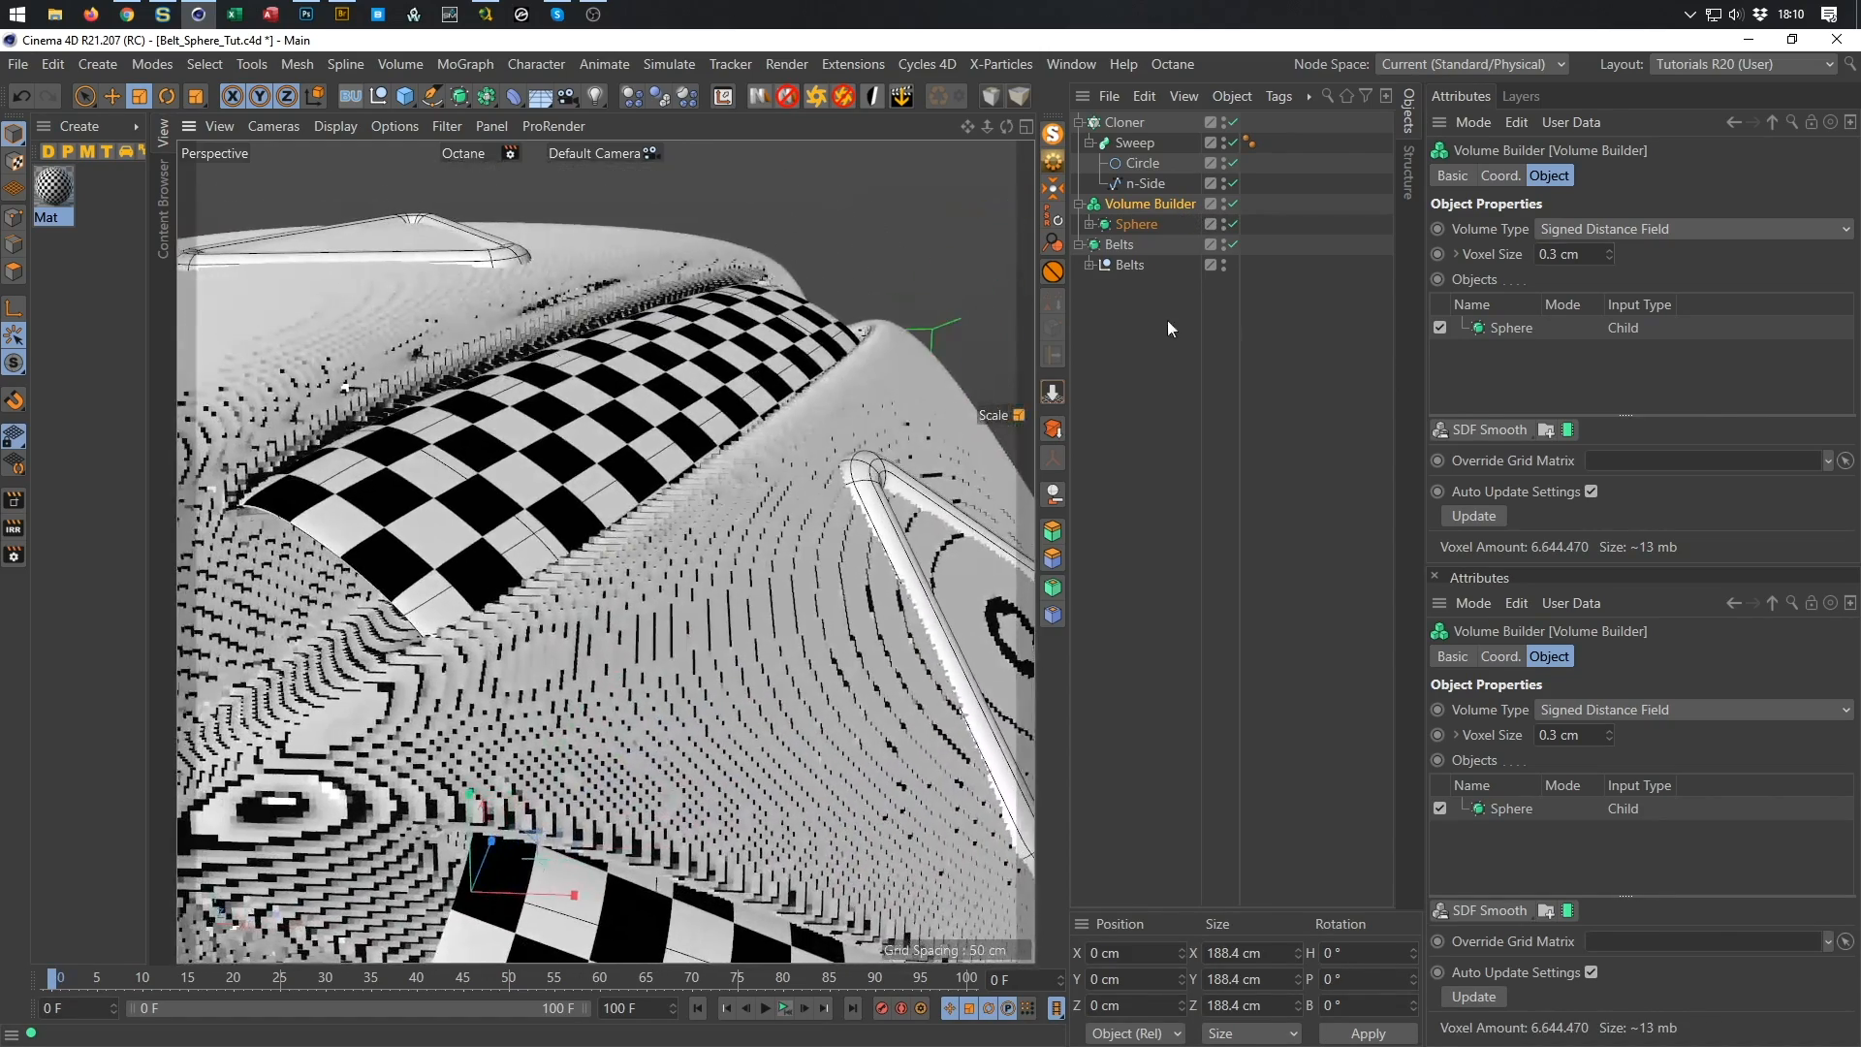
{"action": "left_click", "coordinate": [1223, 248]}
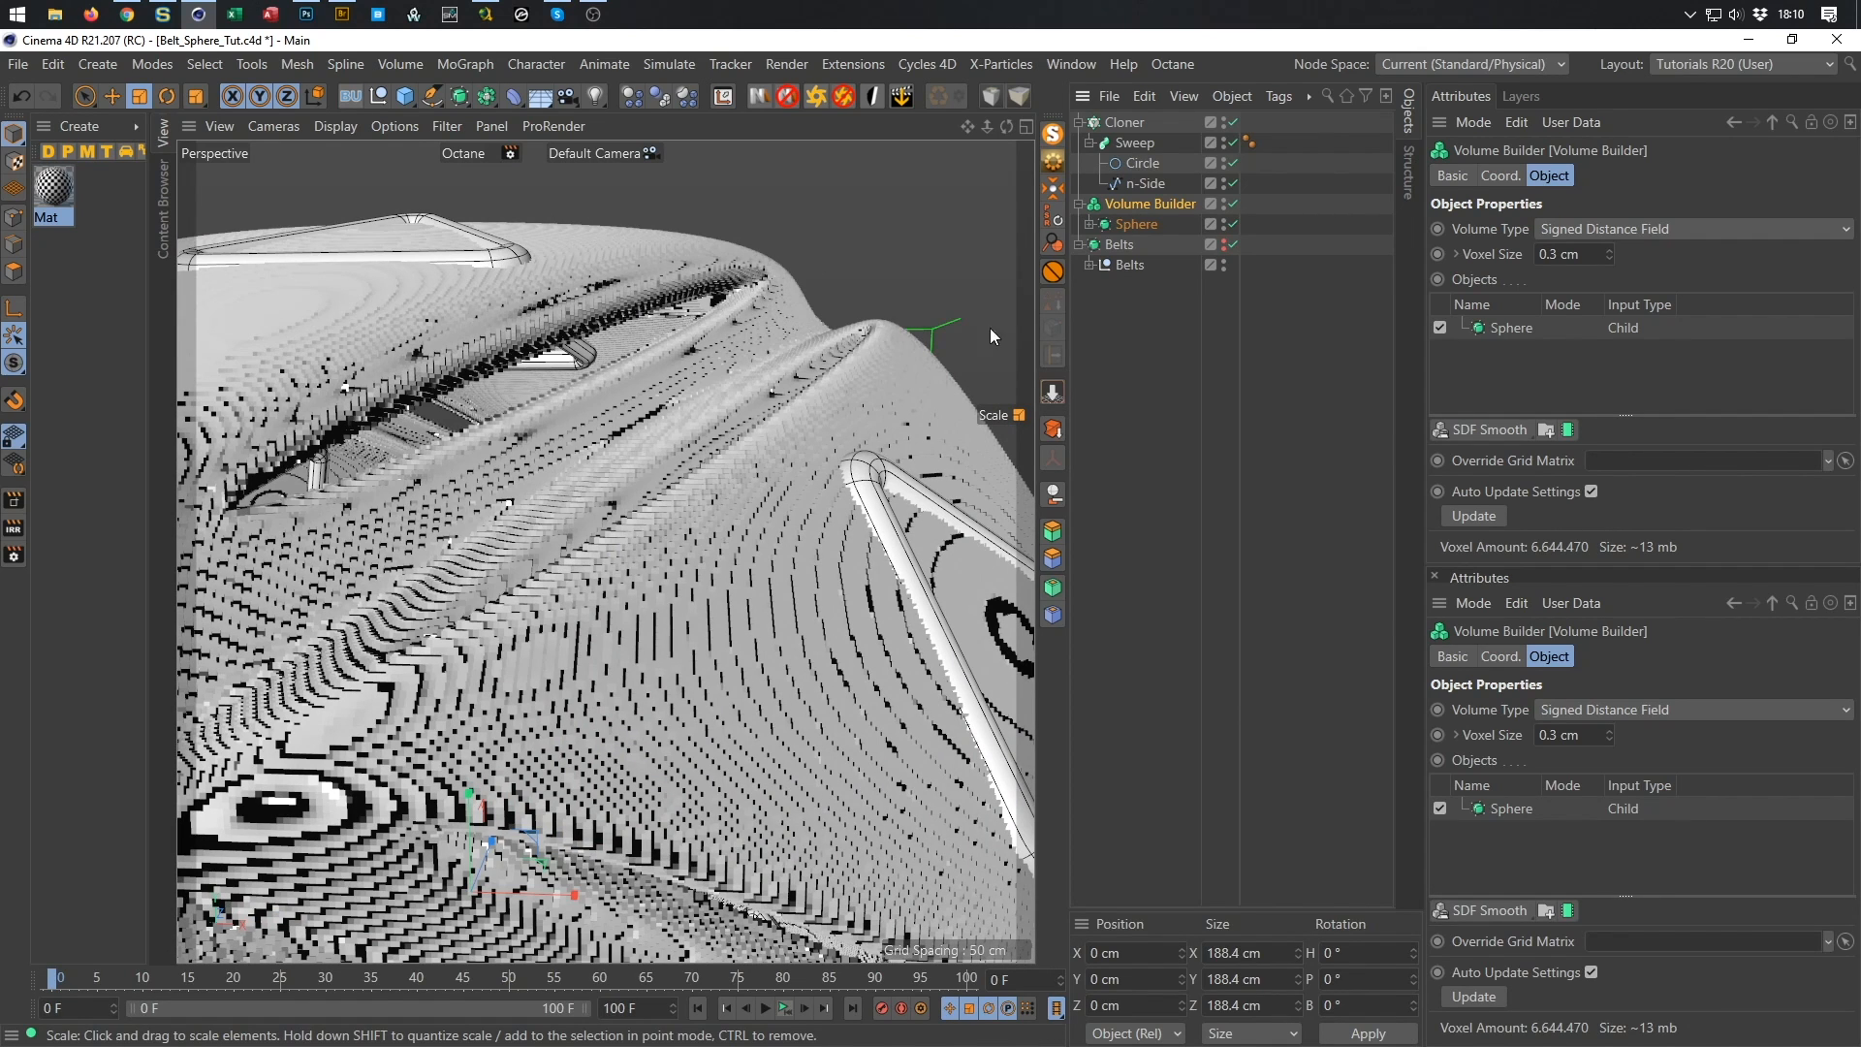
{"action": "left_click", "coordinate": [1513, 334]}
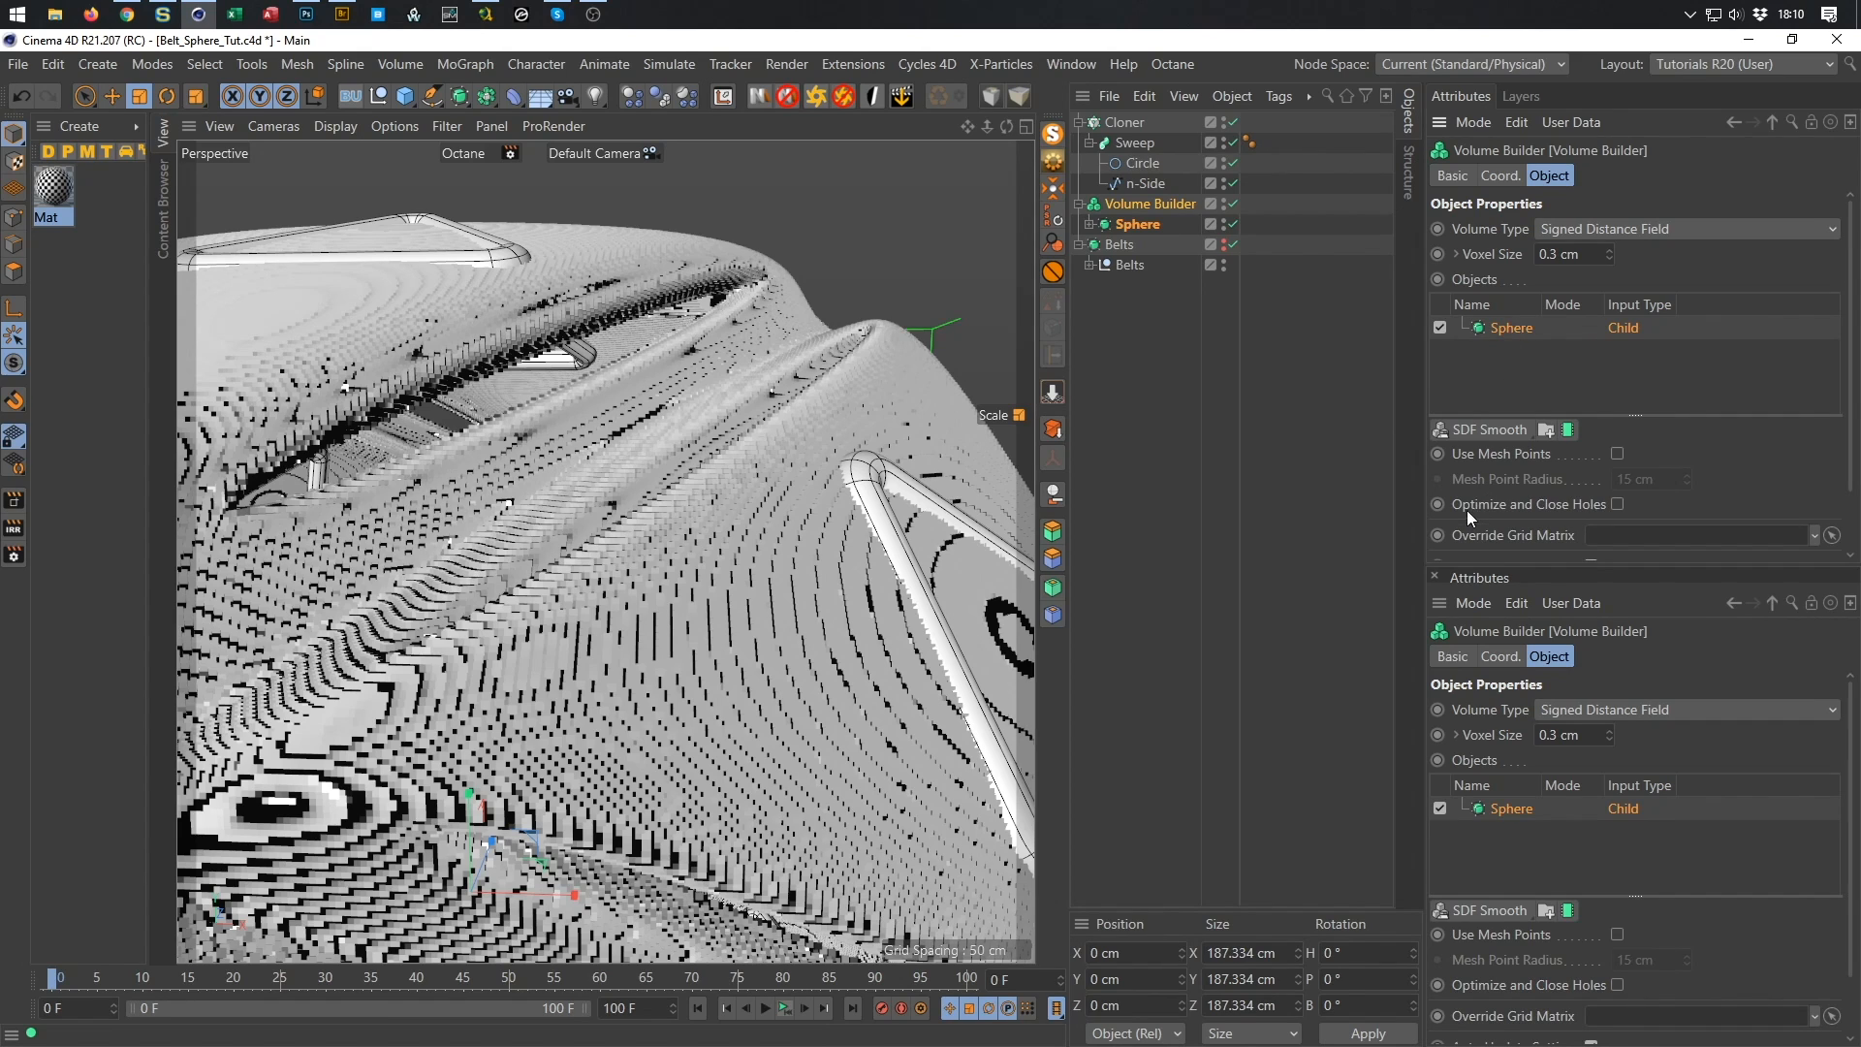
{"action": "left_click", "coordinate": [1617, 504]}
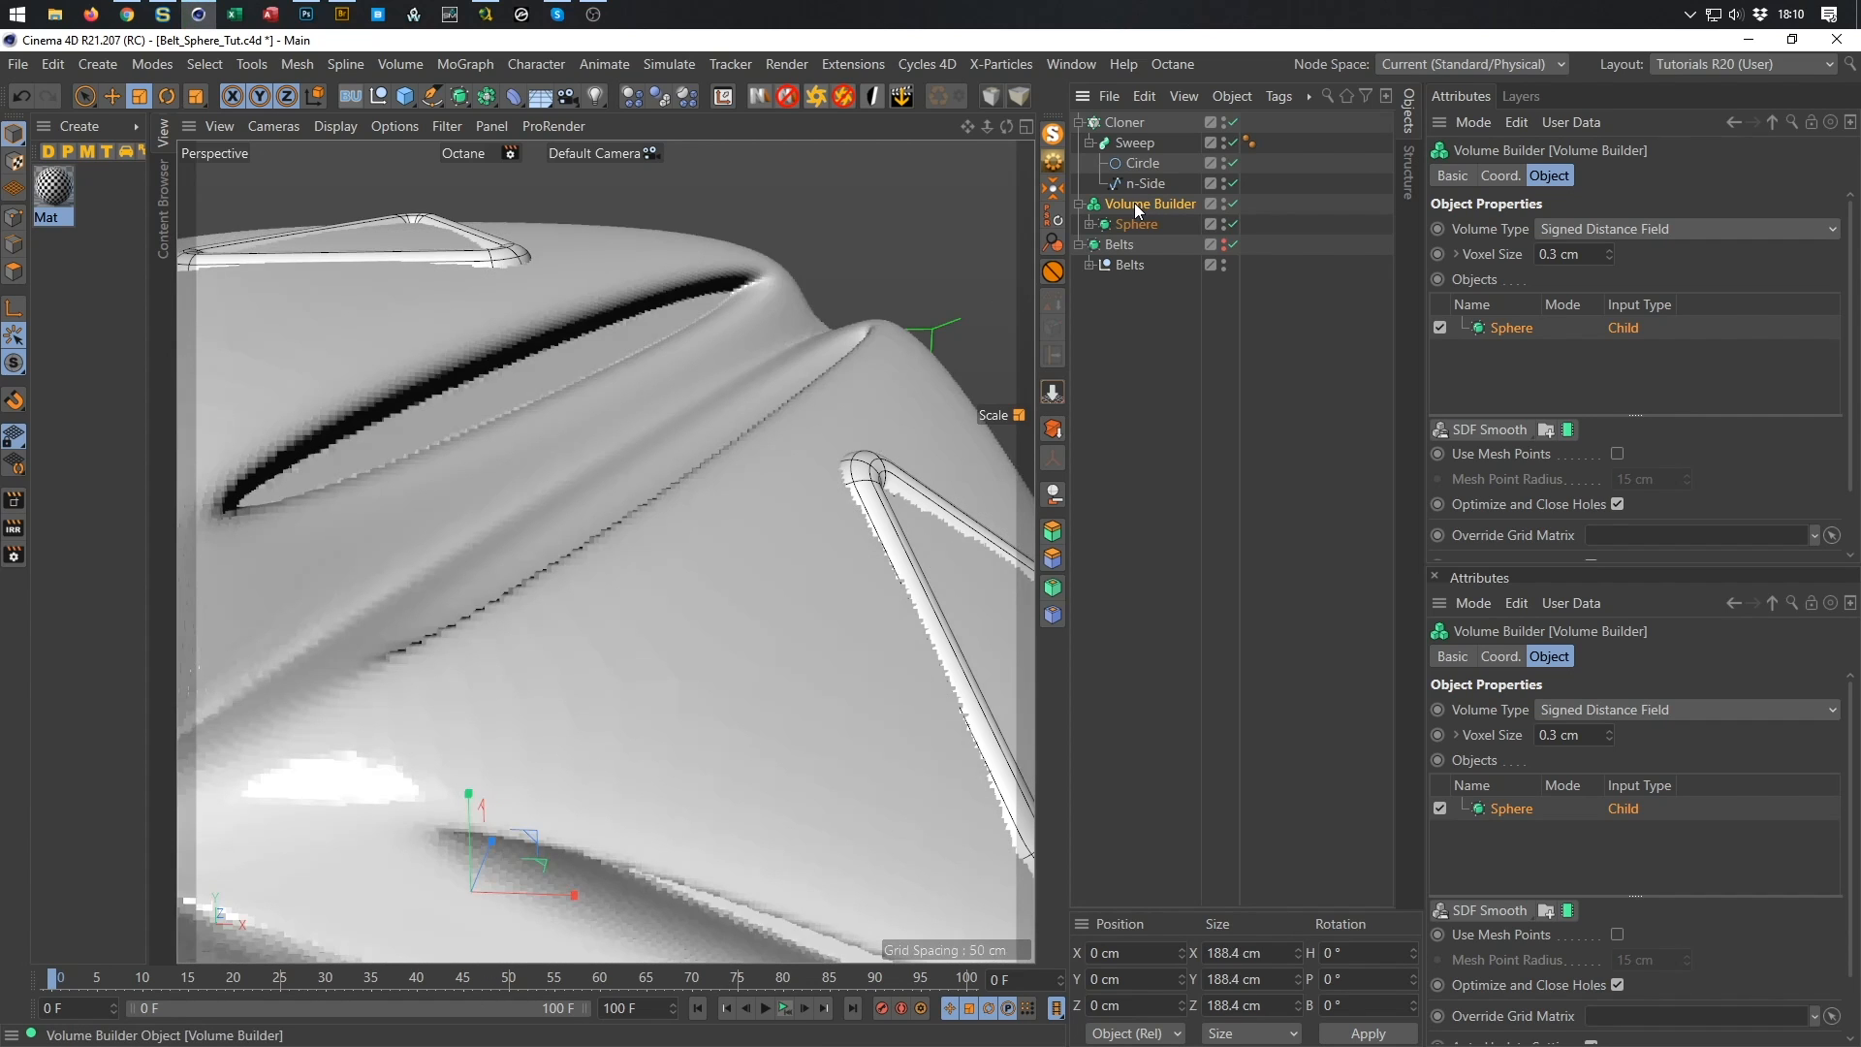
Add a Volume Mesher as parent of the Volume Builder and display the viewport shaded without lines.
{"action": "left_click", "coordinate": [411, 66]}
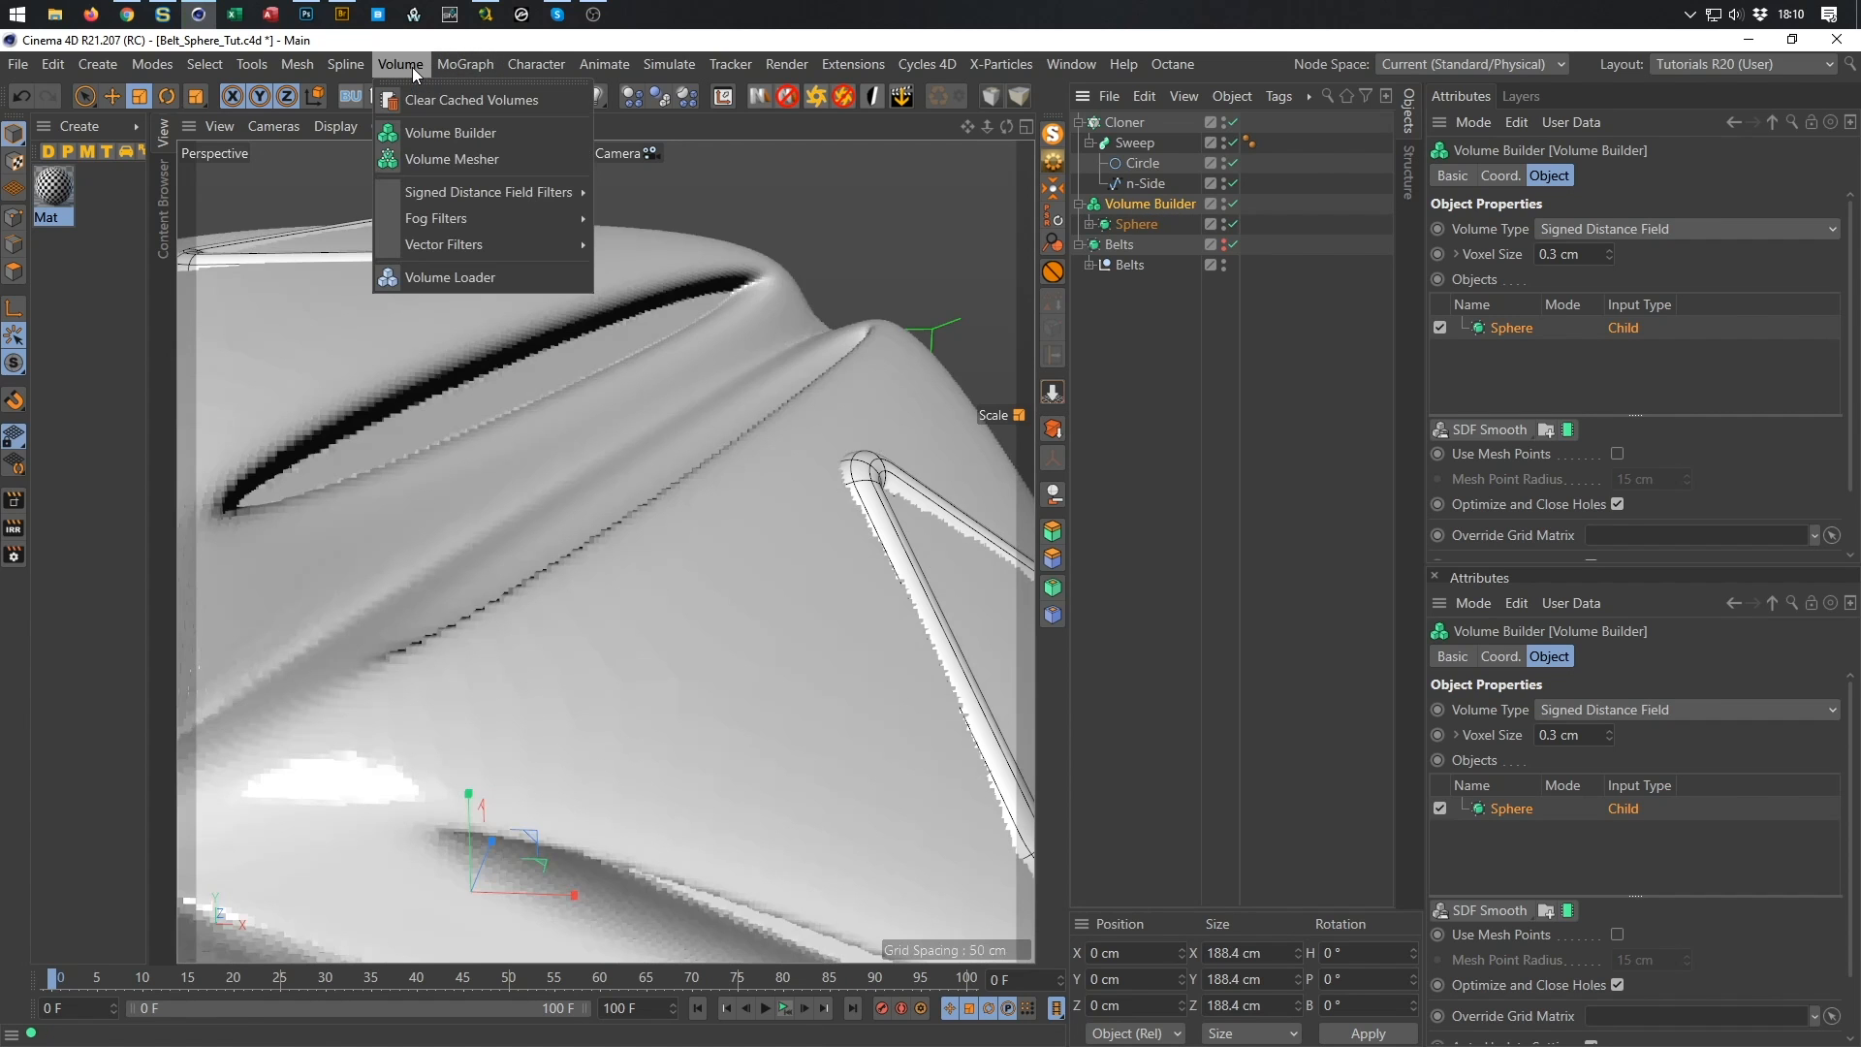
{"action": "left_click", "coordinate": [432, 159]}
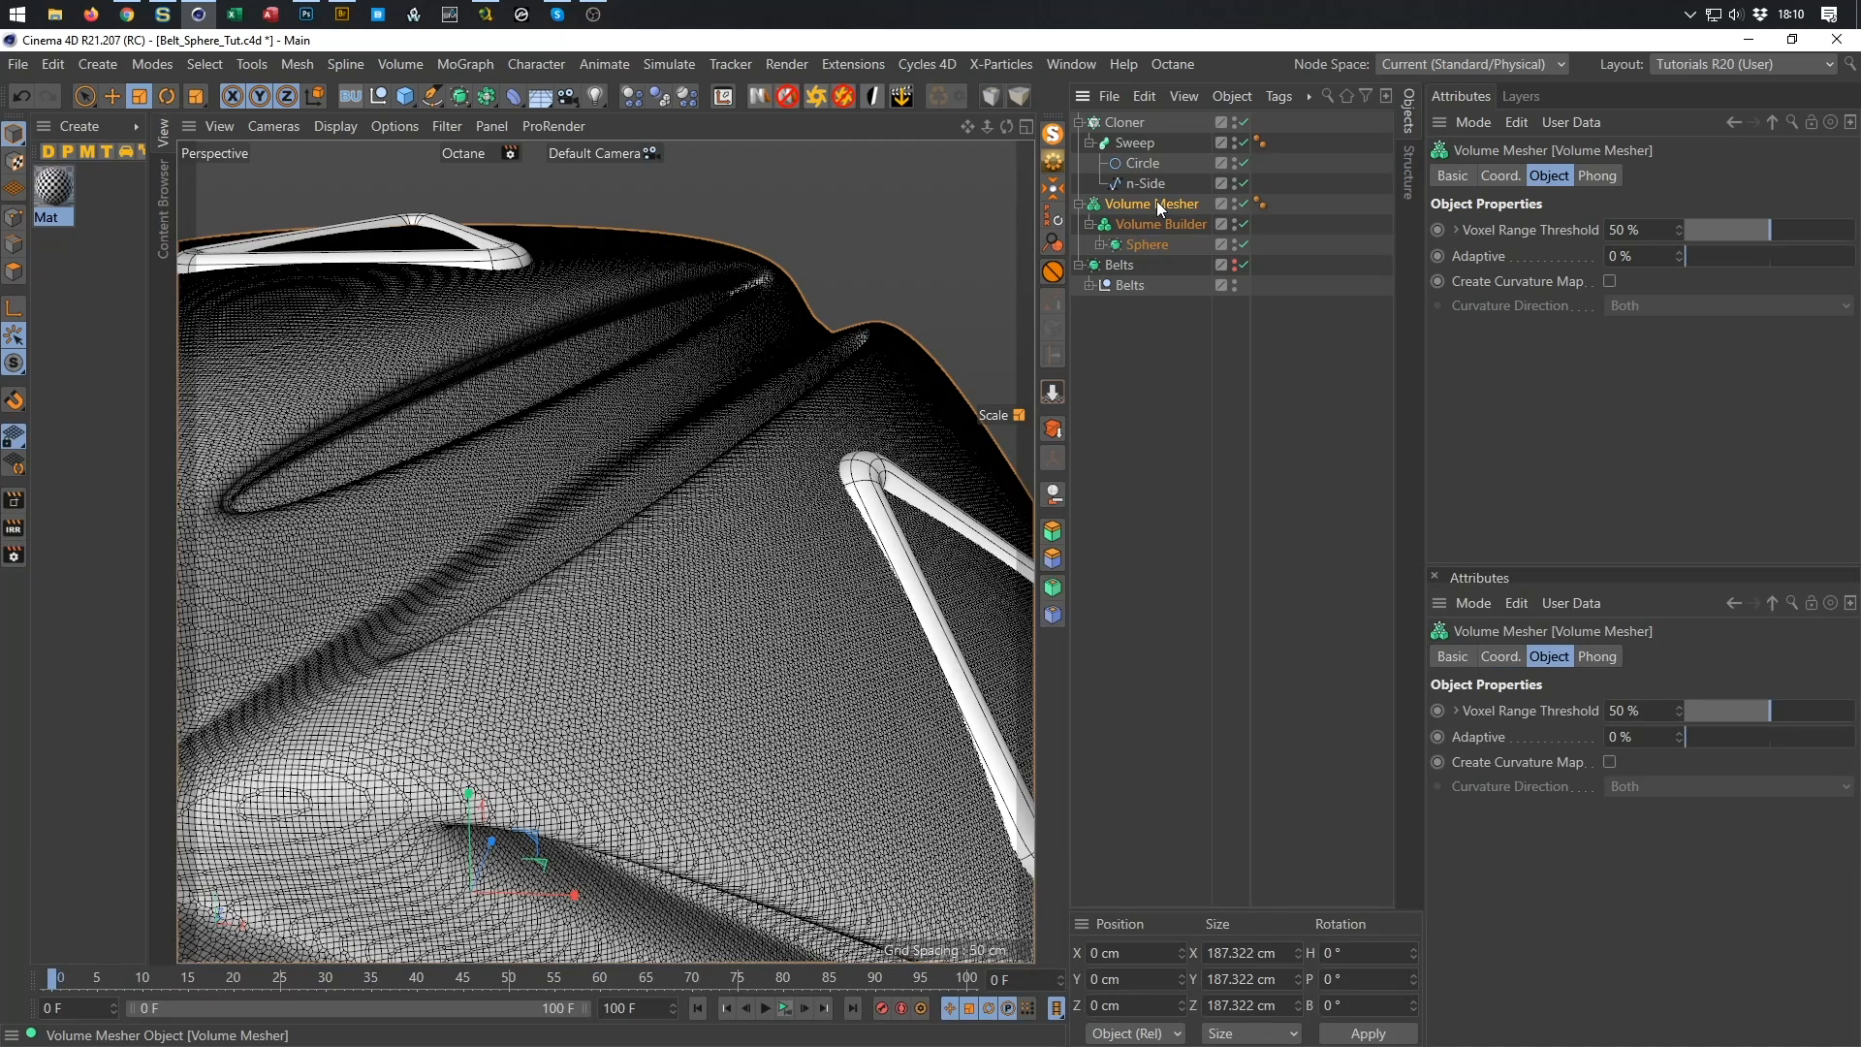
{"action": "right_click", "coordinate": [1156, 201]}
{"action": "left_click", "coordinate": [1212, 235]}
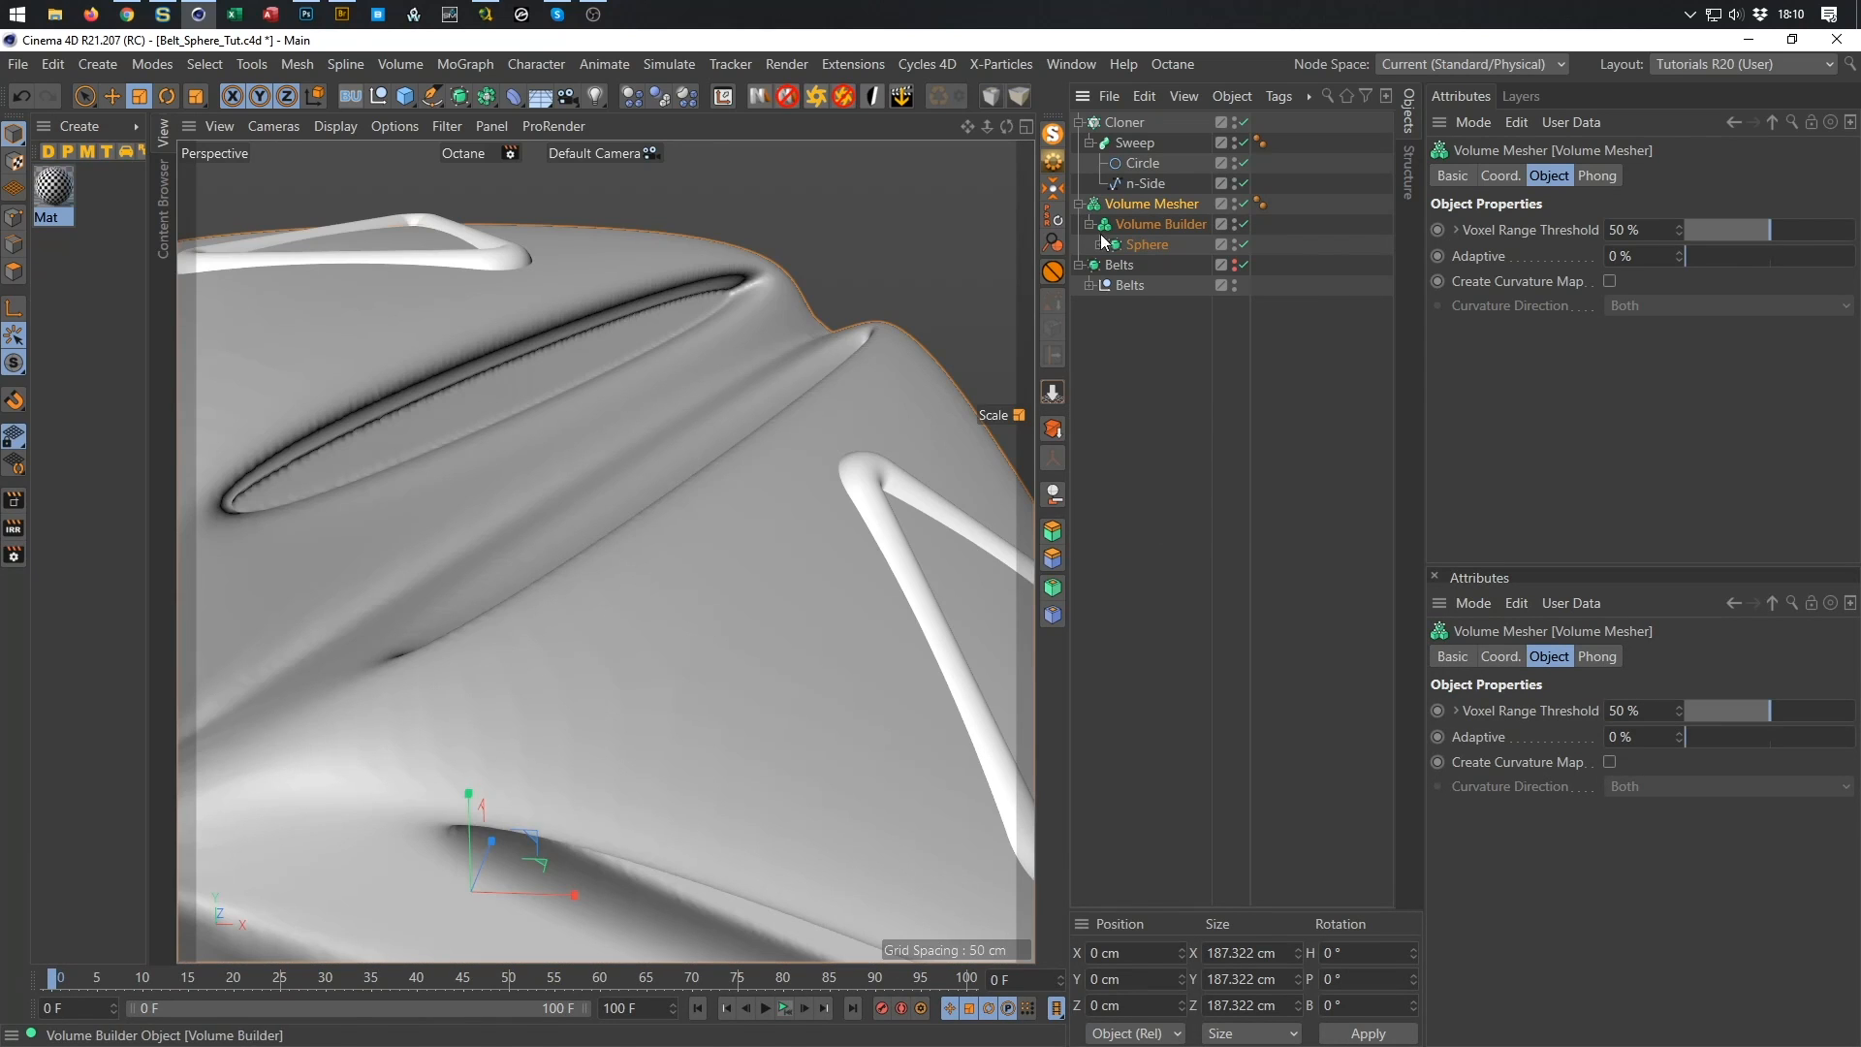
Make the Belts subdivision surface visible in the viewport again.
{"action": "mouse_move", "coordinate": [564, 504]}
{"action": "left_mouse_down", "text": "alt"}
{"action": "mouse_move", "coordinate": [586, 510]}
{"action": "mouse_move", "coordinate": [543, 509]}
{"action": "left_mouse_up", "text": "alt"}
{"action": "left_click", "coordinate": [1234, 262]}
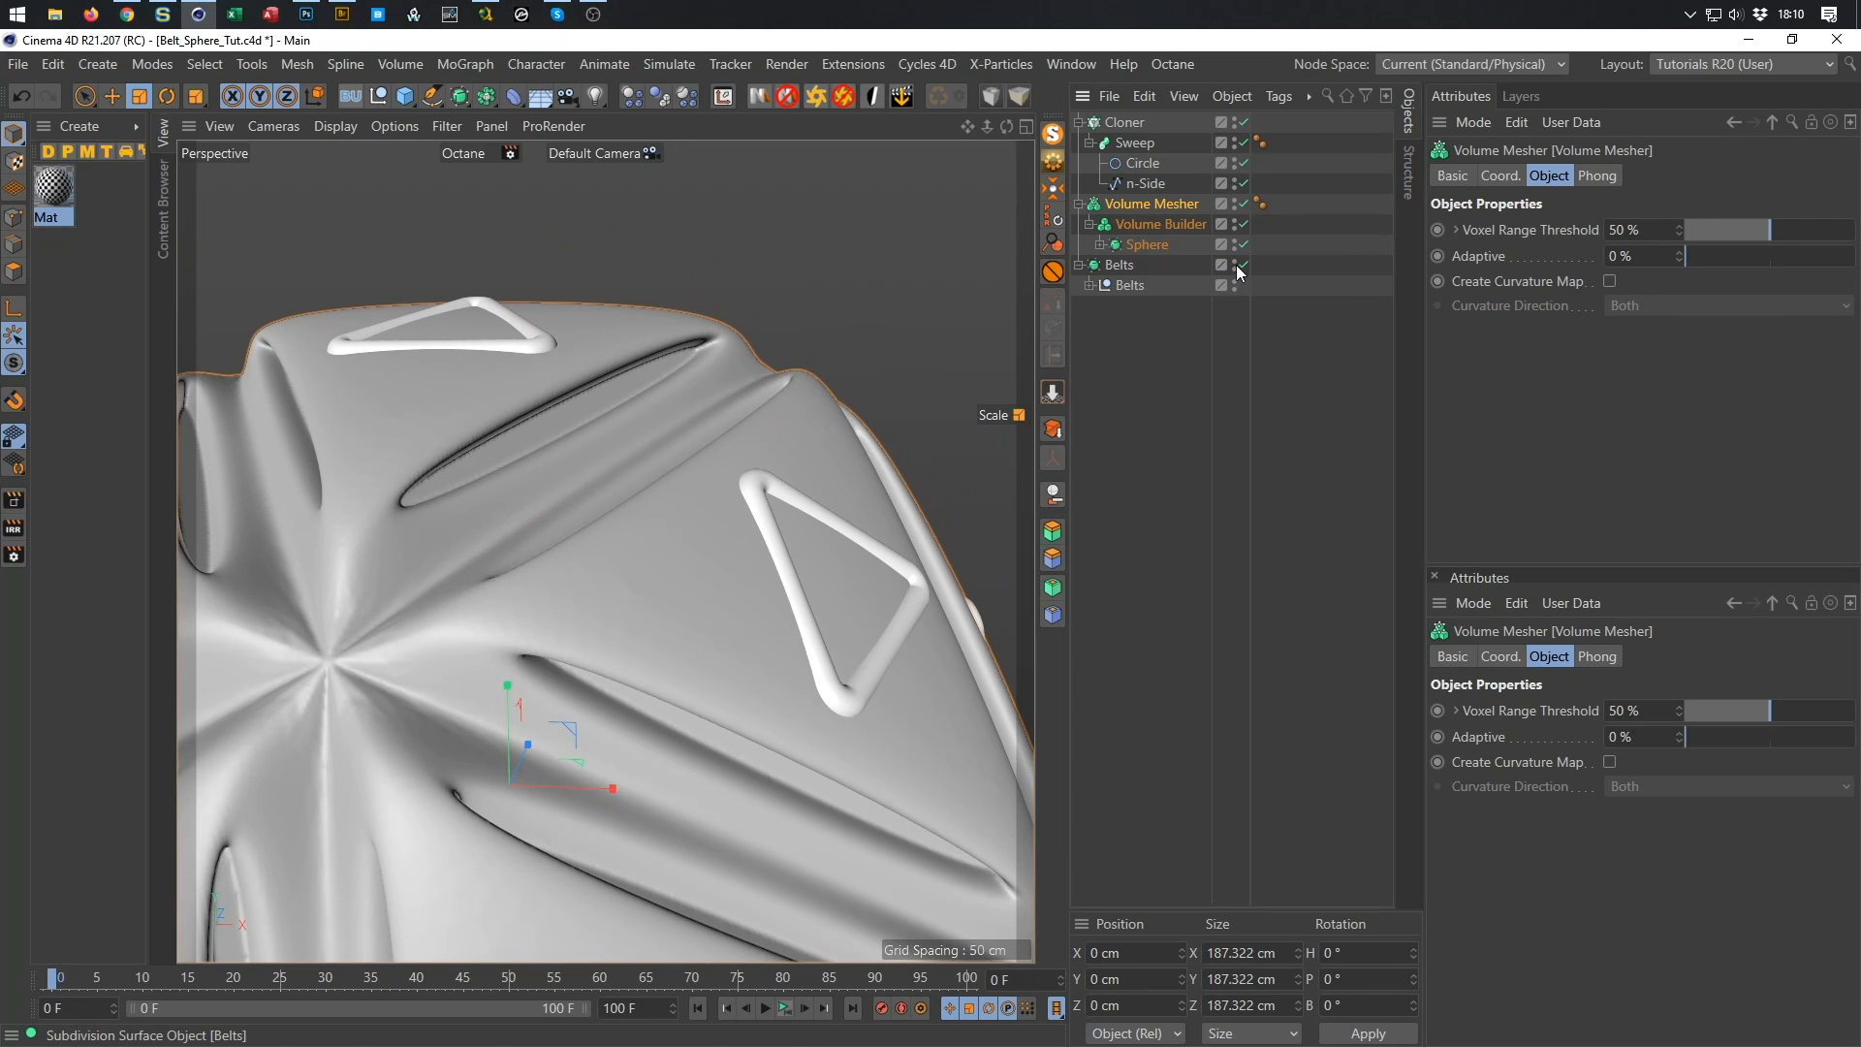
{"action": "left_click_drag", "start_coordinate": [562, 449], "coordinate": [693, 368], "text": "alt"}
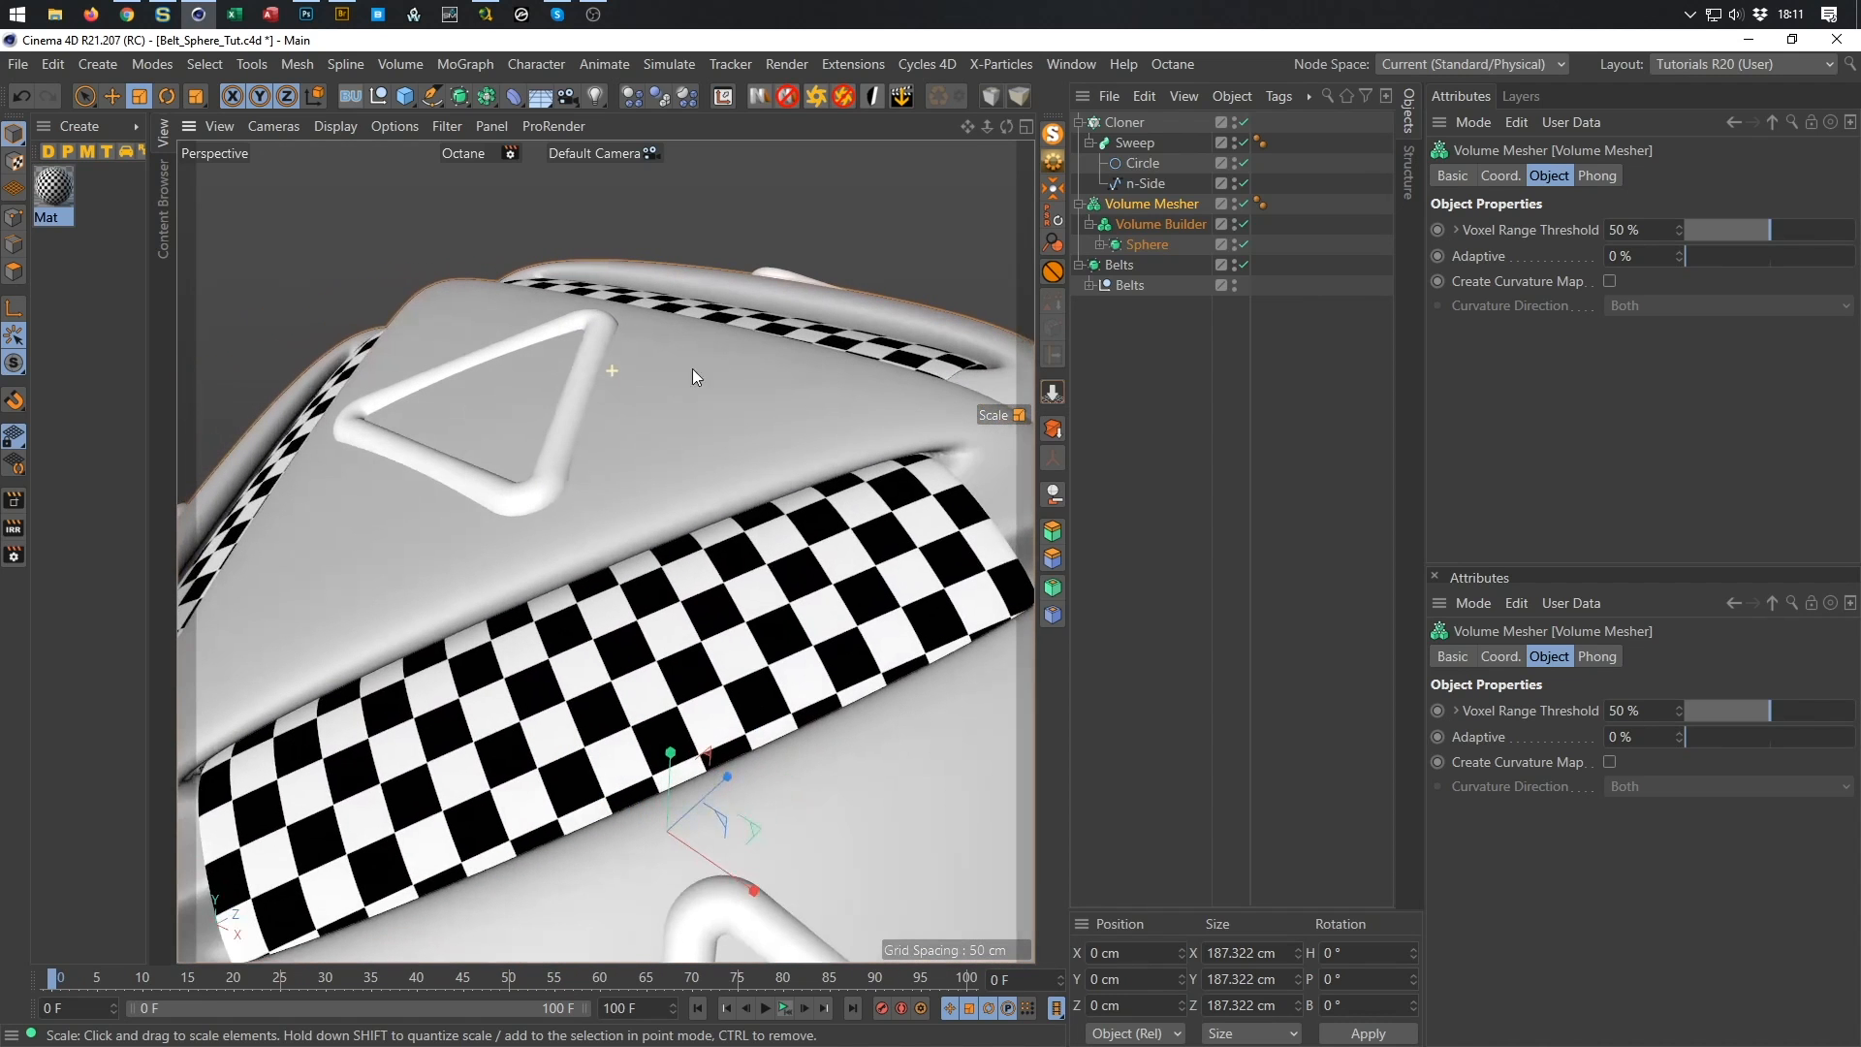
Collapse the Cloner's hierarchy and rename the Cloner as Triangle Sweeps.
{"action": "left_click", "coordinate": [1149, 223]}
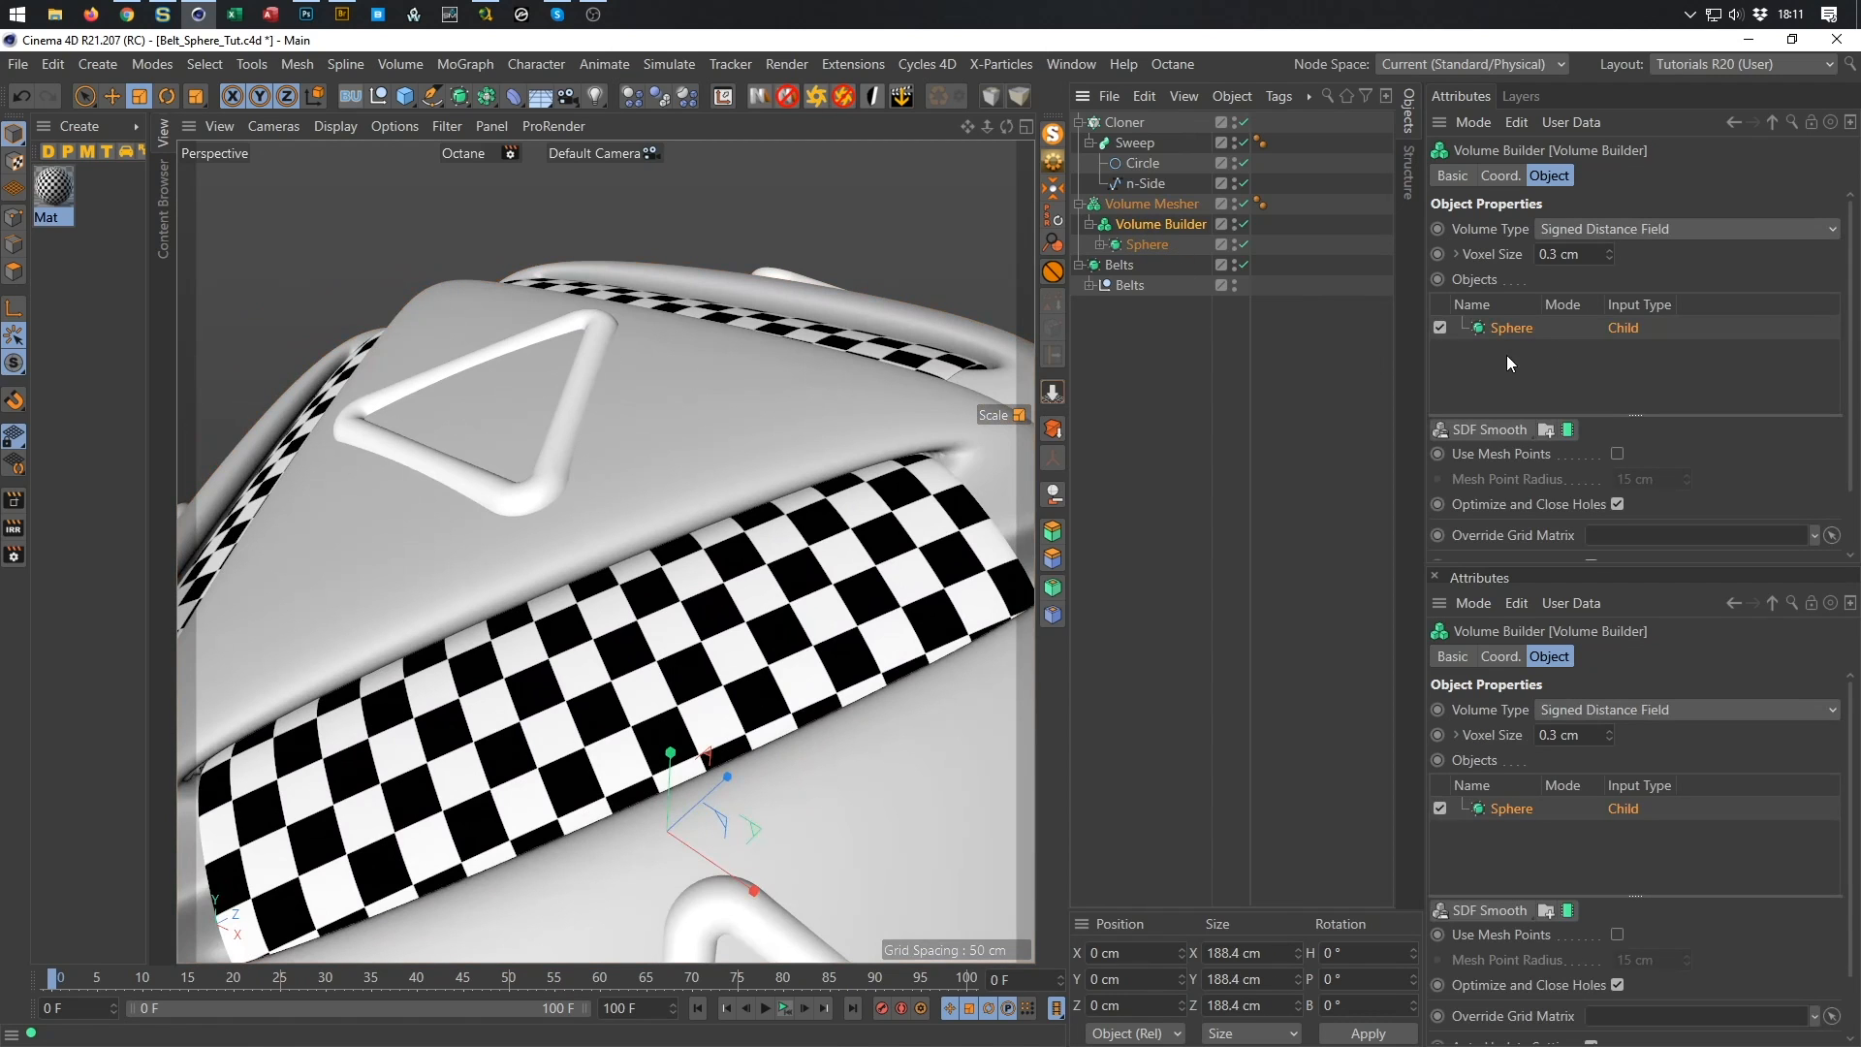
{"action": "left_click", "coordinate": [1080, 124]}
{"action": "double_click", "coordinate": [1125, 121]}
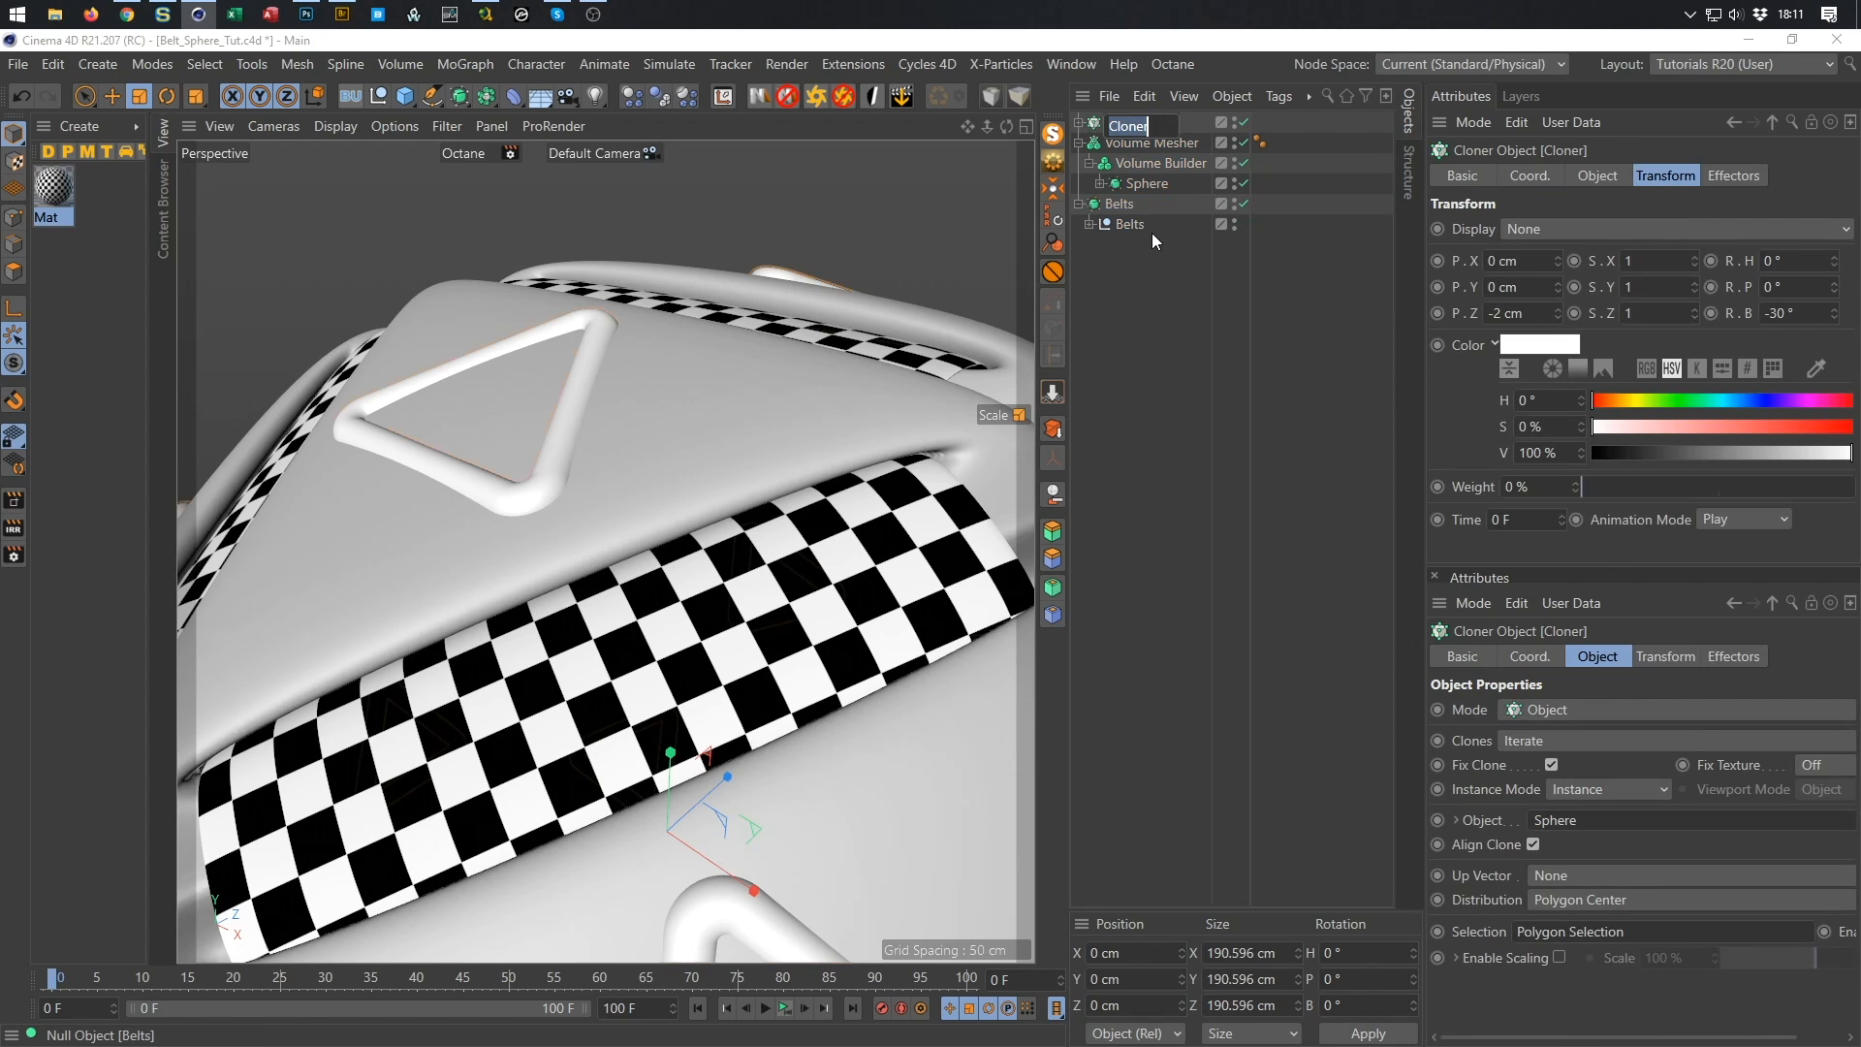
{"action": "type", "text": "Triasng"}
{"action": "key", "text": "BackSpace"}
{"action": "key", "text": "BackSpace"}
{"action": "key", "text": "BackSpace"}
{"action": "type", "text": "ngle Sweeps"}
{"action": "key", "text": "Return"}
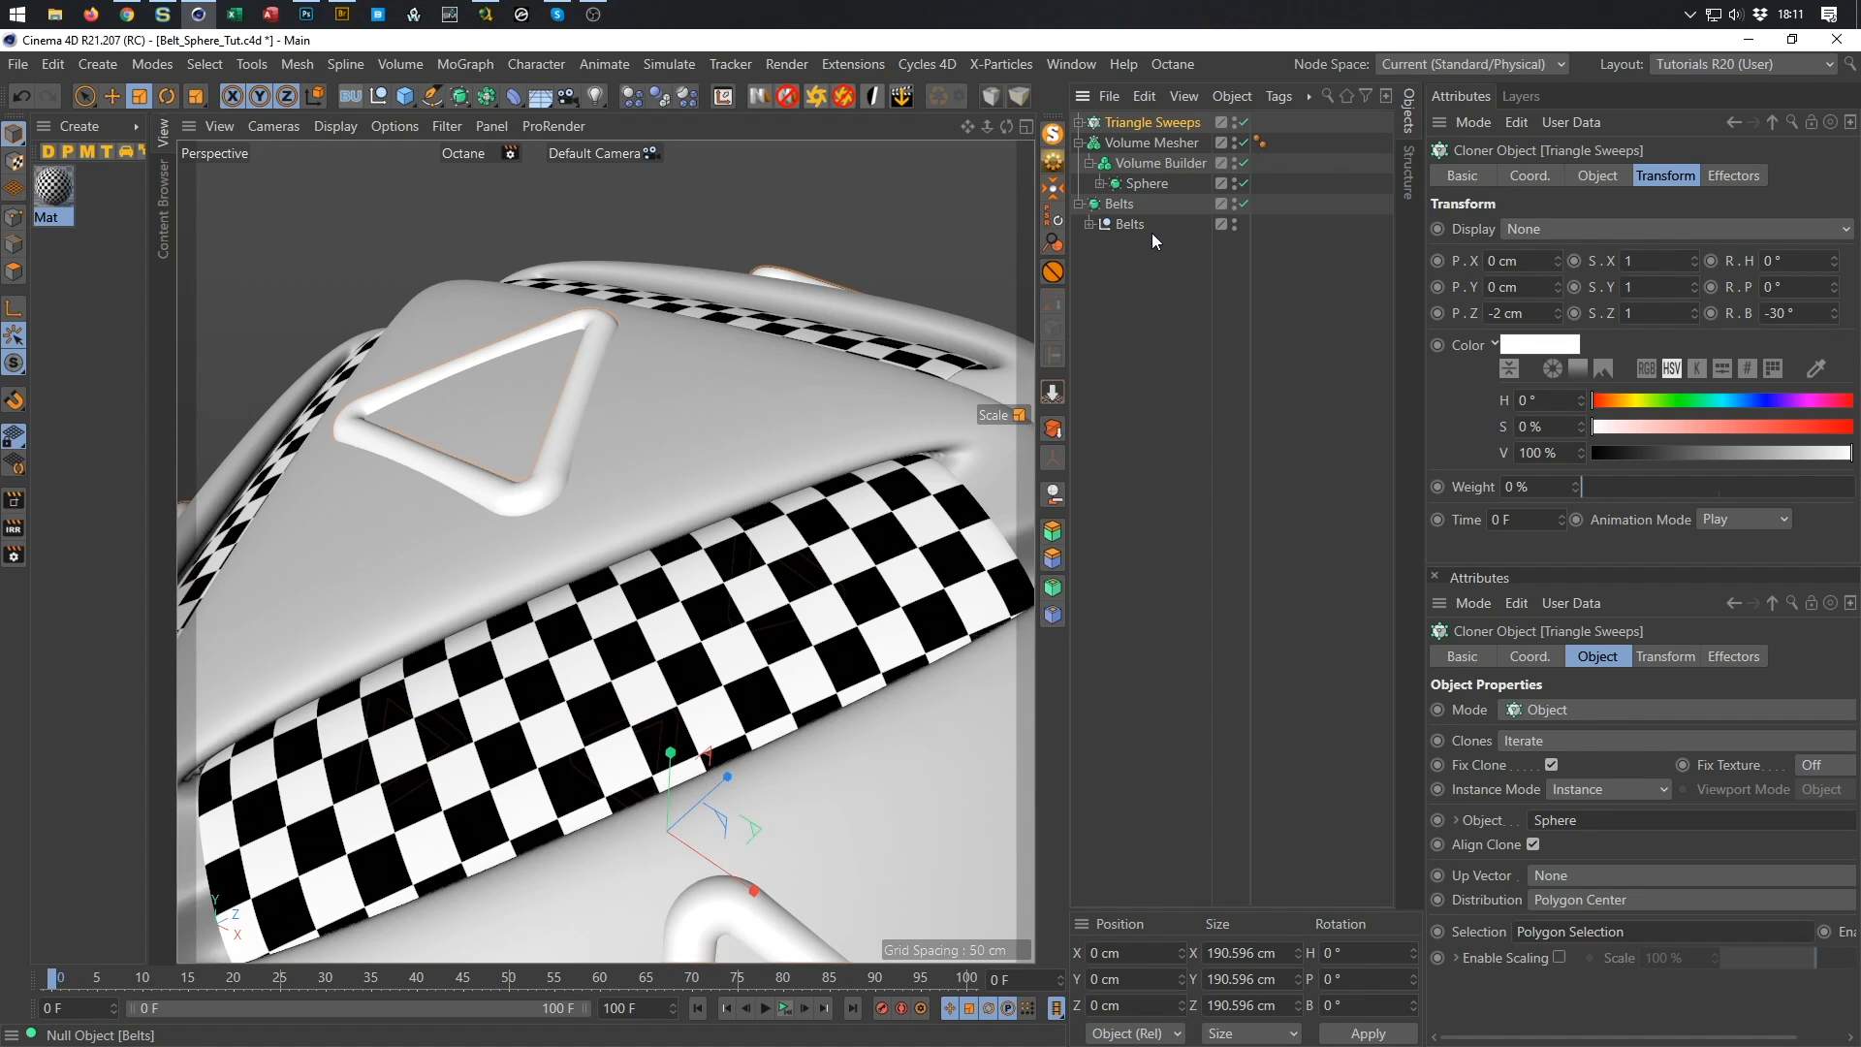
Add Triangle Sweeps to the Volume Builder's objects above the Sphere and set its mode to Subtract.
{"action": "left_click", "coordinate": [1169, 164]}
{"action": "left_click_drag", "start_coordinate": [1515, 324], "coordinate": [1516, 330]}
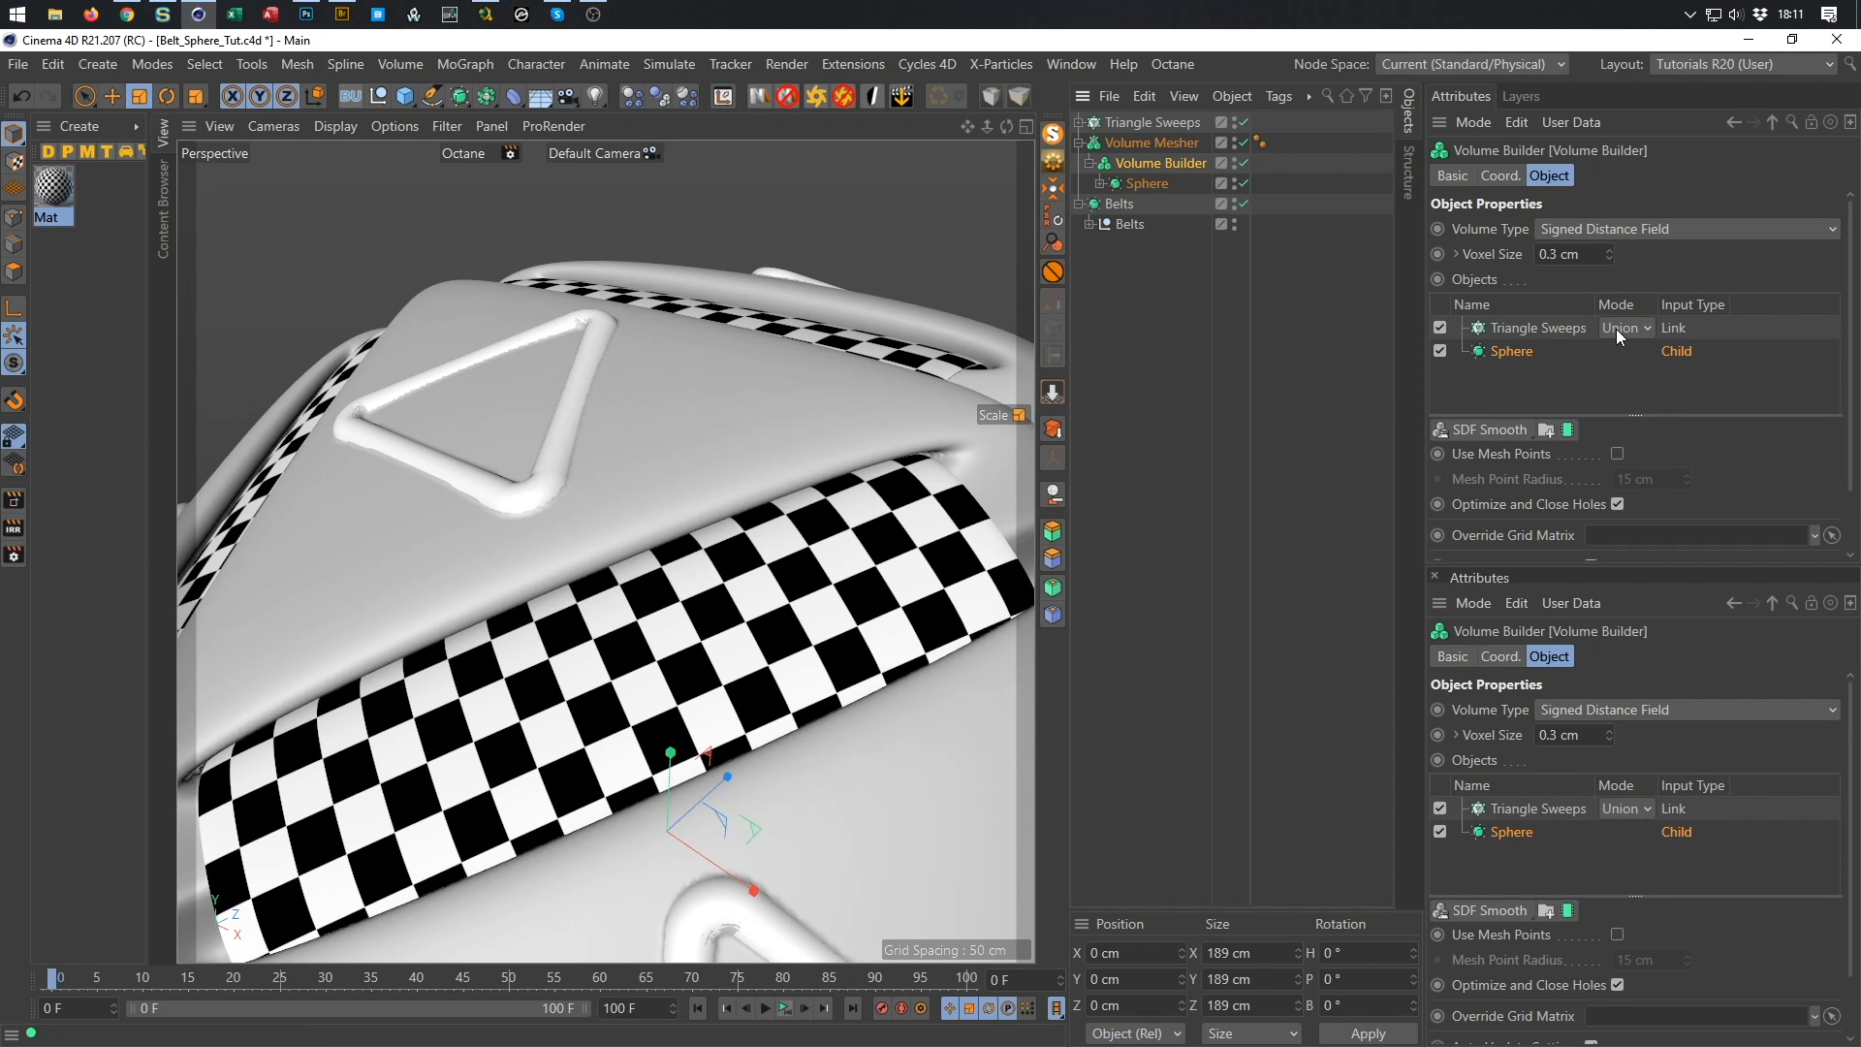
{"action": "left_click", "coordinate": [1642, 334]}
{"action": "left_click", "coordinate": [1638, 376]}
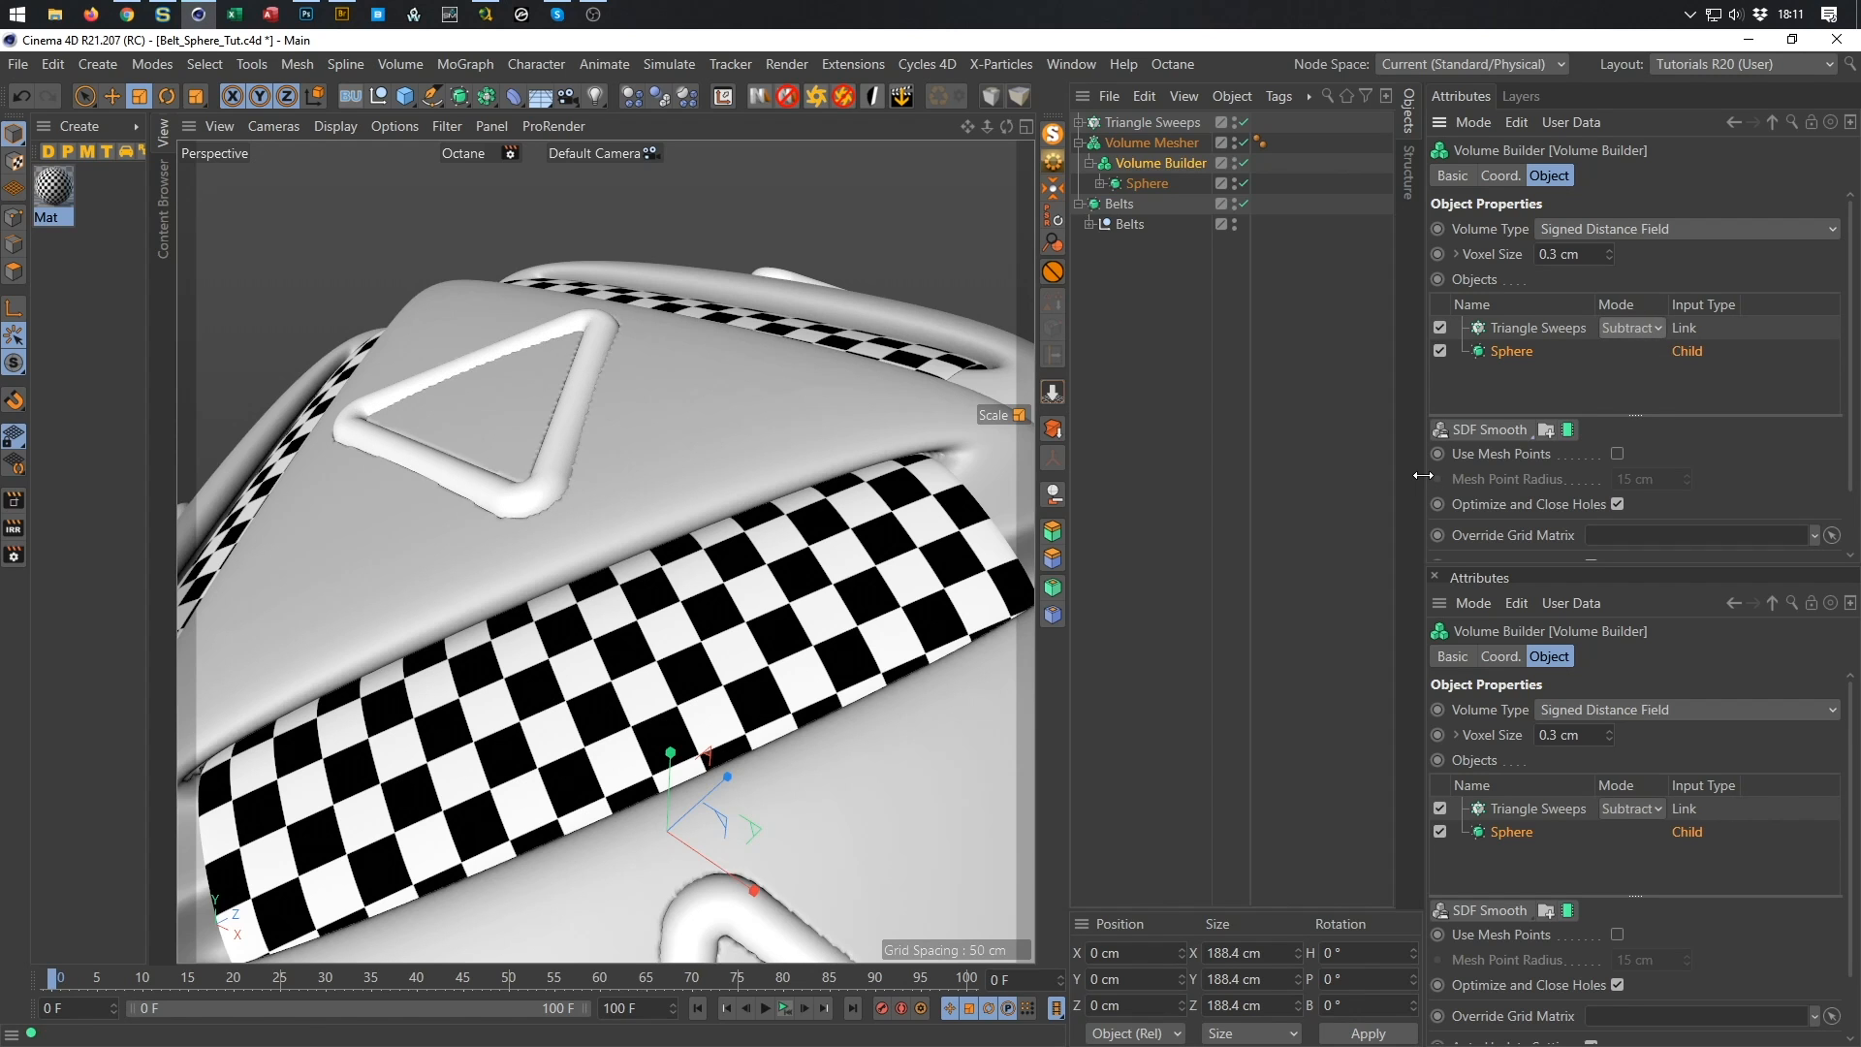
Hide the Triangle Sweeps to examine the carved triangular grooves up close, and show them again.
{"action": "scroll", "coordinate": [572, 412], "scroll_direction": "up", "scroll_amount": 6}
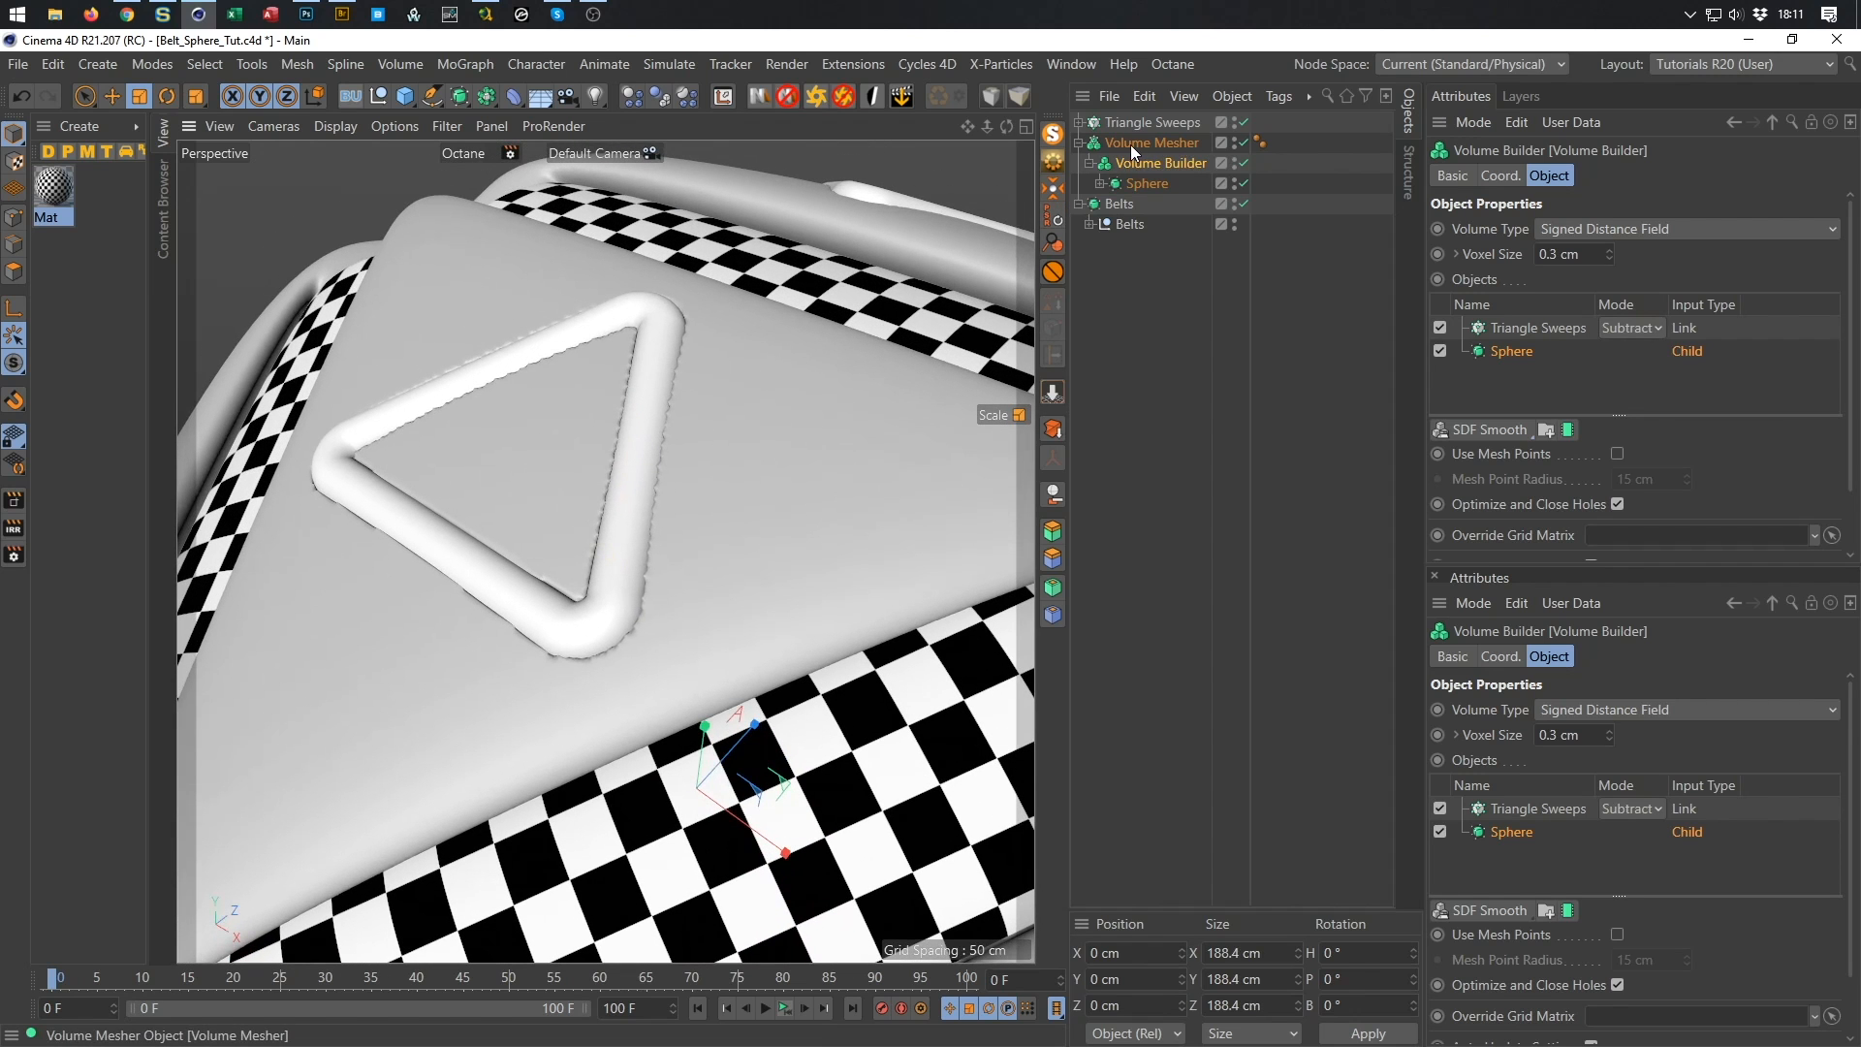
{"action": "double_click", "coordinate": [1234, 121], "text": "alt"}
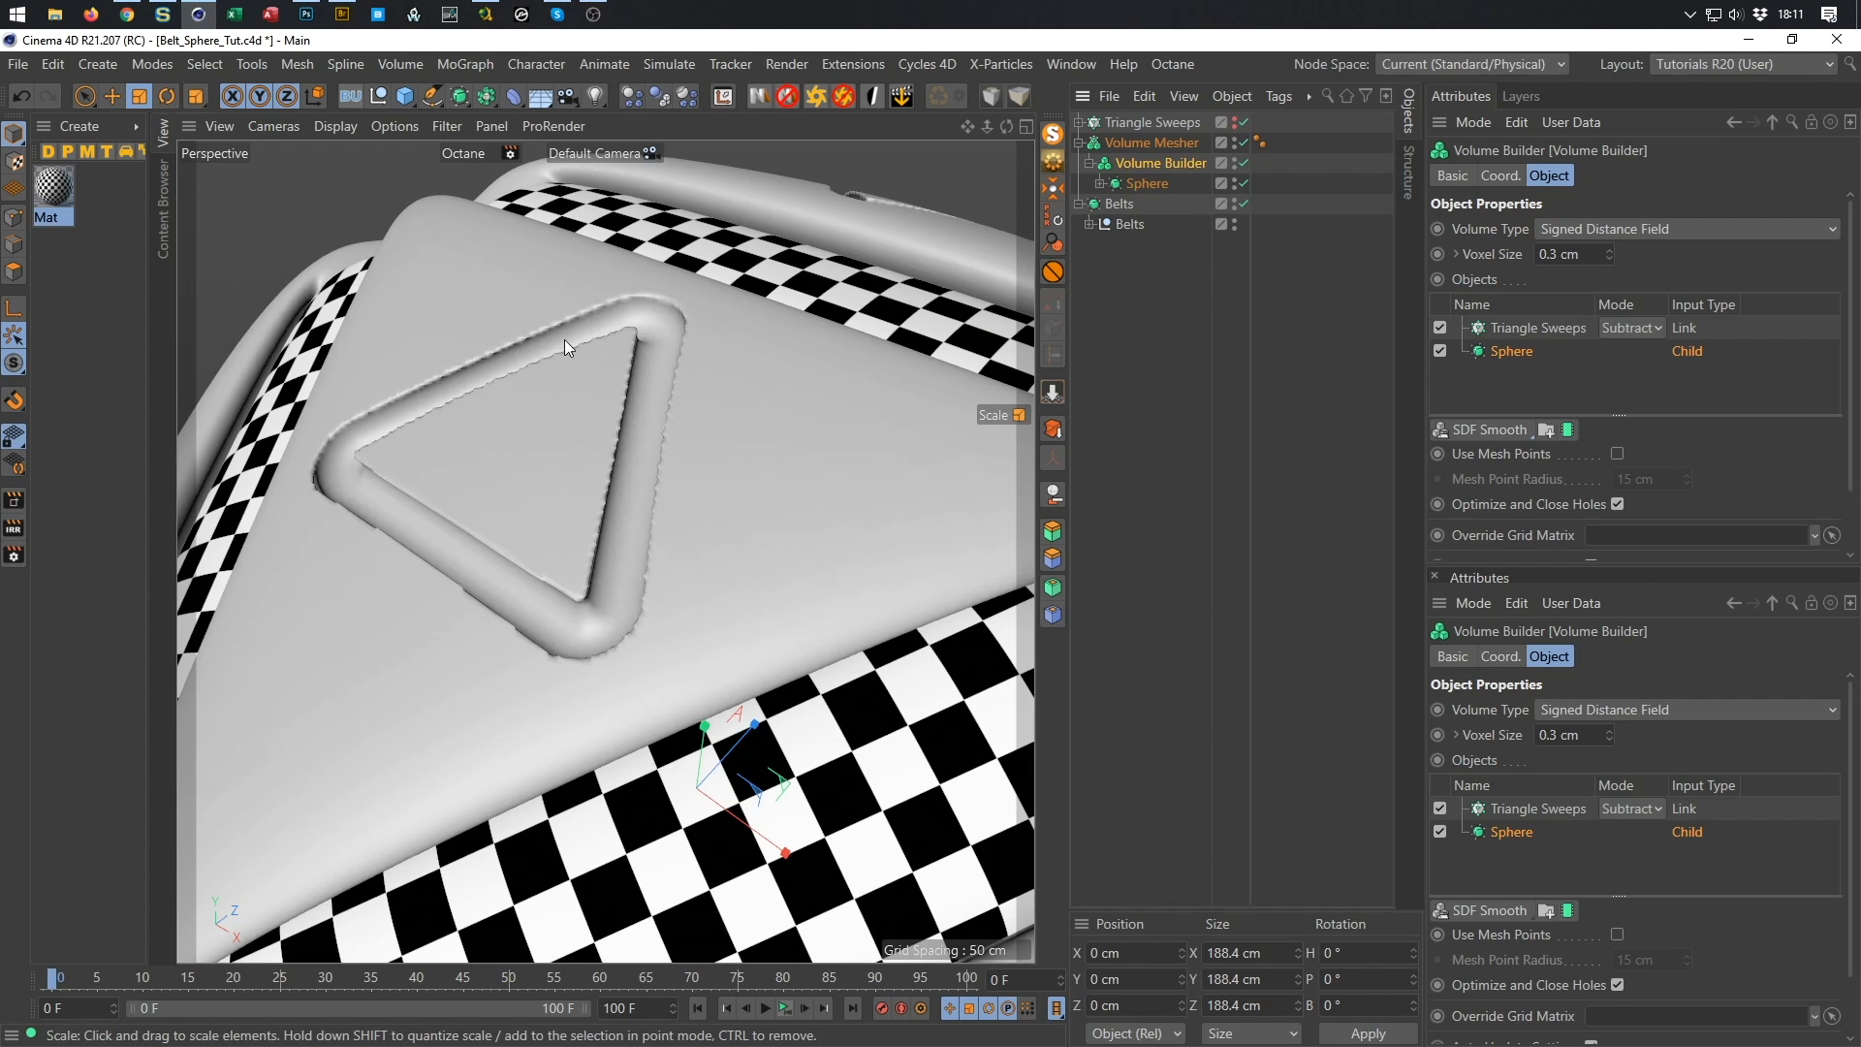
{"action": "mouse_move", "coordinate": [659, 479]}
{"action": "left_mouse_down", "text": "alt"}
{"action": "mouse_move", "coordinate": [688, 615]}
{"action": "mouse_move", "coordinate": [690, 501]}
{"action": "left_mouse_up", "text": "alt"}
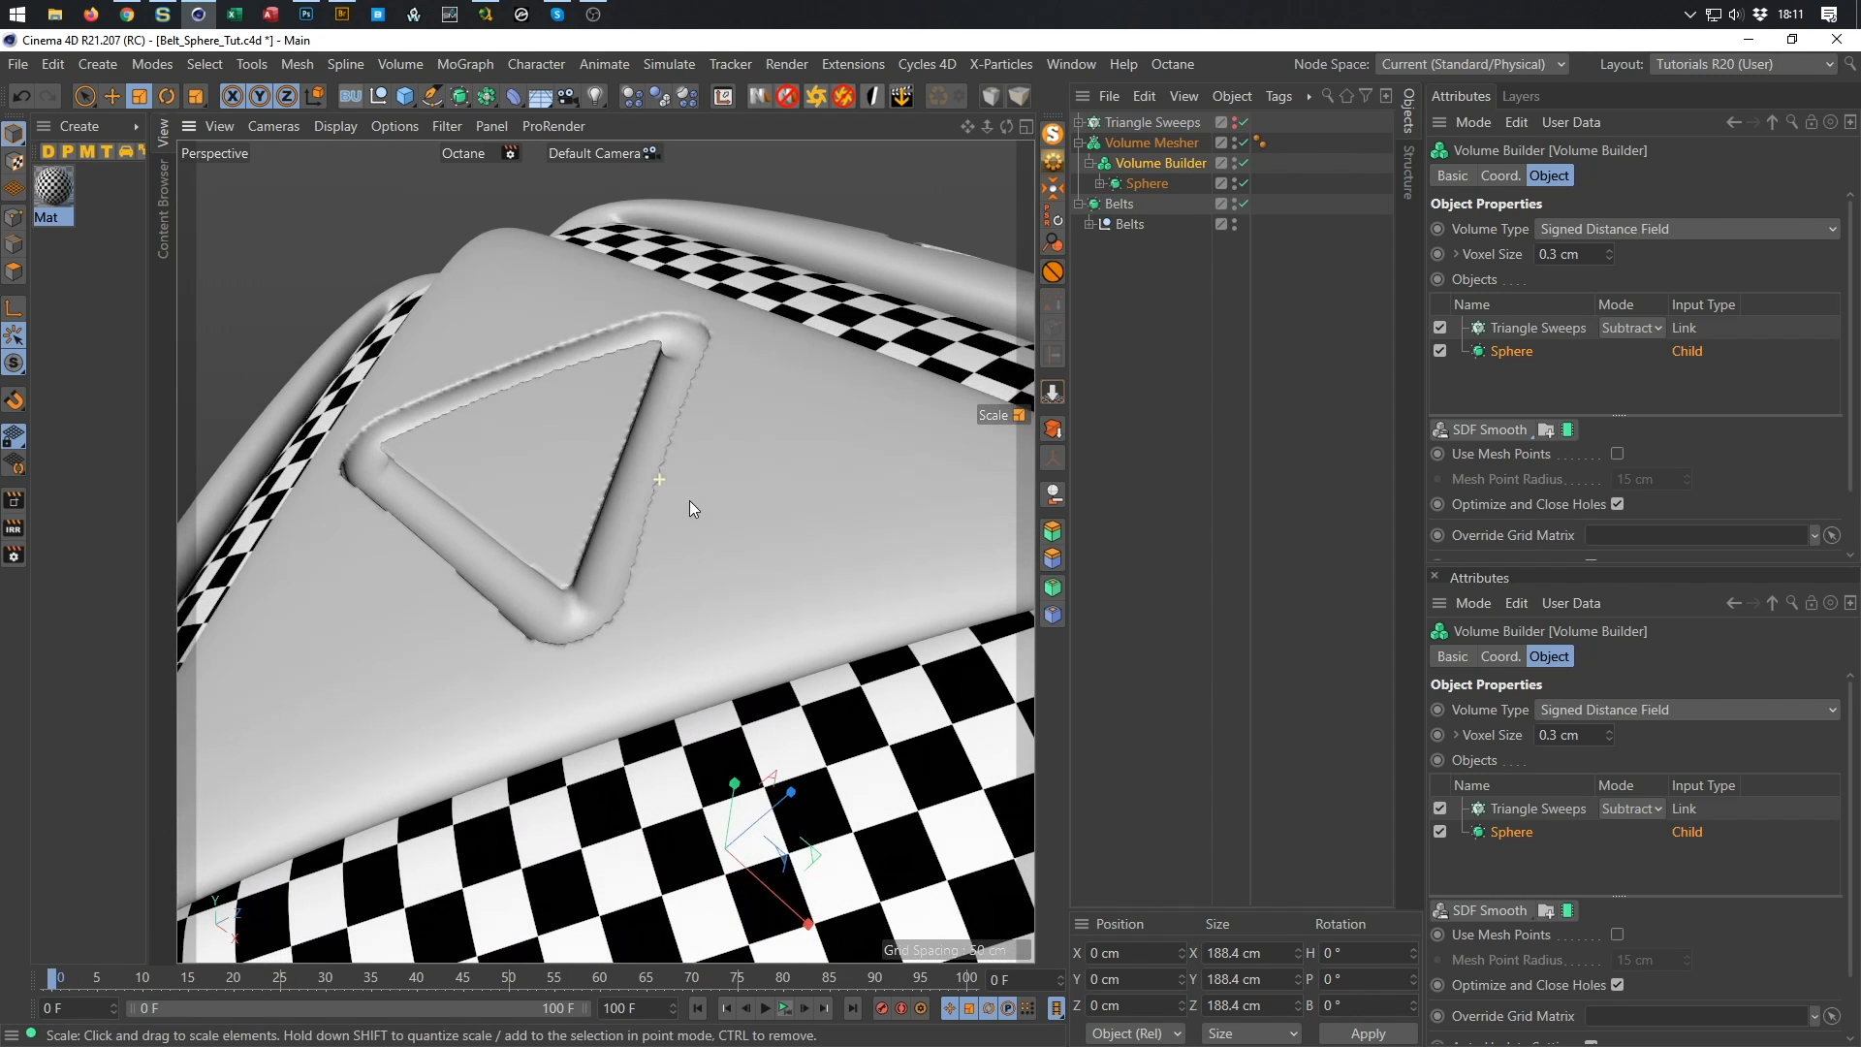
{"action": "left_click", "coordinate": [1235, 121]}
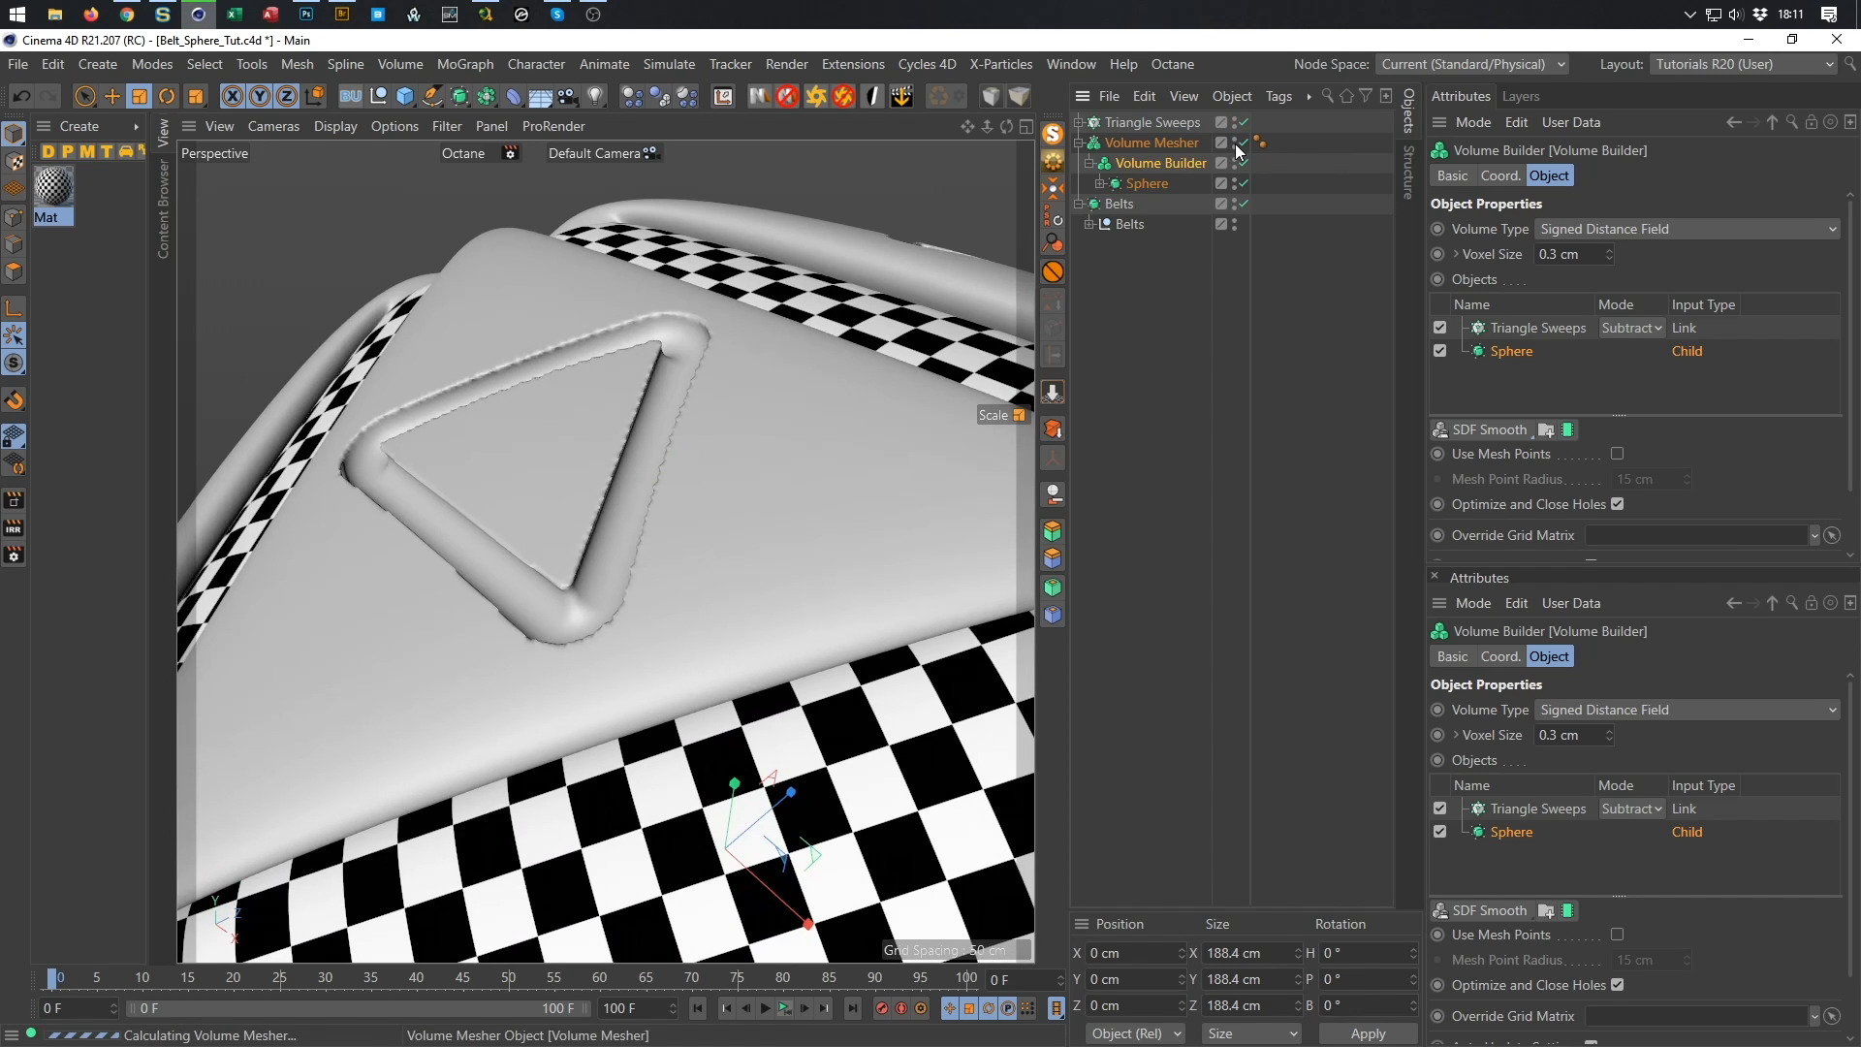
{"action": "right_click_drag", "start_coordinate": [619, 429], "coordinate": [653, 433], "text": "alt"}
{"action": "left_click_drag", "start_coordinate": [654, 433], "coordinate": [620, 523], "text": "alt"}
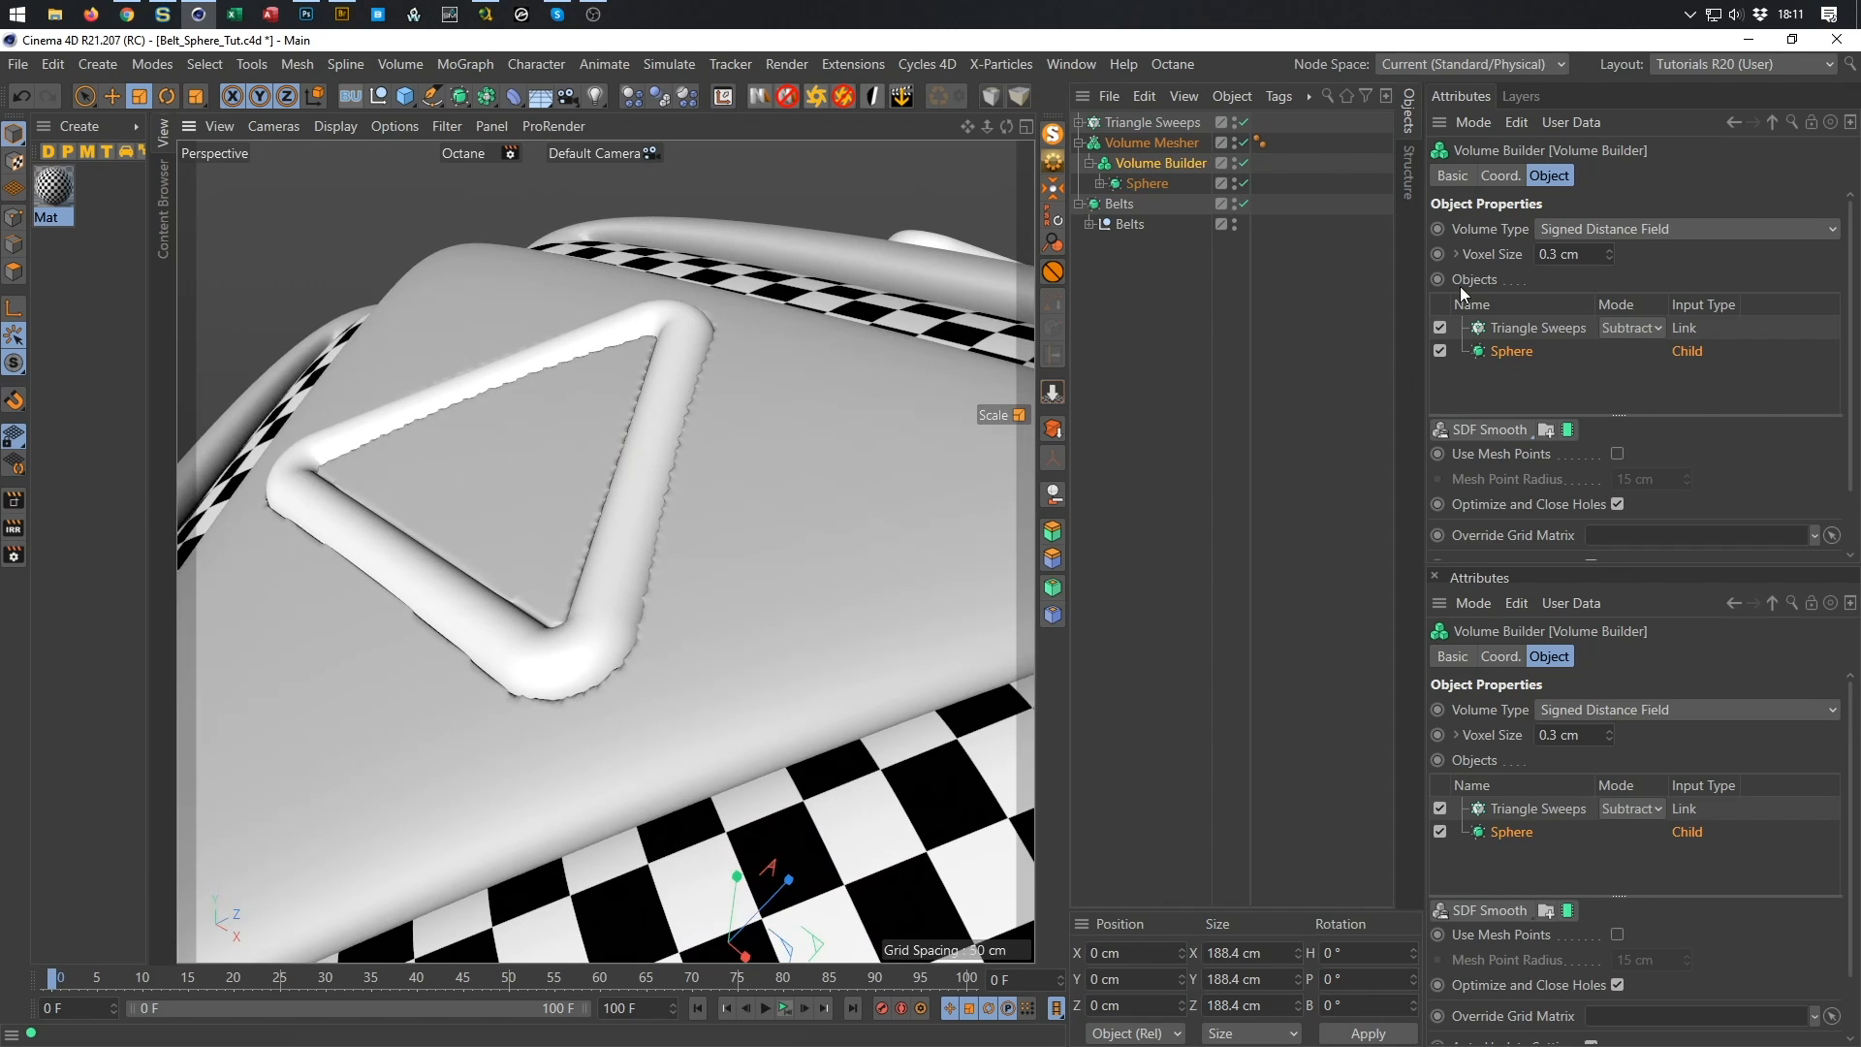
Create a folder in the Volume Builder's object list containing Triangle Sweeps and set its mode to Subtract.
{"action": "left_click", "coordinate": [1532, 327]}
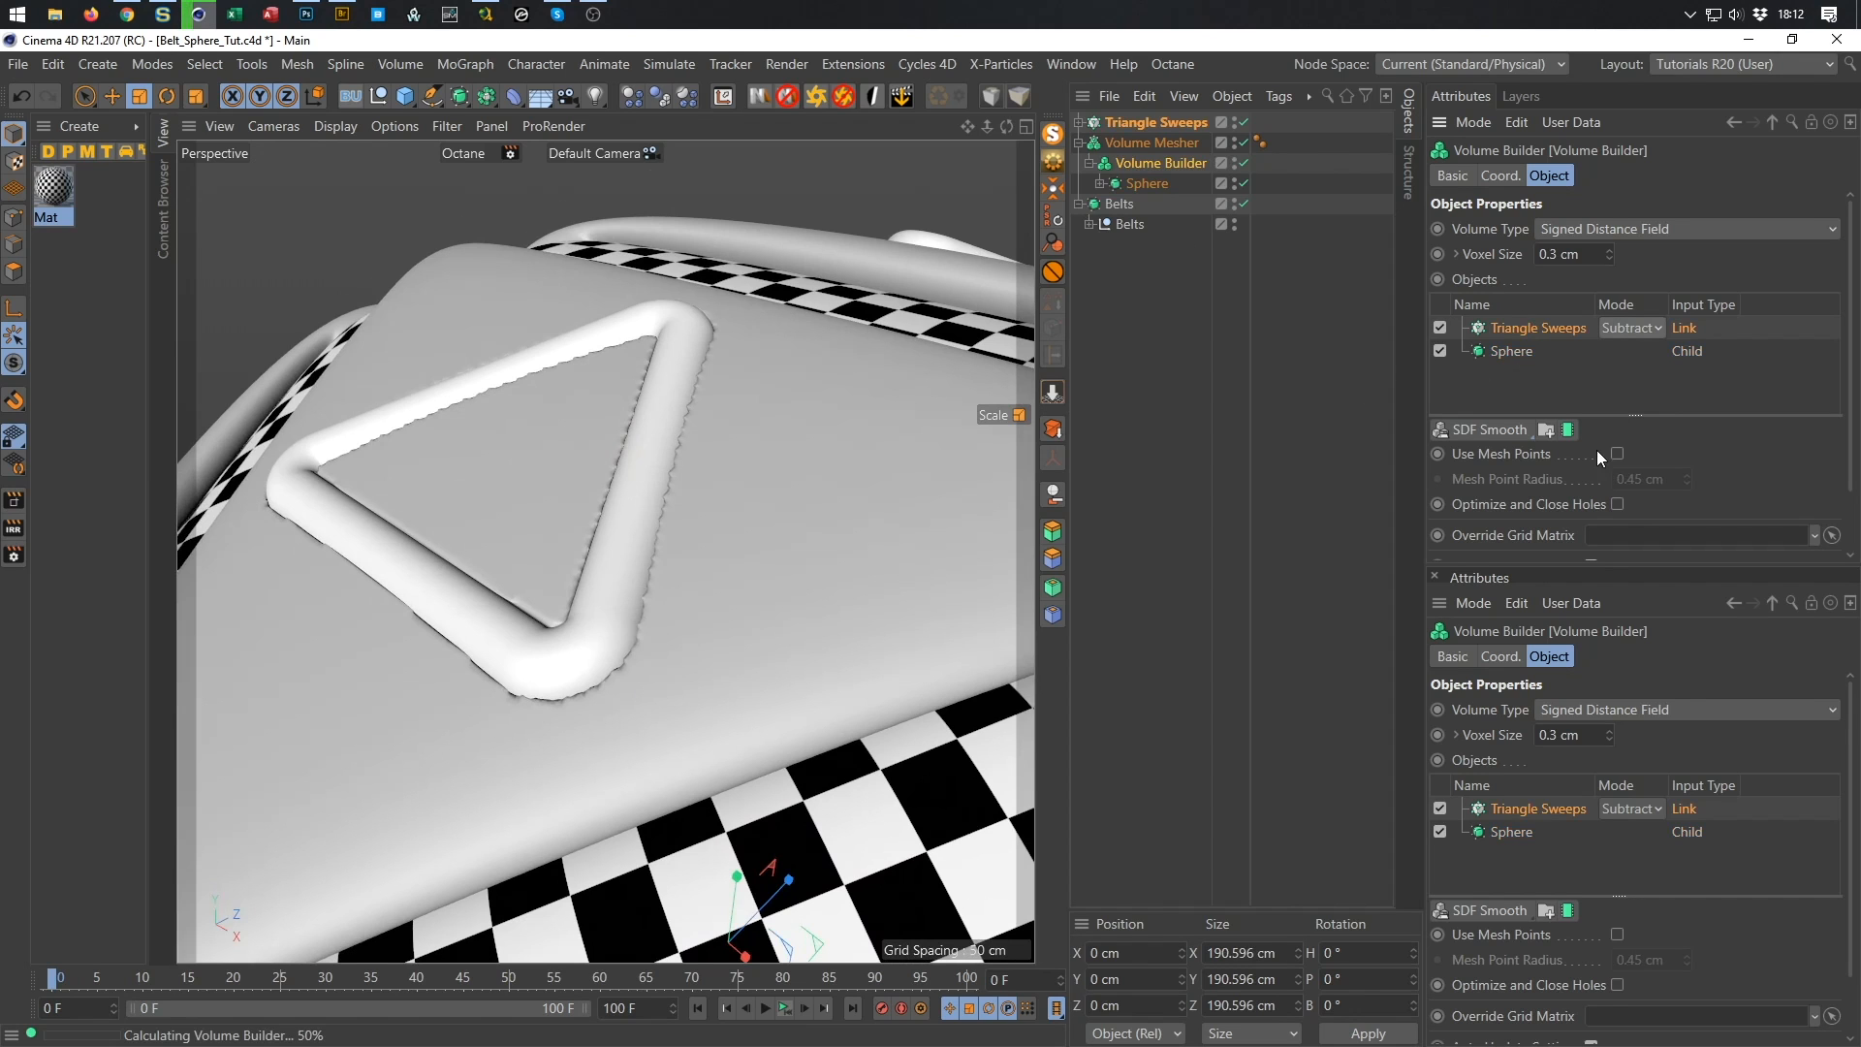
{"action": "left_click", "coordinate": [1547, 429]}
{"action": "left_click_drag", "start_coordinate": [1510, 353], "coordinate": [1538, 329]}
{"action": "left_click", "coordinate": [1656, 326]}
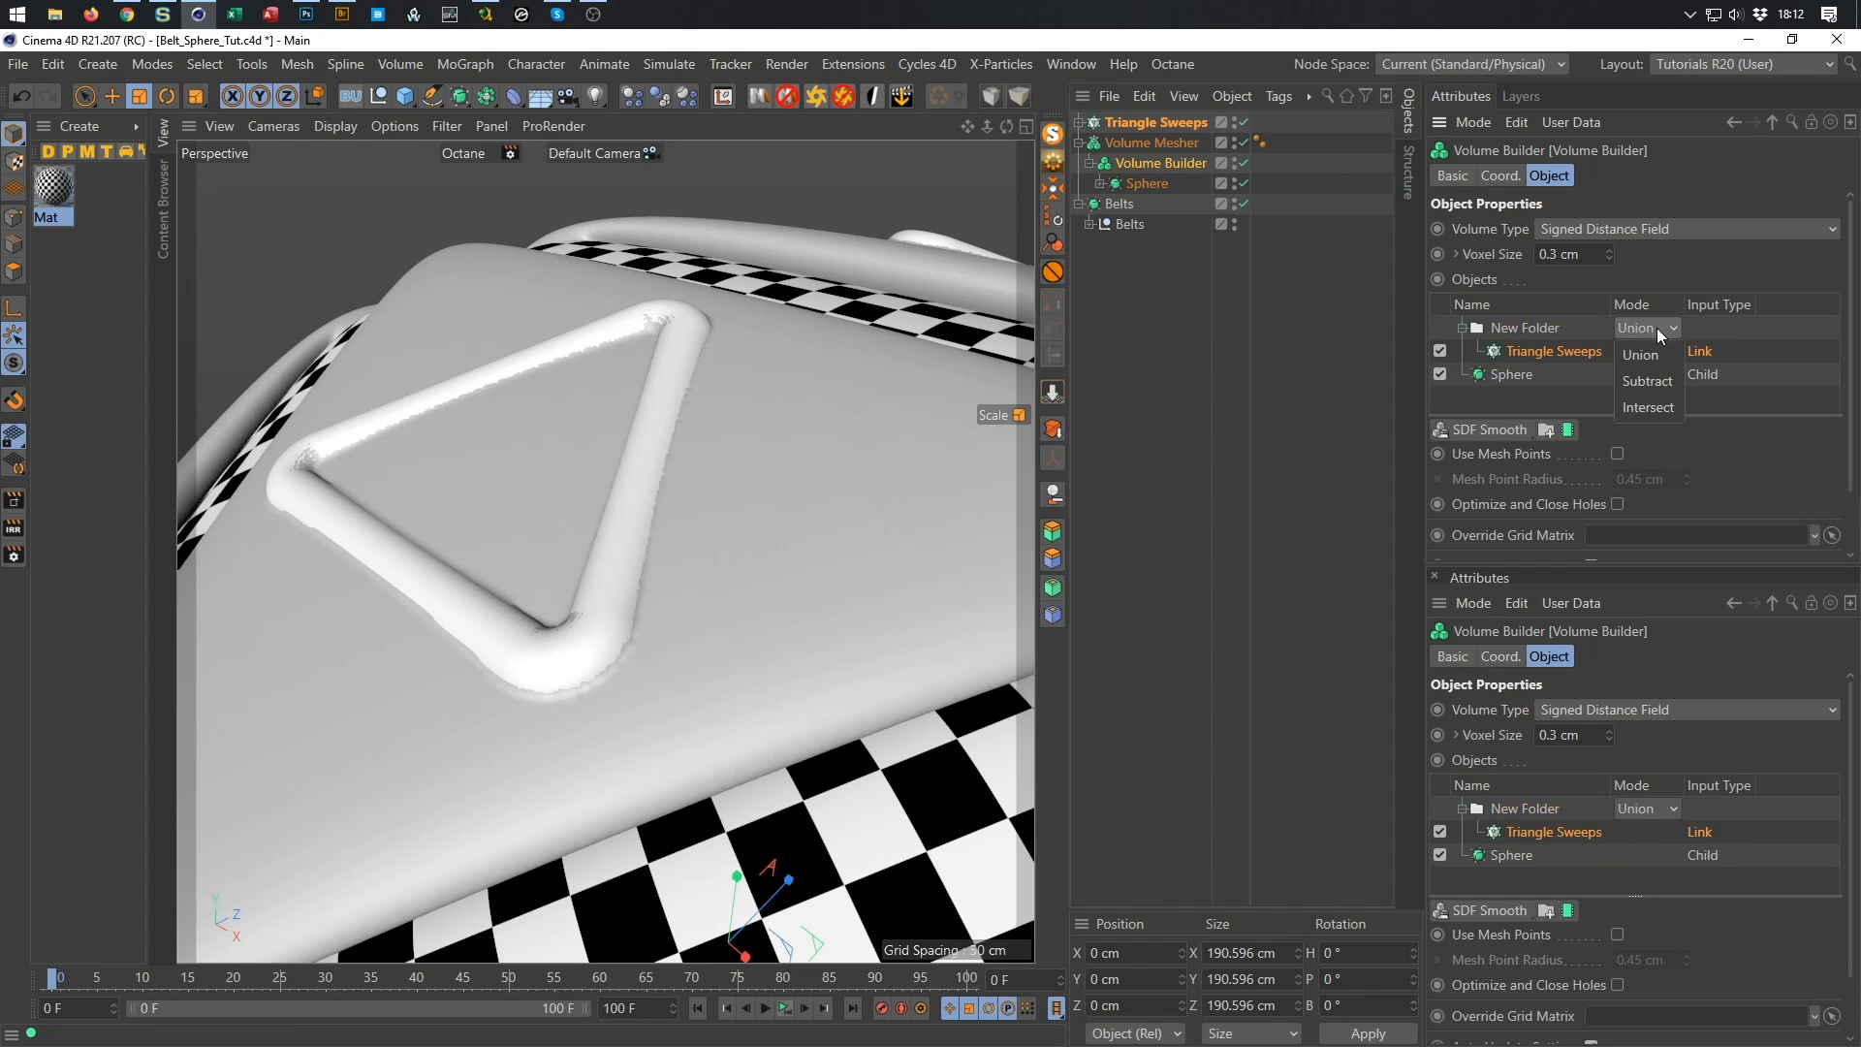
{"action": "left_click", "coordinate": [1660, 380]}
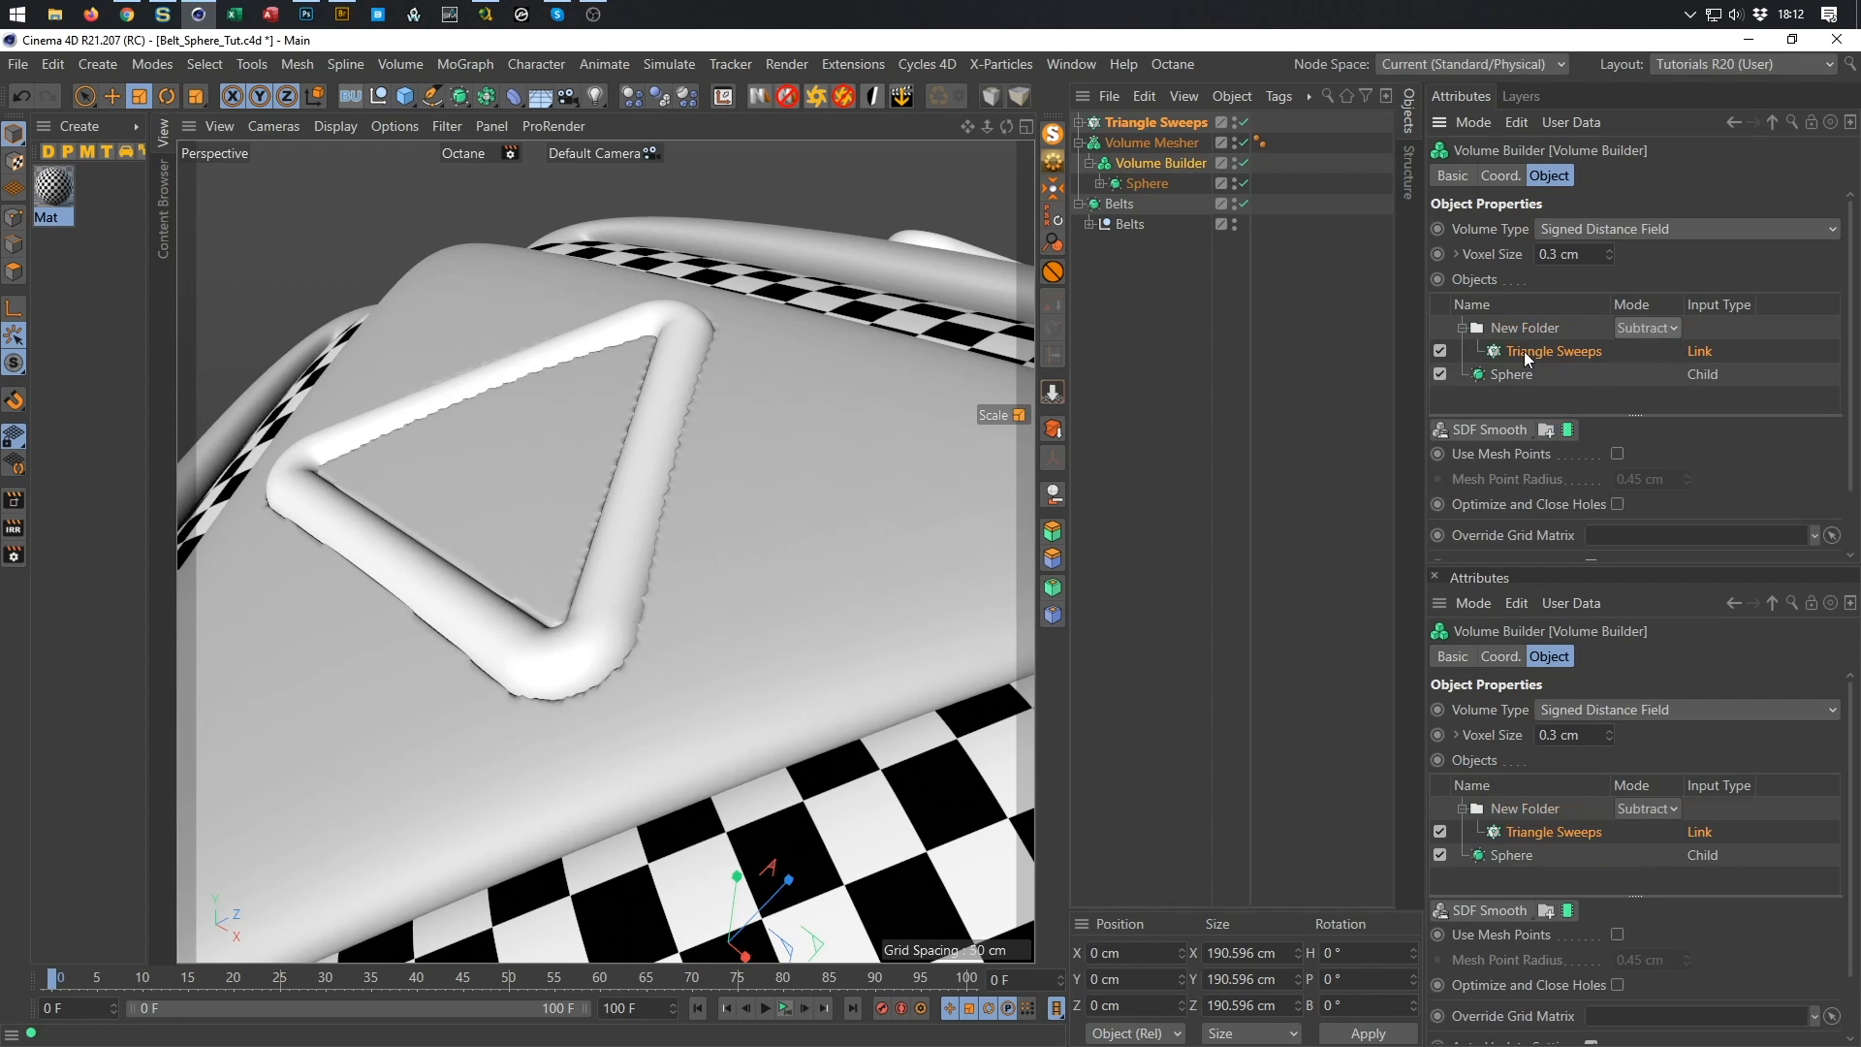
Add an SDF Dilate and Erode filter above Triangle Sweeps in the subtract folder and set its offset to 0.5 cm.
{"action": "left_click", "coordinate": [1501, 428]}
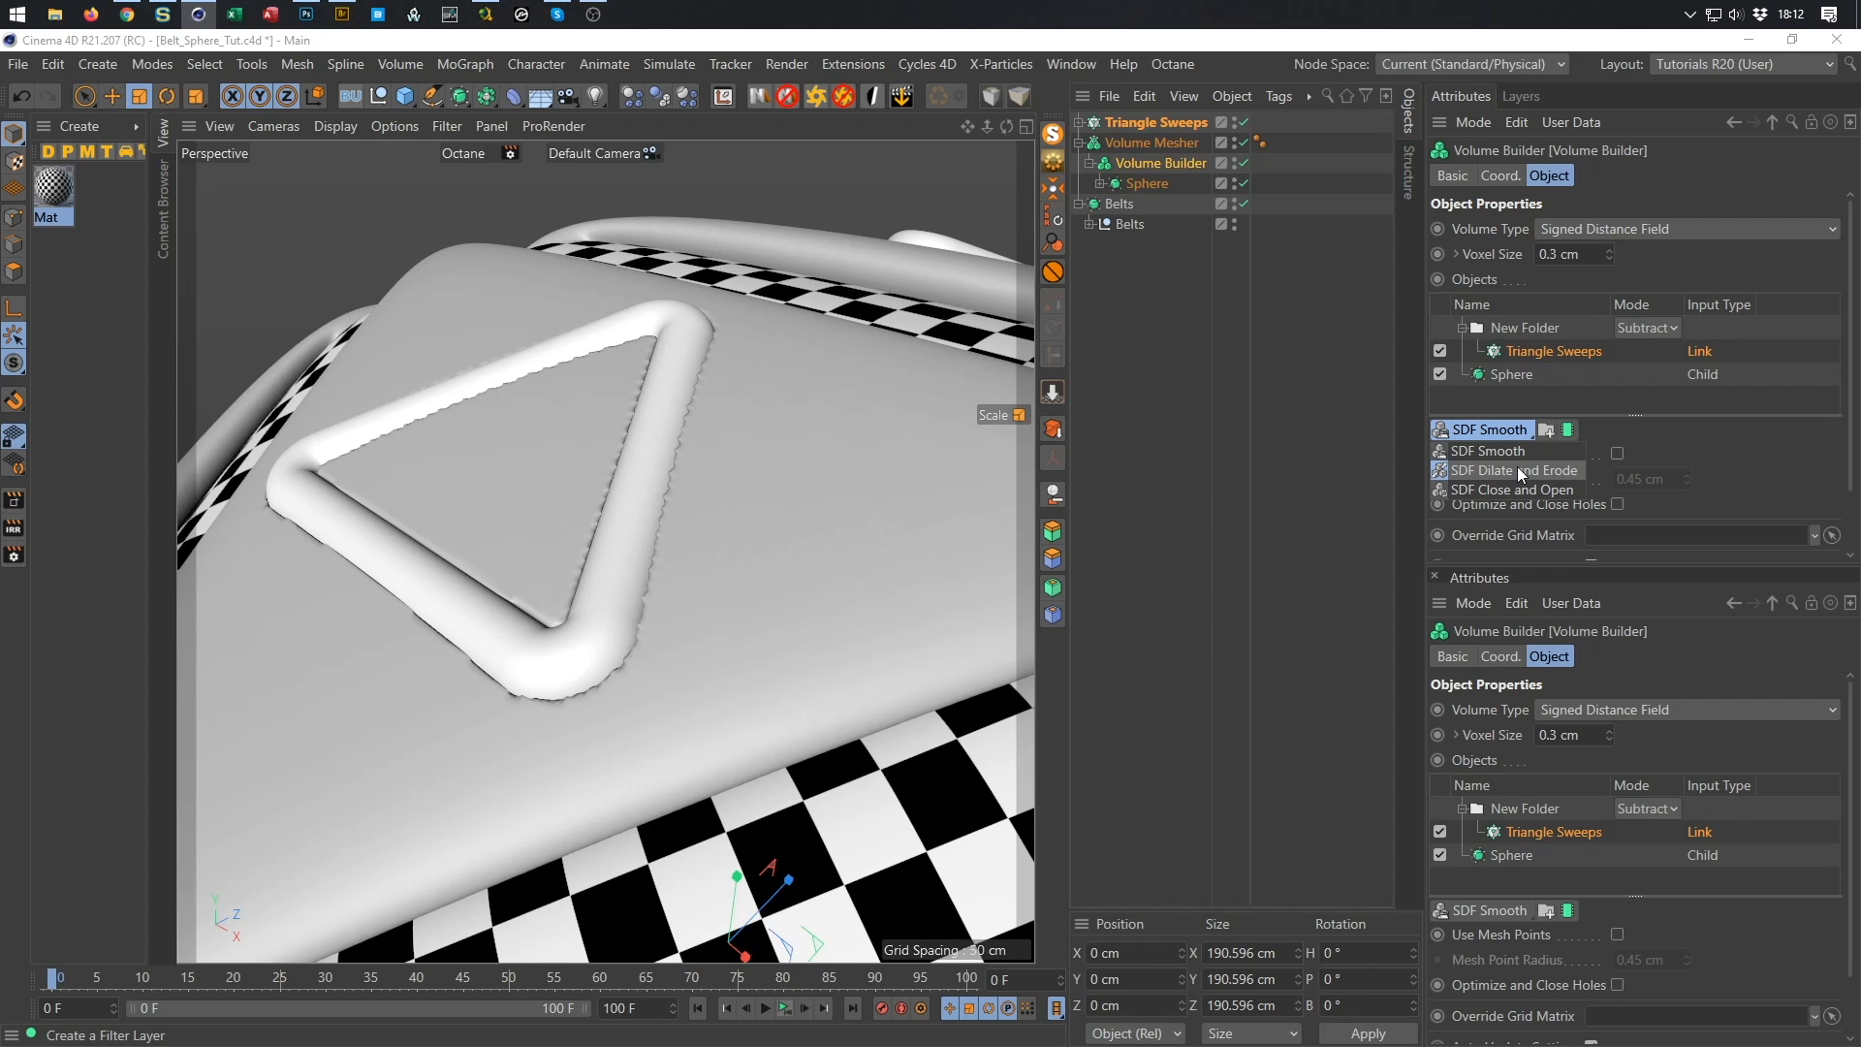
{"action": "left_click", "coordinate": [1516, 468]}
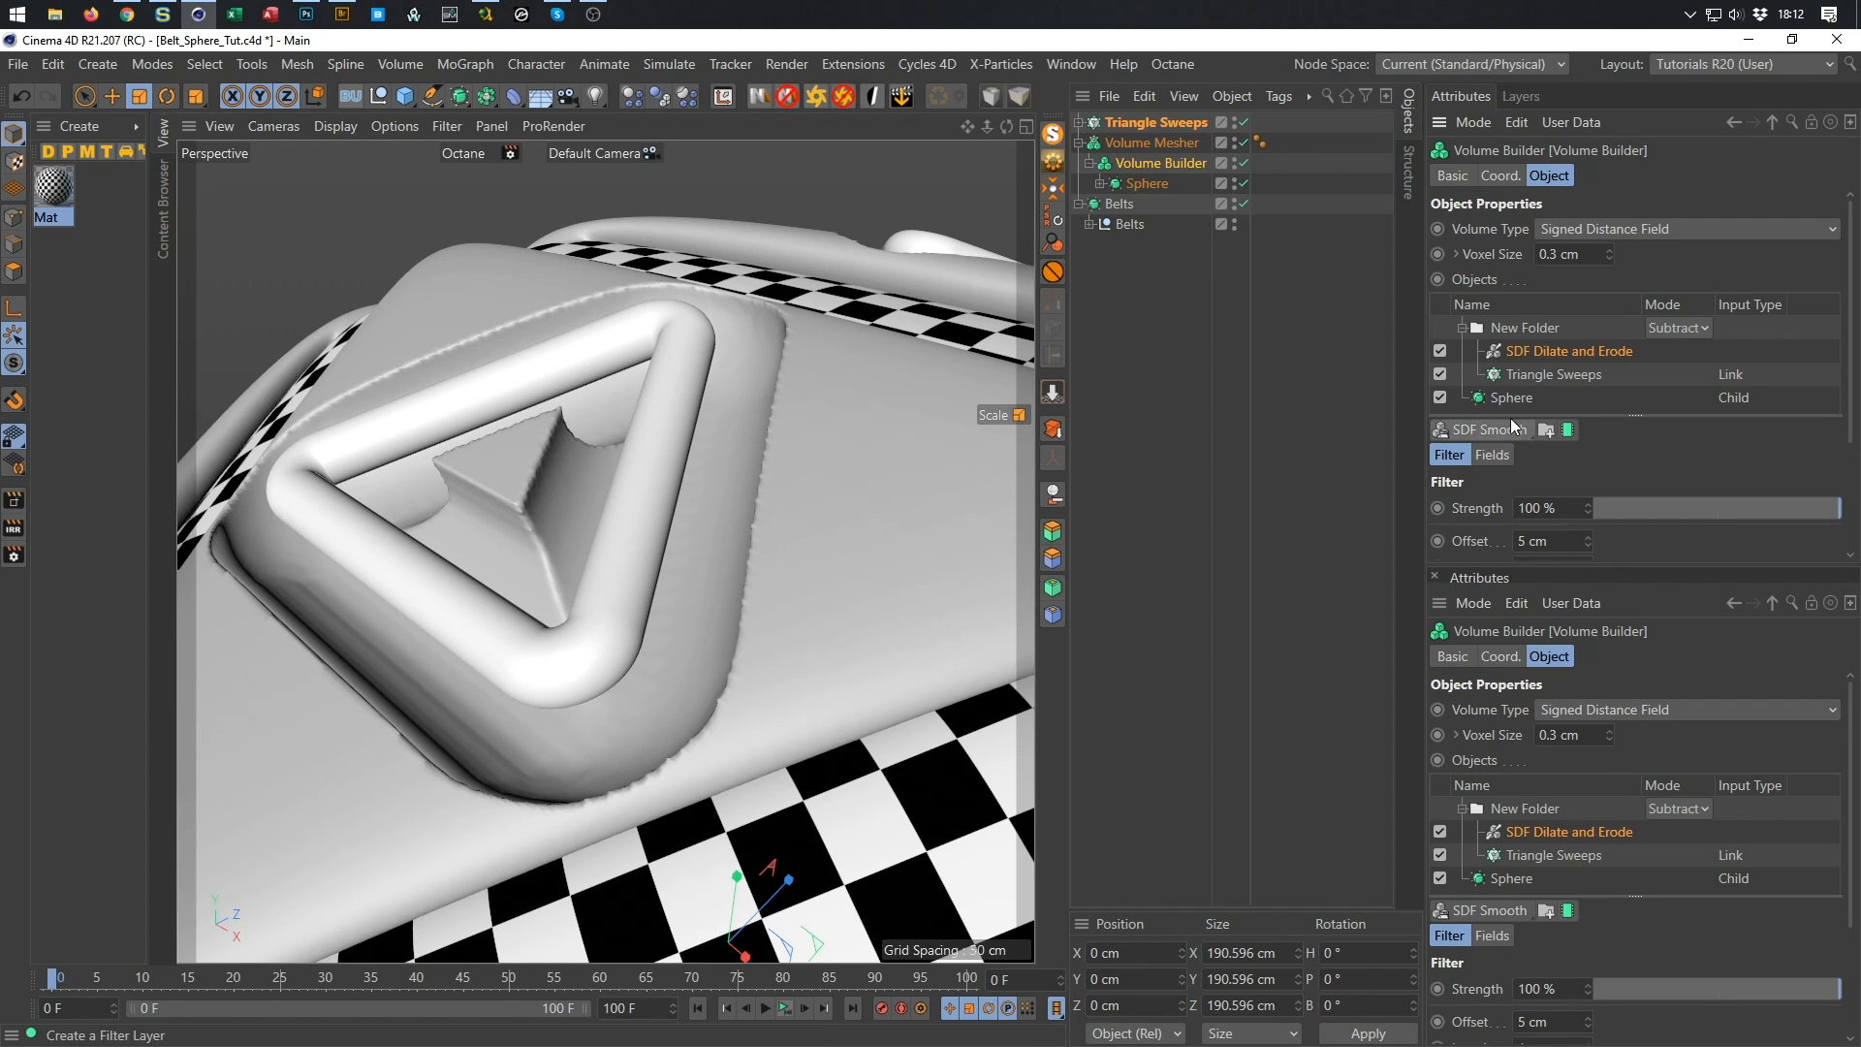
{"action": "left_click", "coordinate": [1541, 541]}
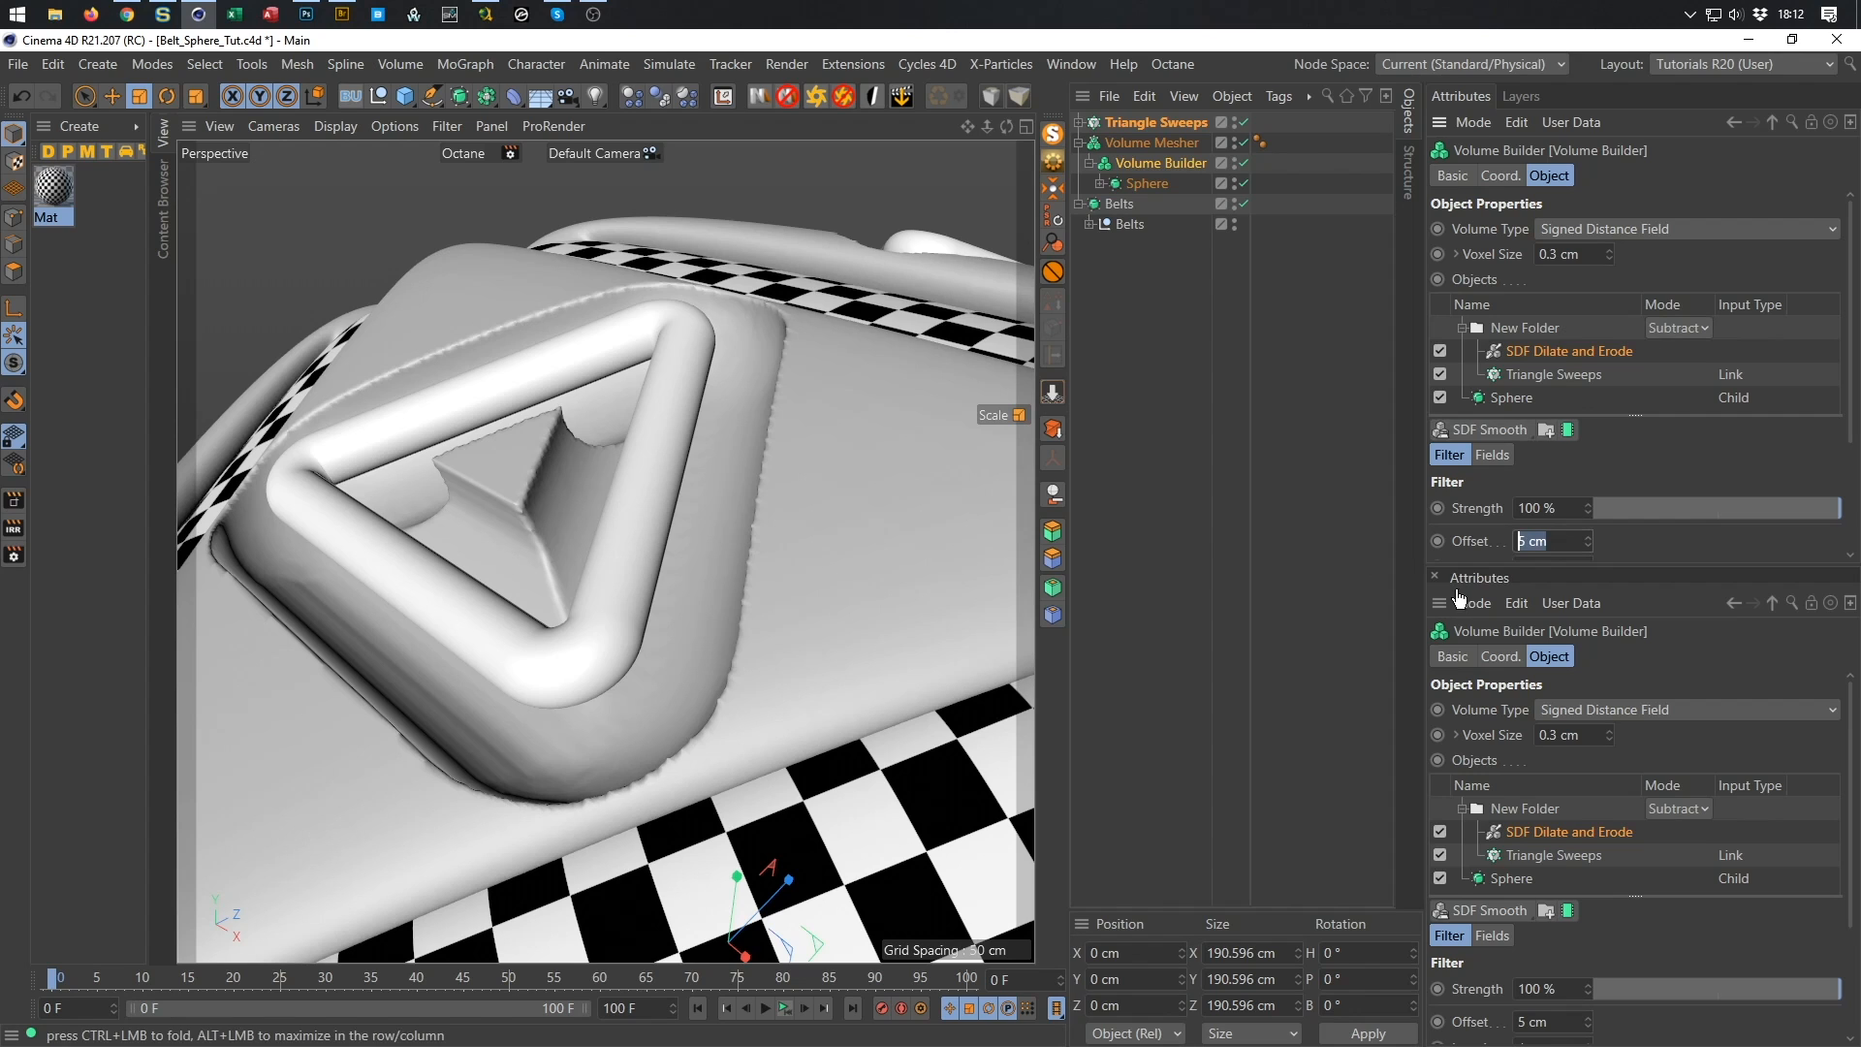
{"action": "left_click_drag", "start_coordinate": [1555, 565], "coordinate": [1546, 734]}
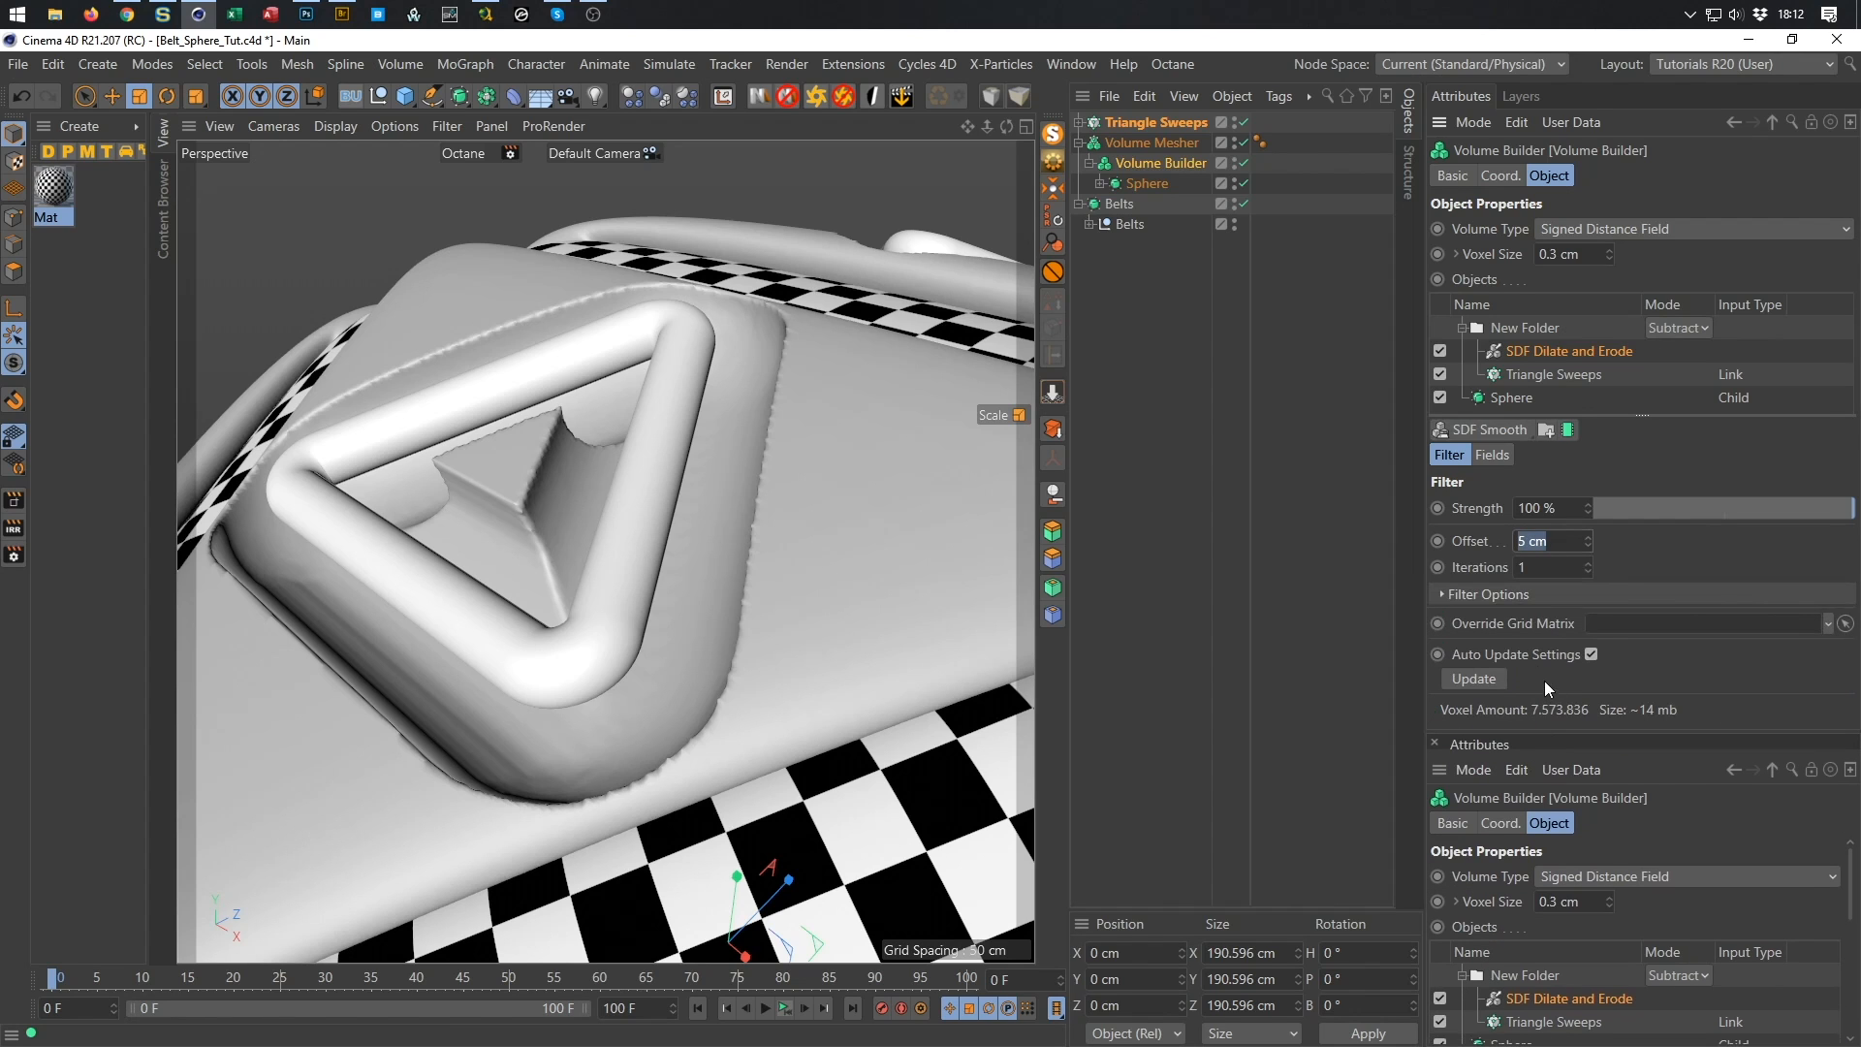
{"action": "key", "text": "BackSpace"}
{"action": "type", "text": "0.5"}
{"action": "key", "text": "Return"}
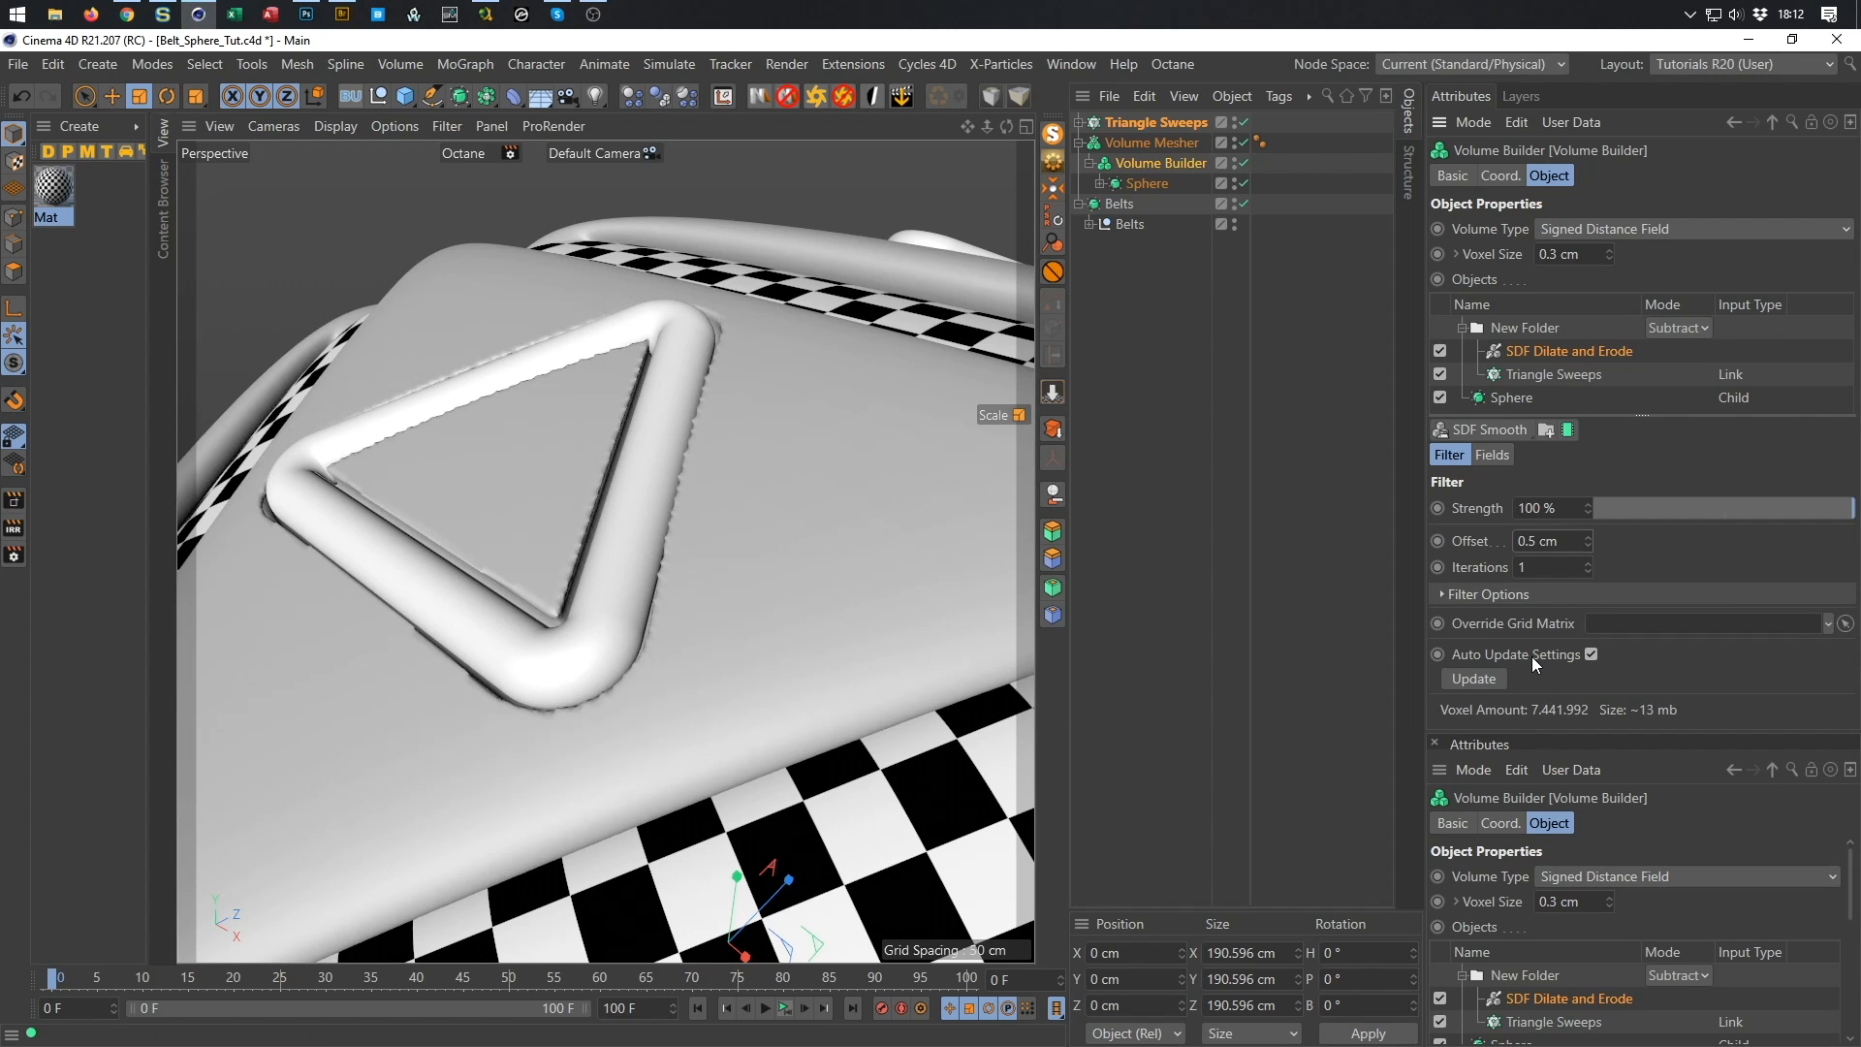
Set the Dilate and Erode filter's offset to 0.4 cm and its iterations to 2.
{"action": "double_click", "coordinate": [1546, 541]}
{"action": "type", "text": ".4"}
{"action": "key", "text": "Return"}
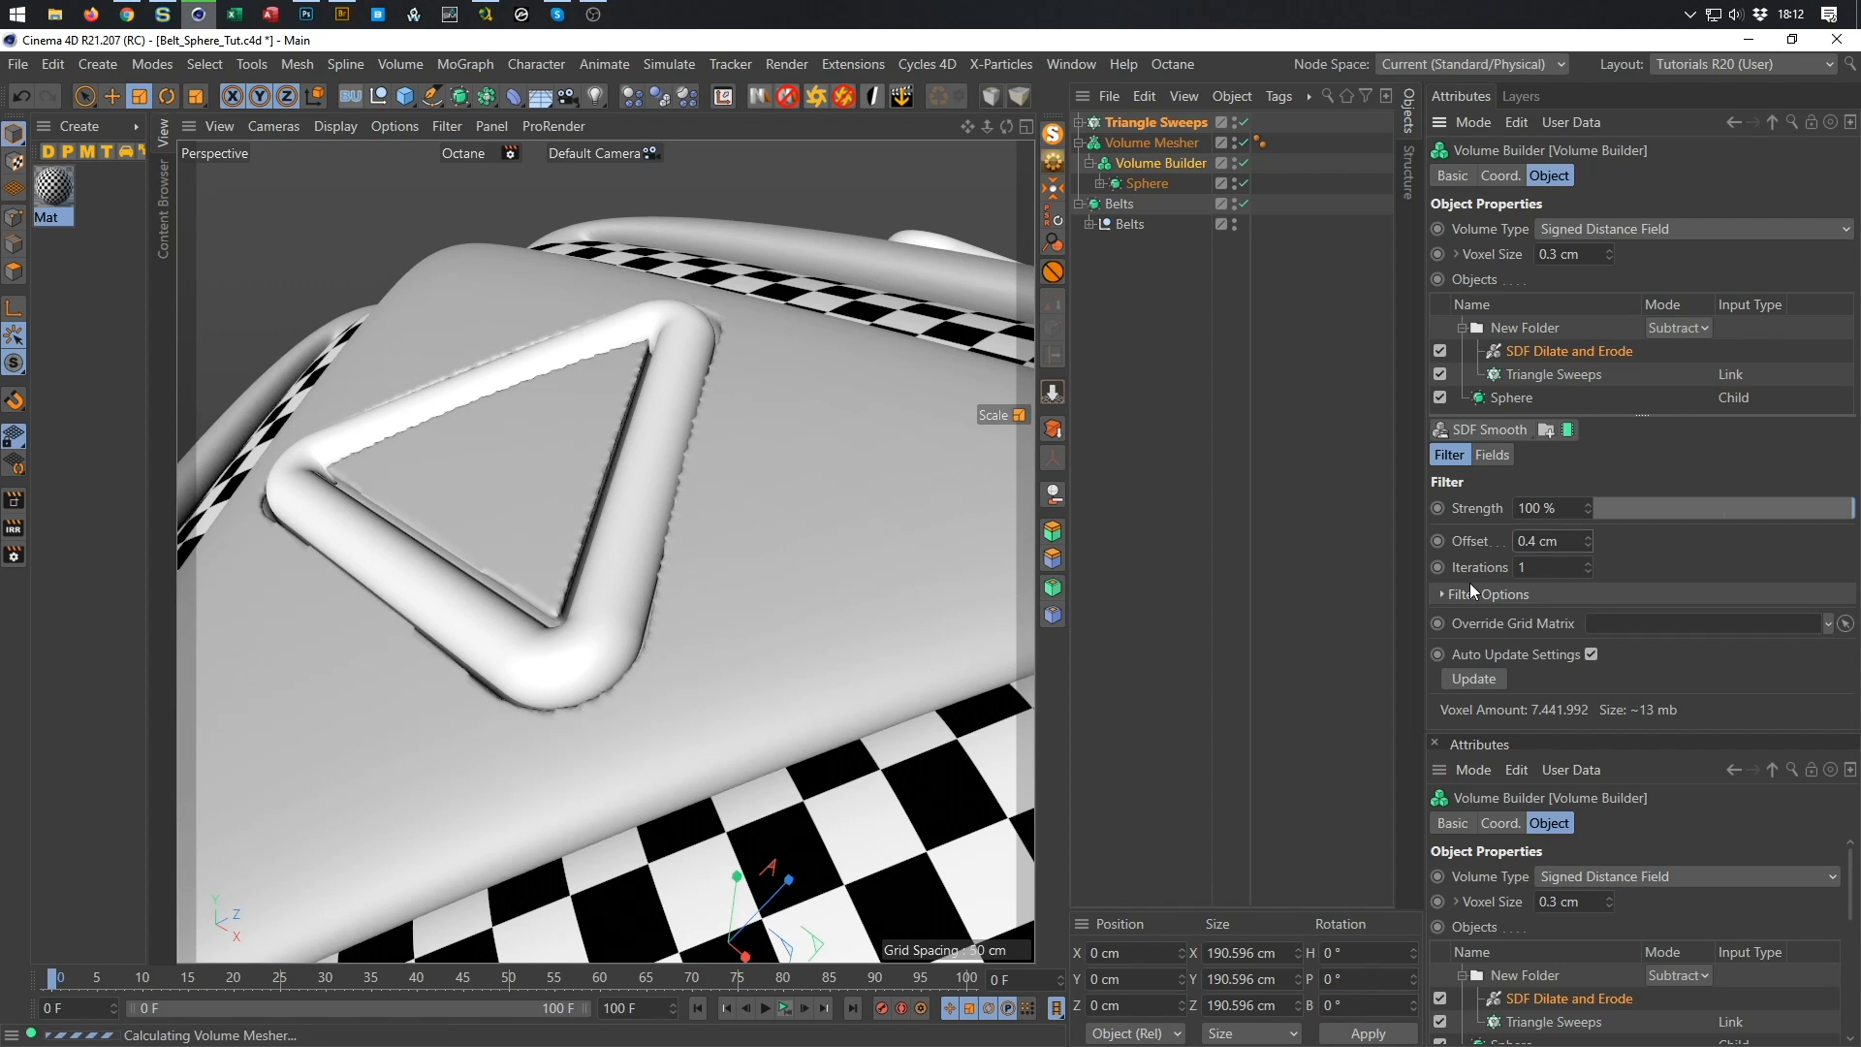
{"action": "left_click_drag", "start_coordinate": [1535, 569], "coordinate": [1442, 603]}
{"action": "type", "text": "2"}
{"action": "key", "text": "Return"}
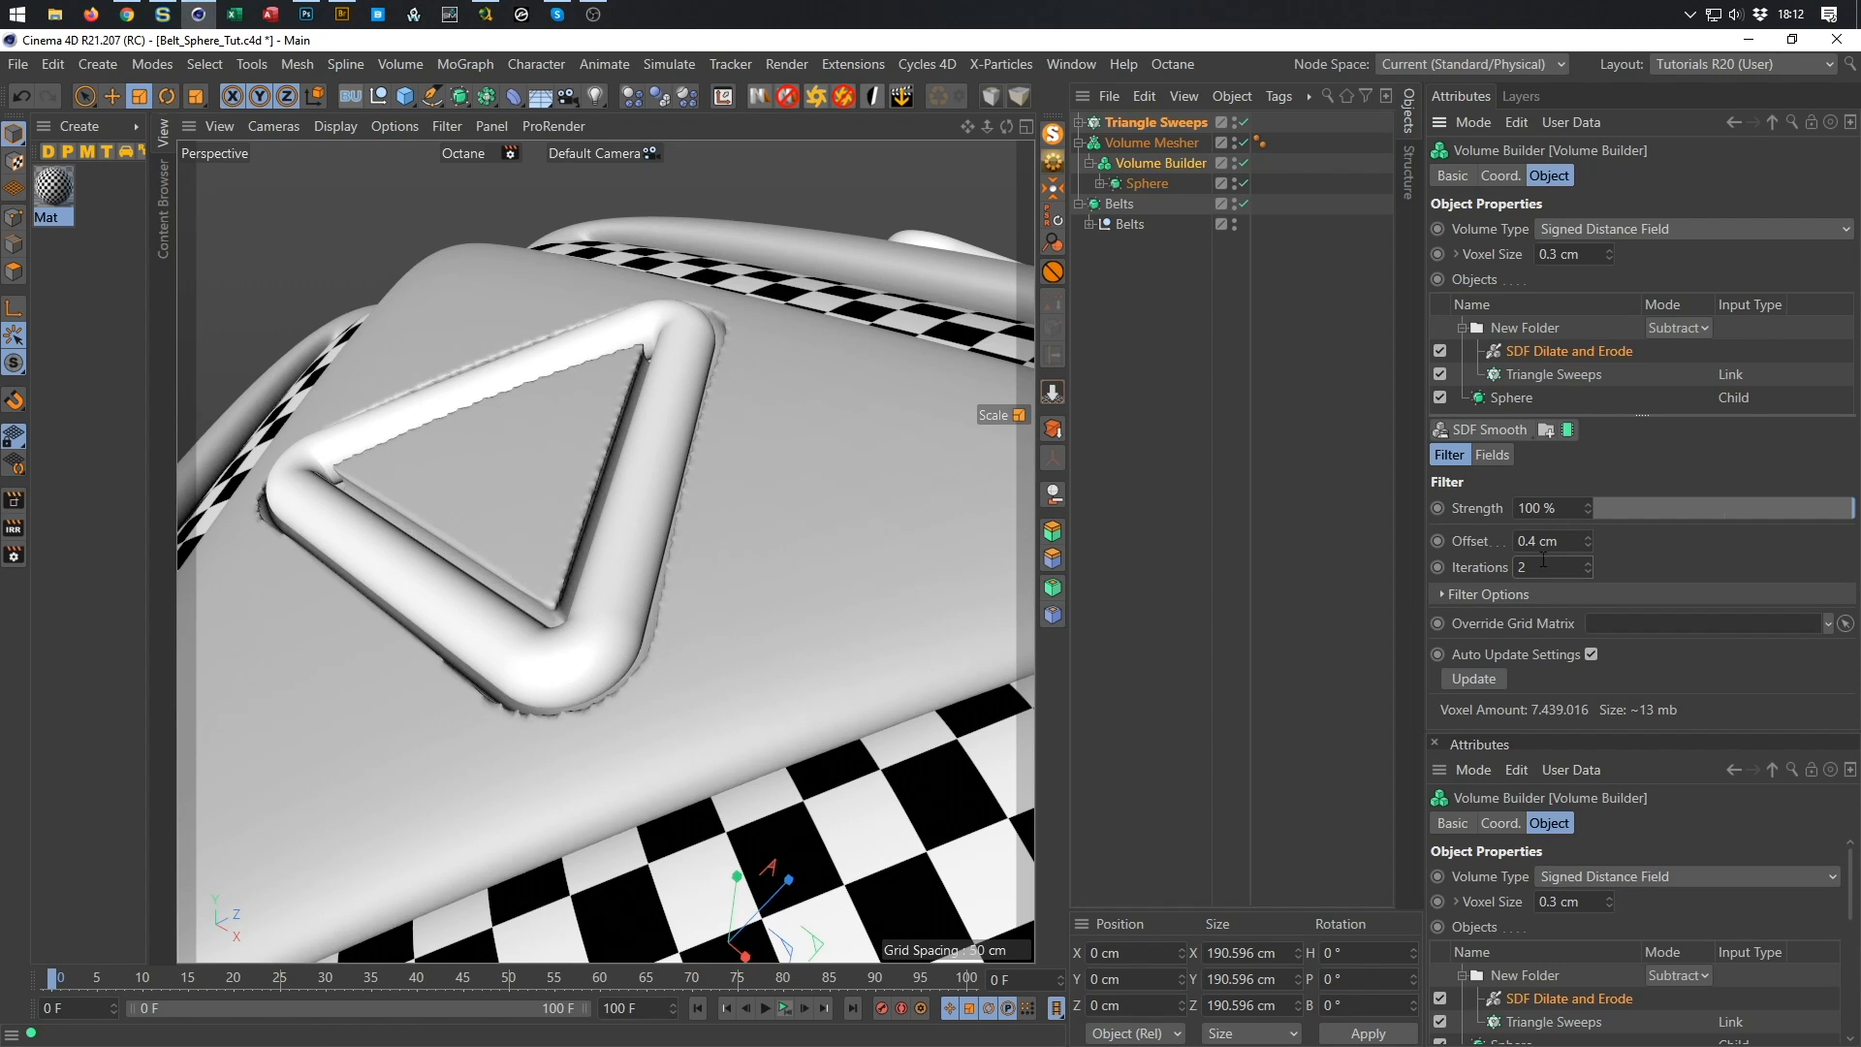
Reduce the Dilate and Erode filter's offset to 0.2 cm.
{"action": "left_click_drag", "start_coordinate": [1529, 541], "coordinate": [1584, 558]}
{"action": "type", "text": "2"}
{"action": "key", "text": "Return"}
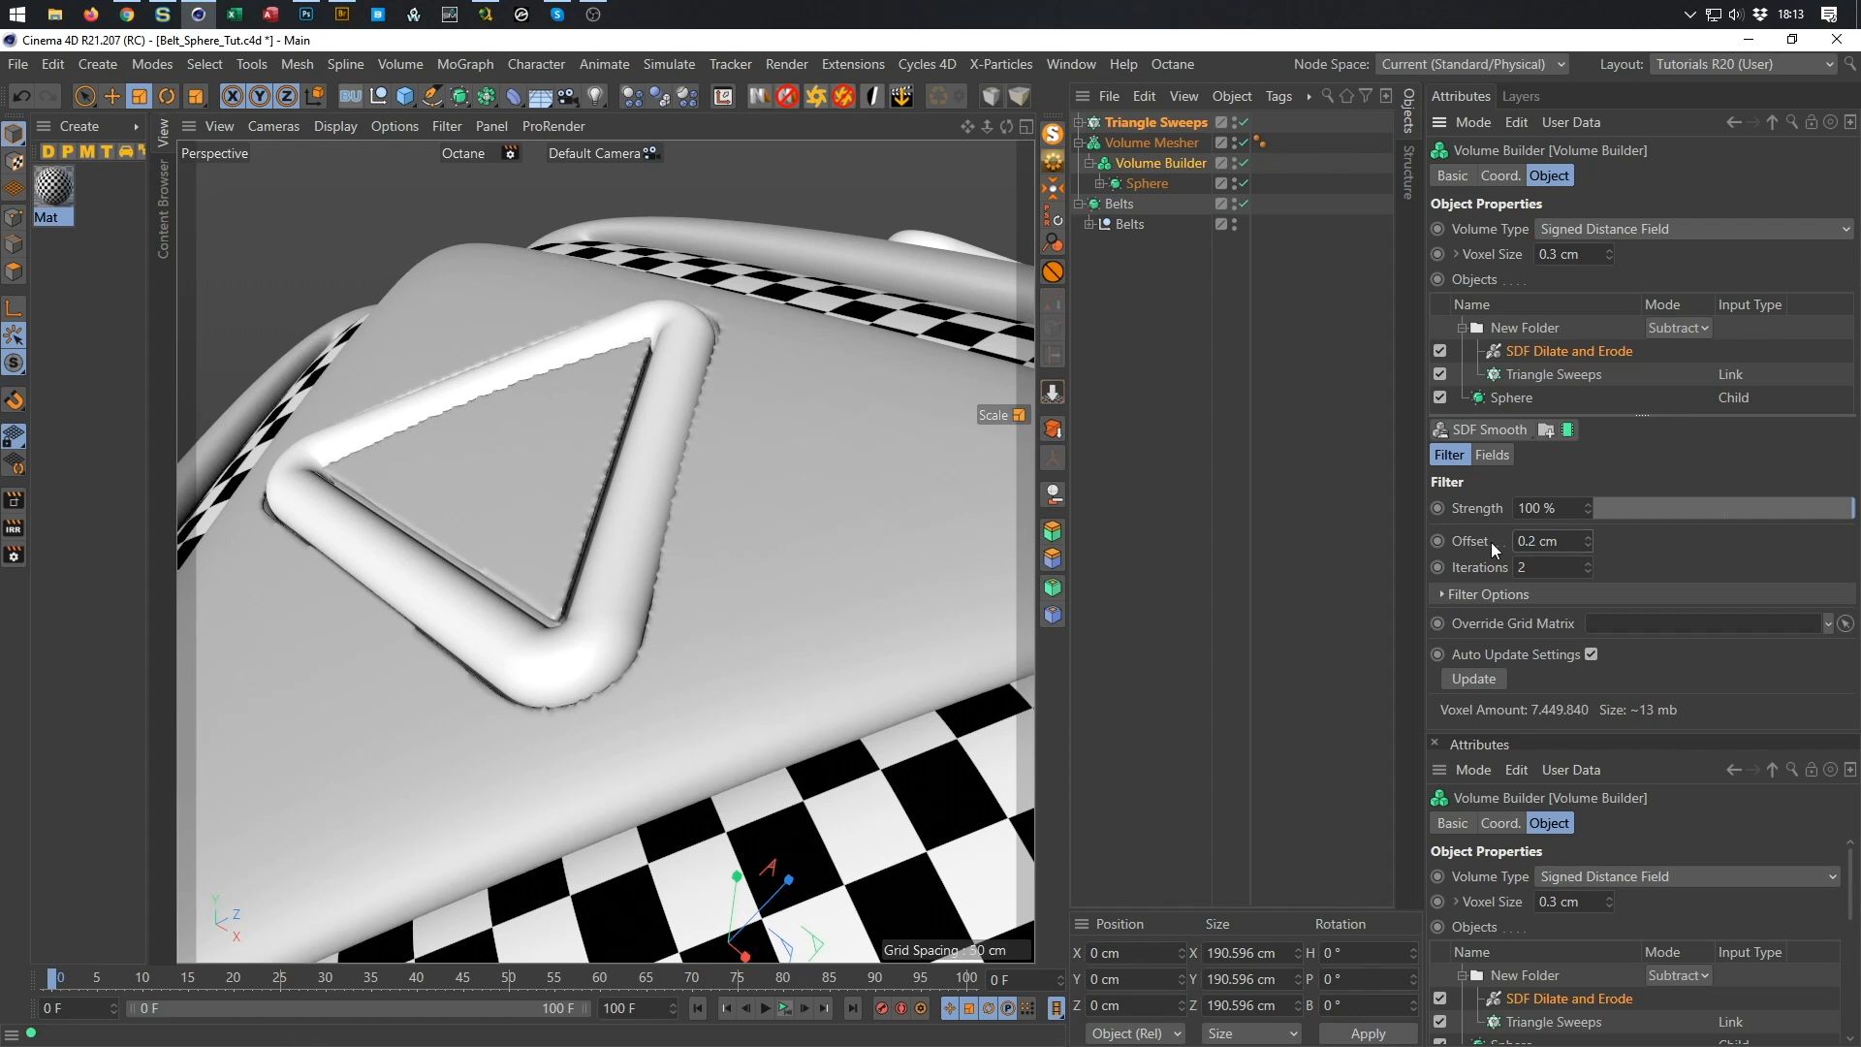
Add an SDF Smooth filter above the subtract folder in the Volume Builder and inspect the smoothed sphere.
{"action": "left_click", "coordinate": [1524, 330]}
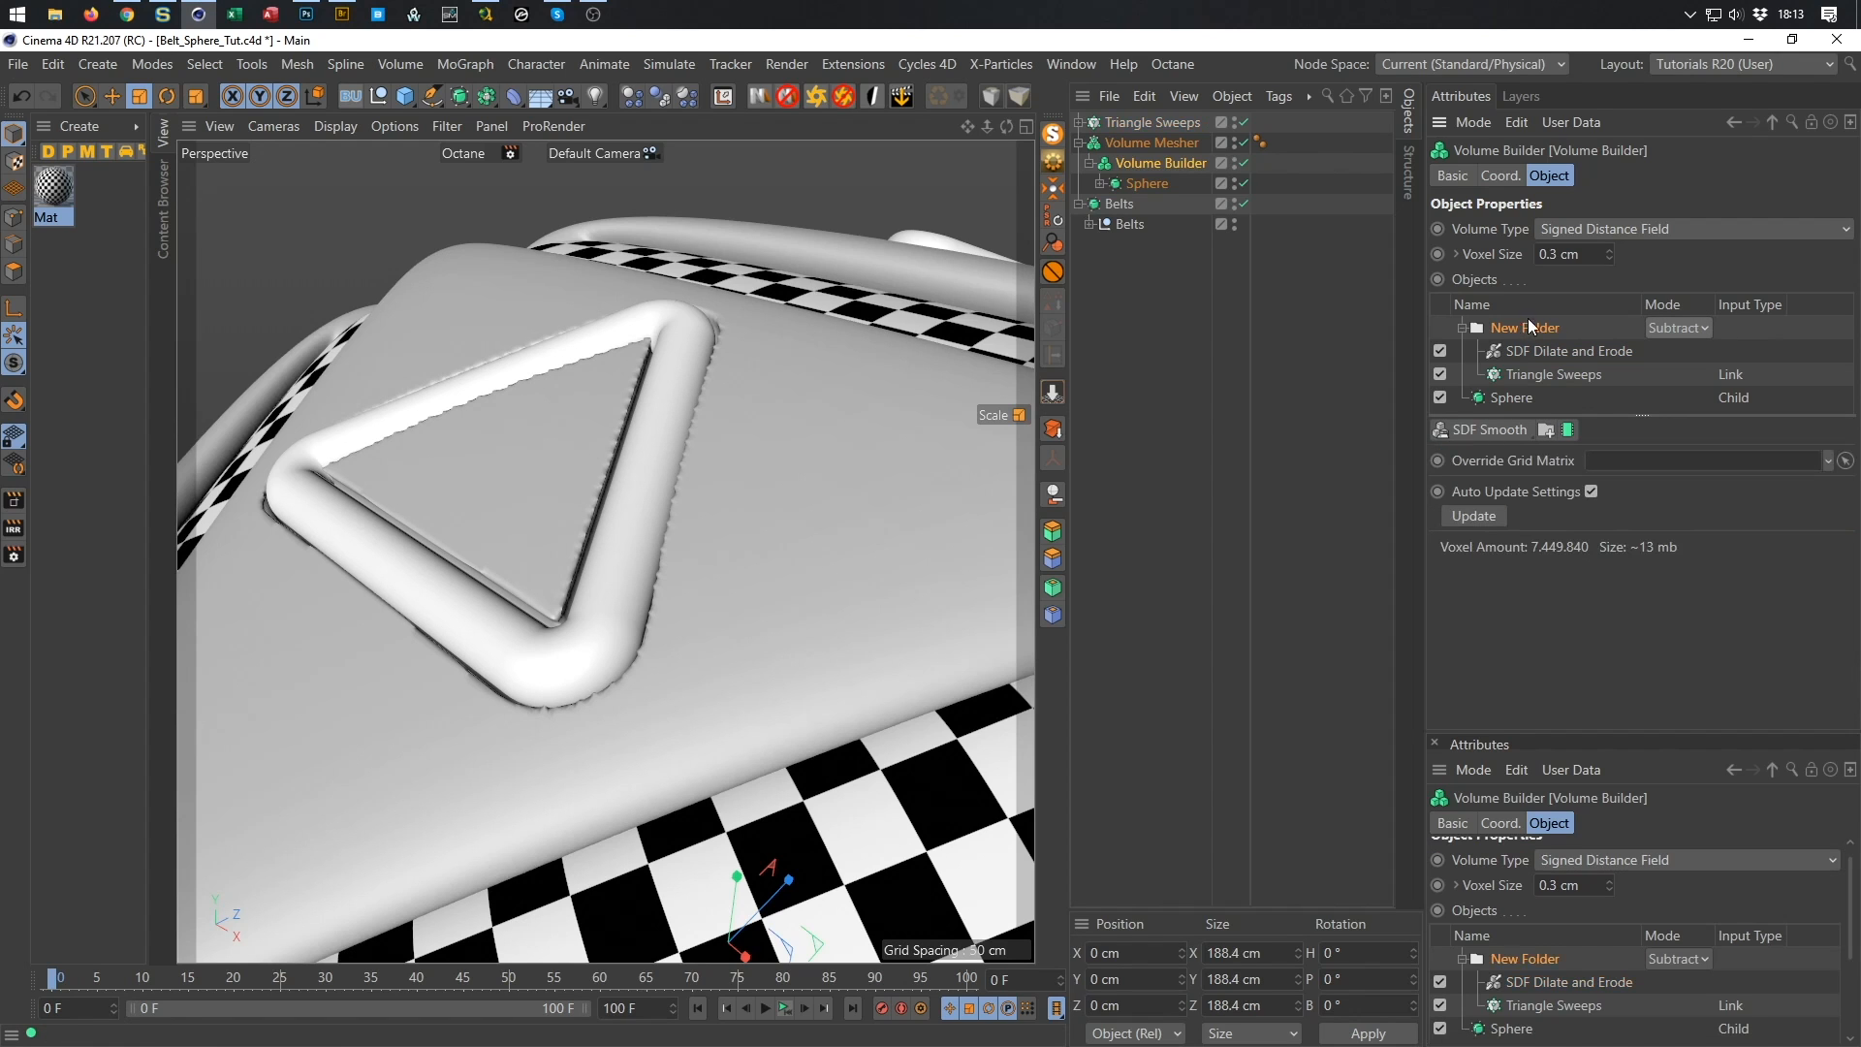
{"action": "left_click", "coordinate": [1491, 435]}
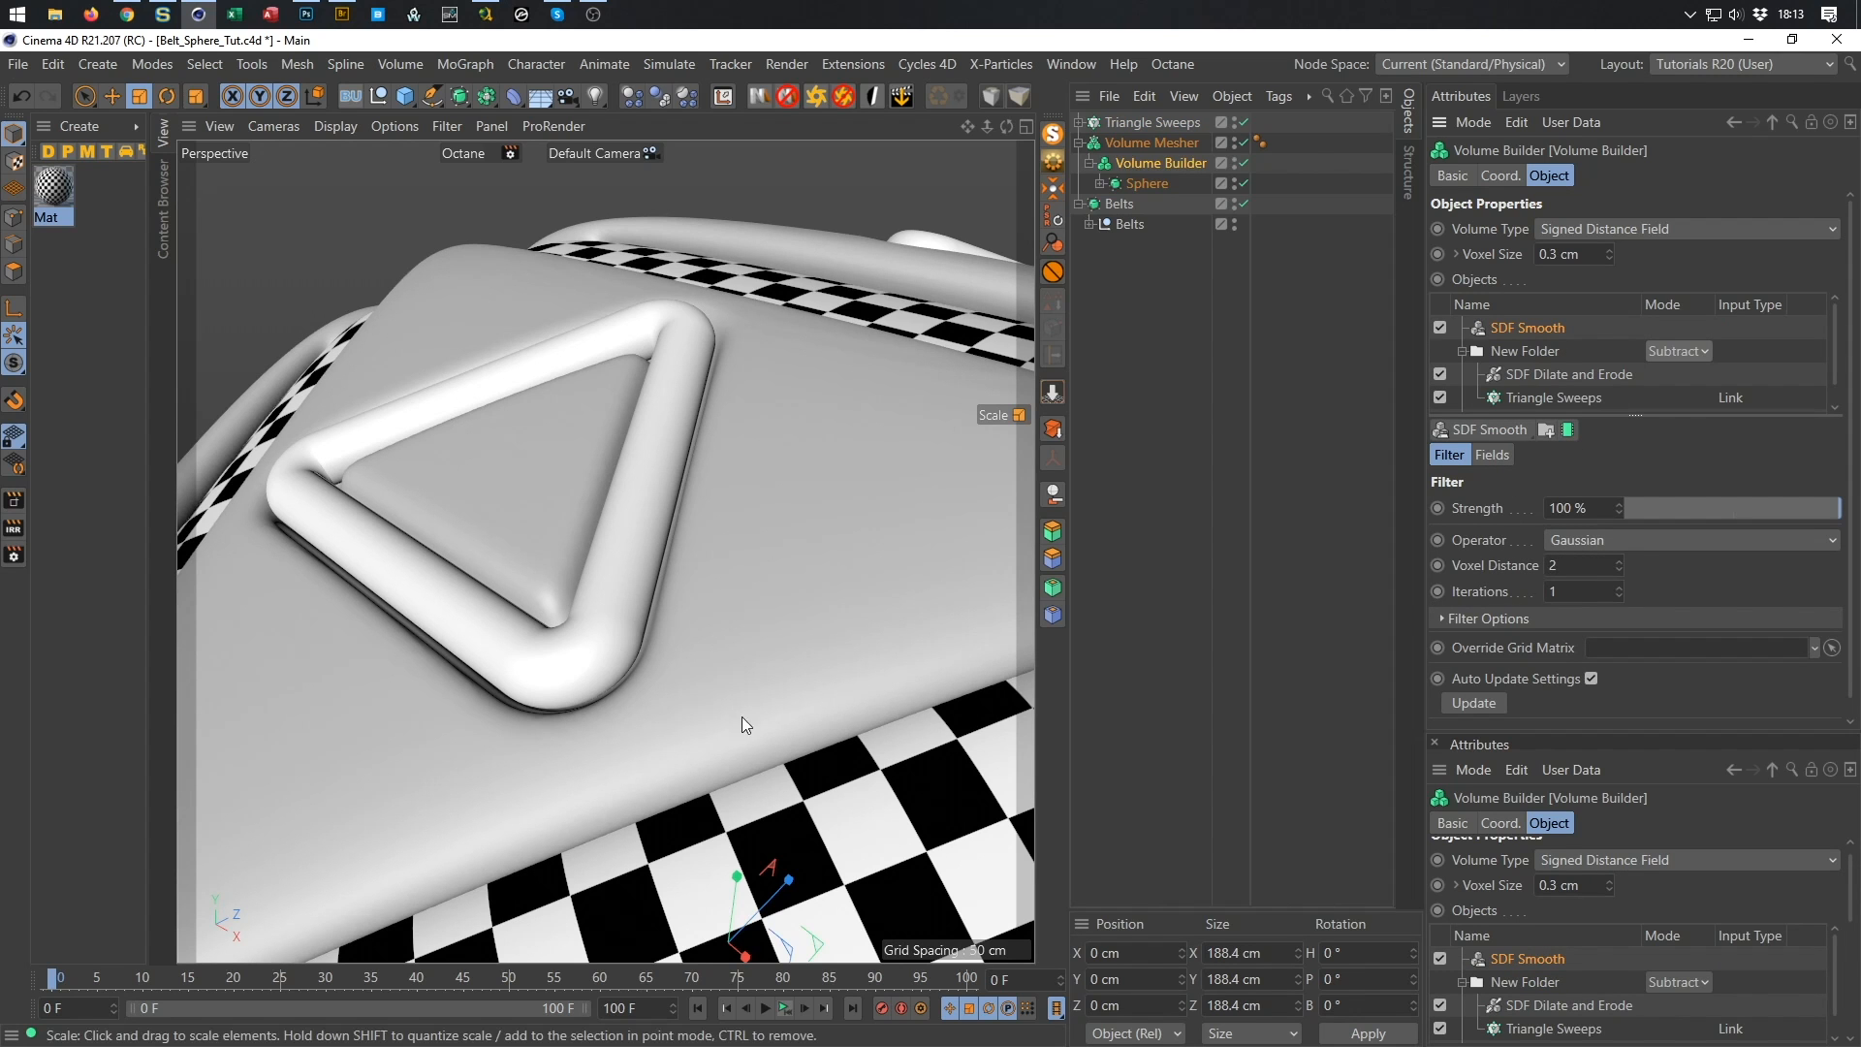
{"action": "right_click_drag", "start_coordinate": [612, 572], "coordinate": [514, 619], "text": "alt"}
{"action": "left_click_drag", "start_coordinate": [514, 619], "coordinate": [601, 582], "text": "alt"}
{"action": "right_click_drag", "start_coordinate": [601, 581], "coordinate": [923, 570], "text": "alt"}
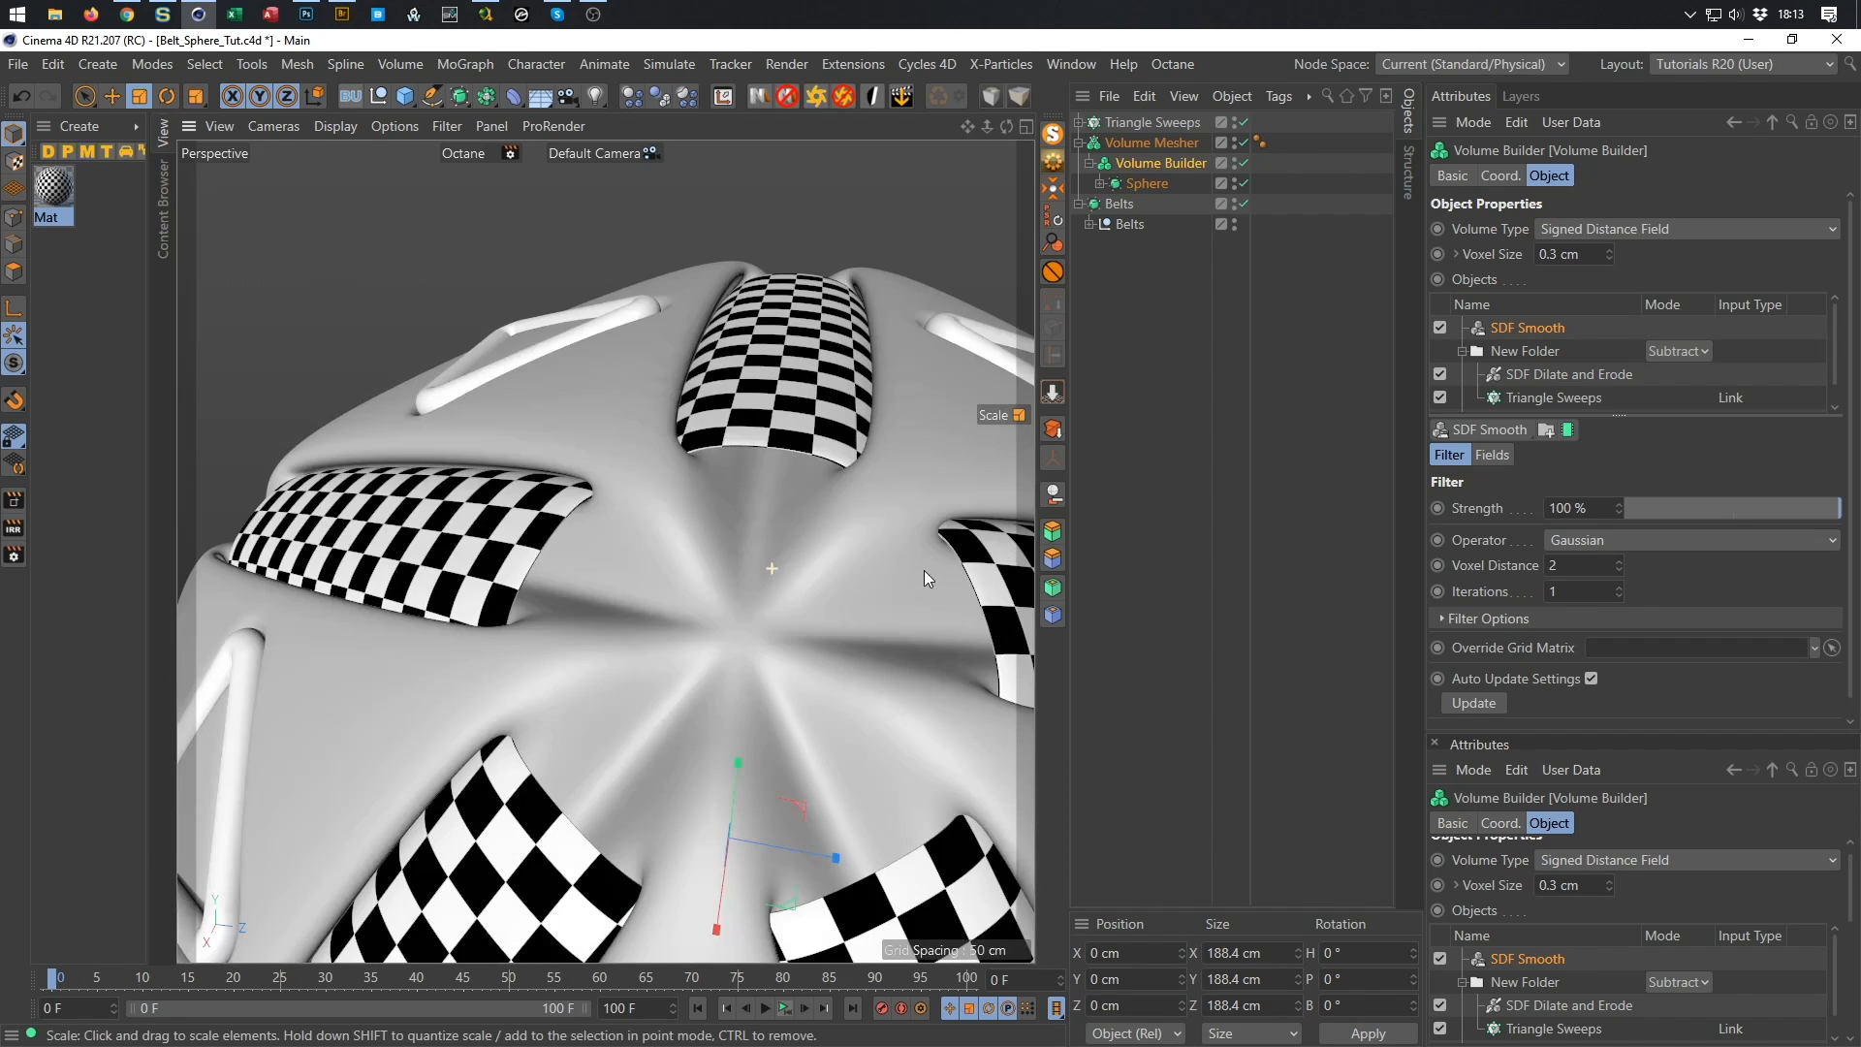
{"action": "left_click_drag", "start_coordinate": [923, 570], "coordinate": [936, 621], "text": "alt"}
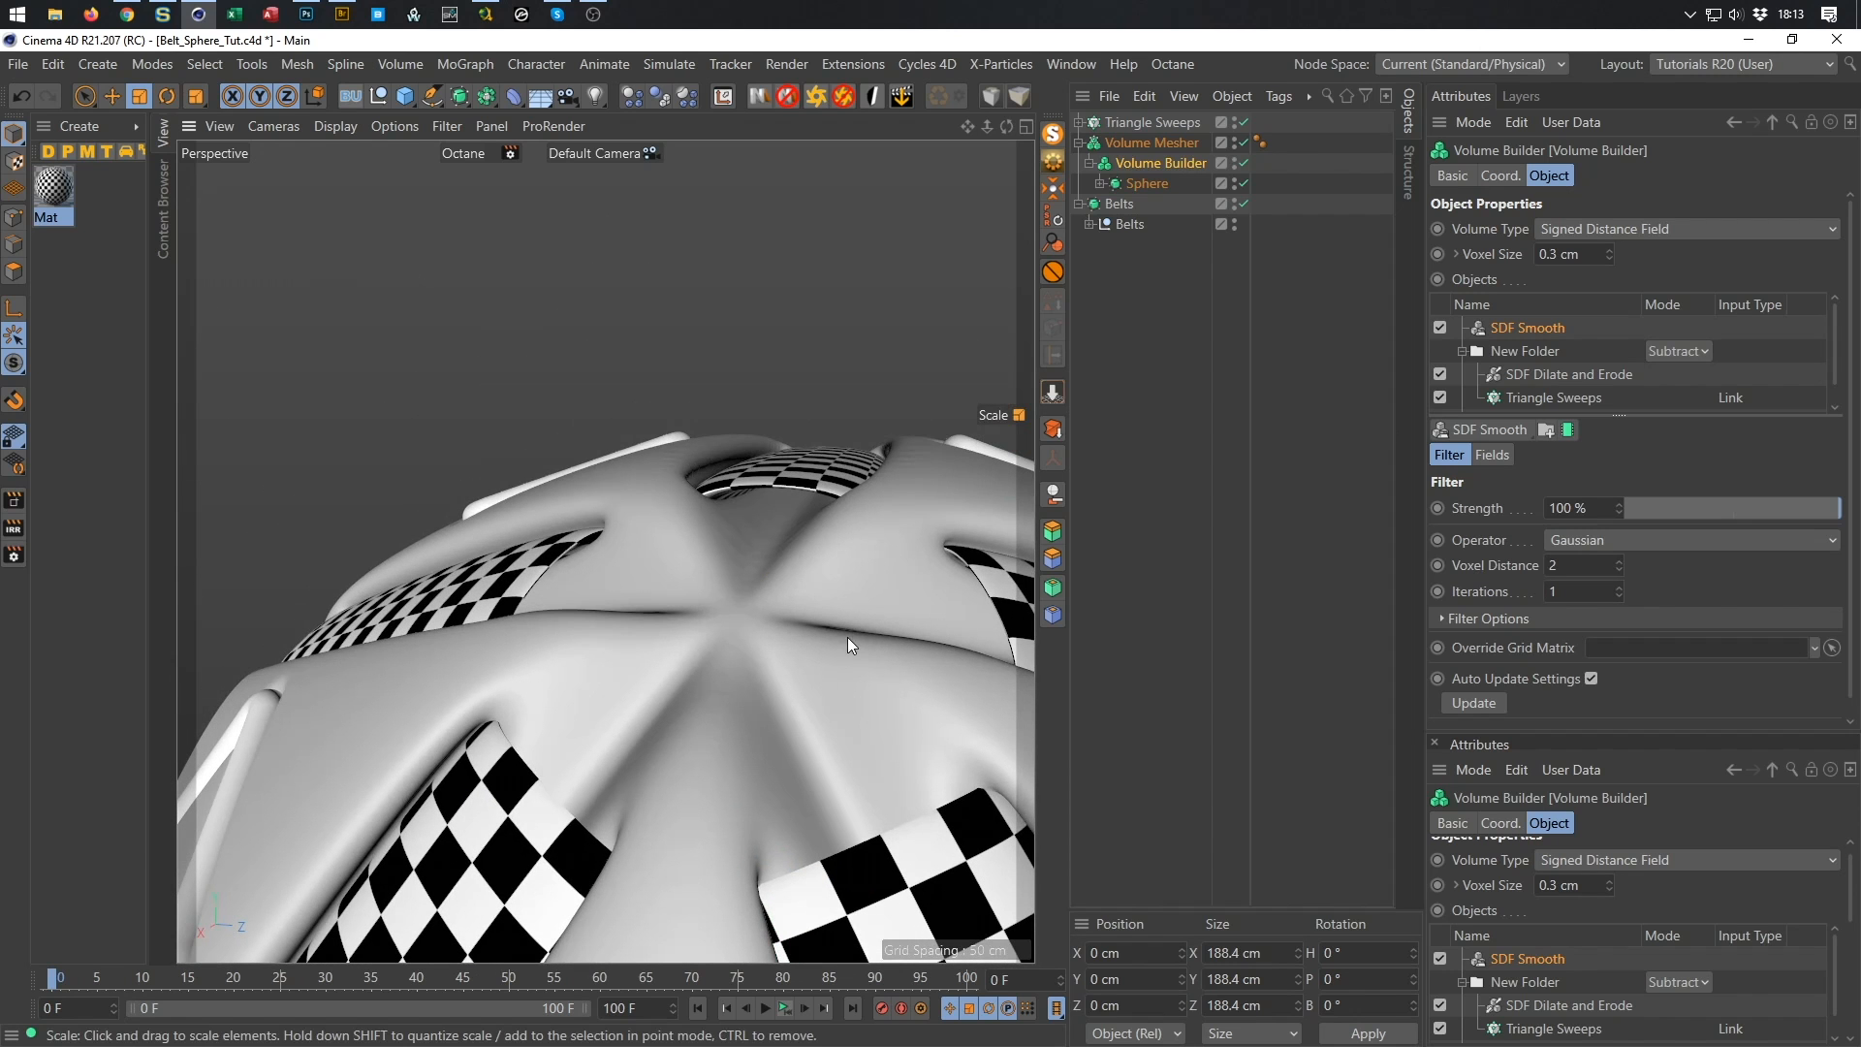
Set the Triangle Sweeps cloner's transform Z position to -3 cm and save the project.
{"action": "left_click_drag", "start_coordinate": [626, 544], "coordinate": [689, 528], "text": "alt"}
{"action": "scroll", "coordinate": [747, 552], "scroll_direction": "up", "scroll_amount": 5}
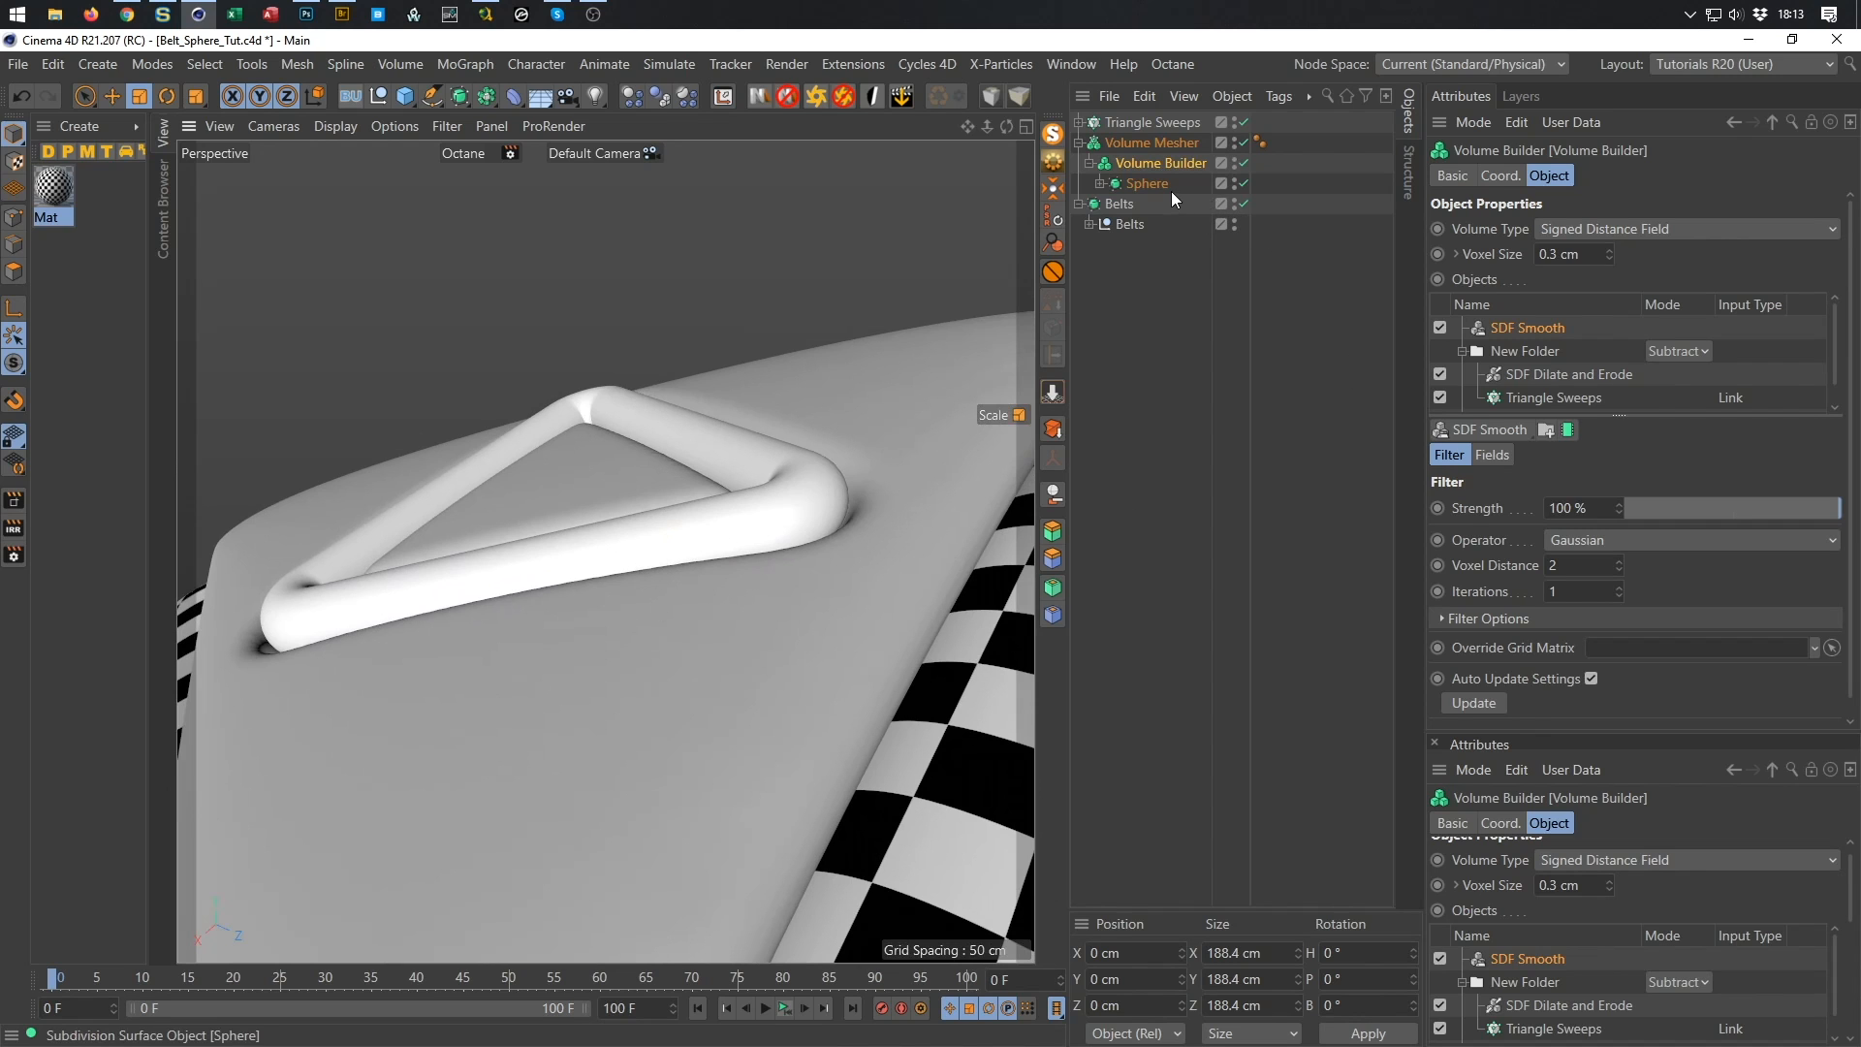
{"action": "left_click", "coordinate": [1169, 120]}
{"action": "left_click", "coordinate": [1616, 177]}
{"action": "left_click", "coordinate": [1665, 176]}
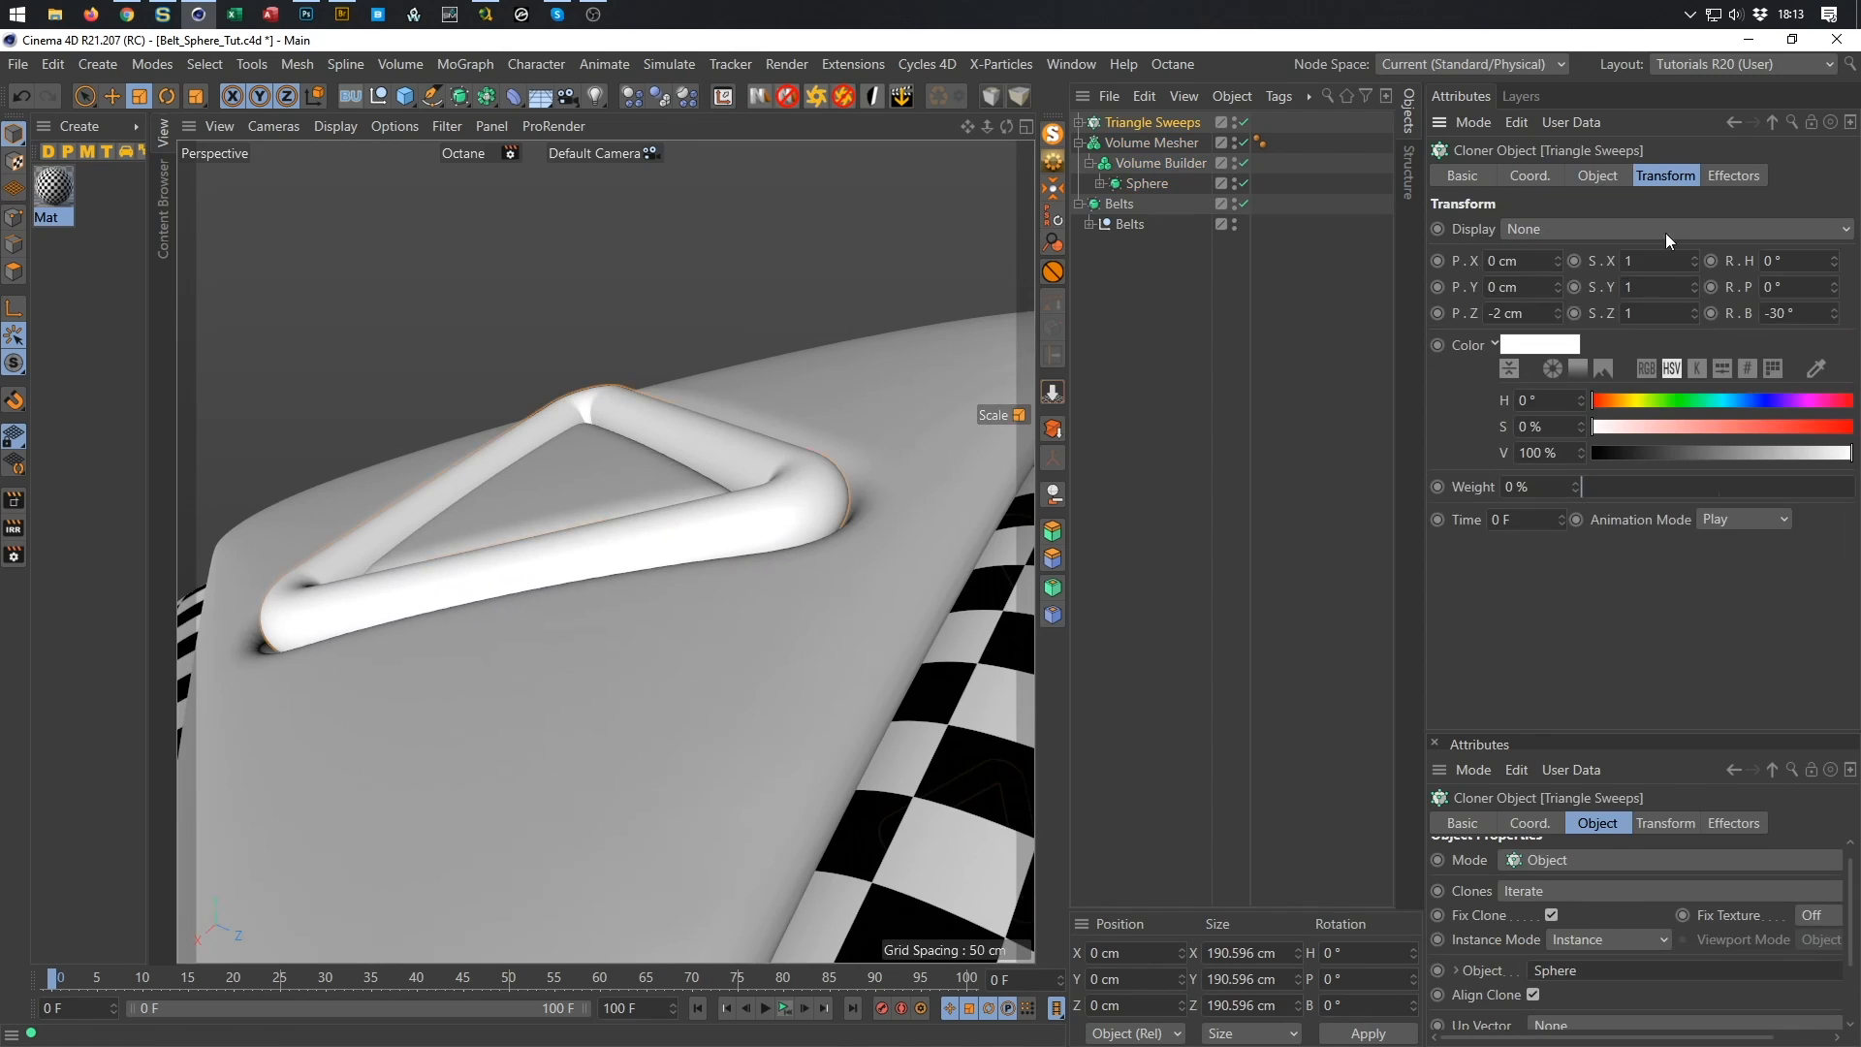
{"action": "left_click", "coordinate": [1558, 317]}
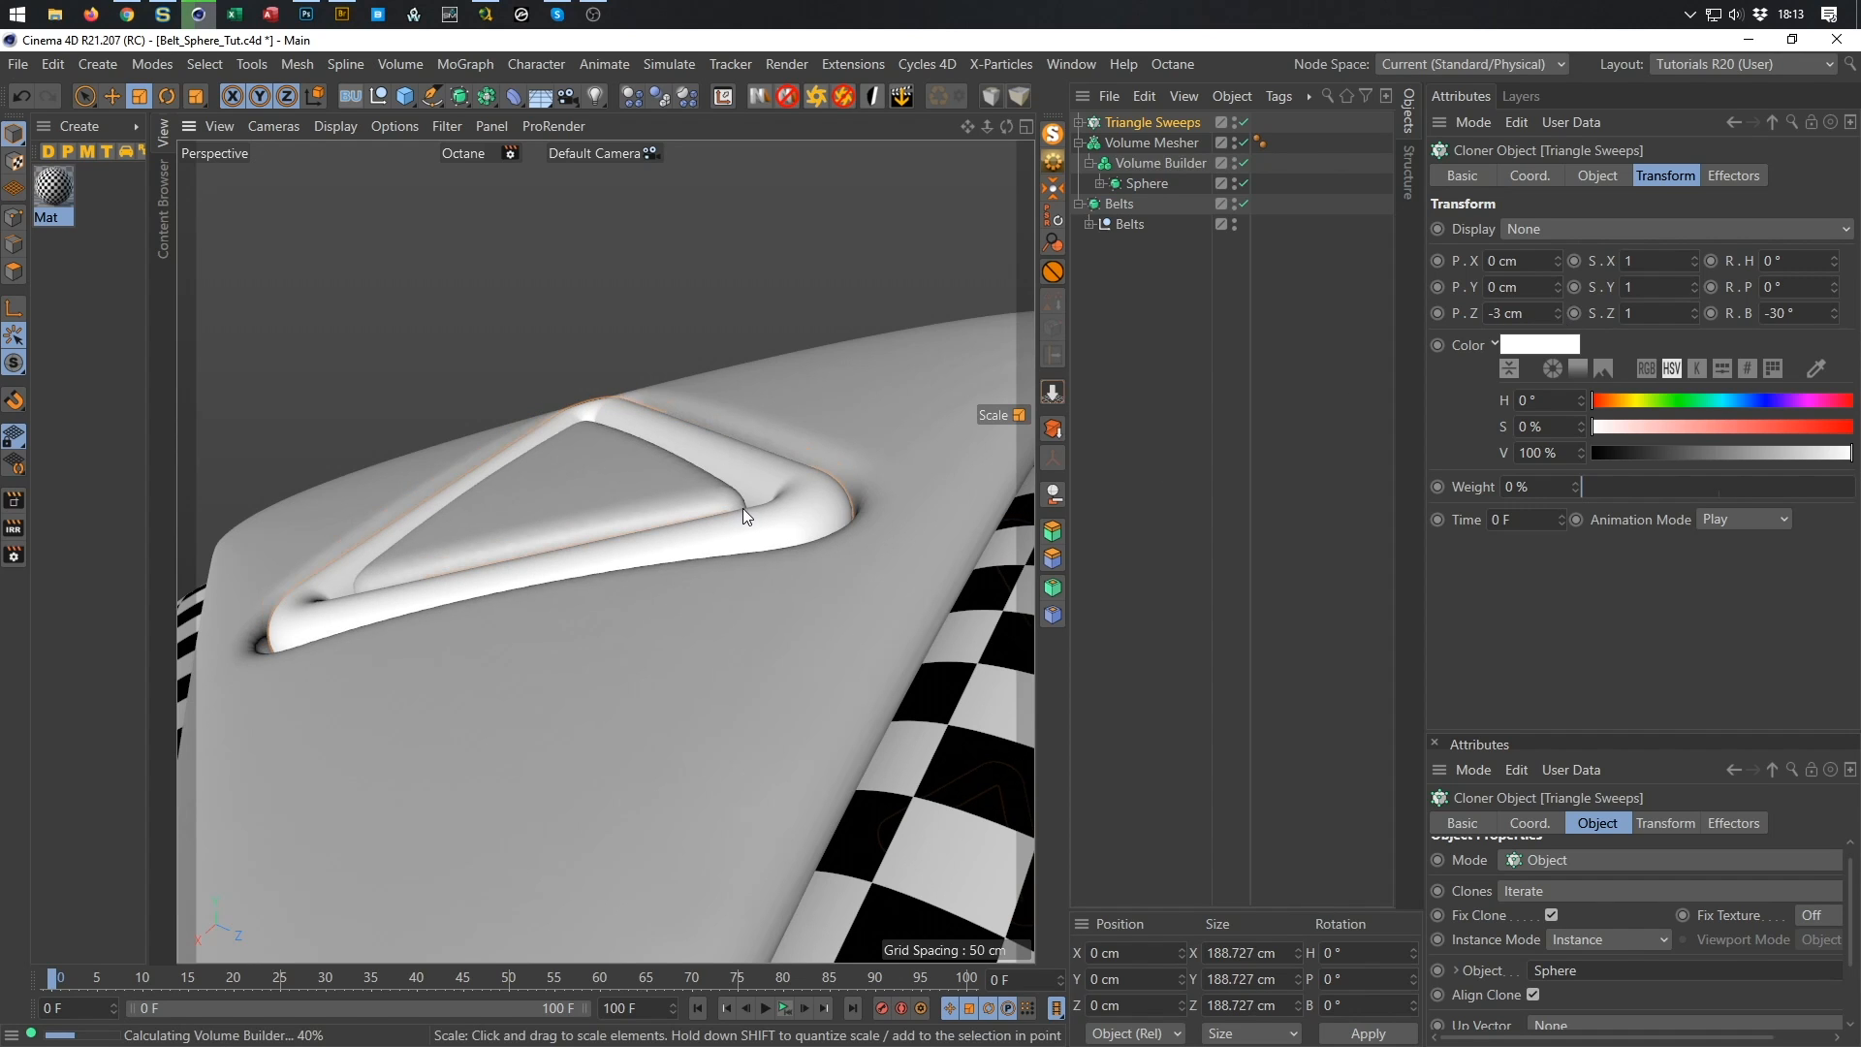
{"action": "left_click_drag", "start_coordinate": [729, 490], "coordinate": [760, 682], "text": "alt"}
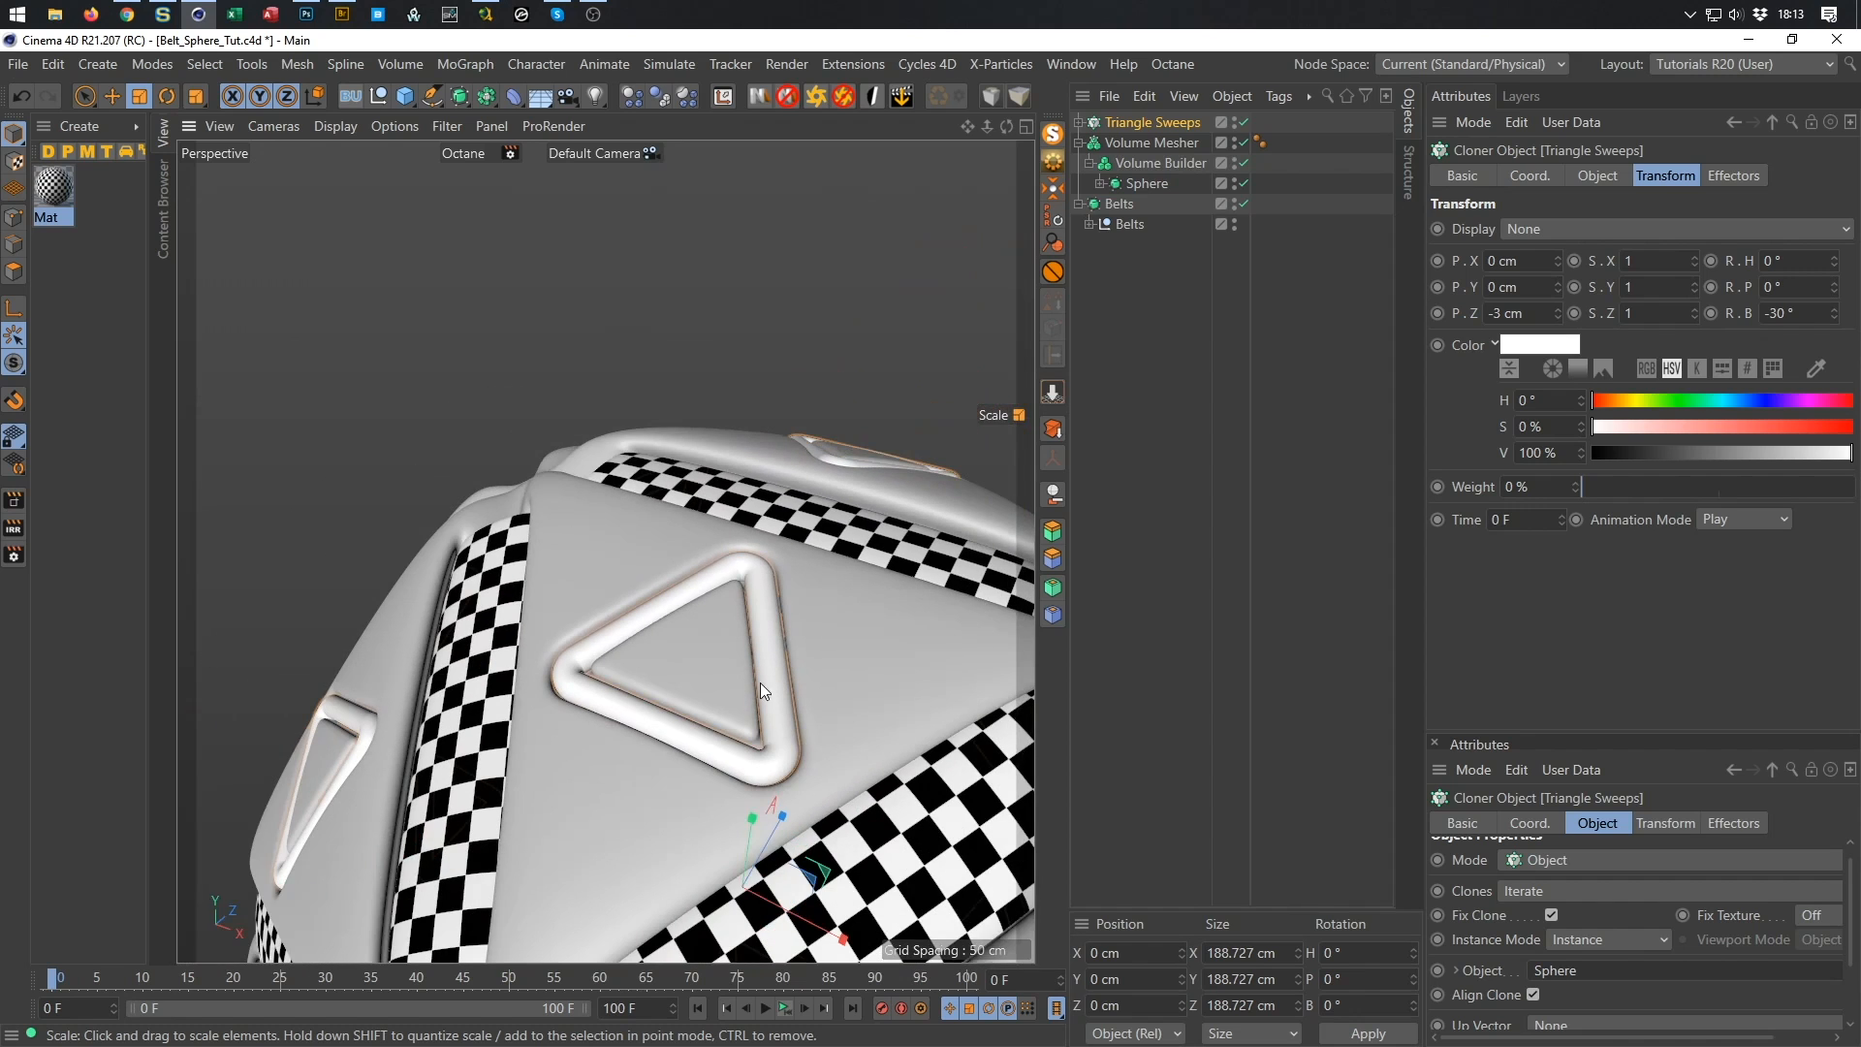
{"action": "key", "text": "ctrl+s"}
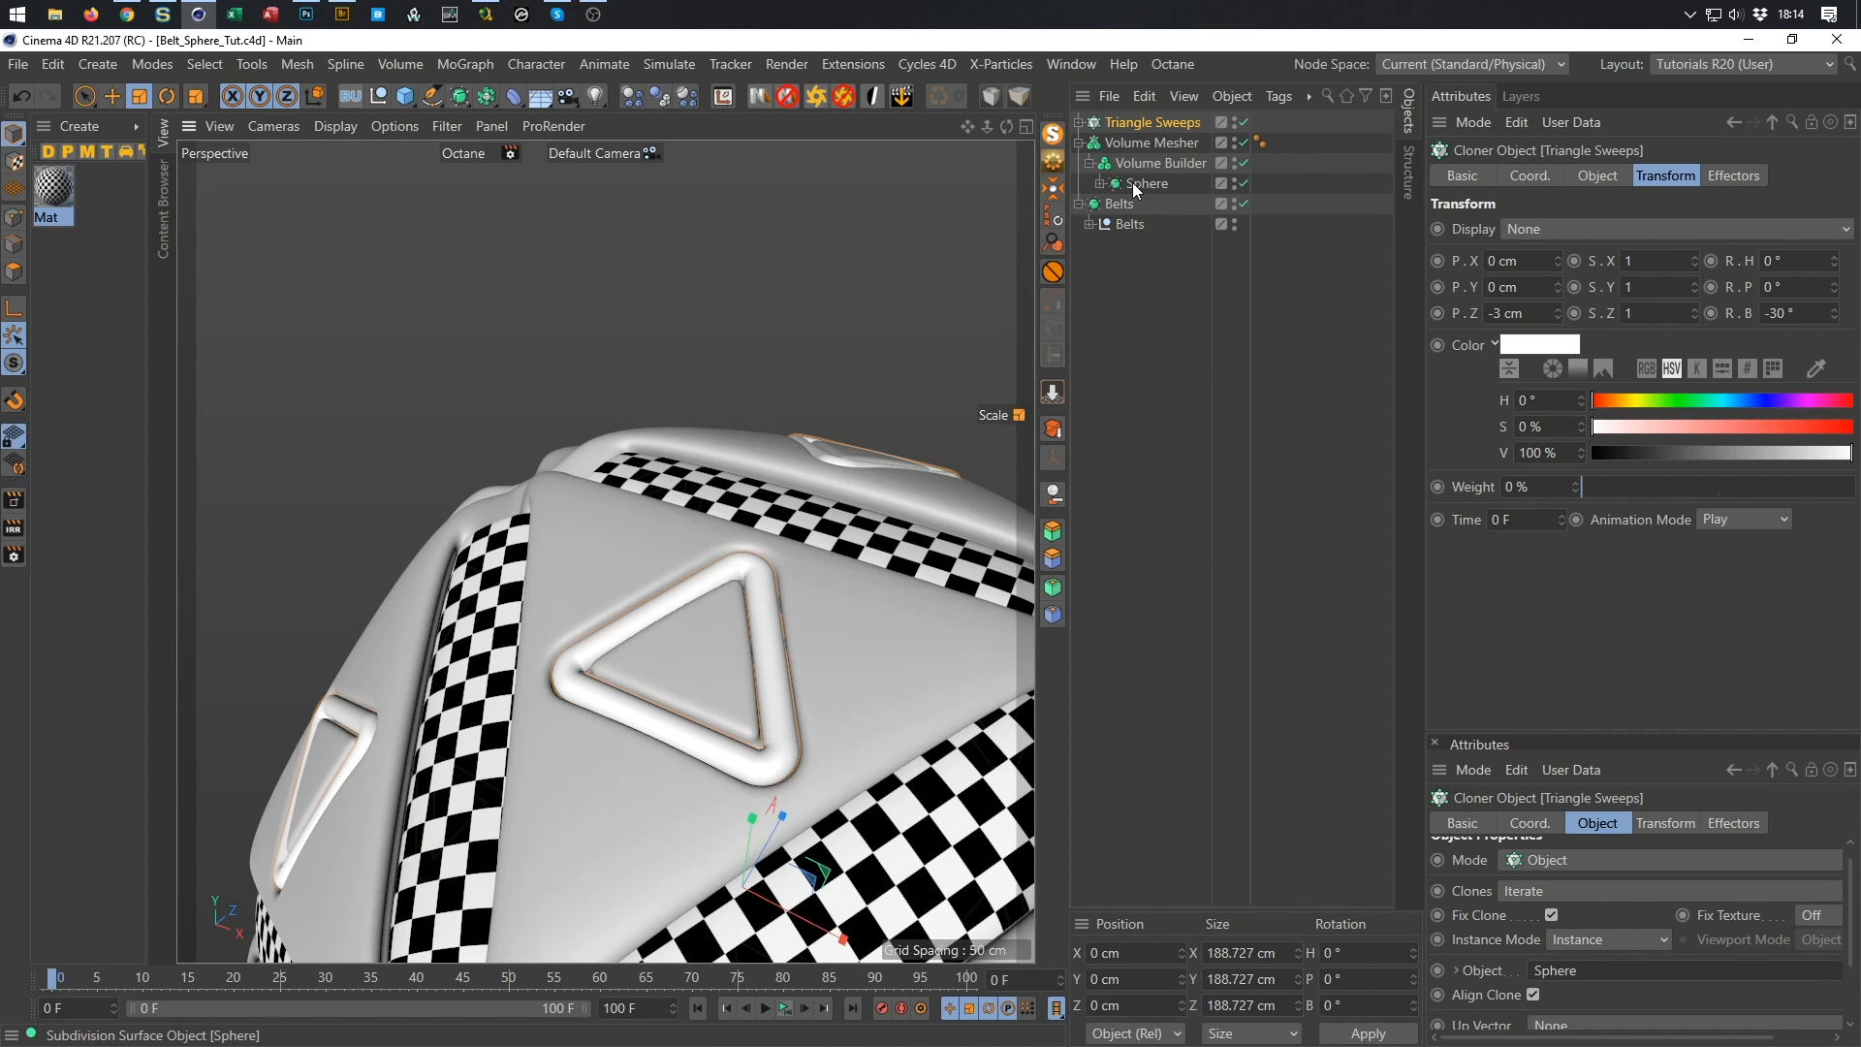
Duplicate the Triangle Sweeps cloner, rename the copy as Triangle Lights, and save the project.
{"action": "left_click", "coordinate": [1079, 122]}
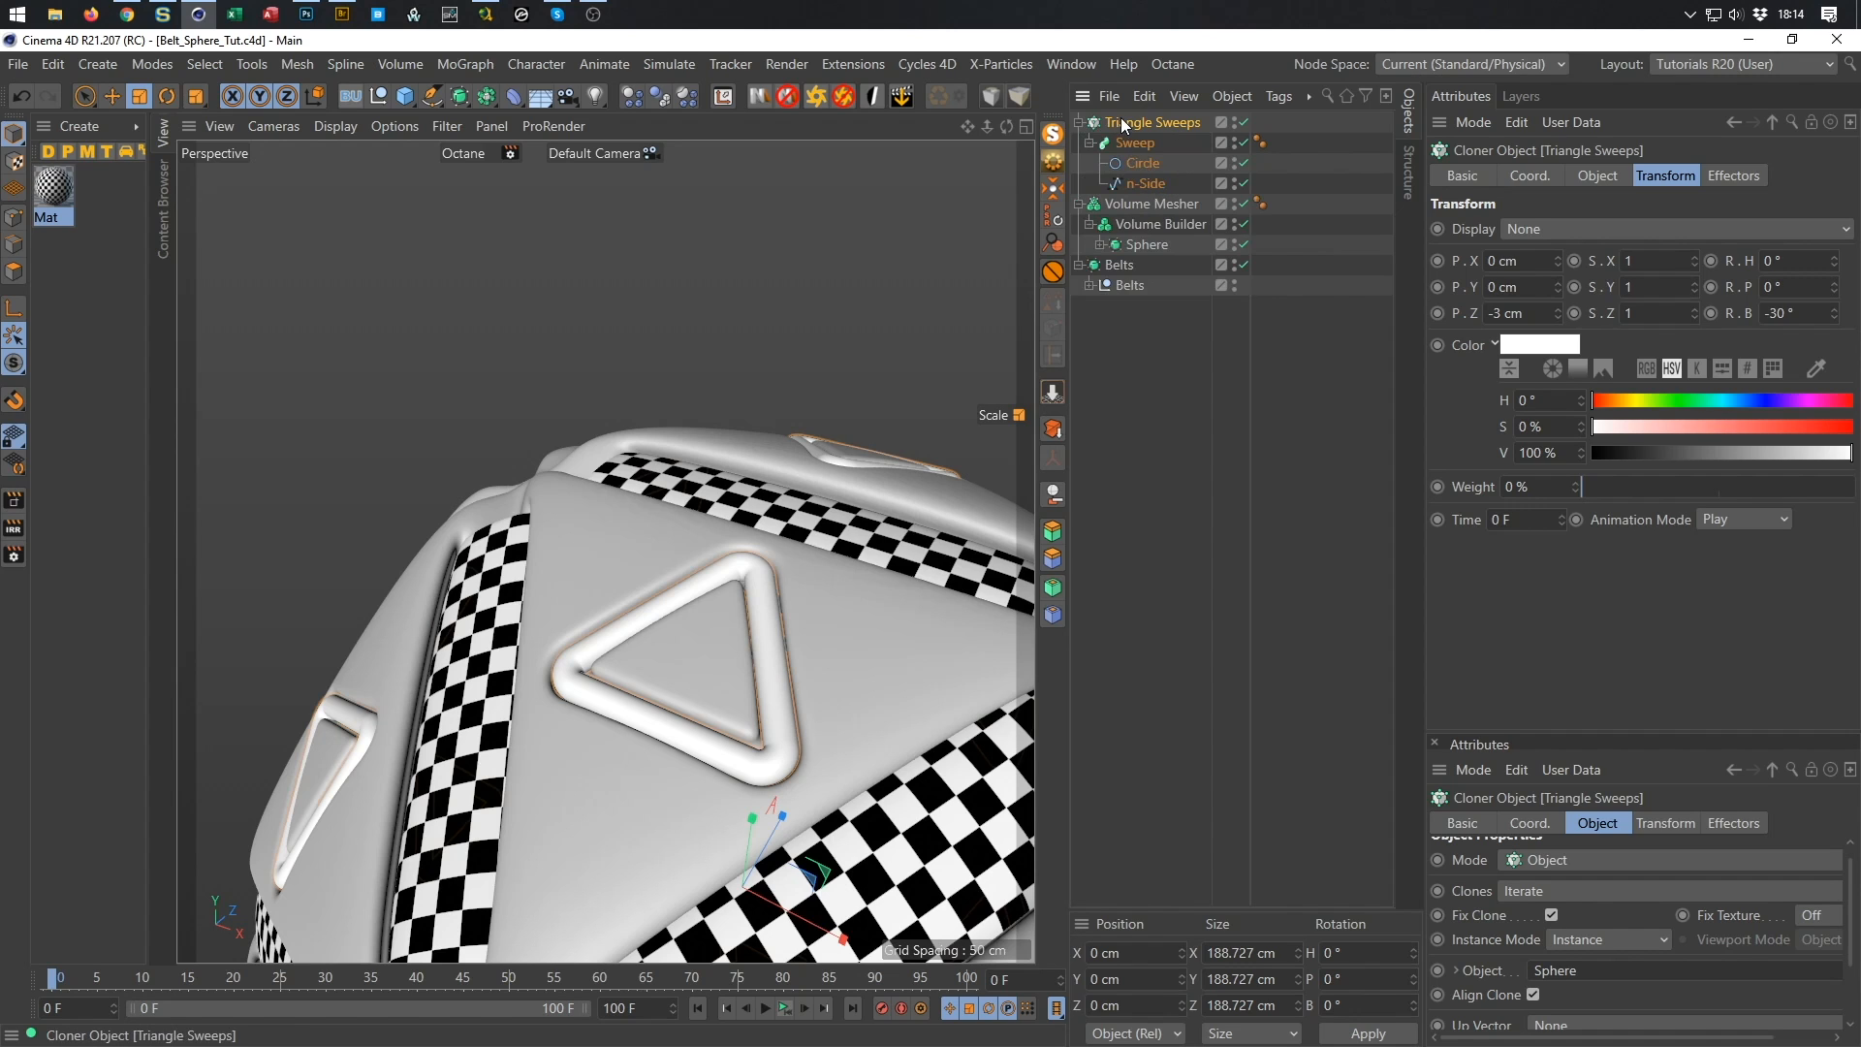
{"action": "left_click", "coordinate": [1079, 122]}
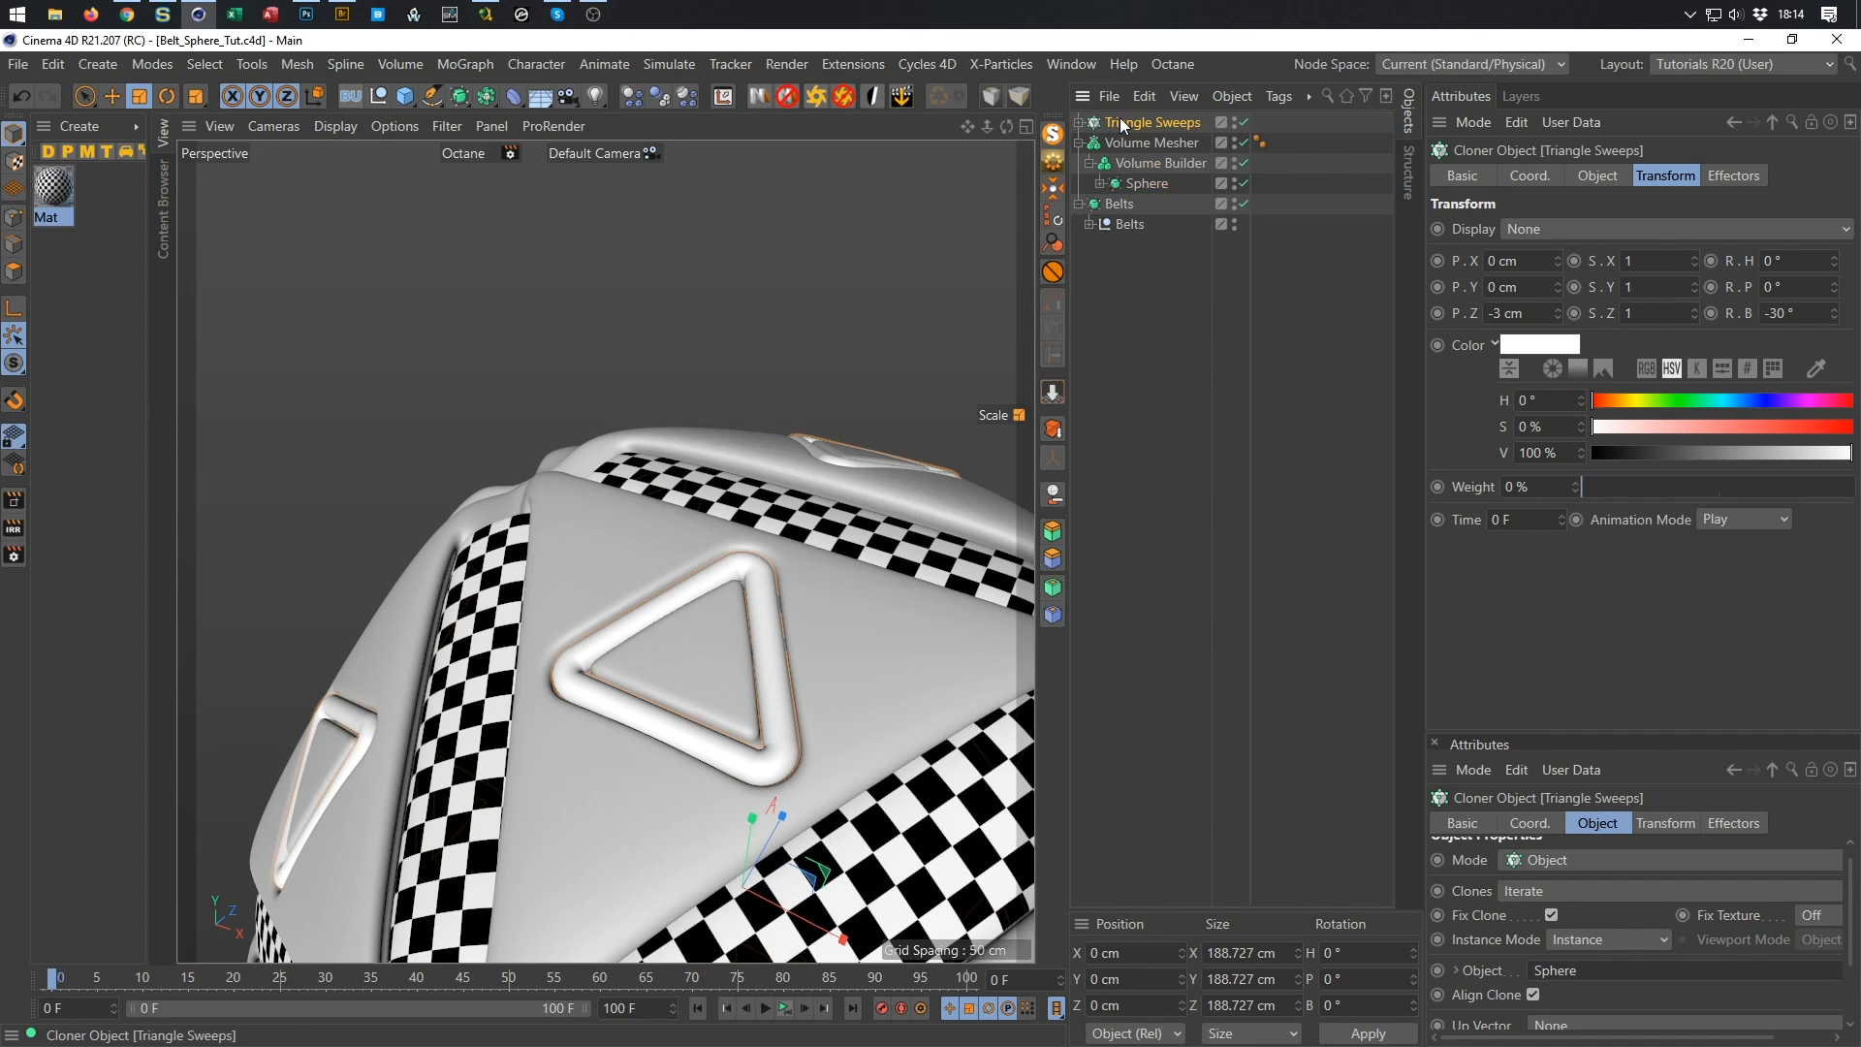
{"action": "left_click_drag", "start_coordinate": [1139, 134], "coordinate": [1133, 150], "text": "ctrl"}
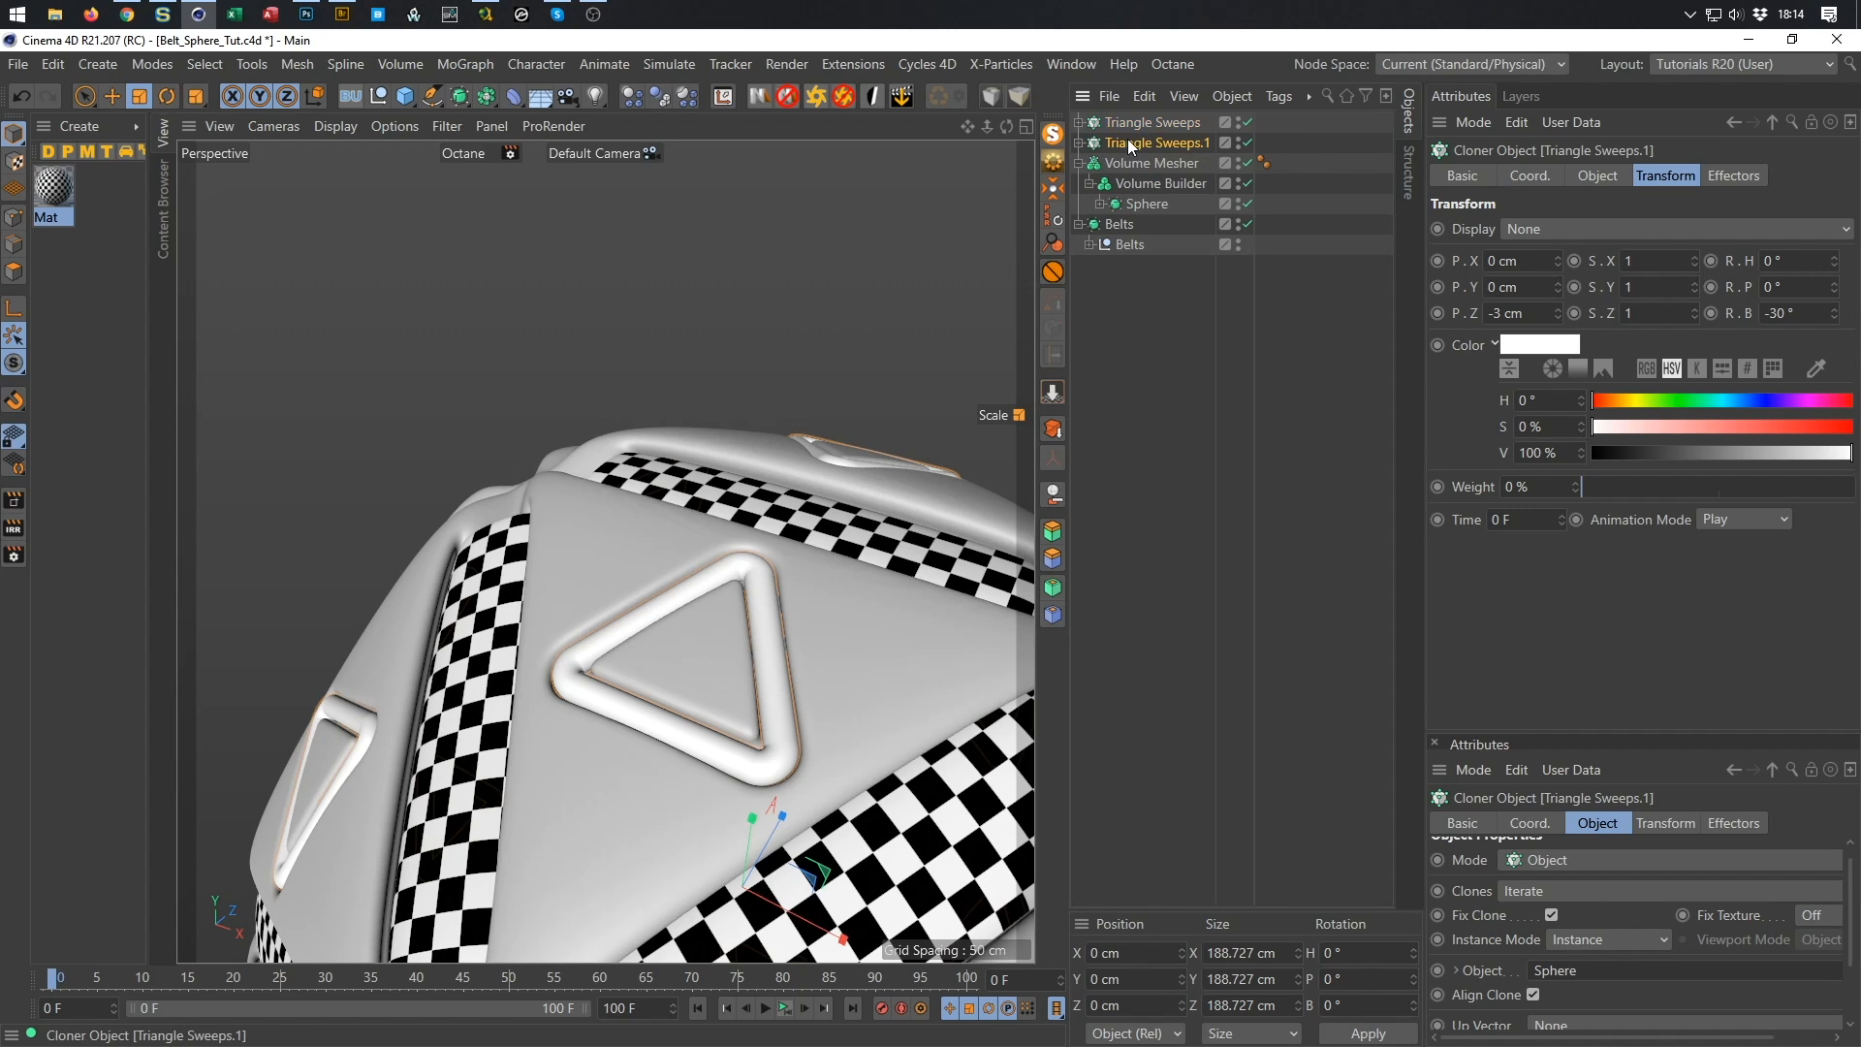
{"action": "double_click", "coordinate": [1126, 137]}
{"action": "type", "text": "Triangle Lights"}
{"action": "key", "text": "Return"}
{"action": "key", "text": "ctrl+s"}
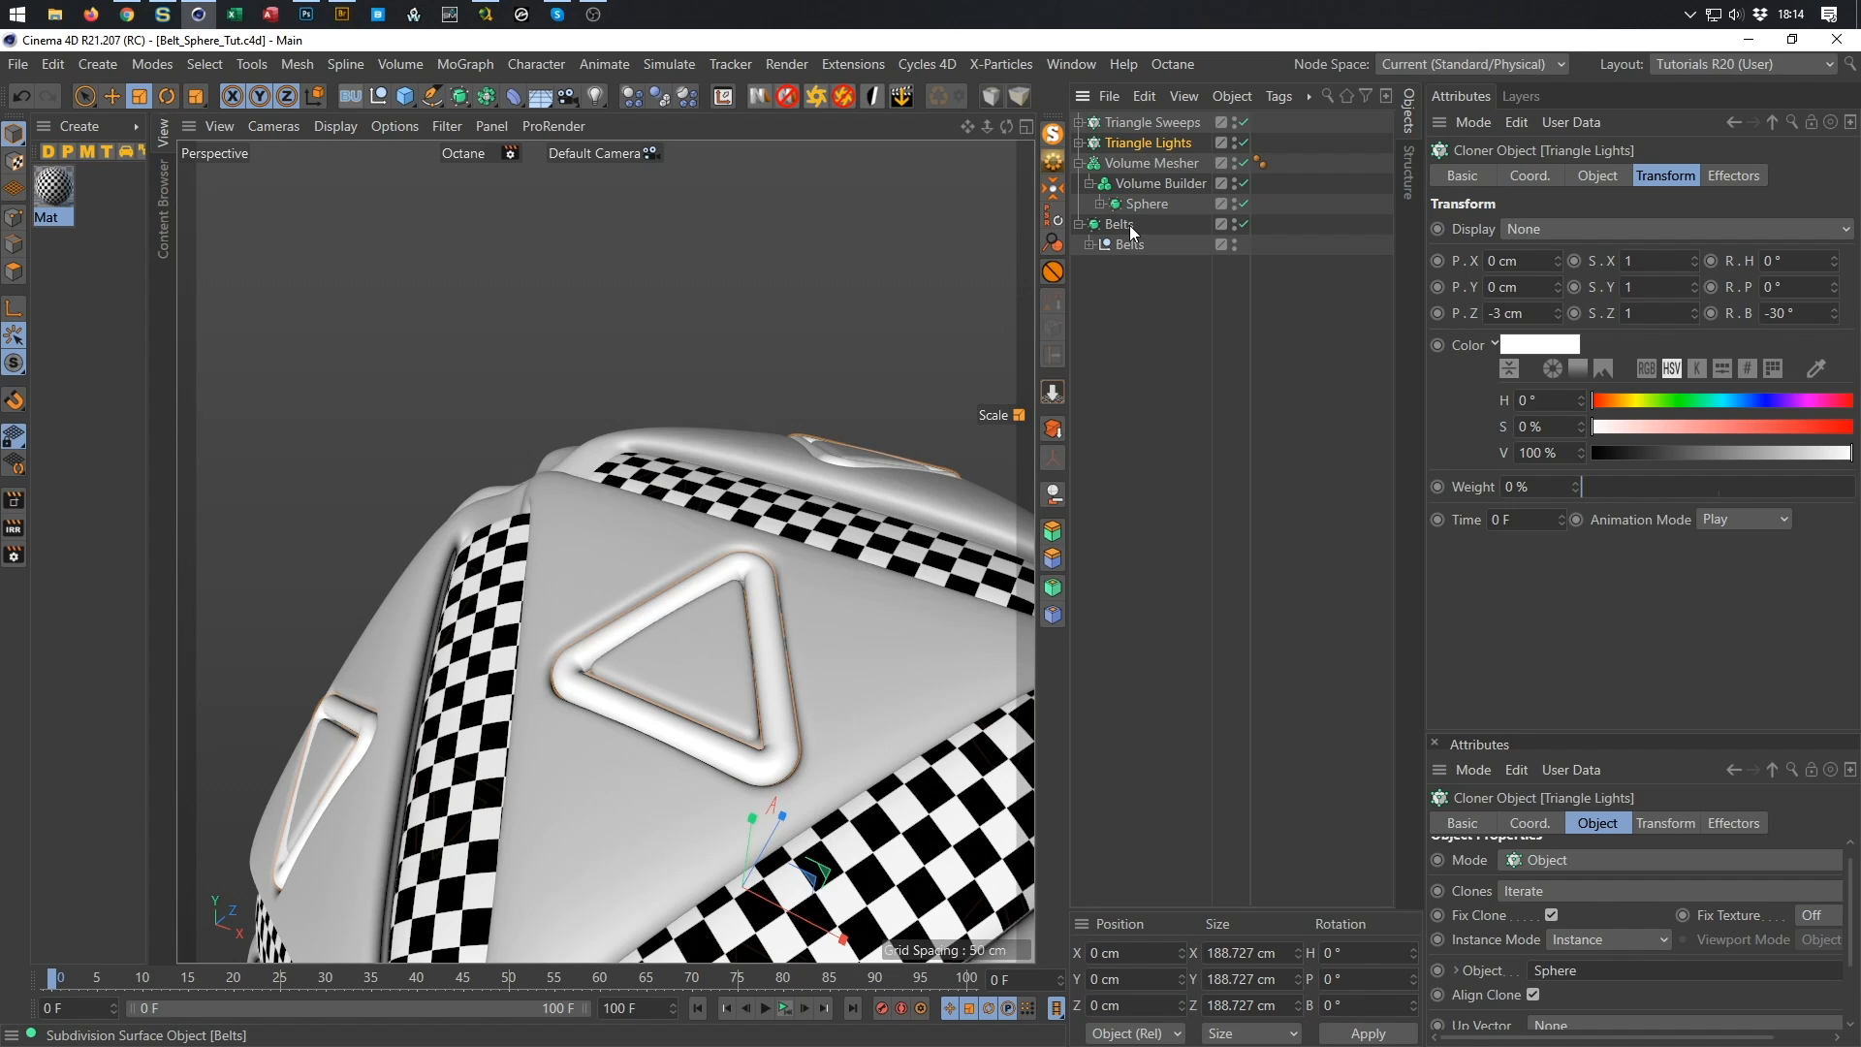
Move the n-Side spline out of the Sweep directly under Triangle Lights and delete that Sweep with its Circle.
{"action": "left_click", "coordinate": [1079, 143]}
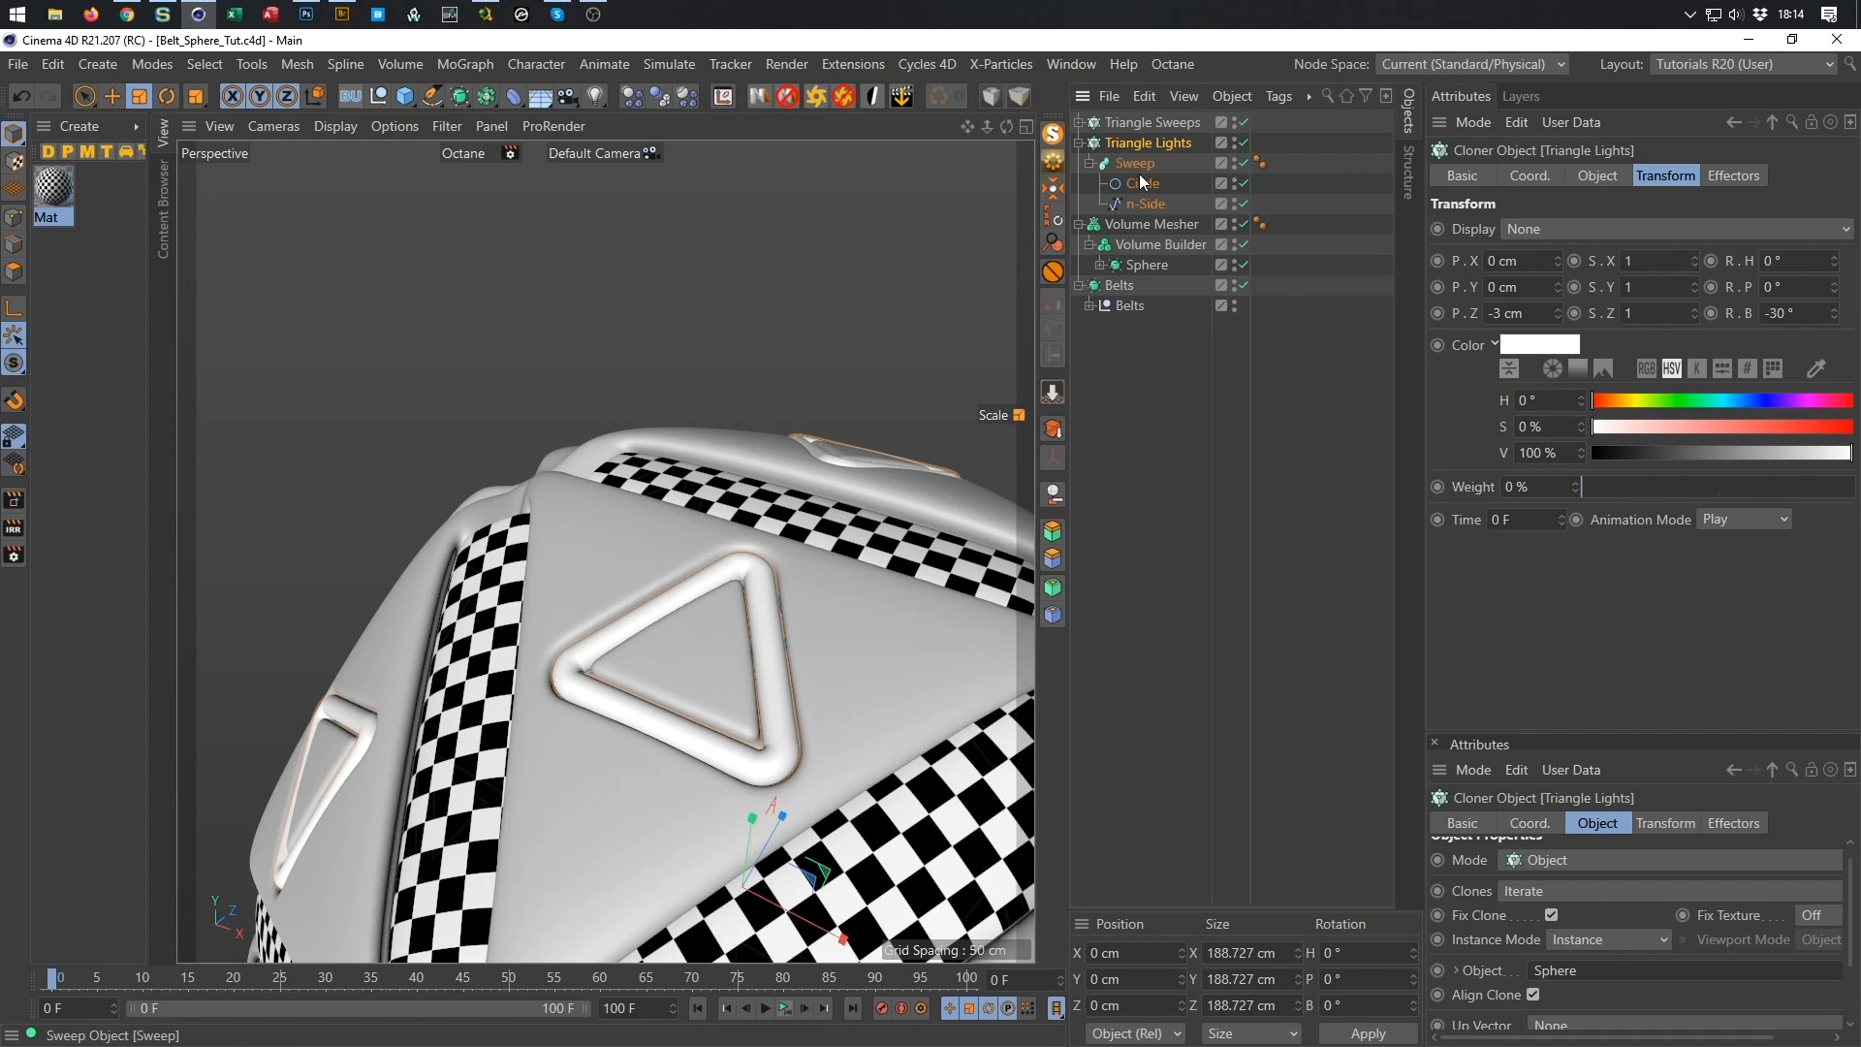
{"action": "left_click_drag", "start_coordinate": [1146, 206], "coordinate": [1150, 142]}
{"action": "left_click", "coordinate": [1136, 183]}
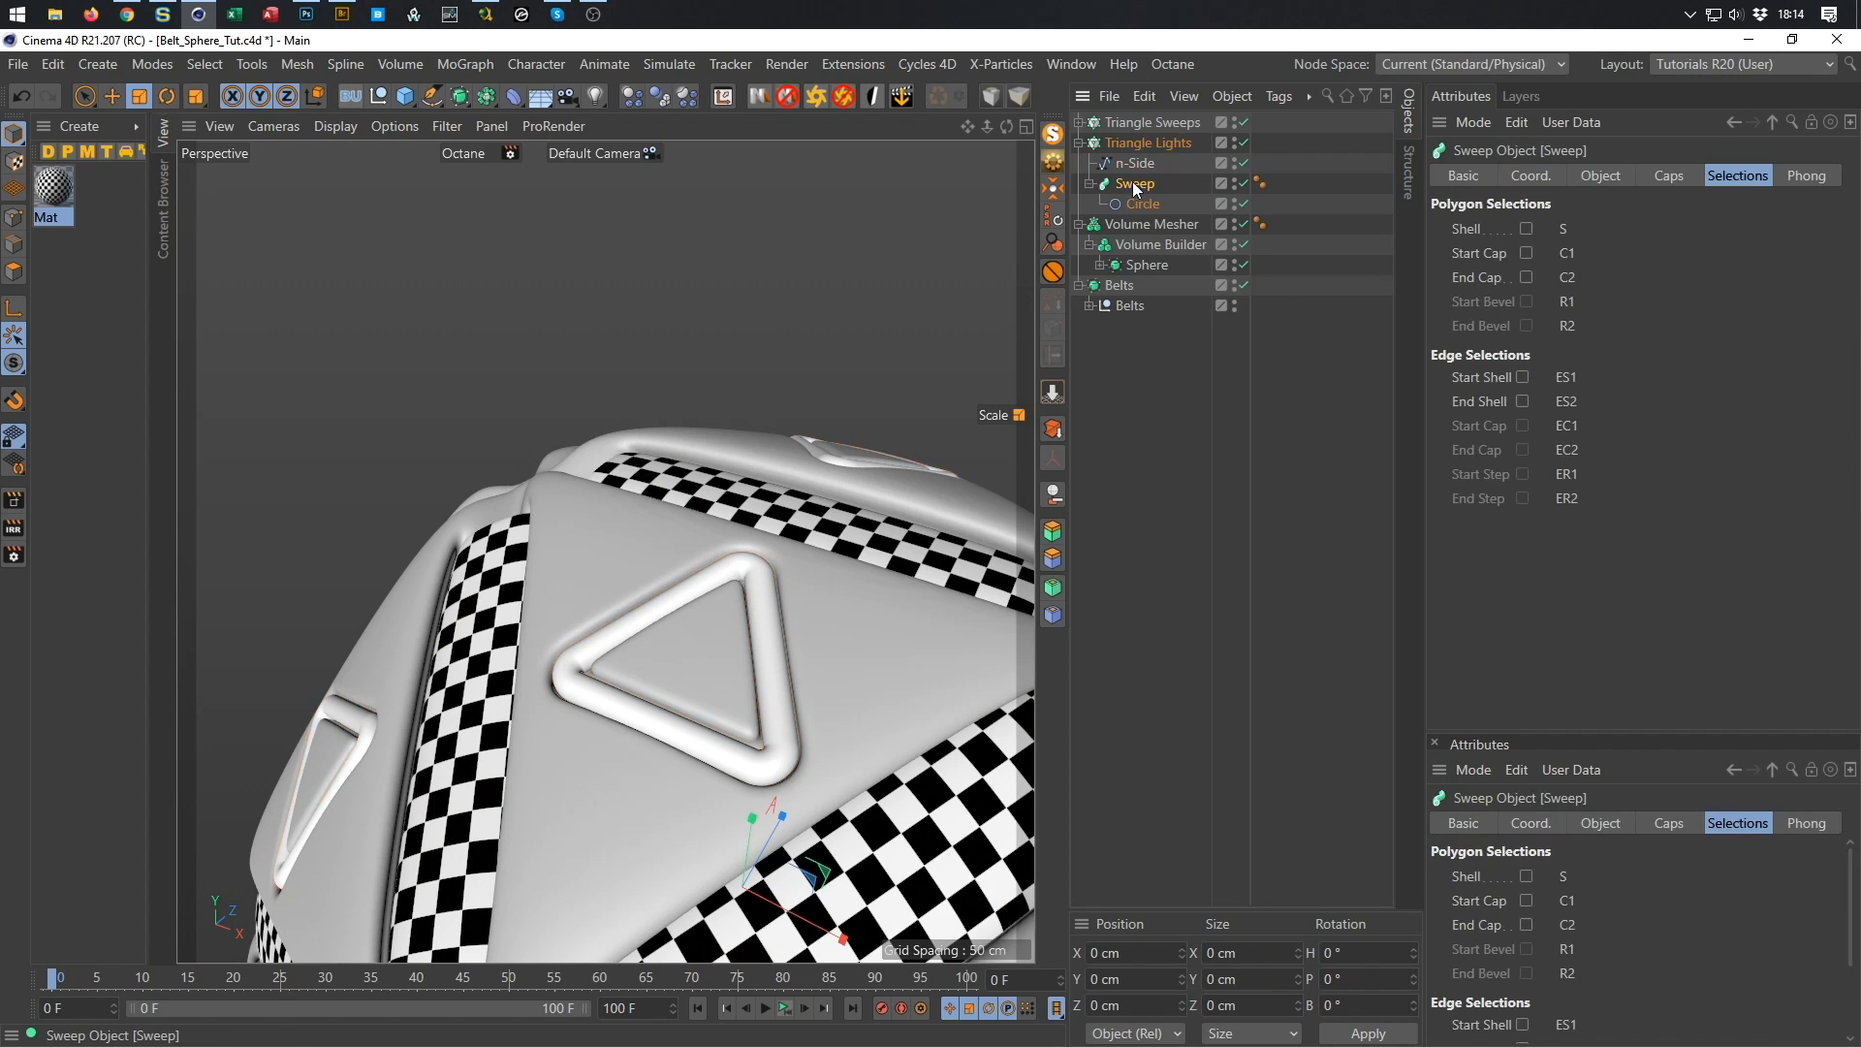
{"action": "key", "text": "Delete"}
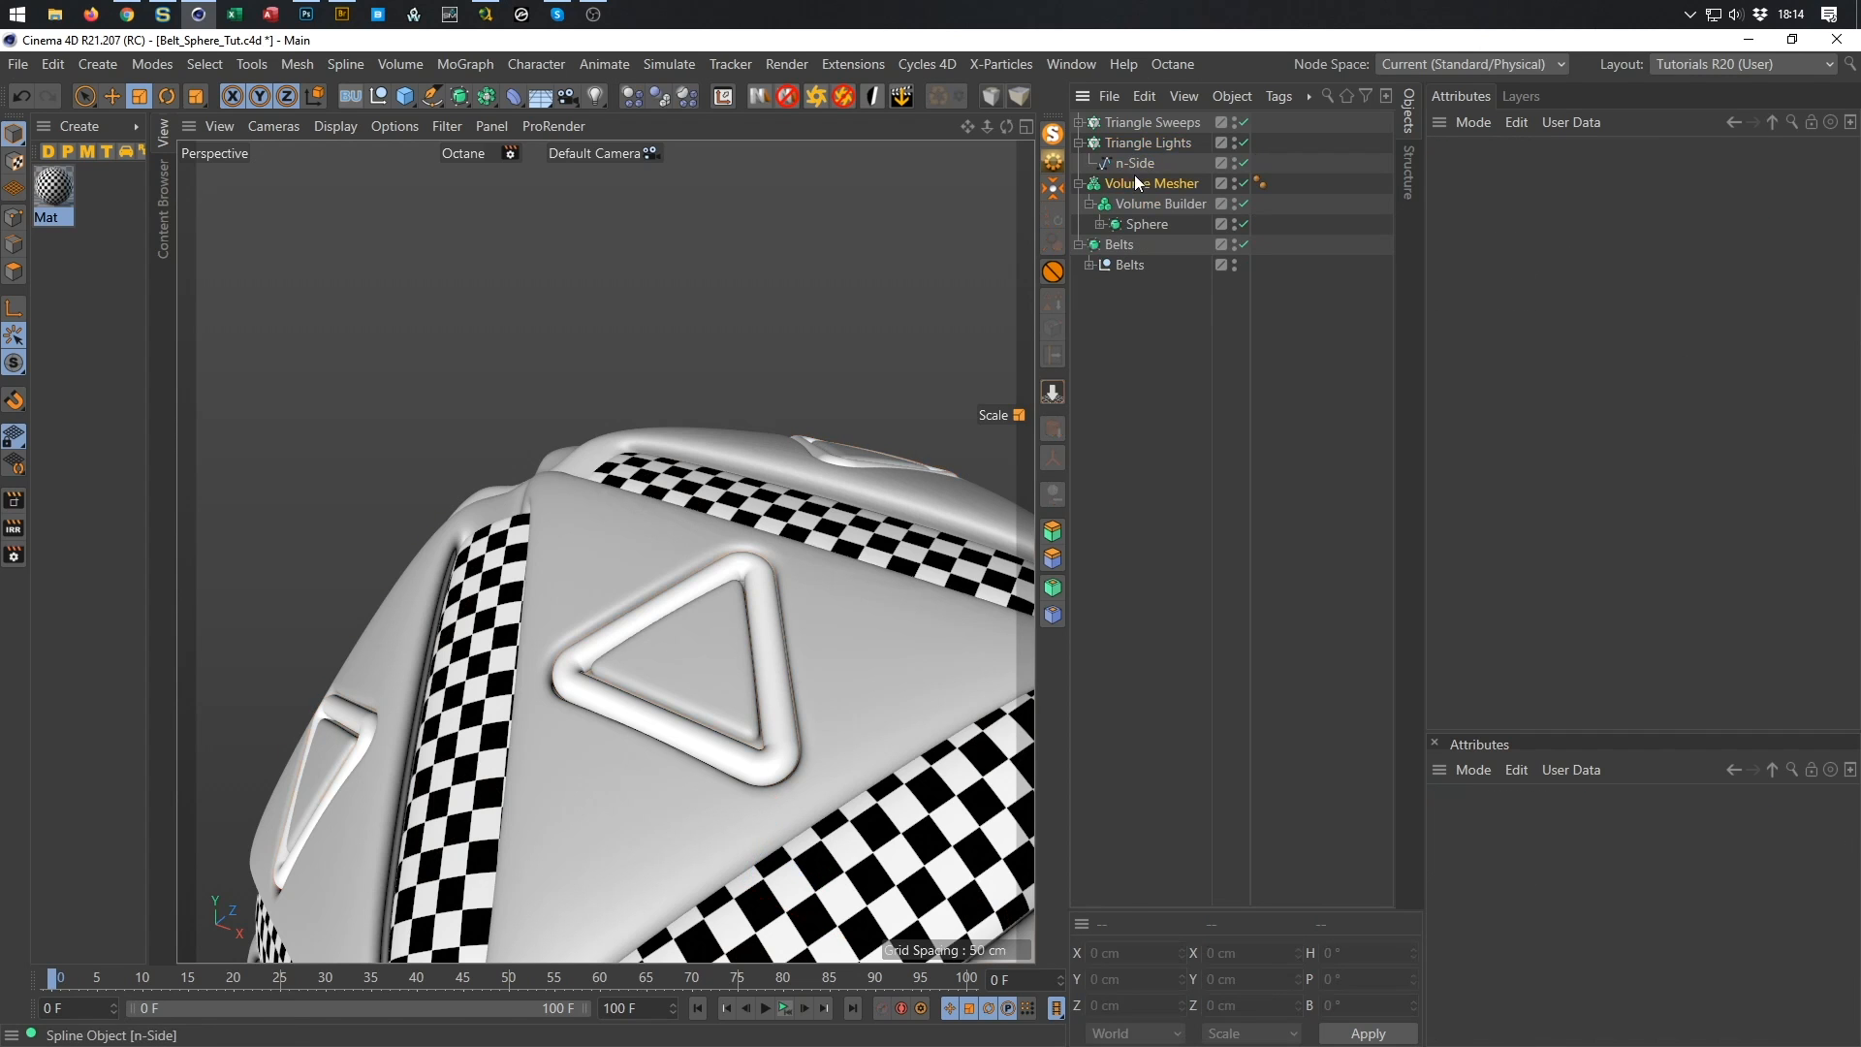
Group the n-Side spline under Triangle Lights into a Null and expand the group.
{"action": "left_click", "coordinate": [1131, 165]}
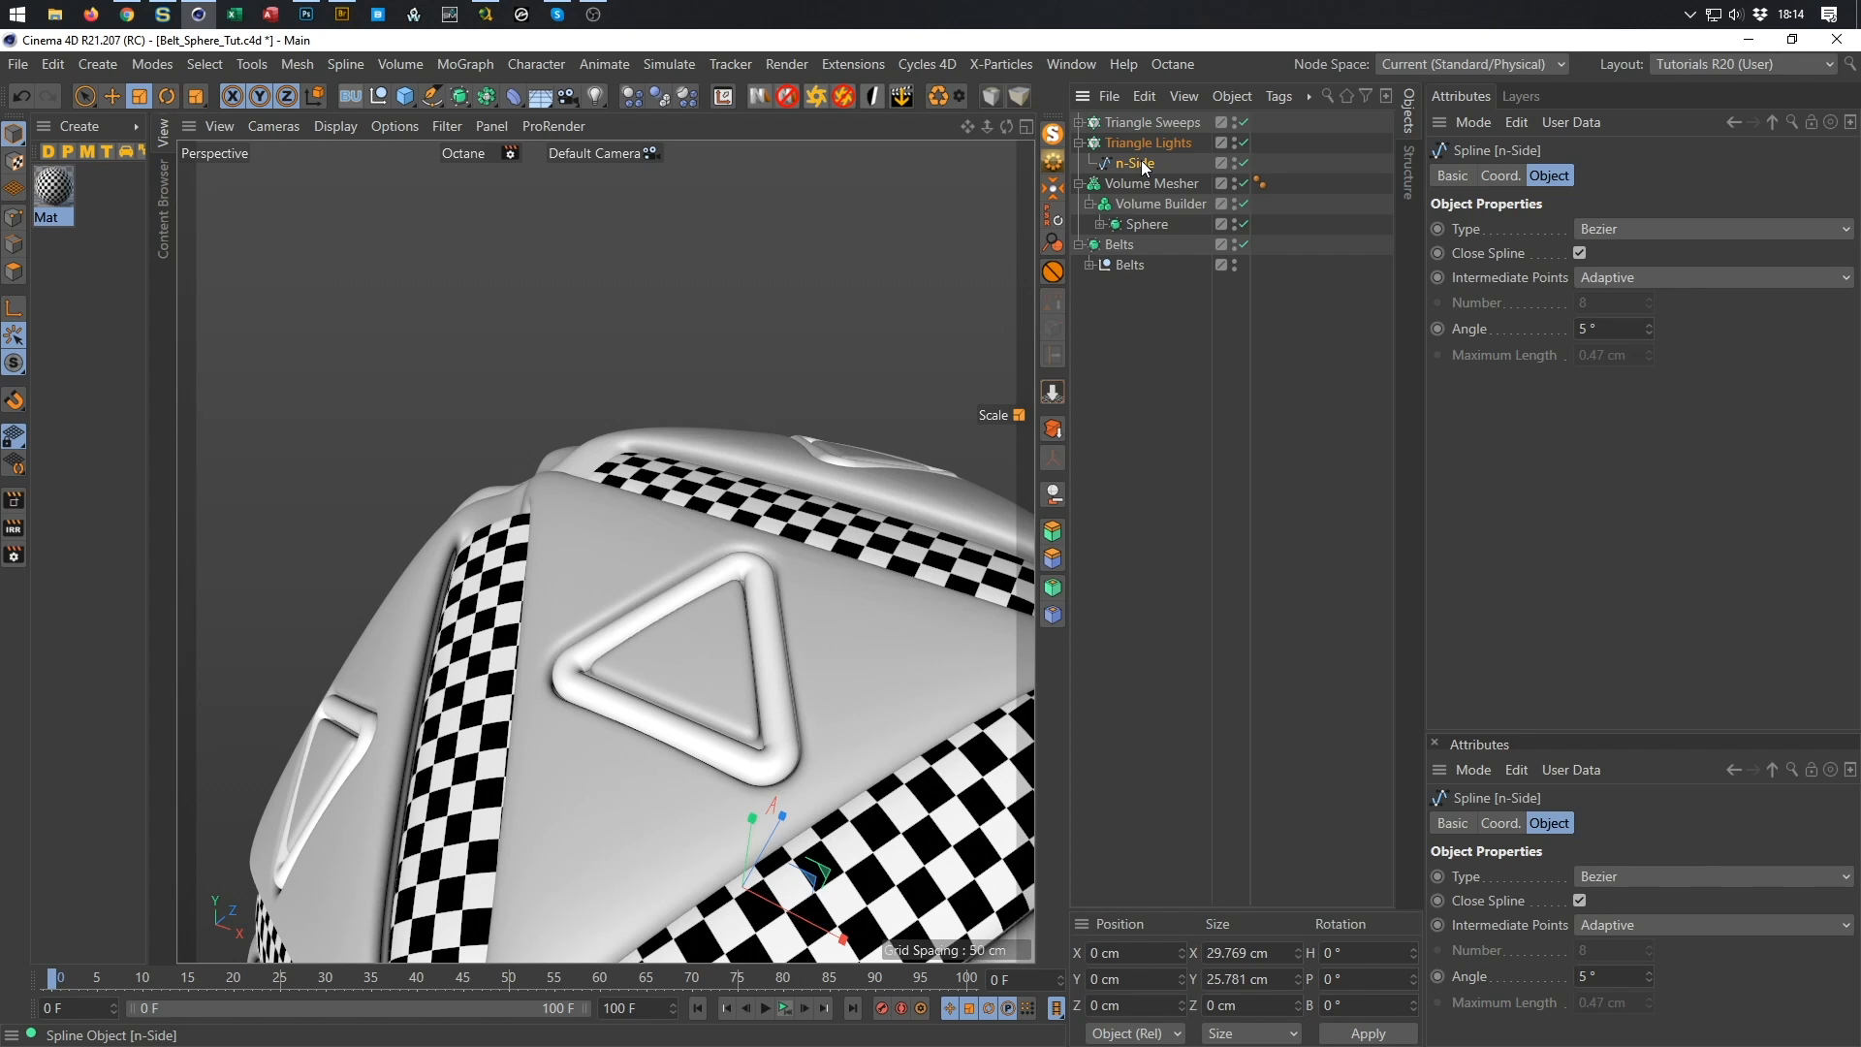
{"action": "key", "text": "alt+g"}
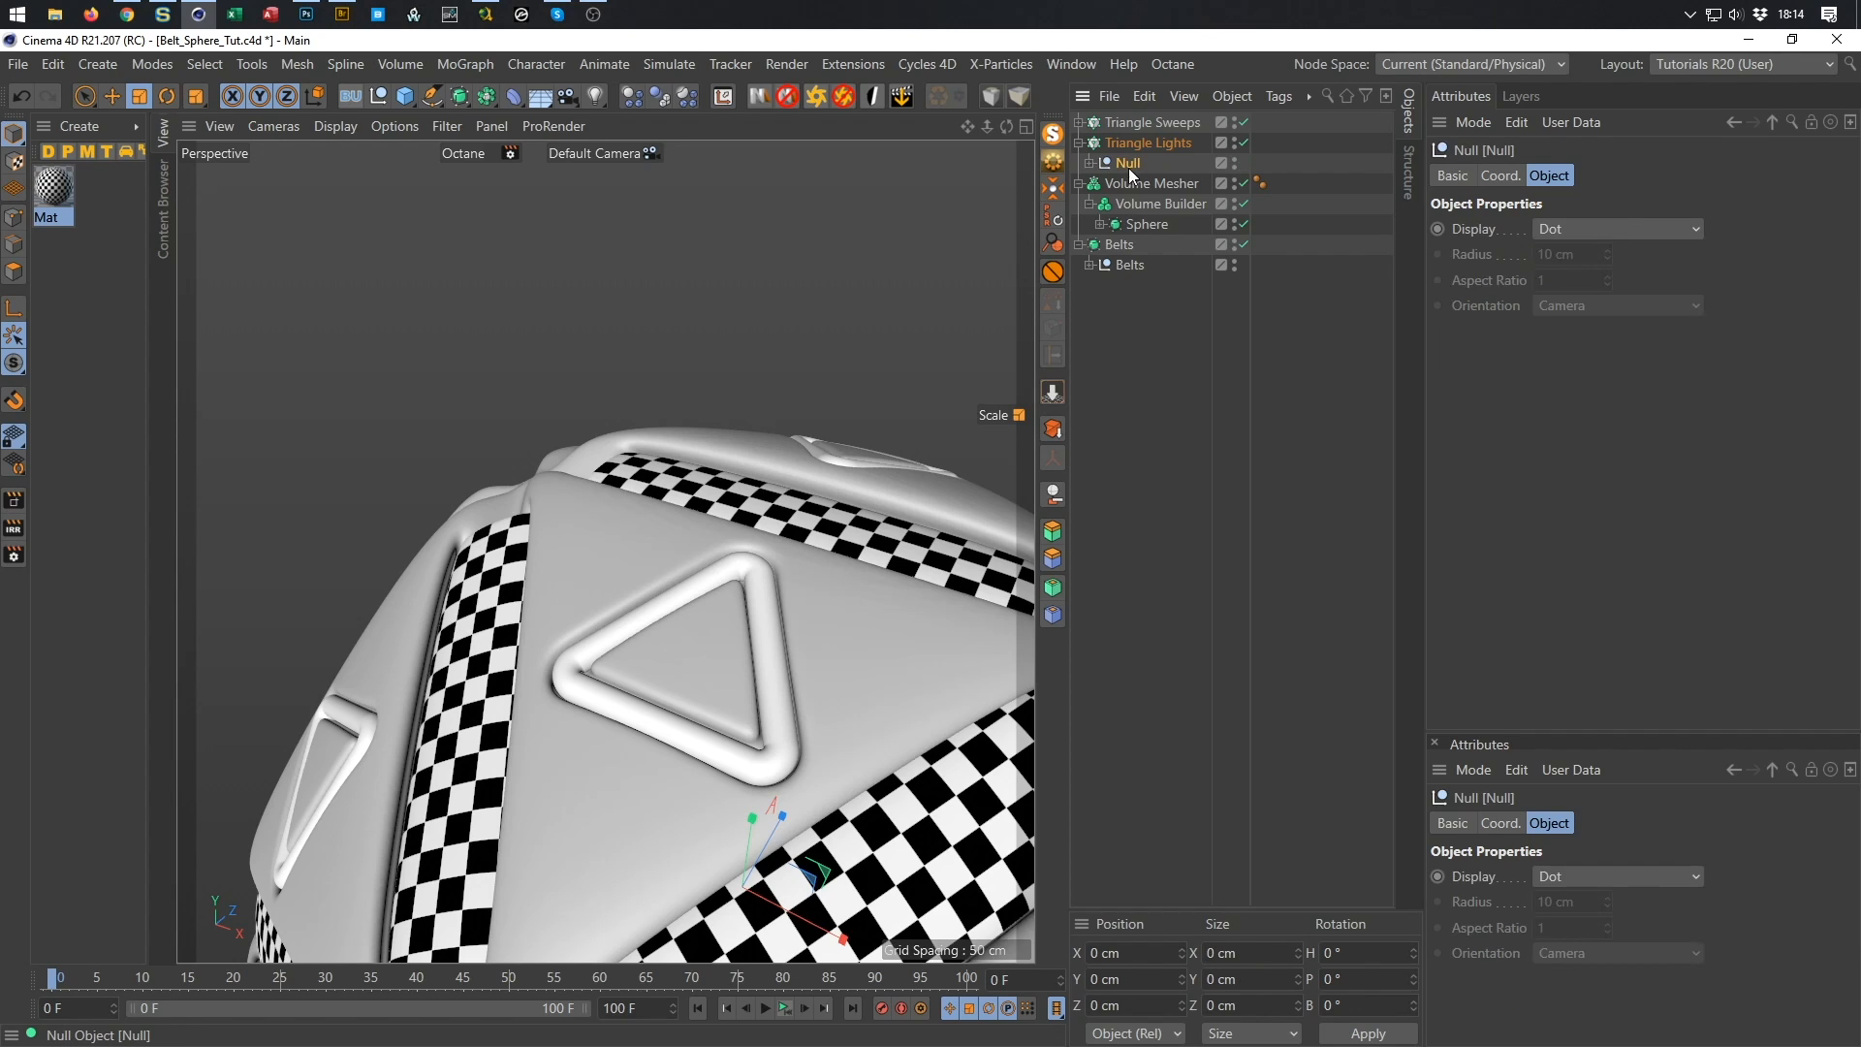
{"action": "left_click", "coordinate": [1091, 165]}
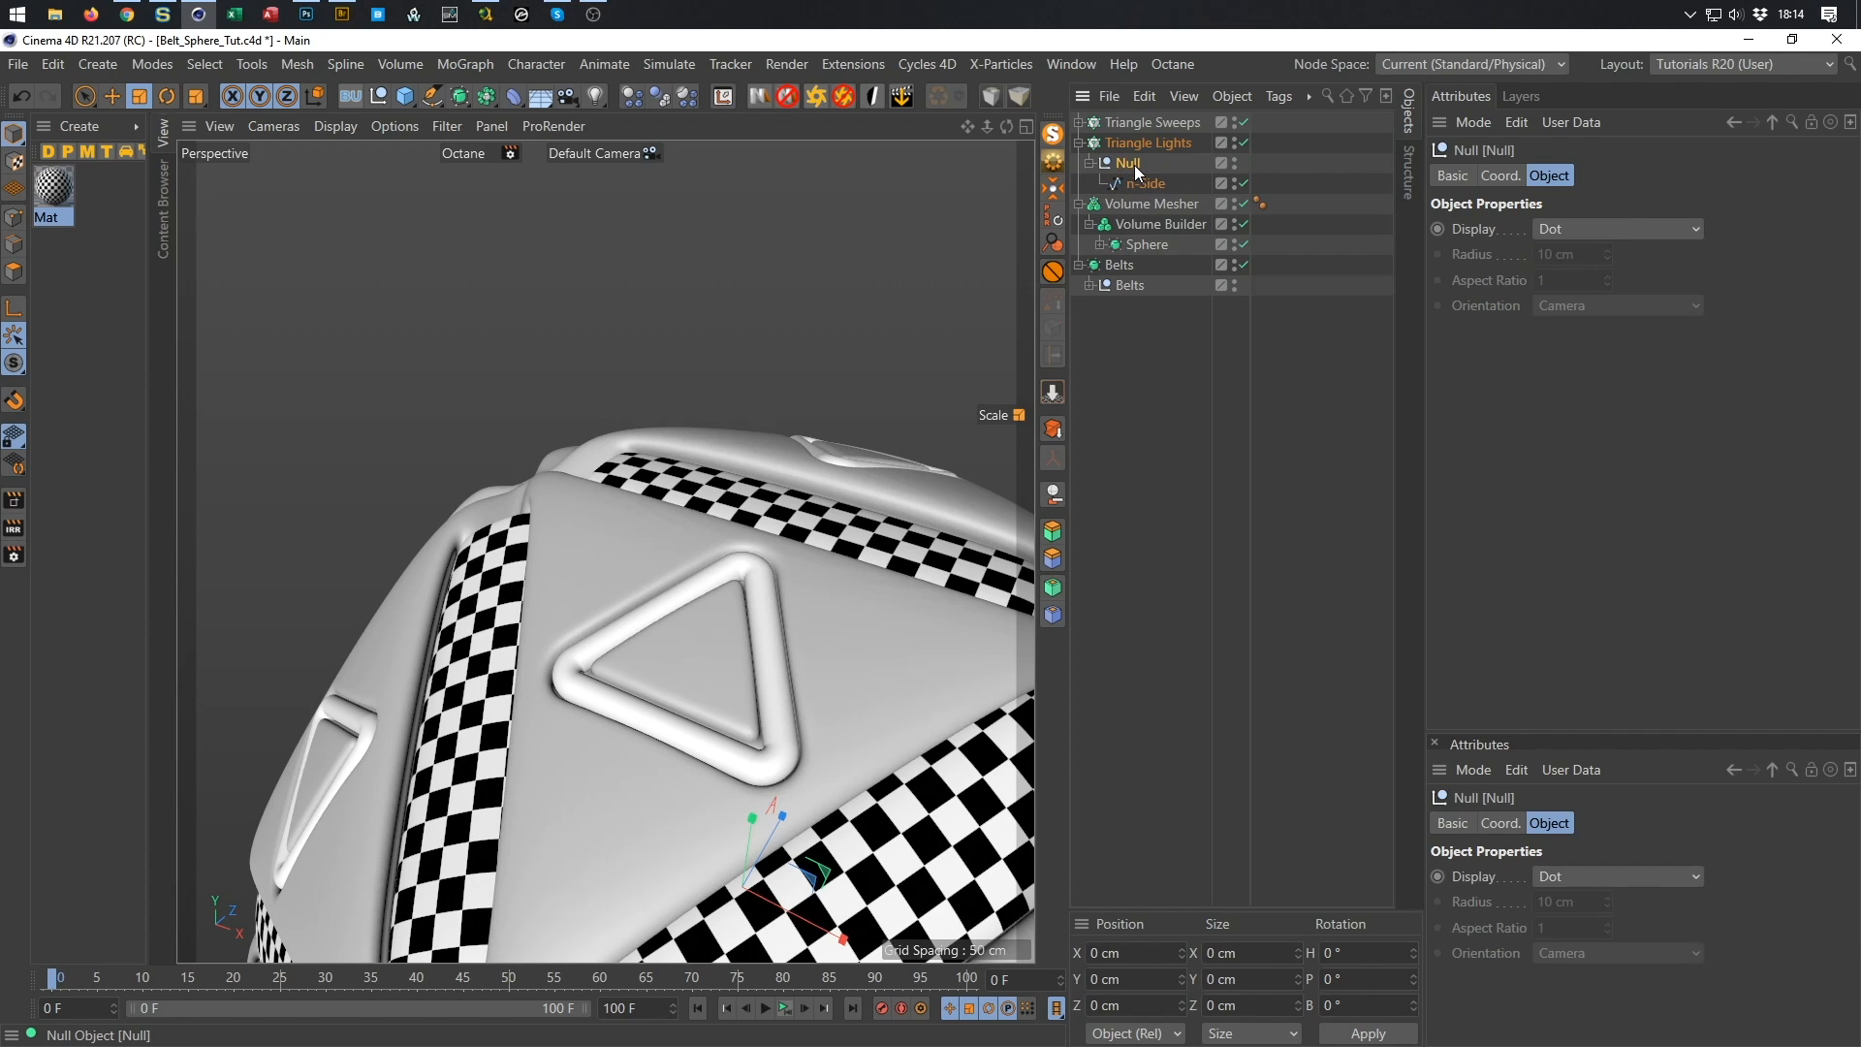
Create a sphere with a 1 cm radius and 12 segments, and place it in the Null above n-Side.
{"action": "left_click", "coordinate": [405, 96]}
{"action": "left_click", "coordinate": [819, 158]}
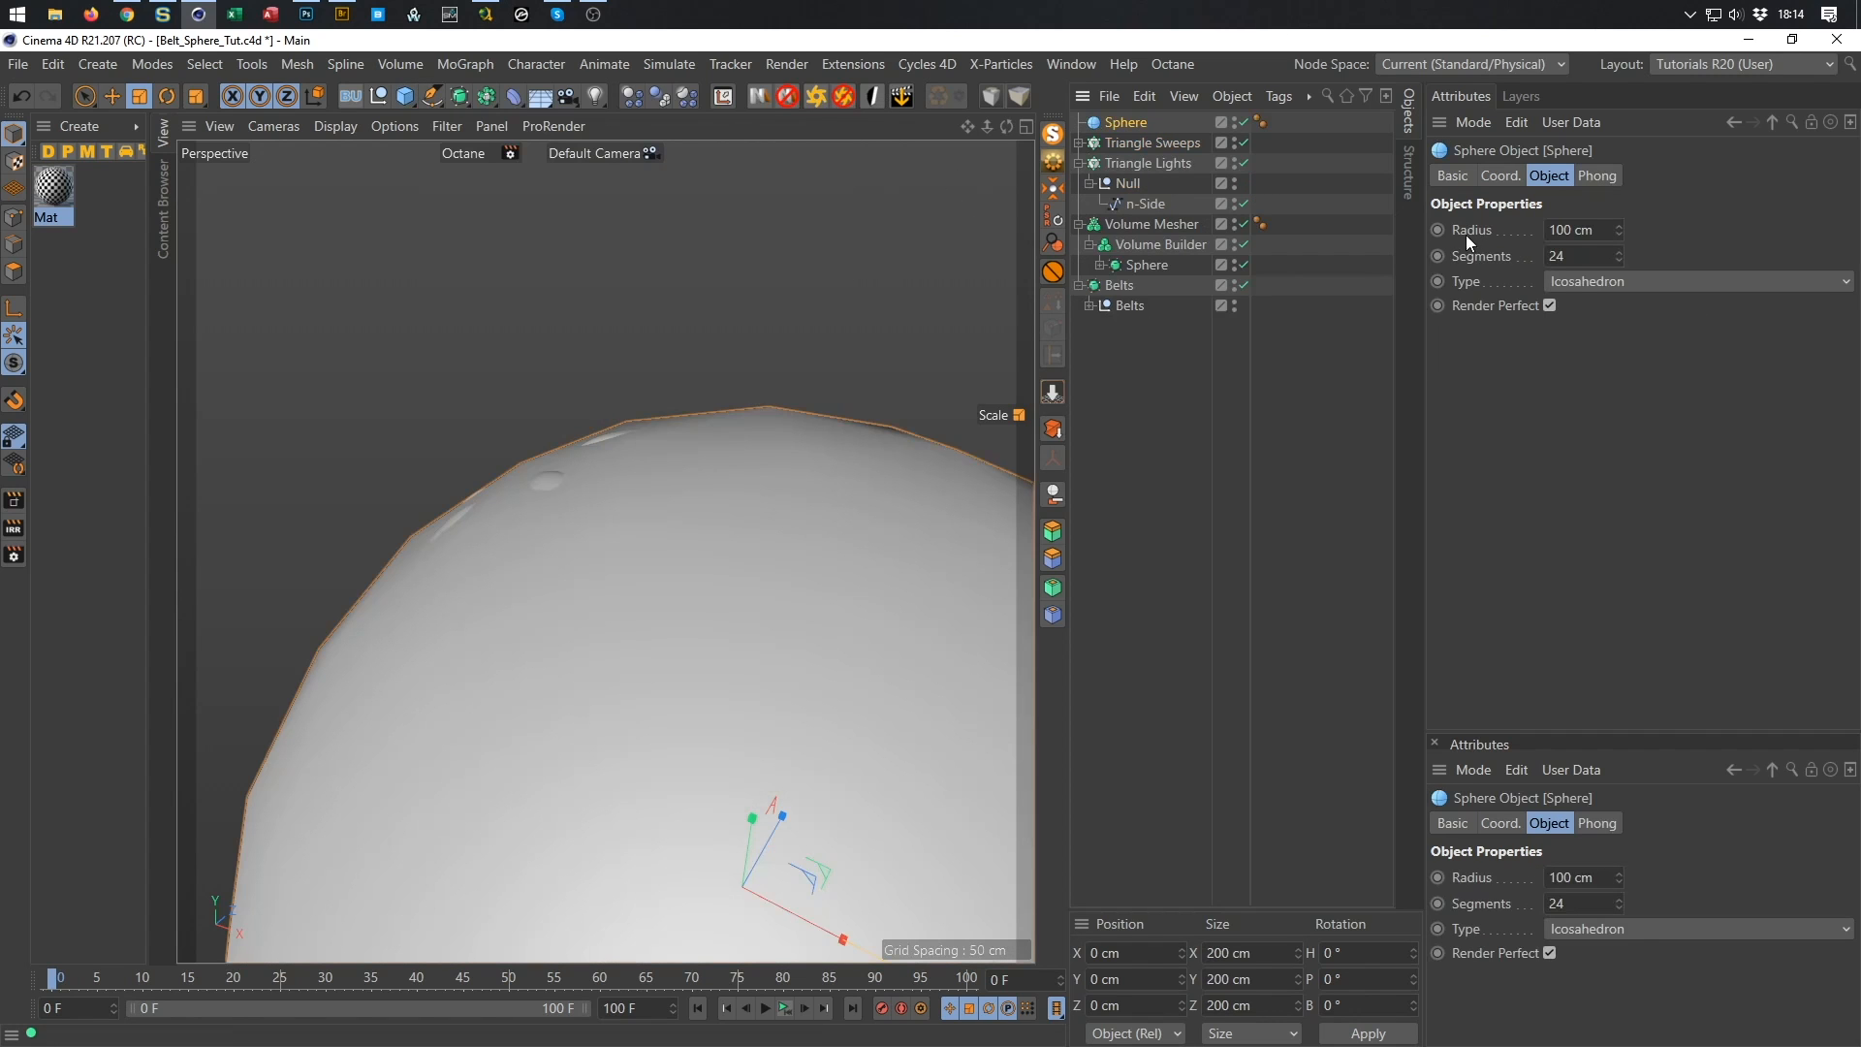
{"action": "type", "text": "1"}
{"action": "key", "text": "Return"}
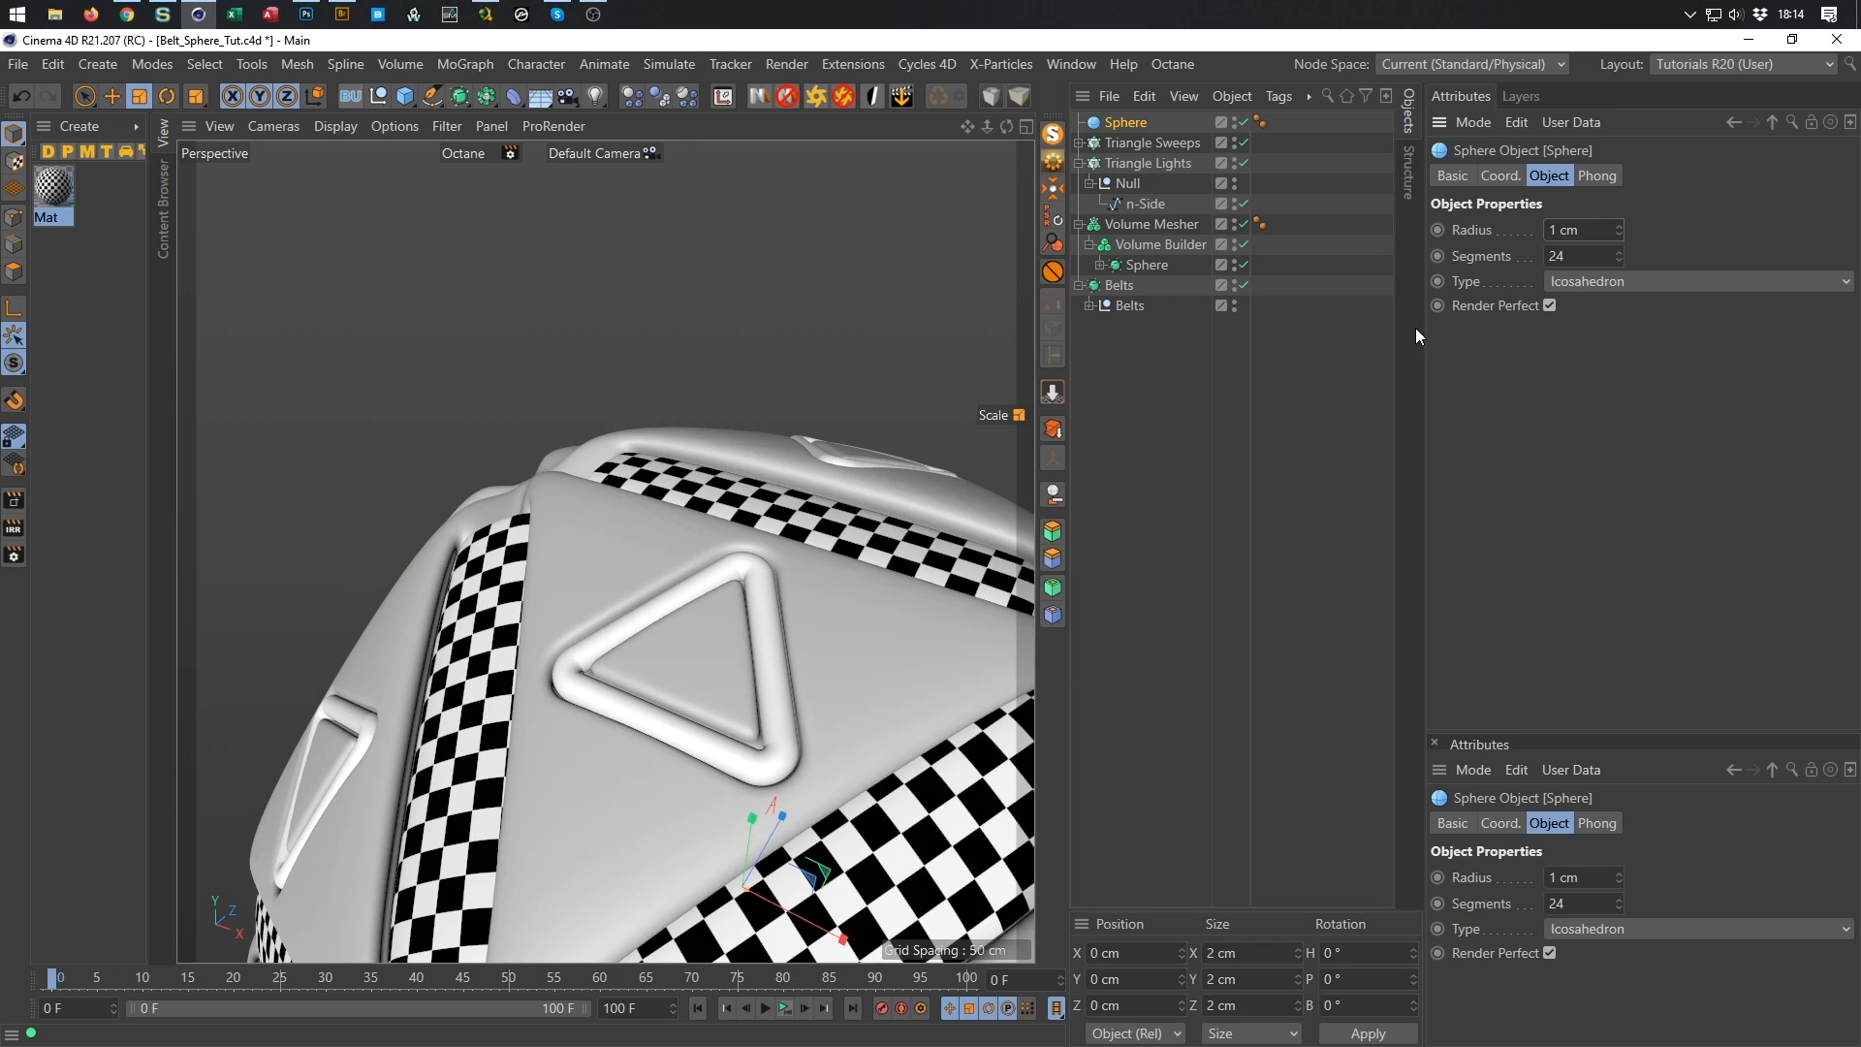
{"action": "key", "text": "Tab"}
{"action": "type", "text": "12"}
{"action": "key", "text": "Return"}
{"action": "left_click_drag", "start_coordinate": [1138, 119], "coordinate": [1132, 190]}
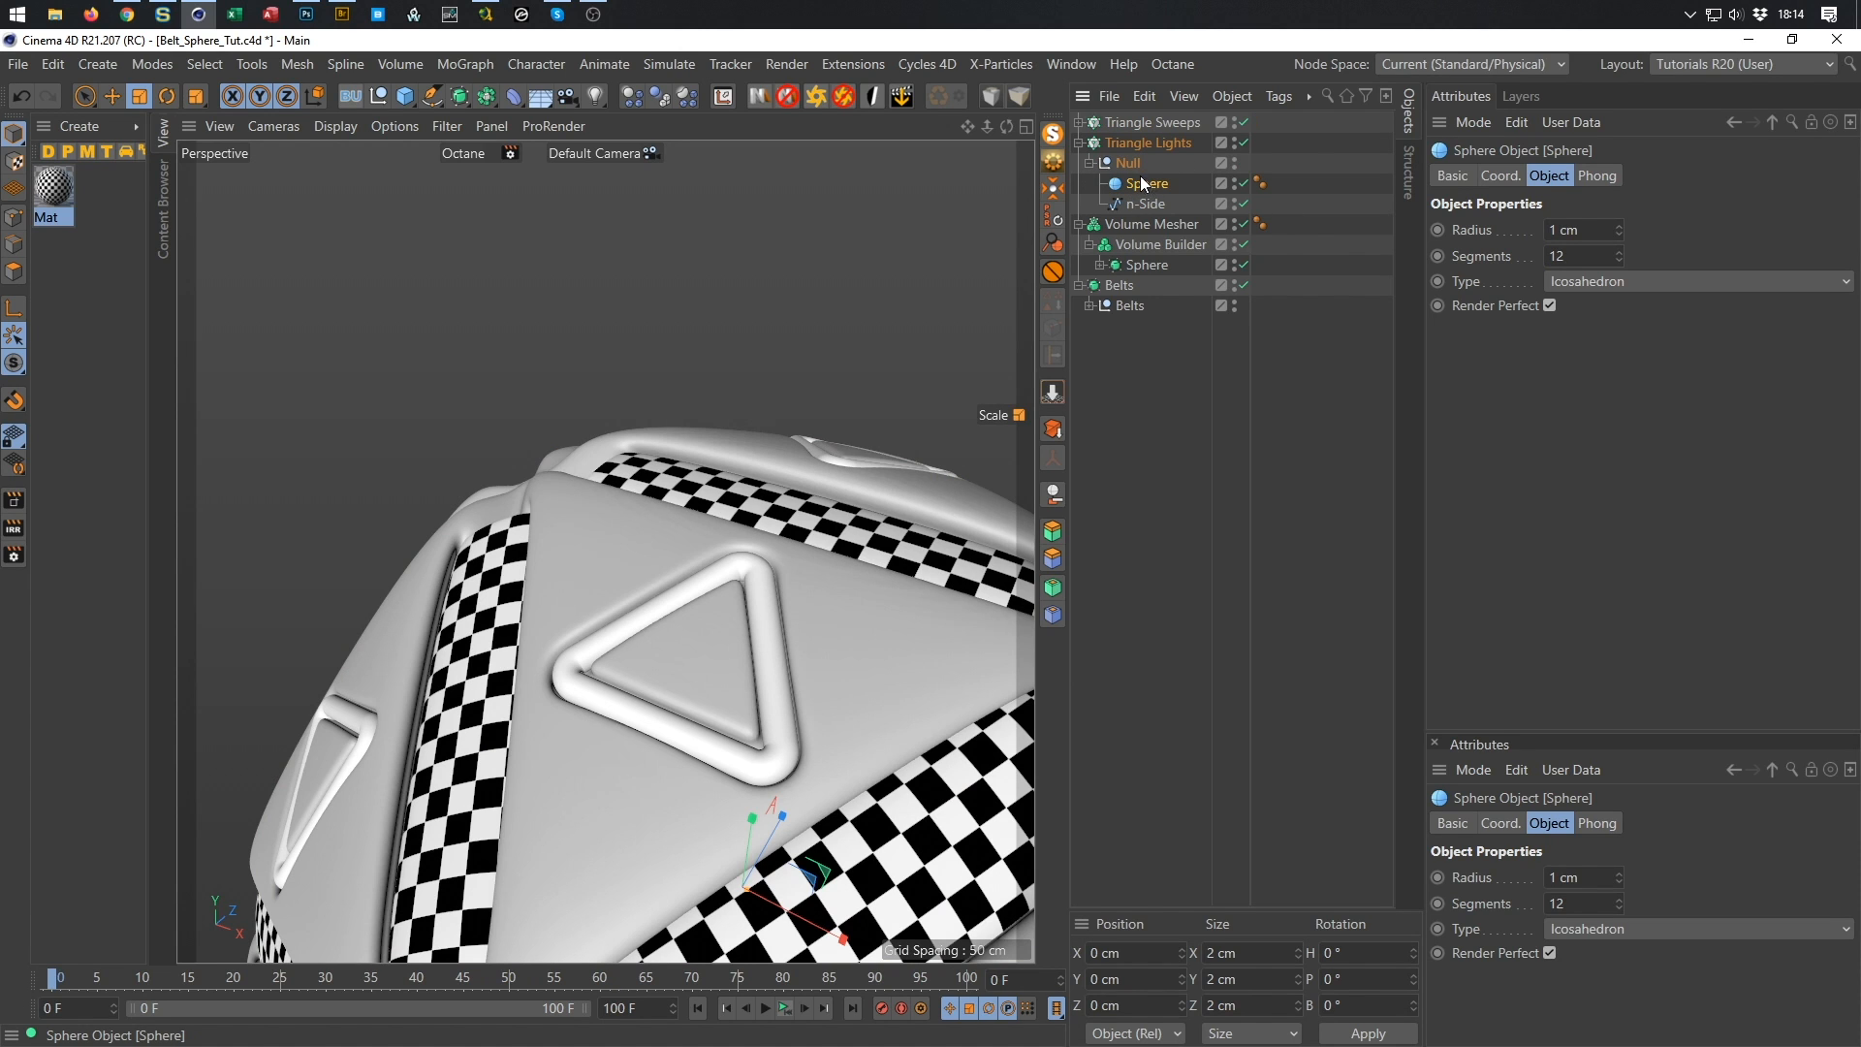
Add an Align to Spline tag to the small Sphere and set n-Side as its spline path.
{"action": "right_click", "coordinate": [1144, 184]}
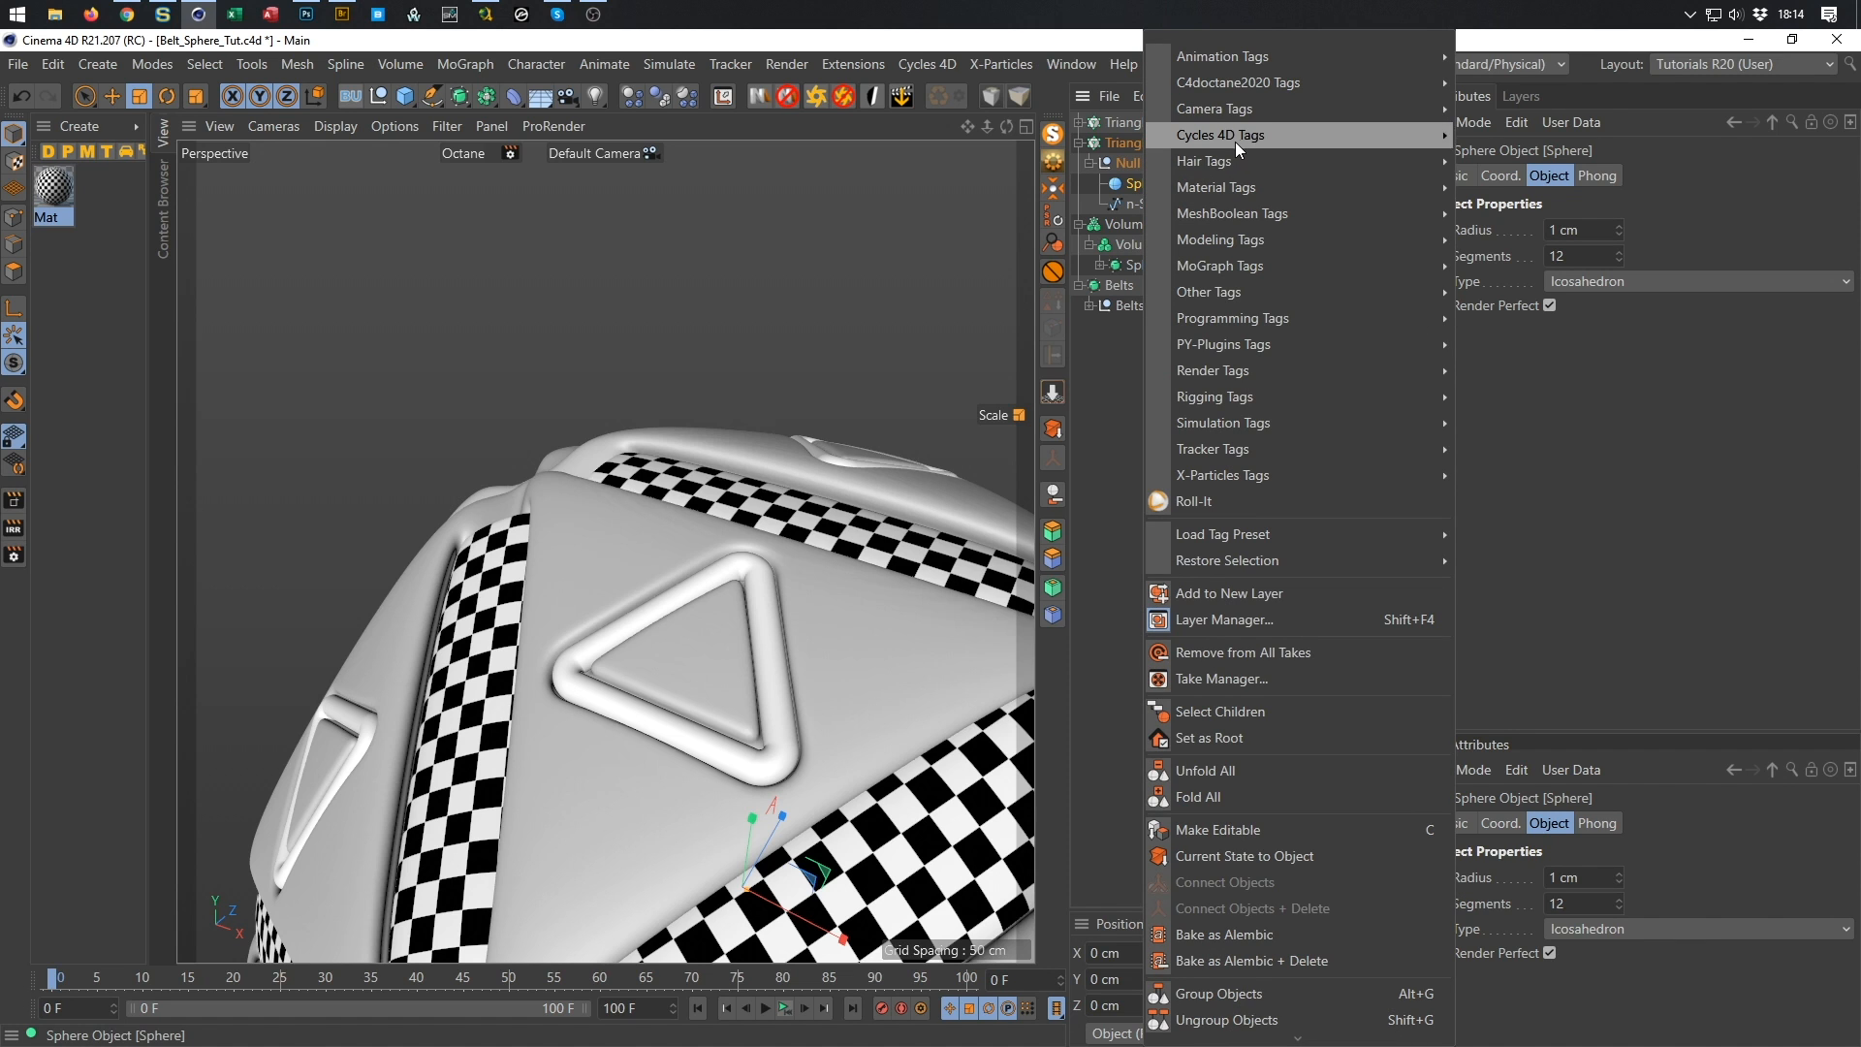
{"action": "mouse_move", "coordinate": [1245, 161]}
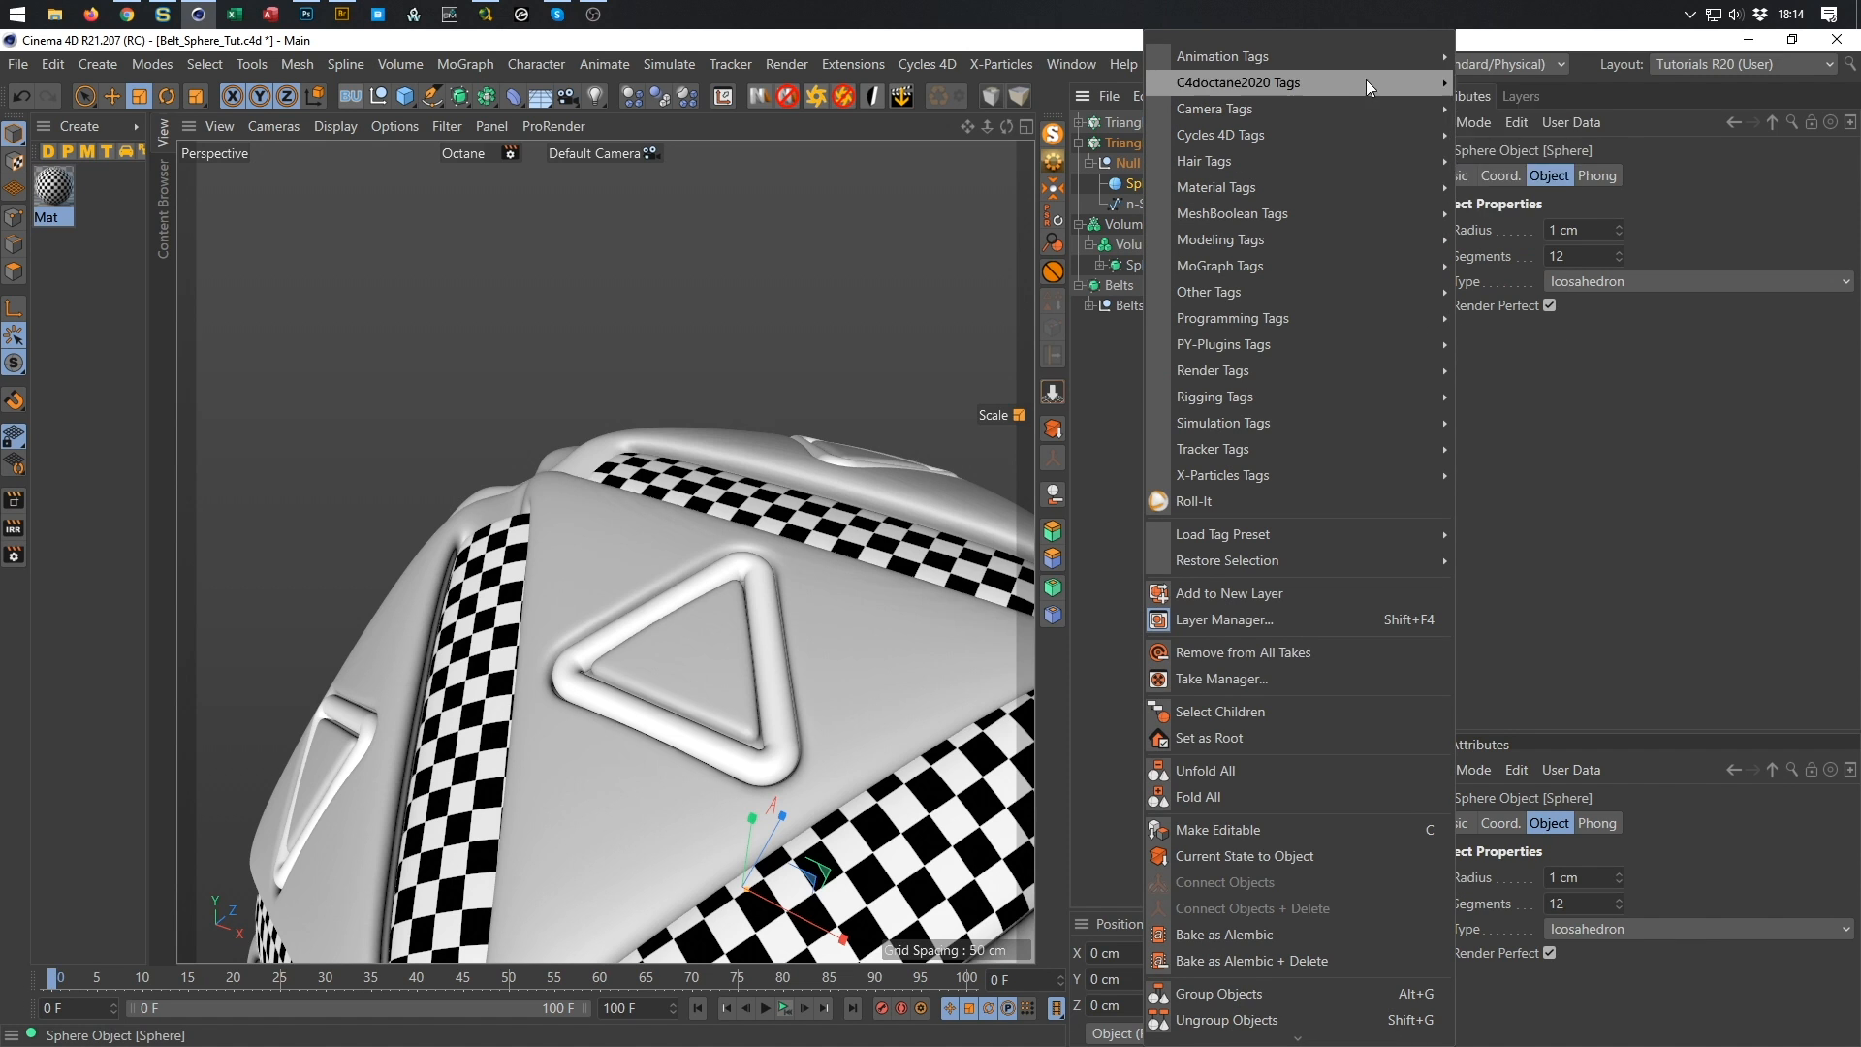
{"action": "mouse_move", "coordinate": [1404, 56]}
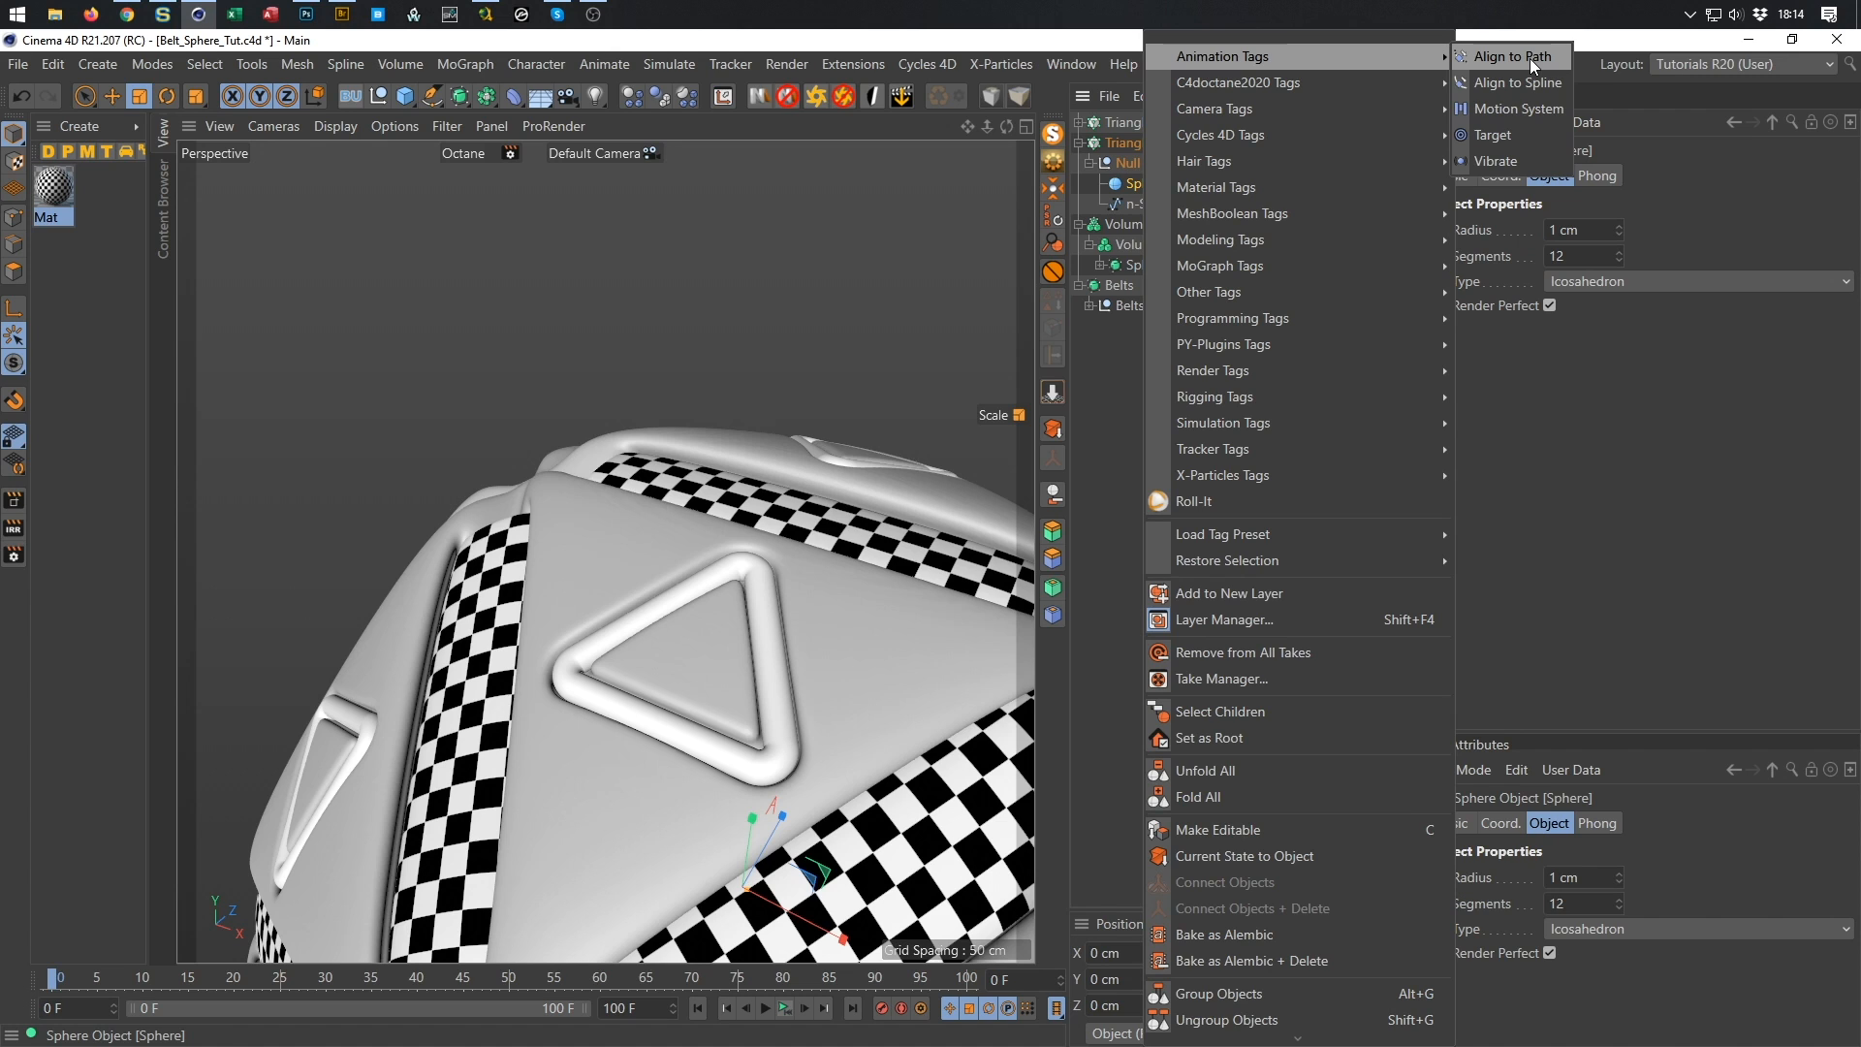
{"action": "left_click", "coordinate": [1533, 82]}
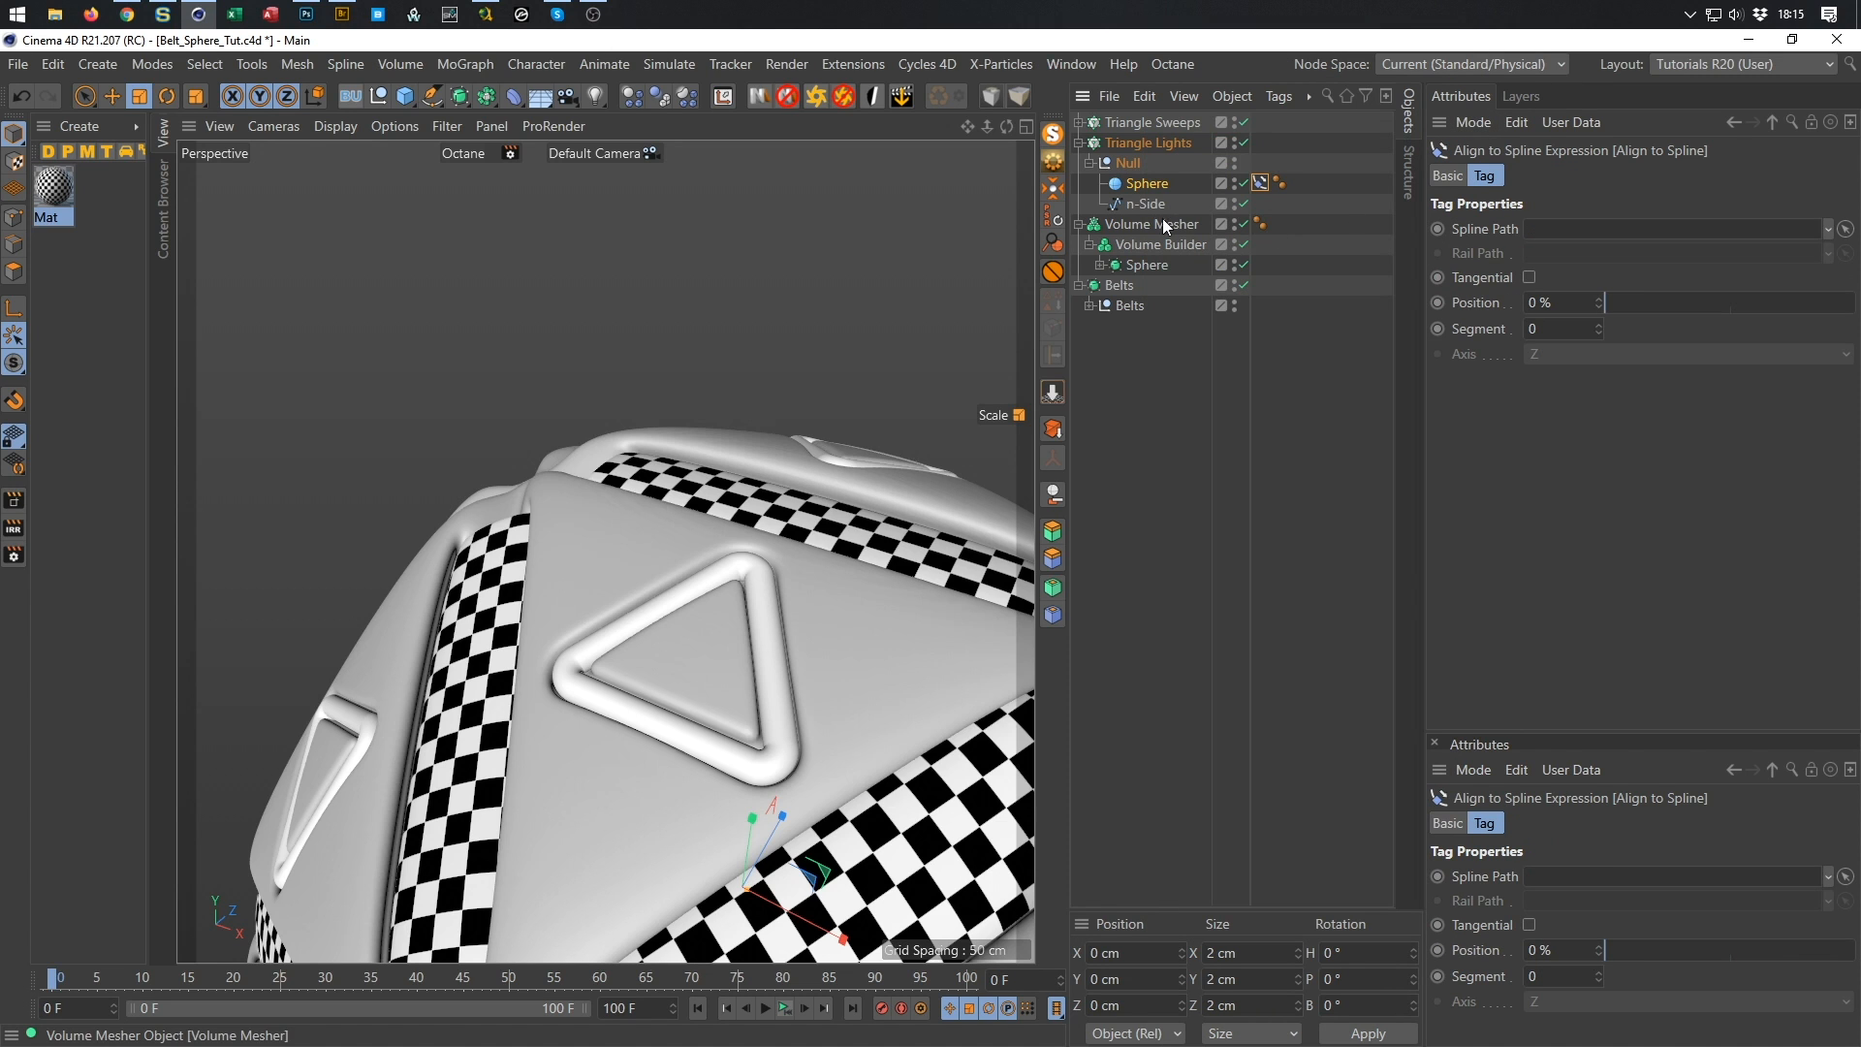
{"action": "left_click_drag", "start_coordinate": [1136, 201], "coordinate": [1551, 229]}
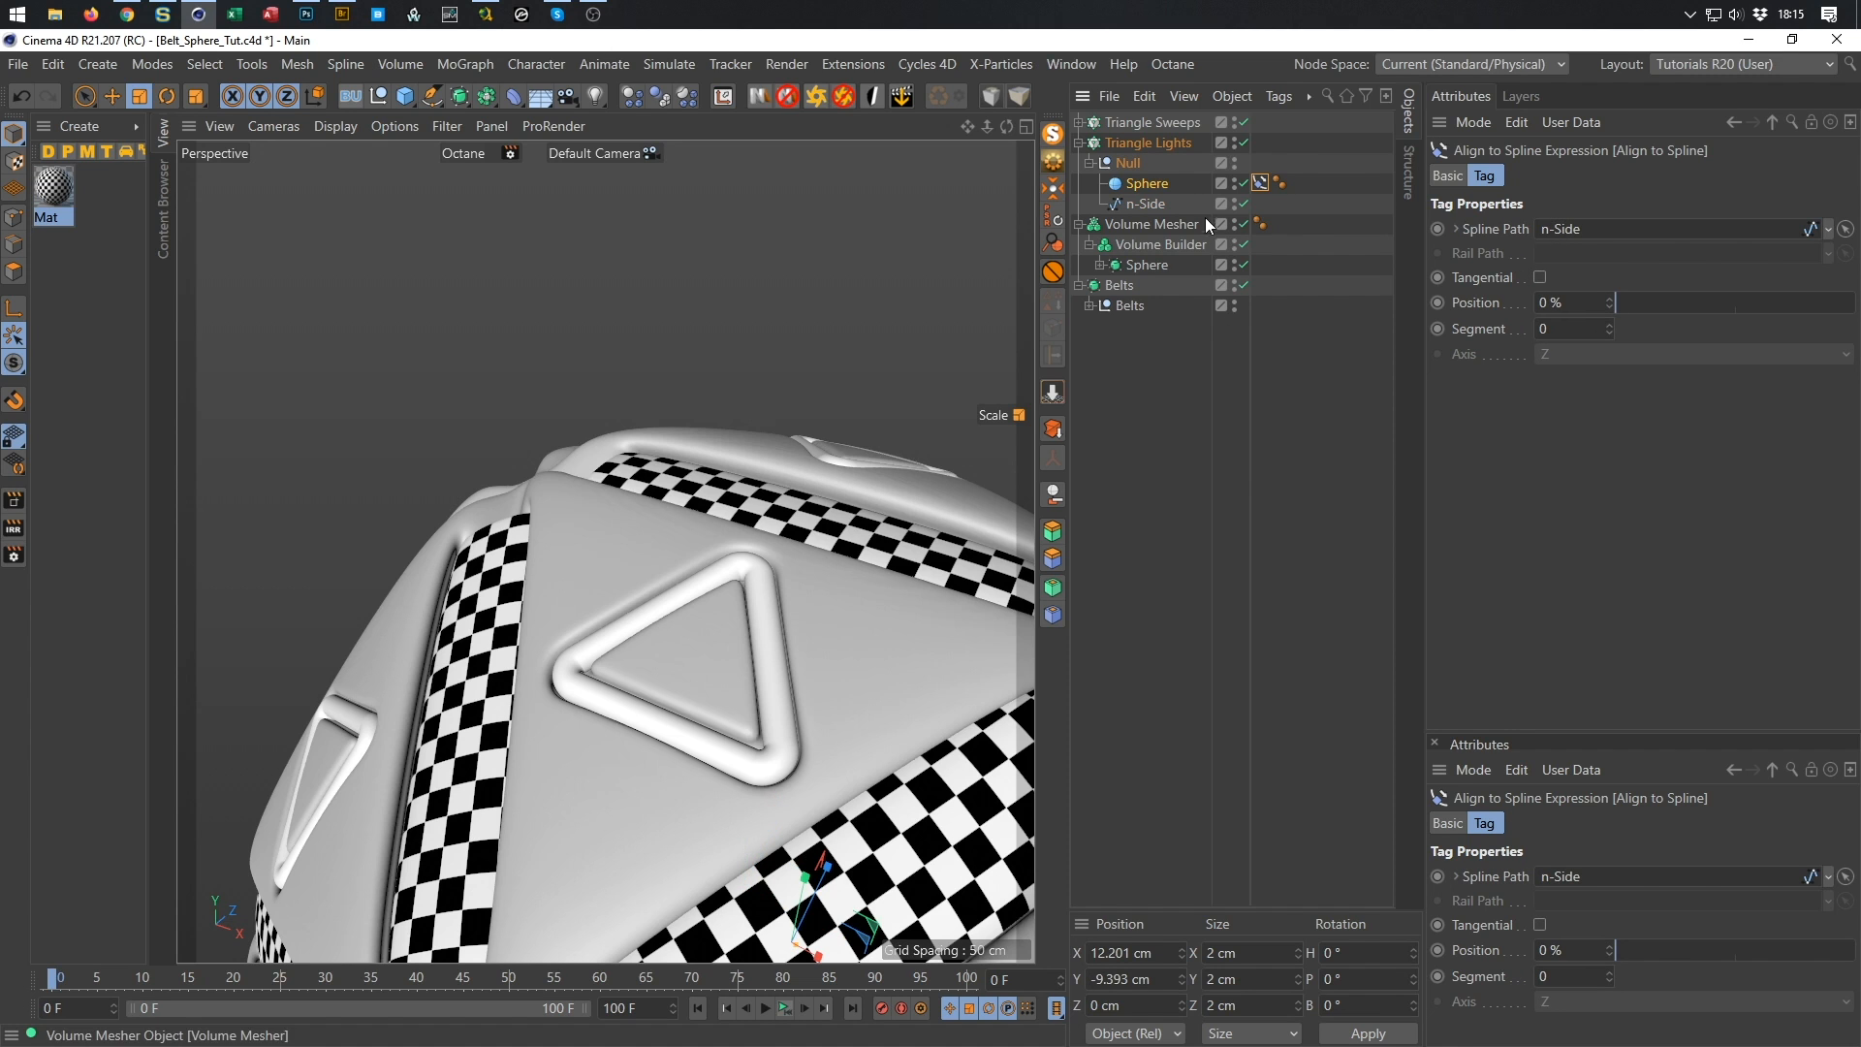
Hide the Triangle Sweeps cloner in viewport and render, and test sliding the small Sphere along its spline.
{"action": "double_click", "coordinate": [1235, 120], "text": "alt"}
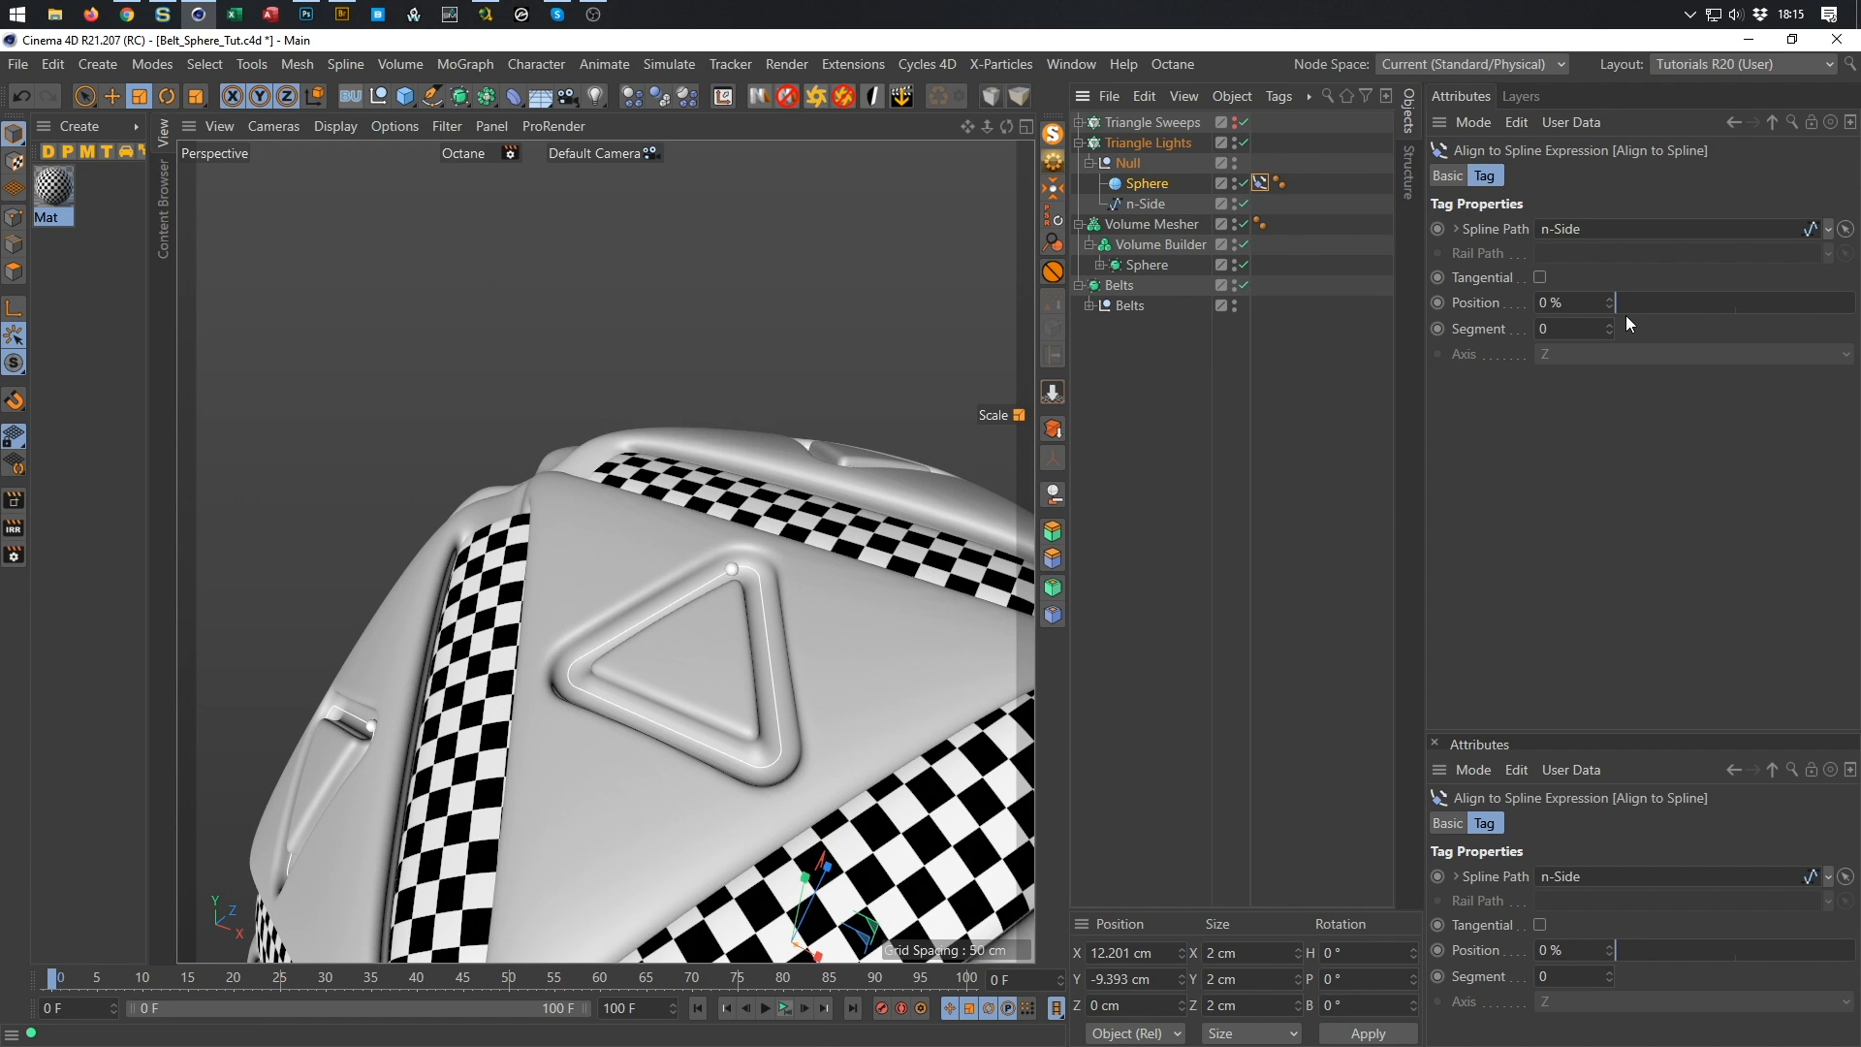
{"action": "mouse_move", "coordinate": [1624, 307]}
{"action": "left_mouse_down"}
{"action": "mouse_move", "coordinate": [1778, 310]}
{"action": "mouse_move", "coordinate": [1584, 322]}
{"action": "mouse_move", "coordinate": [1855, 307]}
{"action": "mouse_move", "coordinate": [1597, 328]}
{"action": "left_mouse_up"}
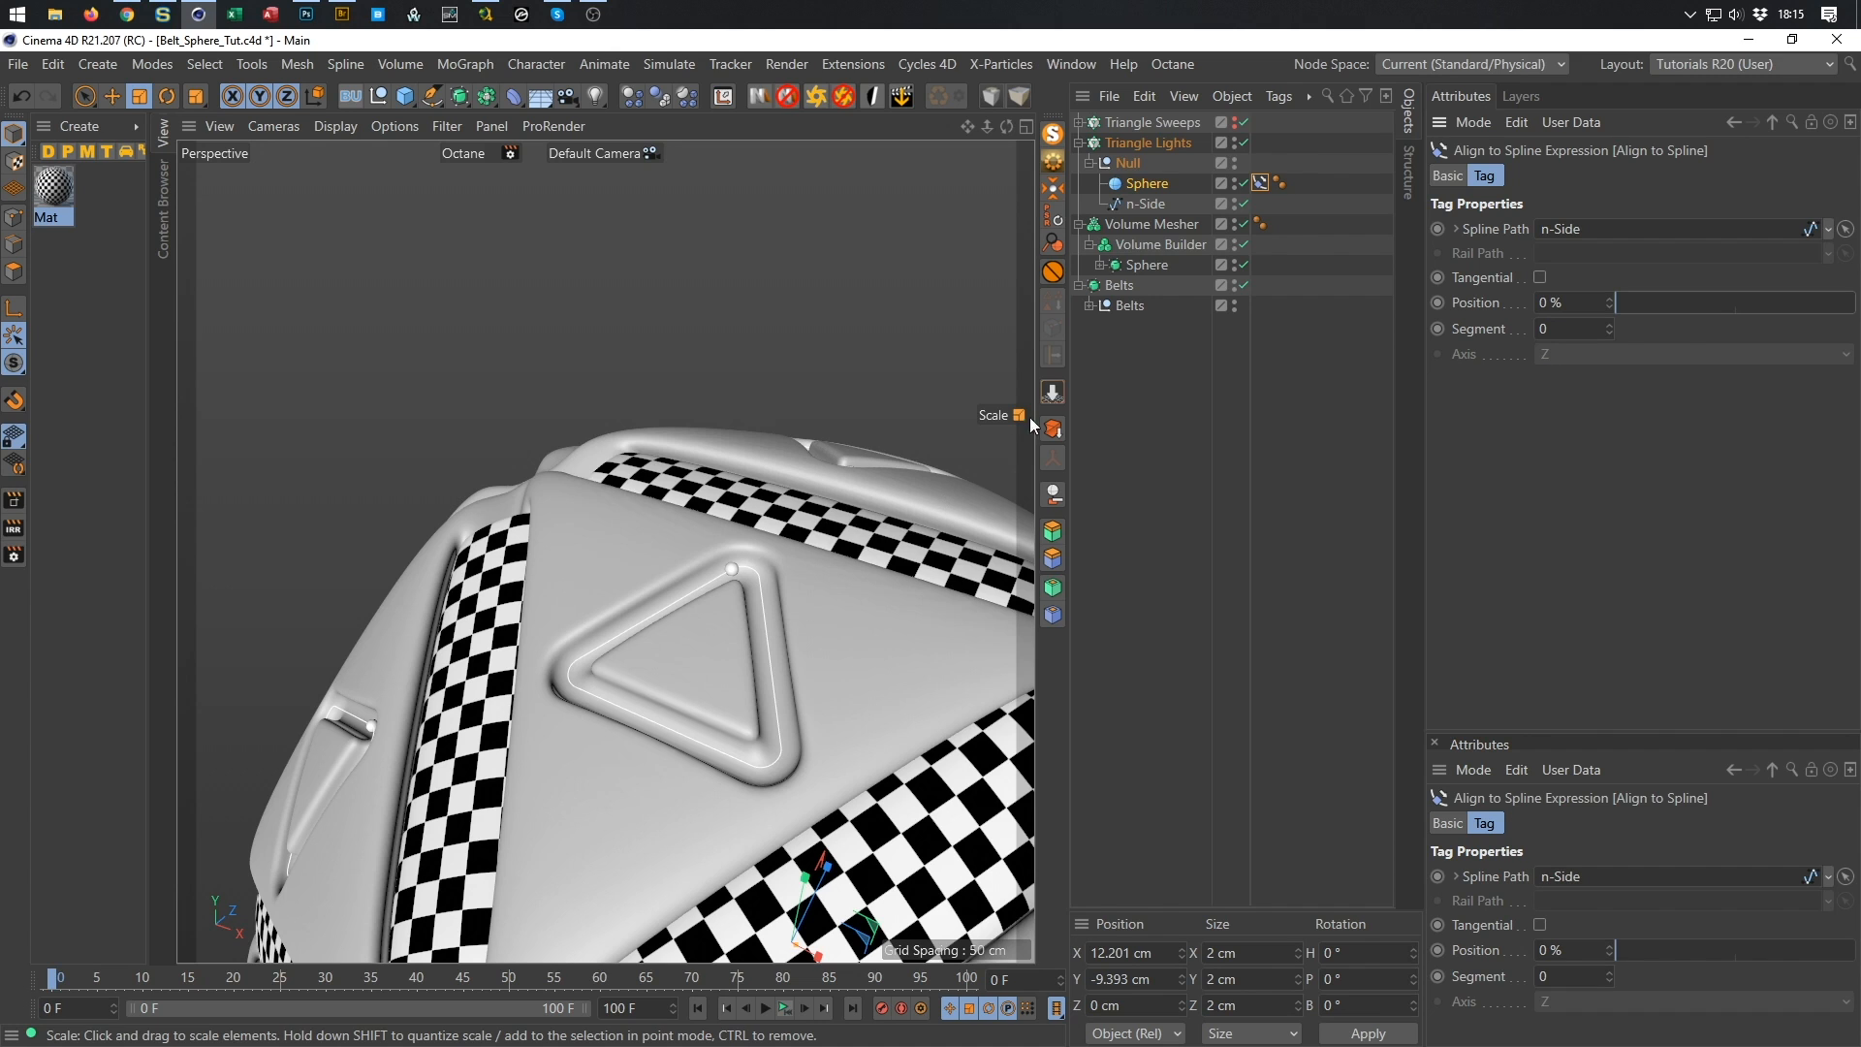
Put the n-Side spline in Points mode and inspect the small spheres in the triangular grooves around the belt sphere.
{"action": "left_click", "coordinate": [1136, 205]}
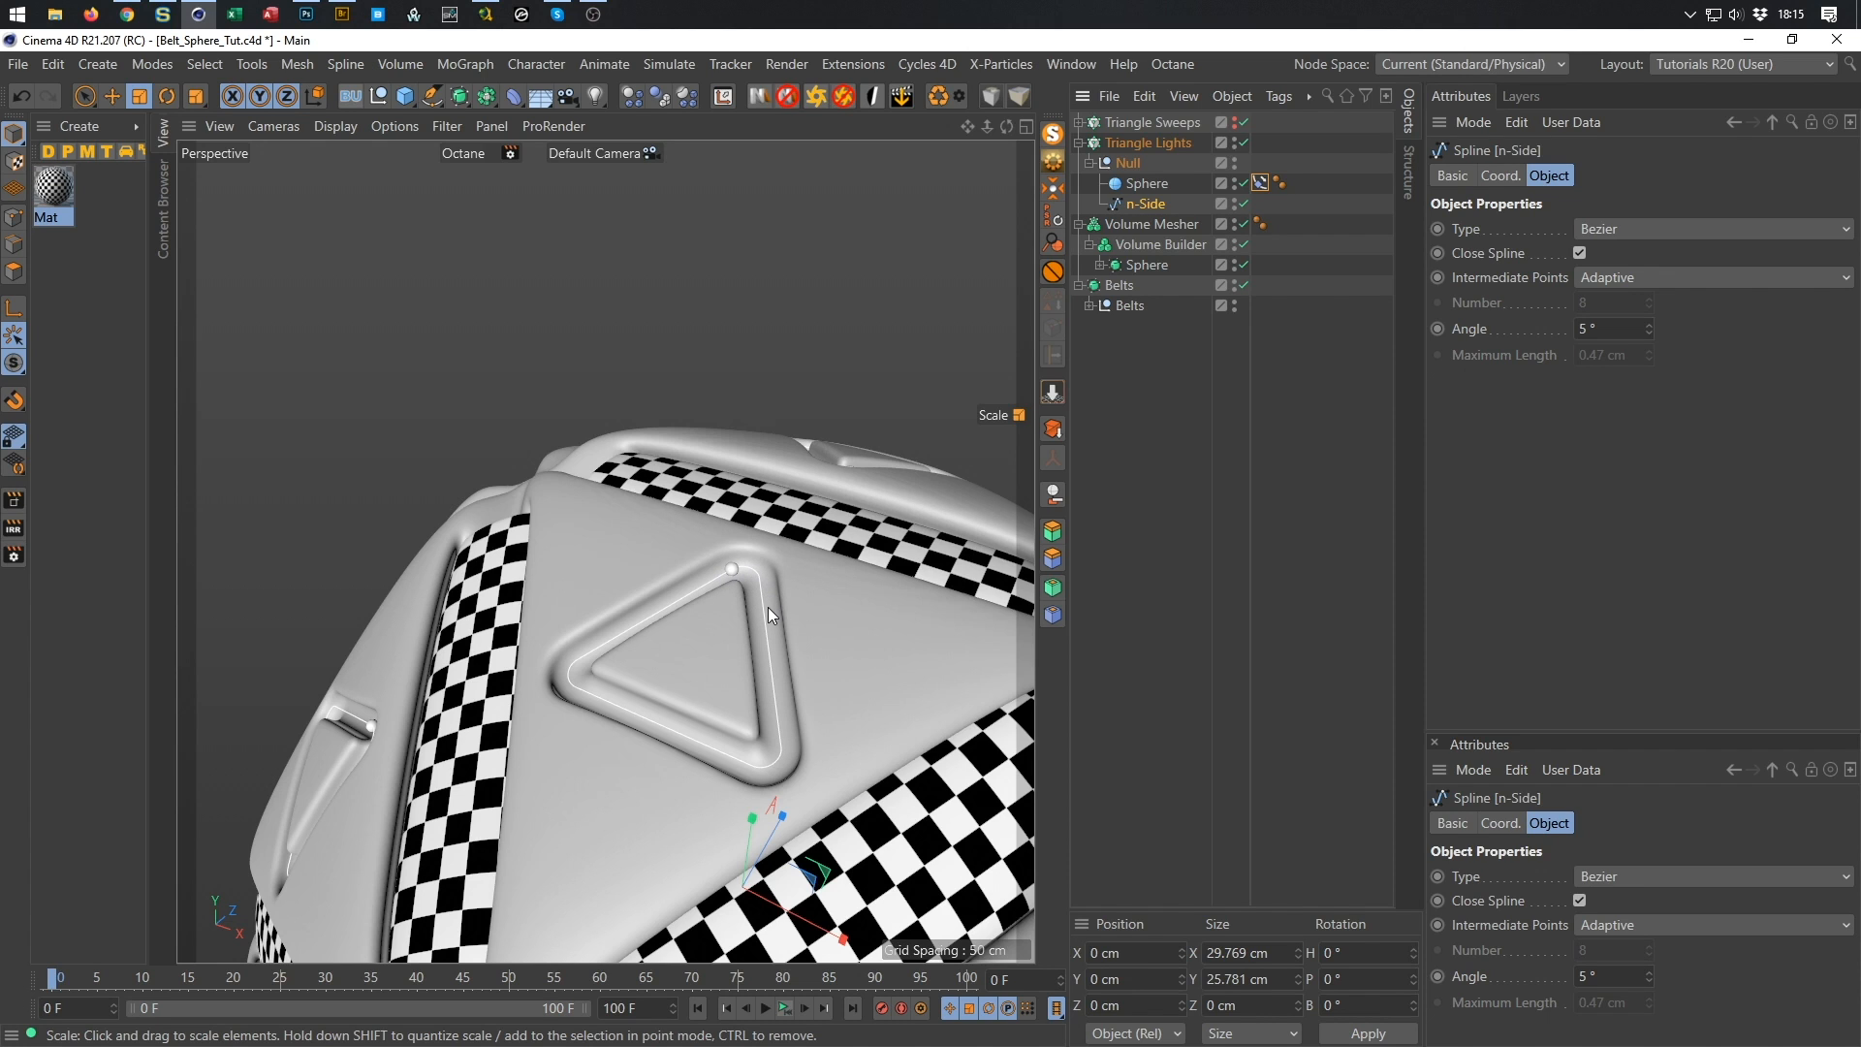
{"action": "left_click", "coordinate": [18, 218]}
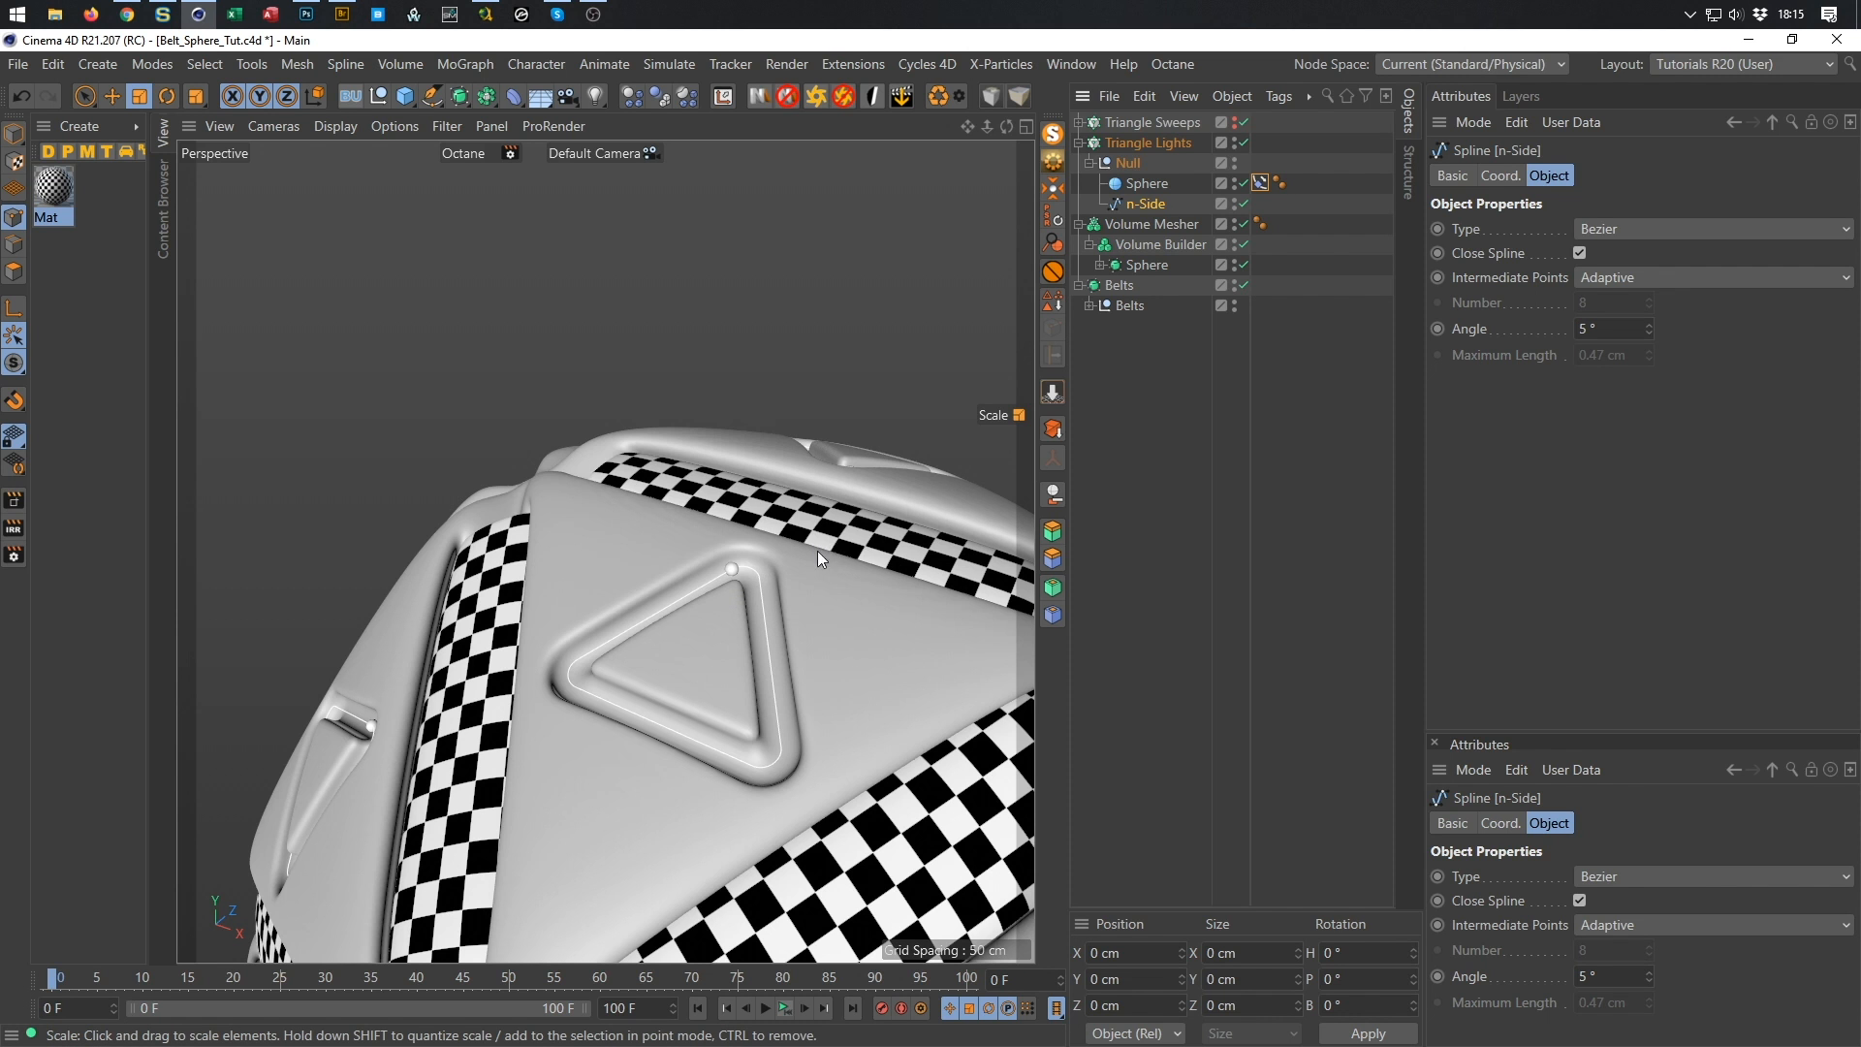
{"action": "scroll", "coordinate": [817, 551], "scroll_direction": "down", "scroll_amount": 5}
{"action": "left_click_drag", "start_coordinate": [795, 611], "coordinate": [679, 644], "text": "alt"}
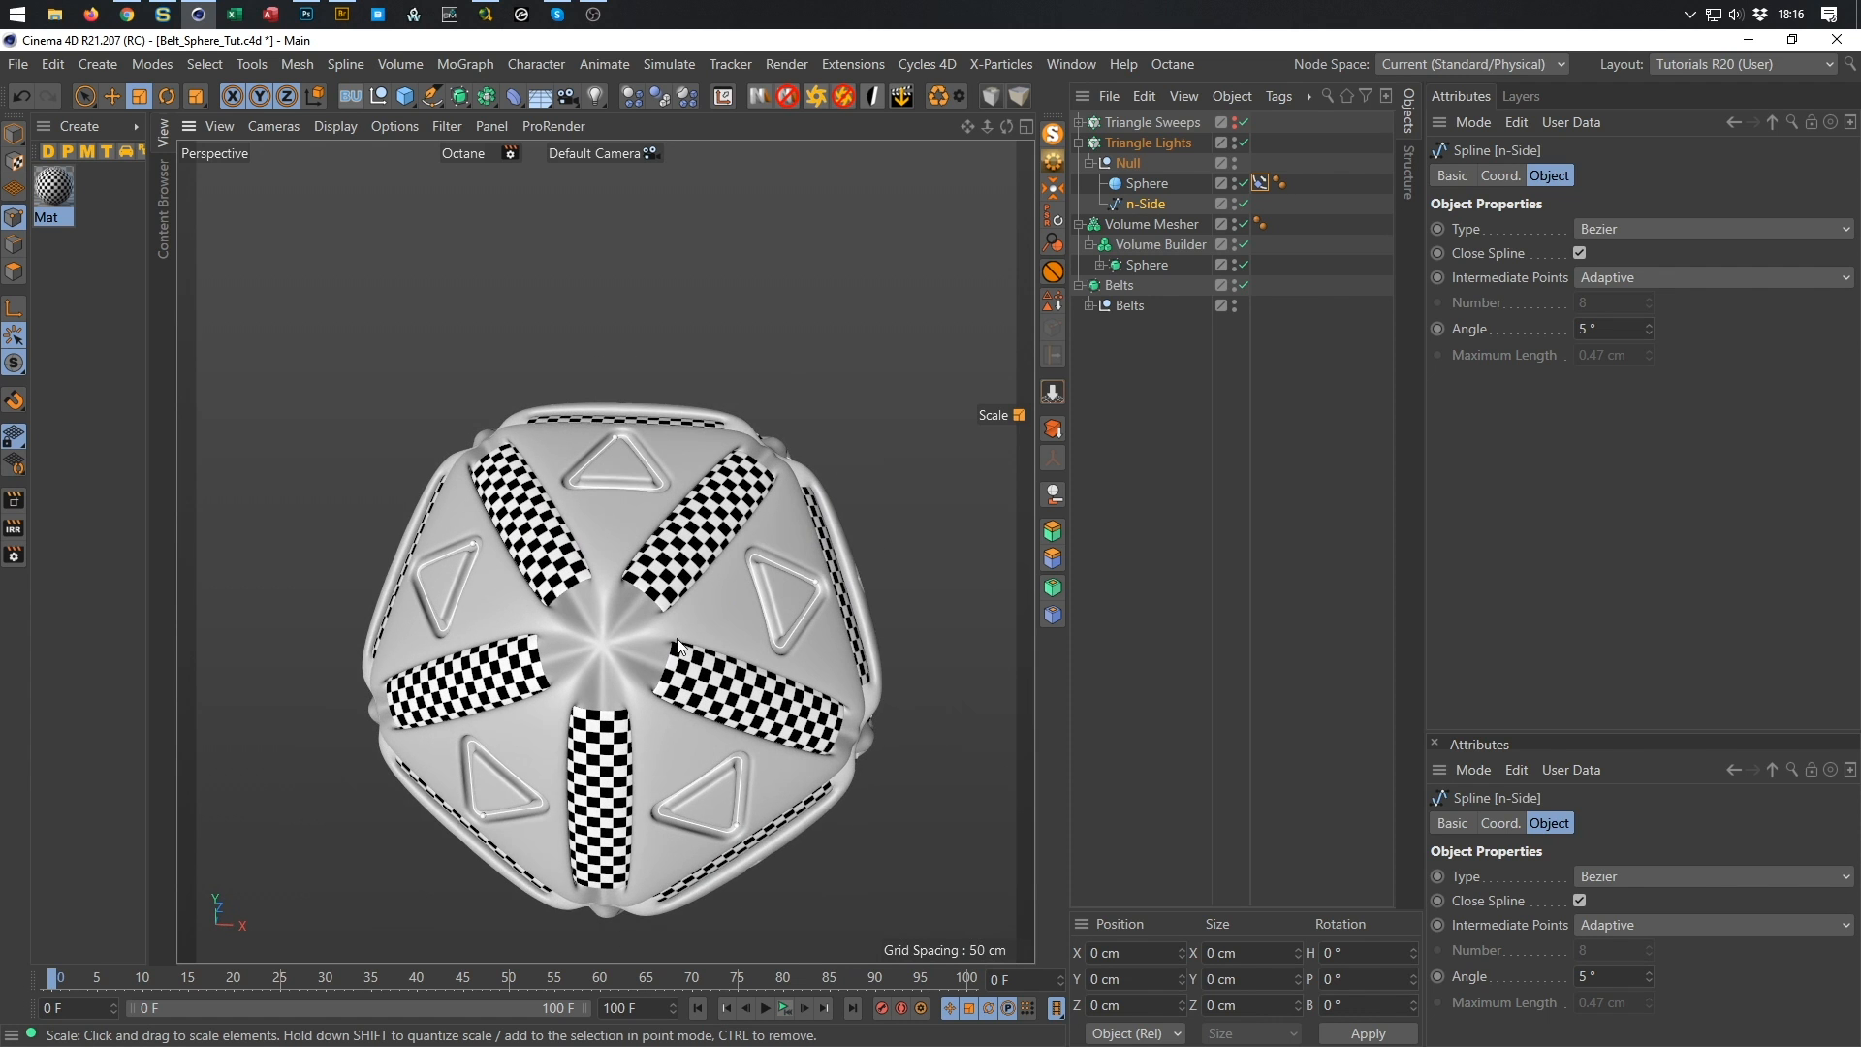
{"action": "scroll", "coordinate": [679, 644], "scroll_direction": "up", "scroll_amount": 5}
{"action": "middle_click", "coordinate": [742, 642]}
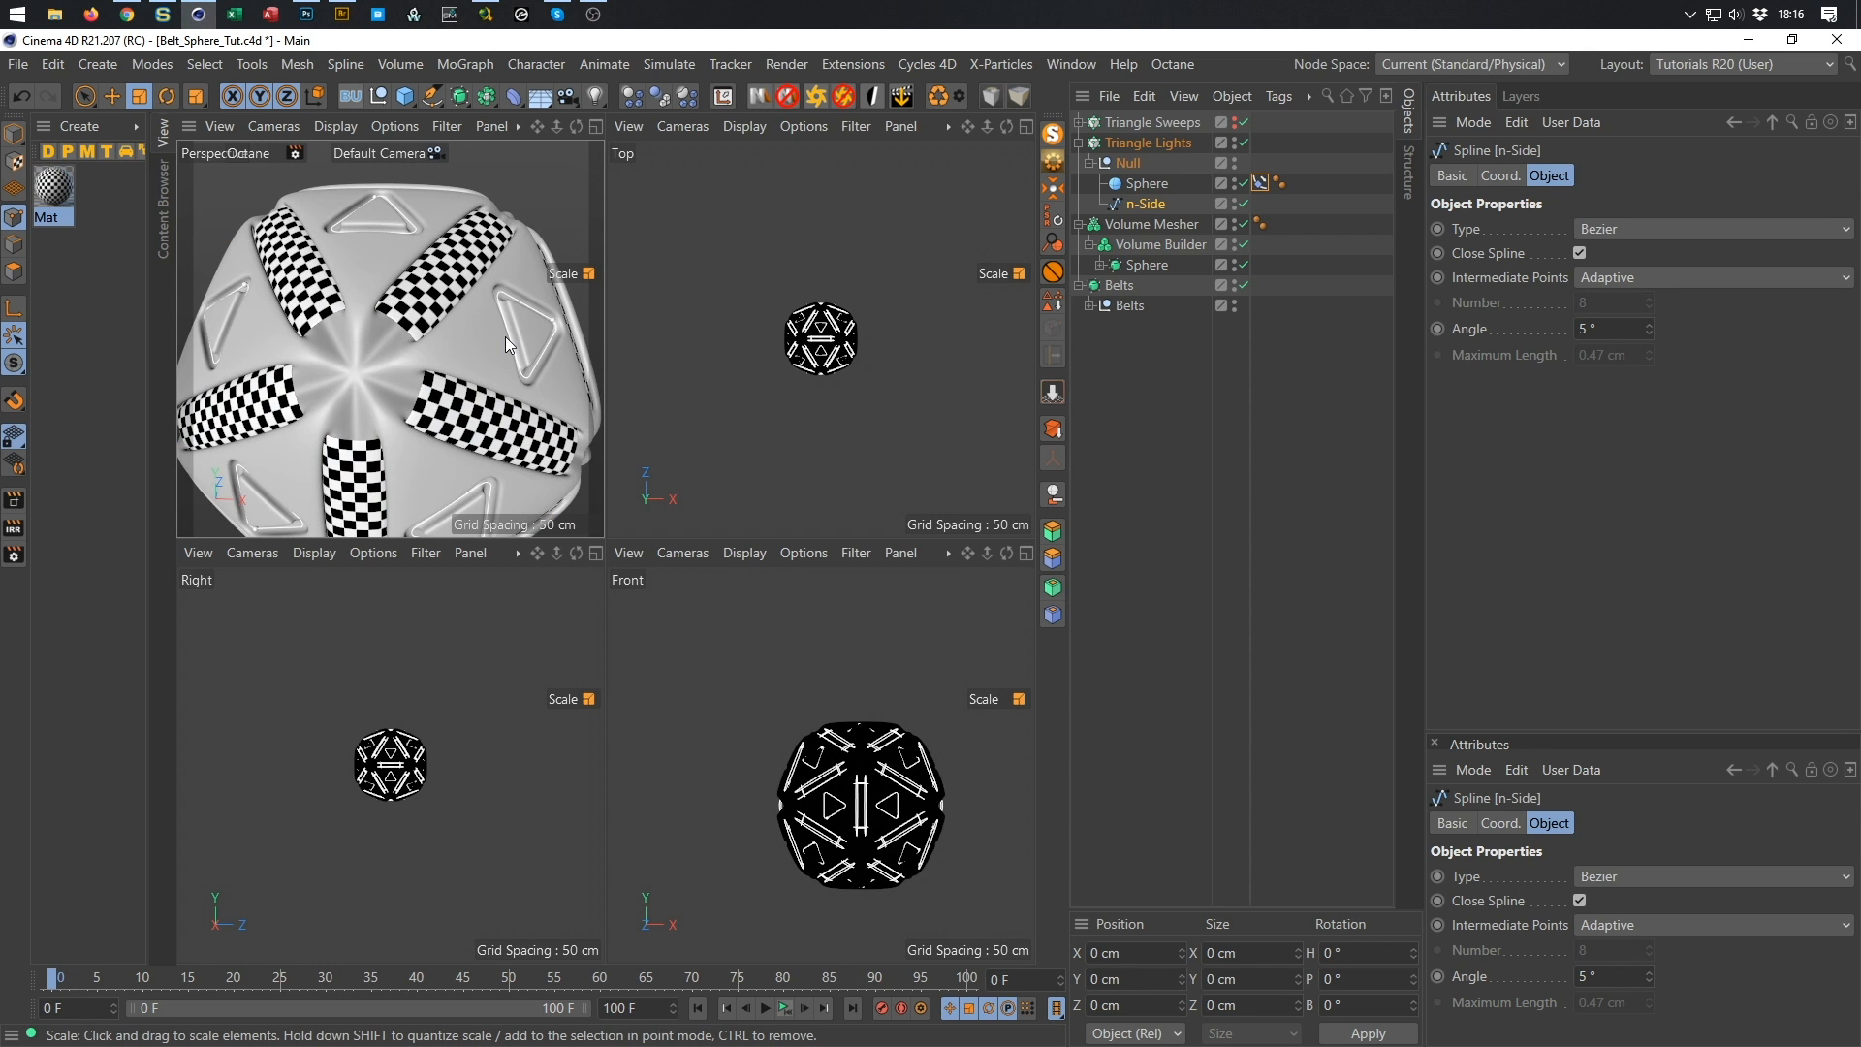
{"action": "middle_click", "coordinate": [504, 335]}
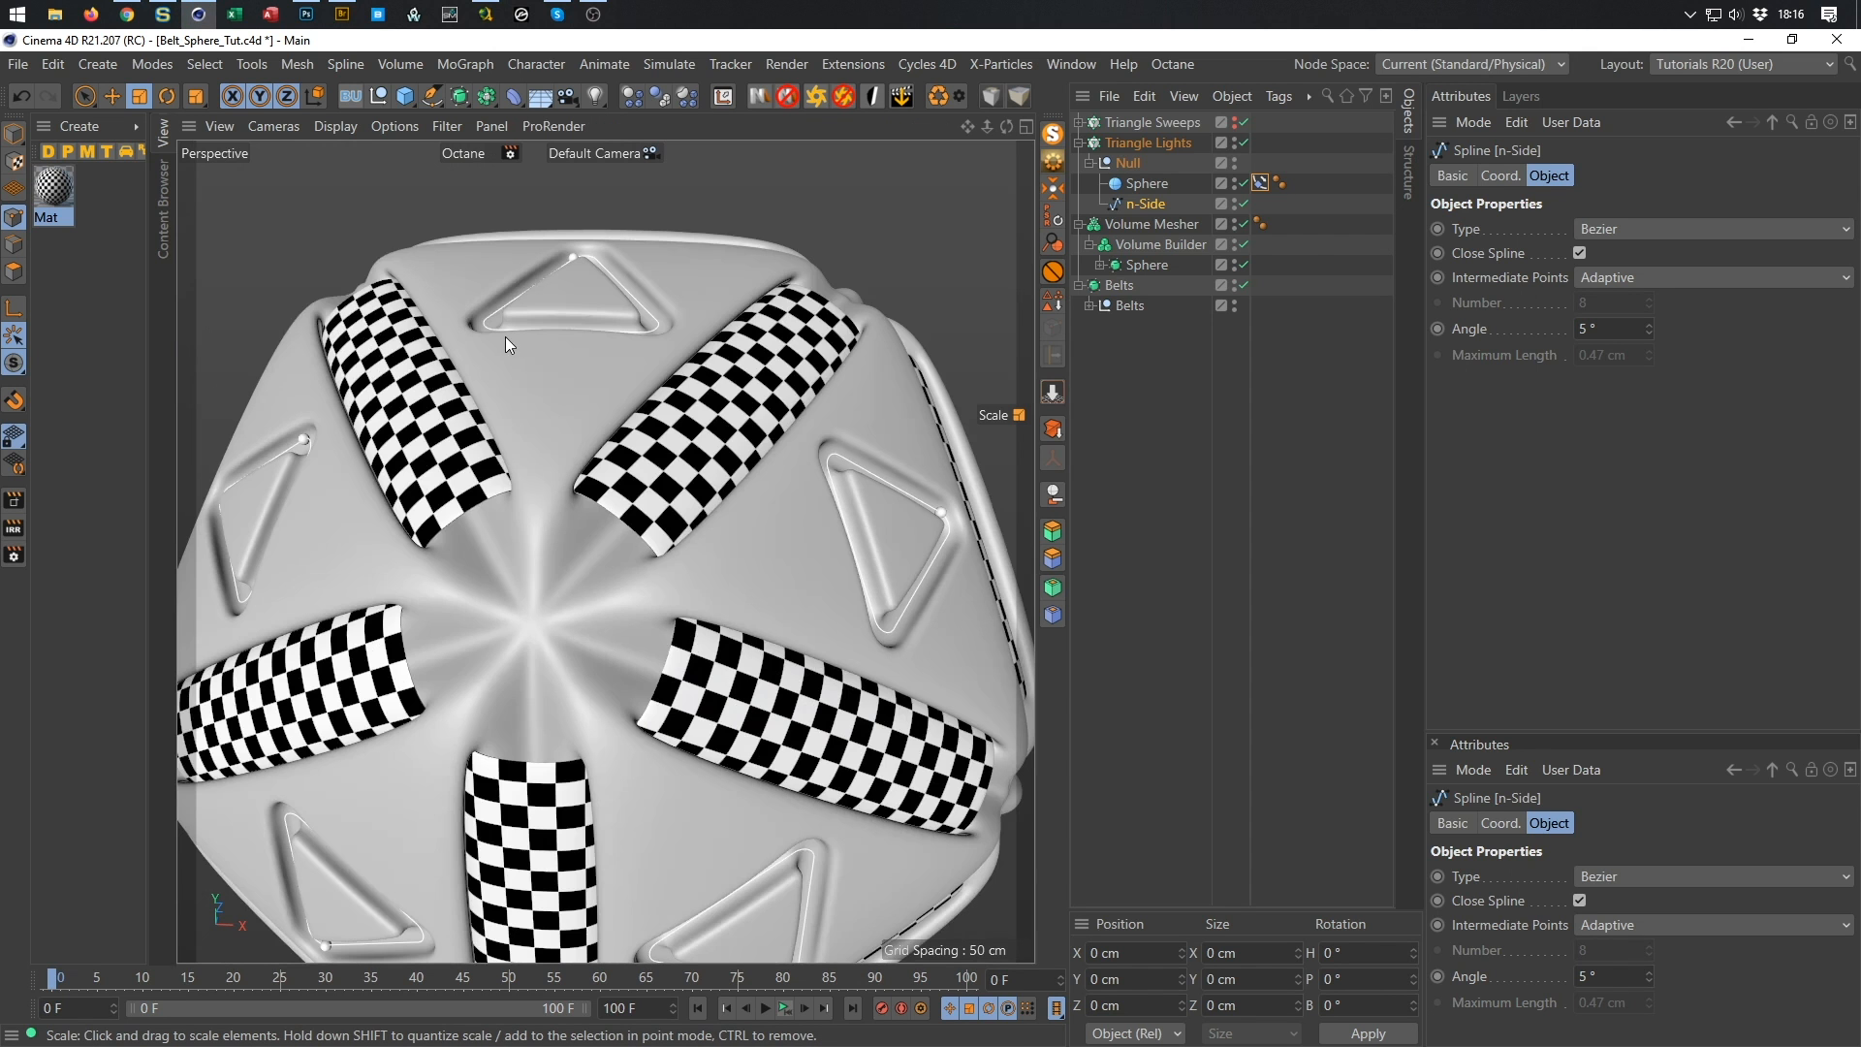
Add a Cache Layer directly above the Sphere in the Volume Builder's object list and cache it.
{"action": "left_click", "coordinate": [1181, 248]}
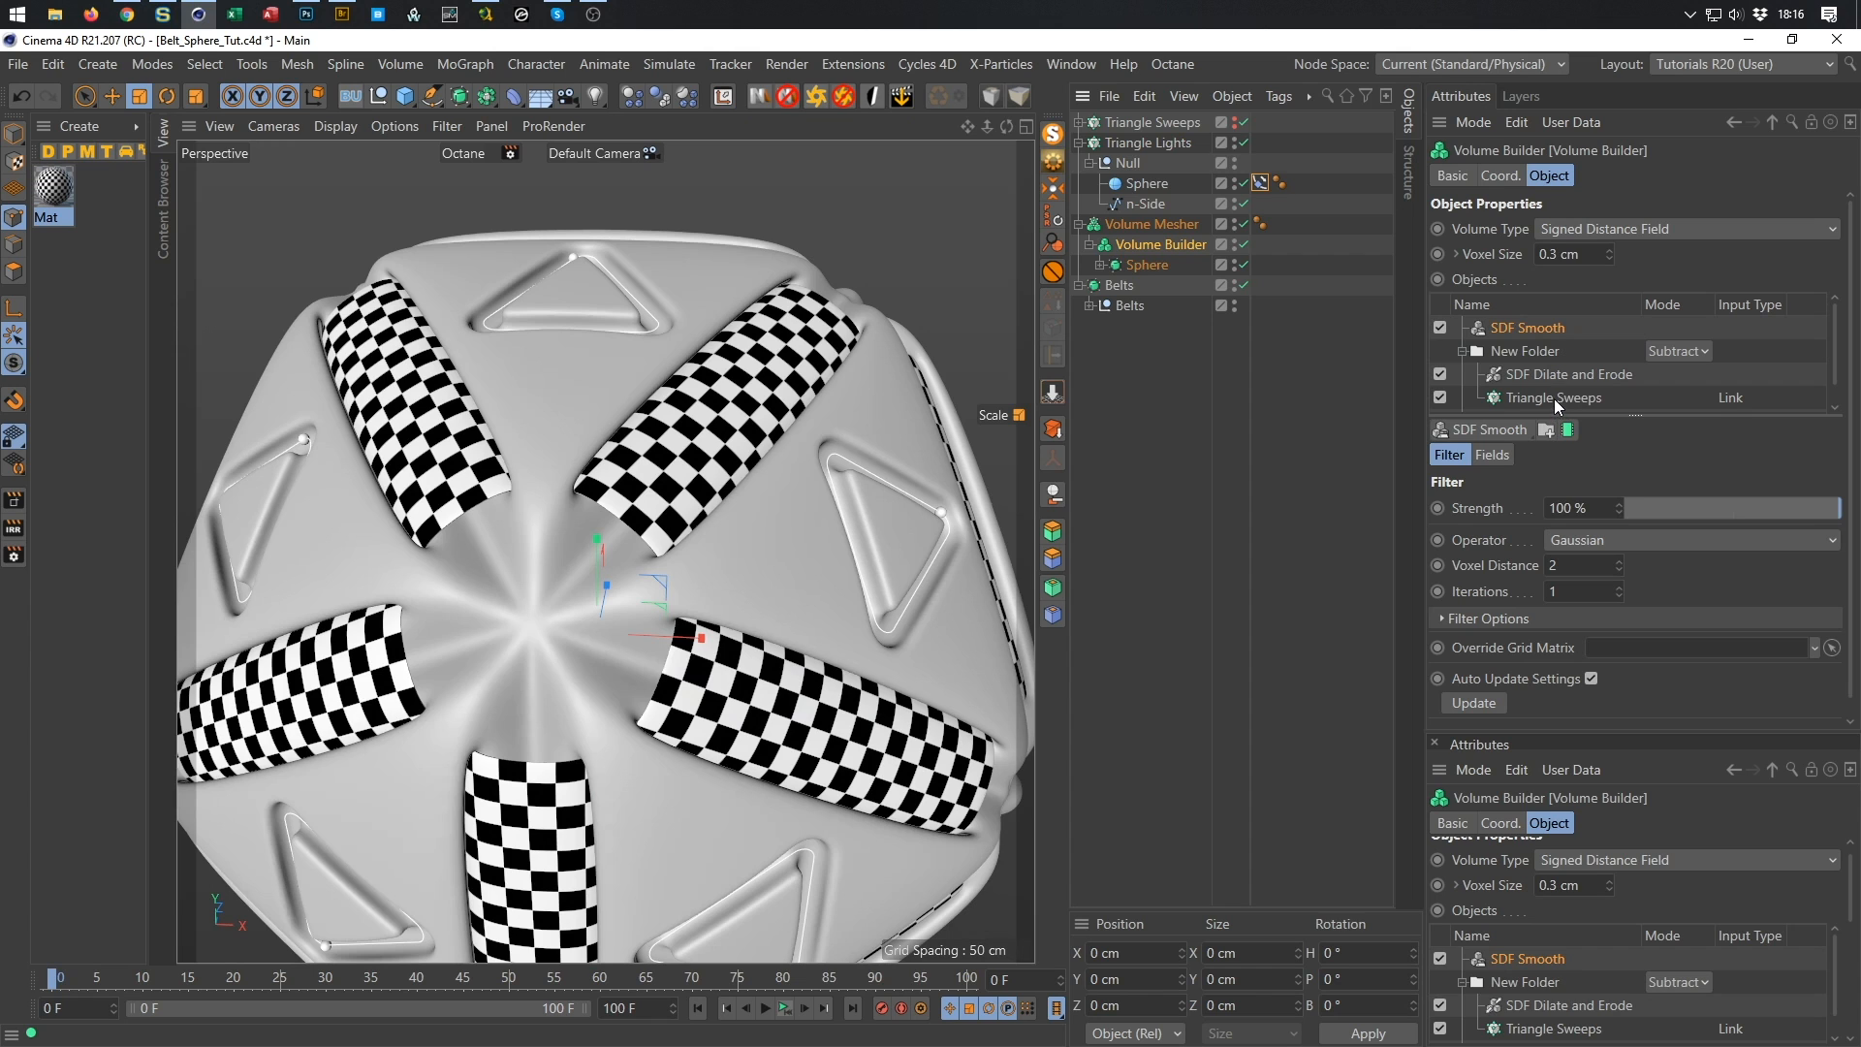
{"action": "scroll", "coordinate": [1557, 405], "scroll_direction": "down", "scroll_amount": 1}
{"action": "left_click", "coordinate": [1517, 405]}
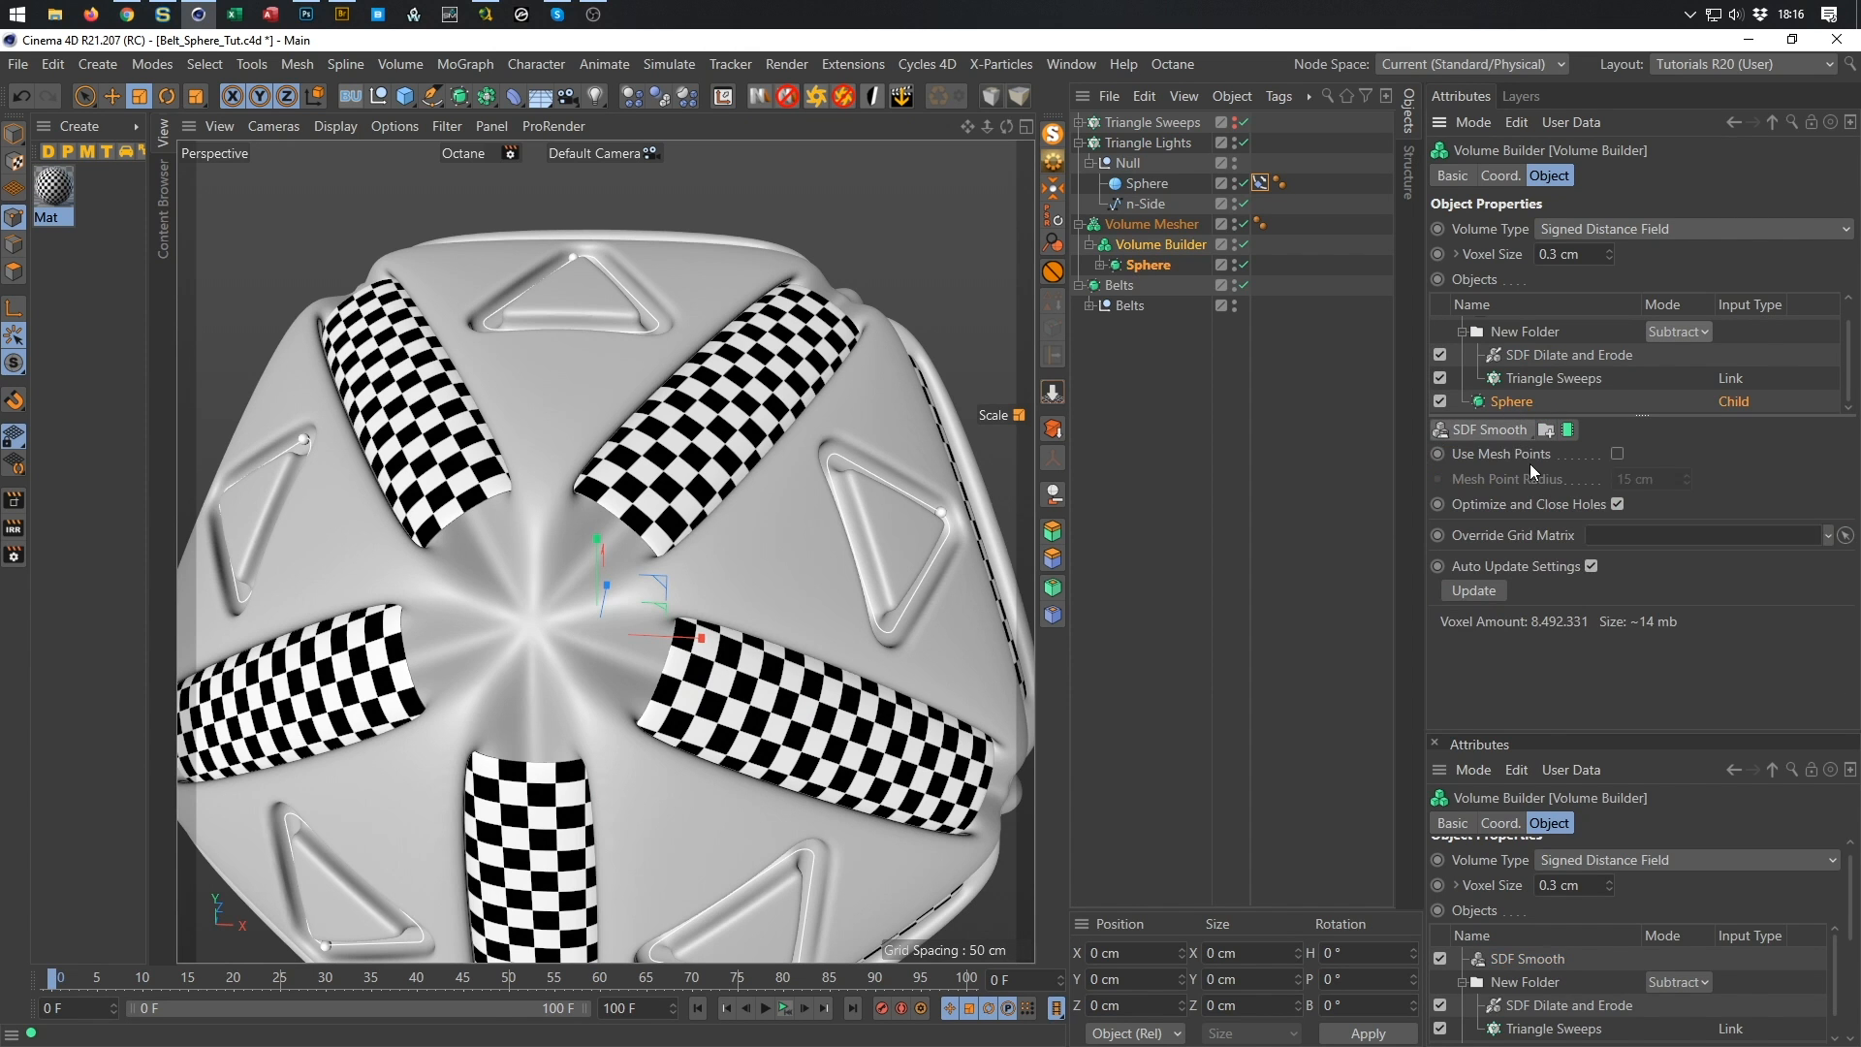
{"action": "left_click", "coordinate": [1571, 433]}
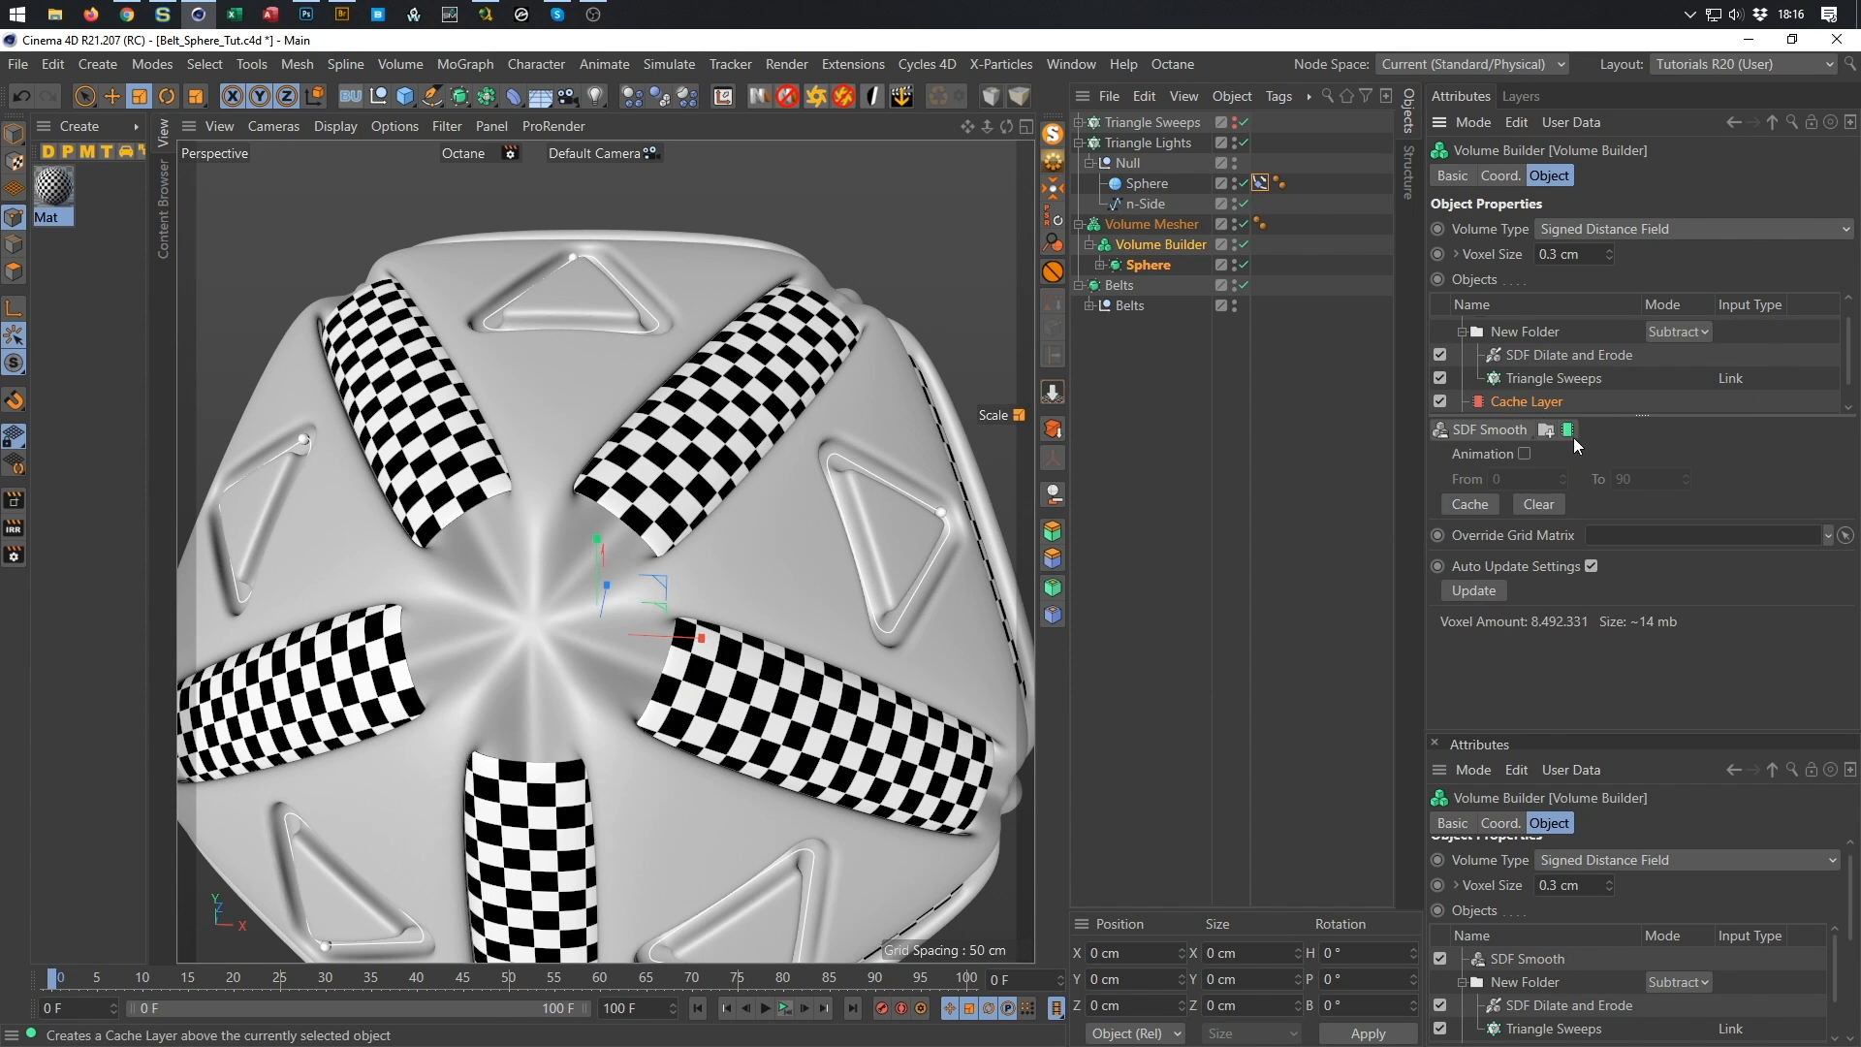
{"action": "left_click_drag", "start_coordinate": [1640, 417], "coordinate": [1627, 496]}
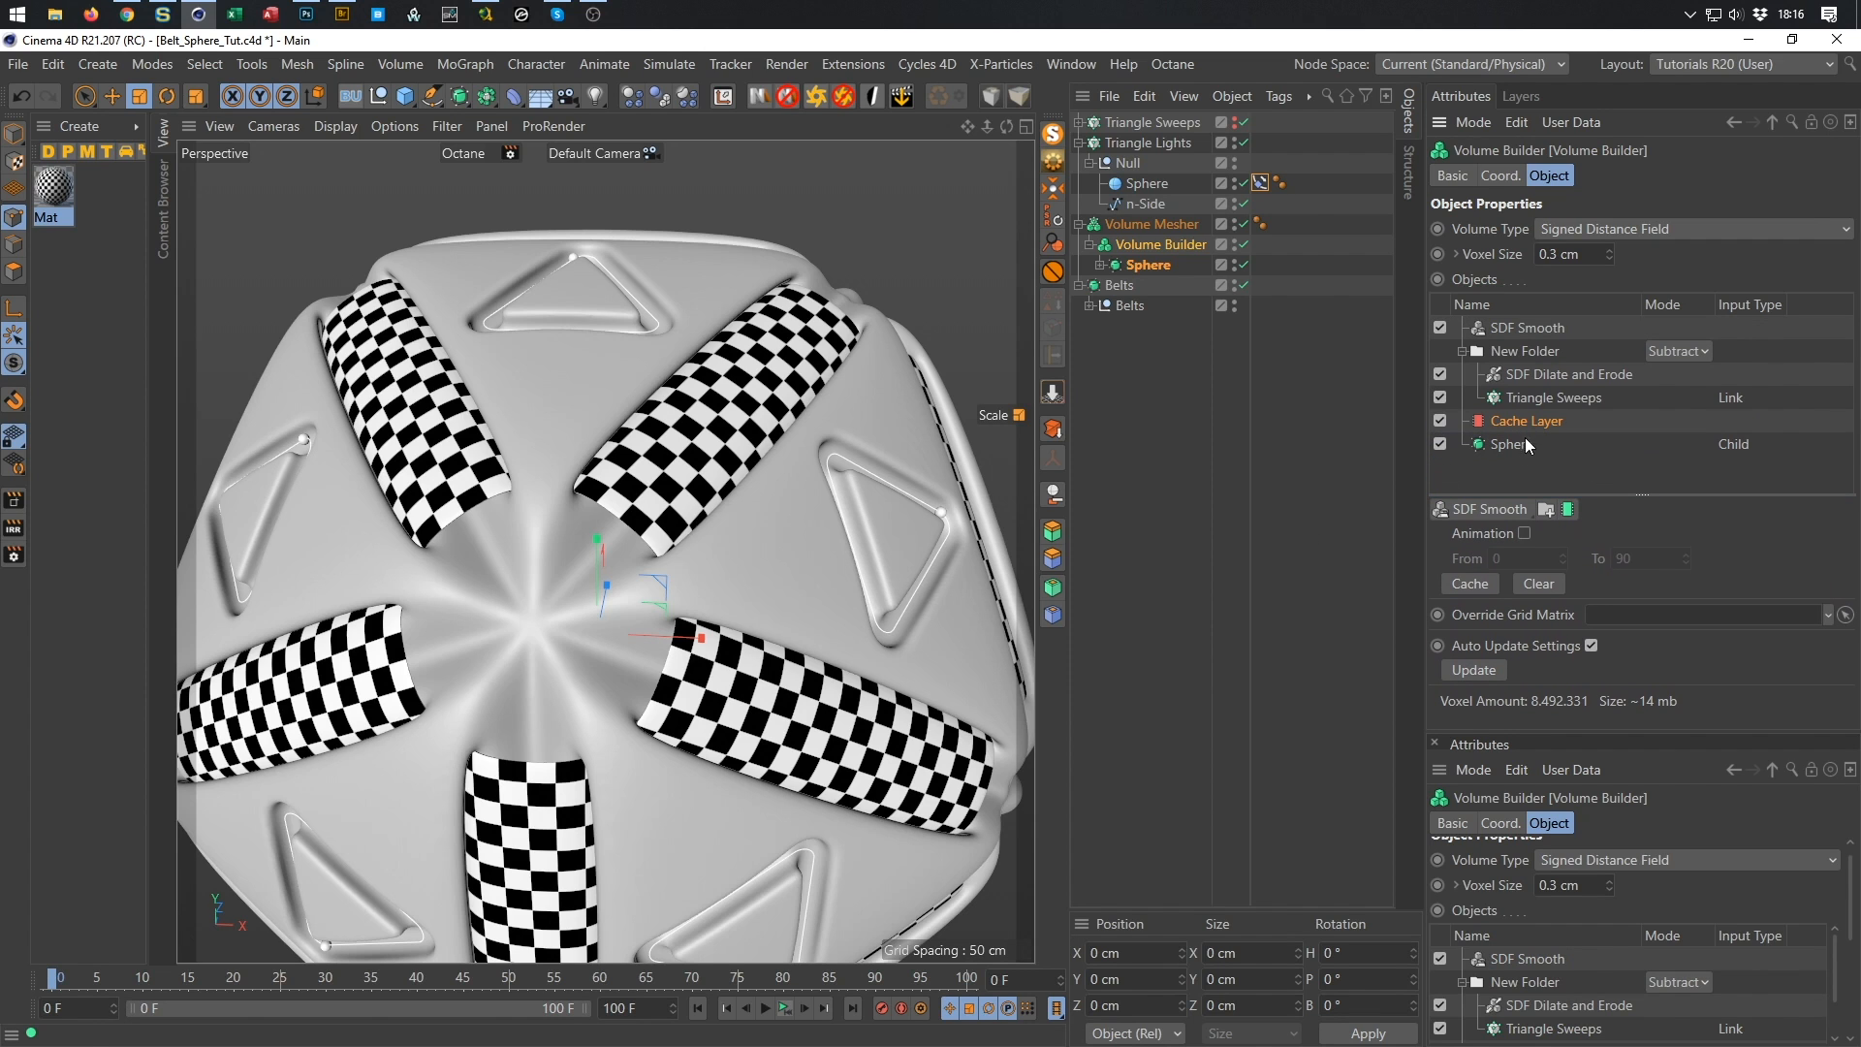
{"action": "left_click", "coordinate": [1479, 584]}
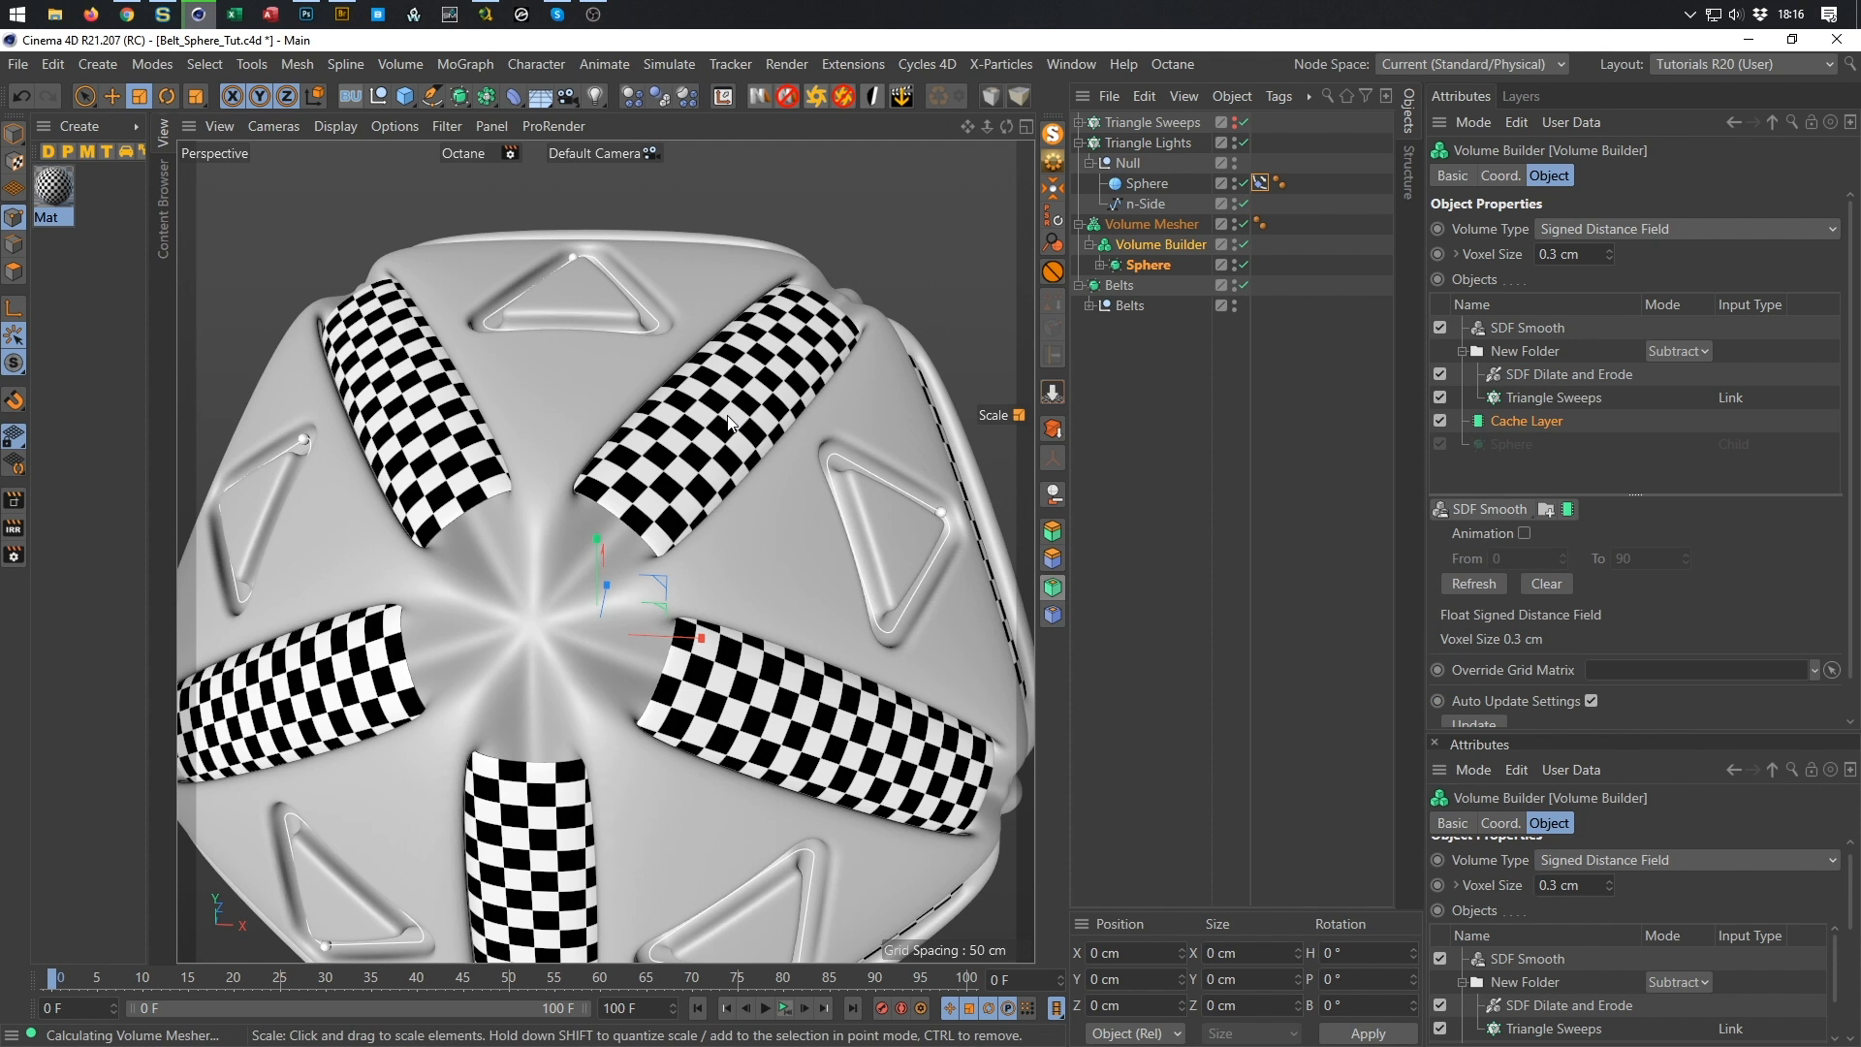
Set the n-Side spline's Intermediate Points to Uniform.
{"action": "scroll", "coordinate": [534, 677], "scroll_direction": "up", "scroll_amount": 5}
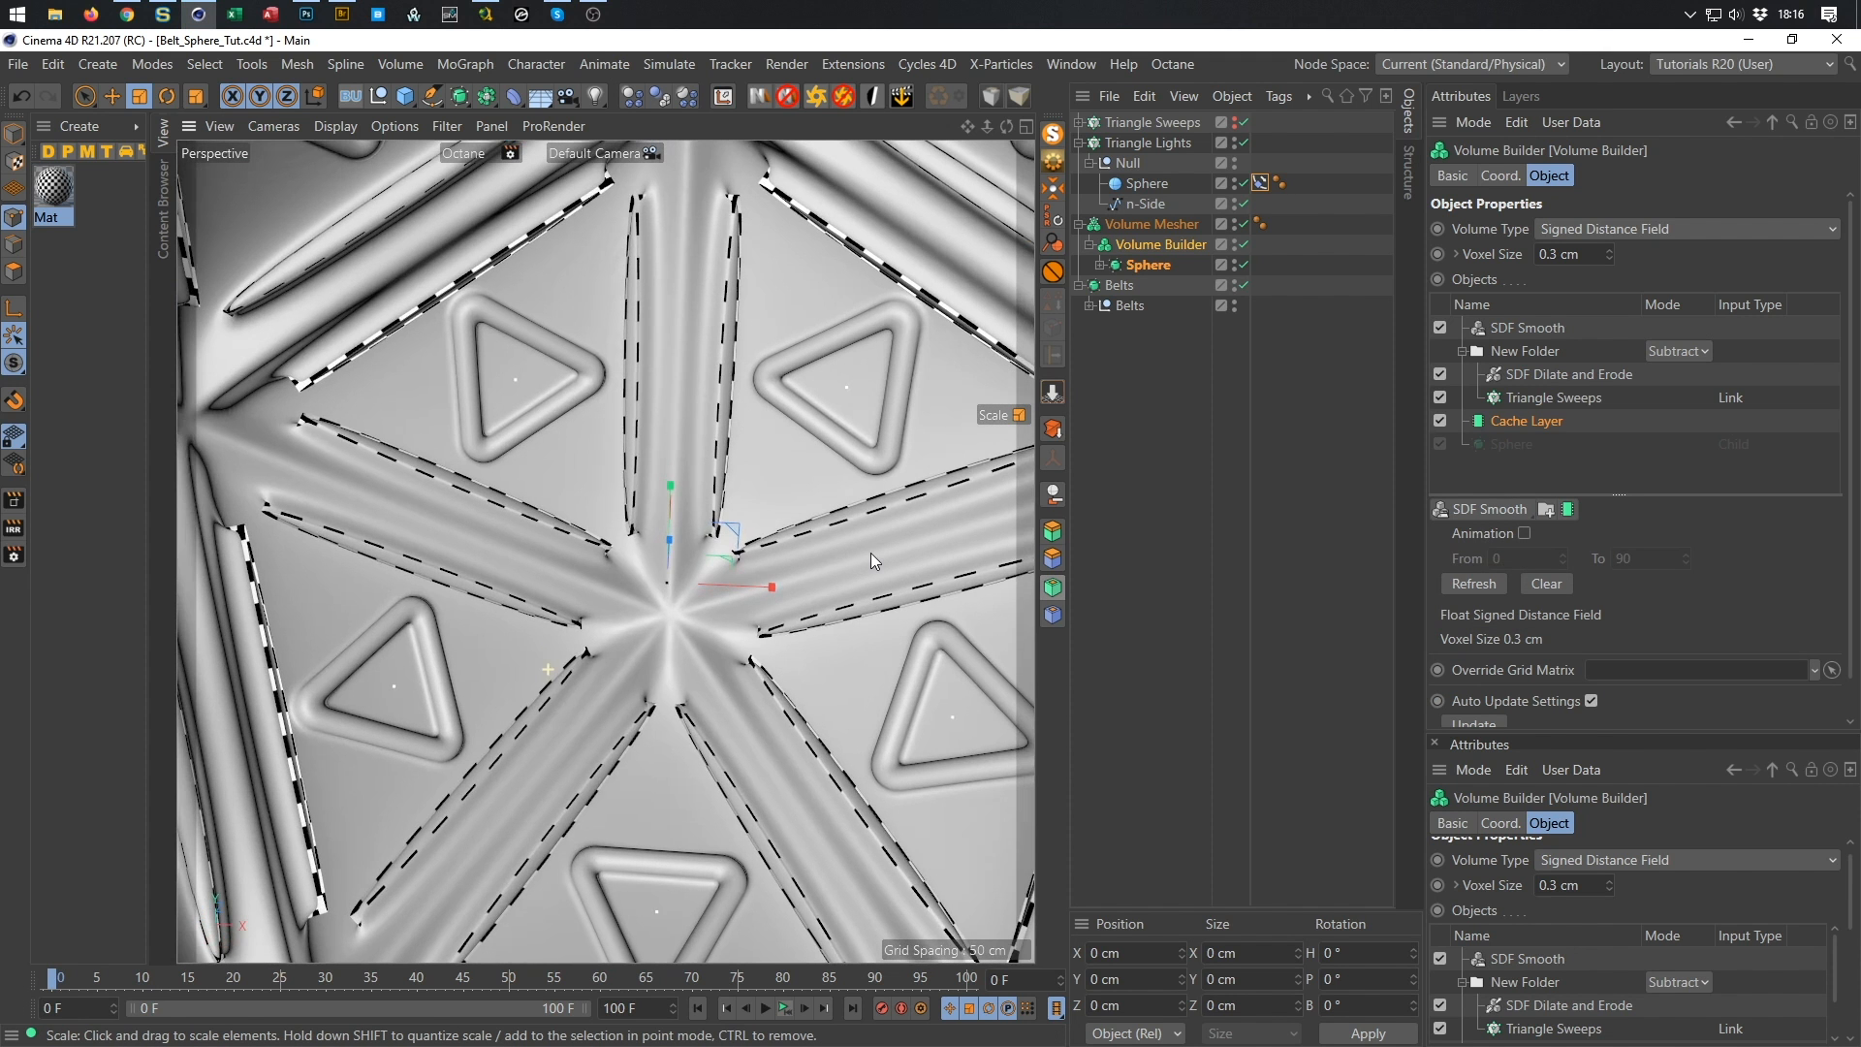
{"action": "scroll", "coordinate": [756, 576], "scroll_direction": "up", "scroll_amount": 3}
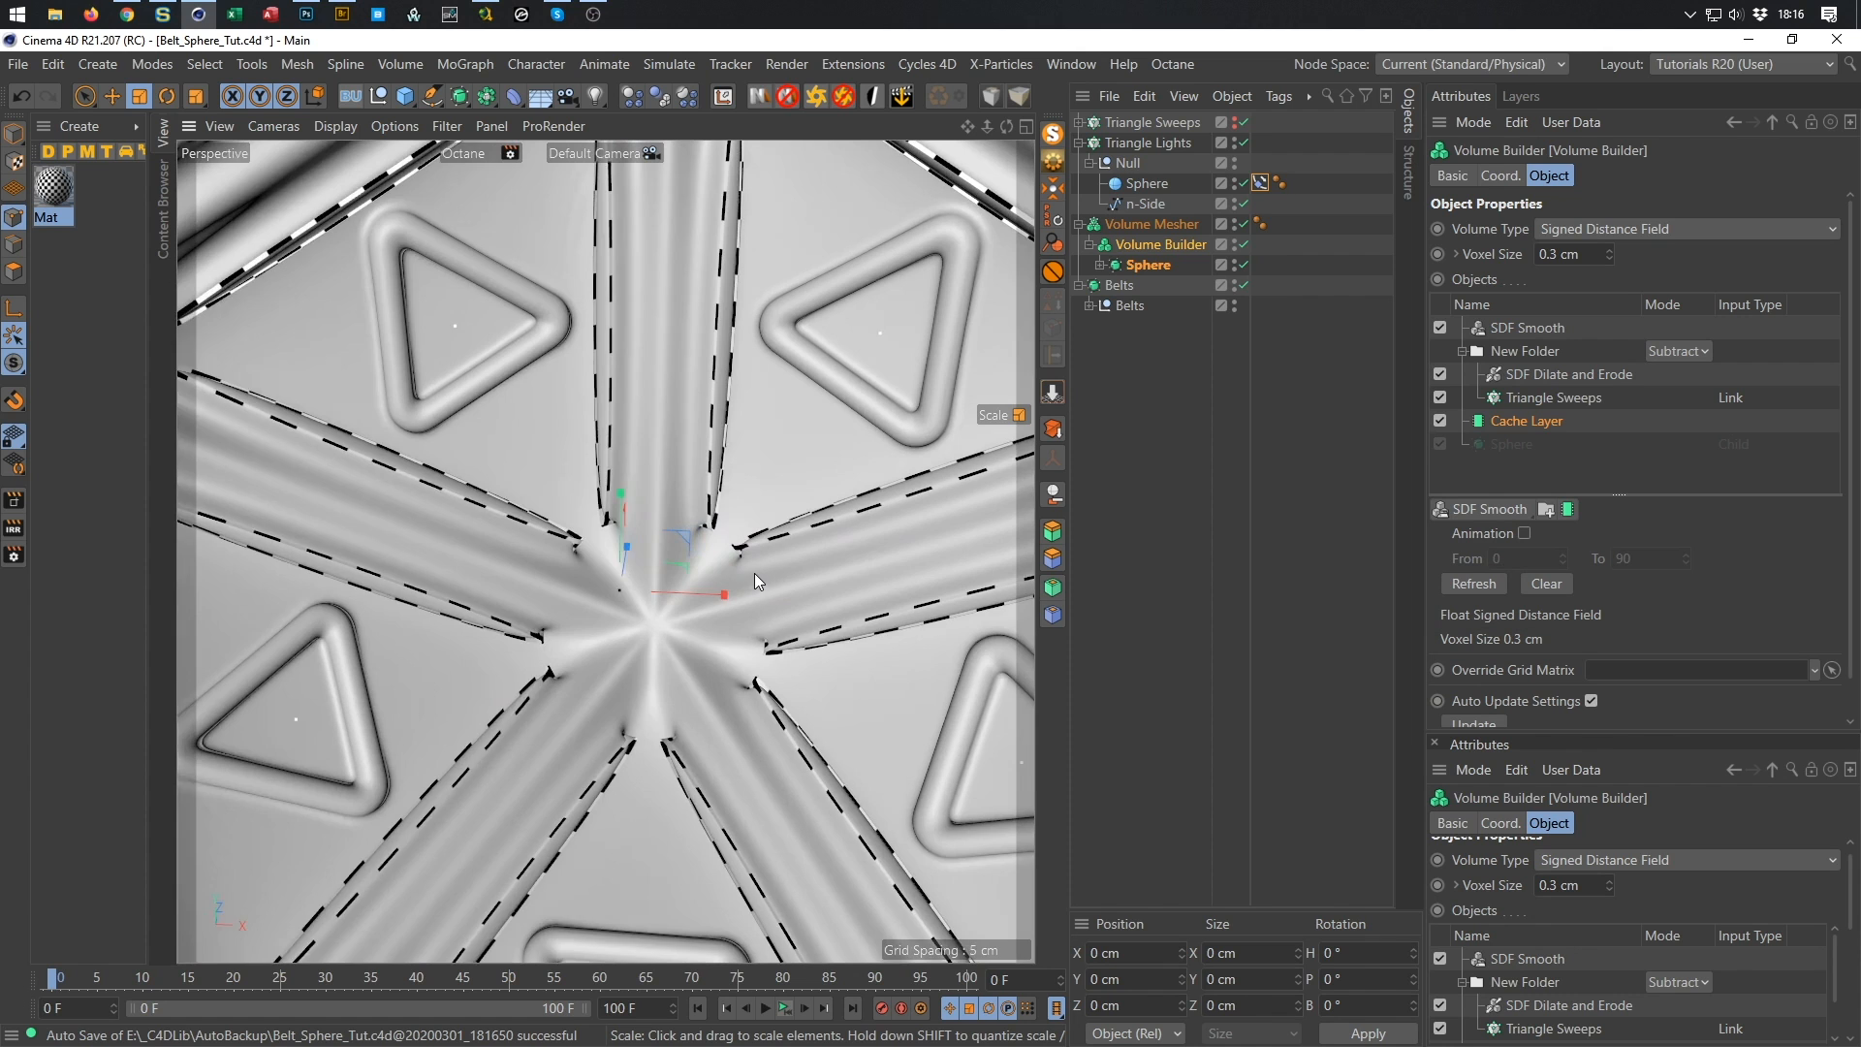
{"action": "left_click", "coordinate": [1147, 207]}
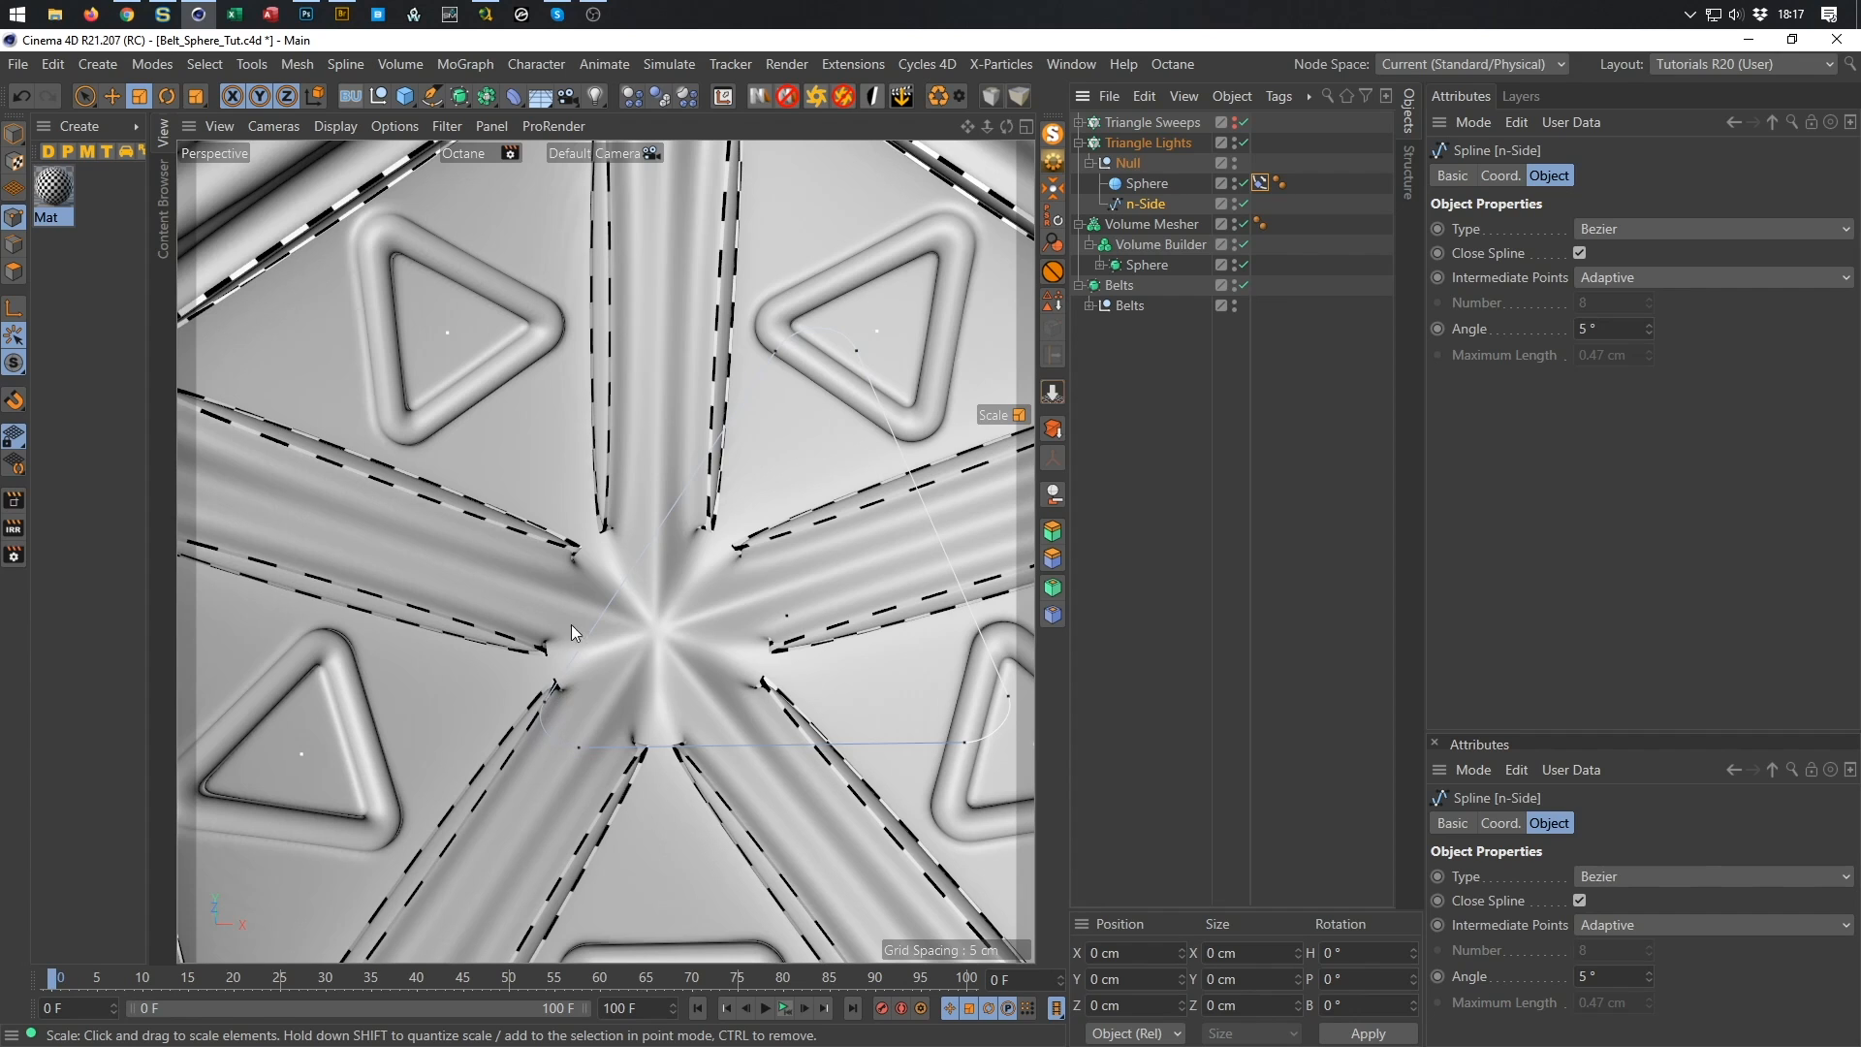
{"action": "left_click", "coordinate": [1148, 183]}
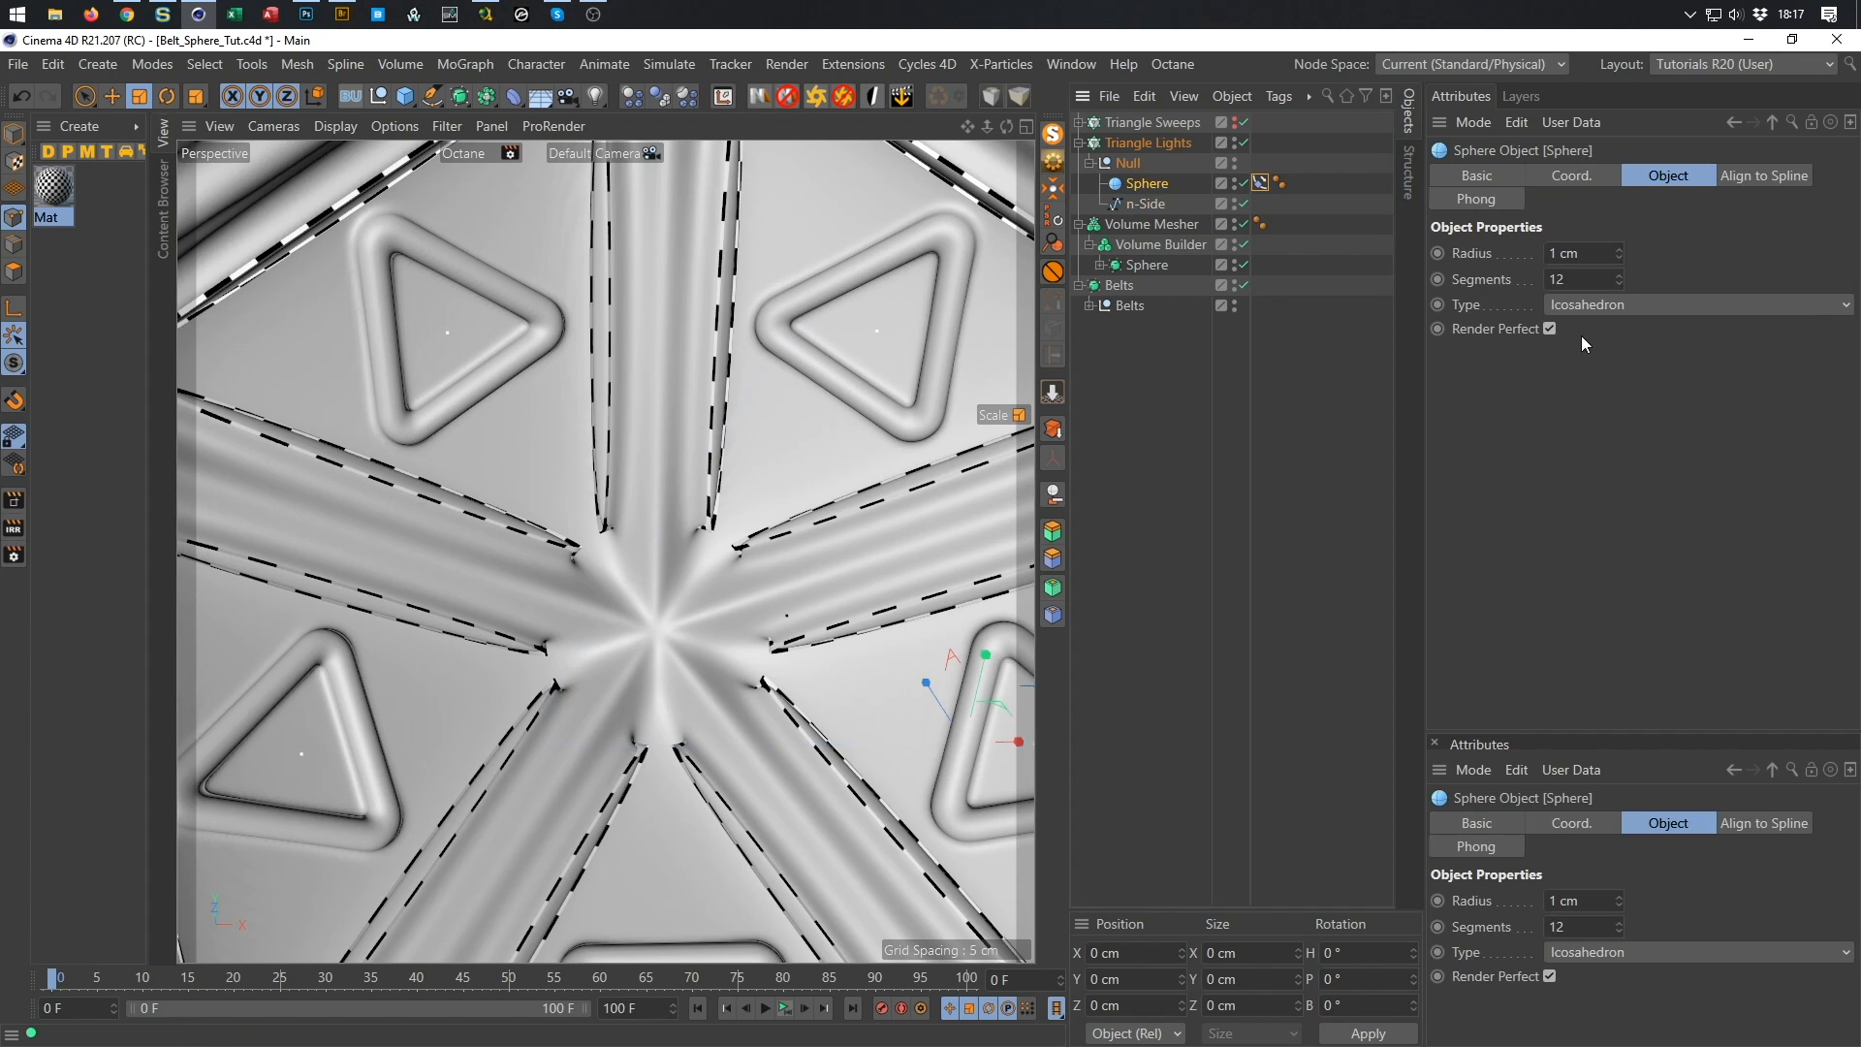
{"action": "left_click", "coordinate": [1260, 183]}
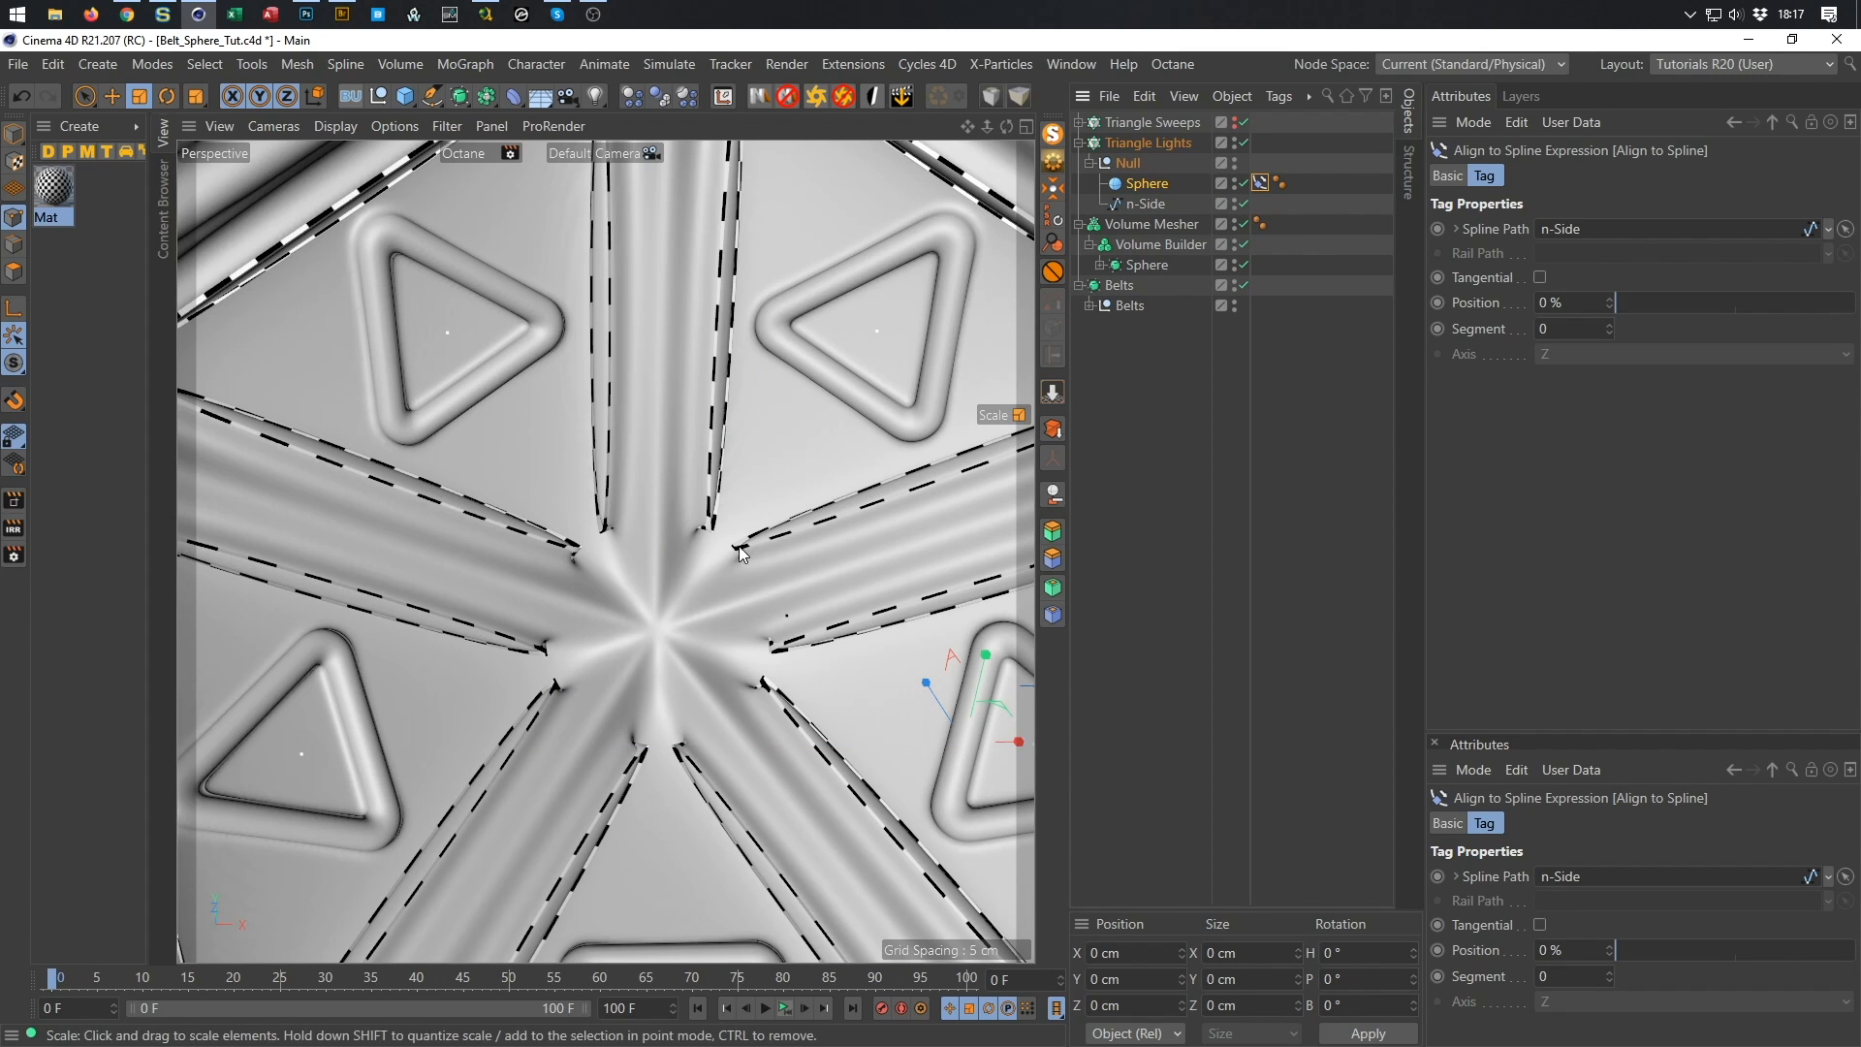
{"action": "left_click", "coordinate": [1148, 202]}
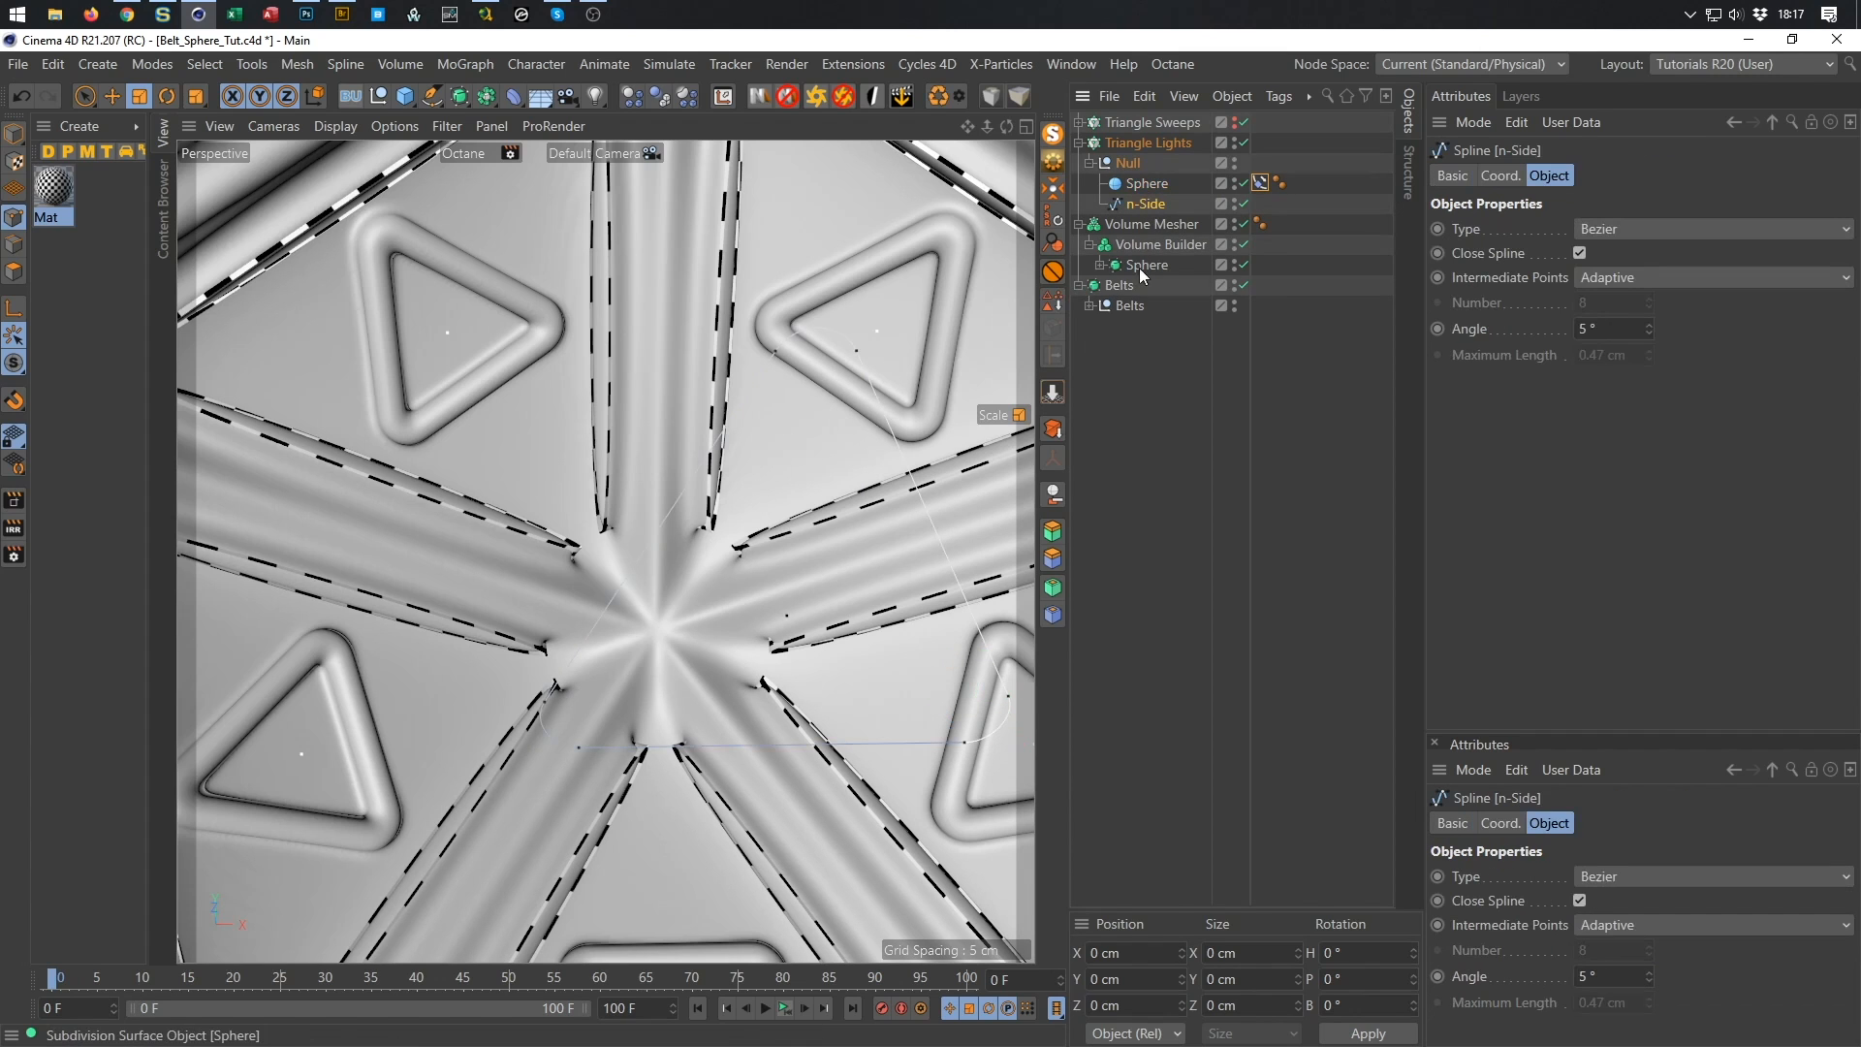
{"action": "left_click", "coordinate": [1613, 278]}
{"action": "left_click", "coordinate": [1617, 351]}
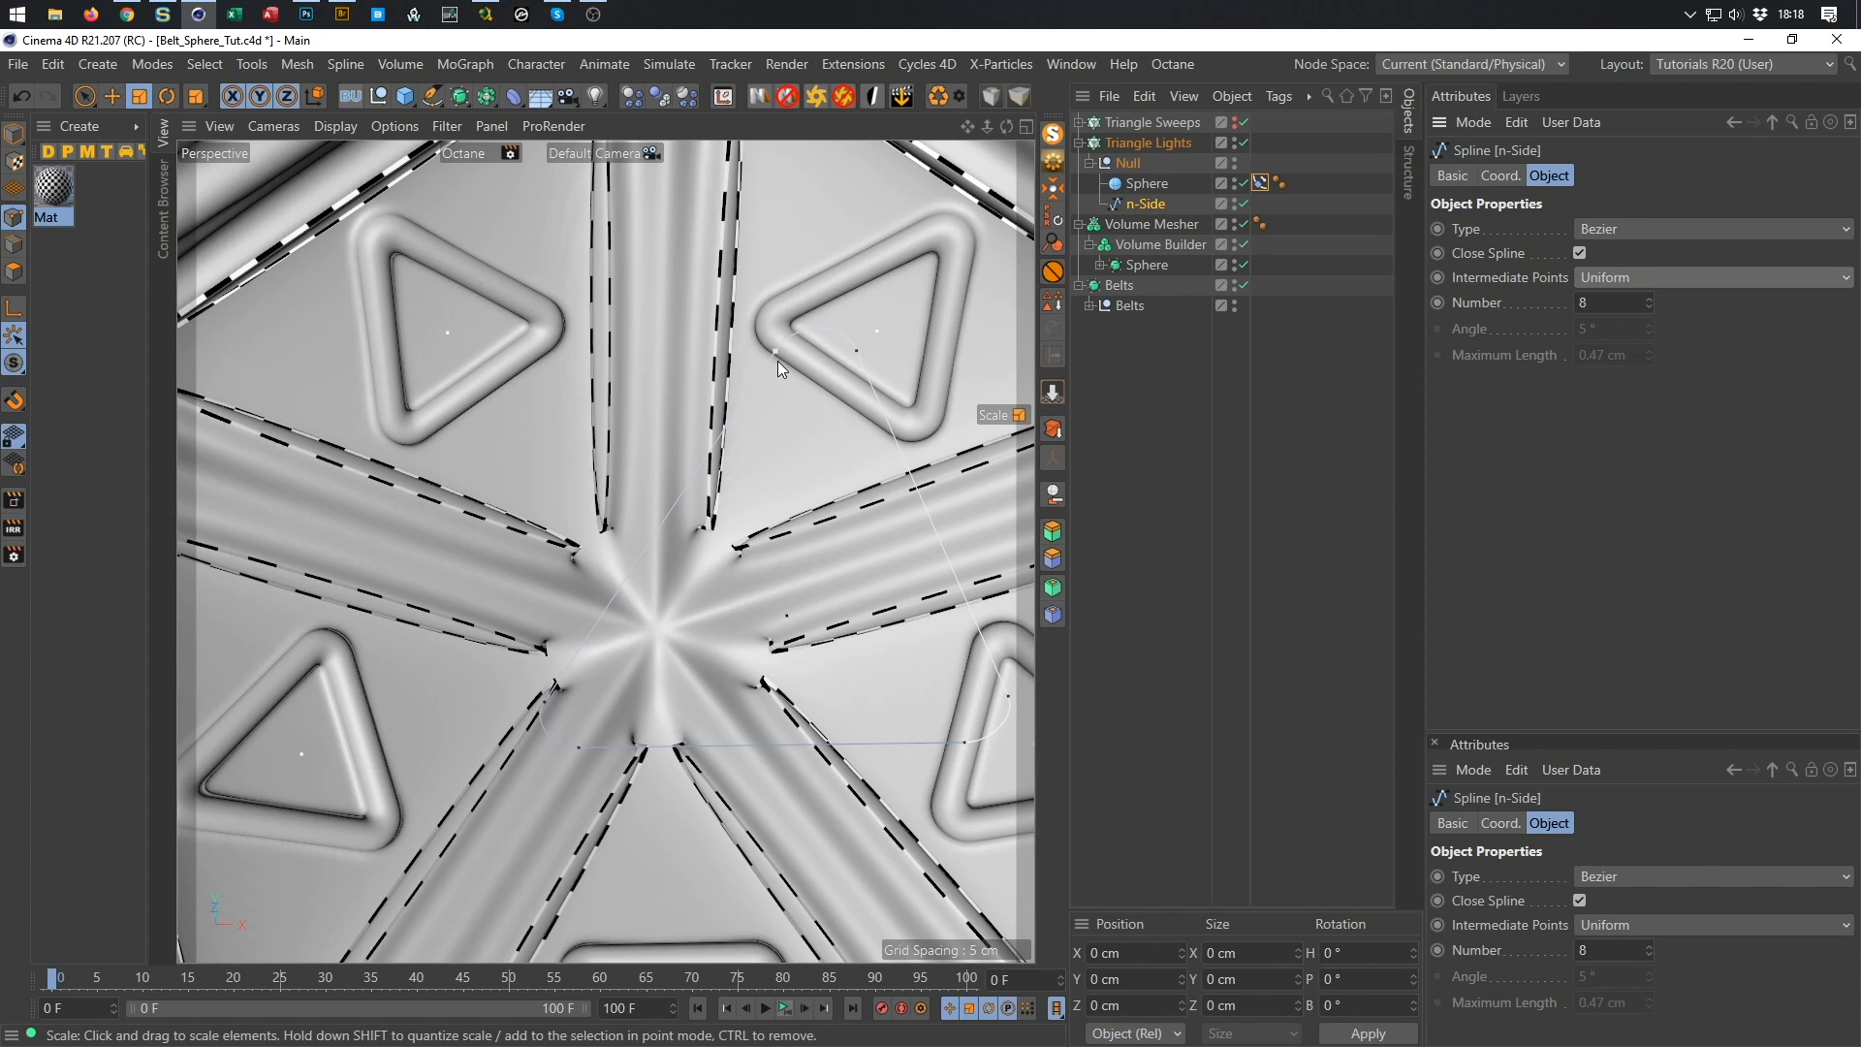
Test how the small Sphere travels around the groove by varying the Position of its Align to Spline tag.
{"action": "left_click", "coordinate": [857, 351]}
{"action": "right_click_drag", "start_coordinate": [795, 382], "coordinate": [735, 395], "text": "alt"}
{"action": "middle_click_drag", "start_coordinate": [766, 383], "coordinate": [667, 545], "text": "alt"}
{"action": "left_click_drag", "start_coordinate": [669, 551], "coordinate": [590, 509], "text": "alt"}
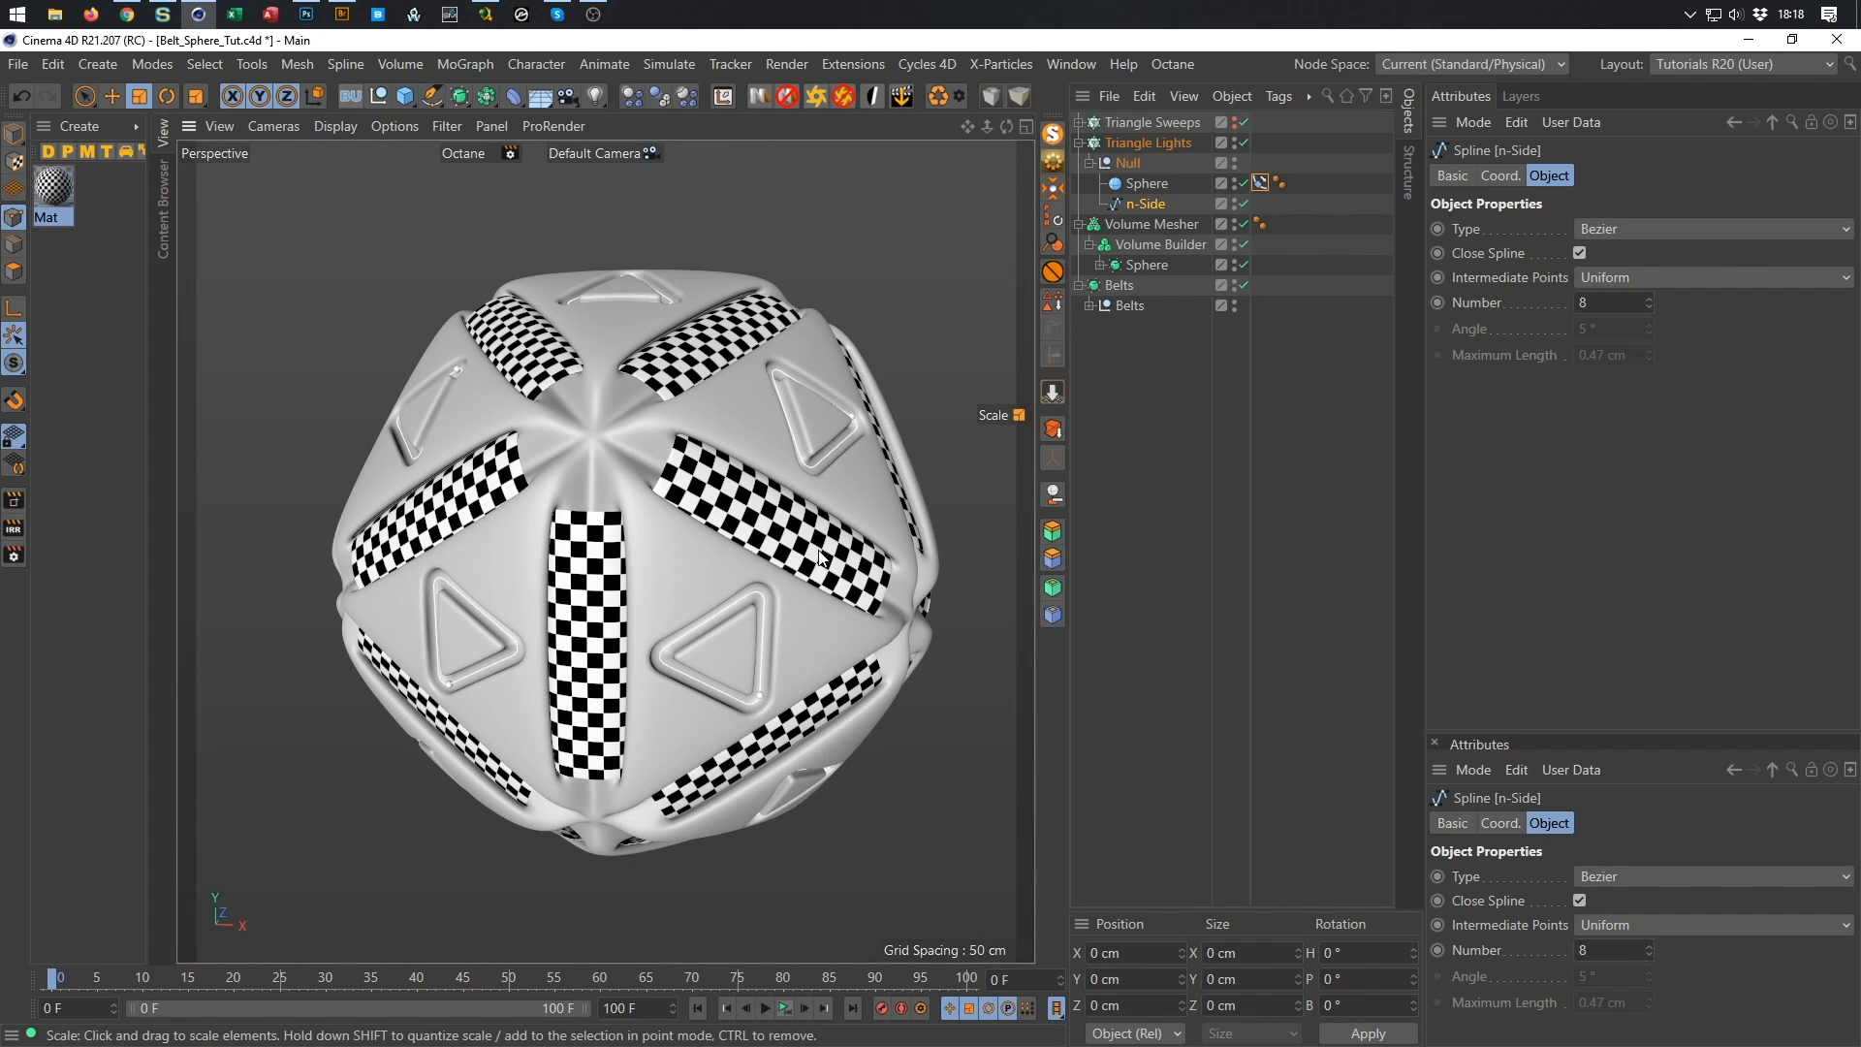
{"action": "scroll", "coordinate": [776, 715], "scroll_direction": "up", "scroll_amount": 5}
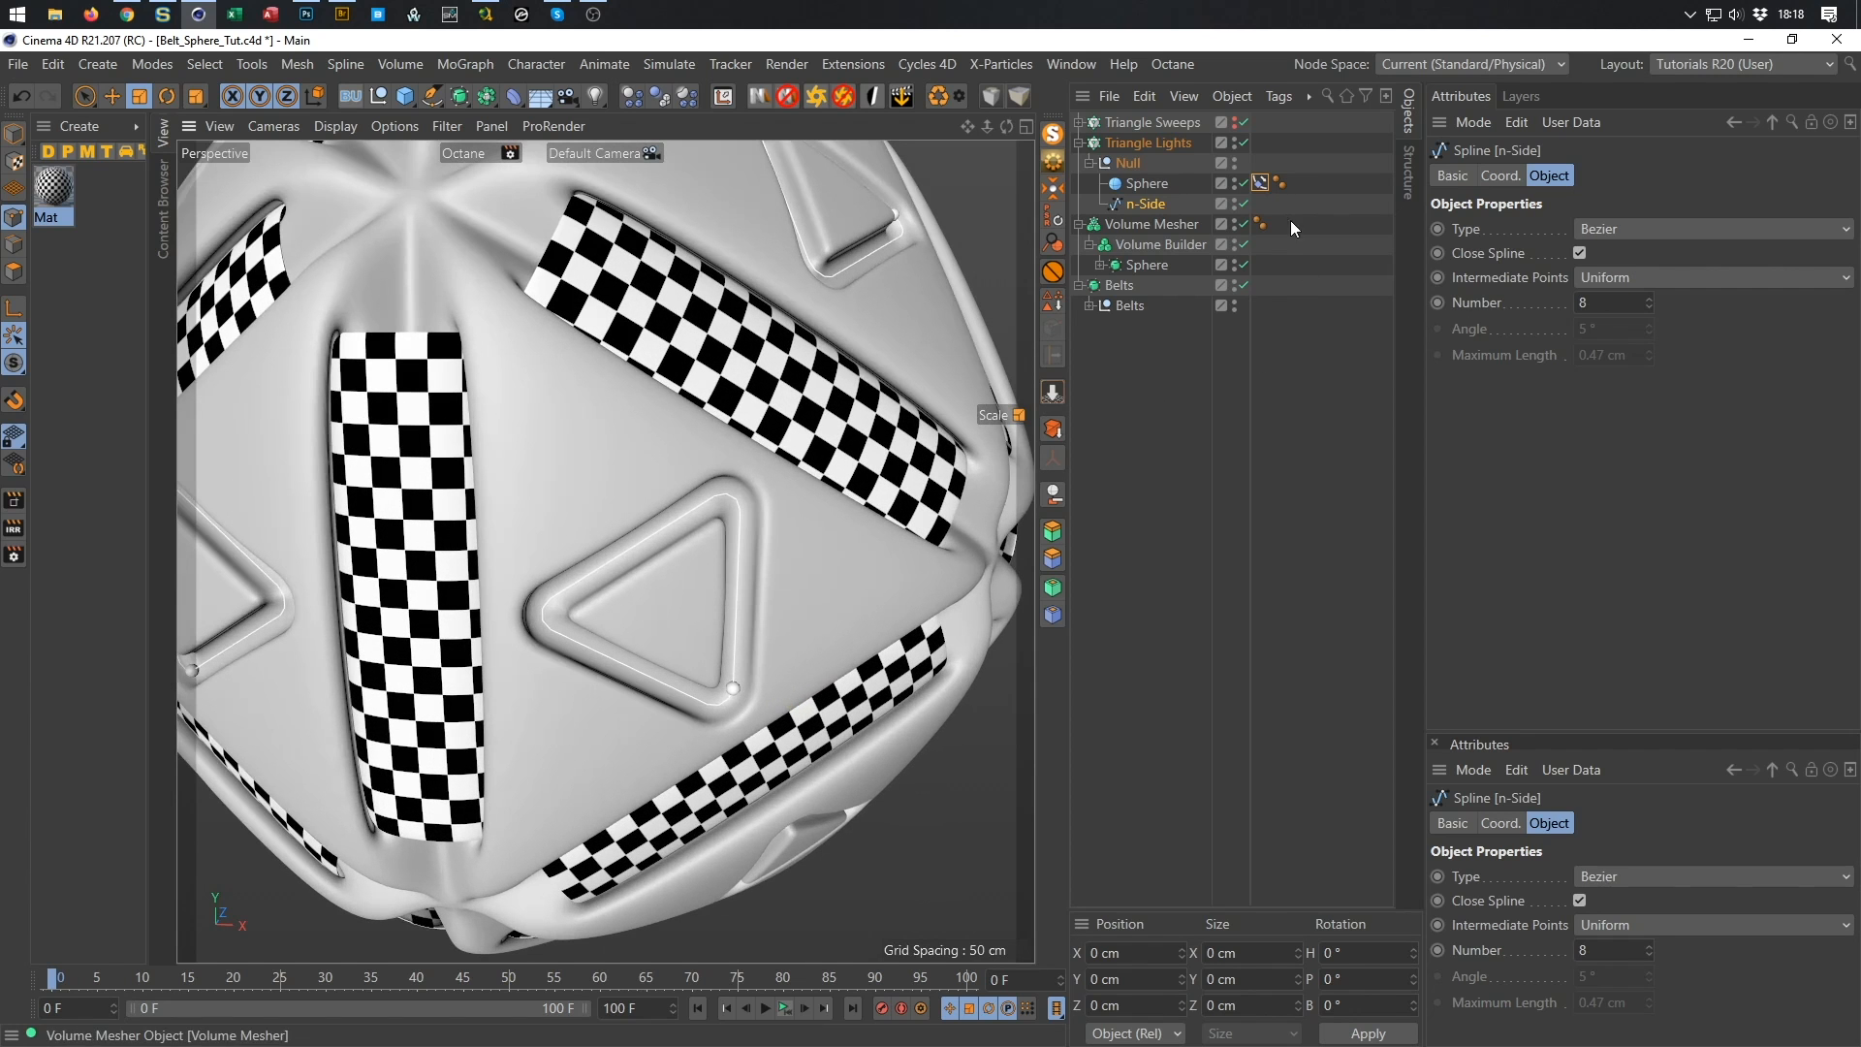
{"action": "left_click", "coordinate": [1261, 183]}
{"action": "left_click_drag", "start_coordinate": [1620, 305], "coordinate": [1606, 359]}
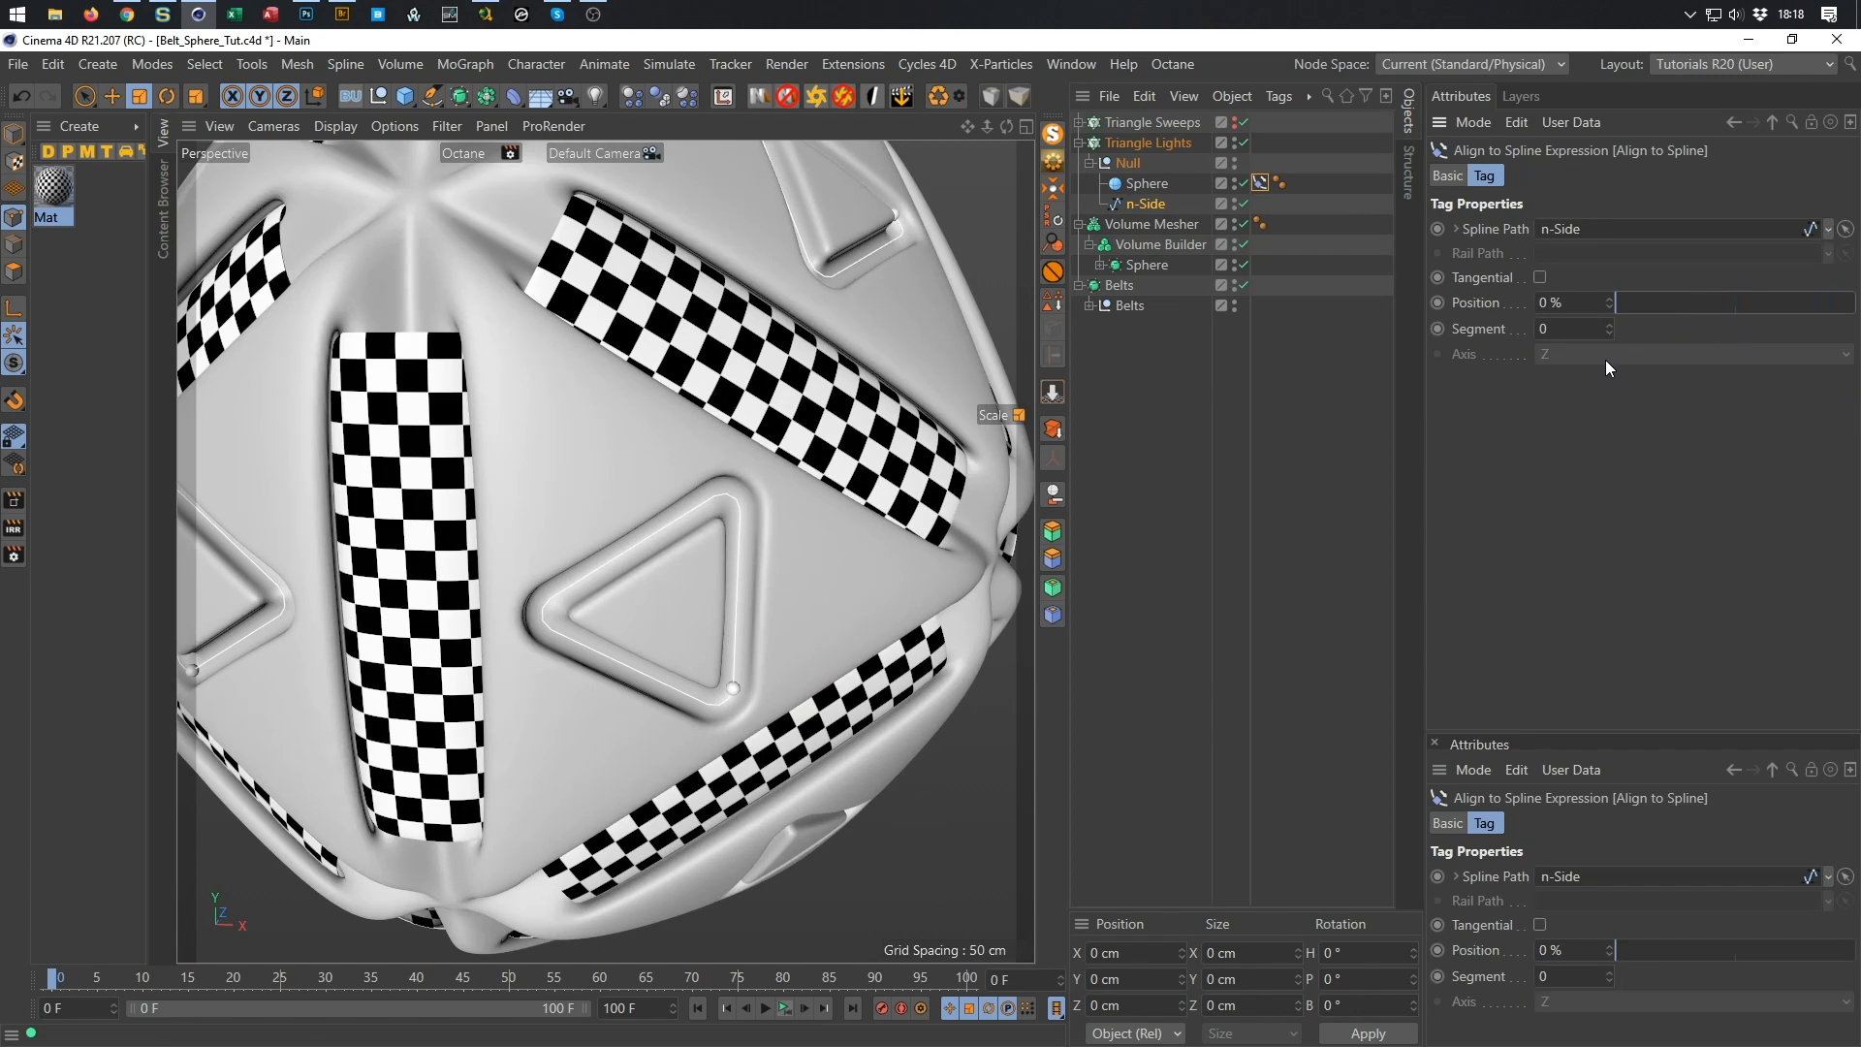
Set the number of intermediate points on the n-Side spline to 20.
{"action": "scroll", "coordinate": [704, 514], "scroll_direction": "up", "scroll_amount": 5}
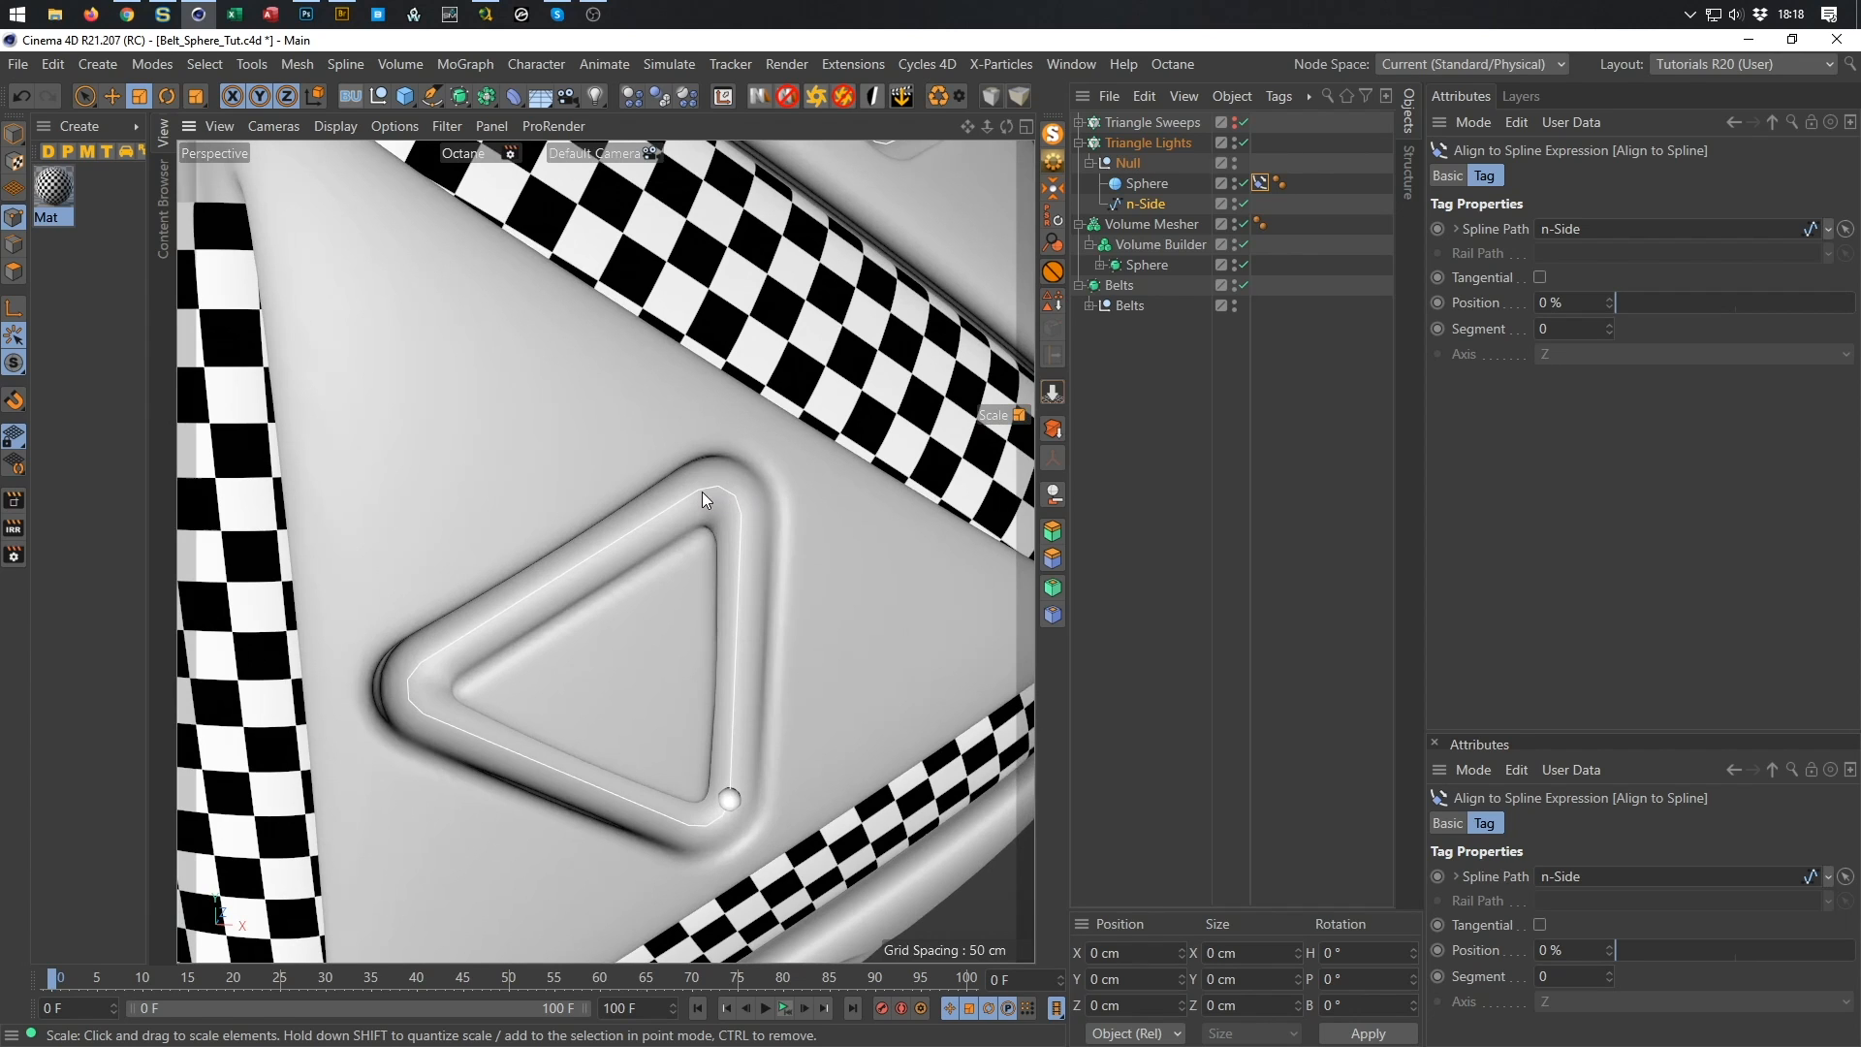
{"action": "left_click", "coordinate": [1167, 205]}
{"action": "left_click", "coordinate": [1628, 304]}
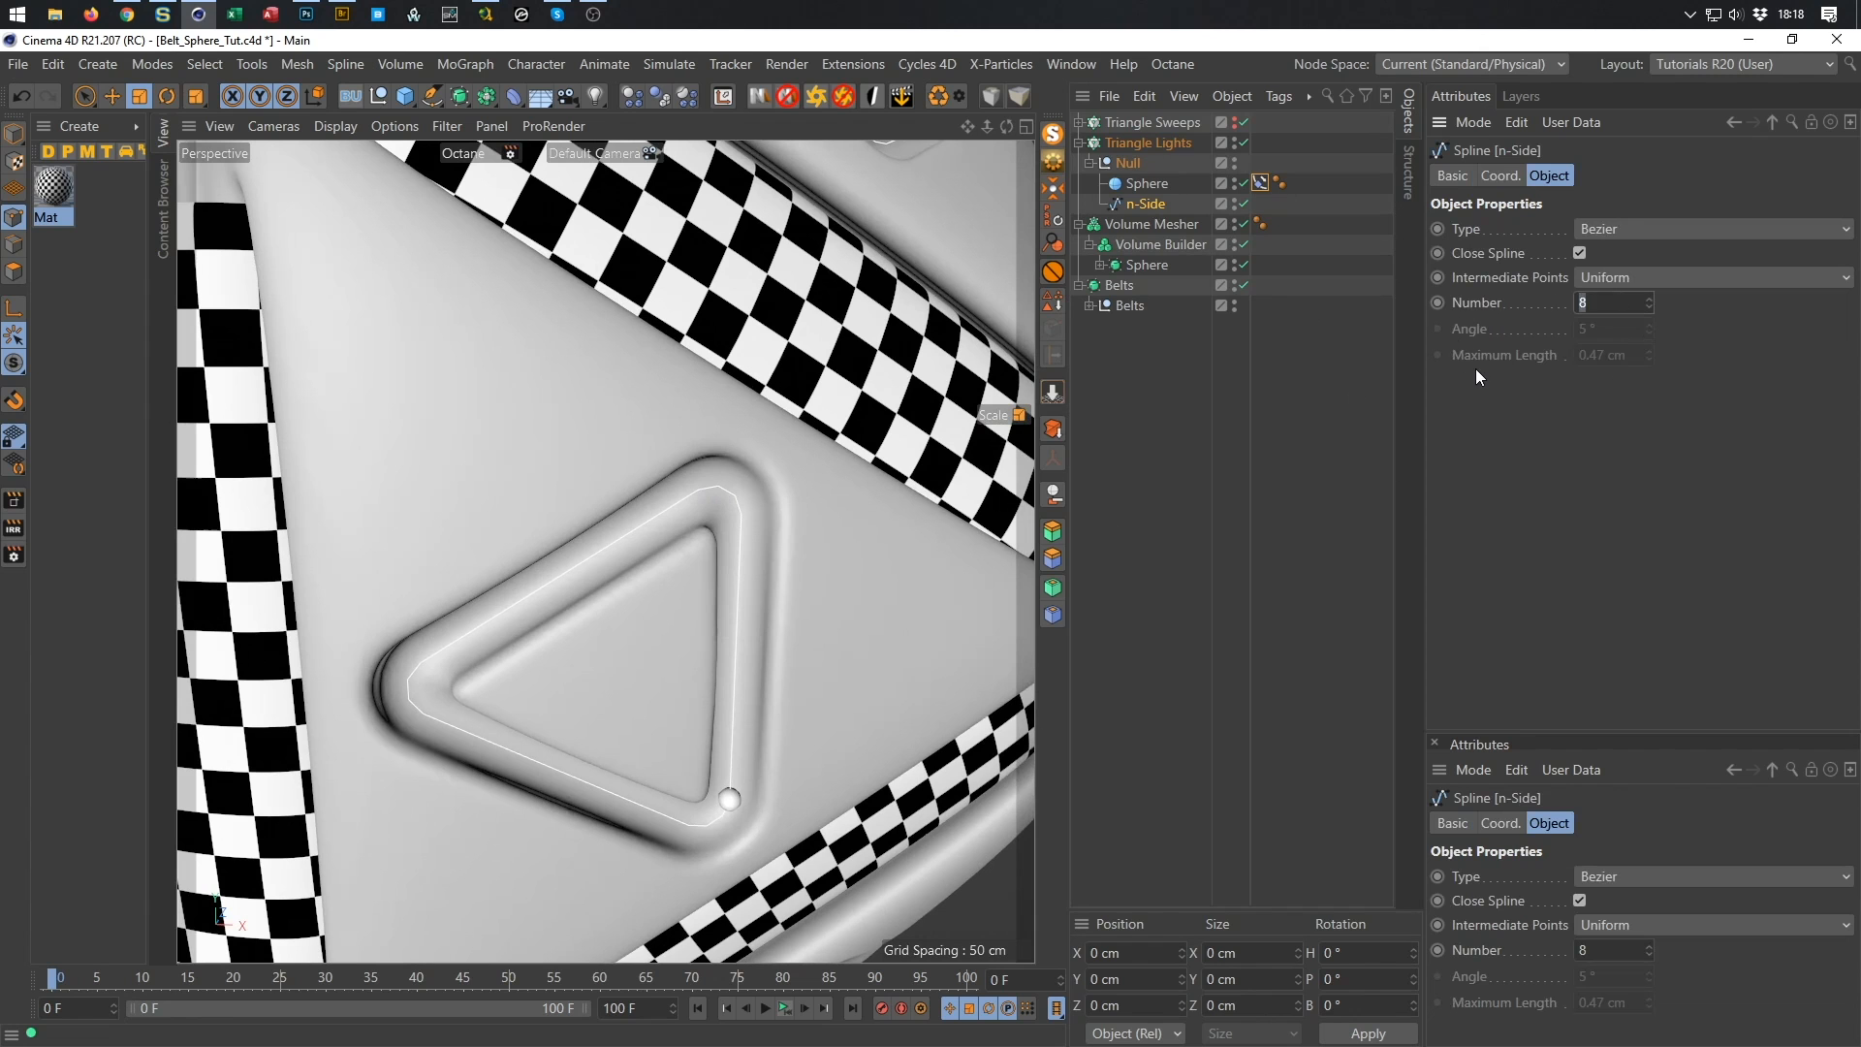
{"action": "type", "text": "20"}
Duplicate the small Sphere twice inside the Null, placing both copies above n-Side.
{"action": "scroll", "coordinate": [824, 555], "scroll_direction": "down", "scroll_amount": 8}
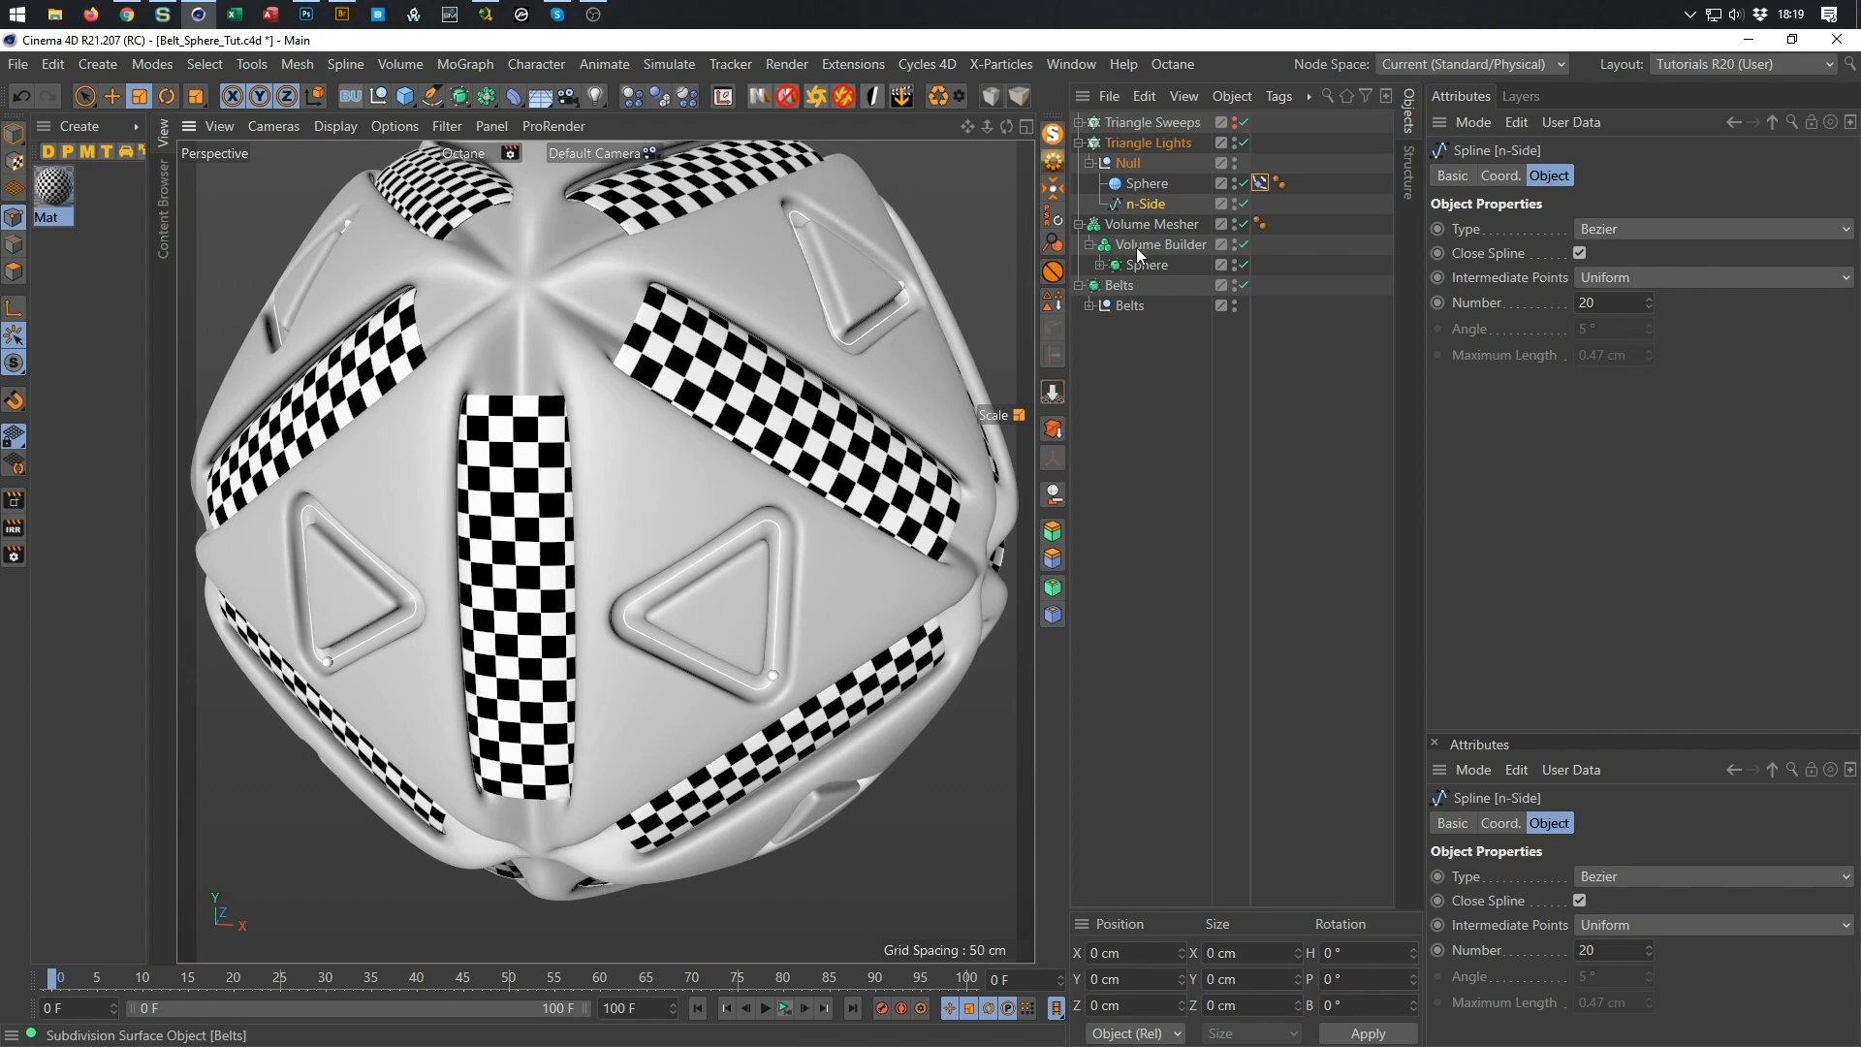
{"action": "left_click", "coordinate": [1147, 183]}
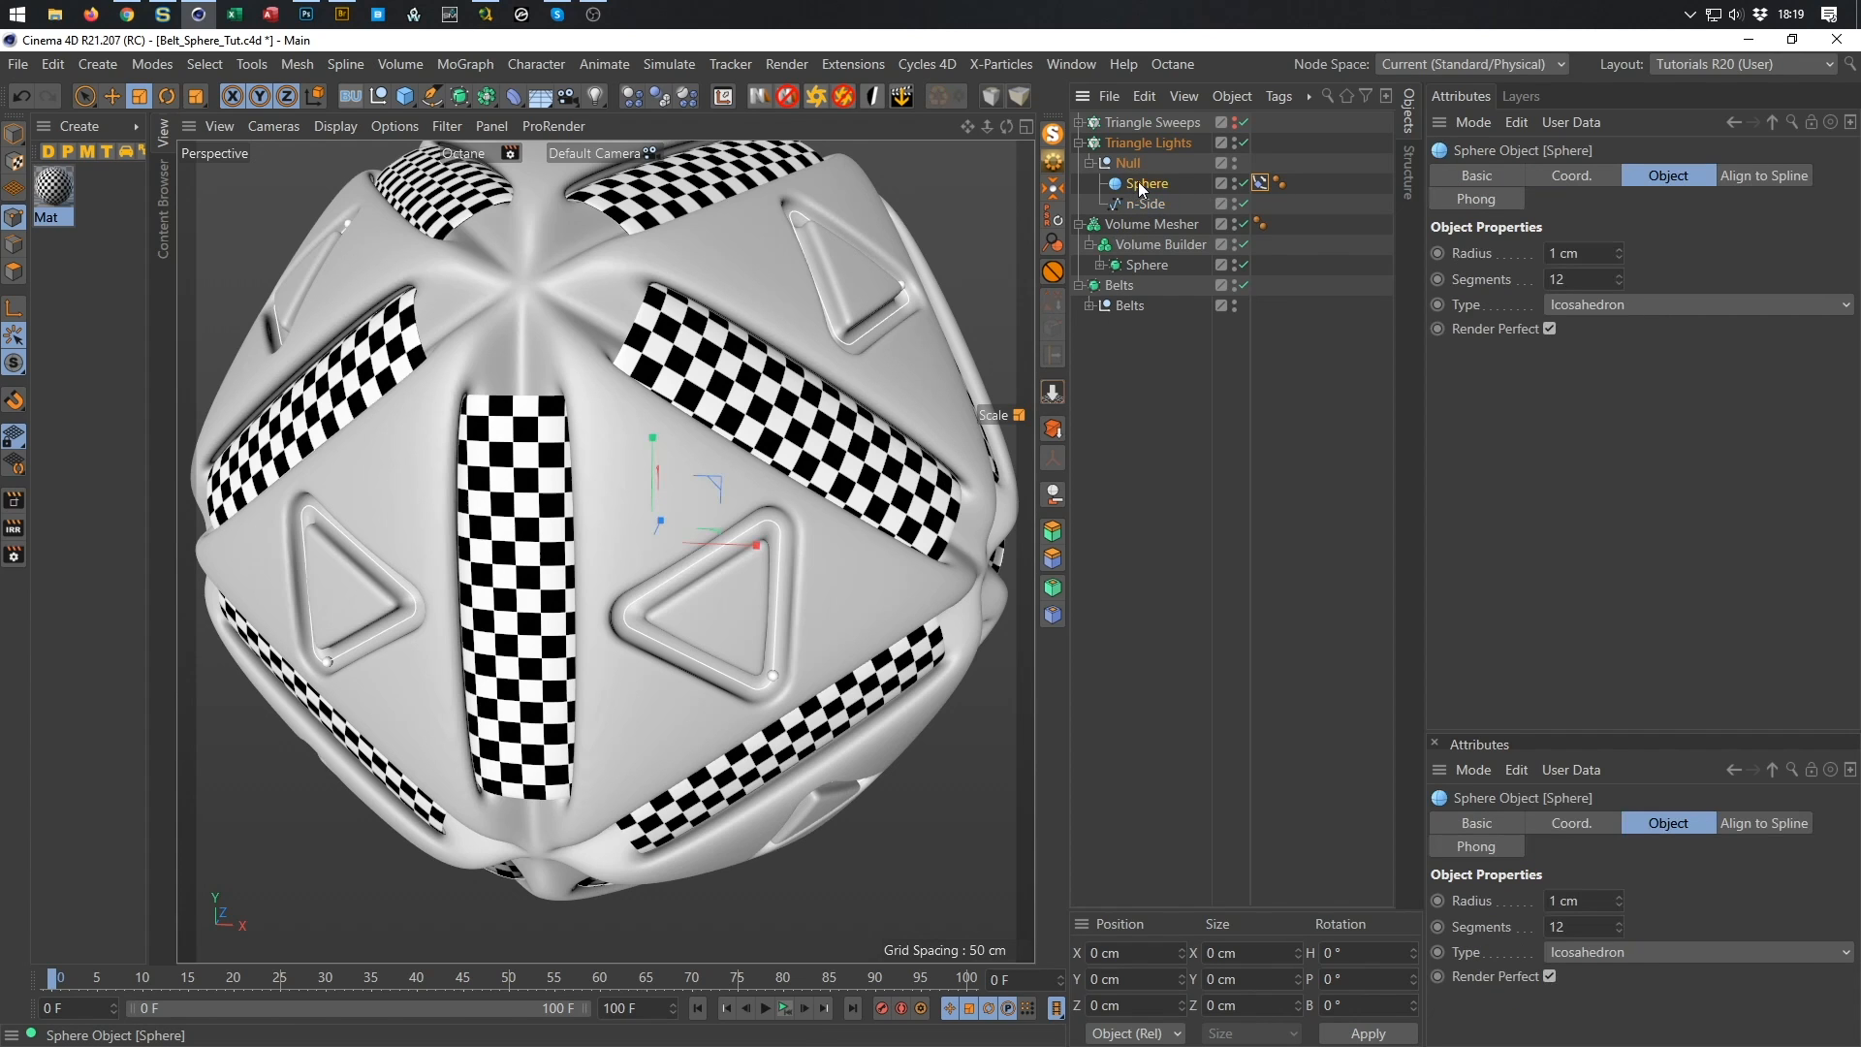
{"action": "left_click_drag", "start_coordinate": [1140, 184], "coordinate": [1151, 220]}
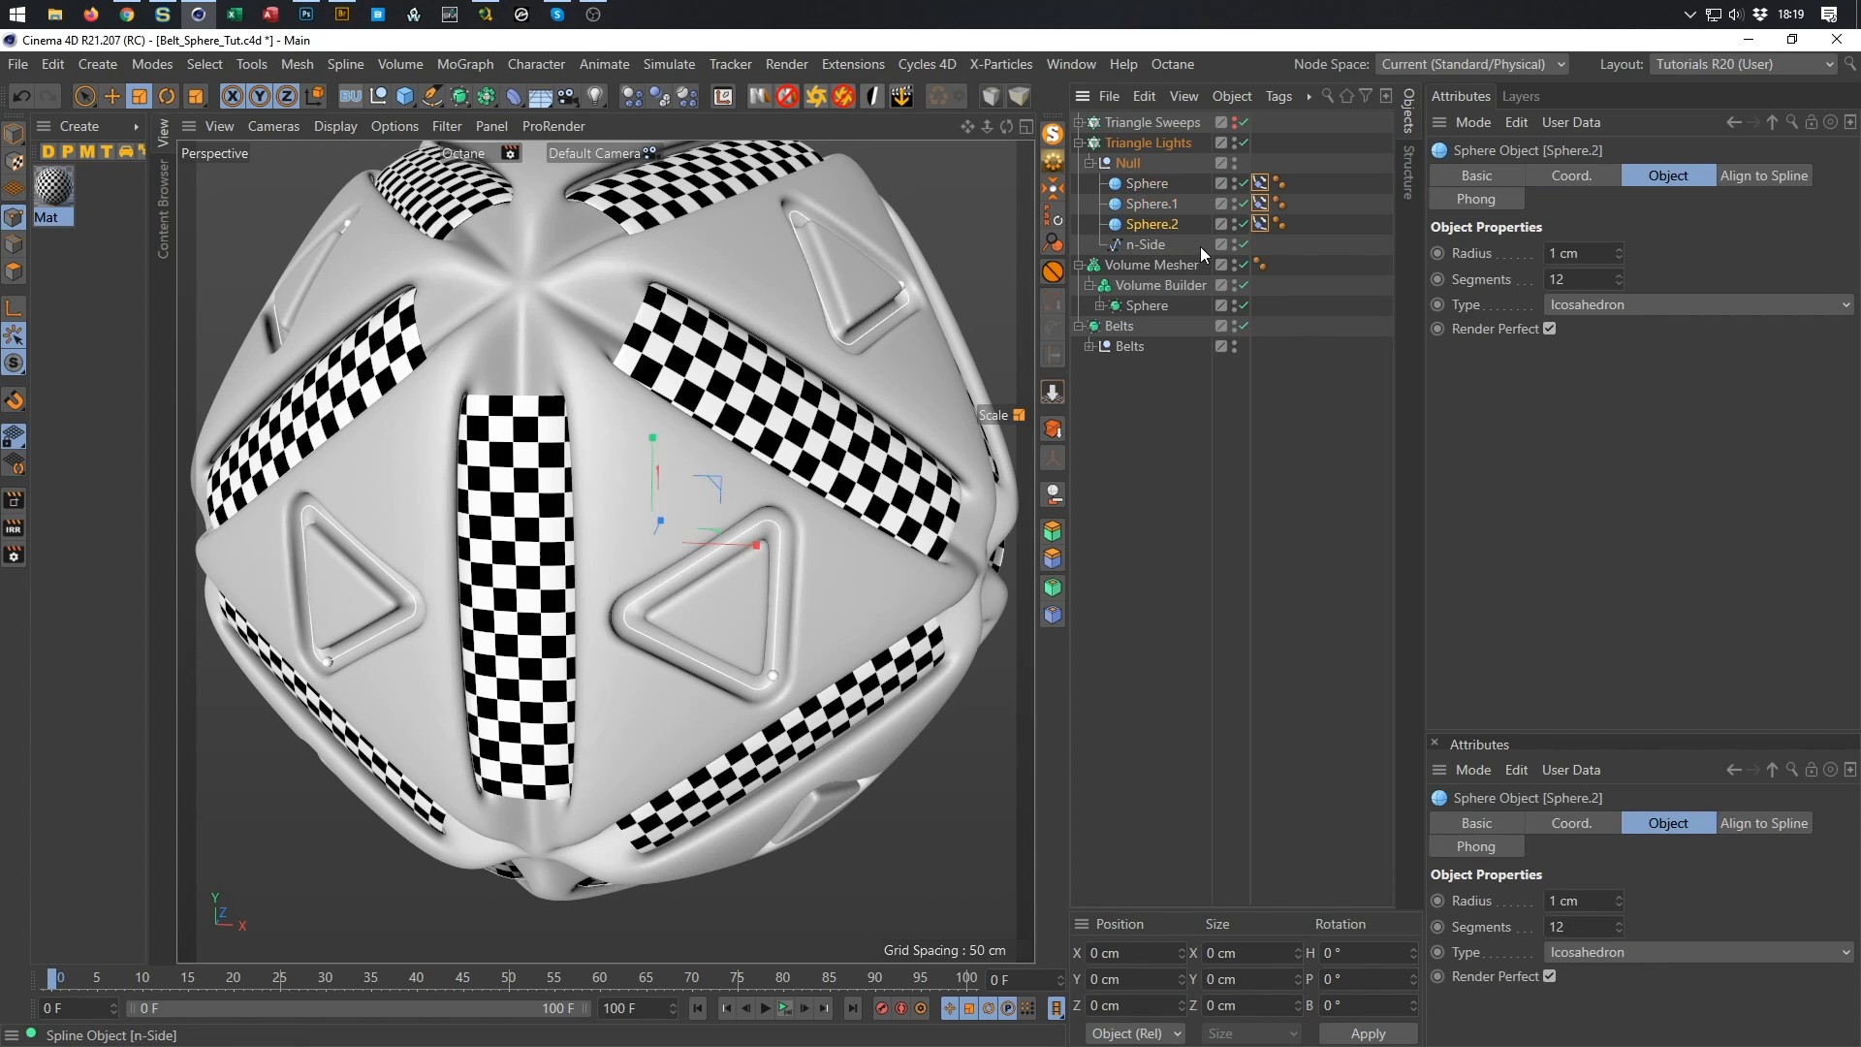
Set the Align to Spline Position of Sphere.1 to 33%.
{"action": "left_click", "coordinate": [1260, 206]}
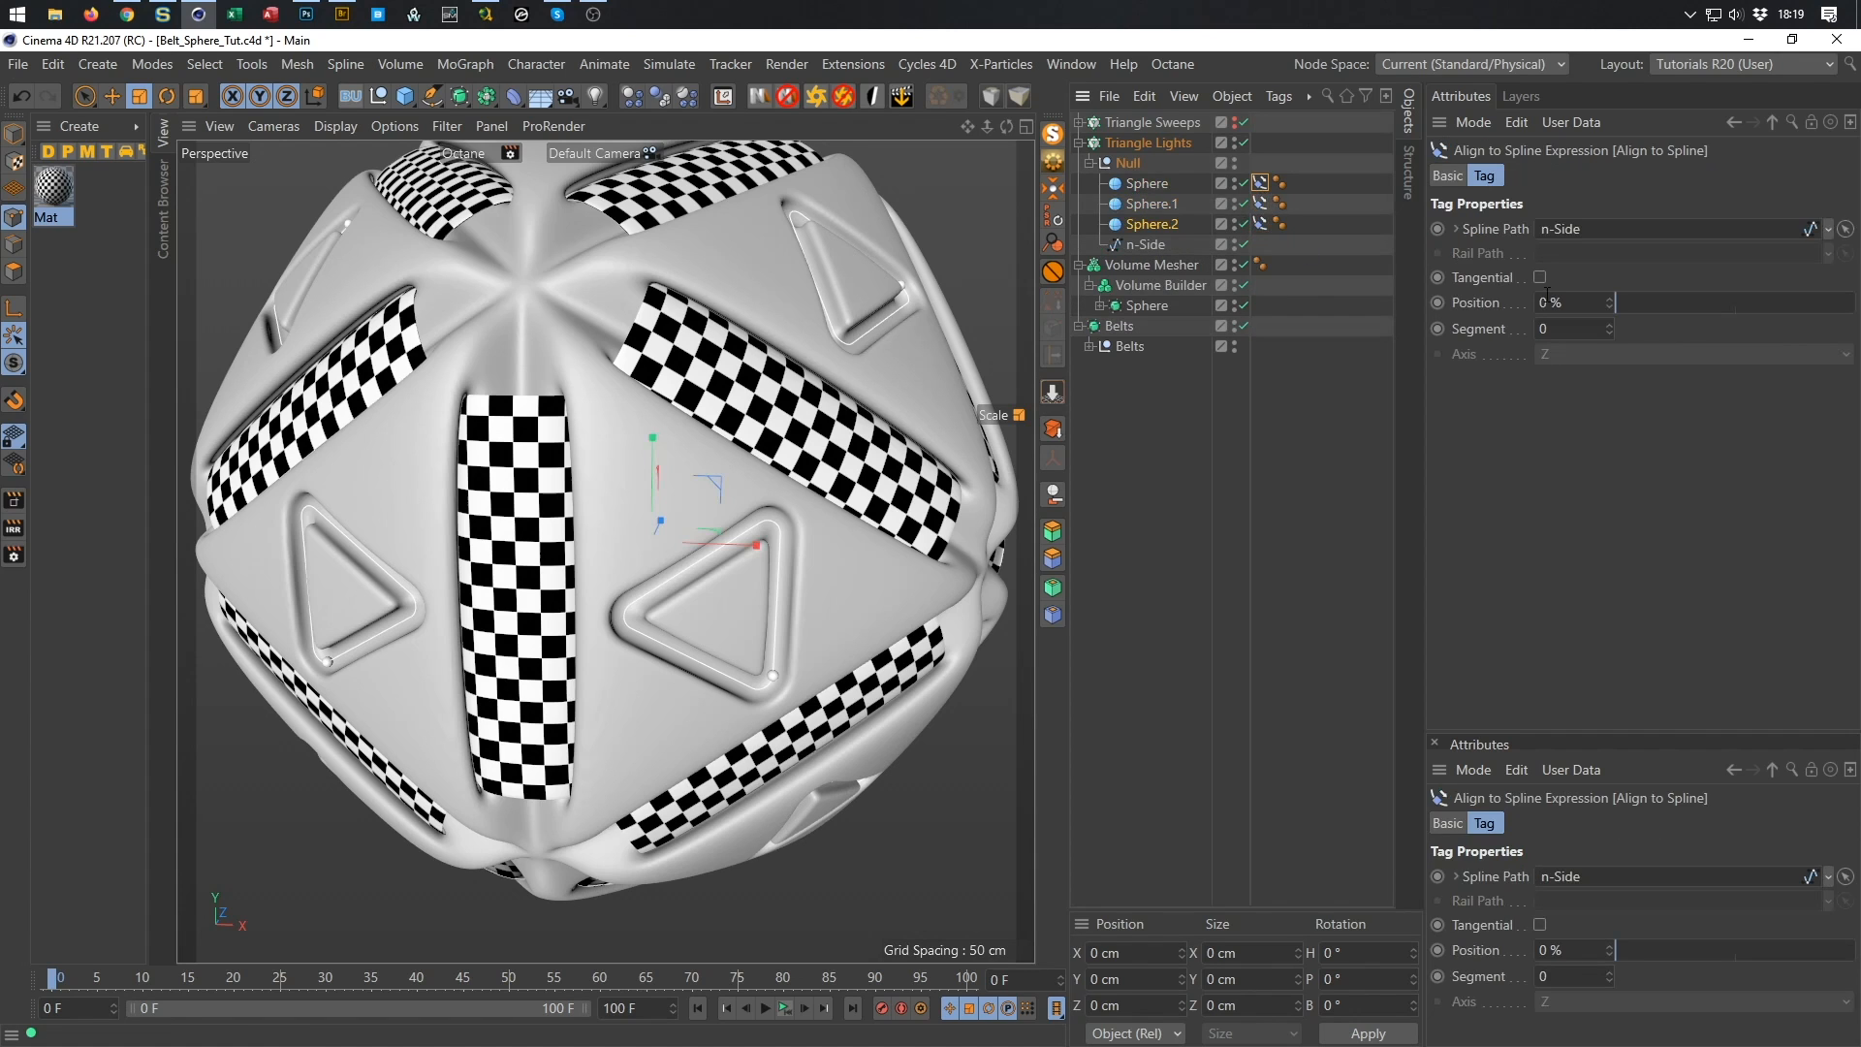
{"action": "left_click", "coordinate": [1260, 203]}
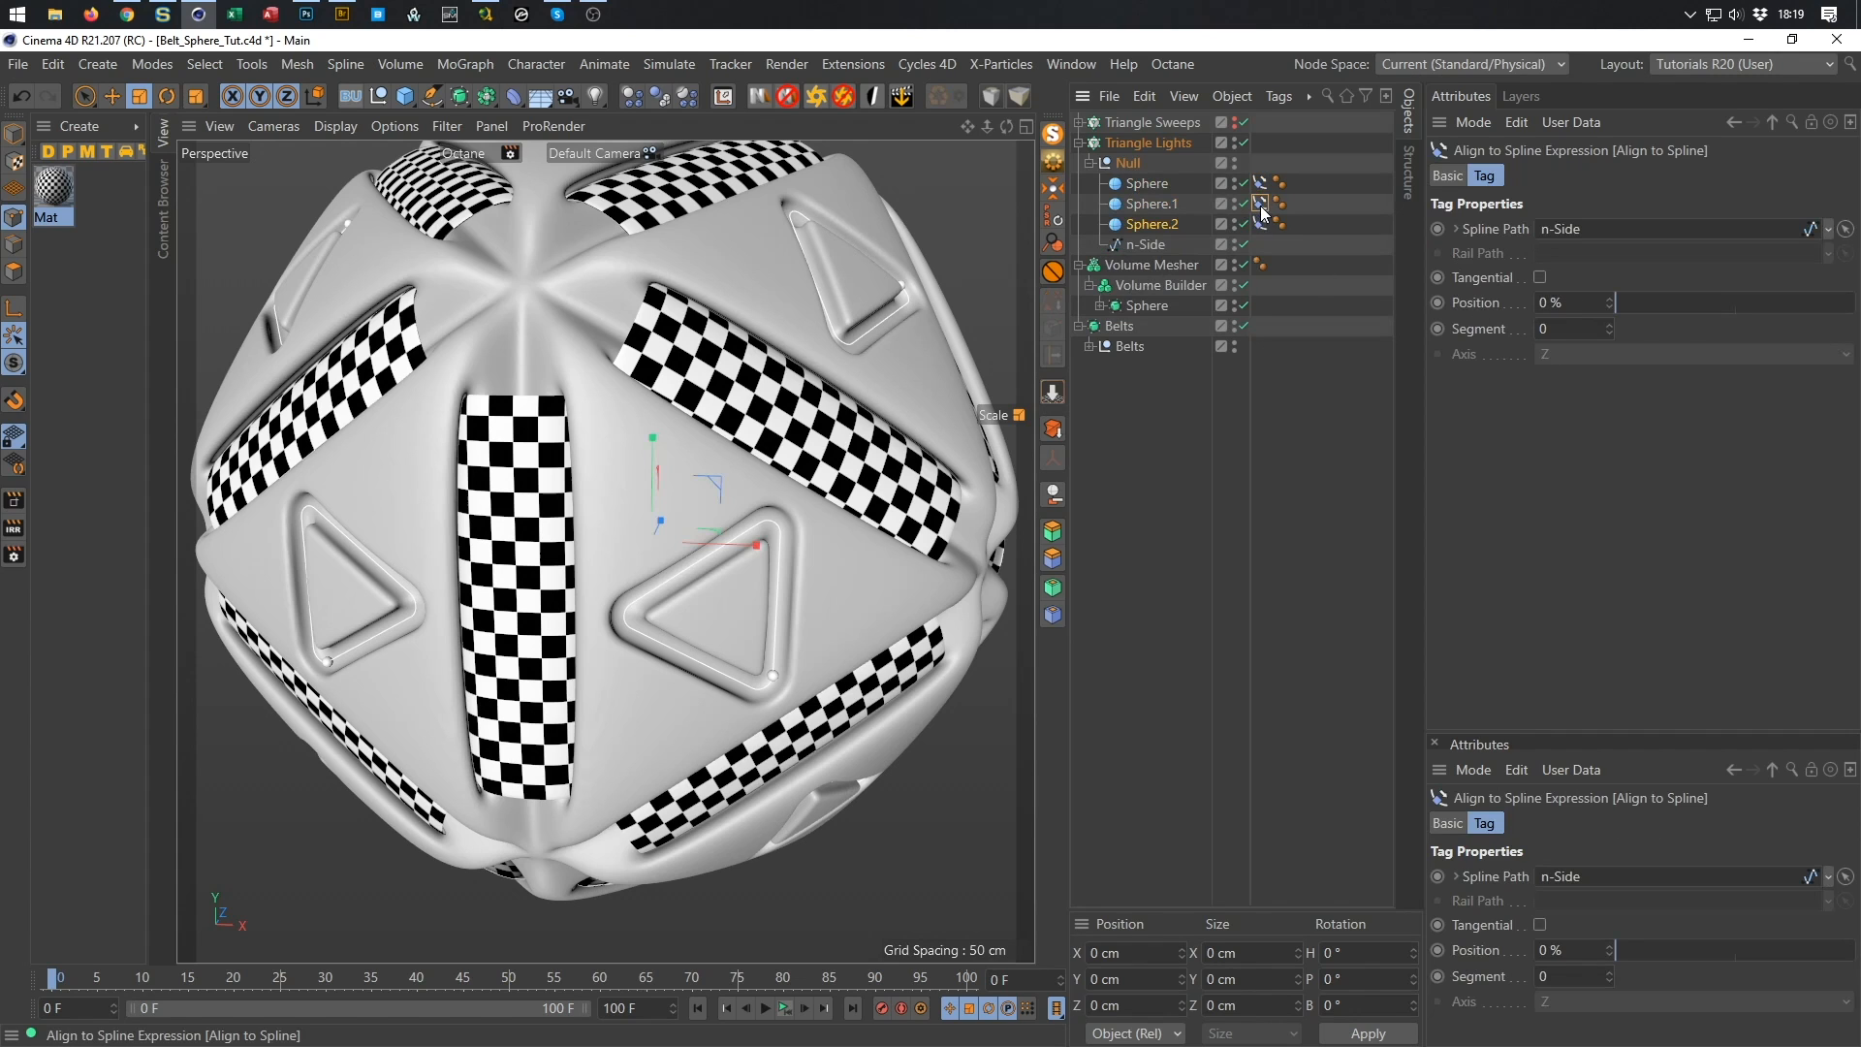
{"action": "left_click", "coordinate": [1602, 310]}
{"action": "type", "text": "33"}
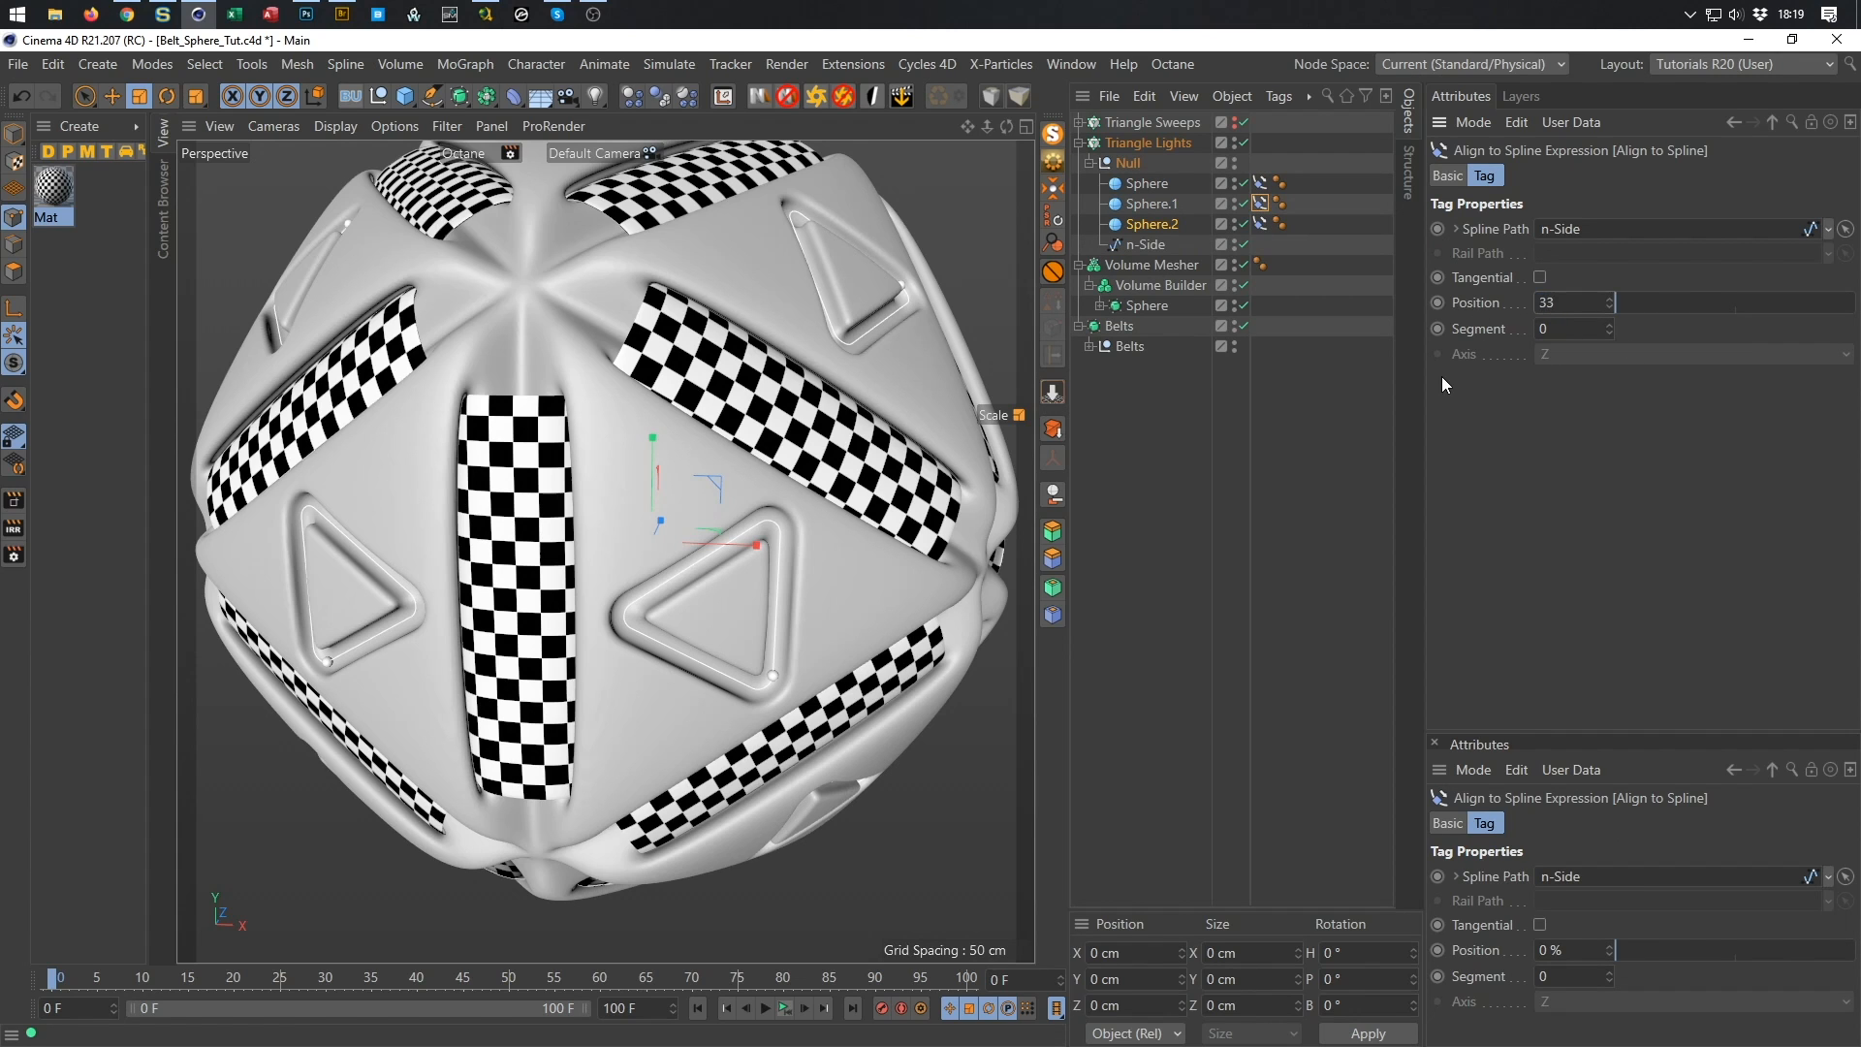
{"action": "key", "text": "Return"}
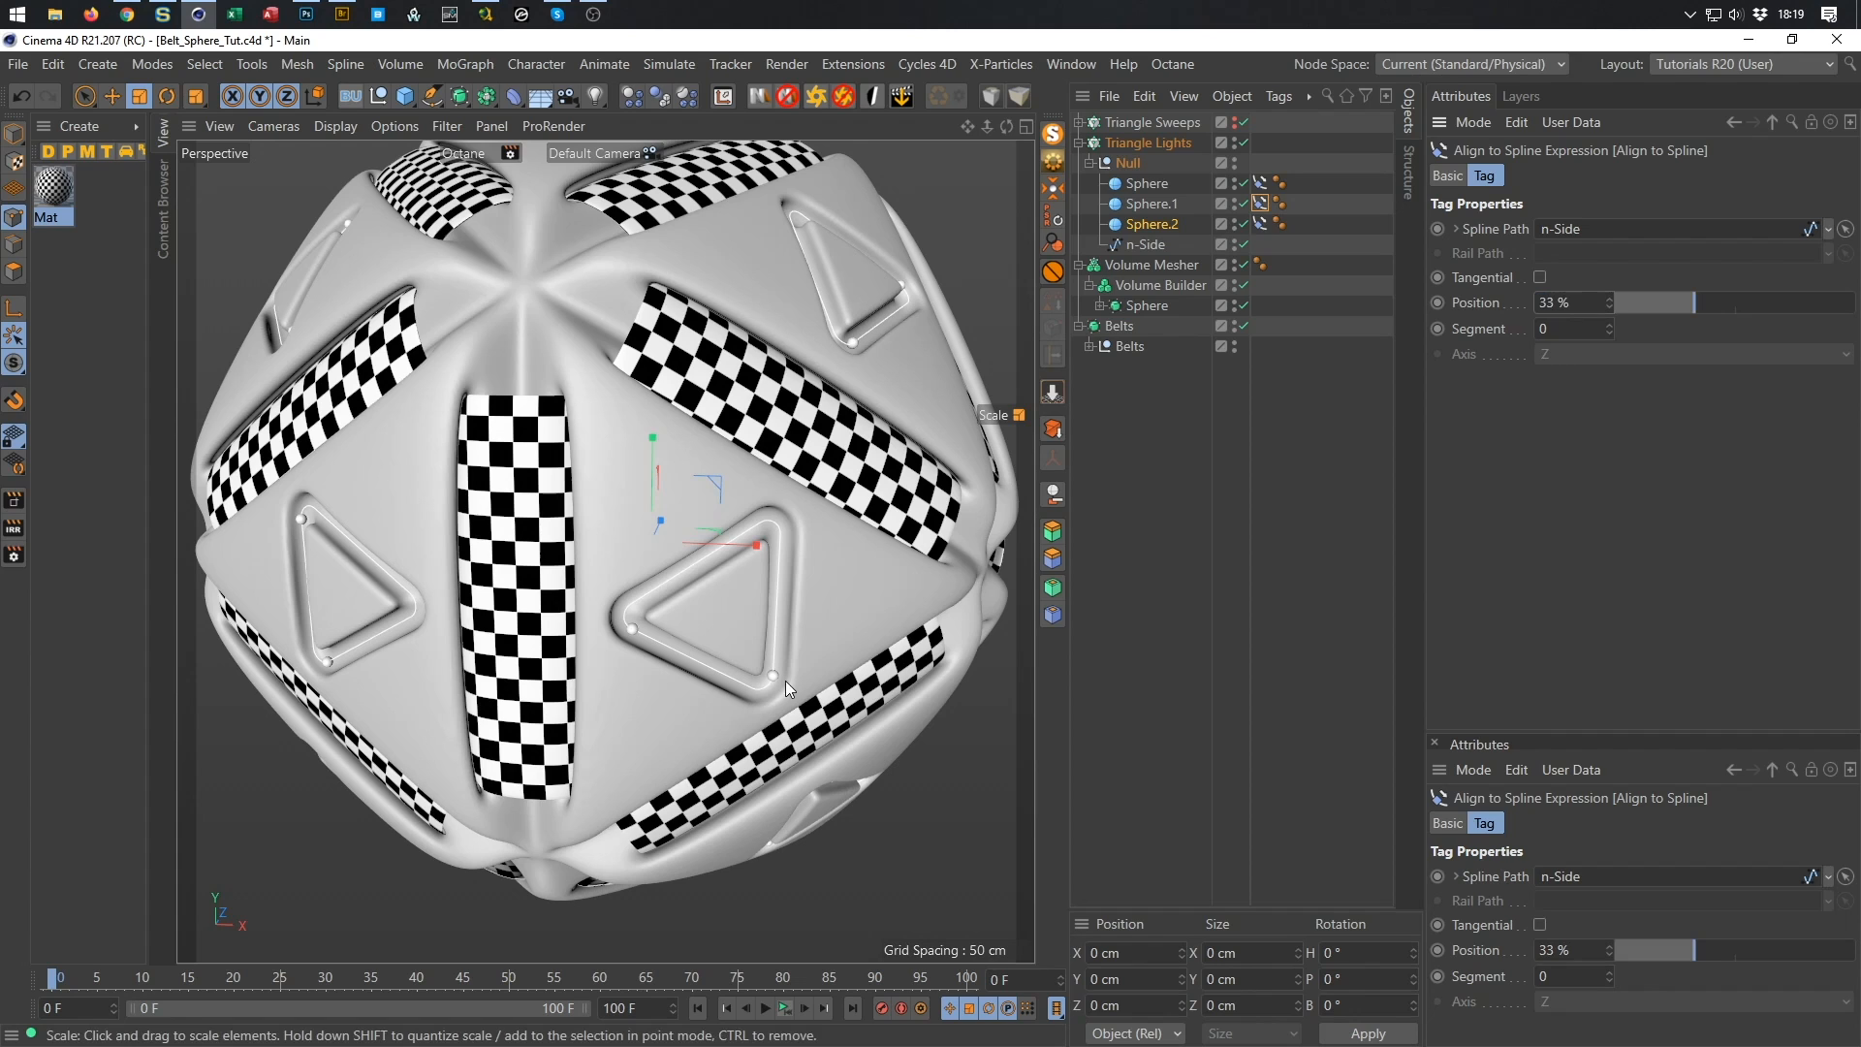
Set the Align to Spline Position of Sphere.2 to 66%.
{"action": "left_click", "coordinate": [1260, 224]}
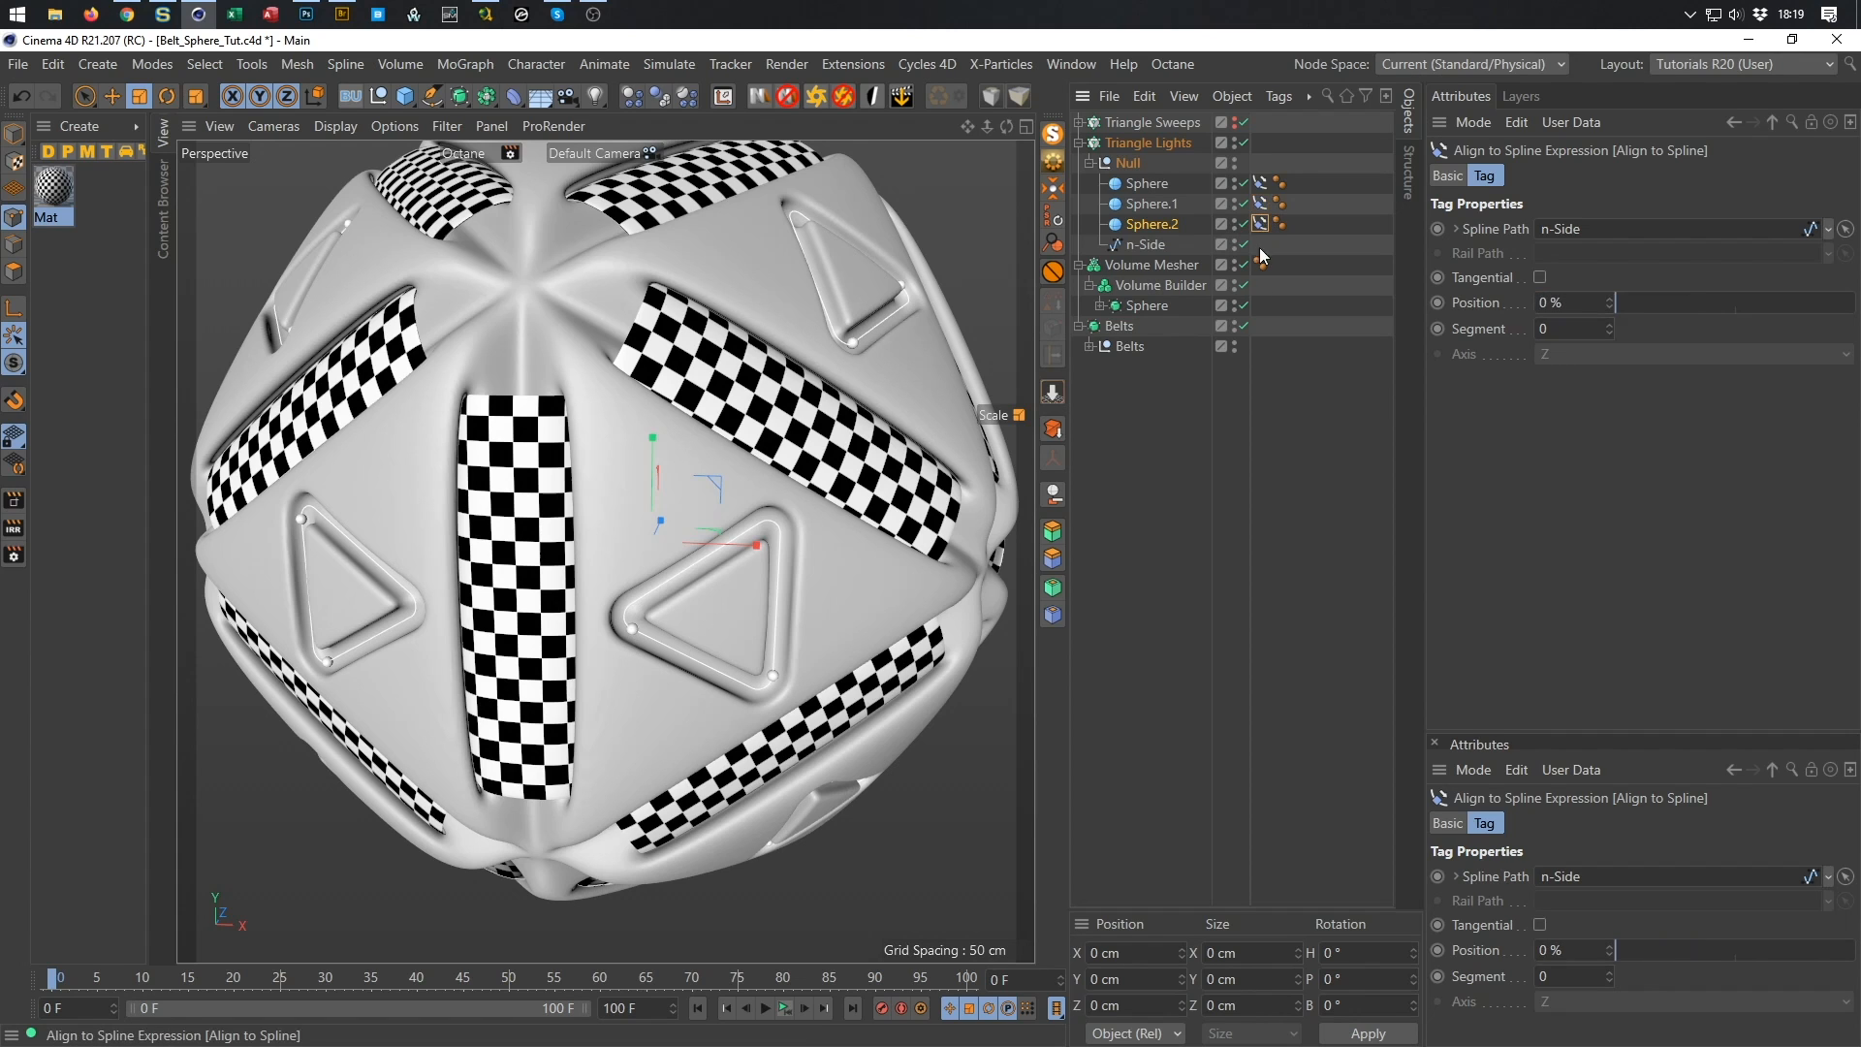
{"action": "left_click", "coordinate": [1595, 304]}
{"action": "type", "text": "66"}
{"action": "key", "text": "Return"}
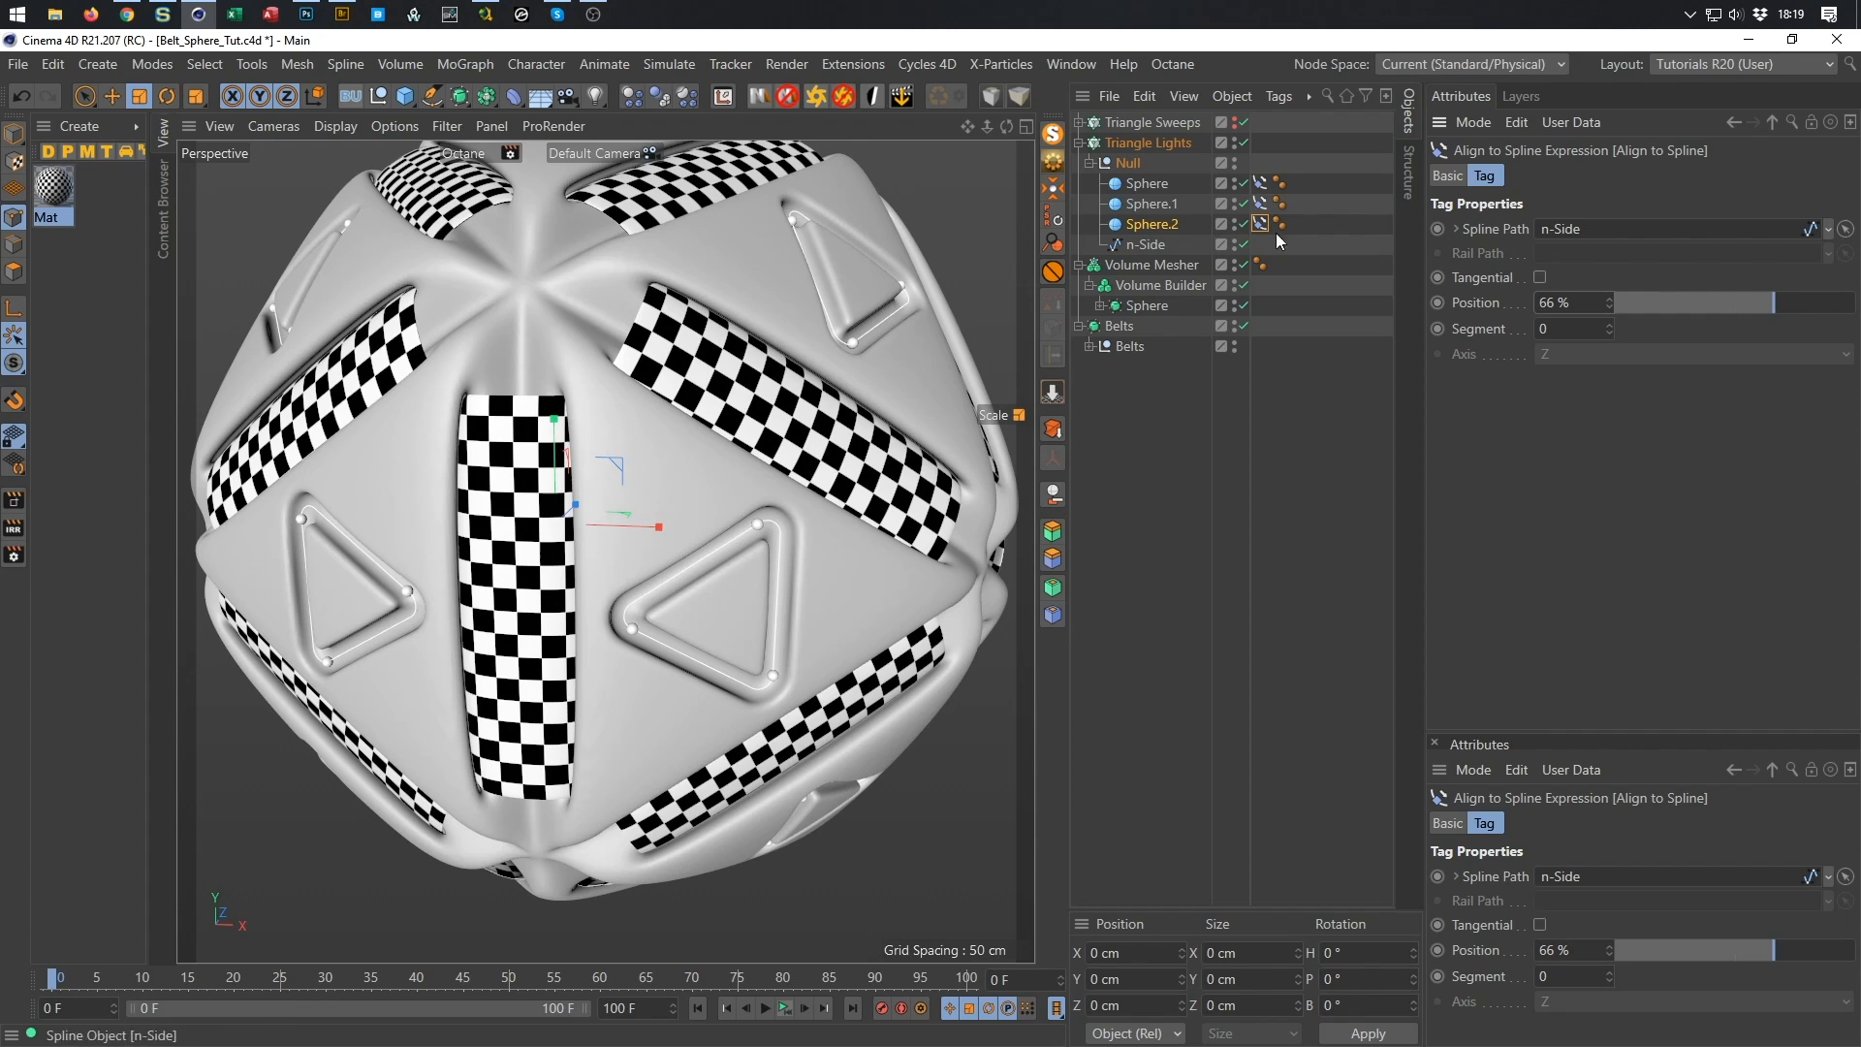
Keyframe the Position of all three small spheres' Align to Spline tags together at frame 0.
{"action": "left_click_drag", "start_coordinate": [1276, 233], "coordinate": [1263, 184]}
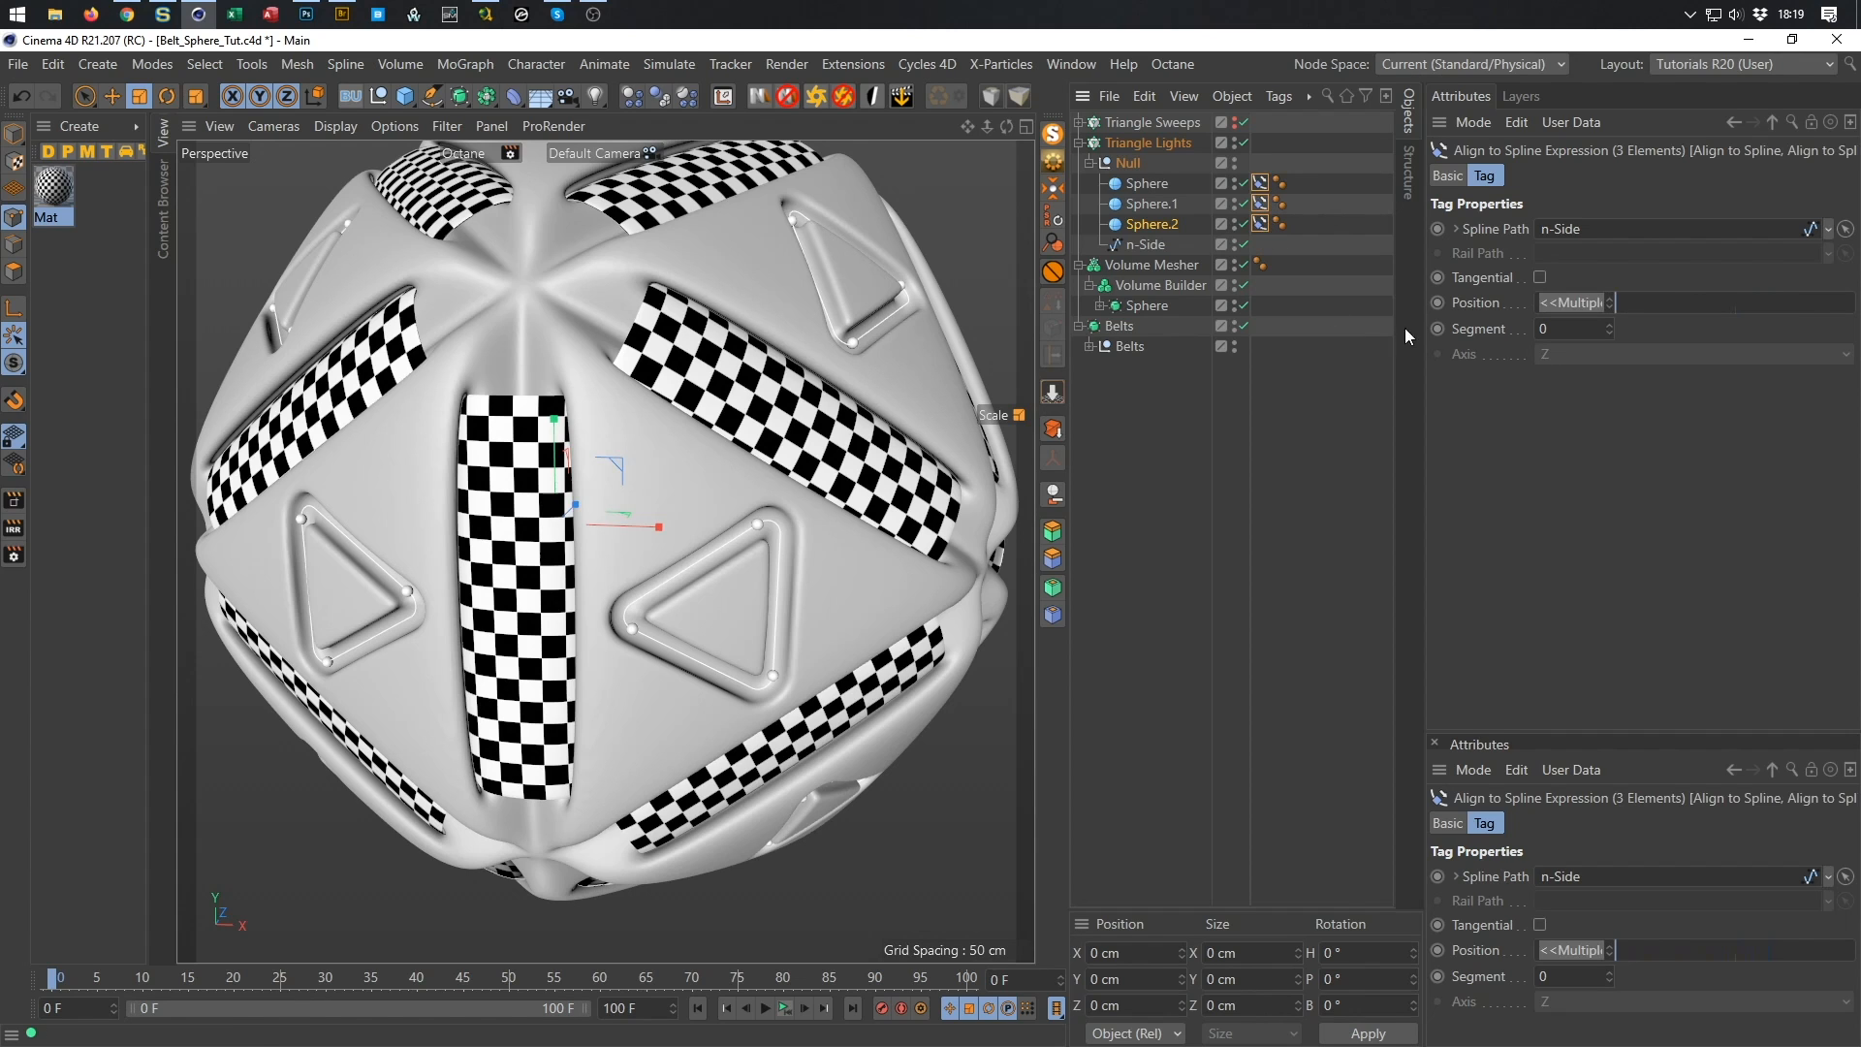
{"action": "left_click", "coordinate": [1438, 302]}
At frame 50, set the first small Sphere's Align to Spline Position to 100%.
{"action": "double_click", "coordinate": [1009, 979]}
{"action": "type", "text": "50"}
{"action": "key", "text": "Return"}
{"action": "left_click", "coordinate": [1261, 183]}
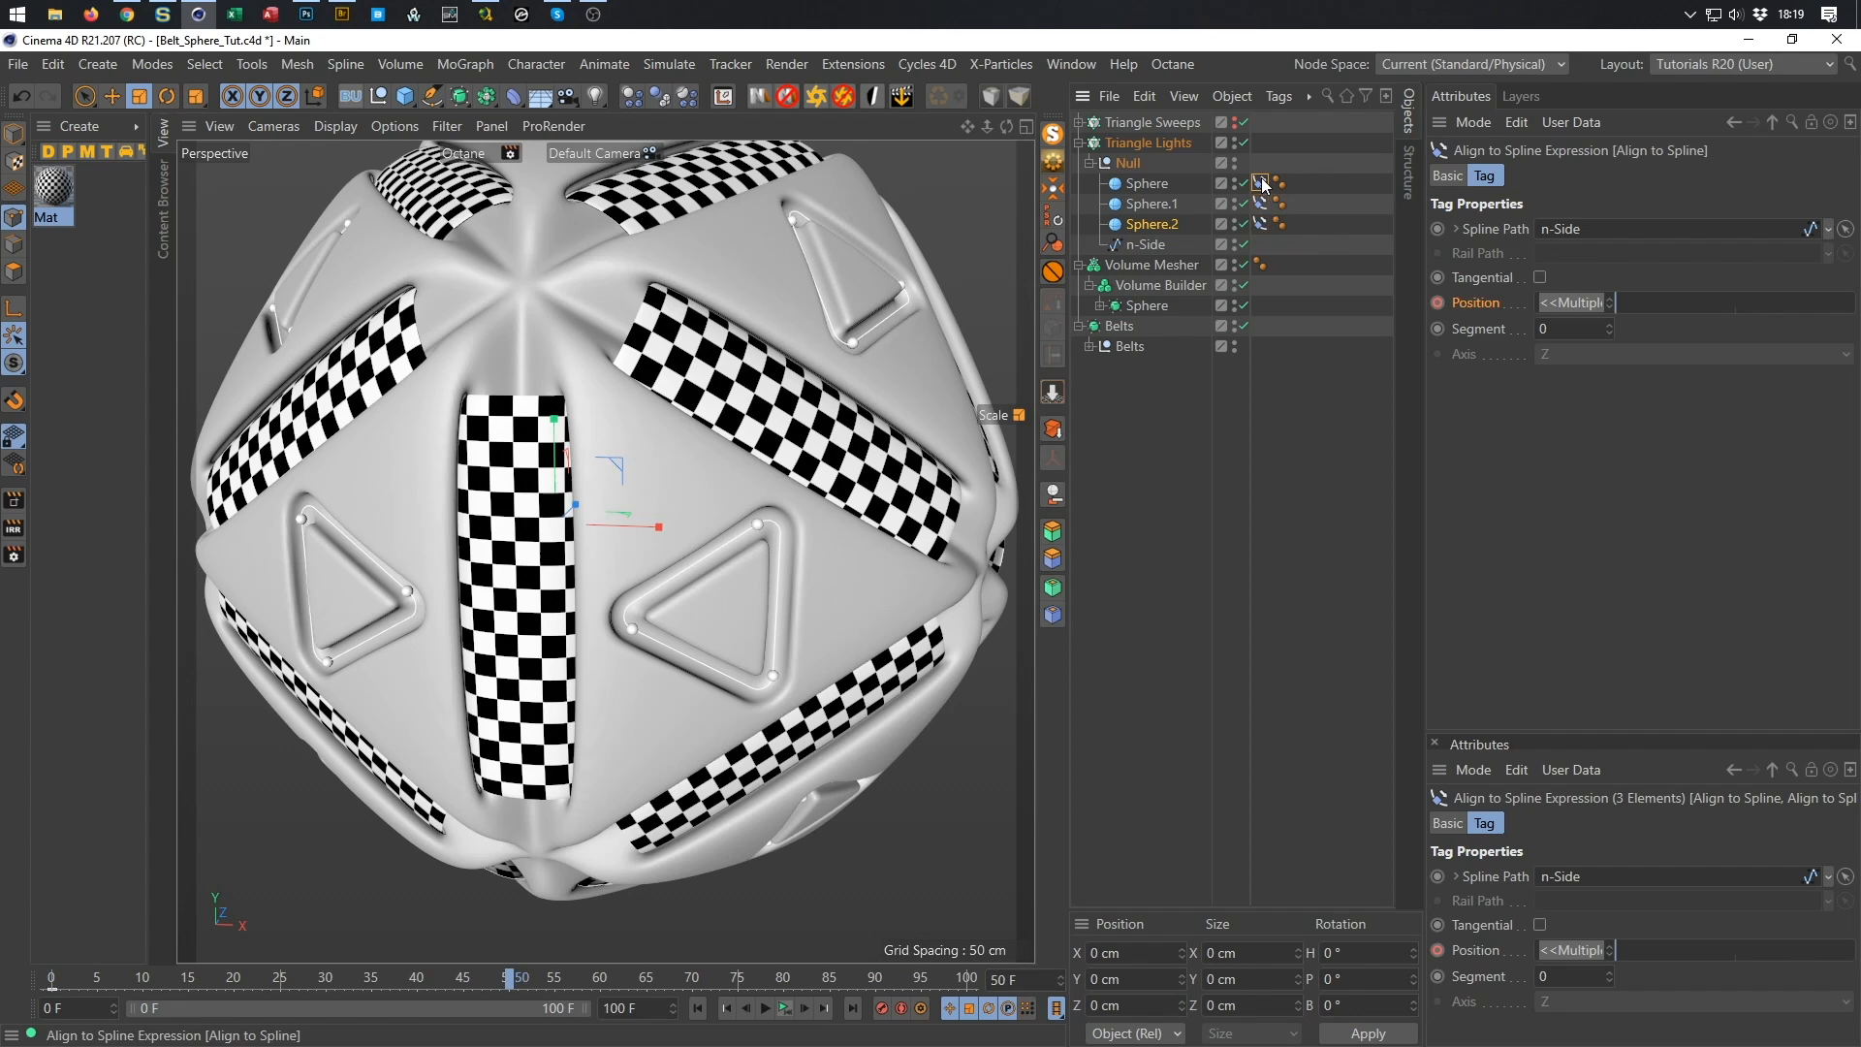
{"action": "double_click", "coordinate": [1565, 303]}
{"action": "type", "text": "10"}
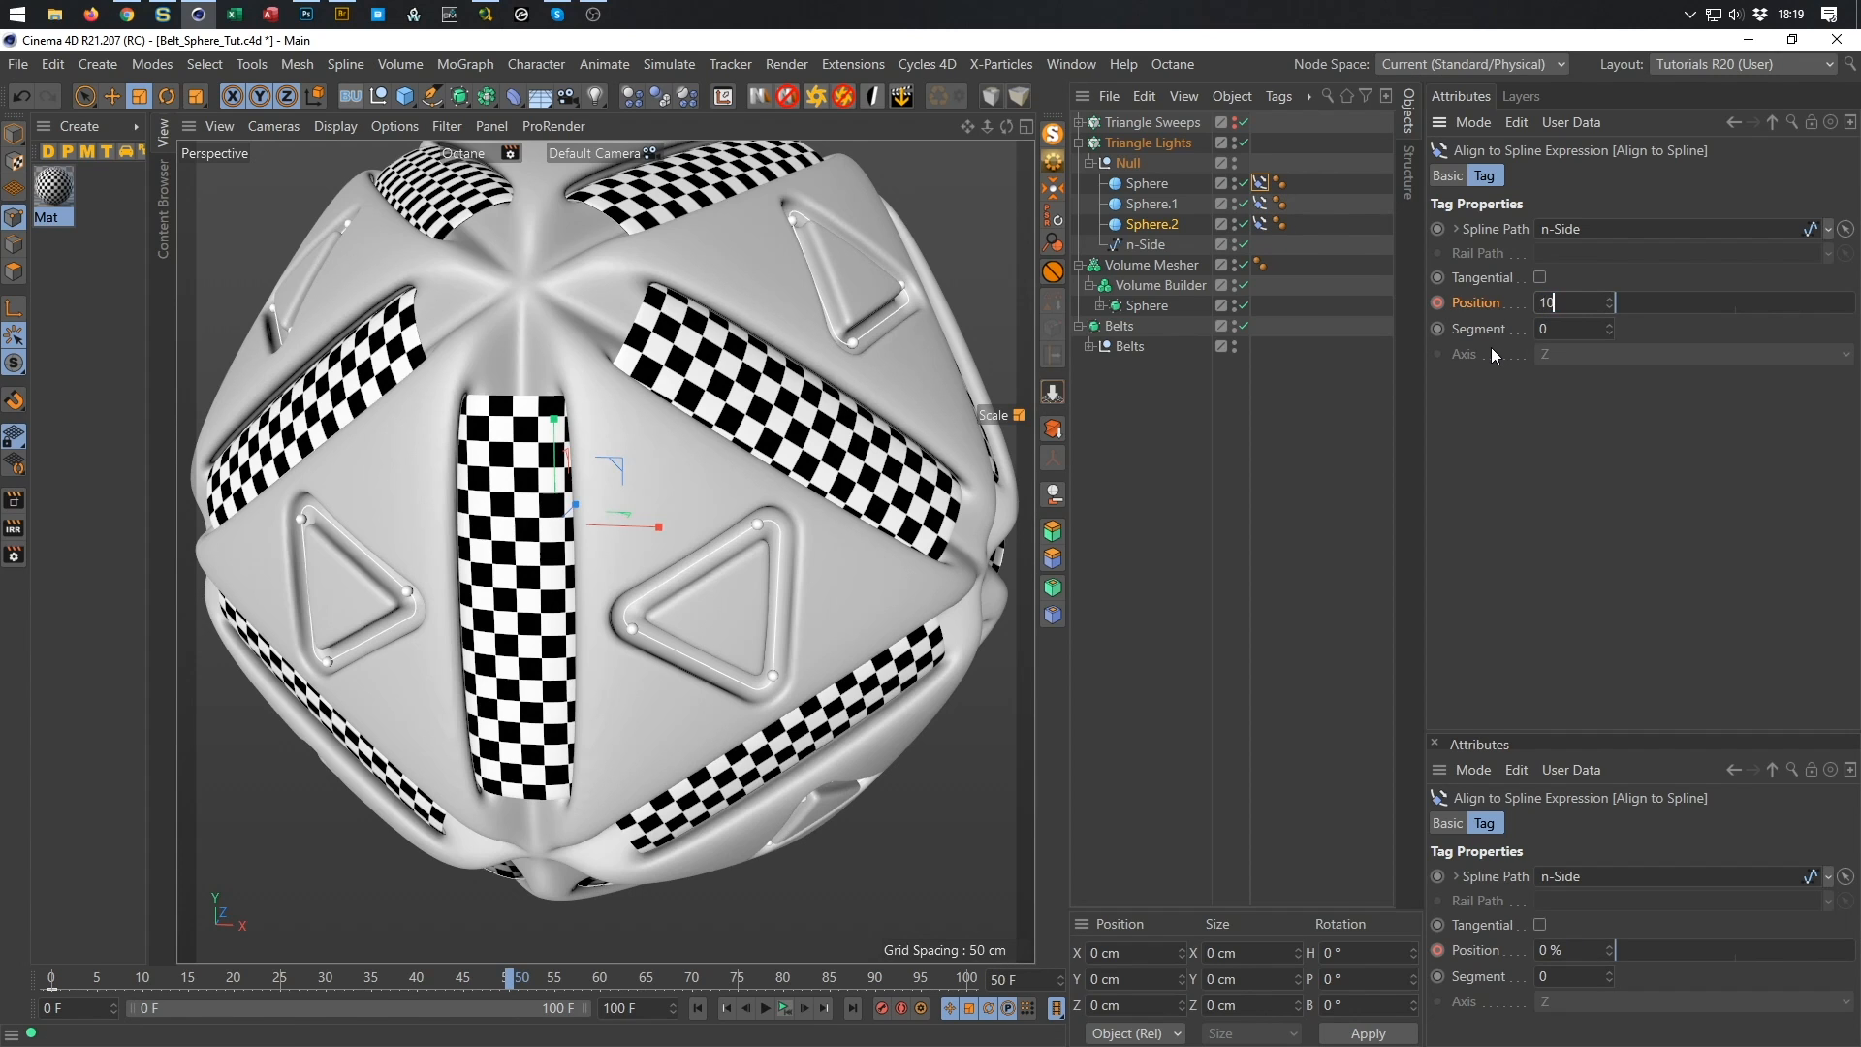
{"action": "type", "text": "0"}
{"action": "key", "text": "Return"}
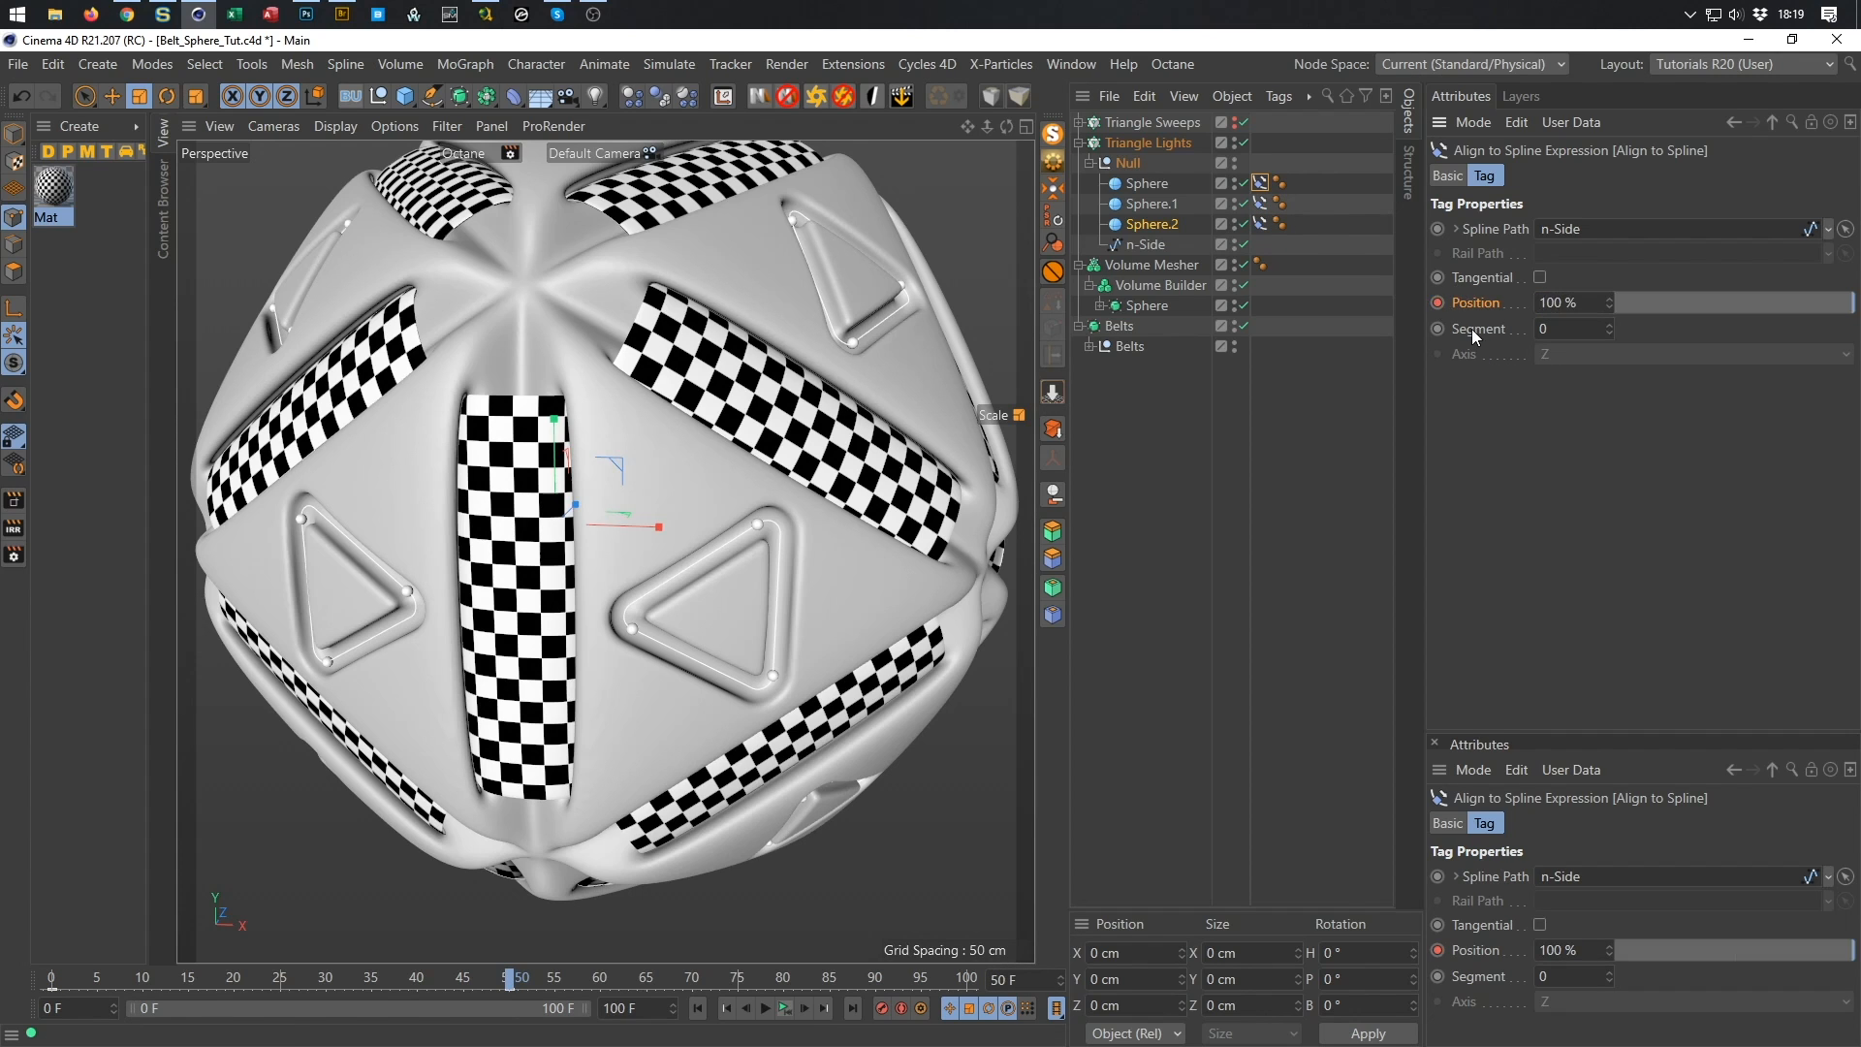
Set Sphere.1's Align to Spline Position at frame 50 to 133%.
{"action": "left_click", "coordinate": [1261, 204]}
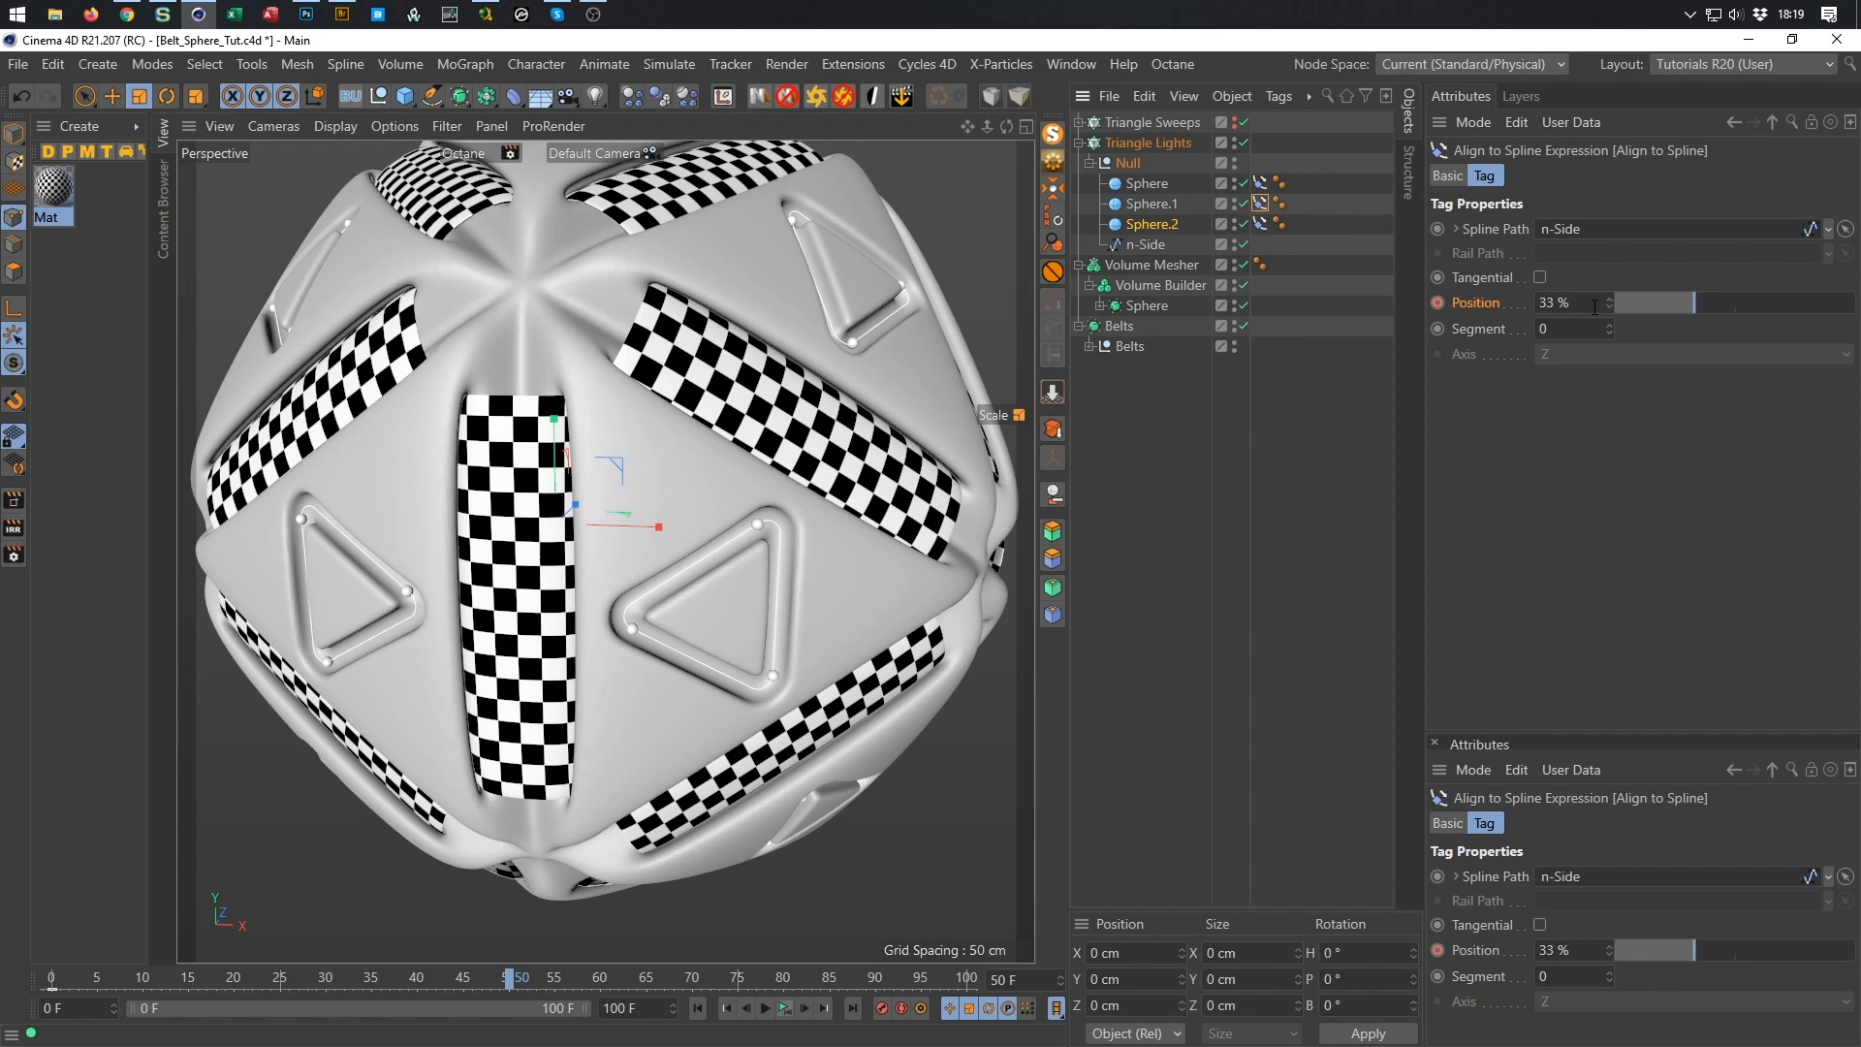
{"action": "double_click", "coordinate": [1595, 303]}
{"action": "type", "text": "133"}
{"action": "key", "text": "Return"}
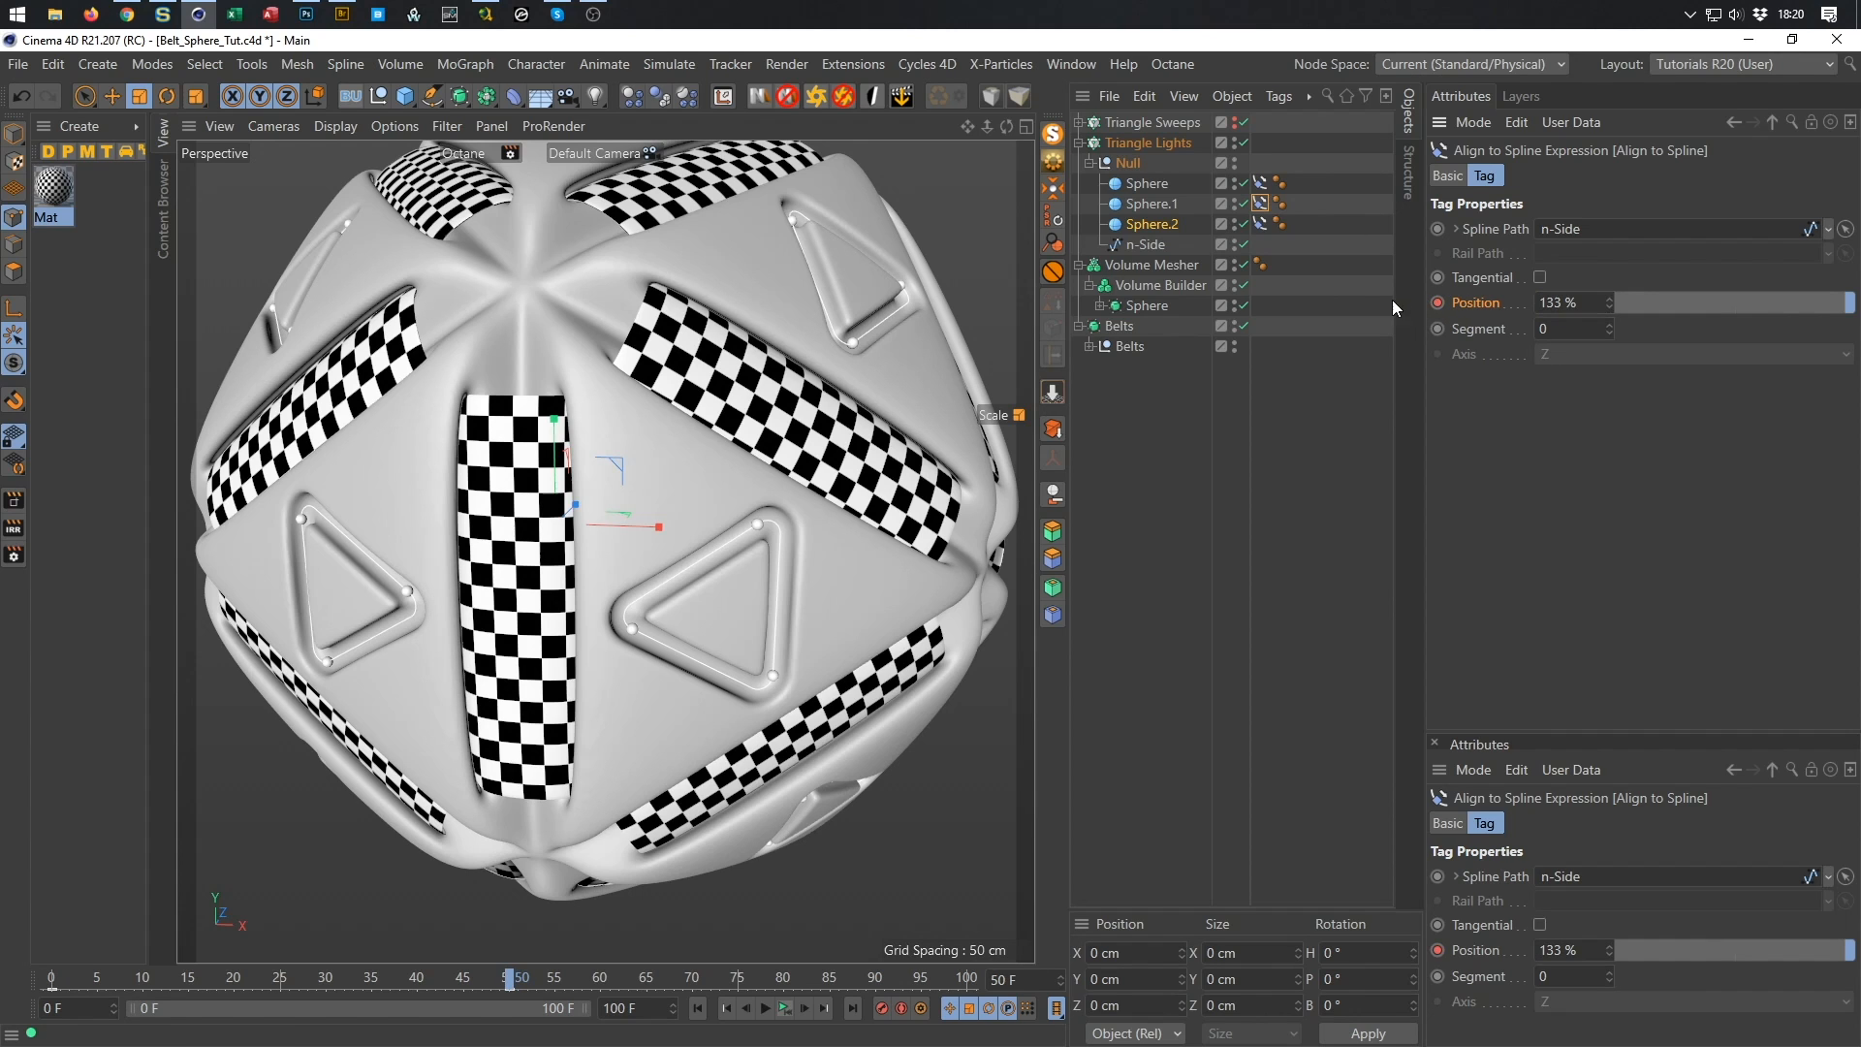
Set Sphere.2's Align to Spline Position at frame 50 to 166% and play back the animation.
{"action": "left_click", "coordinate": [1260, 223]}
{"action": "double_click", "coordinate": [1563, 302]}
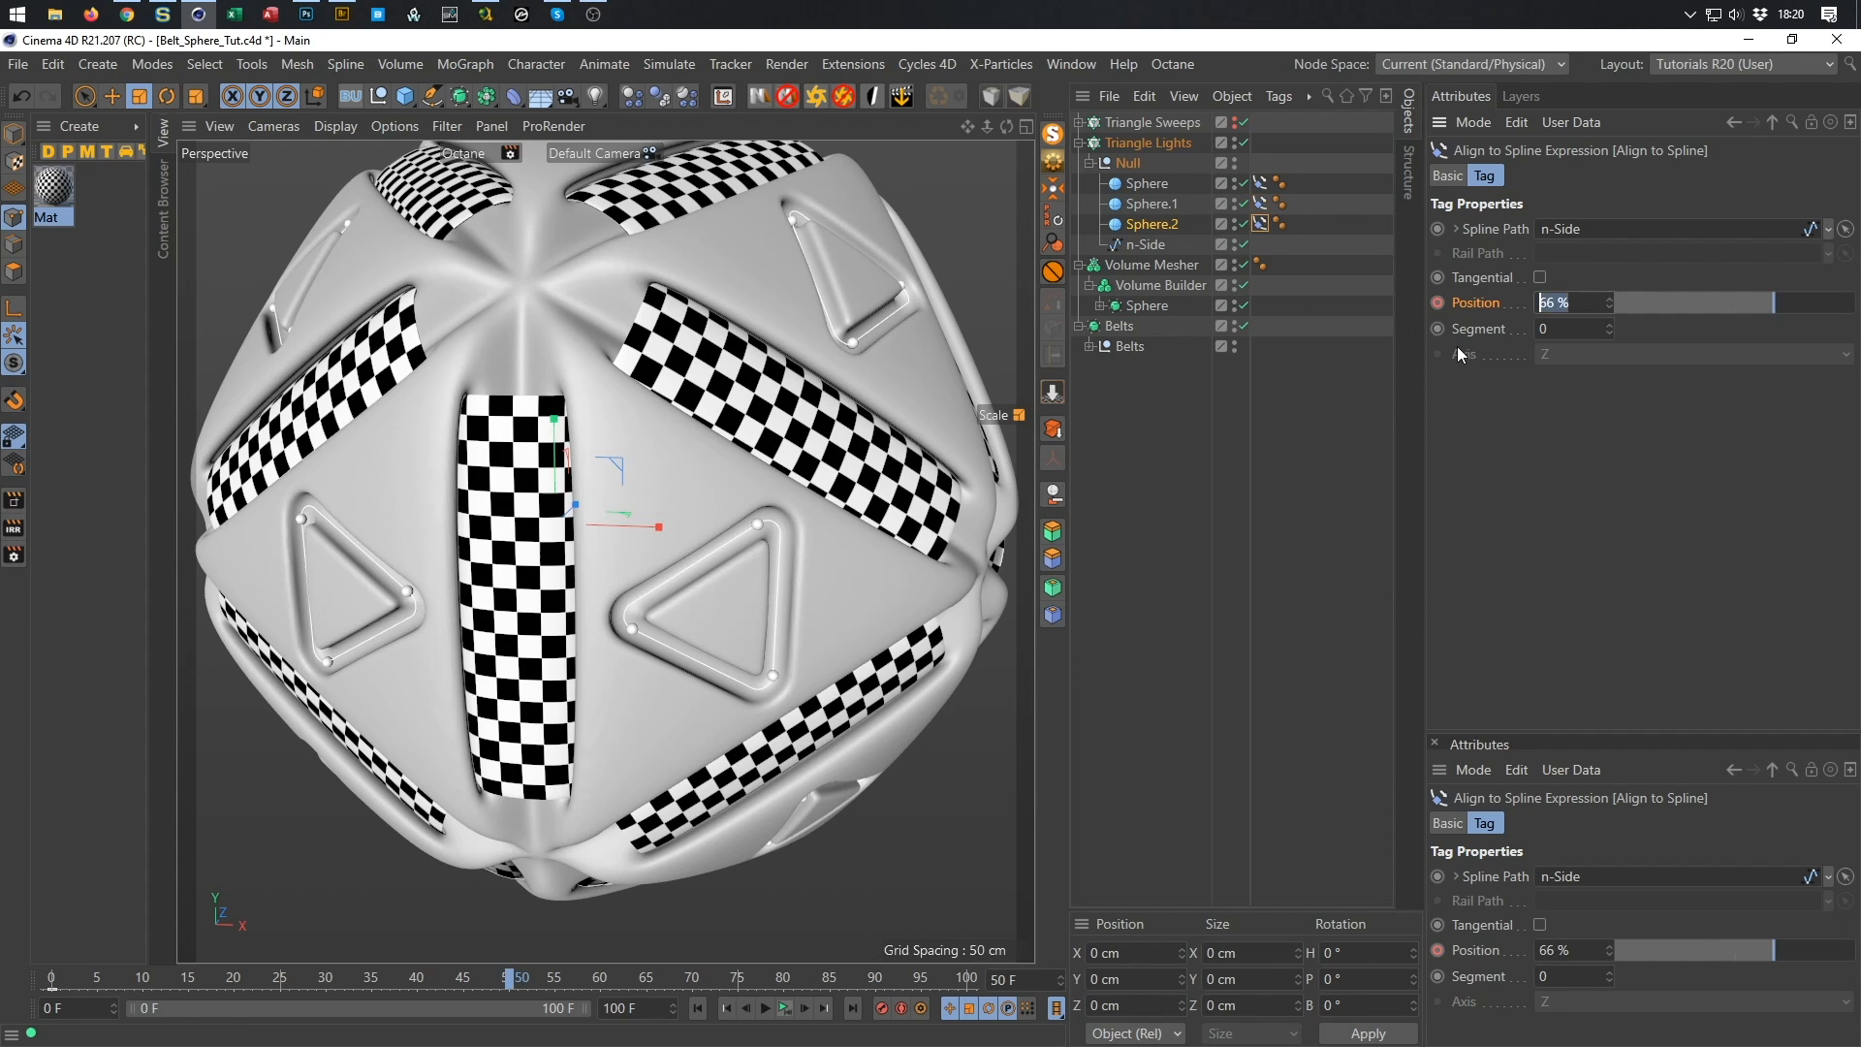
{"action": "type", "text": "166"}
{"action": "key", "text": "Return"}
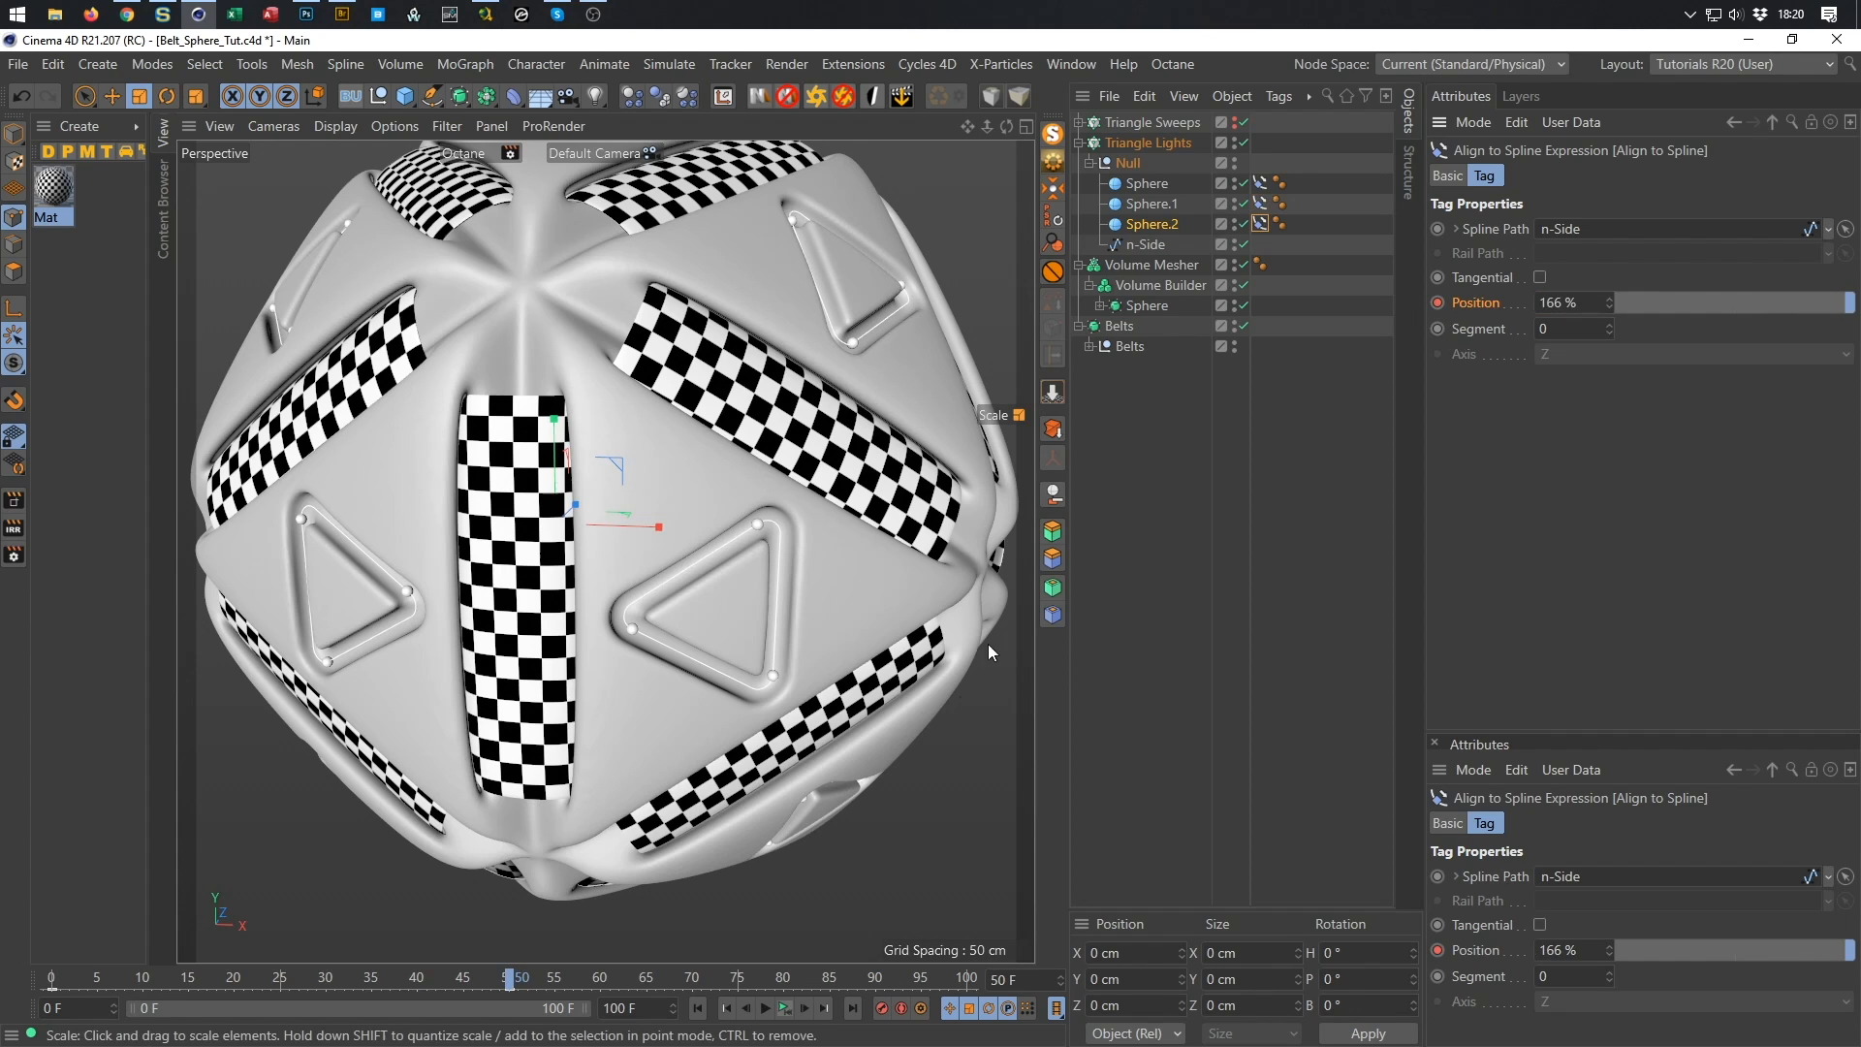
{"action": "left_click", "coordinate": [785, 1009]}
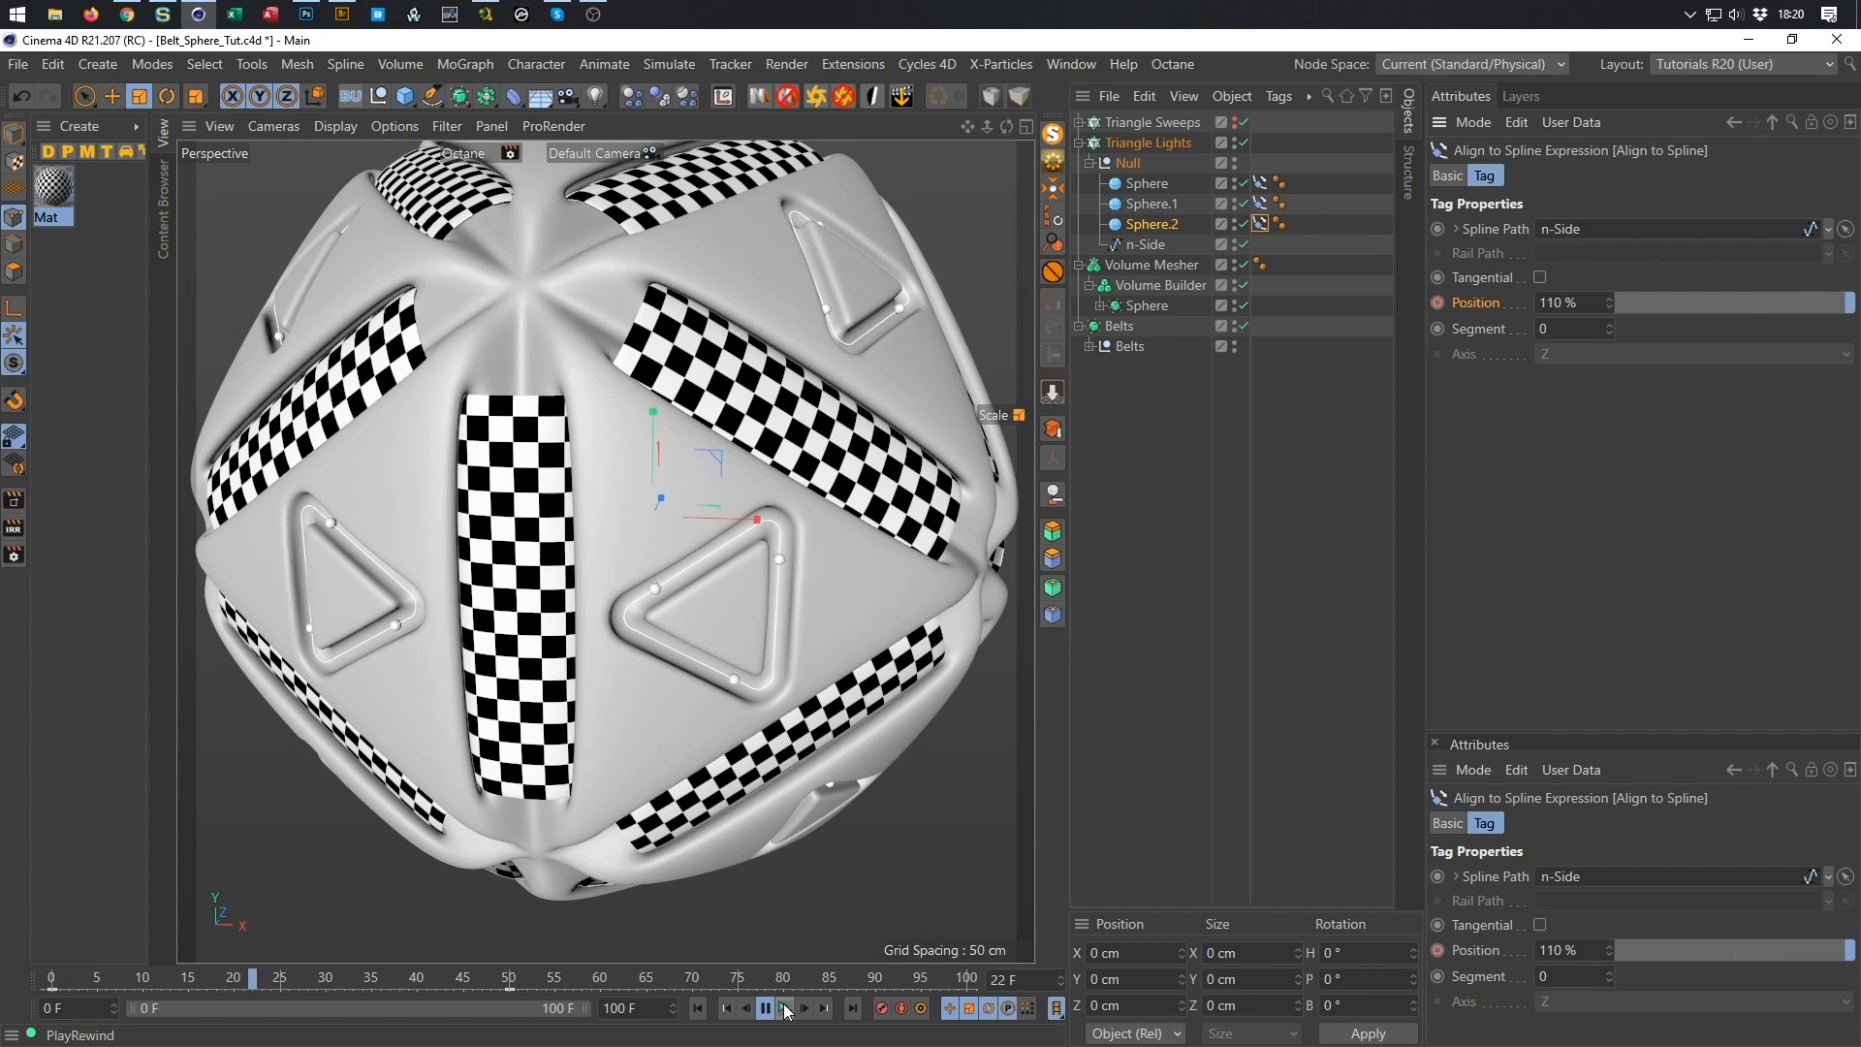
{"action": "left_click", "coordinate": [786, 1011]}
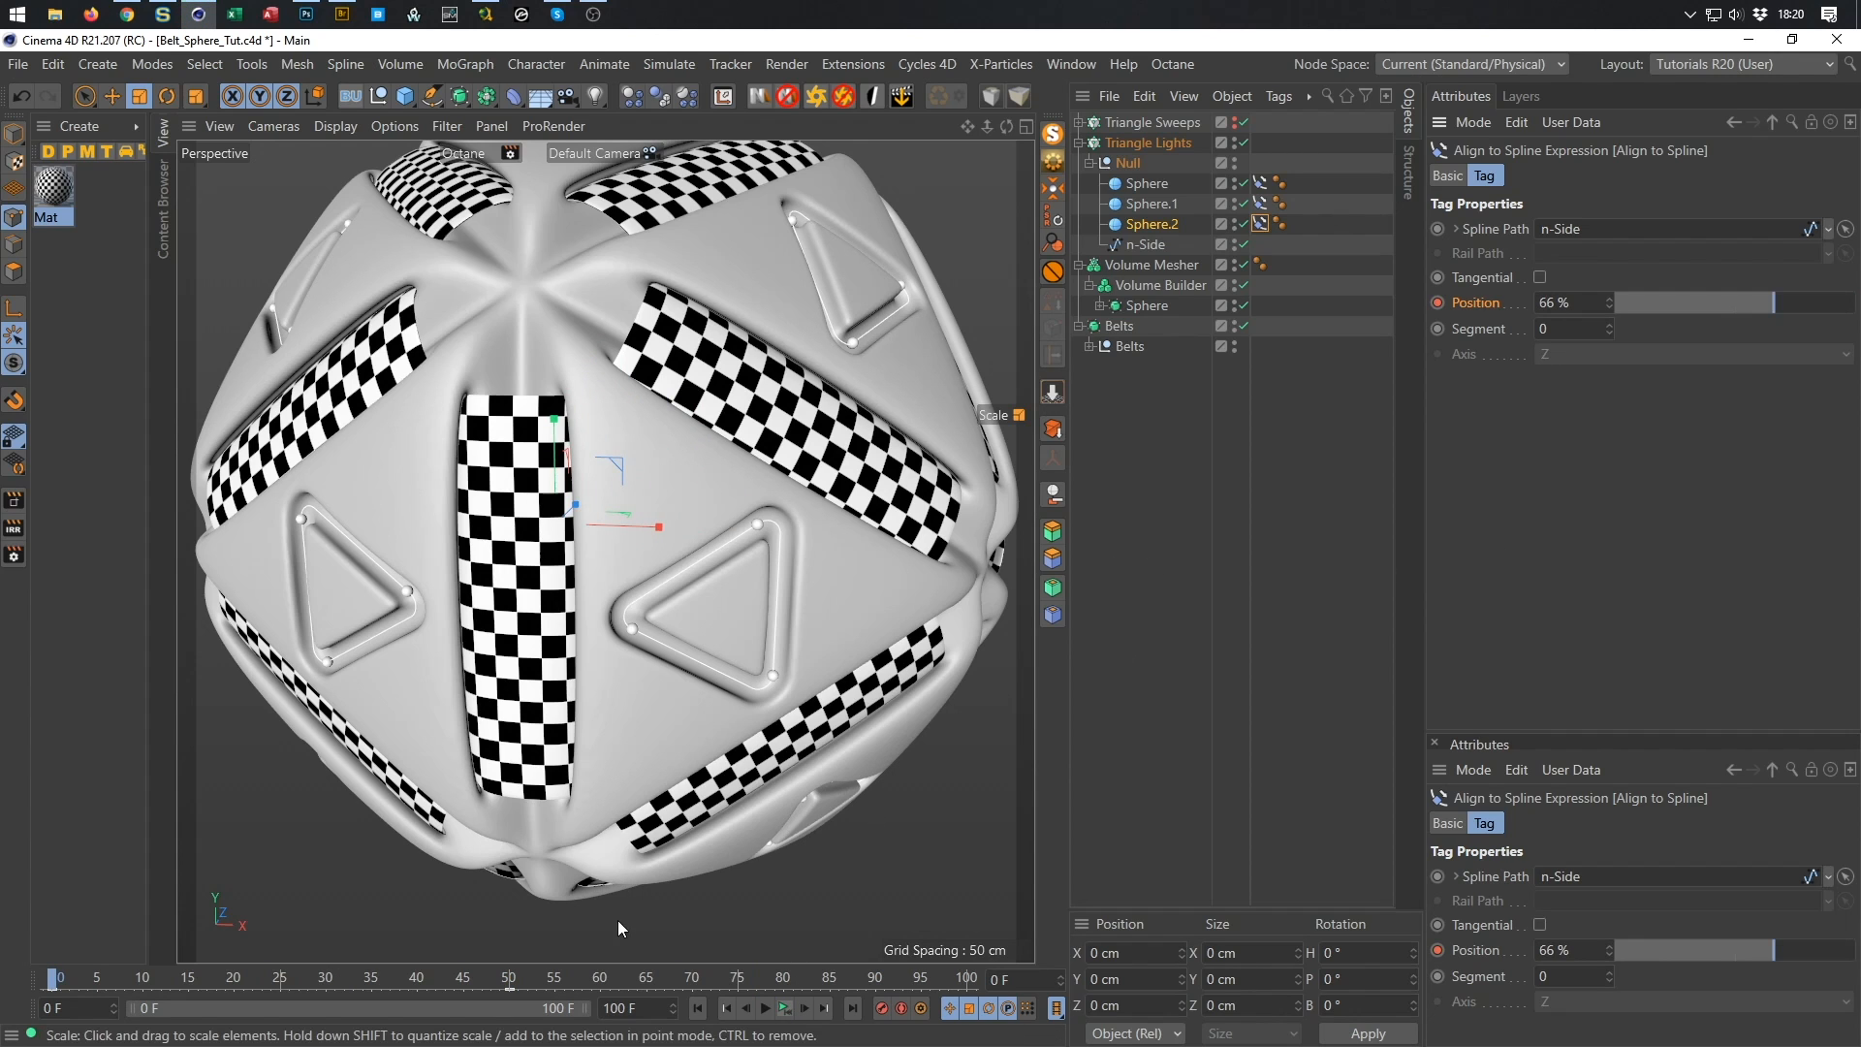
Extend the project's end and preview range to 300 frames and save the scene.
{"action": "left_click", "coordinate": [642, 1011]}
{"action": "type", "text": "300"}
{"action": "key", "text": "Return"}
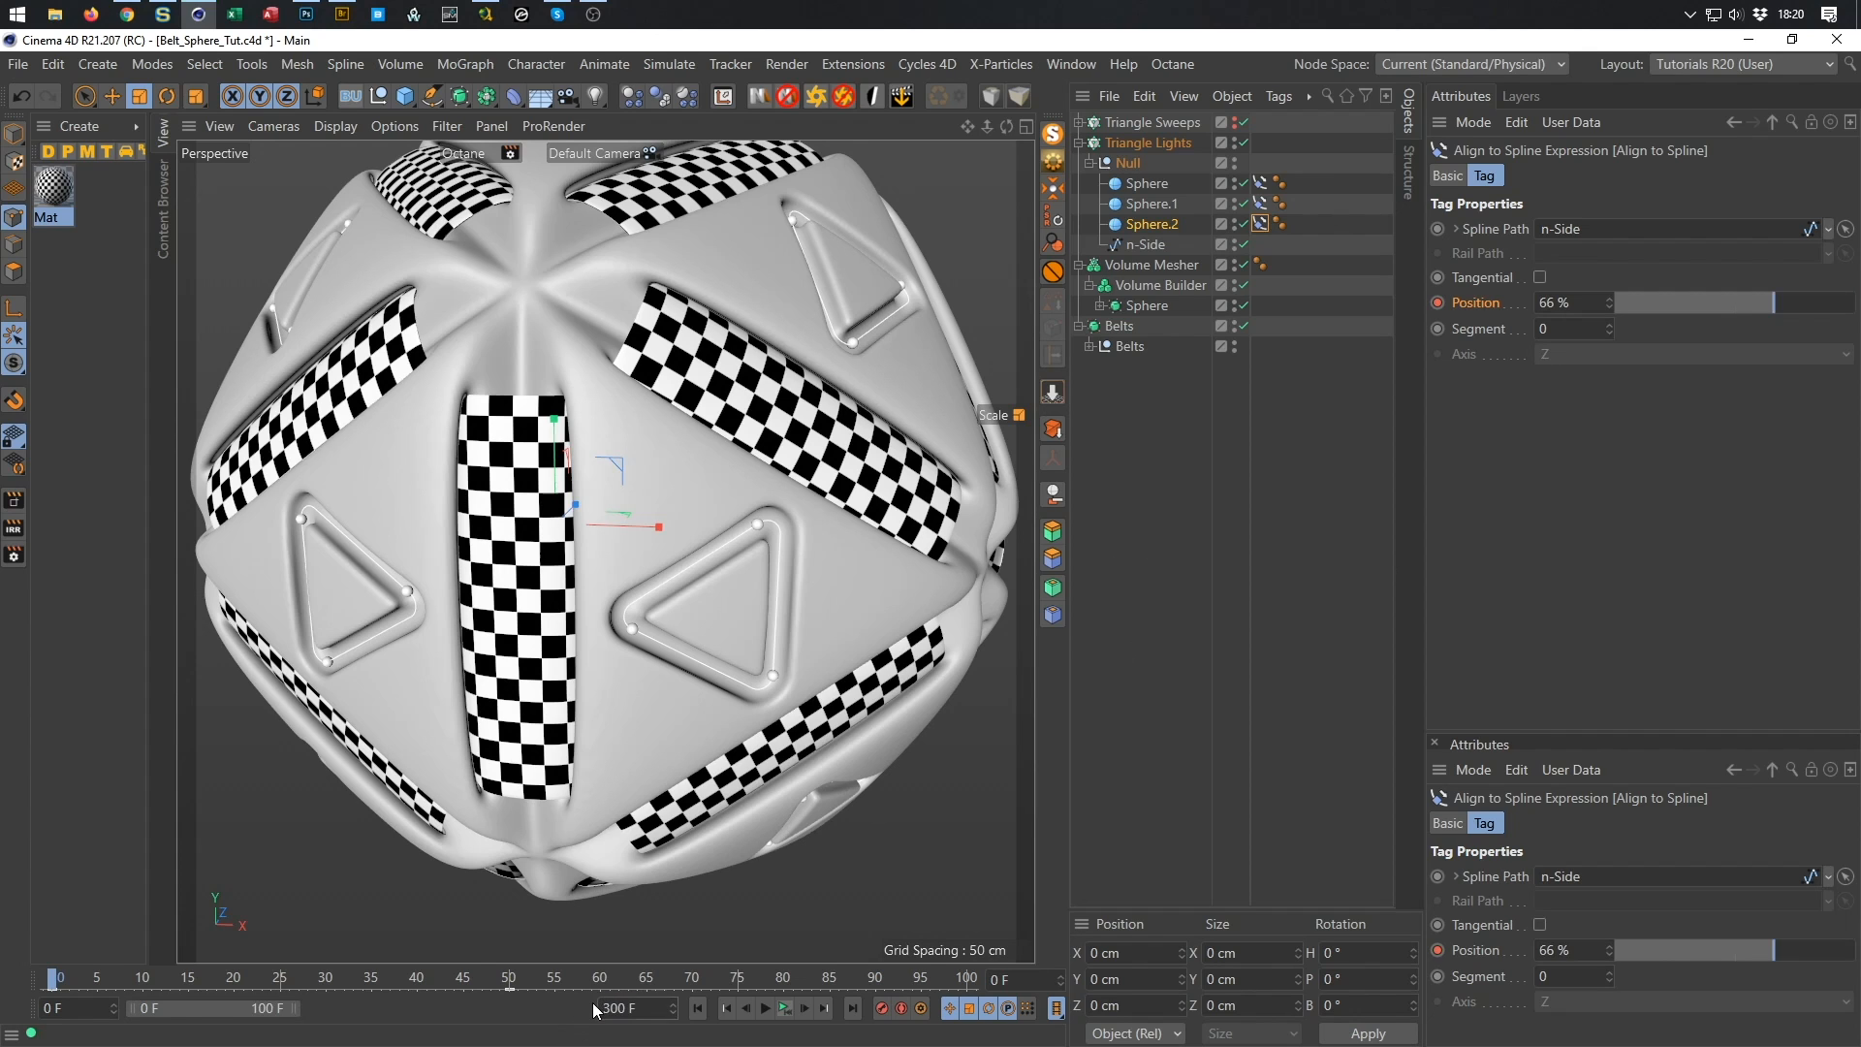
{"action": "double_click", "coordinate": [592, 1010]}
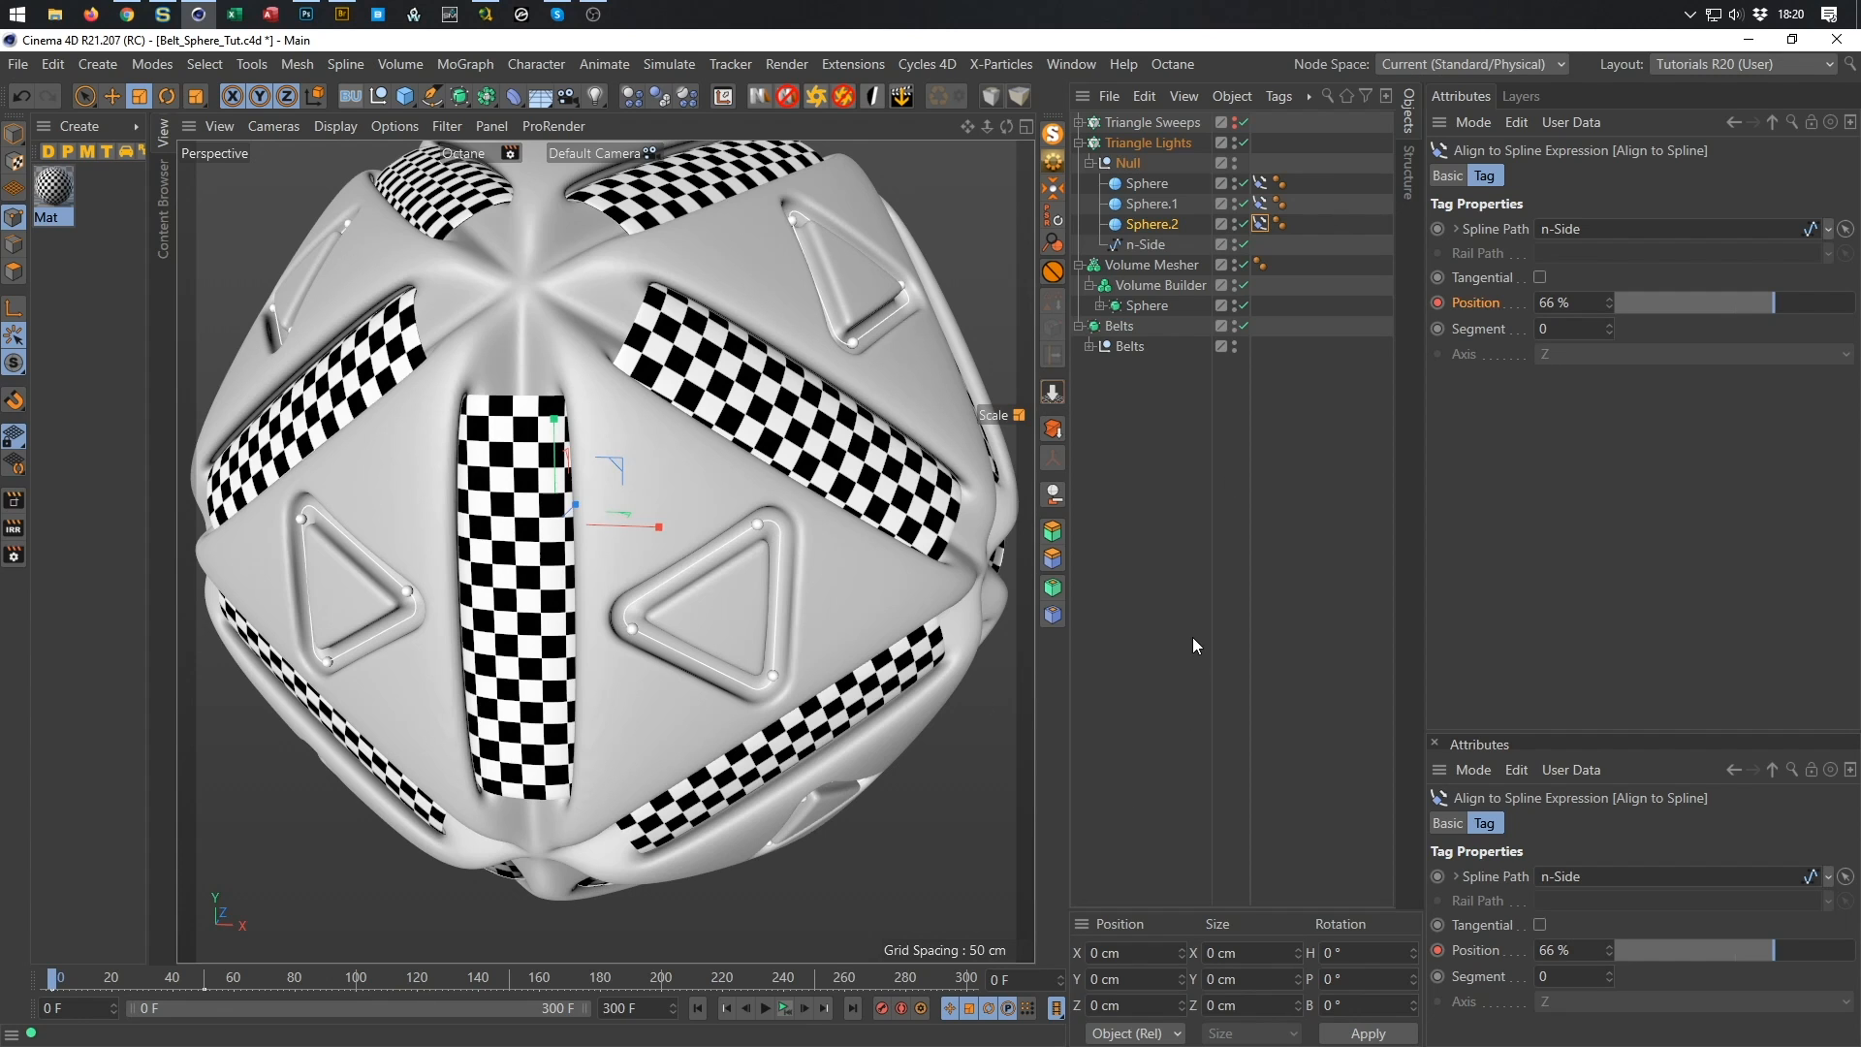
{"action": "key", "text": "ctrl+s"}
In the Timeline, set the After behaviour of all three Align to Spline Position tracks to Repeat.
{"action": "key", "text": "shift+F3"}
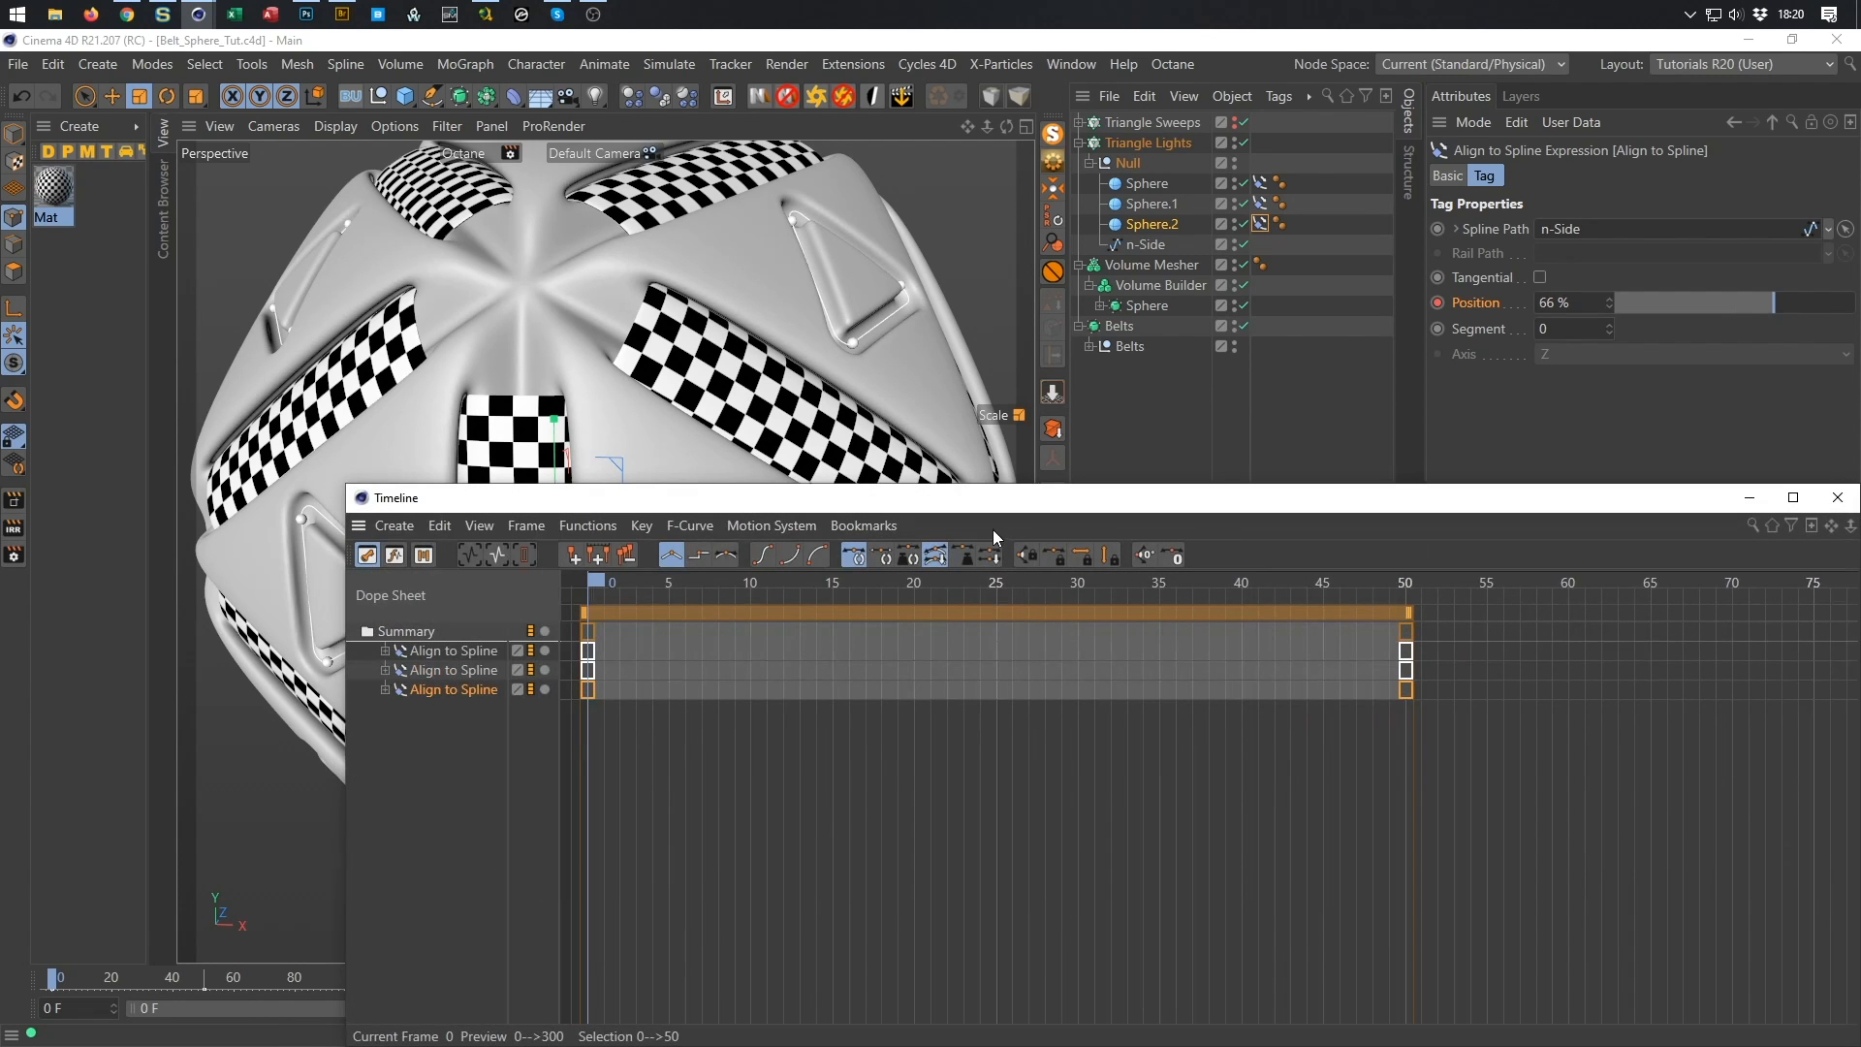
{"action": "left_click_drag", "start_coordinate": [961, 496], "coordinate": [749, 364]}
{"action": "right_click_drag", "start_coordinate": [1132, 621], "coordinate": [950, 620], "text": "alt"}
{"action": "middle_click_drag", "start_coordinate": [1365, 675], "coordinate": [831, 728], "text": "alt"}
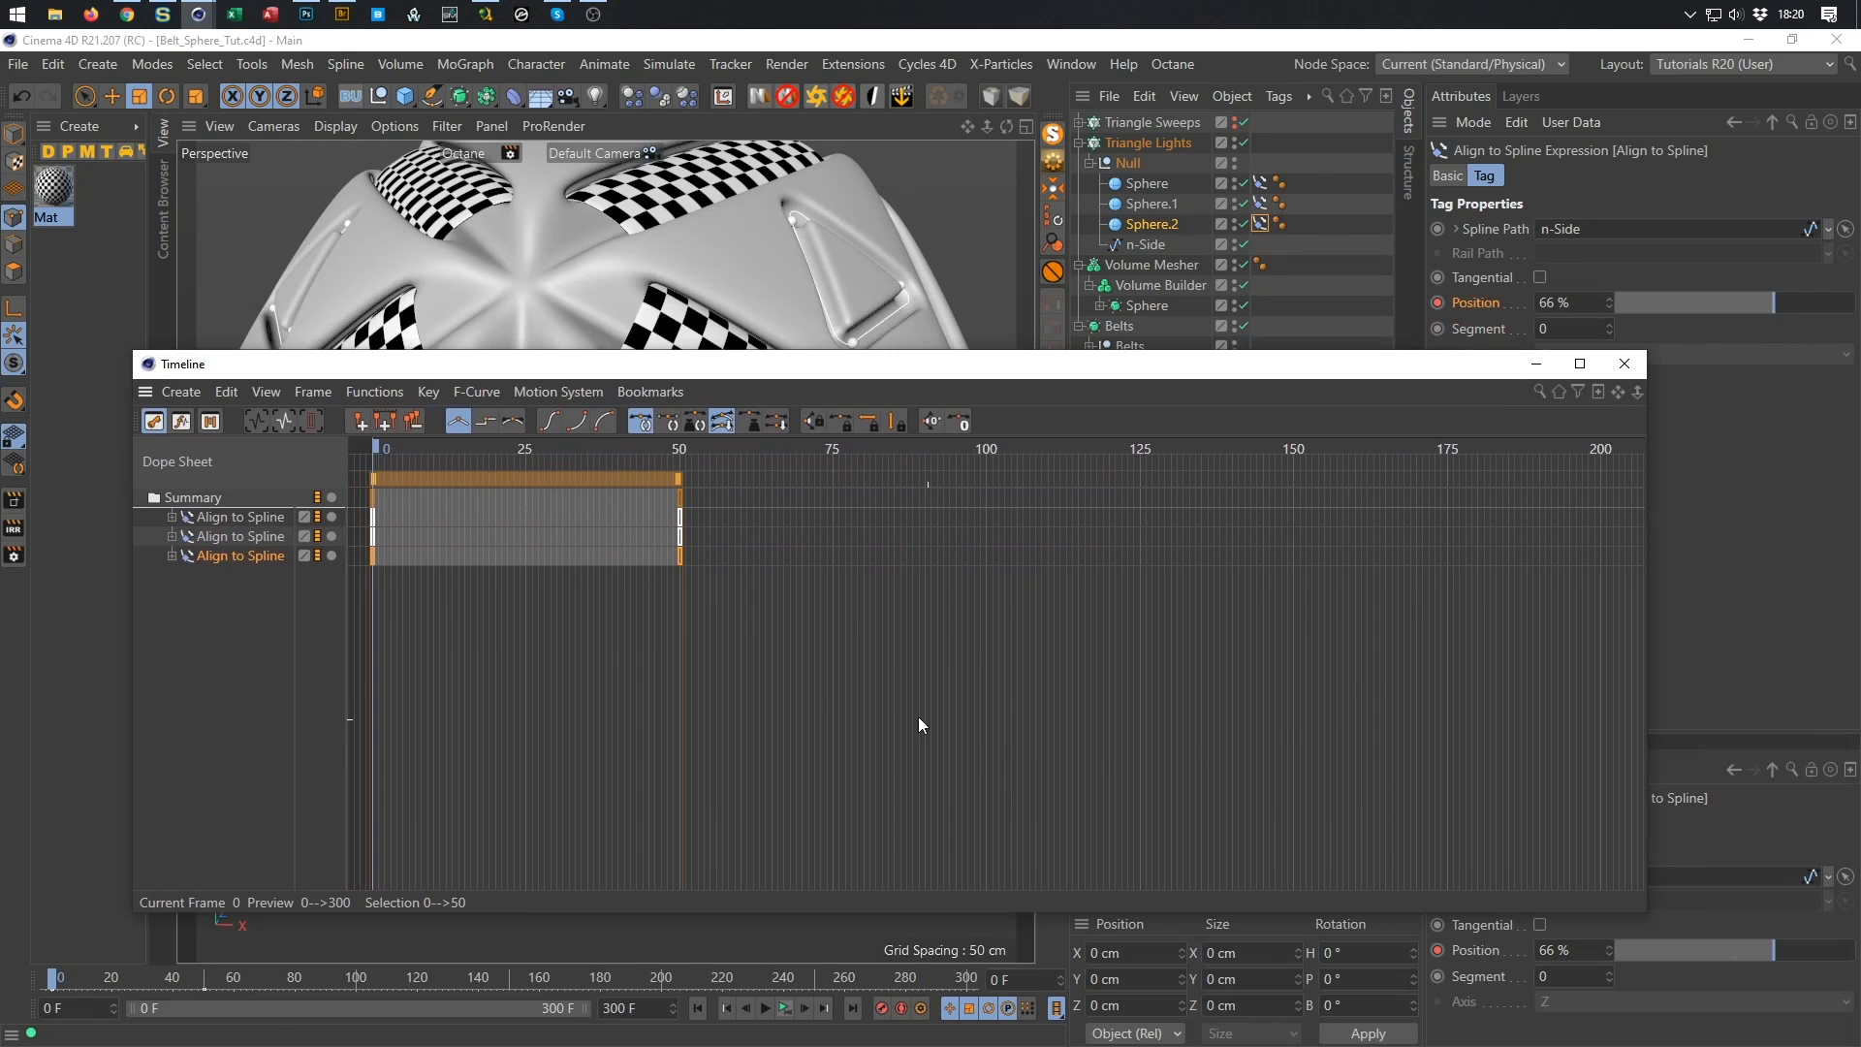
{"action": "left_click_drag", "start_coordinate": [200, 589], "coordinate": [256, 509]}
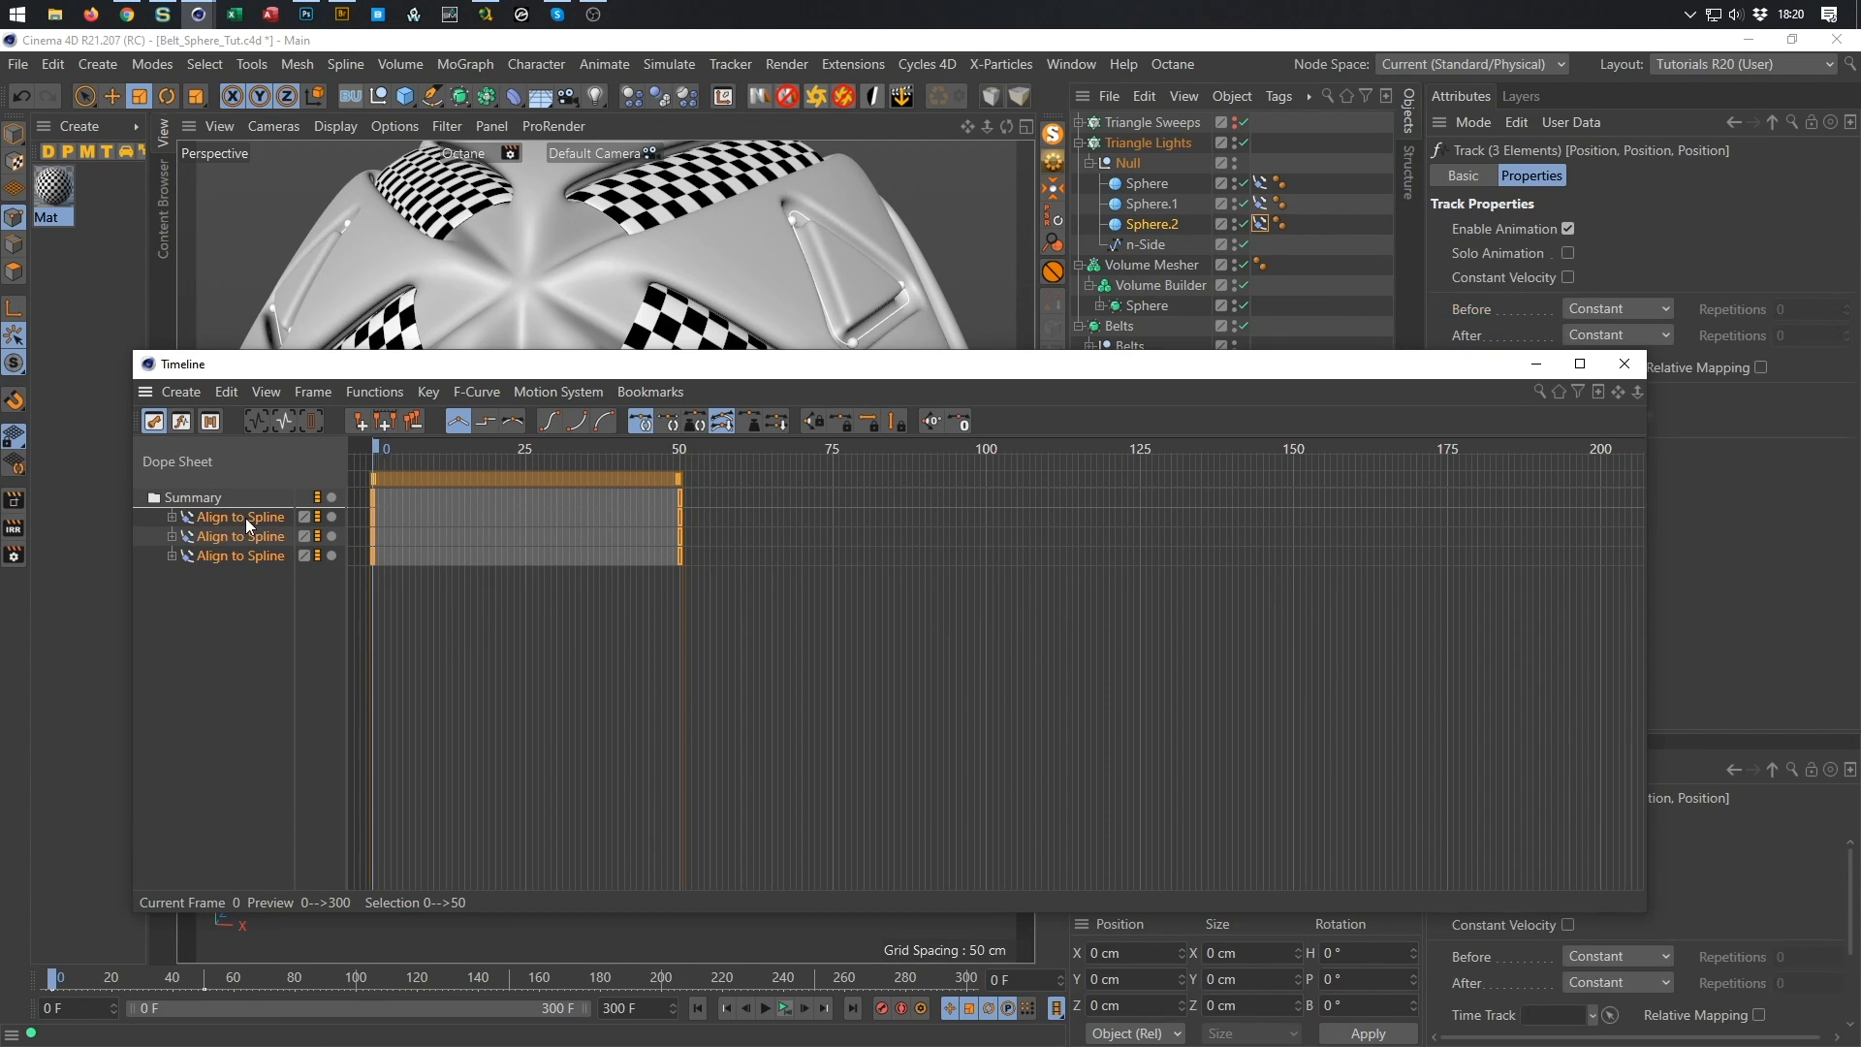
{"action": "left_click_drag", "start_coordinate": [1112, 372], "coordinate": [1050, 428]}
{"action": "left_click", "coordinate": [1644, 336]}
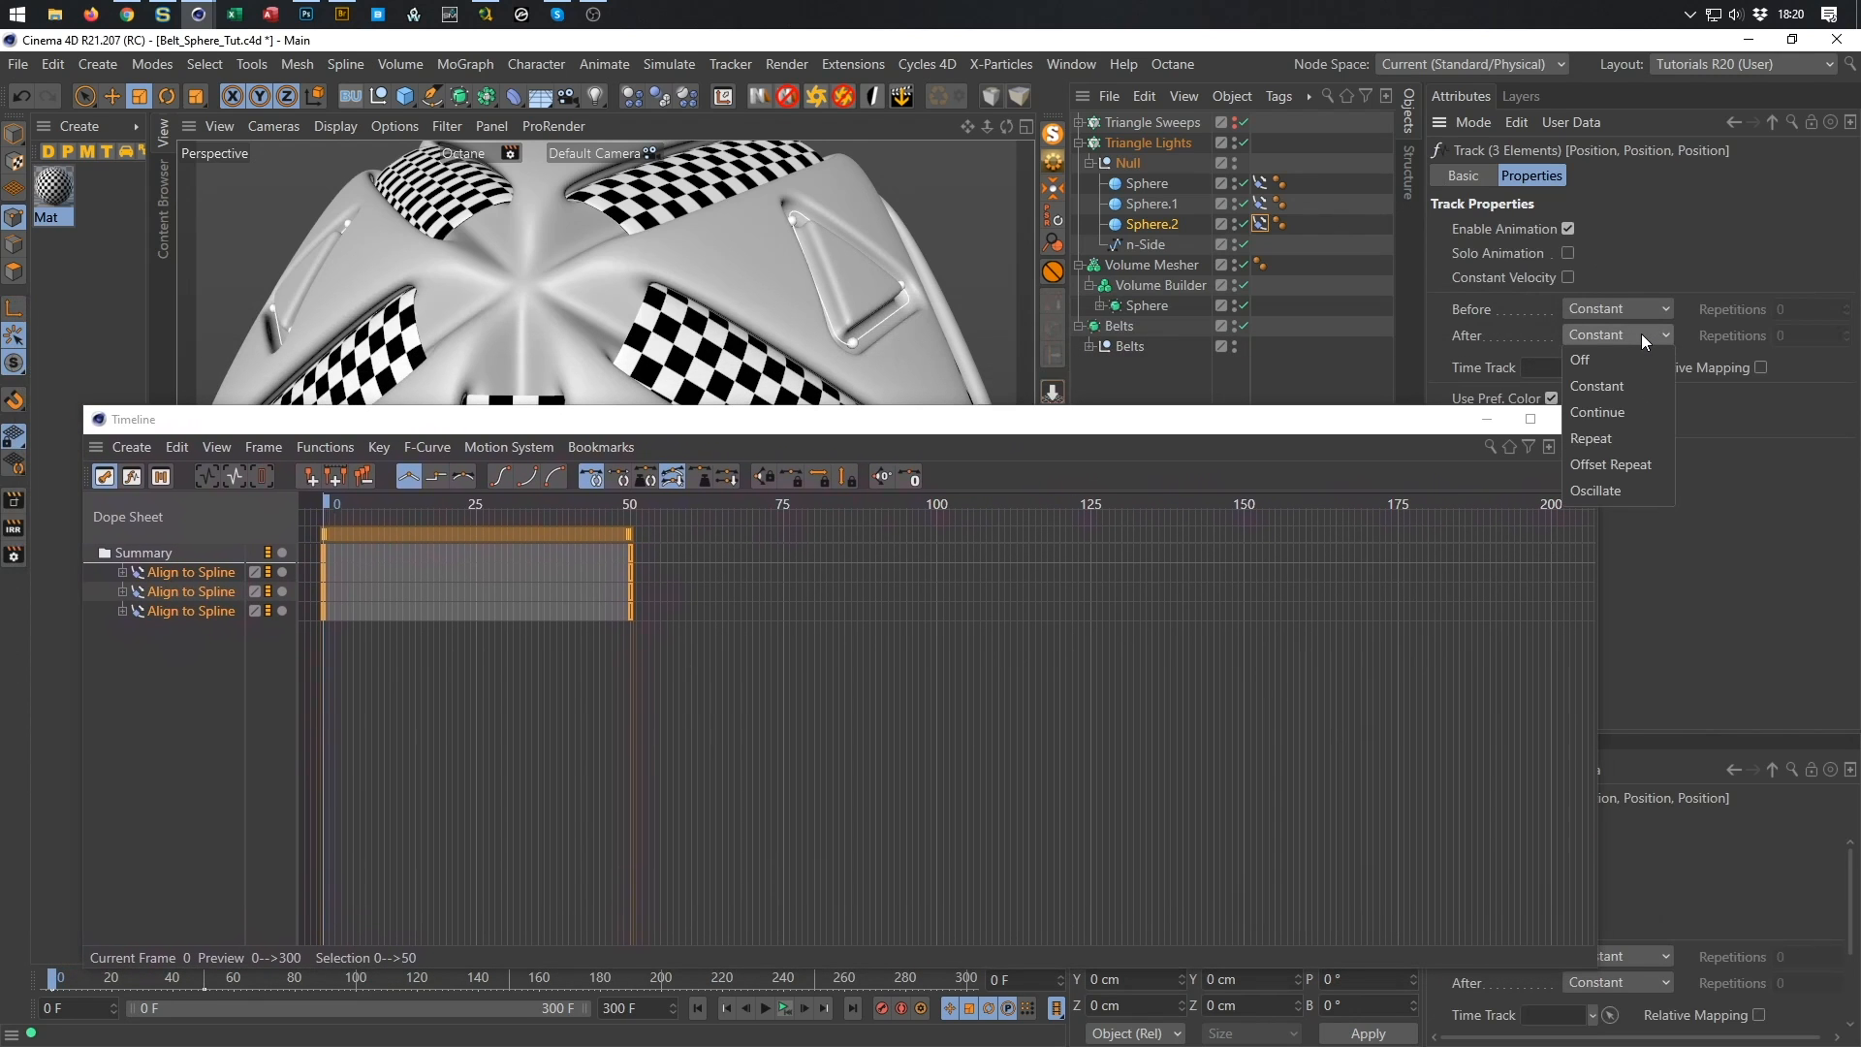
{"action": "left_click", "coordinate": [1631, 431]}
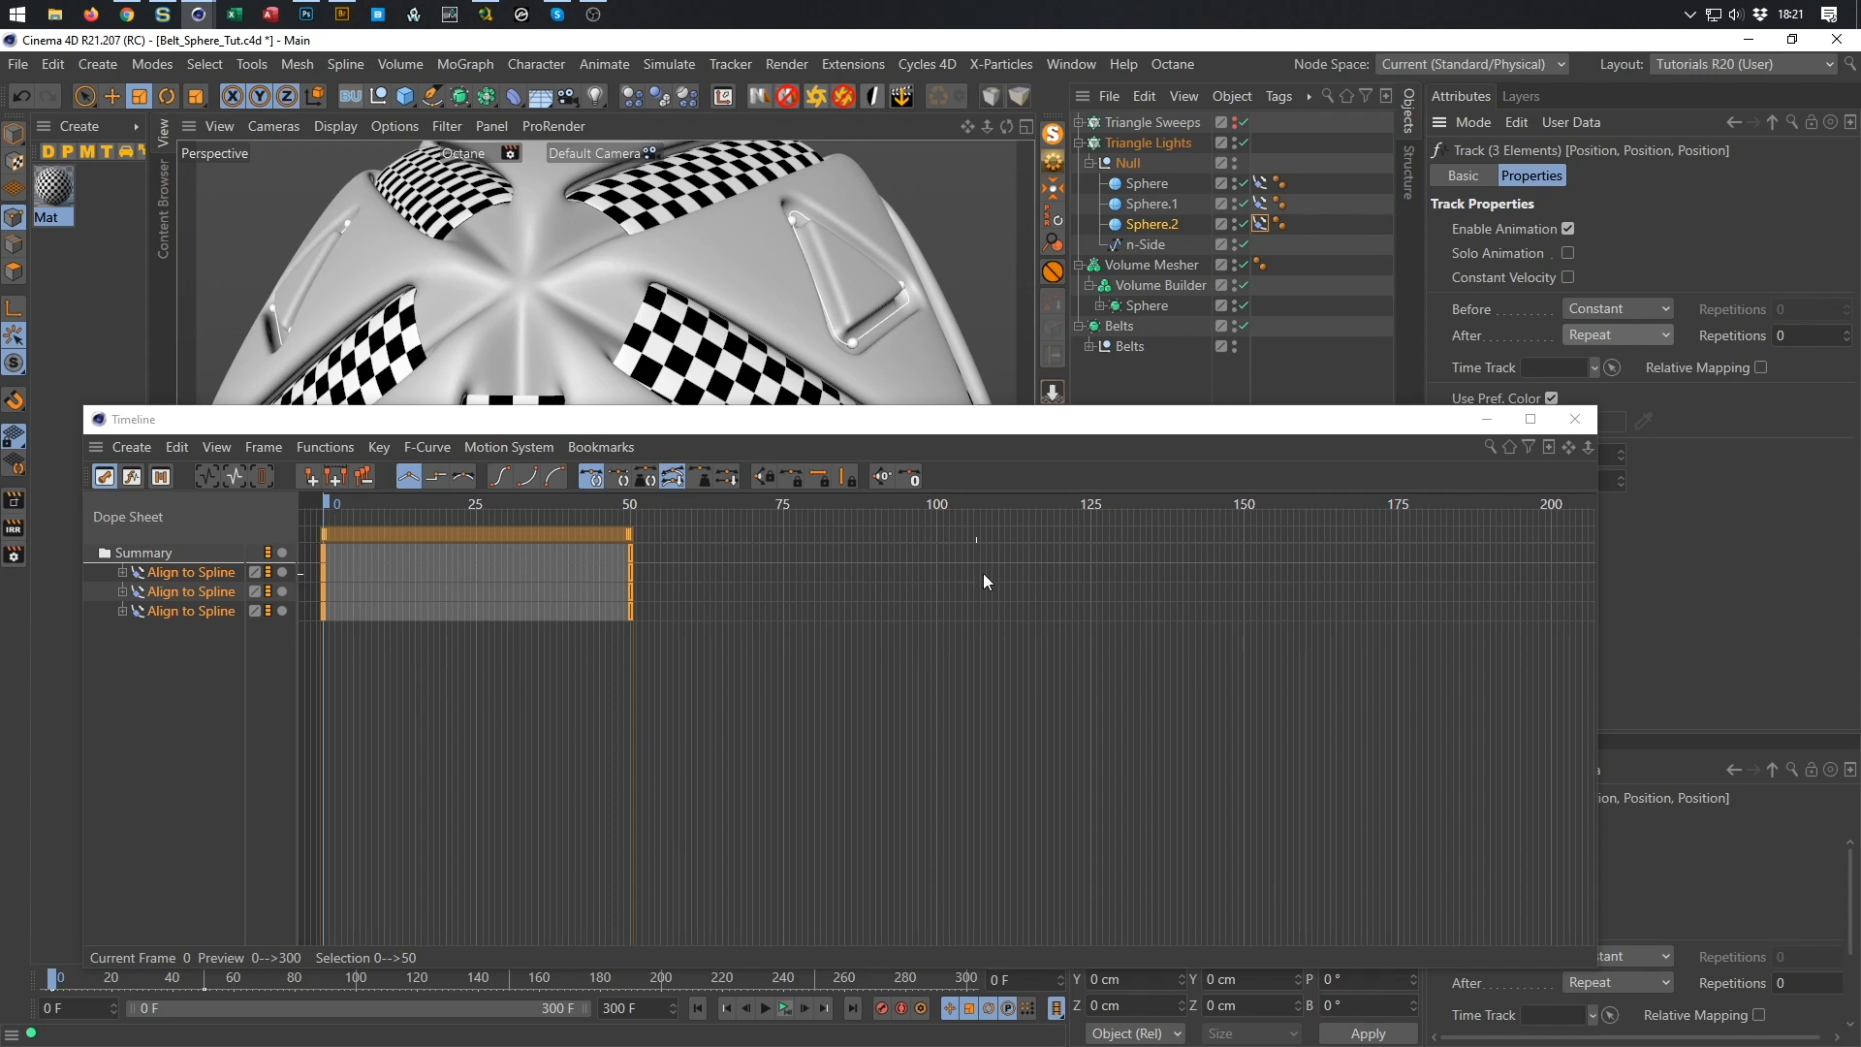
Set the three tracks' Repetitions to 5, check the last Position curve, close the Timeline and save the scene.
{"action": "right_click_drag", "start_coordinate": [1390, 598], "coordinate": [1338, 599], "text": "alt"}
{"action": "middle_click_drag", "start_coordinate": [1386, 593], "coordinate": [1026, 594], "text": "alt"}
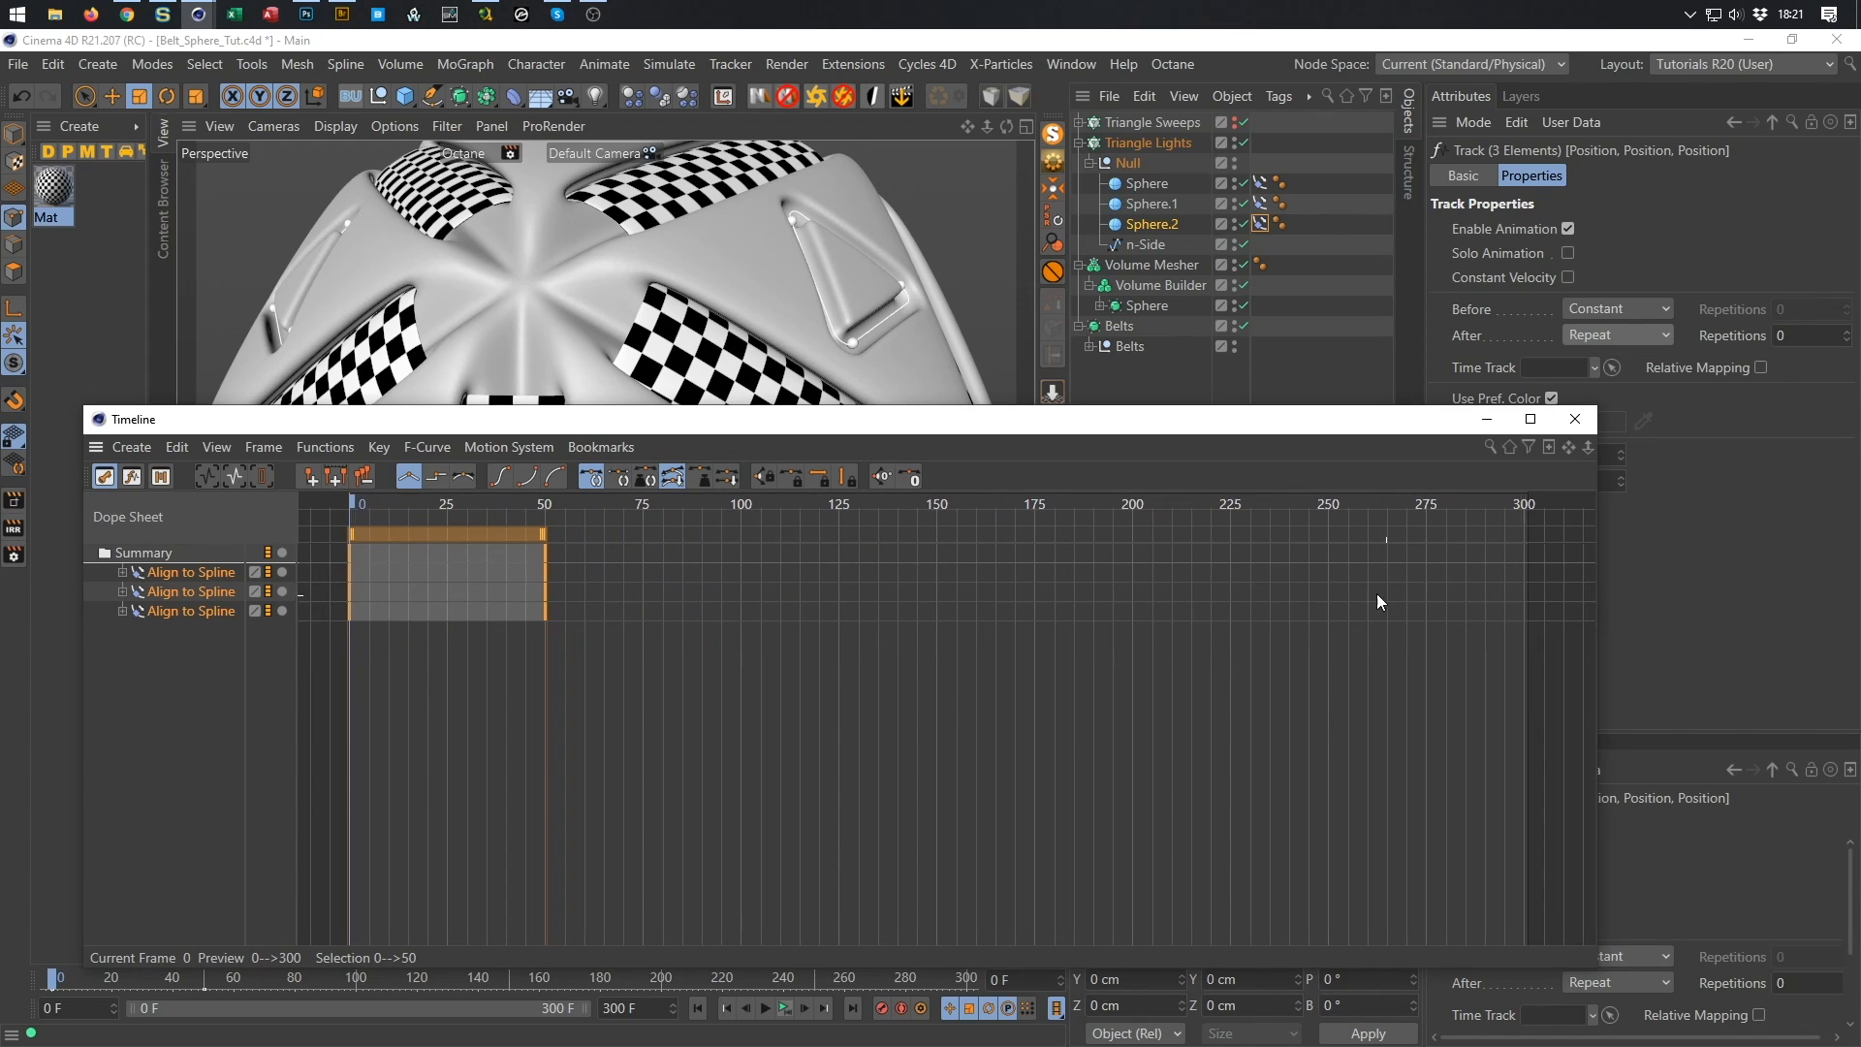
{"action": "left_click", "coordinate": [1809, 332]}
{"action": "type", "text": "5"}
{"action": "key", "text": "Return"}
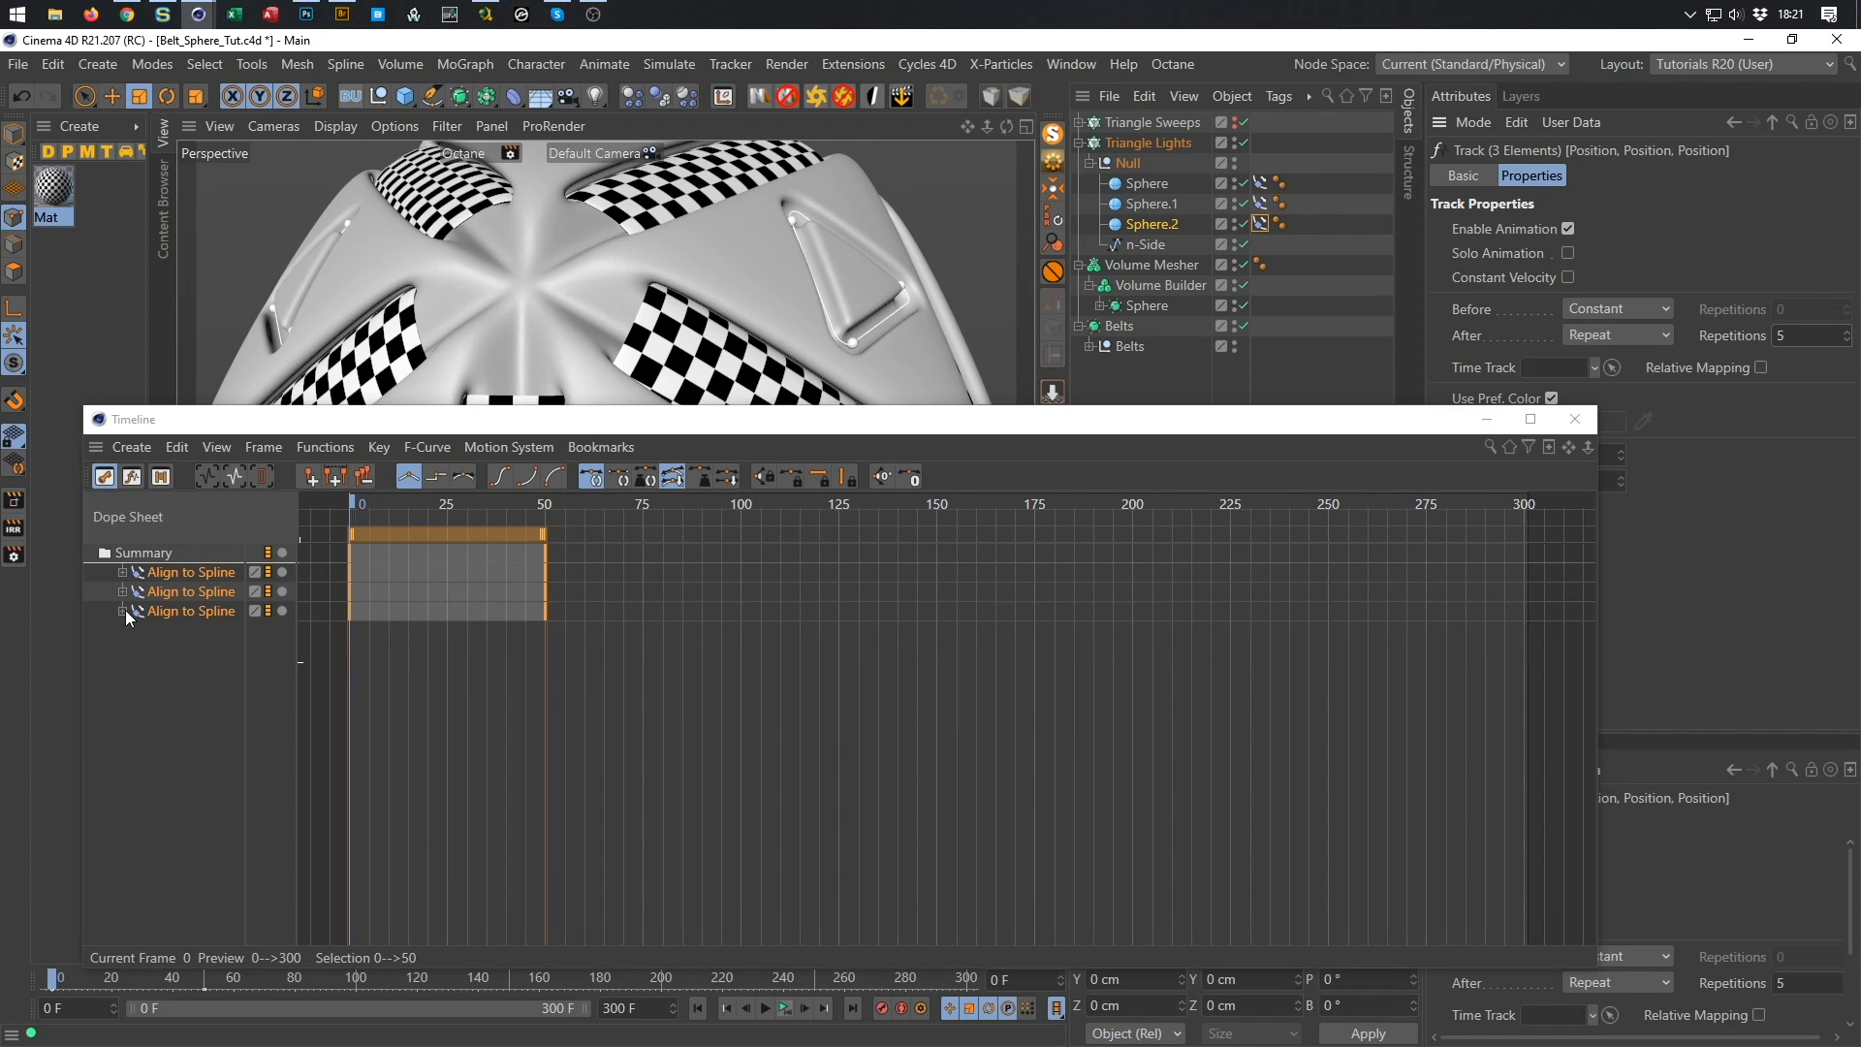
{"action": "left_click", "coordinate": [122, 610]}
{"action": "left_click", "coordinate": [135, 630]}
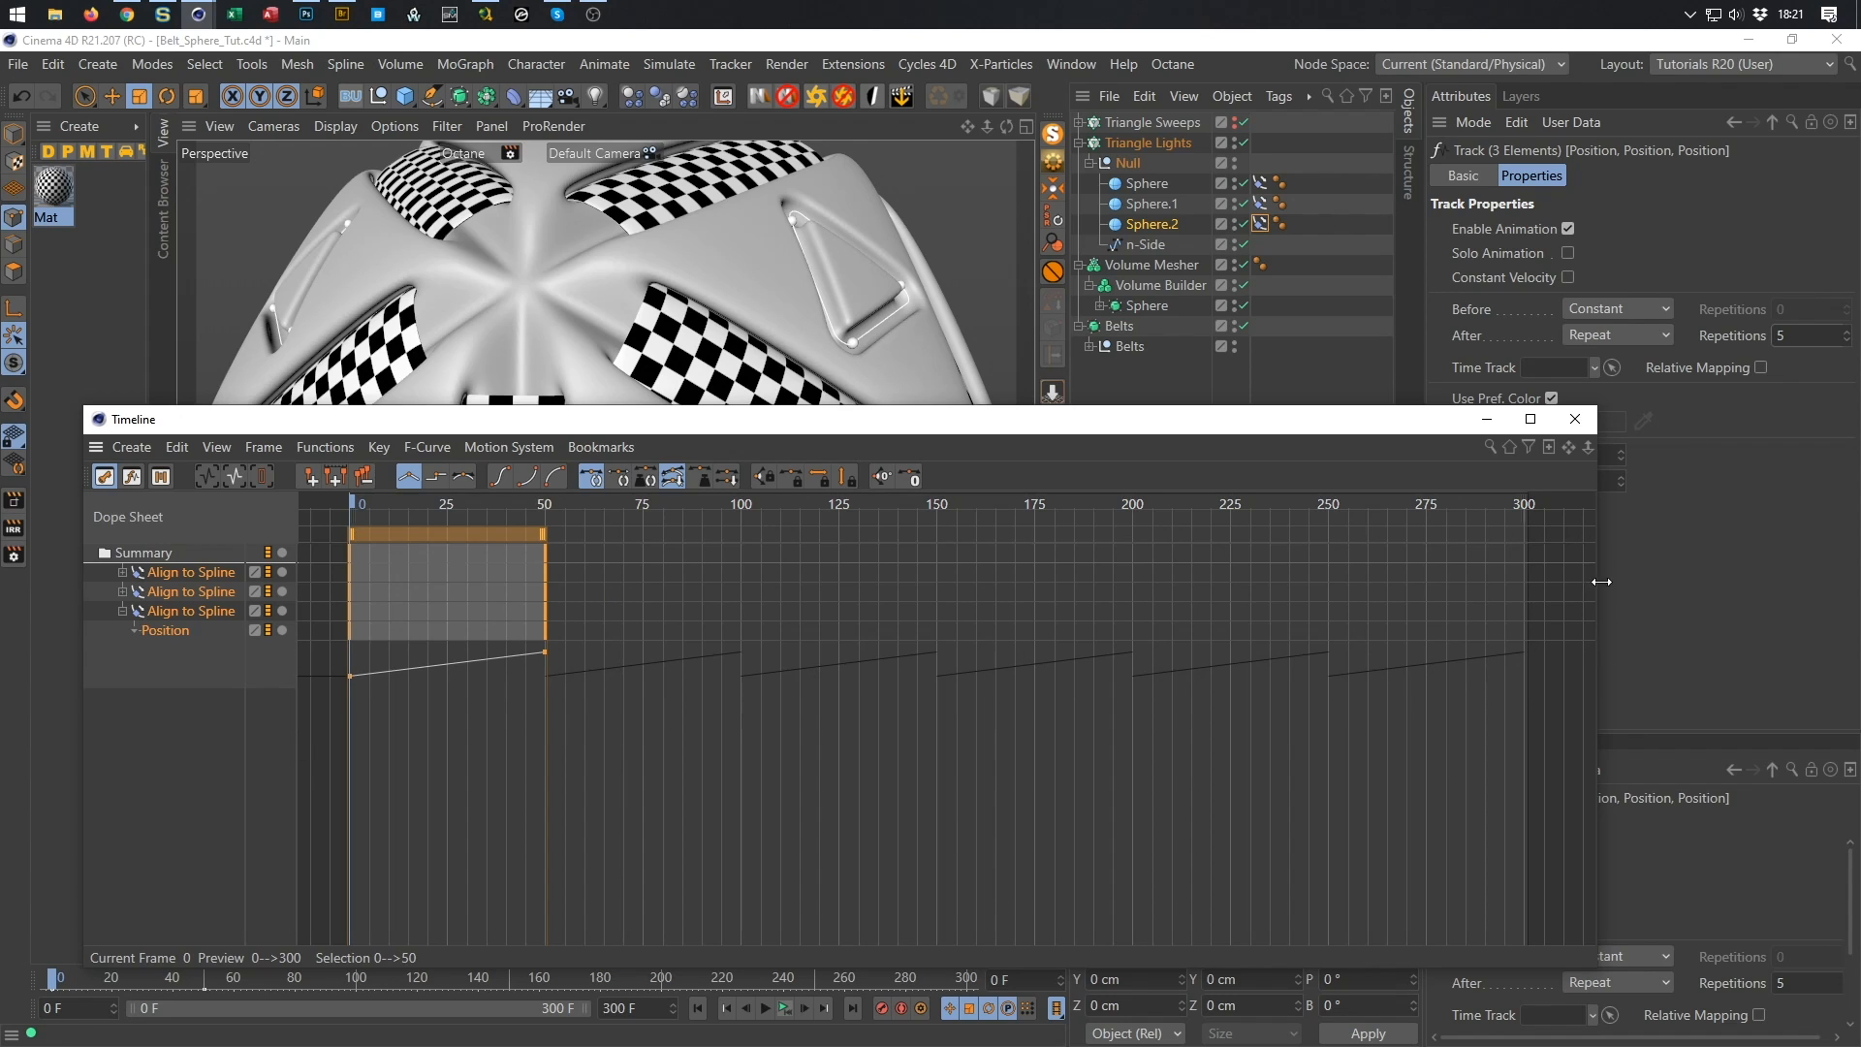
{"action": "left_click", "coordinate": [1574, 419]}
{"action": "key", "text": "ctrl+s"}
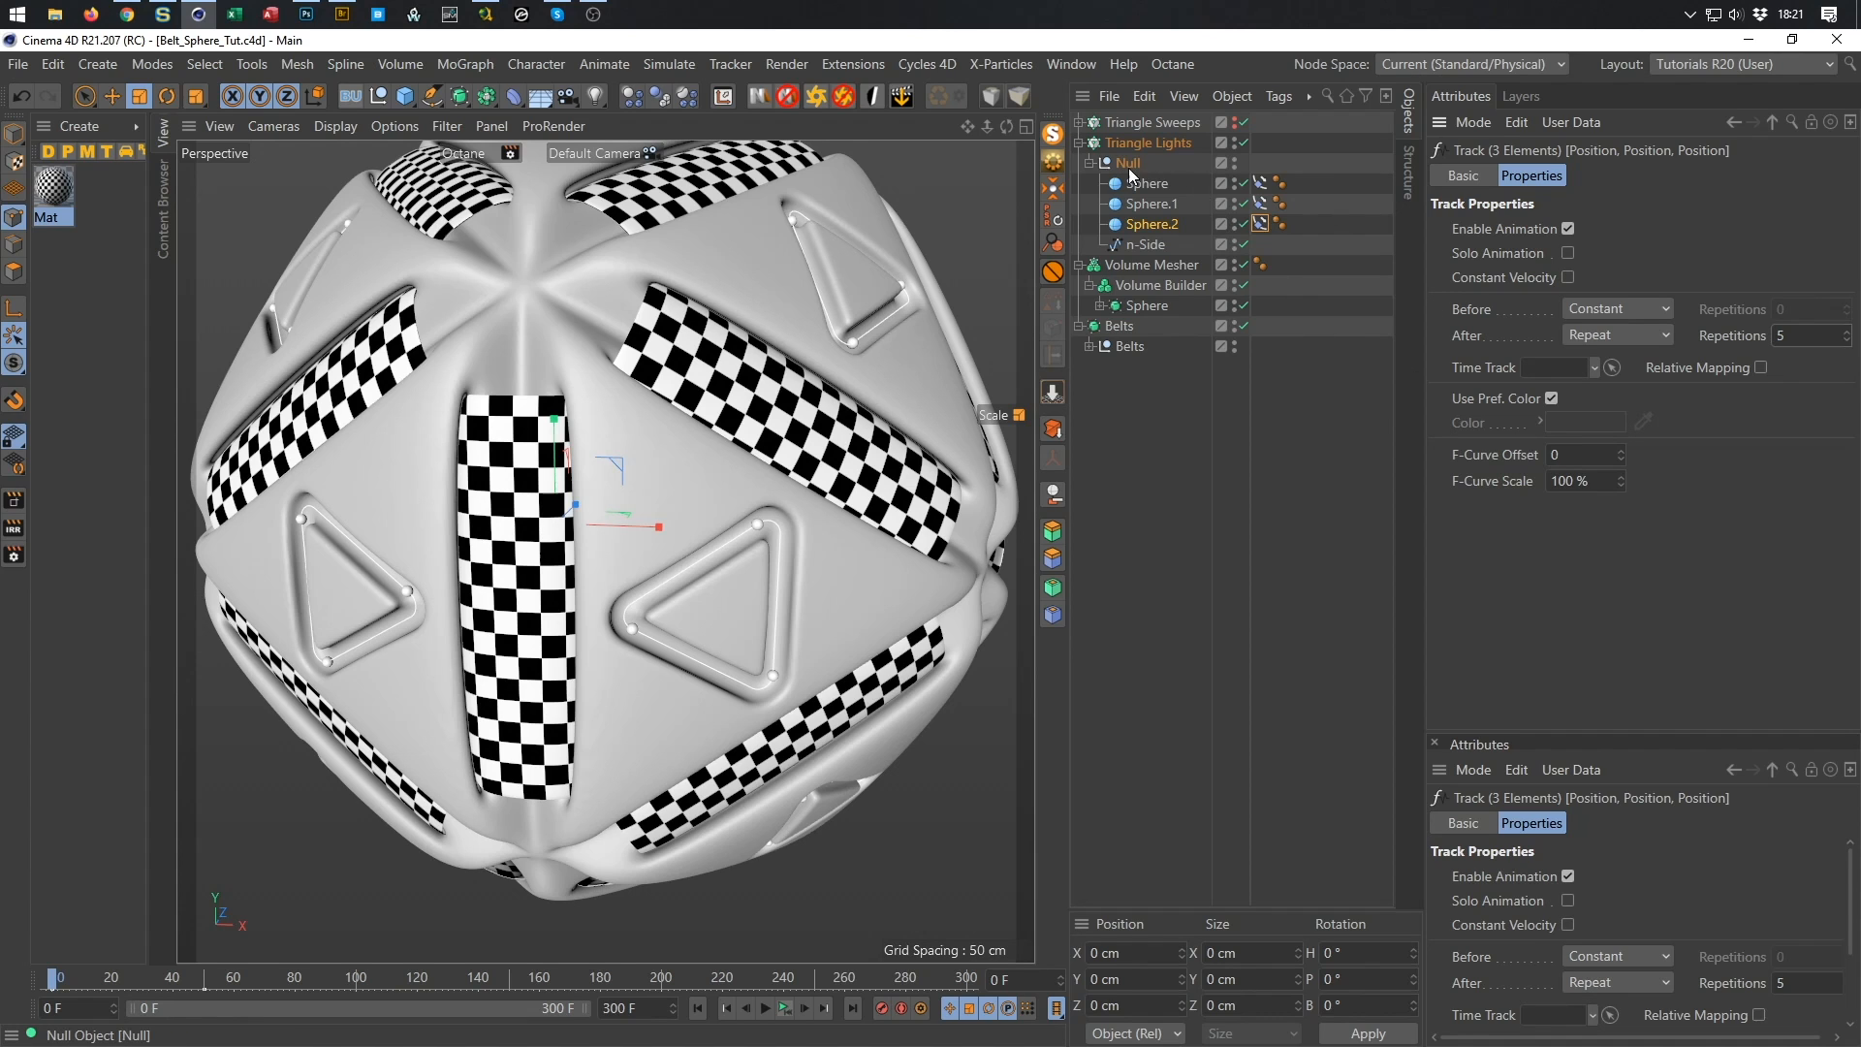
Collapse the Triangle Lights hierarchy and make Triangle Sweeps visible in the viewport again.
{"action": "left_click", "coordinate": [1090, 163]}
{"action": "left_click", "coordinate": [1079, 144]}
{"action": "left_click", "coordinate": [1235, 124]}
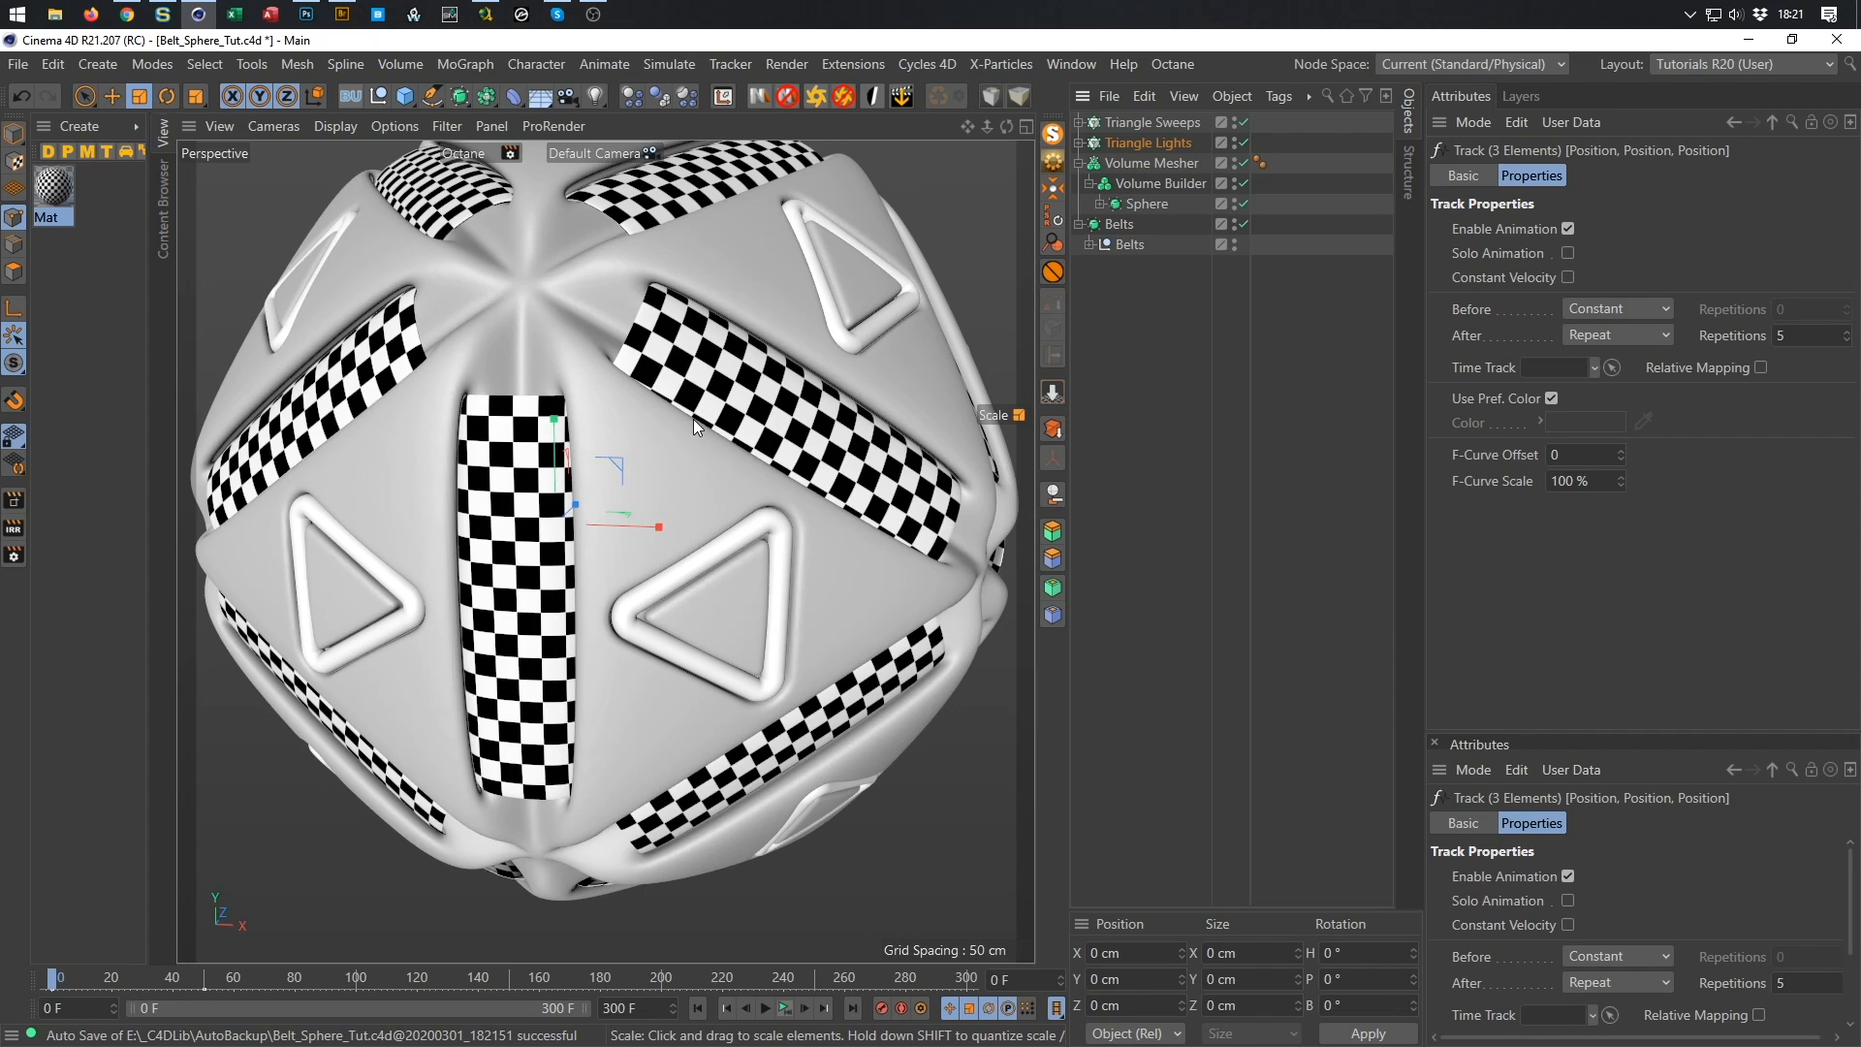
{"action": "scroll", "coordinate": [655, 456], "scroll_direction": "up", "scroll_amount": 2}
{"action": "left_click_drag", "start_coordinate": [655, 456], "coordinate": [690, 442], "text": "alt"}
{"action": "scroll", "coordinate": [700, 399], "scroll_direction": "down", "scroll_amount": 5}
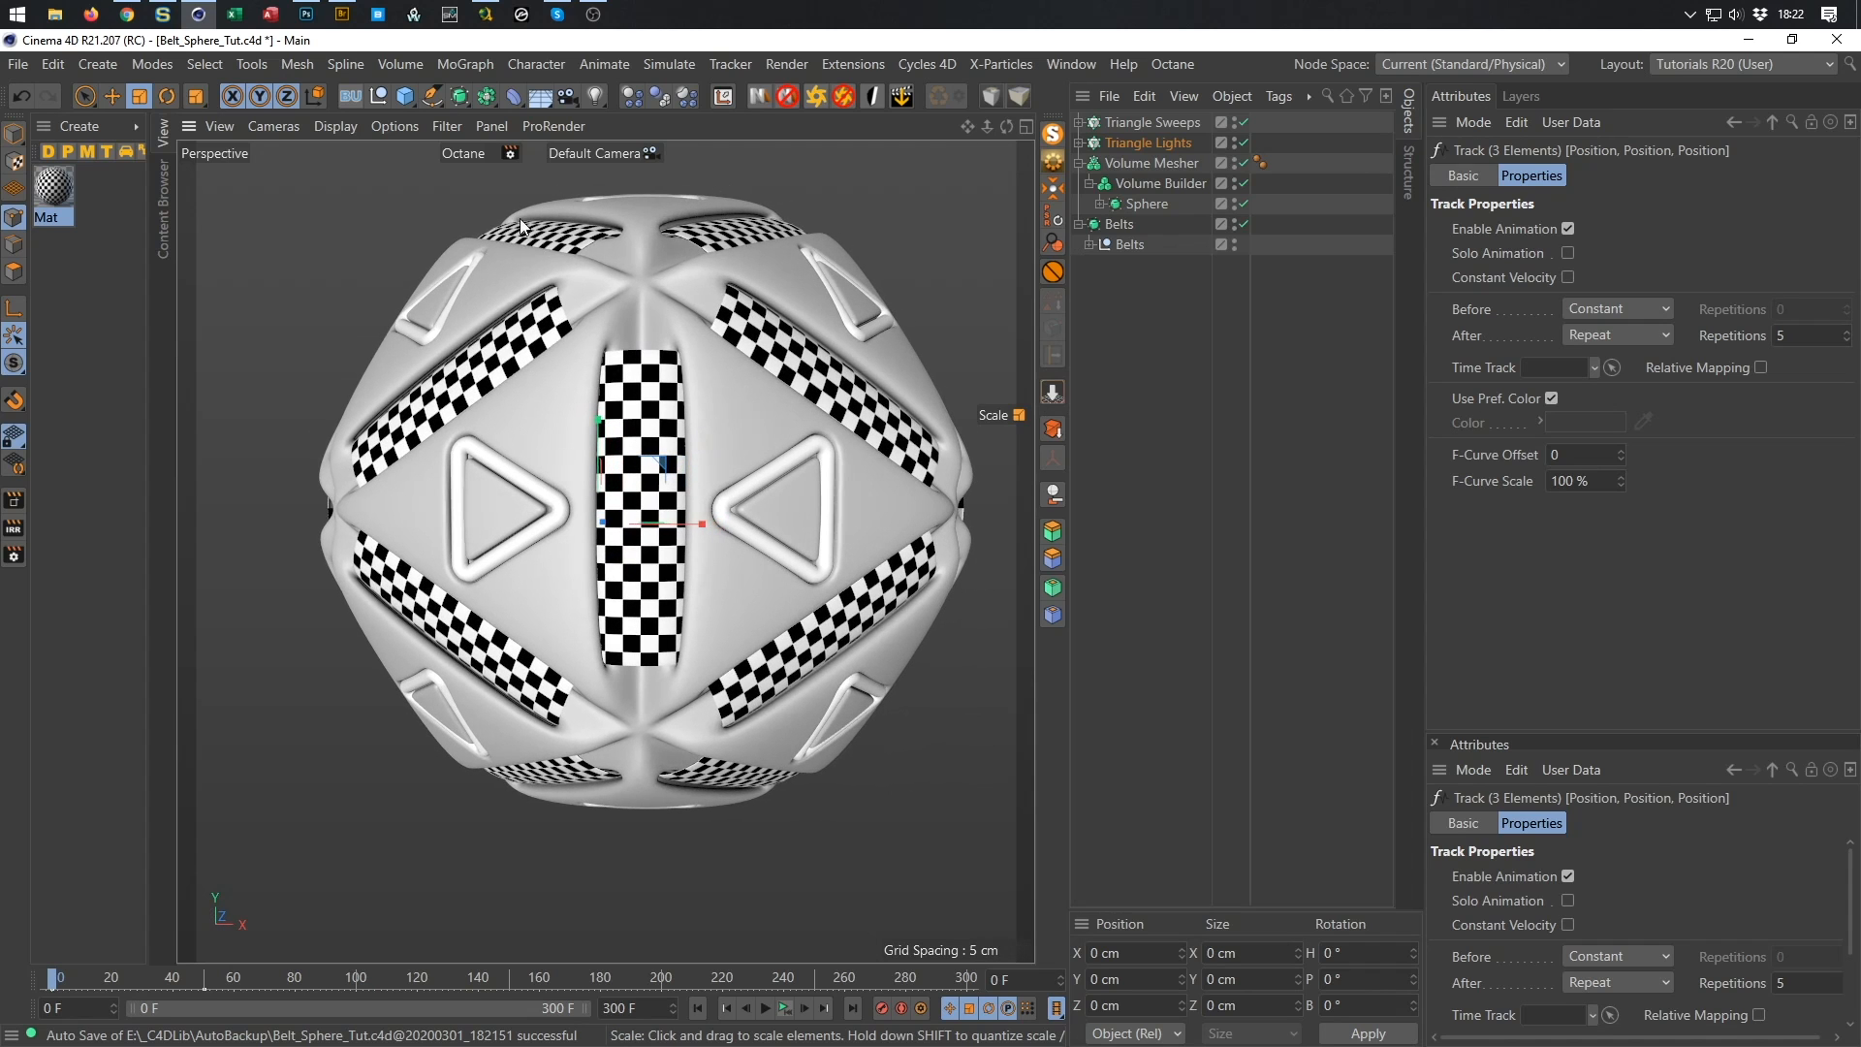
Add a new n-Side spline and set its number of sides to 3.
{"action": "left_click_drag", "start_coordinate": [432, 102], "coordinate": [626, 230]}
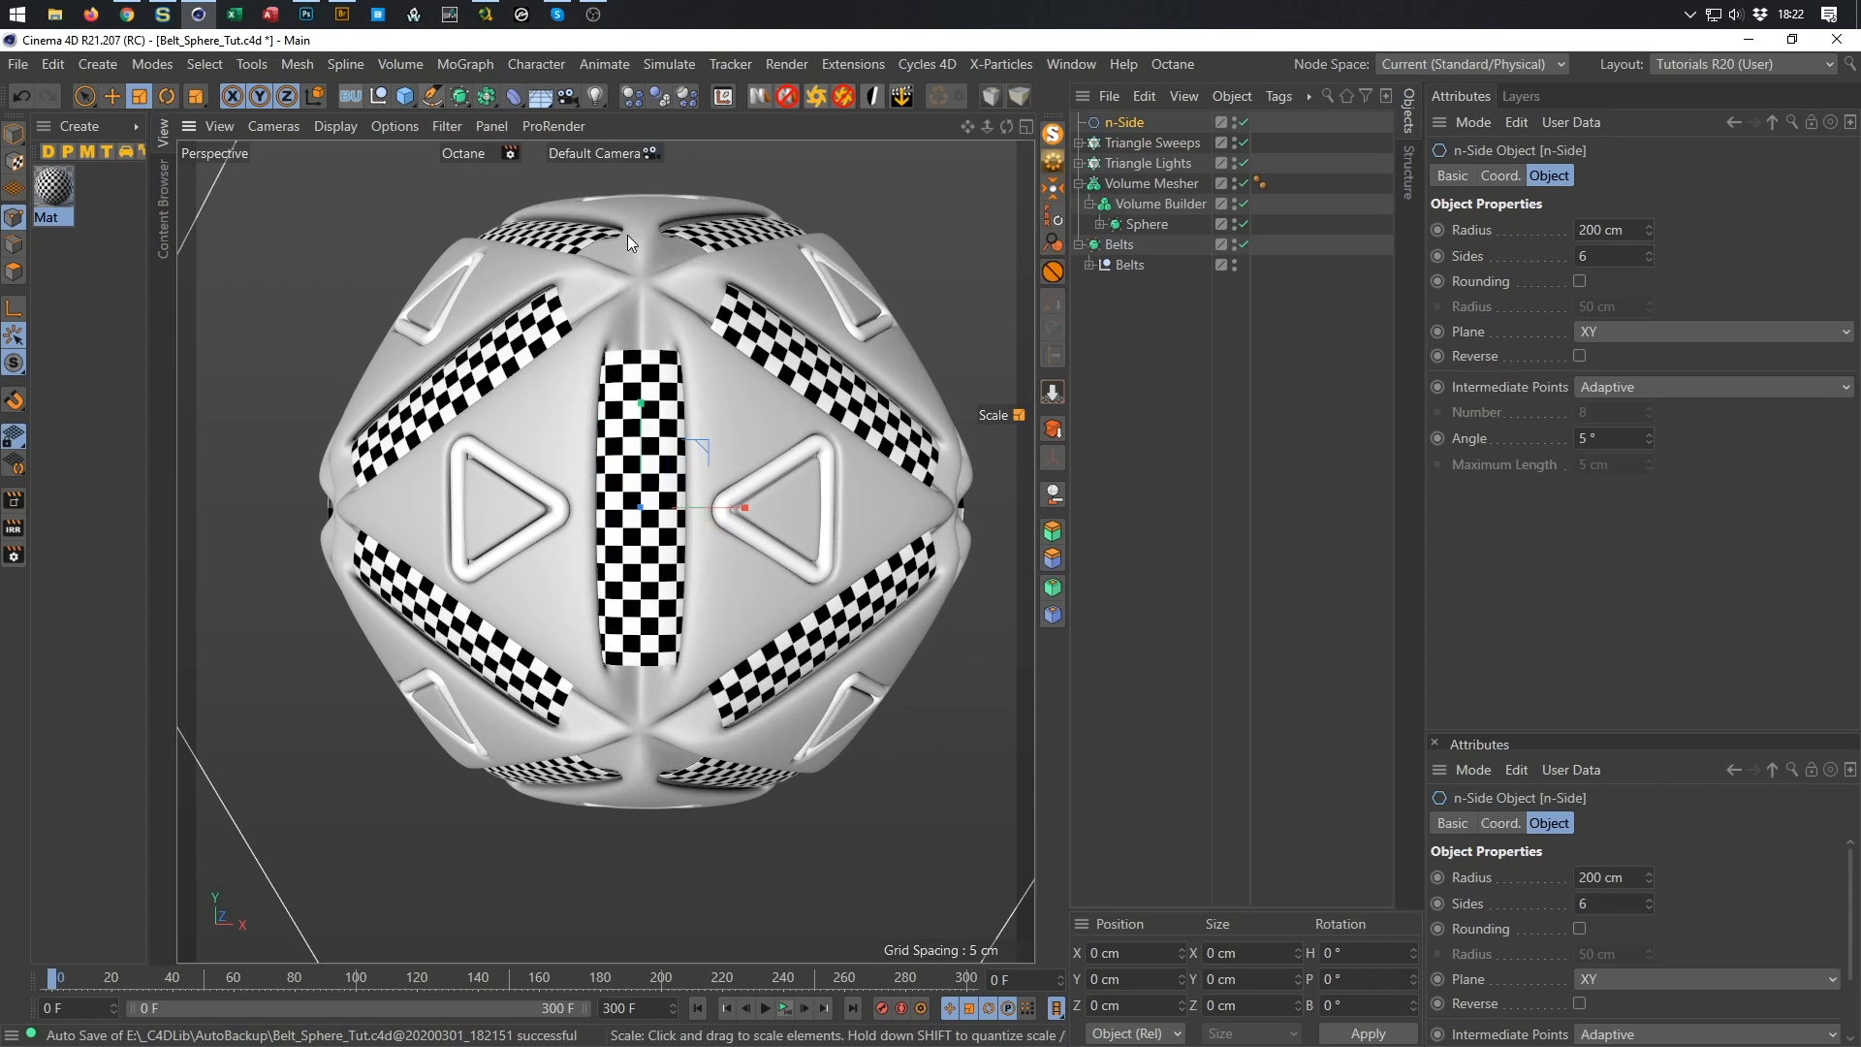
{"action": "middle_click", "coordinate": [777, 647]}
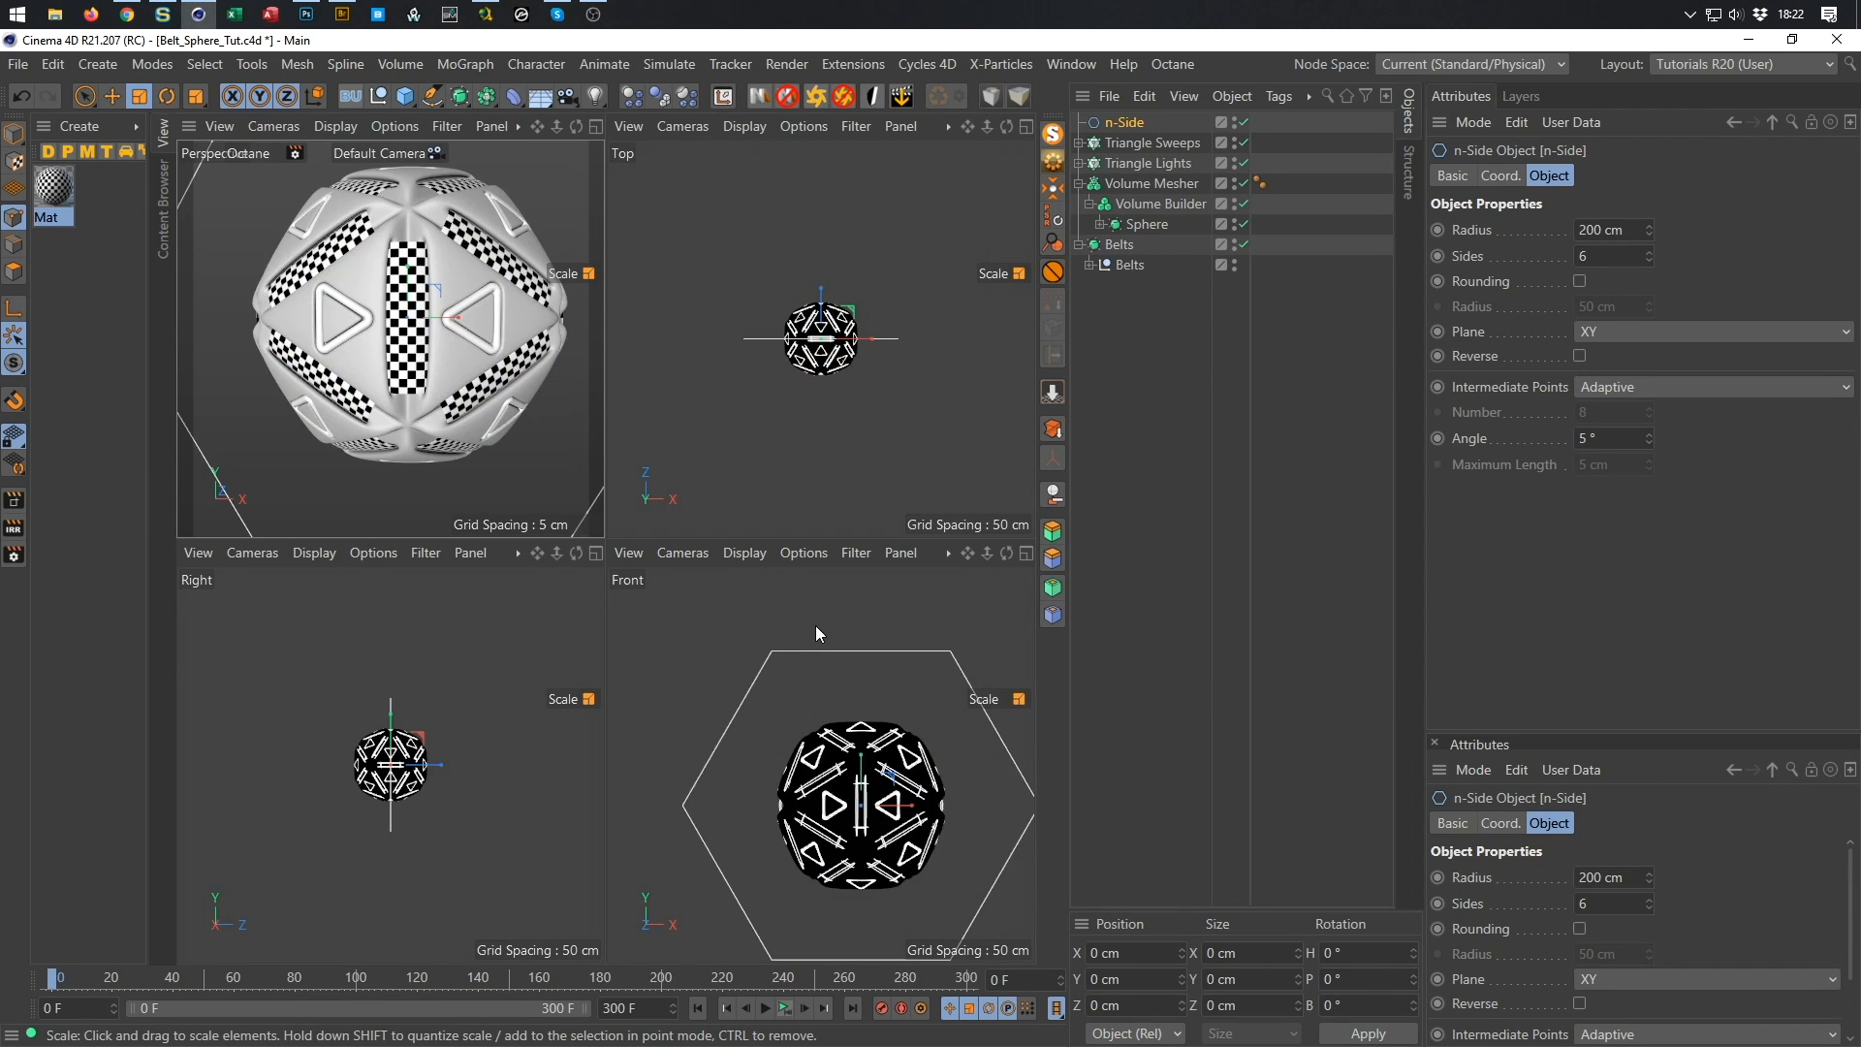
{"action": "middle_click", "coordinate": [341, 345]}
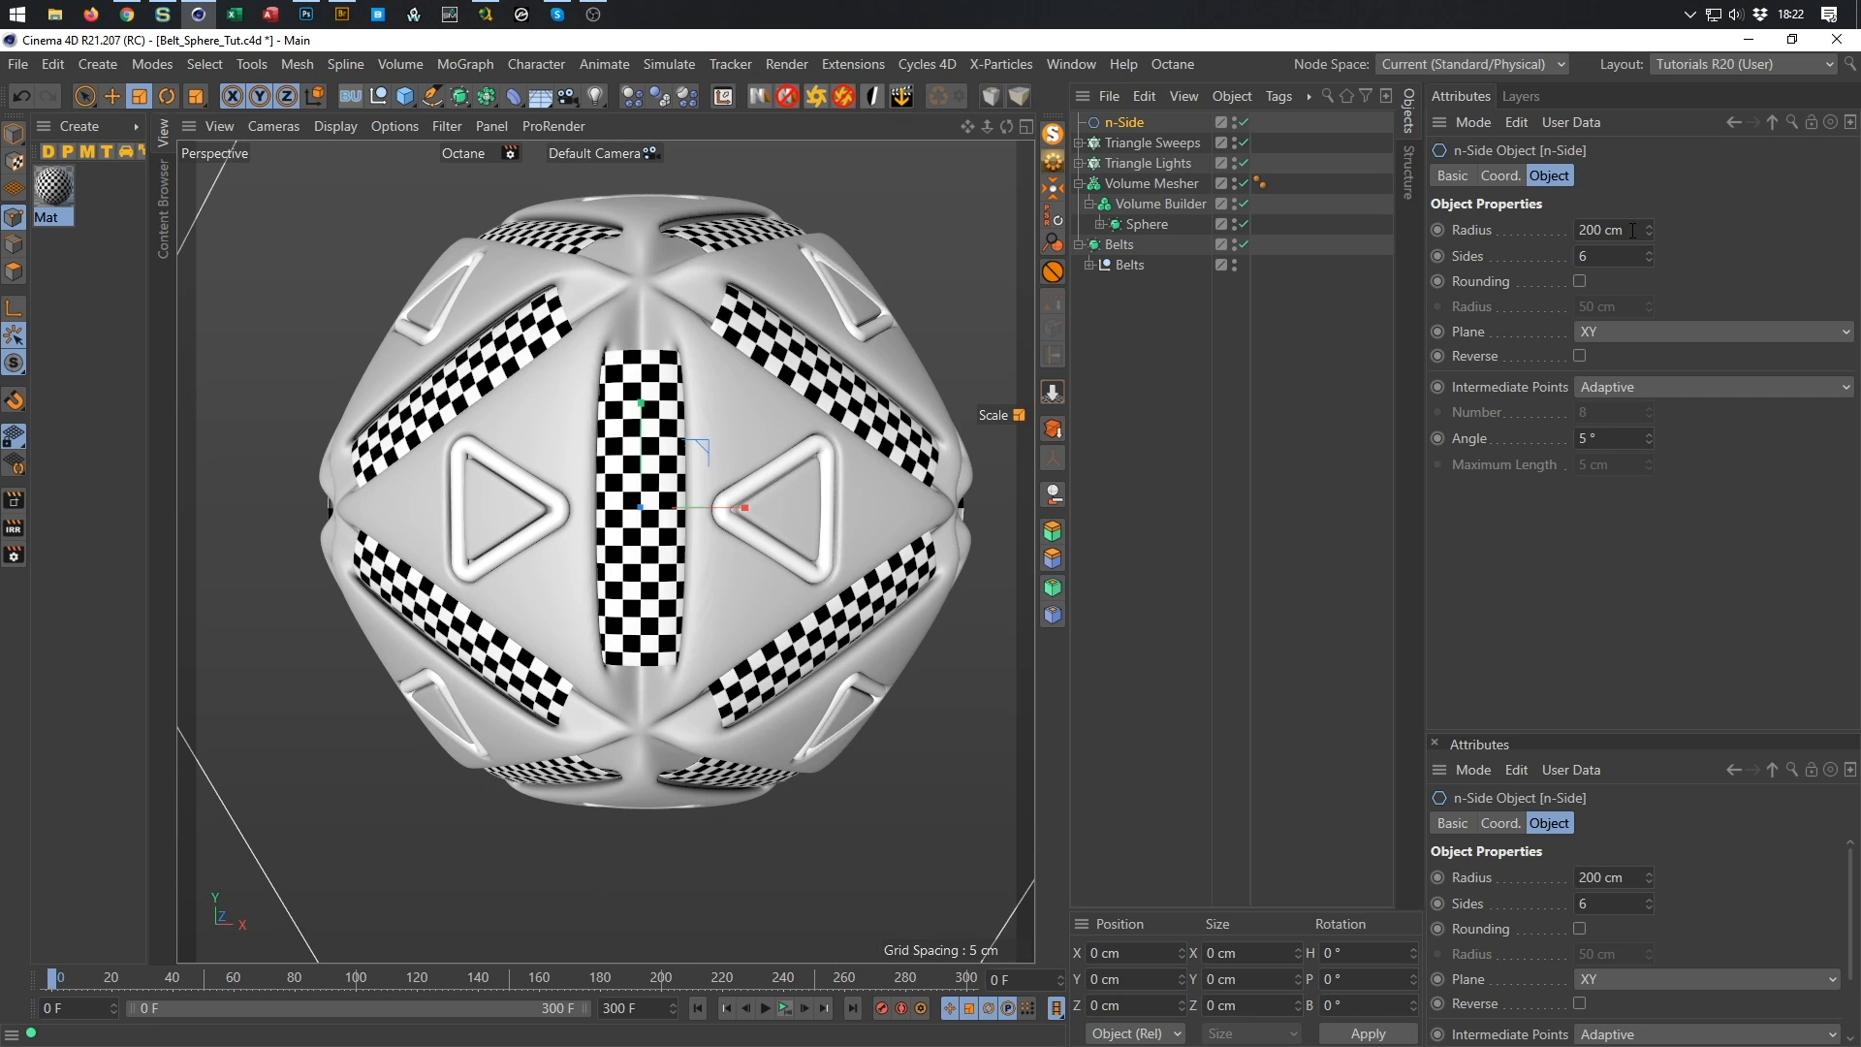
{"action": "left_click", "coordinate": [1605, 256]}
{"action": "type", "text": "3"}
{"action": "key", "text": "Return"}
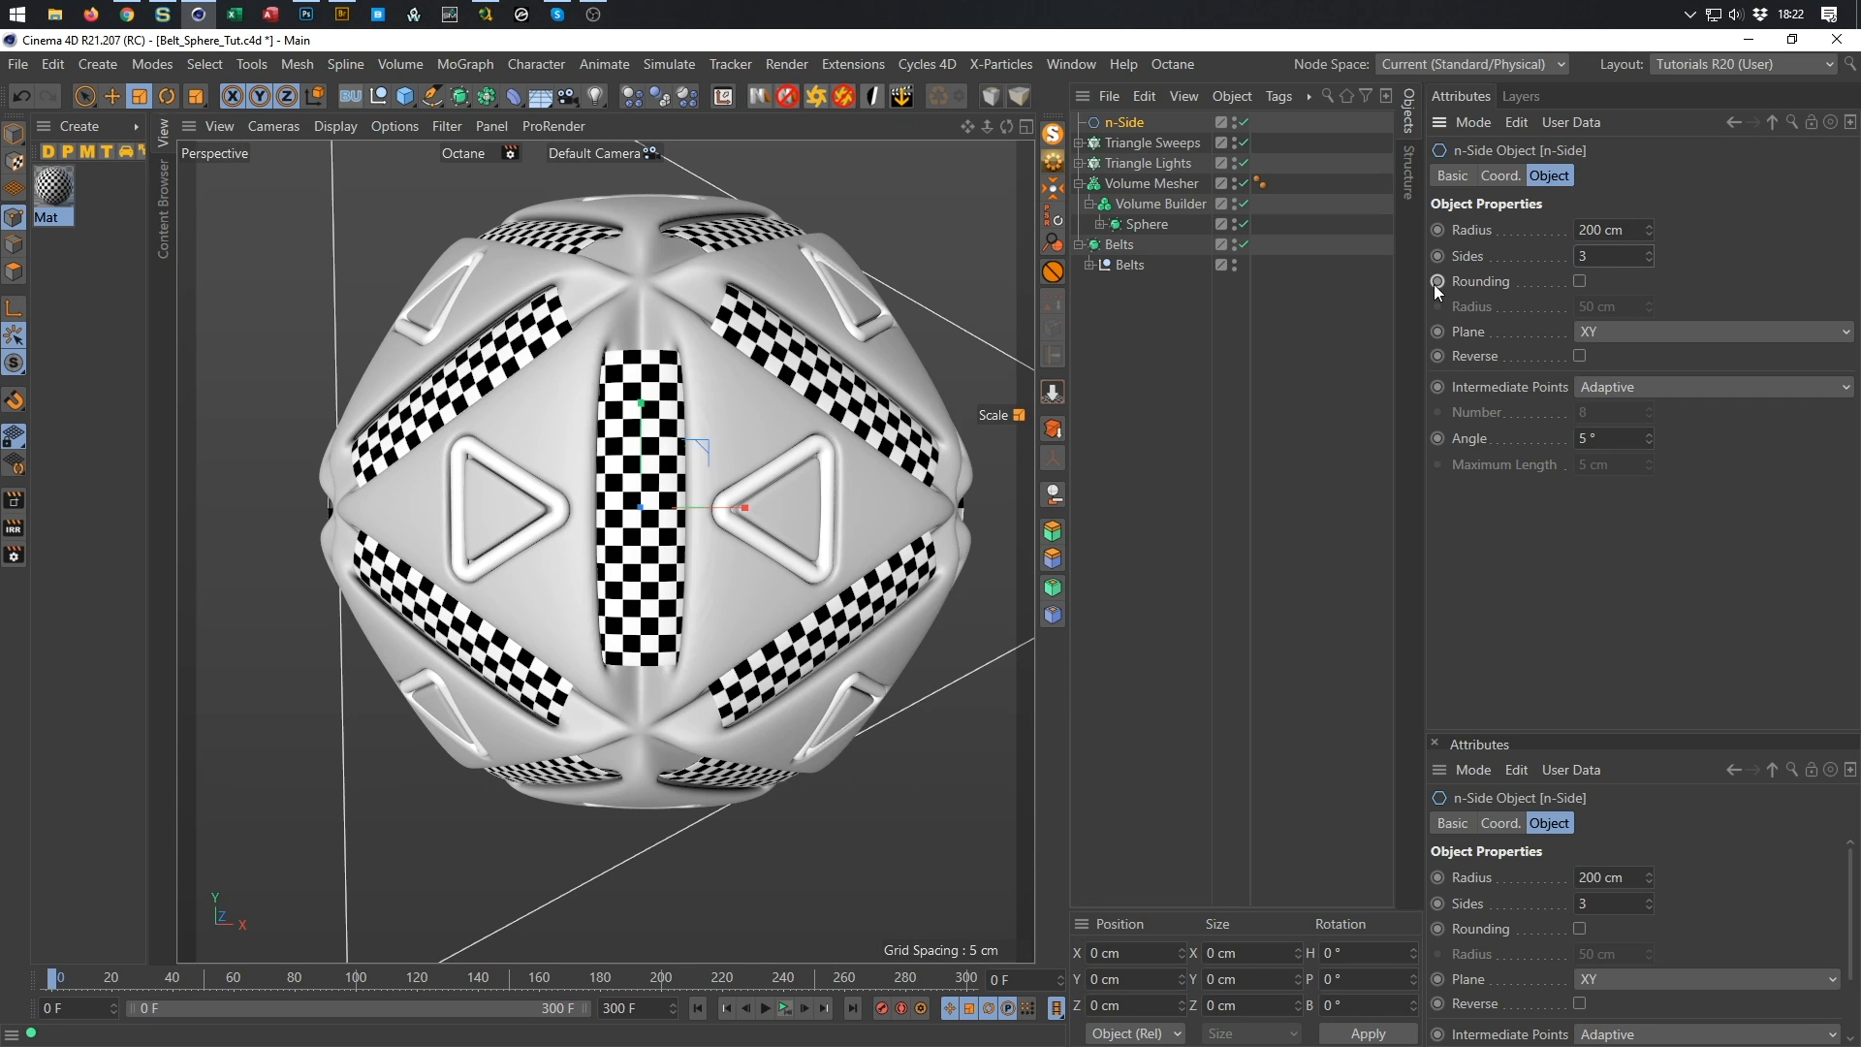
Rotate the new n-Side triangle in its own plane so that one corner points straight up.
{"action": "scroll", "coordinate": [725, 455], "scroll_direction": "down", "scroll_amount": 4}
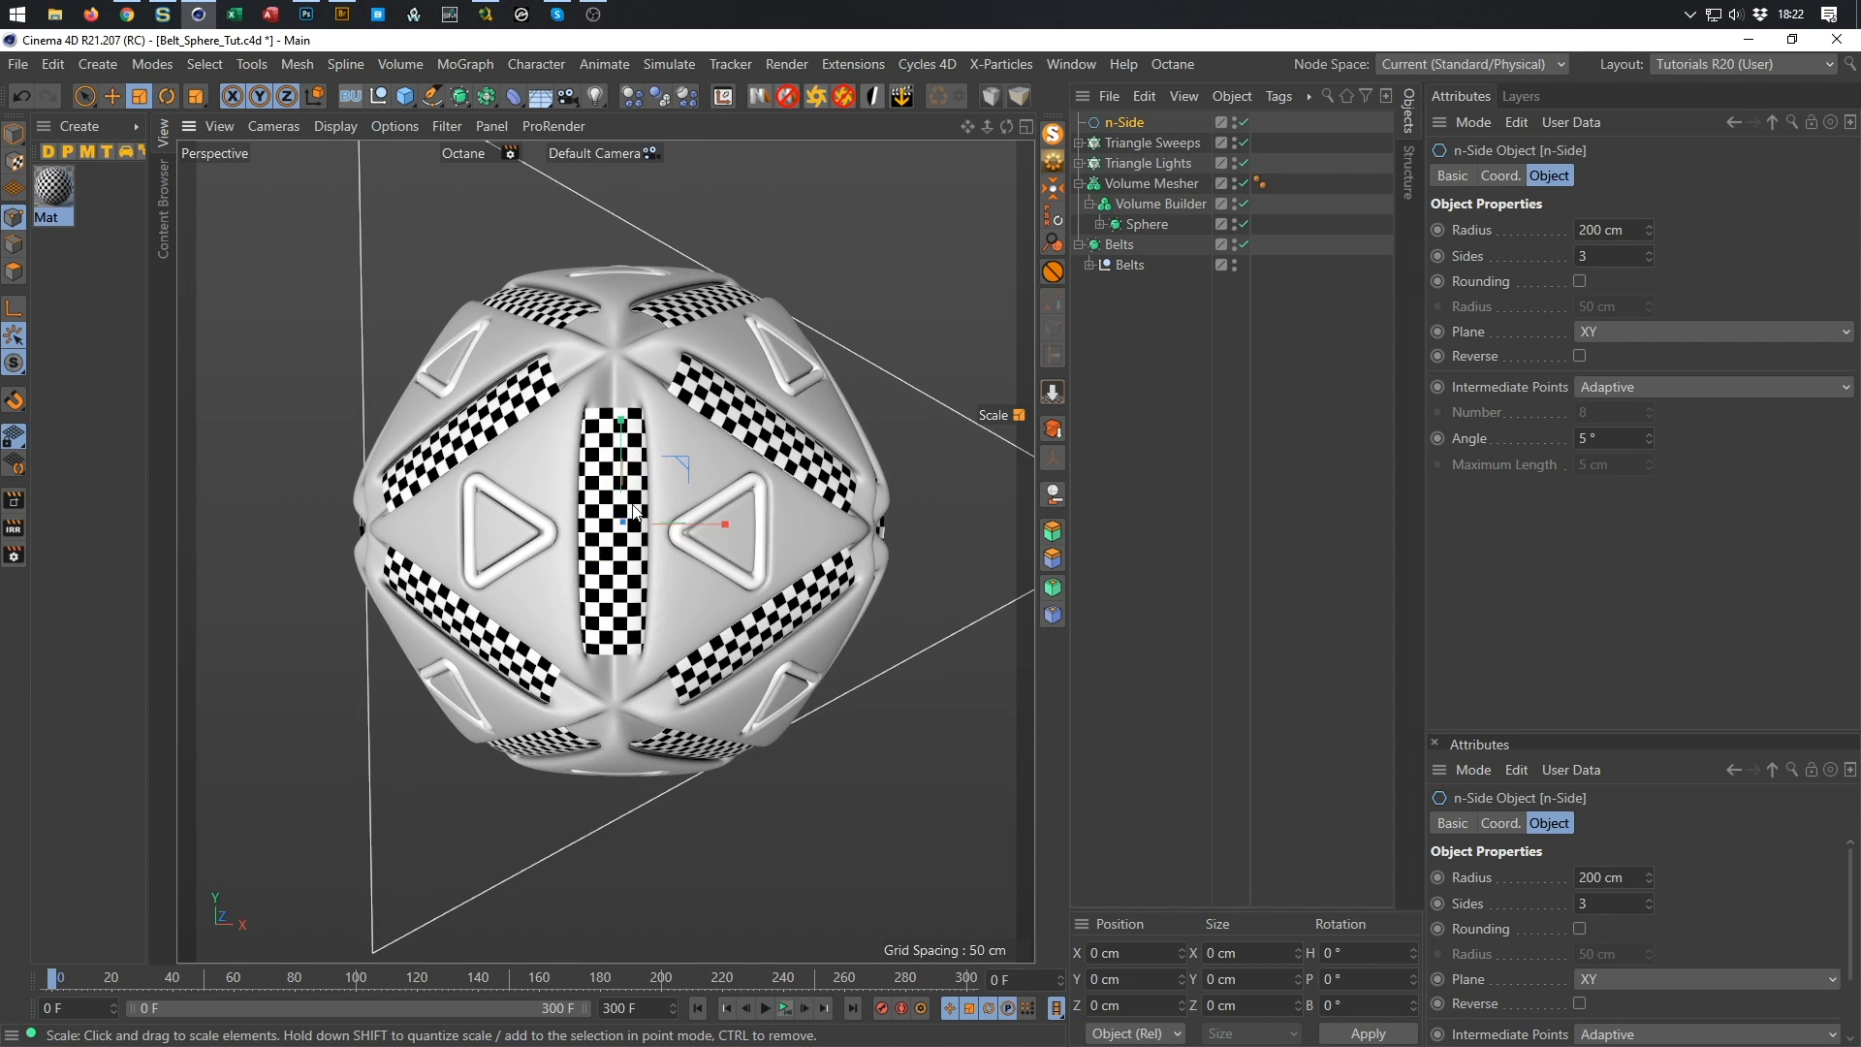
{"action": "key", "text": "r"}
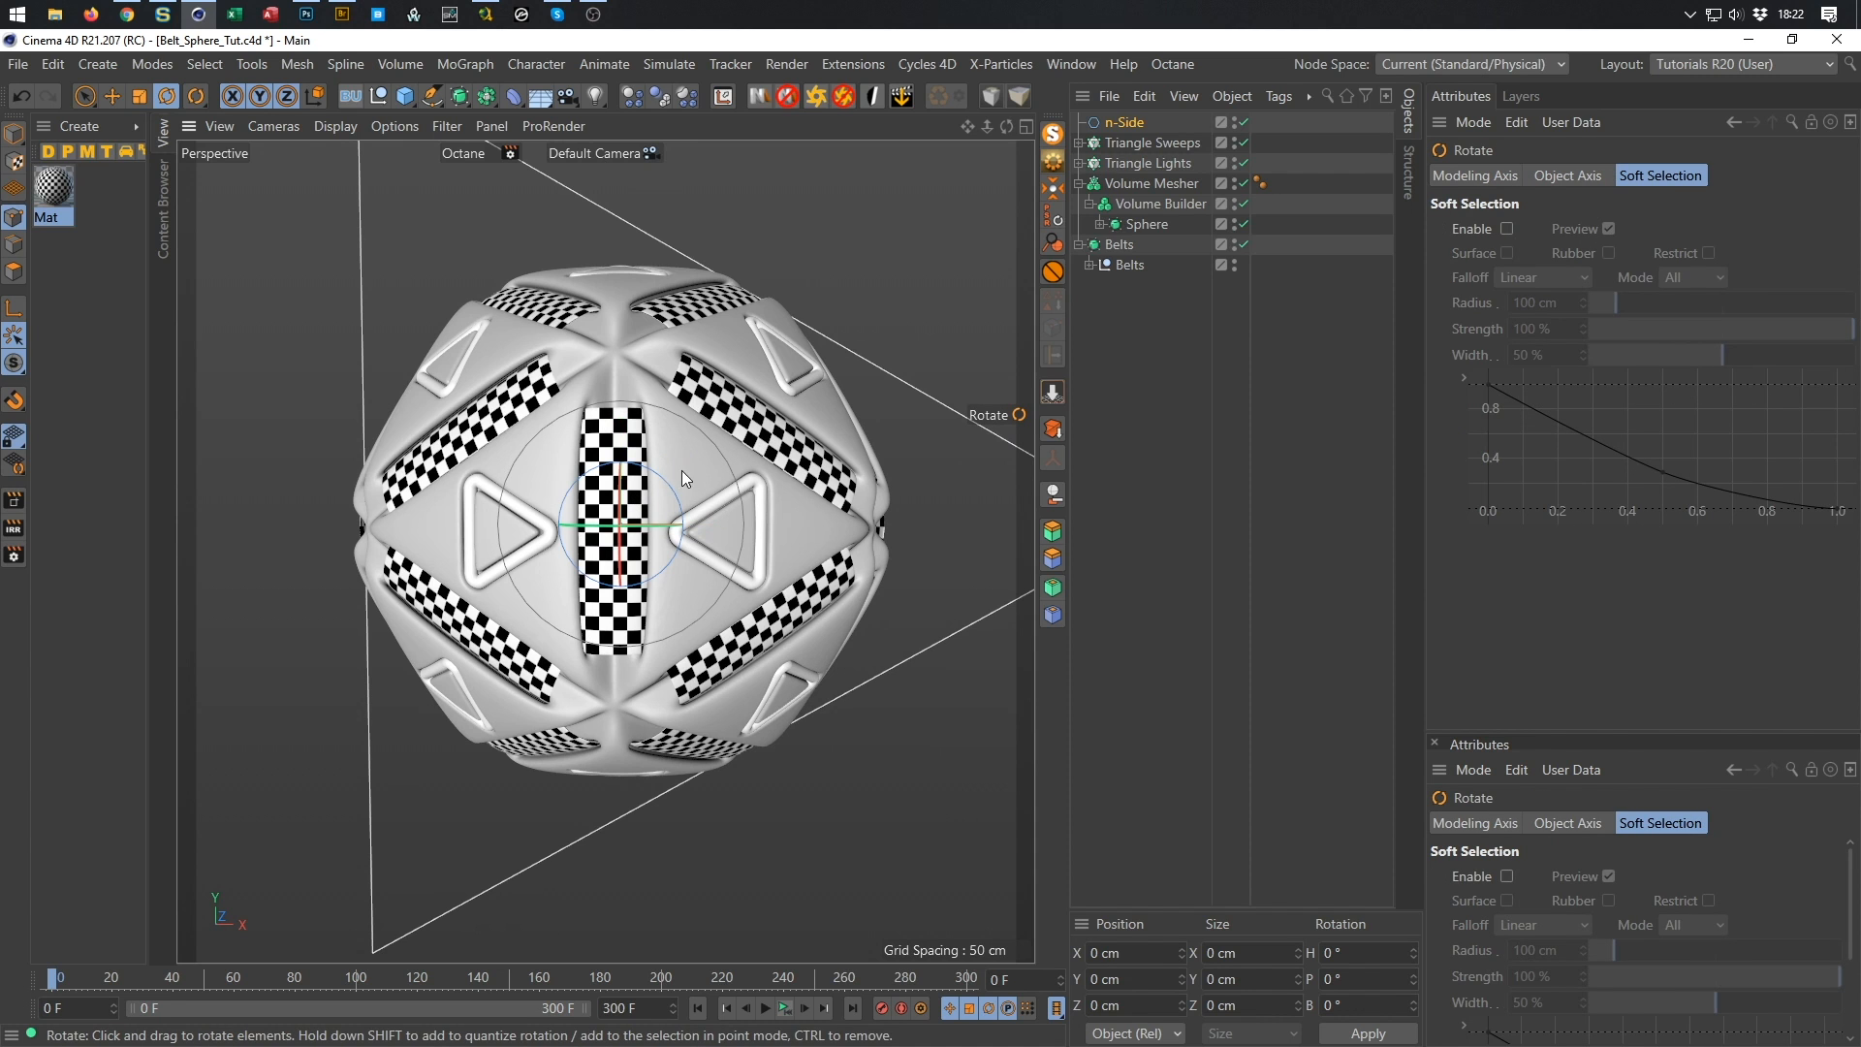
{"action": "left_click_drag", "start_coordinate": [665, 475], "coordinate": [682, 497]}
{"action": "key", "text": "ctrl+z"}
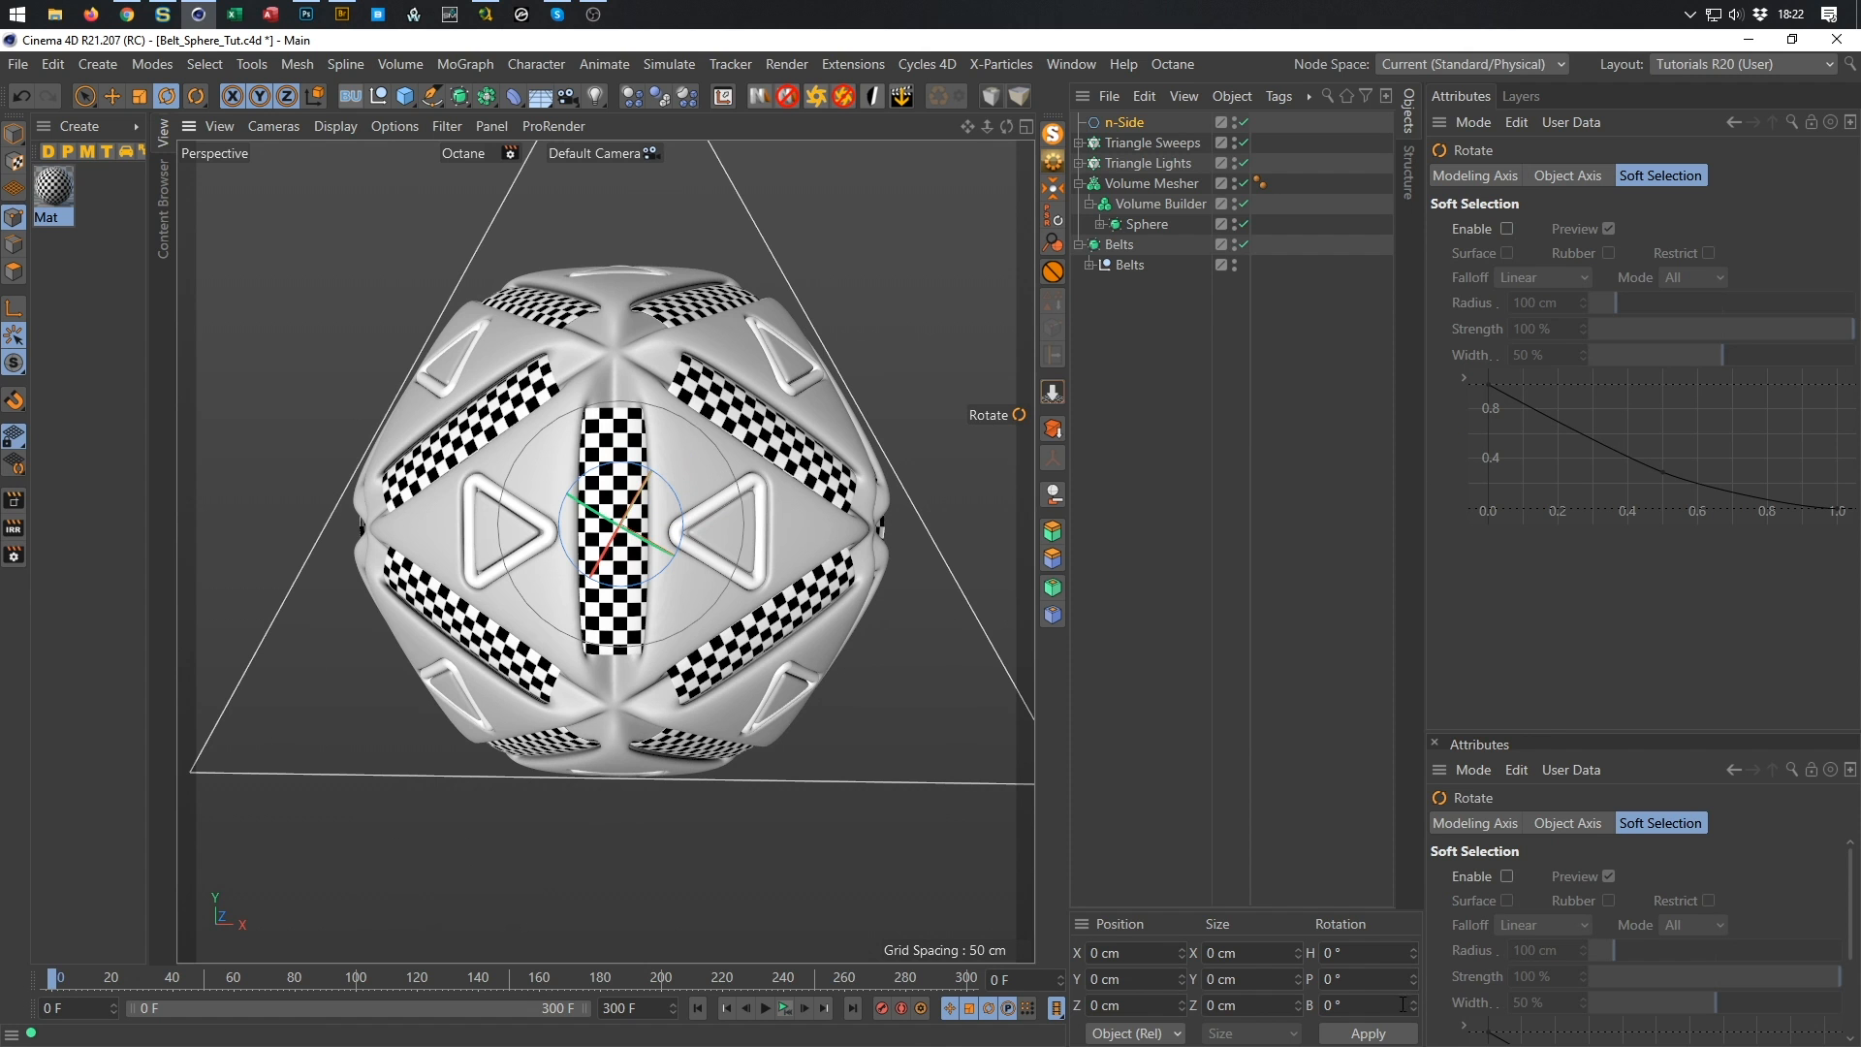
{"action": "left_click_drag", "start_coordinate": [700, 614], "coordinate": [708, 718]}
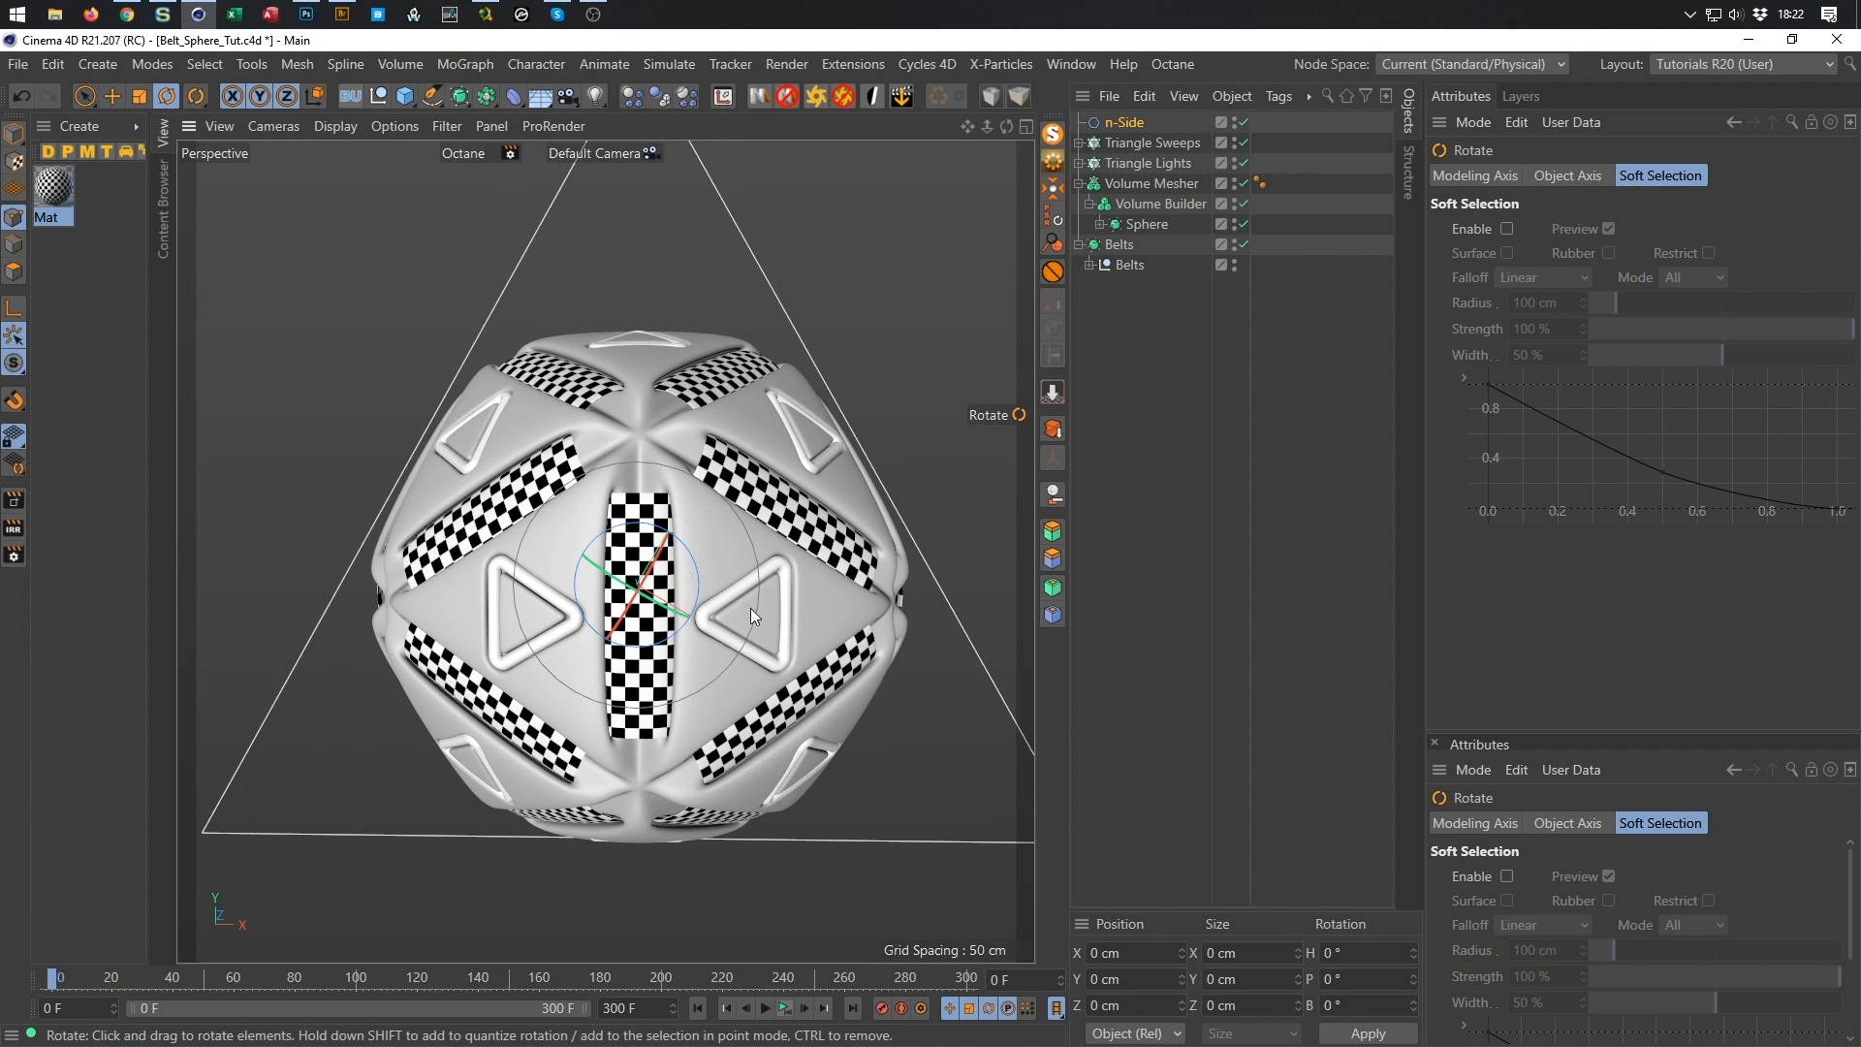
Set the new n-Side spline's Intermediate Points to None and make the spline editable.
{"action": "left_click", "coordinate": [1125, 123]}
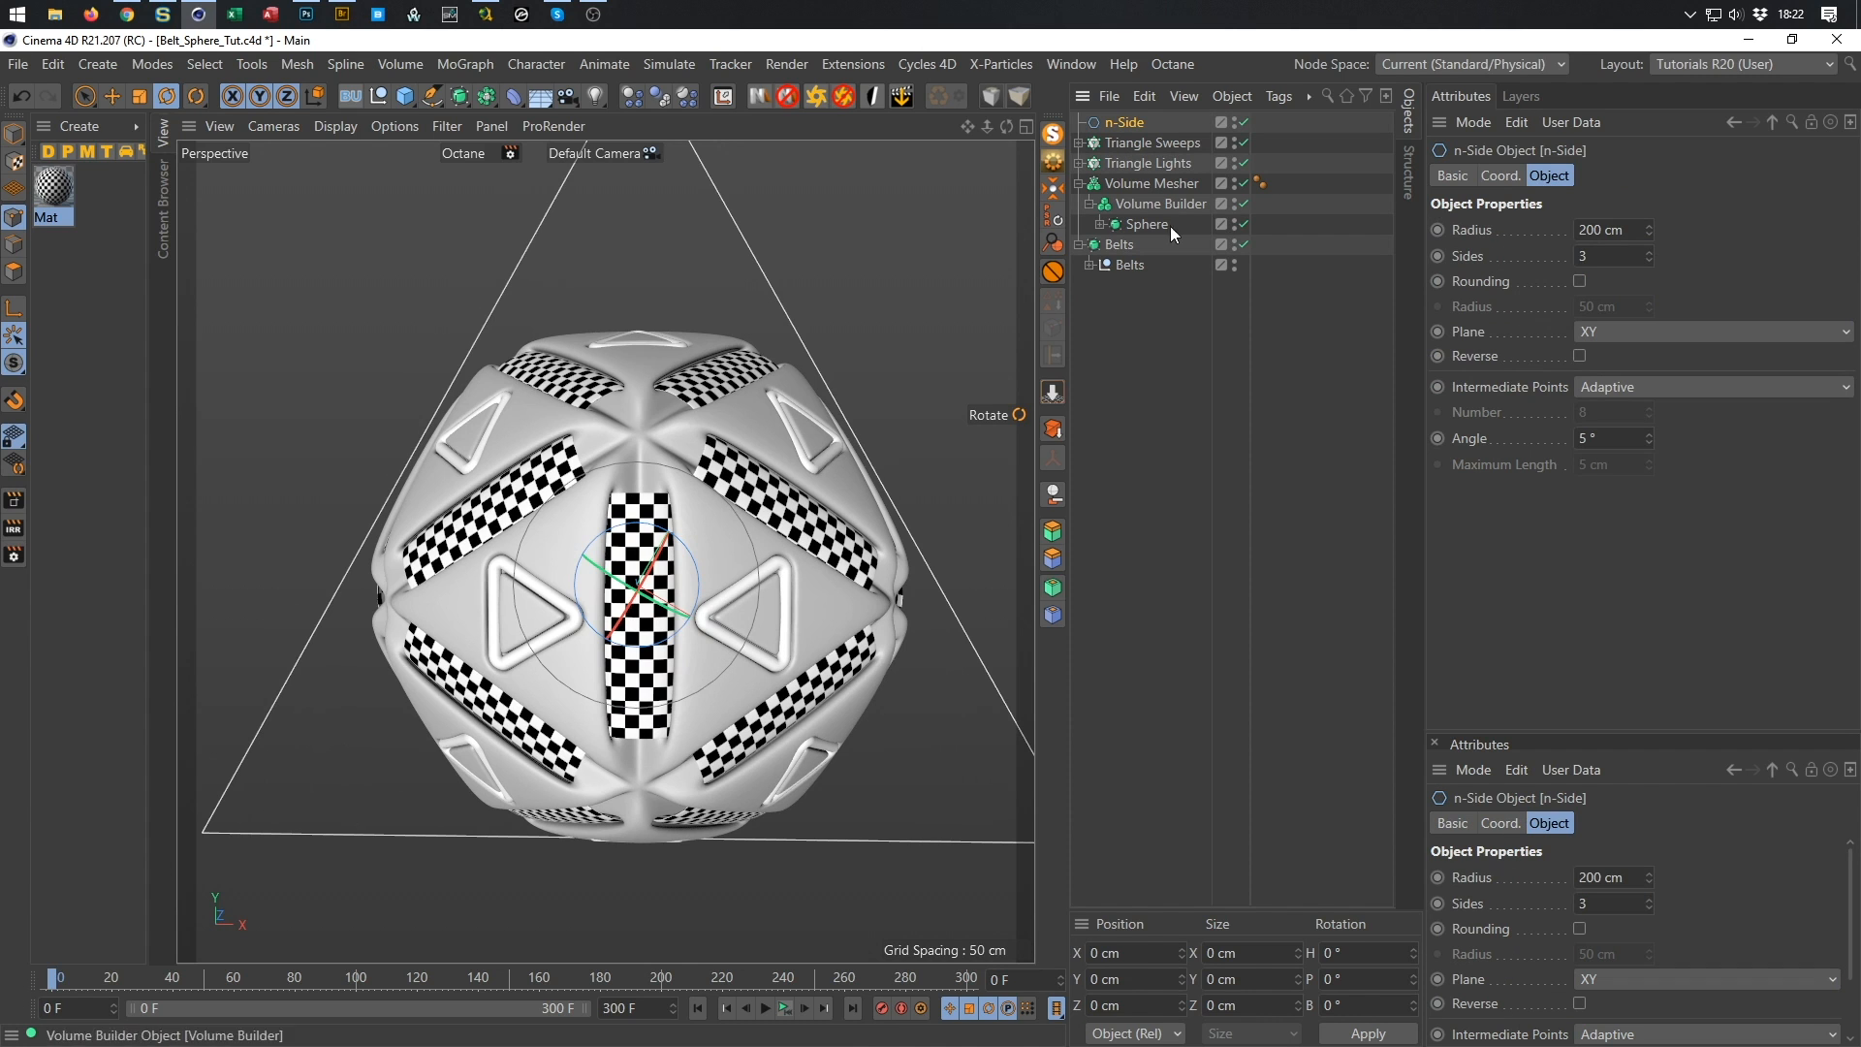
{"action": "left_click", "coordinate": [1604, 387]}
{"action": "left_click", "coordinate": [1627, 412]}
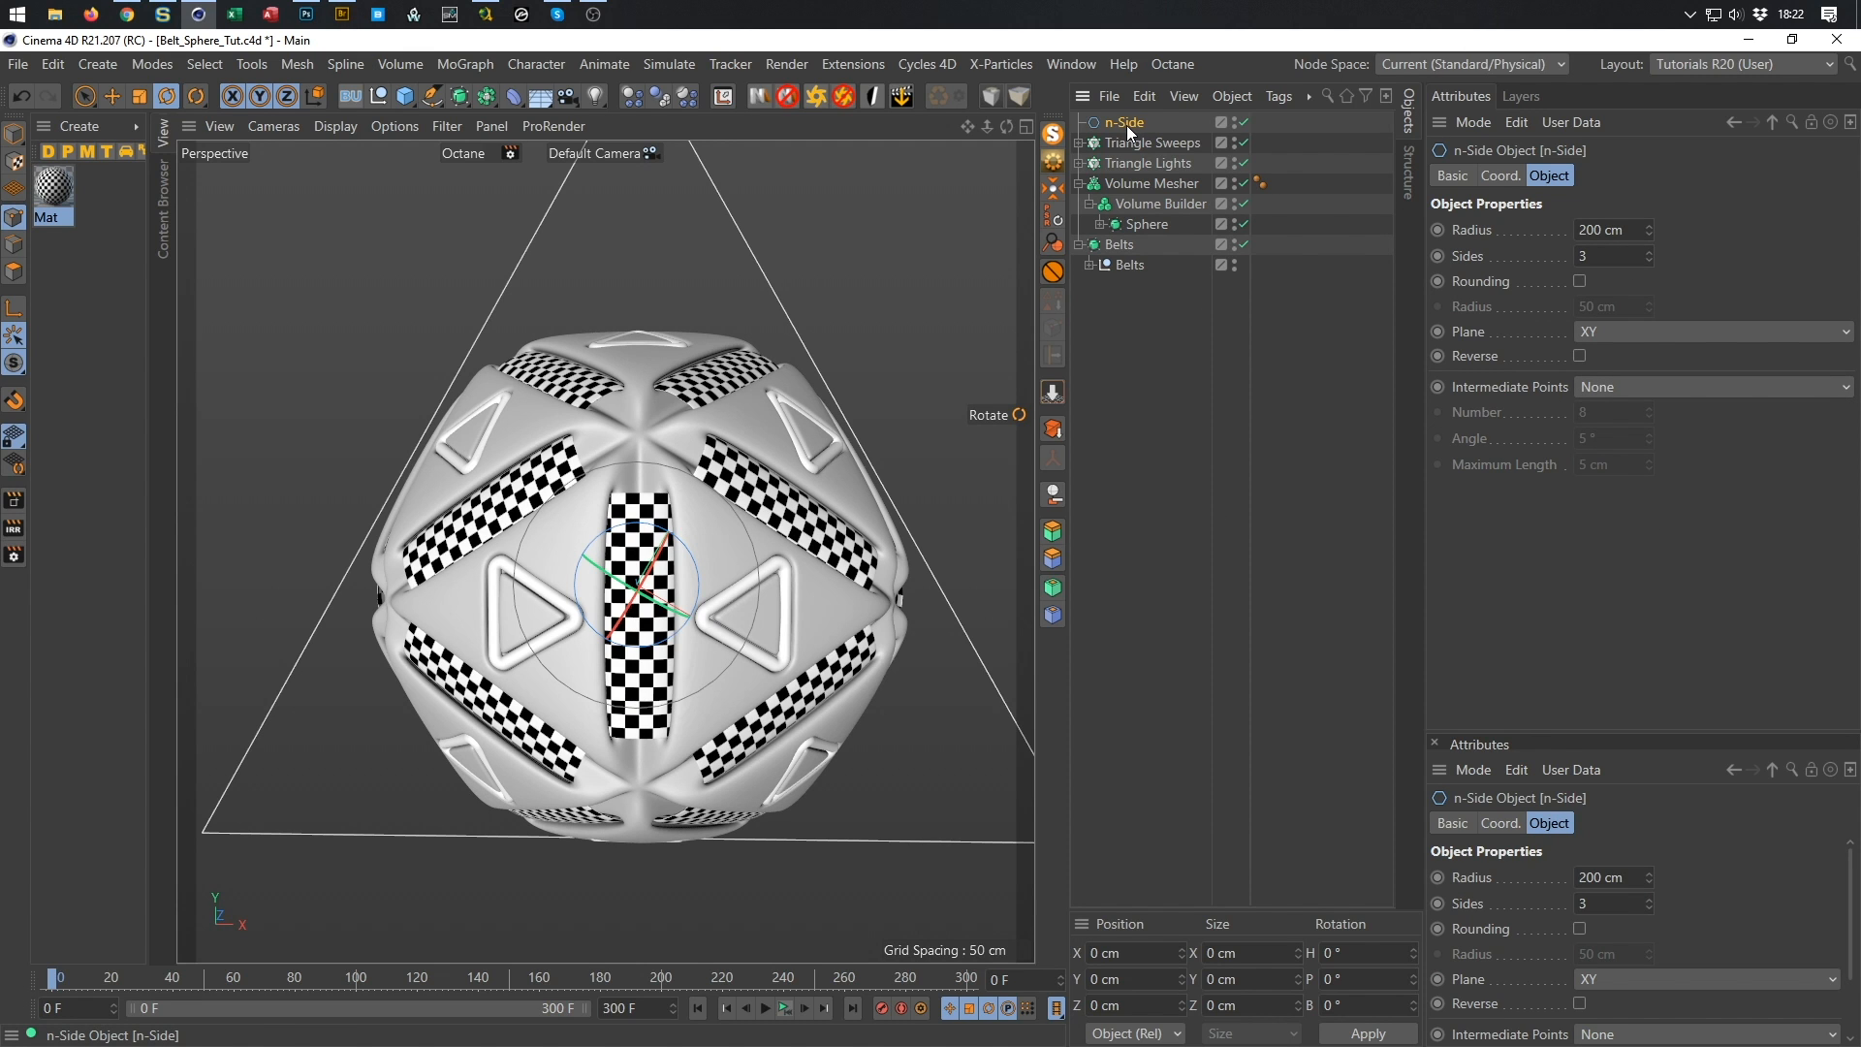
{"action": "key", "text": "c"}
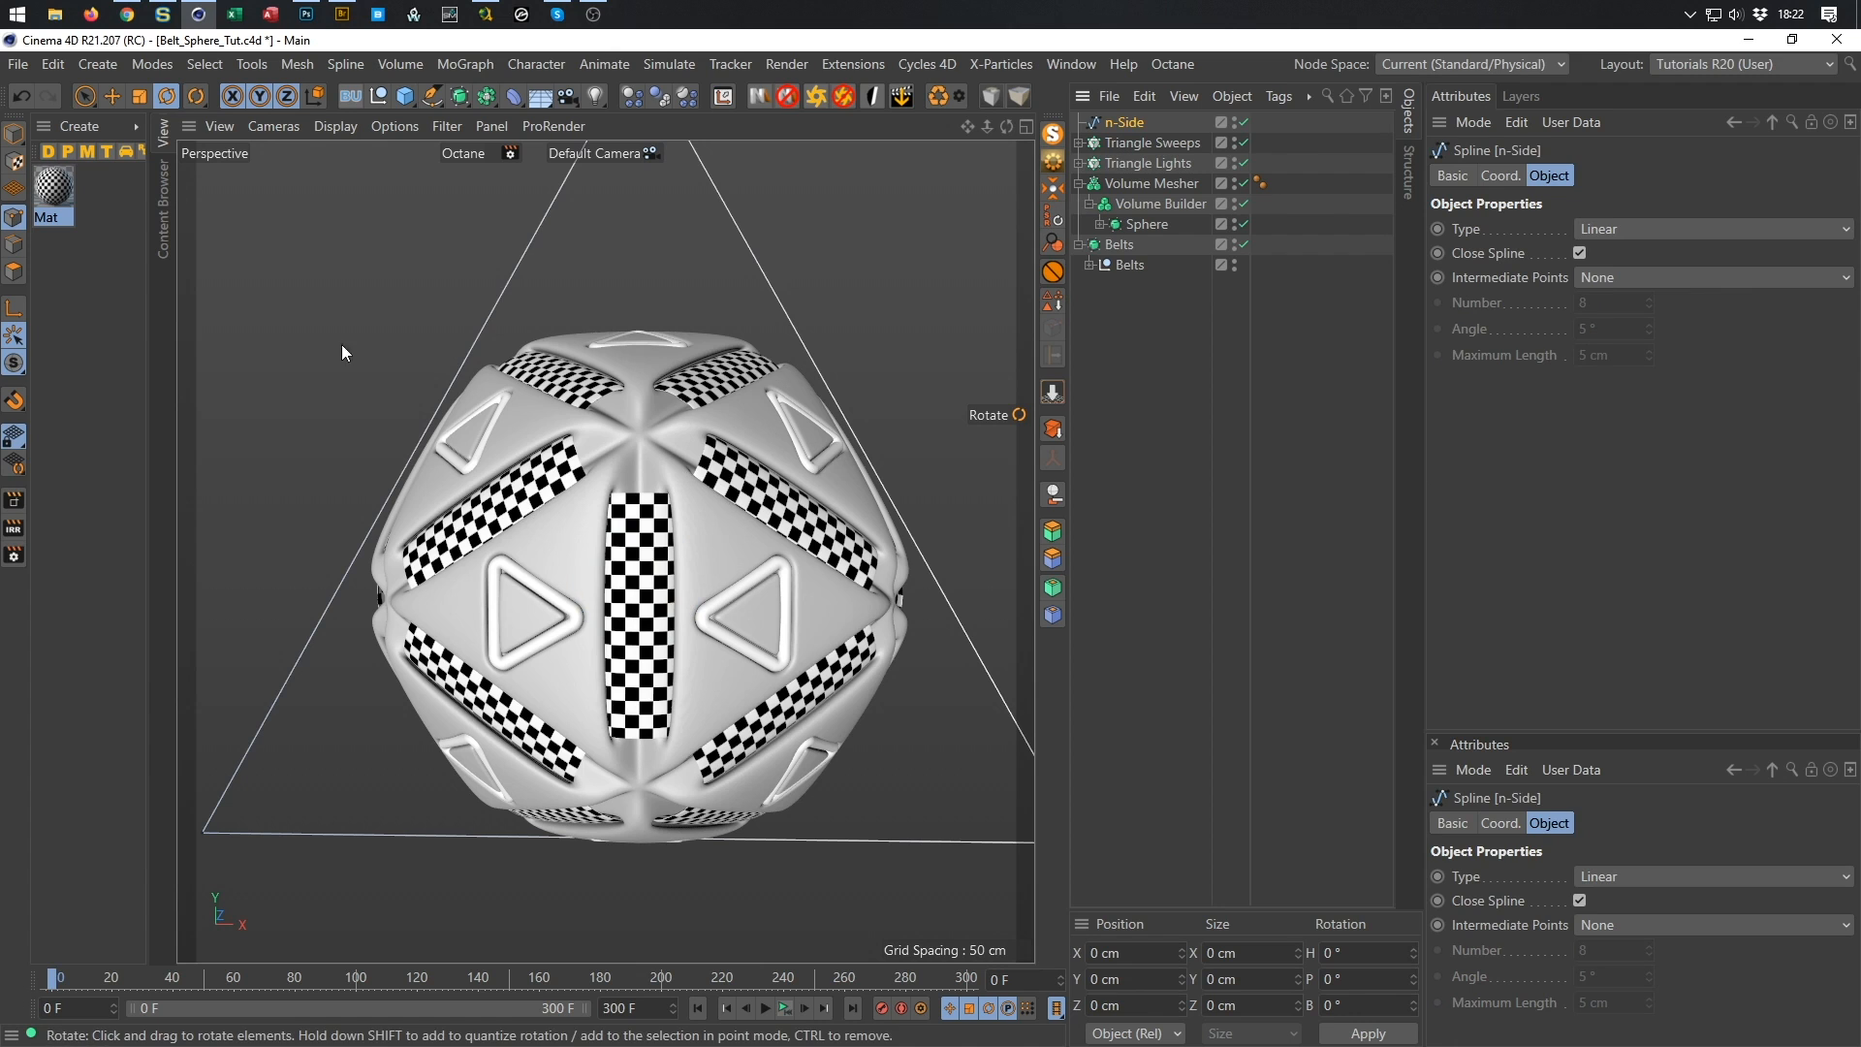
Align only the n-Side spline's axis by setting its bank rotation to 0°, and save the scene.
{"action": "left_click", "coordinate": [14, 308]}
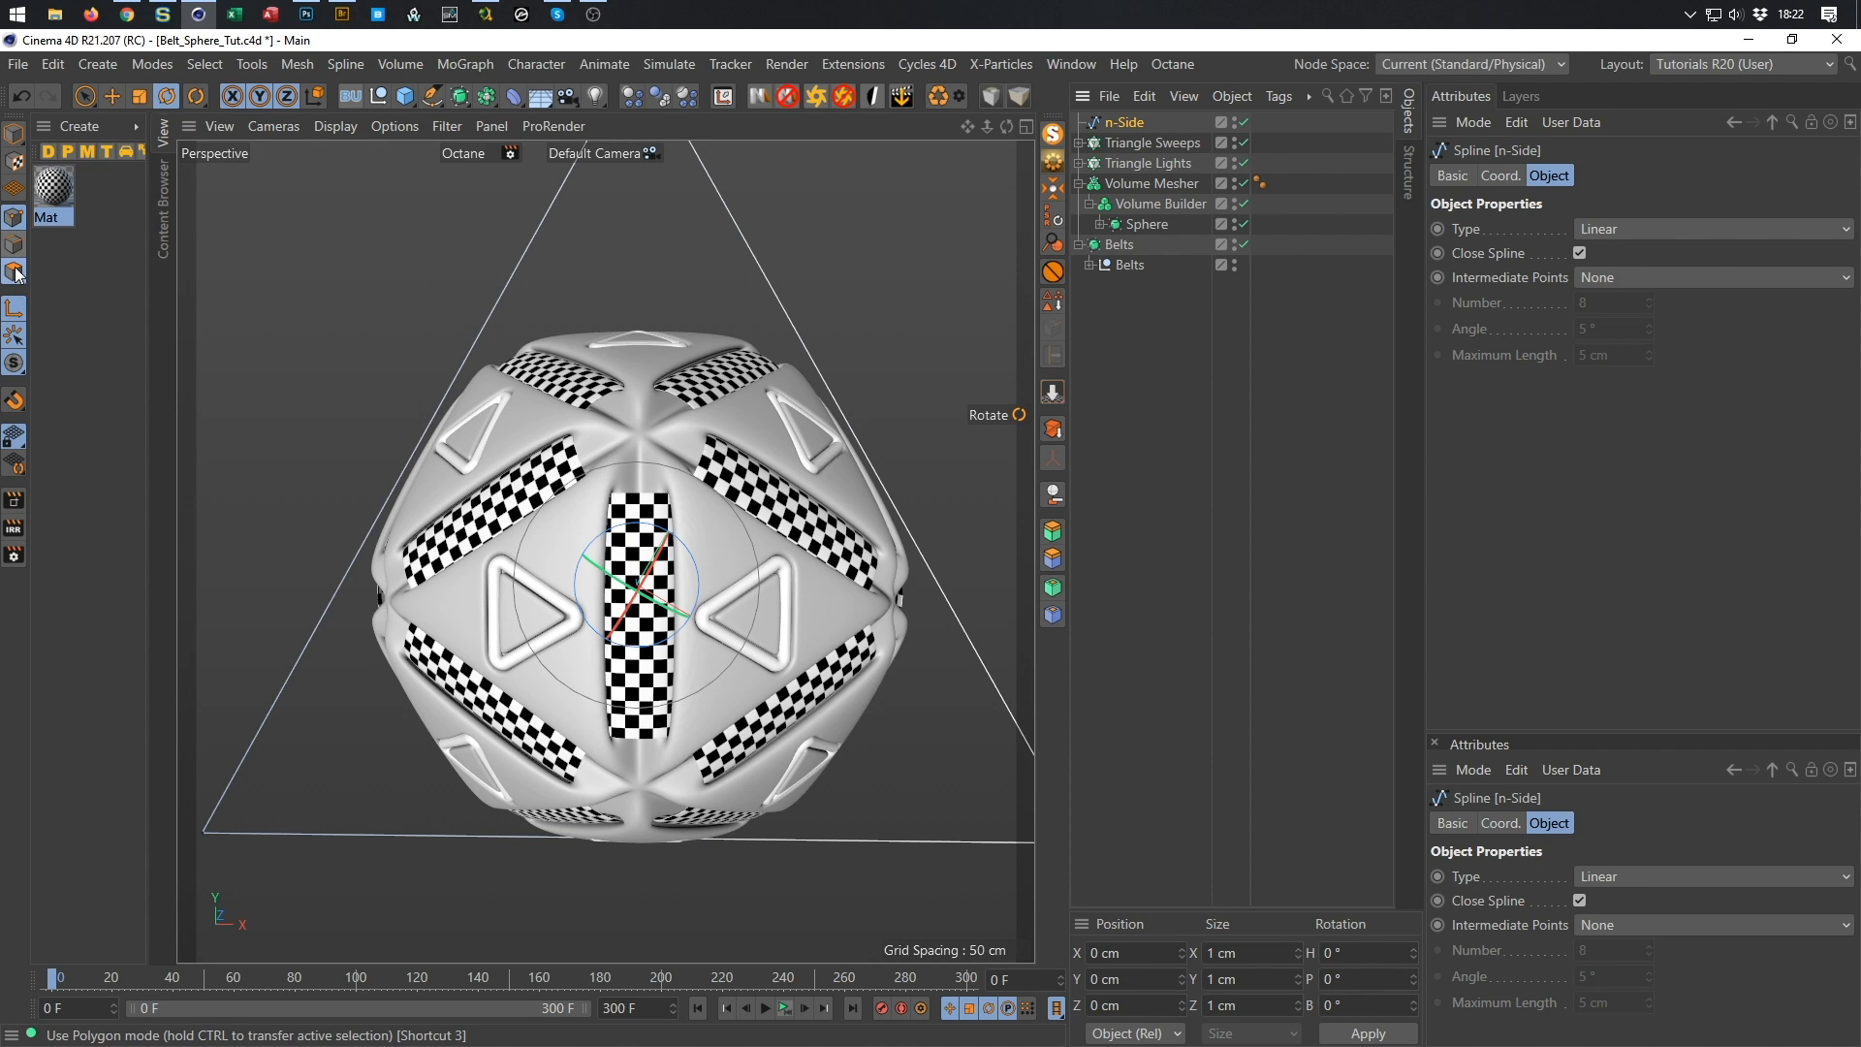
{"action": "left_click", "coordinate": [18, 146]}
{"action": "left_click", "coordinate": [12, 312]}
{"action": "left_click", "coordinate": [1395, 1000]}
{"action": "type", "text": "0"}
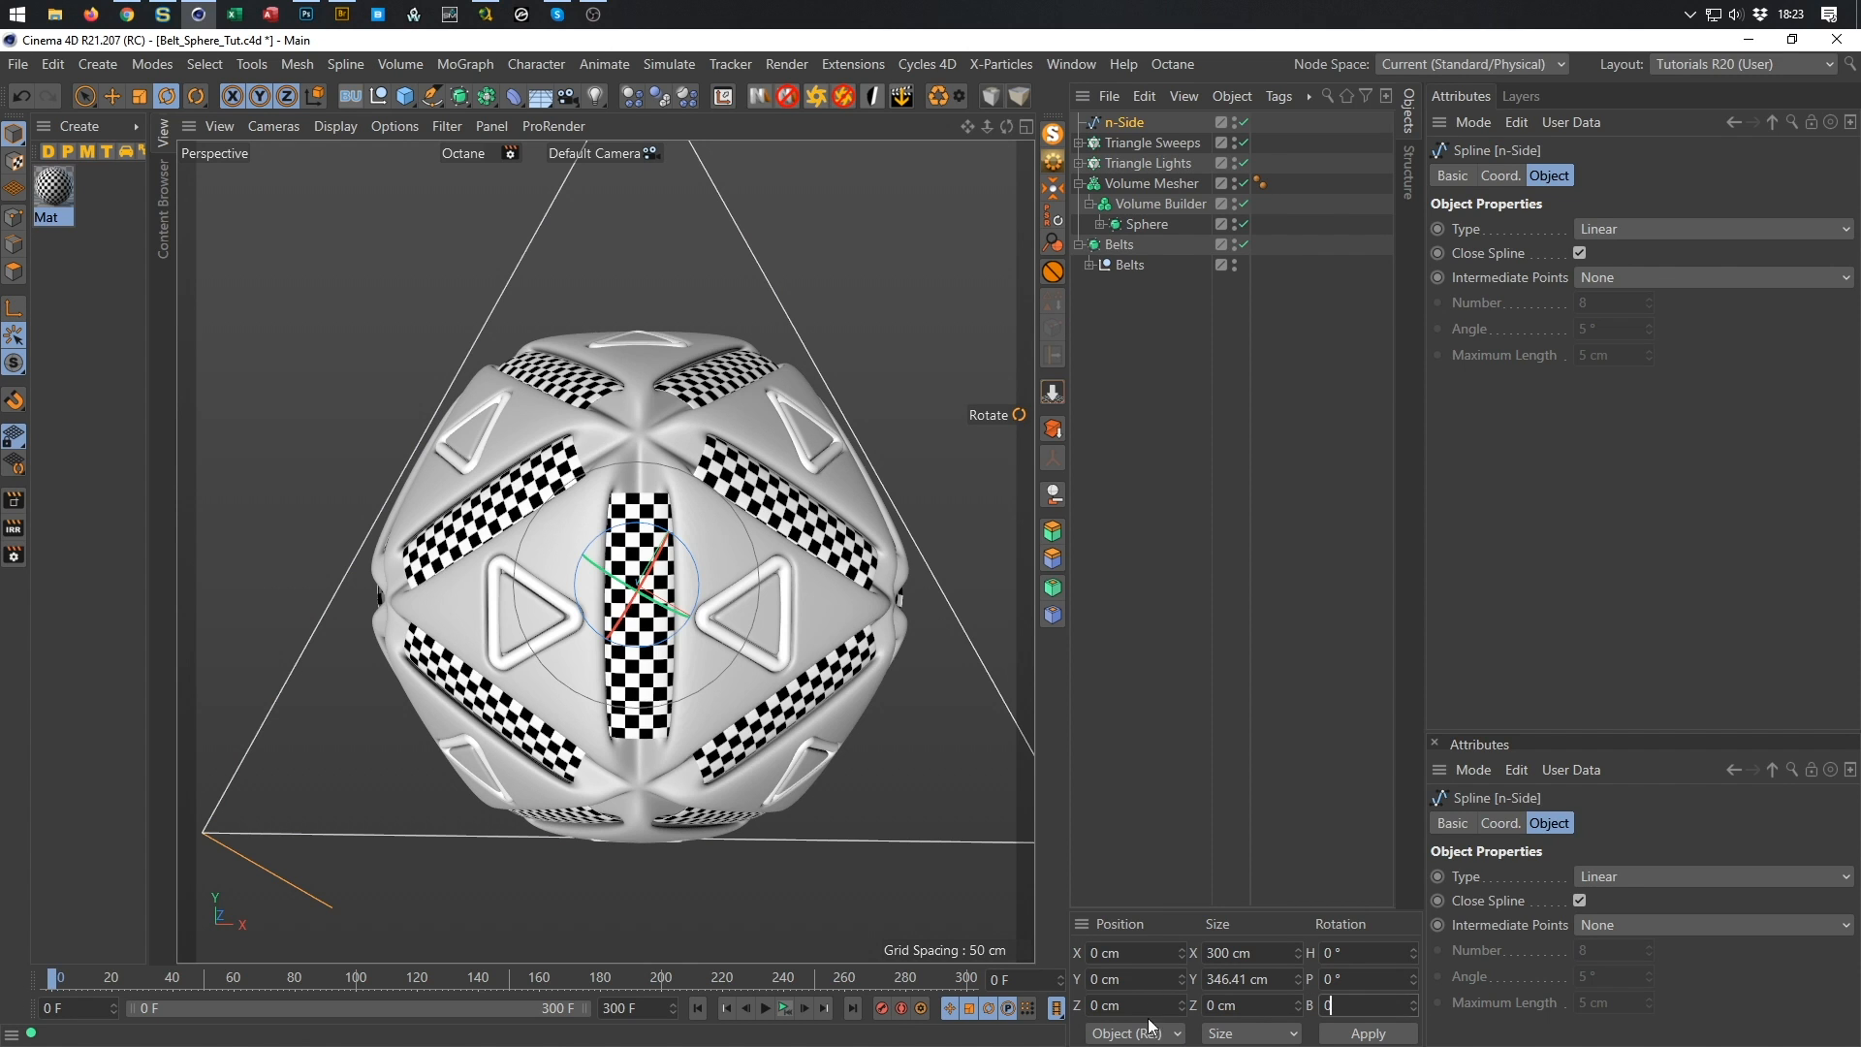
{"action": "left_click", "coordinate": [11, 313]}
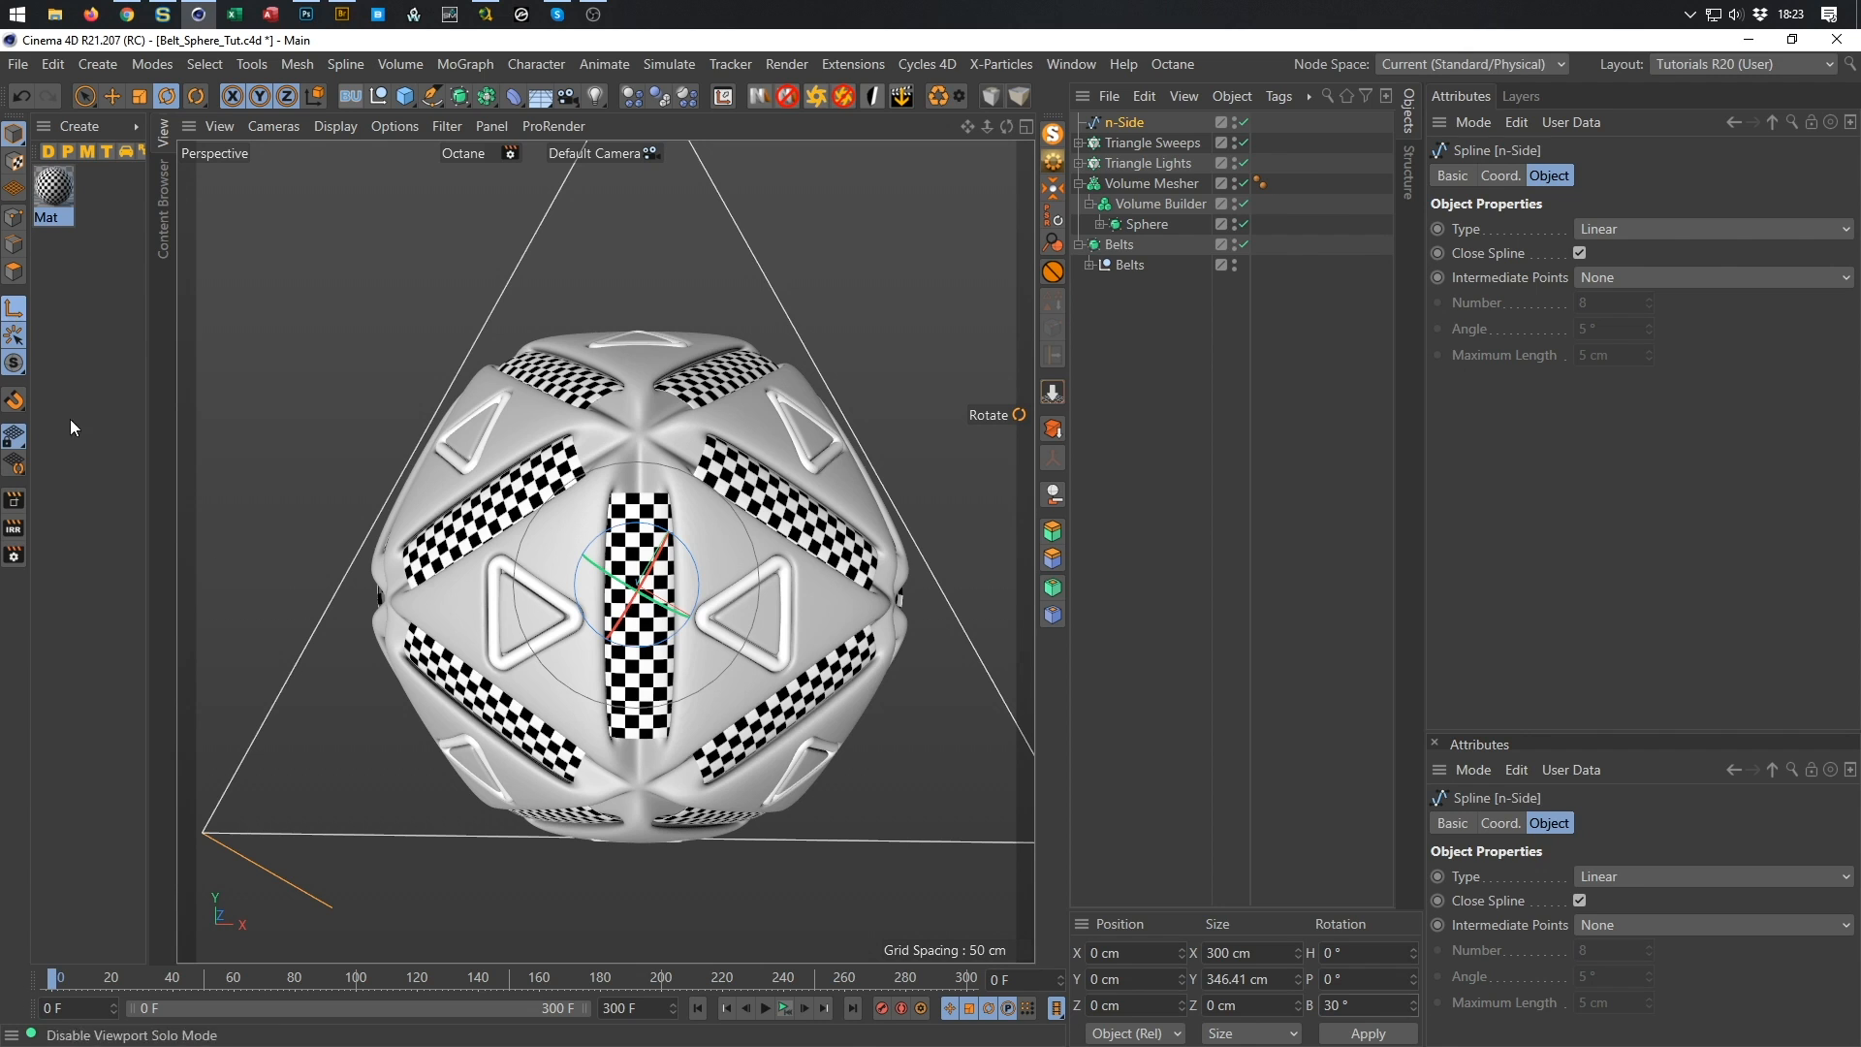
{"action": "left_click", "coordinate": [1358, 1006]}
{"action": "type", "text": "30"}
{"action": "key", "text": "Return"}
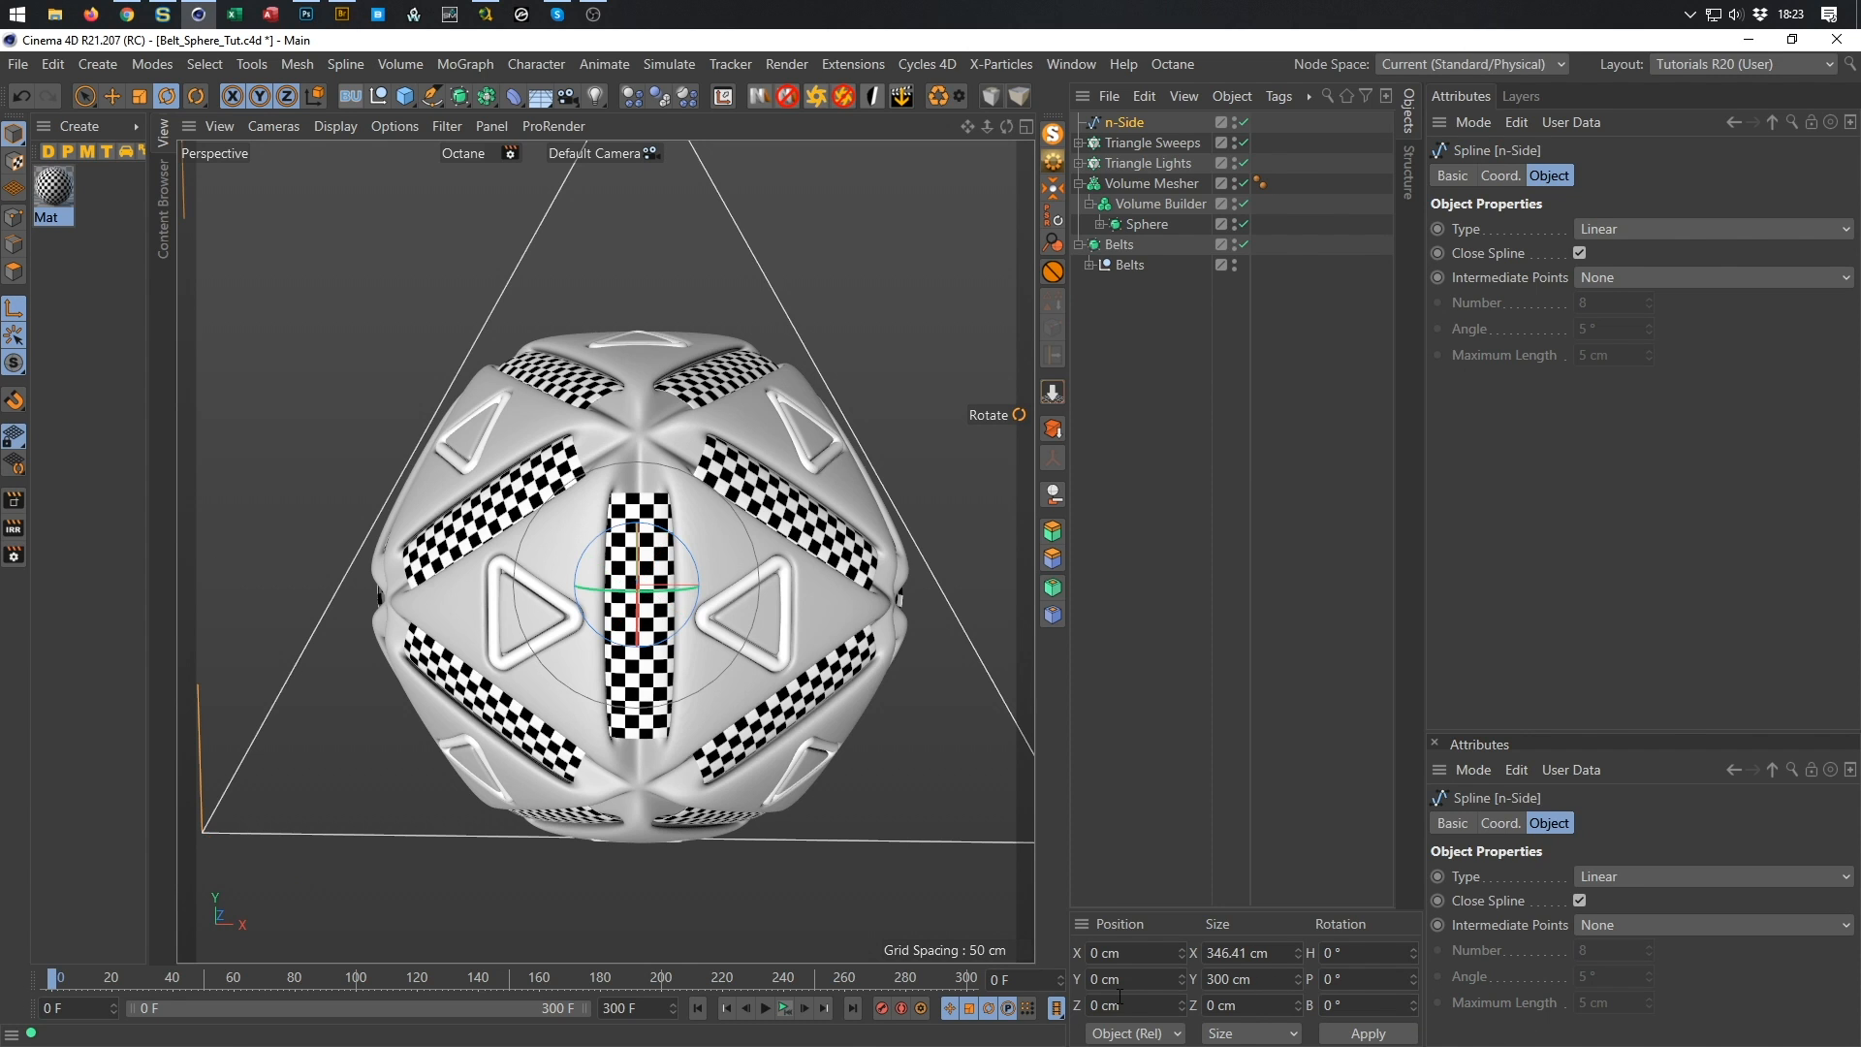
{"action": "left_click", "coordinate": [13, 309]}
{"action": "key", "text": "ctrl+s"}
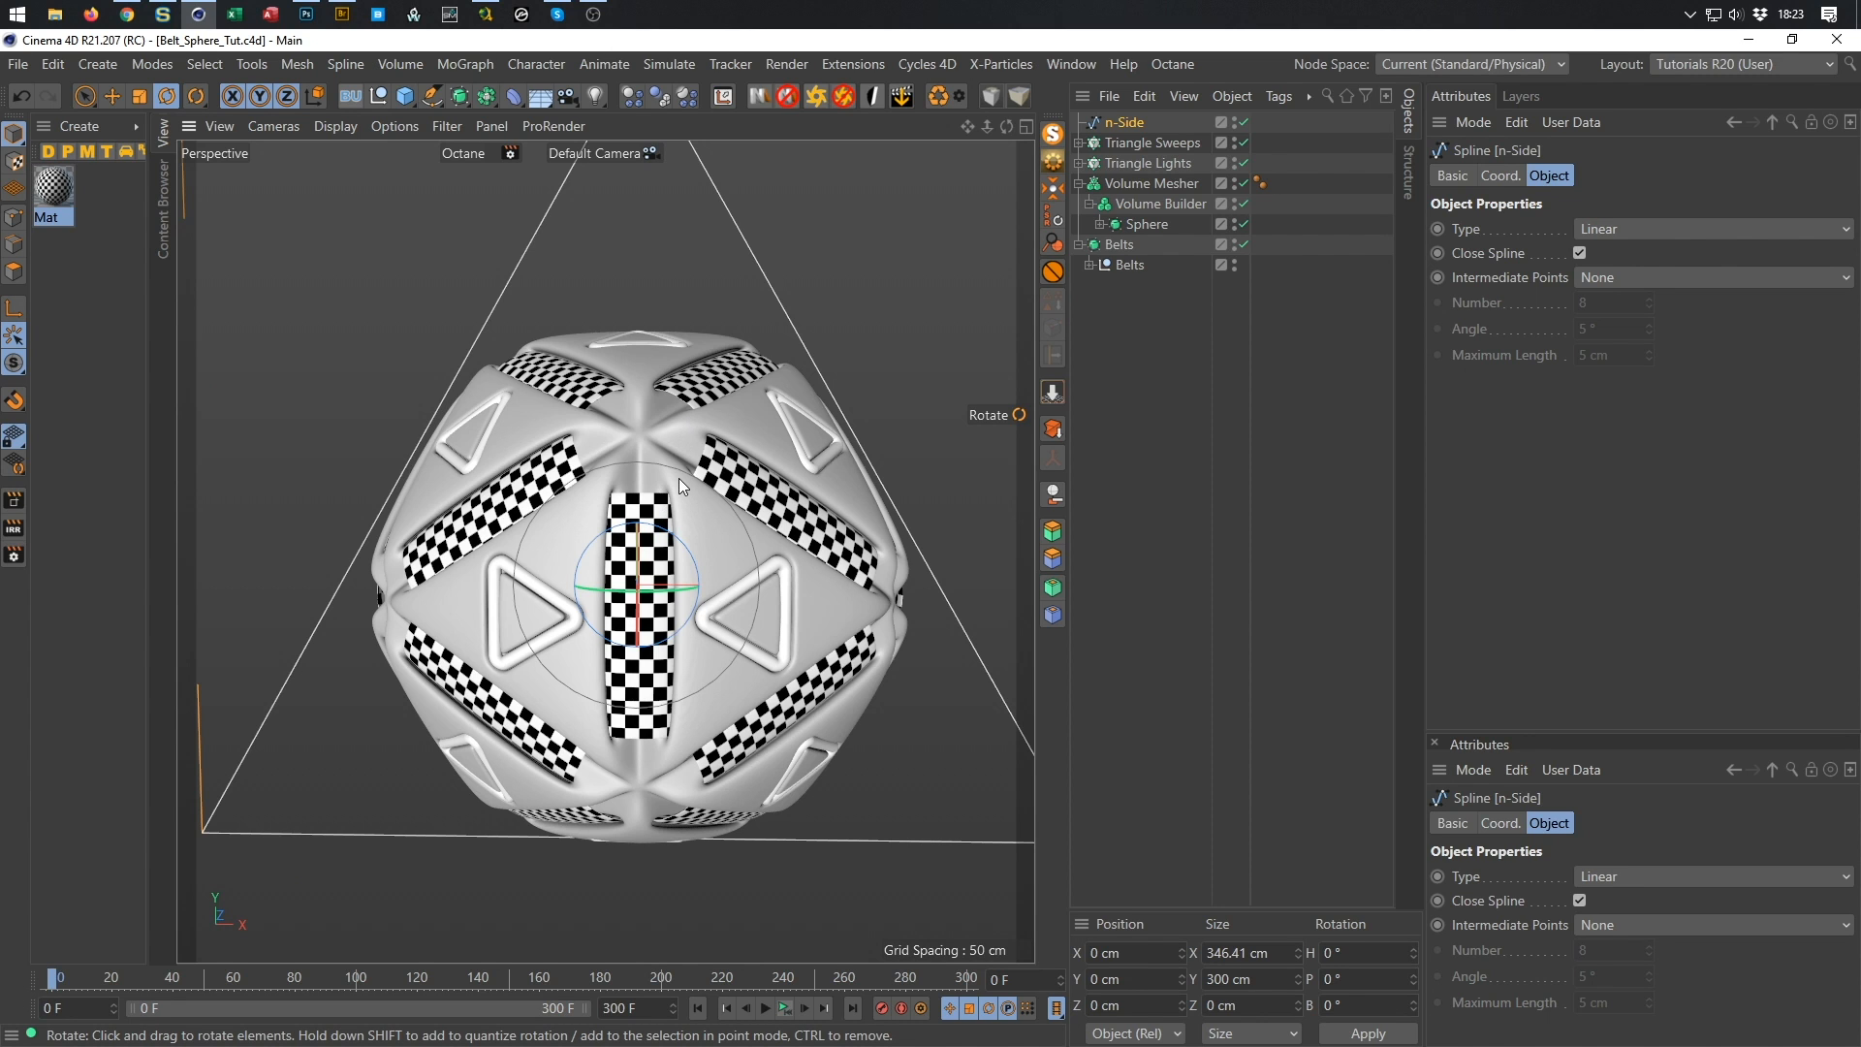
Look through the Triangle Sweeps, Triangle Lights and Volume Builder hierarchies and expand the Sphere inside the Volume Builder.
{"action": "key", "text": "t"}
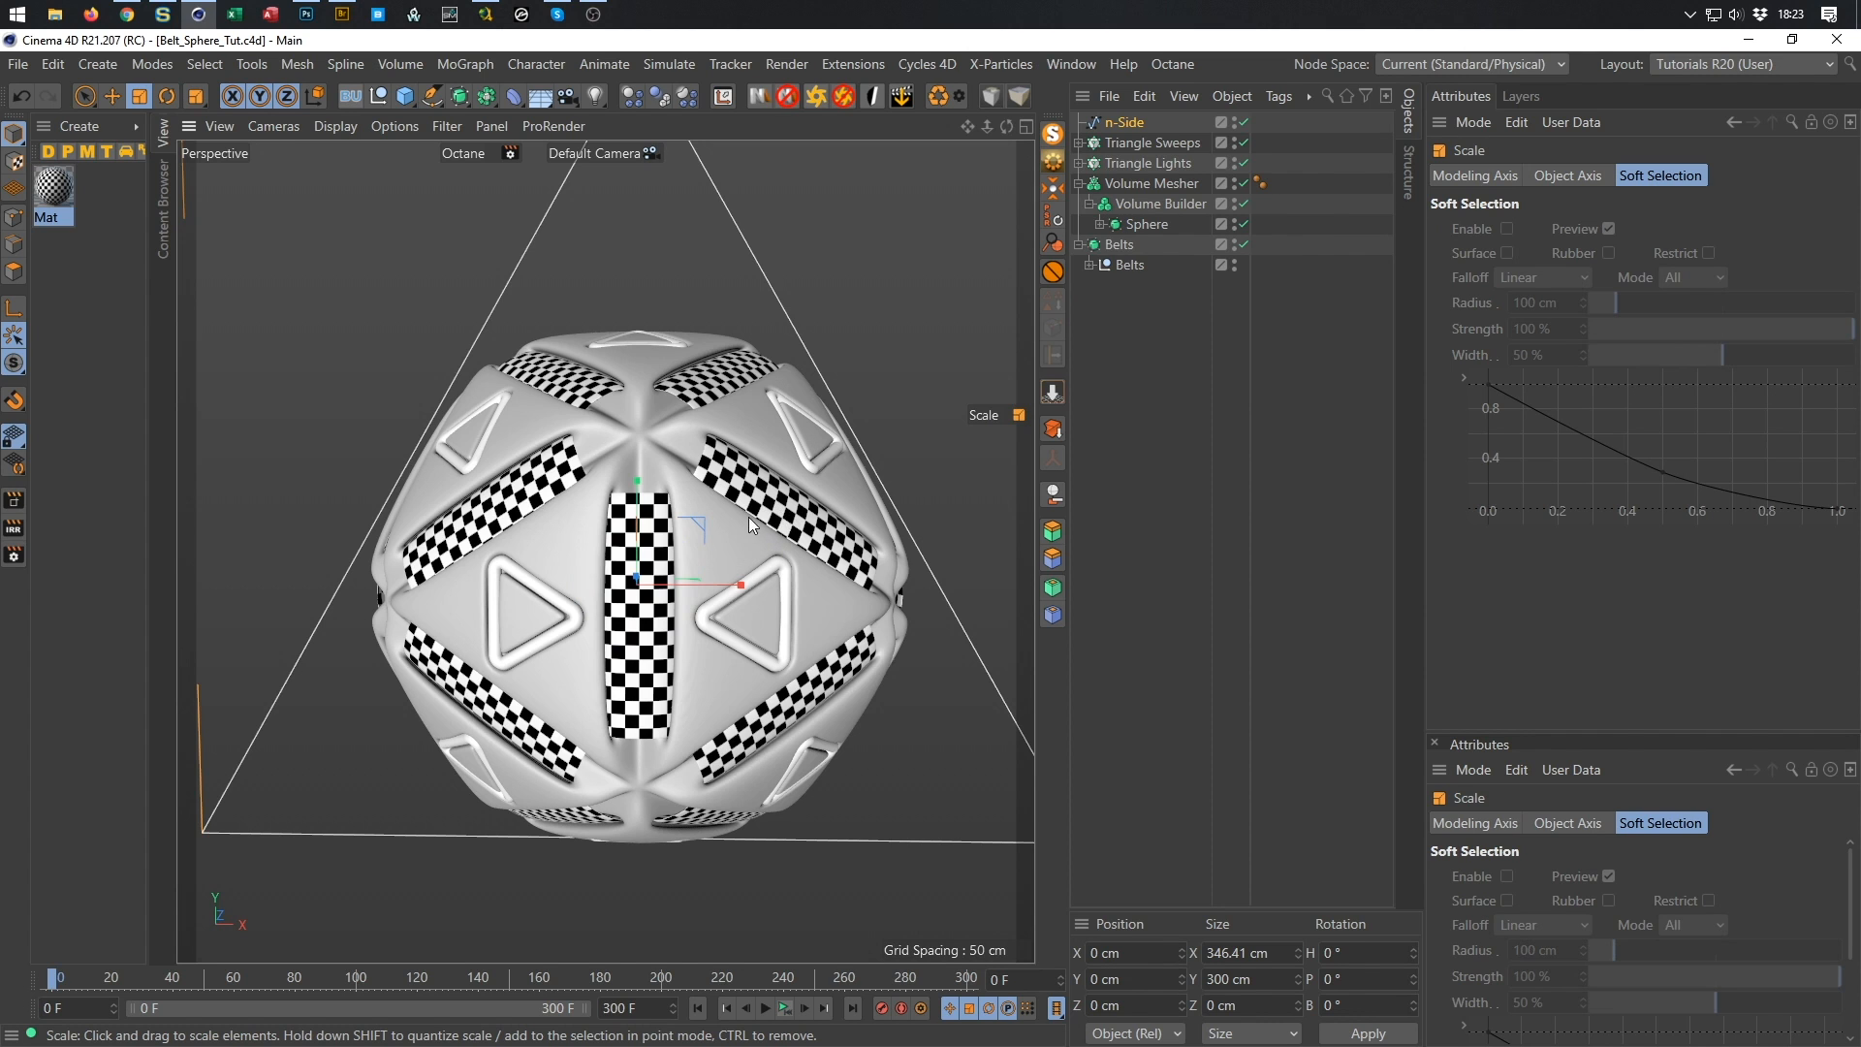
{"action": "scroll", "coordinate": [748, 516], "scroll_direction": "down", "scroll_amount": 5}
{"action": "scroll", "coordinate": [662, 662], "scroll_direction": "up", "scroll_amount": 3}
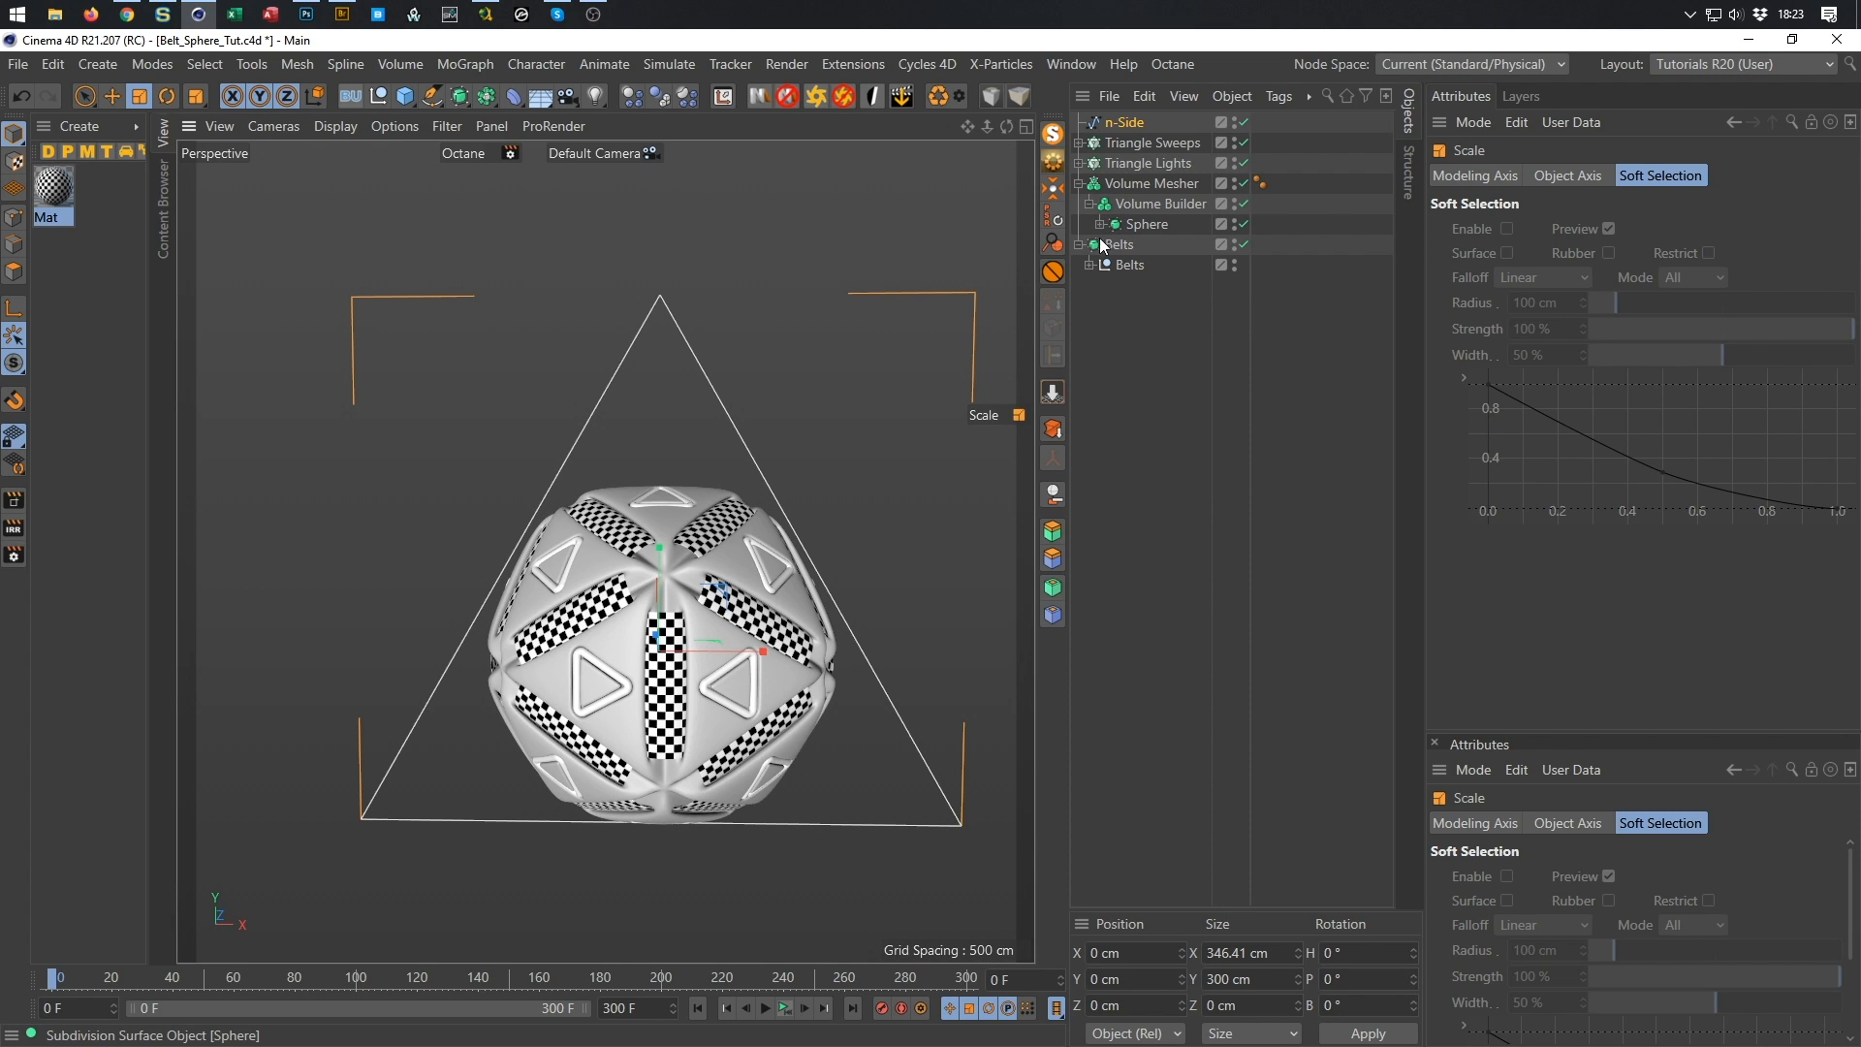
{"action": "left_click", "coordinate": [1079, 143]}
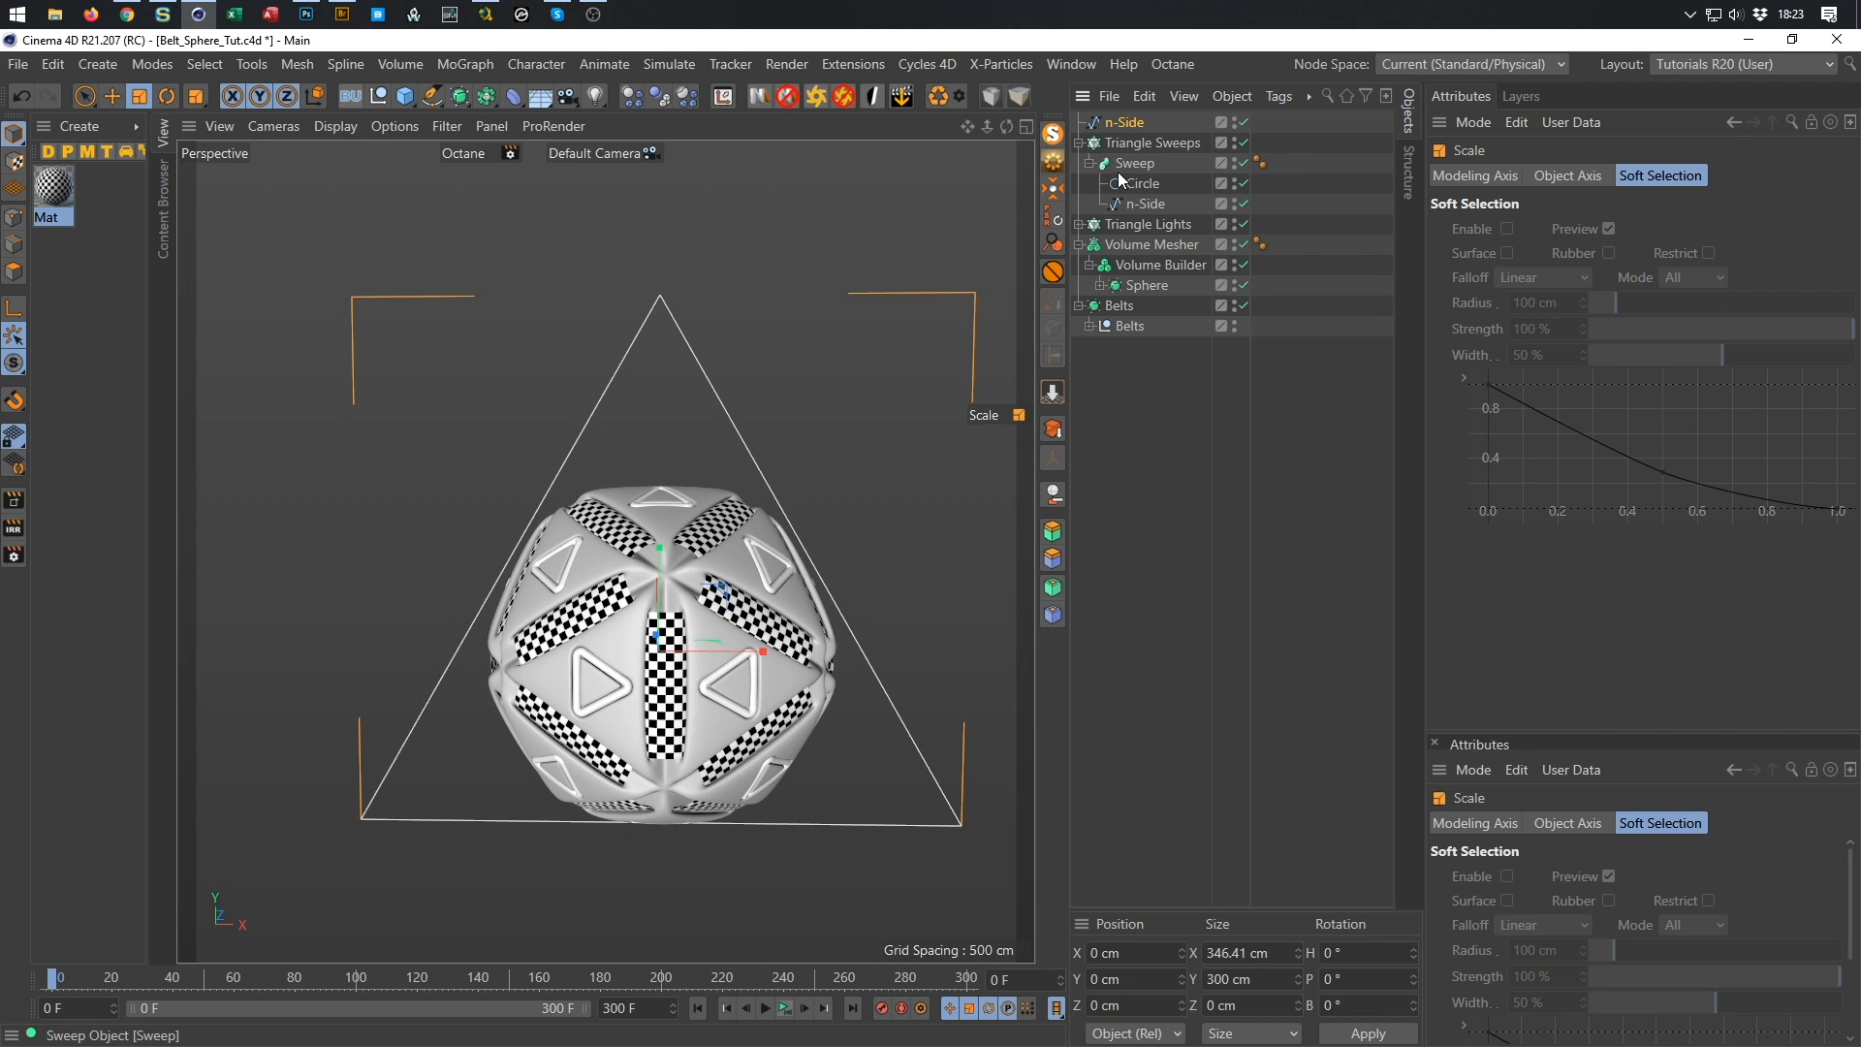
{"action": "left_click", "coordinate": [1079, 142]}
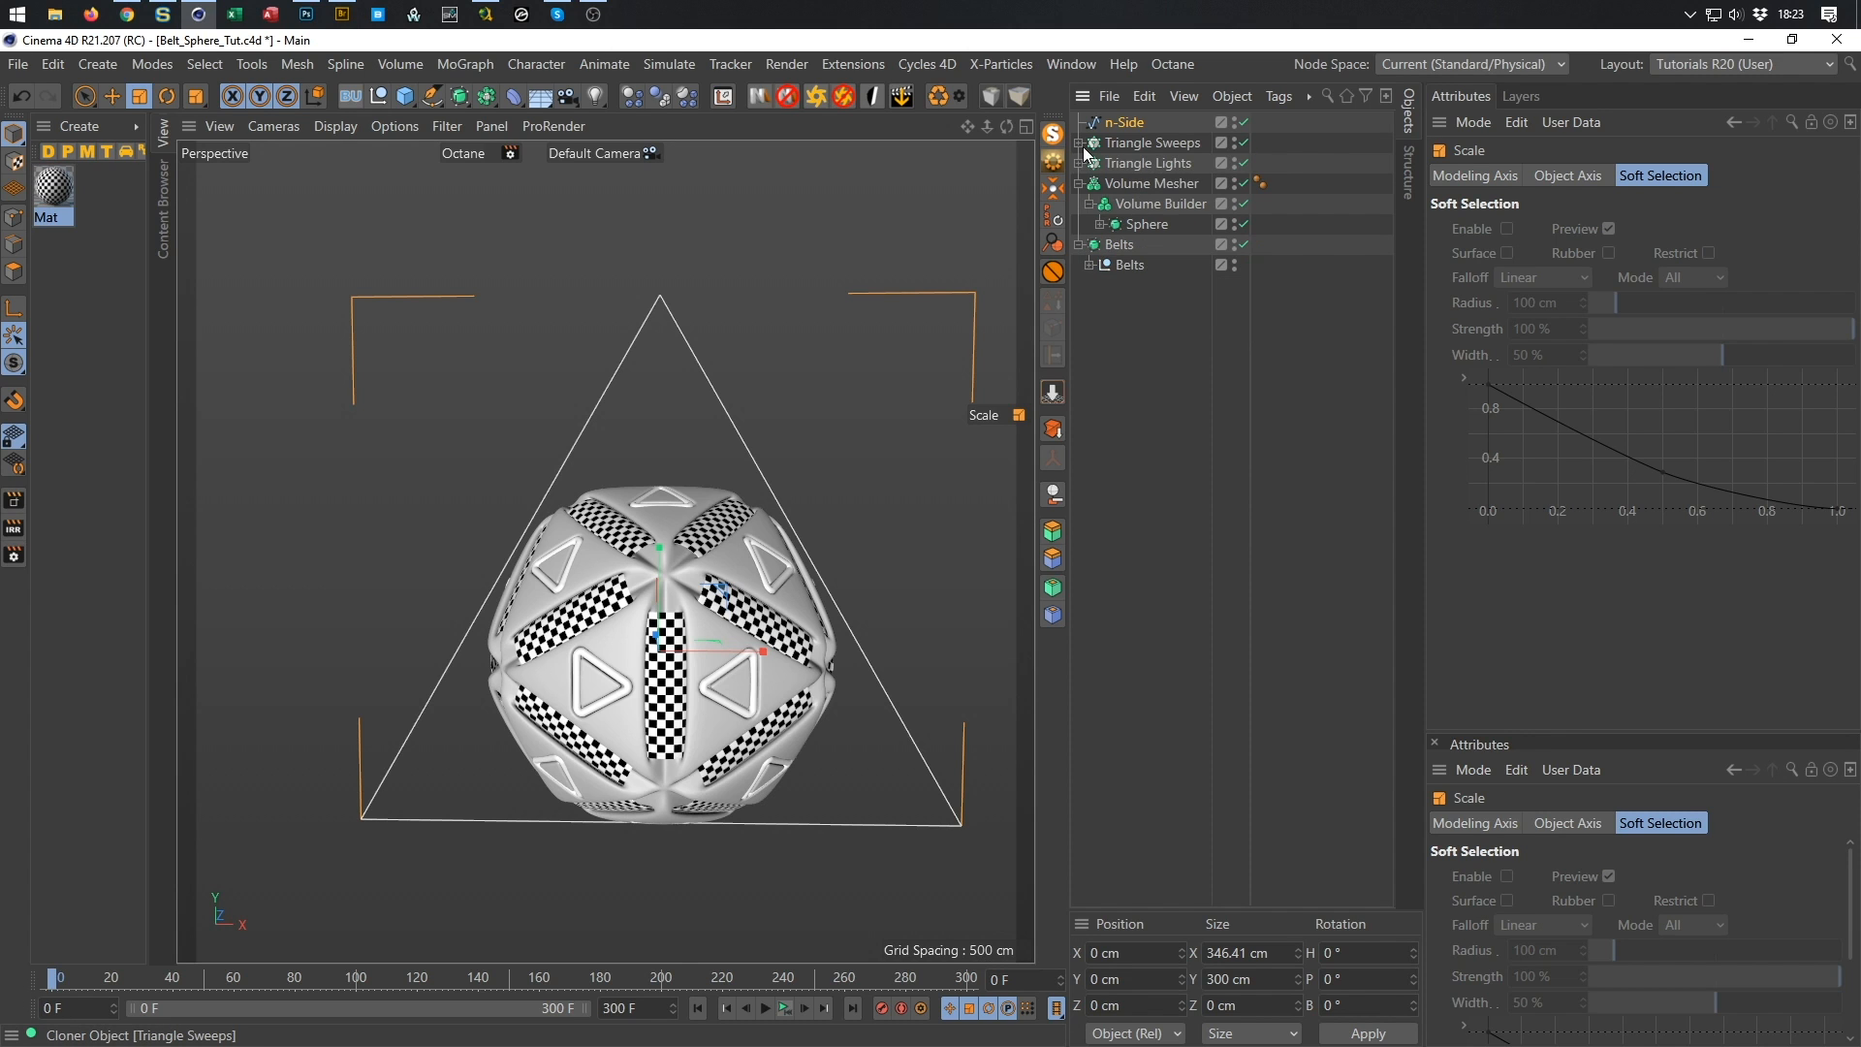
{"action": "left_click", "coordinate": [1080, 163]}
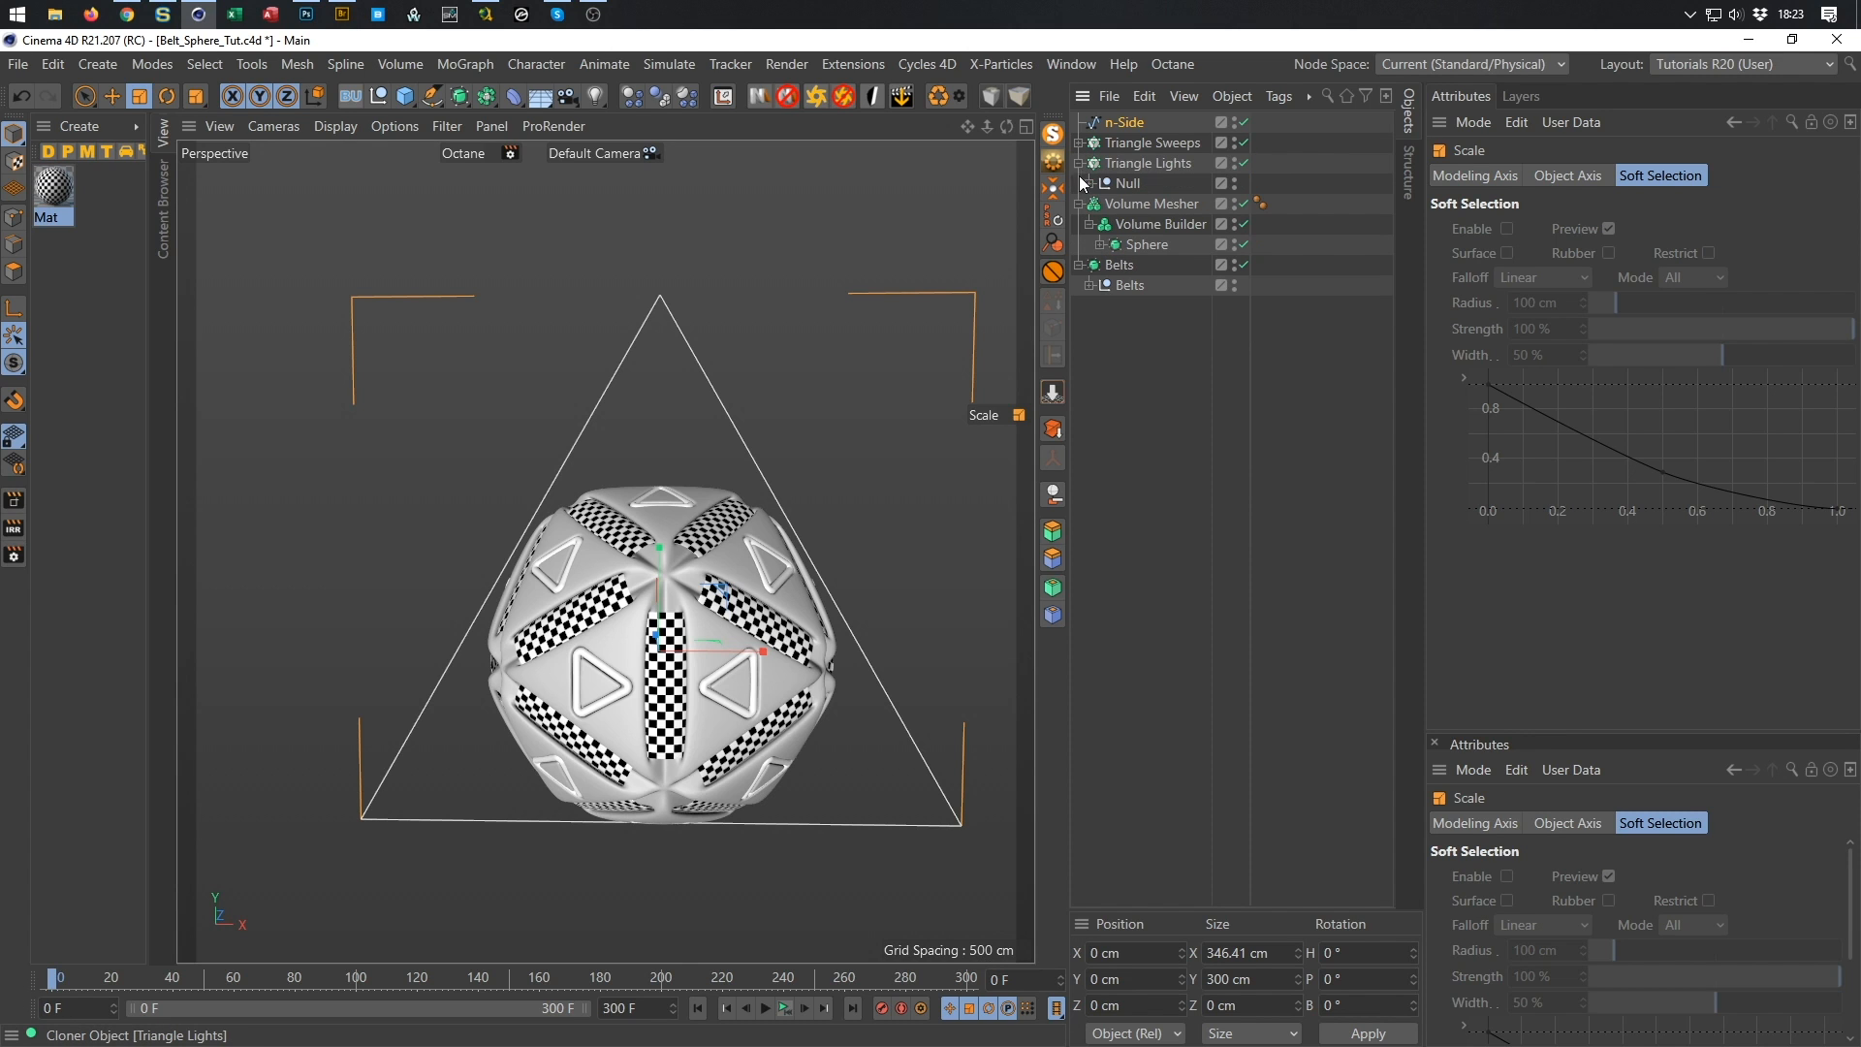
{"action": "left_click", "coordinate": [1101, 244]}
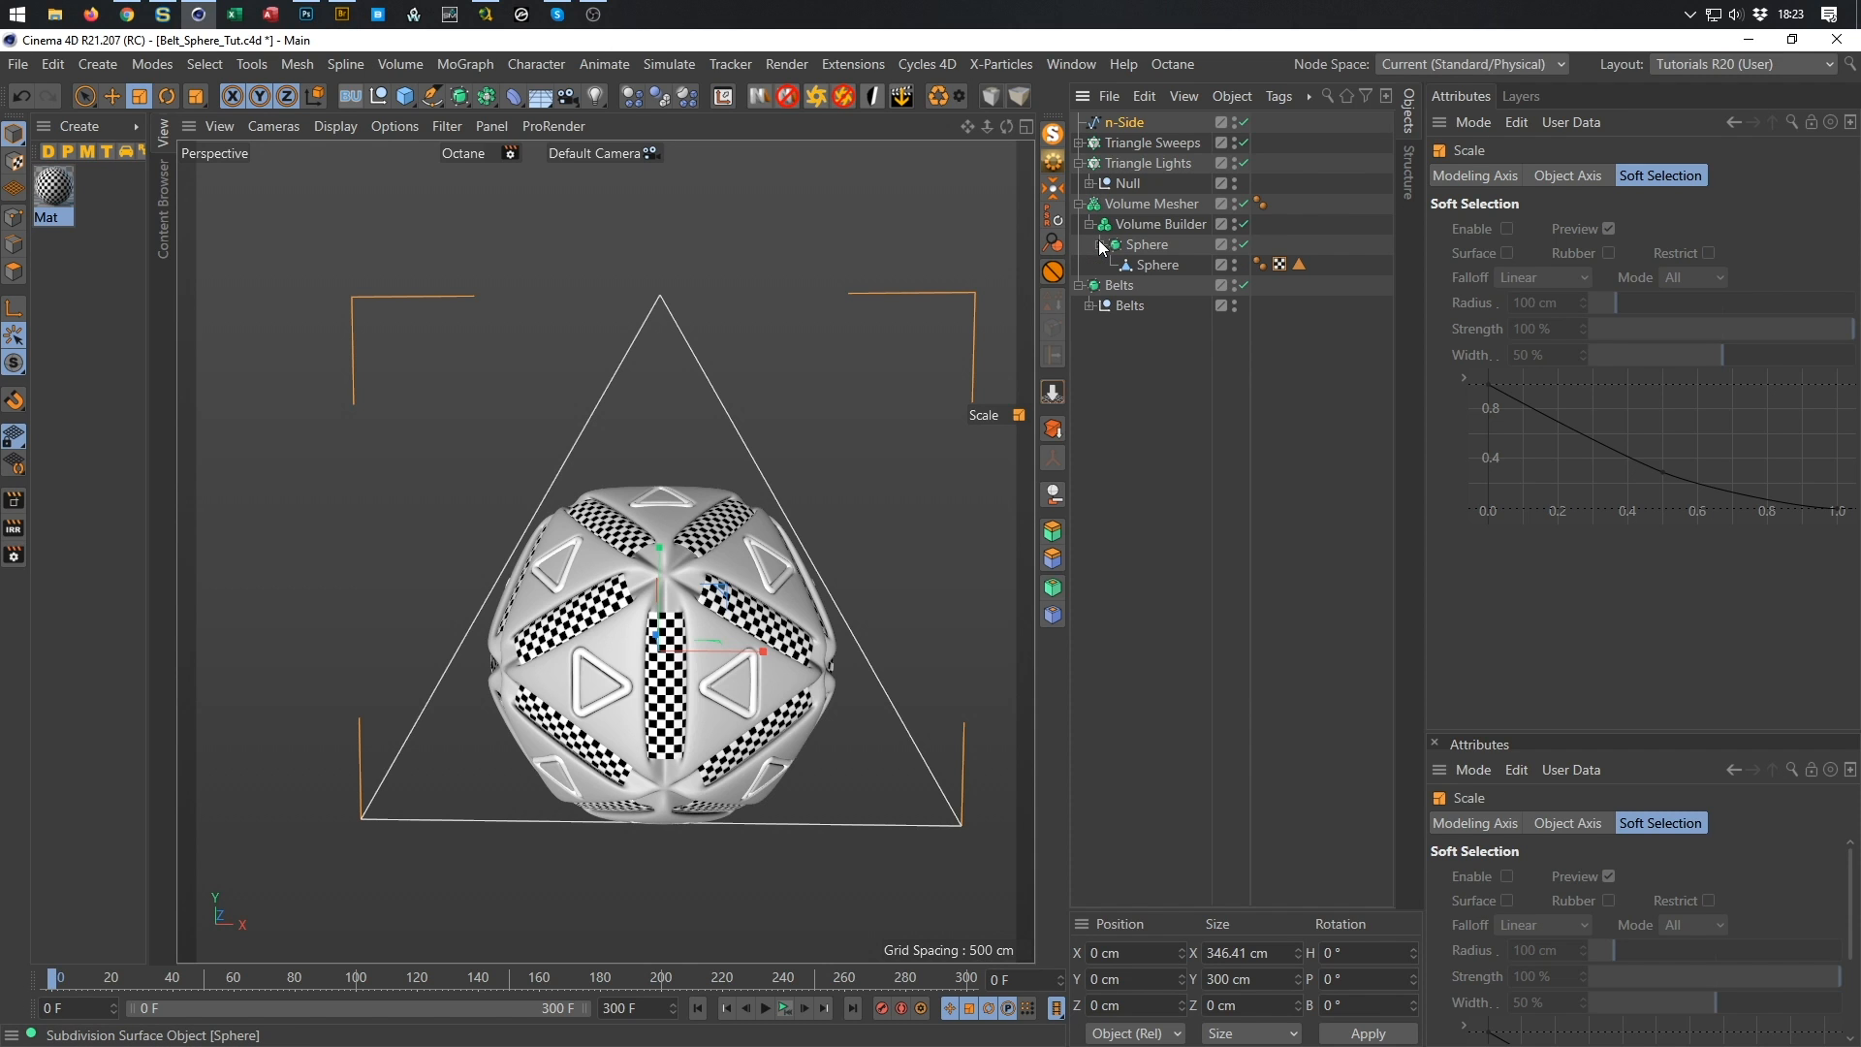
{"action": "left_click", "coordinate": [1079, 163]}
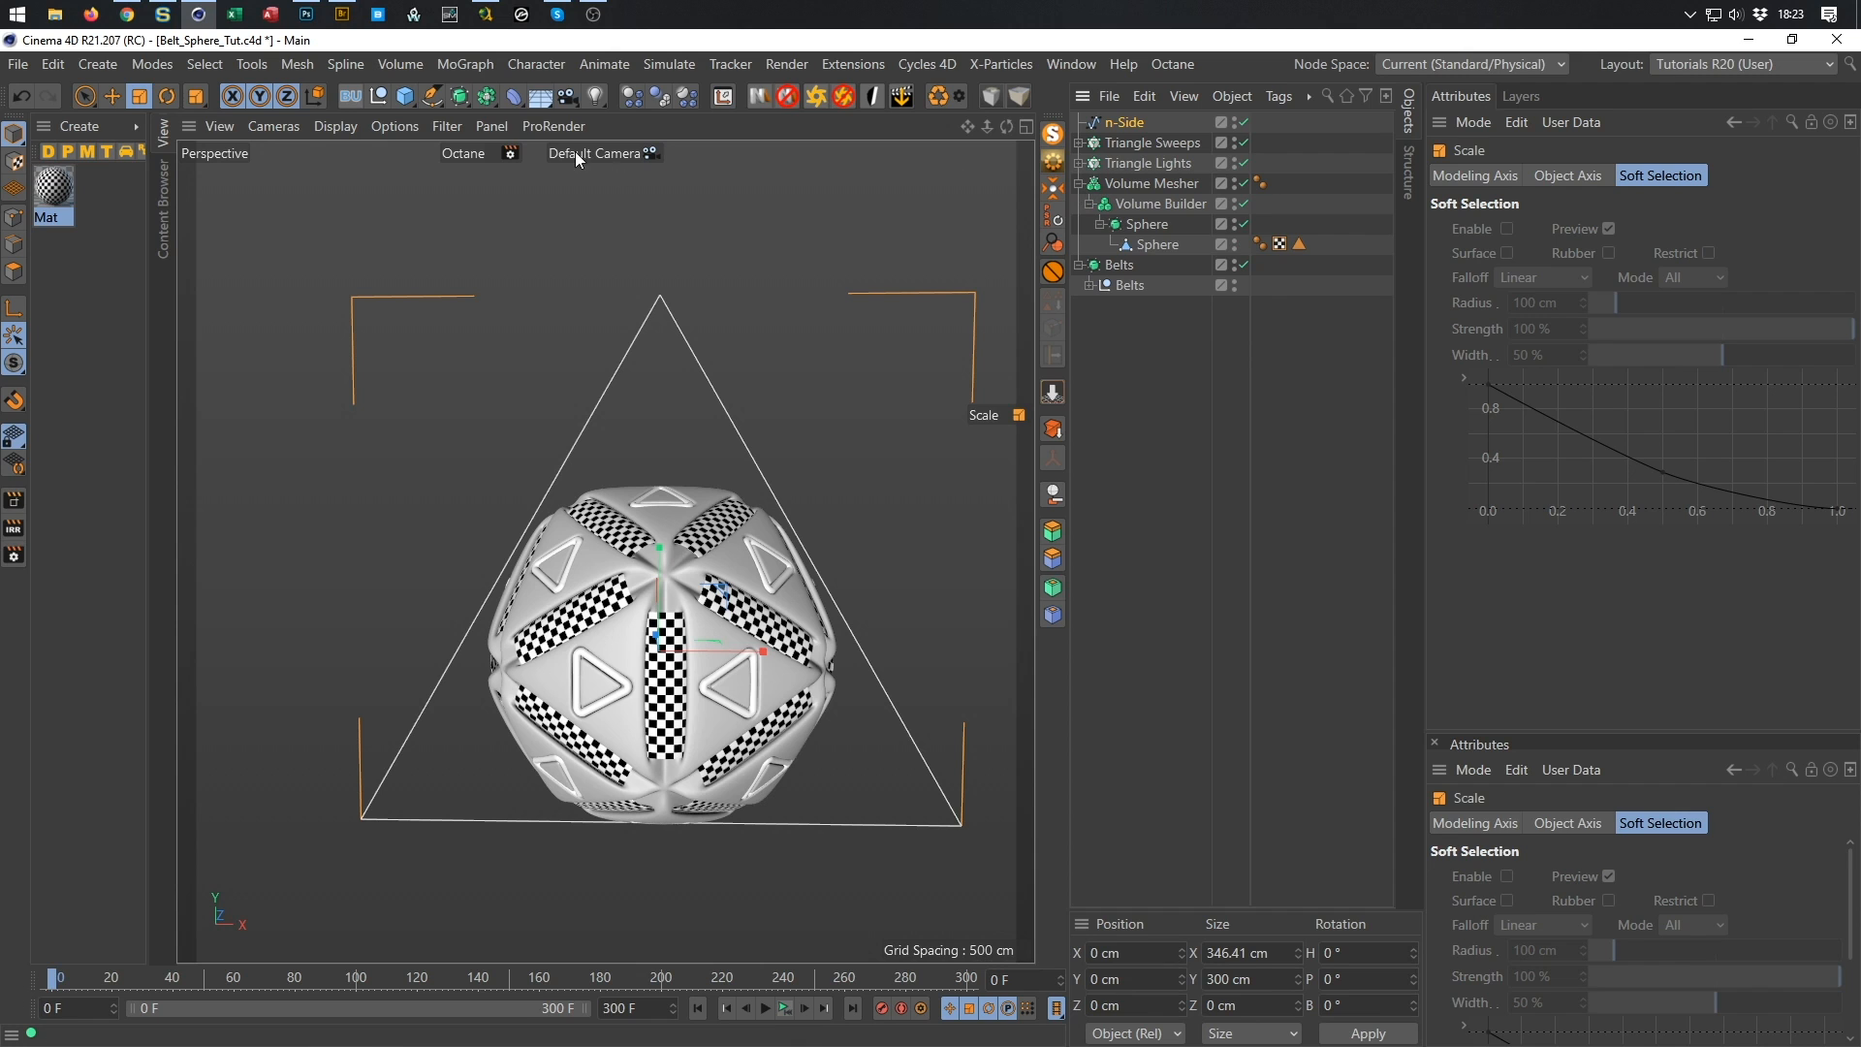
Add a new Sphere primitive to the scene.
{"action": "left_click", "coordinate": [404, 98]}
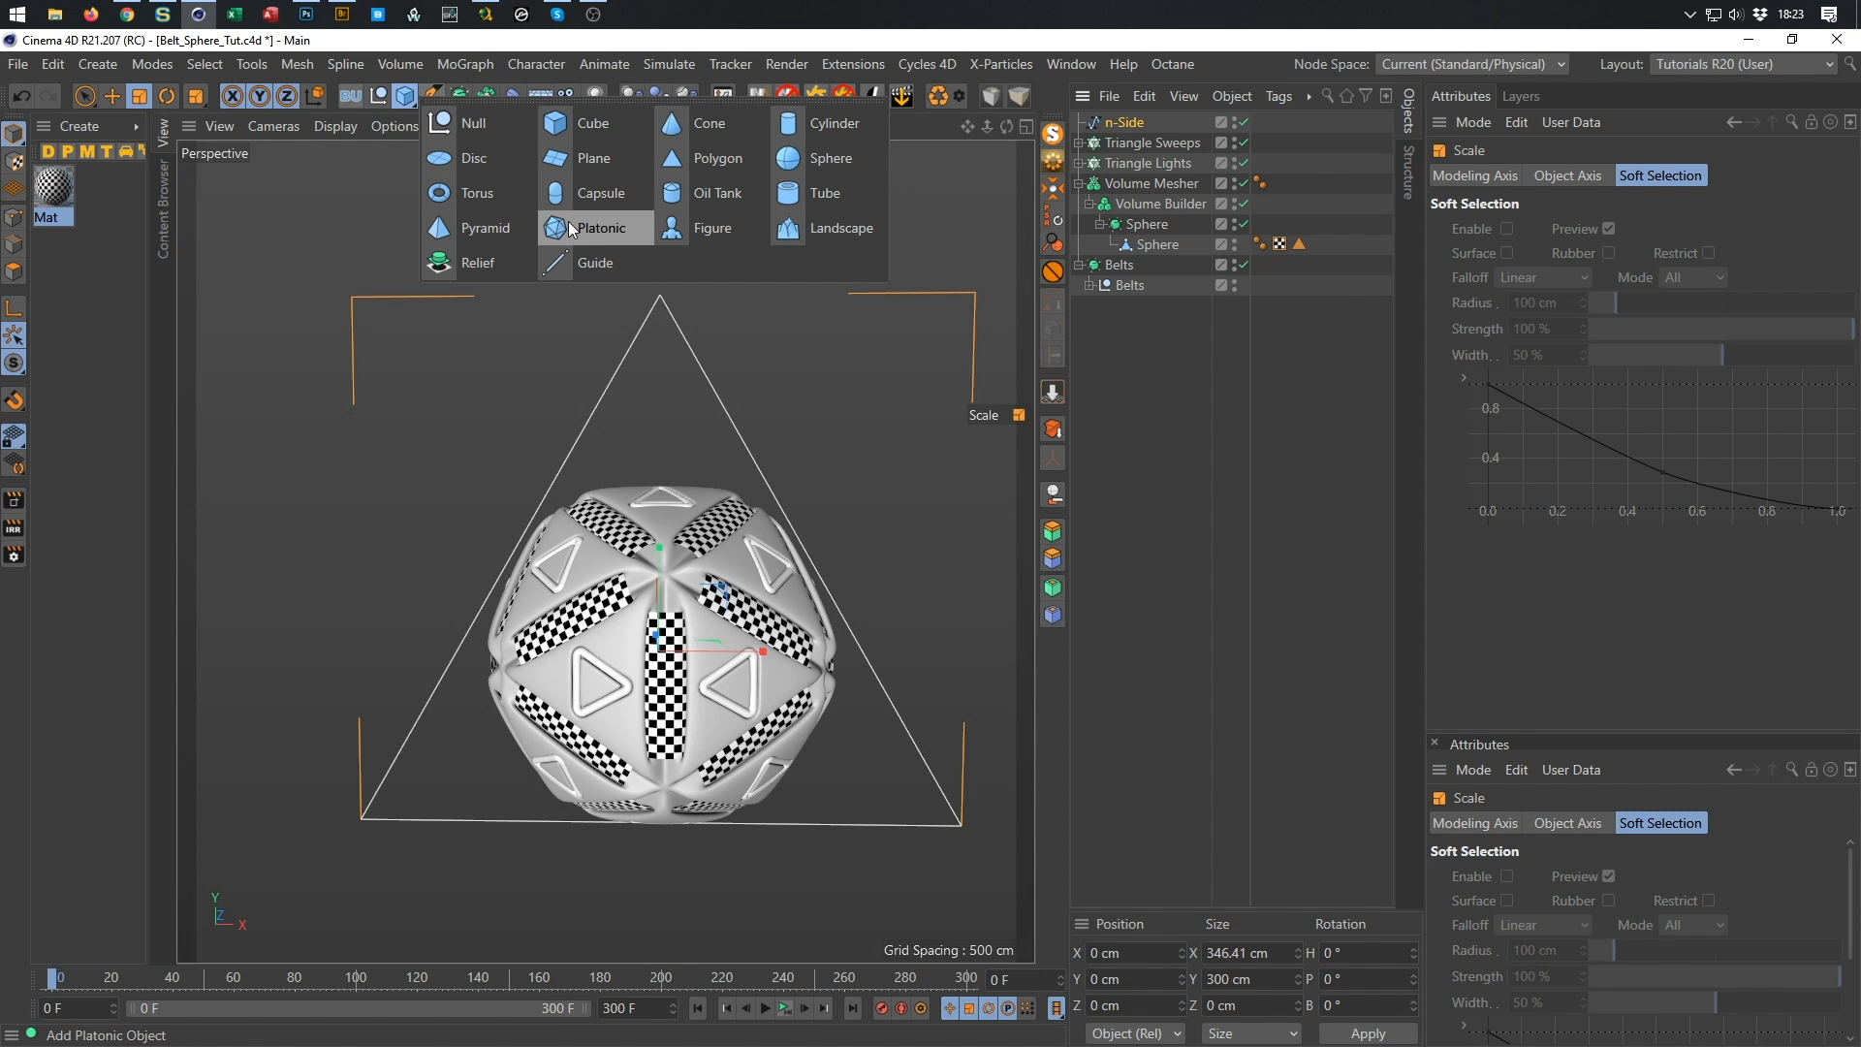
{"action": "left_click", "coordinate": [830, 158]}
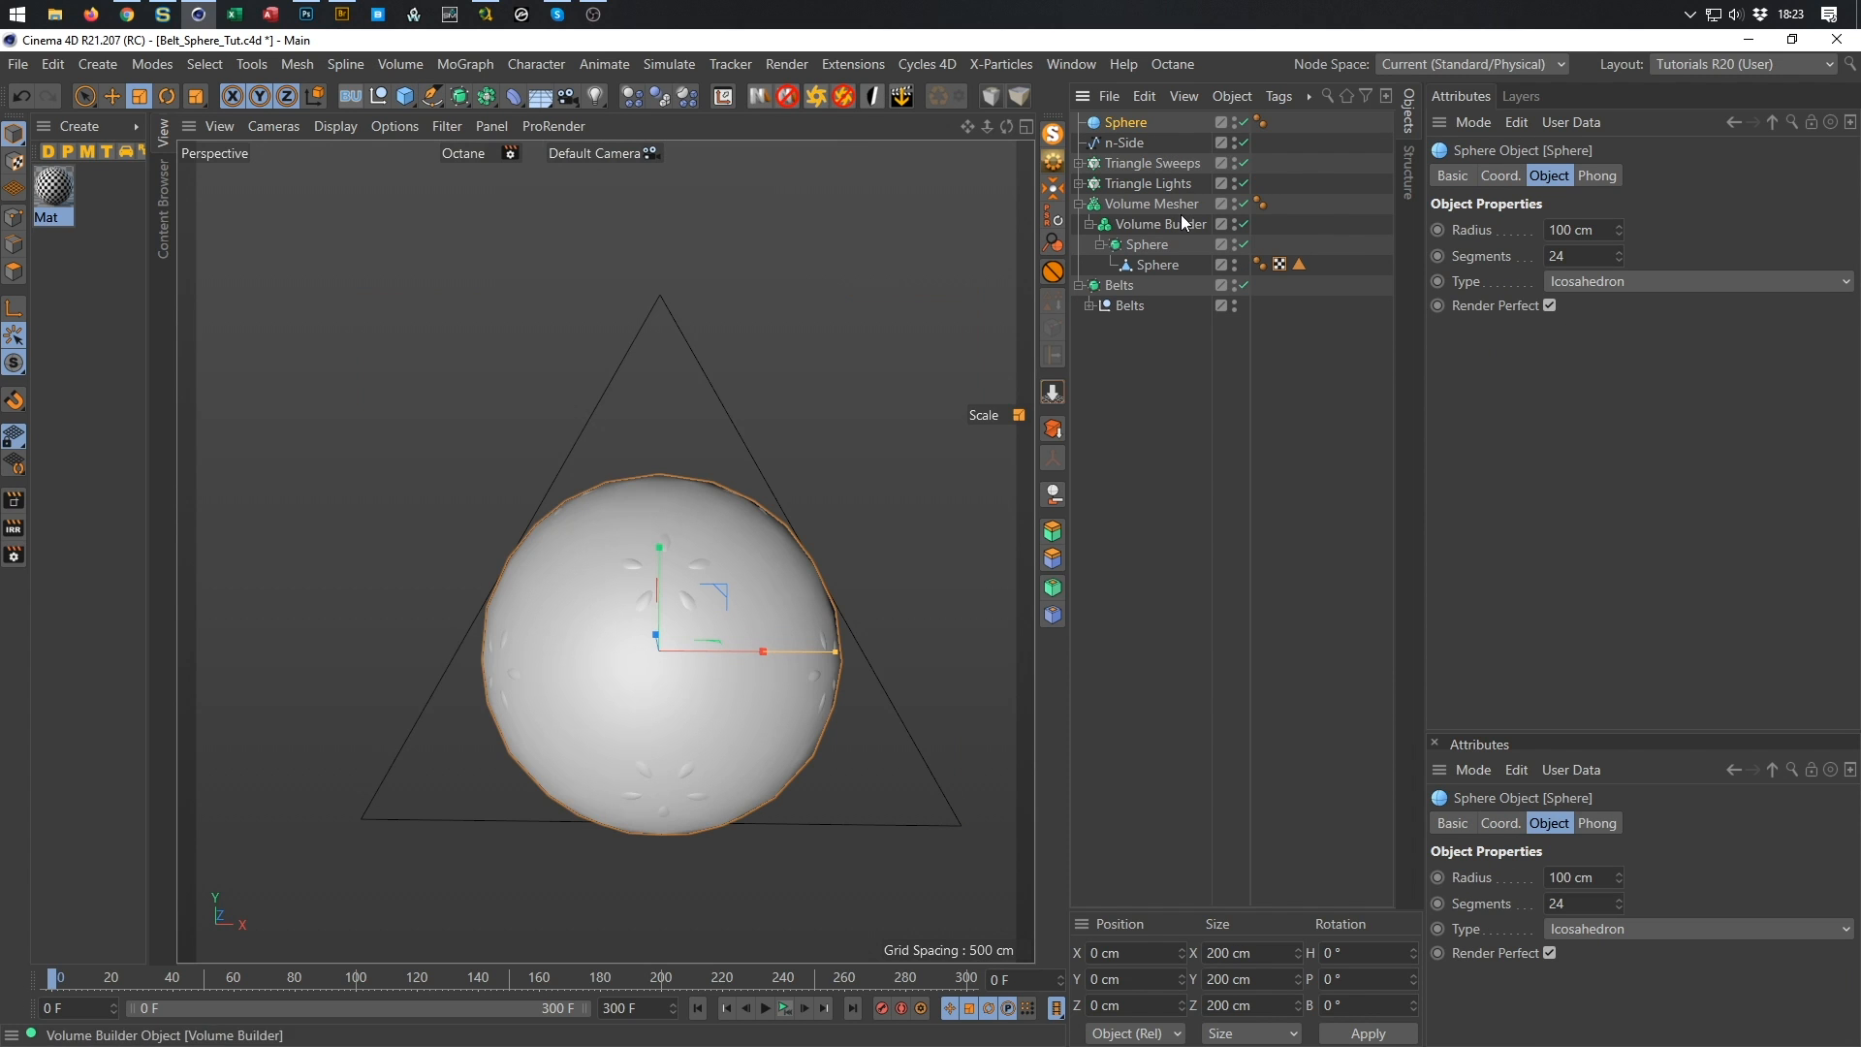
{"action": "double_click", "coordinate": [1600, 256]}
{"action": "type", "text": "50"}
{"action": "key", "text": "Return"}
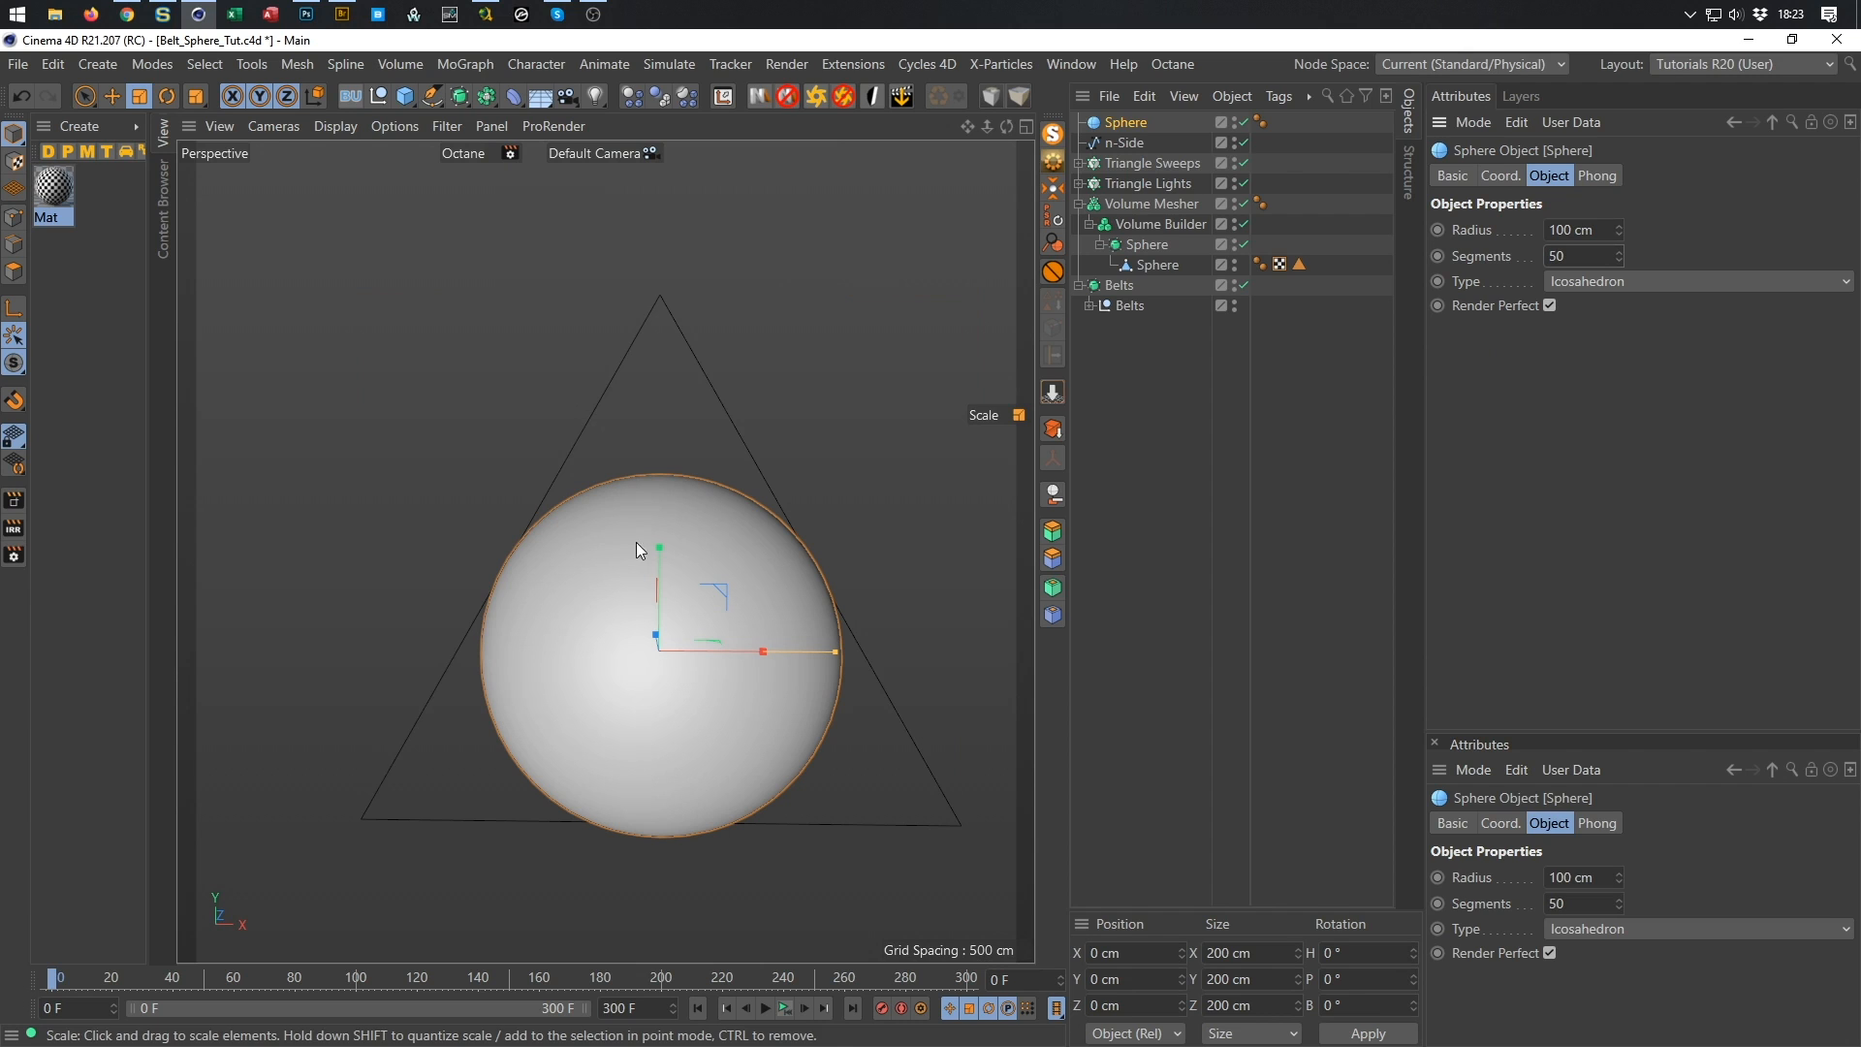
{"action": "double_click", "coordinate": [1571, 257]}
{"action": "type", "text": "24"}
{"action": "key", "text": "Return"}
Set the new sphere's radius to 5 cm.
{"action": "double_click", "coordinate": [1565, 238]}
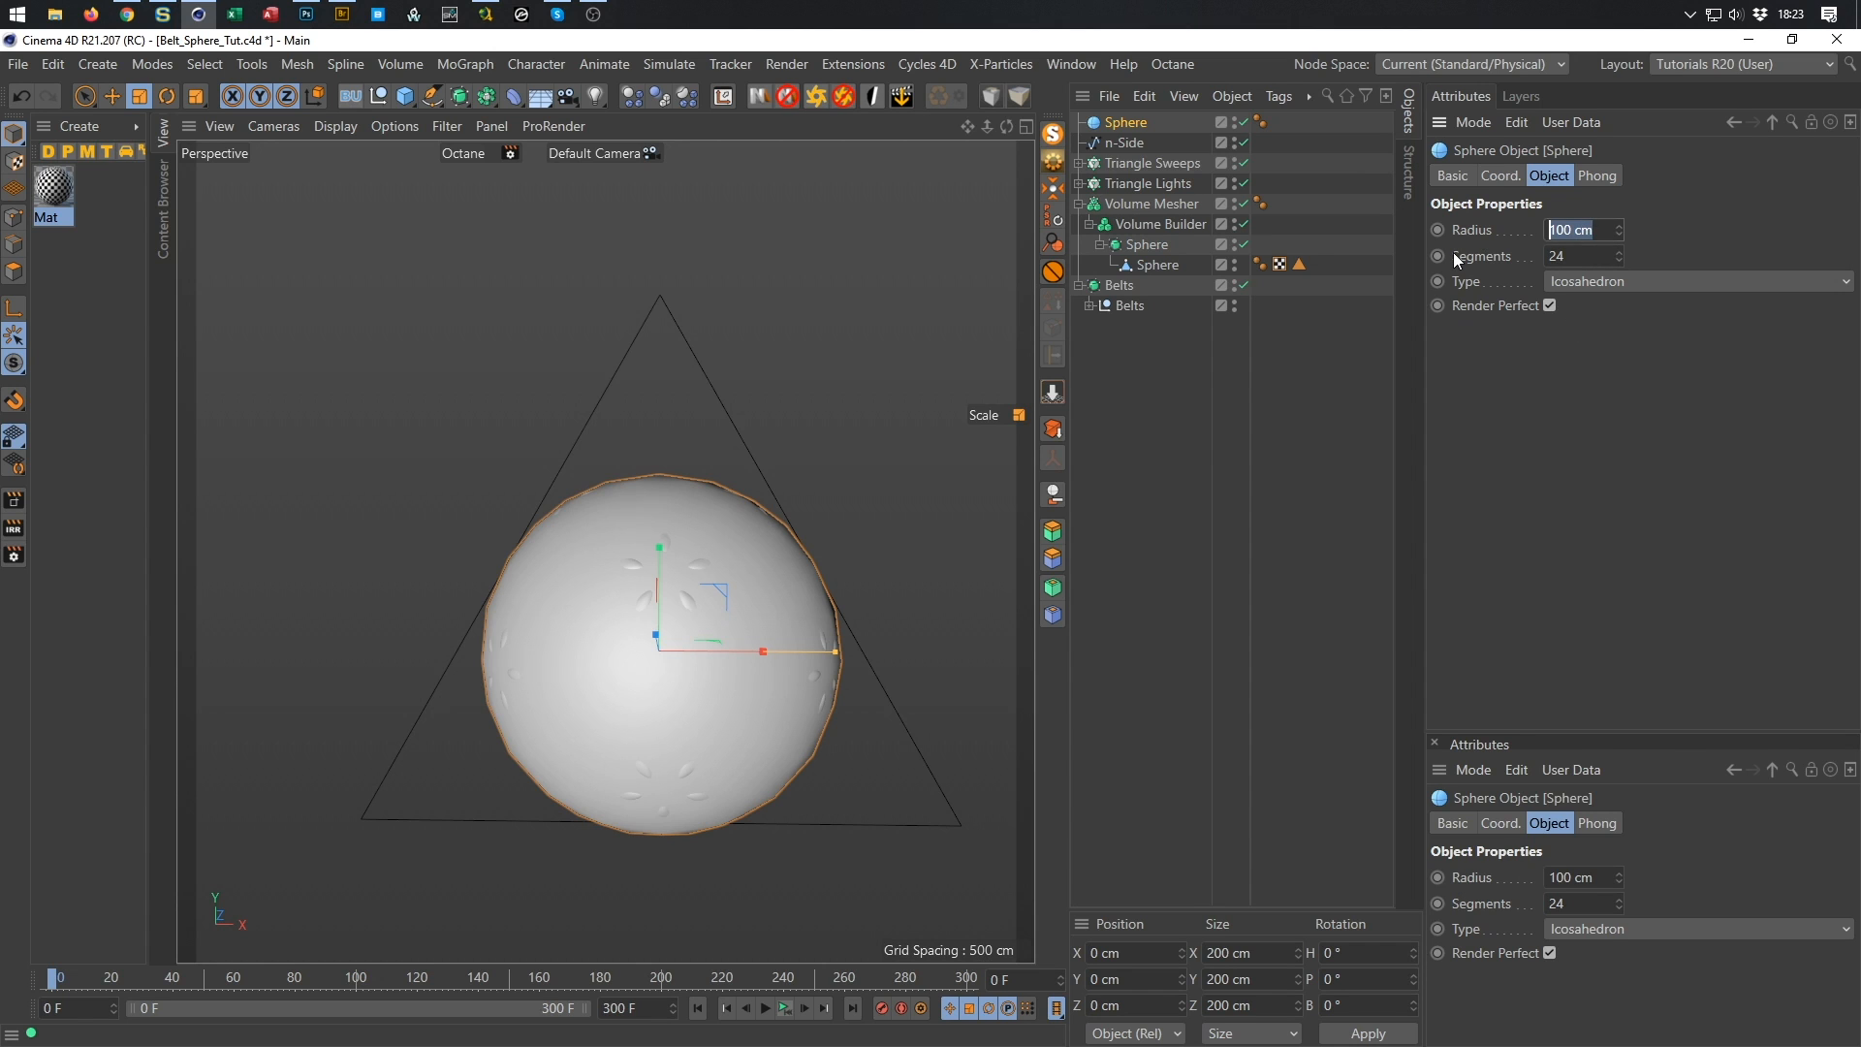
{"action": "type", "text": "5"}
{"action": "key", "text": "Return"}
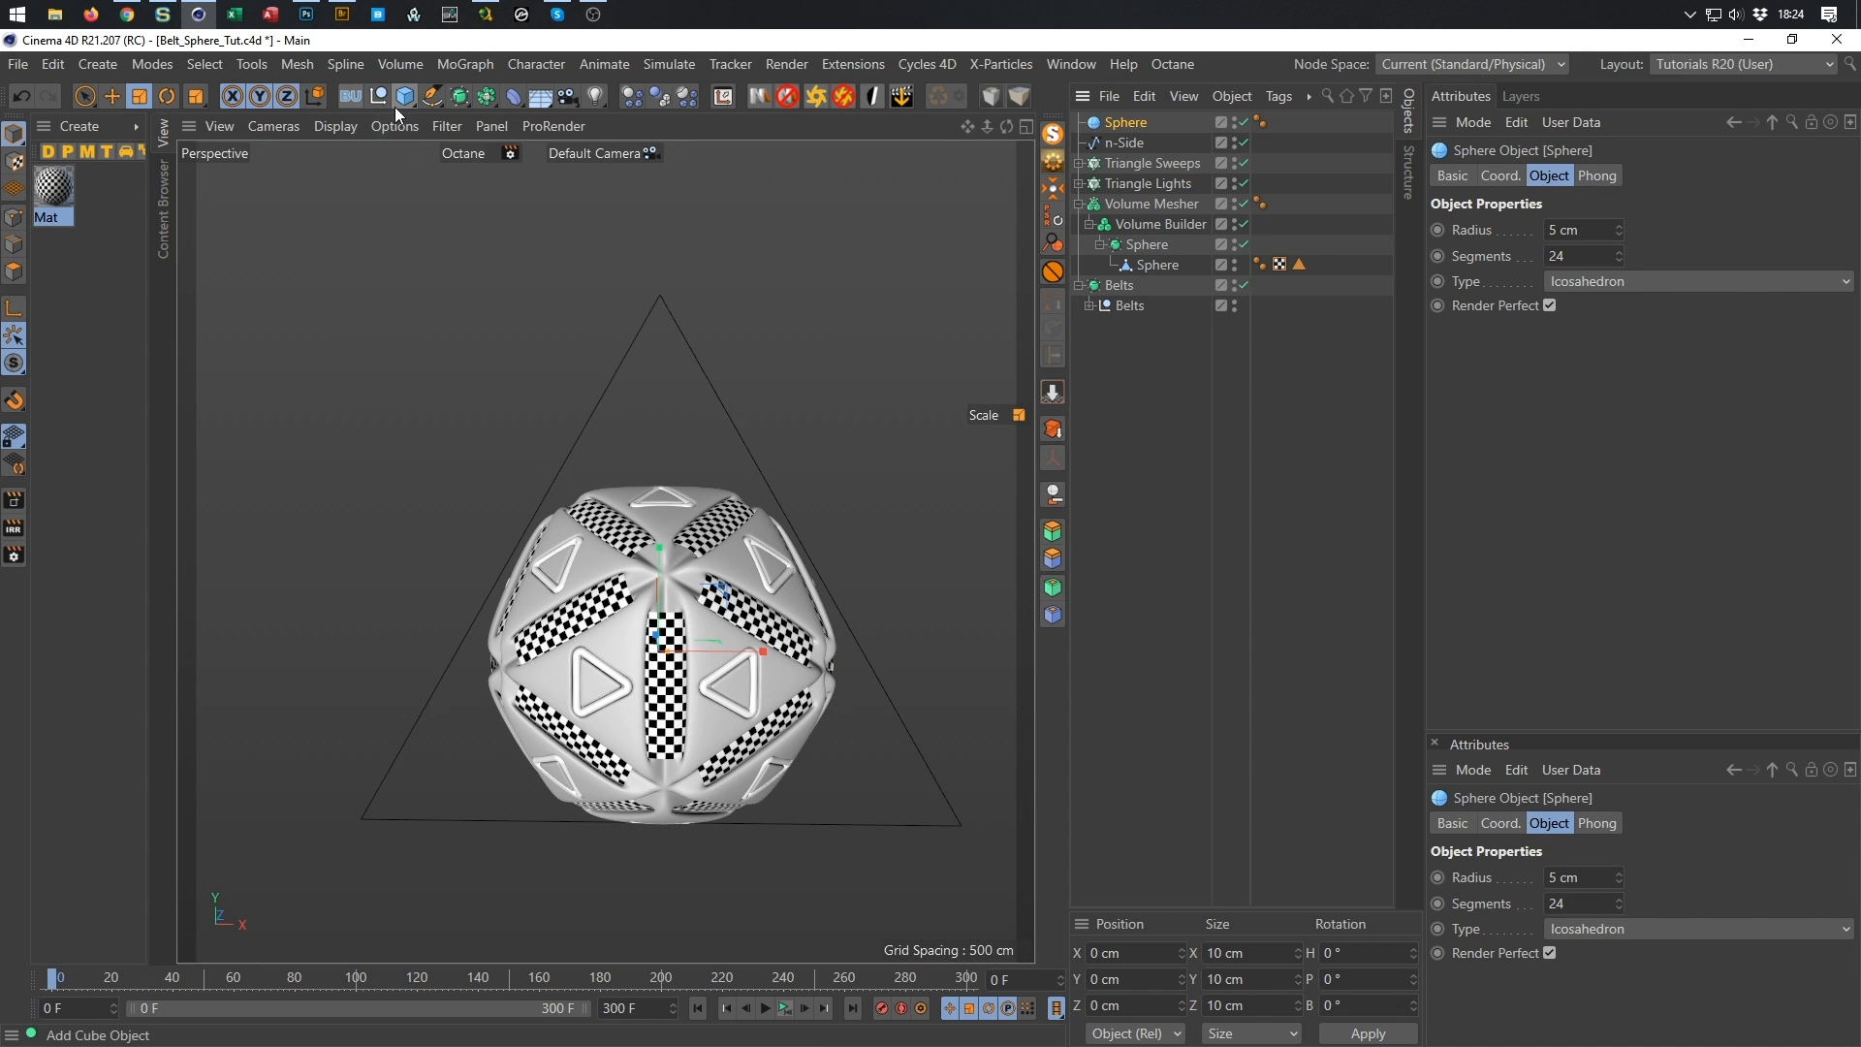
Put the small sphere into a new Cloner in Object mode, using the loose n-Side spline with Vertex distribution.
{"action": "left_click", "coordinate": [467, 65]}
{"action": "left_click", "coordinate": [495, 140]}
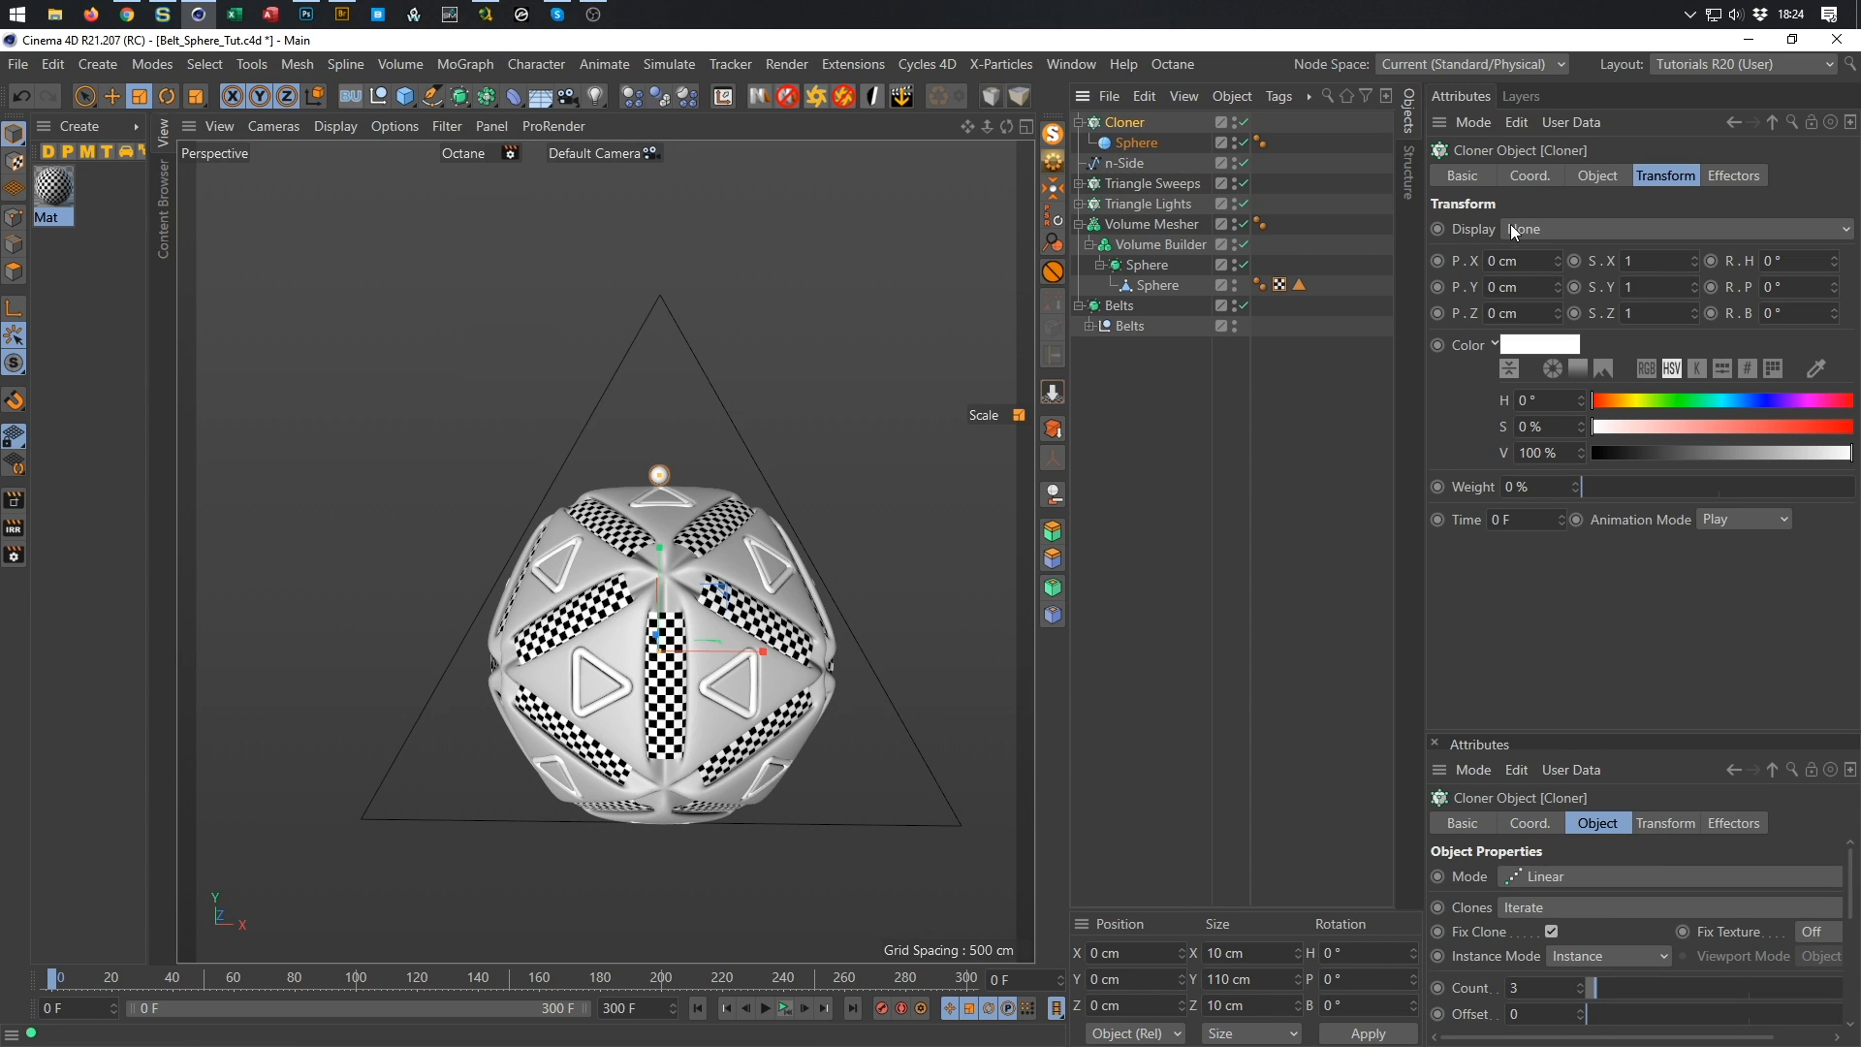
{"action": "left_click", "coordinate": [1585, 177]}
{"action": "left_click", "coordinate": [1585, 229]}
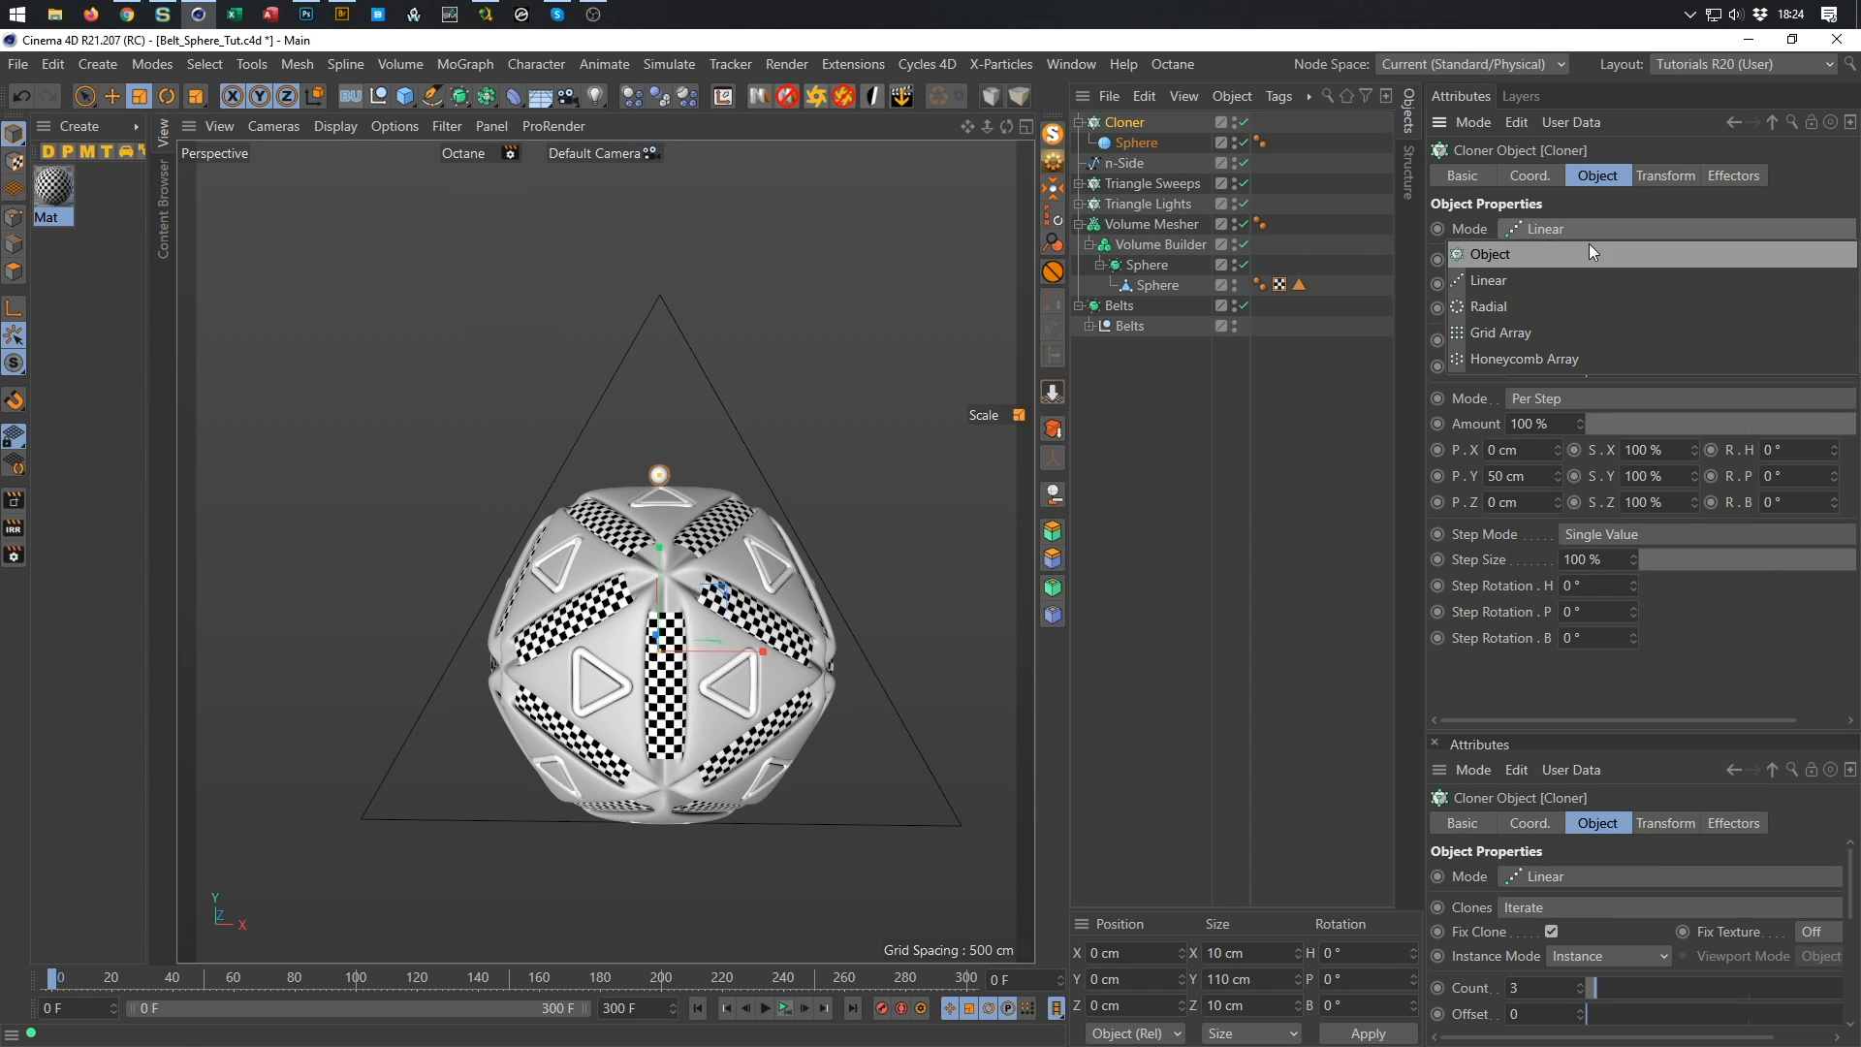
{"action": "left_click", "coordinate": [1565, 256]}
{"action": "left_click_drag", "start_coordinate": [1125, 163], "coordinate": [1613, 347]}
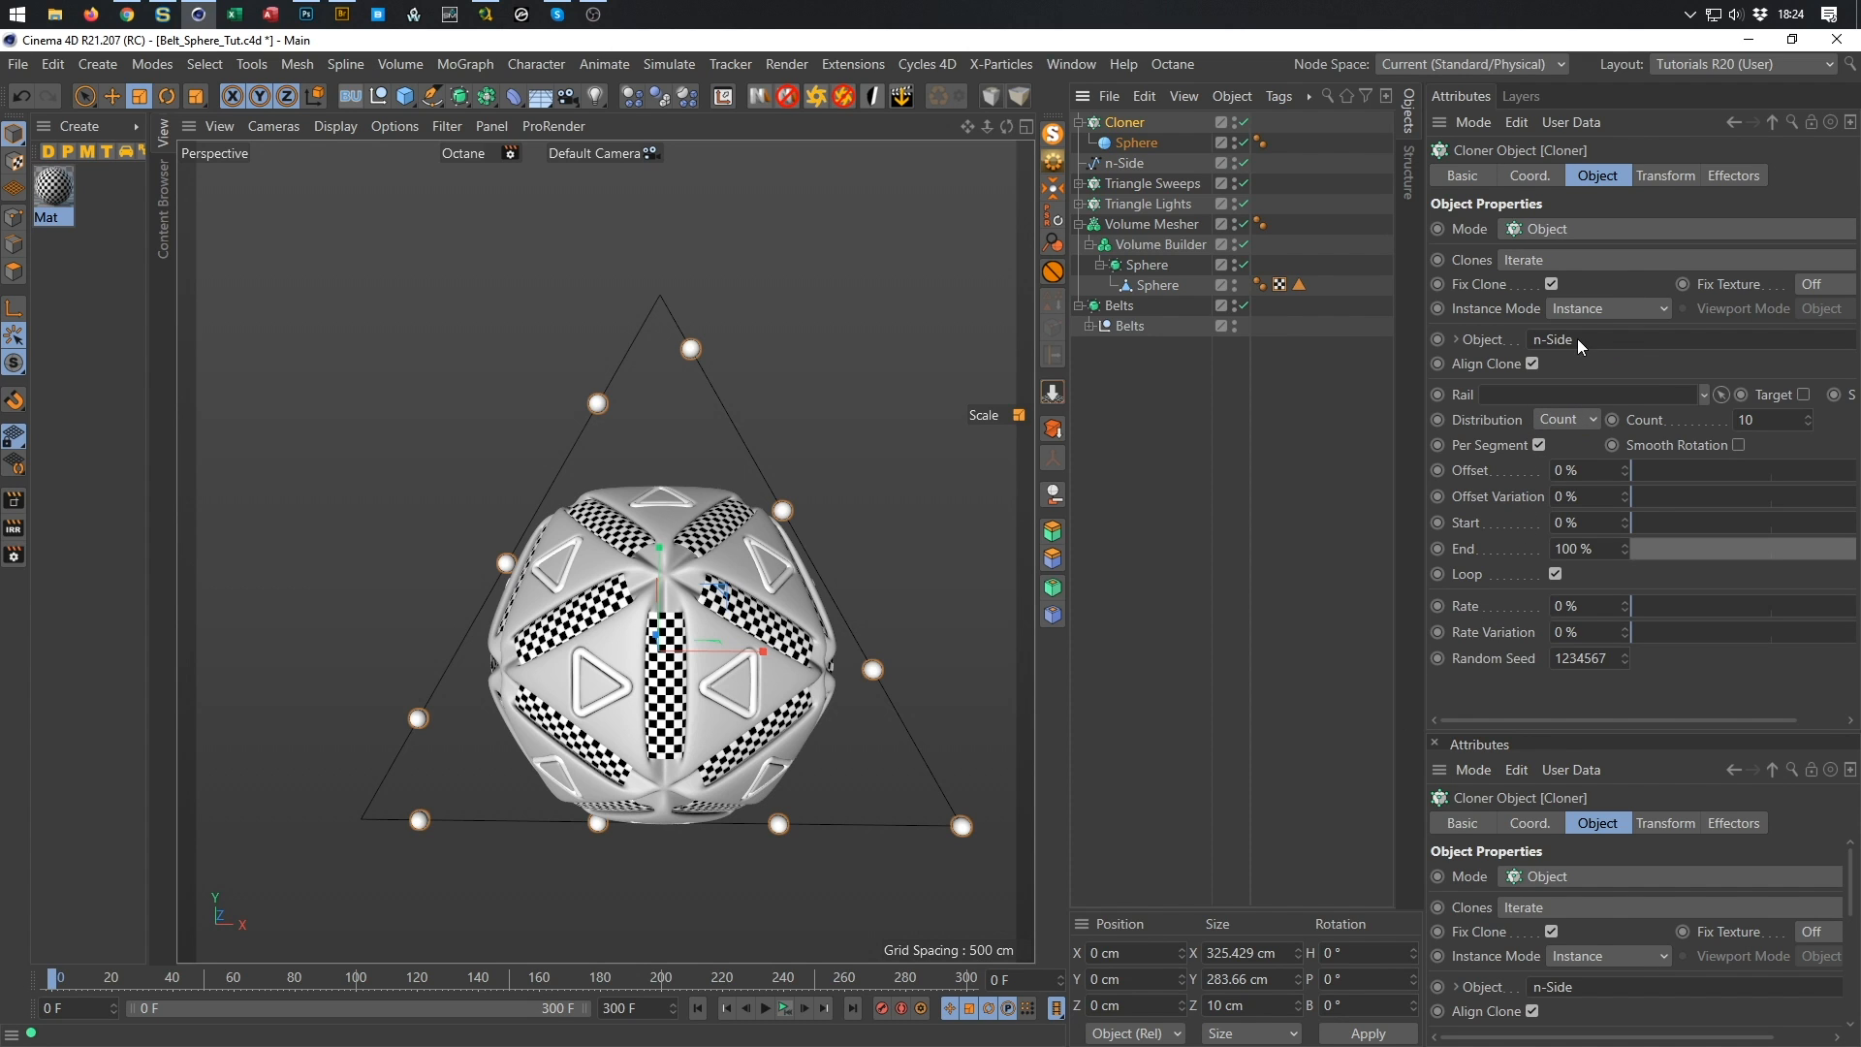
{"action": "left_click", "coordinate": [1552, 420]}
{"action": "left_click", "coordinate": [1561, 524]}
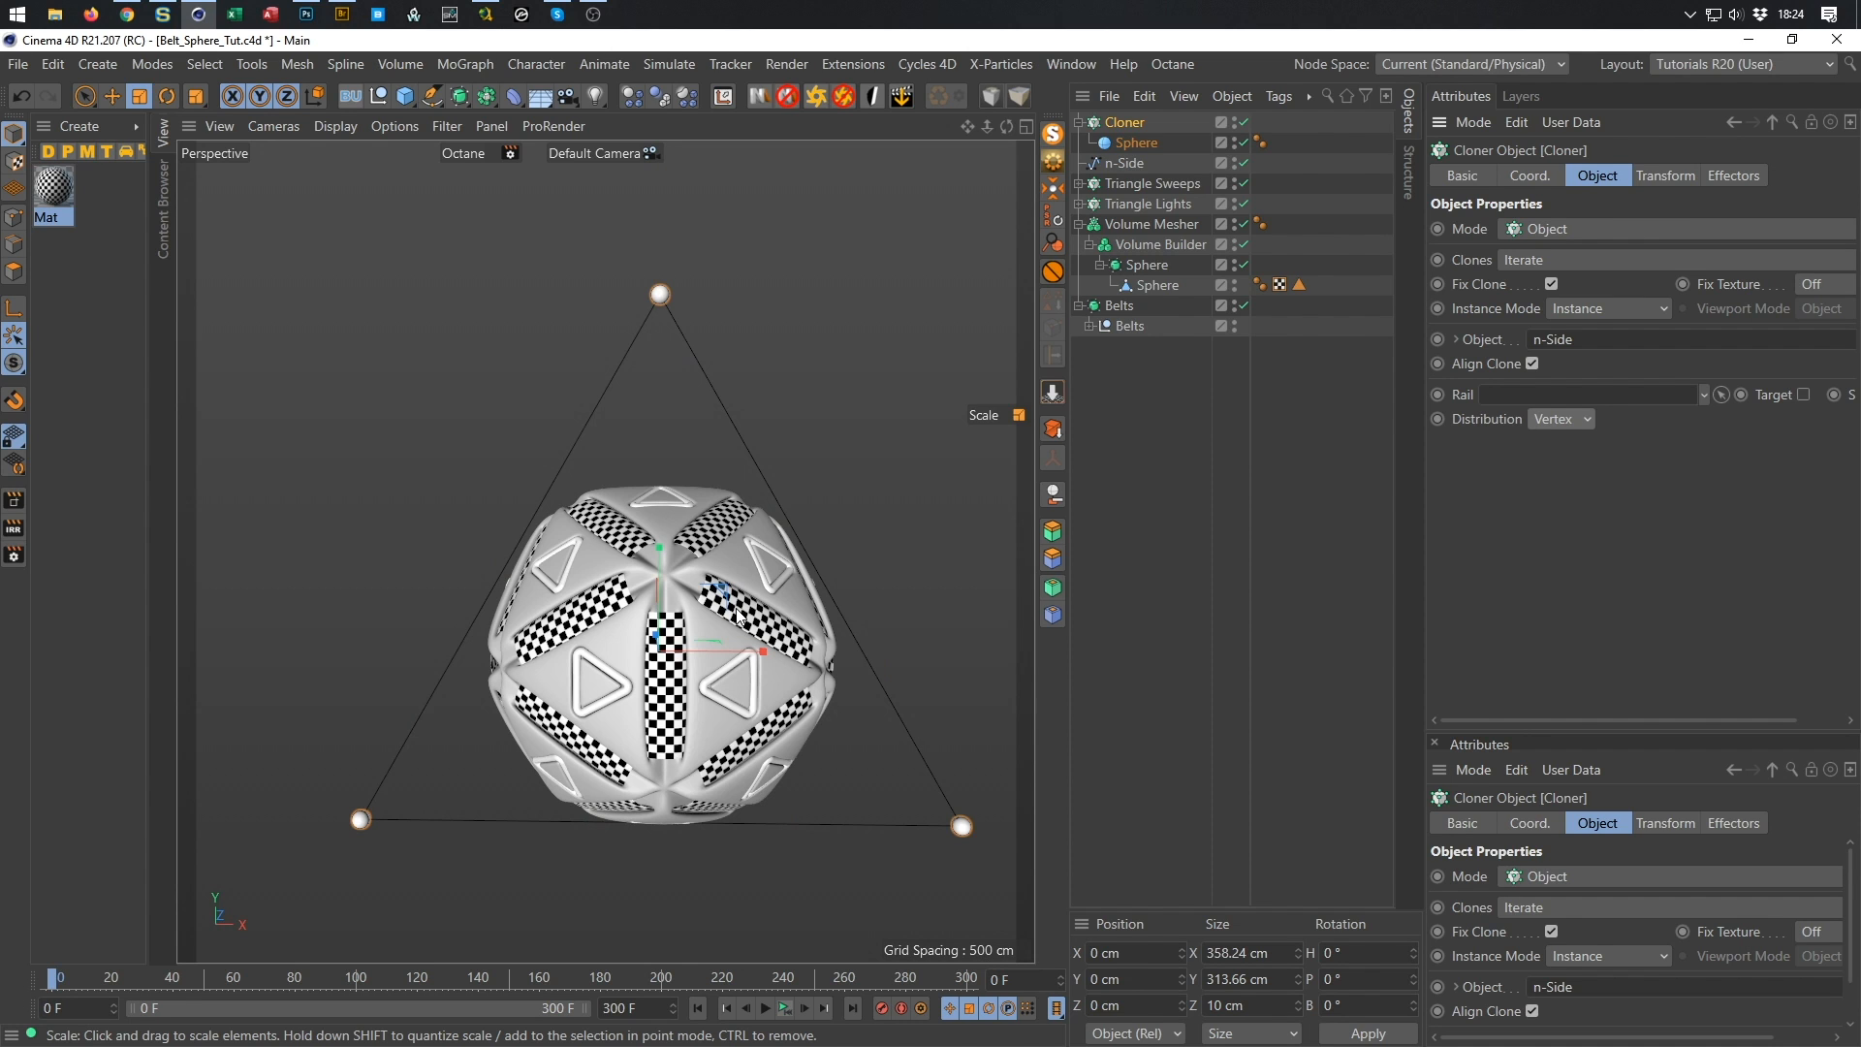
Scale the loose n-Side triangle down uniformly to about 74.5 by 64.5 cm.
{"action": "key", "text": "t"}
{"action": "left_click_drag", "start_coordinate": [812, 611], "coordinate": [729, 666]}
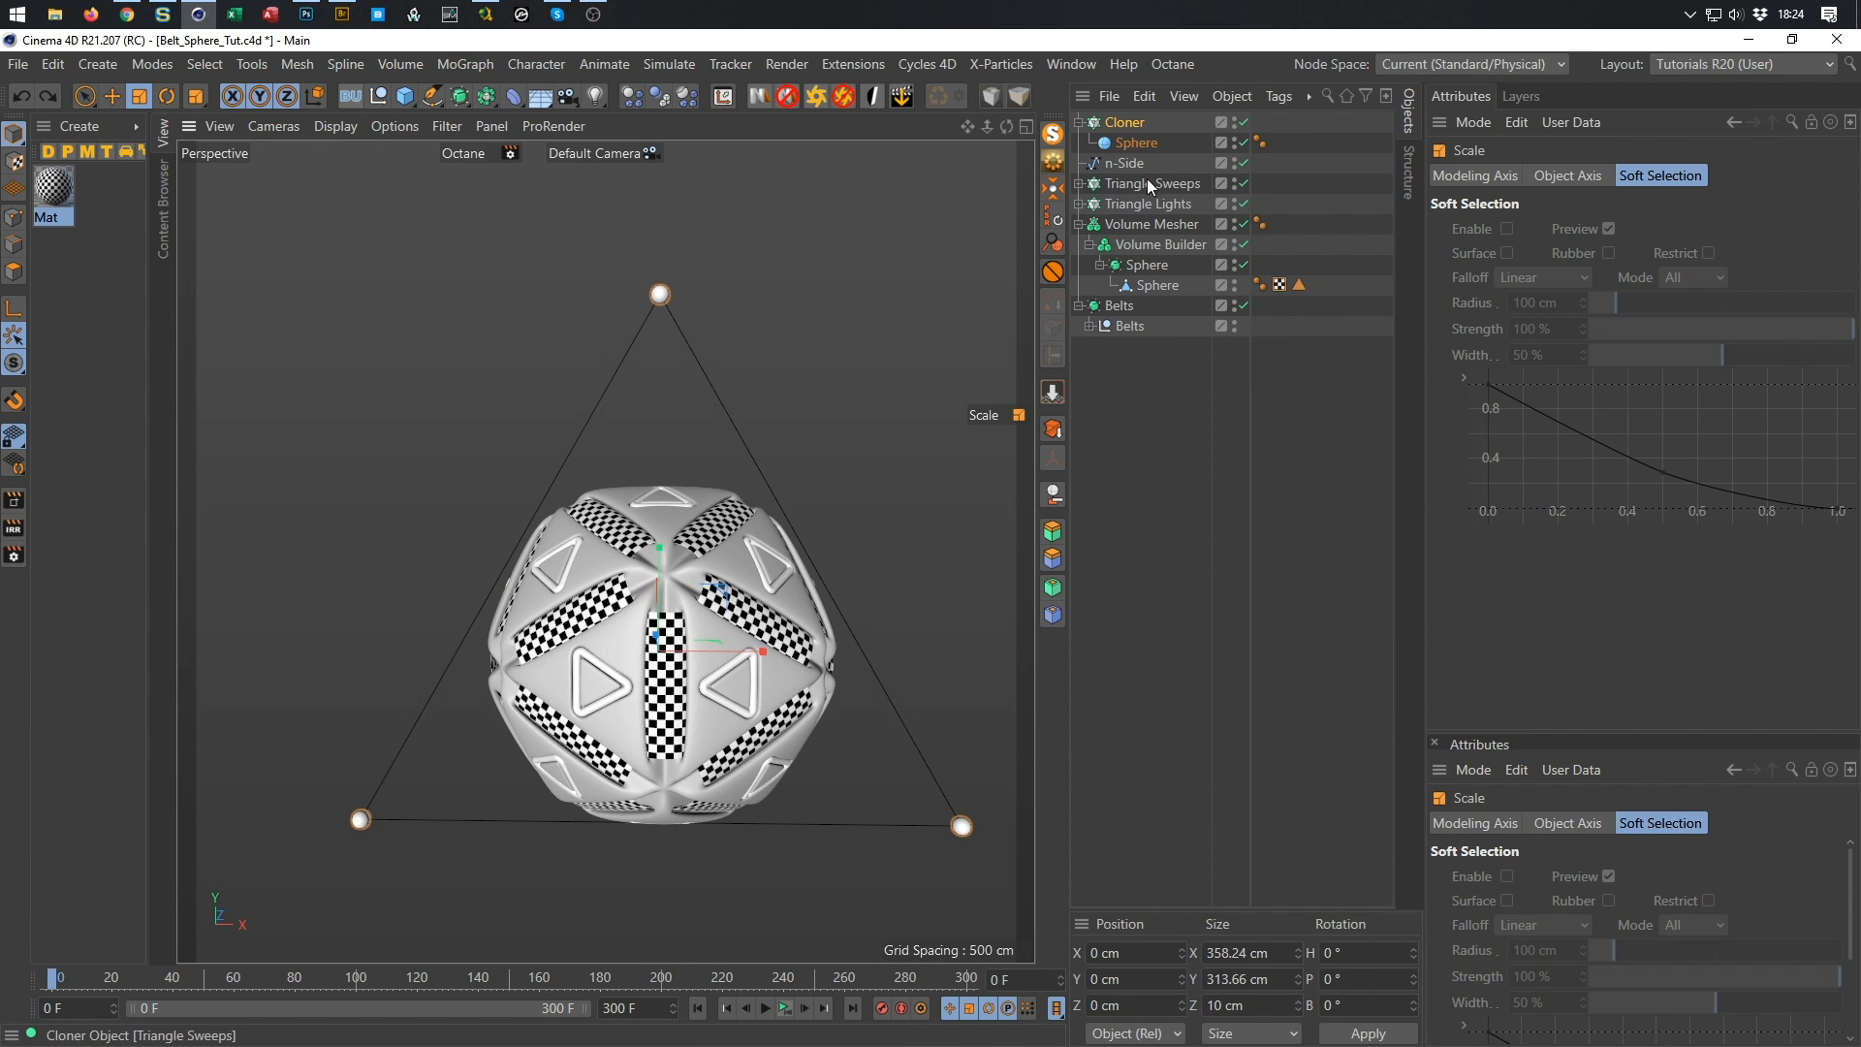
{"action": "left_click", "coordinate": [1124, 163]}
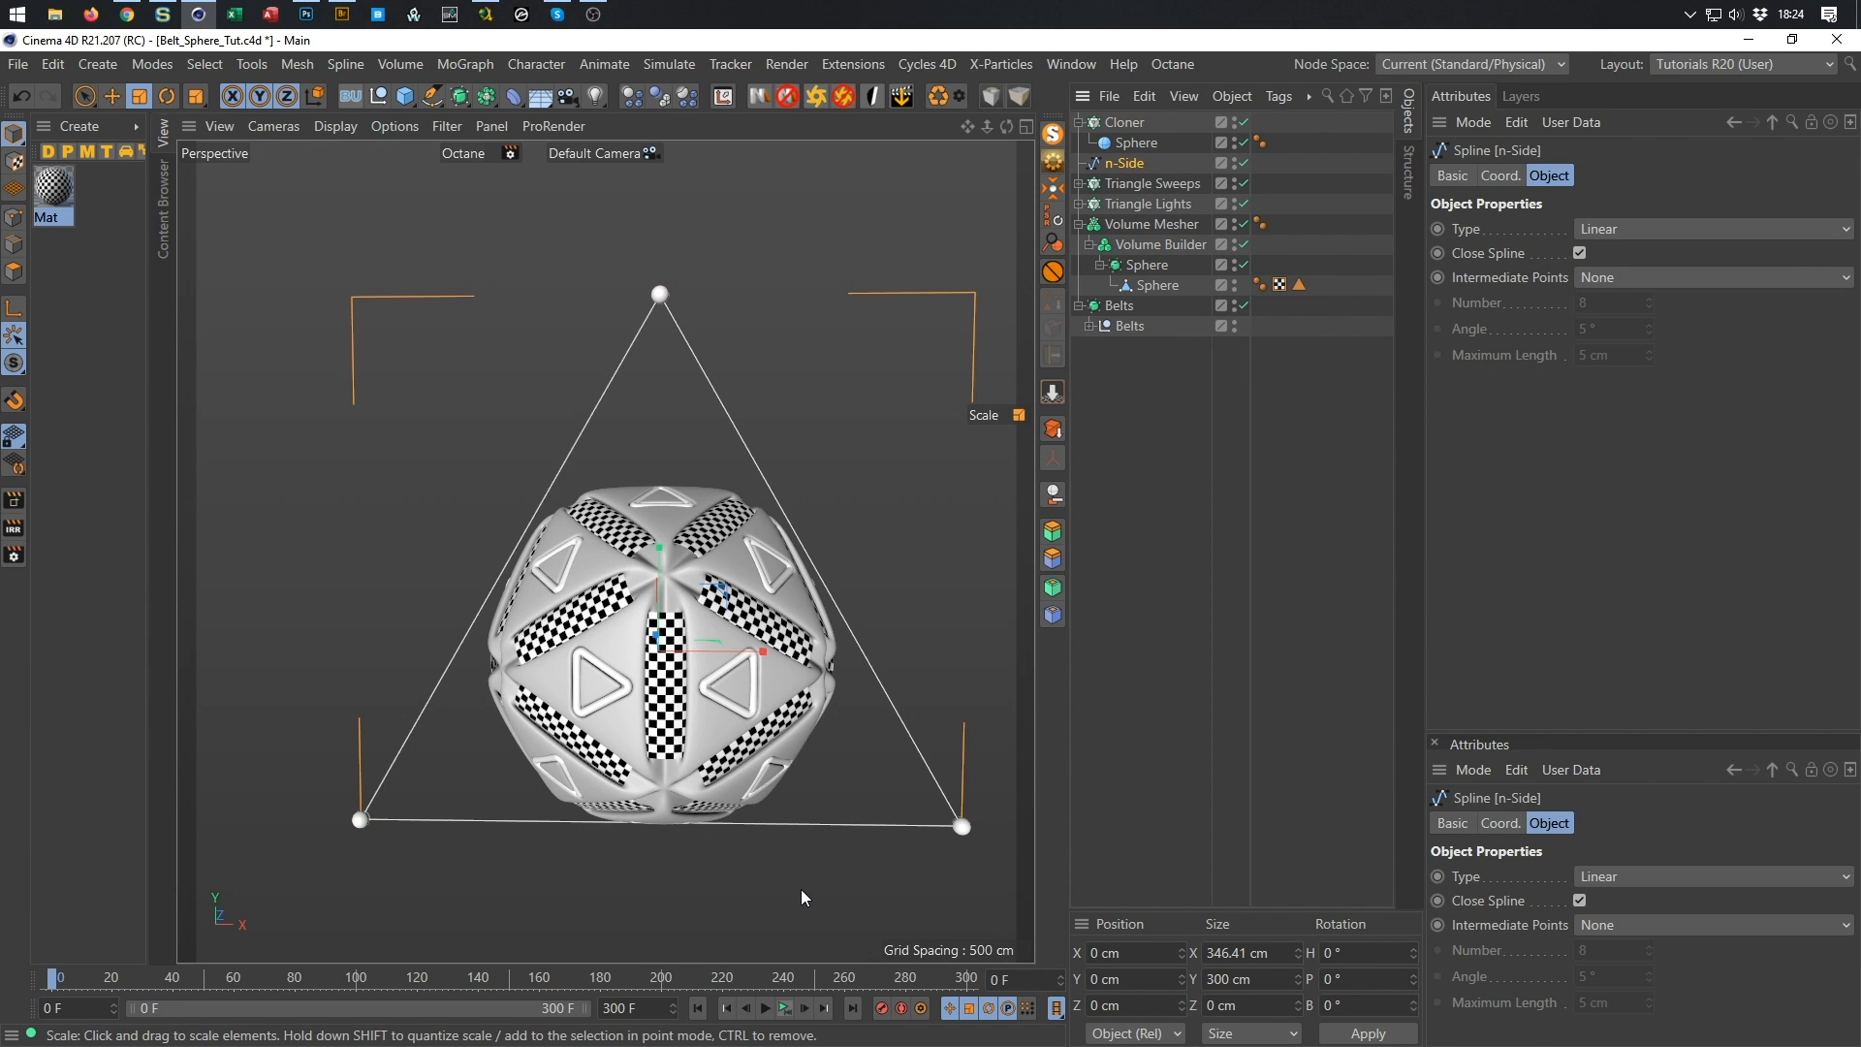
{"action": "left_click_drag", "start_coordinate": [801, 888], "coordinate": [39, 843]}
{"action": "scroll", "coordinate": [758, 533], "scroll_direction": "up", "scroll_amount": 5}
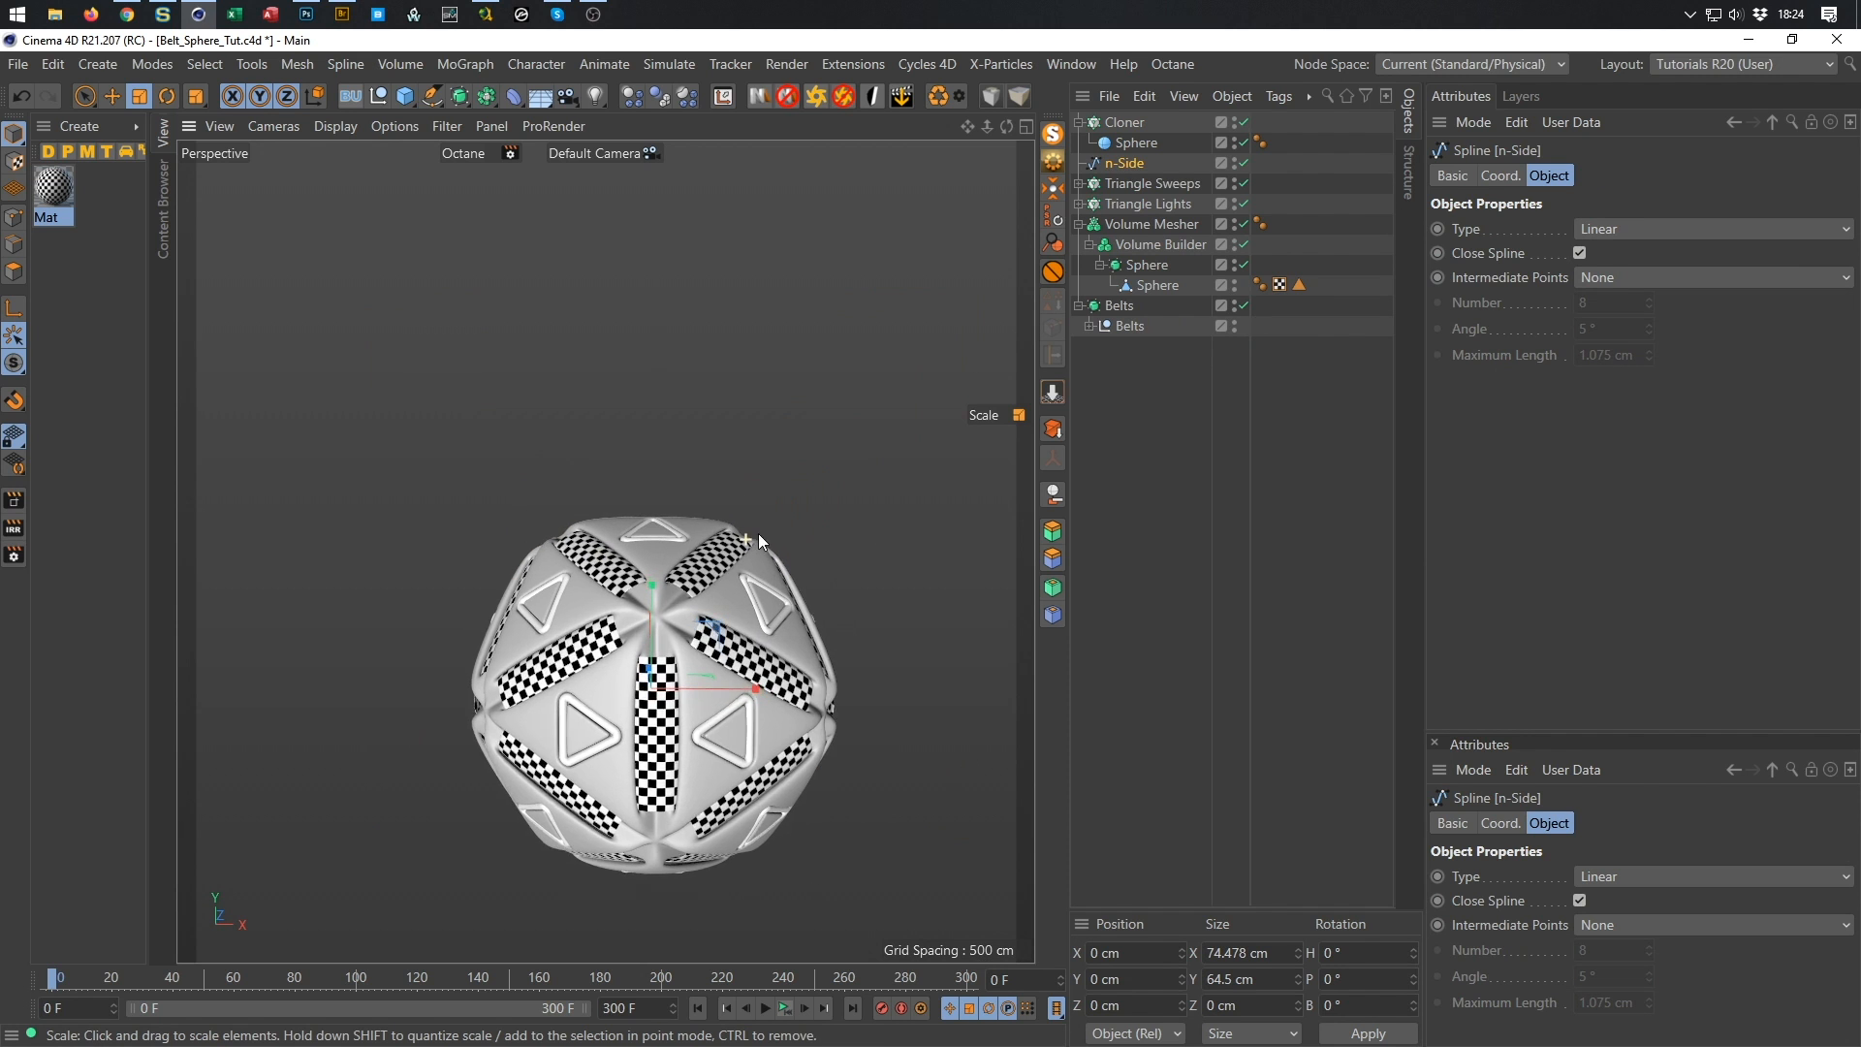
{"action": "left_click_drag", "start_coordinate": [692, 570], "coordinate": [692, 499], "text": "alt"}
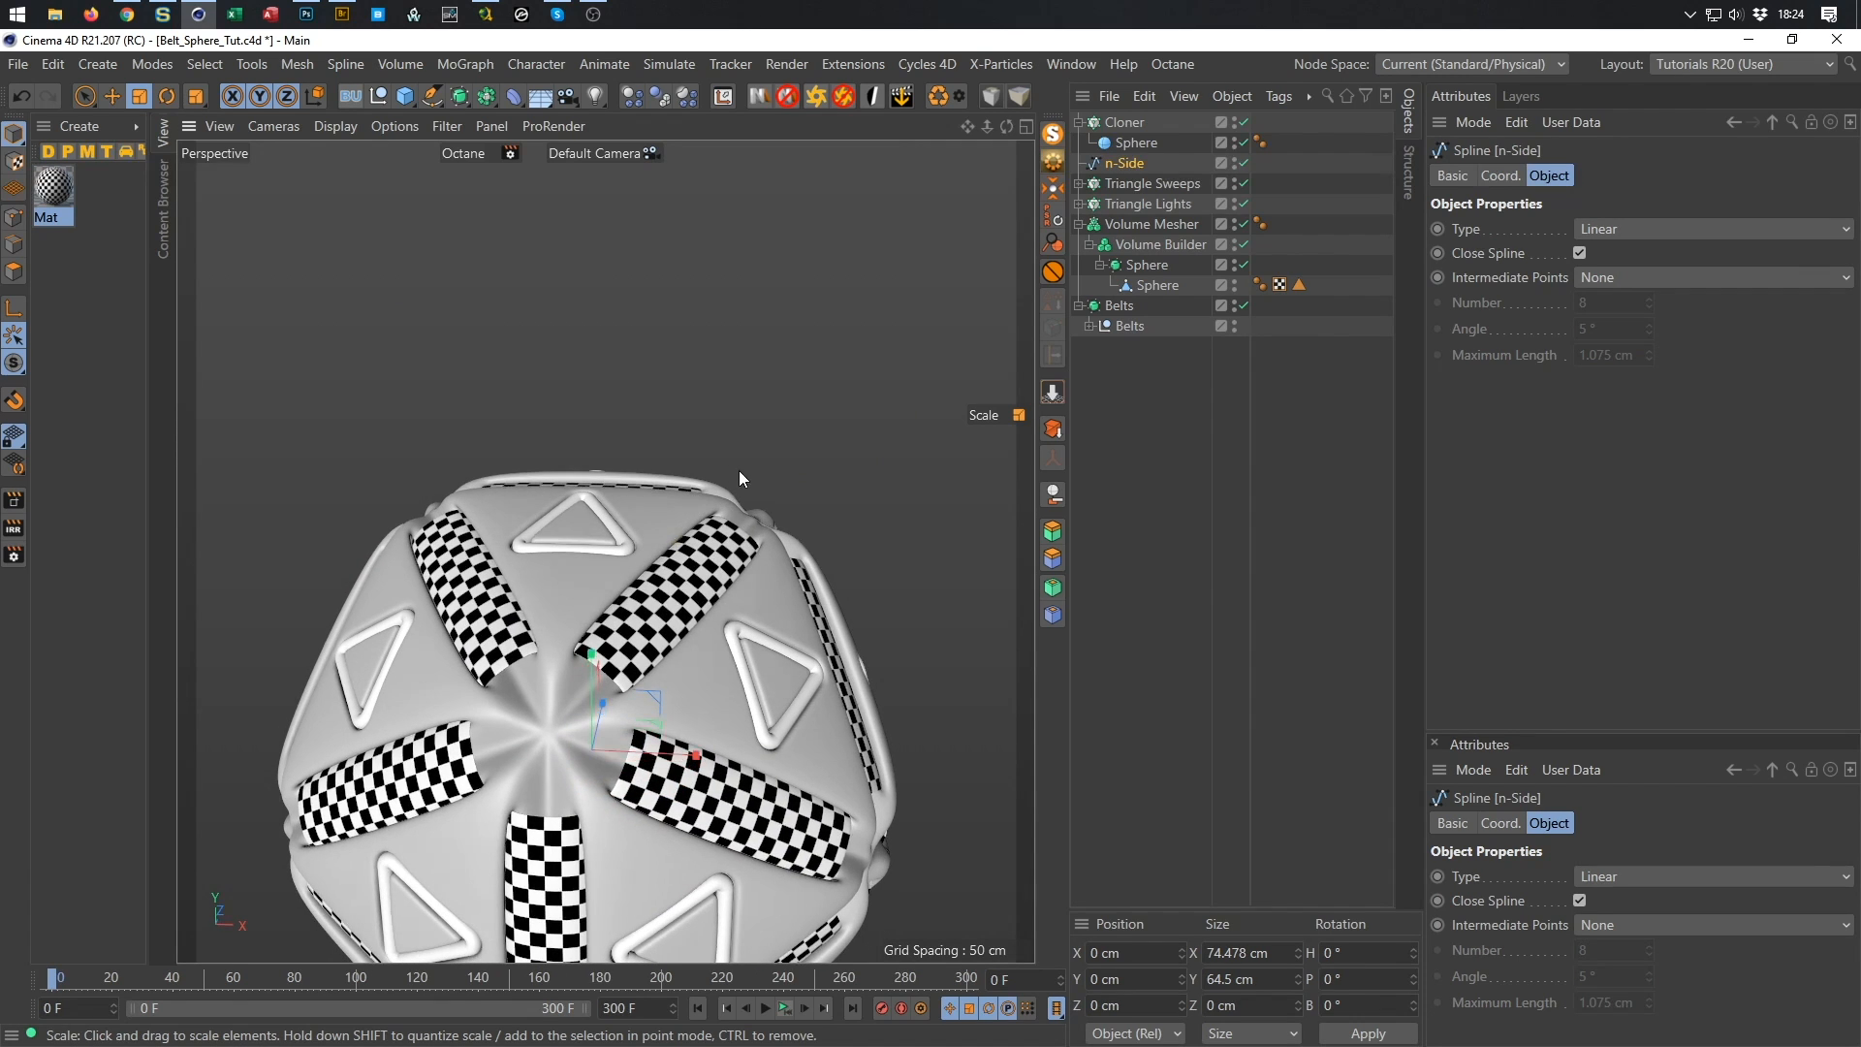
Collapse the object hierarchies, duplicate the Triangle Sweeps cloner and rename the copy Edge Lights.
{"action": "left_click", "coordinate": [1079, 123]}
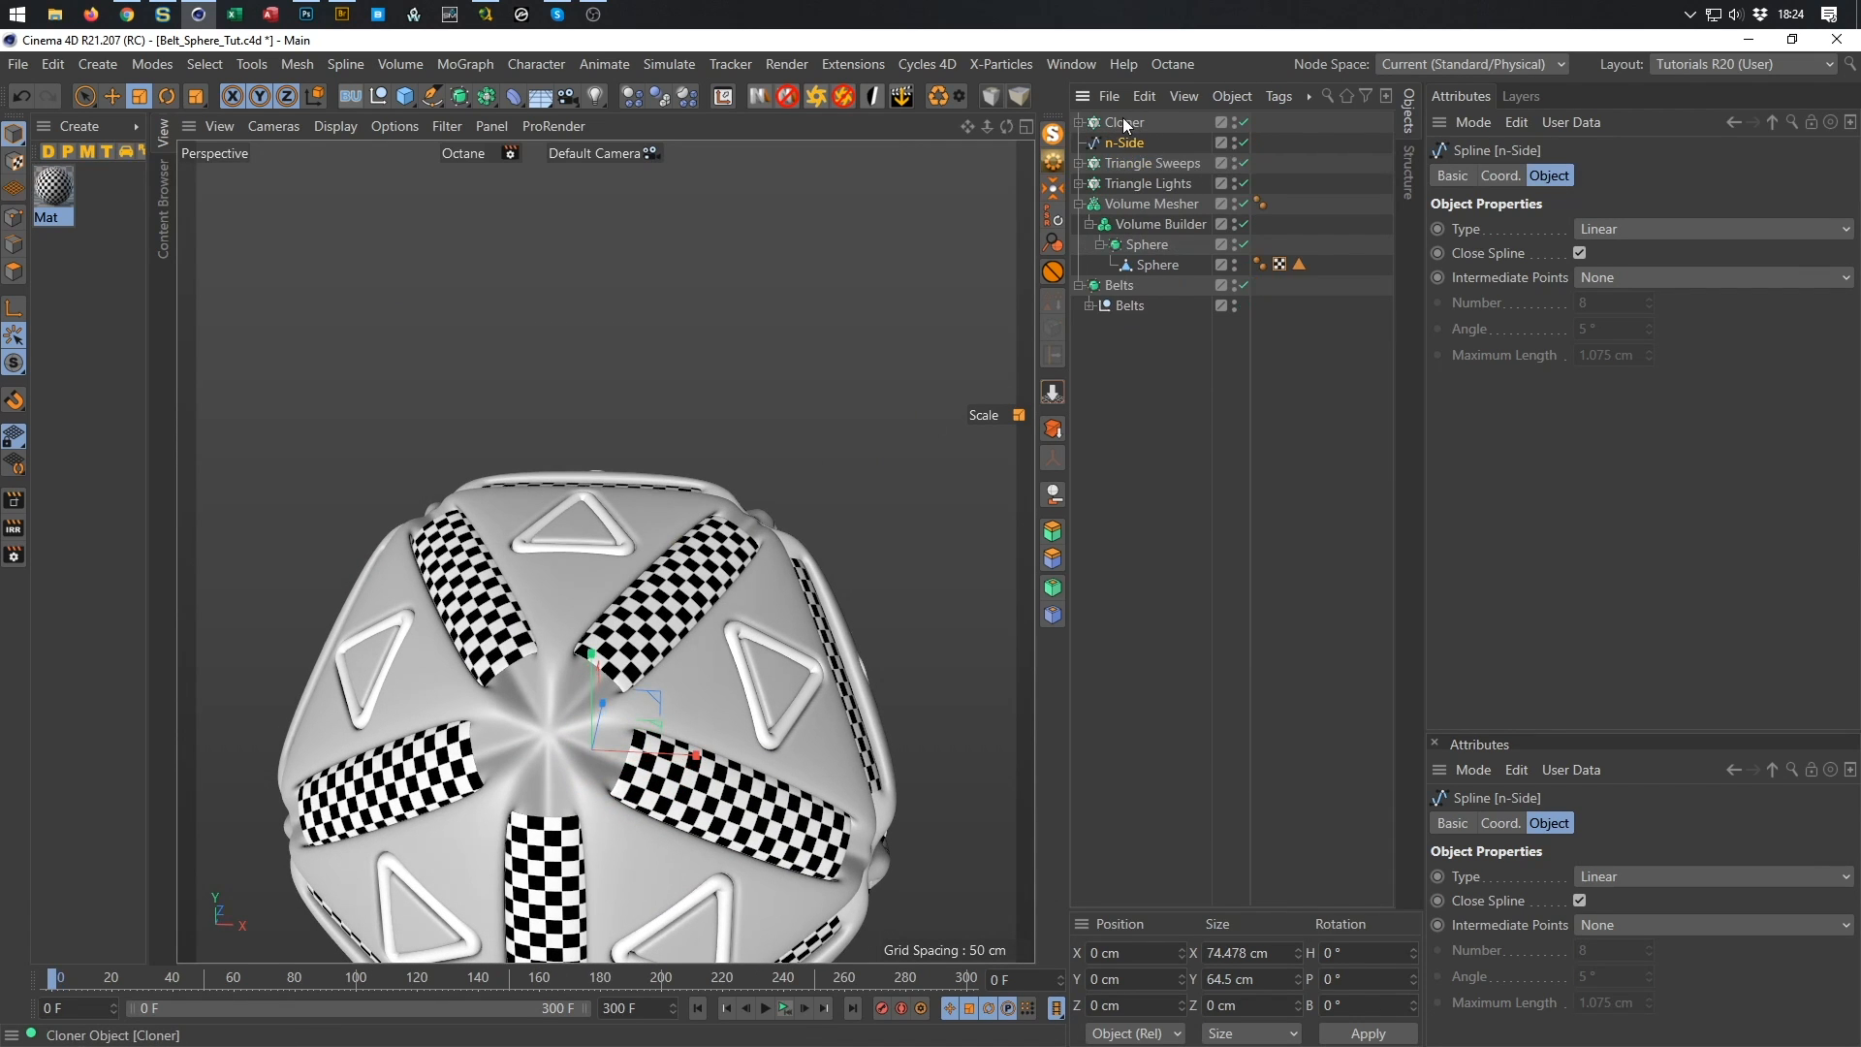
{"action": "left_click", "coordinate": [1079, 204]}
{"action": "left_click", "coordinate": [1079, 163]}
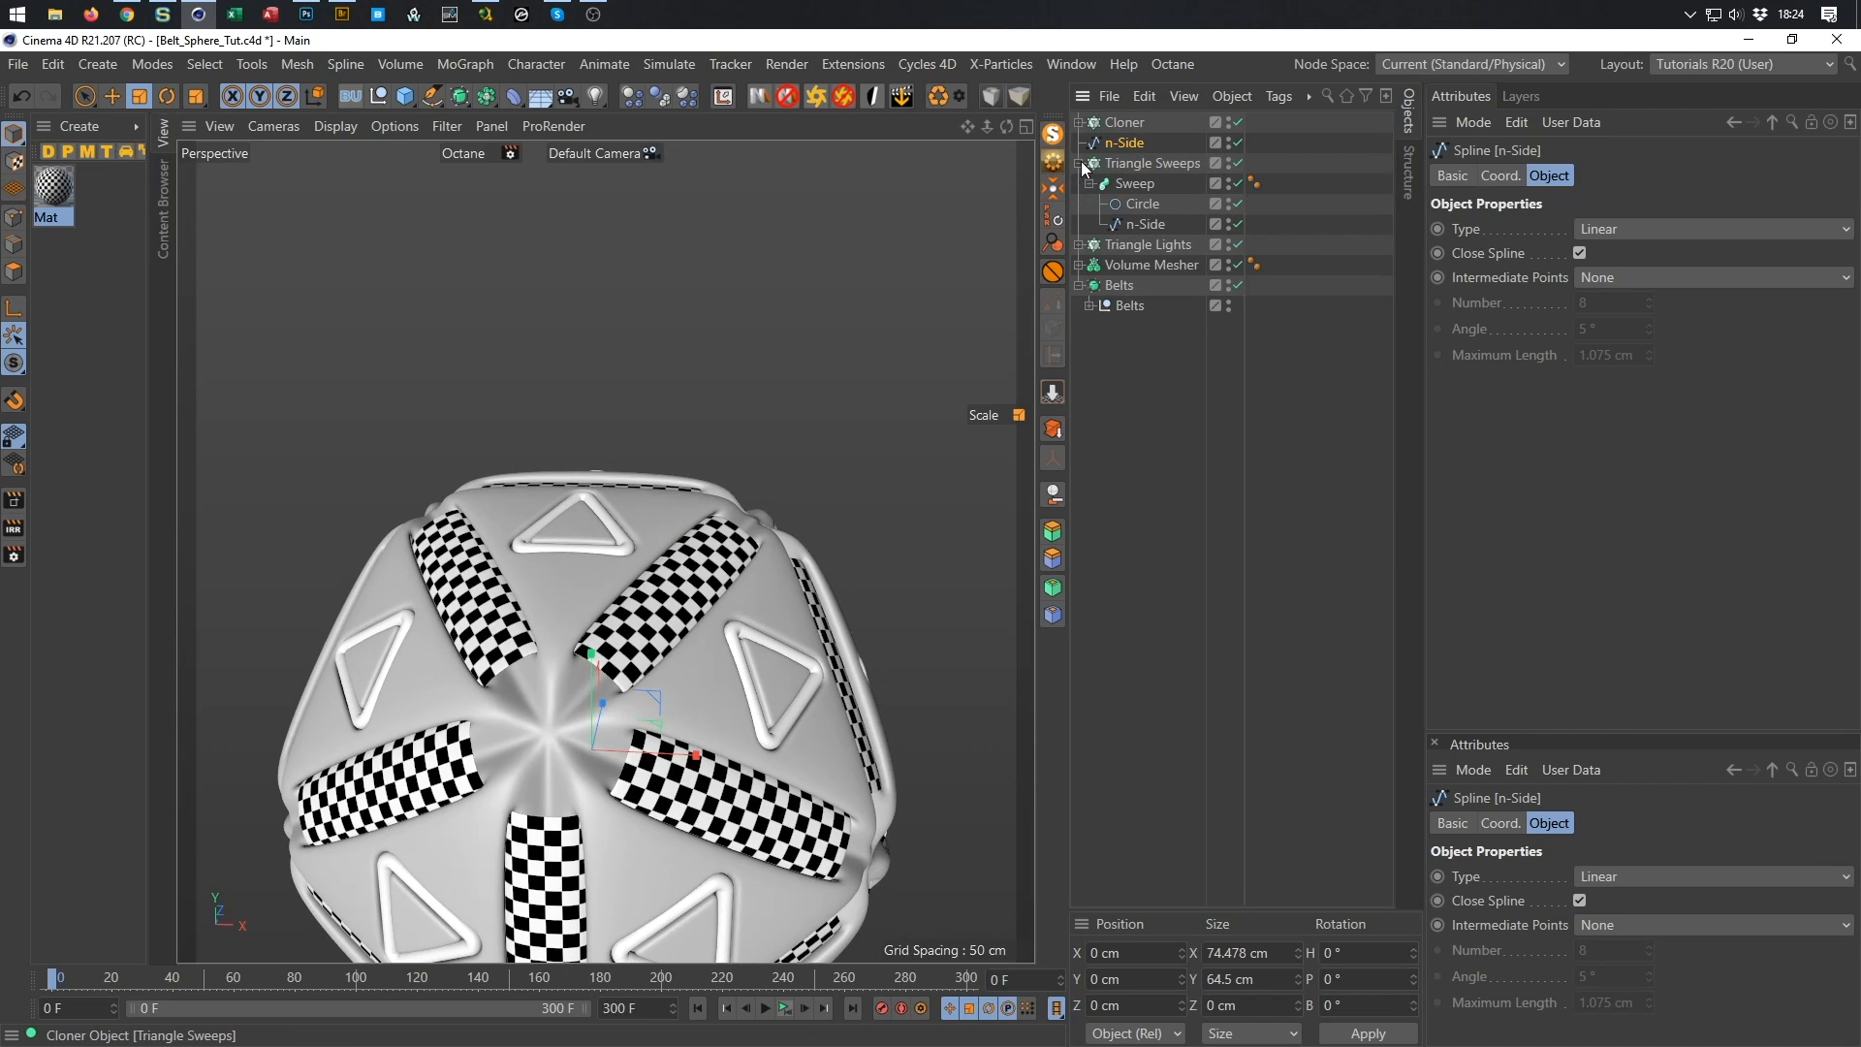
{"action": "left_click", "coordinate": [1121, 163]}
{"action": "left_click", "coordinate": [1081, 163]}
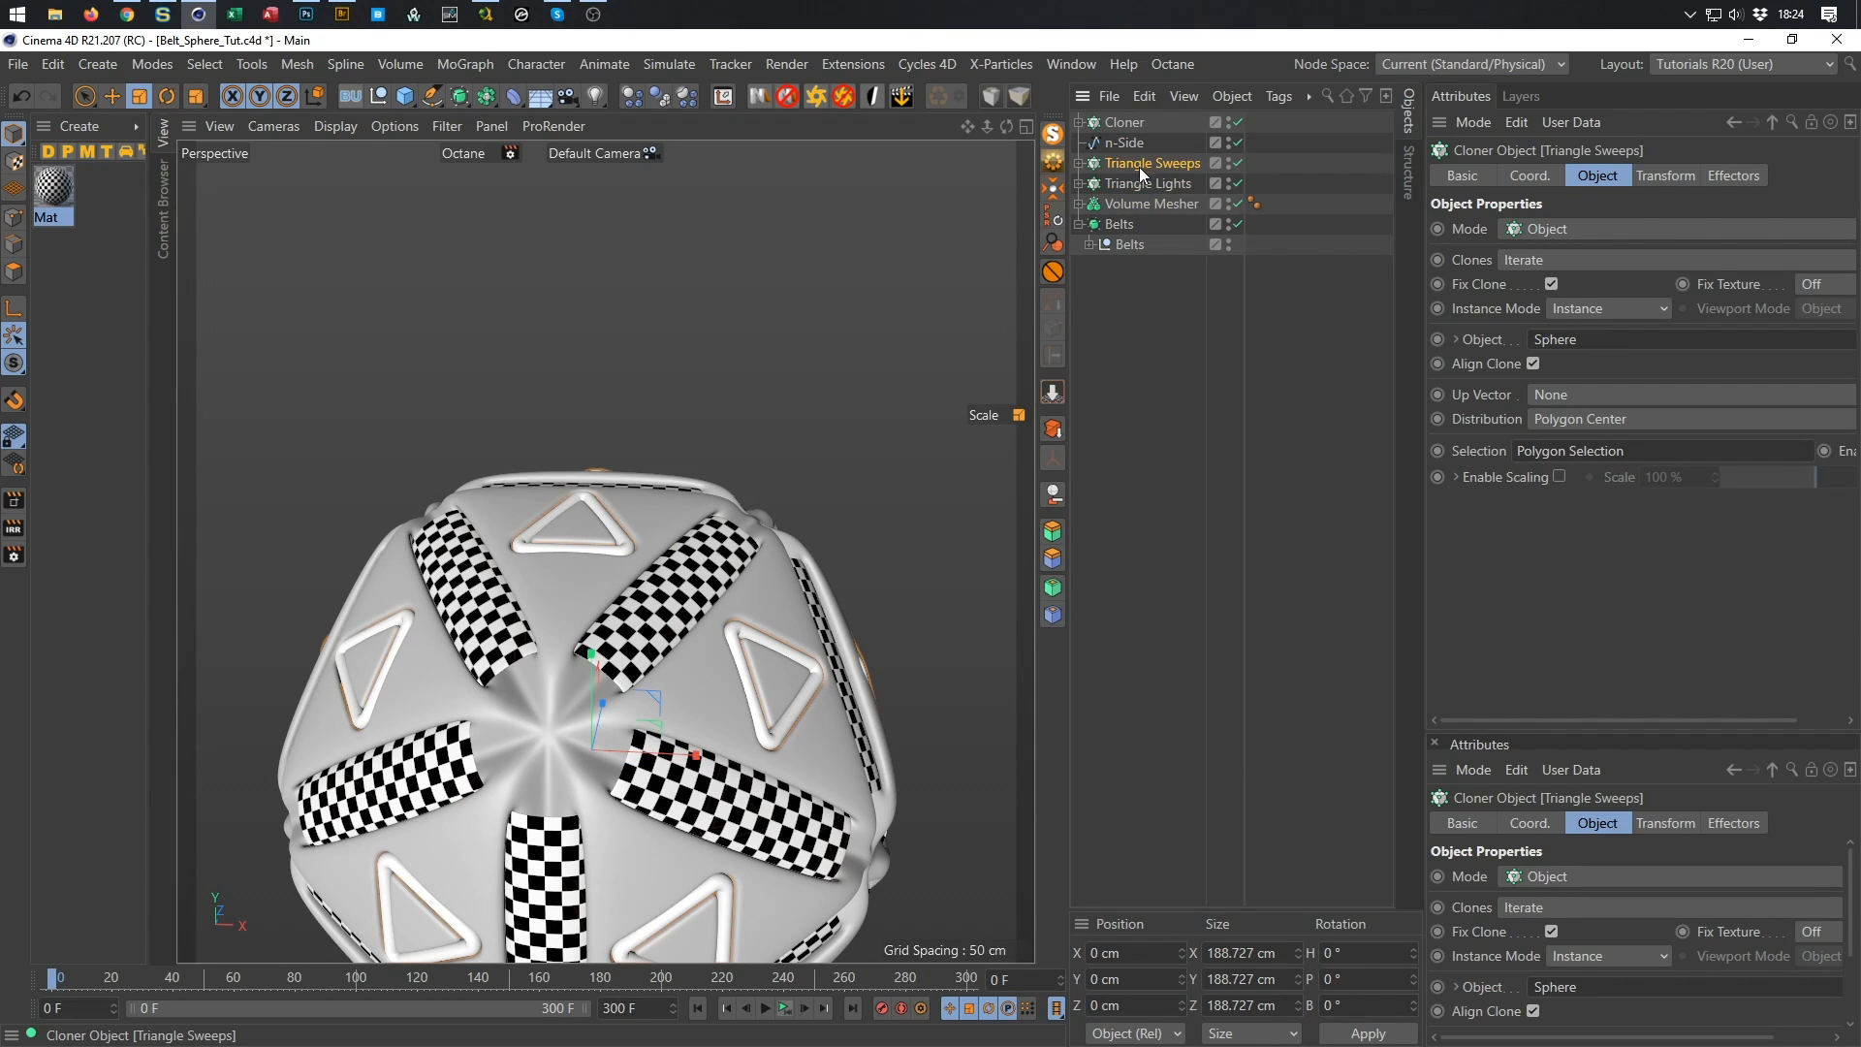
{"action": "left_click_drag", "start_coordinate": [1134, 176], "coordinate": [1132, 179], "text": "ctrl"}
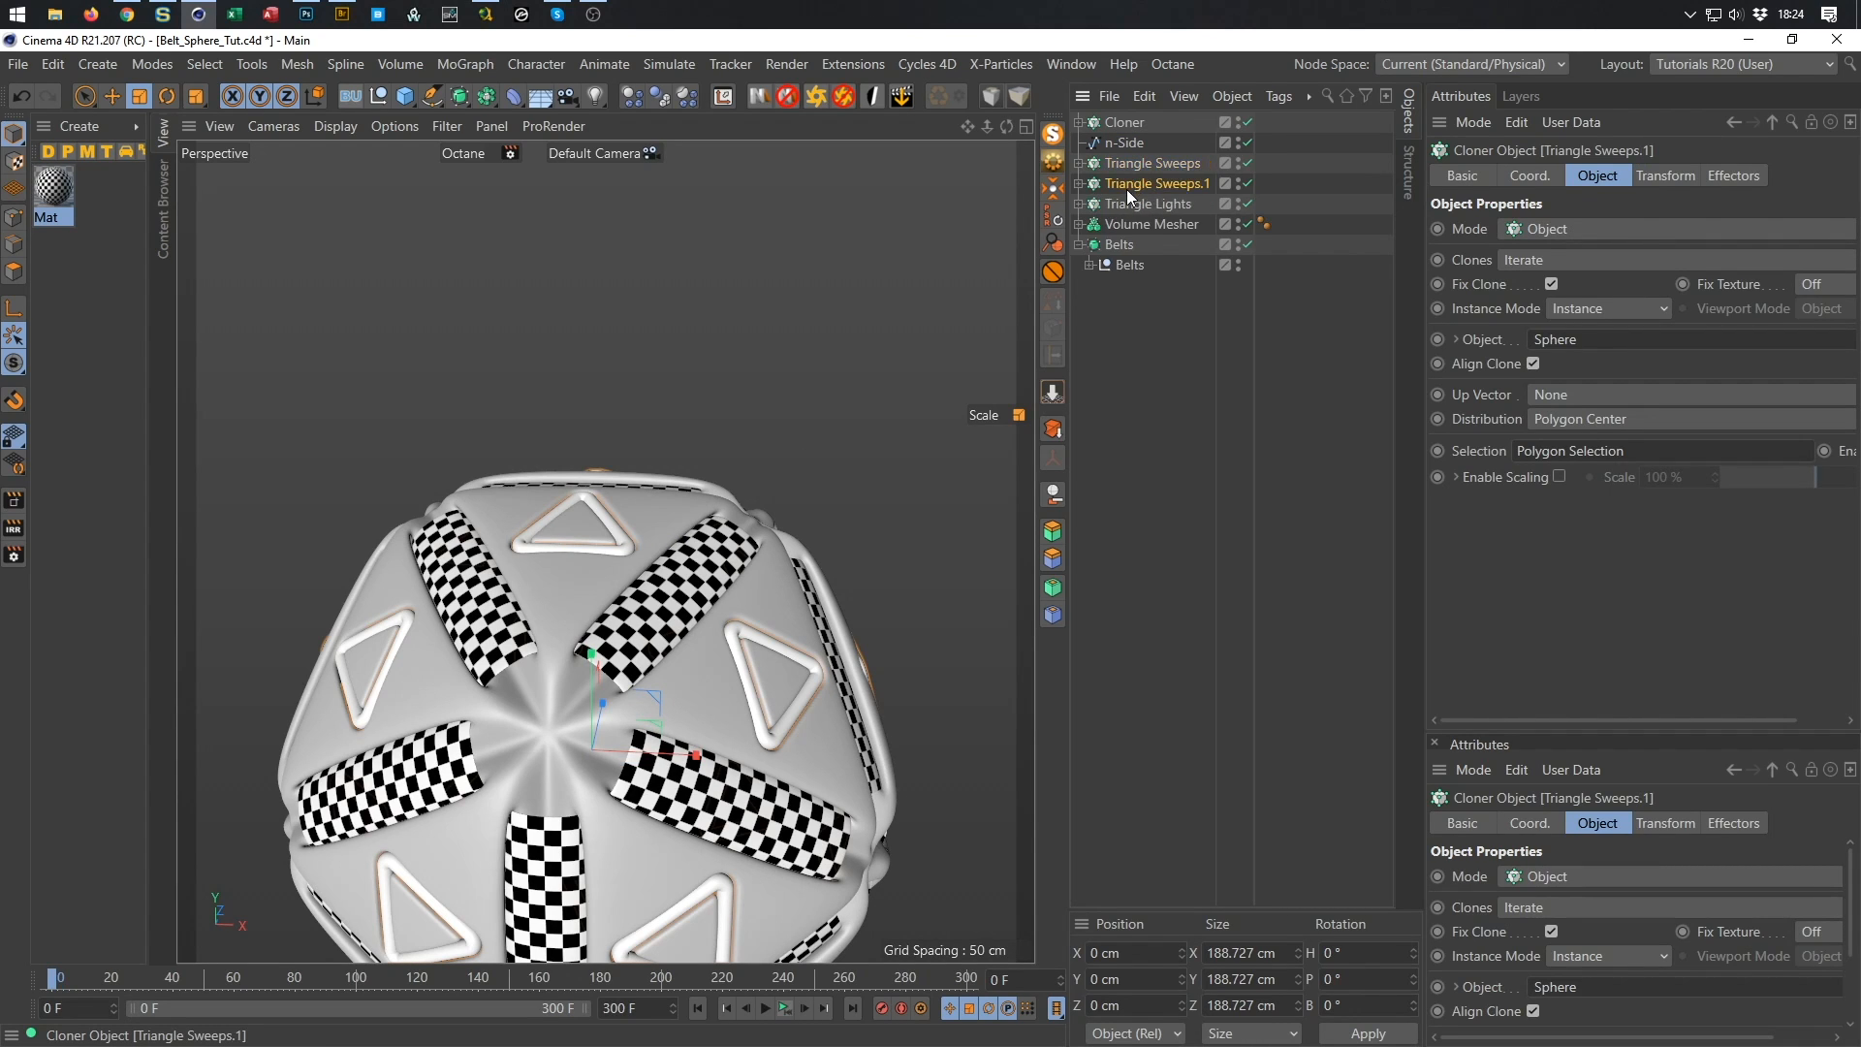
{"action": "double_click", "coordinate": [1137, 180]}
{"action": "type", "text": "Ed"}
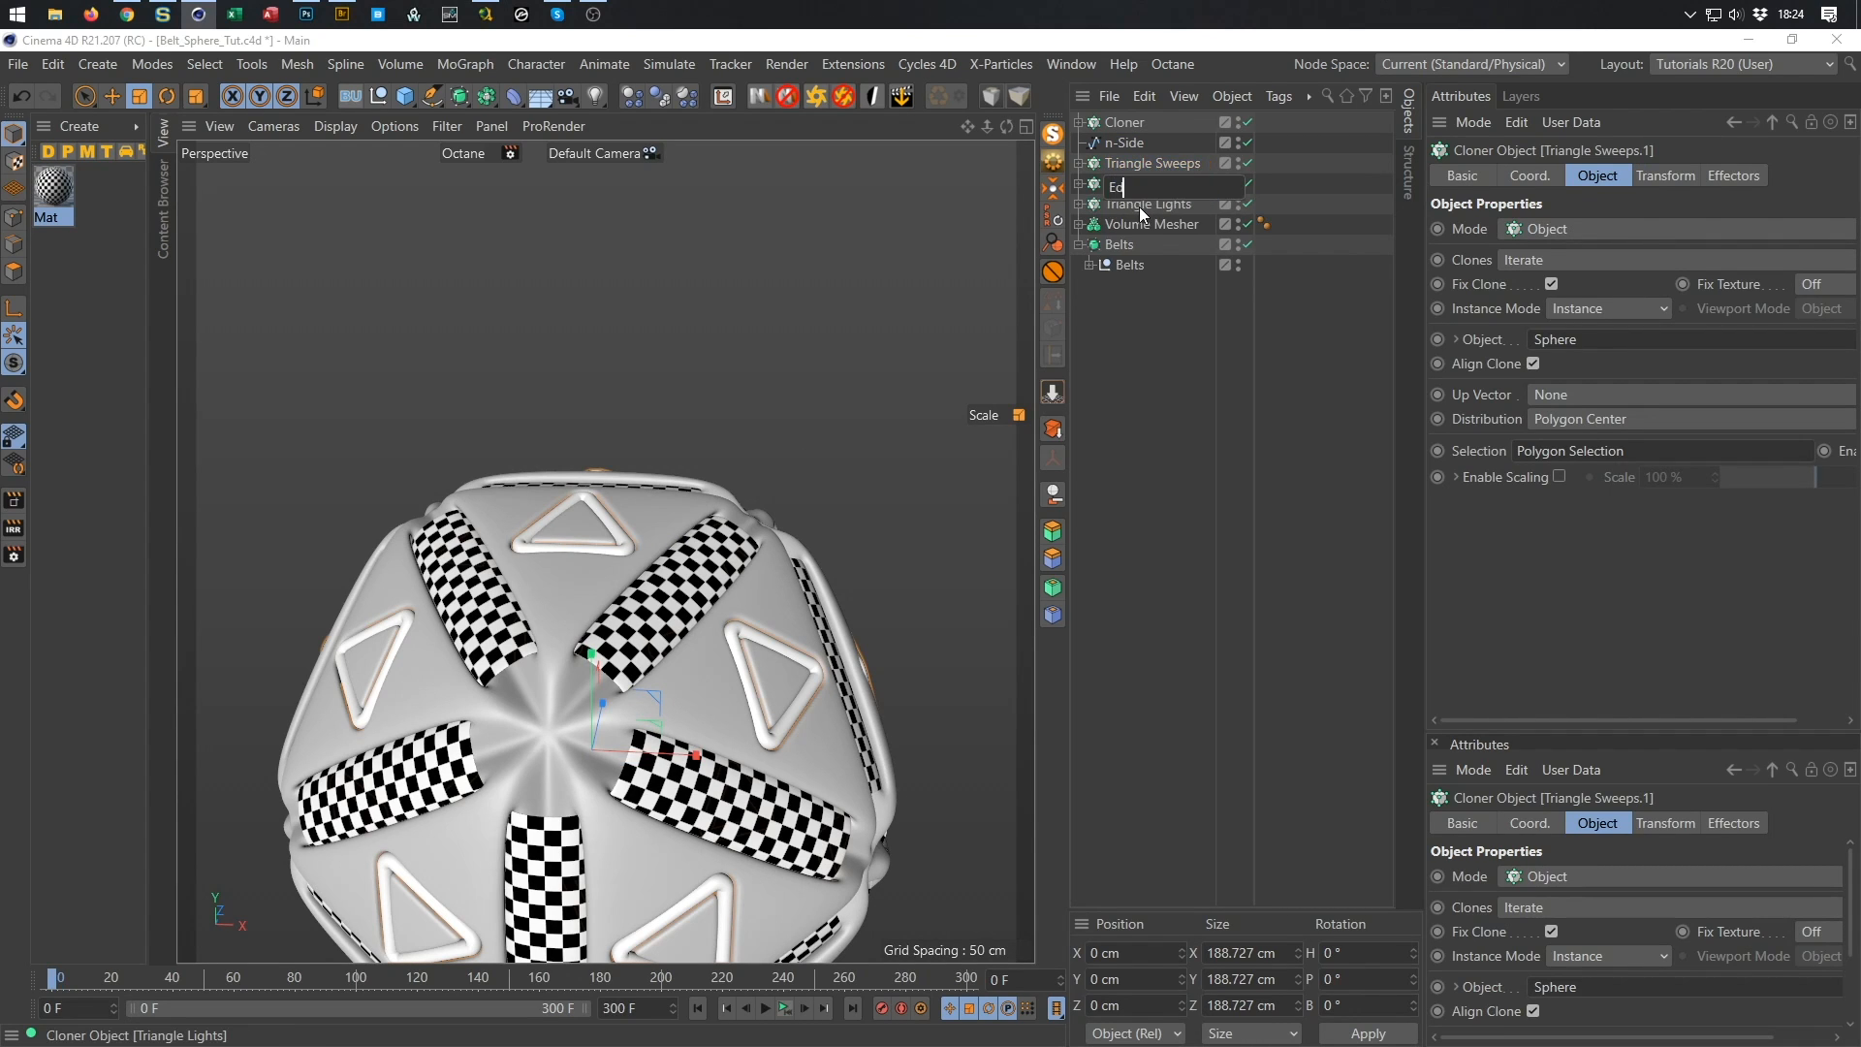
{"action": "type", "text": "ge Lights"}
{"action": "key", "text": "Return"}
Replace the Sweep inside Edge Lights with the Cloner that holds the small sphere, and expand that Cloner.
{"action": "left_click", "coordinate": [1079, 183]}
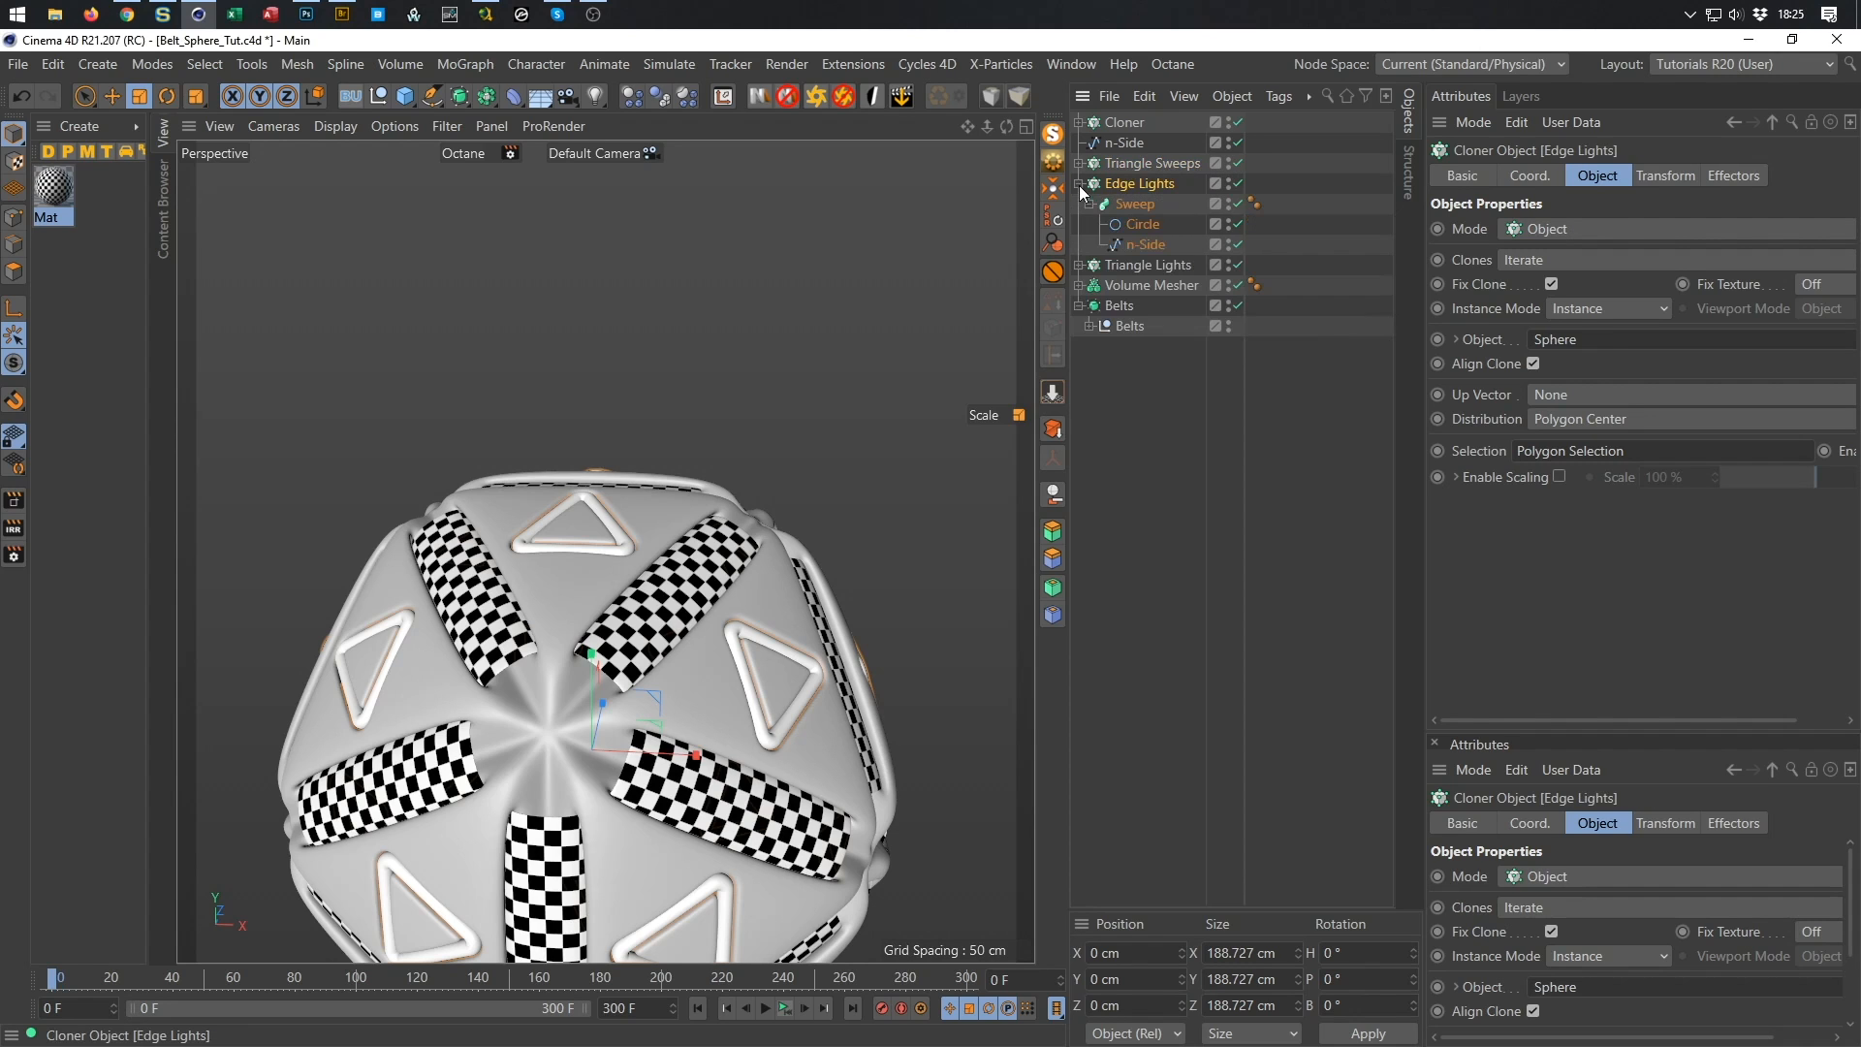
{"action": "left_click", "coordinate": [1132, 206]}
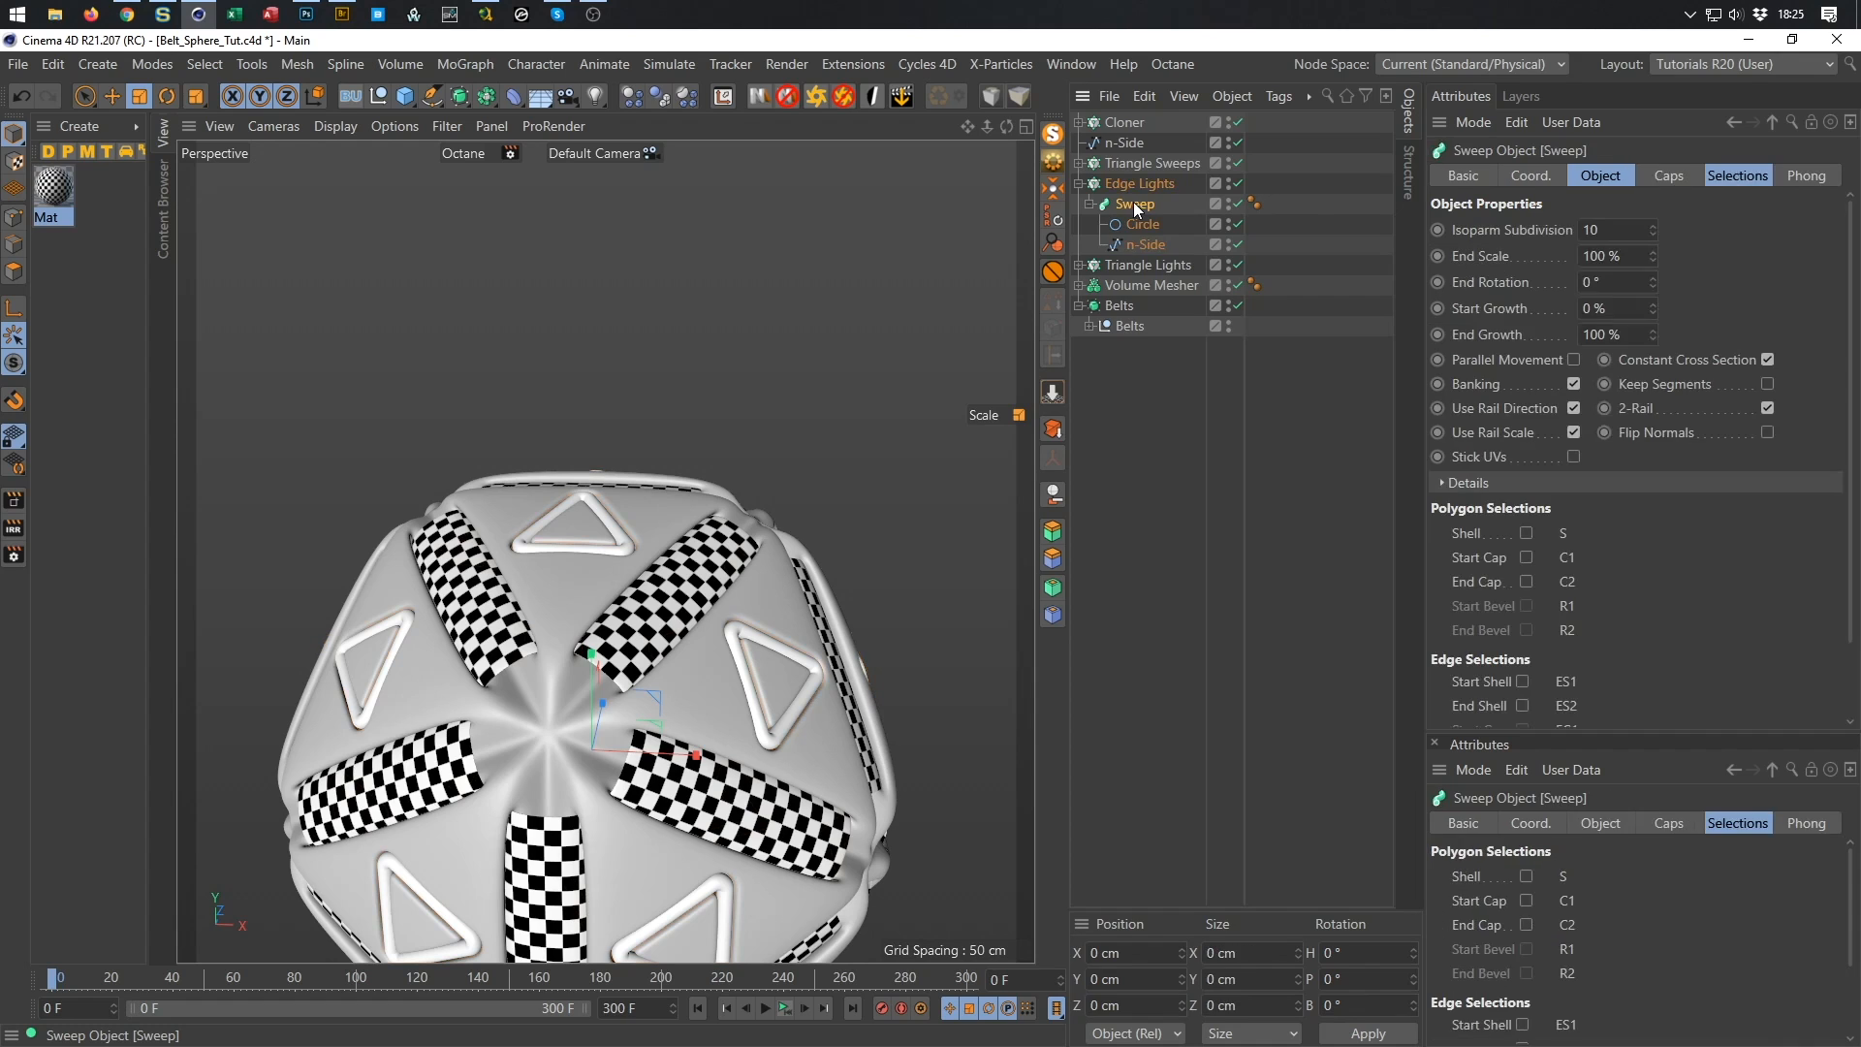
{"action": "key", "text": "Delete"}
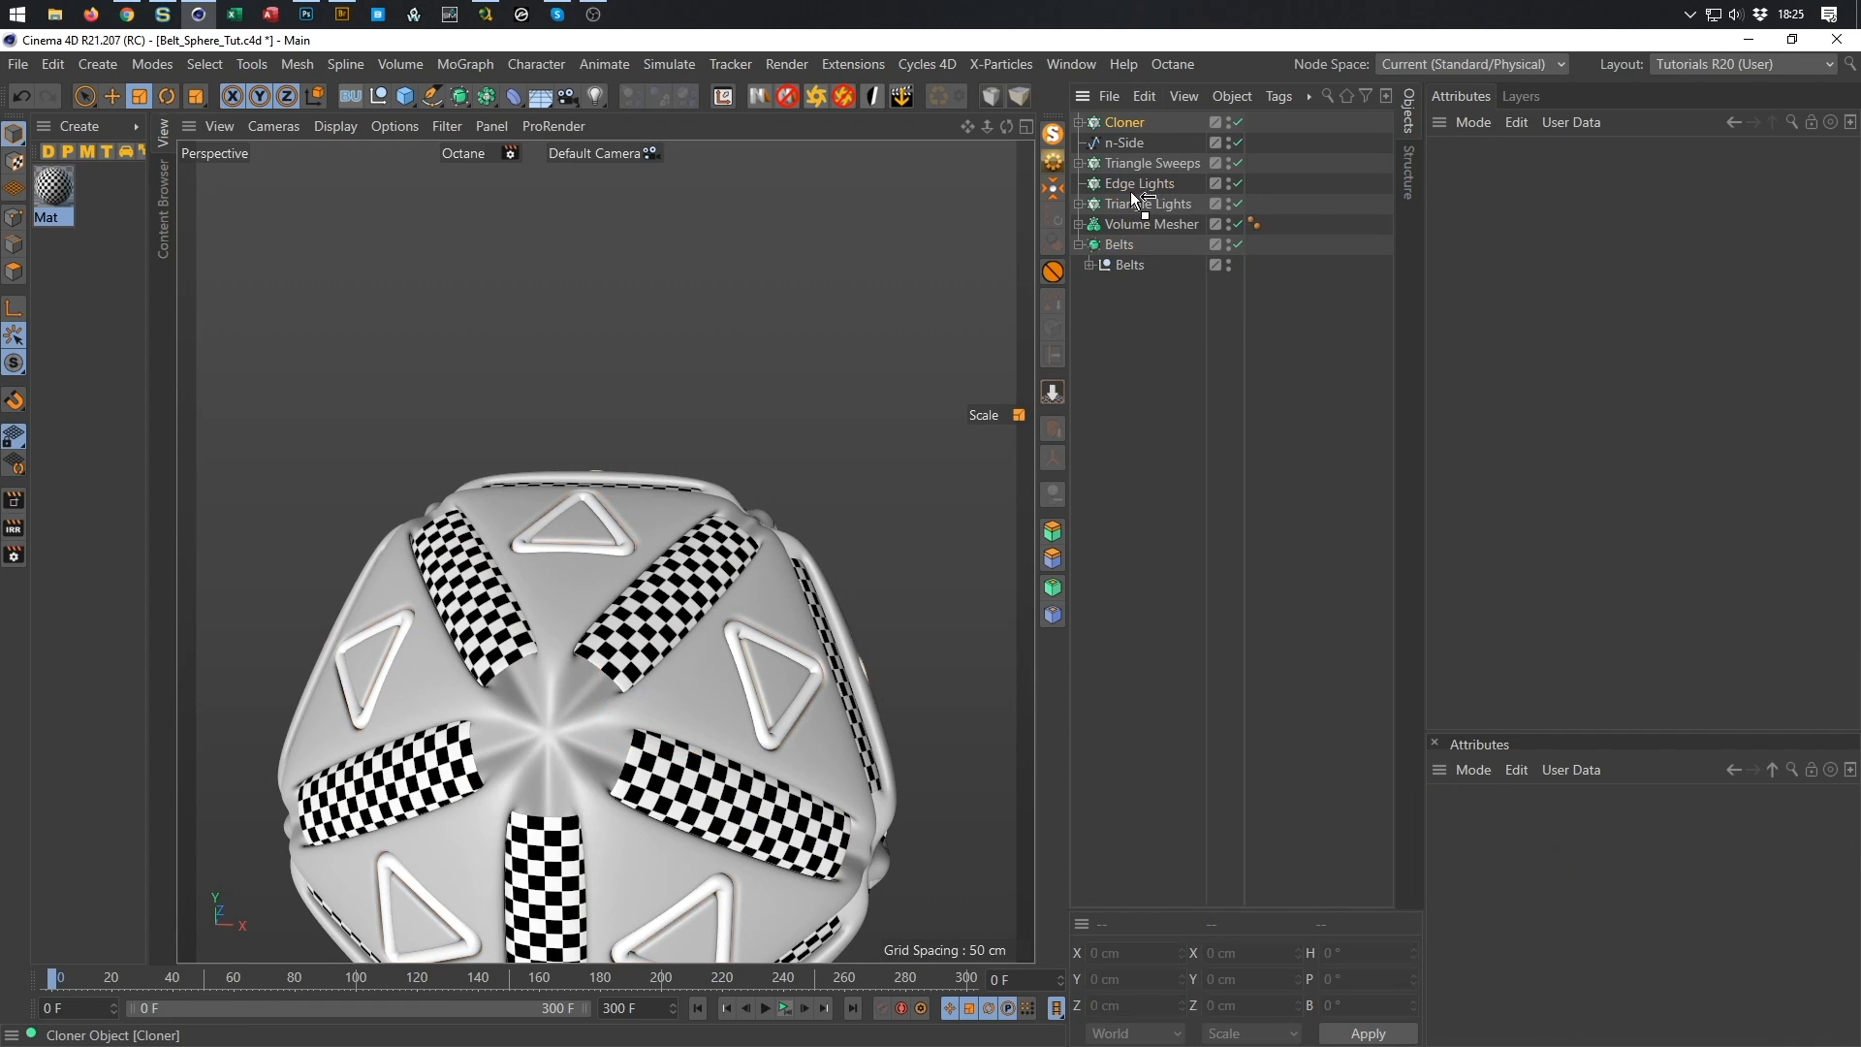
{"action": "left_click_drag", "start_coordinate": [1129, 185], "coordinate": [1129, 186]}
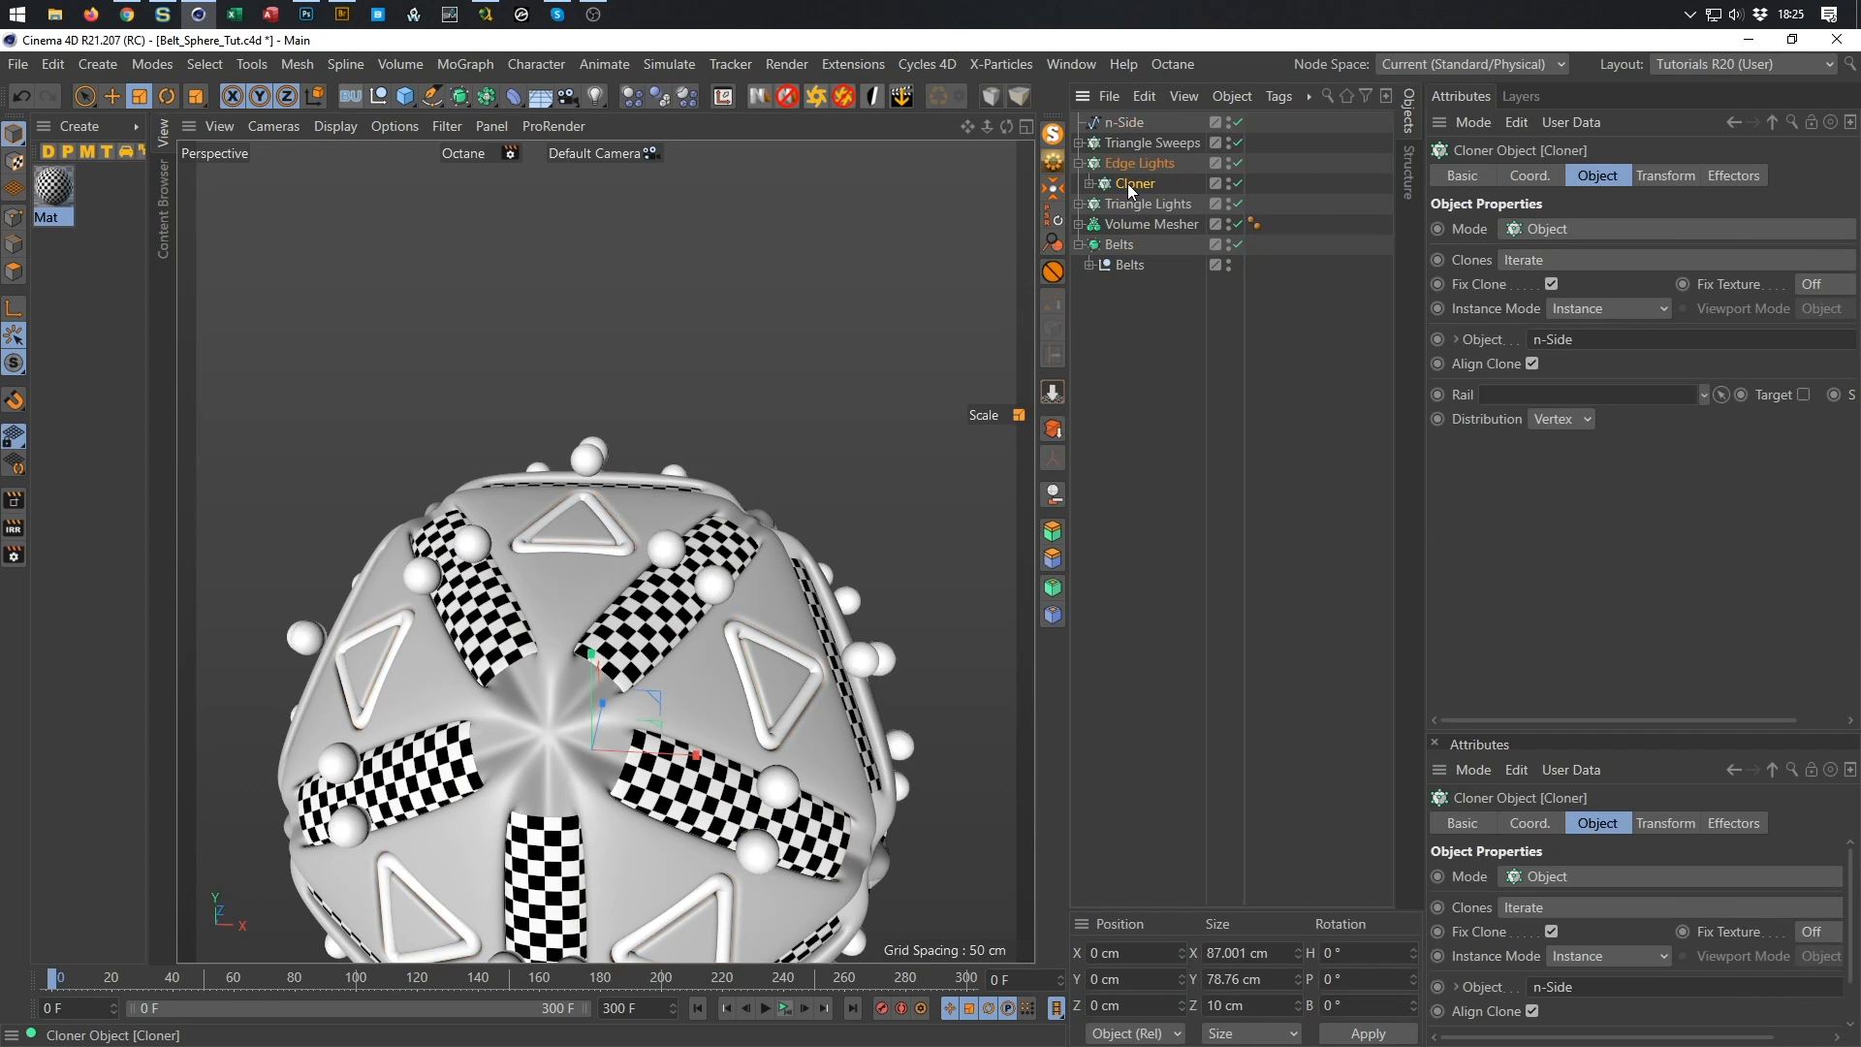
{"action": "left_click", "coordinate": [1090, 184]}
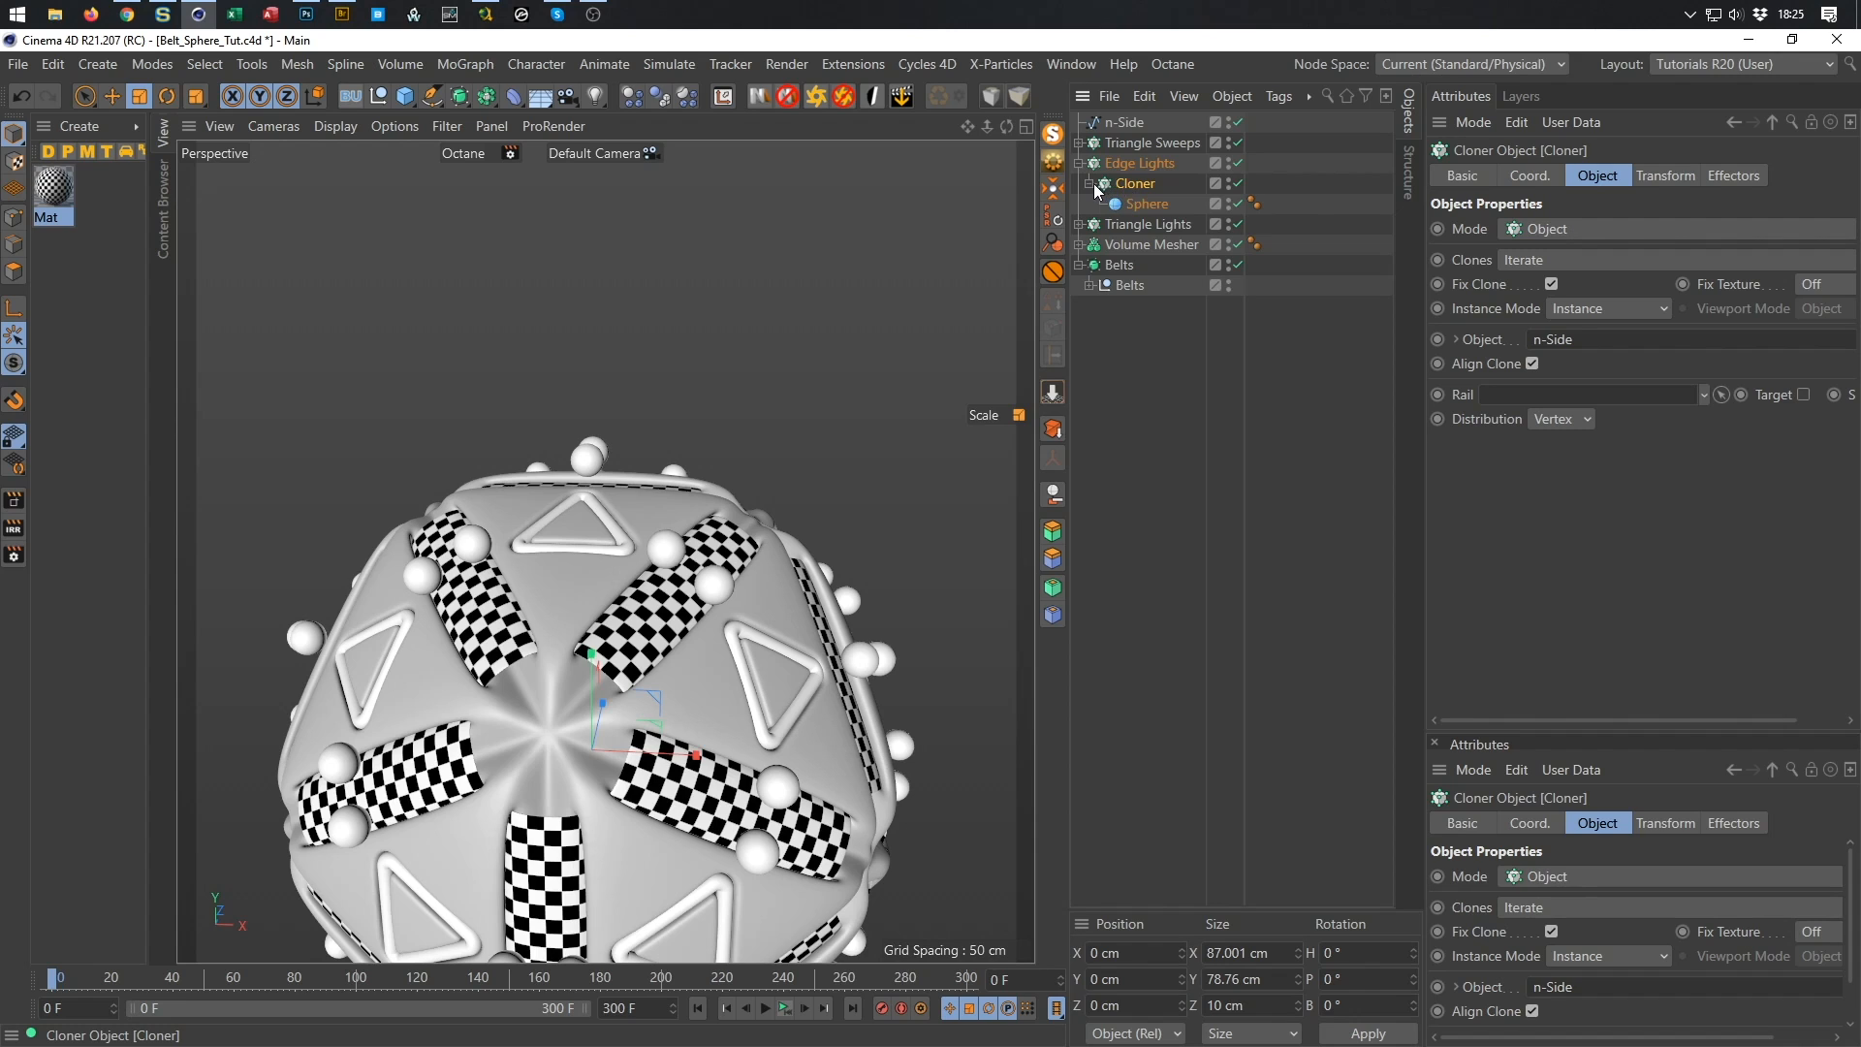
Collapse the Edge Lights hierarchy, move the n-Side spline directly below it and rename the spline Edge Lights.
{"action": "left_click", "coordinate": [1089, 184]}
{"action": "left_click", "coordinate": [1079, 162]}
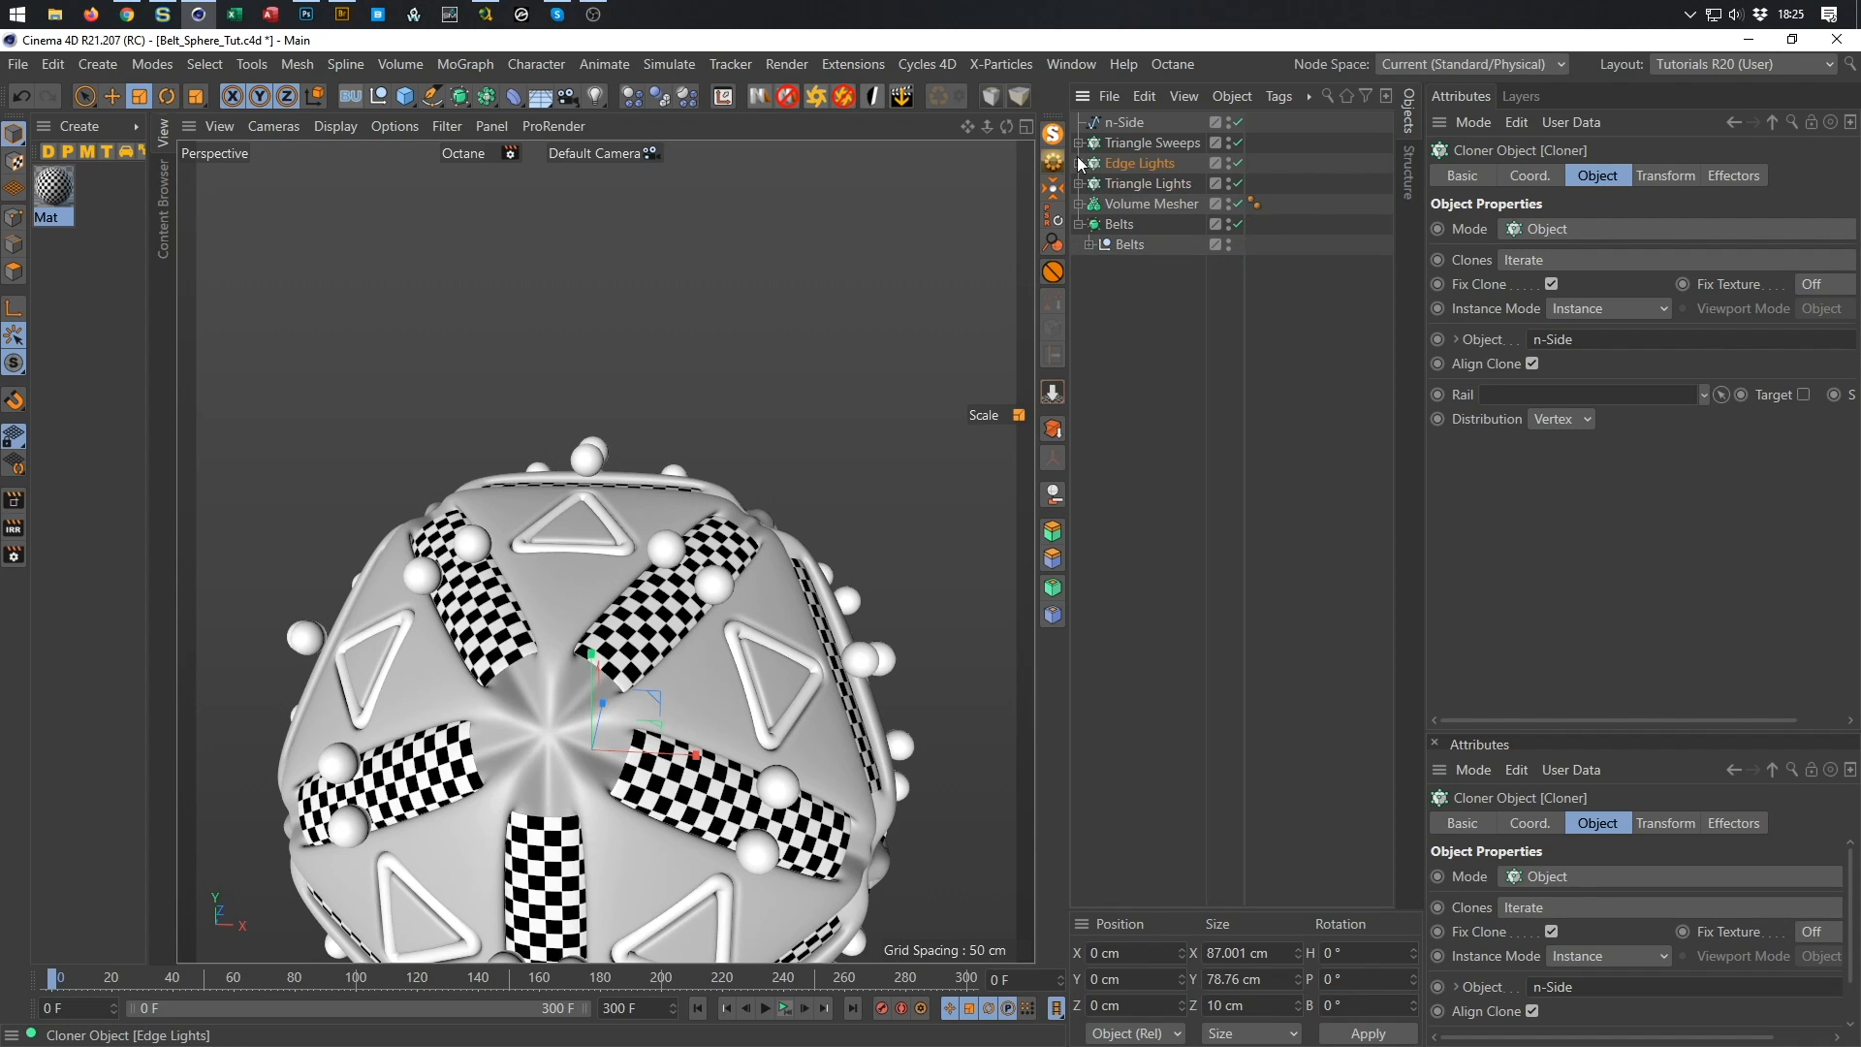
{"action": "left_click_drag", "start_coordinate": [1121, 121], "coordinate": [1134, 171]}
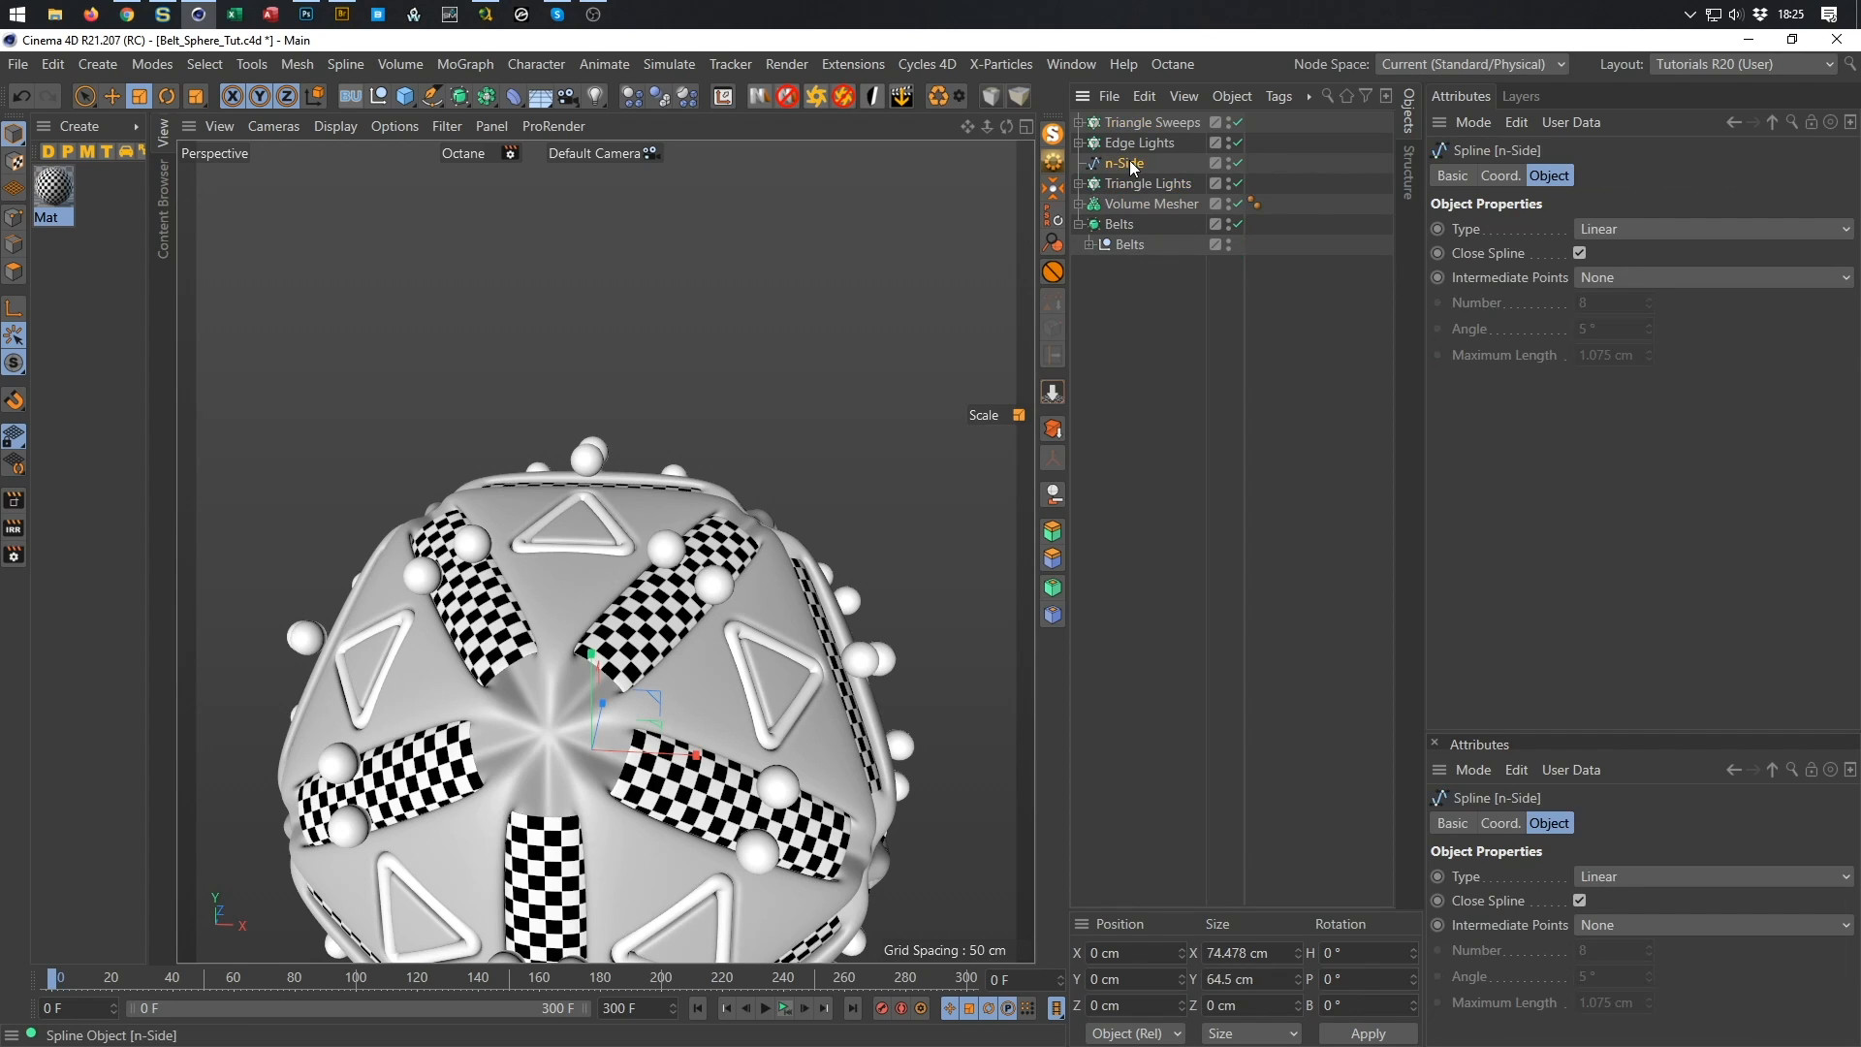
{"action": "double_click", "coordinate": [1127, 164]}
{"action": "type", "text": "Edge Lights"}
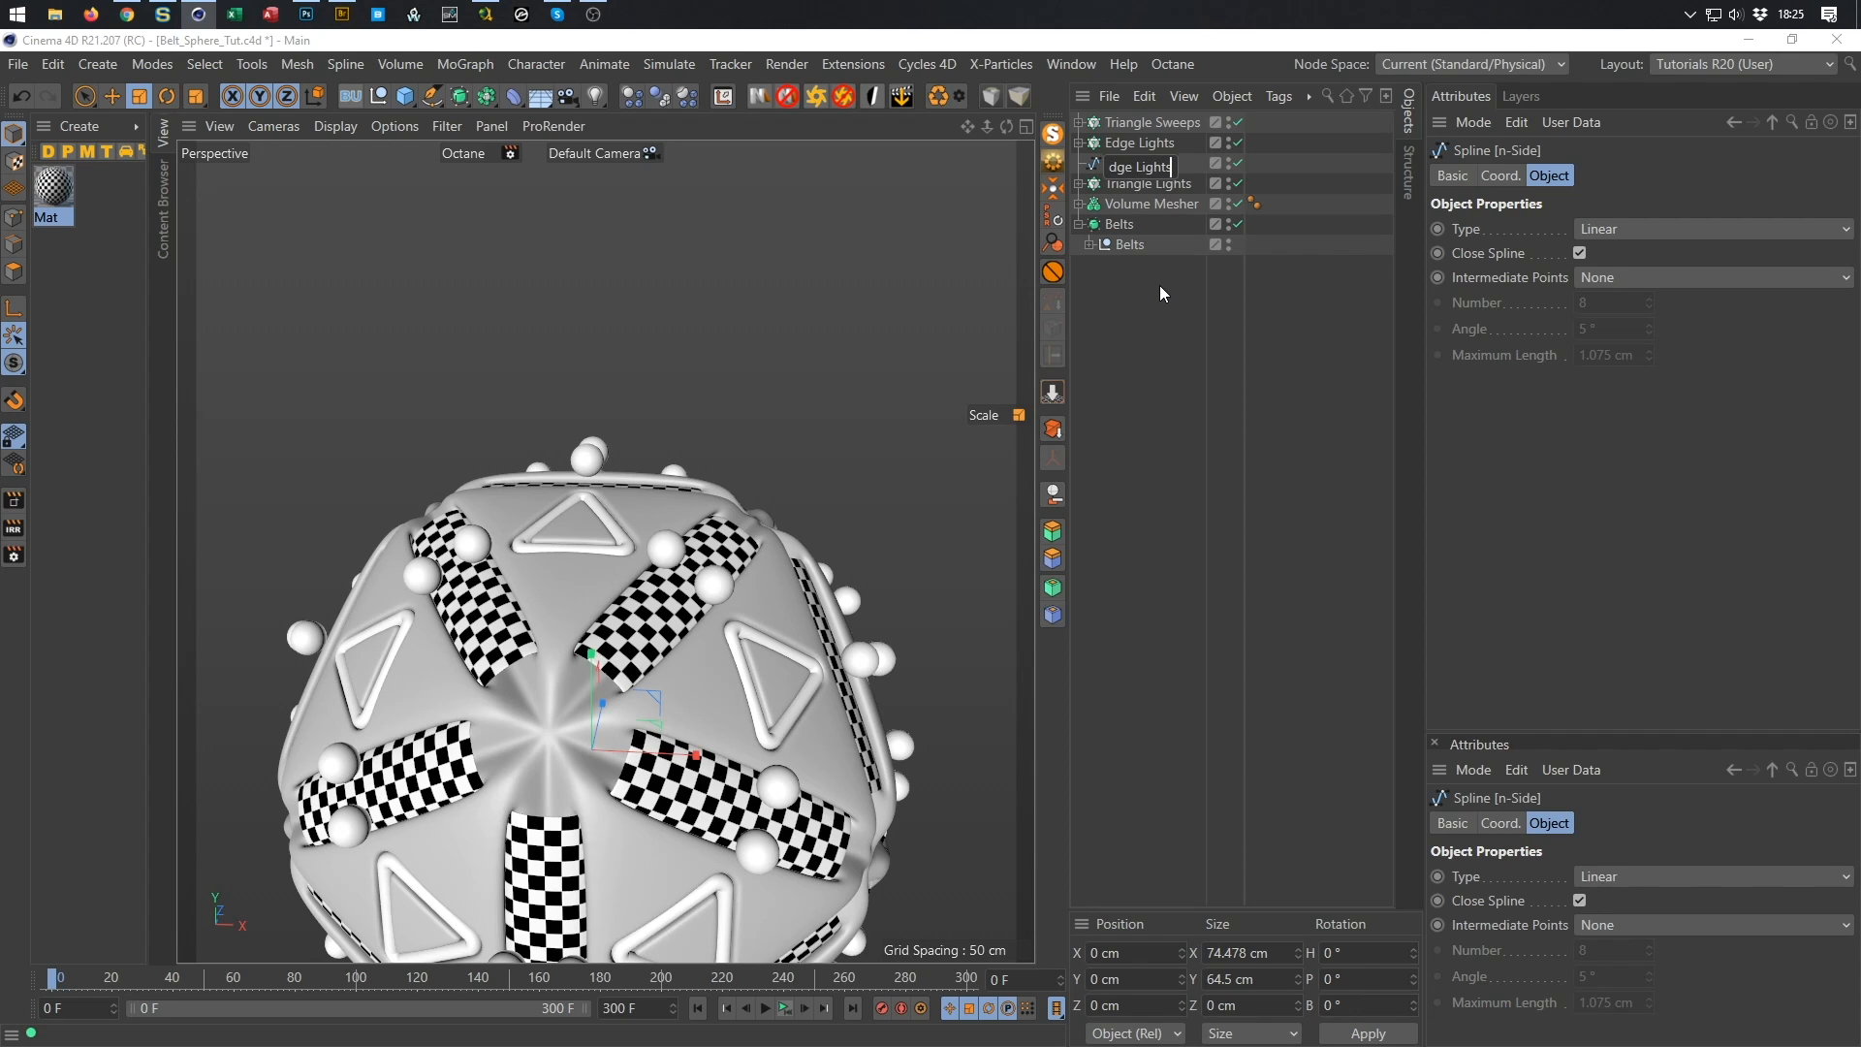
{"action": "key", "text": "Return"}
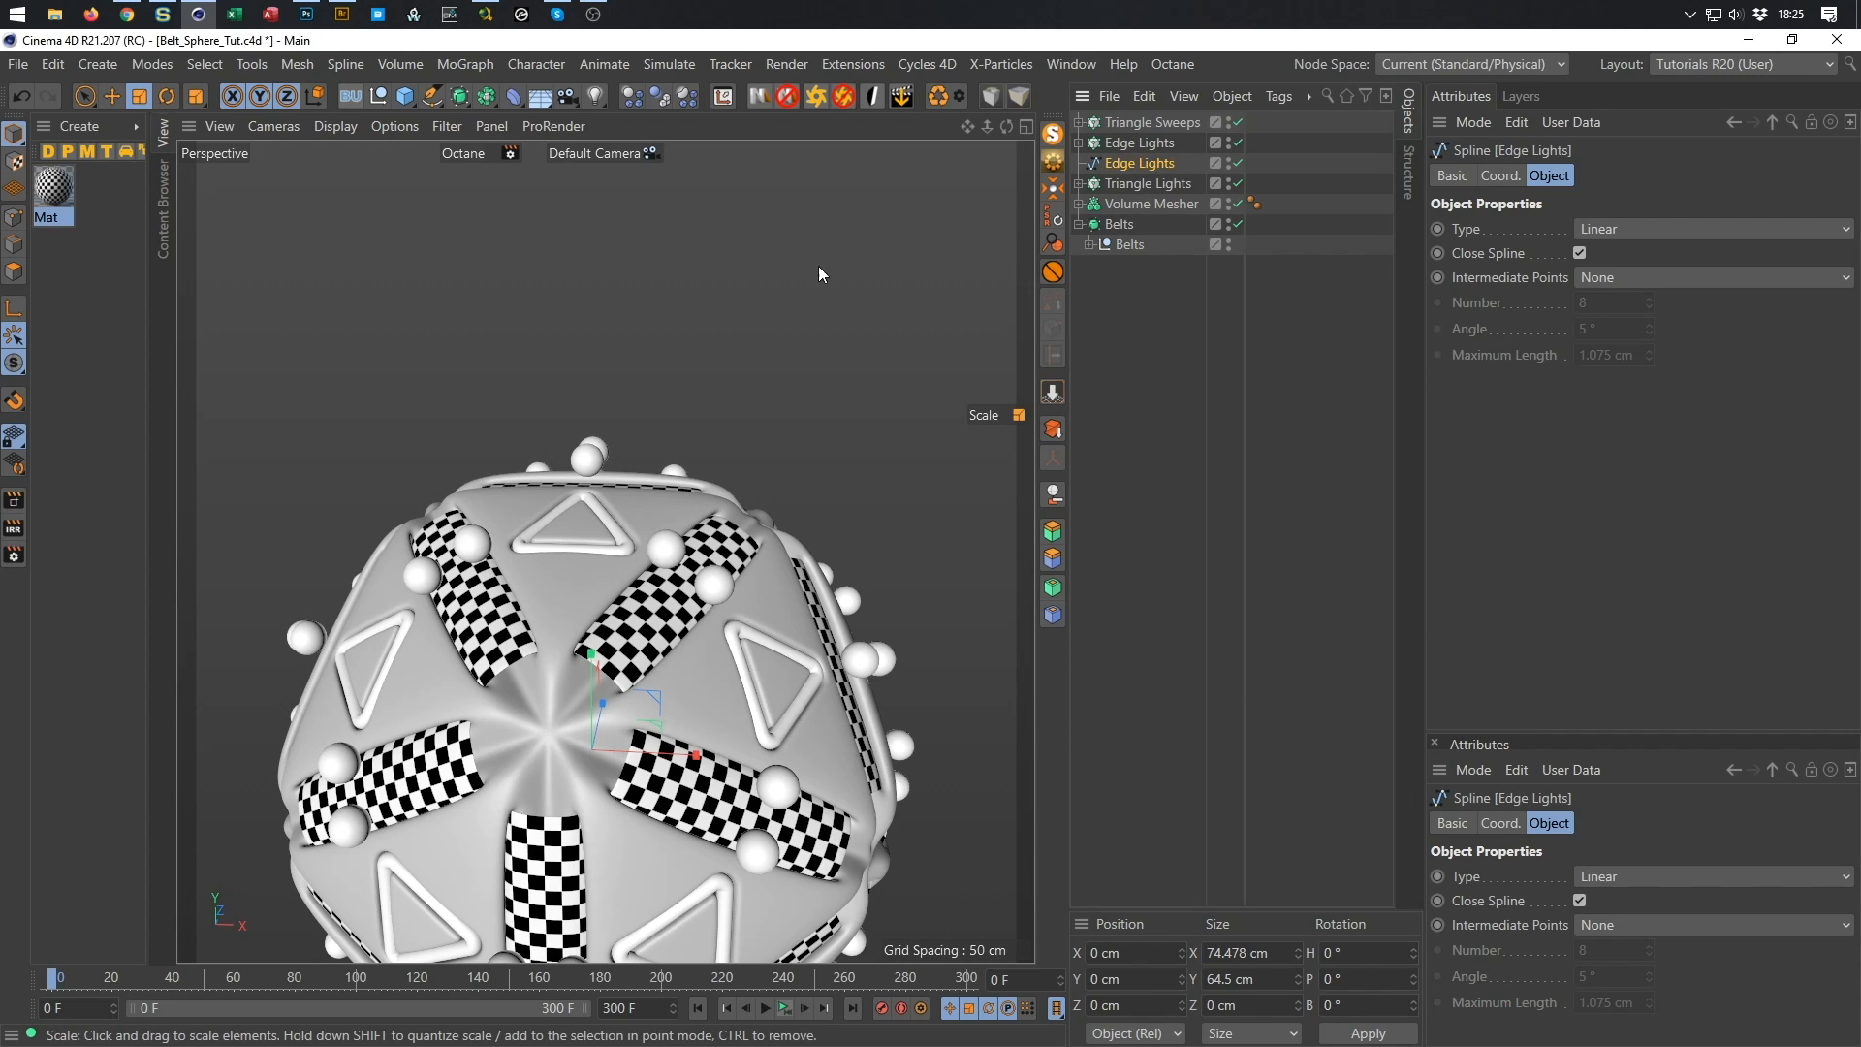
Scale the Edge Lights spline down uniformly to about 29.5 by 25.5 cm.
{"action": "left_click_drag", "start_coordinate": [869, 308], "coordinate": [851, 326]}
{"action": "left_click_drag", "start_coordinate": [691, 381], "coordinate": [489, 515]}
{"action": "scroll", "coordinate": [586, 509], "scroll_direction": "up", "scroll_amount": 5}
{"action": "left_click_drag", "start_coordinate": [614, 469], "coordinate": [508, 521], "text": "alt"}
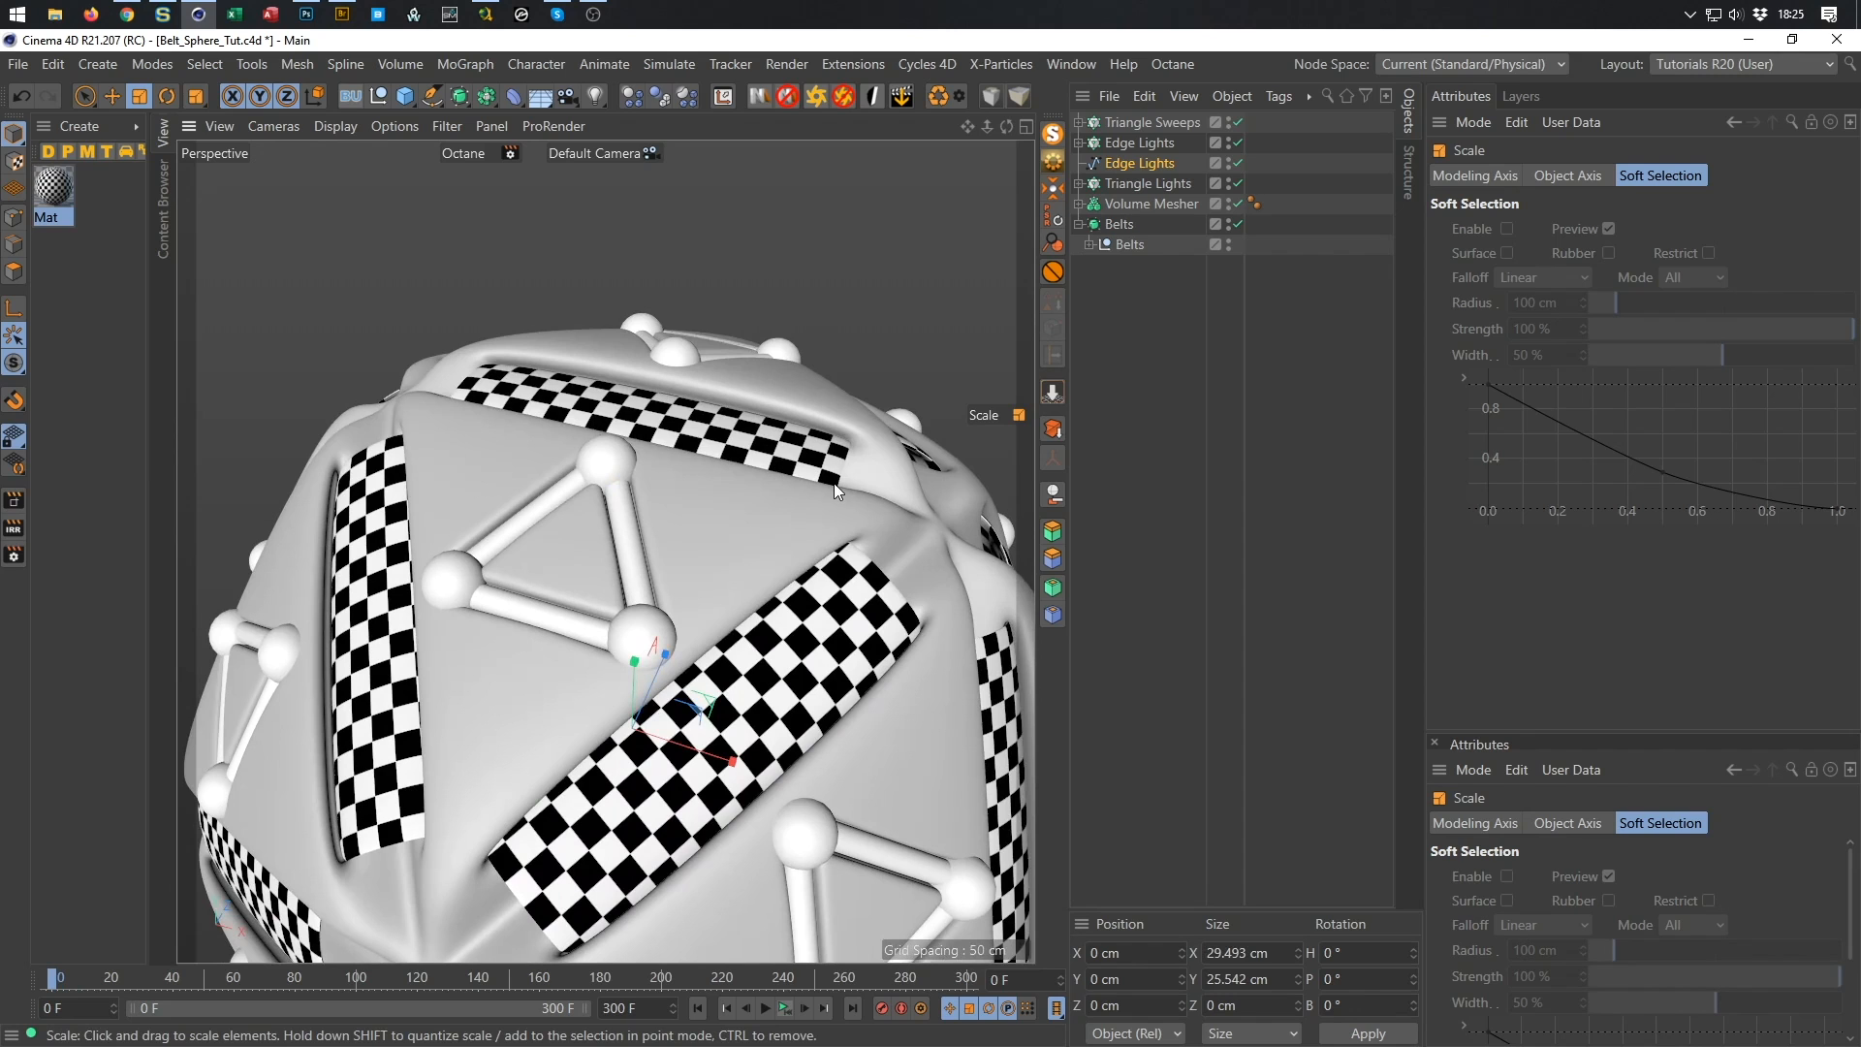
Set the Edge Lights cloner's bank rotation in its transform to 30°.
{"action": "left_click", "coordinate": [1144, 143]}
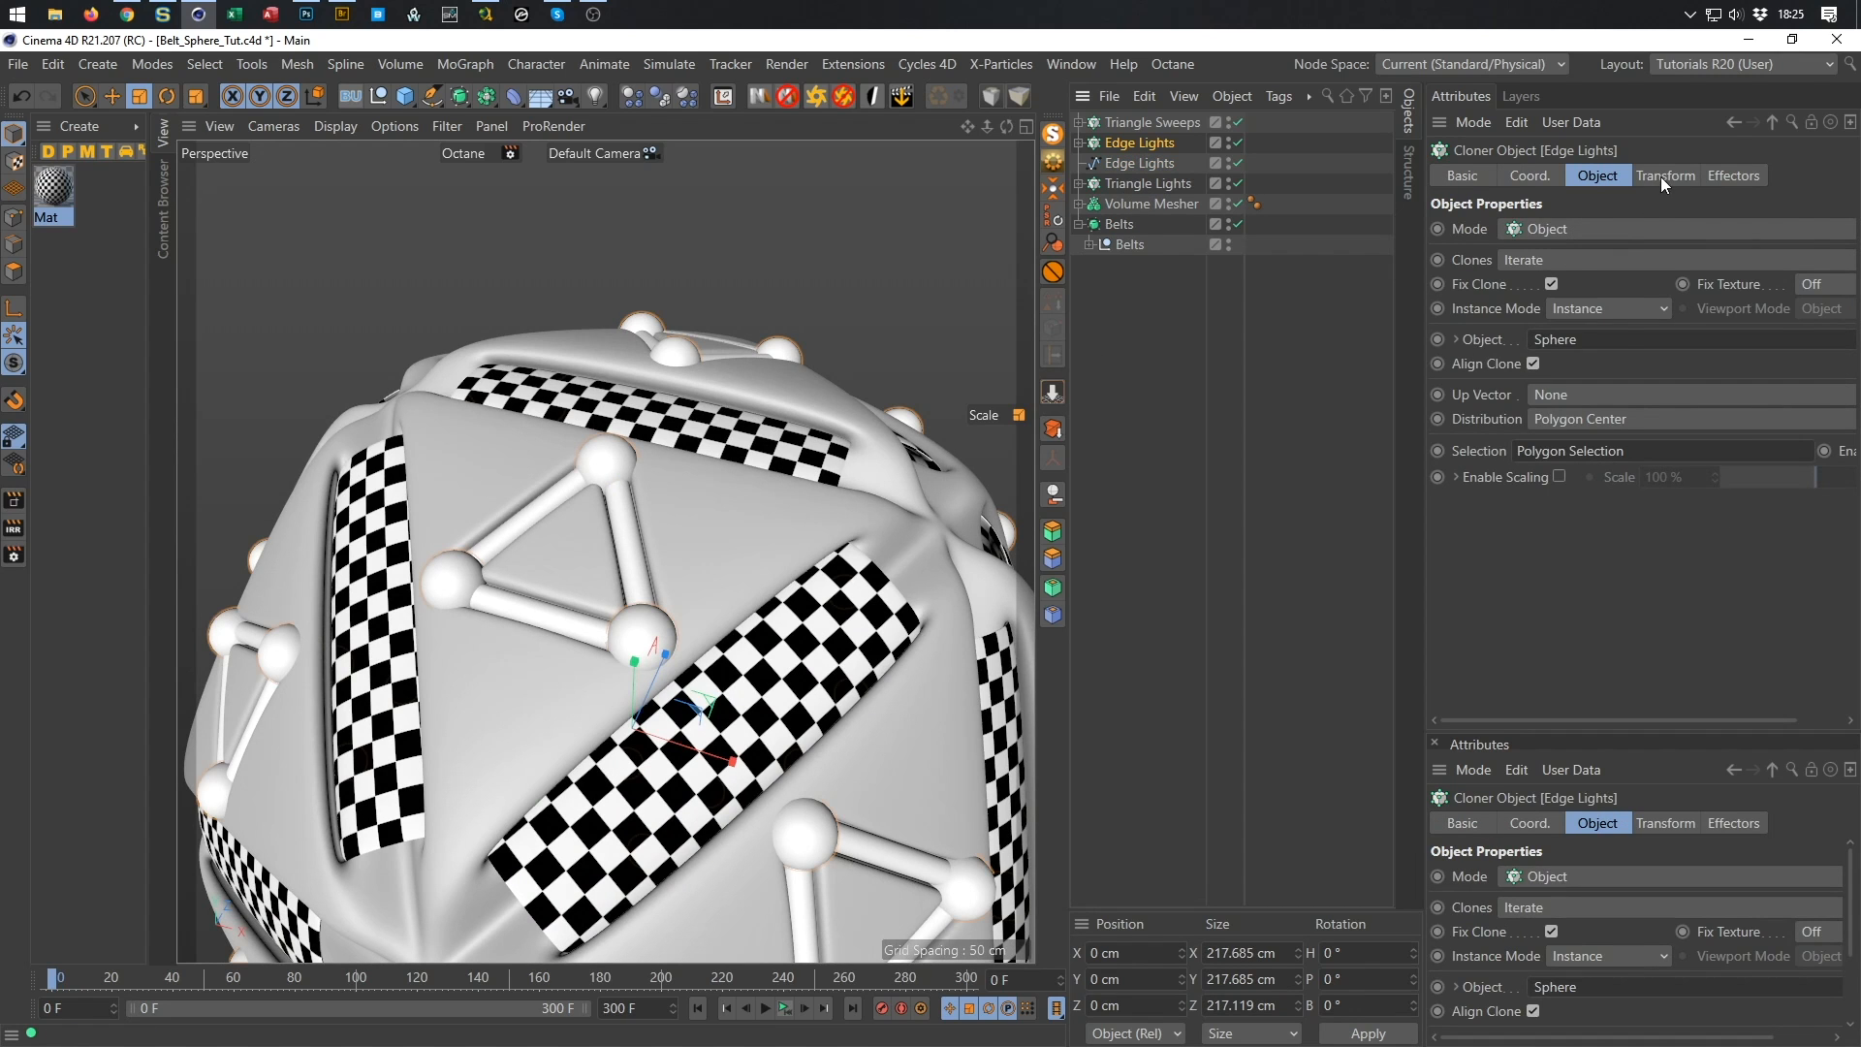
{"action": "left_click", "coordinate": [1663, 177]}
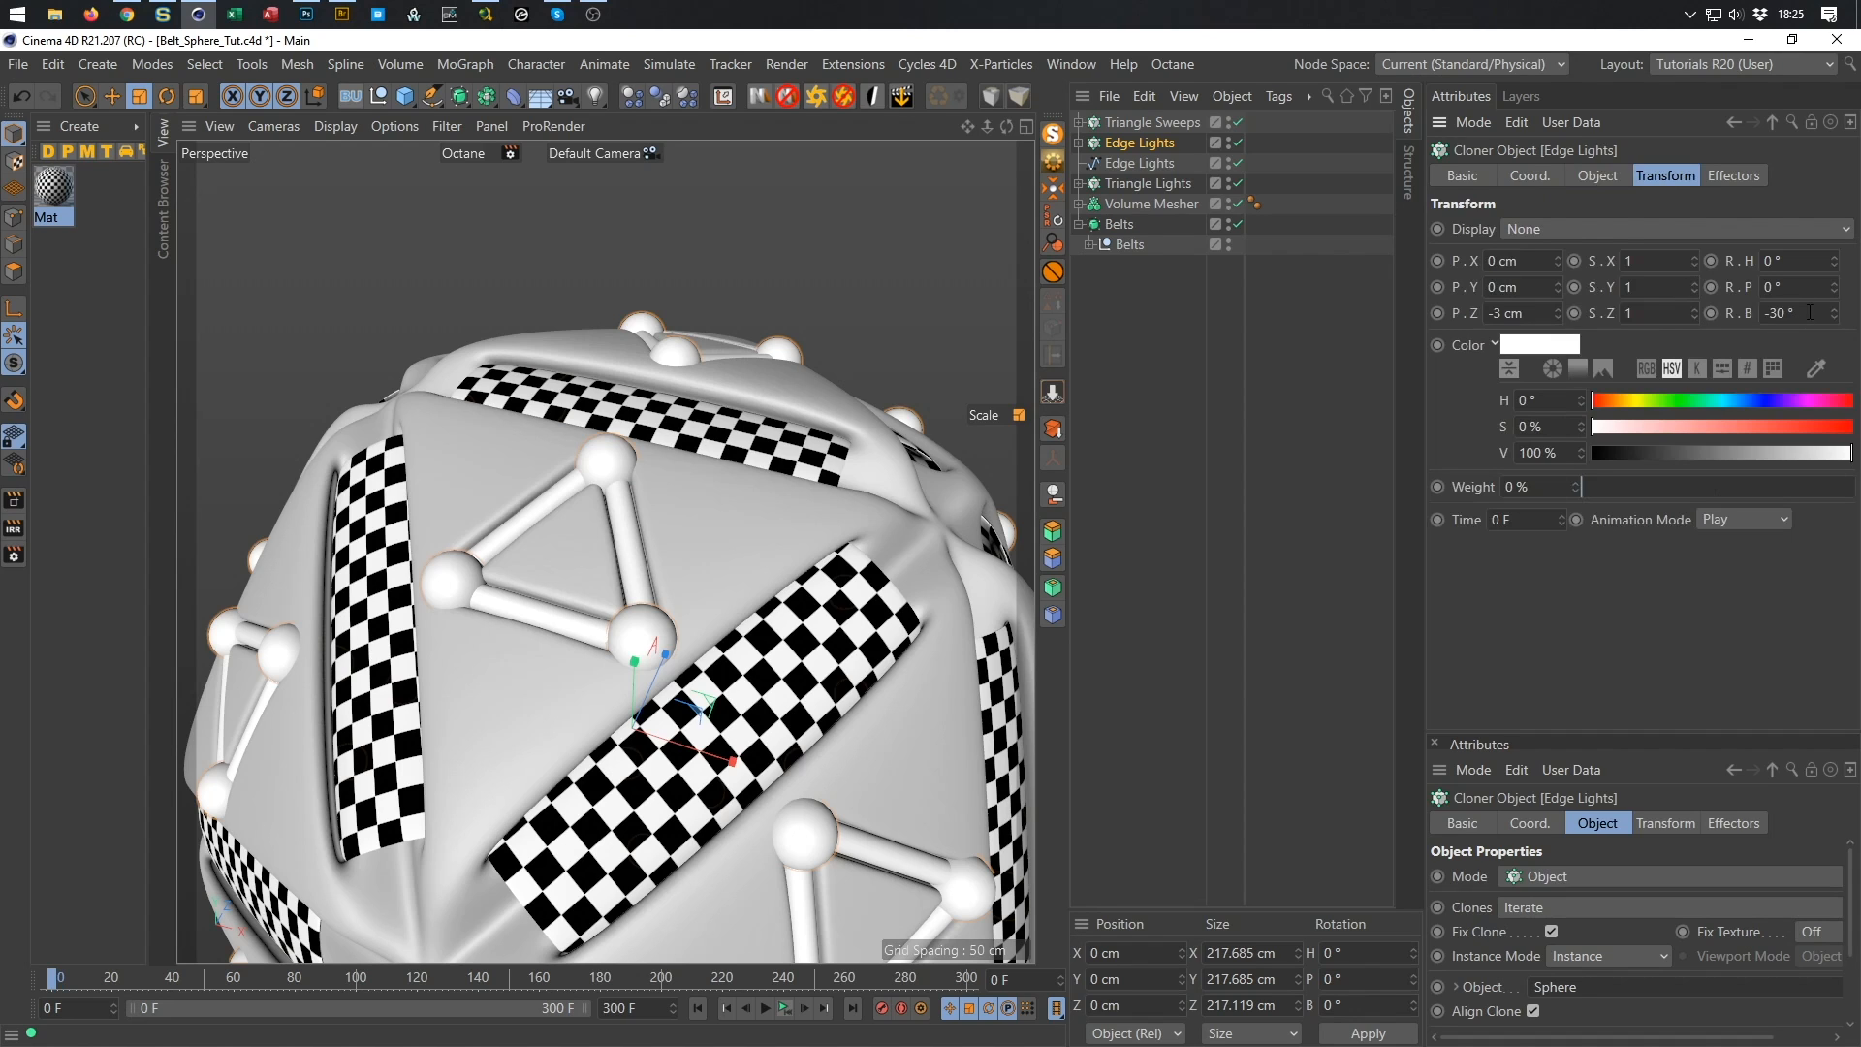
{"action": "left_click_drag", "start_coordinate": [1810, 313], "coordinate": [1681, 346]}
{"action": "type", "text": "0"}
{"action": "key", "text": "Return"}
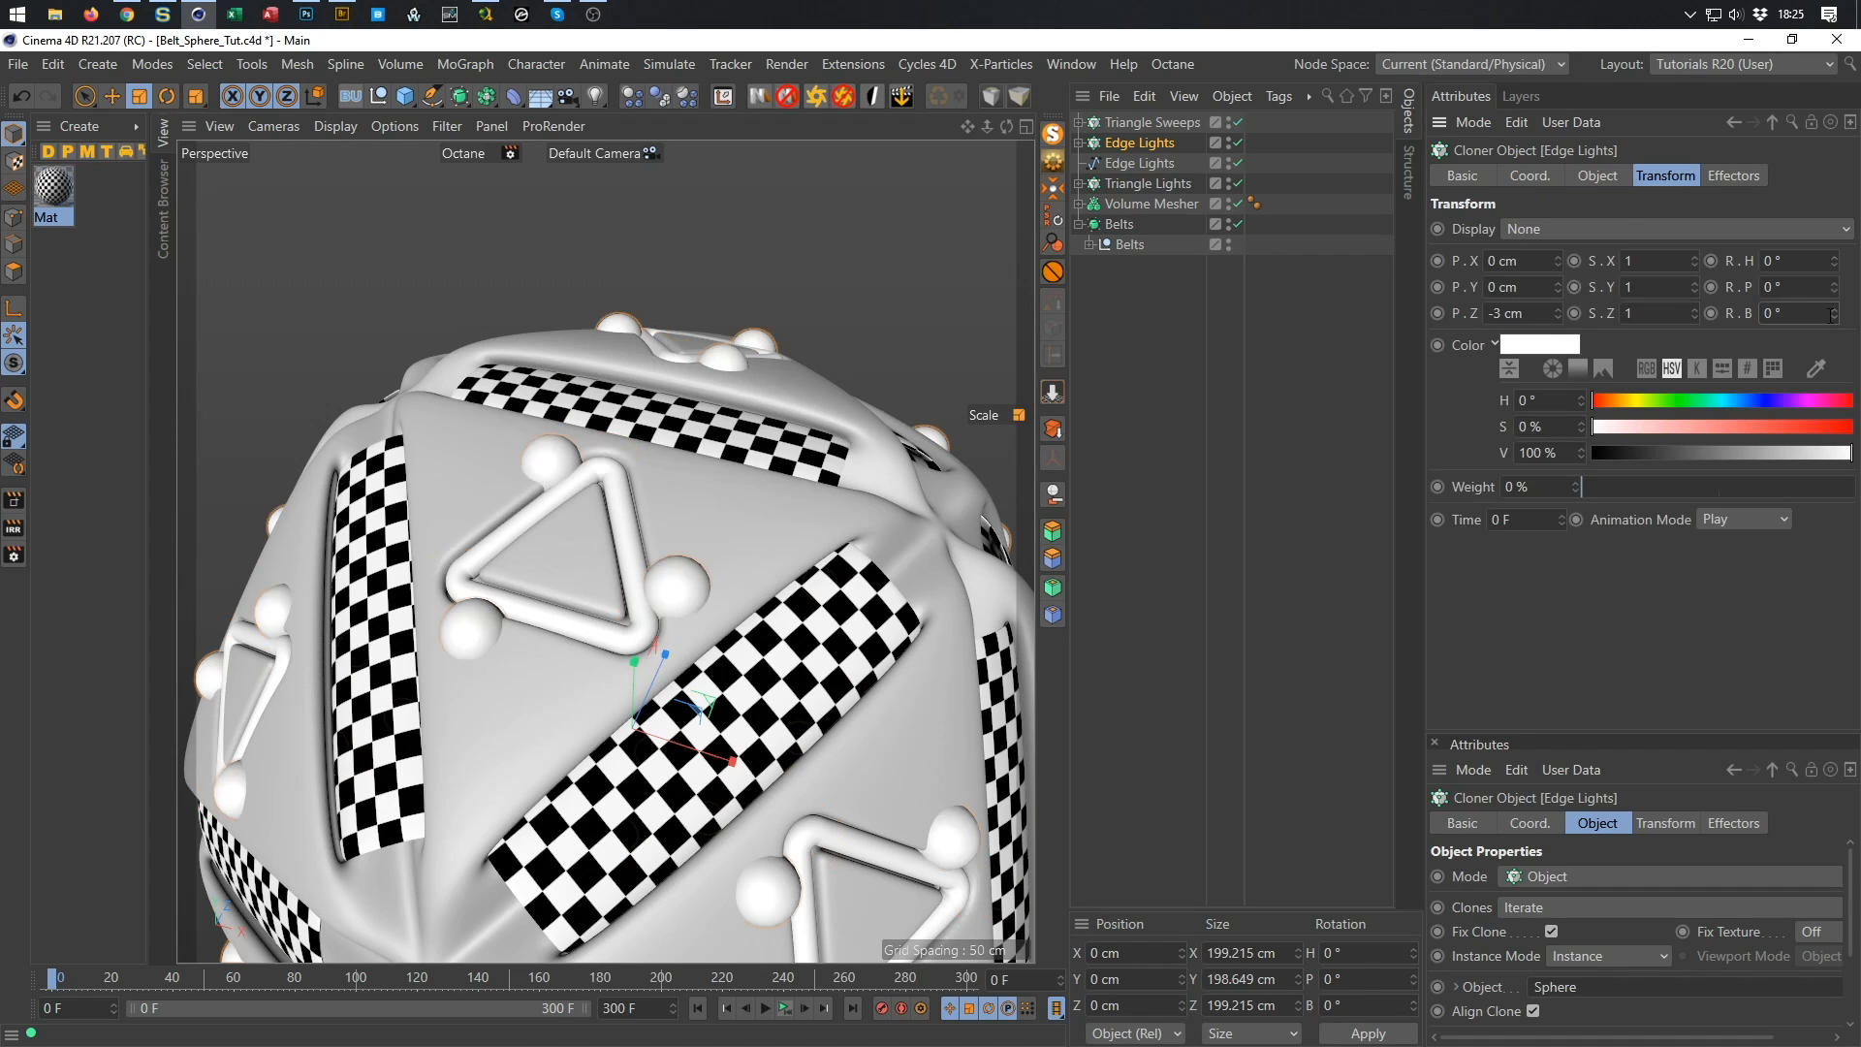
{"action": "left_click_drag", "start_coordinate": [1834, 317], "coordinate": [1583, 388]}
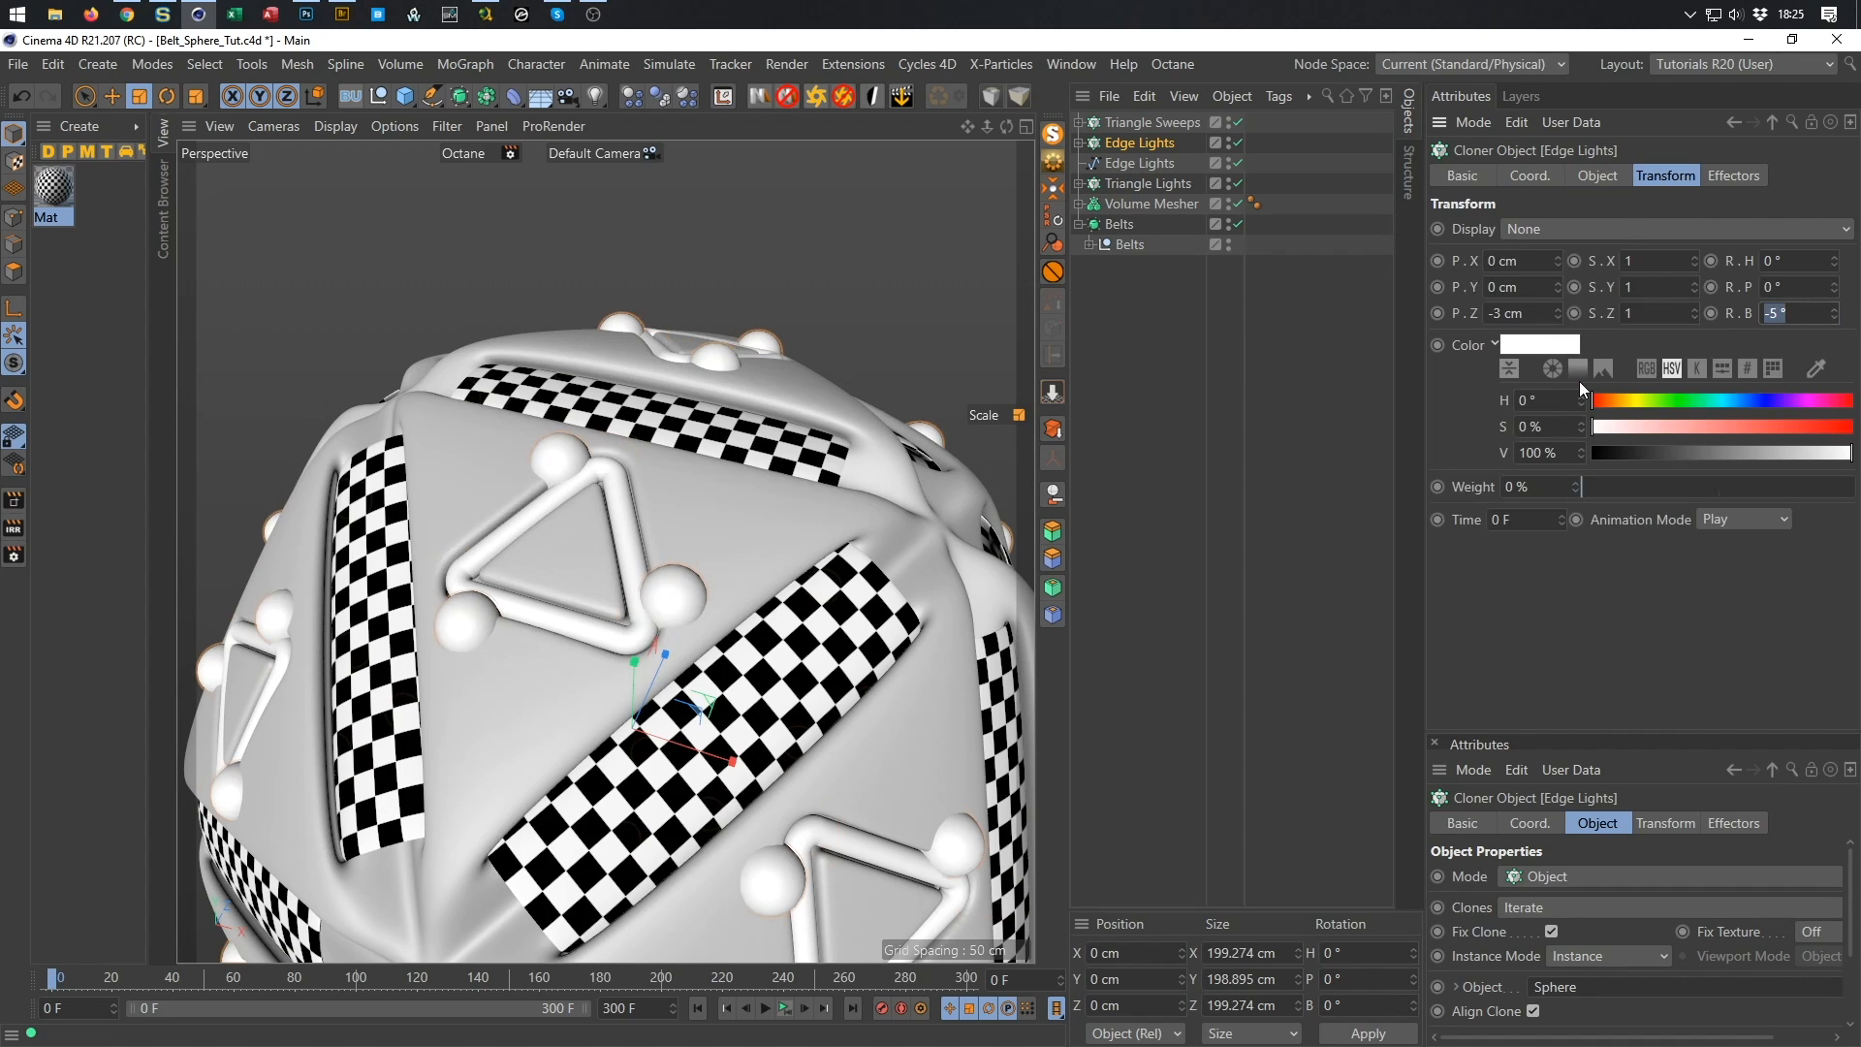
{"action": "left_click_drag", "start_coordinate": [1835, 317], "coordinate": [1833, 313]}
{"action": "left_click", "coordinate": [1833, 313]}
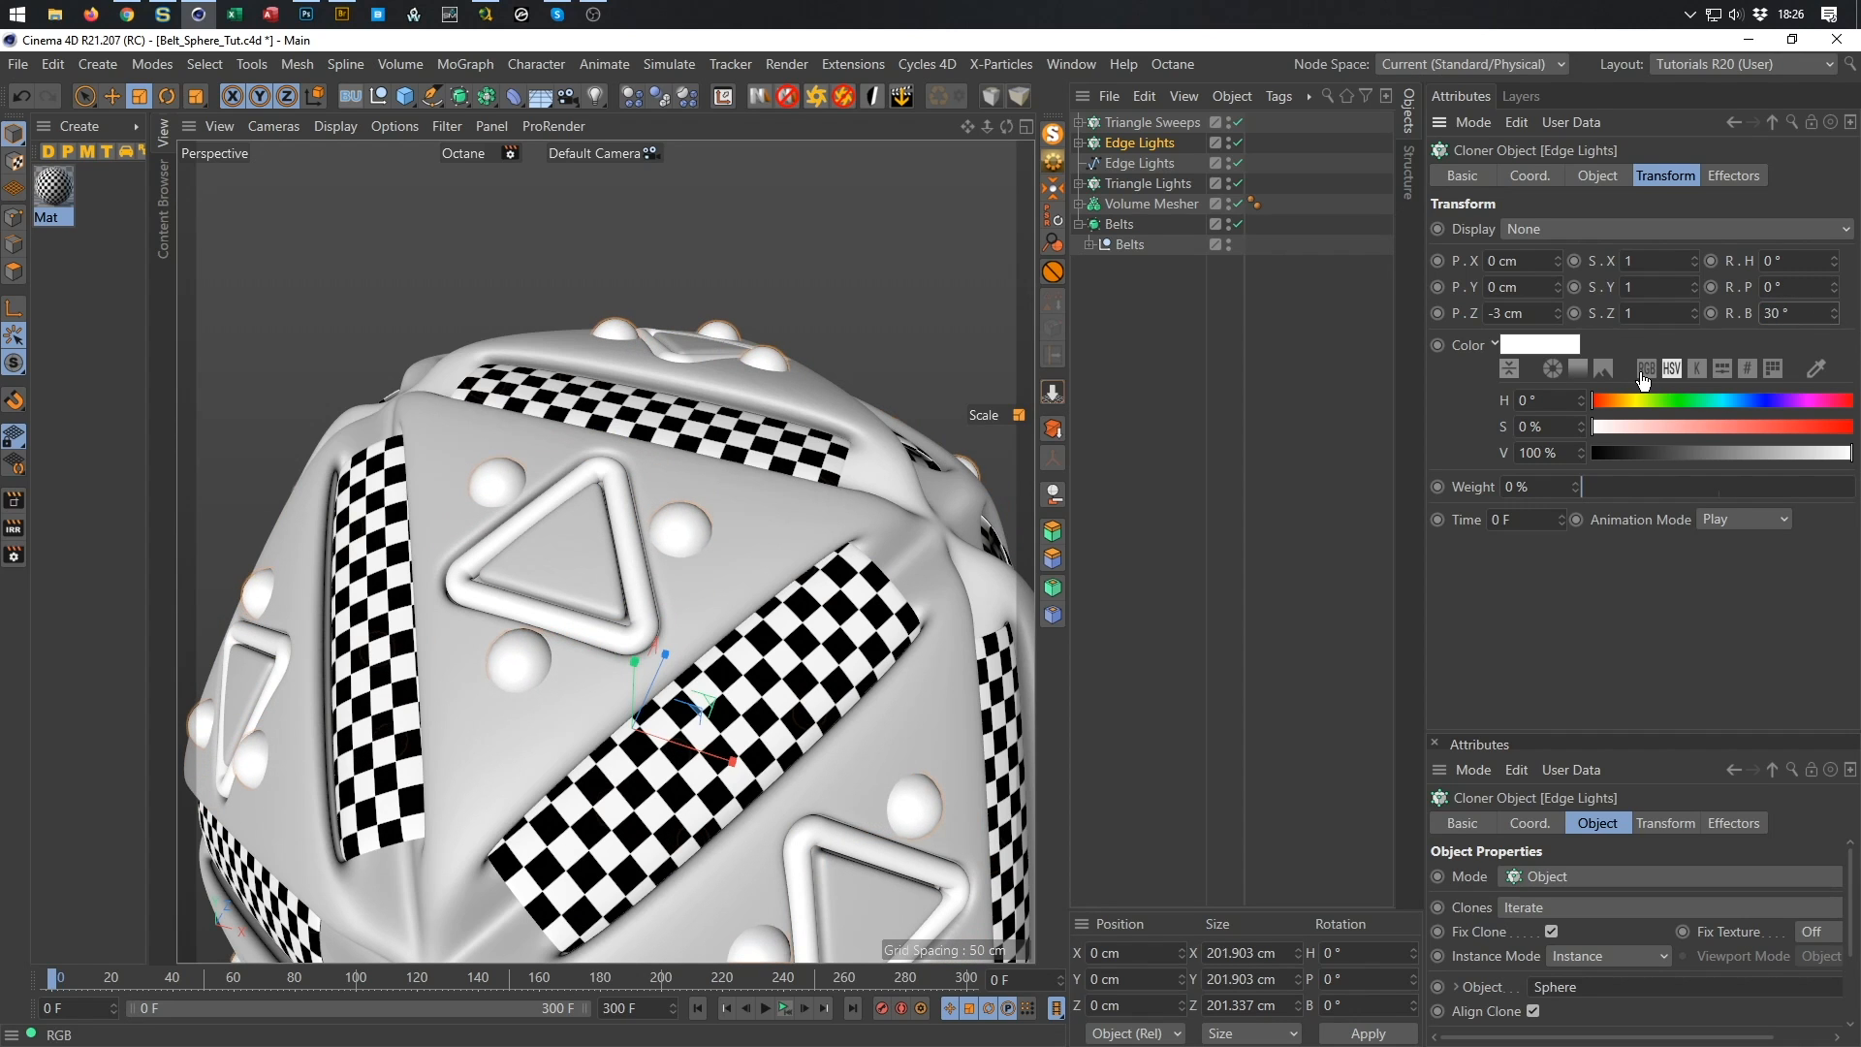
Scale the Edge Lights spline up uniformly to about 49.2 by 42.6 cm.
{"action": "left_click", "coordinate": [1130, 162]}
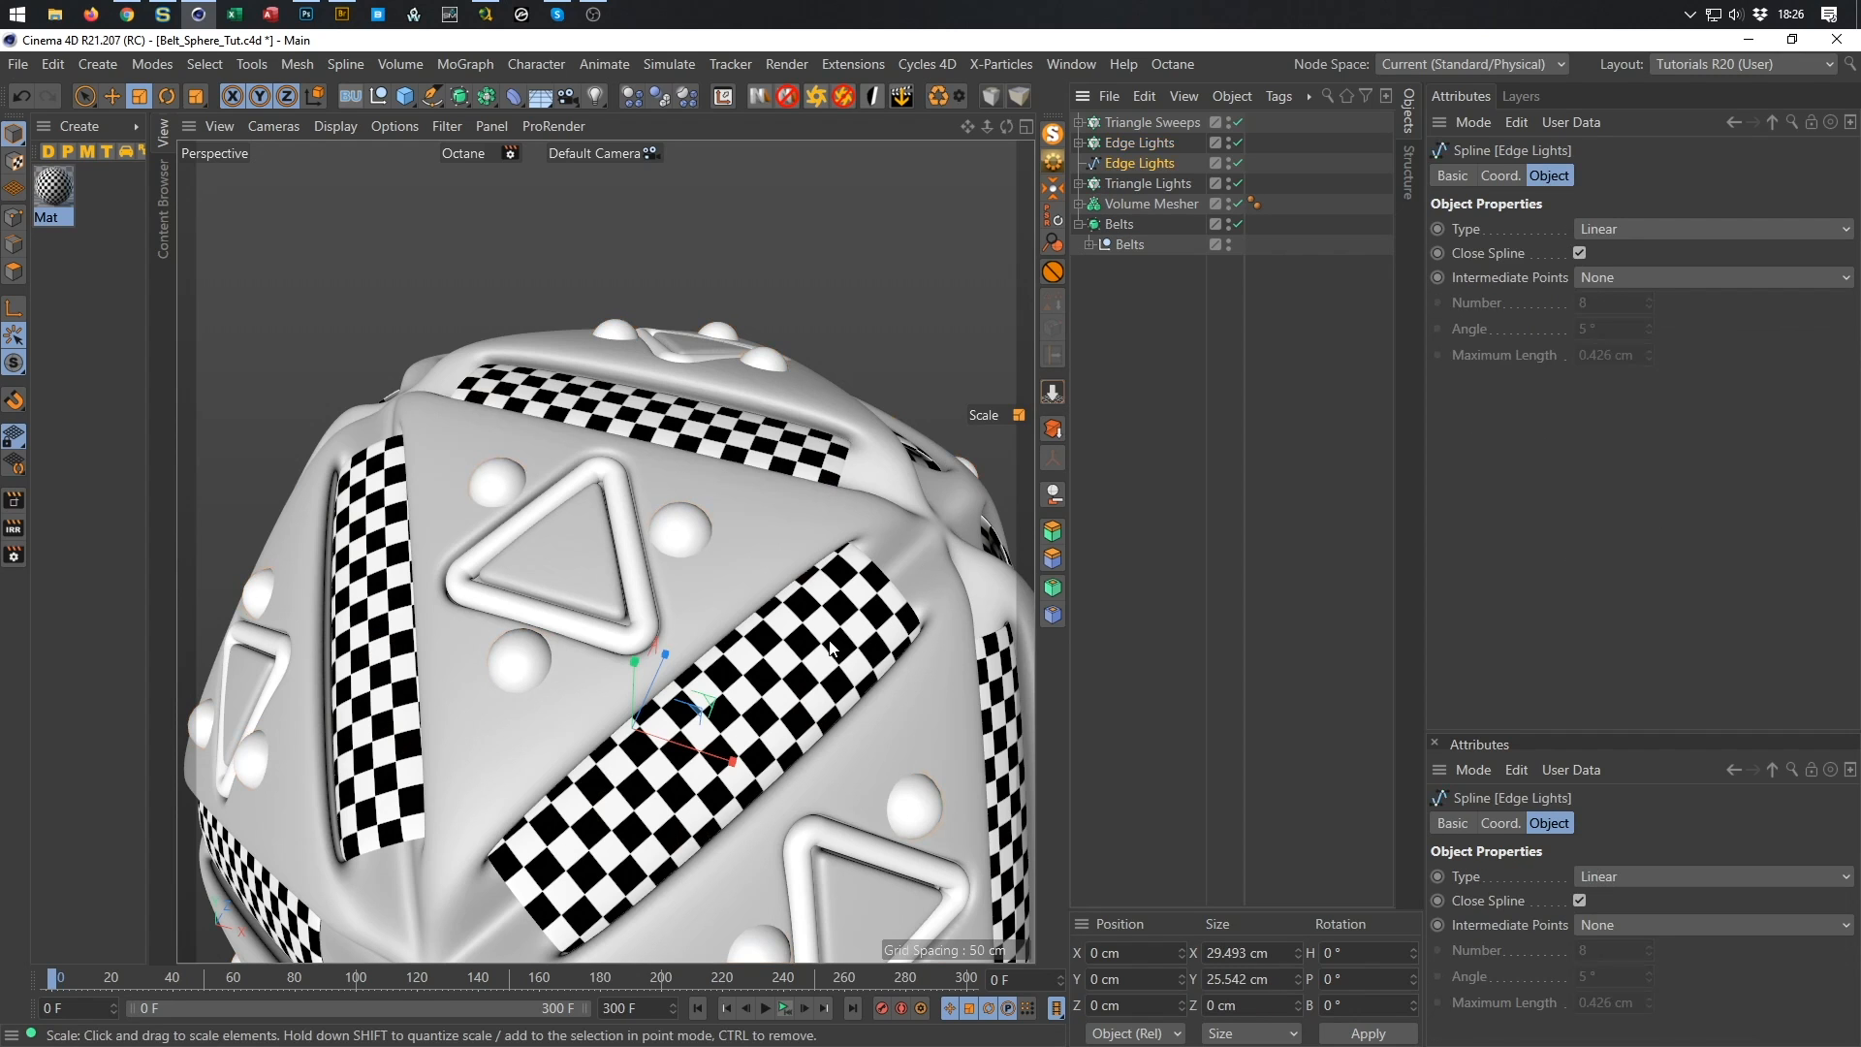
{"action": "key", "text": "t"}
{"action": "left_click_drag", "start_coordinate": [679, 679], "coordinate": [763, 674]}
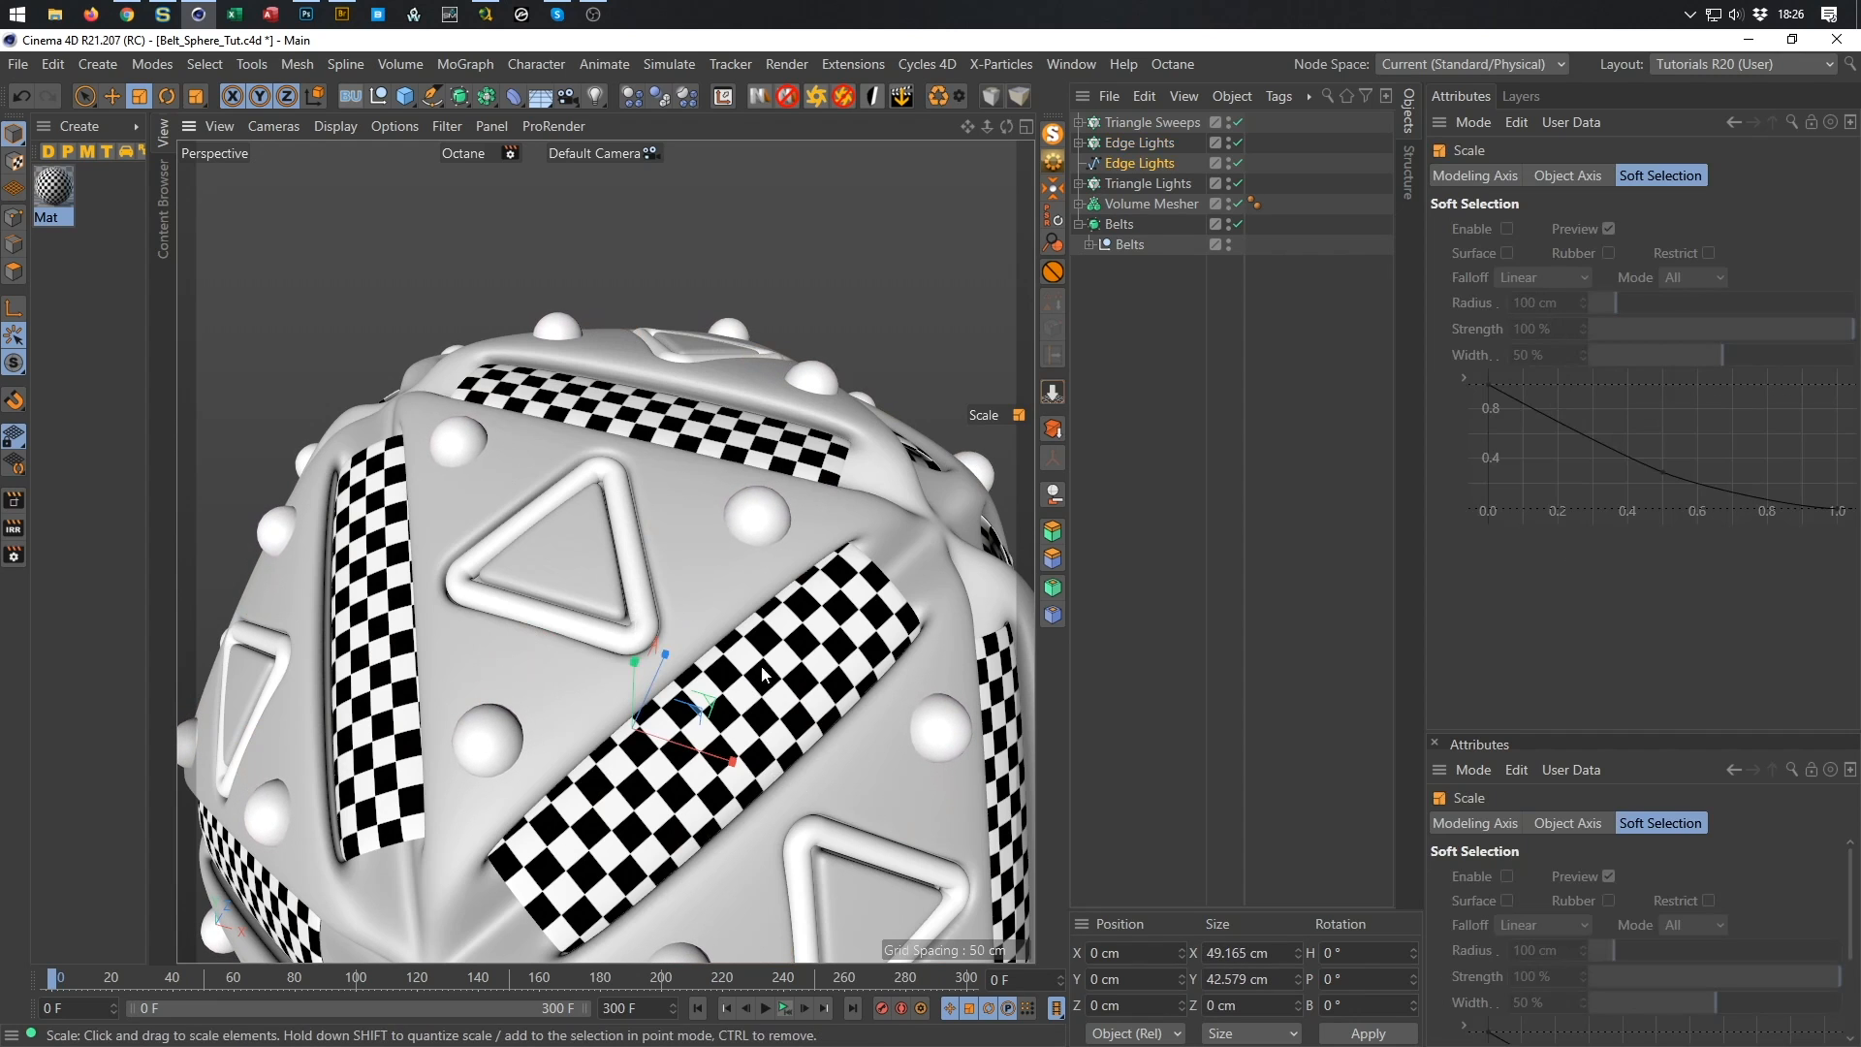
Expand the Edge Lights hierarchy and set the radius of the sphere inside its Cloner to 3 cm.
{"action": "left_click", "coordinate": [1081, 143]}
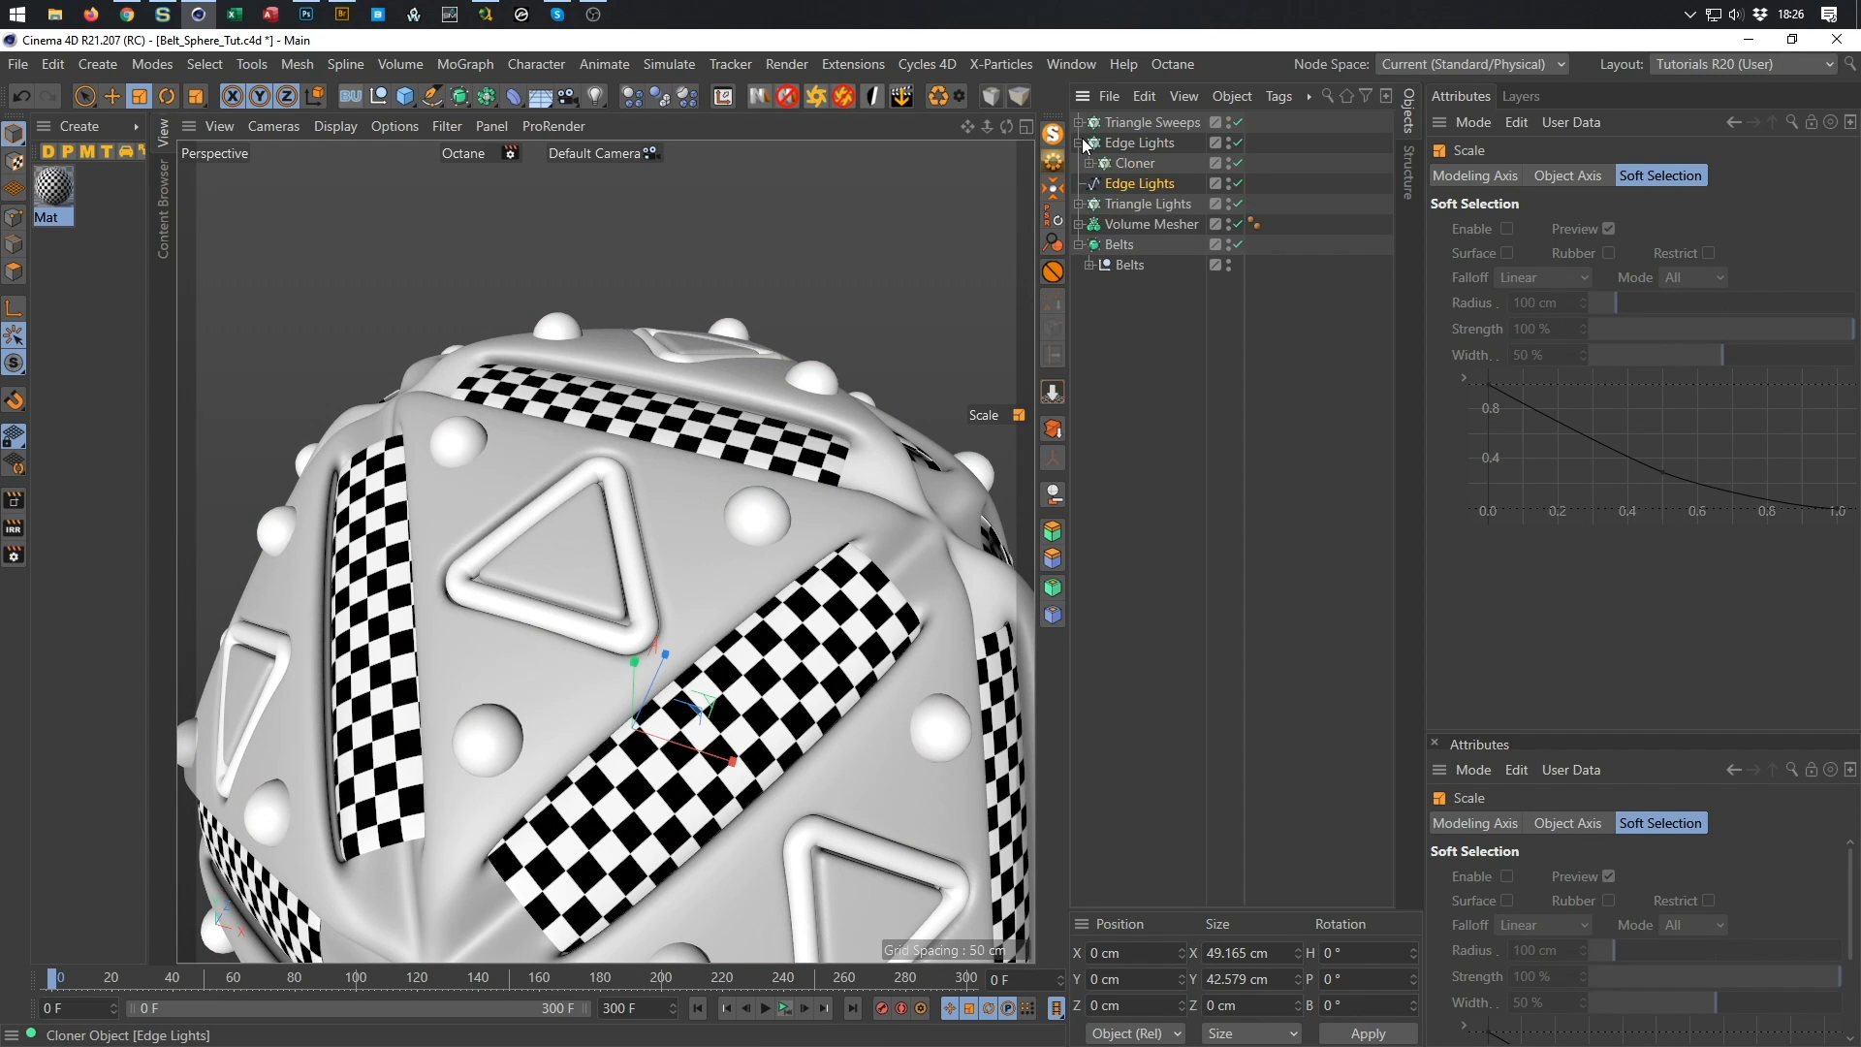
{"action": "left_click", "coordinate": [1089, 162]}
{"action": "left_click", "coordinate": [1147, 183]}
{"action": "double_click", "coordinate": [1580, 229]}
{"action": "type", "text": "3"}
{"action": "key", "text": "Return"}
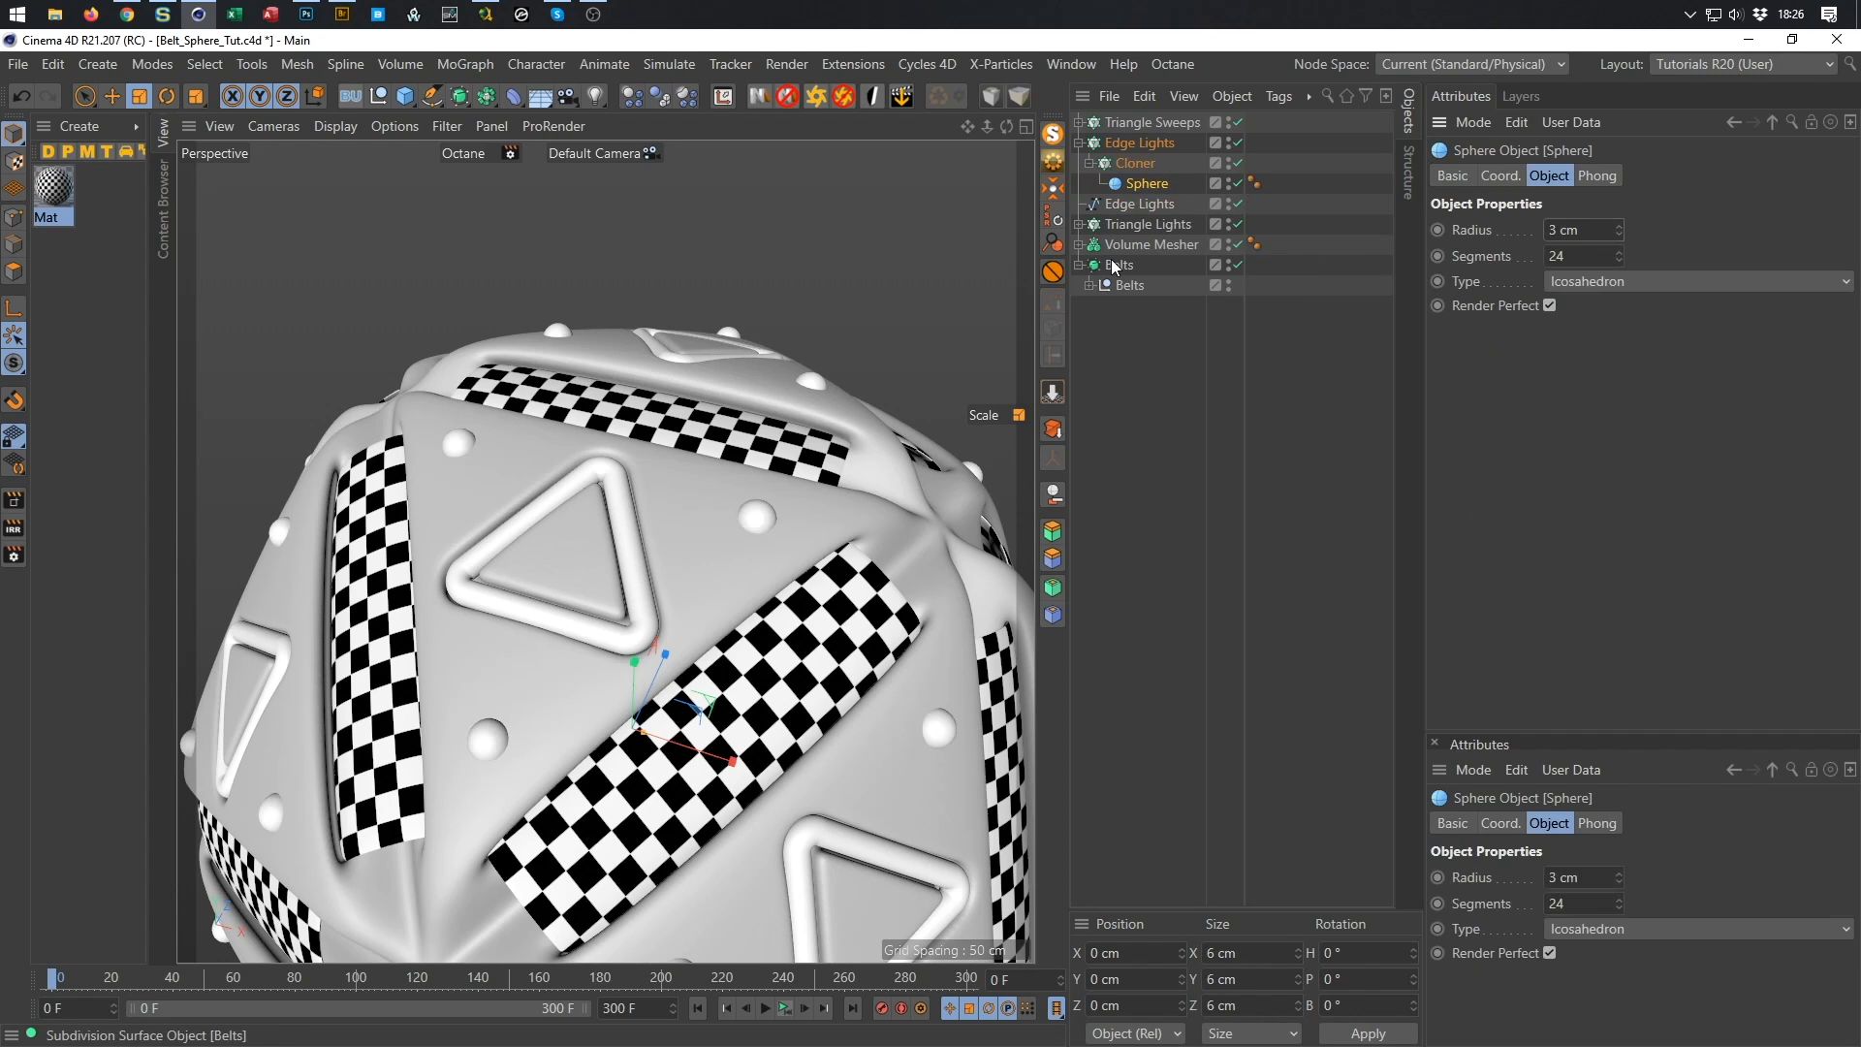
Add the Edge Lights cloner to the Volume Builder's Subtract folder, above Triangle Sweeps.
{"action": "left_click", "coordinate": [1079, 244]}
{"action": "left_click", "coordinate": [1138, 262]}
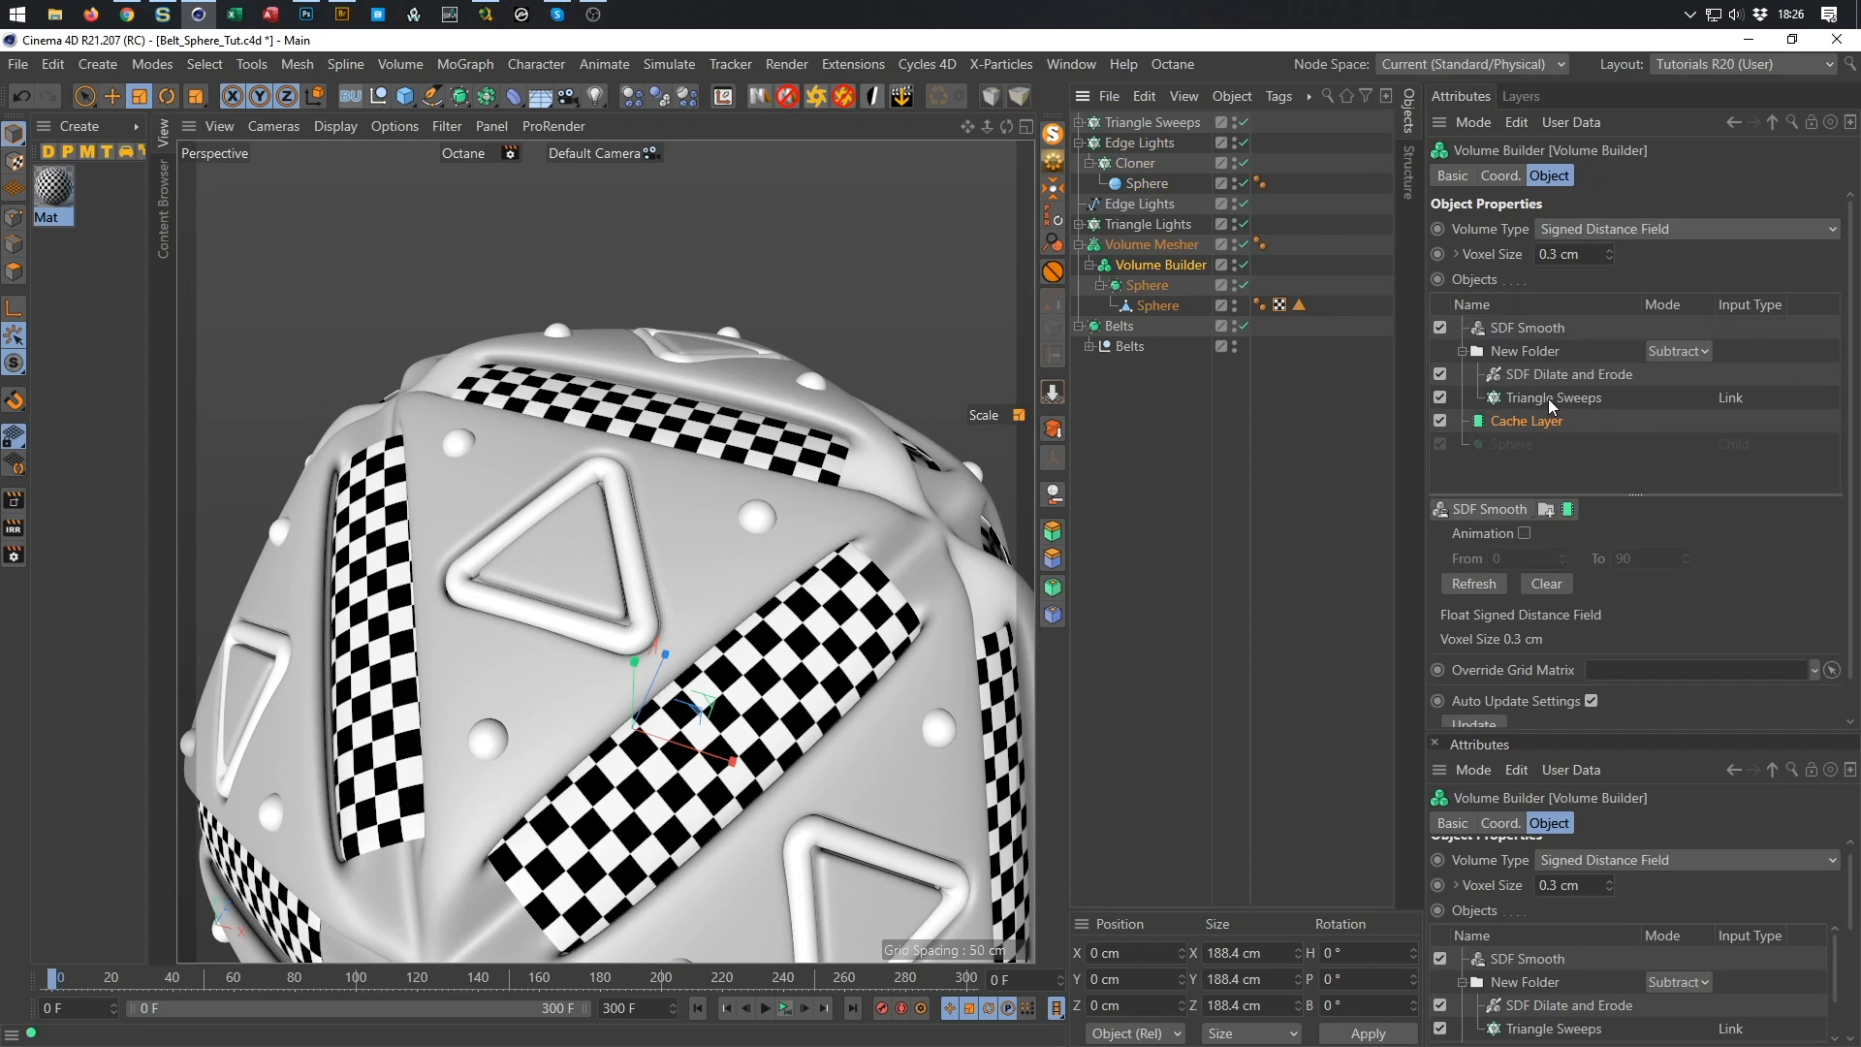
{"action": "left_click_drag", "start_coordinate": [1125, 145], "coordinate": [1535, 407]}
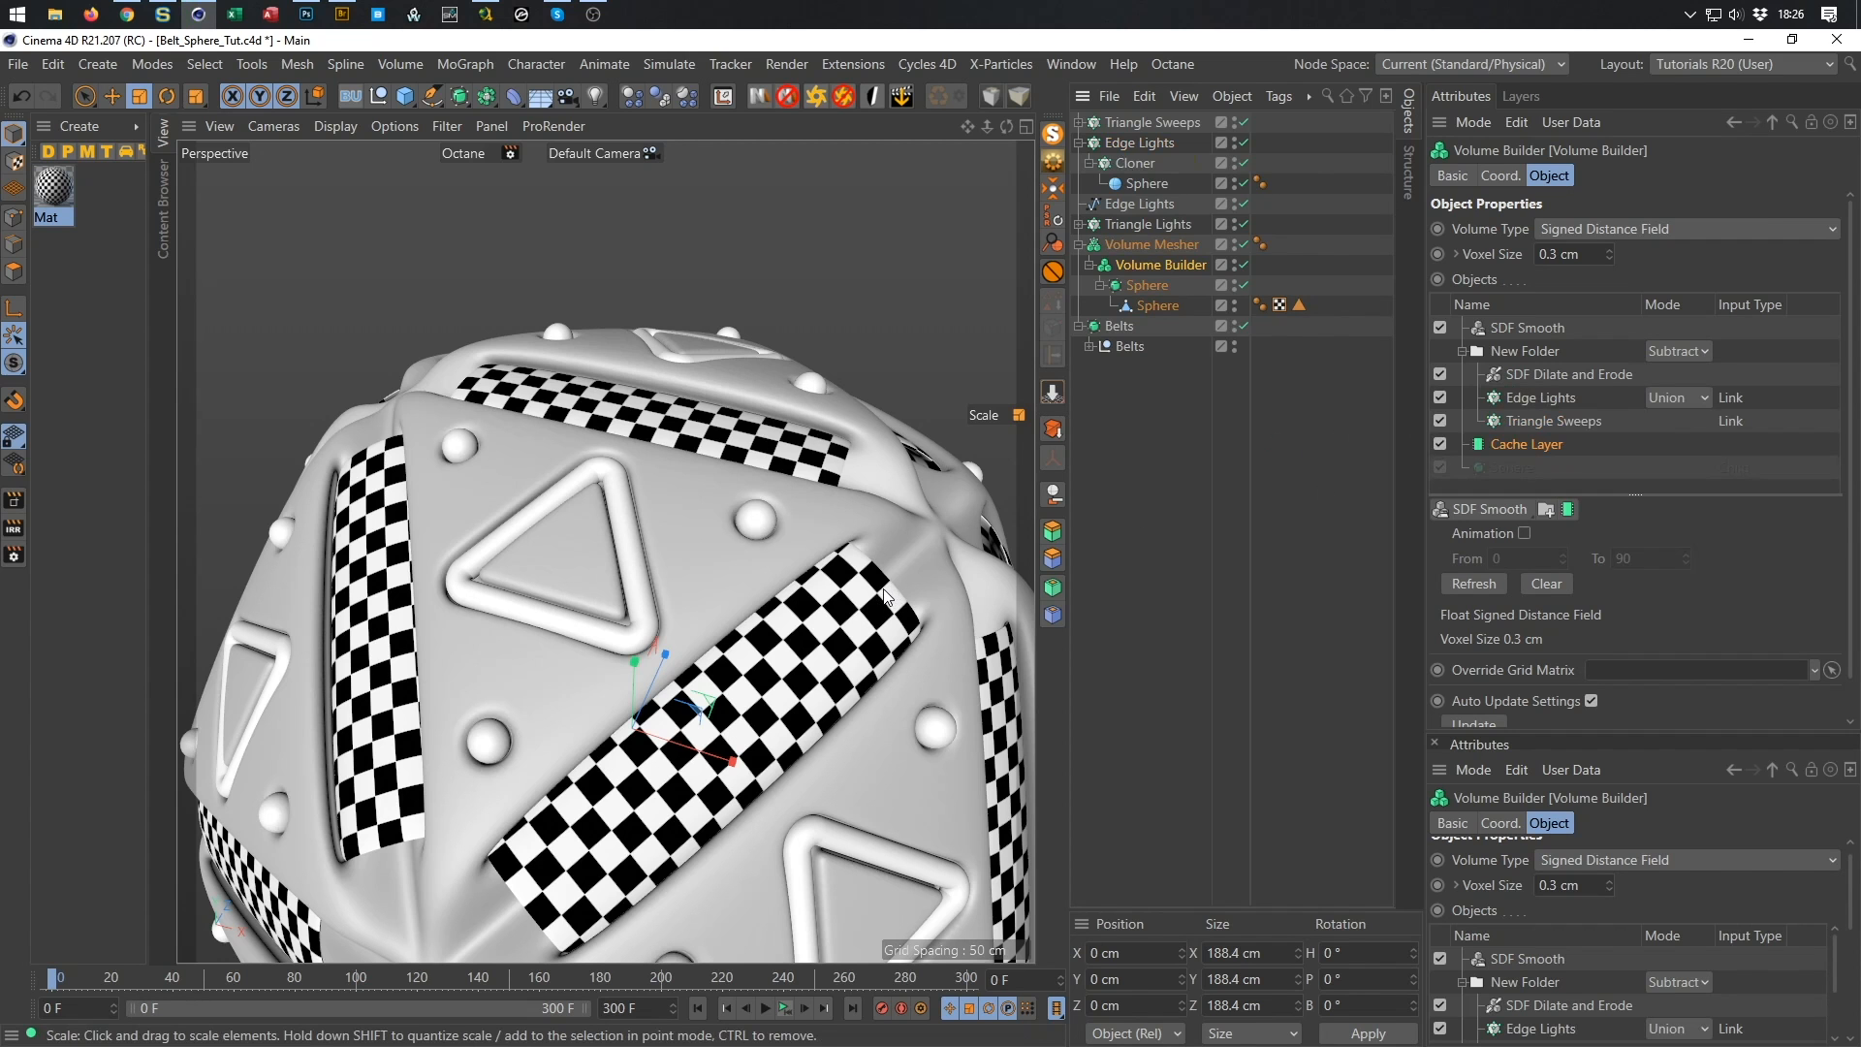
{"action": "left_click_drag", "start_coordinate": [567, 528], "coordinate": [803, 560], "text": "alt"}
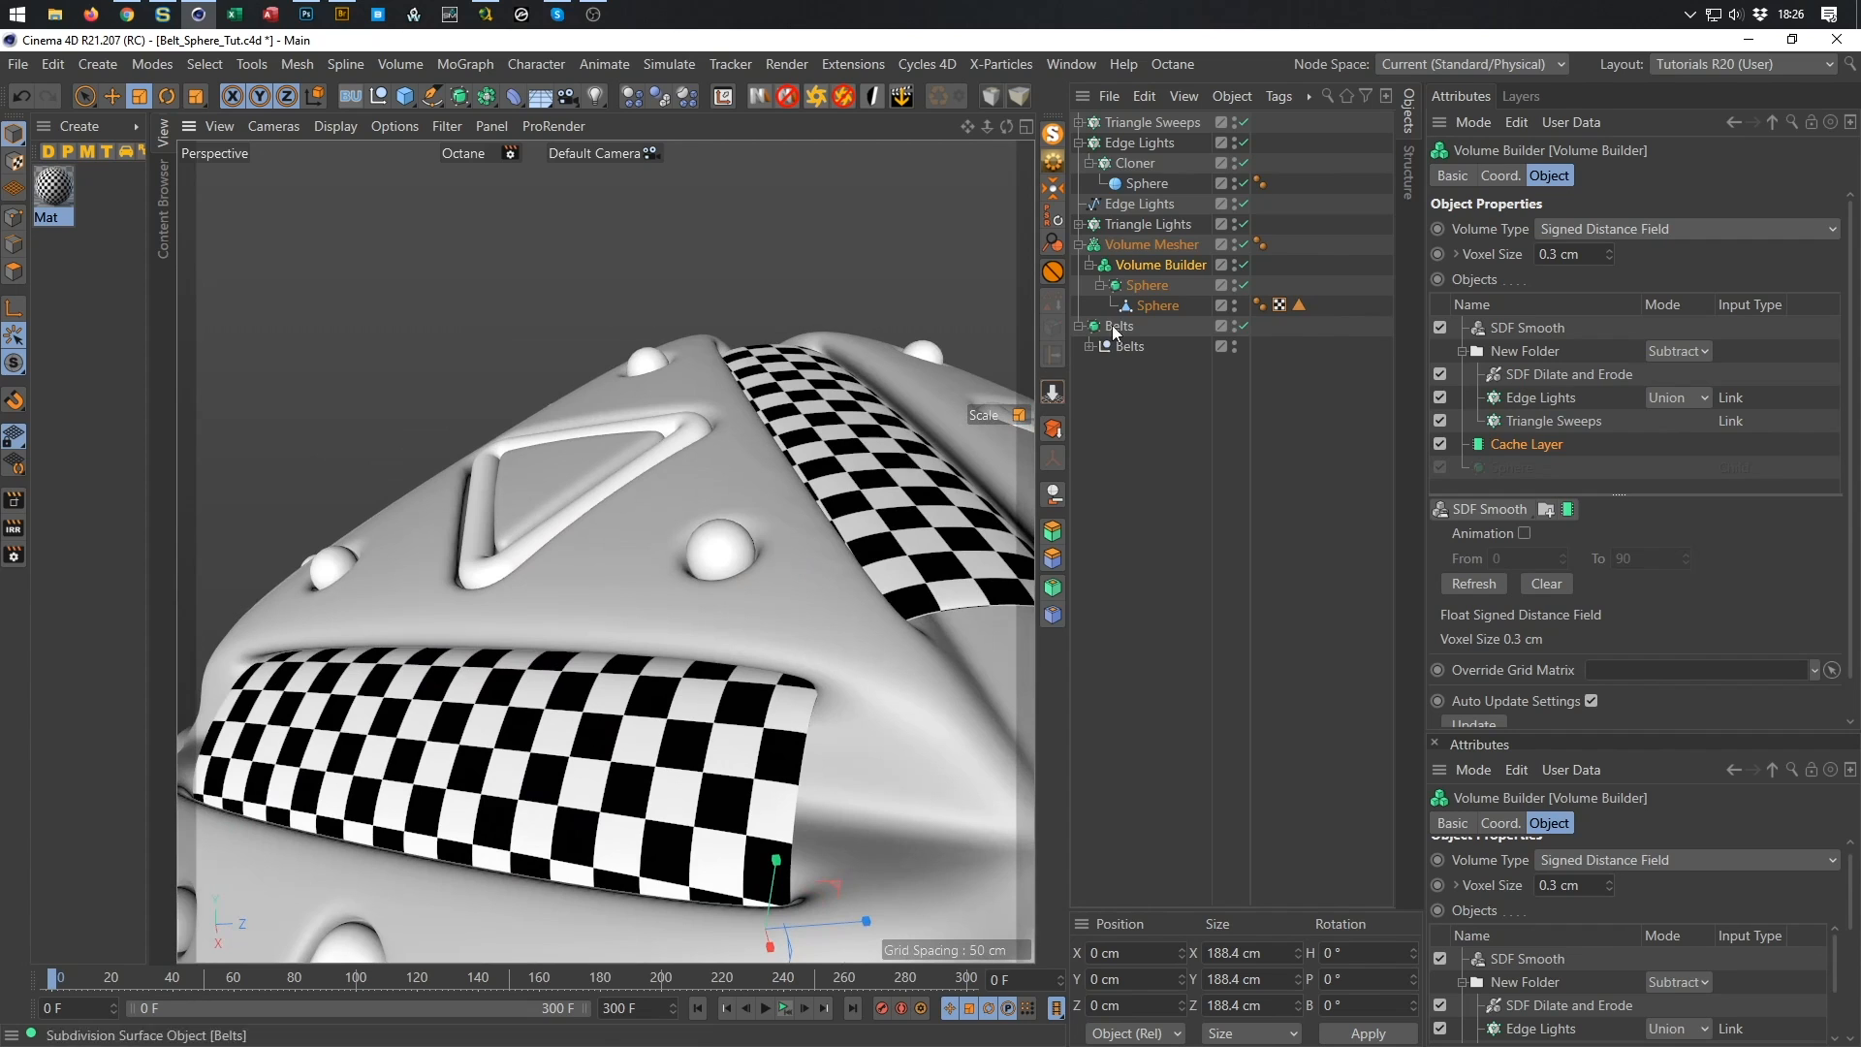
Set the Edge Lights cloner's Z position offset to -5 cm and save the project.
{"action": "left_click", "coordinate": [1140, 143]}
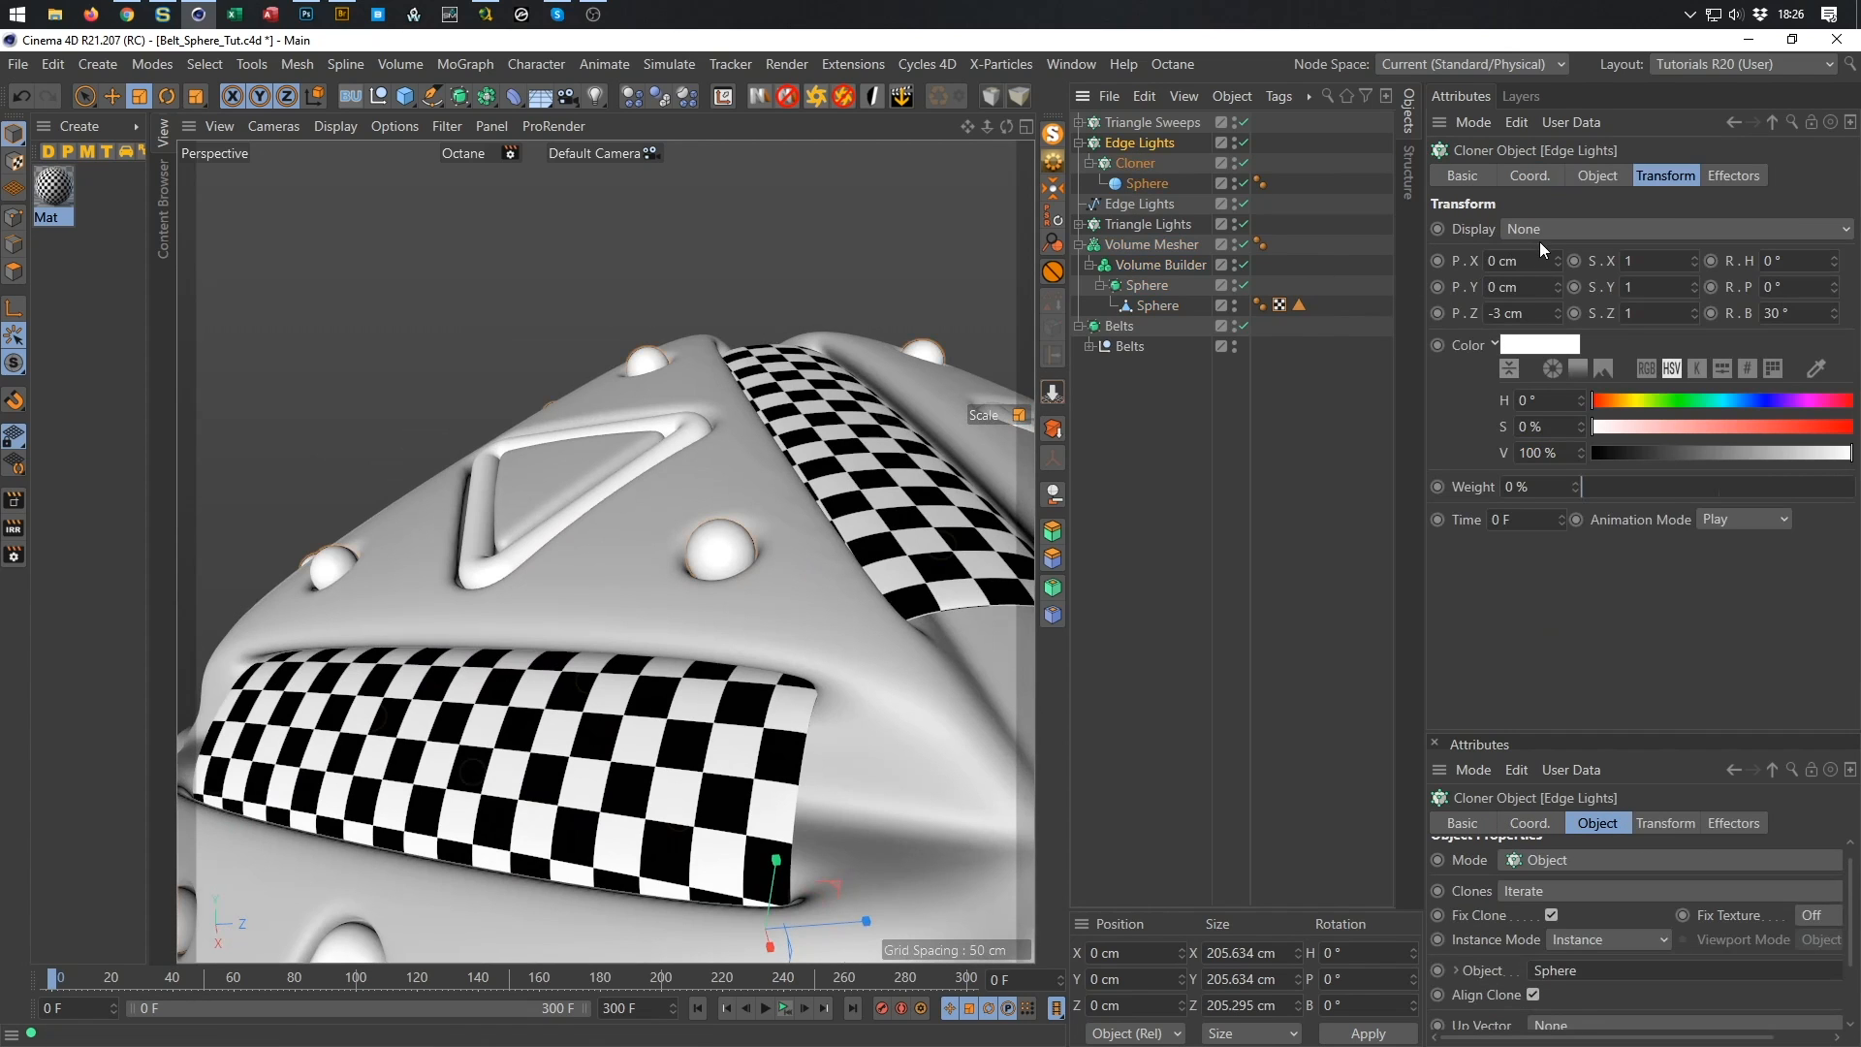
{"action": "double_click", "coordinate": [1533, 312]}
{"action": "type", "text": "-5"}
{"action": "key", "text": "Return"}
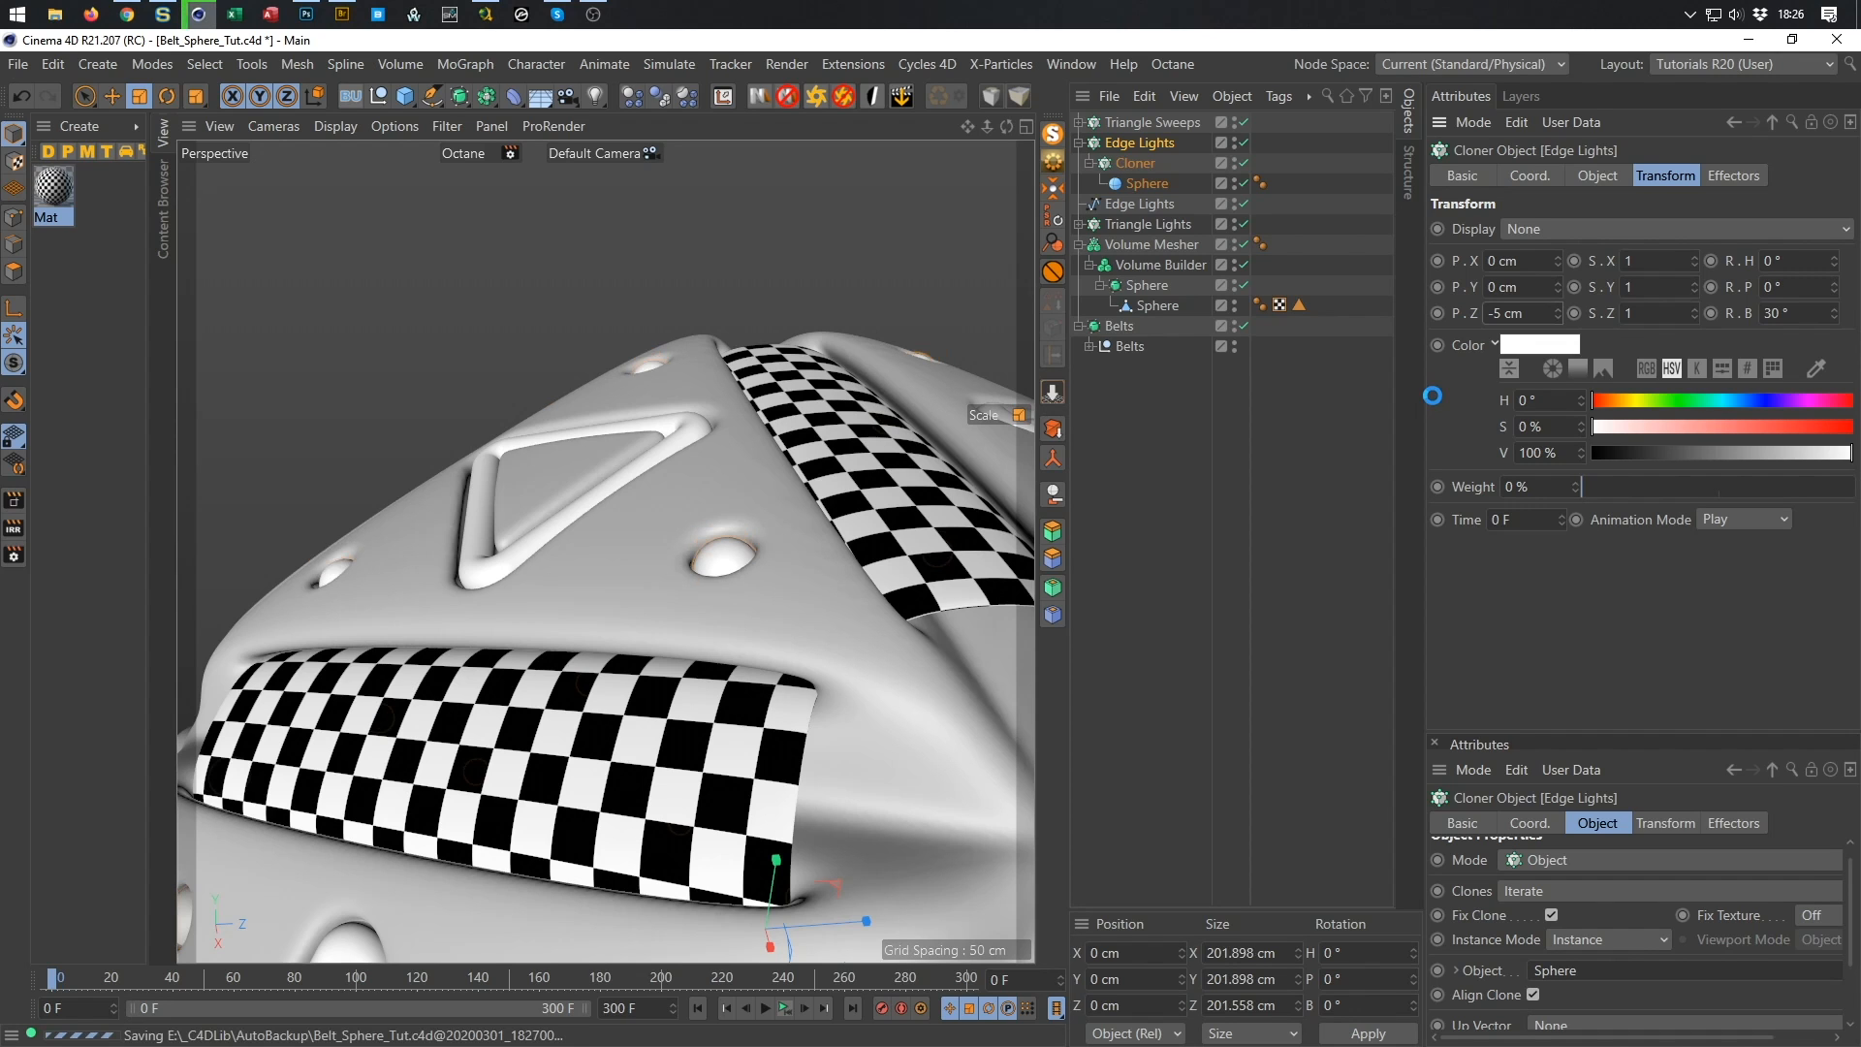
{"action": "left_click_drag", "start_coordinate": [753, 527], "coordinate": [770, 613], "text": "alt"}
{"action": "key", "text": "ctrl+s"}
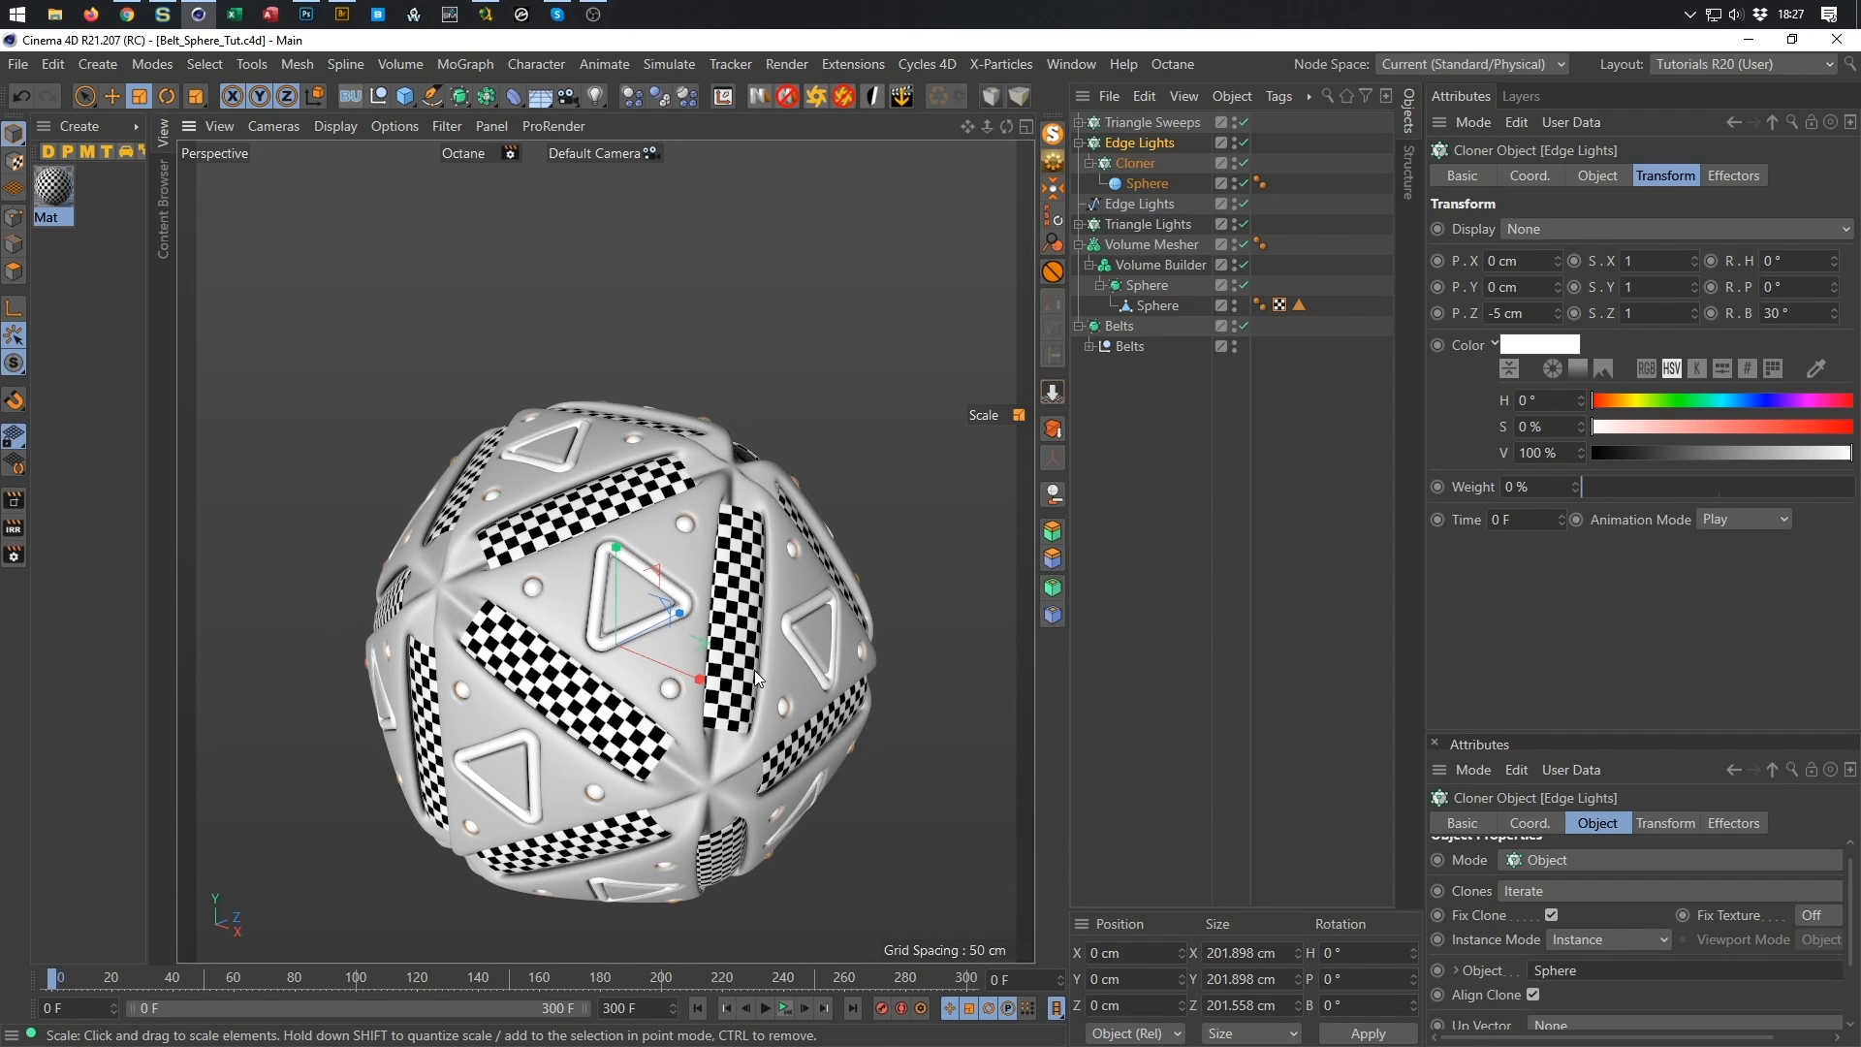
{"action": "left_click_drag", "start_coordinate": [714, 628], "coordinate": [649, 550], "text": "alt"}
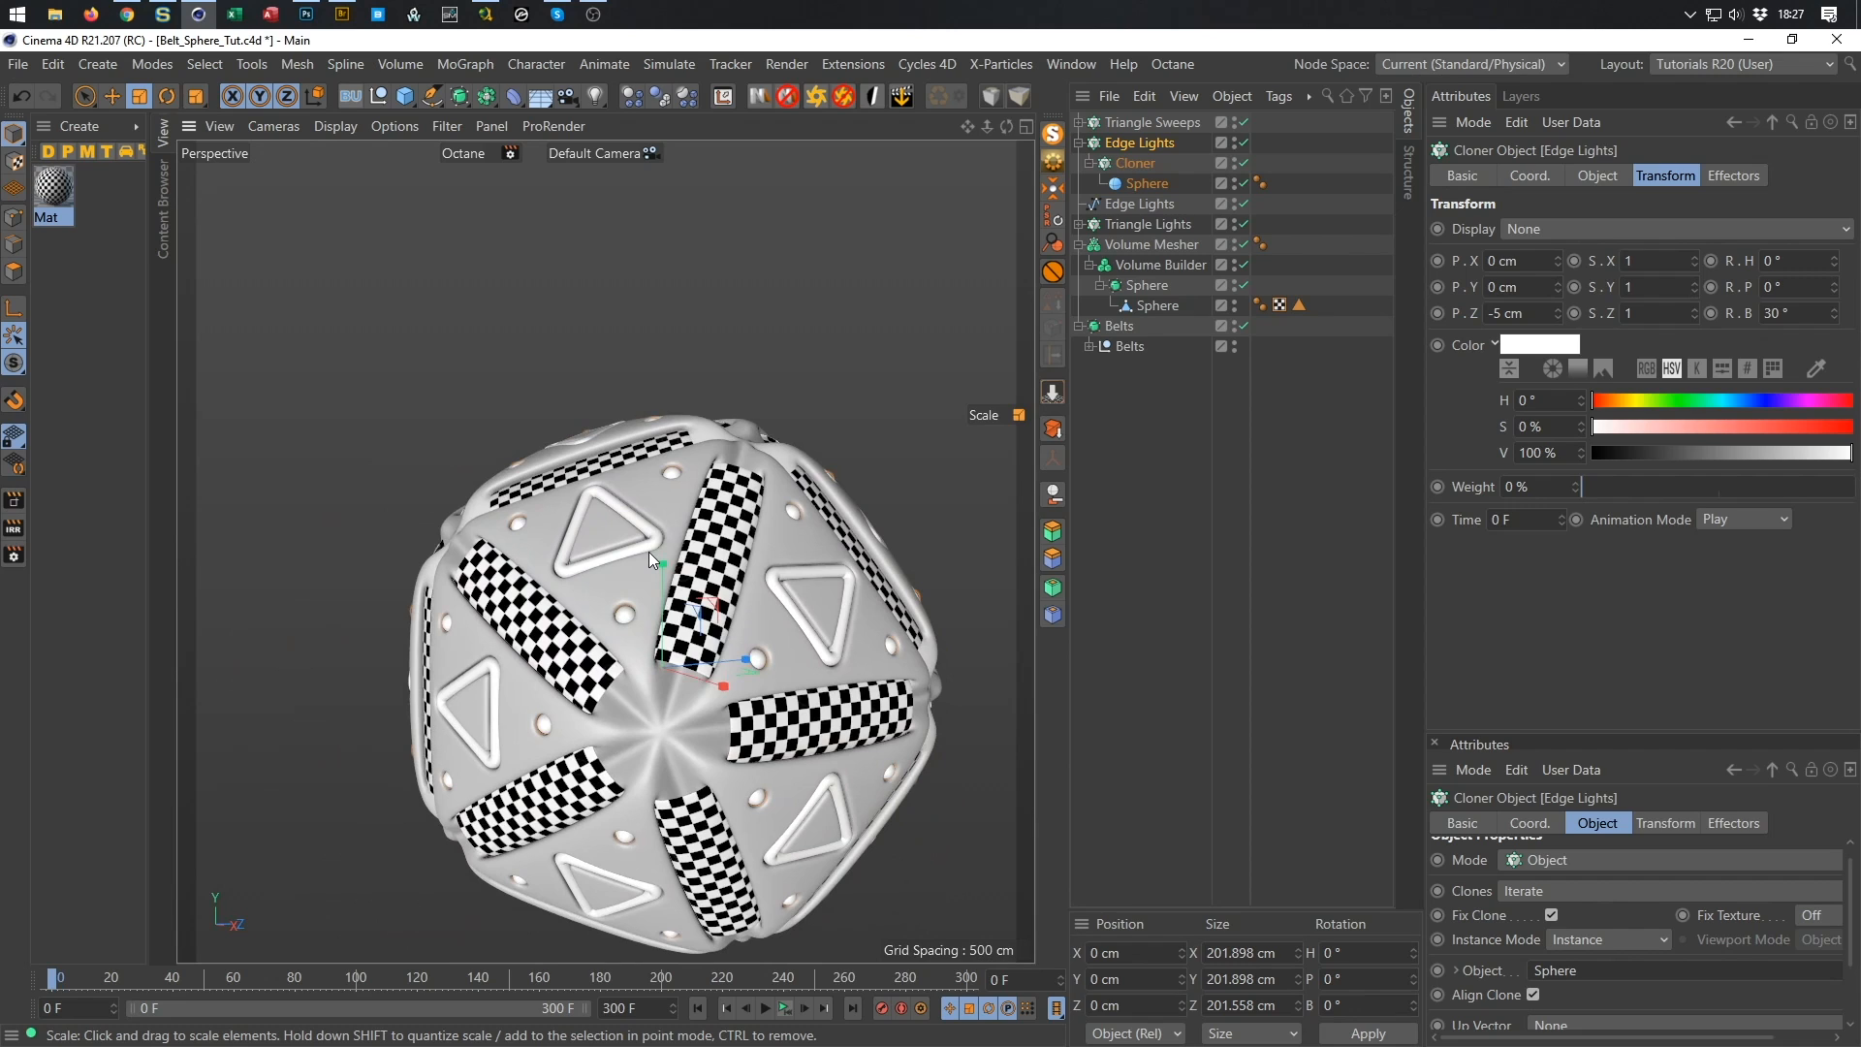
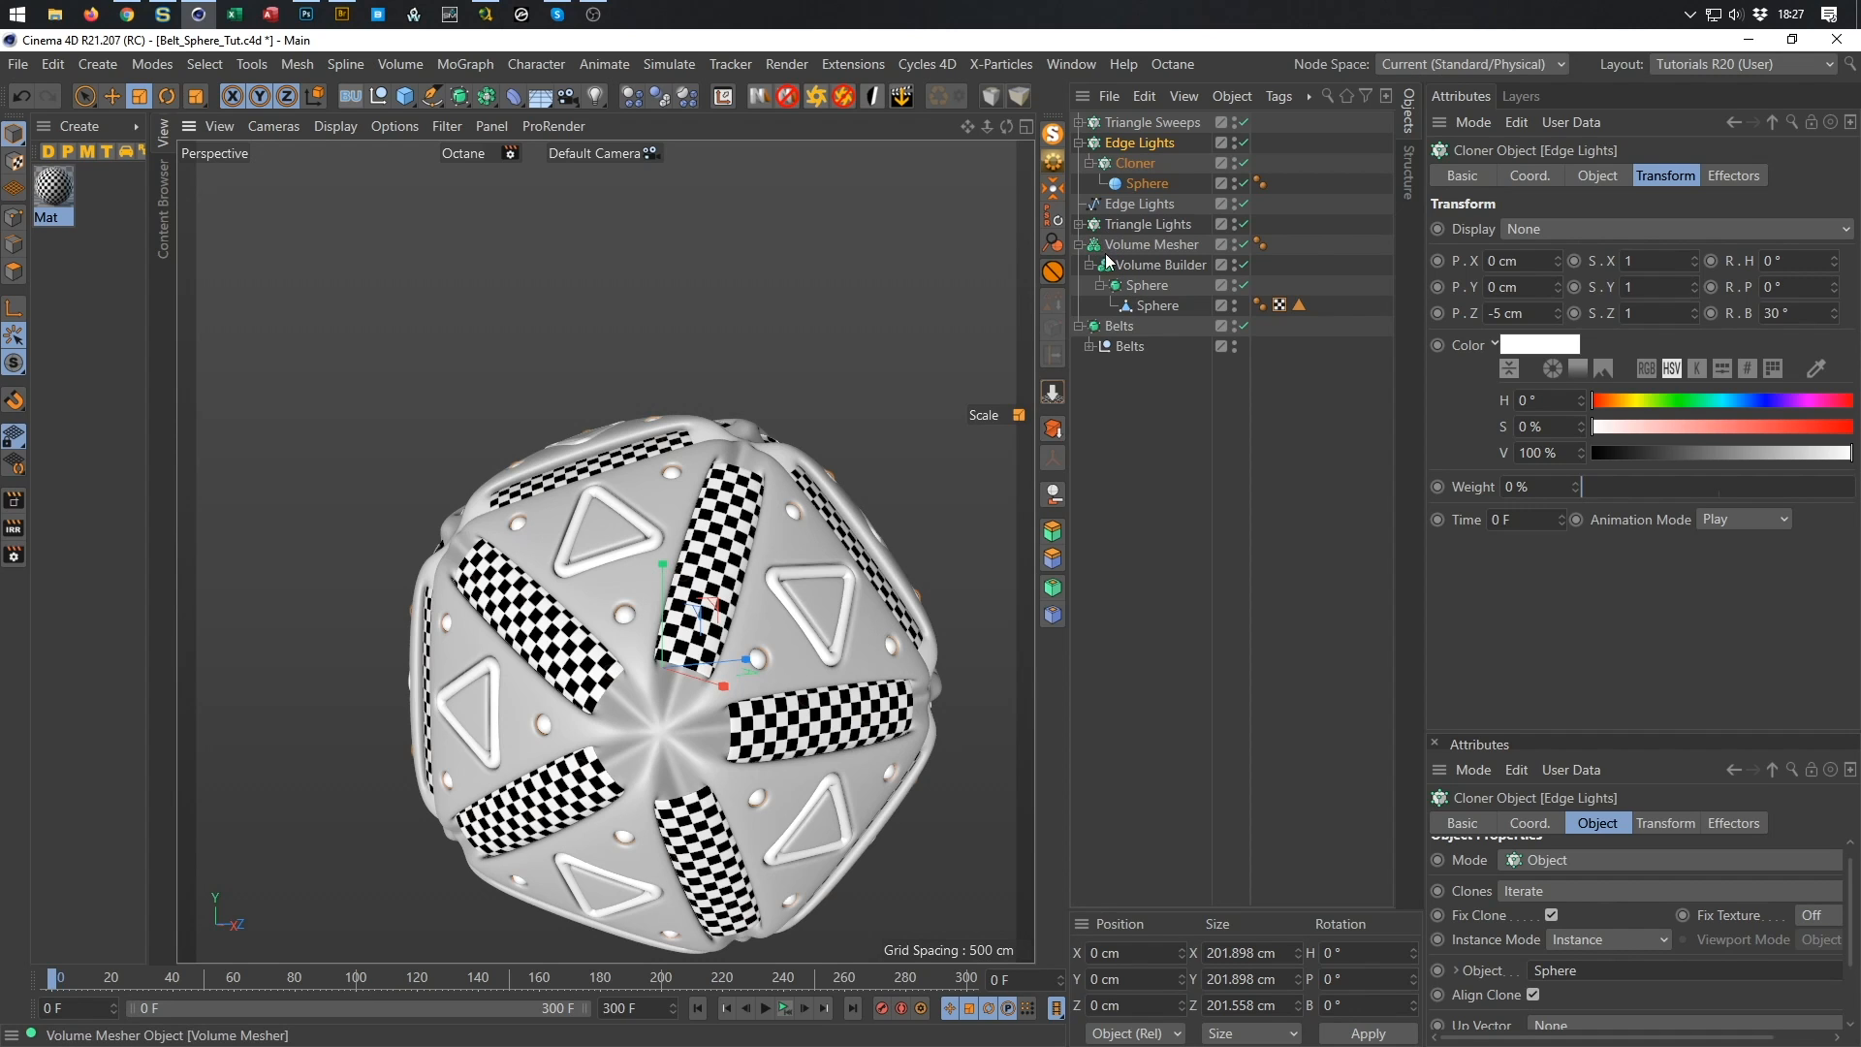
Bake the Volume Mesher into a polygon copy and disable the original mesher with its Volume Builder and Sphere subdivision surface.
{"action": "left_click", "coordinate": [1078, 246]}
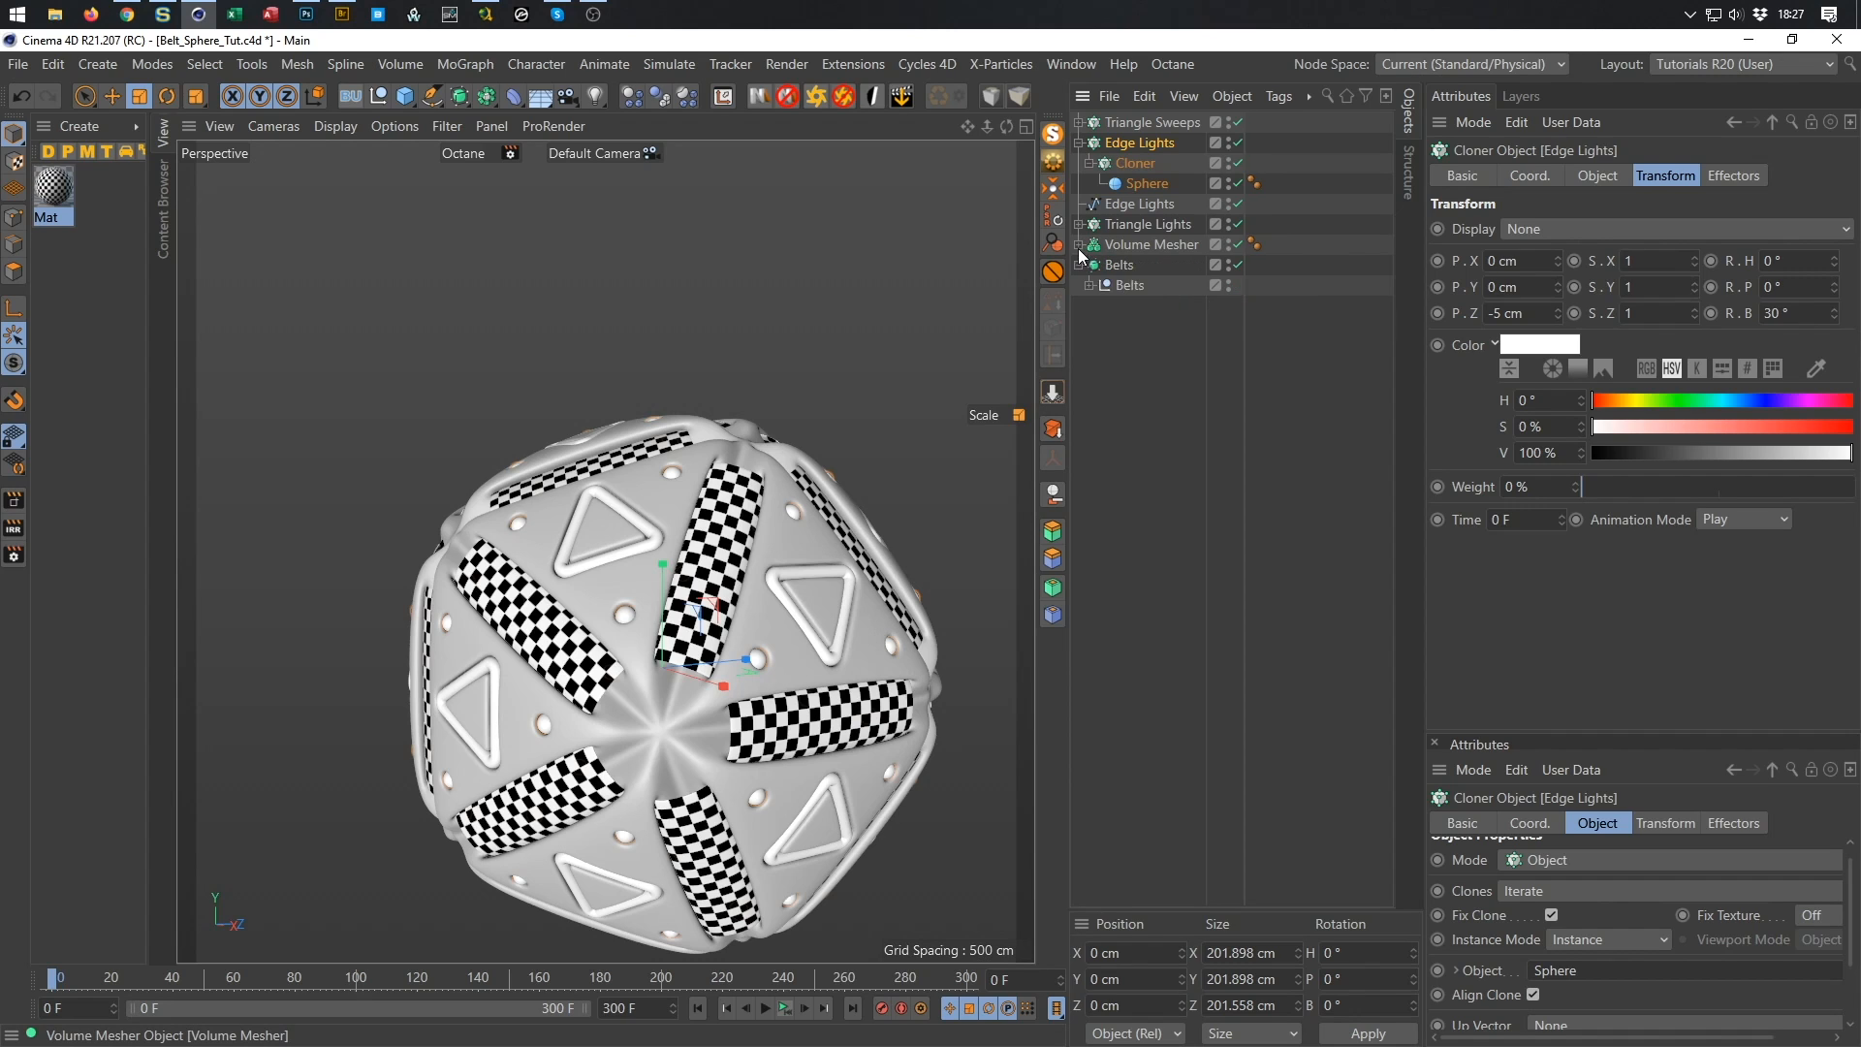
{"action": "left_click", "coordinate": [1136, 246]}
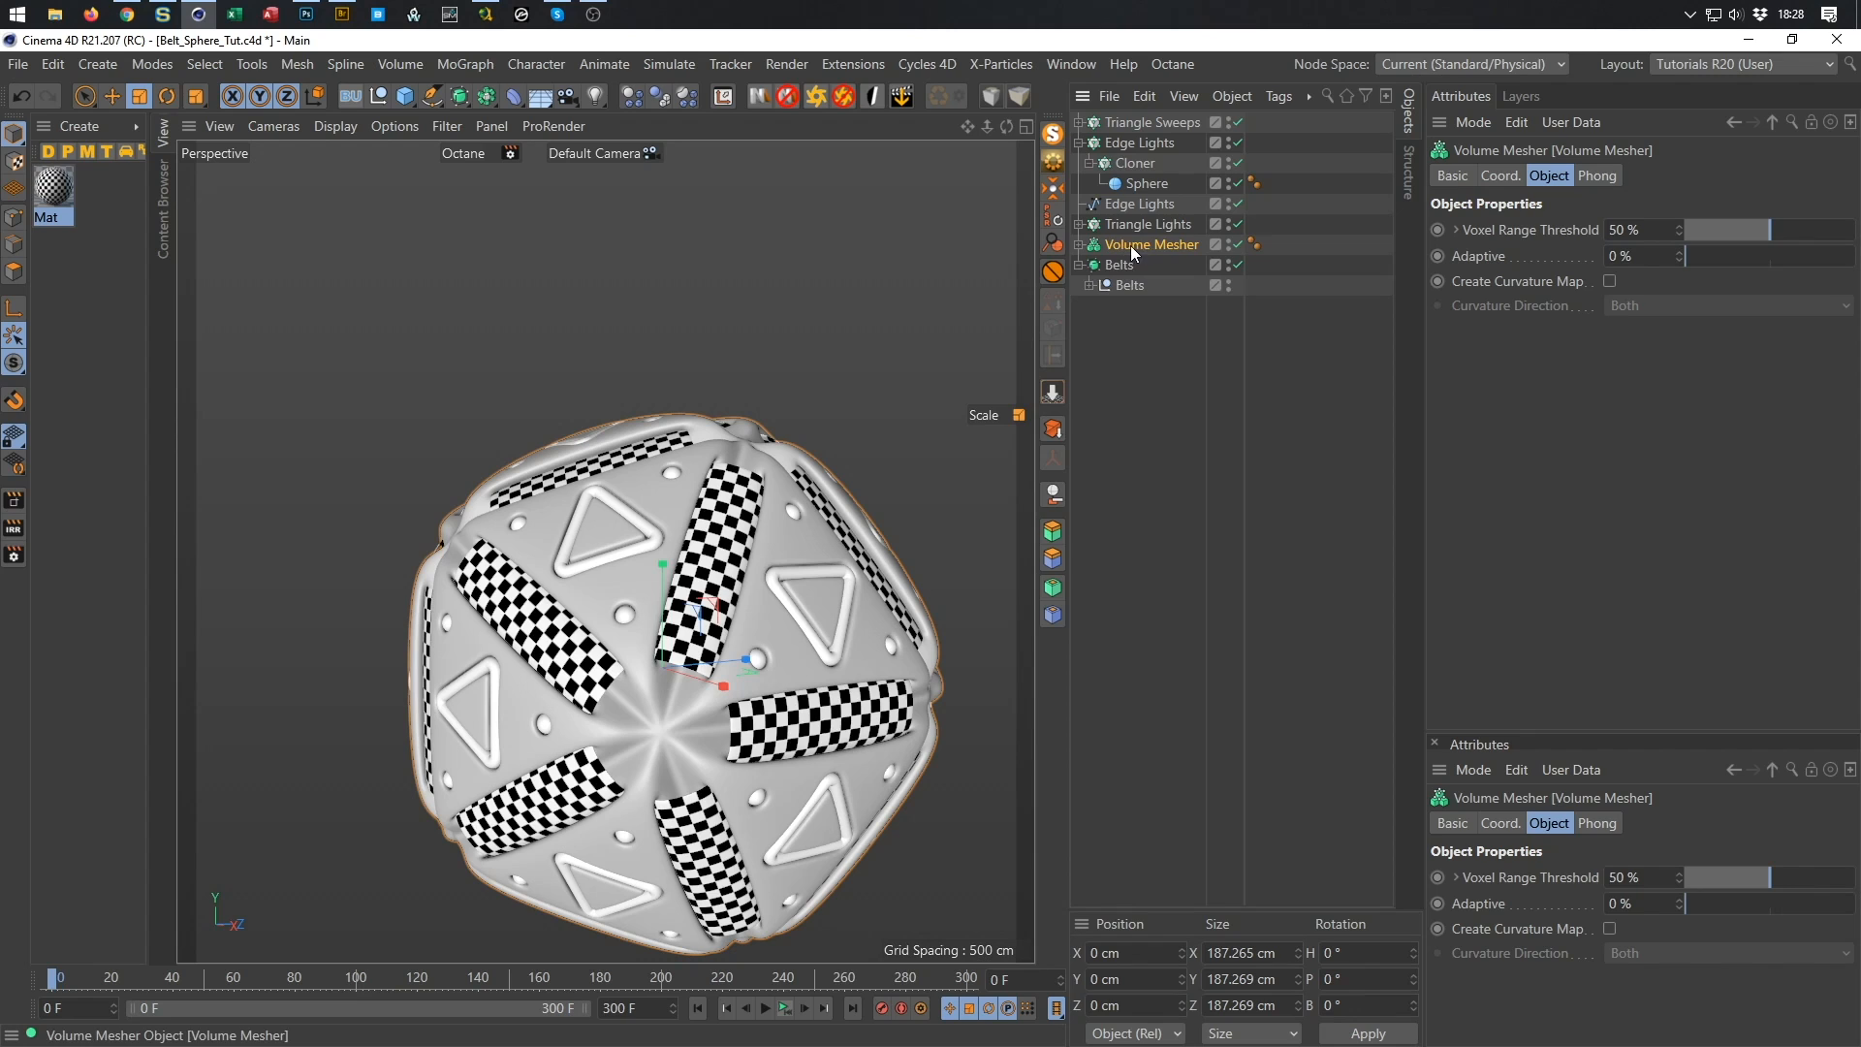
{"action": "left_click", "coordinate": [1053, 429]}
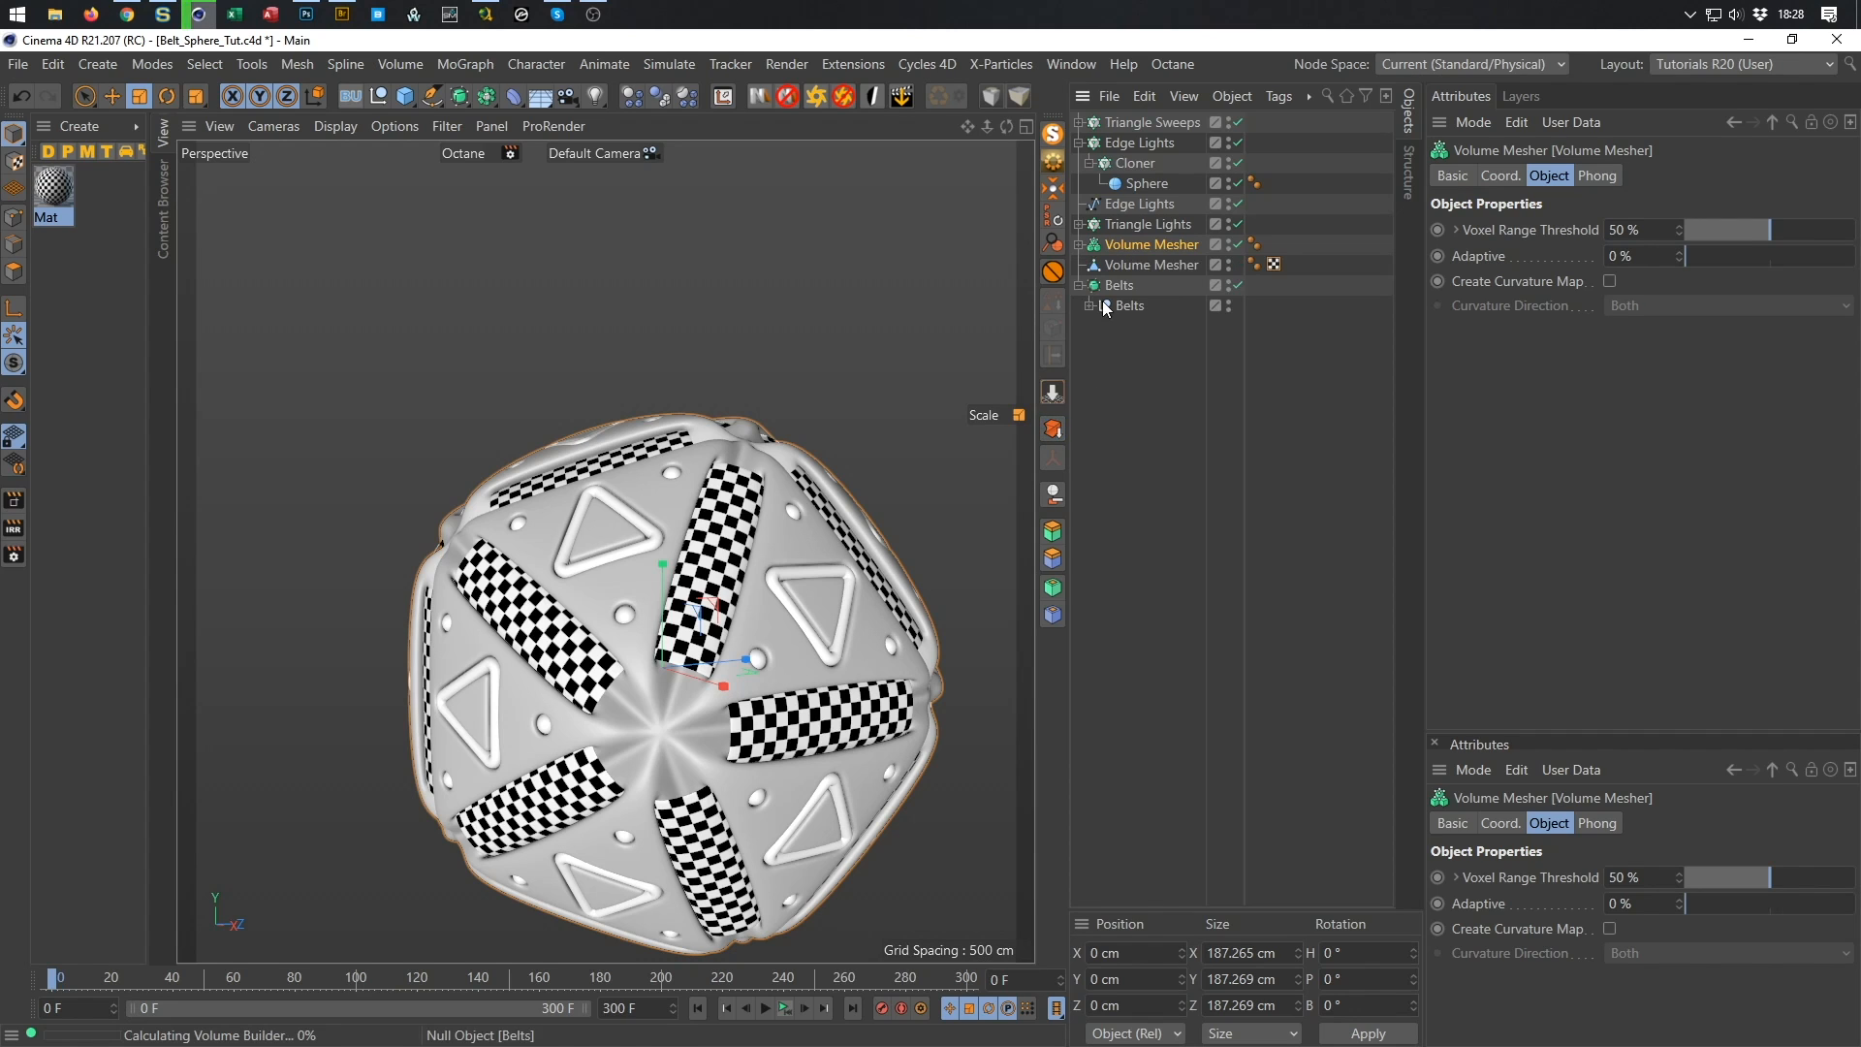
{"action": "left_click", "coordinate": [1080, 247]}
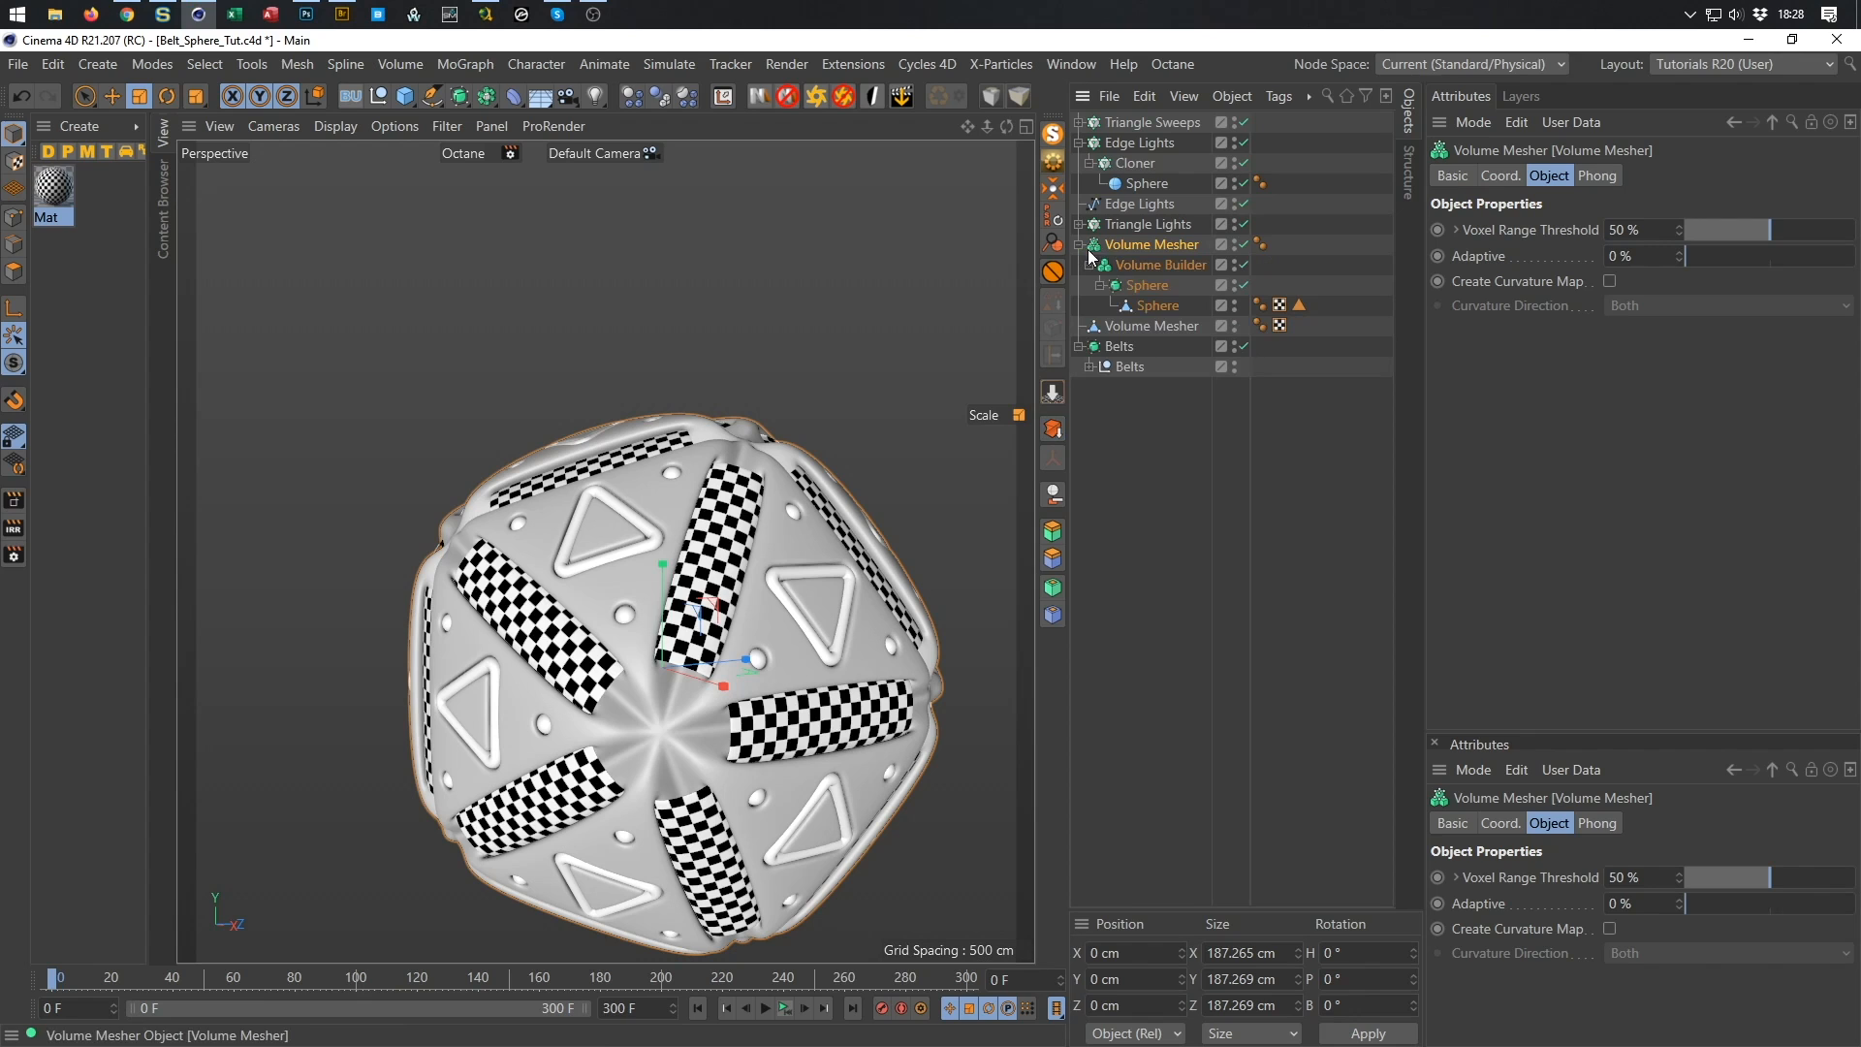
{"action": "left_click", "coordinate": [1245, 265]}
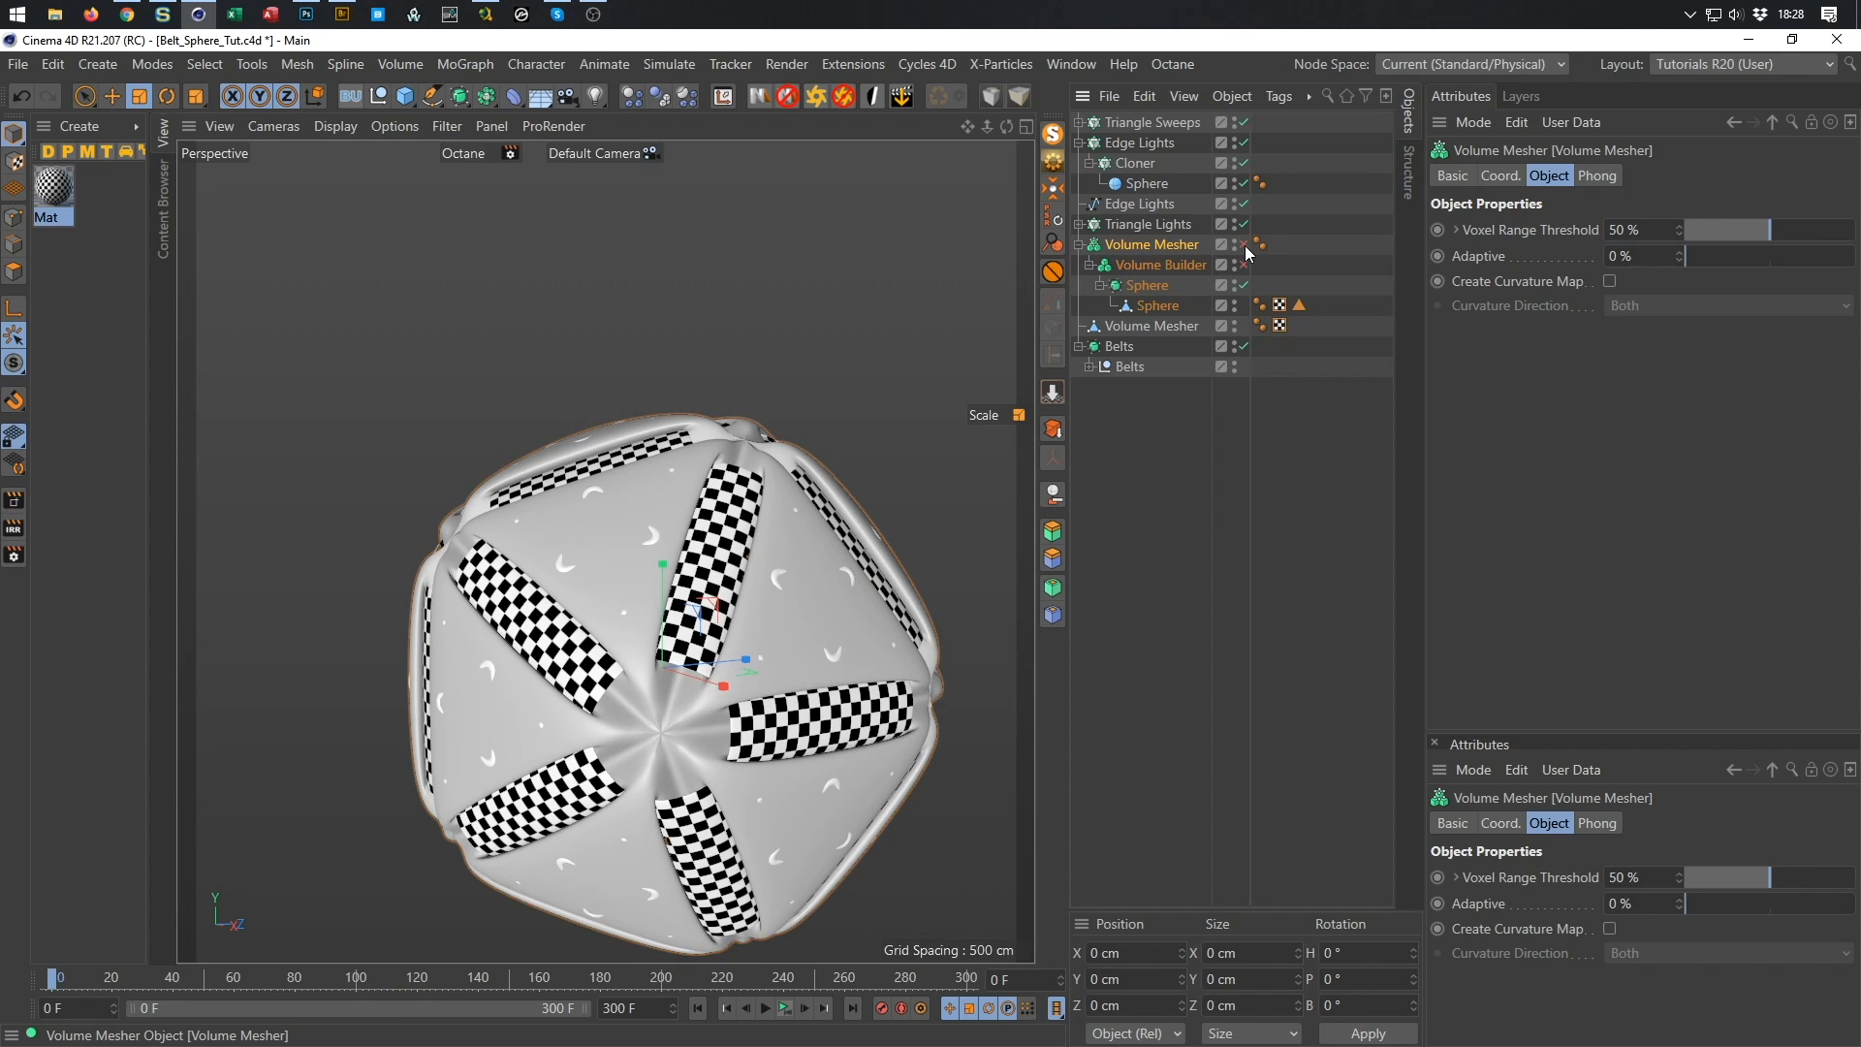
{"action": "left_click", "coordinate": [1240, 246]}
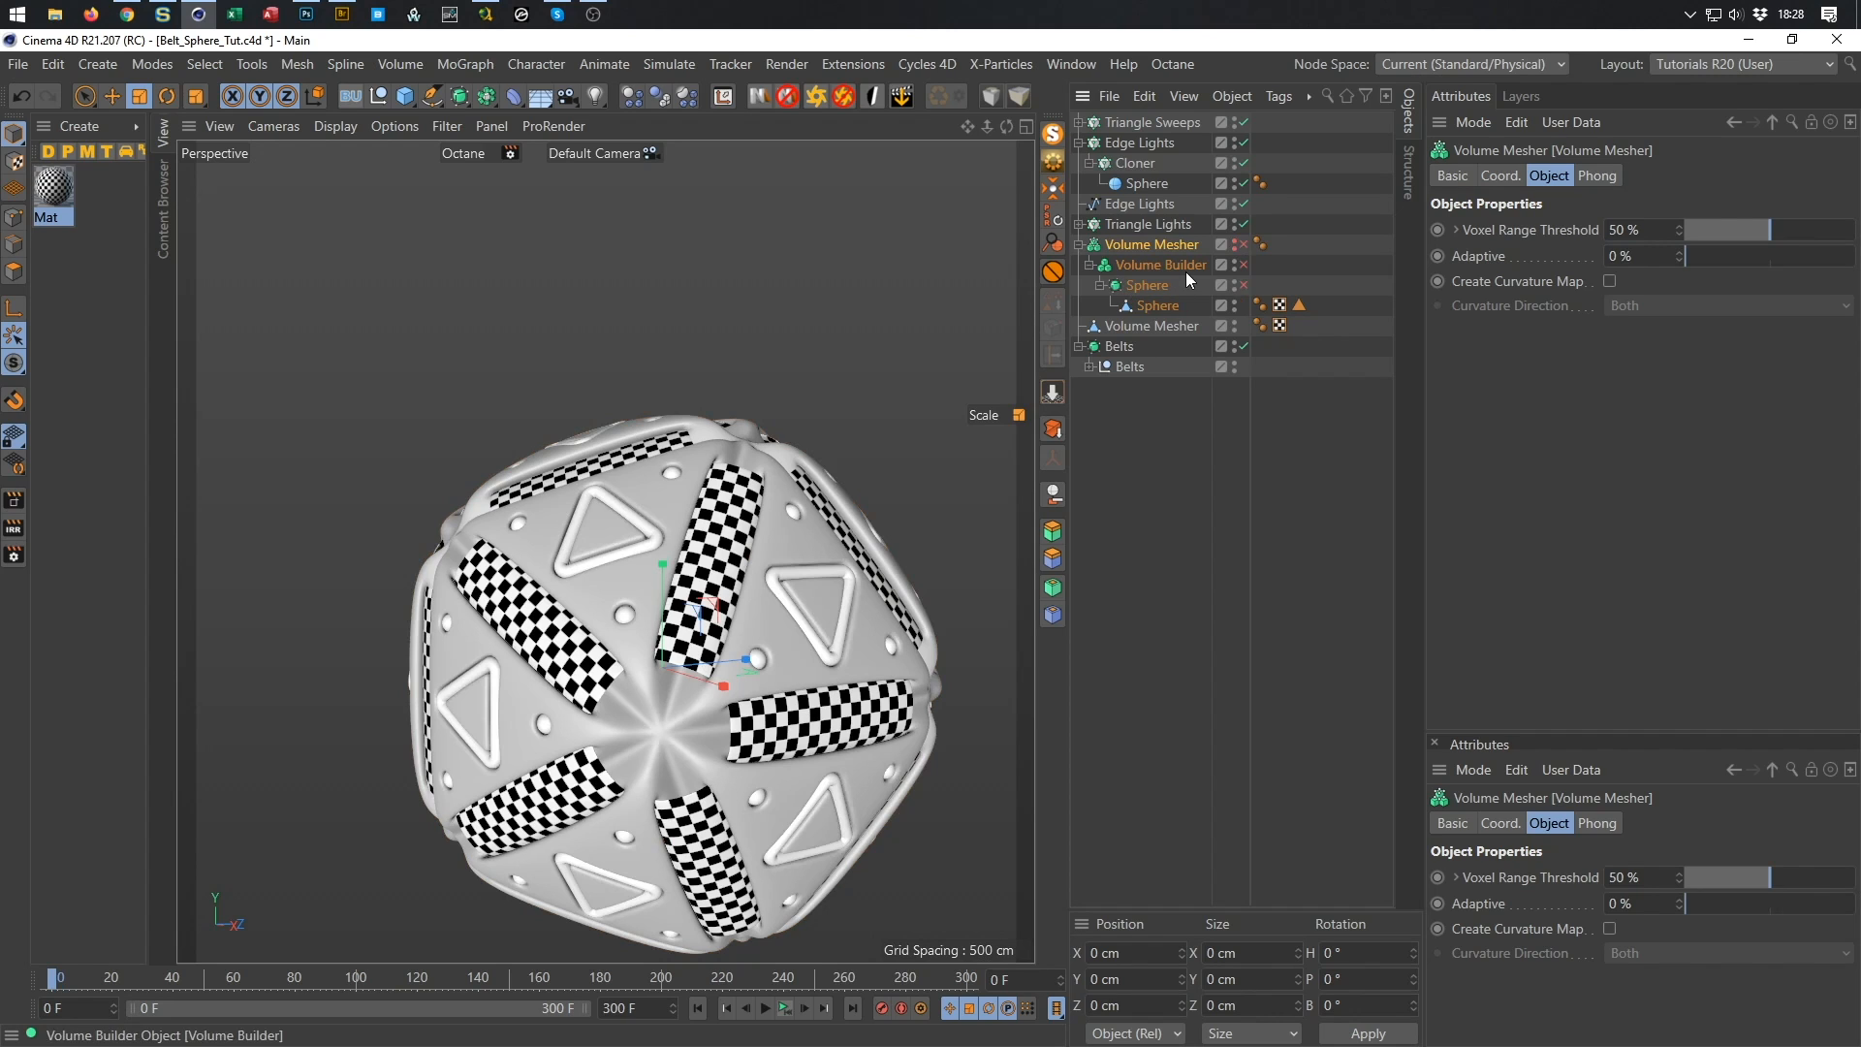
Collapse the disabled Volume Mesher, select the baked polygon copy and examine its grooves and light recesses from several sides.
{"action": "left_click", "coordinate": [1080, 246]}
{"action": "left_click", "coordinate": [1113, 271]}
{"action": "mouse_move", "coordinate": [619, 525]}
{"action": "left_mouse_down", "text": "alt"}
{"action": "mouse_move", "coordinate": [651, 512]}
{"action": "mouse_move", "coordinate": [648, 529]}
{"action": "left_mouse_up", "text": "alt"}
{"action": "middle_click", "coordinate": [640, 527]}
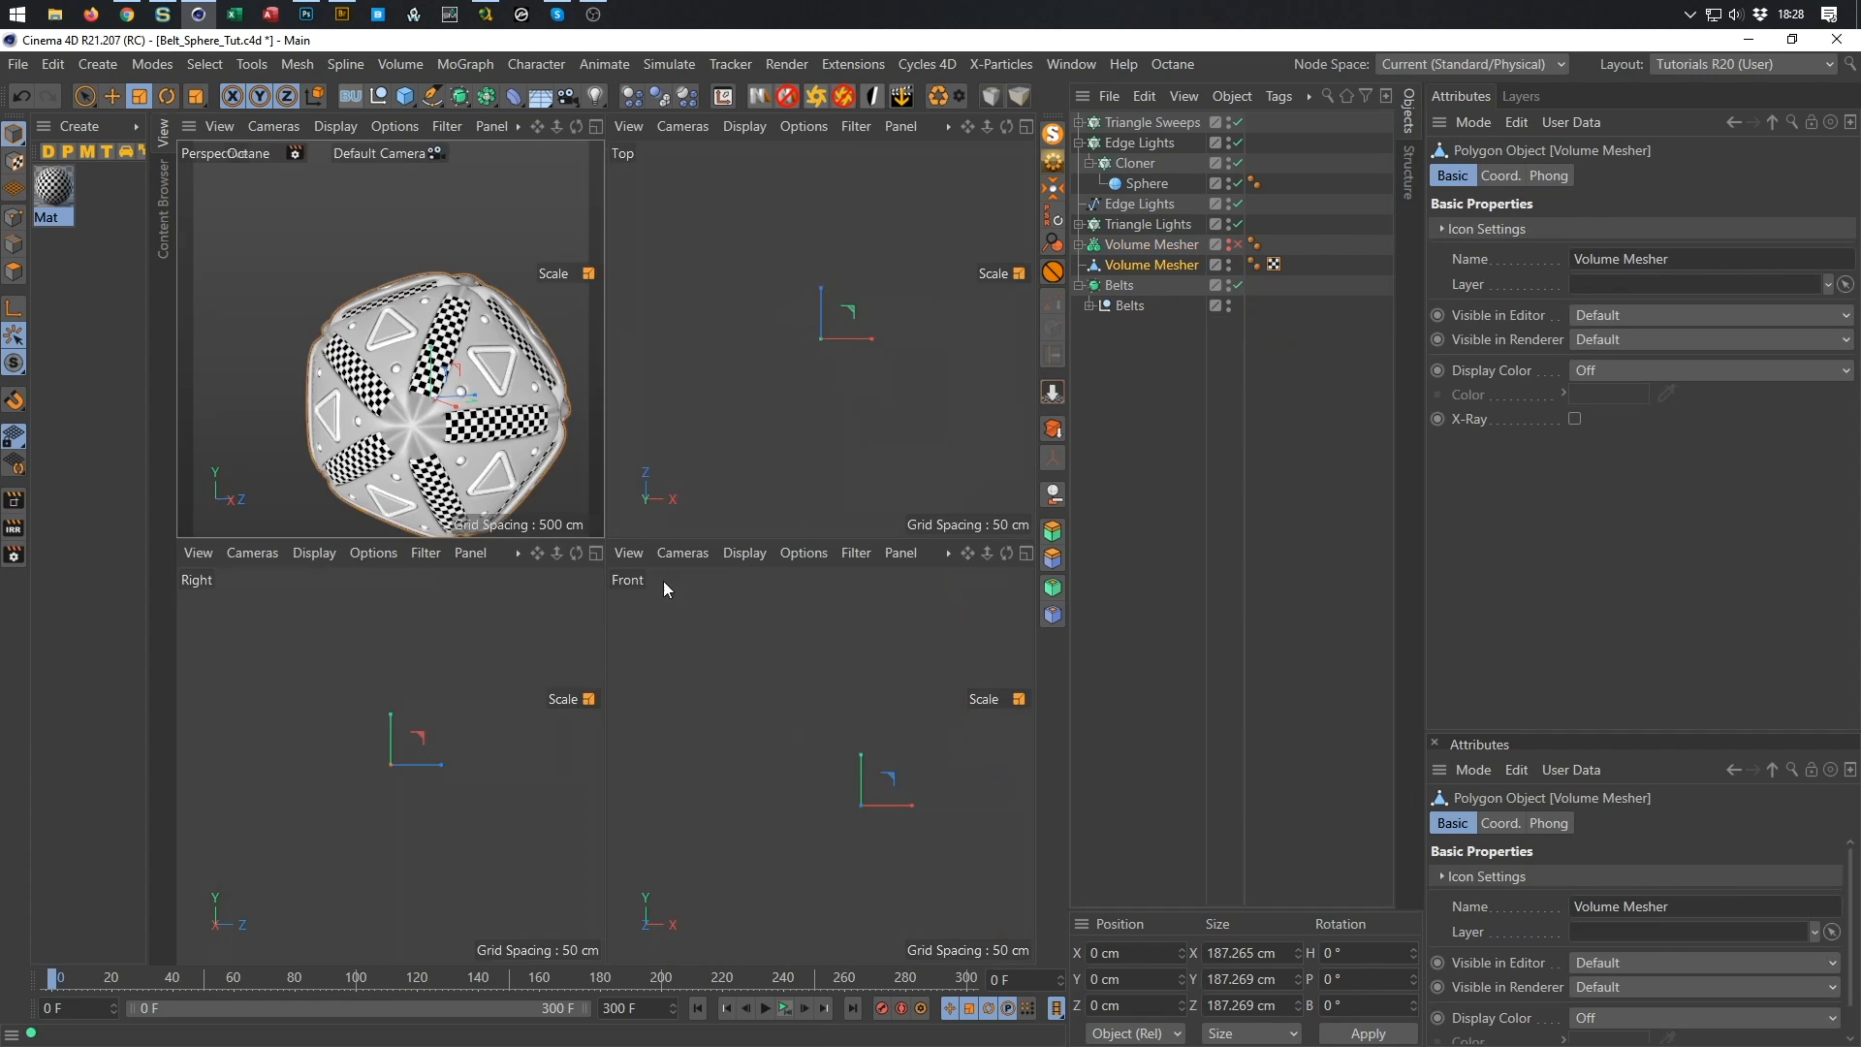
{"action": "middle_click", "coordinate": [467, 442]}
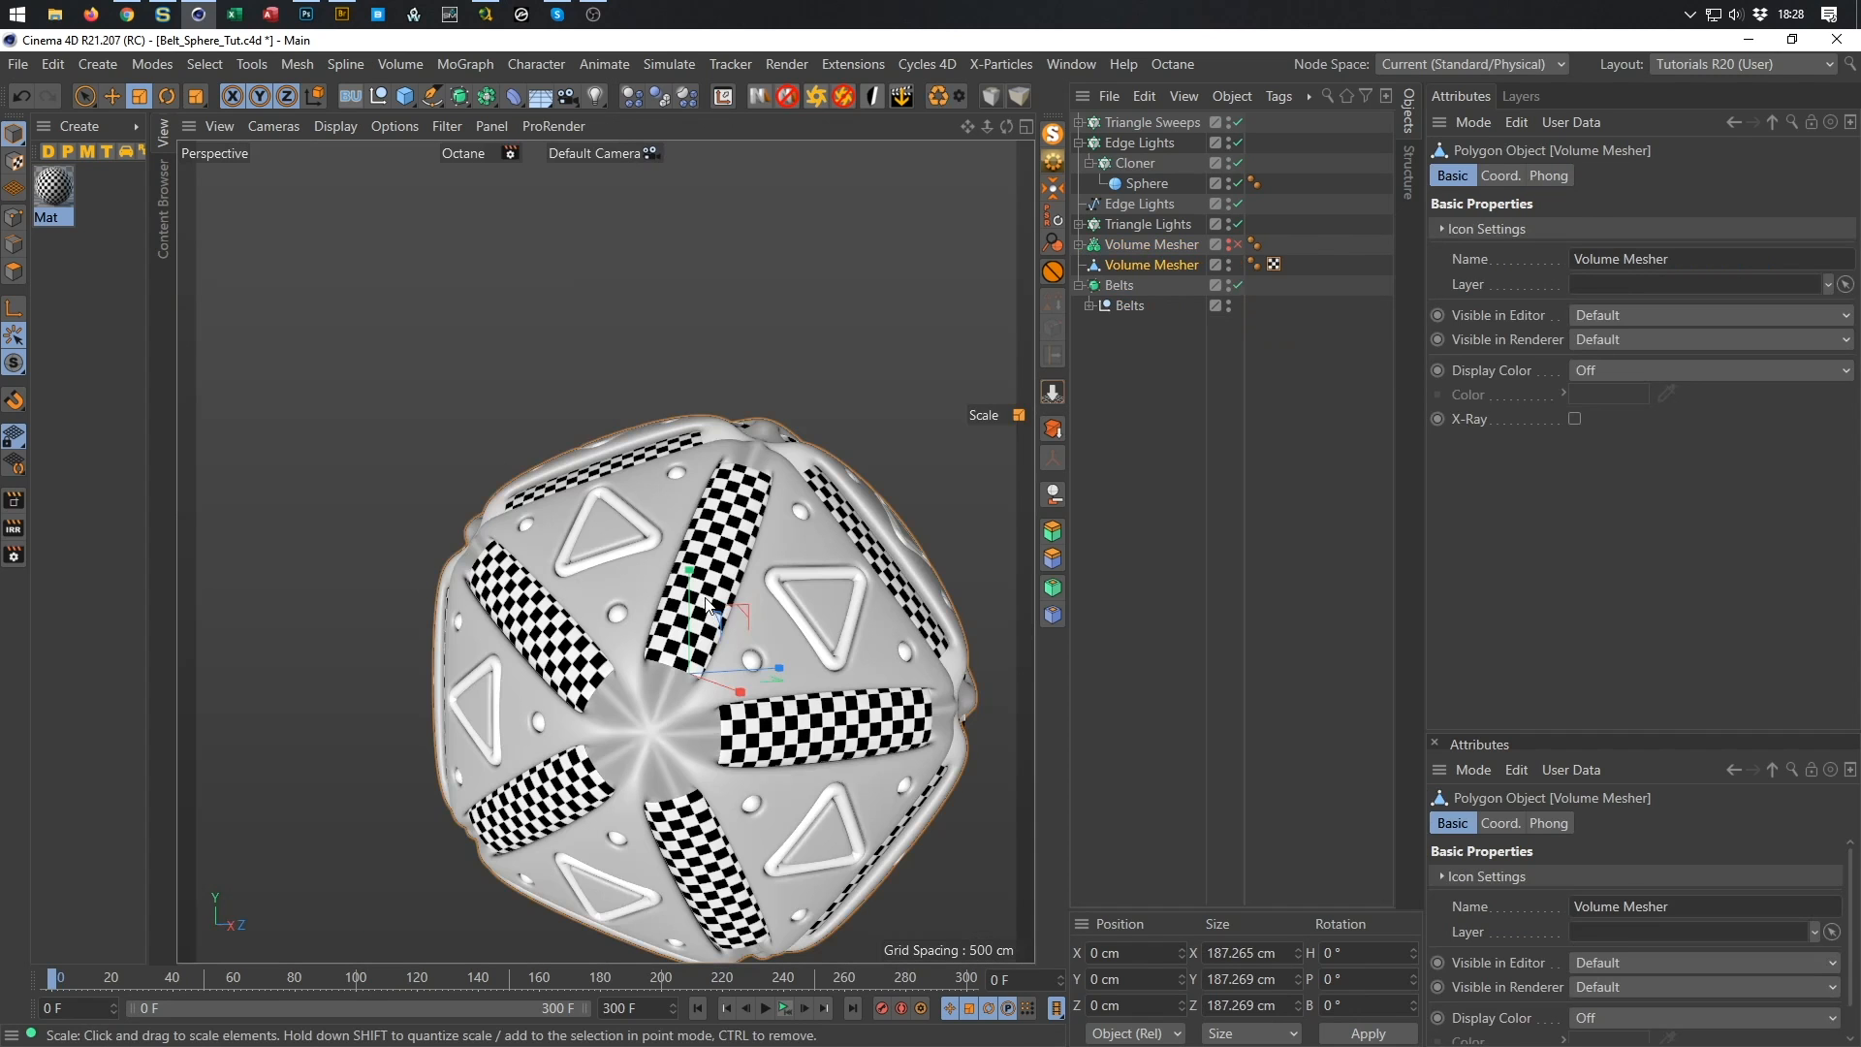
{"action": "scroll", "coordinate": [651, 551], "scroll_direction": "up", "scroll_amount": 3}
{"action": "left_click_drag", "start_coordinate": [609, 438], "coordinate": [526, 335], "text": "alt"}
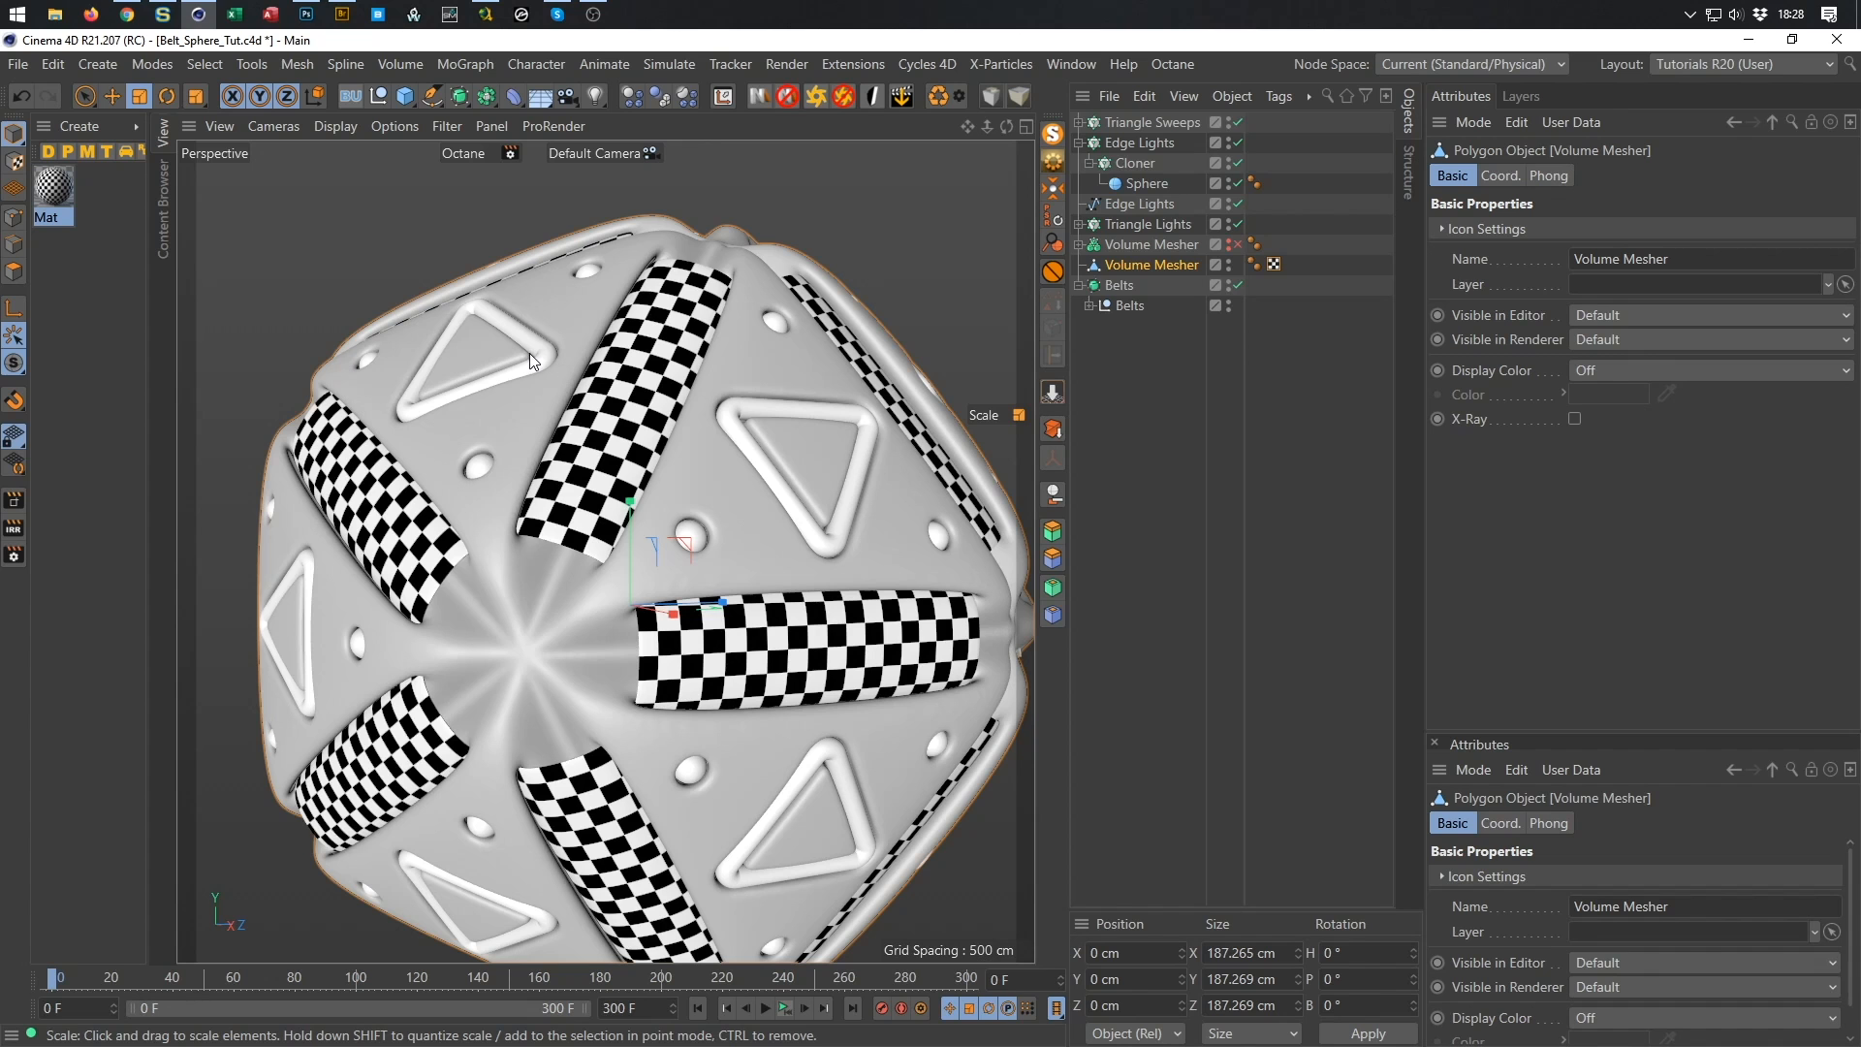
{"action": "left_click_drag", "start_coordinate": [748, 305], "coordinate": [669, 379], "text": "alt"}
{"action": "left_click_drag", "start_coordinate": [606, 551], "coordinate": [594, 443], "text": "alt"}
{"action": "middle_click_drag", "start_coordinate": [451, 532], "coordinate": [447, 533], "text": "alt"}
{"action": "left_click_drag", "start_coordinate": [764, 460], "coordinate": [620, 492], "text": "alt"}
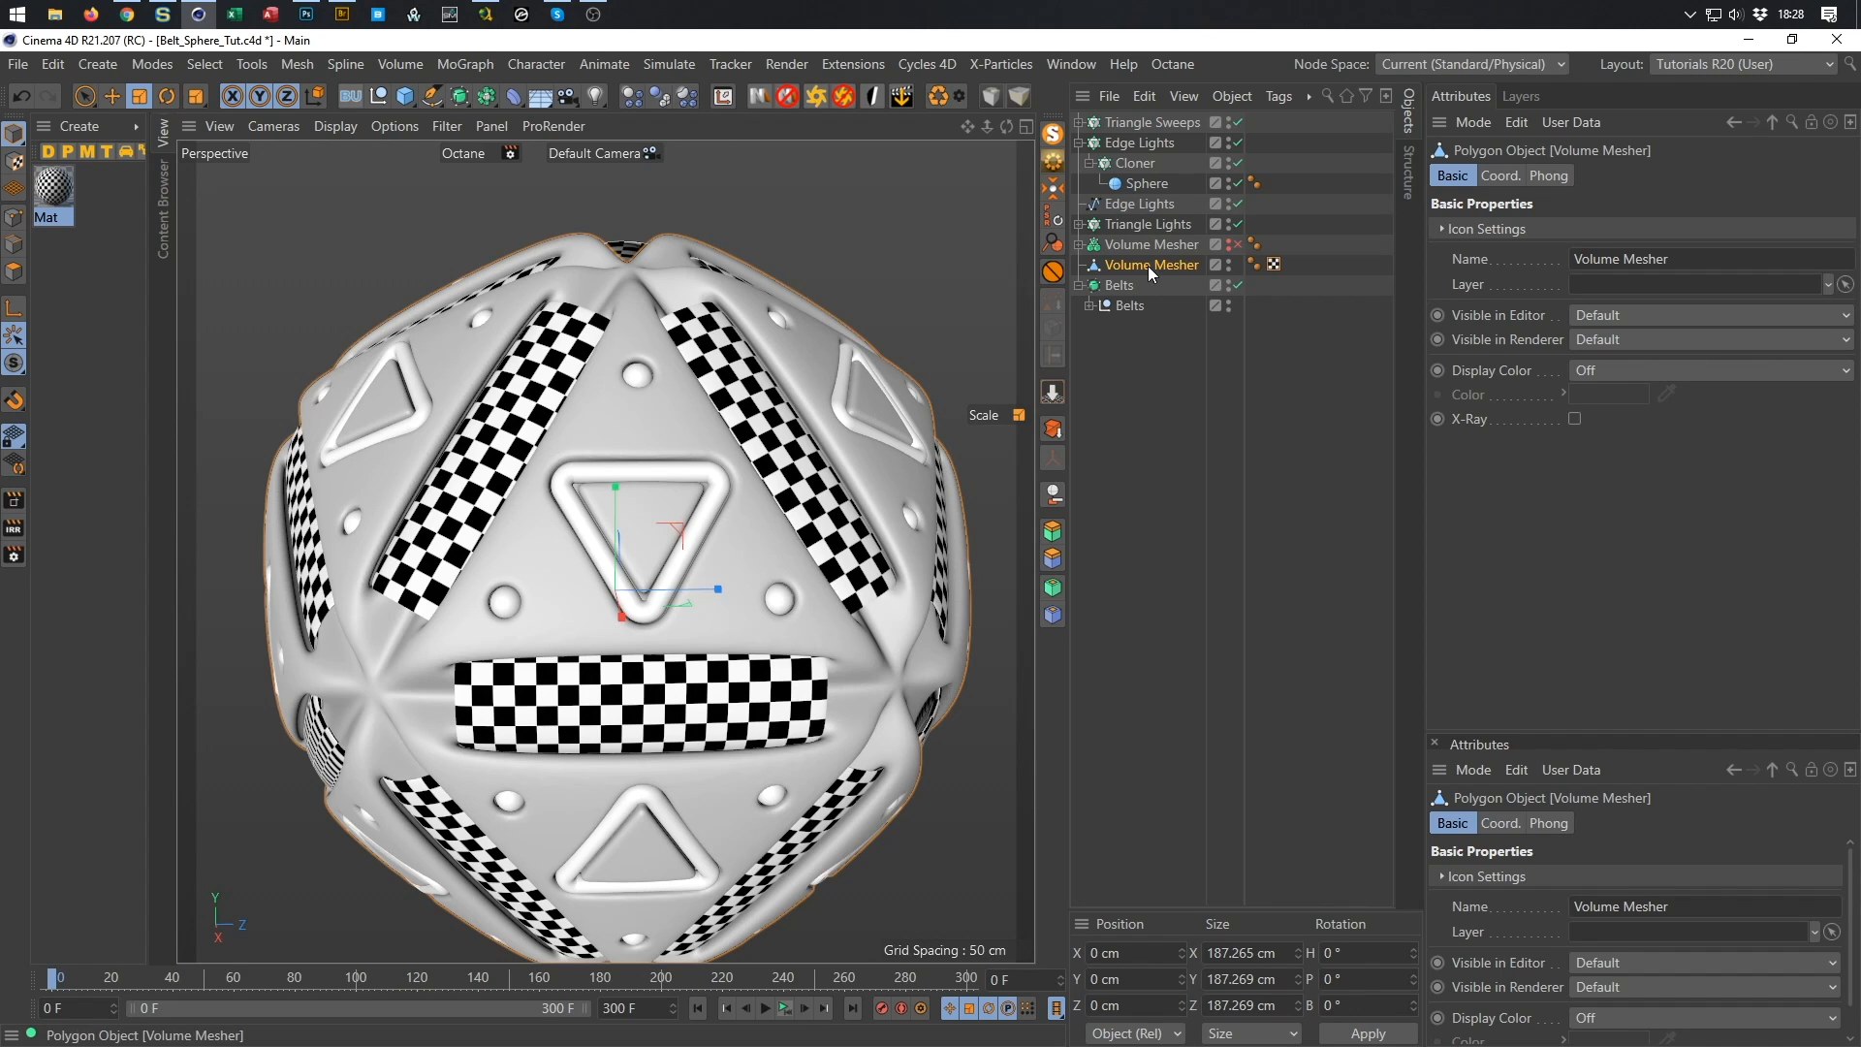
Move the baked Volume Mesher copy to the end of the object list, rename it MasterSphere and save the project.
{"action": "left_click_drag", "start_coordinate": [1130, 262], "coordinate": [1120, 347]}
{"action": "double_click", "coordinate": [1123, 309]}
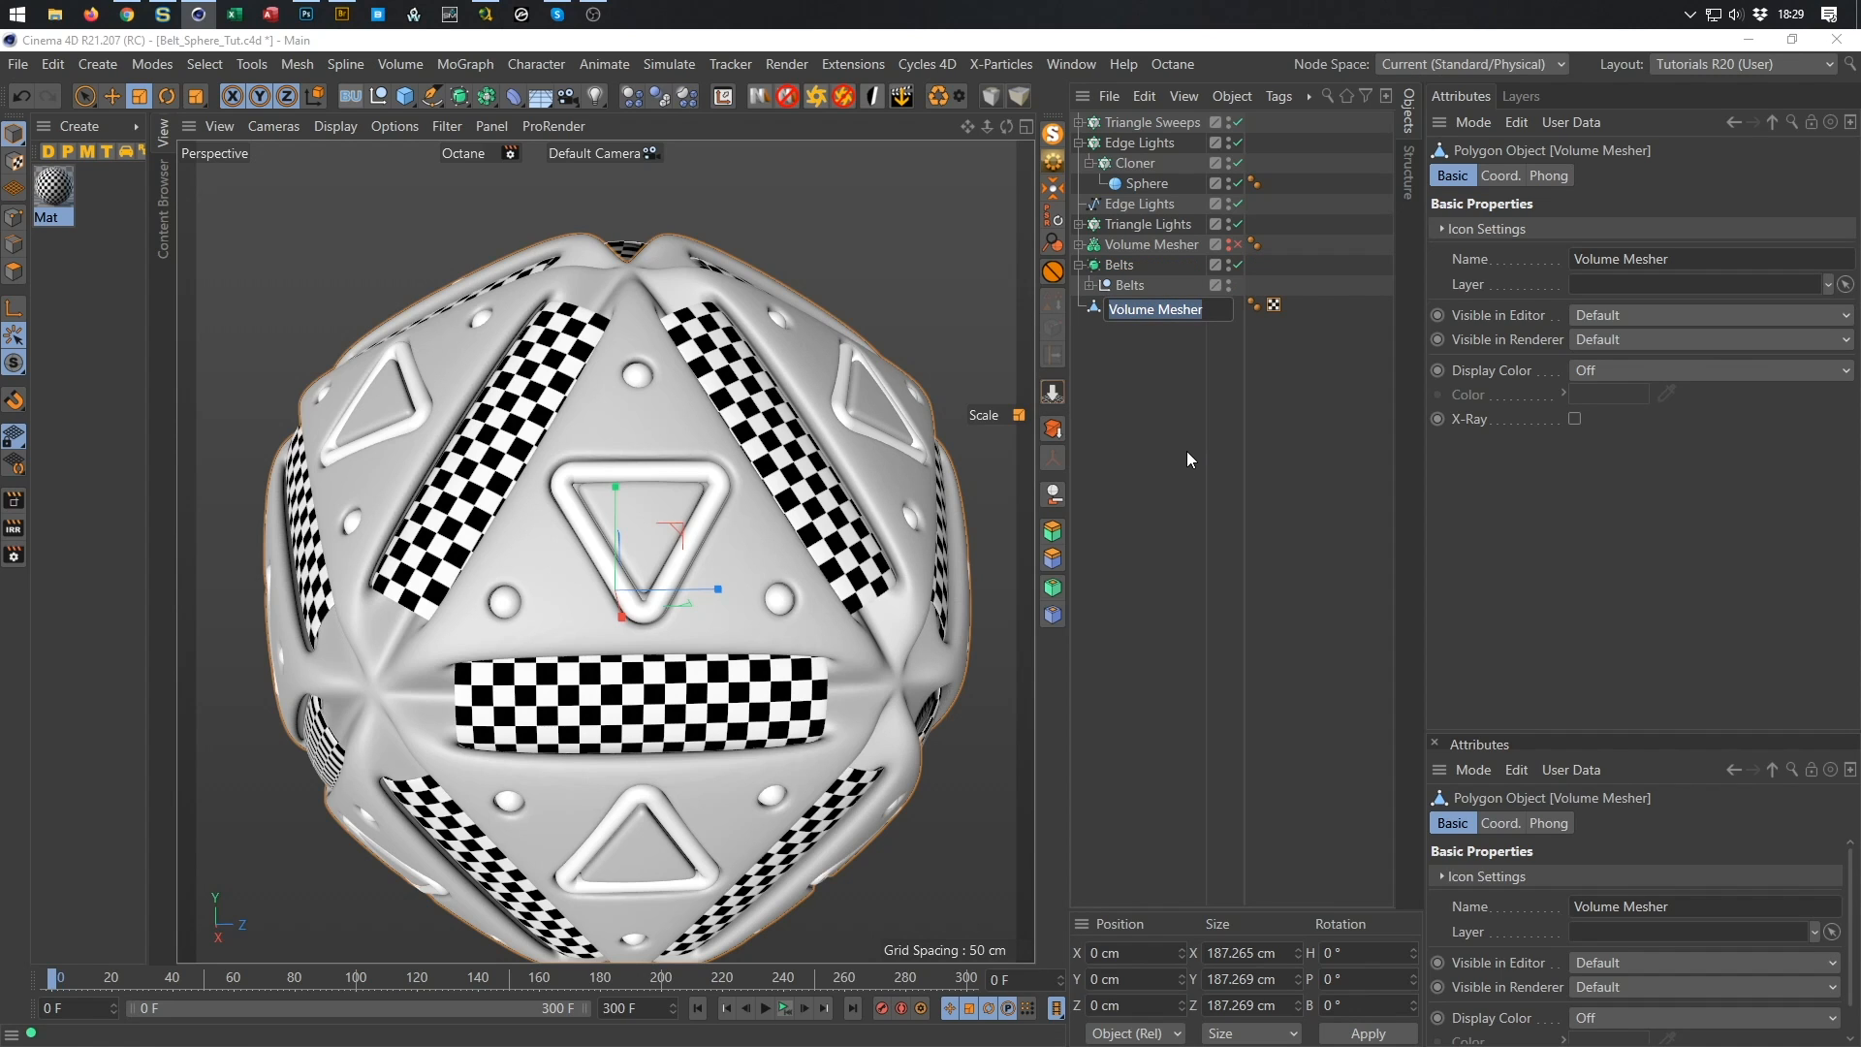
{"action": "type", "text": "Sphere"}
{"action": "key", "text": "Return"}
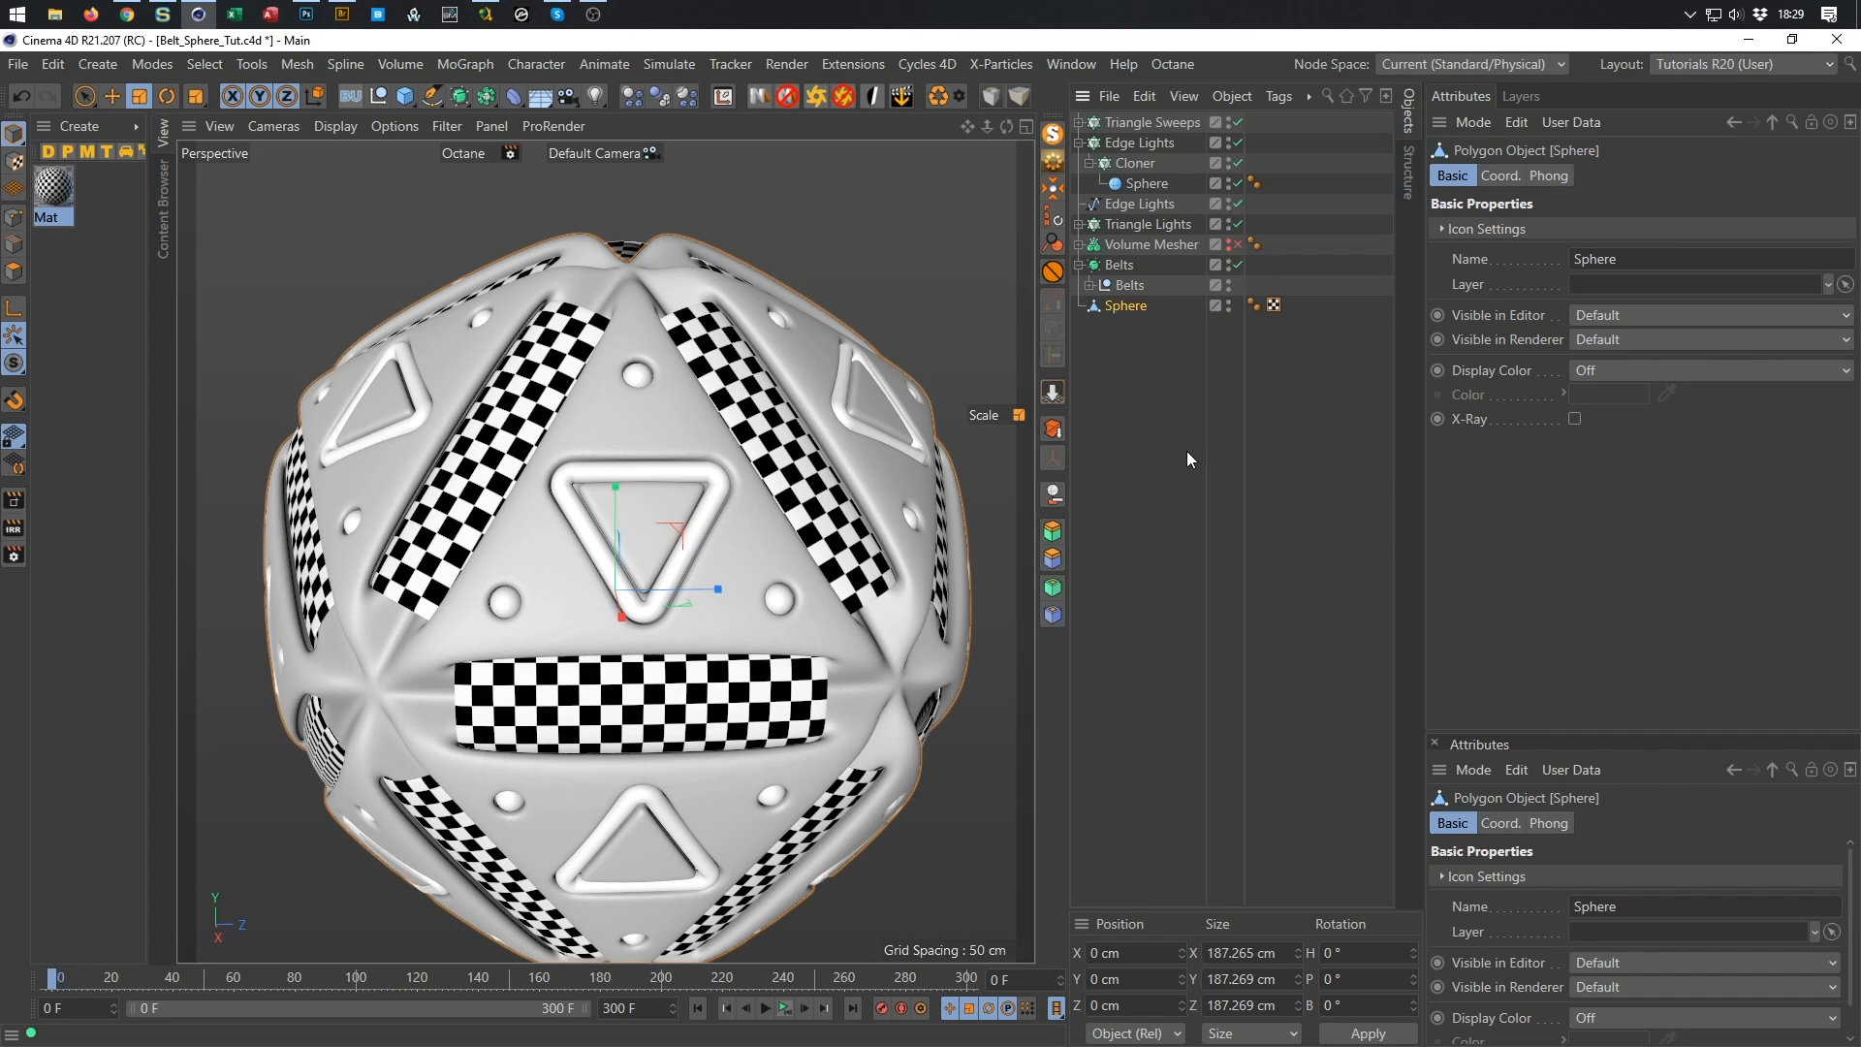
{"action": "double_click", "coordinate": [1117, 306]}
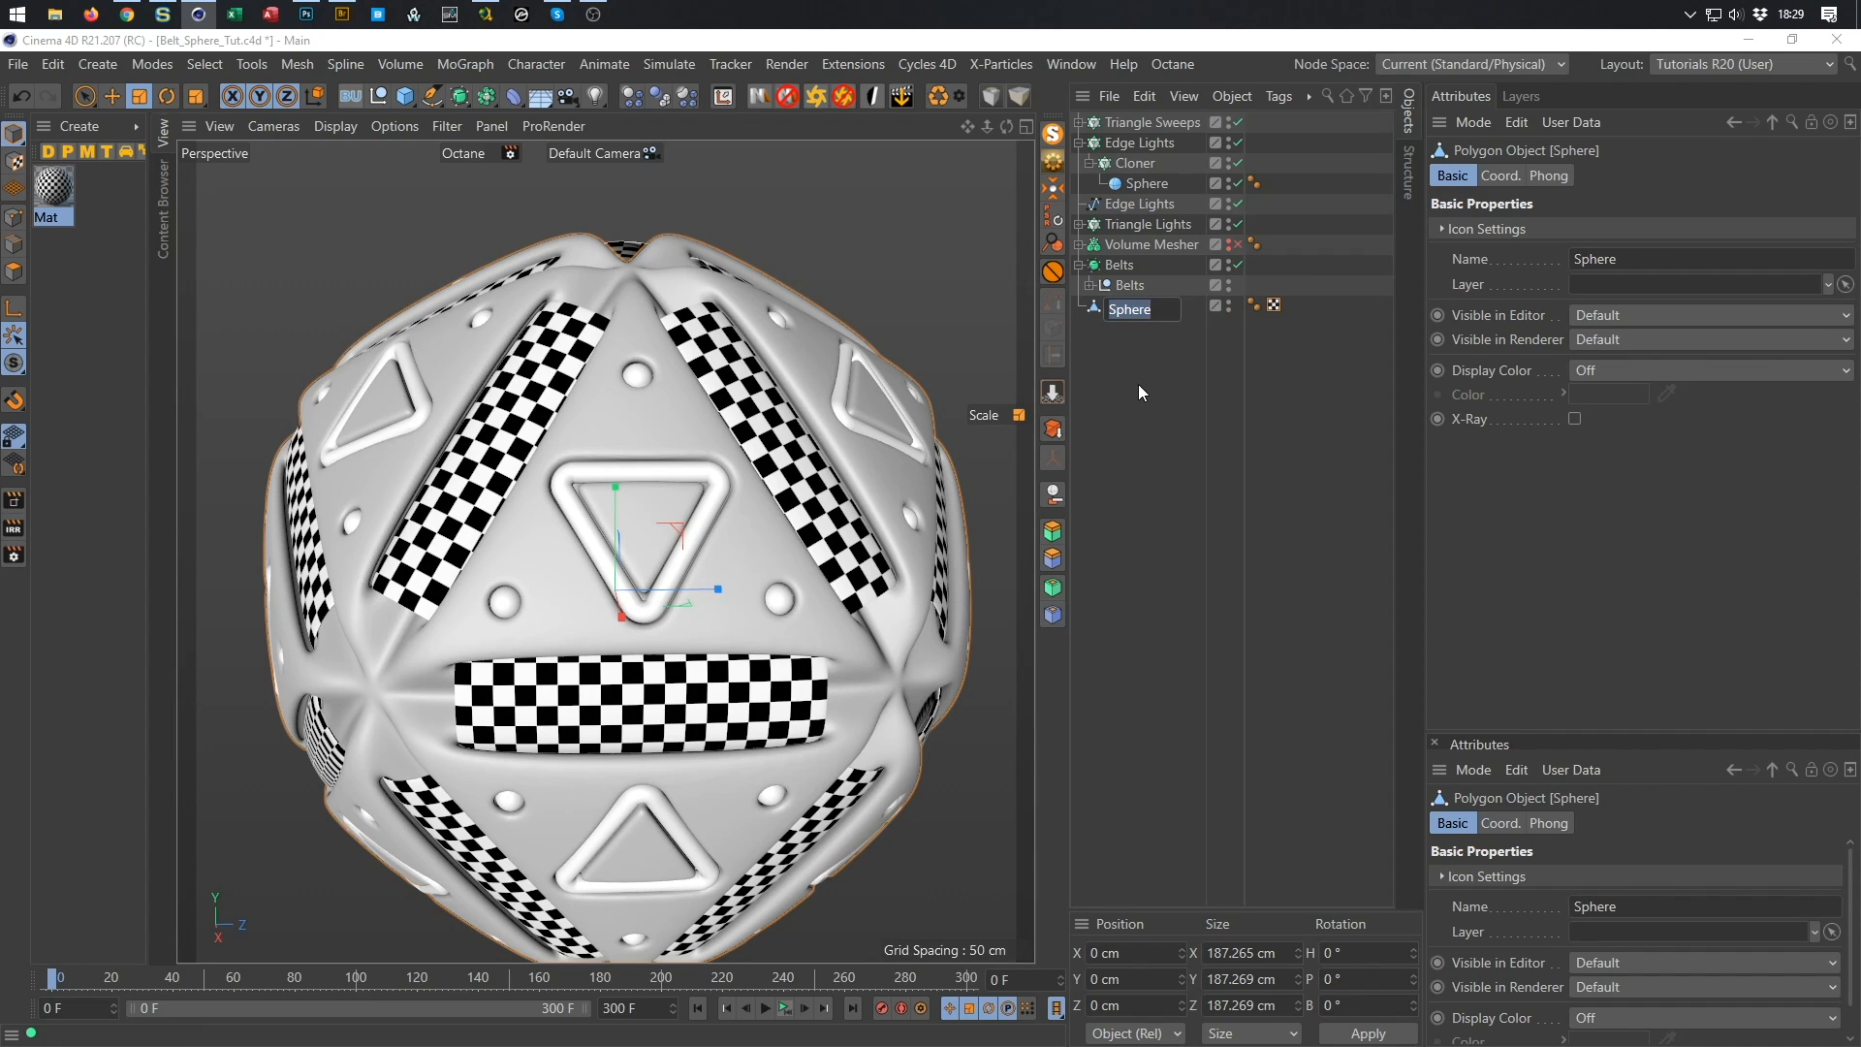
{"action": "key", "text": "Home"}
{"action": "type", "text": "Master"}
{"action": "key", "text": "Return"}
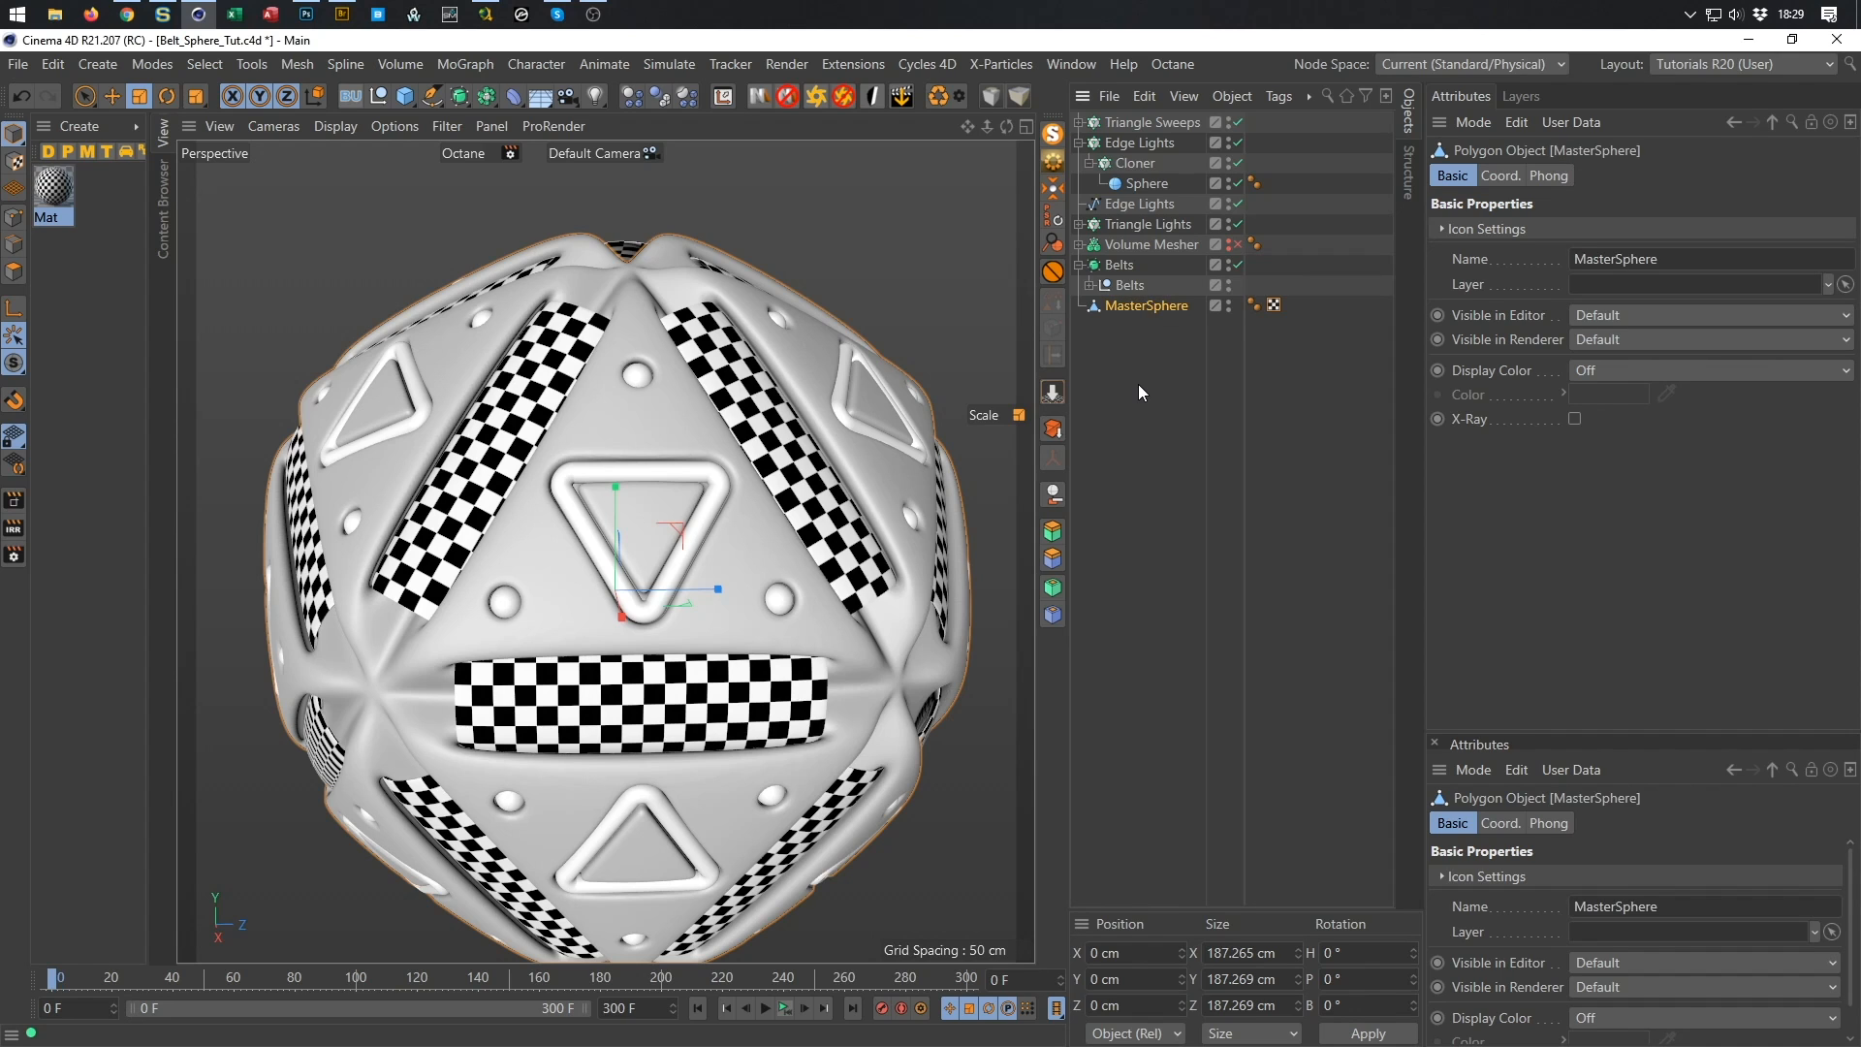
{"action": "key", "text": "ctrl+s"}
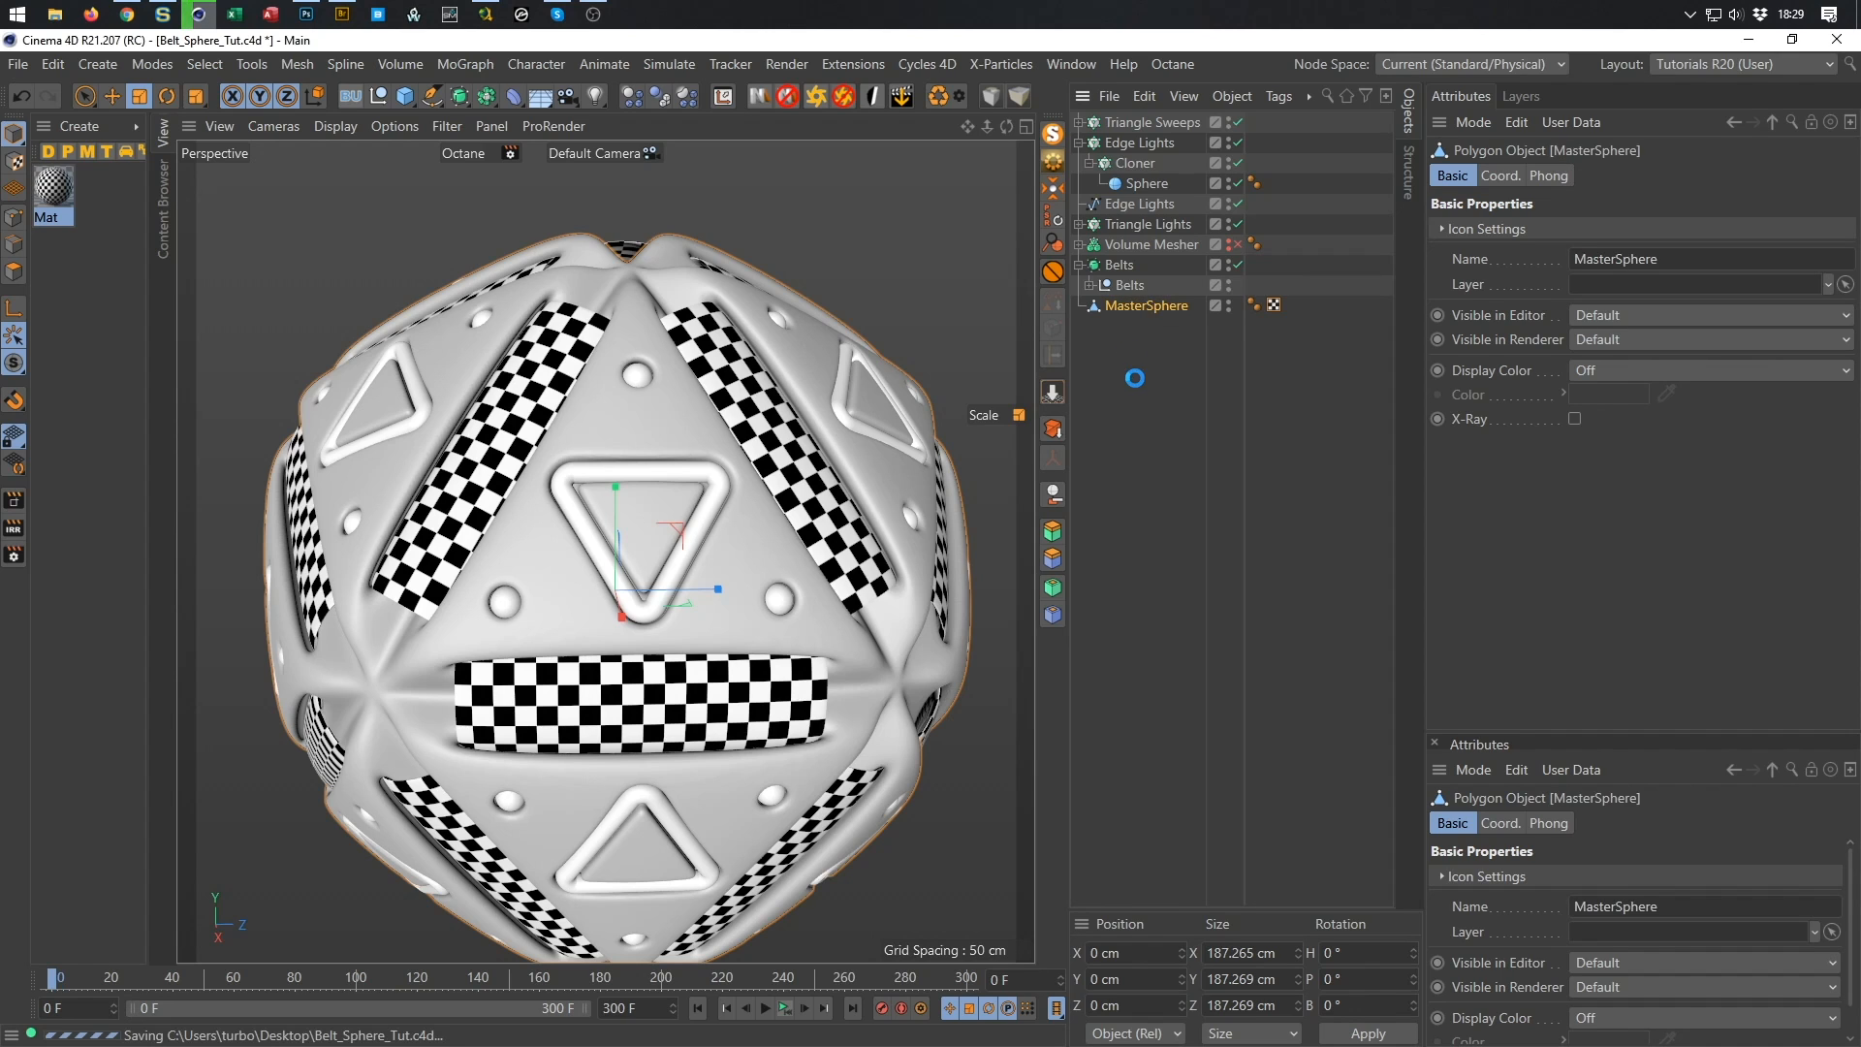
Select MasterSphere, show its polygon lines in the viewport and examine the mesh density close up.
{"action": "left_click", "coordinate": [1120, 305]}
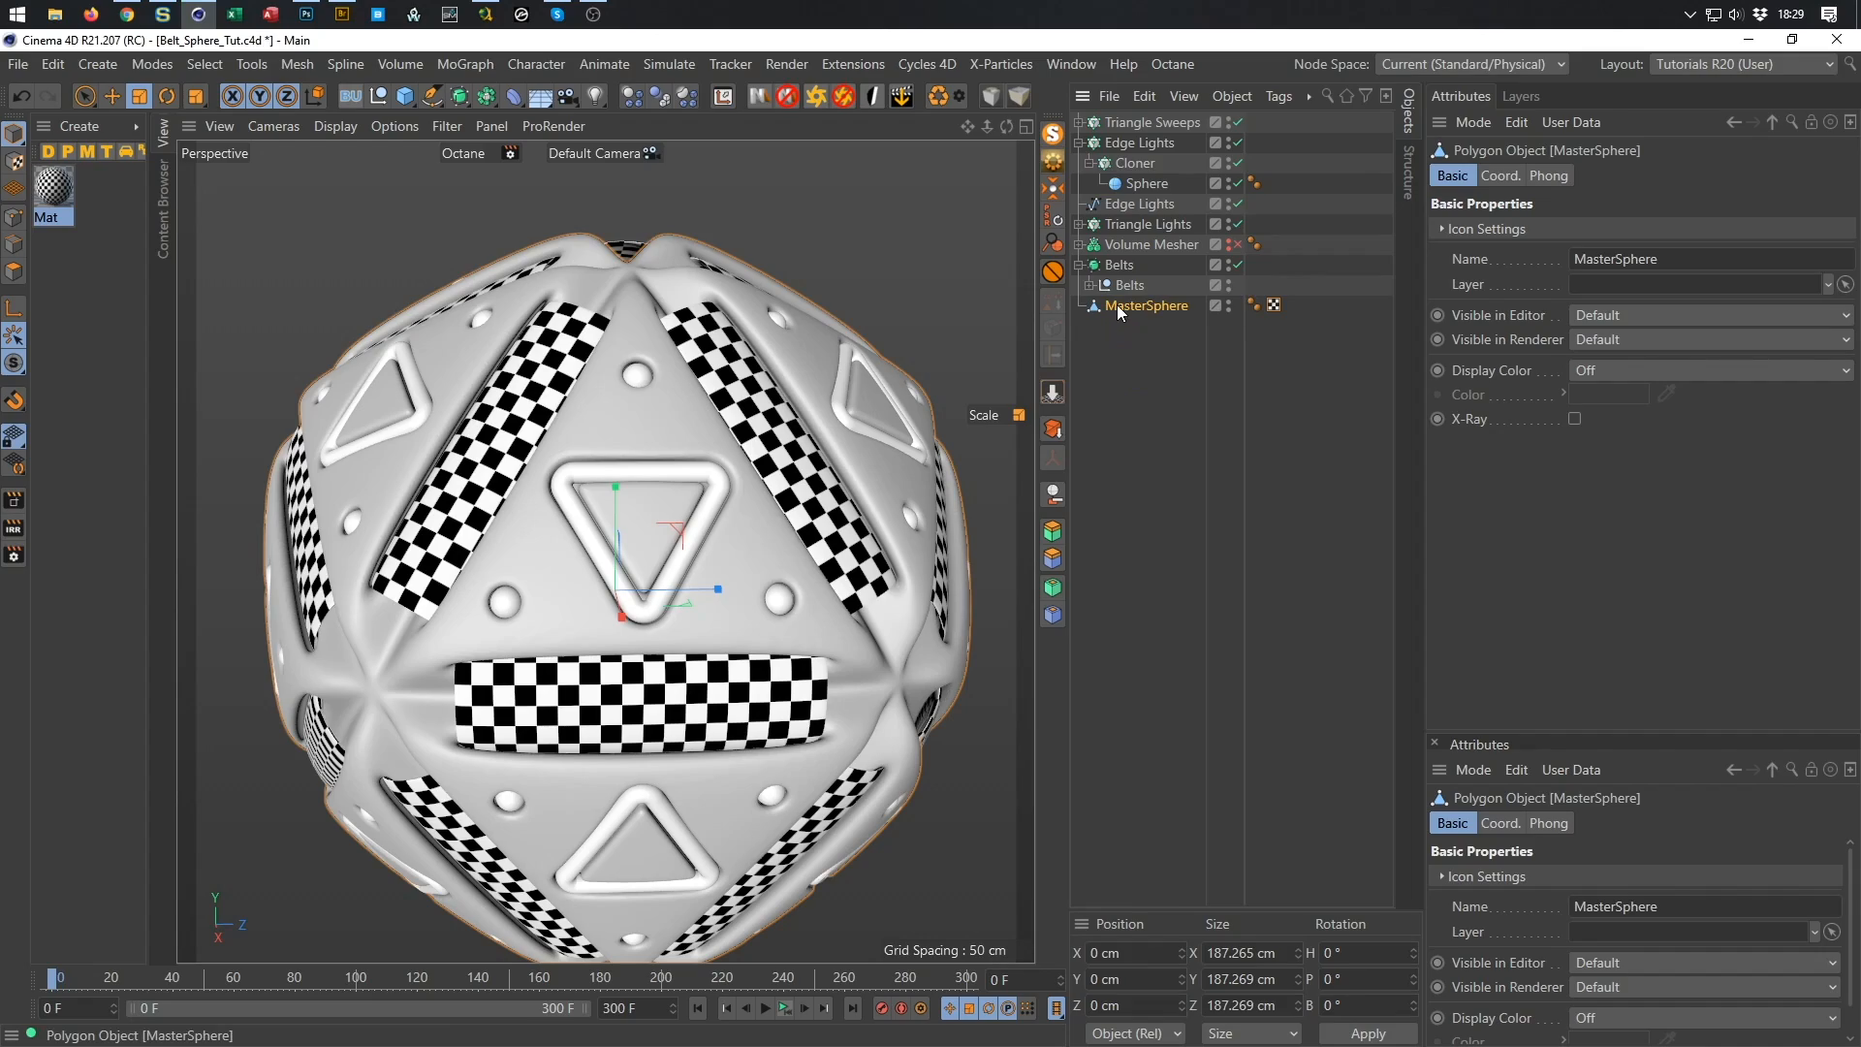
{"action": "scroll", "coordinate": [603, 413], "scroll_direction": "up", "scroll_amount": 5}
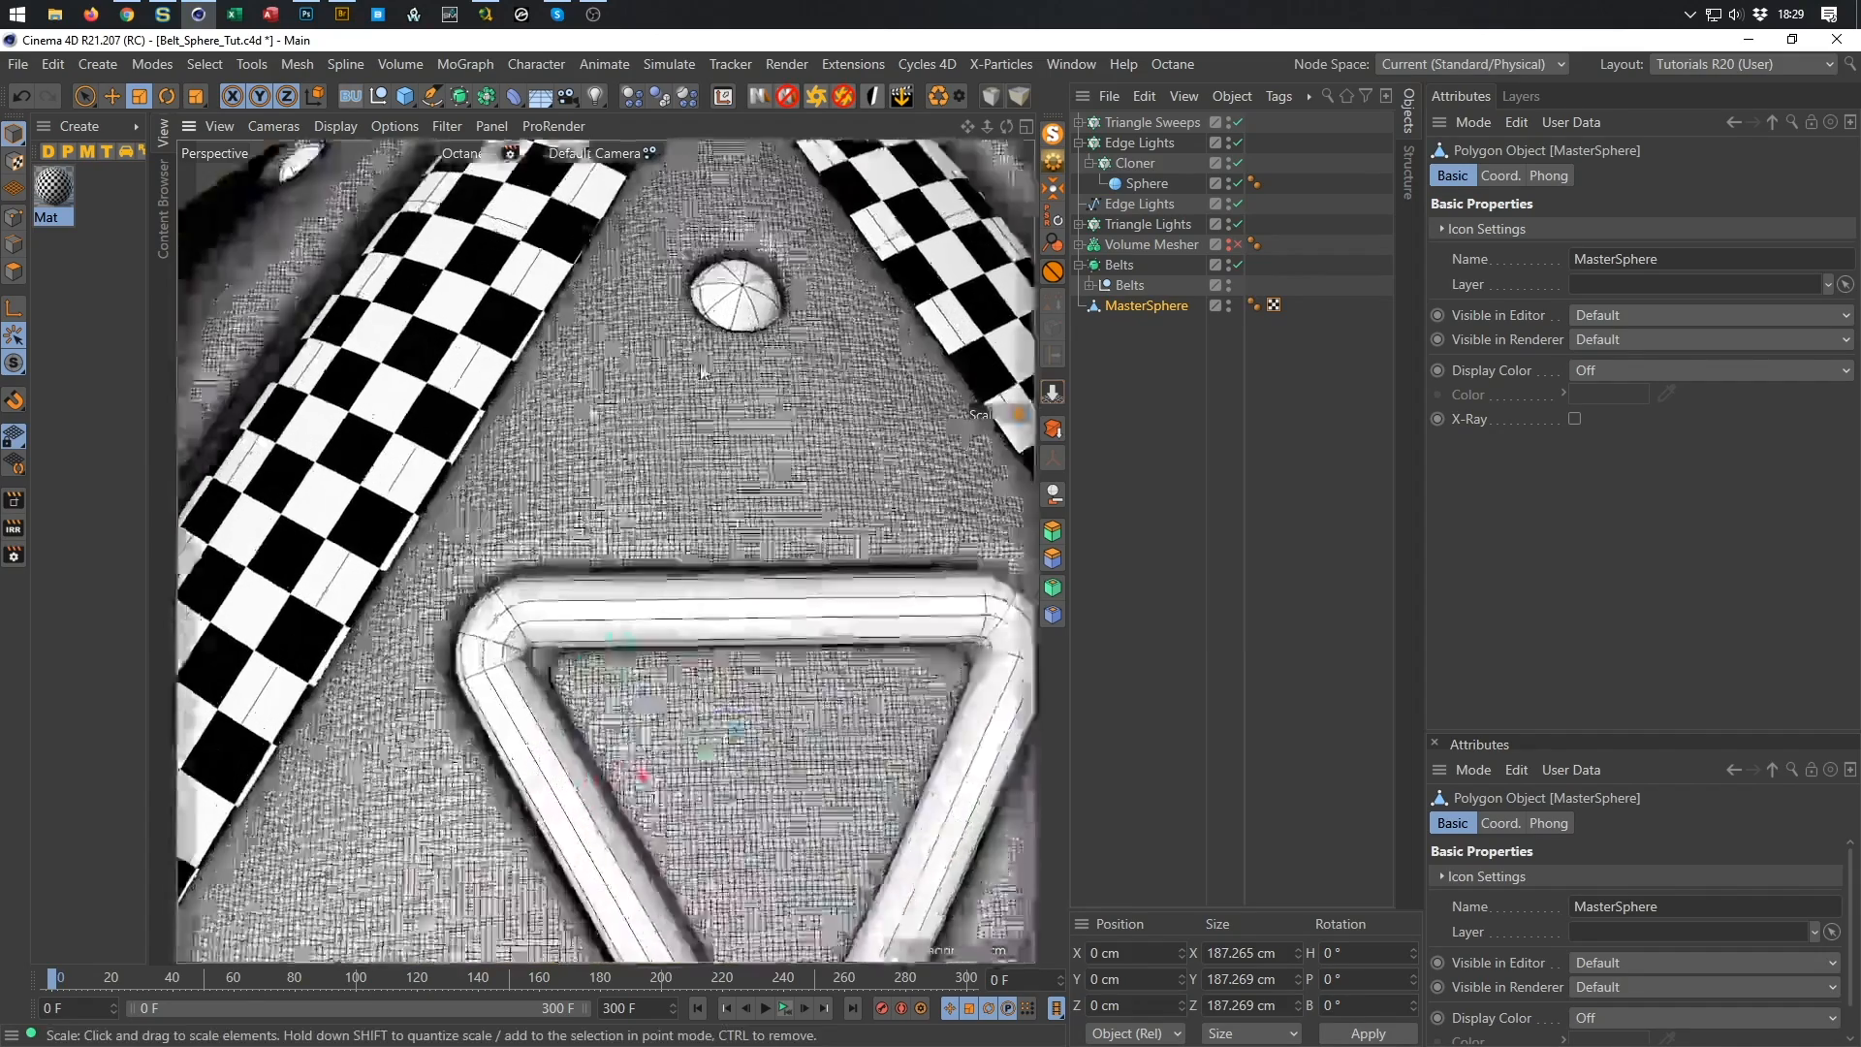
{"action": "scroll", "coordinate": [703, 373], "scroll_direction": "down", "scroll_amount": 5}
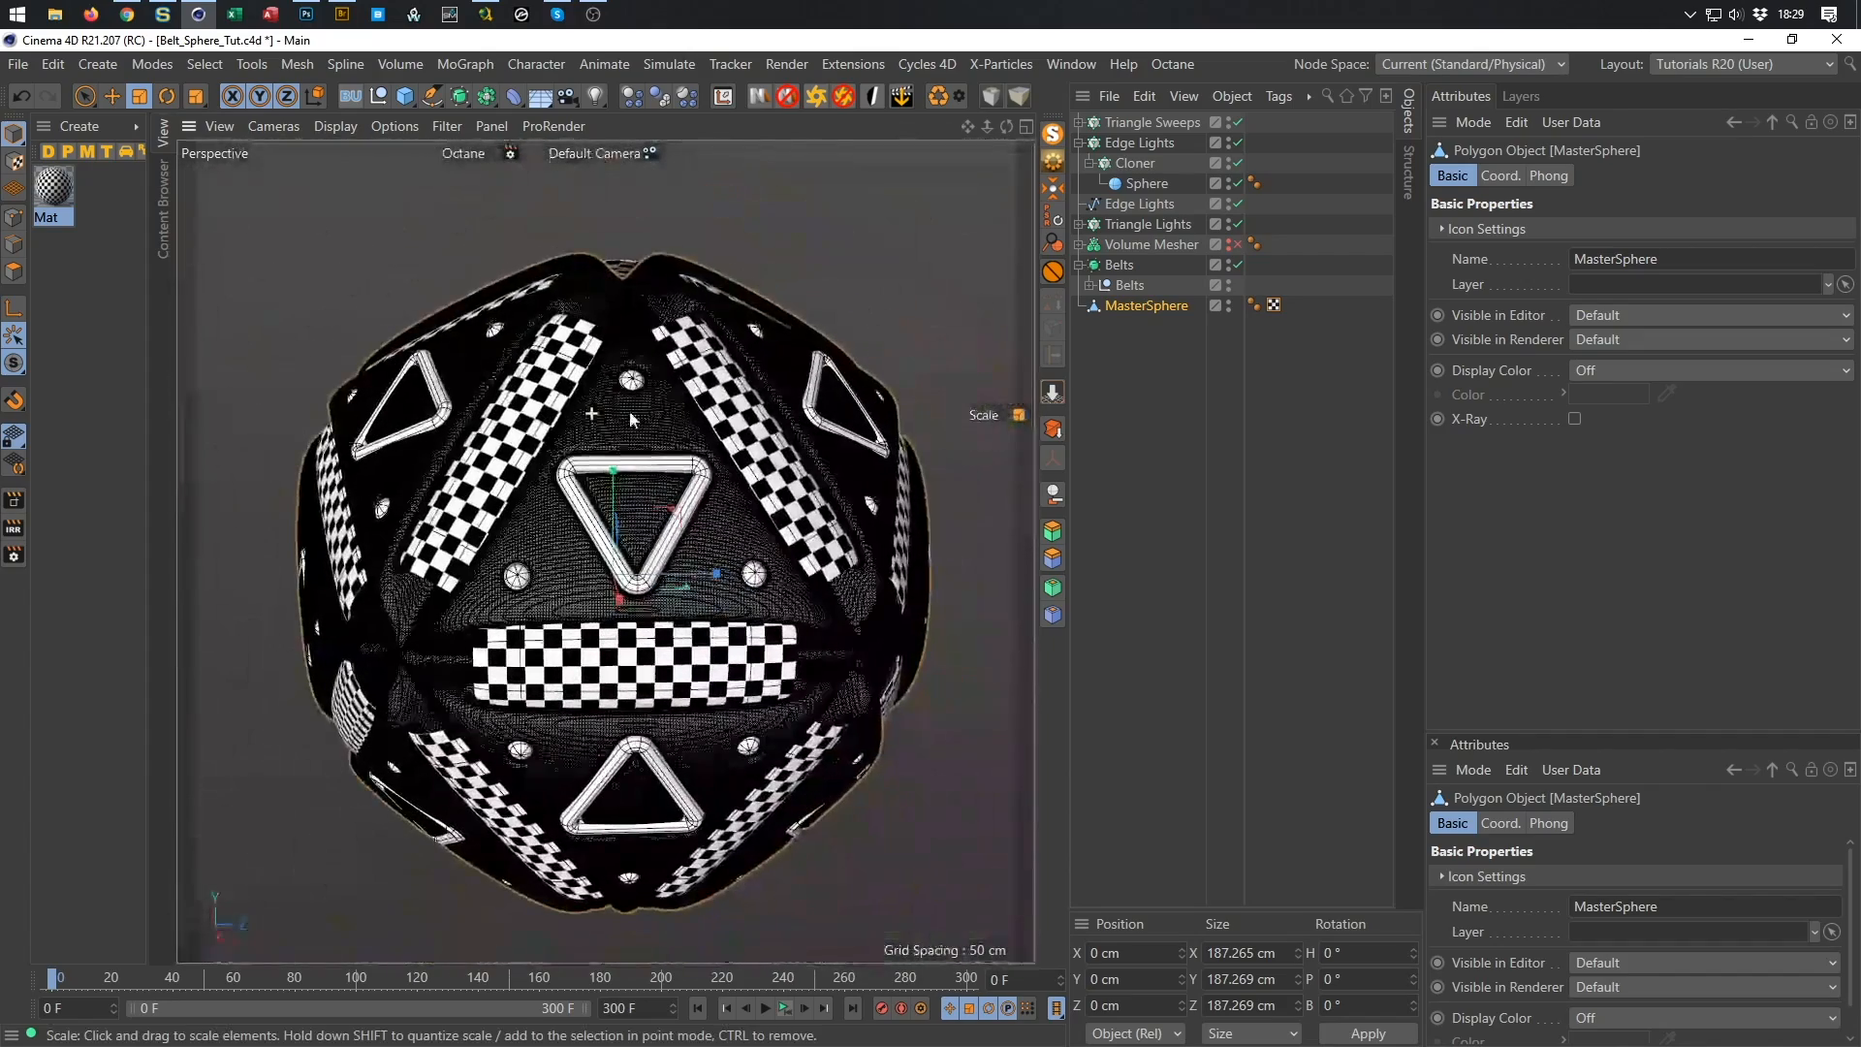
{"action": "middle_click_drag", "start_coordinate": [621, 426], "coordinate": [617, 361], "text": "alt"}
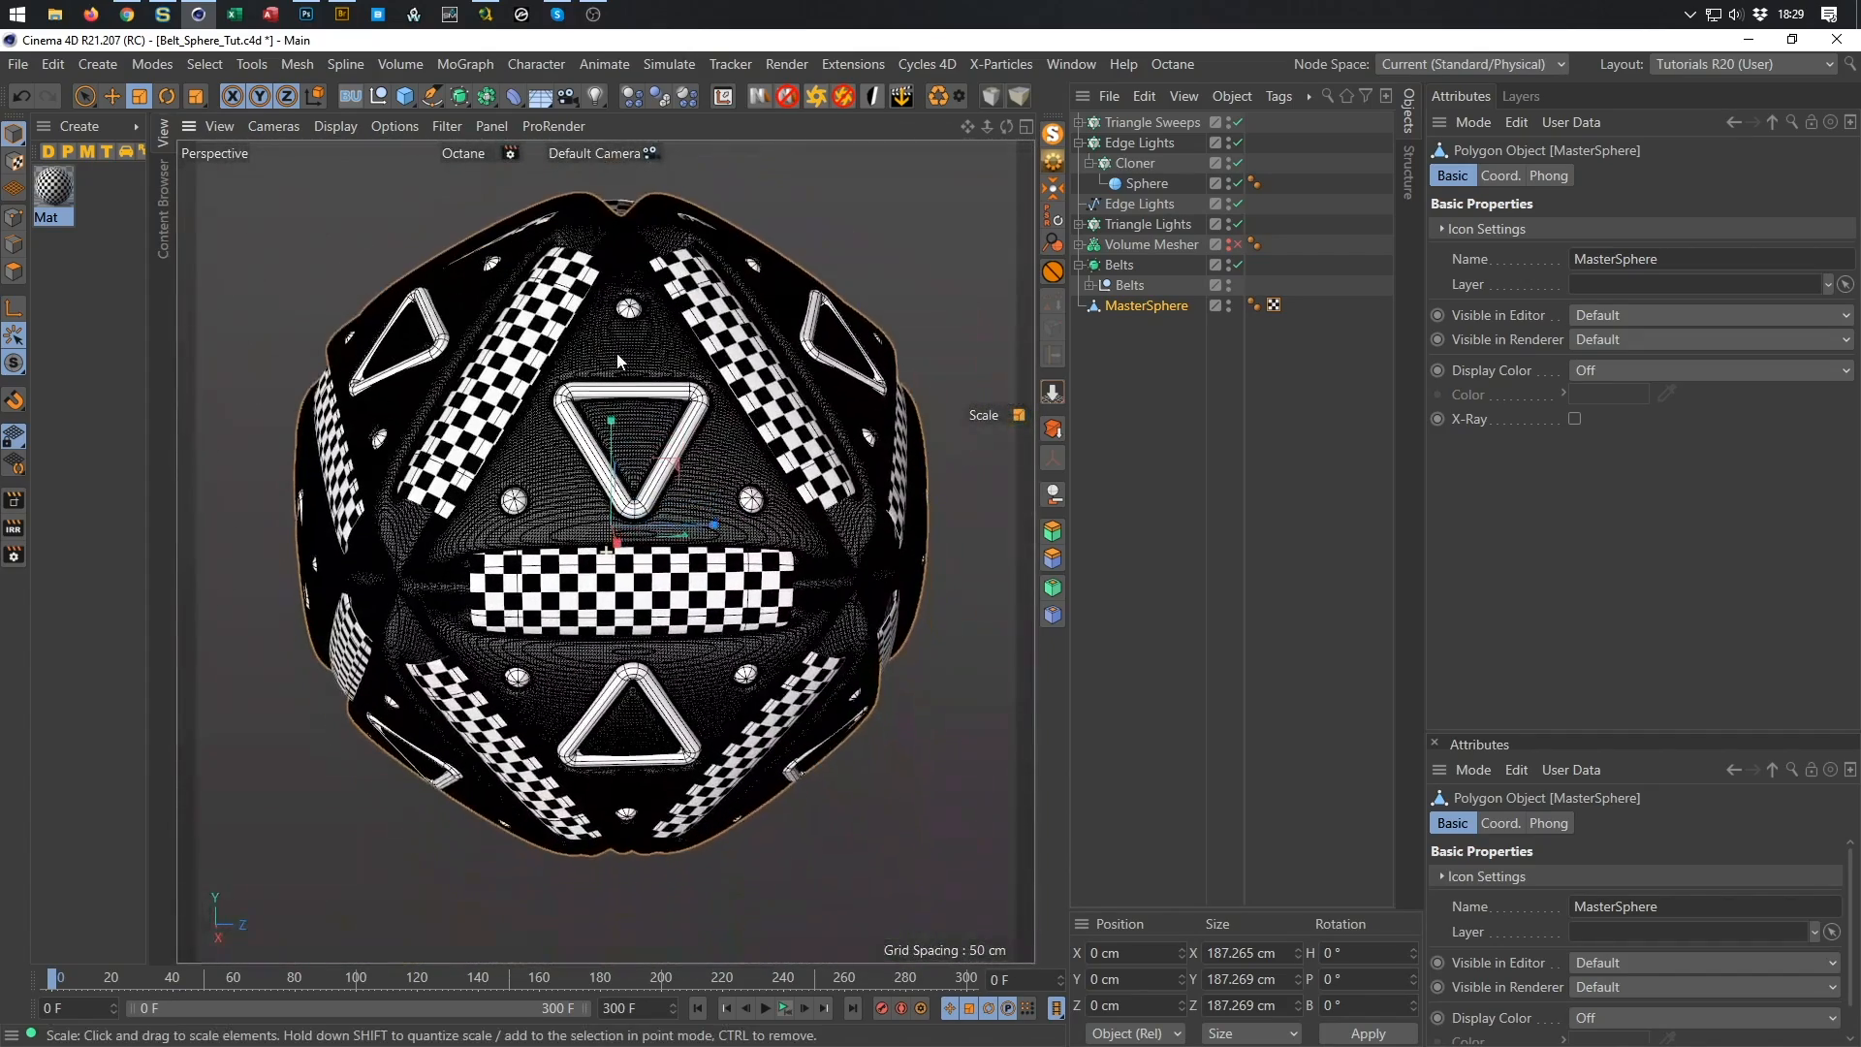
Remesh MasterSphere with Quad Remesher using a target quad count of 40000.
{"action": "left_click", "coordinate": [850, 65]}
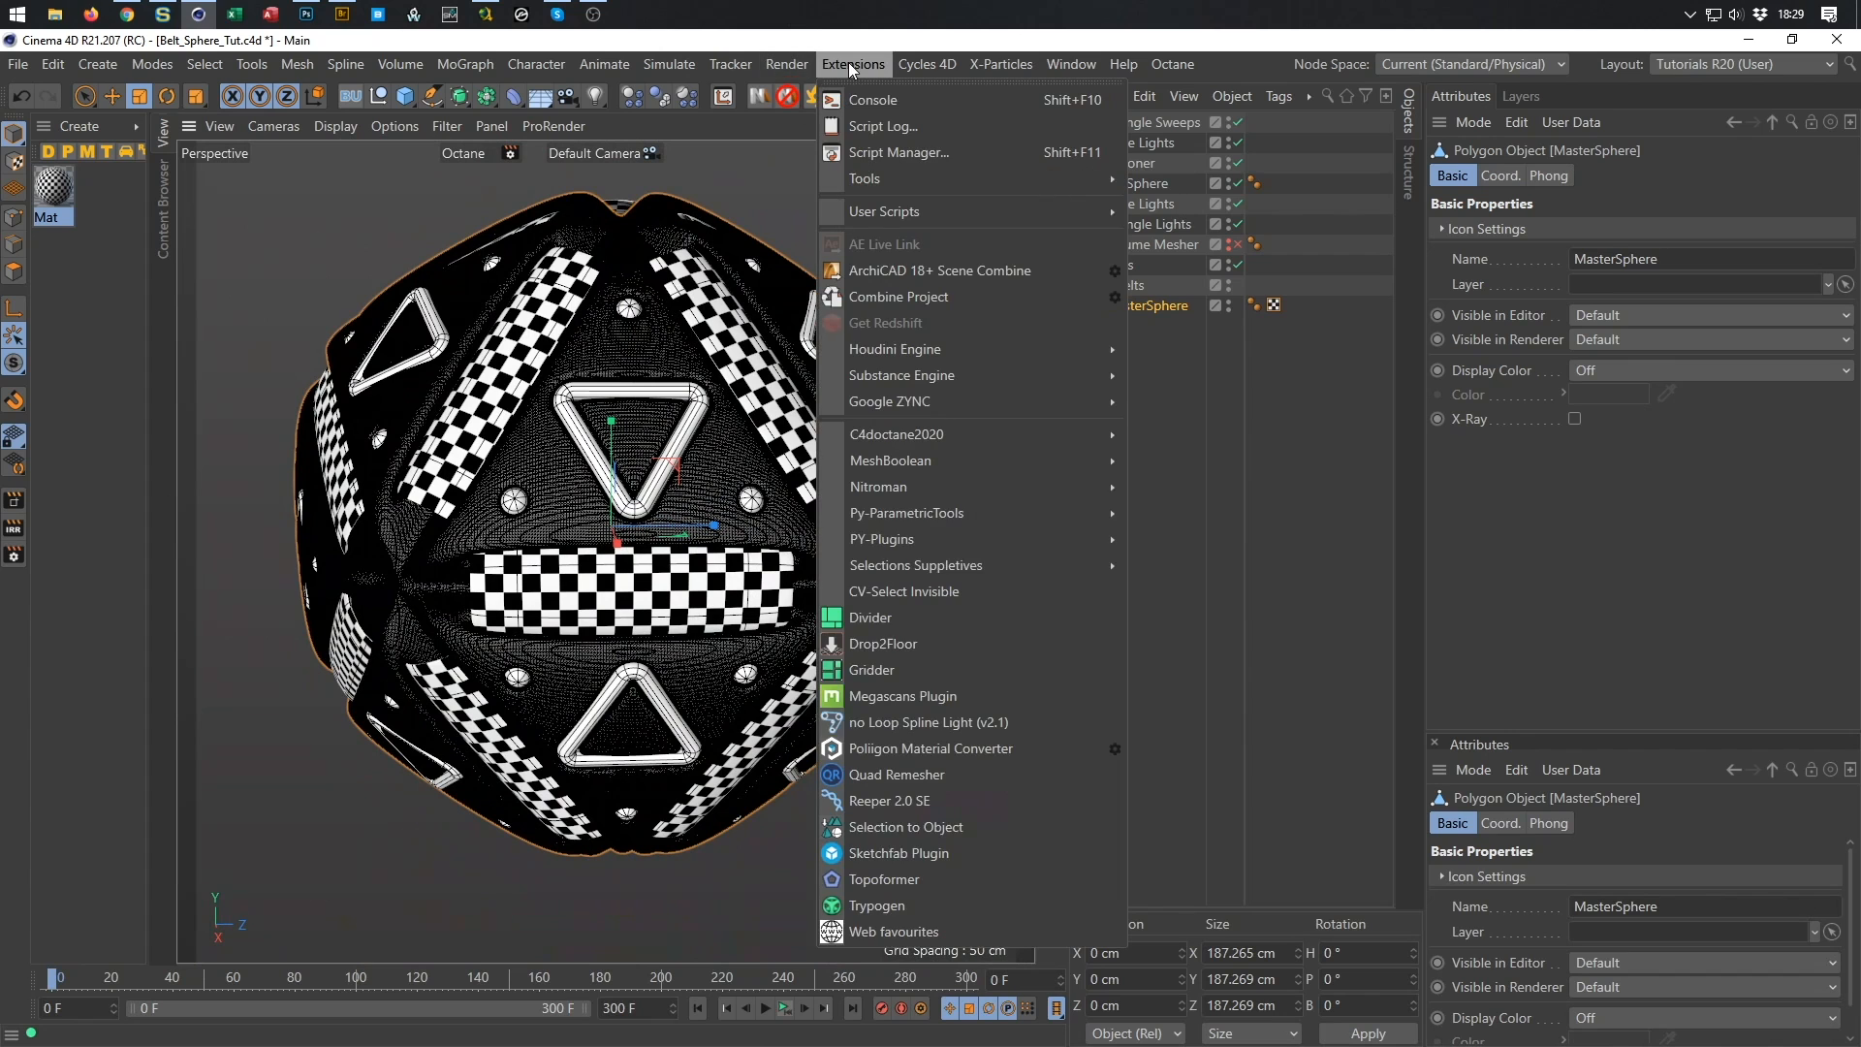
{"action": "left_click", "coordinate": [888, 771]}
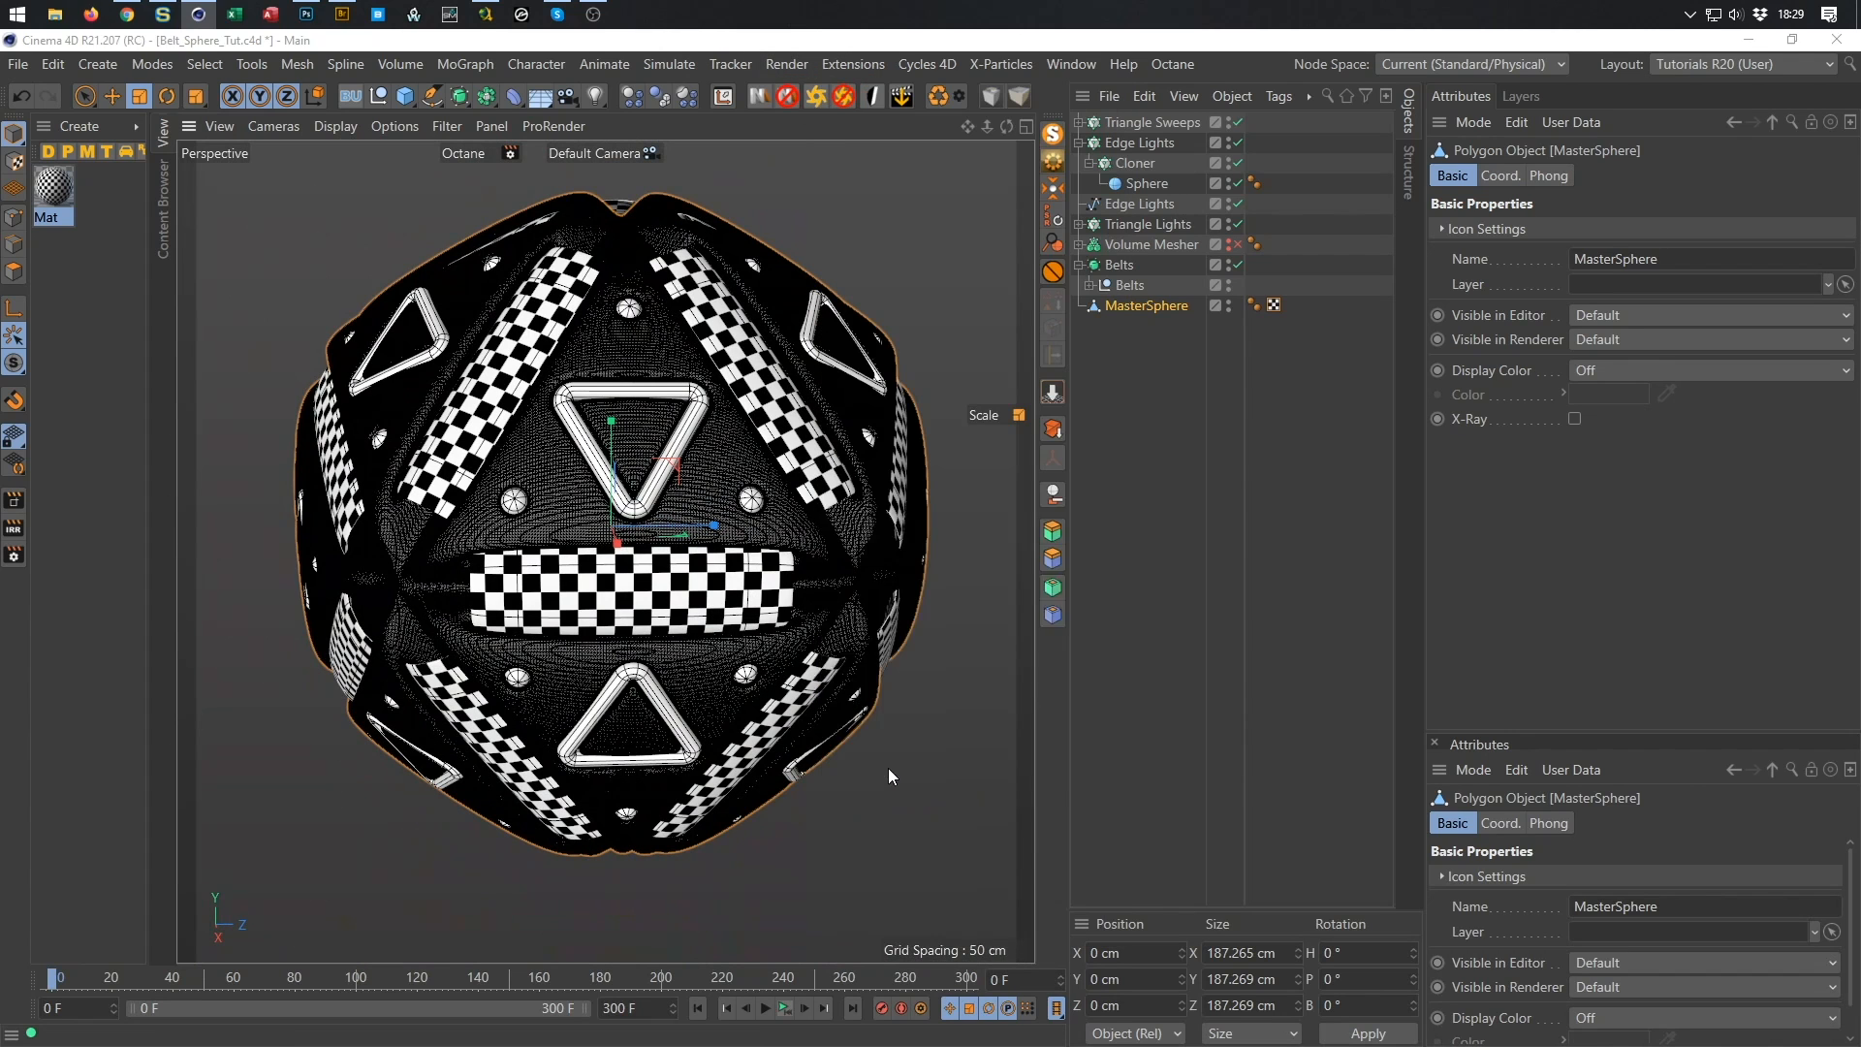
{"action": "left_click_drag", "start_coordinate": [892, 529], "coordinate": [1355, 423]}
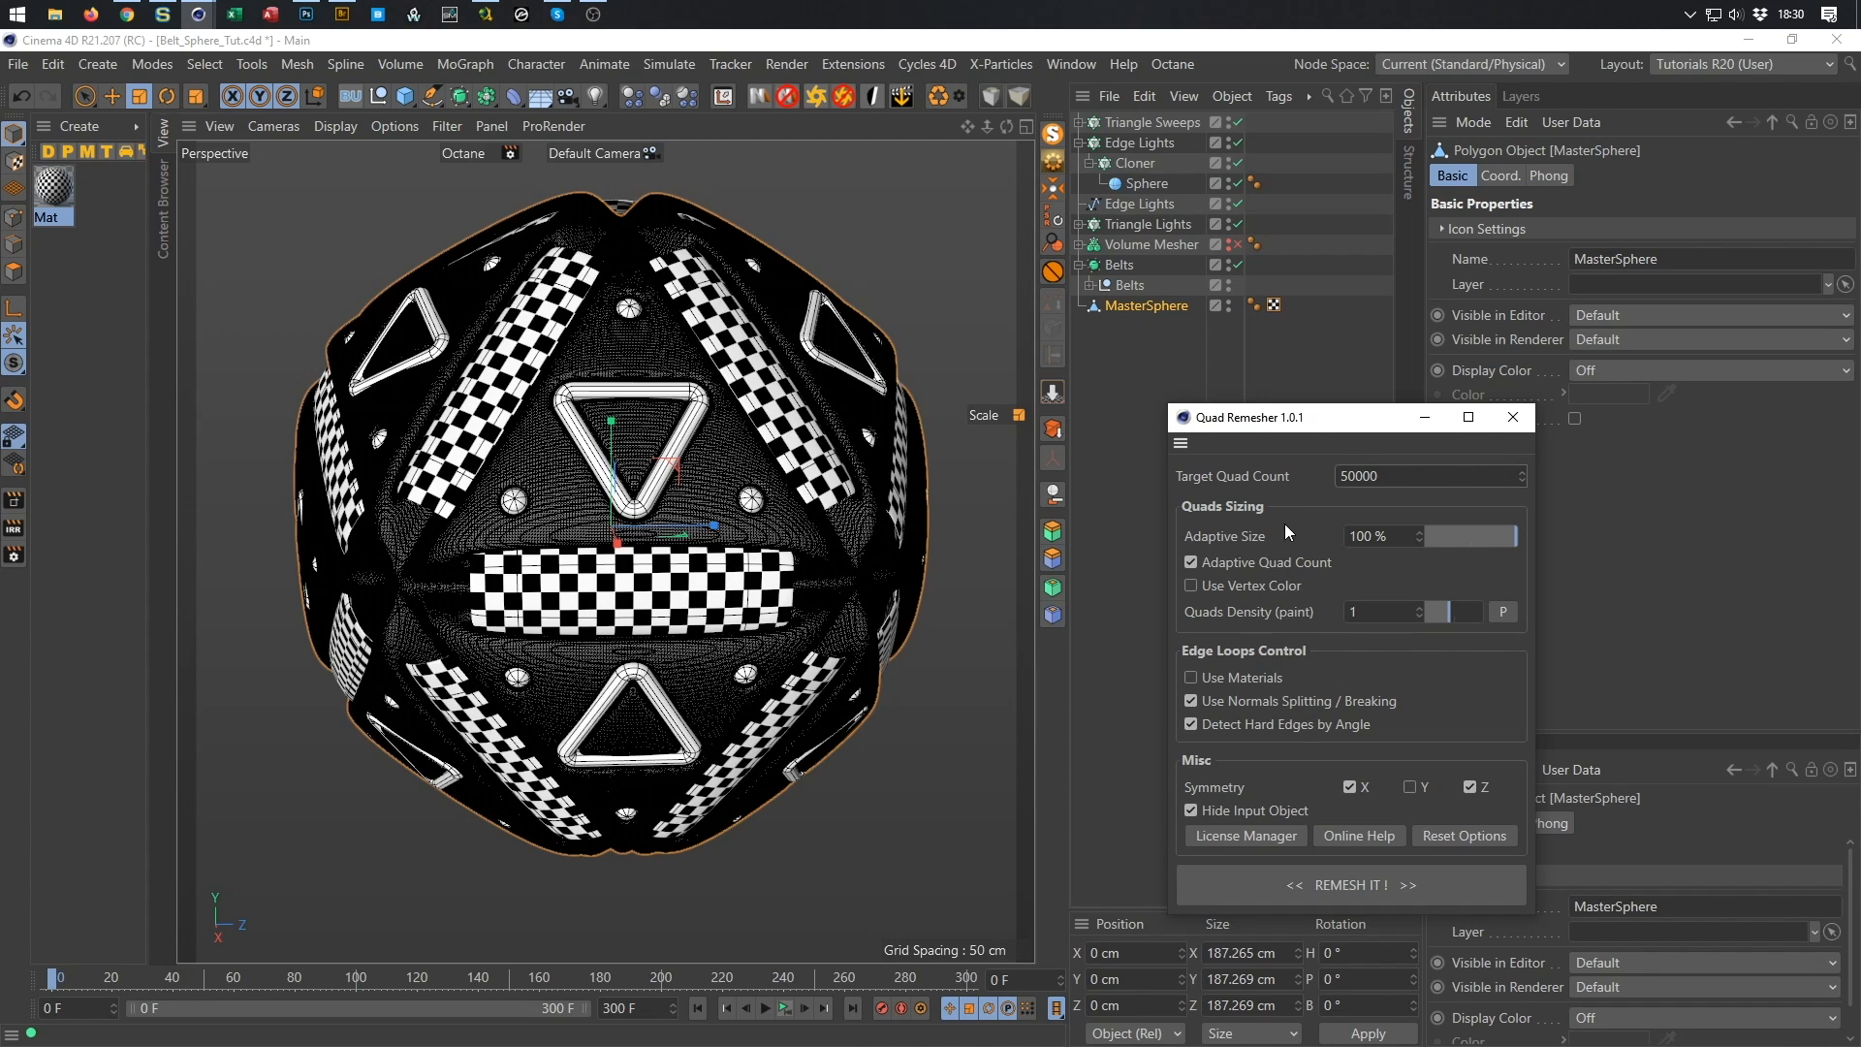
{"action": "left_click_drag", "start_coordinate": [1323, 429], "coordinate": [1259, 386]}
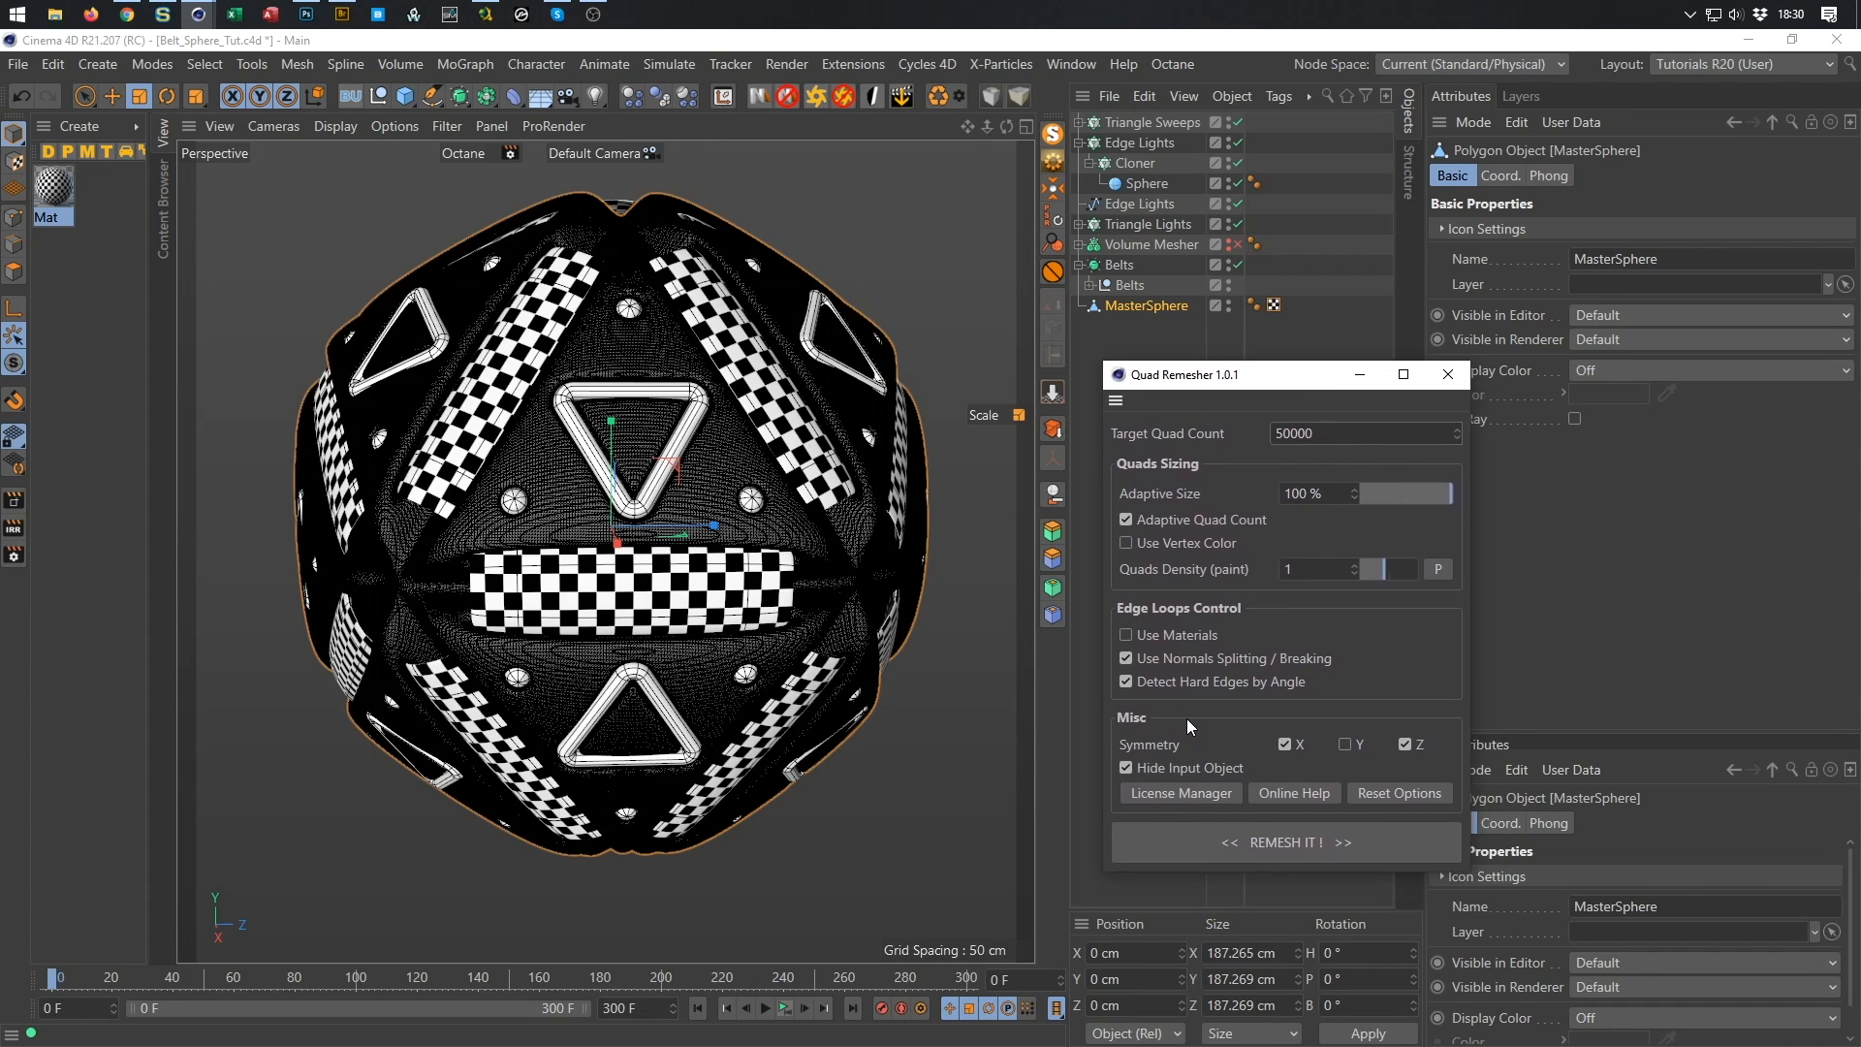
{"action": "double_click", "coordinate": [1330, 438]}
{"action": "type", "text": "40000"}
{"action": "left_click", "coordinate": [1303, 841]}
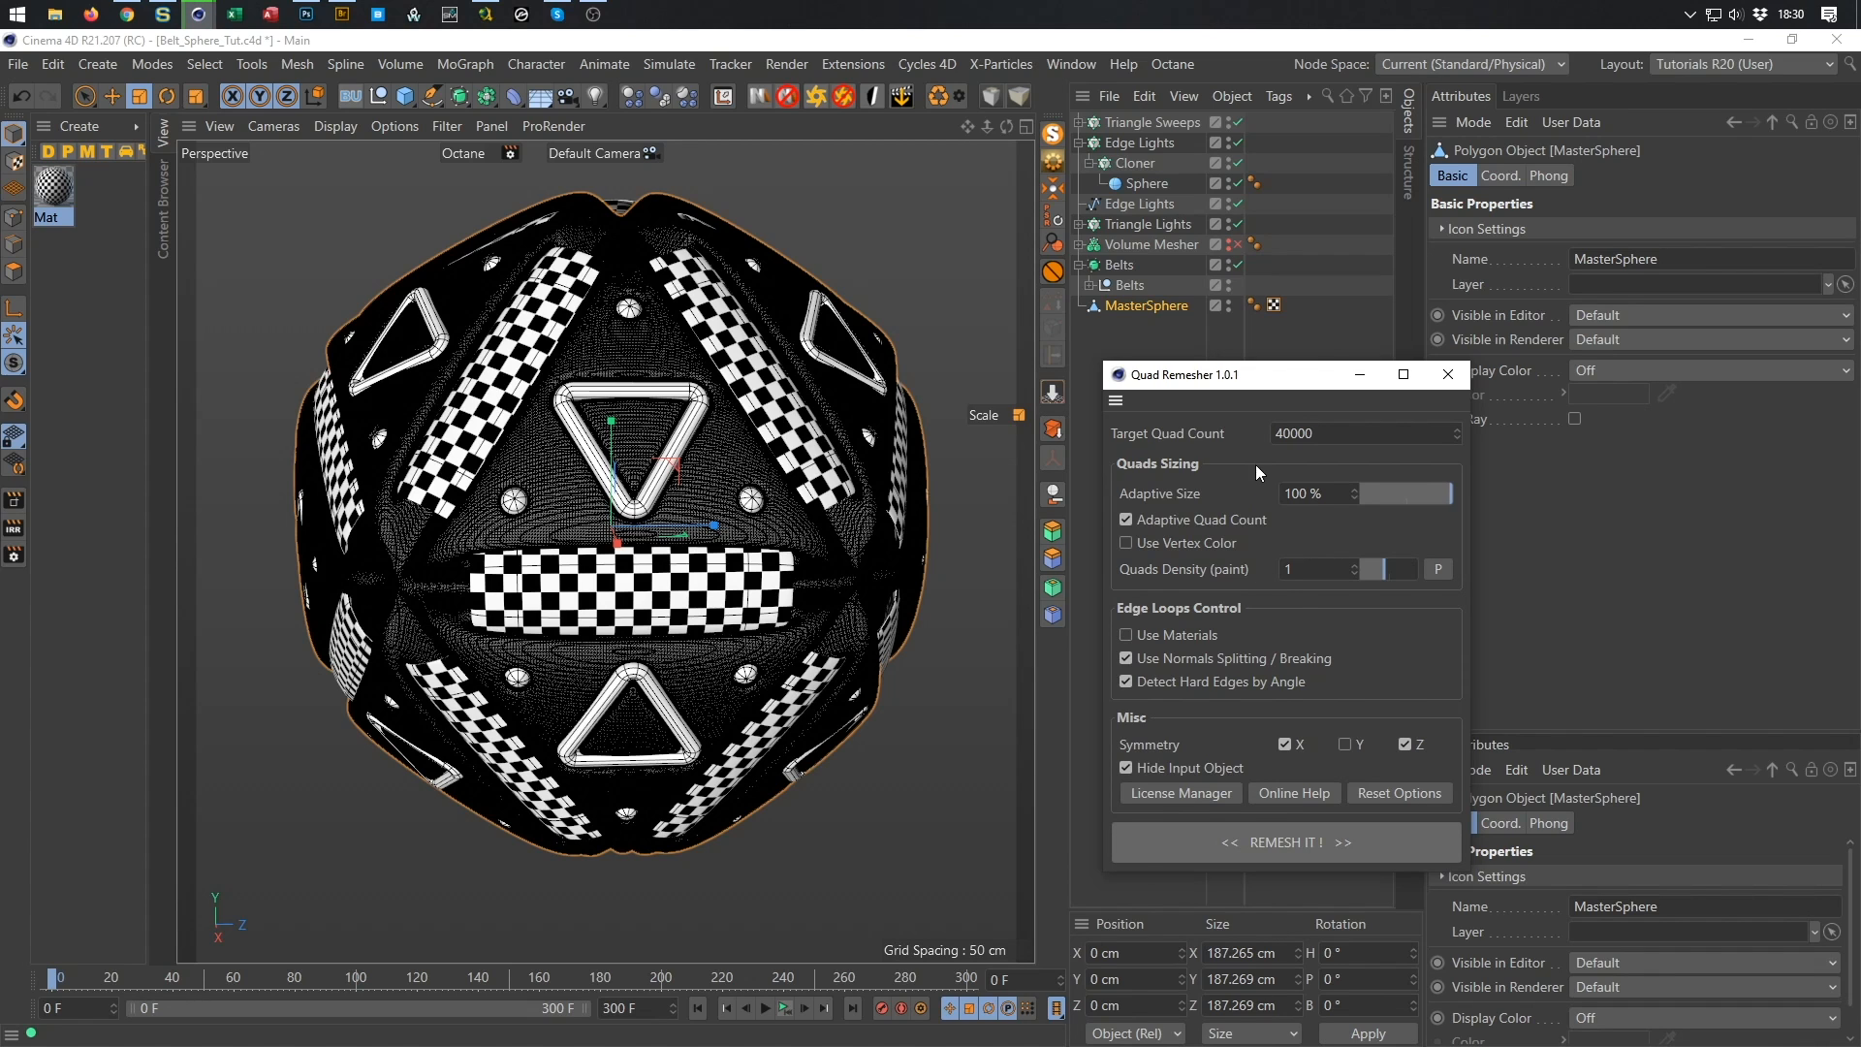
{"action": "left_click_drag", "start_coordinate": [918, 477], "coordinate": [1584, 404]}
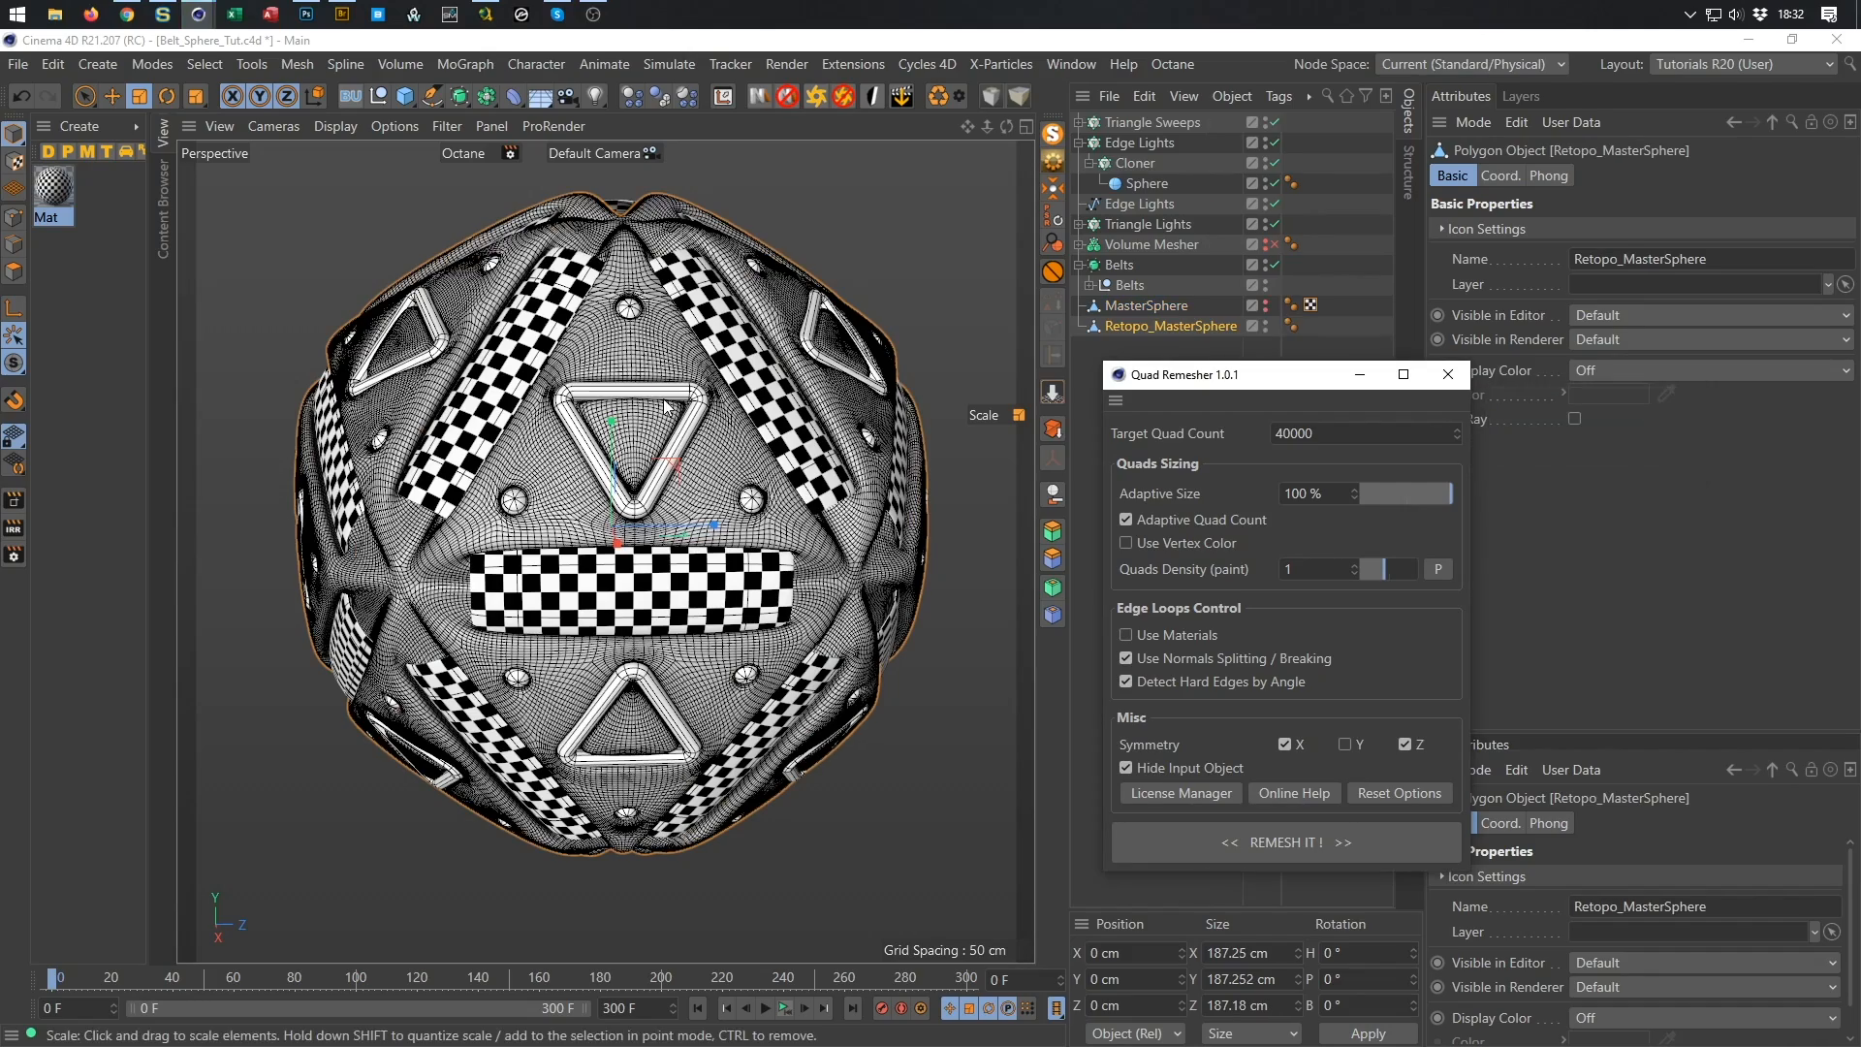
Examine the remeshed sphere's quad flow around the belts, light recesses and triangle grooves from several sides.
{"action": "scroll", "coordinate": [648, 477], "scroll_direction": "up", "scroll_amount": 10}
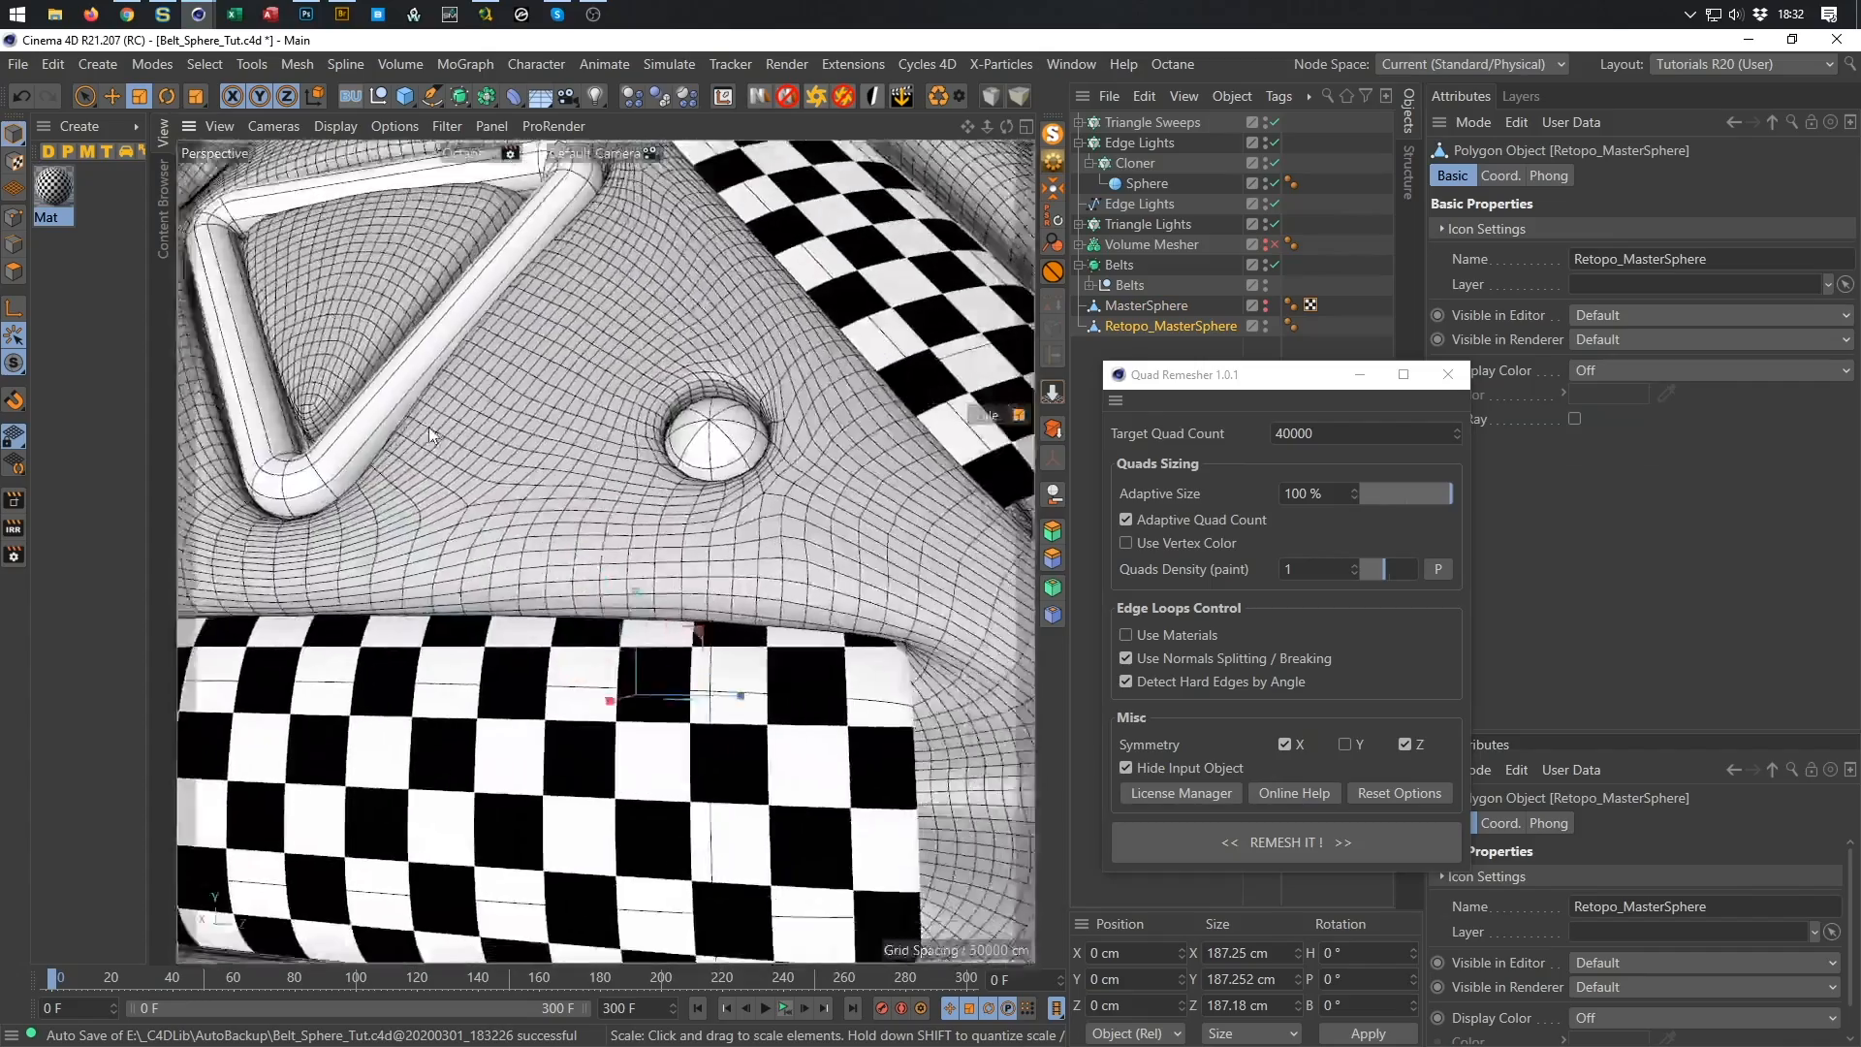
{"action": "left_click_drag", "start_coordinate": [428, 427], "coordinate": [861, 516], "text": "alt"}
{"action": "scroll", "coordinate": [691, 570], "scroll_direction": "down", "scroll_amount": 10}
{"action": "scroll", "coordinate": [900, 496], "scroll_direction": "up", "scroll_amount": 10}
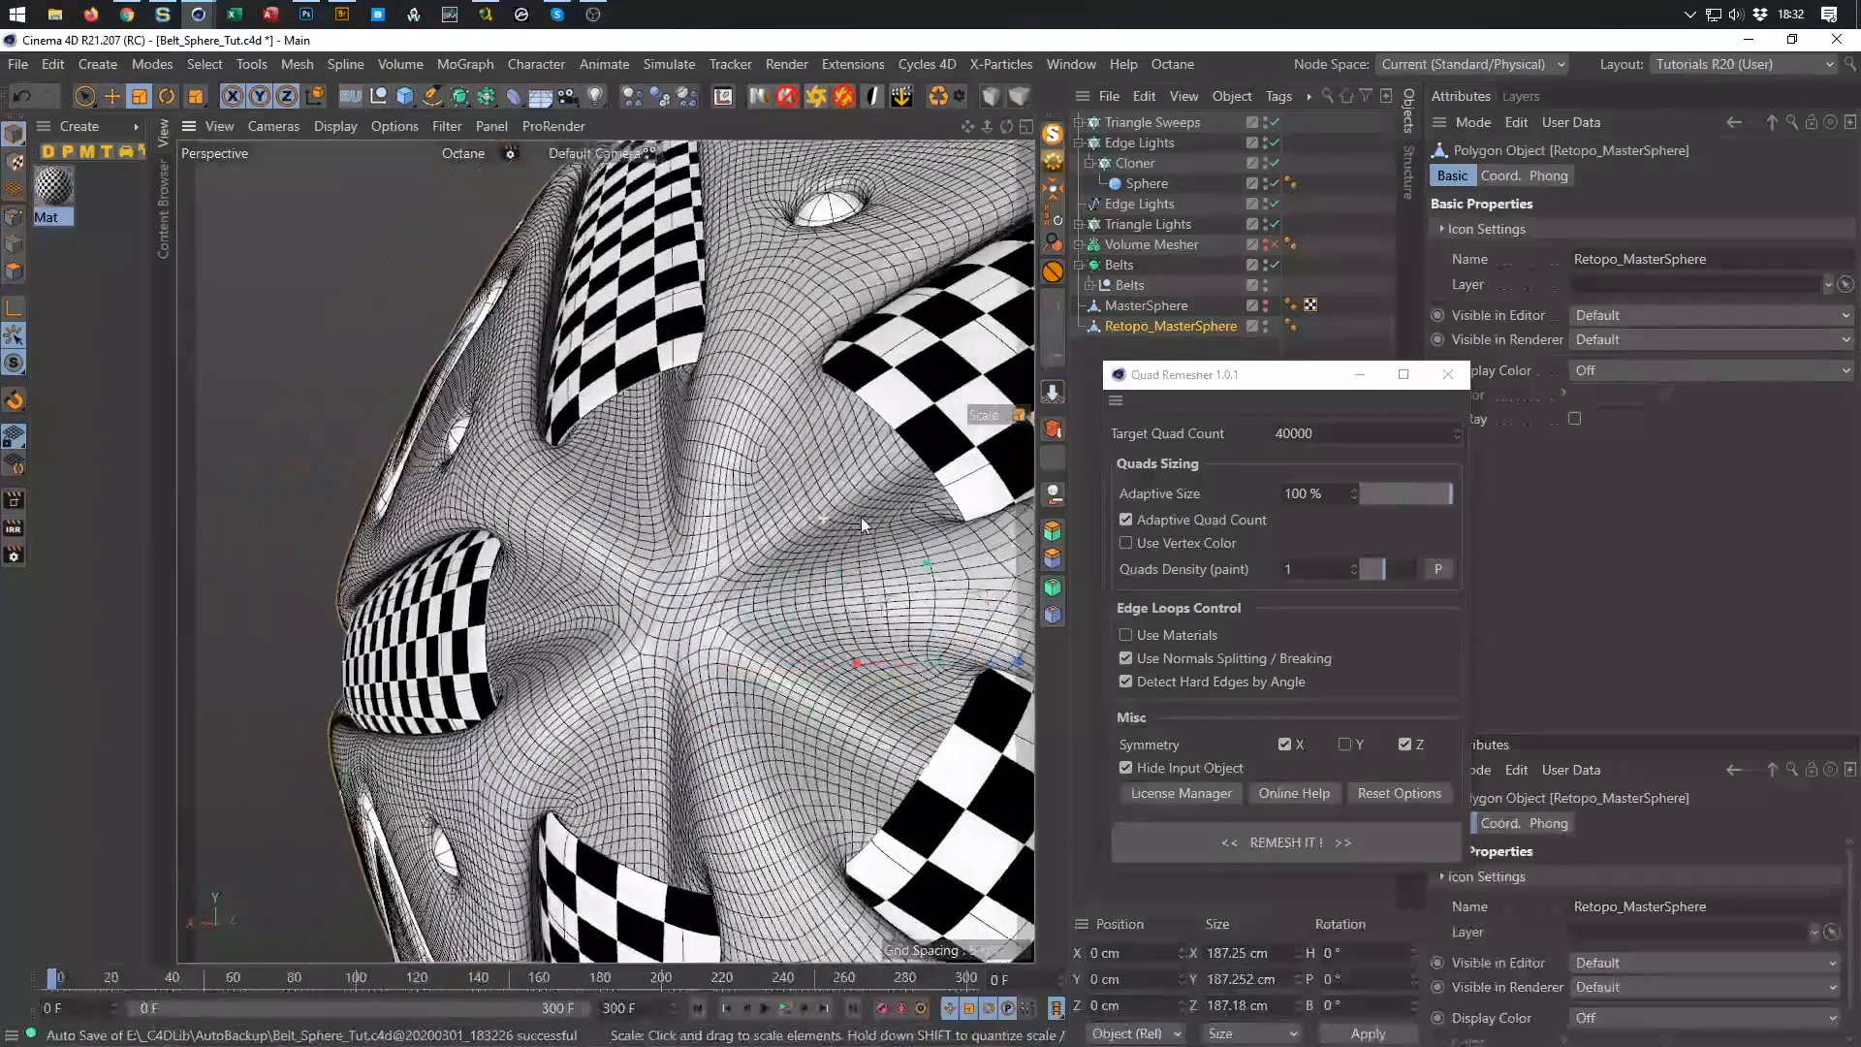
{"action": "scroll", "coordinate": [861, 516], "scroll_direction": "down", "scroll_amount": 10}
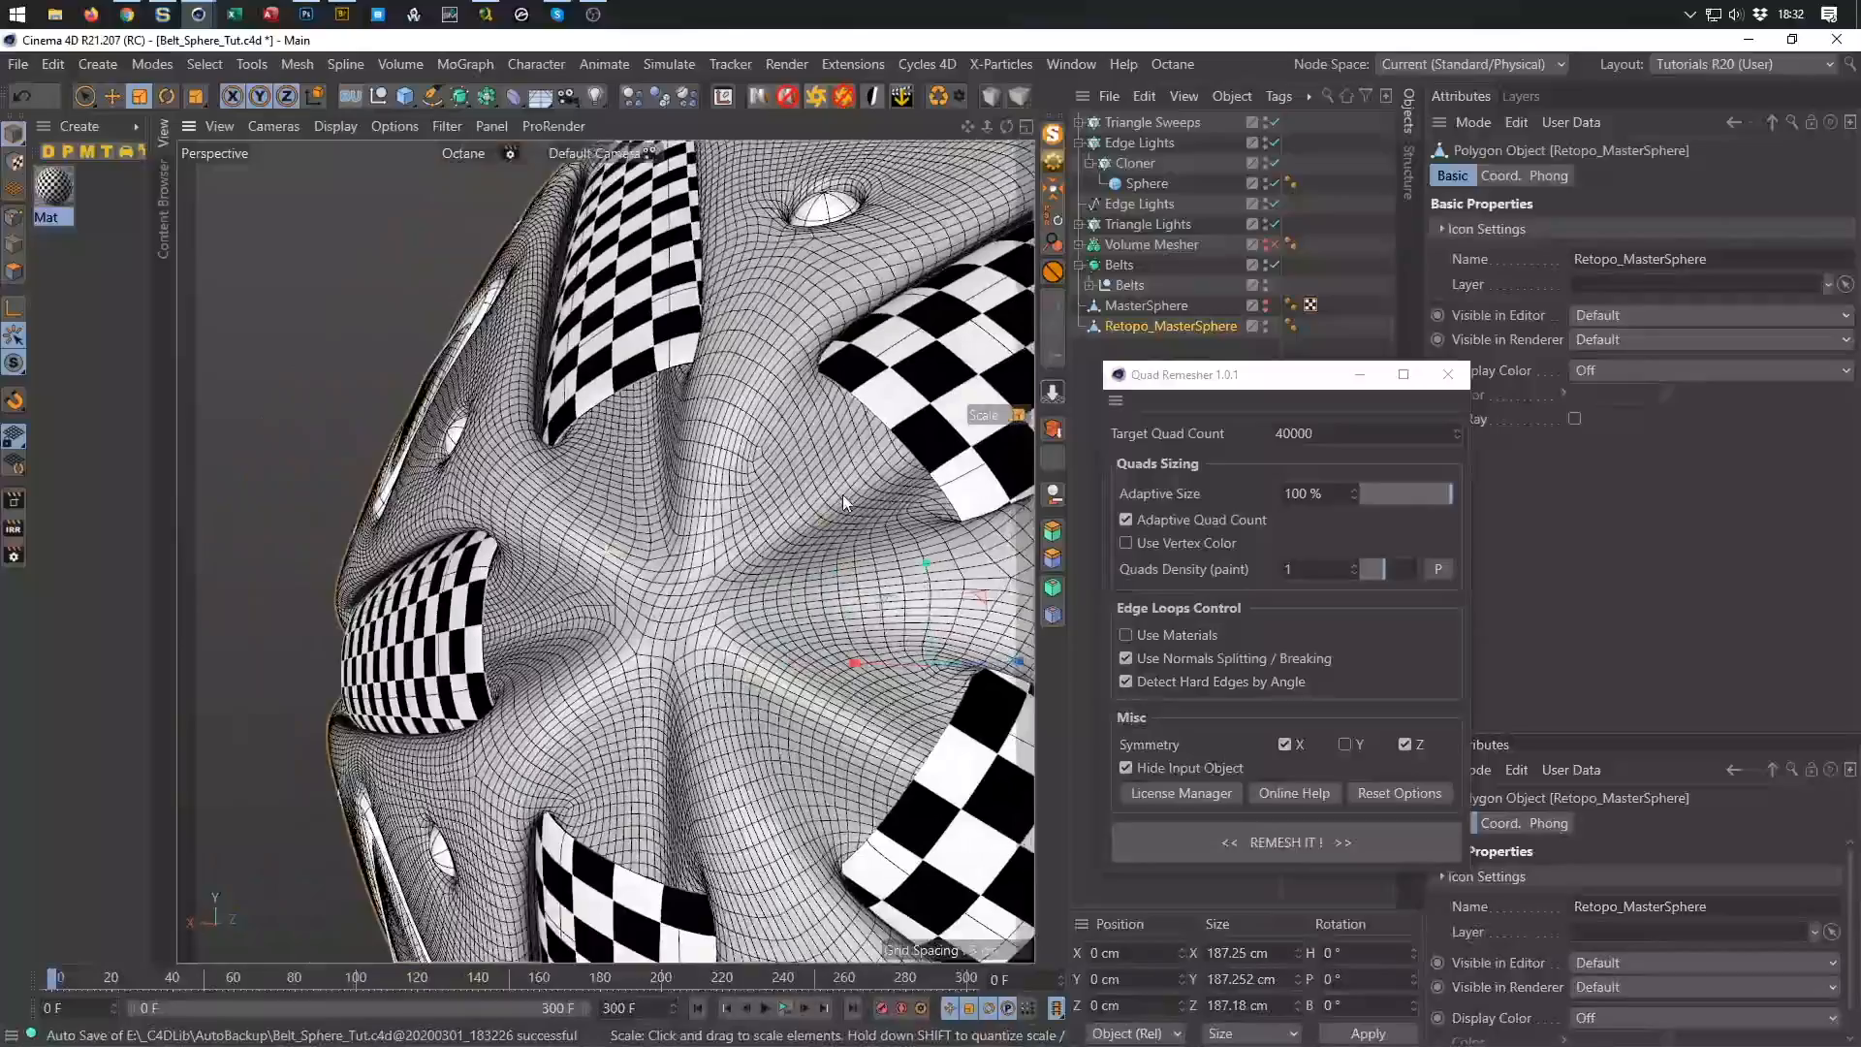
{"action": "scroll", "coordinate": [590, 627], "scroll_direction": "up", "scroll_amount": 10}
{"action": "scroll", "coordinate": [590, 626], "scroll_direction": "down", "scroll_amount": 10}
{"action": "left_click_drag", "start_coordinate": [591, 626], "coordinate": [599, 467], "text": "alt"}
{"action": "scroll", "coordinate": [628, 476], "scroll_direction": "up", "scroll_amount": 10}
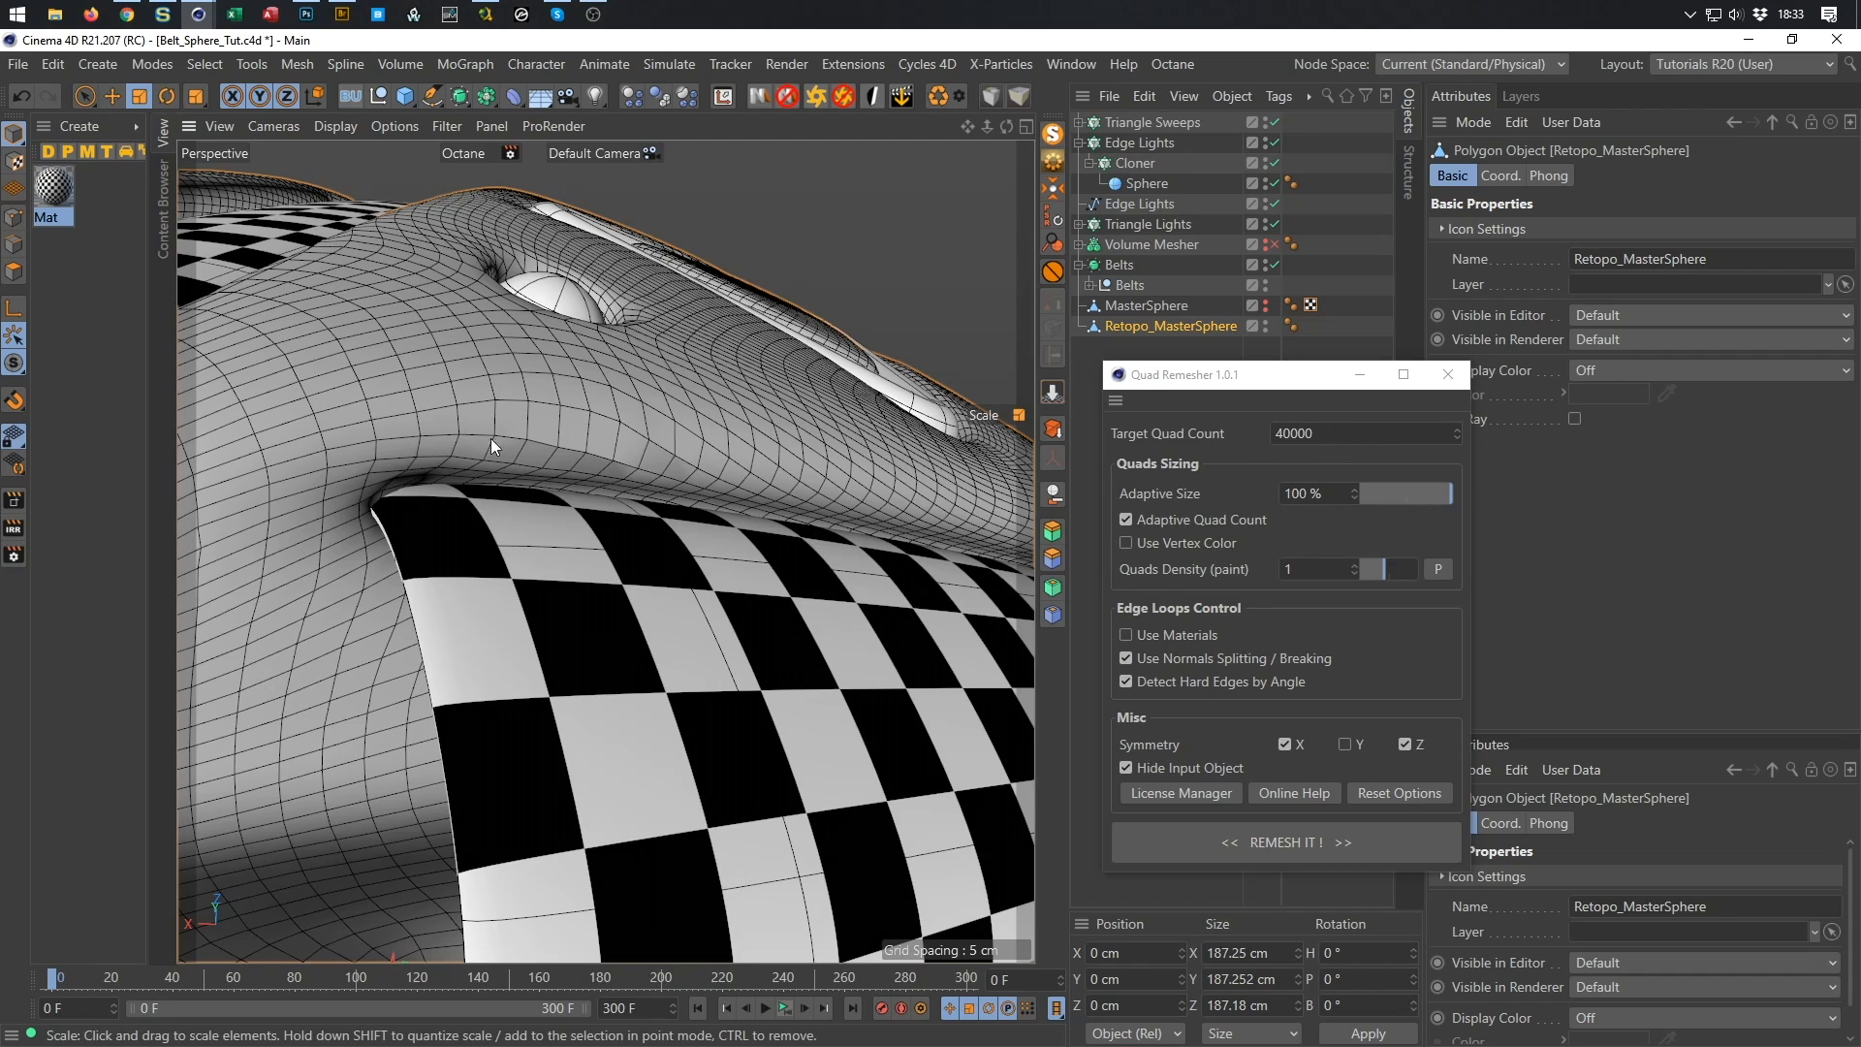
{"action": "scroll", "coordinate": [753, 460], "scroll_direction": "down", "scroll_amount": 10}
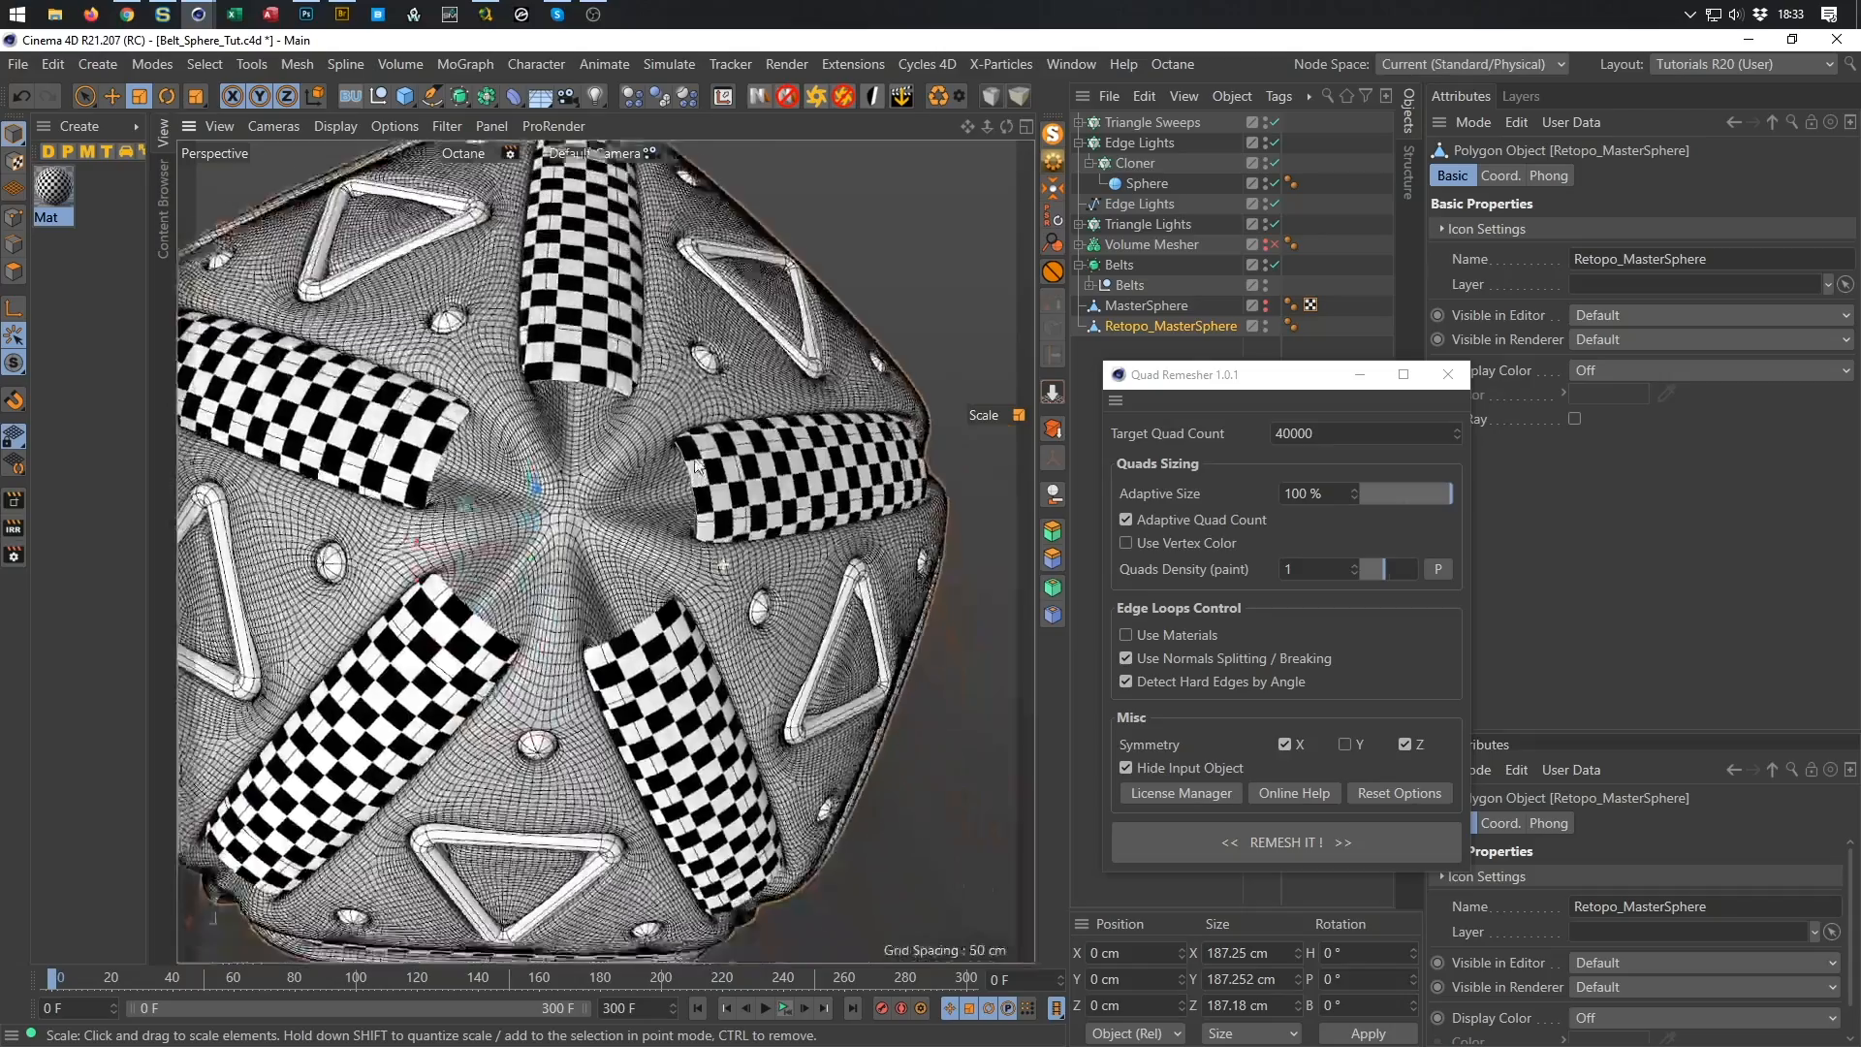
{"action": "left_click_drag", "start_coordinate": [717, 506], "coordinate": [877, 485], "text": "alt"}
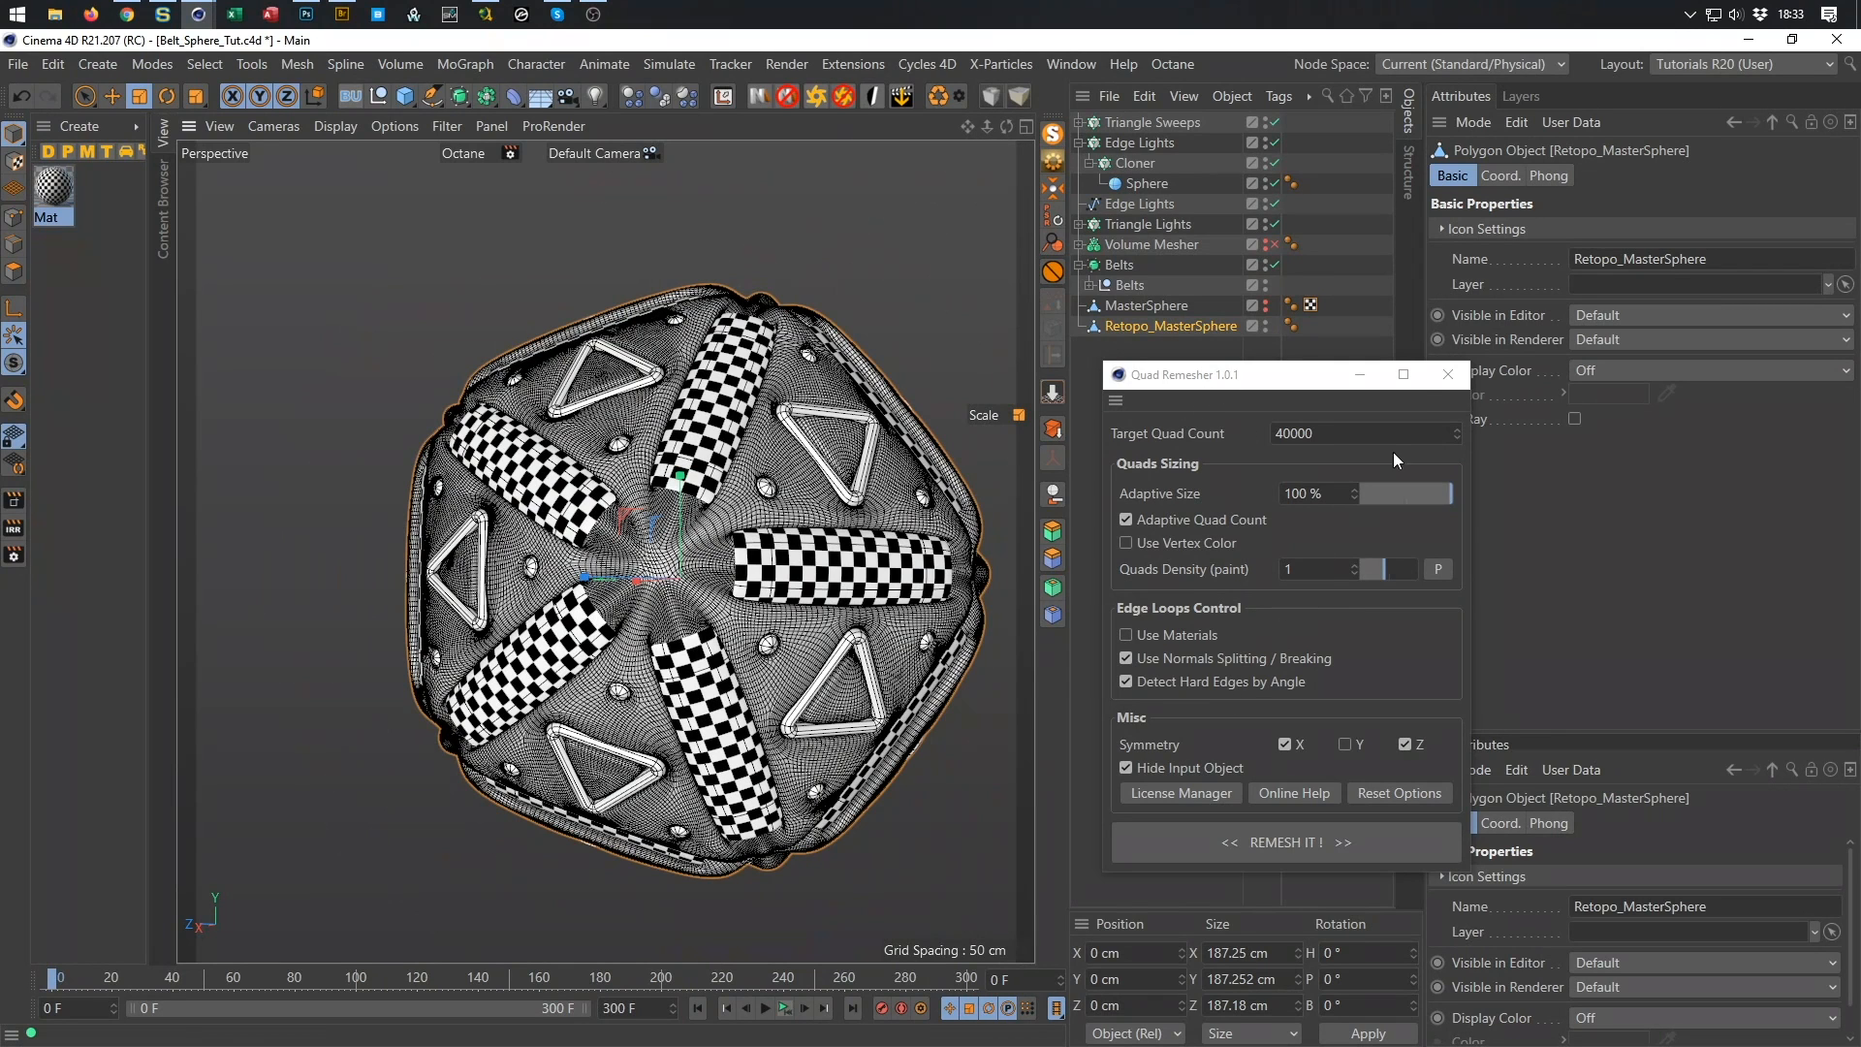
Close Quad Remesher, delete the Retopo_MasterSphere object and save the project.
{"action": "left_click", "coordinate": [1448, 374]}
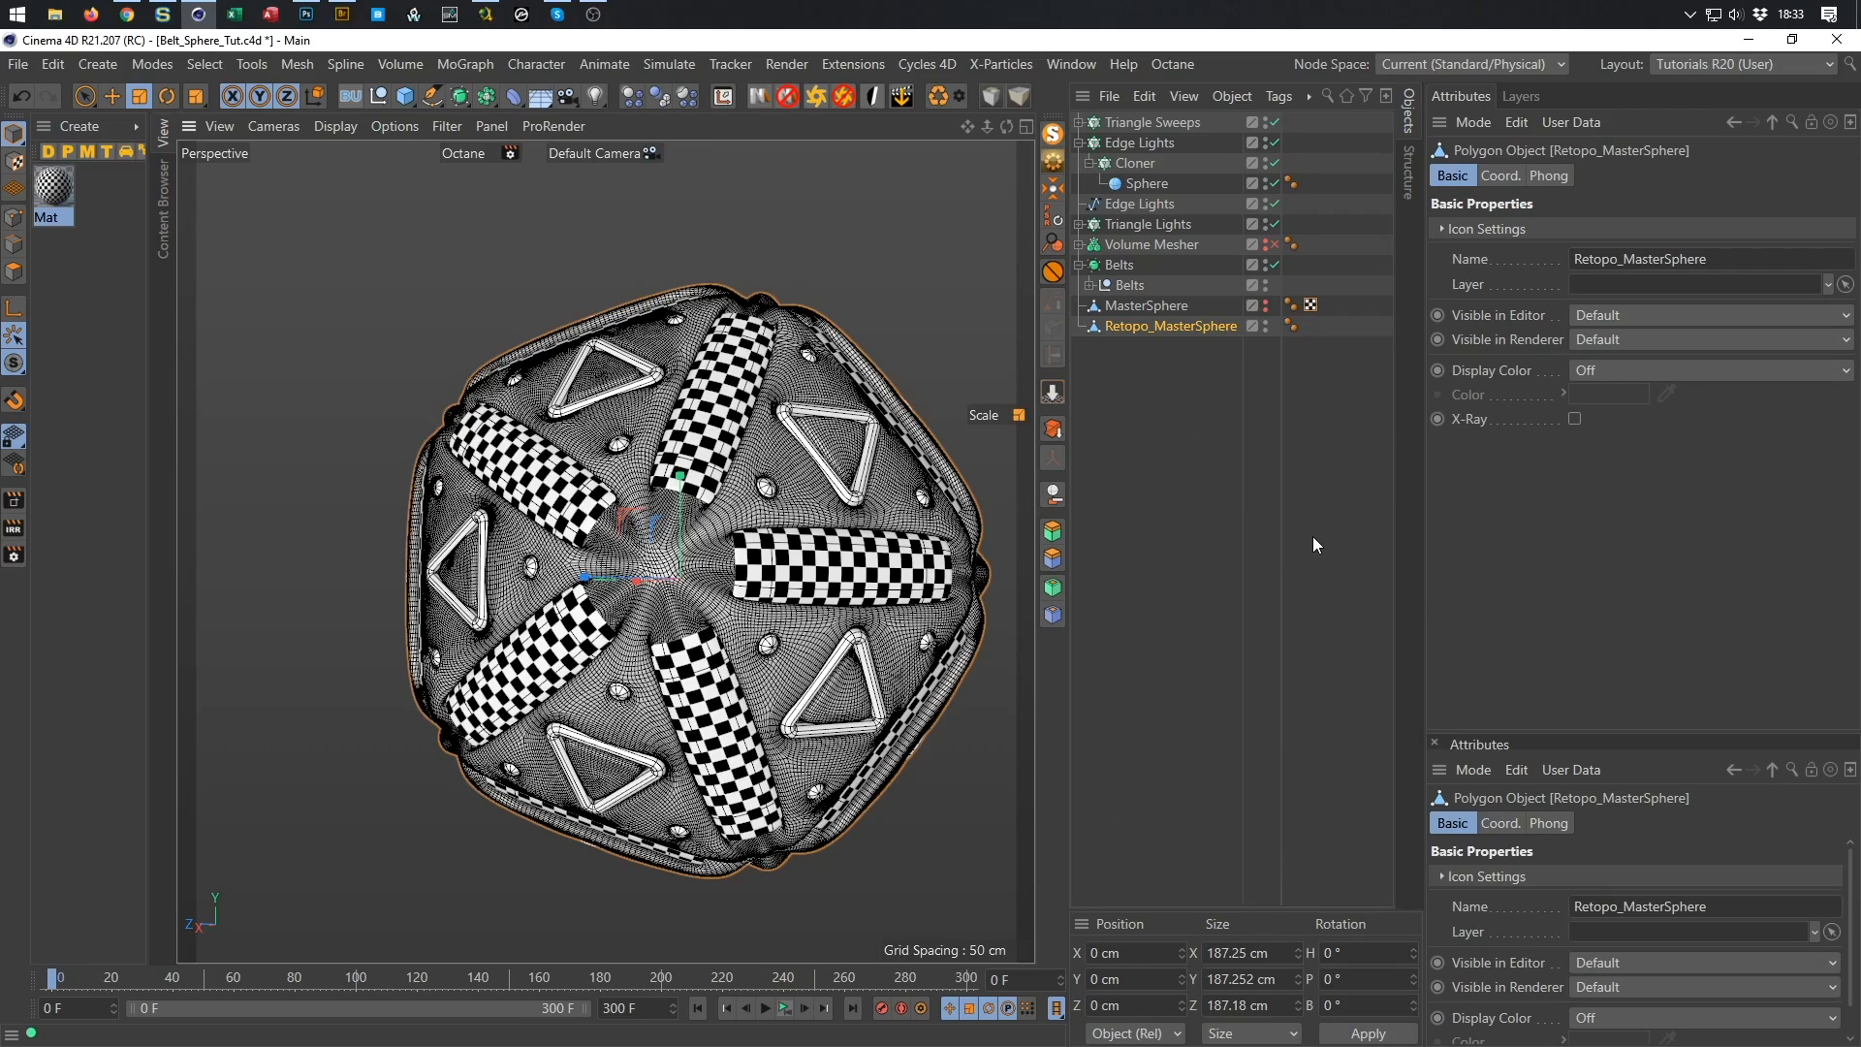
{"action": "key", "text": "Delete"}
{"action": "scroll", "coordinate": [784, 524], "scroll_direction": "up", "scroll_amount": 5}
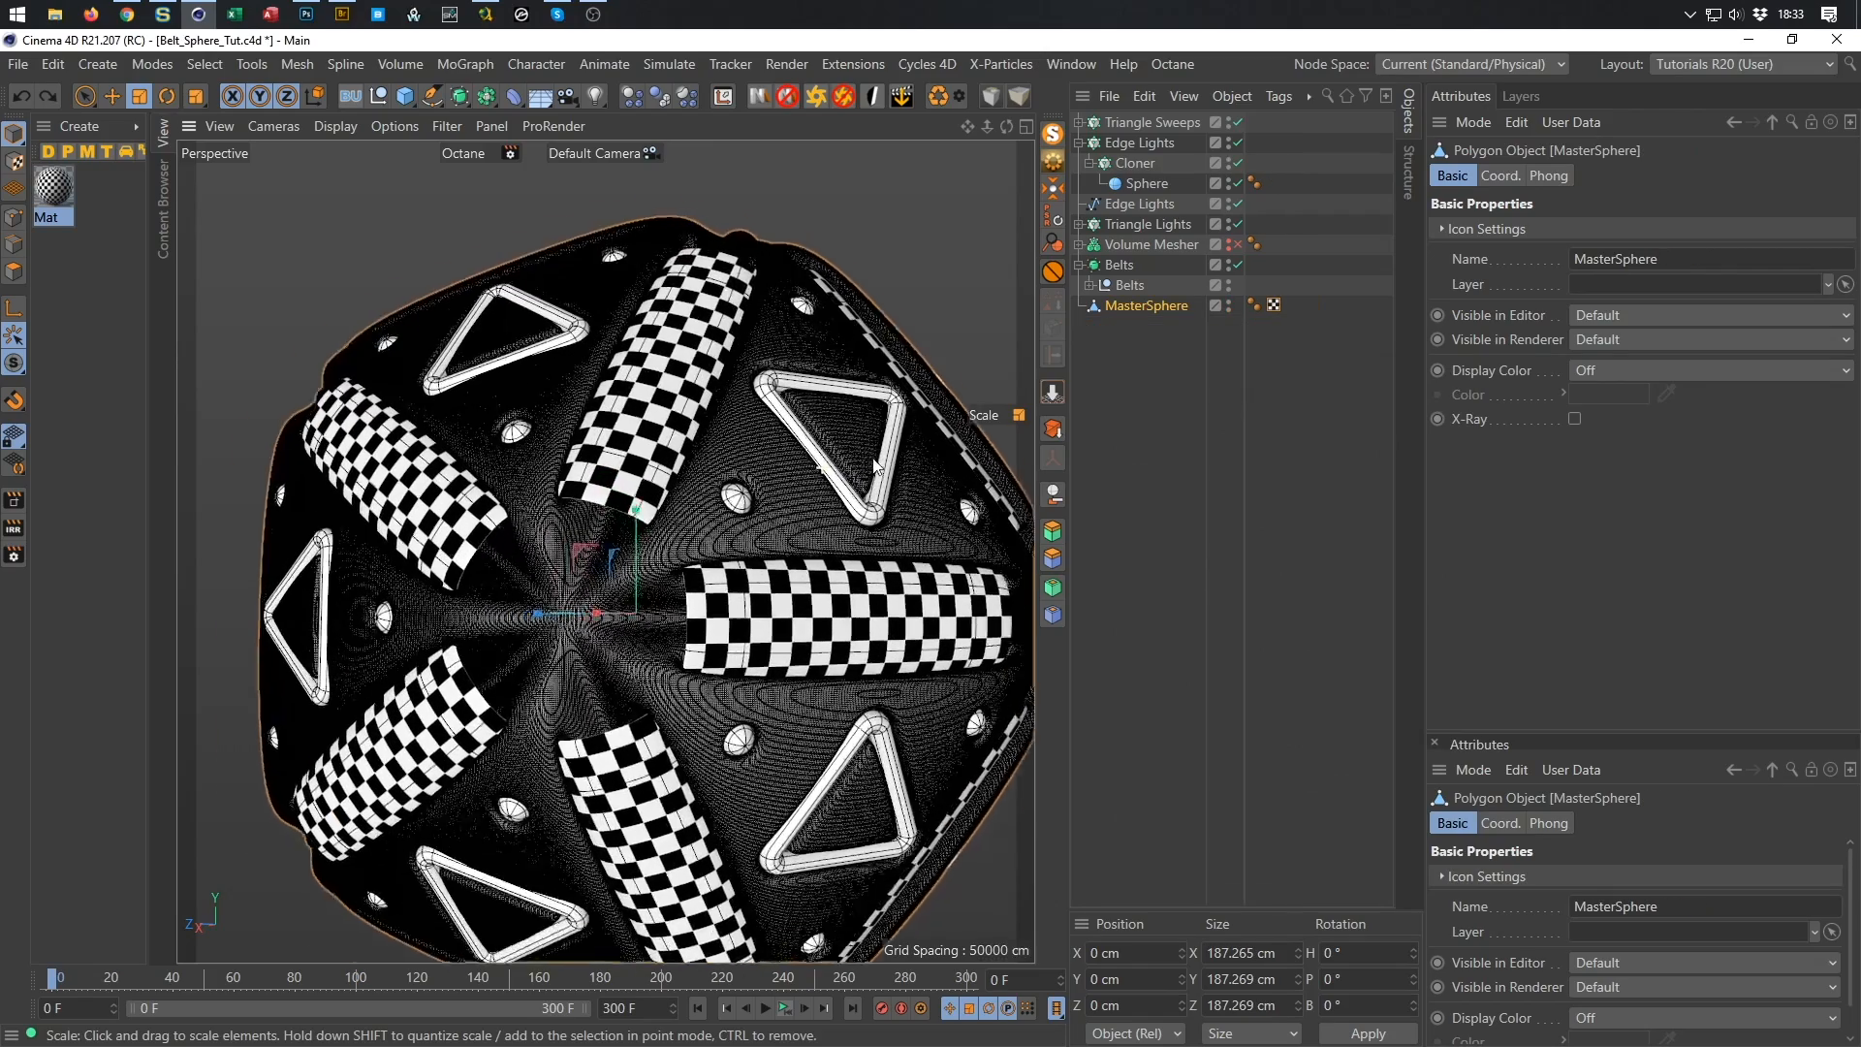
{"action": "key", "text": "ctrl+s"}
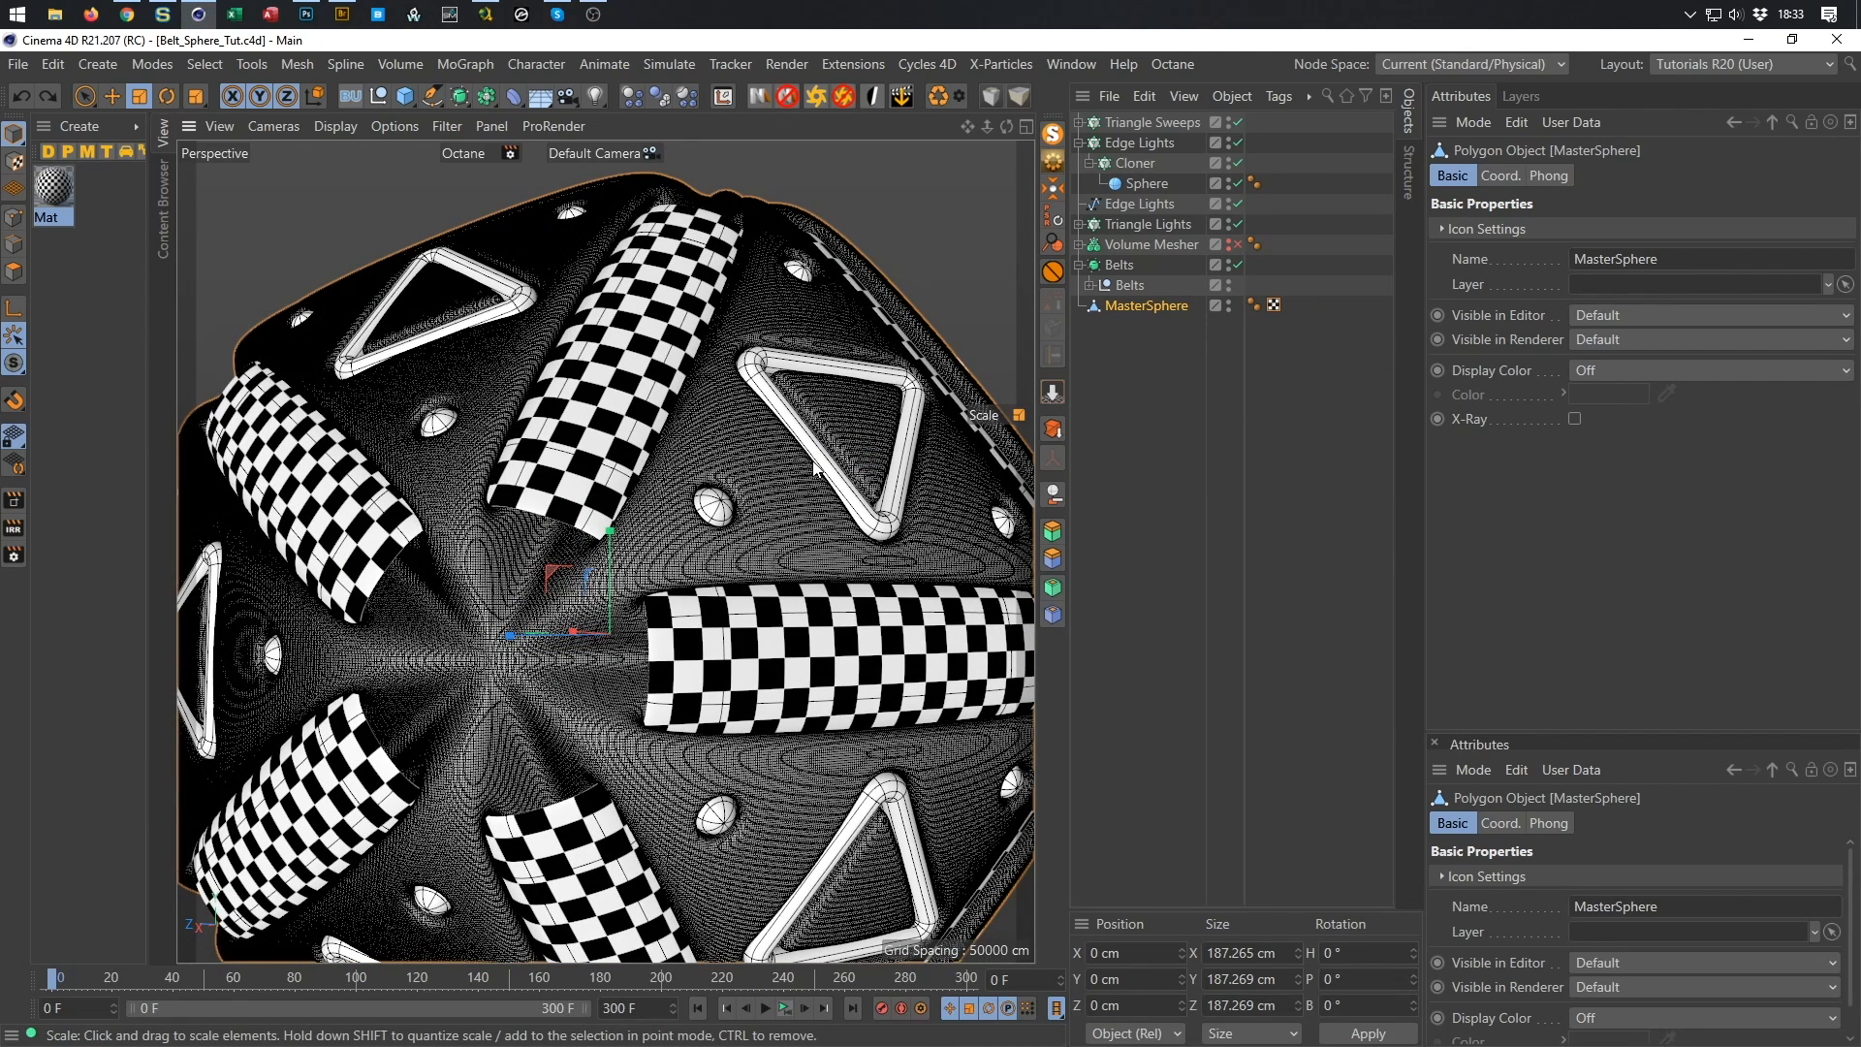
Group the Sphere inside the Edge Lights cloner under a new null.
{"action": "mouse_move", "coordinate": [784, 483]}
{"action": "left_mouse_down", "text": "alt"}
{"action": "mouse_move", "coordinate": [818, 488]}
{"action": "mouse_move", "coordinate": [793, 511]}
{"action": "left_mouse_up", "text": "alt"}
{"action": "scroll", "coordinate": [793, 511], "scroll_direction": "up", "scroll_amount": 3}
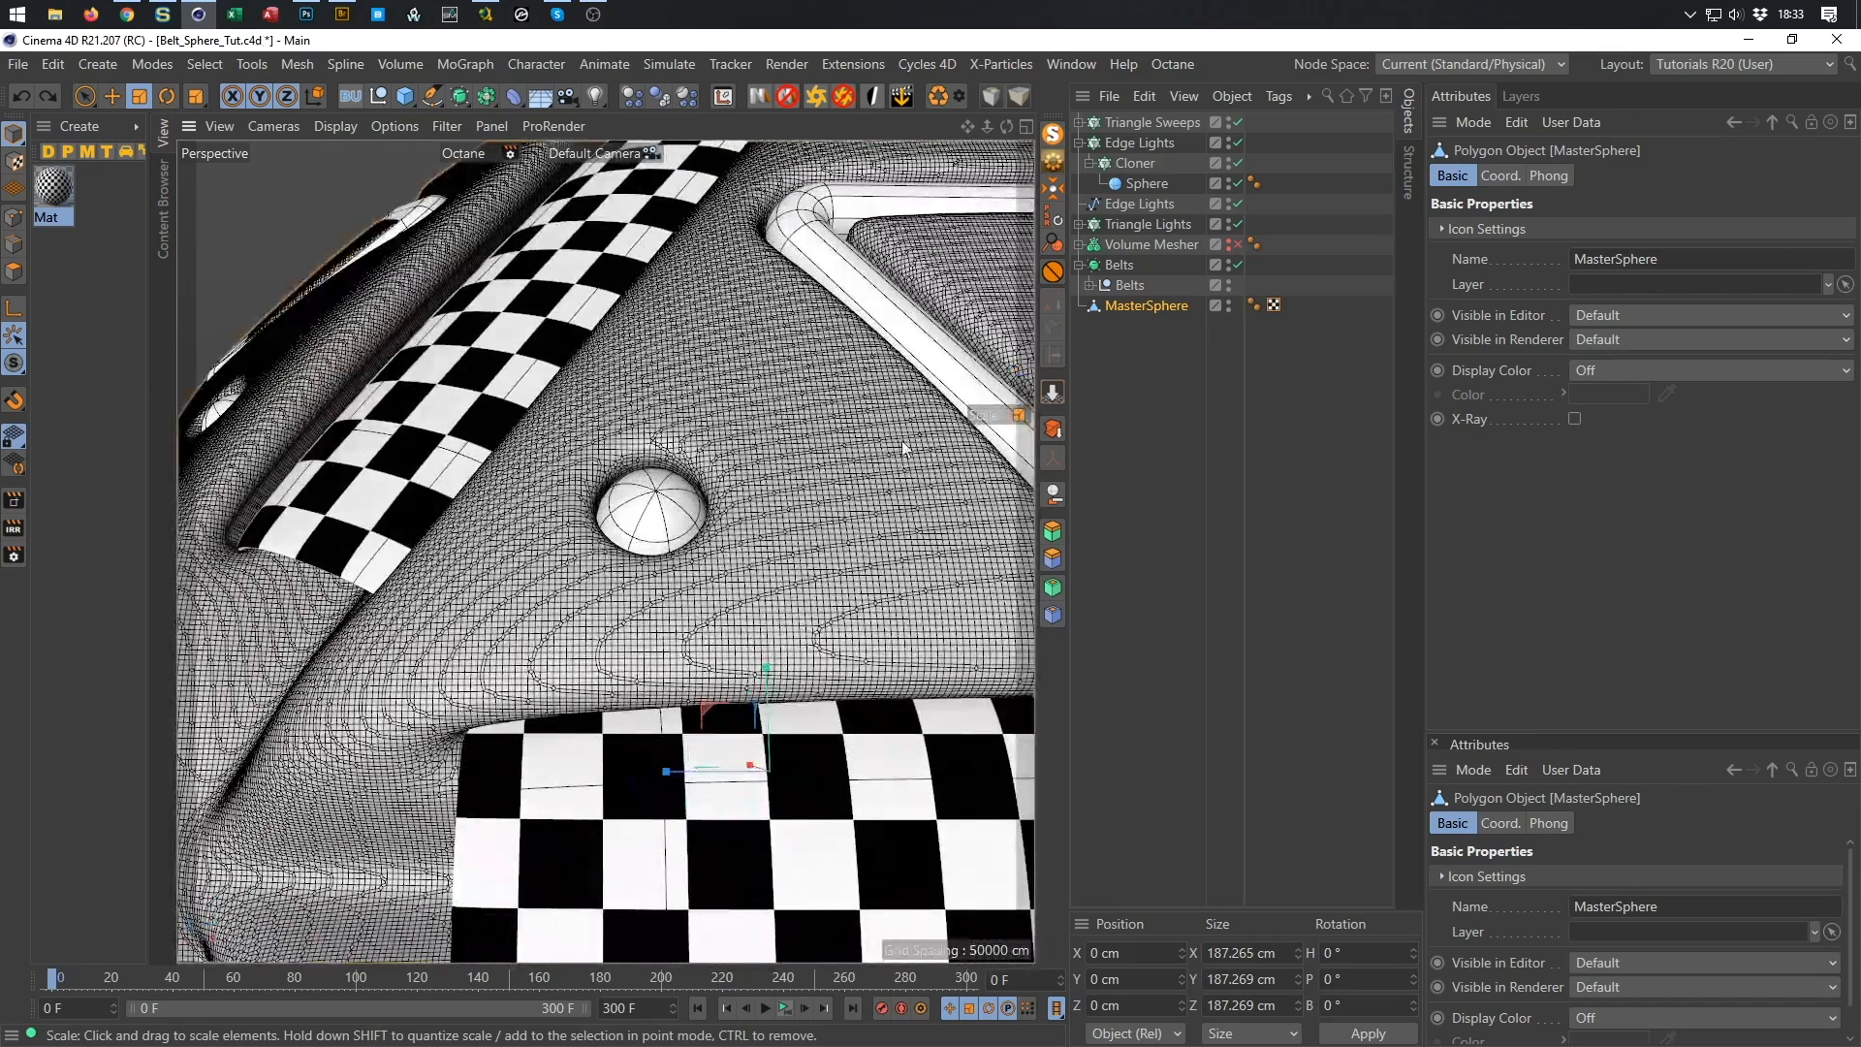
{"action": "left_click", "coordinate": [1136, 185]}
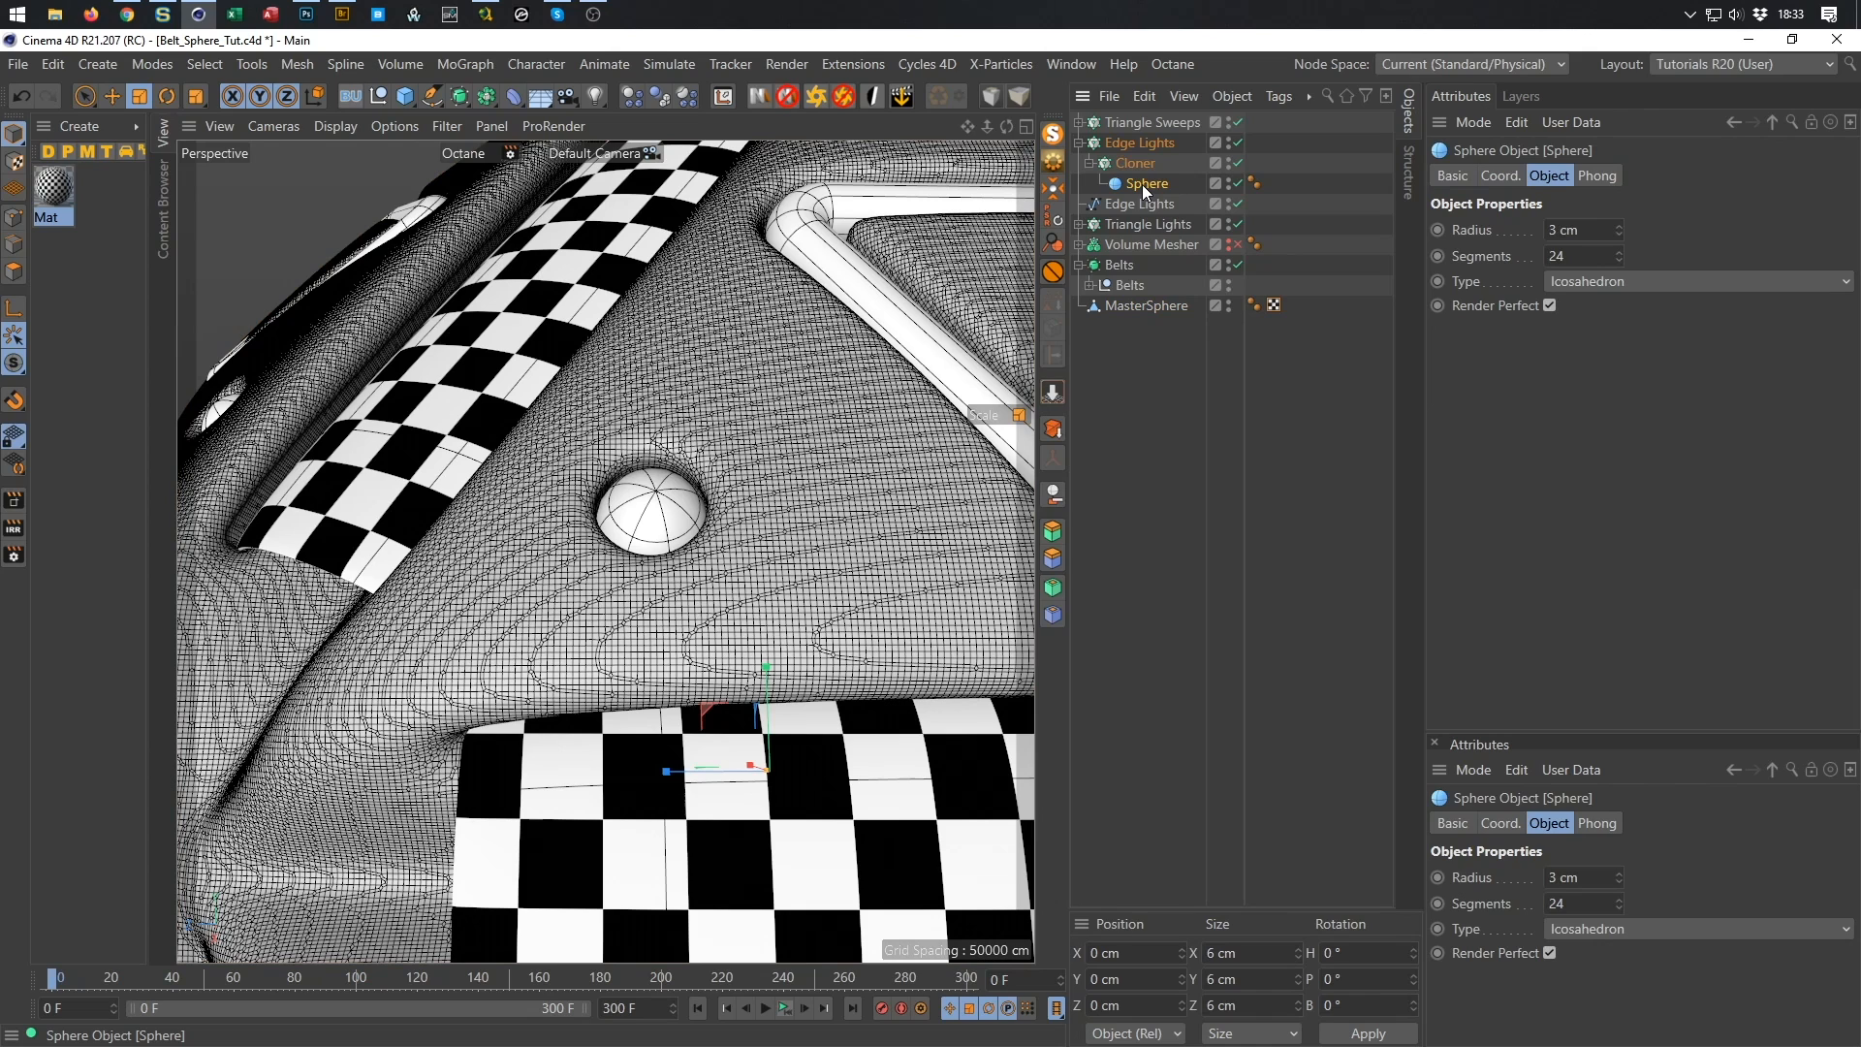
{"action": "key", "text": "alt+g"}
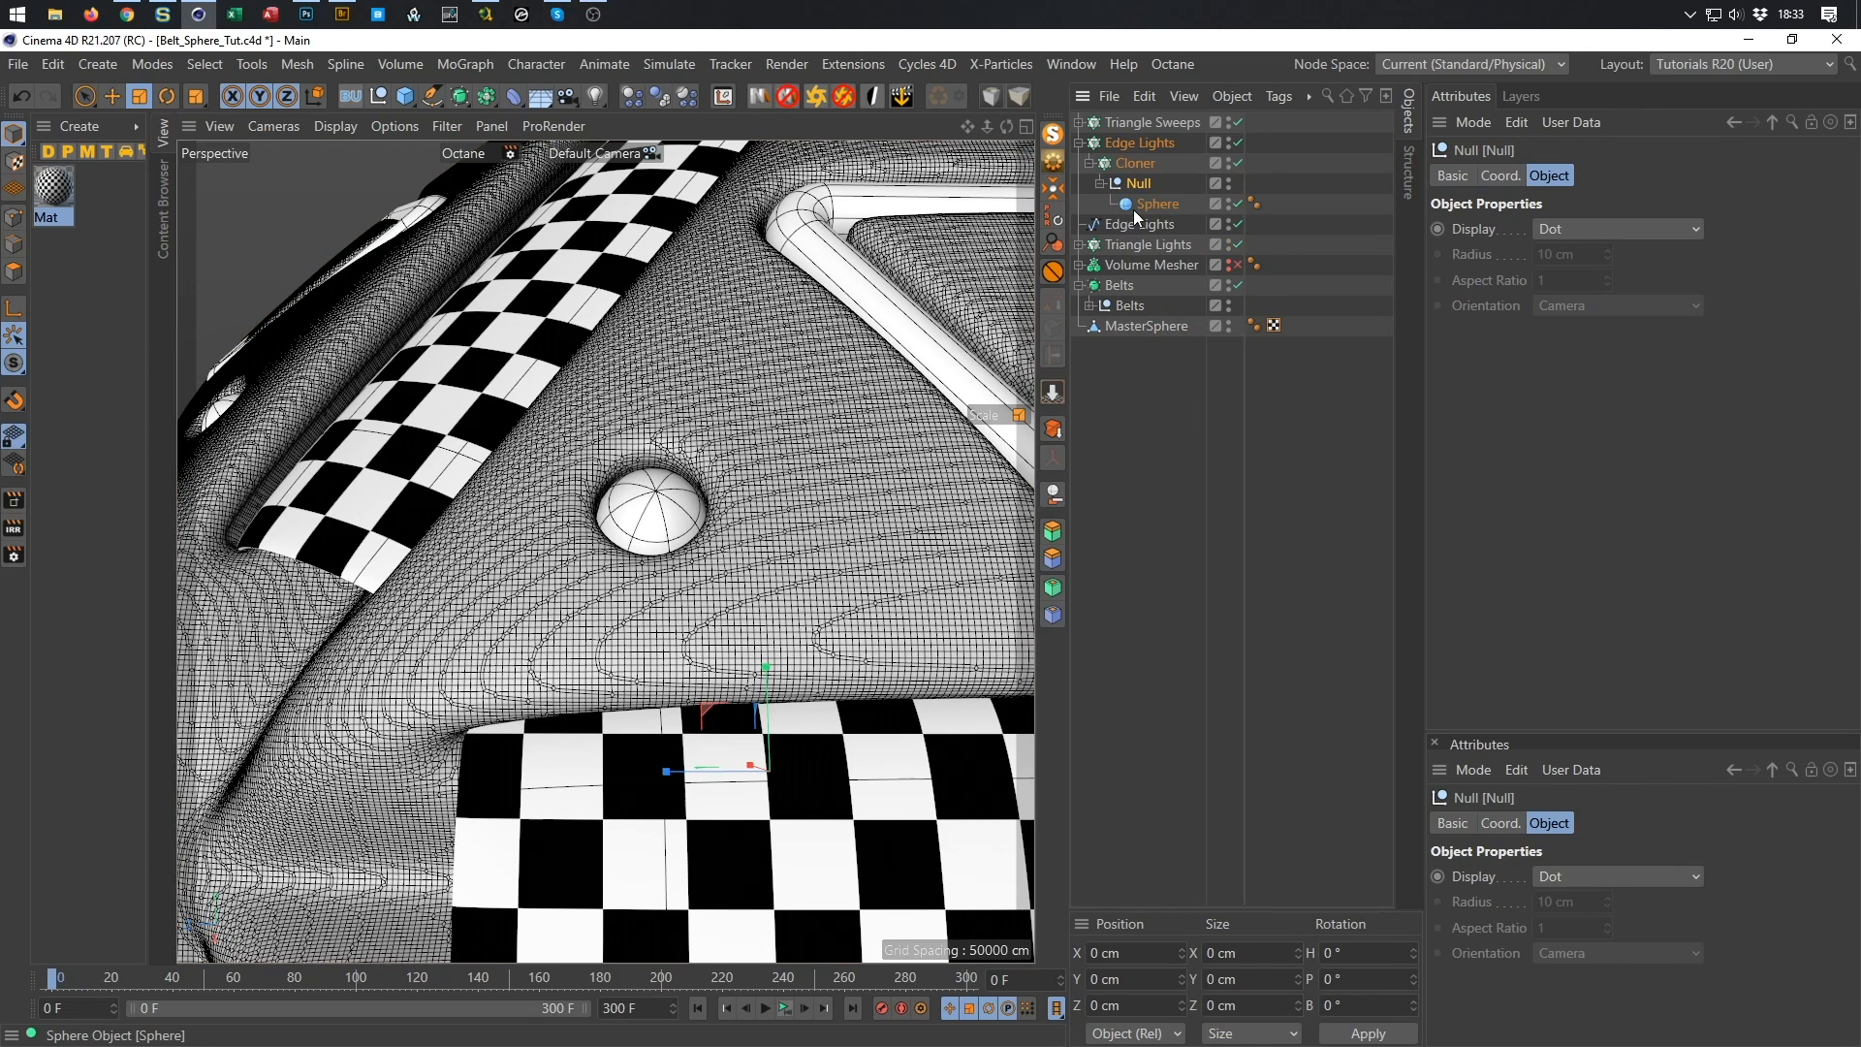
Duplicate the Sphere inside the null and rename the copy SmallSphere.
{"action": "left_click", "coordinate": [1144, 205]}
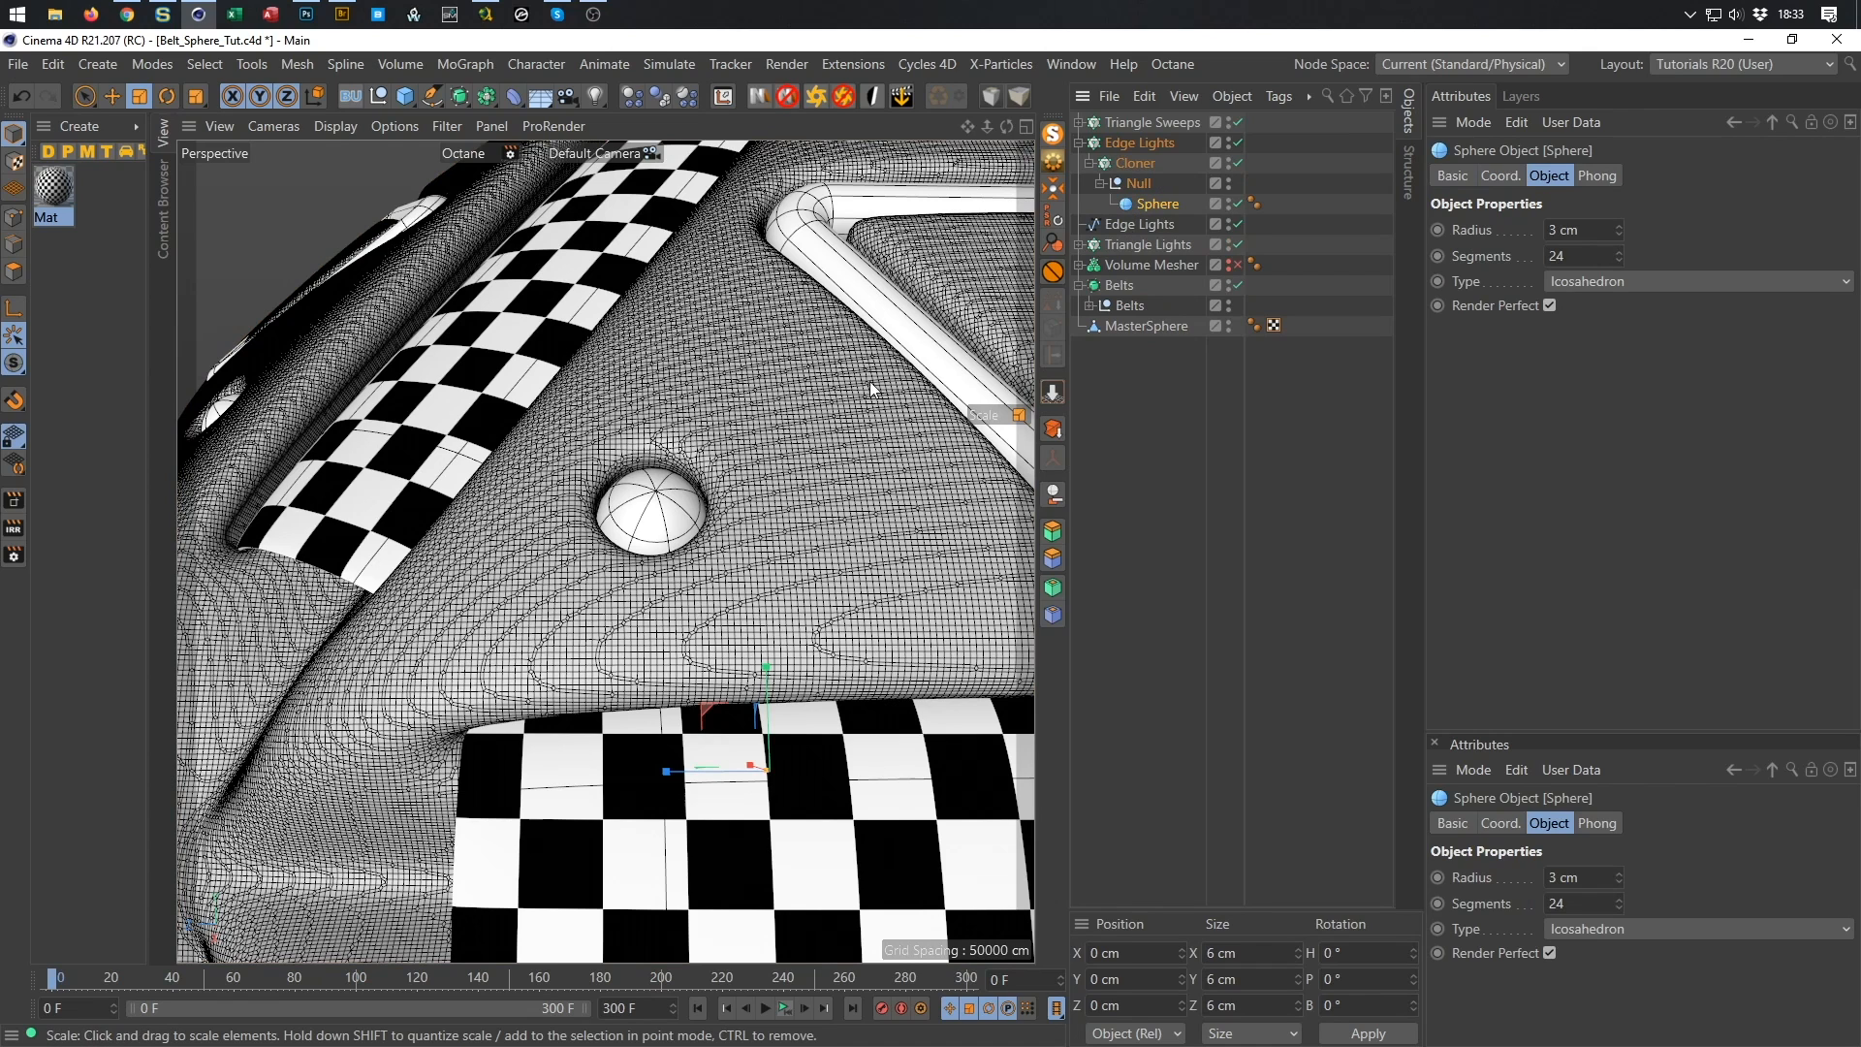
{"action": "left_click_drag", "start_coordinate": [1160, 211], "coordinate": [1159, 213], "text": "ctrl"}
{"action": "double_click", "coordinate": [1161, 228]}
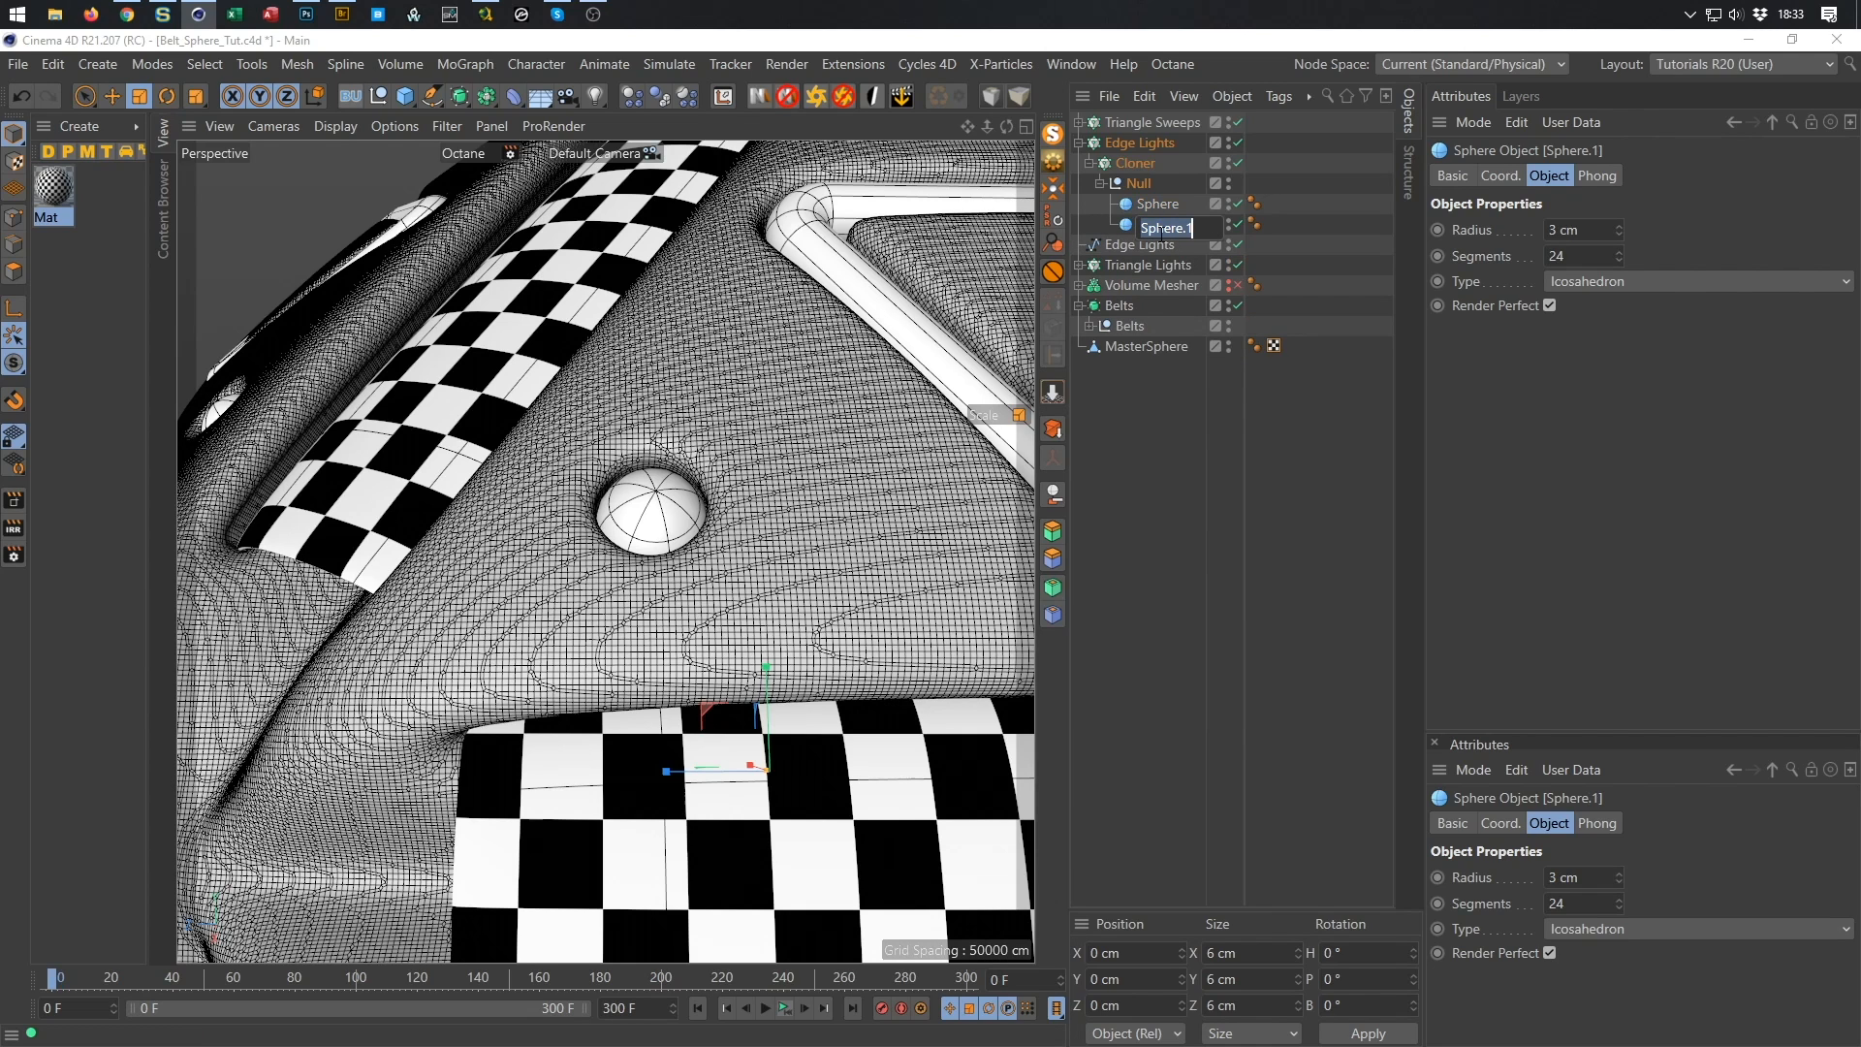
{"action": "key", "text": "End"}
{"action": "key", "text": "BackSpace"}
{"action": "key", "text": "BackSpace"}
{"action": "type", "text": "Small"}
{"action": "key", "text": "Return"}
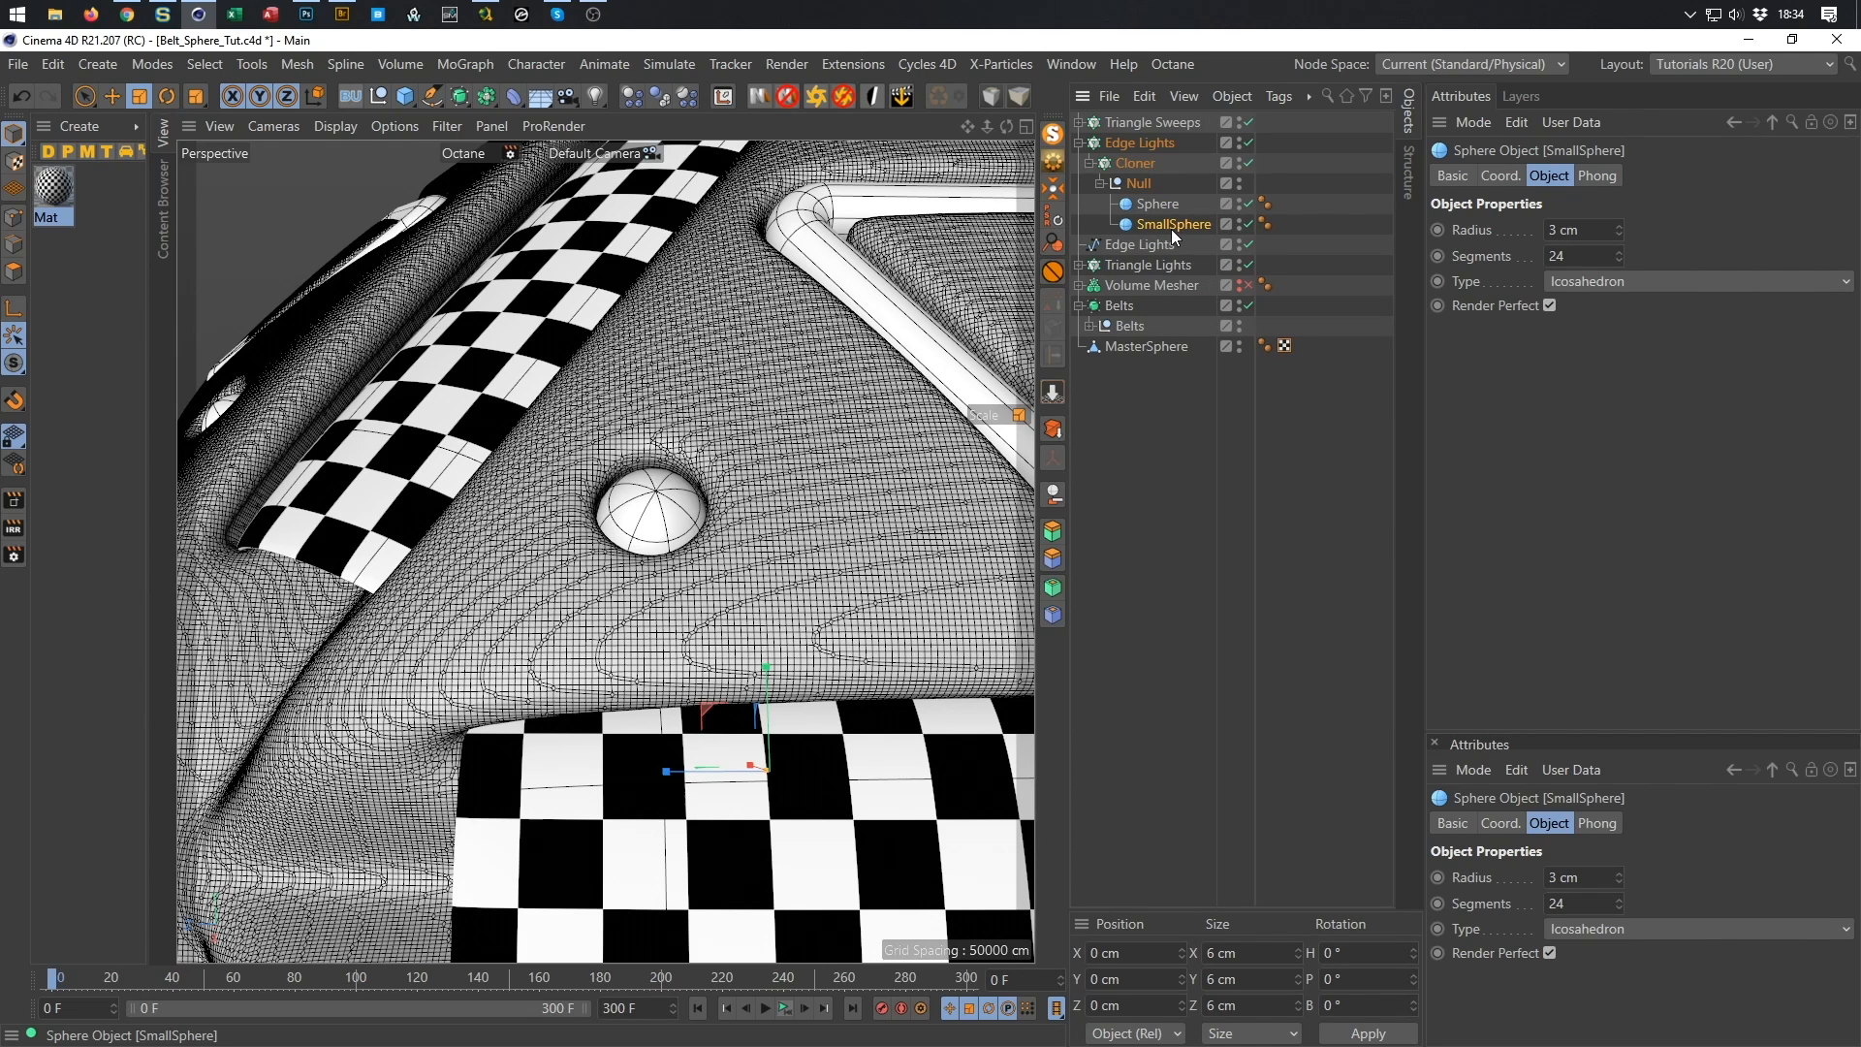
Set the SmallSphere's radius to 1 cm and save the project.
{"action": "double_click", "coordinate": [1571, 230]}
{"action": "type", "text": "1"}
{"action": "key", "text": "Return"}
{"action": "key", "text": "ctrl+s"}
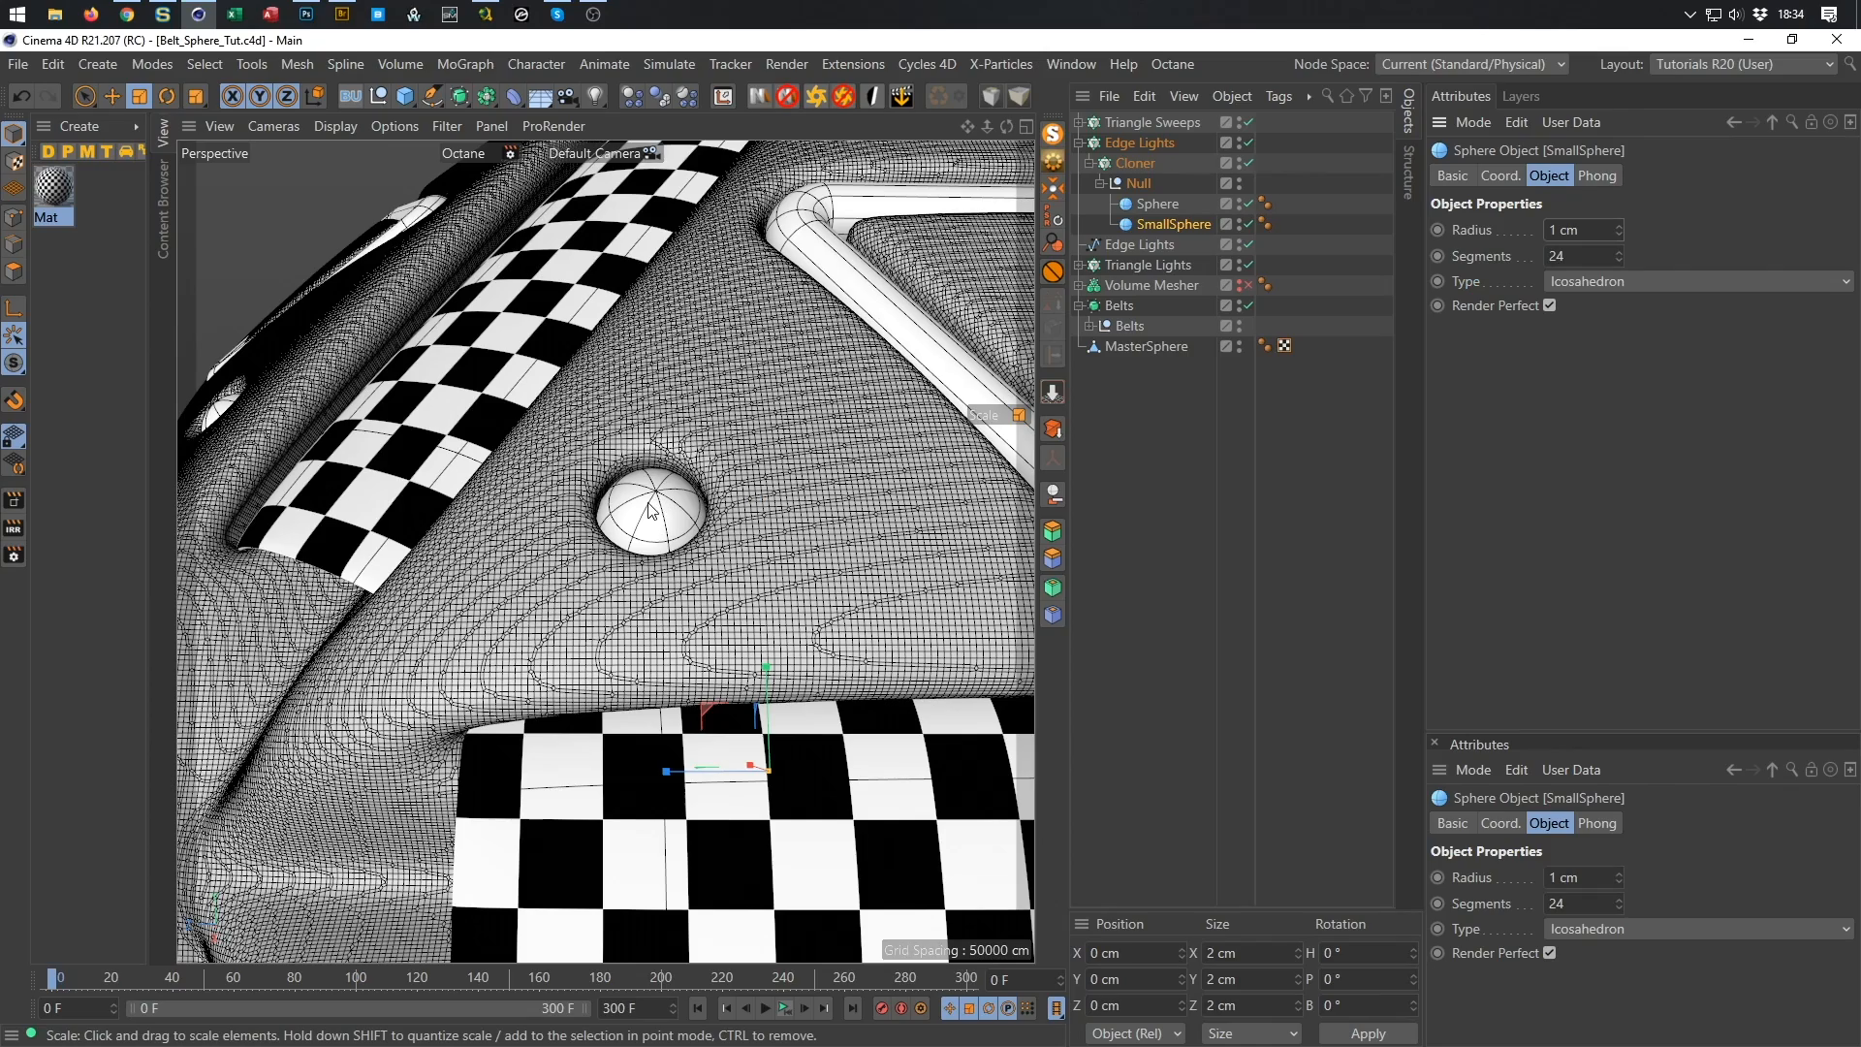
{"action": "mouse_move", "coordinate": [664, 517]}
{"action": "right_mouse_down", "text": "alt"}
{"action": "mouse_move", "coordinate": [831, 468]}
{"action": "mouse_move", "coordinate": [920, 469]}
{"action": "mouse_move", "coordinate": [807, 475]}
{"action": "mouse_move", "coordinate": [683, 531]}
{"action": "right_mouse_up", "text": "alt"}
{"action": "key", "text": "ctrl+s"}
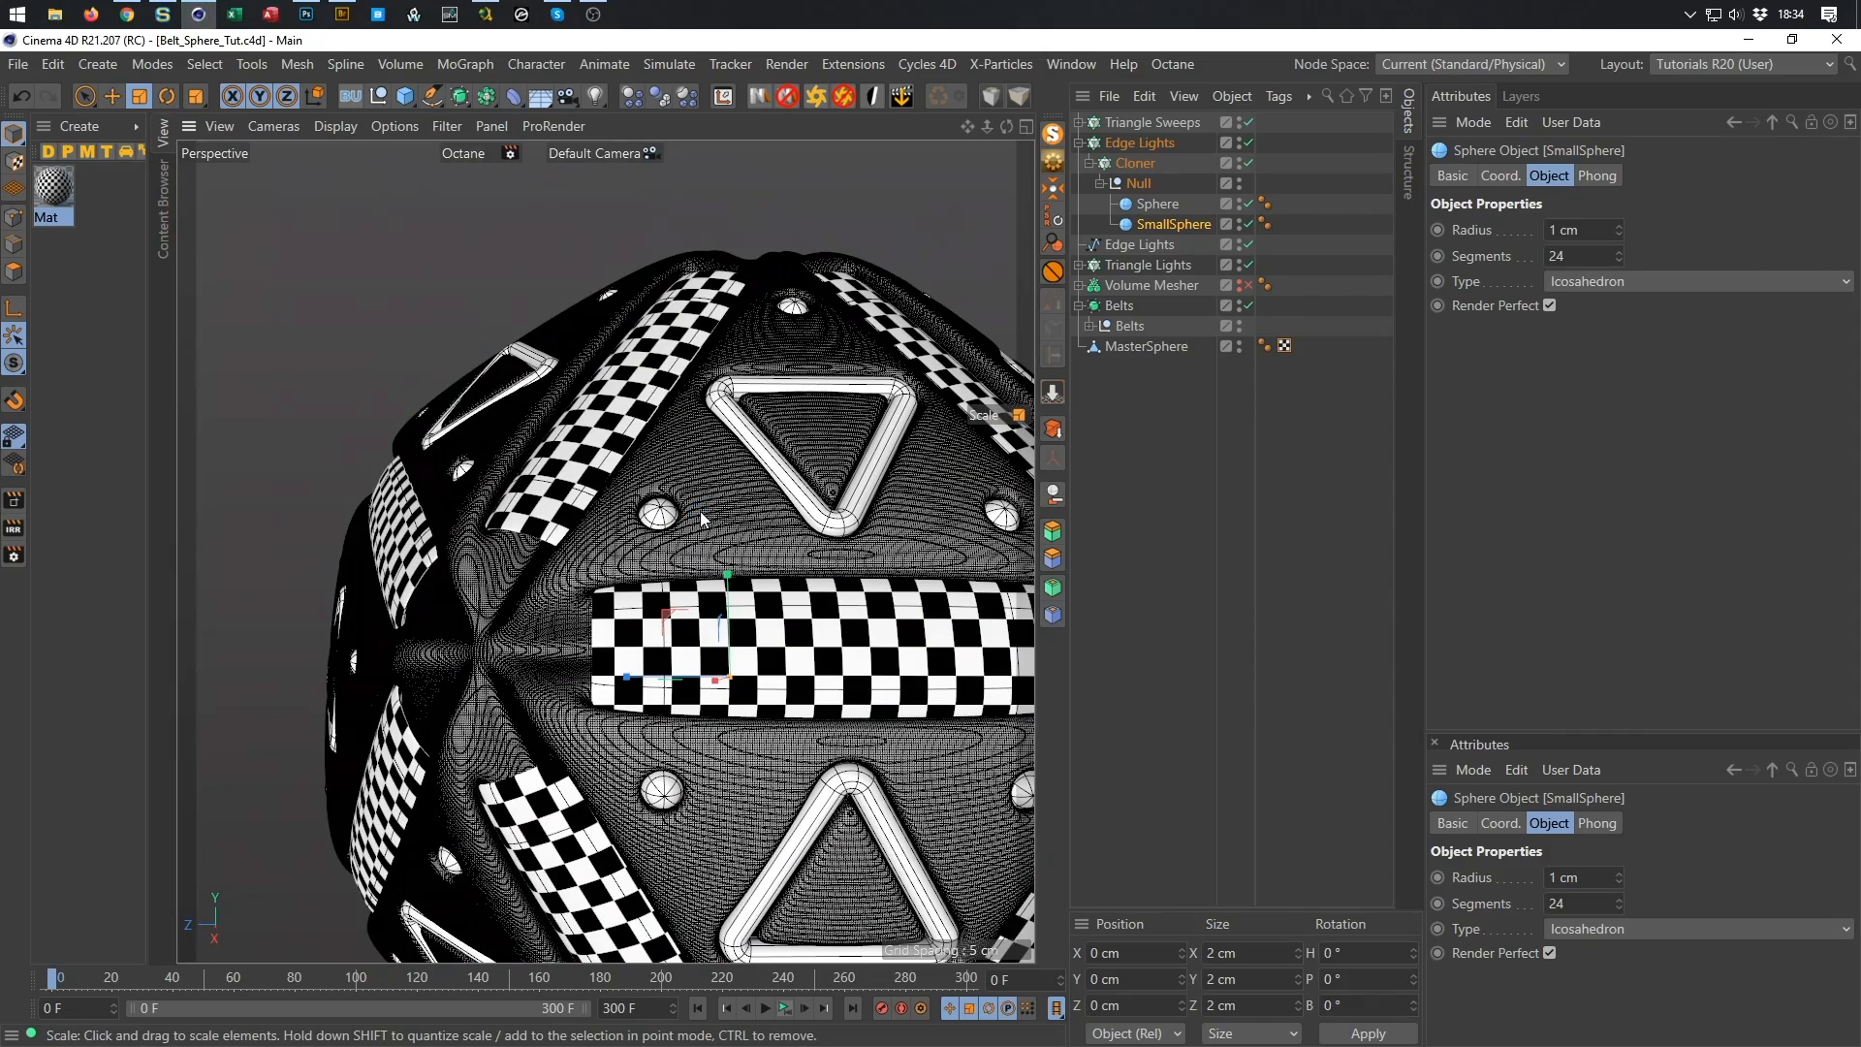
Switch the viewport to smooth shading without polygon lines and look over the edge lights on the sphere's faces.
{"action": "left_click_drag", "start_coordinate": [725, 418], "coordinate": [798, 424], "text": "alt"}
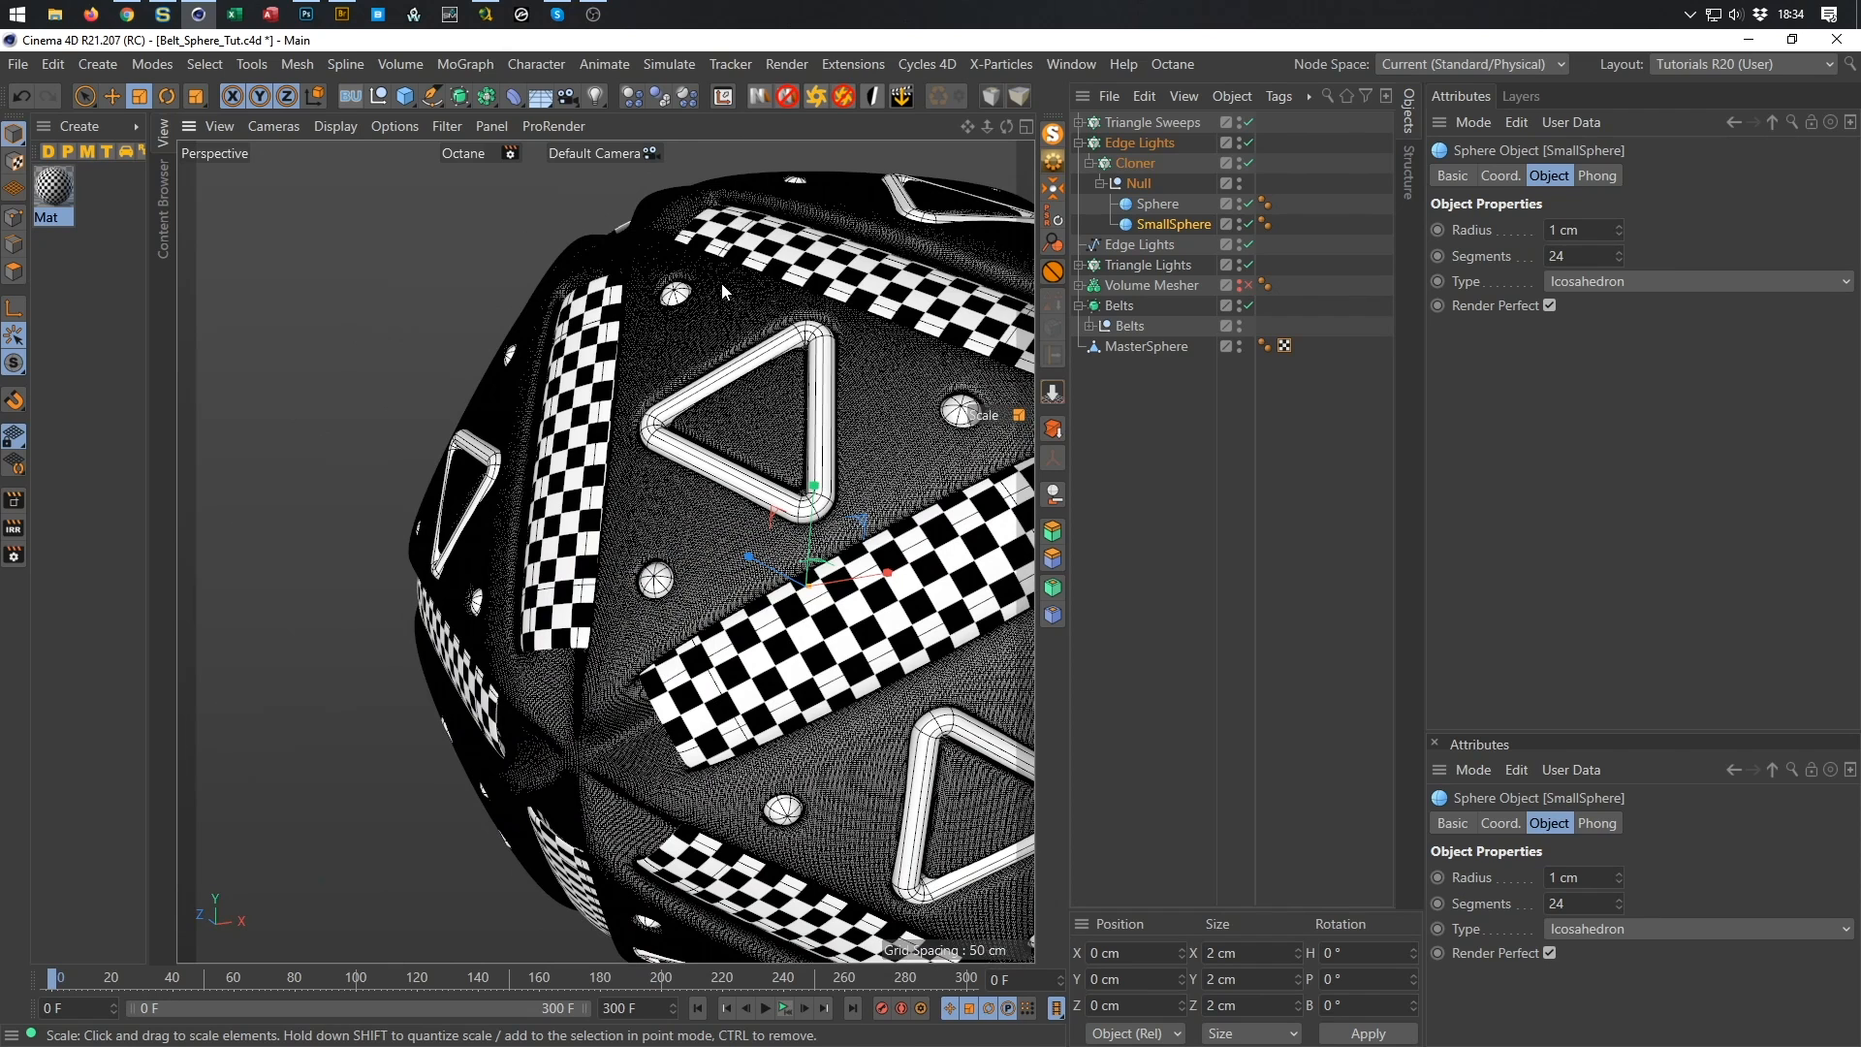
{"action": "key", "text": "n"}
{"action": "key", "text": "a"}
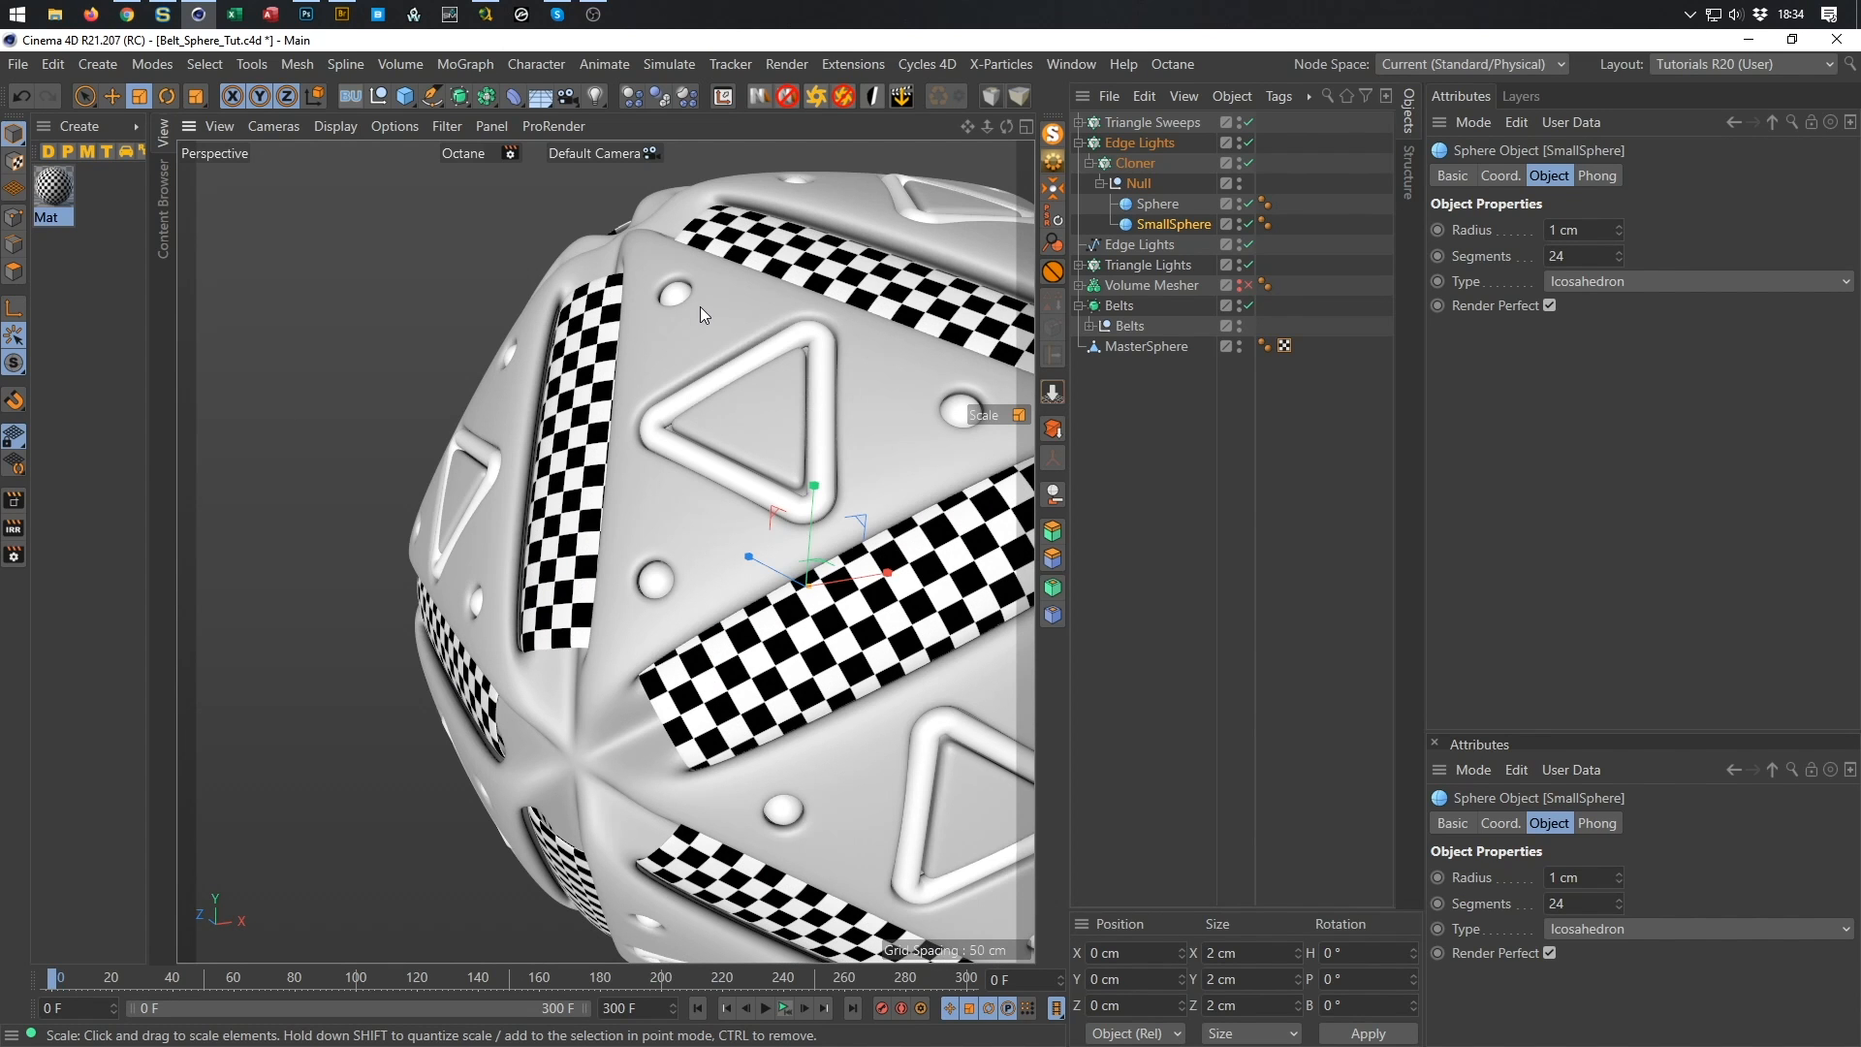
{"action": "left_click_drag", "start_coordinate": [678, 320], "coordinate": [608, 345], "text": "alt"}
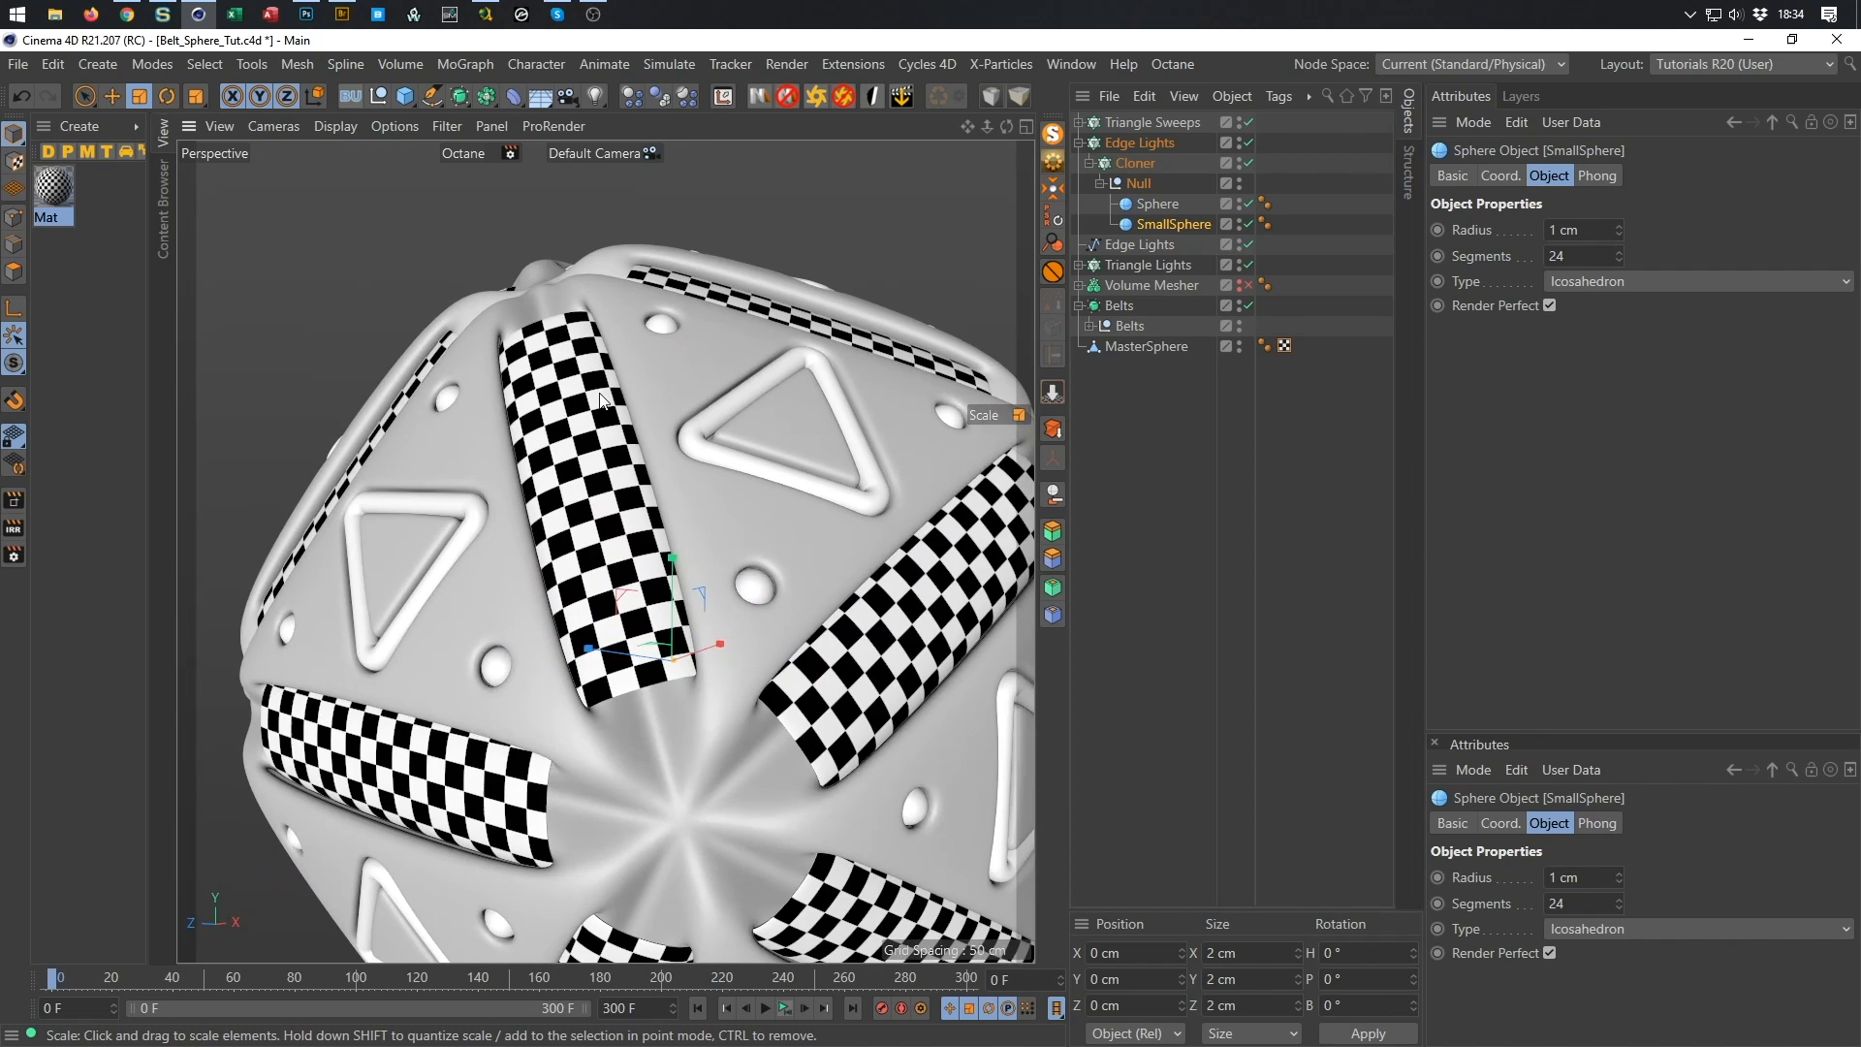
Expand the Belts hierarchy and select the material tags of all its Polygon objects.
{"action": "scroll", "coordinate": [586, 354], "scroll_direction": "up", "scroll_amount": 2}
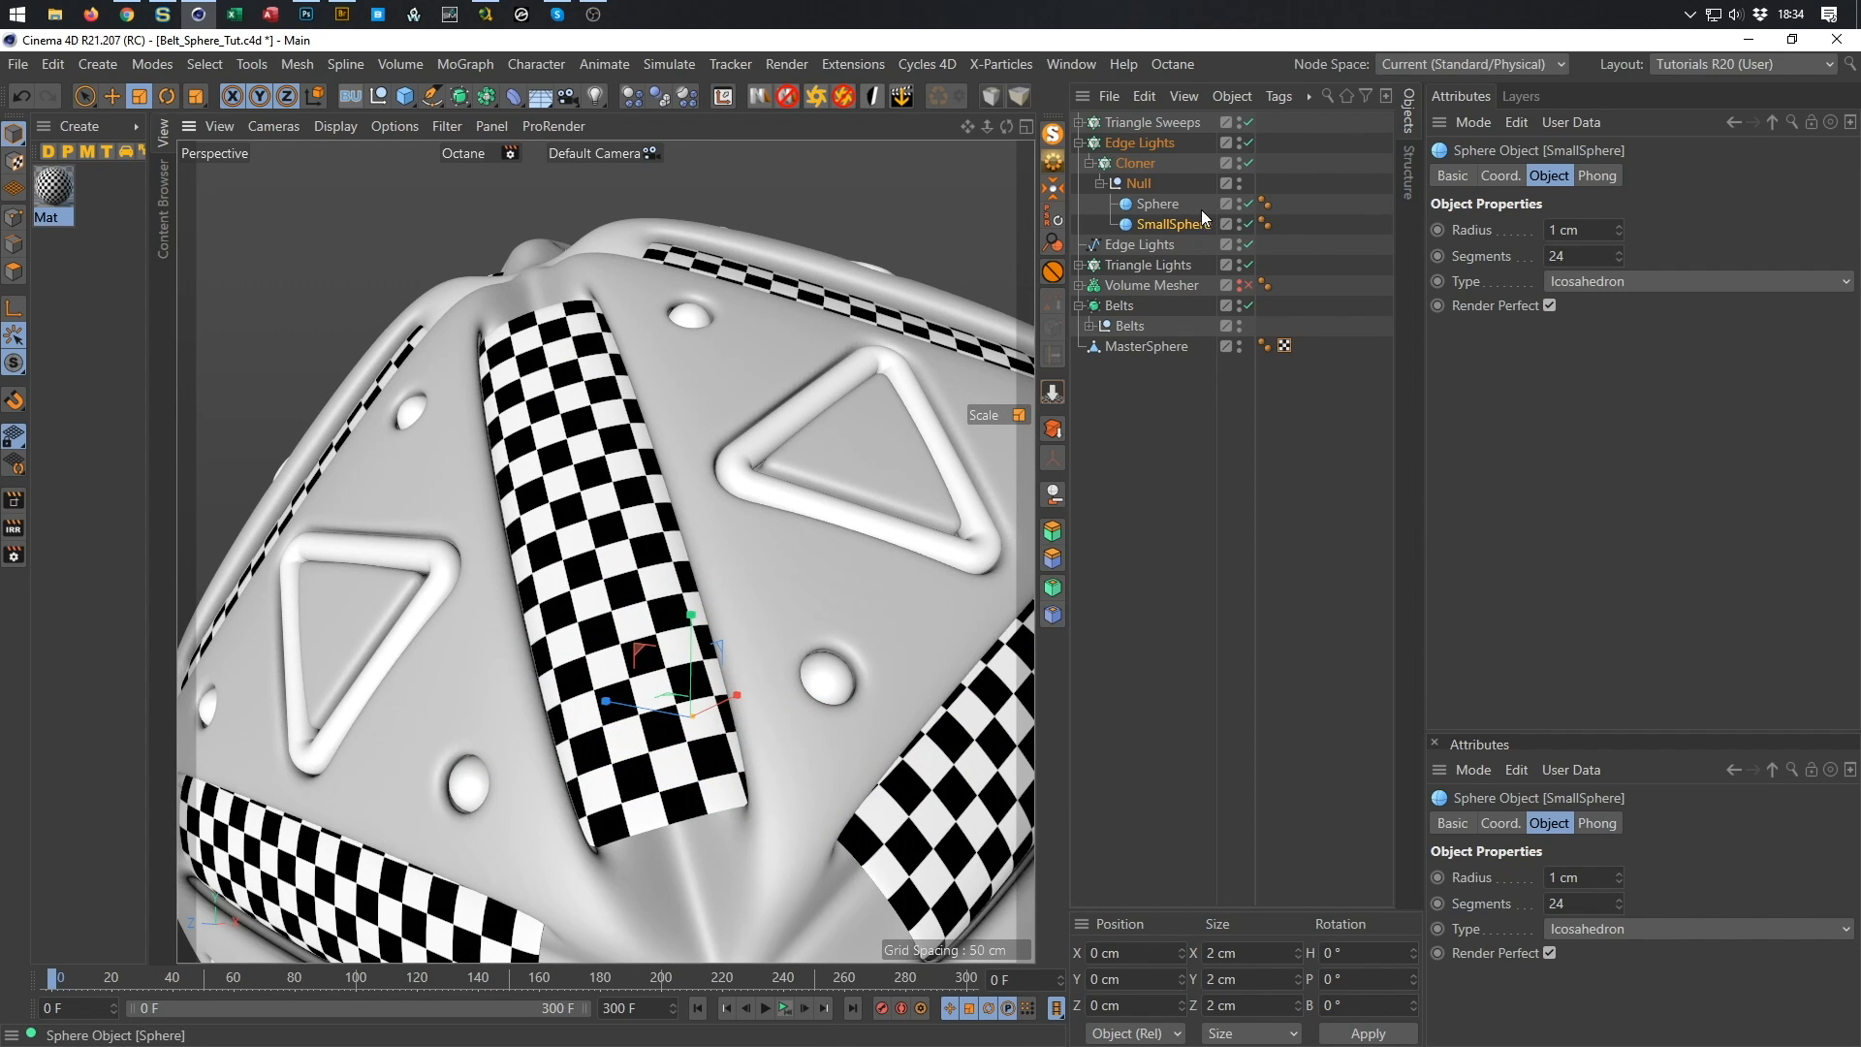
{"action": "left_click", "coordinate": [1089, 326]}
{"action": "left_click", "coordinate": [1265, 347]}
{"action": "left_click", "coordinate": [1265, 896], "text": "shift"}
{"action": "scroll", "coordinate": [1251, 843], "scroll_direction": "down", "scroll_amount": 1}
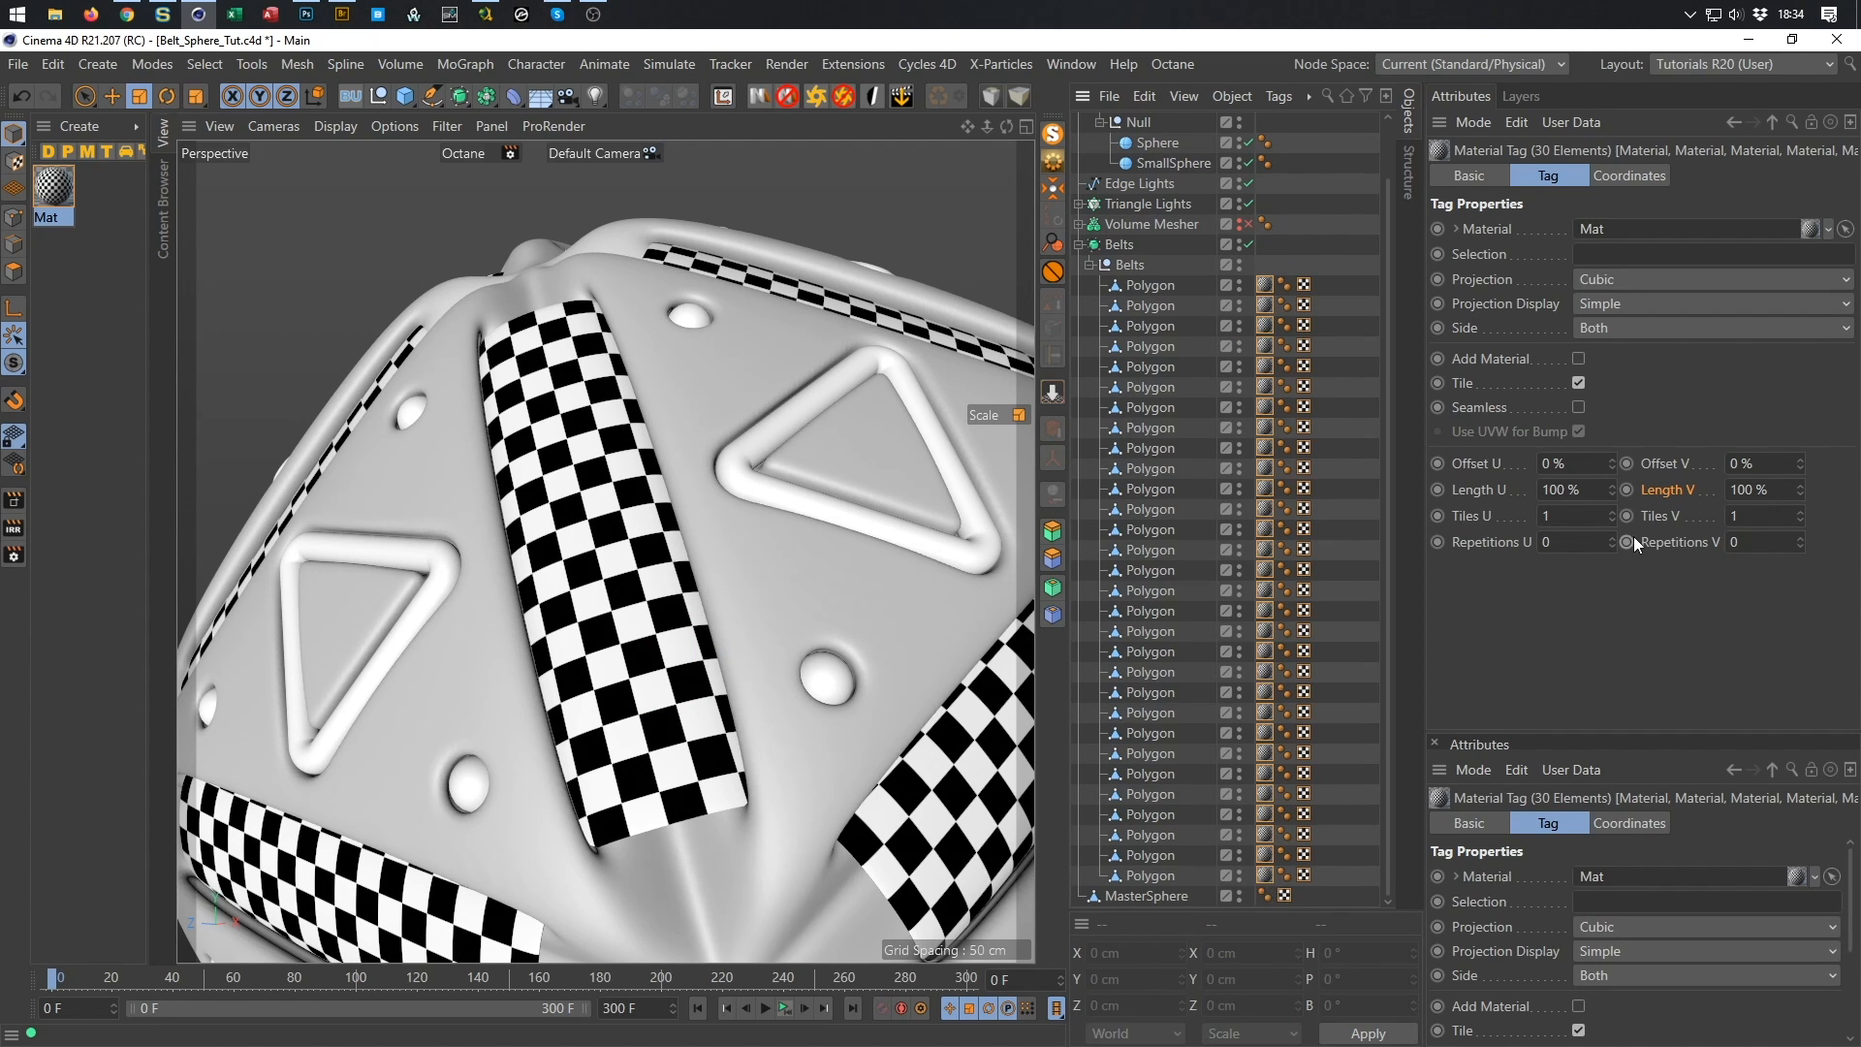
Keyframe the belt material tags' Offset V at 0% on frame 0 and 100% on frame 100, and play the animation.
{"action": "mouse_move", "coordinate": [1802, 463]}
{"action": "left_mouse_down"}
{"action": "mouse_move", "coordinate": [1801, 440]}
{"action": "mouse_move", "coordinate": [1801, 463]}
{"action": "left_mouse_up"}
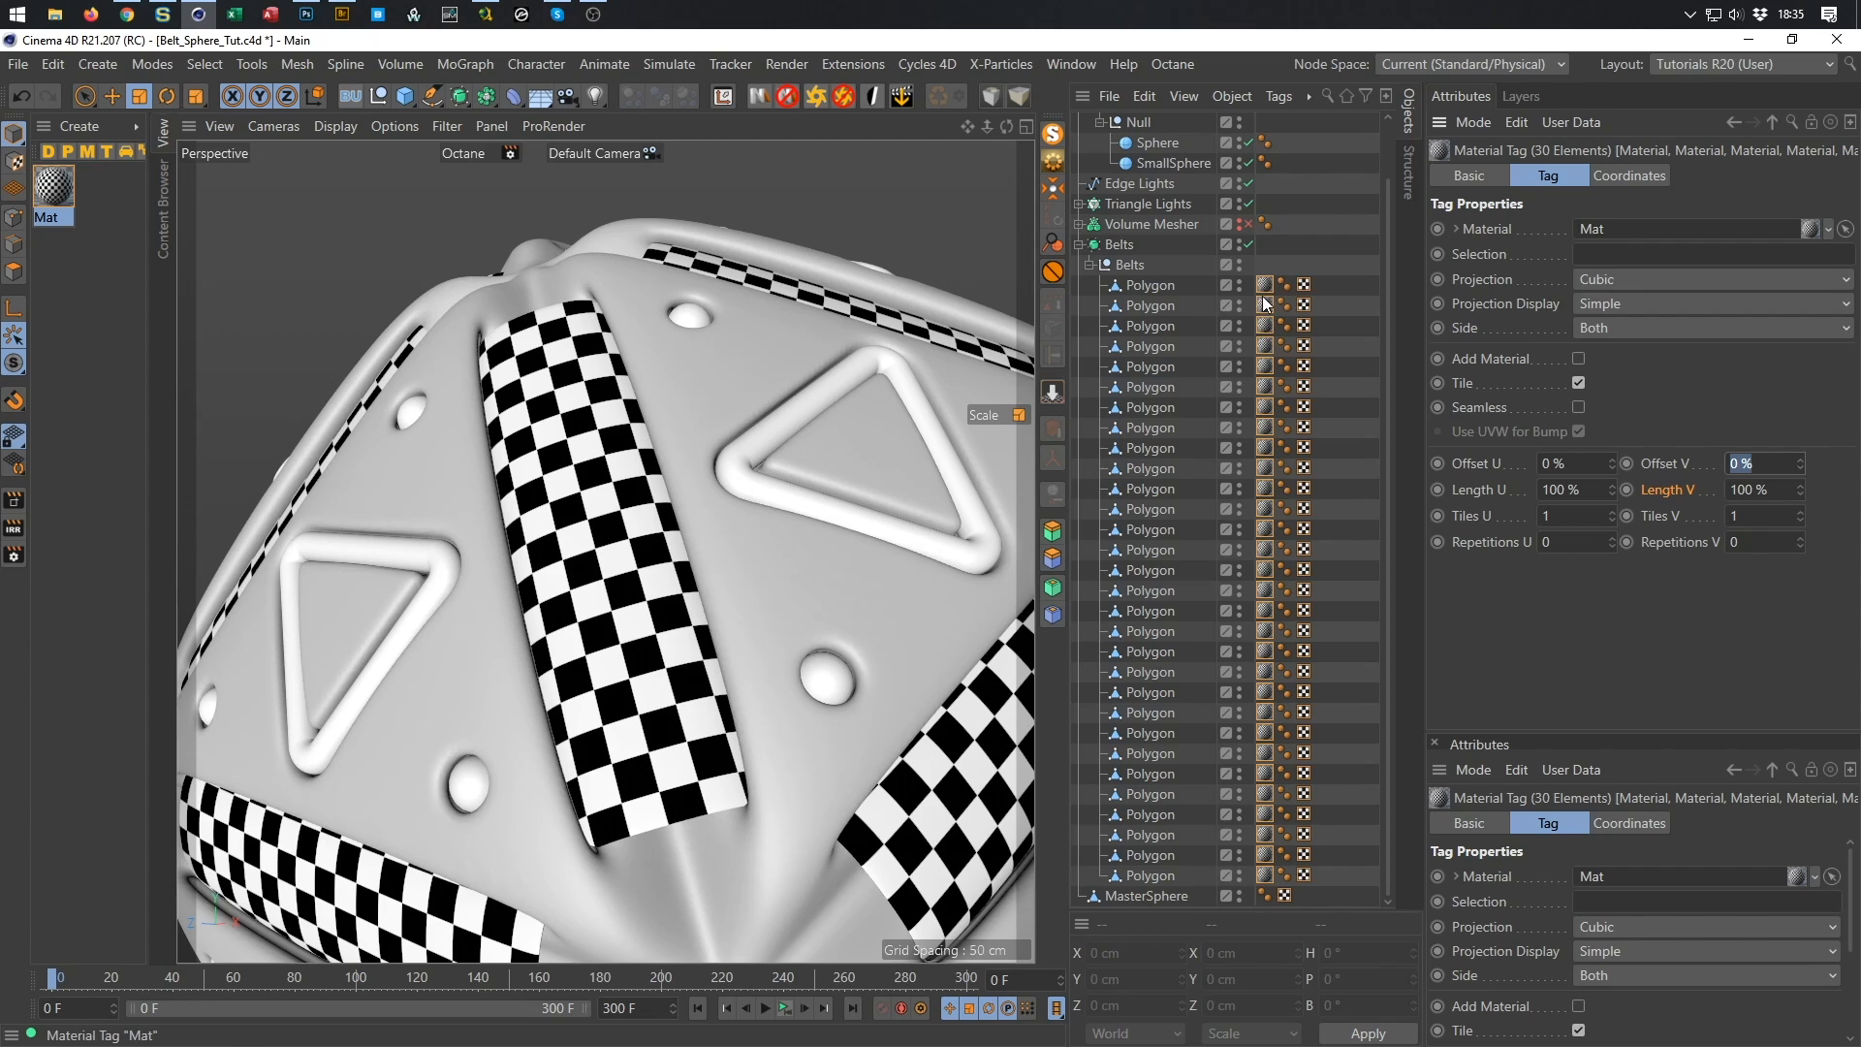
{"action": "left_click", "coordinate": [1639, 560]}
{"action": "left_click", "coordinate": [1009, 980]}
{"action": "type", "text": "10"}
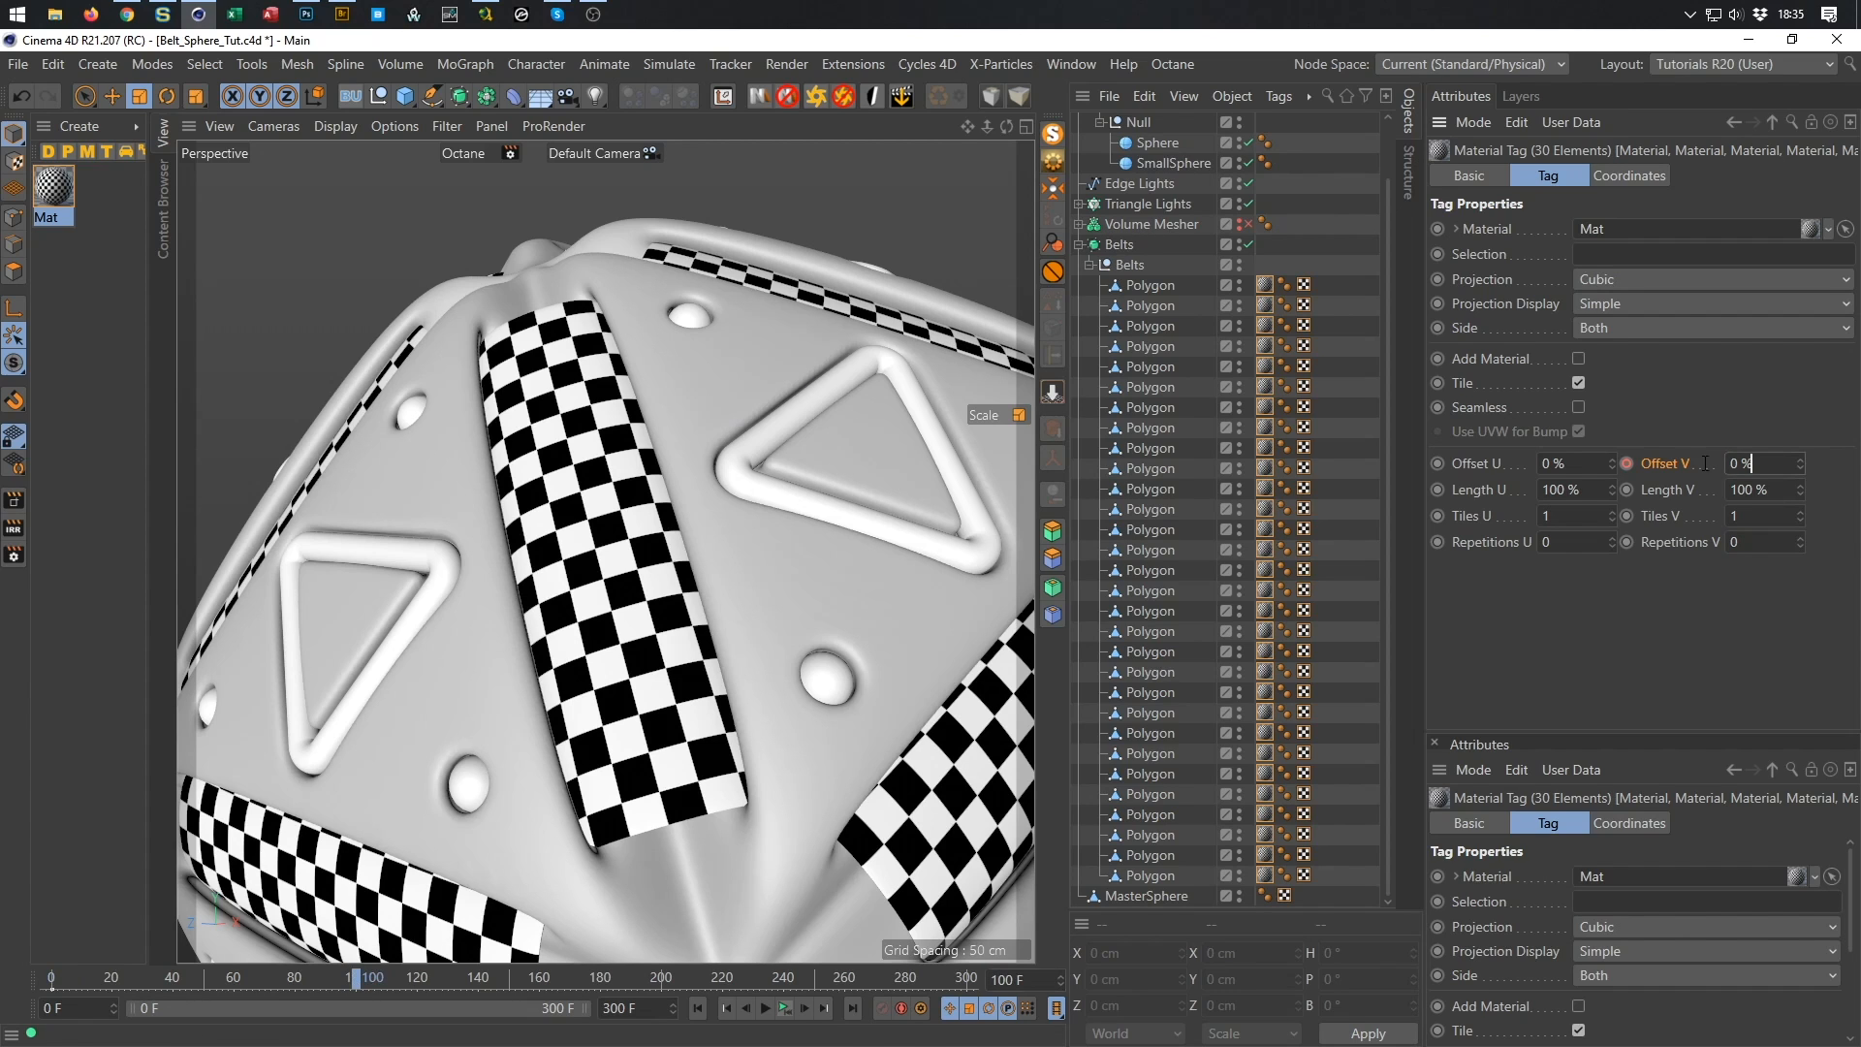
{"action": "type", "text": "10"}
{"action": "left_click", "coordinate": [1626, 463]}
{"action": "left_click", "coordinate": [785, 1008]}
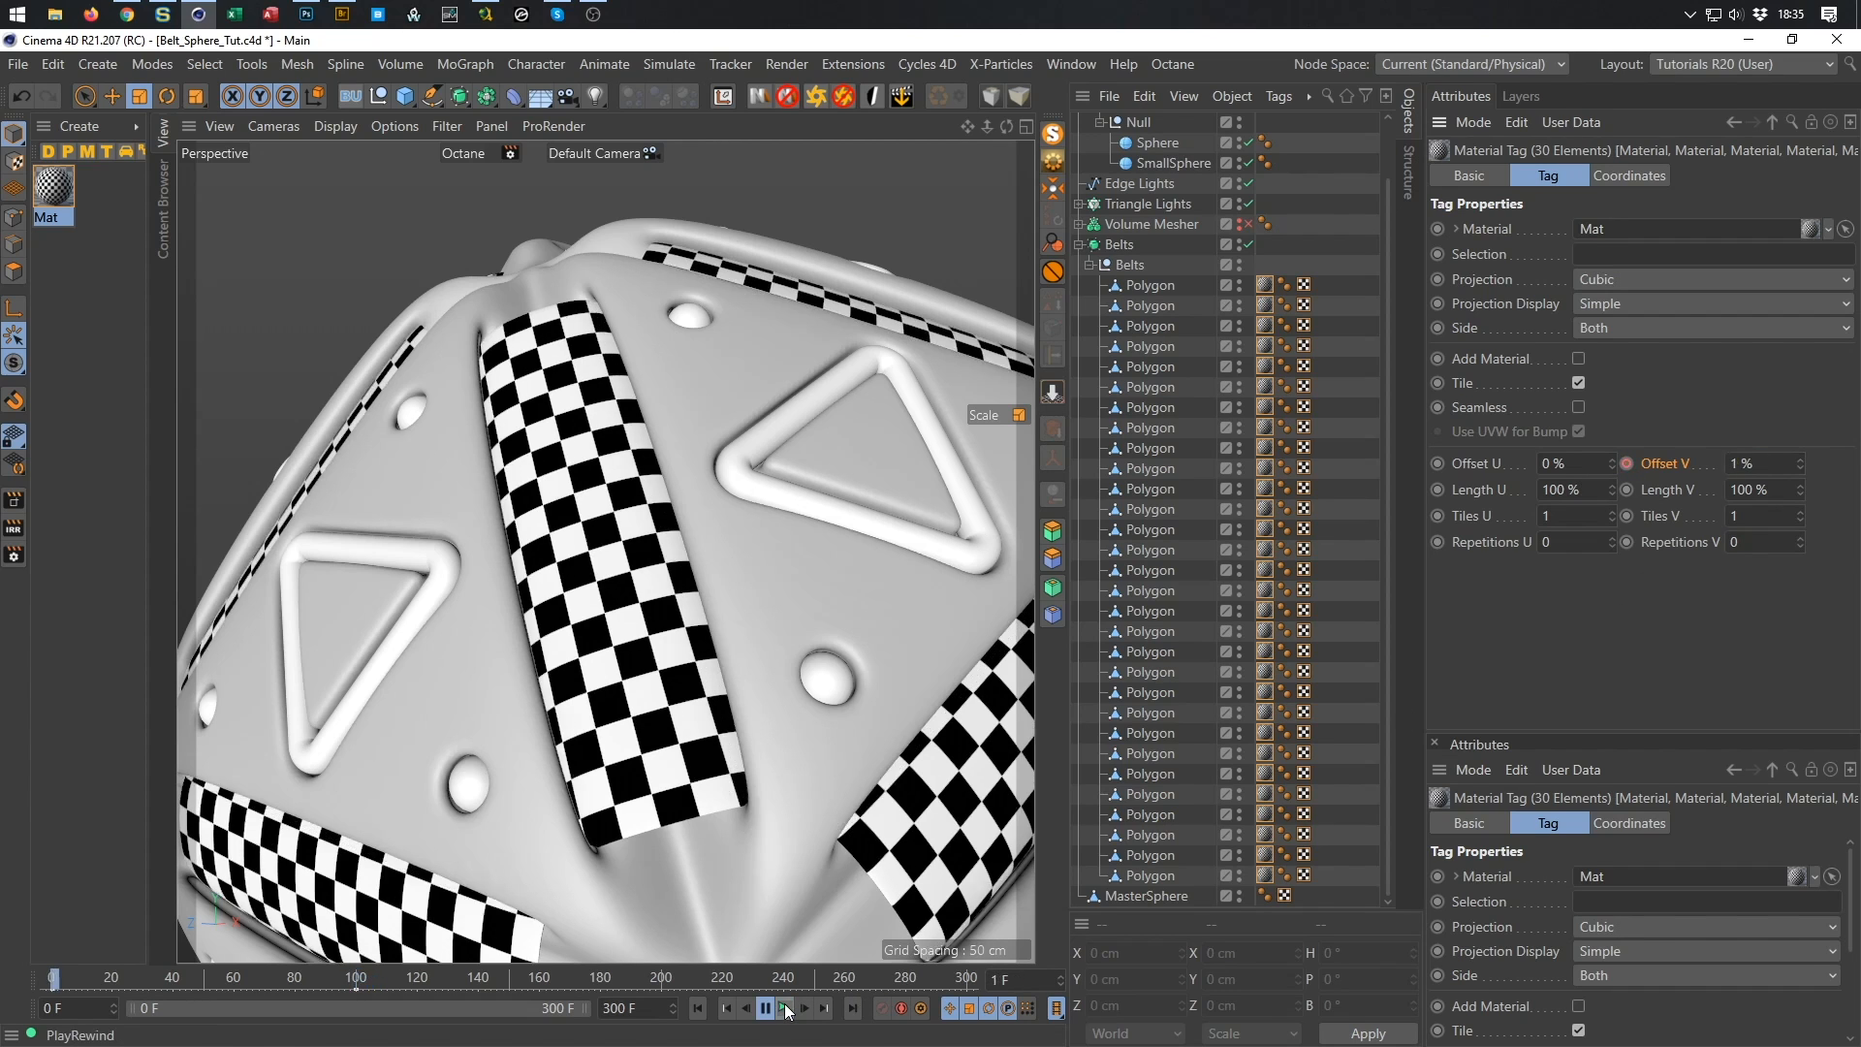
{"action": "left_click", "coordinate": [786, 1008]}
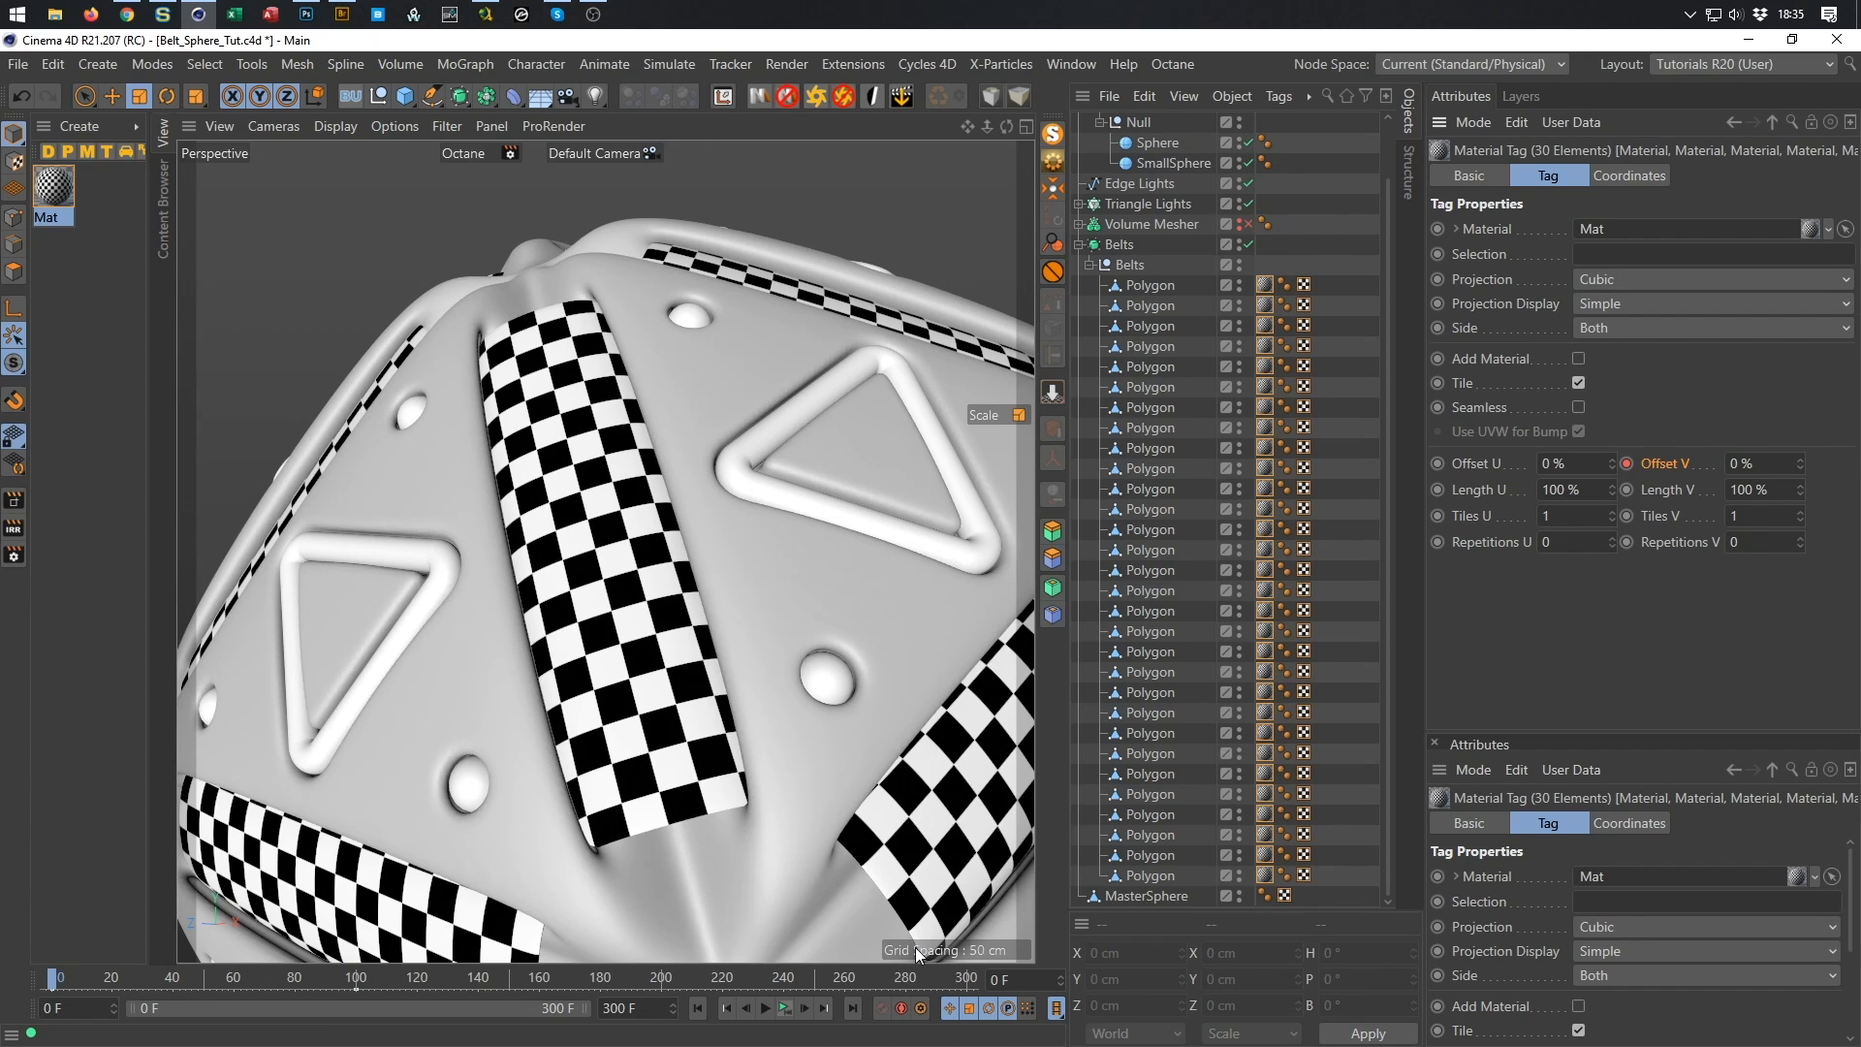
Open the Timeline, enlarge it to fit the track list, and select only the belt Material tracks, excluding the Align to Spline ones.
{"action": "key", "text": "shift+F3"}
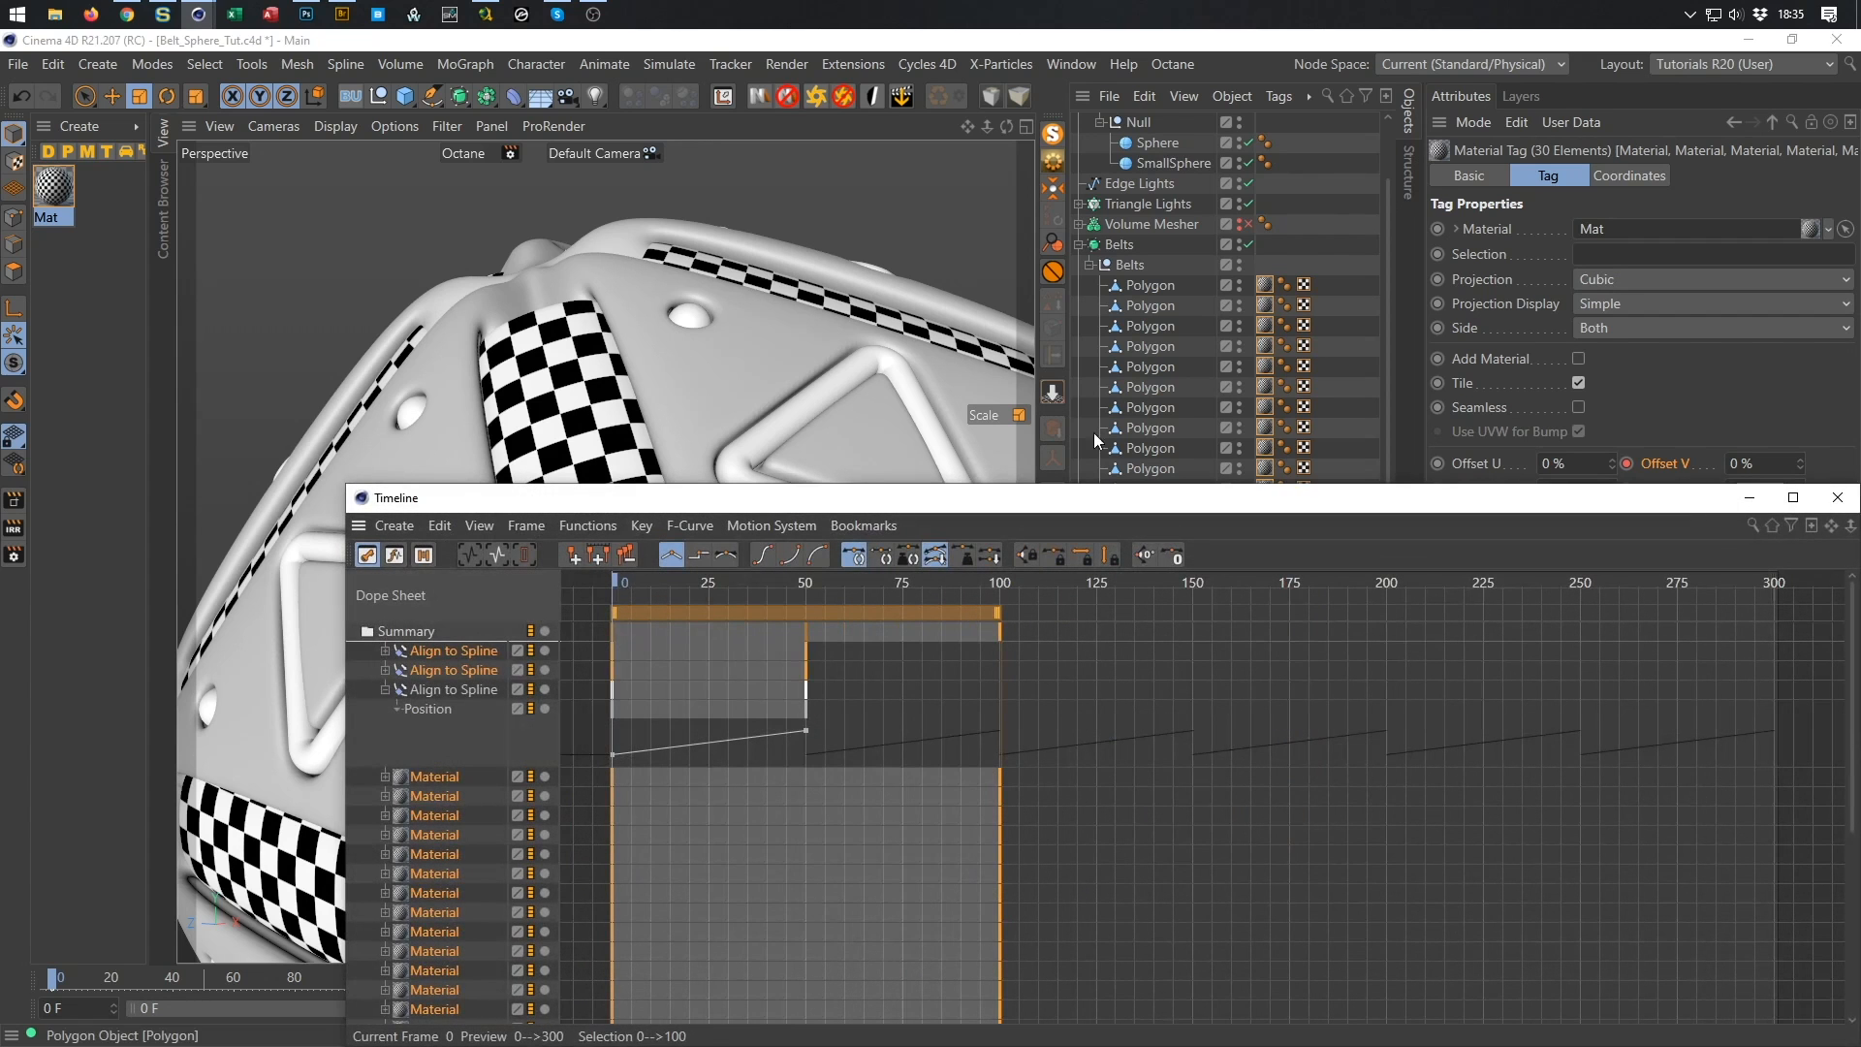
{"action": "left_click_drag", "start_coordinate": [1079, 500], "coordinate": [935, 313]}
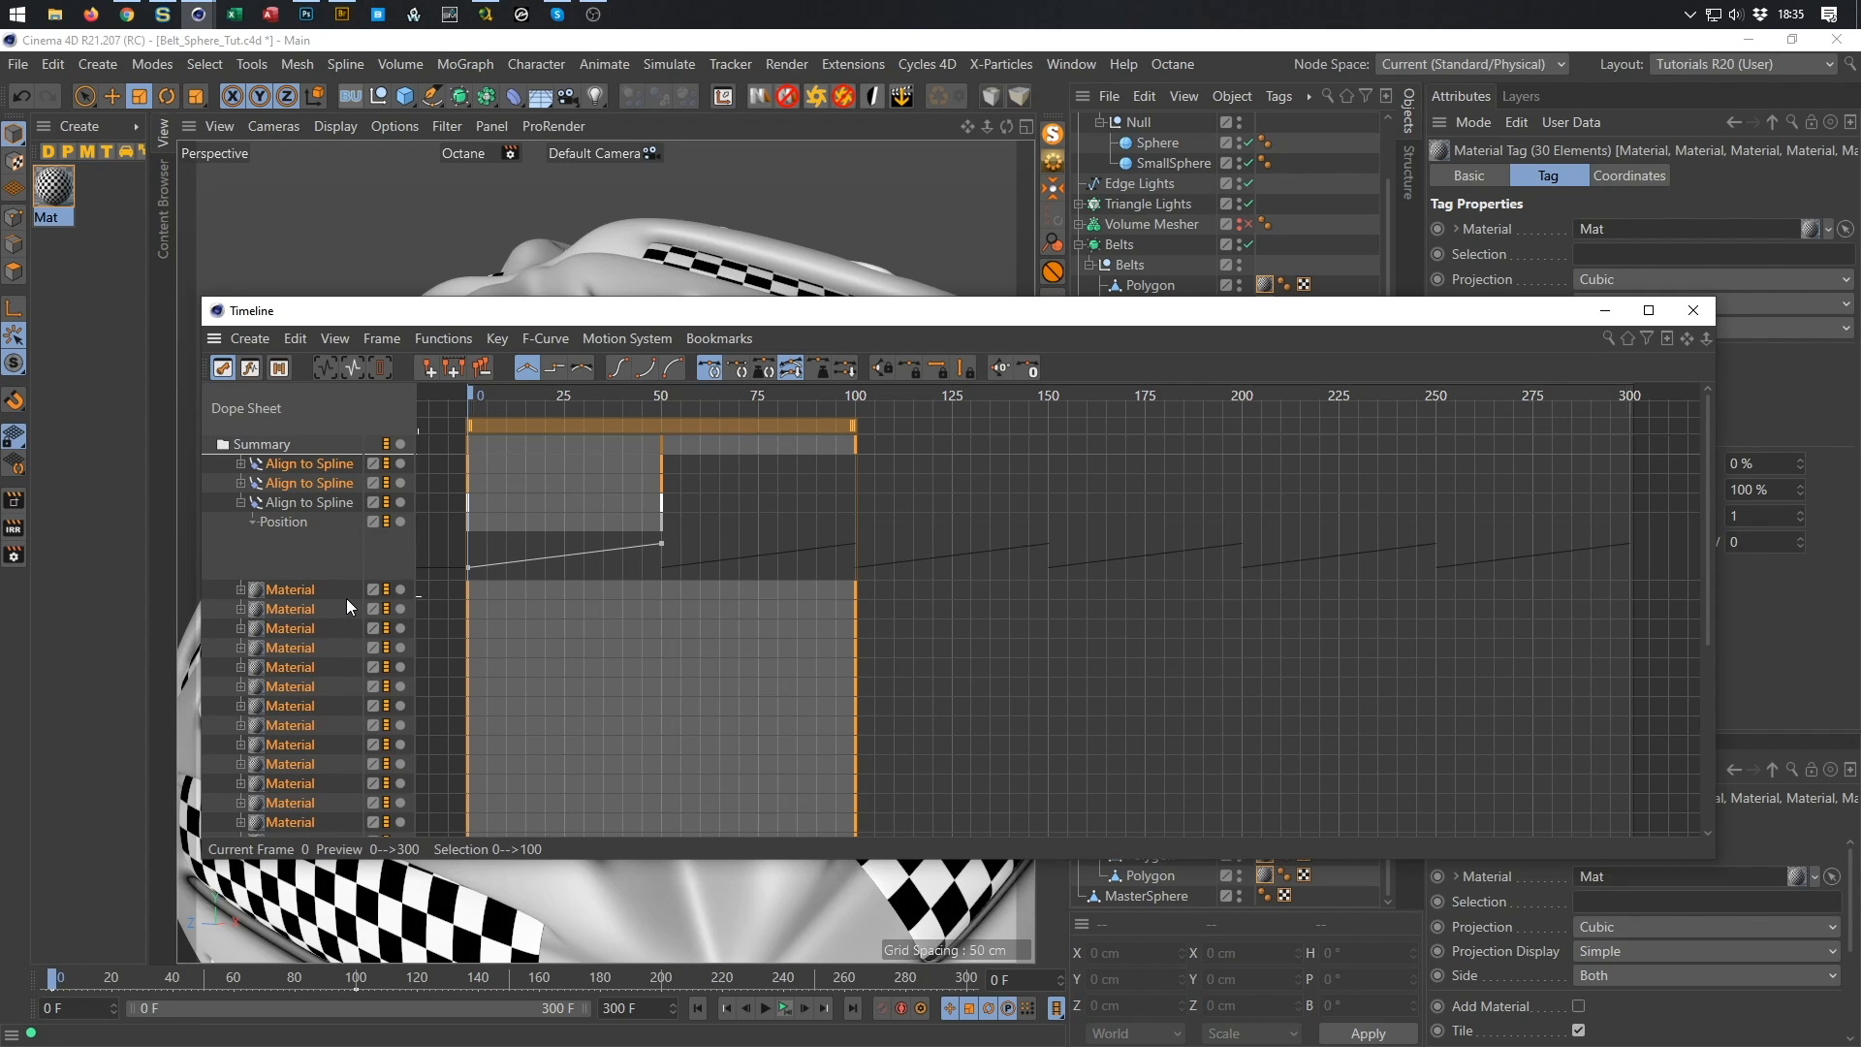
{"action": "scroll", "coordinate": [373, 549], "scroll_direction": "down", "scroll_amount": 3}
{"action": "scroll", "coordinate": [374, 550], "scroll_direction": "up", "scroll_amount": 3}
{"action": "left_click_drag", "start_coordinate": [552, 302], "coordinate": [553, 101]}
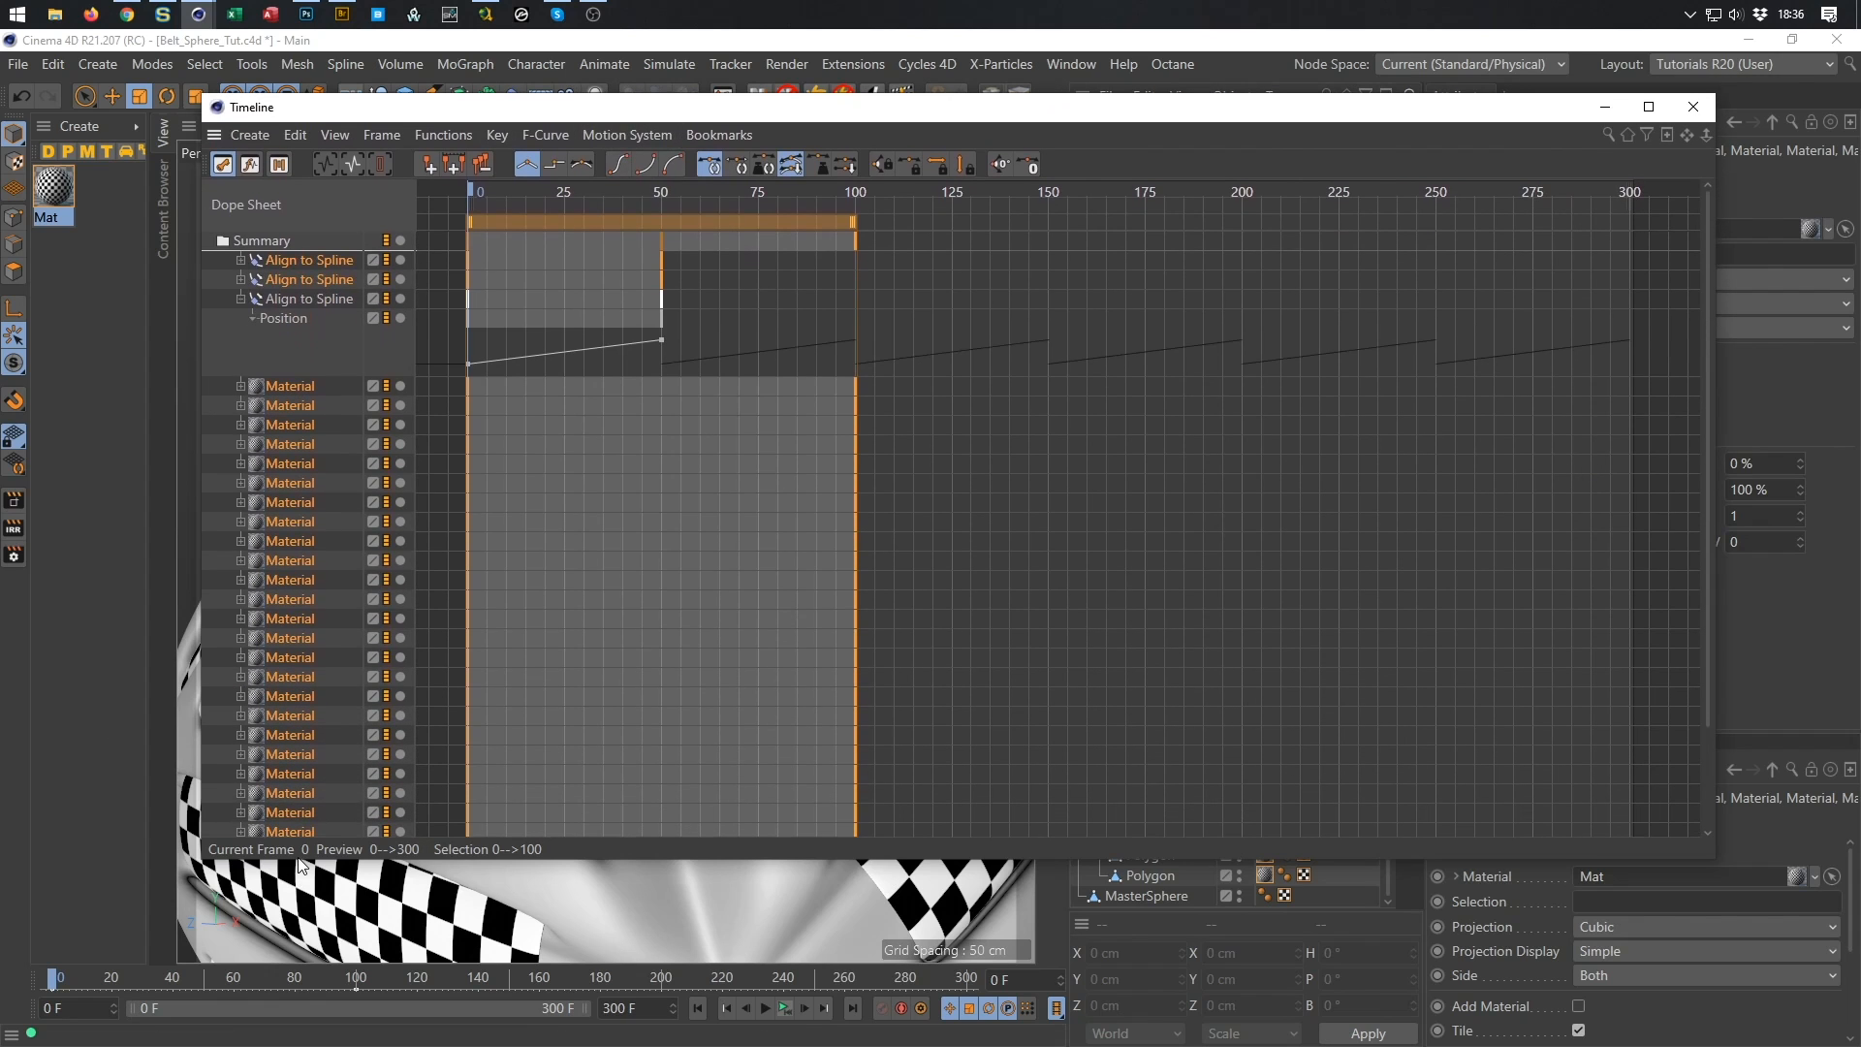
{"action": "left_click_drag", "start_coordinate": [304, 859], "coordinate": [288, 958]}
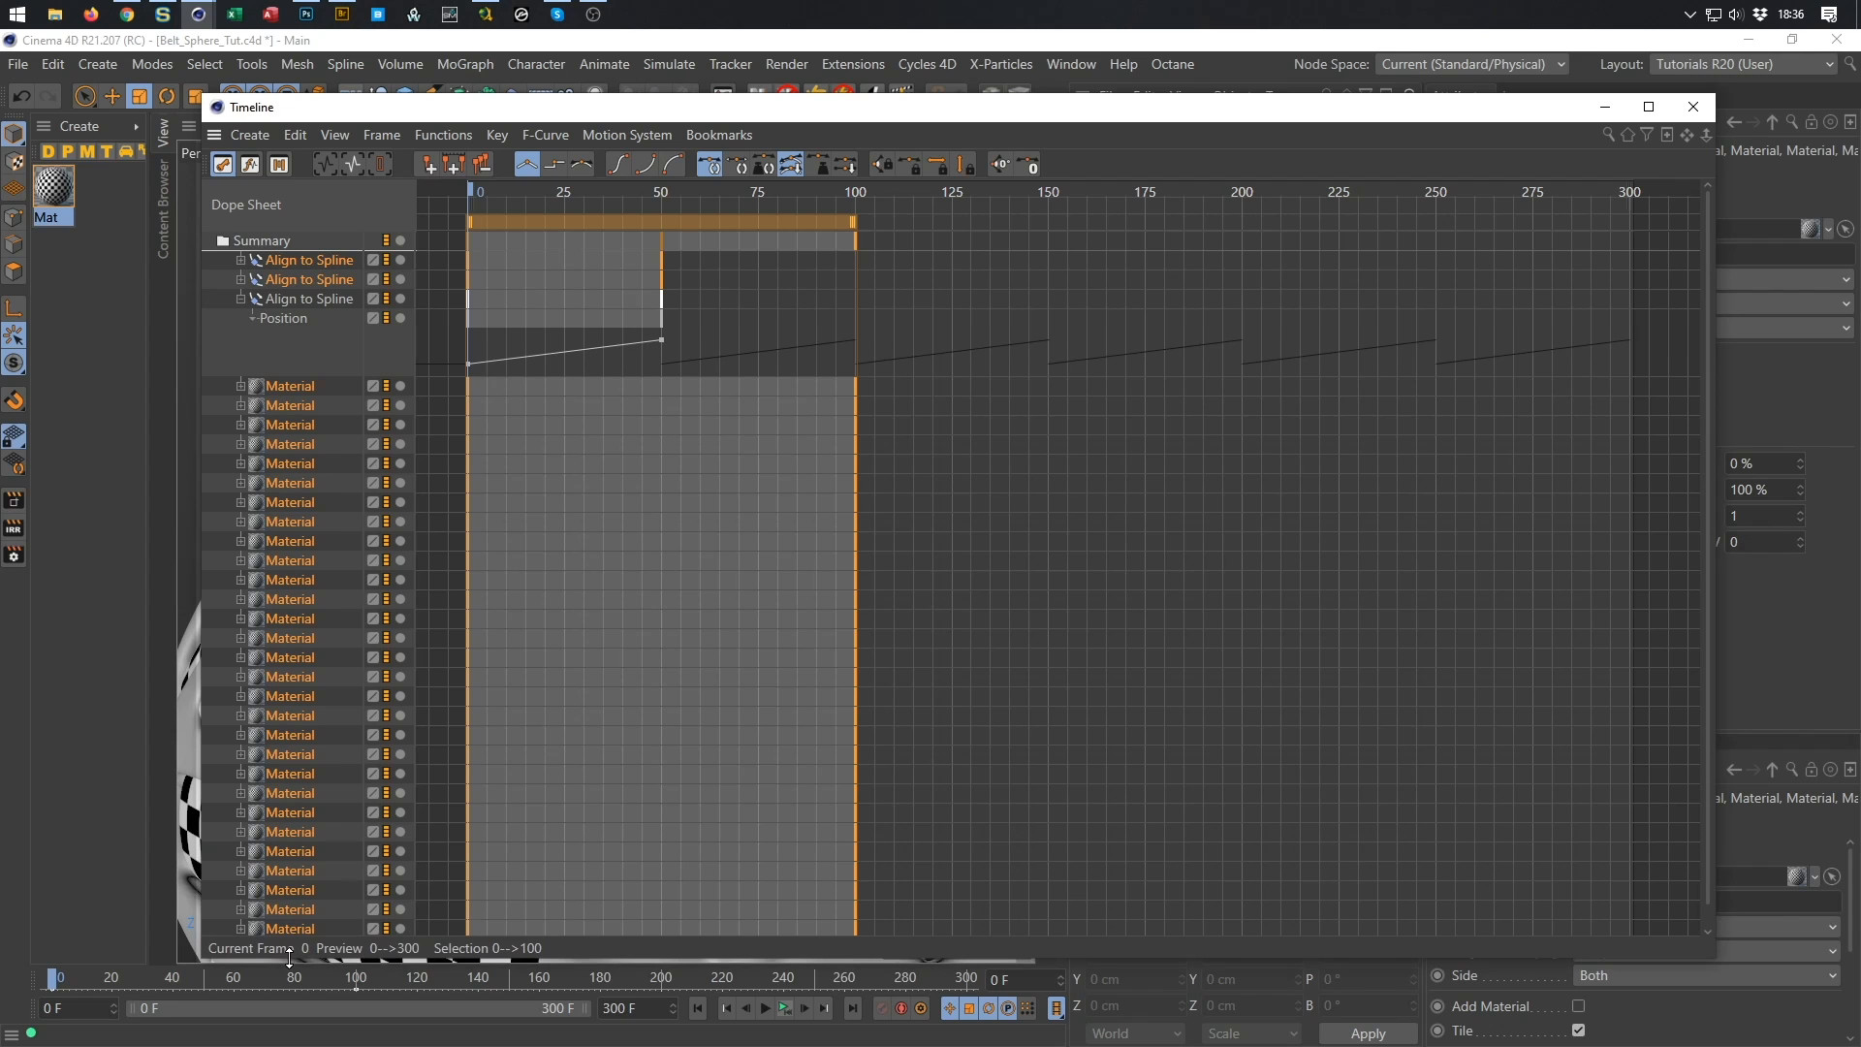
{"action": "scroll", "coordinate": [249, 839], "scroll_direction": "down", "scroll_amount": 1}
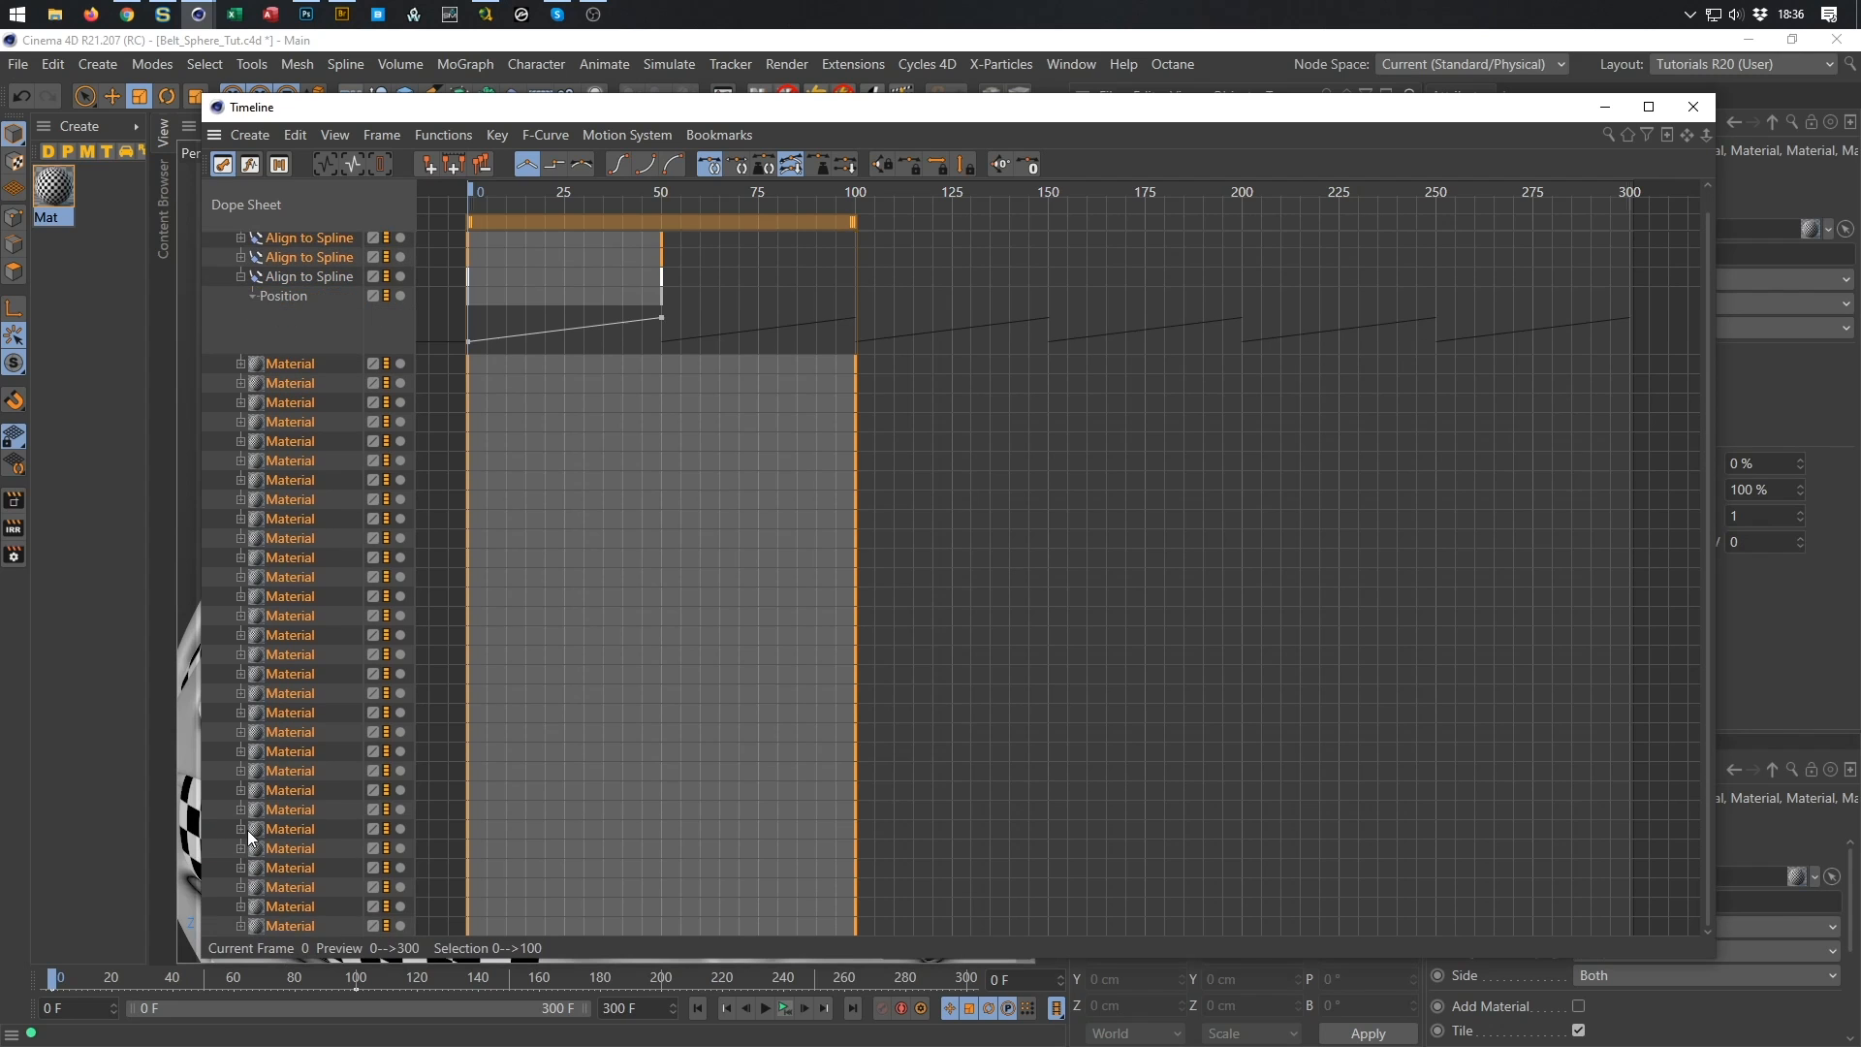
{"action": "left_click", "coordinate": [282, 924]}
{"action": "left_click", "coordinate": [293, 364], "text": "shift"}
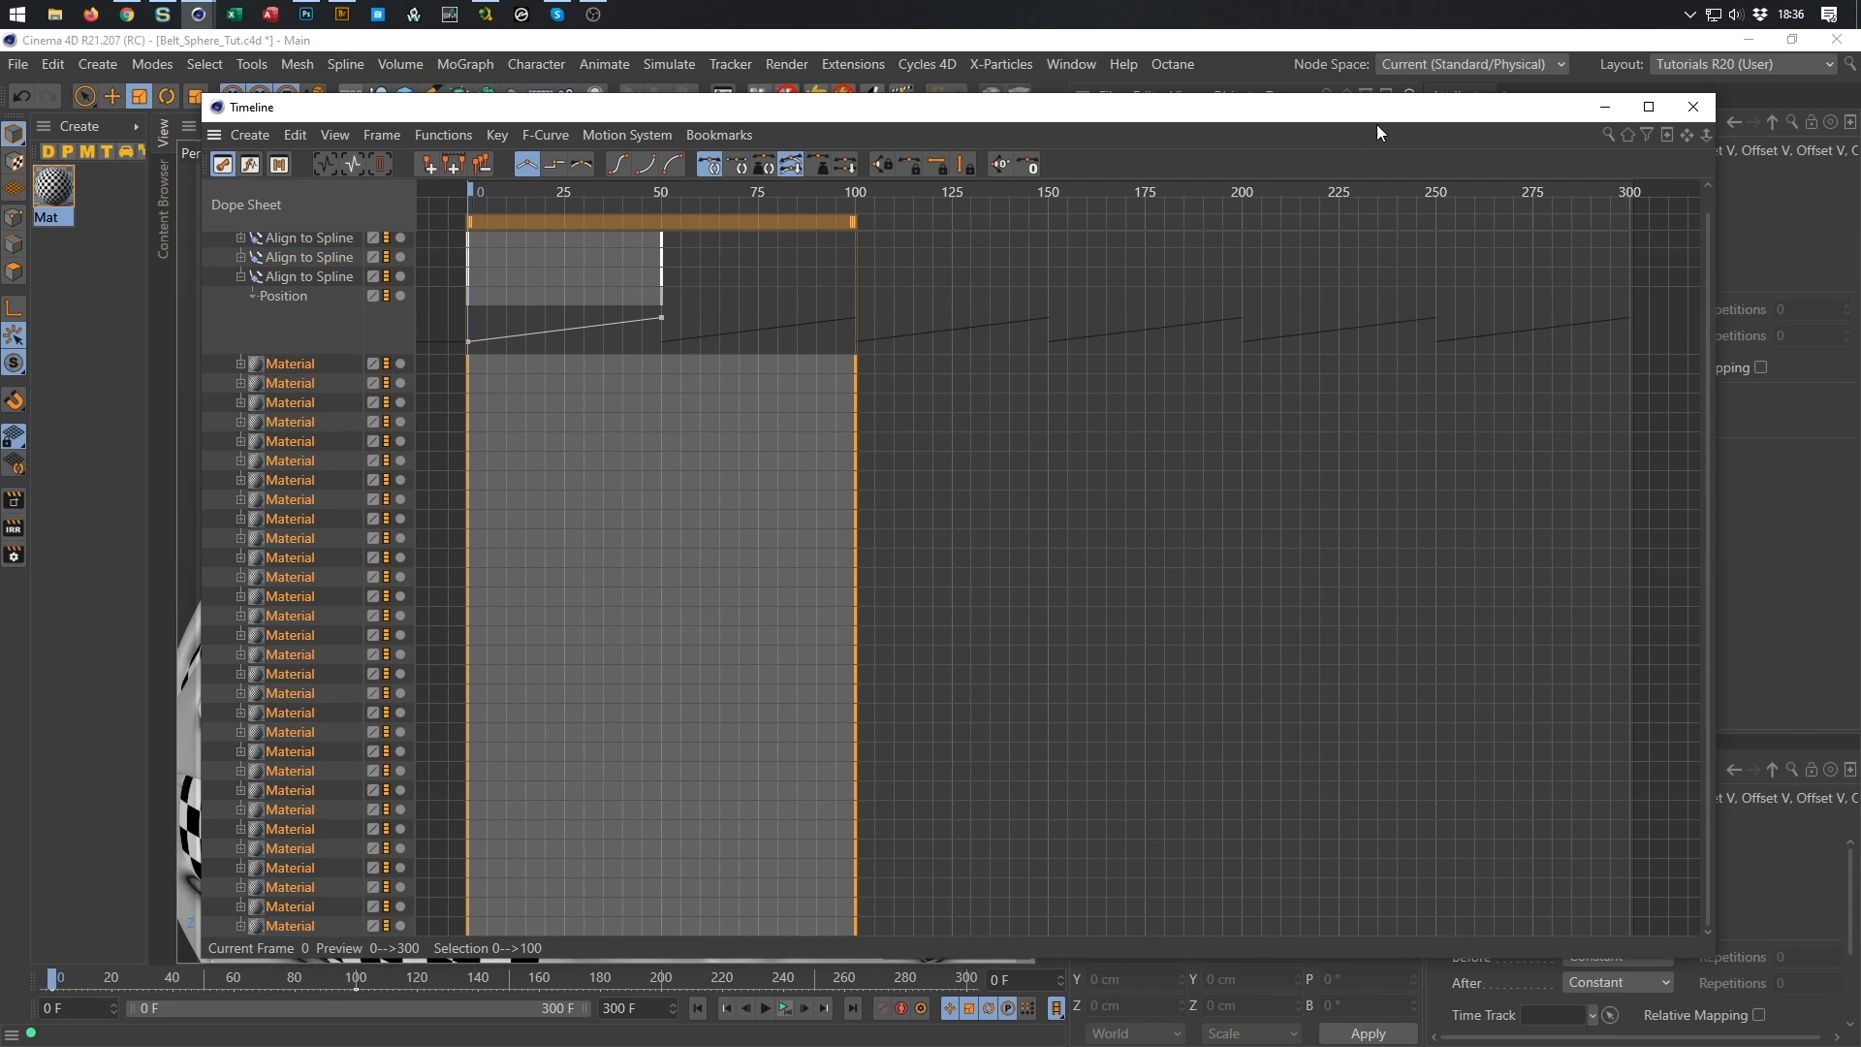
Set the selected Offset V tracks to Repeat after their last keyframe, with 2 repetitions.
{"action": "left_click_drag", "start_coordinate": [1384, 119], "coordinate": [1341, 515]}
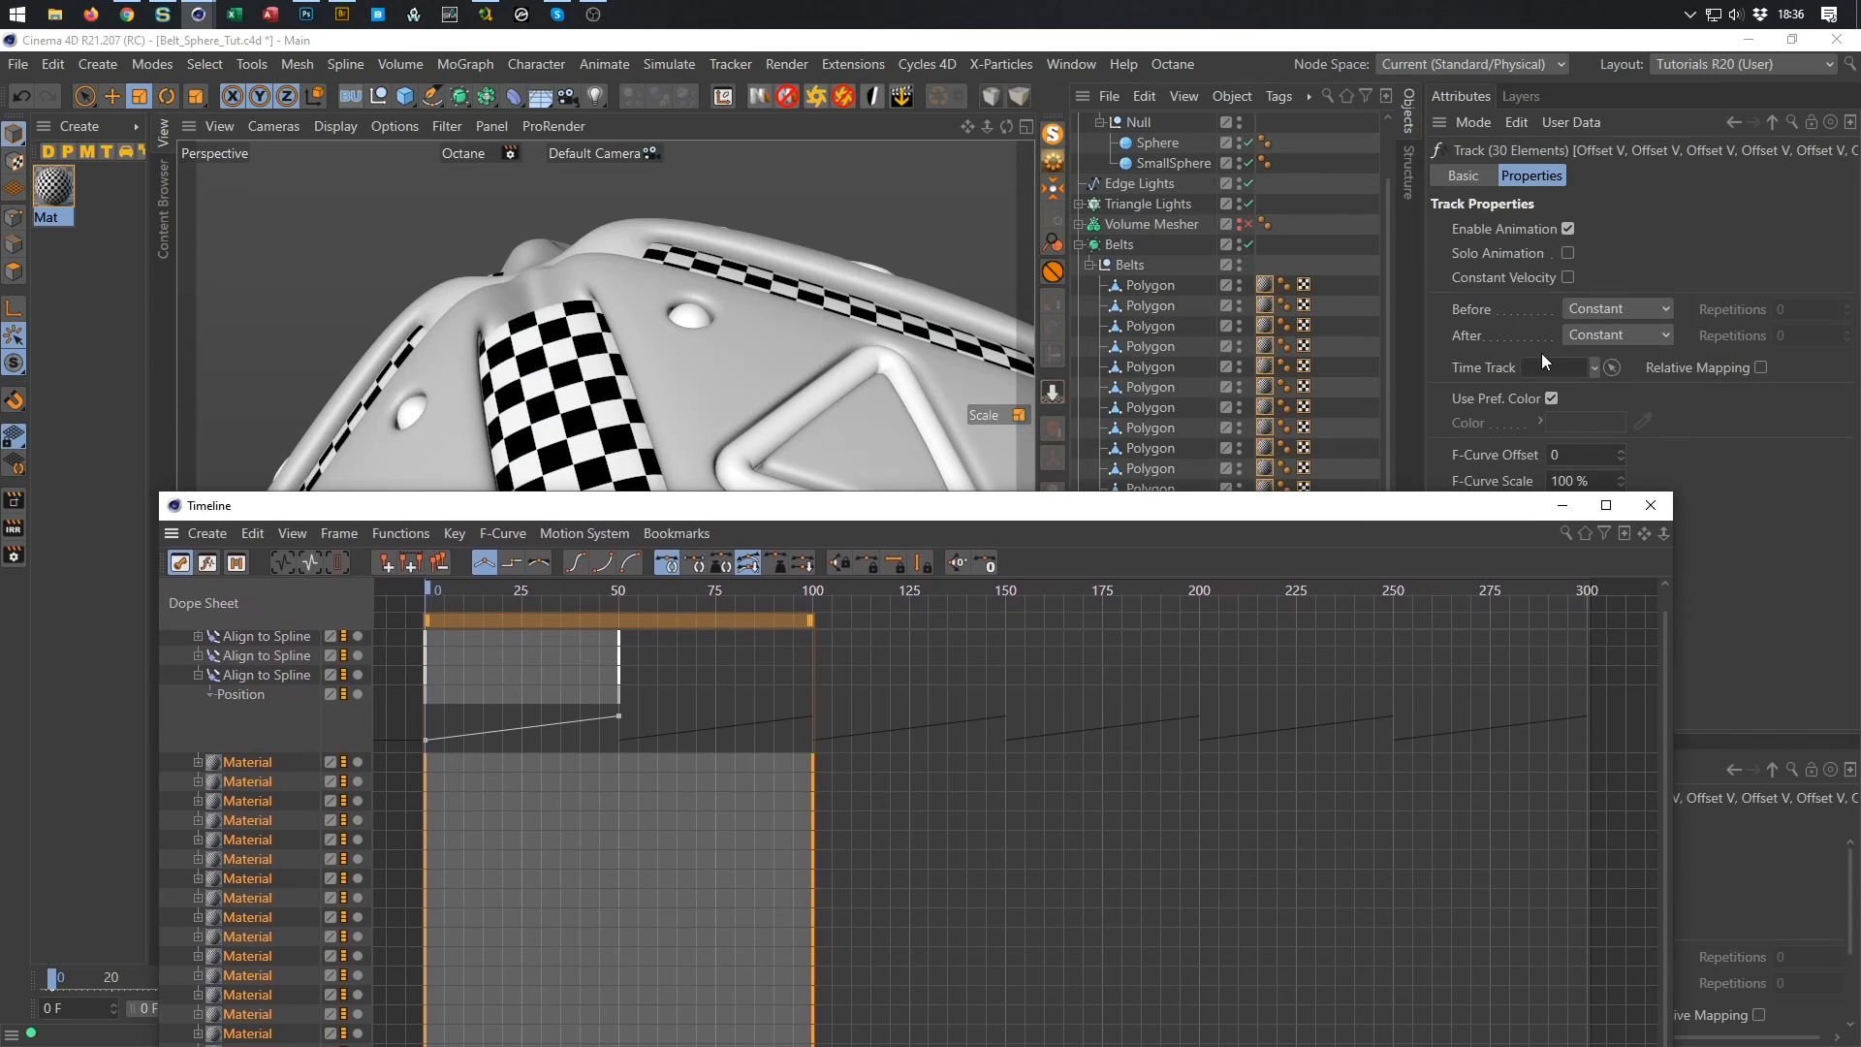
{"action": "left_click", "coordinate": [1616, 333]}
{"action": "left_click", "coordinate": [1609, 297]}
{"action": "left_click", "coordinate": [1602, 336]}
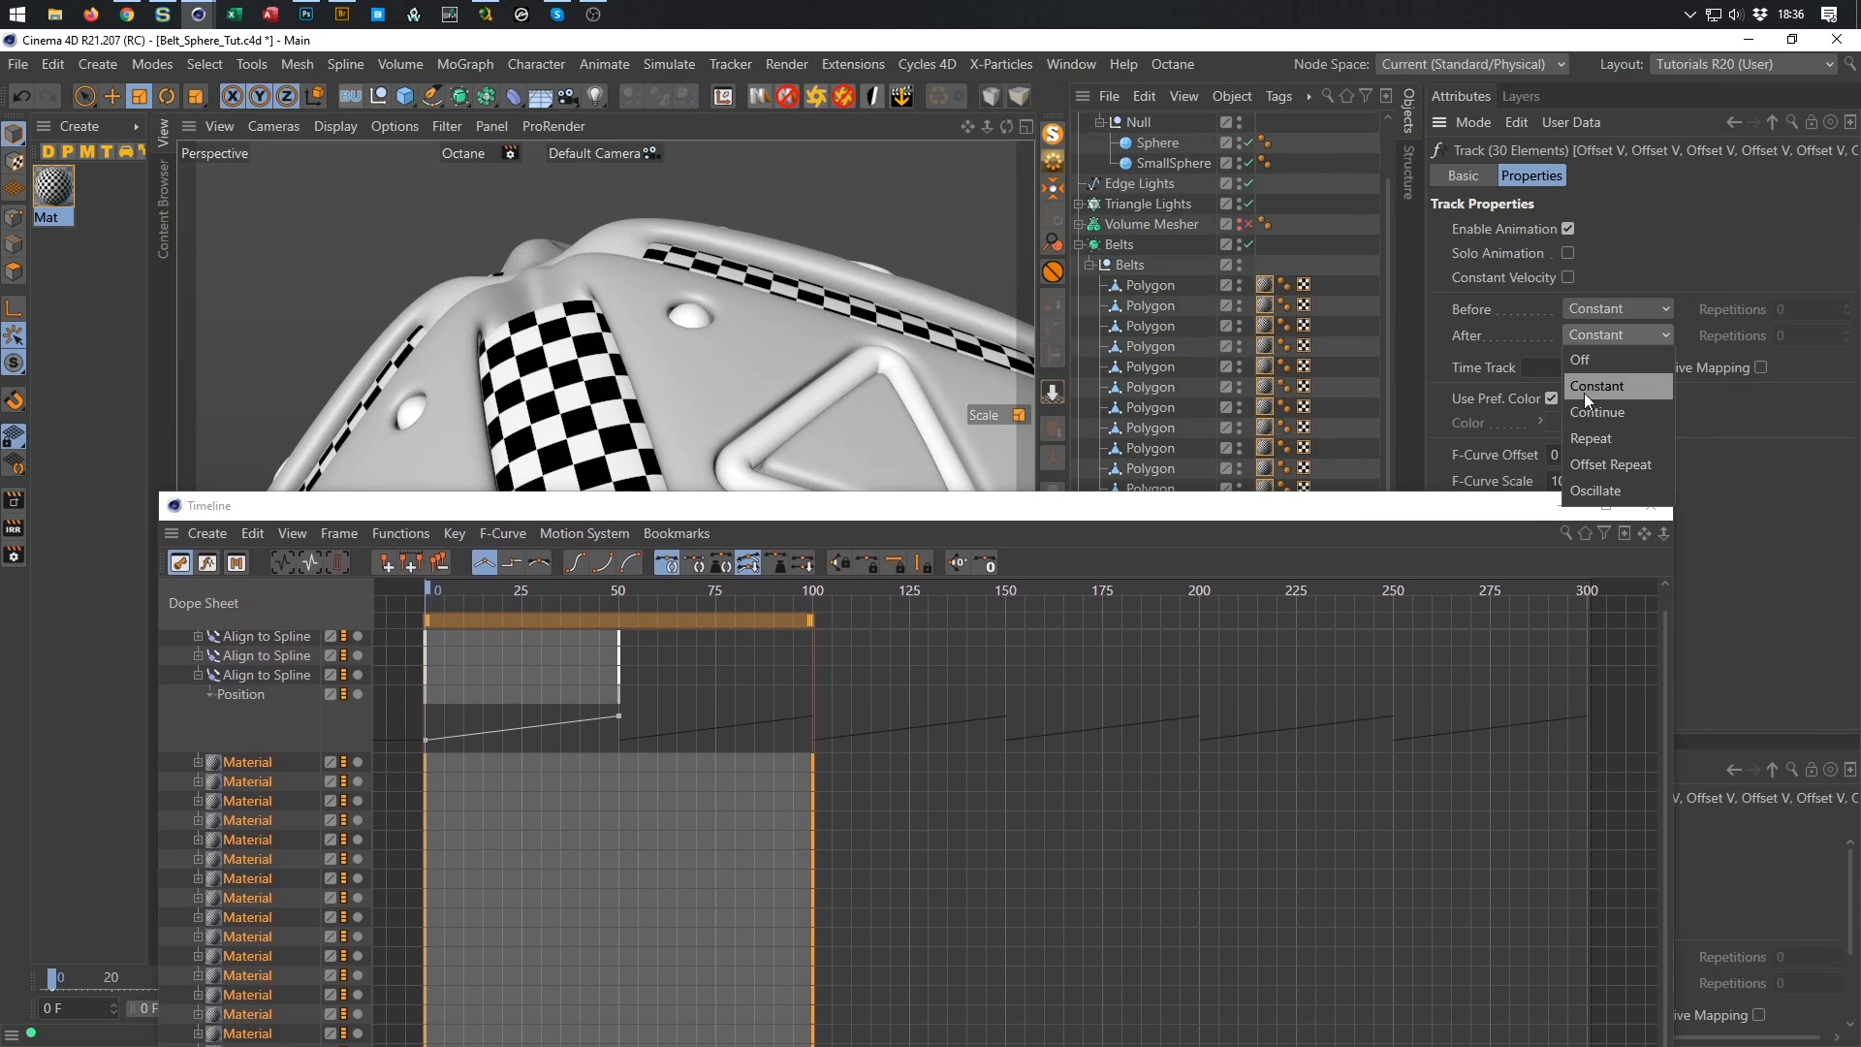
{"action": "left_click", "coordinate": [1644, 434]}
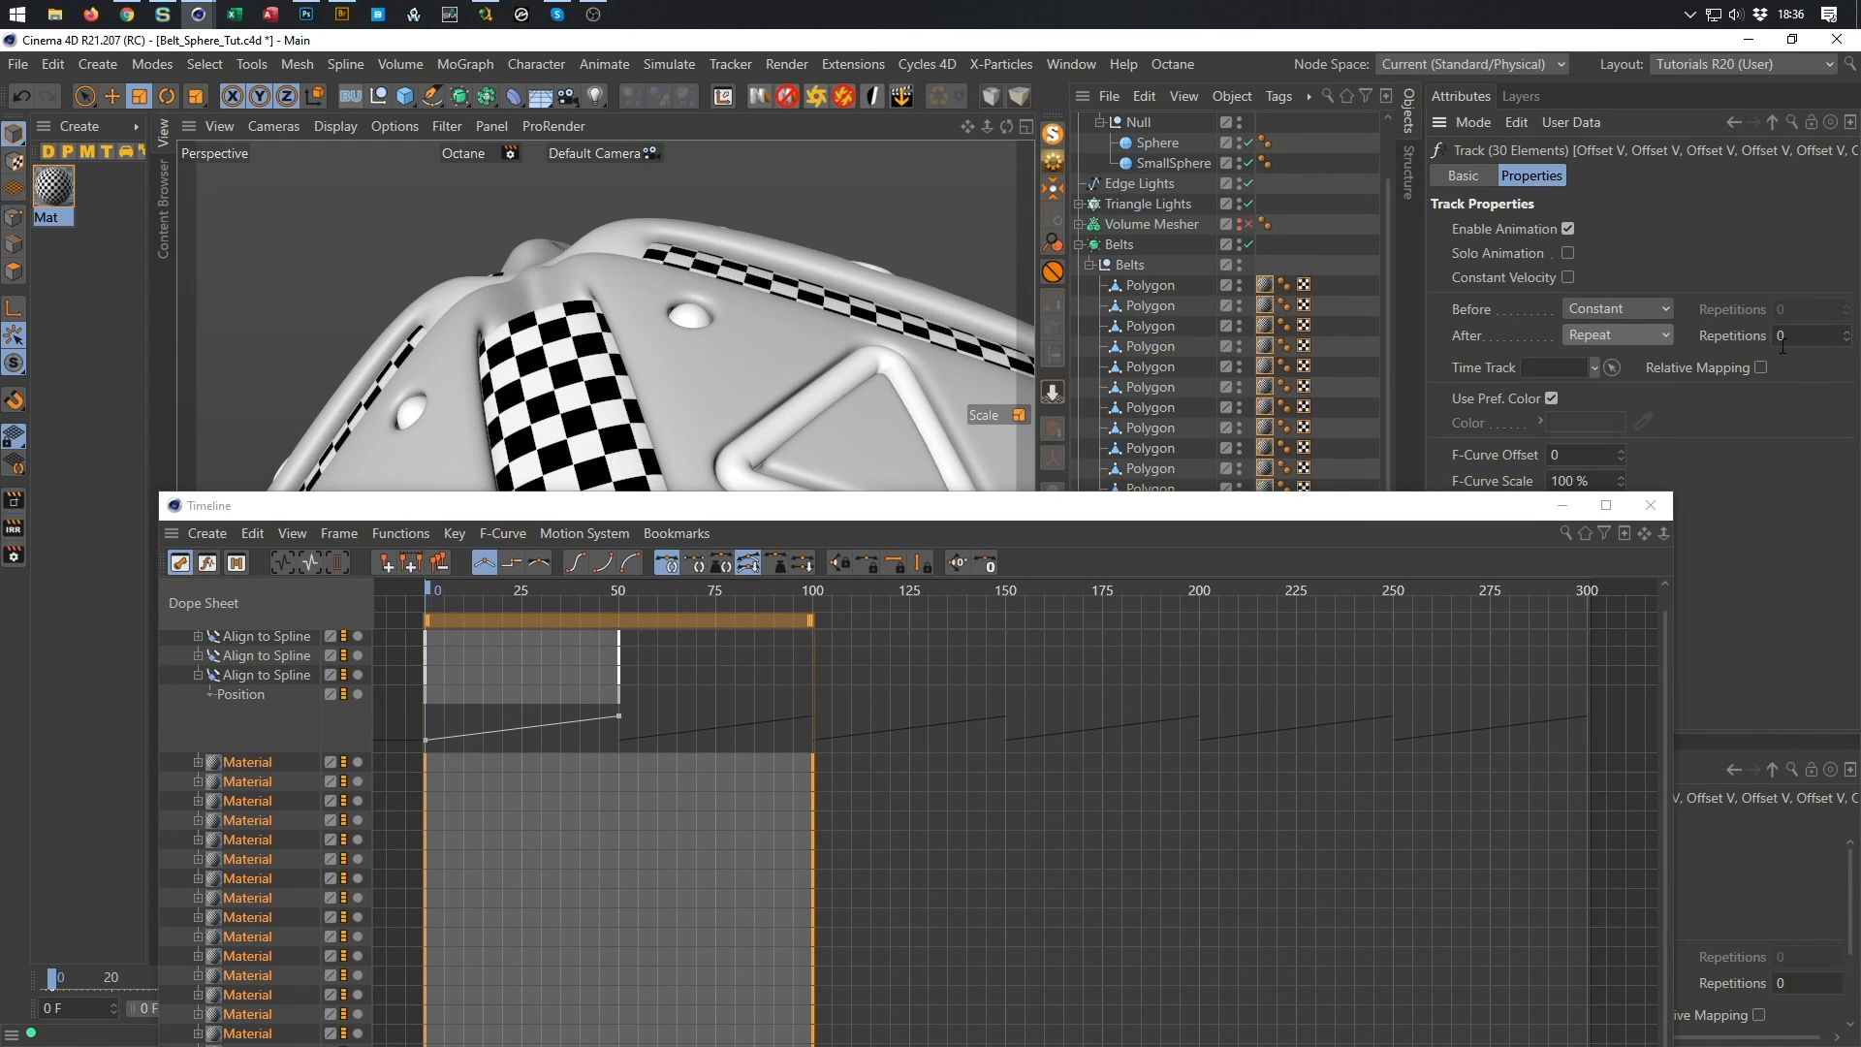
{"action": "type", "text": "2"}
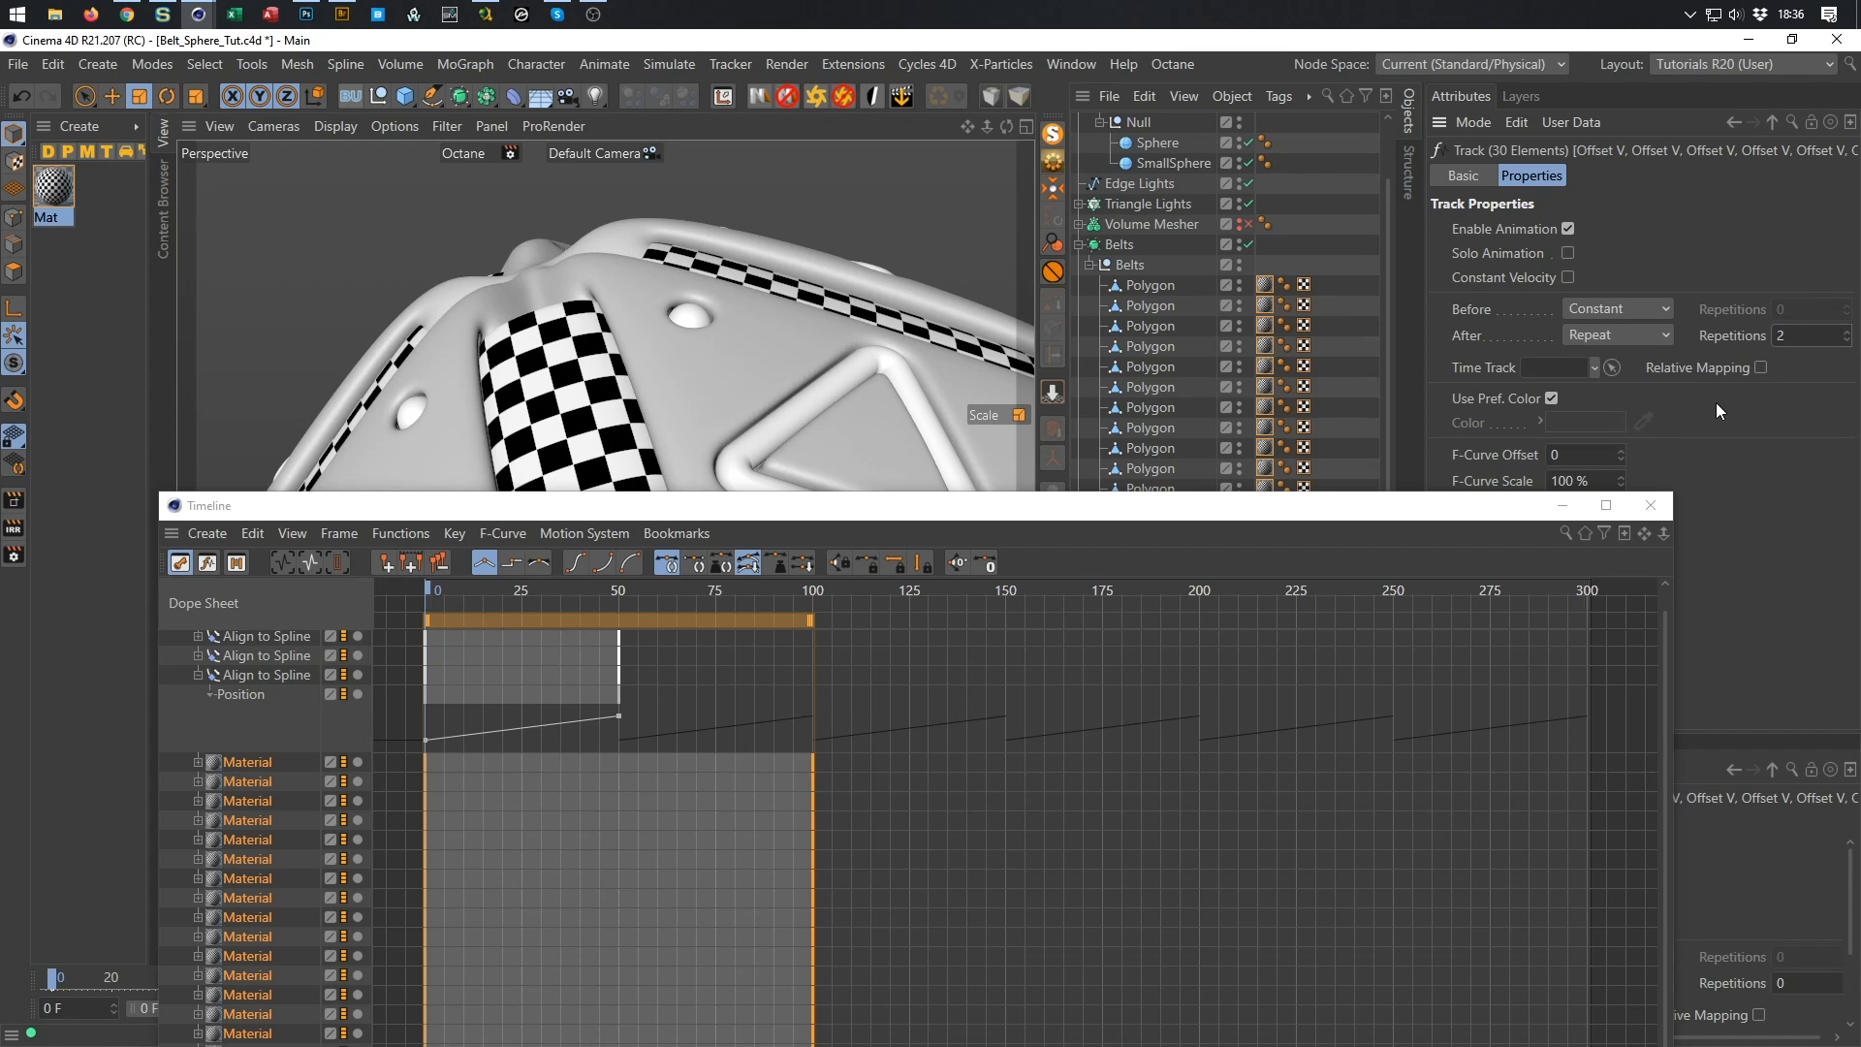
Check the first Material track's repeating Offset V curve, close the Timeline, and save the project.
{"action": "left_click_drag", "start_coordinate": [1134, 505], "coordinate": [1247, 323]}
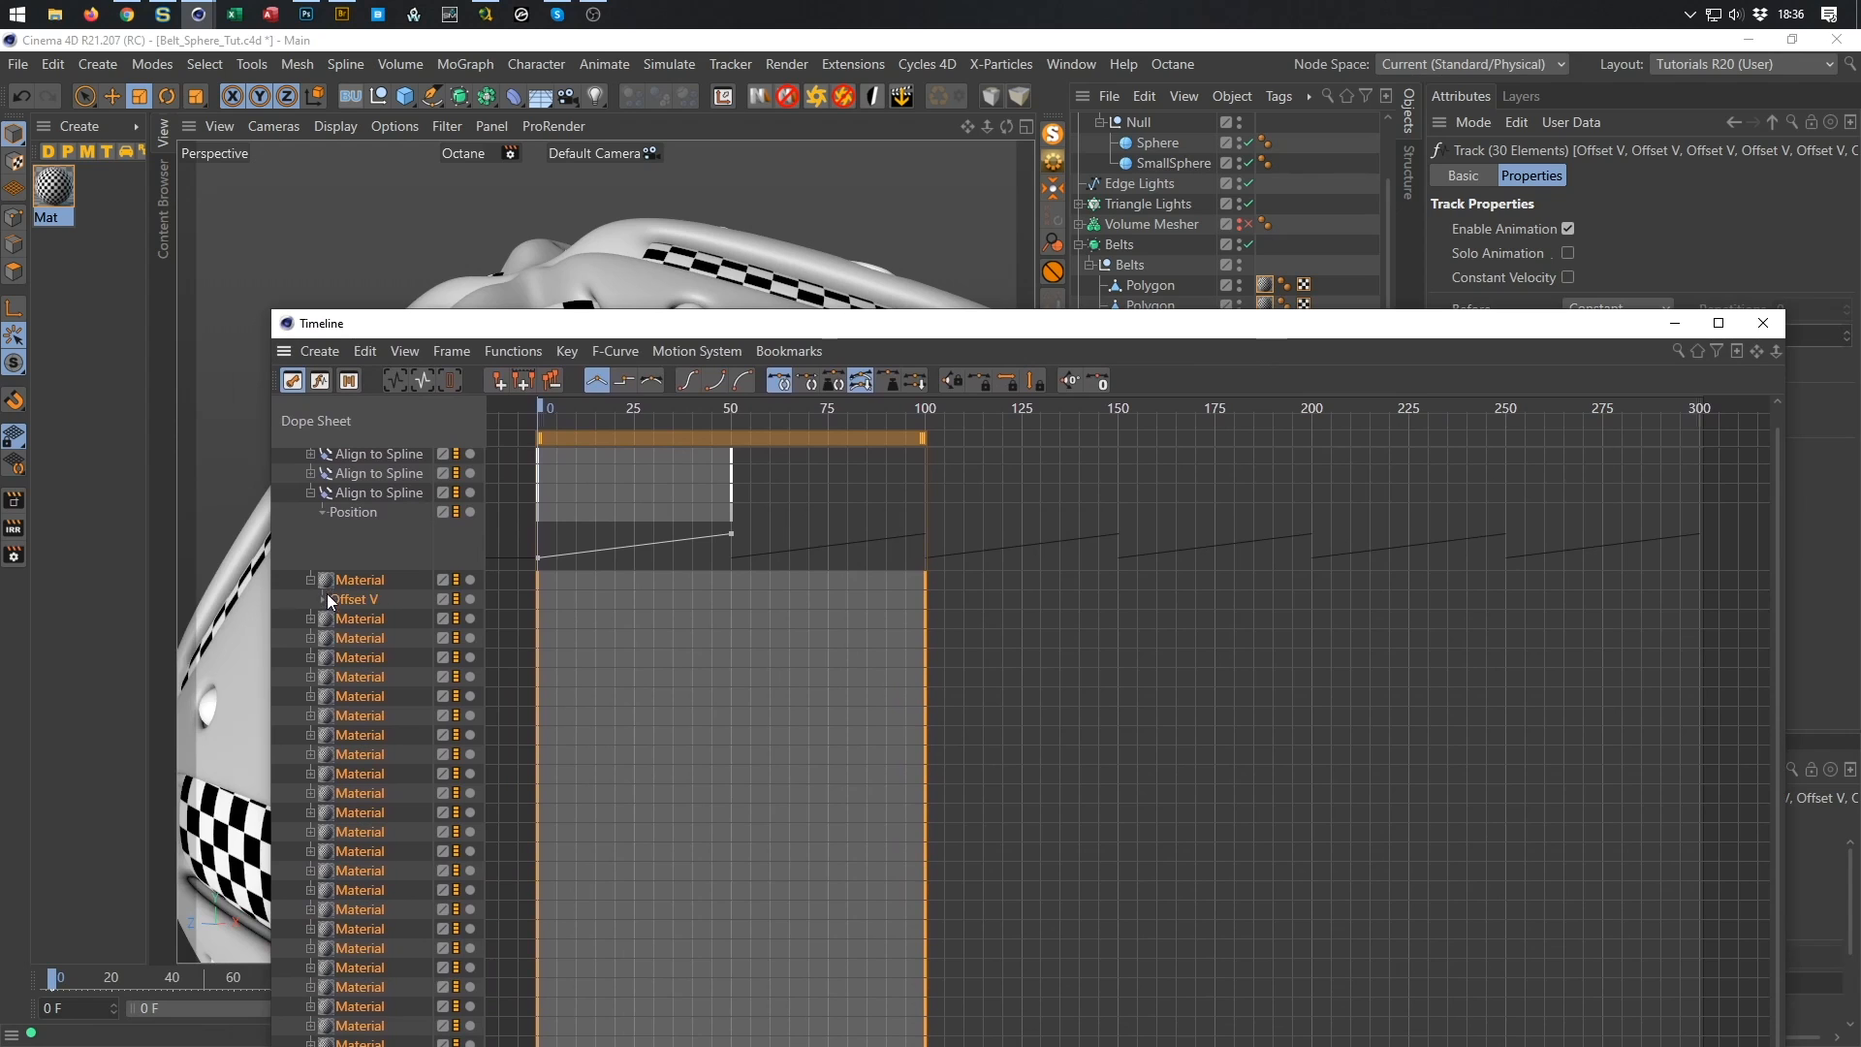
{"action": "left_click", "coordinate": [323, 599]}
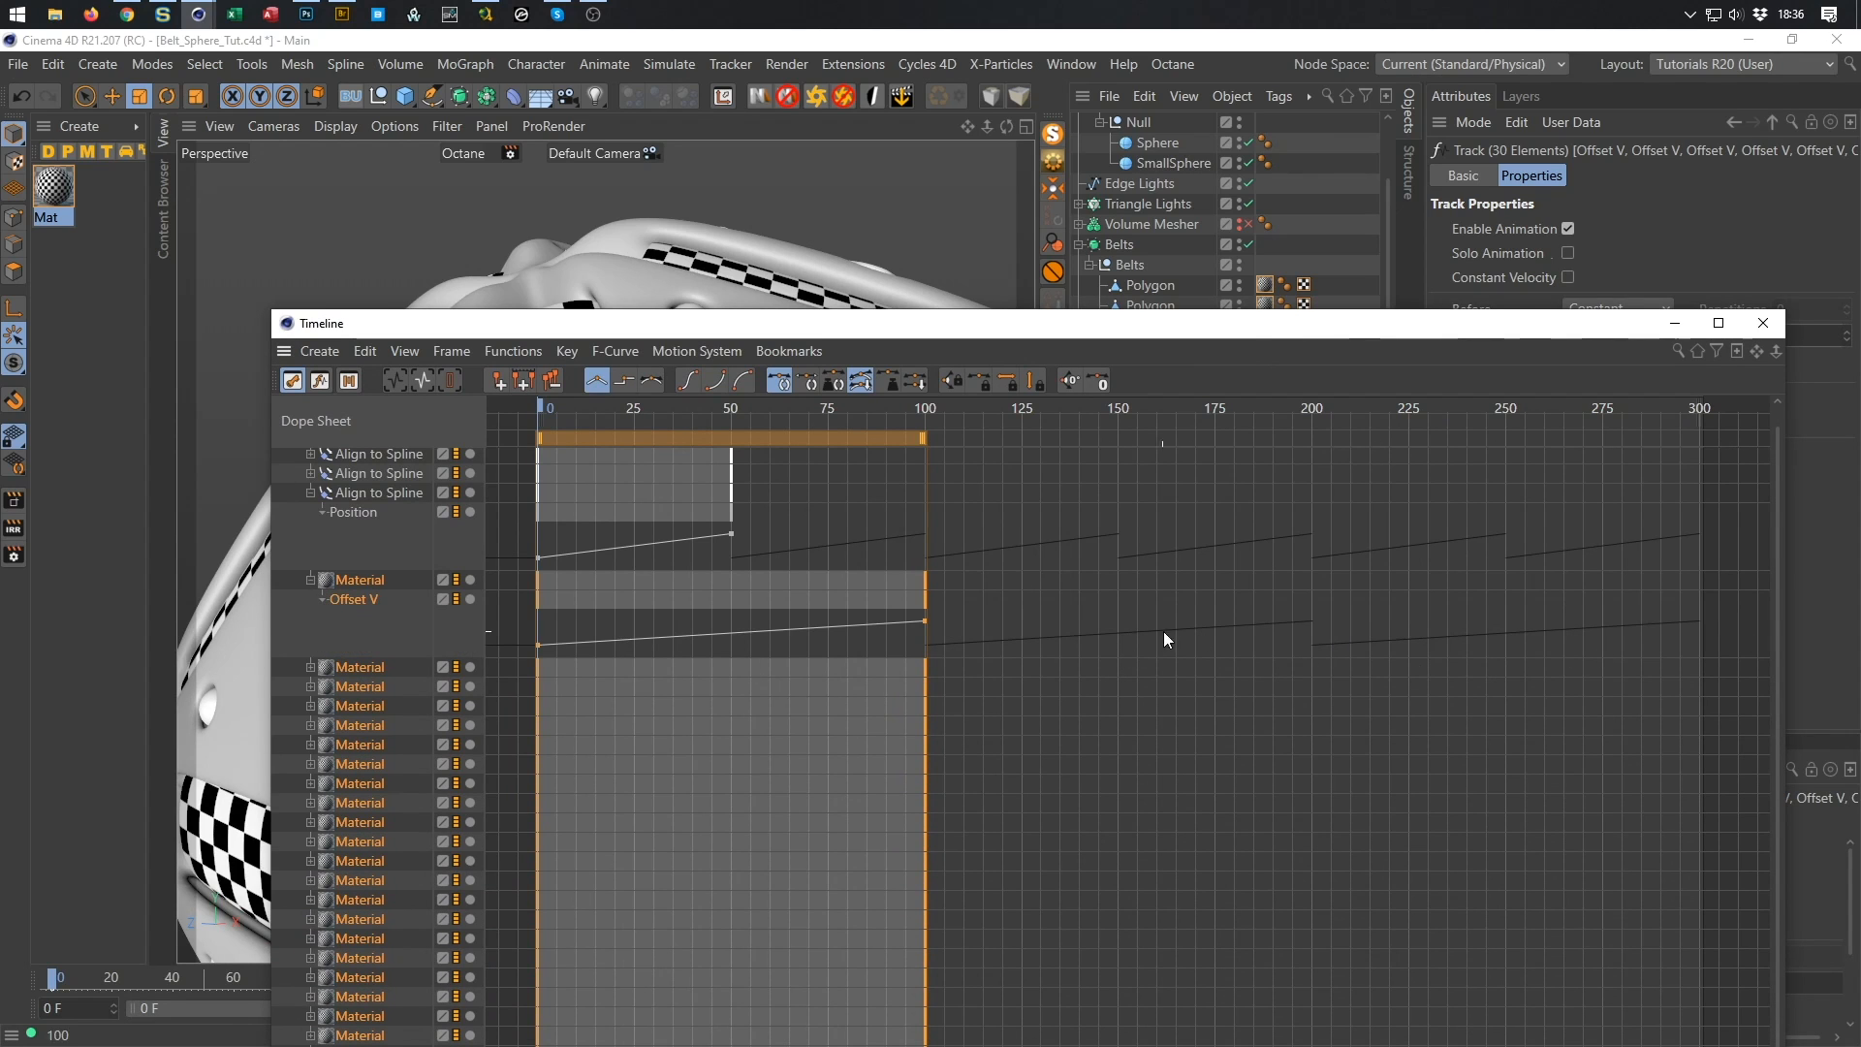
{"action": "left_click", "coordinate": [311, 579]}
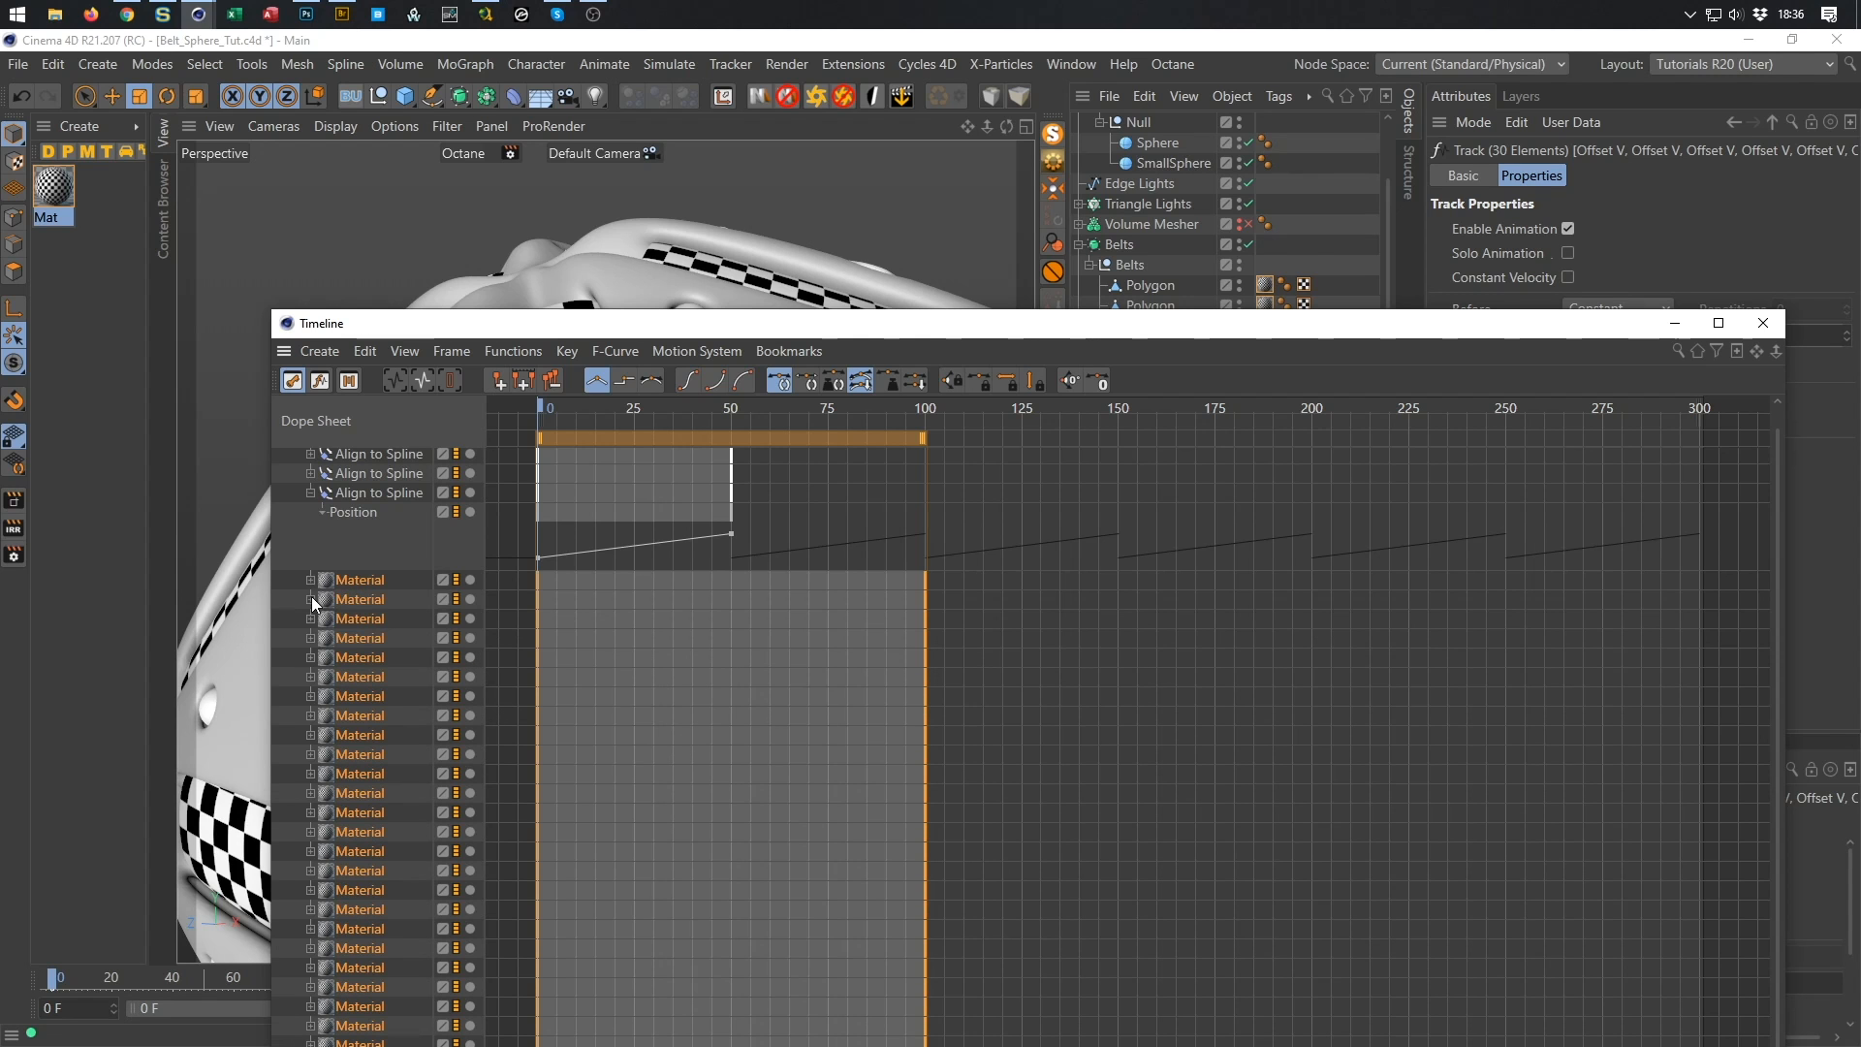
{"action": "left_click", "coordinate": [1764, 322]}
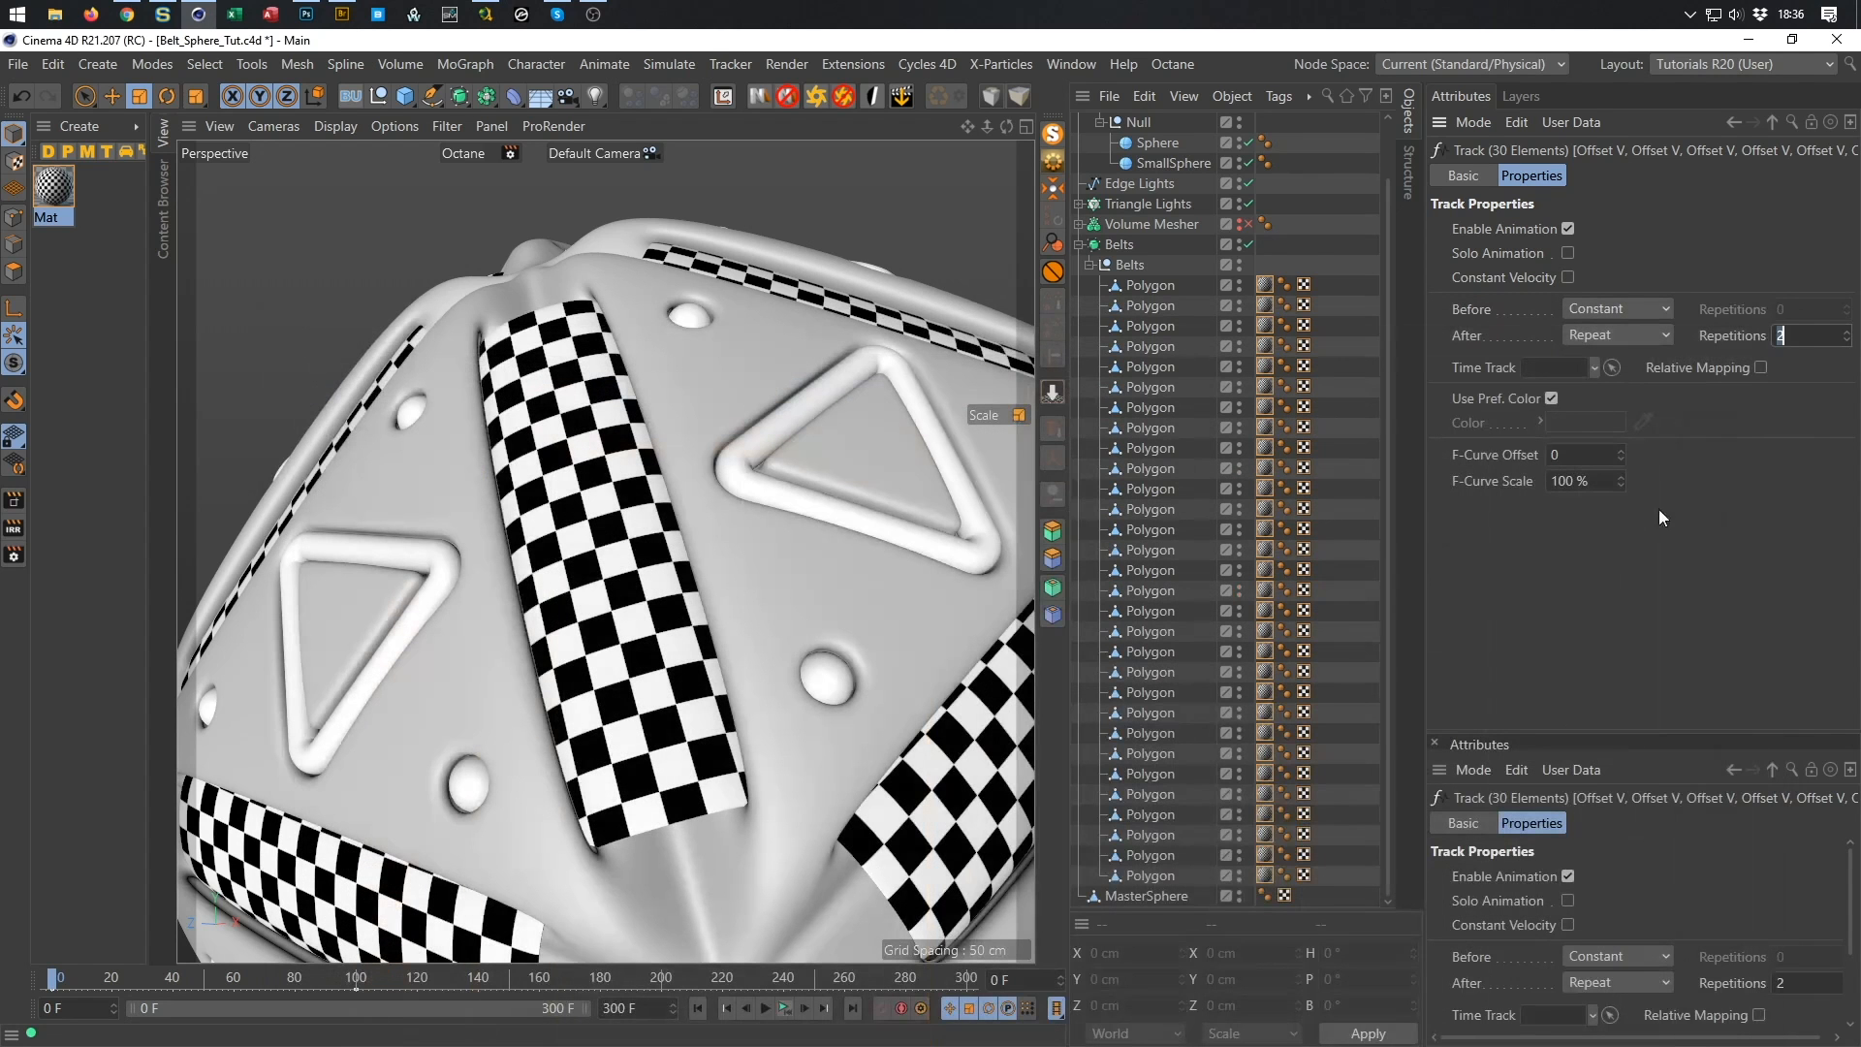
{"action": "key", "text": "ctrl+s"}
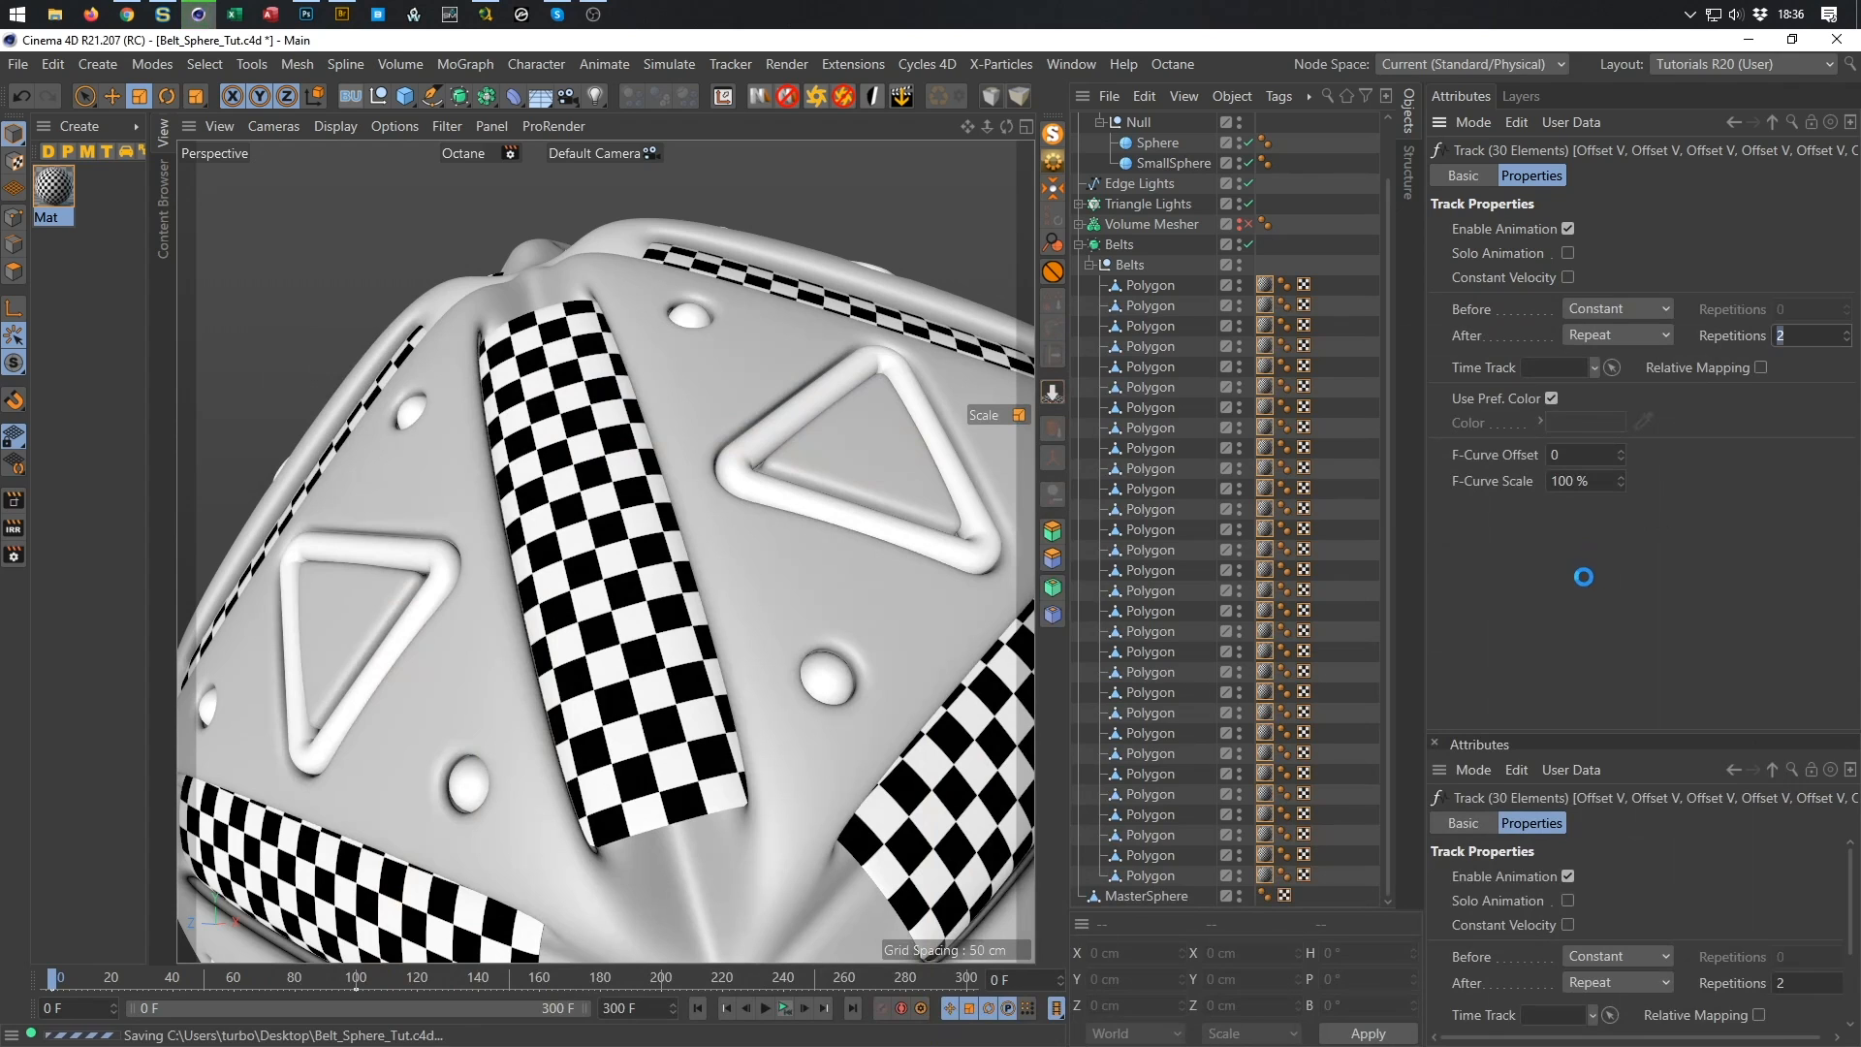
Collapse the Belts hierarchy and delete the checkerboard material Mat.
{"action": "left_click", "coordinate": [1080, 245]}
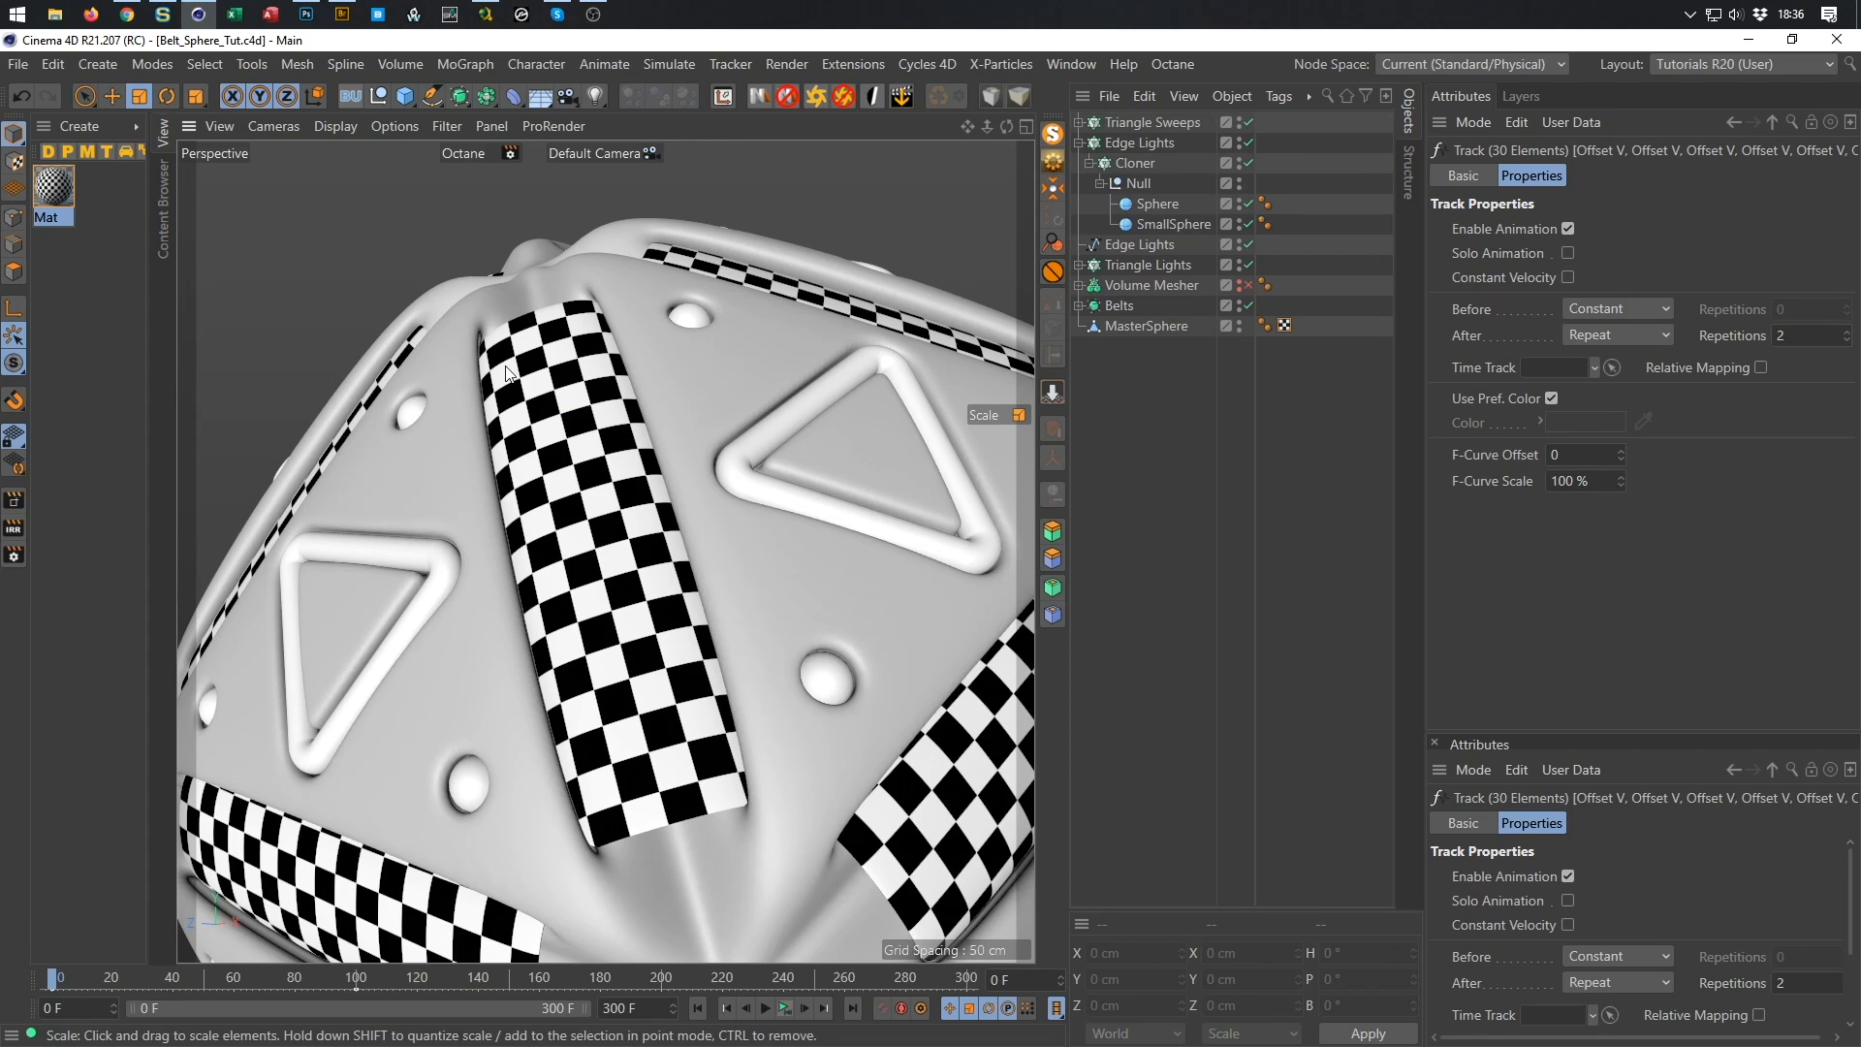
{"action": "left_click", "coordinate": [66, 200]}
{"action": "key", "text": "Delete"}
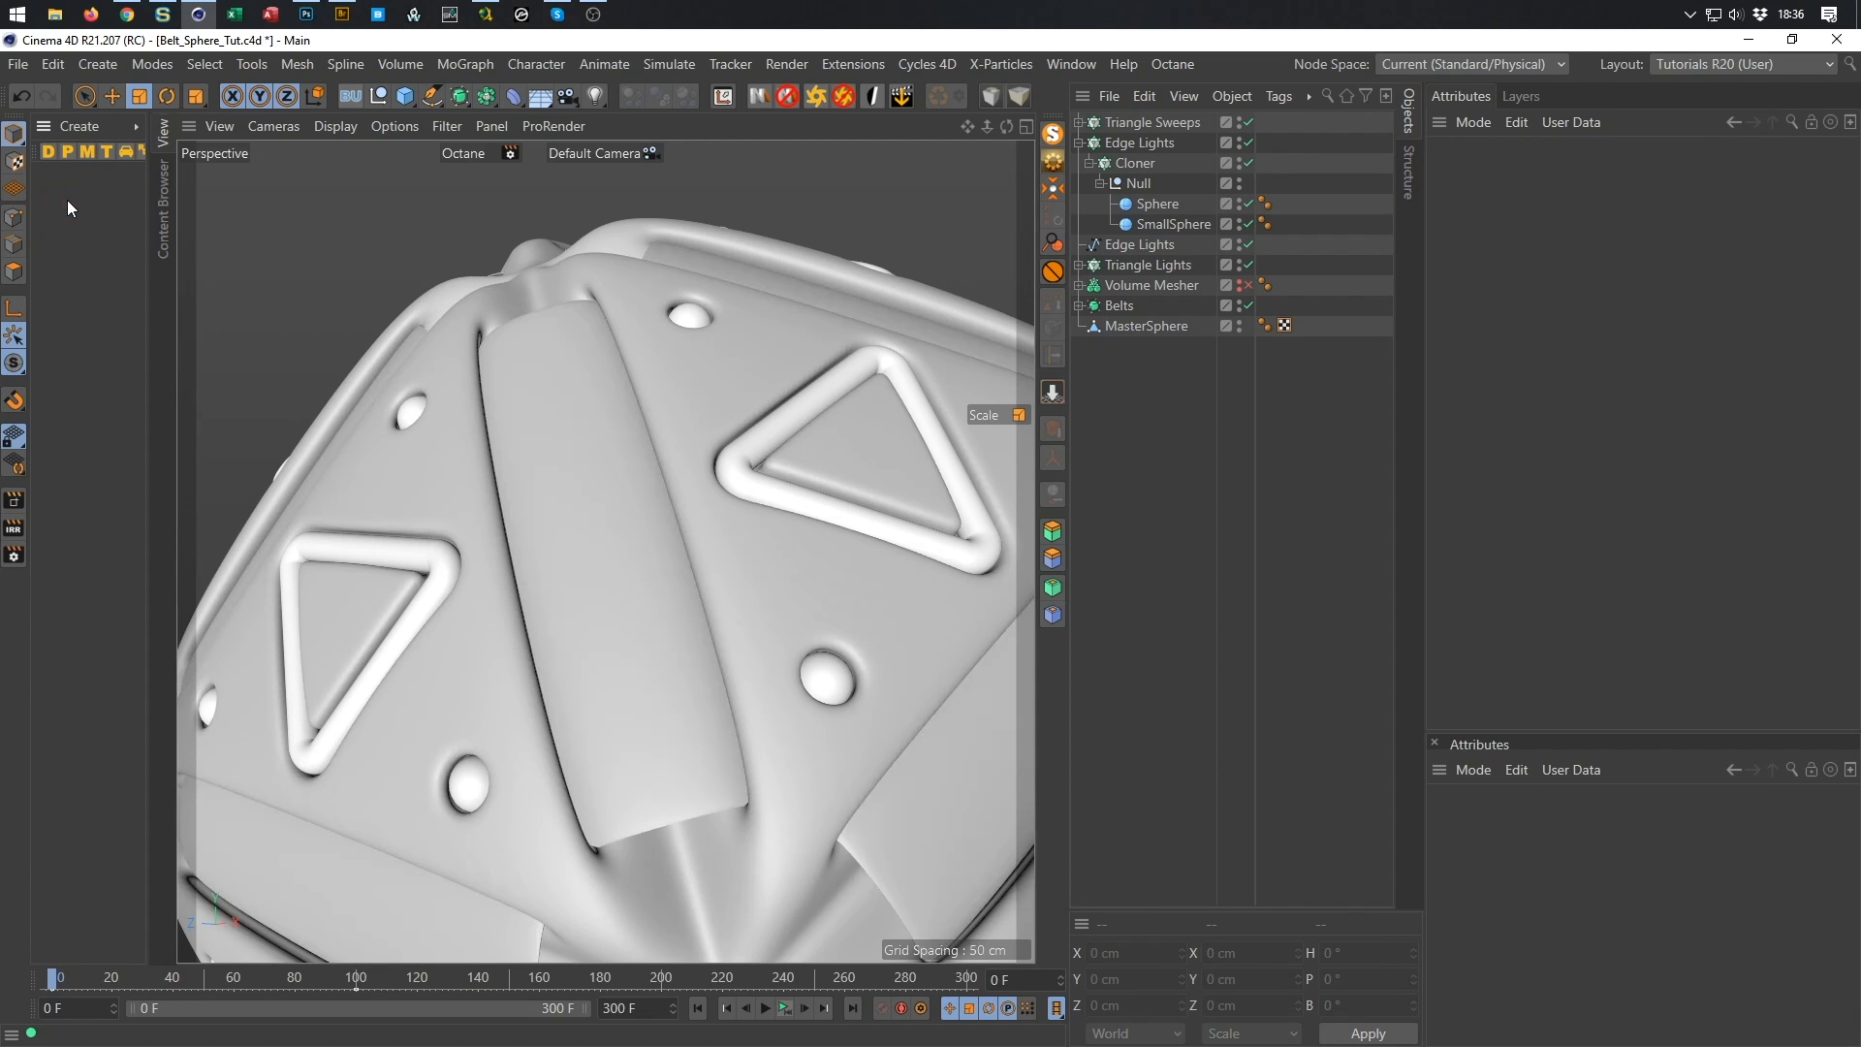
Collapse the Edge Lights hierarchy, open the Octane dialog, and create an Octane Glossy material.
{"action": "left_click", "coordinate": [1080, 144]}
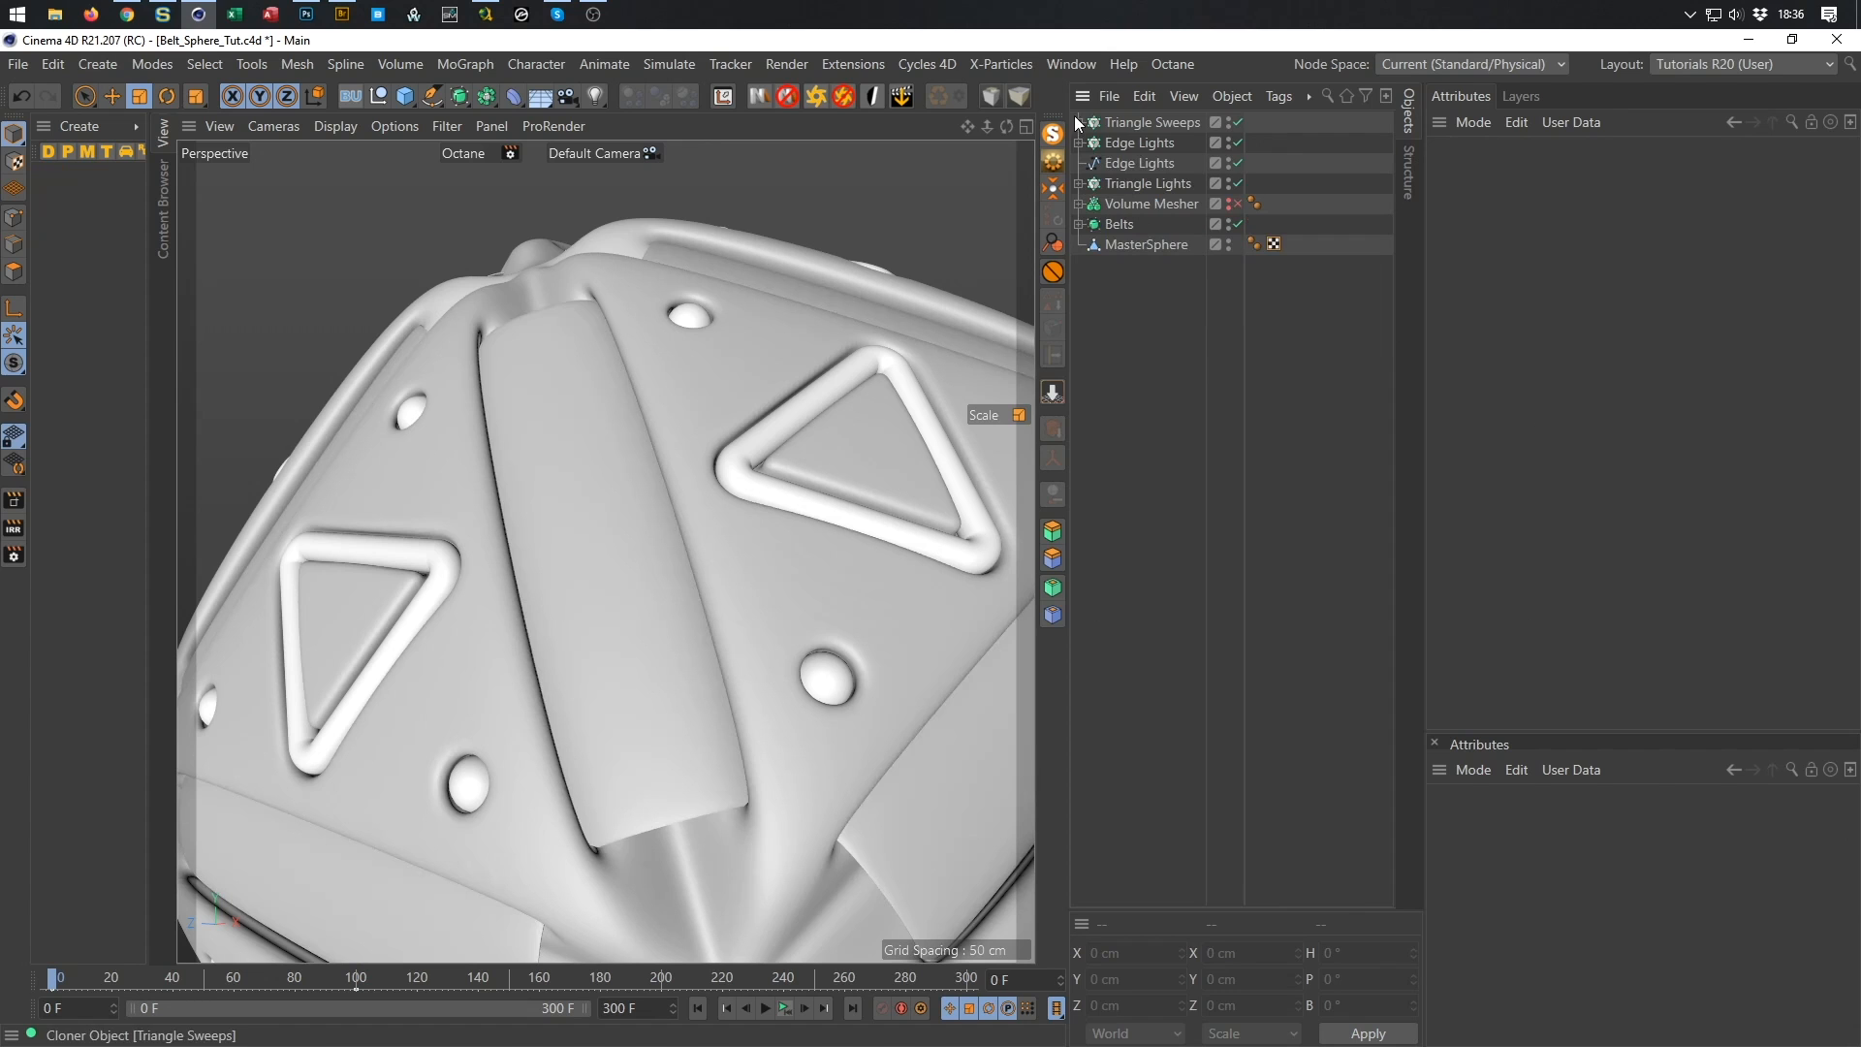
{"action": "left_click", "coordinate": [1173, 65]}
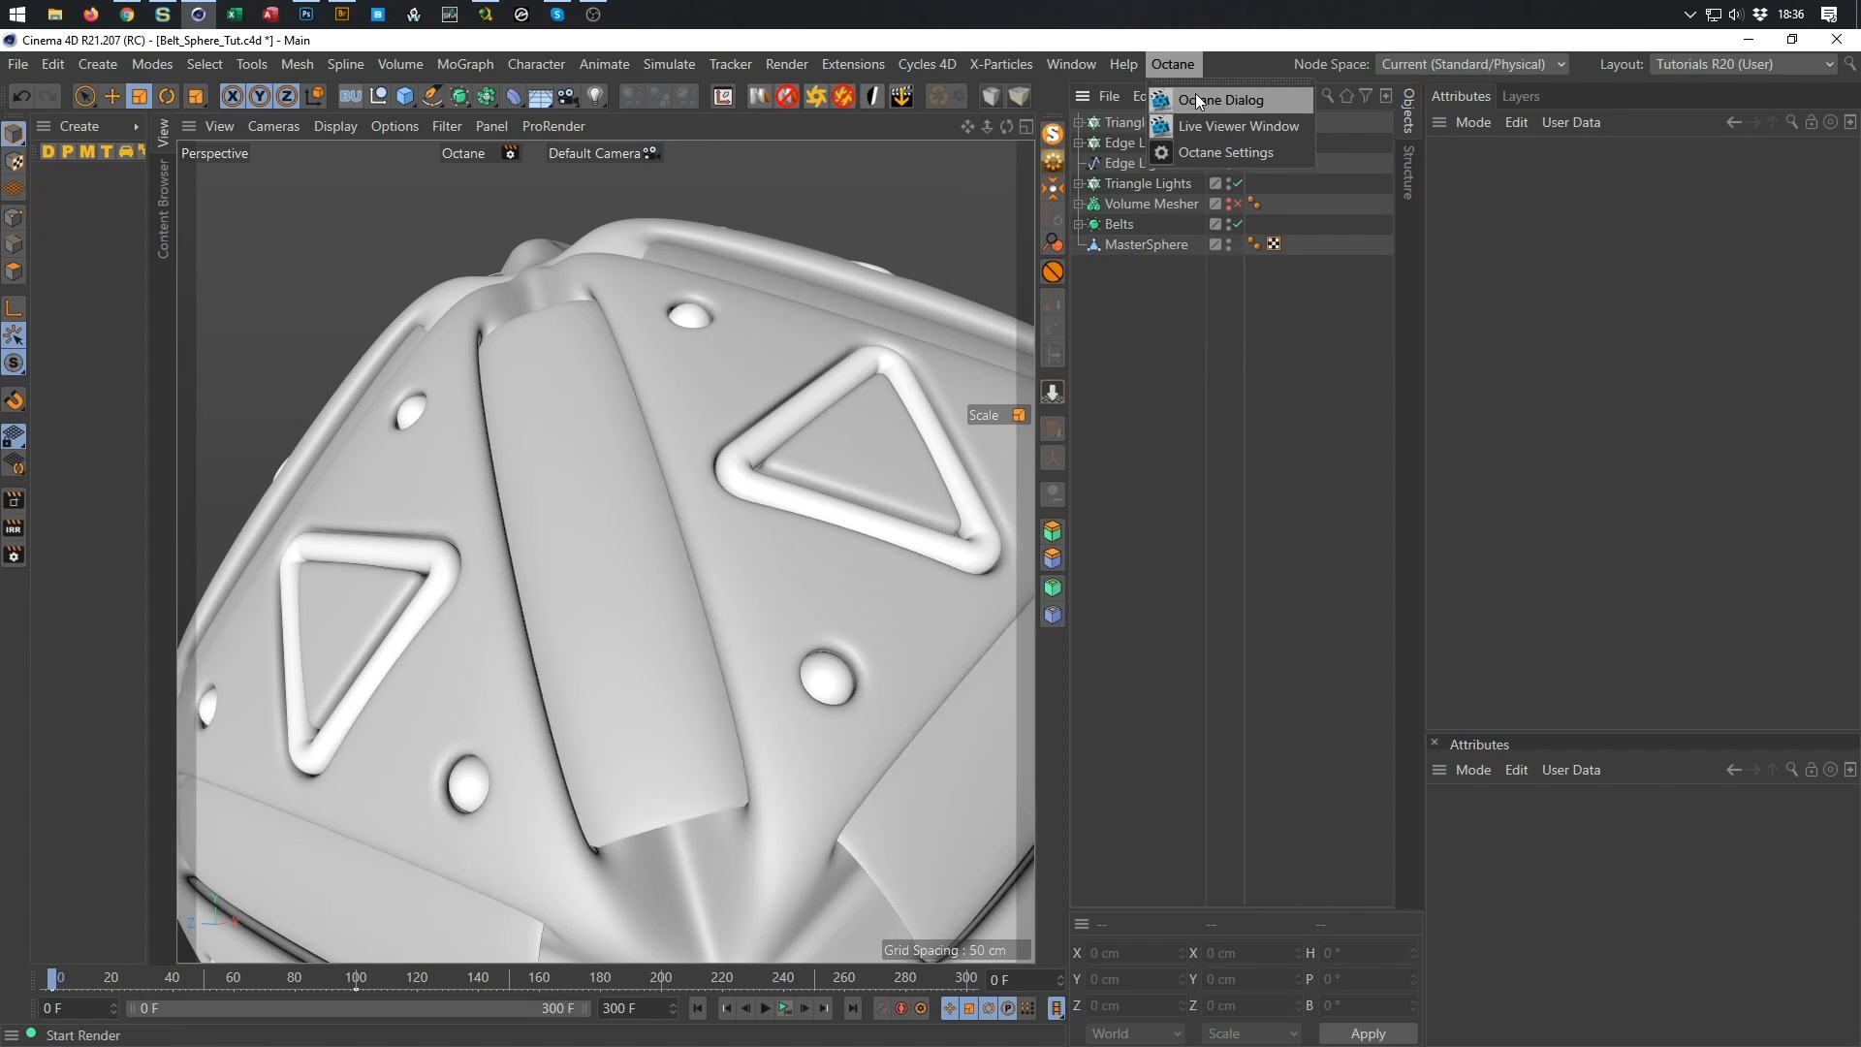
{"action": "left_click", "coordinate": [1196, 94]}
{"action": "left_click_drag", "start_coordinate": [648, 378], "coordinate": [299, 845]}
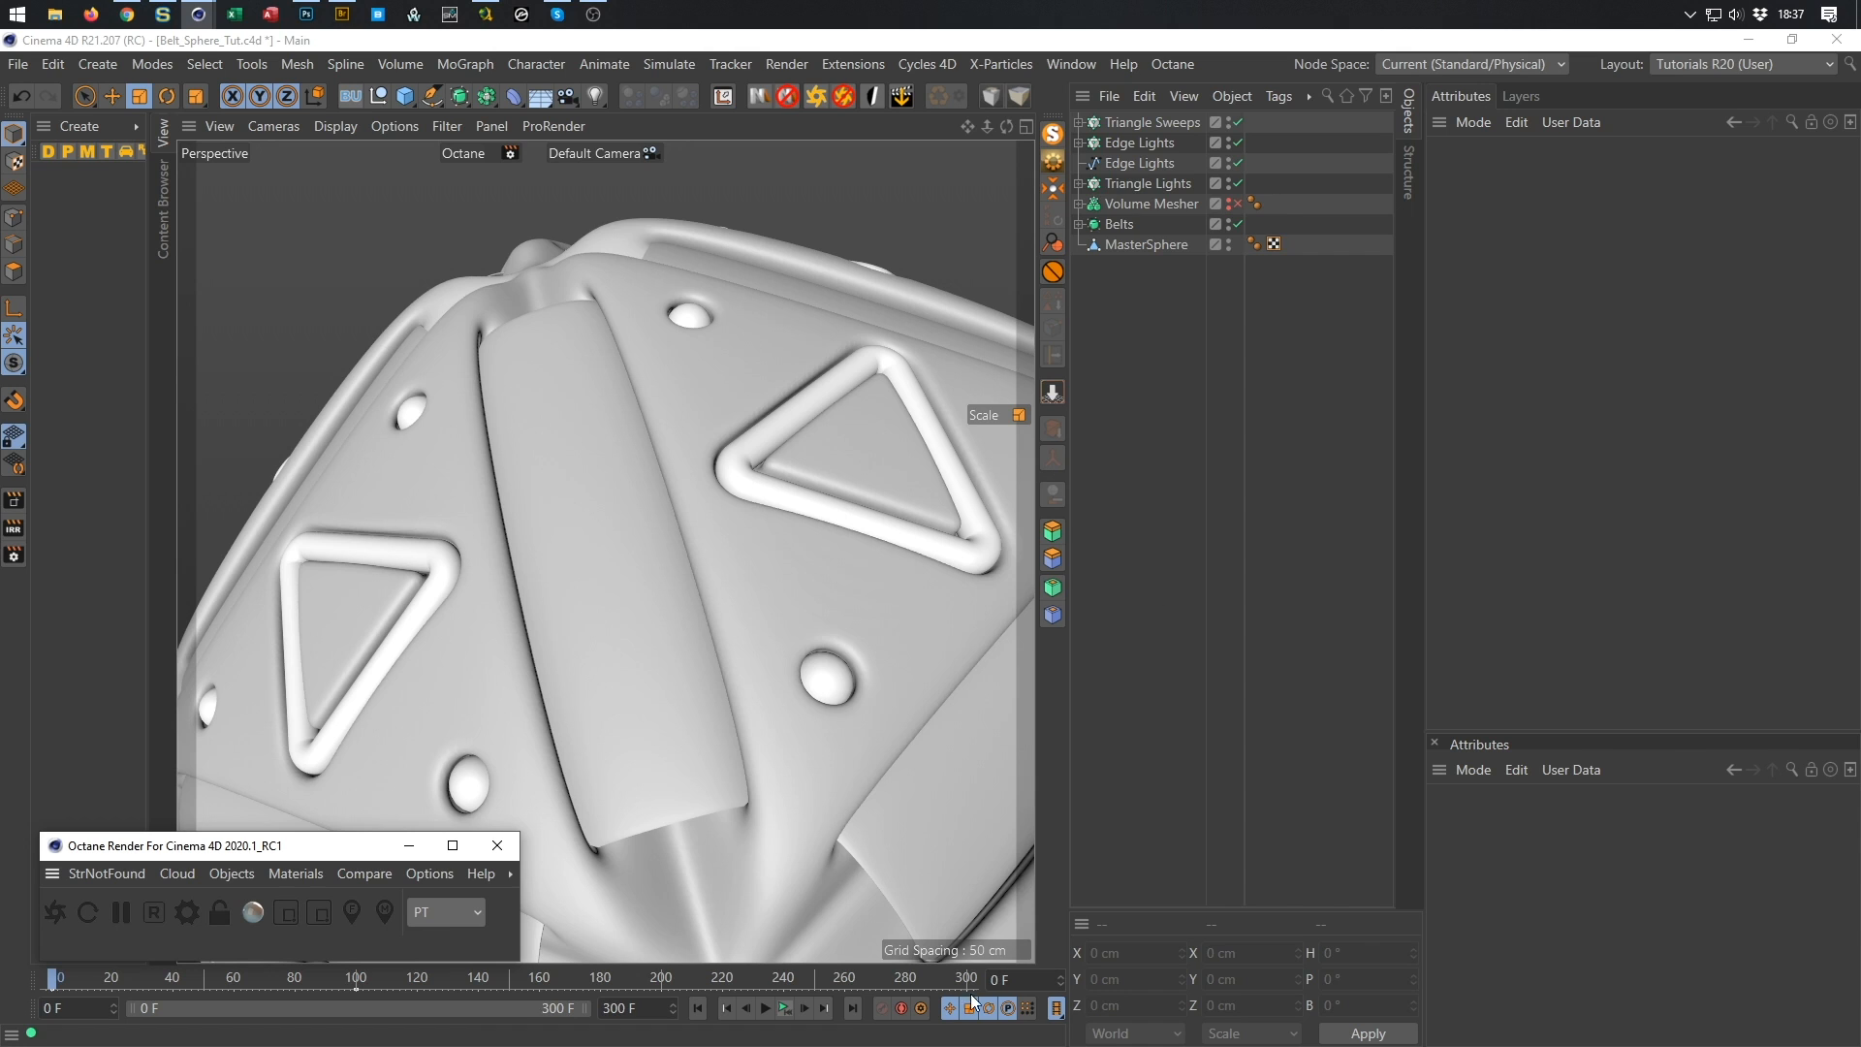
{"action": "left_click", "coordinate": [246, 876]}
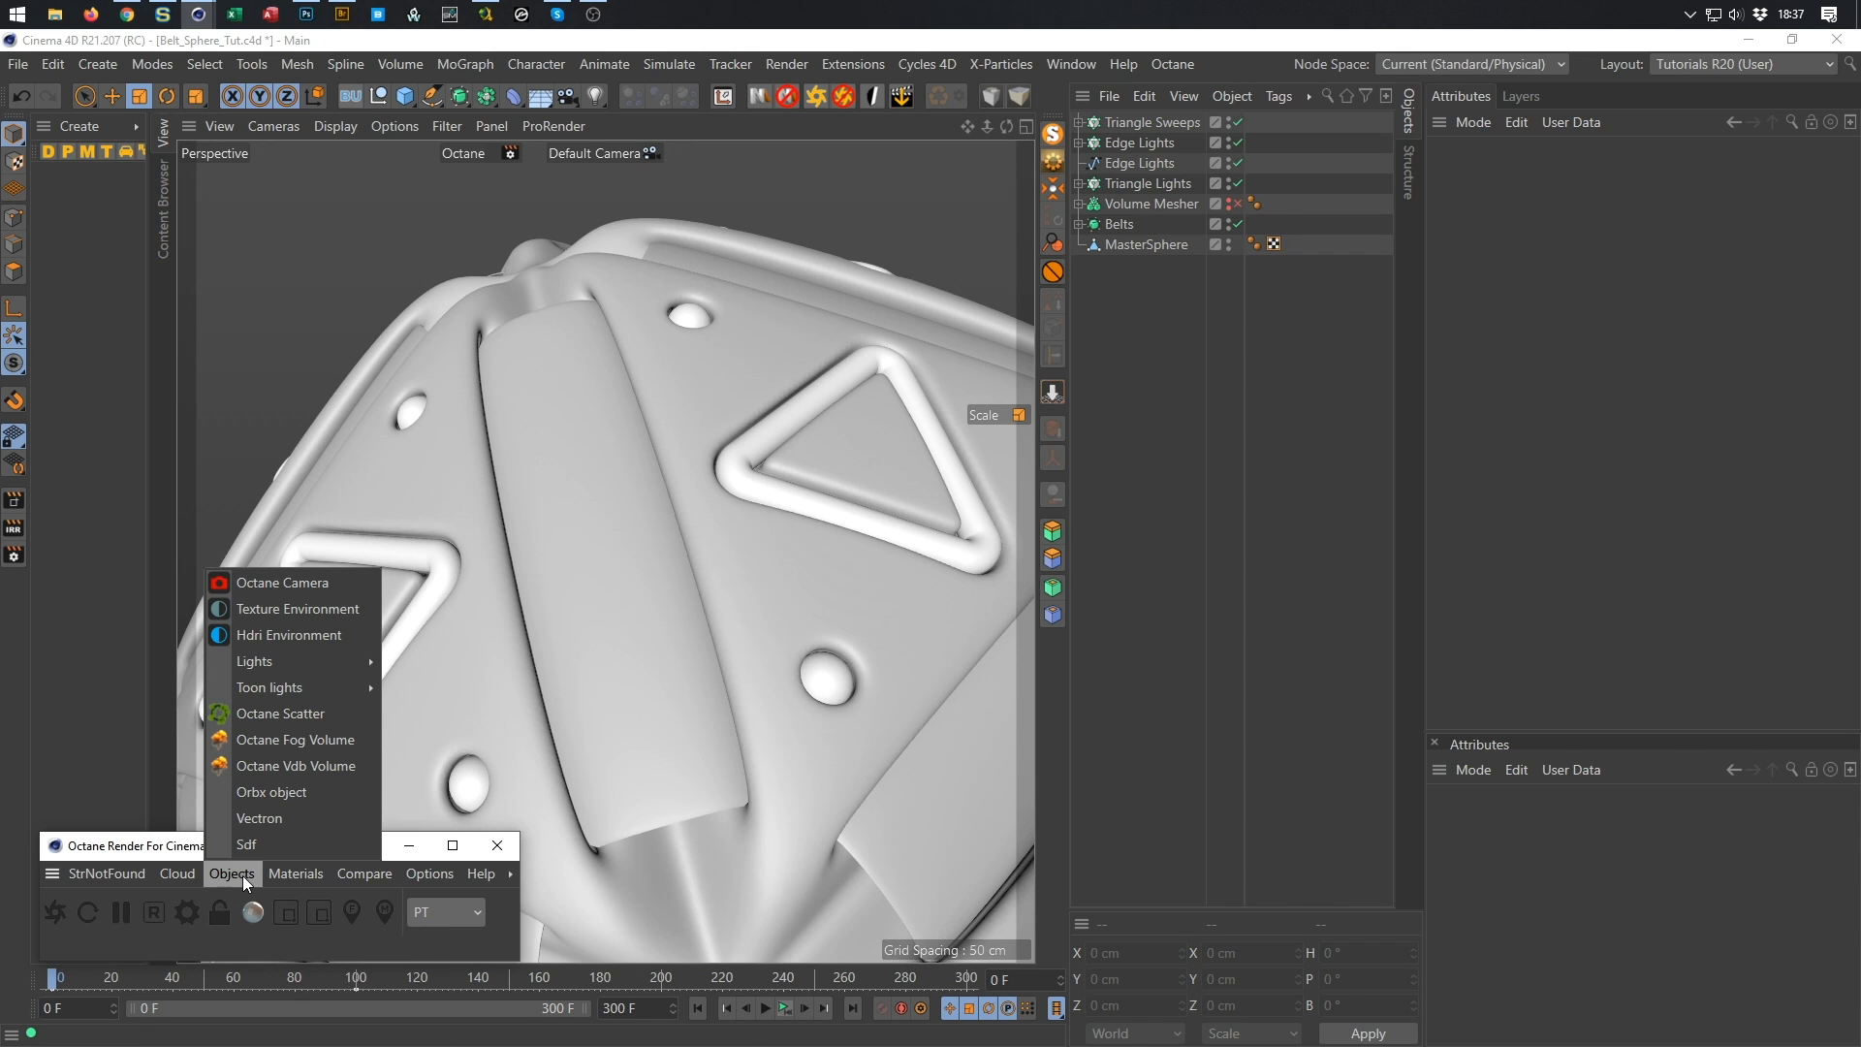
{"action": "mouse_move", "coordinate": [296, 870]}
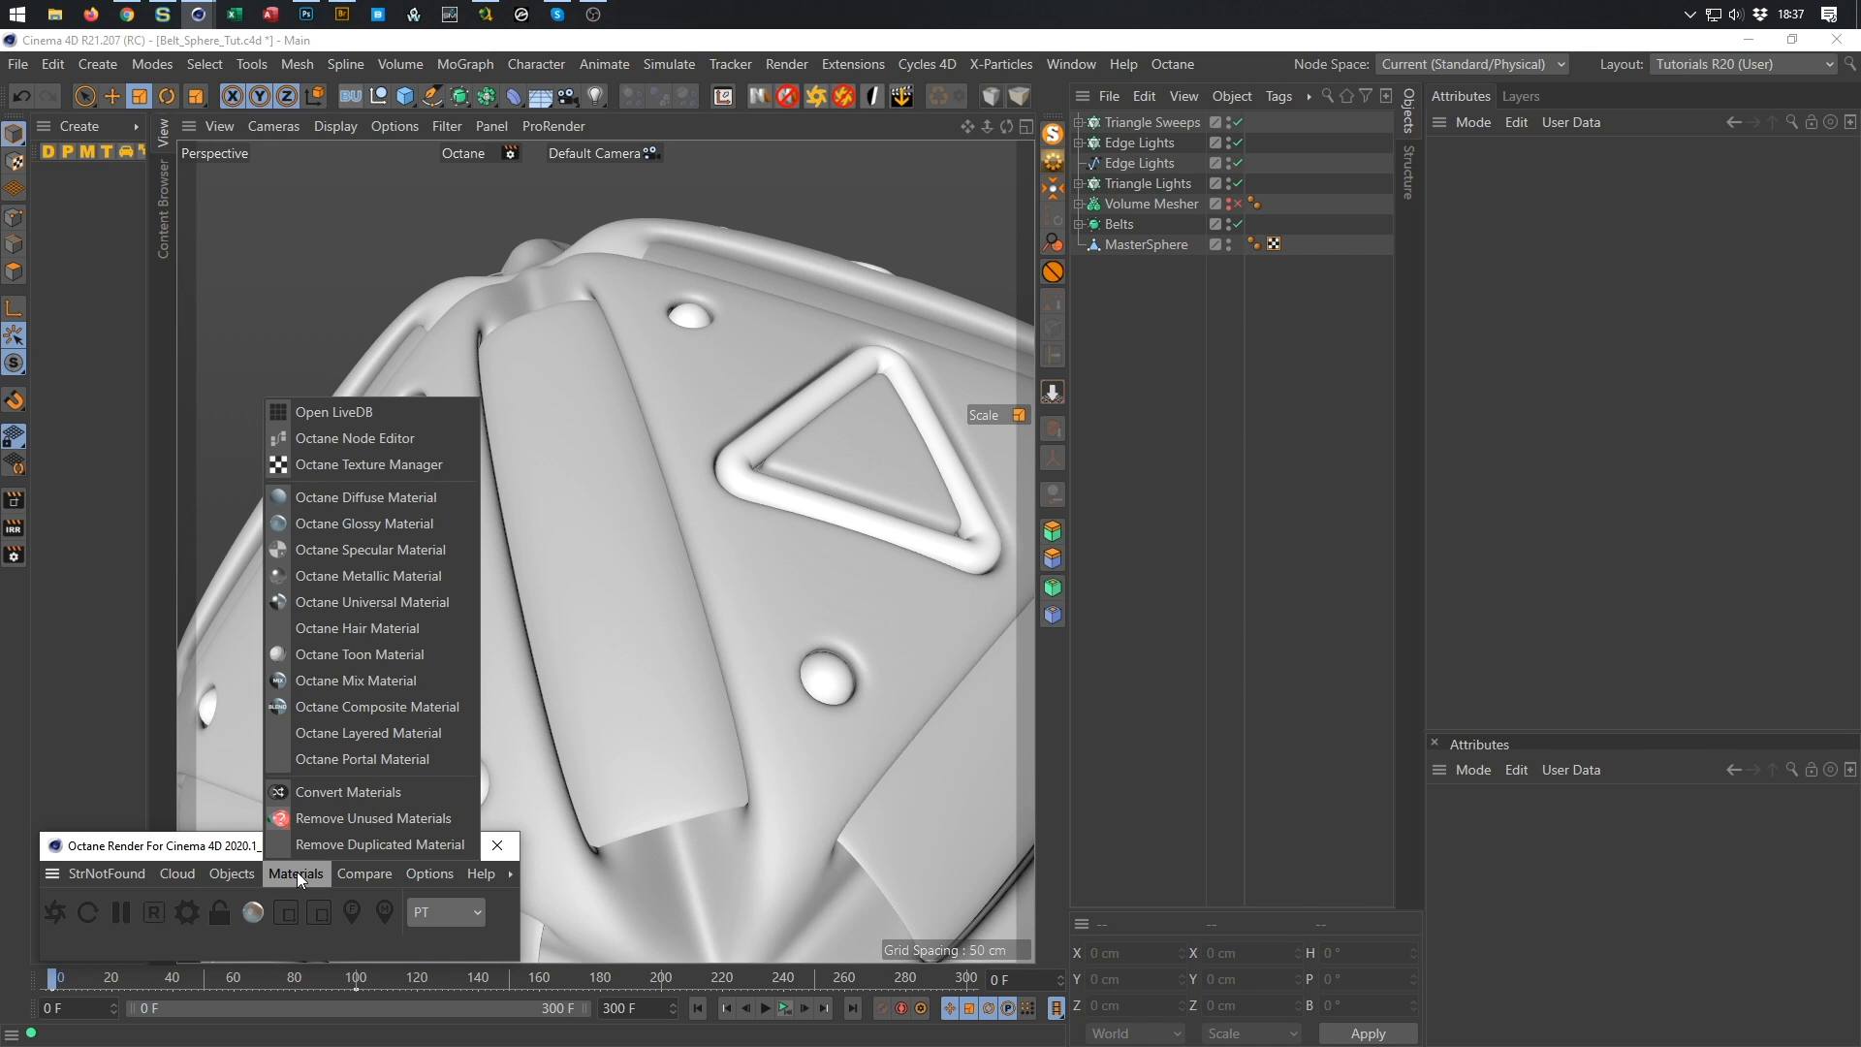
{"action": "left_click", "coordinate": [346, 525]}
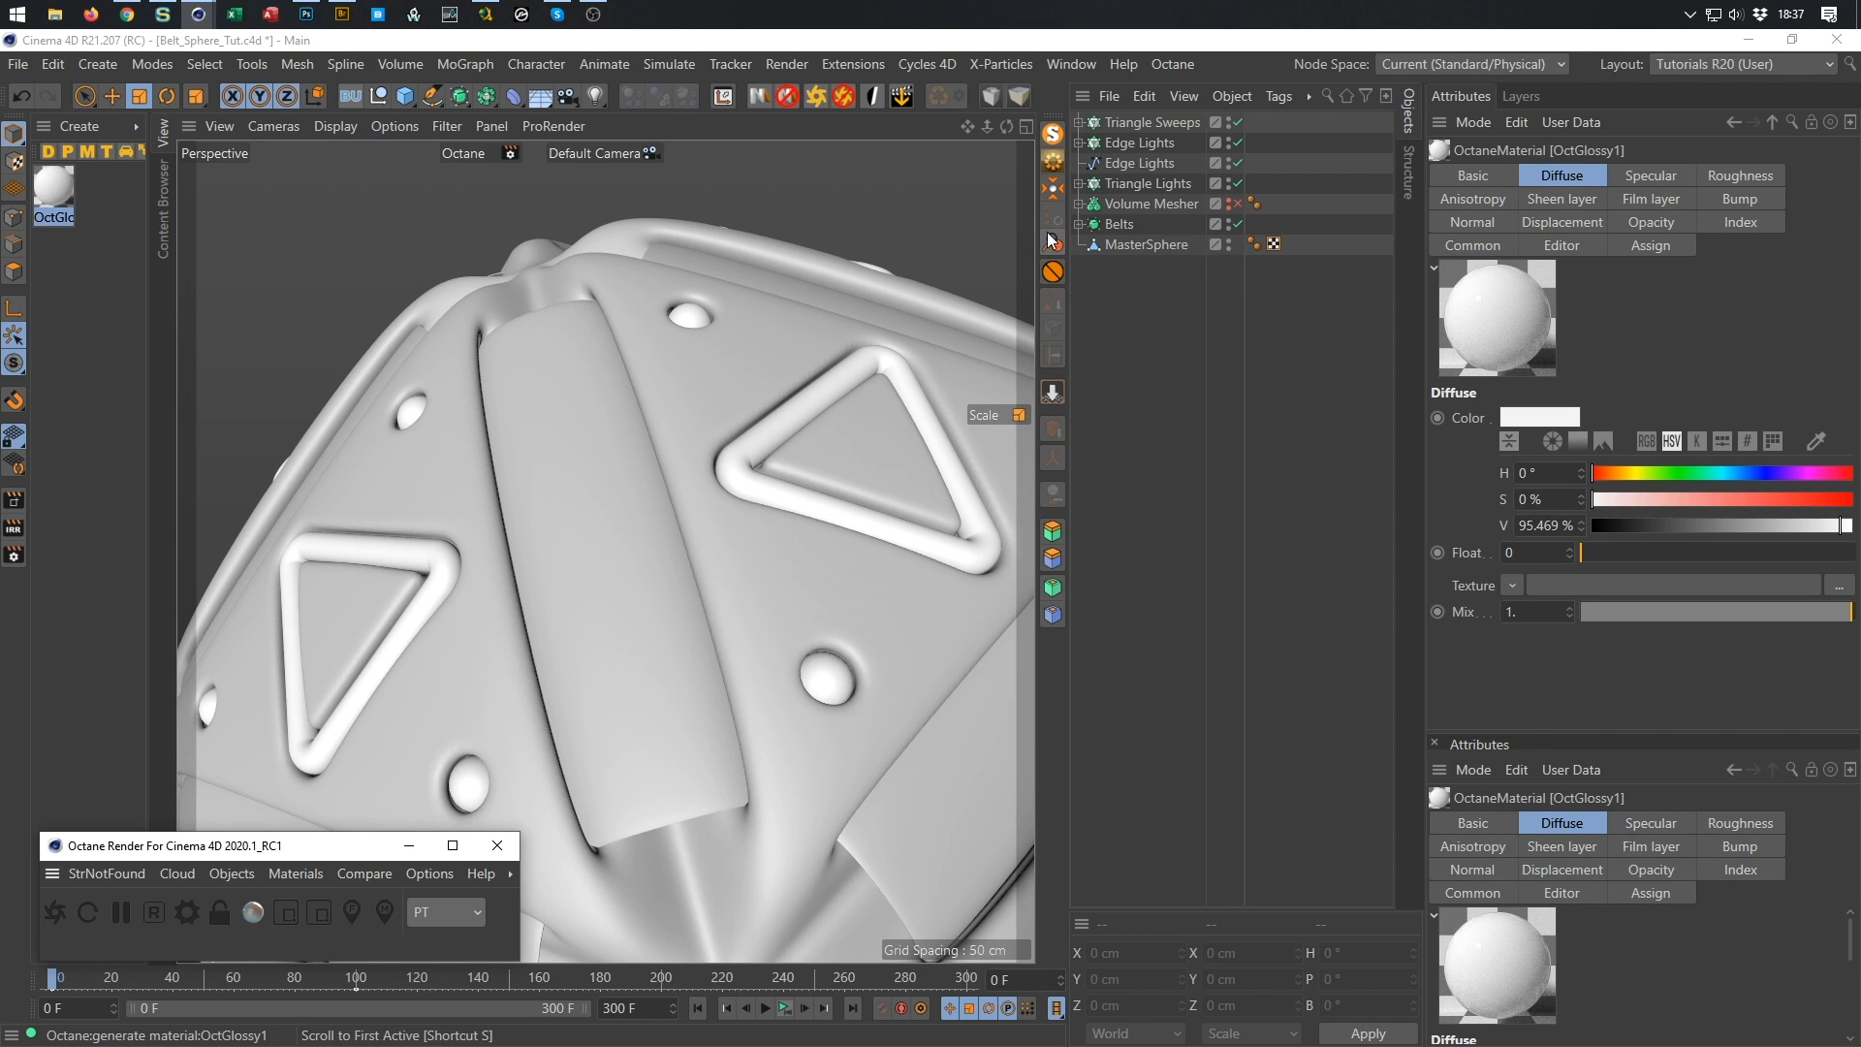
Expand the Belts hierarchy, inspect the first Polygon's material tag, and undo the deletion of the checkerboard material Mat.
{"action": "left_click", "coordinate": [1079, 224]}
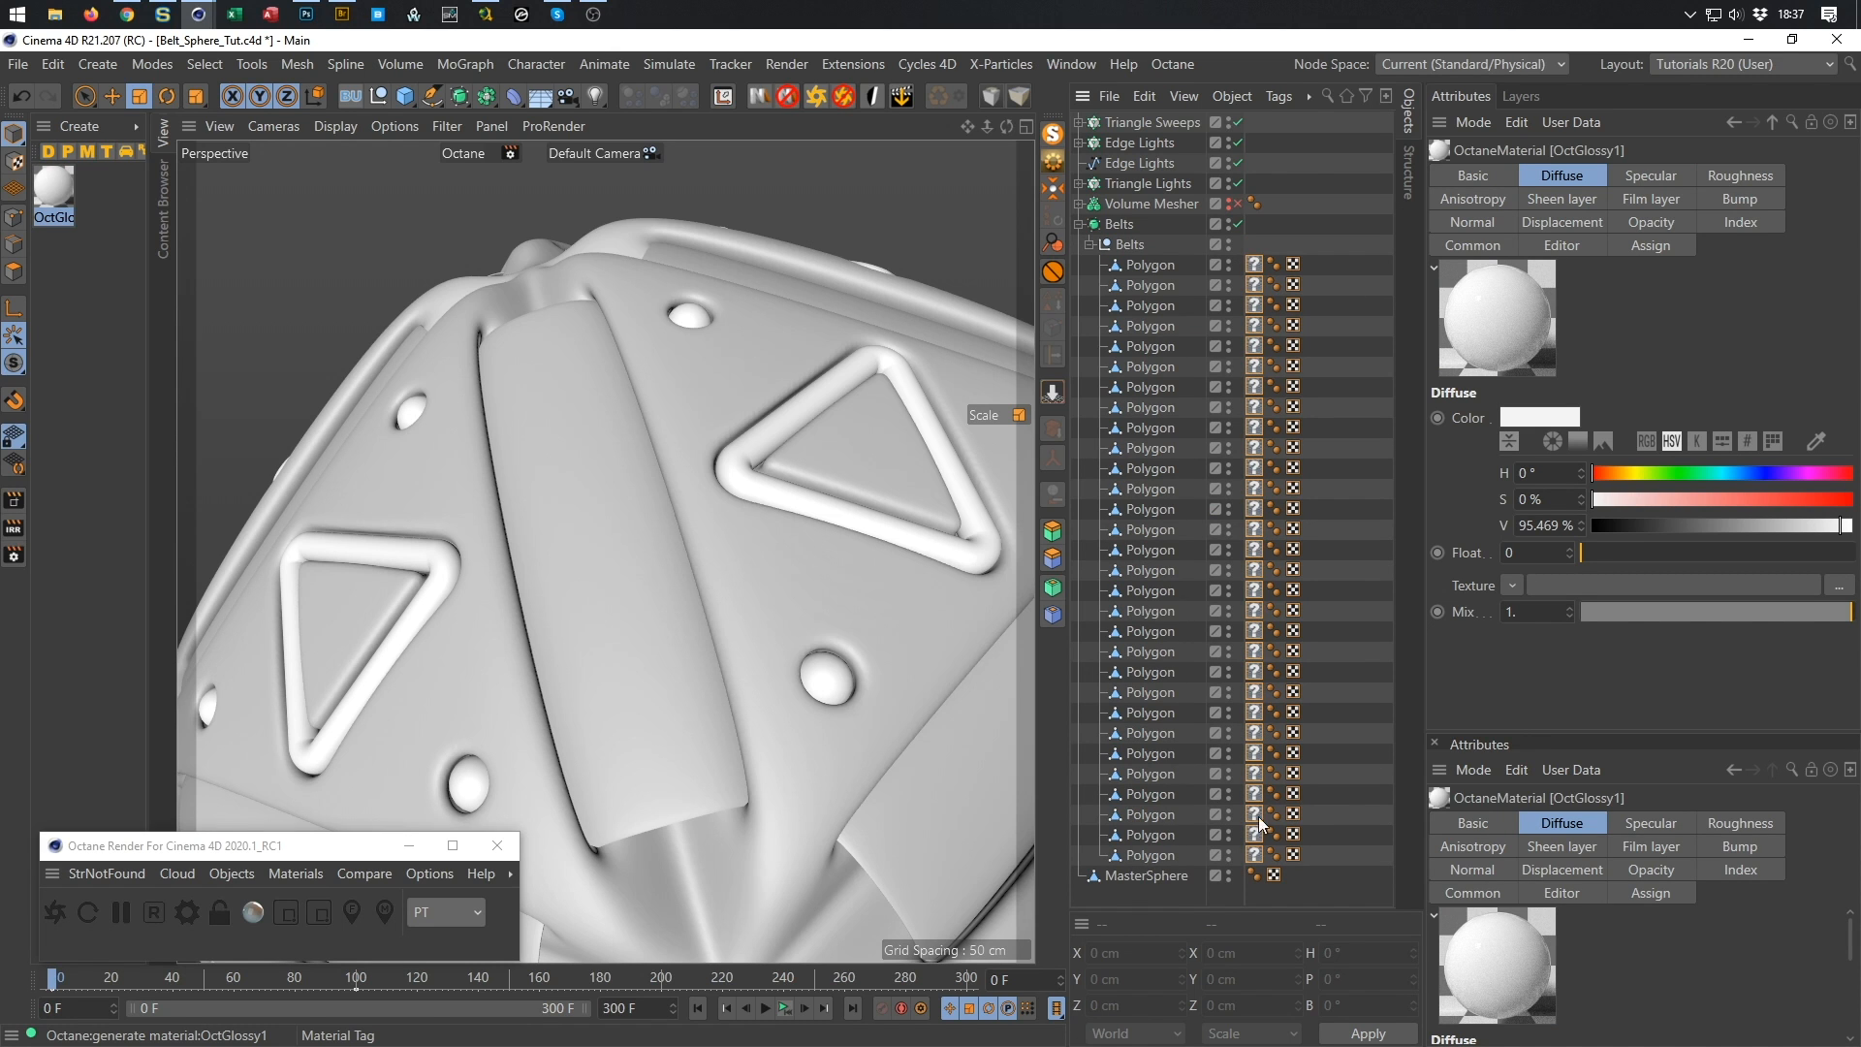
{"action": "left_click", "coordinate": [1254, 265]}
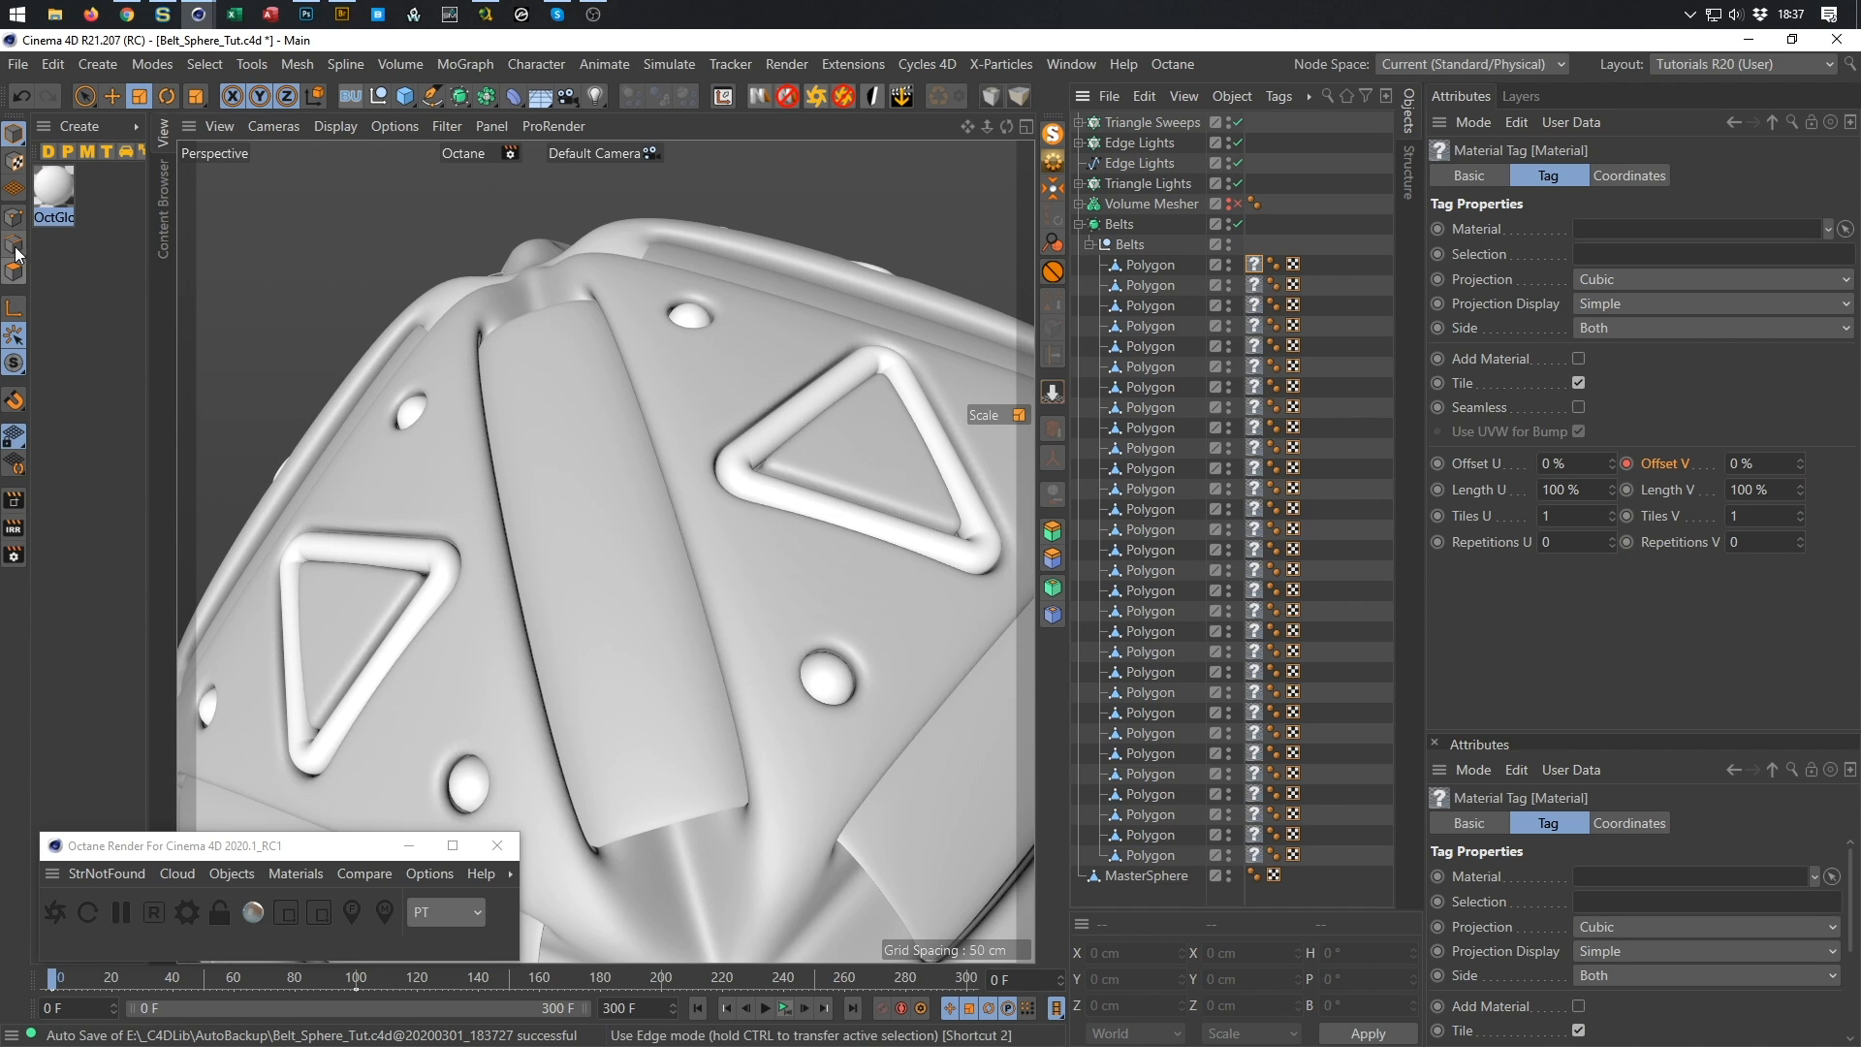
{"action": "left_click", "coordinate": [51, 190]}
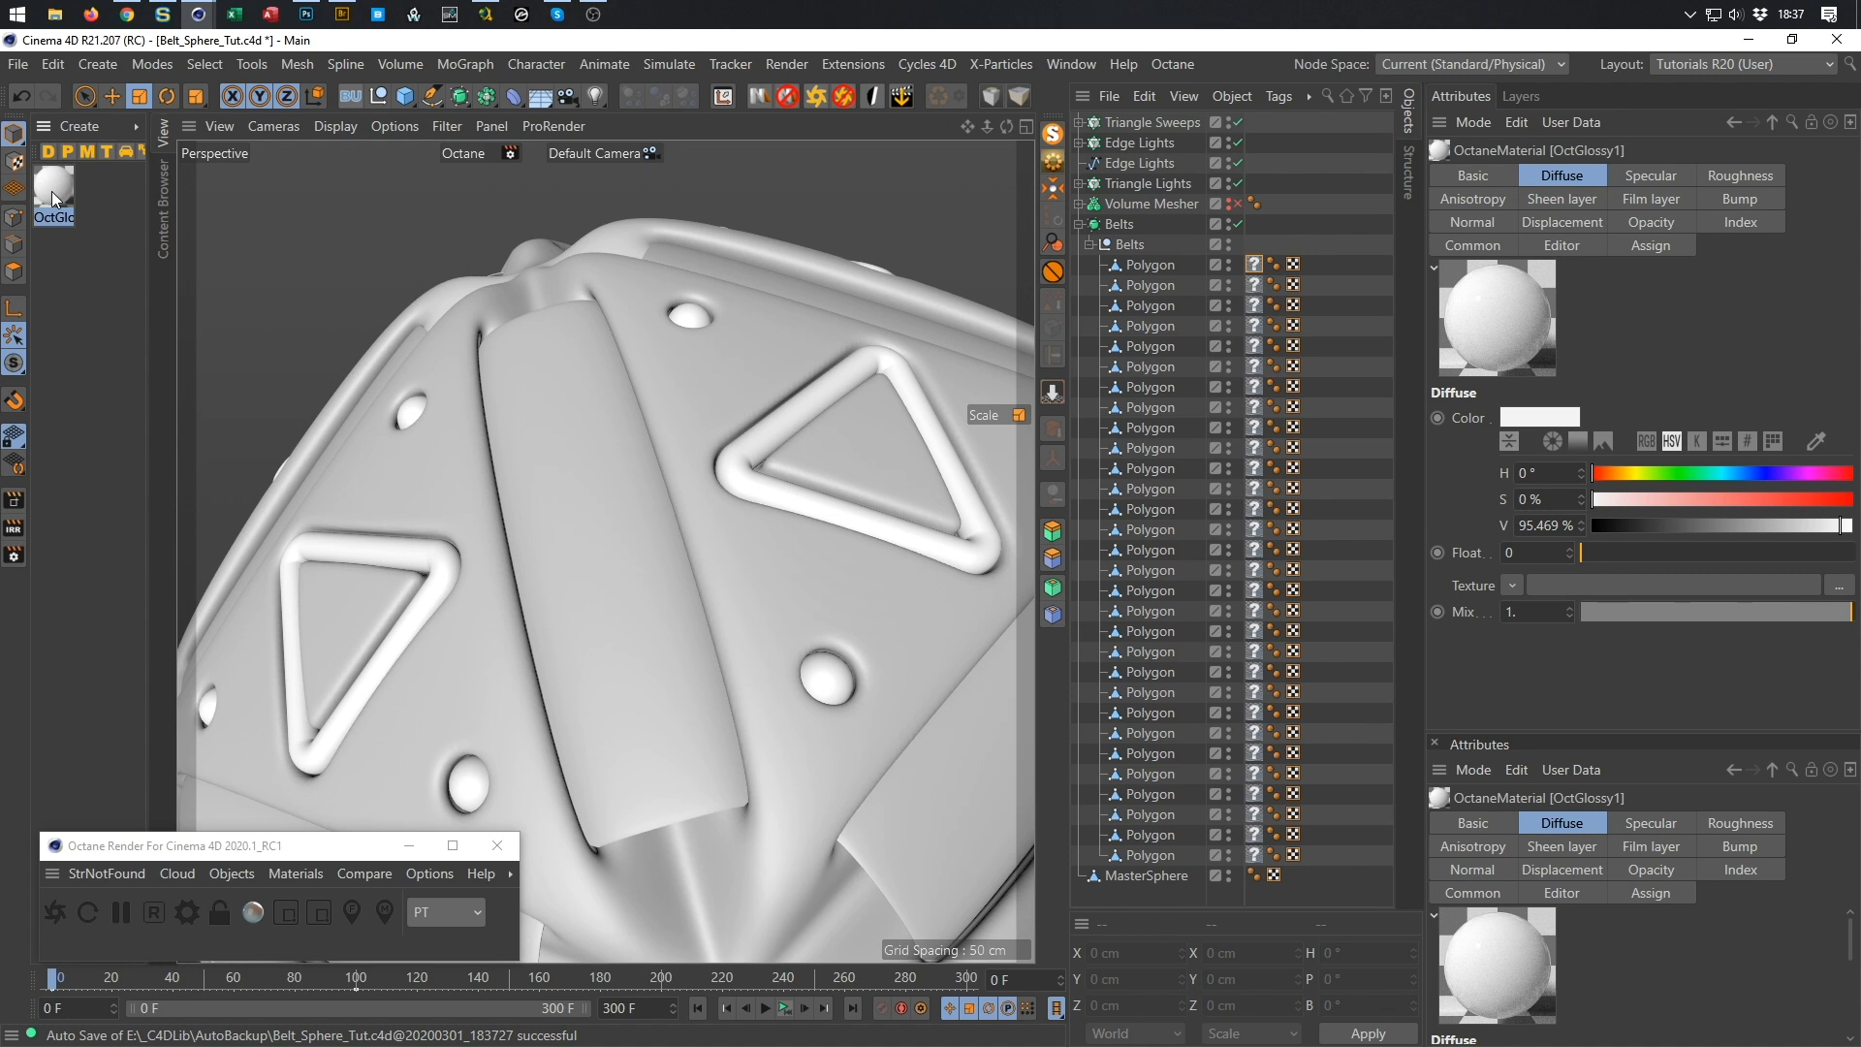
{"action": "key", "text": "ctrl+z"}
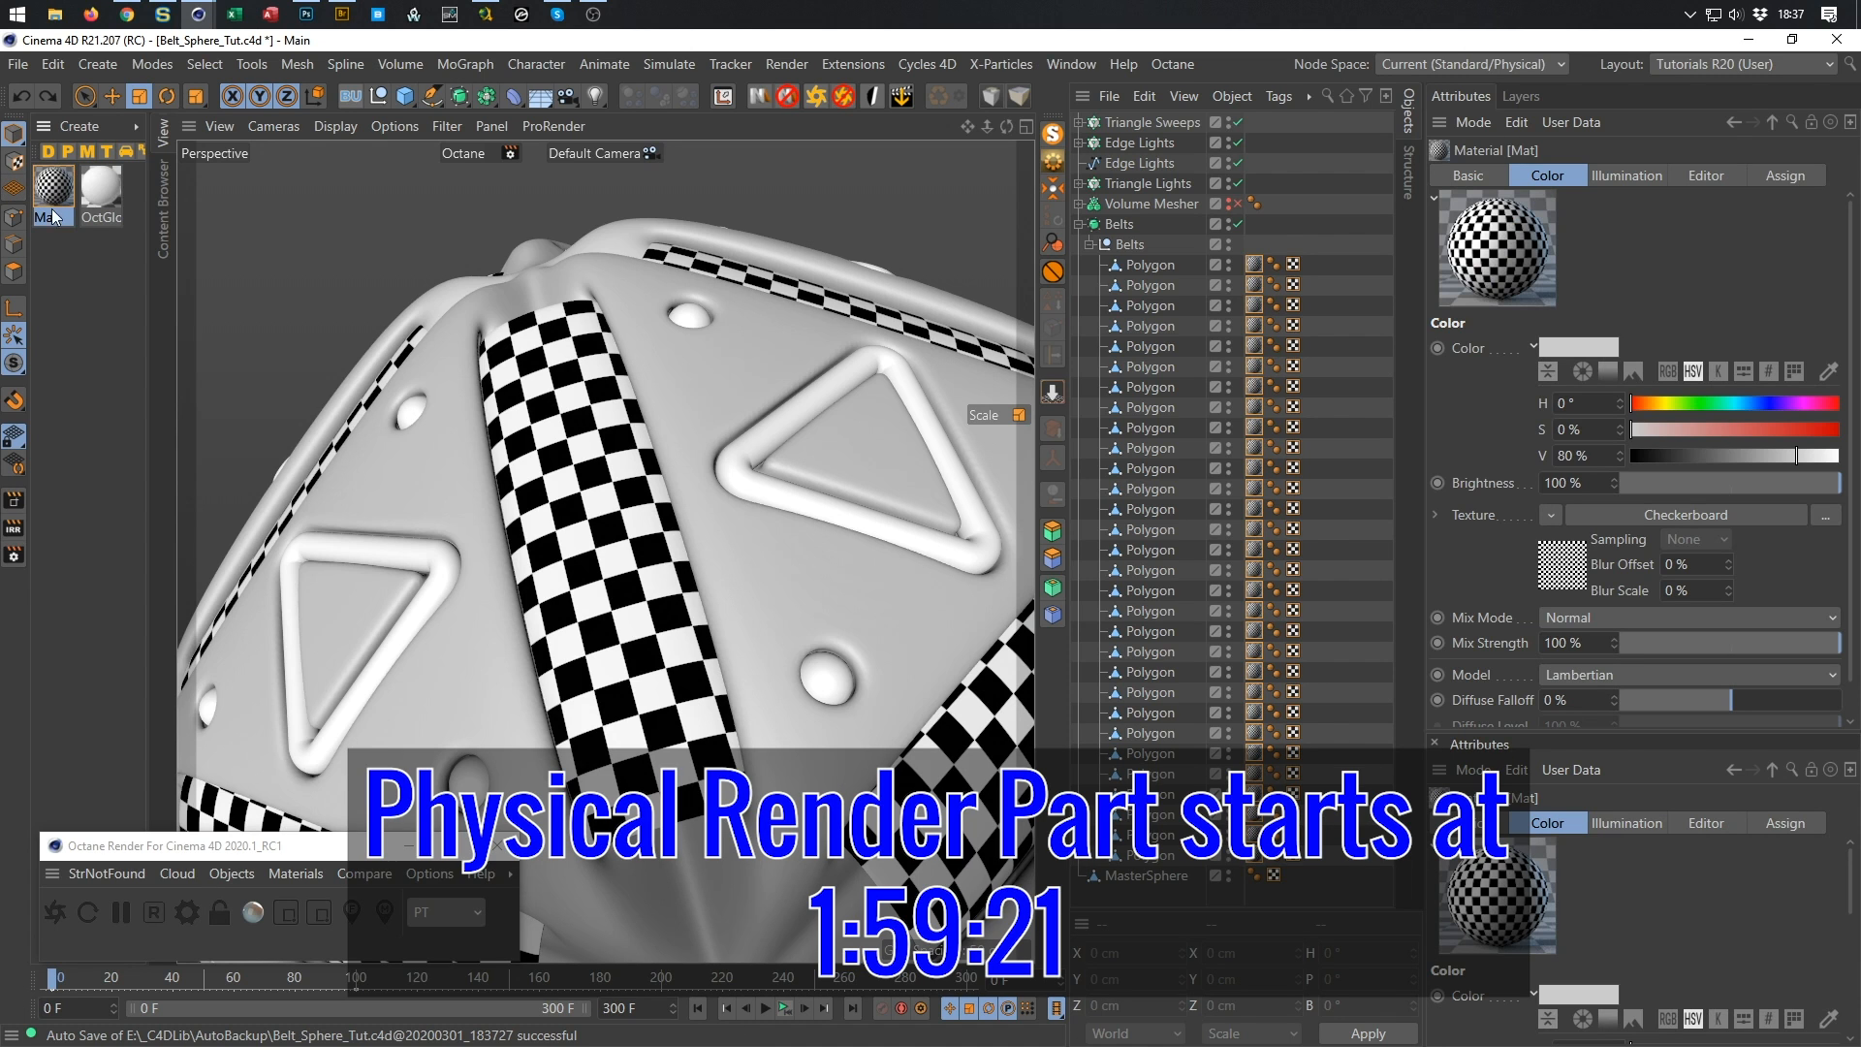
Replace the checkerboard material Mat with OctGlossy1 on all belt polygons.
{"action": "left_click", "coordinate": [103, 188]}
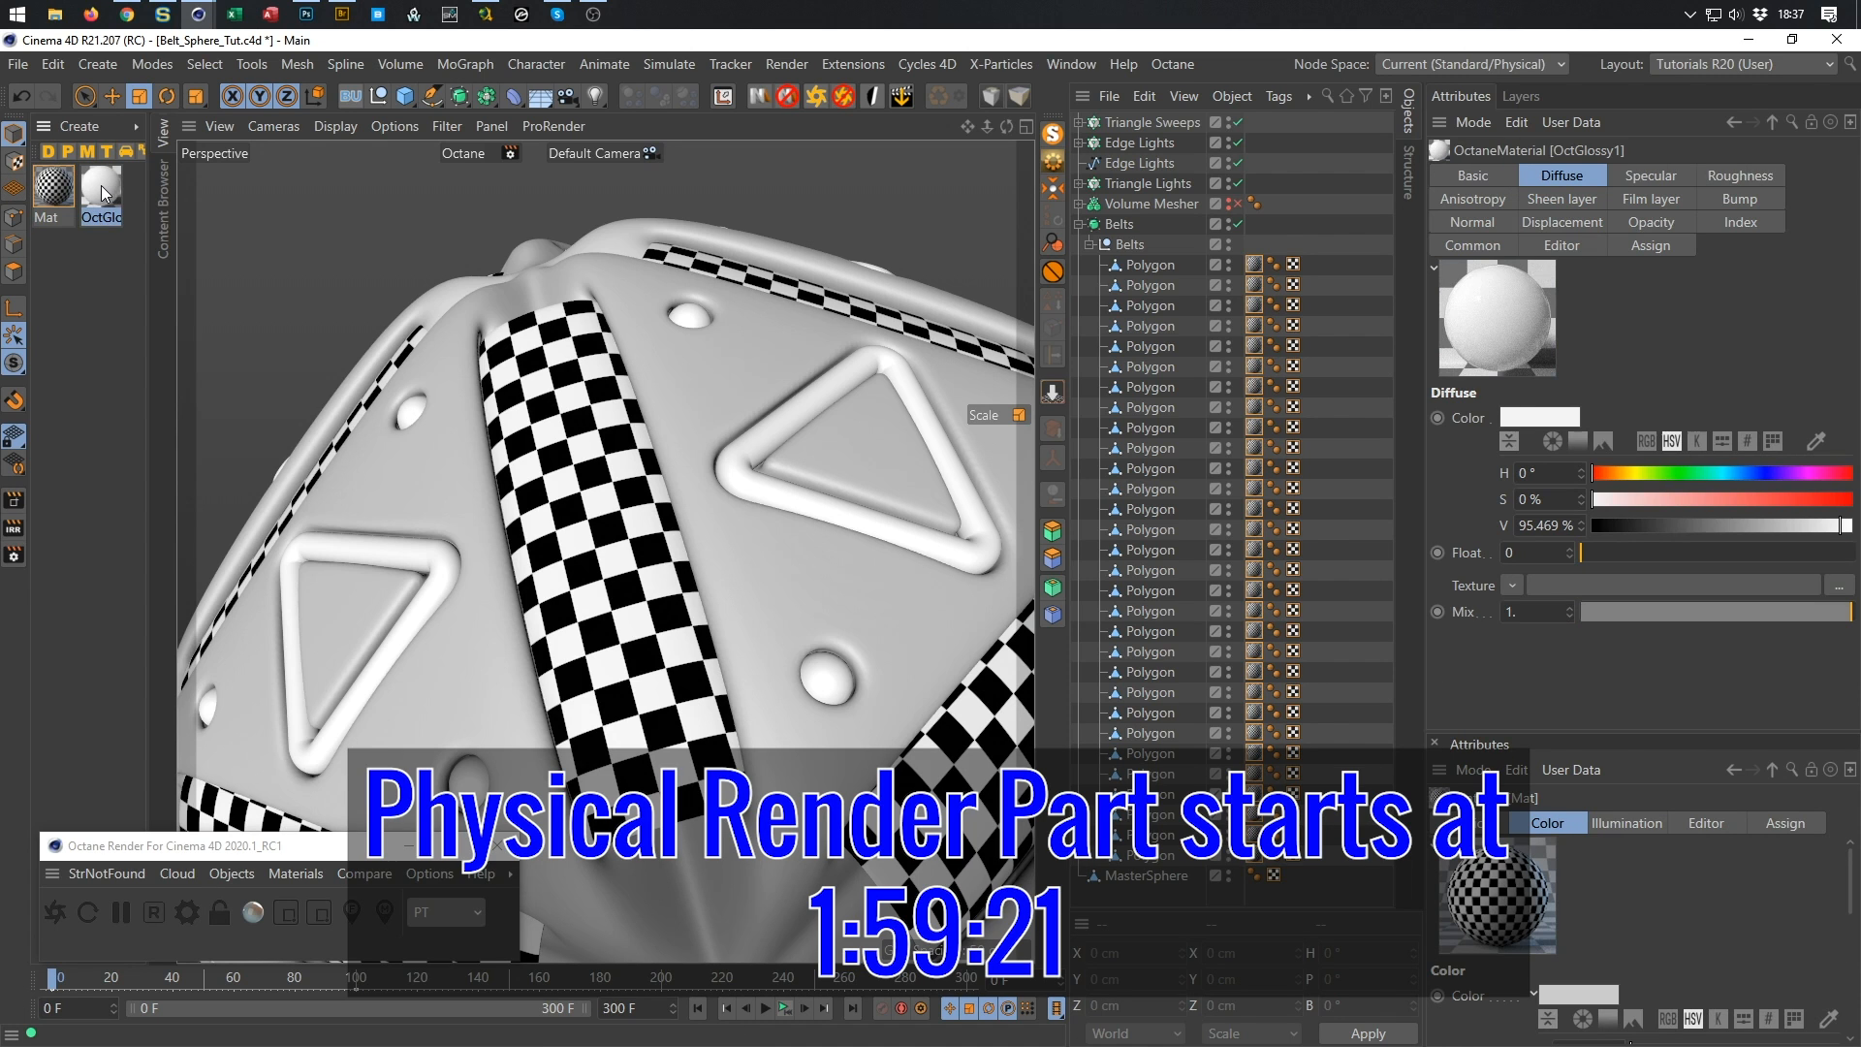
{"action": "left_click_drag", "start_coordinate": [102, 183], "coordinate": [50, 185]}
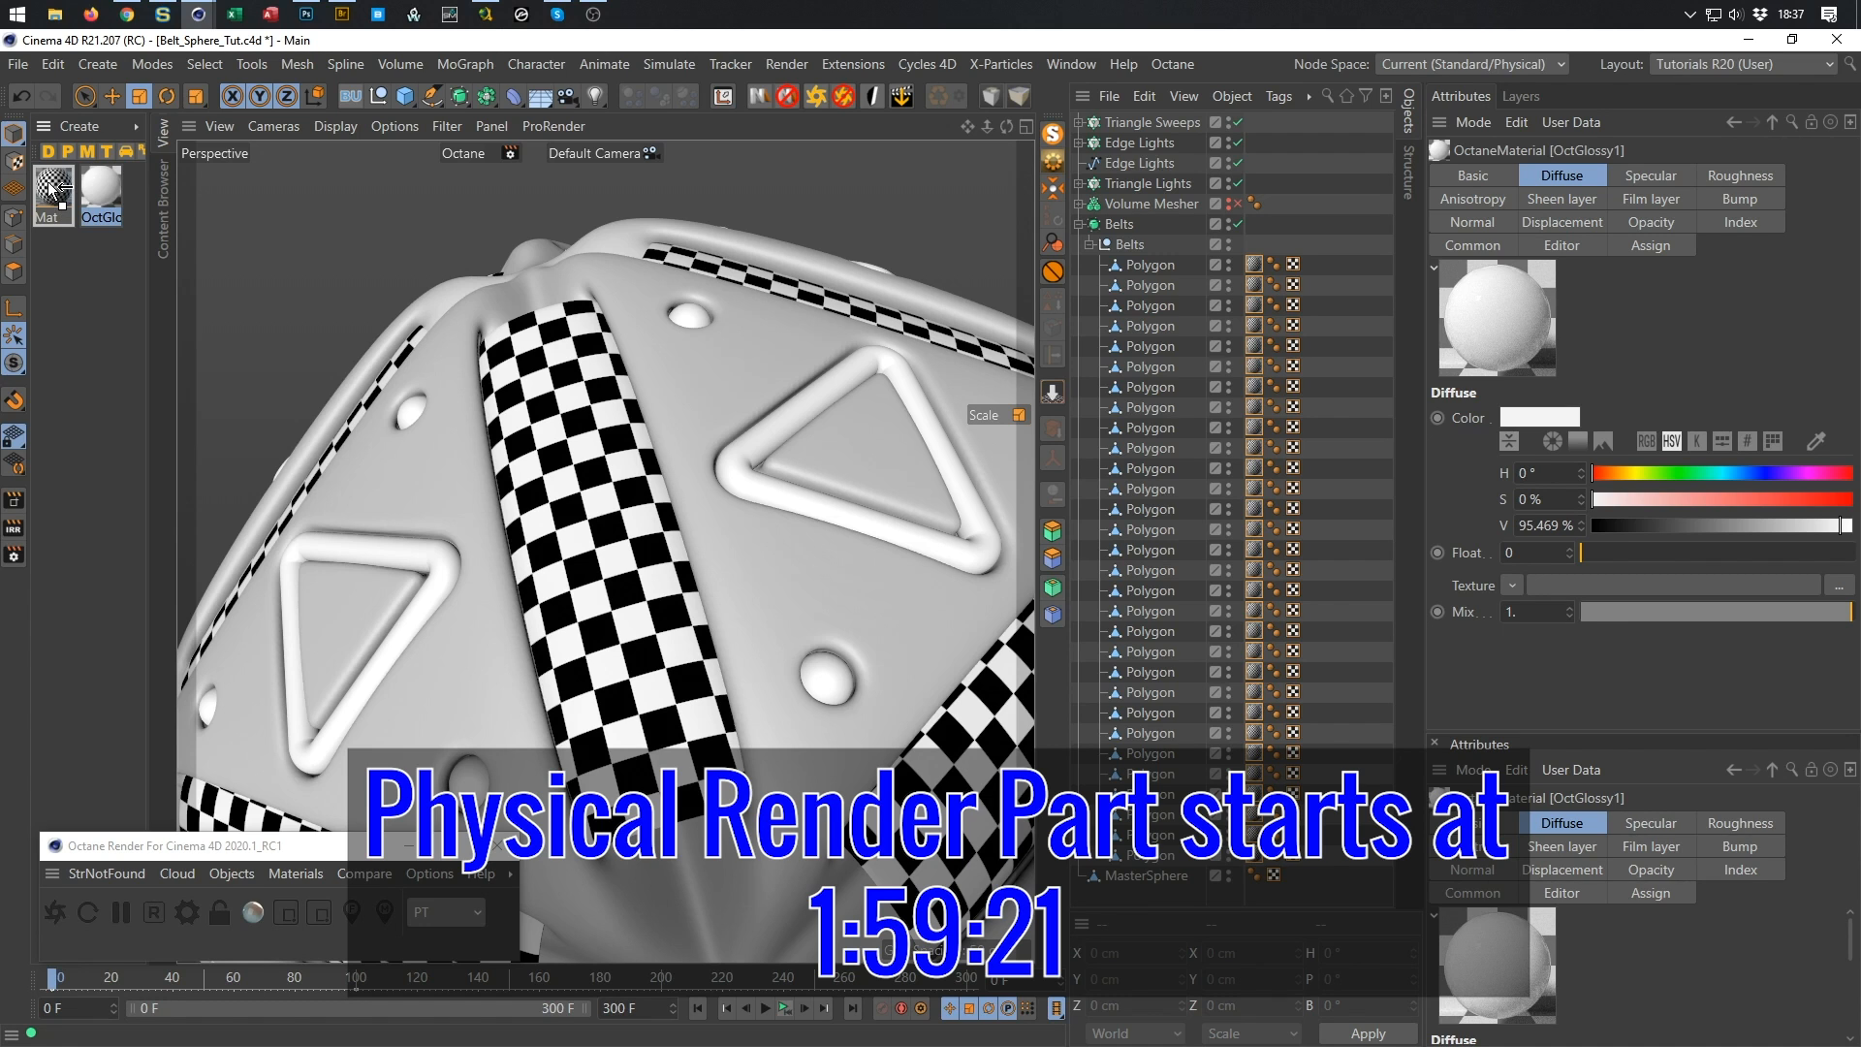
{"action": "left_click_drag", "start_coordinate": [51, 185], "coordinate": [50, 186]}
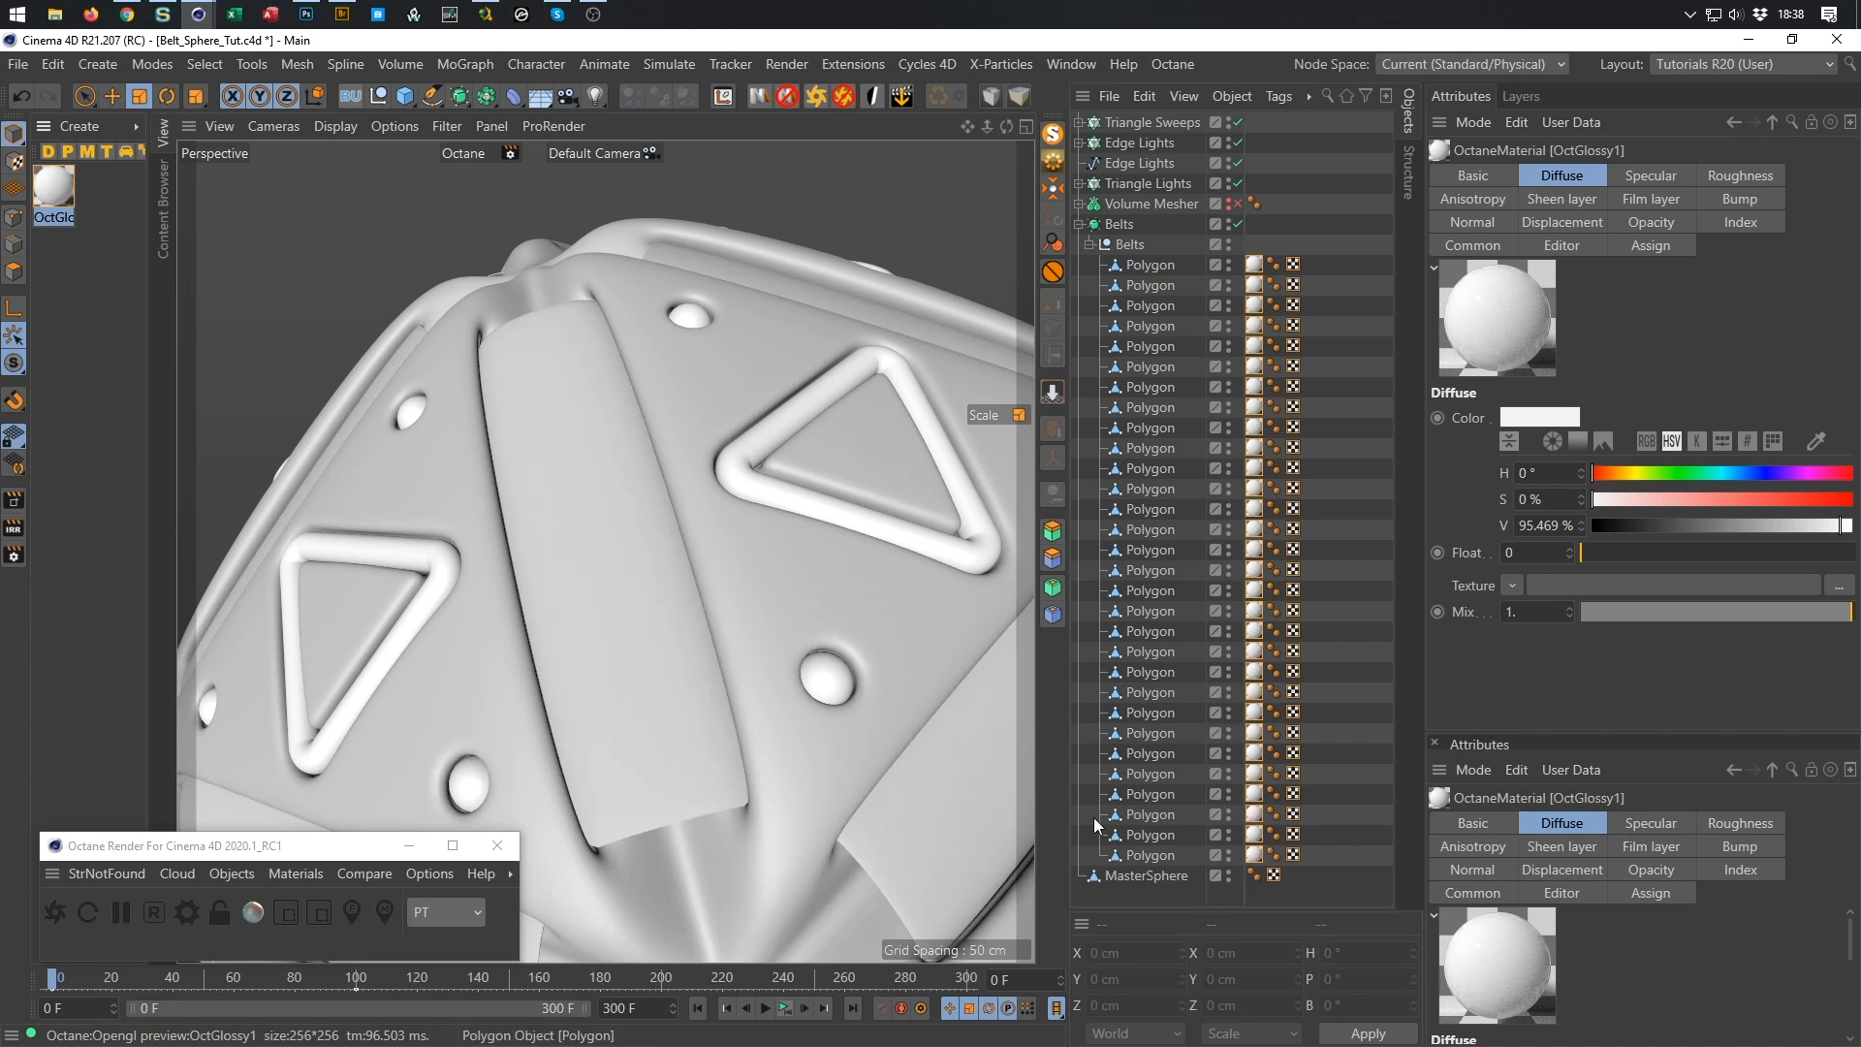
Open the Octane Node Editor for OctGlossy1 and place its window over the viewport.
{"action": "left_click_drag", "start_coordinate": [354, 854], "coordinate": [358, 878]}
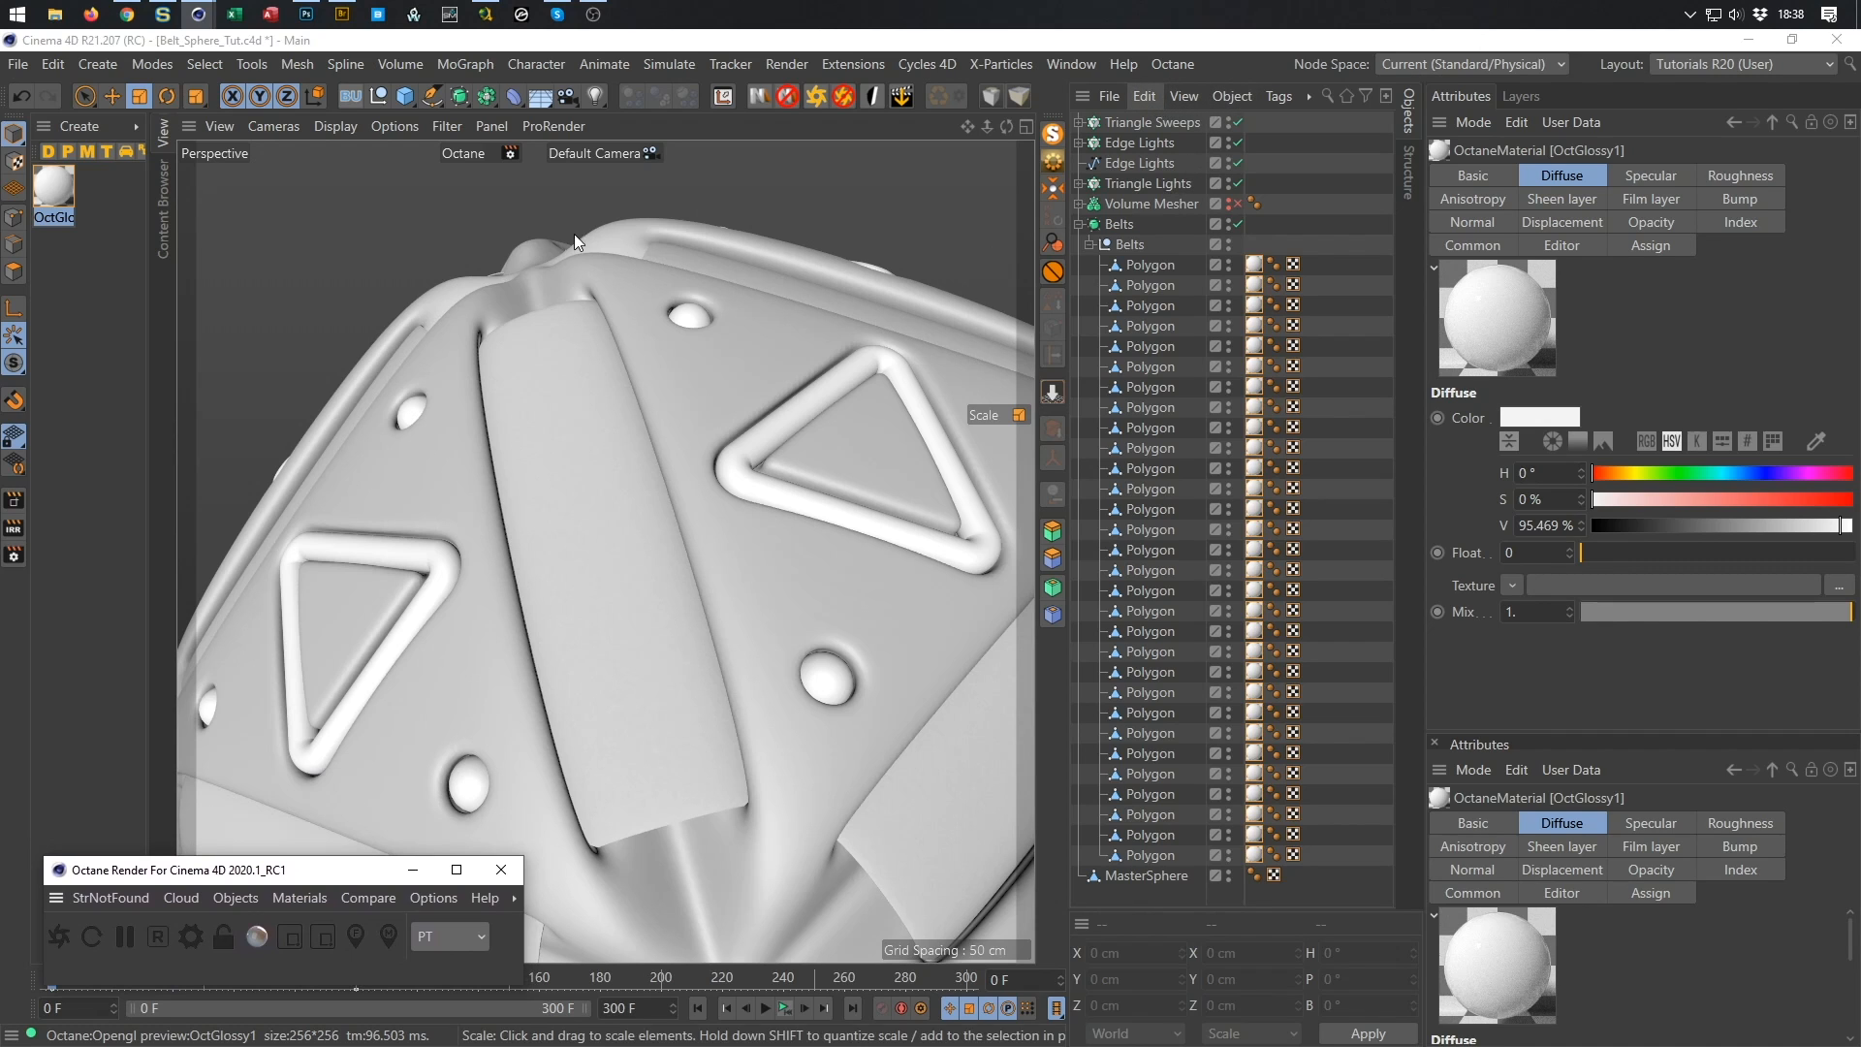
{"action": "left_click", "coordinate": [252, 905]}
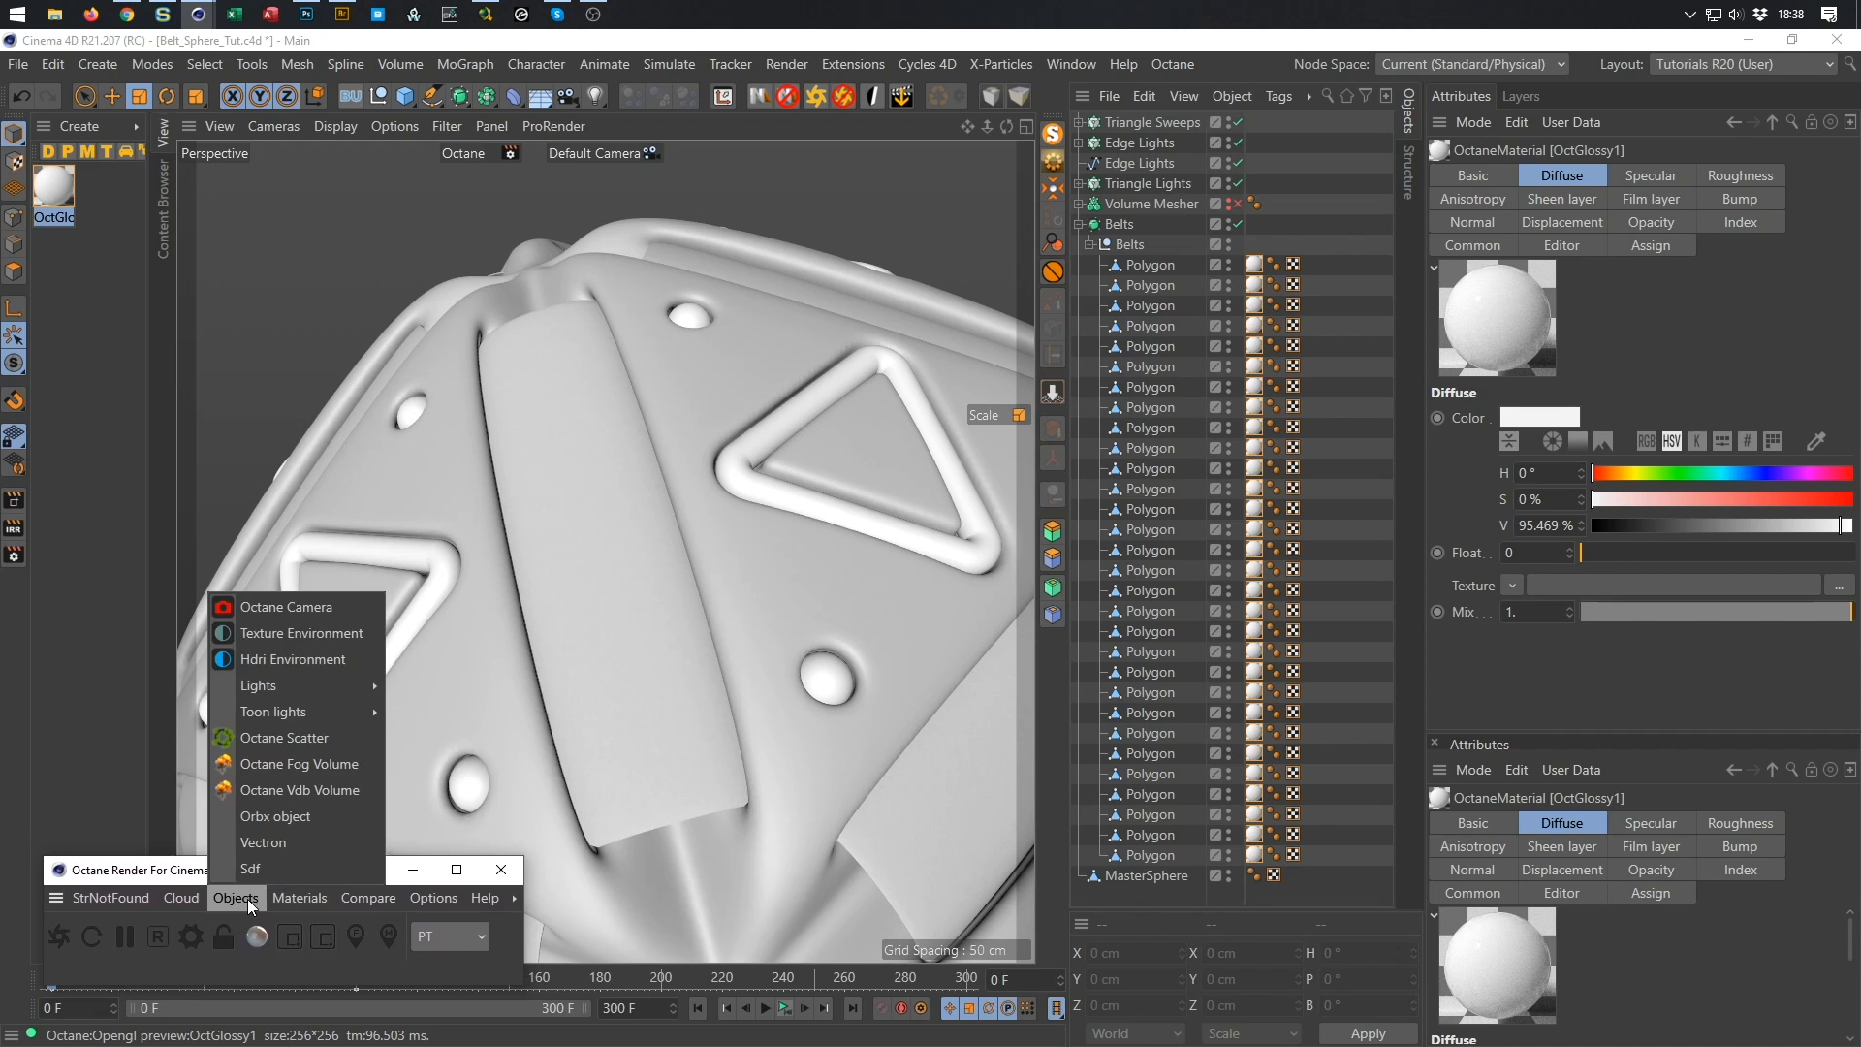
{"action": "mouse_move", "coordinate": [300, 898]}
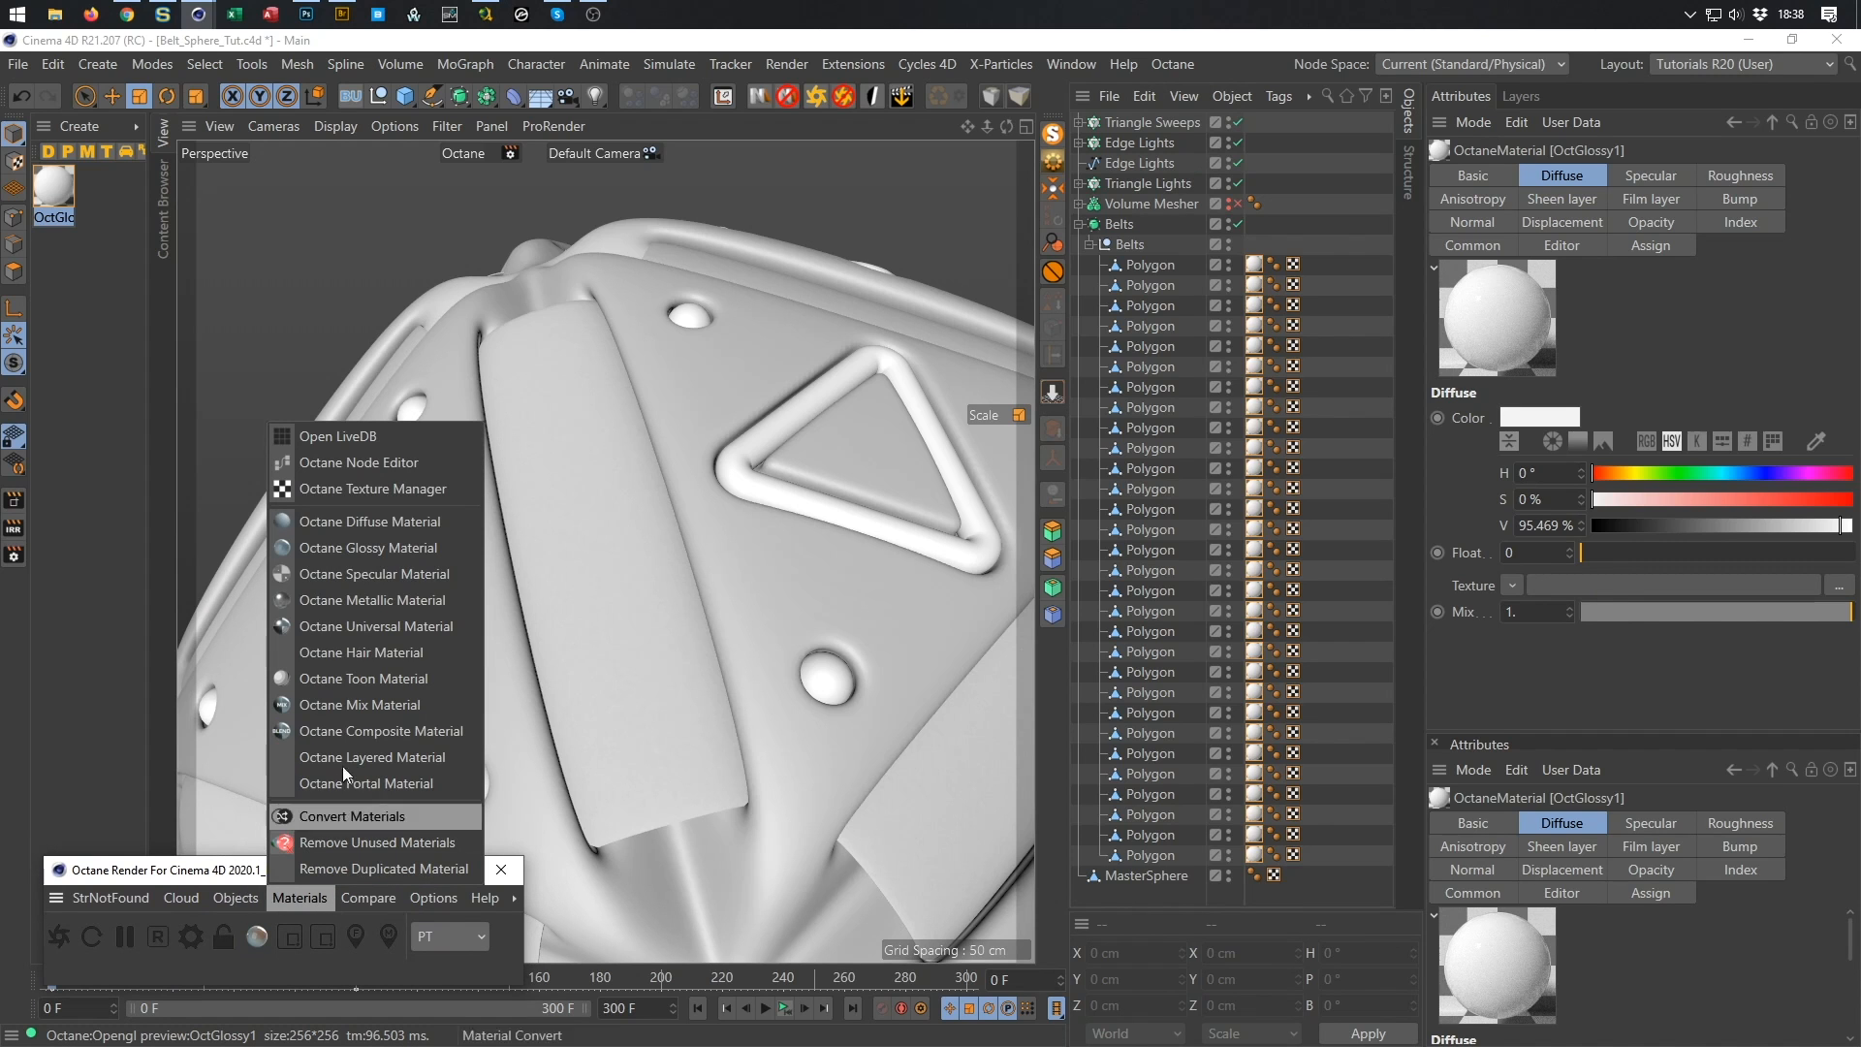
{"action": "left_click", "coordinate": [358, 461]}
{"action": "left_click_drag", "start_coordinate": [779, 380], "coordinate": [555, 290]}
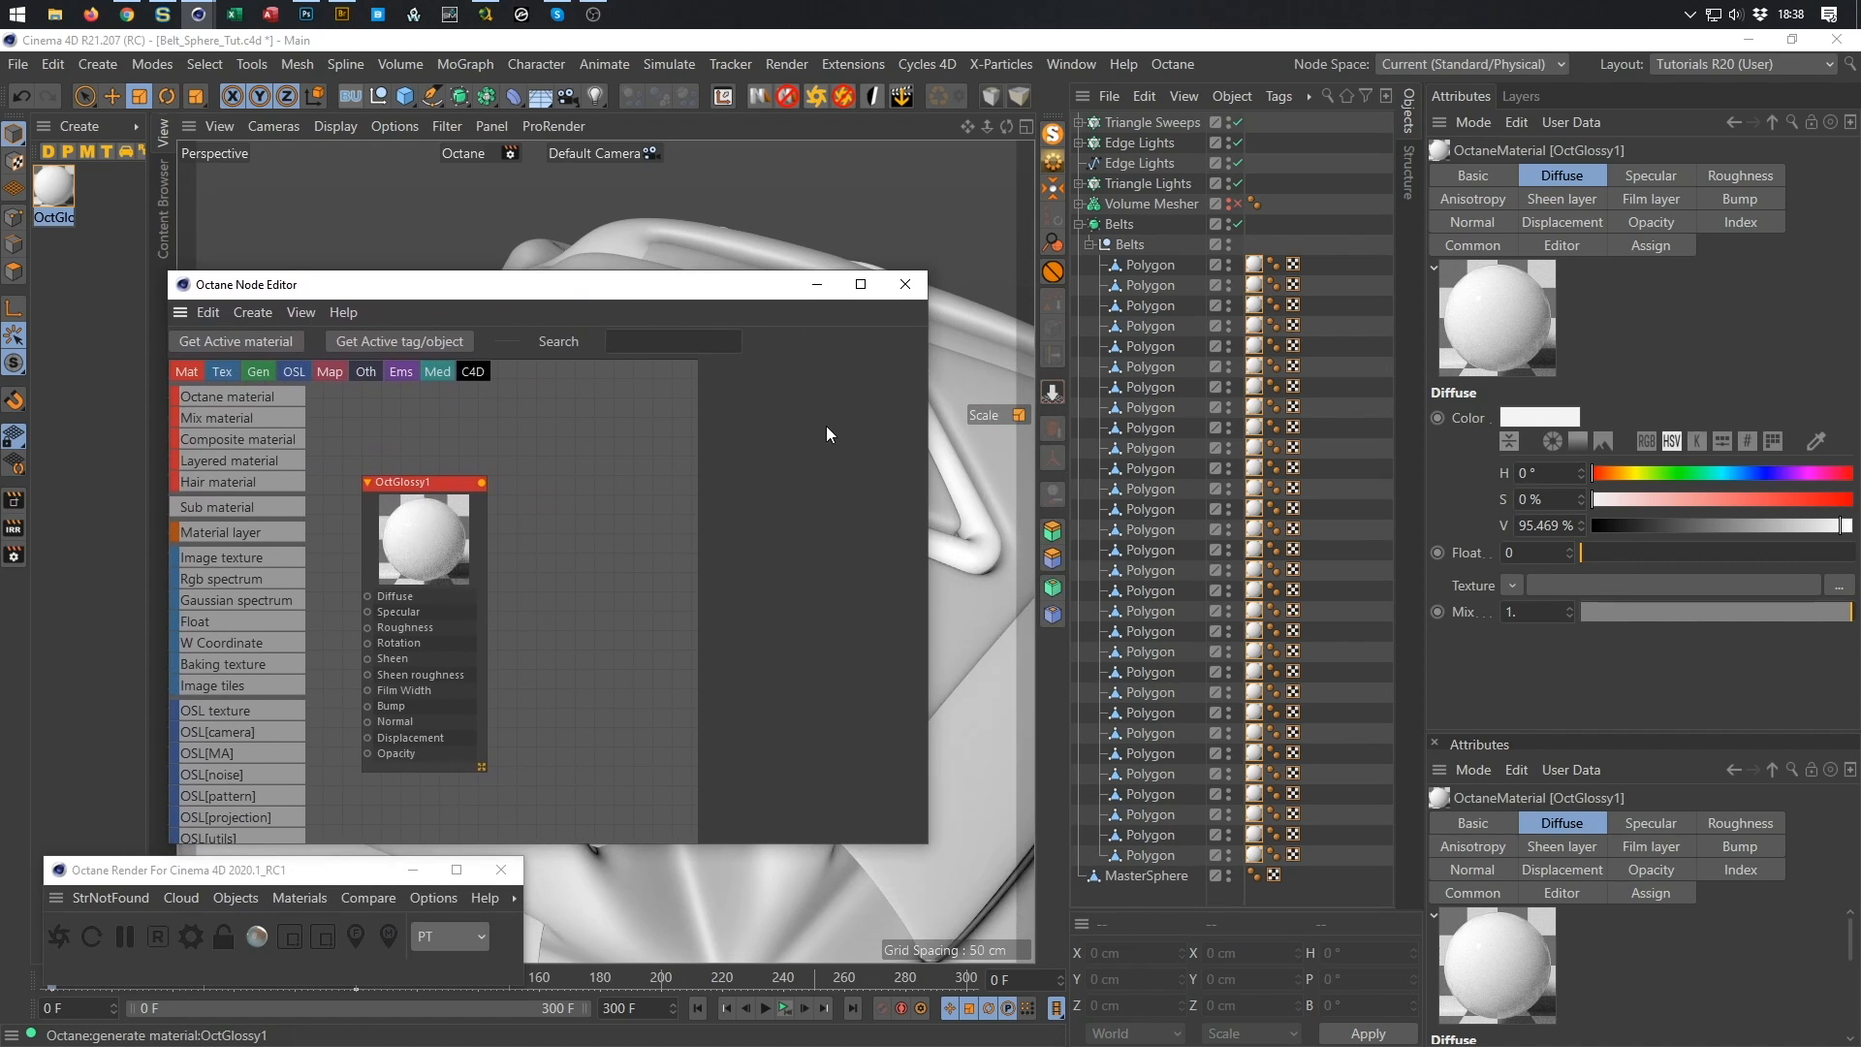
Find the Octane Node Editor command with the name filter "node ed" and add it to the vertical tool palette beside the viewport.
{"action": "key", "text": "shift+F12"}
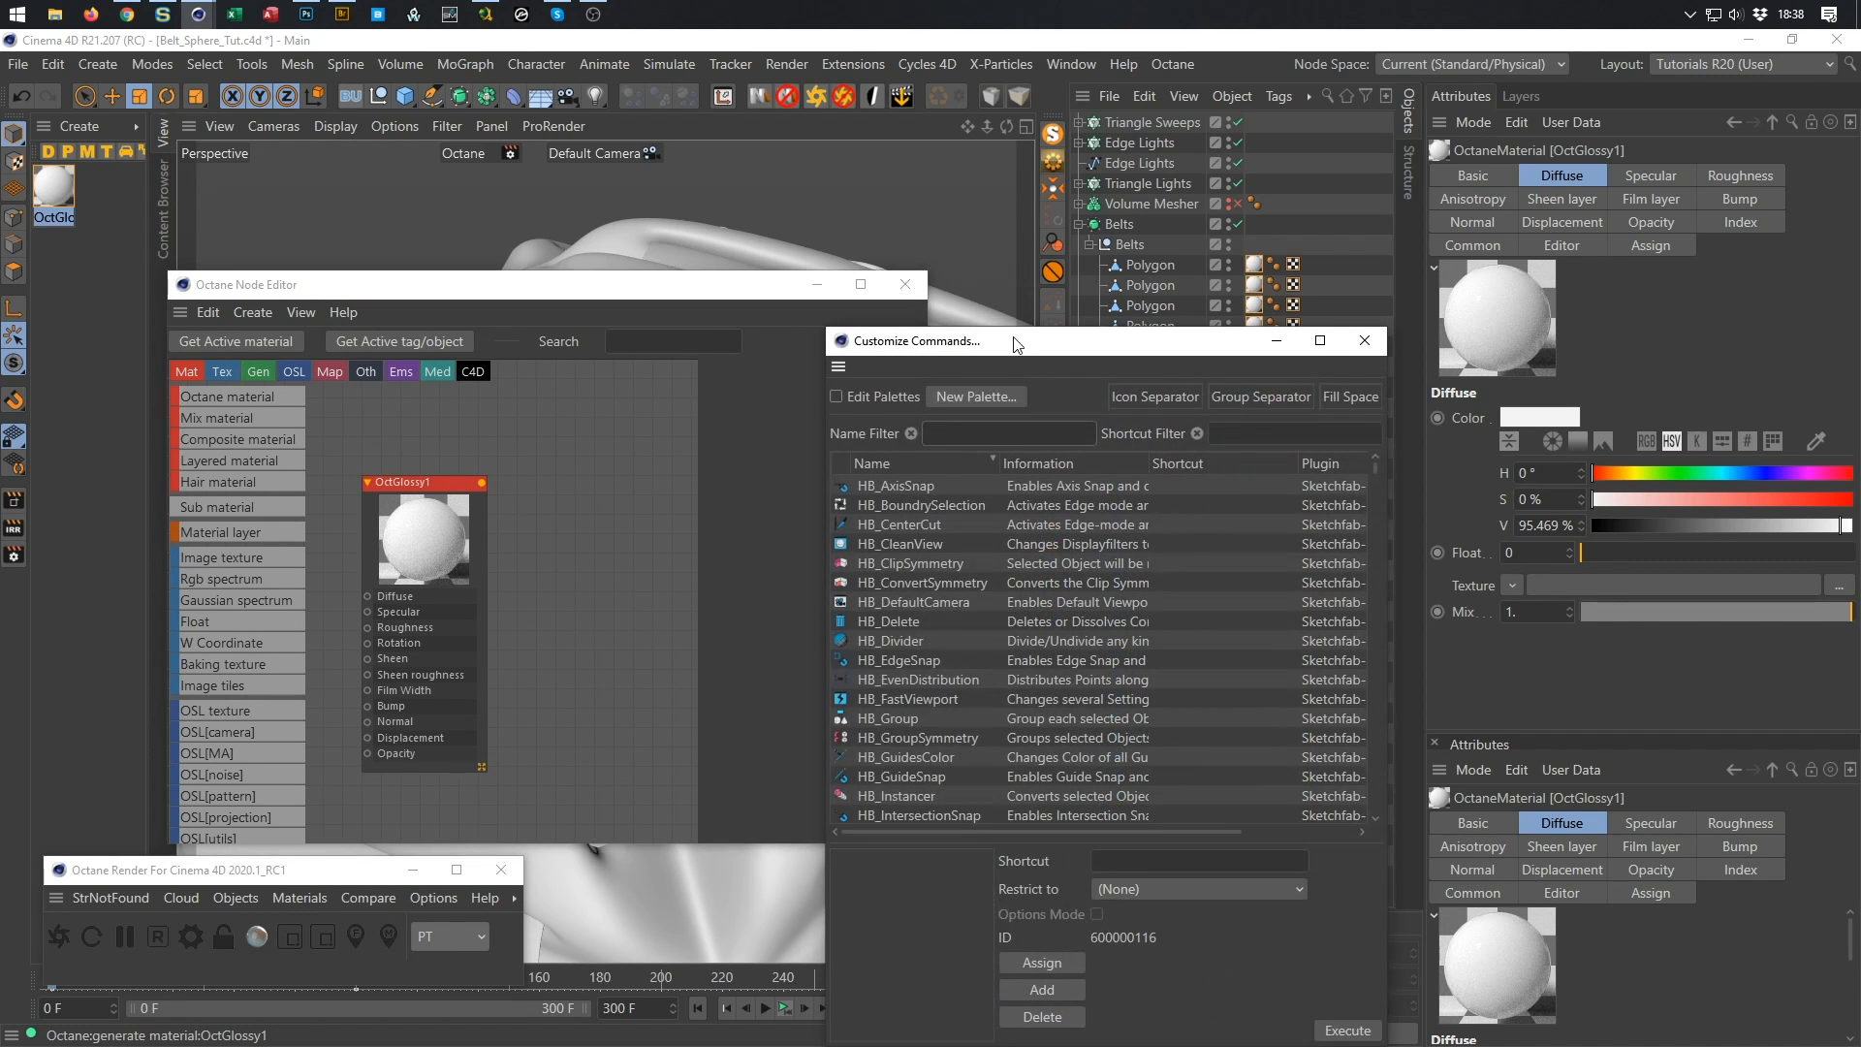
{"action": "left_click_drag", "start_coordinate": [1016, 341], "coordinate": [788, 278]}
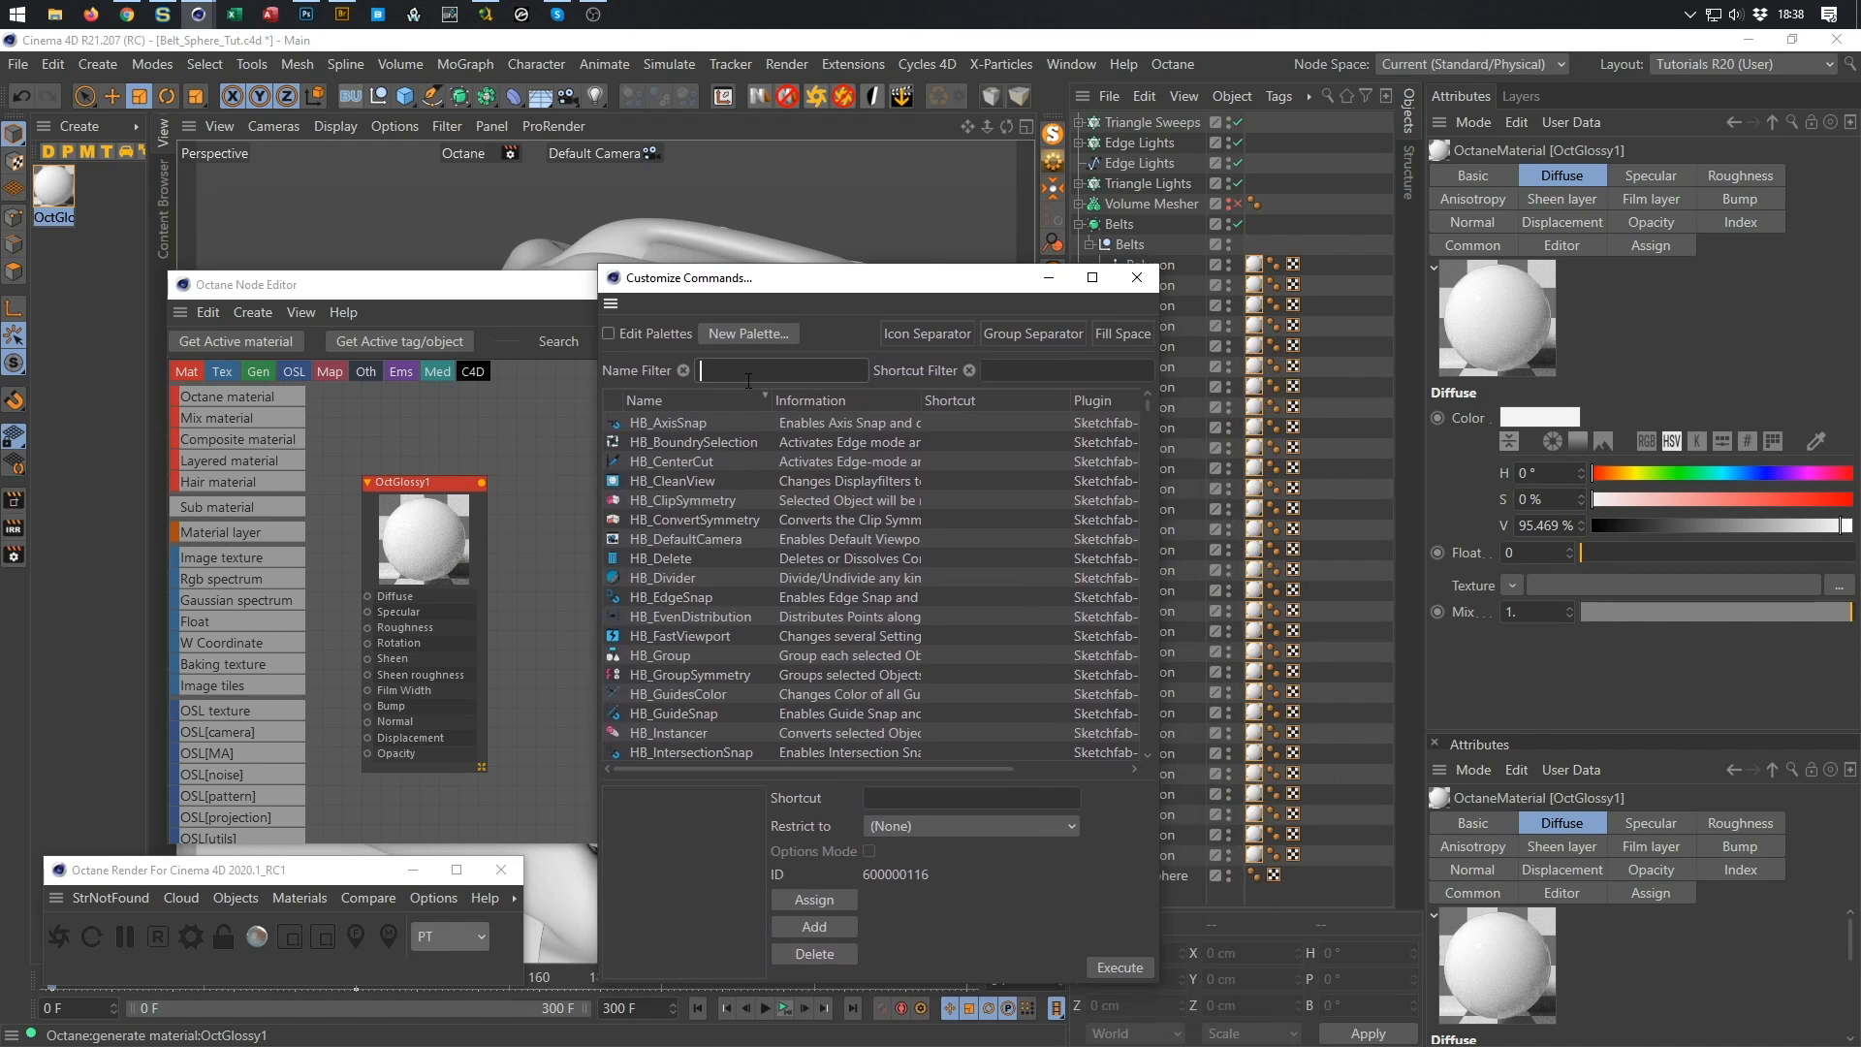
{"action": "left_click", "coordinate": [748, 376]}
{"action": "type", "text": "node ed"}
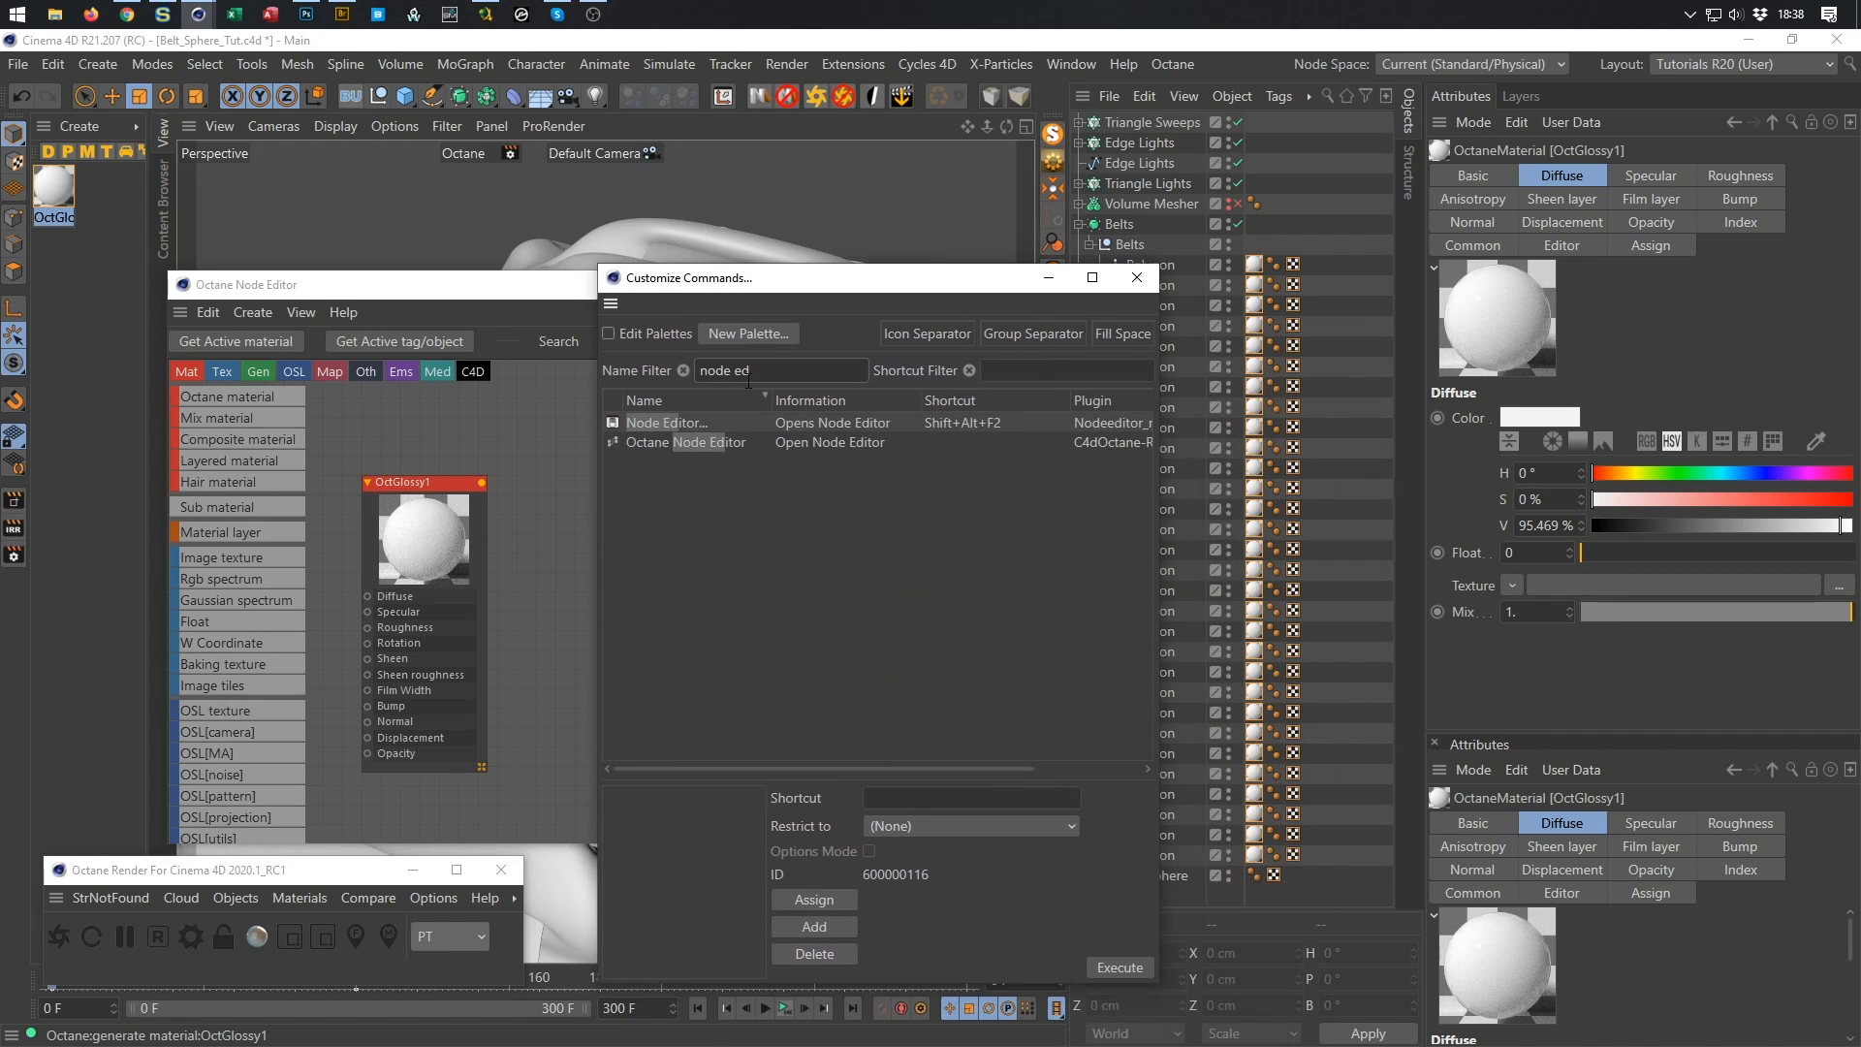
{"action": "left_click", "coordinate": [614, 444]}
{"action": "left_click_drag", "start_coordinate": [613, 444], "coordinate": [1057, 141]}
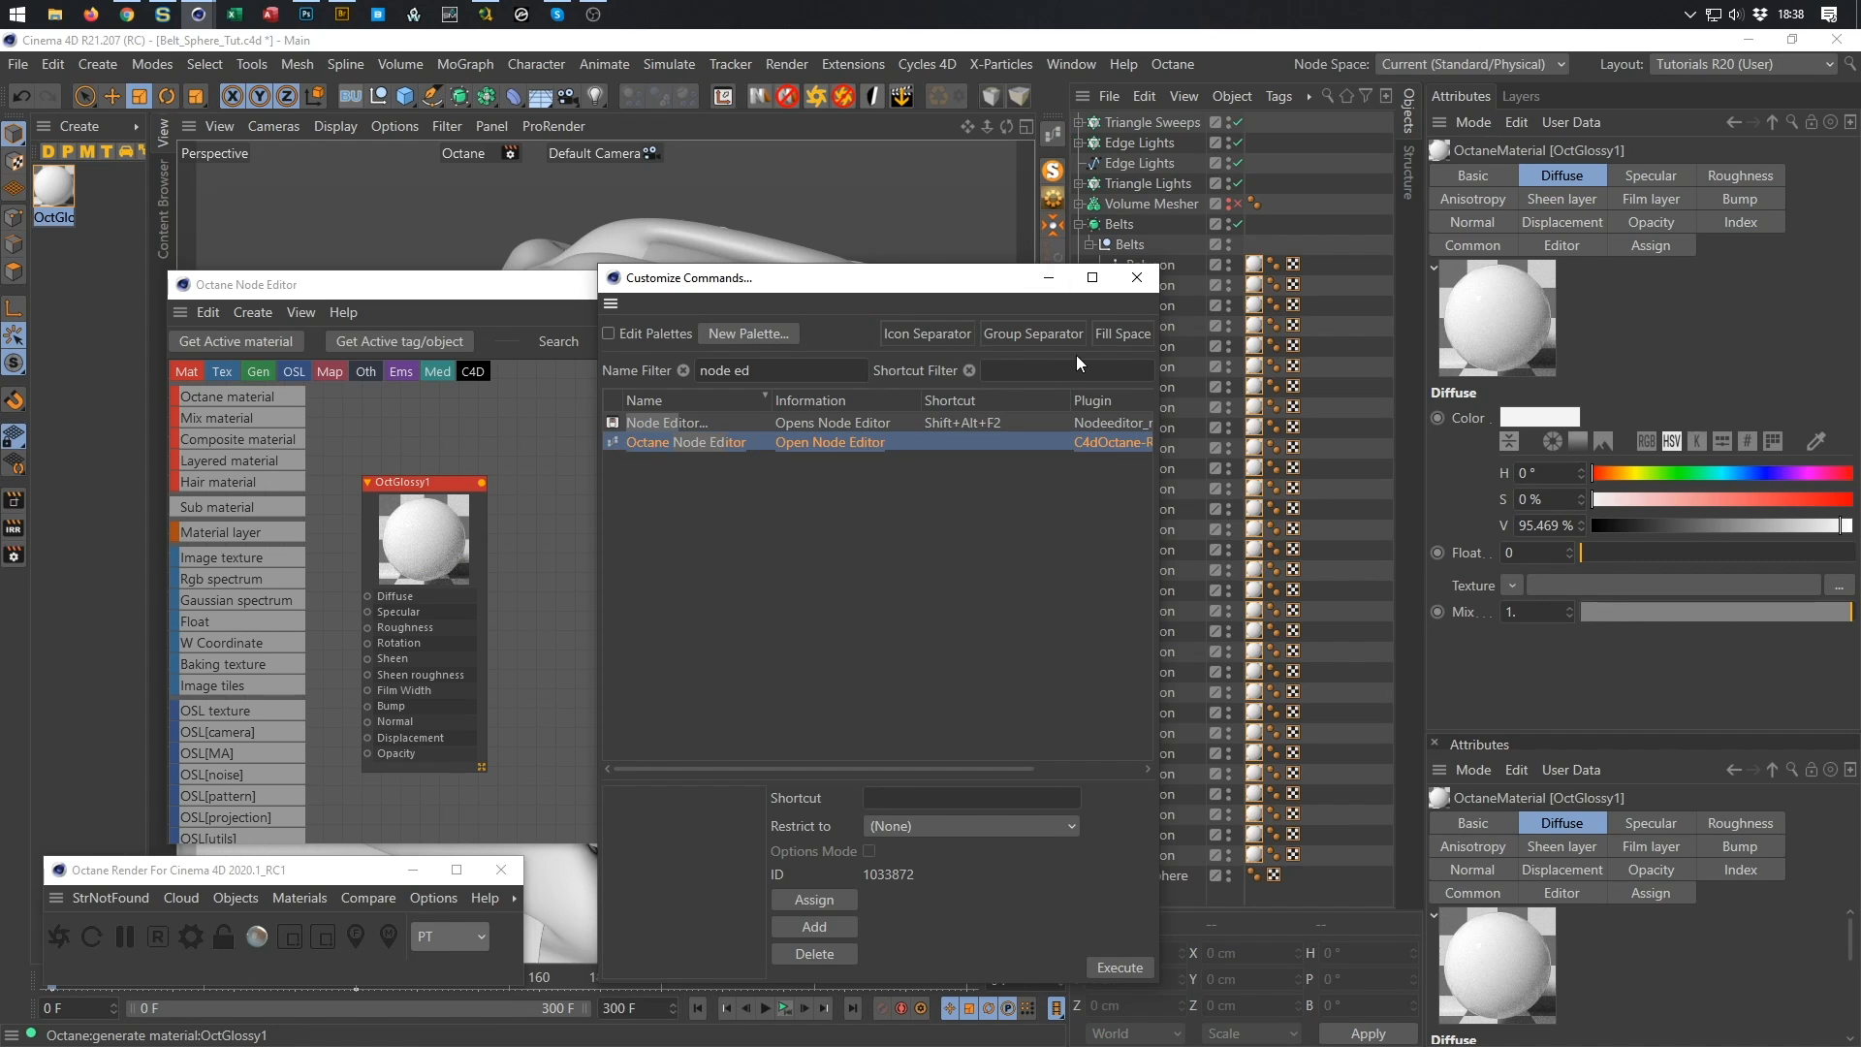
{"action": "left_click", "coordinate": [1137, 279]}
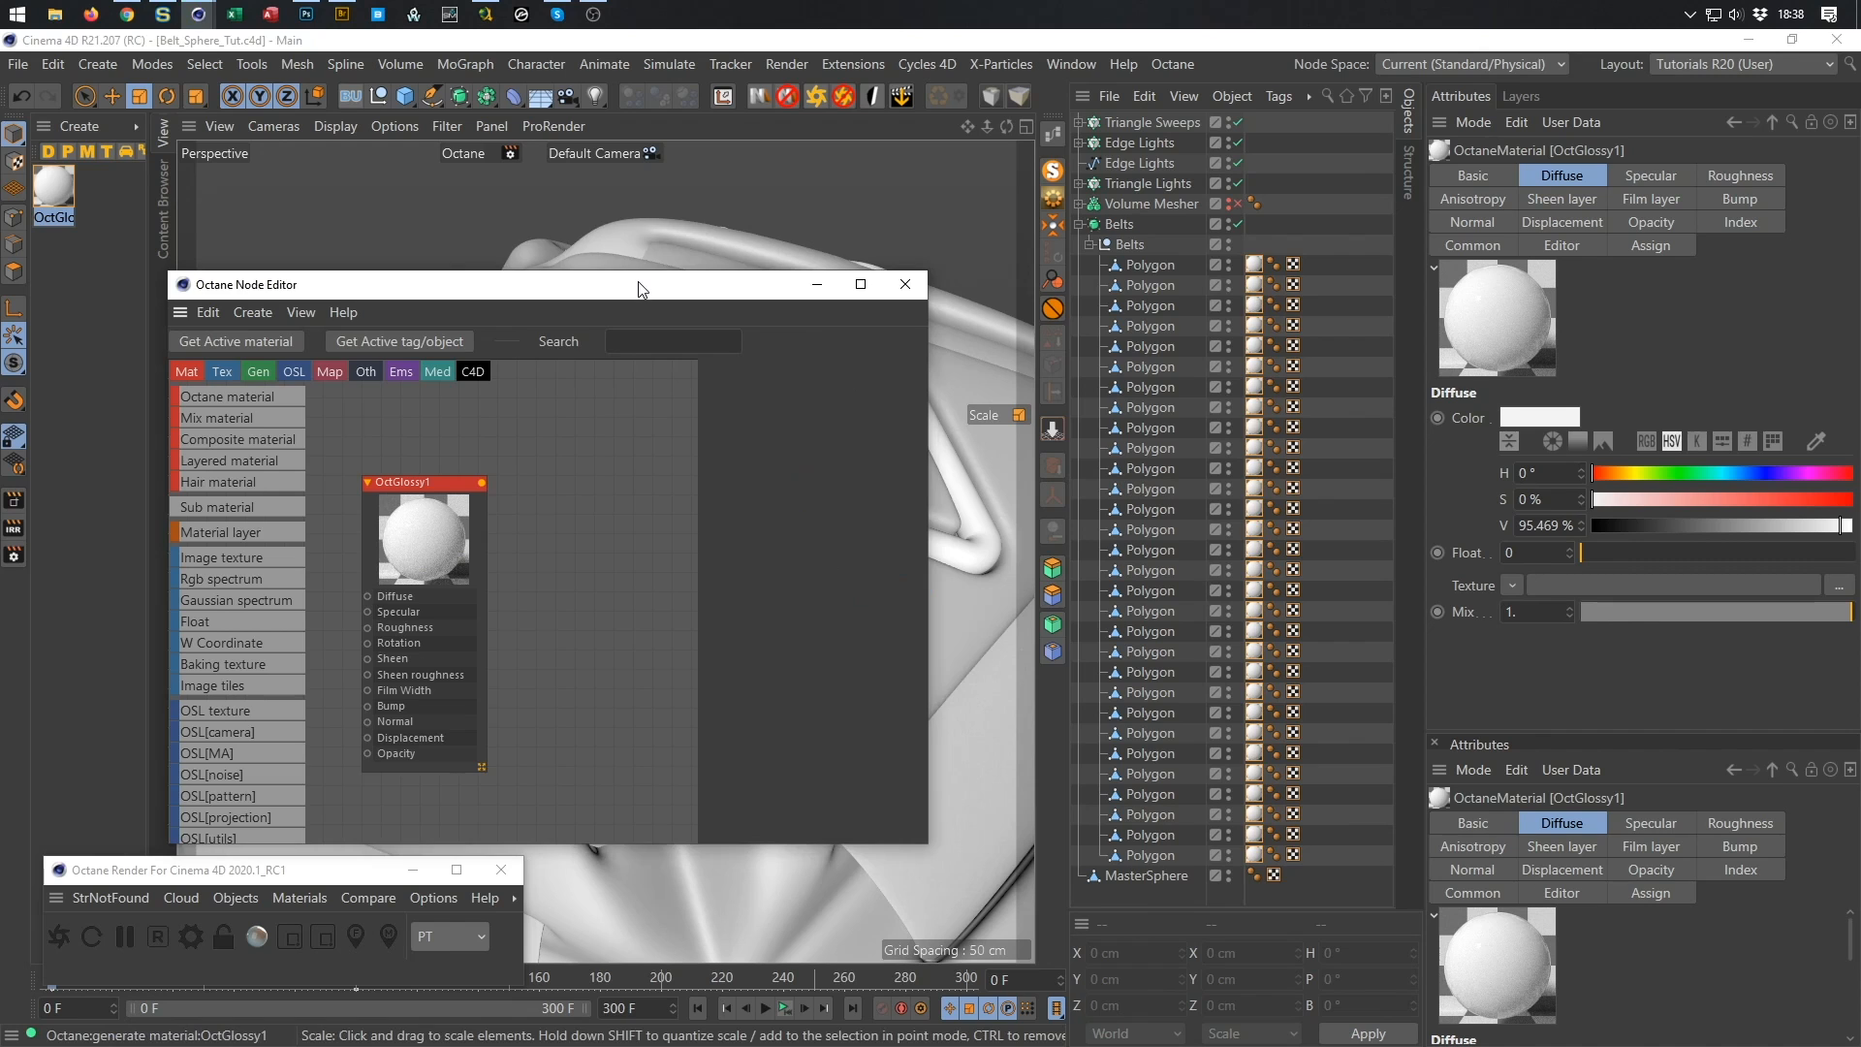
Enlarge and reposition the Octane Node Editor window, and move the OctGlossy1 node to free working space.
{"action": "left_click_drag", "start_coordinate": [639, 288], "coordinate": [642, 177]}
{"action": "left_click_drag", "start_coordinate": [472, 432], "coordinate": [626, 337]}
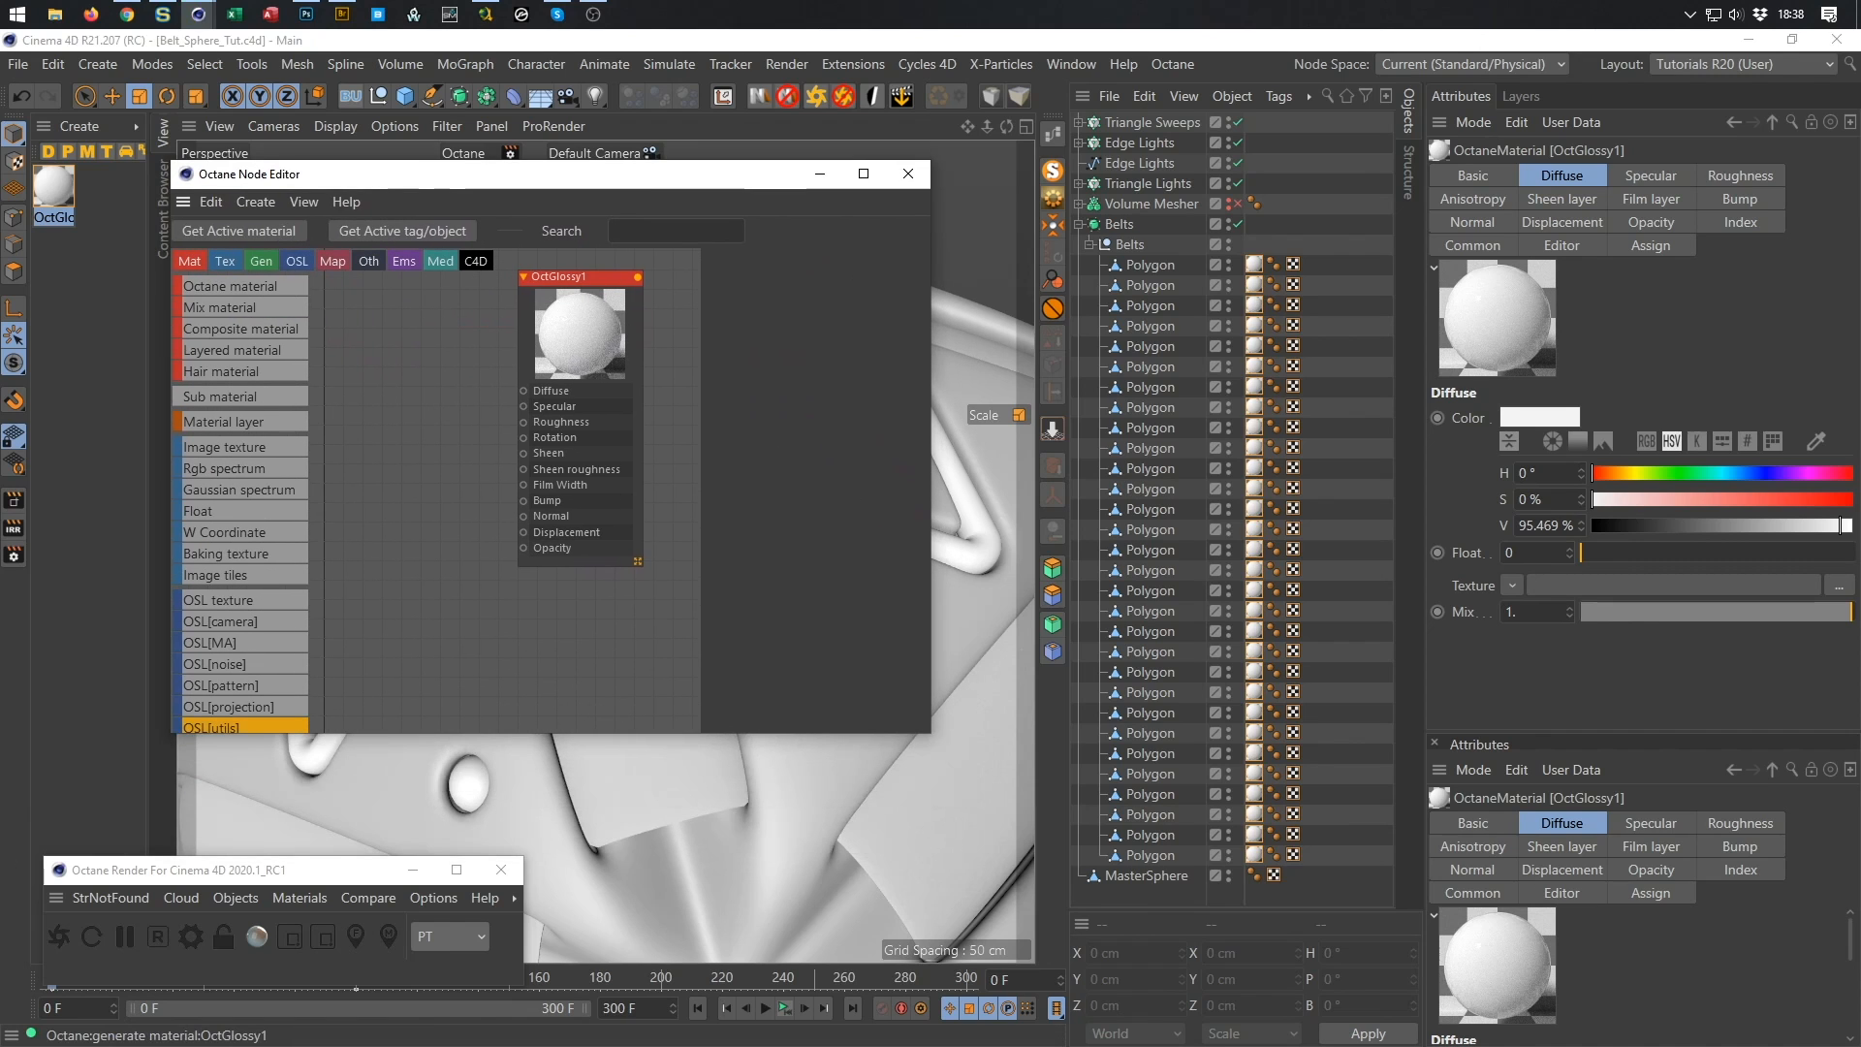
{"action": "left_click_drag", "start_coordinate": [168, 740], "coordinate": [62, 1014]}
{"action": "left_click_drag", "start_coordinate": [684, 161], "coordinate": [750, 93]}
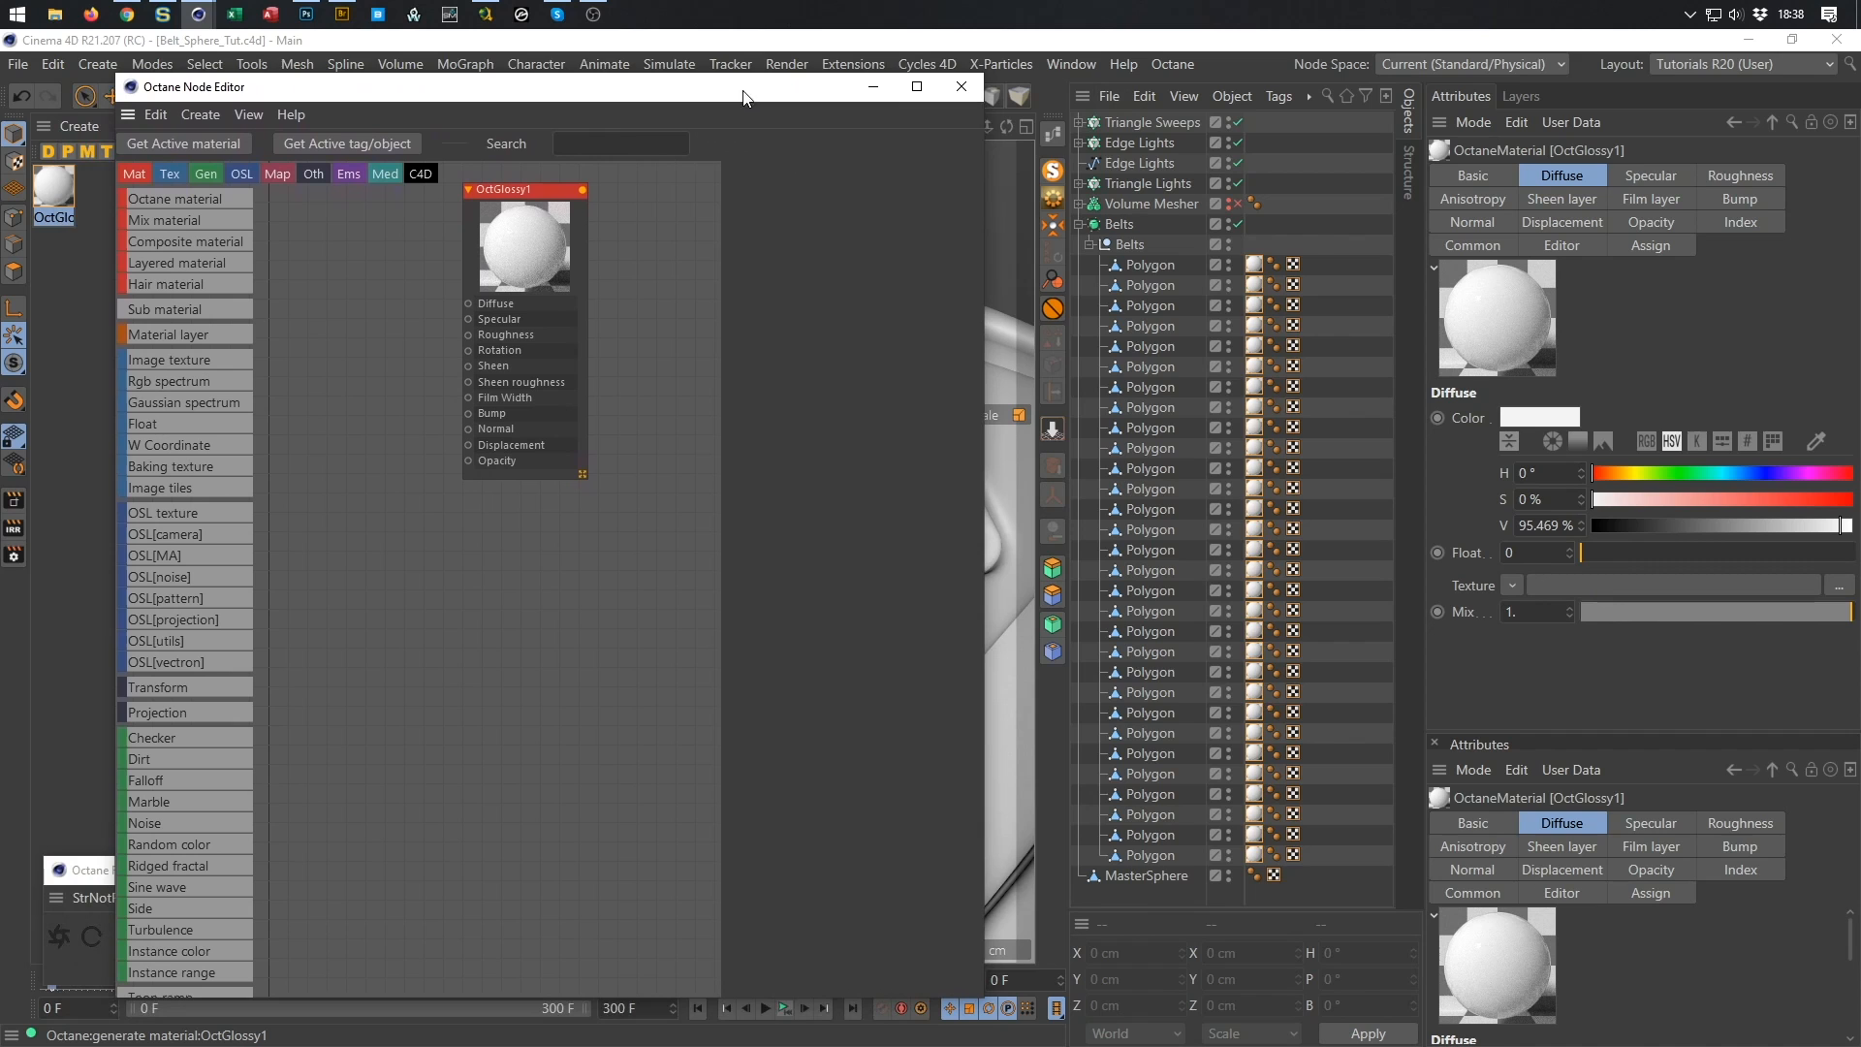
Start the Octane Live Viewer render, place it beside the Node Editor, and frame a belt in it.
{"action": "left_click", "coordinate": [59, 936]}
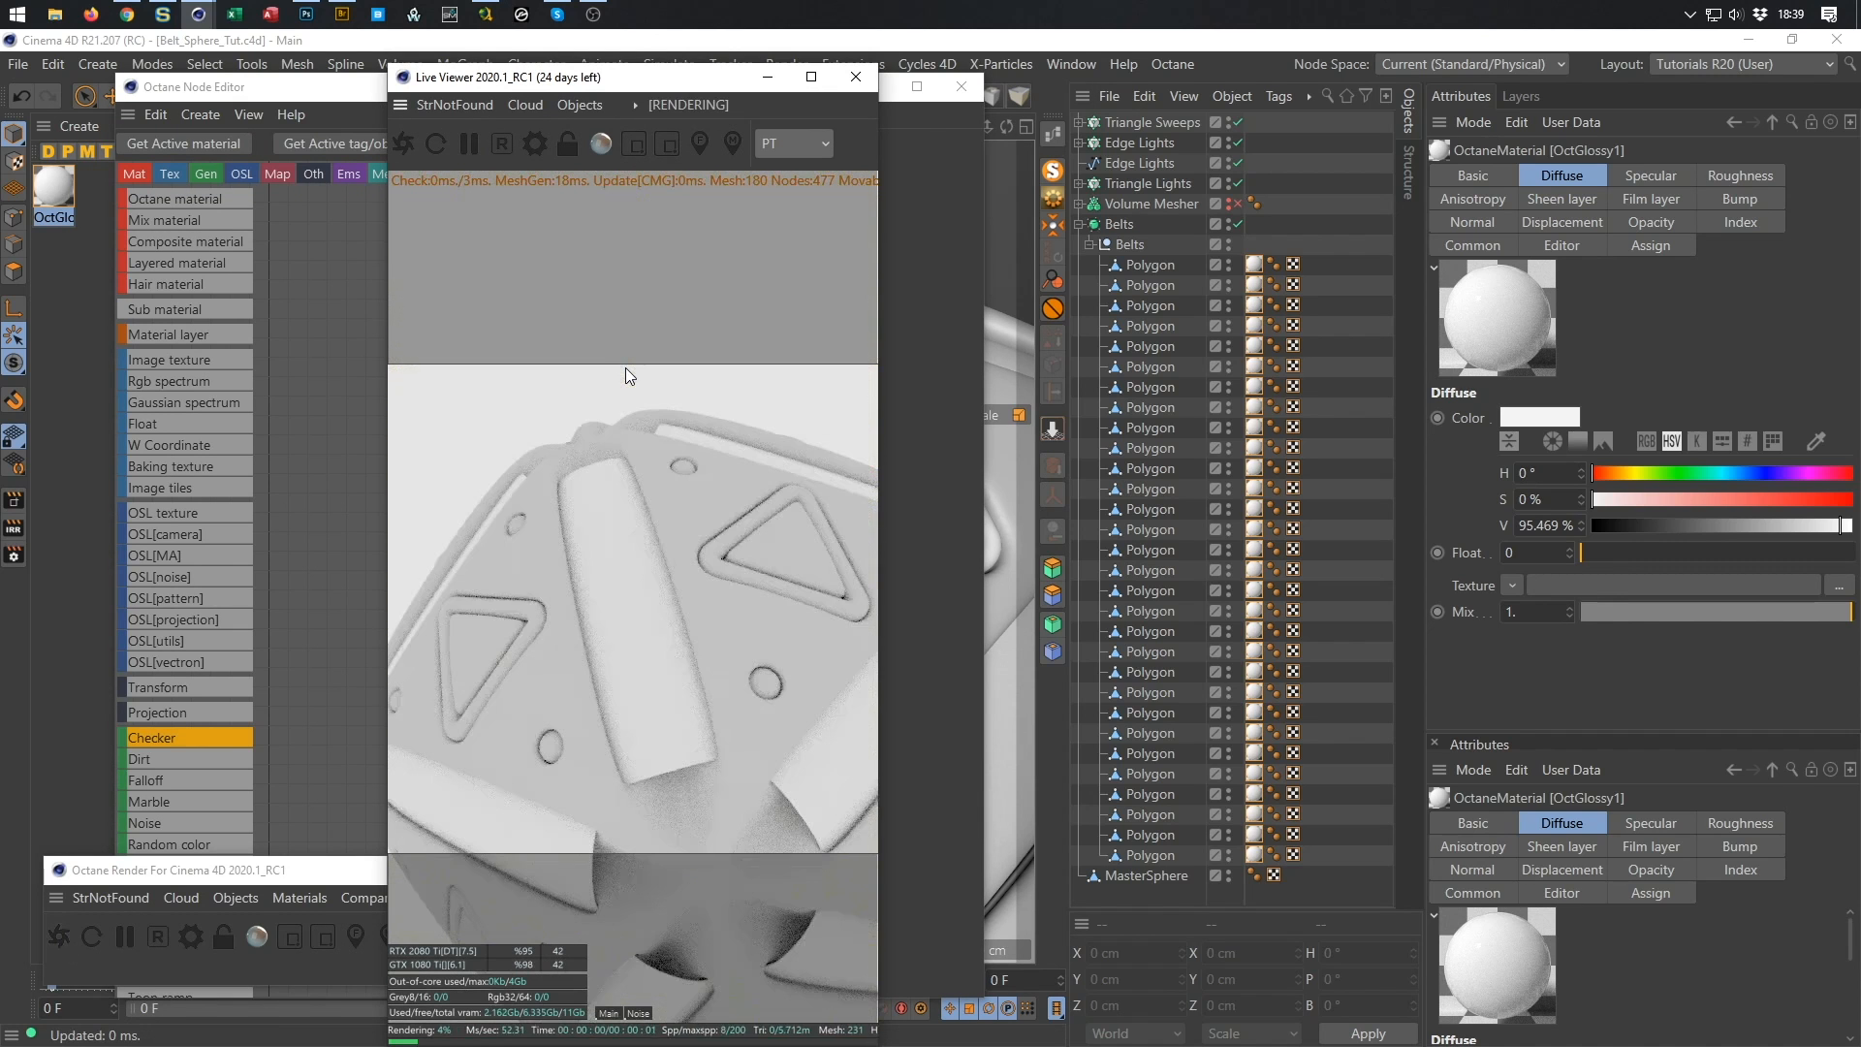
{"action": "left_click_drag", "start_coordinate": [673, 68], "coordinate": [1270, 381]}
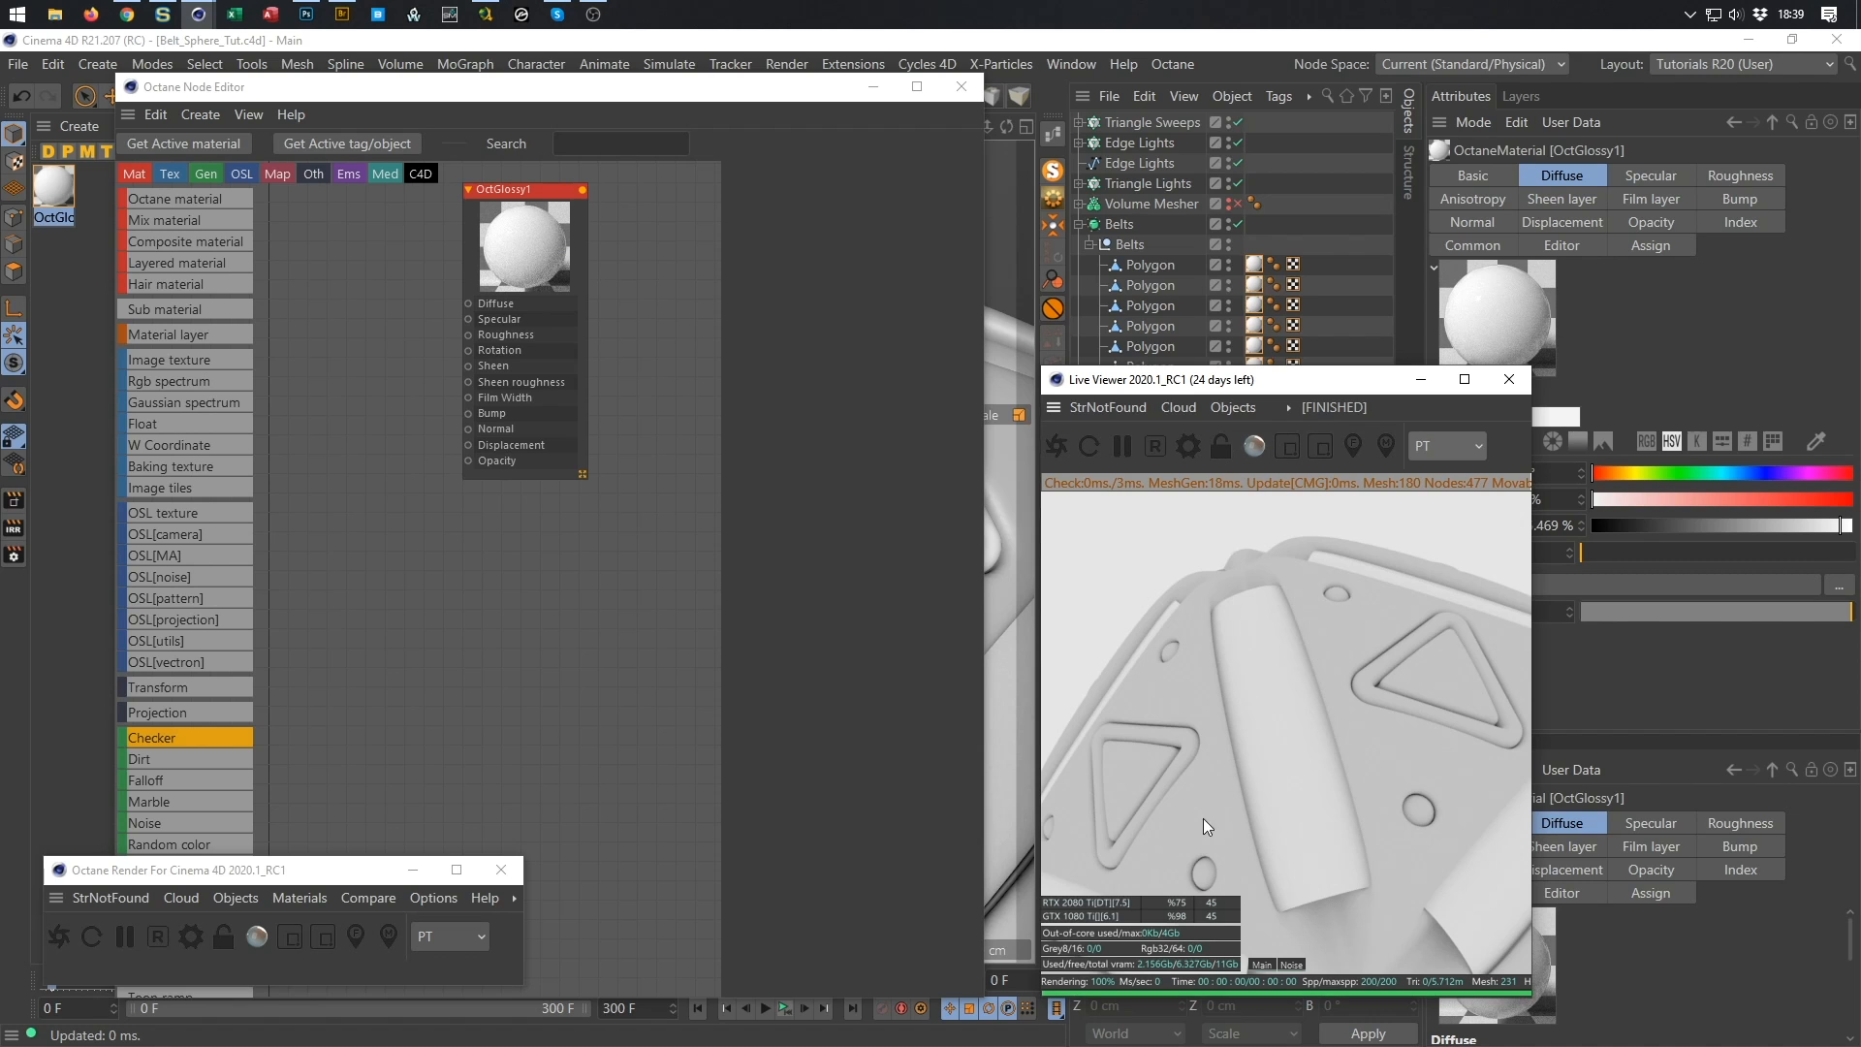
{"action": "left_click_drag", "start_coordinate": [1300, 778], "coordinate": [1349, 597]}
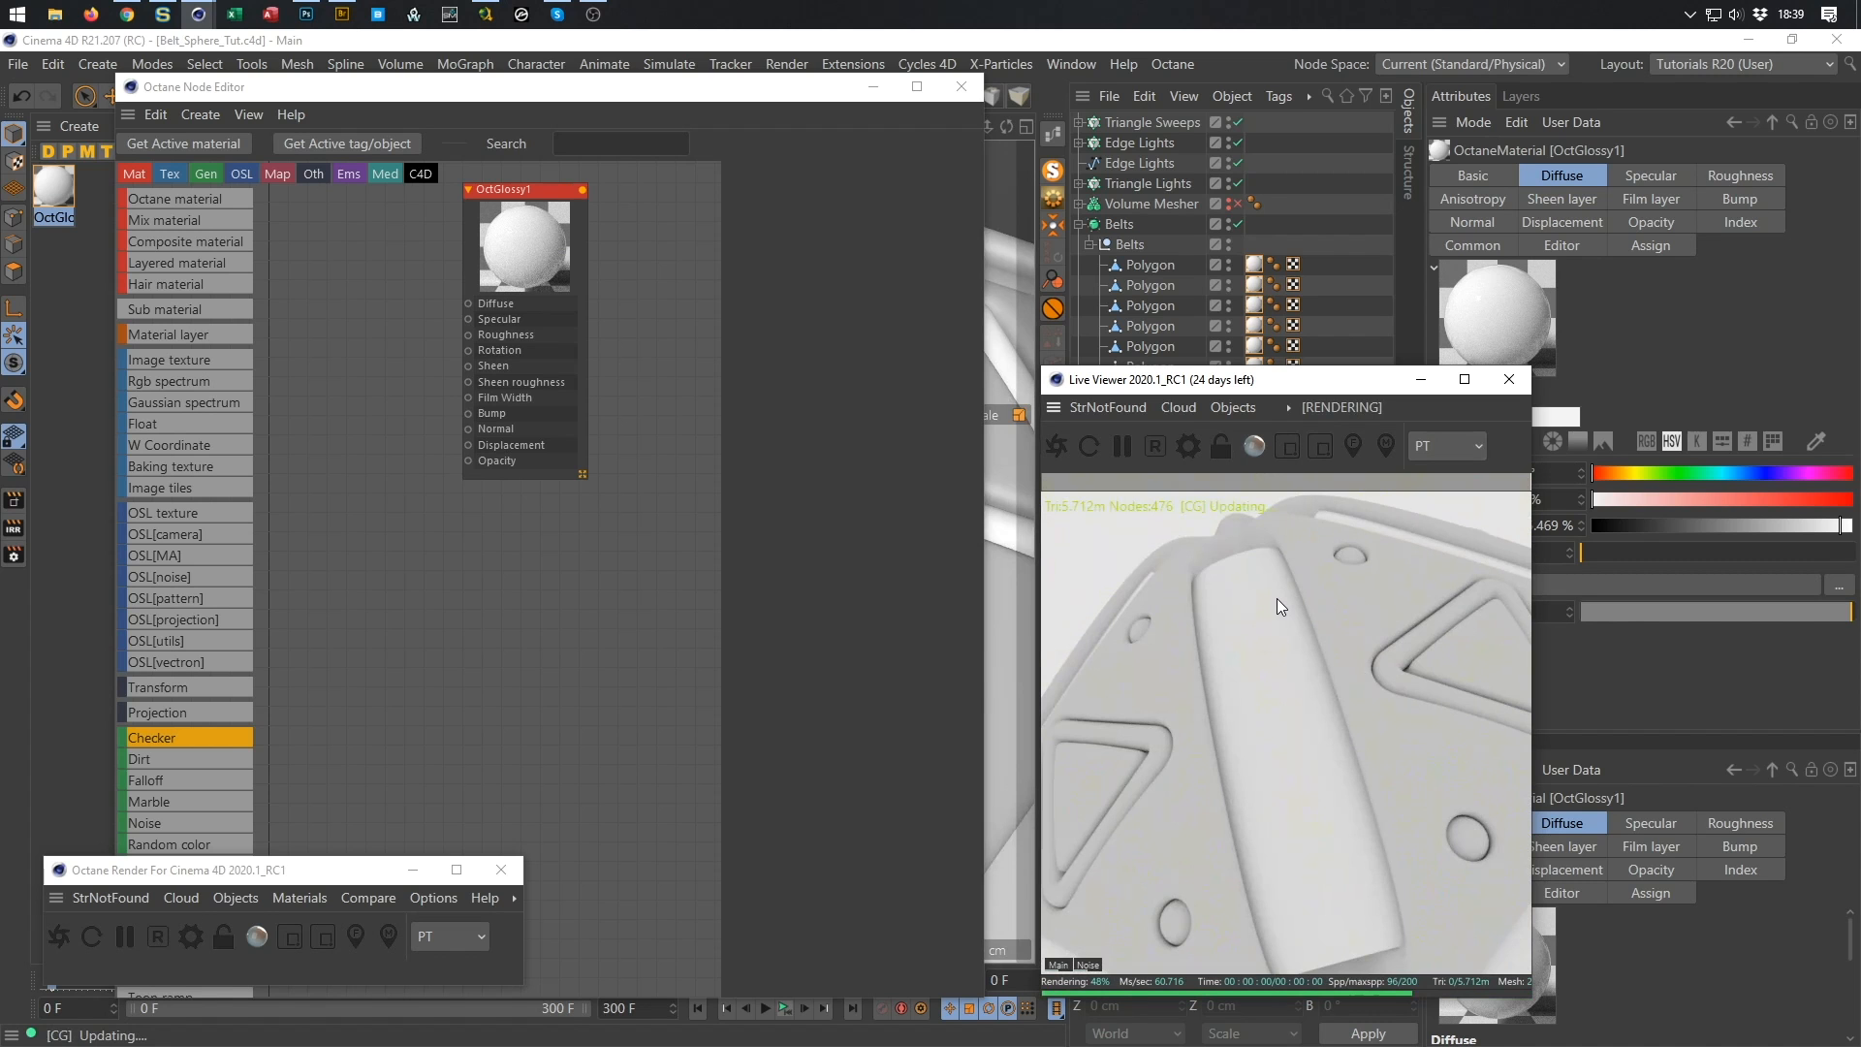
{"action": "left_click_drag", "start_coordinate": [1276, 594], "coordinate": [1385, 793]}
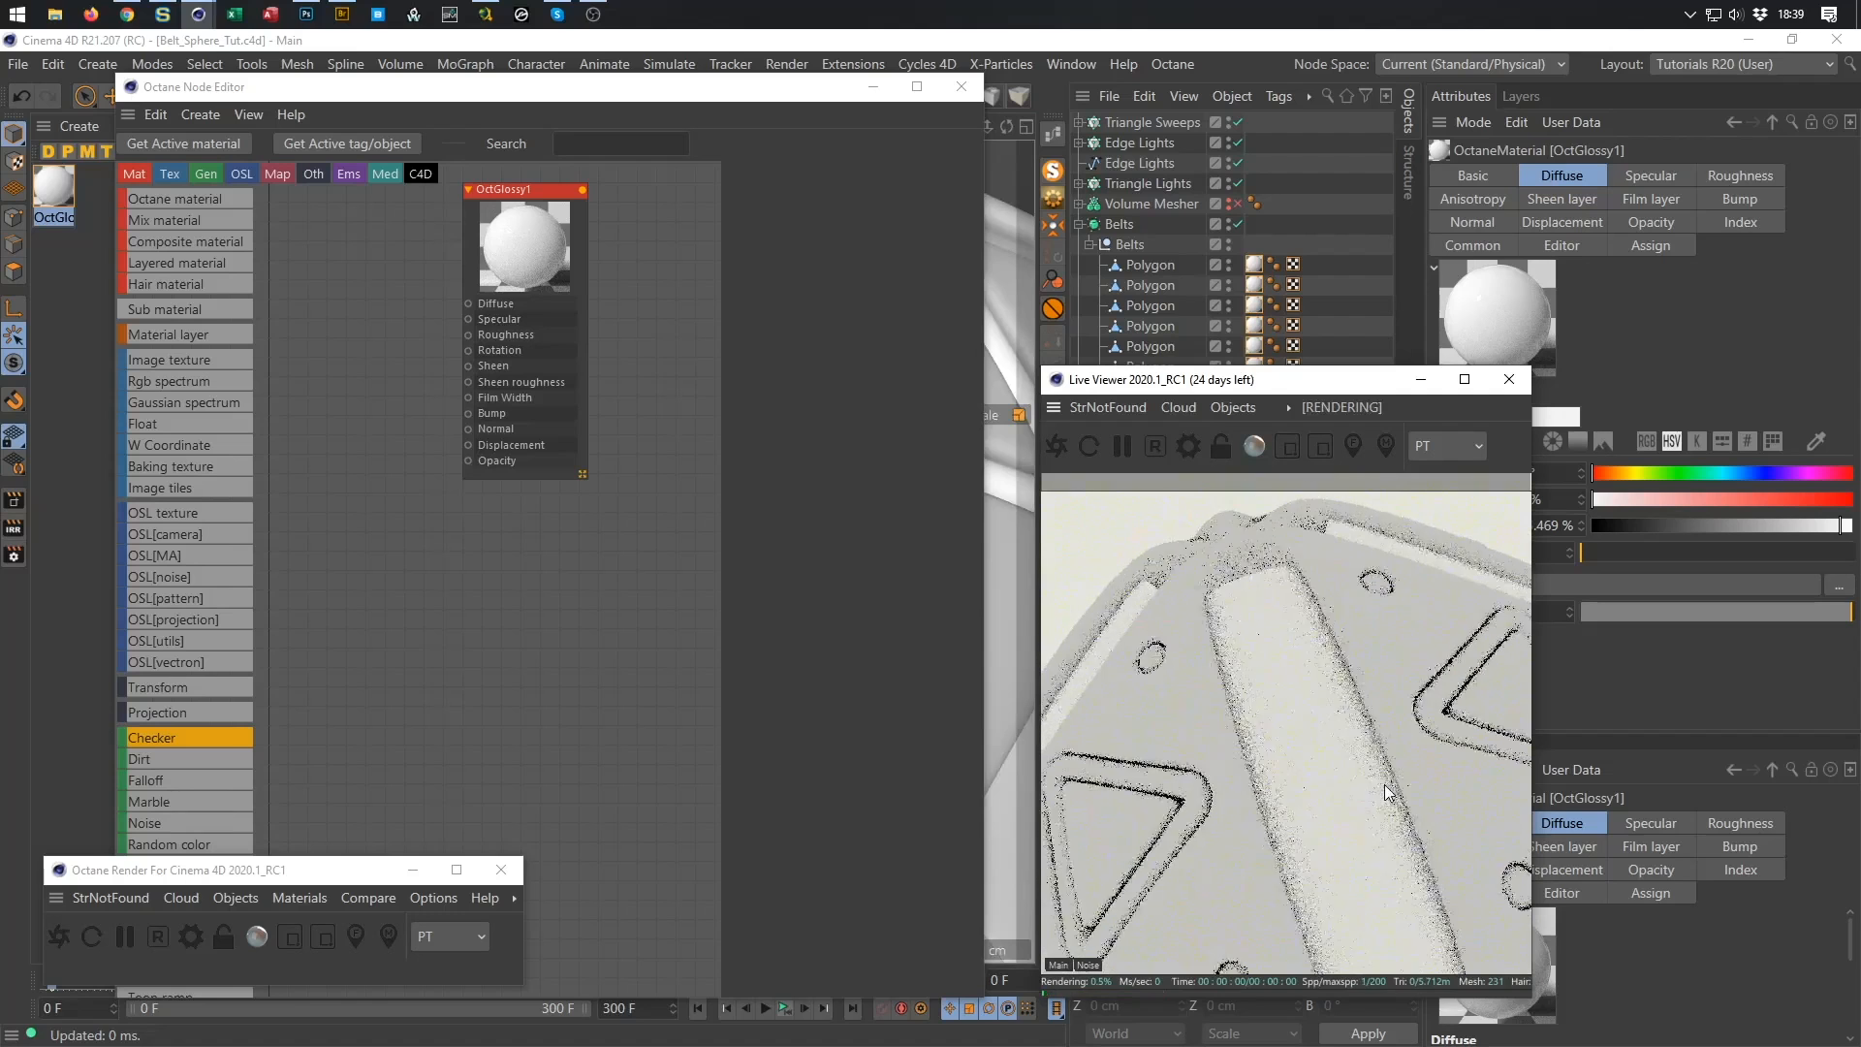
Add the Octane Rig Pro to the scene and make sure Shadow Catcher is off in its floor settings.
{"action": "left_click_drag", "start_coordinate": [805, 91], "coordinate": [769, 143]}
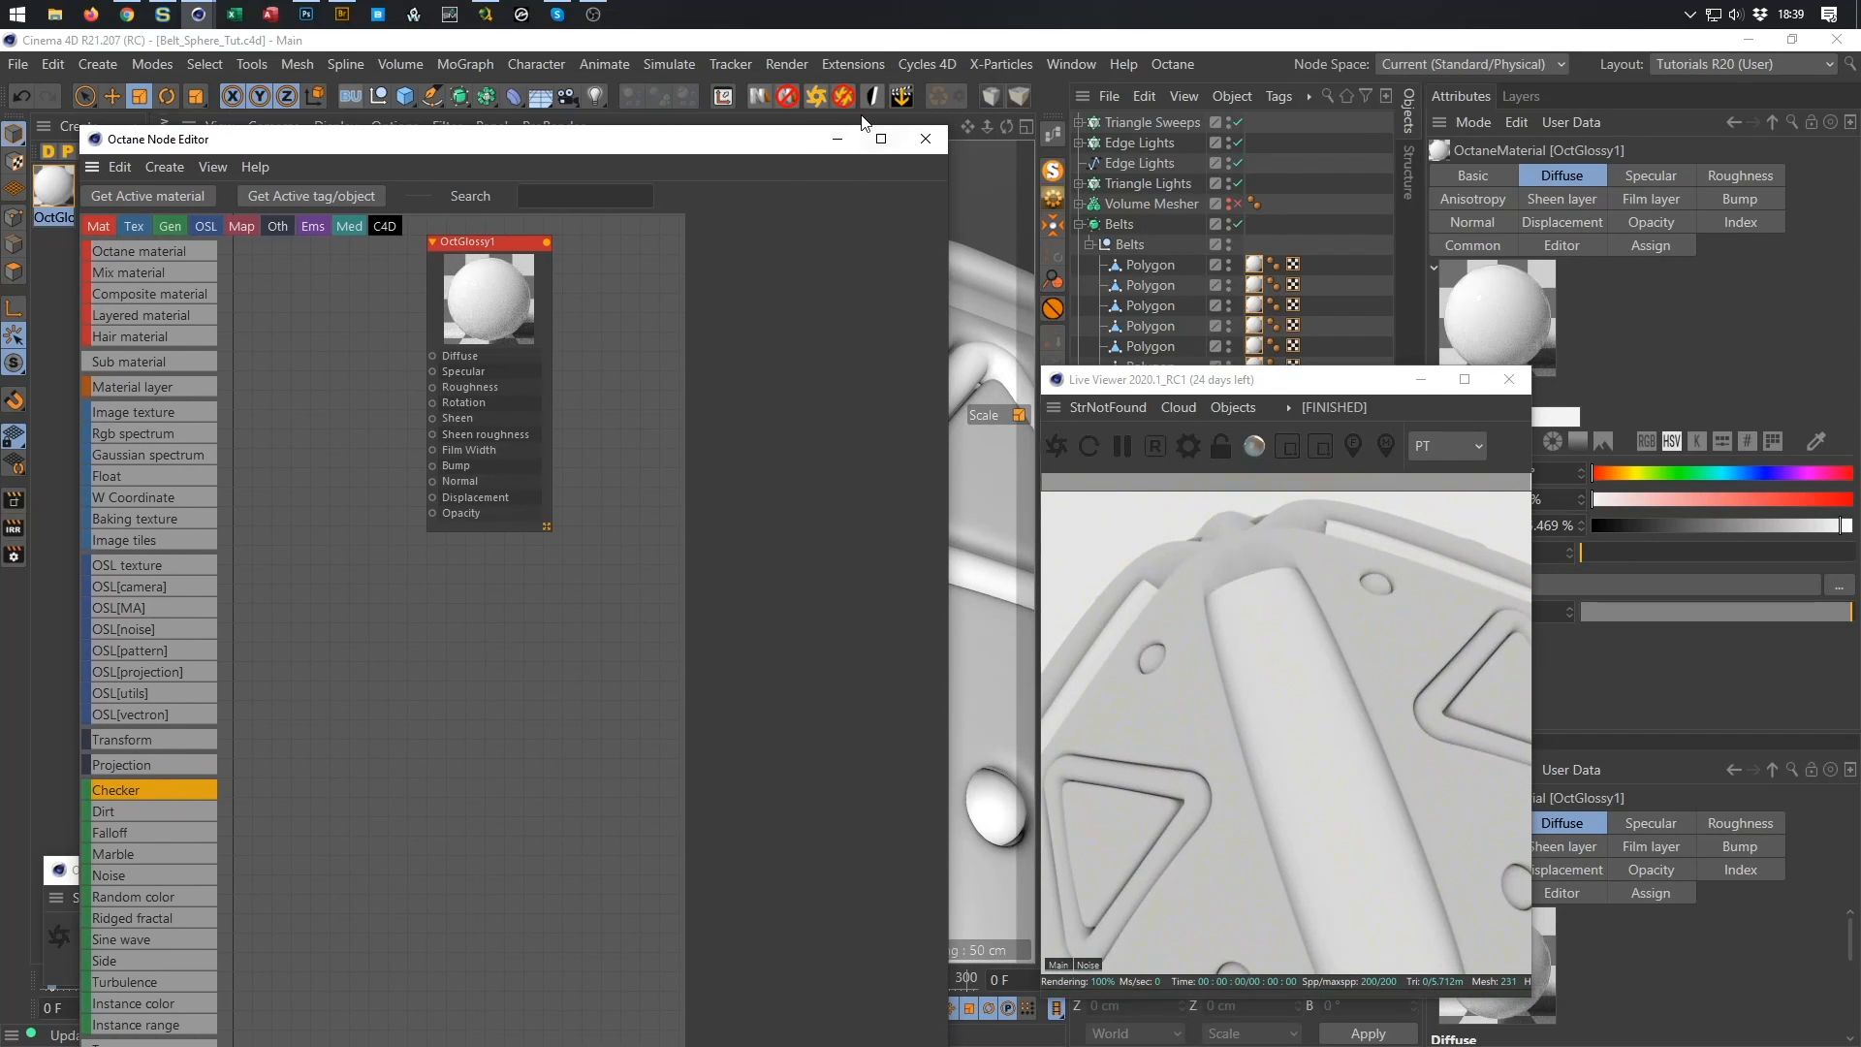
{"action": "left_click", "coordinate": [843, 96]}
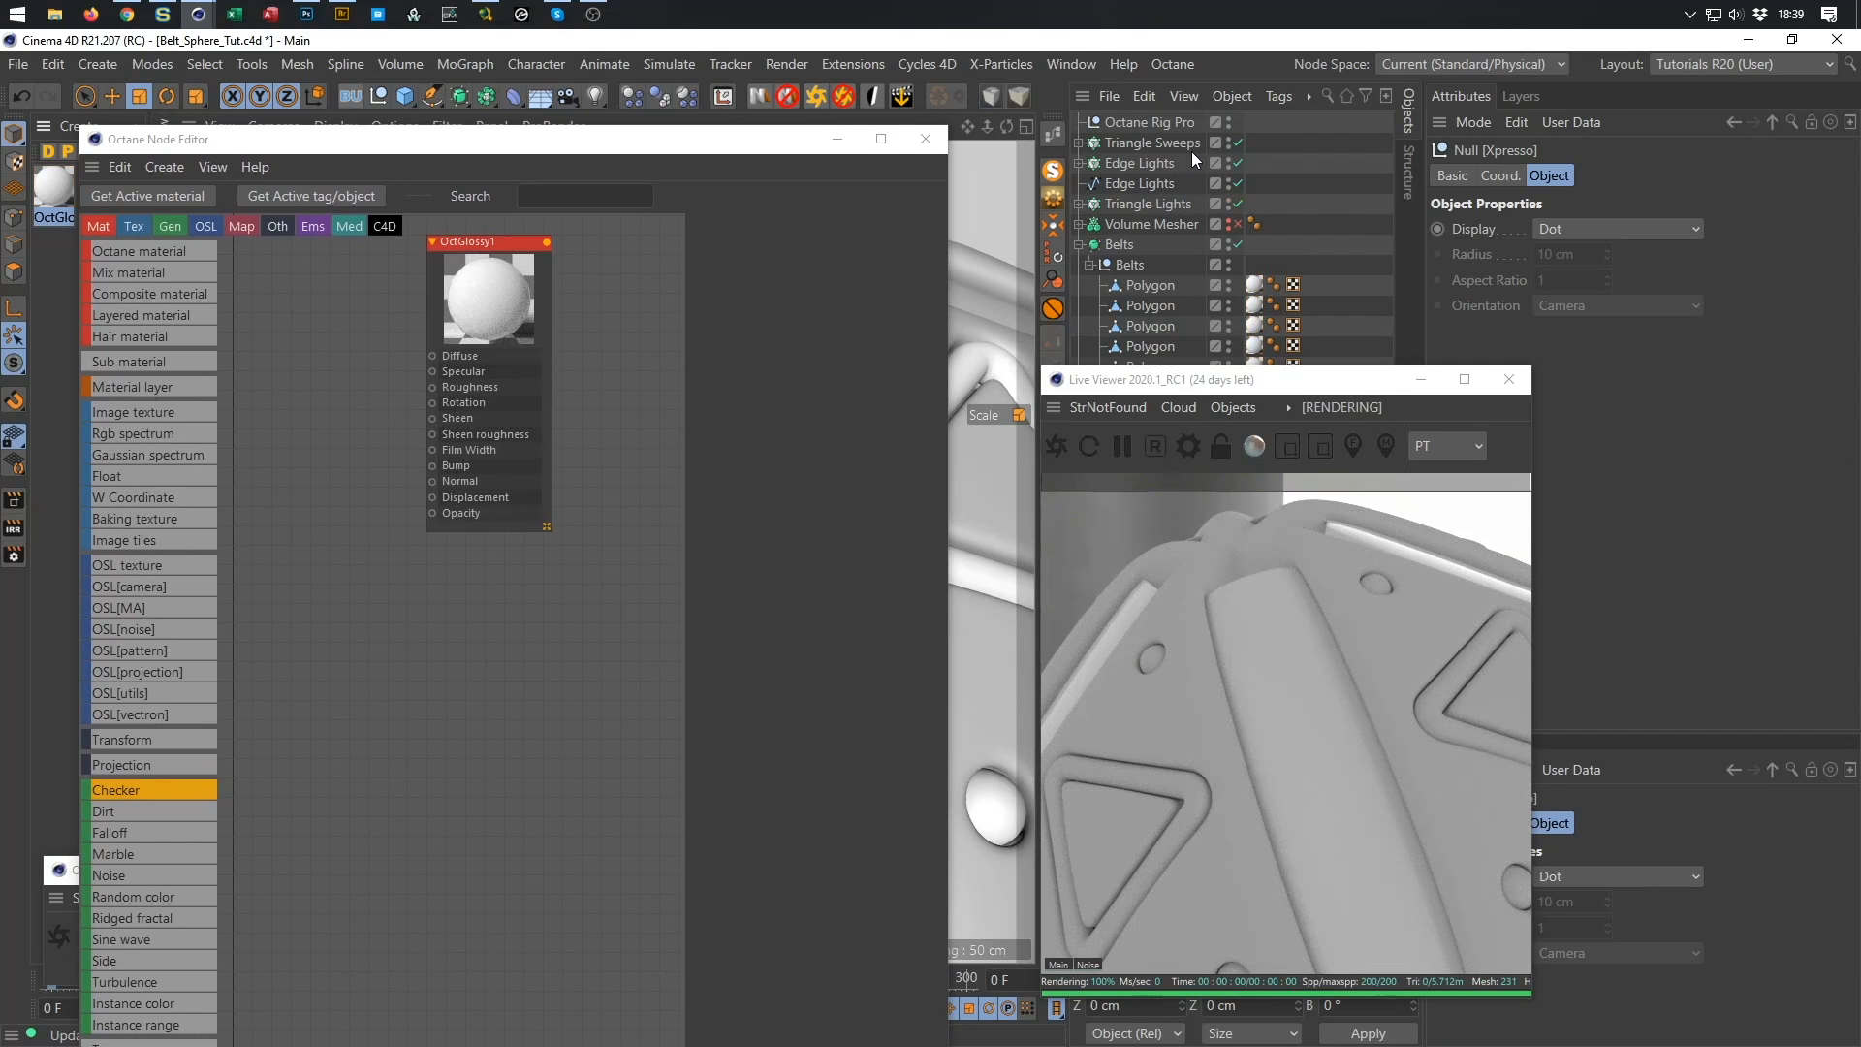
{"action": "left_click", "coordinate": [1171, 123]}
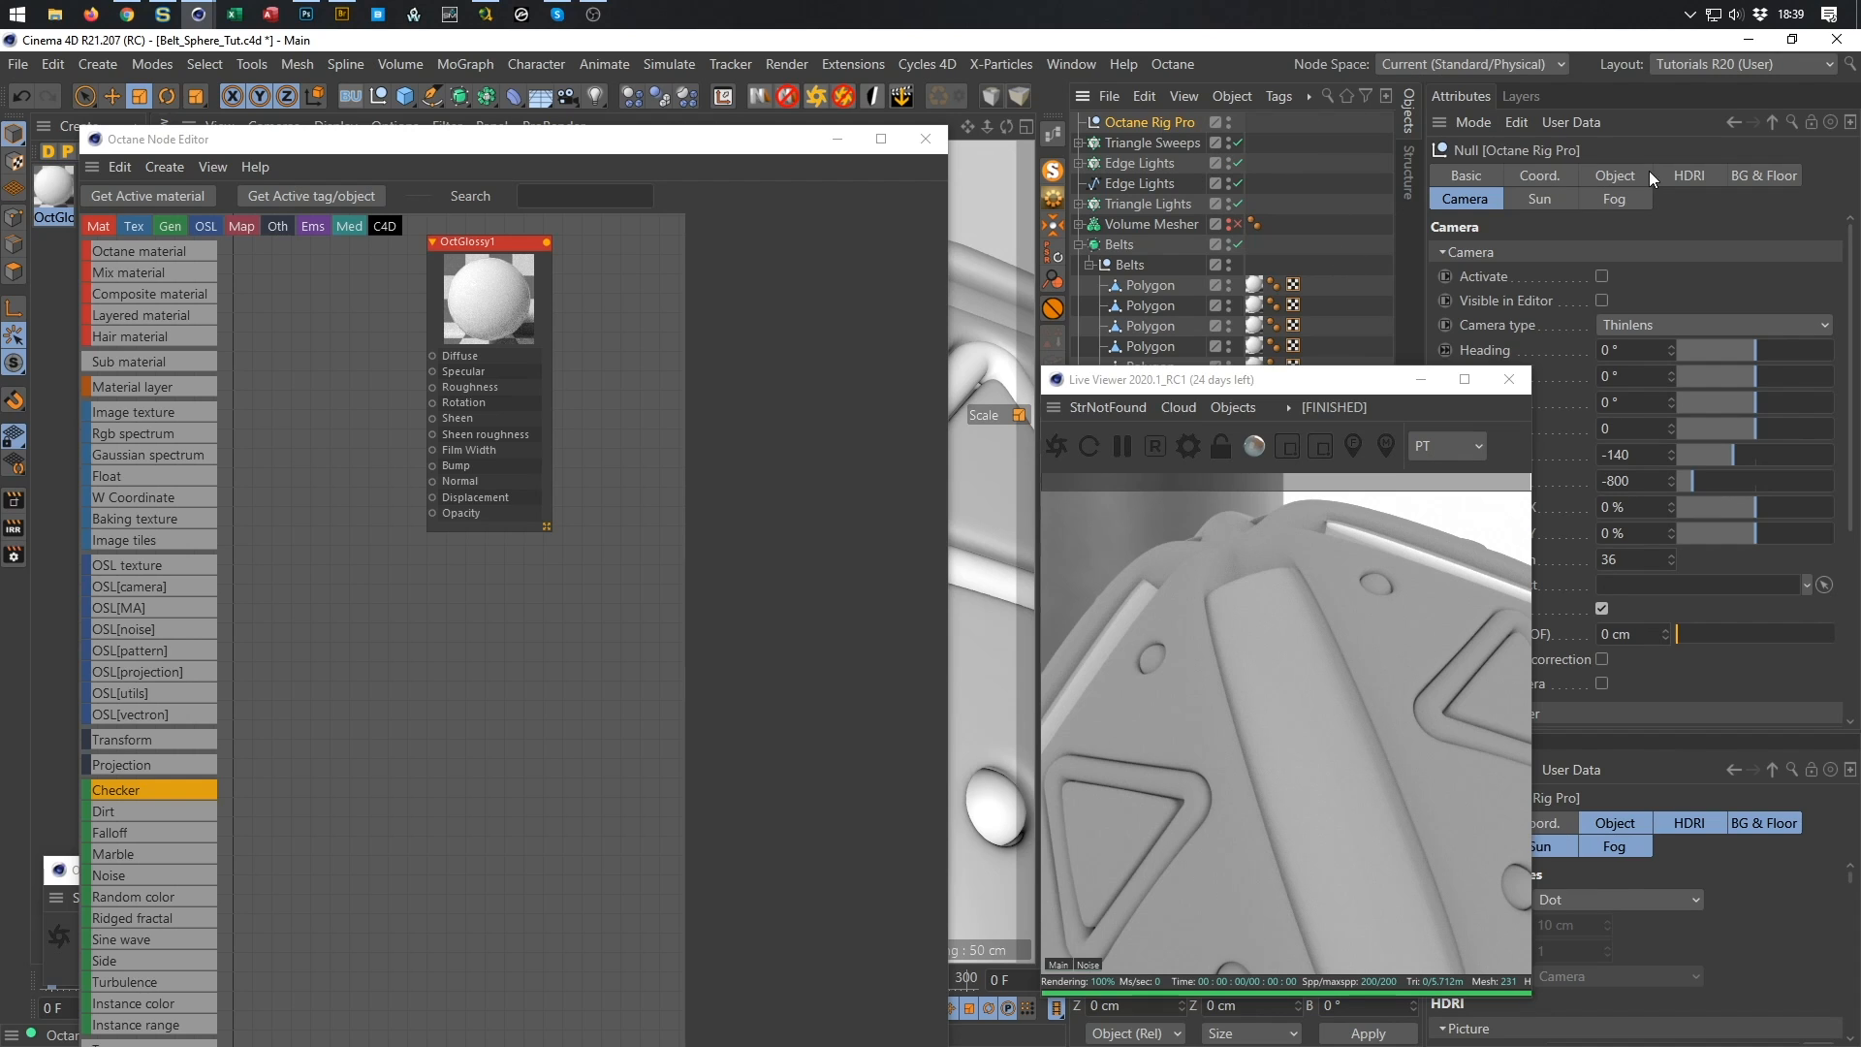
{"action": "left_click", "coordinate": [1741, 176]}
{"action": "left_click_drag", "start_coordinate": [1318, 379], "coordinate": [1134, 257]}
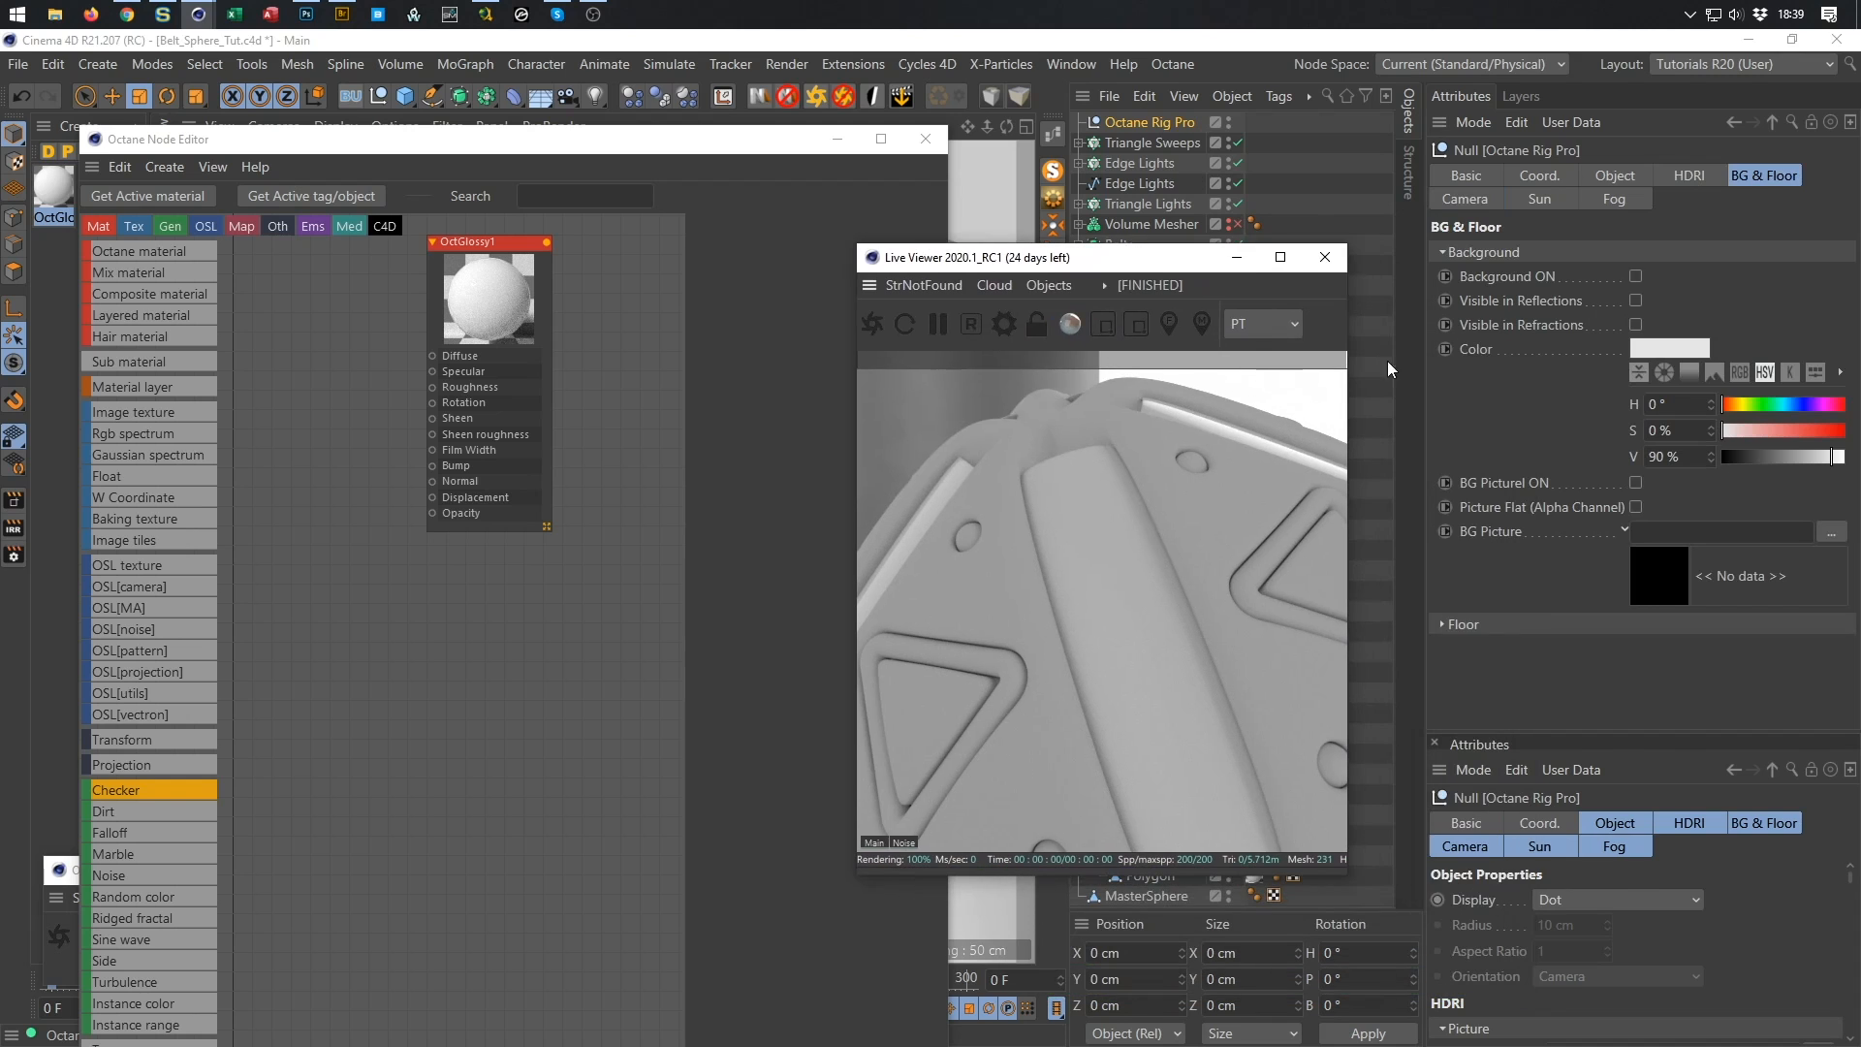
{"action": "left_click", "coordinate": [1463, 624]}
{"action": "left_click", "coordinate": [1616, 673]}
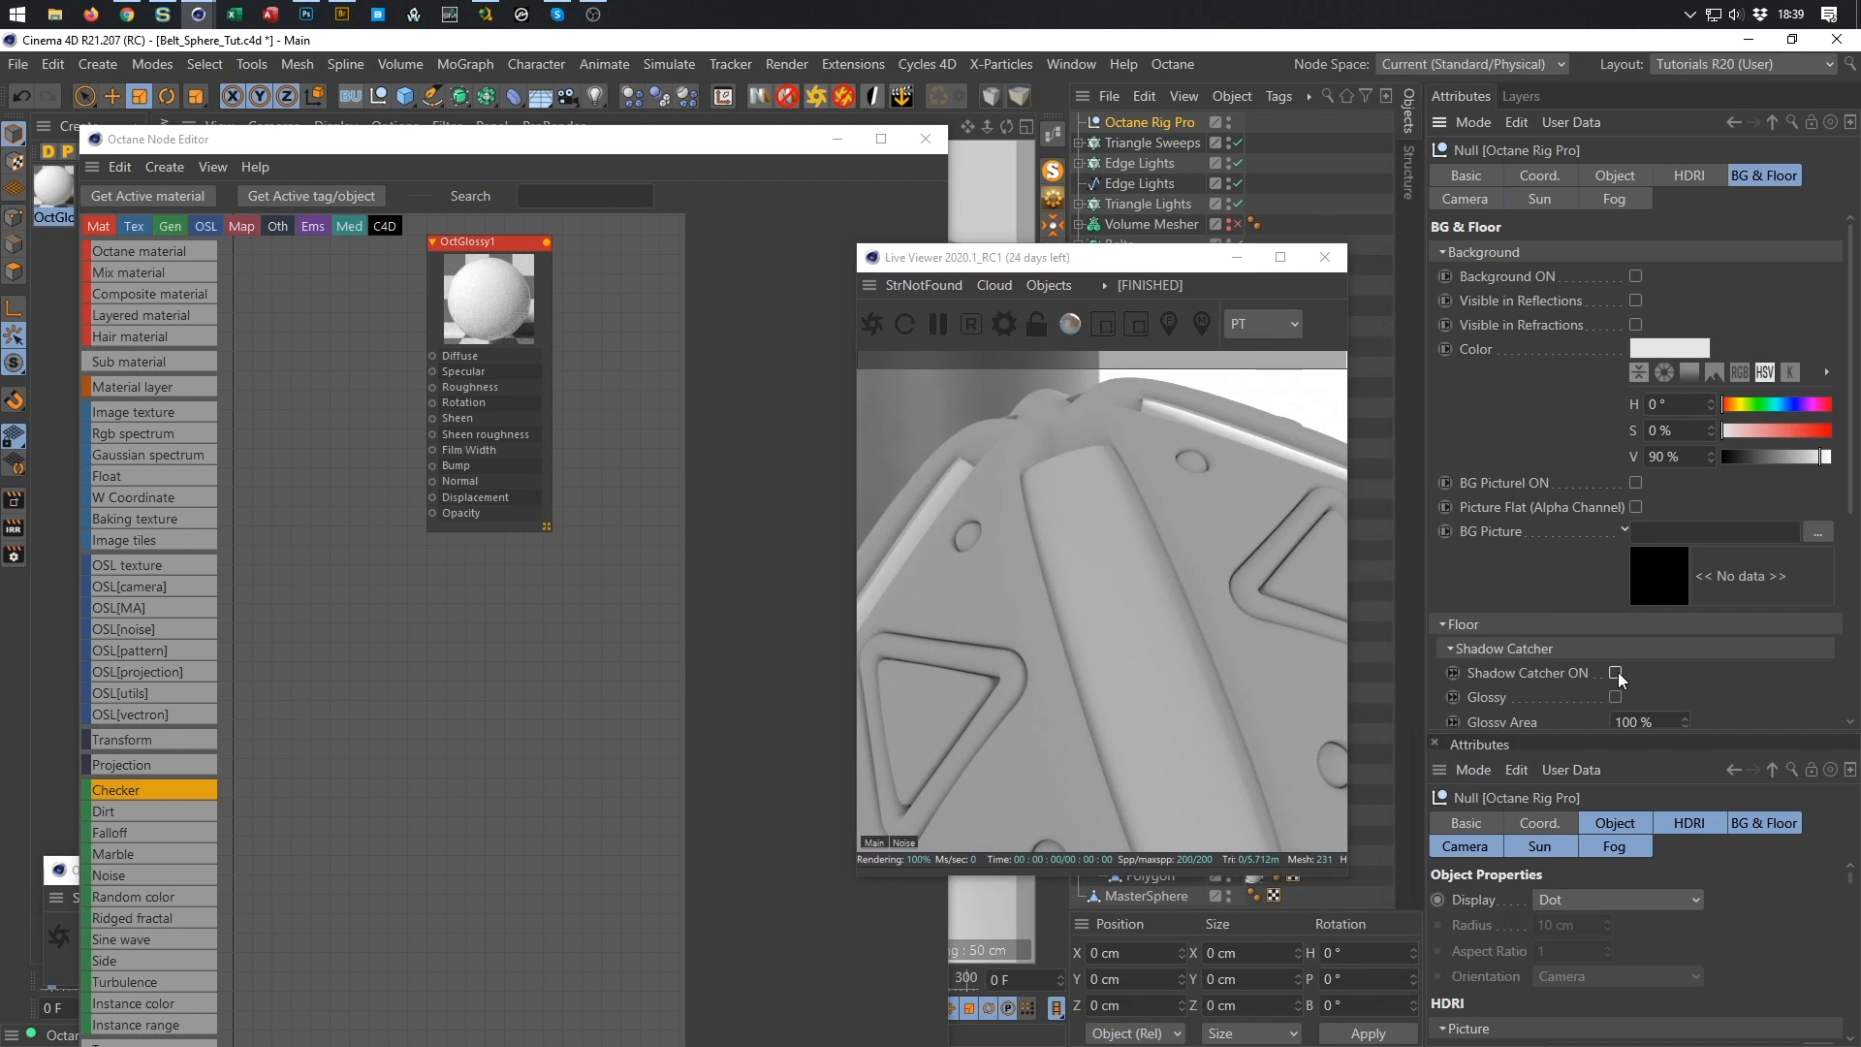
{"action": "left_click", "coordinate": [1465, 625]}
{"action": "left_click", "coordinate": [1136, 271]}
{"action": "left_click_drag", "start_coordinate": [1136, 269], "coordinate": [1327, 304]}
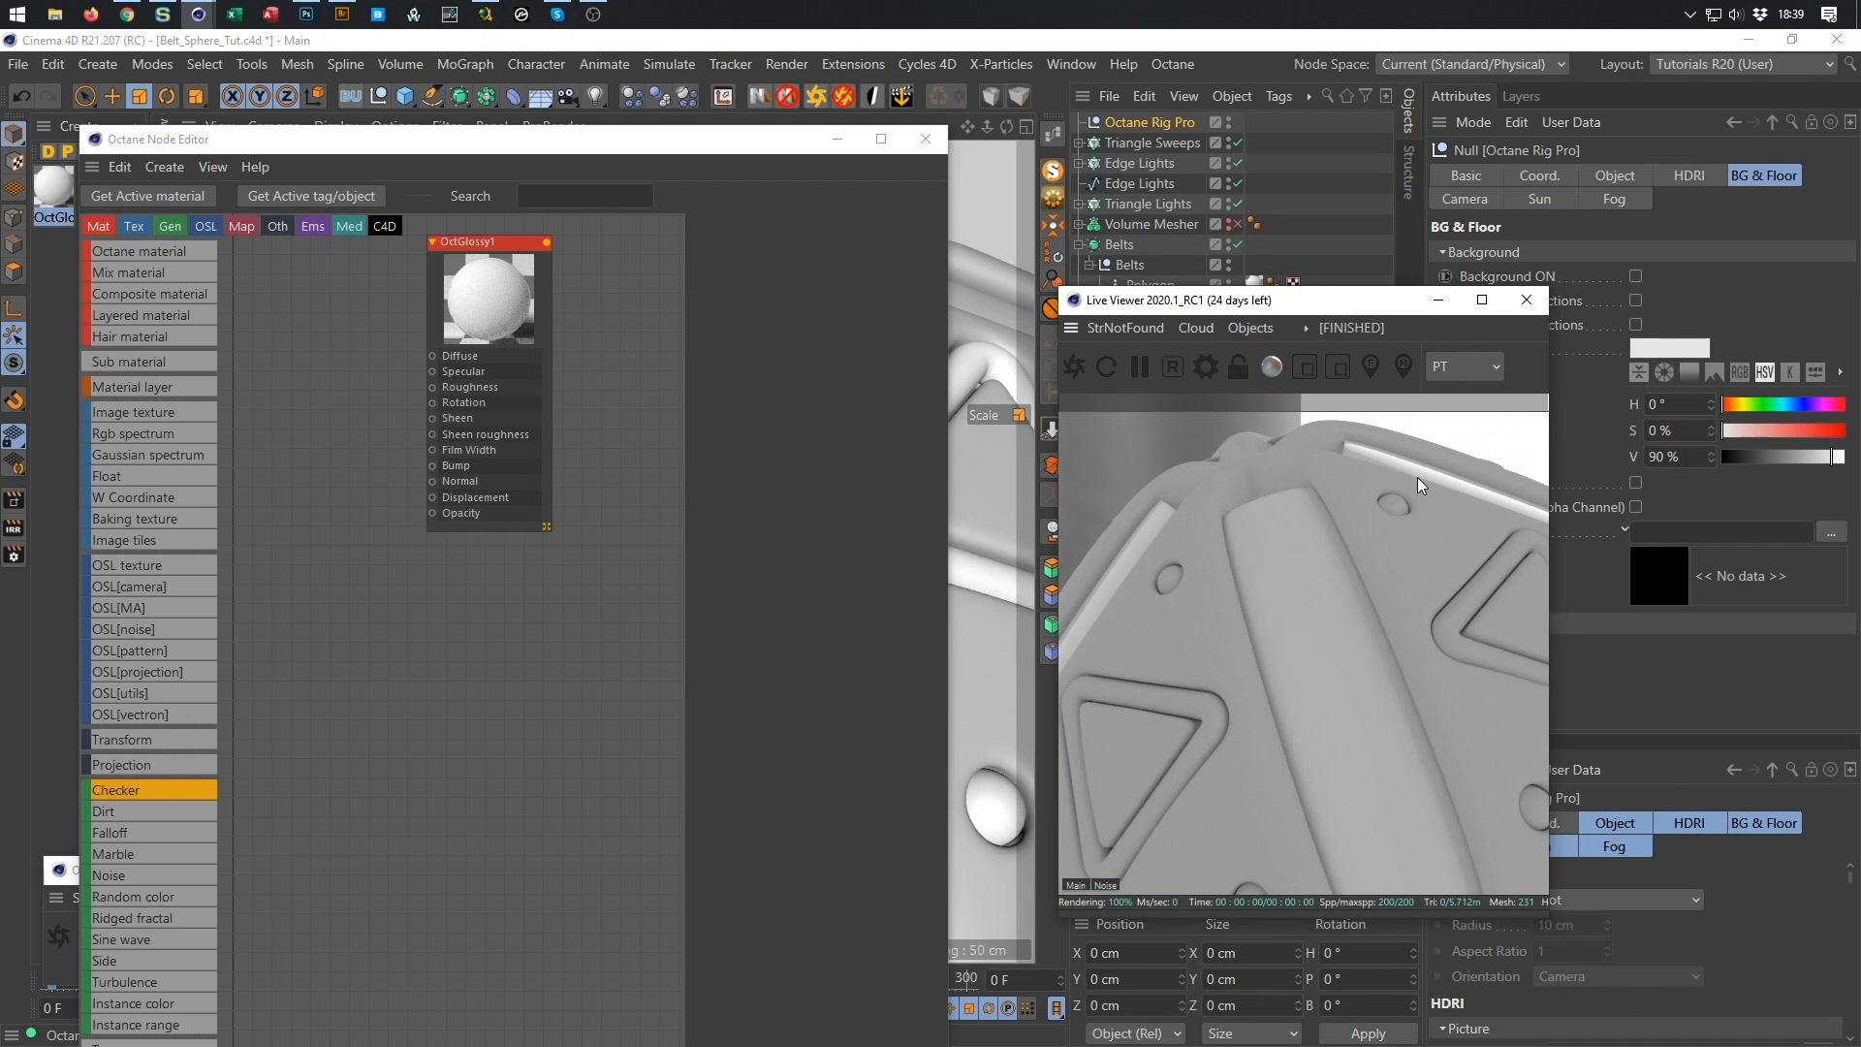
Show the OctGlossy1 node's Diffuse settings in the Node Editor and widen the parameter area.
{"action": "left_click", "coordinate": [441, 357]}
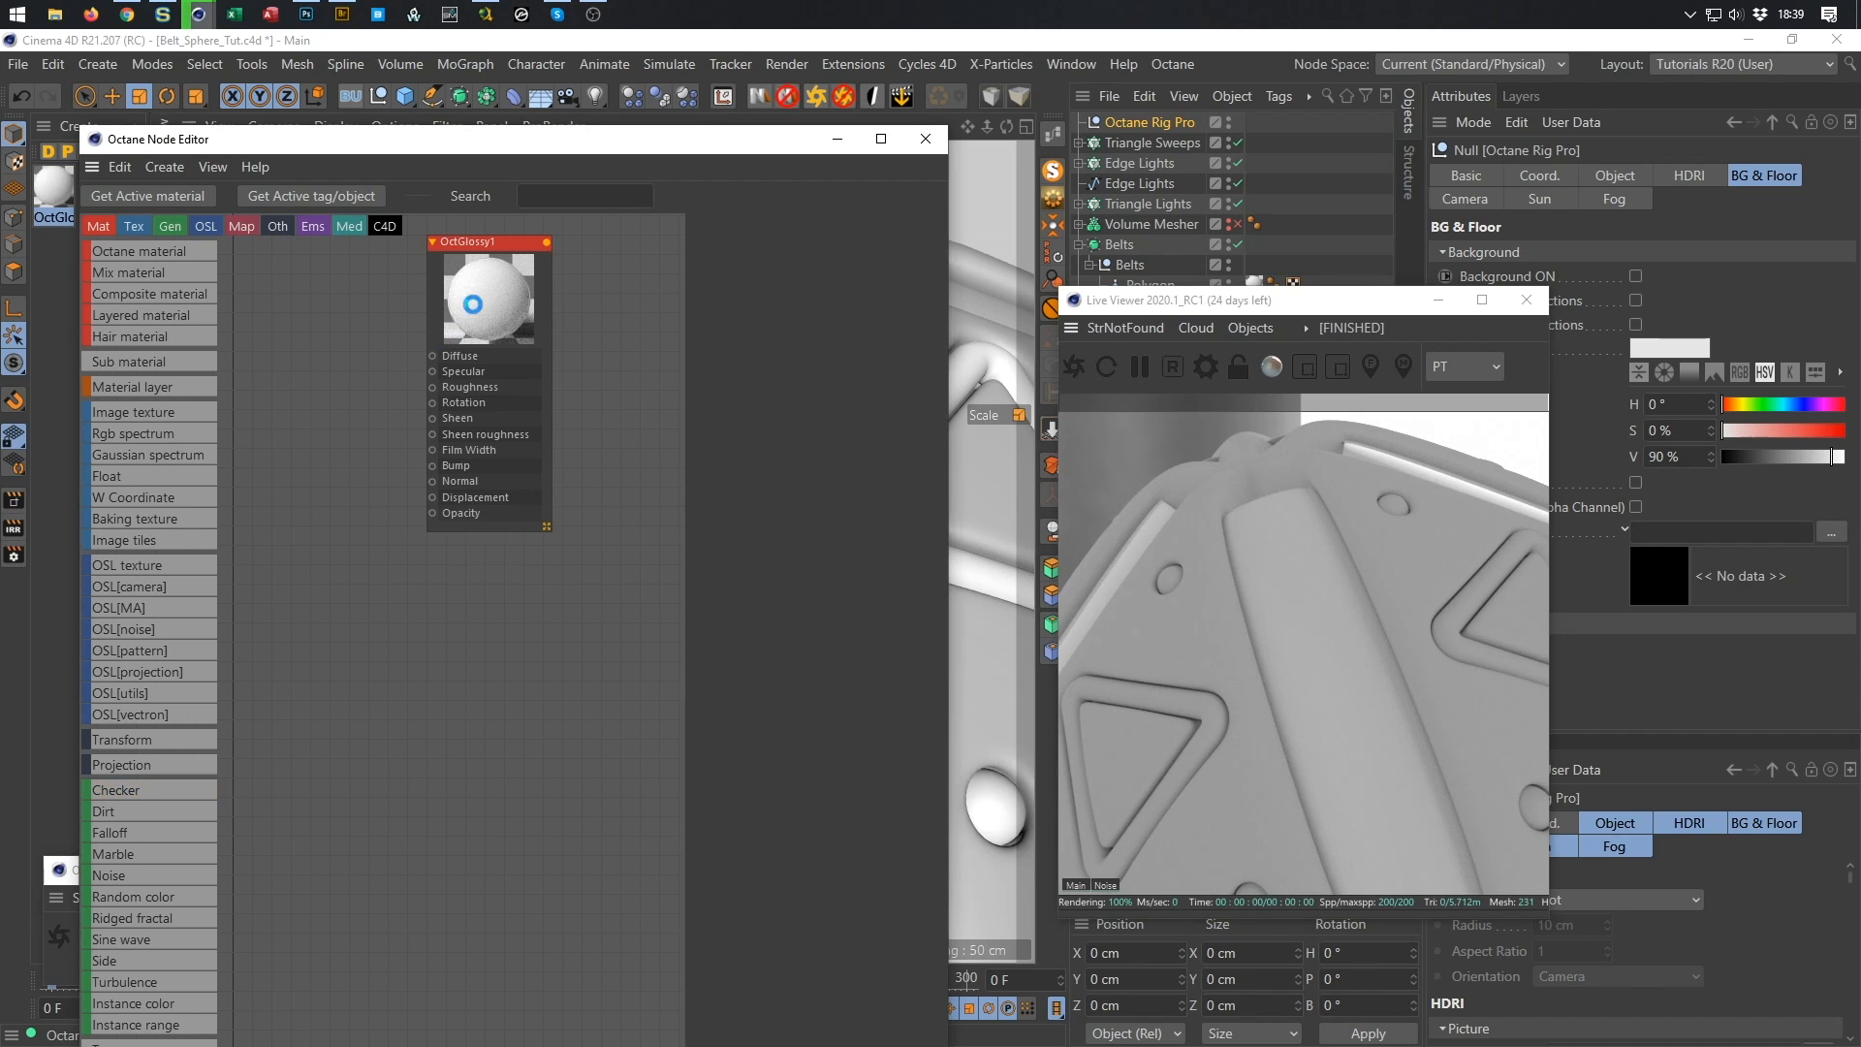
{"action": "left_click", "coordinate": [487, 248]}
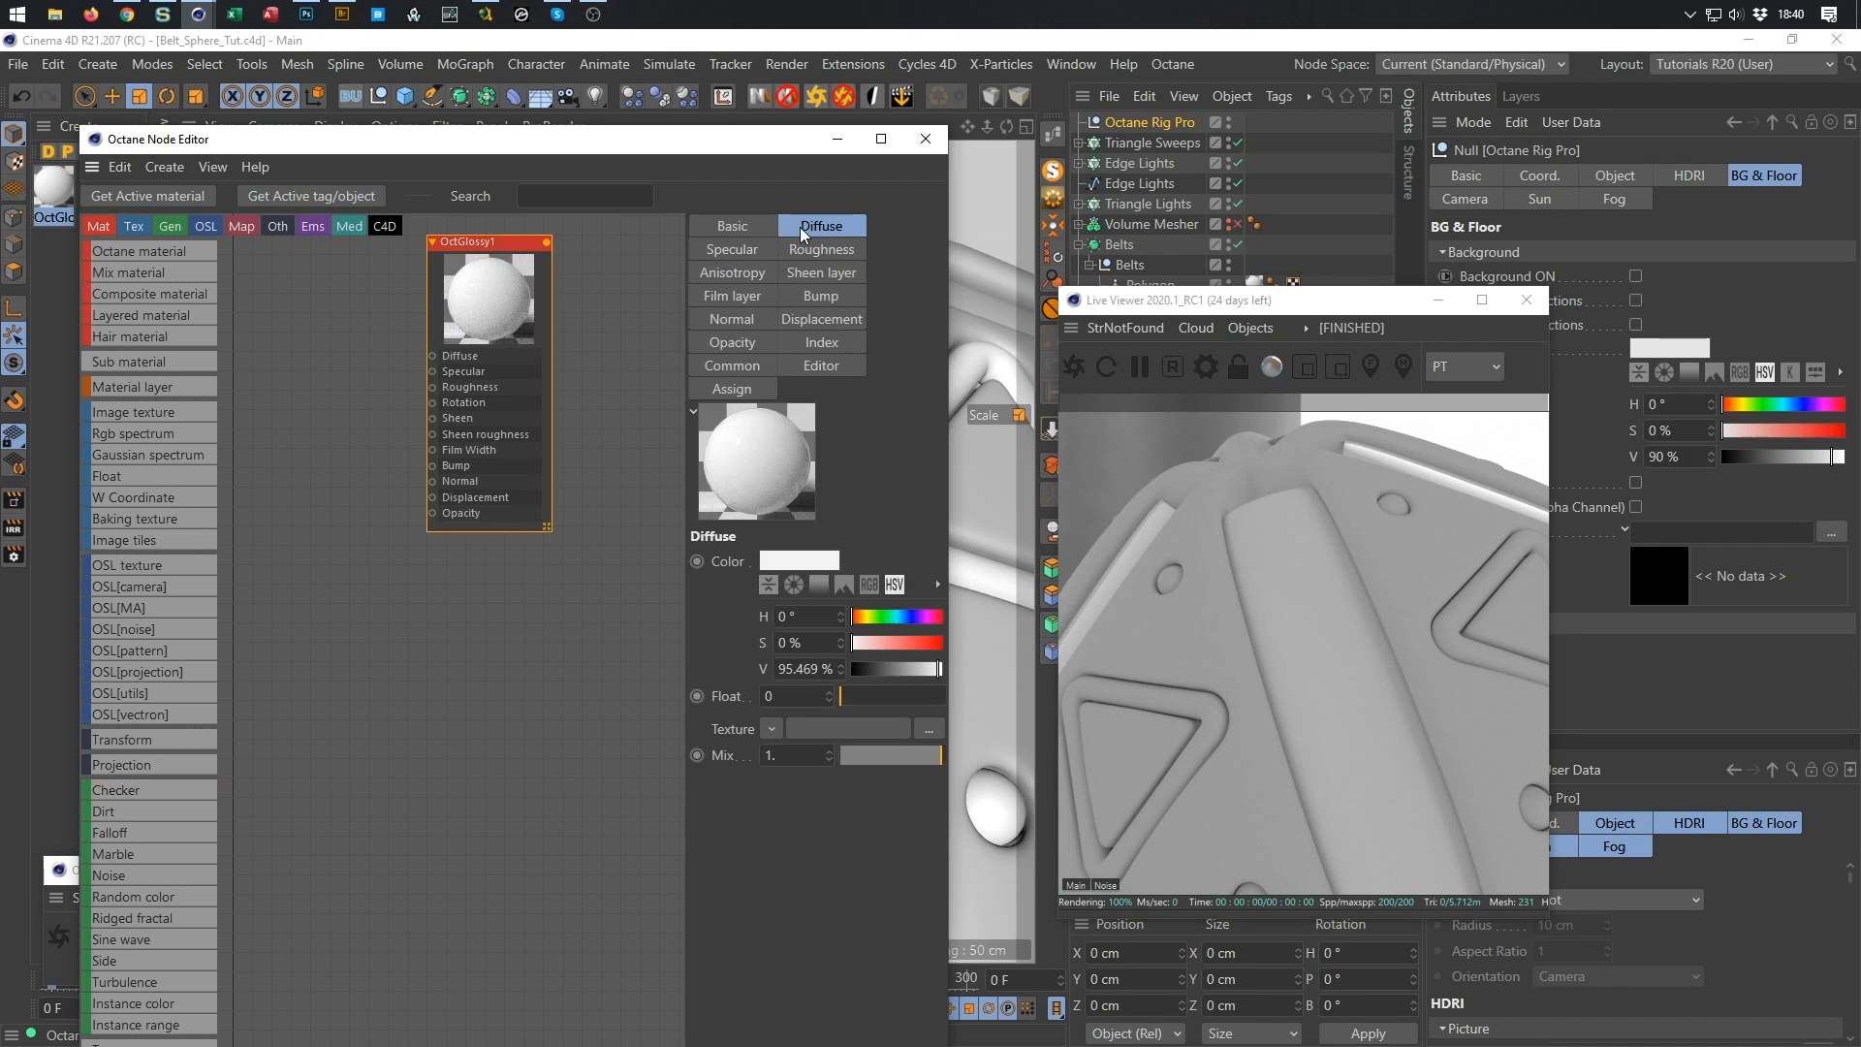
{"action": "left_click_drag", "start_coordinate": [685, 638], "coordinate": [564, 642]}
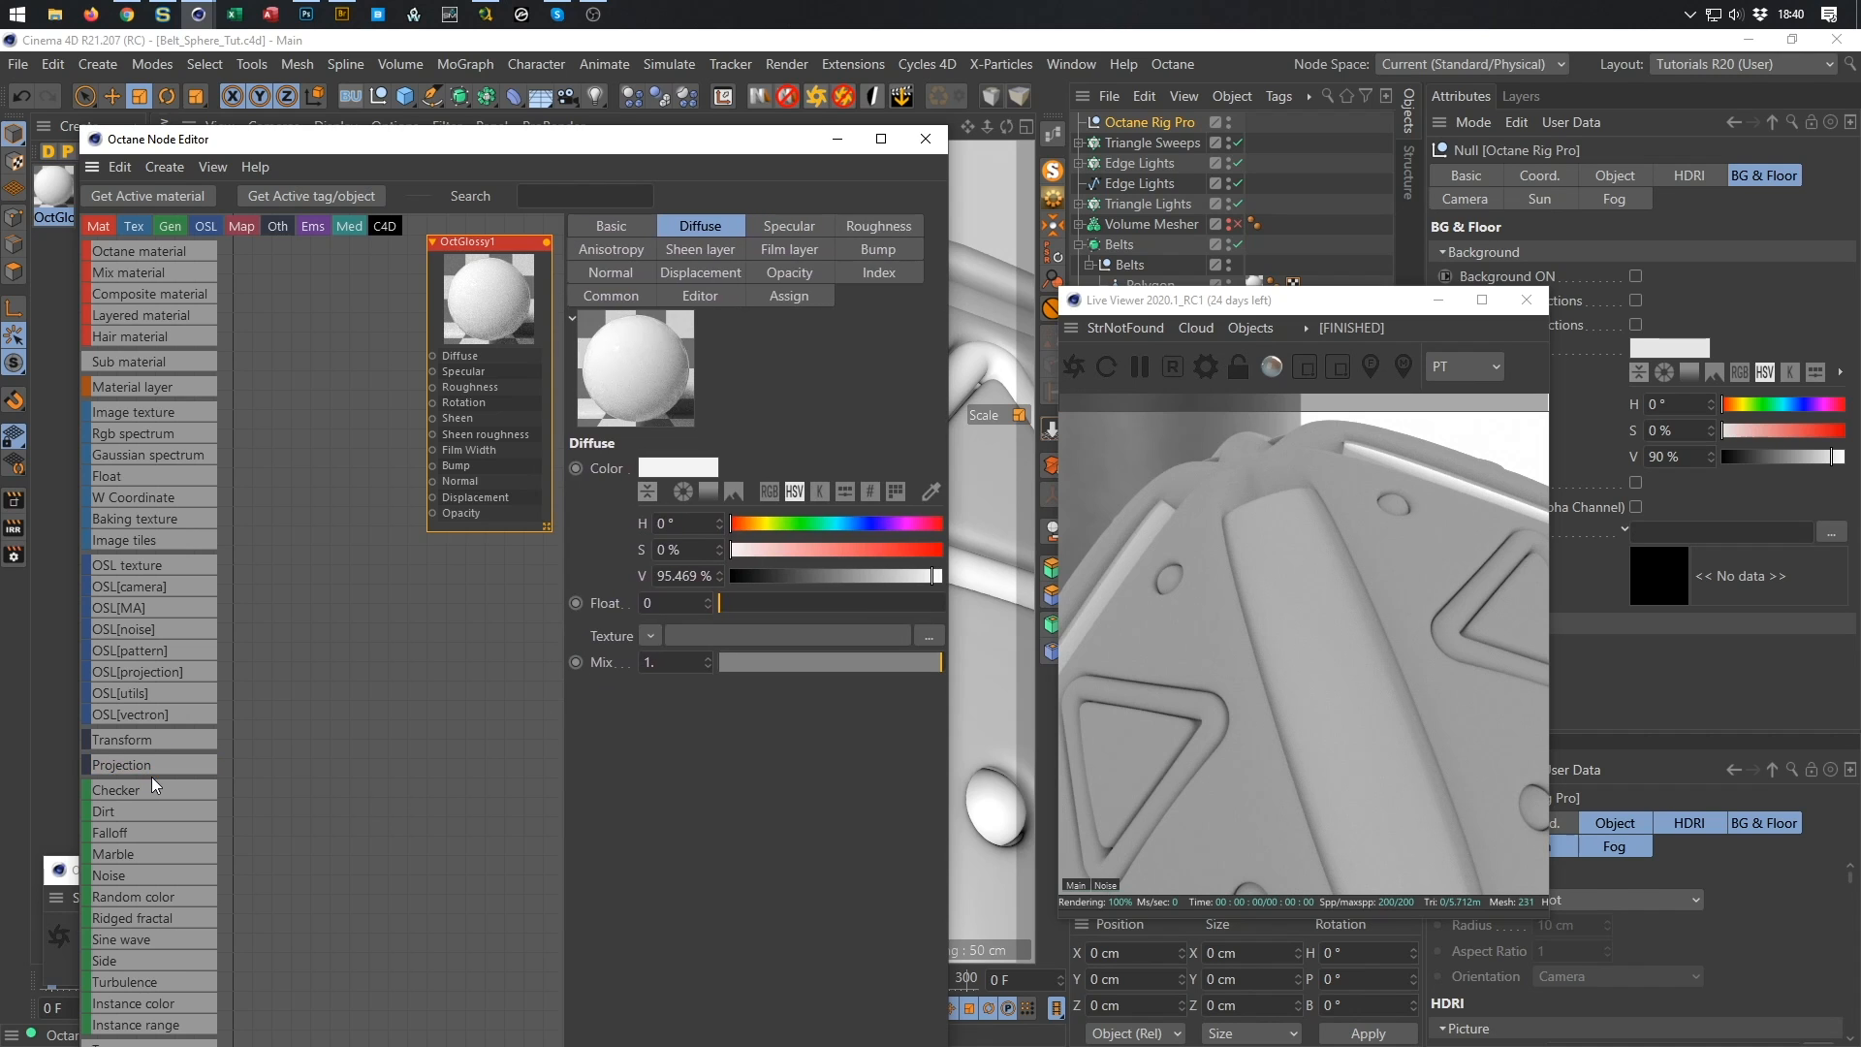
Load a Tiles surface shader as the OctGlossy1 diffuse texture and save the project.
{"action": "scroll", "coordinate": [152, 776], "scroll_direction": "down", "scroll_amount": 7}
{"action": "scroll", "coordinate": [151, 781], "scroll_direction": "down", "scroll_amount": 3}
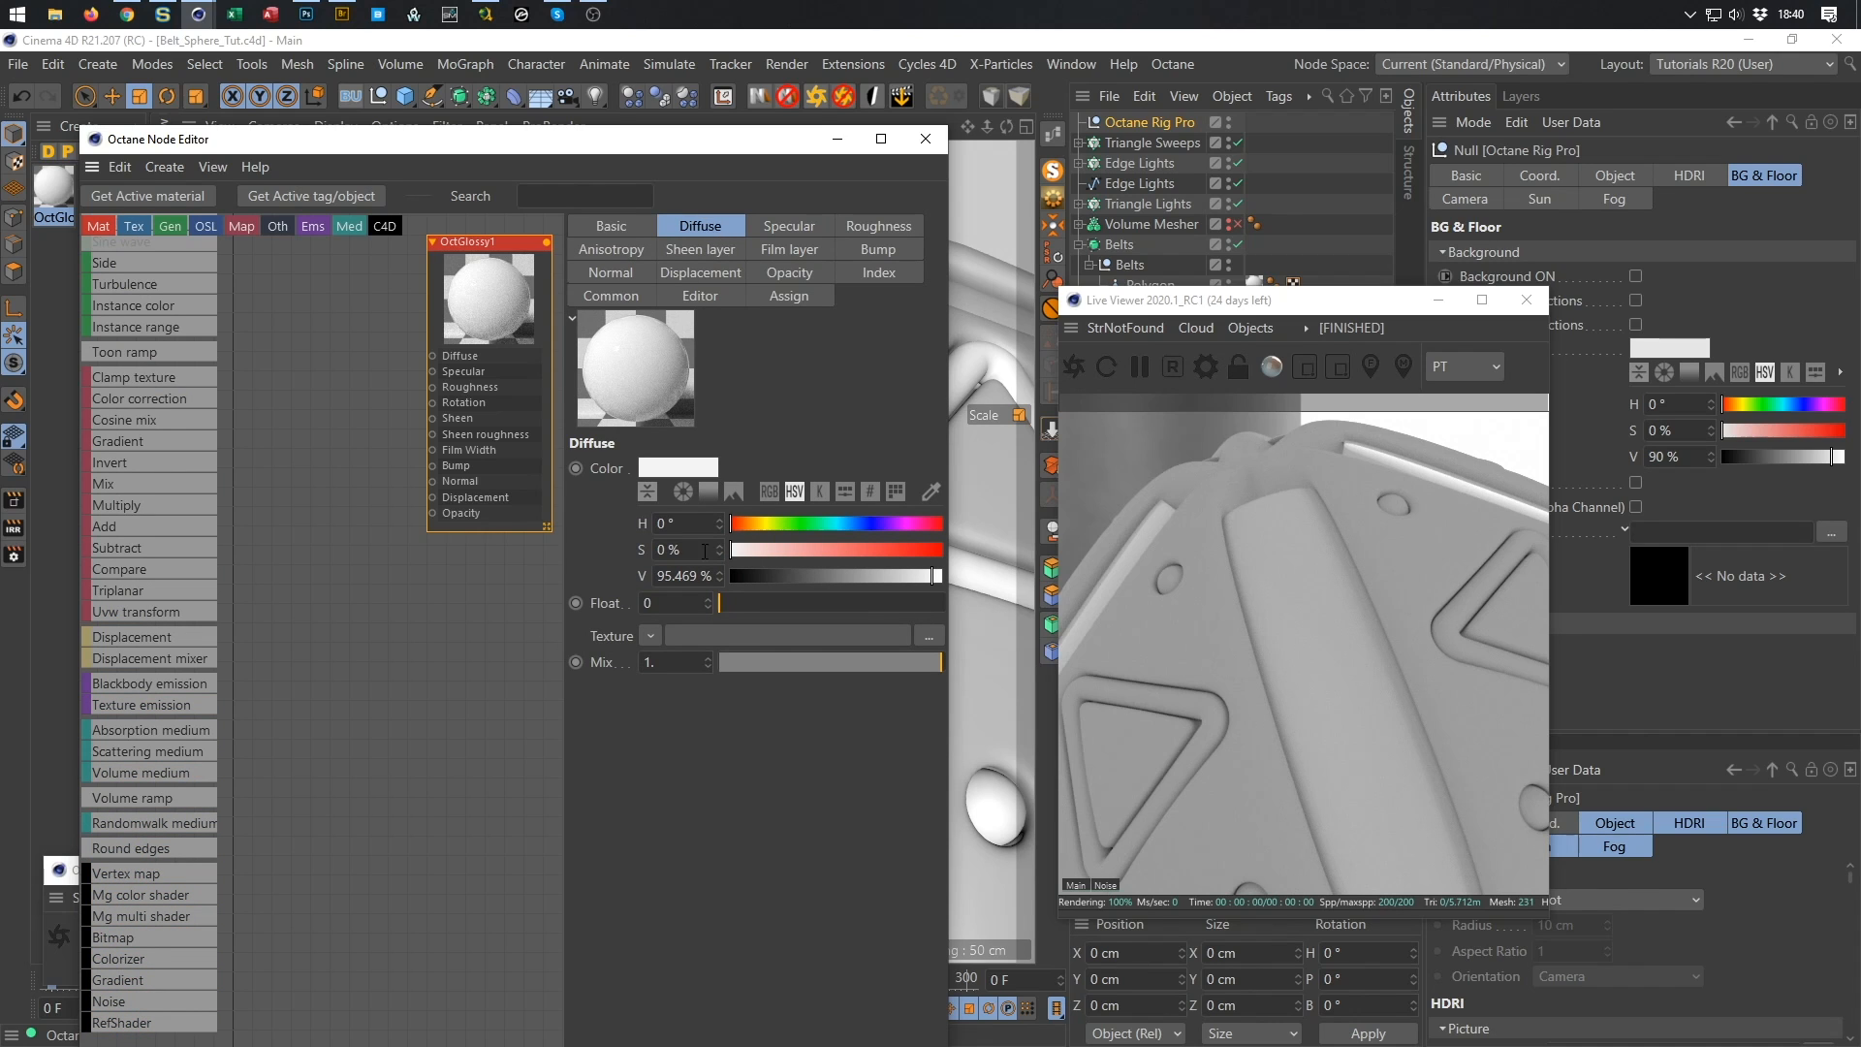
{"action": "left_click", "coordinate": [650, 638]}
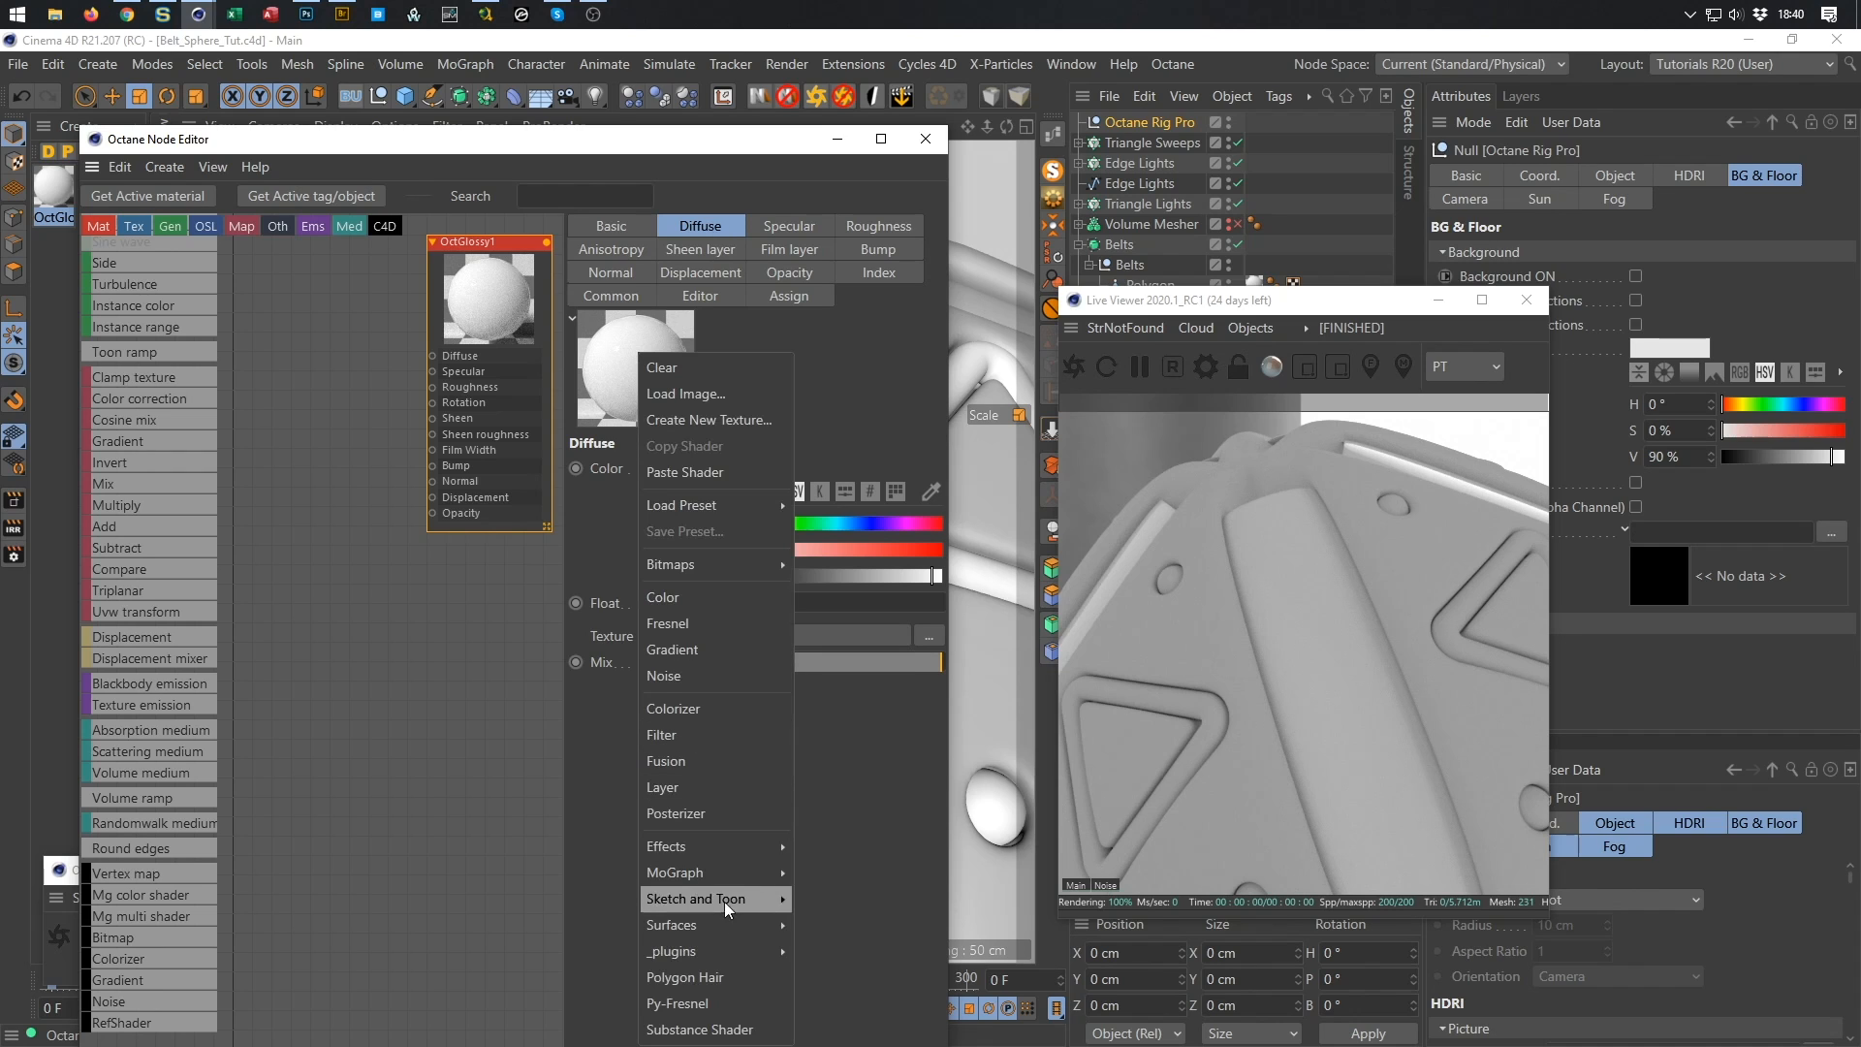
{"action": "mouse_move", "coordinate": [731, 928]}
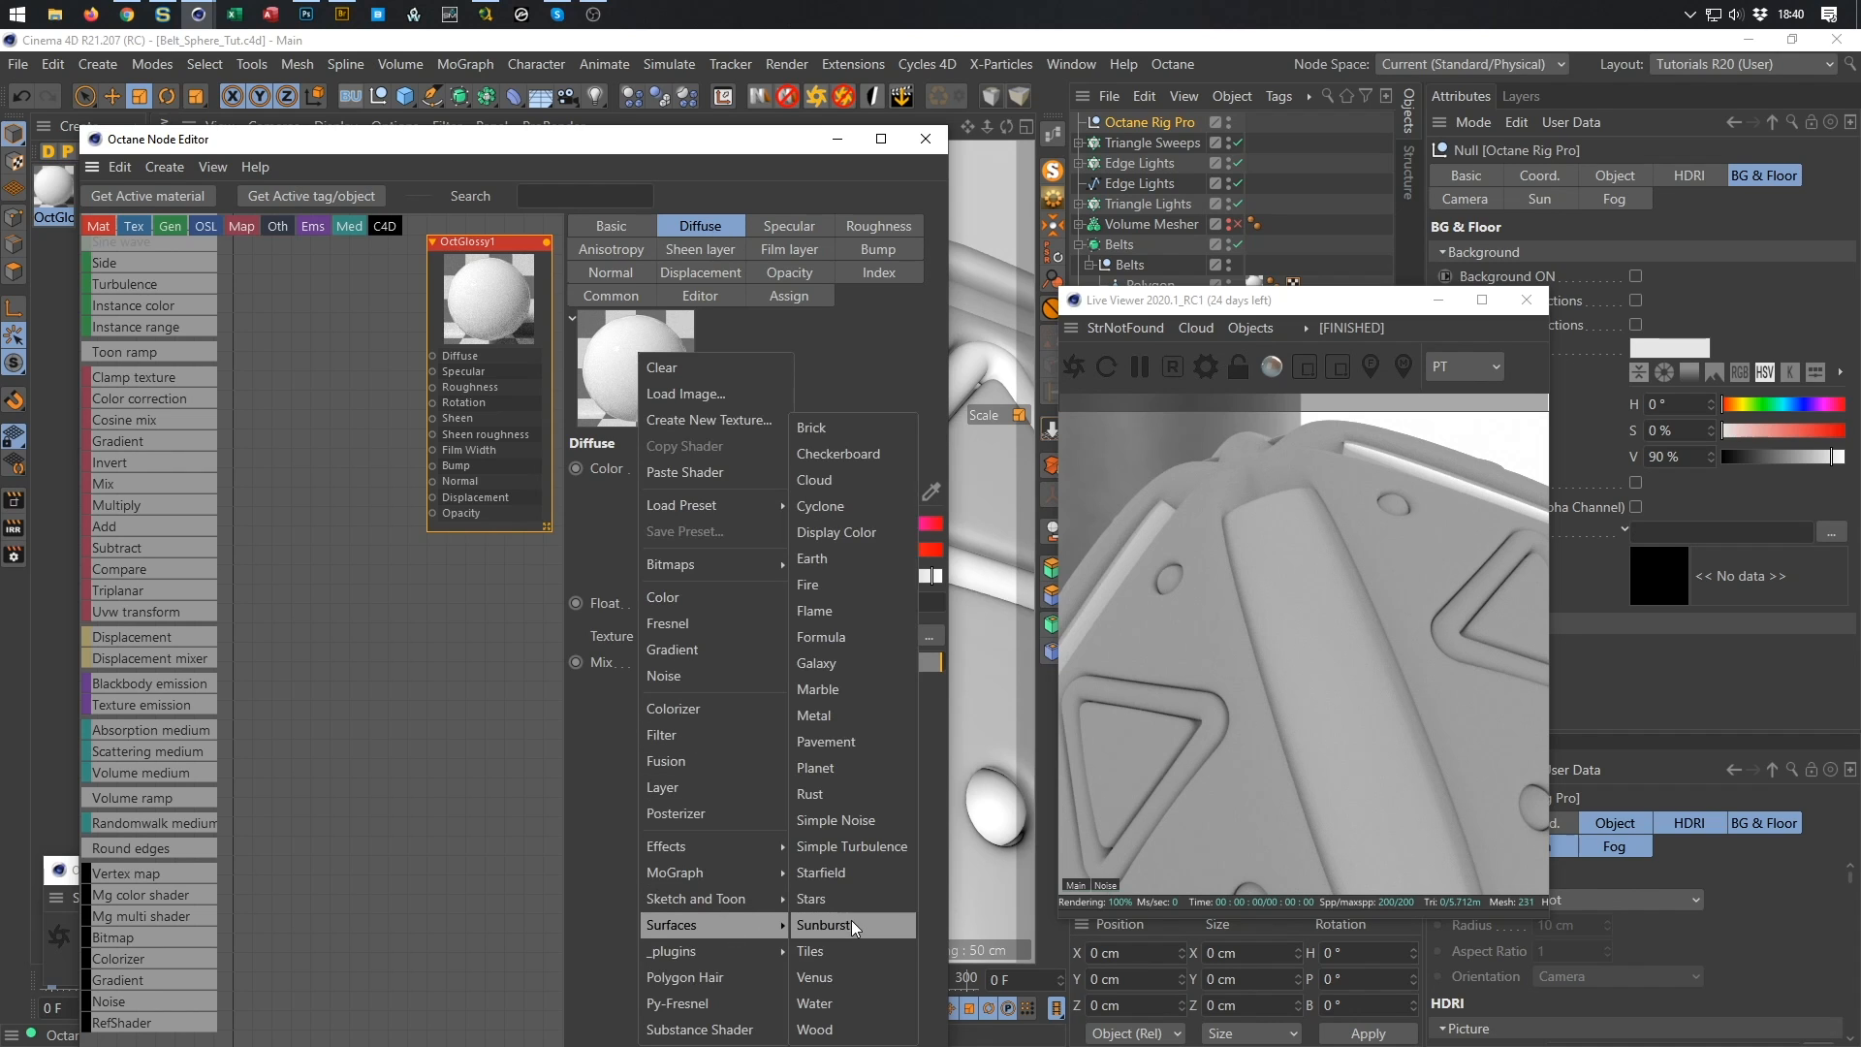
{"action": "left_click", "coordinate": [853, 952]}
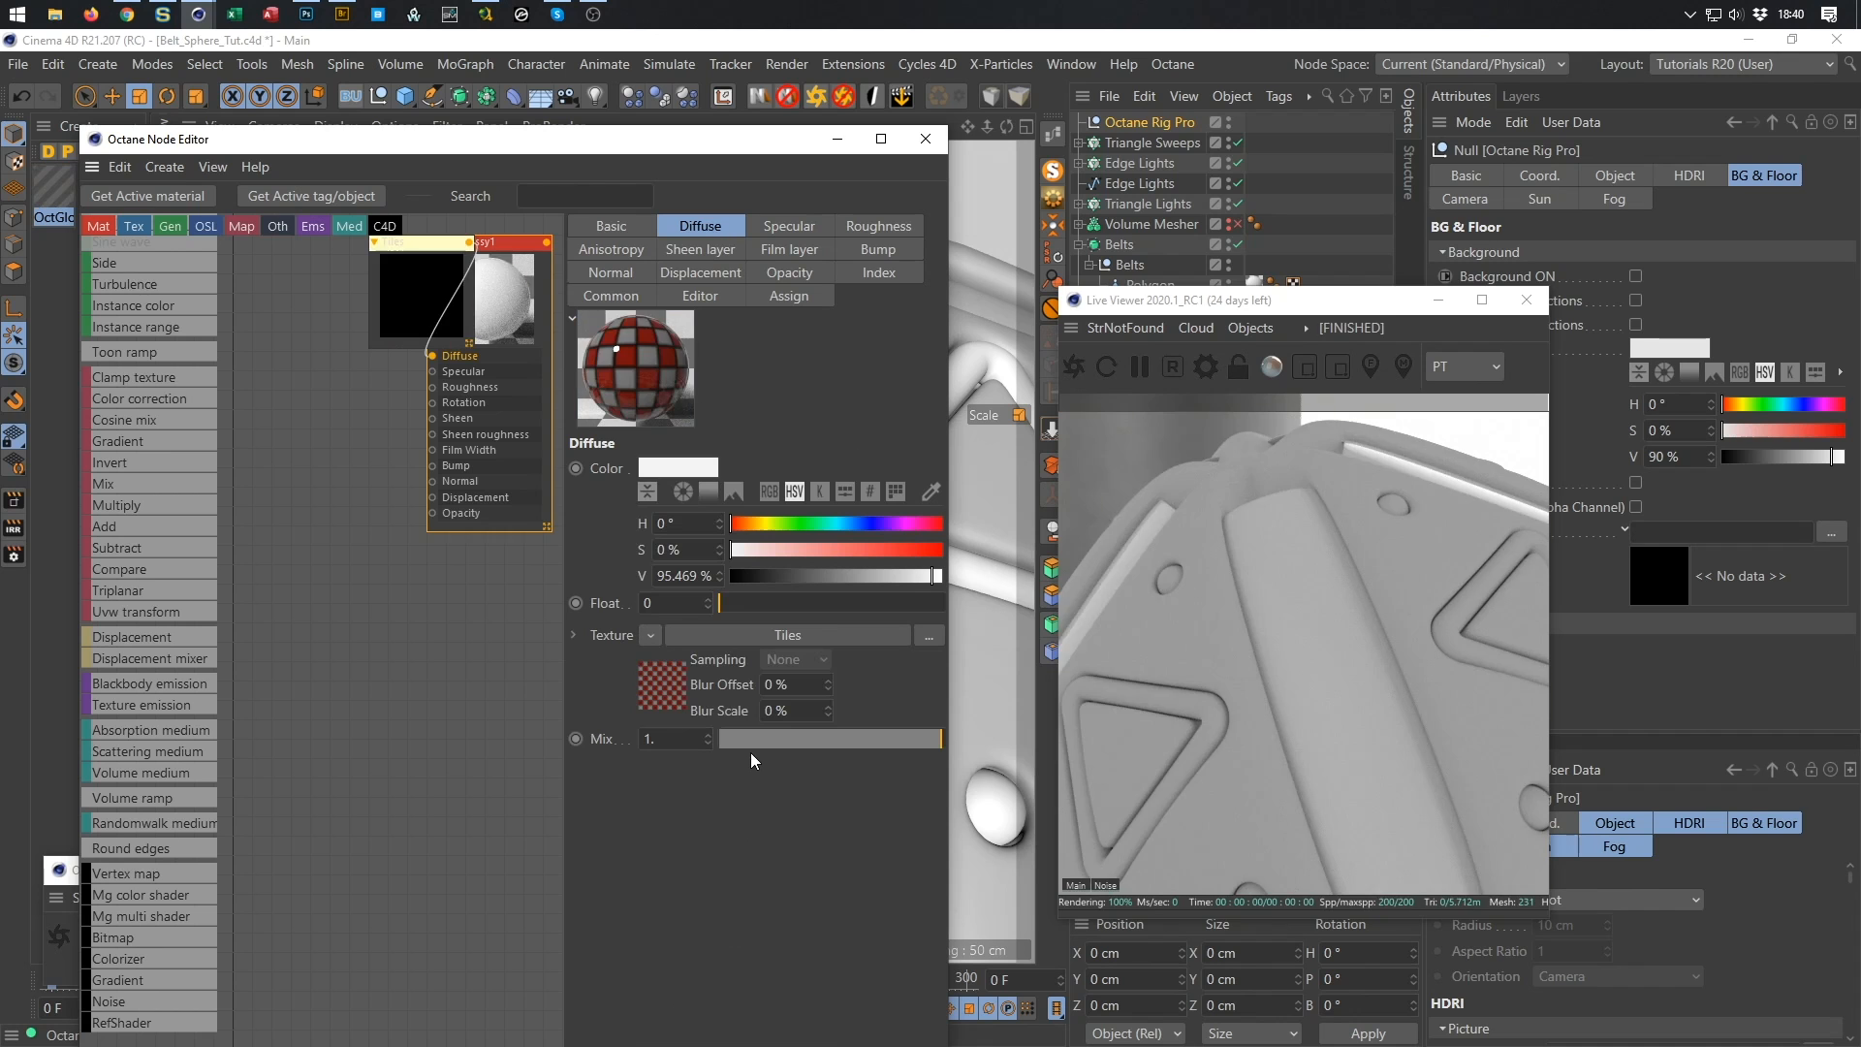
{"action": "key", "text": "ctrl+s"}
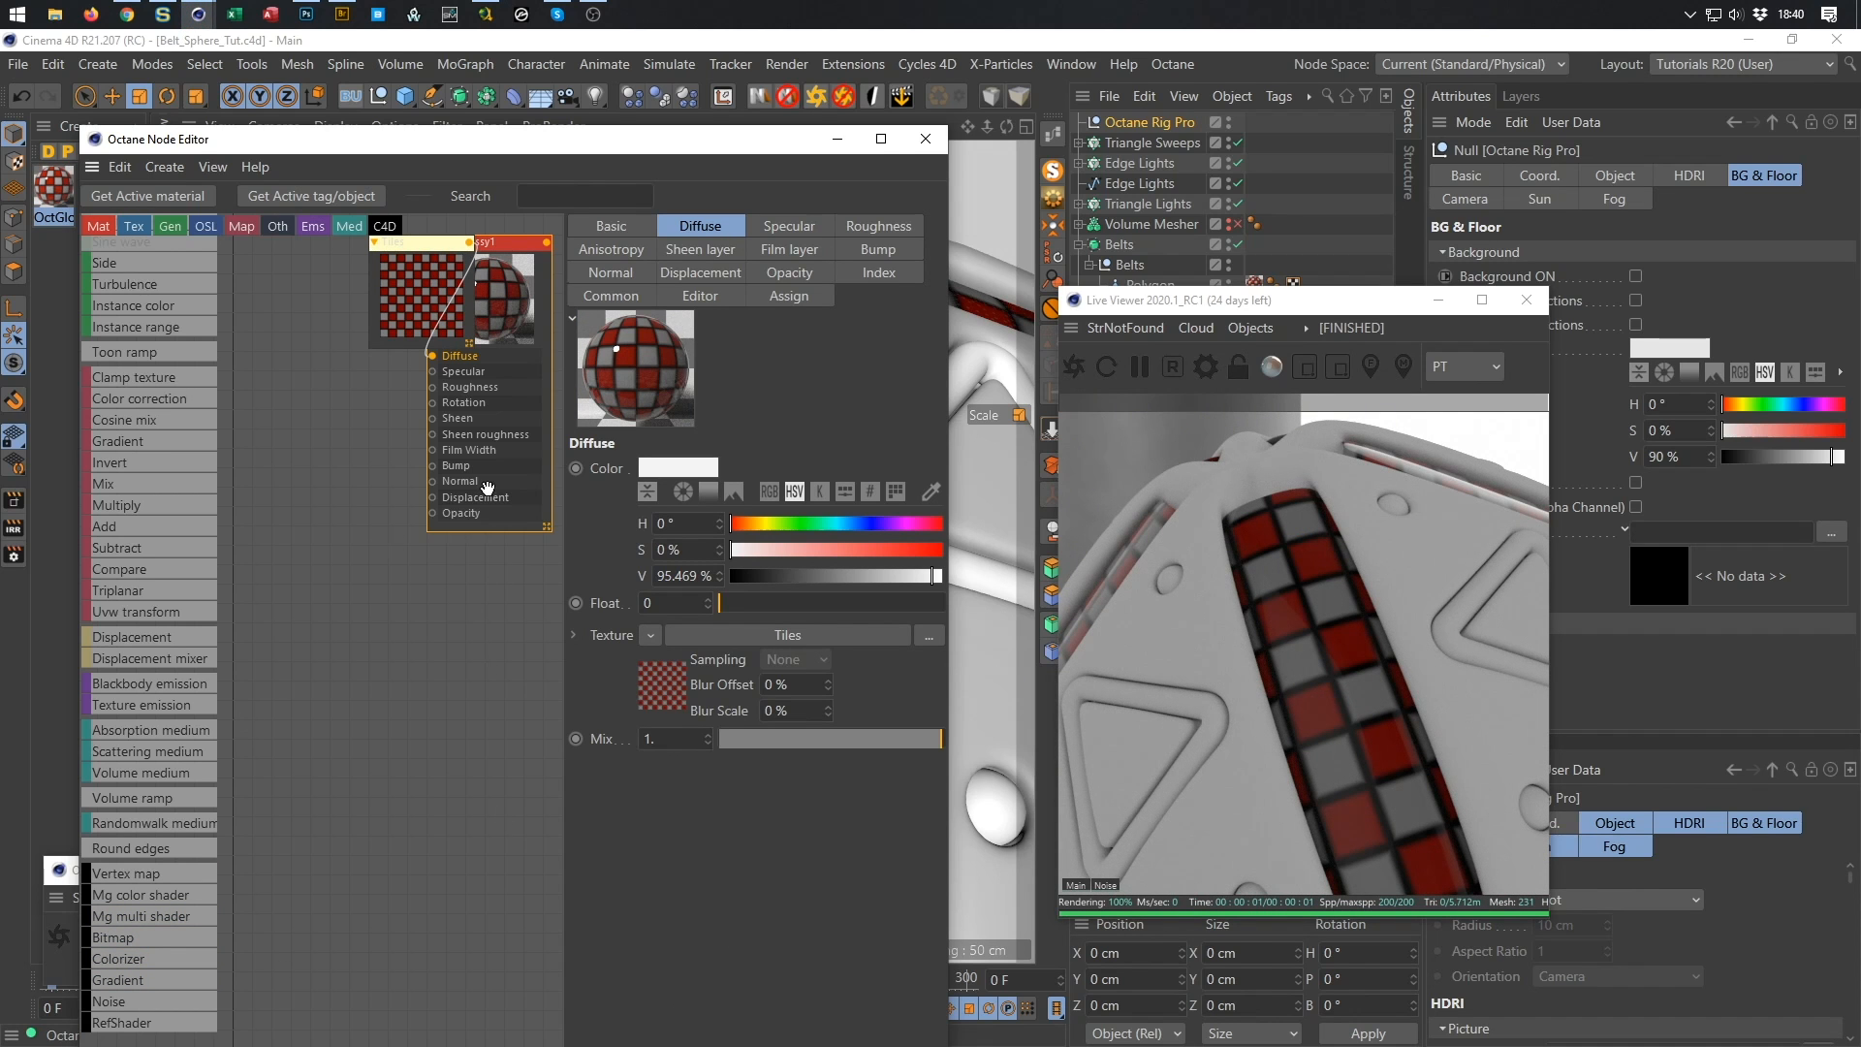
Separate the Tiles node from OctGlossy1, and set its pattern to Waves 1 and its orientation to V.
{"action": "left_click_drag", "start_coordinate": [437, 281], "coordinate": [312, 397]}
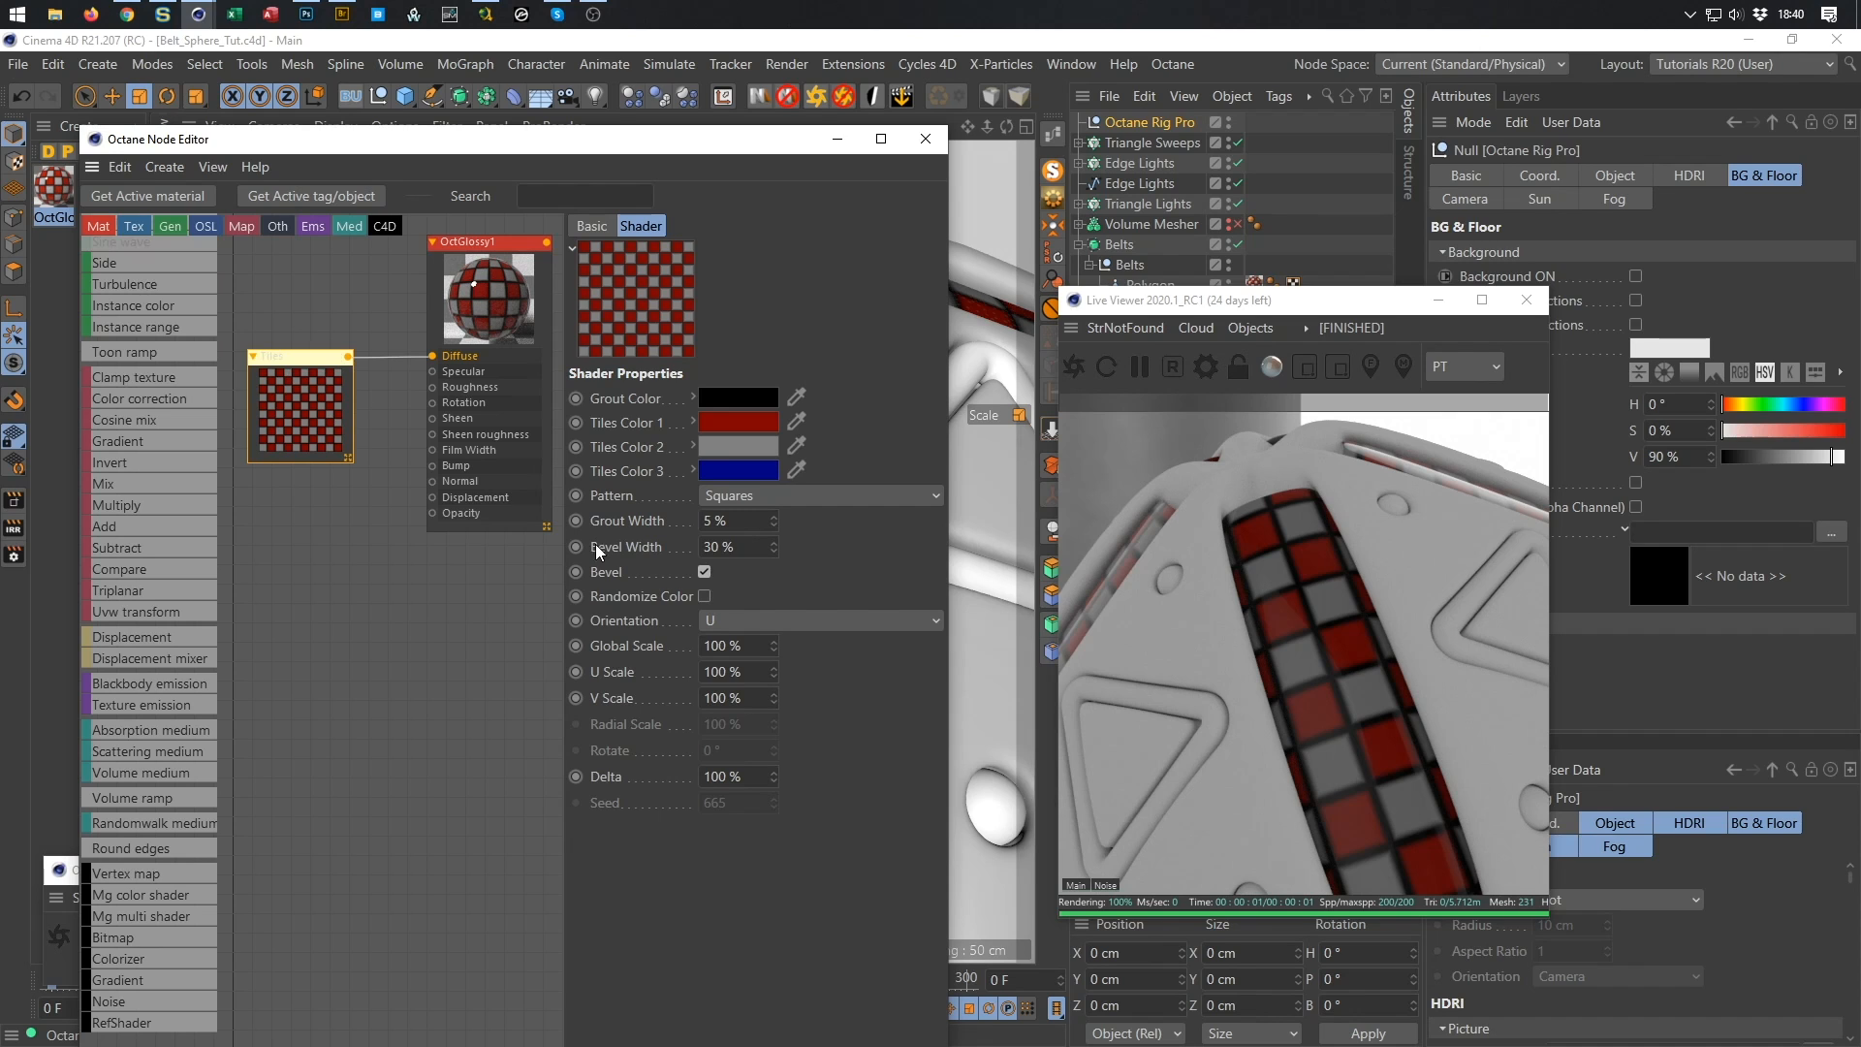
{"action": "left_click", "coordinate": [760, 496]}
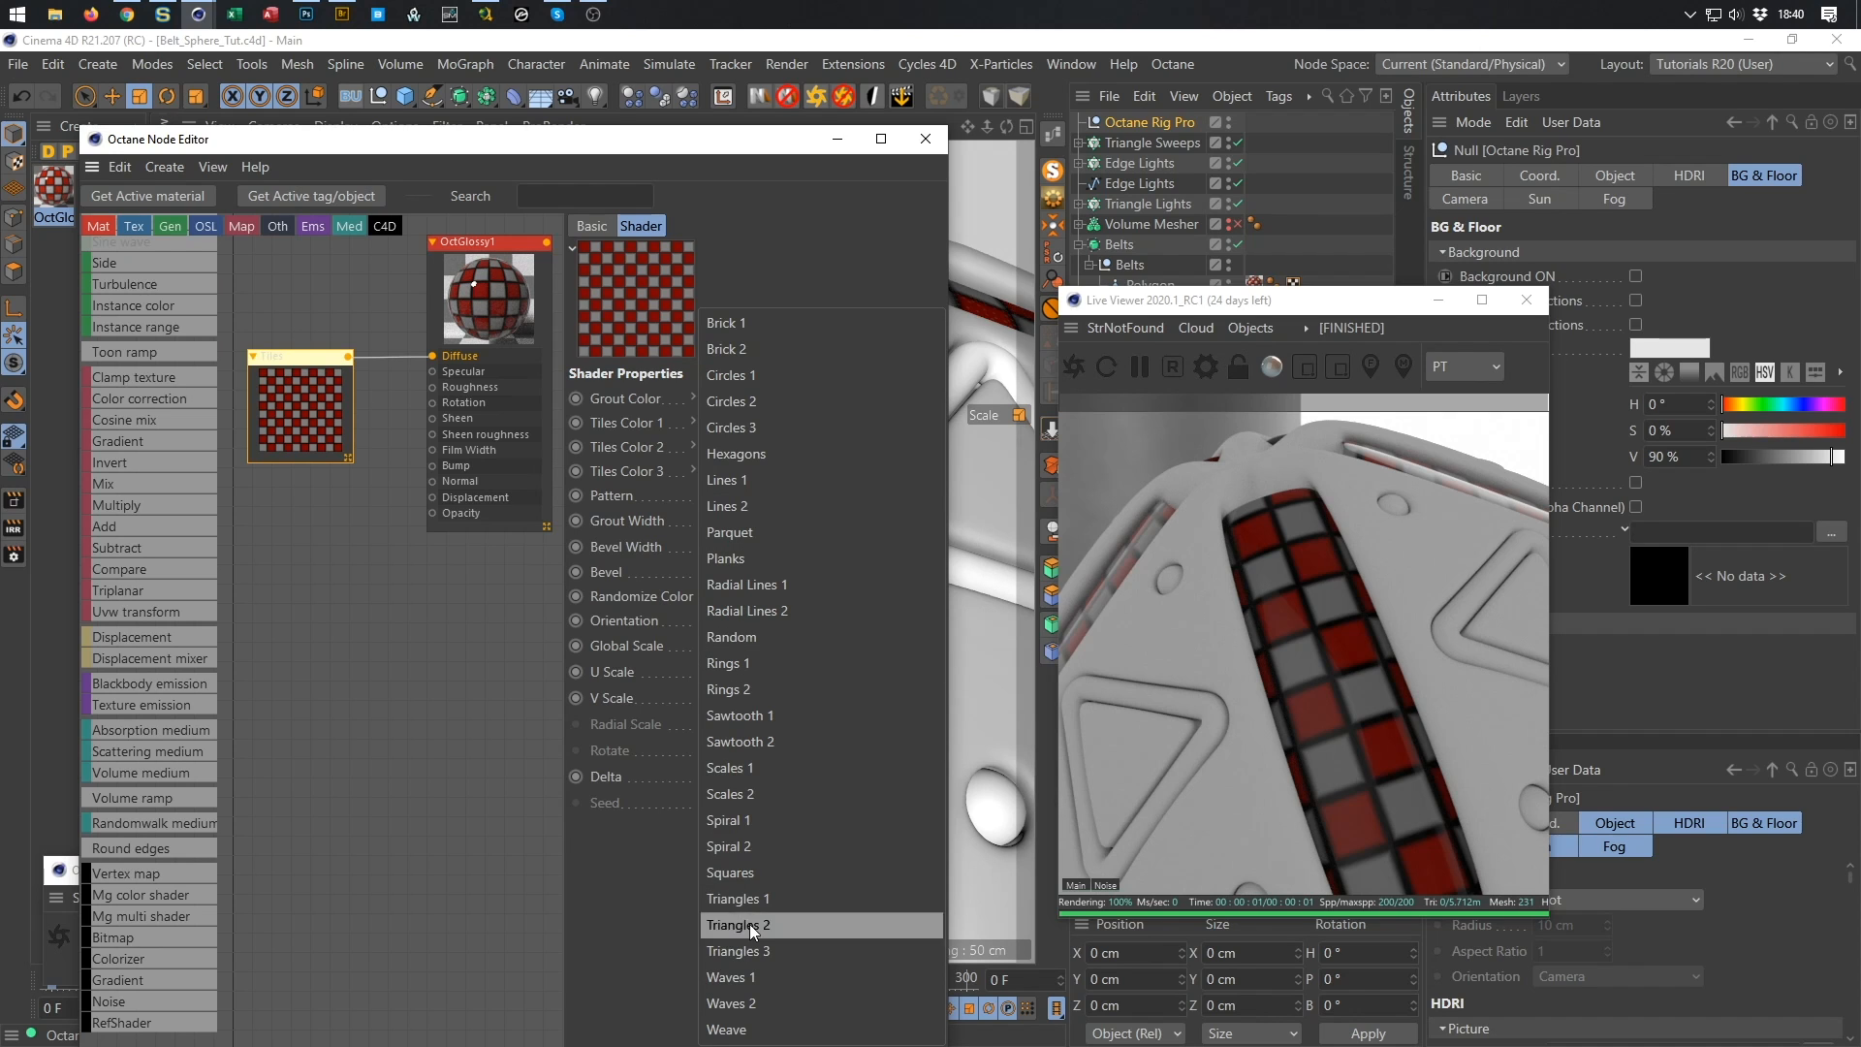
{"action": "key", "text": "Escape"}
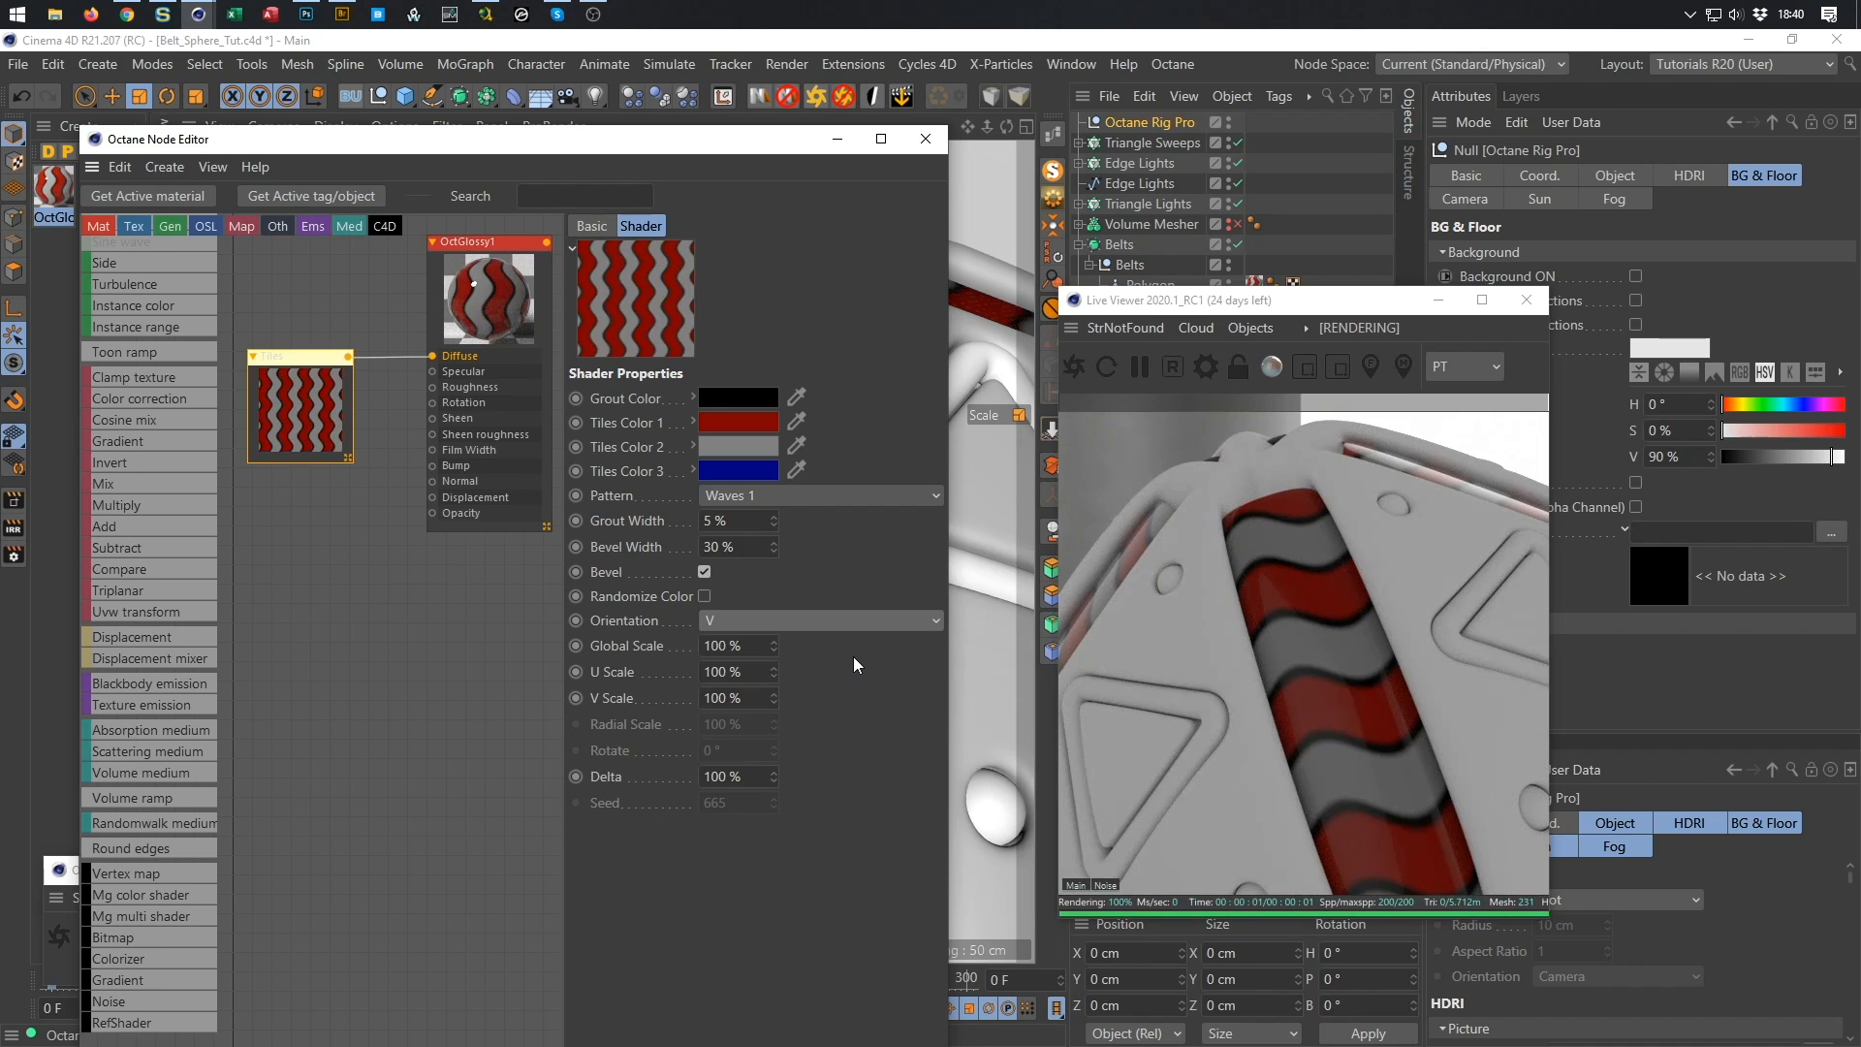
Set the Tiles shader's Grout Color to pure white with a value of 100 %.
{"action": "left_click", "coordinate": [731, 399]}
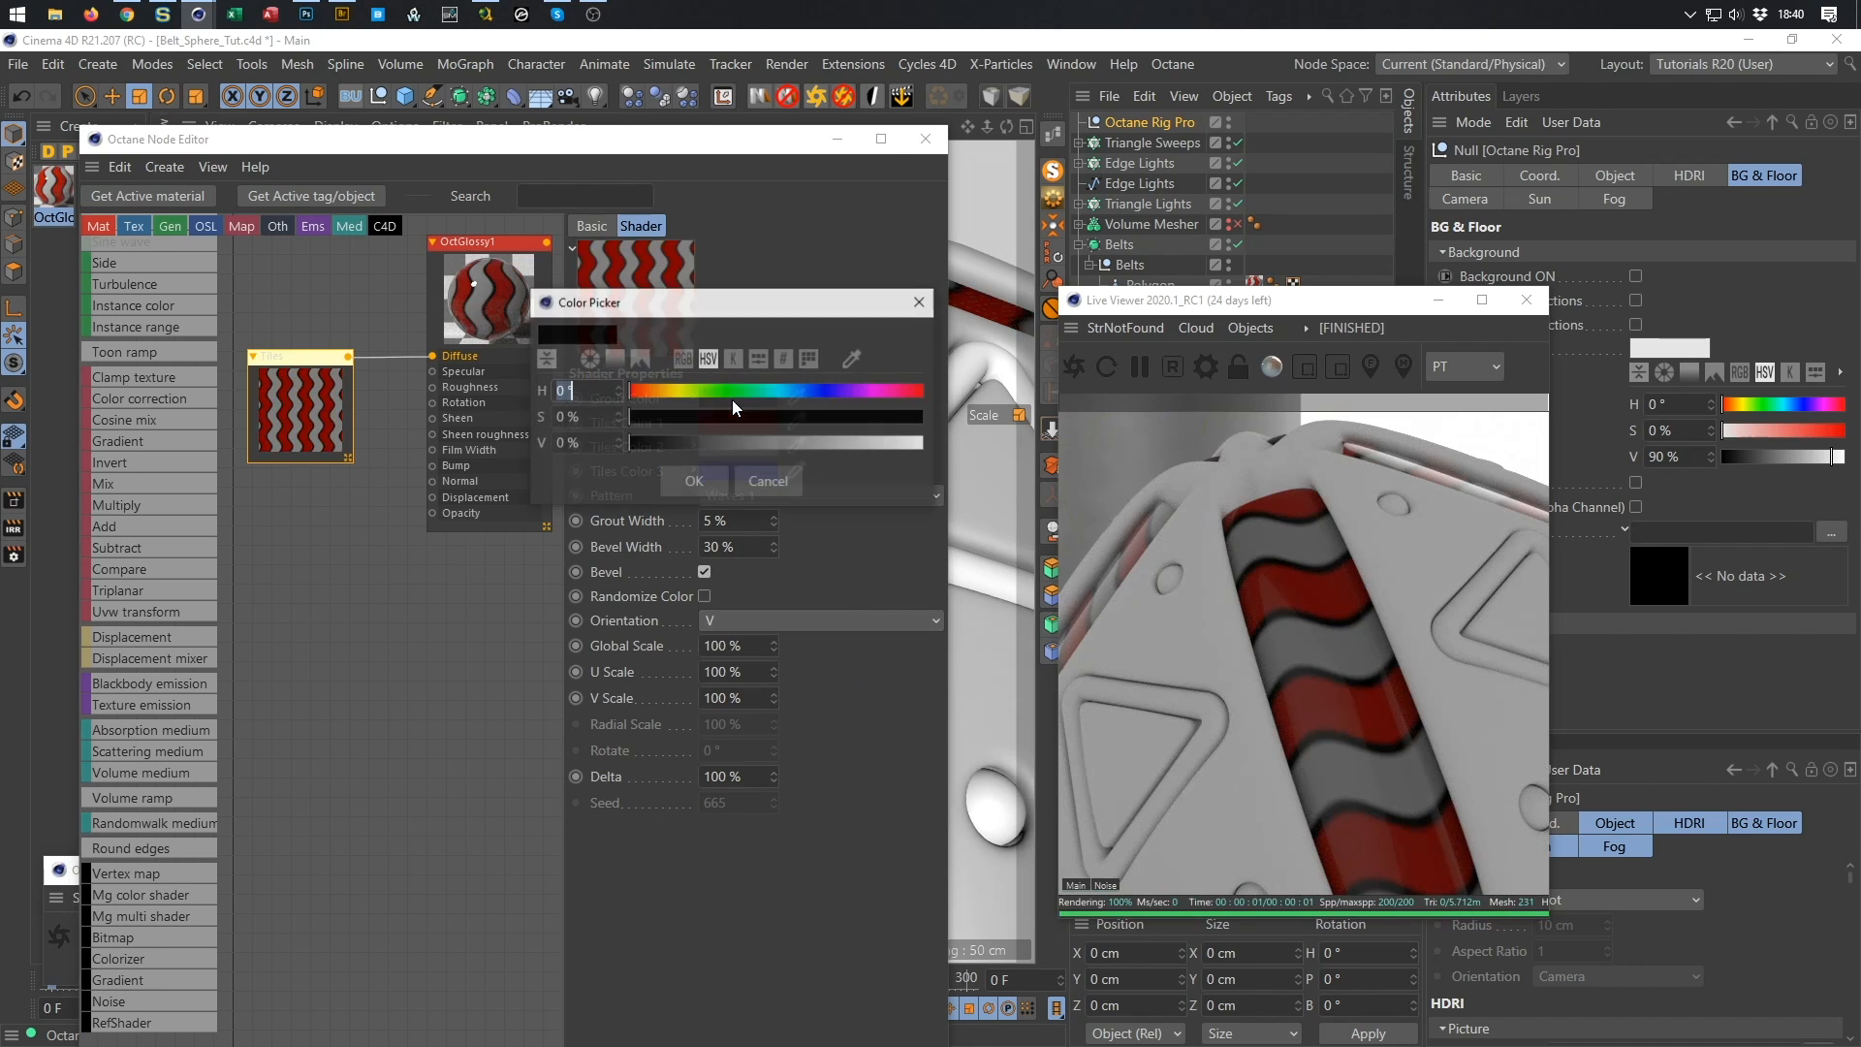
{"action": "left_click_drag", "start_coordinate": [882, 448], "coordinate": [933, 451]}
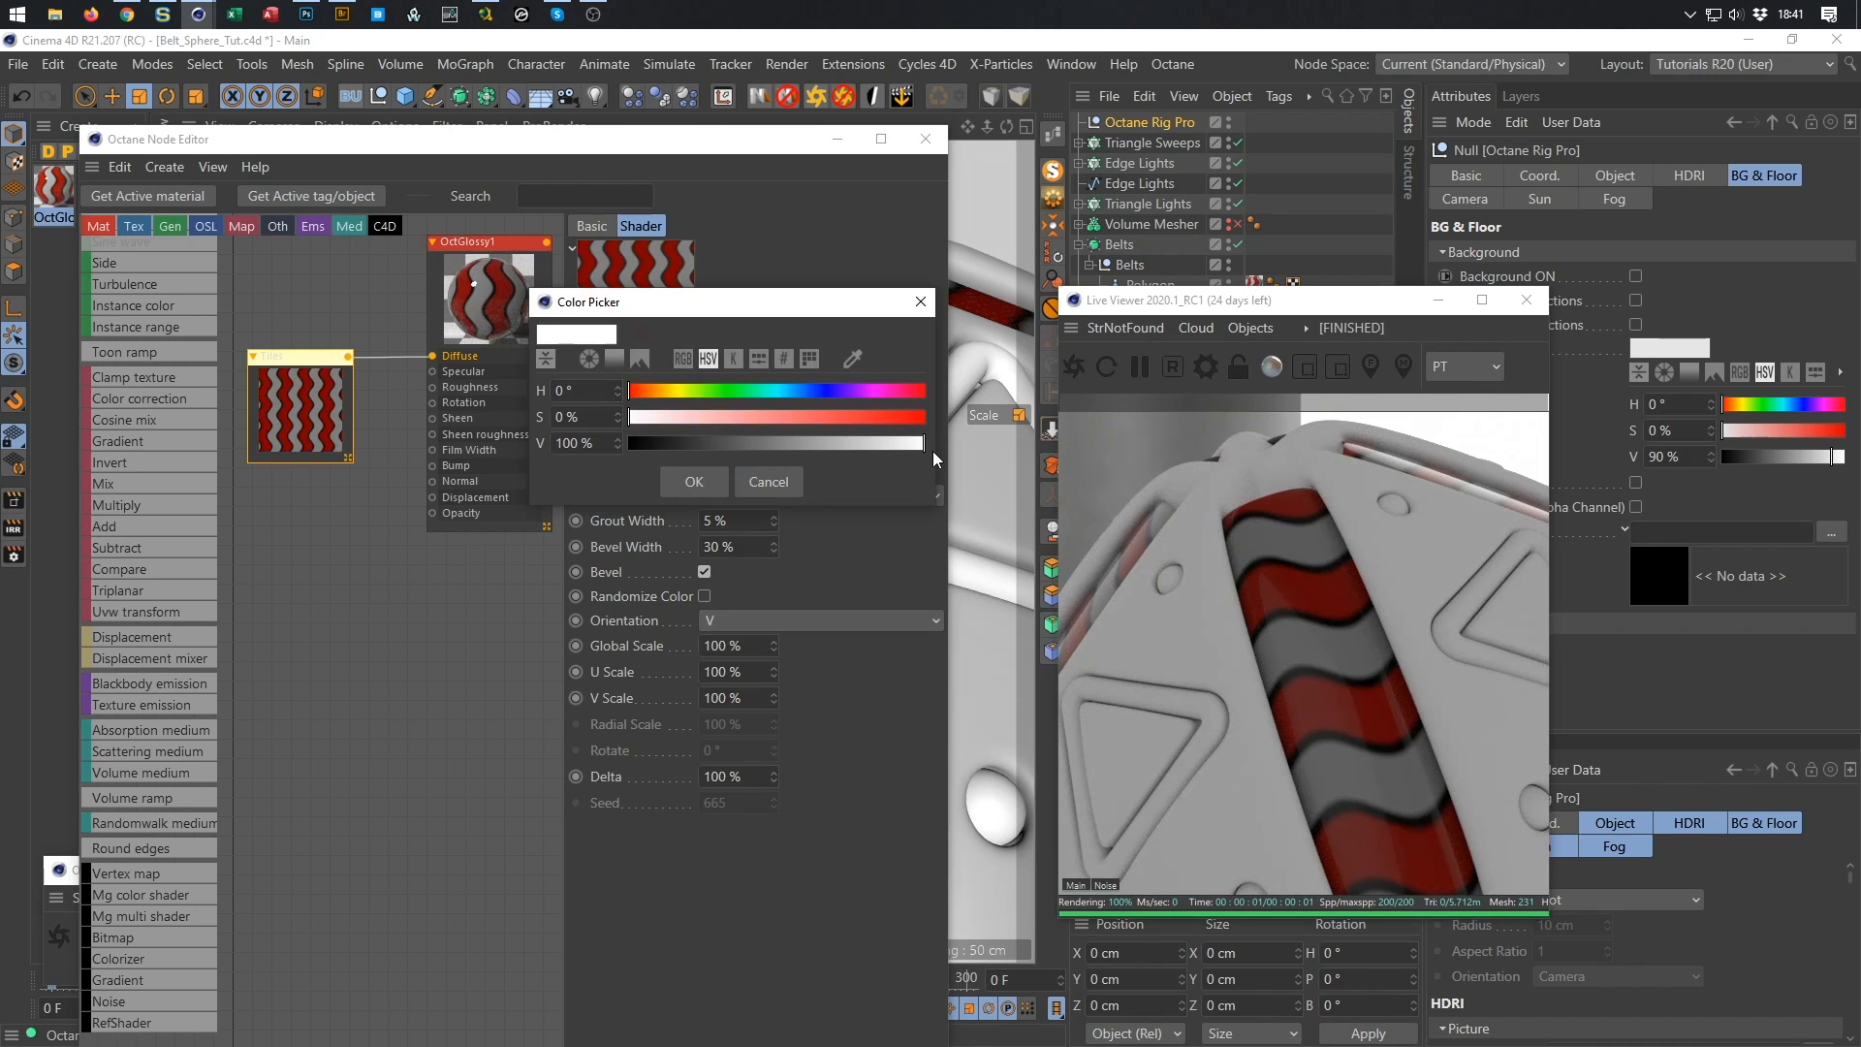
{"action": "left_click", "coordinate": [694, 484]}
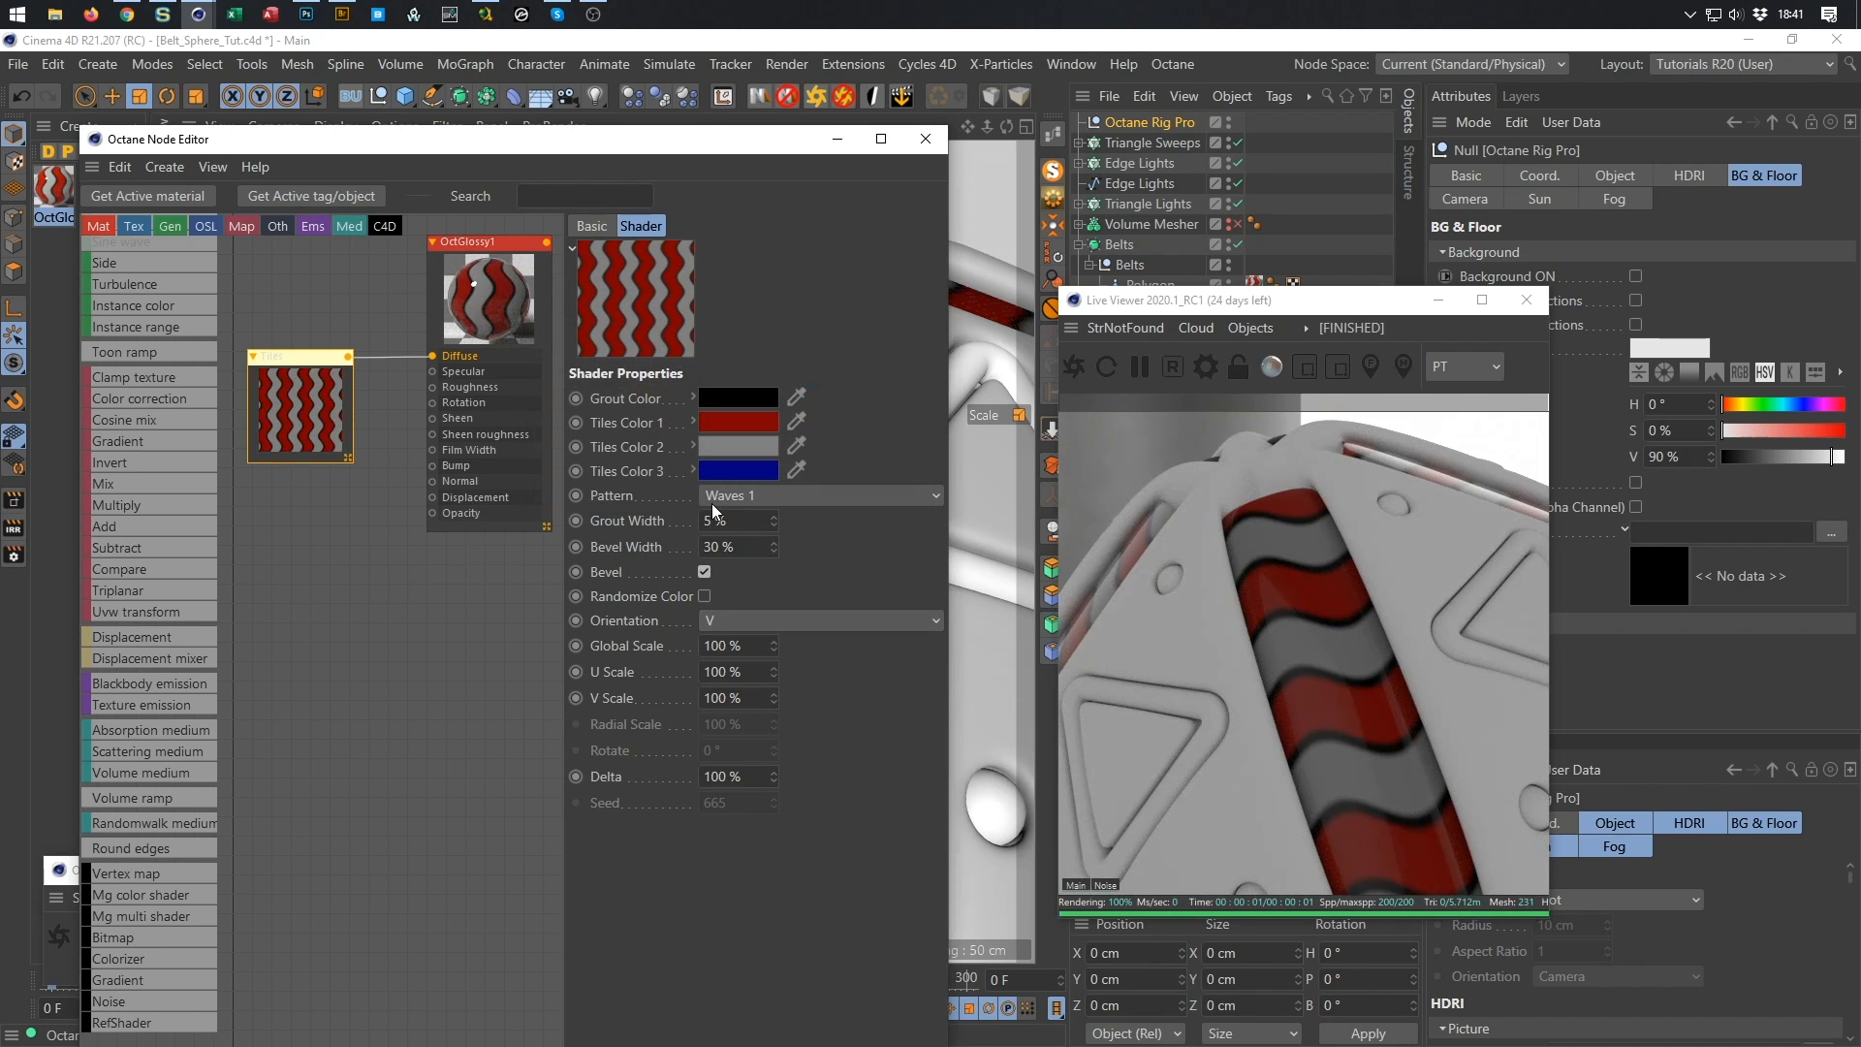
Change the Tiles shader's Tiles Color 1 to a light grey with 0 % saturation.
{"action": "left_click", "coordinate": [717, 423]}
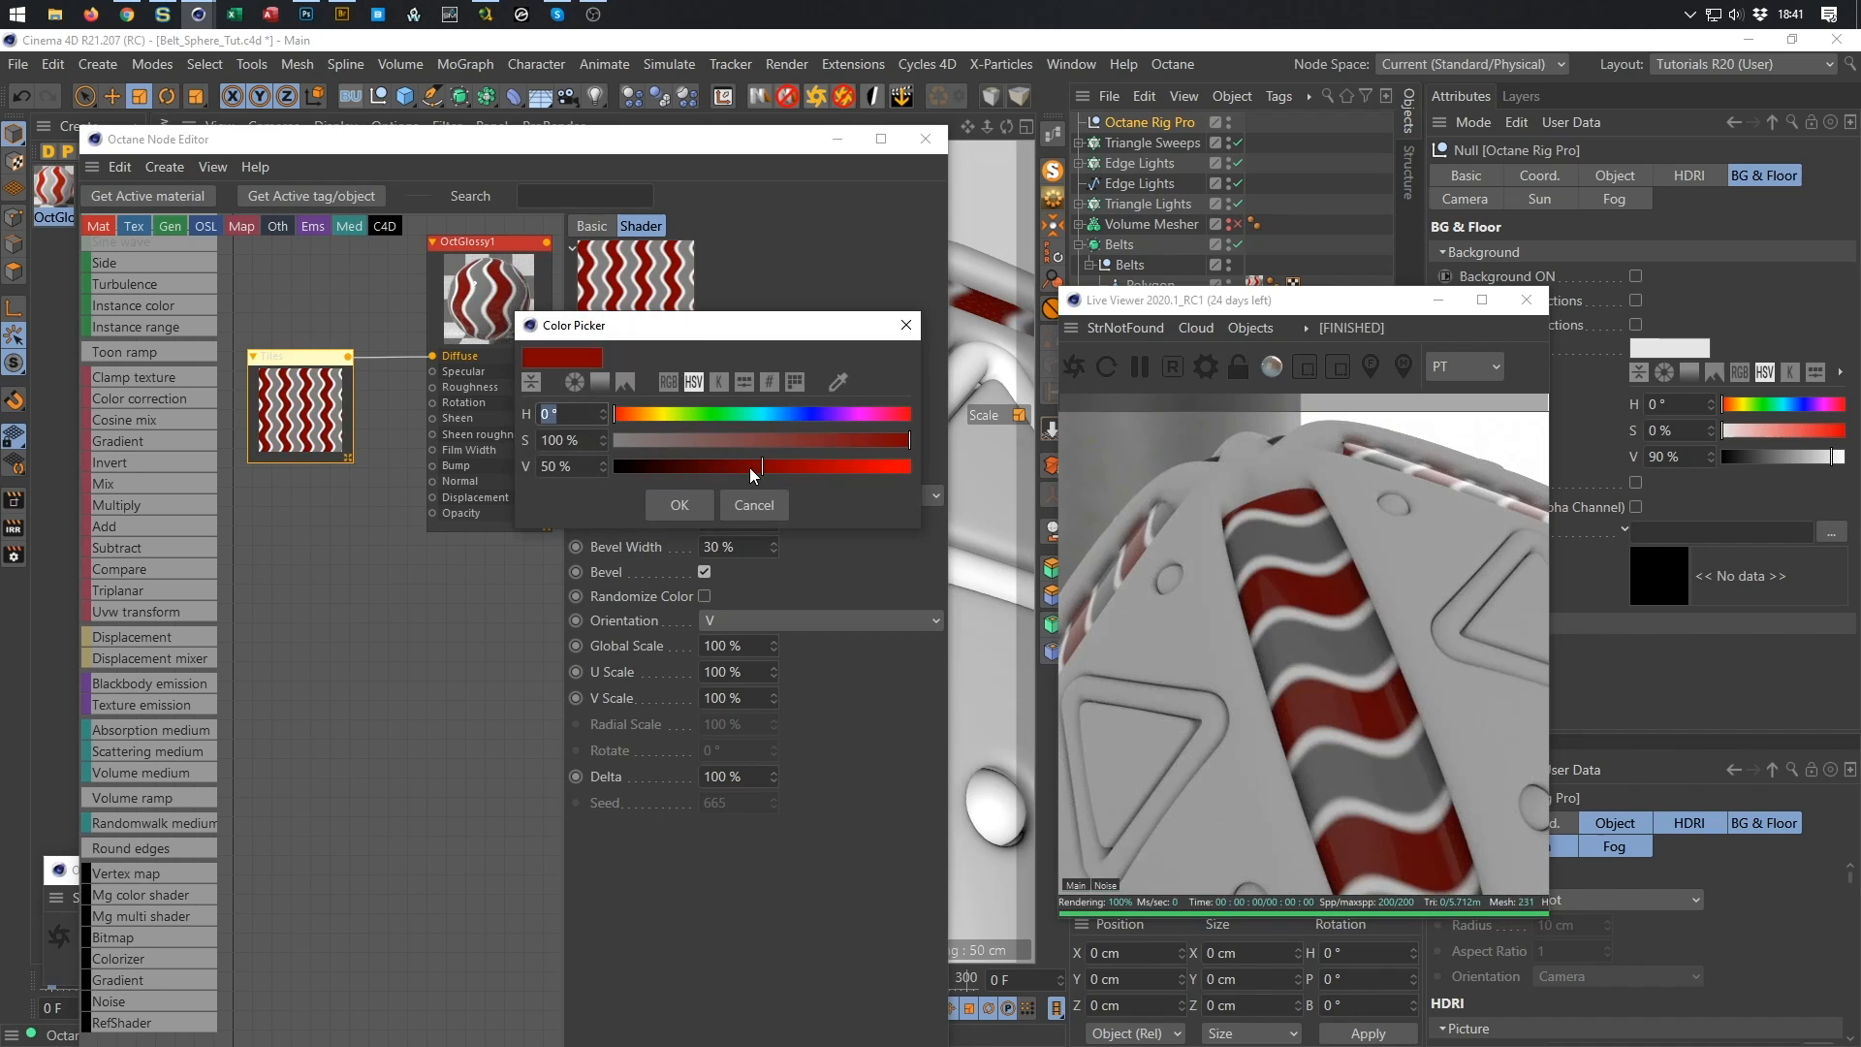
{"action": "left_click_drag", "start_coordinate": [637, 439], "coordinate": [512, 448]}
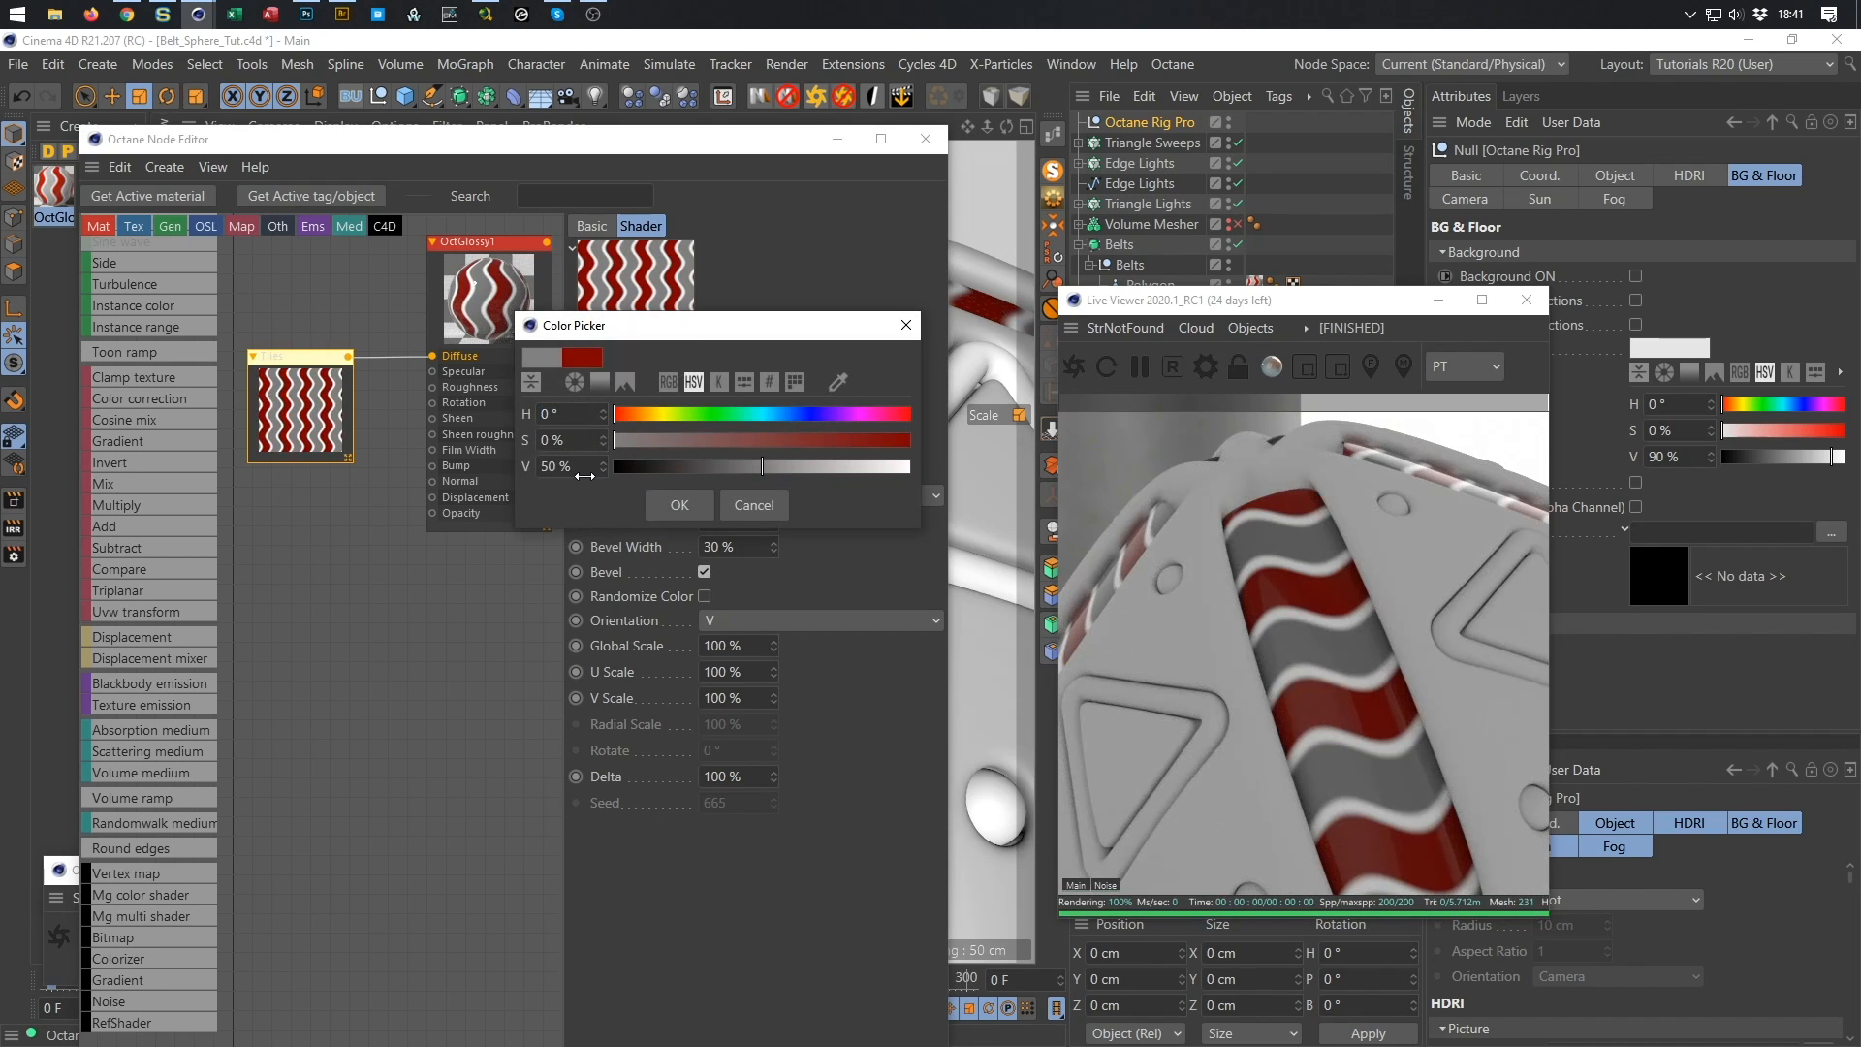
{"action": "left_click_drag", "start_coordinate": [576, 469], "coordinate": [510, 483]}
{"action": "type", "text": "10"}
{"action": "key", "text": "Return"}
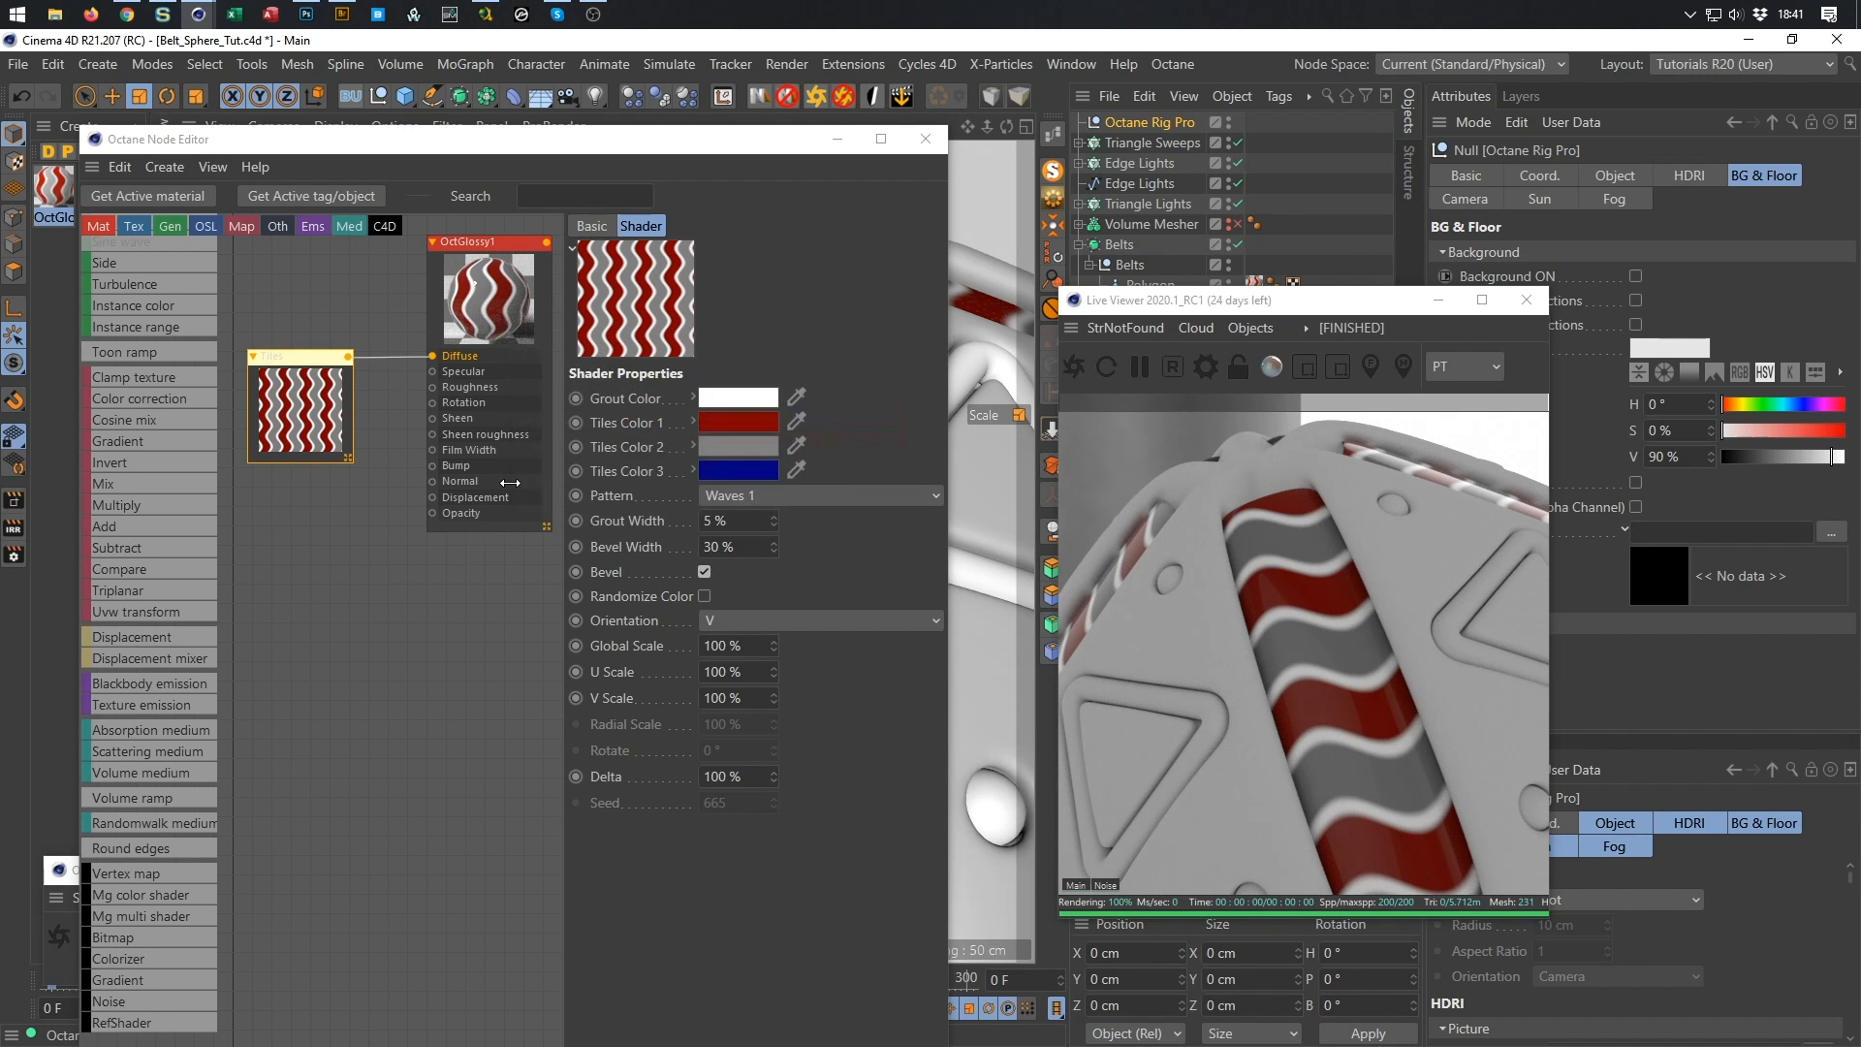
{"action": "left_click", "coordinate": [741, 400]}
{"action": "left_click", "coordinate": [755, 485]}
{"action": "left_click", "coordinate": [734, 431]}
{"action": "key", "text": "Tab"}
{"action": "key", "text": "Tab"}
{"action": "type", "text": "15"}
{"action": "key", "text": "Return"}
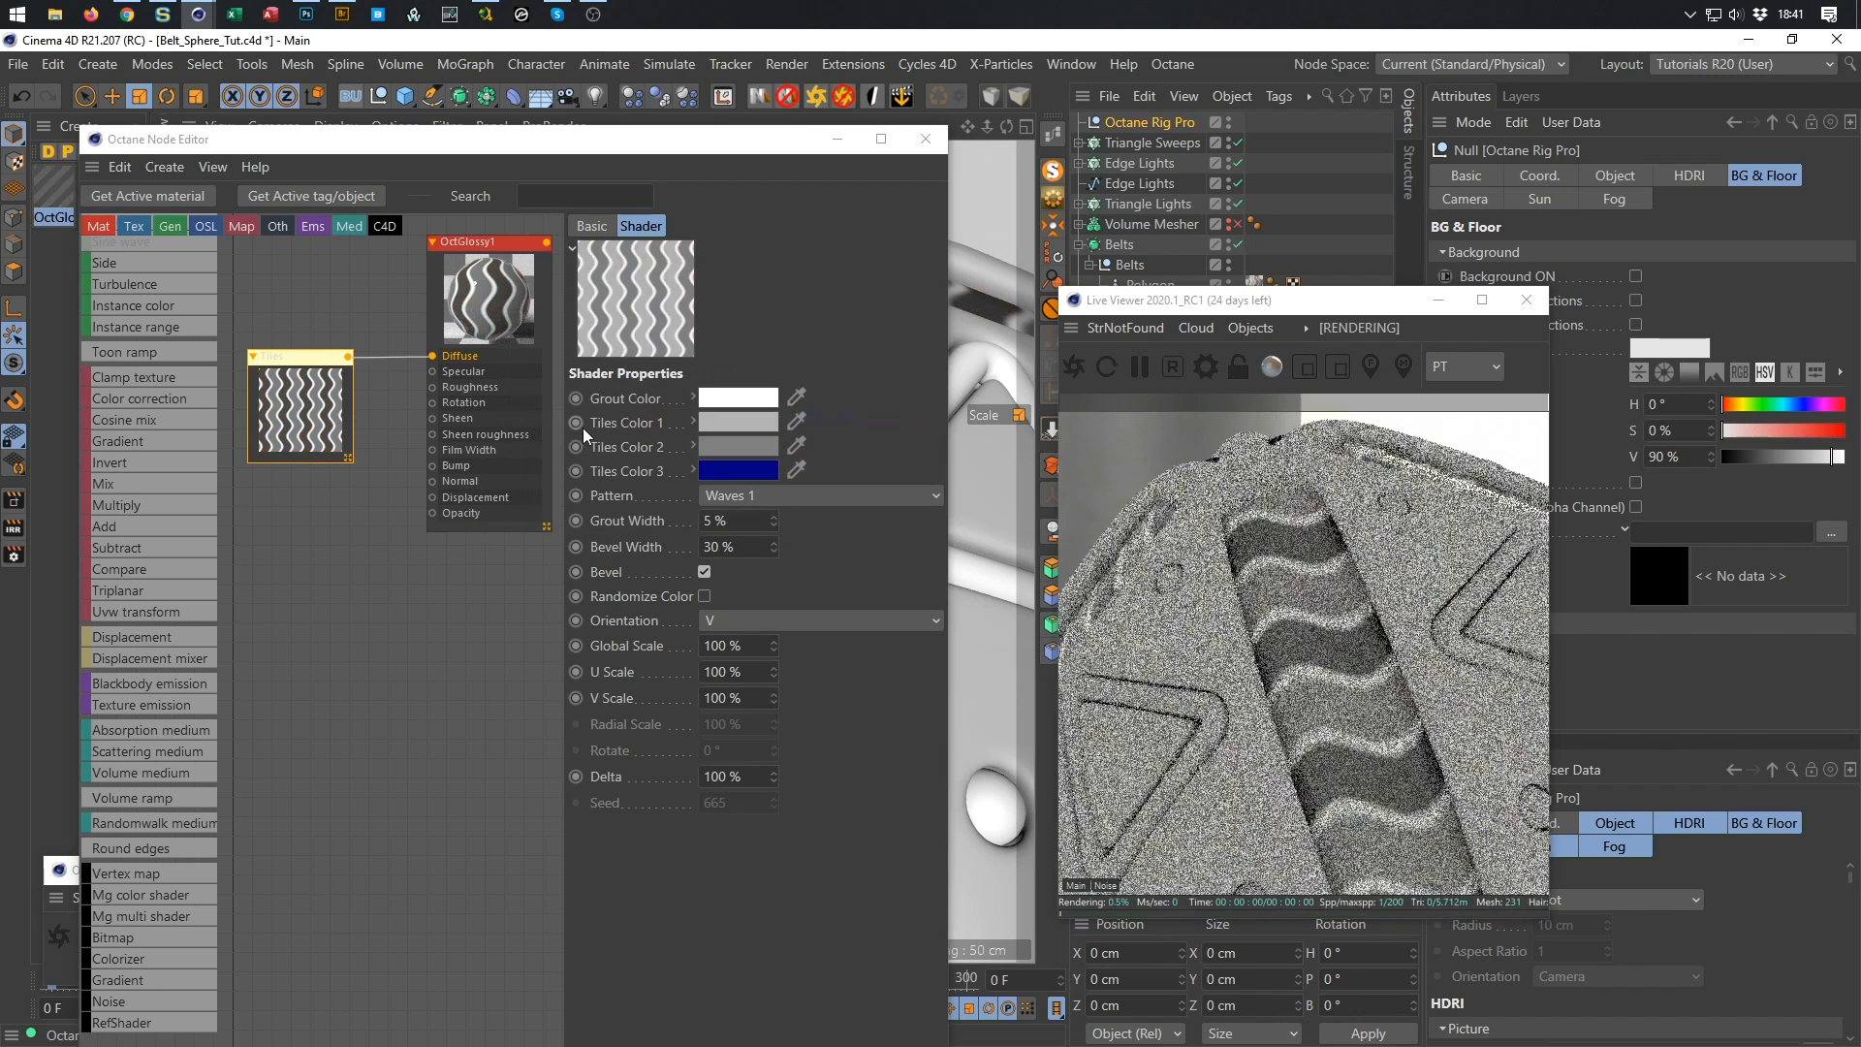
Set Tiles Color 2 to a dark grey with a value of 25 % and save the project.
{"action": "left_click", "coordinate": [743, 448]}
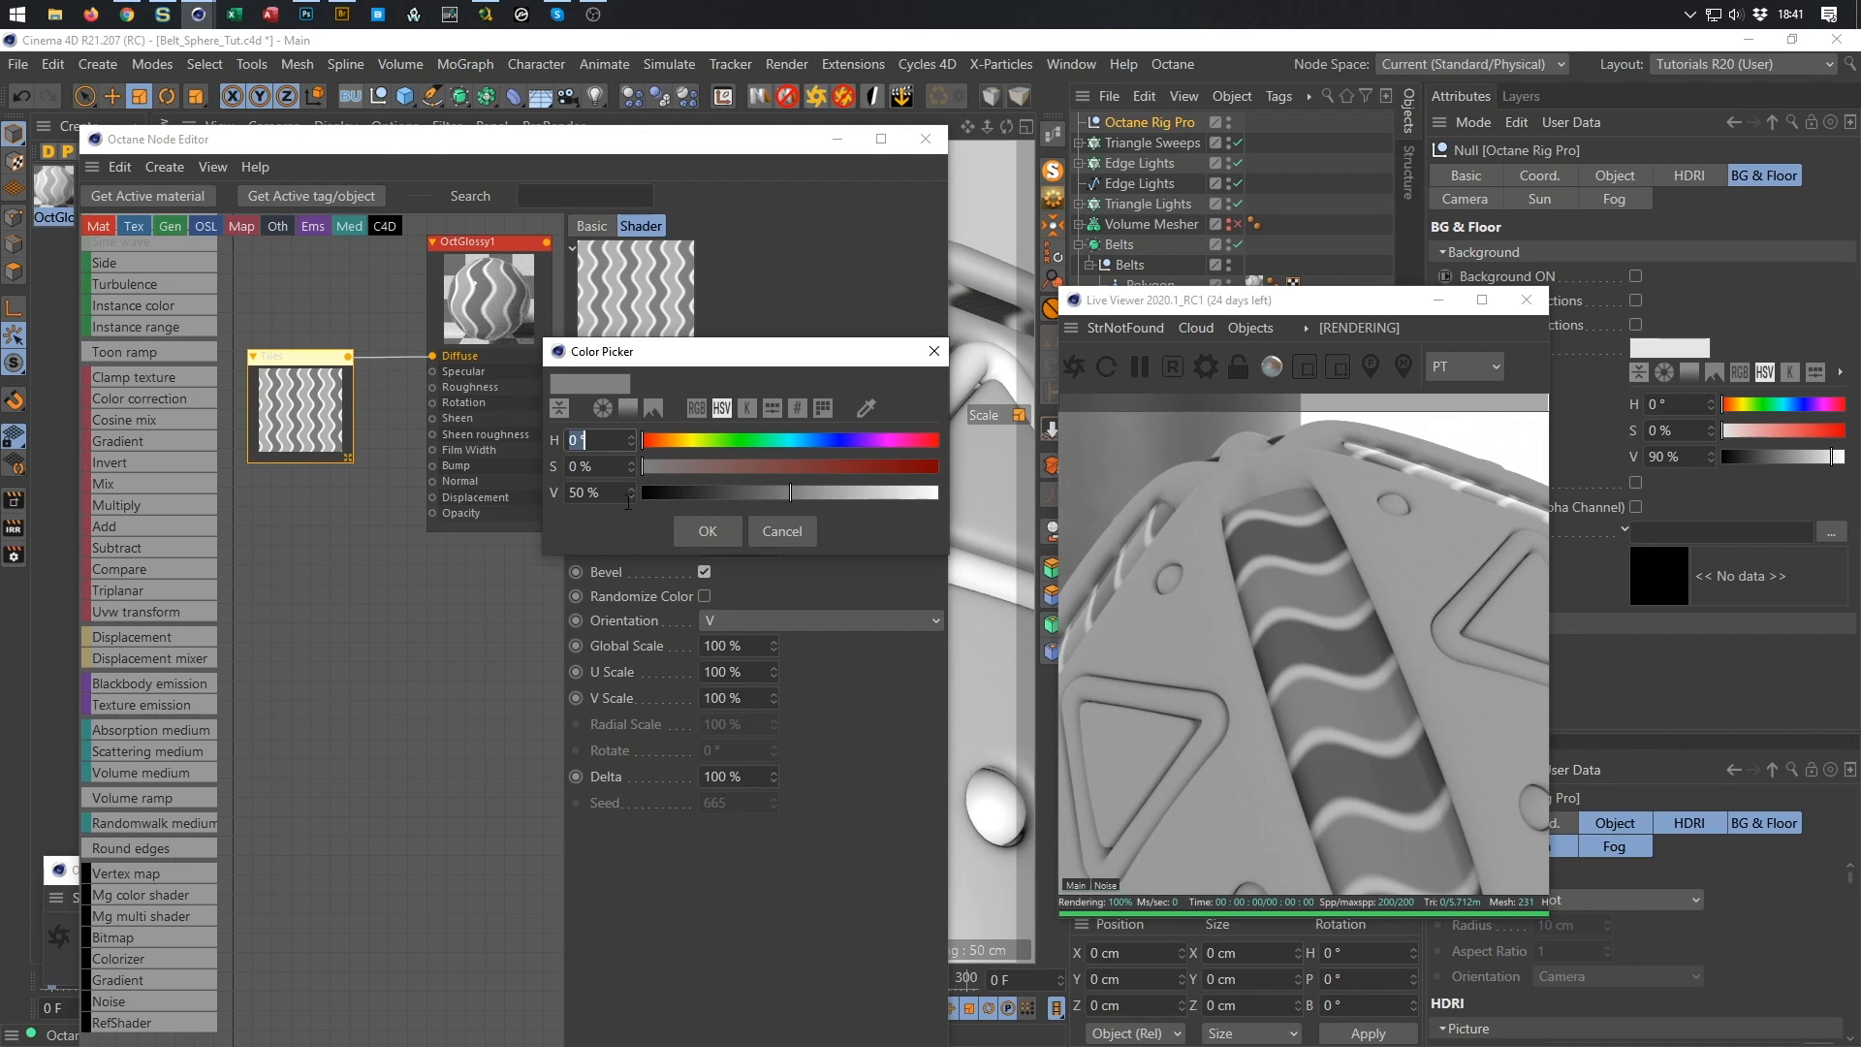
{"action": "key", "text": "Tab"}
{"action": "key", "text": "Tab"}
{"action": "type", "text": "25"}
{"action": "key", "text": "Return"}
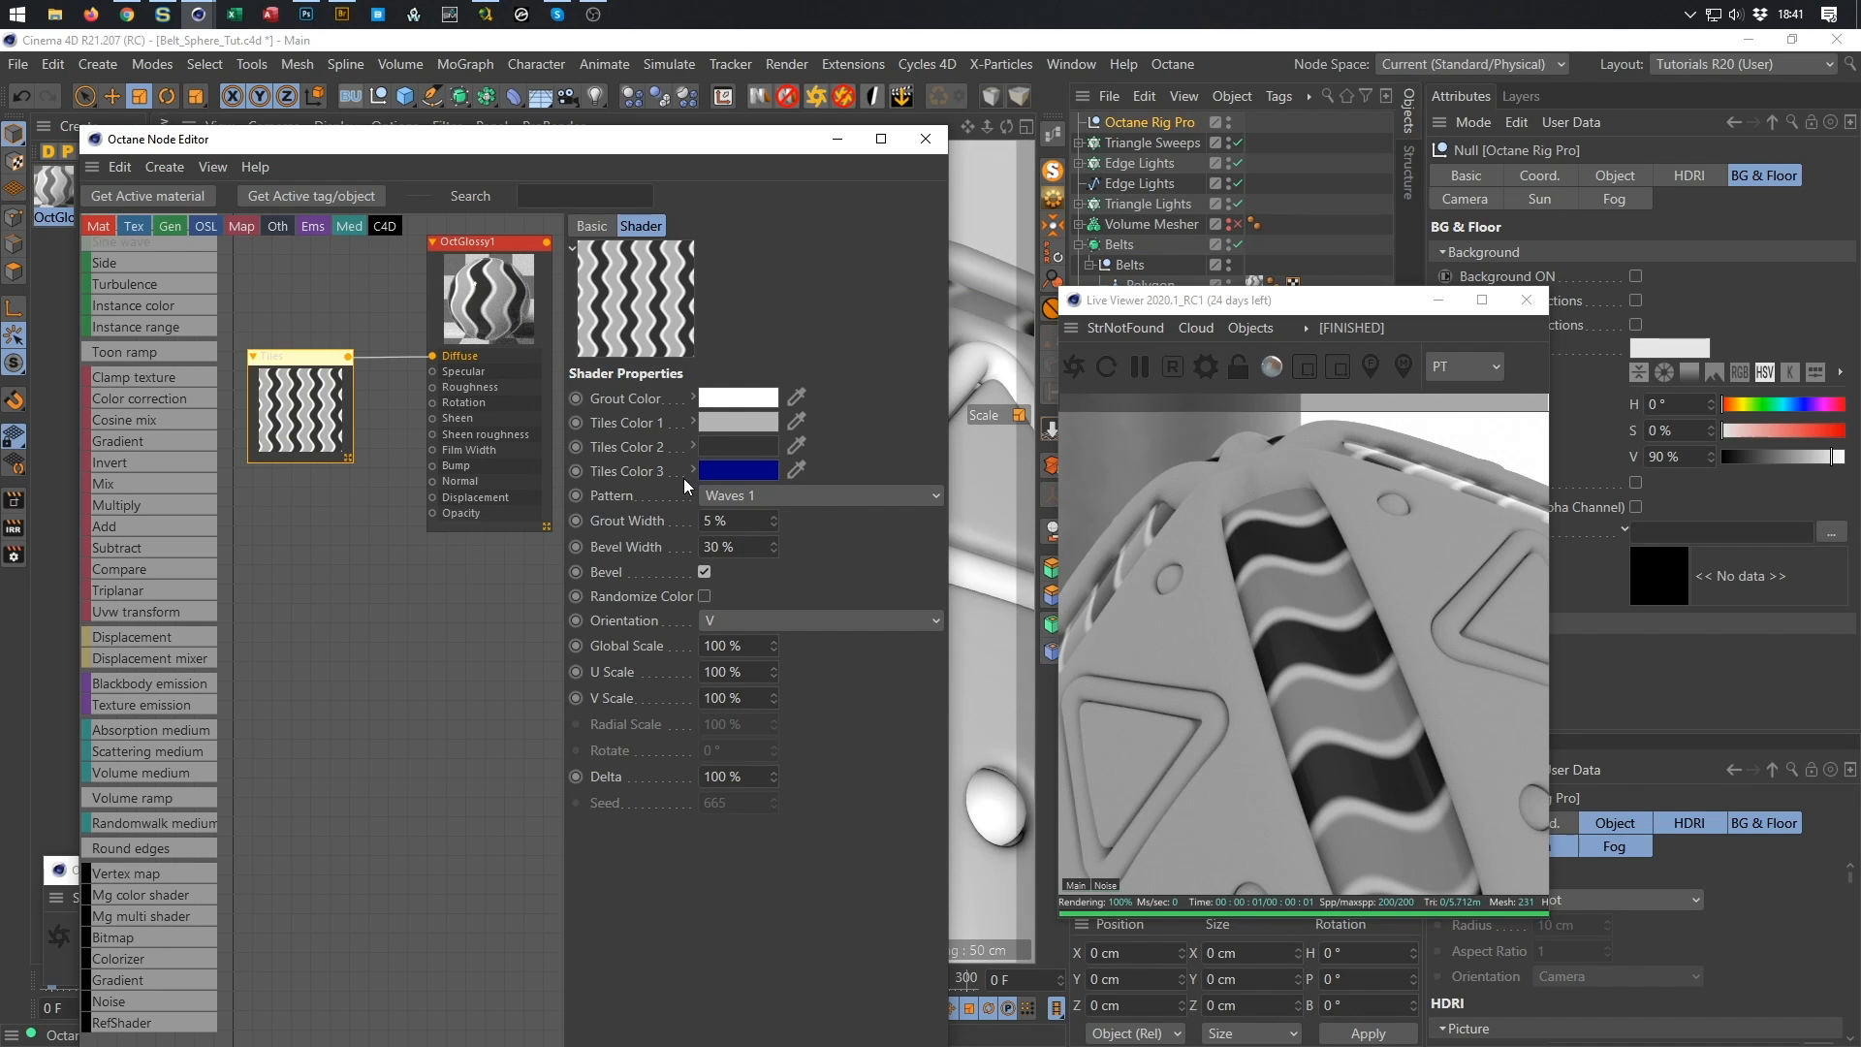
{"action": "key", "text": "ctrl+s"}
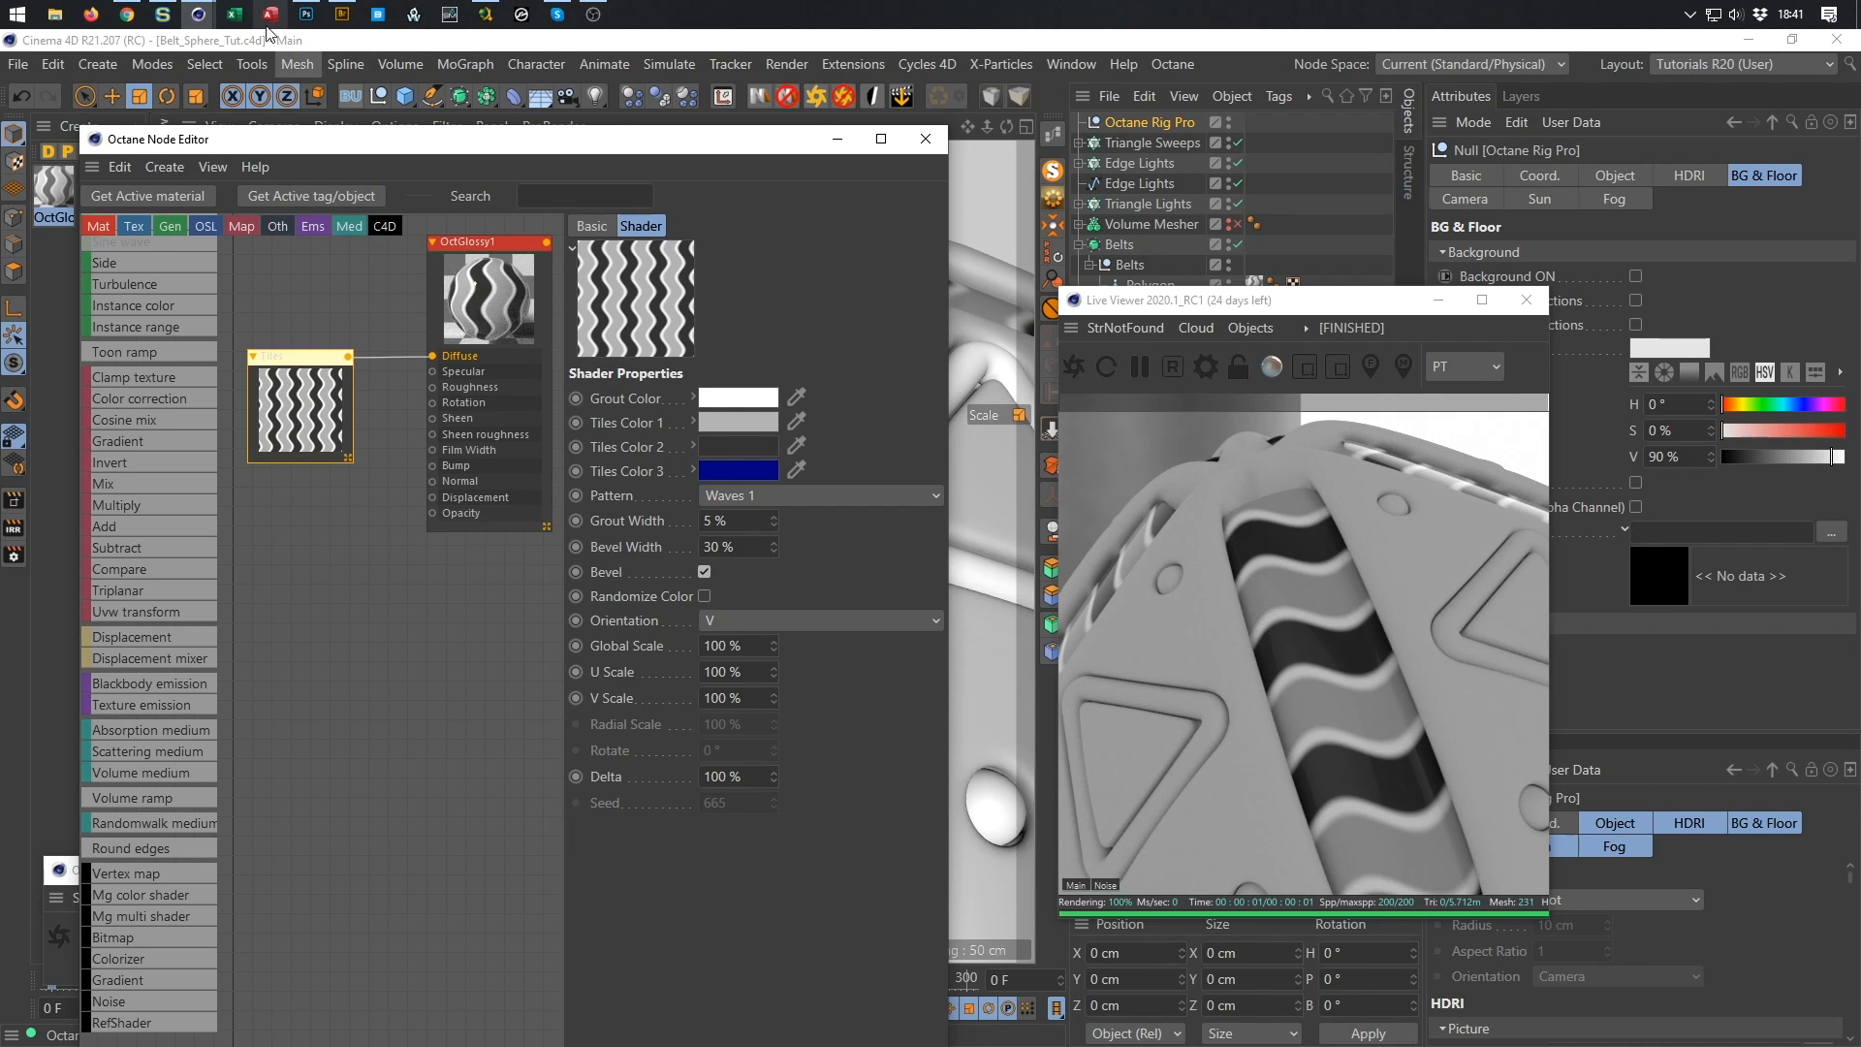
Bring the 62_fabric height image from the image browser into the node graph and connect it to OctGlossy1's Bump input.
{"action": "left_click", "coordinate": [341, 14]}
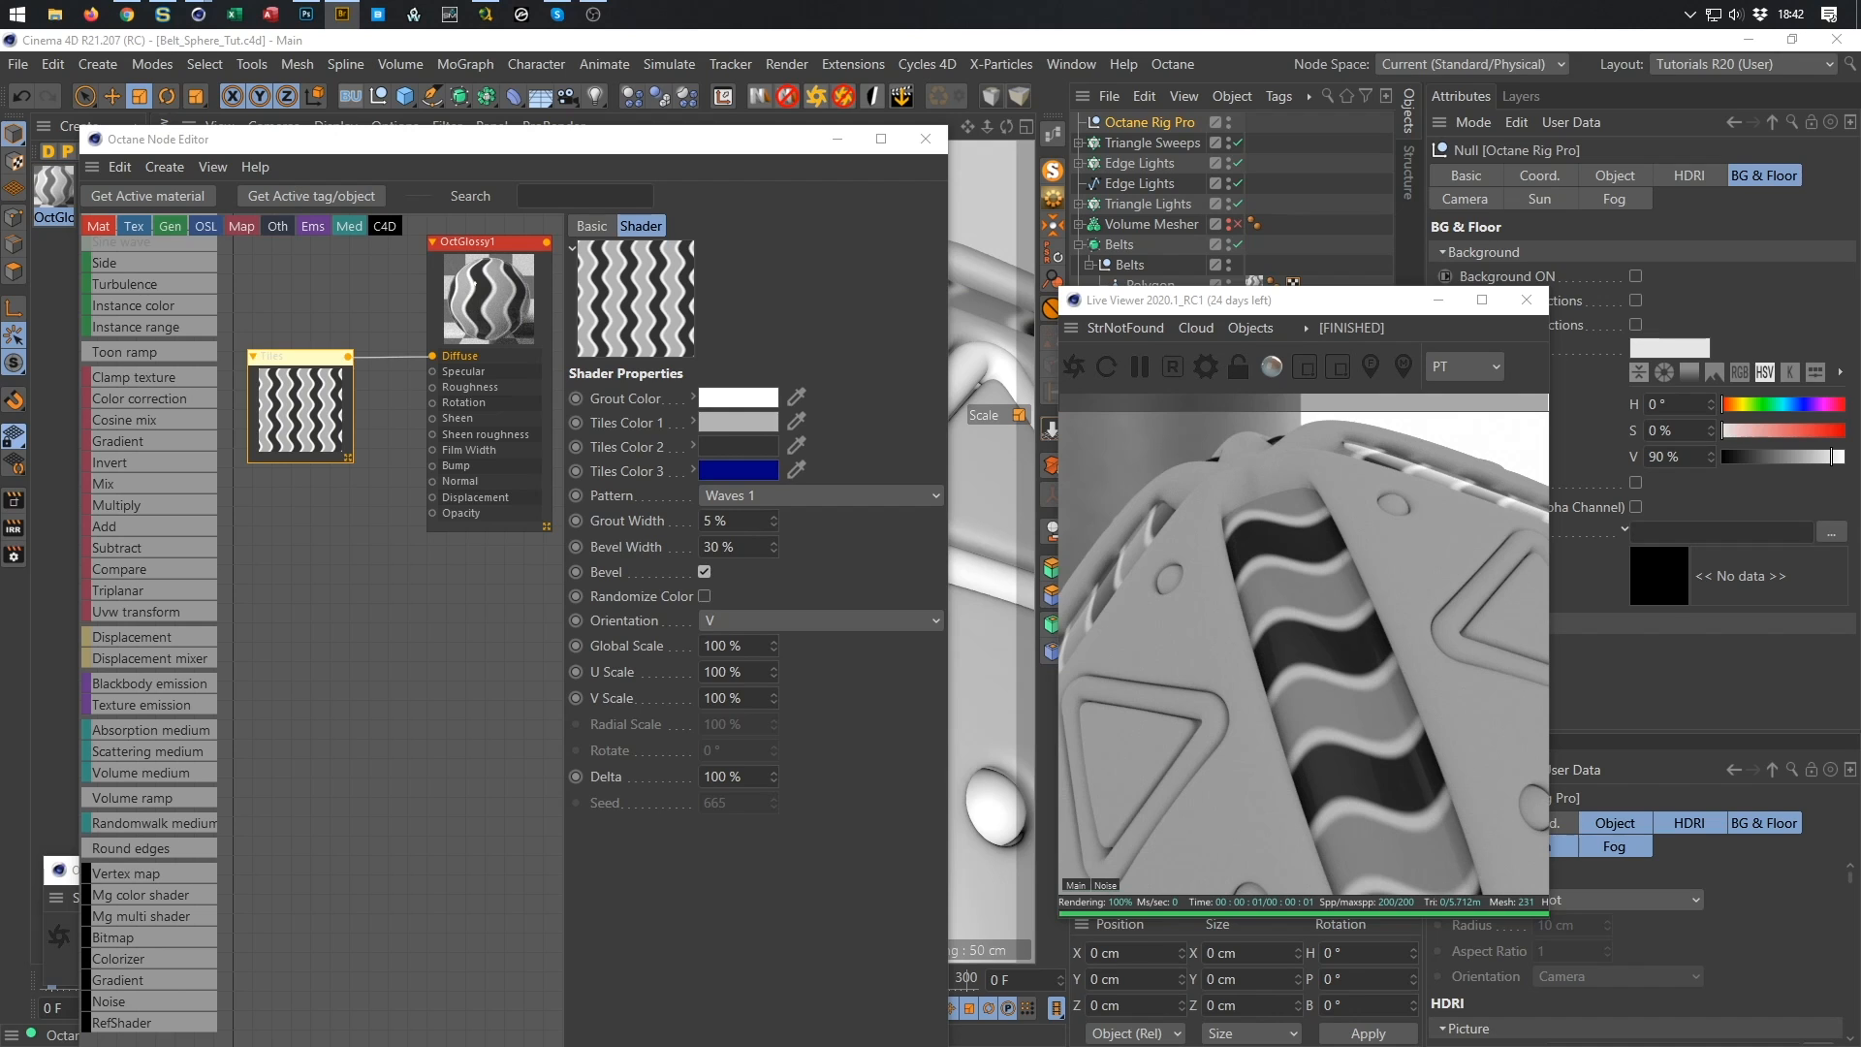
{"action": "left_click_drag", "start_coordinate": [482, 848], "coordinate": [355, 660]}
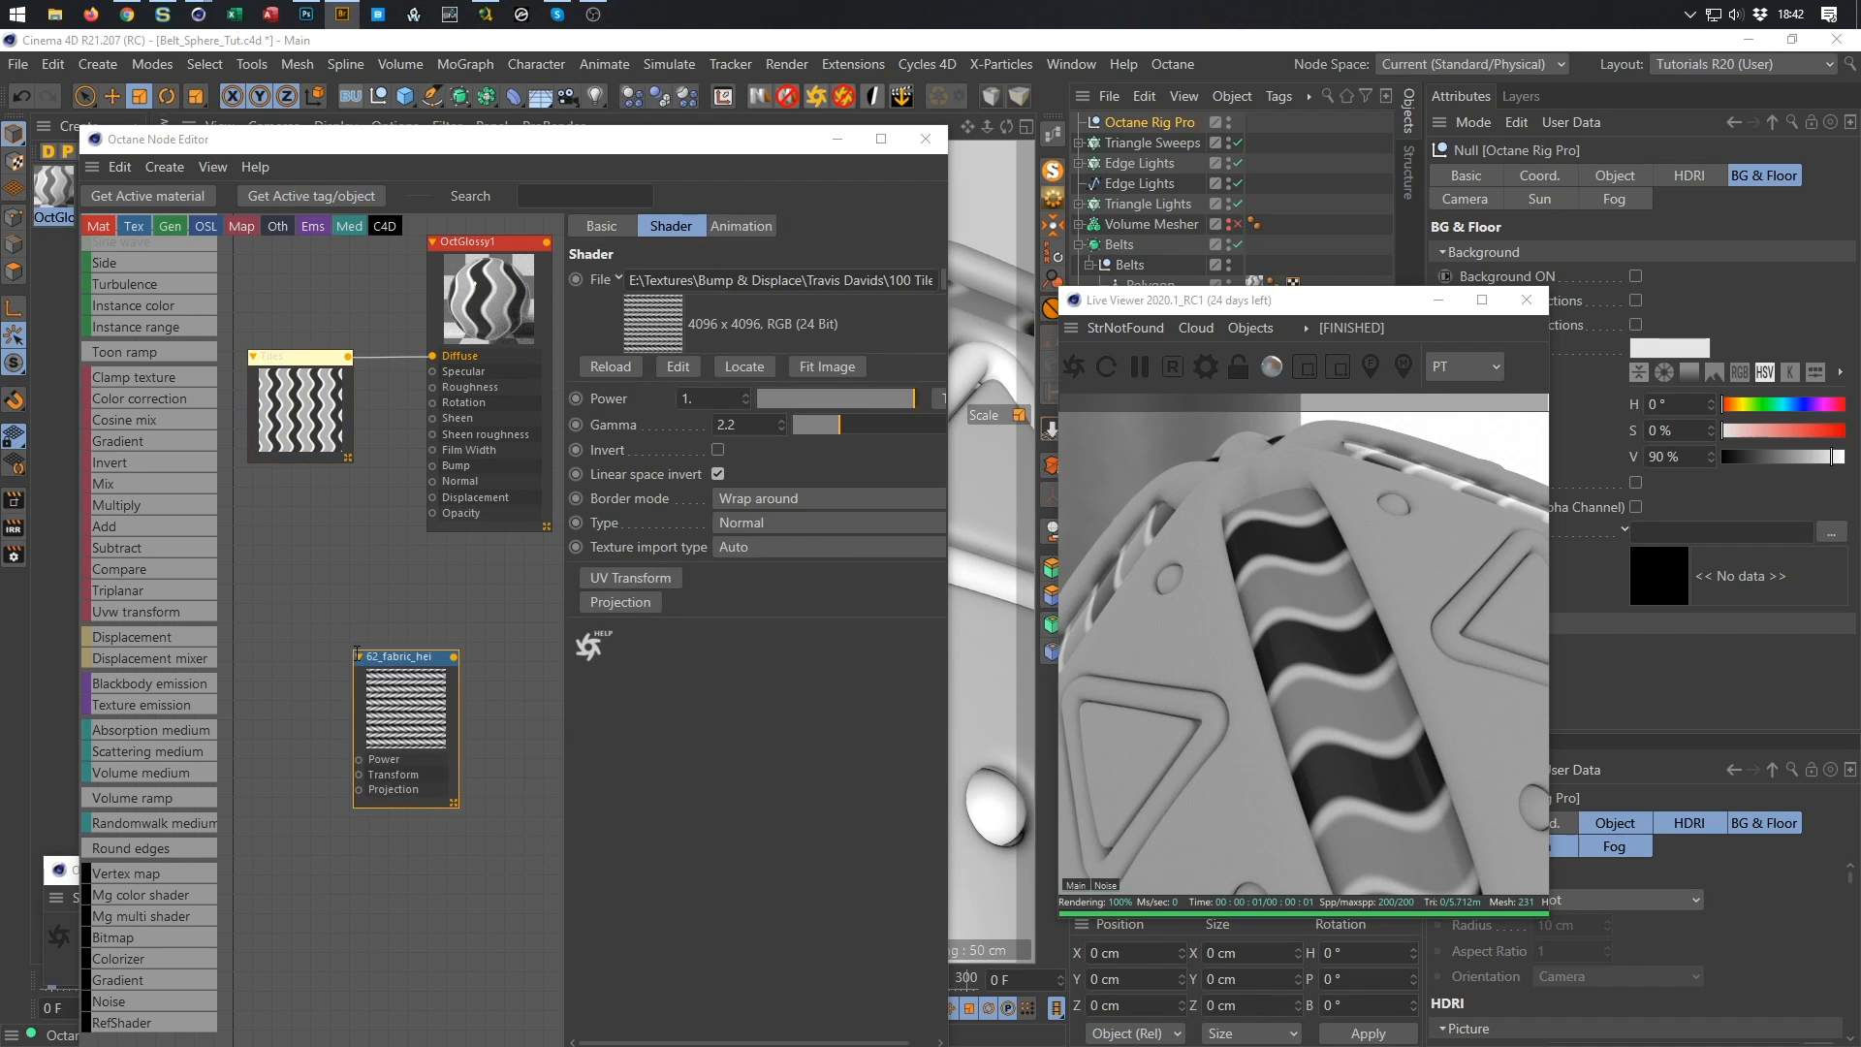
{"action": "left_click_drag", "start_coordinate": [402, 664], "coordinate": [426, 469]}
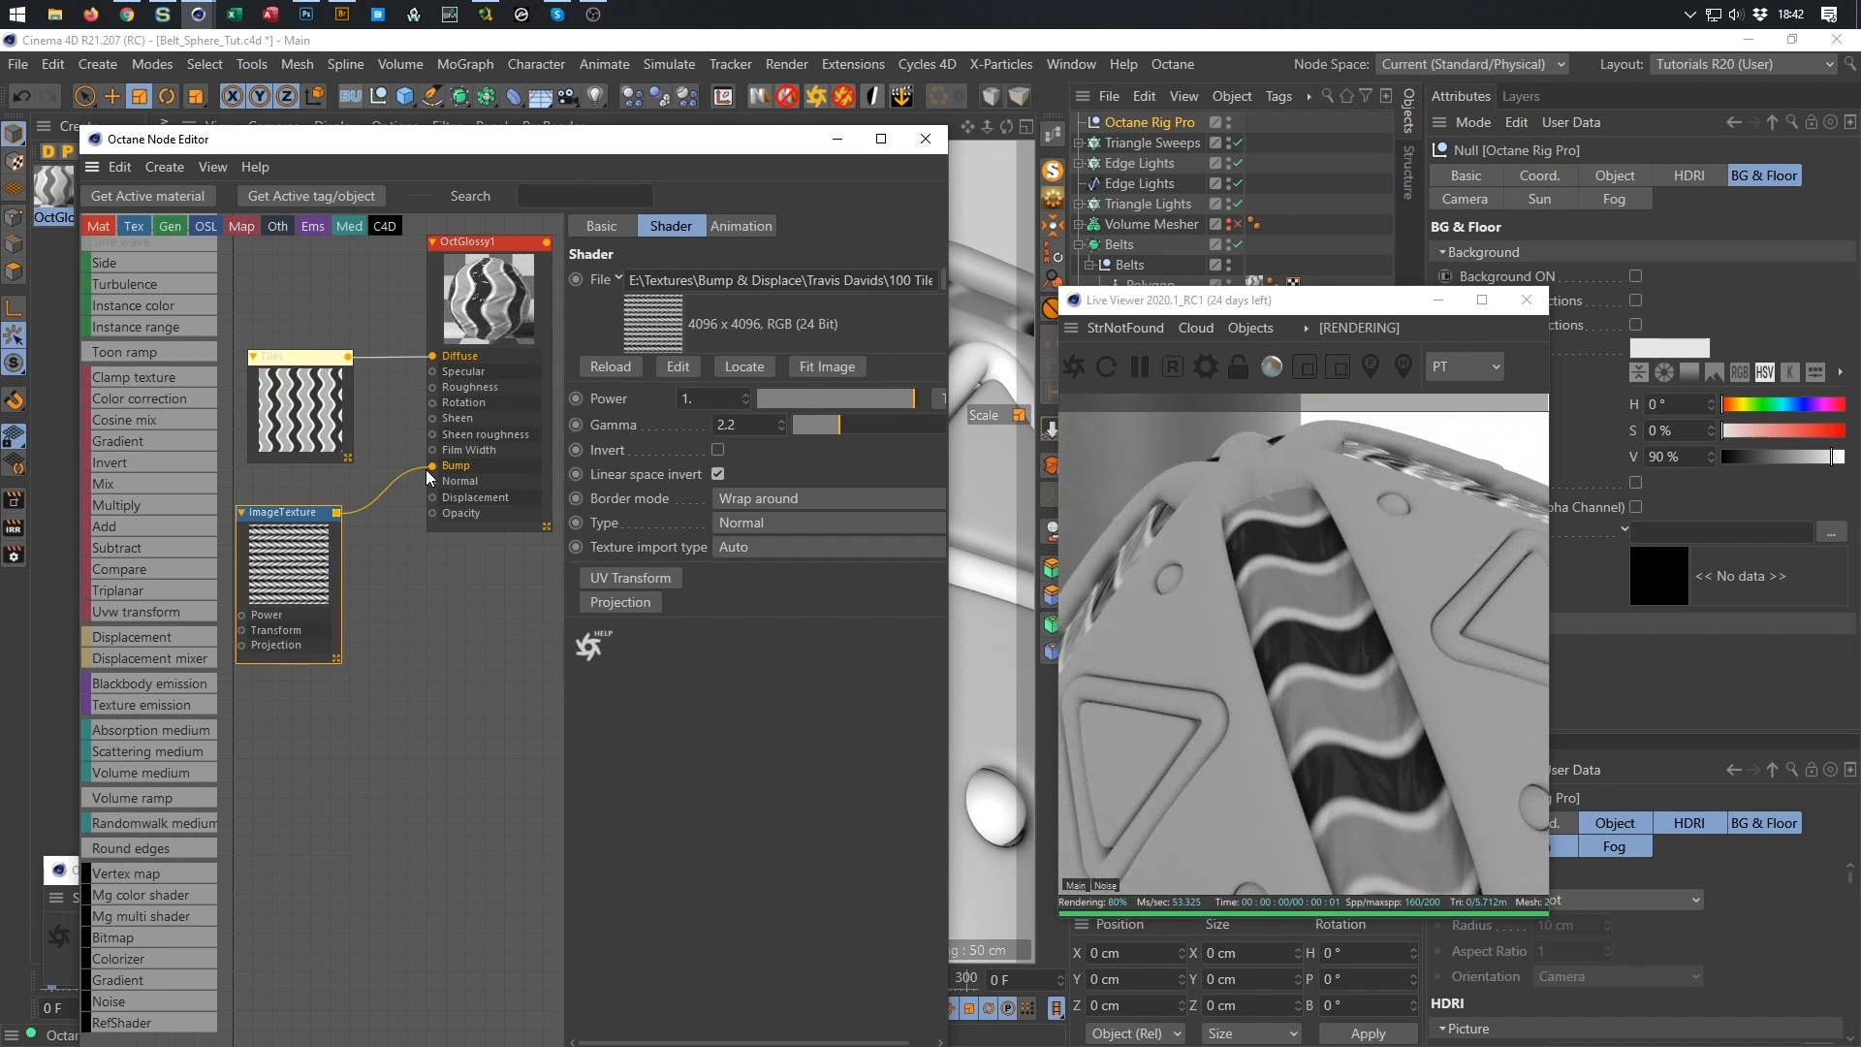
{"action": "middle_click_drag", "start_coordinate": [458, 461], "coordinate": [546, 431]}
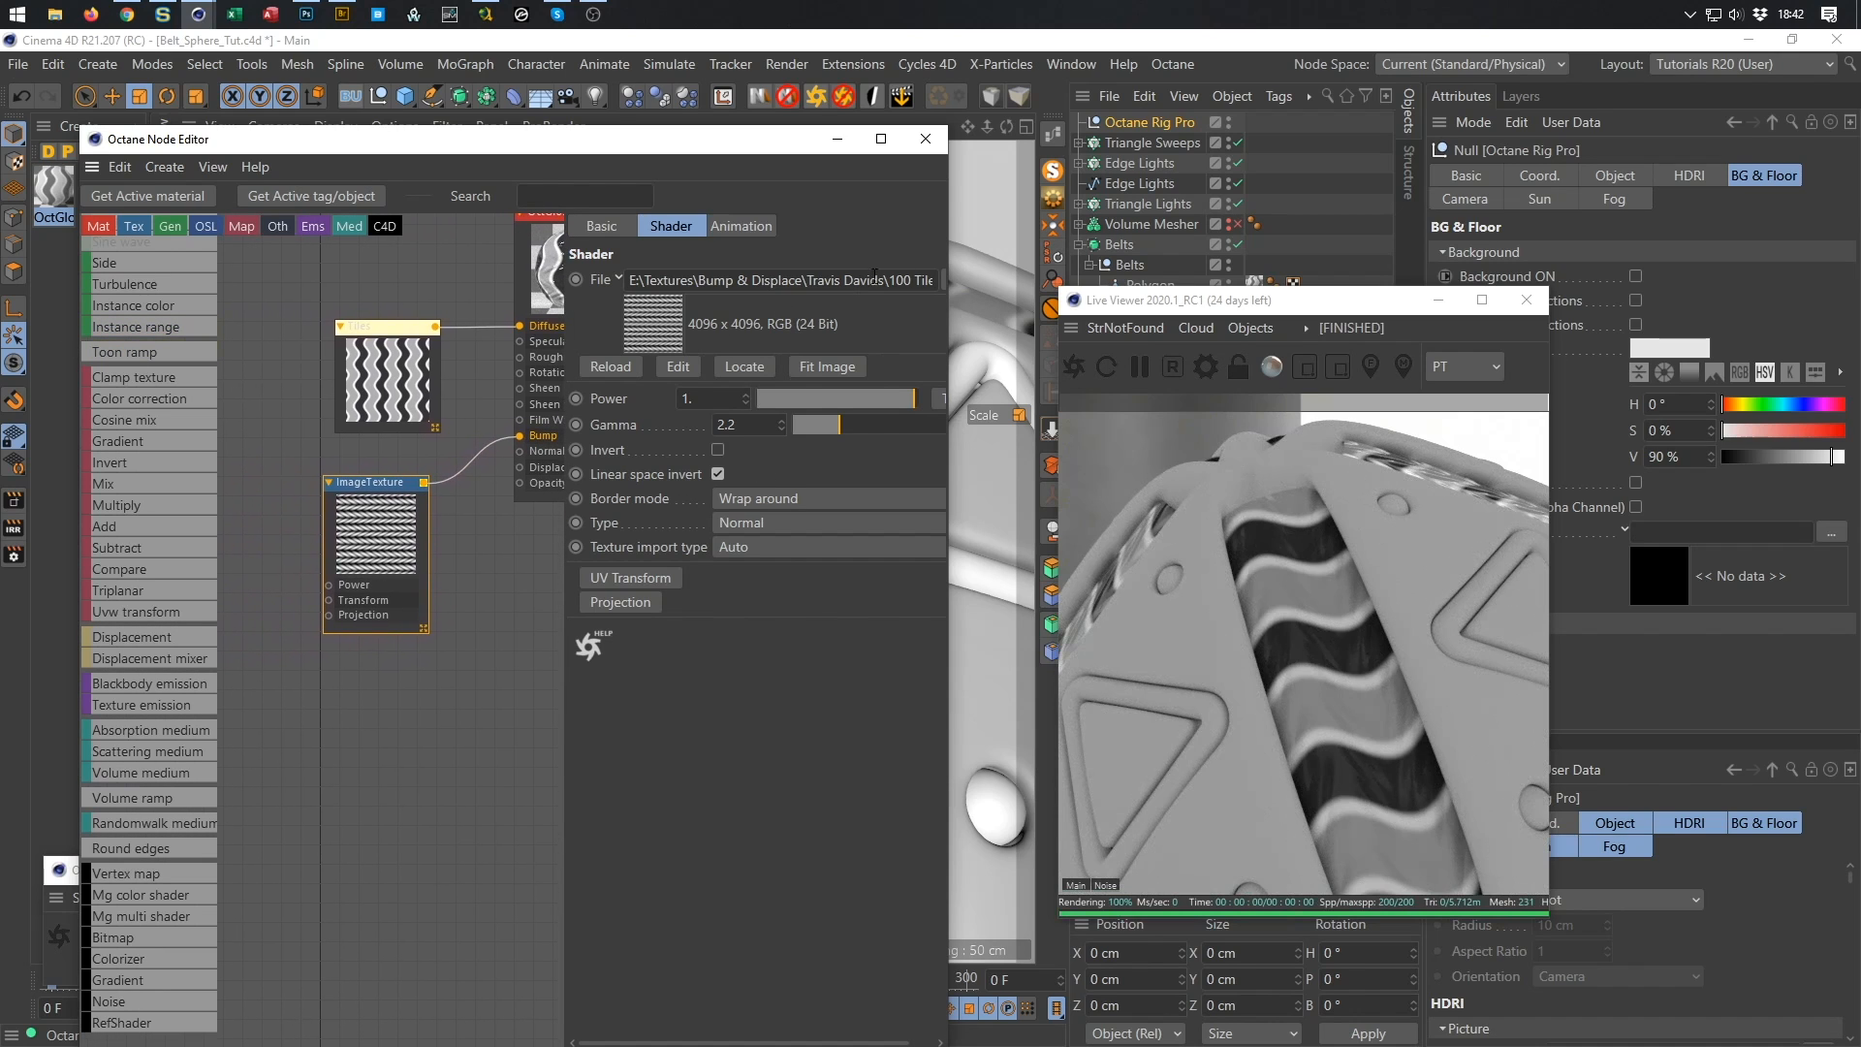
Make room for the texture parameters, add a UV Transform node to the ImageTexture, and place it beside that node's Transform input.
{"action": "left_click_drag", "start_coordinate": [1322, 299], "coordinate": [1497, 311]}
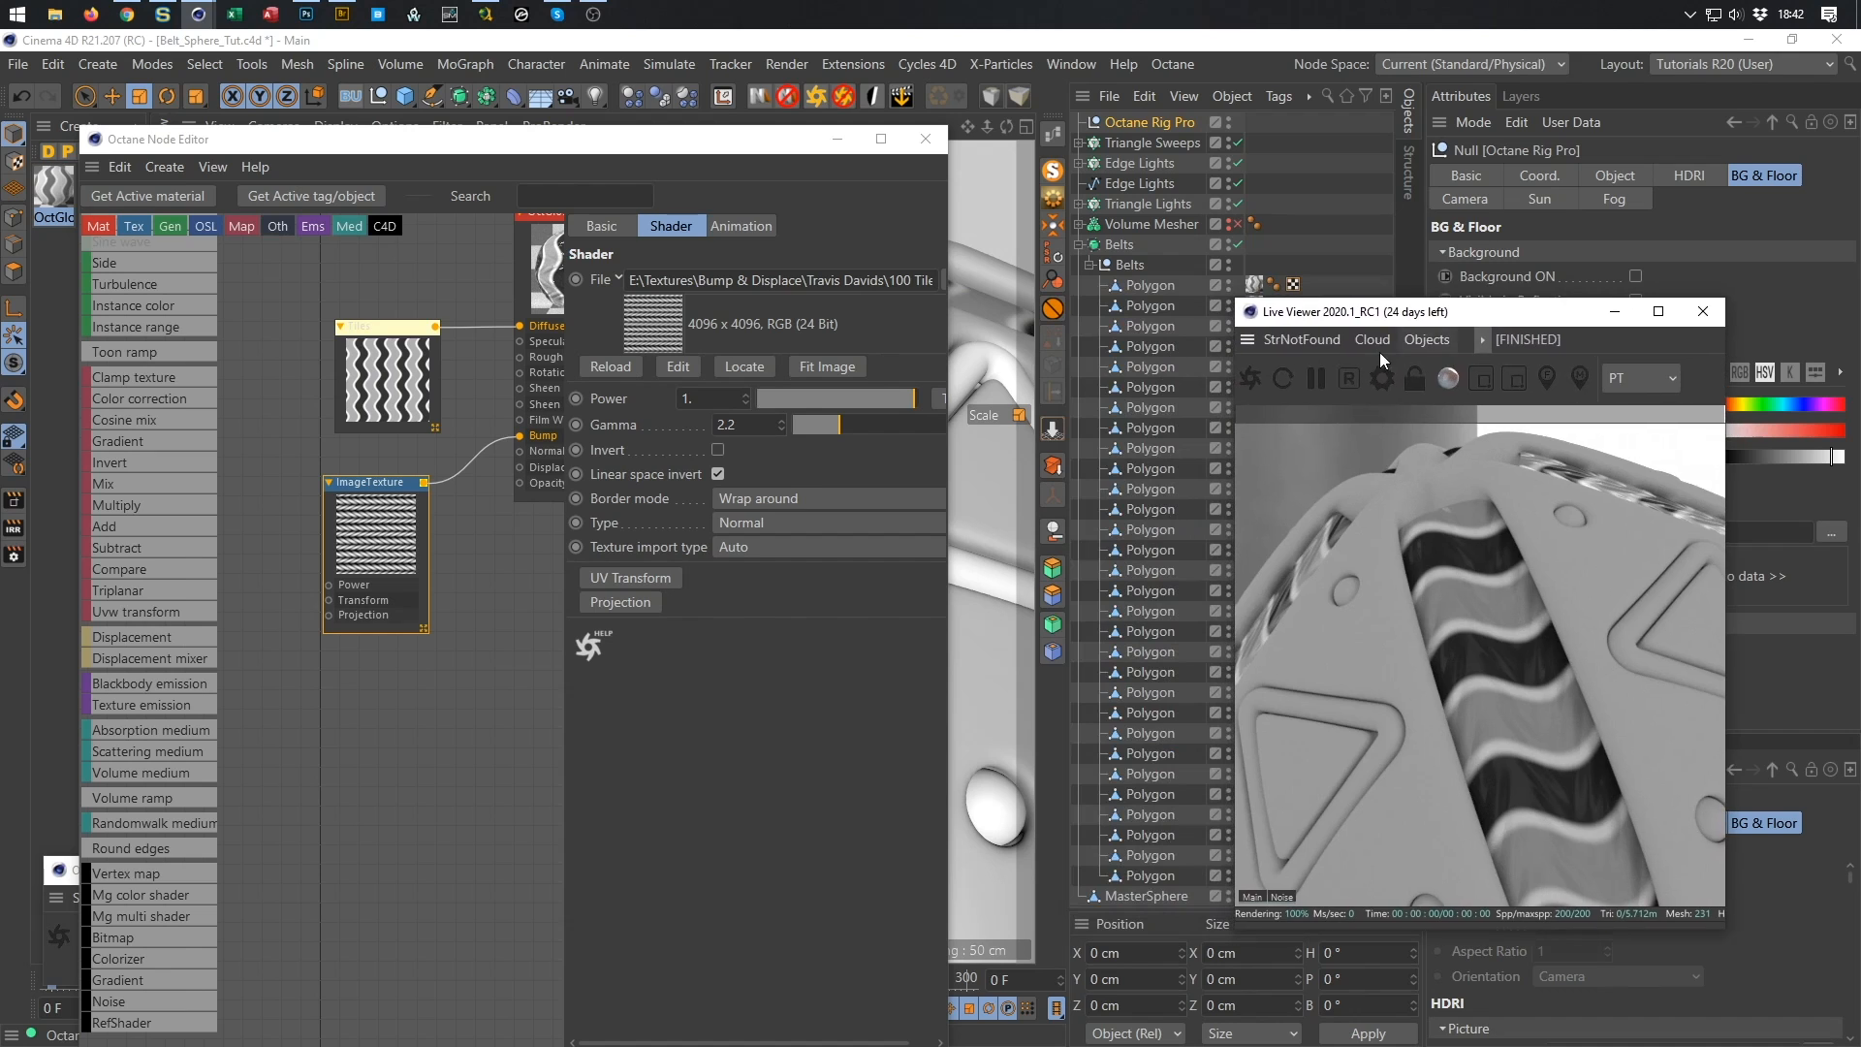
{"action": "left_click_drag", "start_coordinate": [948, 244], "coordinate": [1072, 236]}
{"action": "left_click_drag", "start_coordinate": [376, 482], "coordinate": [409, 462]}
{"action": "left_click", "coordinate": [698, 578]}
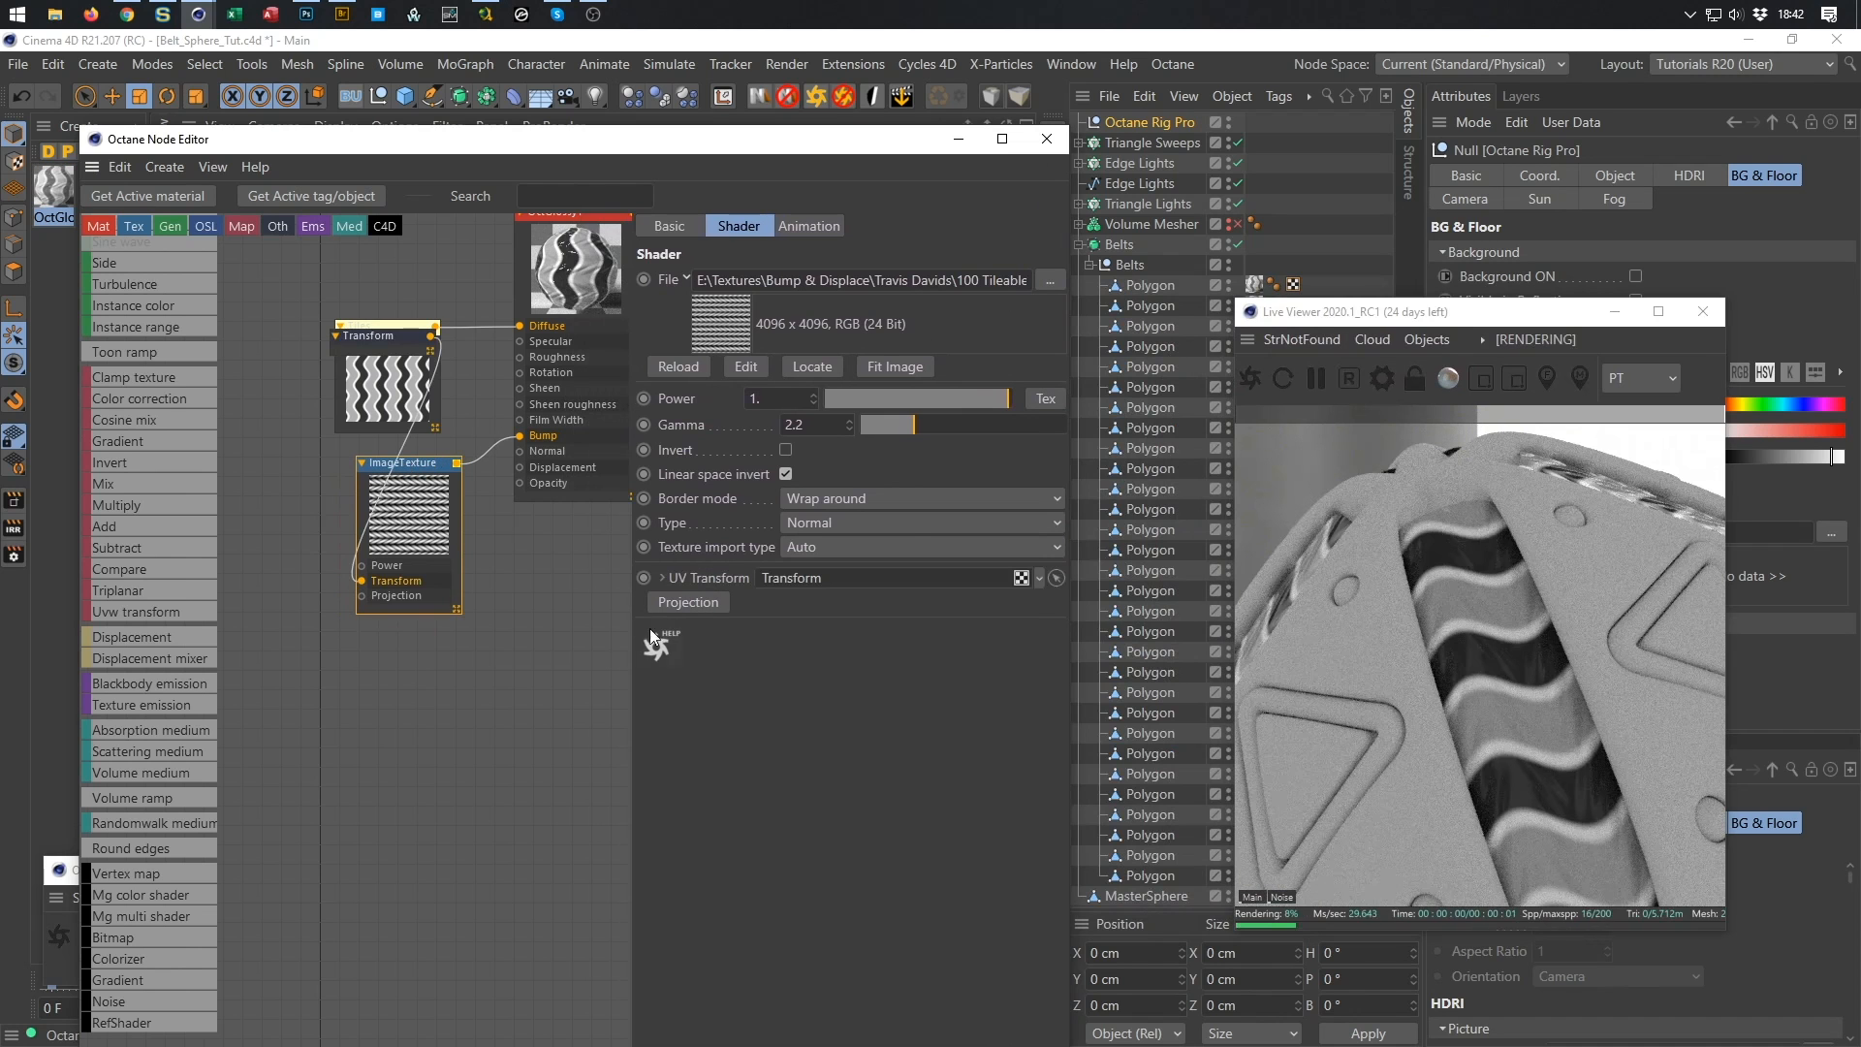
{"action": "left_click", "coordinate": [384, 339]}
{"action": "left_click_drag", "start_coordinate": [384, 339], "coordinate": [275, 568]}
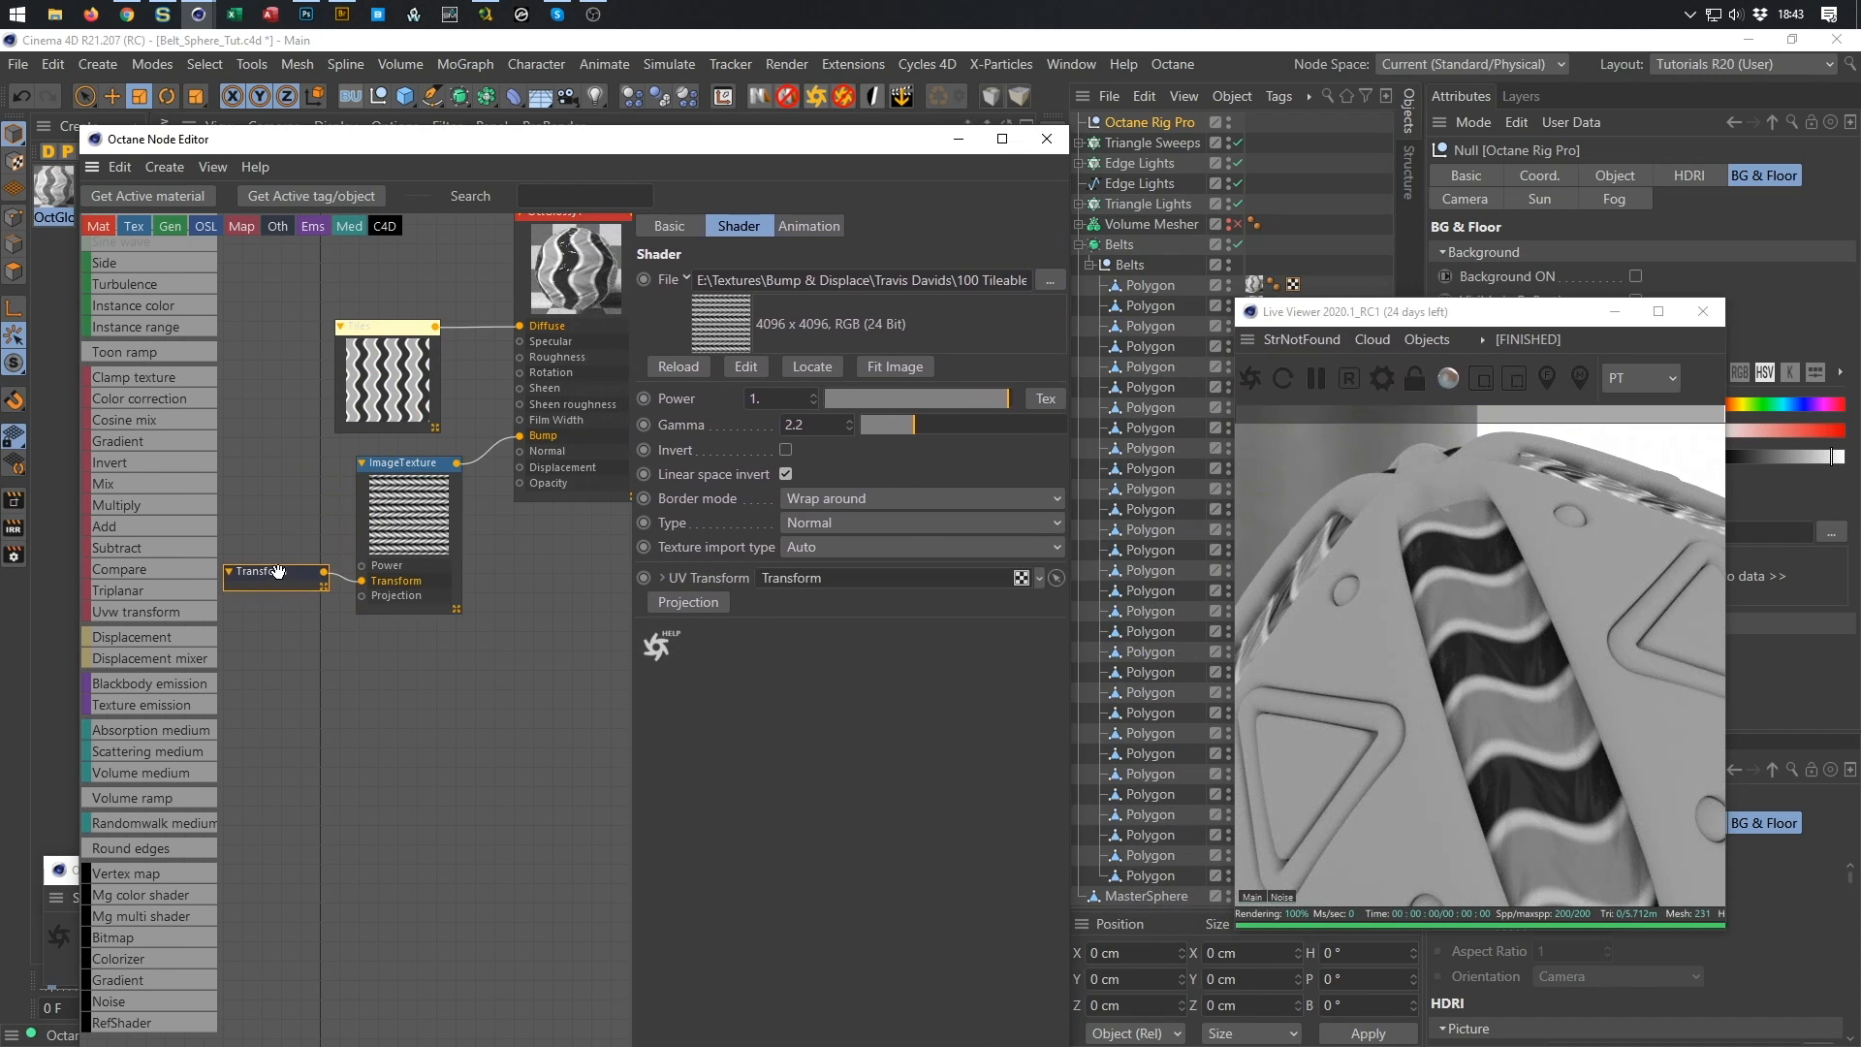
Scale the fabric texture's Transform to about 0.134 on all axes with the aspect ratio locked, and save the project.
{"action": "left_click_drag", "start_coordinate": [981, 467], "coordinate": [921, 477]}
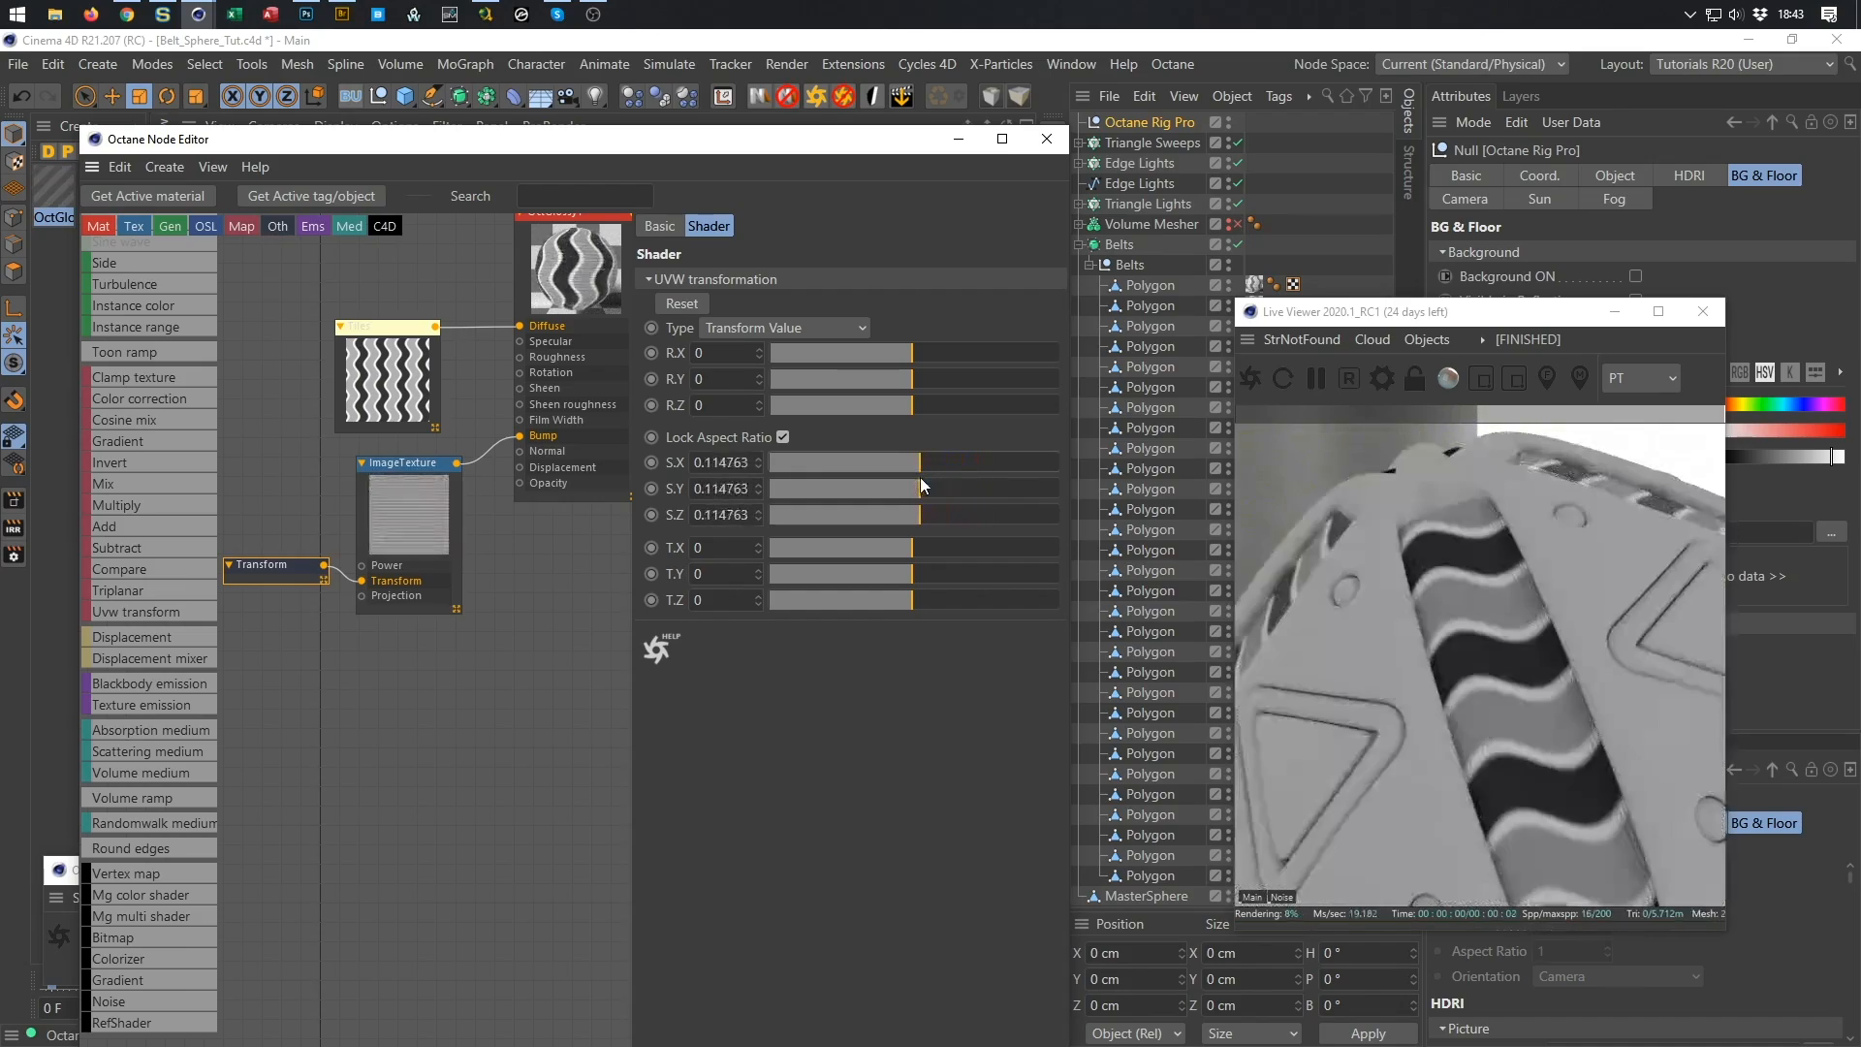
{"action": "scroll", "coordinate": [1480, 514], "scroll_direction": "up", "scroll_amount": 5}
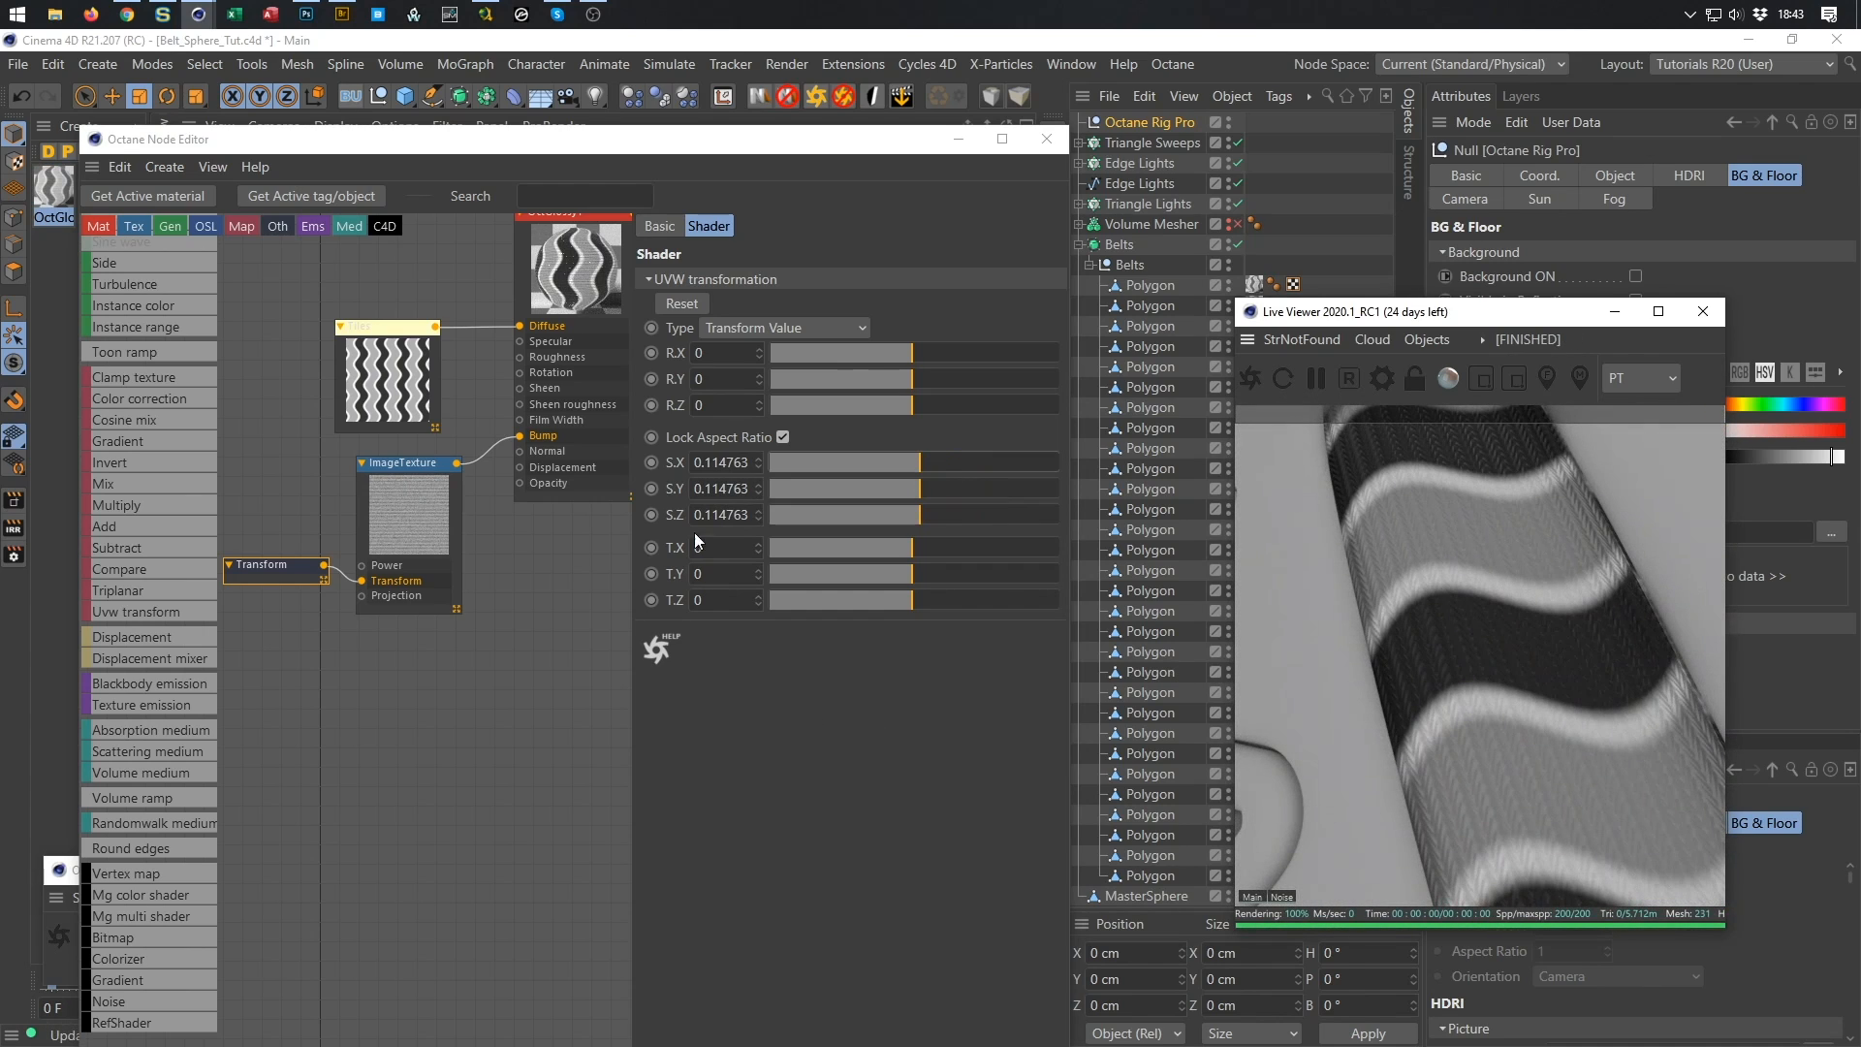
{"action": "left_click_drag", "start_coordinate": [921, 463], "coordinate": [924, 468]}
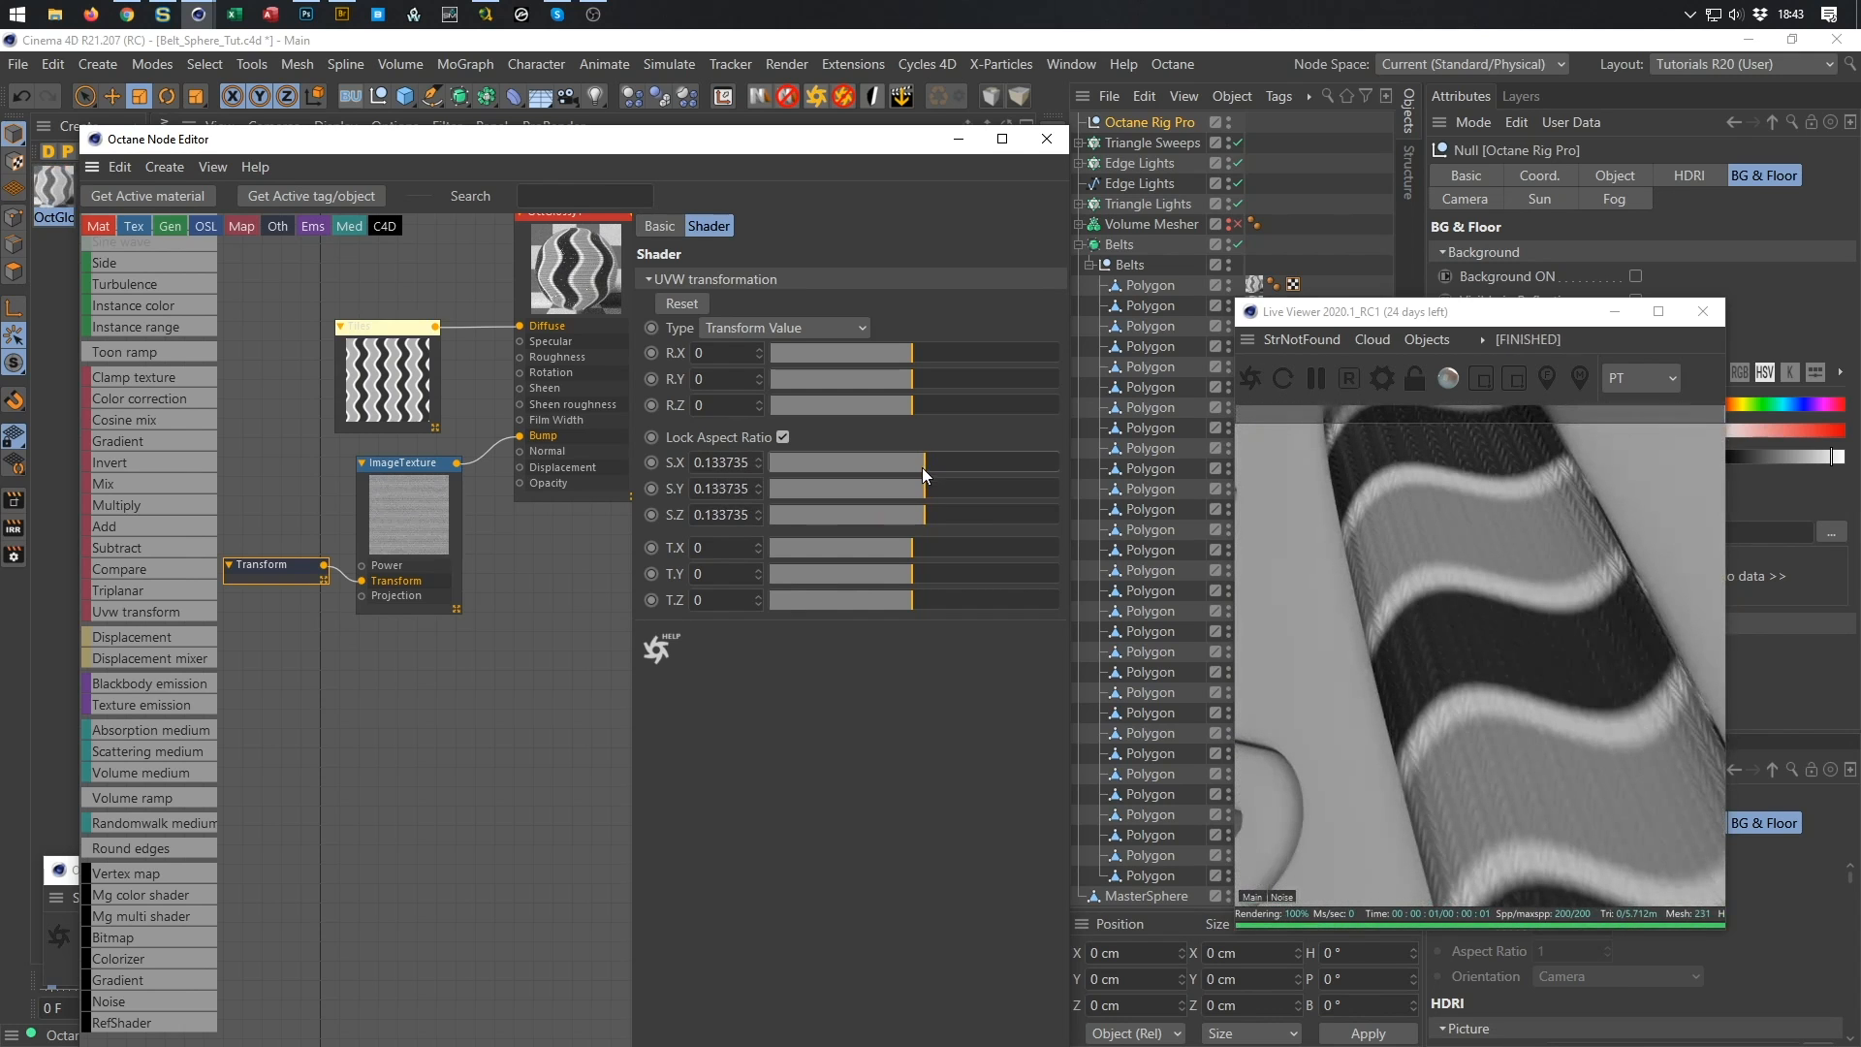
{"action": "key", "text": "ctrl+s"}
Add a Displacement node and rearrange the texture nodes so it sits between the ImageTexture and OctGlossy1.
{"action": "left_click_drag", "start_coordinate": [175, 636], "coordinate": [458, 657]}
{"action": "left_click_drag", "start_coordinate": [467, 427], "coordinate": [265, 638]}
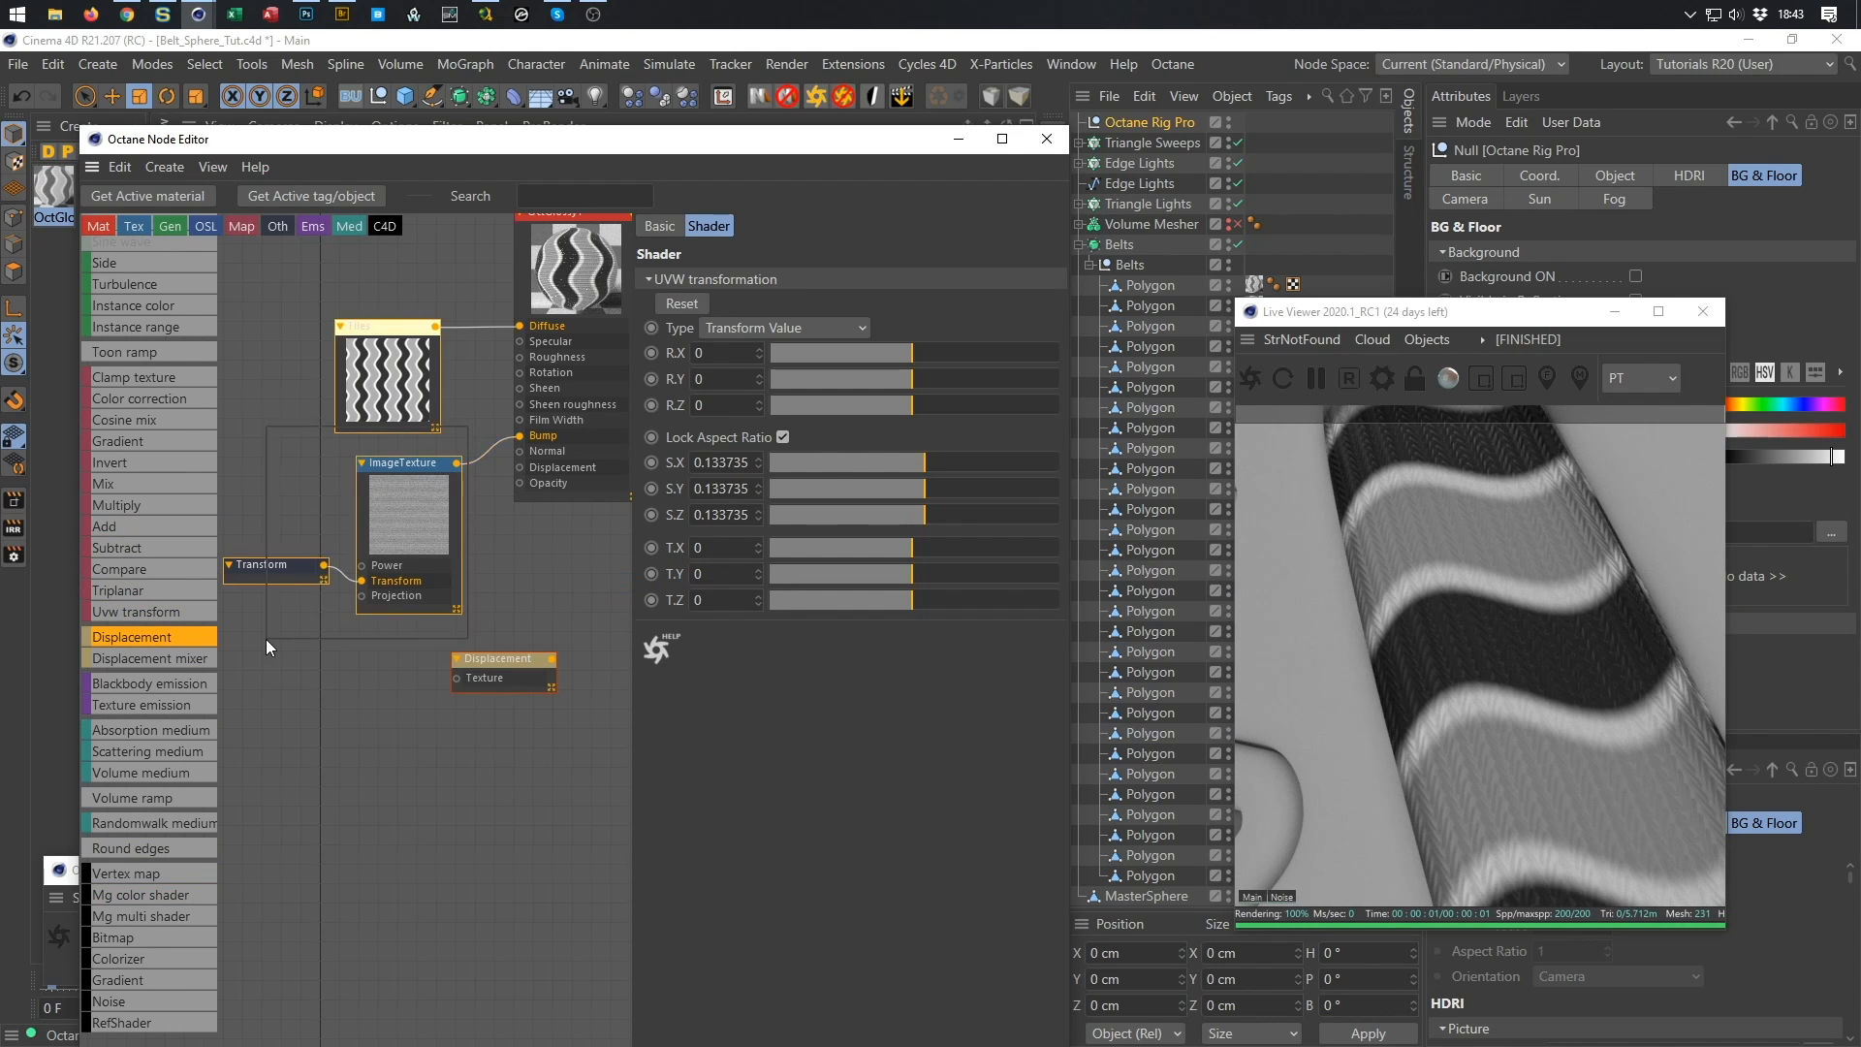
{"action": "left_click_drag", "start_coordinate": [400, 463], "coordinate": [286, 462]}
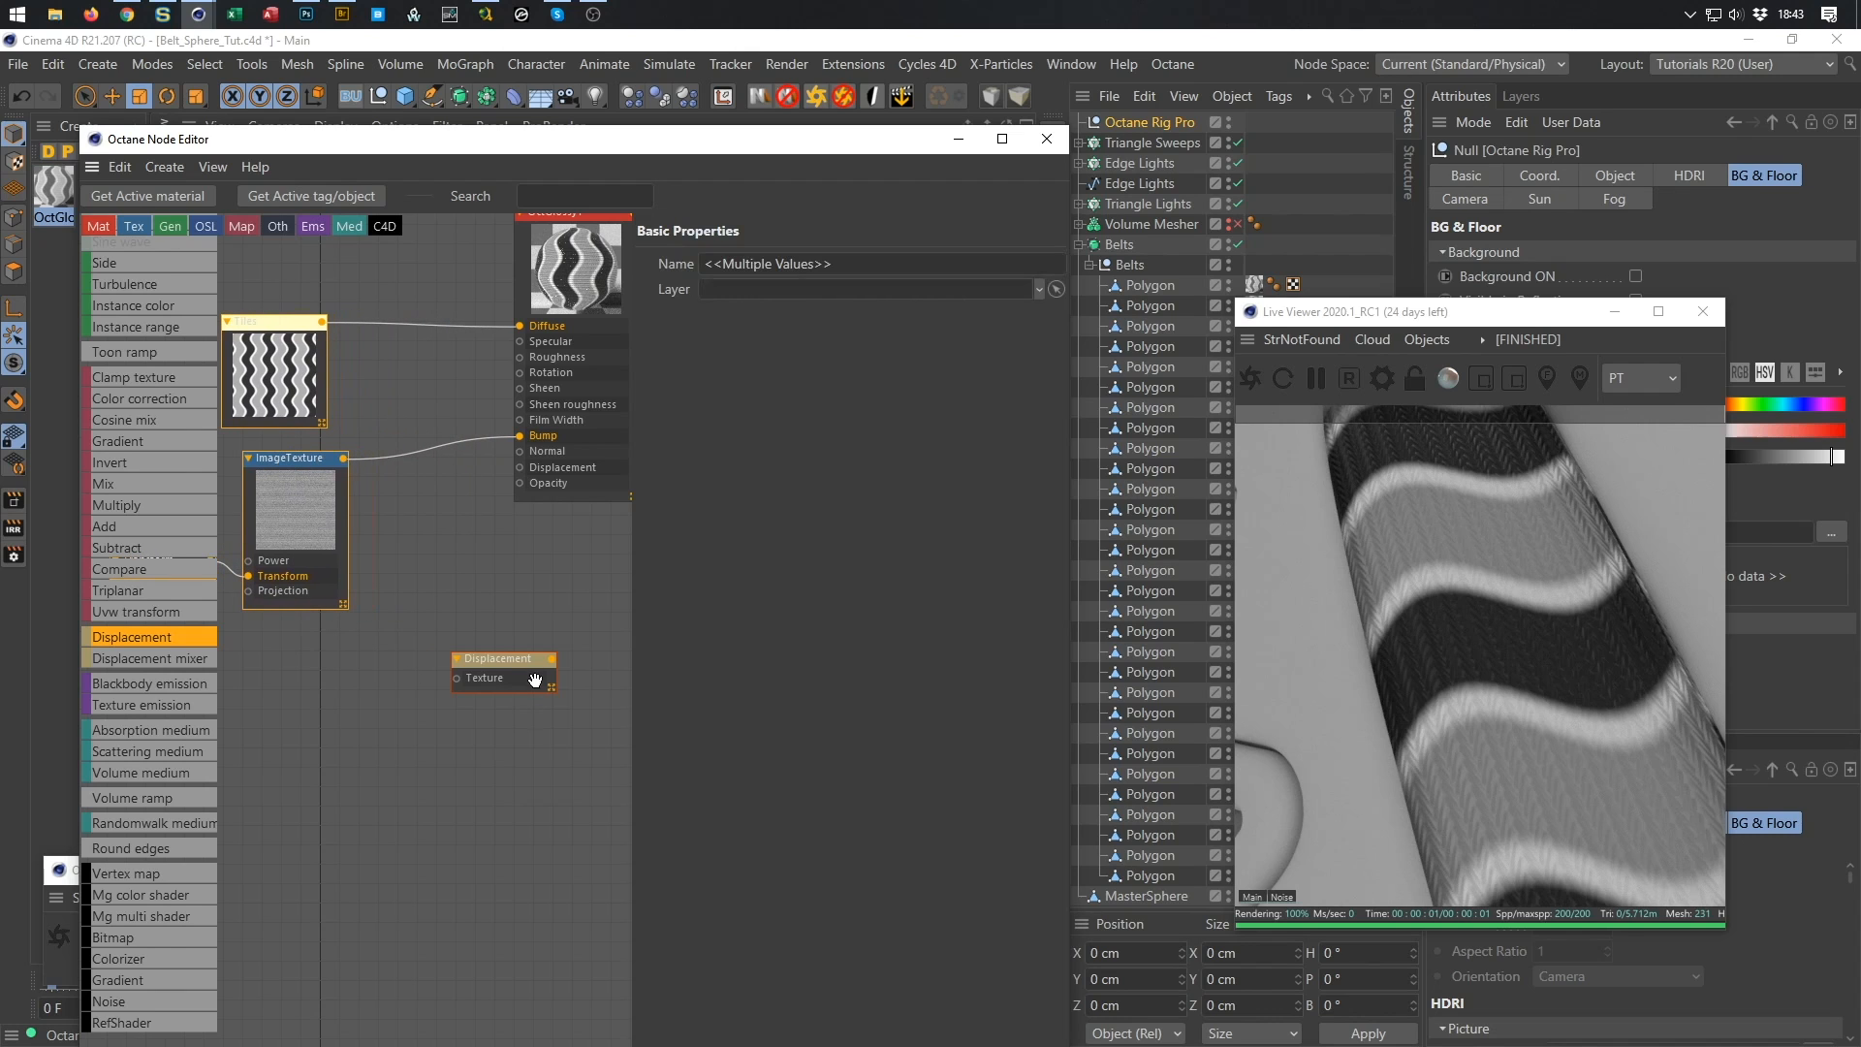
{"action": "left_click", "coordinate": [503, 661]}
{"action": "left_click_drag", "start_coordinate": [503, 662], "coordinate": [430, 488]}
Set the displacement to 2048x2048 detail and 1 cm height, and wire it between the ImageTexture and OctGlossy1's Displacement input.
{"action": "left_click", "coordinate": [769, 393]}
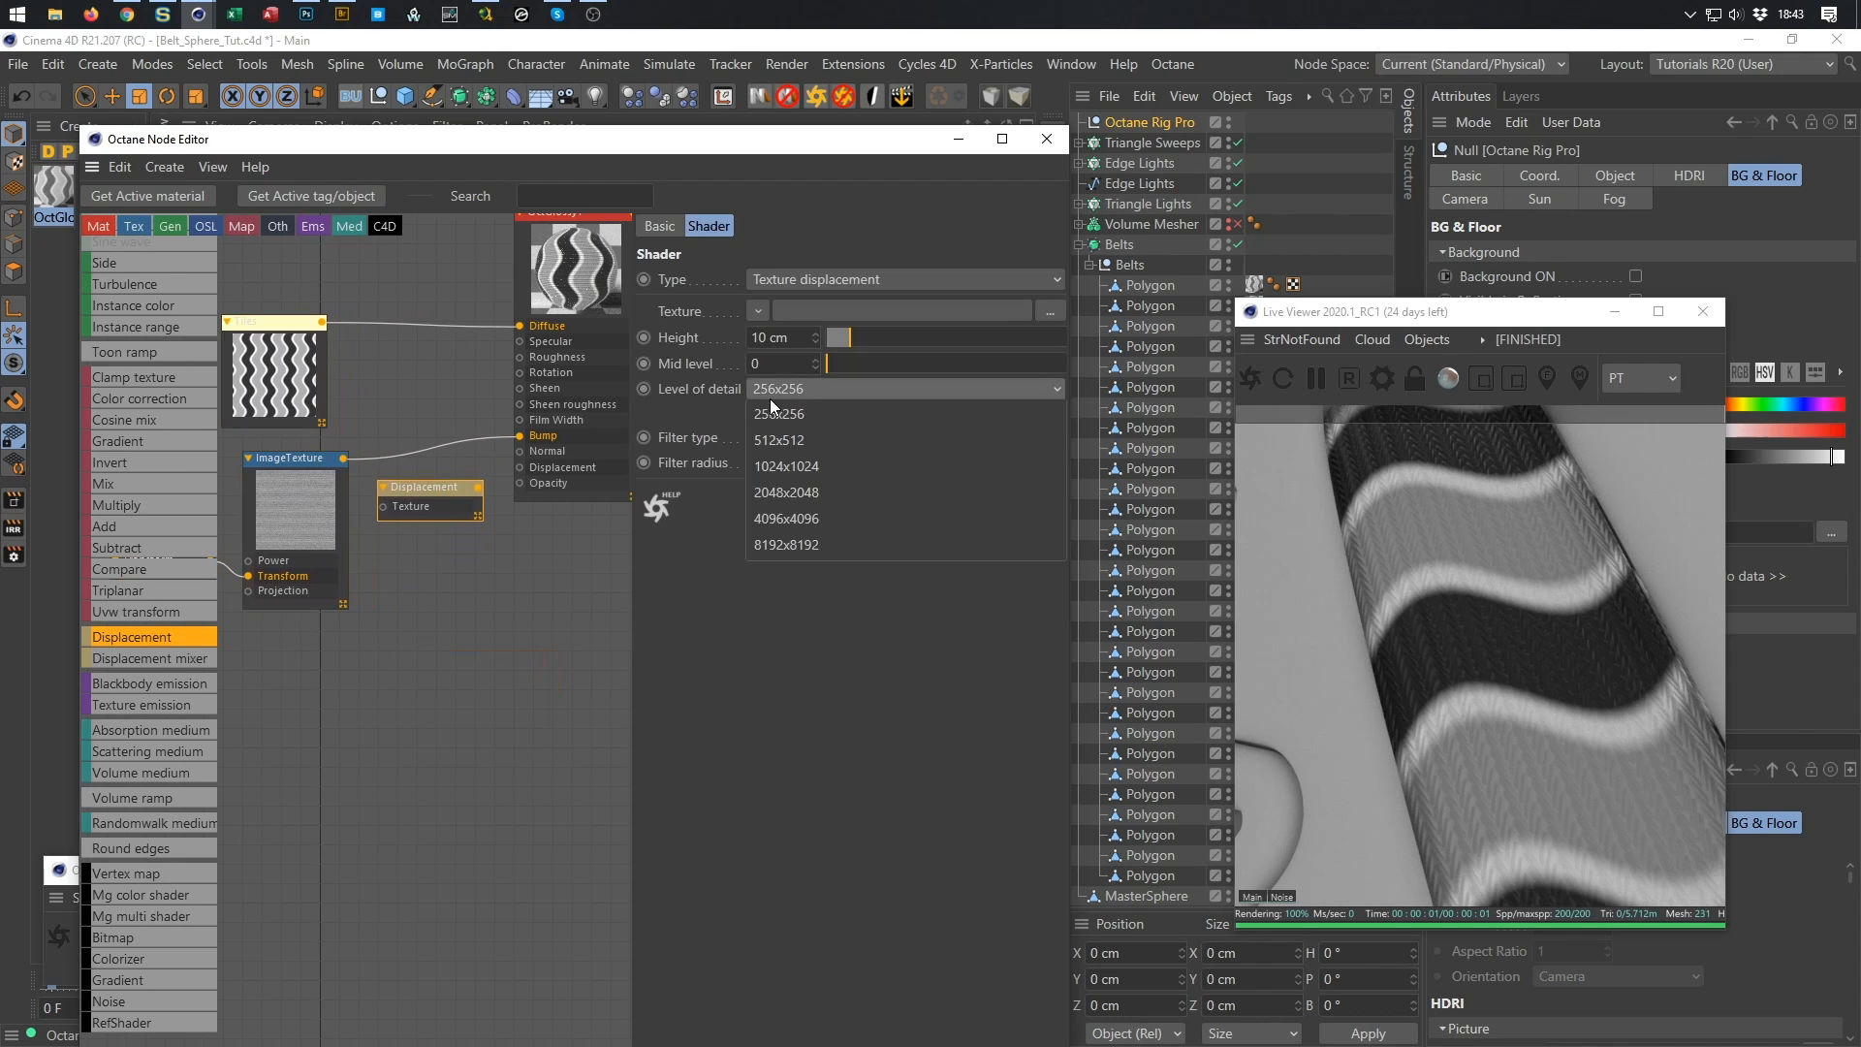
{"action": "left_click", "coordinate": [835, 492]}
{"action": "double_click", "coordinate": [782, 337]}
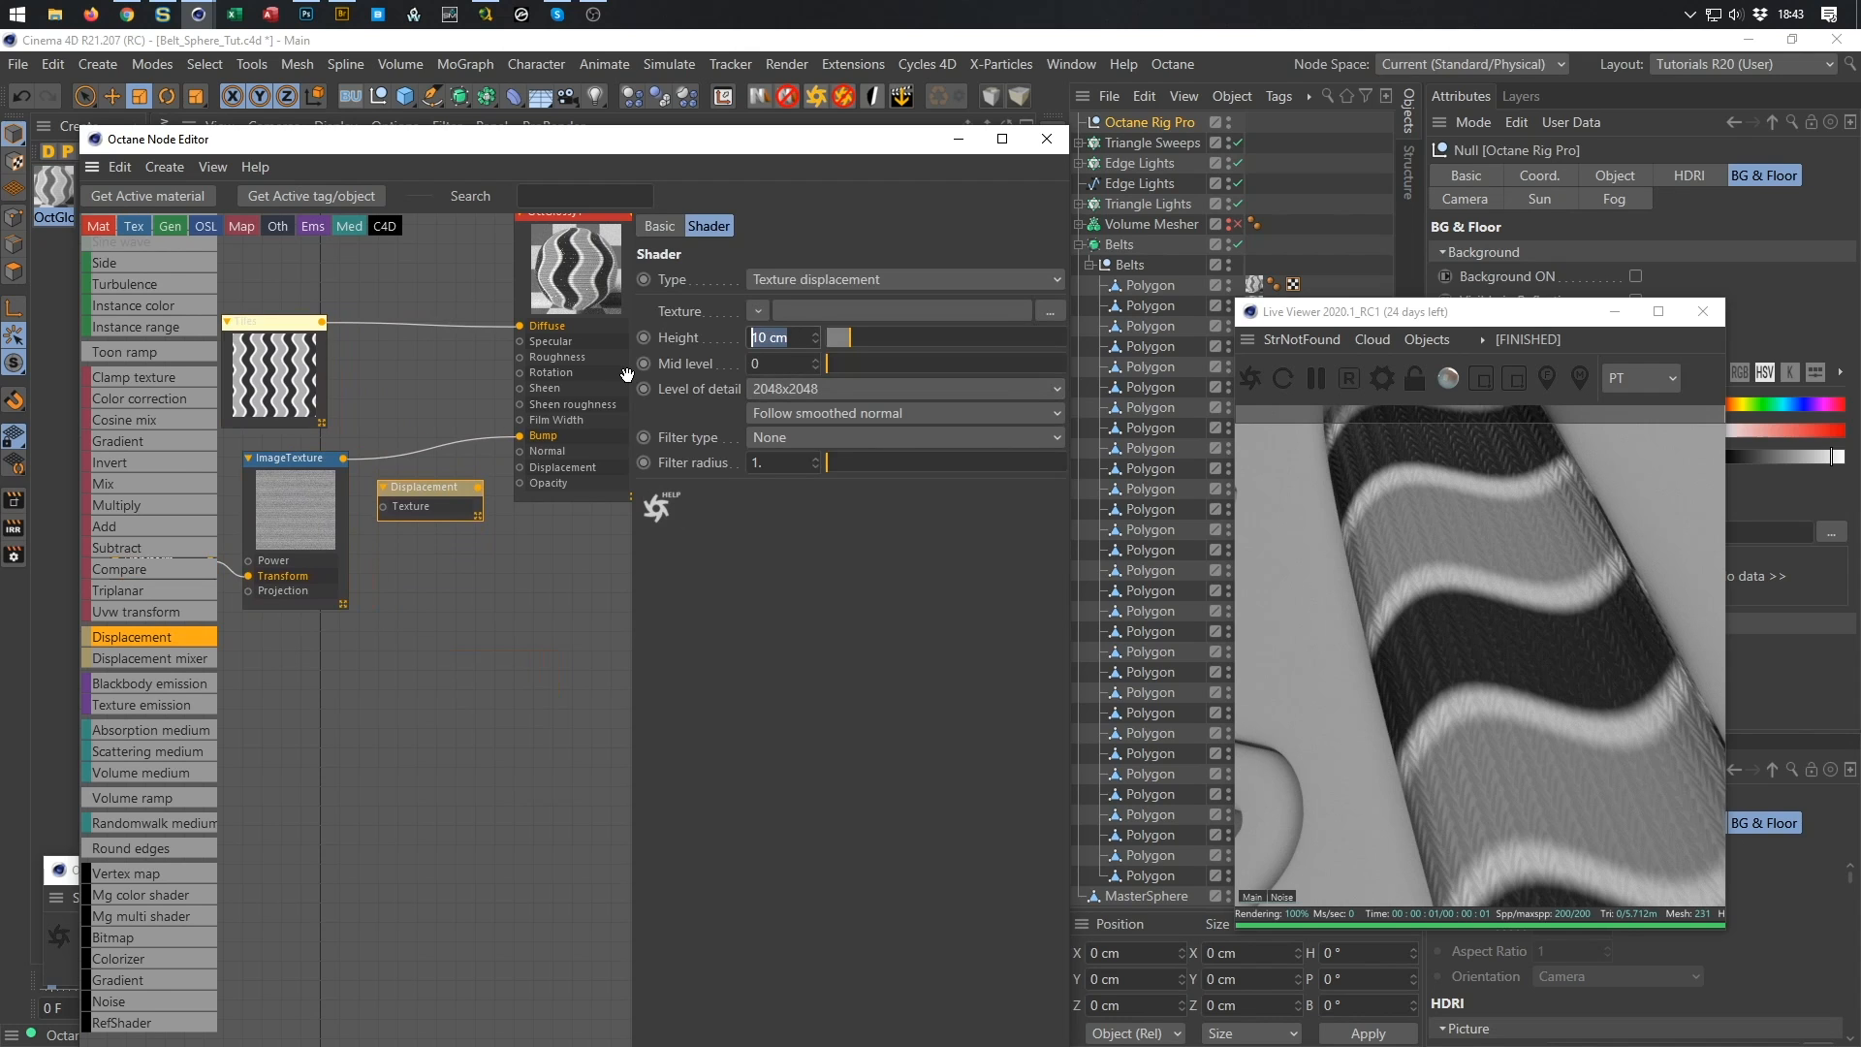
{"action": "type", "text": "1"}
{"action": "key", "text": "Return"}
{"action": "left_click_drag", "start_coordinate": [344, 468], "coordinate": [520, 471]}
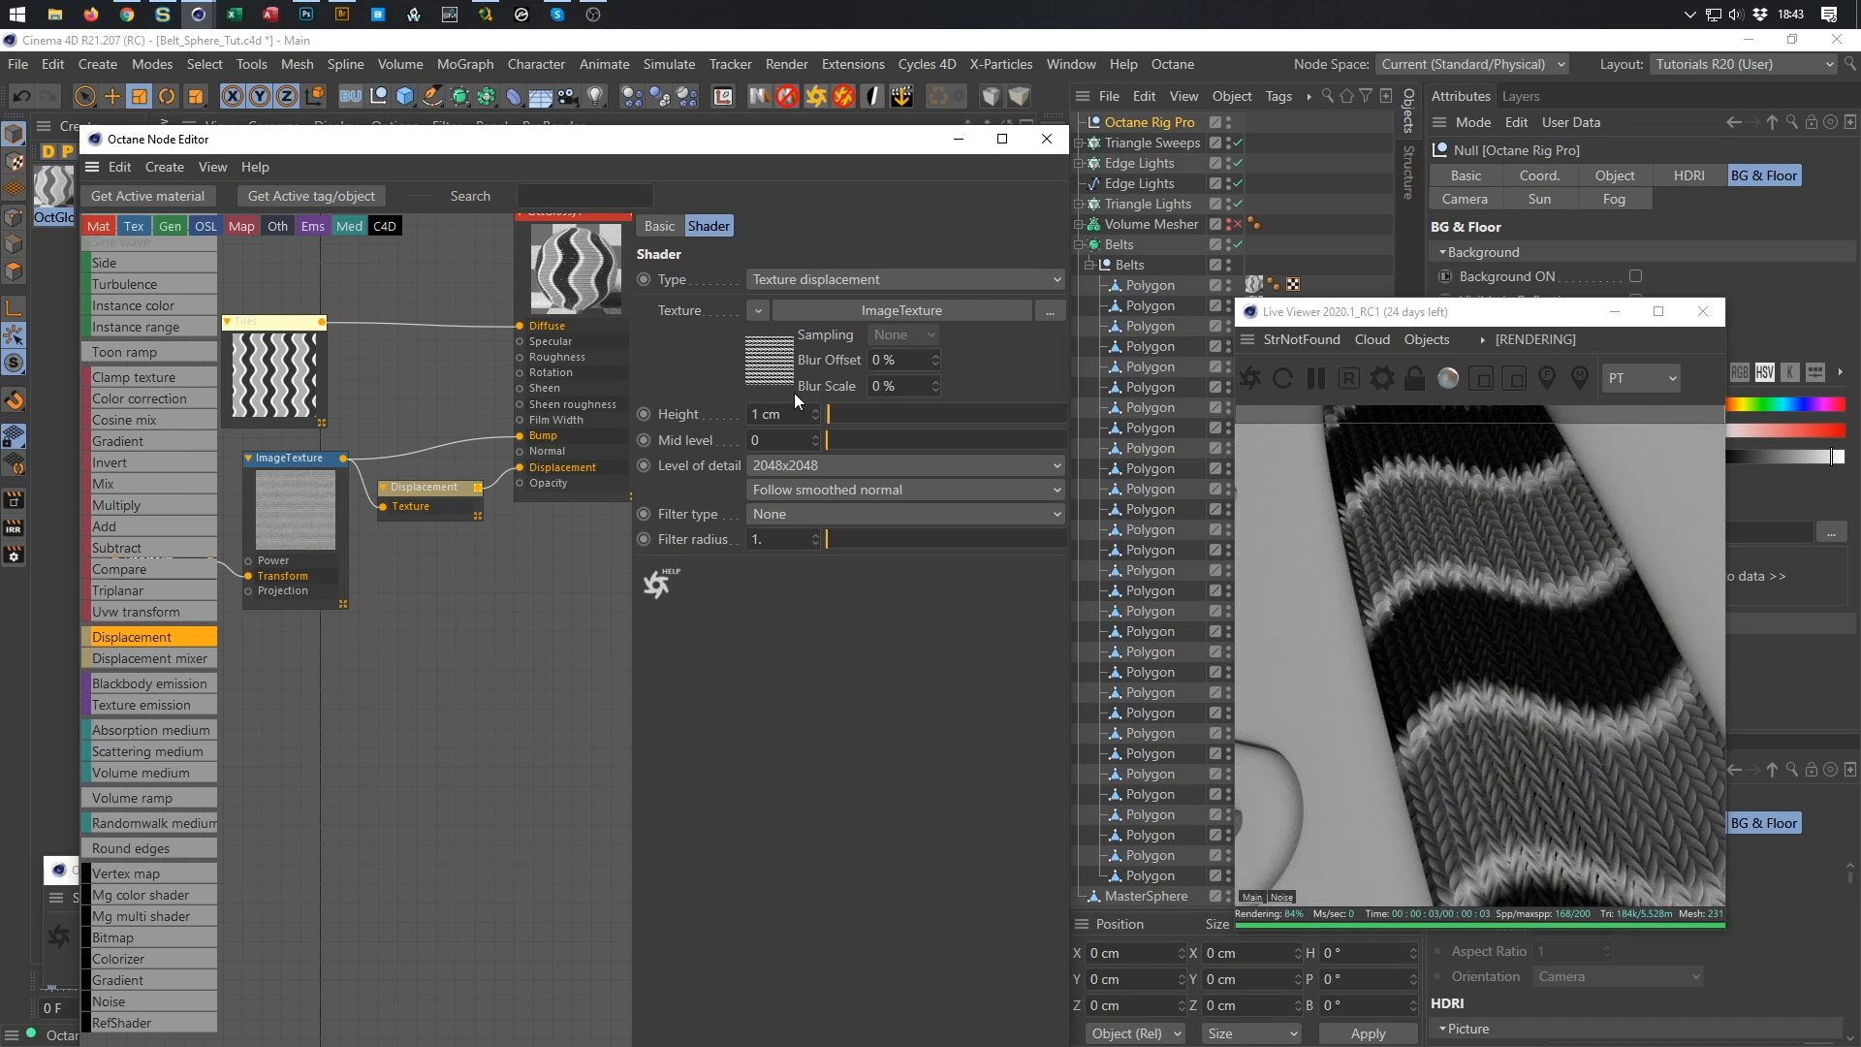
Set the displacement height to 0.3 cm and its mid level to 0.5.
{"action": "type", "text": "0.3"}
{"action": "key", "text": "Return"}
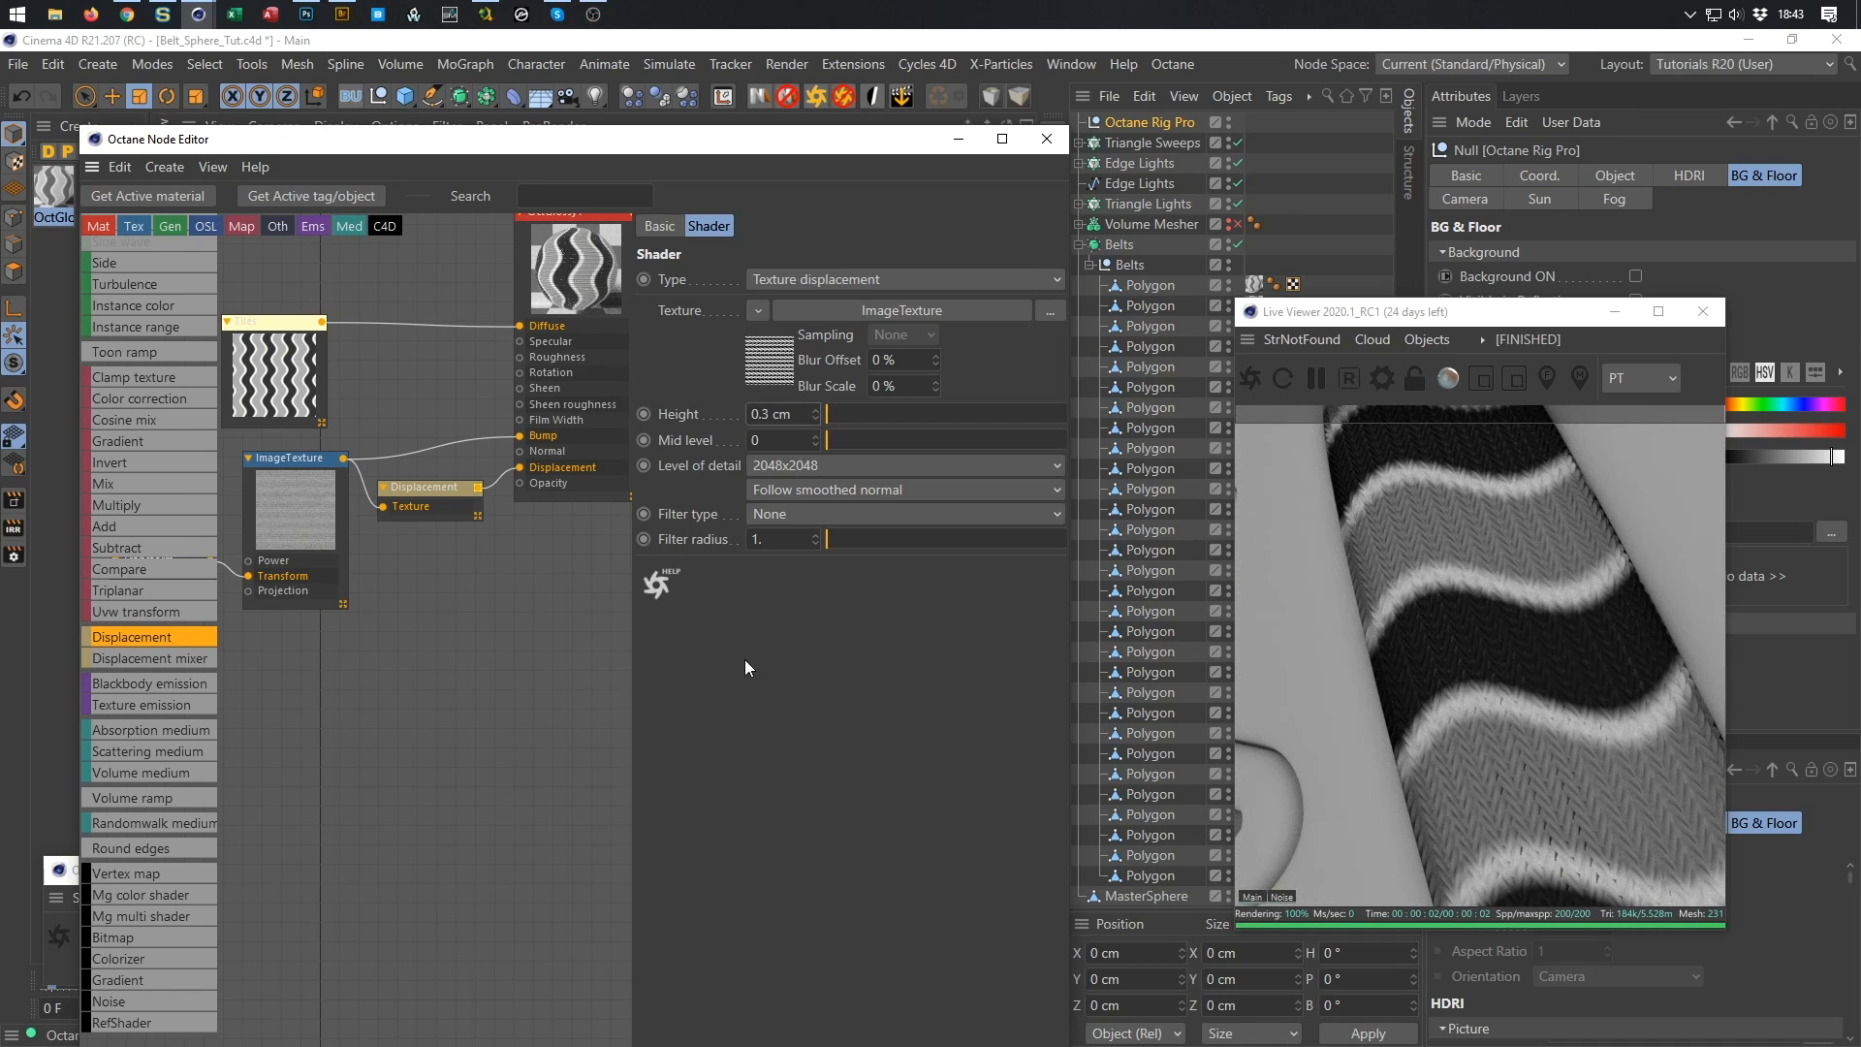
{"action": "left_click", "coordinate": [780, 440]}
{"action": "type", "text": ".5"}
{"action": "key", "text": "Return"}
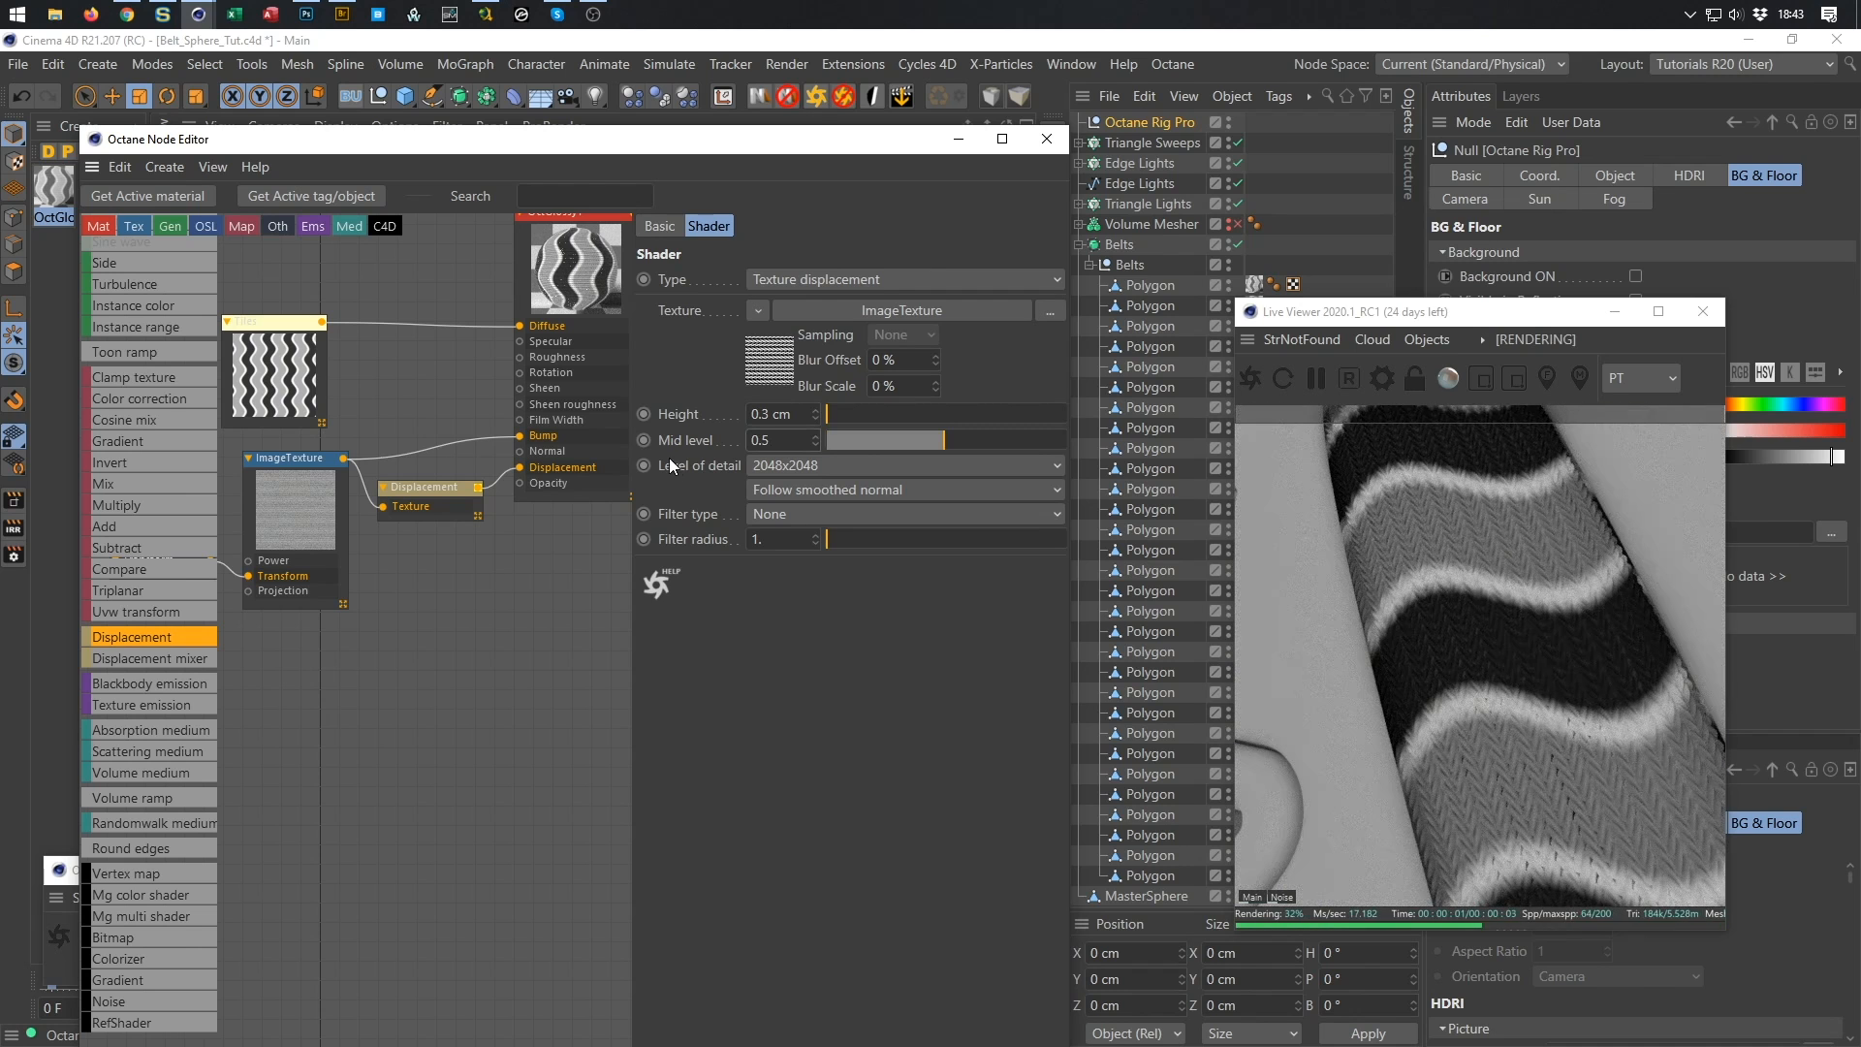
Lower the displacement height to 0.2 cm and inspect the belts in the Live Viewer.
{"action": "left_click", "coordinate": [781, 414]}
{"action": "key", "text": "BackSpace"}
{"action": "type", "text": ".2"}
{"action": "key", "text": "Return"}
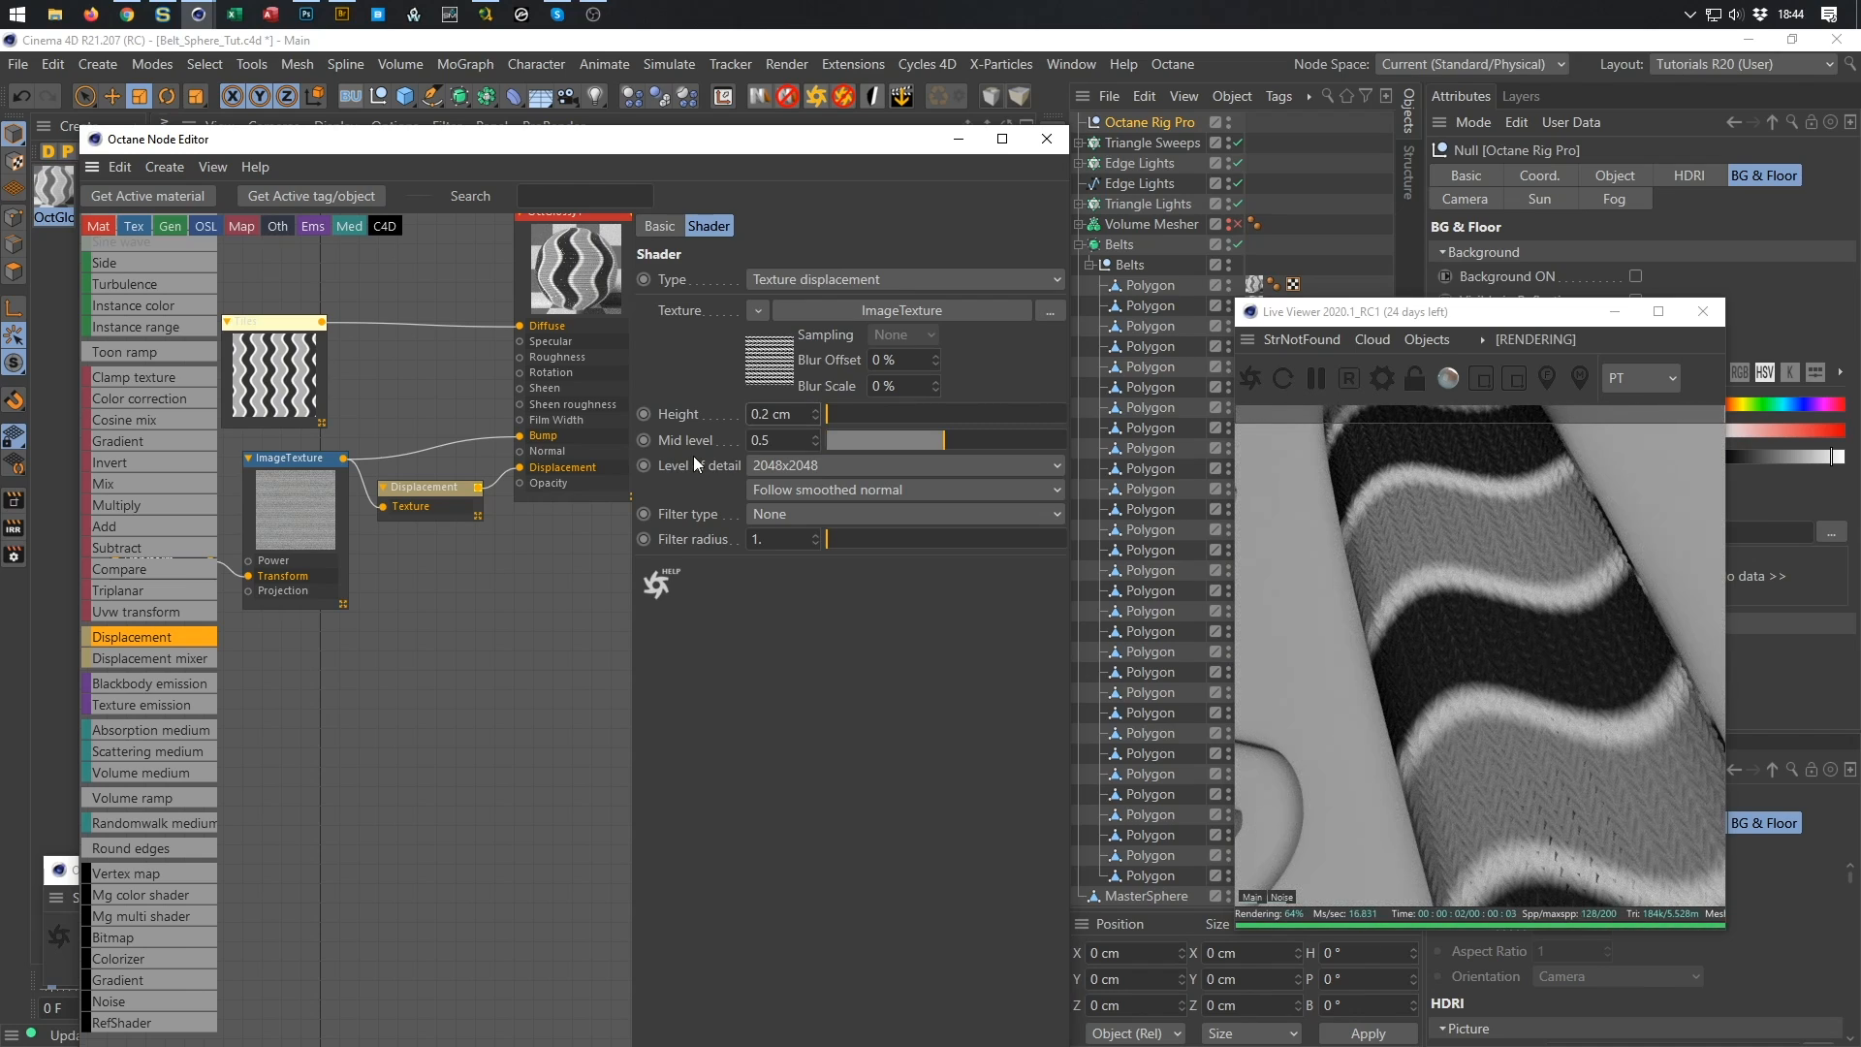
{"action": "right_click_drag", "start_coordinate": [1472, 554], "coordinate": [1184, 606]}
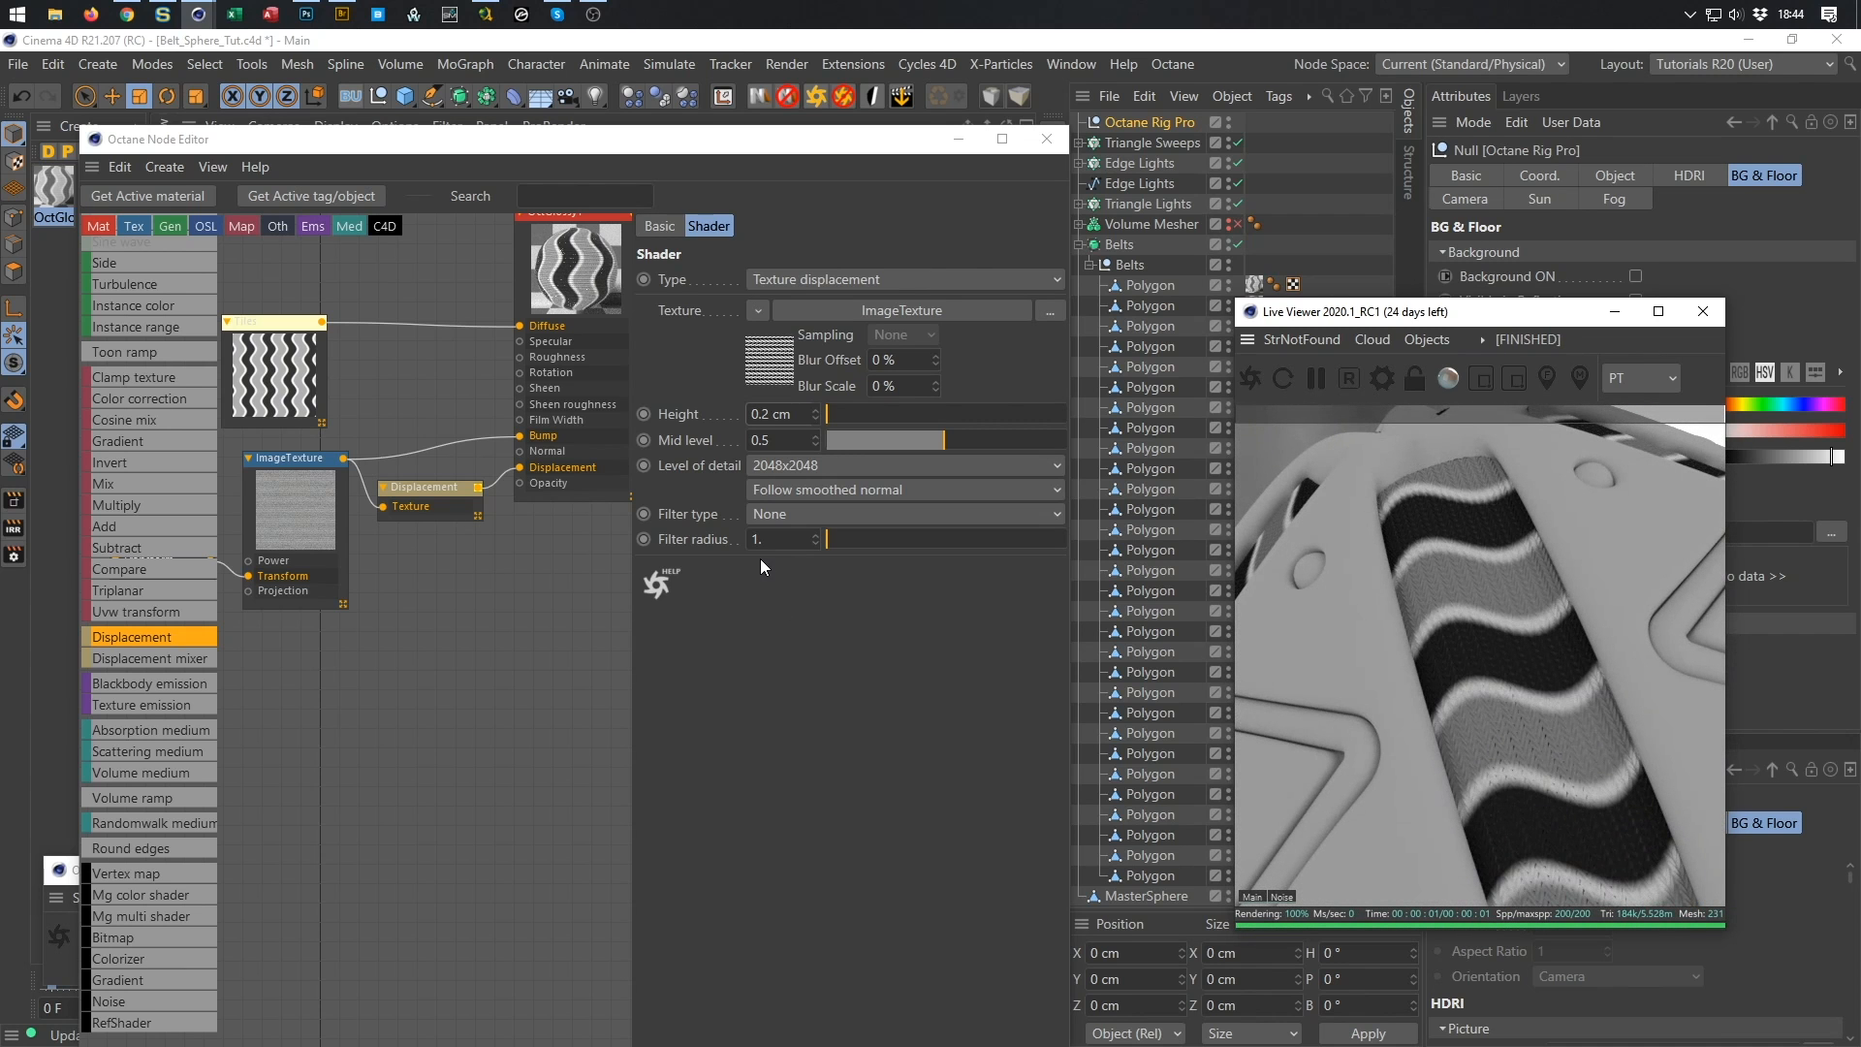
{"action": "right_click_drag", "start_coordinate": [1514, 536], "coordinate": [1487, 747]}
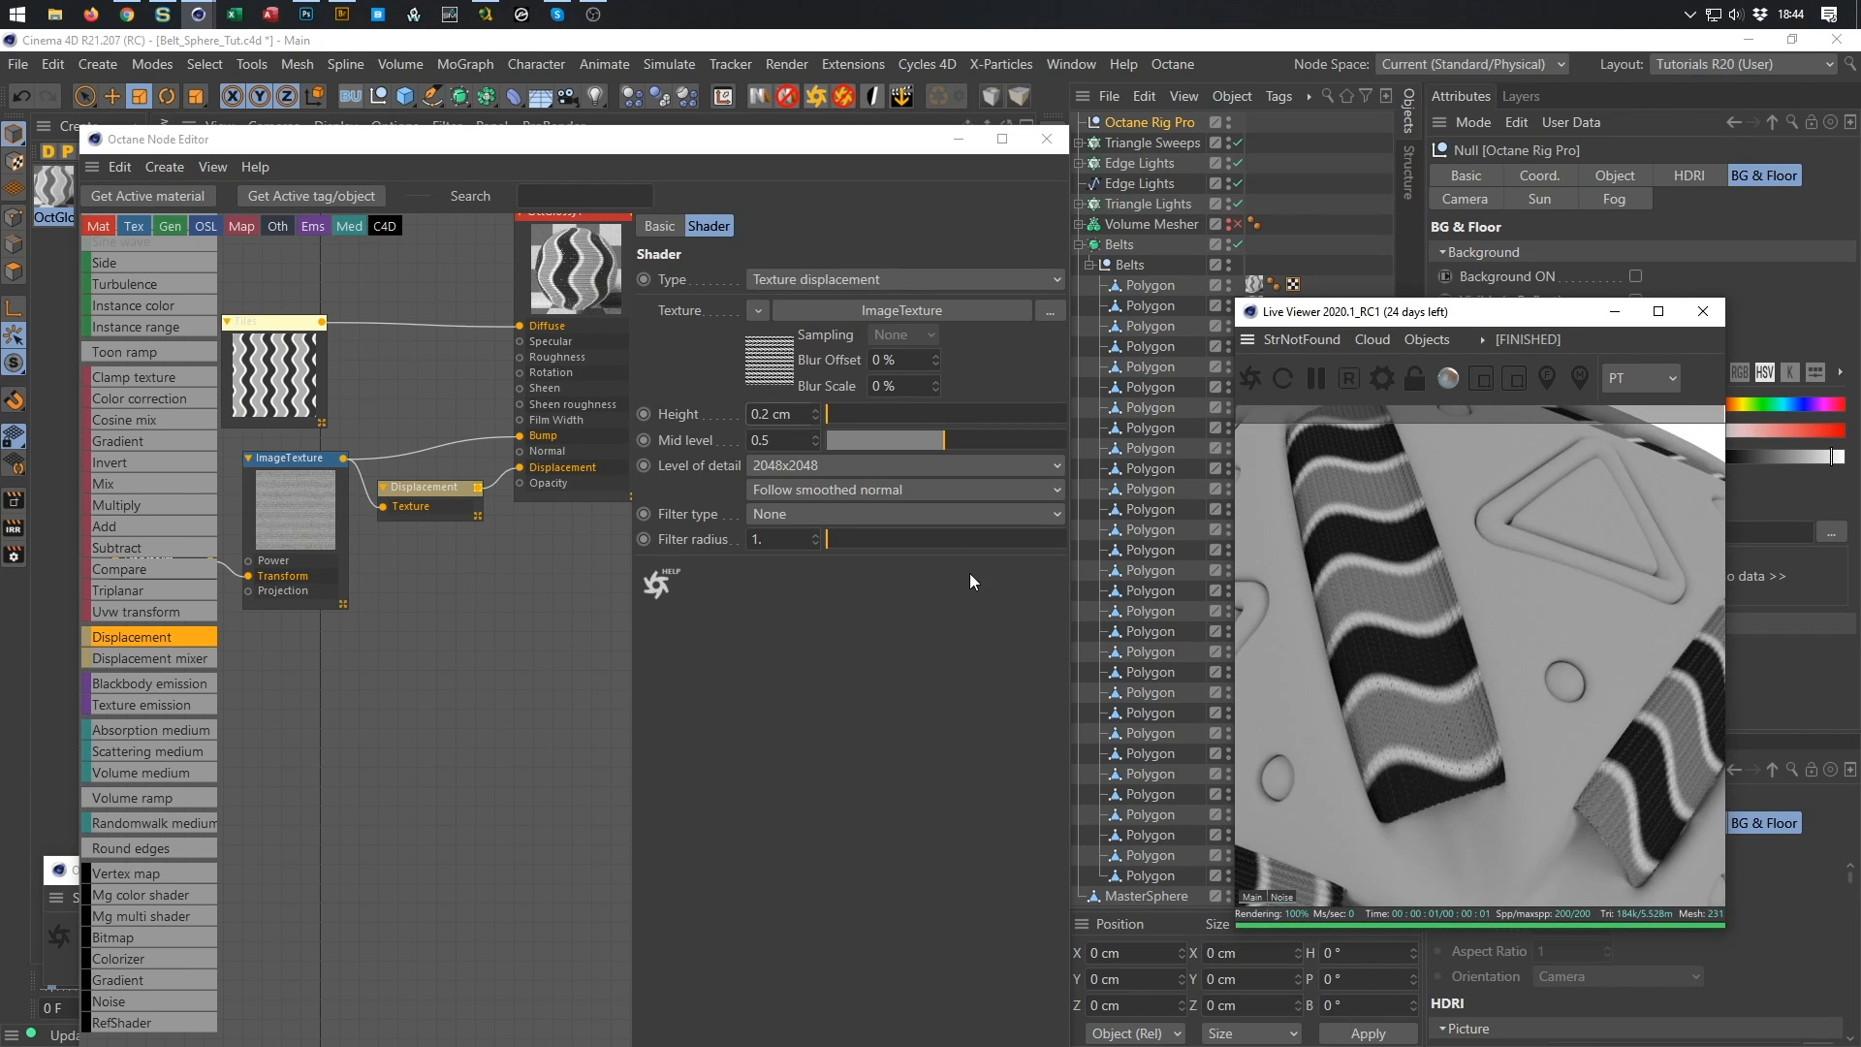
Try a displacement height of 0.1 cm, and undo that change.
{"action": "double_click", "coordinate": [776, 414]}
{"action": "type", "text": ".1"}
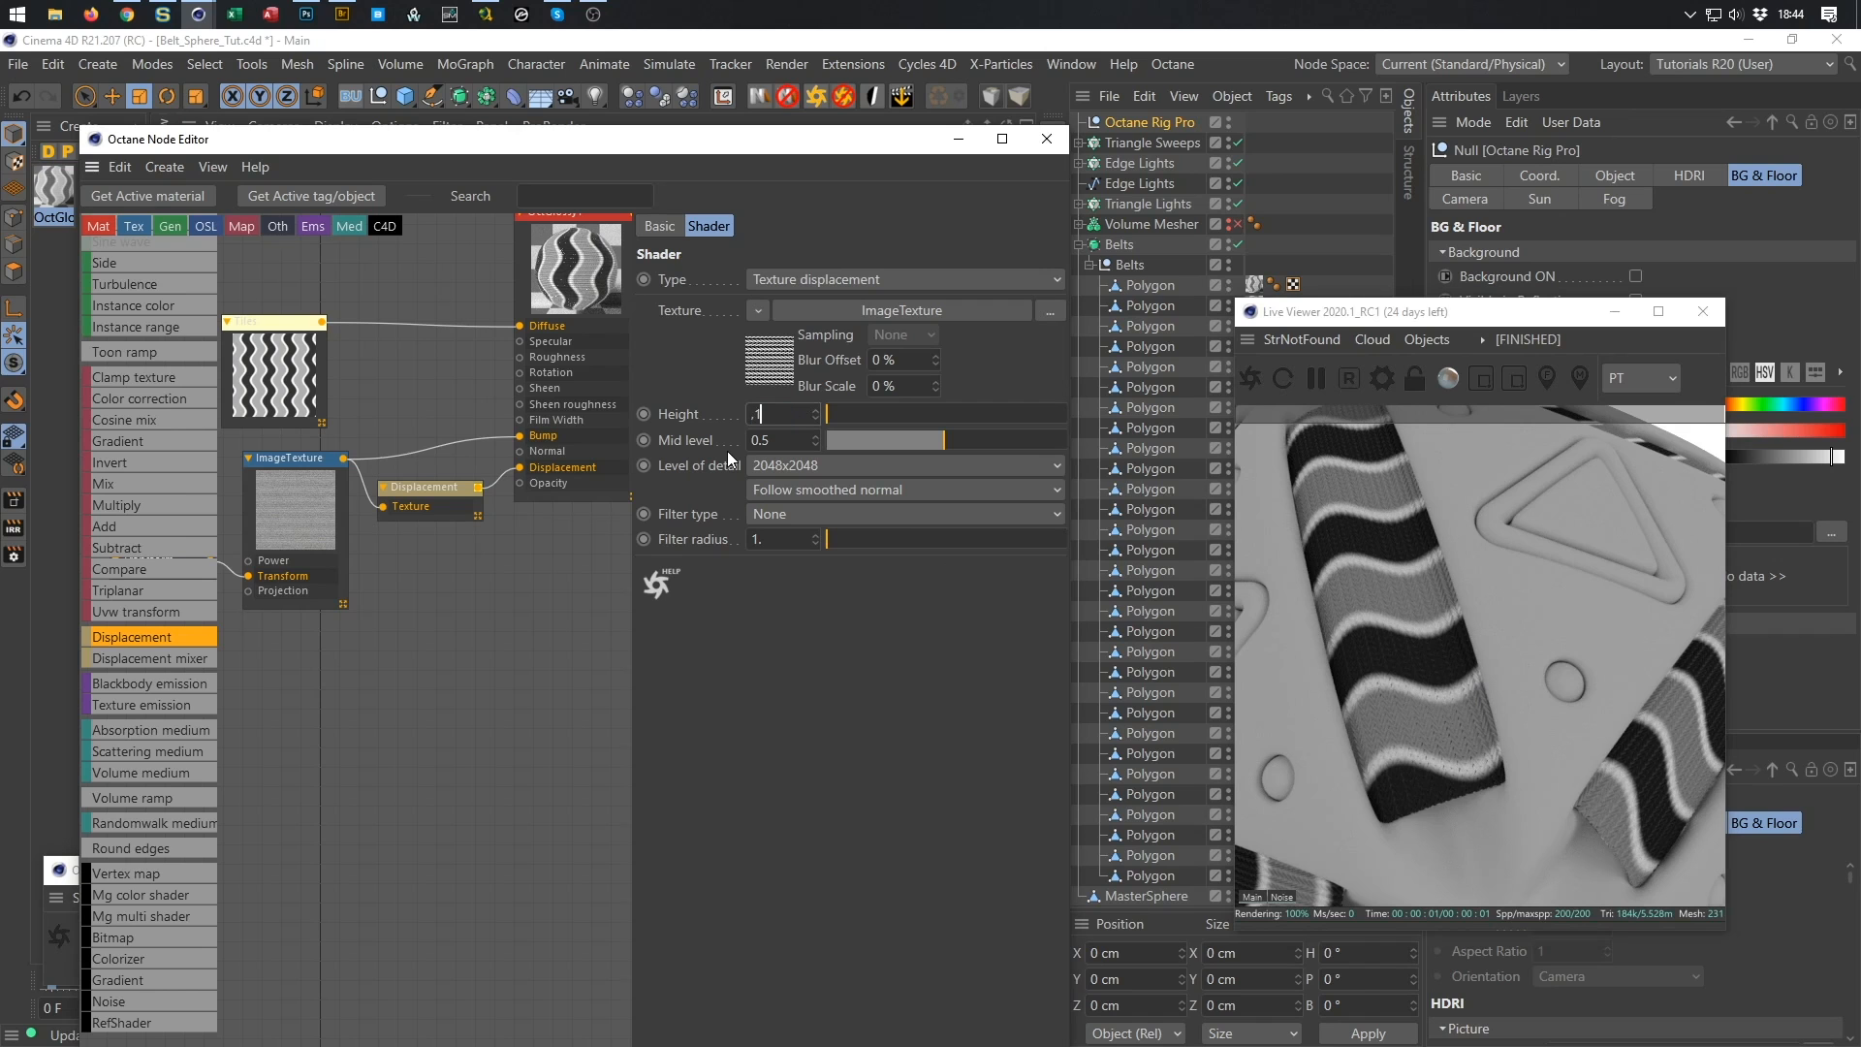
{"action": "key", "text": "Return"}
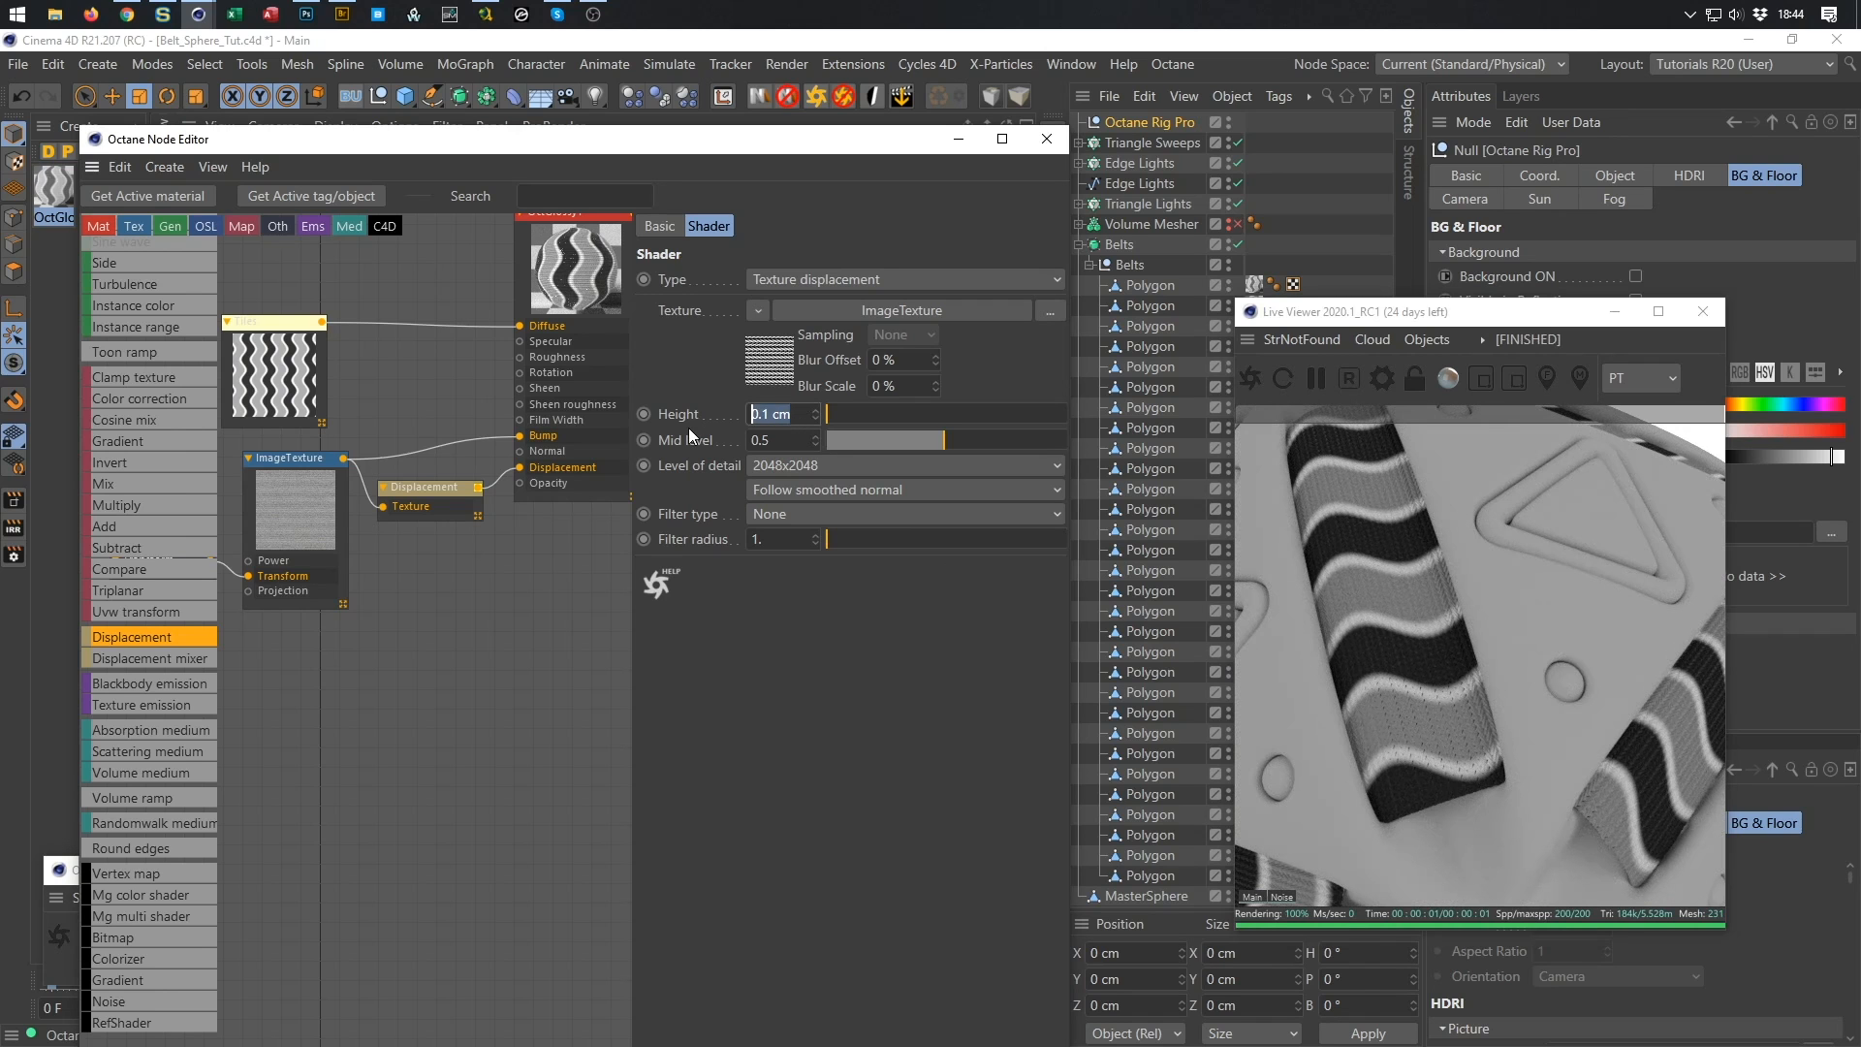
{"action": "key", "text": "ctrl+z"}
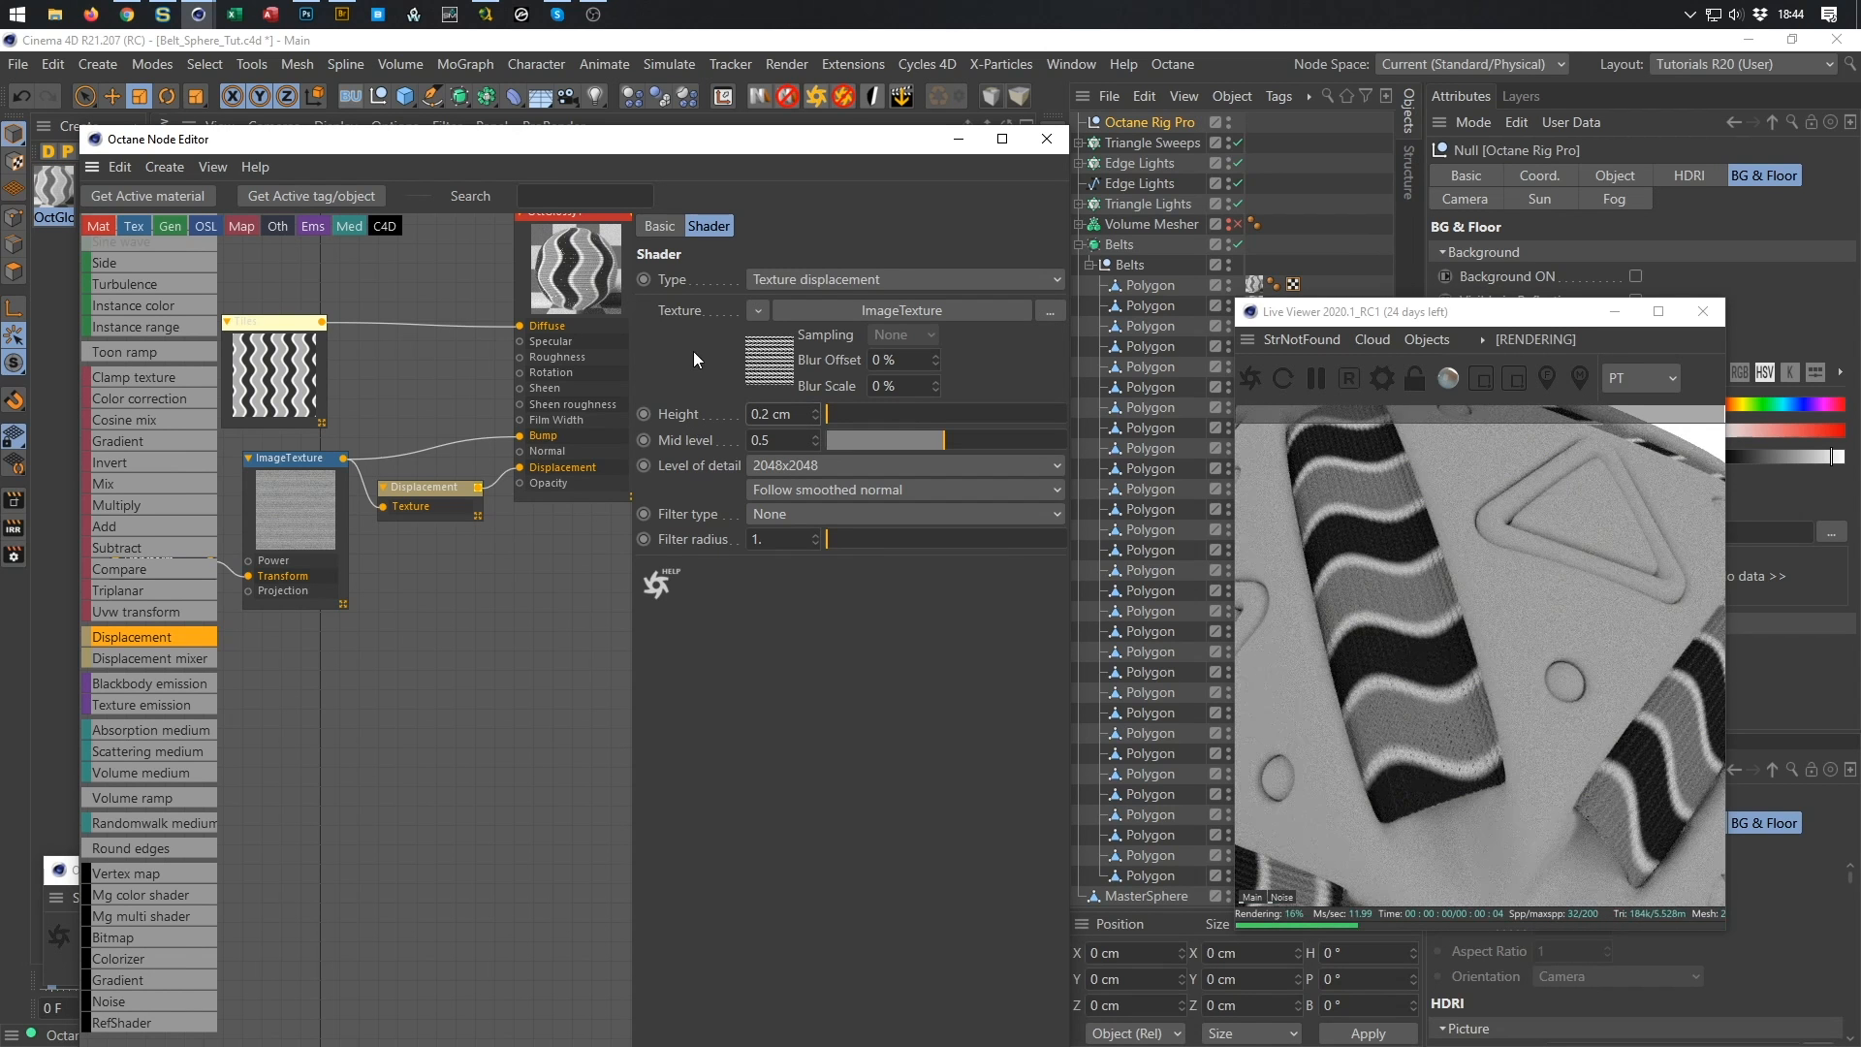
Save the project and set the OctGlossy1 material's BRDF model to GGX.
{"action": "middle_click_drag", "start_coordinate": [577, 361], "coordinate": [463, 439]}
{"action": "key", "text": "ctrl+s"}
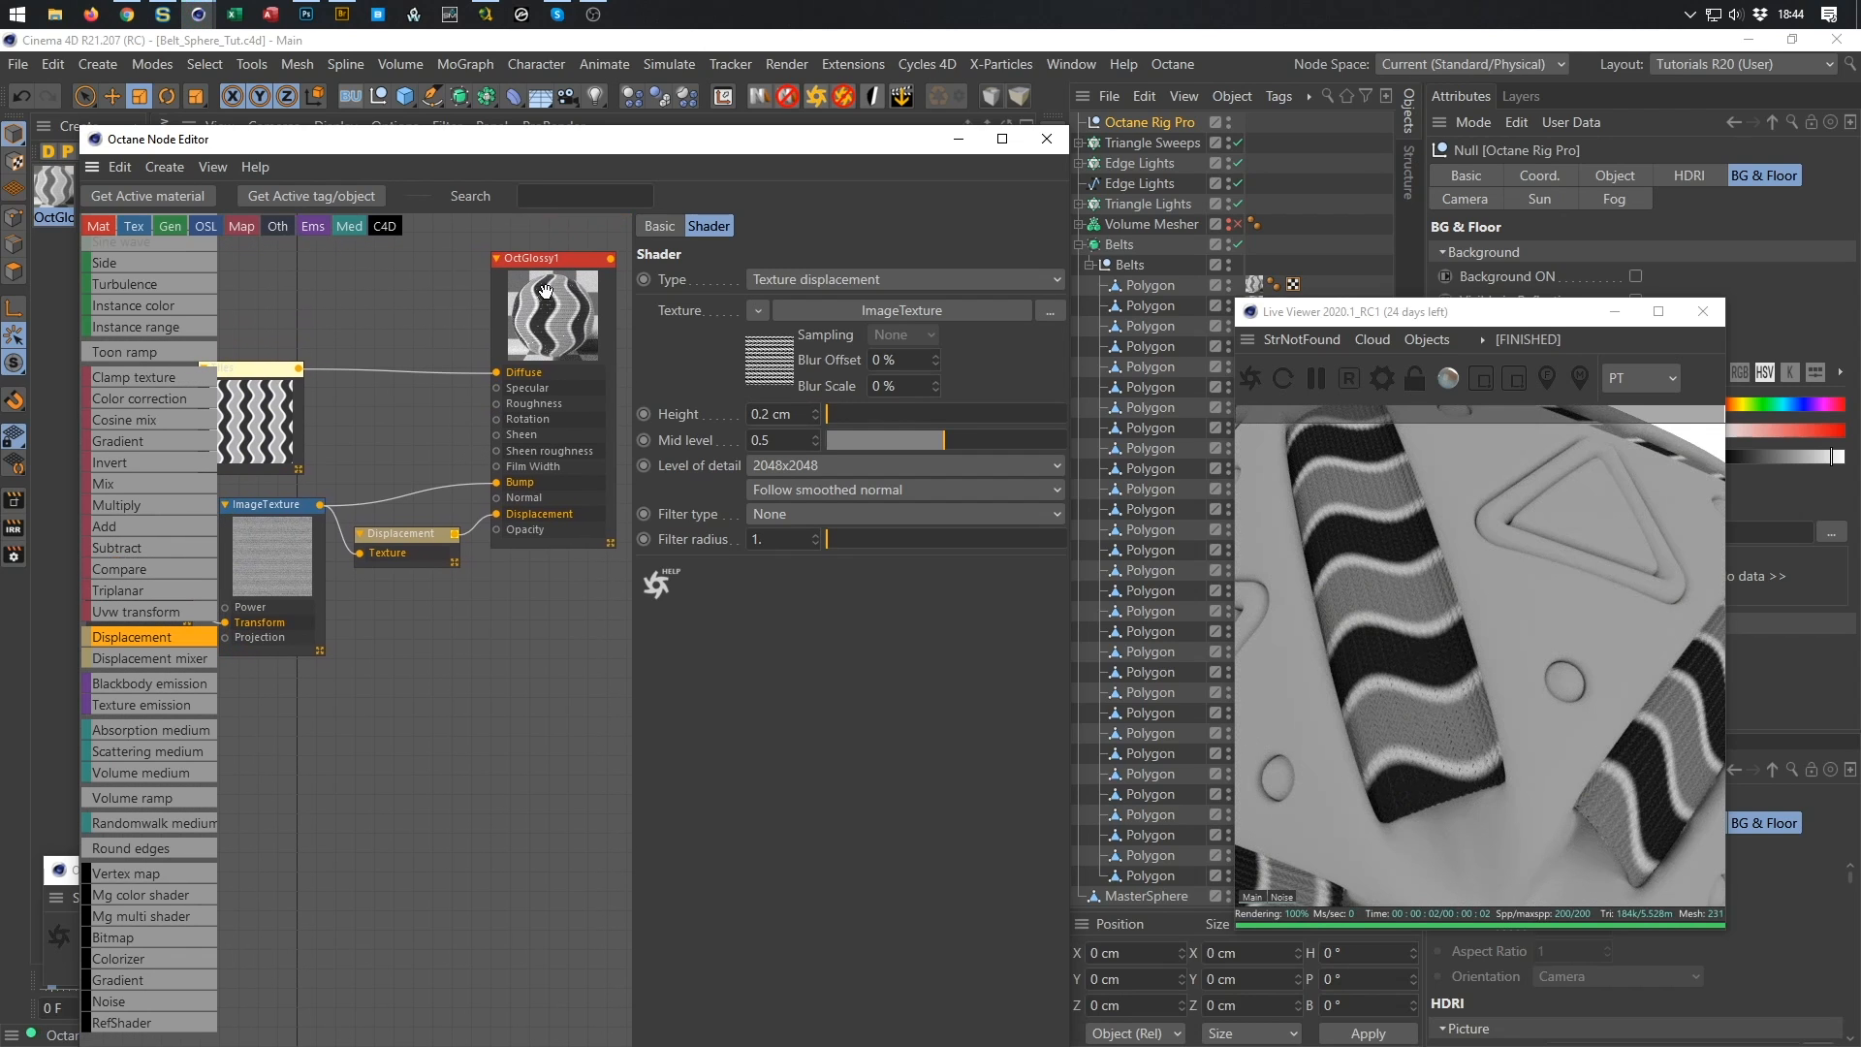
{"action": "left_click", "coordinate": [535, 262]}
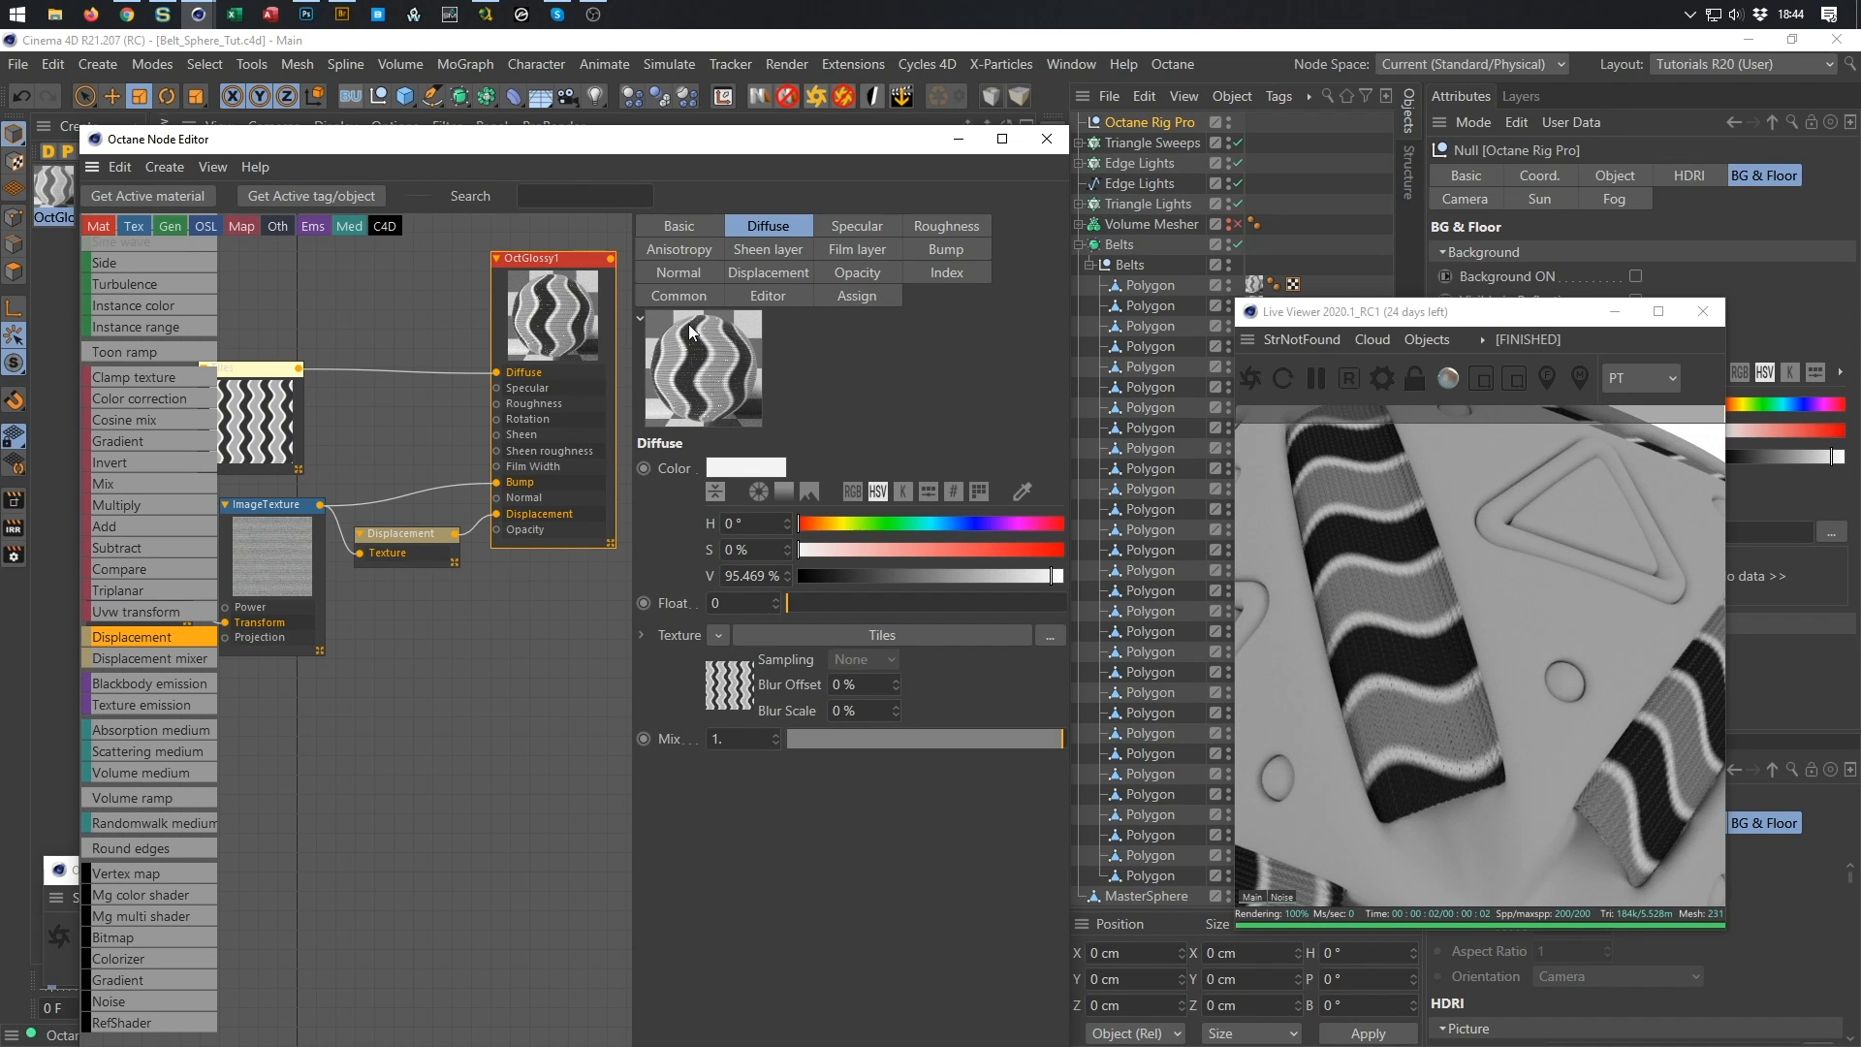
{"action": "left_click", "coordinate": [682, 225]}
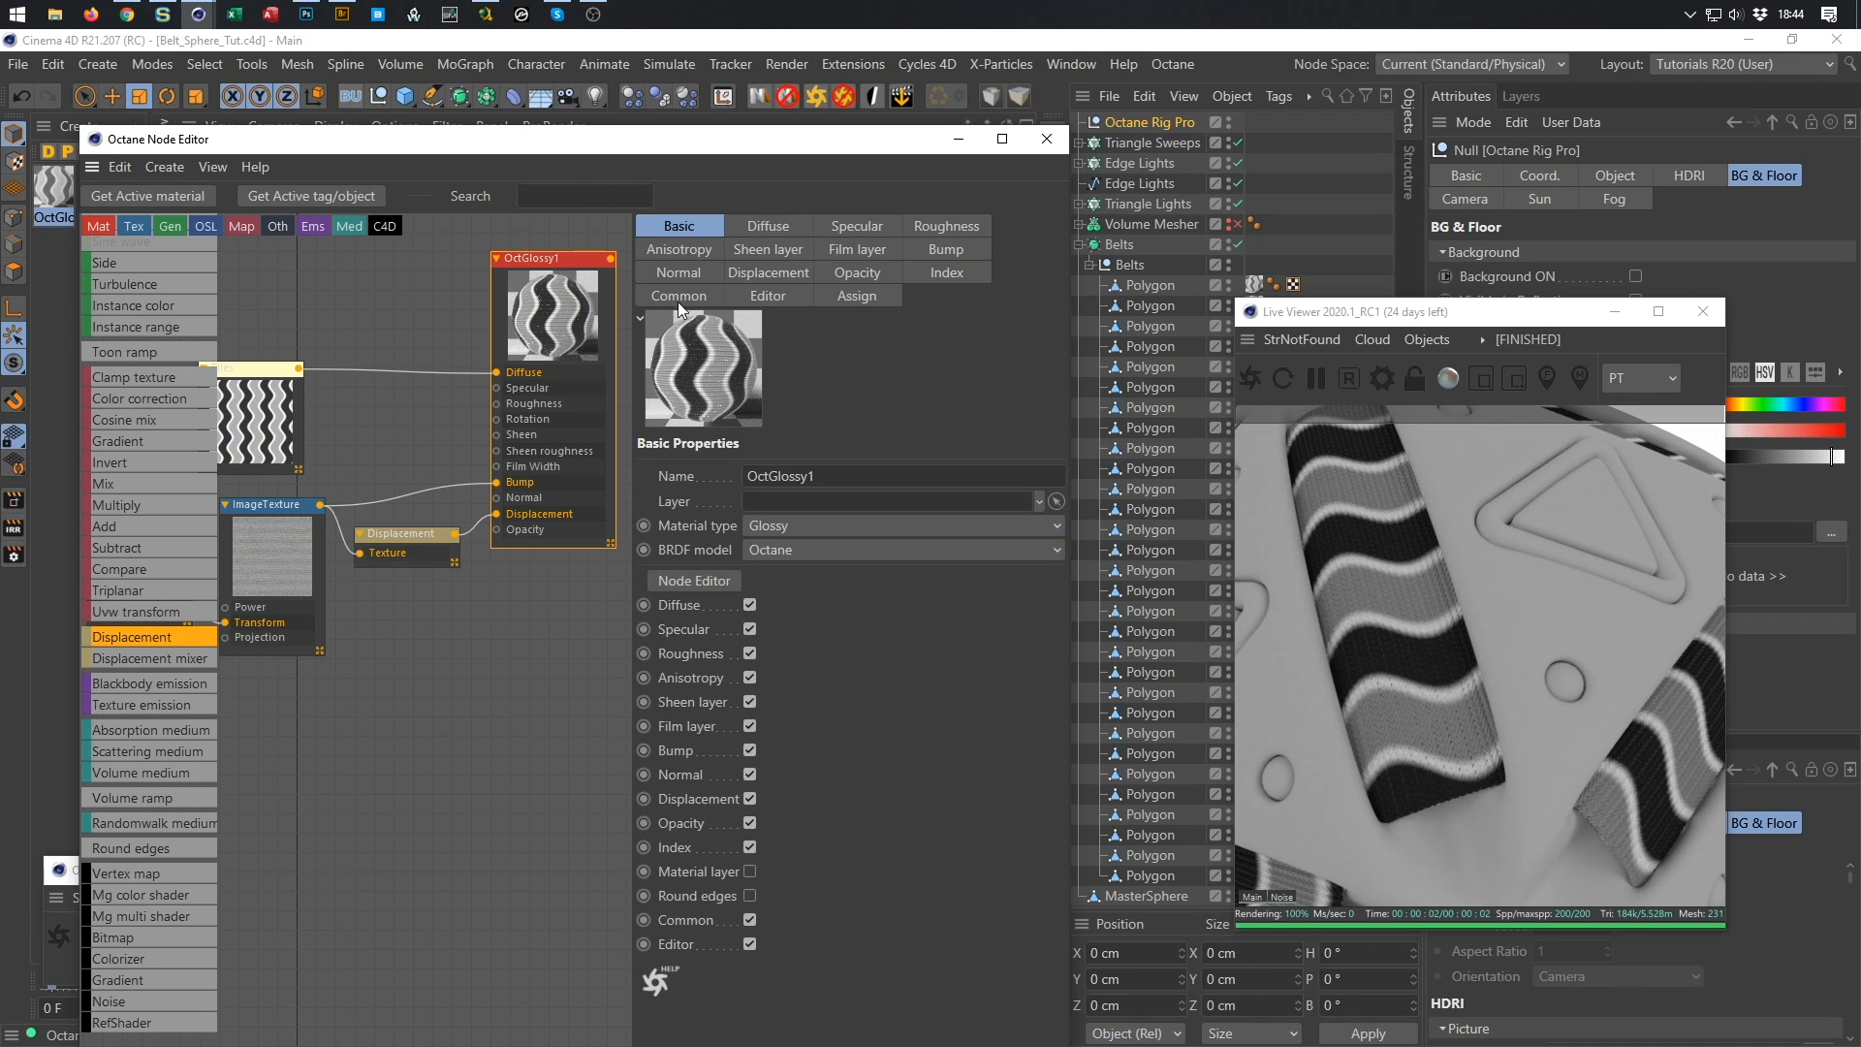
{"action": "left_click", "coordinate": [793, 549]}
{"action": "left_click", "coordinate": [810, 623]}
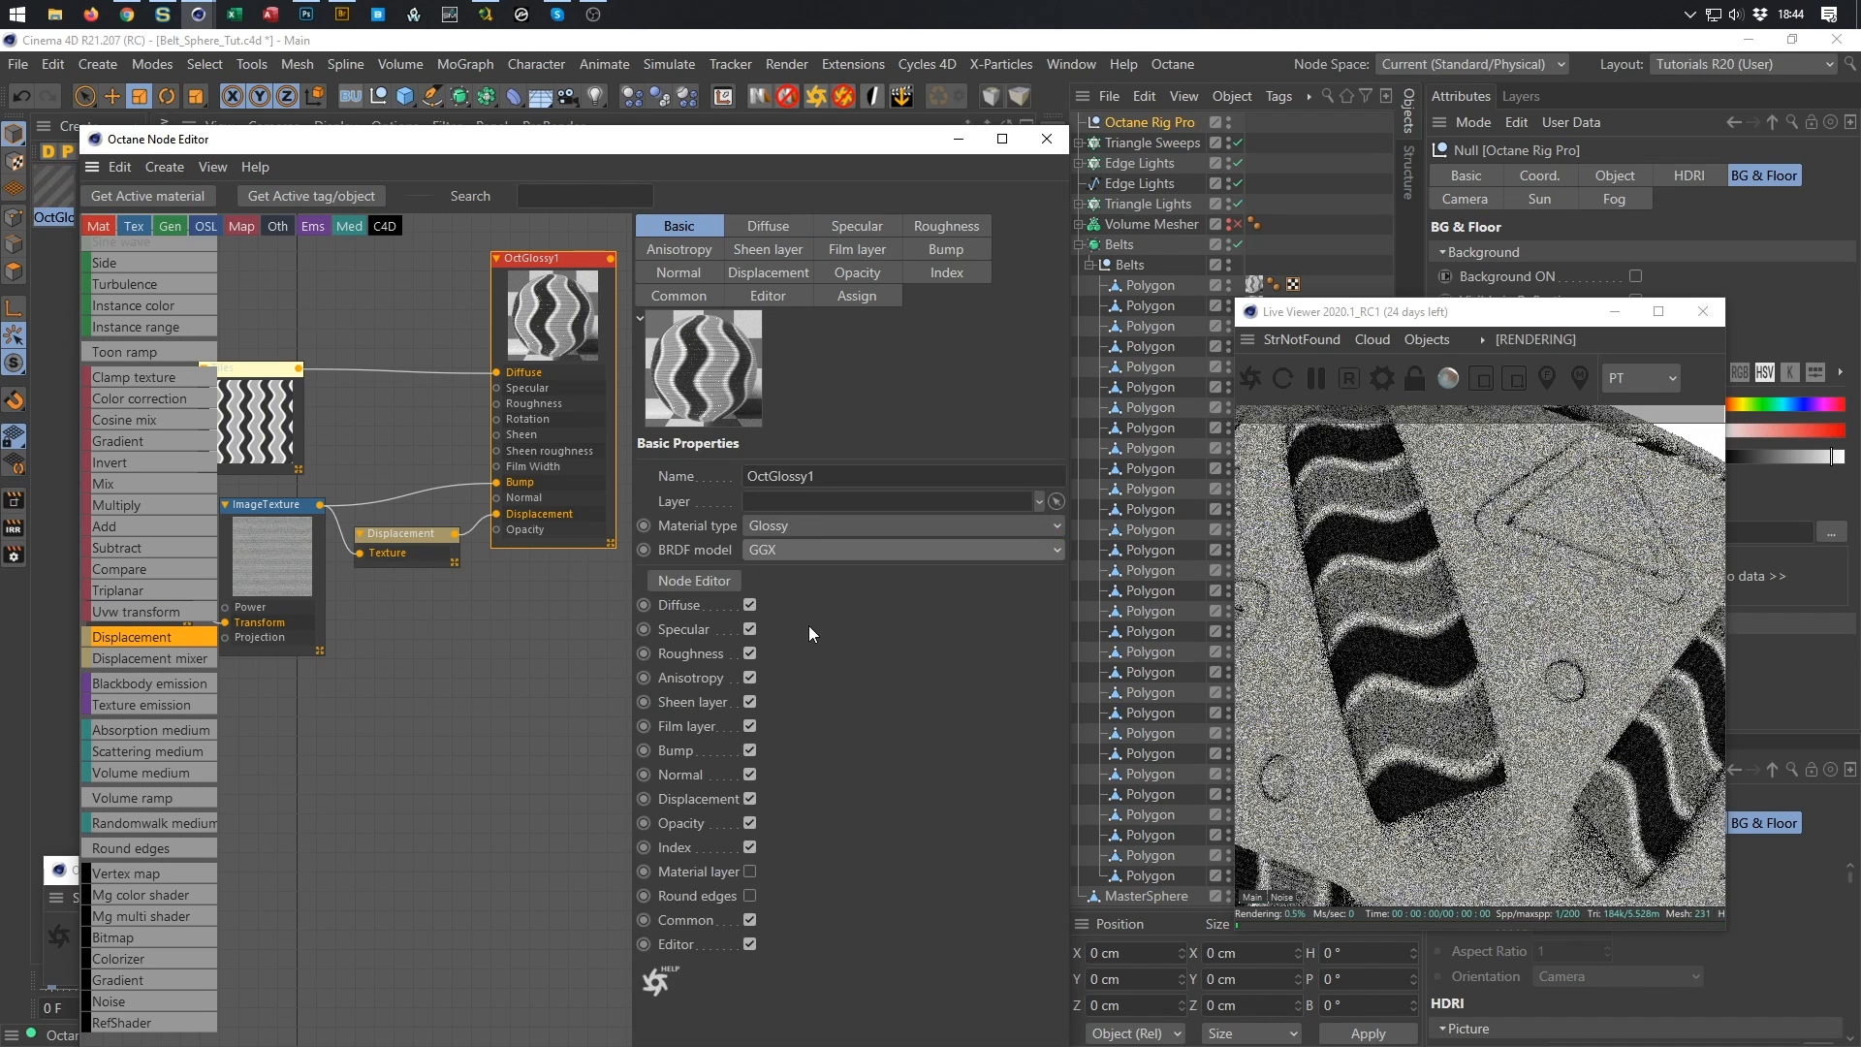
Change the OctGlossy1 belt material's type to Metallic.
{"action": "left_click", "coordinate": [807, 526]}
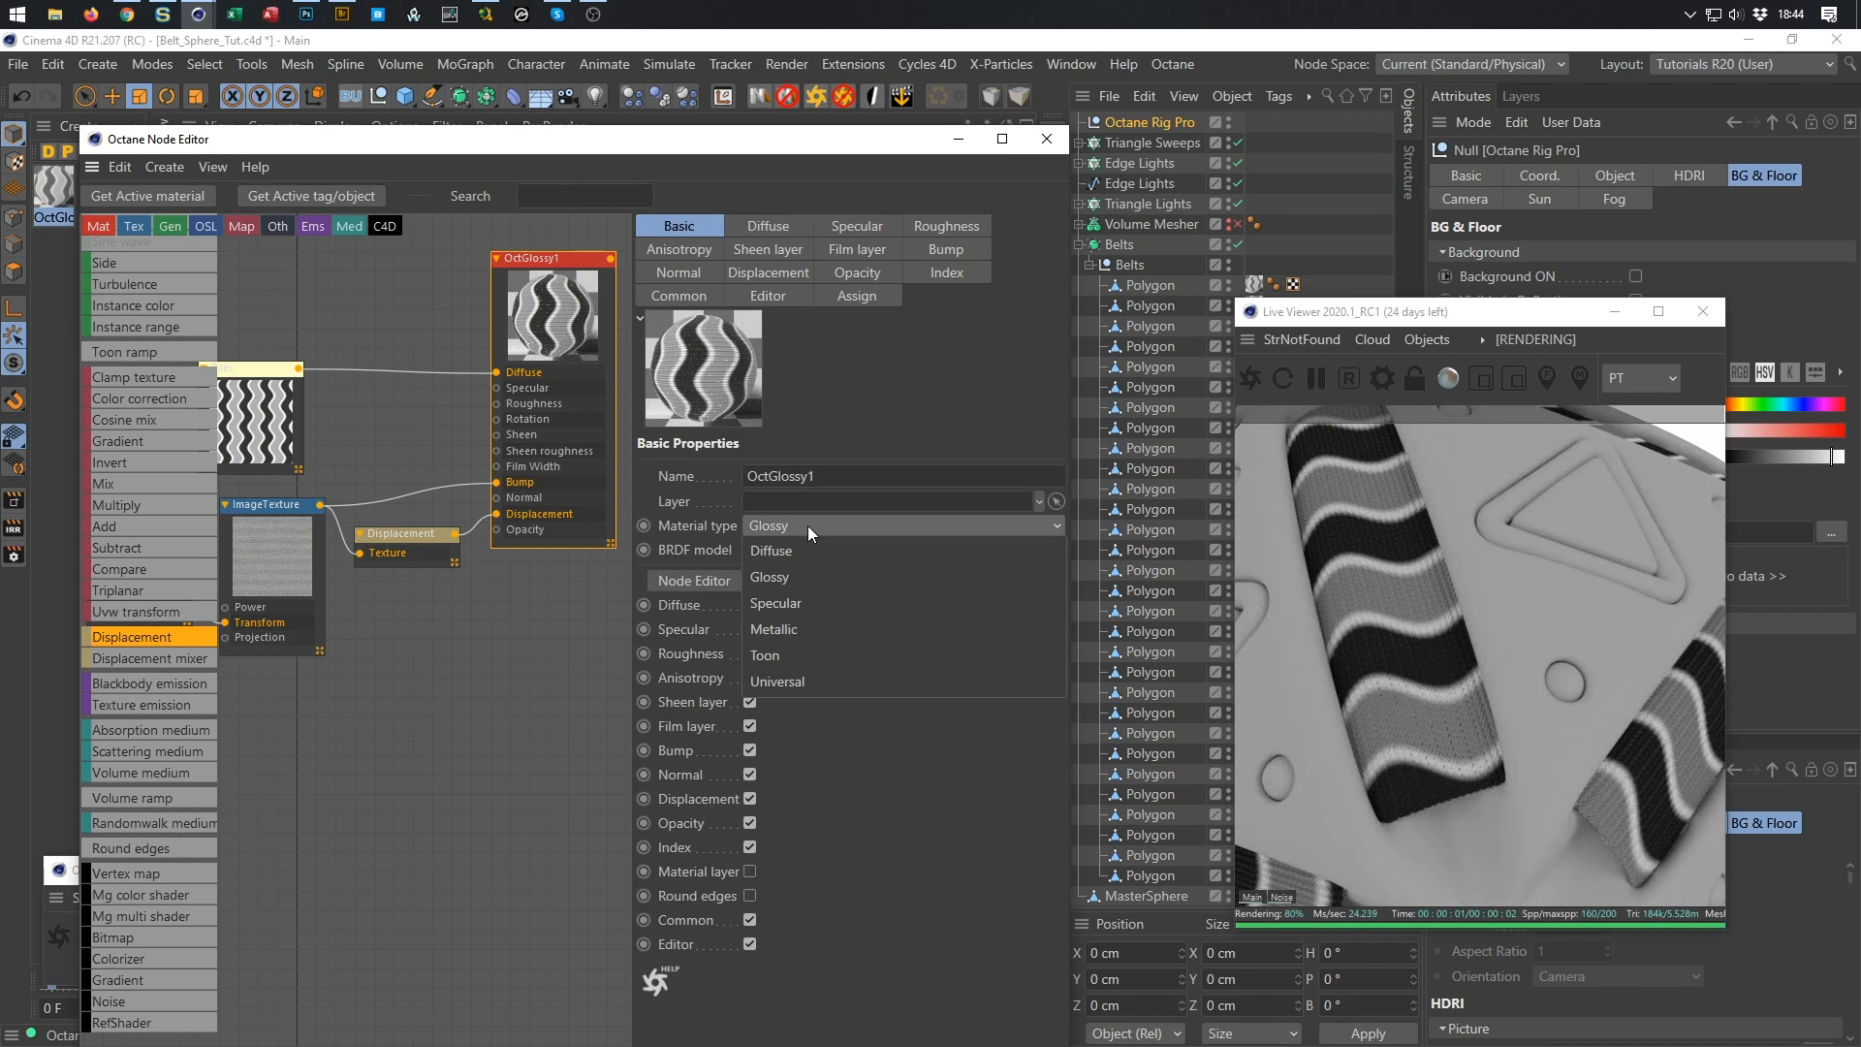
{"action": "left_click", "coordinate": [809, 632]}
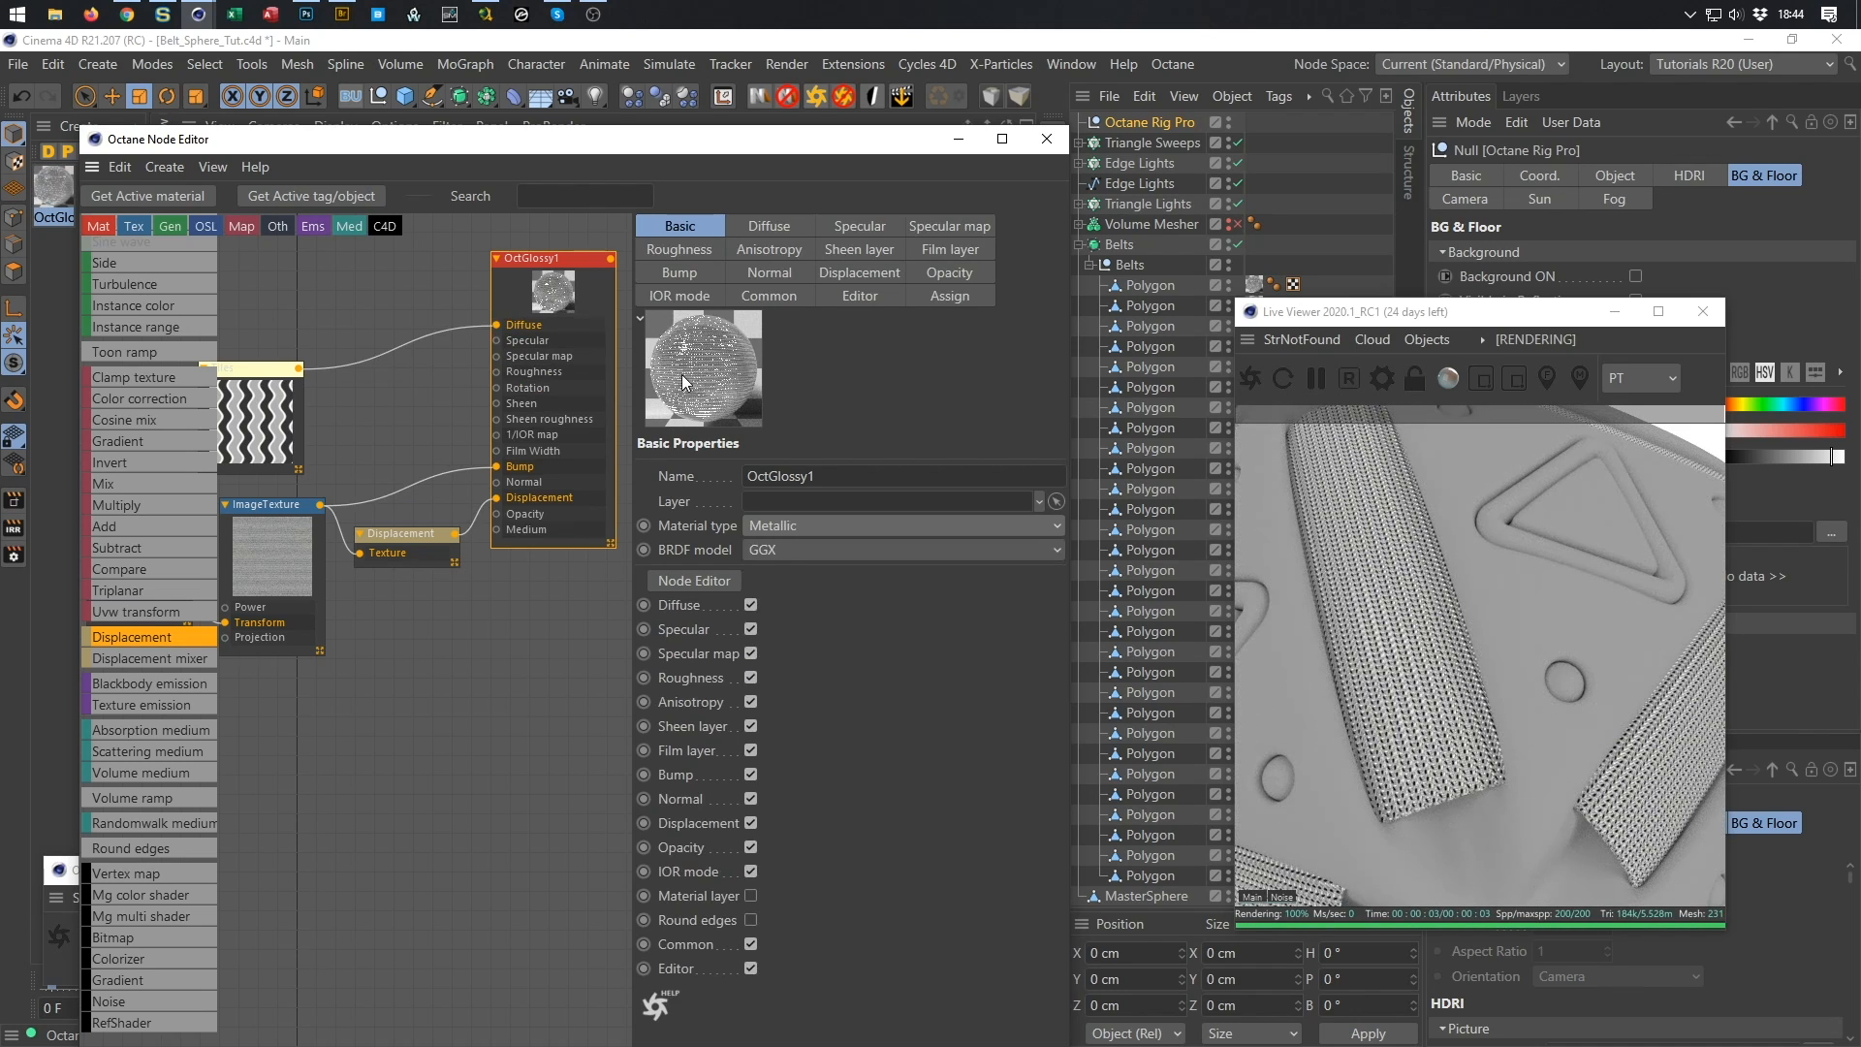
{"action": "mouse_move", "coordinate": [546, 592]}
{"action": "middle_mouse_down"}
{"action": "mouse_move", "coordinate": [617, 599]}
{"action": "mouse_move", "coordinate": [576, 595]}
{"action": "middle_mouse_up"}
Try to connect the wave-patterned tiles shader to the material's Specular input as well.
{"action": "left_click_drag", "start_coordinate": [313, 371], "coordinate": [511, 347]}
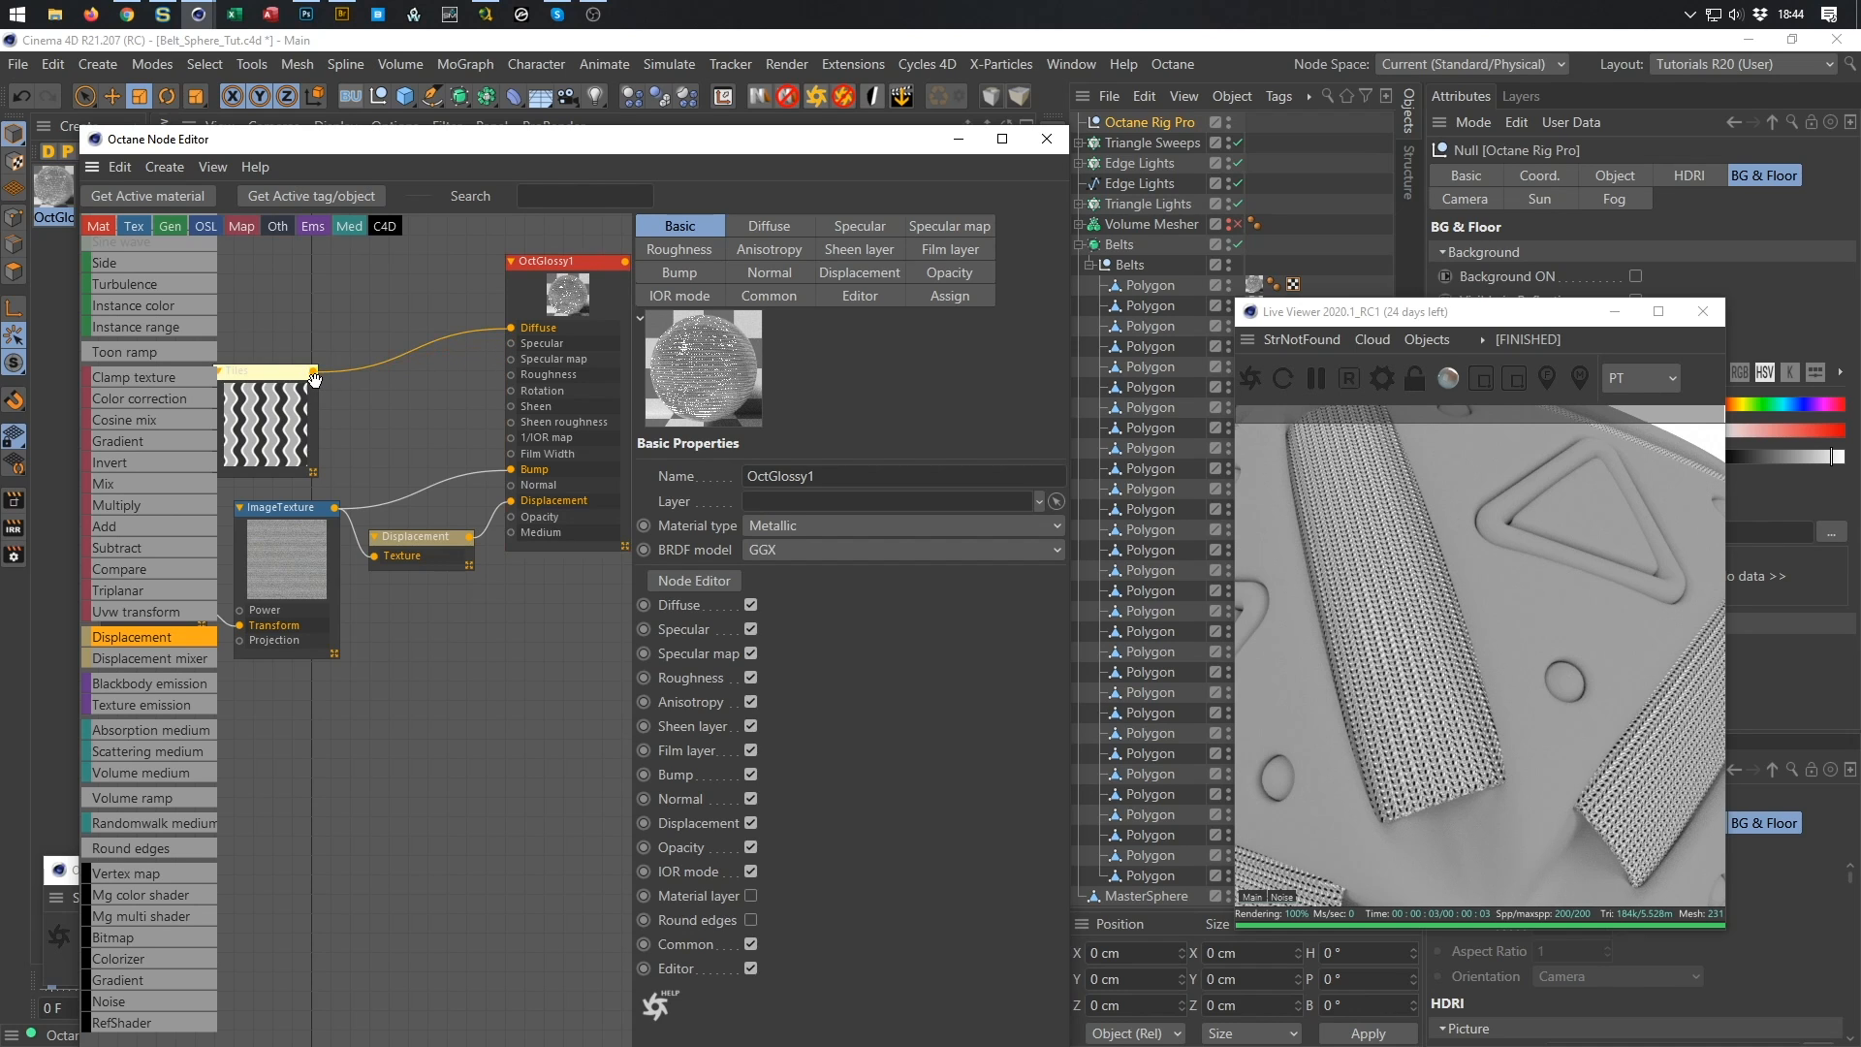
{"action": "left_click", "coordinate": [316, 382]}
{"action": "left_click_drag", "start_coordinate": [316, 376], "coordinate": [511, 347]}
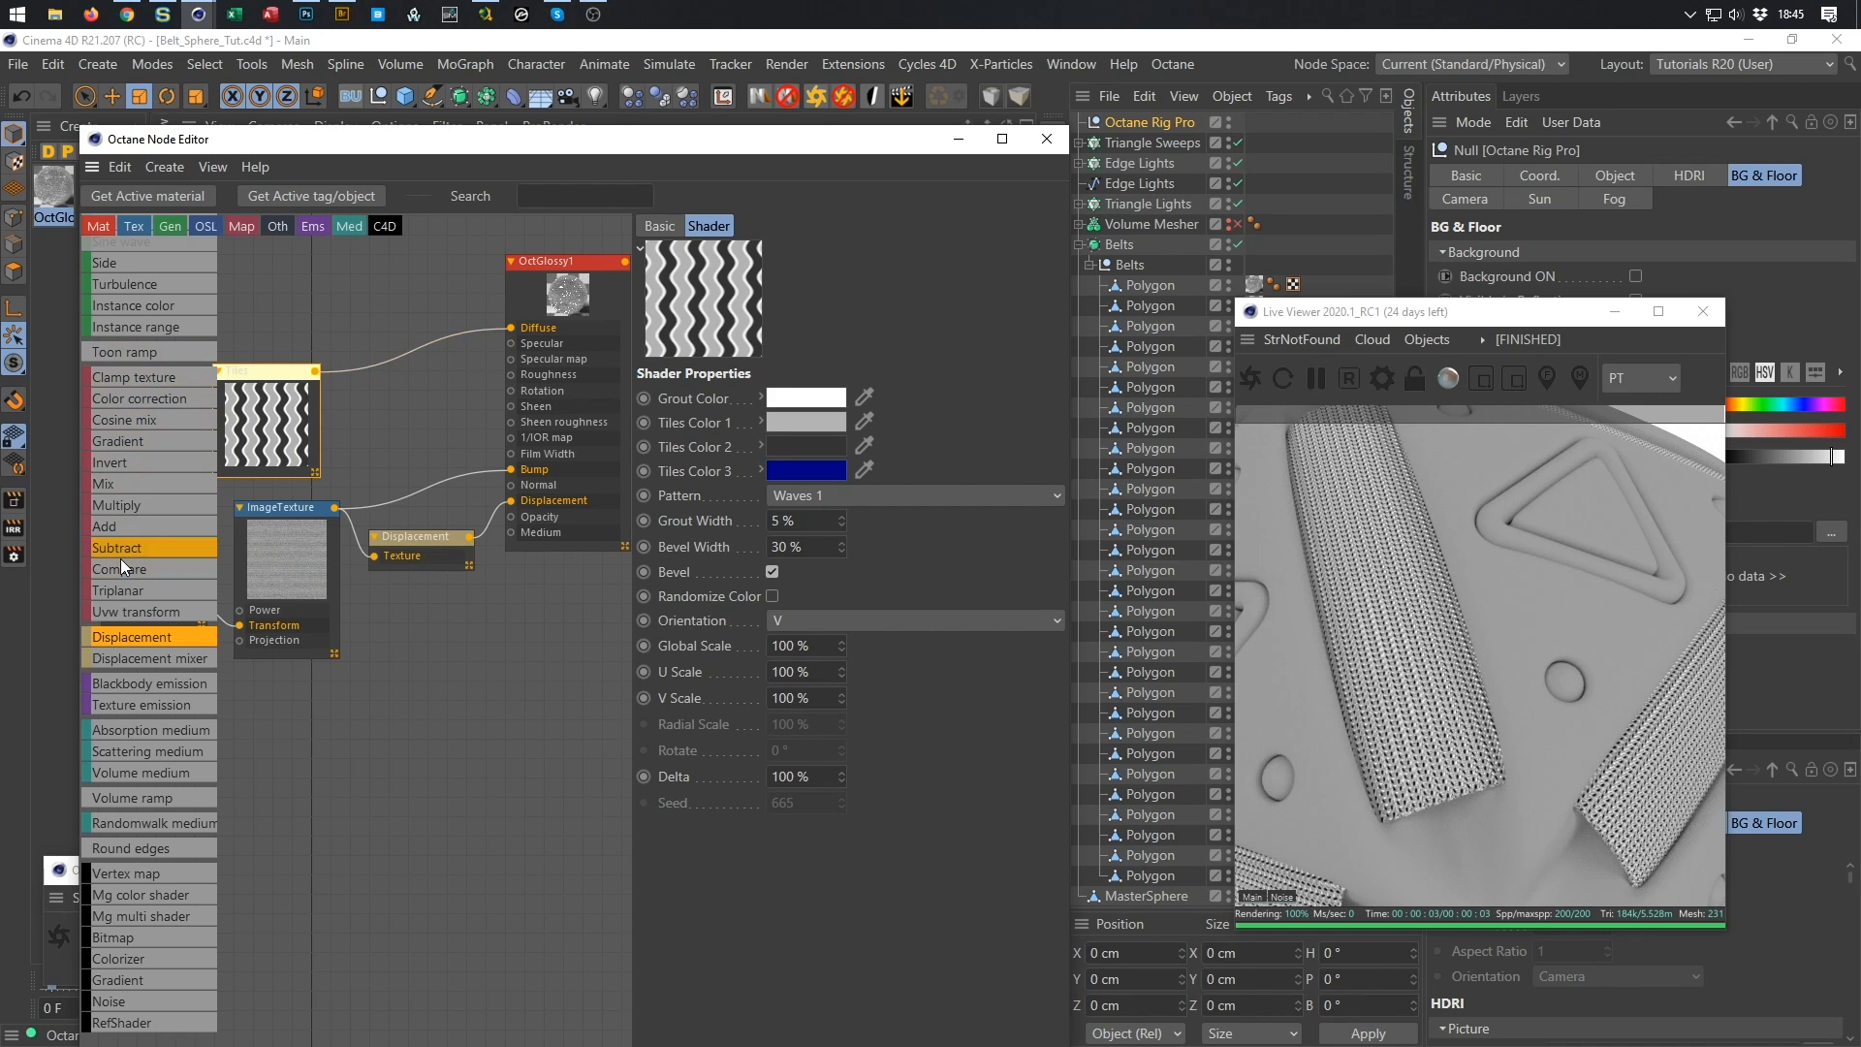
Save the project and insert a Baking Texture node feeding the material's Diffuse input.
{"action": "key", "text": "ctrl+s"}
{"action": "scroll", "coordinate": [118, 560], "scroll_direction": "up", "scroll_amount": 9}
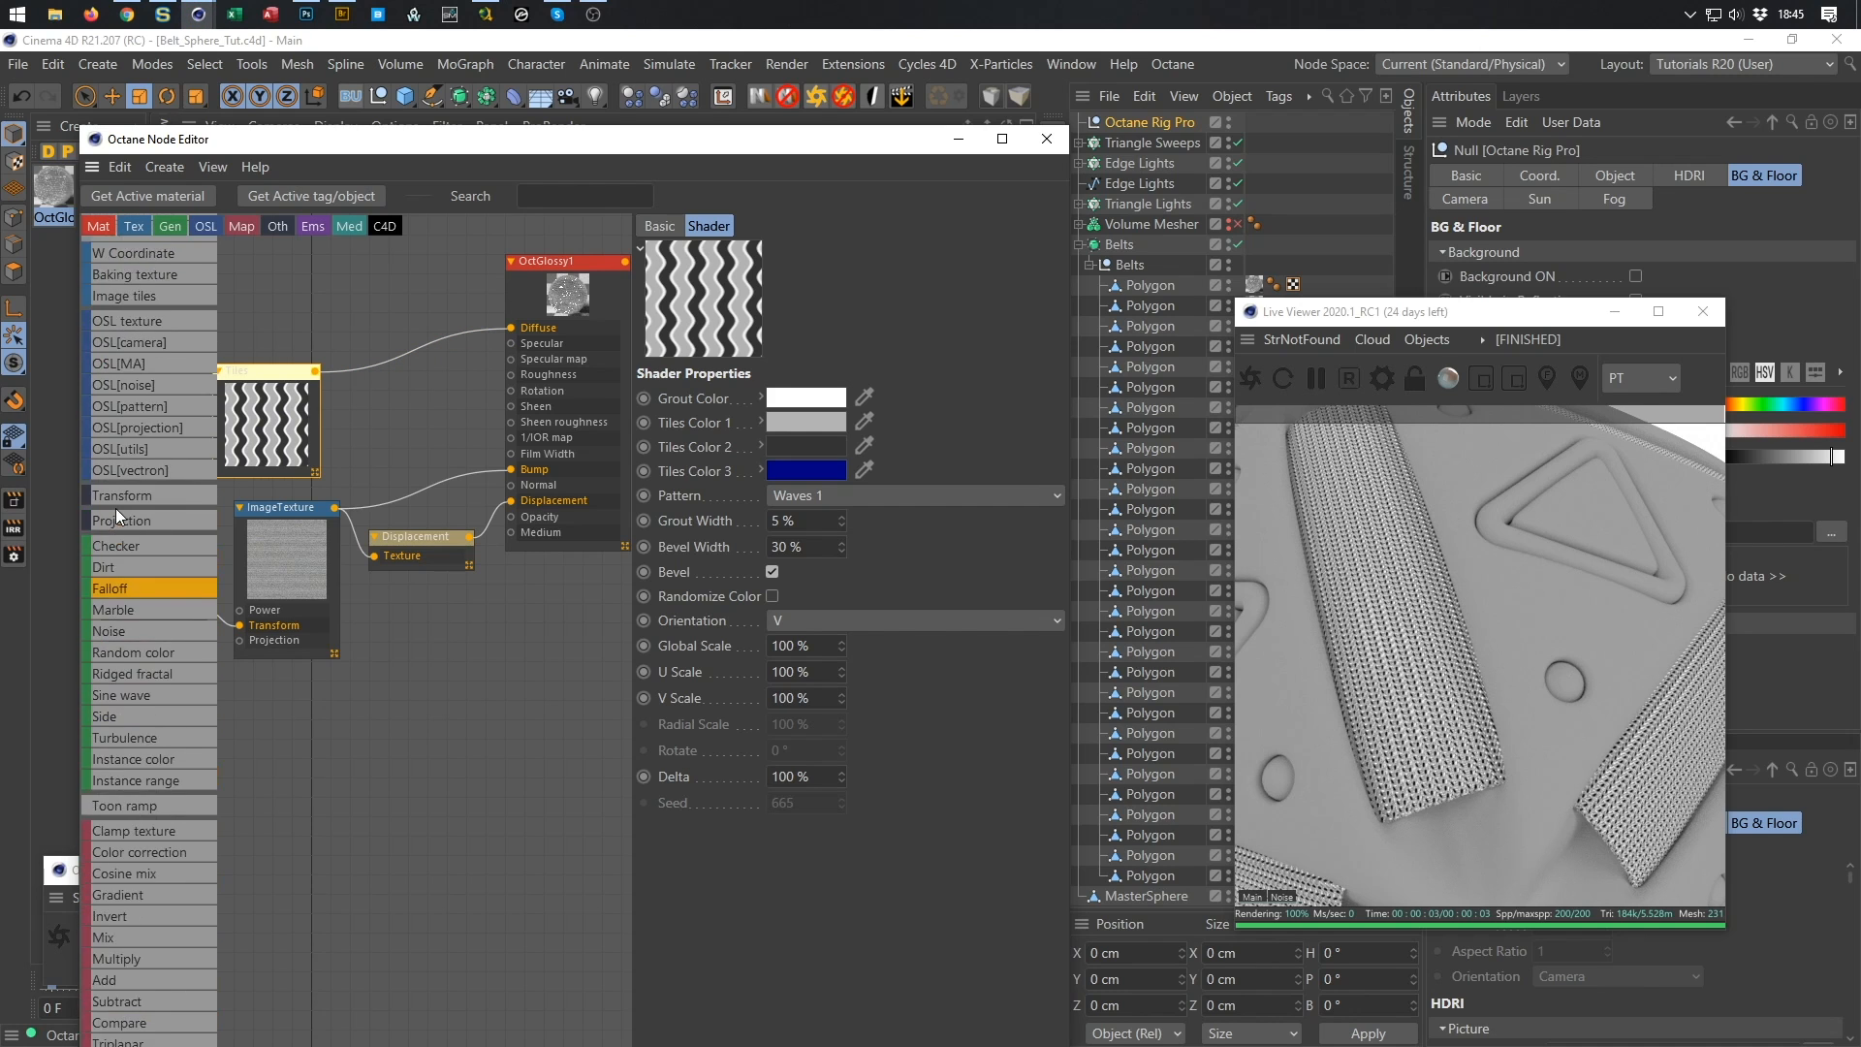
{"action": "scroll", "coordinate": [114, 507], "scroll_direction": "up", "scroll_amount": 1}
{"action": "left_click_drag", "start_coordinate": [131, 515], "coordinate": [374, 323]}
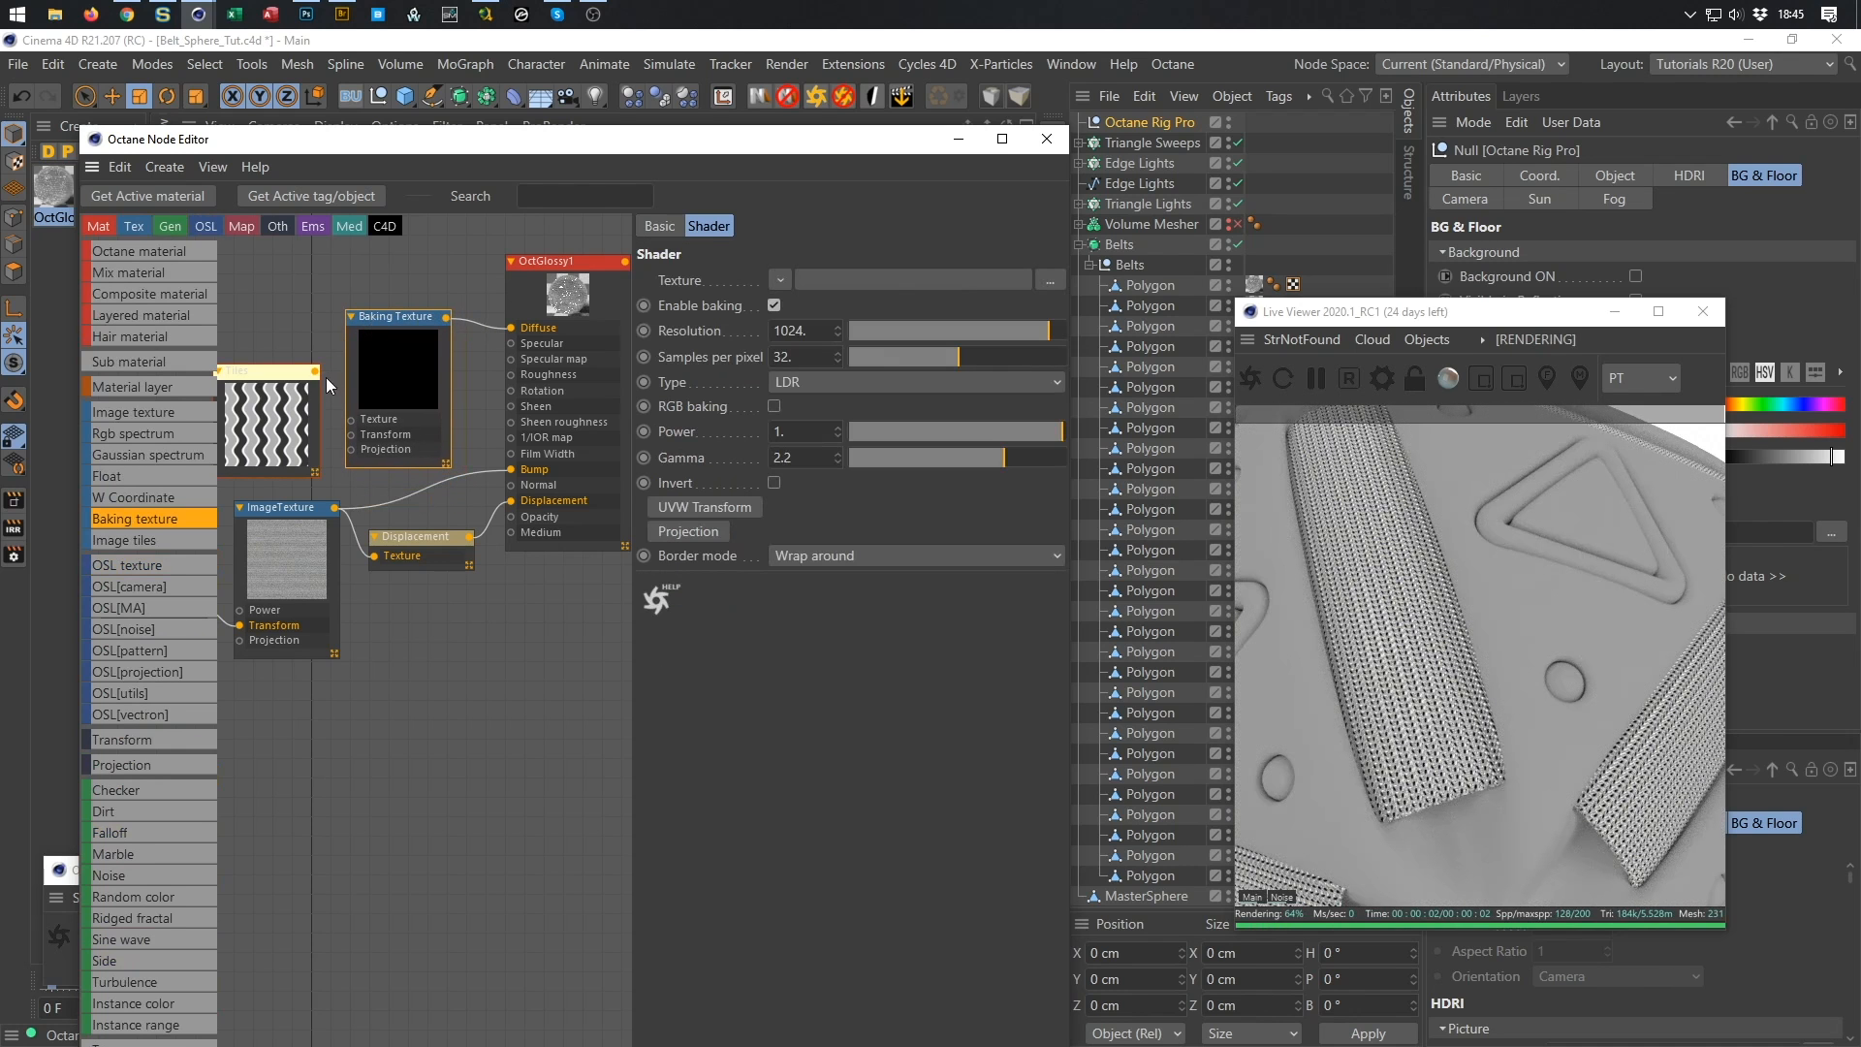
Delete the old wave-patterned tiles shader node from the node graph.
{"action": "left_click", "coordinate": [269, 380]}
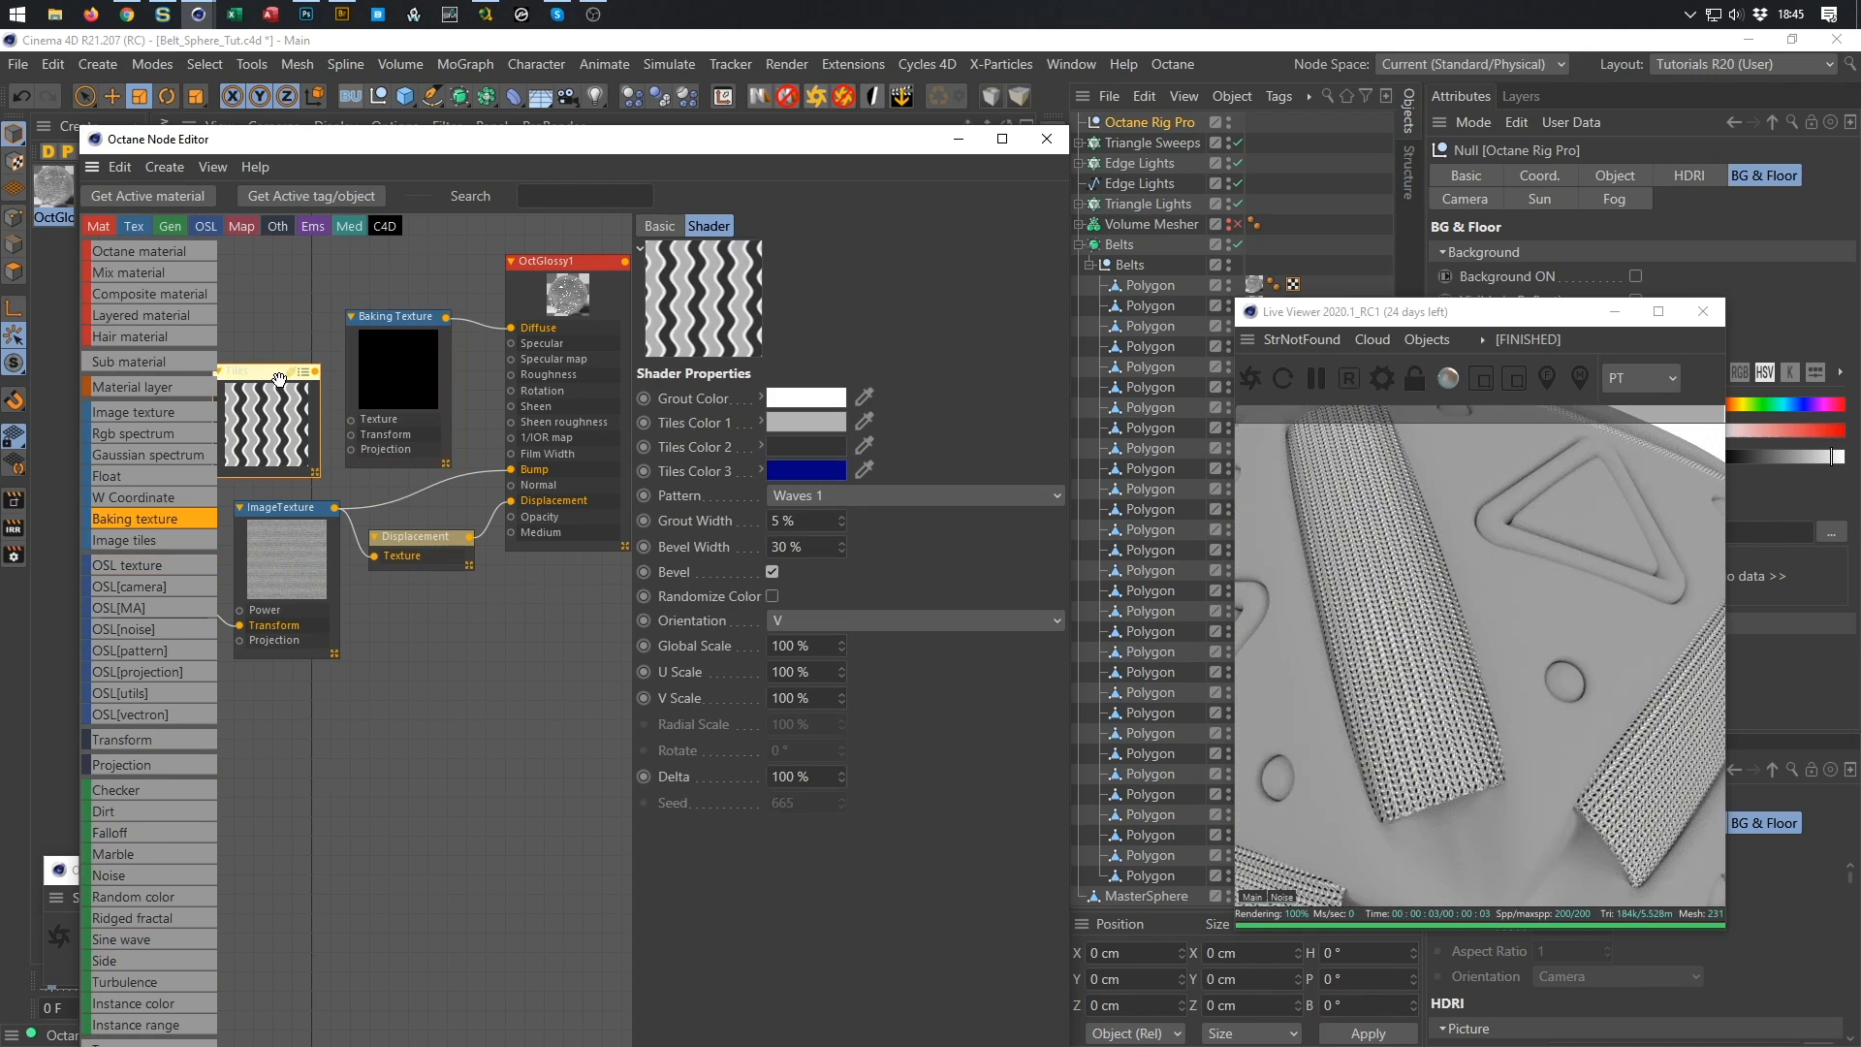
{"action": "left_click_drag", "start_coordinate": [279, 378], "coordinate": [481, 688]}
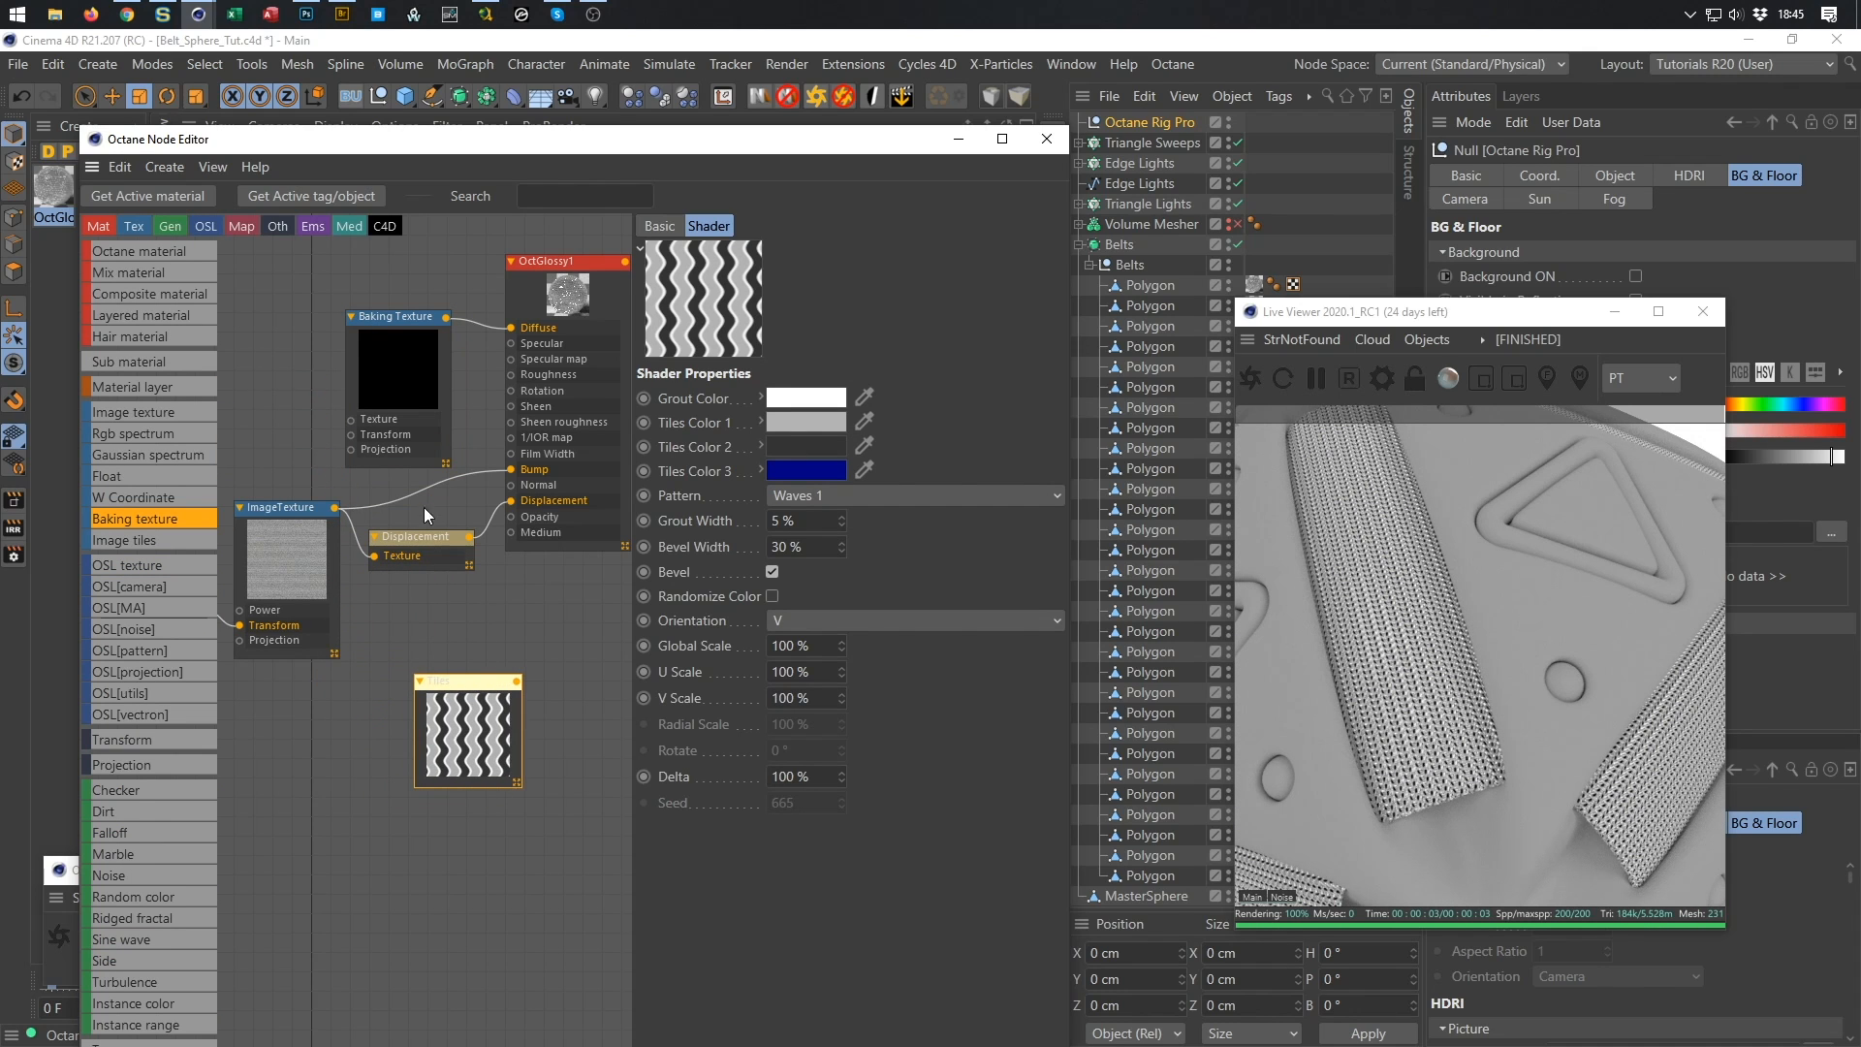
{"action": "key", "text": "Delete"}
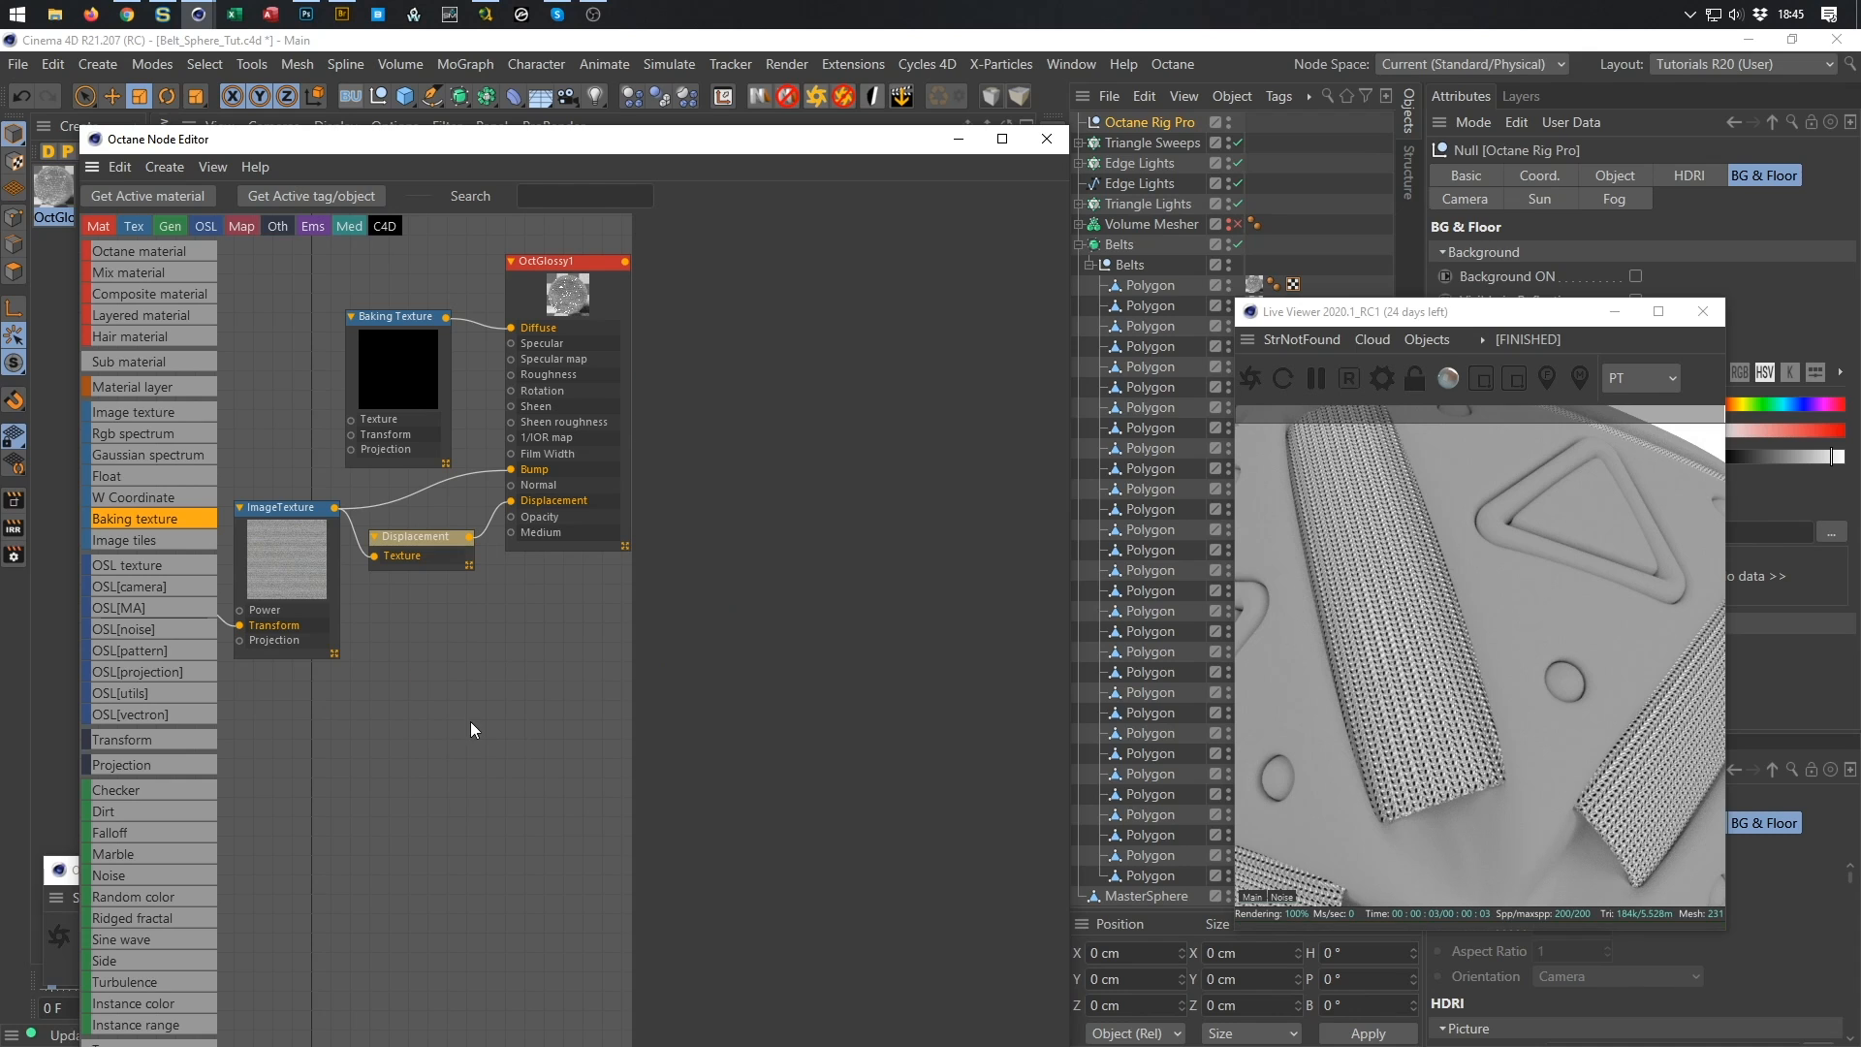
Set the Baking Texture's resolution to 2048.
{"action": "left_click", "coordinate": [380, 327]}
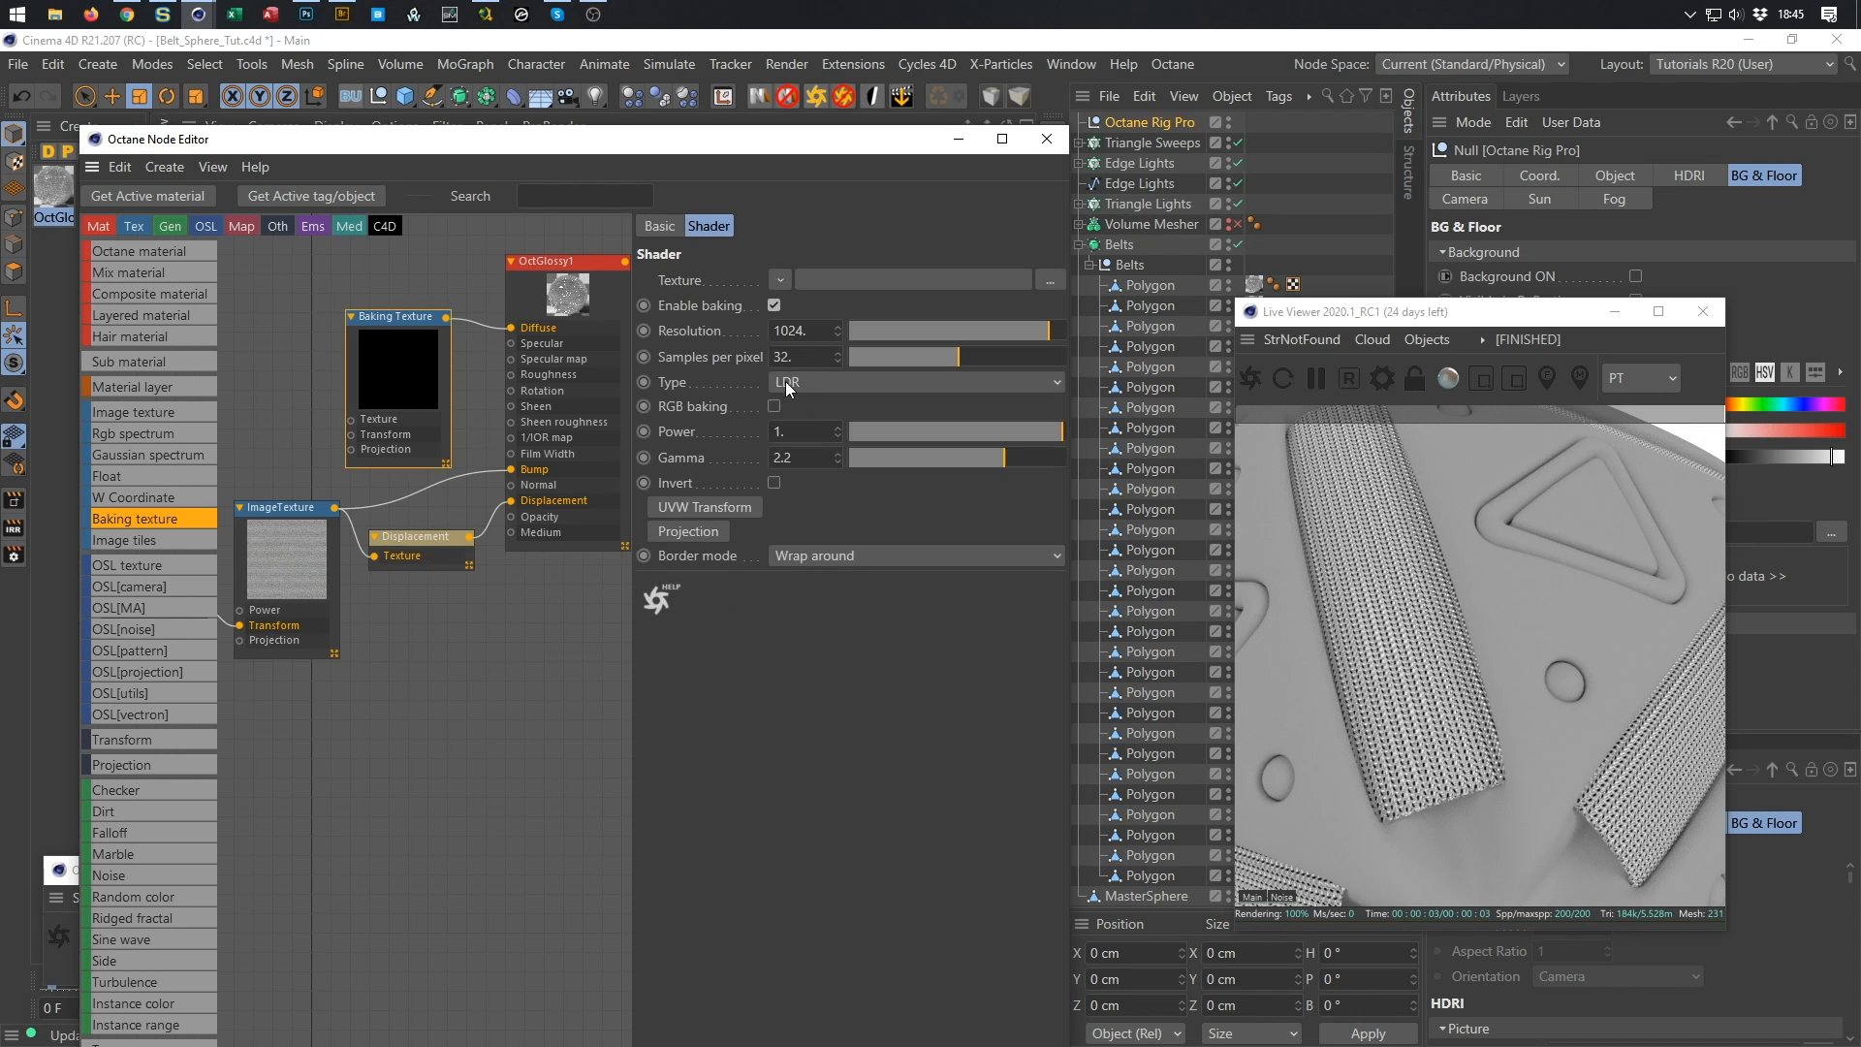
{"action": "double_click", "coordinate": [810, 330]}
{"action": "type", "text": "2"}
{"action": "type", "text": "048"}
{"action": "key", "text": "Return"}
Load a Tiles surface shader into the Baking Texture and set its pattern to Waves 1.
{"action": "left_click", "coordinate": [780, 280]}
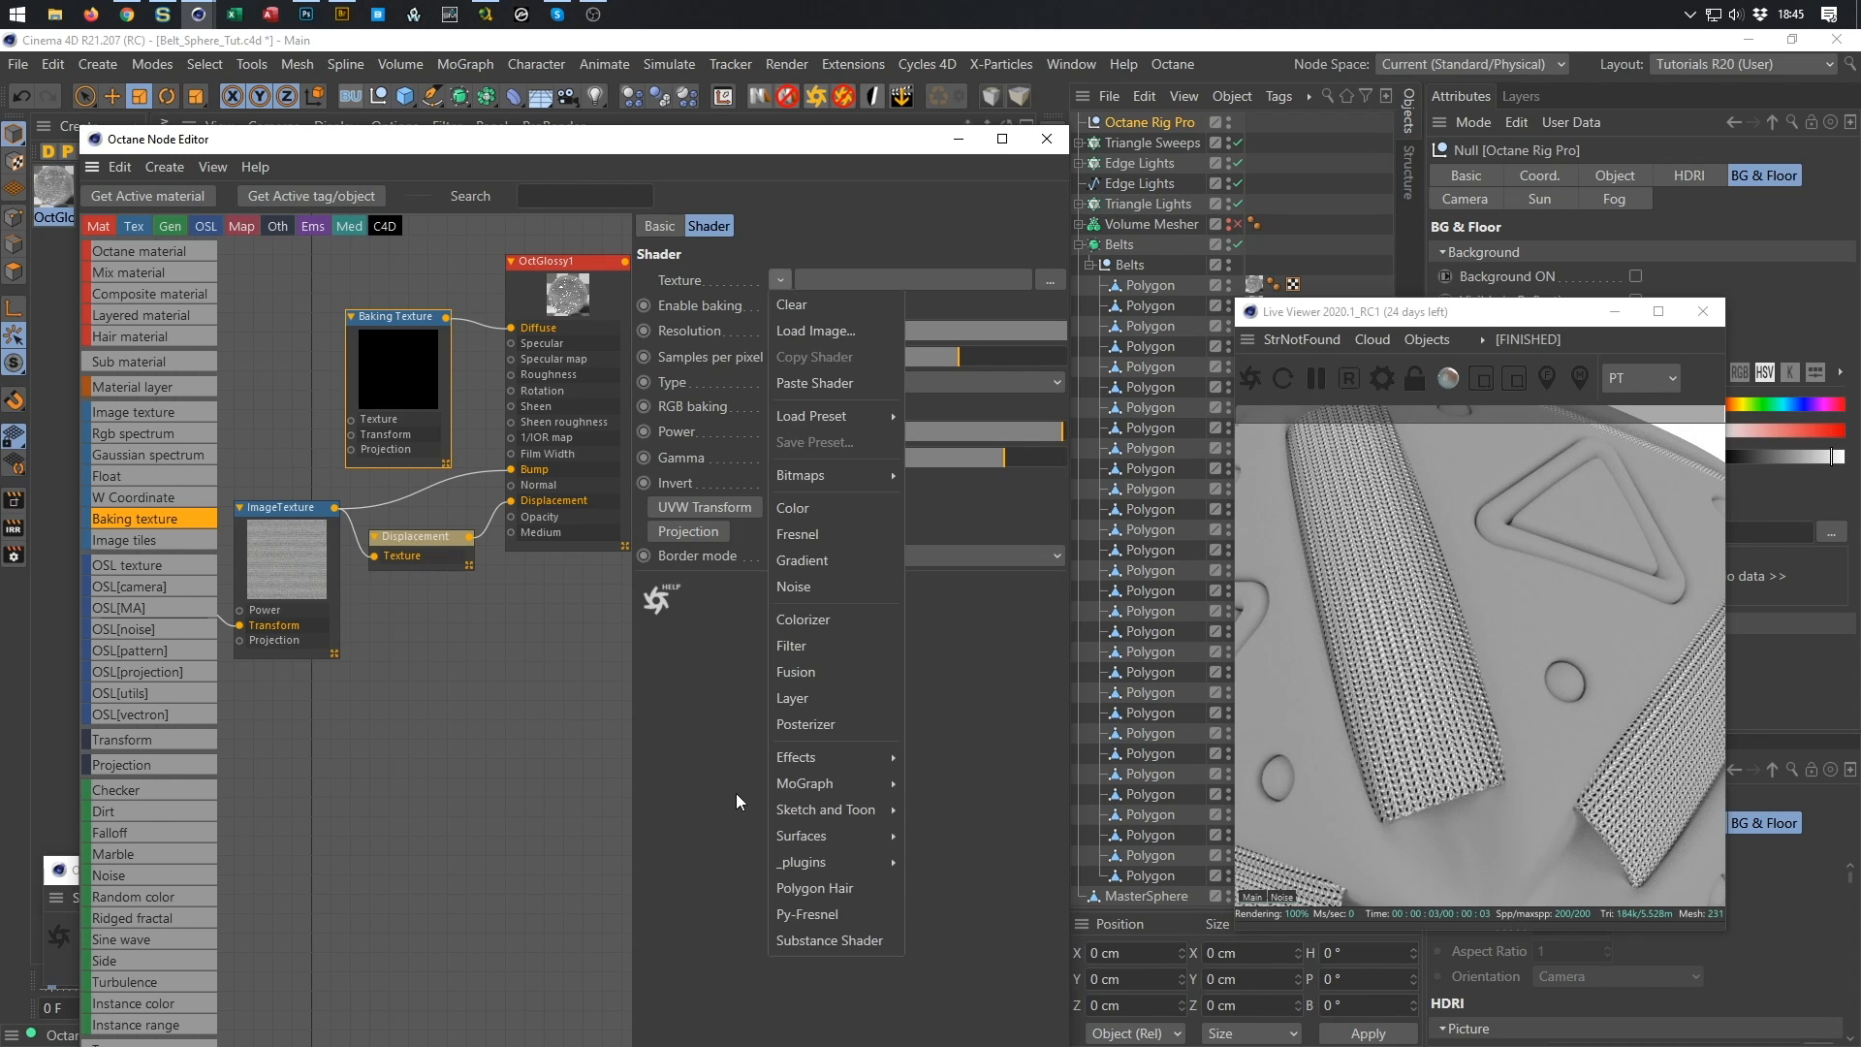
{"action": "mouse_move", "coordinate": [832, 836]}
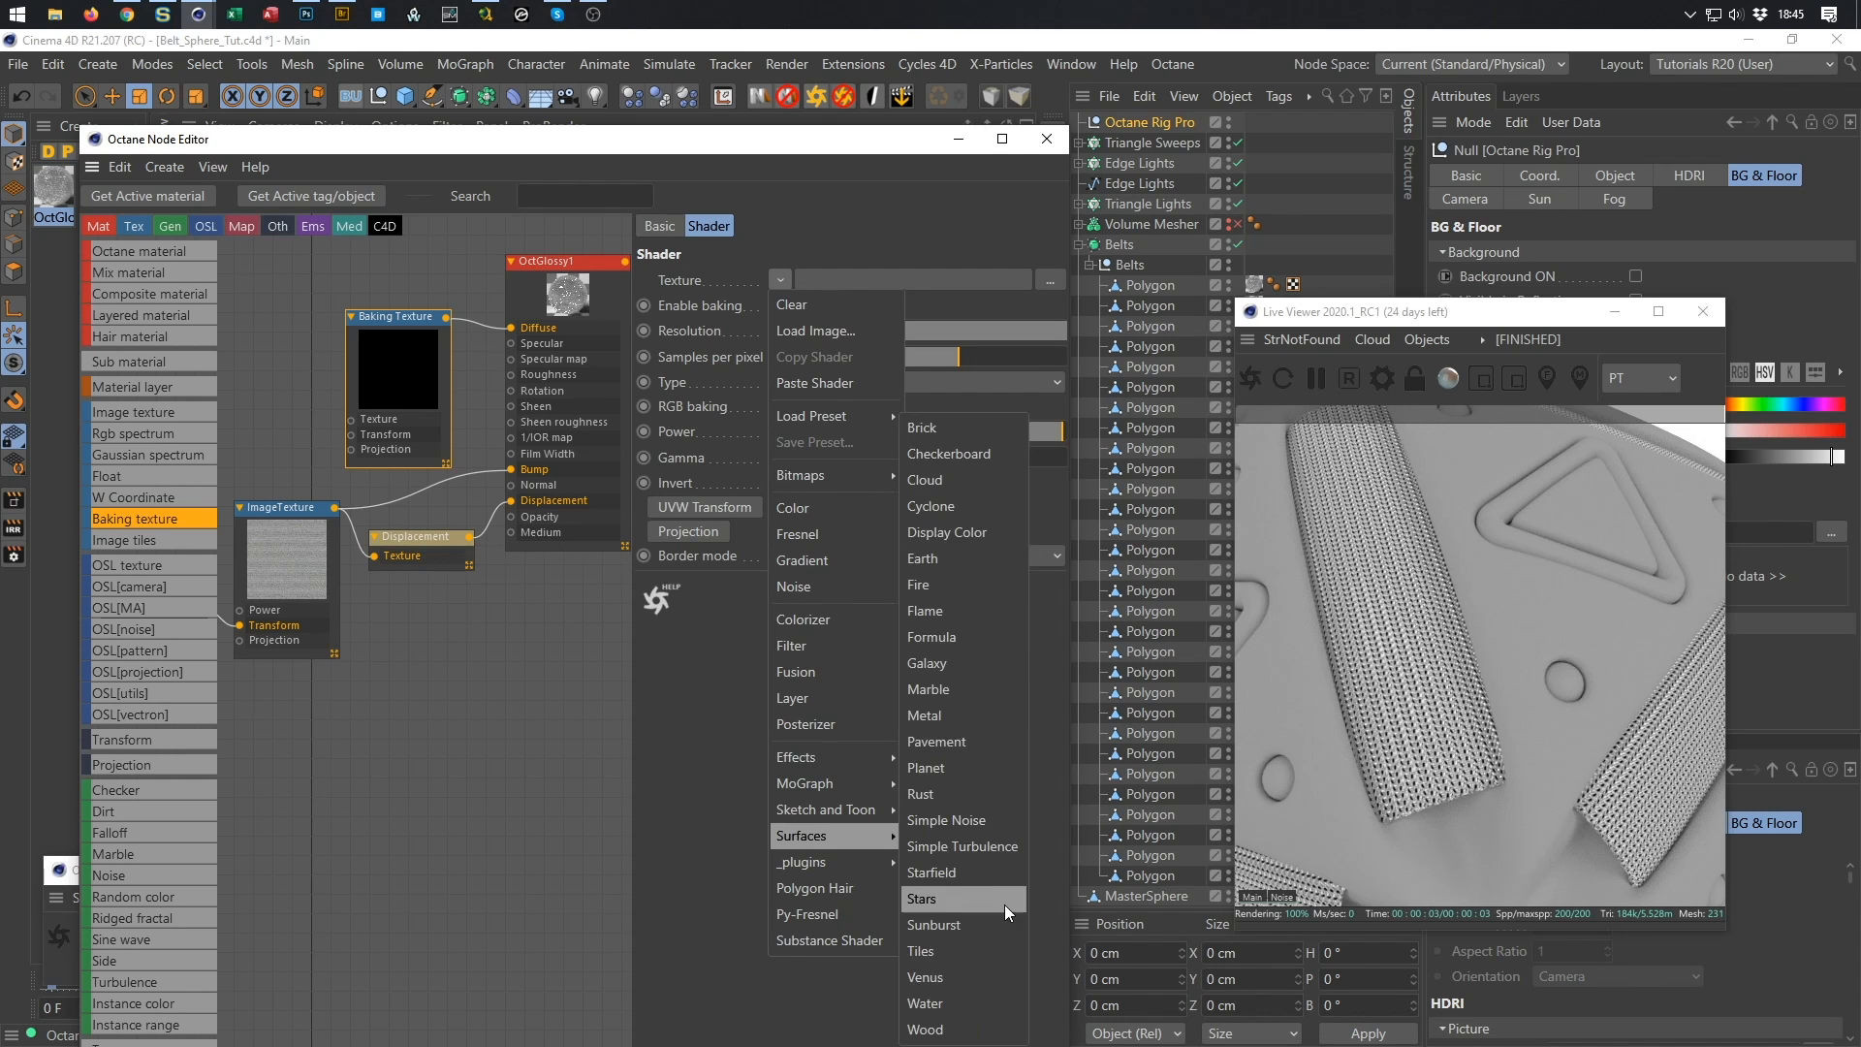
{"action": "left_click", "coordinate": [986, 950]}
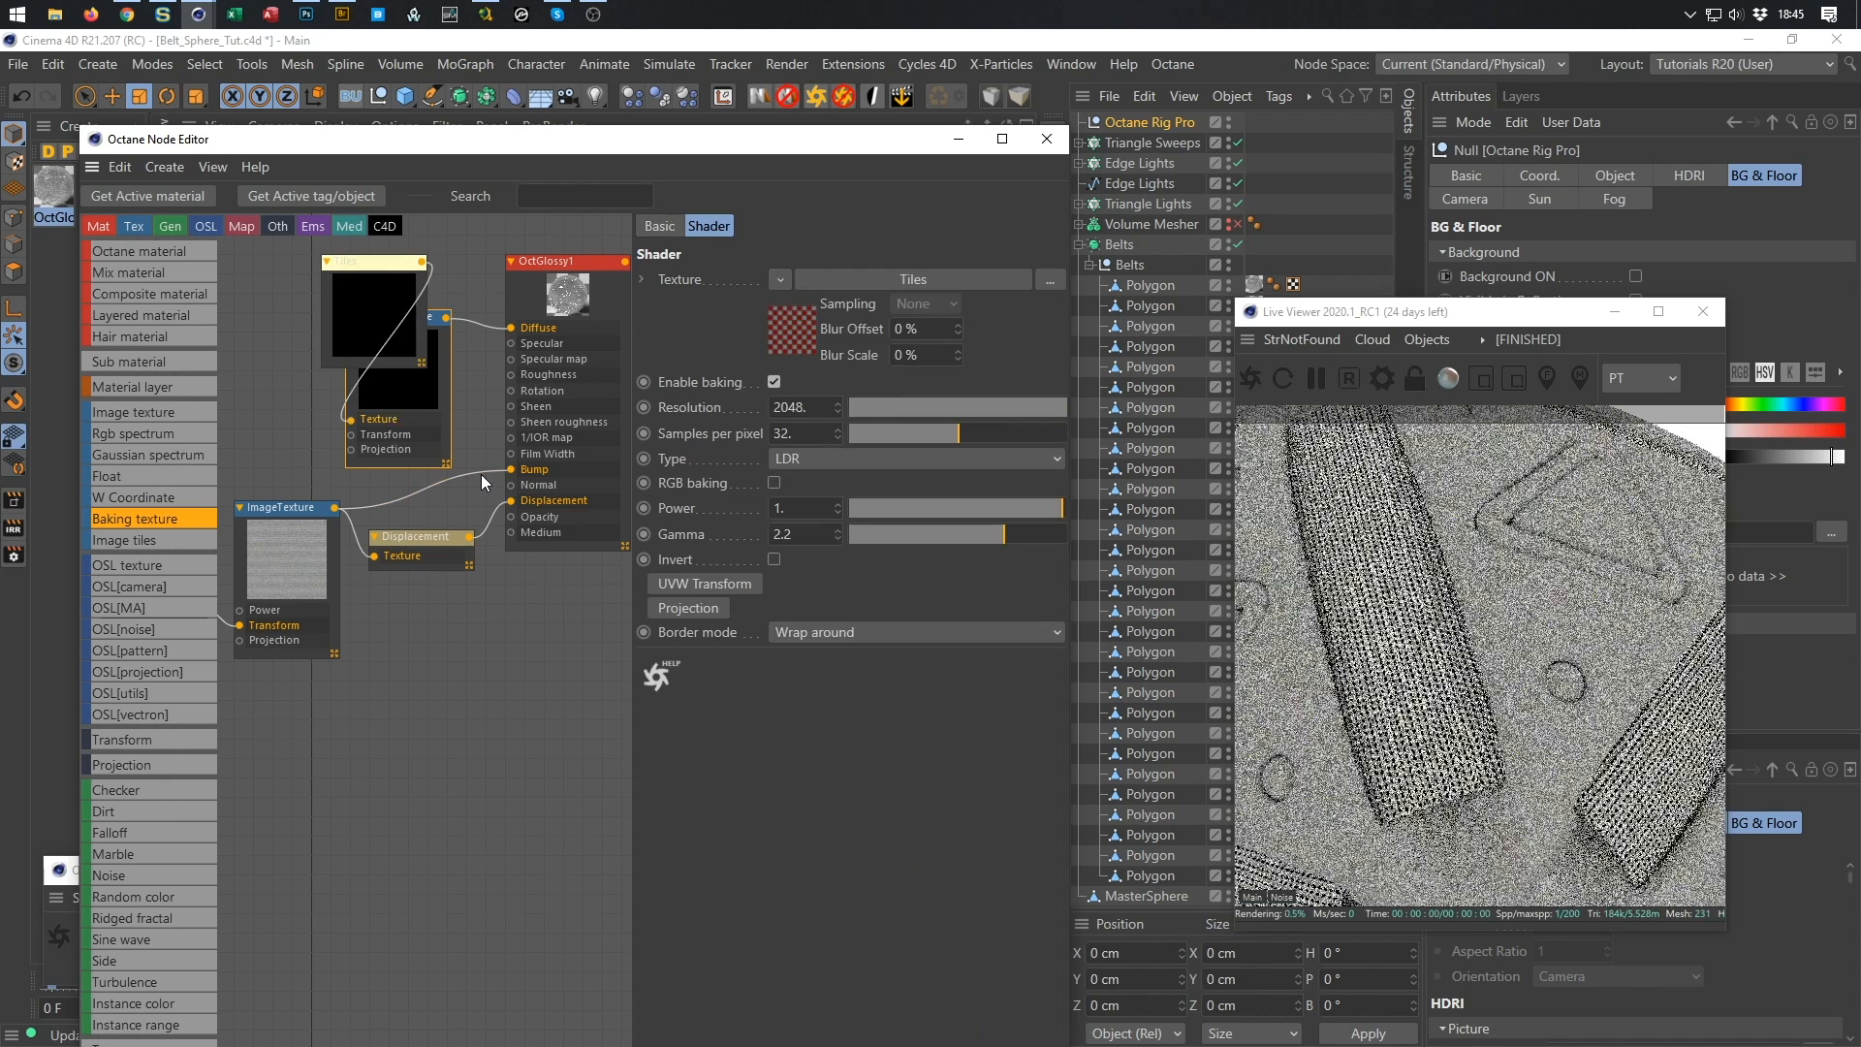
{"action": "left_click_drag", "start_coordinate": [354, 269], "coordinate": [253, 366]}
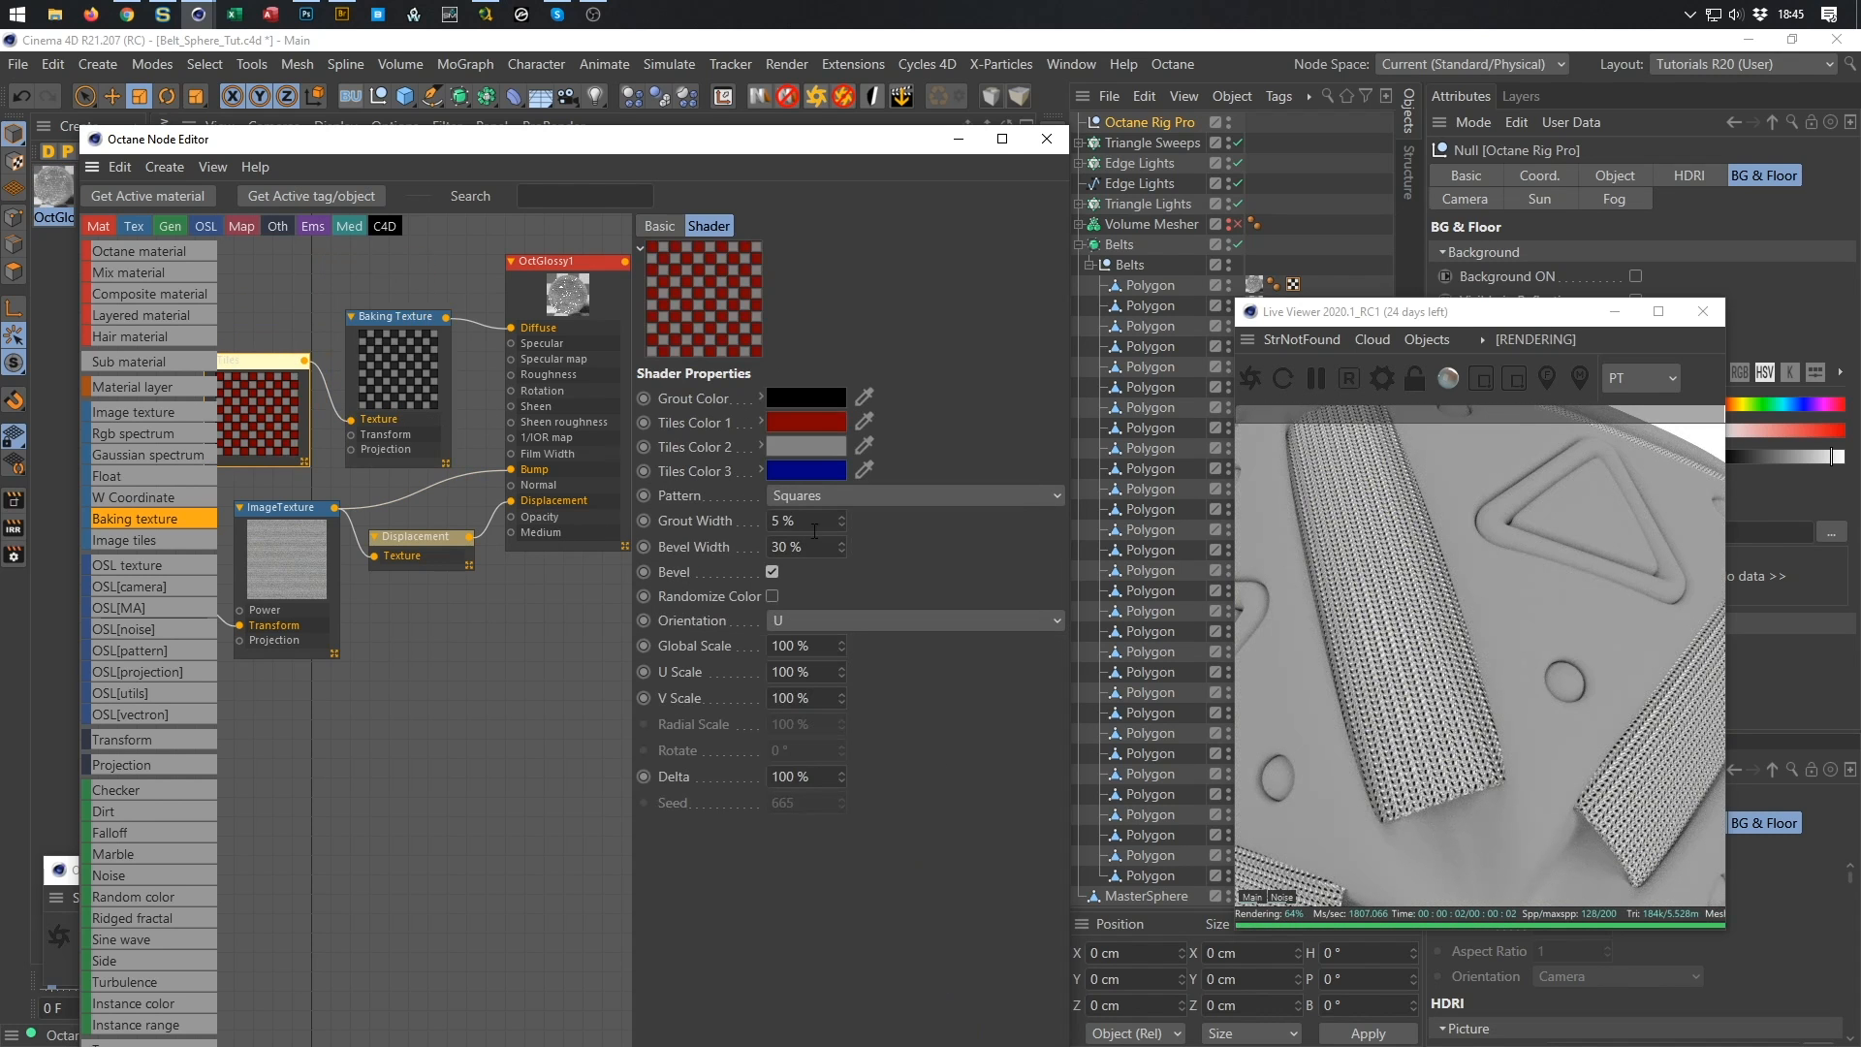
{"action": "left_click", "coordinate": [853, 496]}
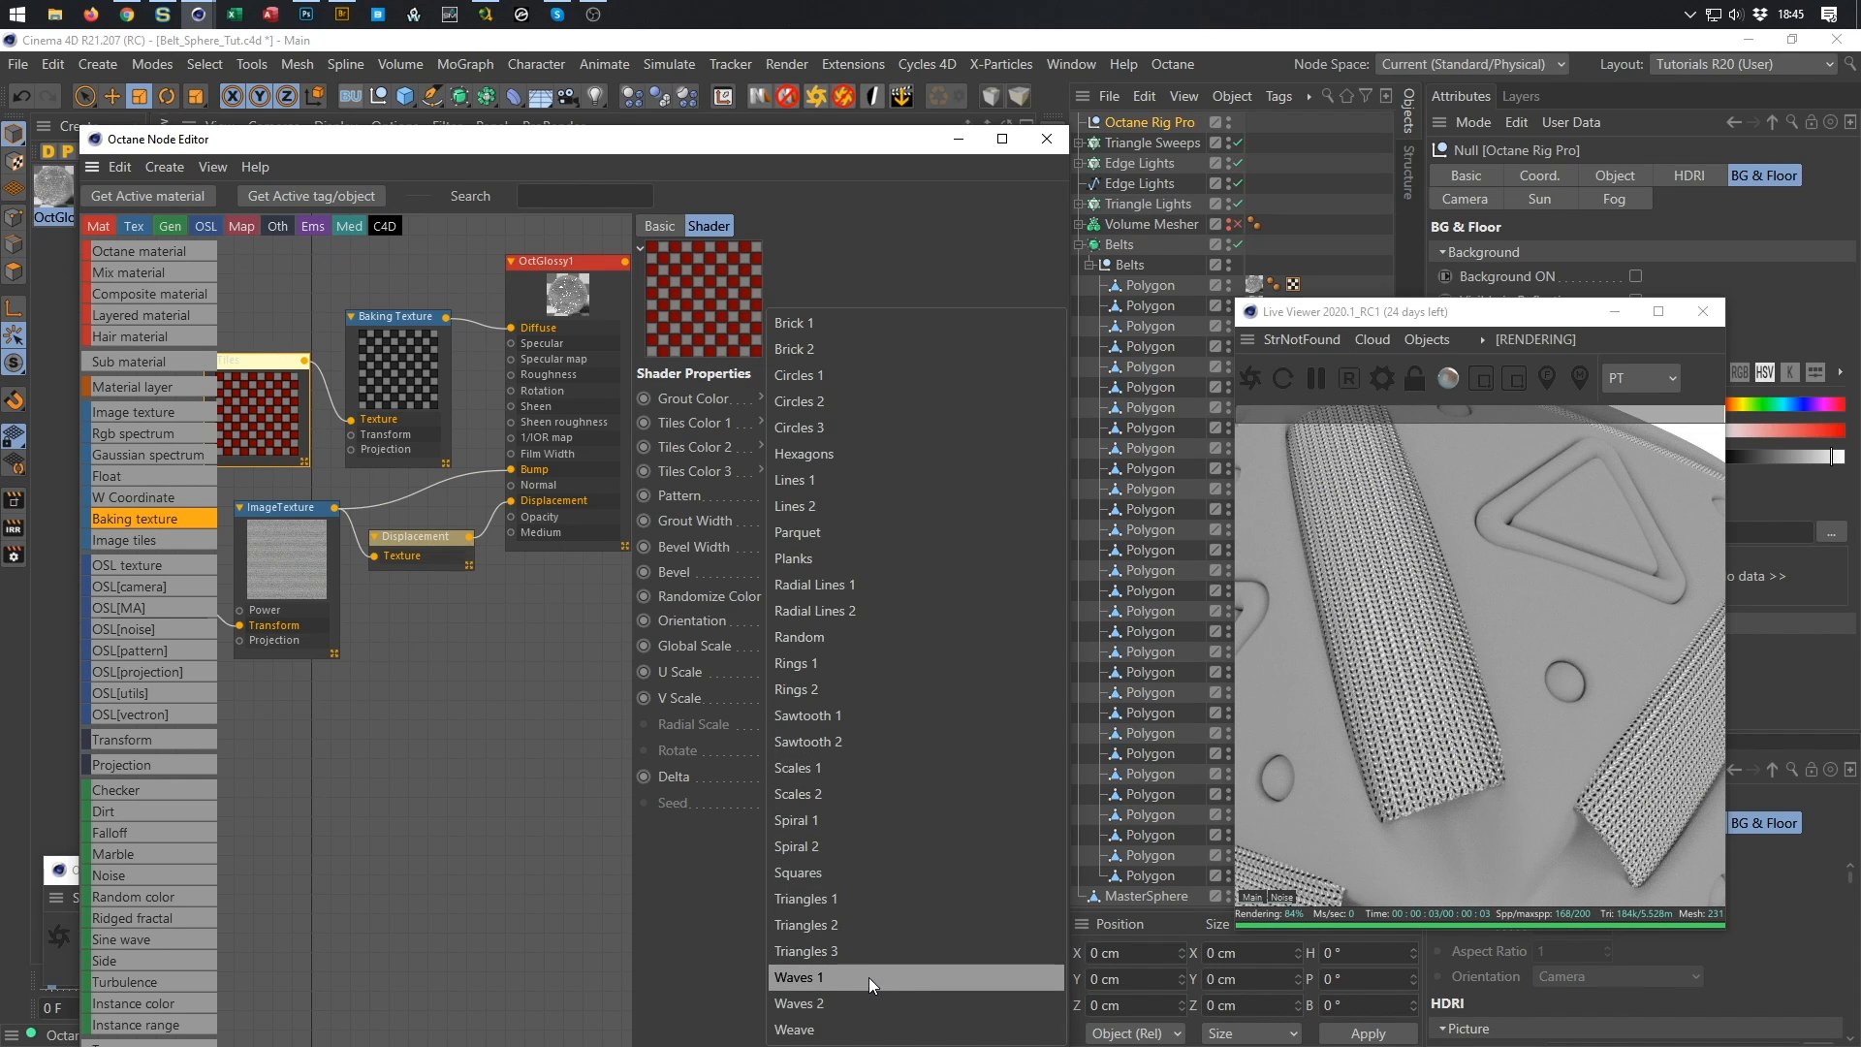
{"action": "key", "text": "Escape"}
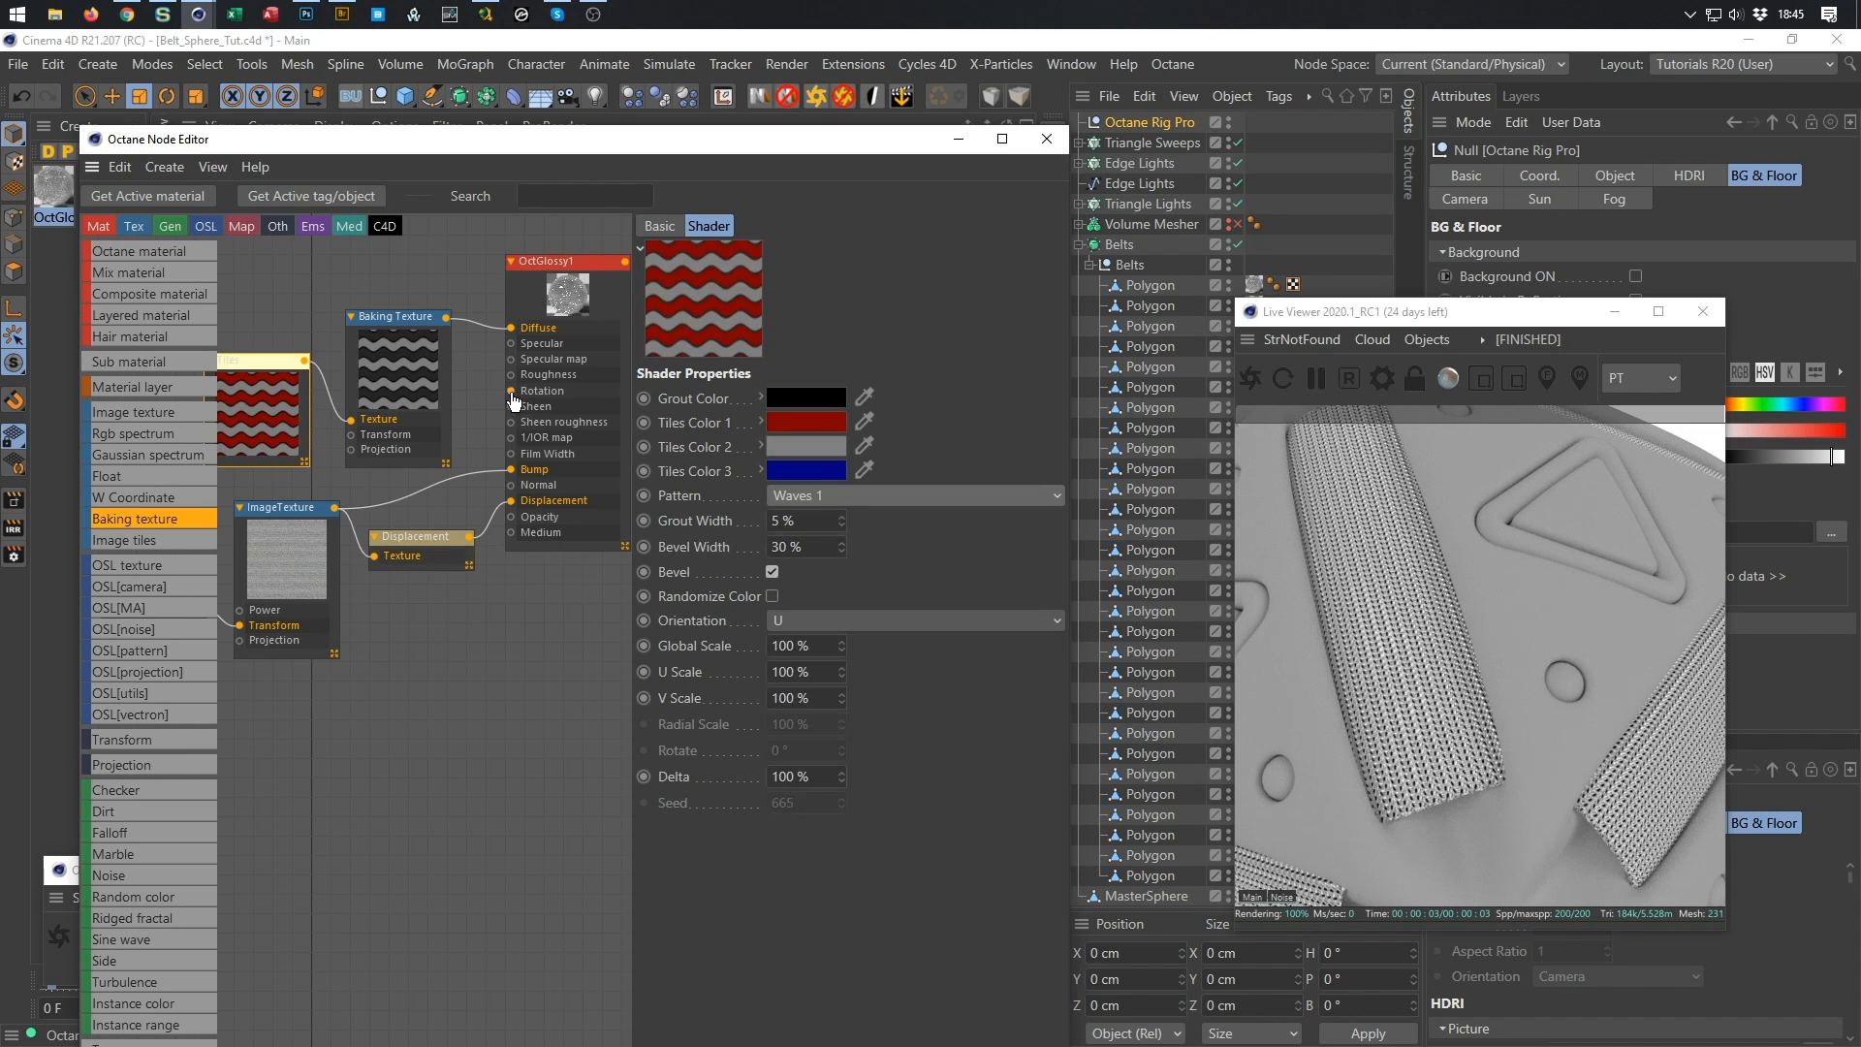
Connect the Baking Texture to the Specular input too, and space out the Tiles and ImageTexture nodes.
{"action": "left_click_drag", "start_coordinate": [448, 319], "coordinate": [511, 344]}
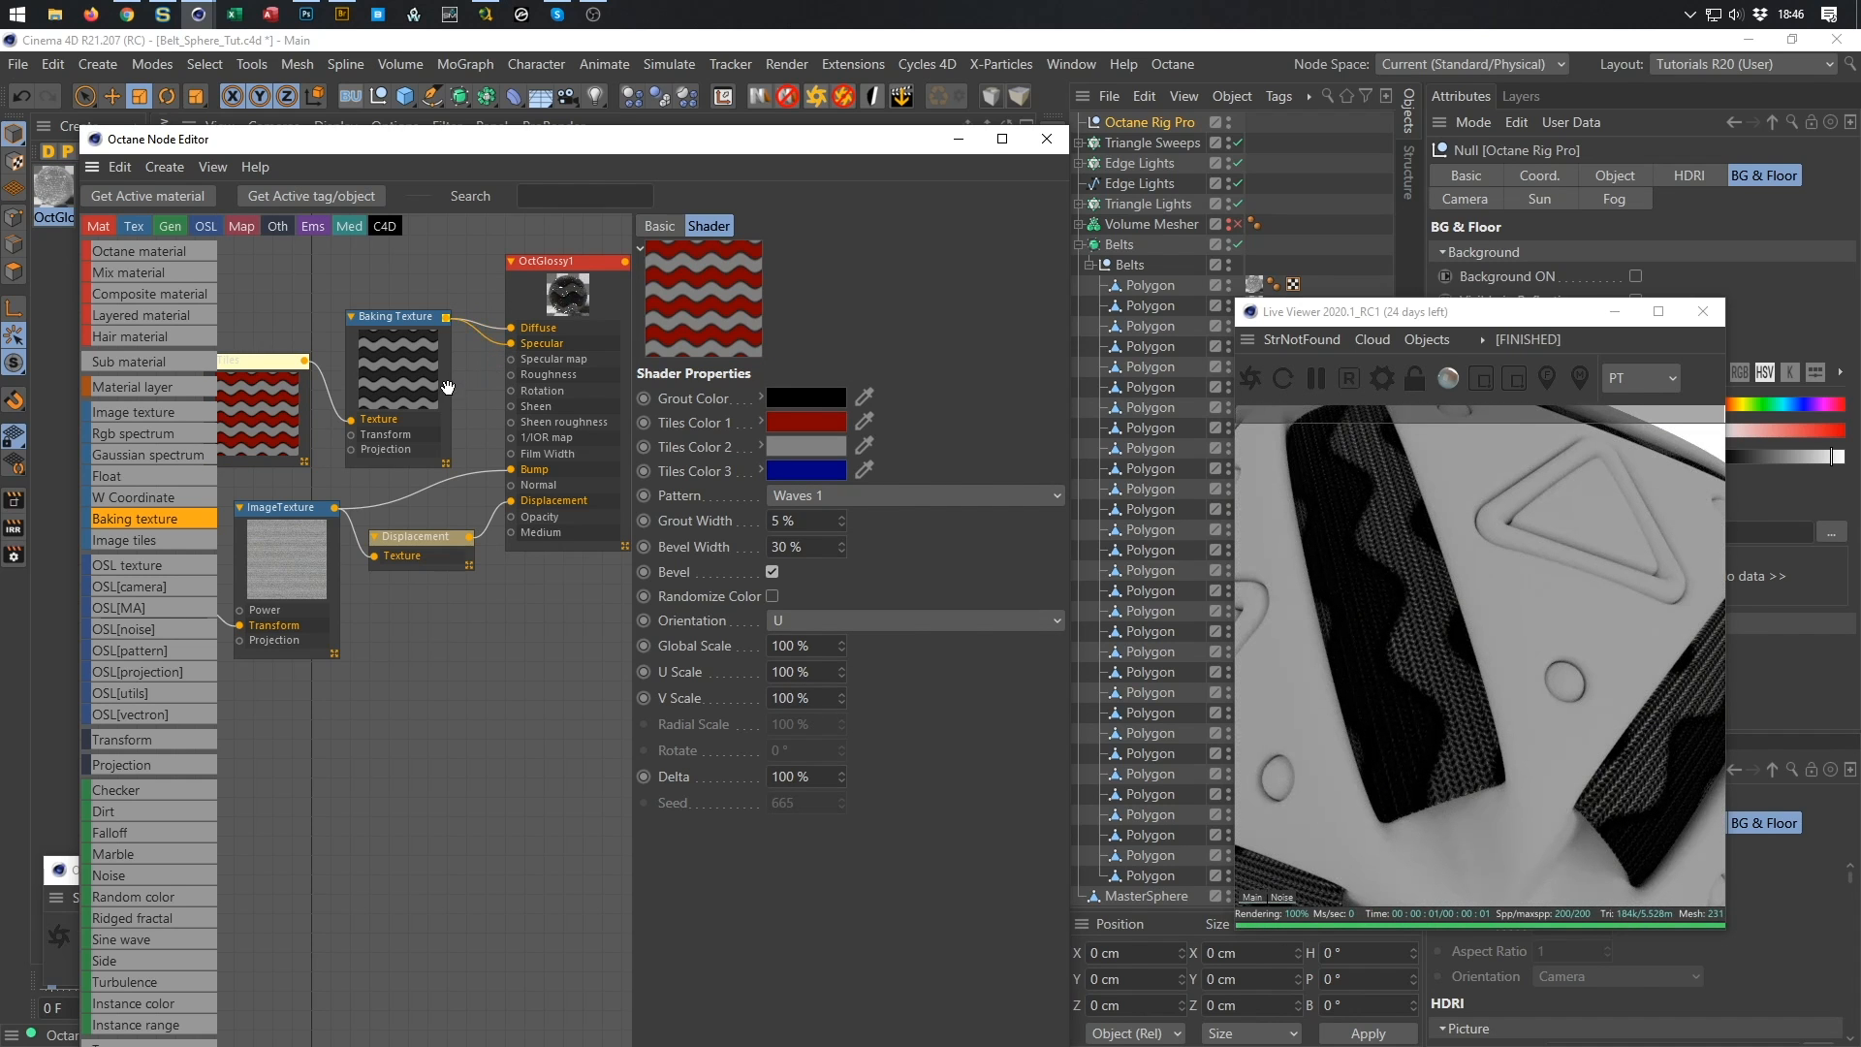
{"action": "middle_click_drag", "start_coordinate": [468, 310], "coordinate": [494, 287]}
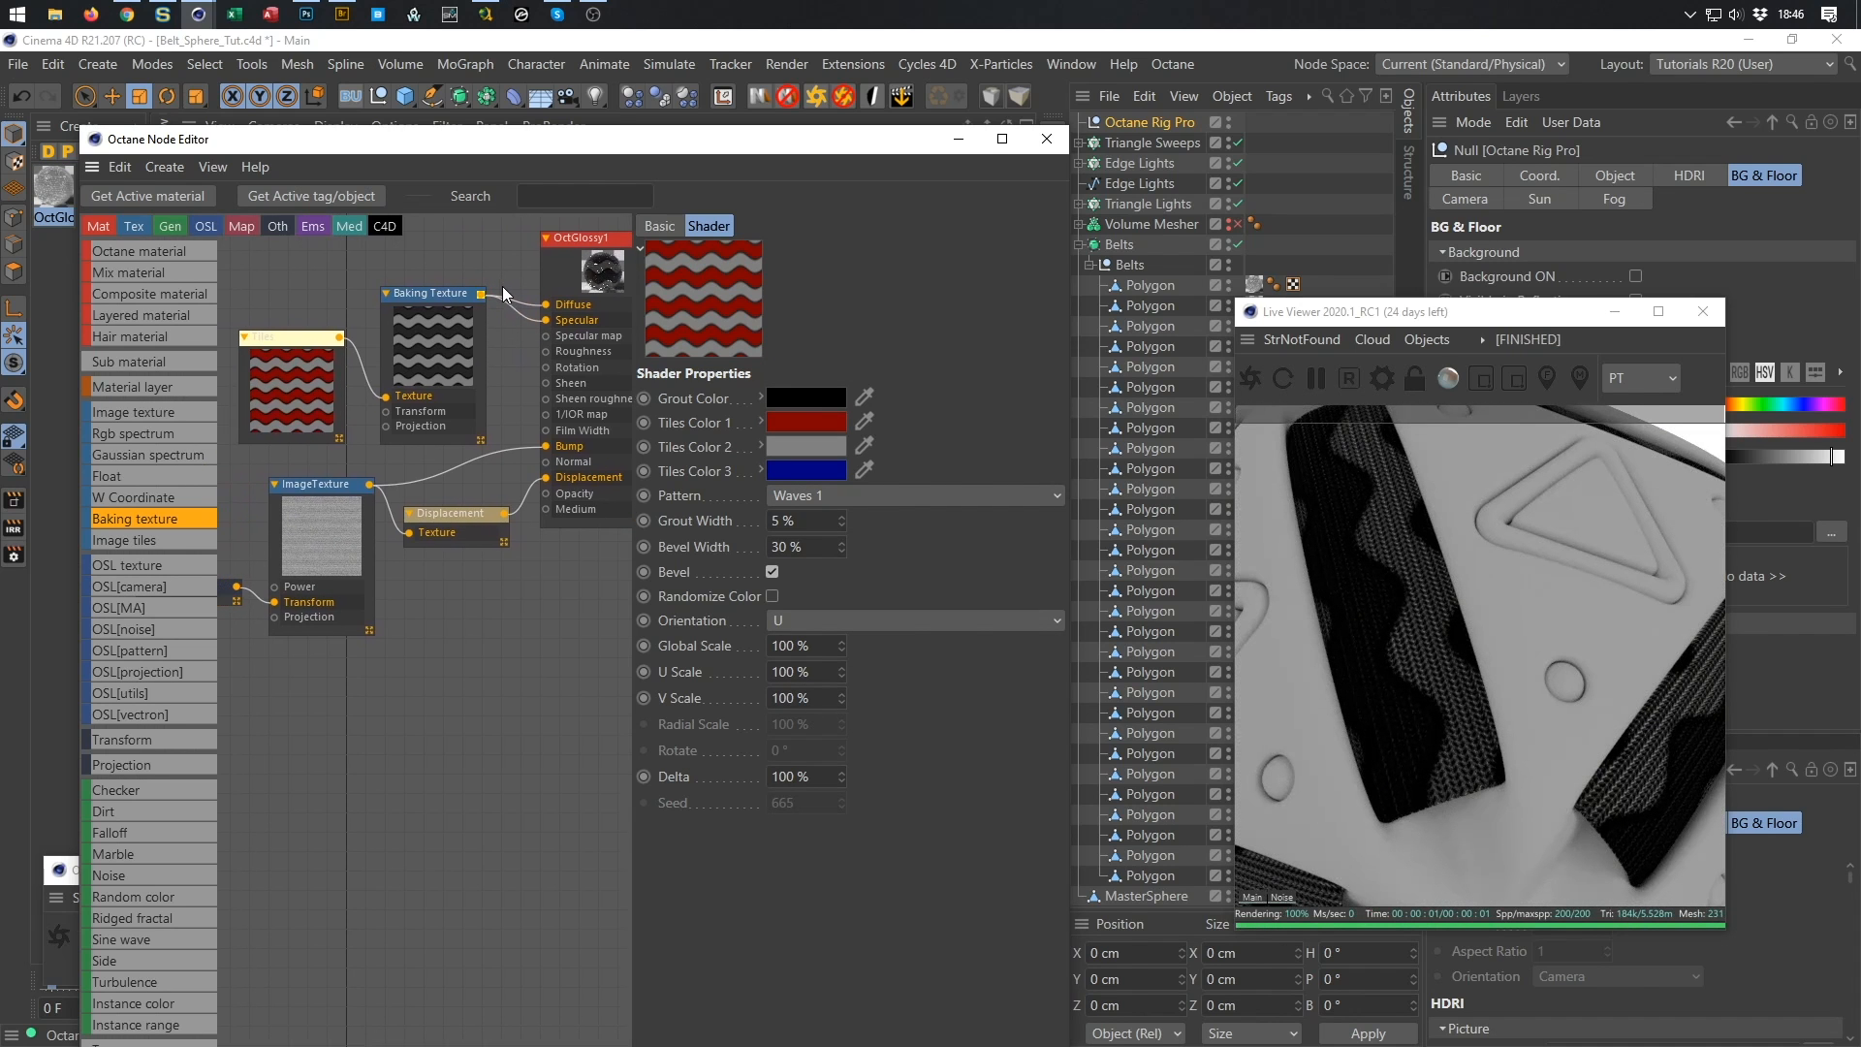
{"action": "left_click_drag", "start_coordinate": [318, 488], "coordinate": [315, 644]}
{"action": "left_click_drag", "start_coordinate": [315, 341], "coordinate": [305, 297]}
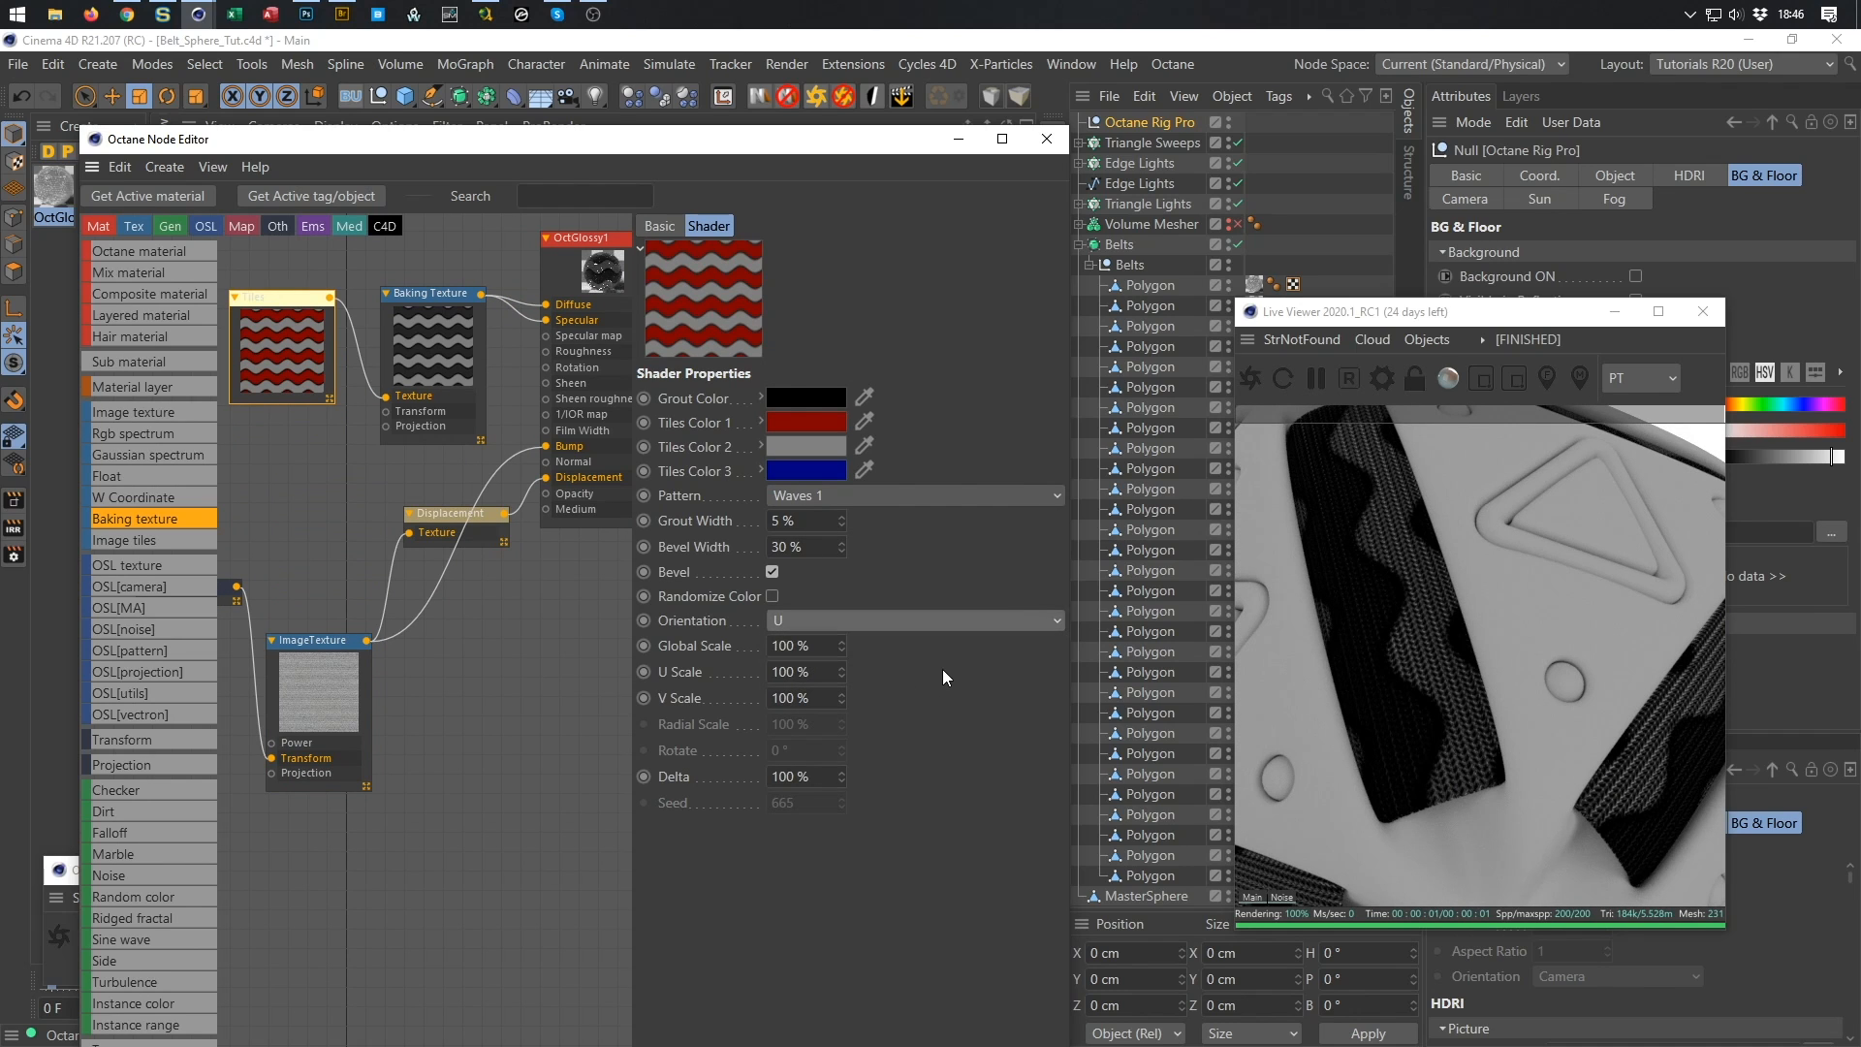
Set the Tiles shader's orientation to V and stop the live render.
{"action": "left_click", "coordinate": [943, 668]}
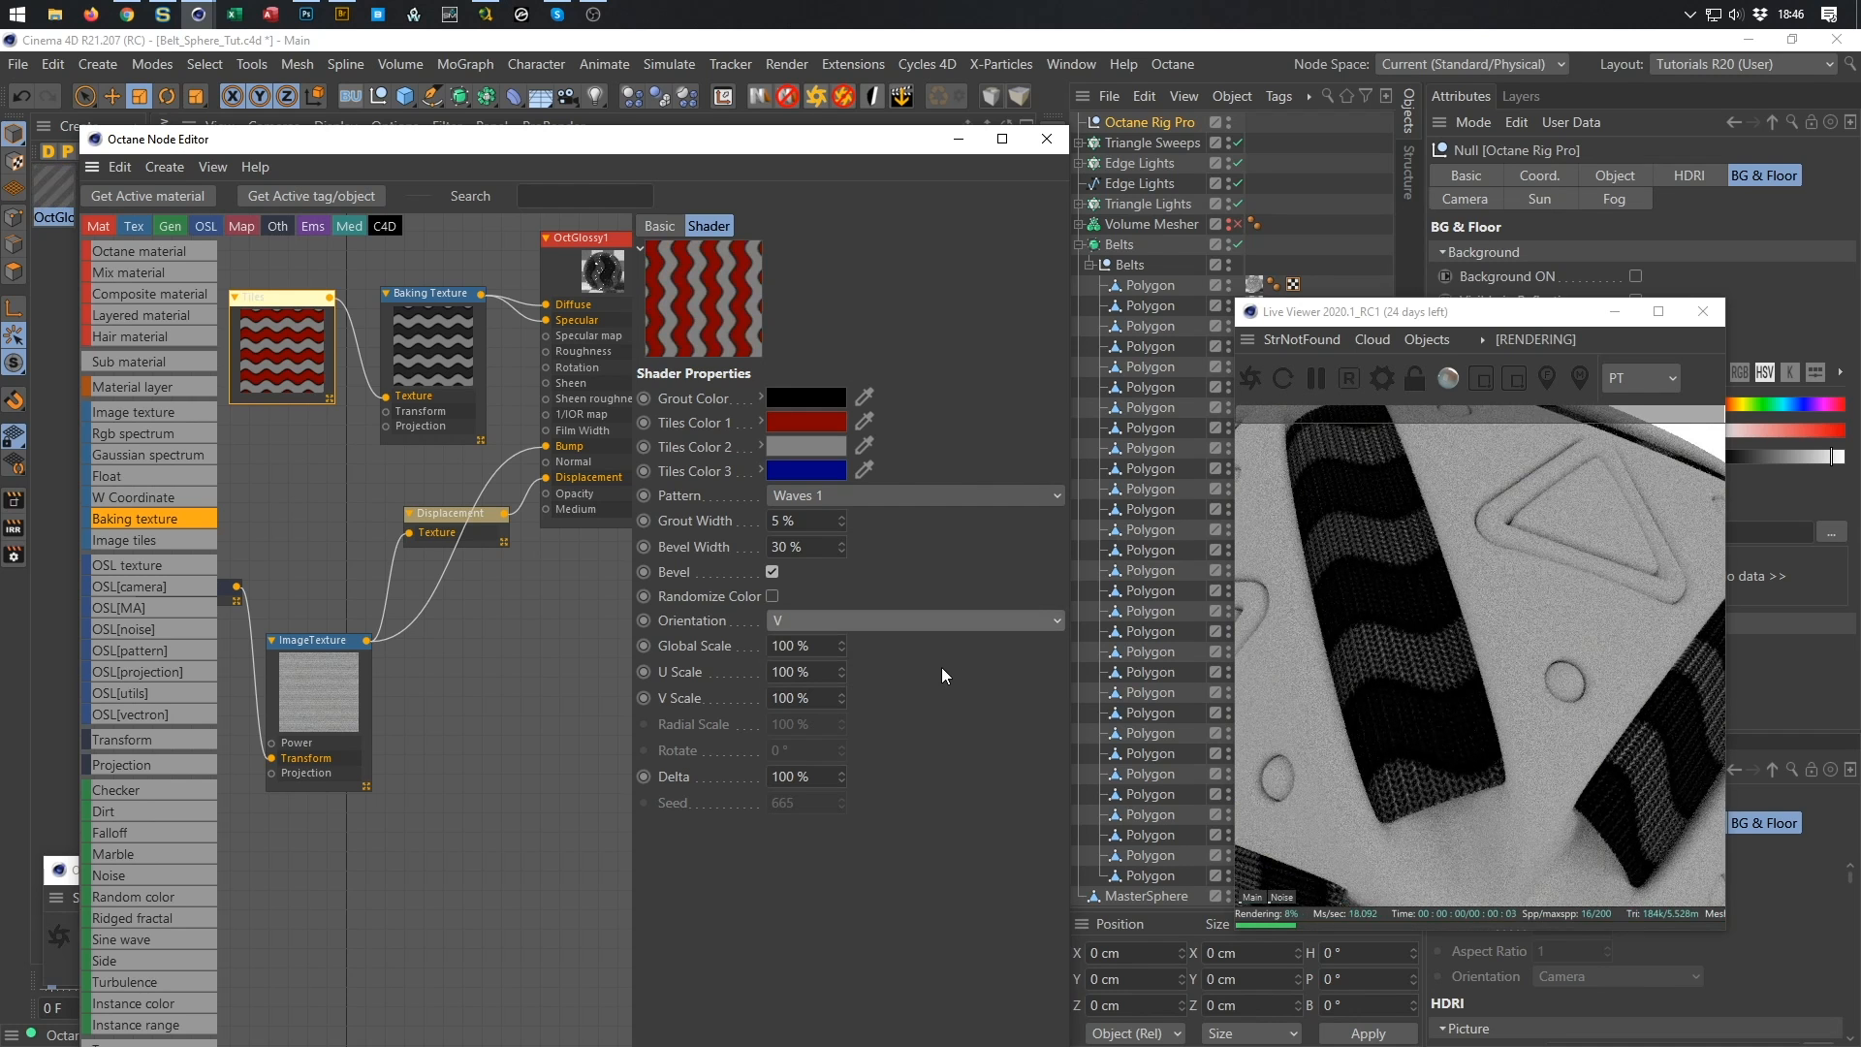
{"action": "left_click", "coordinate": [1358, 372]}
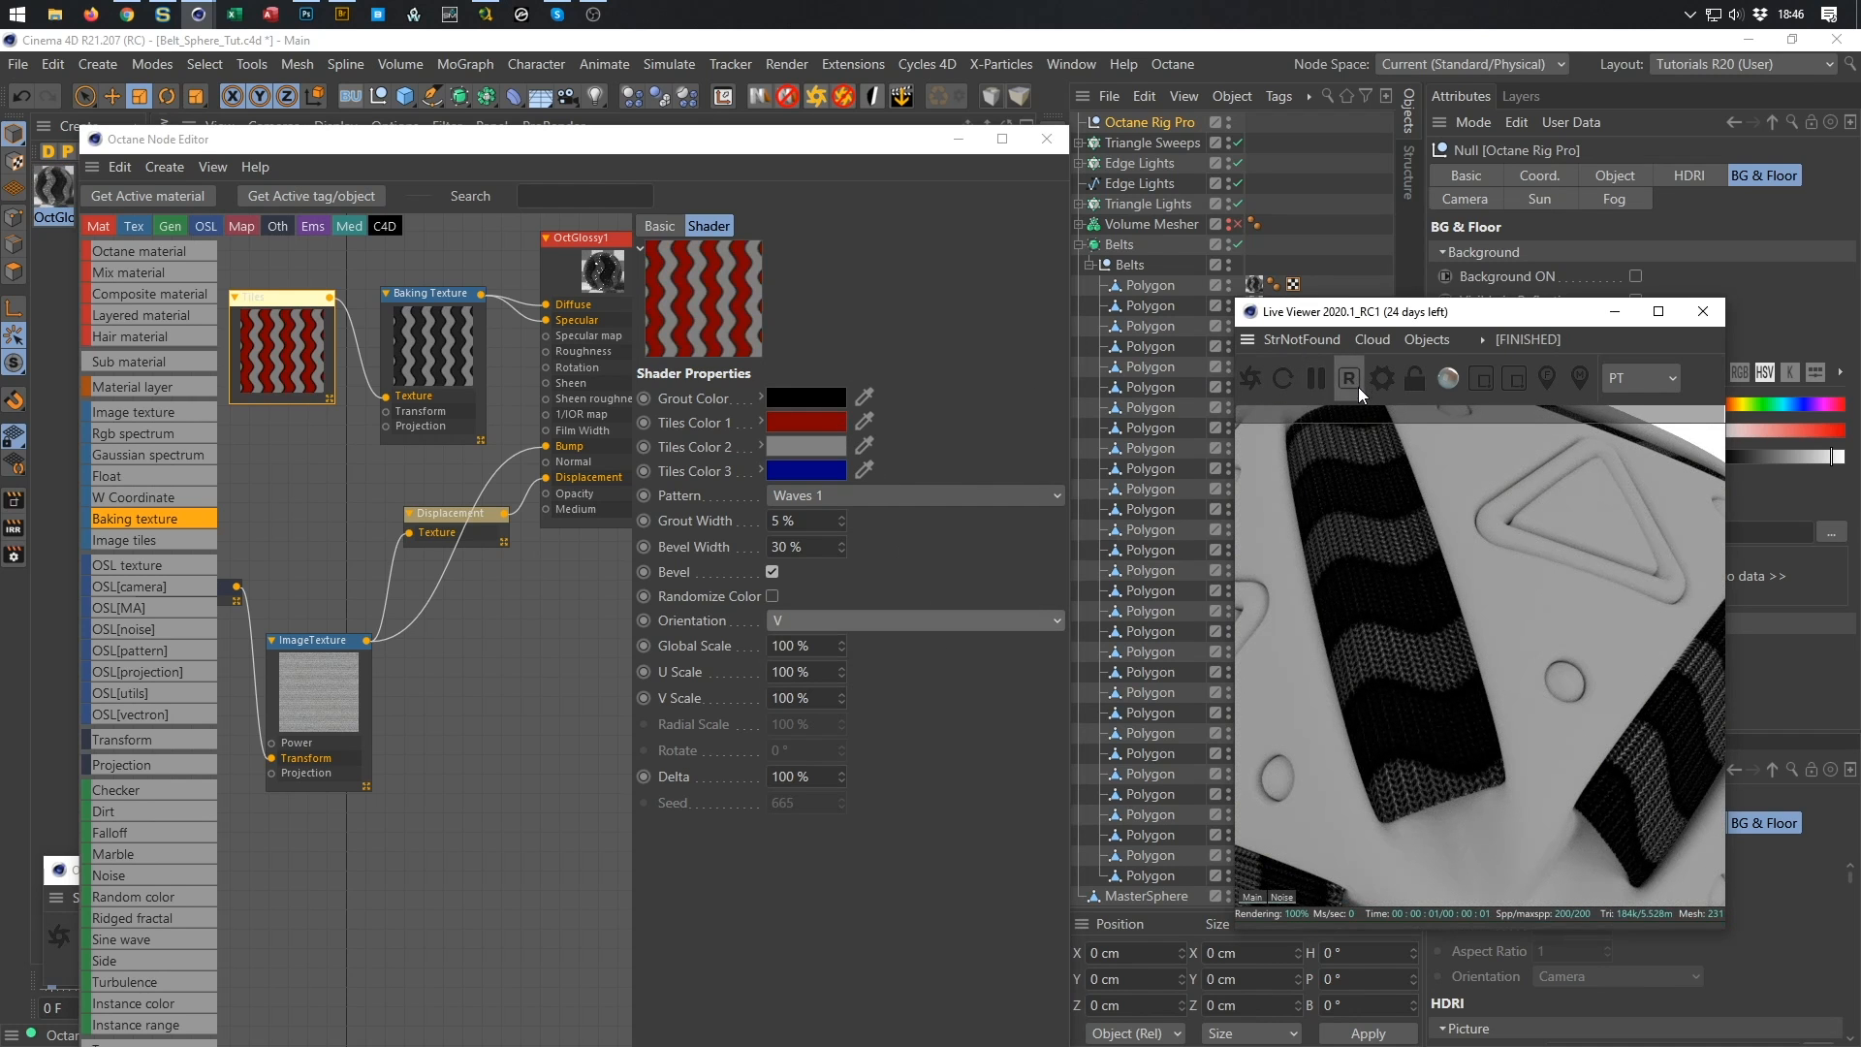
Set the Tiles shader's Grout Color to white with a brightness of 100%.
{"action": "left_click", "coordinate": [803, 400]}
{"action": "left_click_drag", "start_coordinate": [934, 446], "coordinate": [996, 444]}
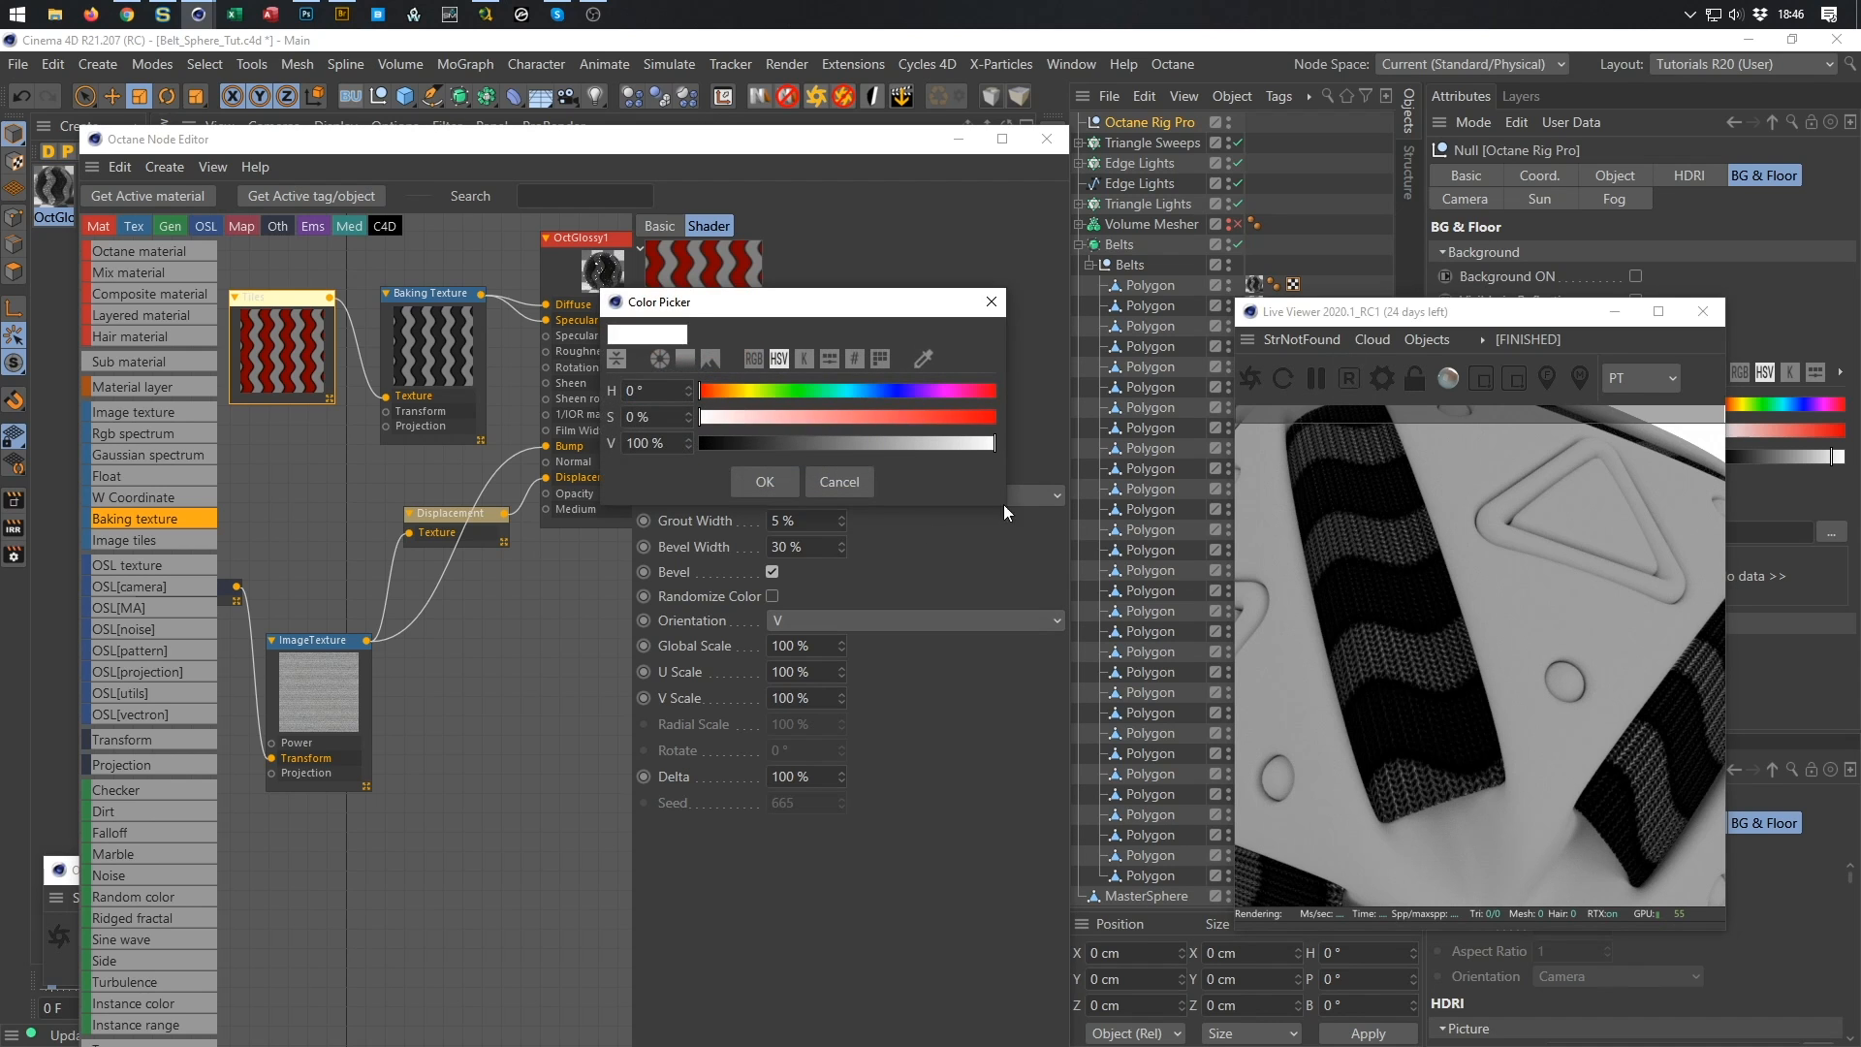
{"action": "left_click", "coordinate": [765, 481]}
Set Tiles Color 1 to a light grey with 0% saturation and 80% brightness.
{"action": "left_click", "coordinate": [812, 428]}
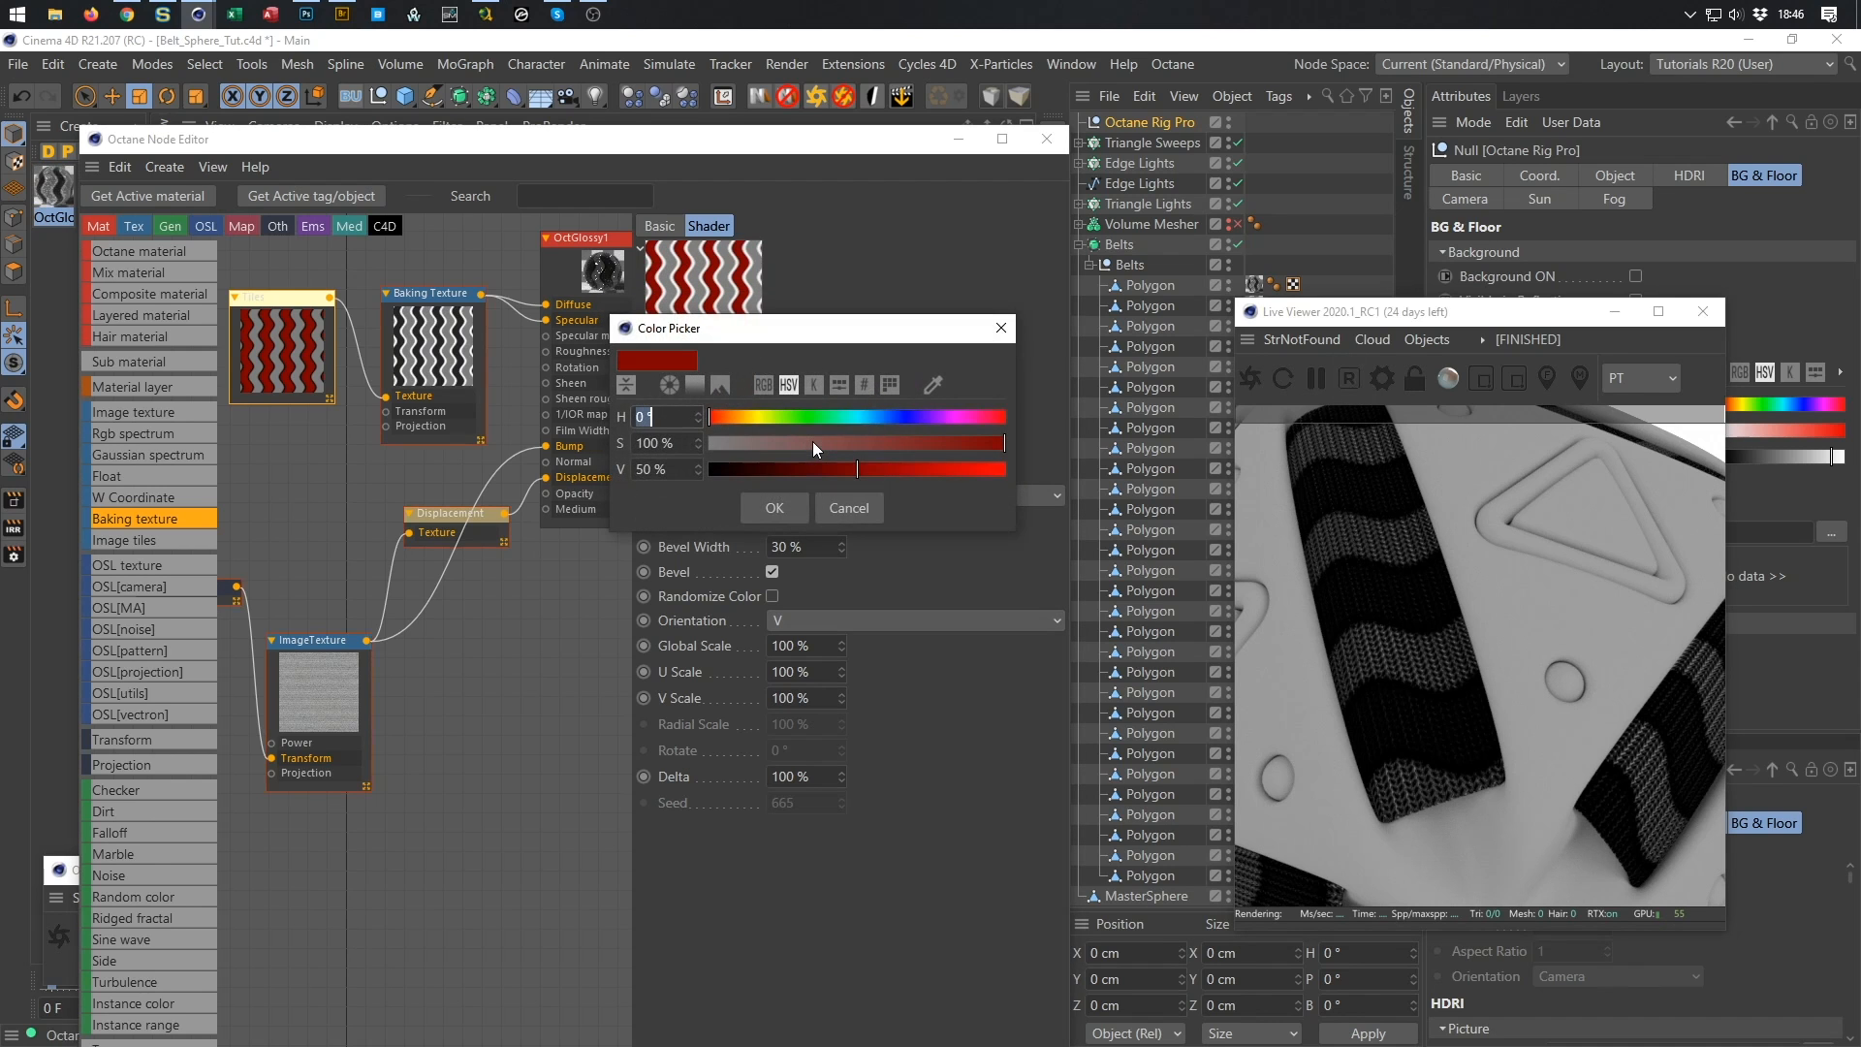
{"action": "left_click_drag", "start_coordinate": [794, 444], "coordinate": [711, 444]}
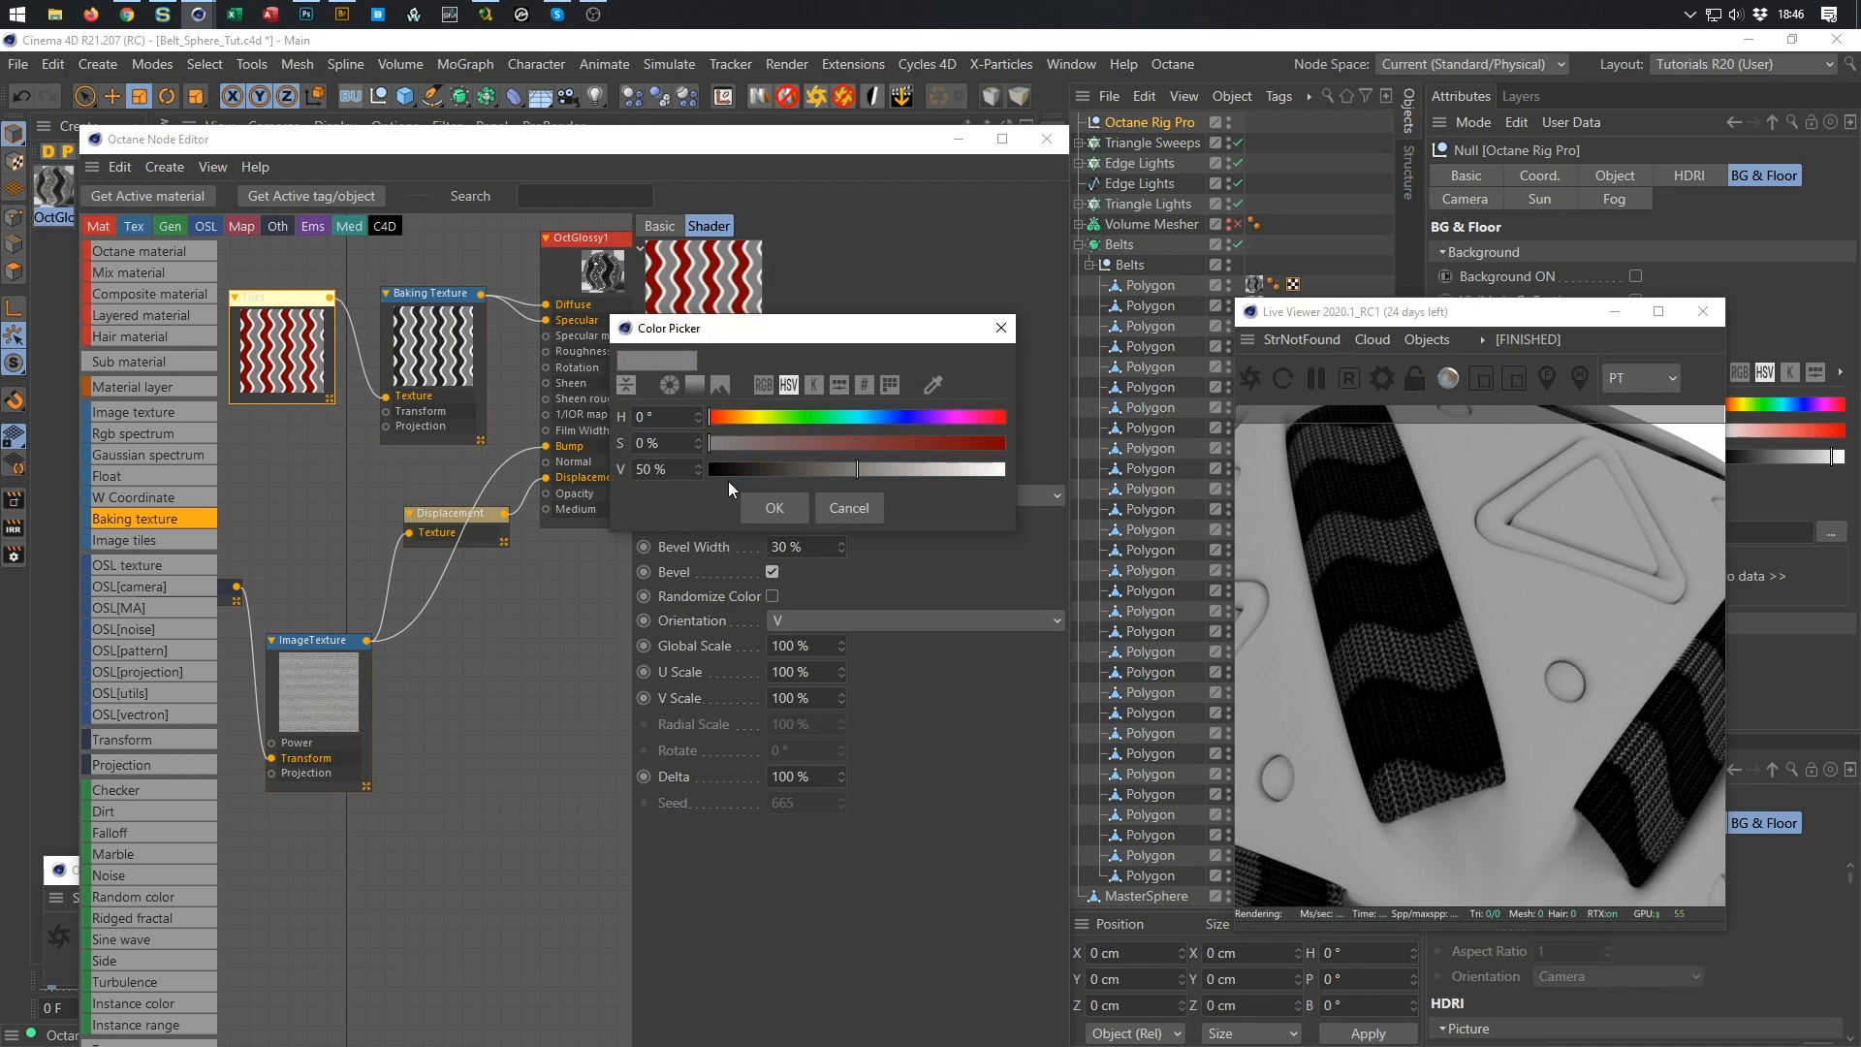
{"action": "left_click_drag", "start_coordinate": [875, 469], "coordinate": [933, 469]}
{"action": "left_click", "coordinate": [695, 476]}
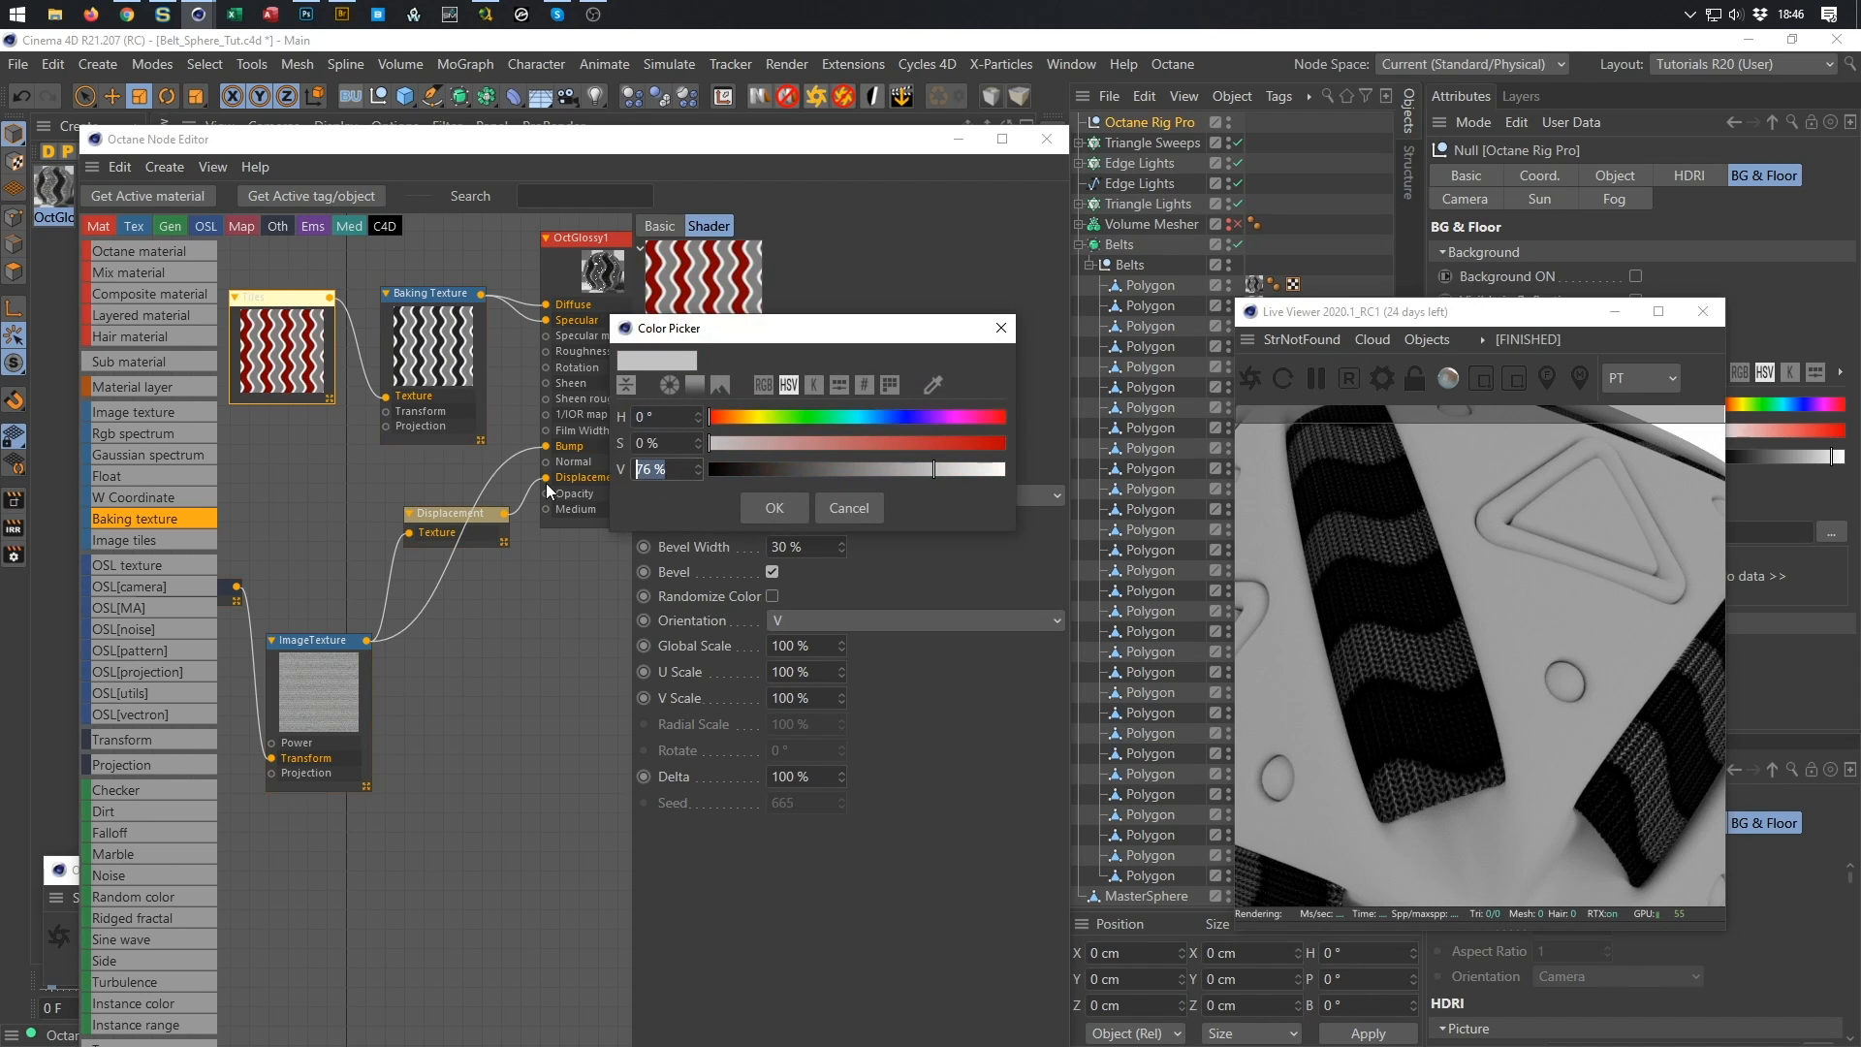
{"action": "type", "text": "80"}
{"action": "key", "text": "Return"}
Darken Tiles Color 2 to a dark grey.
{"action": "left_click", "coordinate": [824, 444]}
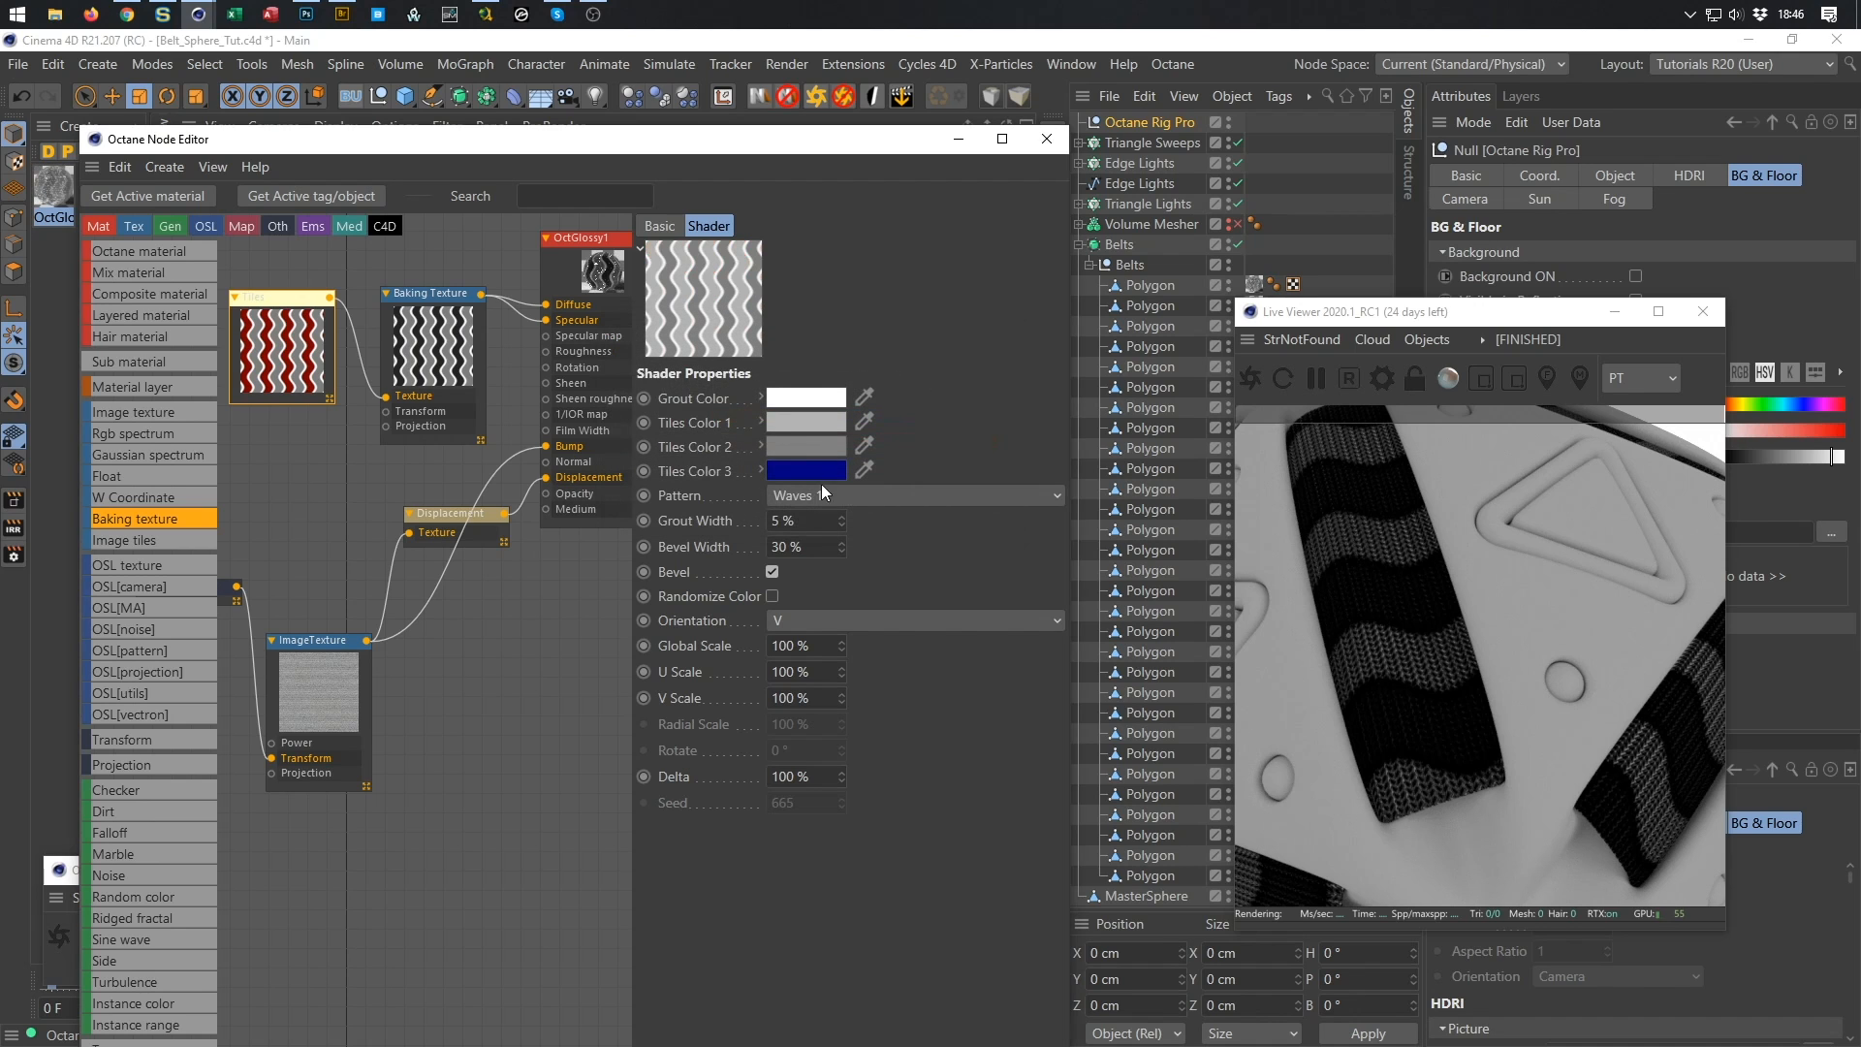
{"action": "key", "text": "Tab"}
{"action": "key", "text": "Tab"}
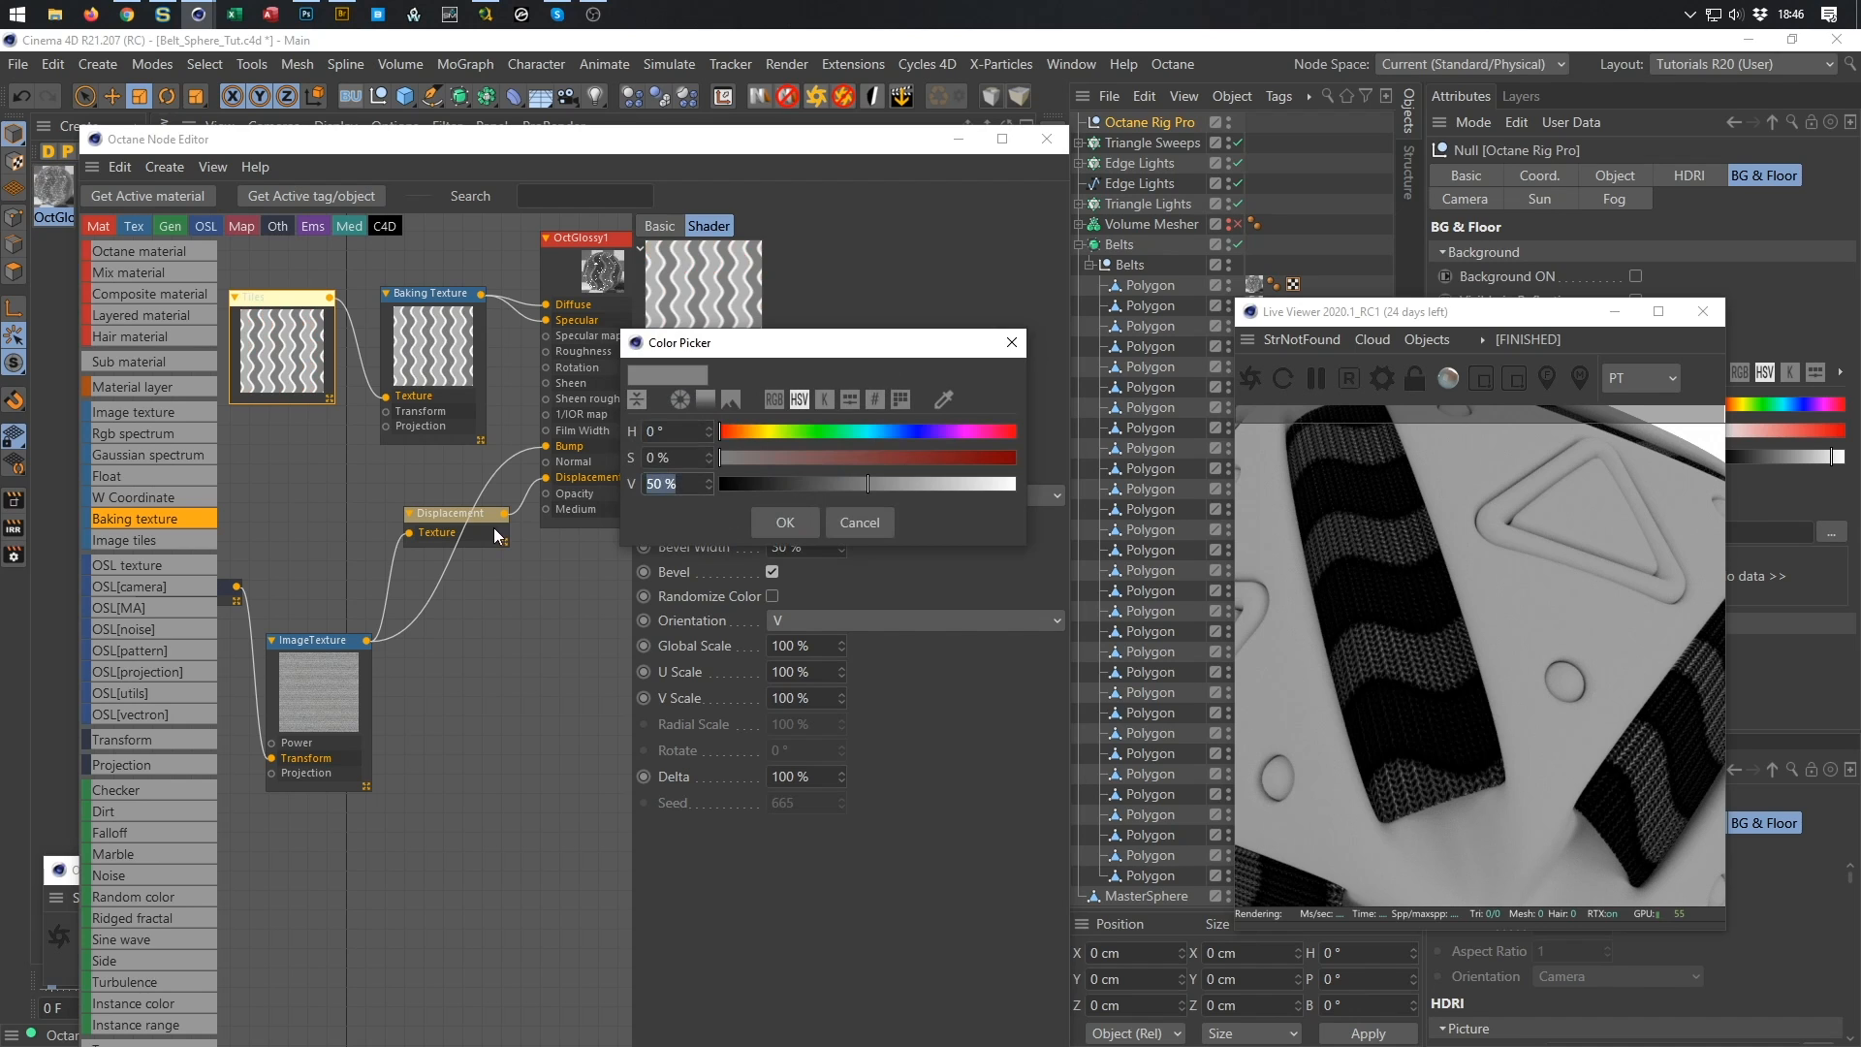
{"action": "key", "text": "Return"}
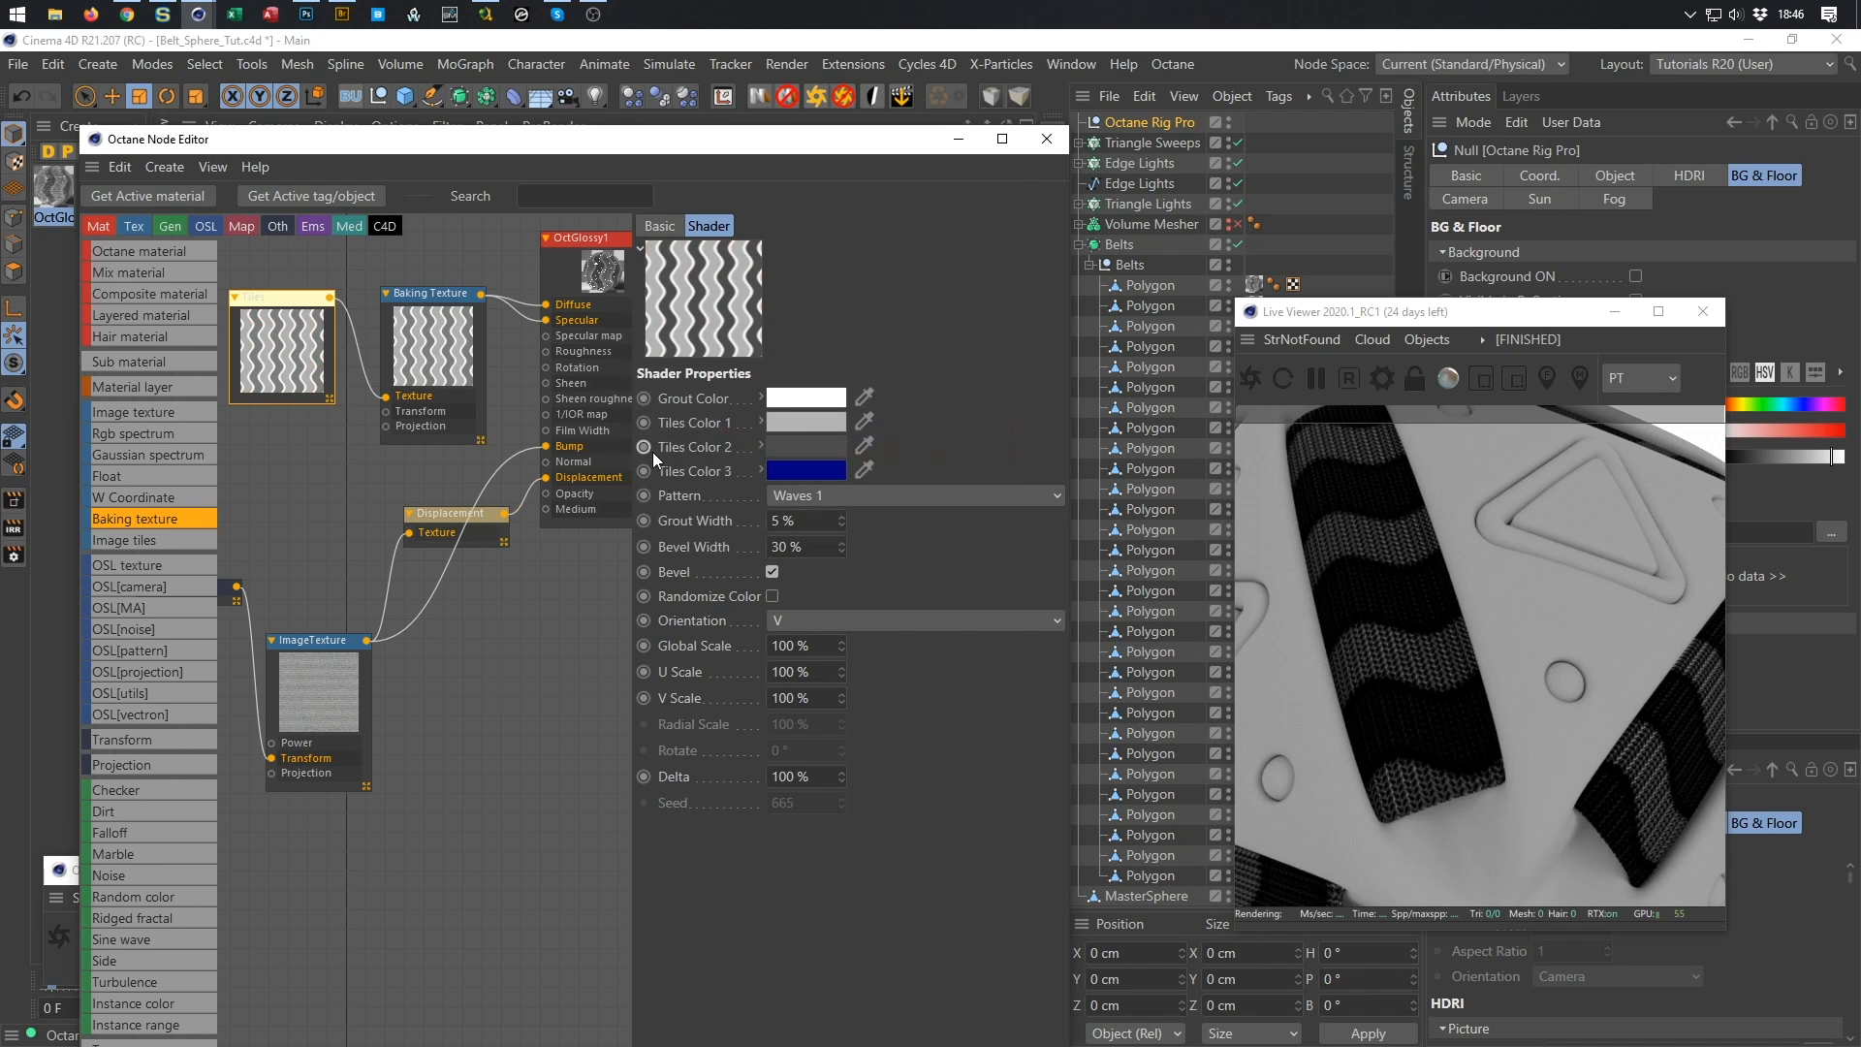
Set the Tiles shader's Bevel Width to 5%.
{"action": "left_click_drag", "start_coordinate": [816, 548], "coordinate": [718, 570]}
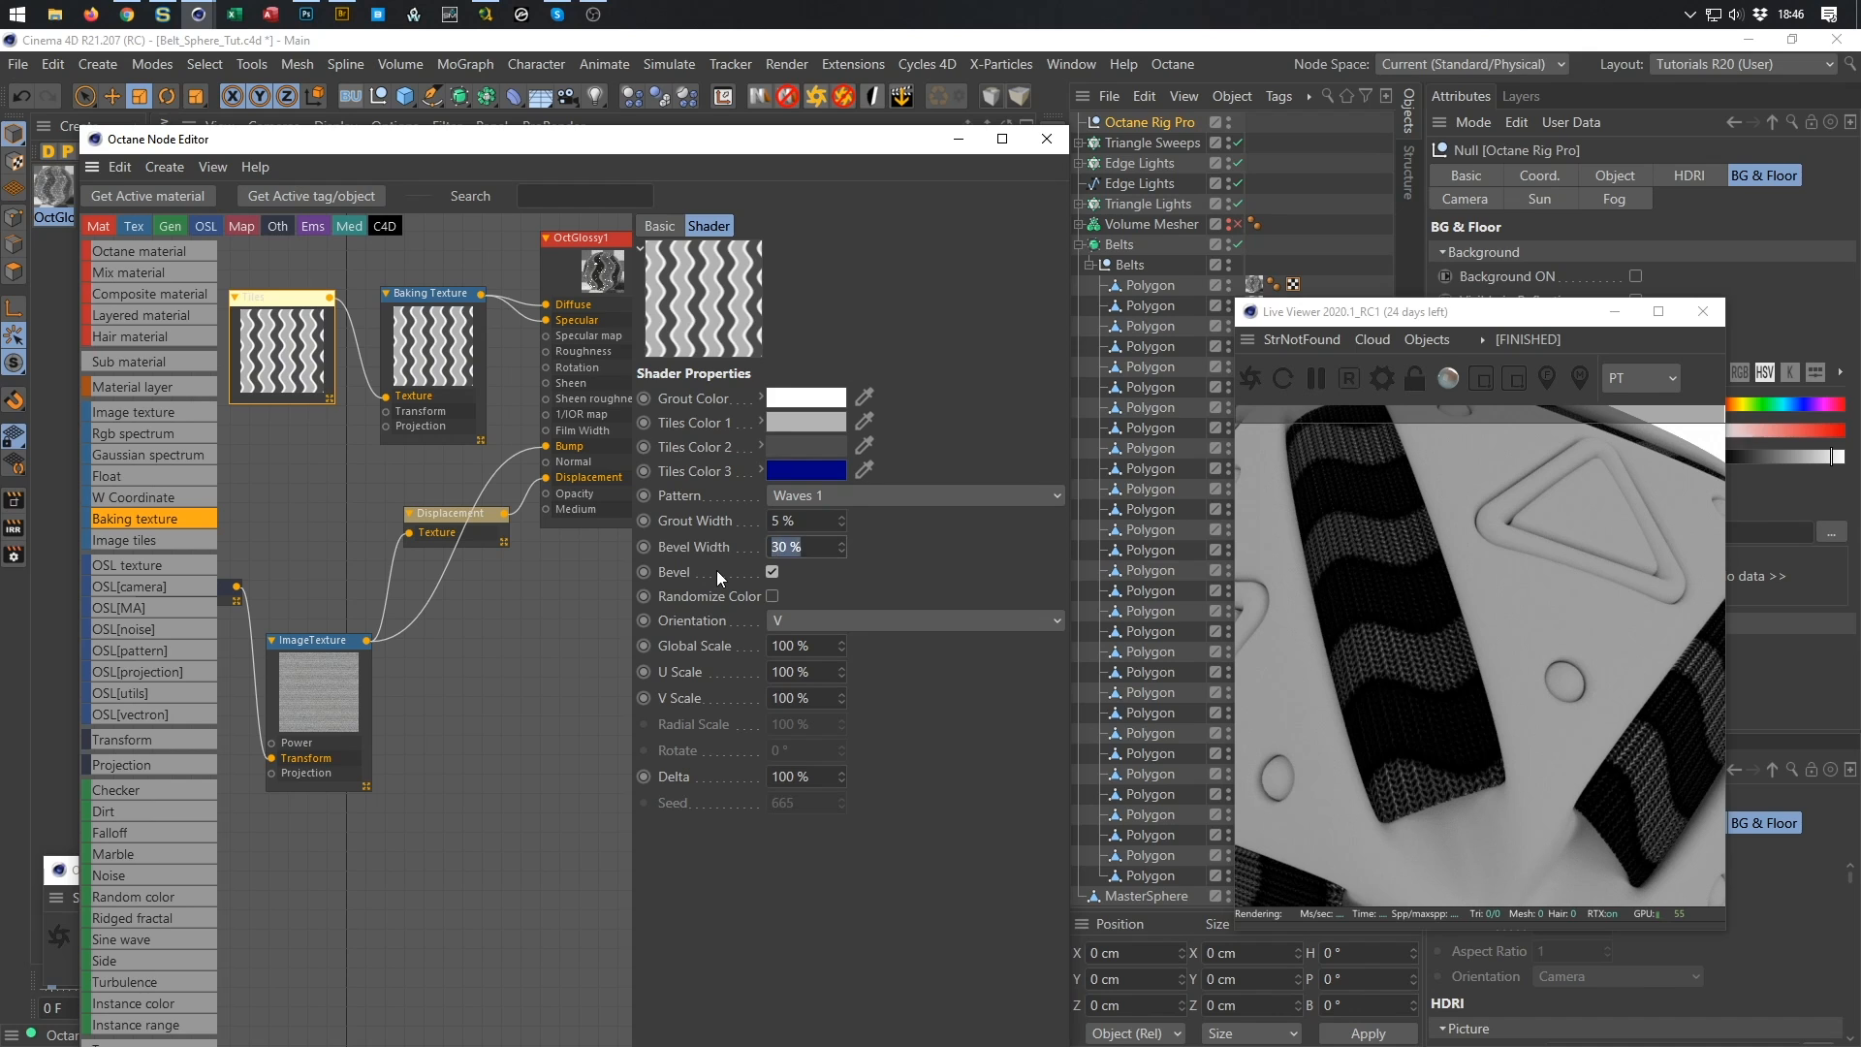
{"action": "type", "text": "5"}
{"action": "key", "text": "Return"}
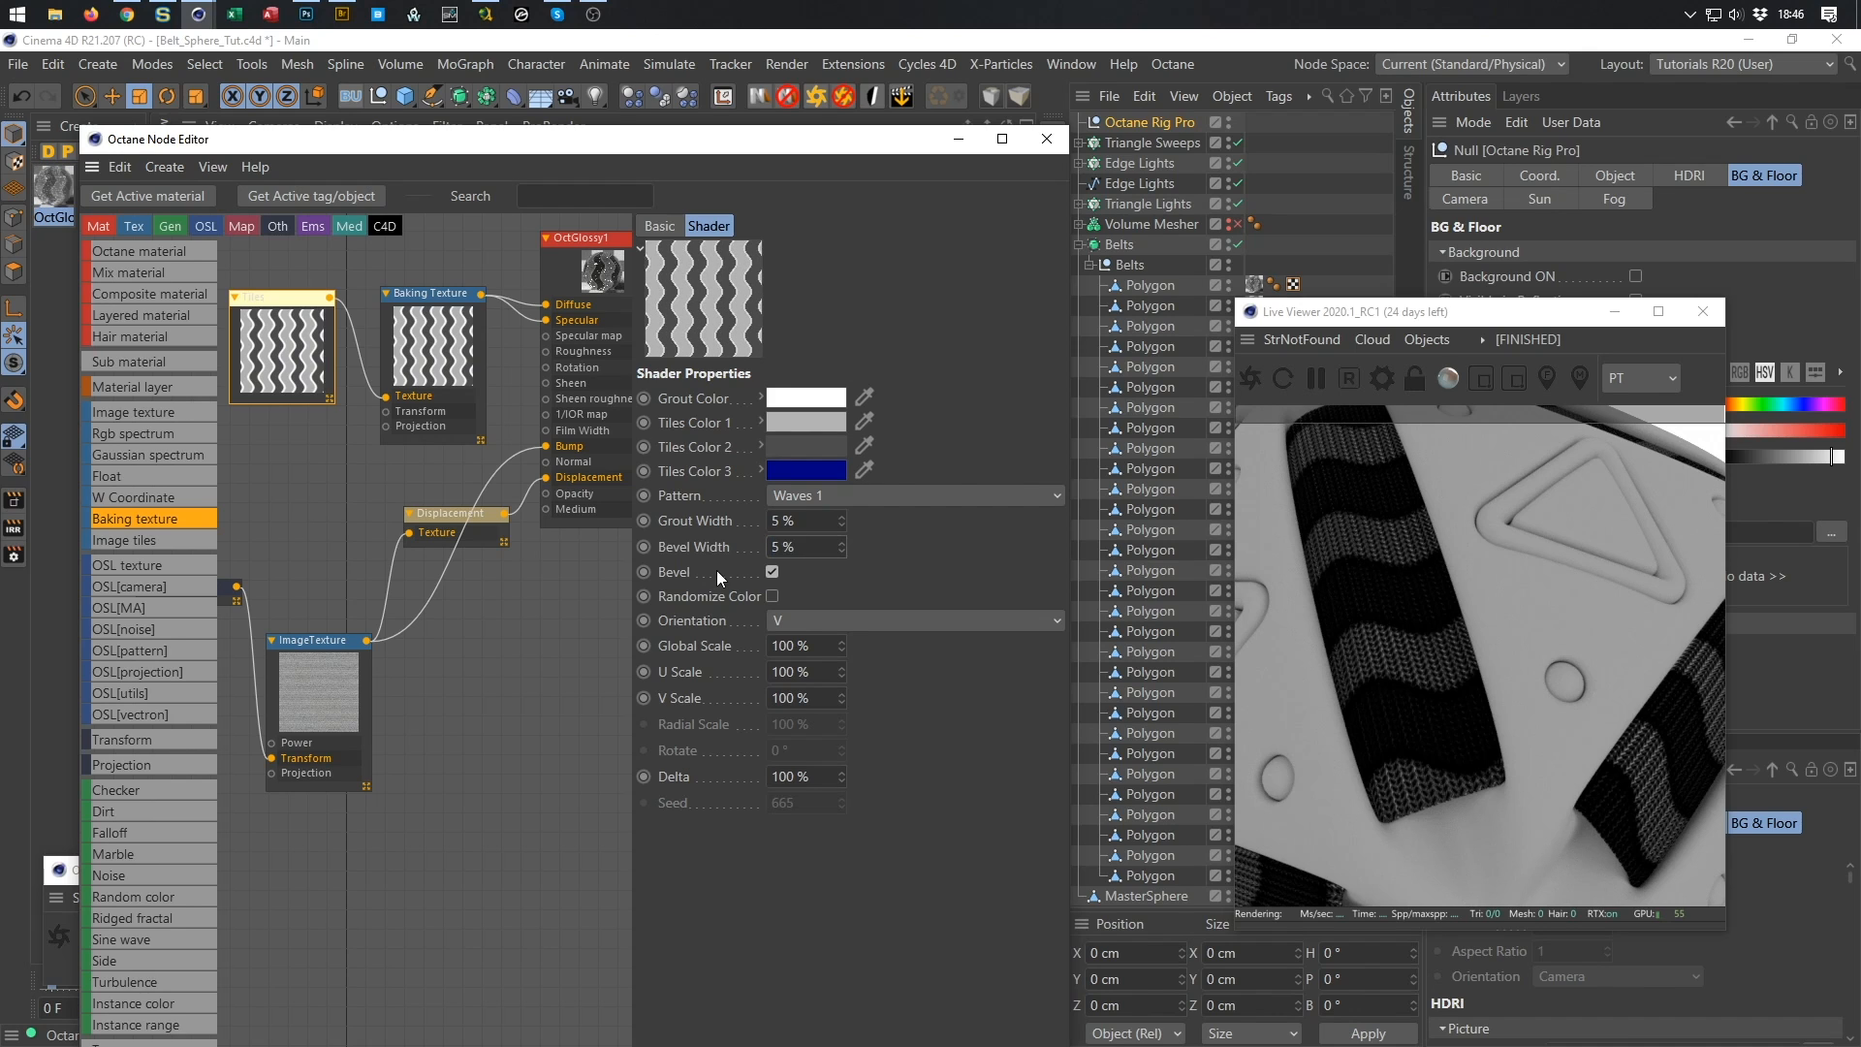
Save the project and restart the live render of the belts.
{"action": "left_click", "coordinate": [1218, 411]}
{"action": "key", "text": "ctrl+s"}
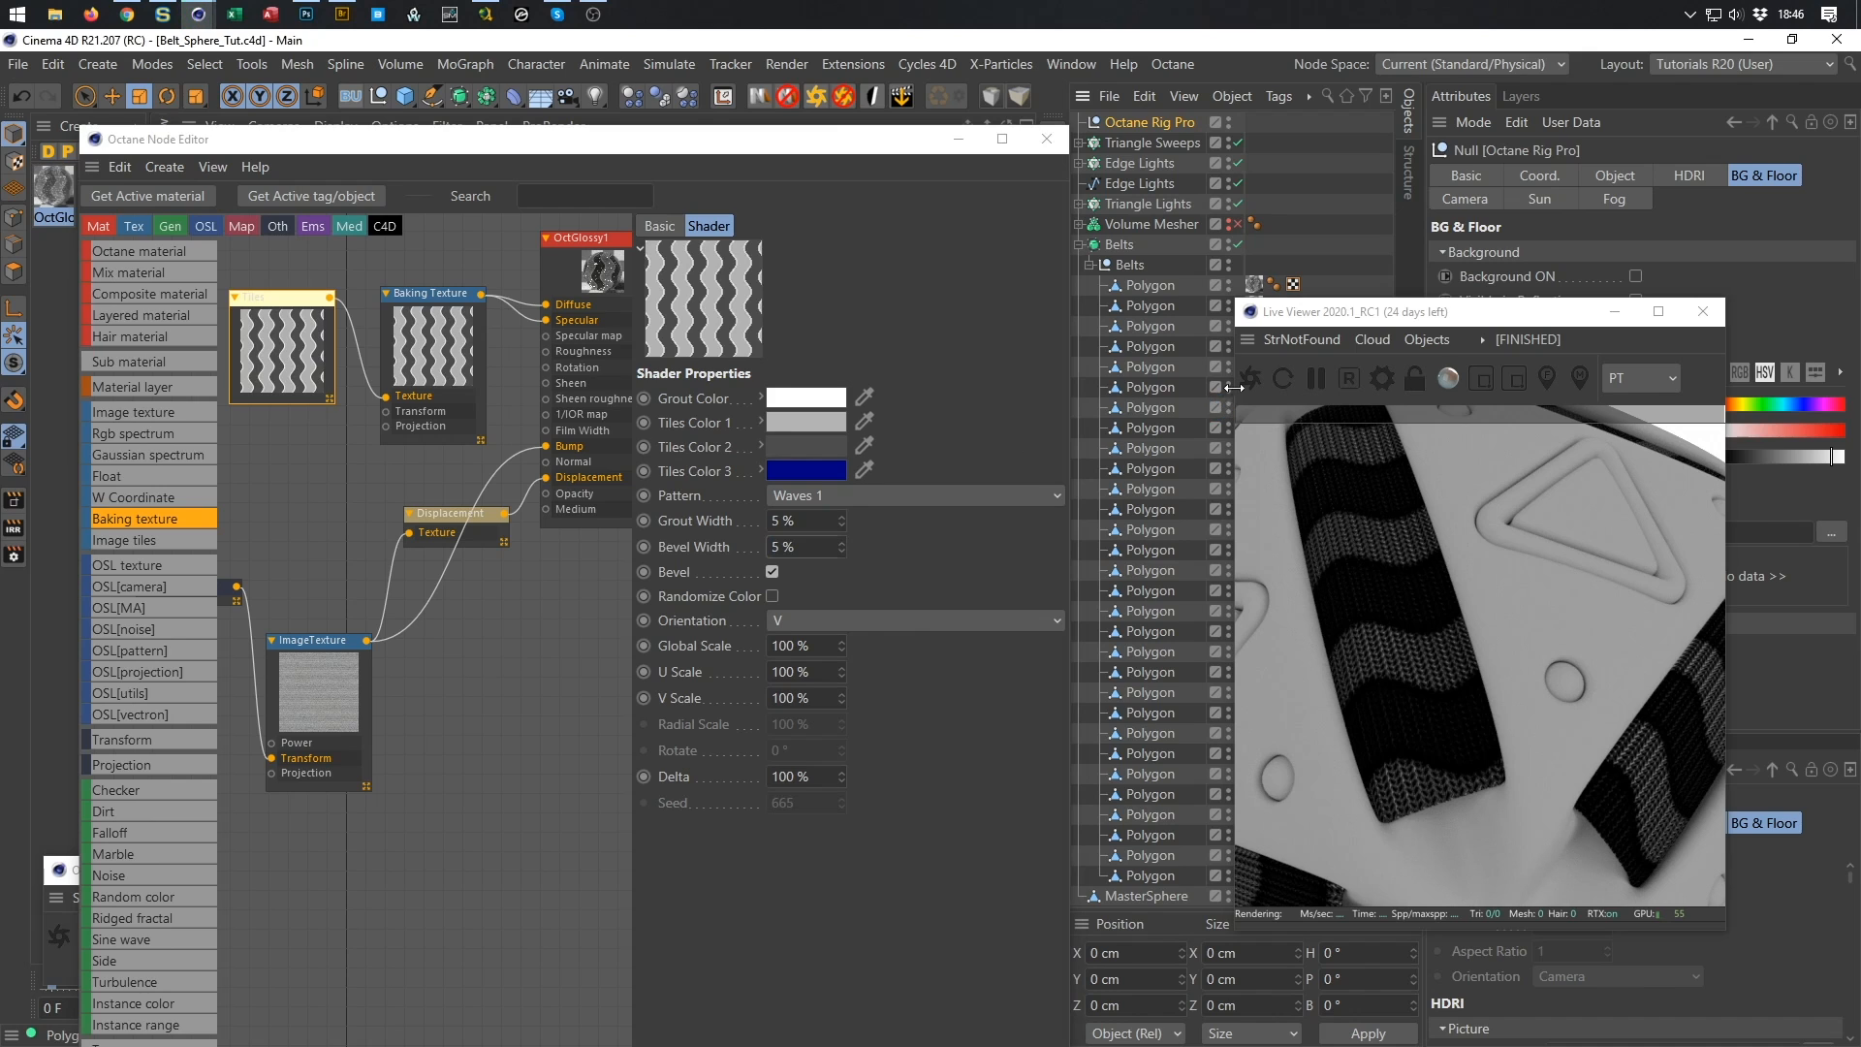
{"action": "left_click", "coordinate": [1252, 377]}
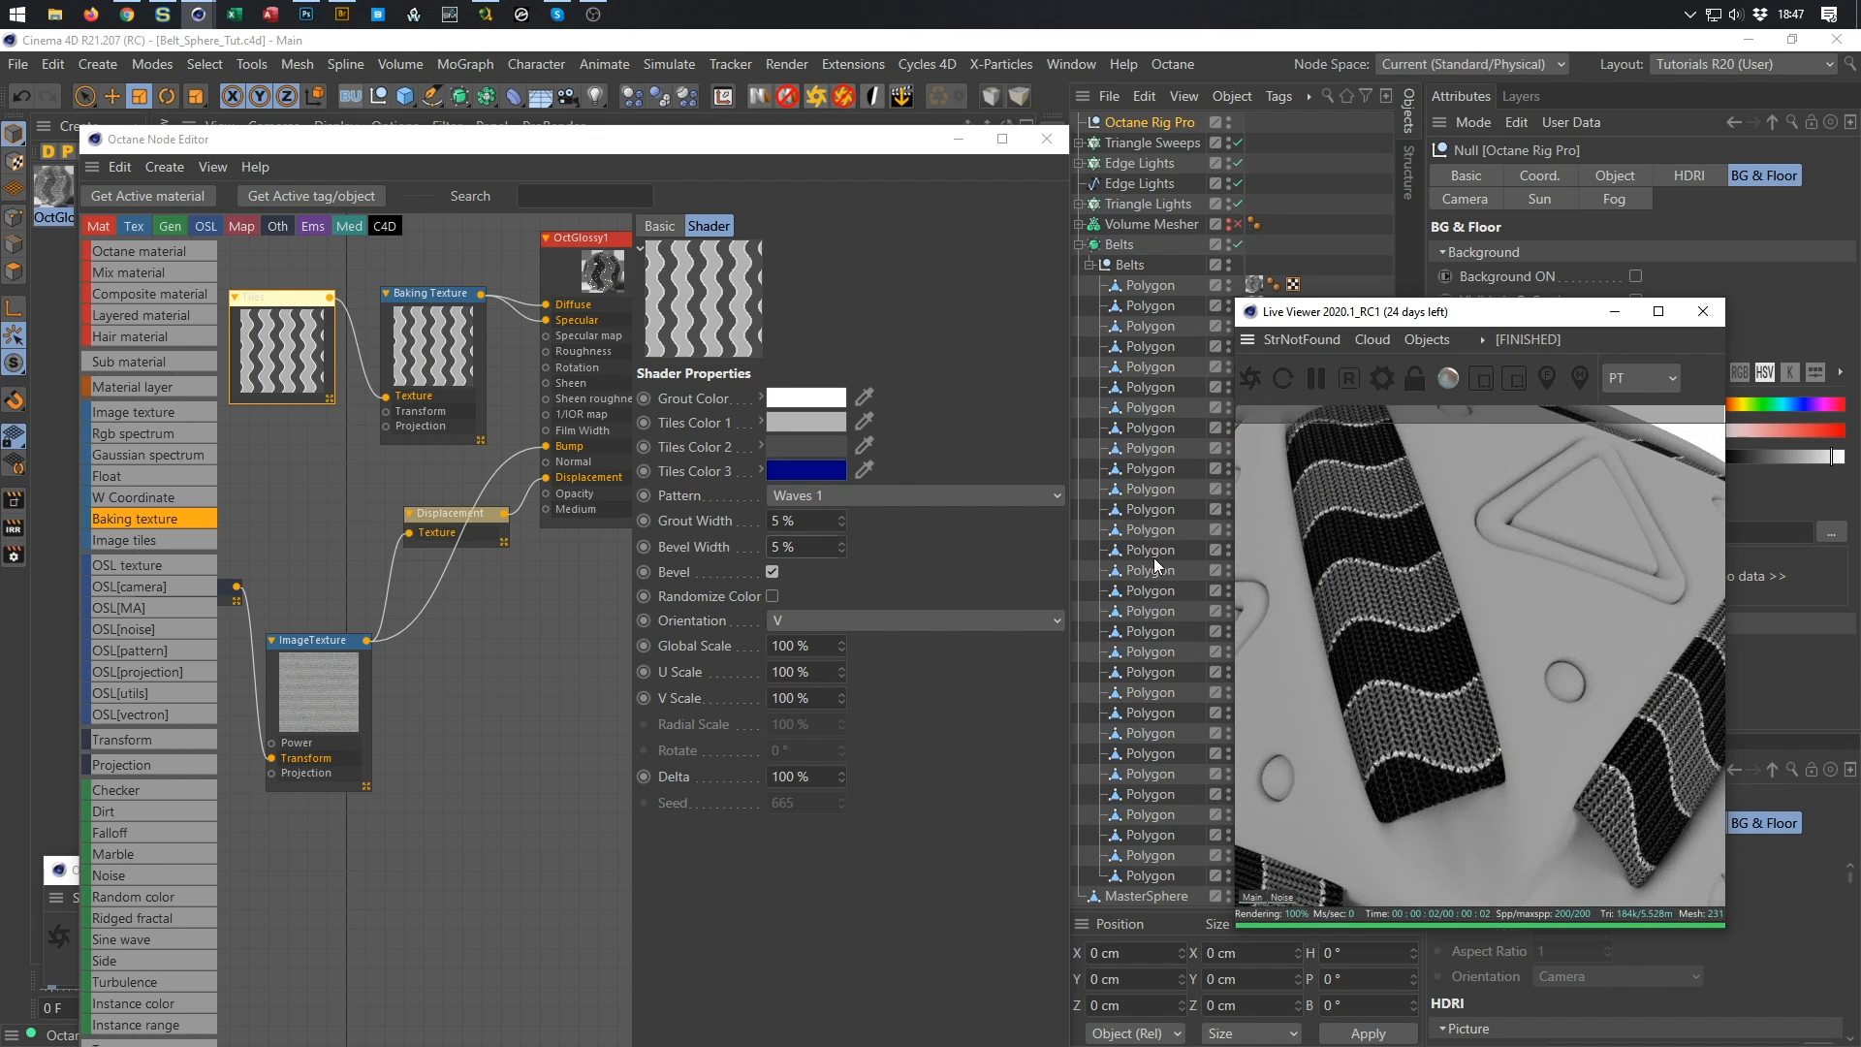
Move the Live Viewer and Node Editor windows aside and play the animation.
{"action": "left_click_drag", "start_coordinate": [1484, 317], "coordinate": [1360, 257]}
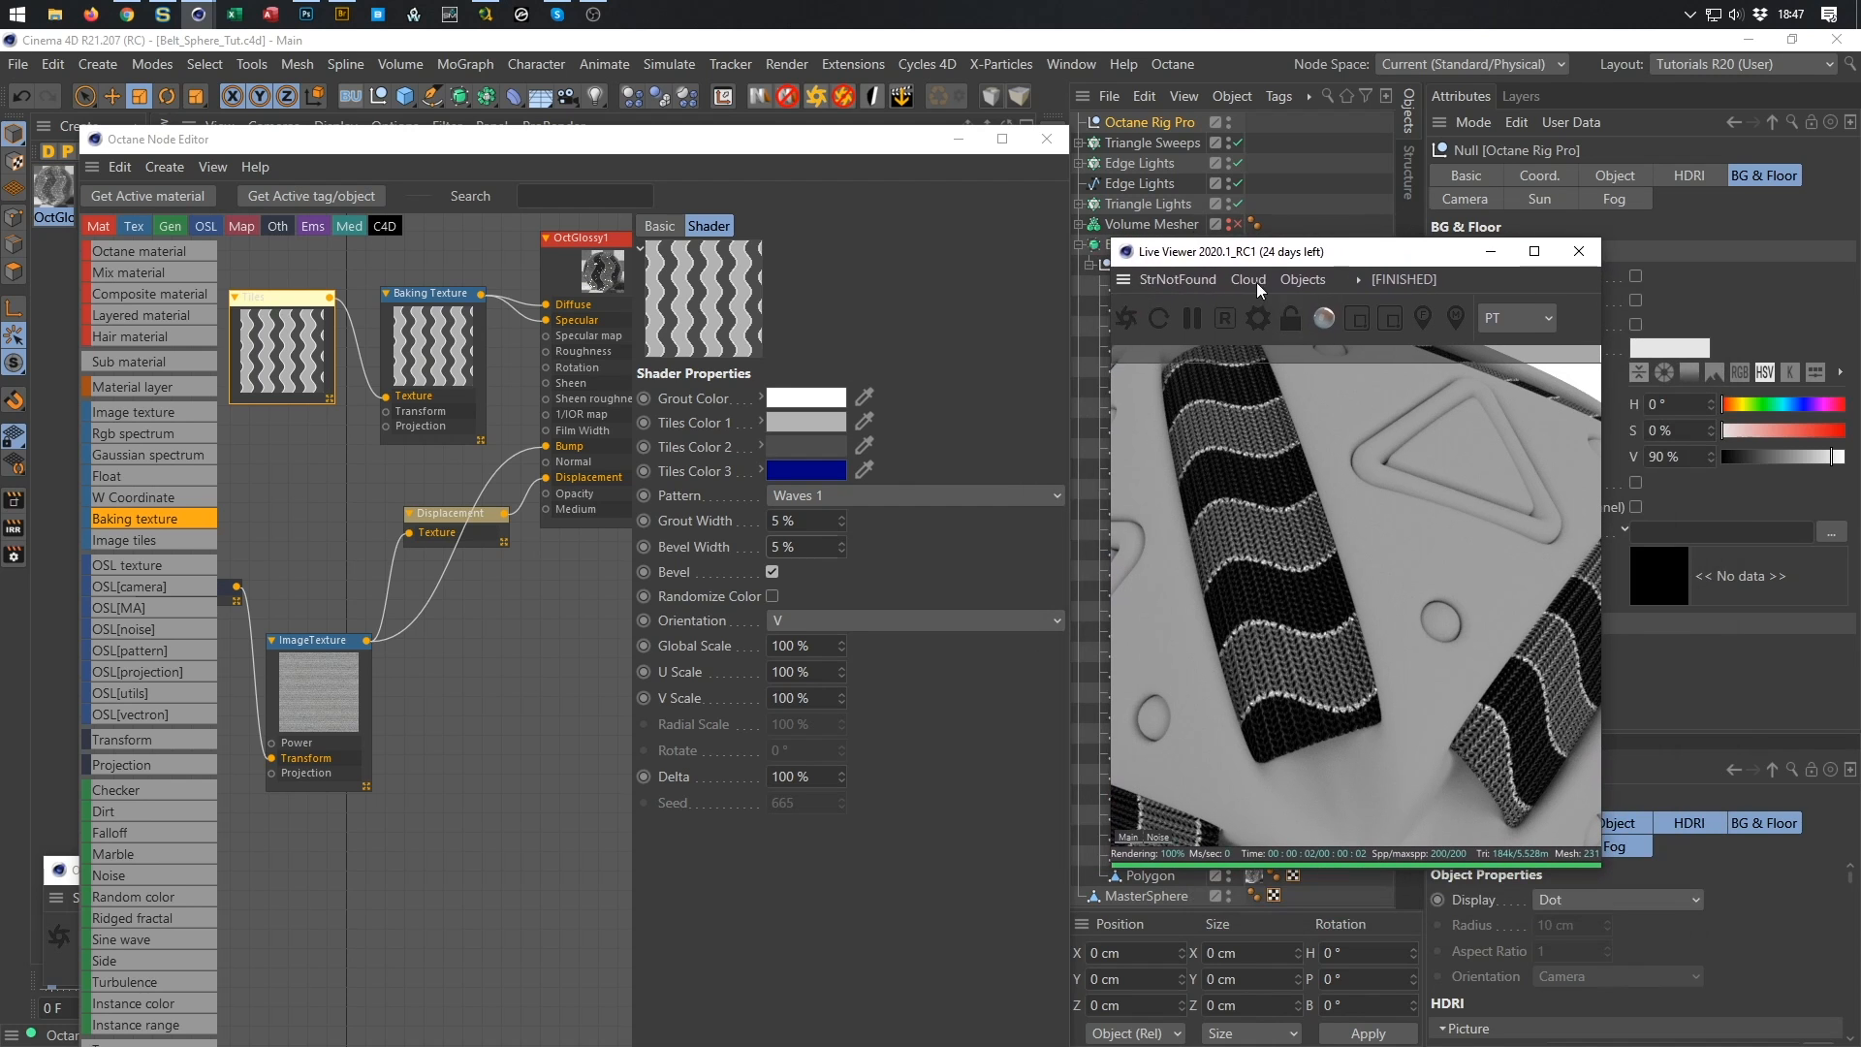
{"action": "left_click_drag", "start_coordinate": [779, 145], "coordinate": [97, 103]}
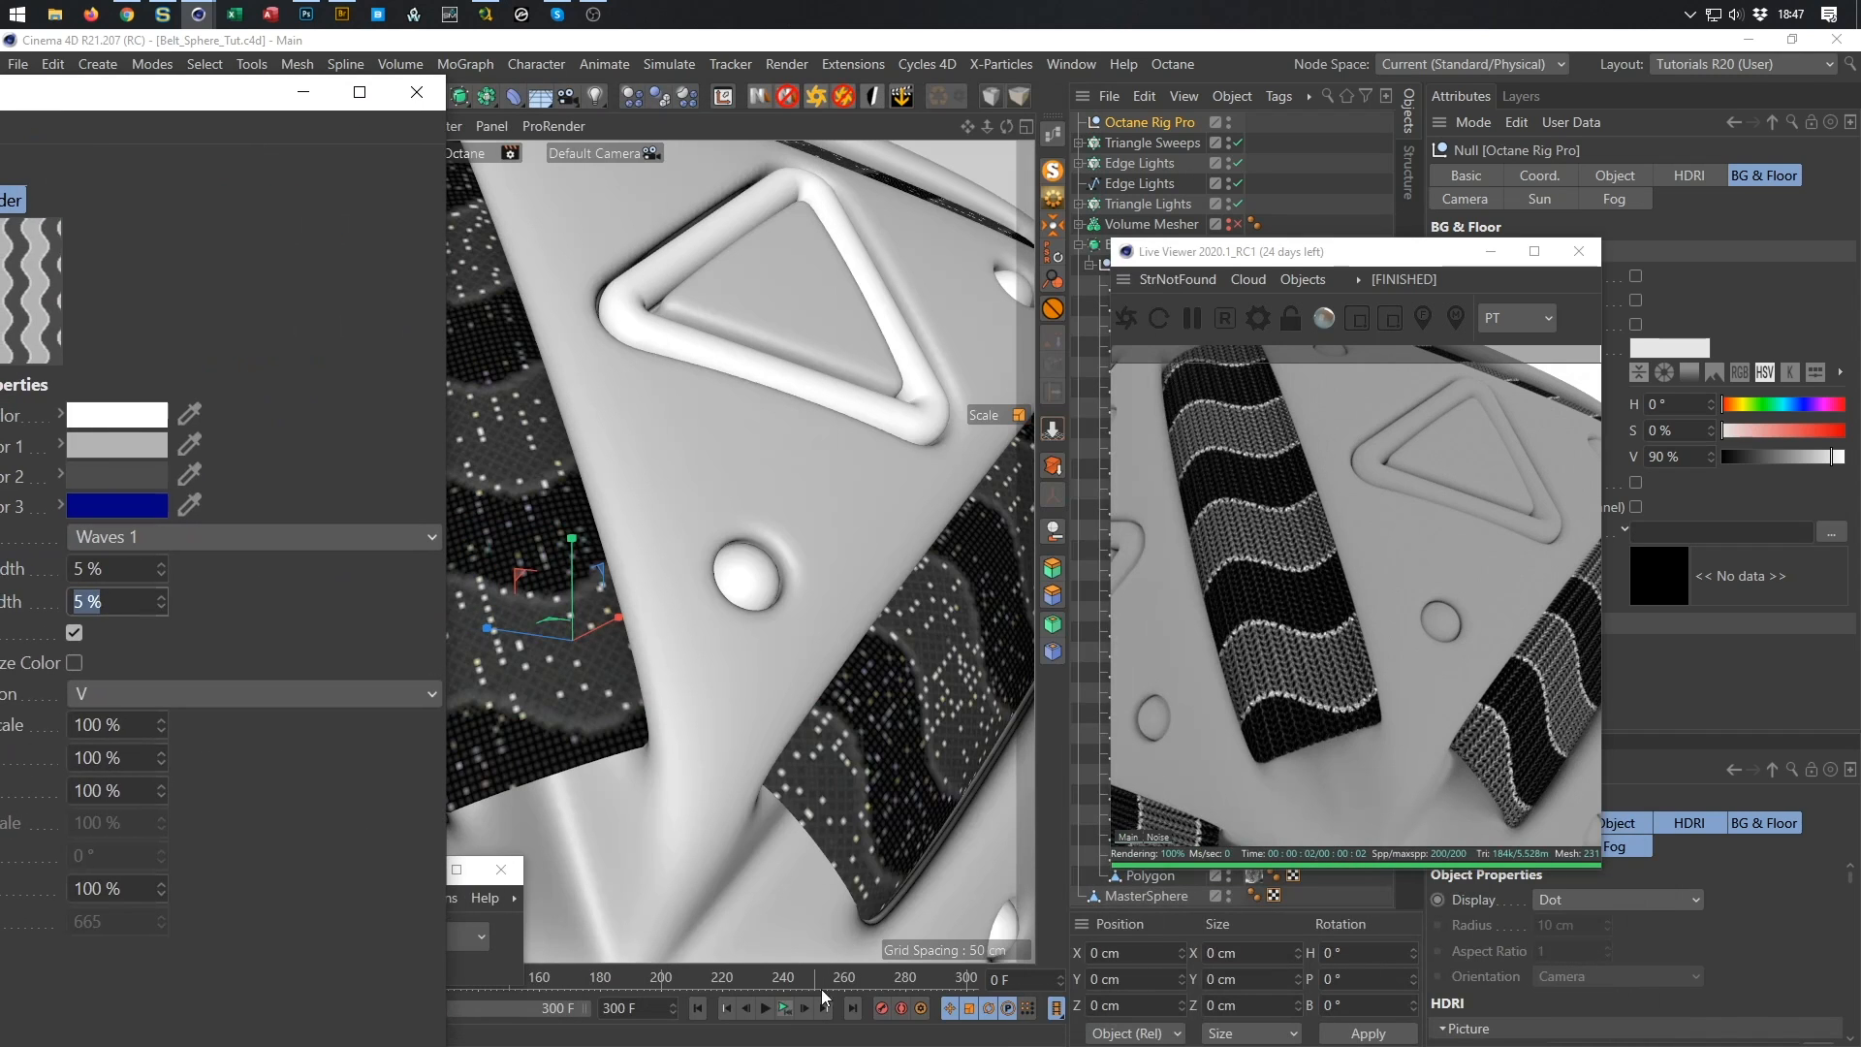
{"action": "left_click", "coordinate": [784, 1008]}
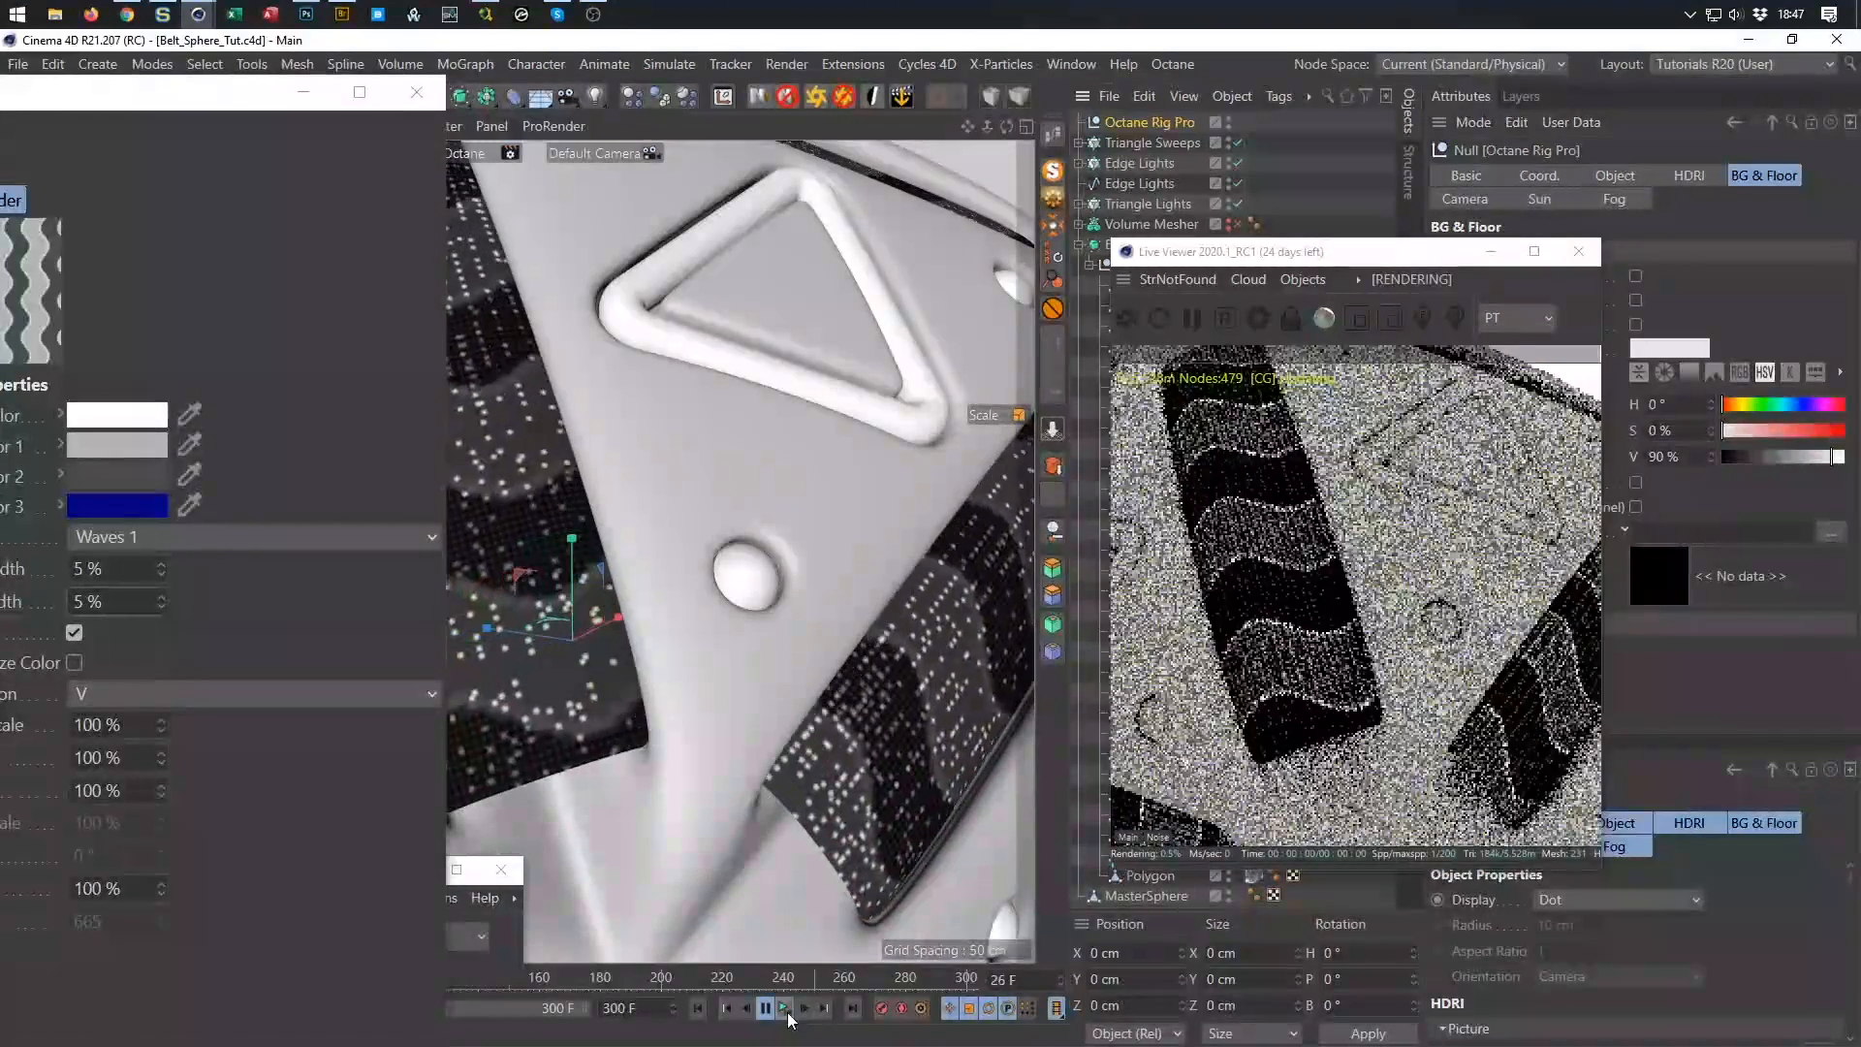
Stop the animation, return it to frame 0 and close the Octane Node Editor.
{"action": "left_click", "coordinate": [766, 1008]}
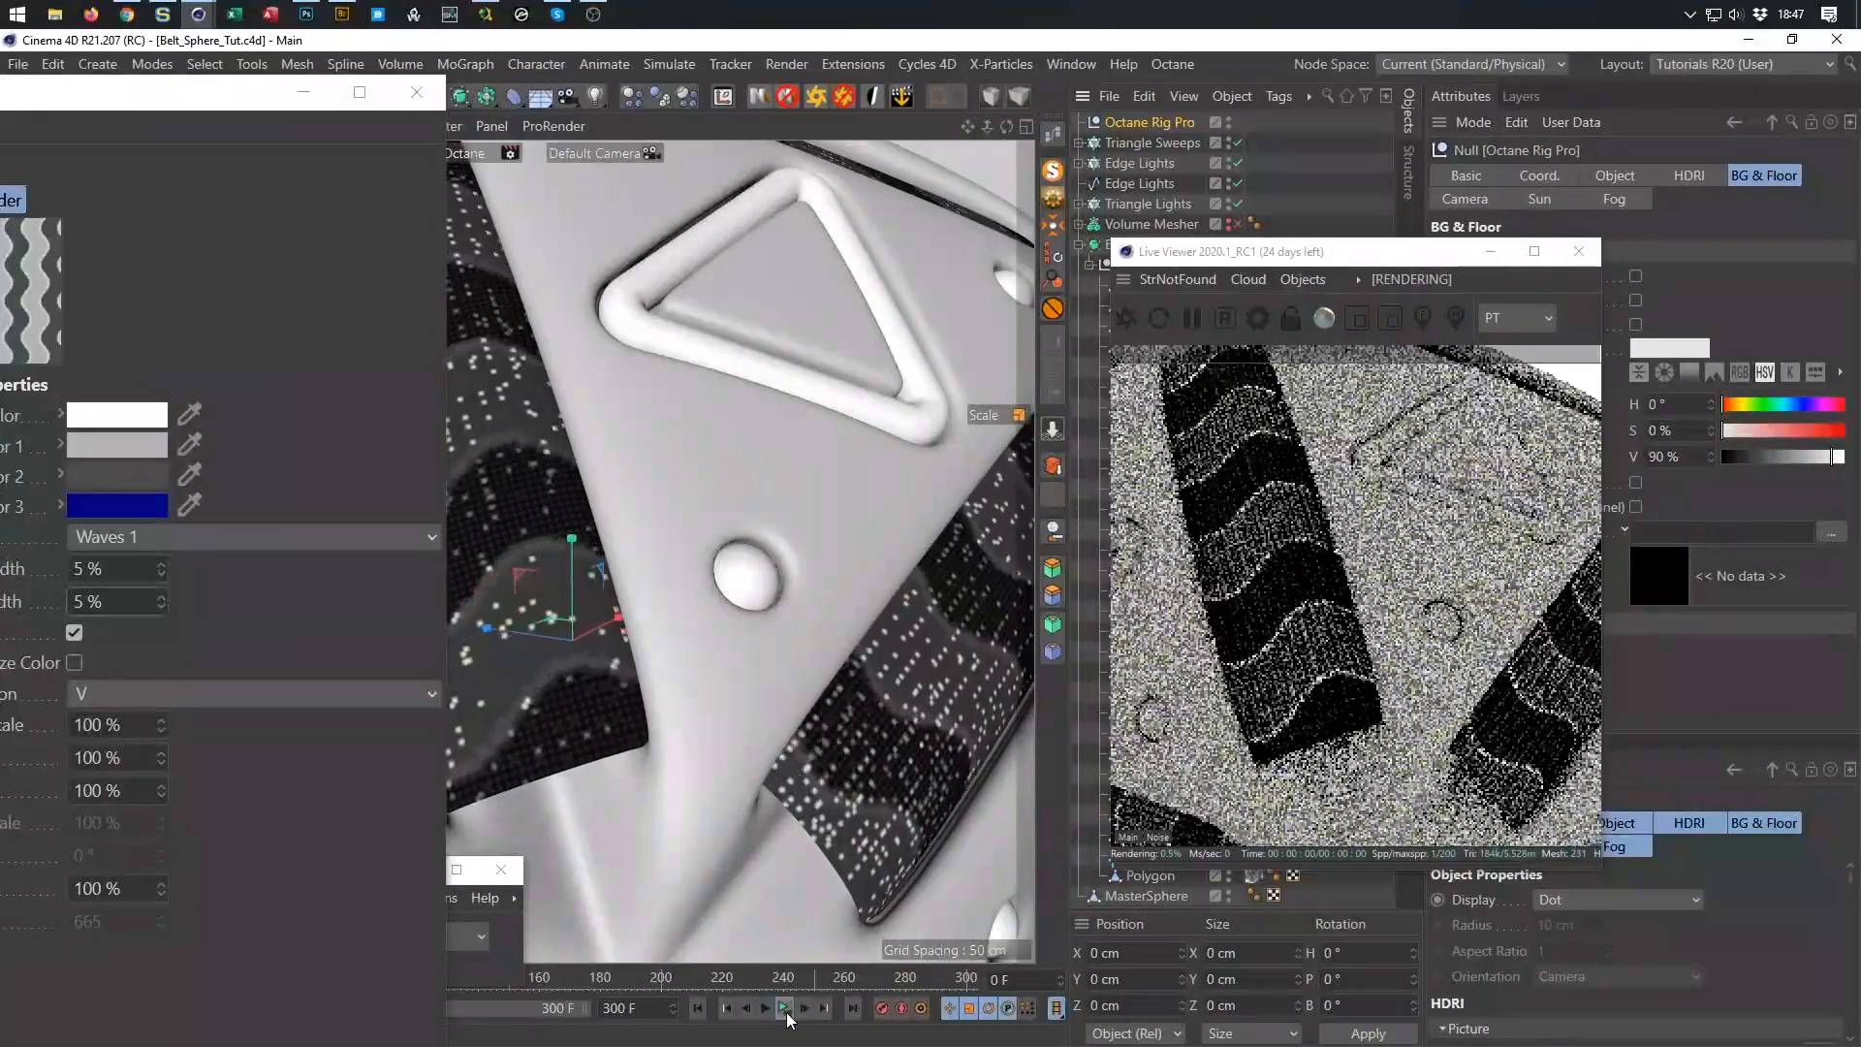
{"action": "left_click", "coordinate": [698, 1008]}
{"action": "left_click_drag", "start_coordinate": [232, 93], "coordinate": [936, 94]}
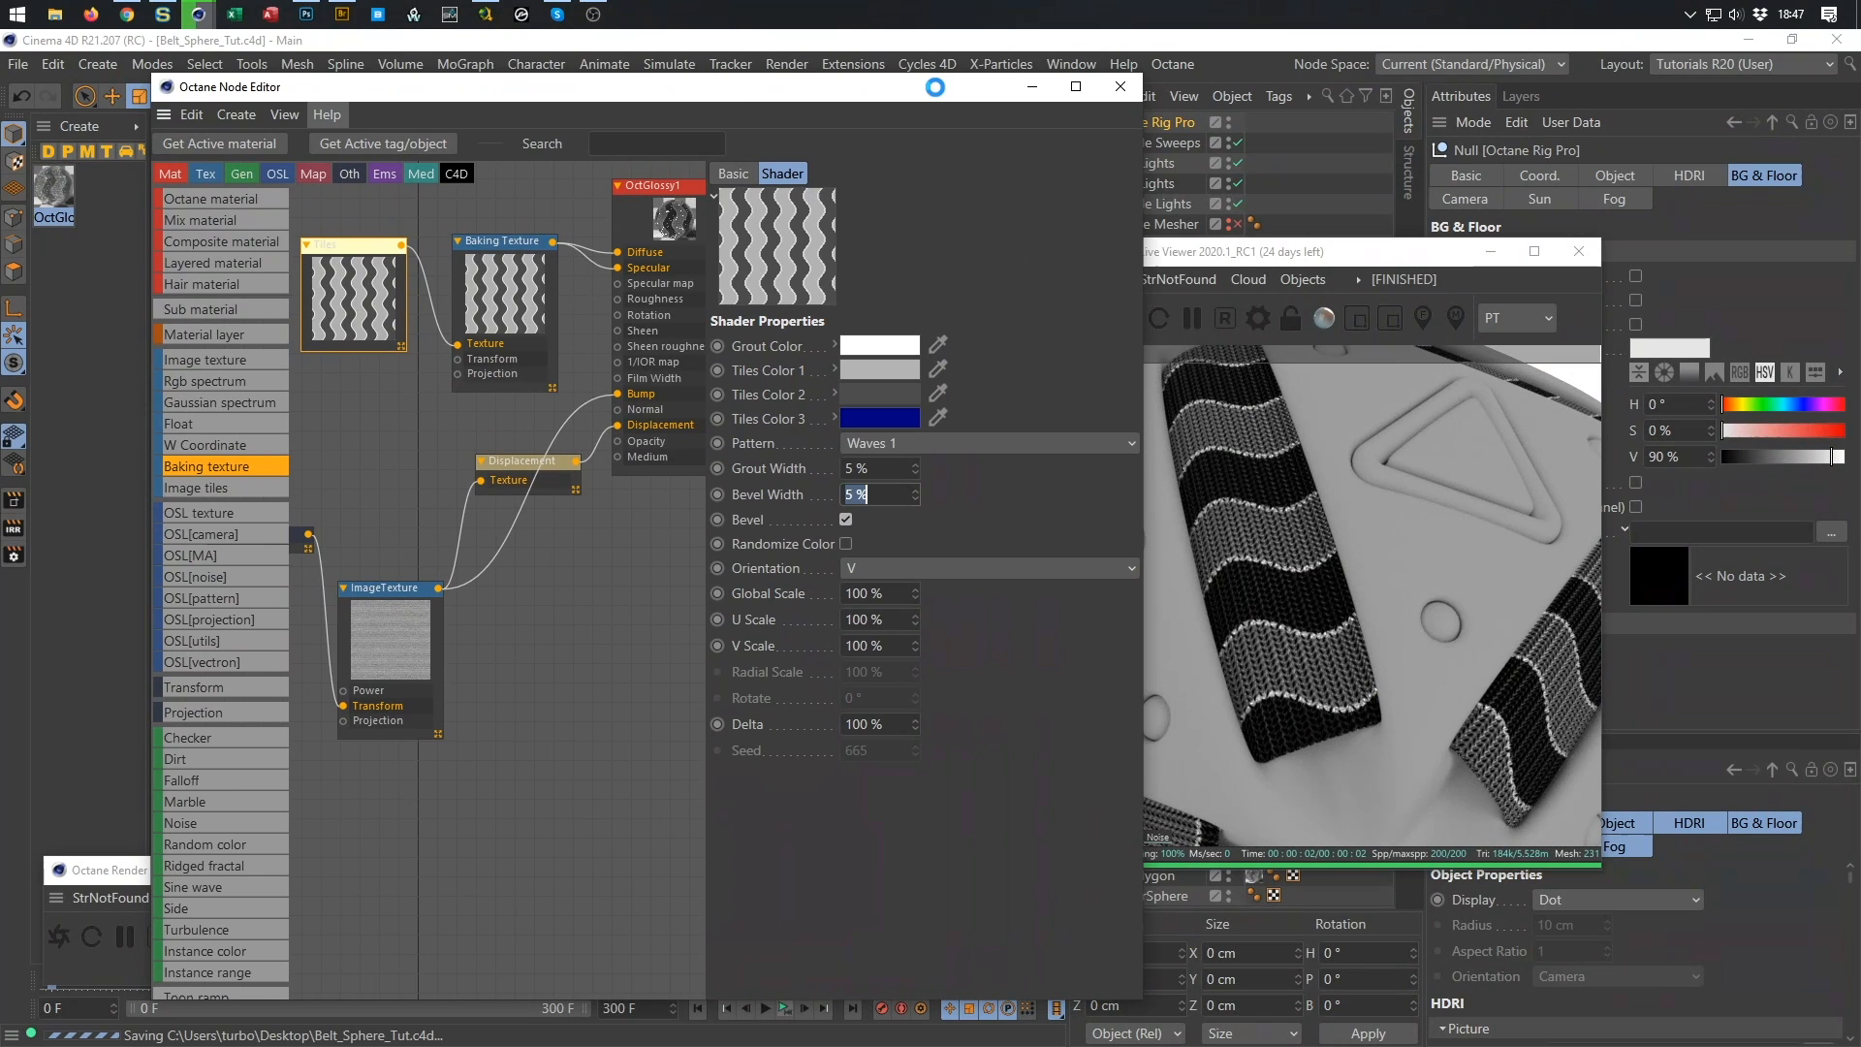
{"action": "key", "text": "Return"}
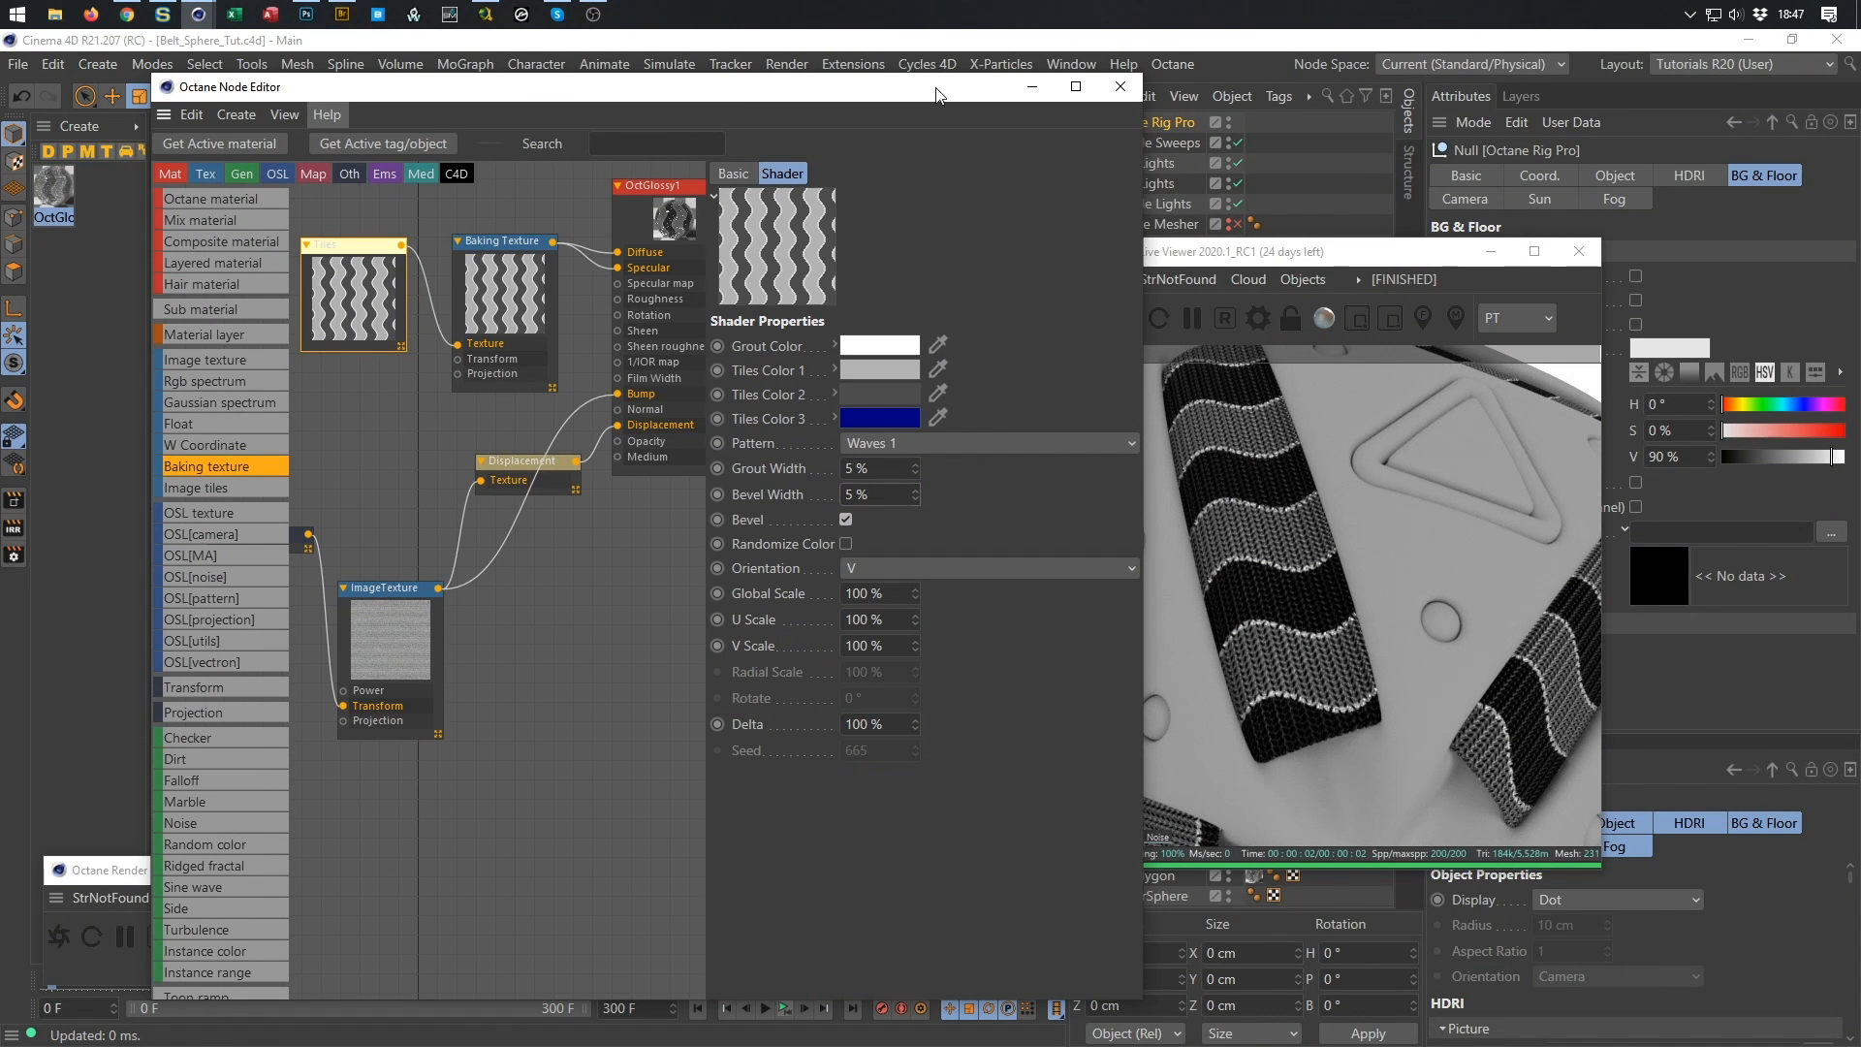
{"action": "left_click", "coordinate": [1121, 85]}
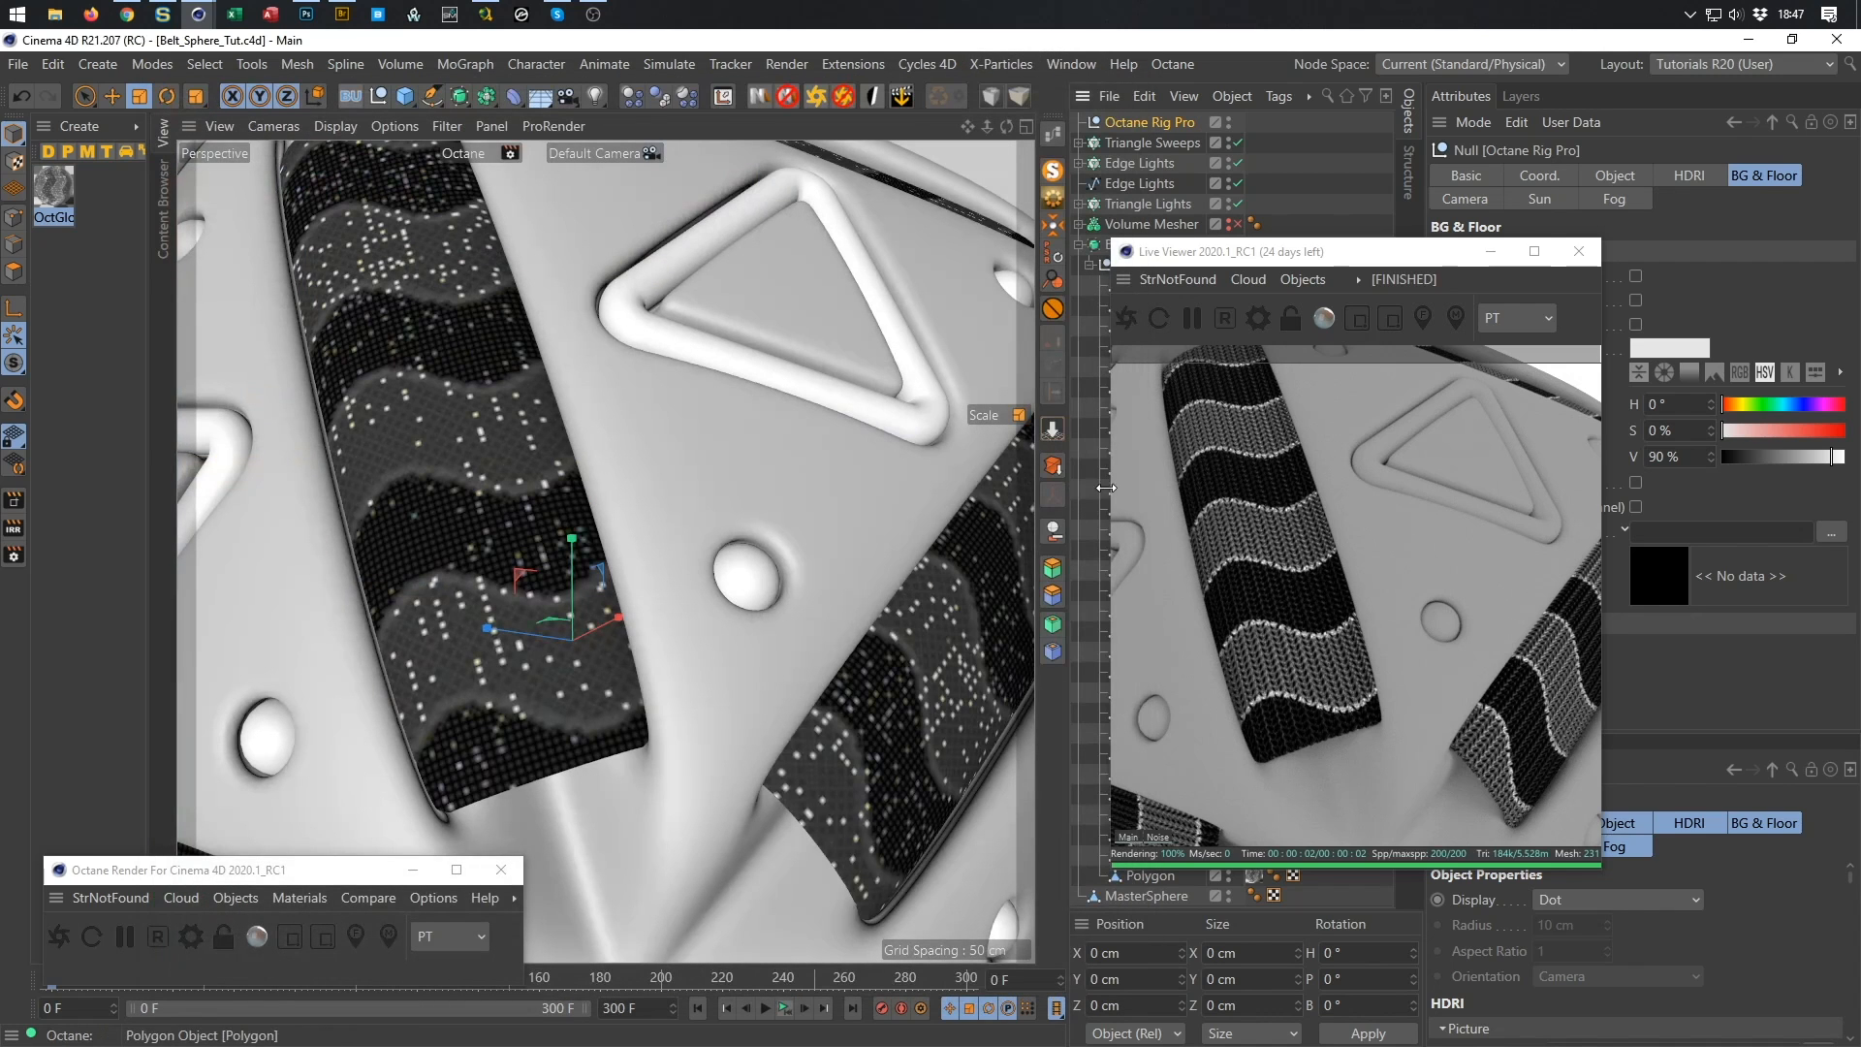
Examine the wave-patterned belts in the live render from farther out and beside the raised triangle panel.
{"action": "right_click_drag", "start_coordinate": [1256, 552], "coordinate": [1154, 595], "text": "alt"}
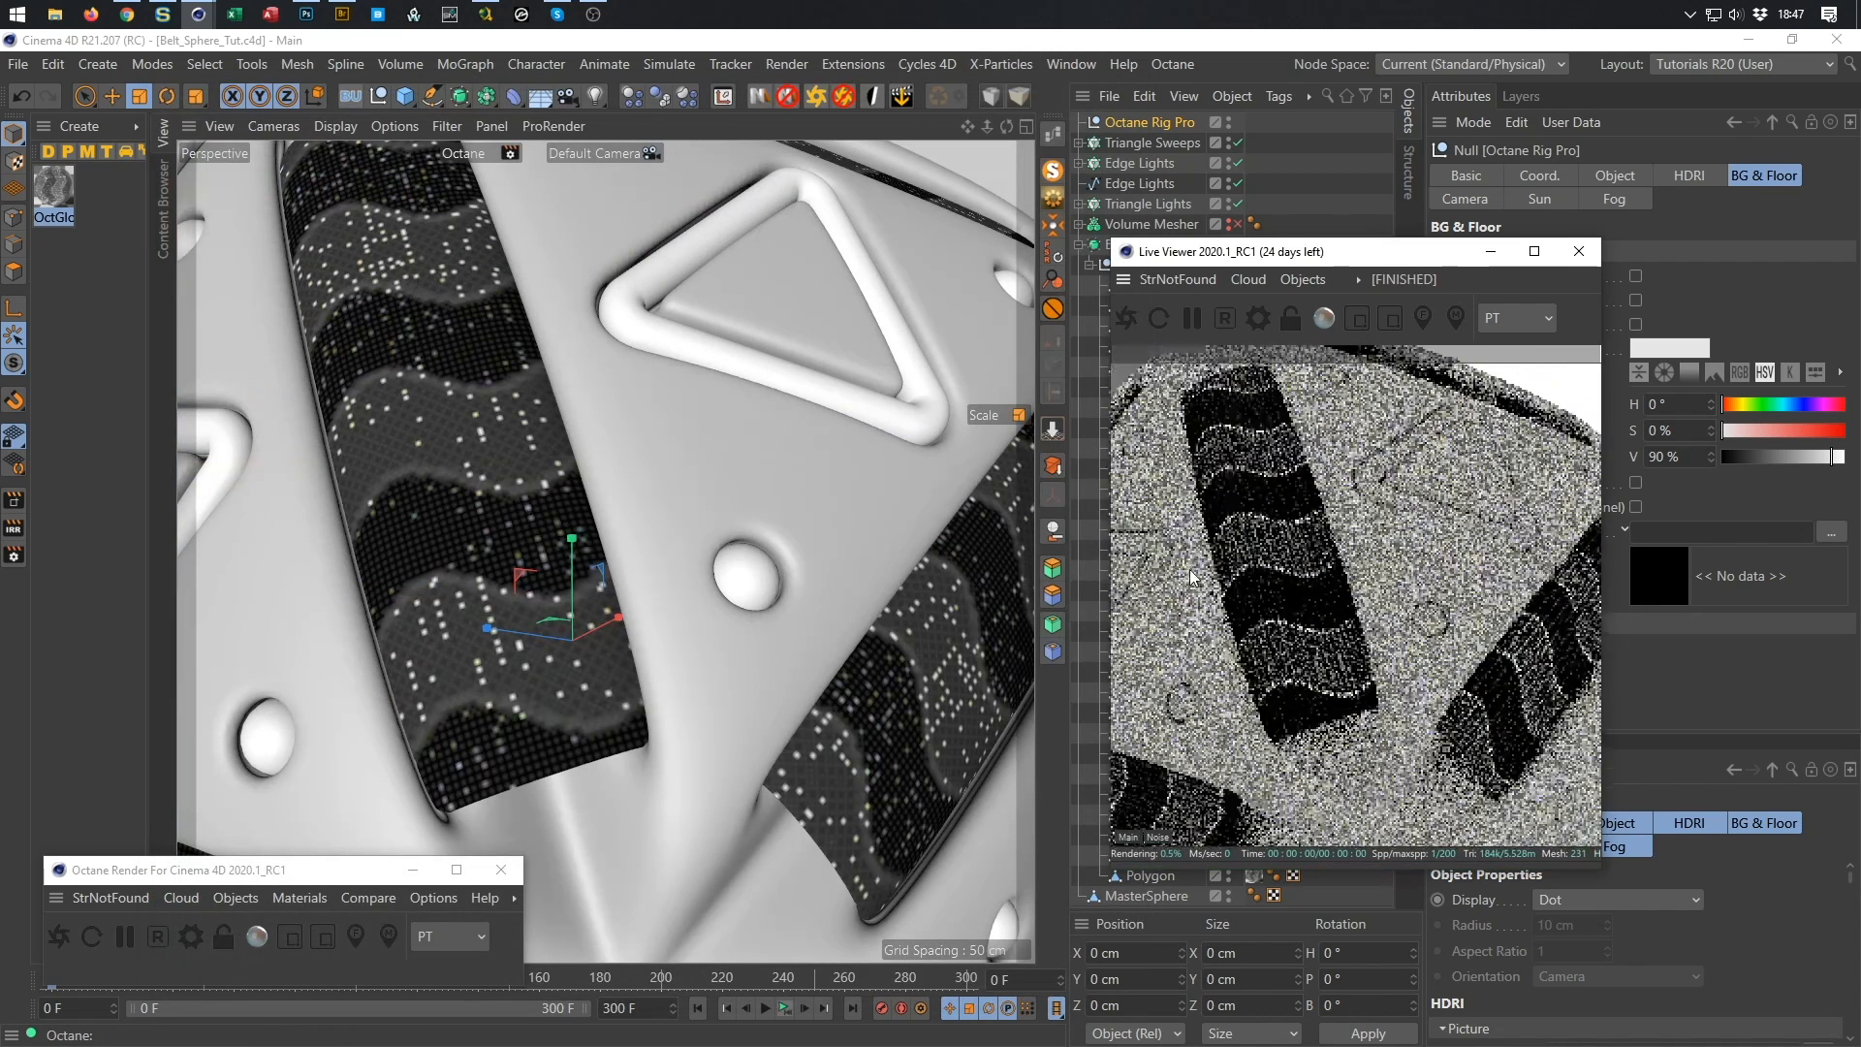
{"action": "middle_click_drag", "start_coordinate": [1154, 588], "coordinate": [1453, 608], "text": "alt"}
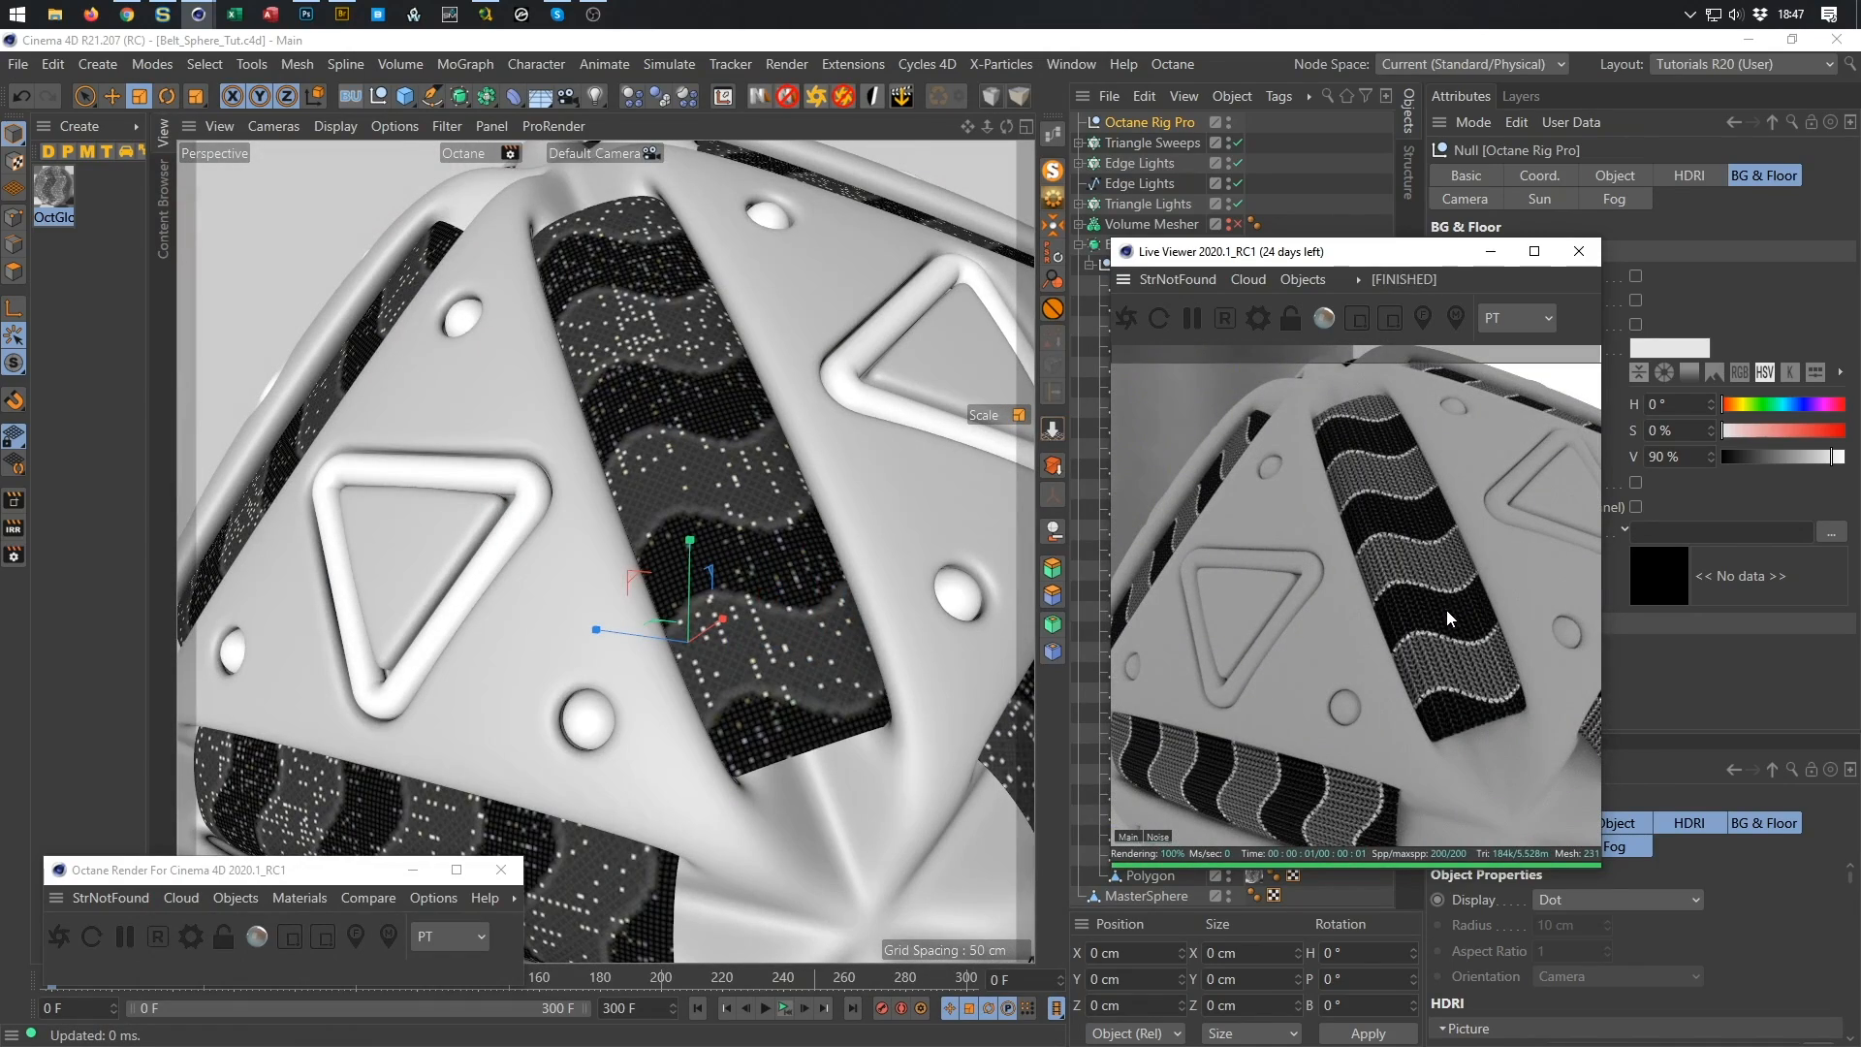
{"action": "right_click_drag", "start_coordinate": [1328, 631], "coordinate": [1390, 618], "text": "alt"}
{"action": "middle_click_drag", "start_coordinate": [1392, 618], "coordinate": [1445, 599], "text": "alt"}
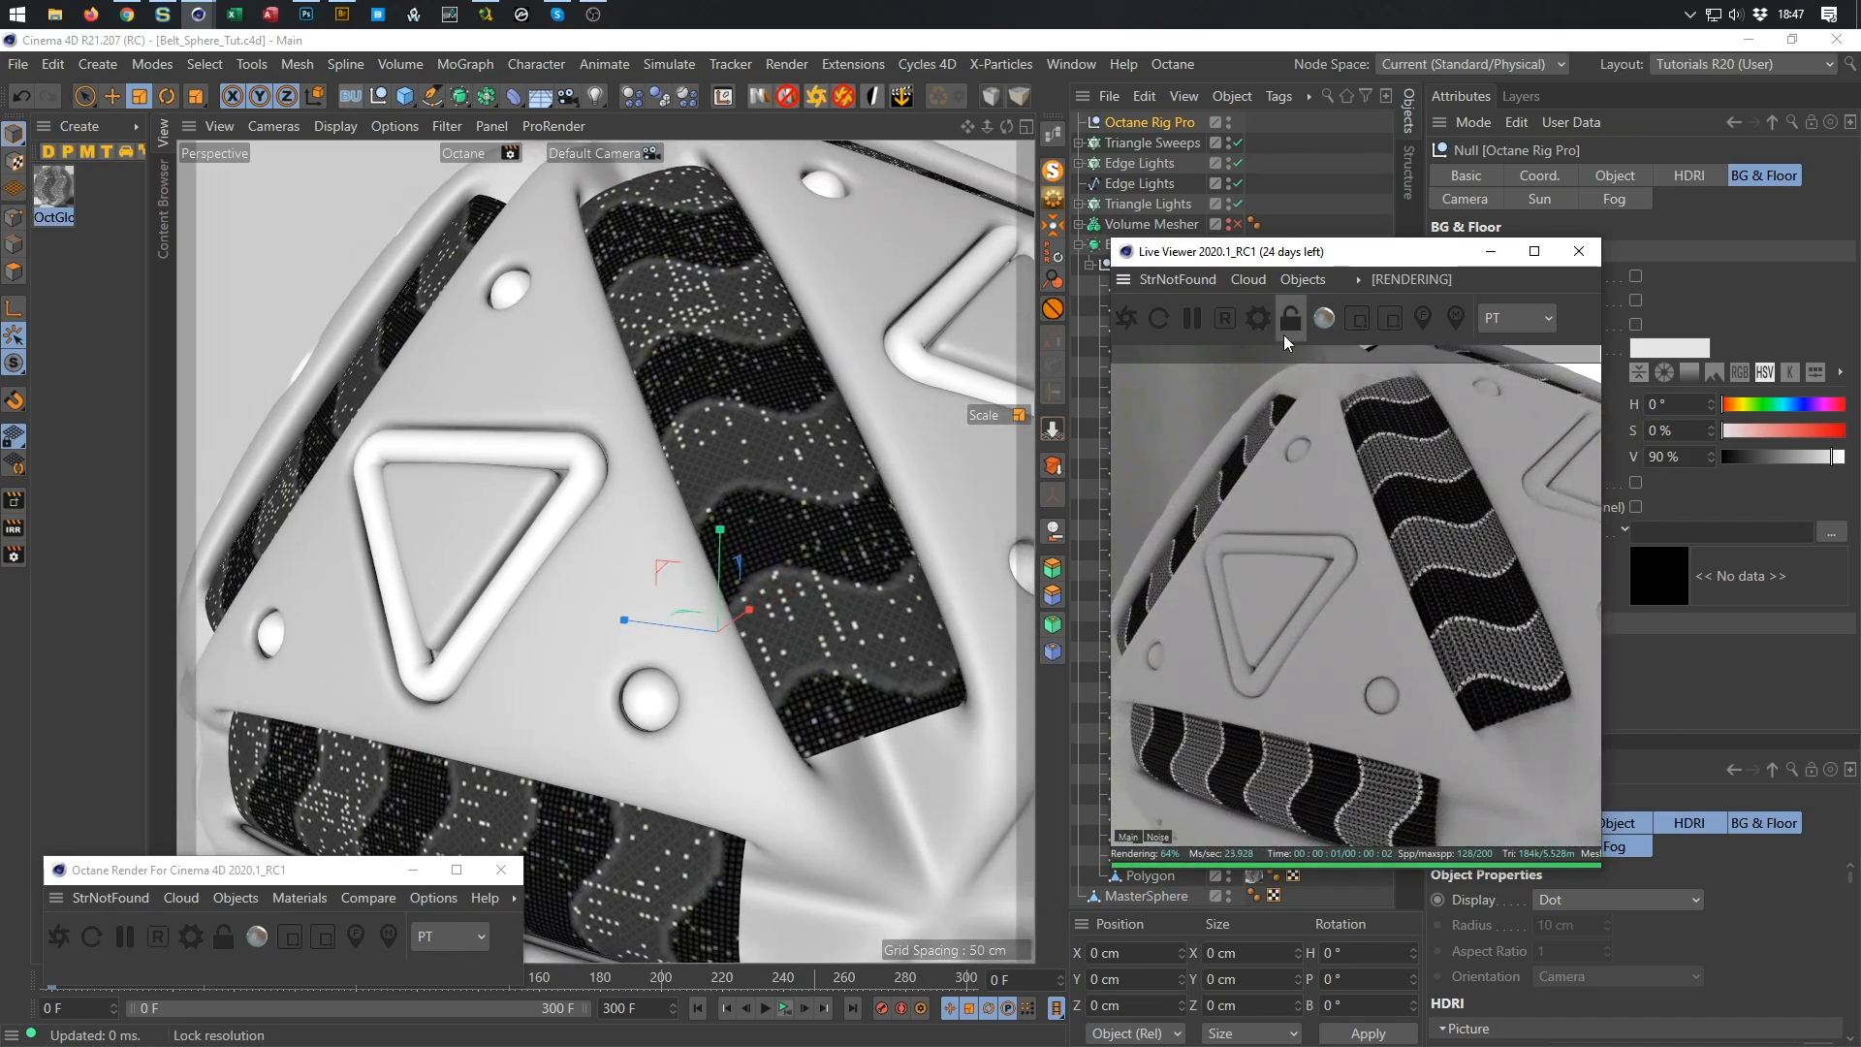
{"action": "left_click", "coordinate": [293, 899]}
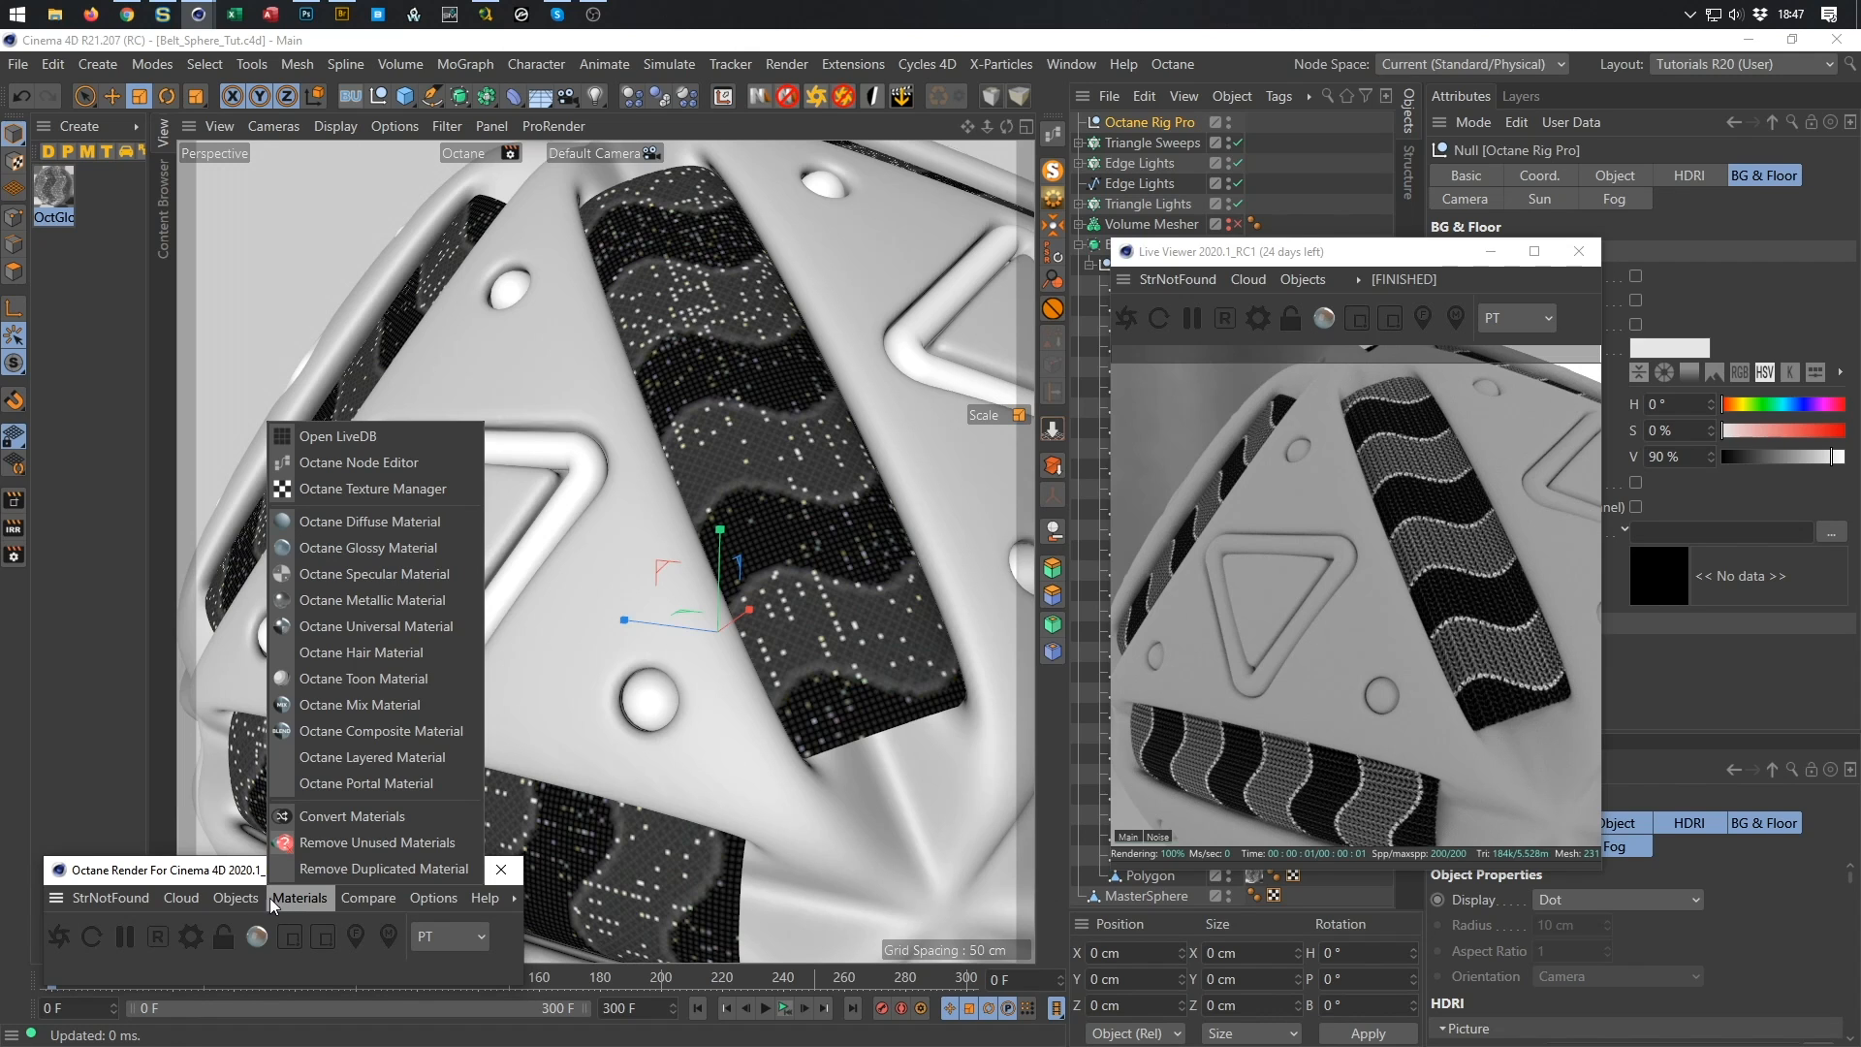
{"action": "mouse_move", "coordinate": [238, 890]}
{"action": "mouse_move", "coordinate": [303, 903]}
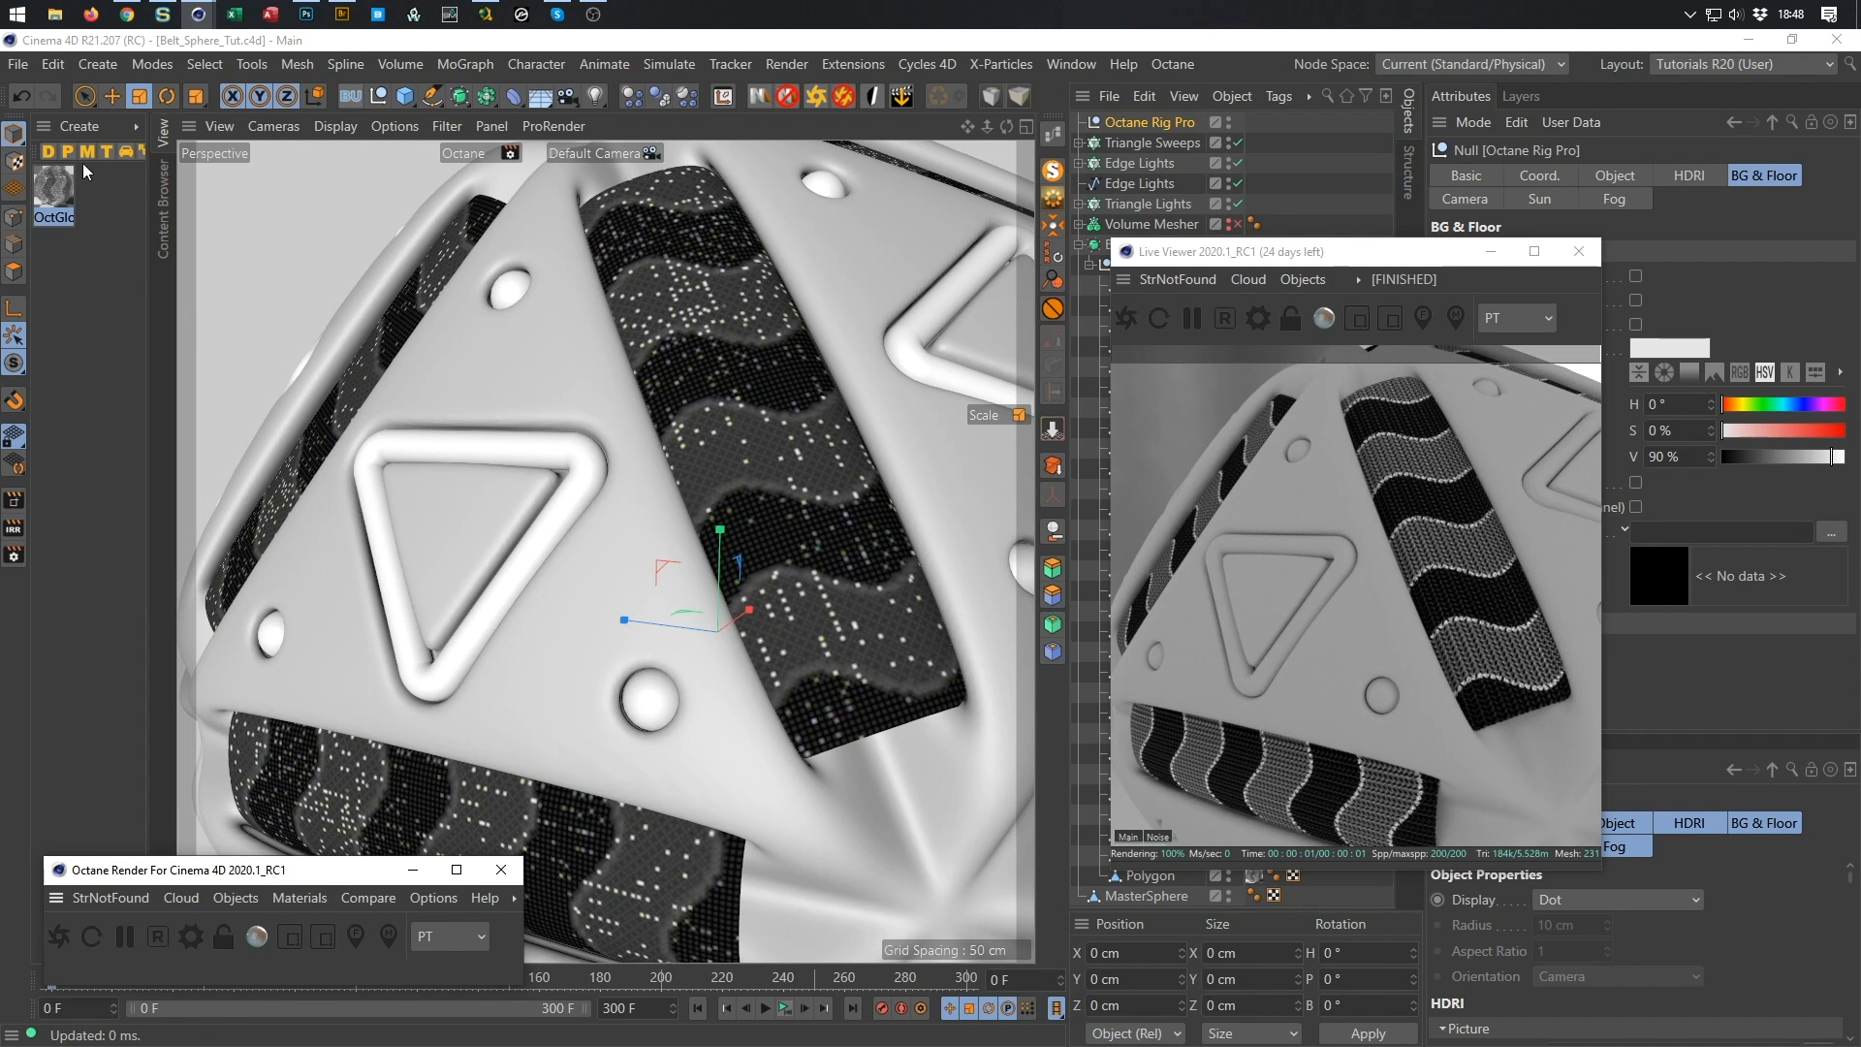
{"action": "left_click", "coordinate": [139, 127]}
{"action": "mouse_move", "coordinate": [155, 233]}
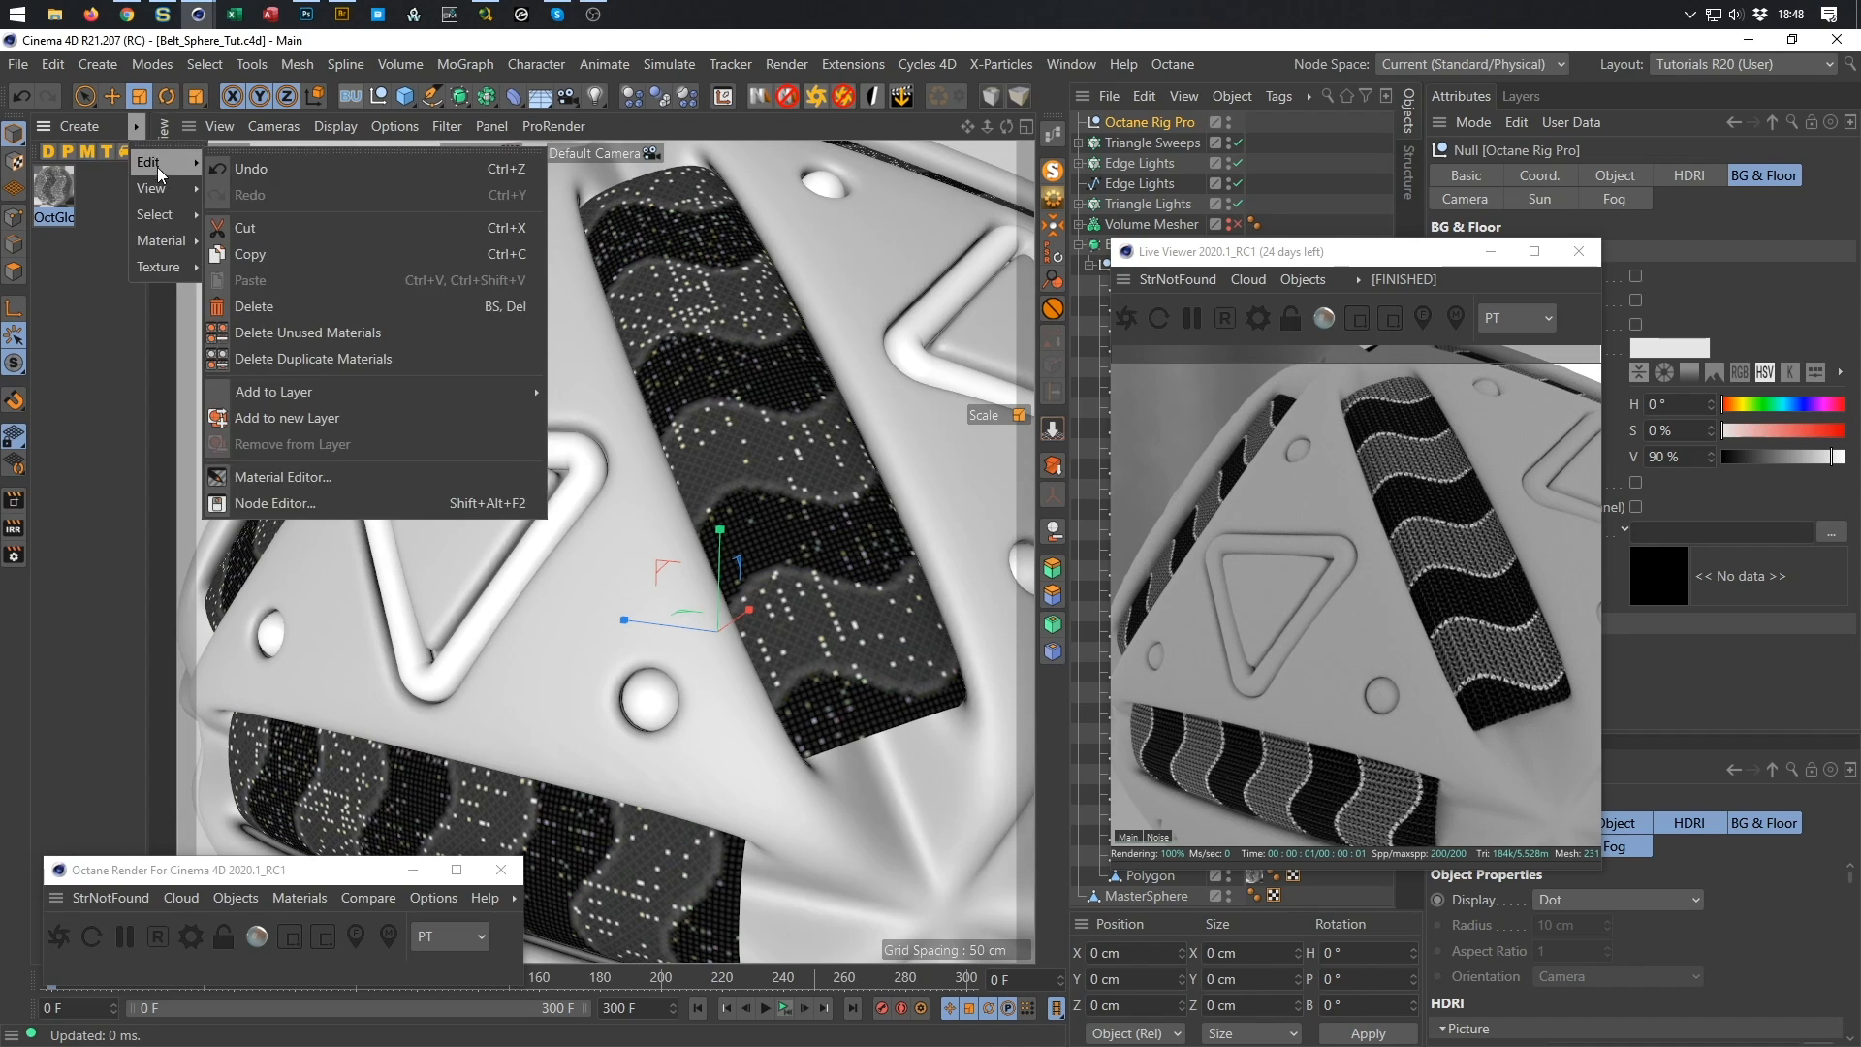
{"action": "mouse_move", "coordinate": [169, 270]}
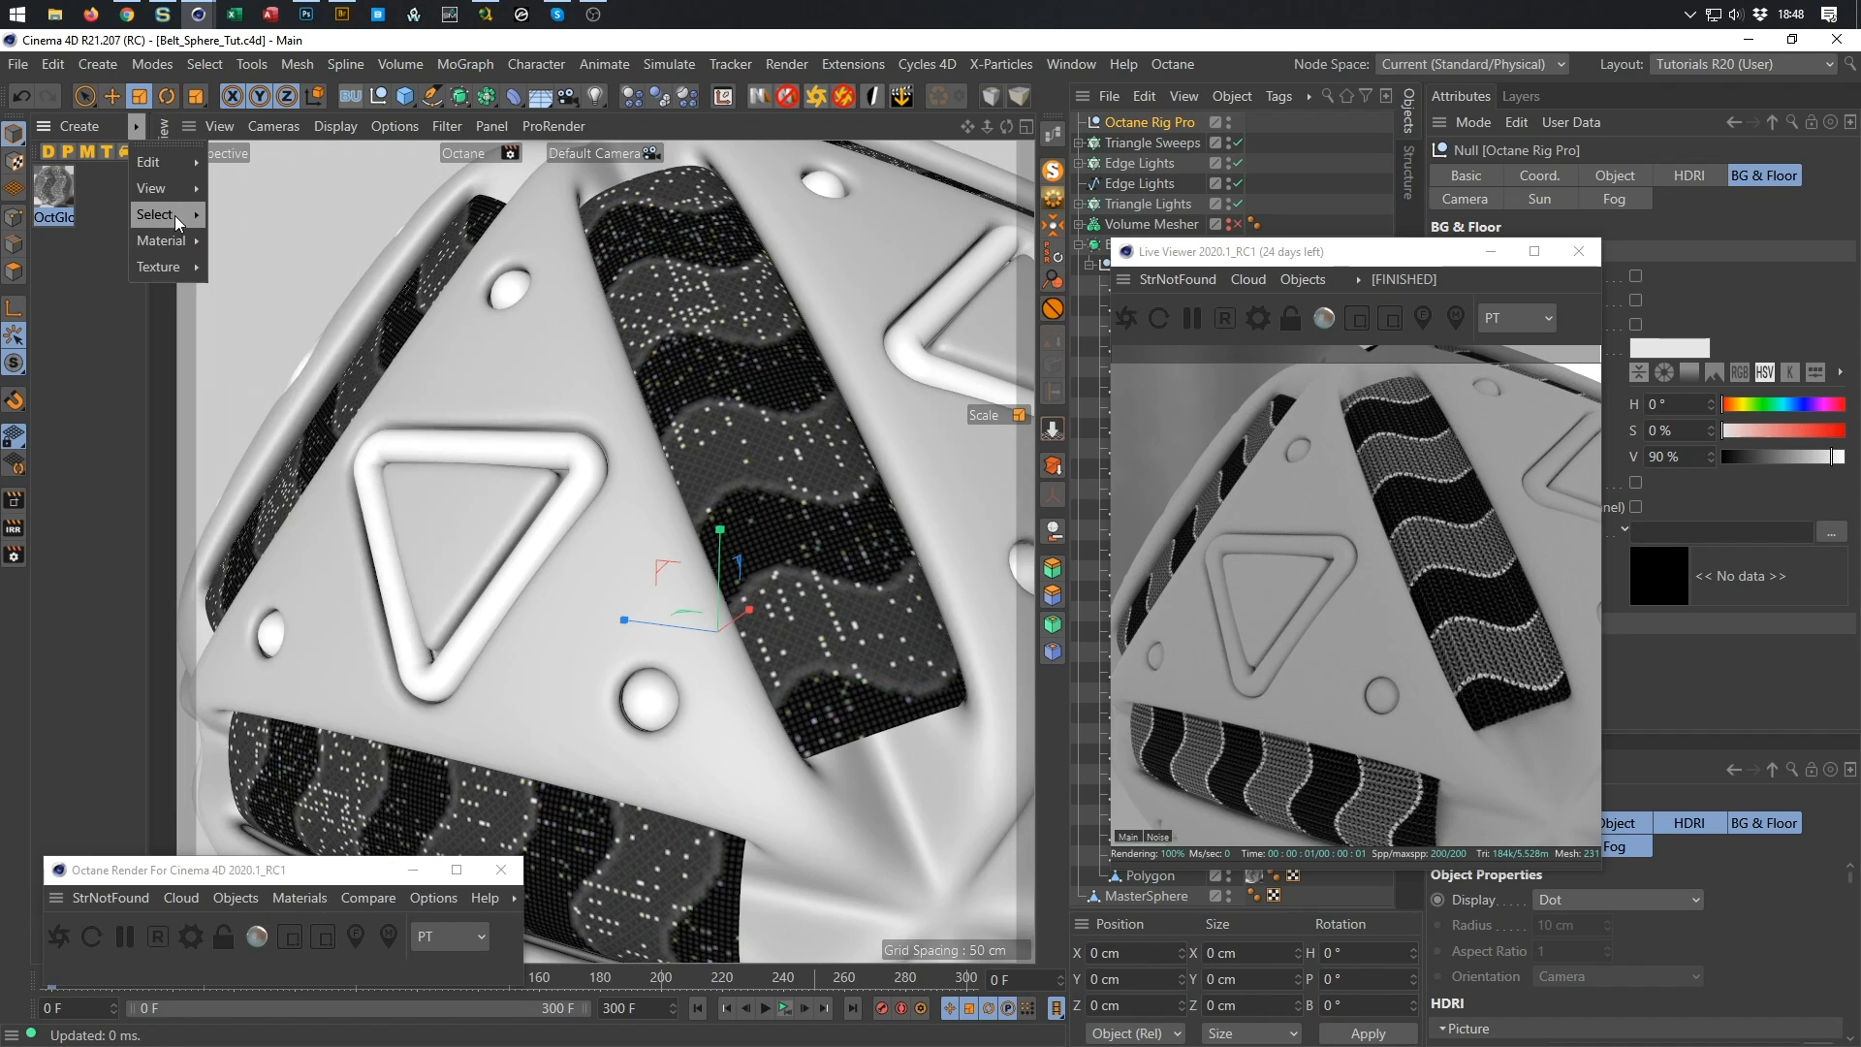
{"action": "left_click", "coordinate": [140, 127]}
{"action": "left_click", "coordinate": [139, 127]}
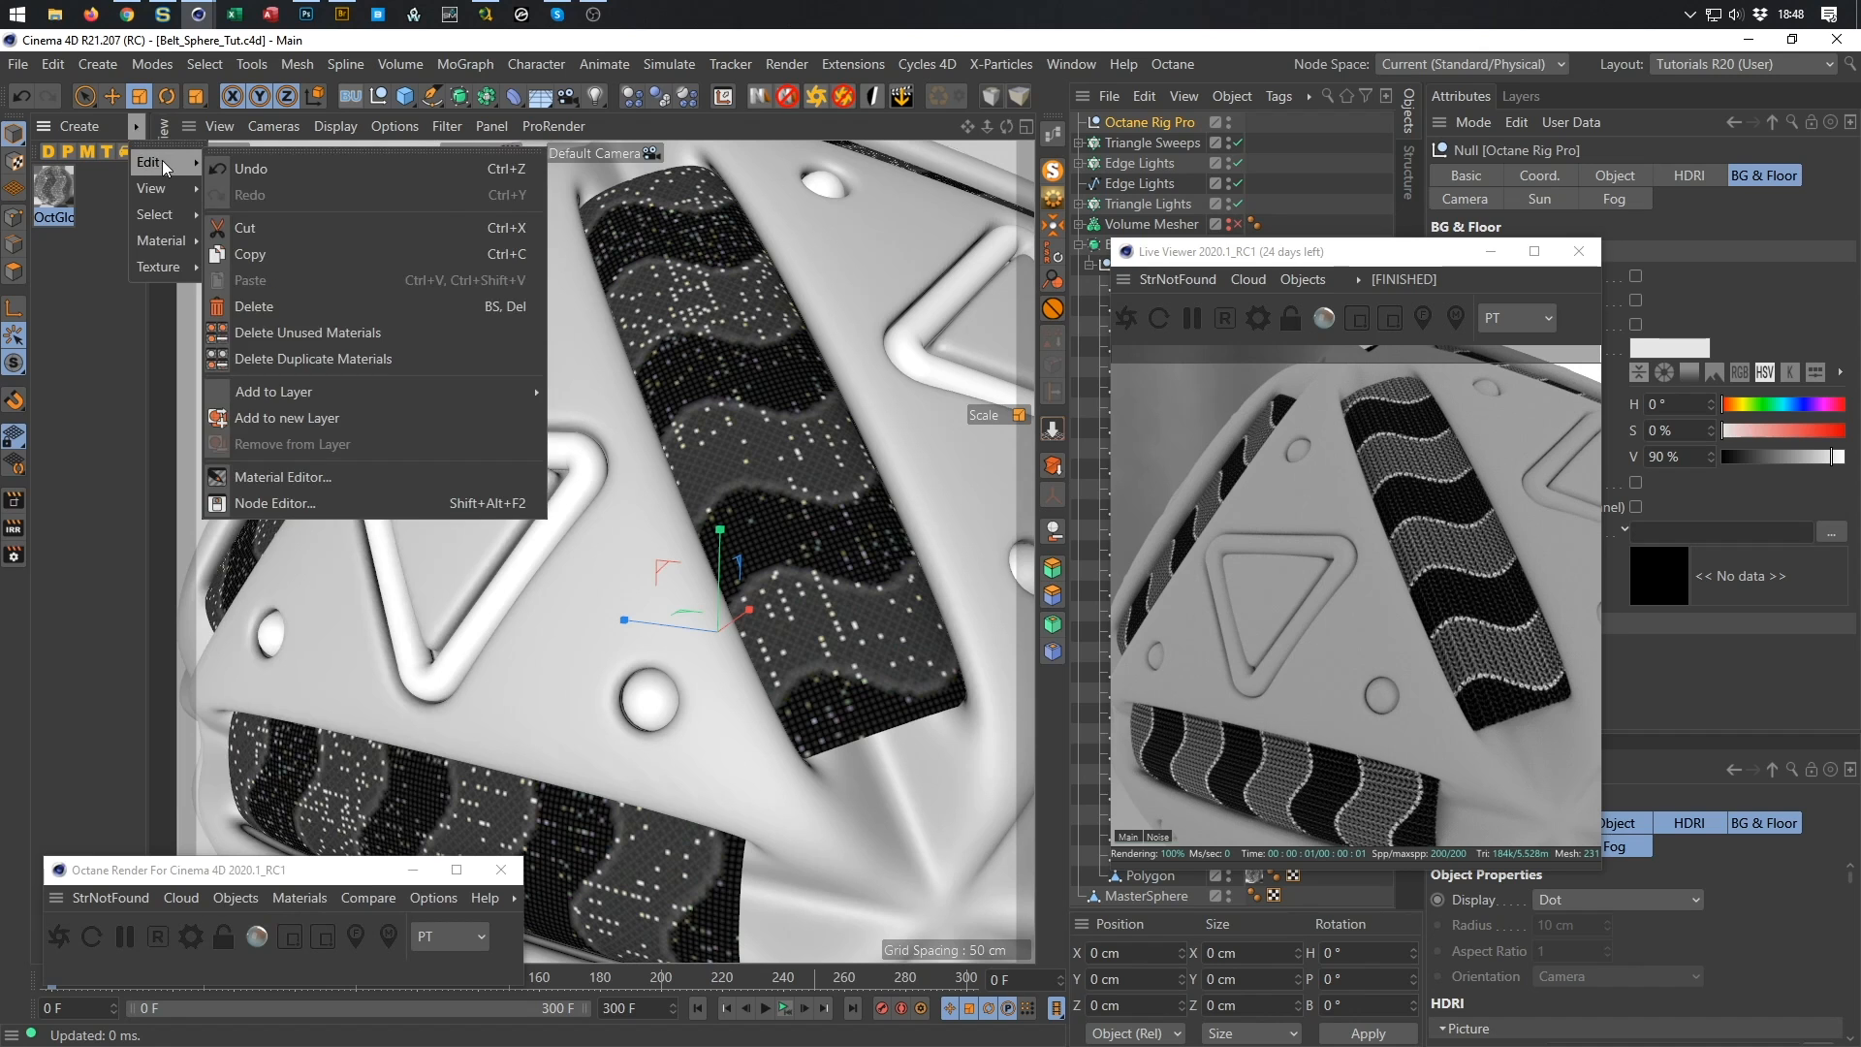
{"action": "mouse_move", "coordinate": [161, 162]}
{"action": "left_click", "coordinate": [89, 131]}
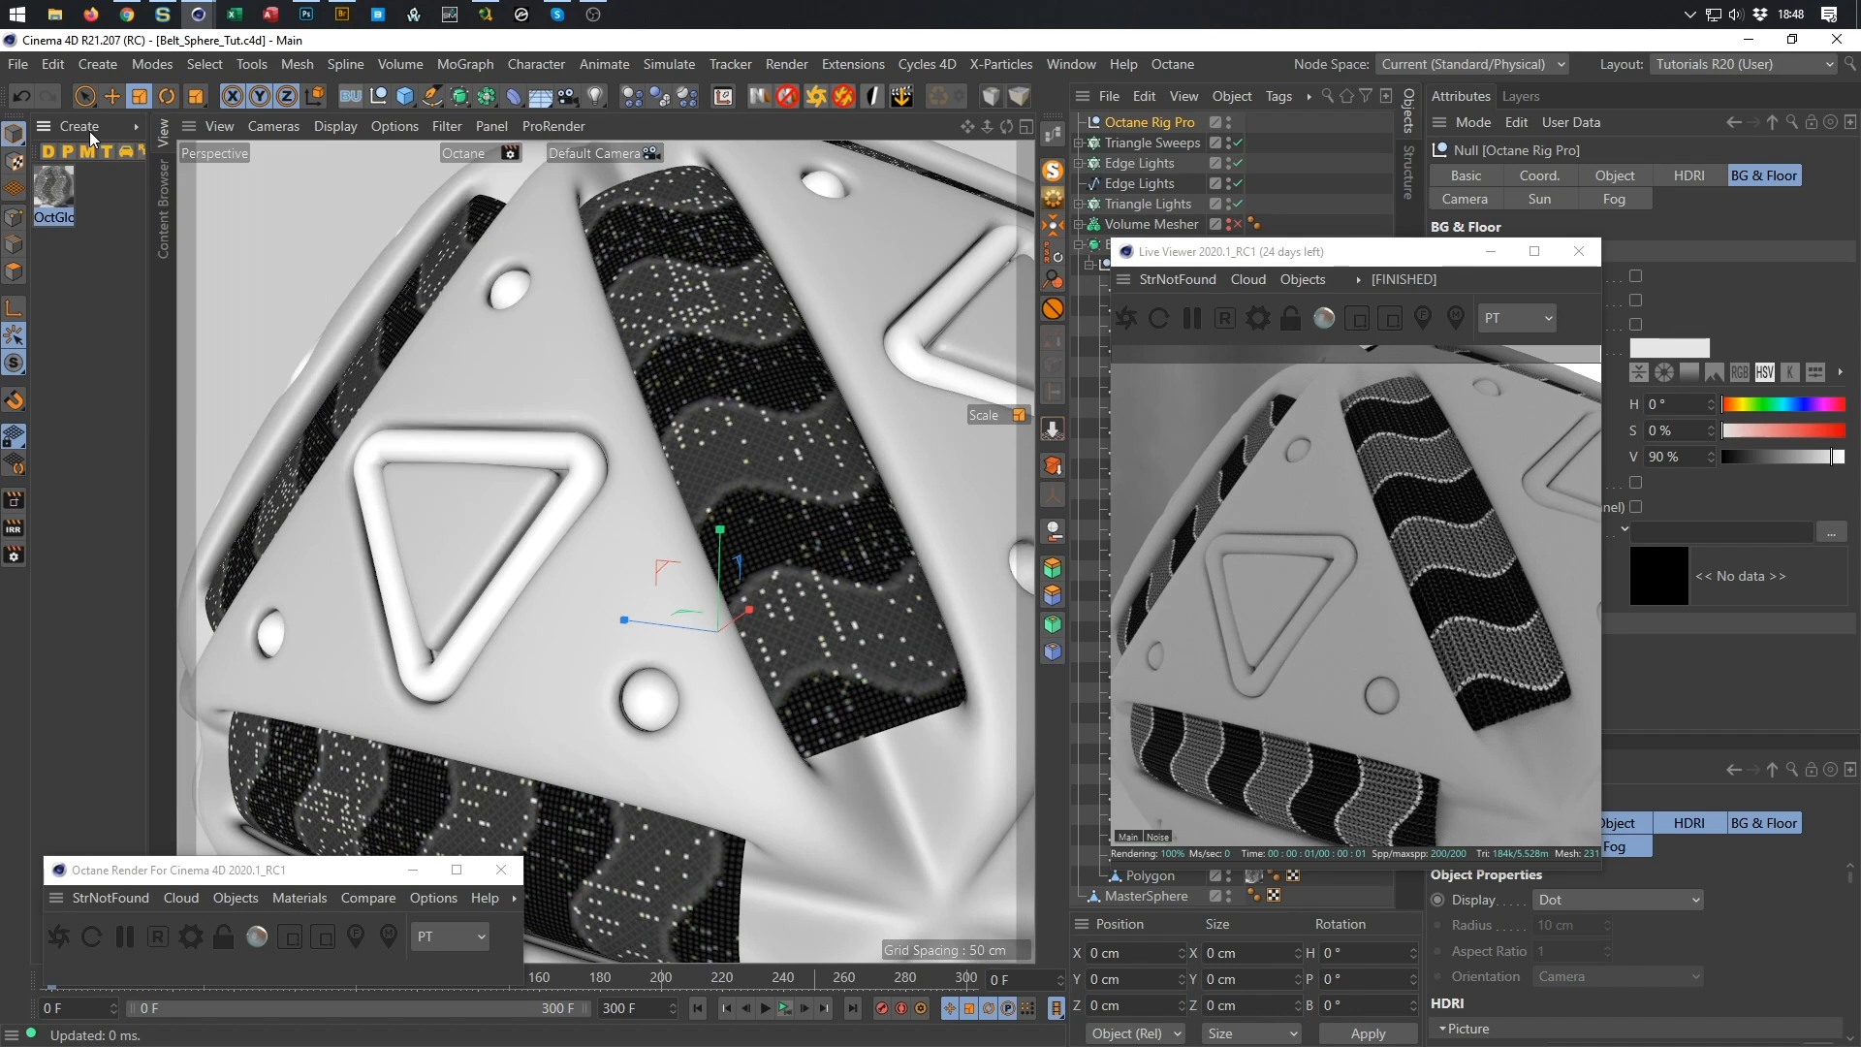
{"action": "left_click", "coordinate": [89, 131]}
{"action": "mouse_move", "coordinate": [187, 190]}
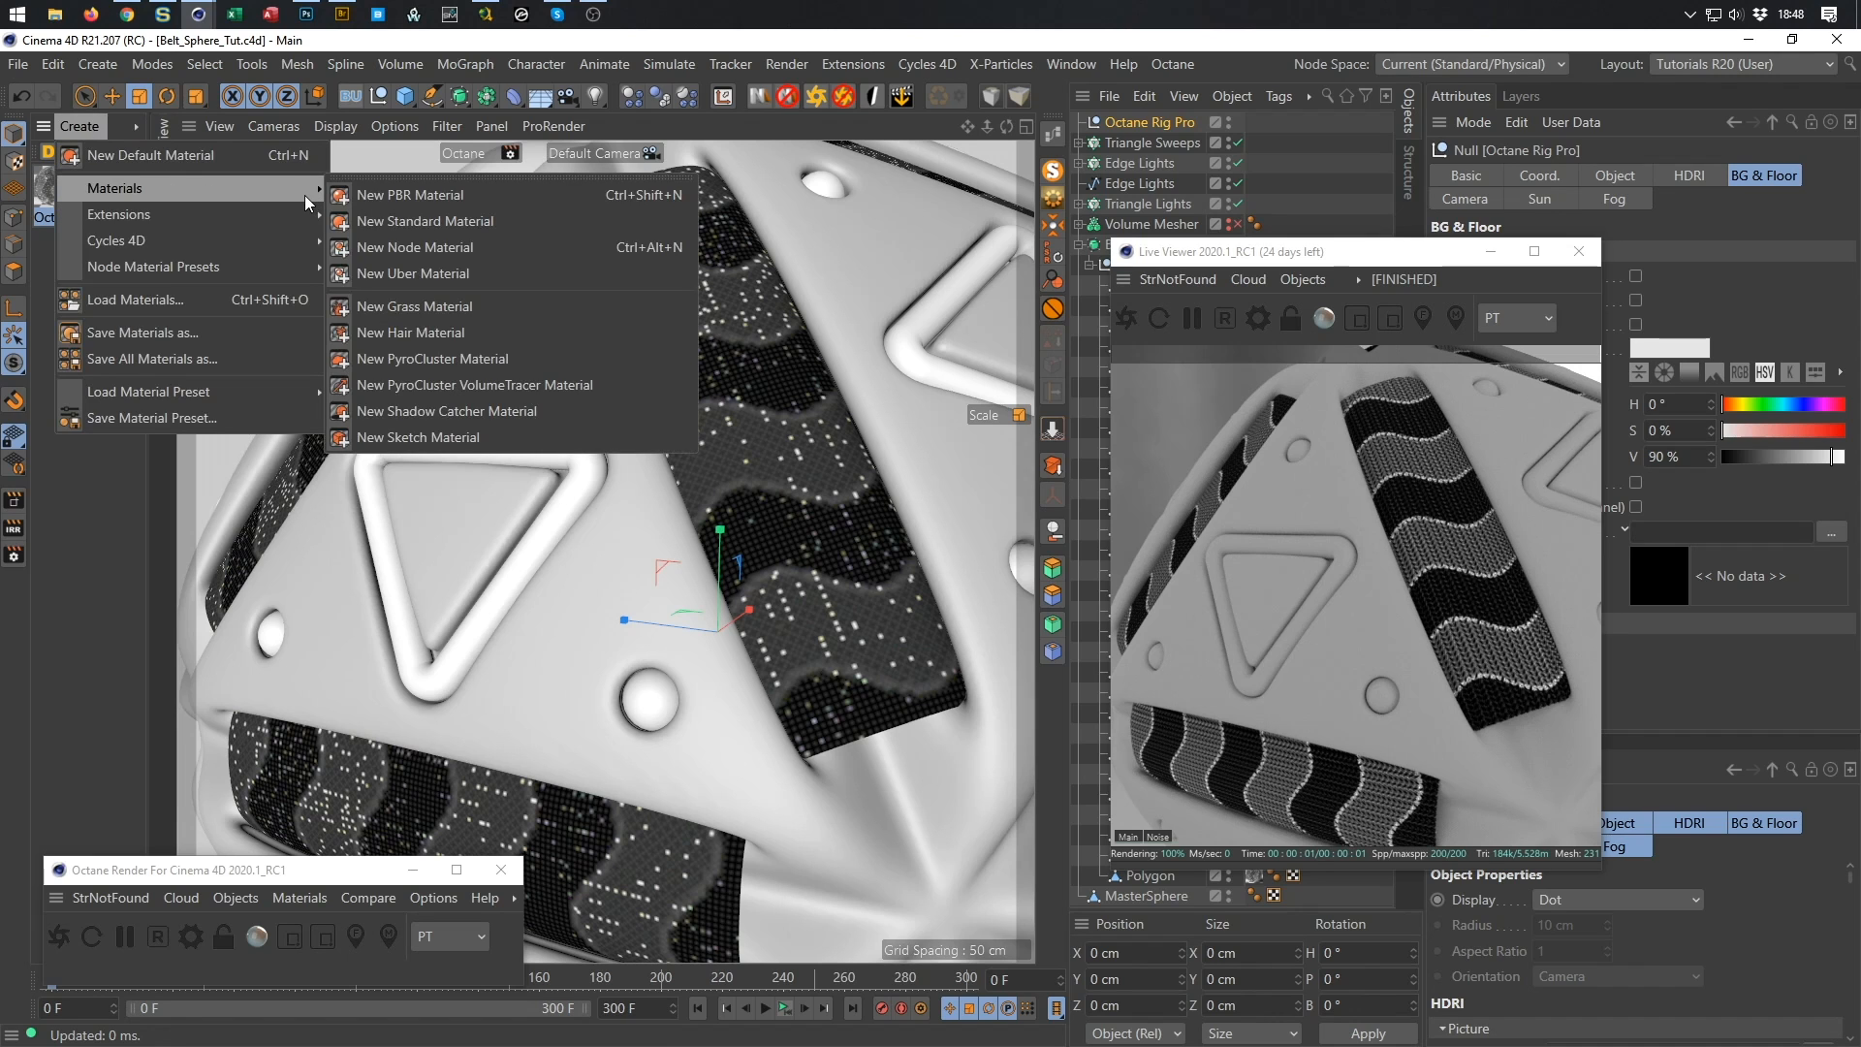
{"action": "mouse_move", "coordinate": [272, 276]}
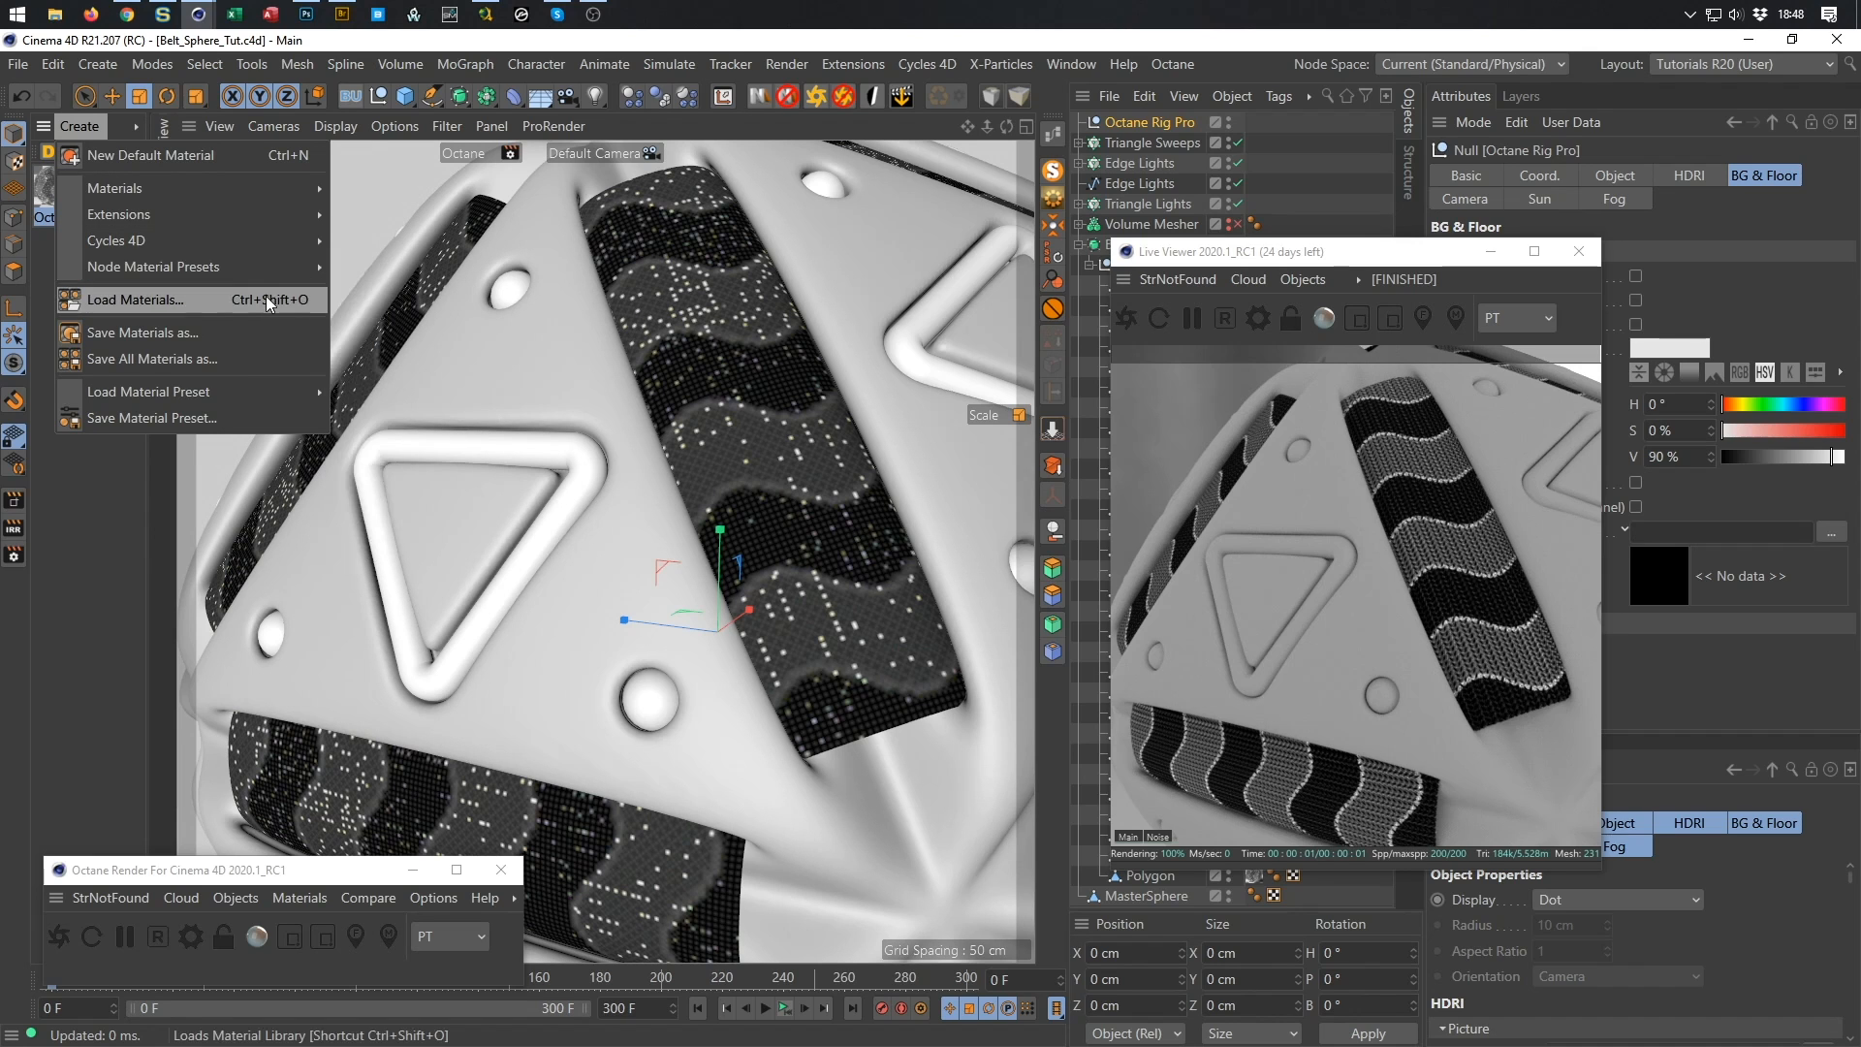
{"action": "mouse_move", "coordinate": [246, 391]}
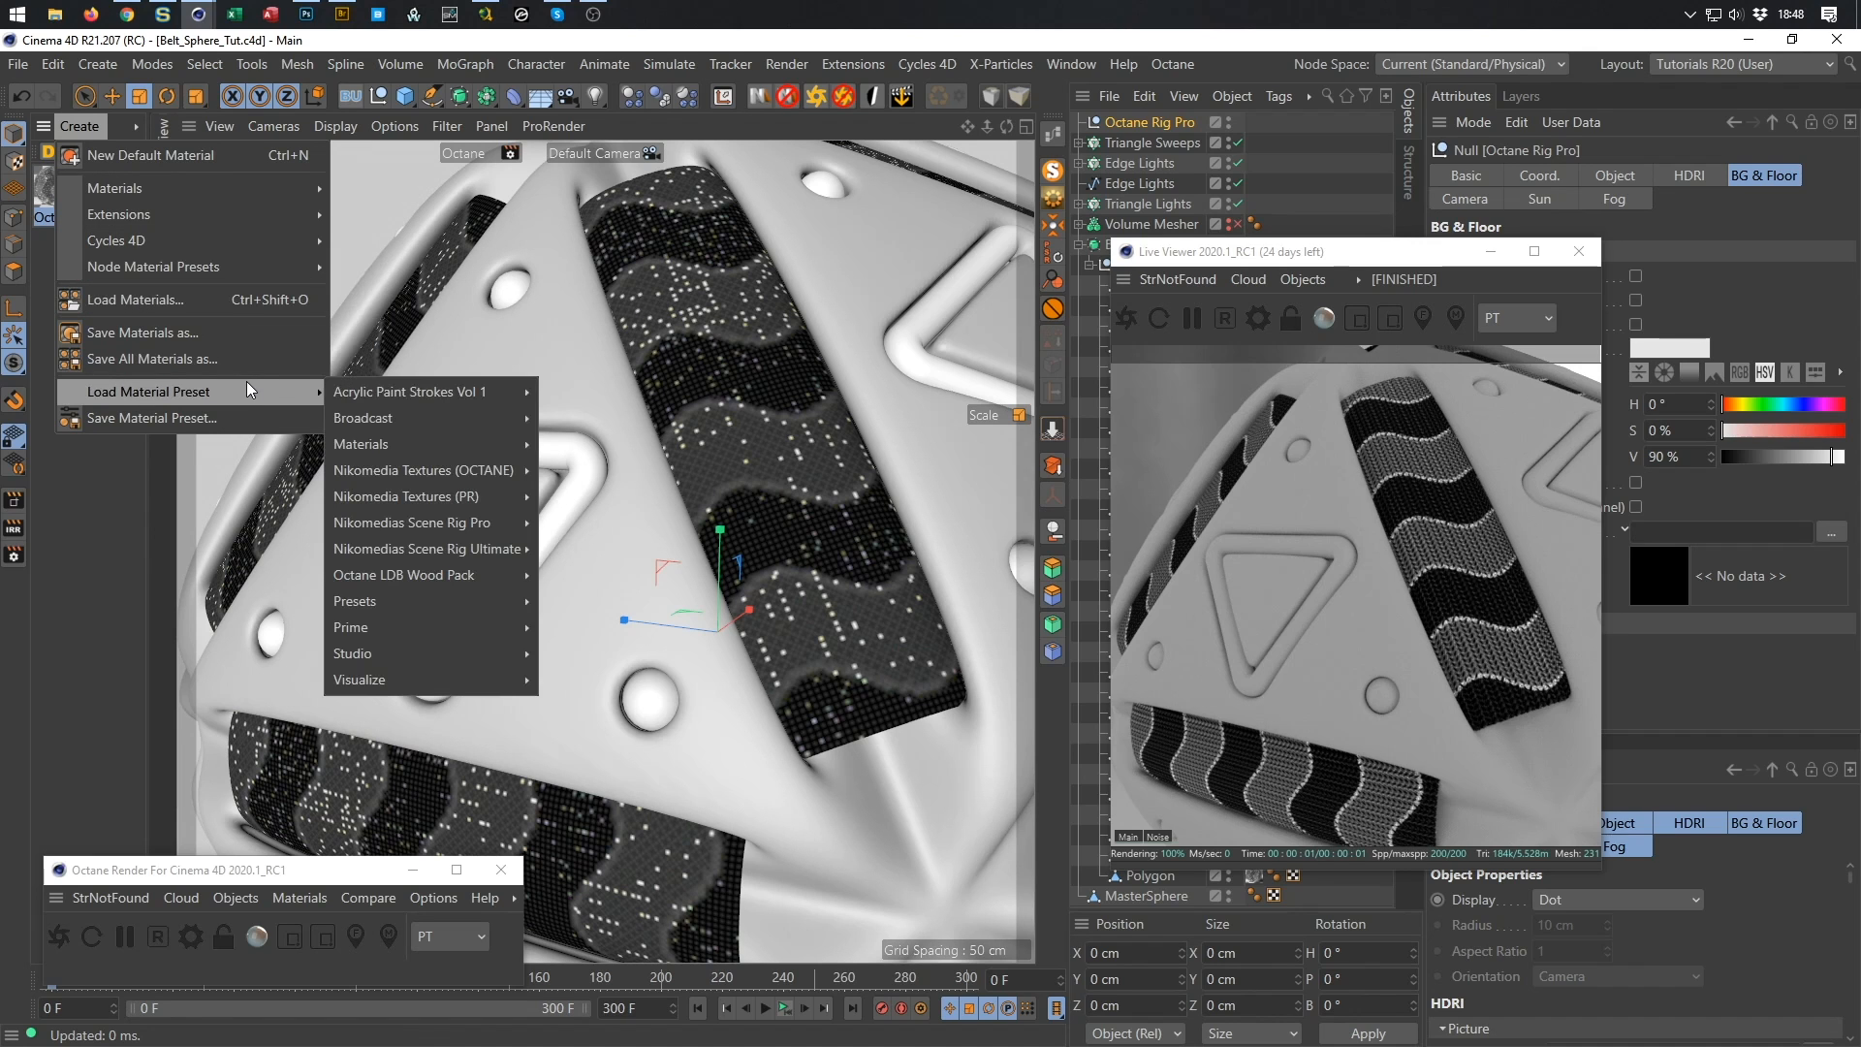
{"action": "mouse_move", "coordinate": [243, 219]}
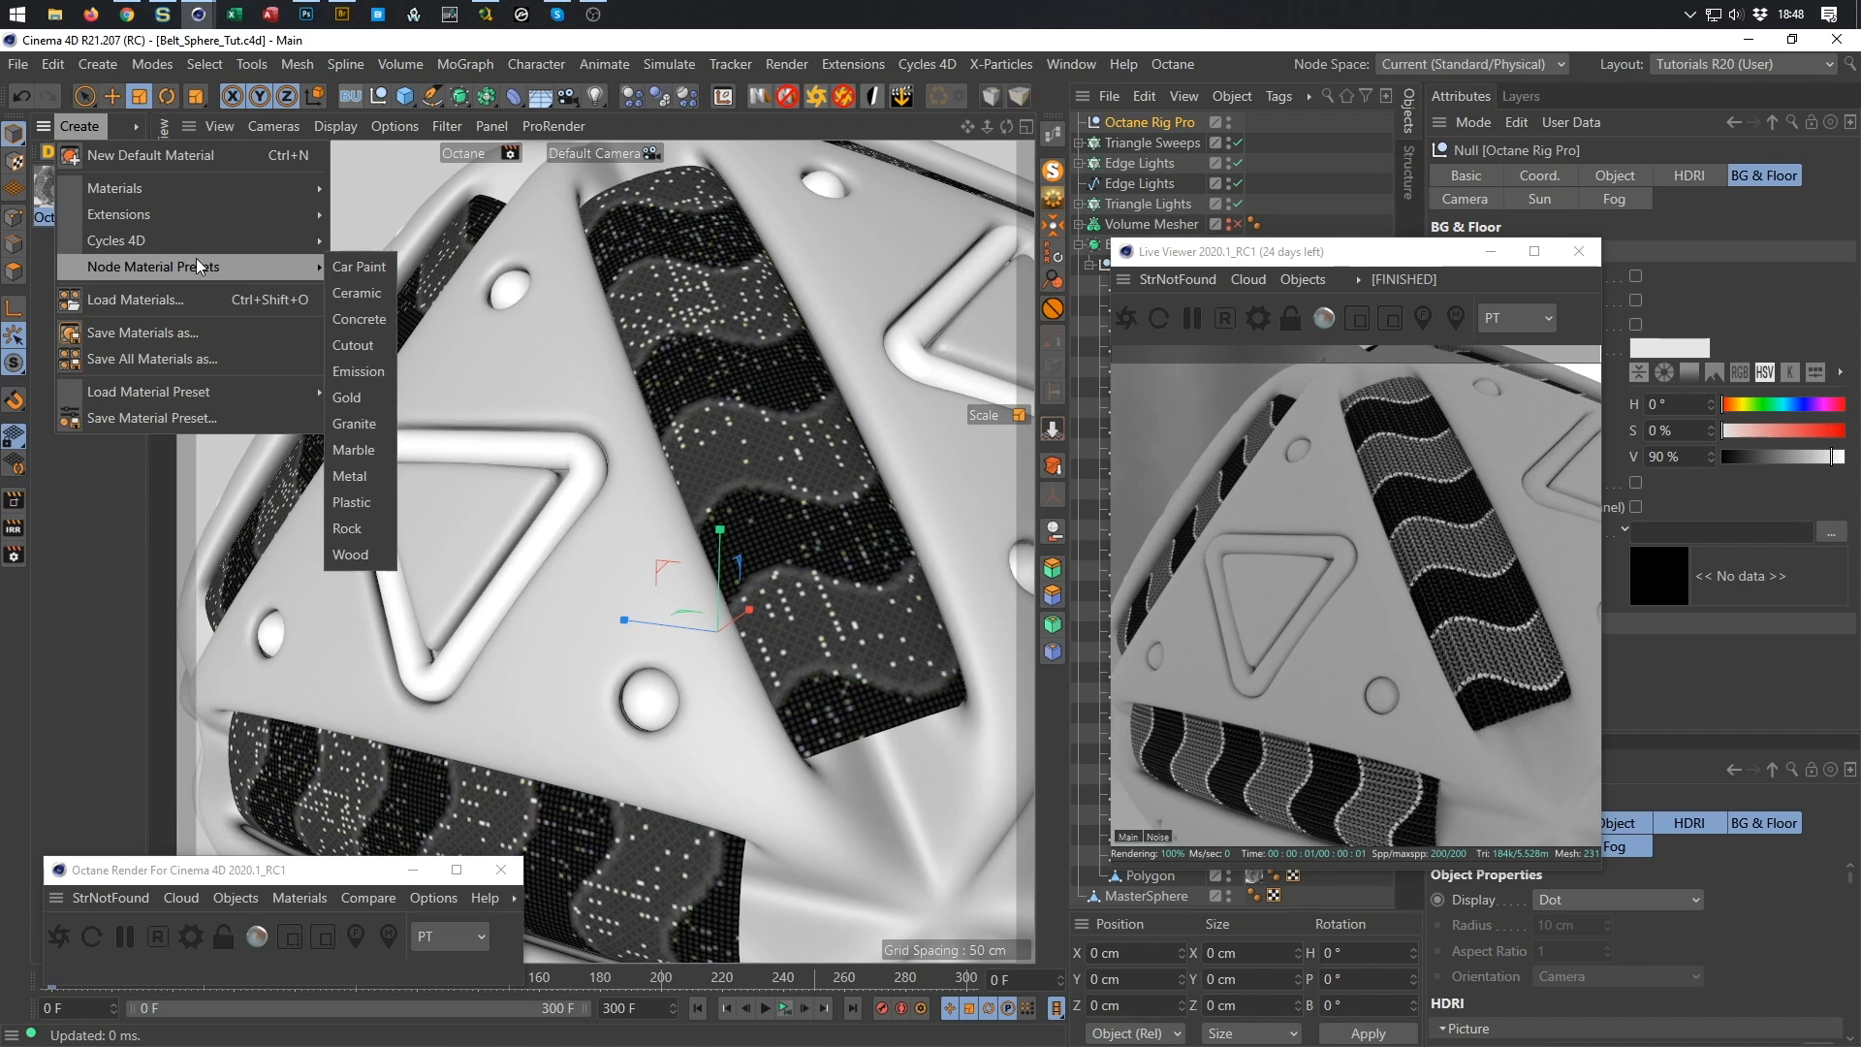
{"action": "left_click", "coordinate": [139, 123]}
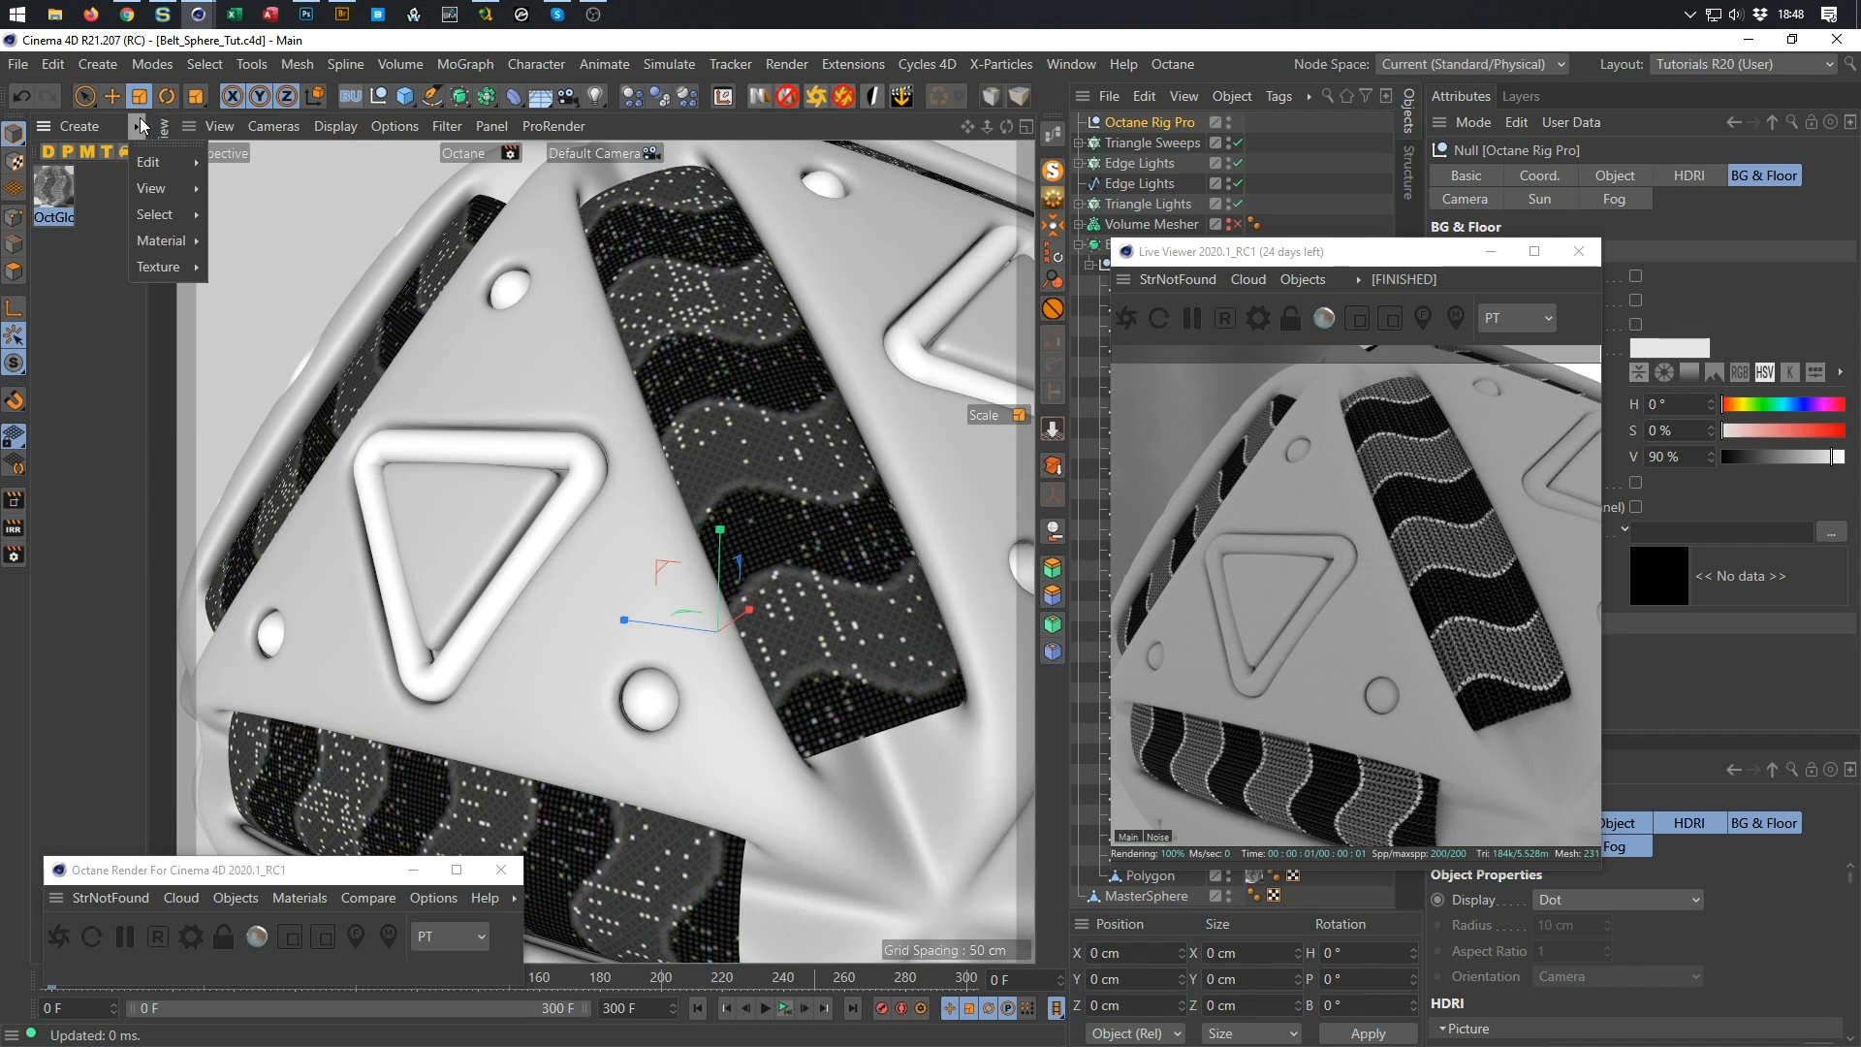
{"action": "mouse_move", "coordinate": [167, 188]}
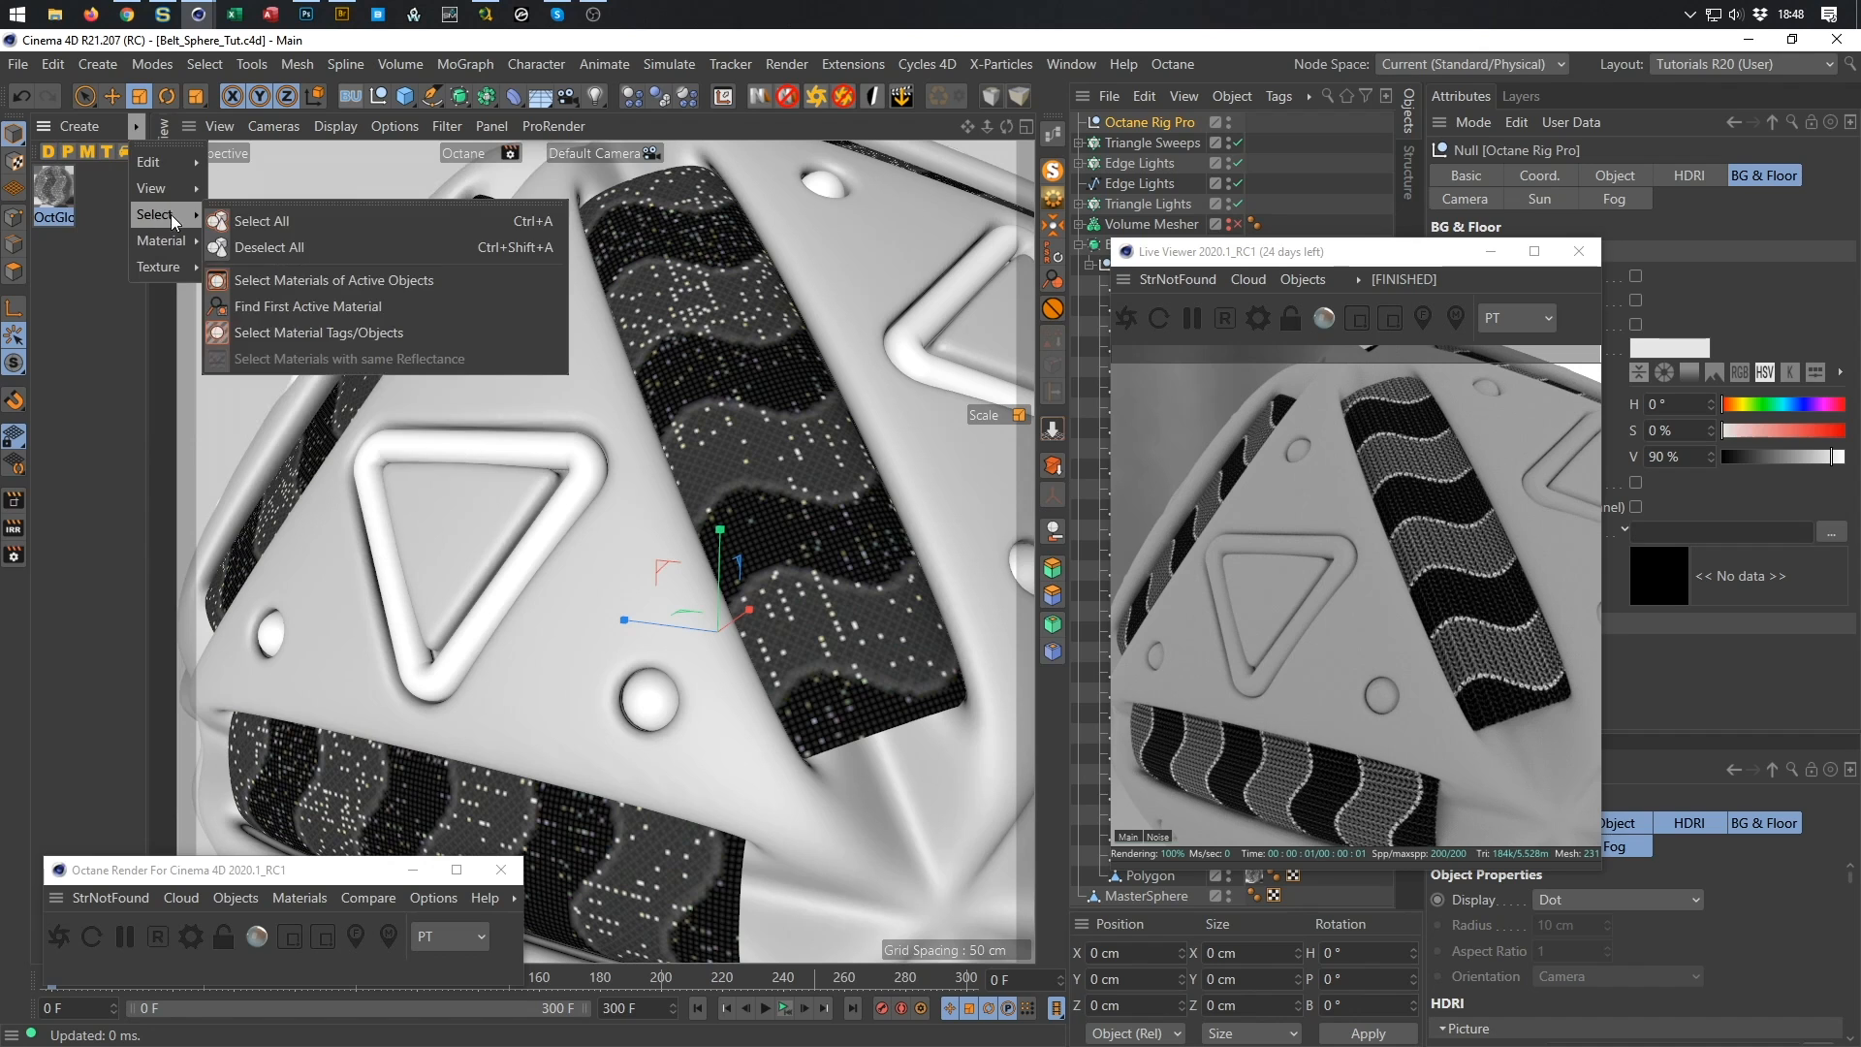
{"action": "mouse_move", "coordinate": [187, 269]}
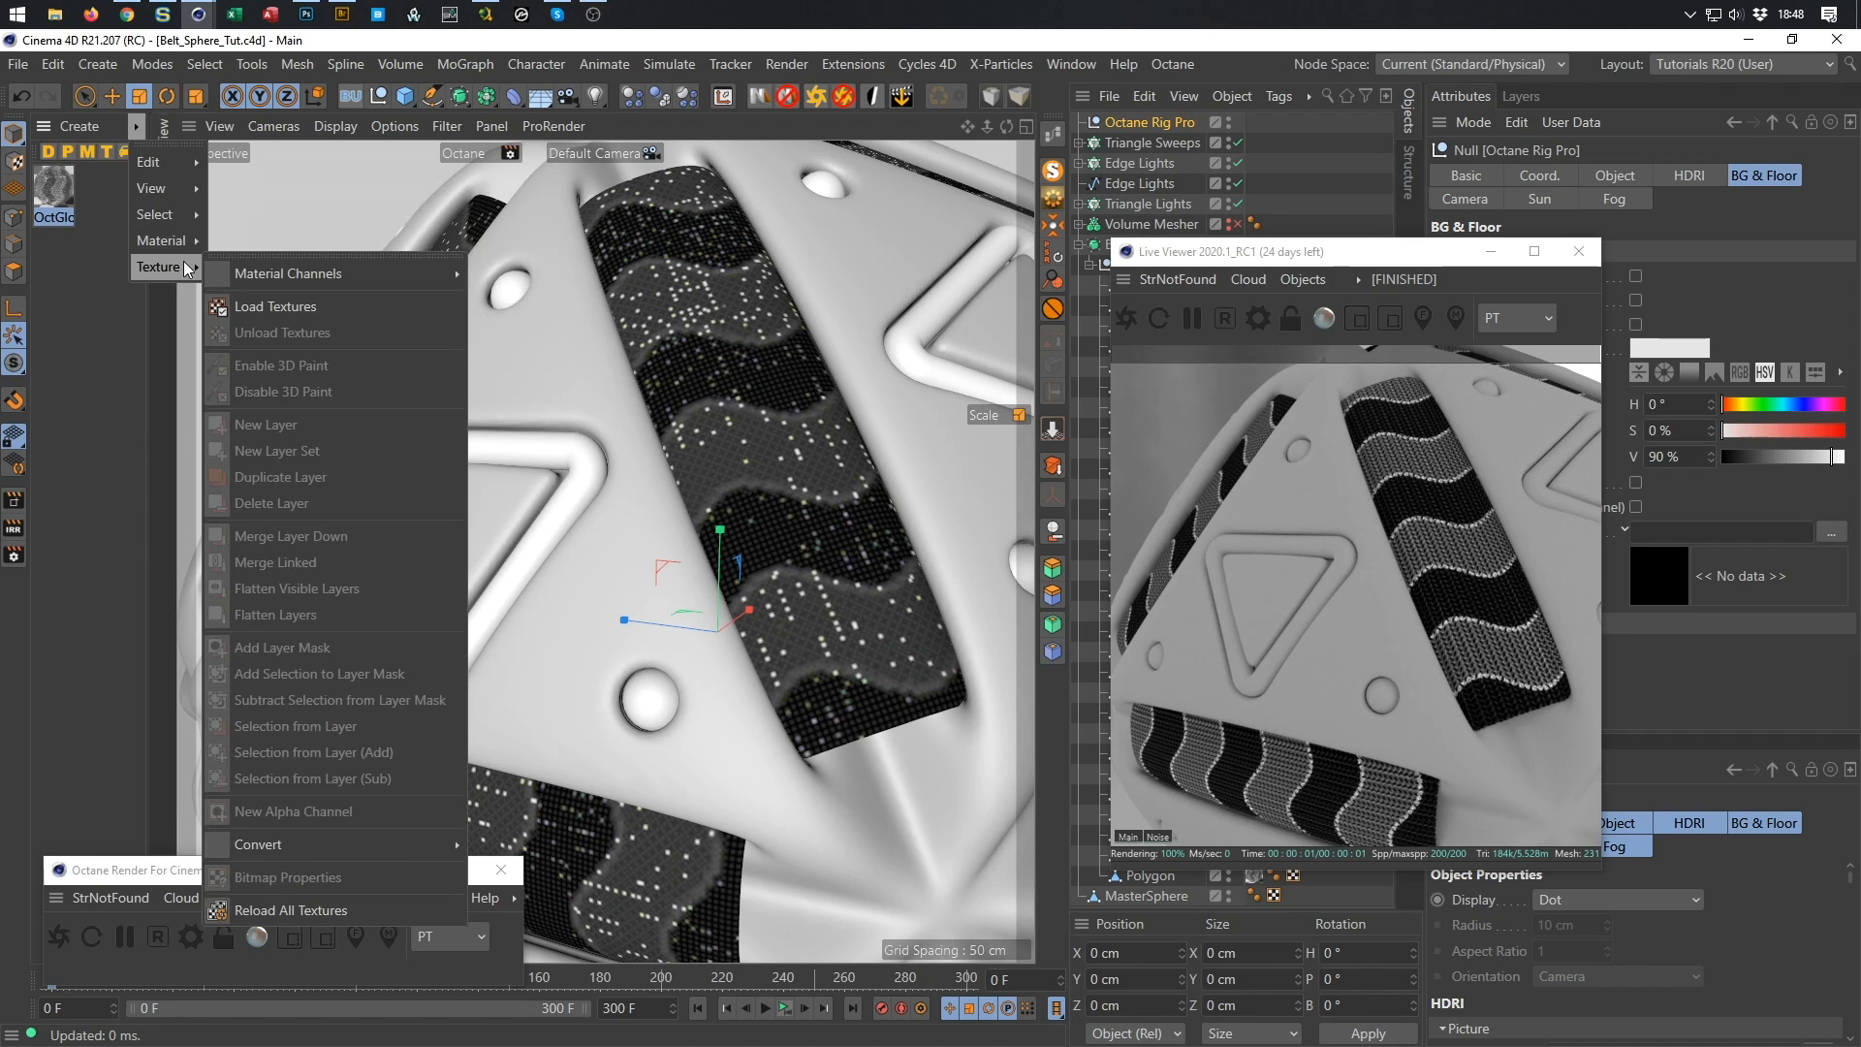
Create a new Octane Material from the c4doctane2020 extension.
{"action": "mouse_move", "coordinate": [249, 276]}
{"action": "mouse_move", "coordinate": [97, 124]}
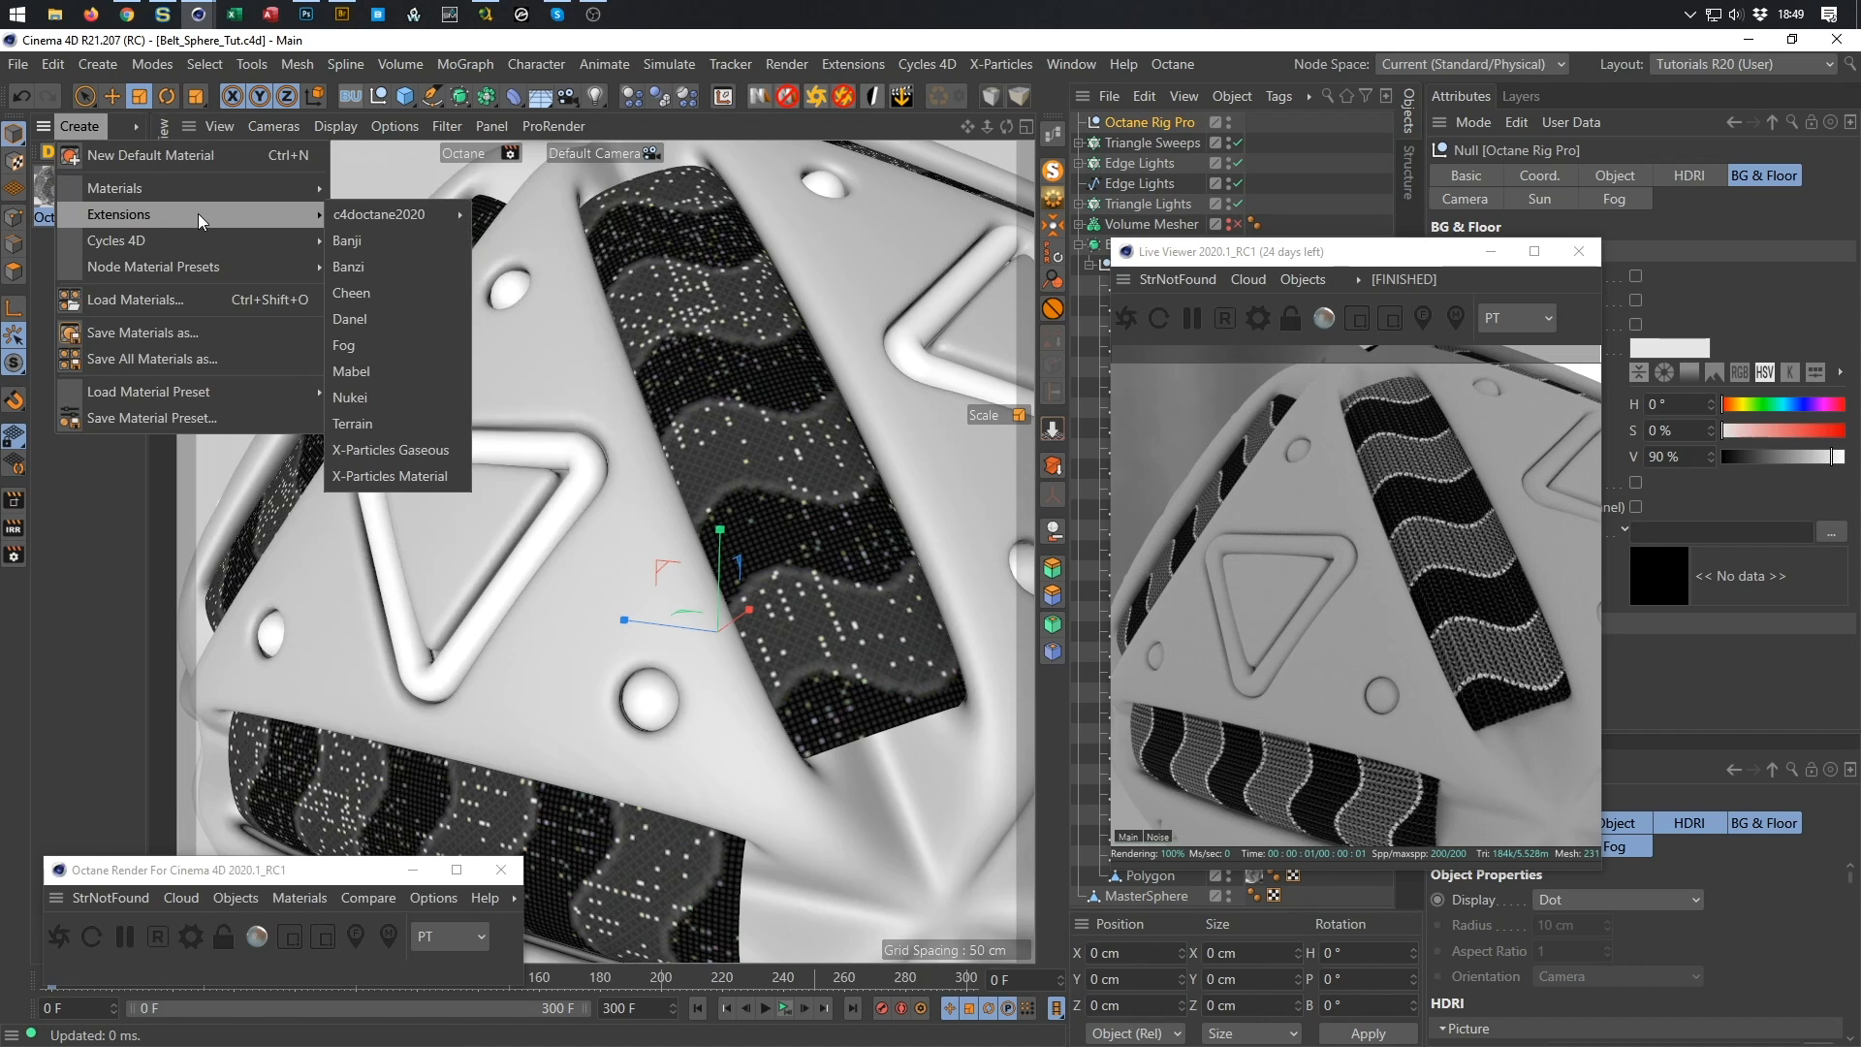
{"action": "mouse_move", "coordinate": [363, 217]}
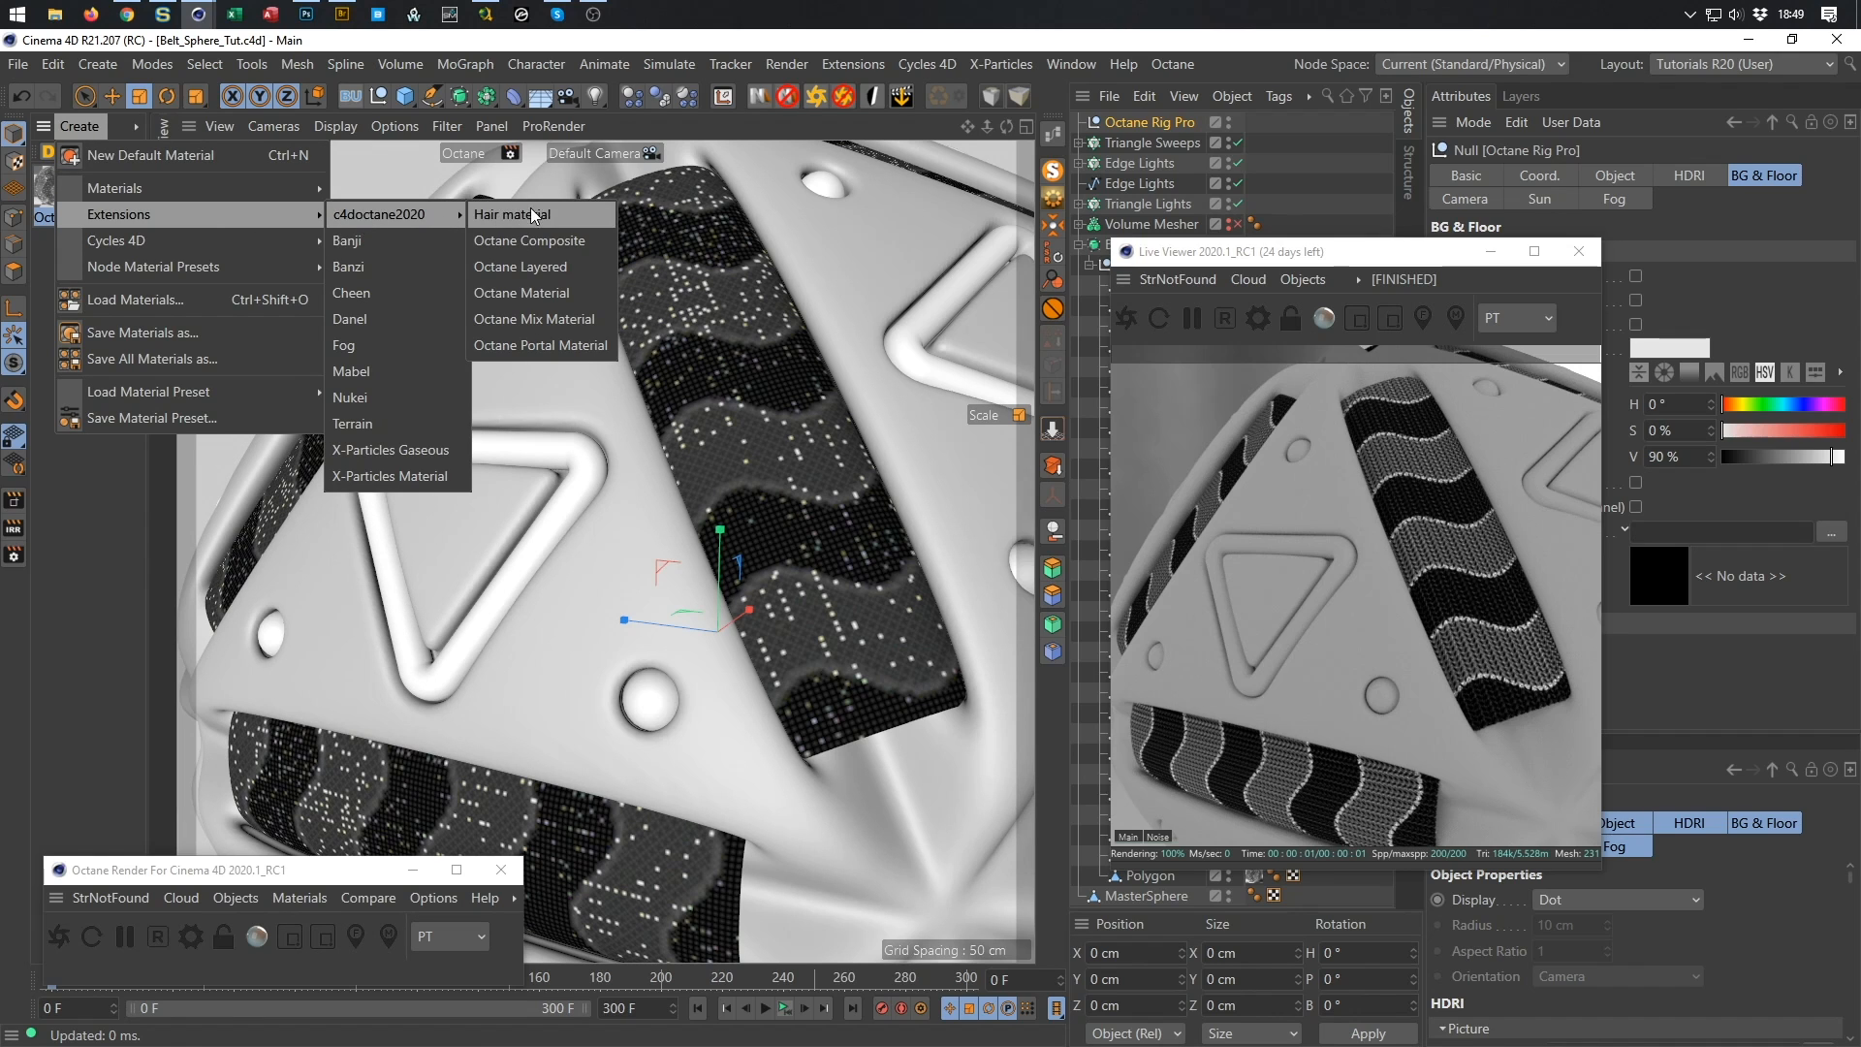
{"action": "left_click", "coordinate": [544, 294]}
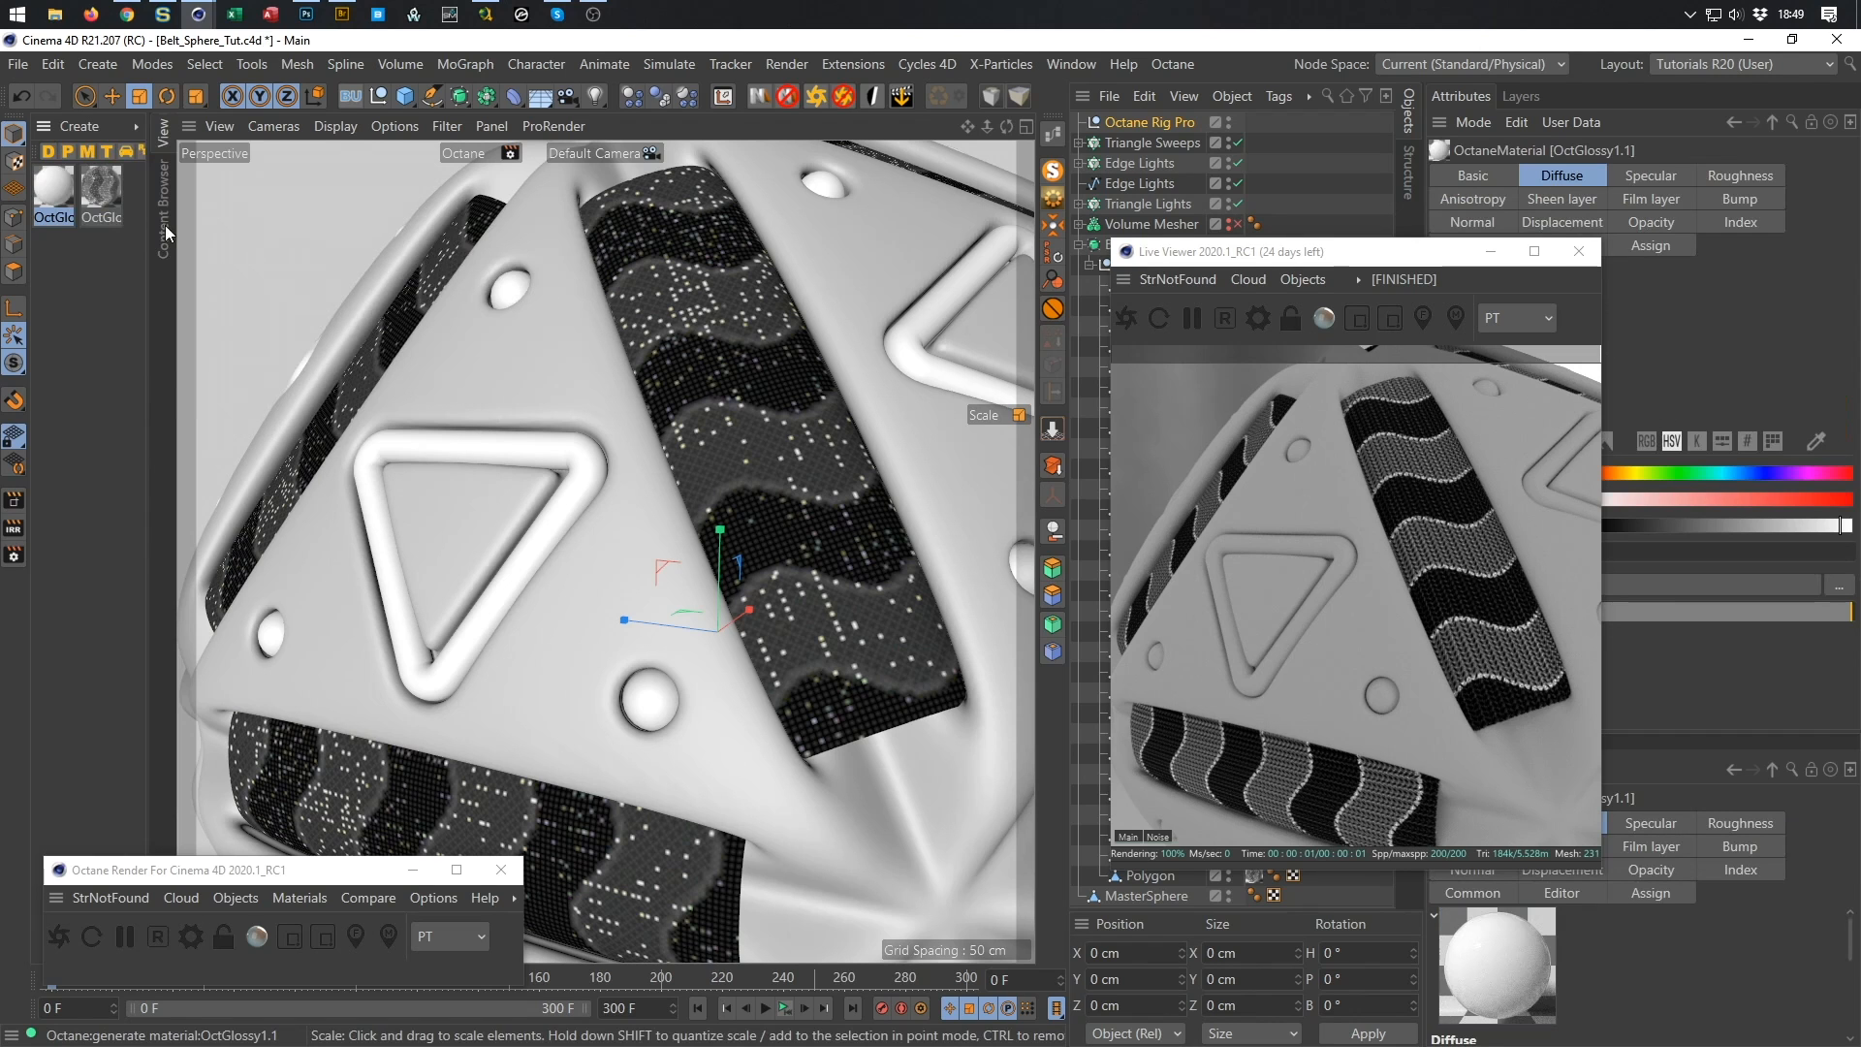
Set the new material's basic properties as the default and delete that material.
{"action": "left_click_drag", "start_coordinate": [1415, 253], "coordinate": [1064, 222]}
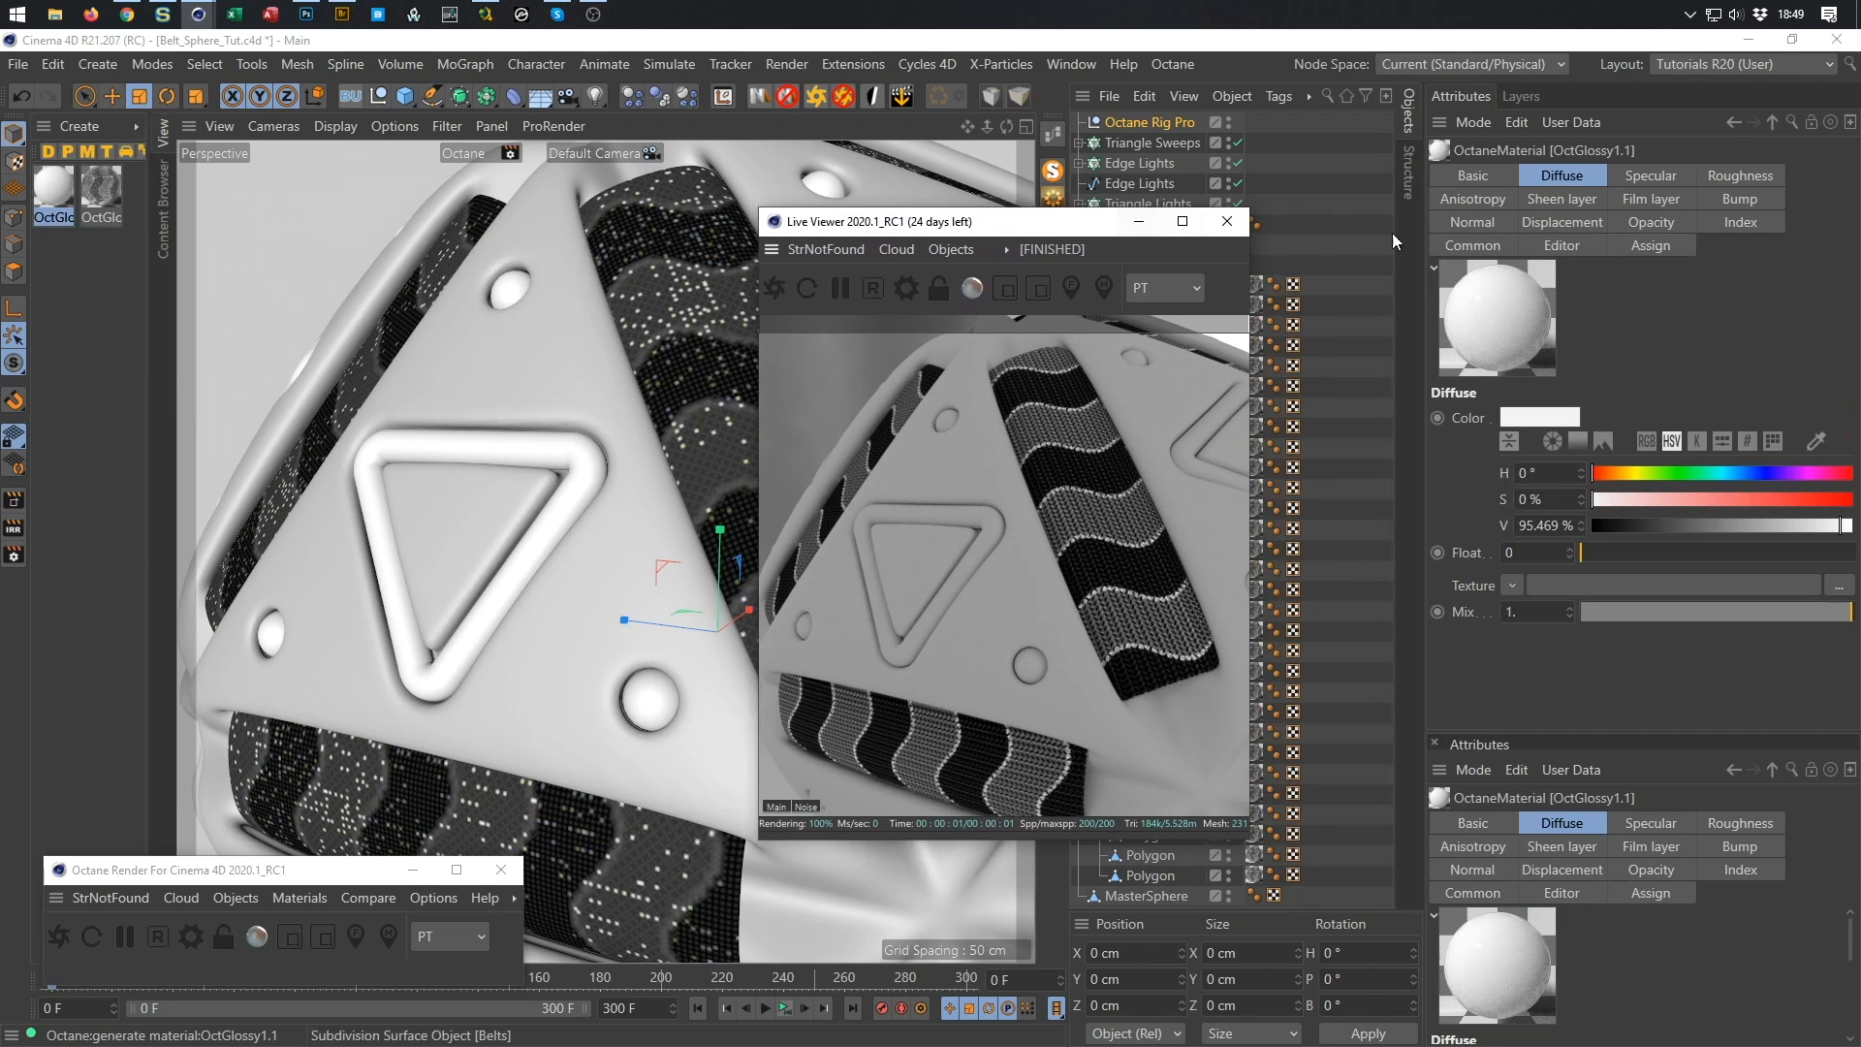
{"action": "left_click", "coordinate": [1475, 176]}
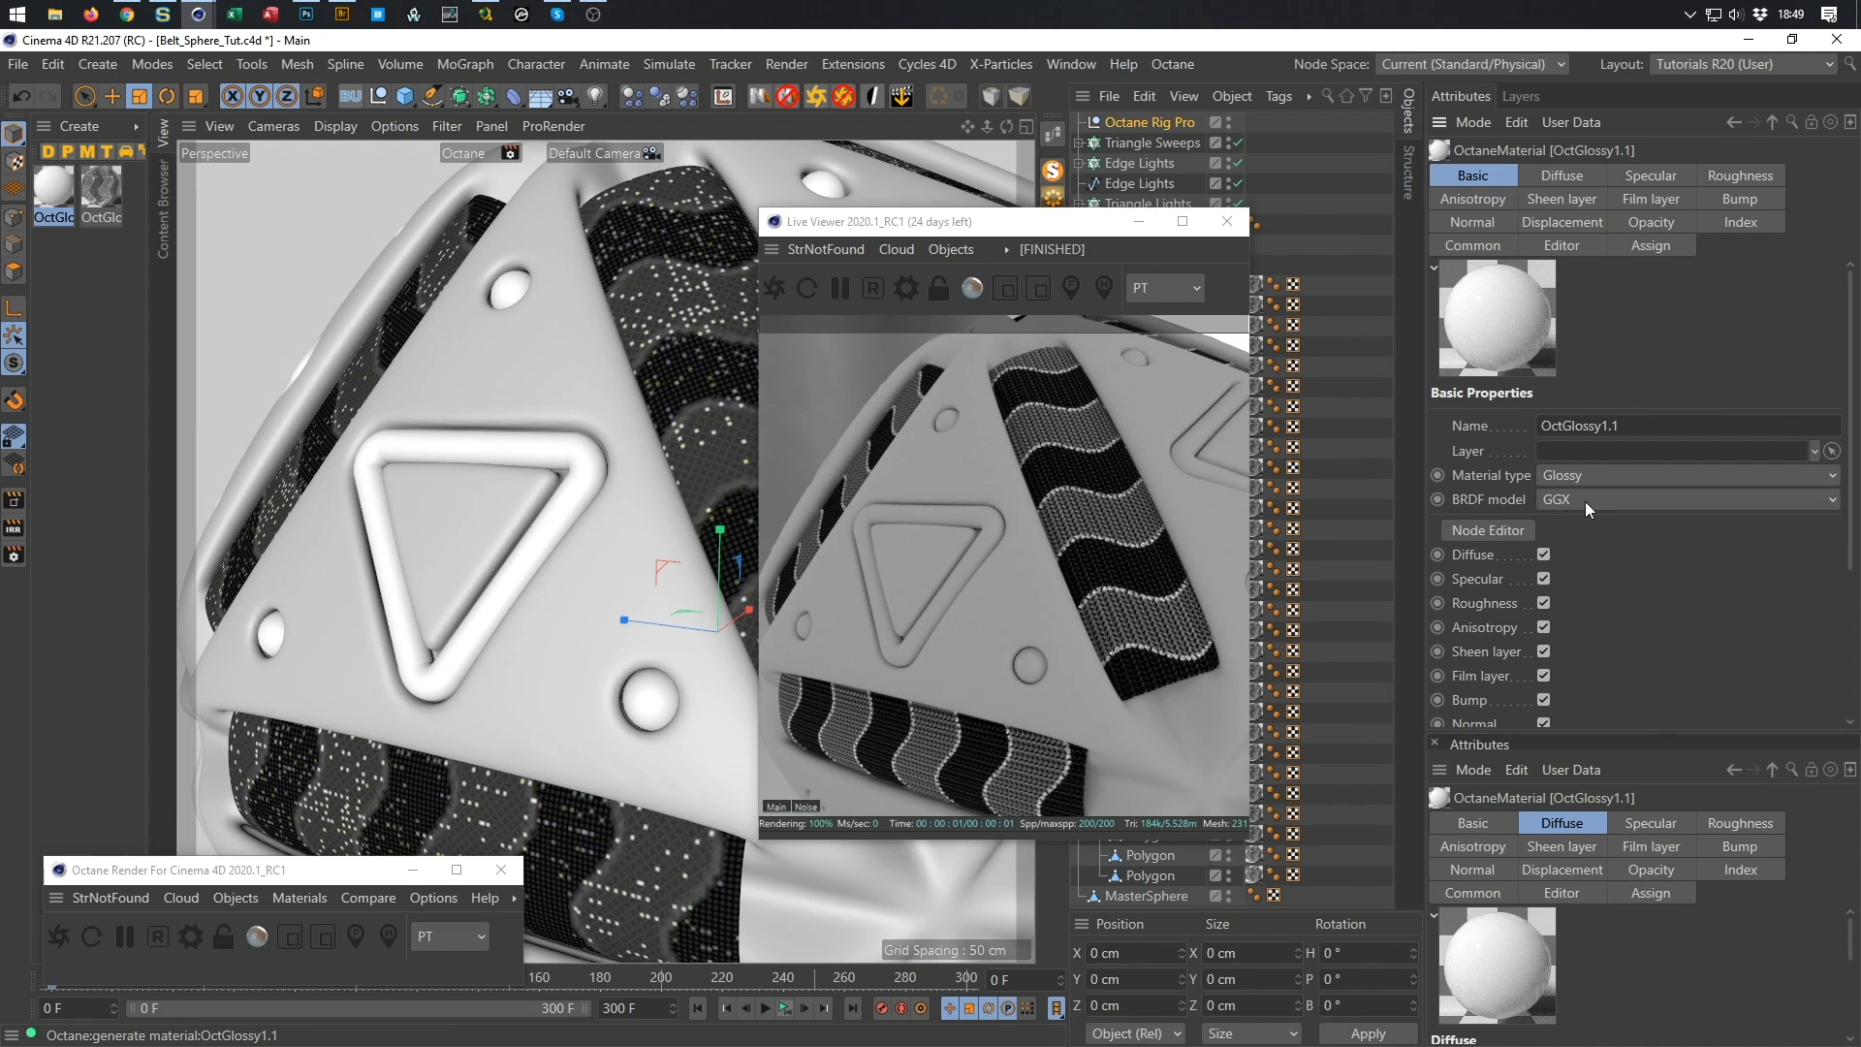
{"action": "left_click", "coordinate": [1515, 121]}
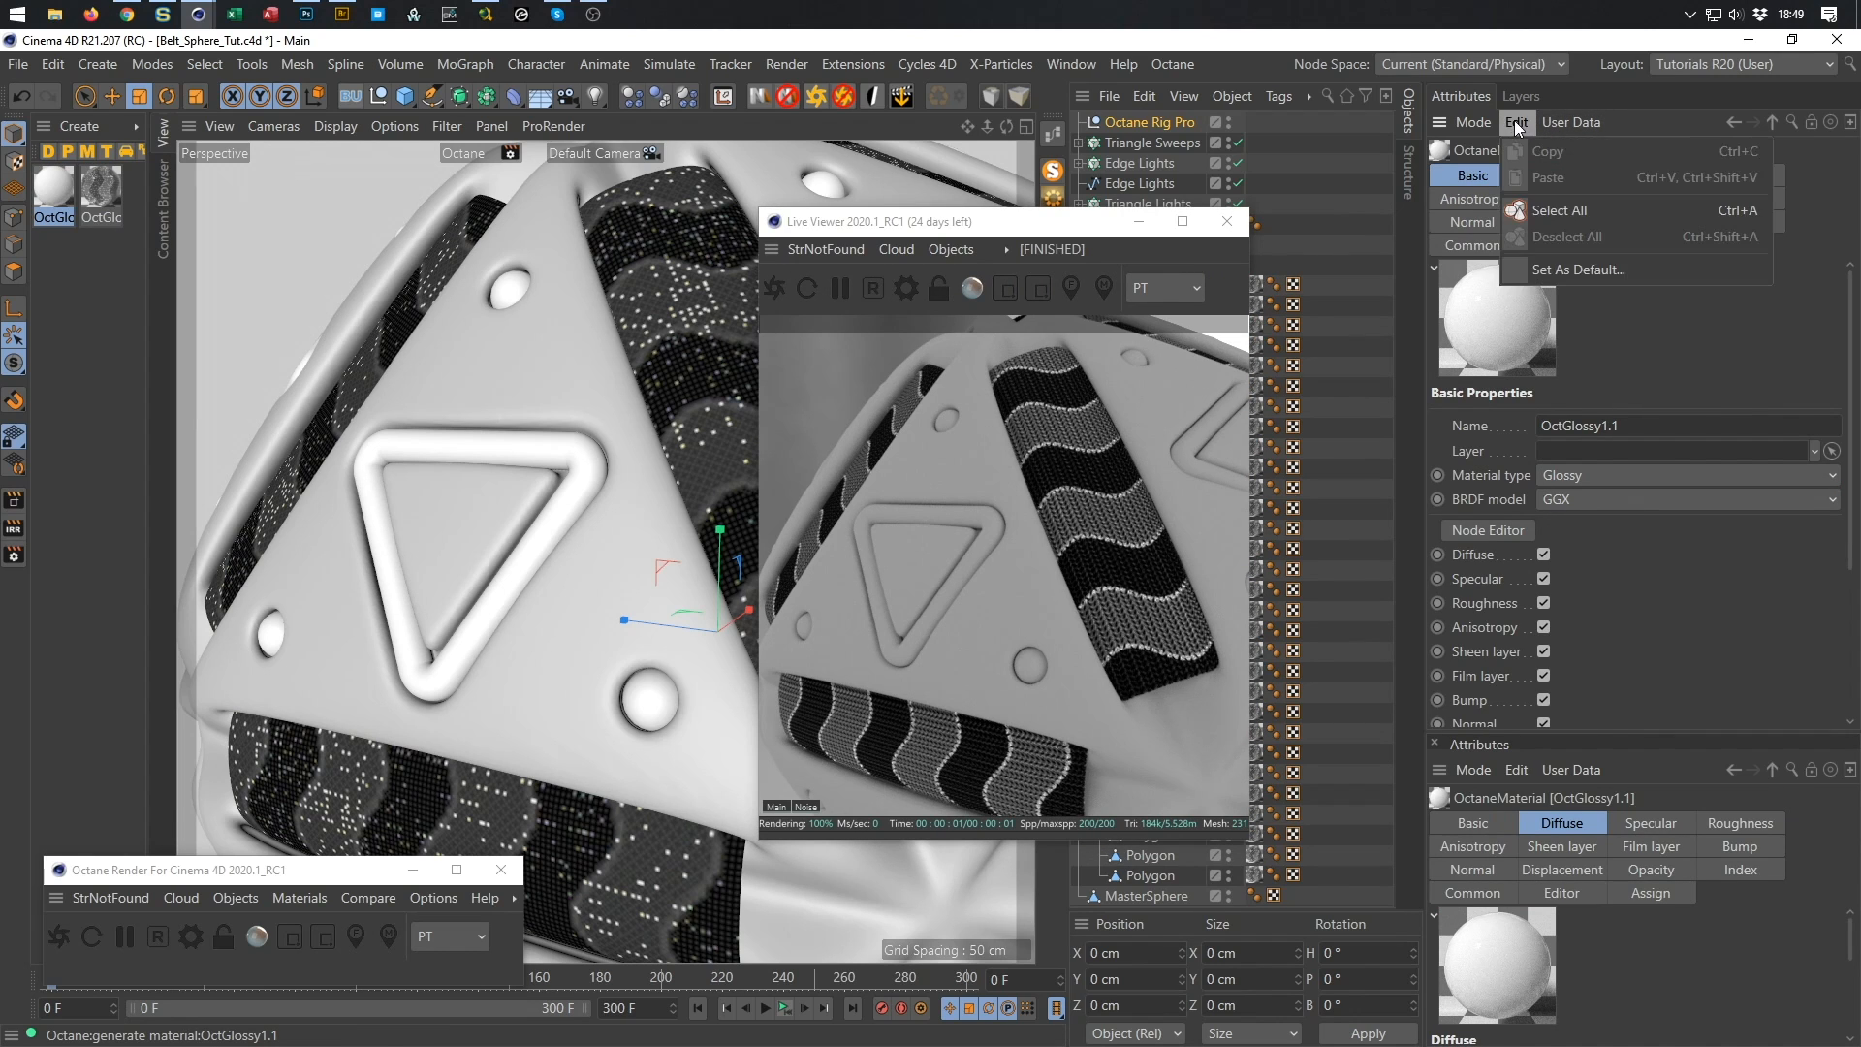
{"action": "left_click", "coordinate": [1580, 269]}
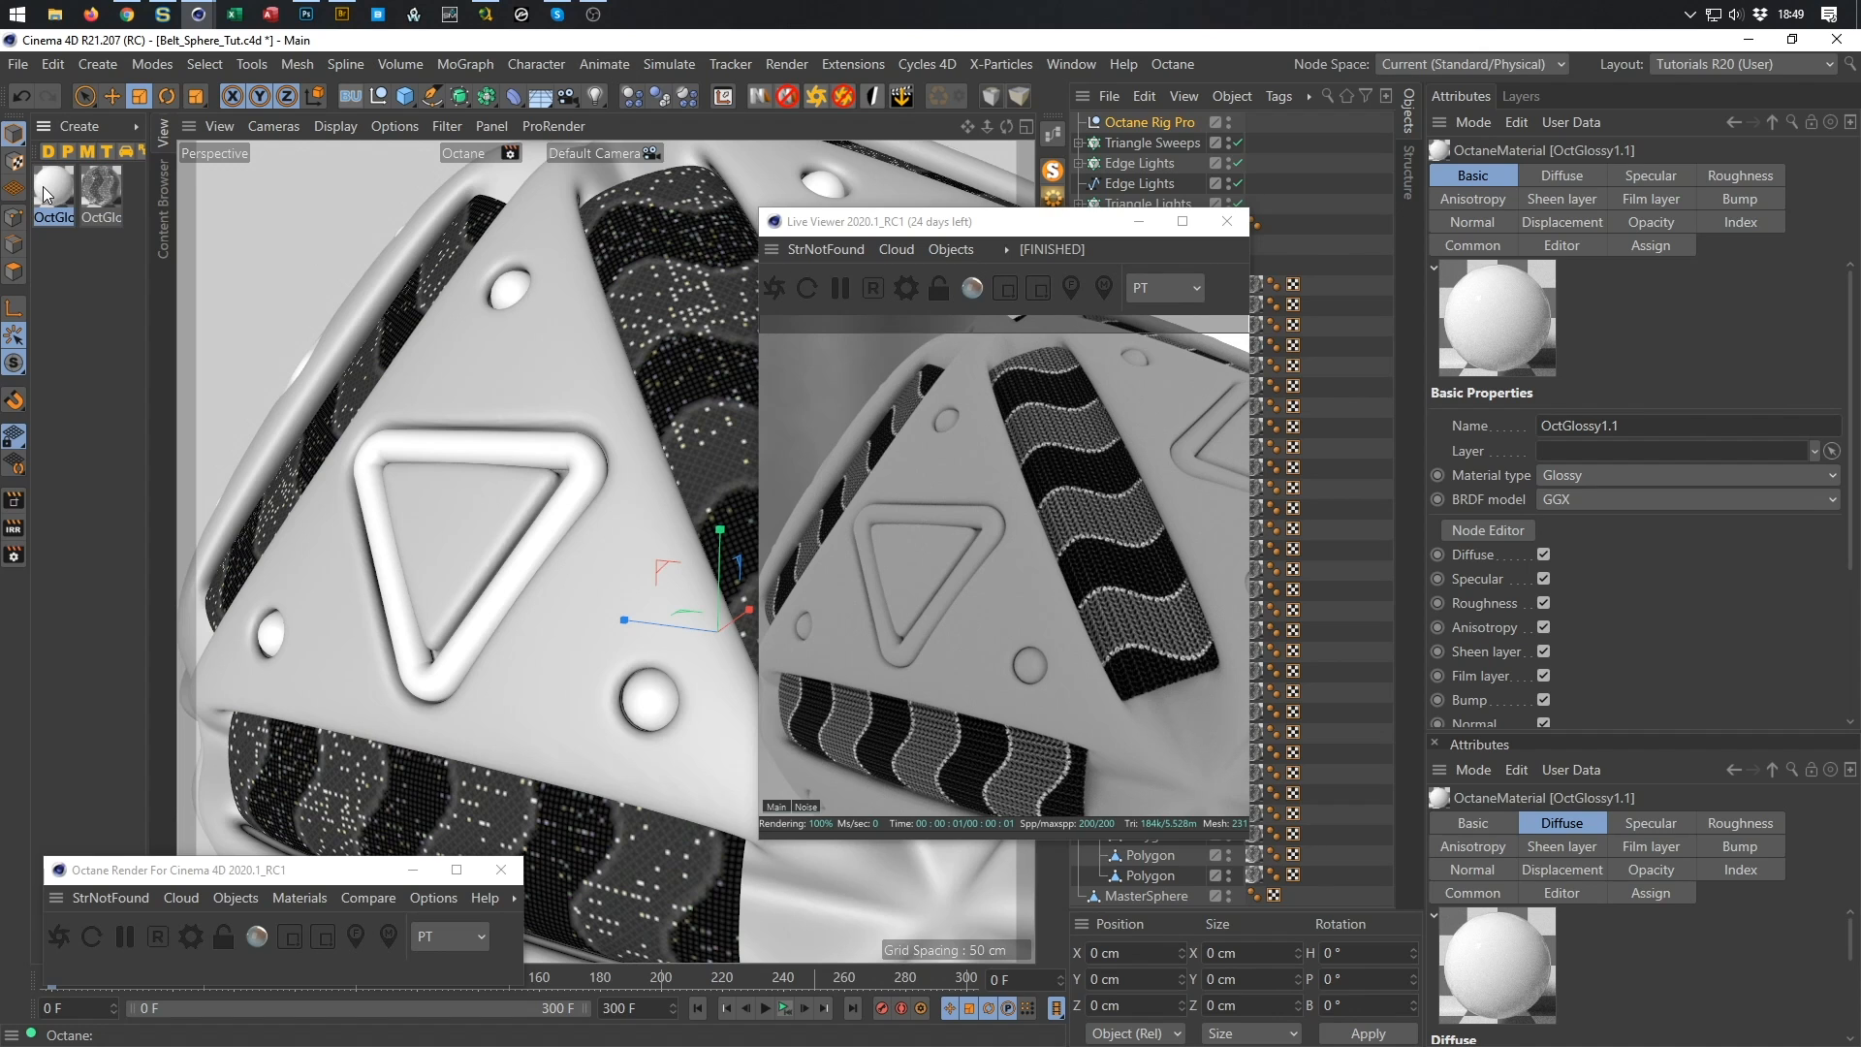
{"action": "key", "text": "Delete"}
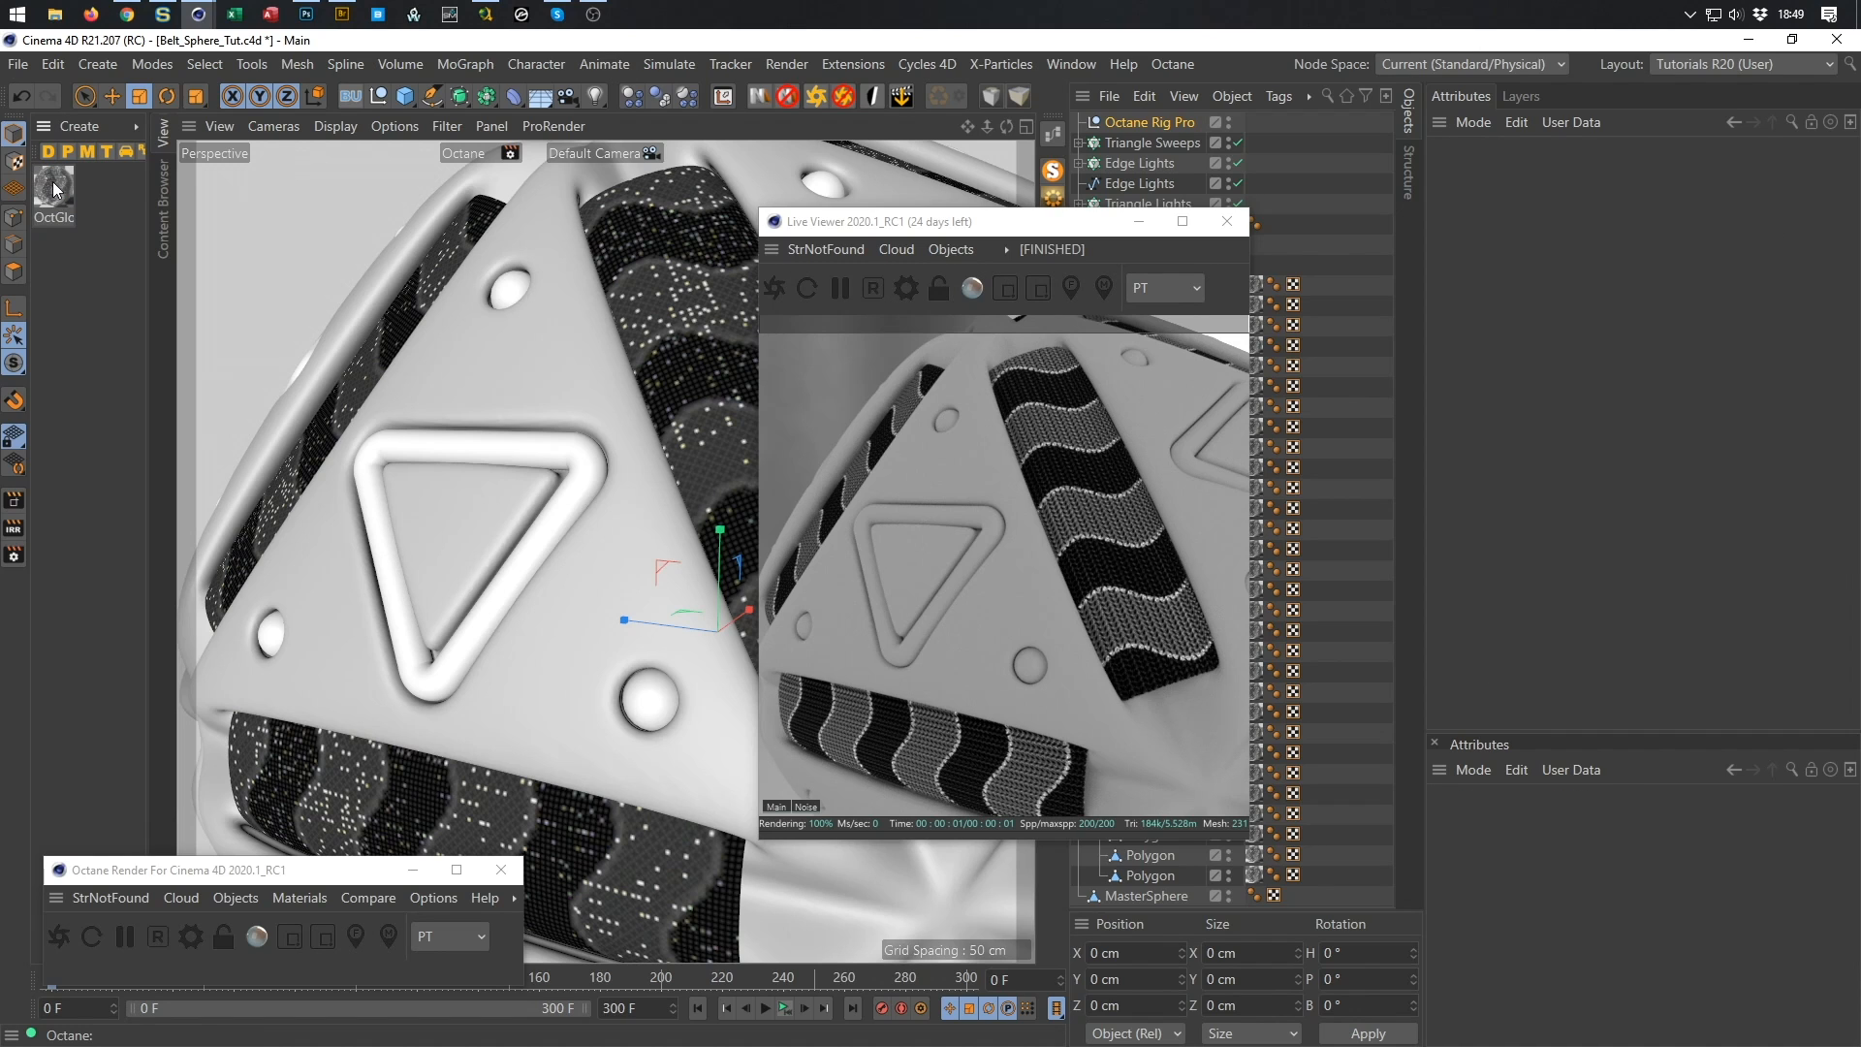
Create a new glossy material by running the private user script Octane_Glossy_Material.
{"action": "left_click", "coordinate": [862, 68]}
{"action": "mouse_move", "coordinate": [964, 210]}
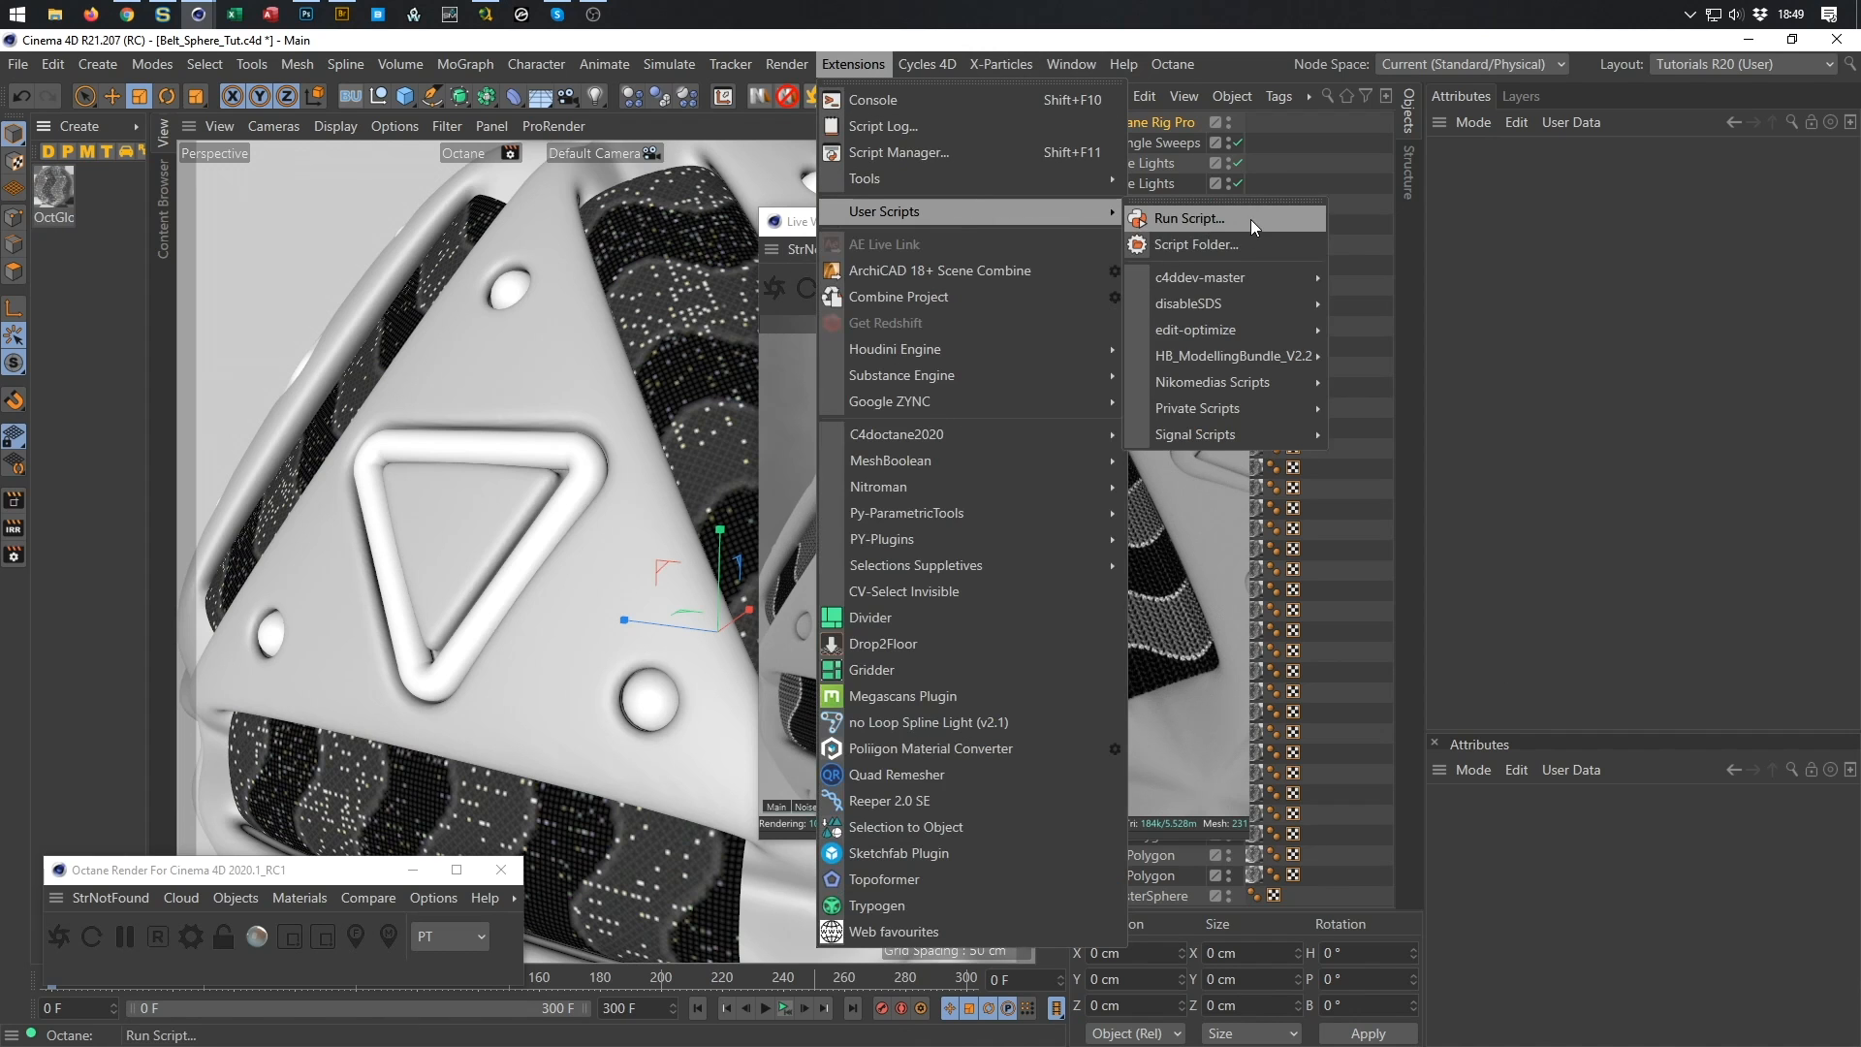
{"action": "mouse_move", "coordinate": [1224, 409]}
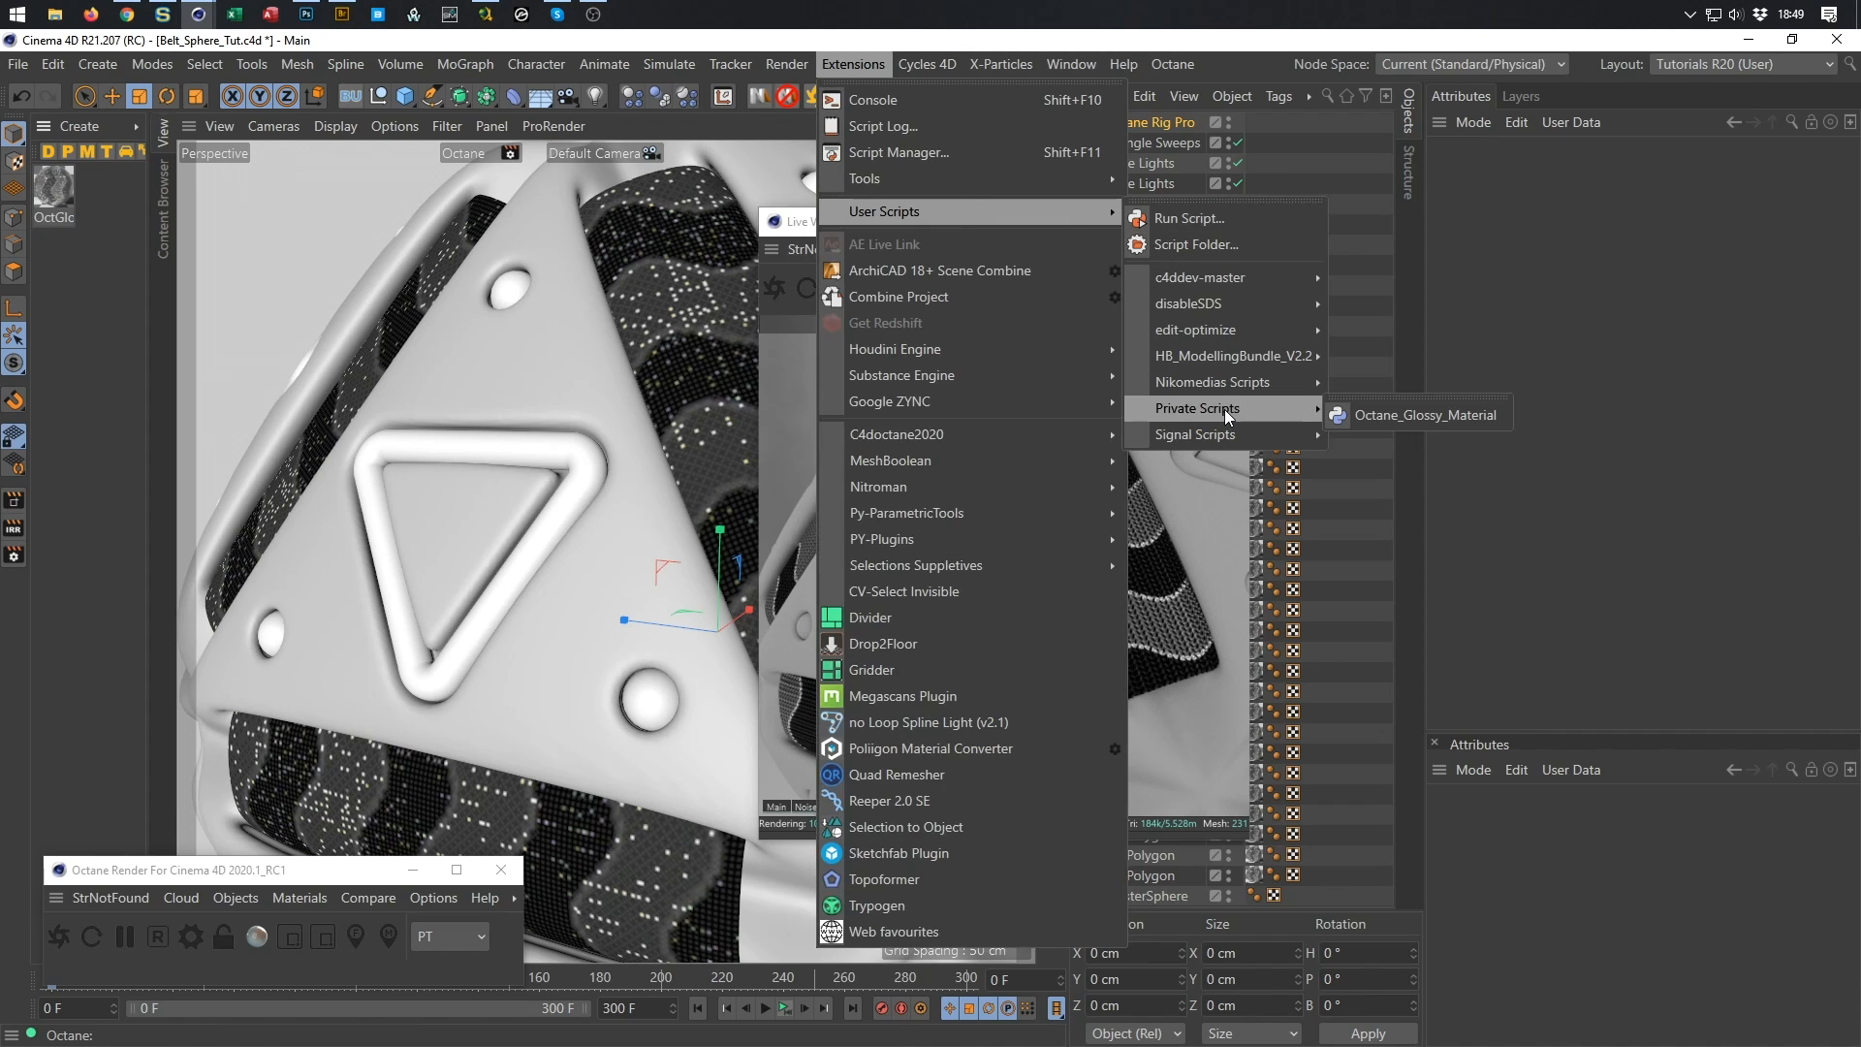
{"action": "left_click", "coordinate": [1408, 417]}
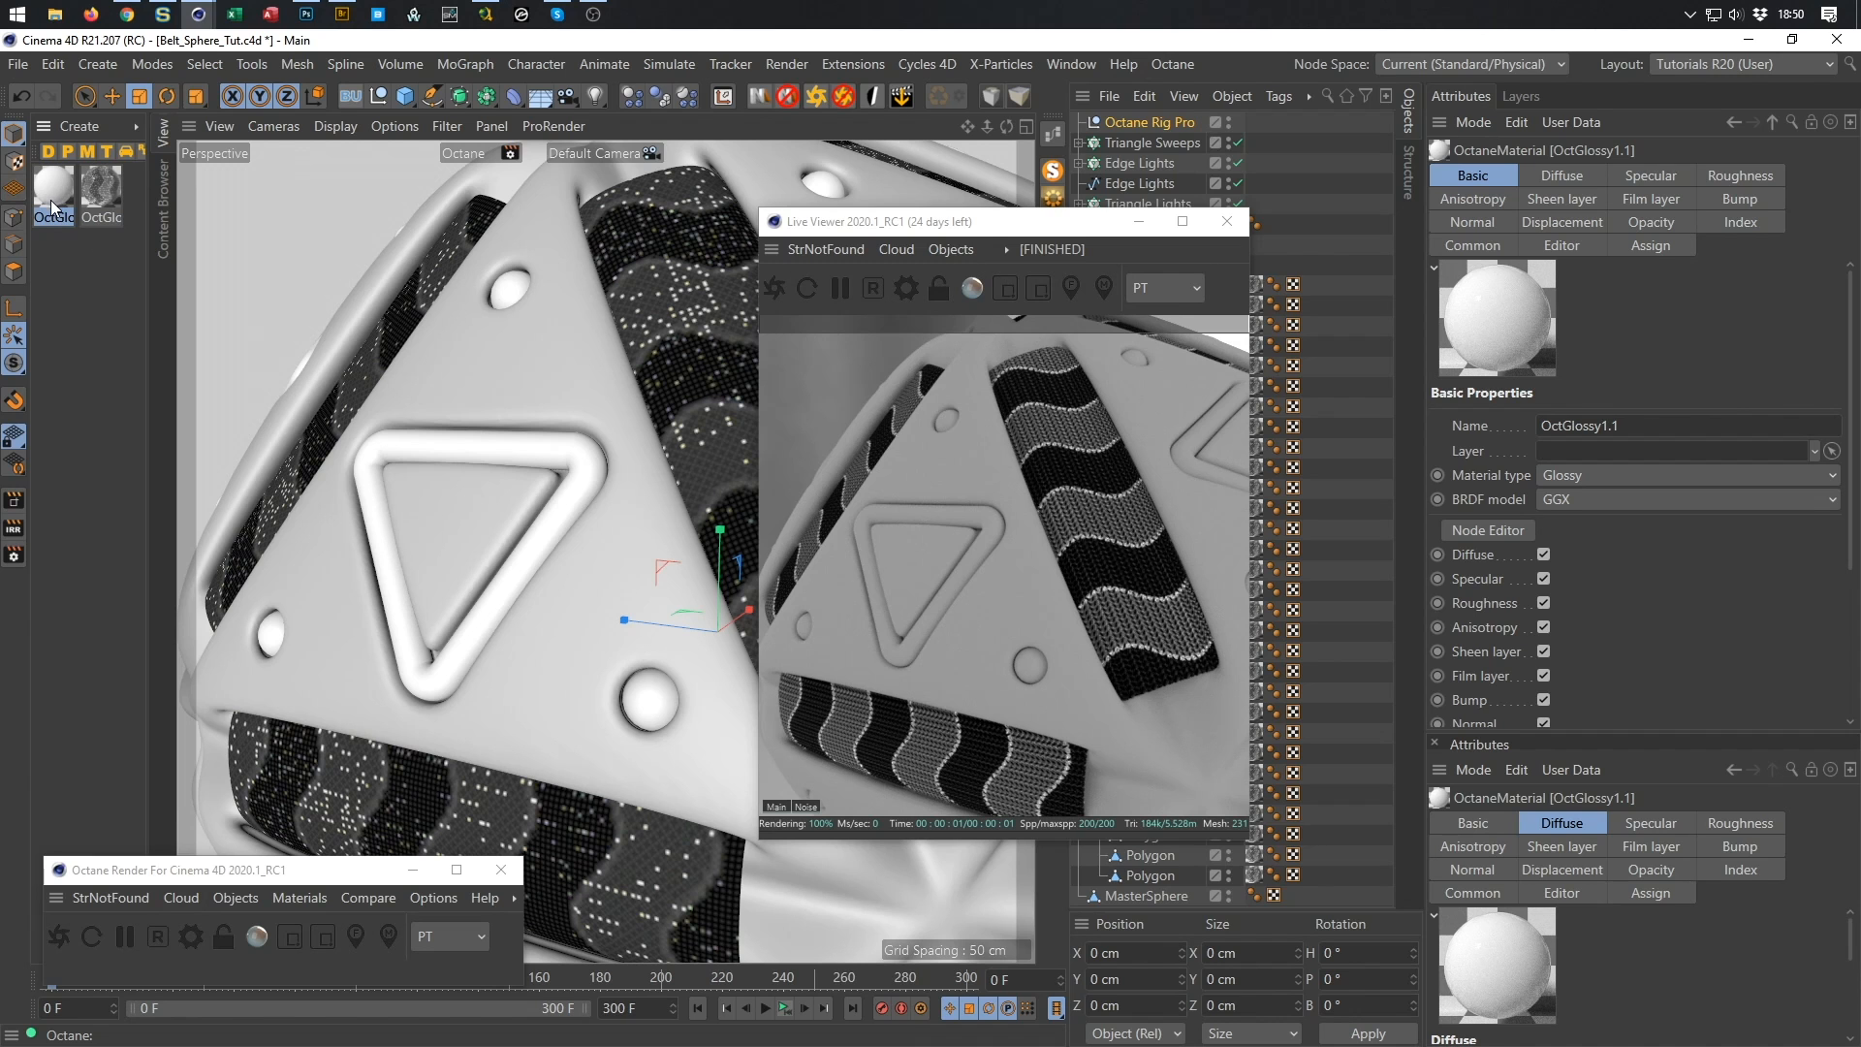
Open the new glossy material in the Octane Node Editor with its node selected and place the Live Viewer beside the editor.
{"action": "left_click", "coordinate": [1044, 130]}
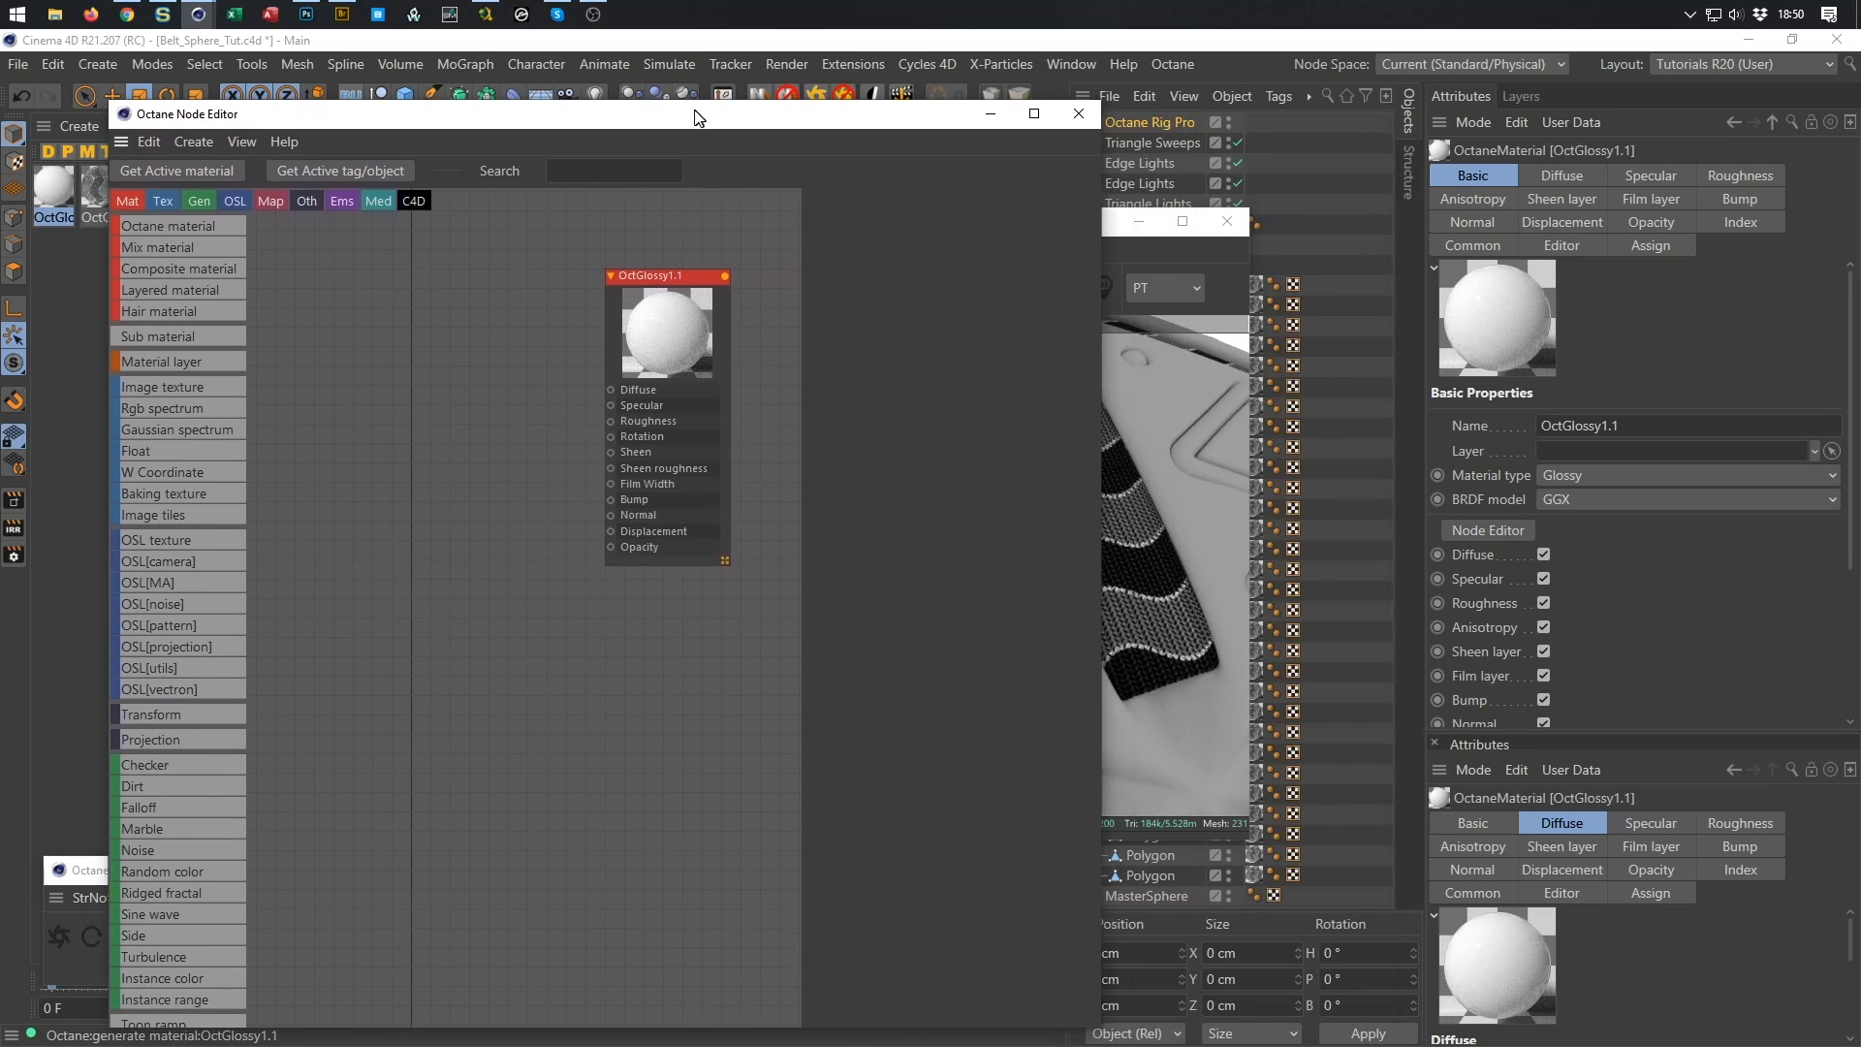
{"action": "left_click_drag", "start_coordinate": [694, 117], "coordinate": [691, 117]}
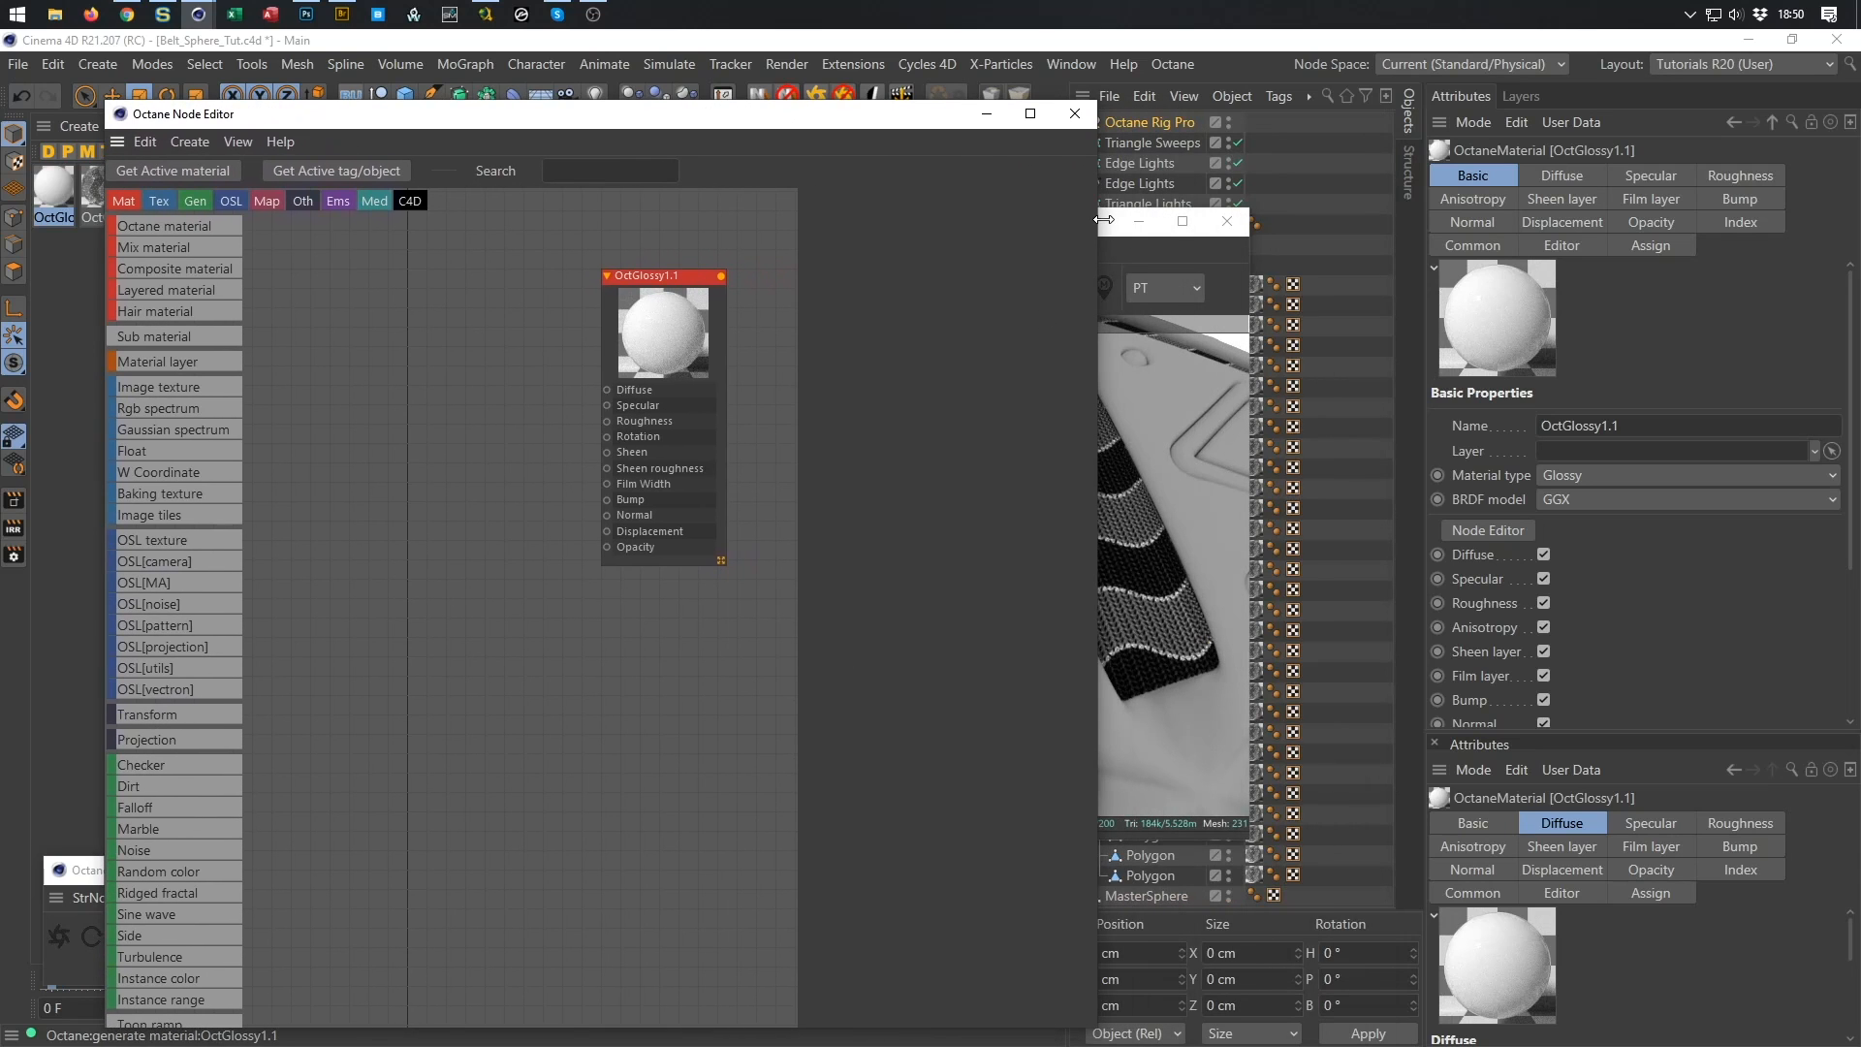
{"action": "left_click_drag", "start_coordinate": [1105, 220], "coordinate": [1590, 274]}
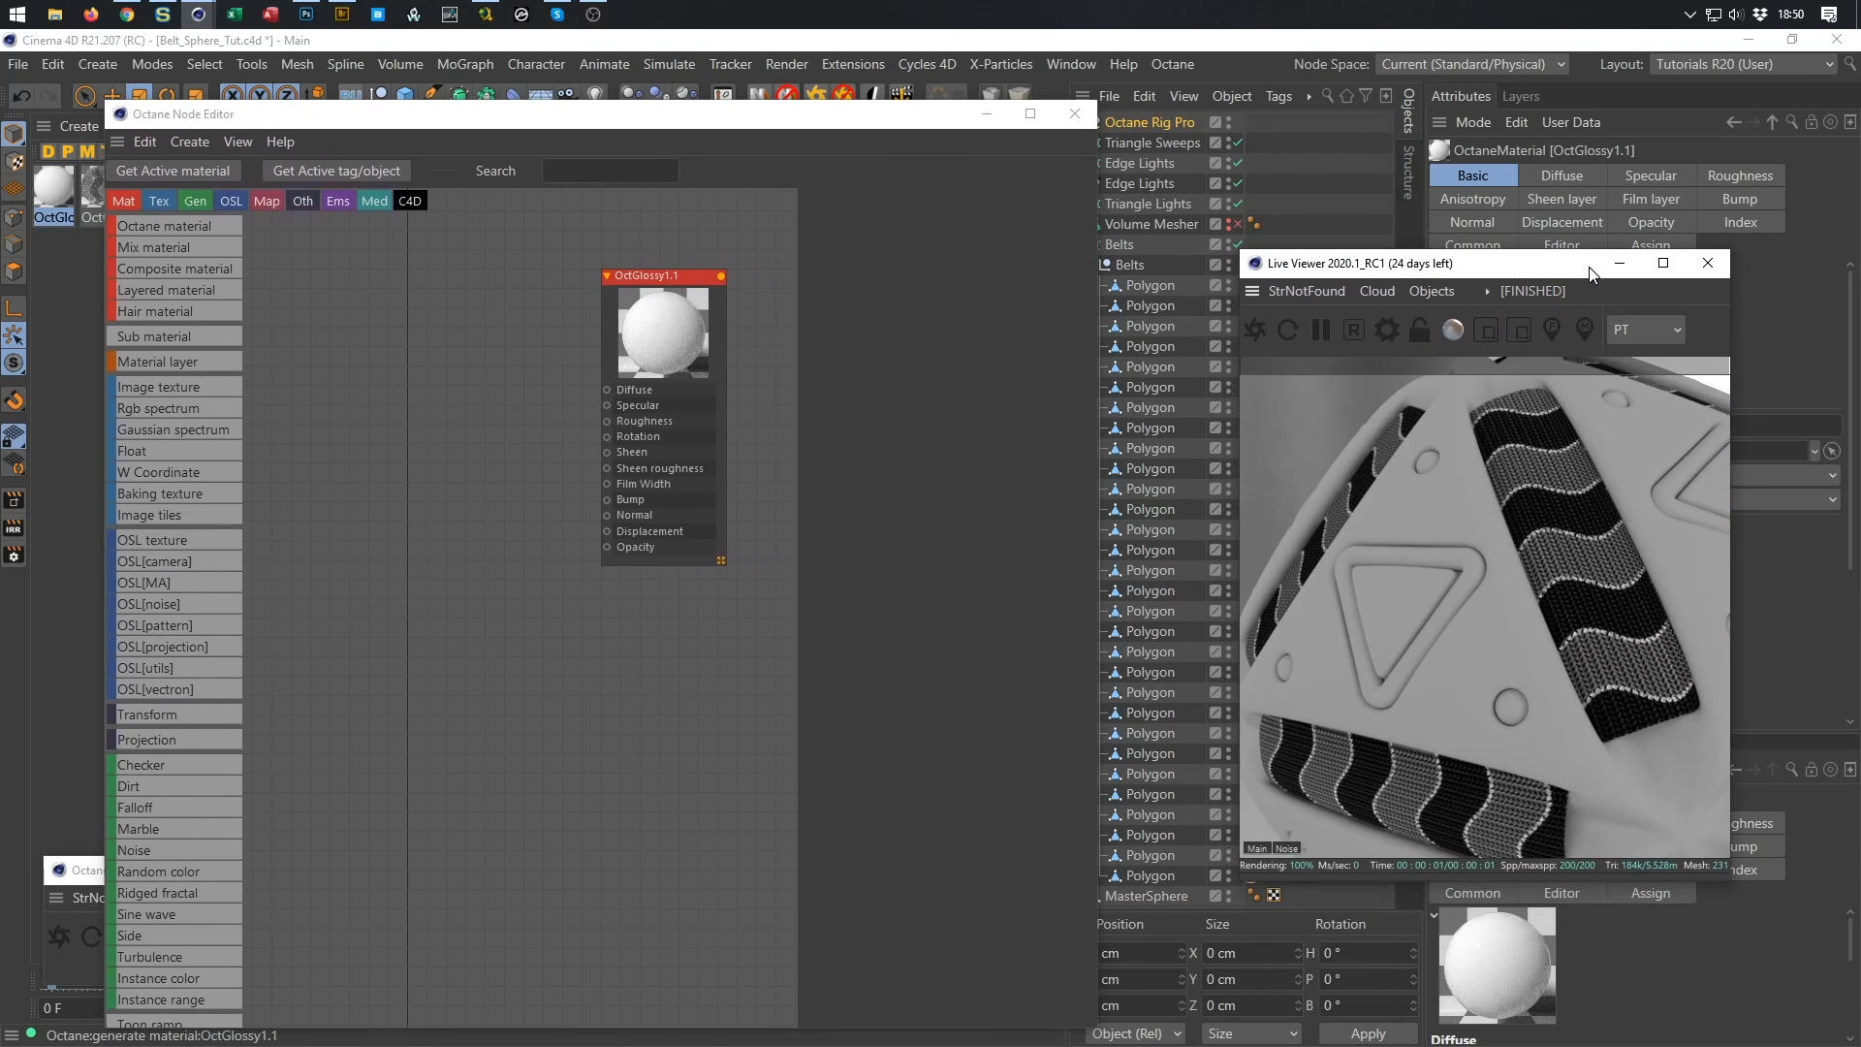
{"action": "left_click_drag", "start_coordinate": [669, 276], "coordinate": [695, 288]}
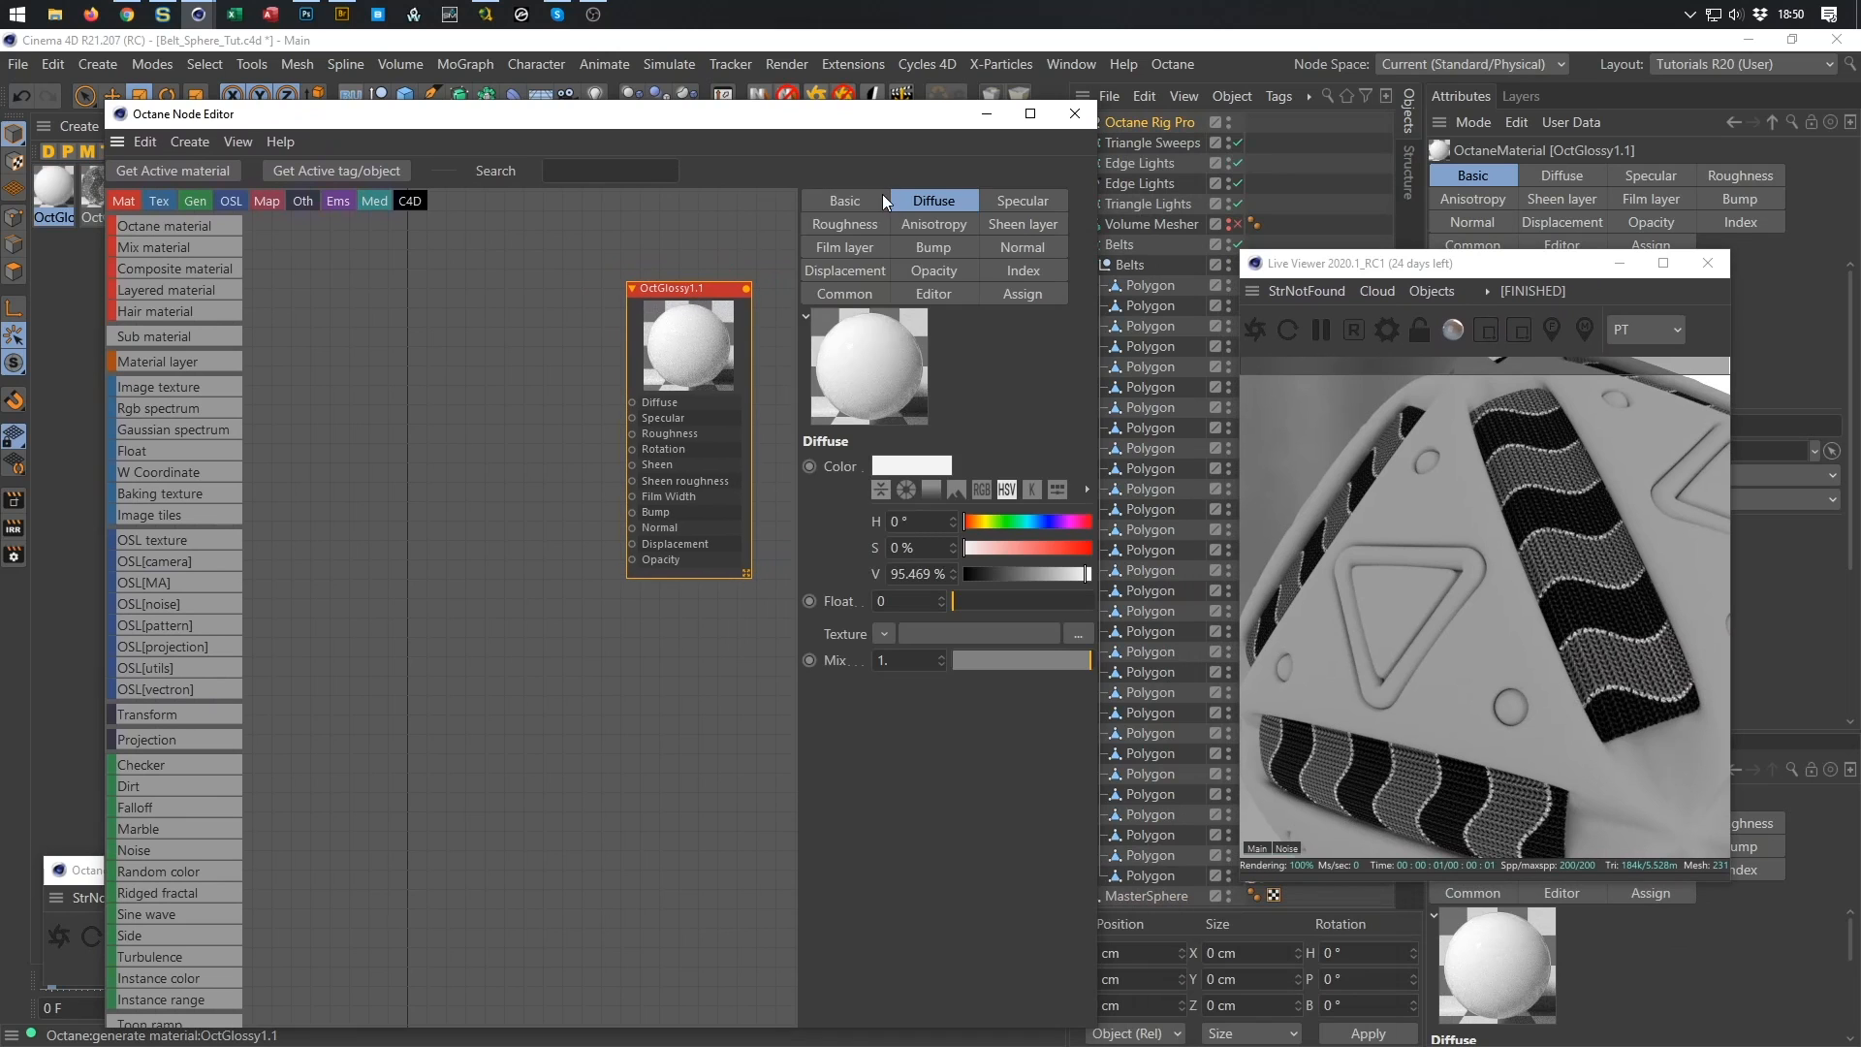
Apply the new glossy material to the MasterSphere object and resend the scene to the Live Viewer.
{"action": "left_click_drag", "start_coordinate": [853, 114], "coordinate": [870, 375]}
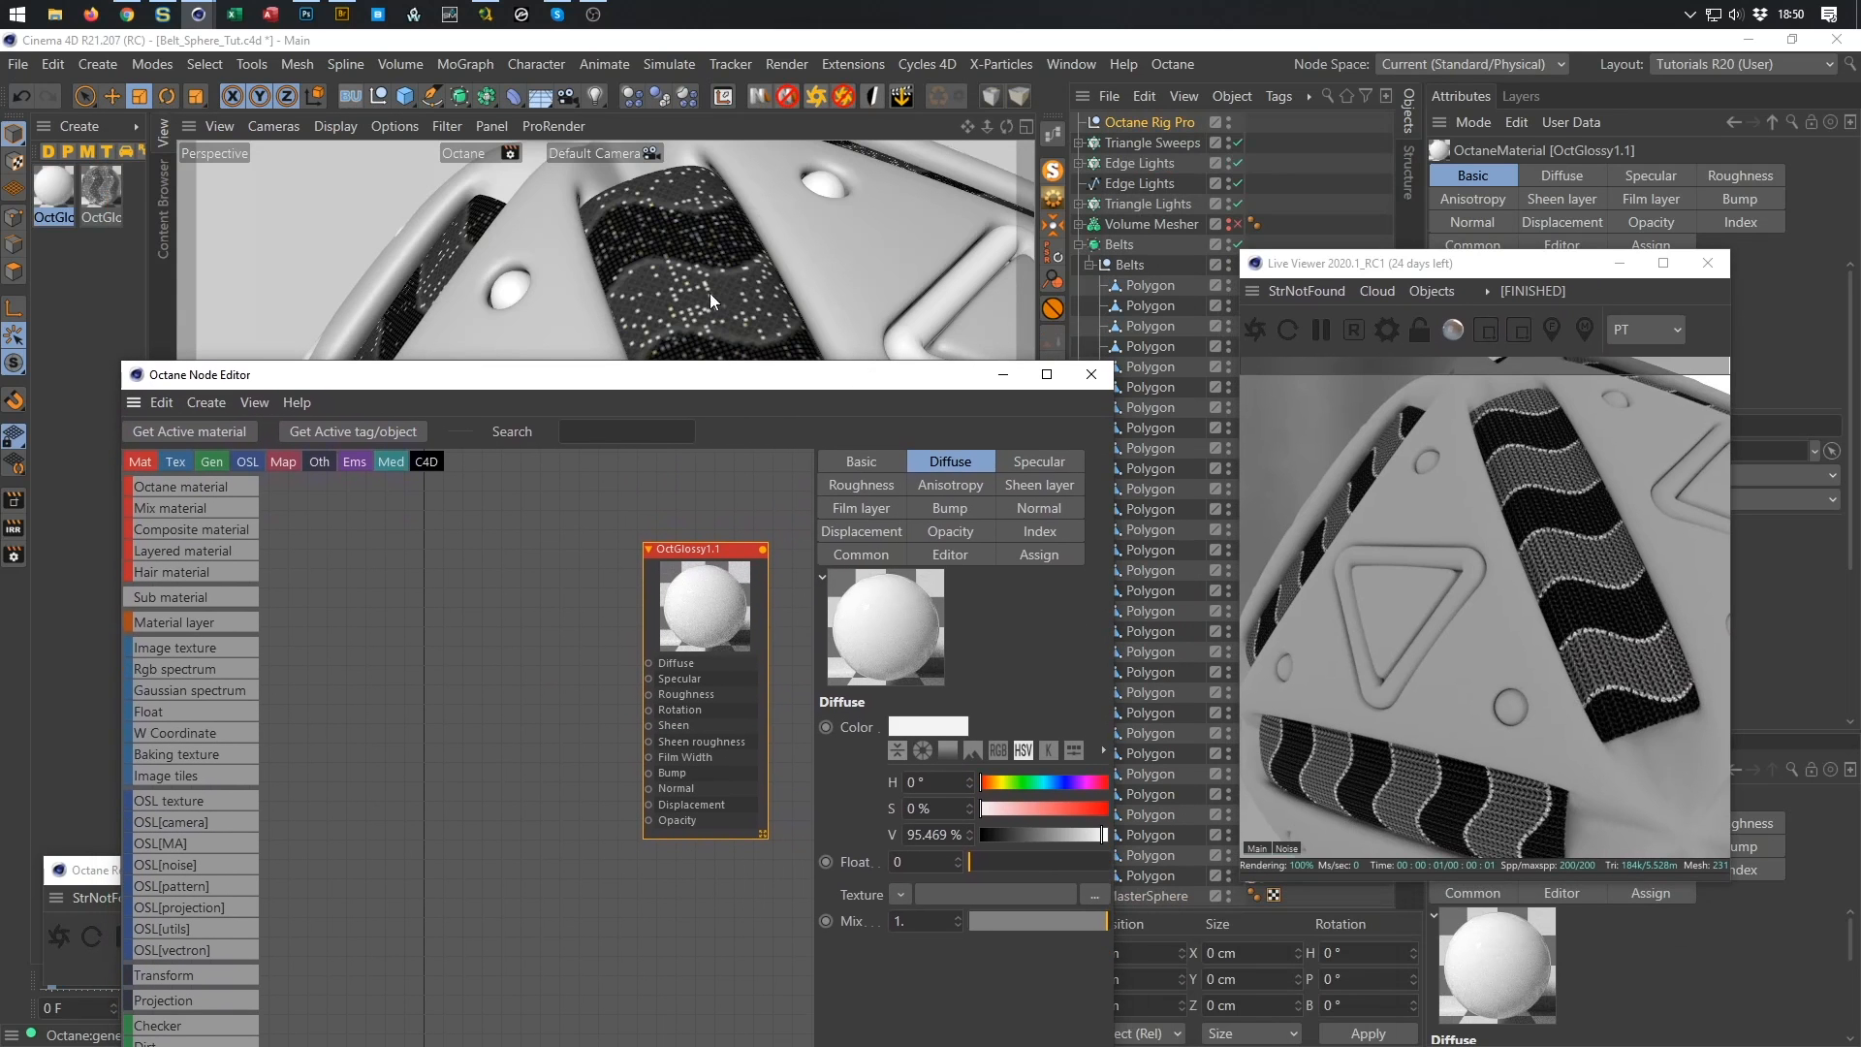
{"action": "left_click_drag", "start_coordinate": [64, 190], "coordinate": [474, 328]}
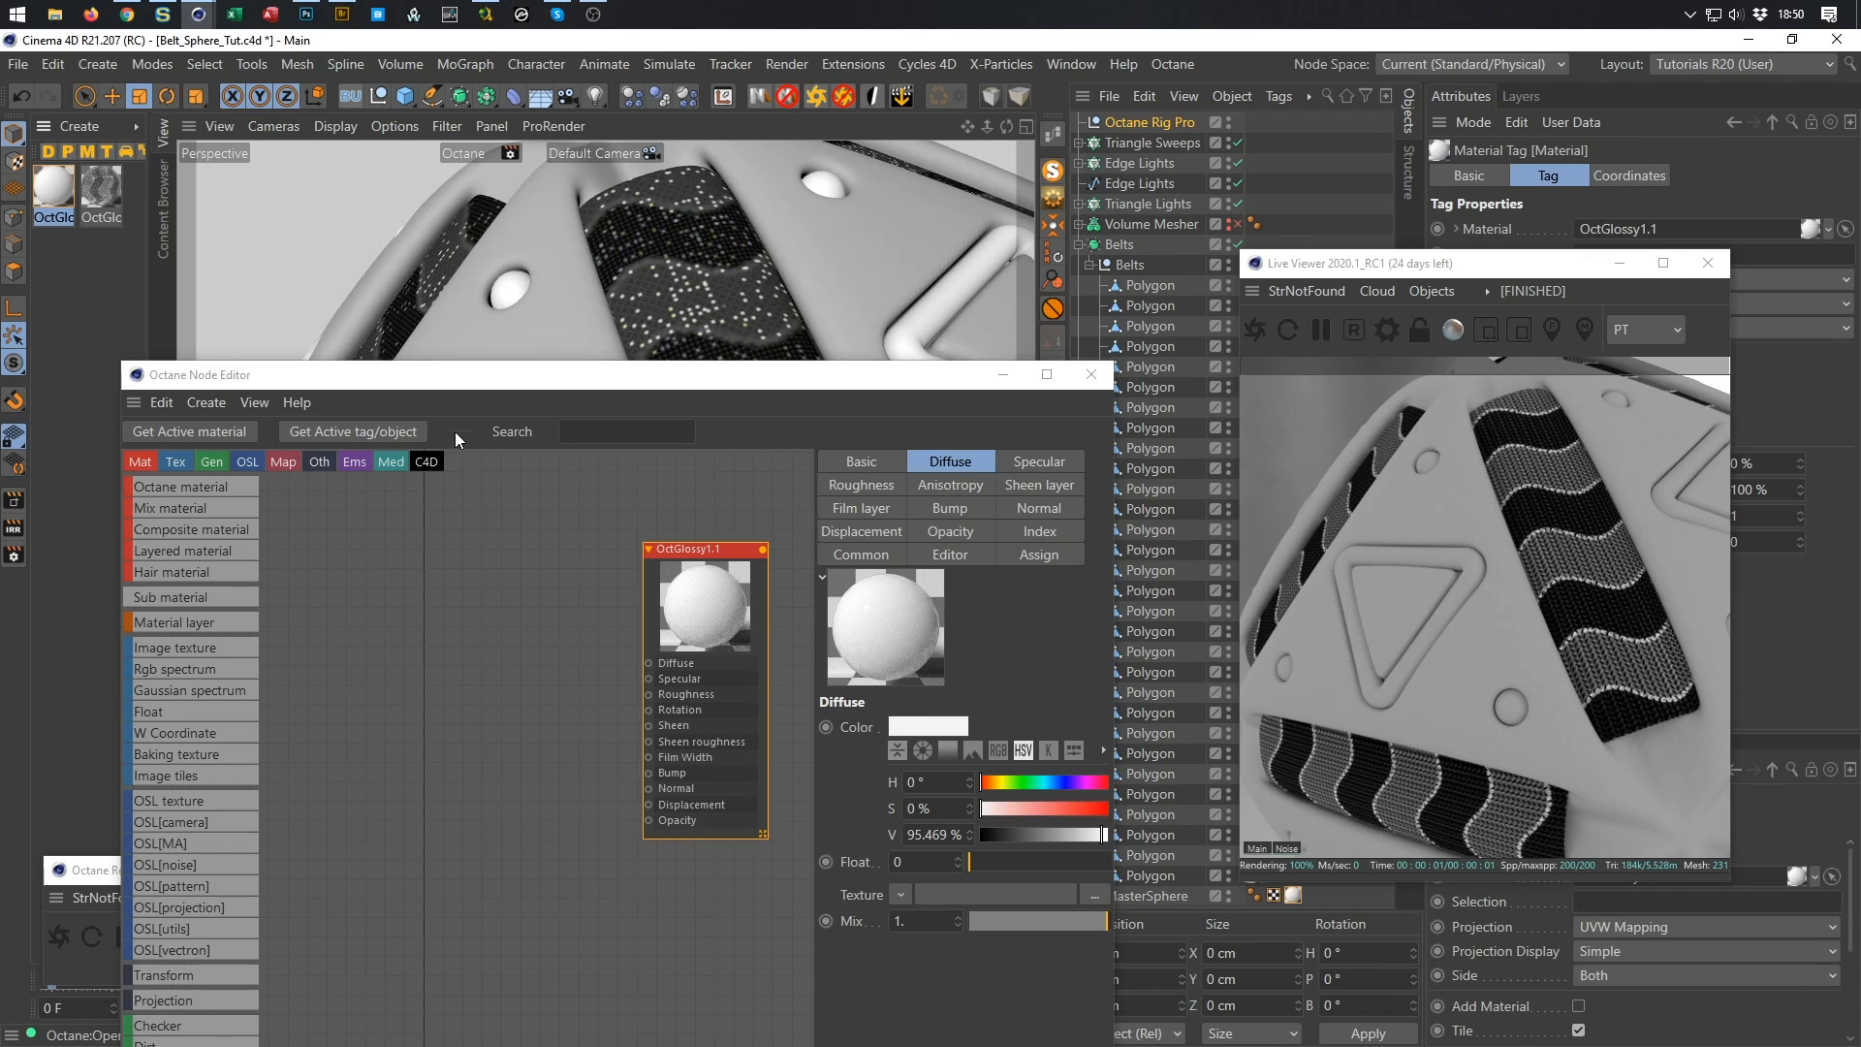
{"action": "left_click", "coordinate": [1258, 331]}
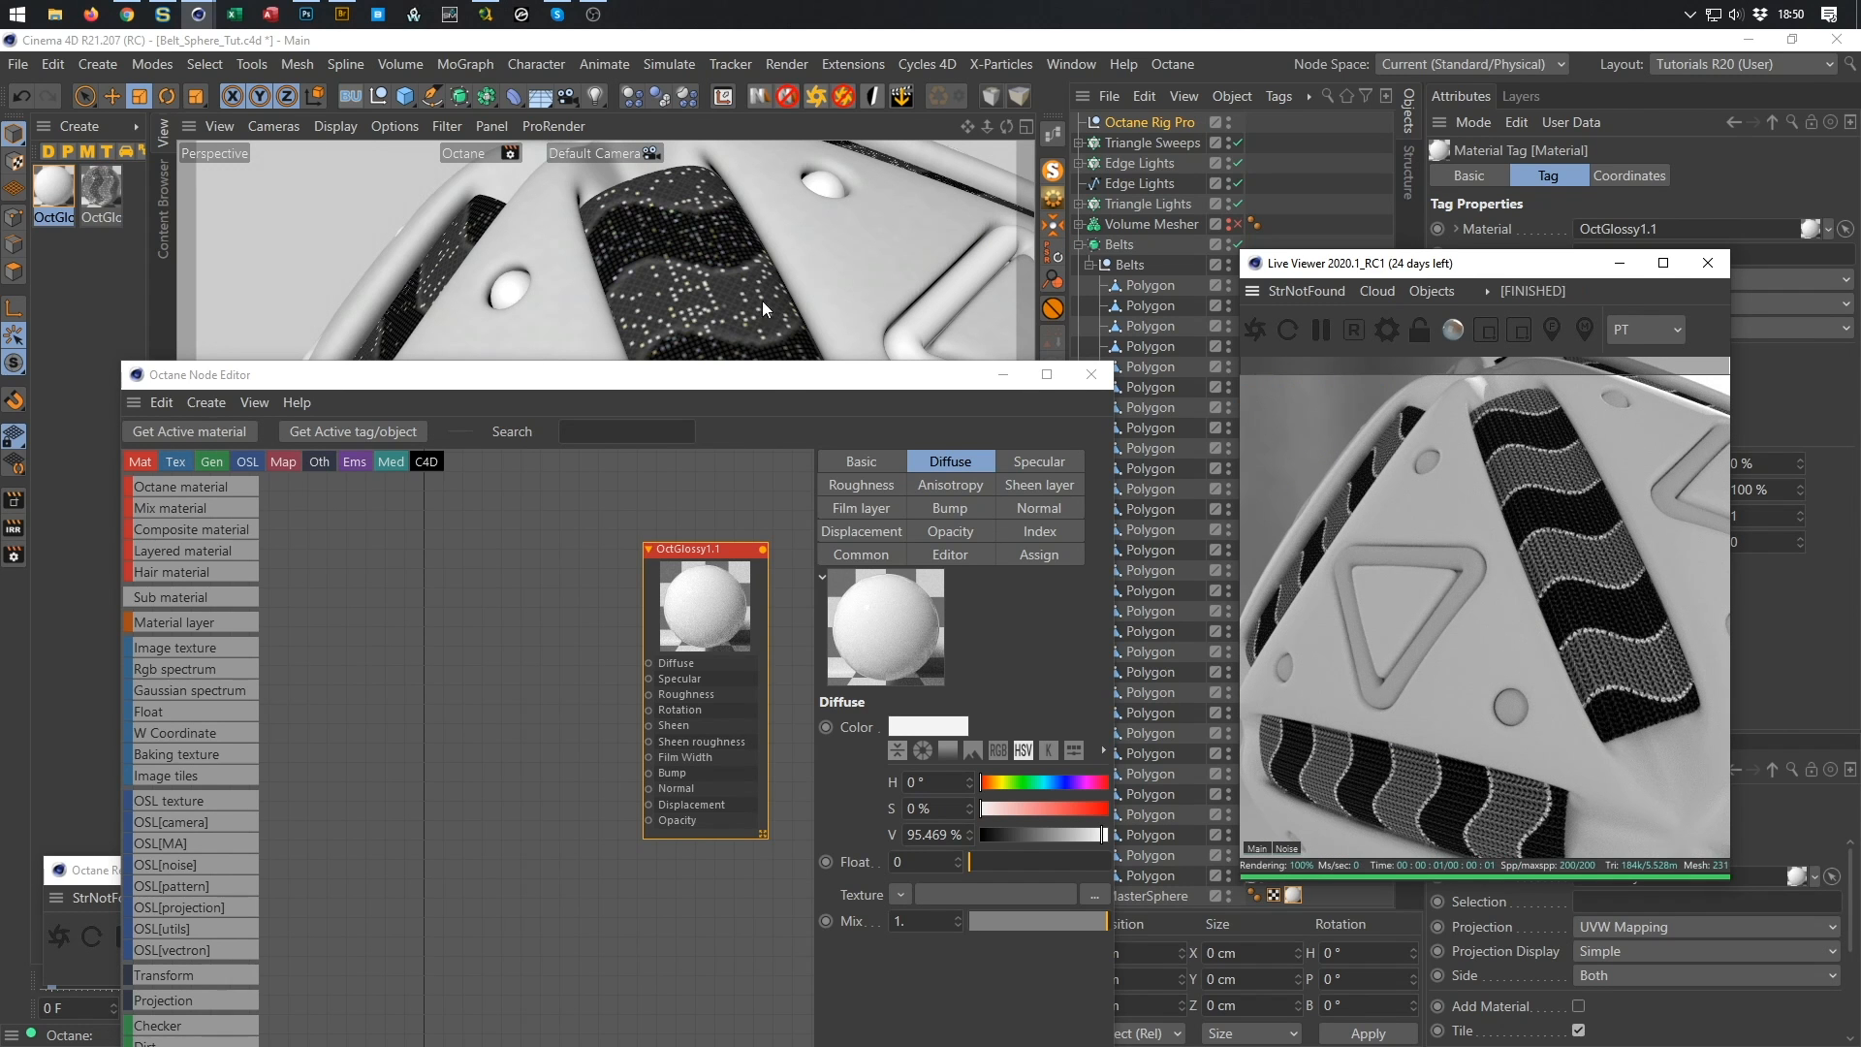
{"action": "left_click_drag", "start_coordinate": [775, 380], "coordinate": [755, 153]}
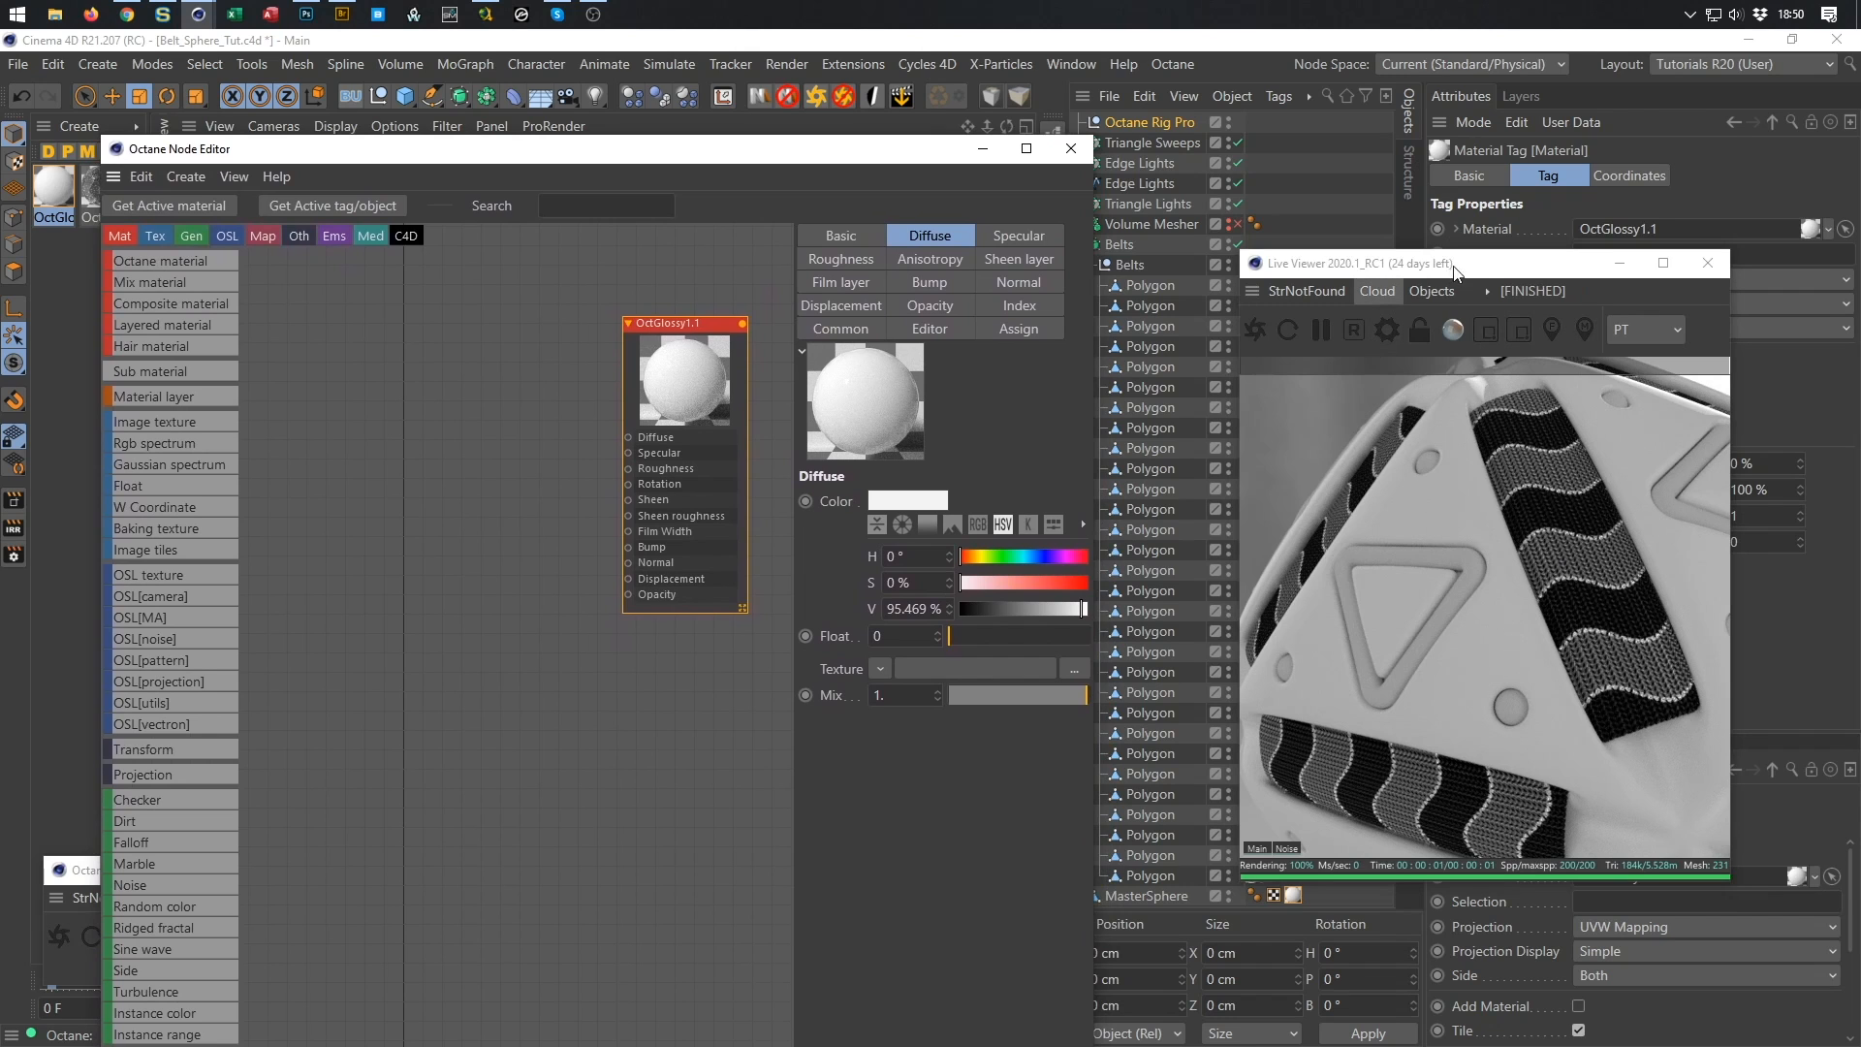
Load NatureLabFront_IBL_Ref.hdr from the HDRI presets as the Octane Rig Pro's HDRI picture and save the project.
{"action": "left_click_drag", "start_coordinate": [1486, 270], "coordinate": [1419, 380]}
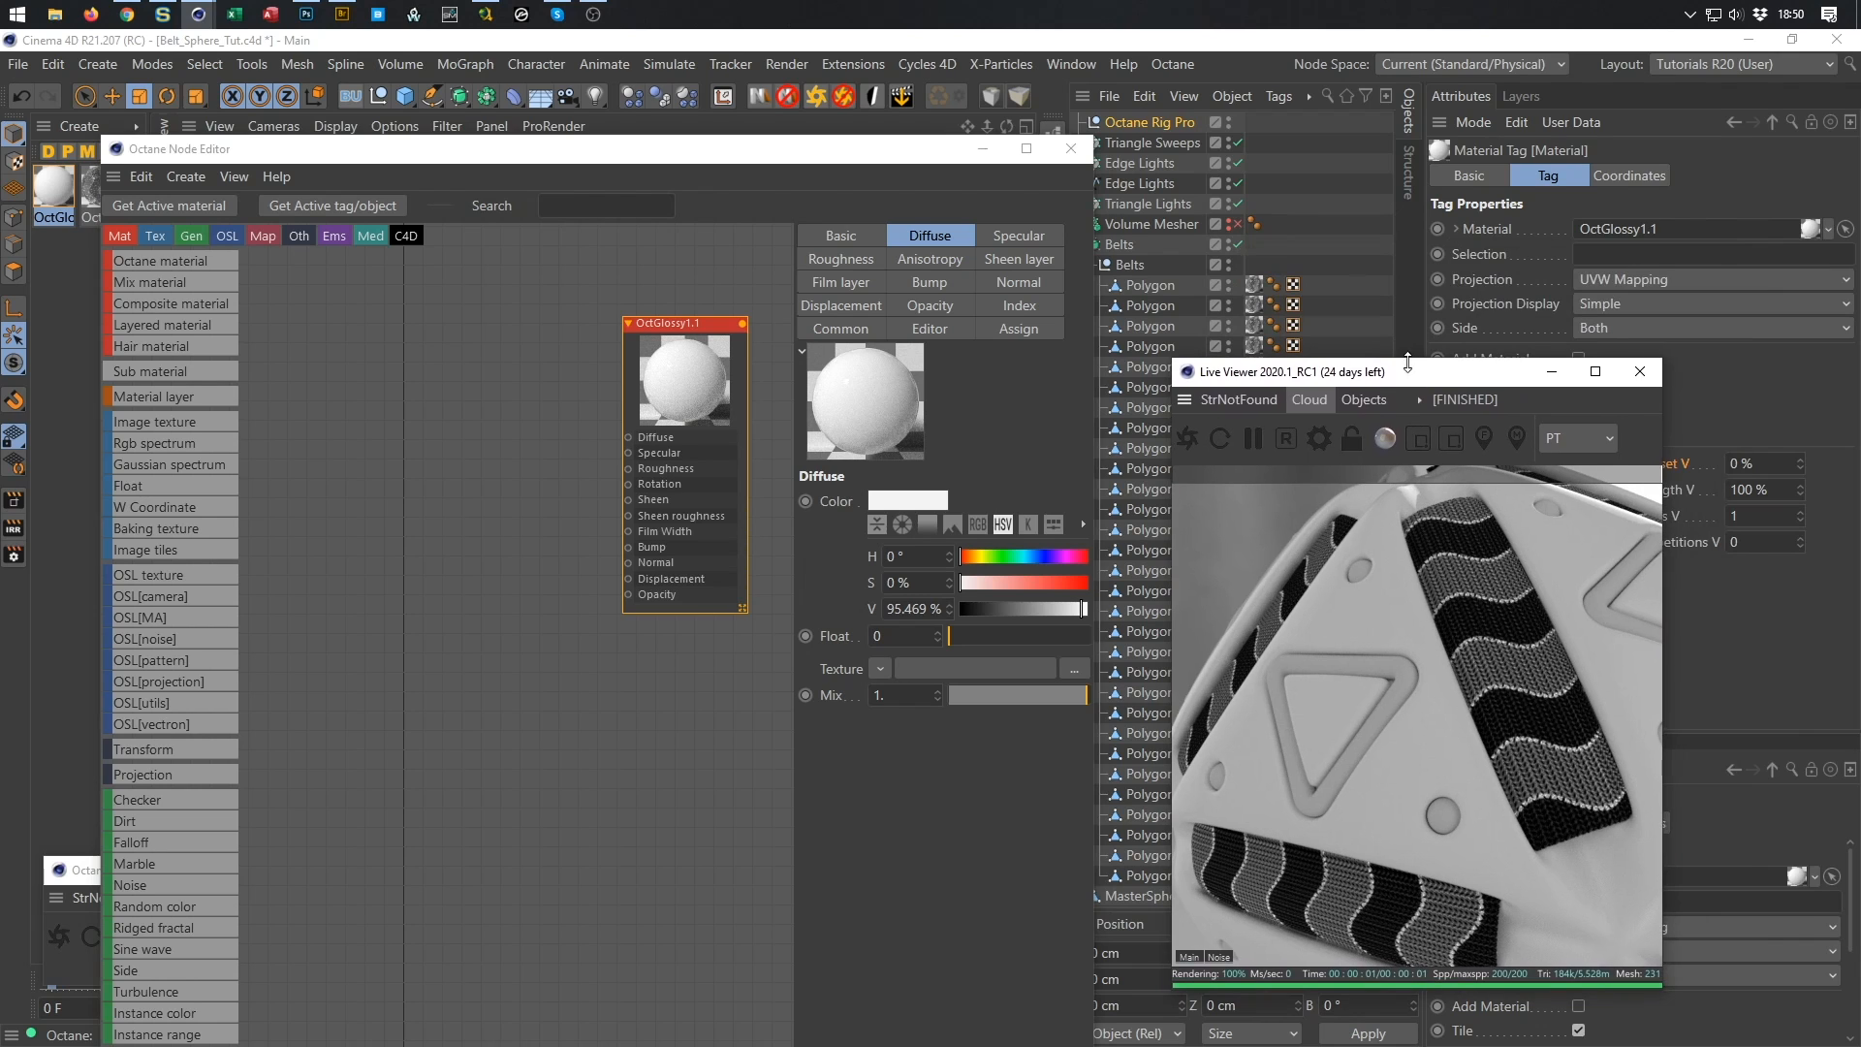
{"action": "left_click", "coordinate": [1150, 123]}
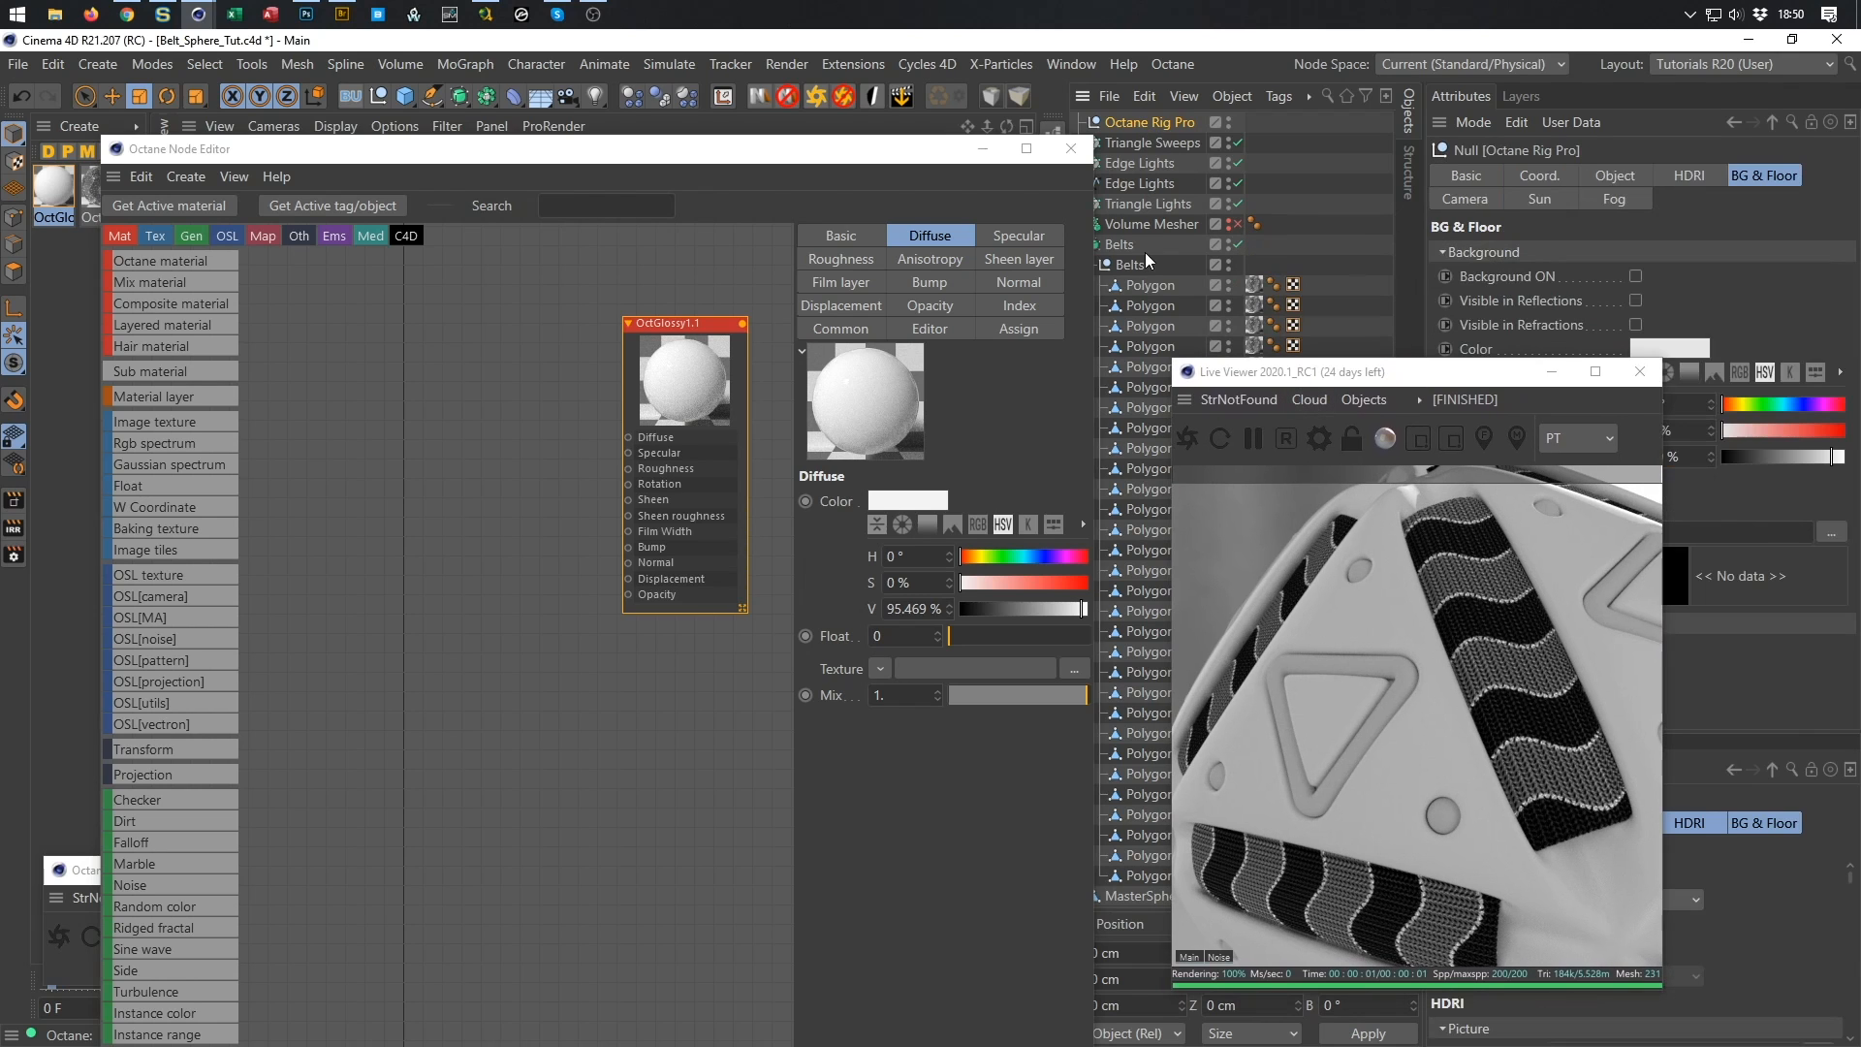
{"action": "left_click", "coordinate": [1679, 183]}
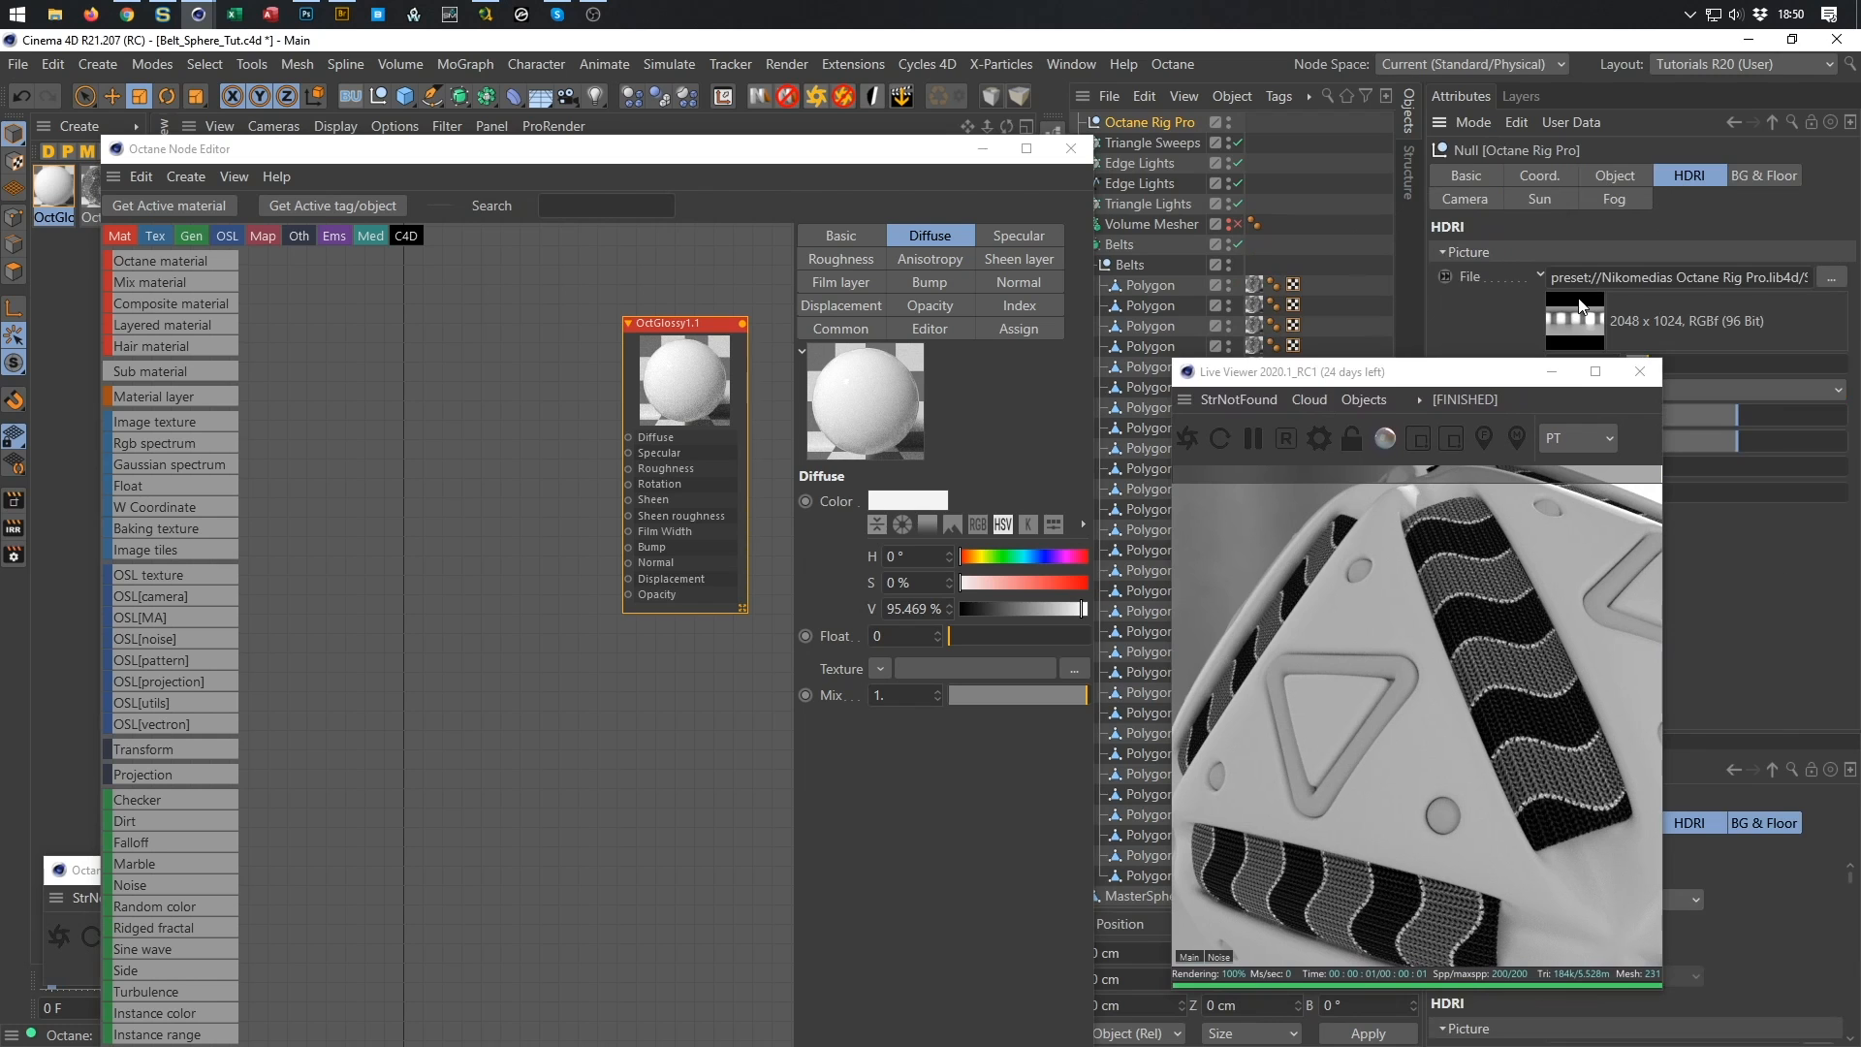
{"action": "left_click", "coordinate": [1578, 308]}
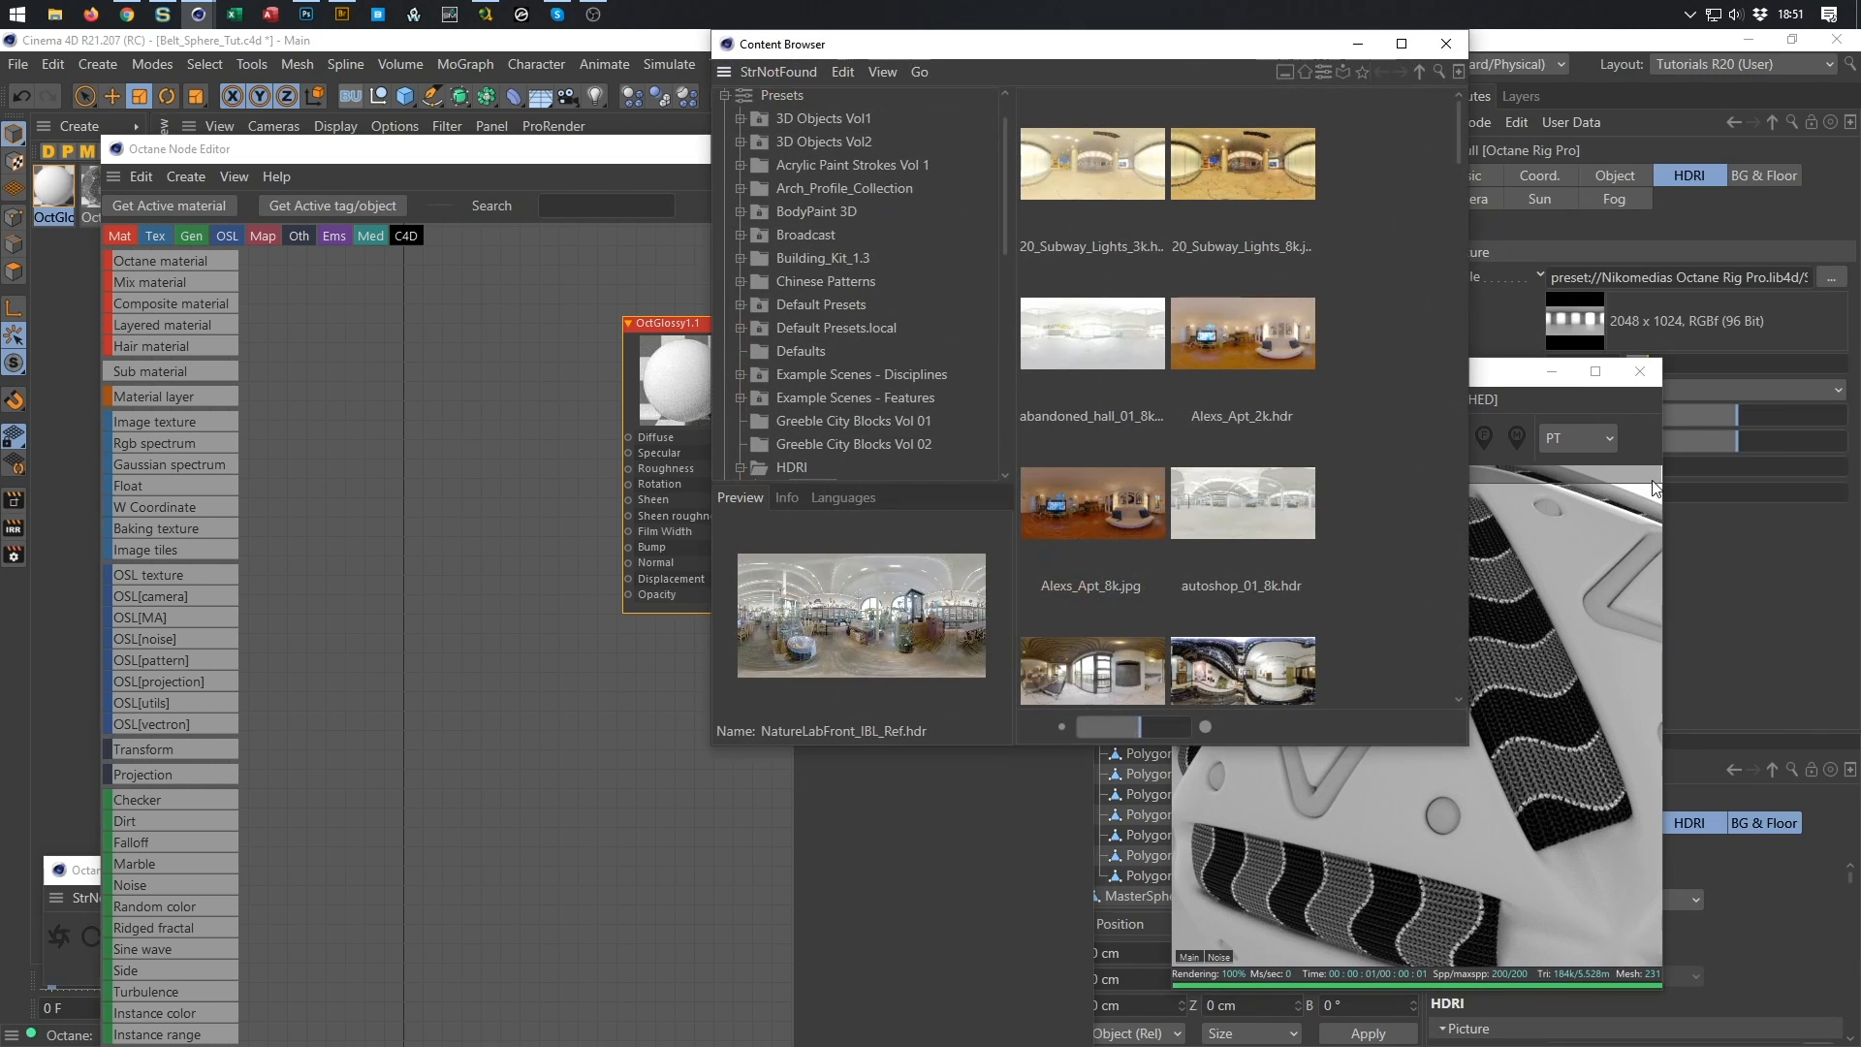
{"action": "left_click_drag", "start_coordinate": [713, 388], "coordinate": [610, 388]}
{"action": "scroll", "coordinate": [1220, 487], "scroll_direction": "down", "scroll_amount": 10}
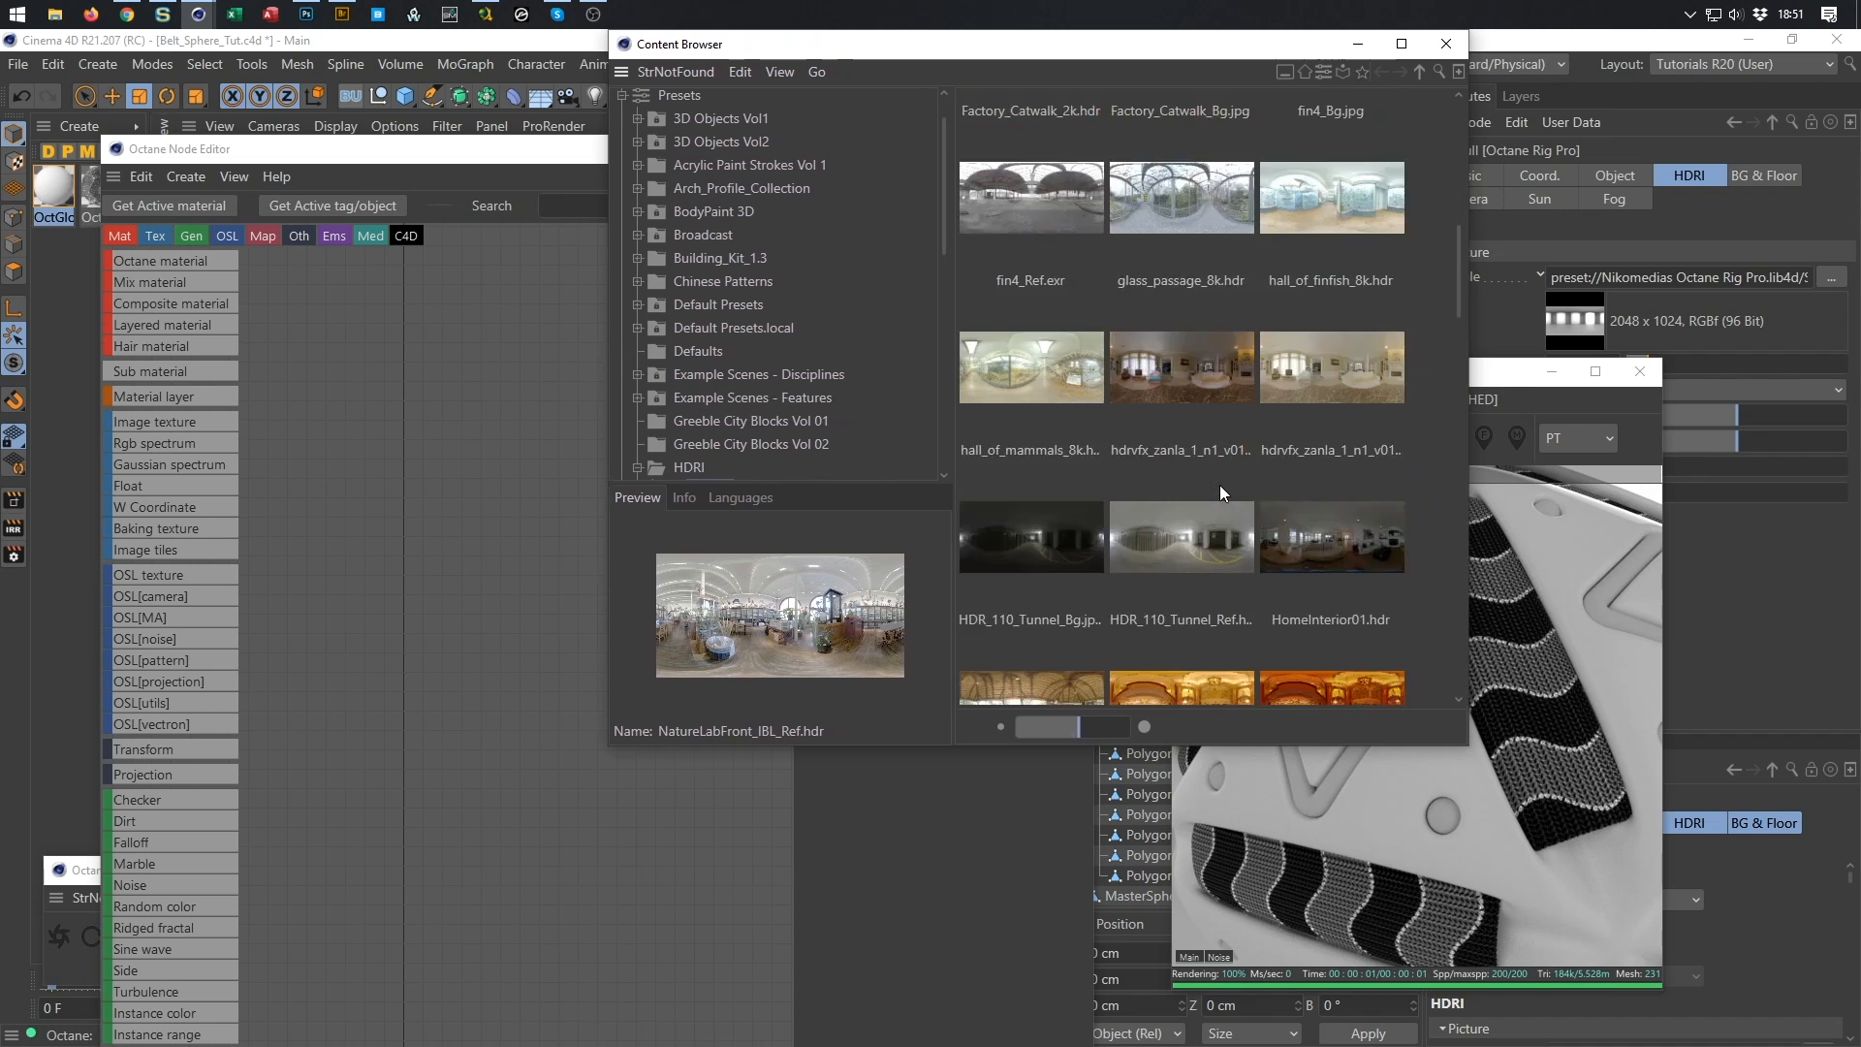
{"action": "scroll", "coordinate": [1220, 485], "scroll_direction": "down", "scroll_amount": 7}
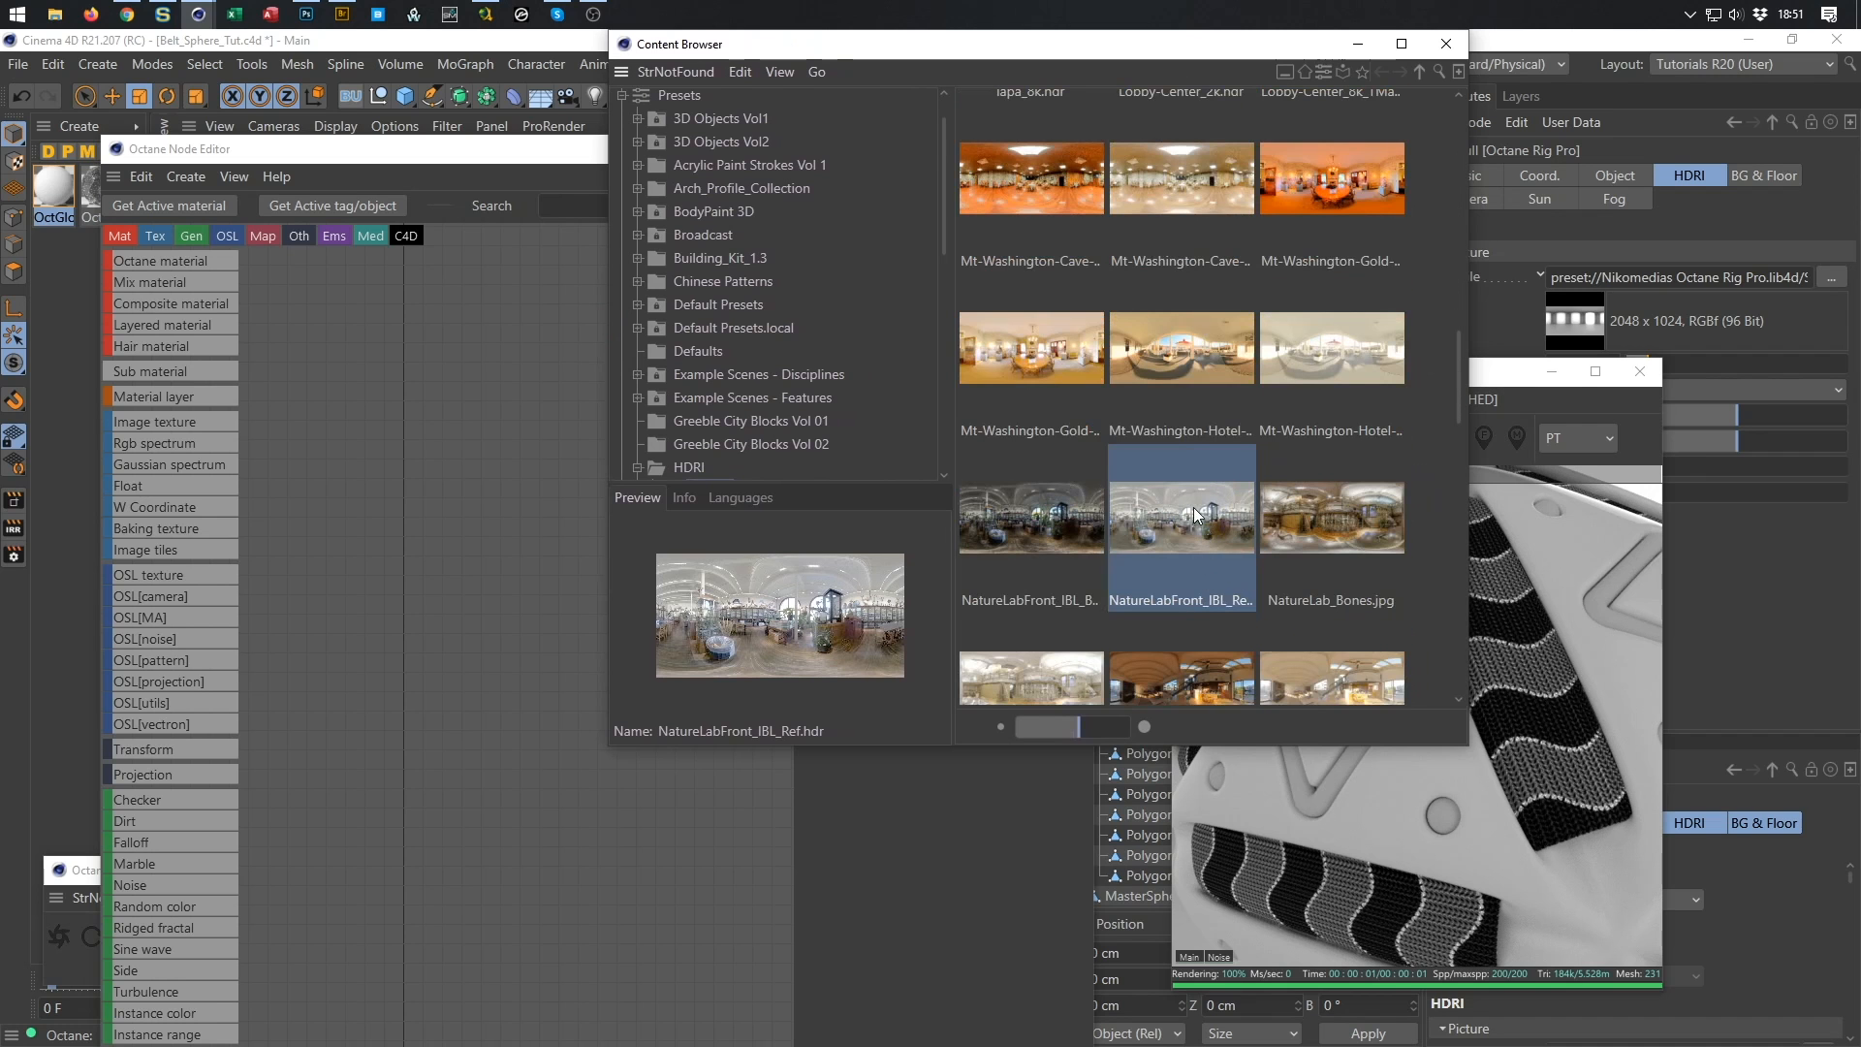
{"action": "left_click_drag", "start_coordinate": [1164, 509], "coordinate": [1653, 280]}
{"action": "left_click", "coordinate": [1446, 44]}
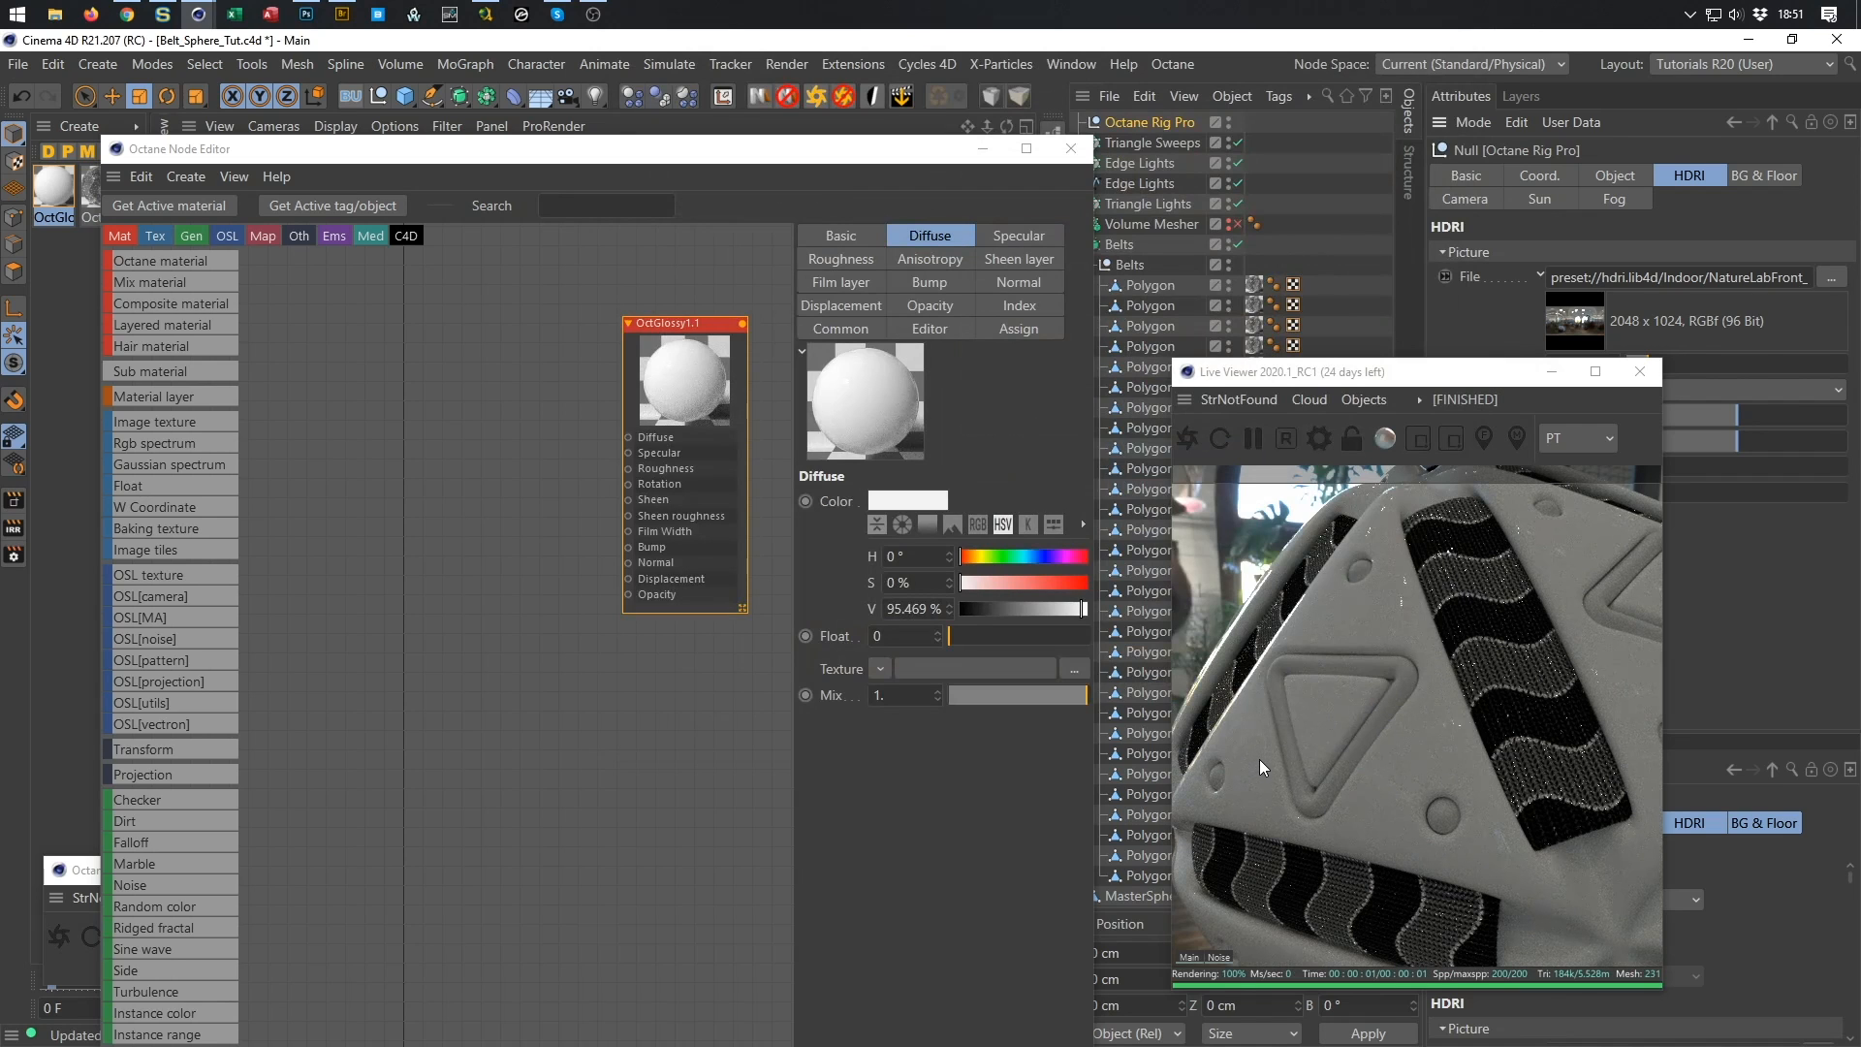
{"action": "right_click_drag", "start_coordinate": [1254, 760], "coordinate": [1366, 720]}
{"action": "mouse_move", "coordinate": [1366, 727]}
{"action": "left_mouse_down"}
{"action": "mouse_move", "coordinate": [1562, 652]}
{"action": "mouse_move", "coordinate": [1305, 761]}
{"action": "mouse_move", "coordinate": [1377, 736]}
{"action": "mouse_move", "coordinate": [1312, 752]}
{"action": "mouse_move", "coordinate": [1463, 649]}
{"action": "mouse_move", "coordinate": [1393, 707]}
{"action": "left_mouse_up"}
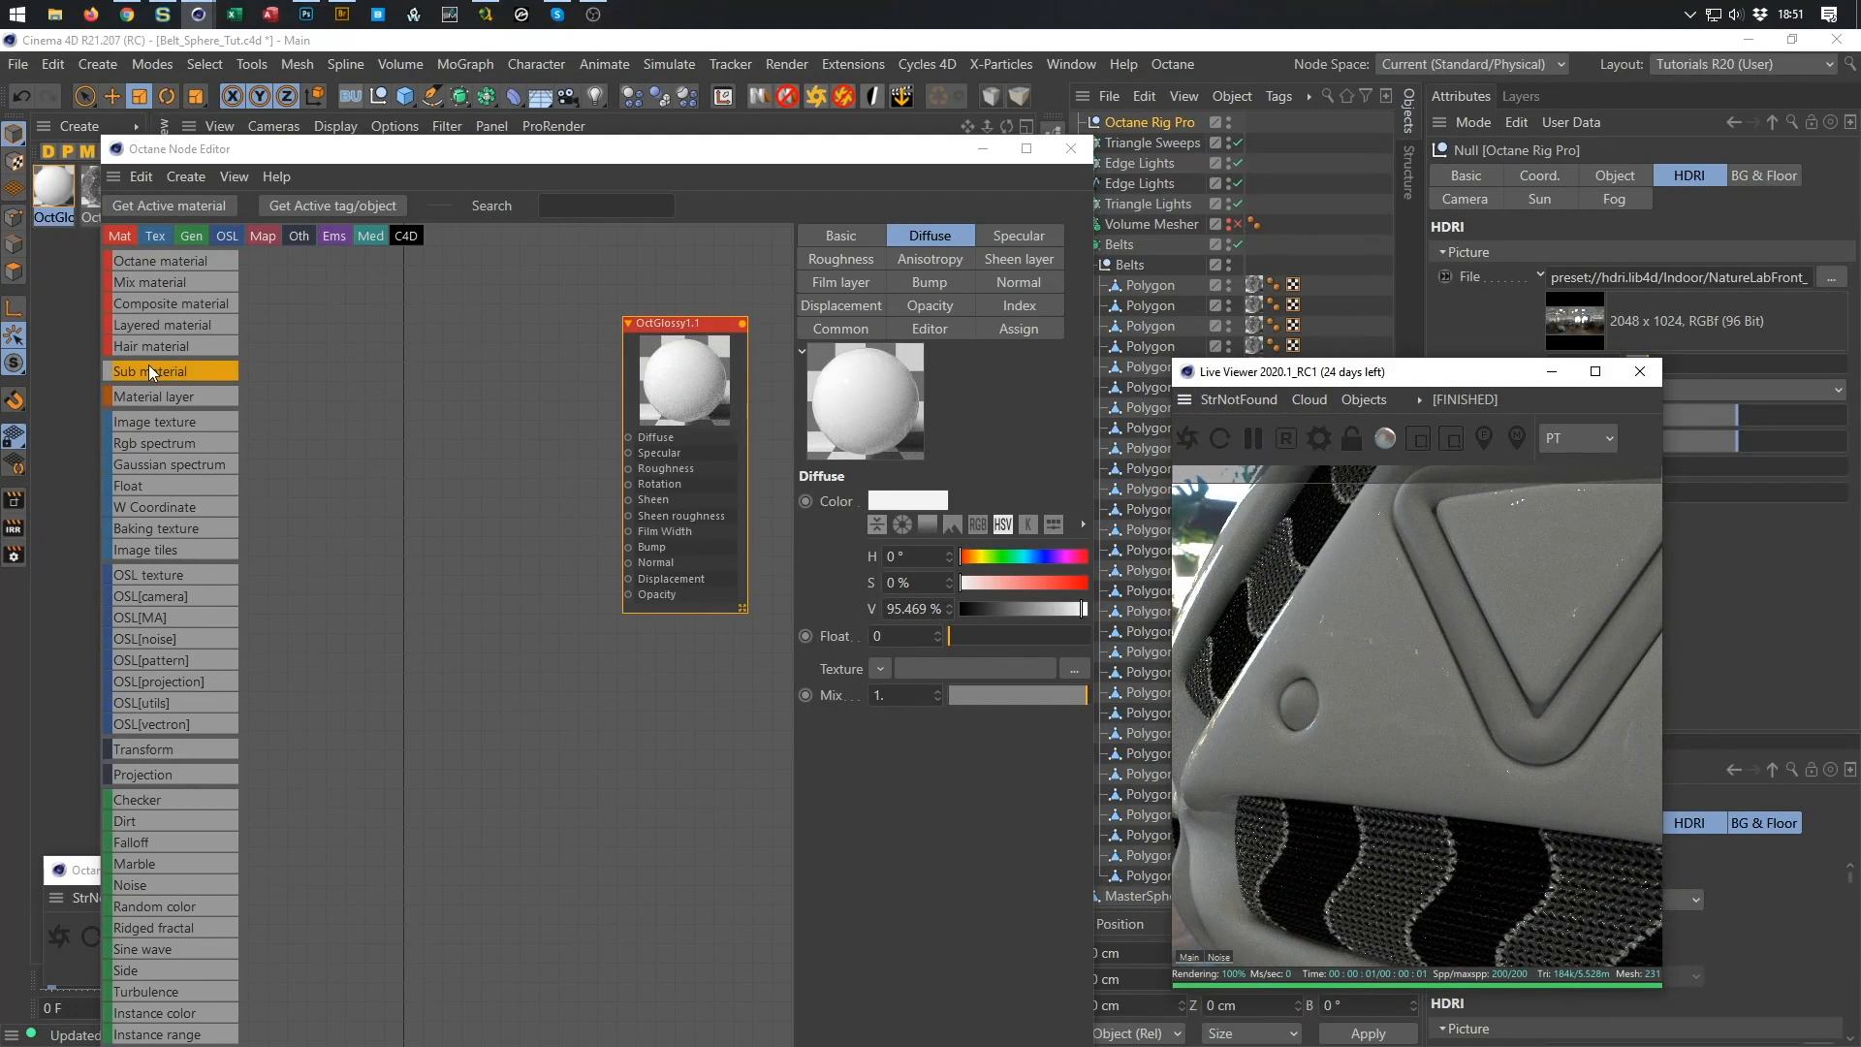
{"action": "key", "text": "ctrl+s"}
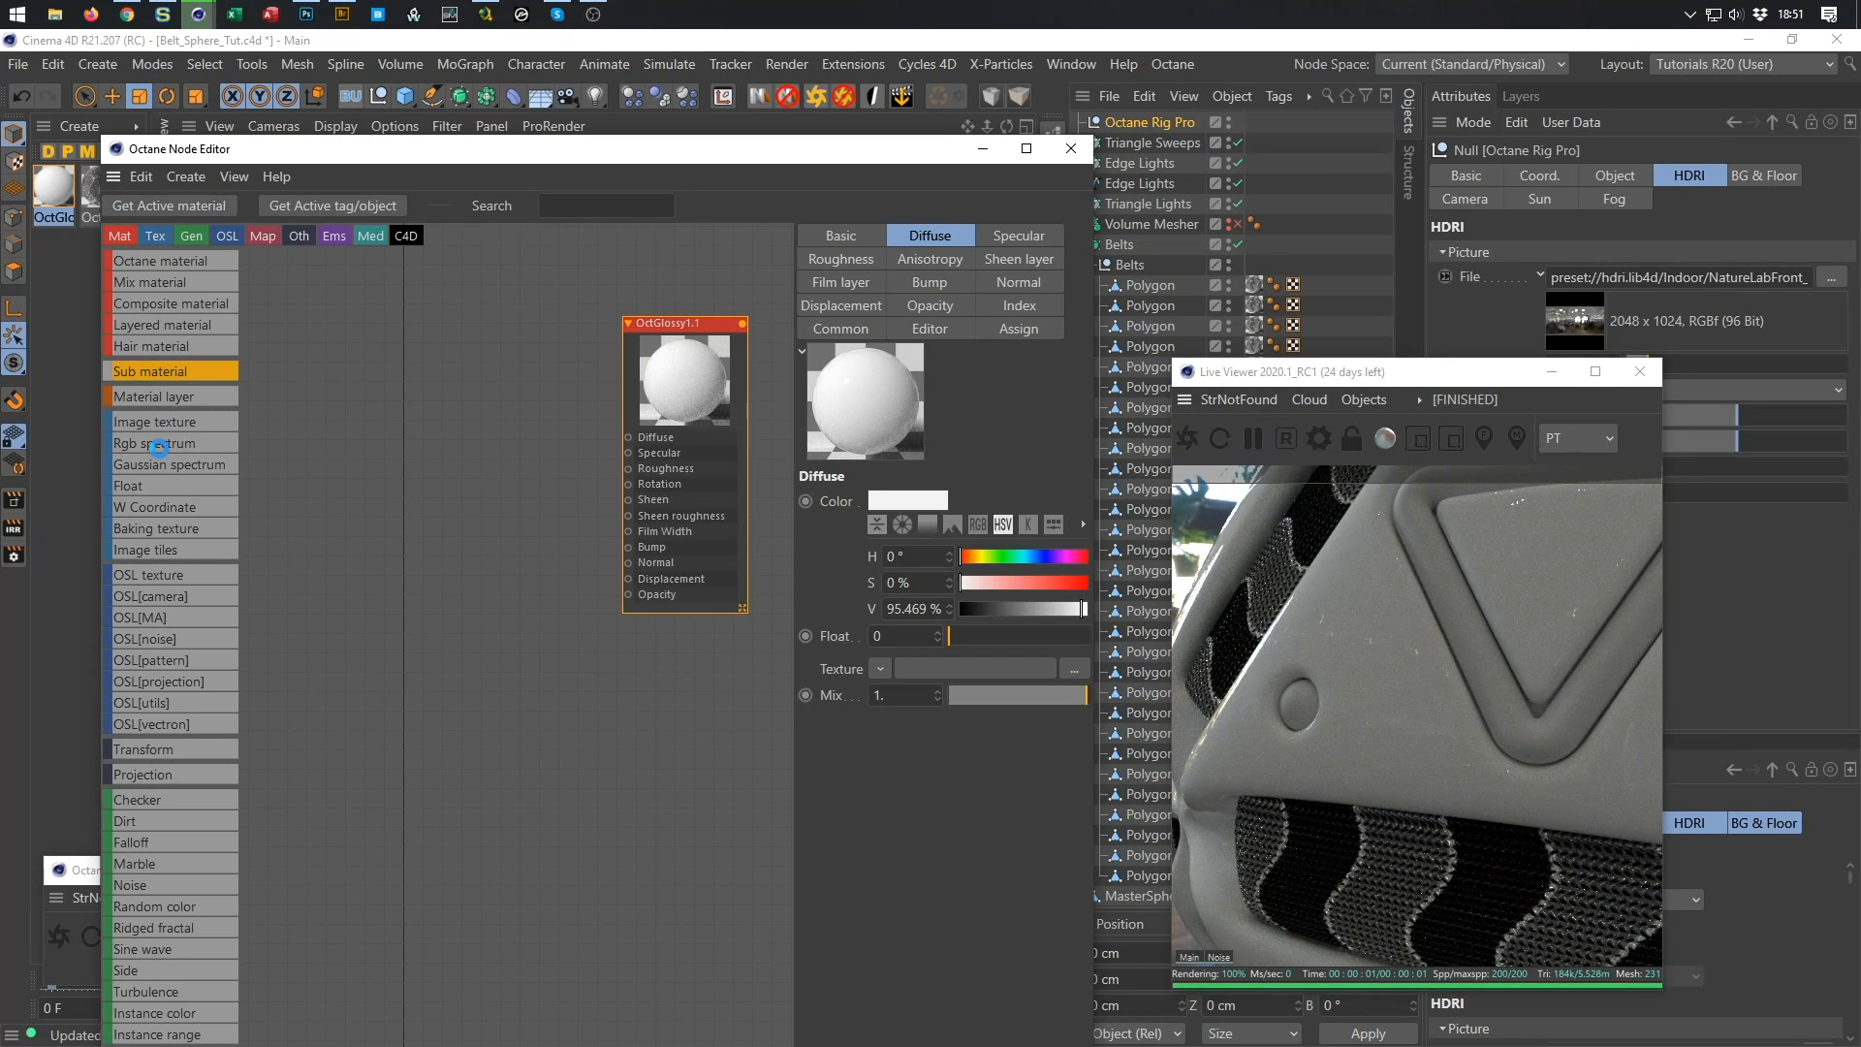
Add an RGB Spectrum node feeding the glossy material's Diffuse channel and set its color value V to 86%.
{"action": "left_click_drag", "start_coordinate": [159, 446], "coordinate": [416, 498]}
{"action": "mouse_move", "coordinate": [488, 425]}
{"action": "left_mouse_down"}
{"action": "mouse_move", "coordinate": [586, 433]}
{"action": "mouse_move", "coordinate": [608, 454]}
{"action": "mouse_move", "coordinate": [627, 438]}
{"action": "mouse_move", "coordinate": [489, 430]}
{"action": "left_mouse_up"}
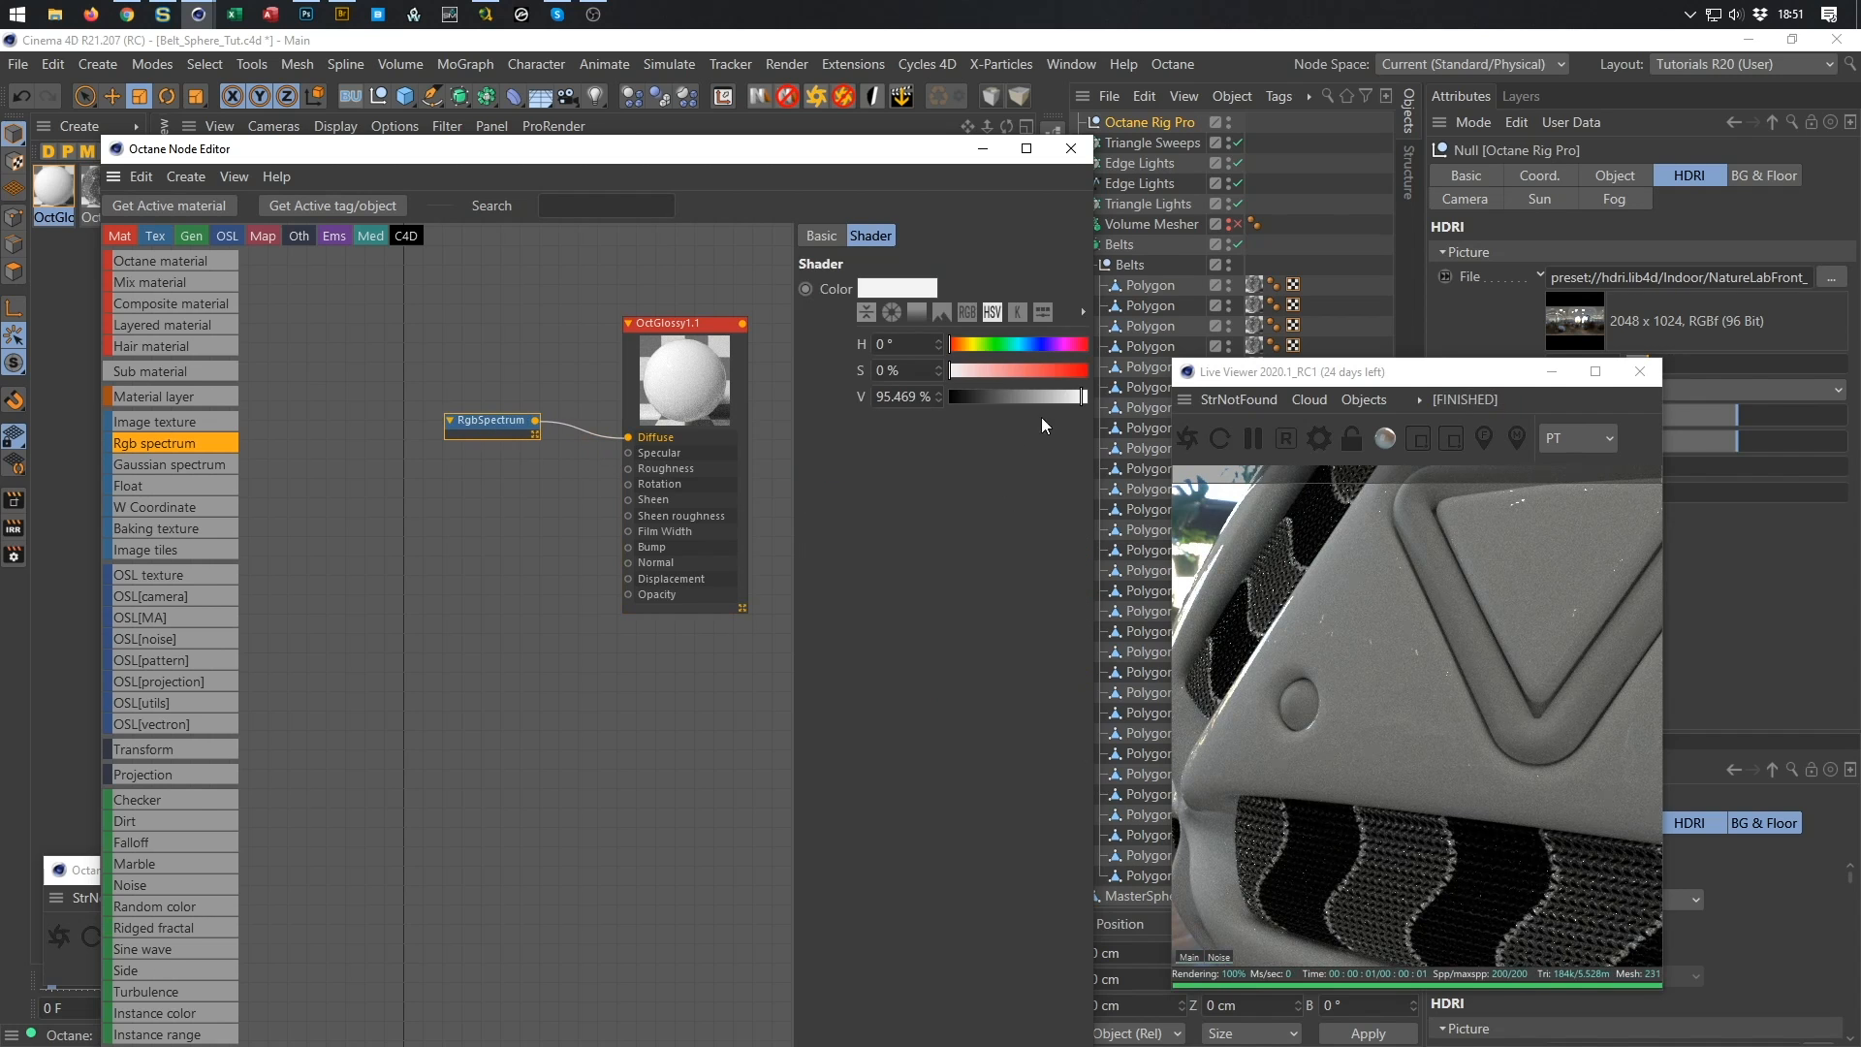
{"action": "left_click", "coordinate": [1060, 397]}
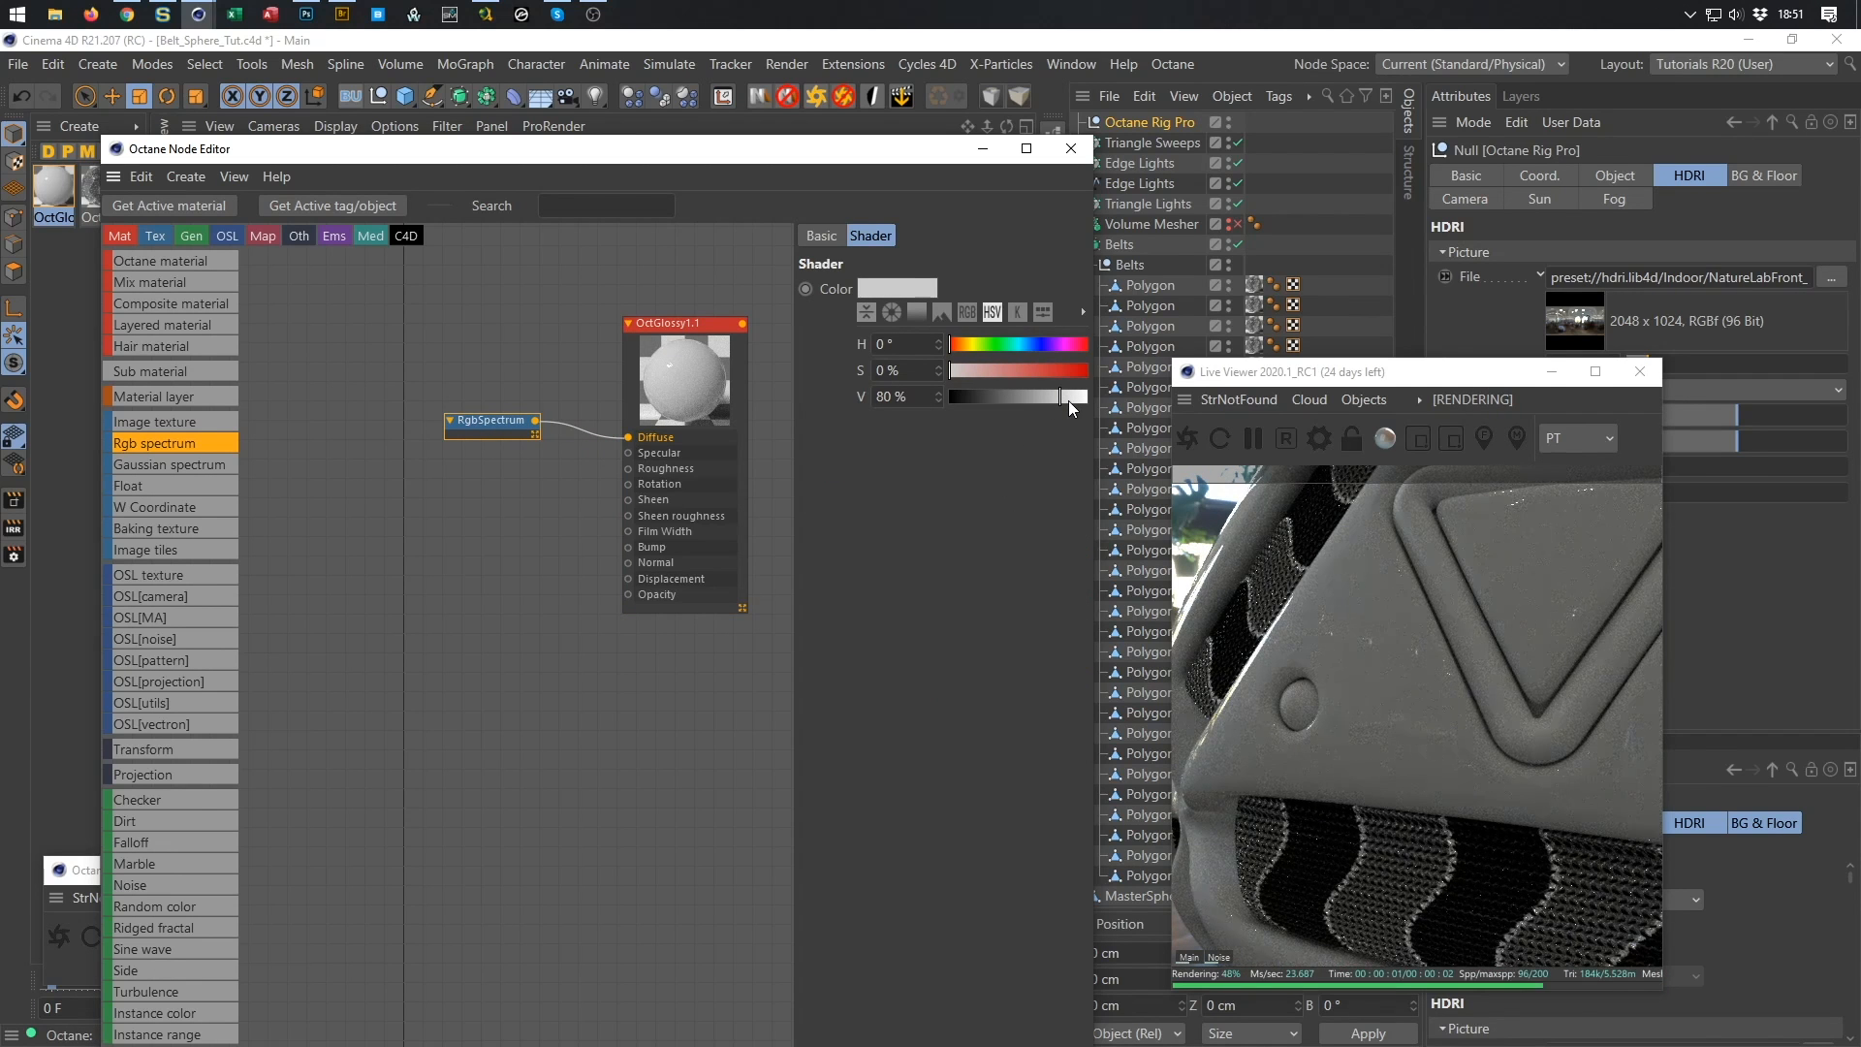
{"action": "left_click", "coordinate": [1069, 400]}
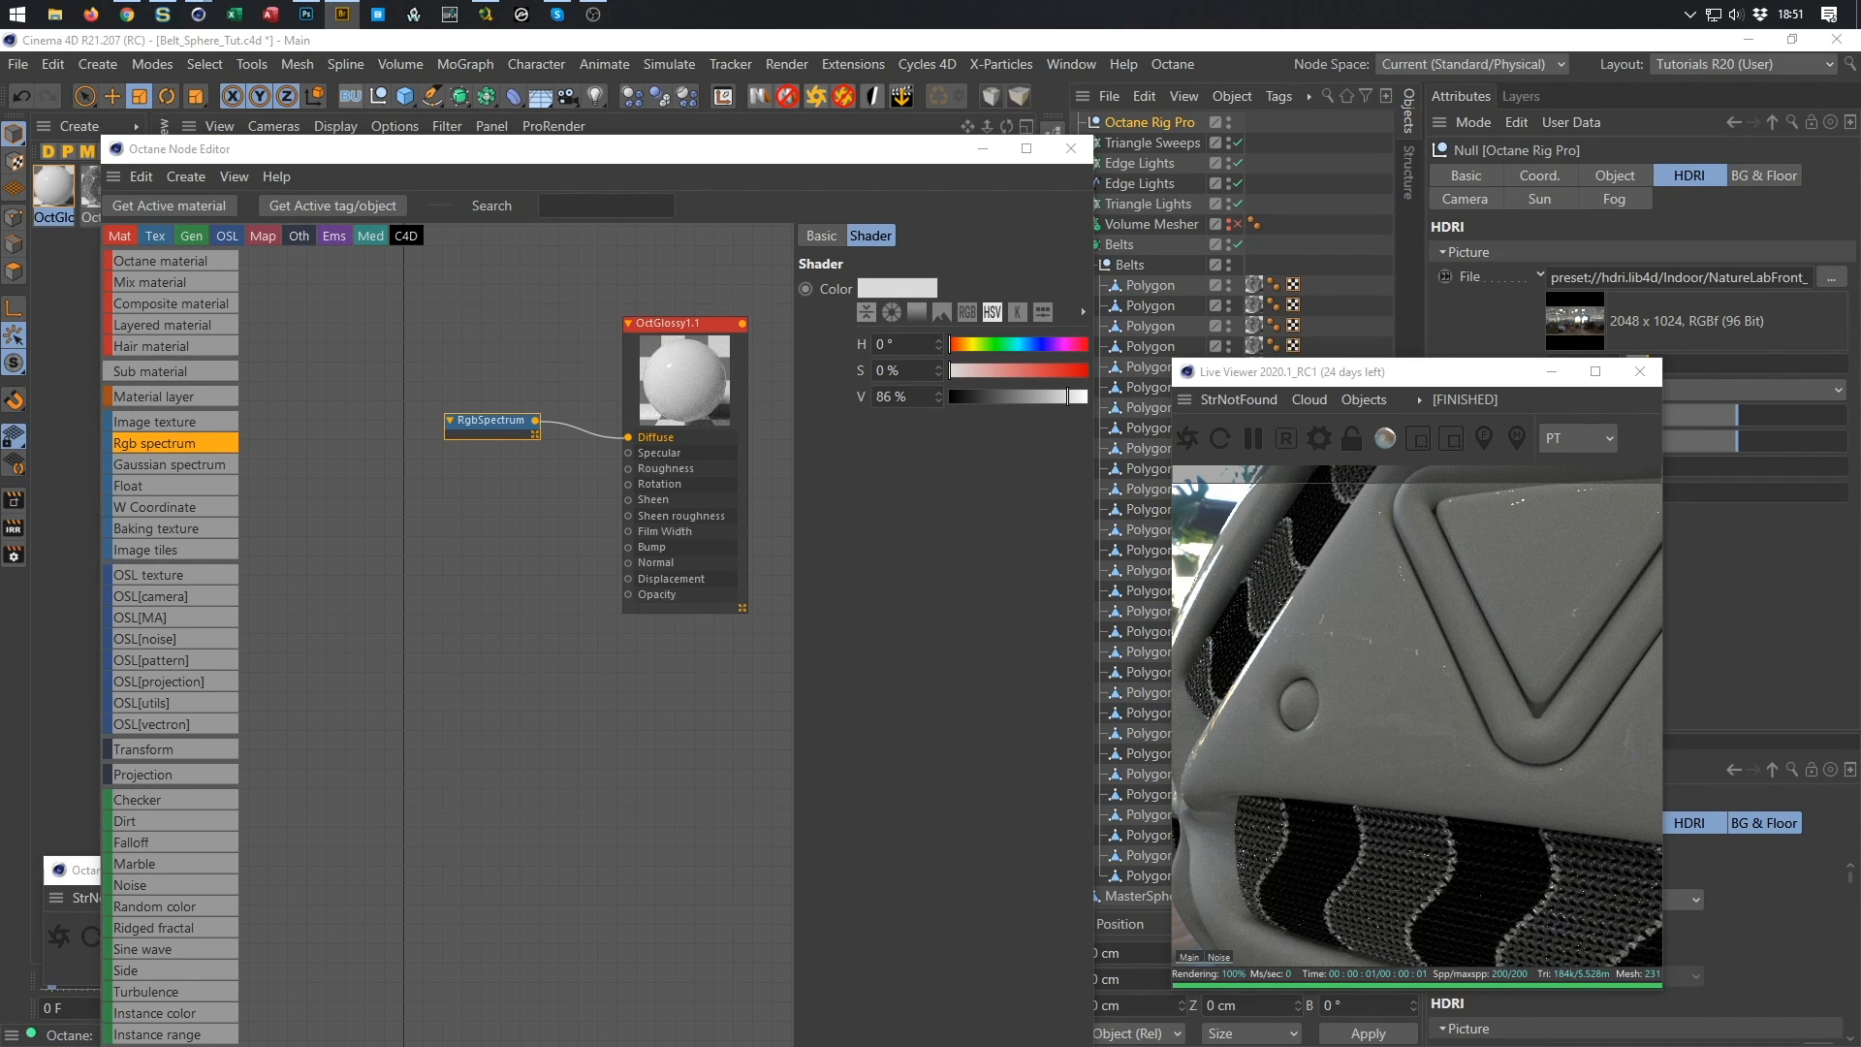
Bring the DIRT_big_03_ image into the node graph as an image texture and connect it to the material's Roughness.
{"action": "key", "text": "super"}
{"action": "key", "text": "super"}
{"action": "key", "text": "super"}
{"action": "key", "text": "super"}
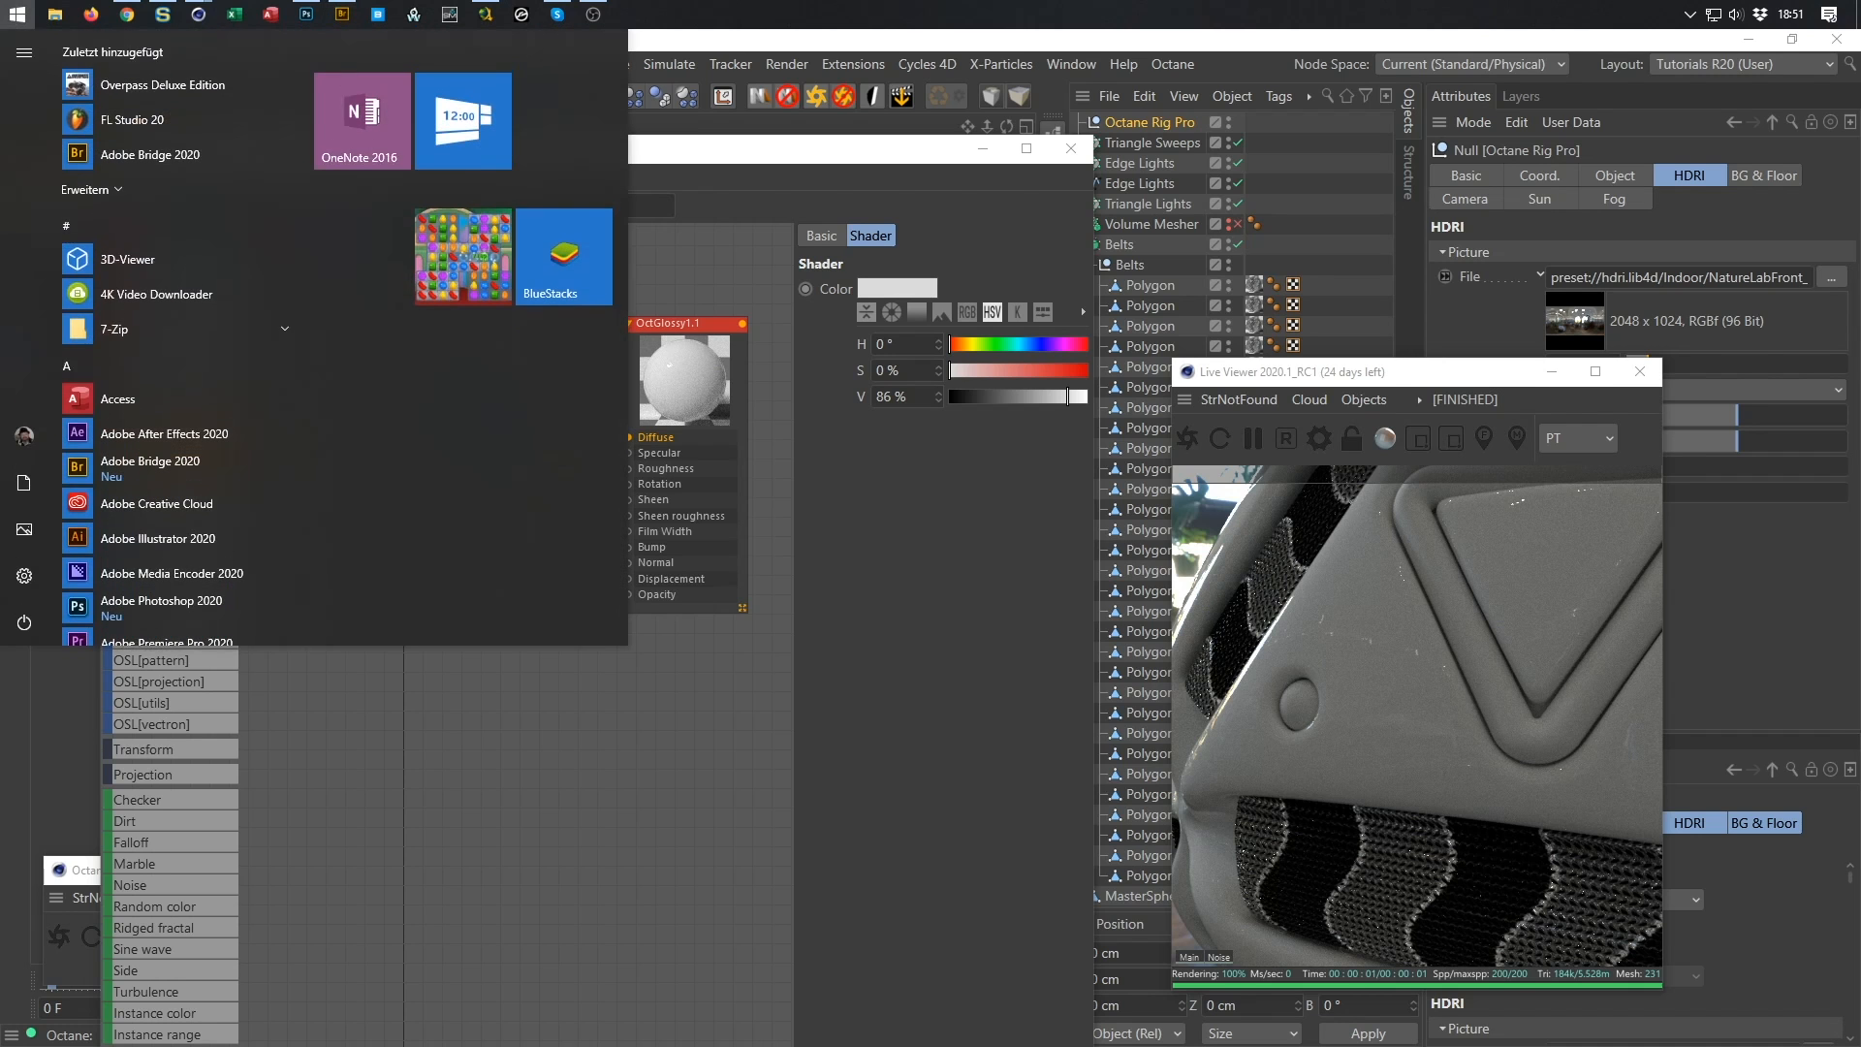
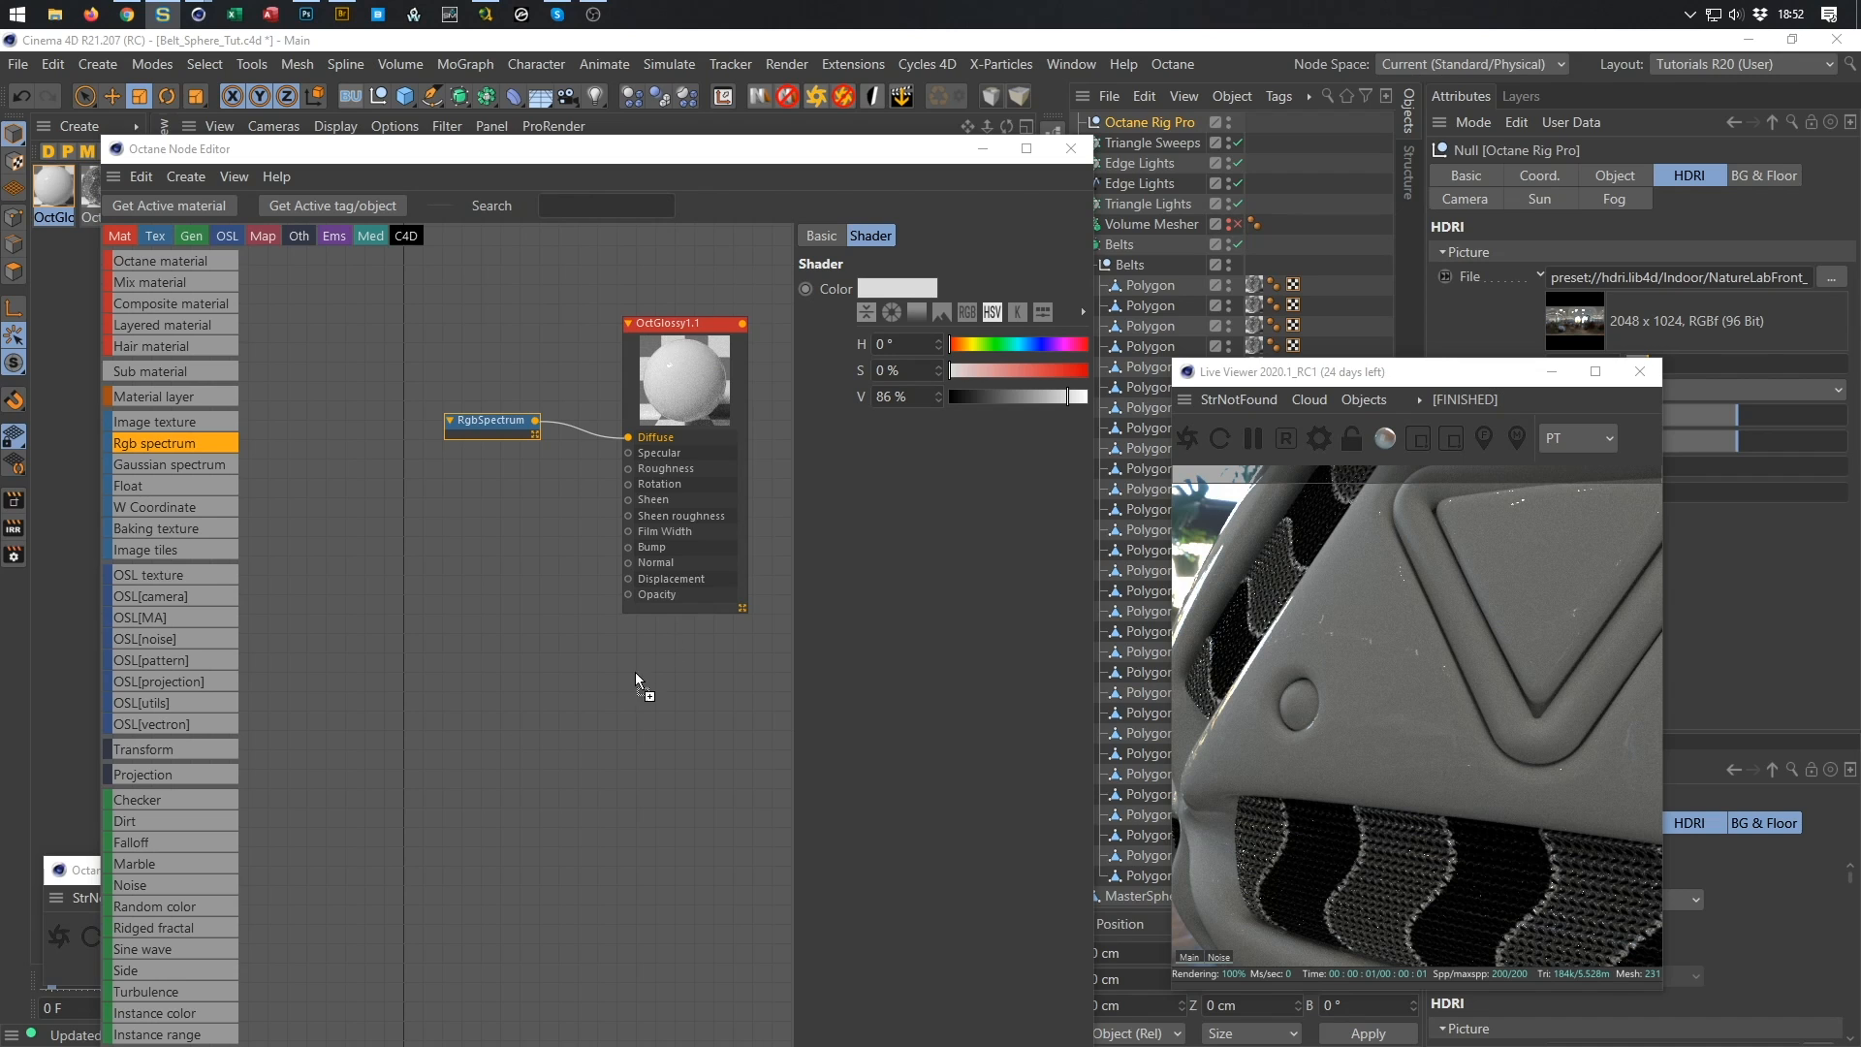
{"action": "left_click_drag", "start_coordinate": [421, 573], "coordinate": [474, 494]}
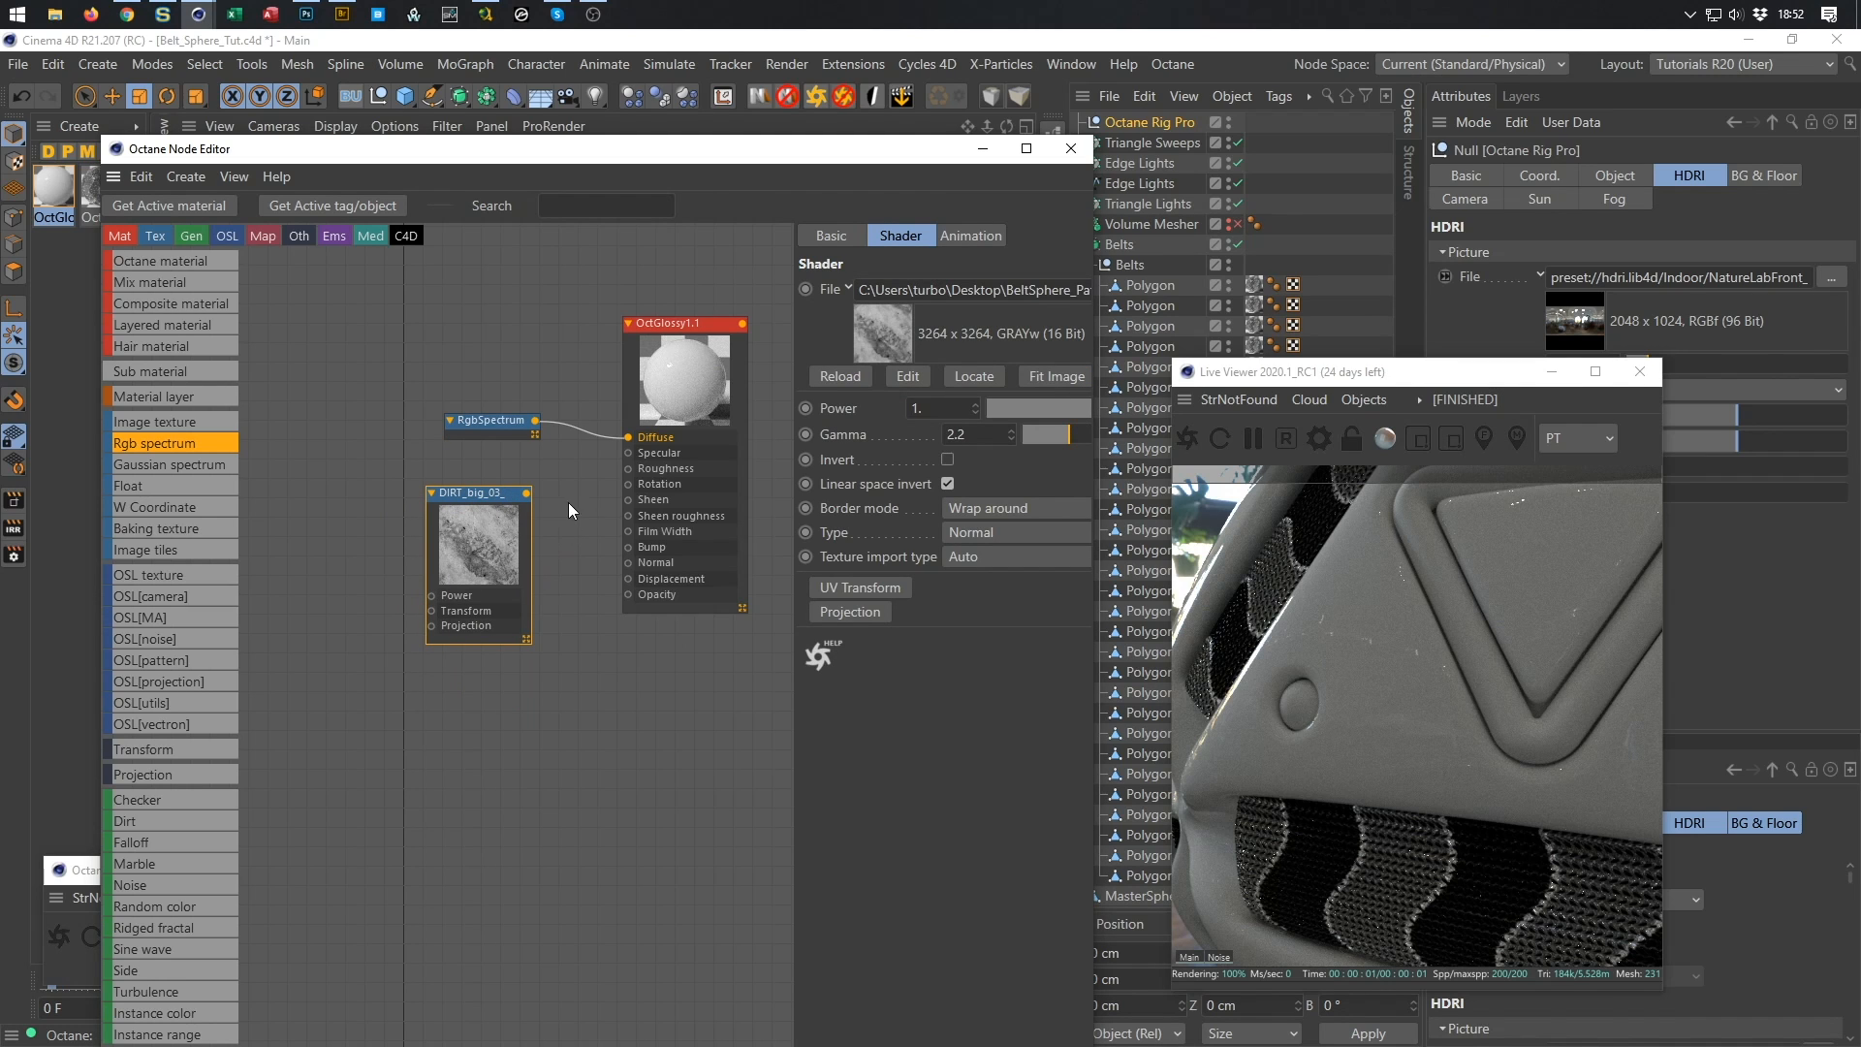
{"action": "left_click_drag", "start_coordinate": [527, 494], "coordinate": [630, 475]}
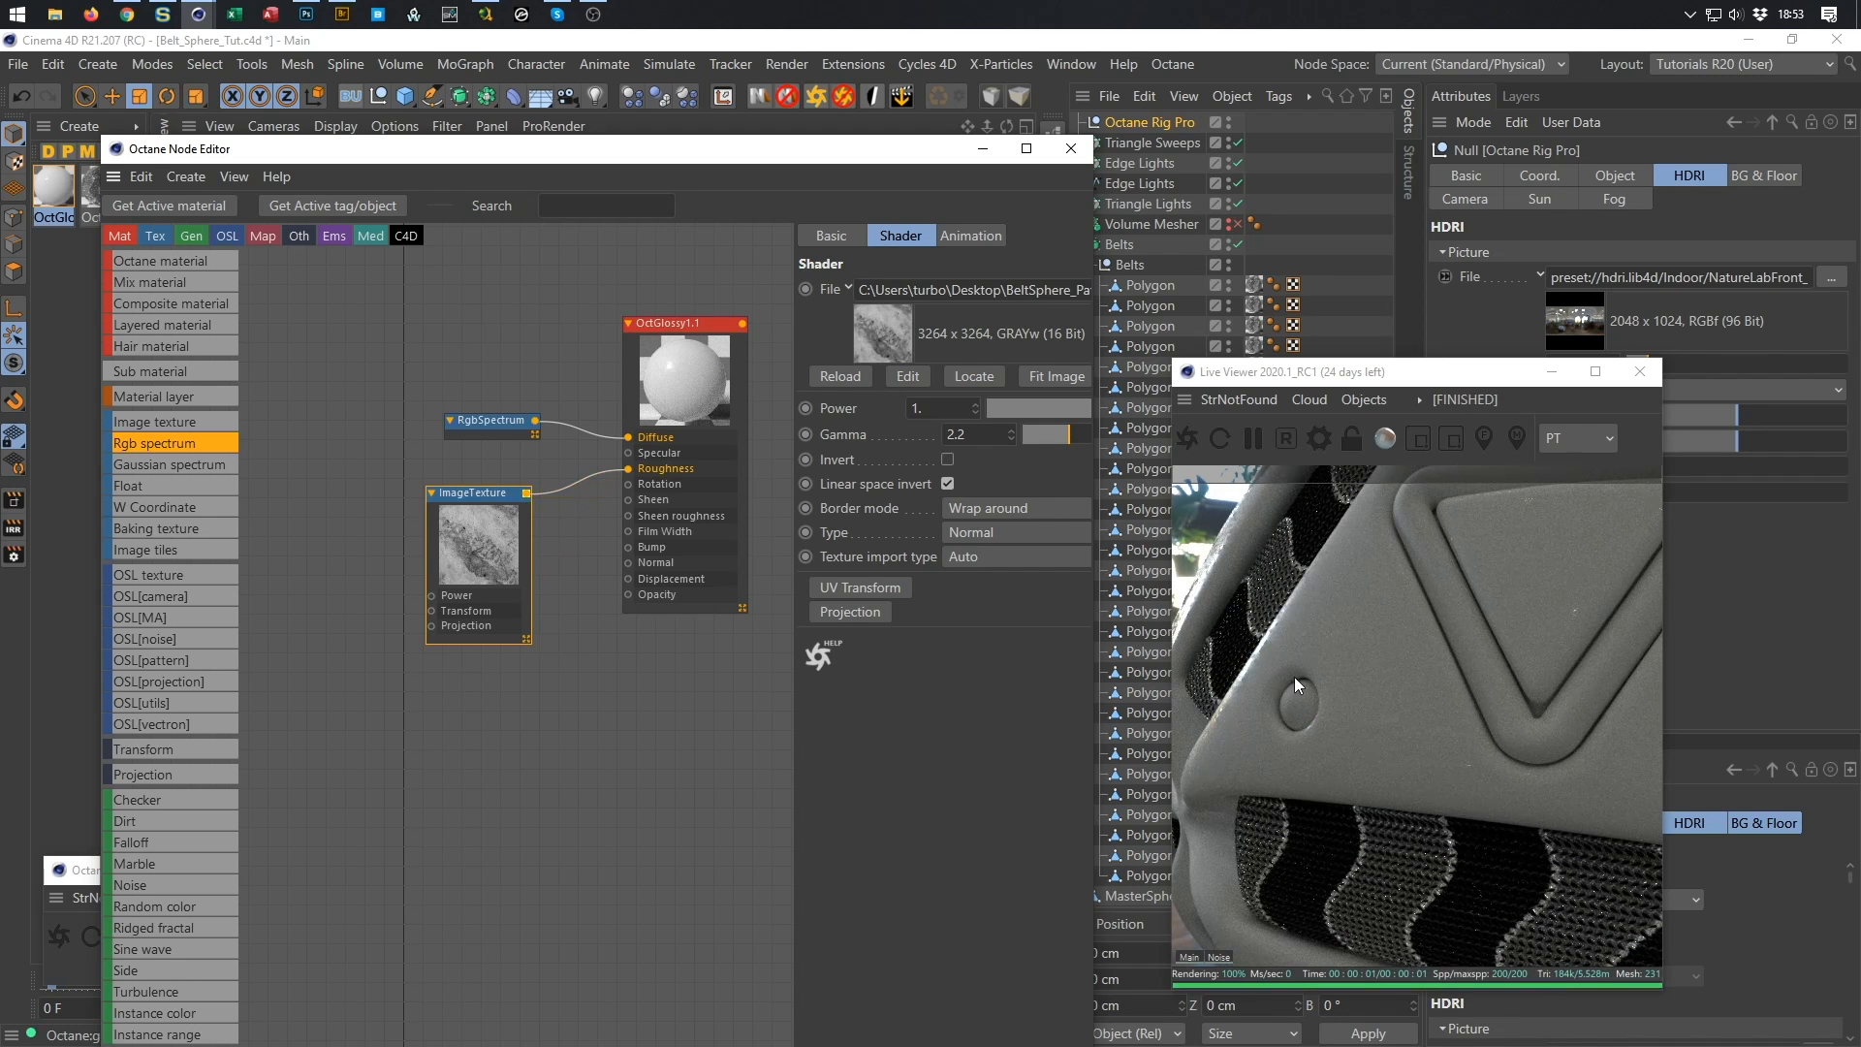
{"action": "left_click_drag", "start_coordinate": [463, 496], "coordinate": [412, 503]}
{"action": "scroll", "coordinate": [1338, 656], "scroll_direction": "up", "scroll_amount": 3}
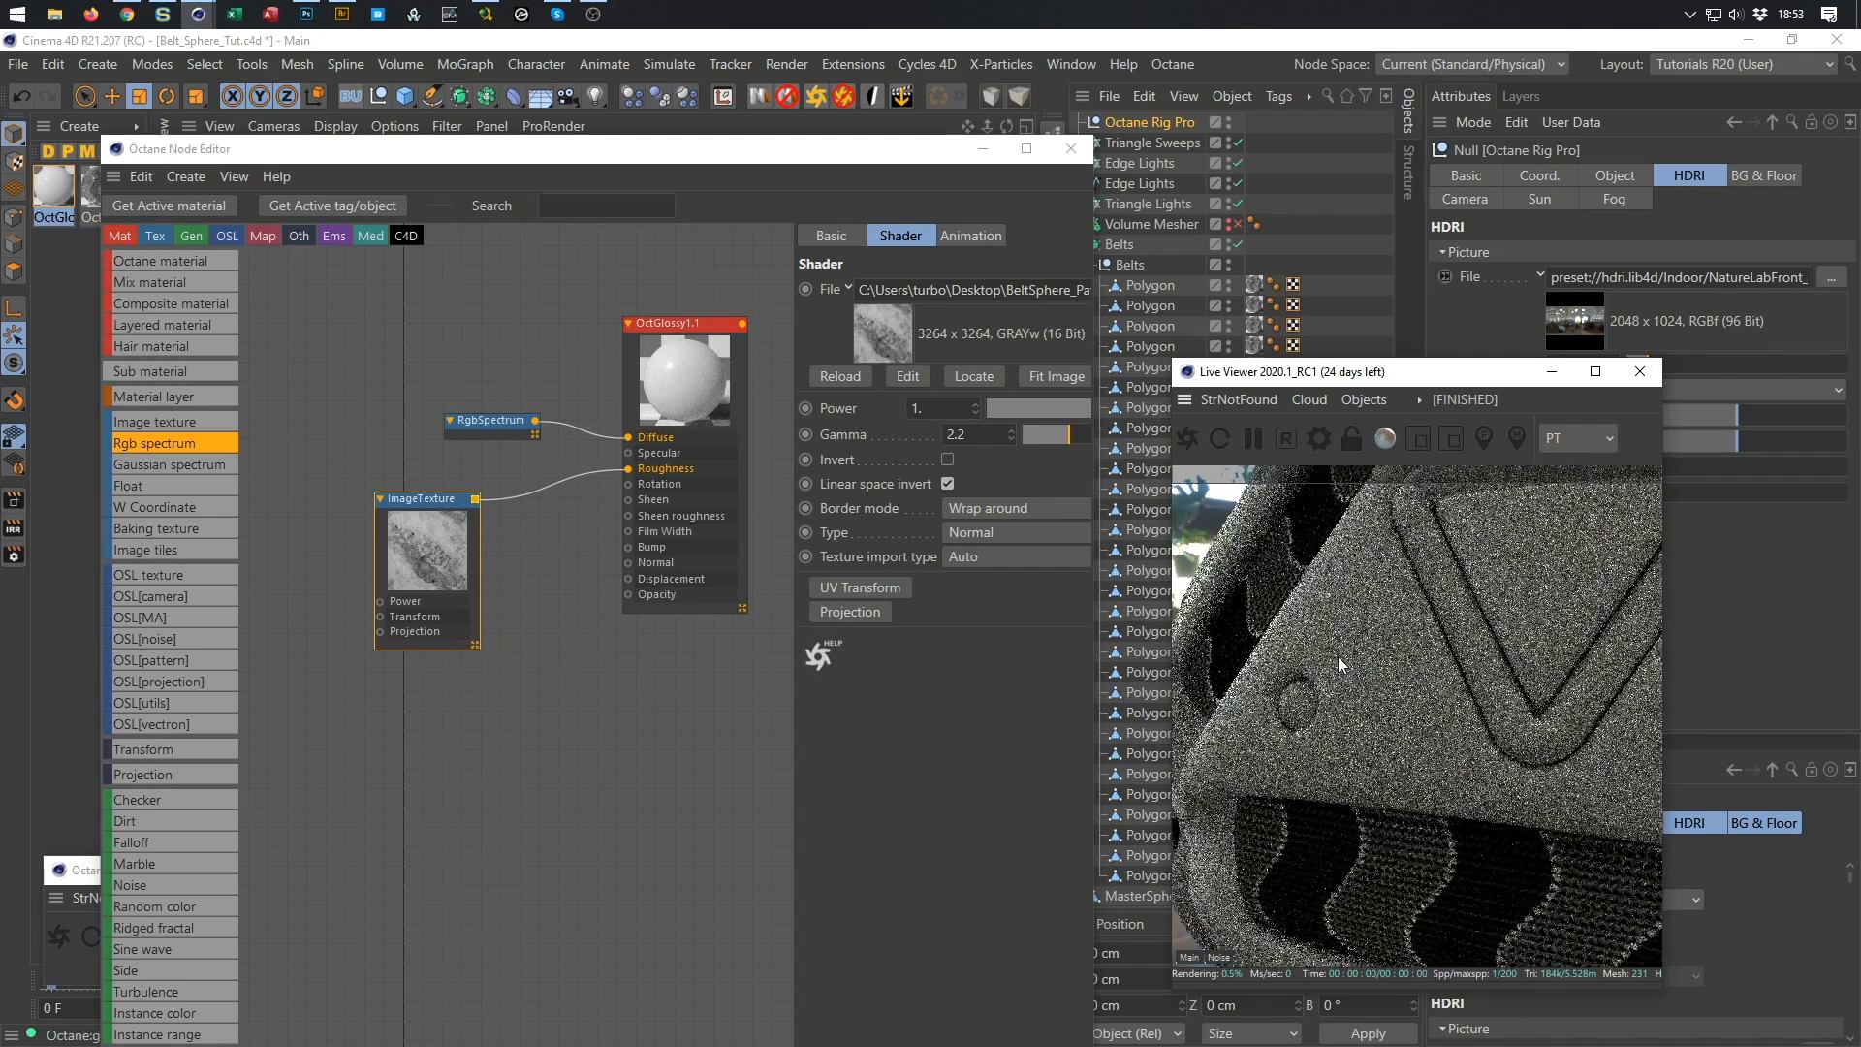
{"action": "scroll", "coordinate": [1458, 632], "scroll_direction": "down", "scroll_amount": 1}
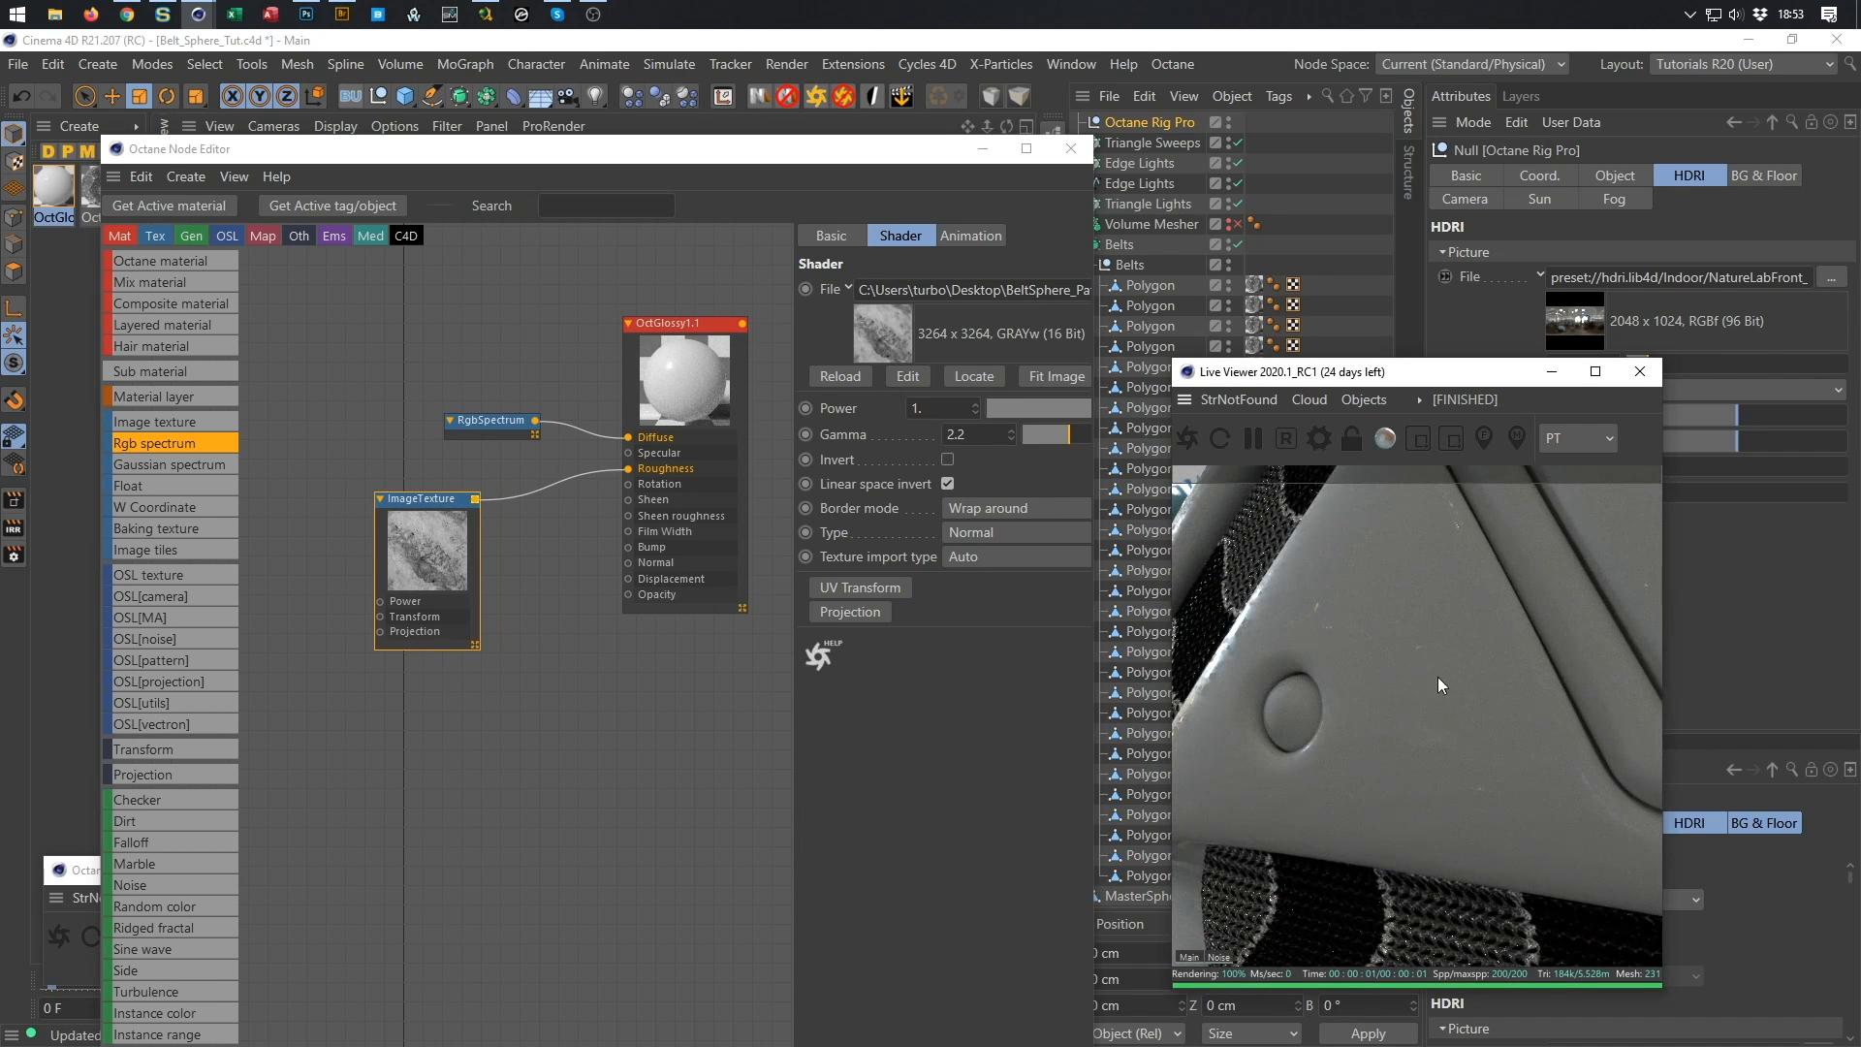
Connect the dirt image texture to the material's Bump channel as well and space the nodes further apart.
{"action": "left_click_drag", "start_coordinate": [475, 500], "coordinate": [630, 547]}
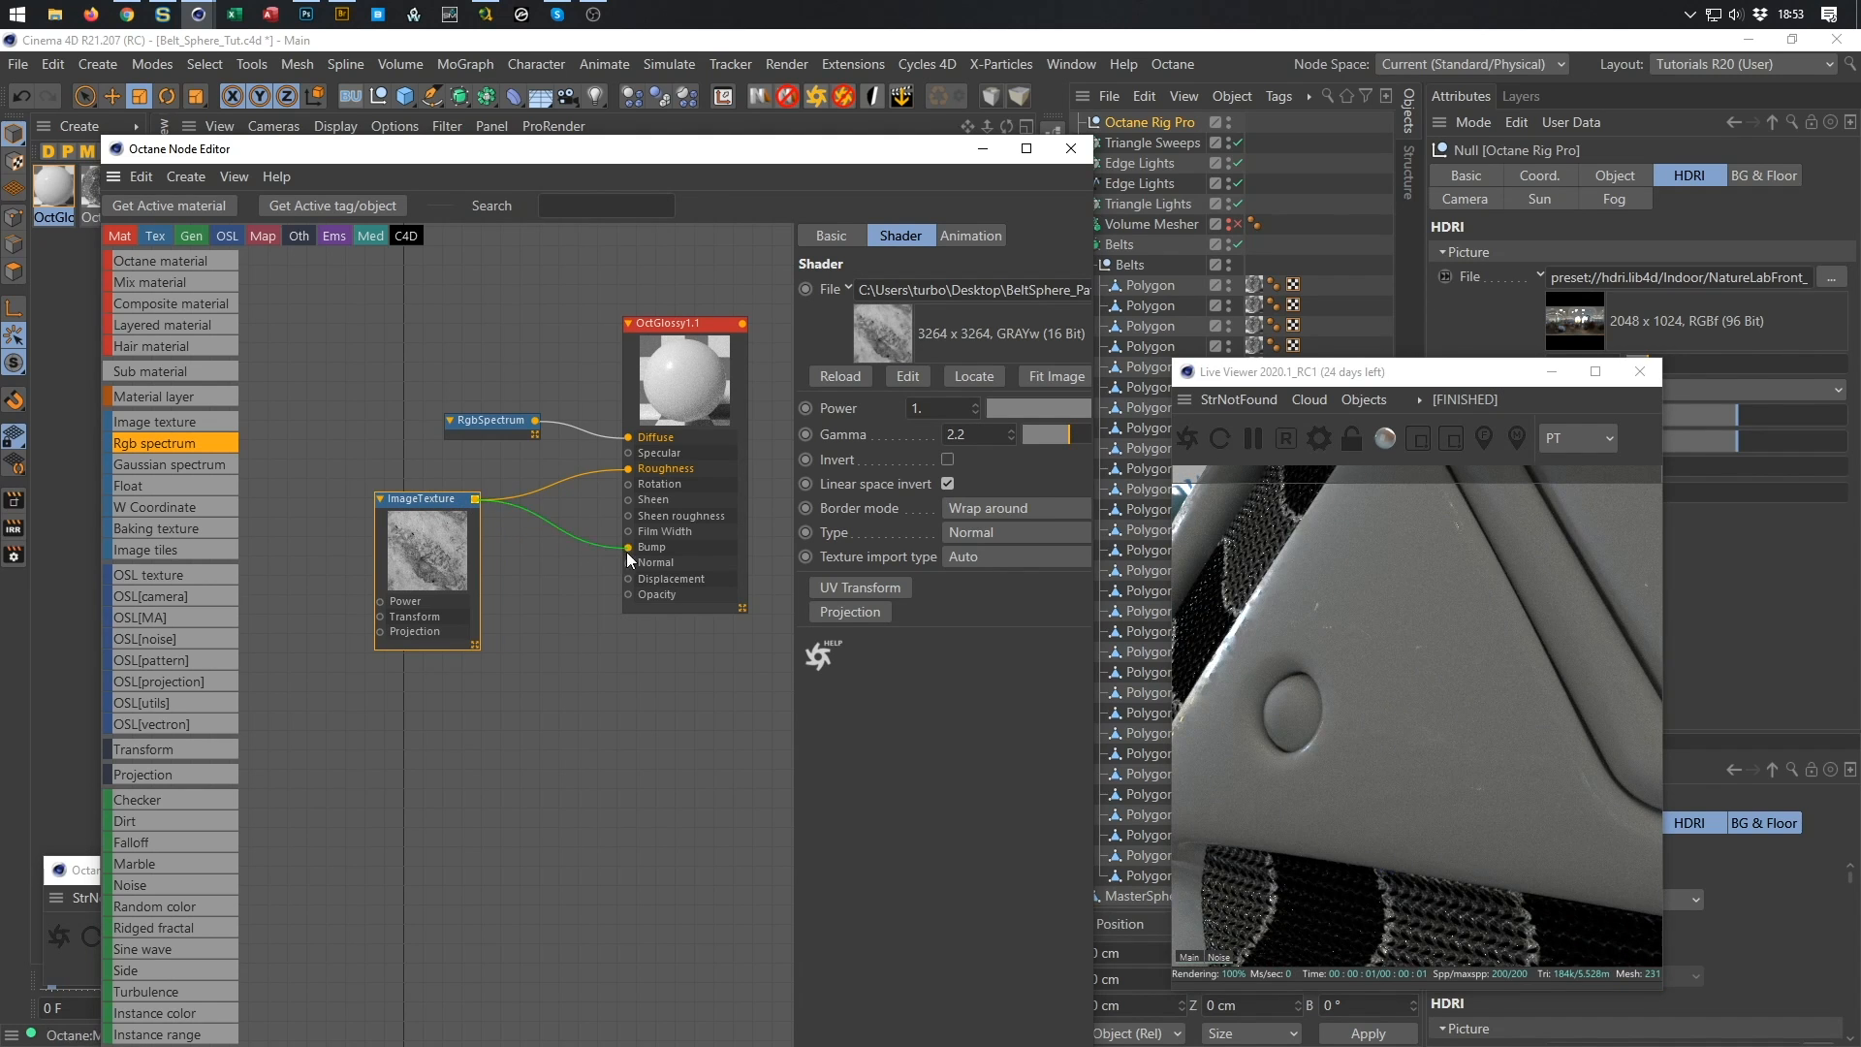
{"action": "left_click_drag", "start_coordinate": [442, 521], "coordinate": [294, 489]}
{"action": "left_click_drag", "start_coordinate": [683, 333], "coordinate": [704, 326]}
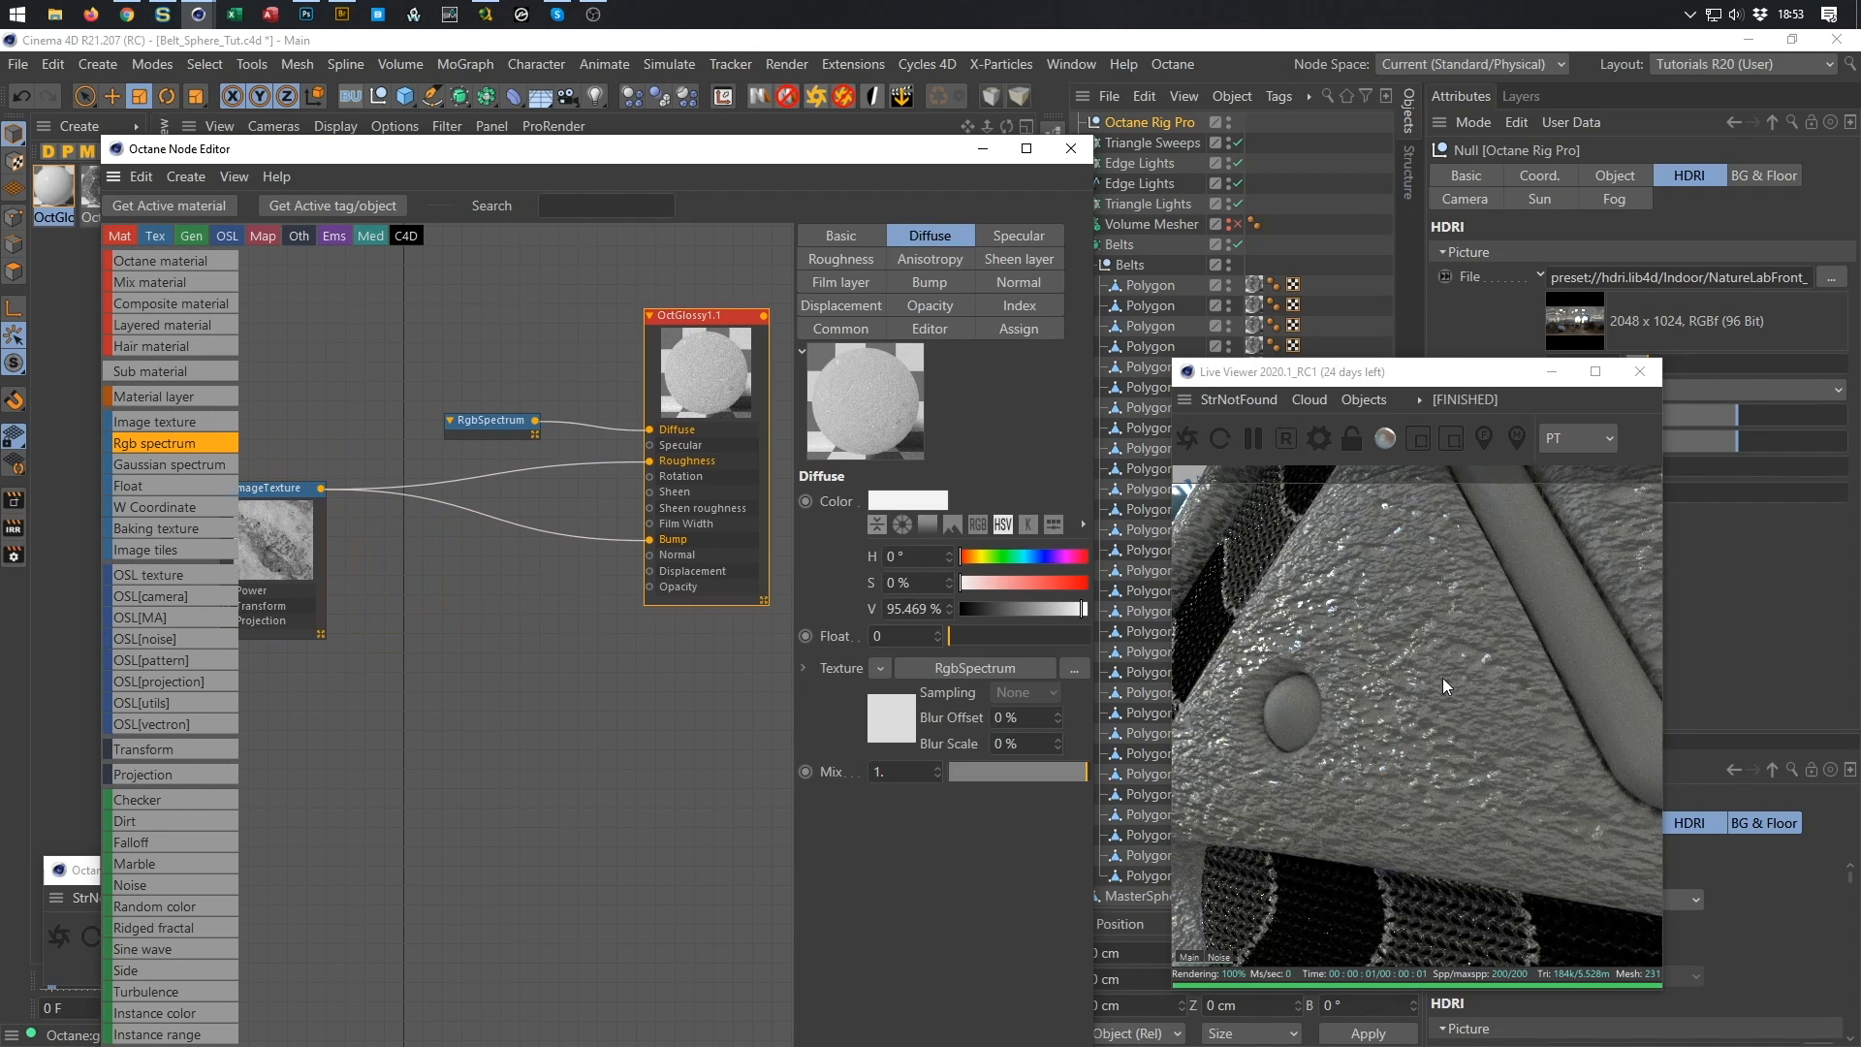
Try the dirt image texture in the material's Specular channel and remove that connection.
{"action": "left_click_drag", "start_coordinate": [321, 487], "coordinate": [599, 445]}
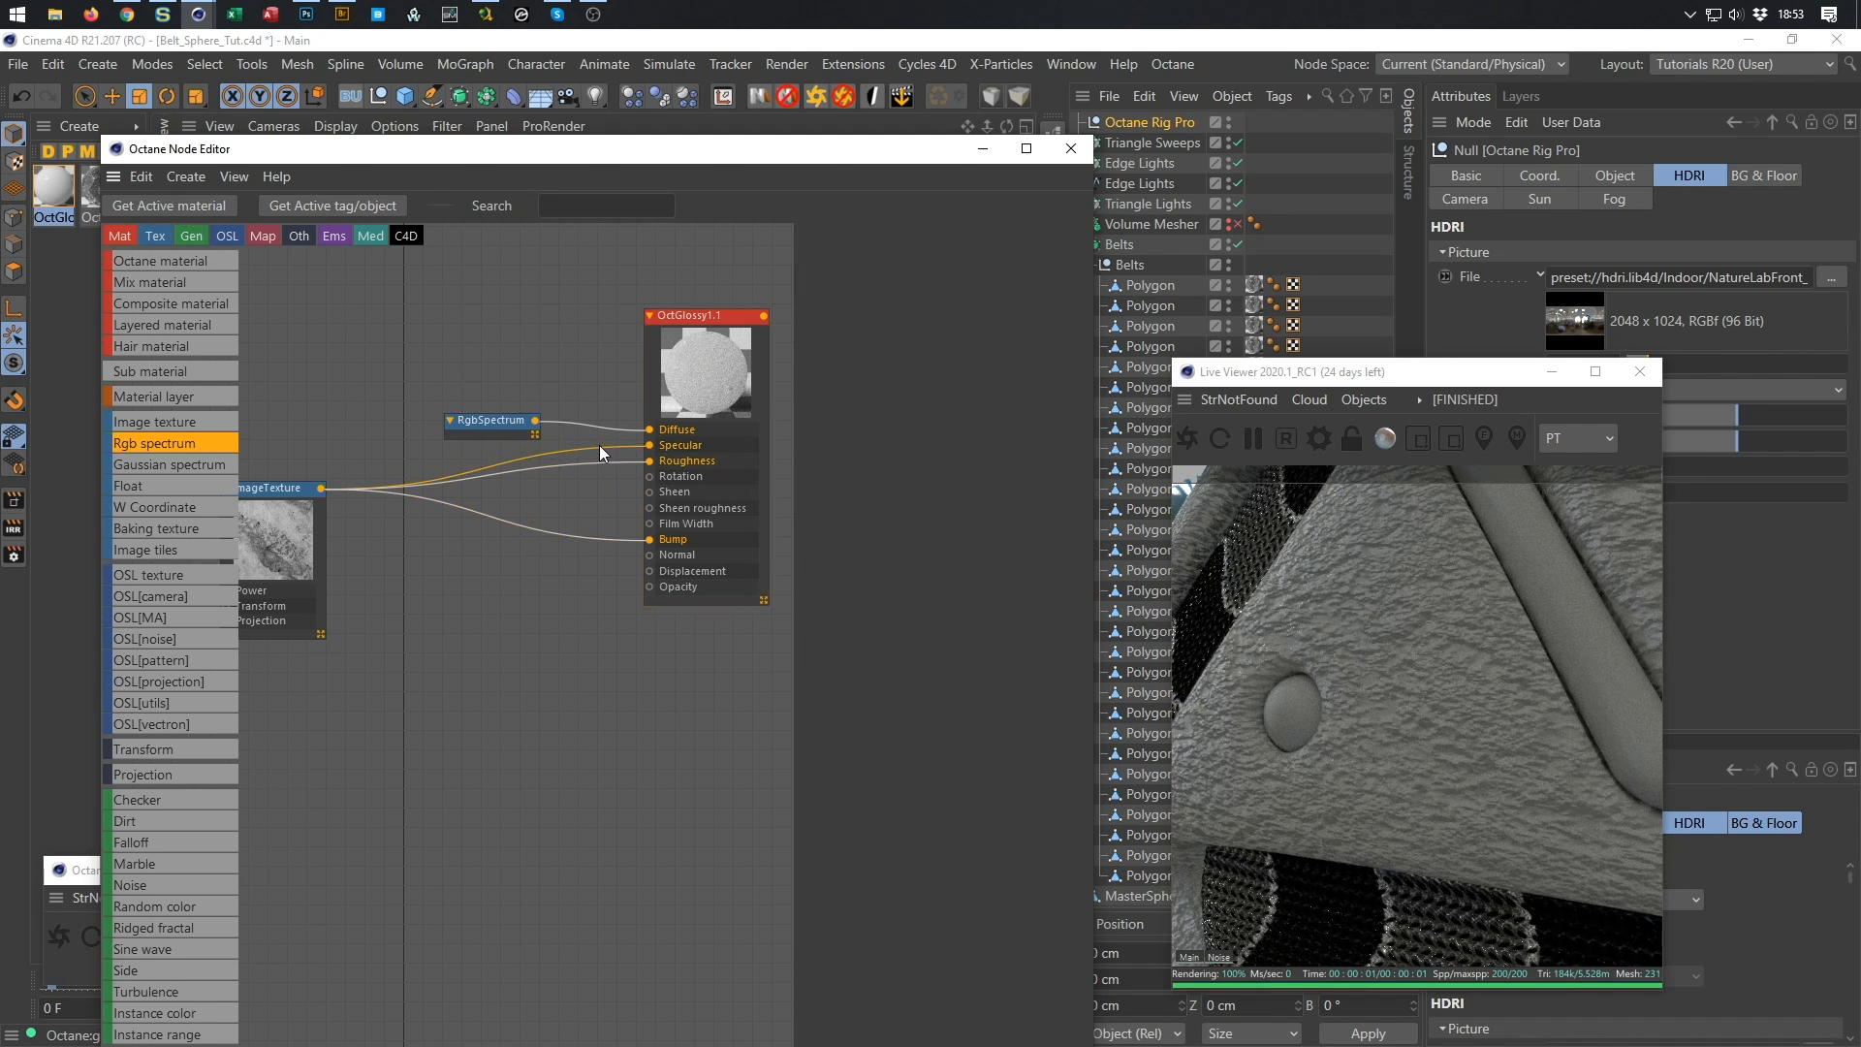
{"action": "left_click", "coordinate": [544, 551]}
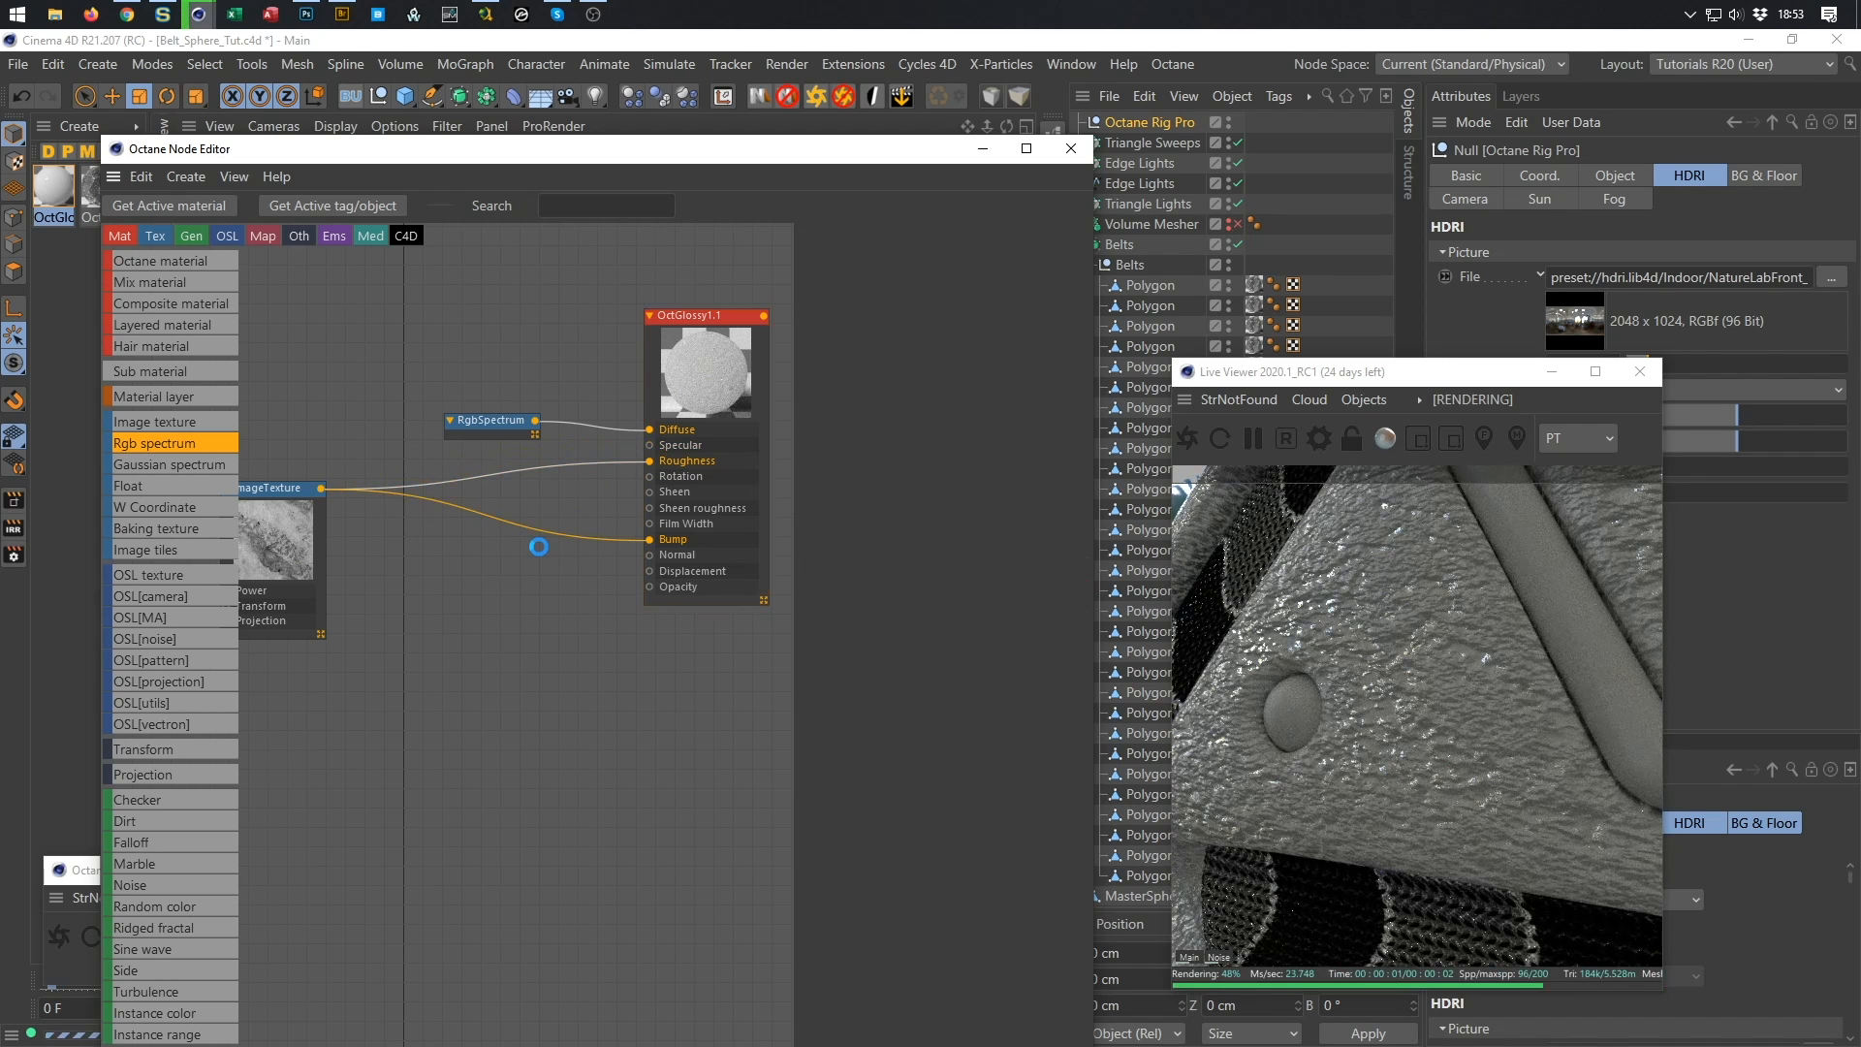
Save the project and insert a Gradient node into the connection between the dirt image texture and the Bump channel.
{"action": "key", "text": "ctrl+s"}
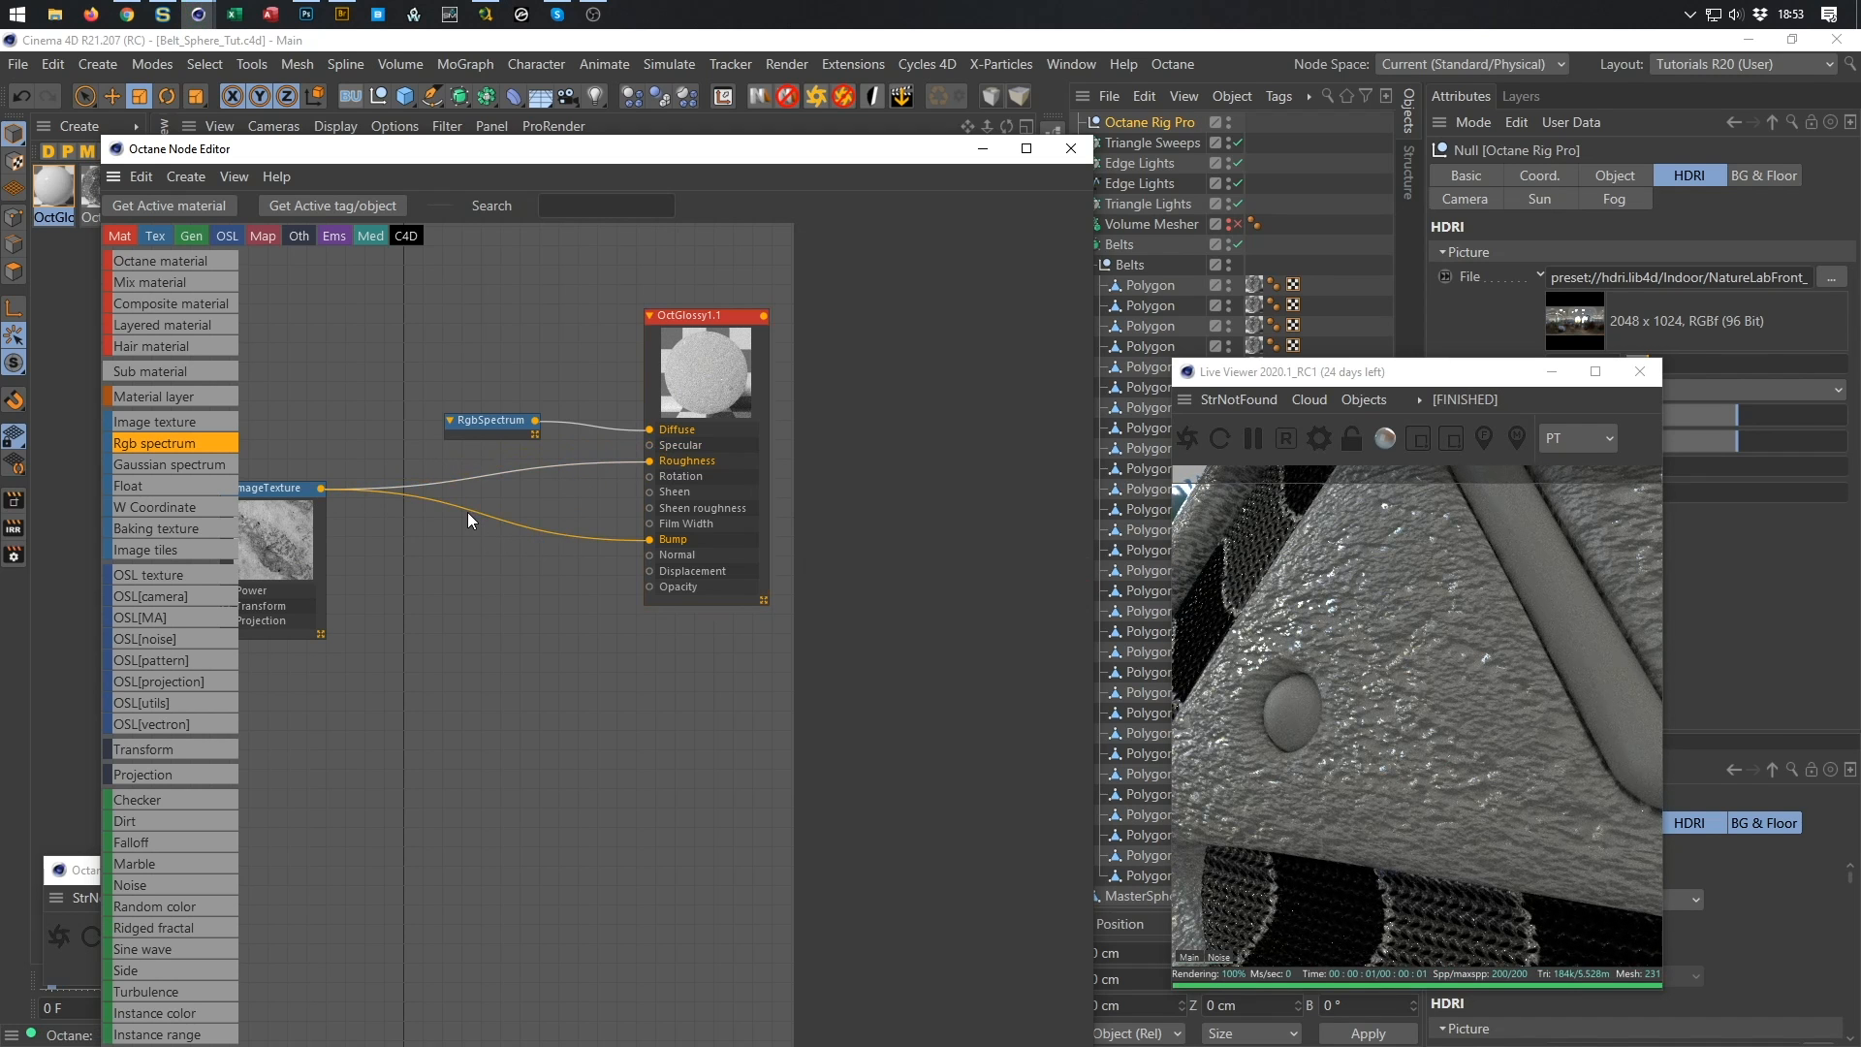
{"action": "left_click", "coordinate": [177, 797]}
{"action": "scroll", "coordinate": [179, 793], "scroll_direction": "down", "scroll_amount": 3}
{"action": "scroll", "coordinate": [178, 793], "scroll_direction": "down", "scroll_amount": 2}
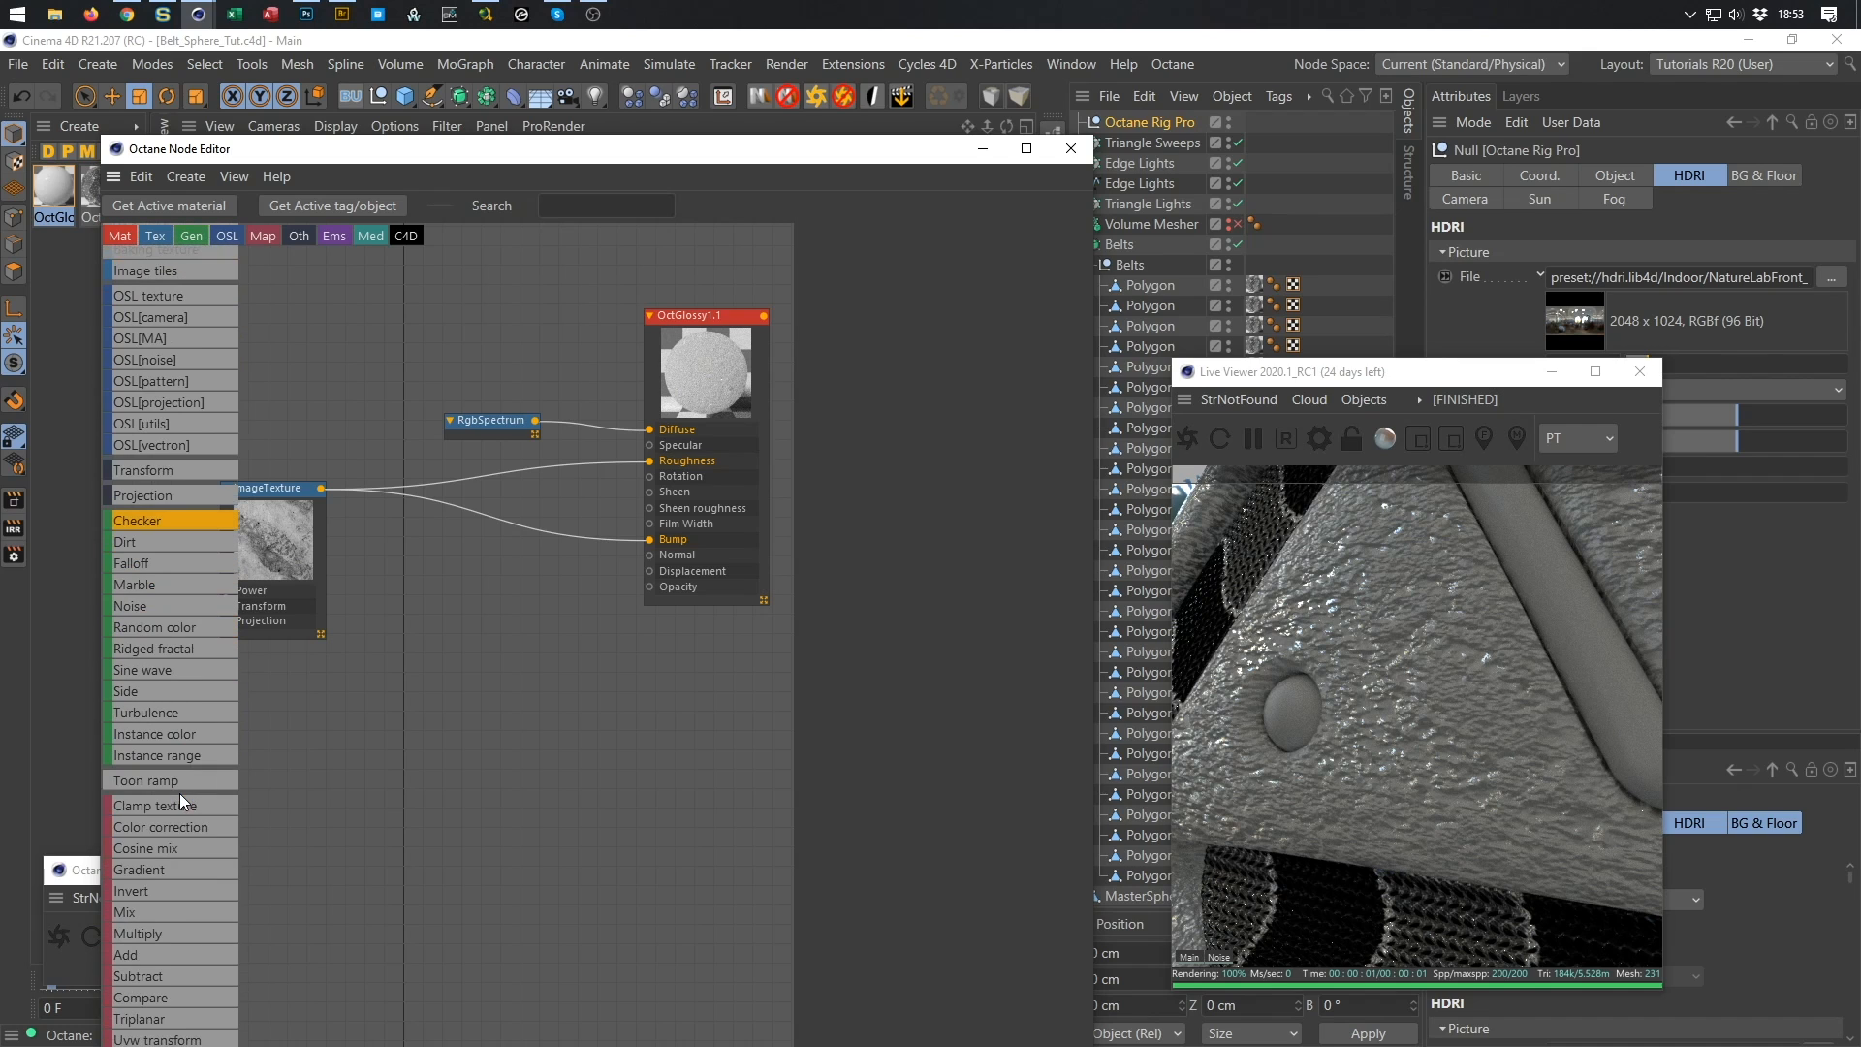
{"action": "left_click", "coordinate": [494, 513]}
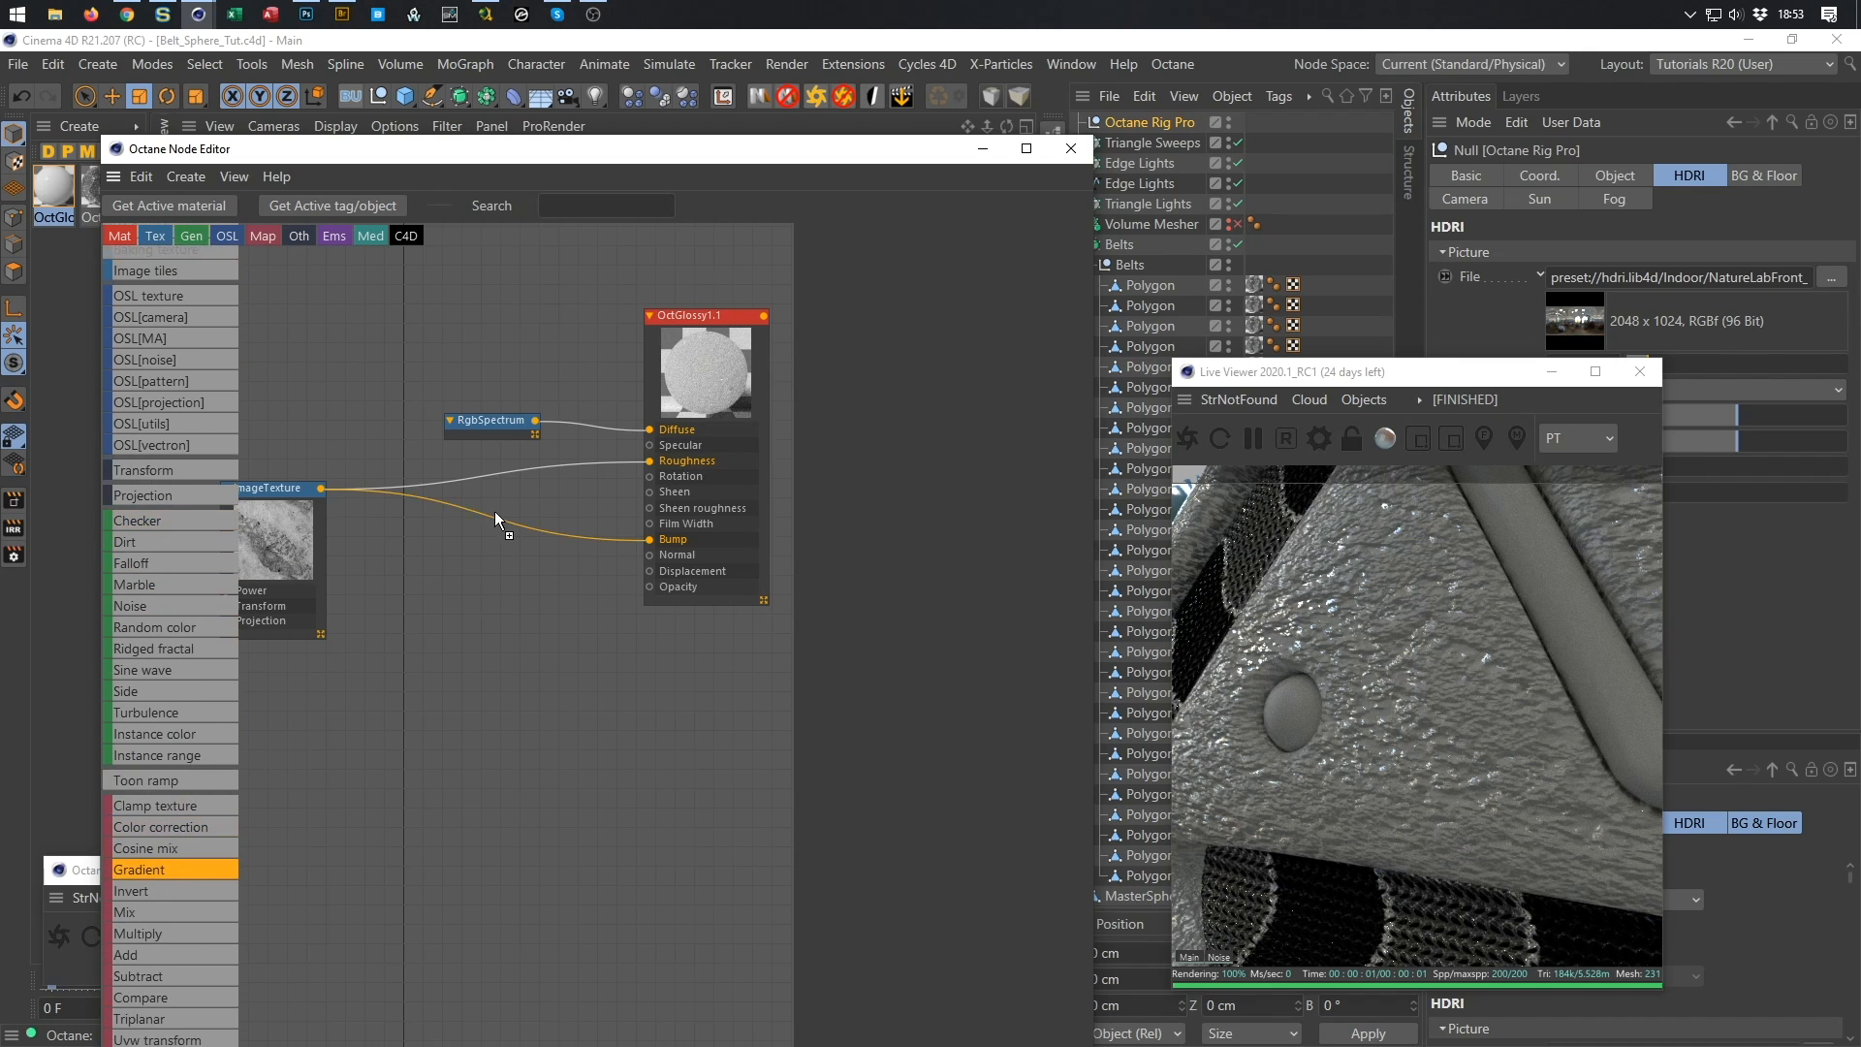
{"action": "left_click", "coordinate": [498, 518]}
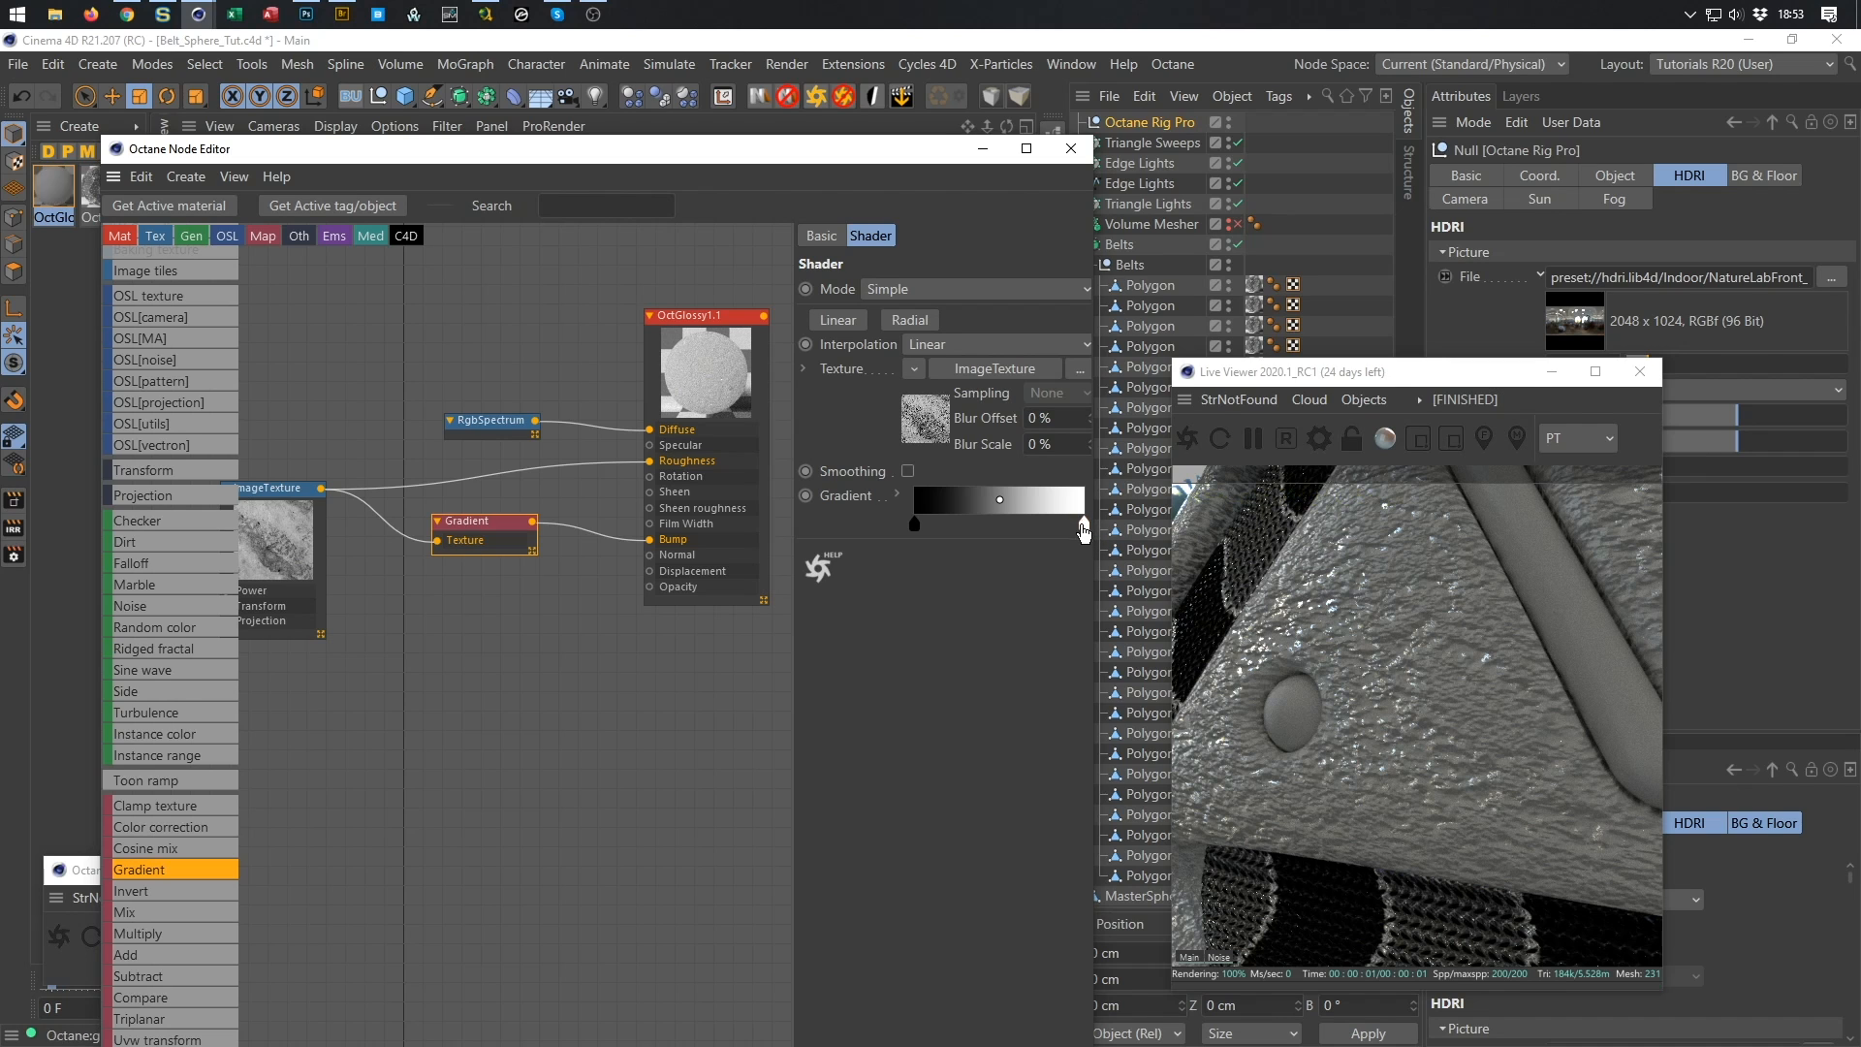
Expand the Gradient node's knot settings and widen the Node Editor and its attribute area to show the full gradient.
{"action": "left_click", "coordinate": [898, 495]}
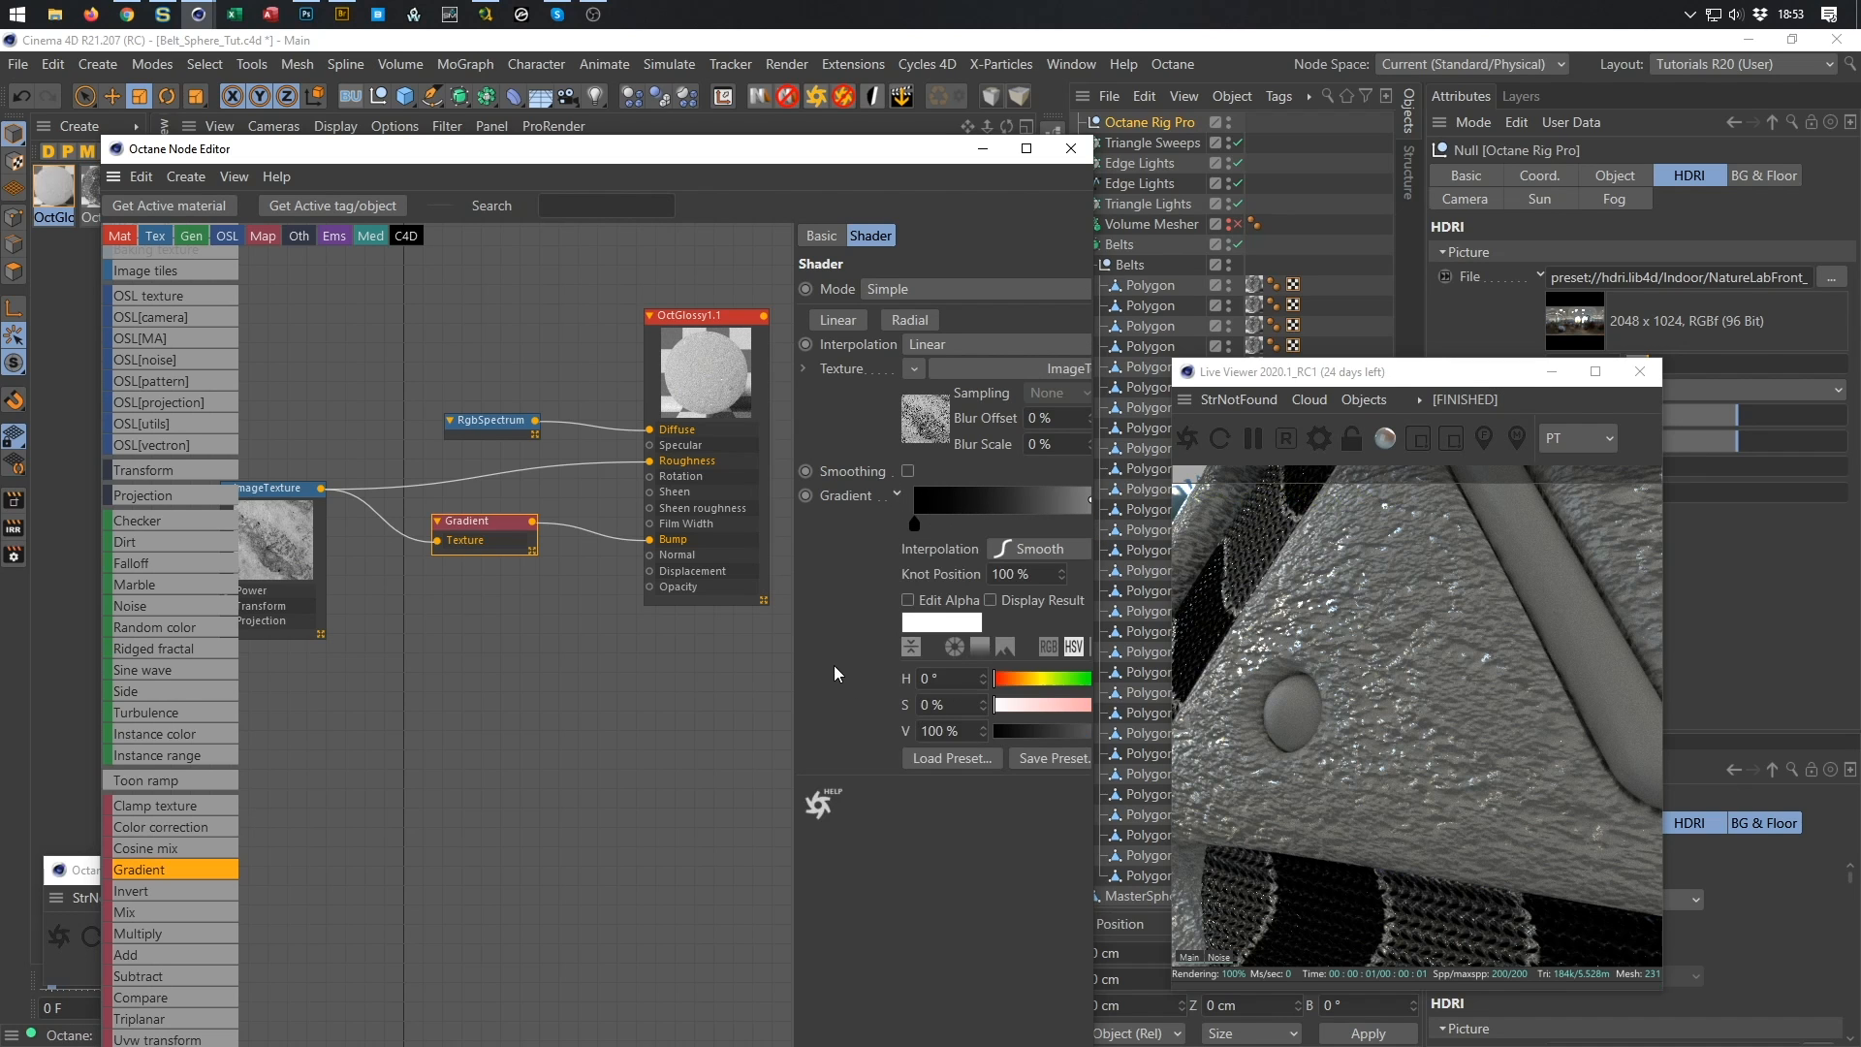
{"action": "left_click_drag", "start_coordinate": [793, 651], "coordinate": [711, 665]}
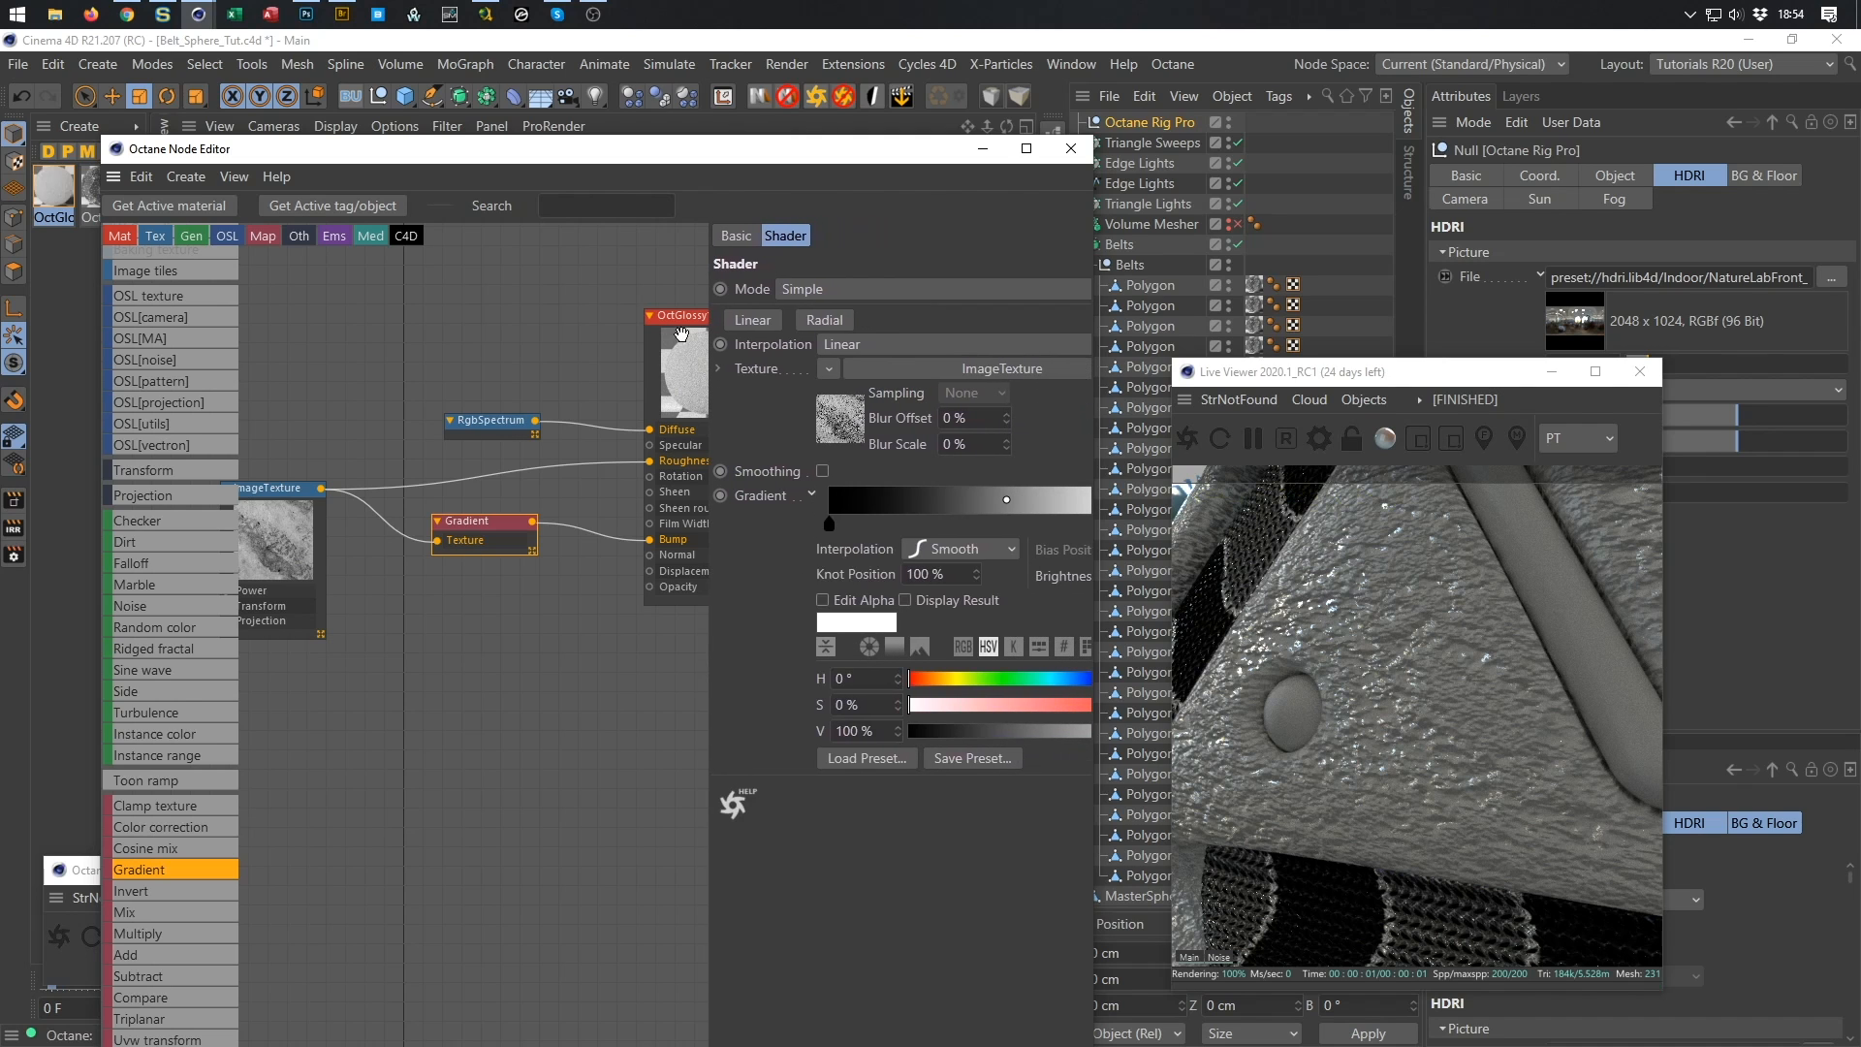
{"action": "left_click_drag", "start_coordinate": [1089, 248], "coordinate": [1177, 244]}
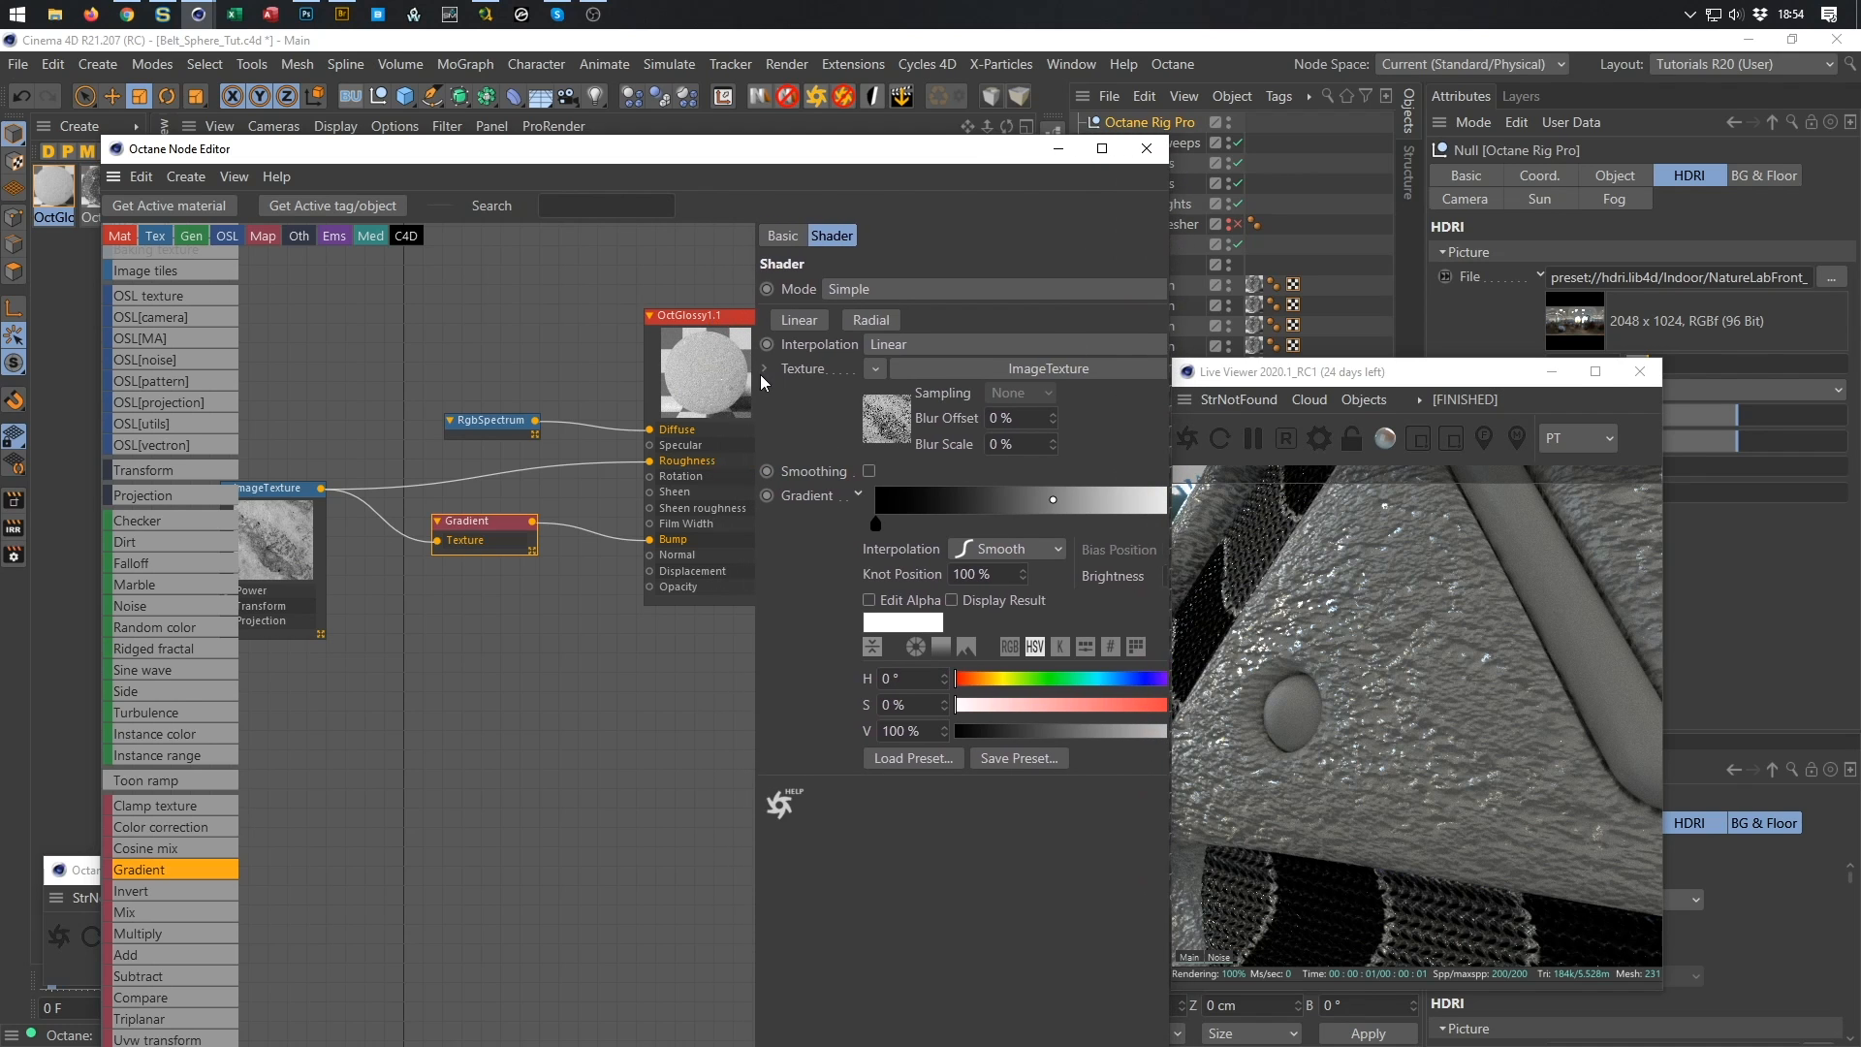
{"action": "left_click_drag", "start_coordinate": [755, 378], "coordinate": [698, 379]}
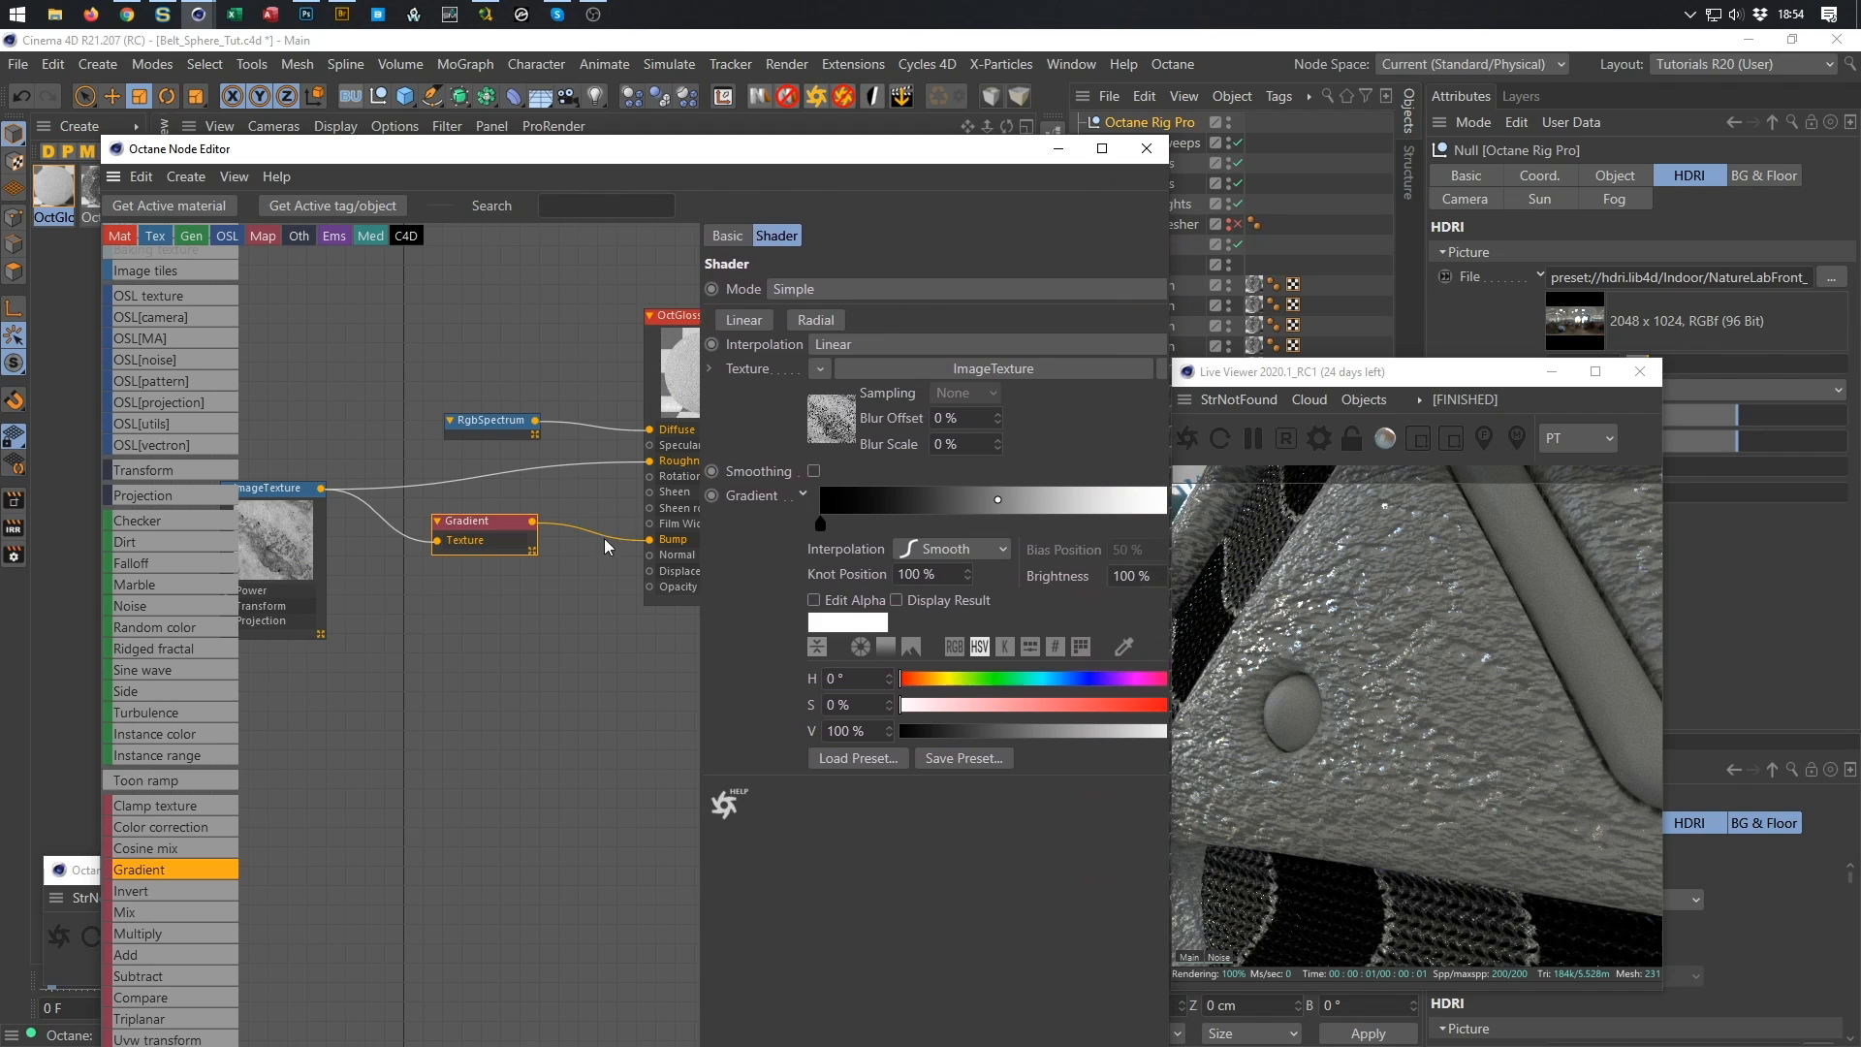
{"action": "left_click_drag", "start_coordinate": [702, 446], "coordinate": [646, 504]}
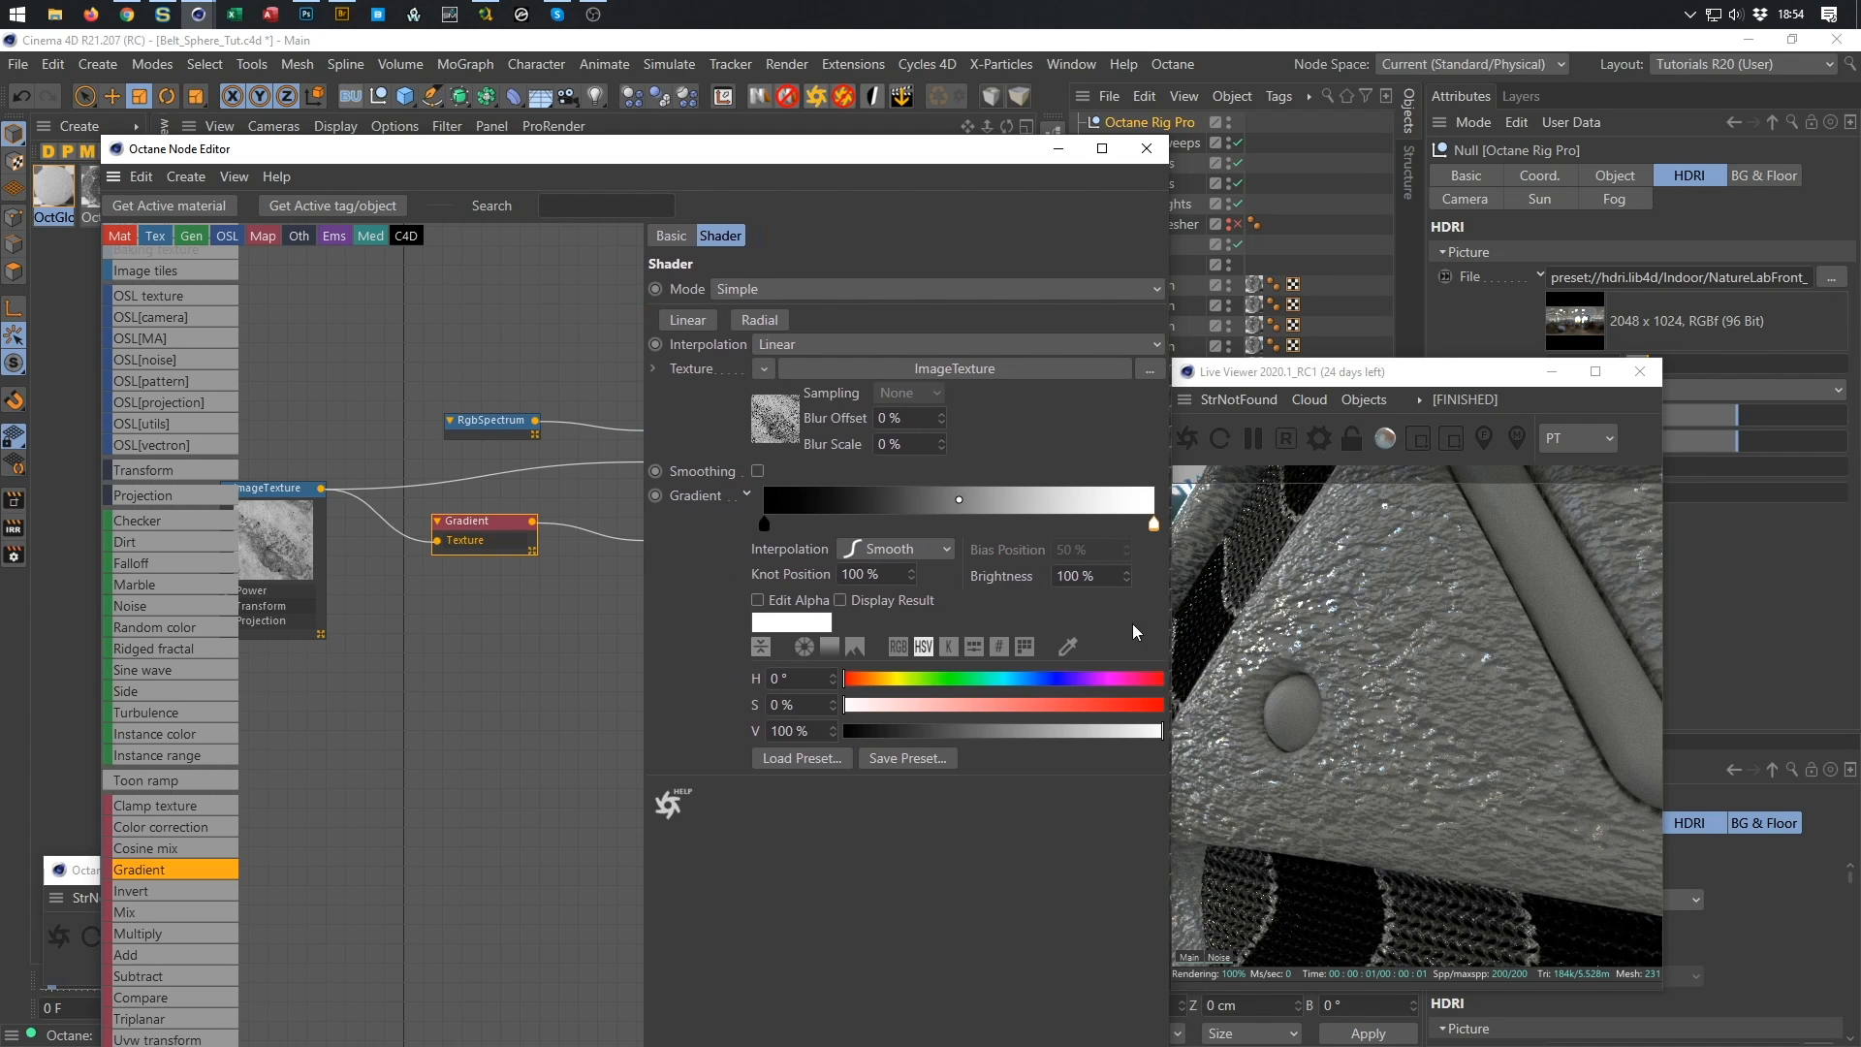
Darken the bump Gradient's end knot to a brightness value (V) of 16 %, comparing nearby values in the render.
{"action": "left_click", "coordinate": [993, 727]}
{"action": "left_click", "coordinate": [908, 732]}
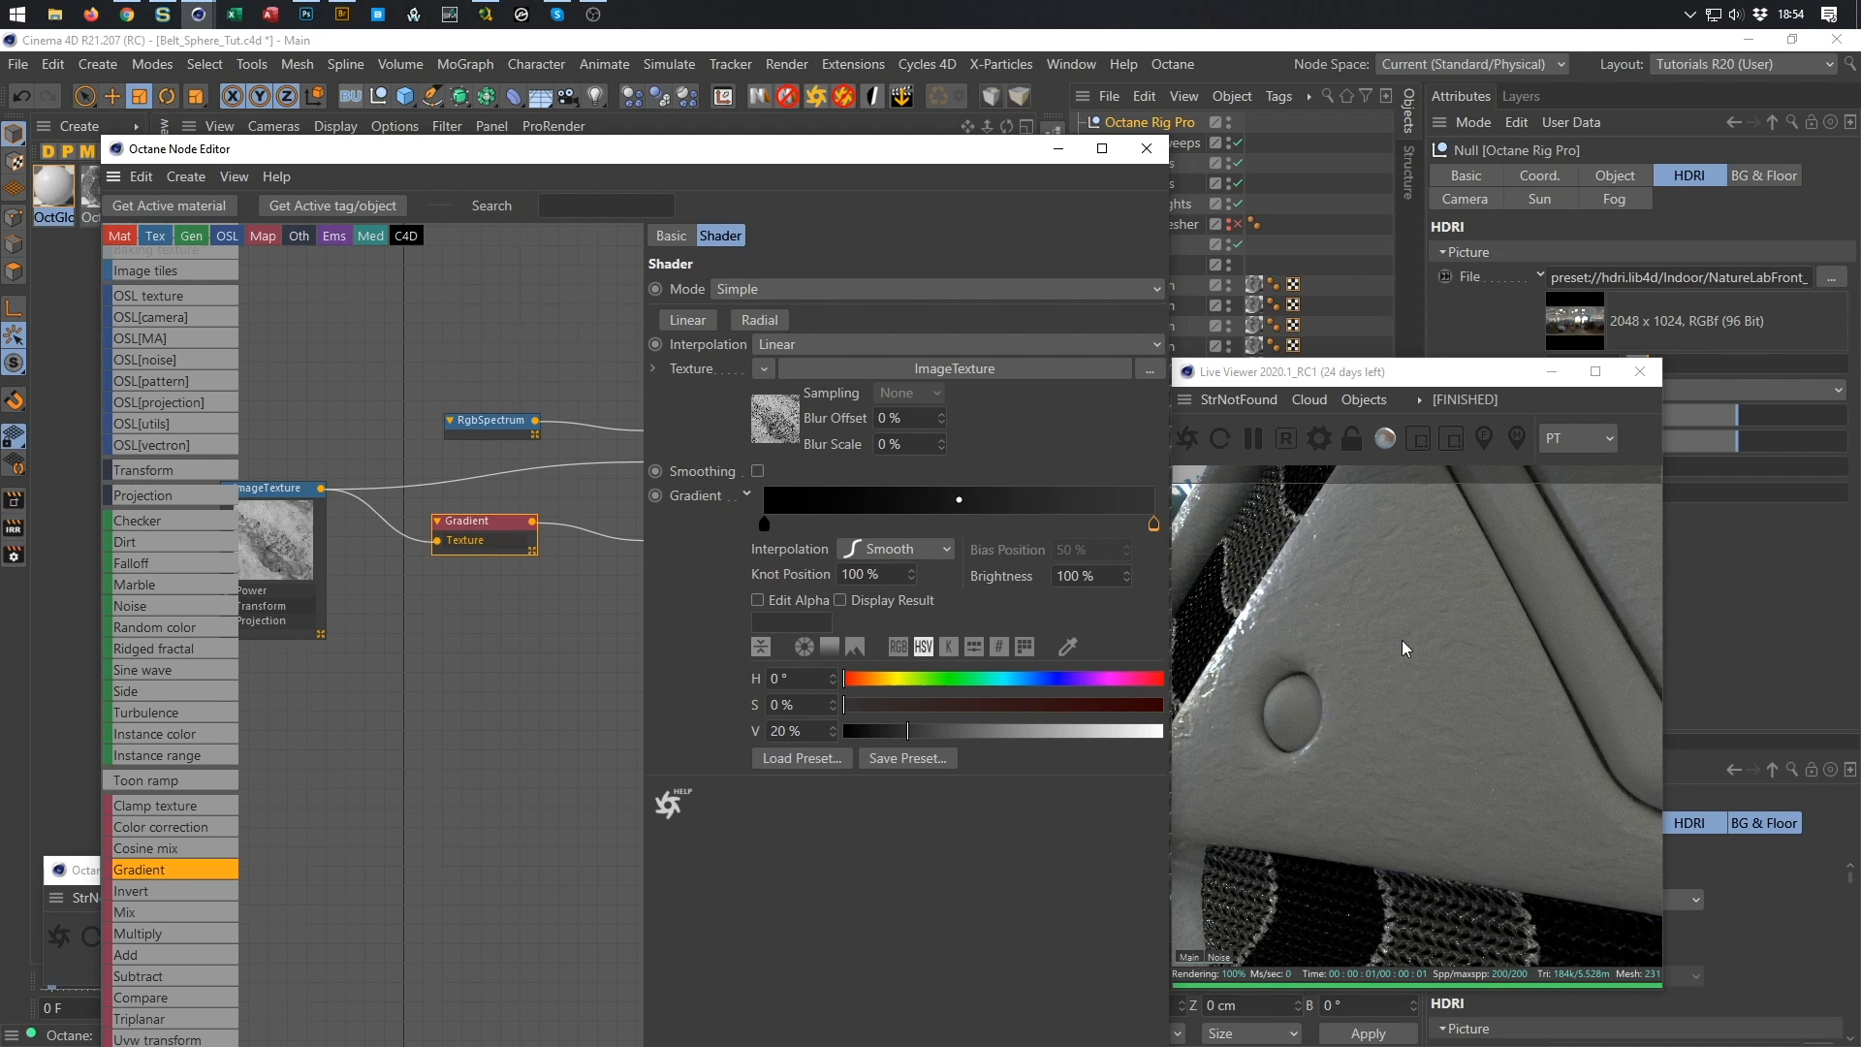
{"action": "left_click", "coordinate": [904, 731]}
{"action": "left_click", "coordinate": [895, 731]}
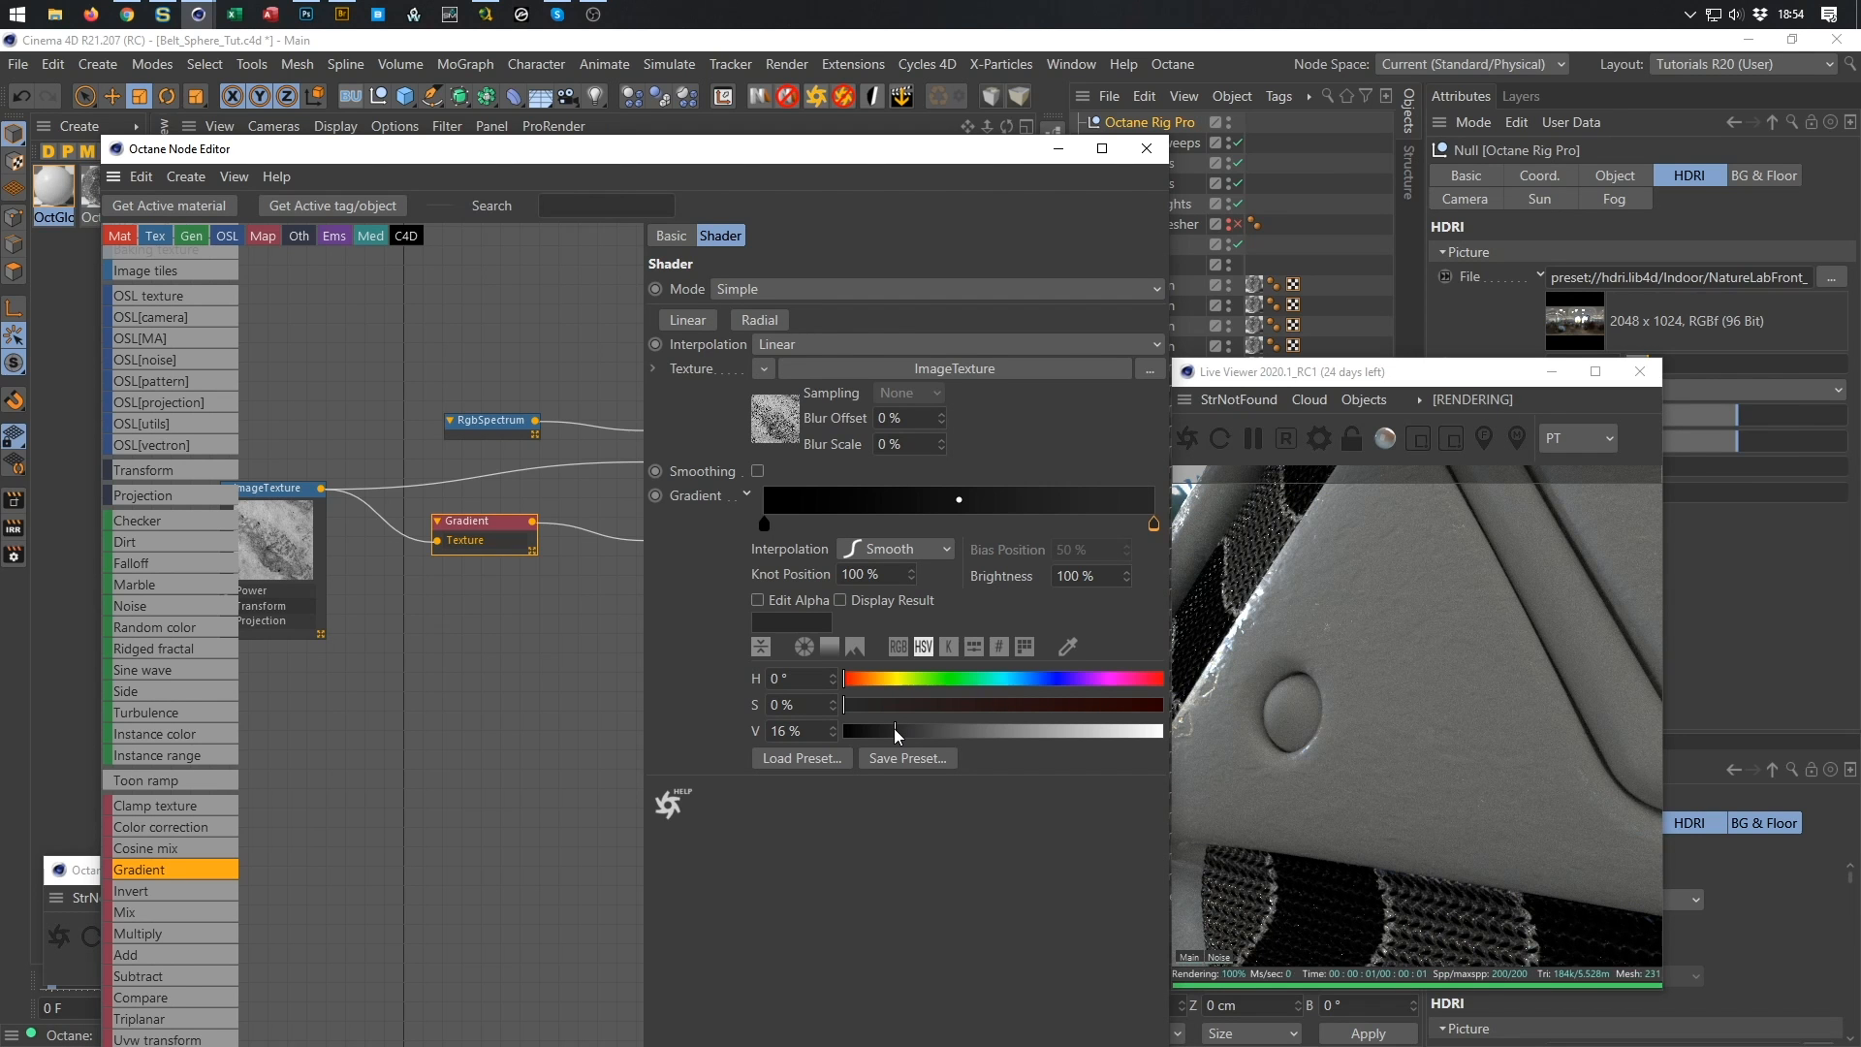
{"action": "left_click", "coordinate": [888, 730]}
{"action": "left_click", "coordinate": [878, 731]}
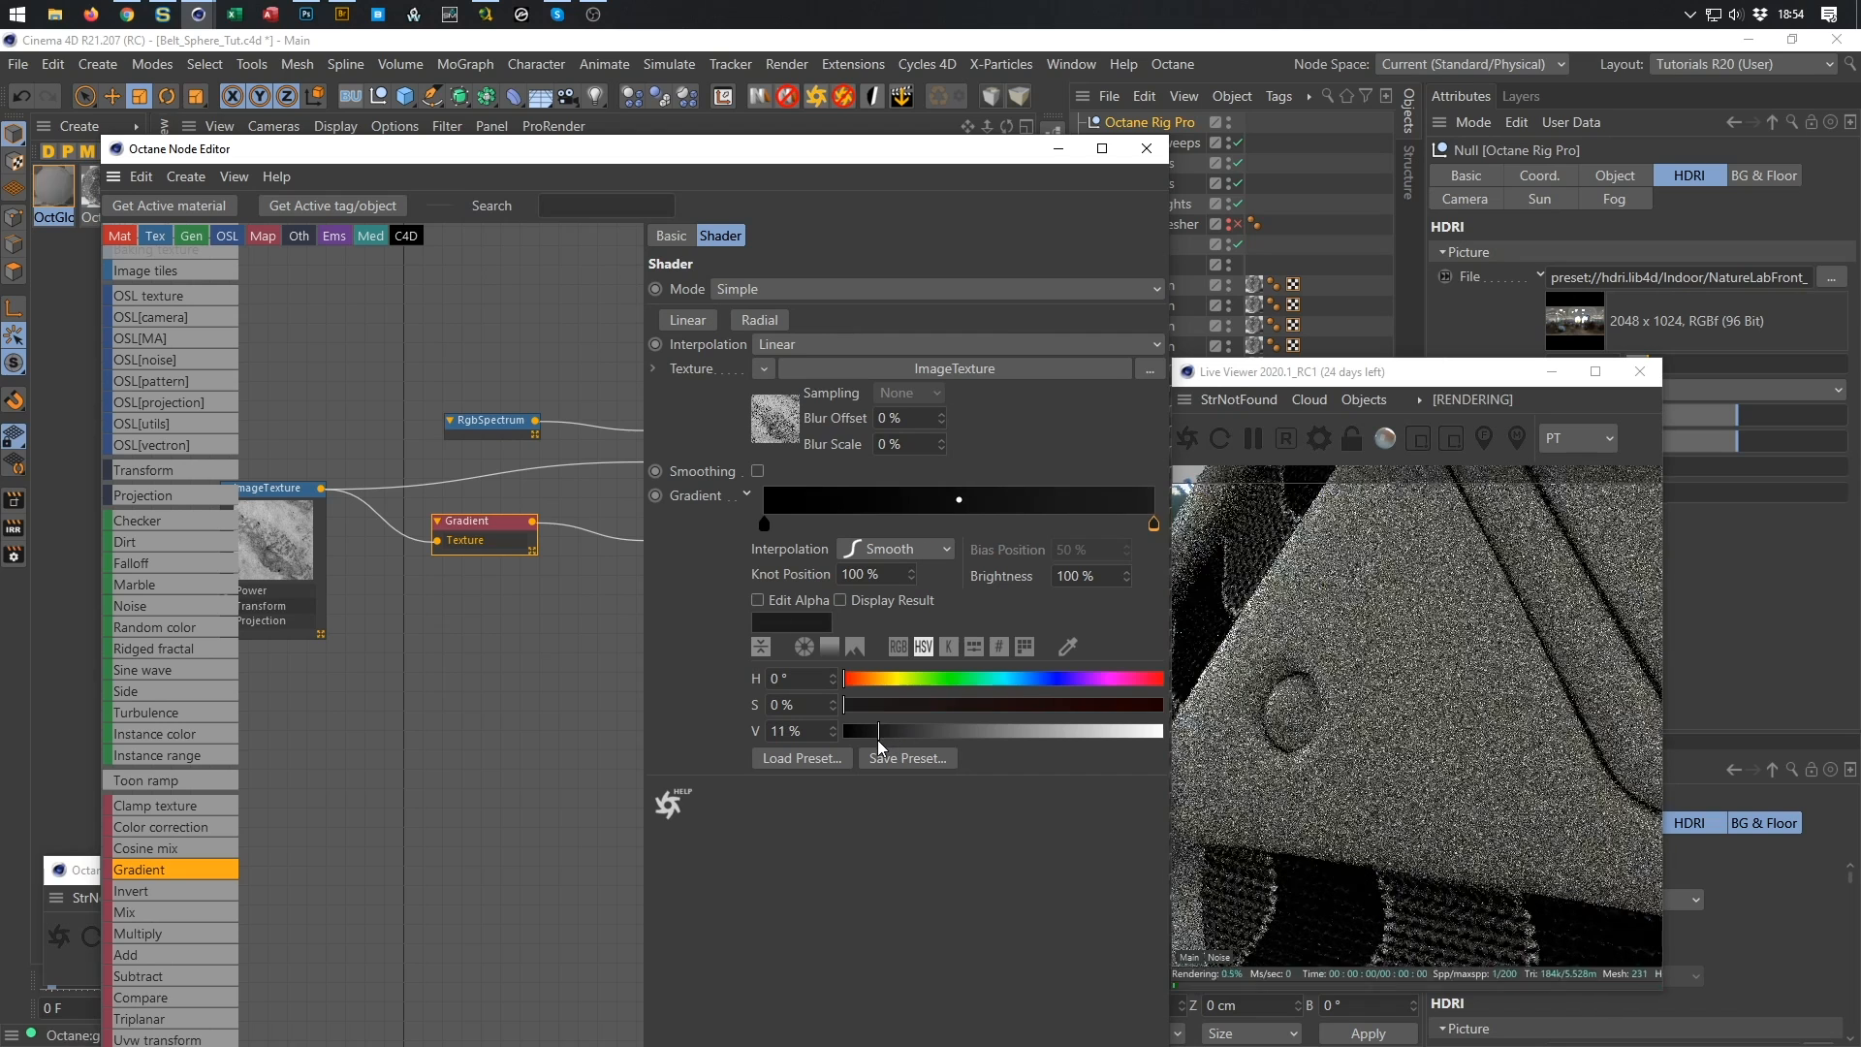
{"action": "left_click", "coordinate": [894, 732]}
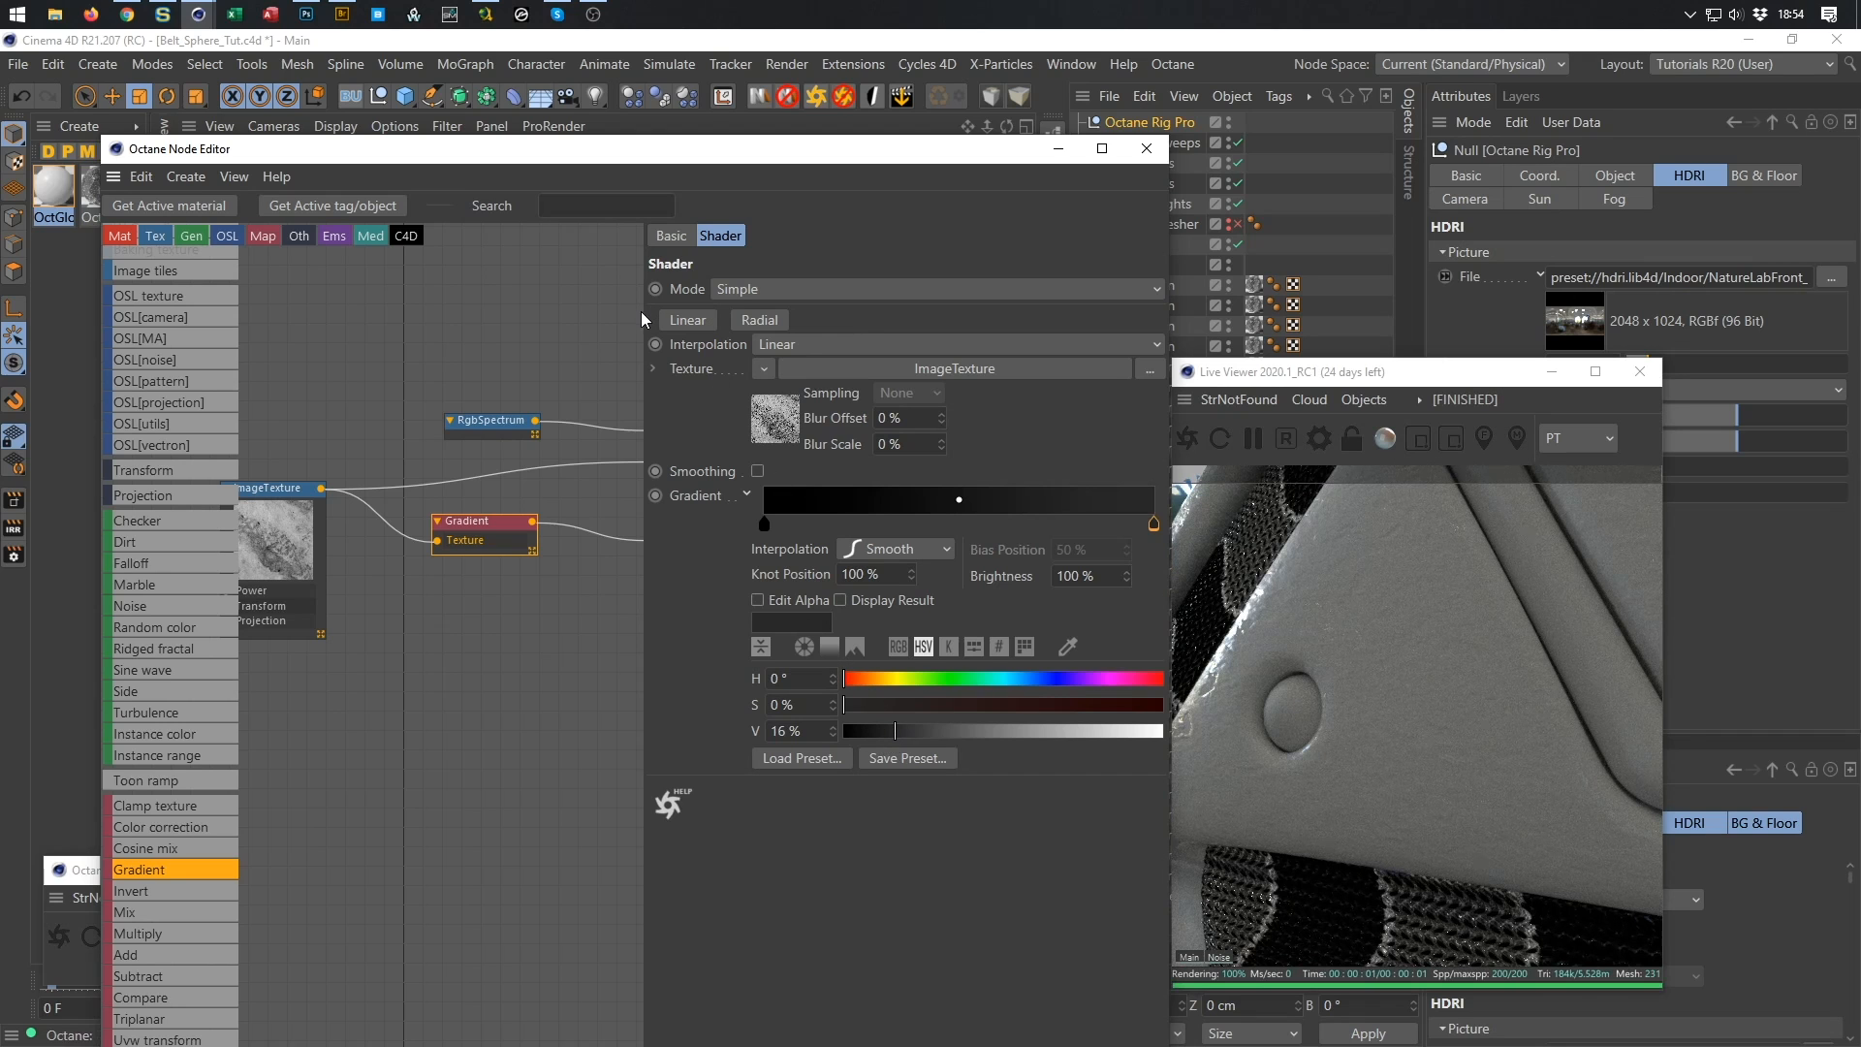
Shift the Gradient node away from the material and insert an Add node into its connection to the Bump channel.
{"action": "middle_click_drag", "start_coordinate": [506, 515], "coordinate": [427, 472]}
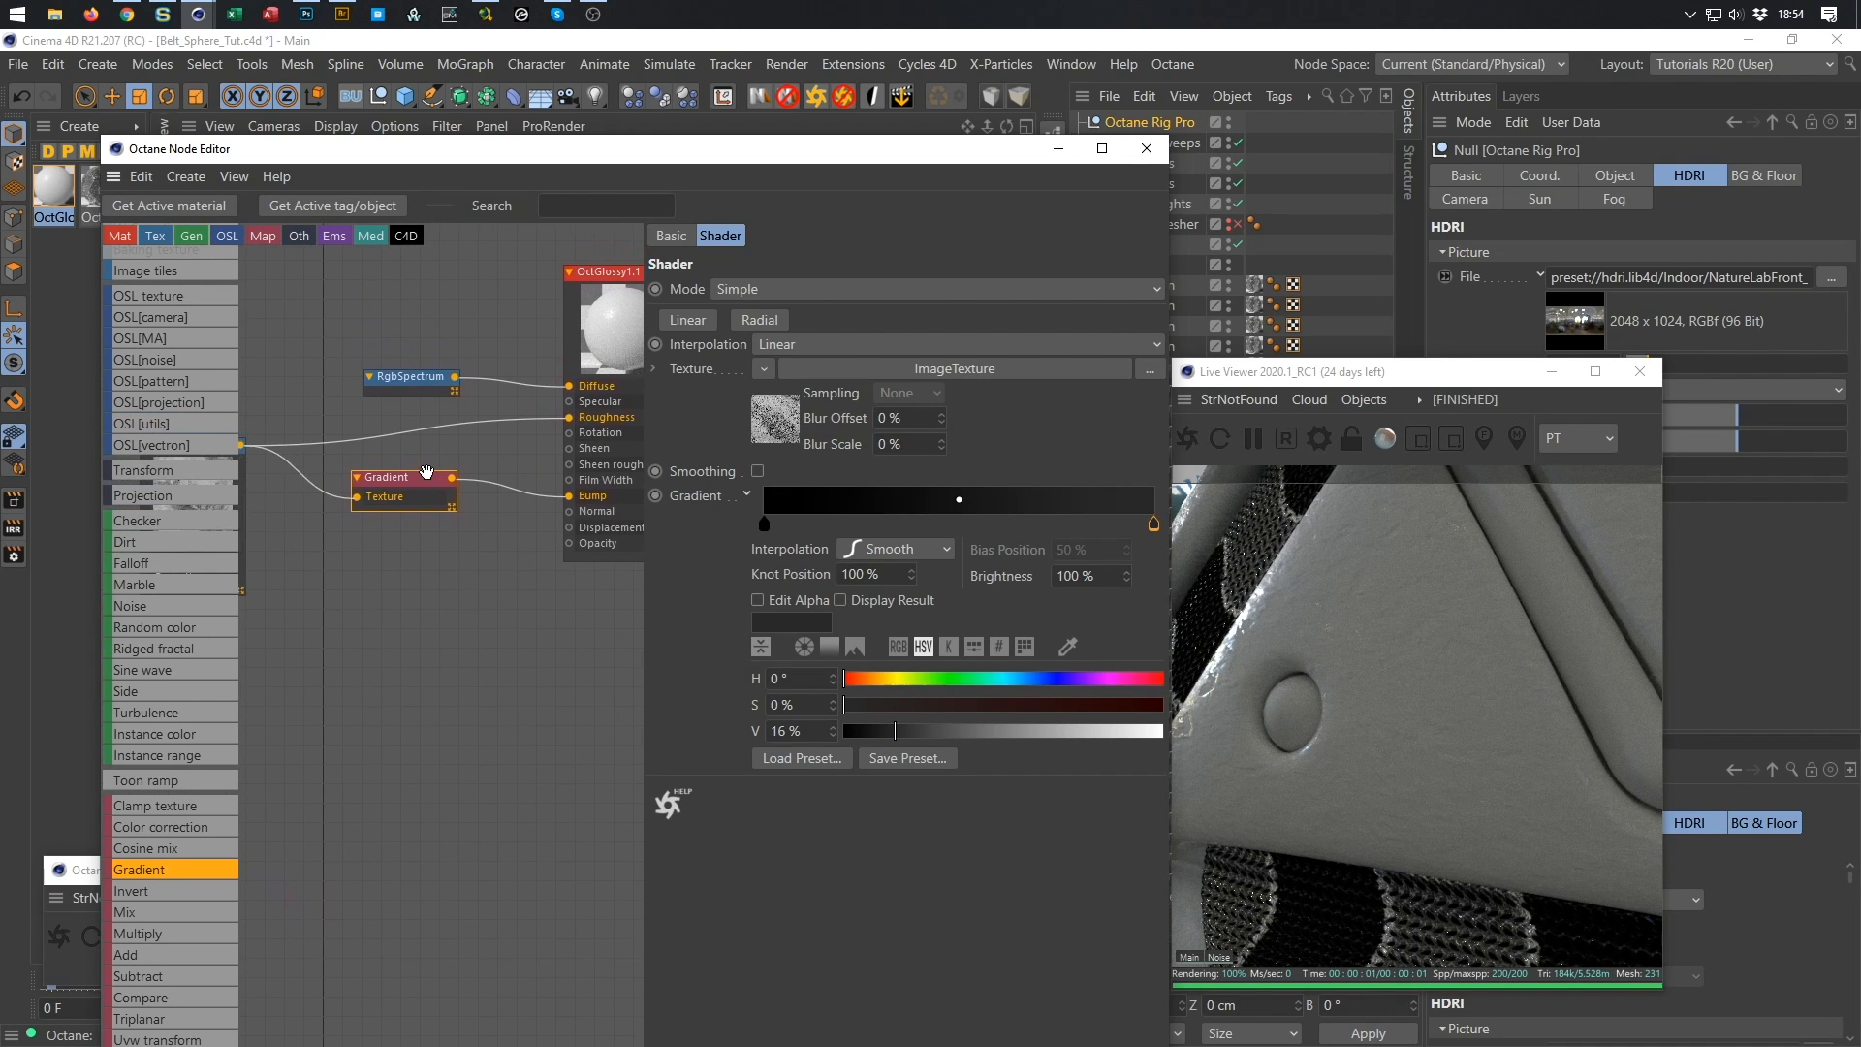
{"action": "left_click_drag", "start_coordinate": [396, 479], "coordinate": [310, 489]}
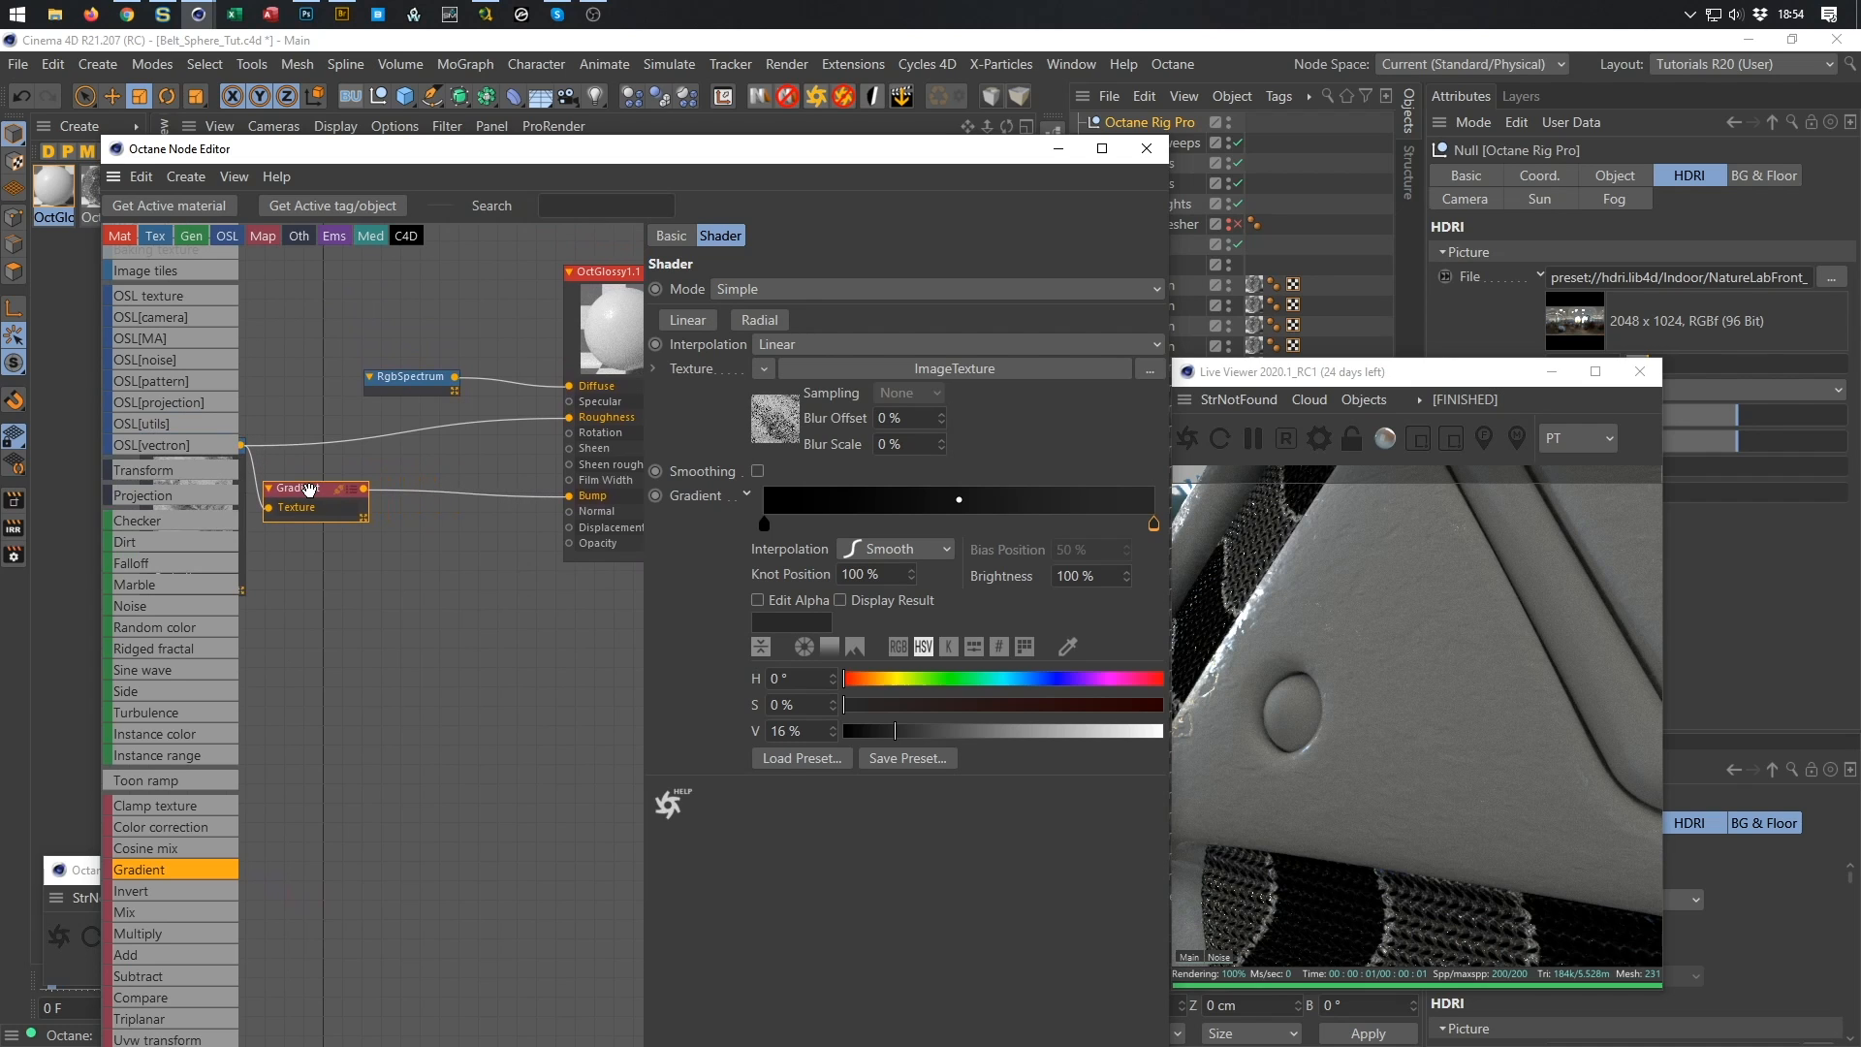
{"action": "left_click_drag", "start_coordinate": [155, 956], "coordinate": [179, 952]}
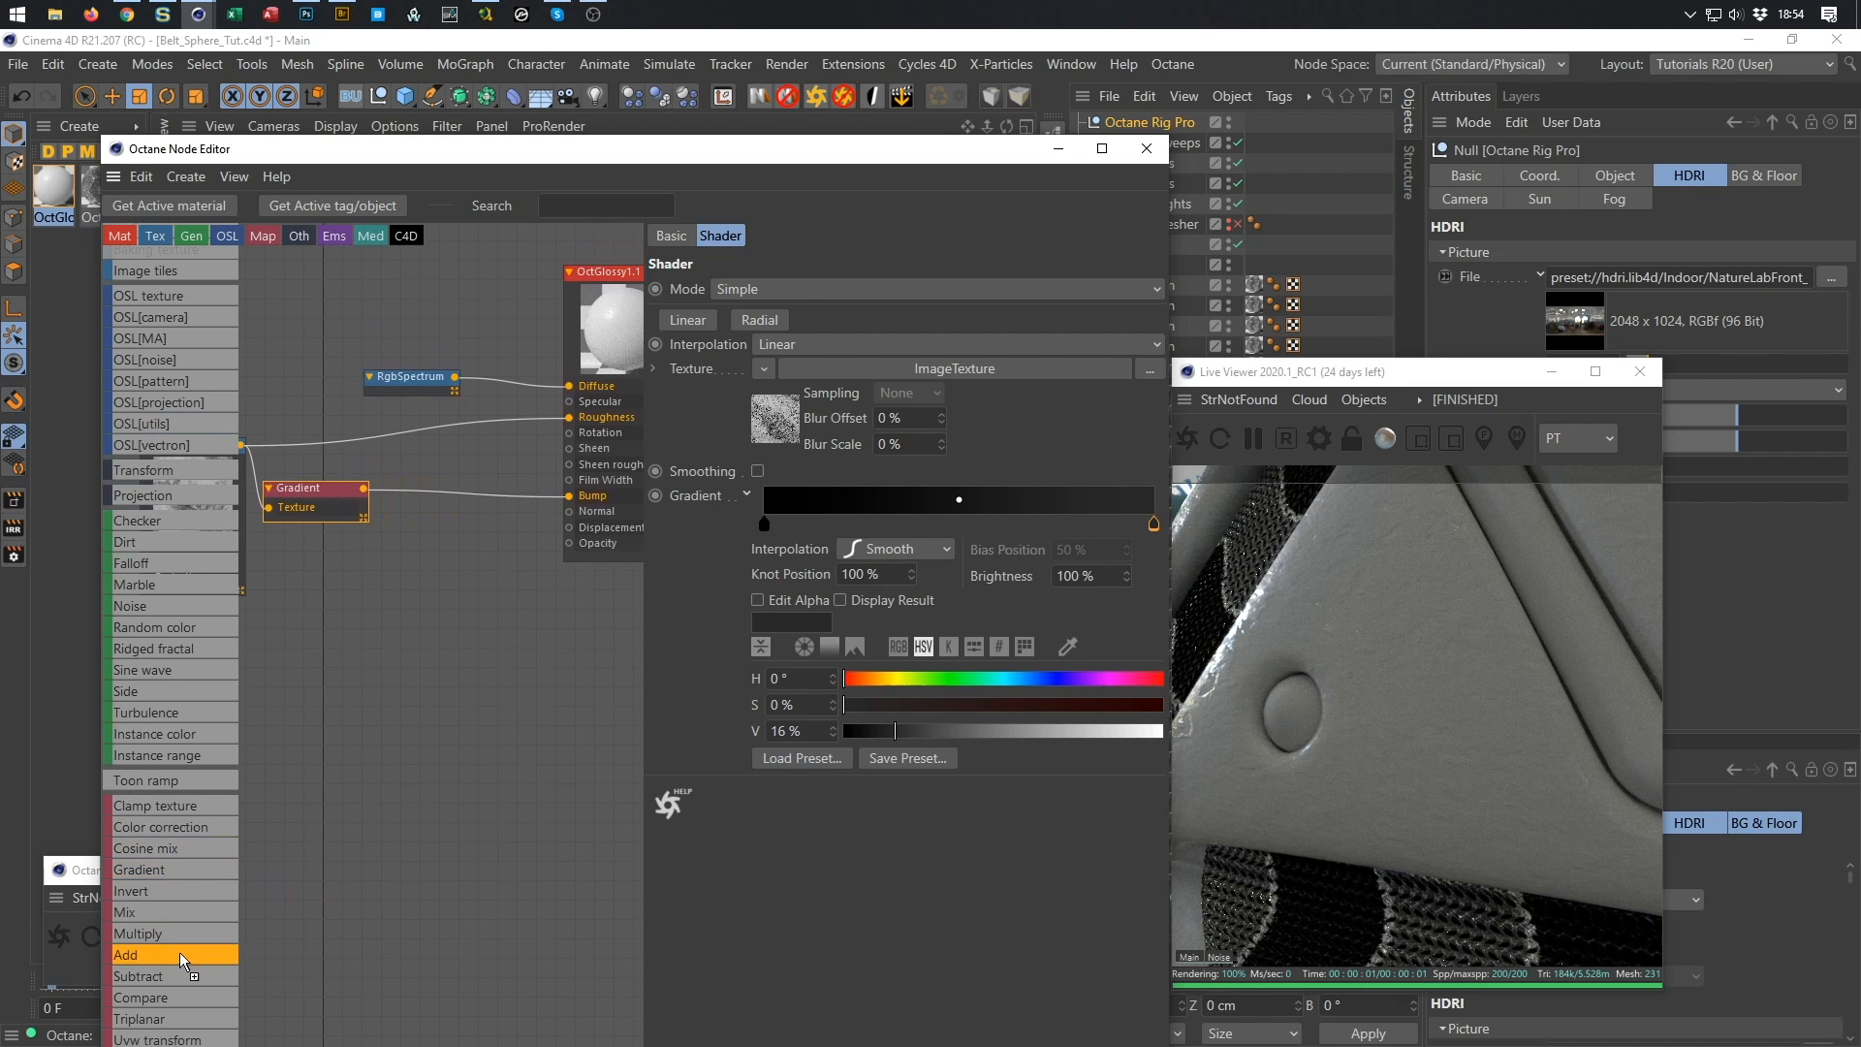
{"action": "left_click_drag", "start_coordinate": [453, 509], "coordinate": [451, 500]}
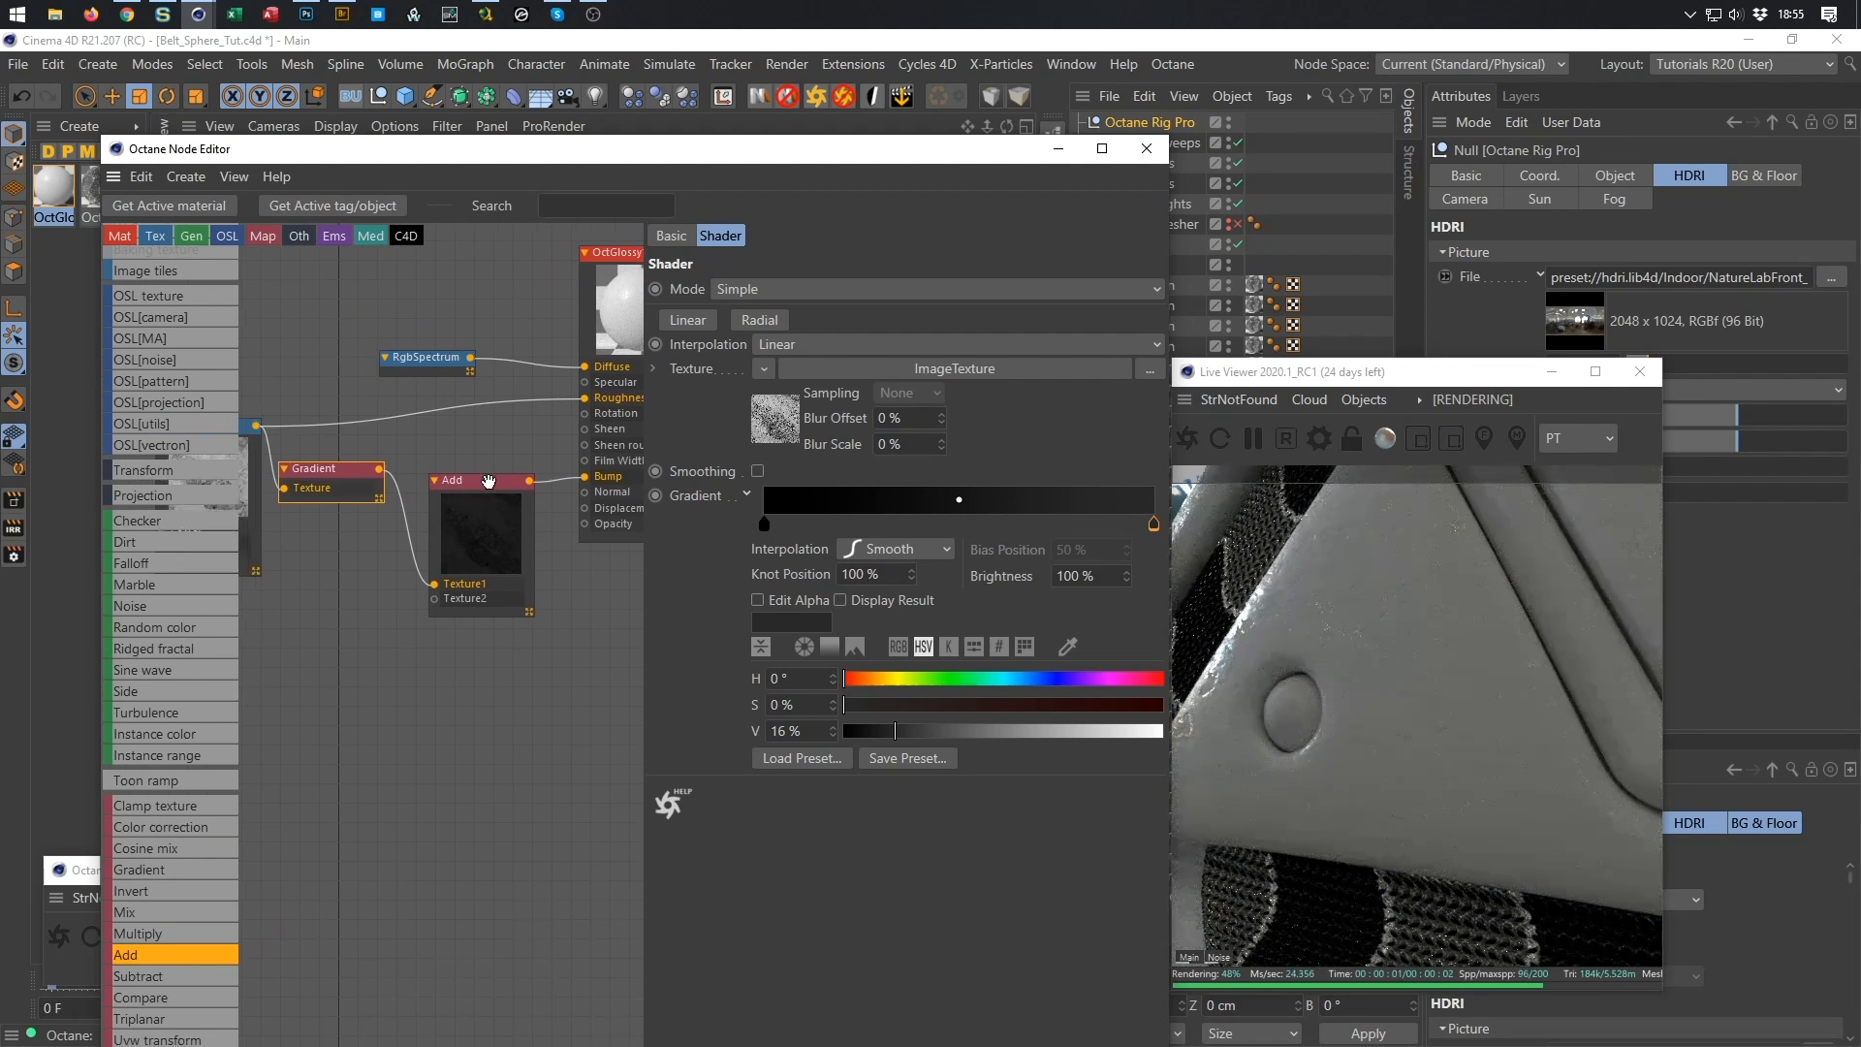
Duplicate the Gradient node below the original, connect the copy to the Add node's Texture2 input, and save the project.
{"action": "middle_click_drag", "start_coordinate": [488, 481], "coordinate": [571, 406]}
{"action": "left_click_drag", "start_coordinate": [424, 400], "coordinate": [408, 516], "text": "ctrl"}
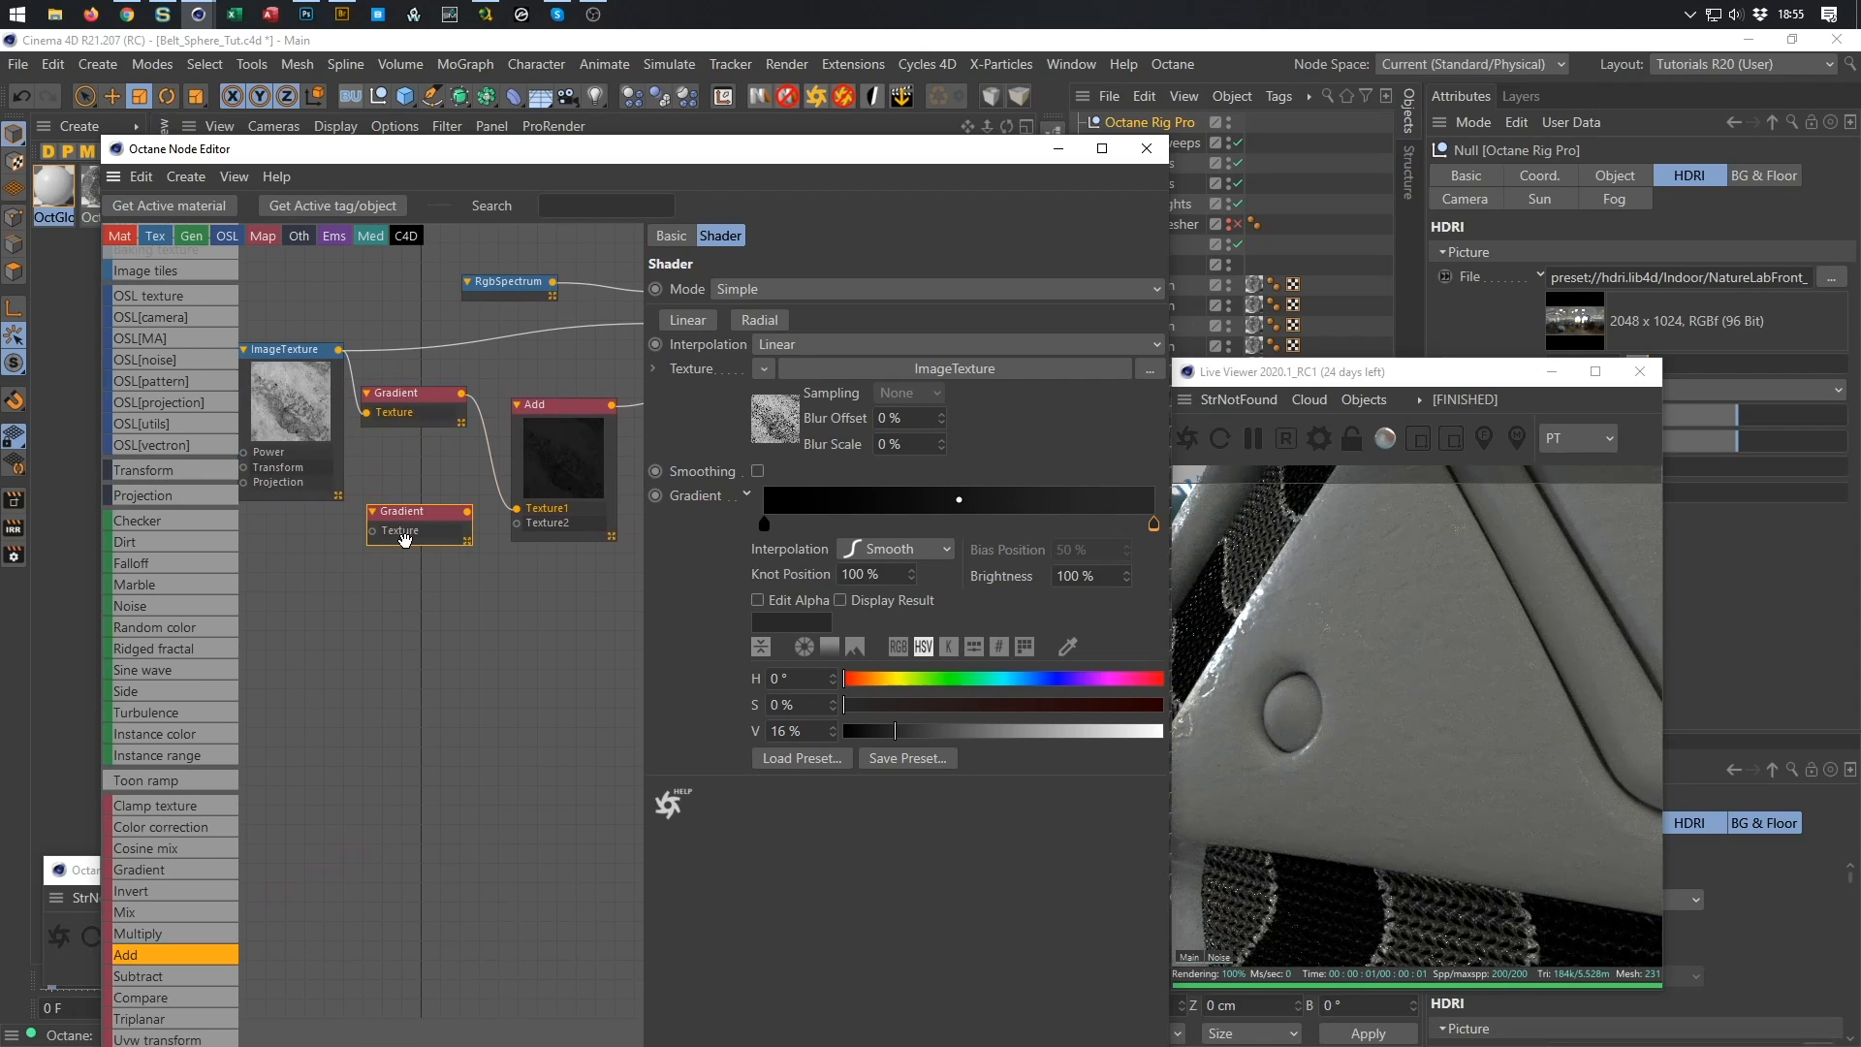
{"action": "left_click", "coordinate": [414, 514]}
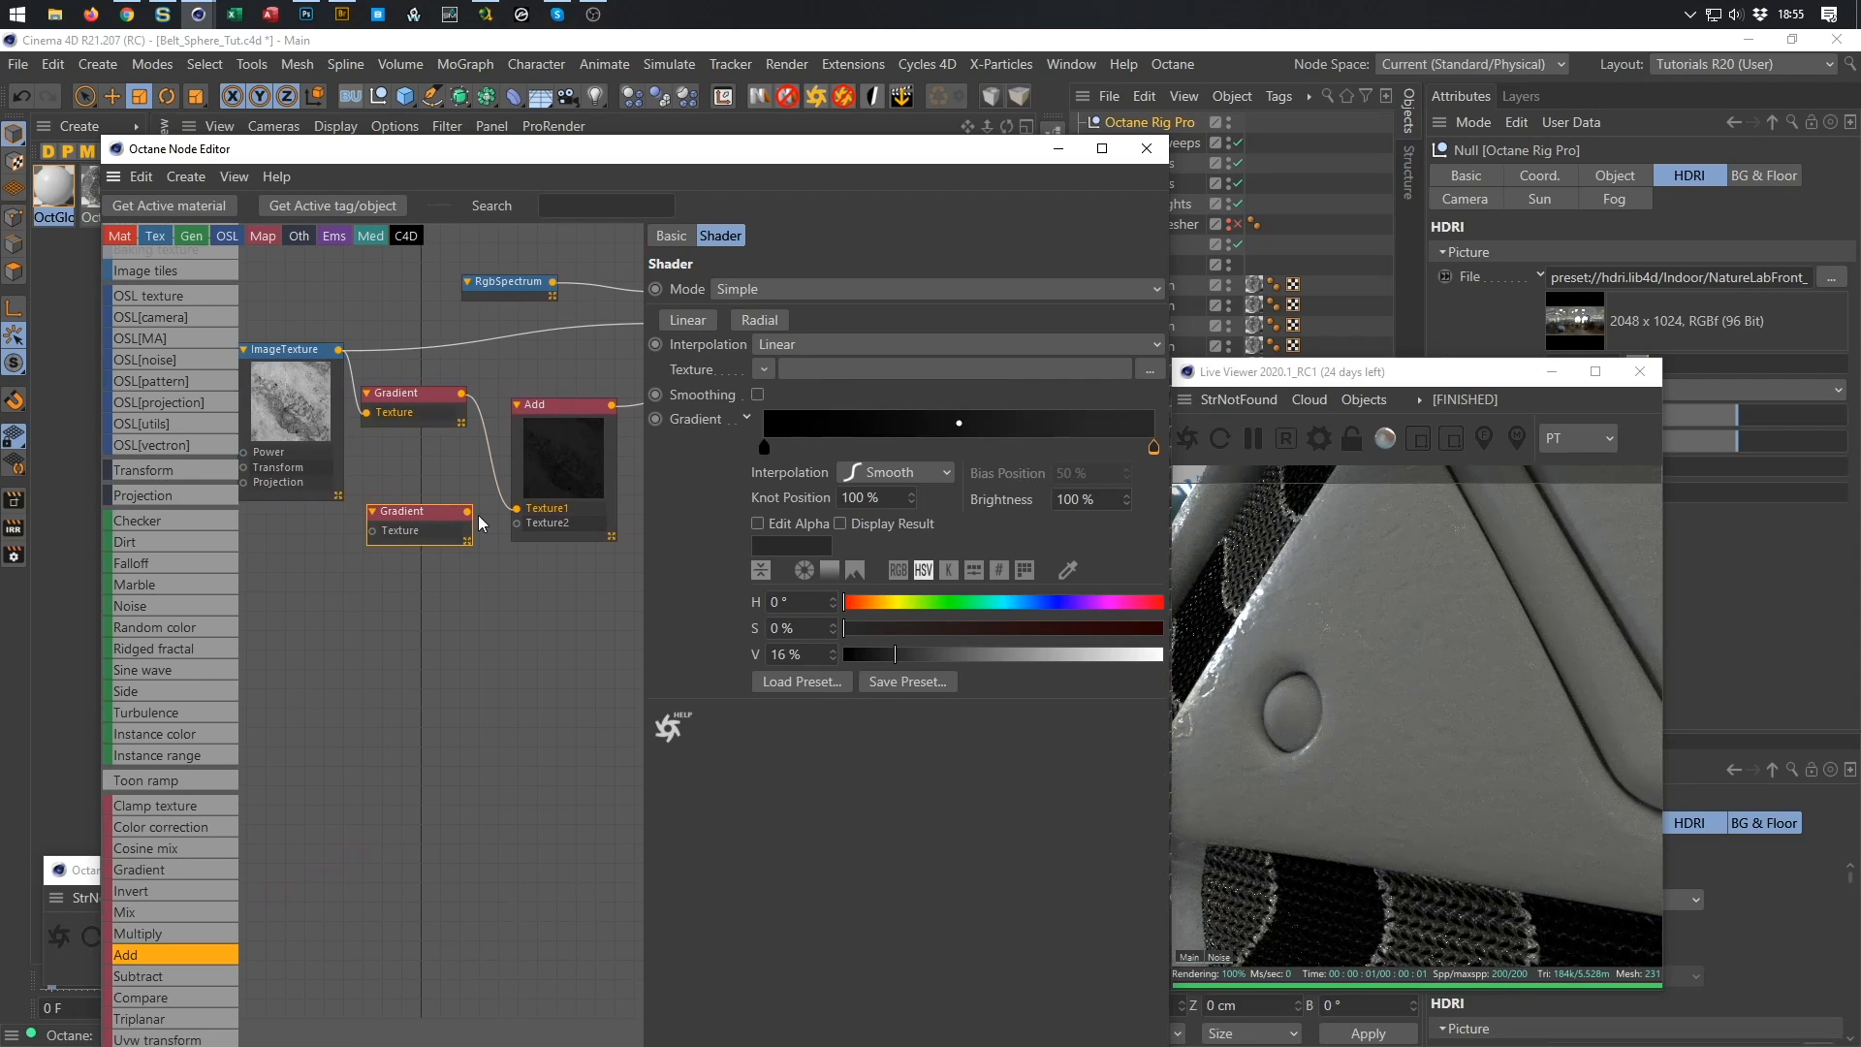
{"action": "left_click_drag", "start_coordinate": [467, 511], "coordinate": [516, 527]}
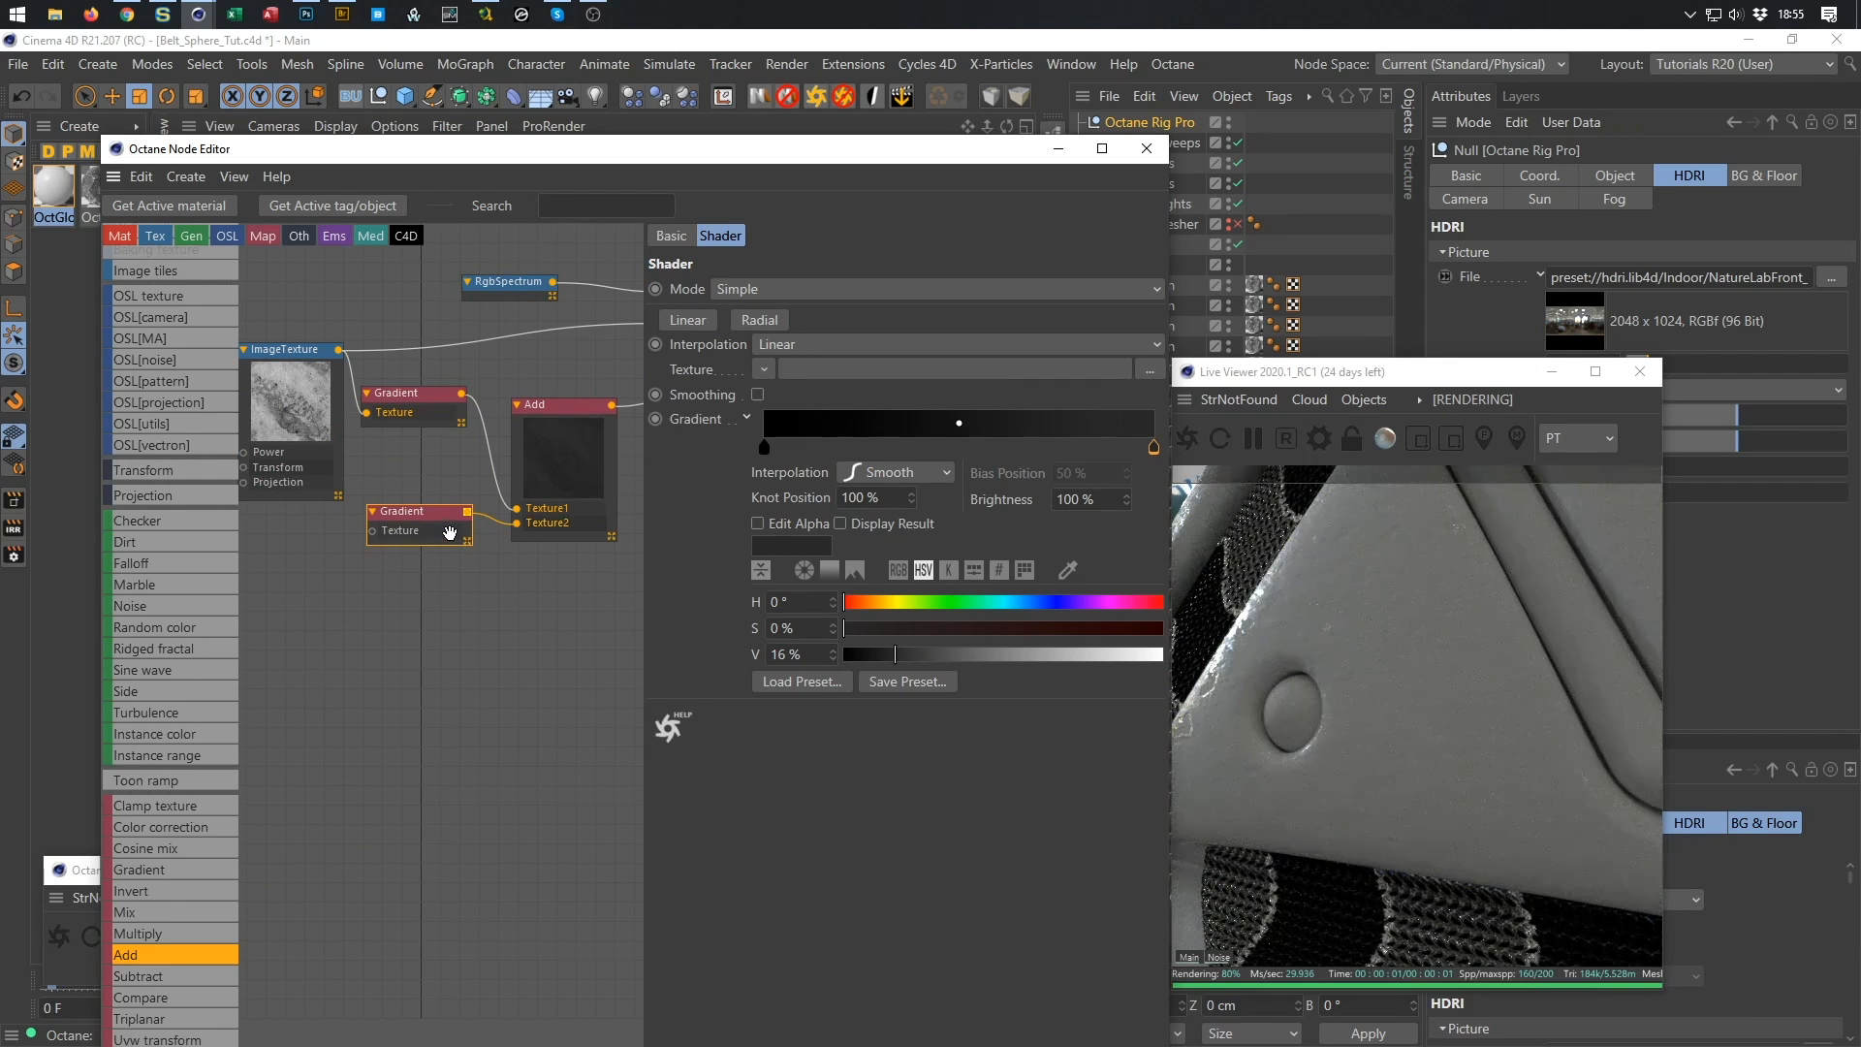
{"action": "key", "text": "ctrl+s"}
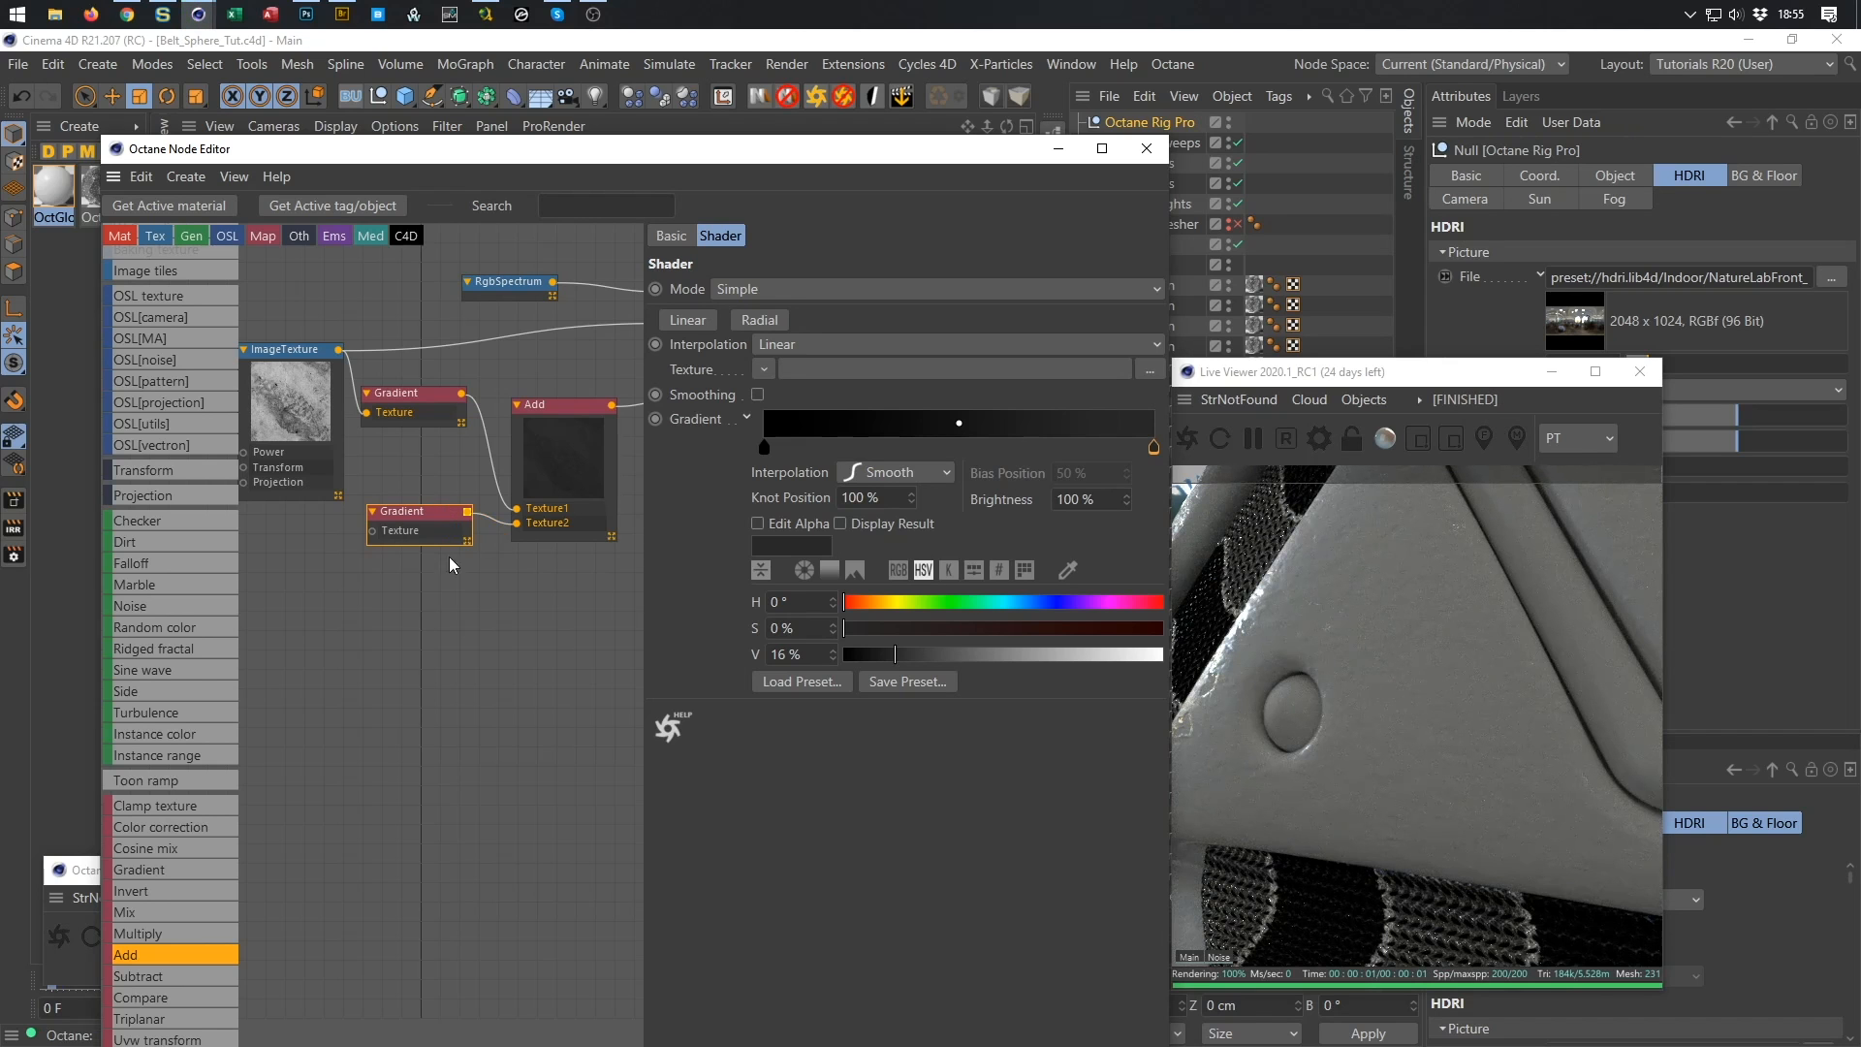
Brighten the copied Gradient's end knot to V 89 % and connect the dirt image texture to its Texture input.
{"action": "left_click", "coordinate": [1063, 655]}
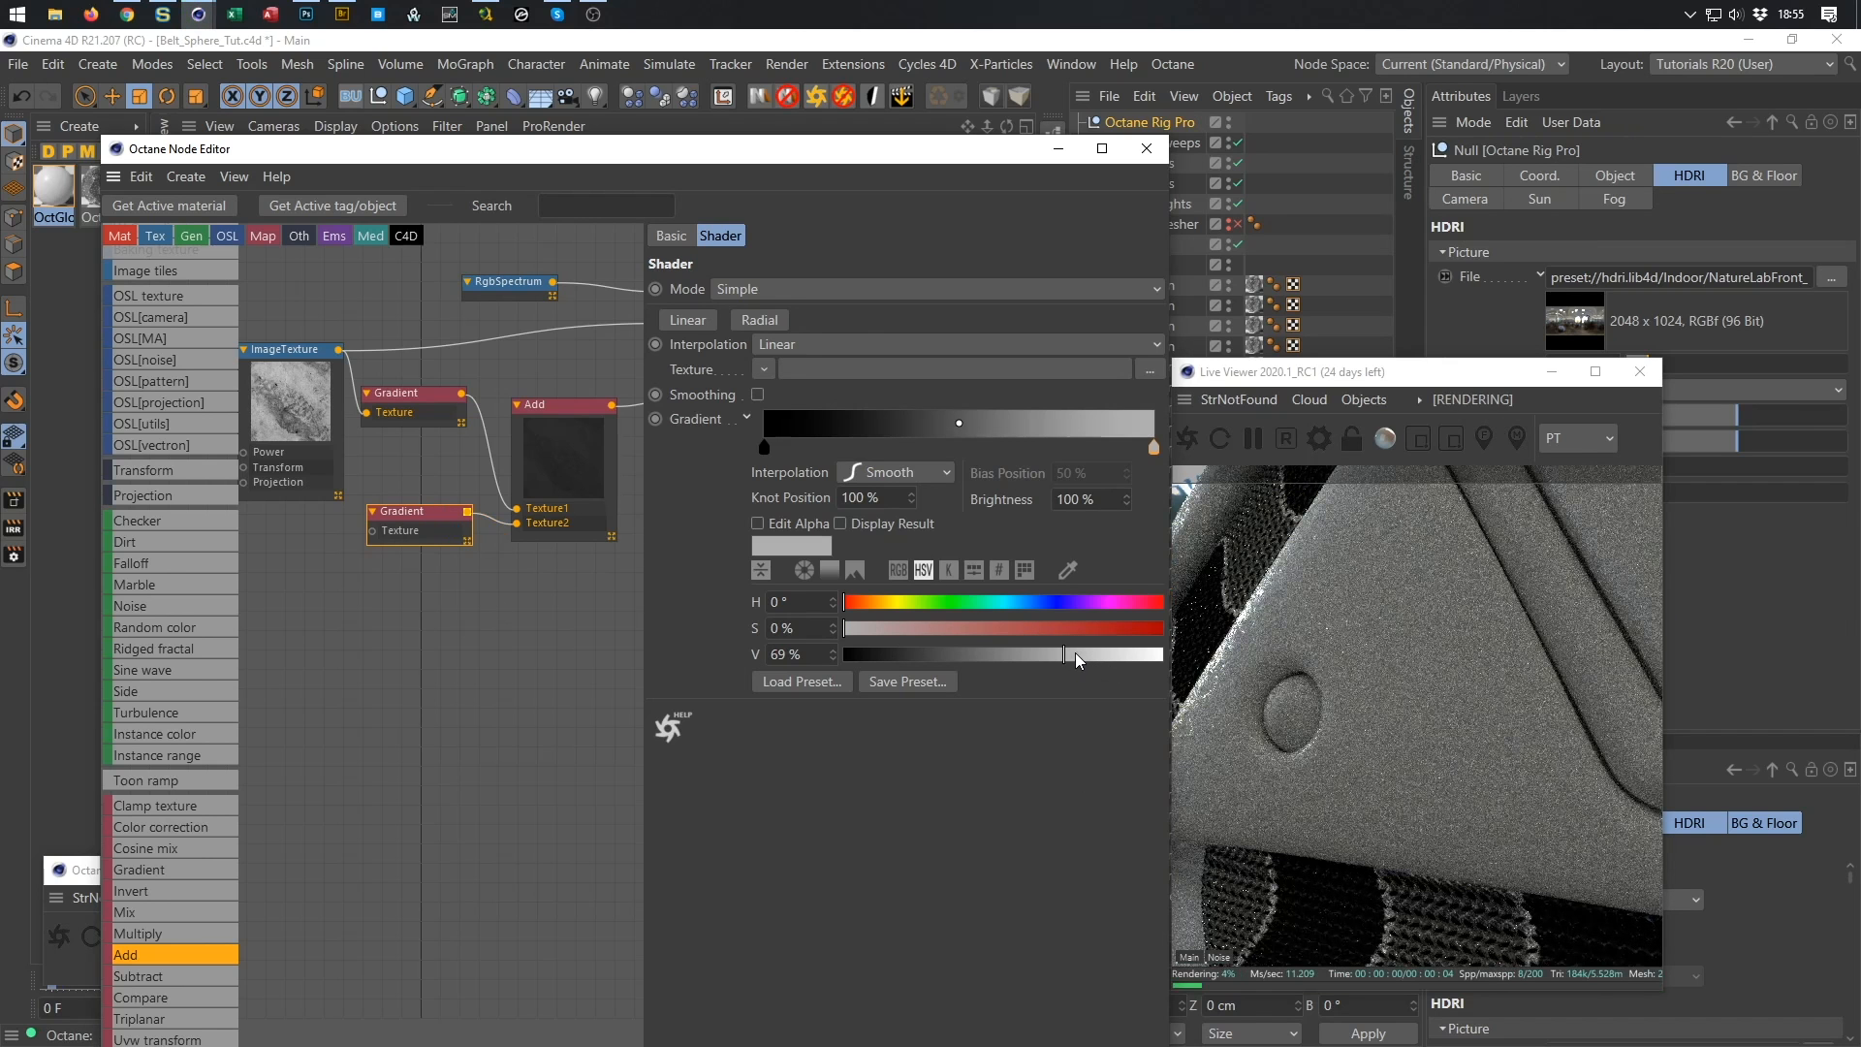
{"action": "left_click", "coordinate": [1132, 654]}
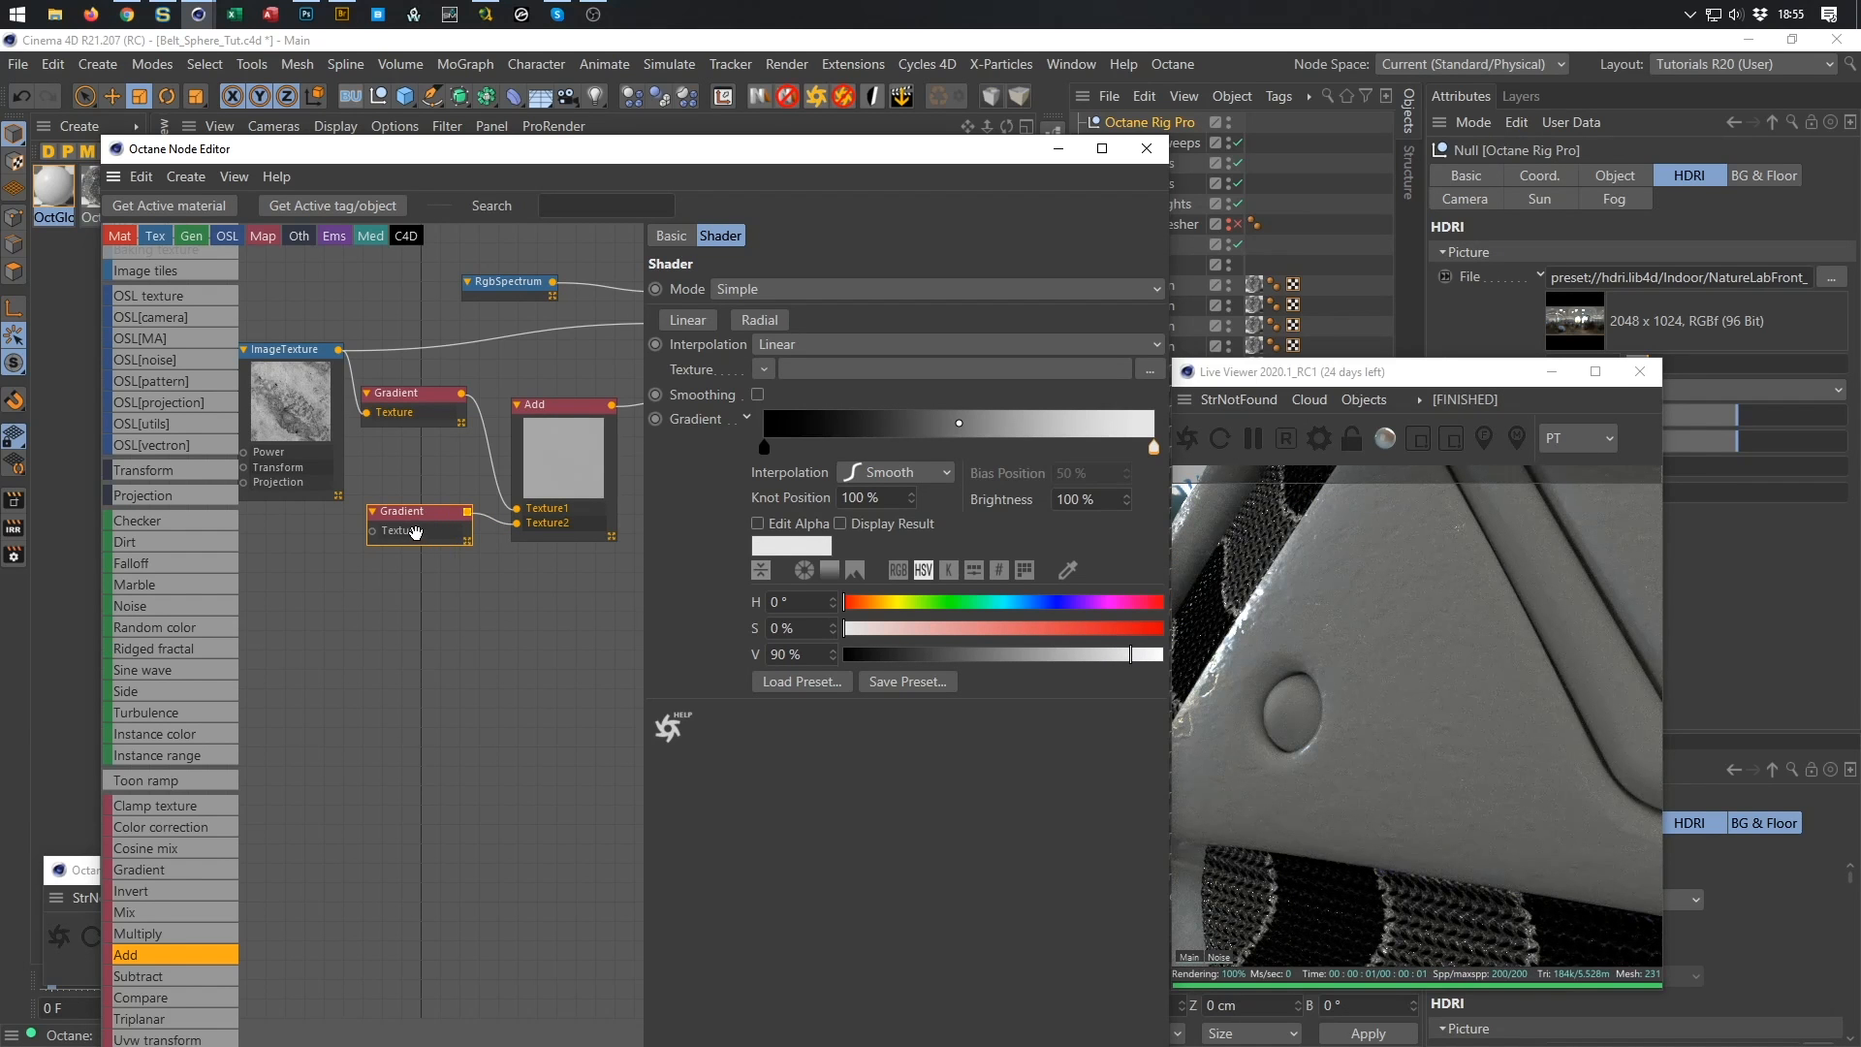
{"action": "left_click_drag", "start_coordinate": [411, 517], "coordinate": [388, 545]}
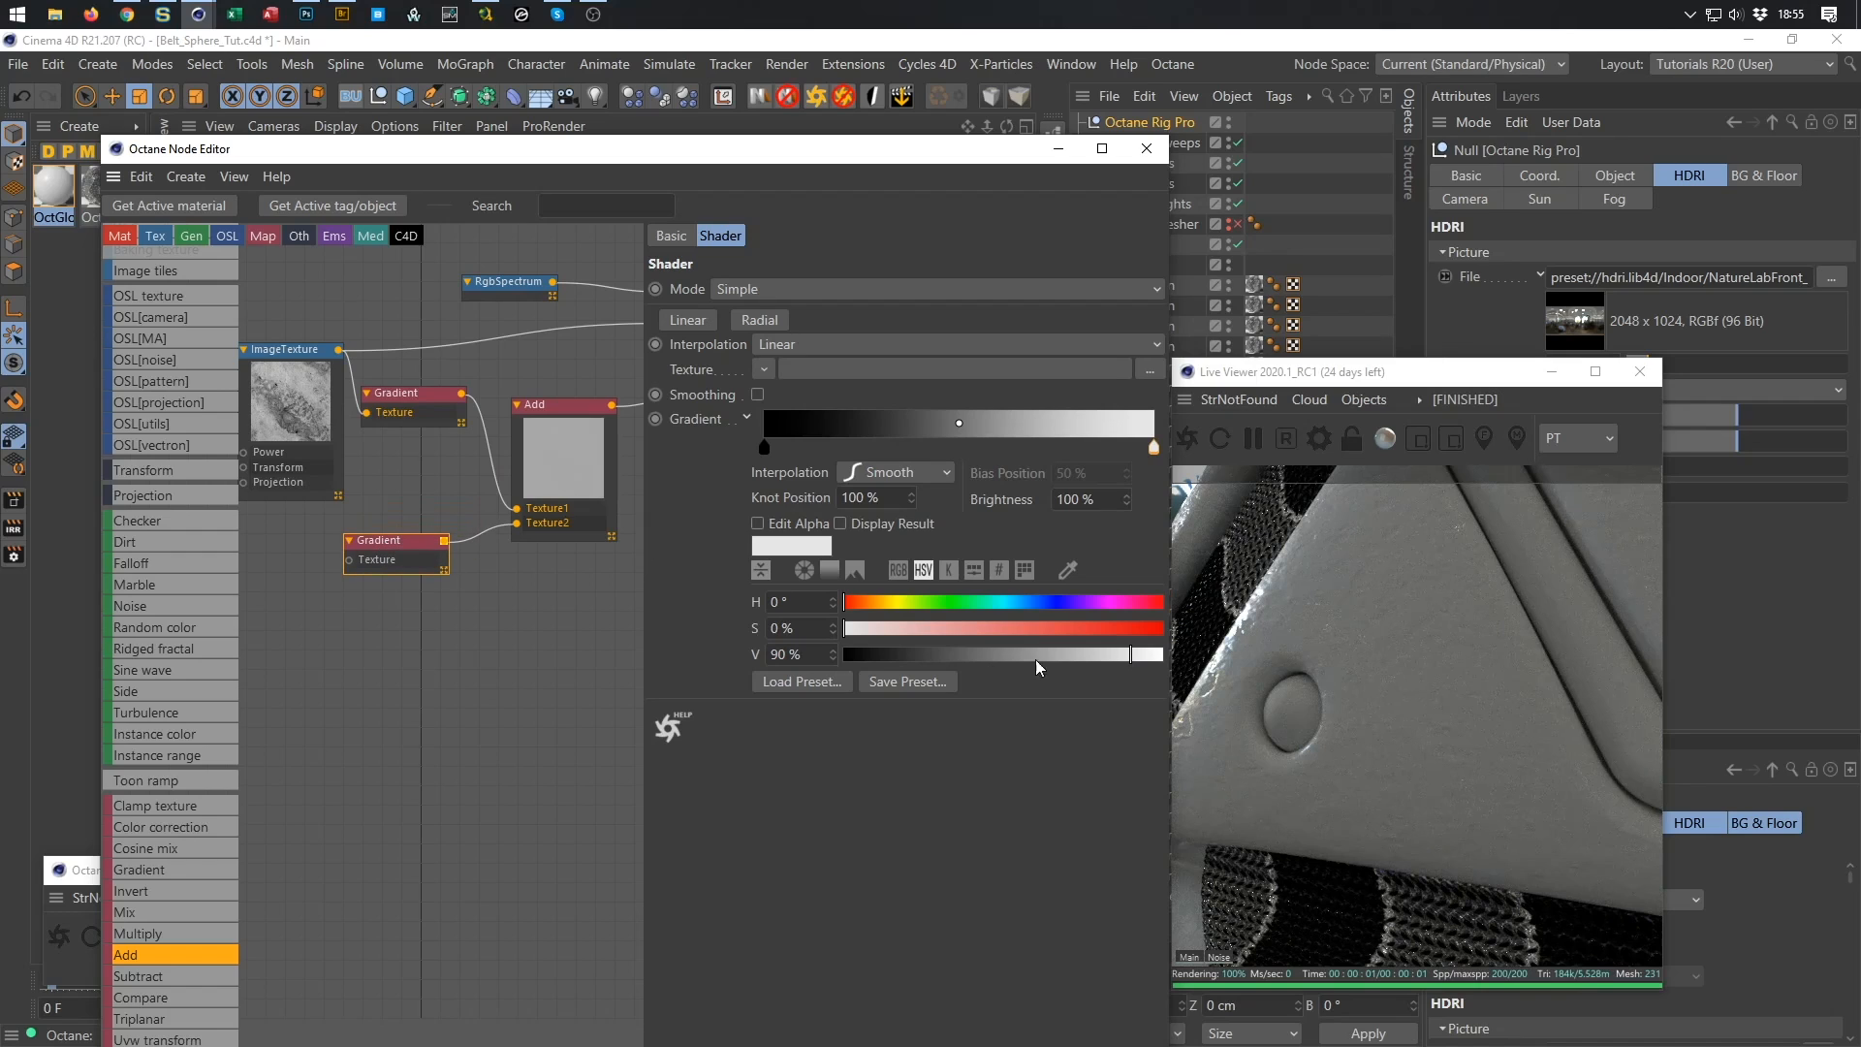
{"action": "left_click", "coordinate": [1155, 655]}
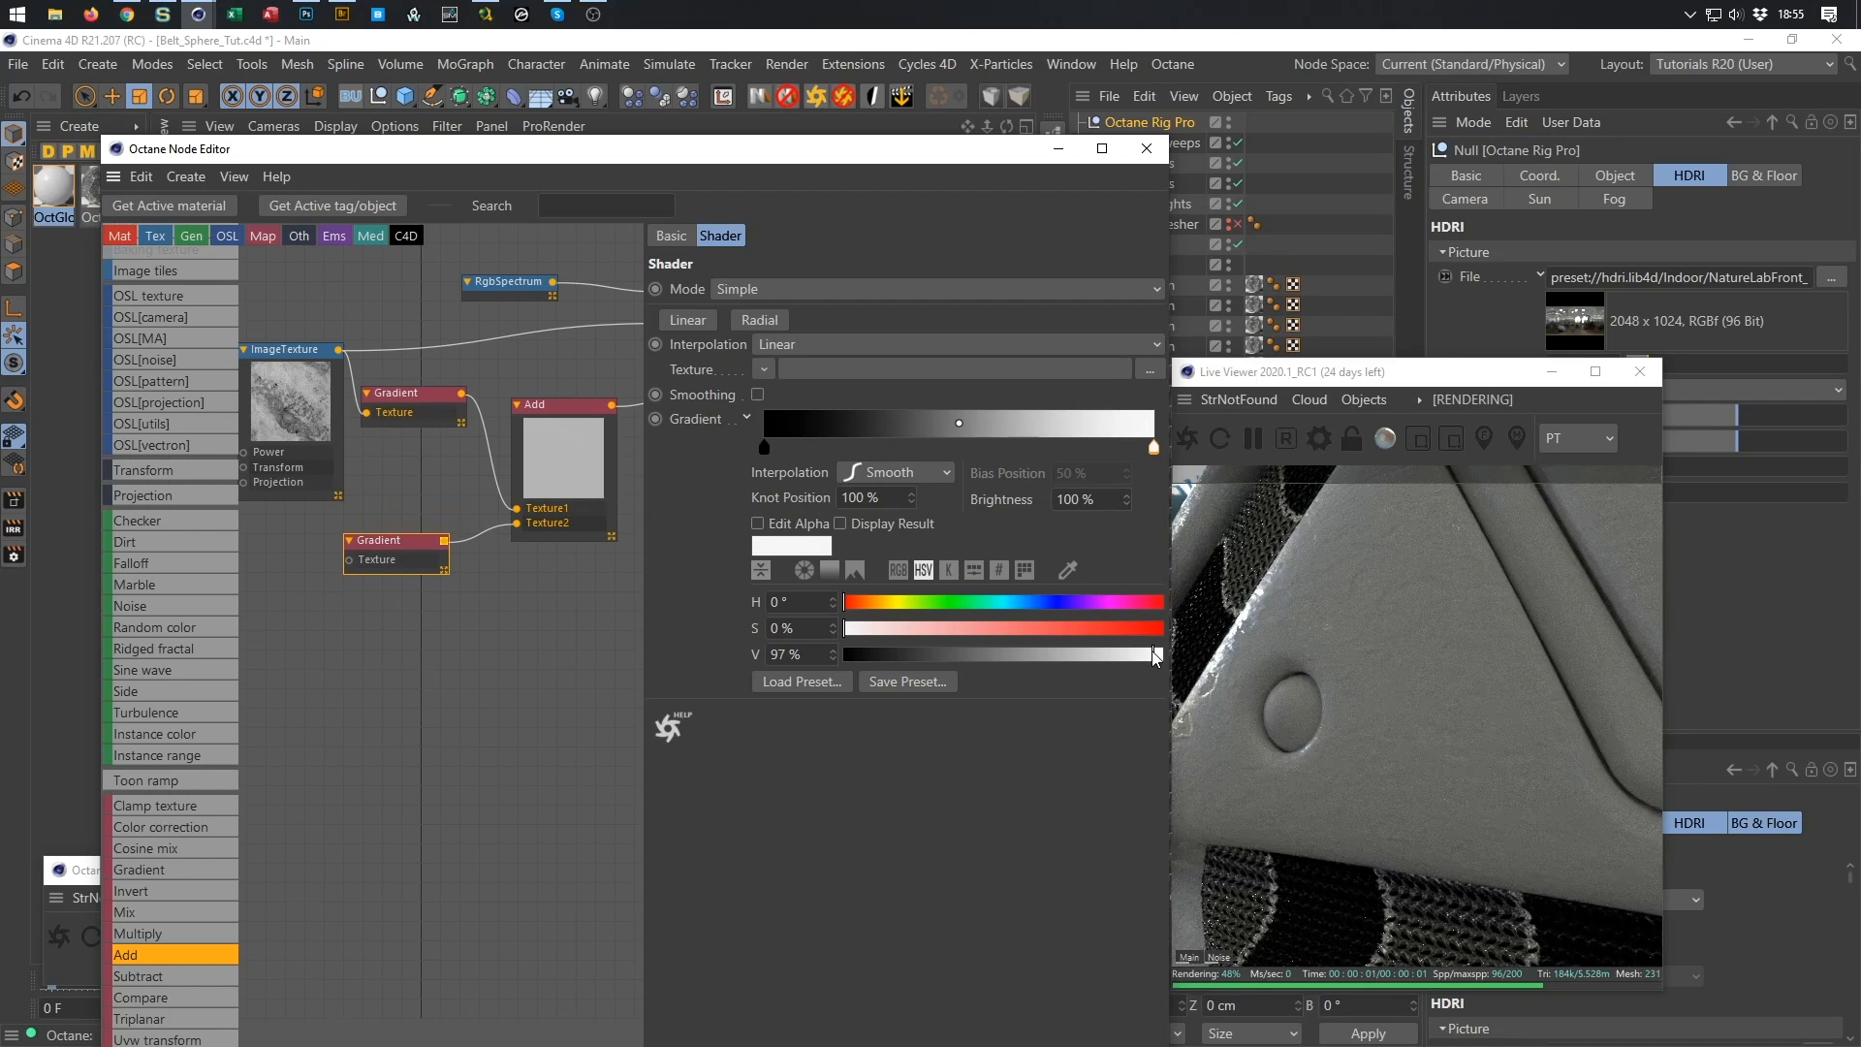
{"action": "left_click", "coordinate": [1129, 655]}
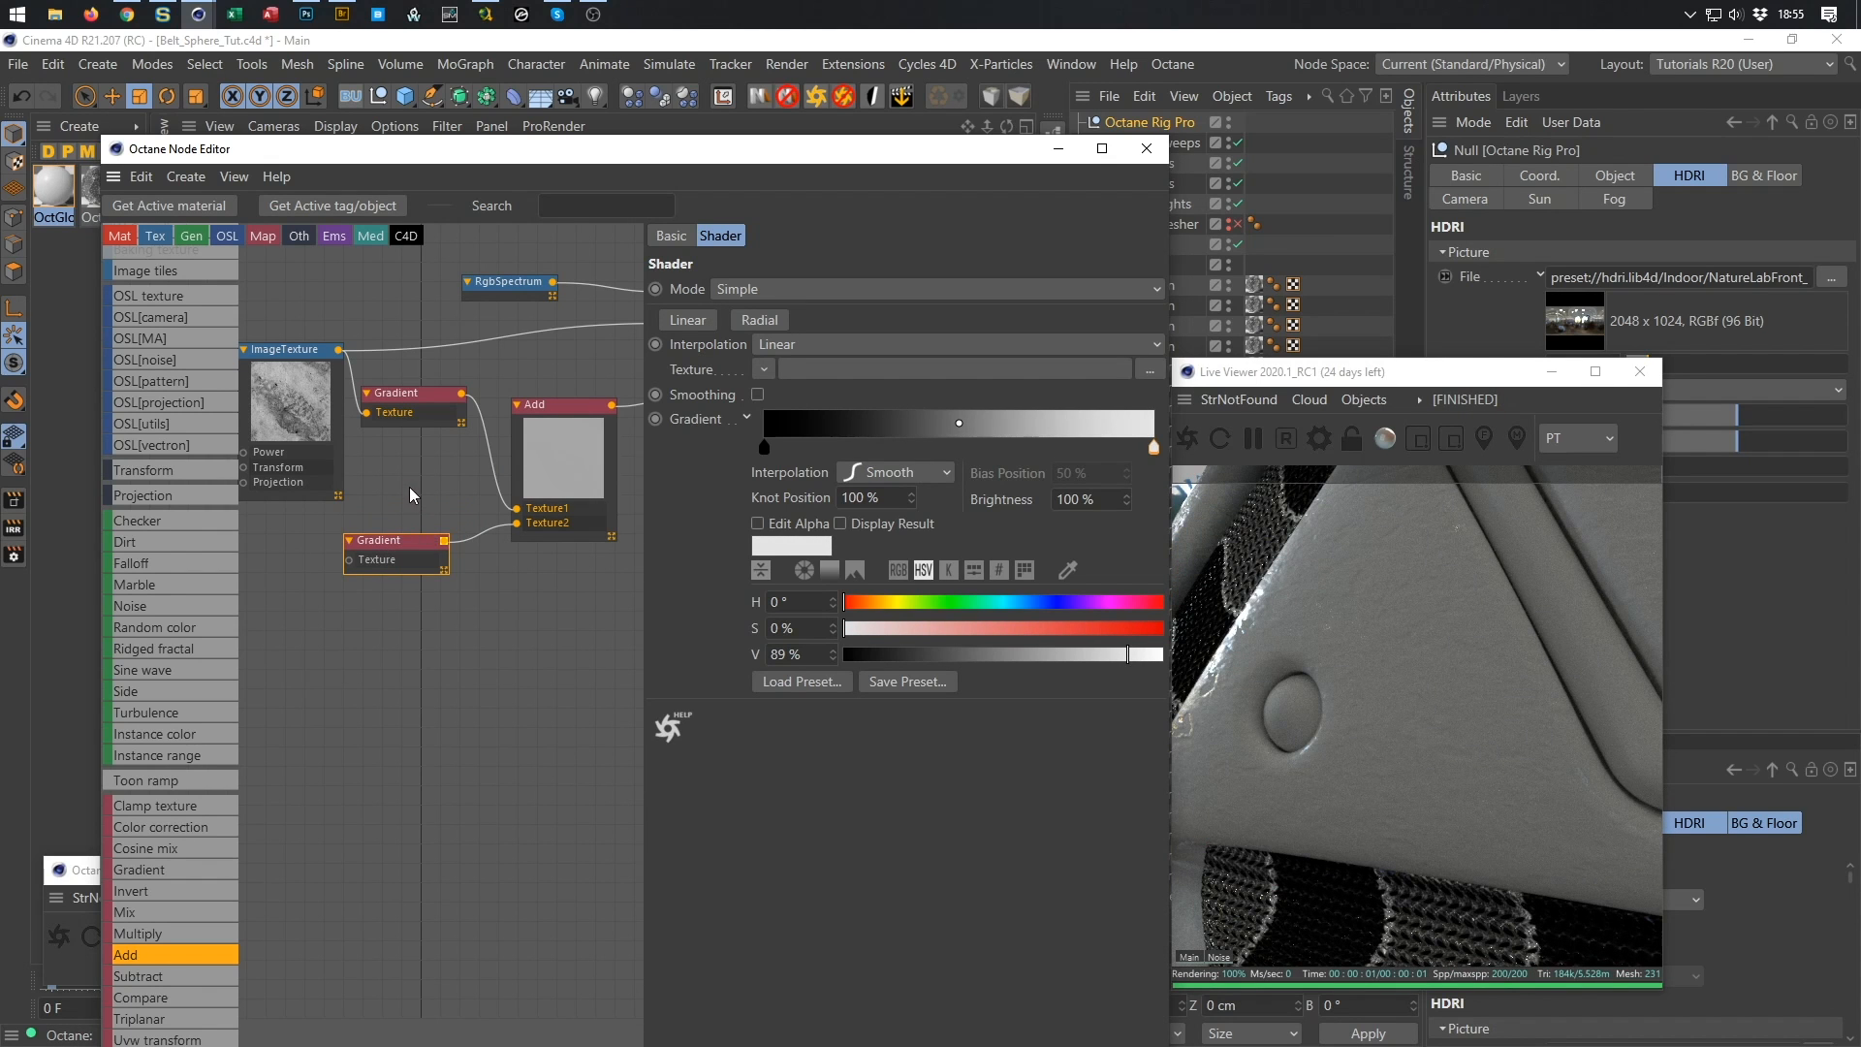
{"action": "left_click_drag", "start_coordinate": [308, 361], "coordinate": [349, 560]}
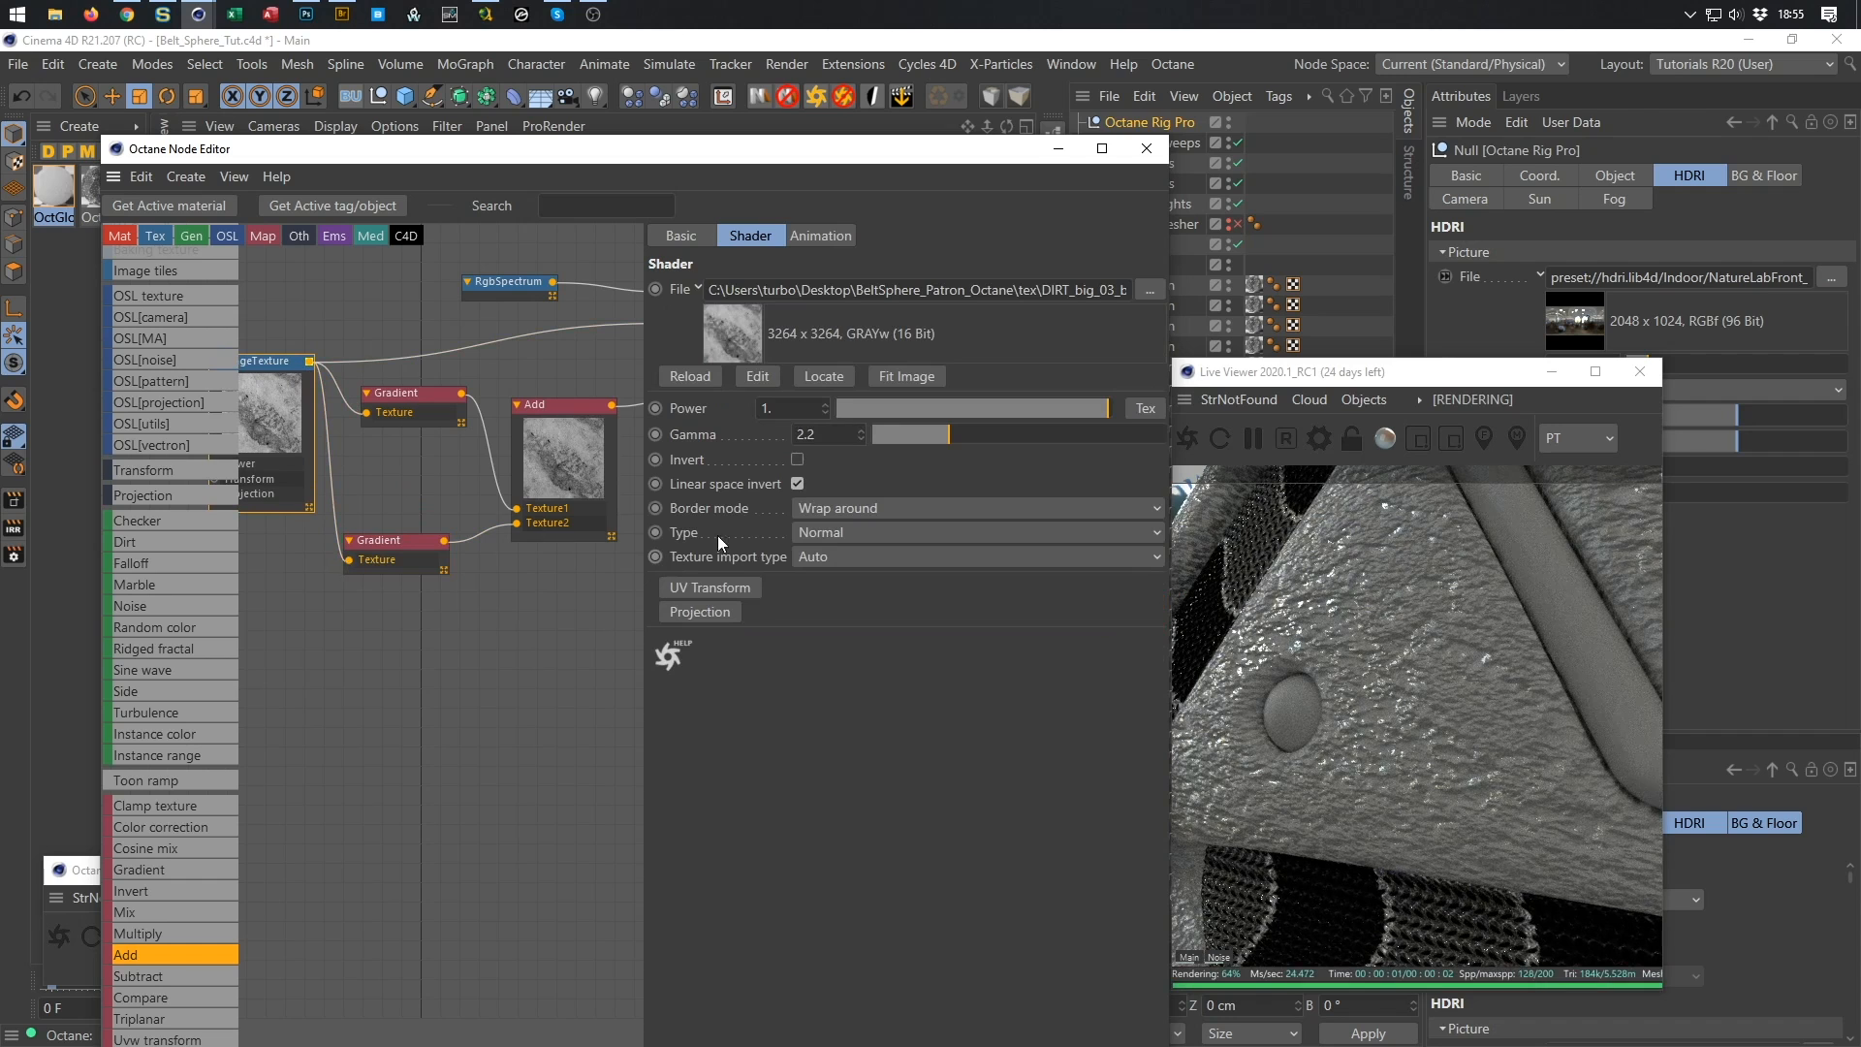
Tighten the copied Gradient with its black knot at 51.741 % and its light knot at 65.174 %, dimming the light knot to V 35 %.
{"action": "left_click", "coordinate": [393, 541]}
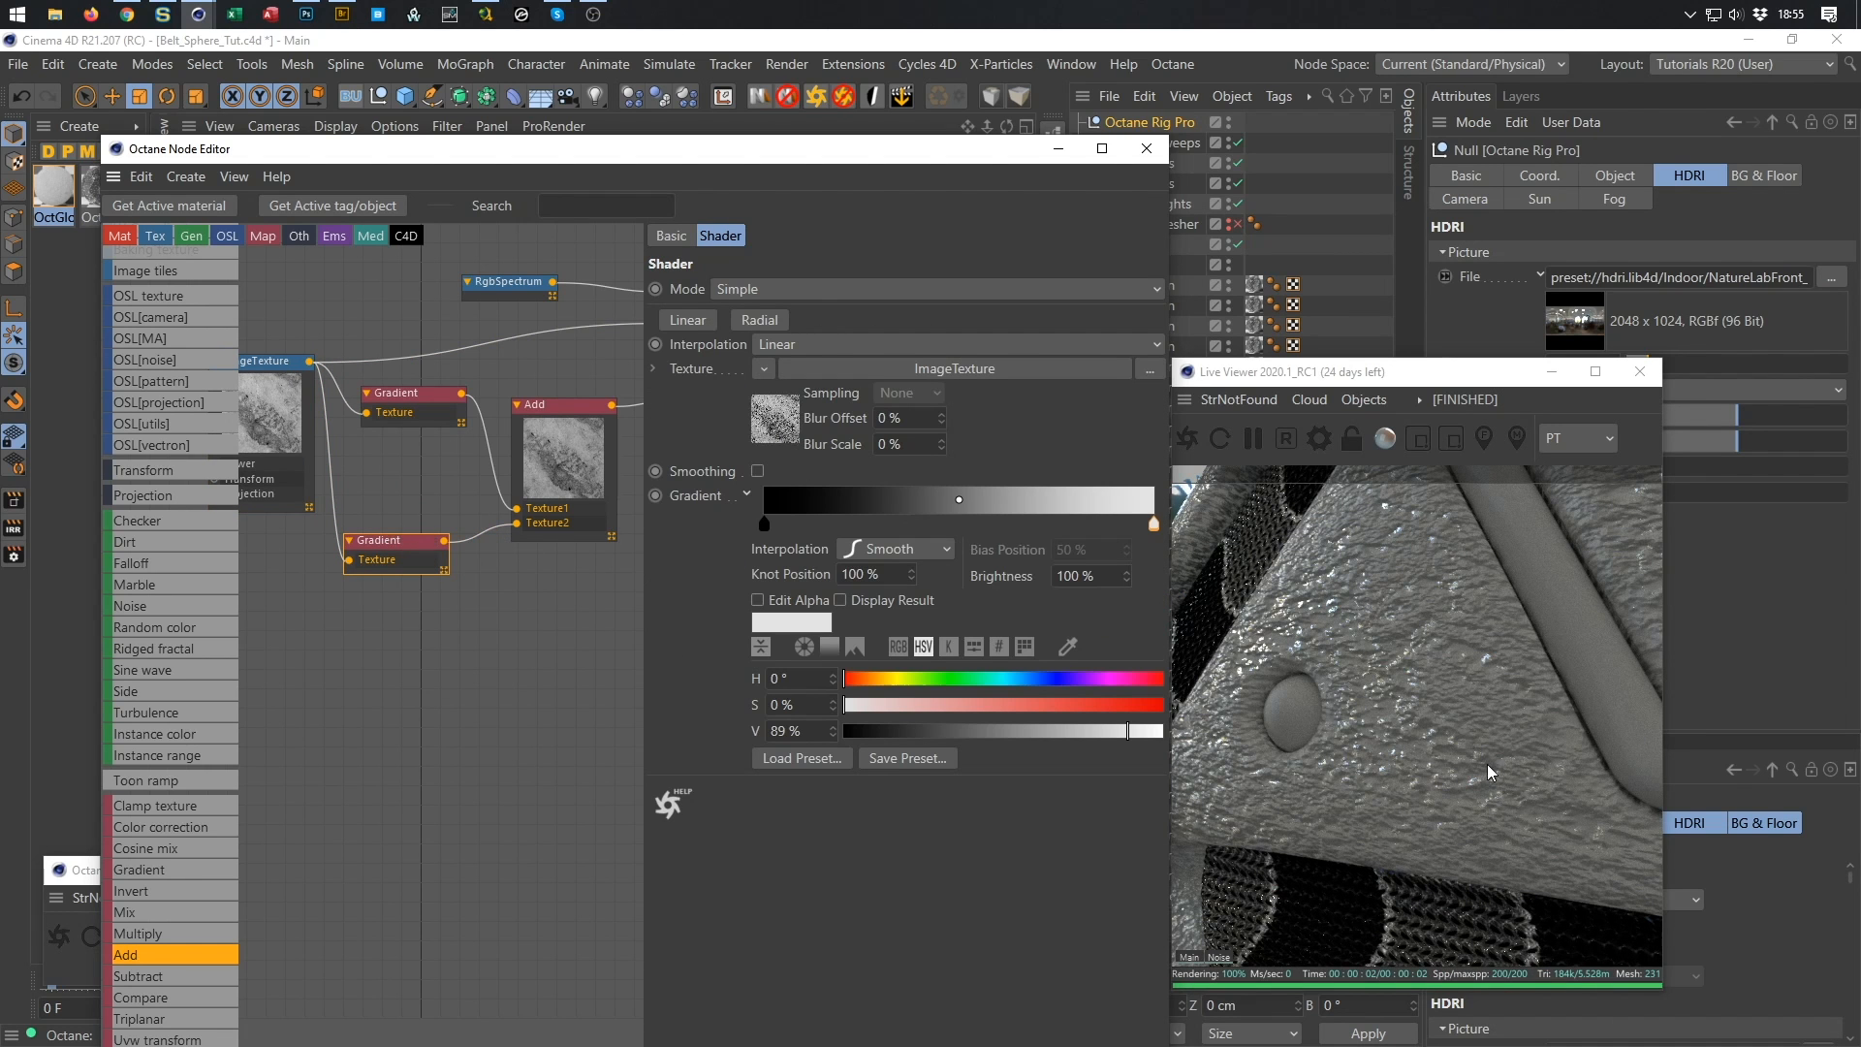
{"action": "left_click_drag", "start_coordinate": [767, 529], "coordinate": [945, 550]}
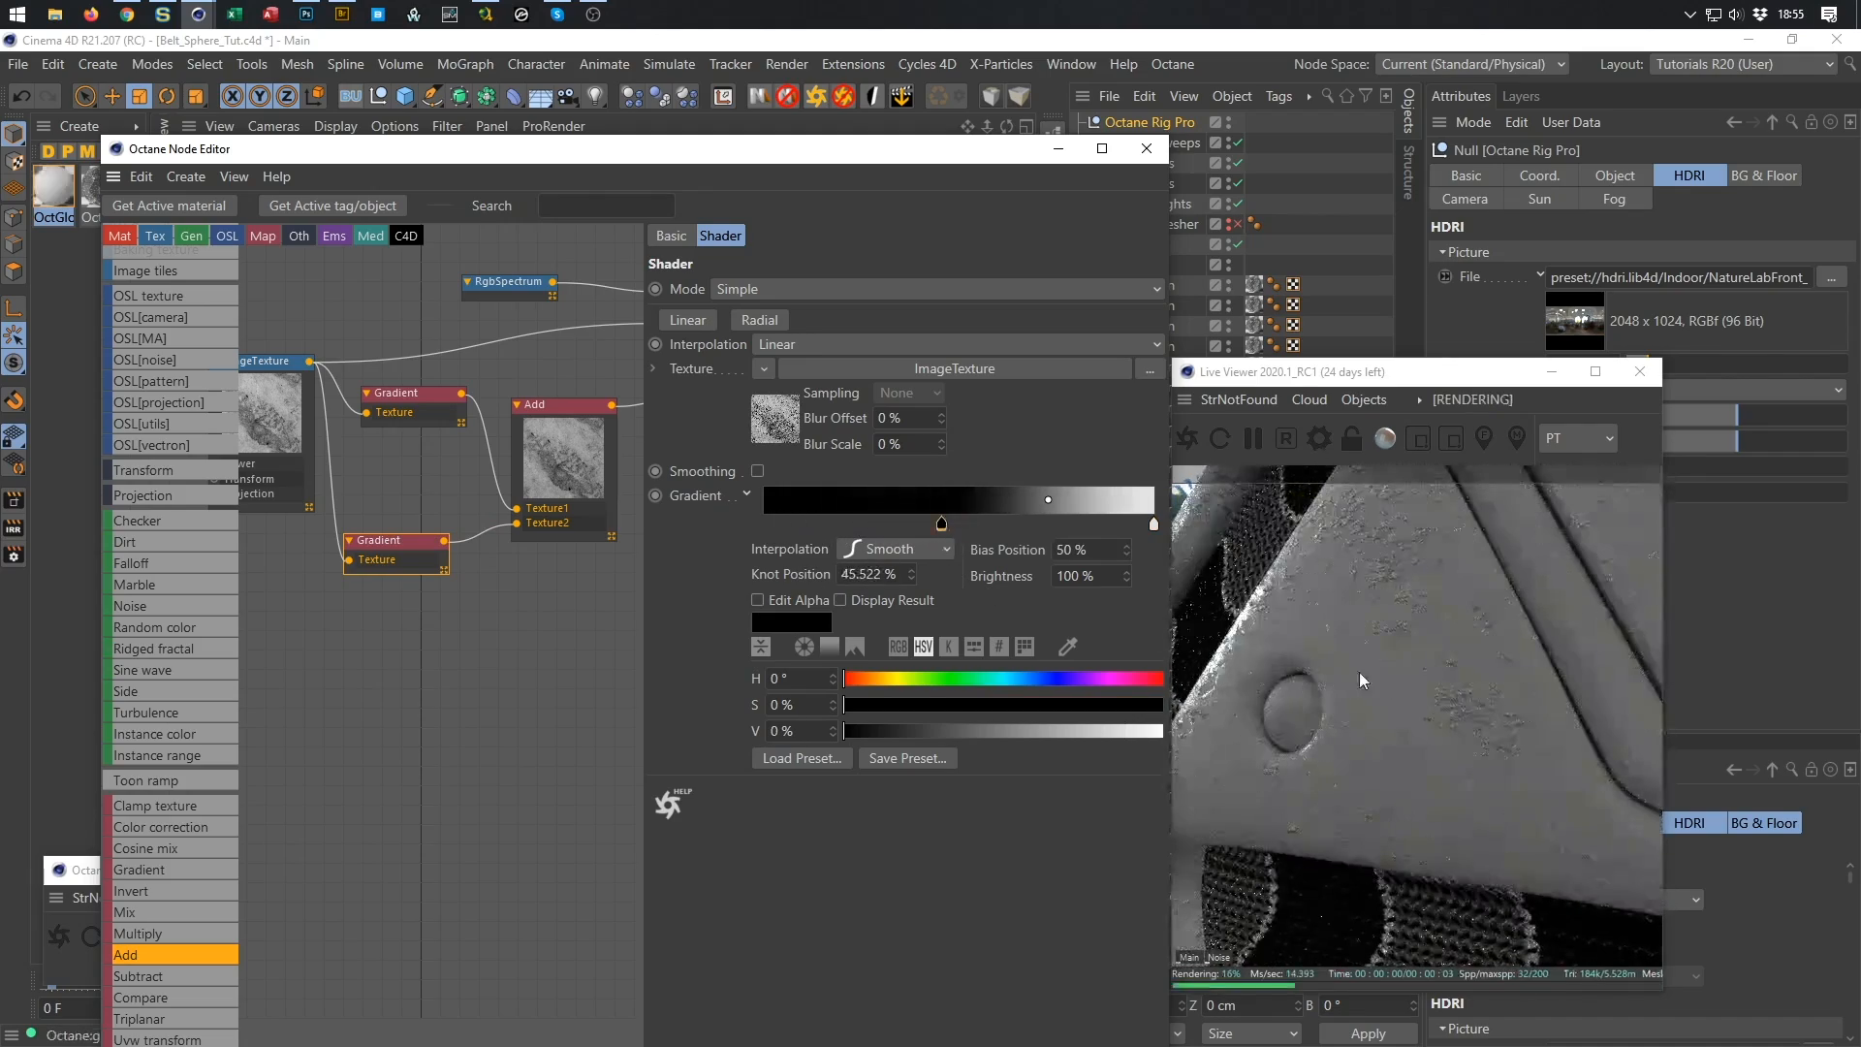
{"action": "left_click_drag", "start_coordinate": [941, 524], "coordinate": [966, 525]}
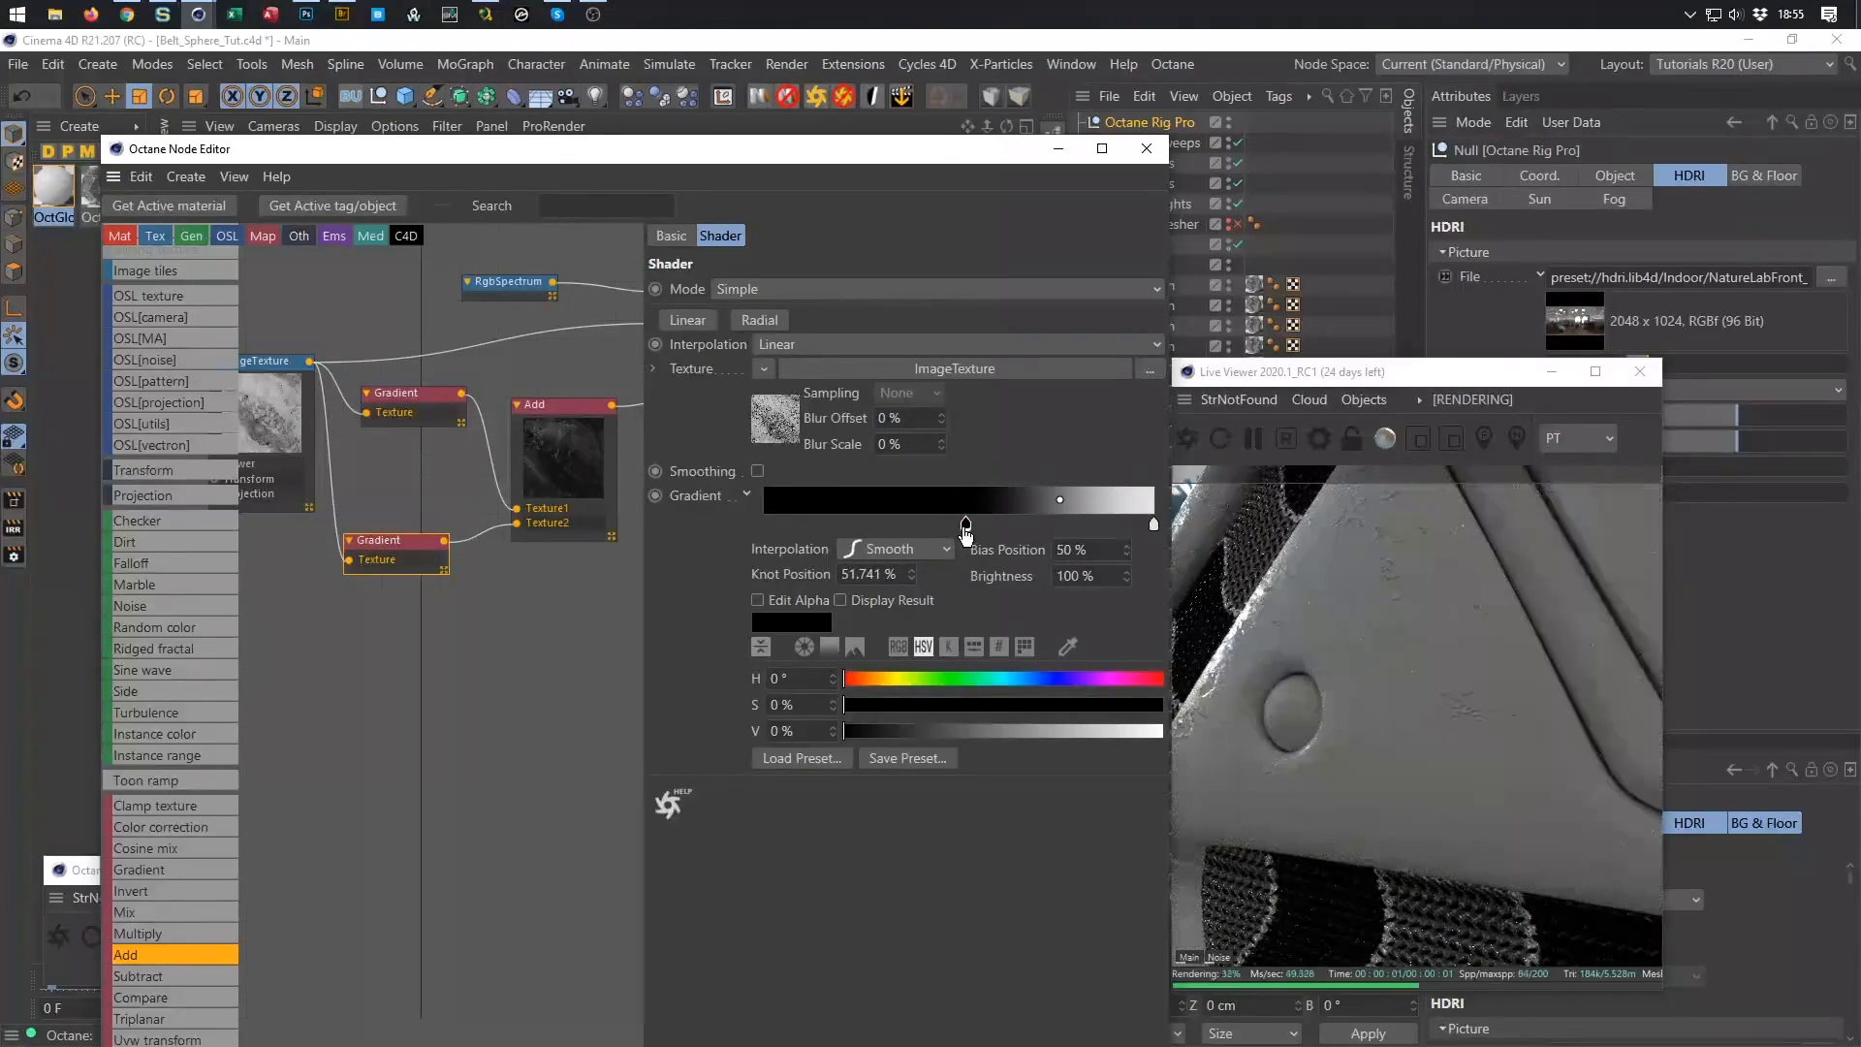
{"action": "left_click_drag", "start_coordinate": [1155, 530], "coordinate": [987, 528]}
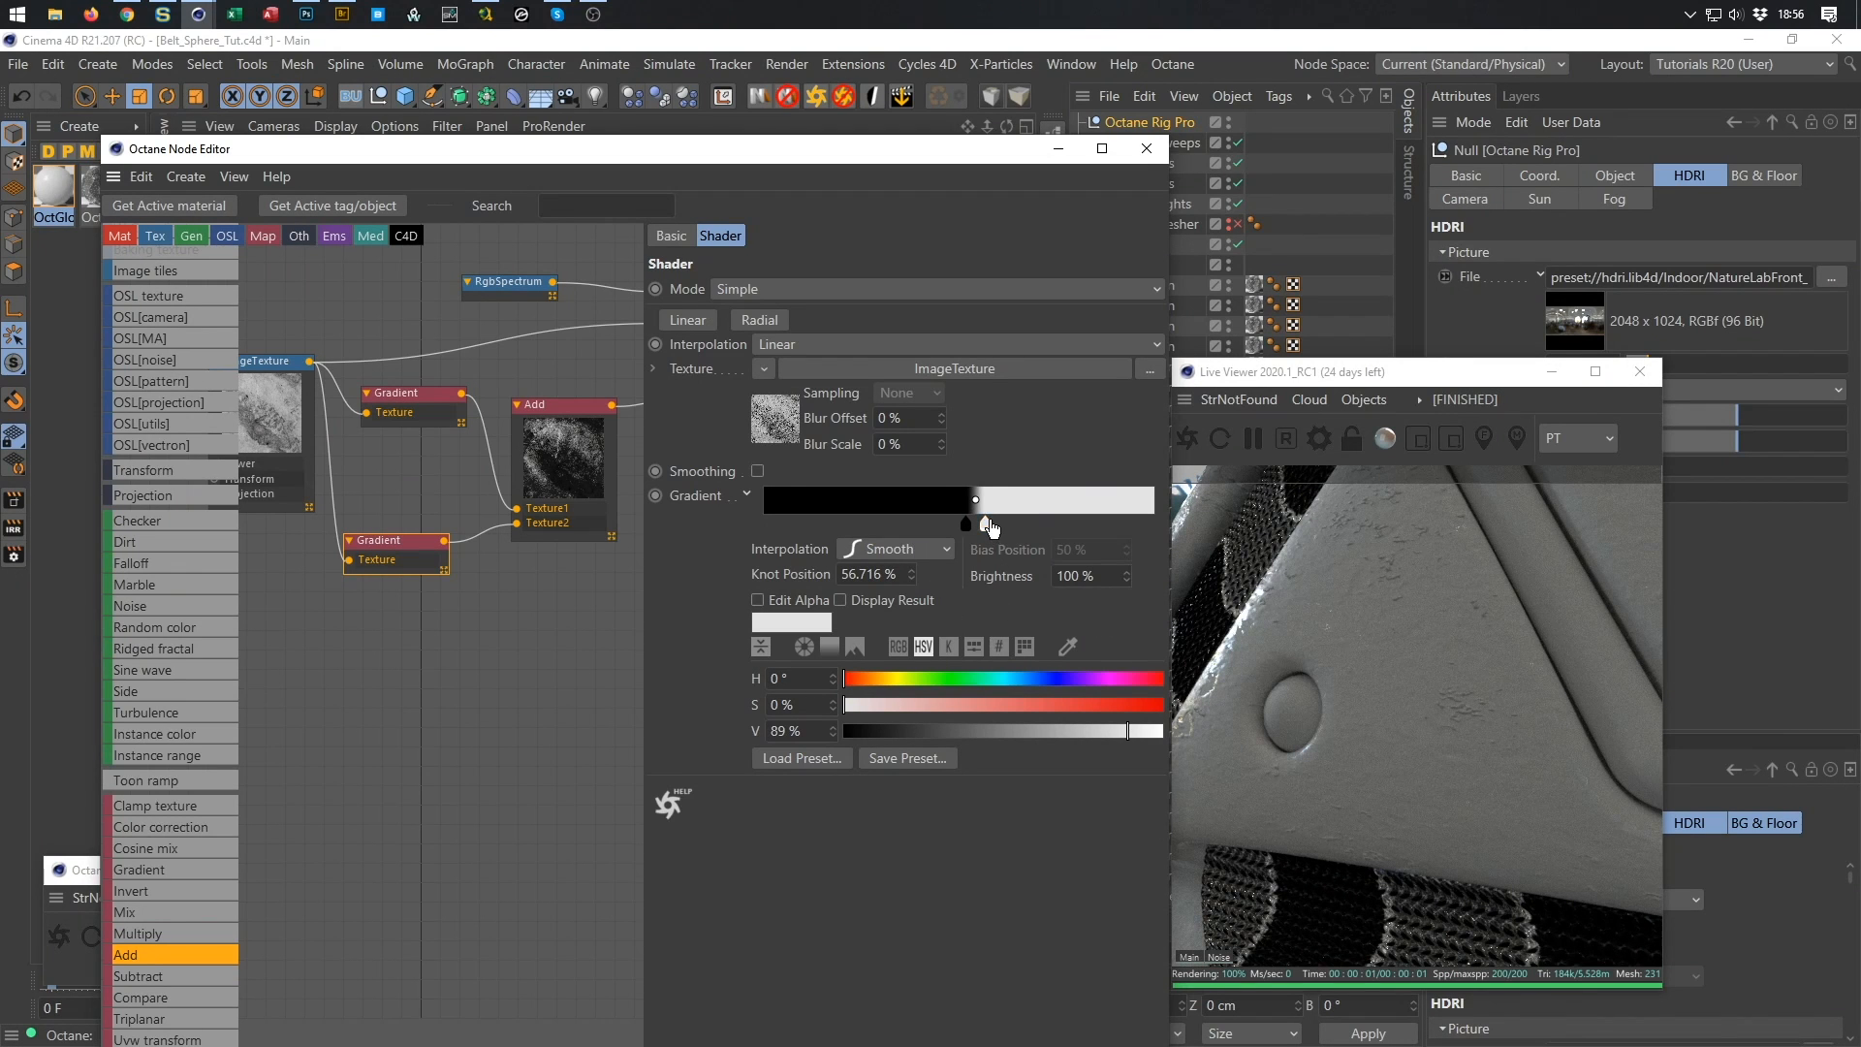
{"action": "left_click_drag", "start_coordinate": [991, 527], "coordinate": [1018, 527]}
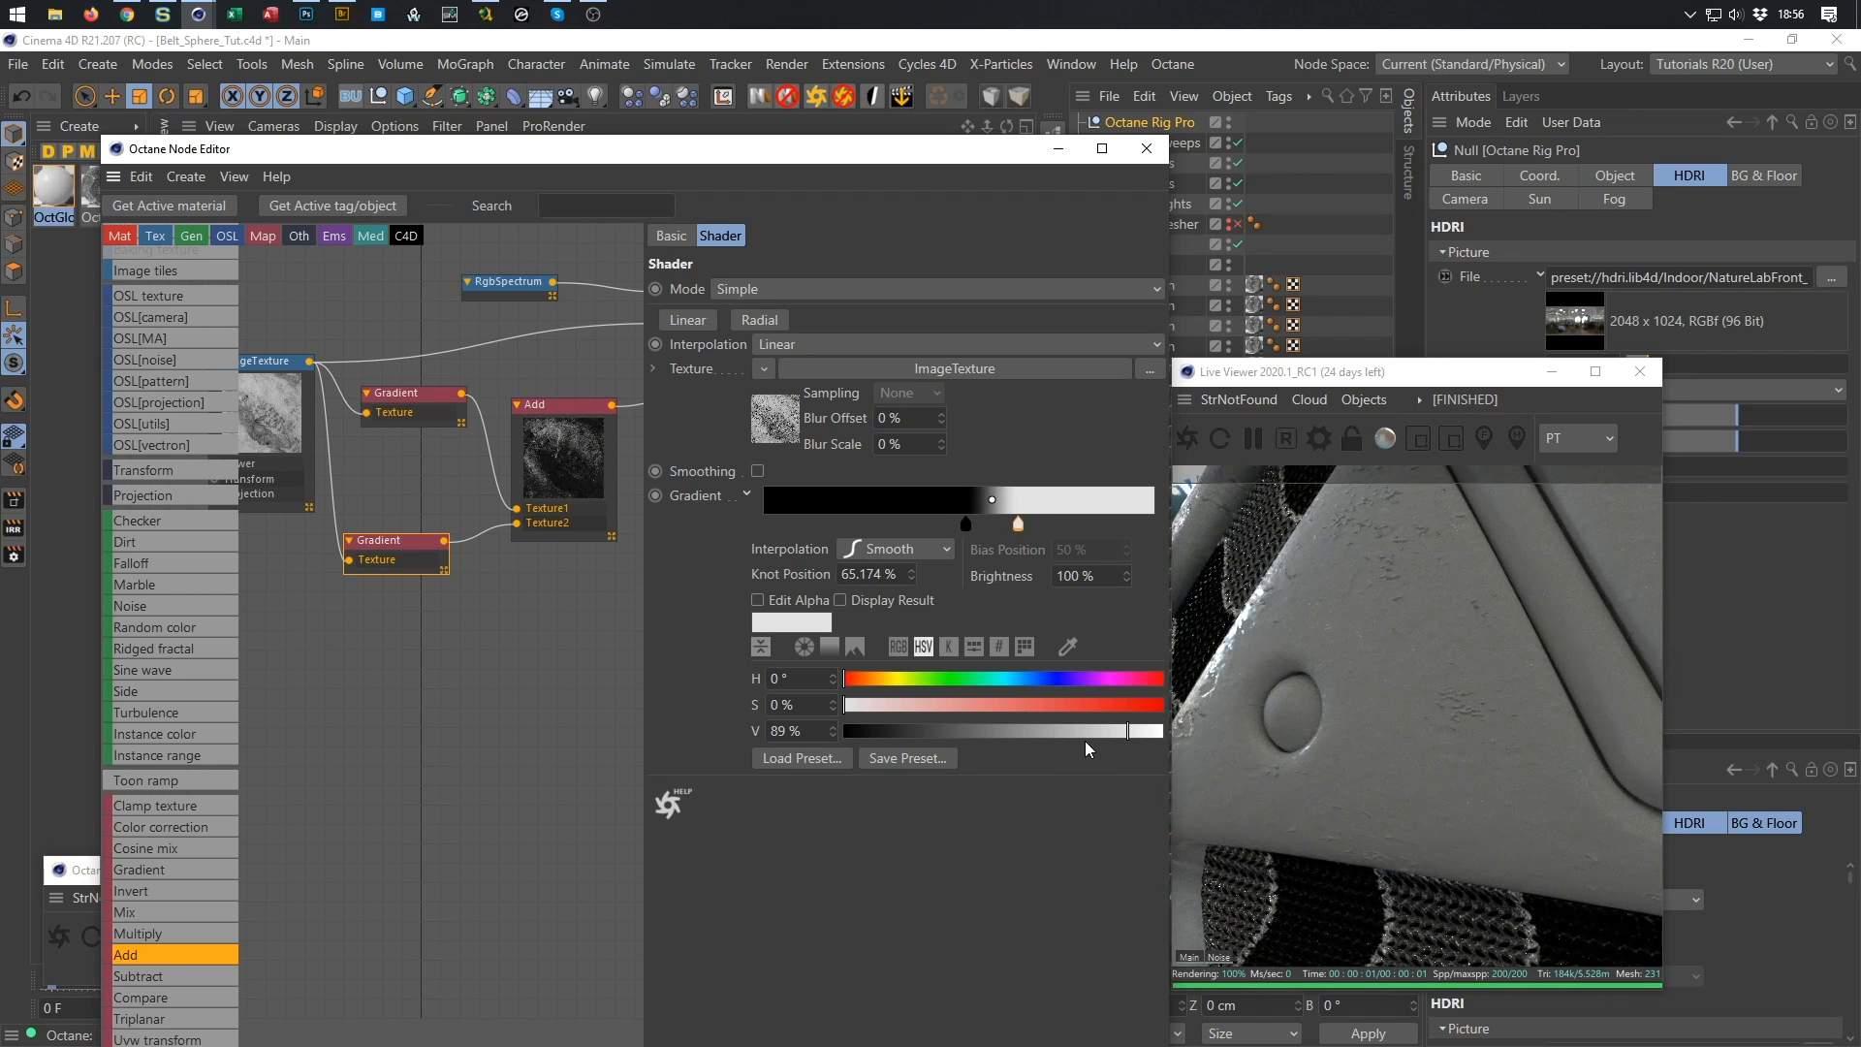
{"action": "left_click_drag", "start_coordinate": [1057, 728], "coordinate": [954, 735]}
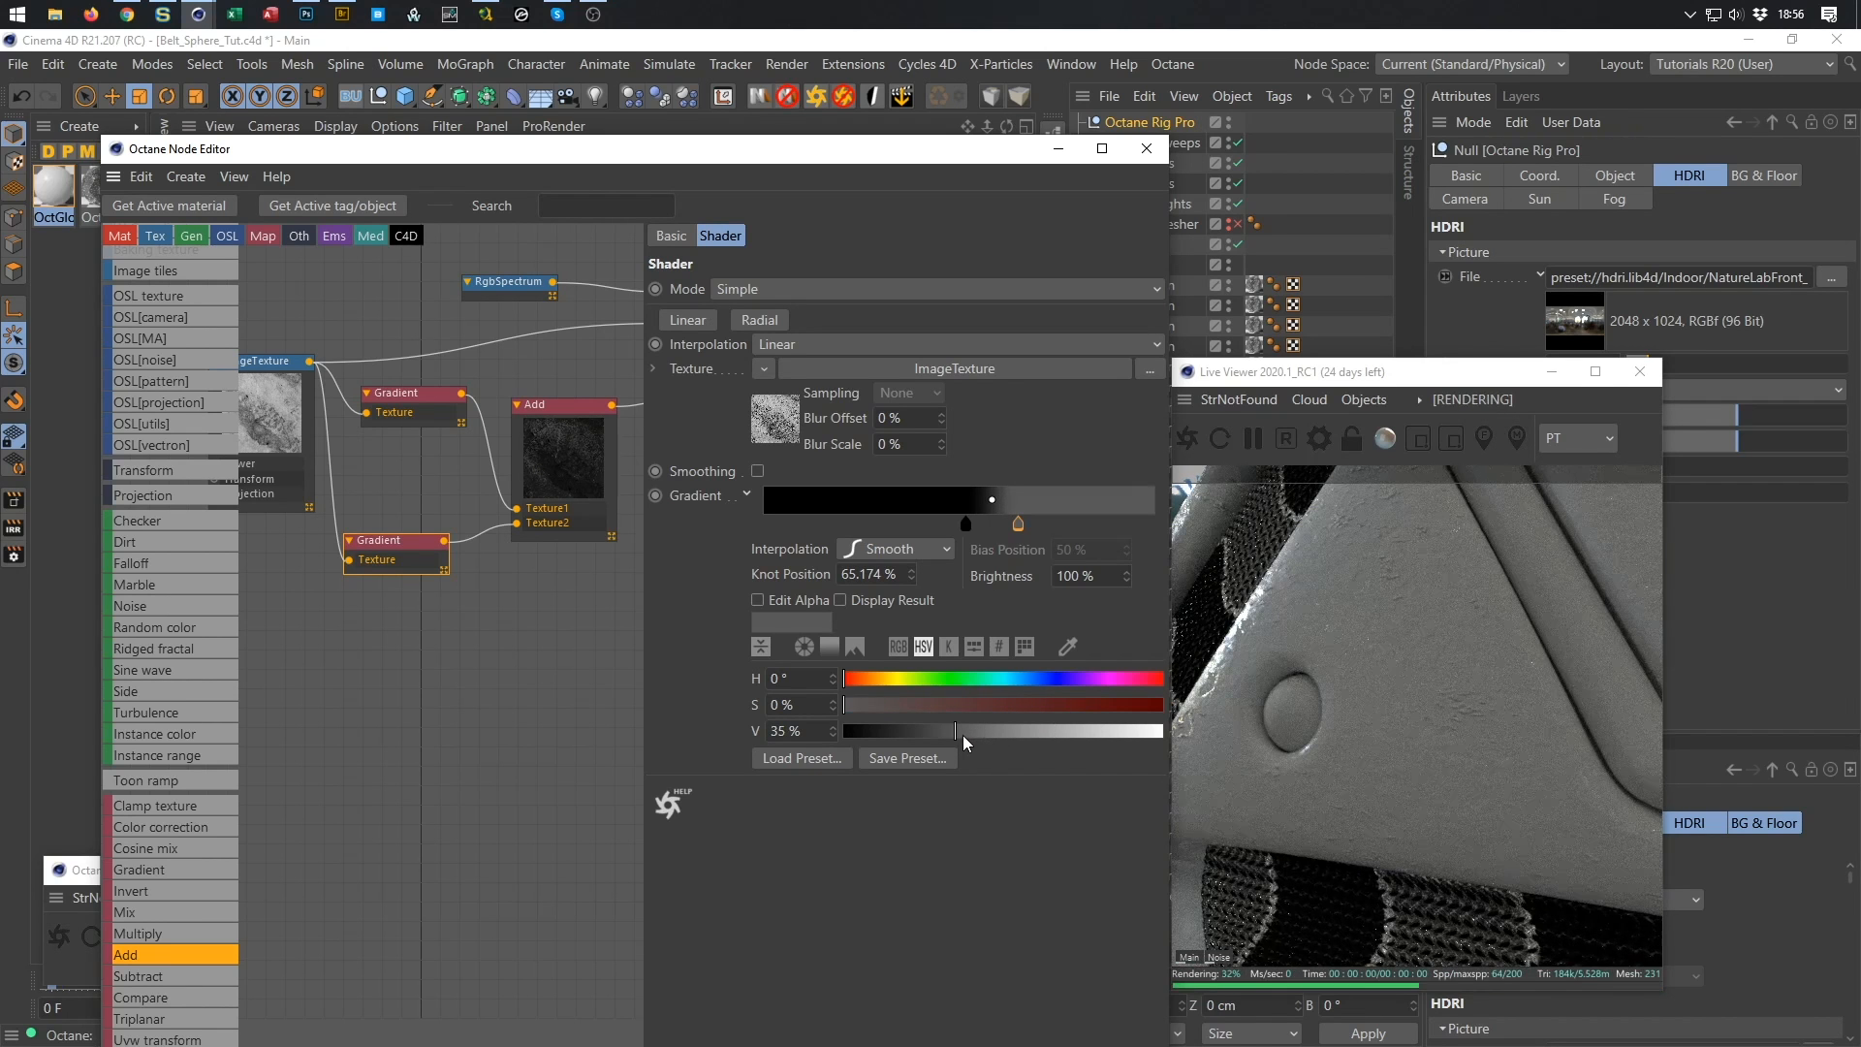
Collapse the Belts hierarchy, set the MasterSphere material tag's projection to Cubic, and save the project.
{"action": "left_click_drag", "start_coordinate": [1289, 723], "coordinate": [1335, 744], "text": "alt"}
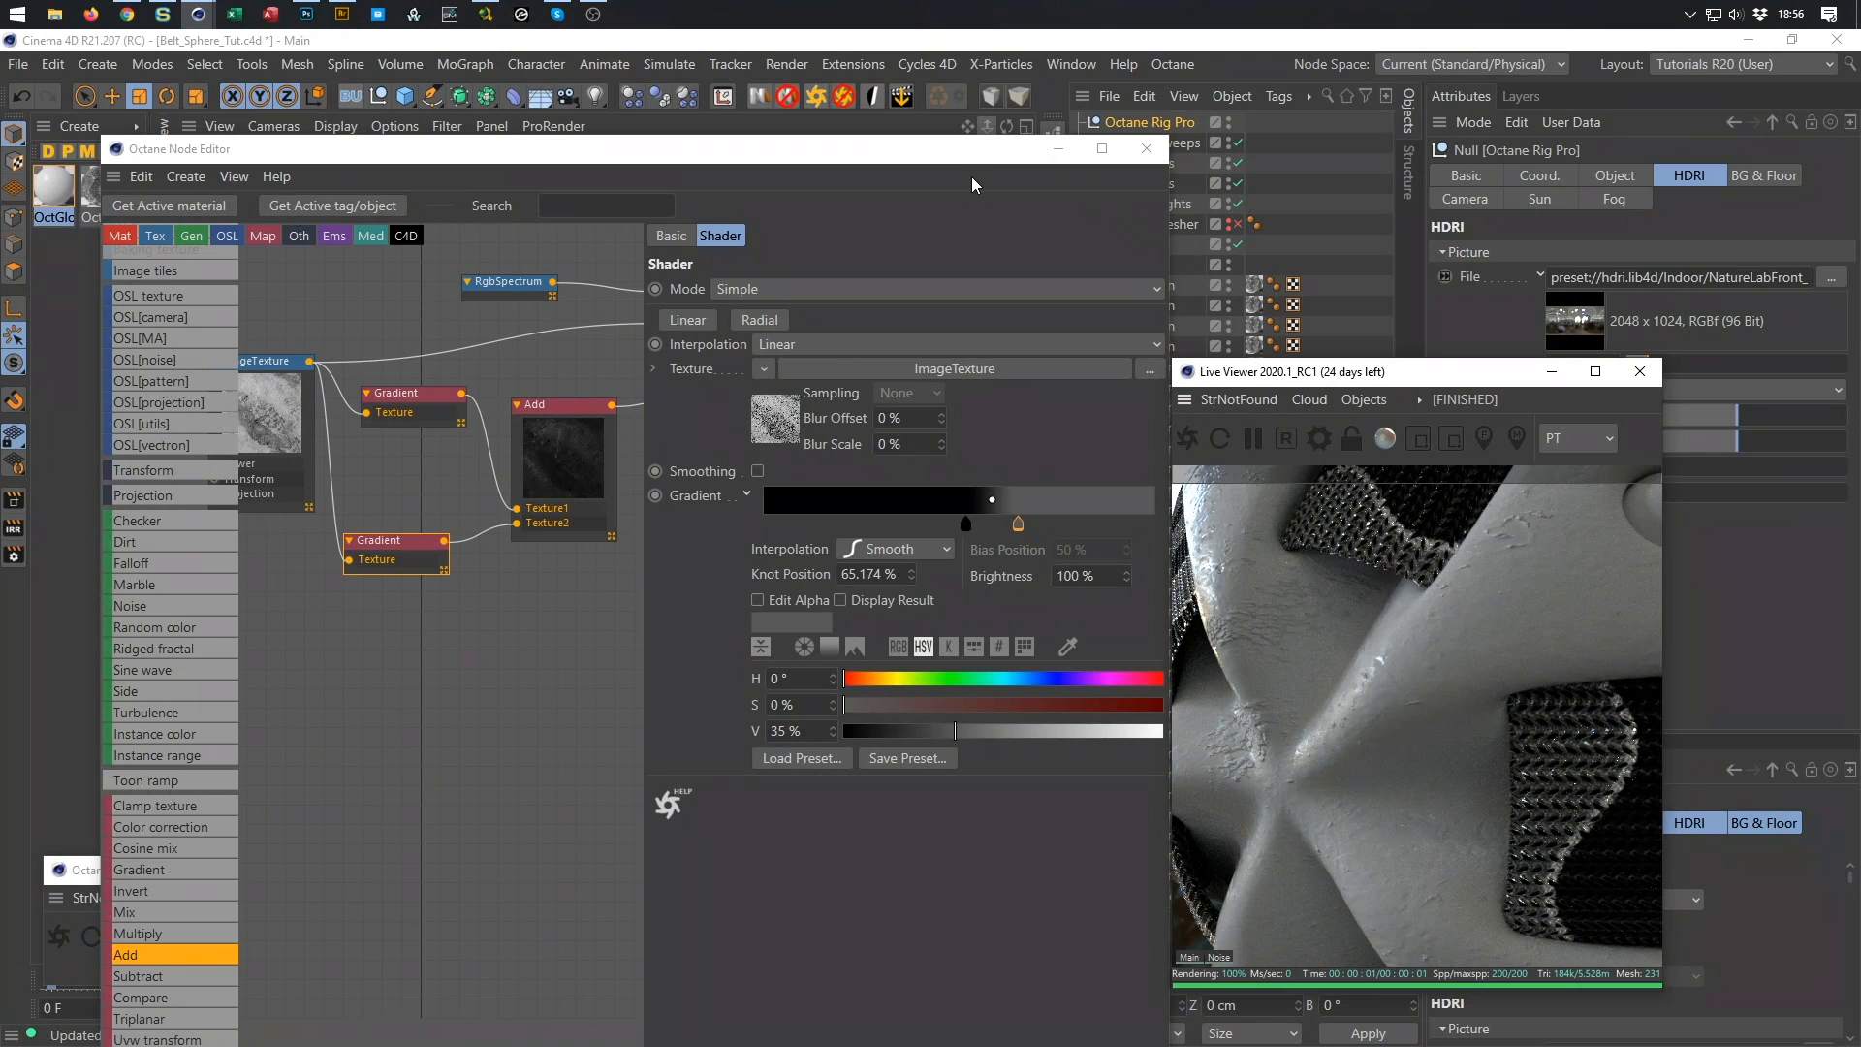
{"action": "left_click", "coordinate": [974, 201]}
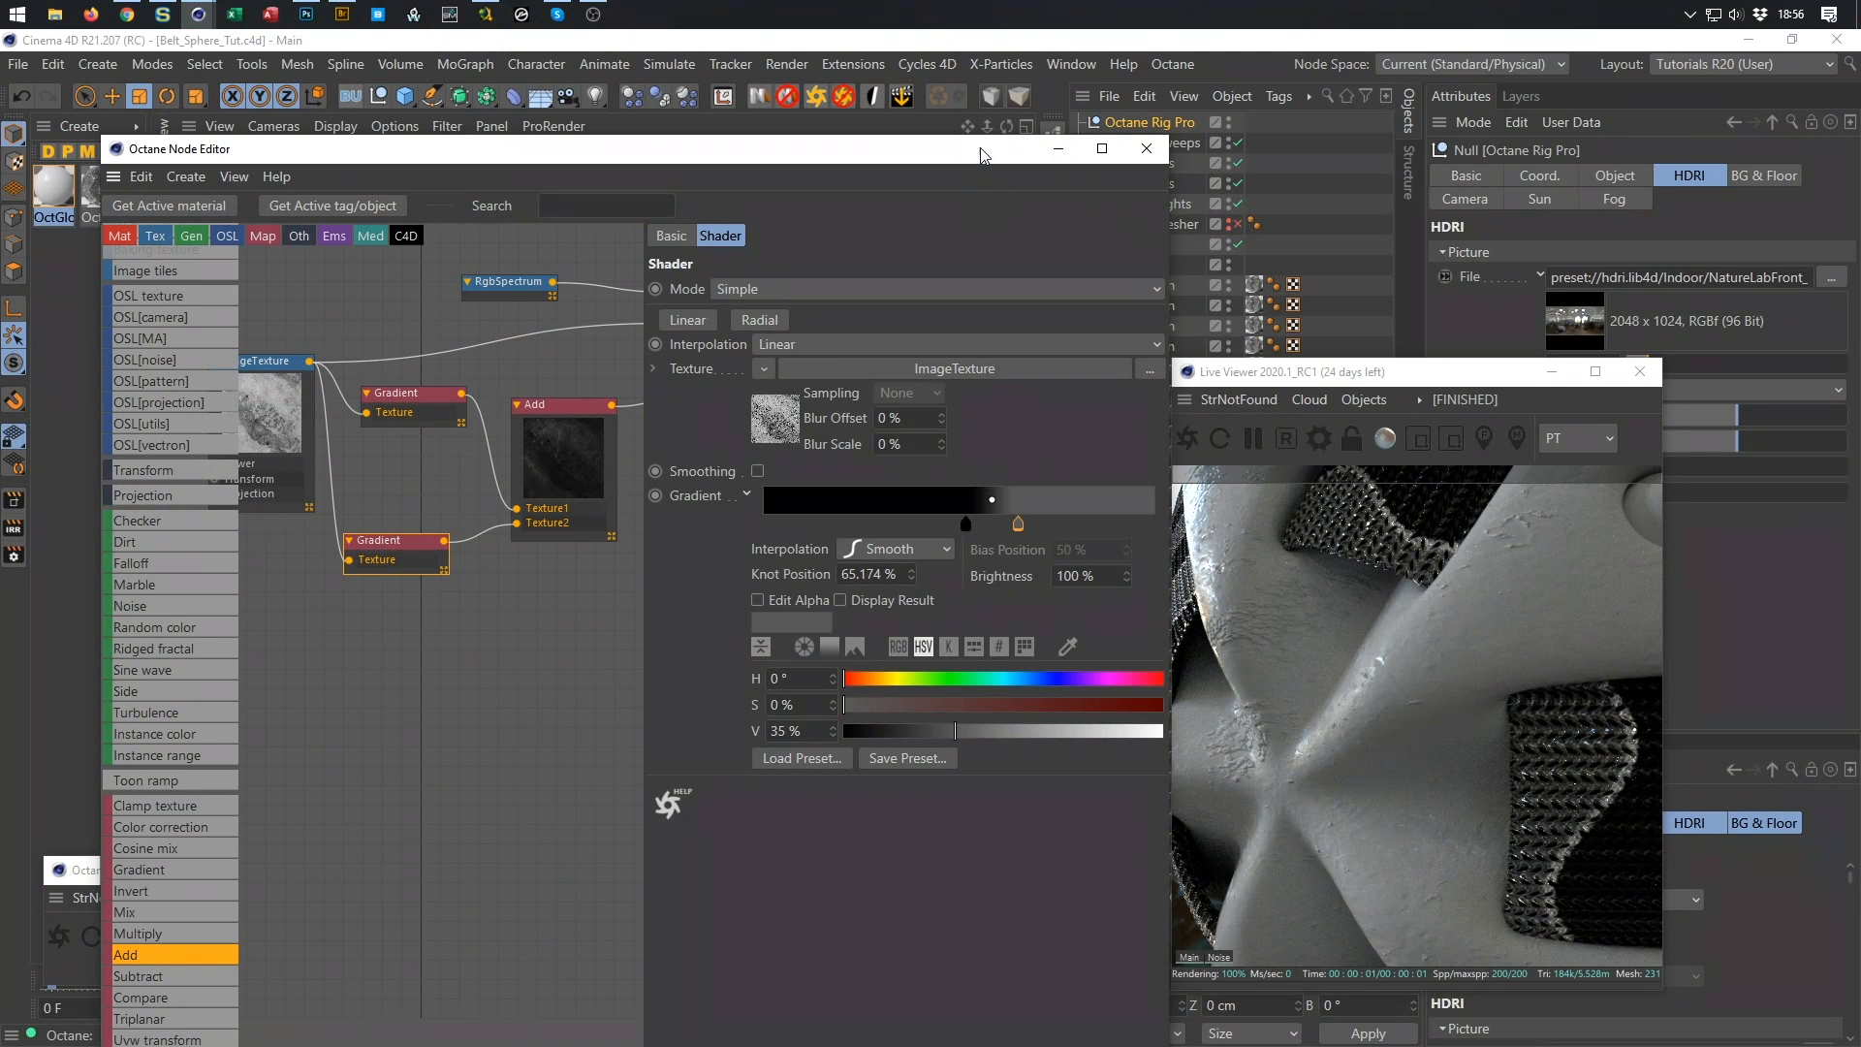
{"action": "left_click_drag", "start_coordinate": [980, 147], "coordinate": [847, 173]}
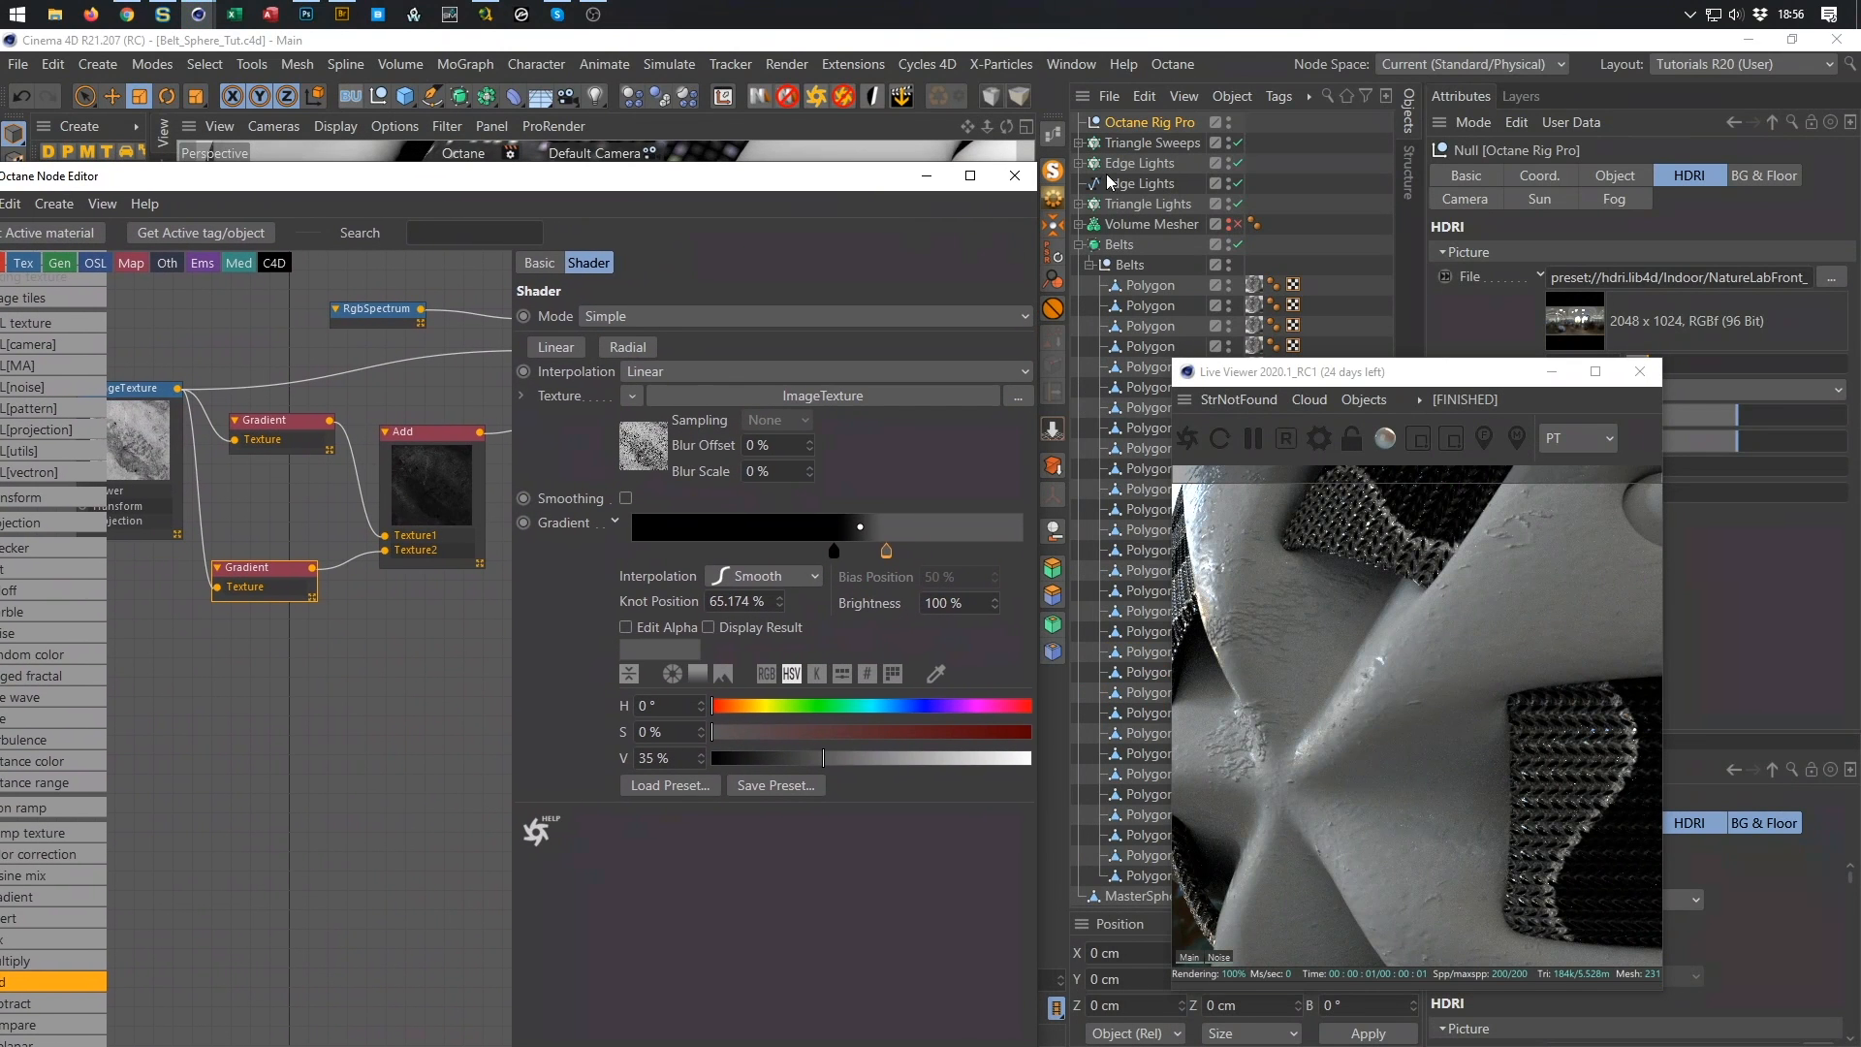
{"action": "left_click", "coordinate": [1078, 246]}
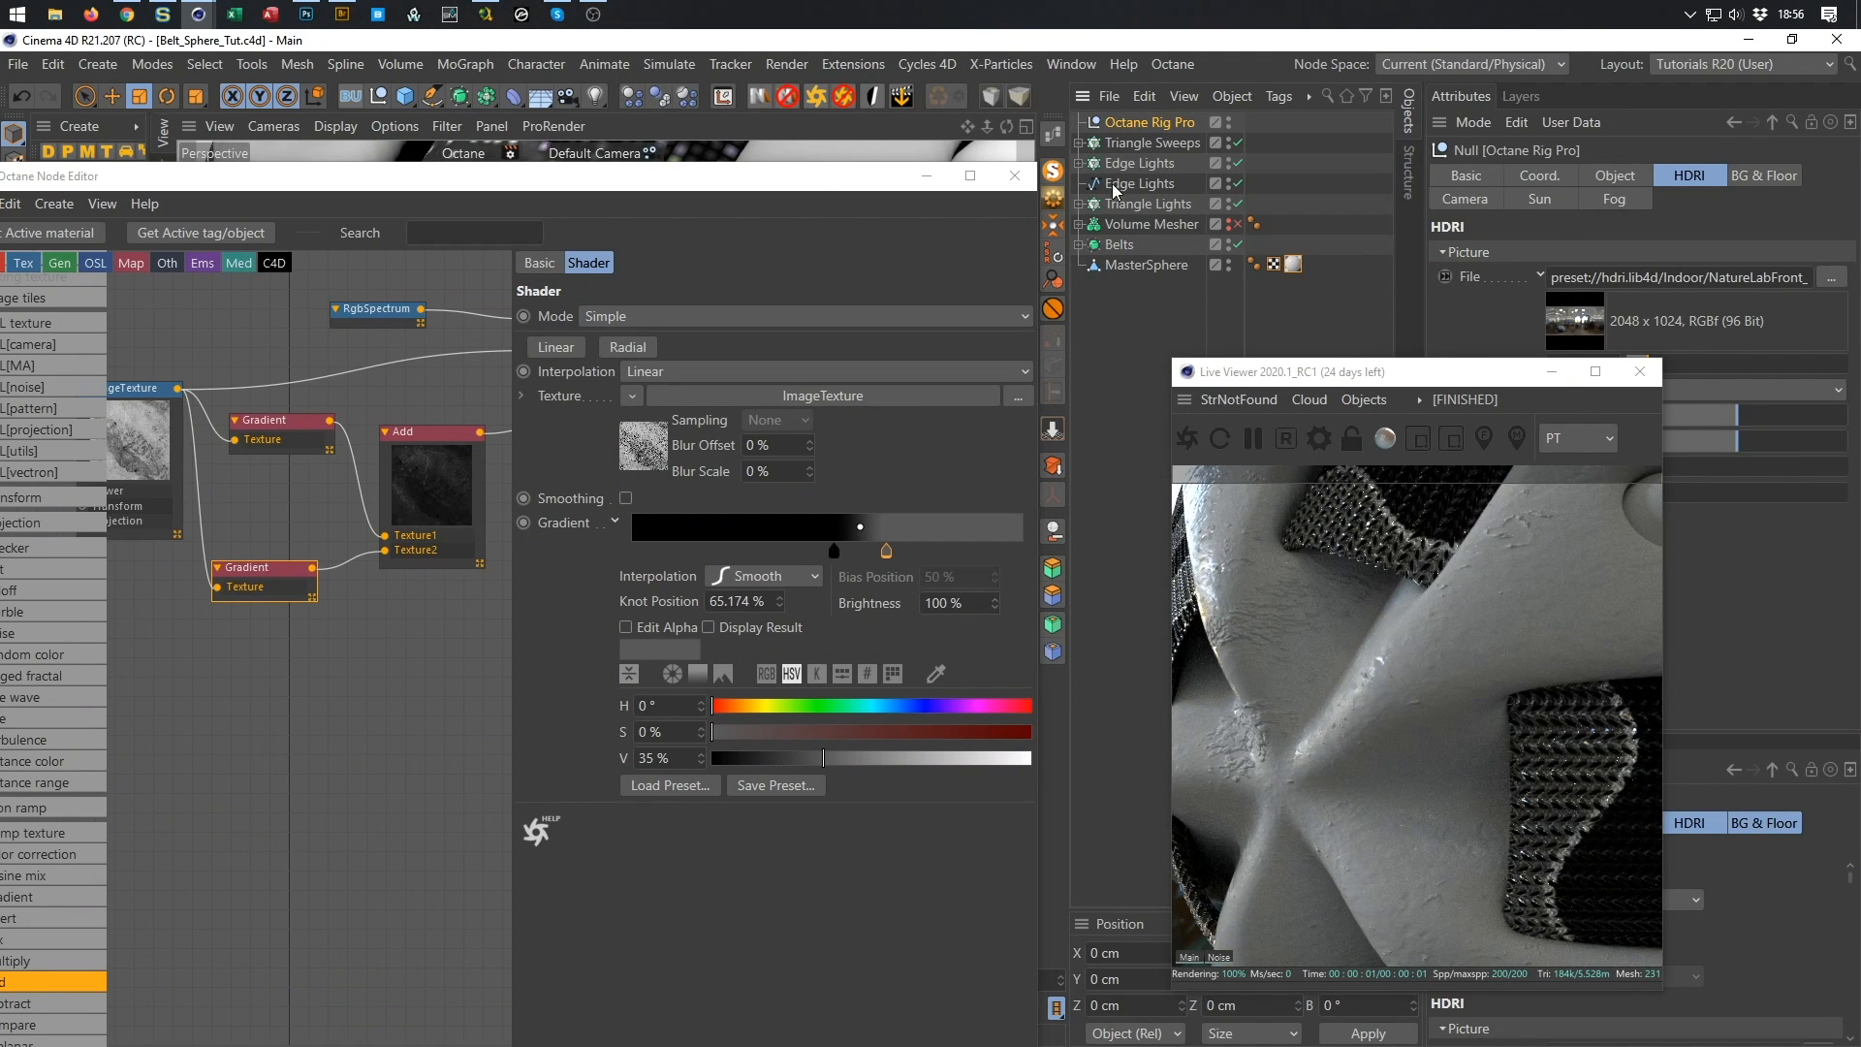
{"action": "left_click", "coordinate": [1124, 267]}
{"action": "left_click", "coordinate": [1293, 268]}
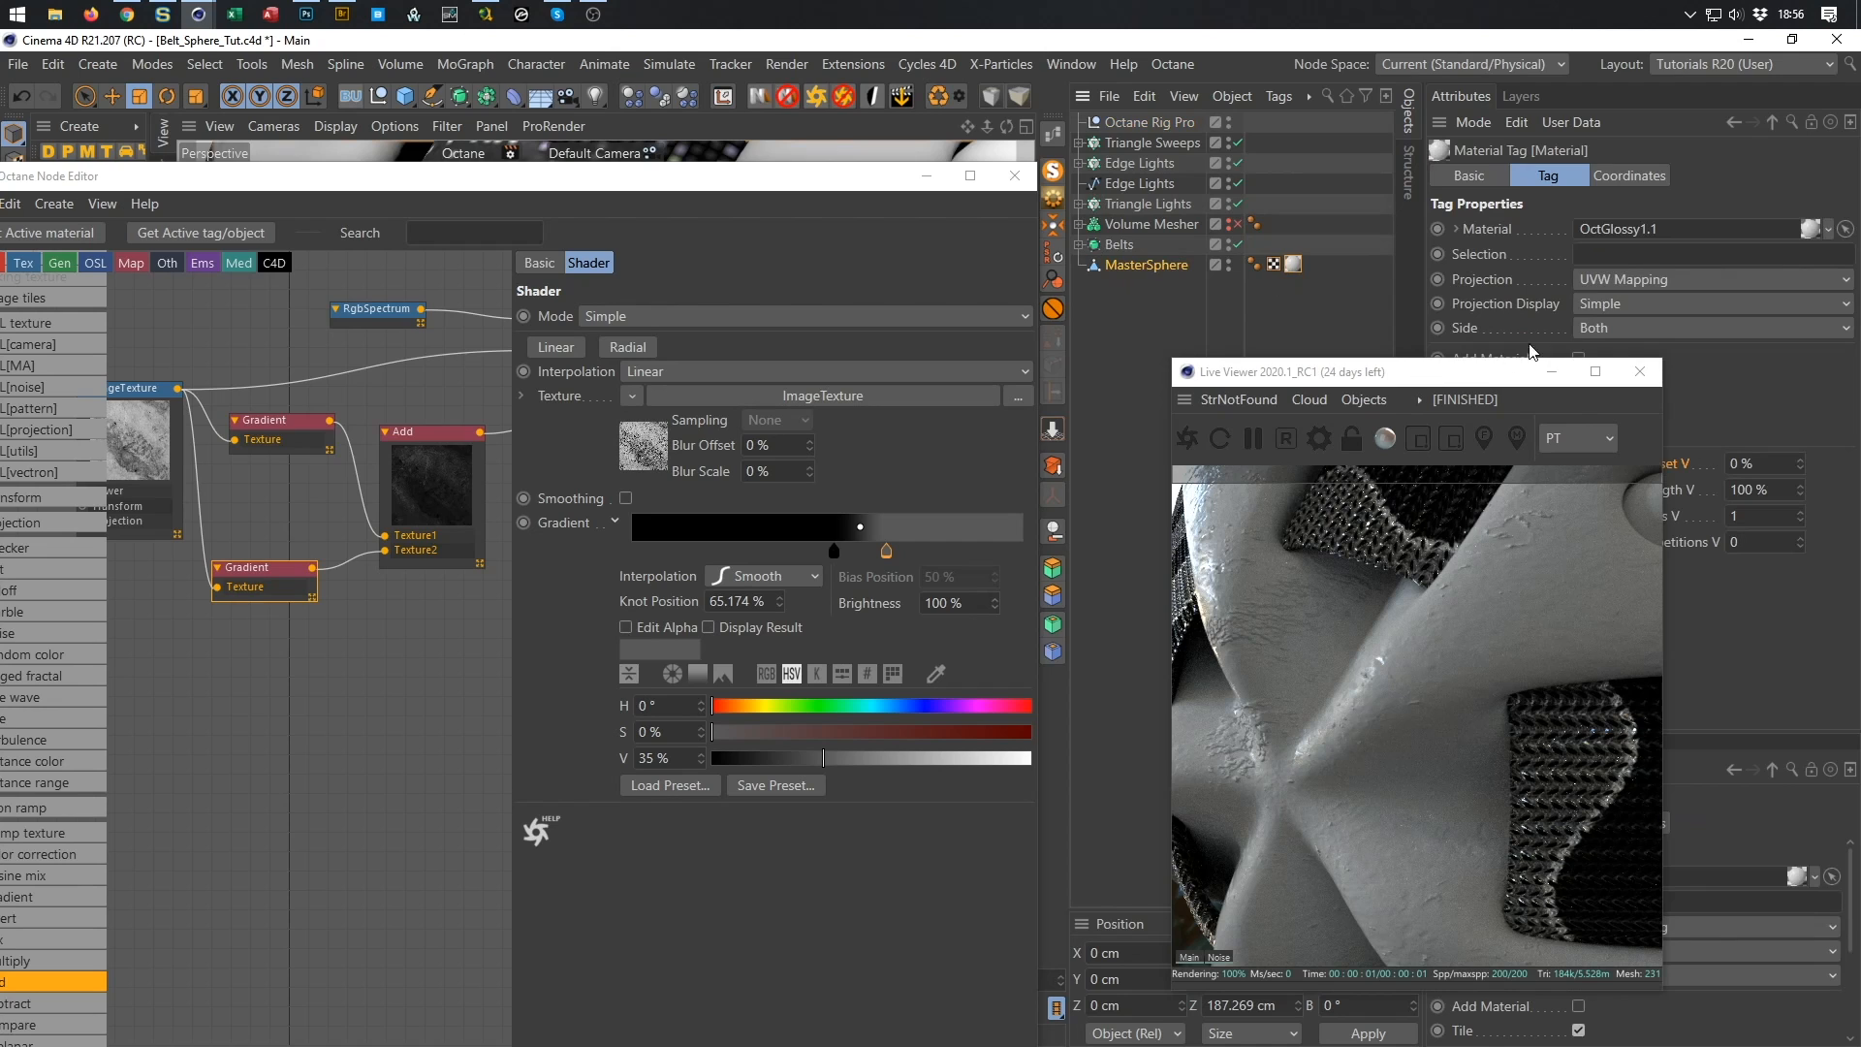
{"action": "left_click", "coordinate": [1616, 277]}
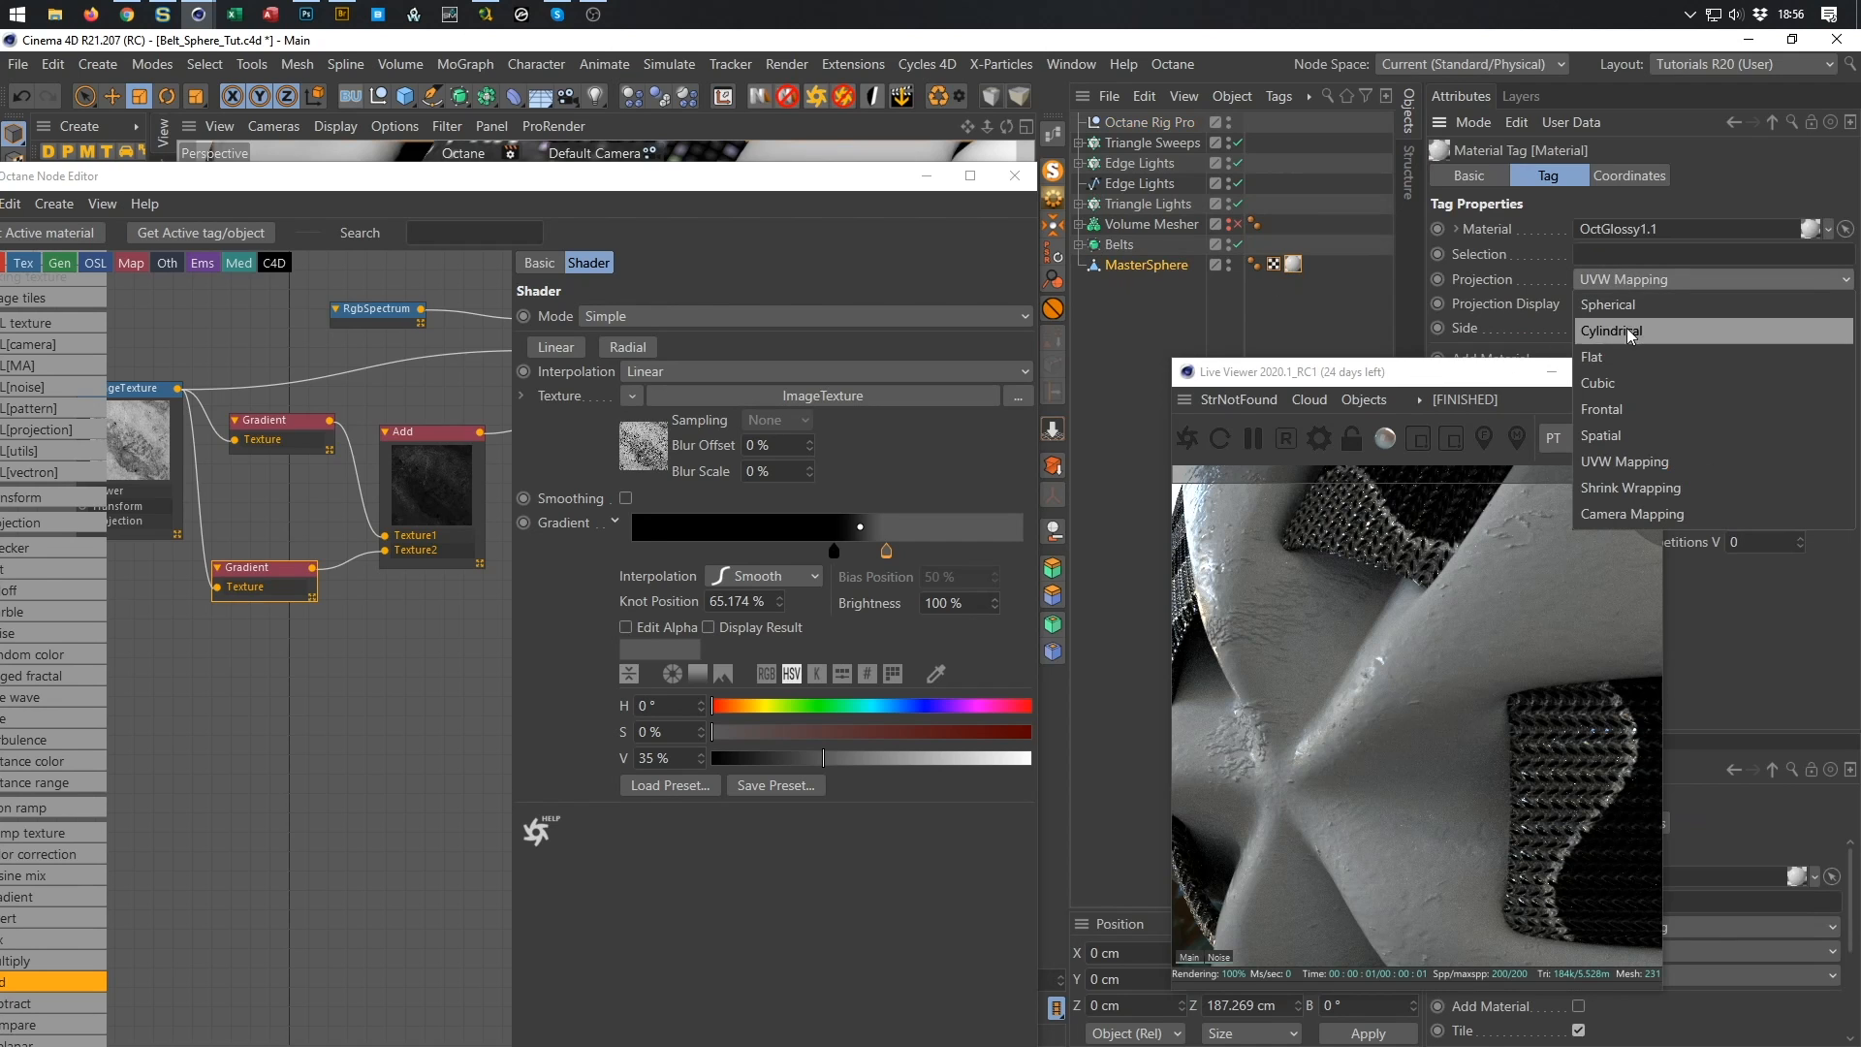
{"action": "left_click", "coordinate": [1628, 384]}
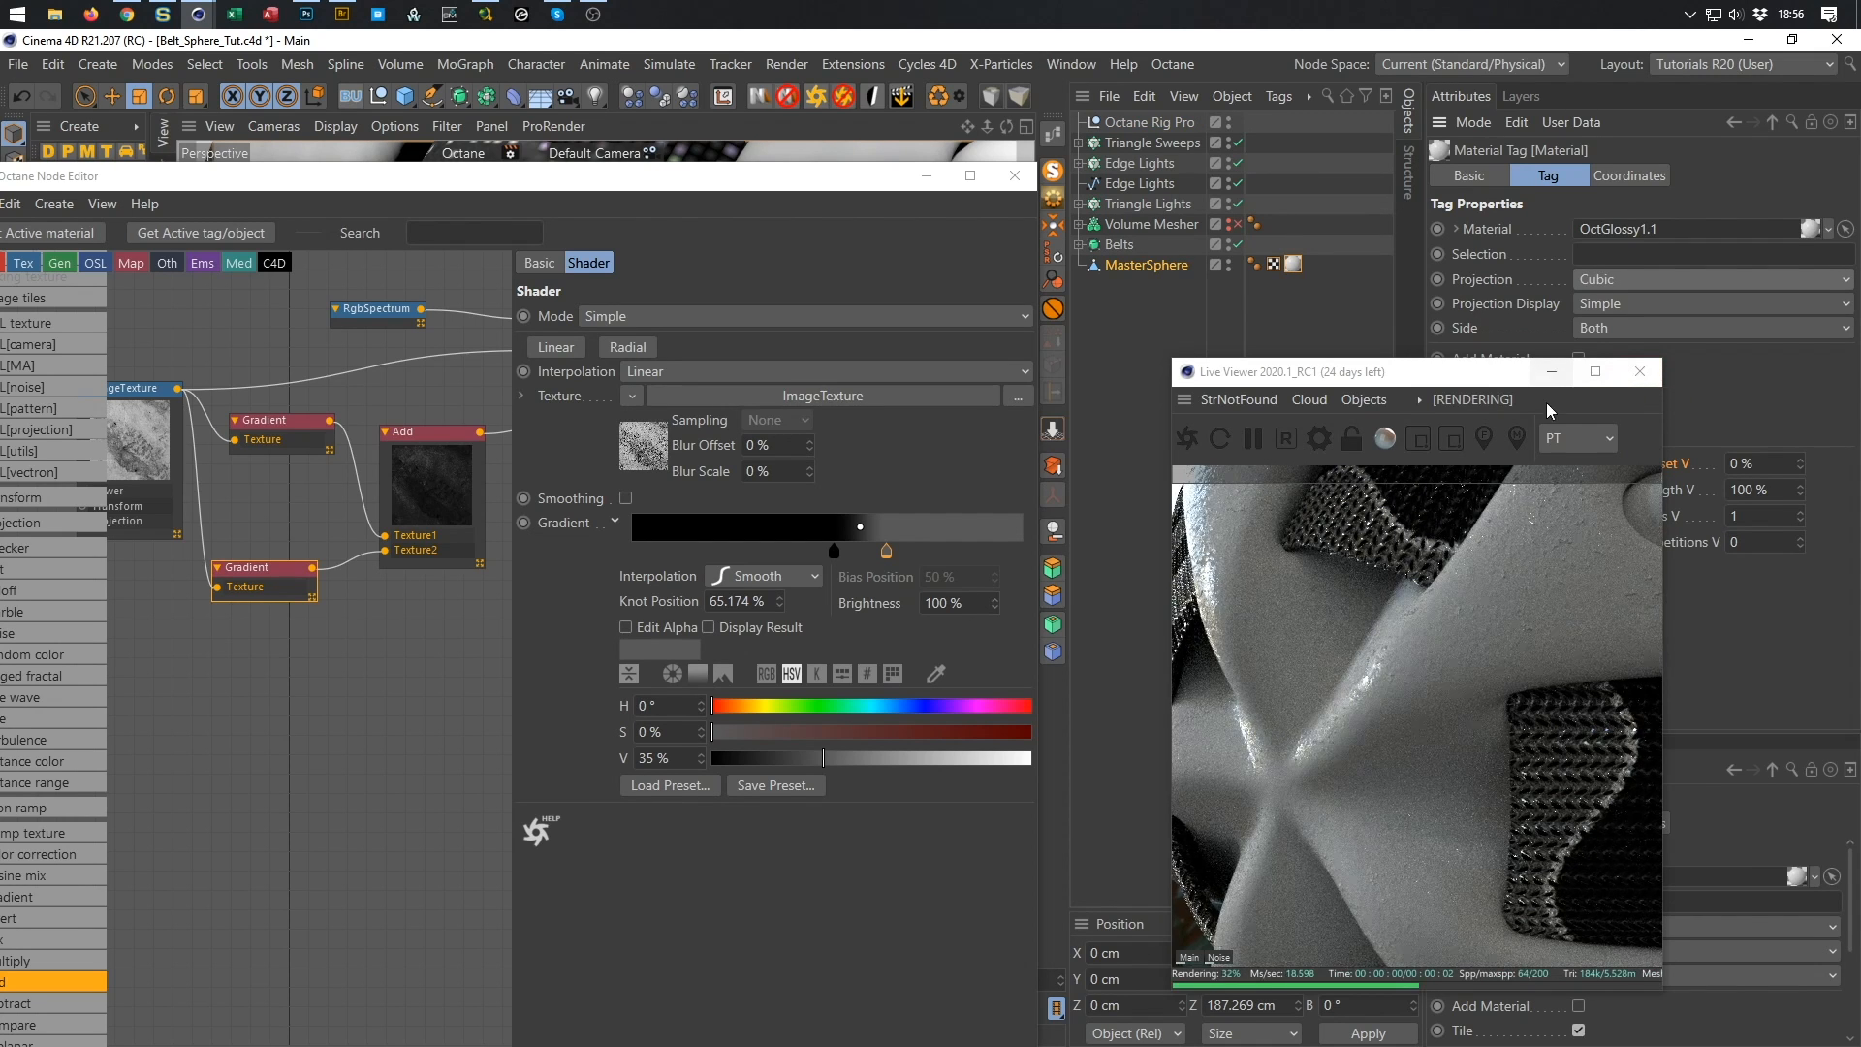
{"action": "left_click", "coordinate": [1585, 610]}
{"action": "key", "text": "ctrl+s"}
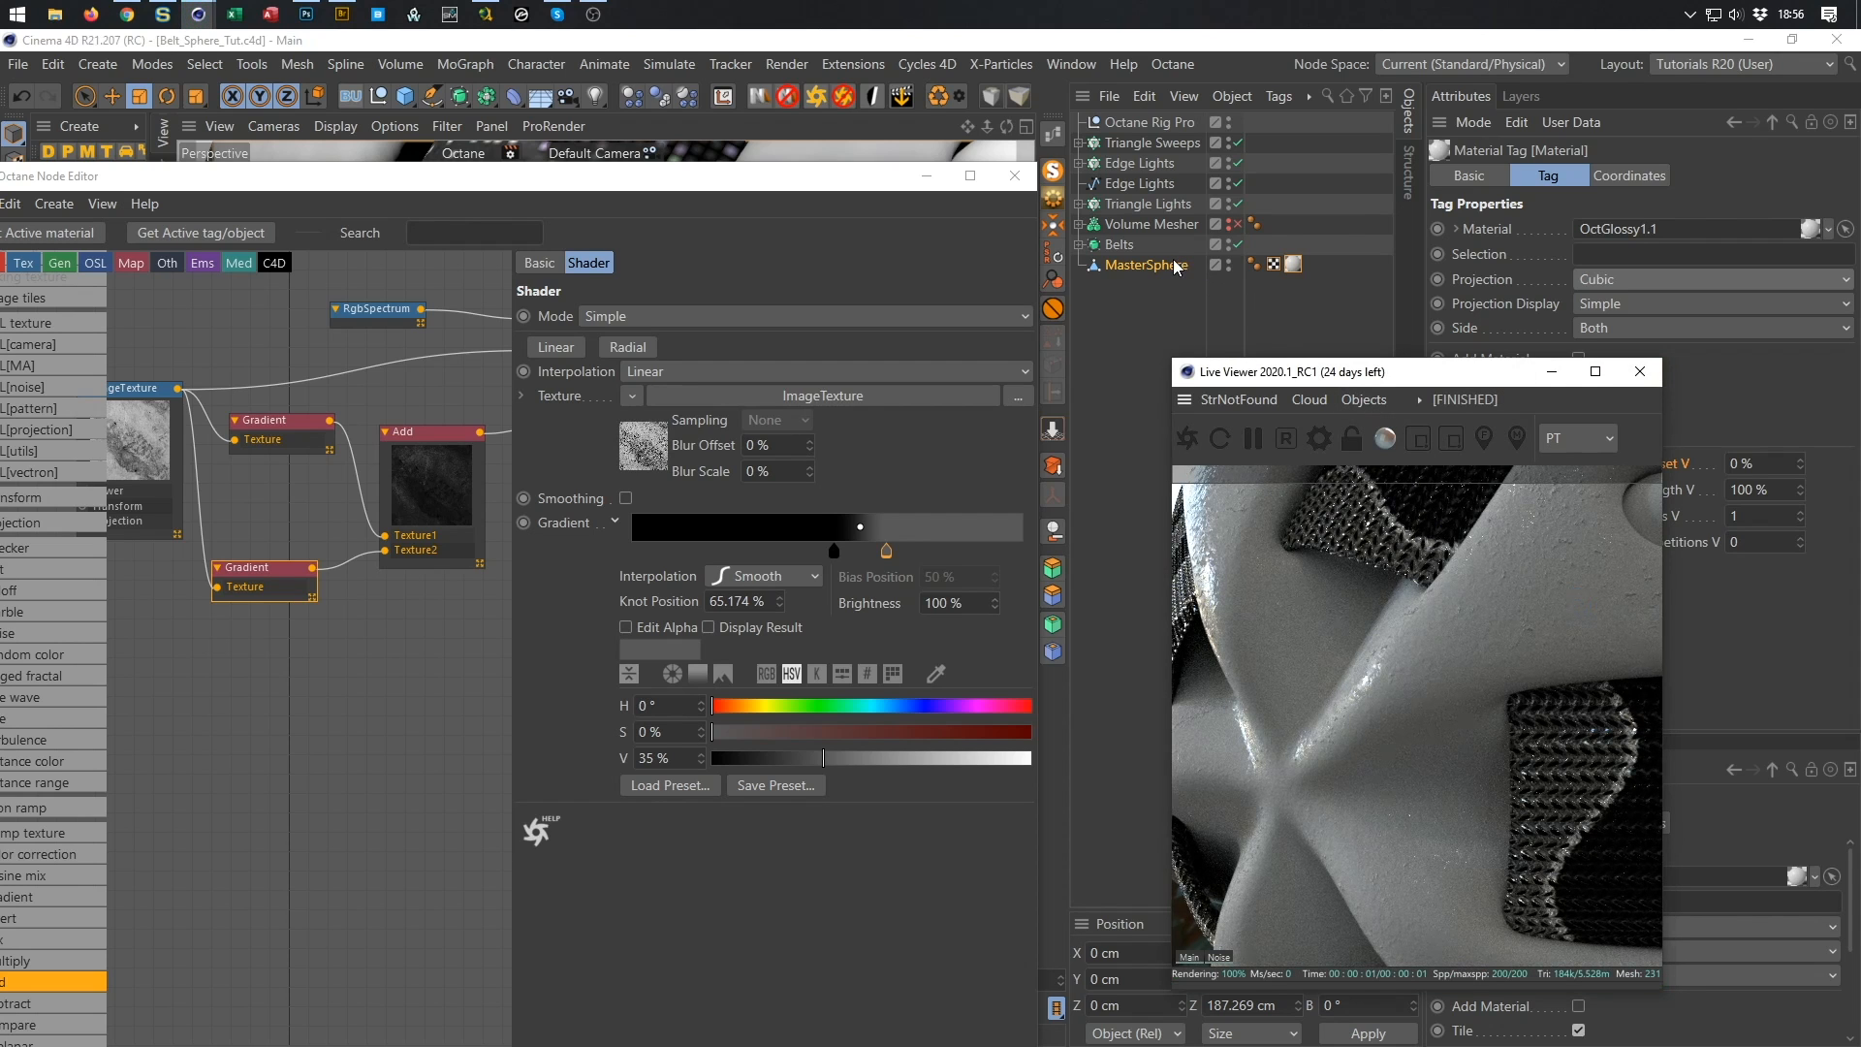
Fit the MasterSphere material tag's cubic projection to the object and check the surface in the render.
{"action": "right_click", "coordinate": [1289, 272]}
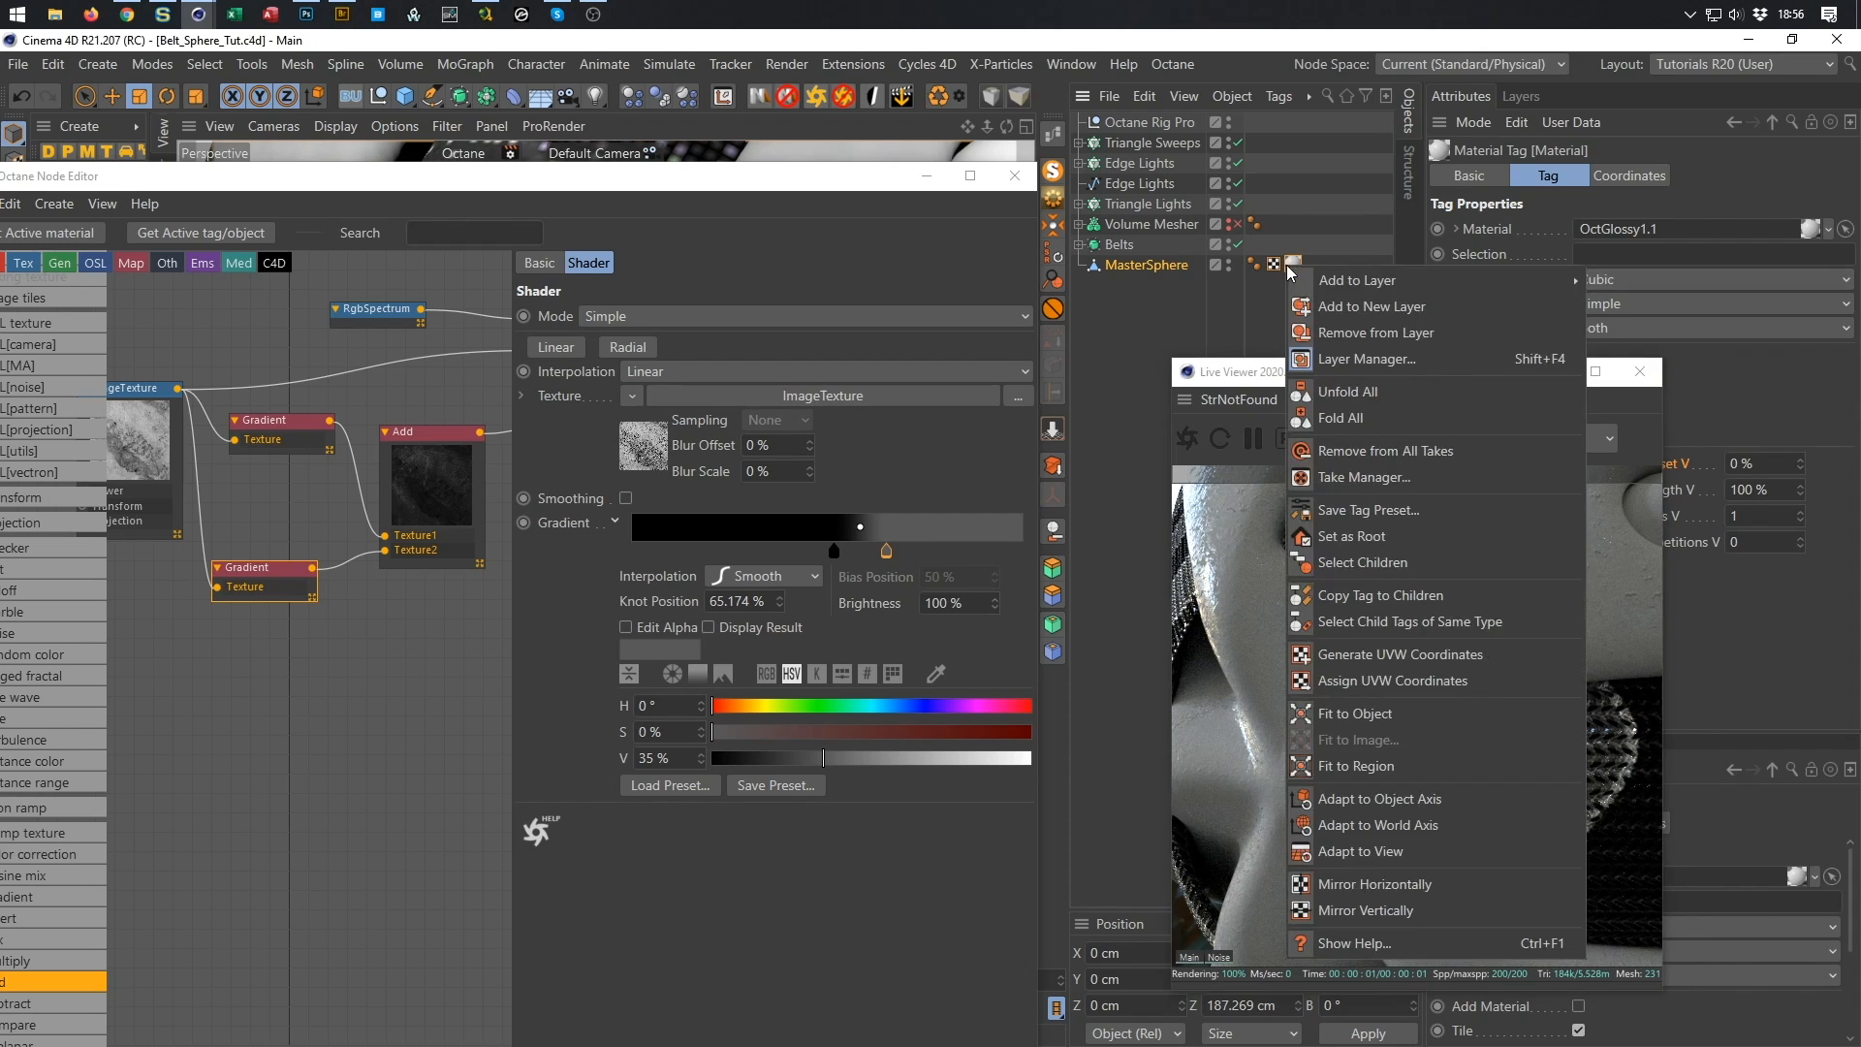
{"action": "left_click", "coordinate": [1324, 713]}
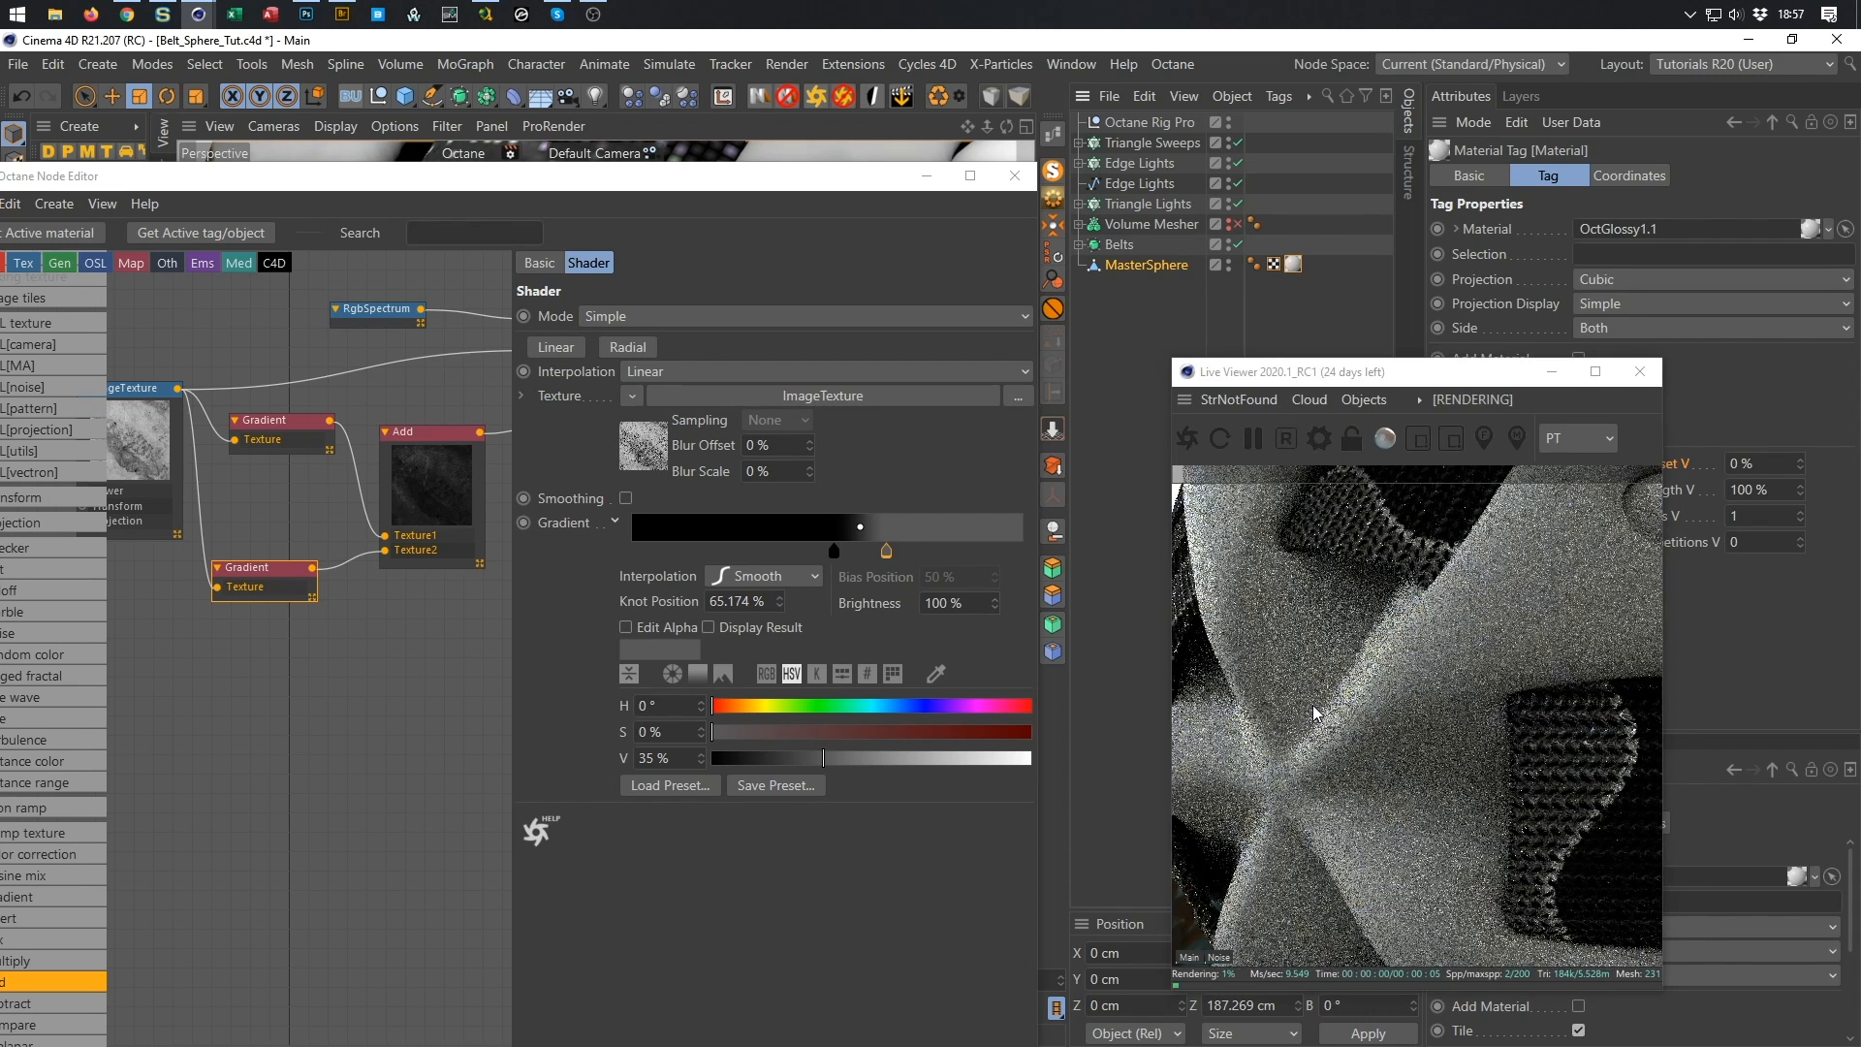
{"action": "left_click_drag", "start_coordinate": [1367, 729], "coordinate": [1357, 684]}
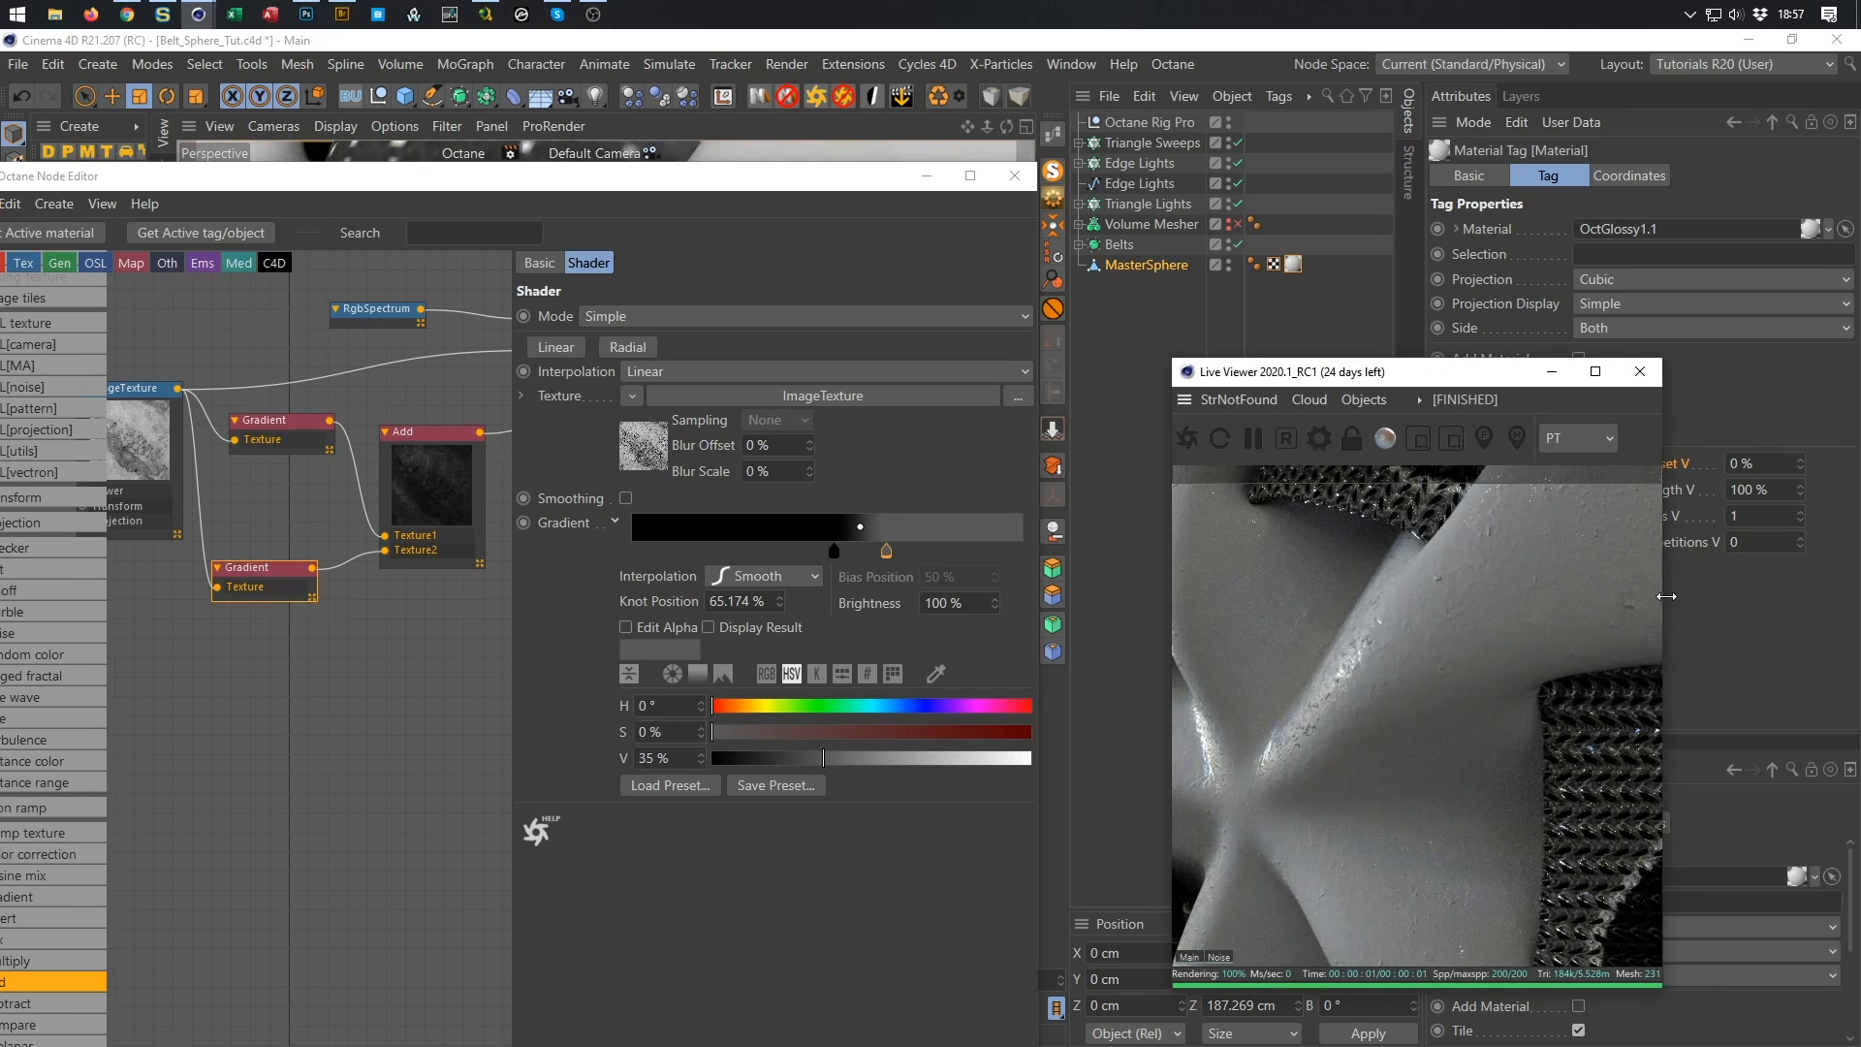
Open the belt material OctGlossy1's node graph, tidy its tile and baking nodes, and feed its Specular map from a new Float texture.
{"action": "left_click_drag", "start_coordinate": [1481, 555], "coordinate": [1038, 826]}
{"action": "scroll", "coordinate": [1383, 669], "scroll_direction": "up", "scroll_amount": 3}
{"action": "scroll", "coordinate": [1348, 689], "scroll_direction": "up", "scroll_amount": 1}
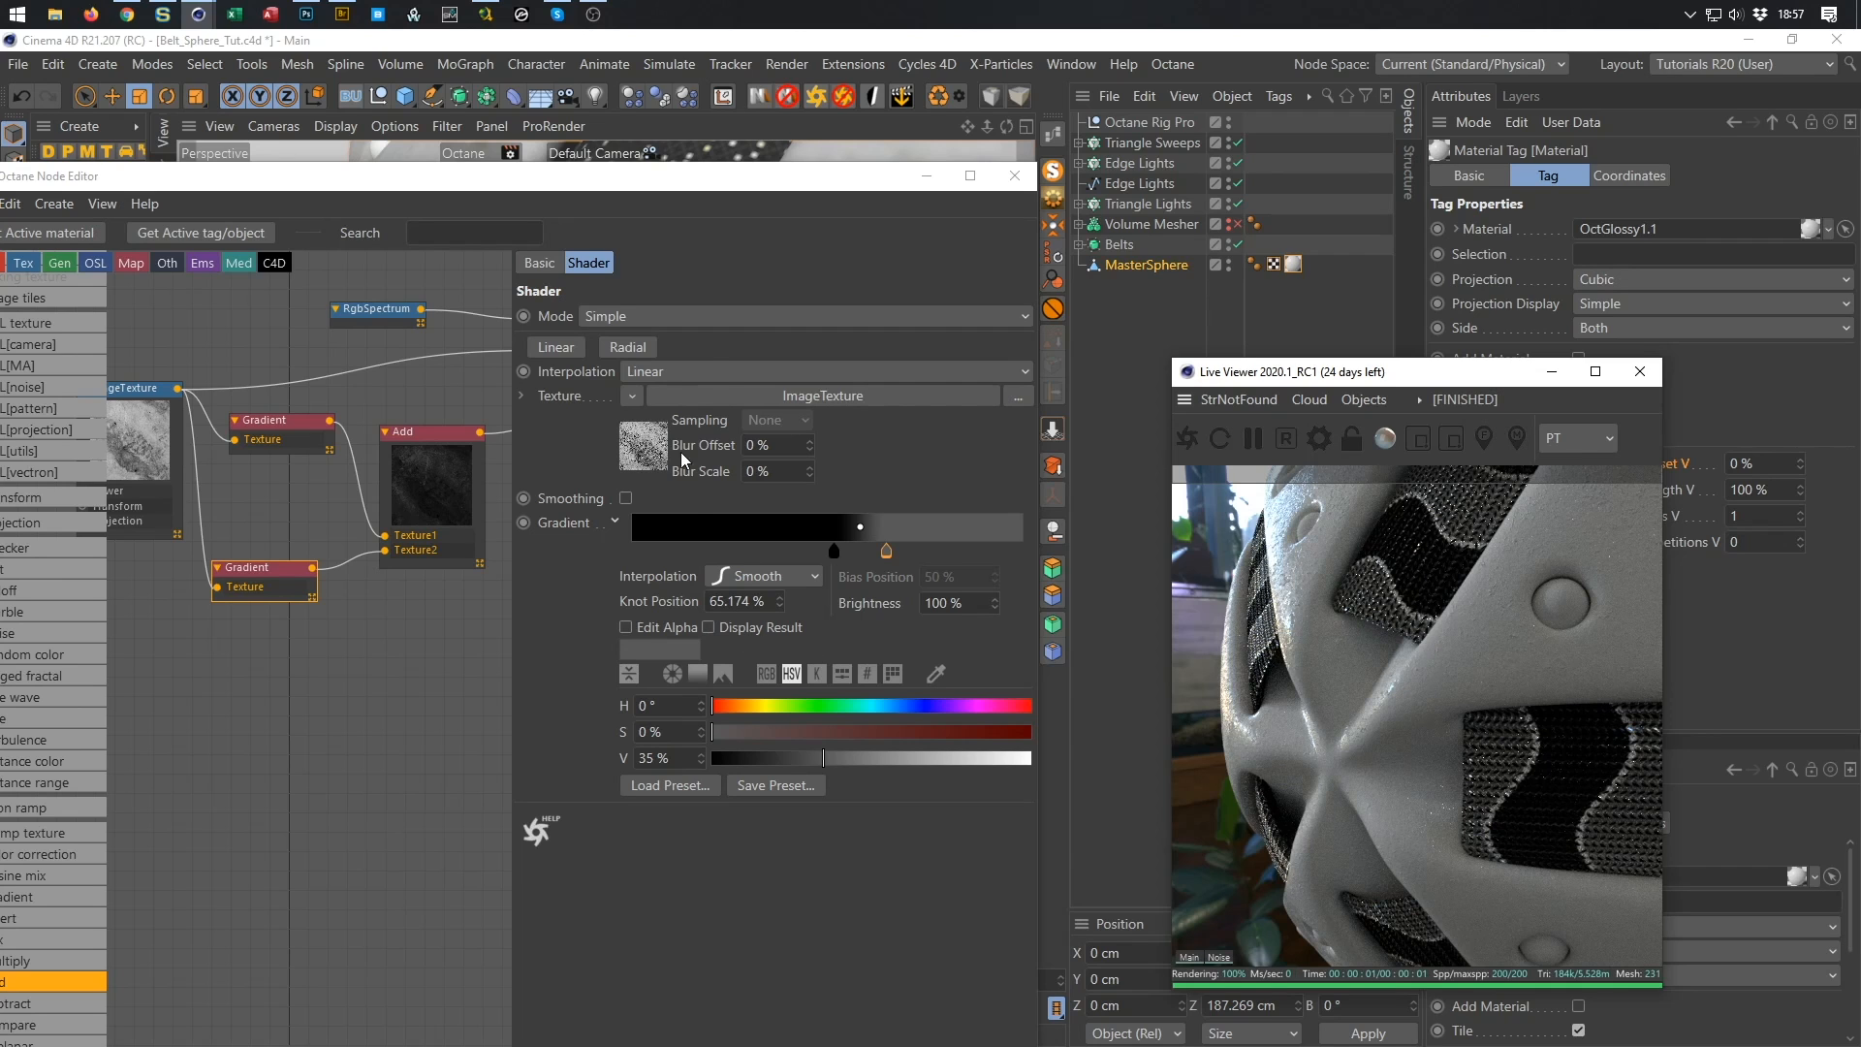
{"action": "left_click_drag", "start_coordinate": [814, 180], "coordinate": [886, 246]}
{"action": "left_click", "coordinate": [103, 190]}
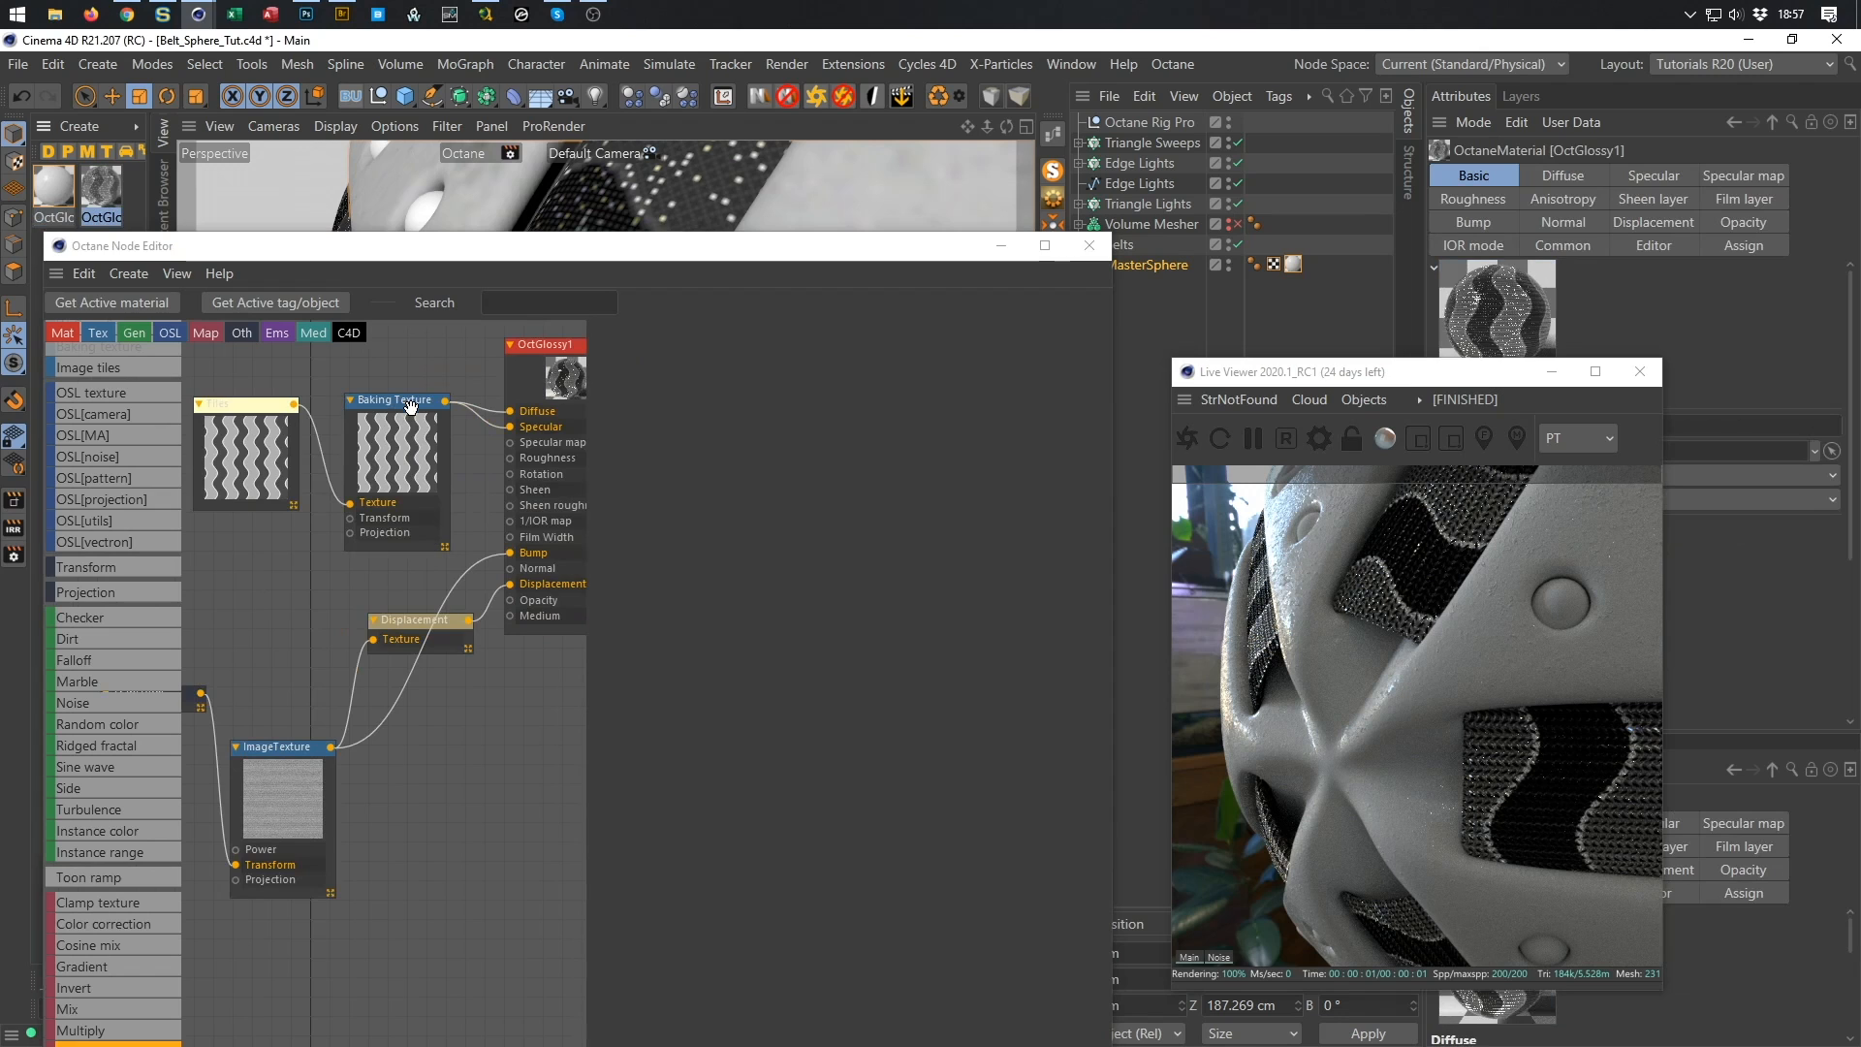
{"action": "left_click_drag", "start_coordinate": [217, 408], "coordinate": [197, 374]}
{"action": "left_click_drag", "start_coordinate": [391, 402], "coordinate": [344, 378]}
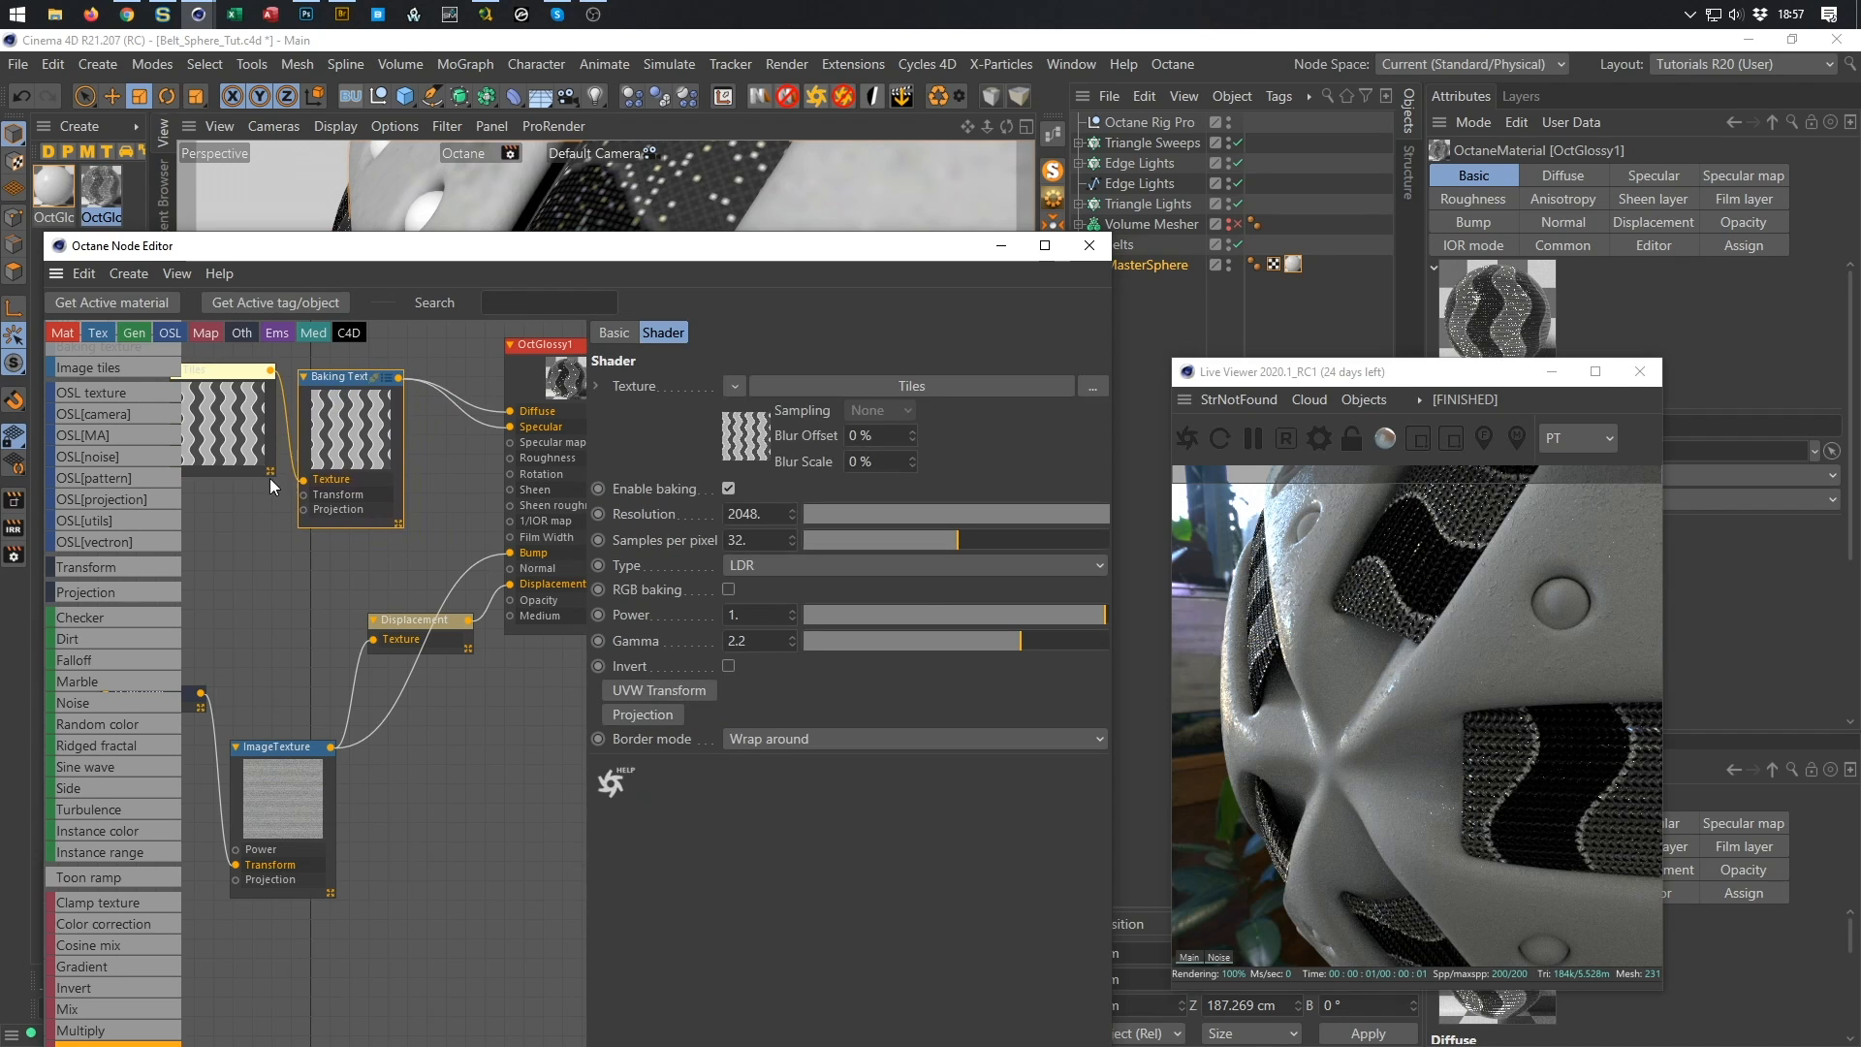
{"action": "left_click", "coordinate": [113, 683]}
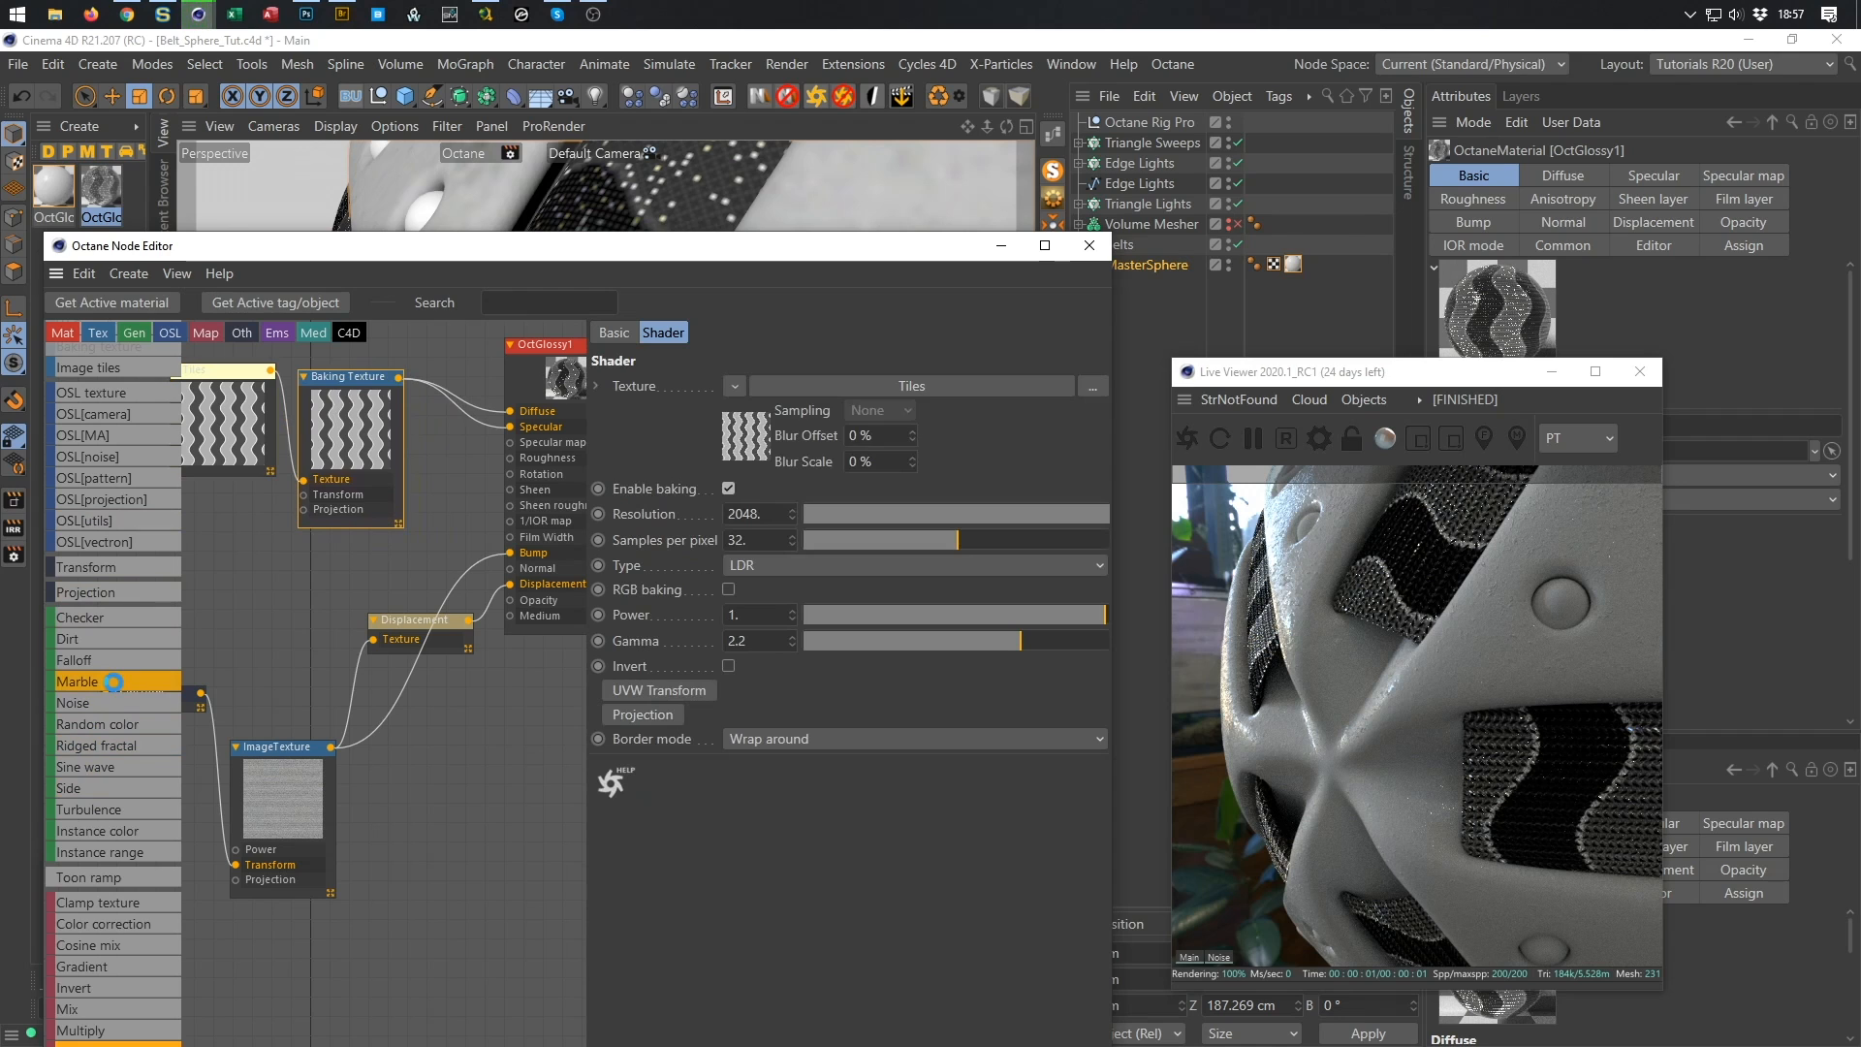
{"action": "scroll", "coordinate": [114, 682], "scroll_direction": "up", "scroll_amount": 5}
{"action": "left_click_drag", "start_coordinate": [136, 513], "coordinate": [510, 452]}
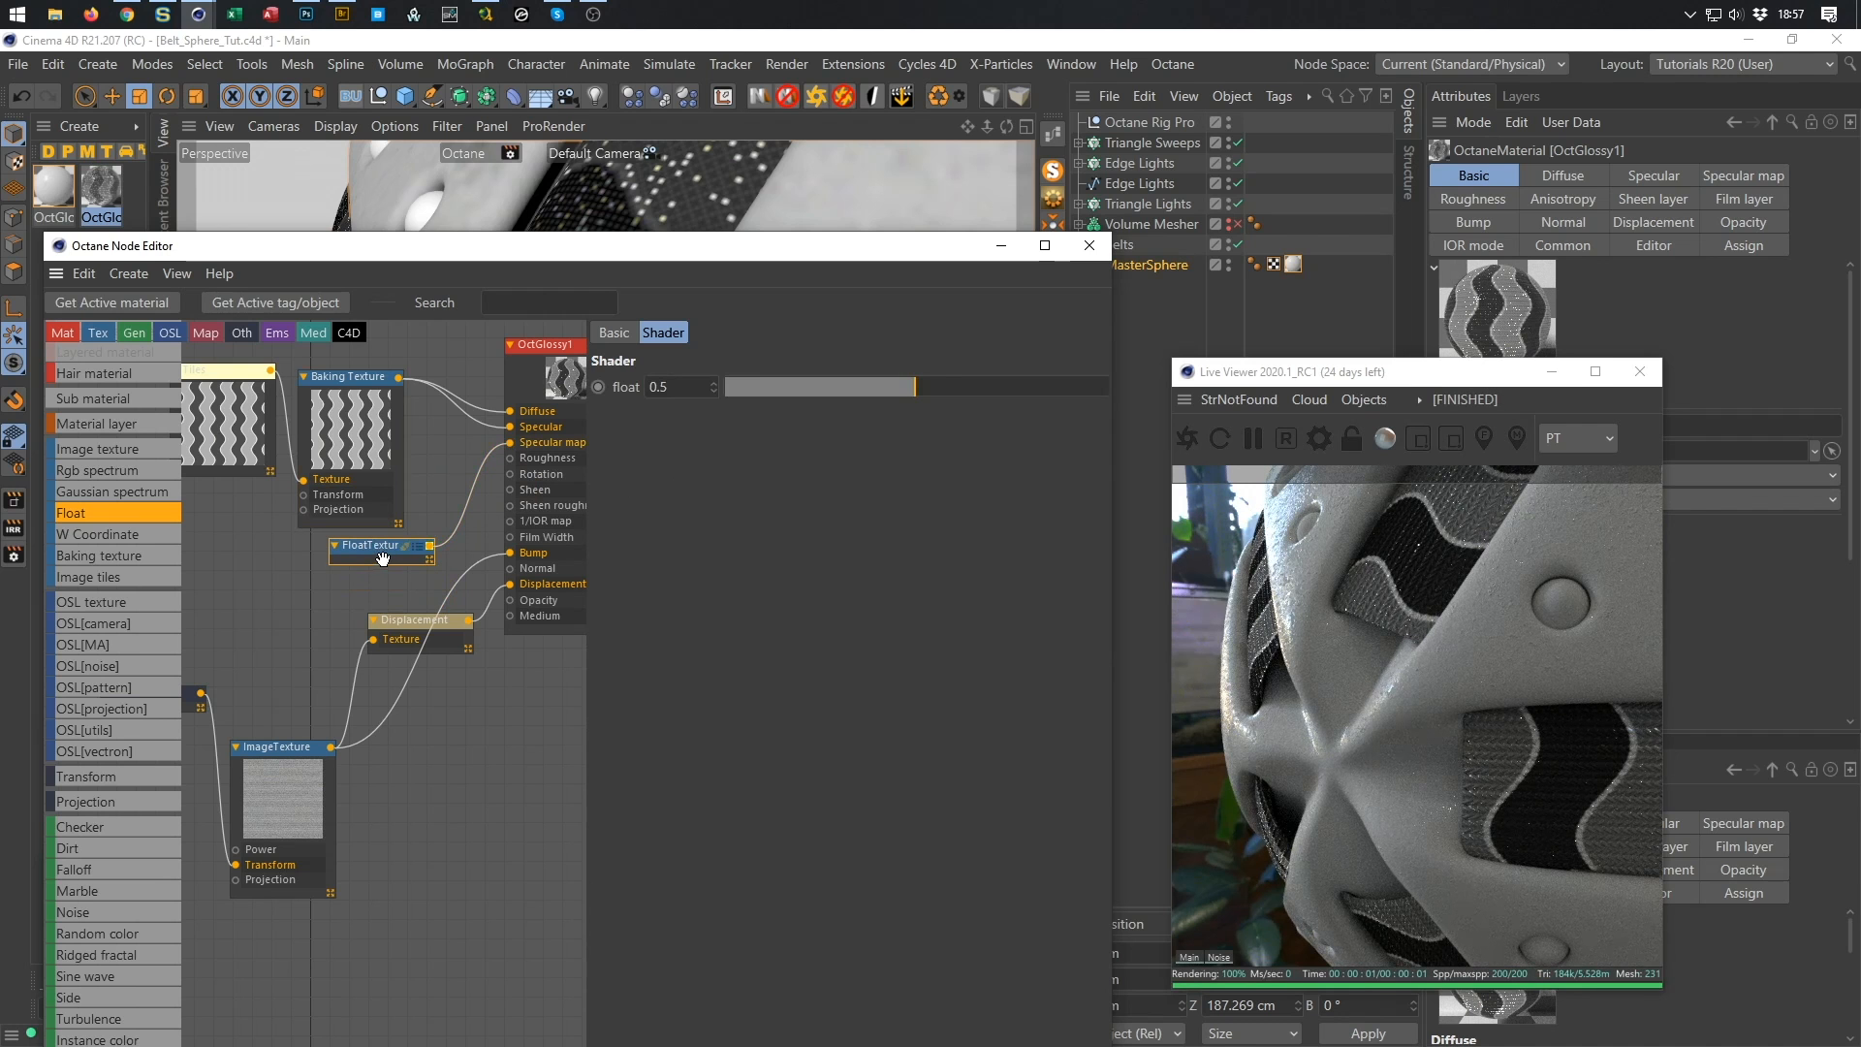
Try values from 0 to about 1.21 on the belt material's FloatTexture, then set it to 1.
{"action": "left_click_drag", "start_coordinate": [892, 394], "coordinate": [1074, 399]}
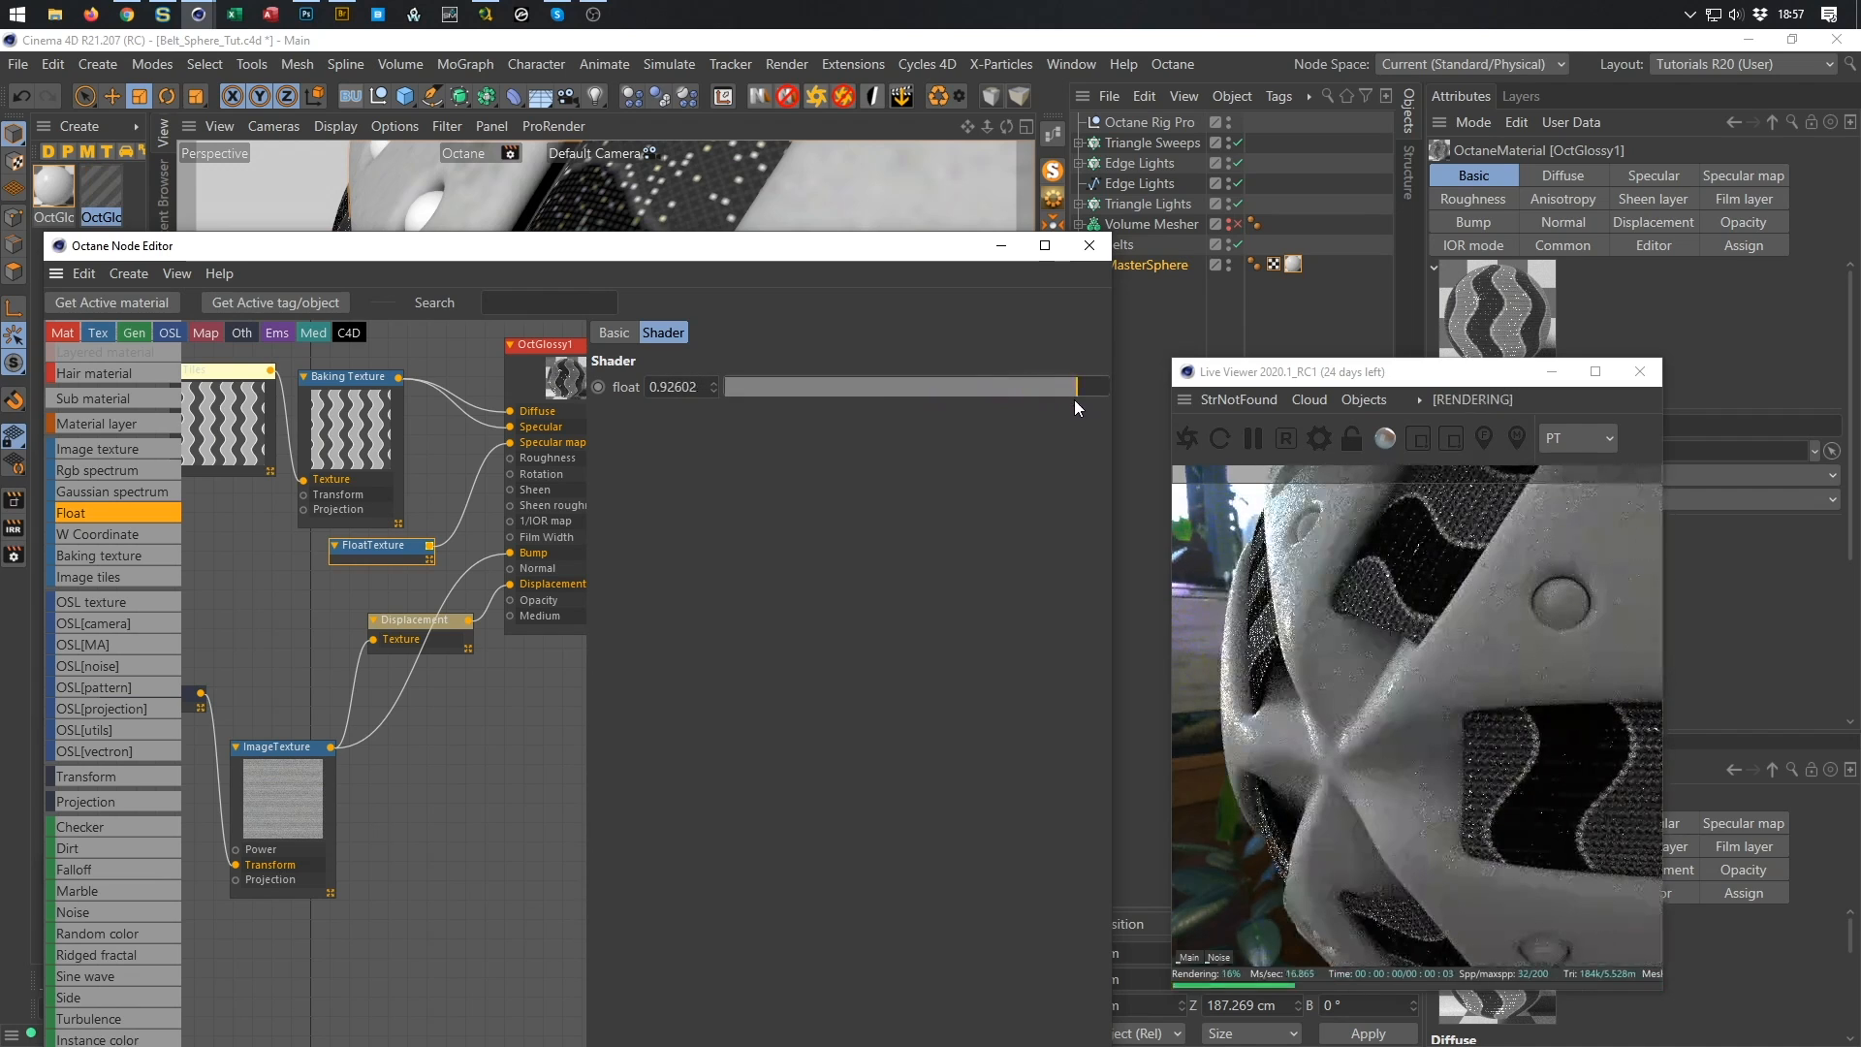
{"action": "left_click_drag", "start_coordinate": [637, 378], "coordinate": [555, 351]}
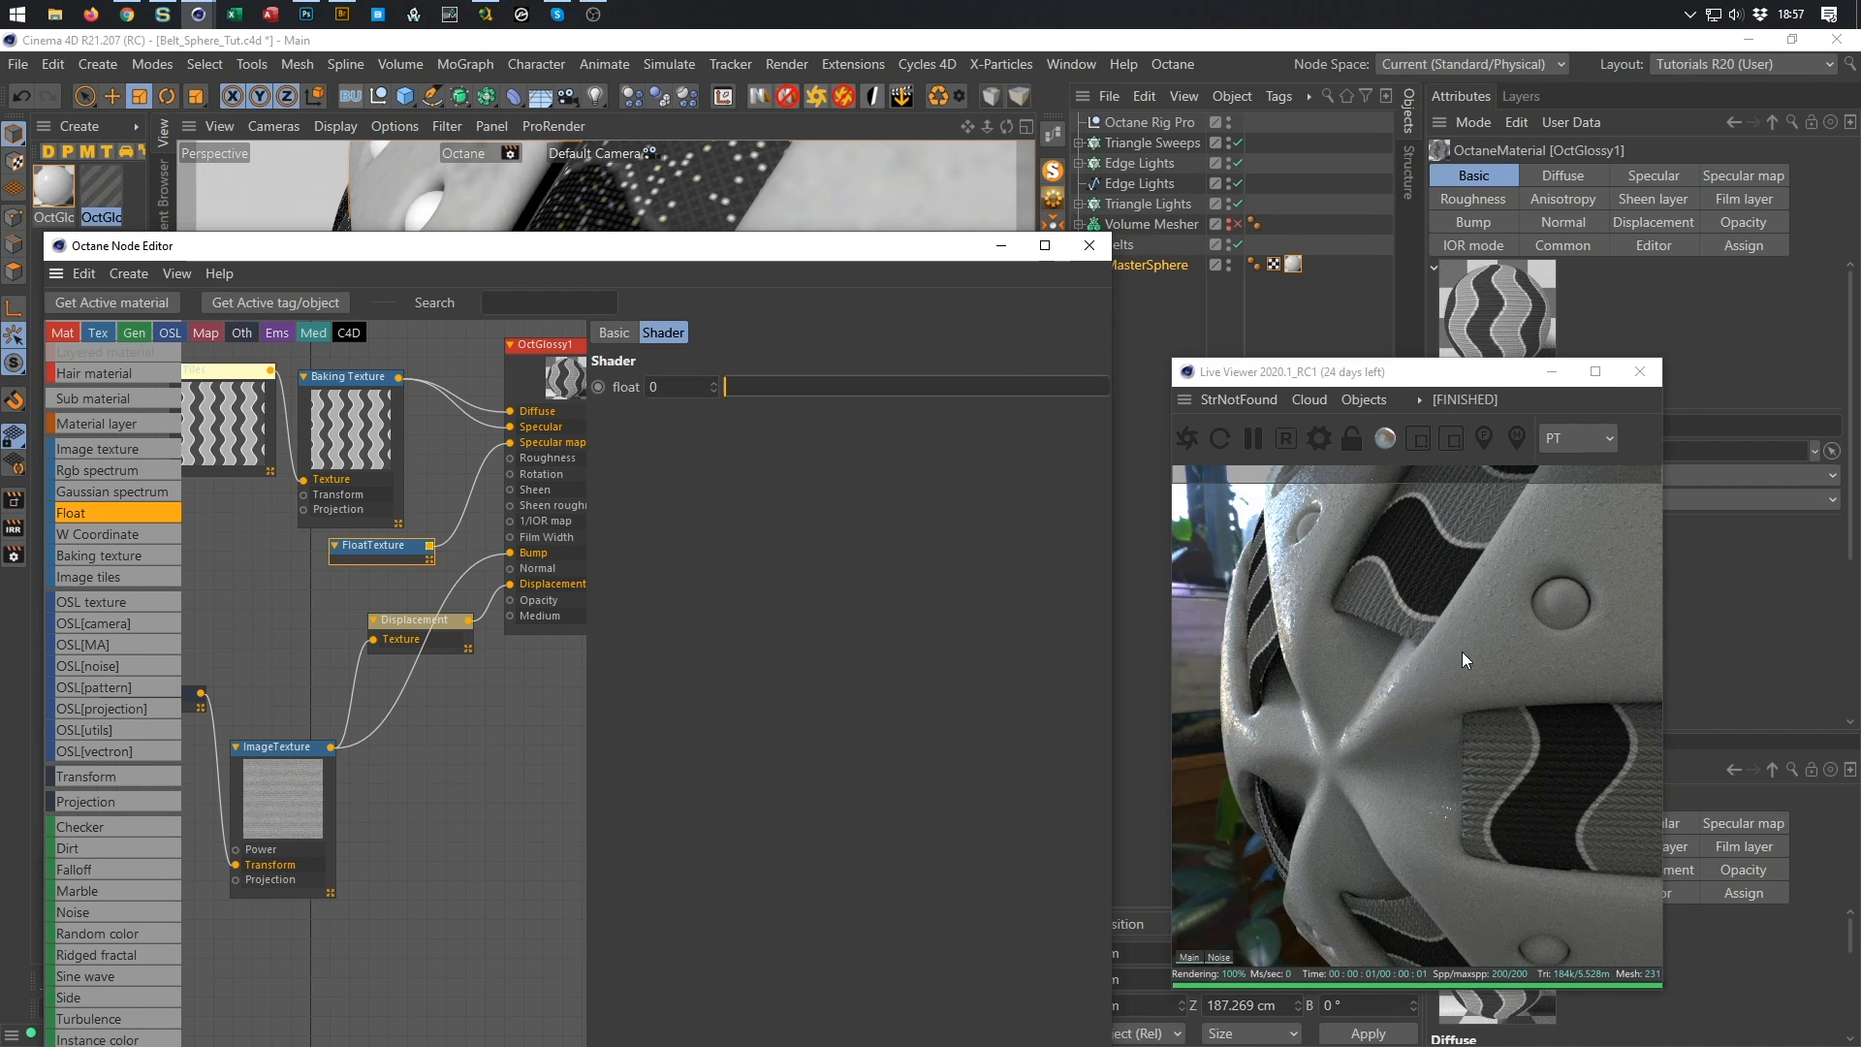
{"action": "left_click", "coordinate": [759, 386]}
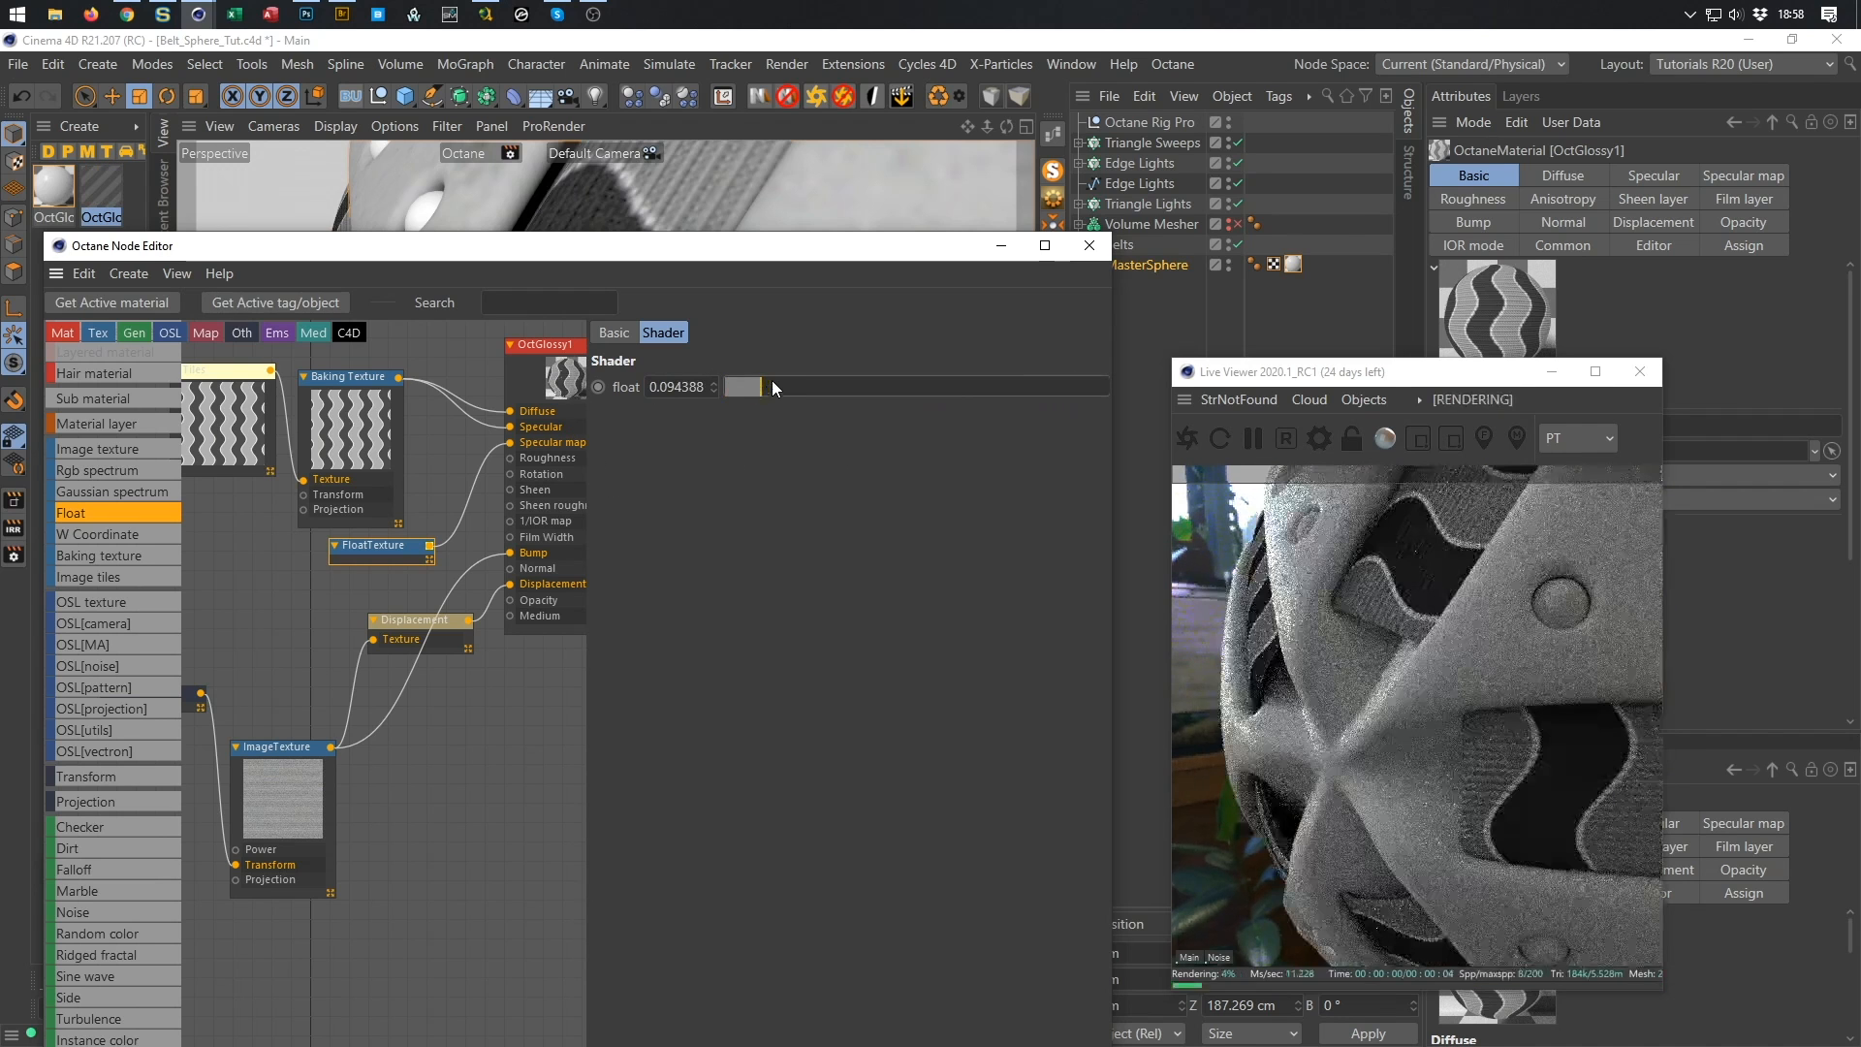
{"action": "left_click", "coordinate": [818, 386]}
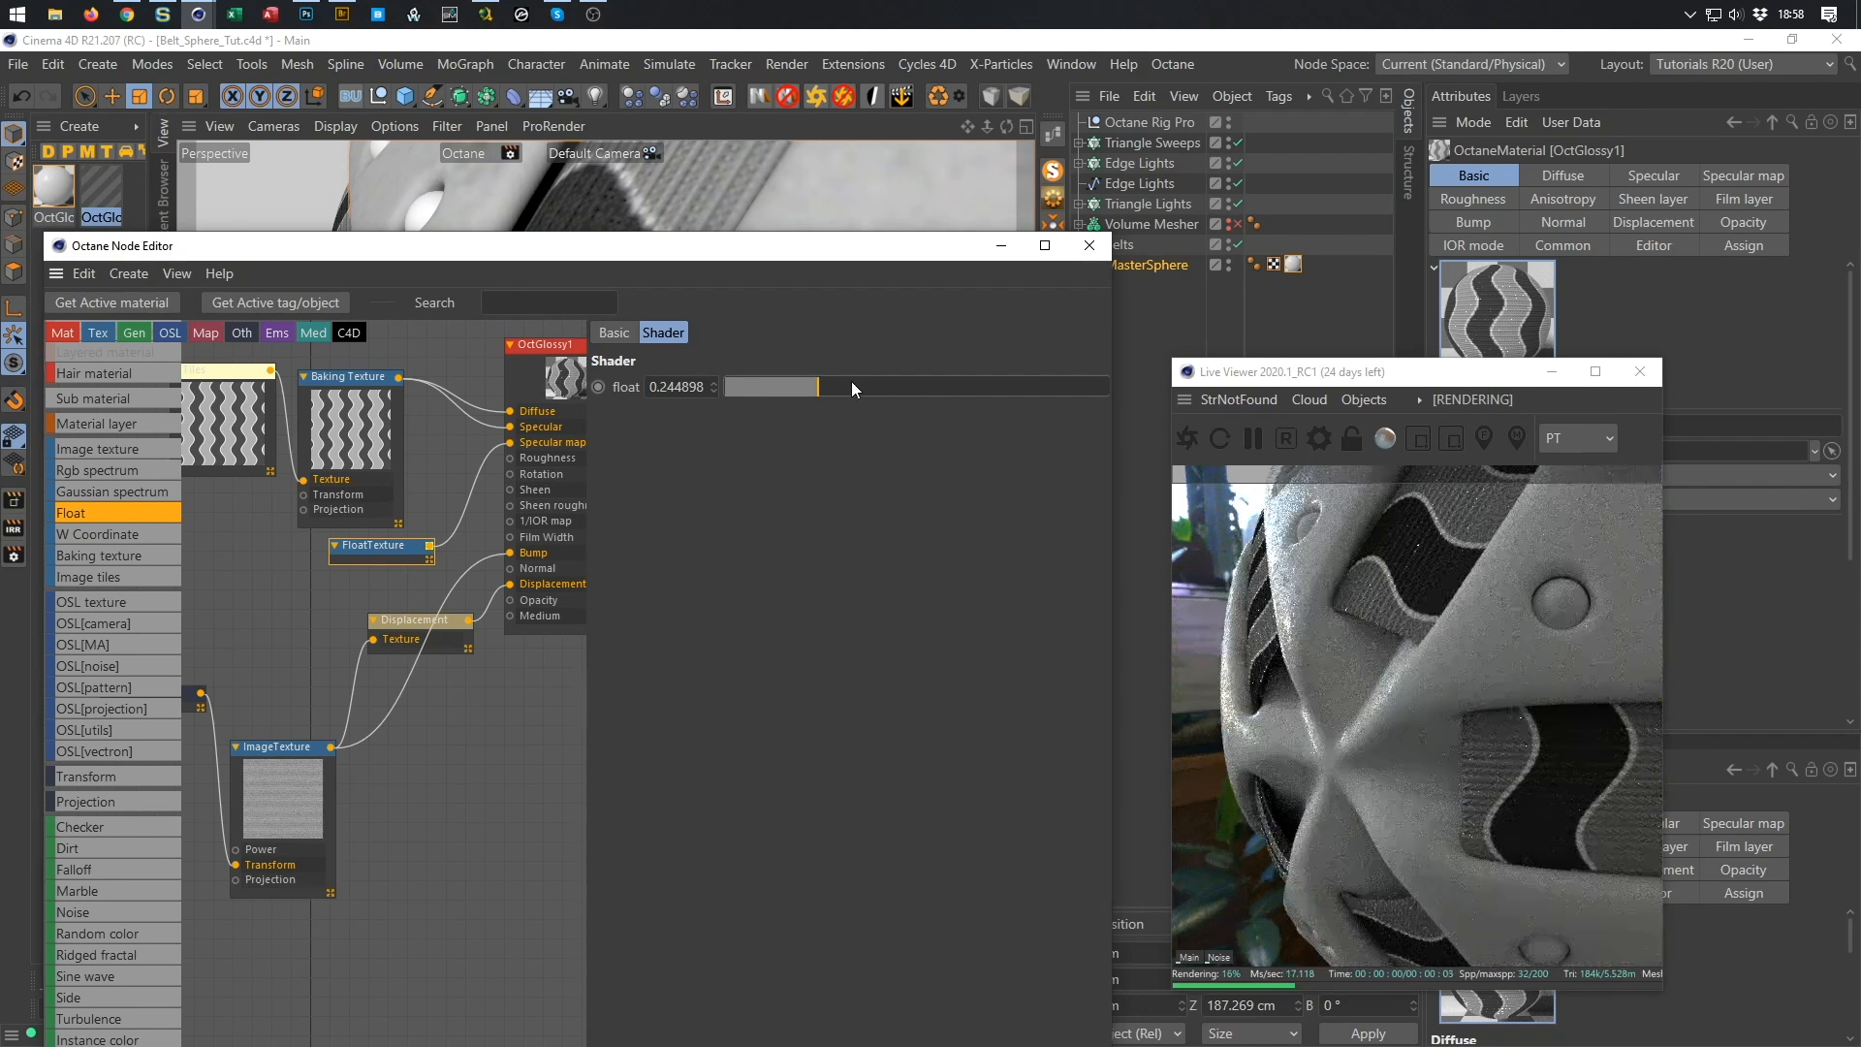
{"action": "left_click", "coordinate": [884, 387]}
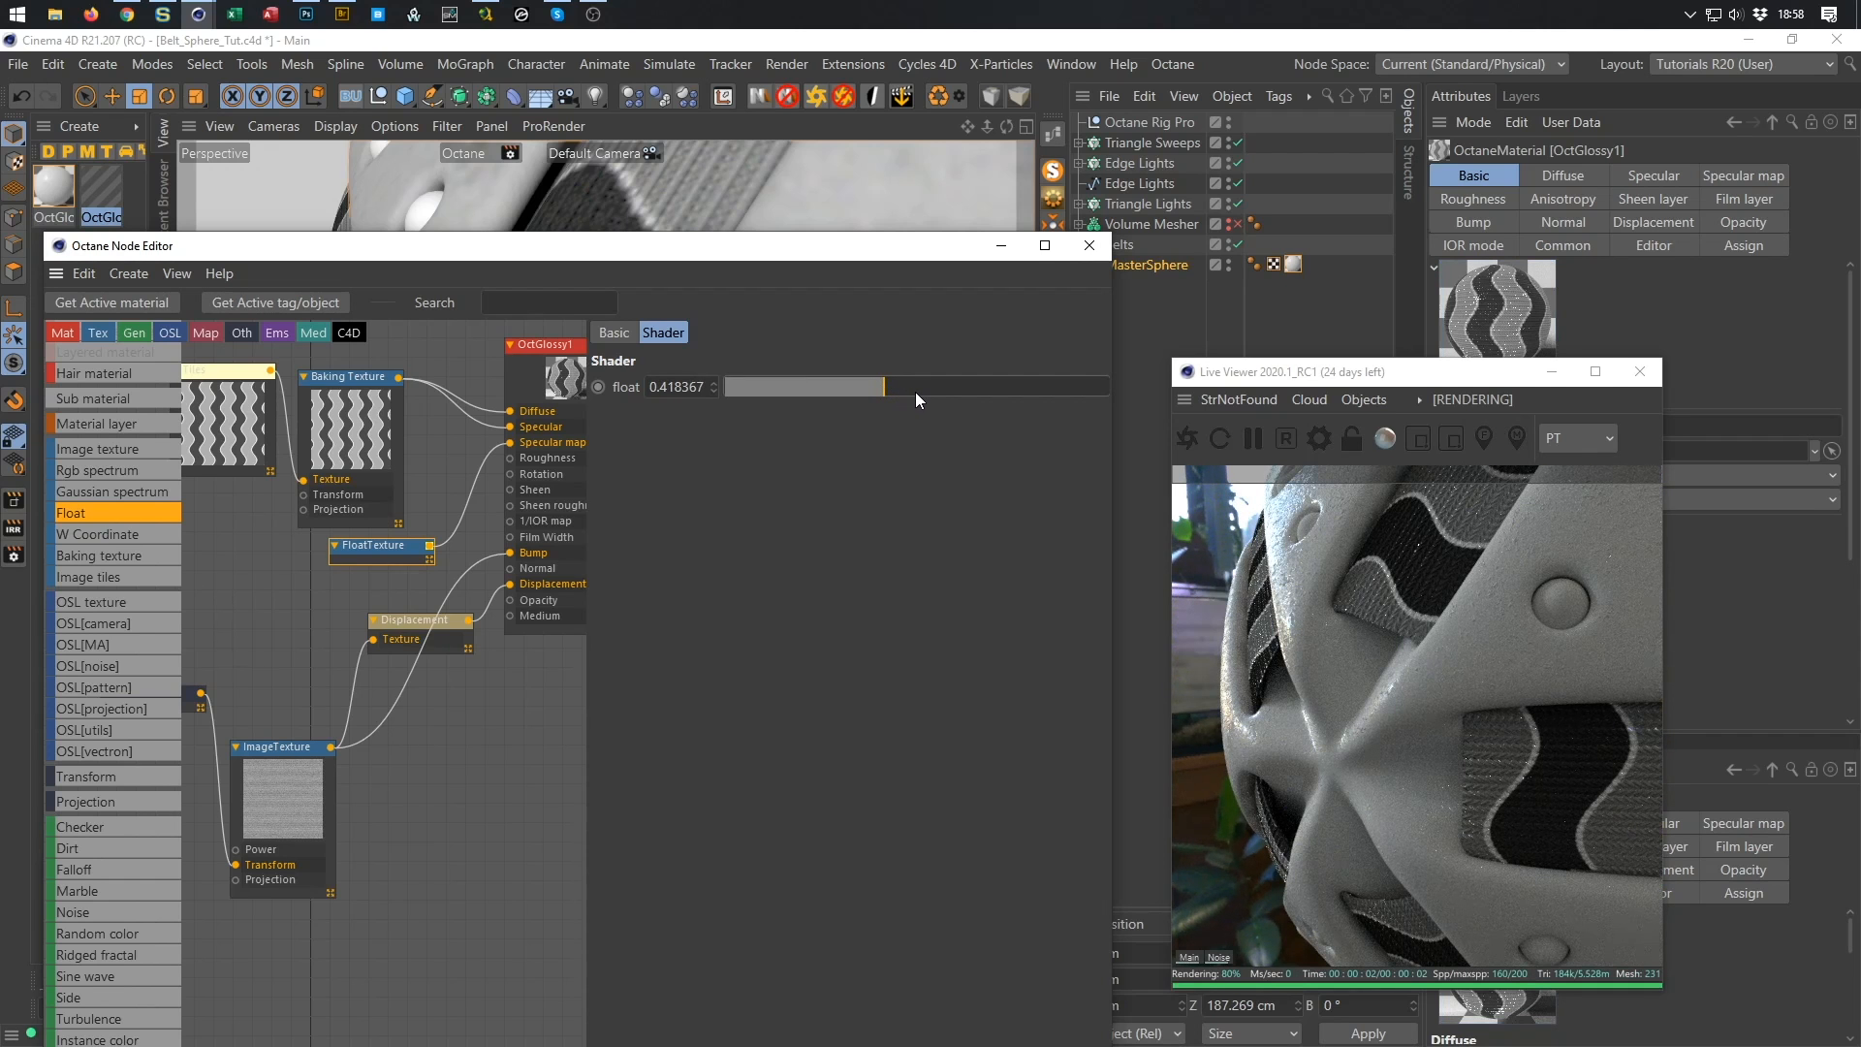
{"action": "left_click_drag", "start_coordinate": [933, 394], "coordinate": [1126, 376]}
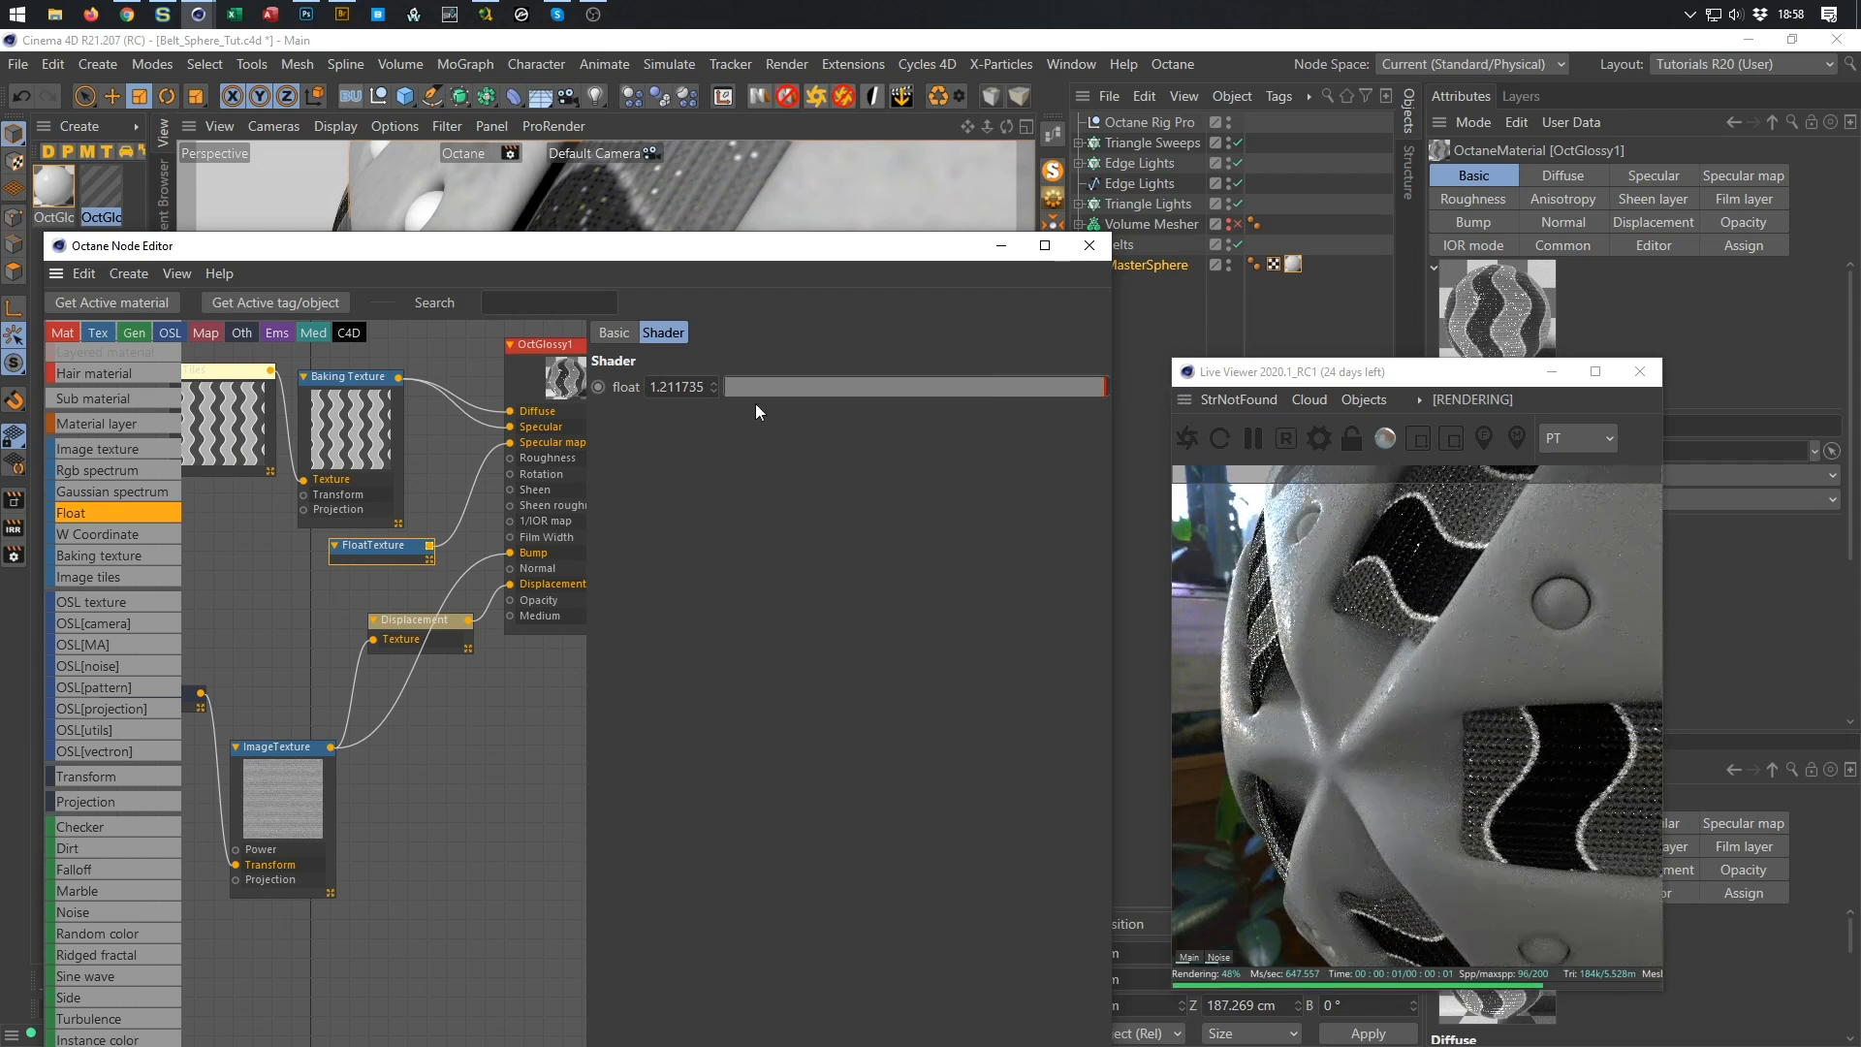
{"action": "left_click", "coordinate": [678, 385]}
{"action": "type", "text": "1."}
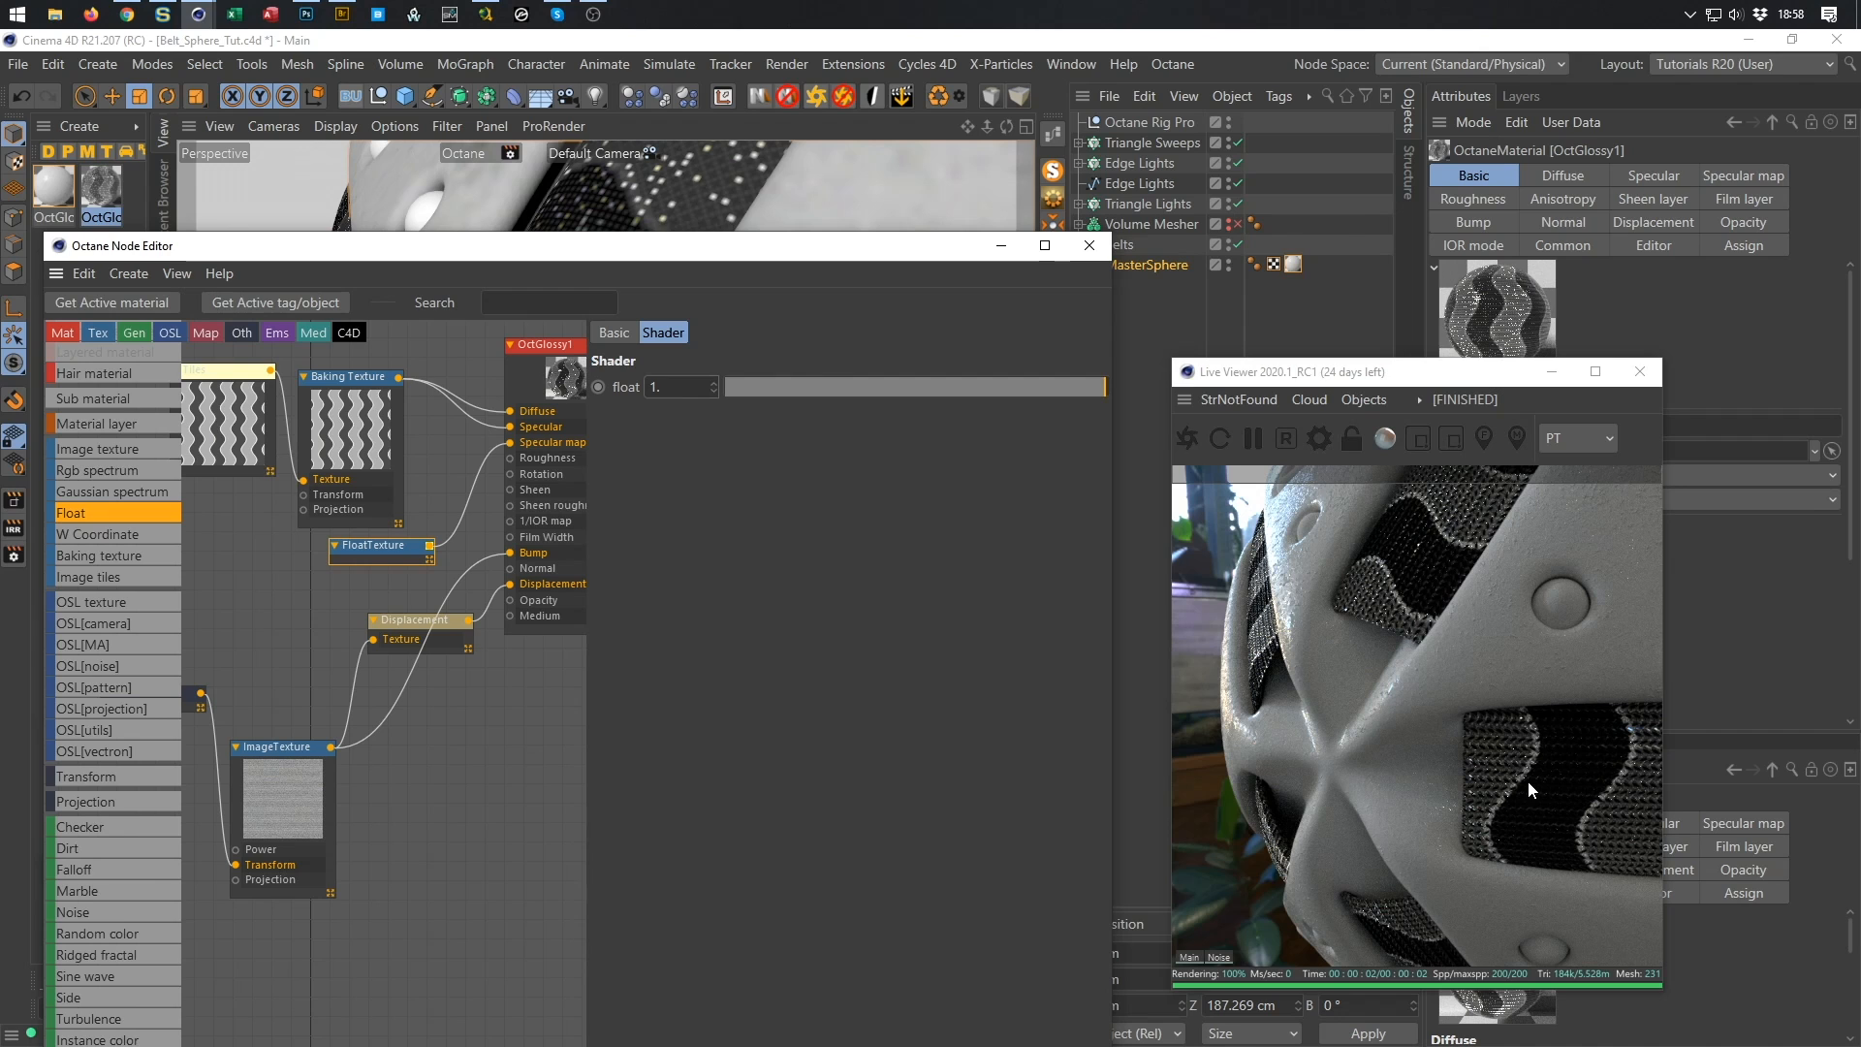
Rotate the Octane Rig Pro's HDRI to 170° to change the reflections, and save the project.
{"action": "left_click", "coordinate": [1125, 118]}
{"action": "left_click_drag", "start_coordinate": [1525, 386], "coordinate": [1354, 299]}
{"action": "left_click_drag", "start_coordinate": [1747, 421], "coordinate": [1849, 430]}
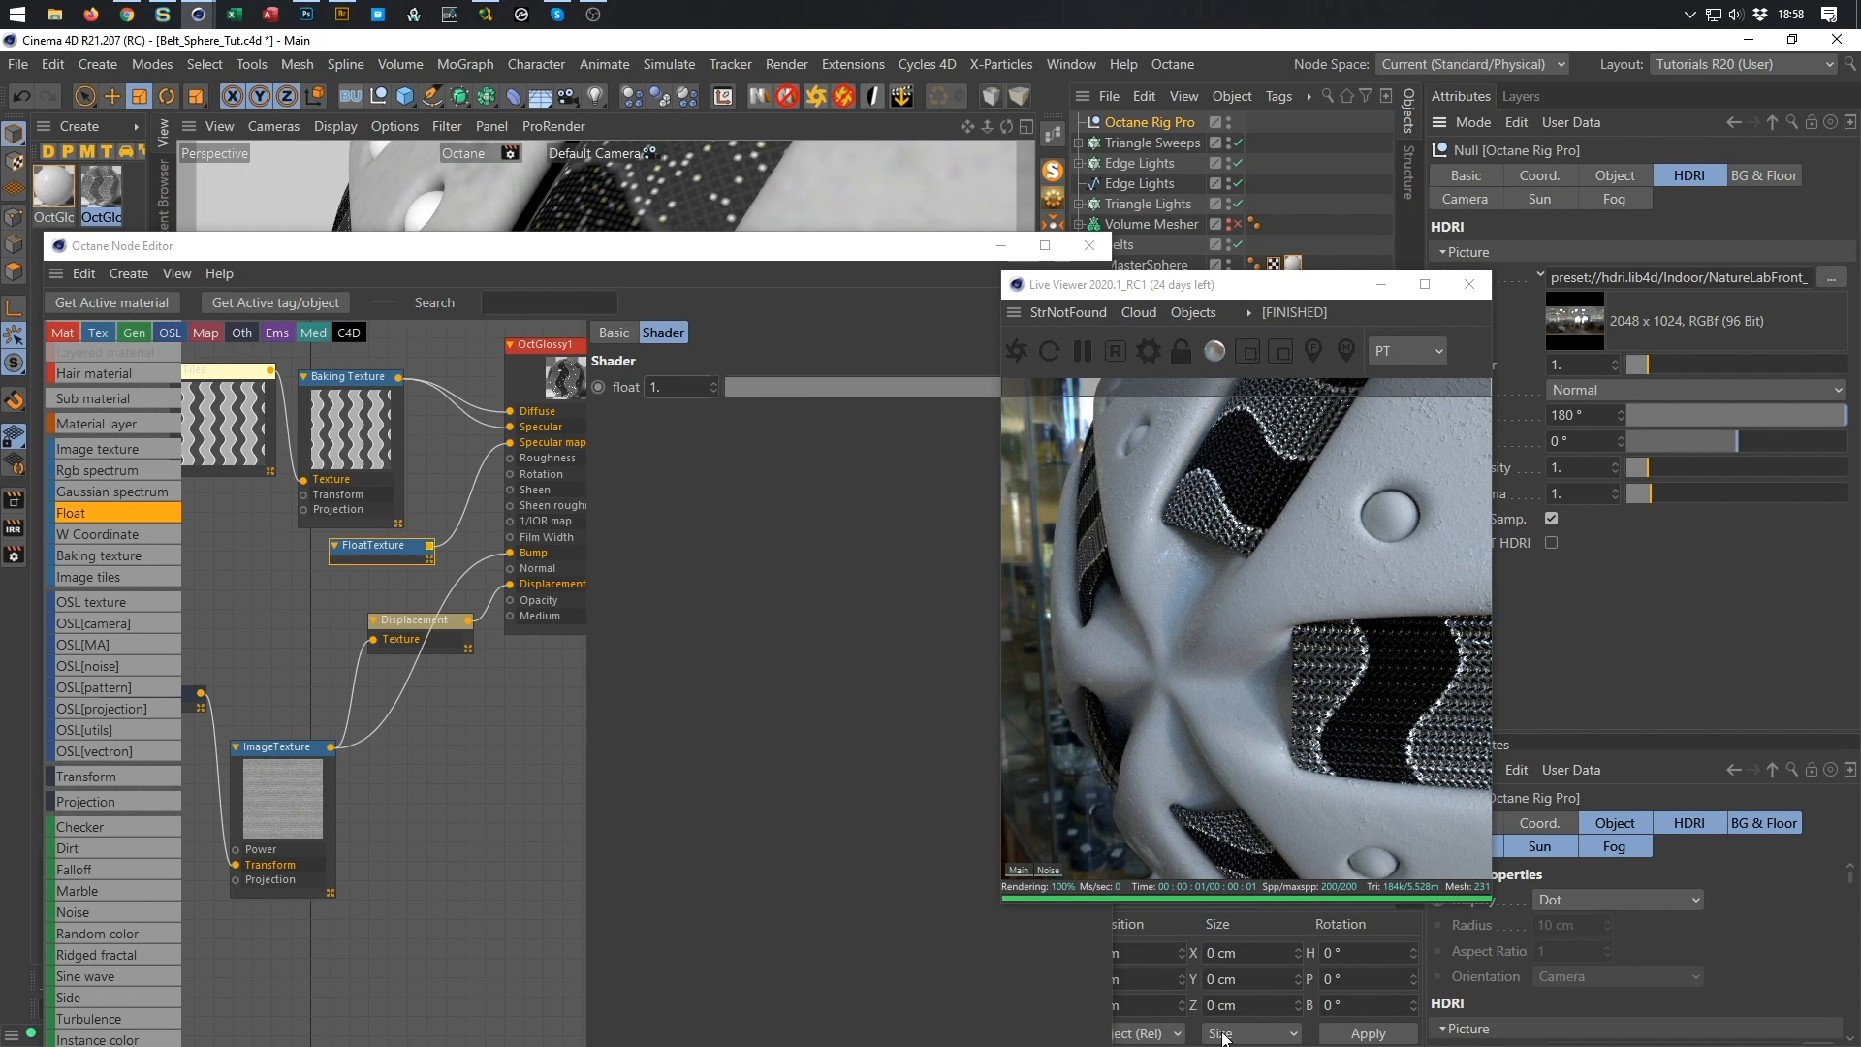
{"action": "left_click_drag", "start_coordinate": [1843, 415], "coordinate": [1833, 425]}
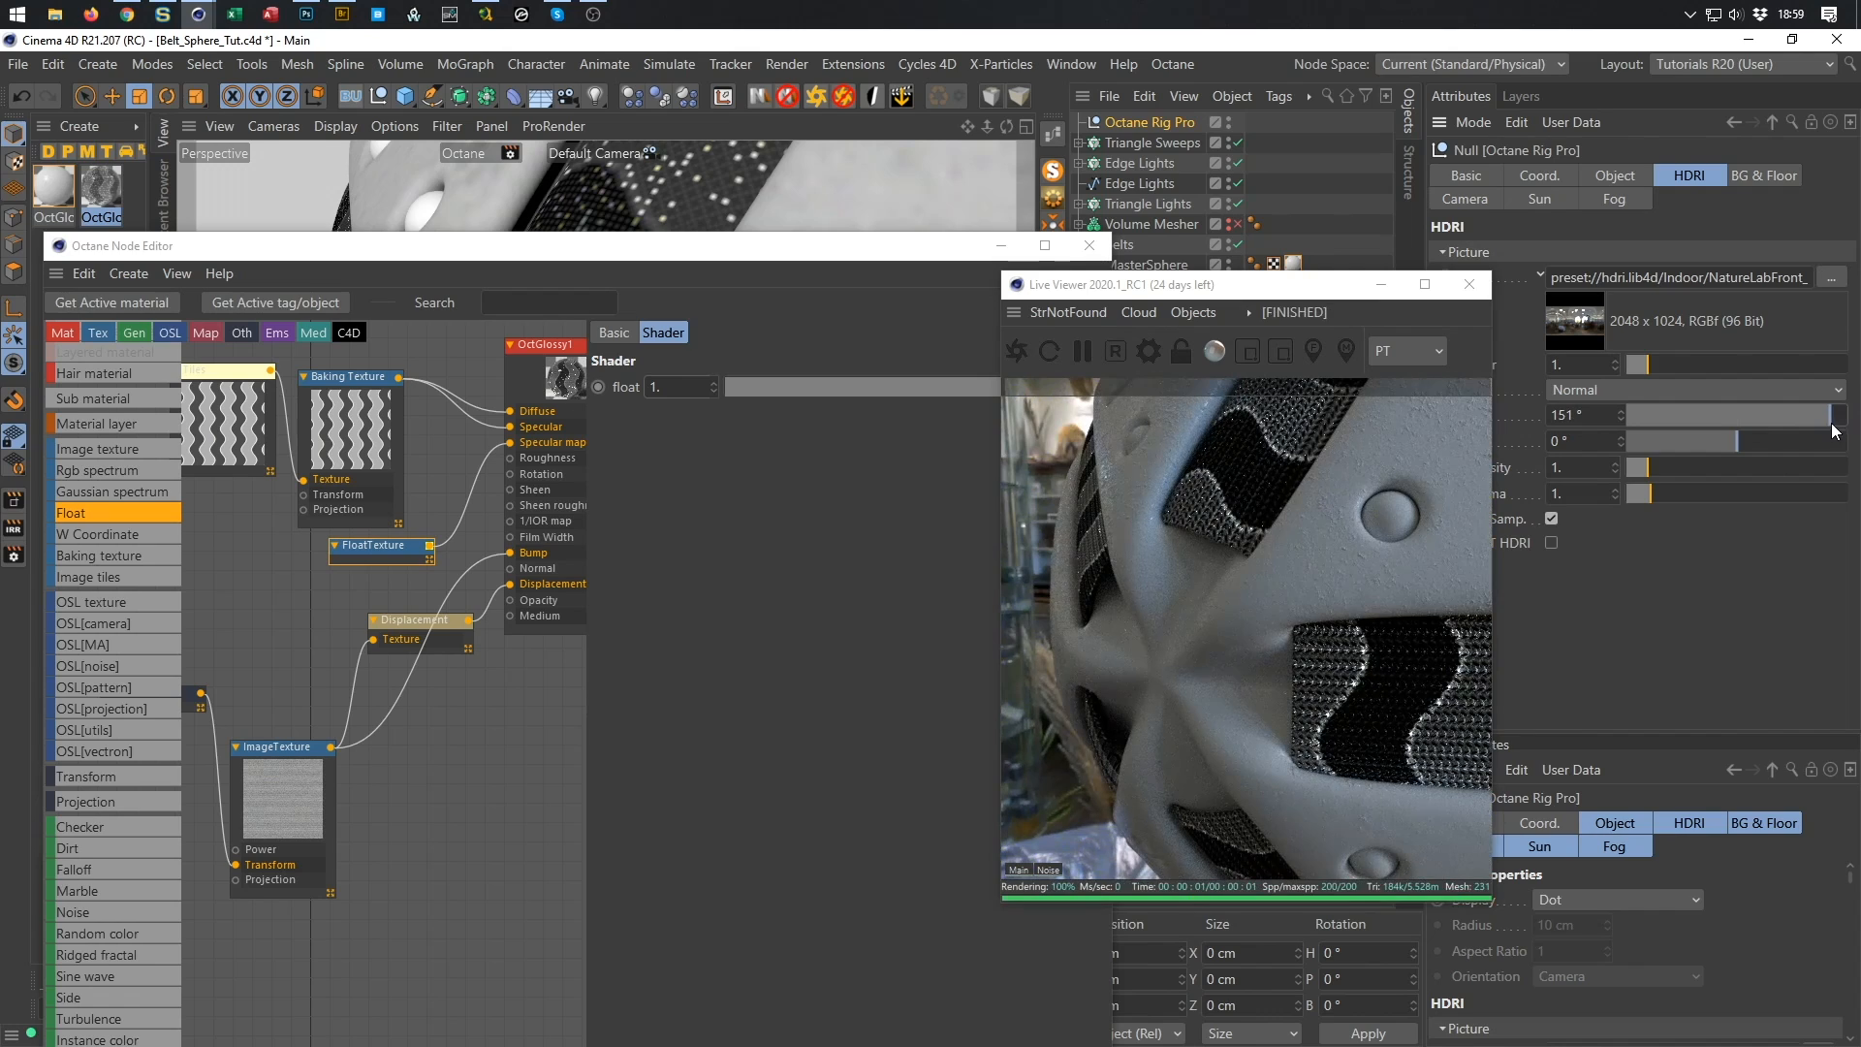
{"action": "left_click_drag", "start_coordinate": [1823, 436], "coordinate": [1842, 417]}
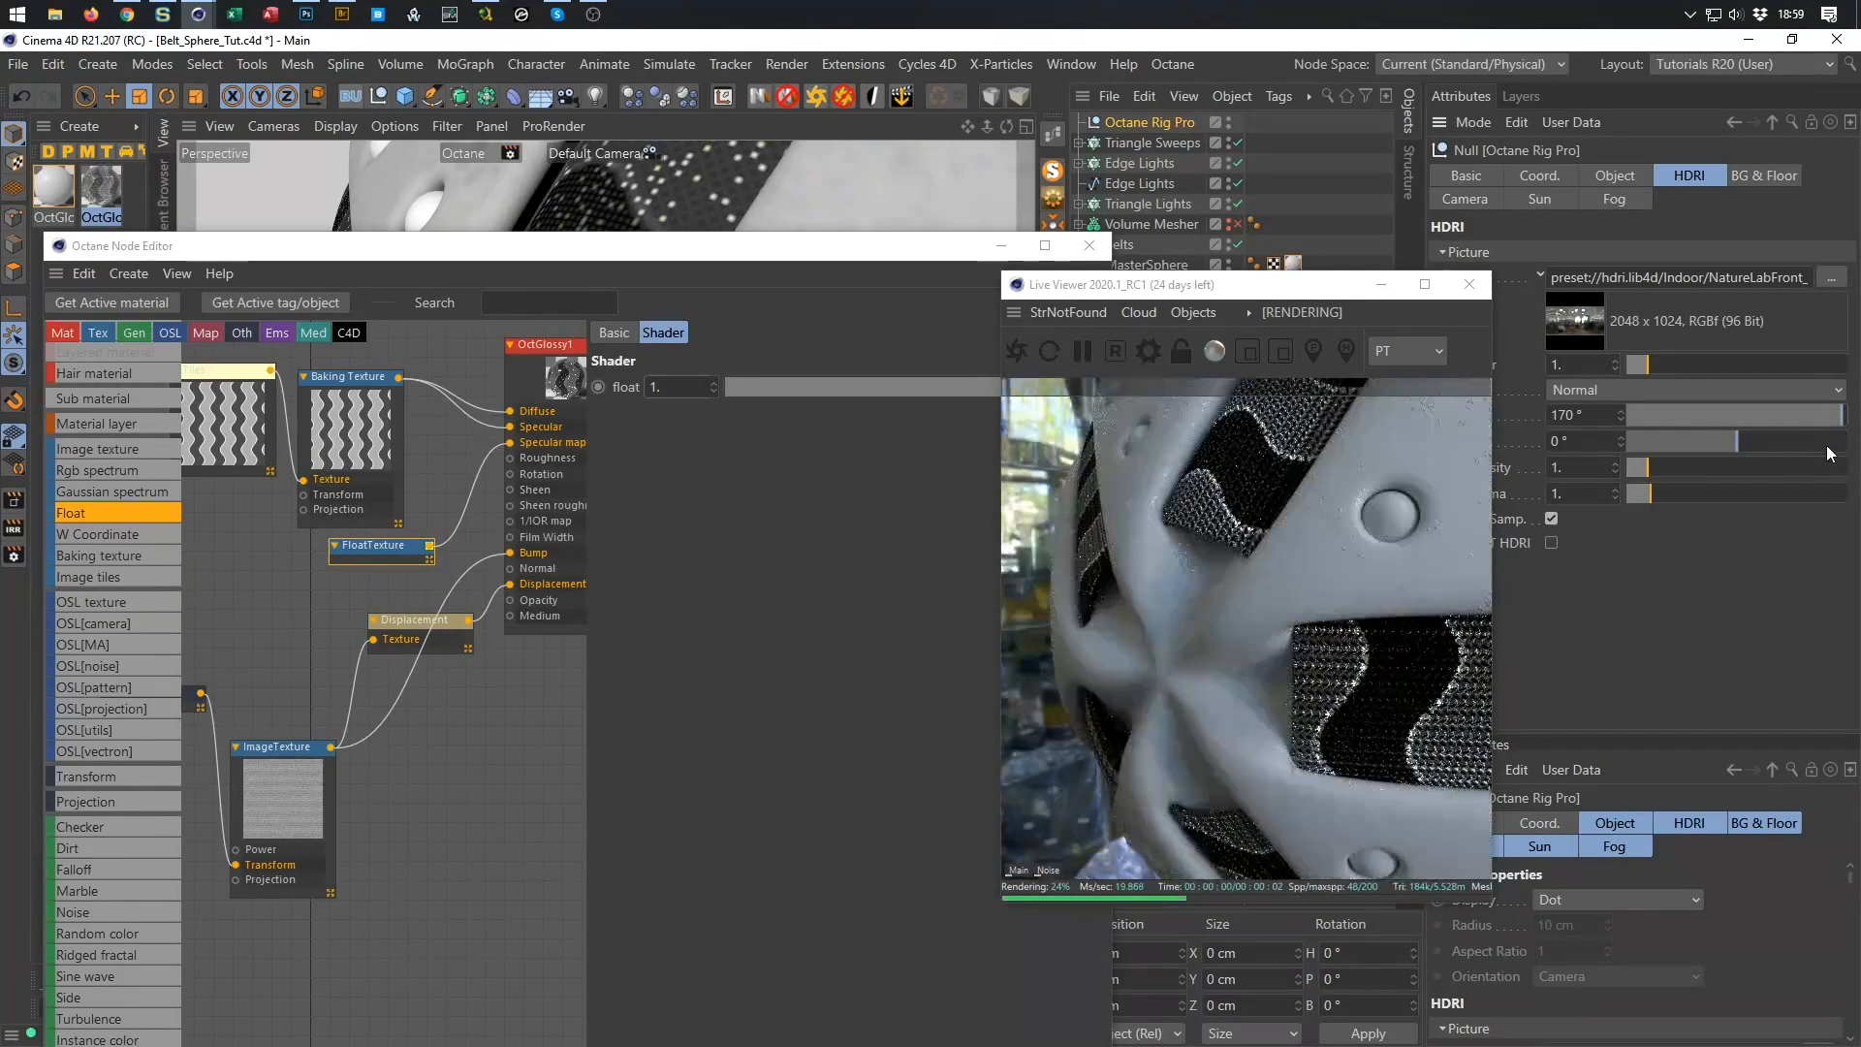
{"action": "left_click_drag", "start_coordinate": [1263, 286], "coordinate": [1514, 306]}
{"action": "key", "text": "ctrl+s"}
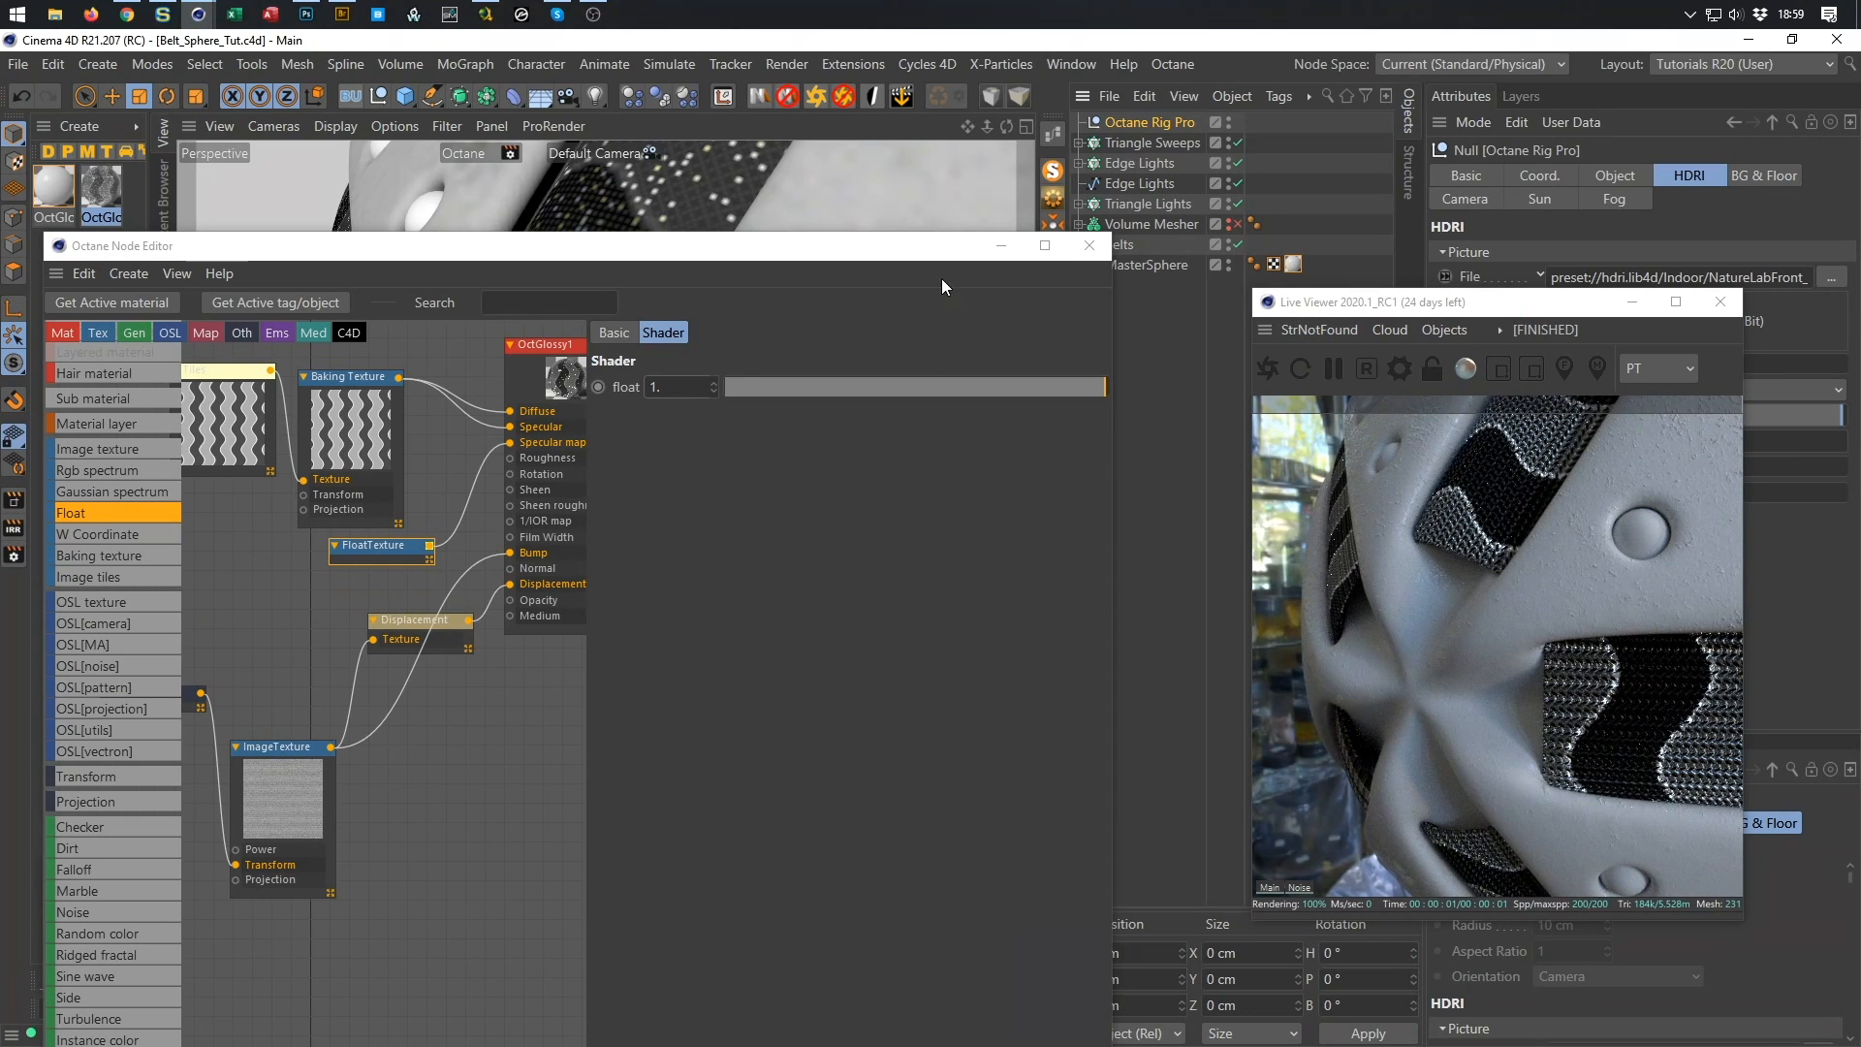
Move the black knot of OctGlossy1.1's lower Gradient to 59.701 %, check the bump in the render, and save the project.
{"action": "left_click_drag", "start_coordinate": [928, 258], "coordinate": [836, 795]}
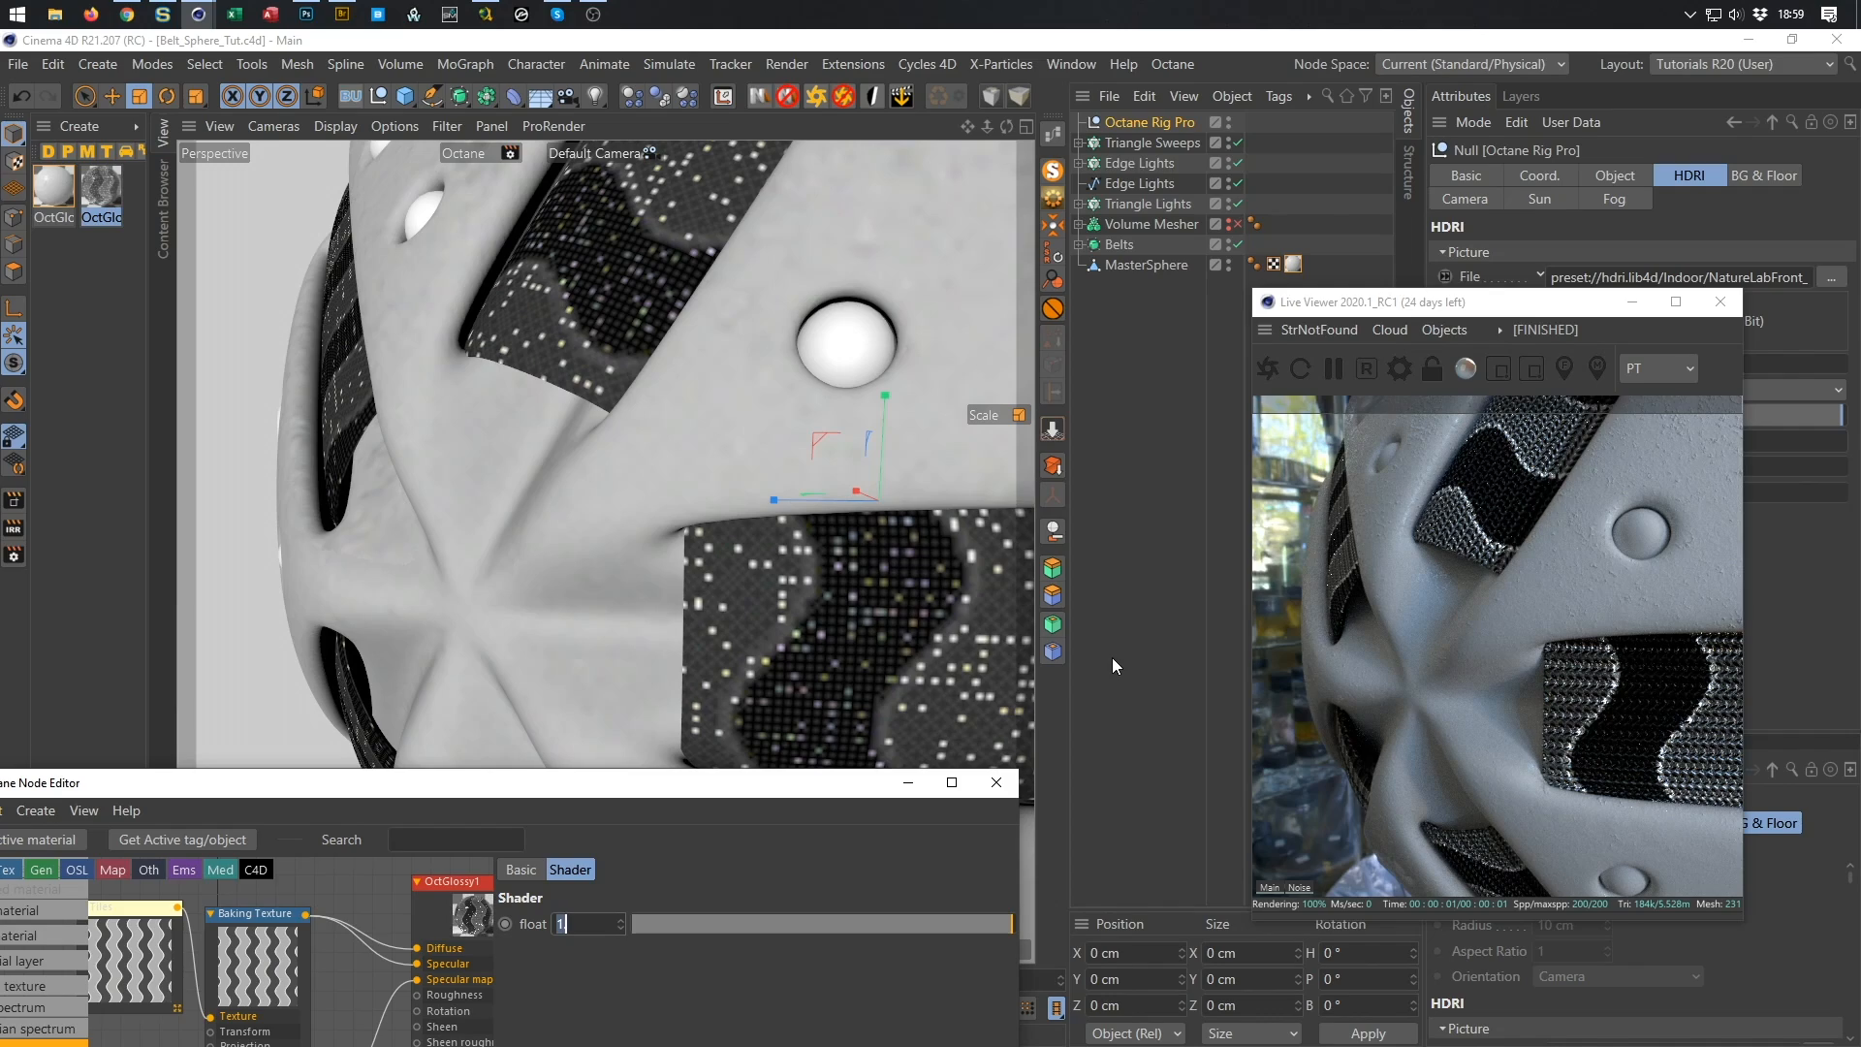
{"action": "left_click_drag", "start_coordinate": [1500, 539], "coordinate": [1285, 777]}
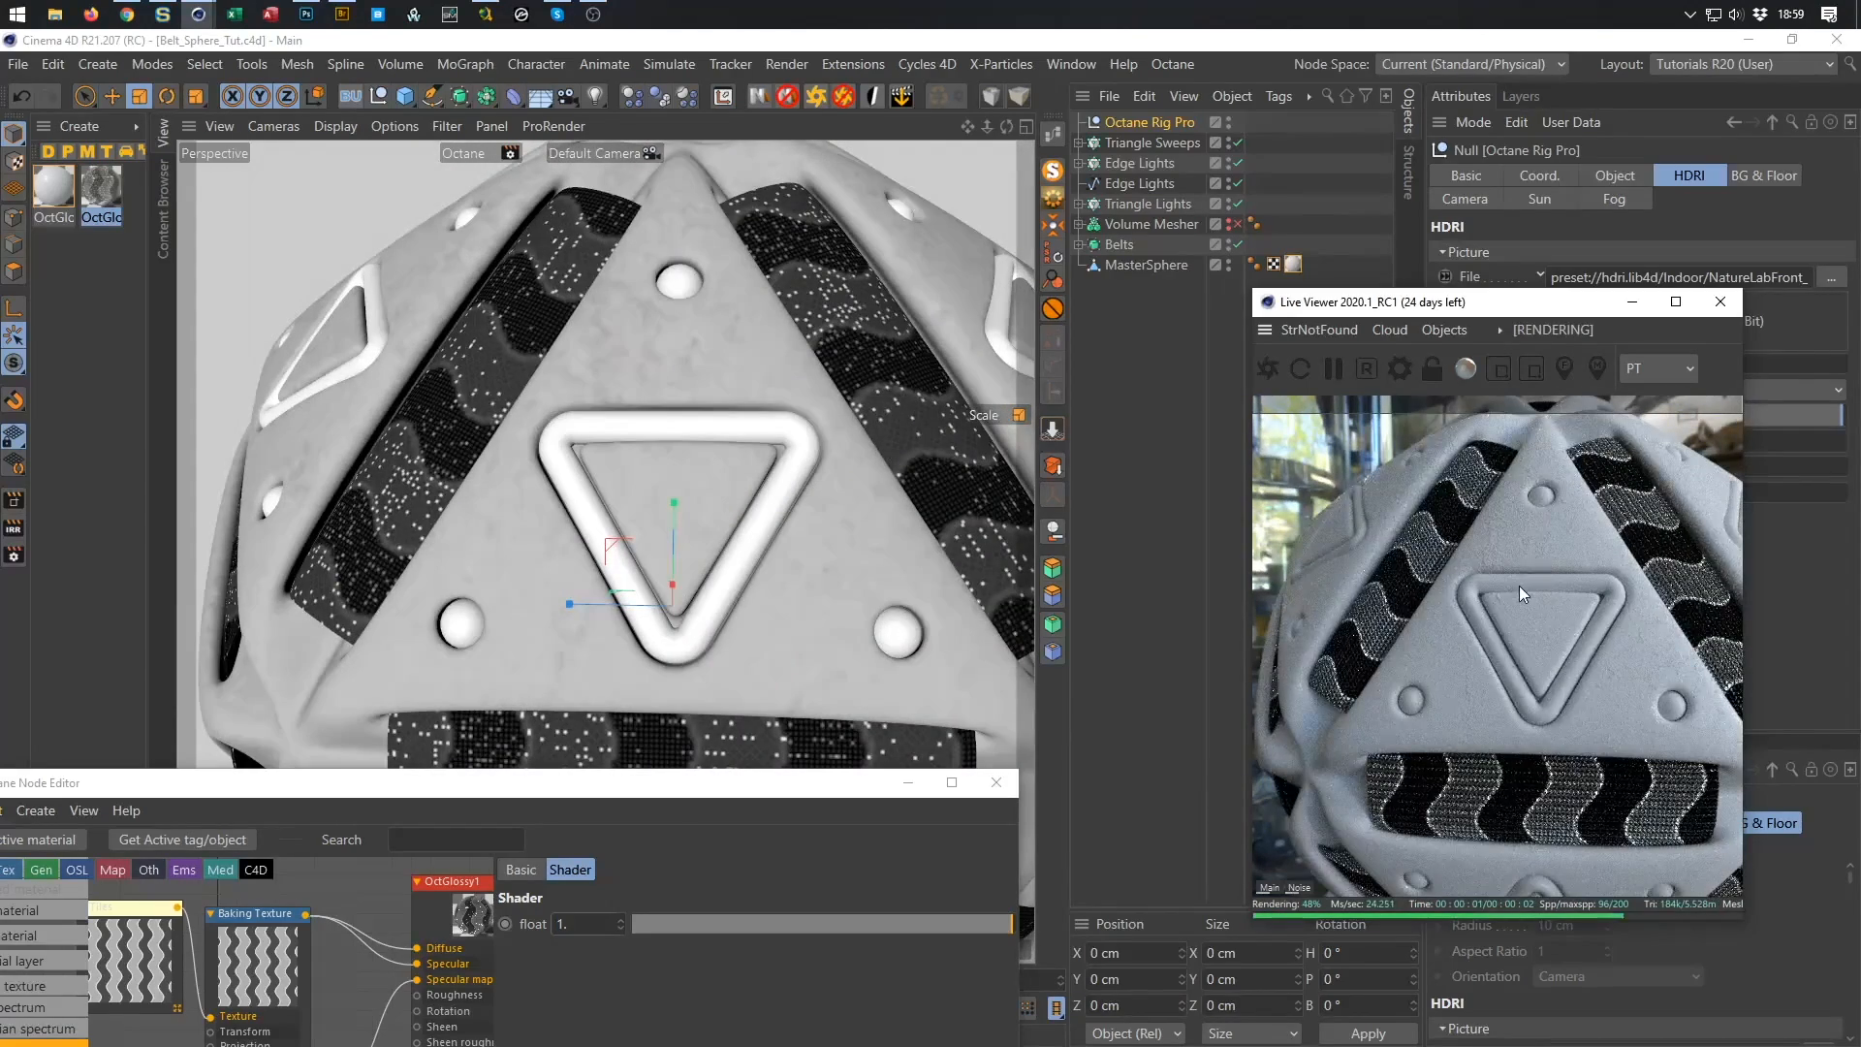
{"action": "scroll", "coordinate": [1556, 557], "scroll_direction": "up", "scroll_amount": 2}
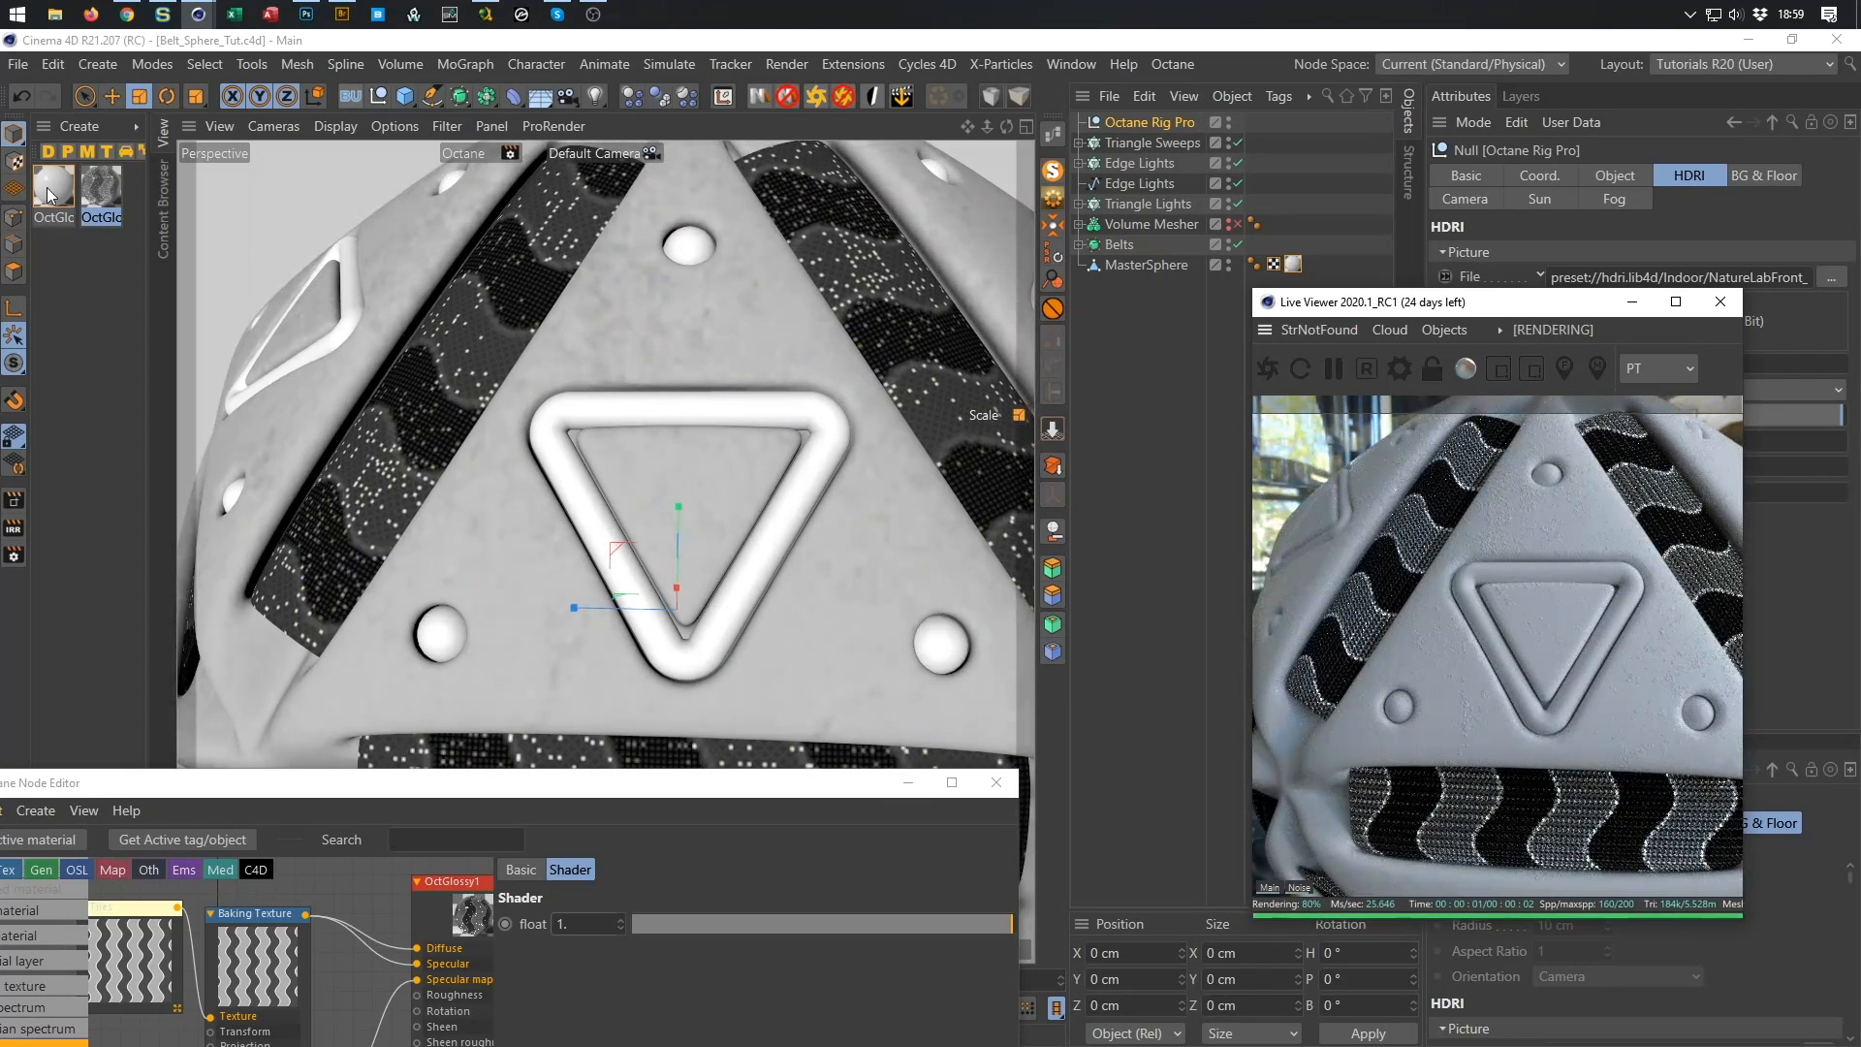
{"action": "left_click", "coordinate": [65, 213]}
{"action": "left_click_drag", "start_coordinate": [595, 784], "coordinate": [612, 203]}
{"action": "left_click", "coordinate": [275, 600]}
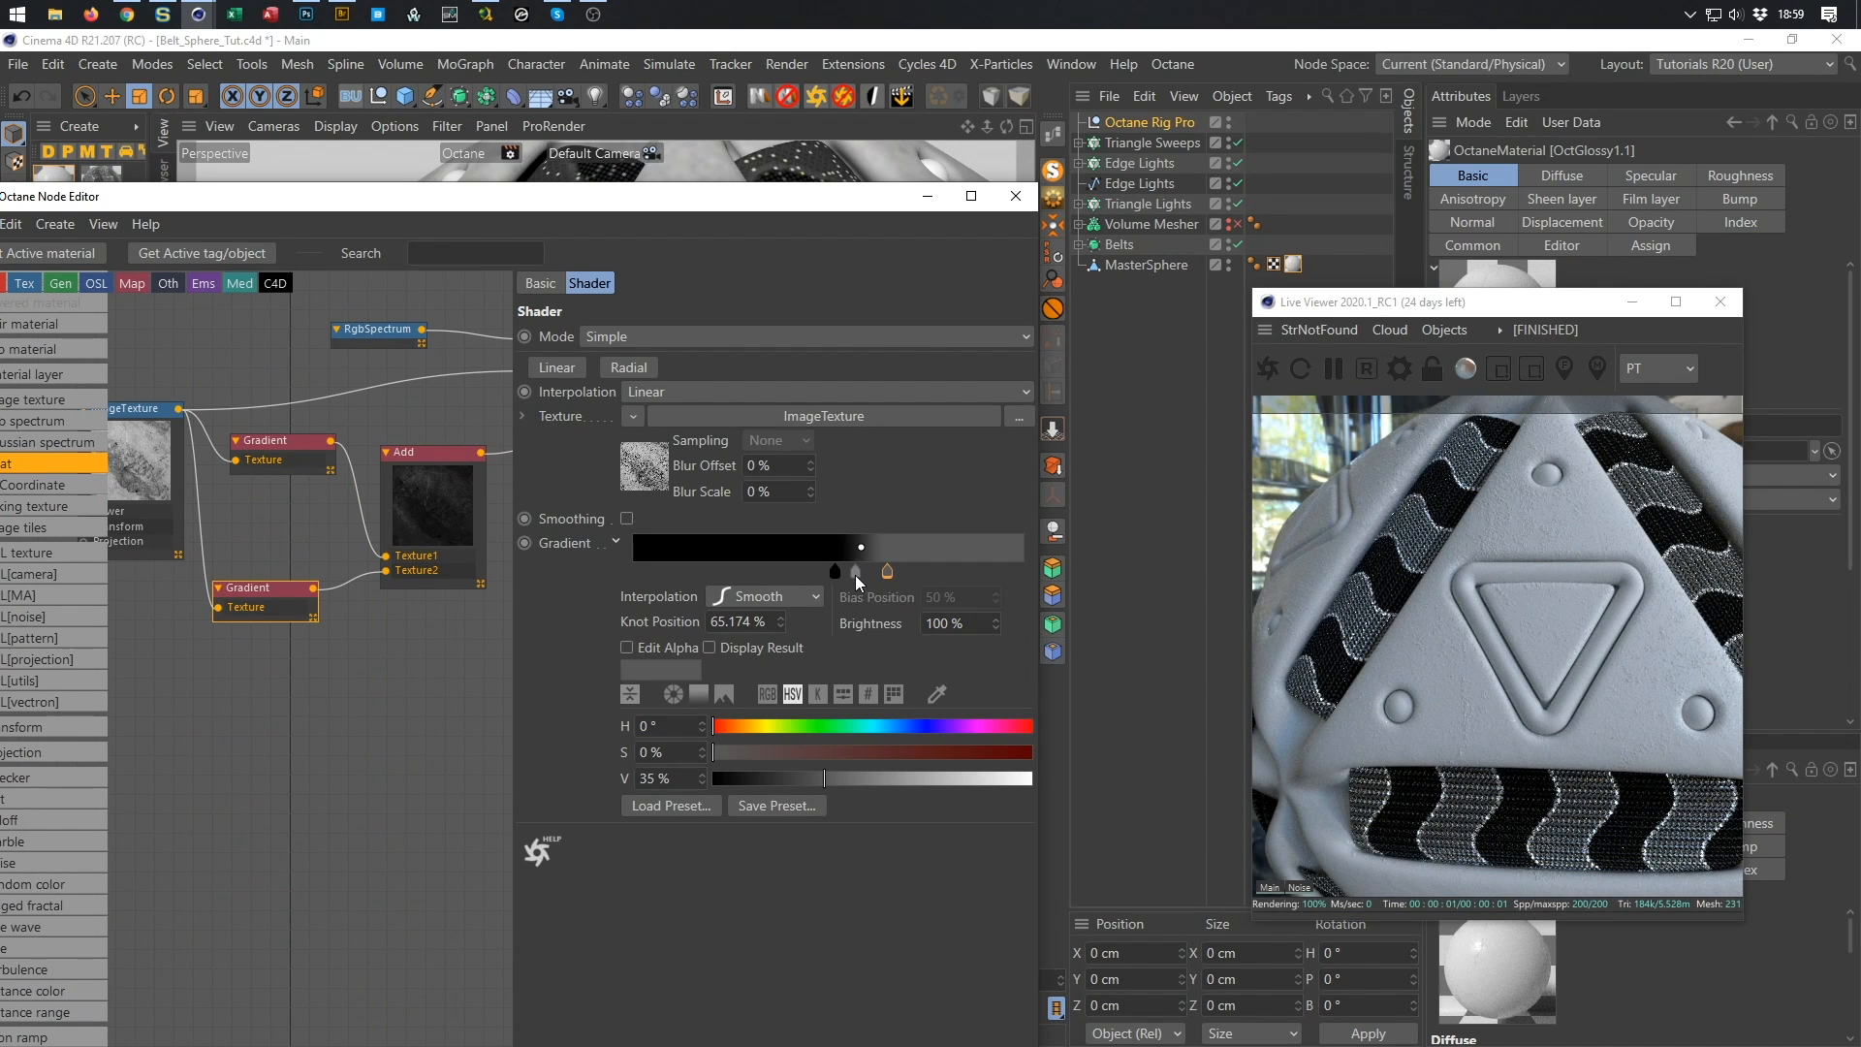
{"action": "left_click_drag", "start_coordinate": [836, 578], "coordinate": [869, 572]}
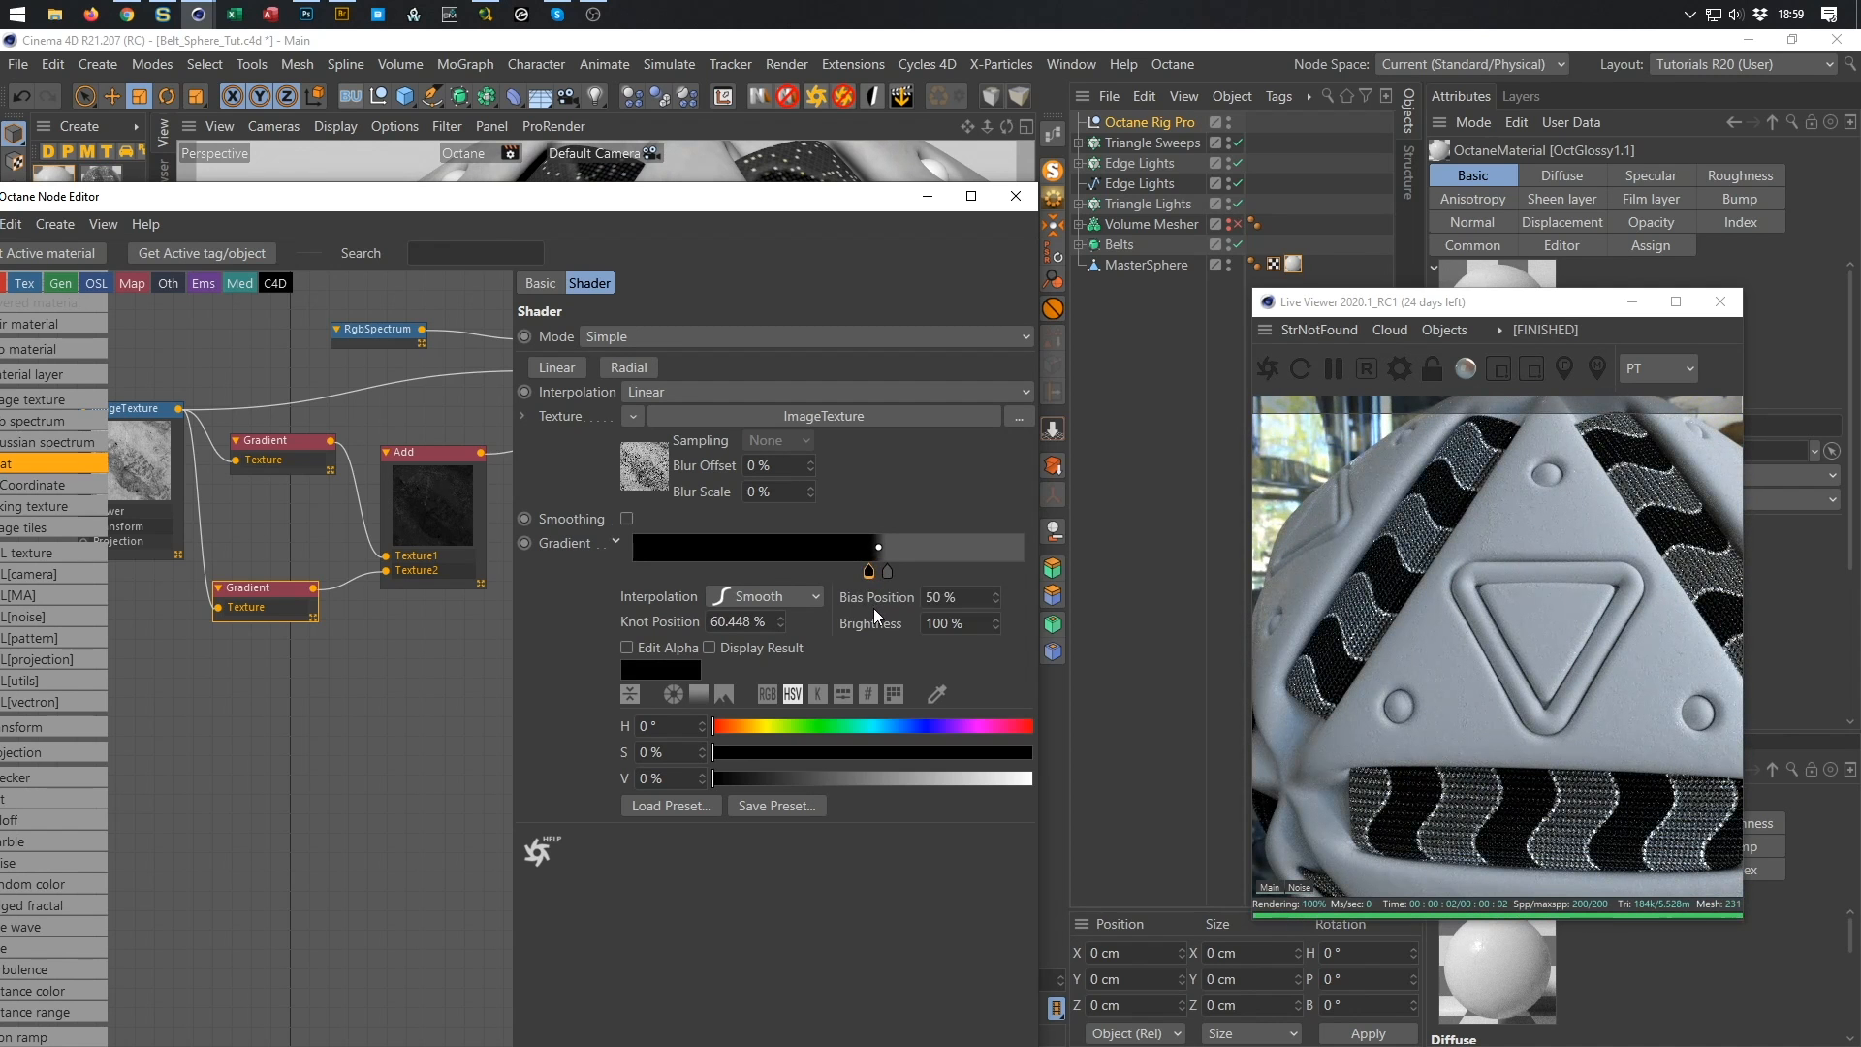
{"action": "middle_click_drag", "start_coordinate": [1468, 685], "coordinate": [1558, 652]}
{"action": "scroll", "coordinate": [1566, 675], "scroll_direction": "up", "scroll_amount": 5}
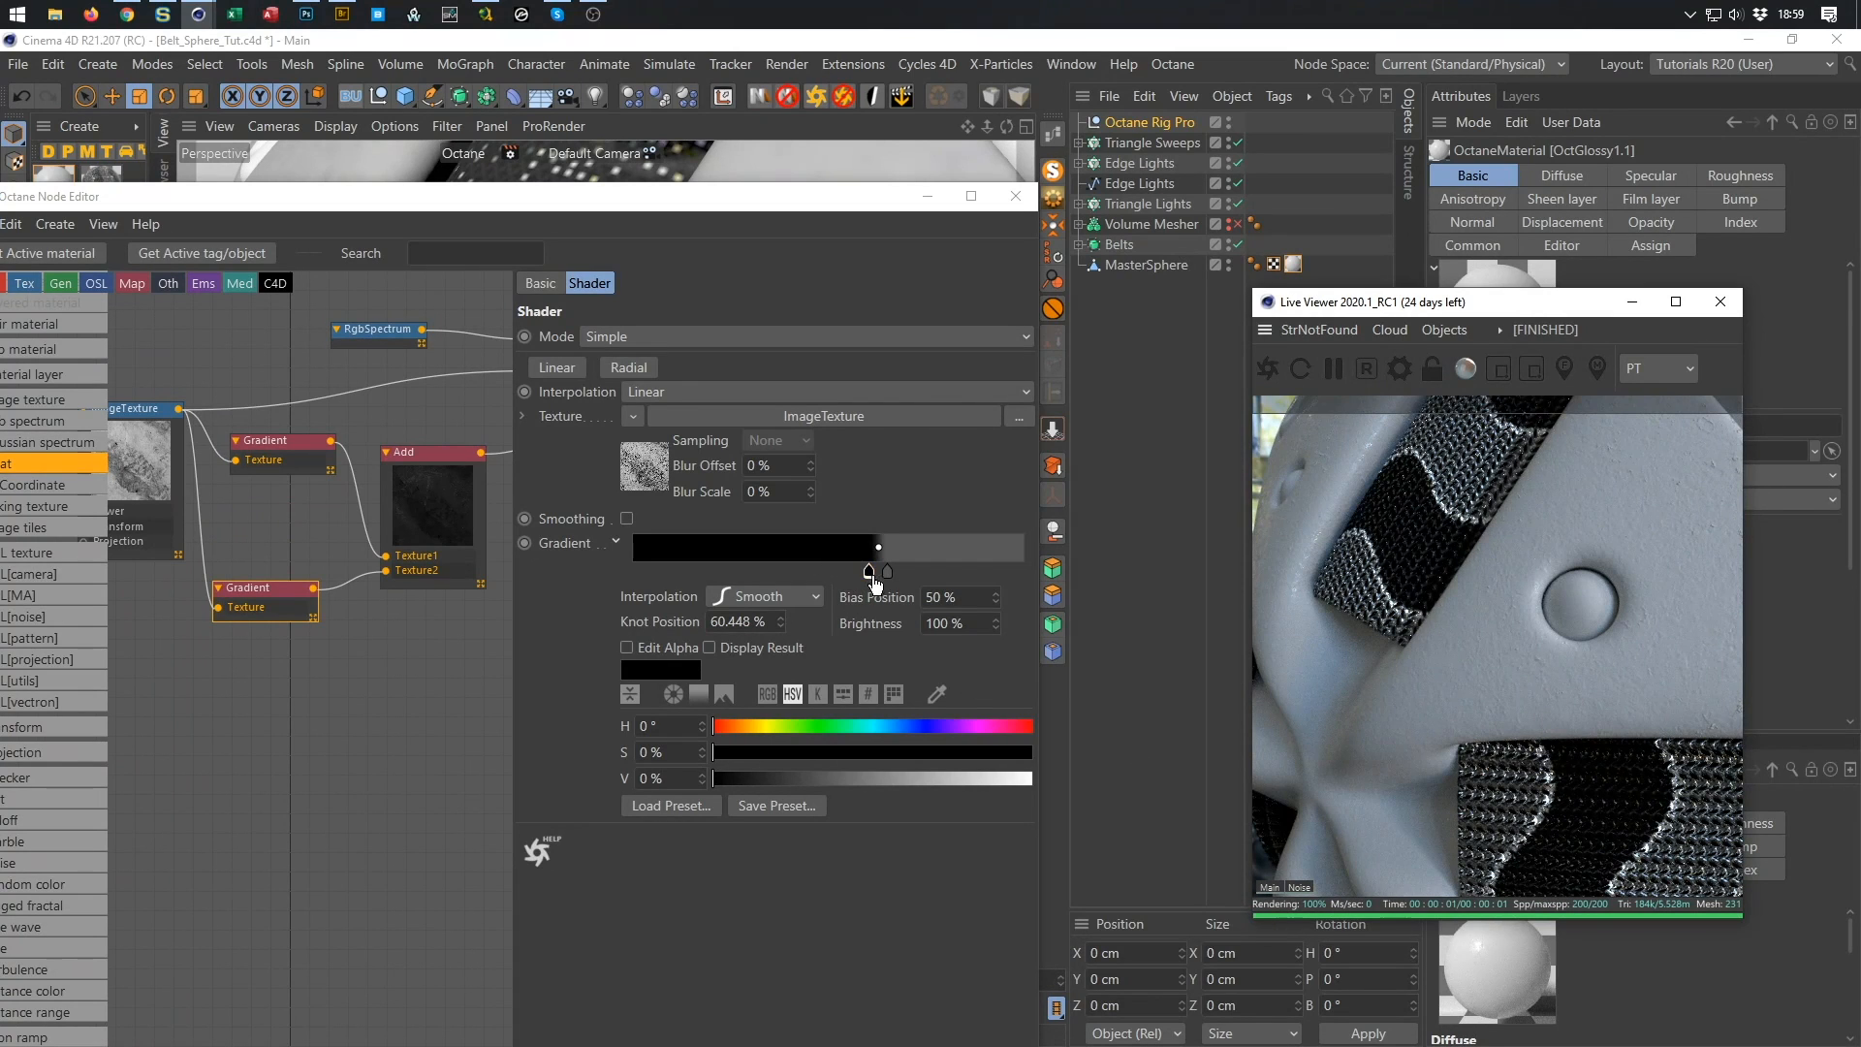
{"action": "left_click_drag", "start_coordinate": [872, 584], "coordinate": [868, 582]}
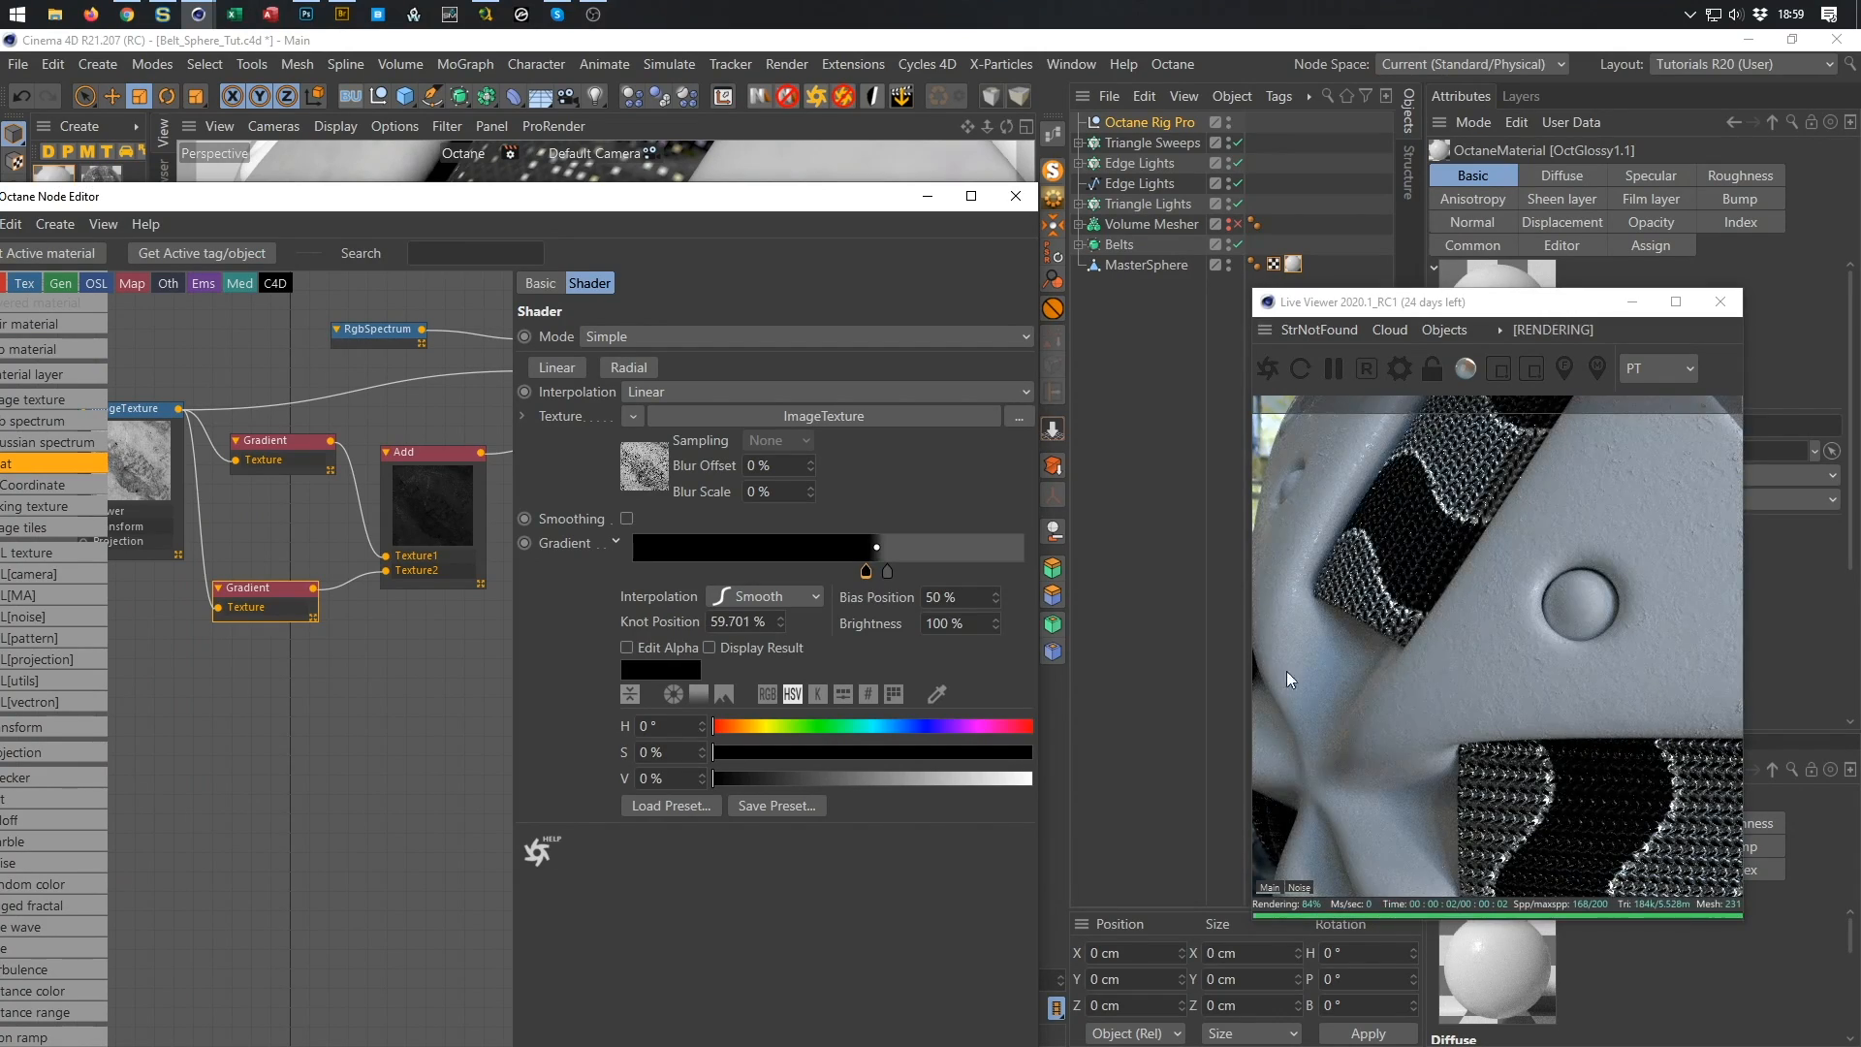
{"action": "left_click_drag", "start_coordinate": [1545, 635], "coordinate": [1444, 700]}
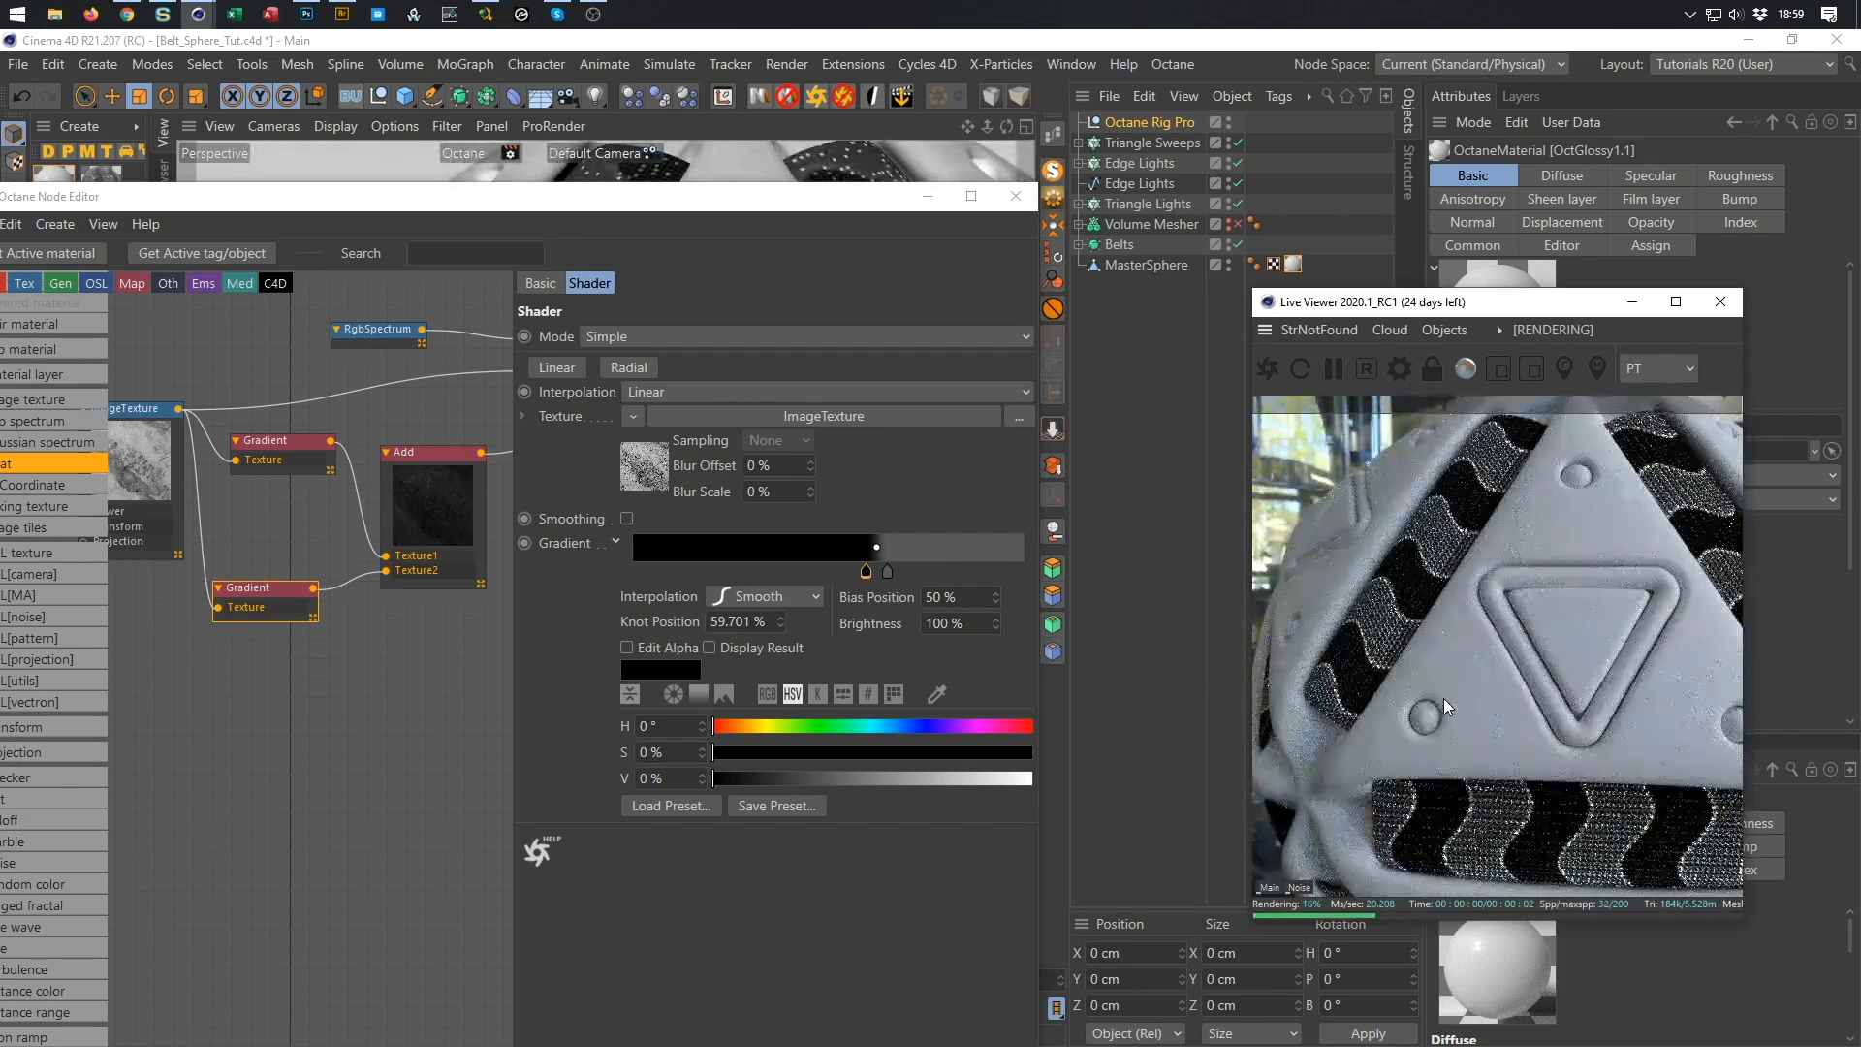
{"action": "key", "text": "ctrl+s"}
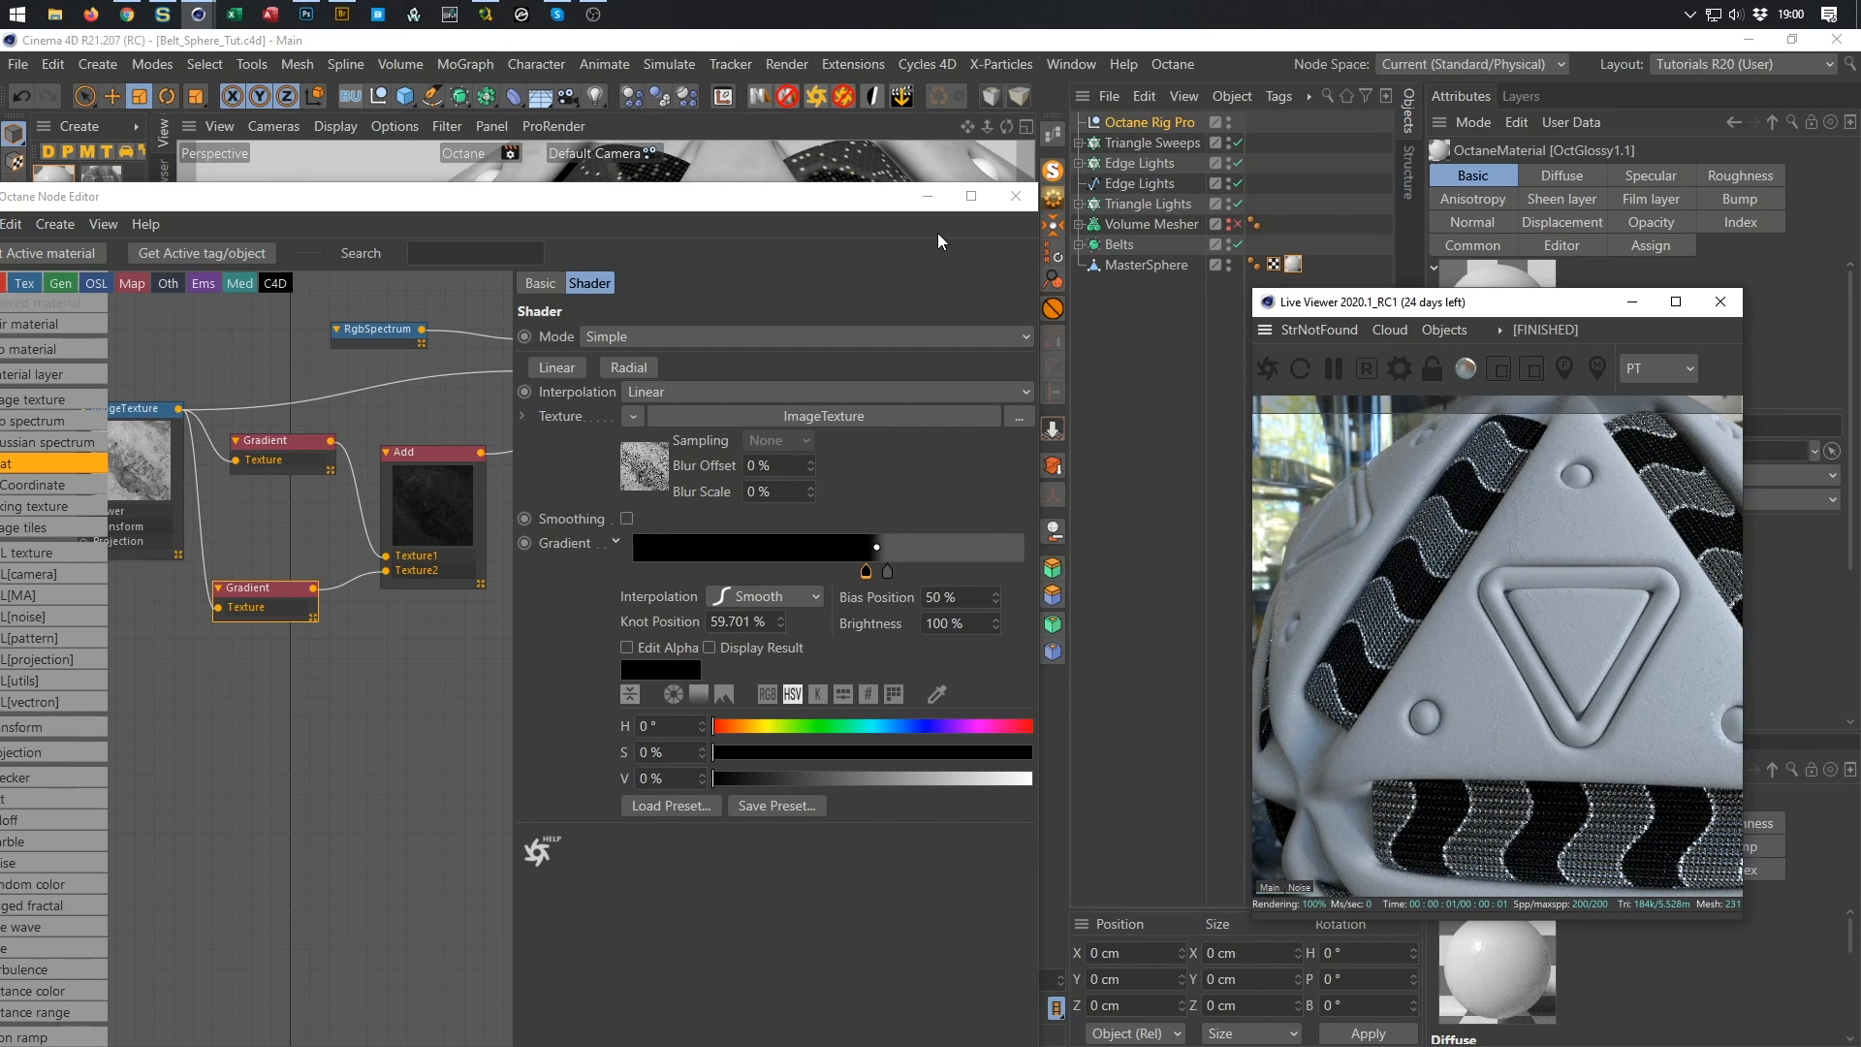
Create a new Octane material in an empty node graph and name it Triangles.
{"action": "left_click_drag", "start_coordinate": [825, 207], "coordinate": [945, 281]}
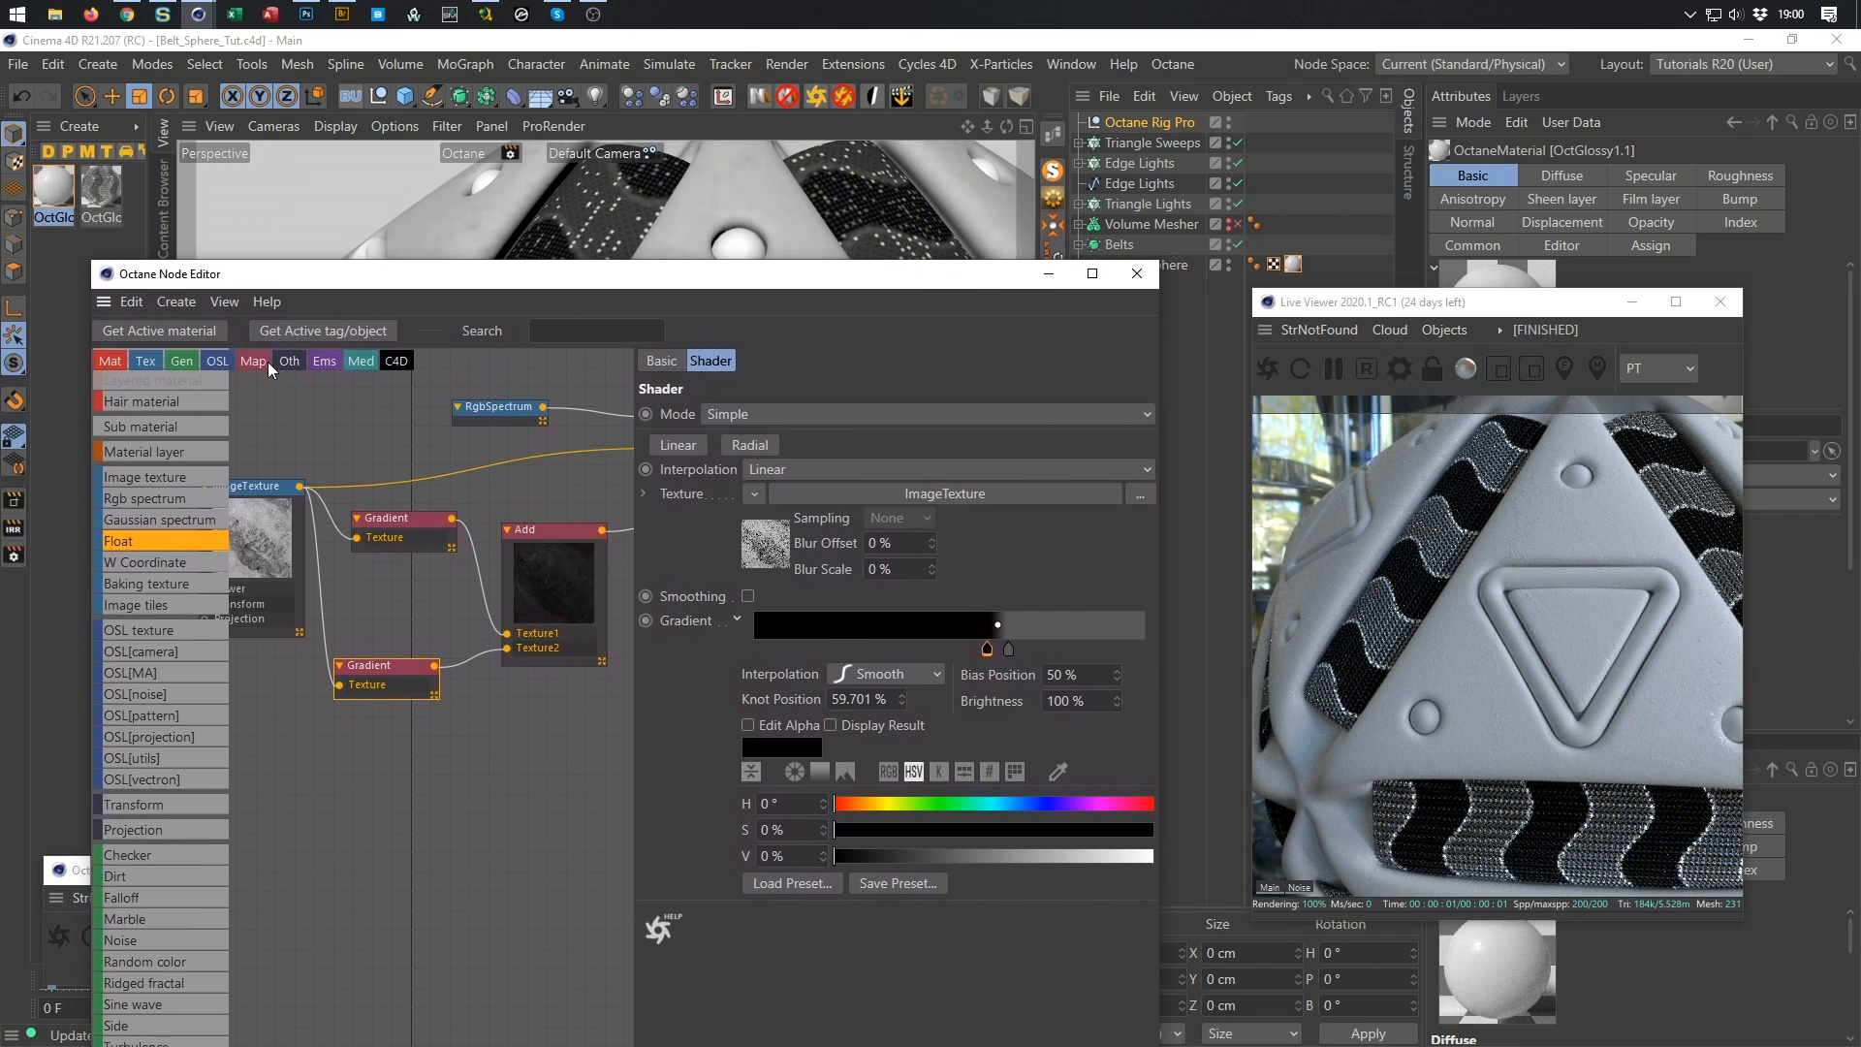
{"action": "left_click", "coordinate": [49, 316]}
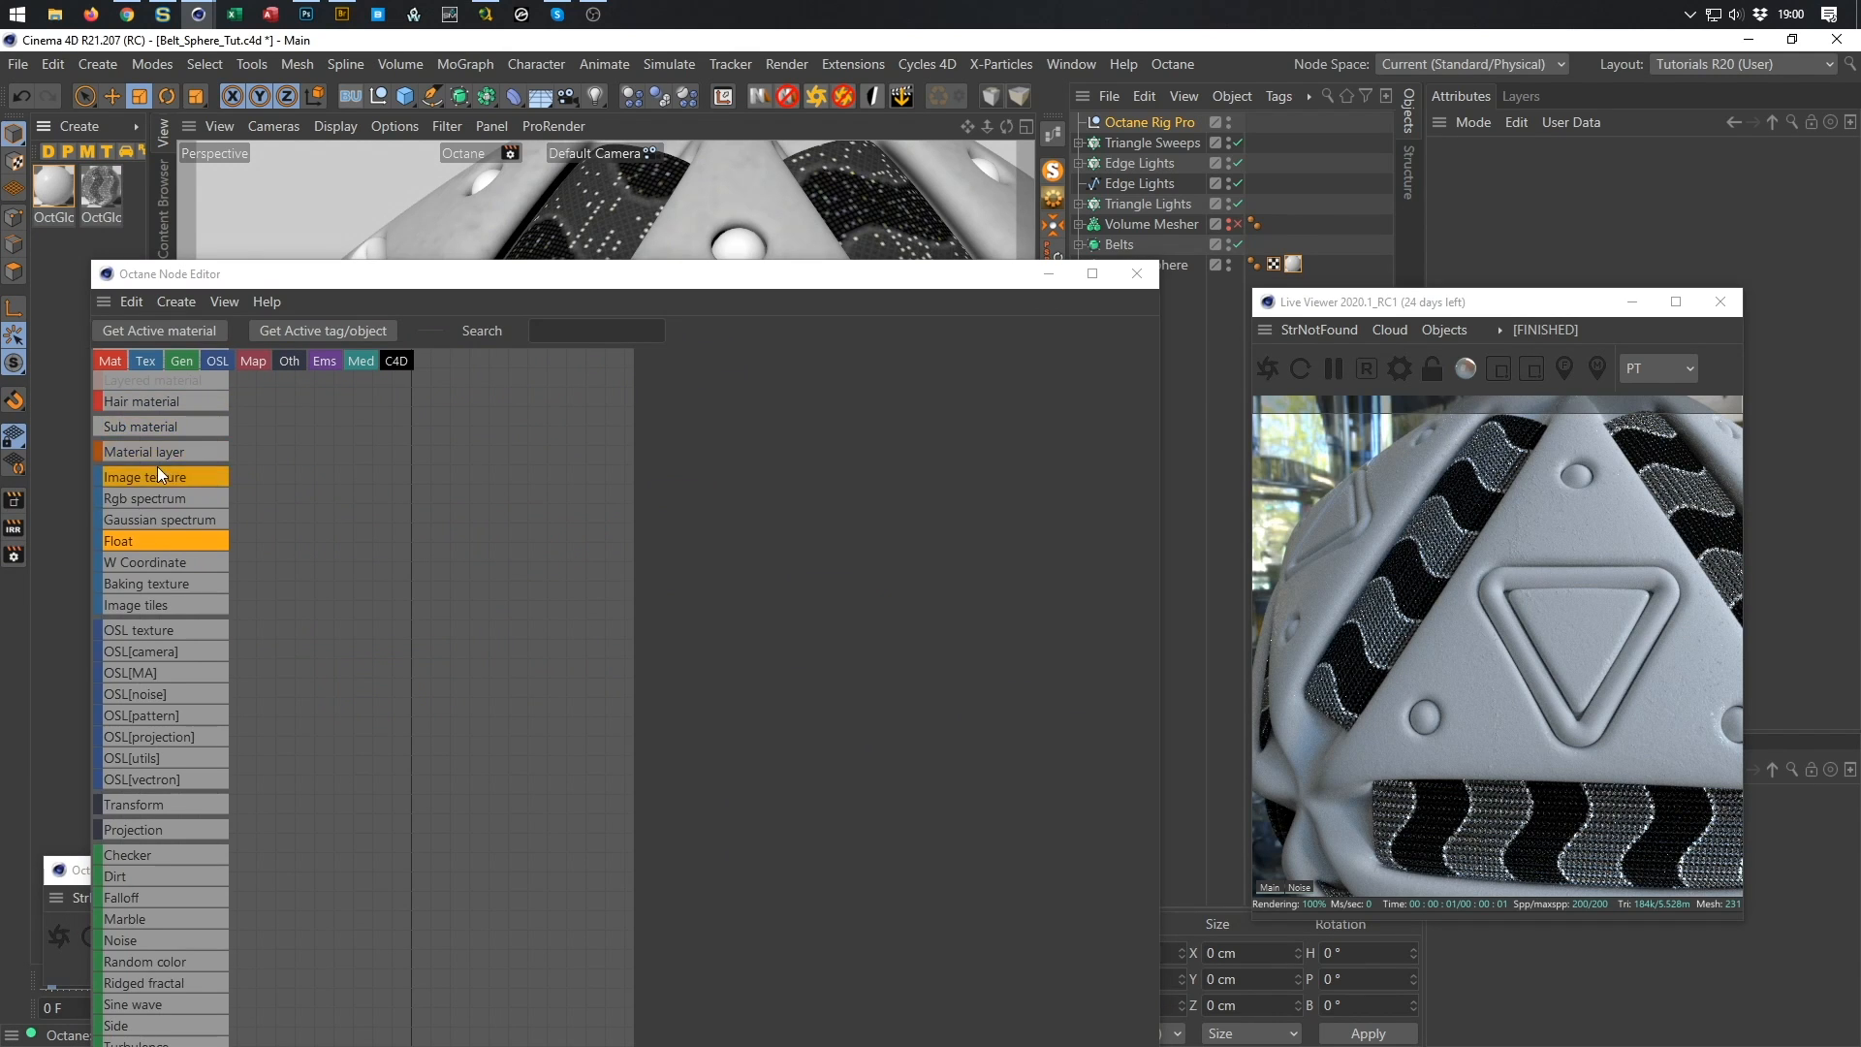
{"action": "scroll", "coordinate": [156, 464], "scroll_direction": "up", "scroll_amount": 2}
{"action": "left_click_drag", "start_coordinate": [163, 400], "coordinate": [528, 432]}
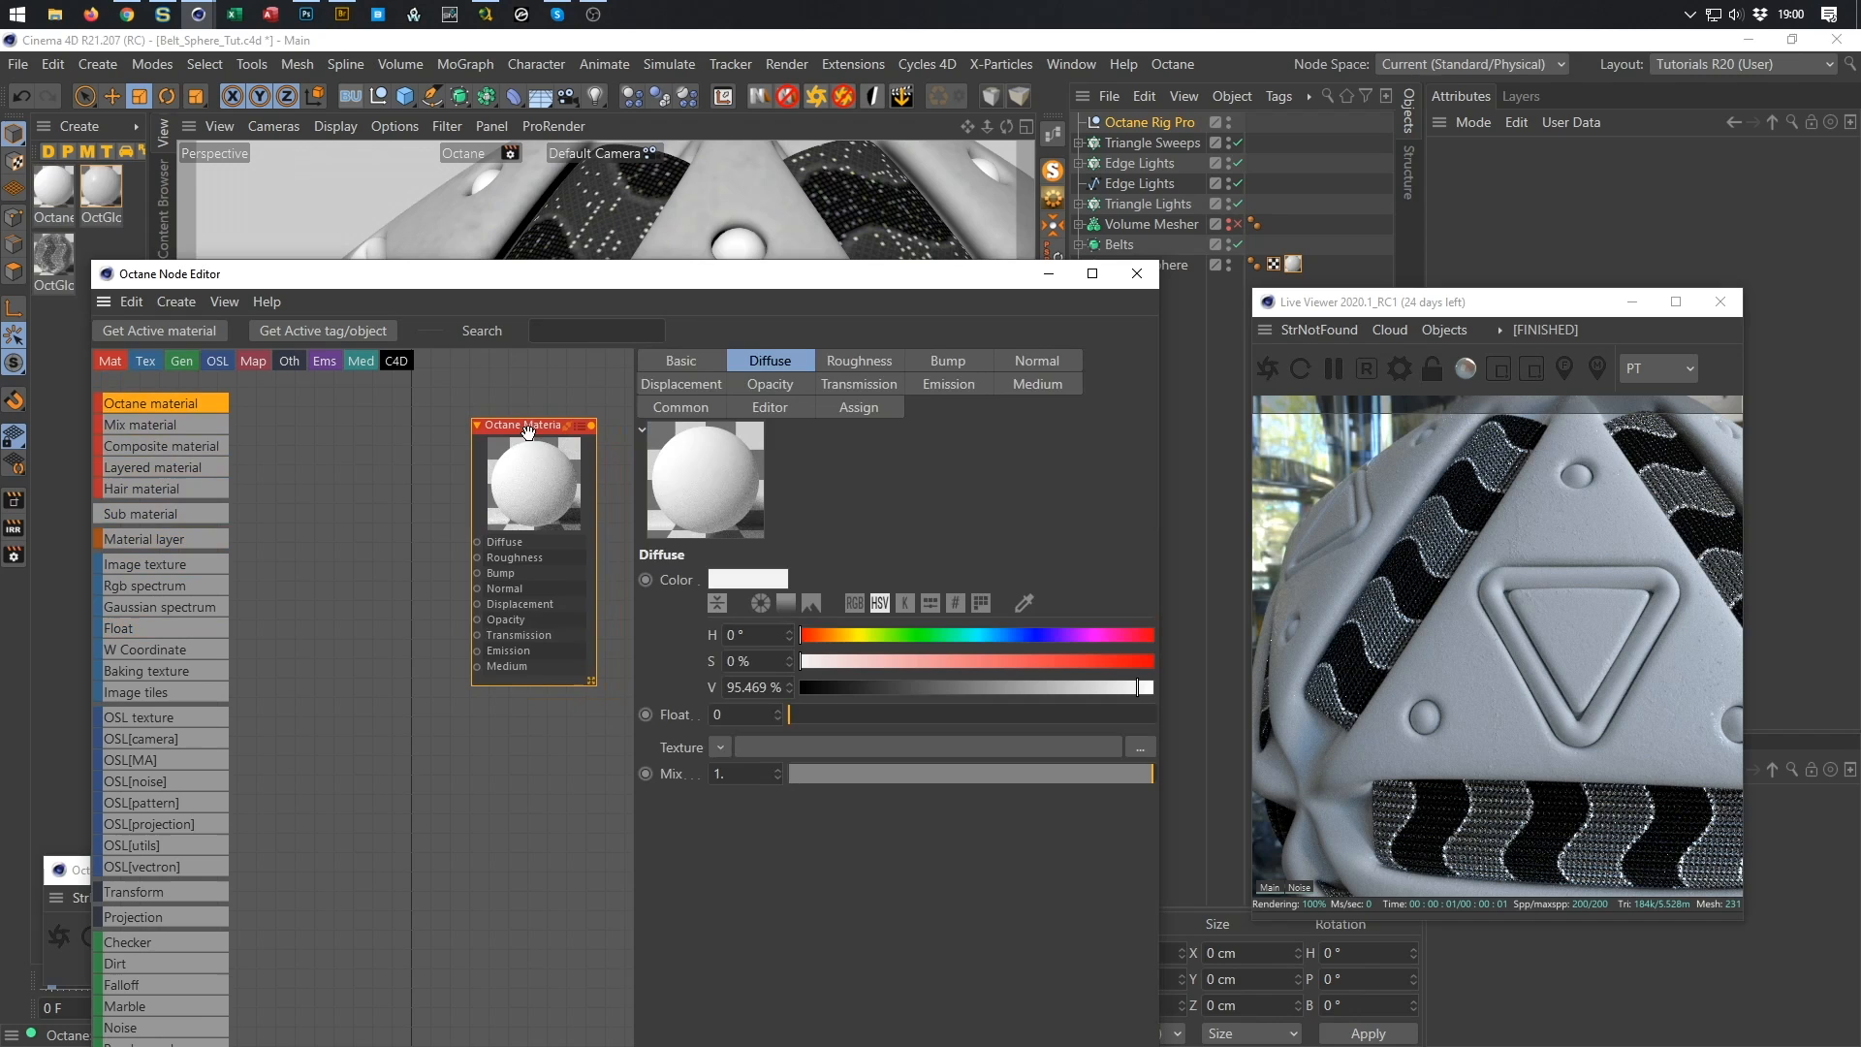
{"action": "left_click", "coordinate": [698, 362]}
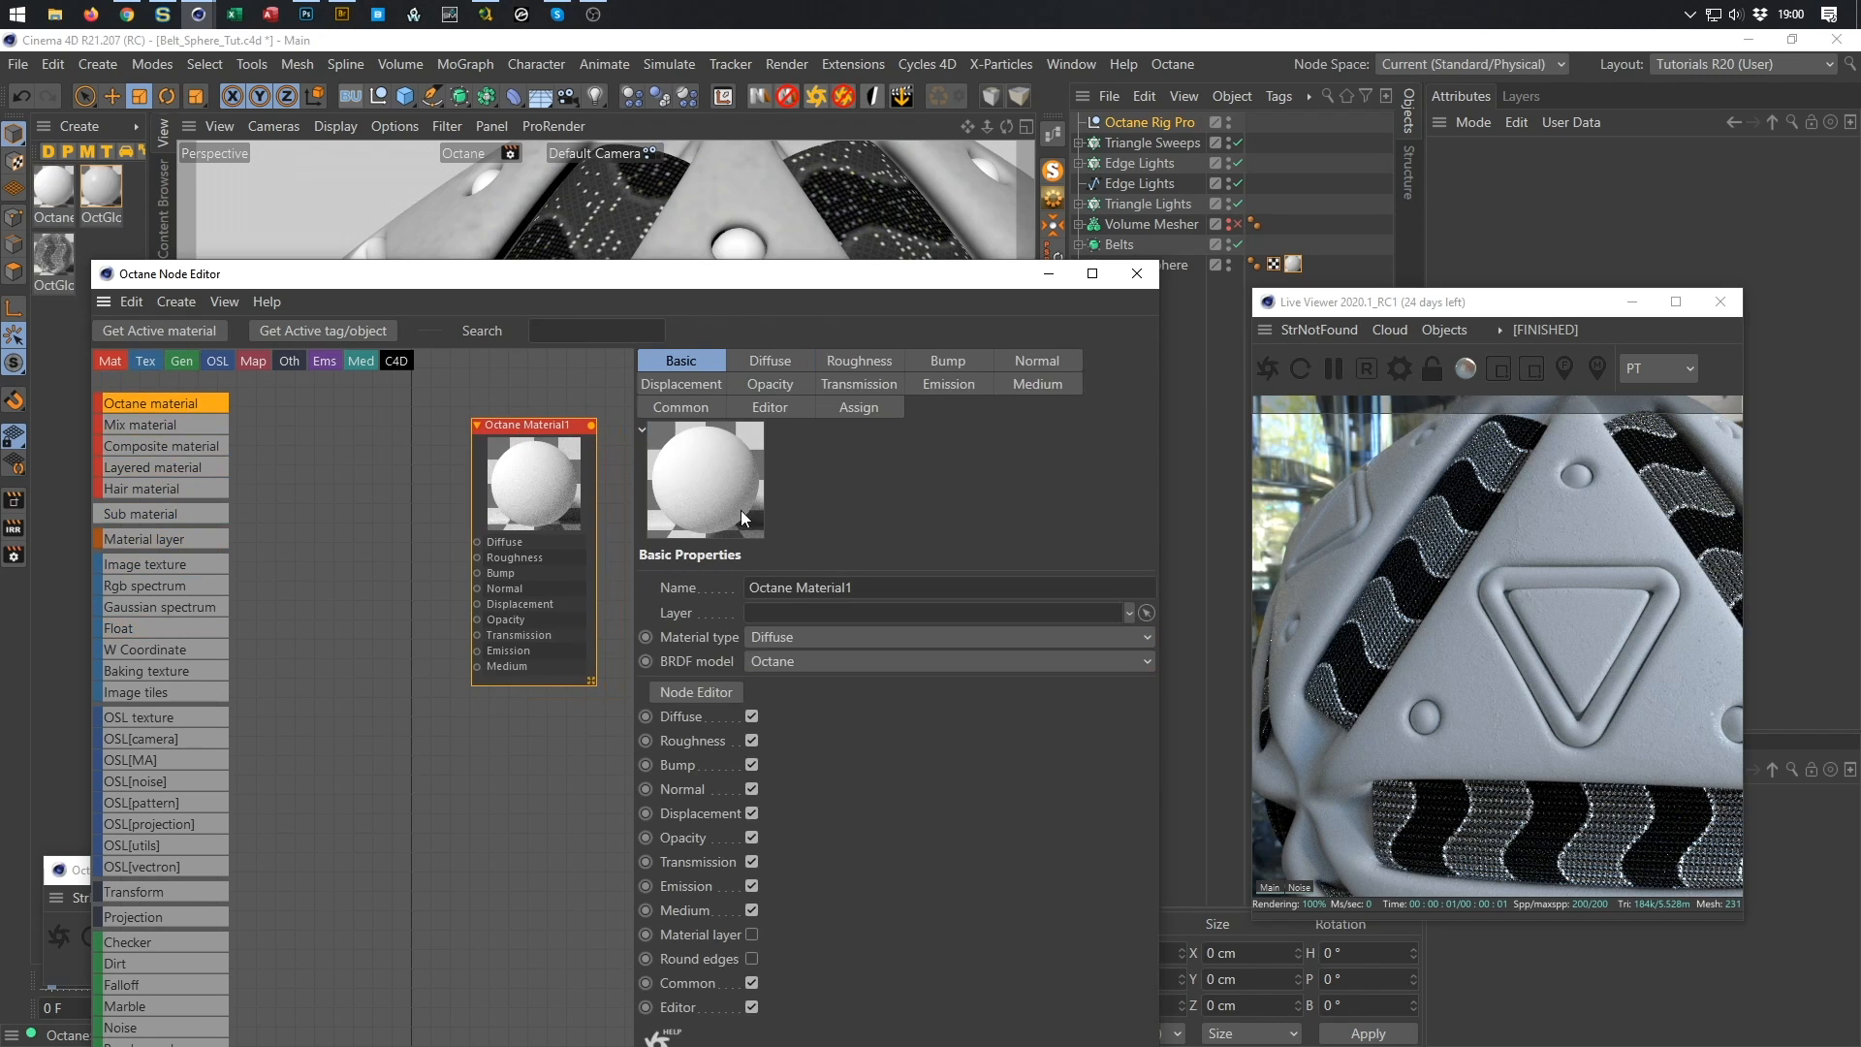
{"action": "double_click", "coordinate": [892, 589]}
{"action": "type", "text": "Triangles"}
{"action": "key", "text": "Return"}
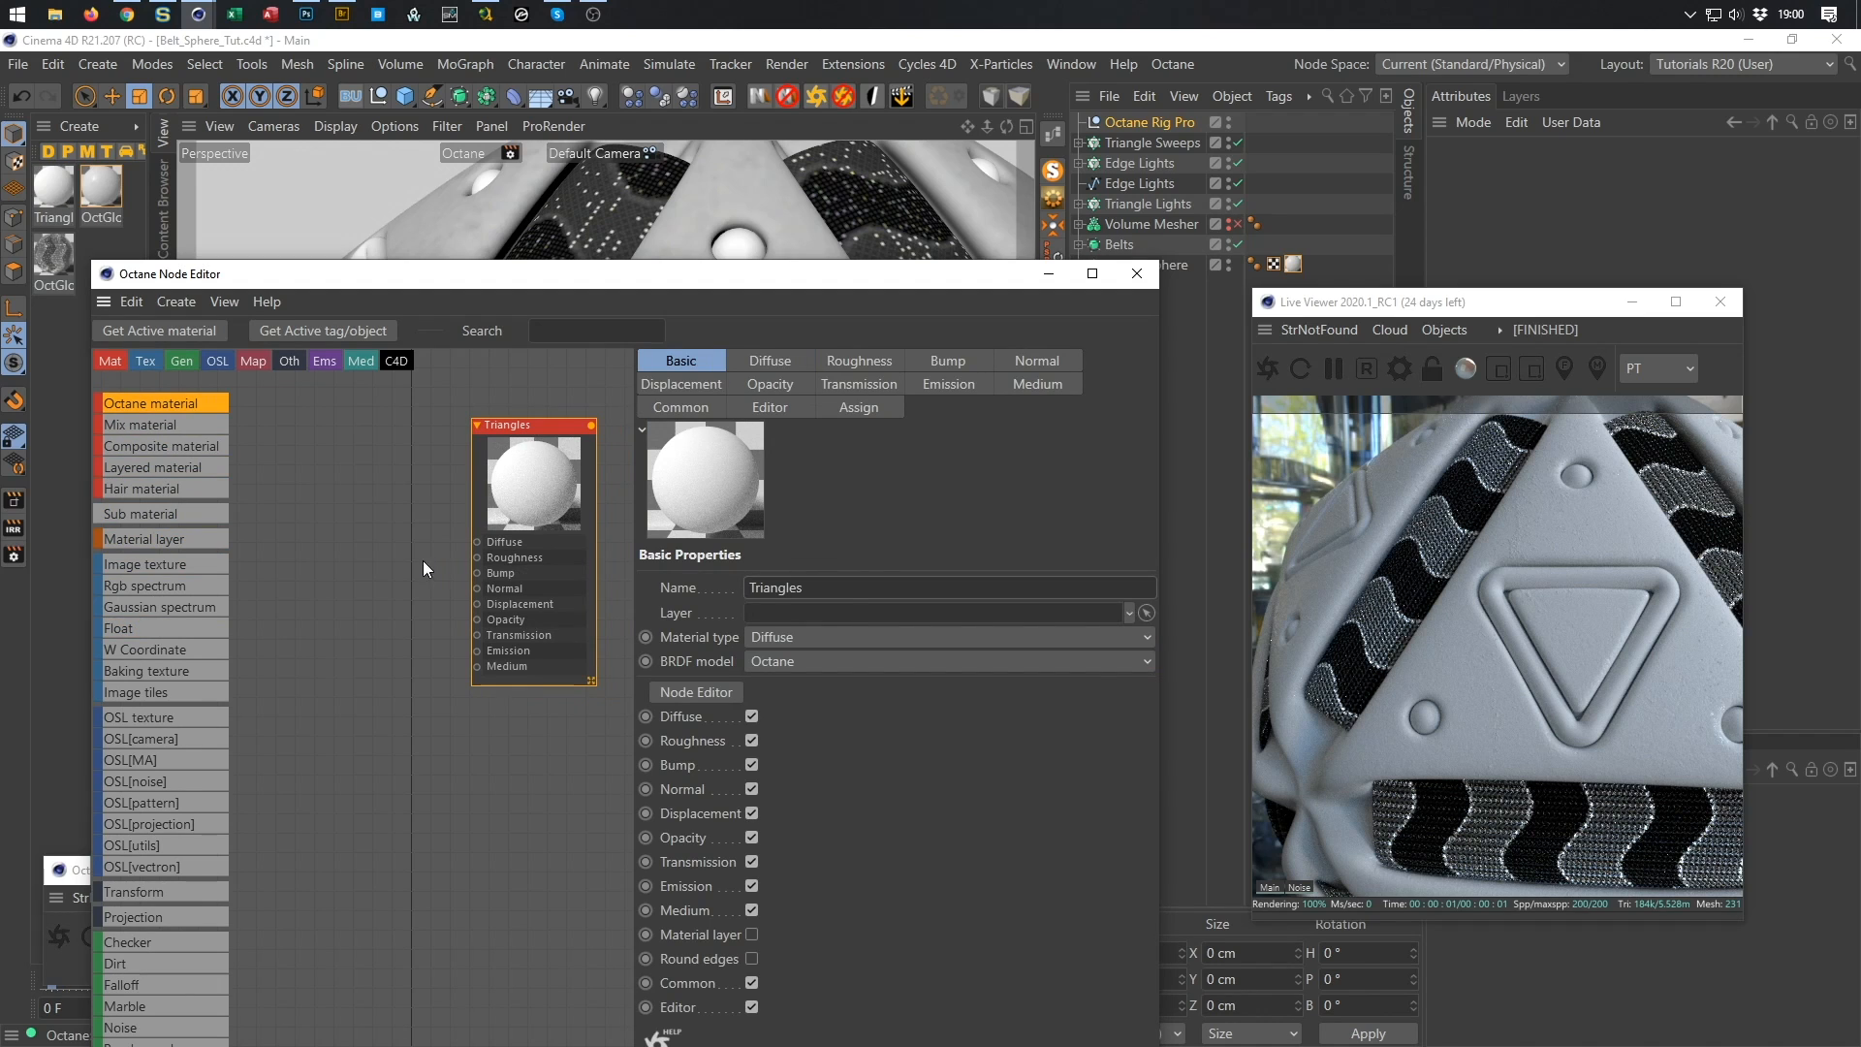
Rename the material OctGlossy1.1 to MasterSphere and save the project.
{"action": "left_click", "coordinate": [106, 188]}
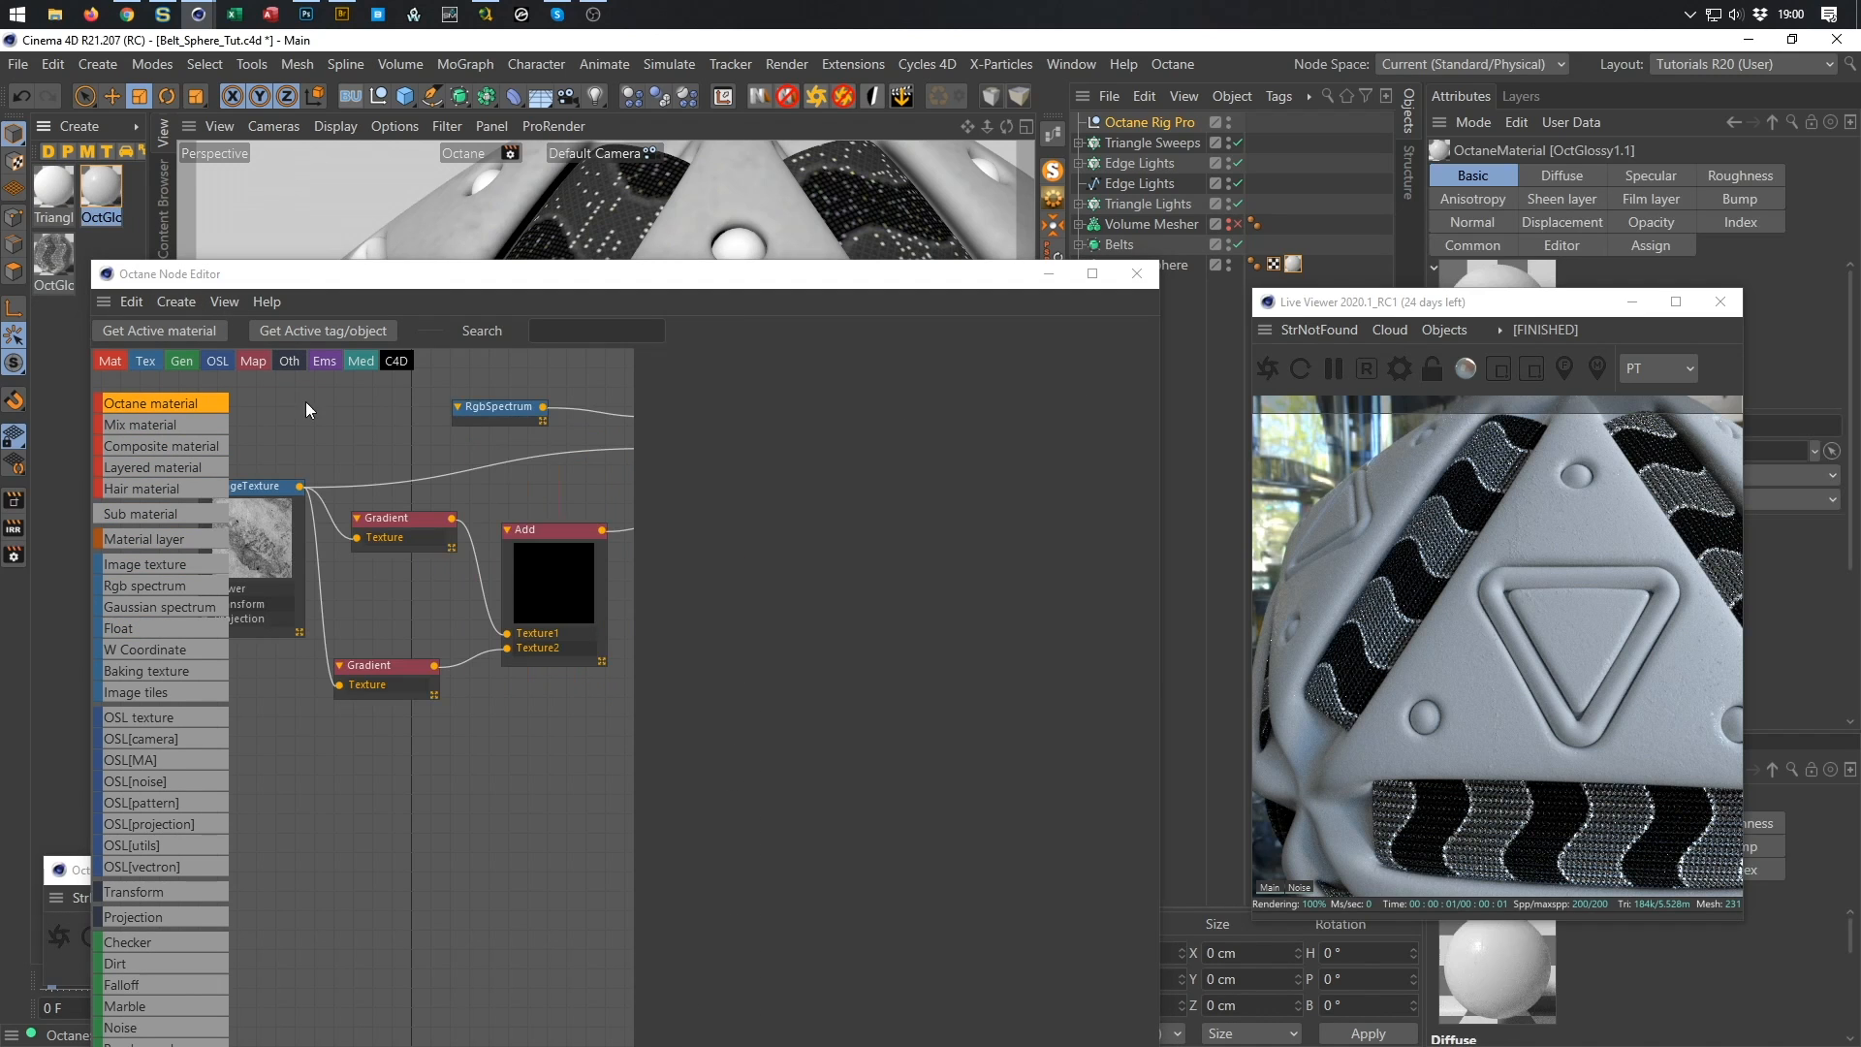
{"action": "middle_click_drag", "start_coordinate": [562, 494], "coordinate": [306, 562]}
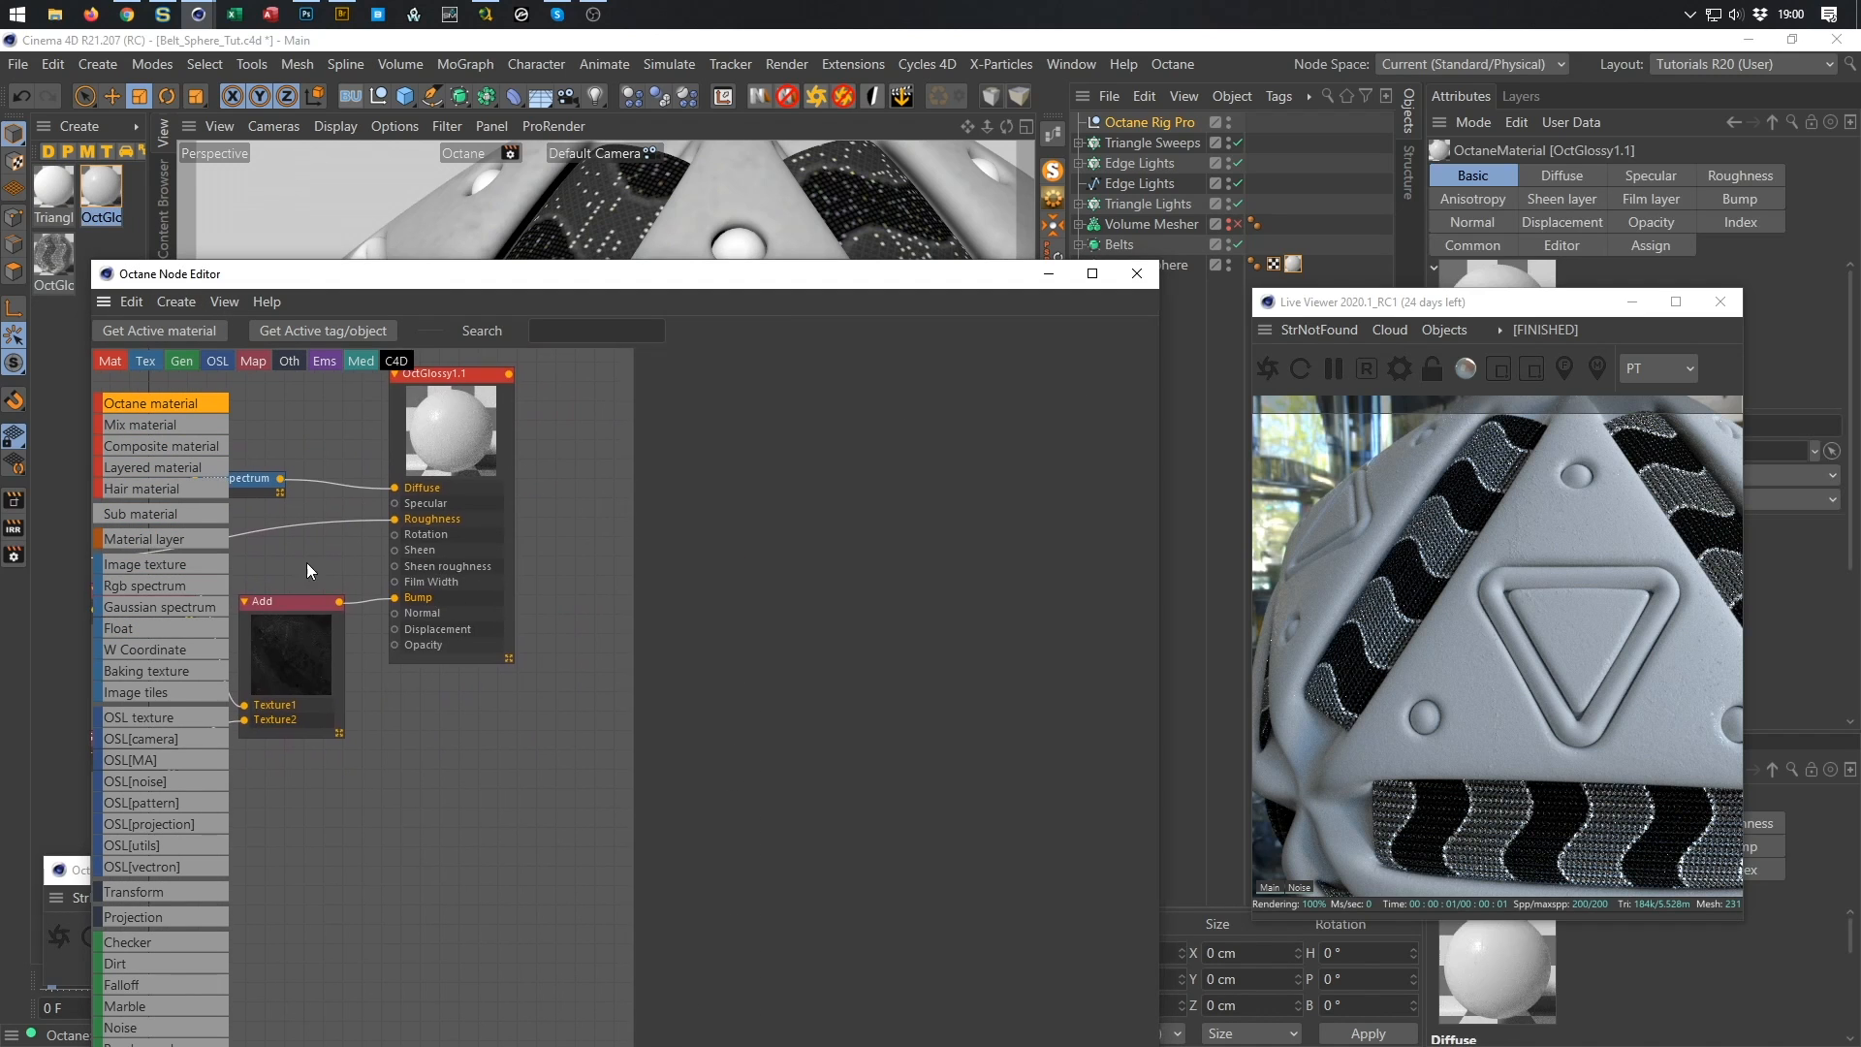
{"action": "left_click", "coordinate": [439, 375]}
{"action": "left_click", "coordinate": [761, 588]}
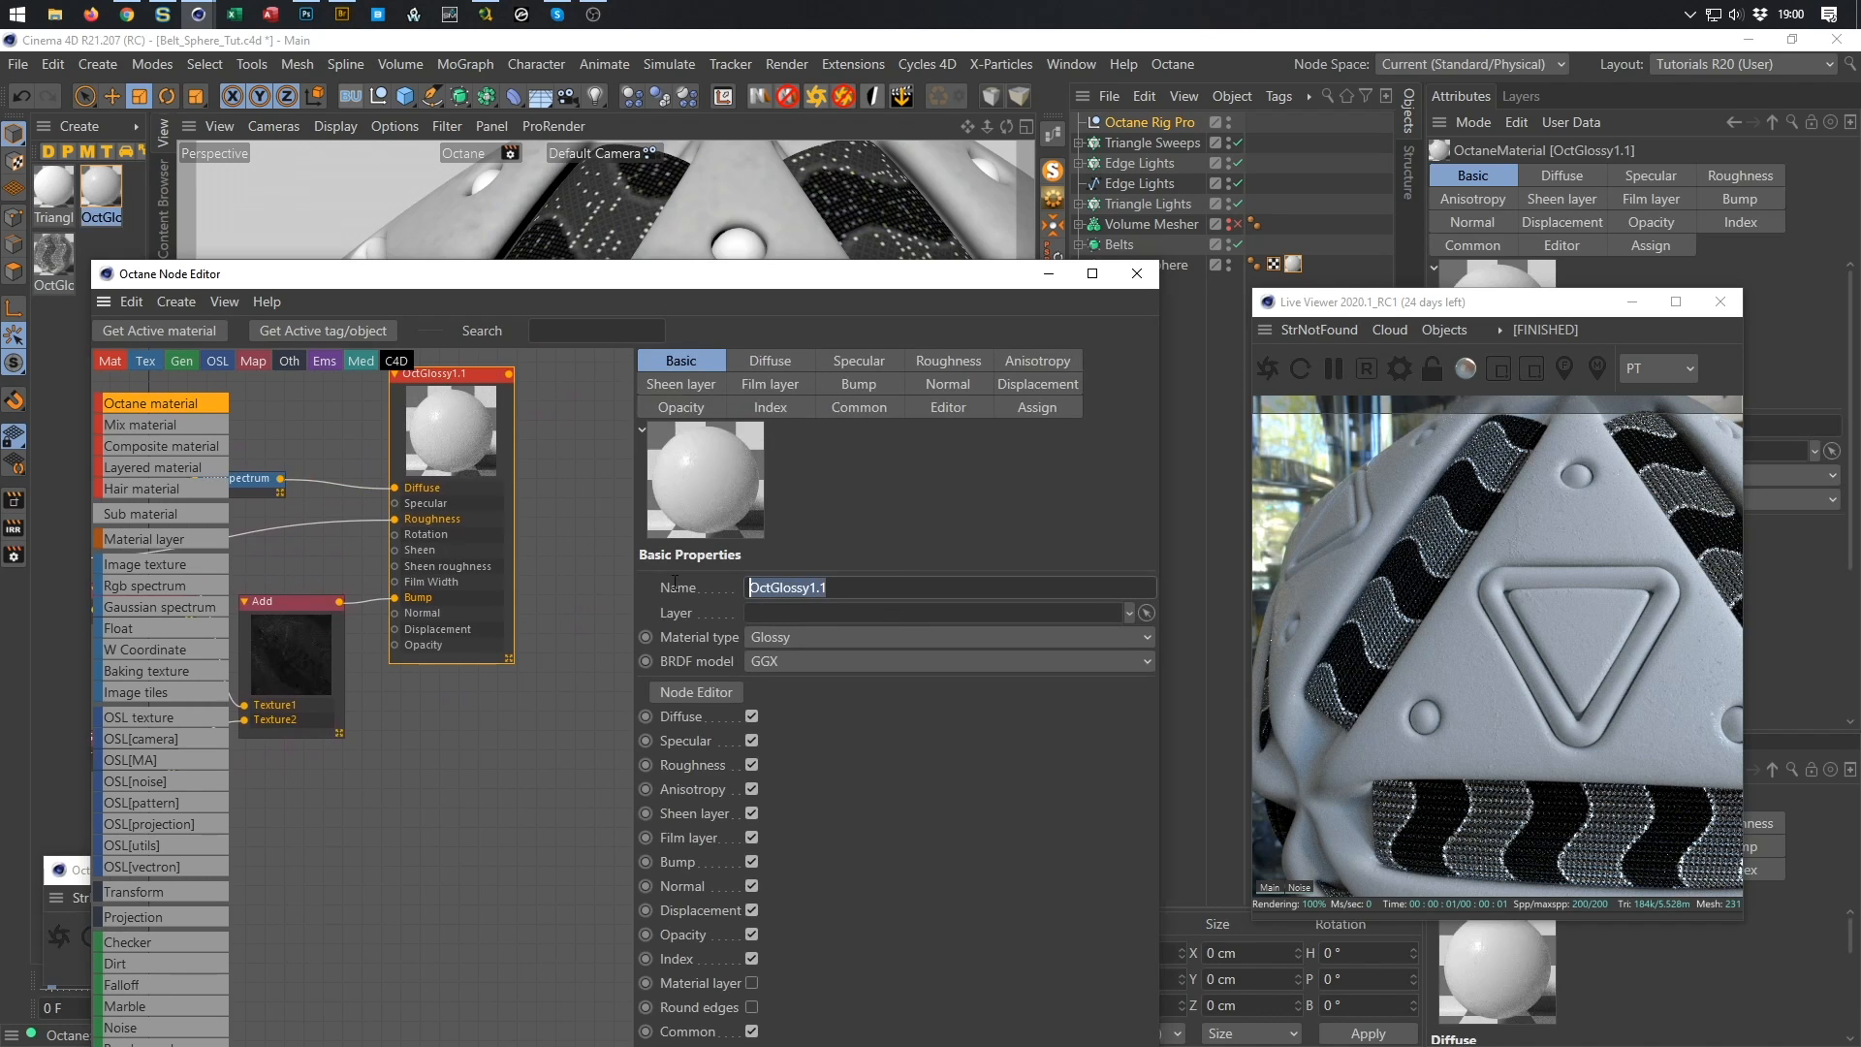
{"action": "type", "text": "MasterSphere"}
{"action": "key", "text": "Return"}
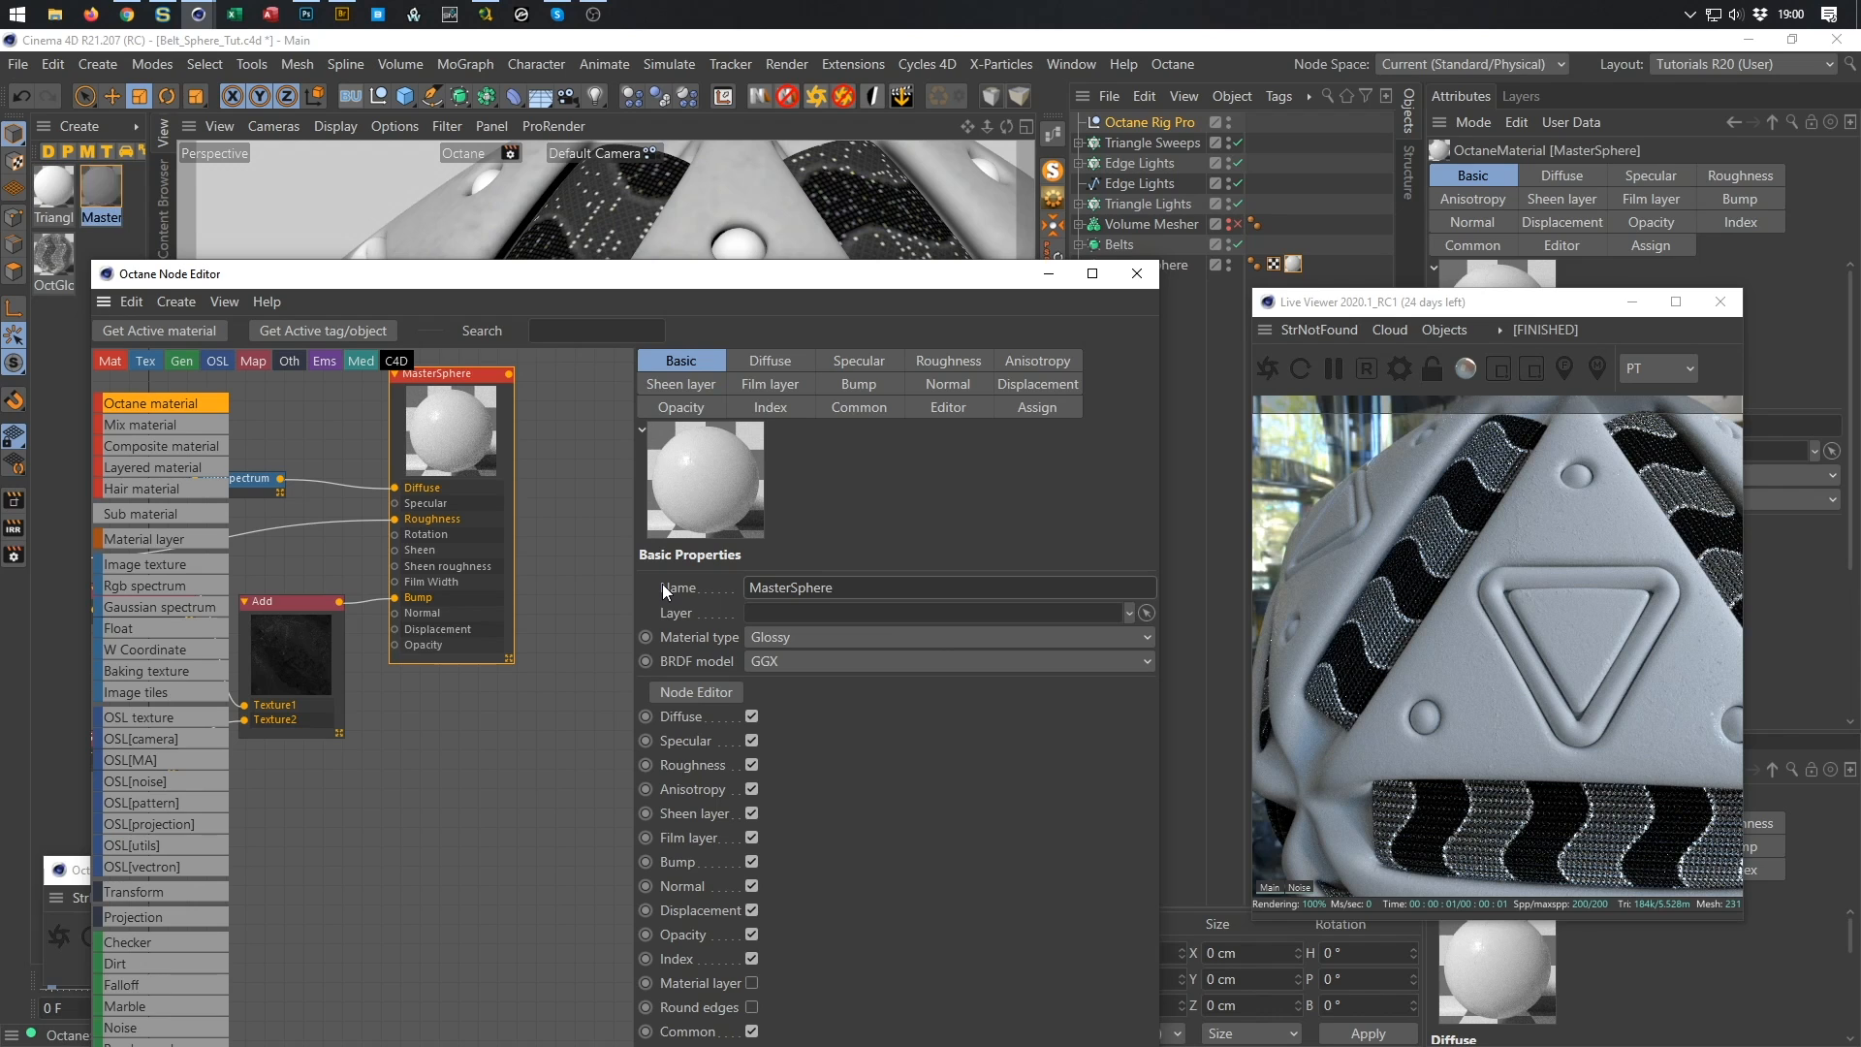
{"action": "key", "text": "ctrl+s"}
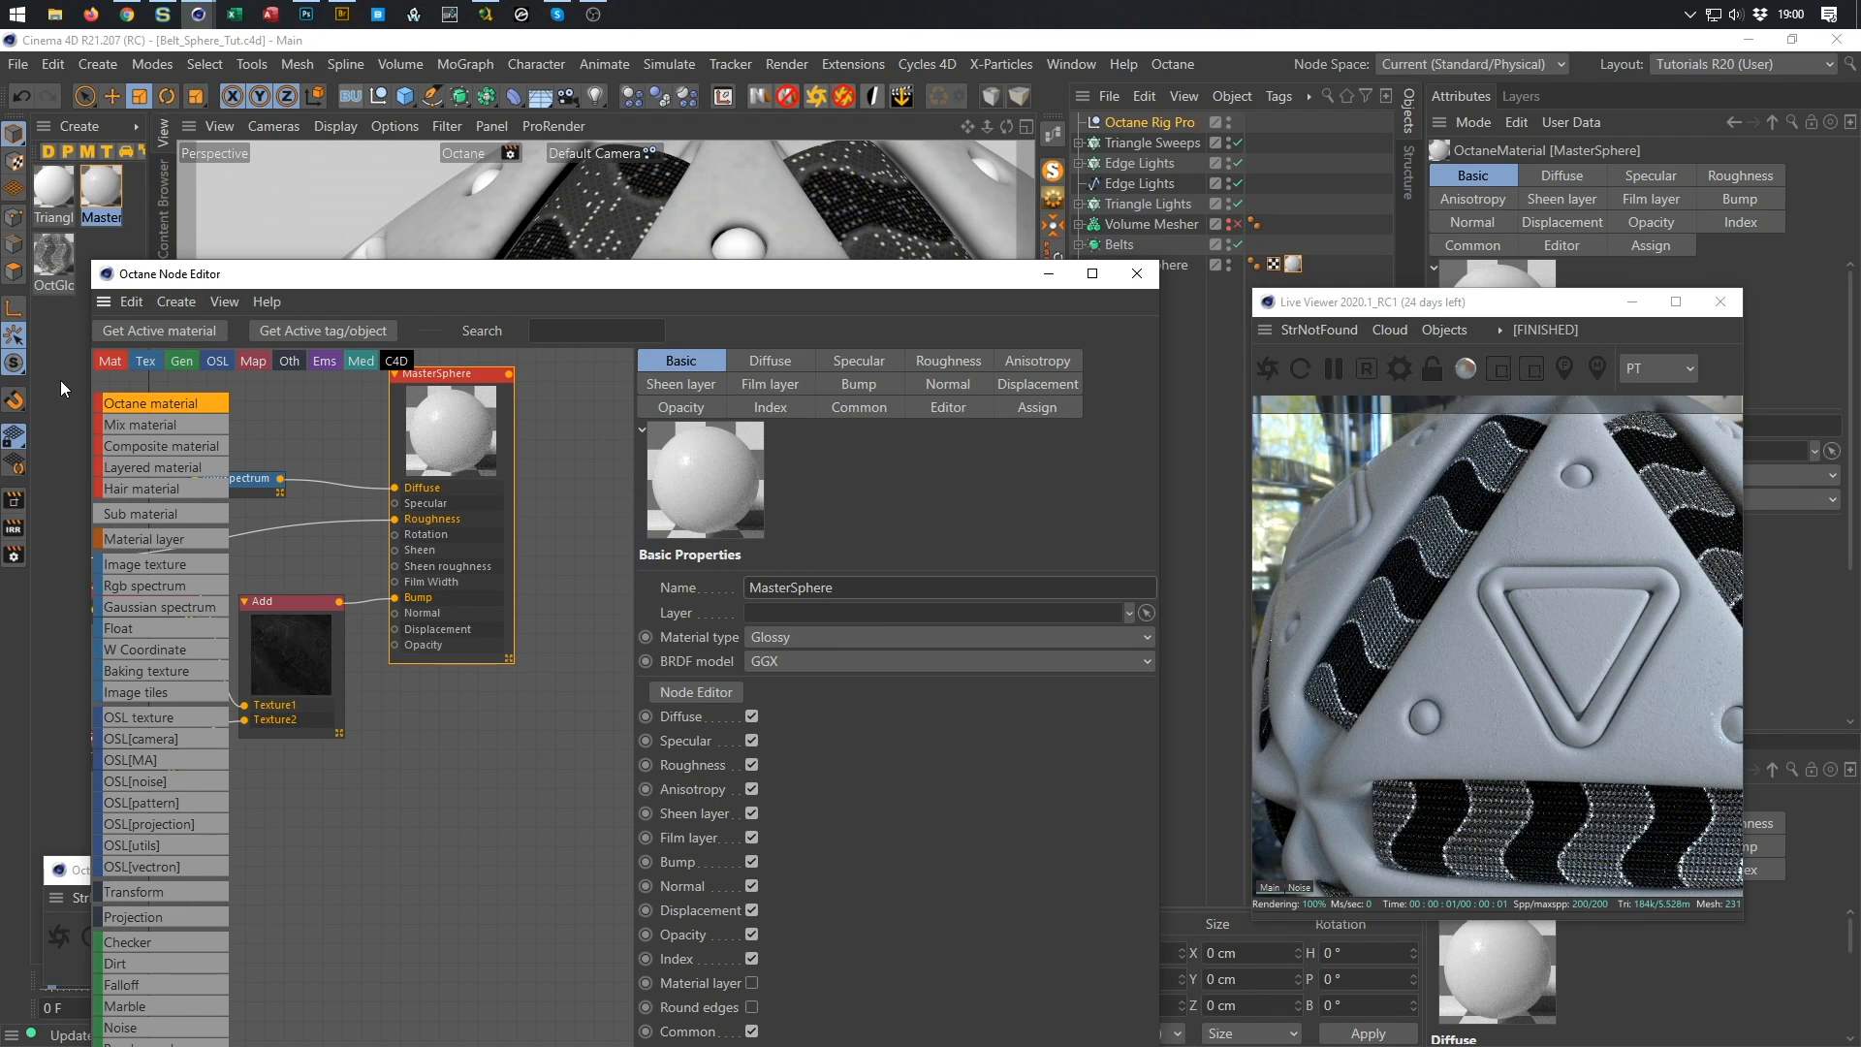
Set the Triangles material's type to Specular and its BRDF model to GGX.
{"action": "left_click", "coordinate": [52, 349]}
{"action": "left_click", "coordinate": [45, 213]}
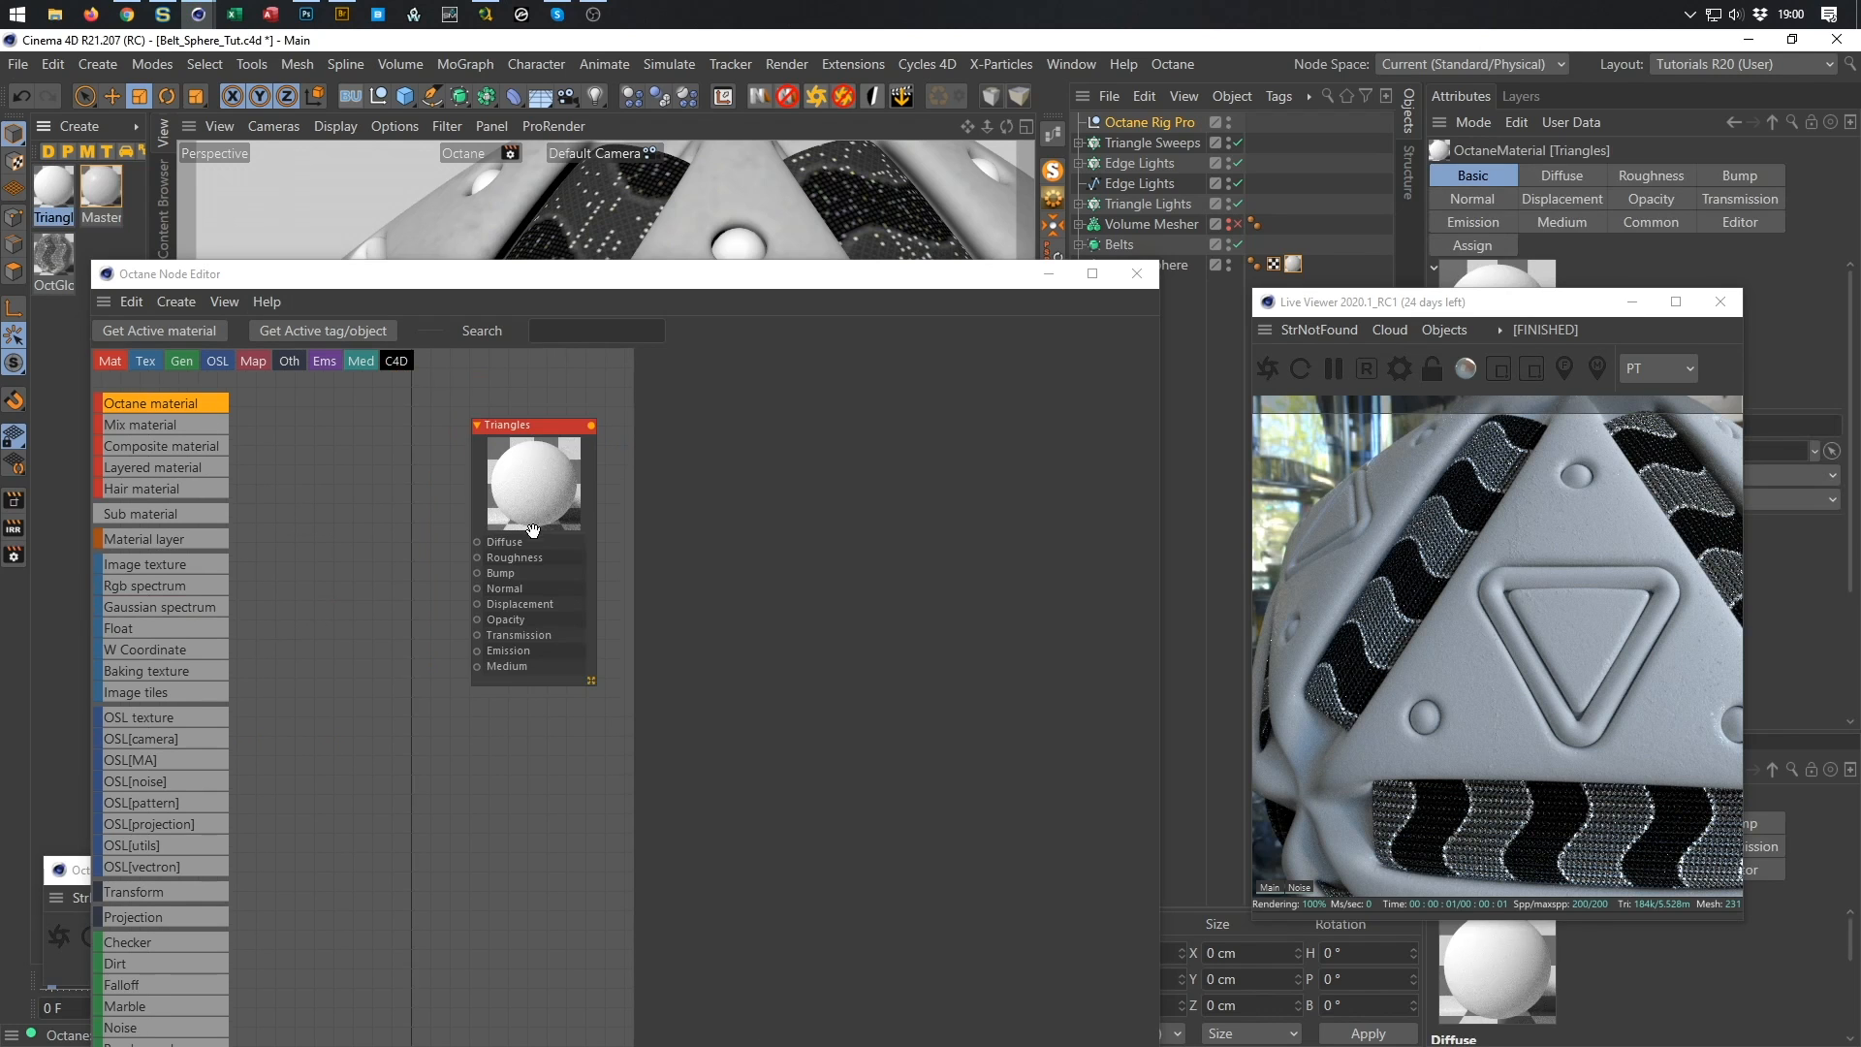
{"action": "left_click", "coordinate": [555, 429]}
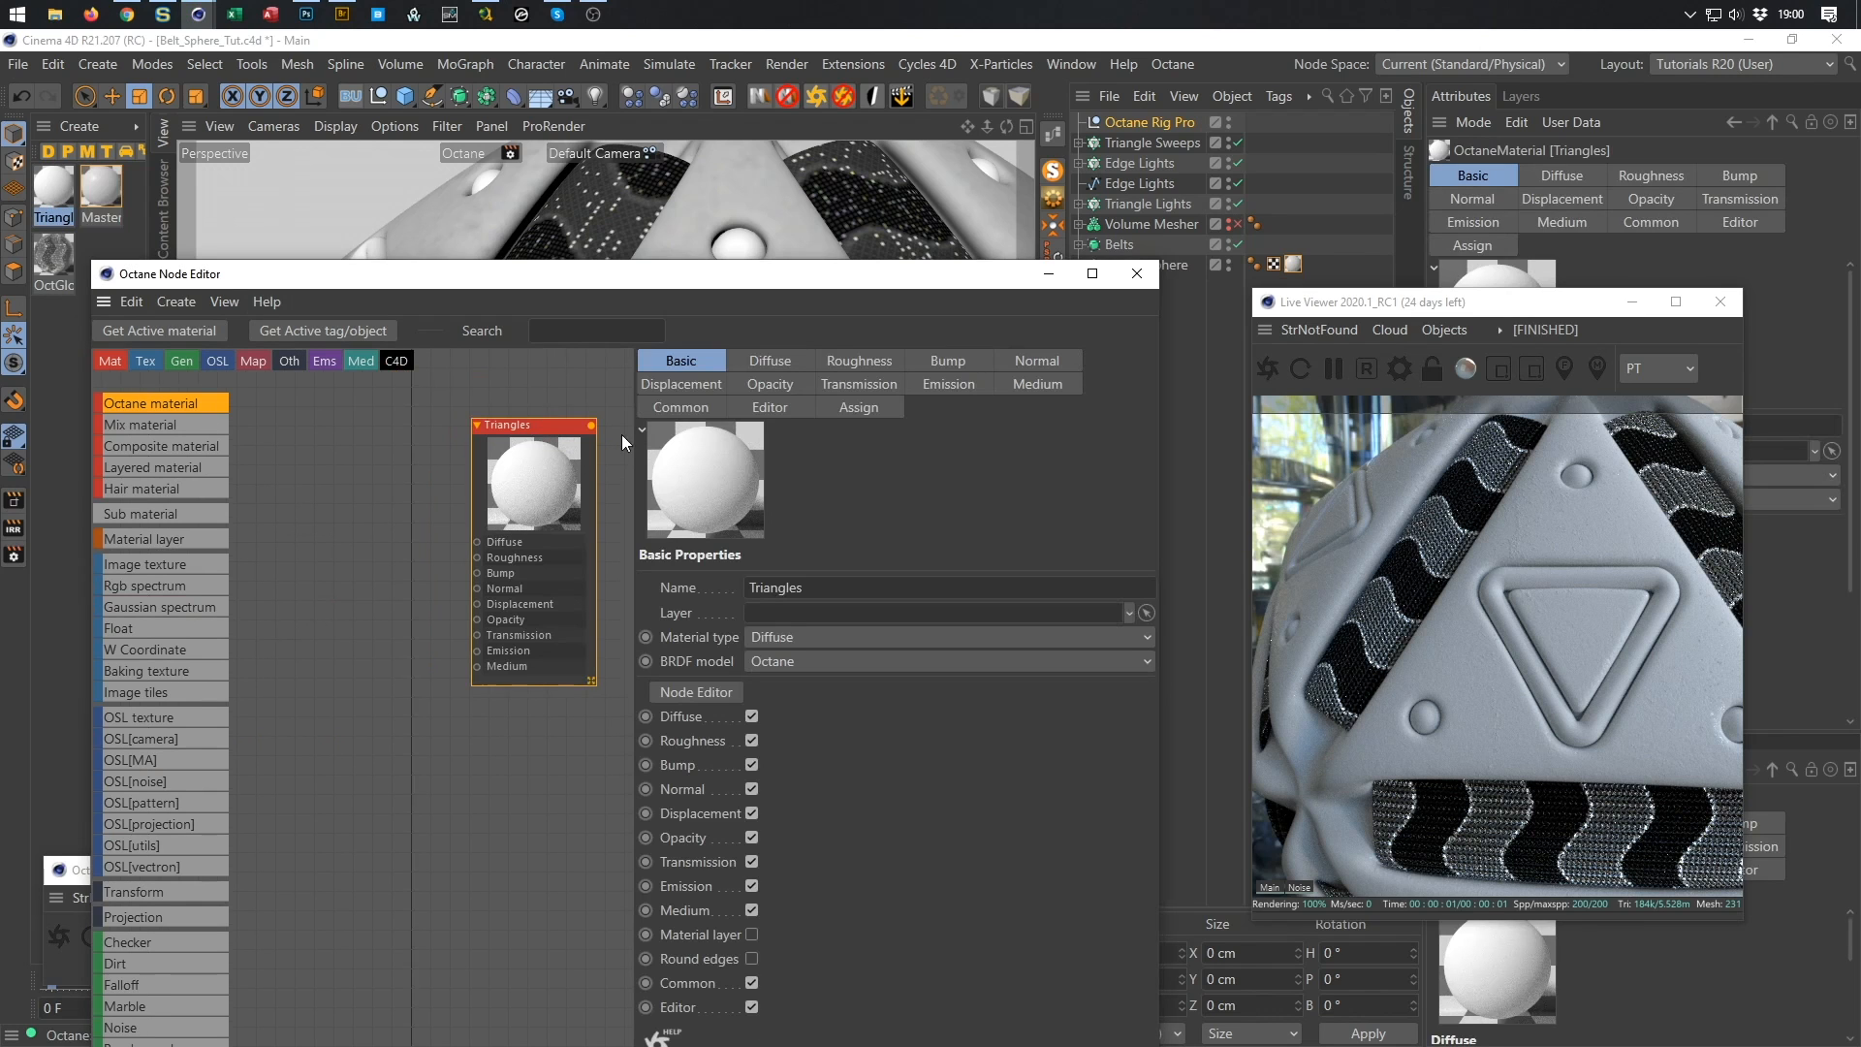
{"action": "left_click", "coordinate": [779, 643]}
{"action": "left_click", "coordinate": [793, 724]}
{"action": "left_click", "coordinate": [811, 684]}
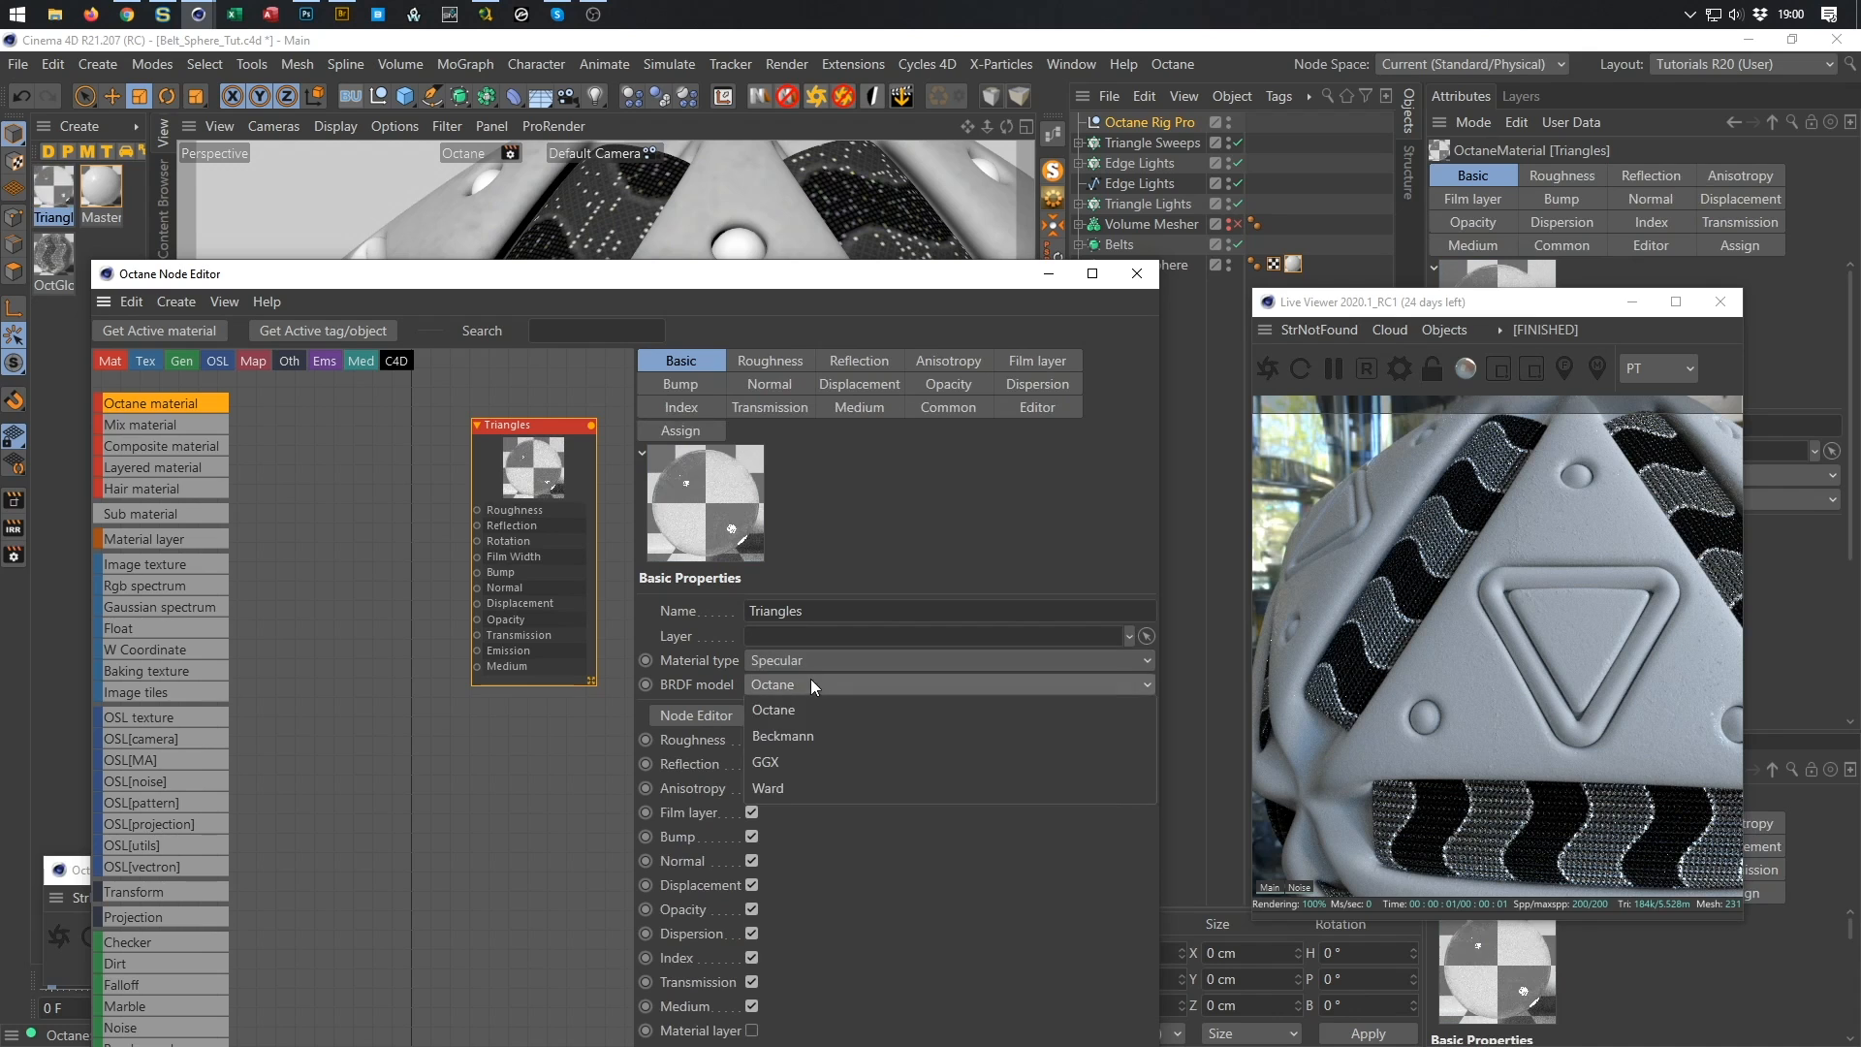
{"action": "left_click", "coordinate": [807, 762]}
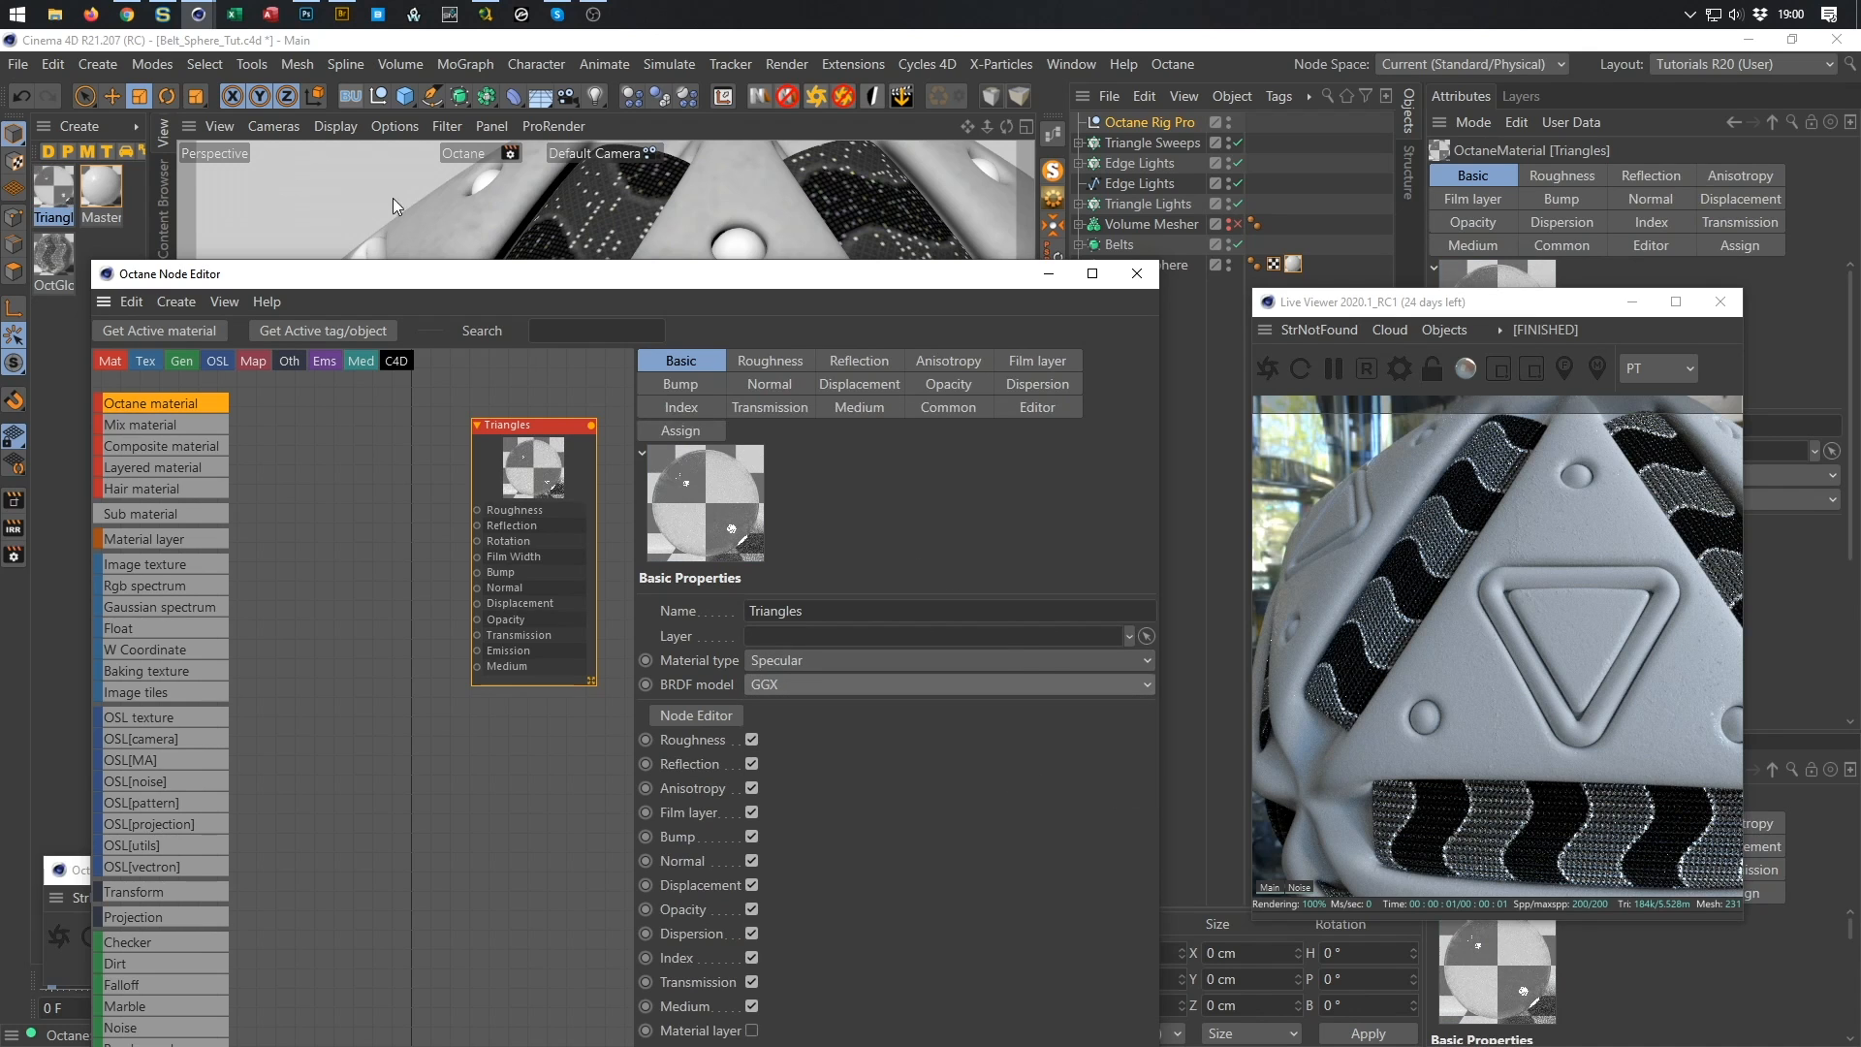
Assign the Triangles material to the Triangle Sweeps object and connect a Float texture to the material's Roughness.
{"action": "left_click", "coordinate": [46, 190]}
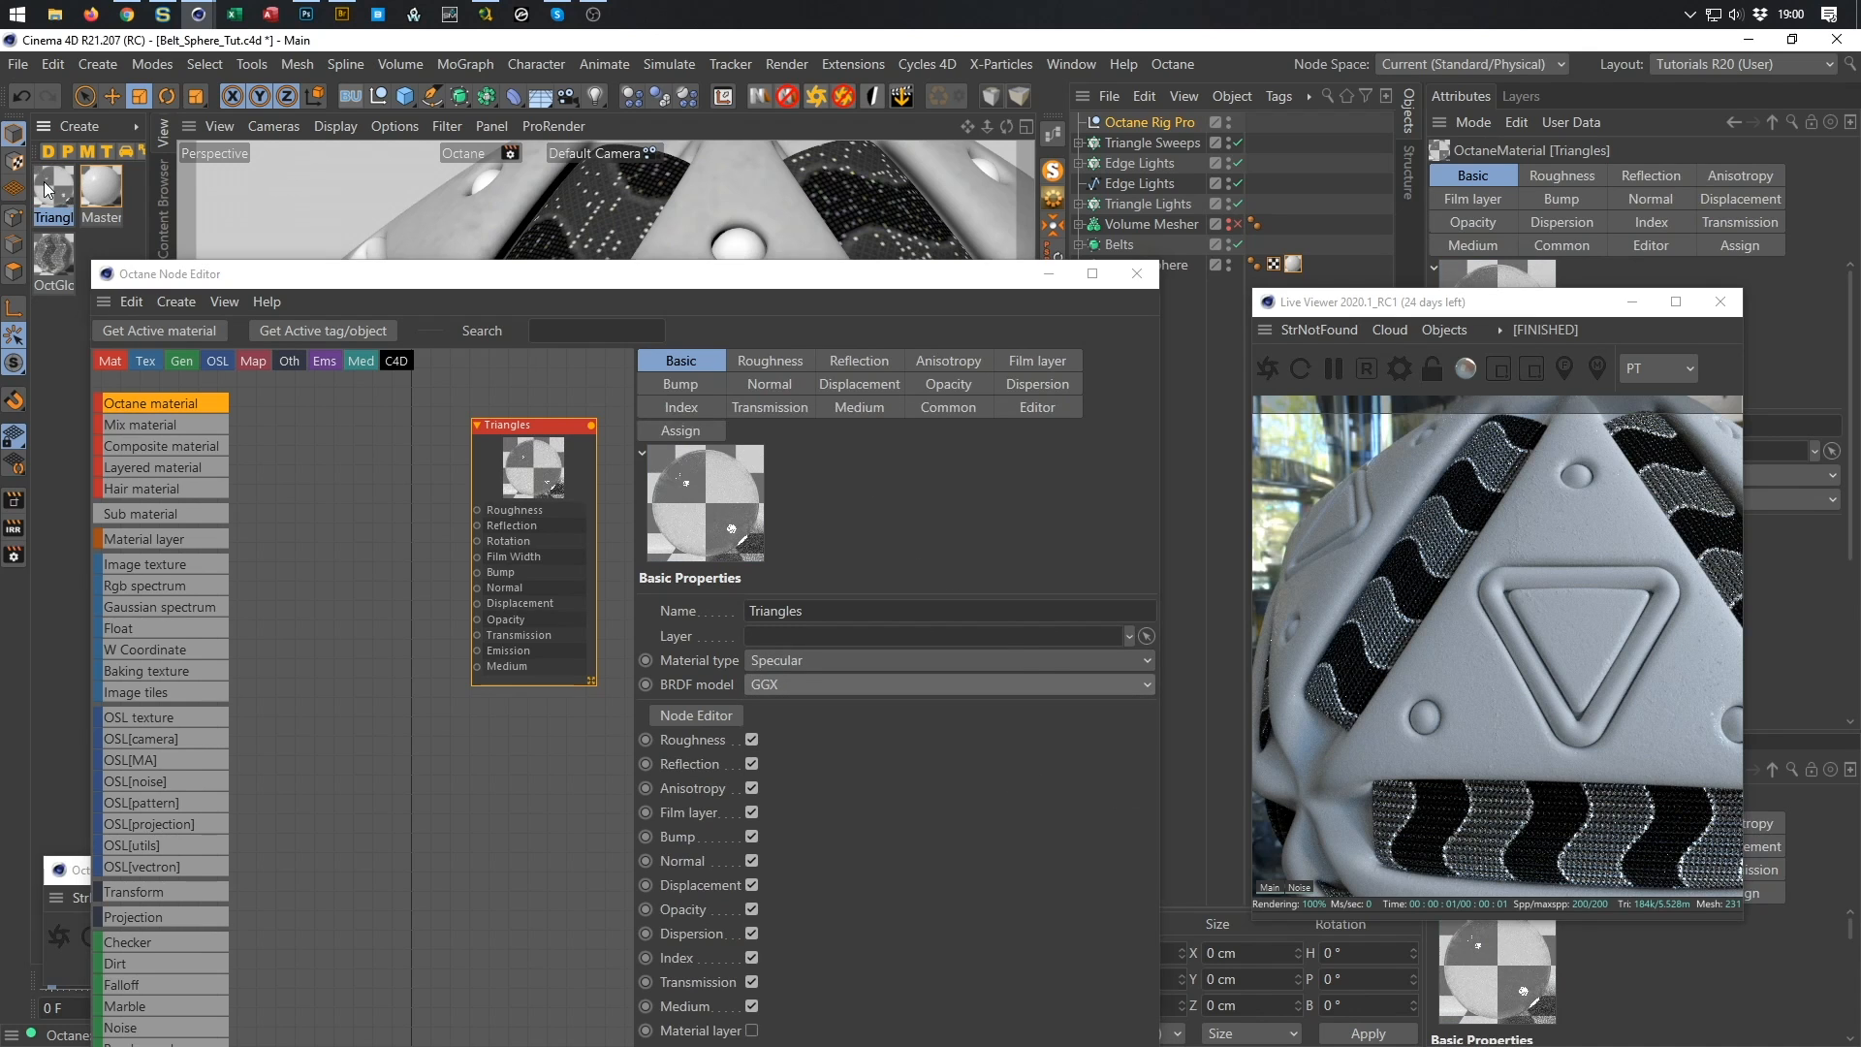
{"action": "left_click_drag", "start_coordinate": [1183, 155], "coordinate": [1163, 143]}
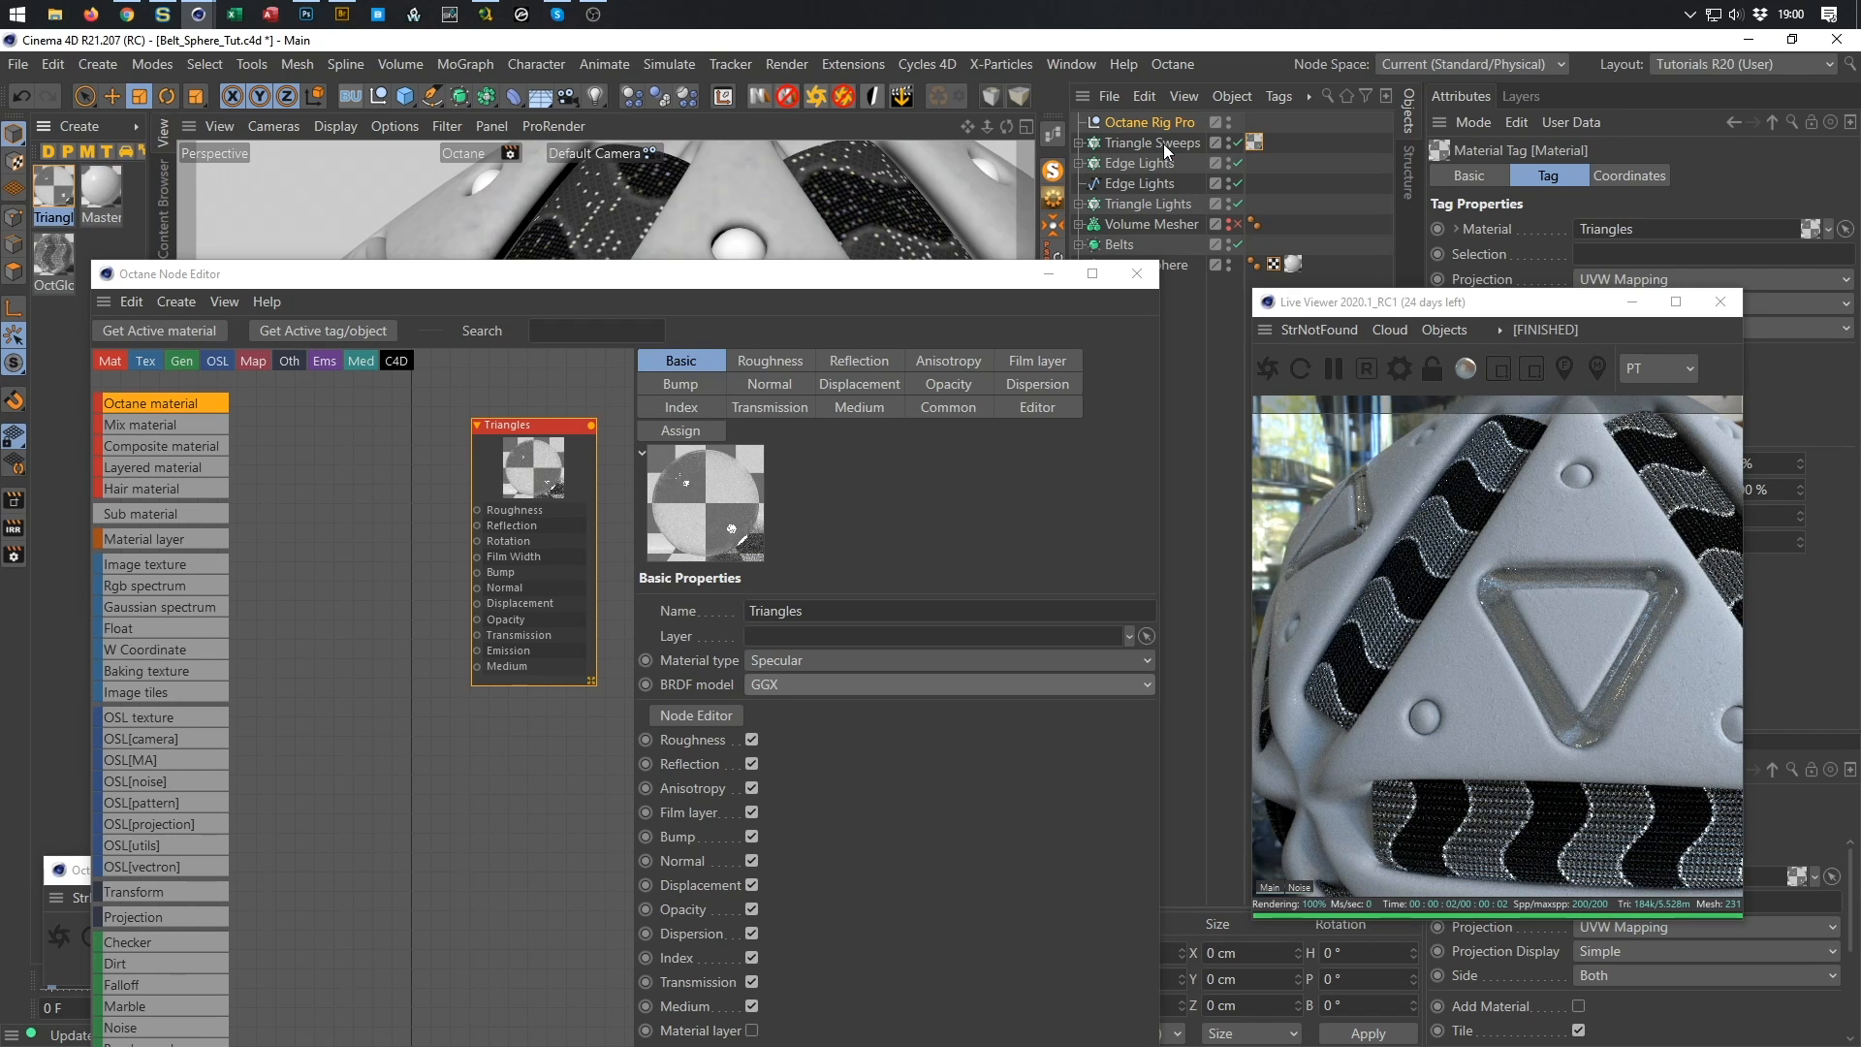
{"action": "left_click_drag", "start_coordinate": [526, 428], "coordinate": [517, 419]}
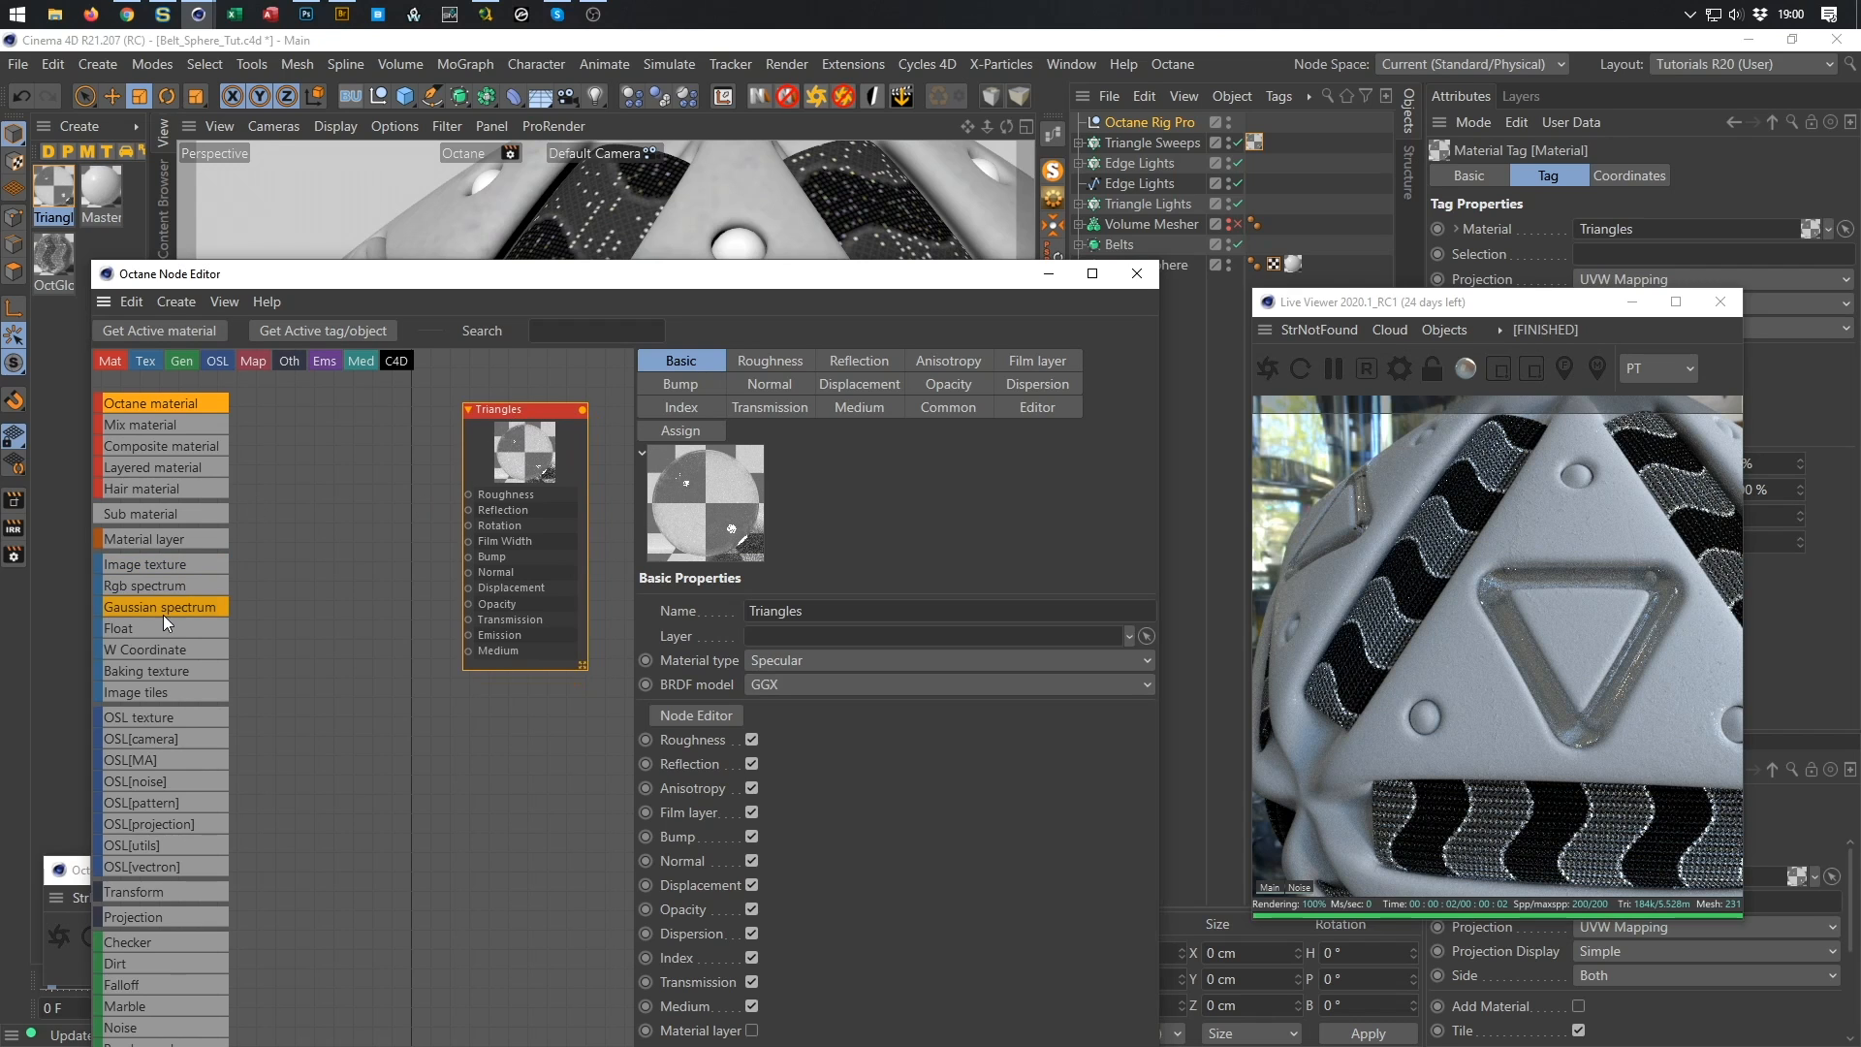
{"action": "left_click_drag", "start_coordinate": [173, 626], "coordinate": [468, 494]}
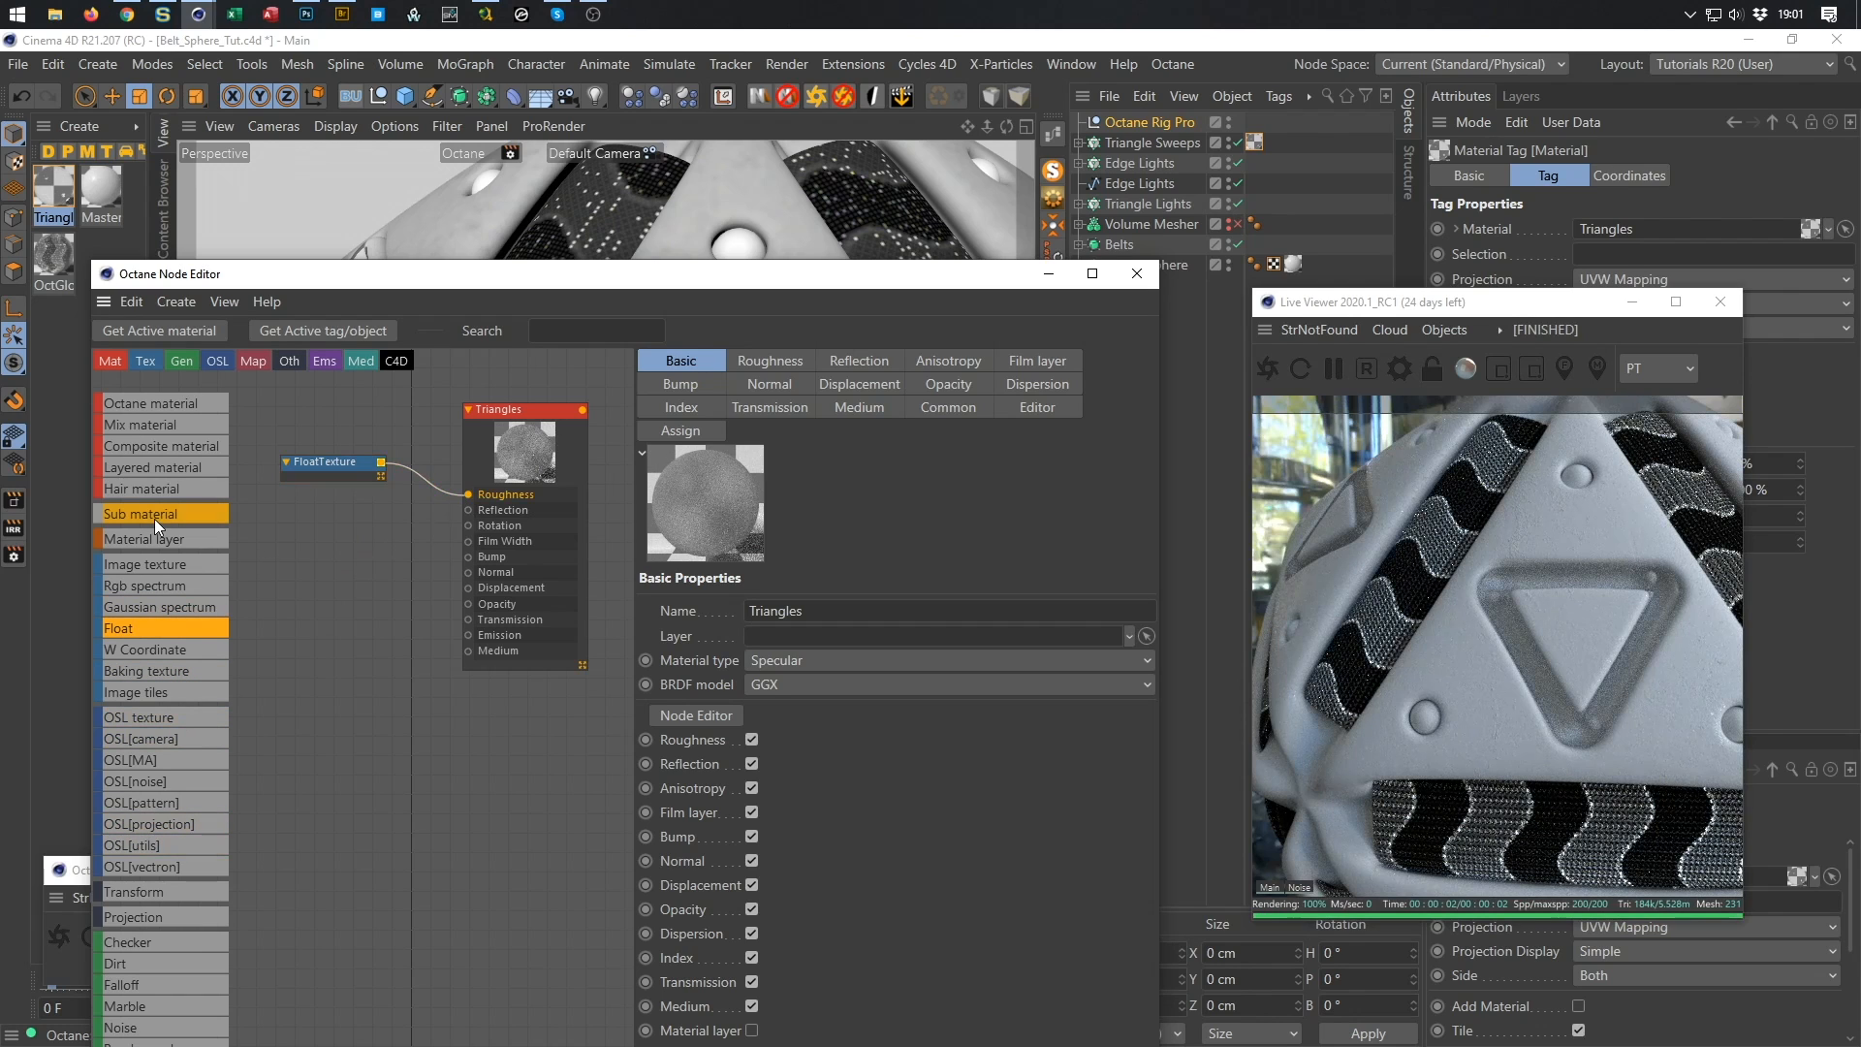
Connect an Rgb spectrum node to the Triangles material's Transmission and set its brightness value to 85 %.
{"action": "left_click_drag", "start_coordinate": [392, 652], "coordinate": [469, 619]}
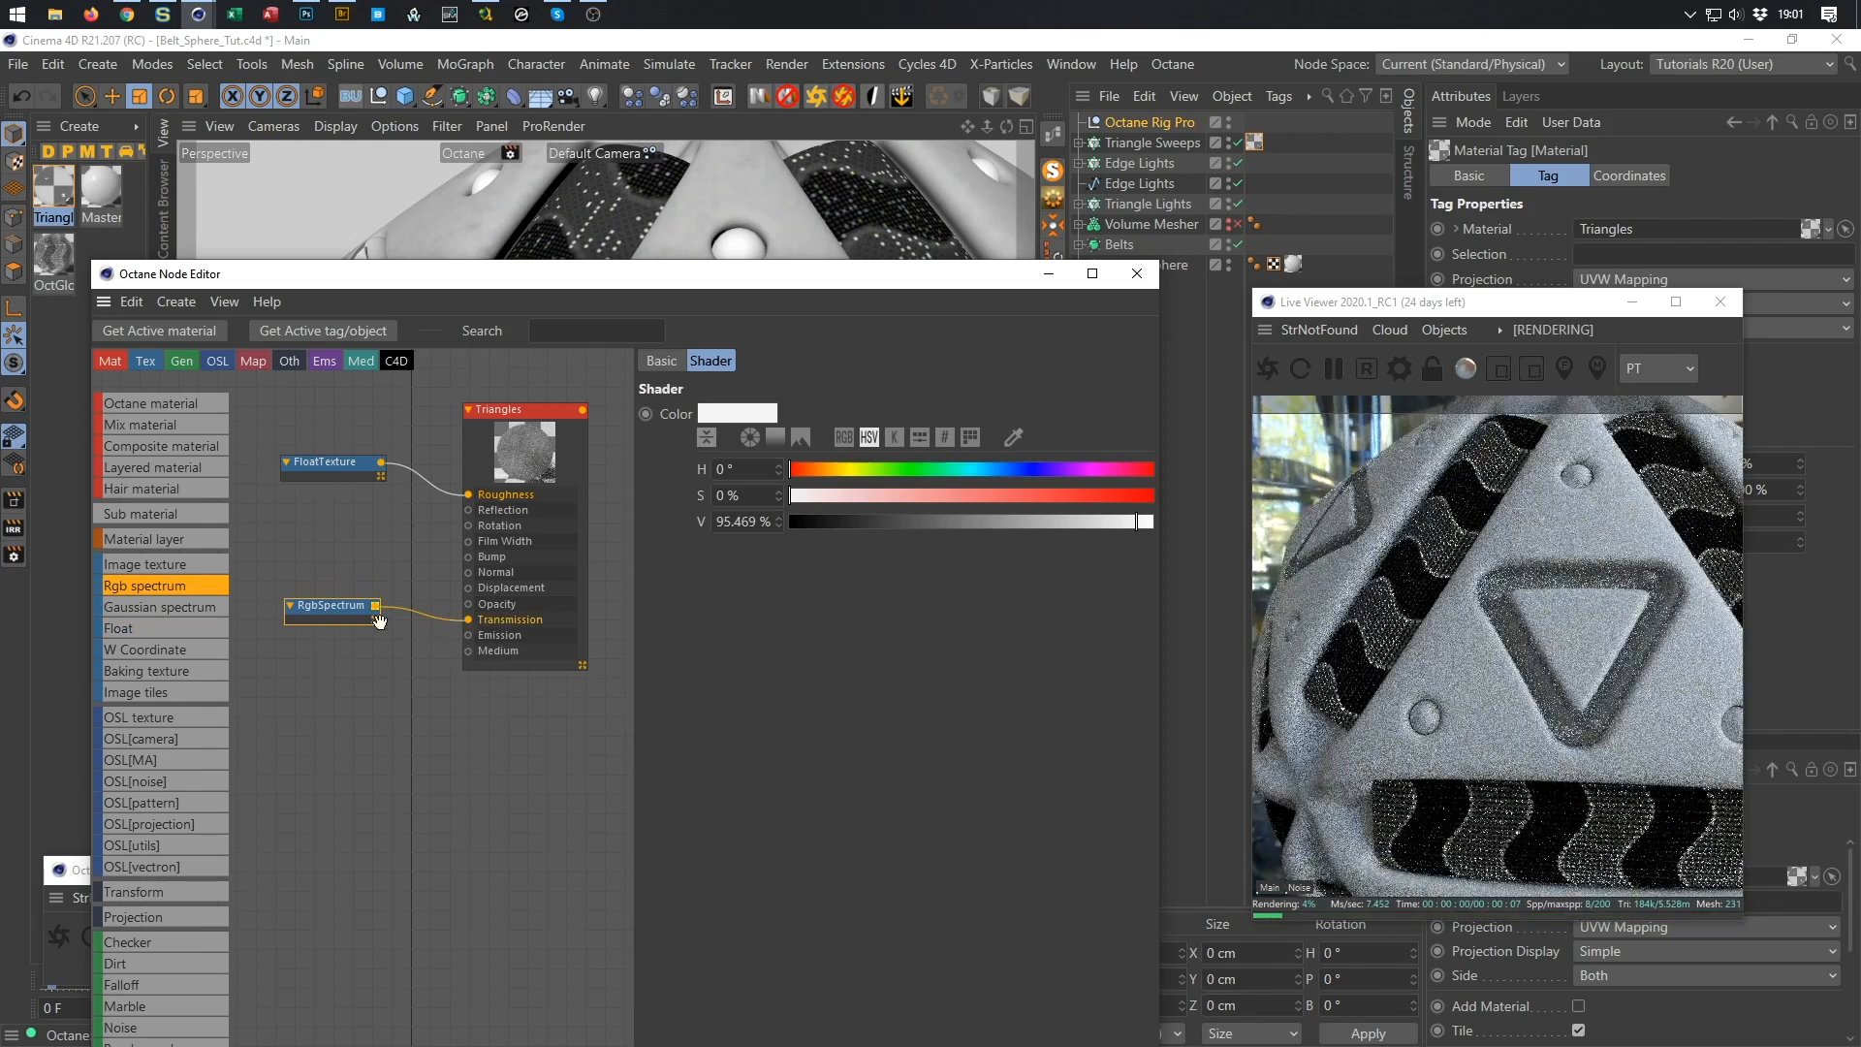
{"action": "left_click", "coordinate": [900, 523]}
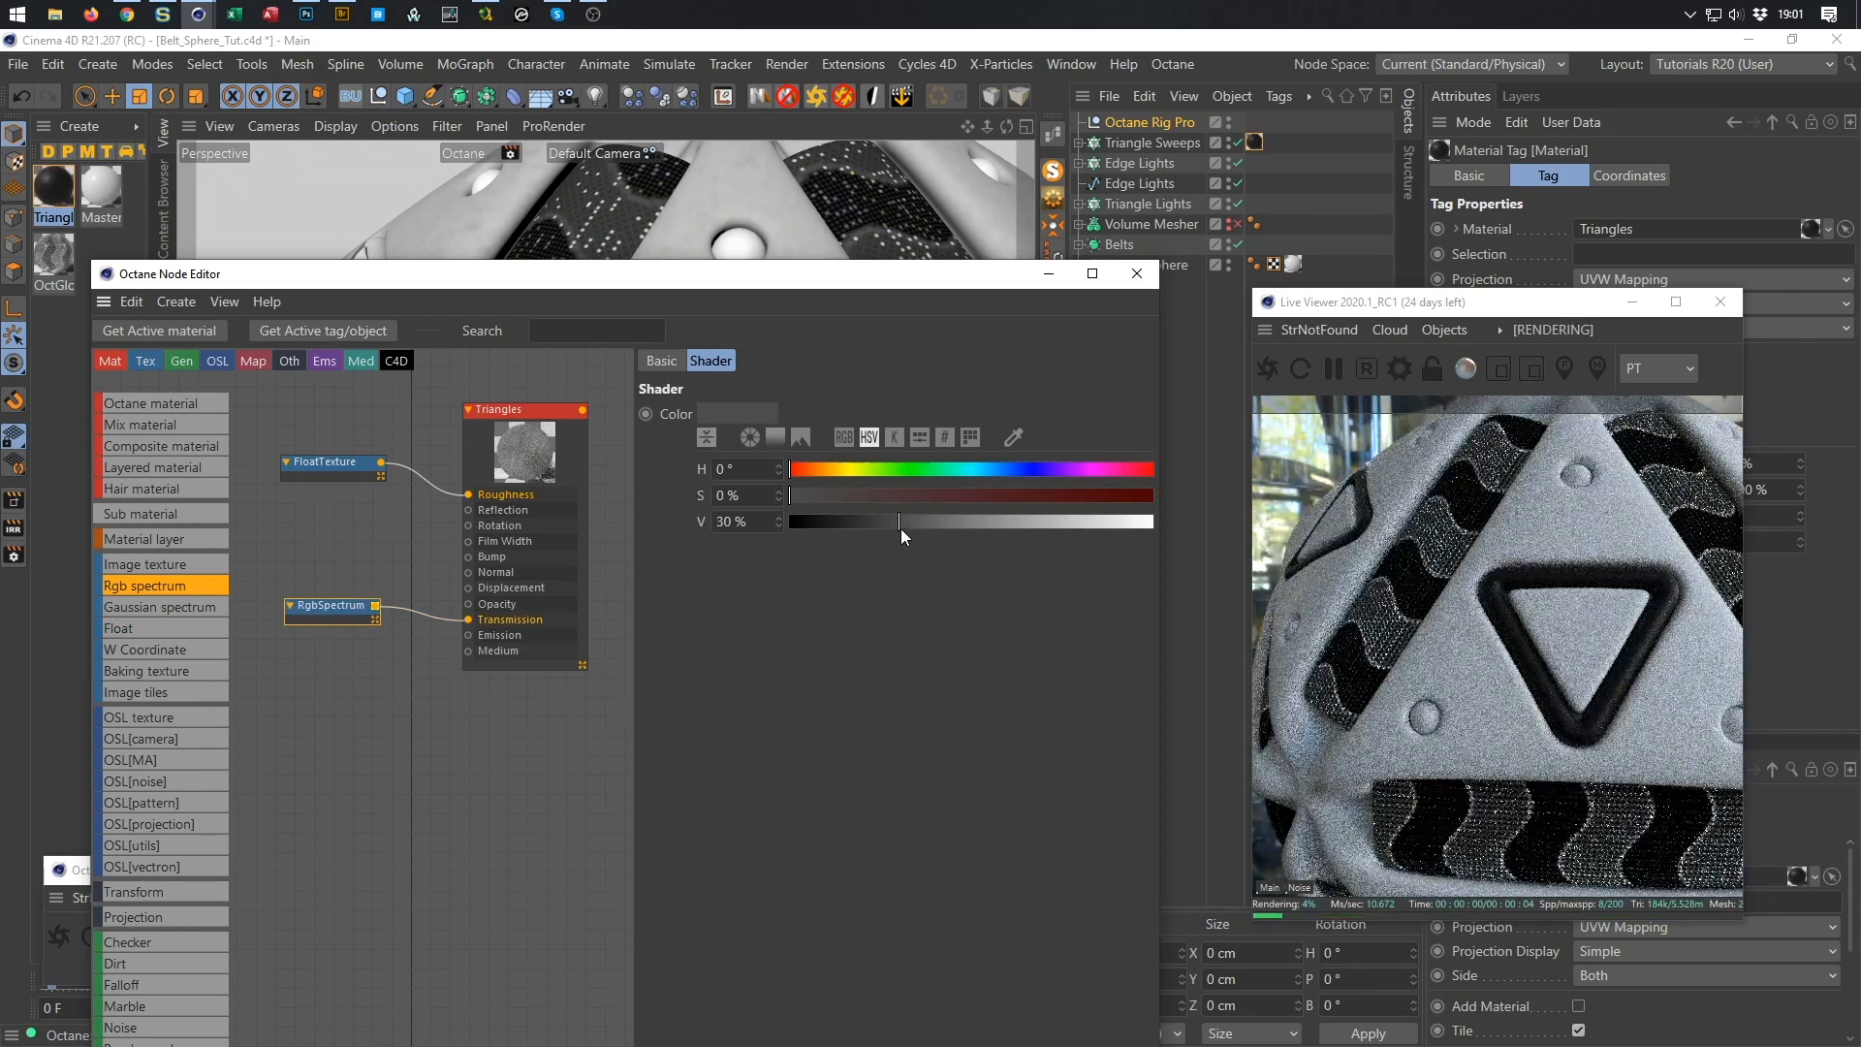
{"action": "left_click", "coordinate": [972, 523]}
{"action": "left_click_drag", "start_coordinate": [992, 526], "coordinate": [1027, 521]}
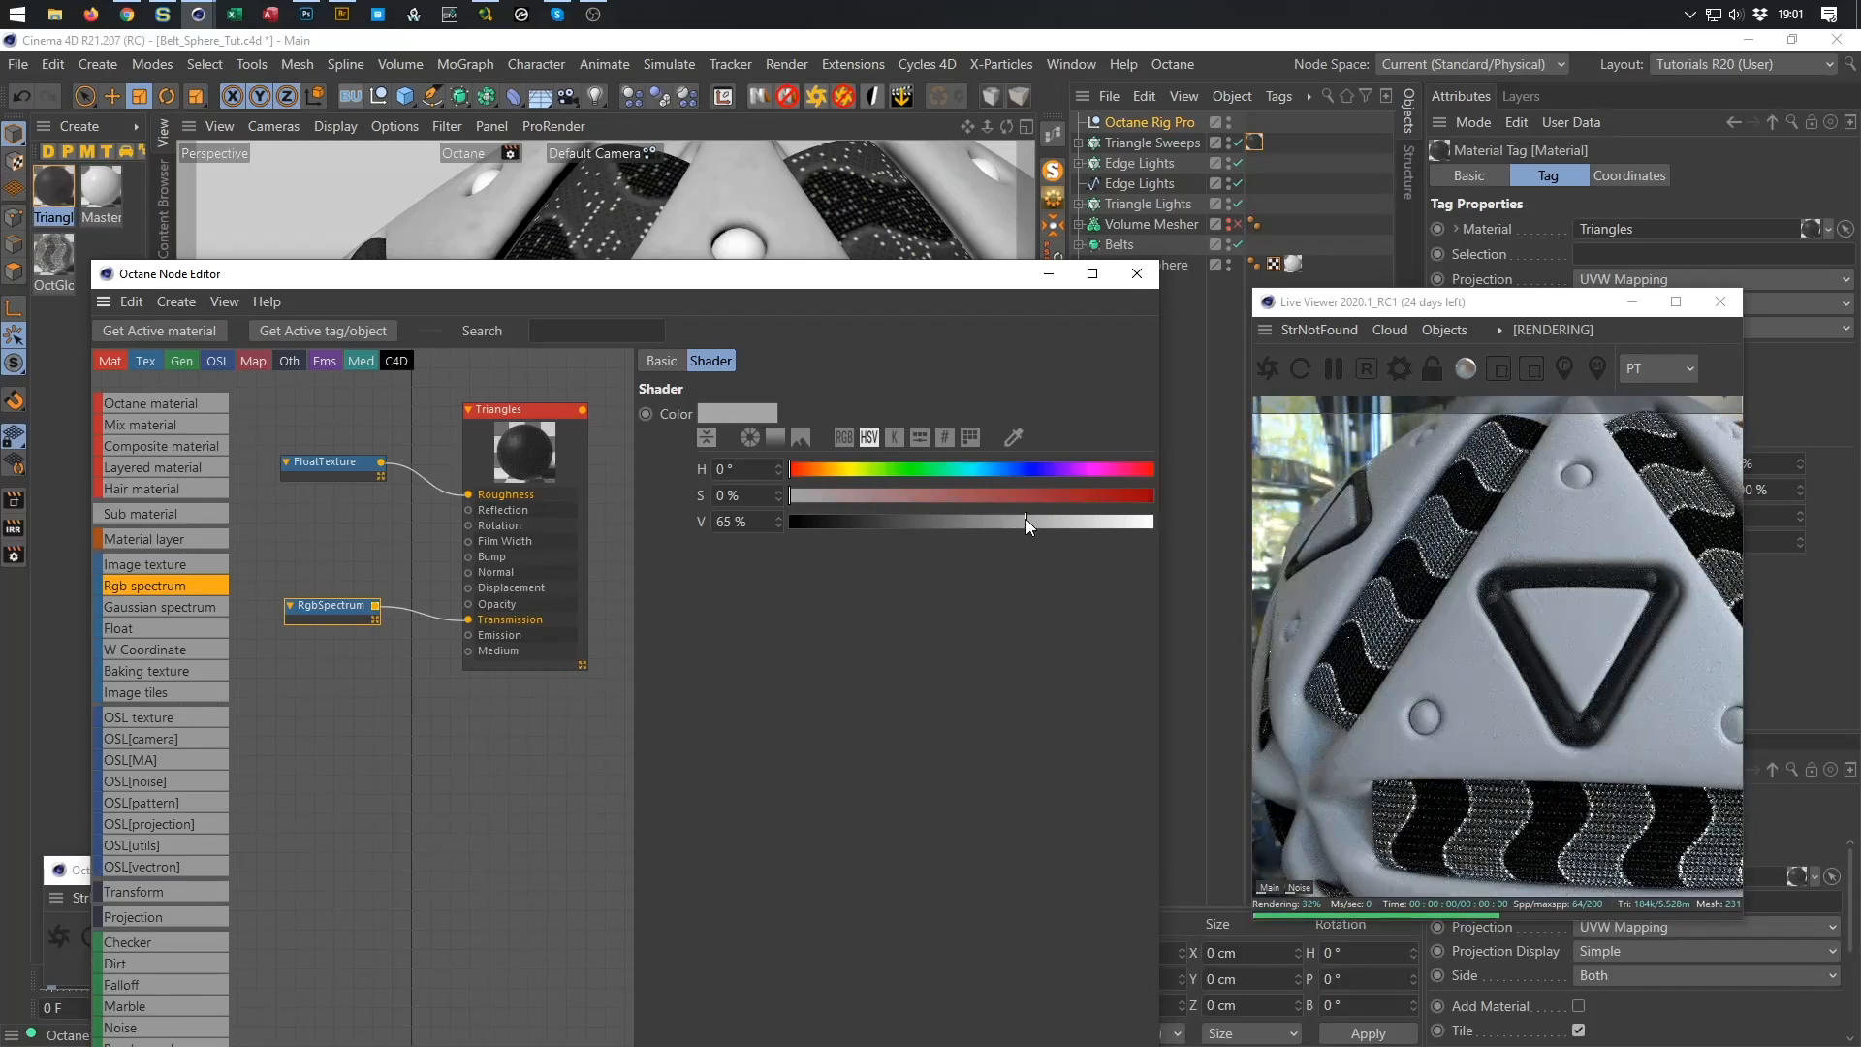
{"action": "left_click_drag", "start_coordinate": [1027, 516], "coordinate": [1097, 525]}
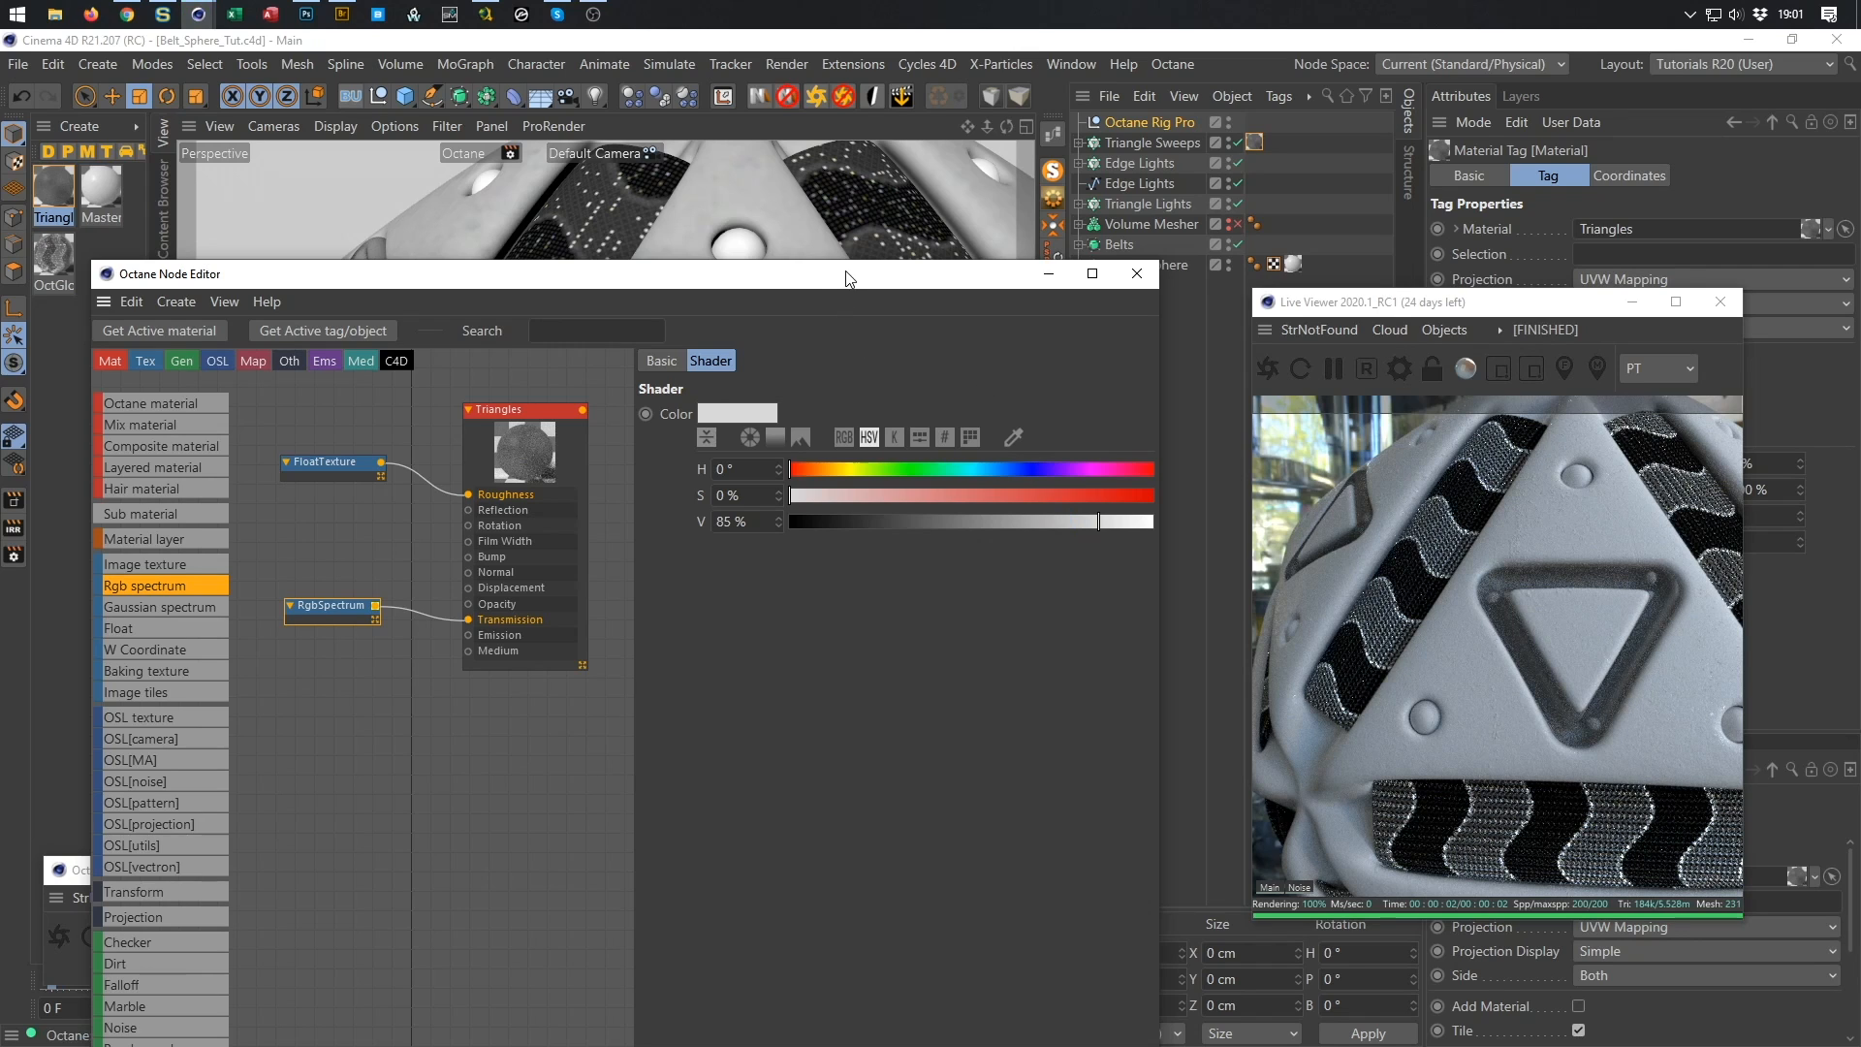
Create a new Octane material in an empty node graph and name it Triangle Lights.
{"action": "left_click", "coordinate": [64, 416]}
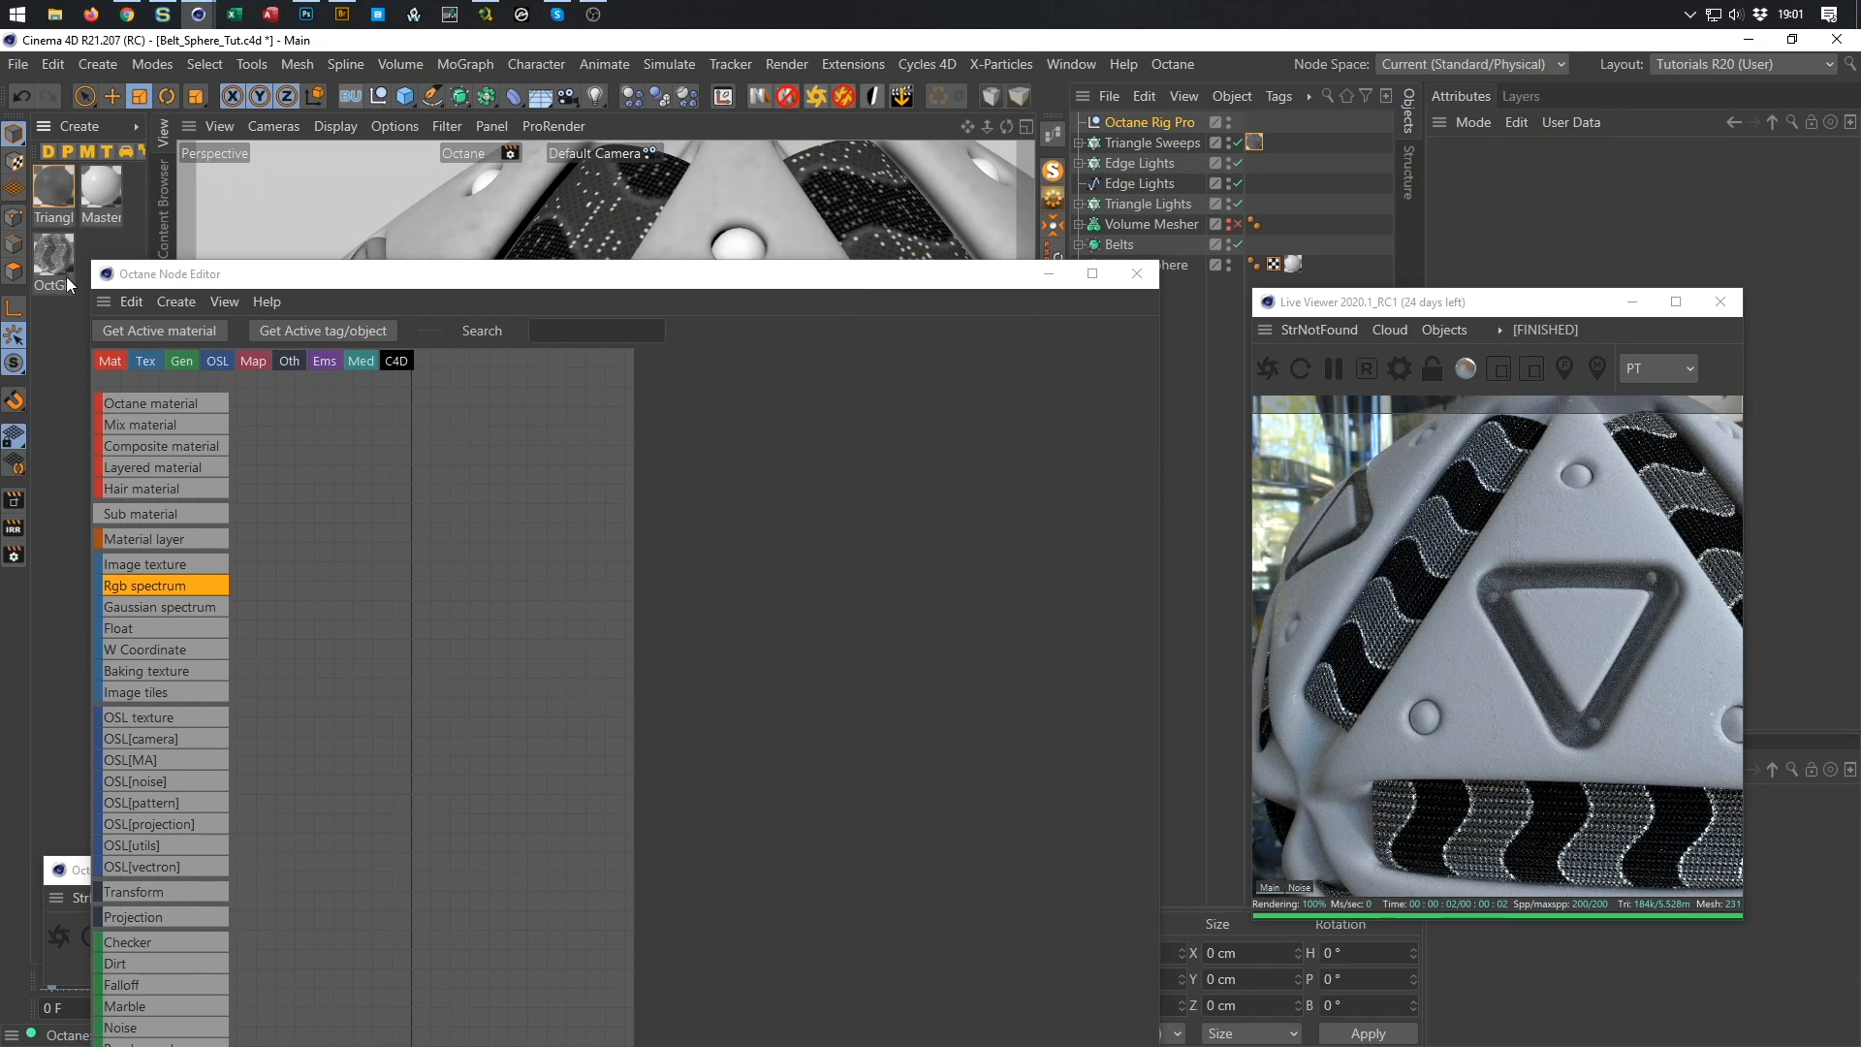
{"action": "left_click_drag", "start_coordinate": [142, 407], "coordinate": [504, 471]}
{"action": "left_click", "coordinate": [569, 490]}
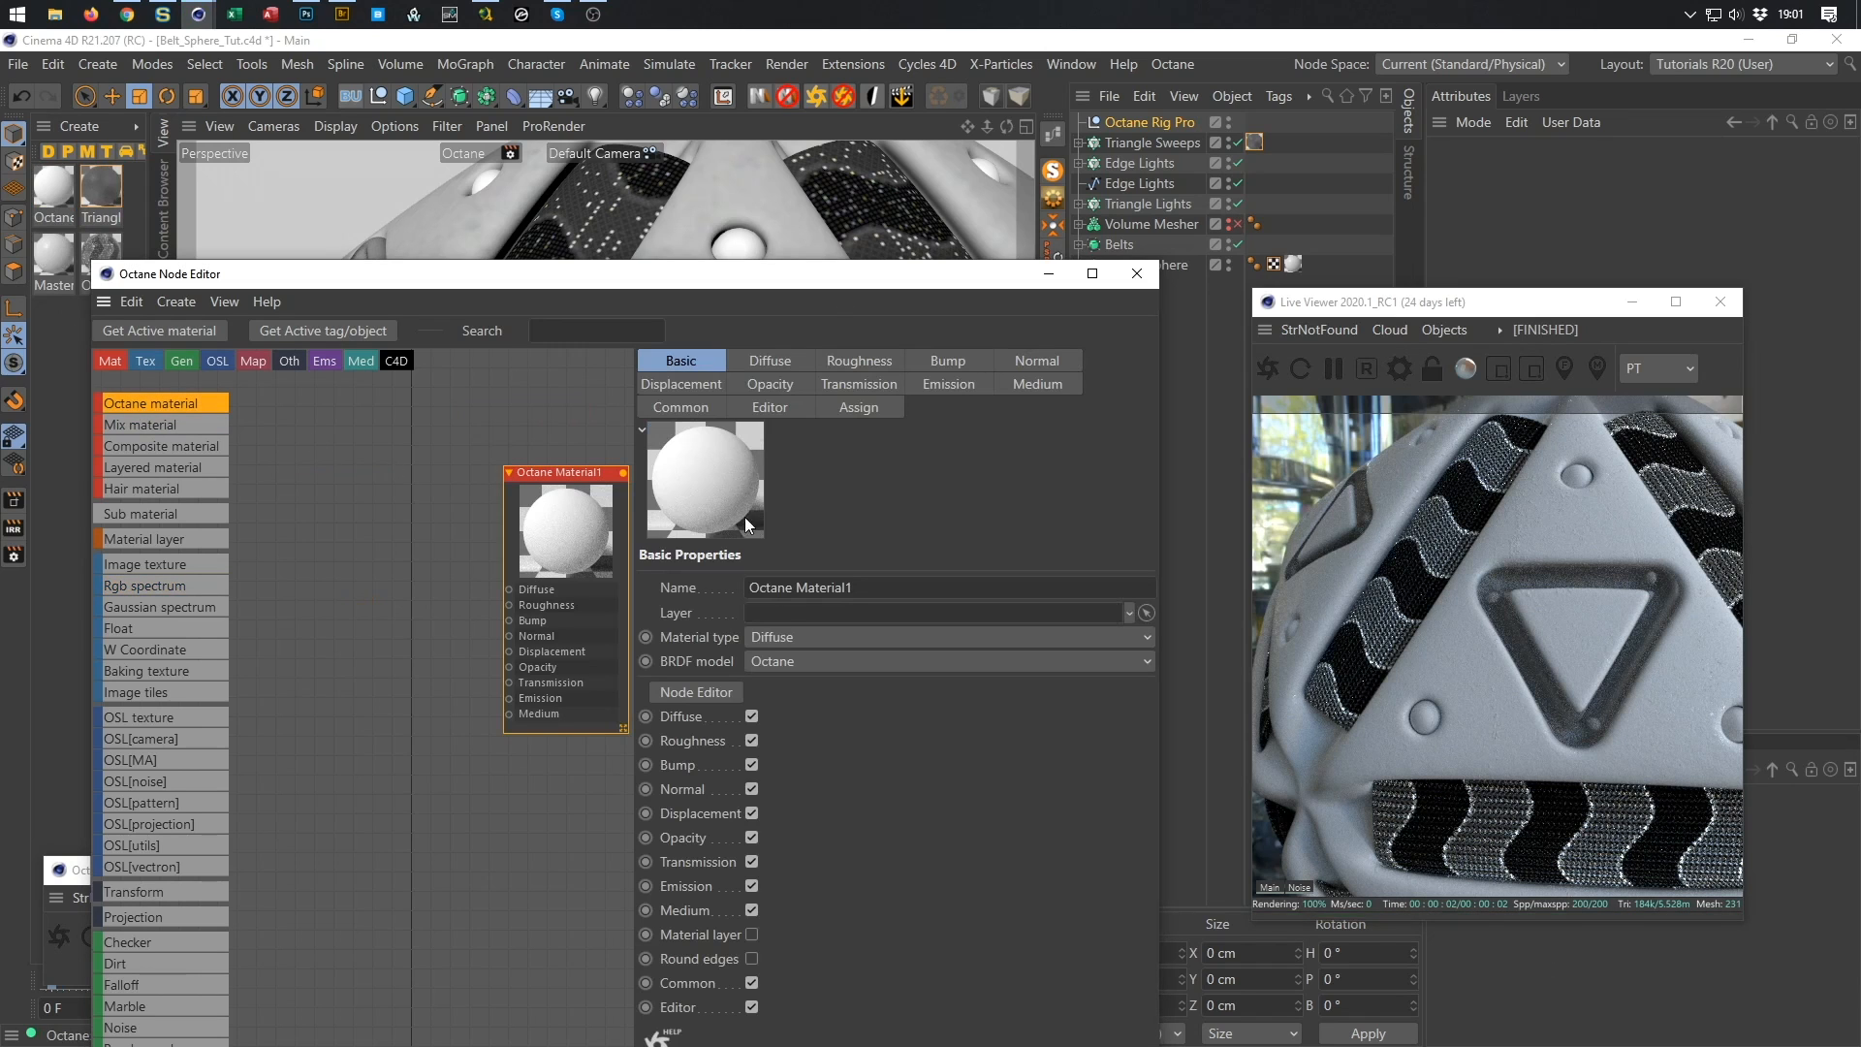
{"action": "key", "text": "ctrl+a"}
{"action": "type", "text": "Tr"}
{"action": "key", "text": "Return"}
{"action": "left_click_drag", "start_coordinate": [567, 475], "coordinate": [522, 431]}
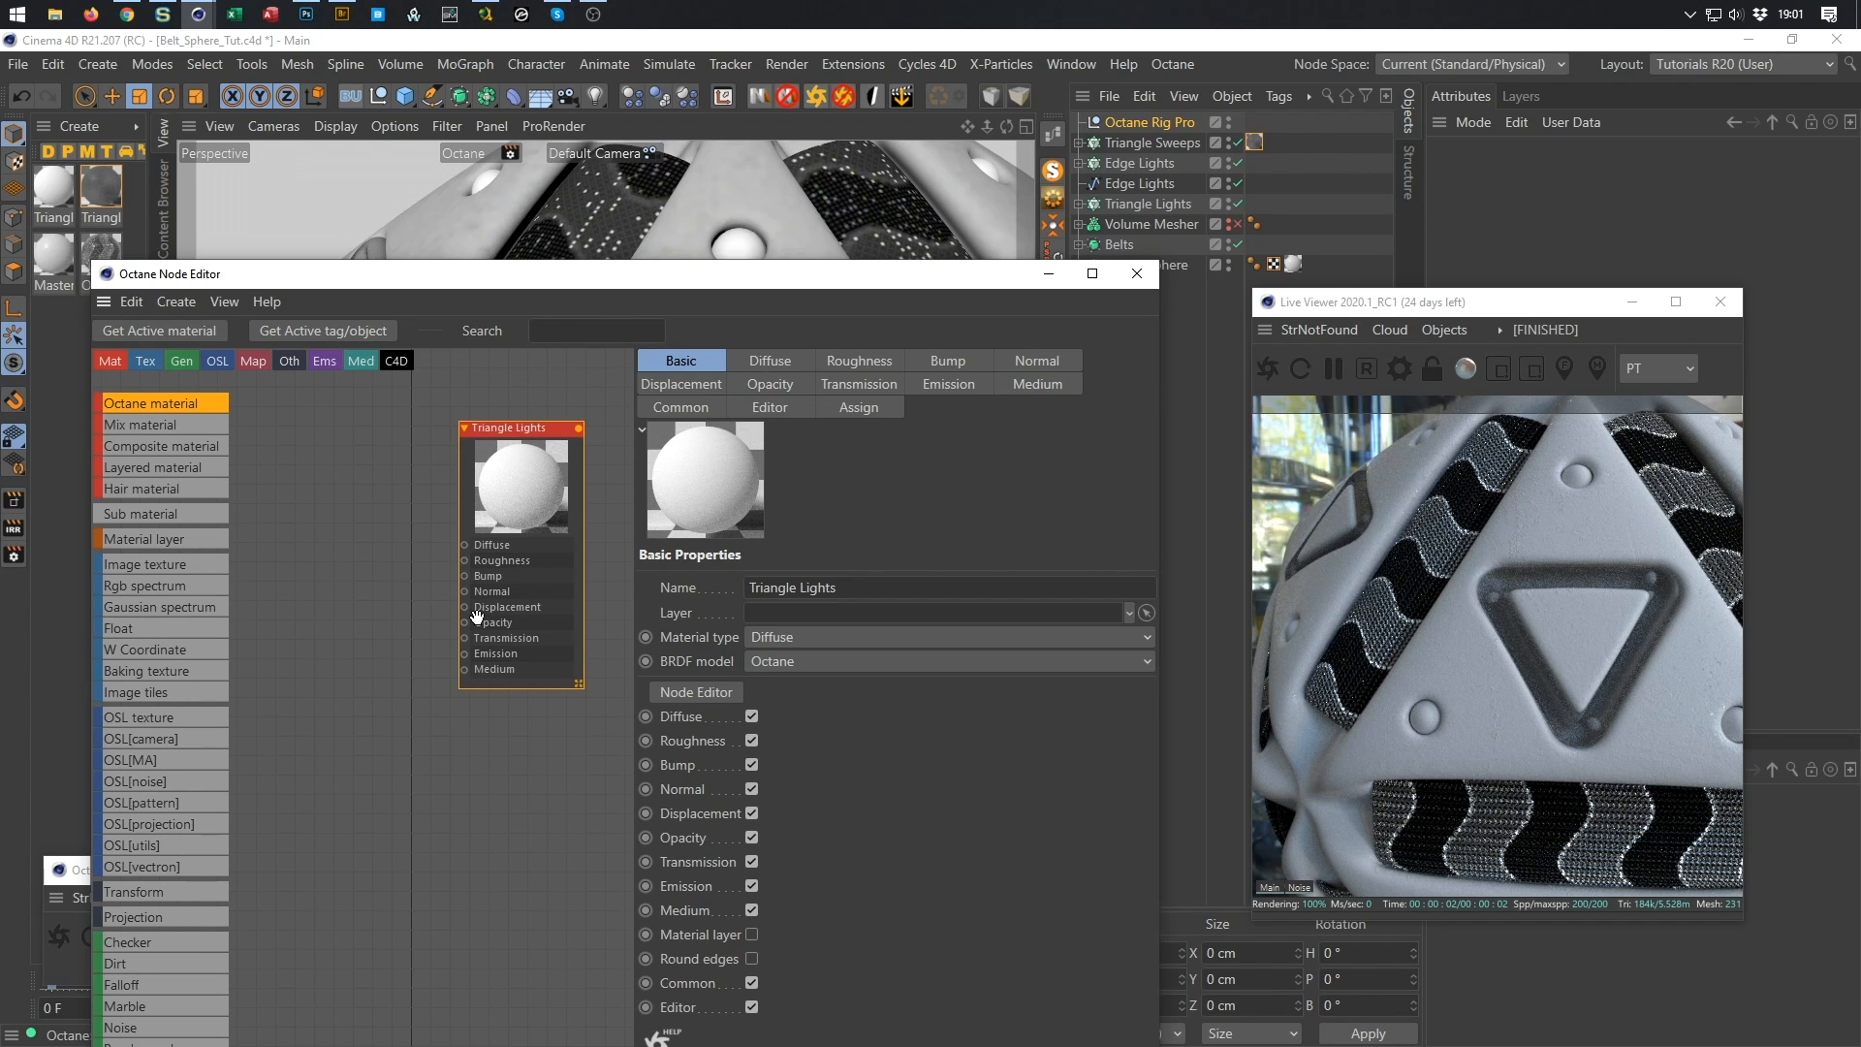
Connect a Blackbody emission node to the Emission channel of the Triangle Lights material.
{"action": "scroll", "coordinate": [167, 822], "scroll_direction": "down", "scroll_amount": 10}
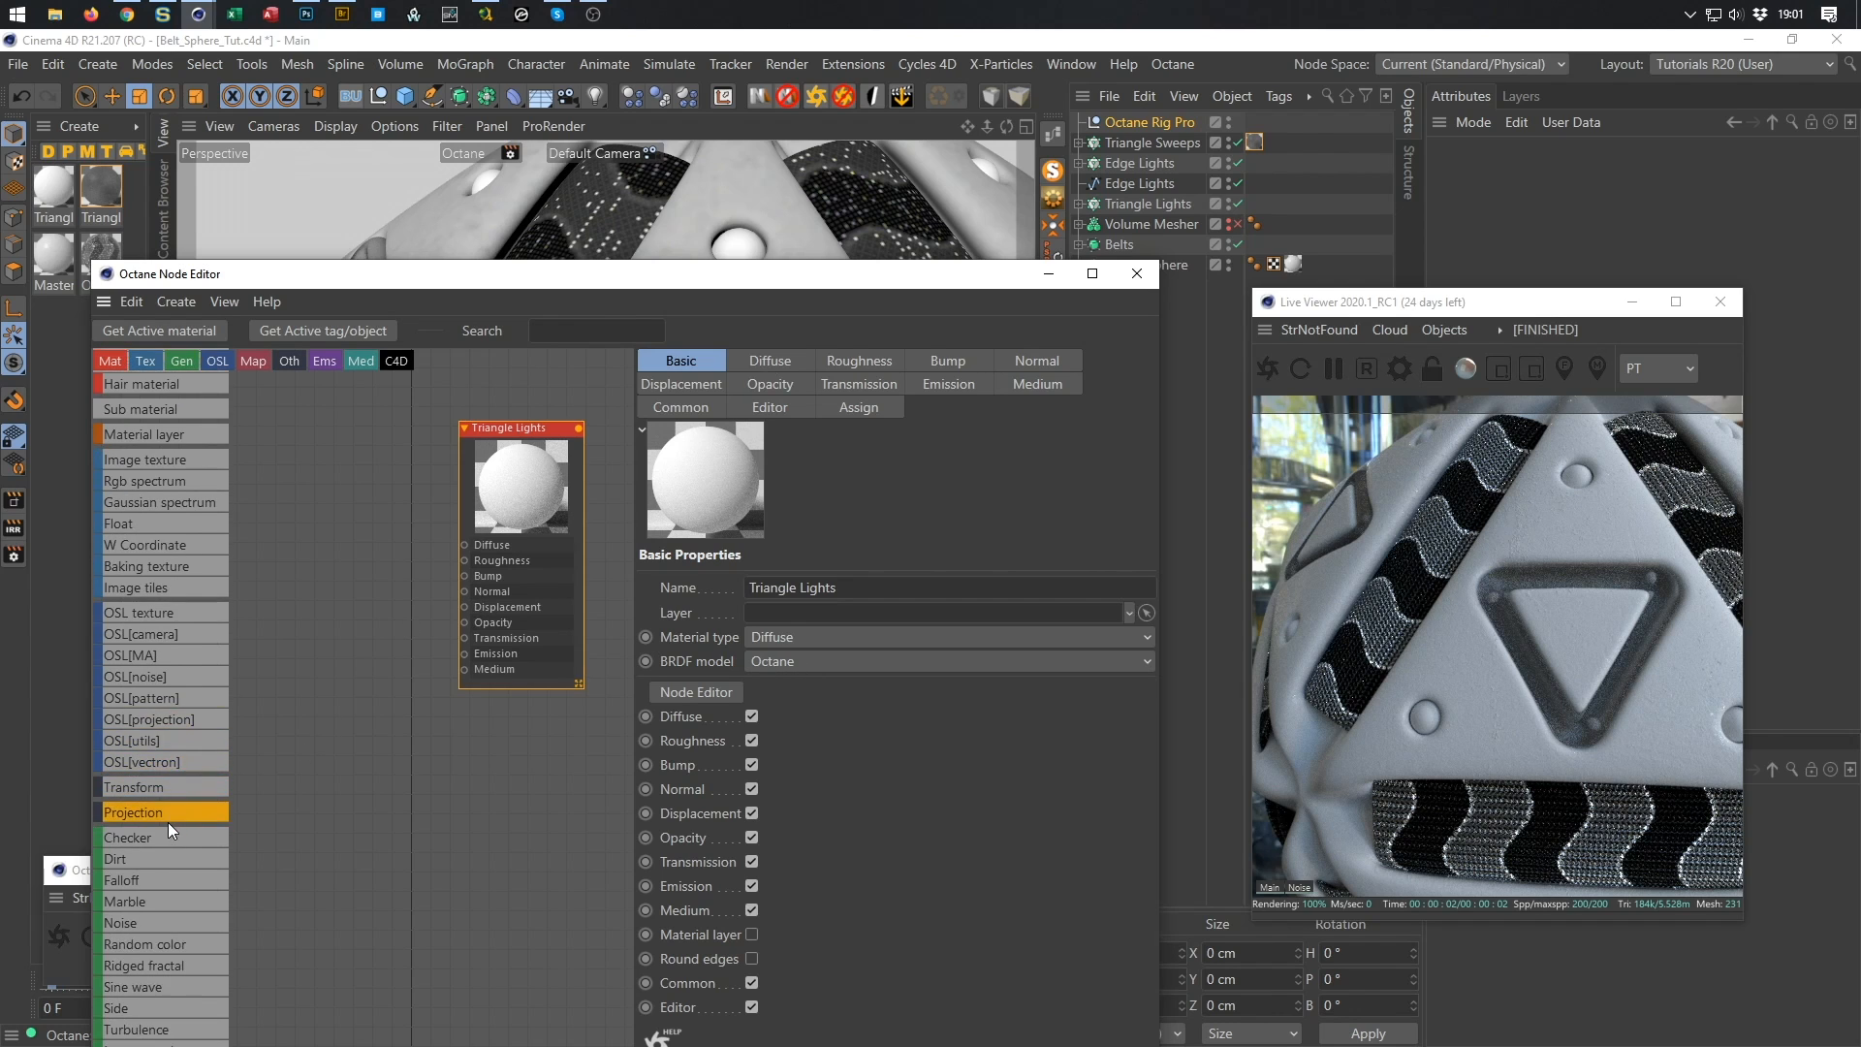
{"action": "scroll", "coordinate": [165, 822], "scroll_direction": "down", "scroll_amount": 9}
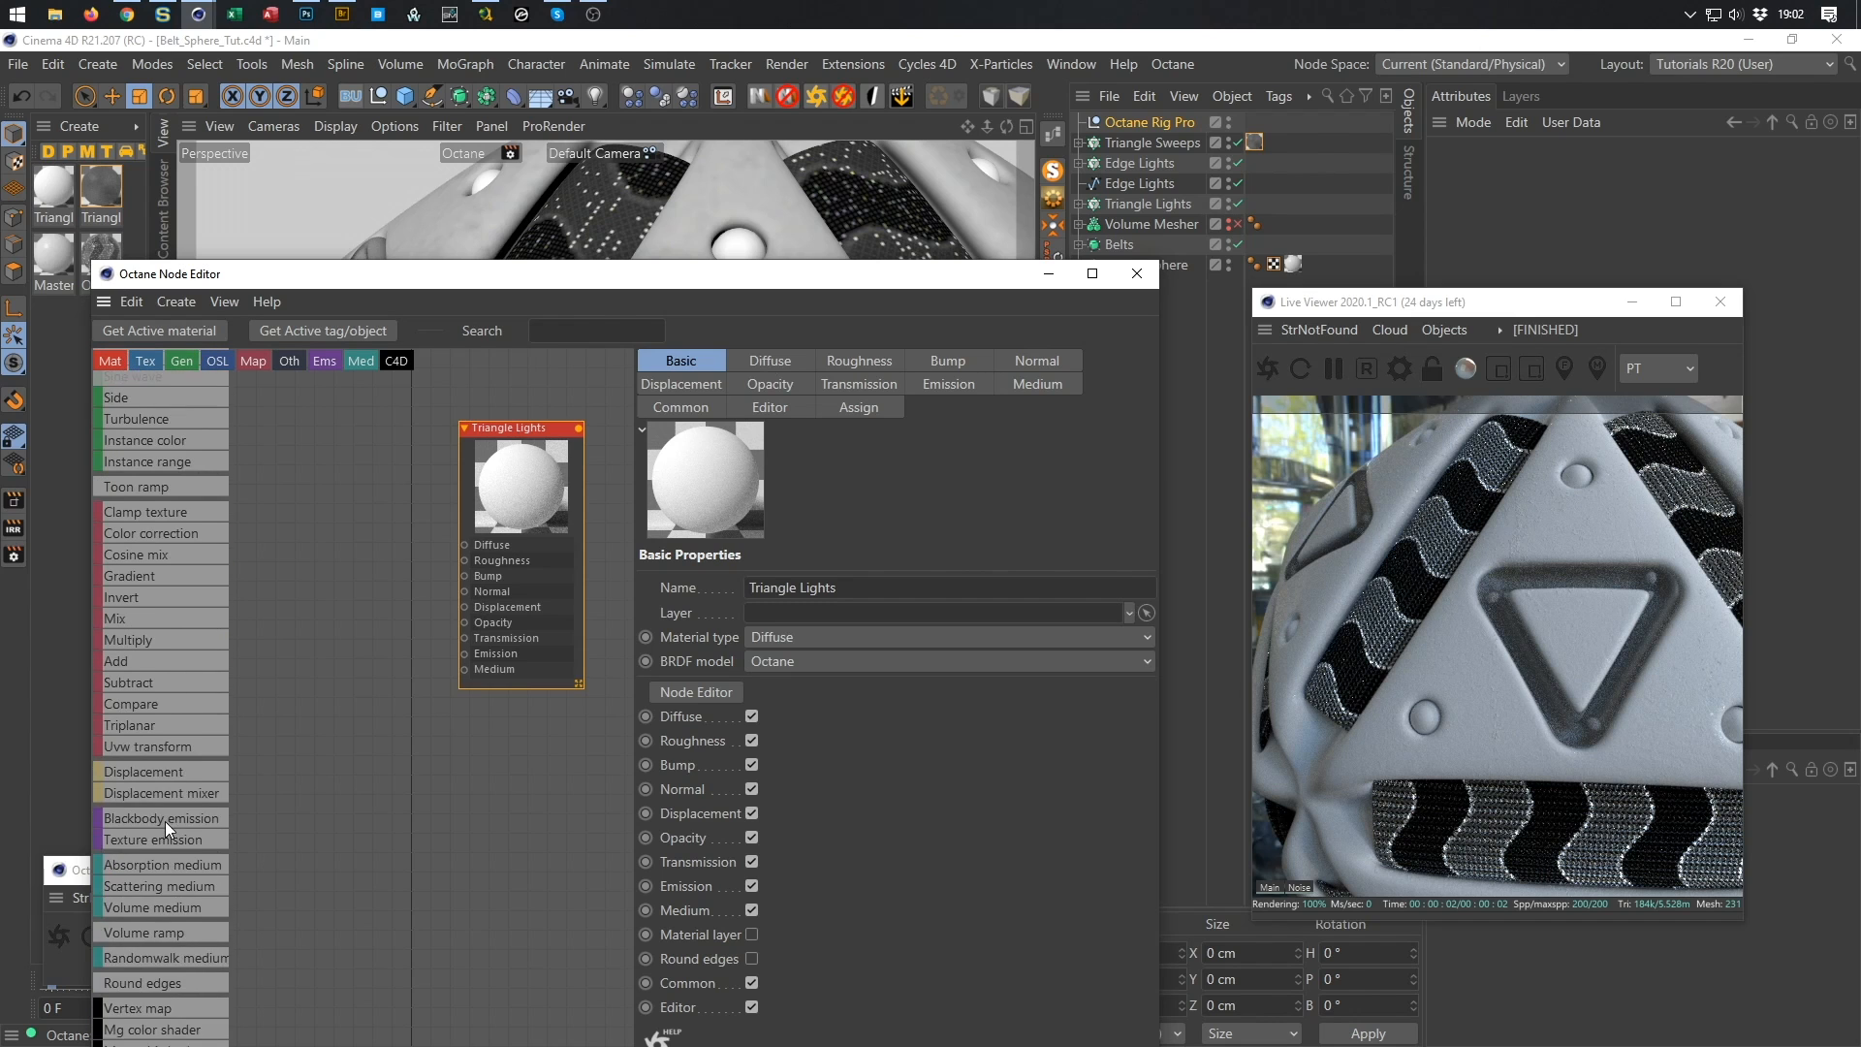
{"action": "scroll", "coordinate": [167, 822], "scroll_direction": "down", "scroll_amount": 1}
{"action": "left_click_drag", "start_coordinate": [161, 700], "coordinate": [466, 654]}
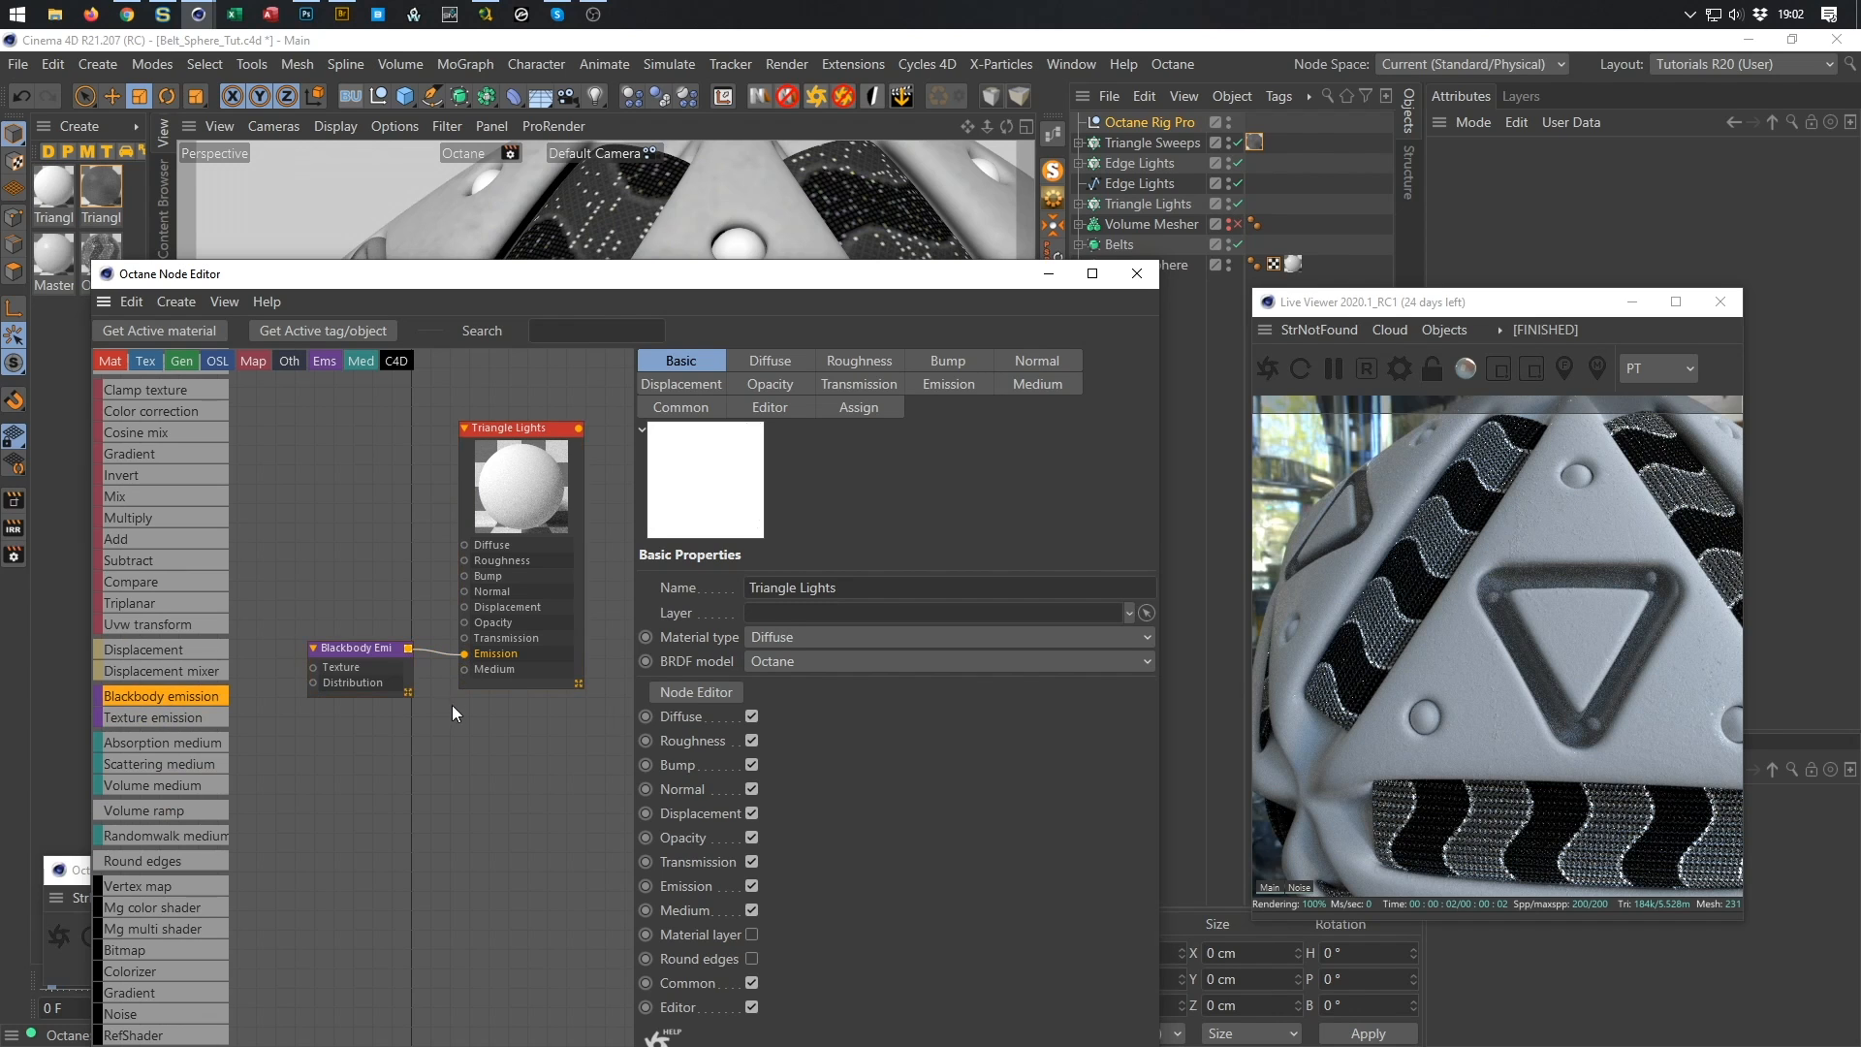
{"action": "middle_click_drag", "start_coordinate": [479, 637], "coordinate": [513, 616]}
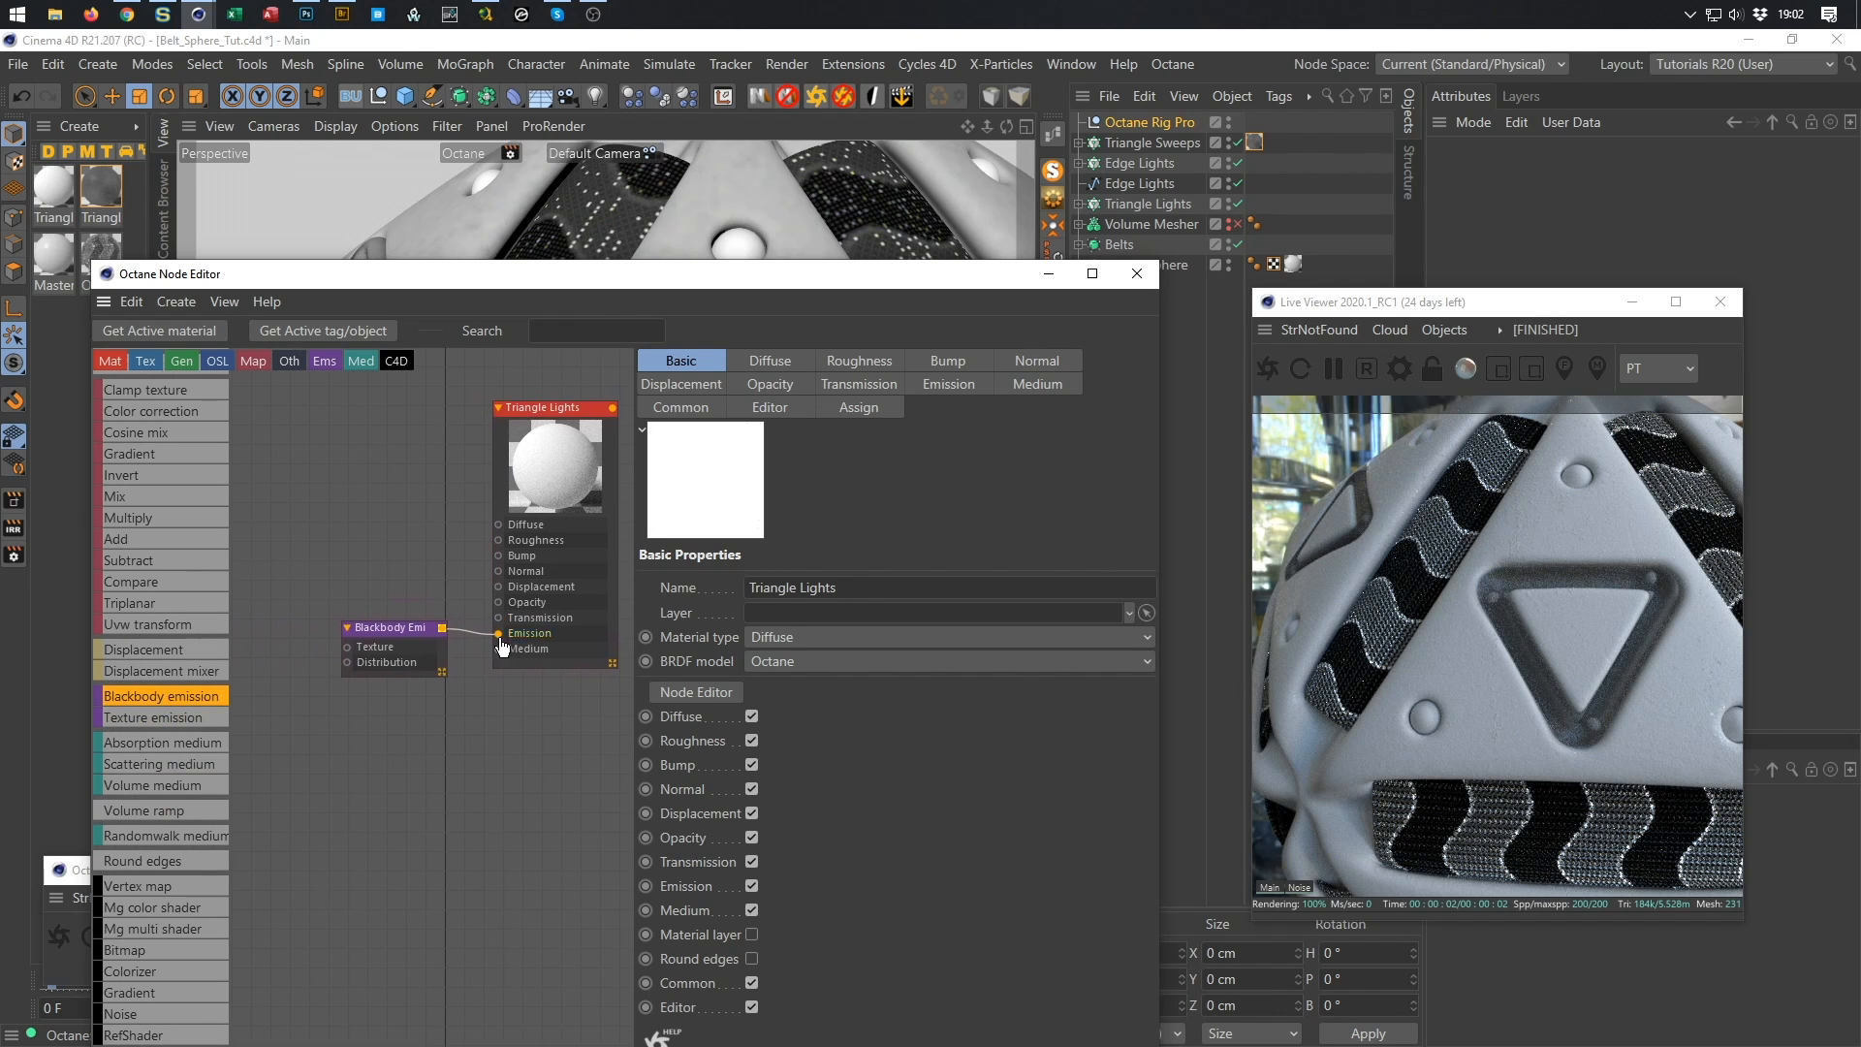
{"action": "left_click_drag", "start_coordinate": [406, 640], "coordinate": [418, 648]}
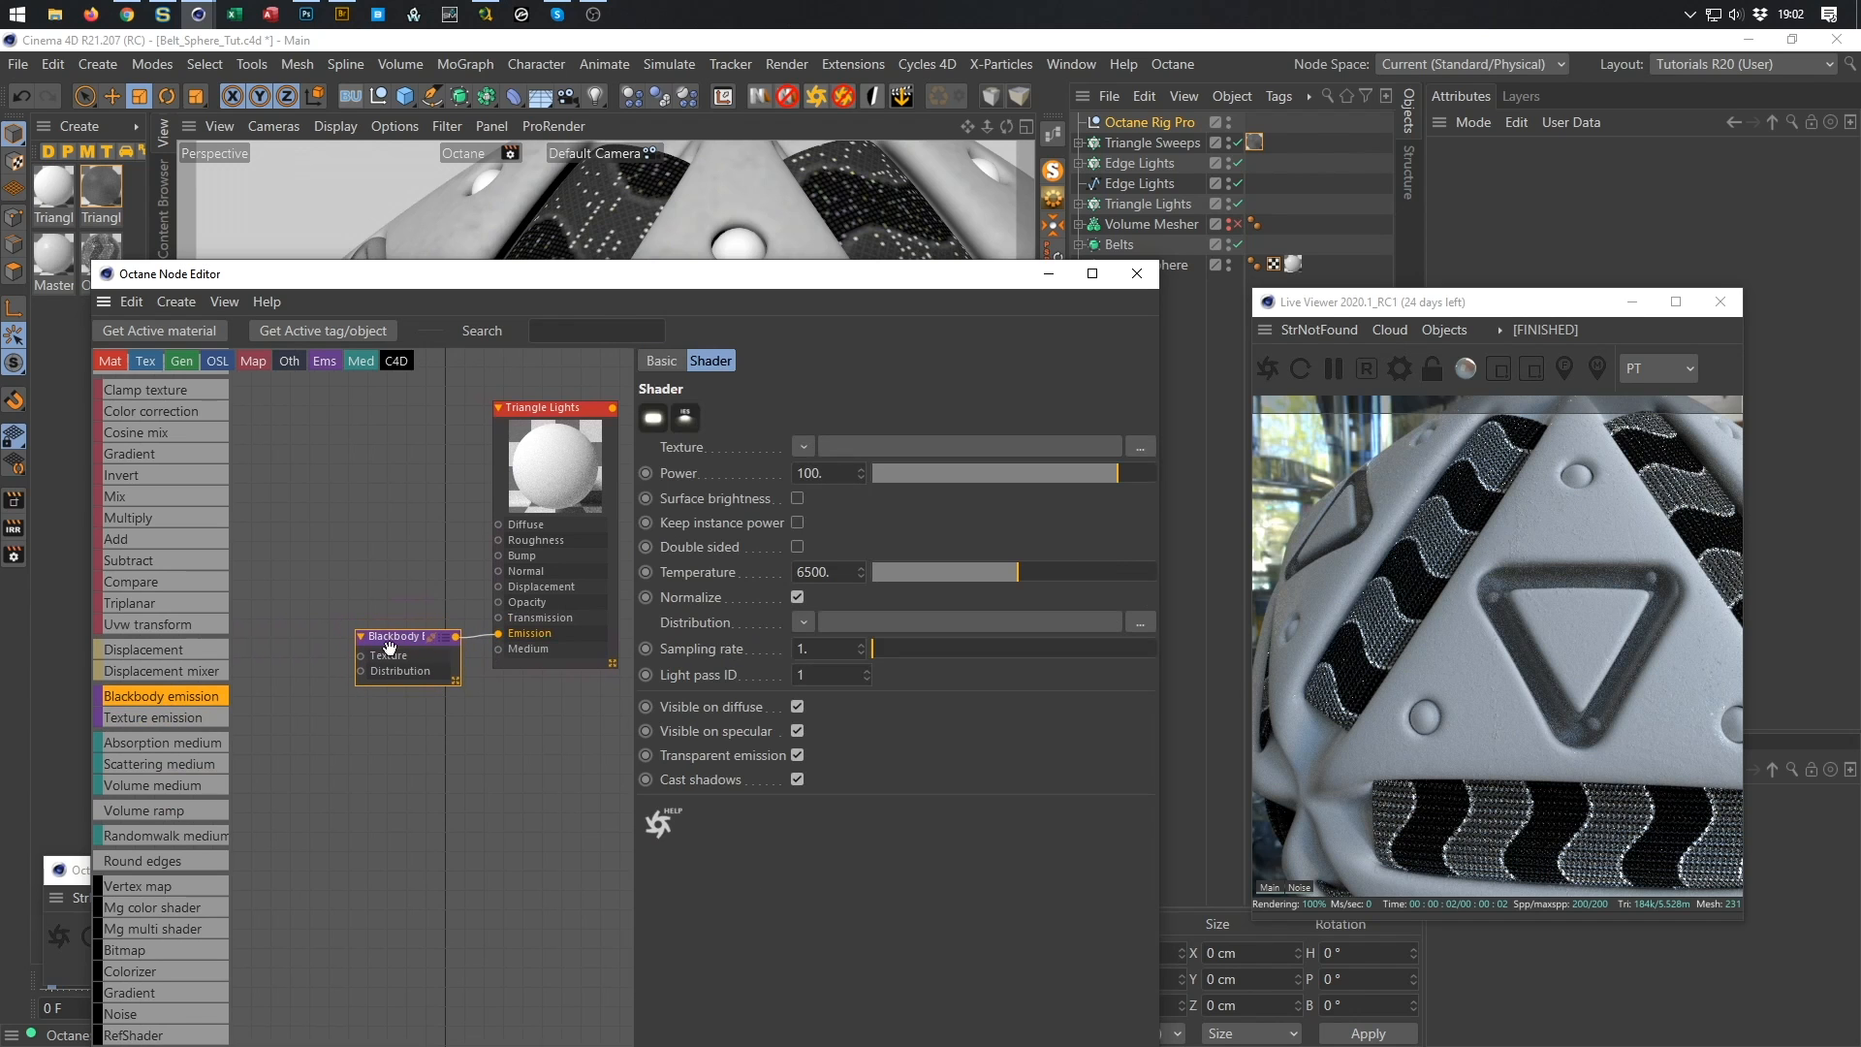
Connect a Gaussian spectrum to the Blackbody emission's Texture and set its width to 0.1 and power to 1.
{"action": "scroll", "coordinate": [203, 625], "scroll_direction": "up", "scroll_amount": 3}
{"action": "scroll", "coordinate": [208, 592], "scroll_direction": "up", "scroll_amount": 10}
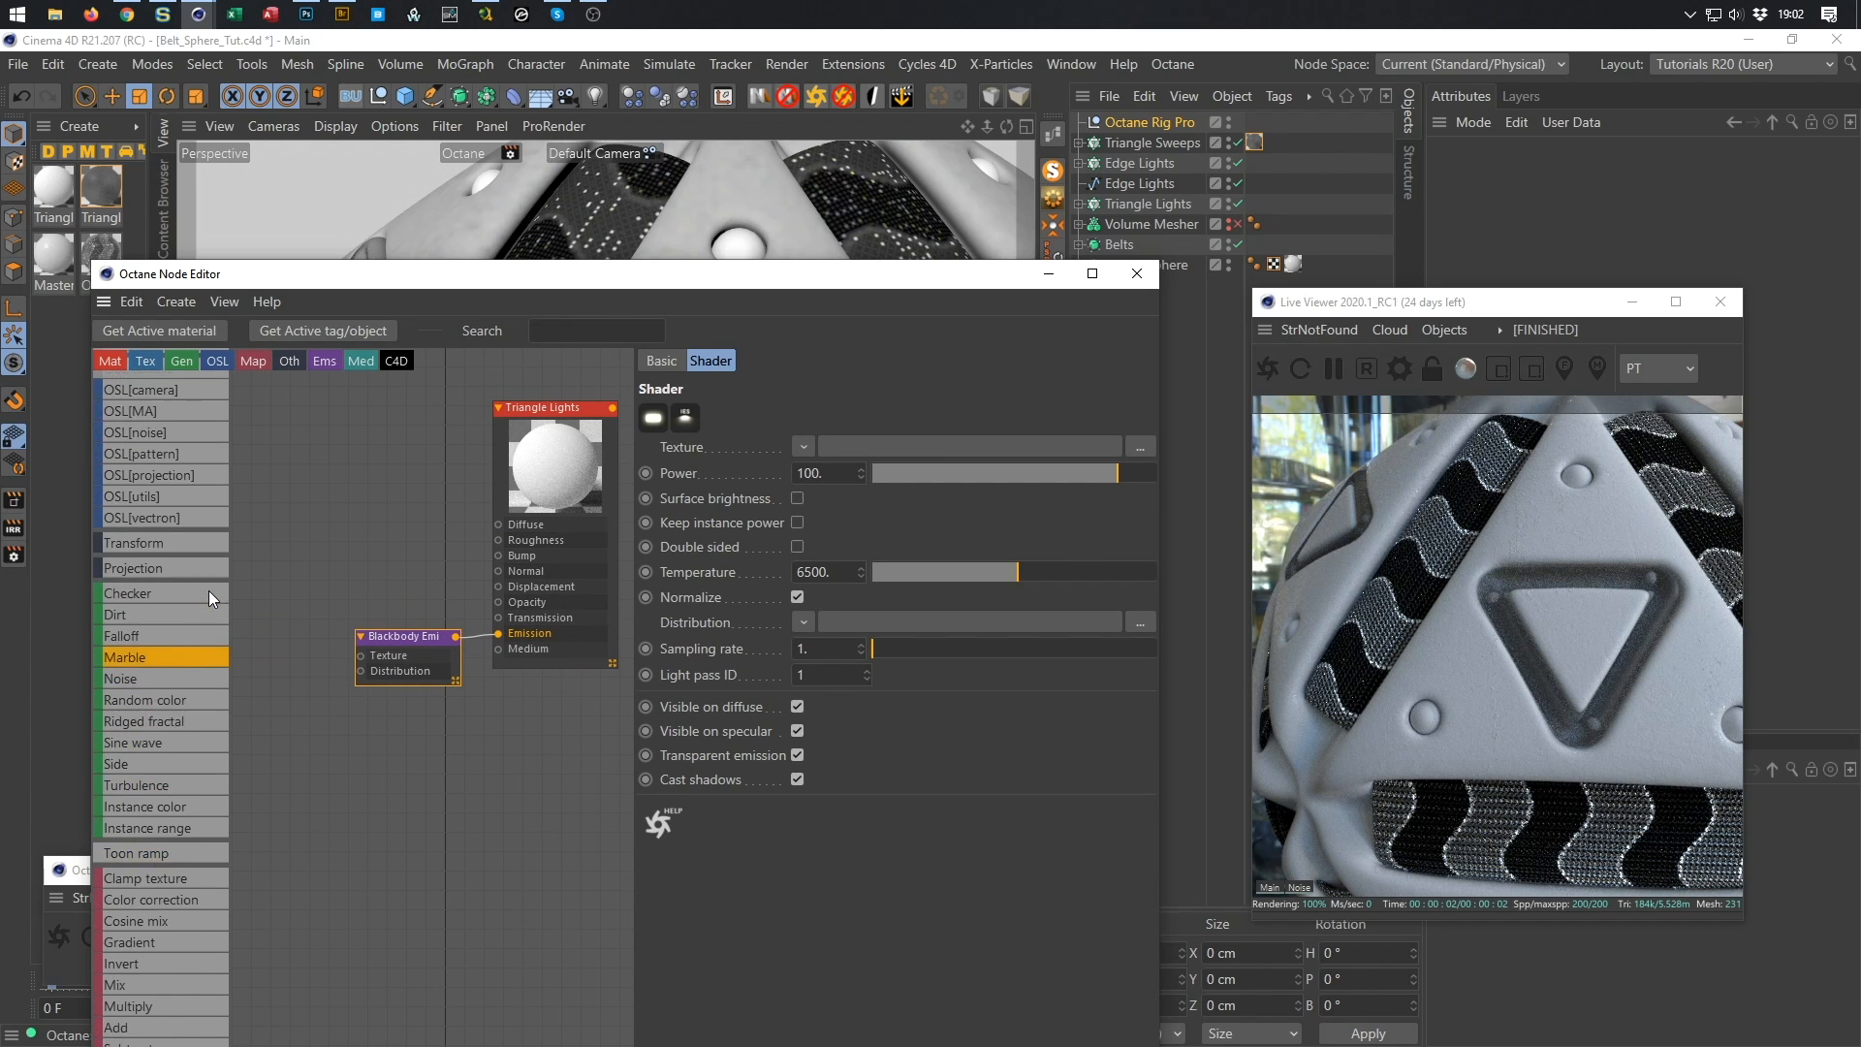
{"action": "left_click_drag", "start_coordinate": [194, 607], "coordinate": [362, 657]}
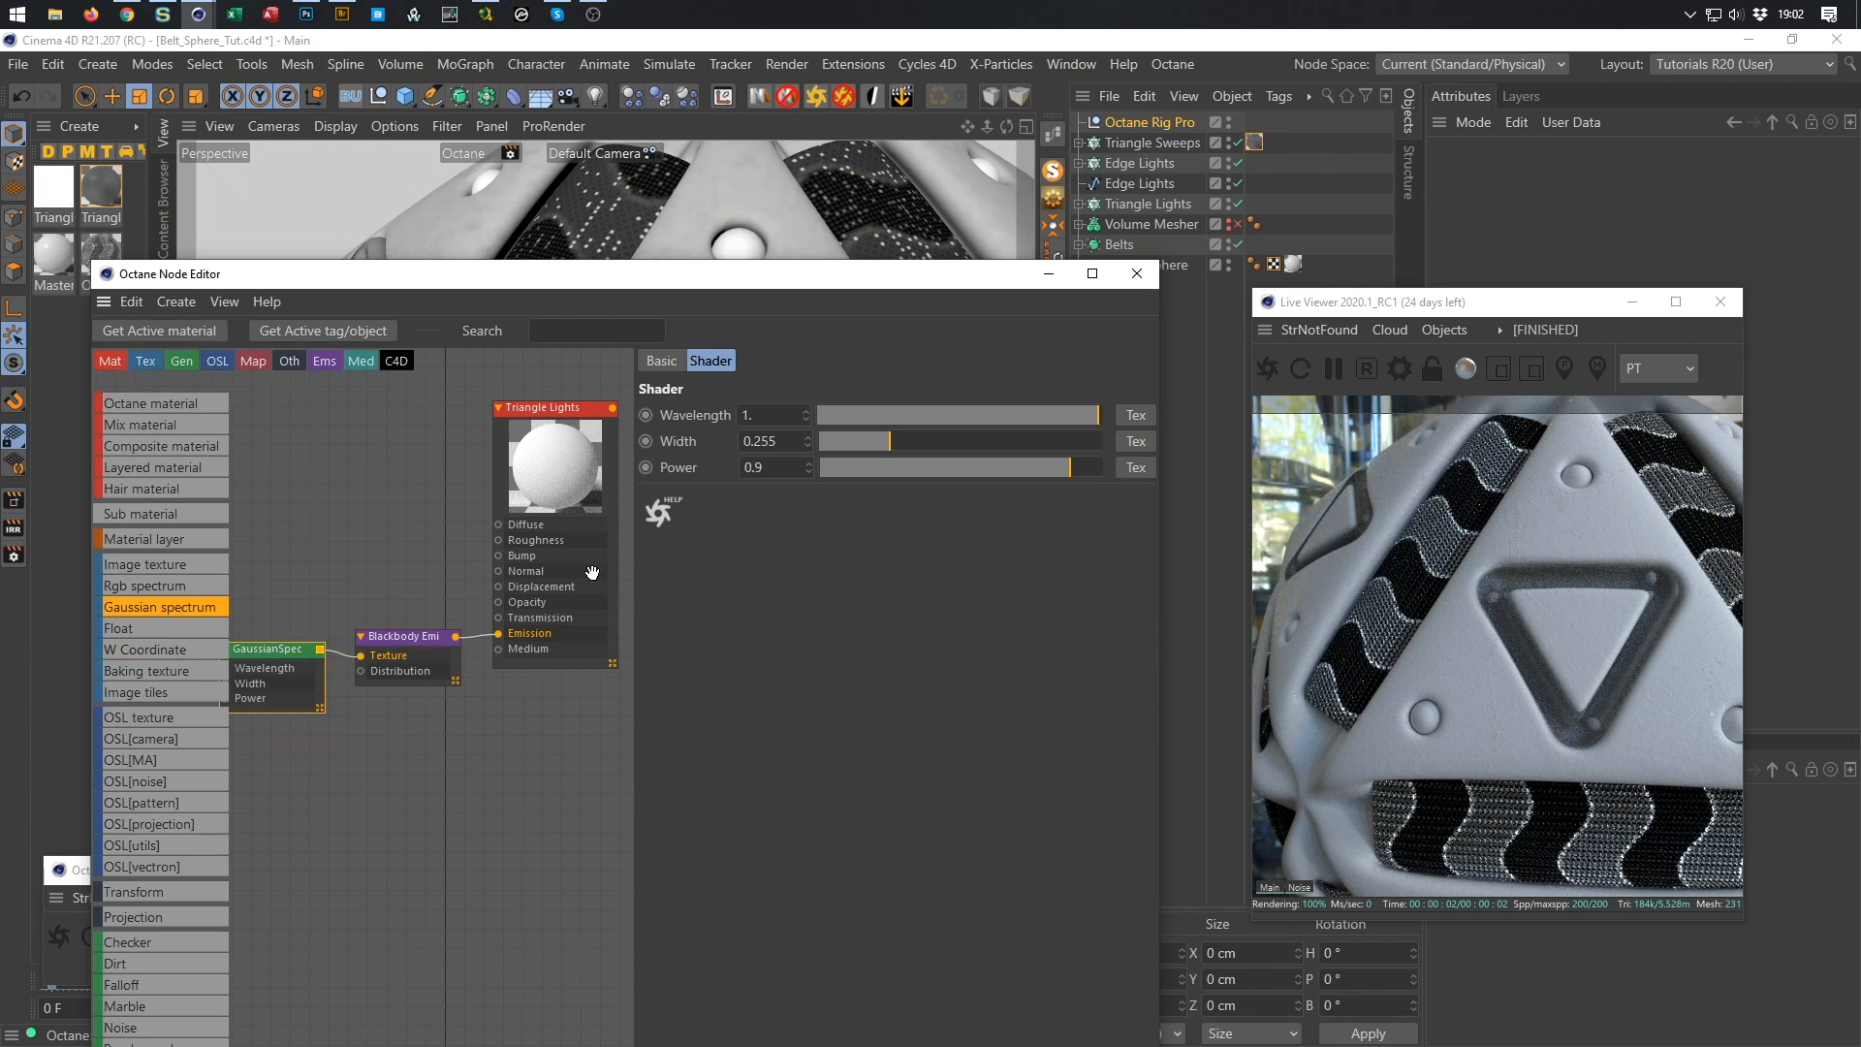
{"action": "left_click_drag", "start_coordinate": [779, 442], "coordinate": [626, 483]}
{"action": "type", "text": "0.1"}
{"action": "key", "text": "Return"}
{"action": "key", "text": "Tab"}
{"action": "type", "text": "1"}
{"action": "key", "text": "Return"}
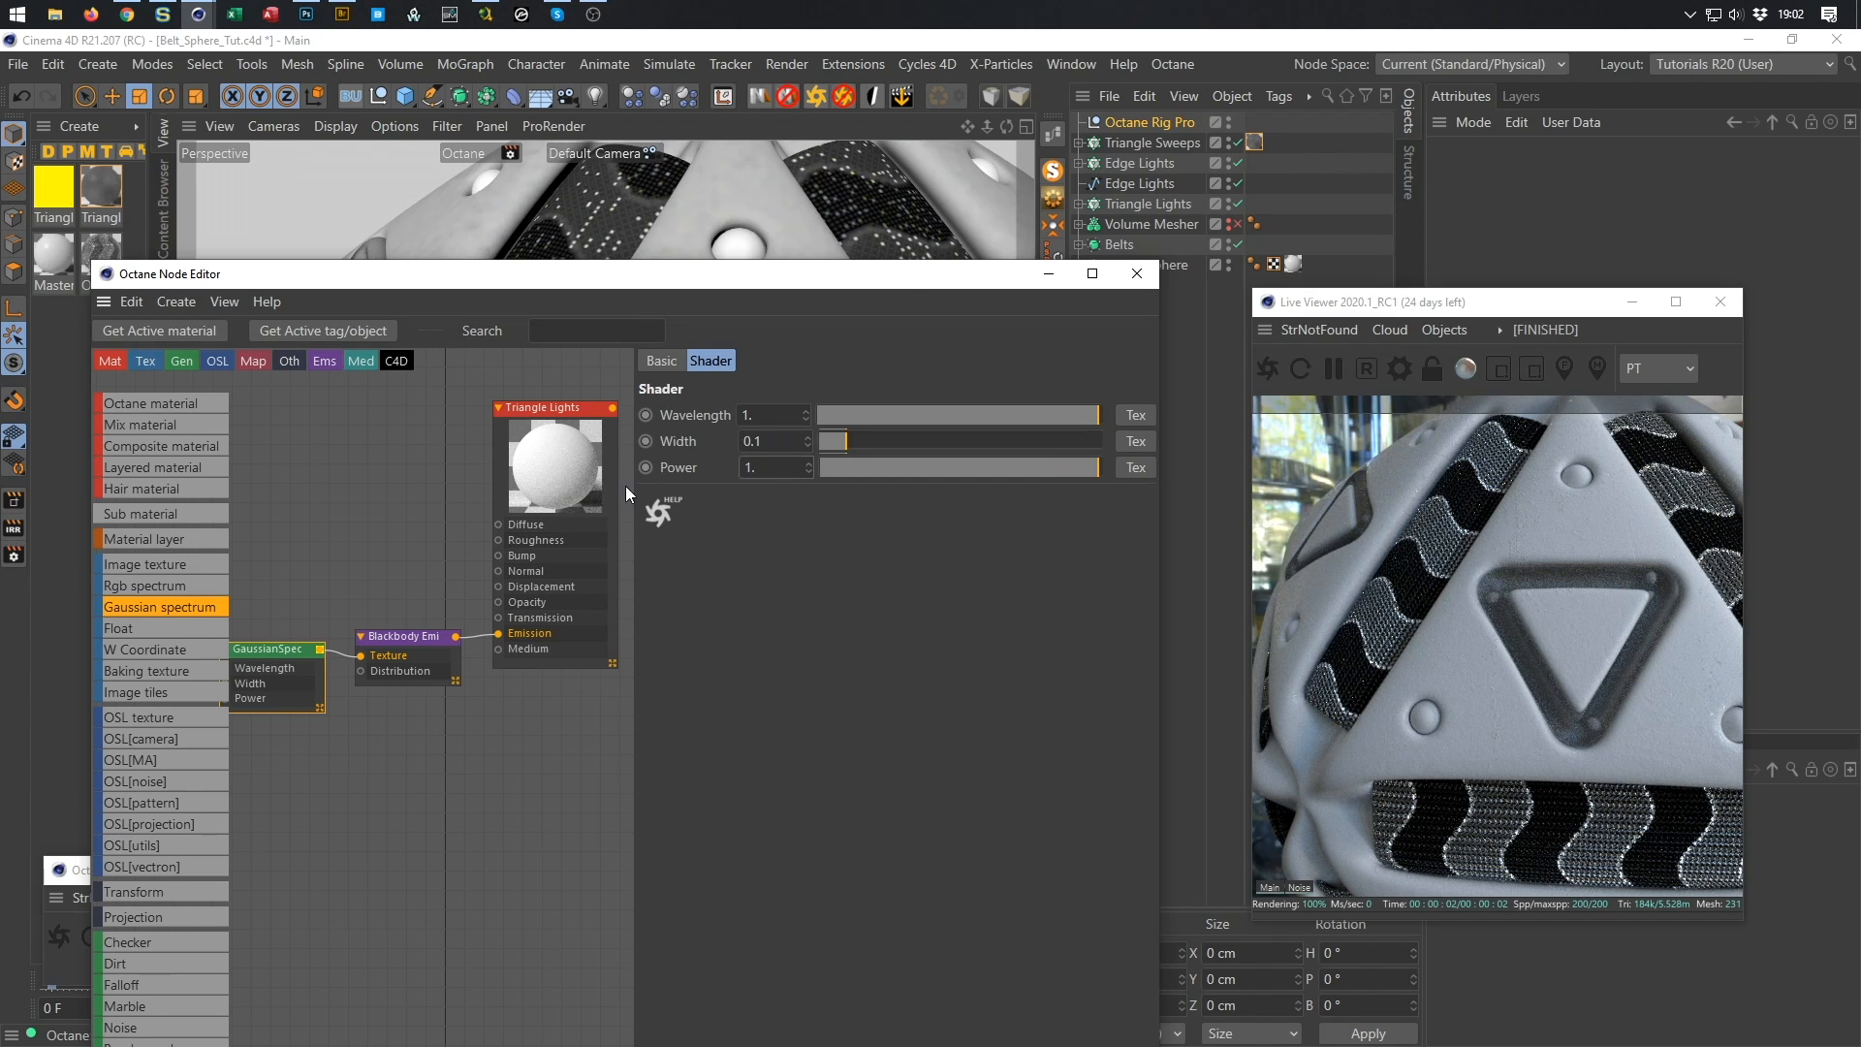
Assign the Triangle Lights material to the Triangle Lights object.
{"action": "left_click_drag", "start_coordinate": [917, 285], "coordinate": [894, 450]}
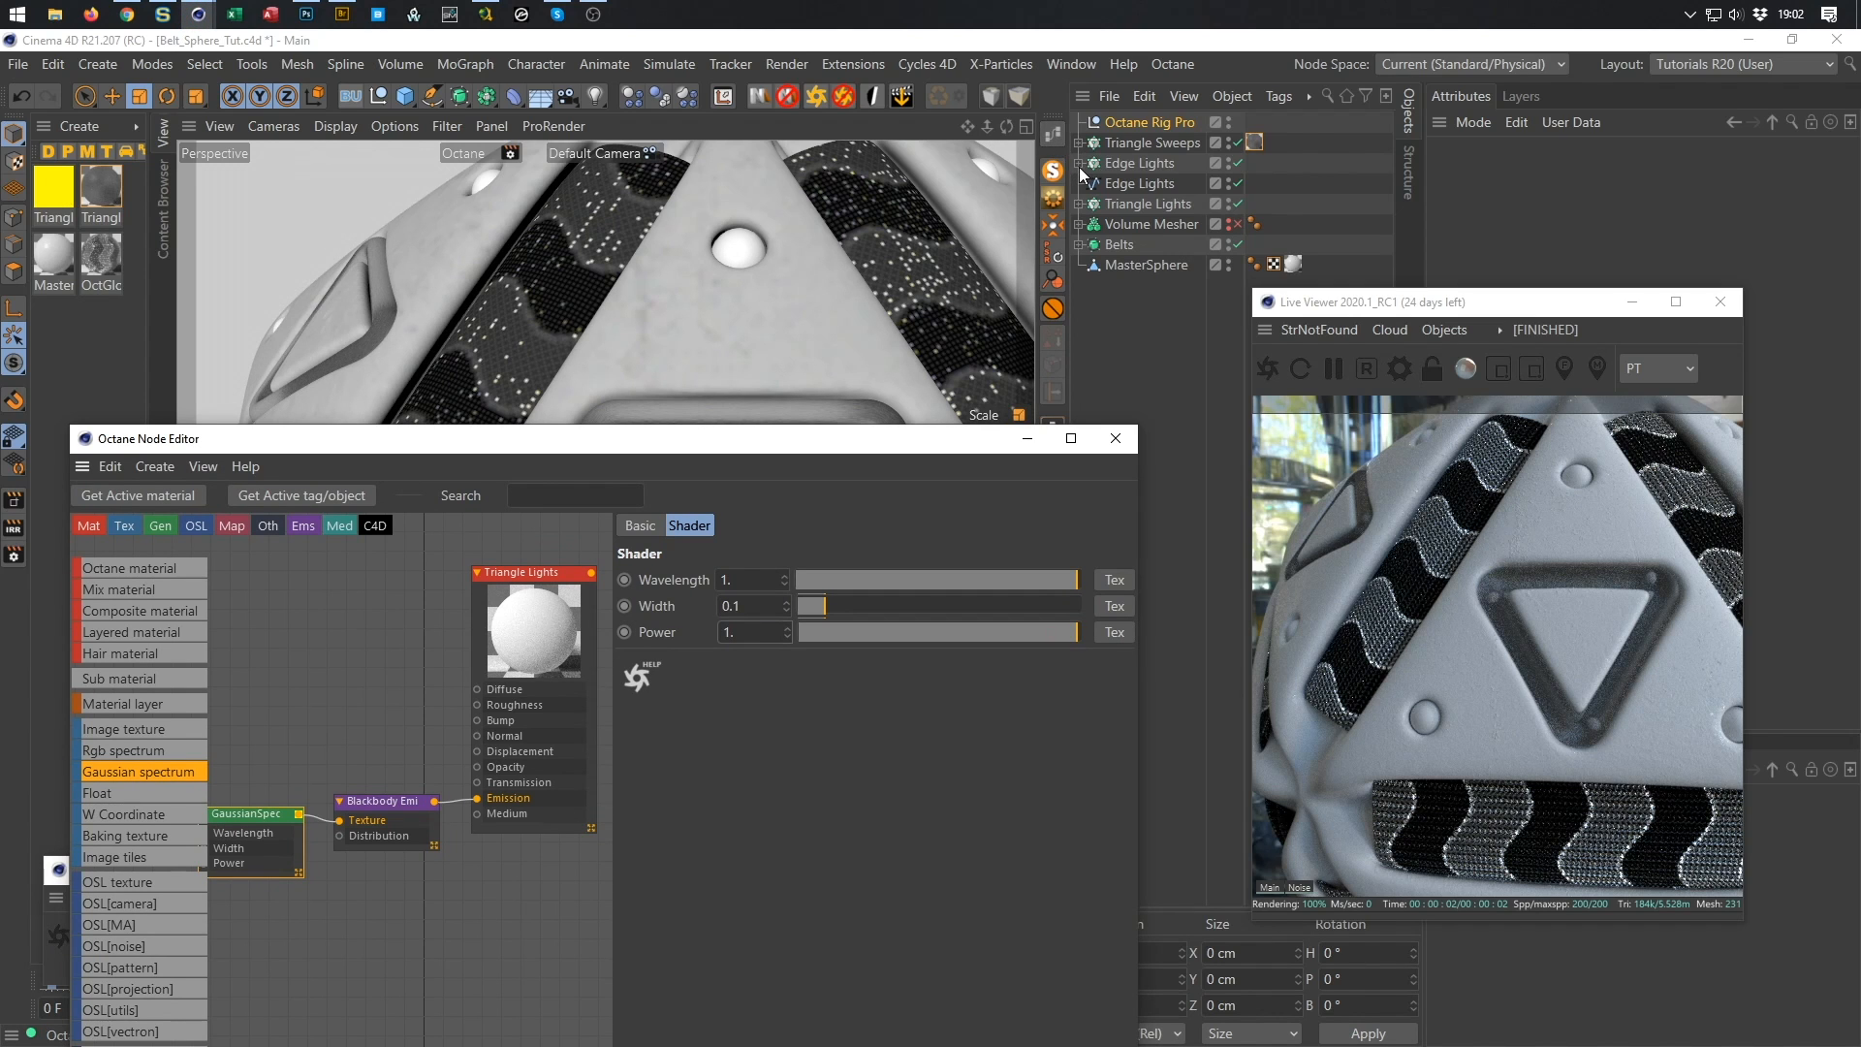
{"action": "left_click_drag", "start_coordinate": [55, 191], "coordinate": [1134, 202]}
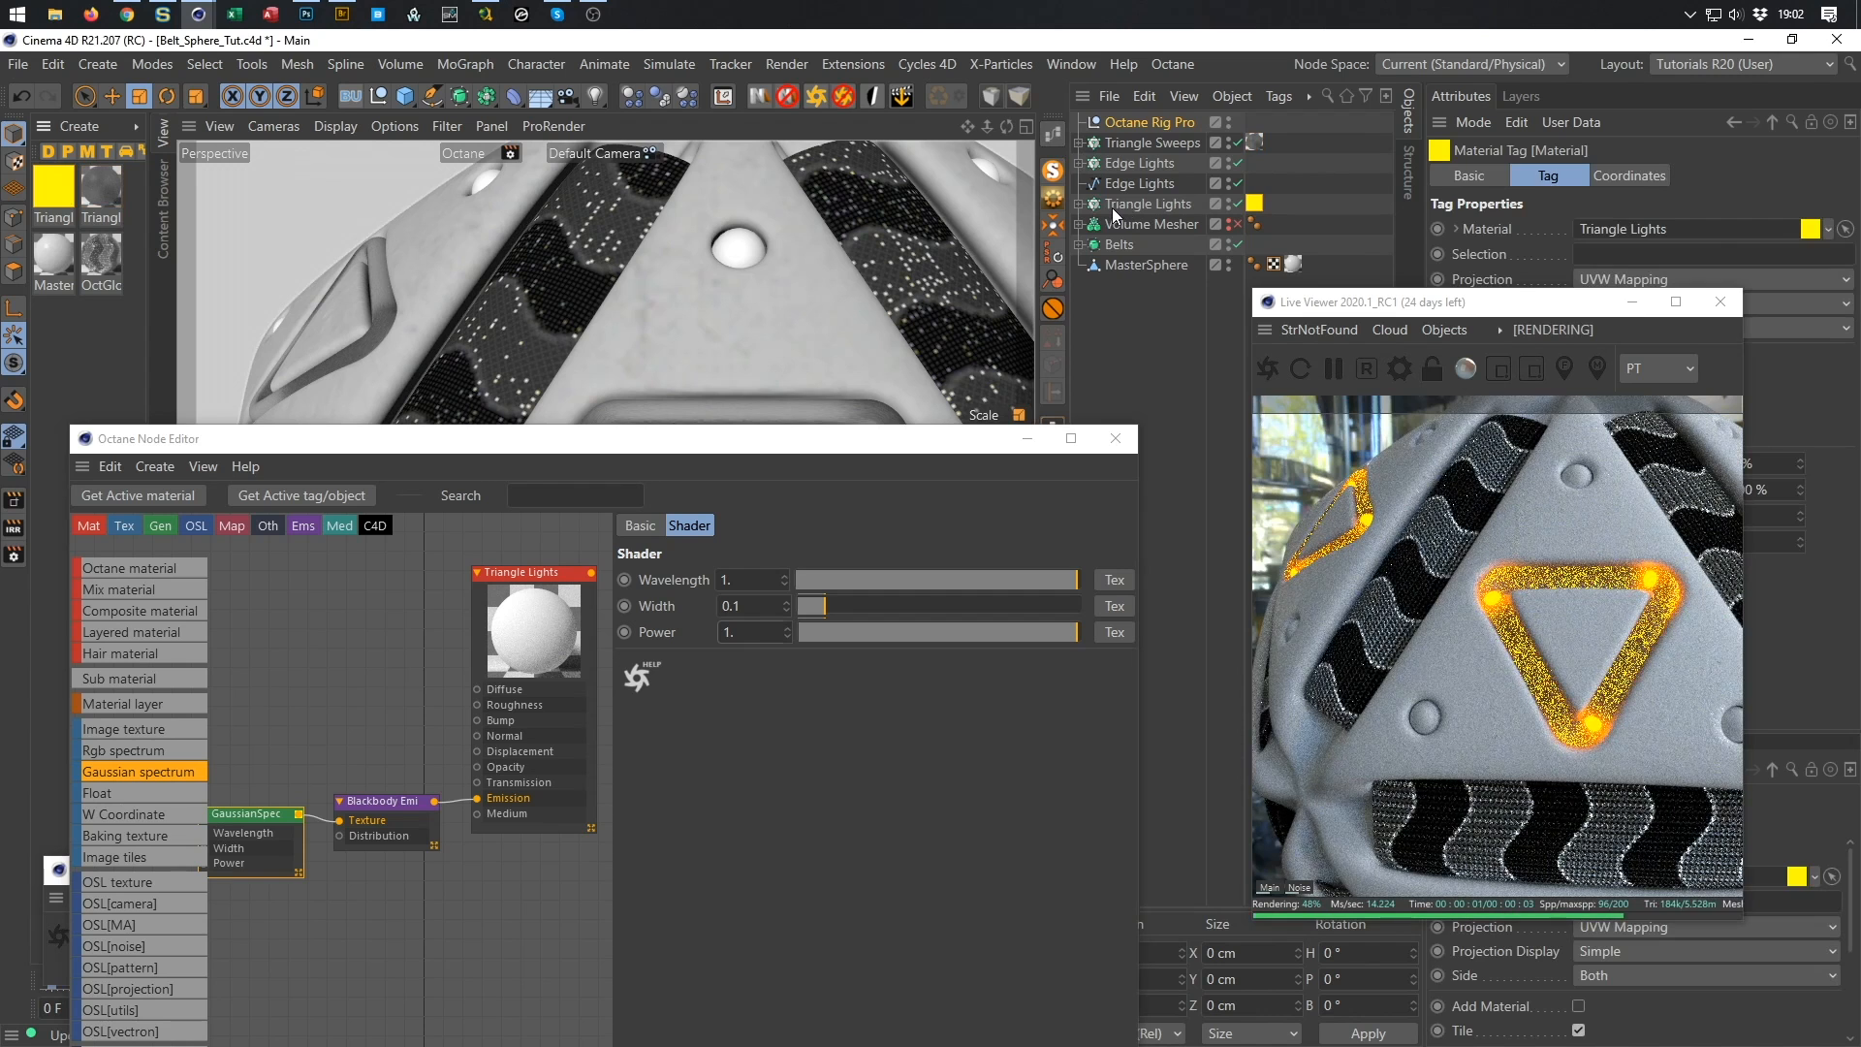
{"action": "left_click_drag", "start_coordinate": [864, 441], "coordinate": [892, 177]}
Set the Blackbody emission's power to 5 and enable Surface brightness.
{"action": "left_click", "coordinate": [817, 359]}
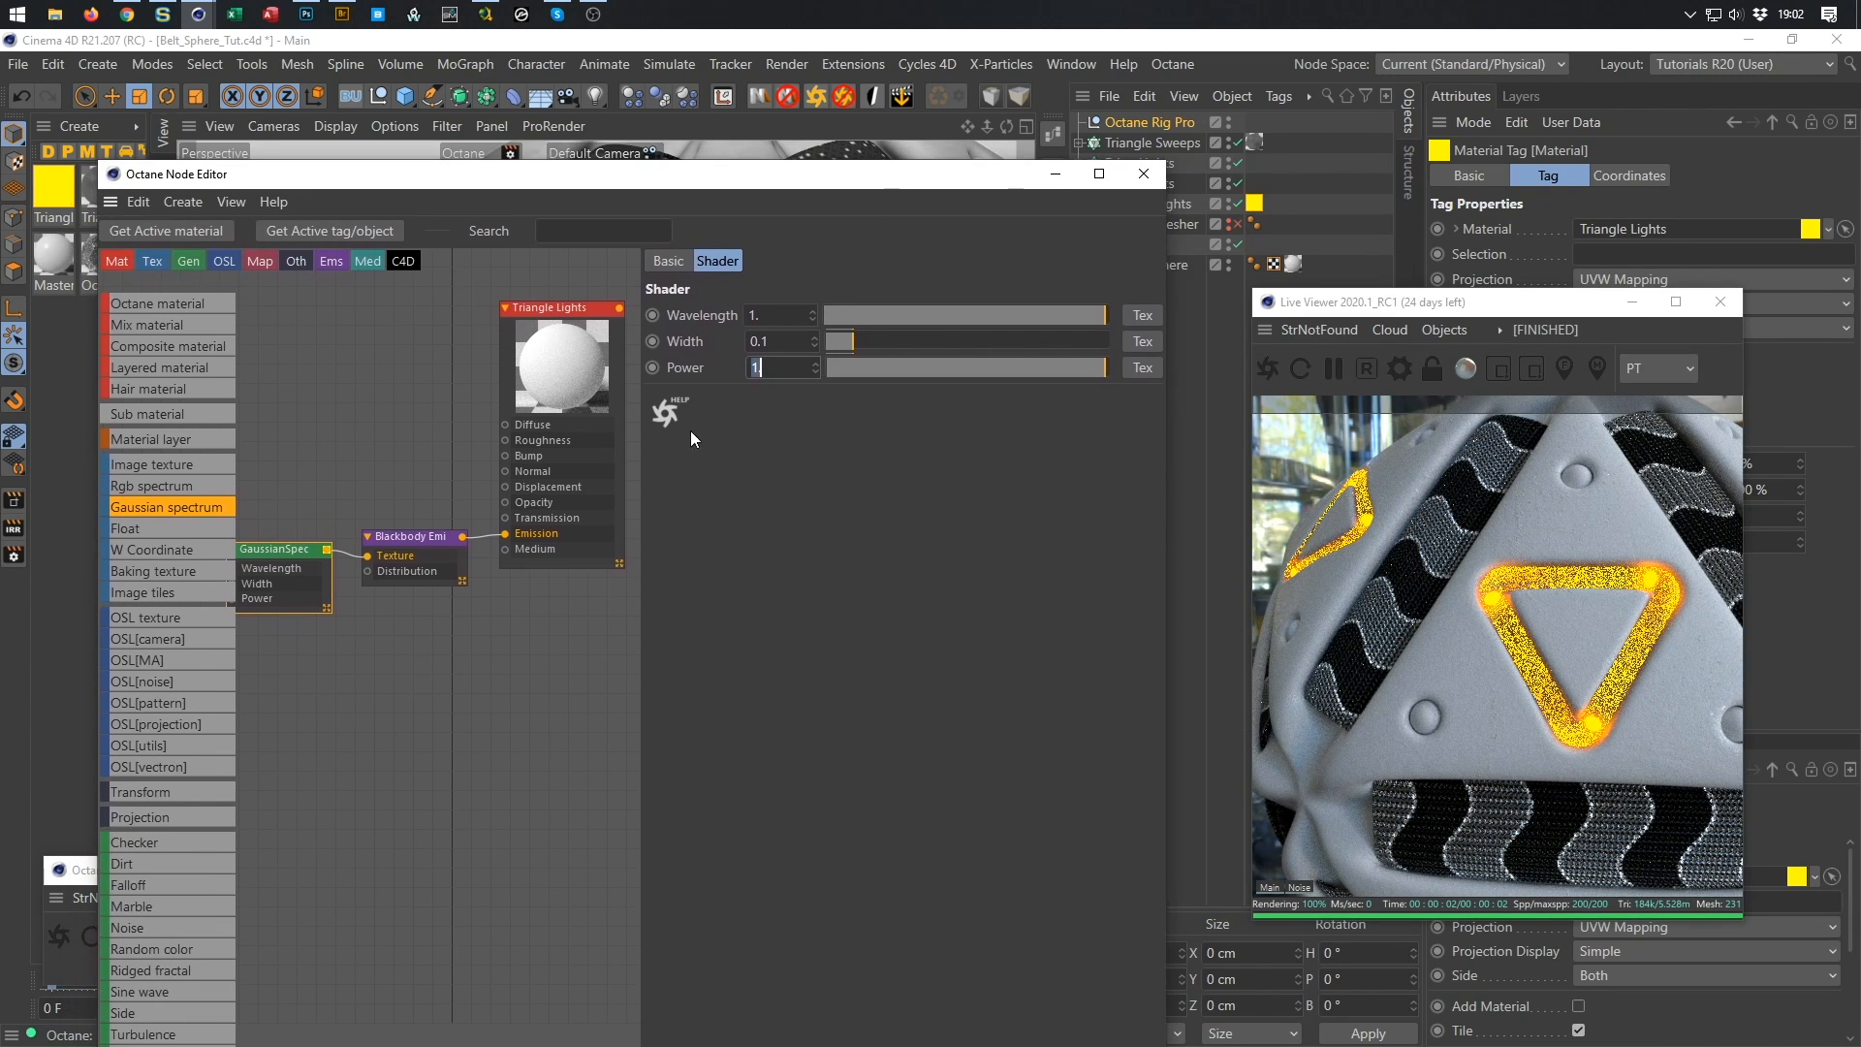
{"action": "left_click", "coordinate": [406, 541]}
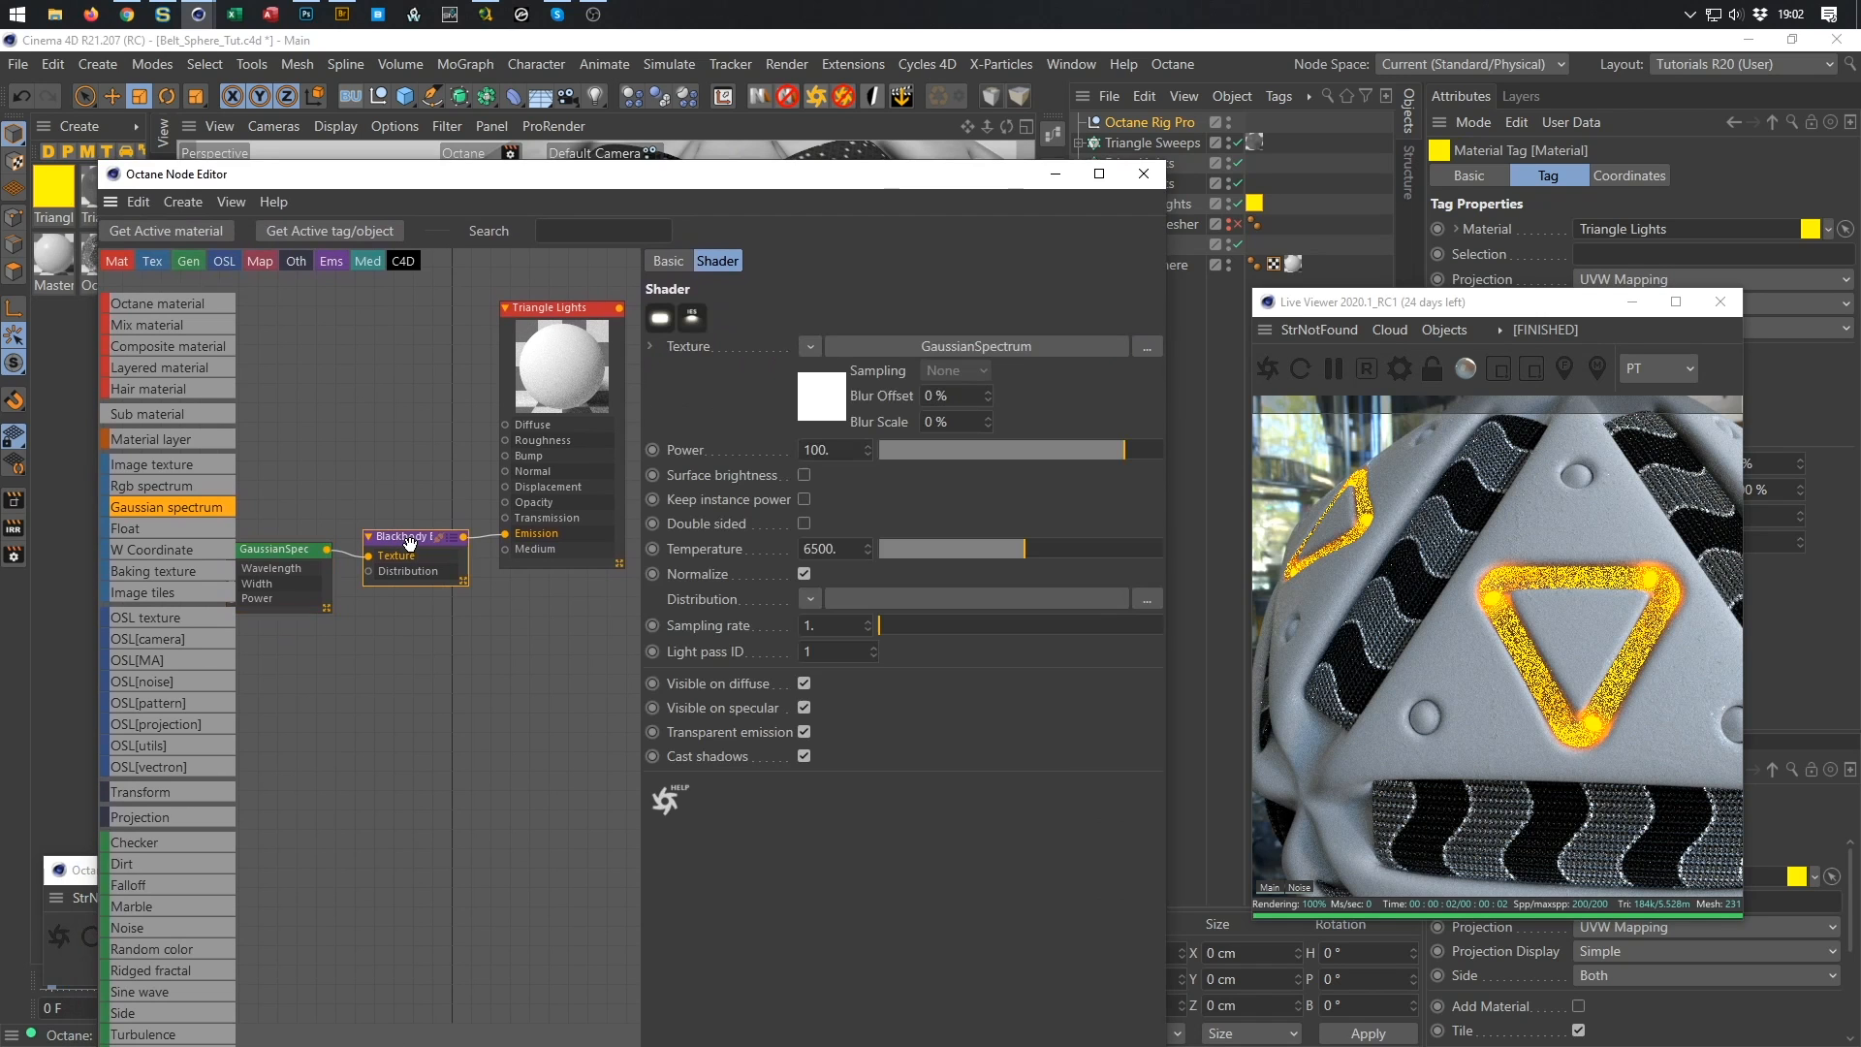
{"action": "double_click", "coordinate": [836, 450]}
{"action": "type", "text": "5"}
{"action": "key", "text": "Return"}
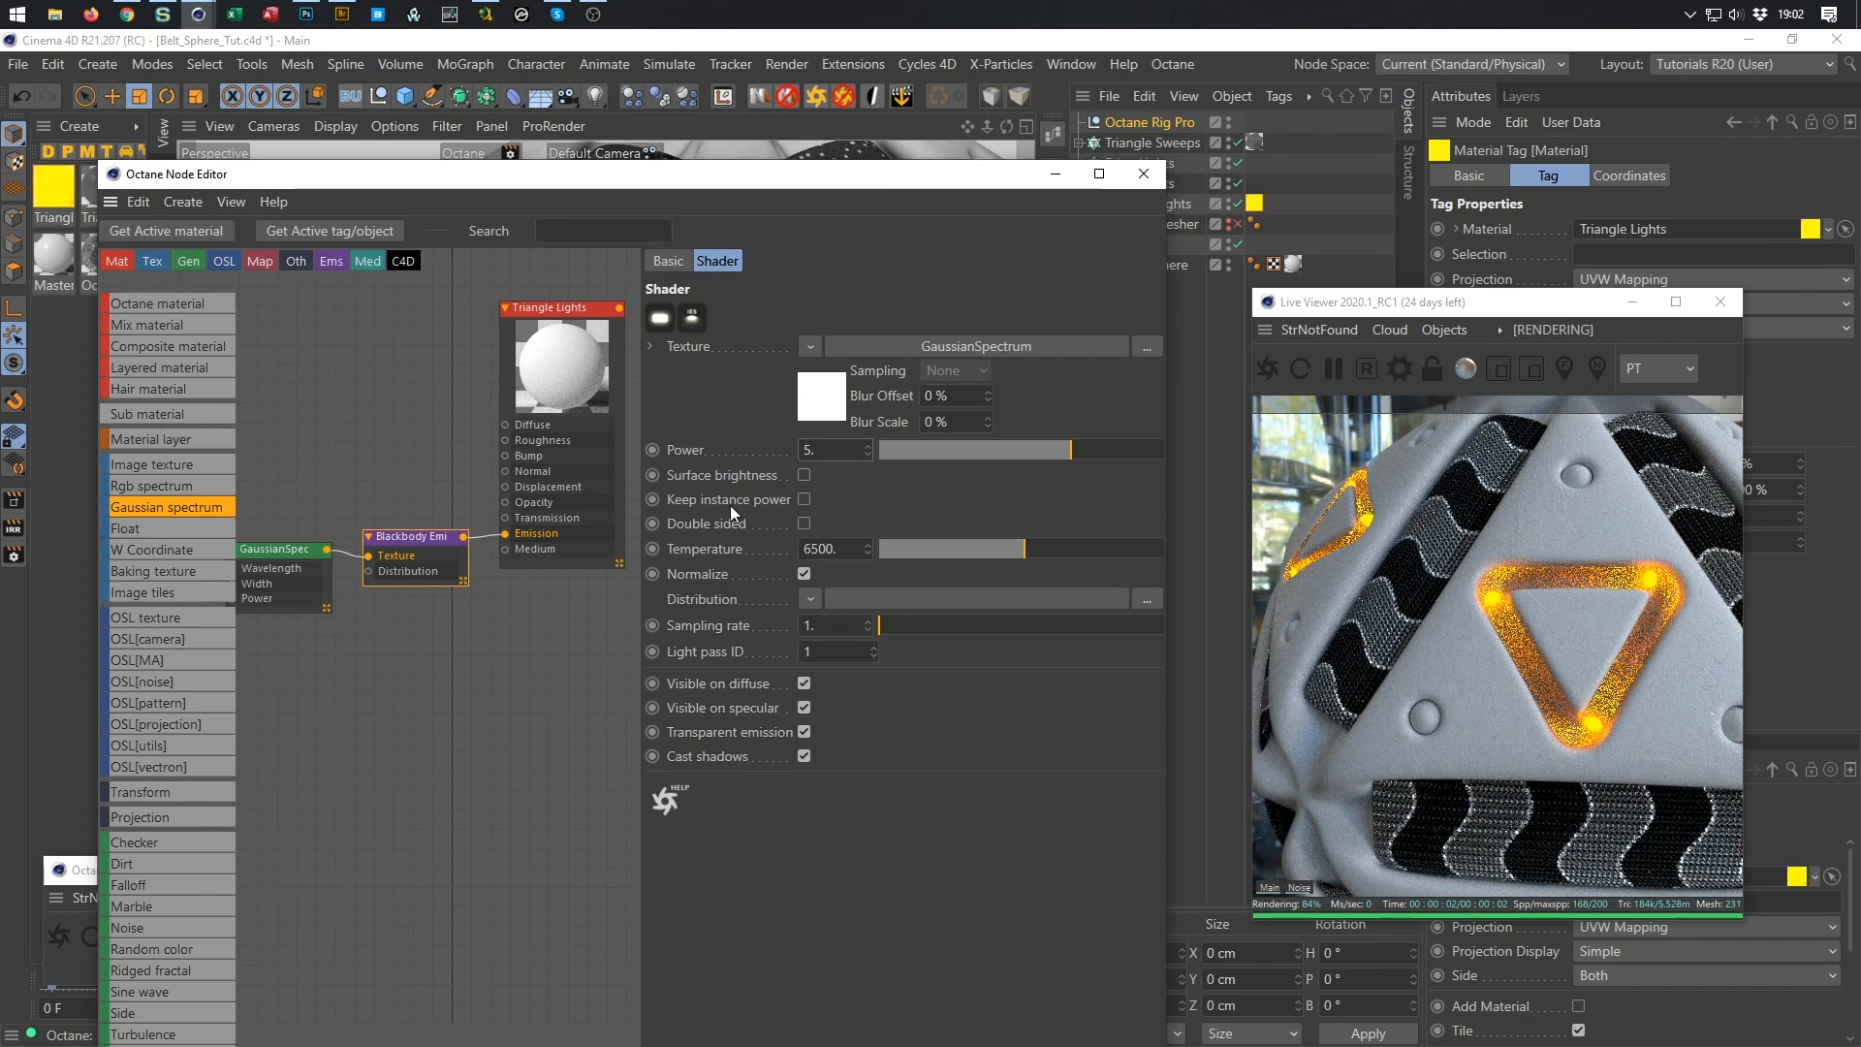
{"action": "left_click", "coordinate": [804, 475]}
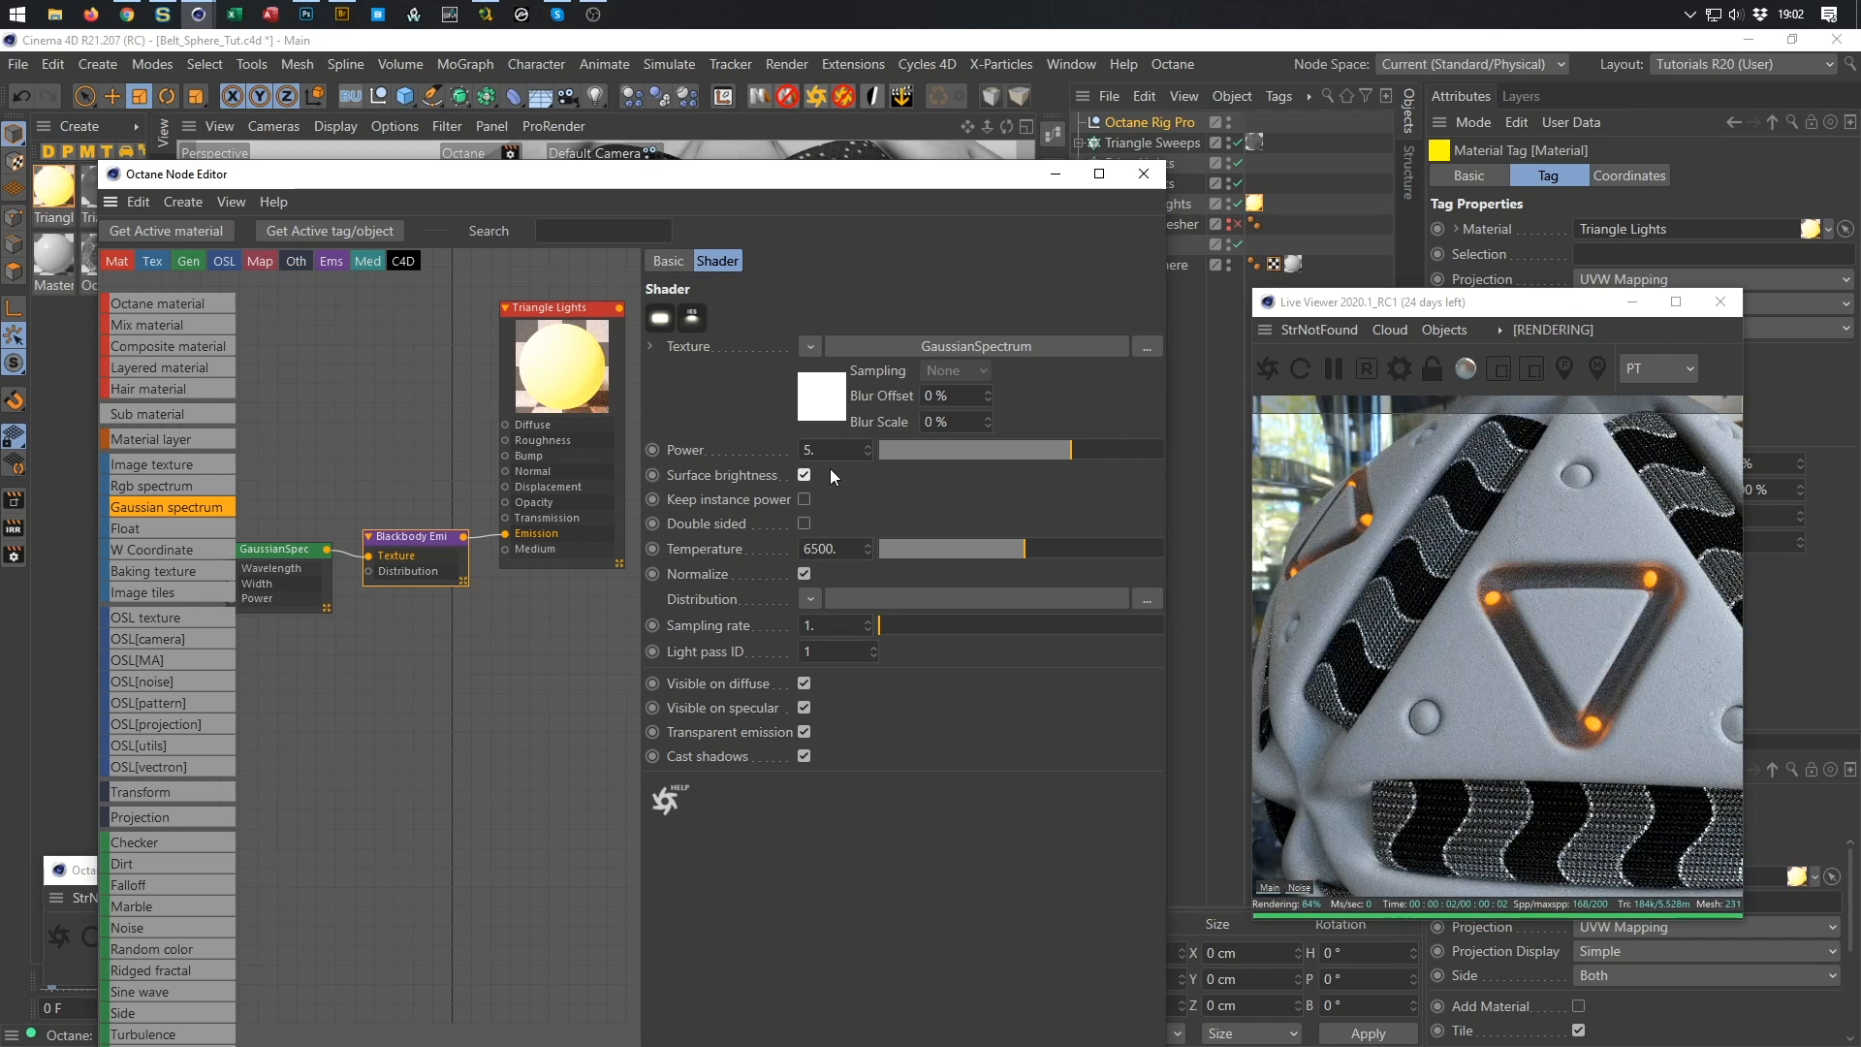
Raise the Triangle Lights emission power to 50.
{"action": "left_click", "coordinate": [843, 445]}
{"action": "type", "text": "5"}
{"action": "key", "text": "Return"}
{"action": "type", "text": "0"}
{"action": "key", "text": "Return"}
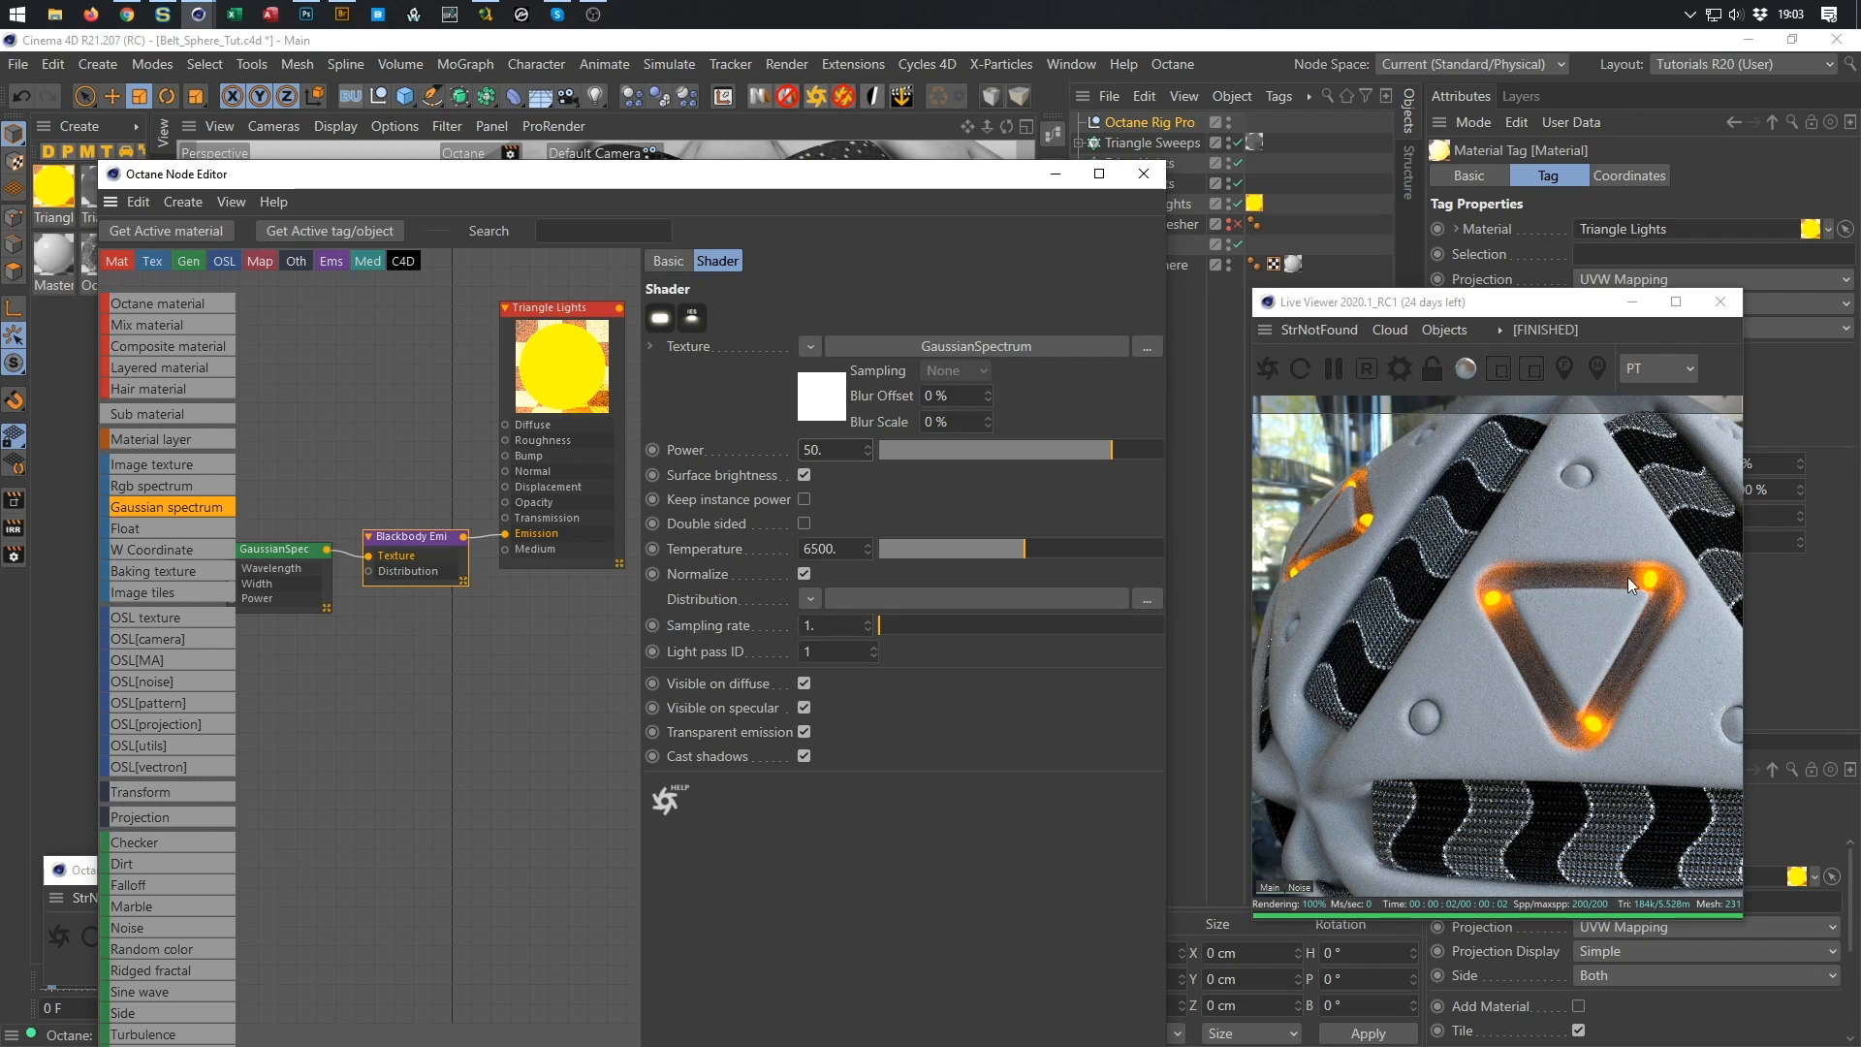
Set the Float texture driving the Triangles material's roughness to about 0.89.
{"action": "left_click", "coordinate": [89, 203]}
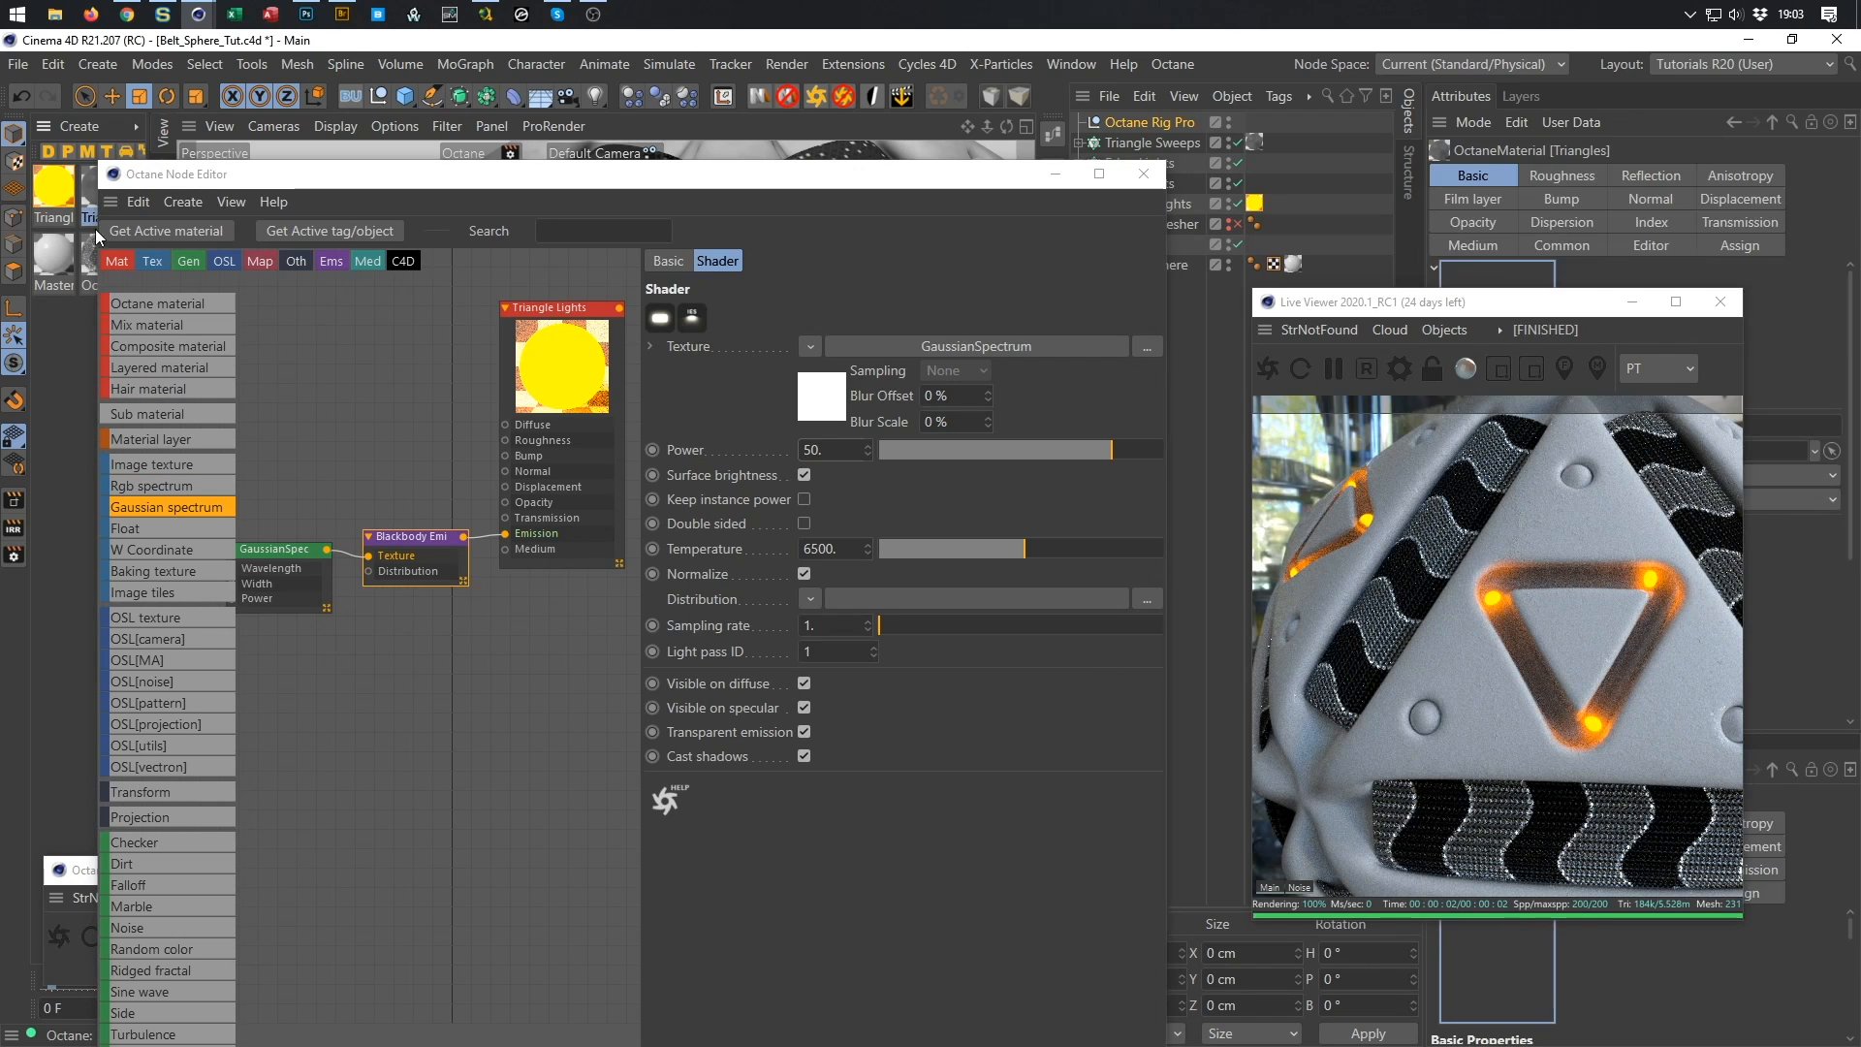
{"action": "left_click", "coordinate": [305, 361]}
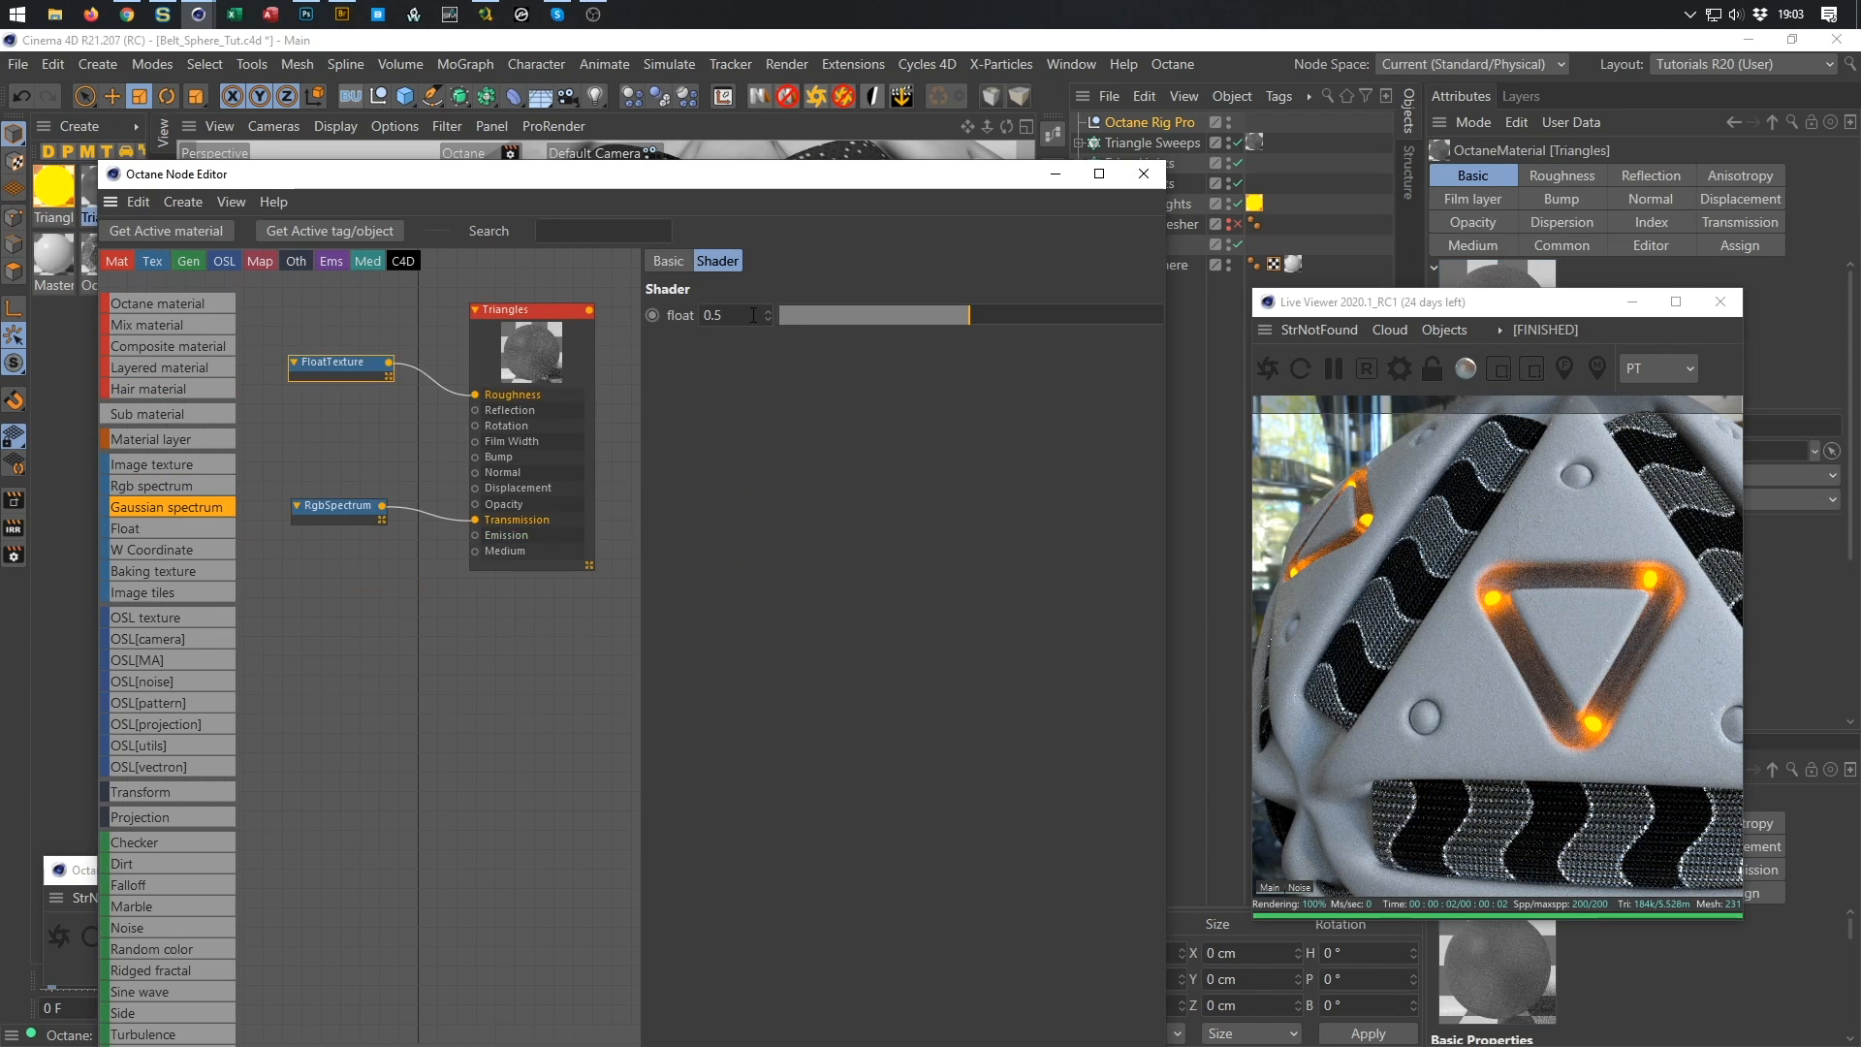
{"action": "left_click", "coordinate": [1083, 316]}
{"action": "left_click", "coordinate": [1115, 316]}
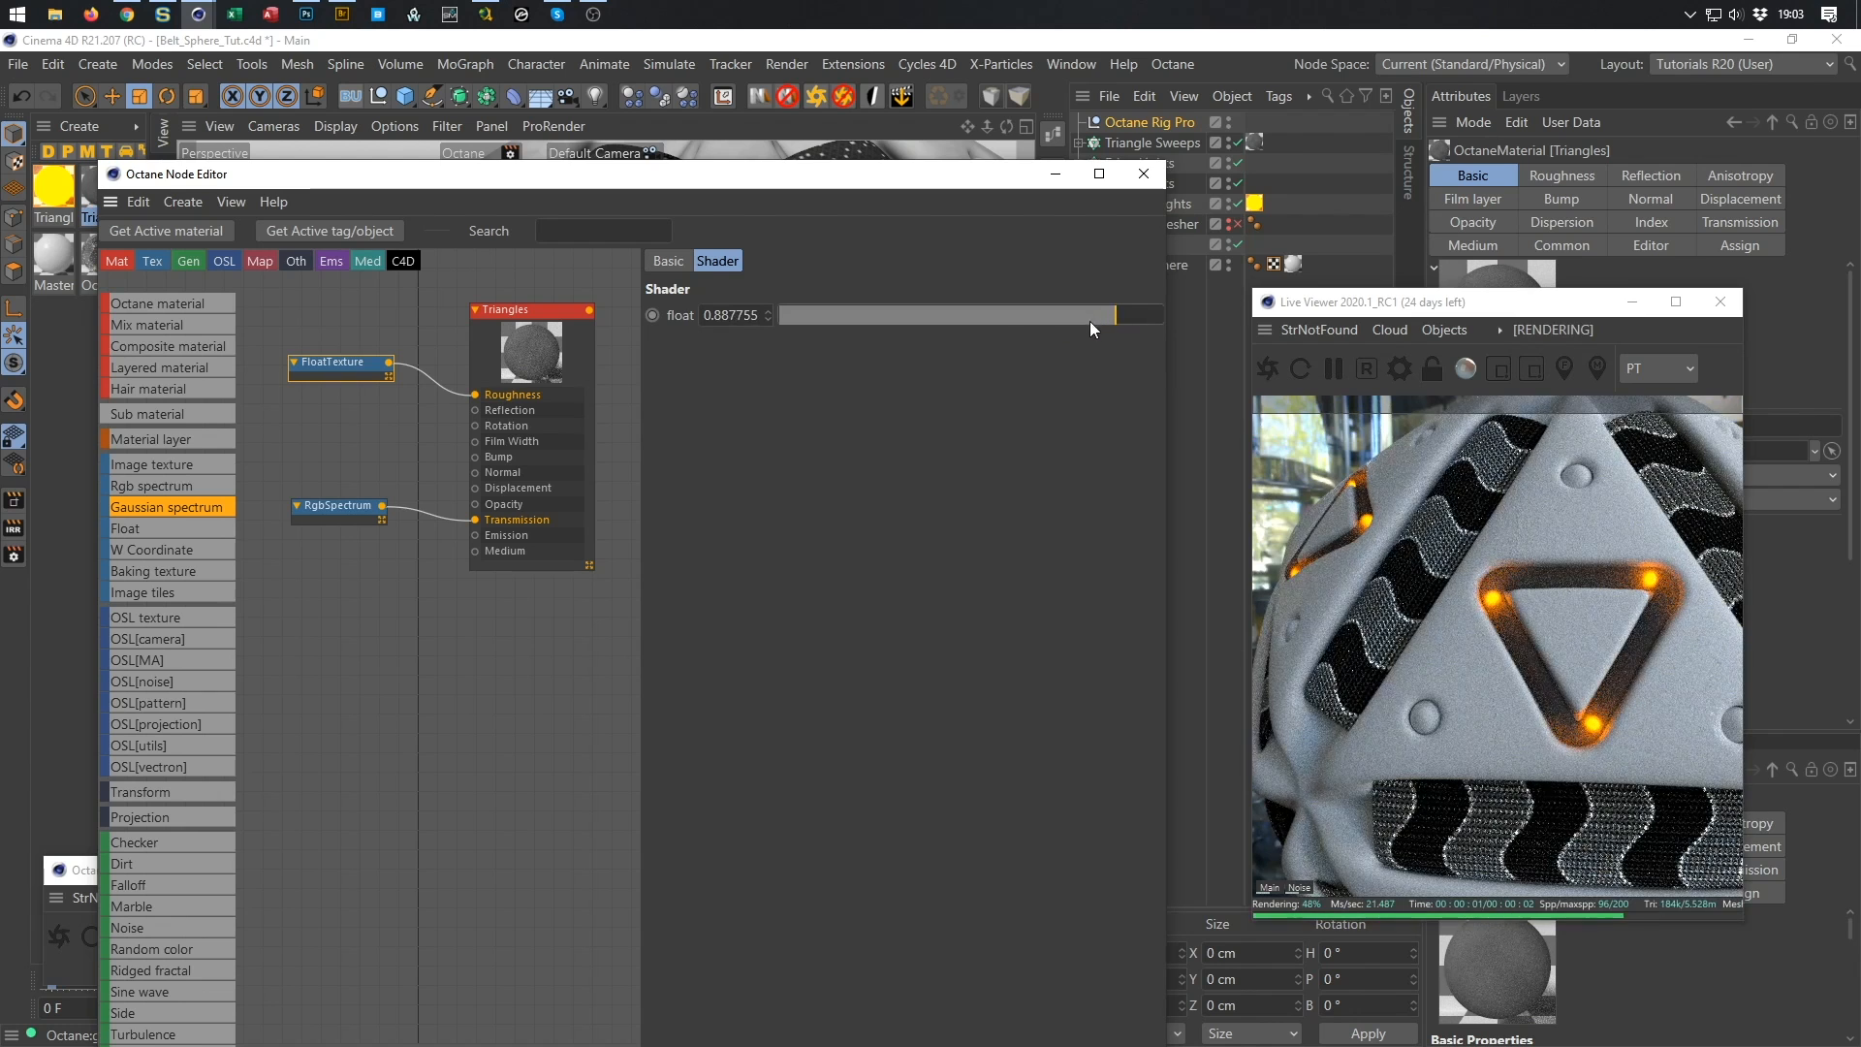
Set the brightness value of the Triangles material's transmission Rgb spectrum to 100 %.
{"action": "left_click", "coordinate": [333, 515]}
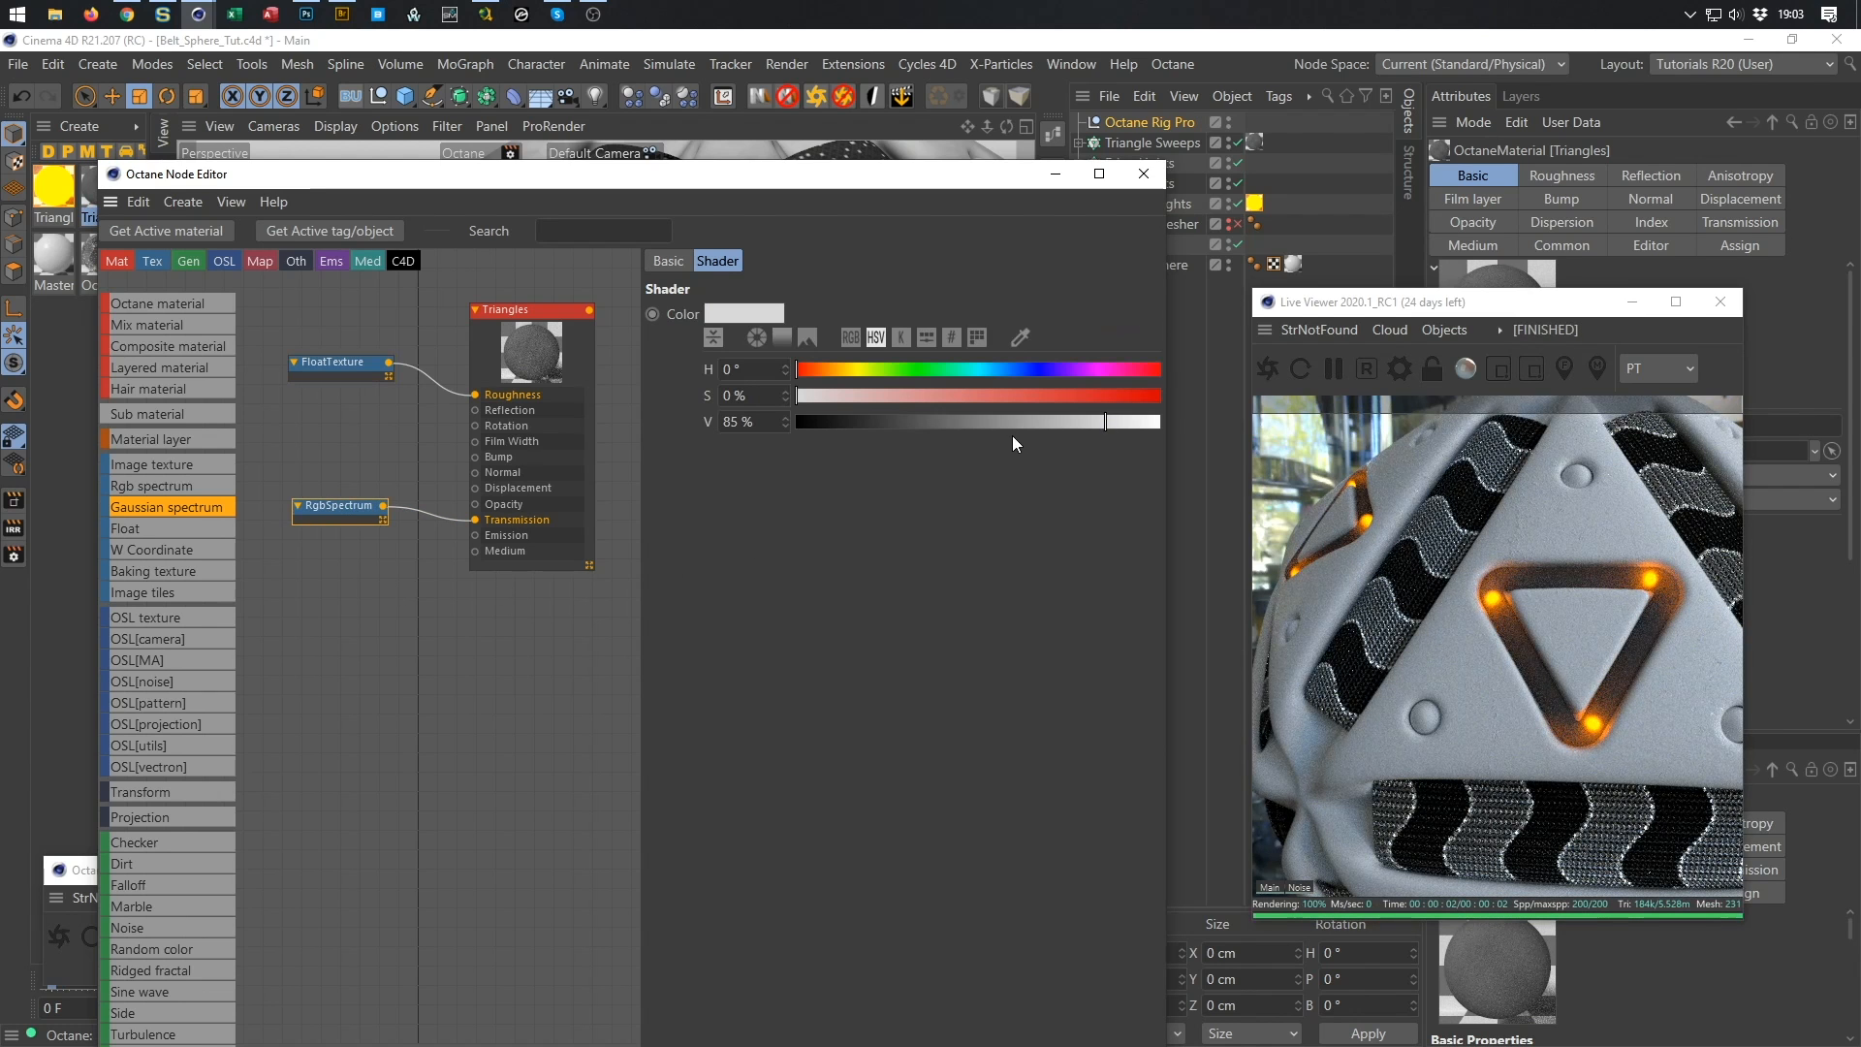
{"action": "left_click", "coordinate": [952, 426]}
{"action": "left_click_drag", "start_coordinate": [952, 426], "coordinate": [1150, 426]}
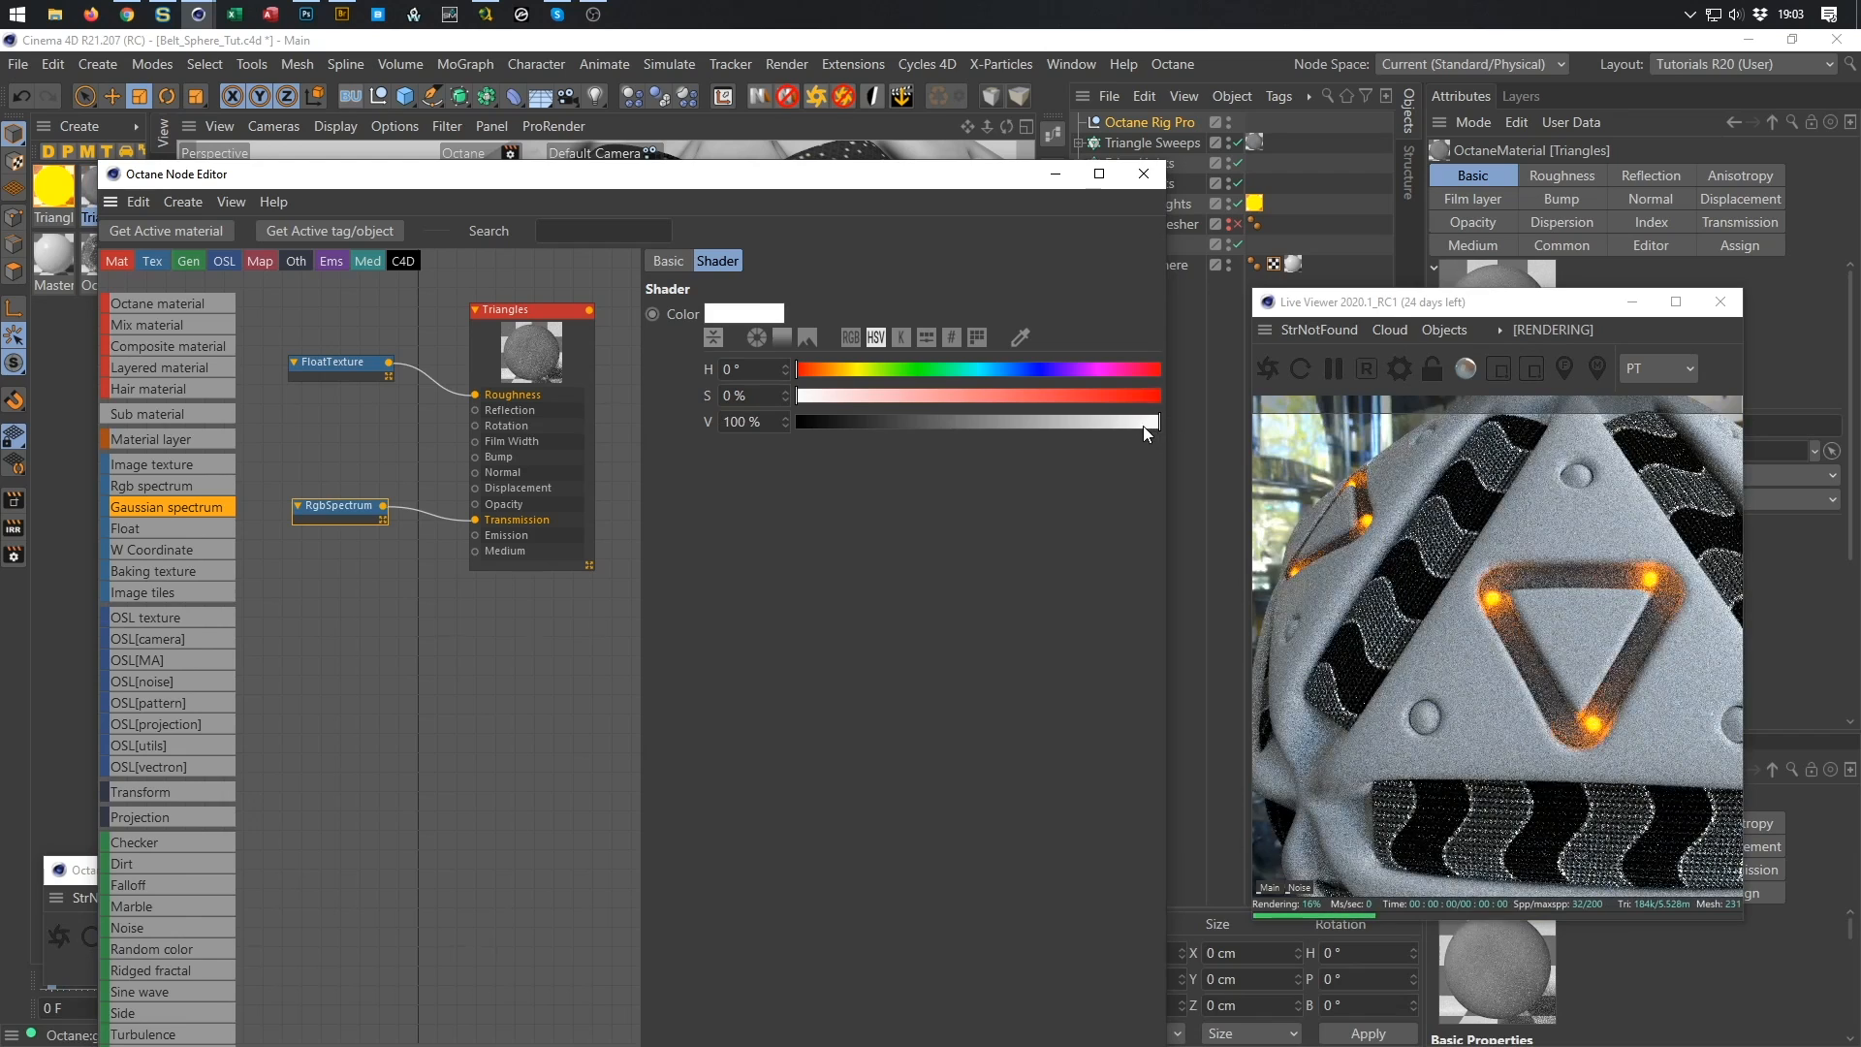
Lower the brightness value of the Triangles material's transmission Rgb spectrum to 74 %.
{"action": "left_click", "coordinate": [1076, 416]}
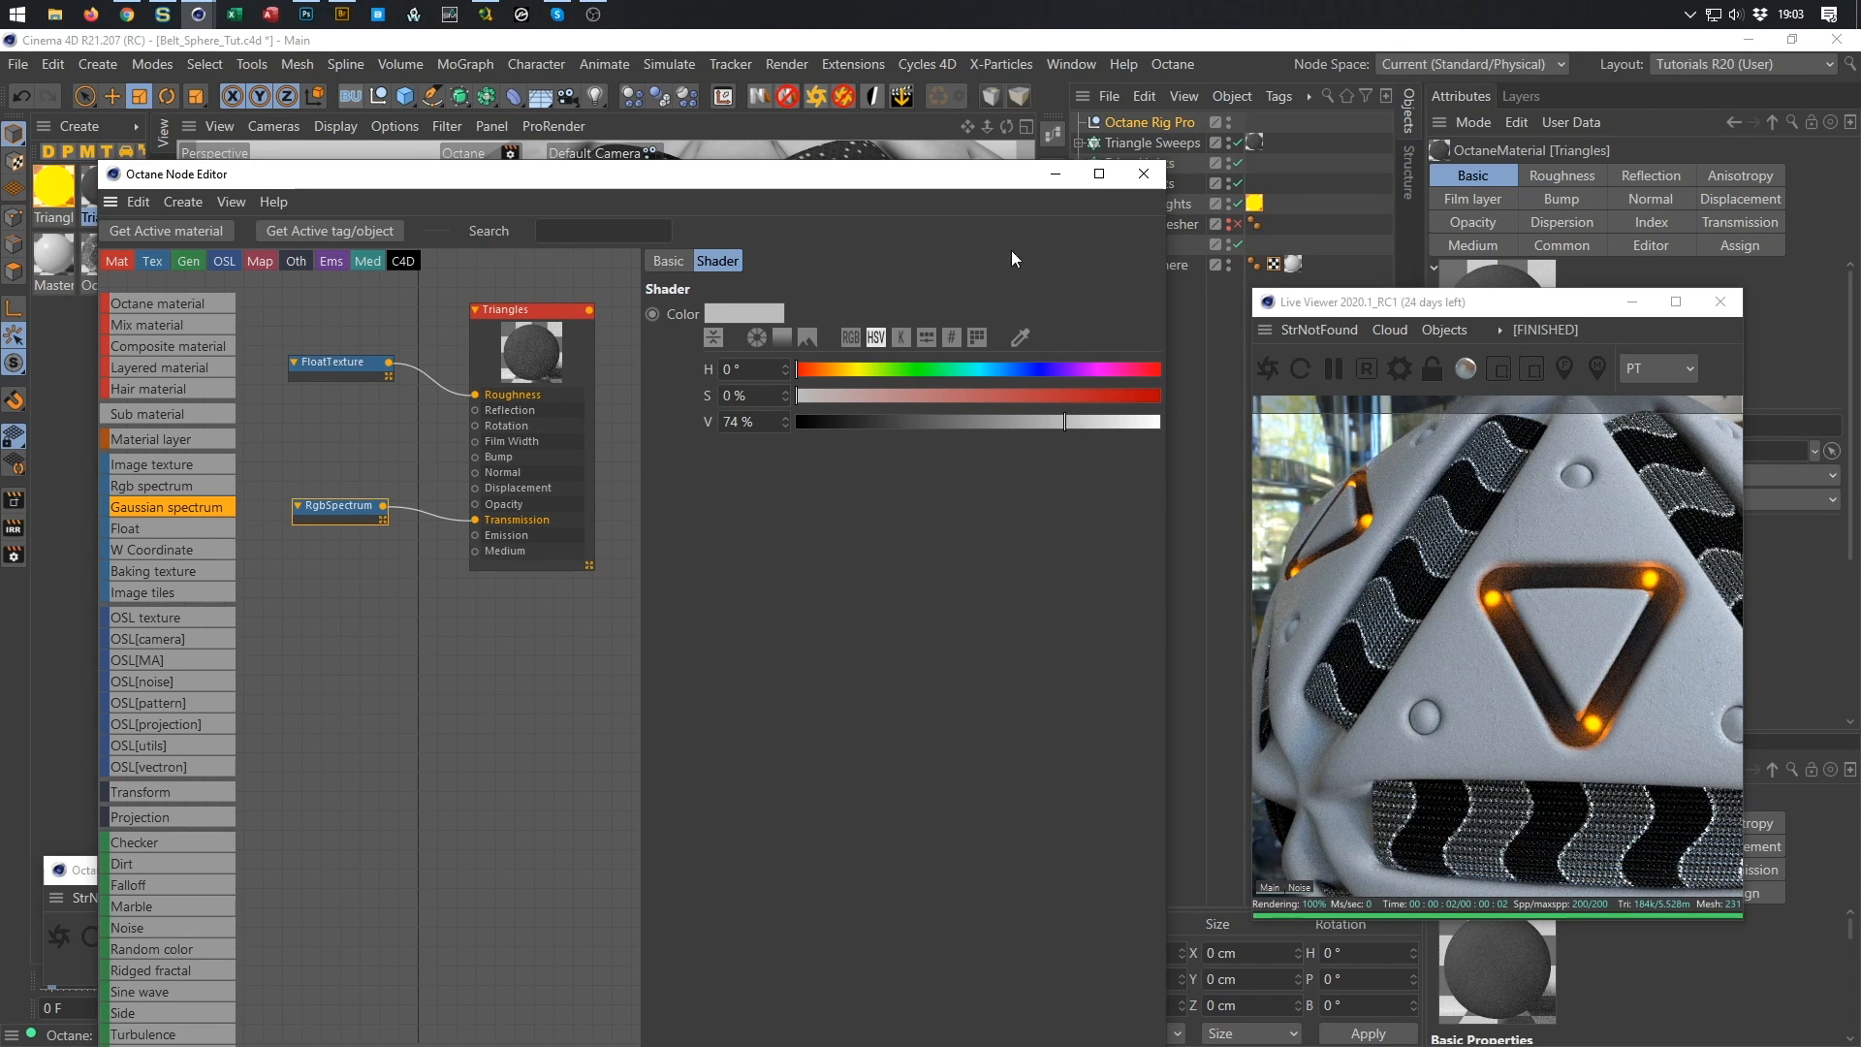
Set the radius of all three spheres inside the Triangle Lights null to 0.5 cm.
{"action": "left_click_drag", "start_coordinate": [971, 185], "coordinate": [954, 320]}
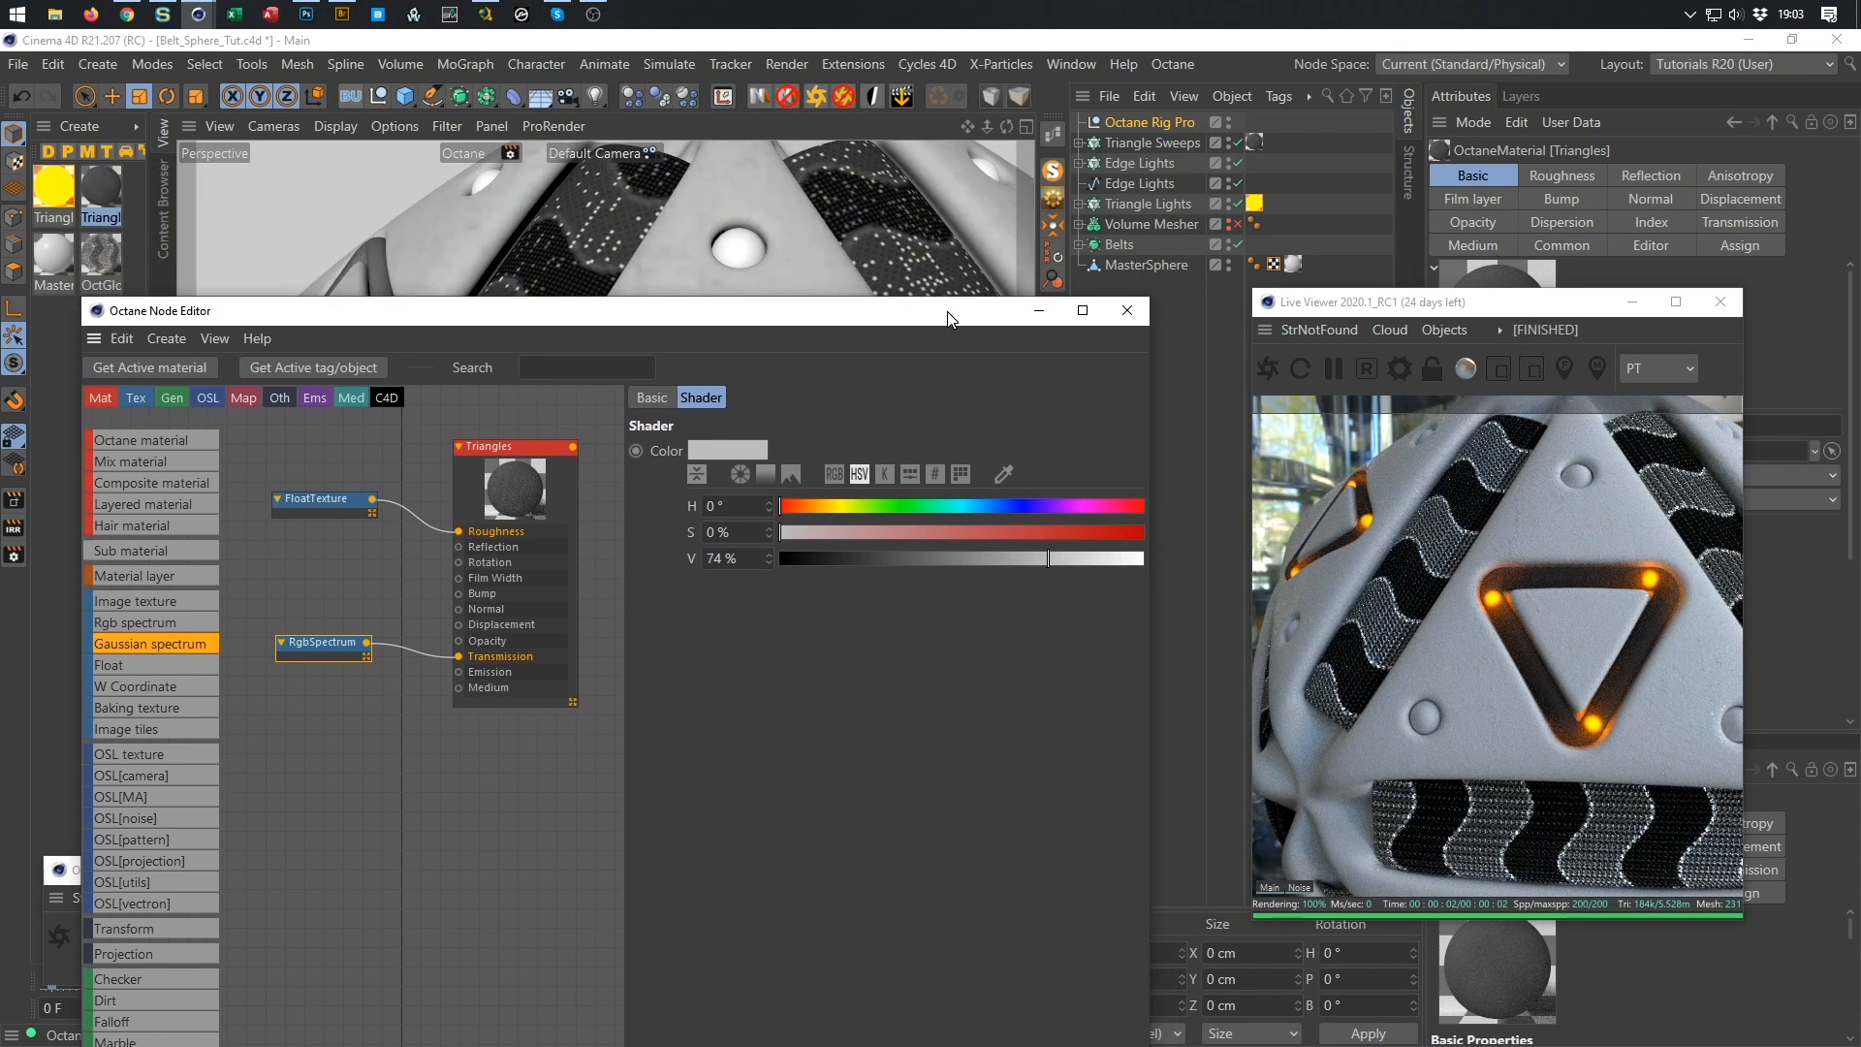
{"action": "left_click", "coordinate": [1080, 204]}
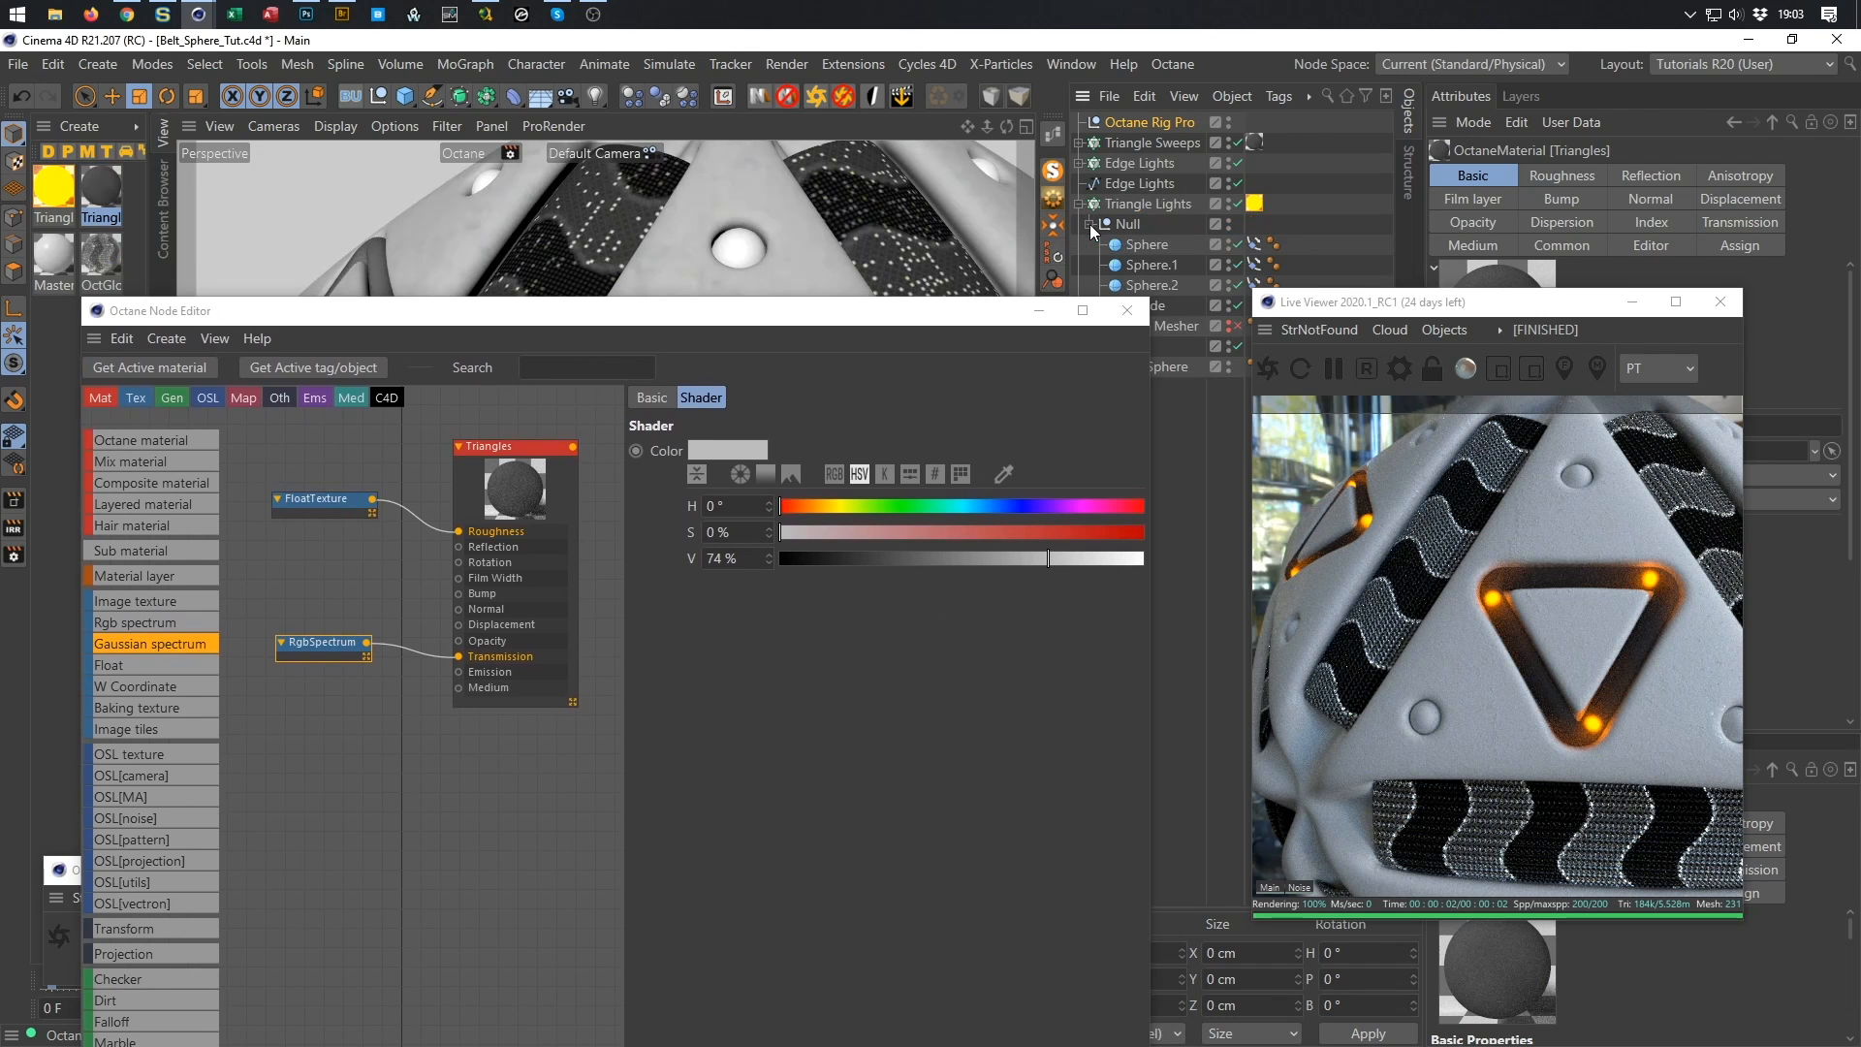
{"action": "left_click_drag", "start_coordinate": [1046, 310], "coordinate": [1038, 349]}
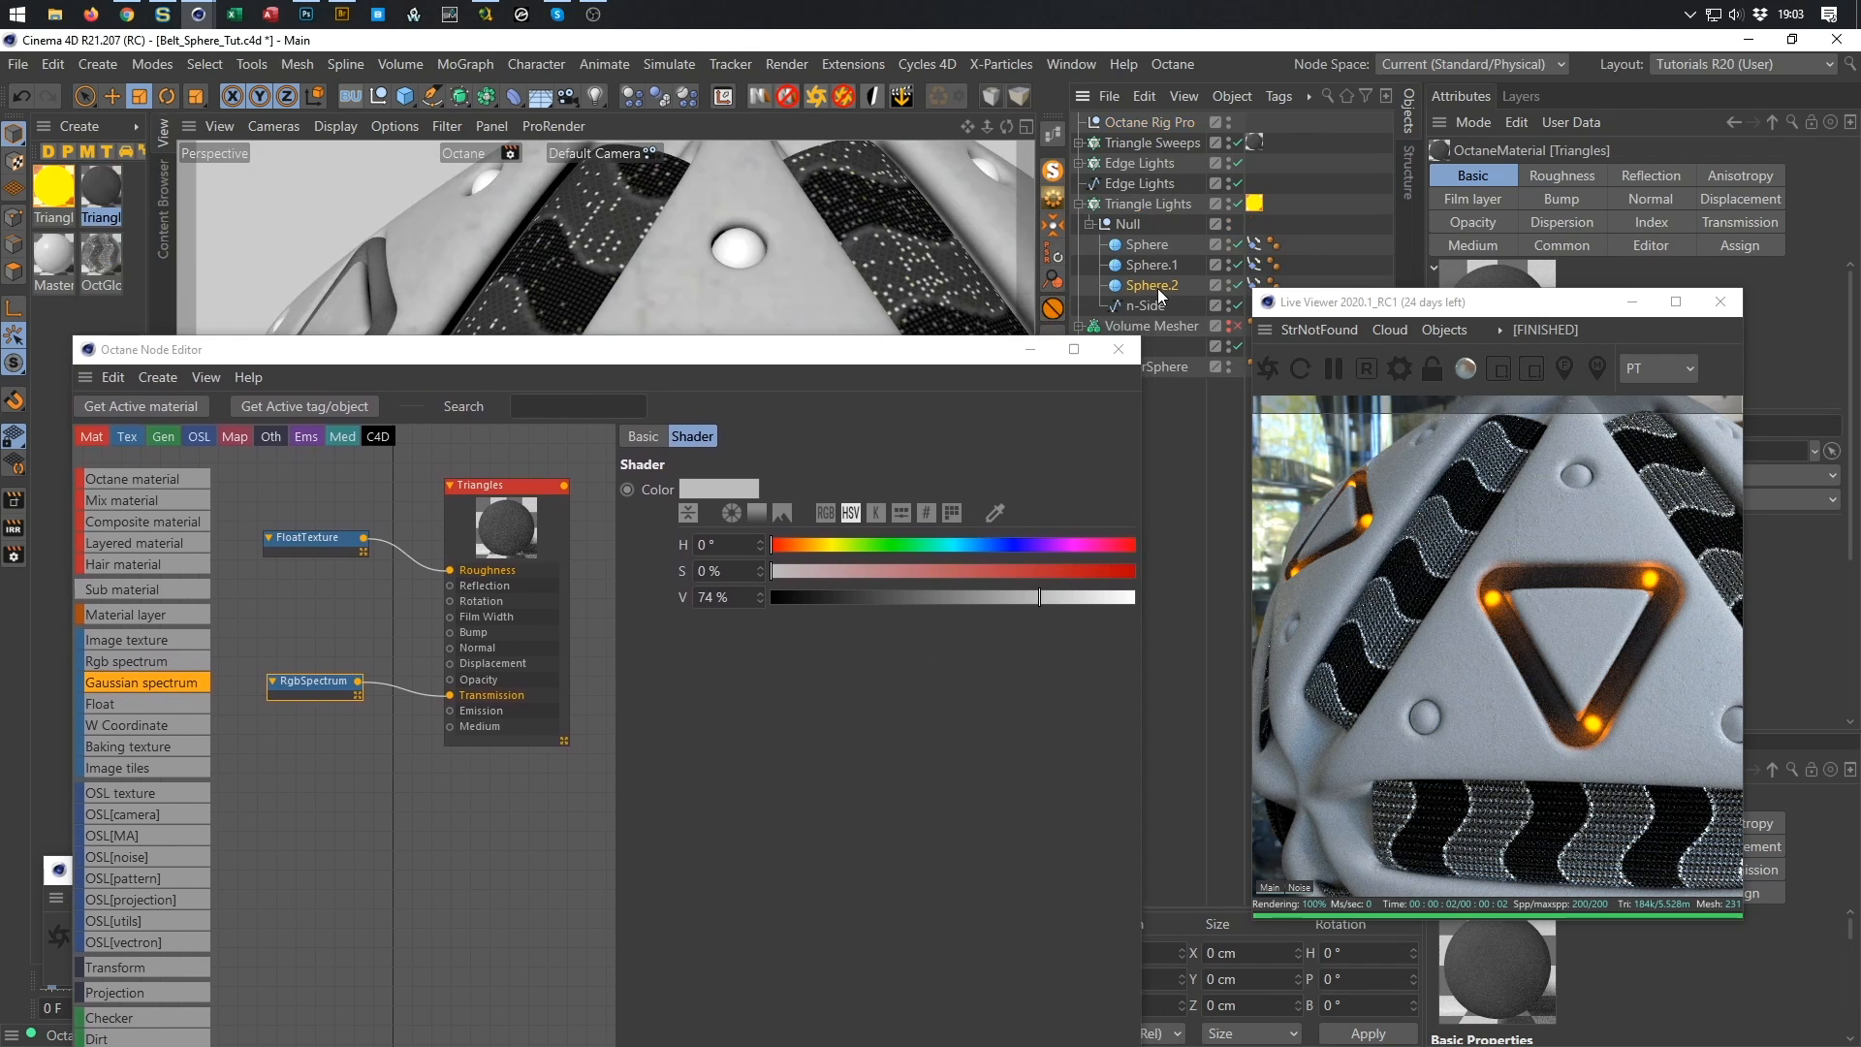
{"action": "left_click", "coordinate": [1157, 288]}
{"action": "left_click", "coordinate": [1155, 244], "text": "shift"}
{"action": "left_click", "coordinate": [1554, 253]}
{"action": "type", "text": "0.5"}
{"action": "key", "text": "Return"}
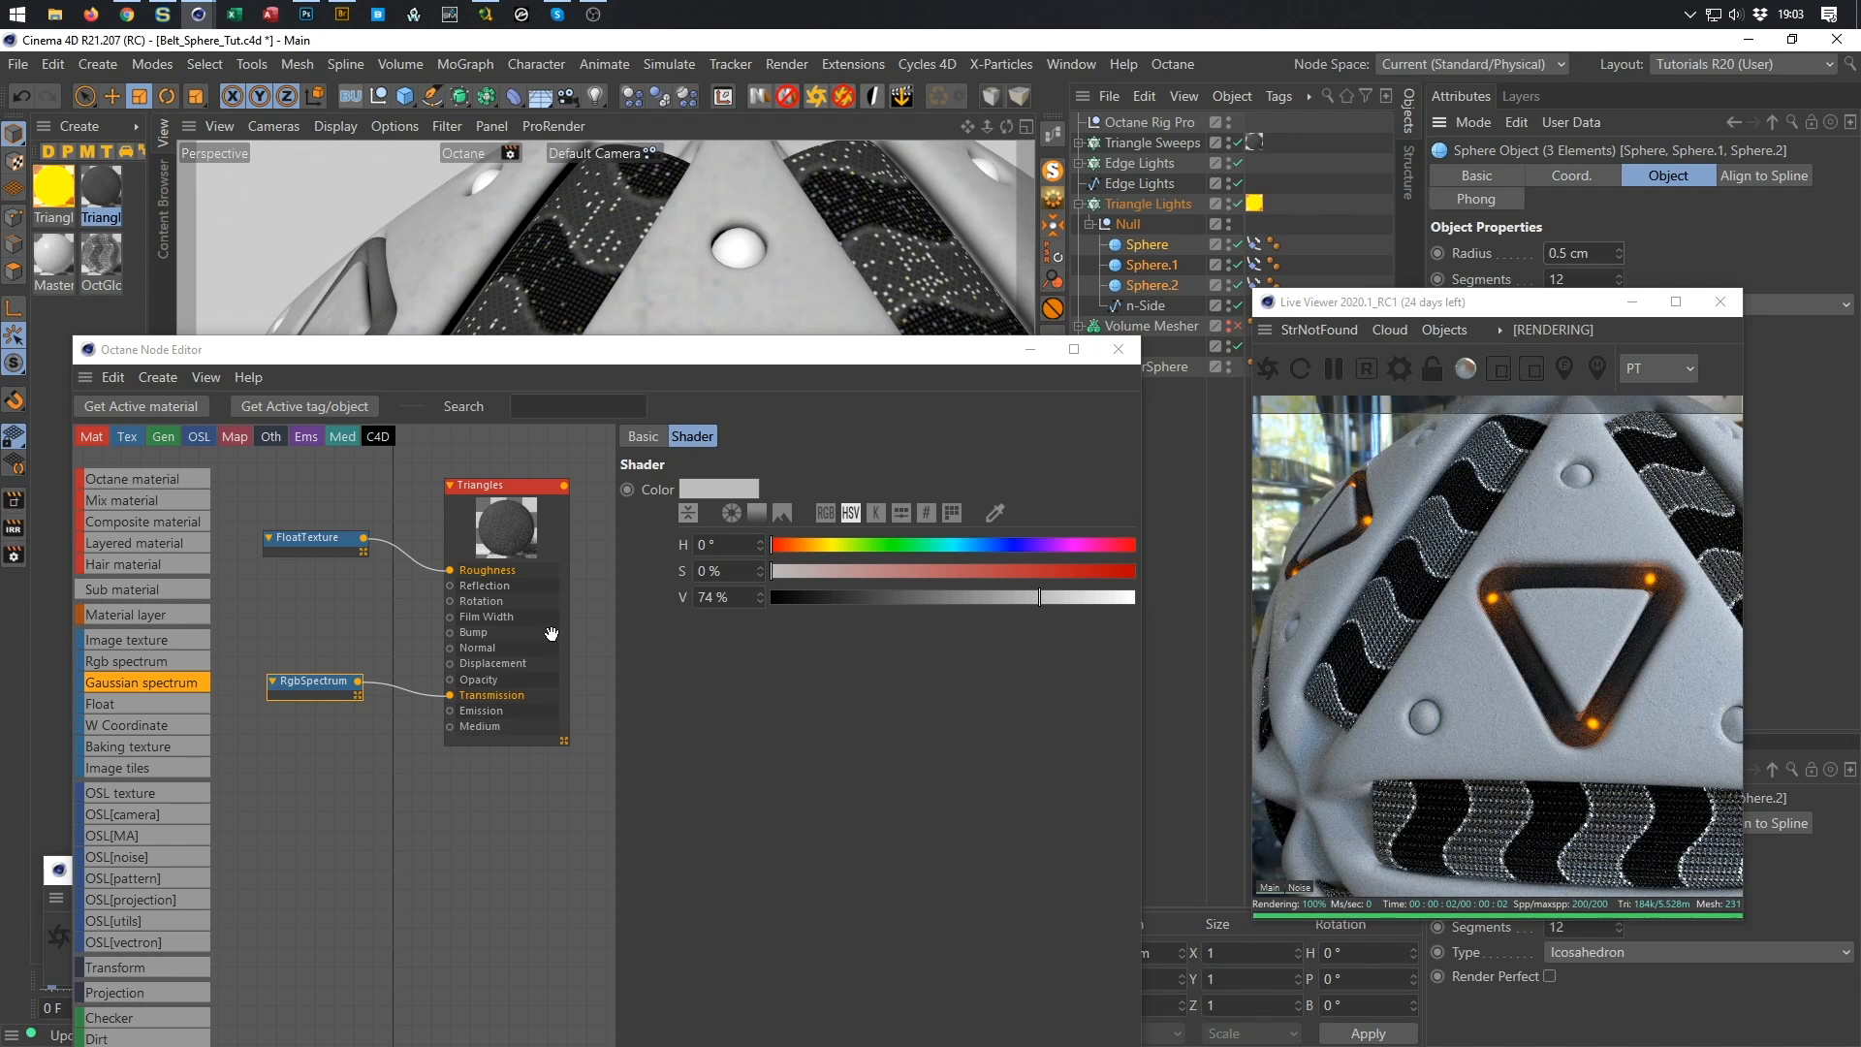
Set the power of the Triangle Lights material's Blackbody emission to 100.
{"action": "left_click", "coordinate": [53, 189]}
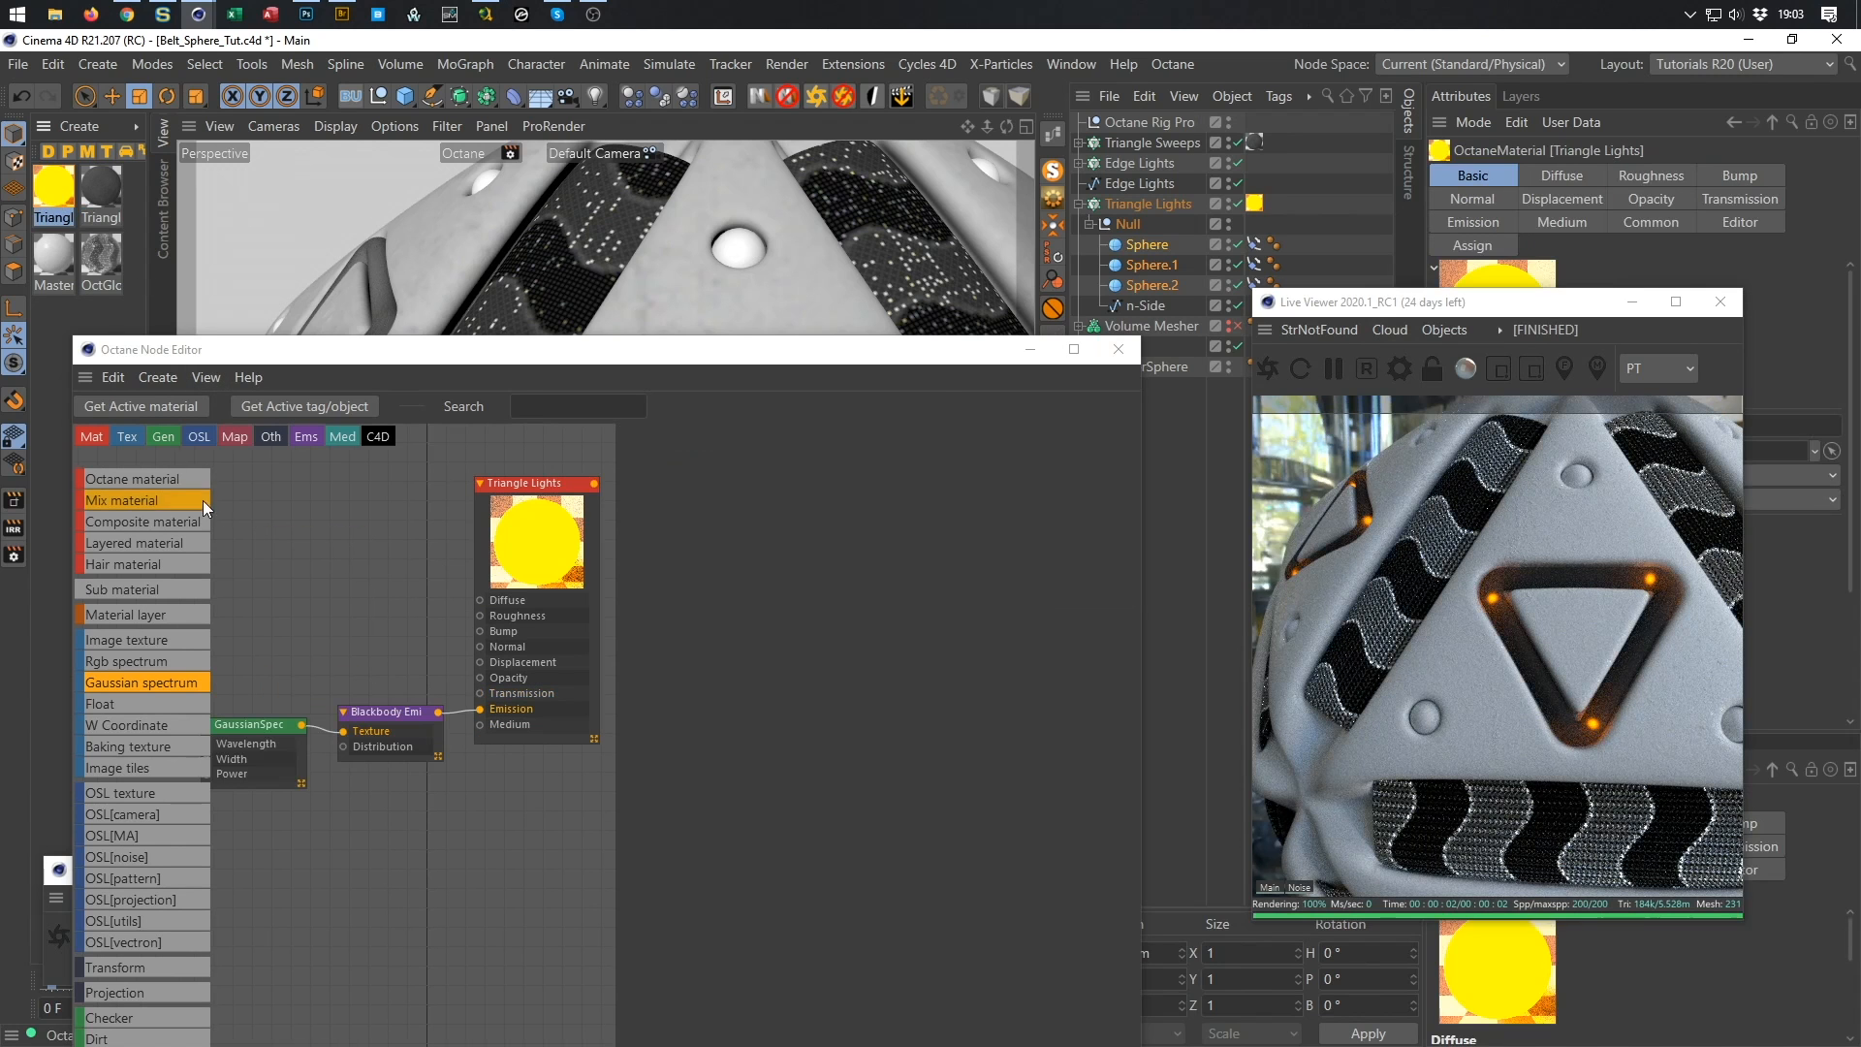
{"action": "left_click", "coordinate": [387, 711]}
{"action": "left_click", "coordinate": [807, 625]}
{"action": "type", "text": "100"}
{"action": "key", "text": "Return"}
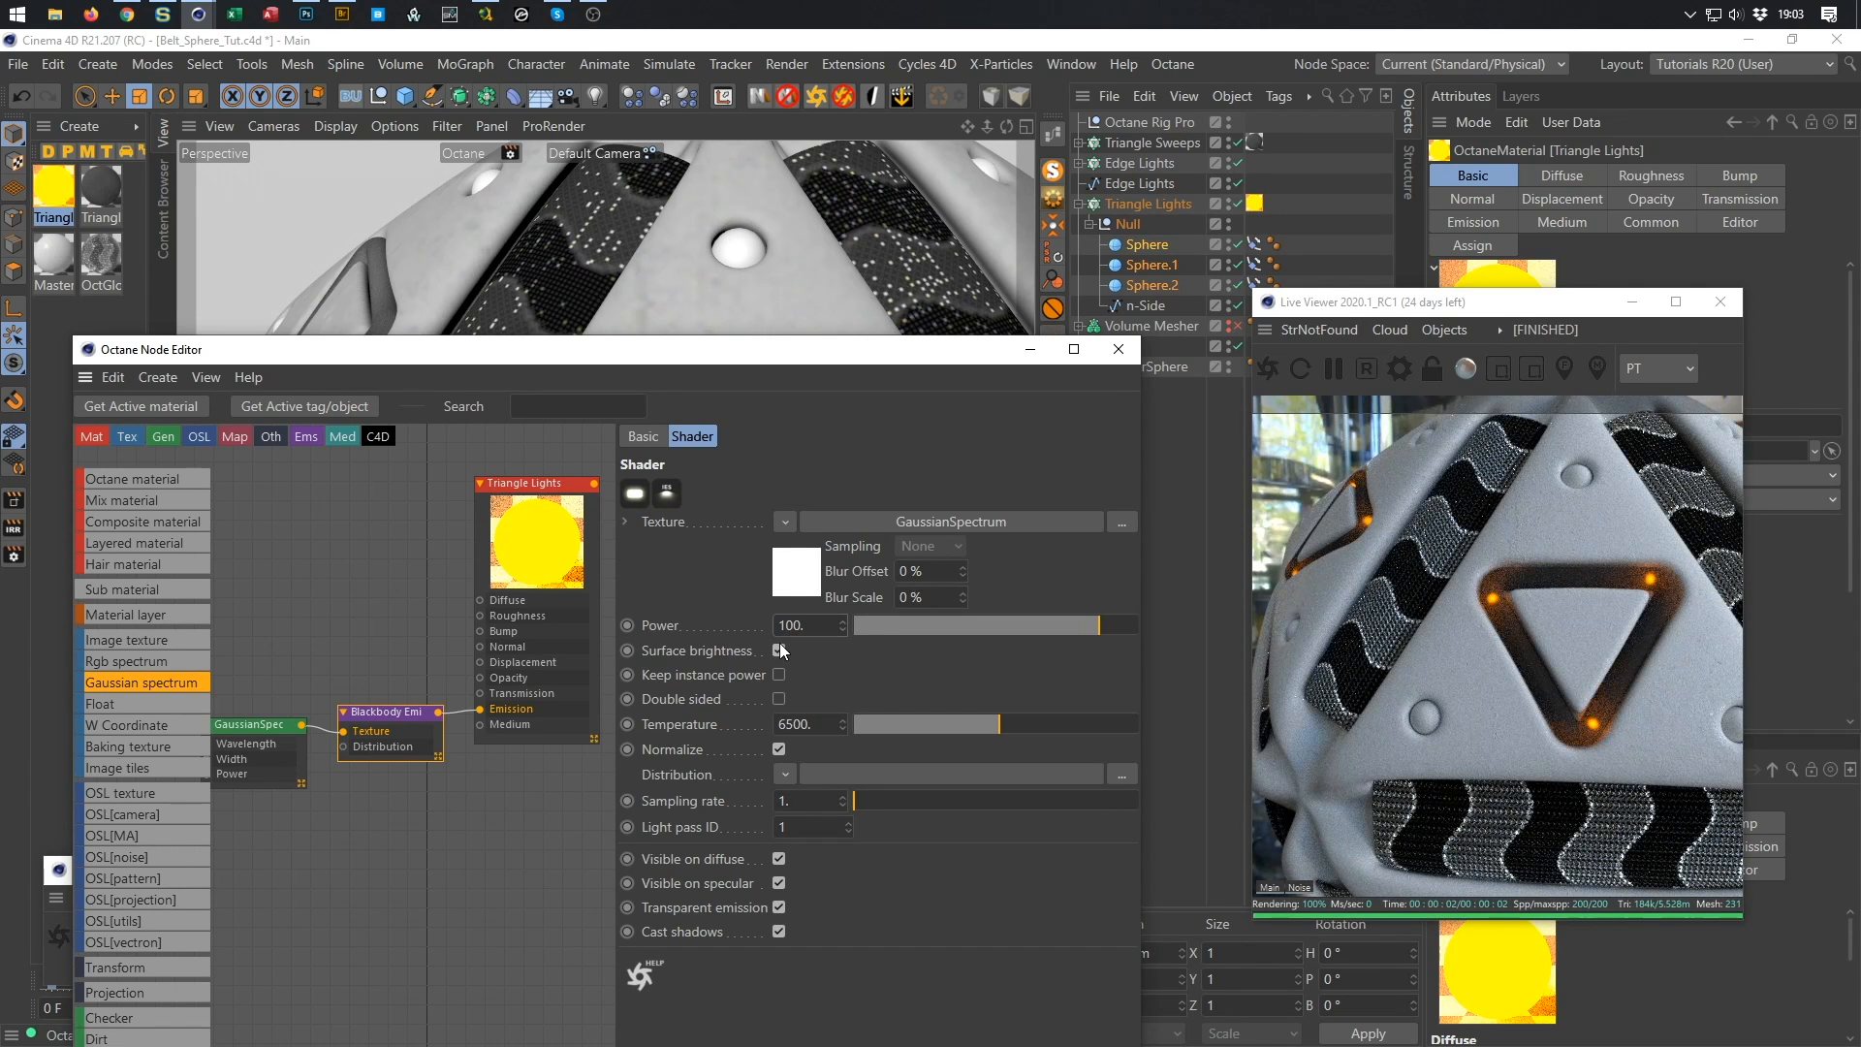
Try the Blackbody emission without Surface brightness and at a power of 500, restoring Surface brightness and a power of 100.
{"action": "left_click", "coordinate": [777, 646]}
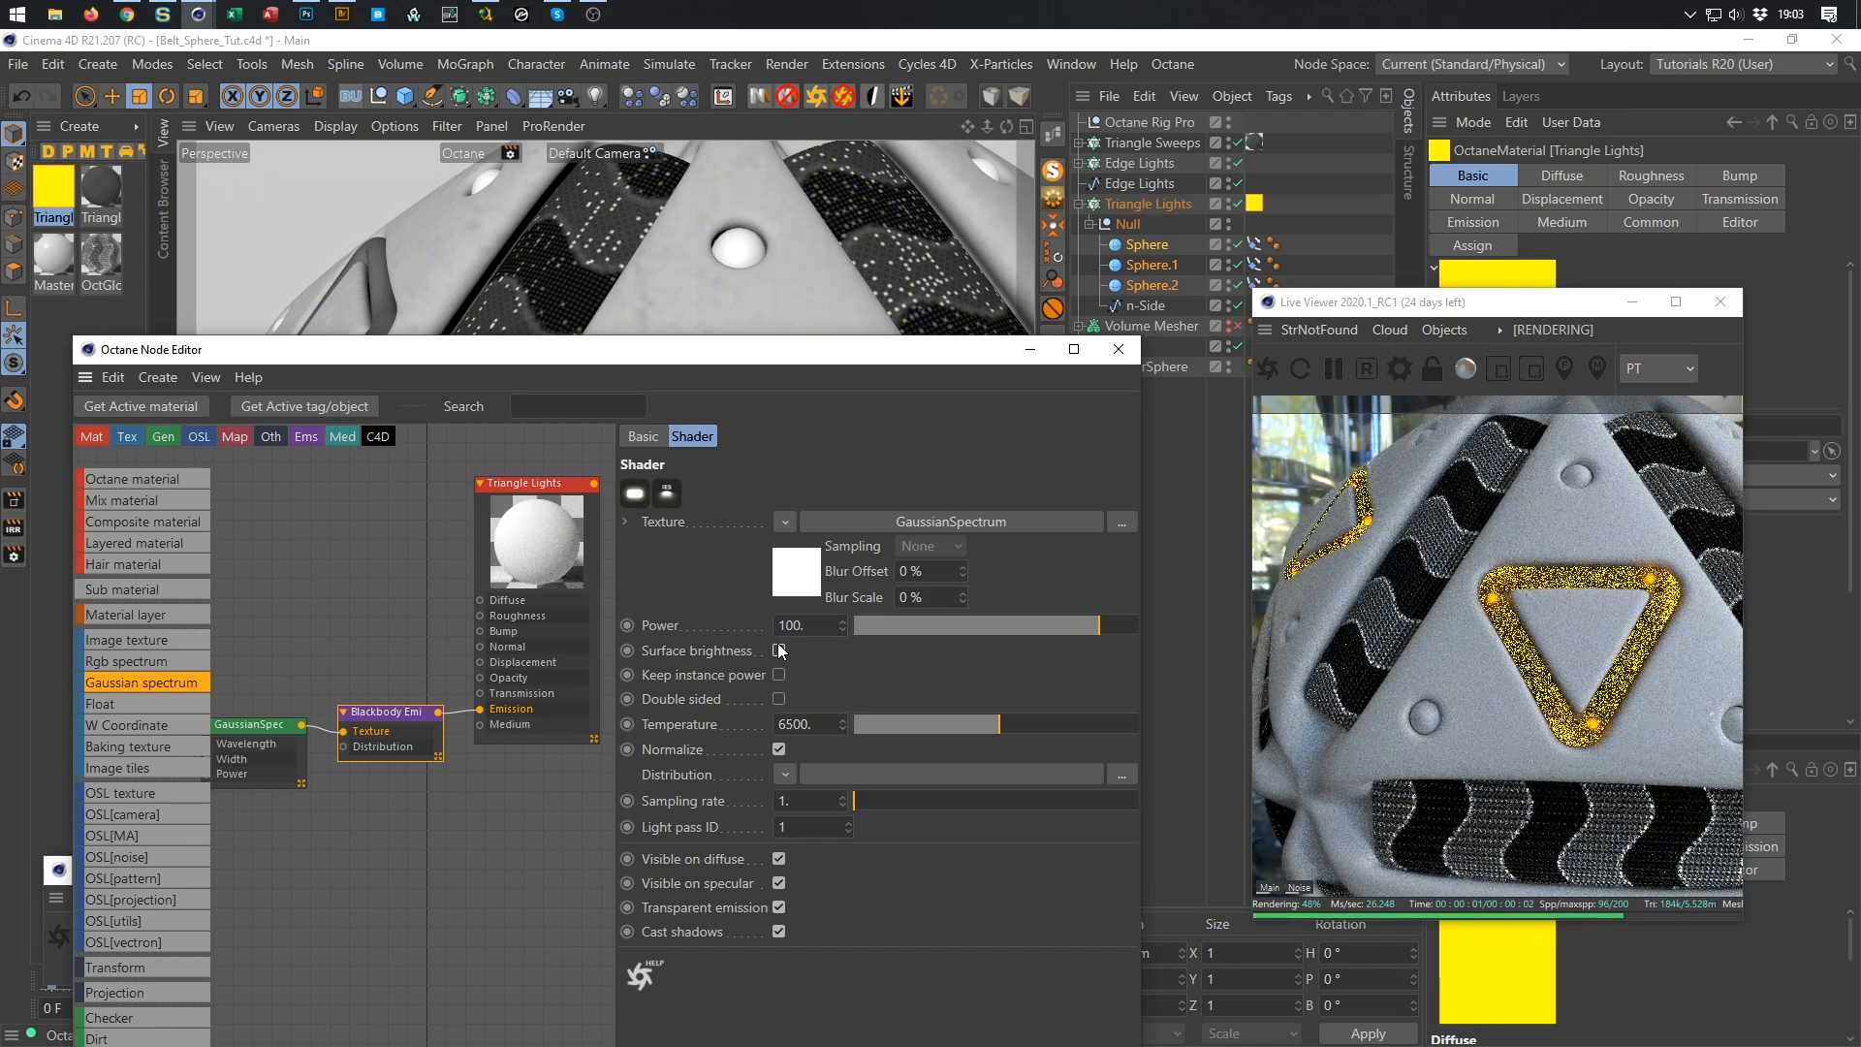
{"action": "left_click", "coordinate": [779, 649]}
{"action": "left_click", "coordinate": [819, 623]}
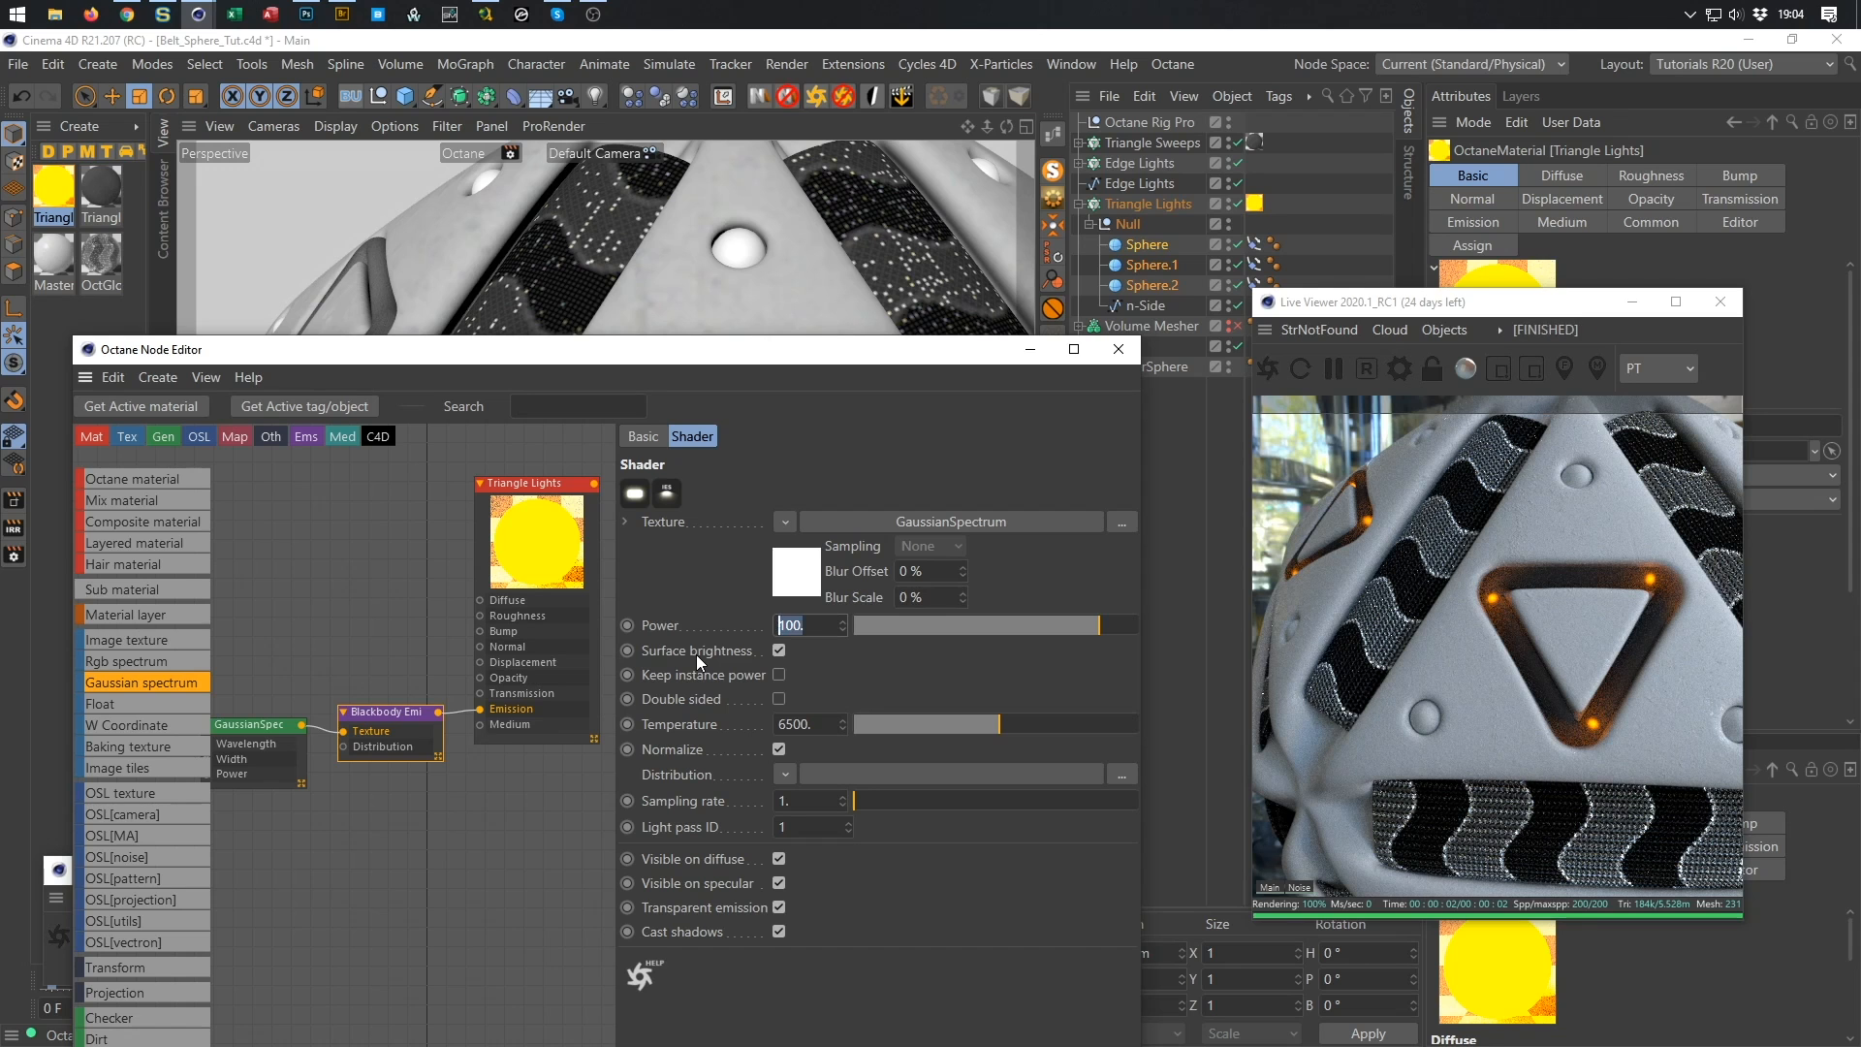
{"action": "type", "text": "500"}
{"action": "key", "text": "Return"}
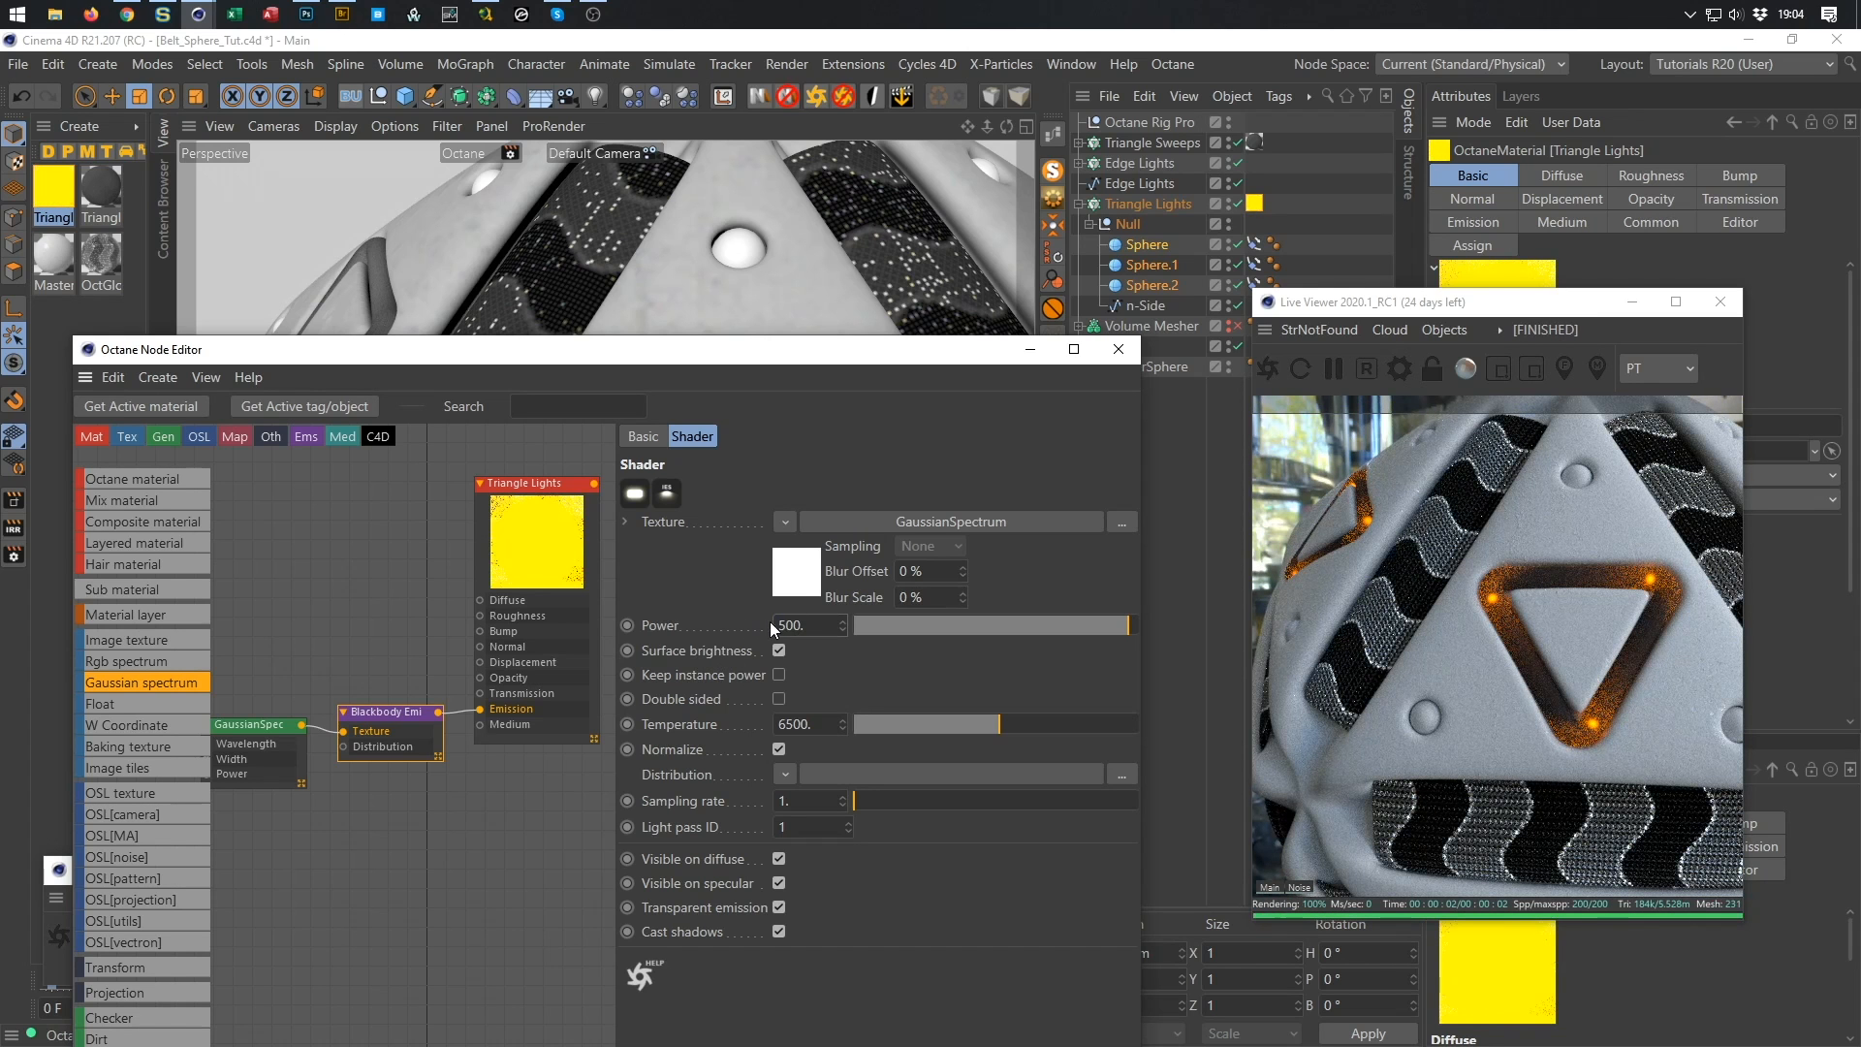
{"action": "left_click", "coordinate": [812, 628]}
{"action": "type", "text": "100"}
{"action": "key", "text": "Return"}
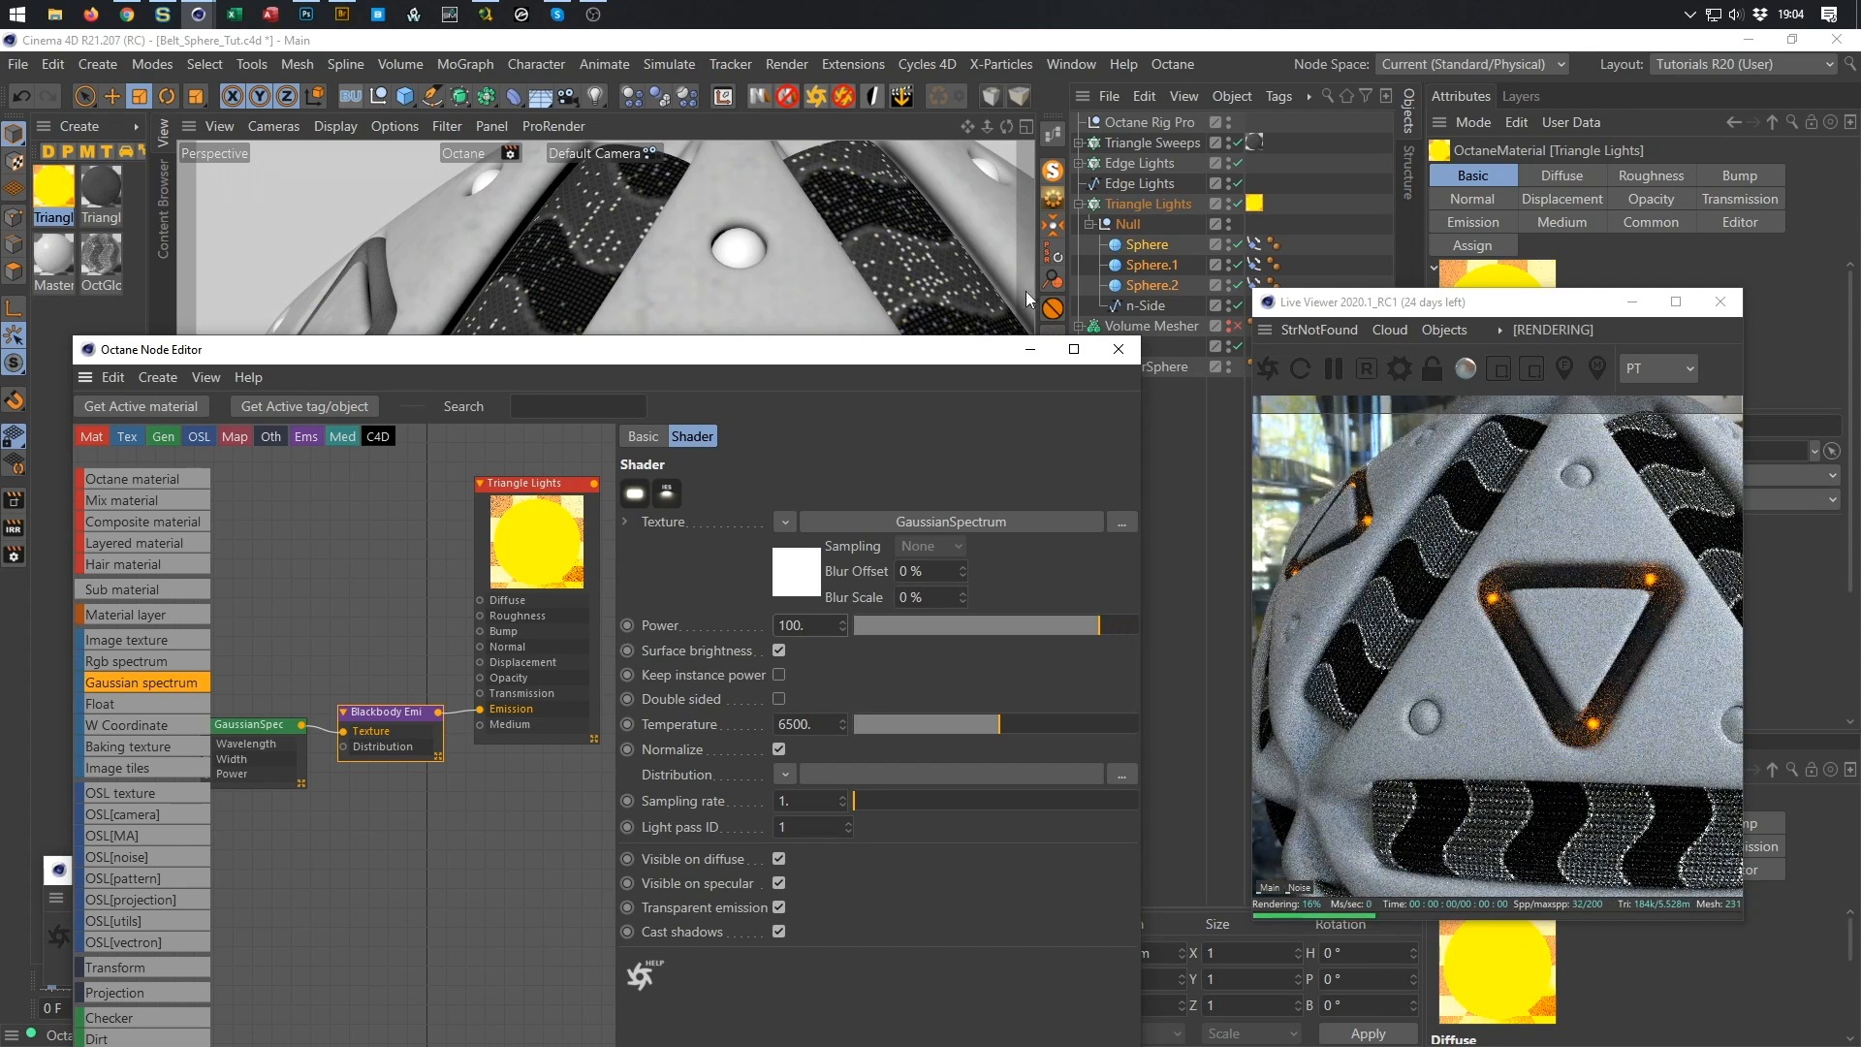
Set the radius of the three Triangle Lights spheres to 1 cm.
{"action": "left_click", "coordinate": [1130, 265]}
{"action": "left_click_drag", "start_coordinate": [1598, 255], "coordinate": [1481, 292]}
{"action": "type", "text": "1"}
{"action": "key", "text": "Return"}
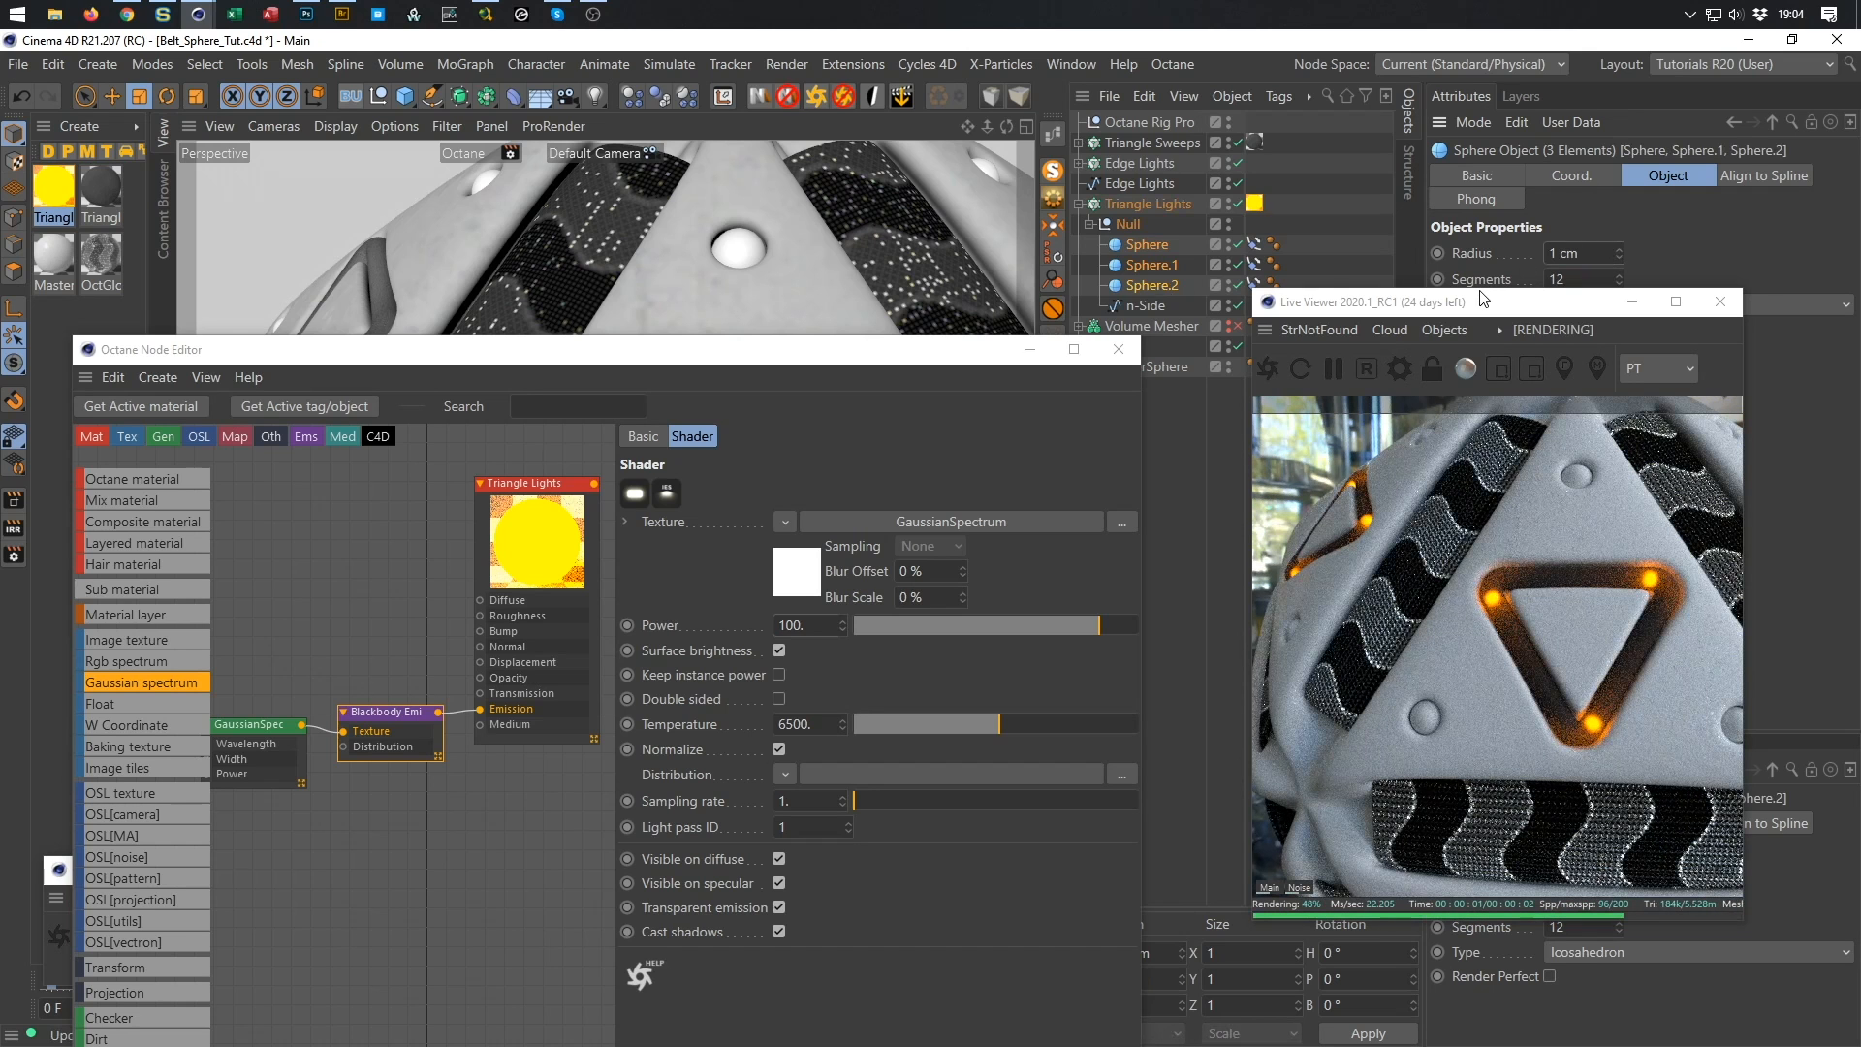
Reposition the Gaussian spectrum and Blackbody emission nodes in the Triangle Lights graph and save the project.
{"action": "middle_click_drag", "start_coordinate": [462, 597], "coordinate": [485, 514]}
{"action": "left_click_drag", "start_coordinate": [234, 676], "coordinate": [231, 595]}
{"action": "left_click_drag", "start_coordinate": [386, 658], "coordinate": [377, 592]}
{"action": "scroll", "coordinate": [141, 923], "scroll_direction": "down", "scroll_amount": 3}
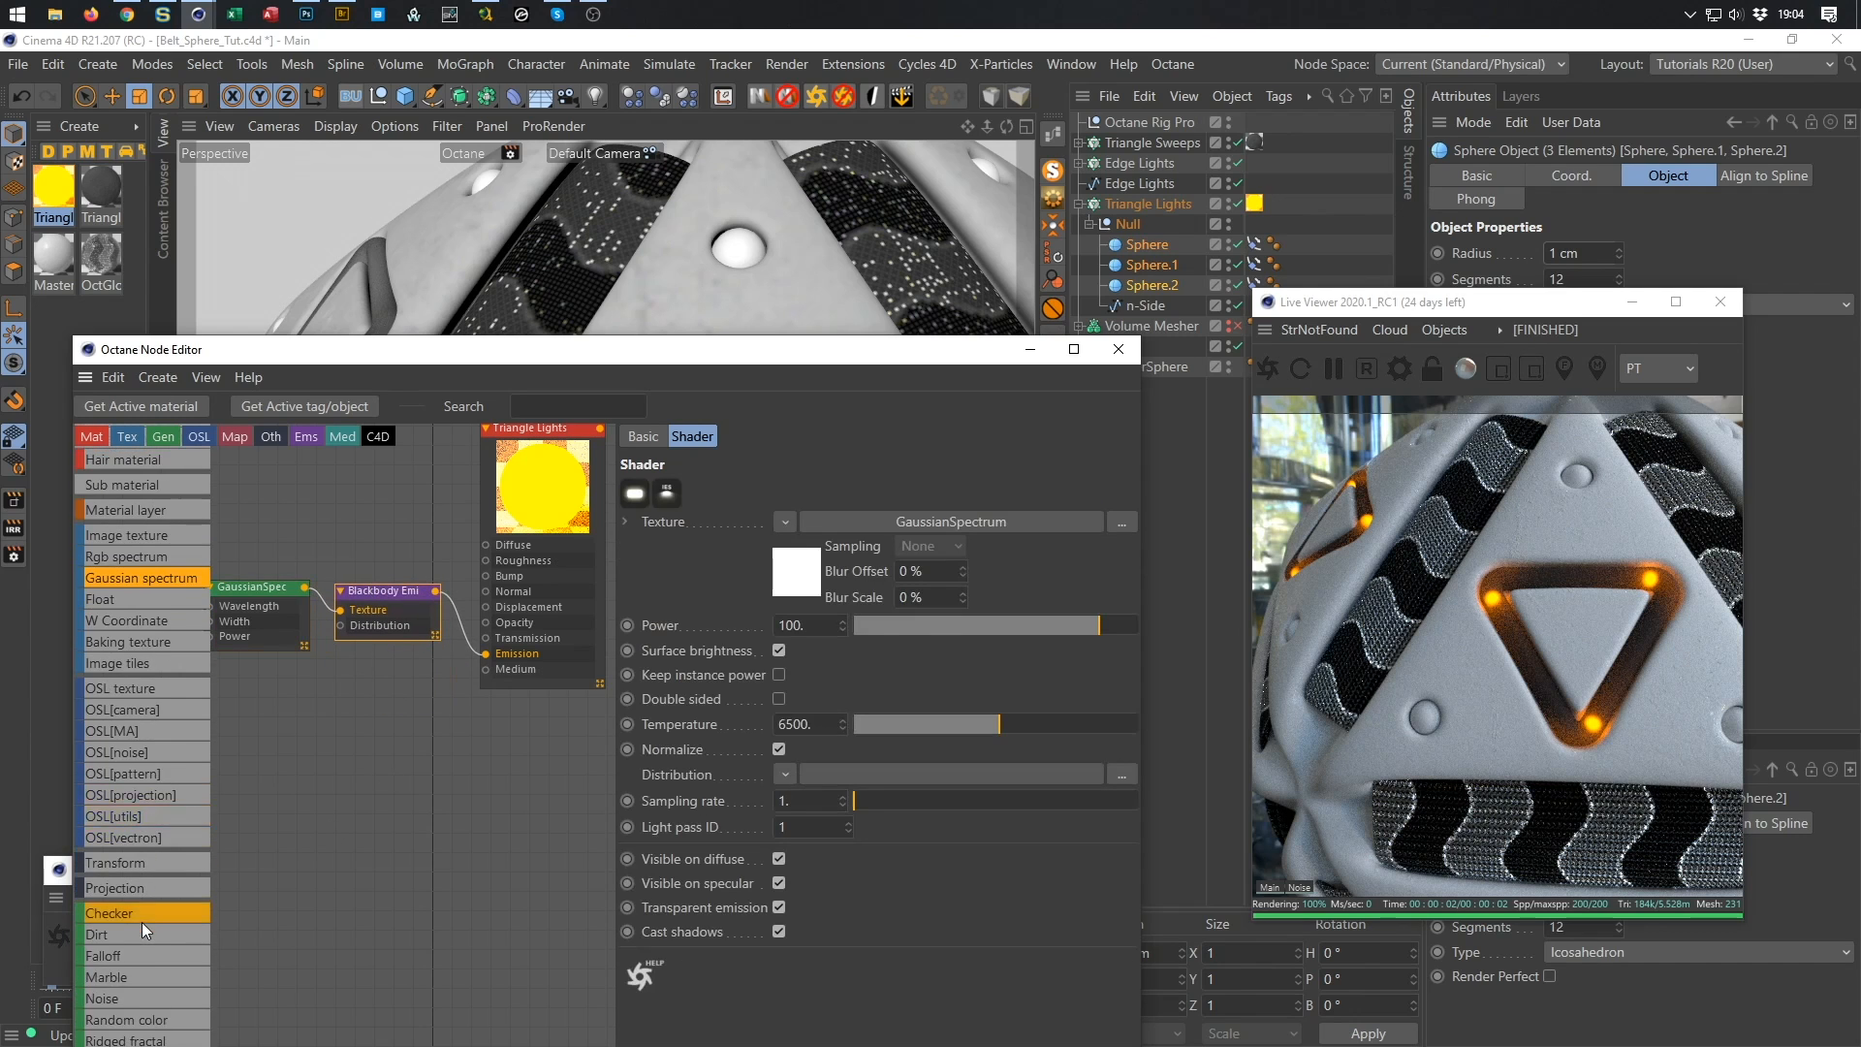
{"action": "key", "text": "ctrl+s"}
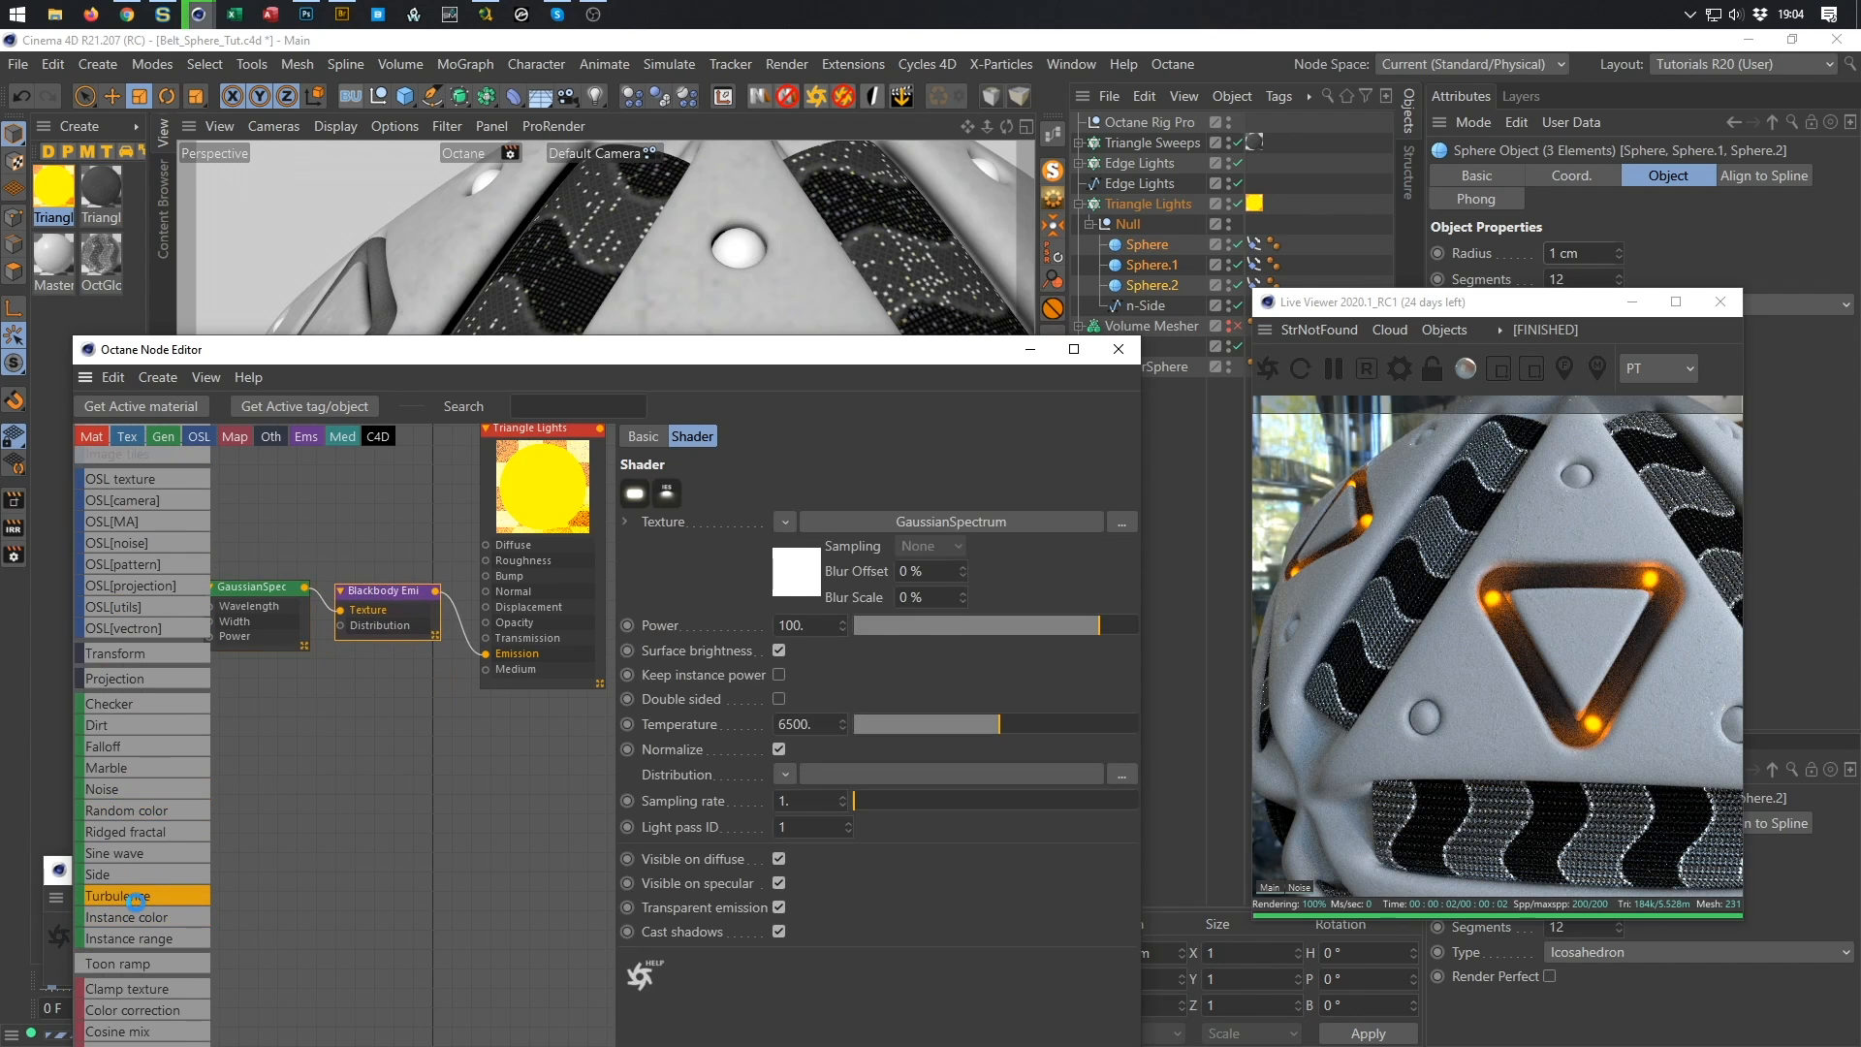
Add a Scattering medium node and connect it to the Triangle Lights material's Medium input.
{"action": "scroll", "coordinate": [135, 904], "scroll_direction": "down", "scroll_amount": 5}
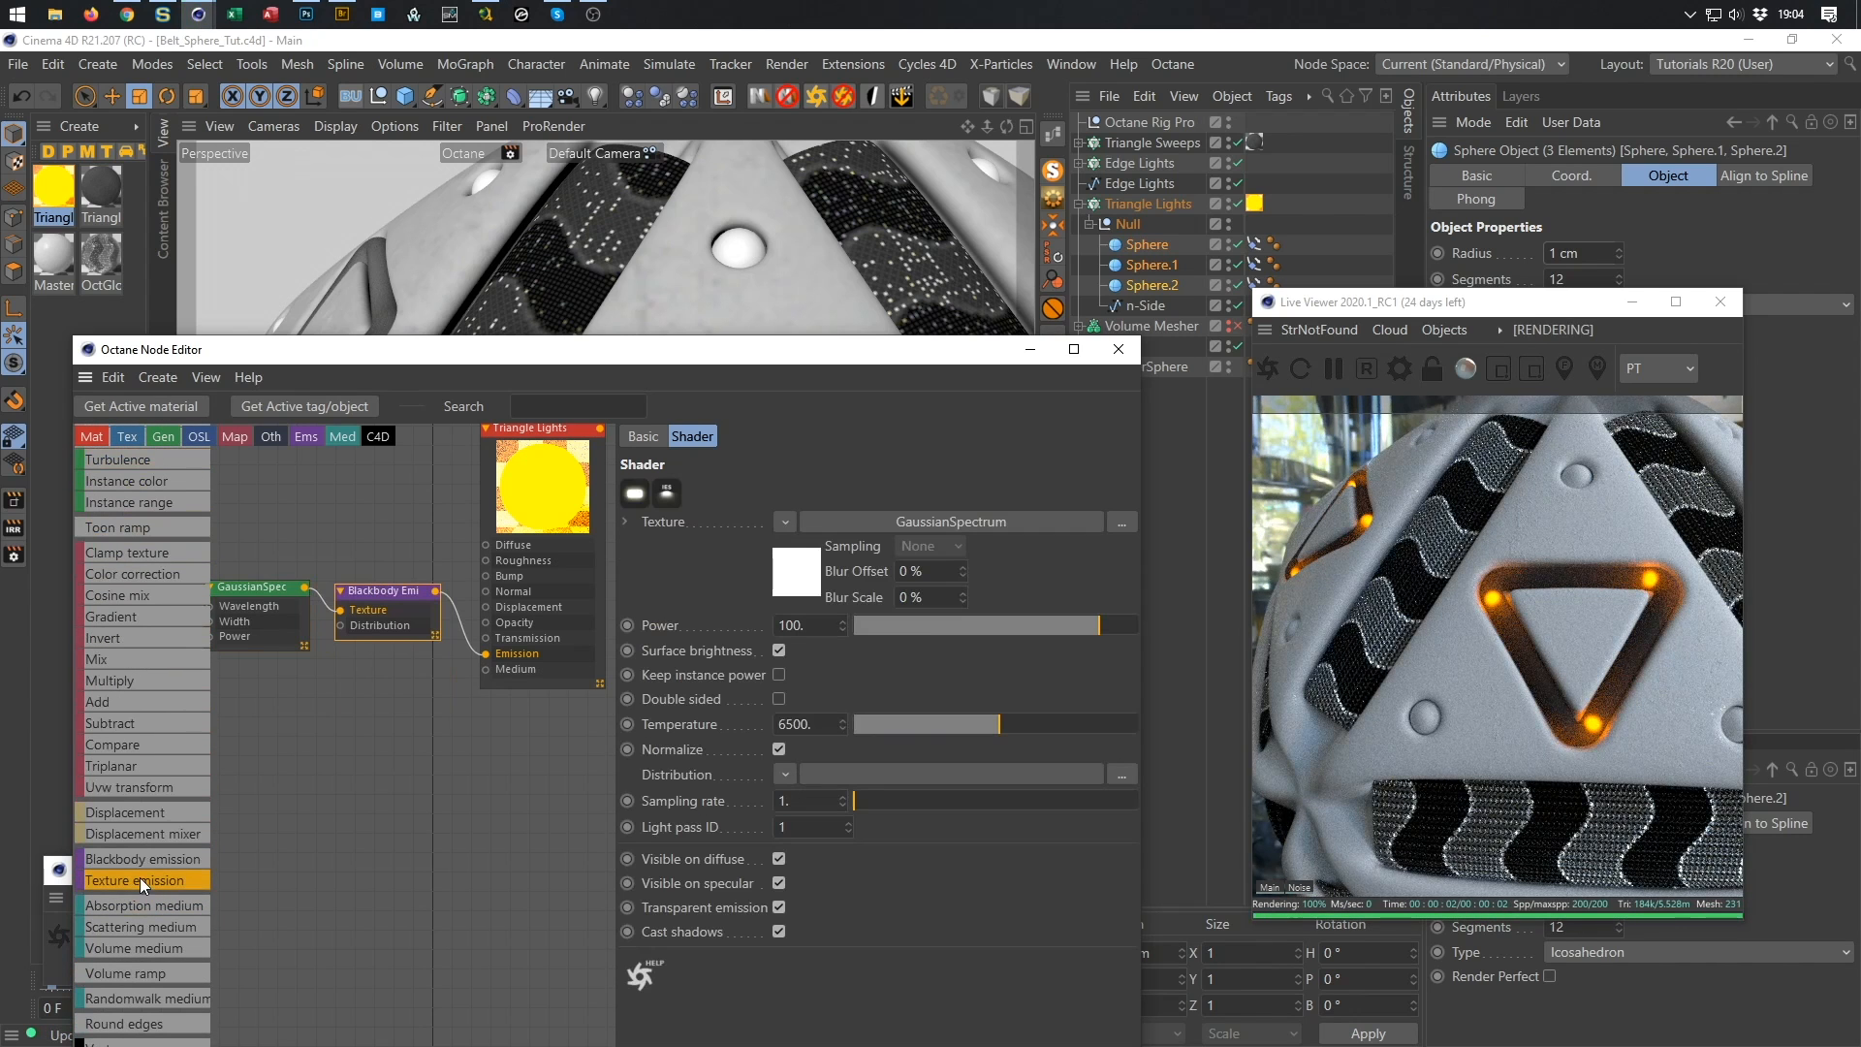
{"action": "left_click", "coordinate": [130, 921]}
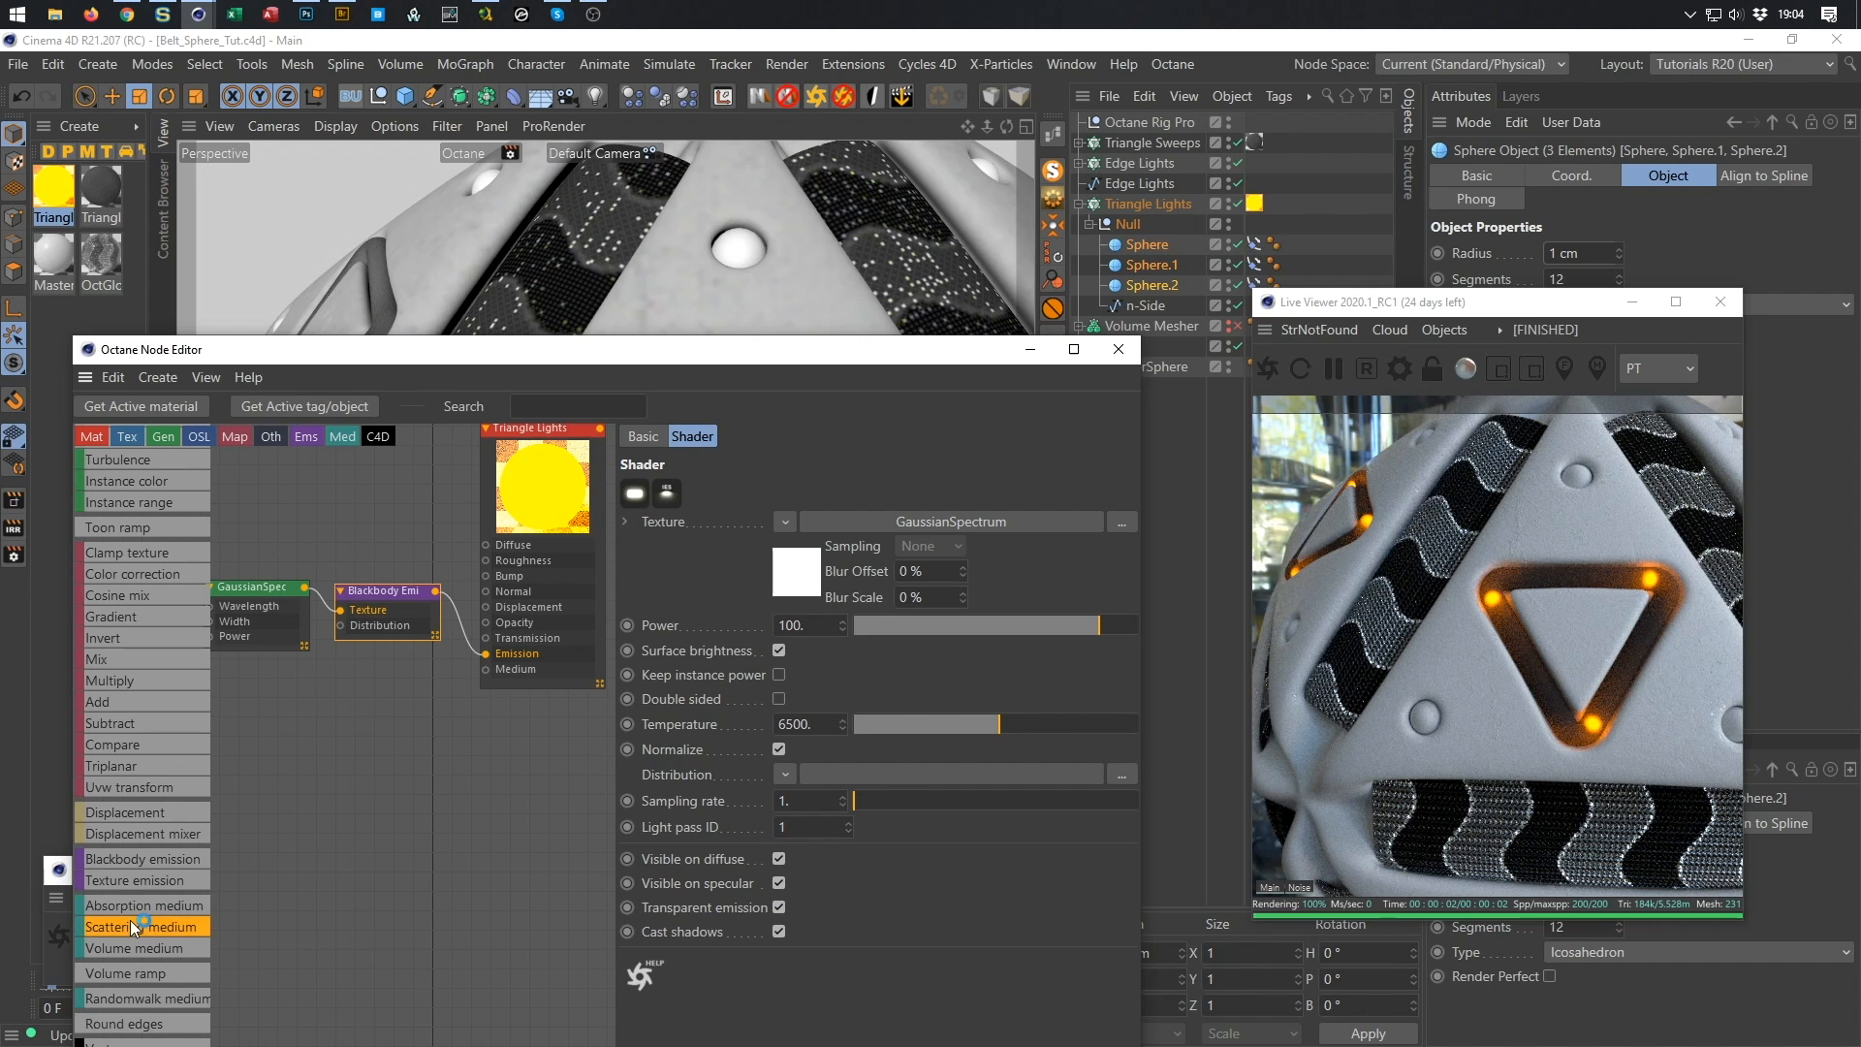
{"action": "left_click_drag", "start_coordinate": [289, 799], "coordinate": [480, 675]}
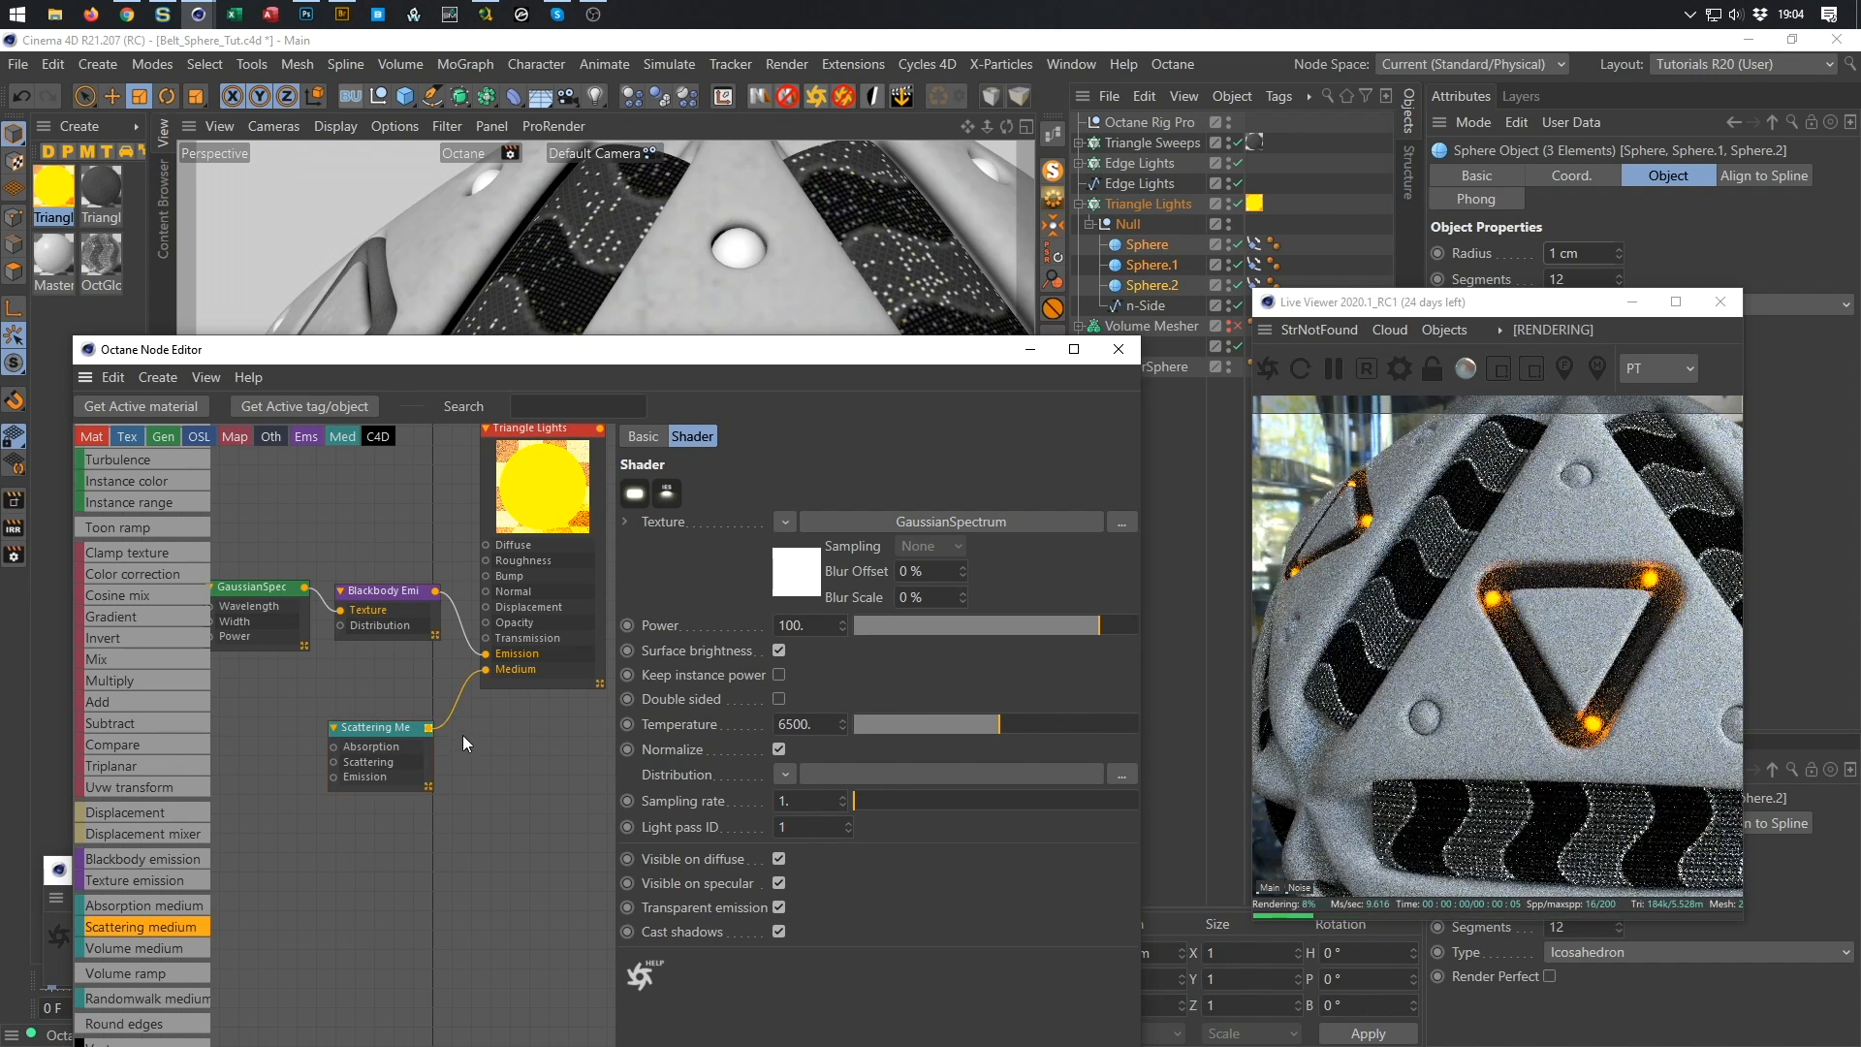
{"action": "left_click", "coordinate": [380, 729]}
{"action": "left_click_drag", "start_coordinate": [380, 729], "coordinate": [385, 719]}
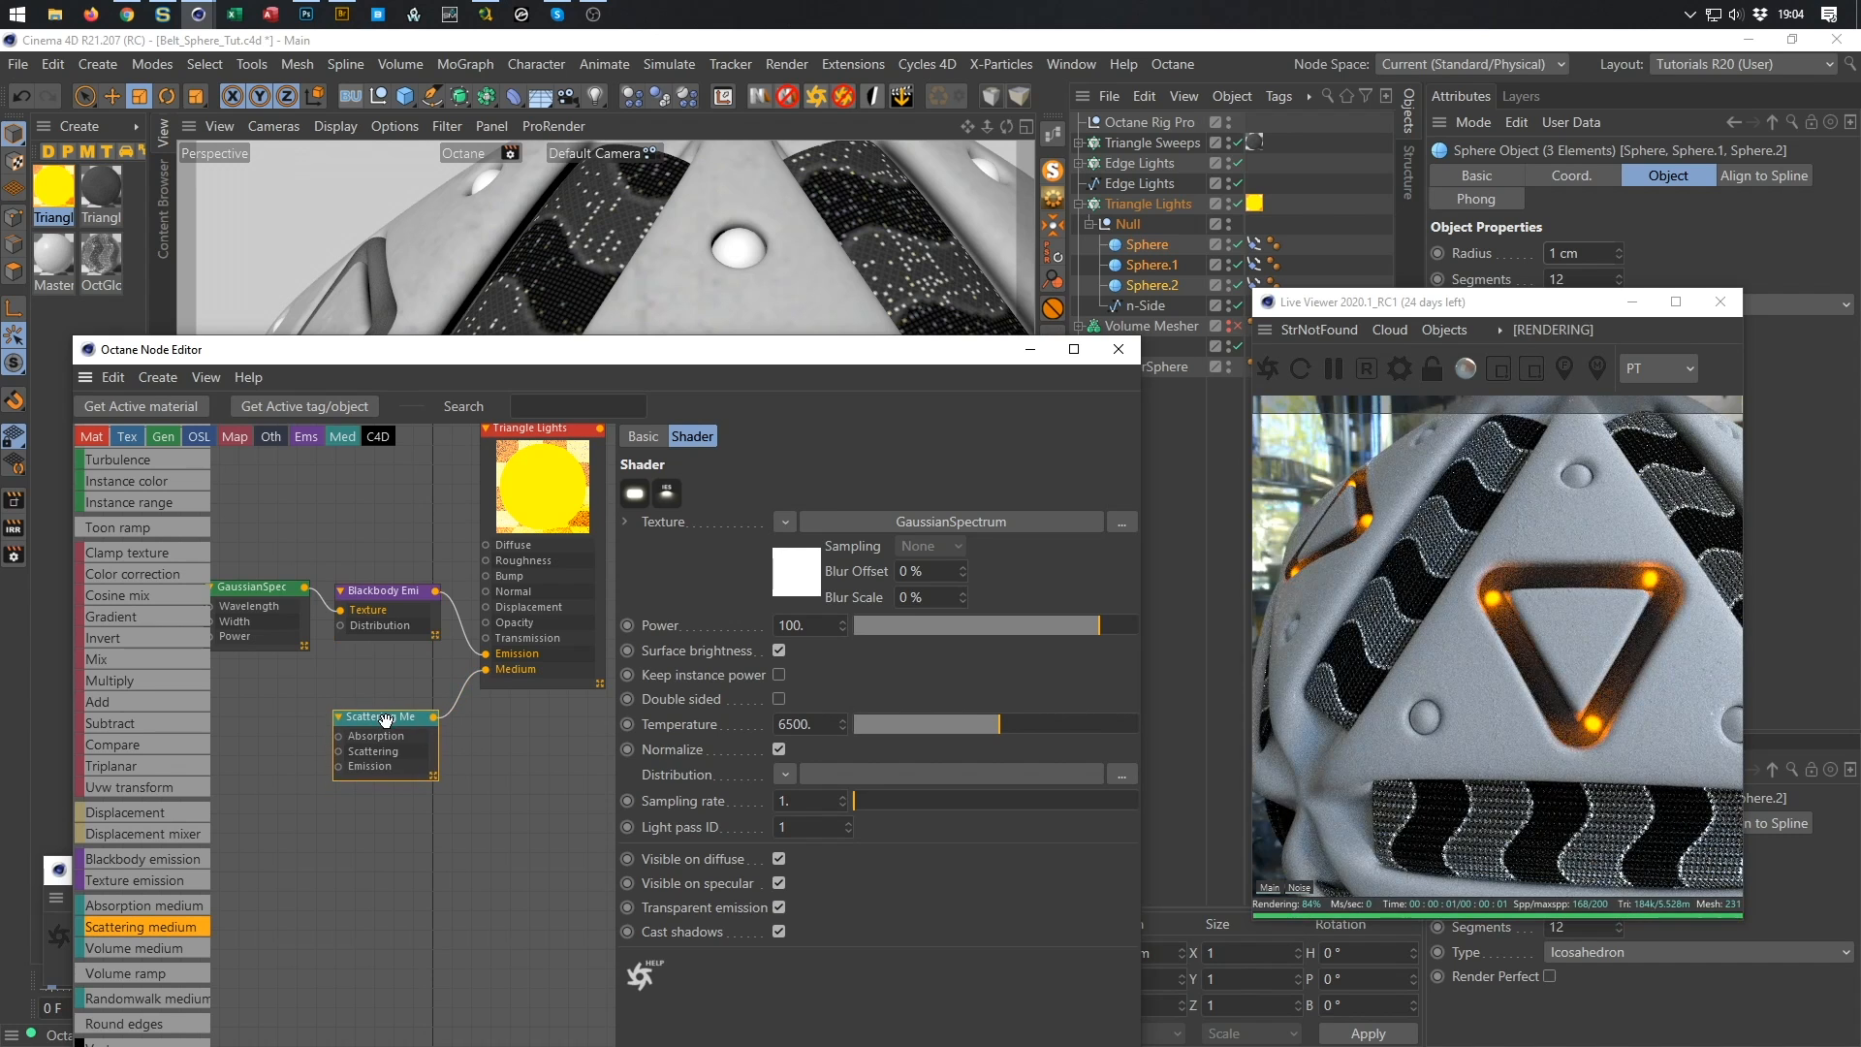
Drive the Scattering medium's Absorption with a Float texture, trying values of about 0.86 and 0.73 and restarting the live render.
{"action": "scroll", "coordinate": [112, 816], "scroll_direction": "up", "scroll_amount": 3}
{"action": "scroll", "coordinate": [114, 789], "scroll_direction": "up", "scroll_amount": 5}
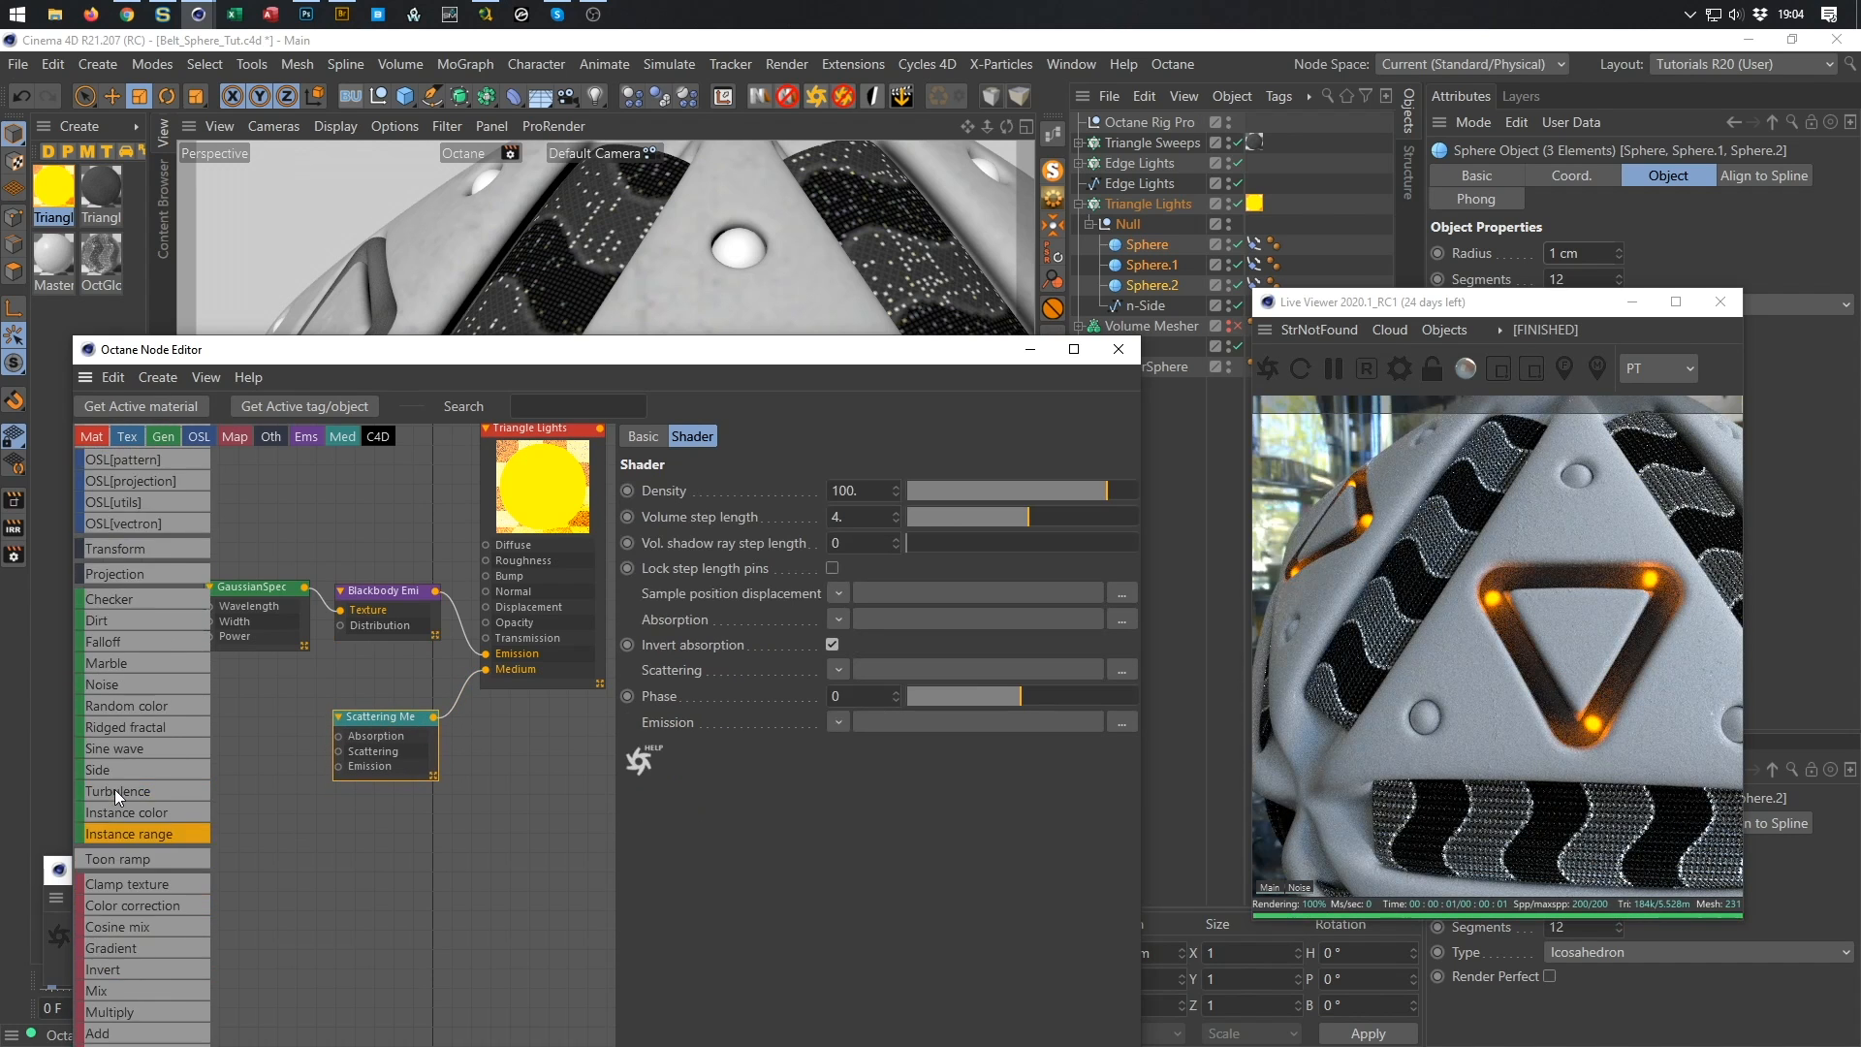
{"action": "left_click_drag", "start_coordinate": [130, 582], "coordinate": [338, 737]}
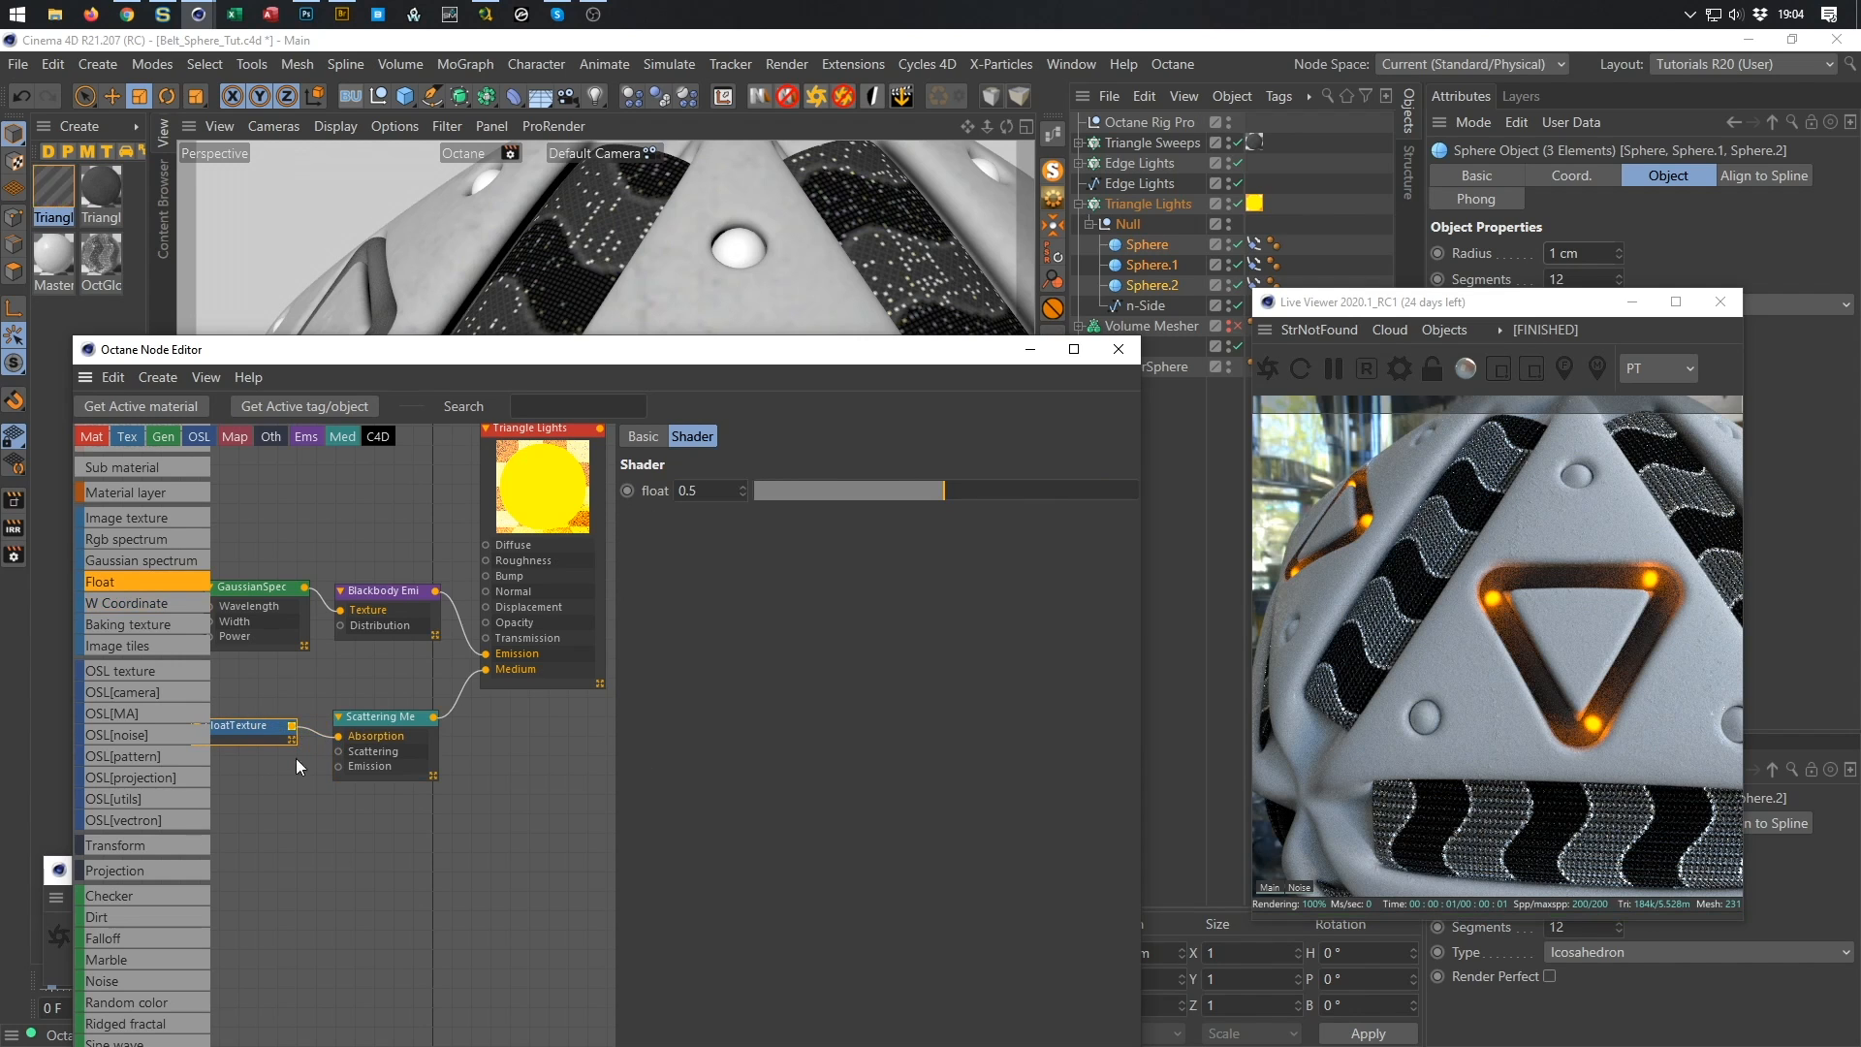
{"action": "left_click_drag", "start_coordinate": [932, 498], "coordinate": [1082, 499]}
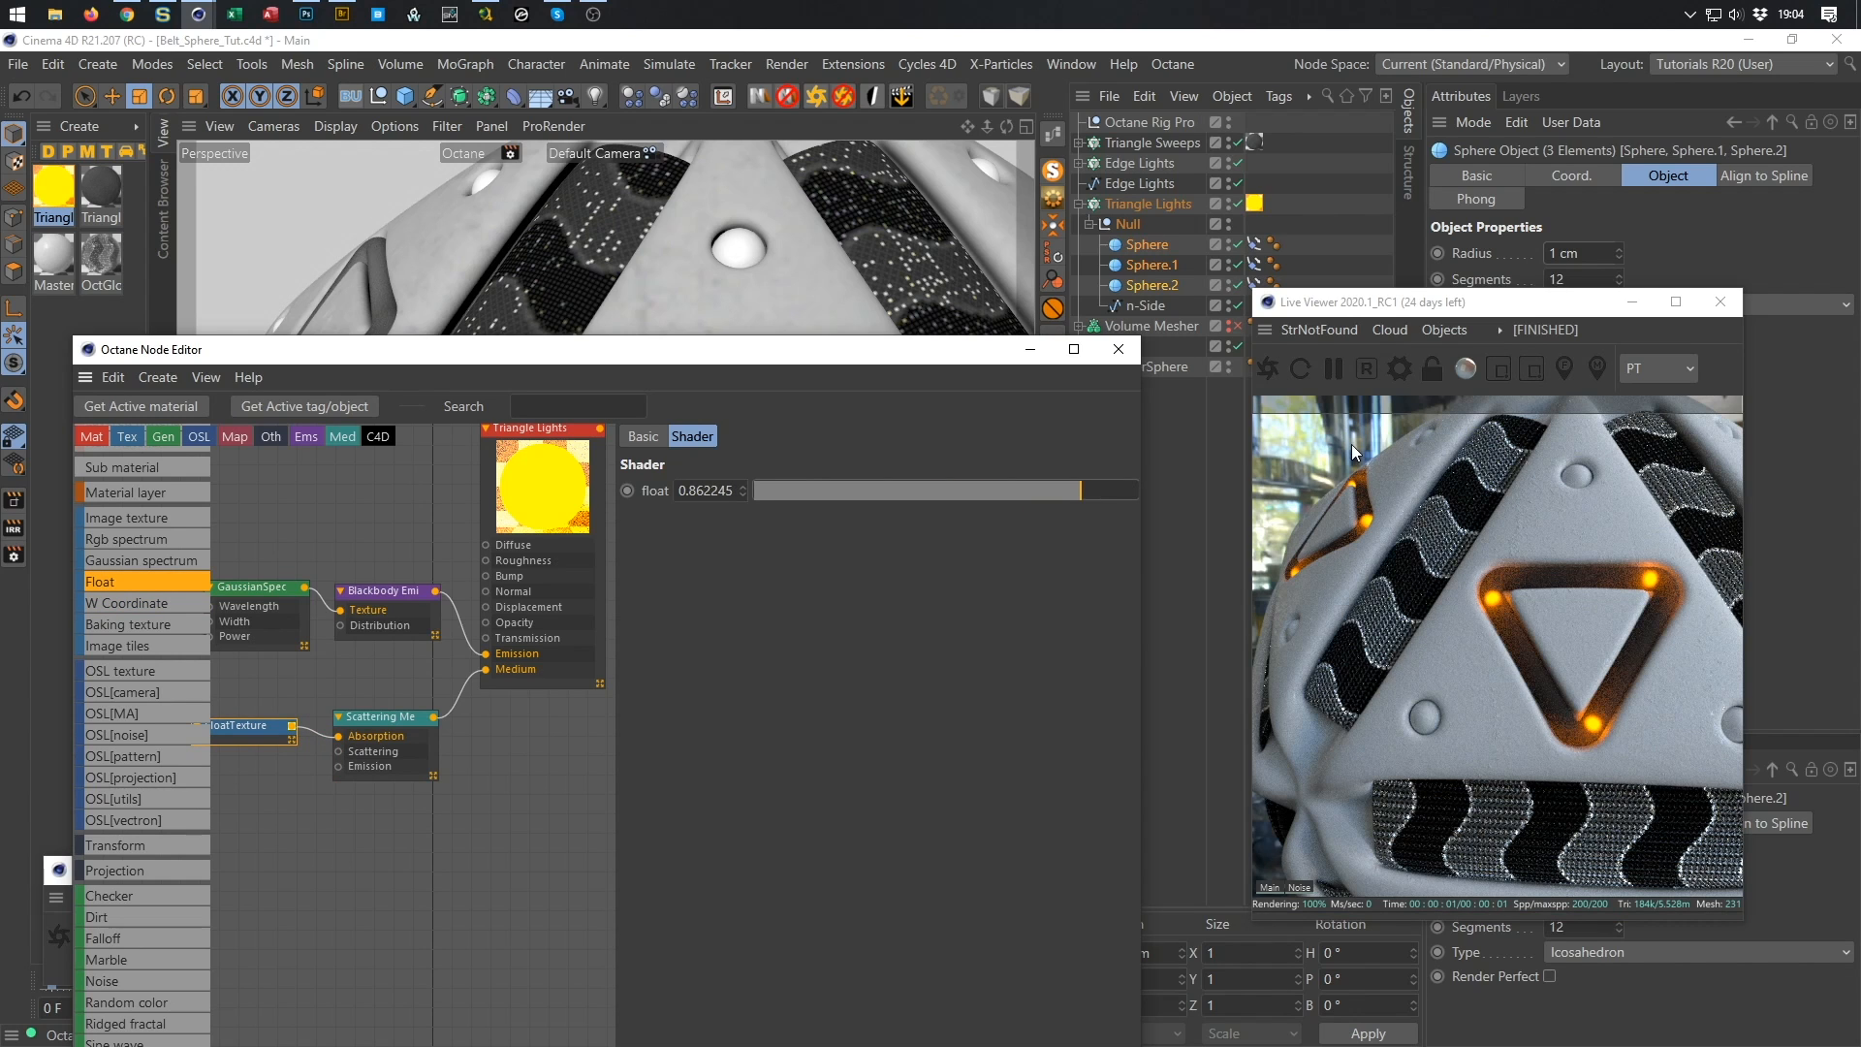
{"action": "left_click", "coordinate": [1270, 368]}
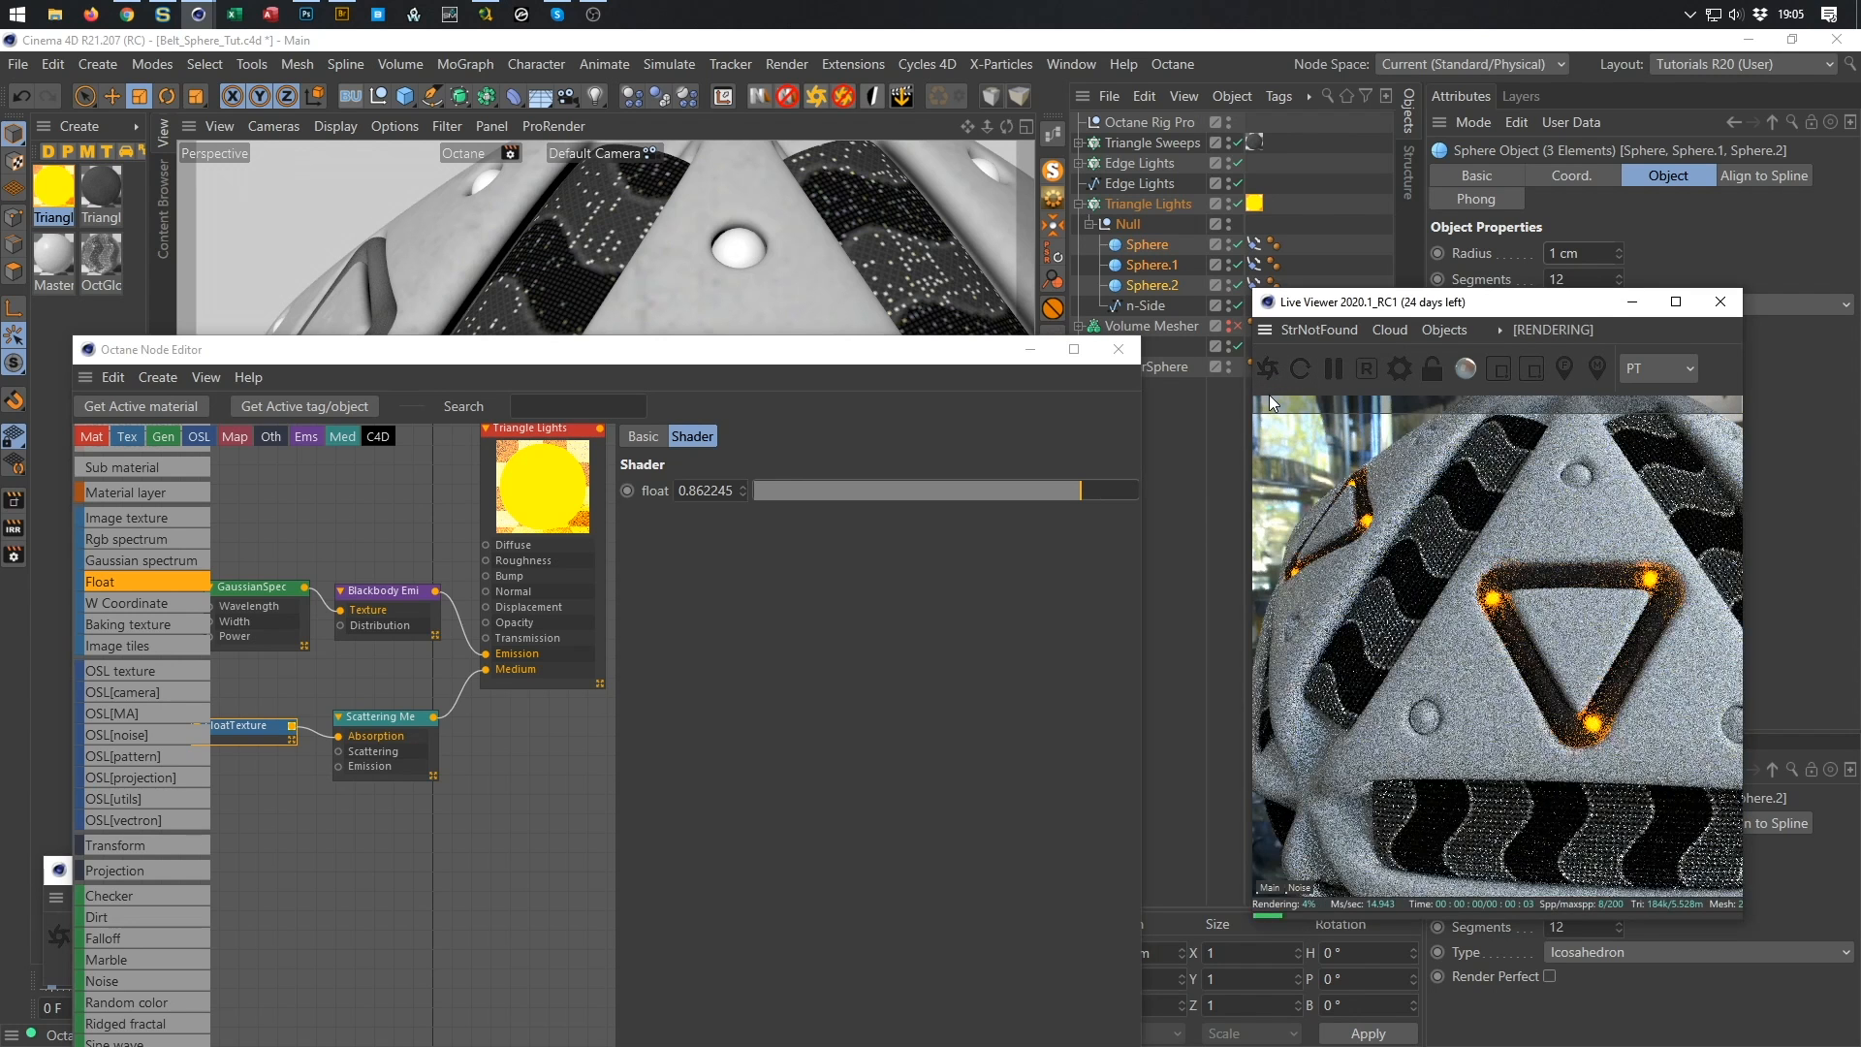
{"action": "left_click_drag", "start_coordinate": [1075, 490], "coordinate": [1026, 493]}
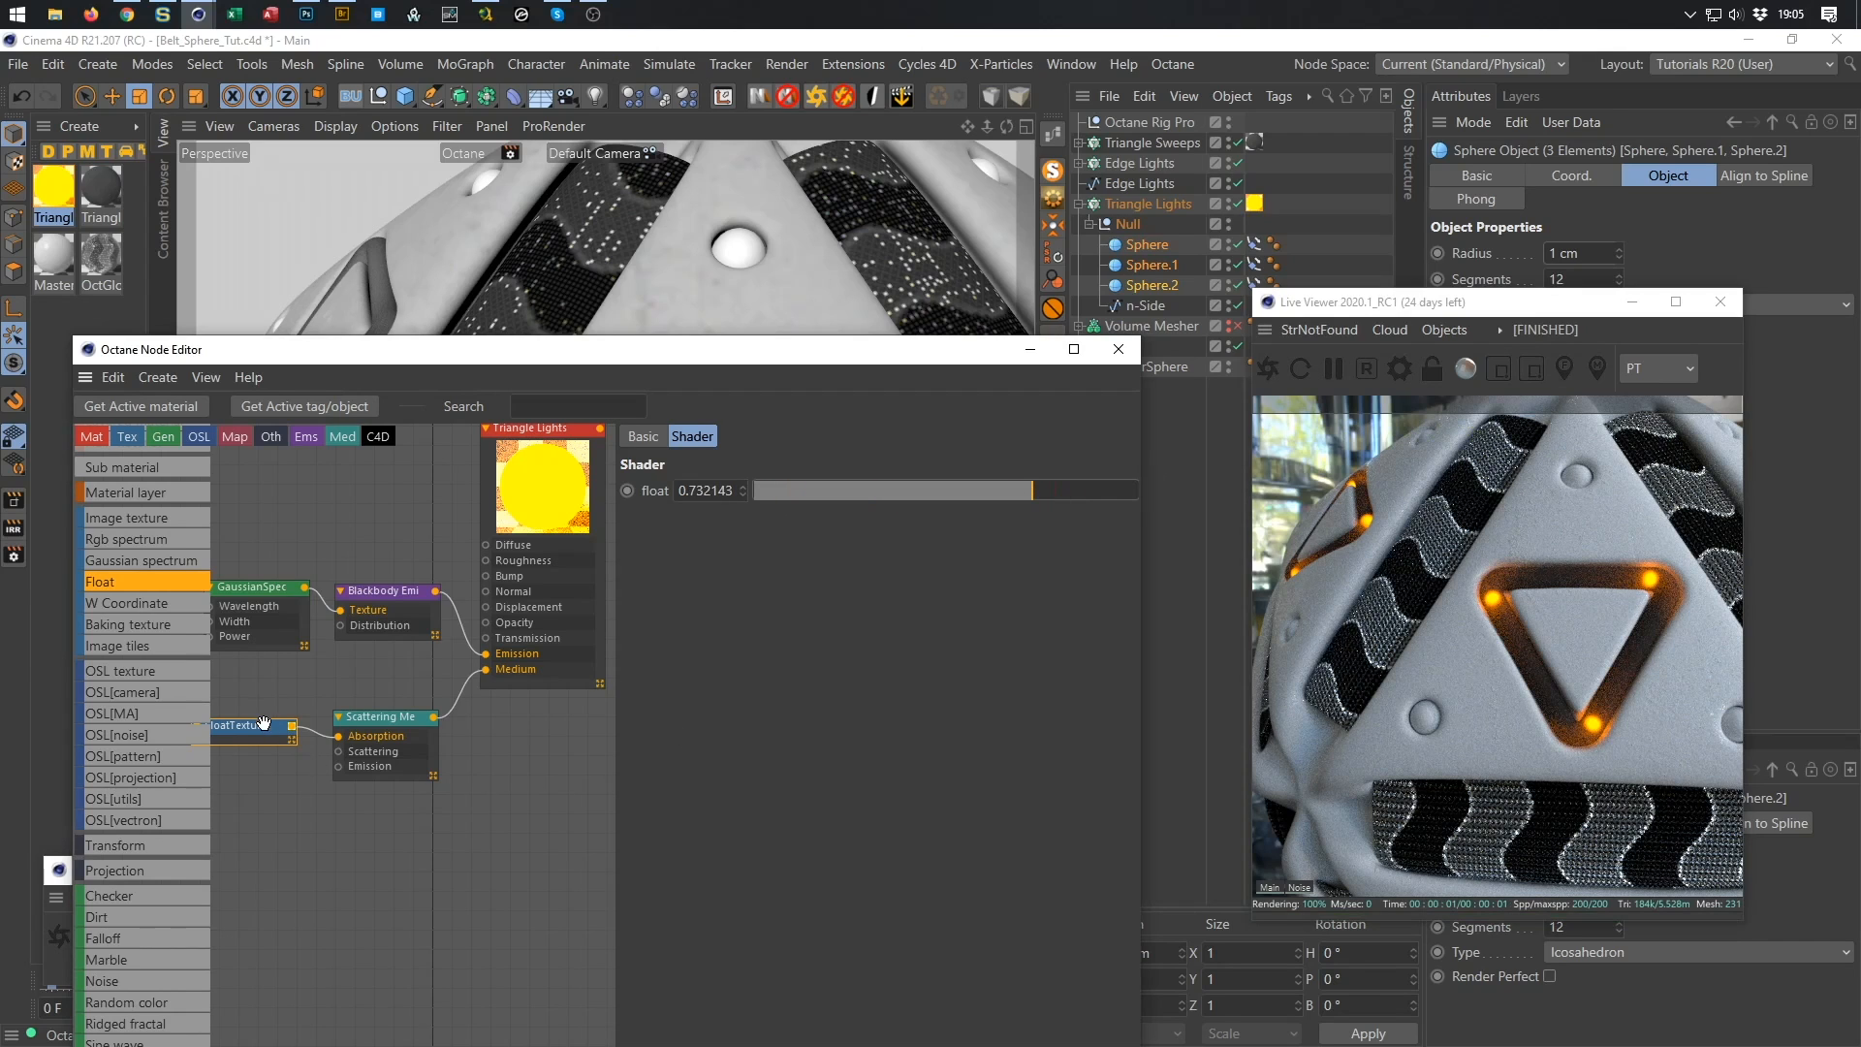
Reconnect the Float texture to the medium's Scattering input, set it to about 0.32 and restart the live render.
{"action": "left_click_drag", "start_coordinate": [263, 723], "coordinate": [339, 752]}
{"action": "left_click_drag", "start_coordinate": [1045, 488], "coordinate": [876, 515]}
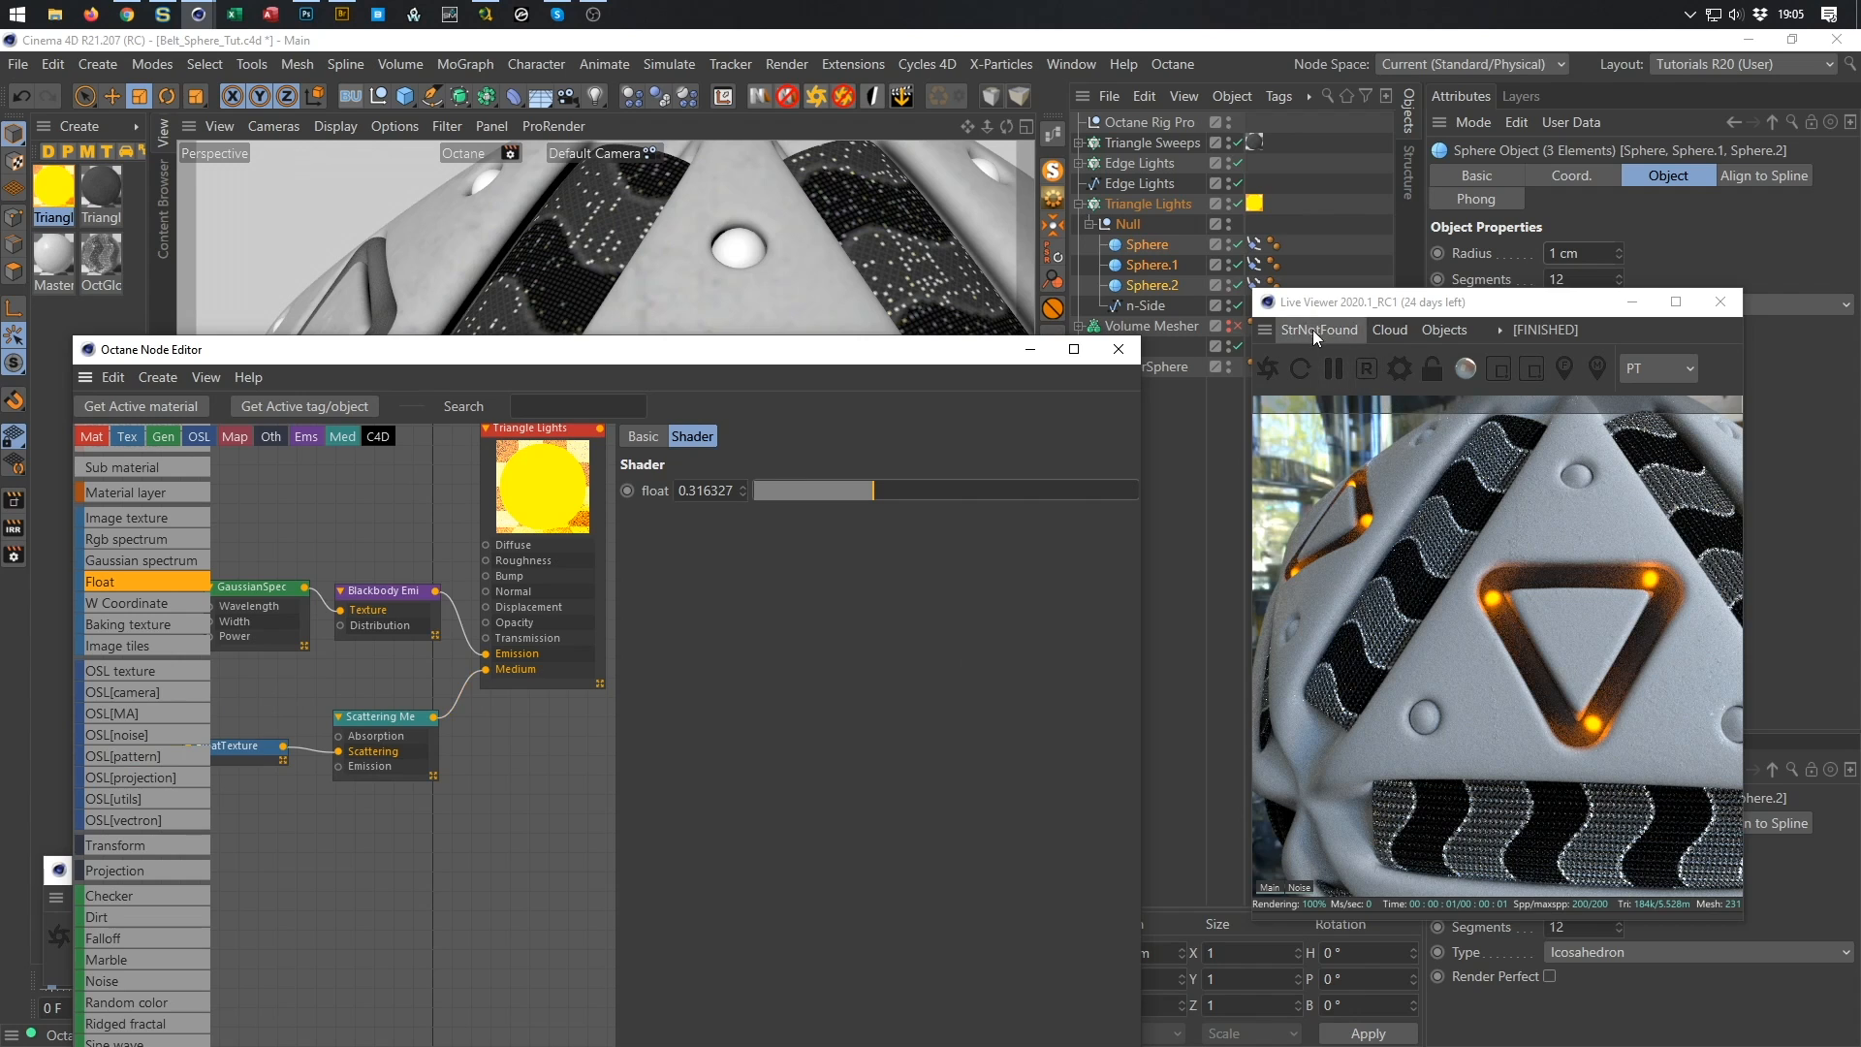
{"action": "left_click", "coordinate": [1275, 367]}
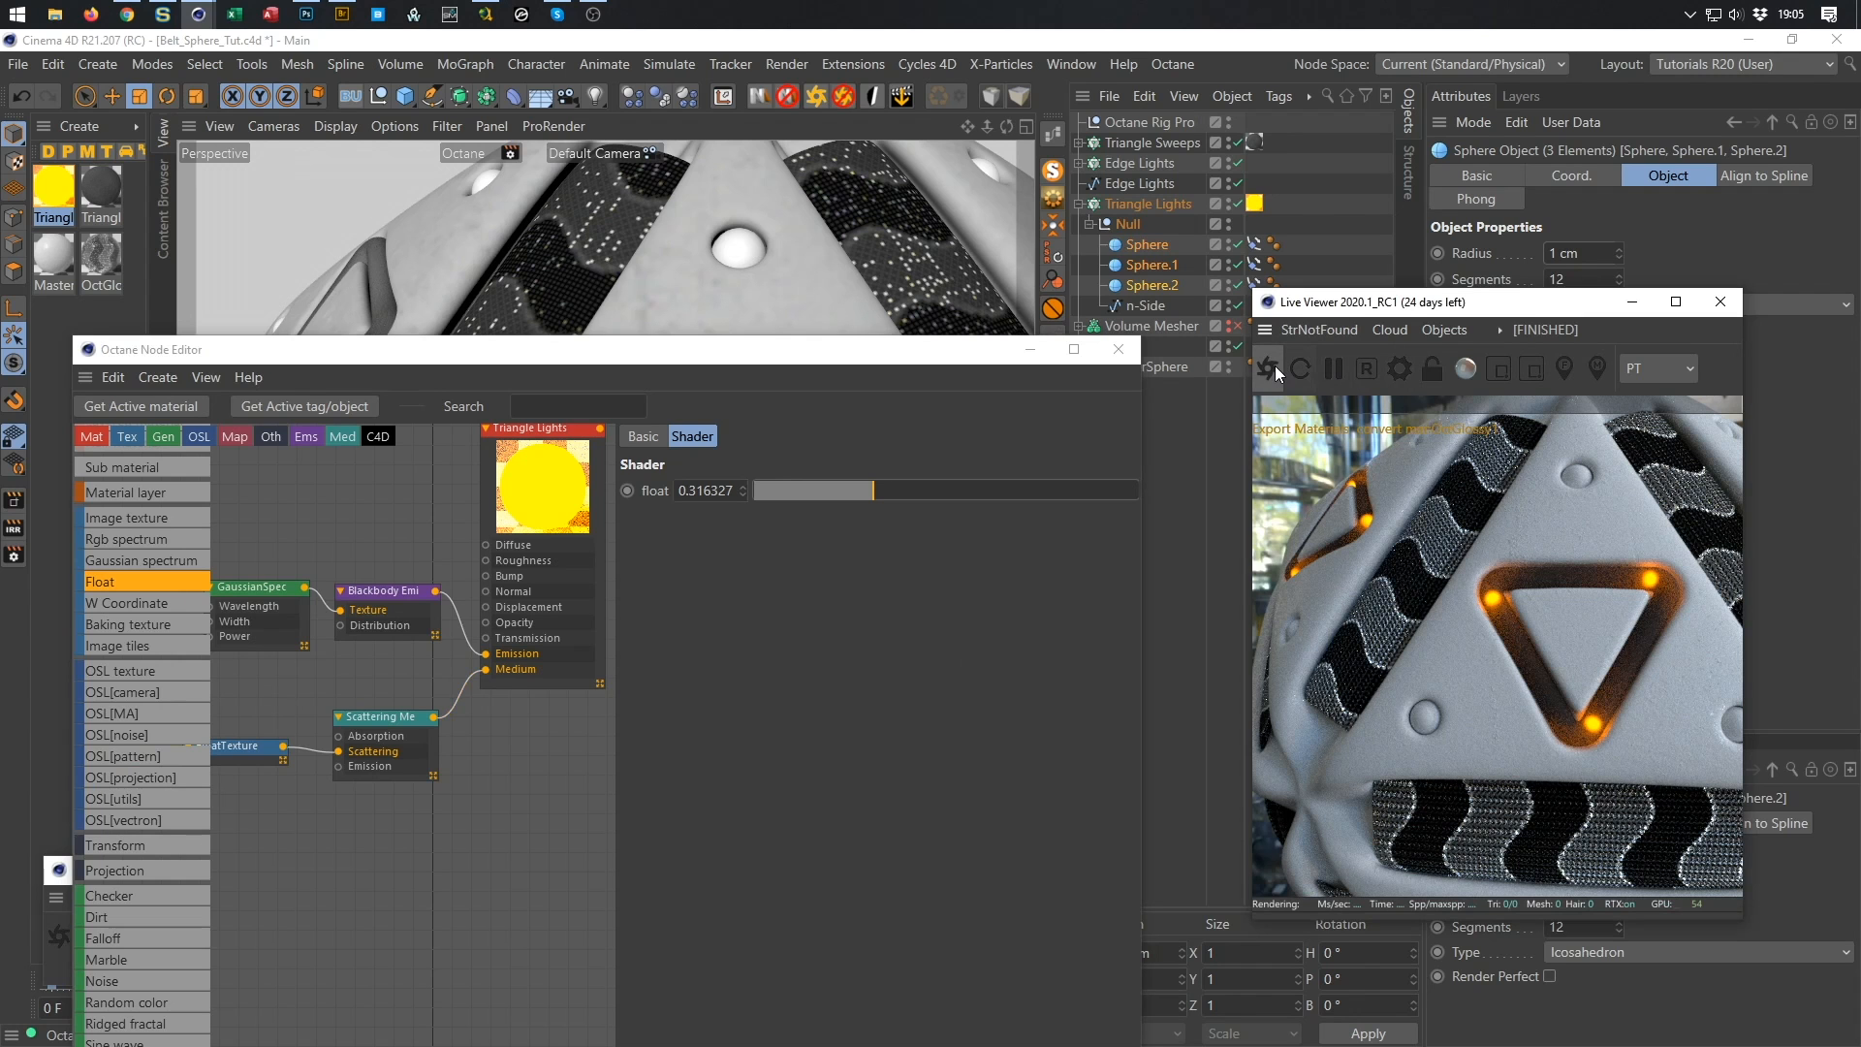
{"action": "left_click", "coordinate": [1276, 364]}
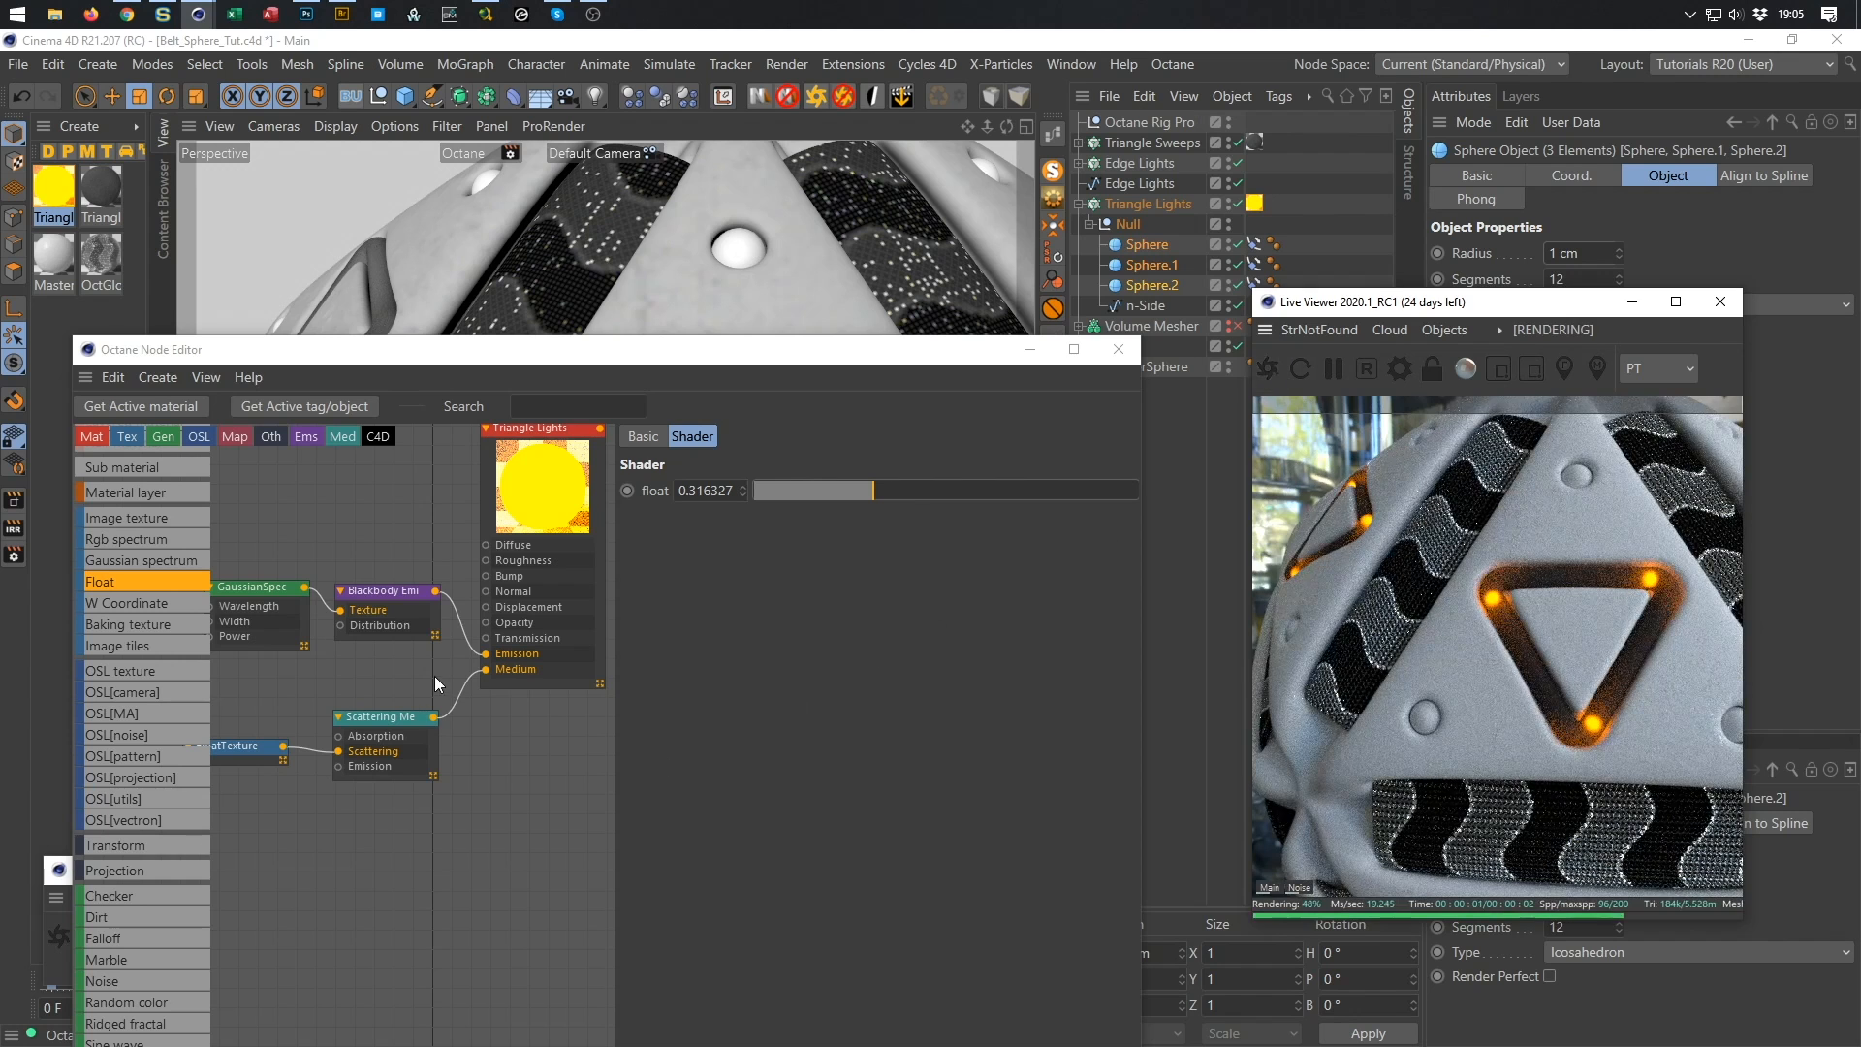
Delete the Scattering medium and its Float texture from the Triangle Lights graph.
{"action": "left_click_drag", "start_coordinate": [433, 677], "coordinate": [264, 834]}
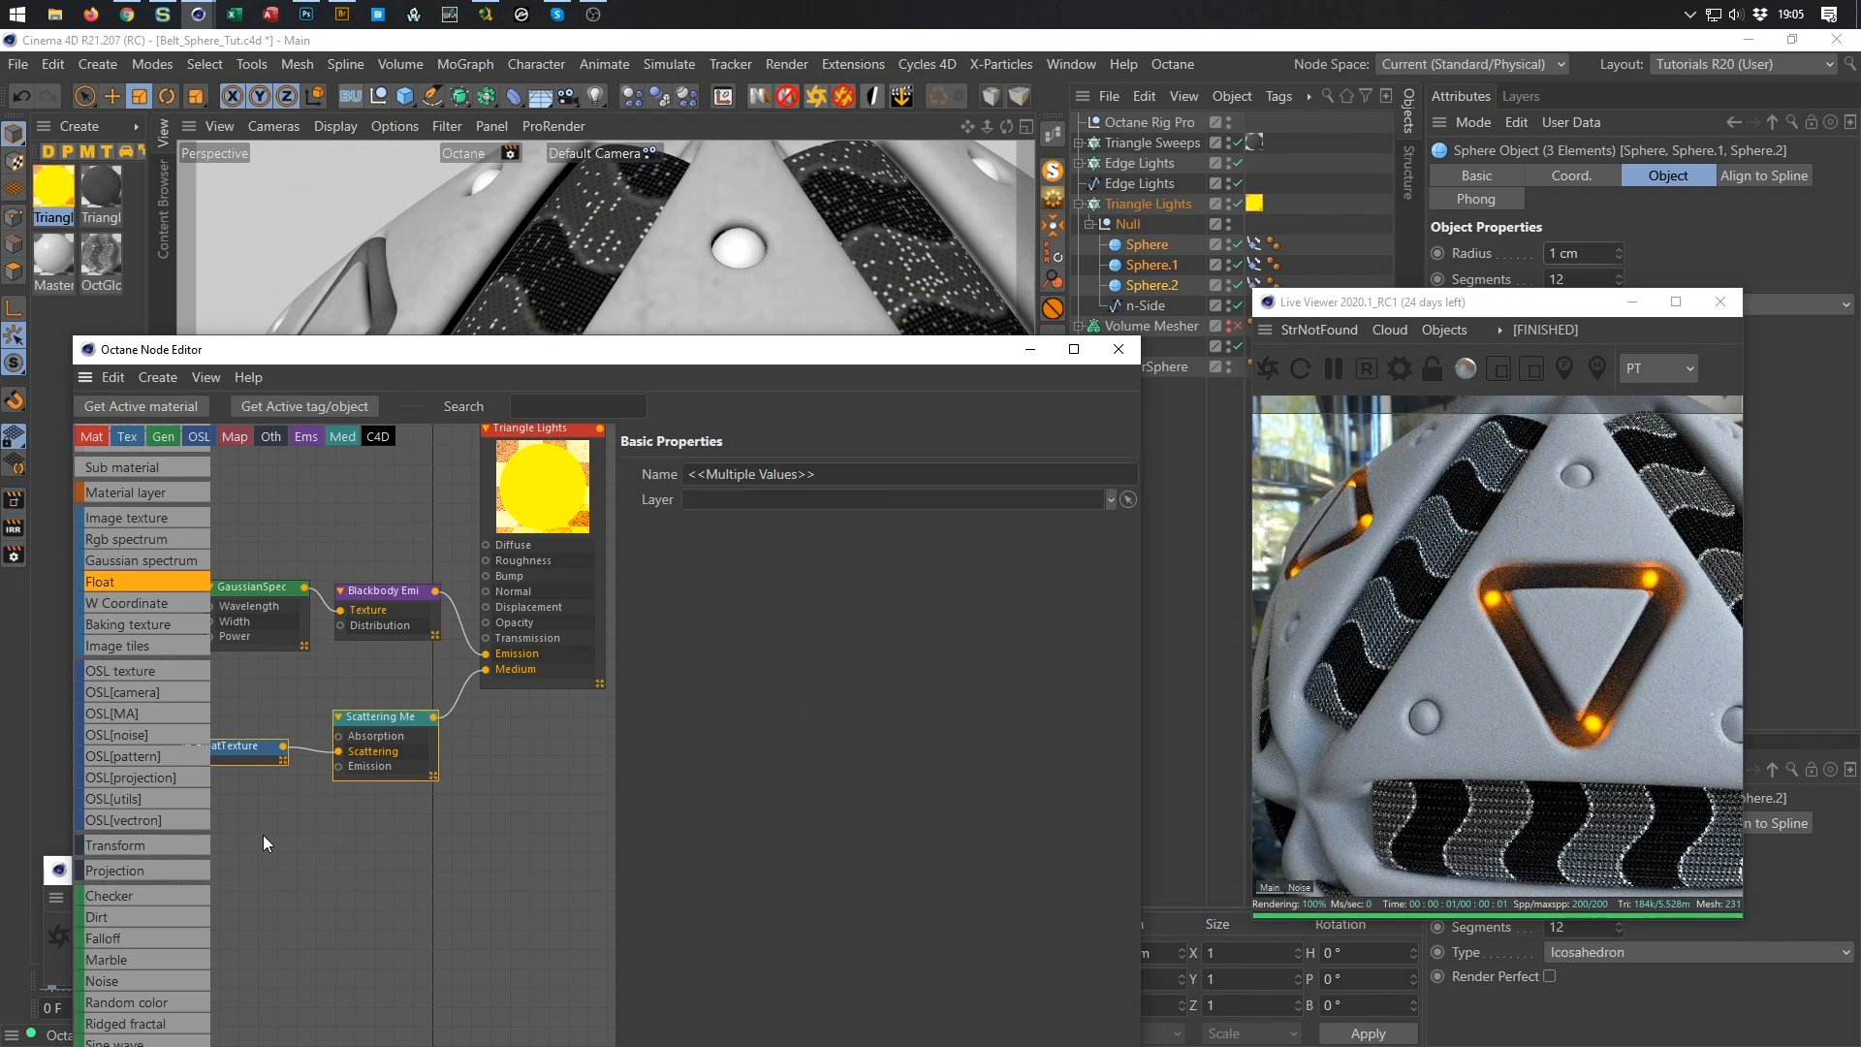
{"action": "key", "text": "Delete"}
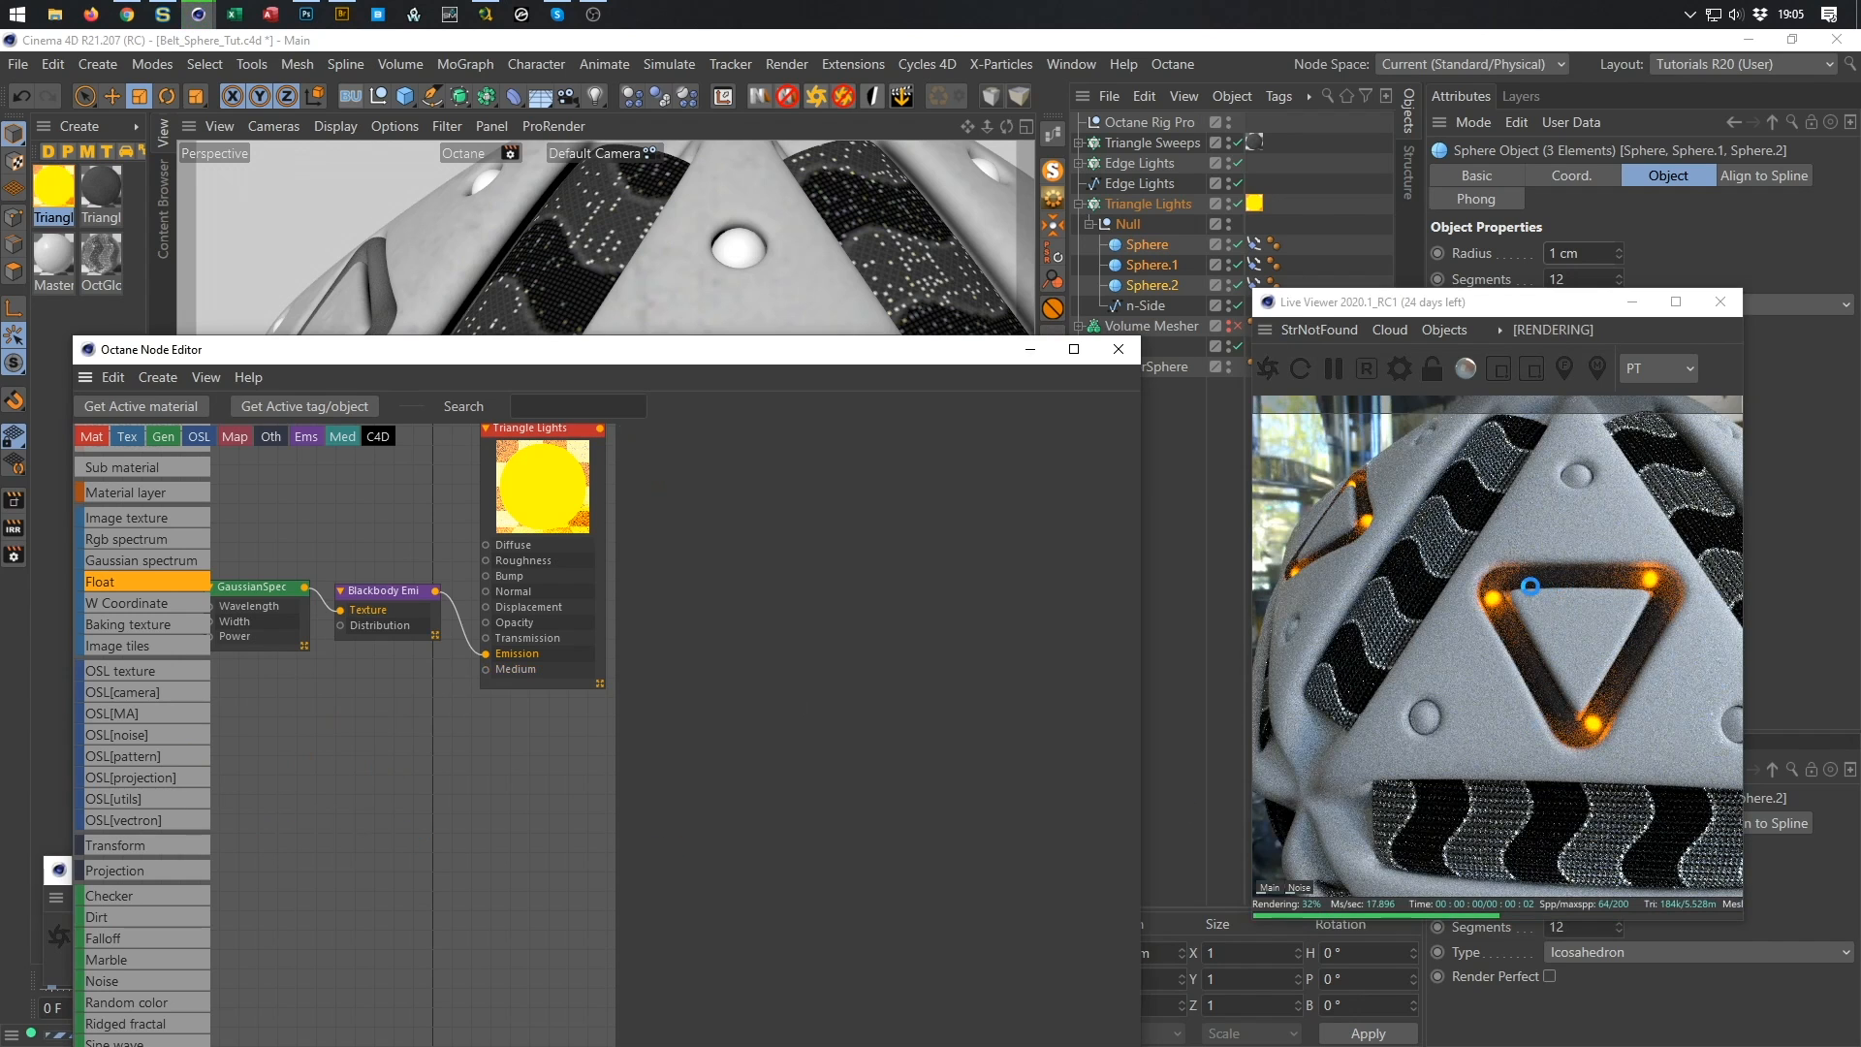
Save the project and move the Gaussian spectrum and Blackbody emission nodes level with the material's Emission input.
{"action": "key", "text": "ctrl+s"}
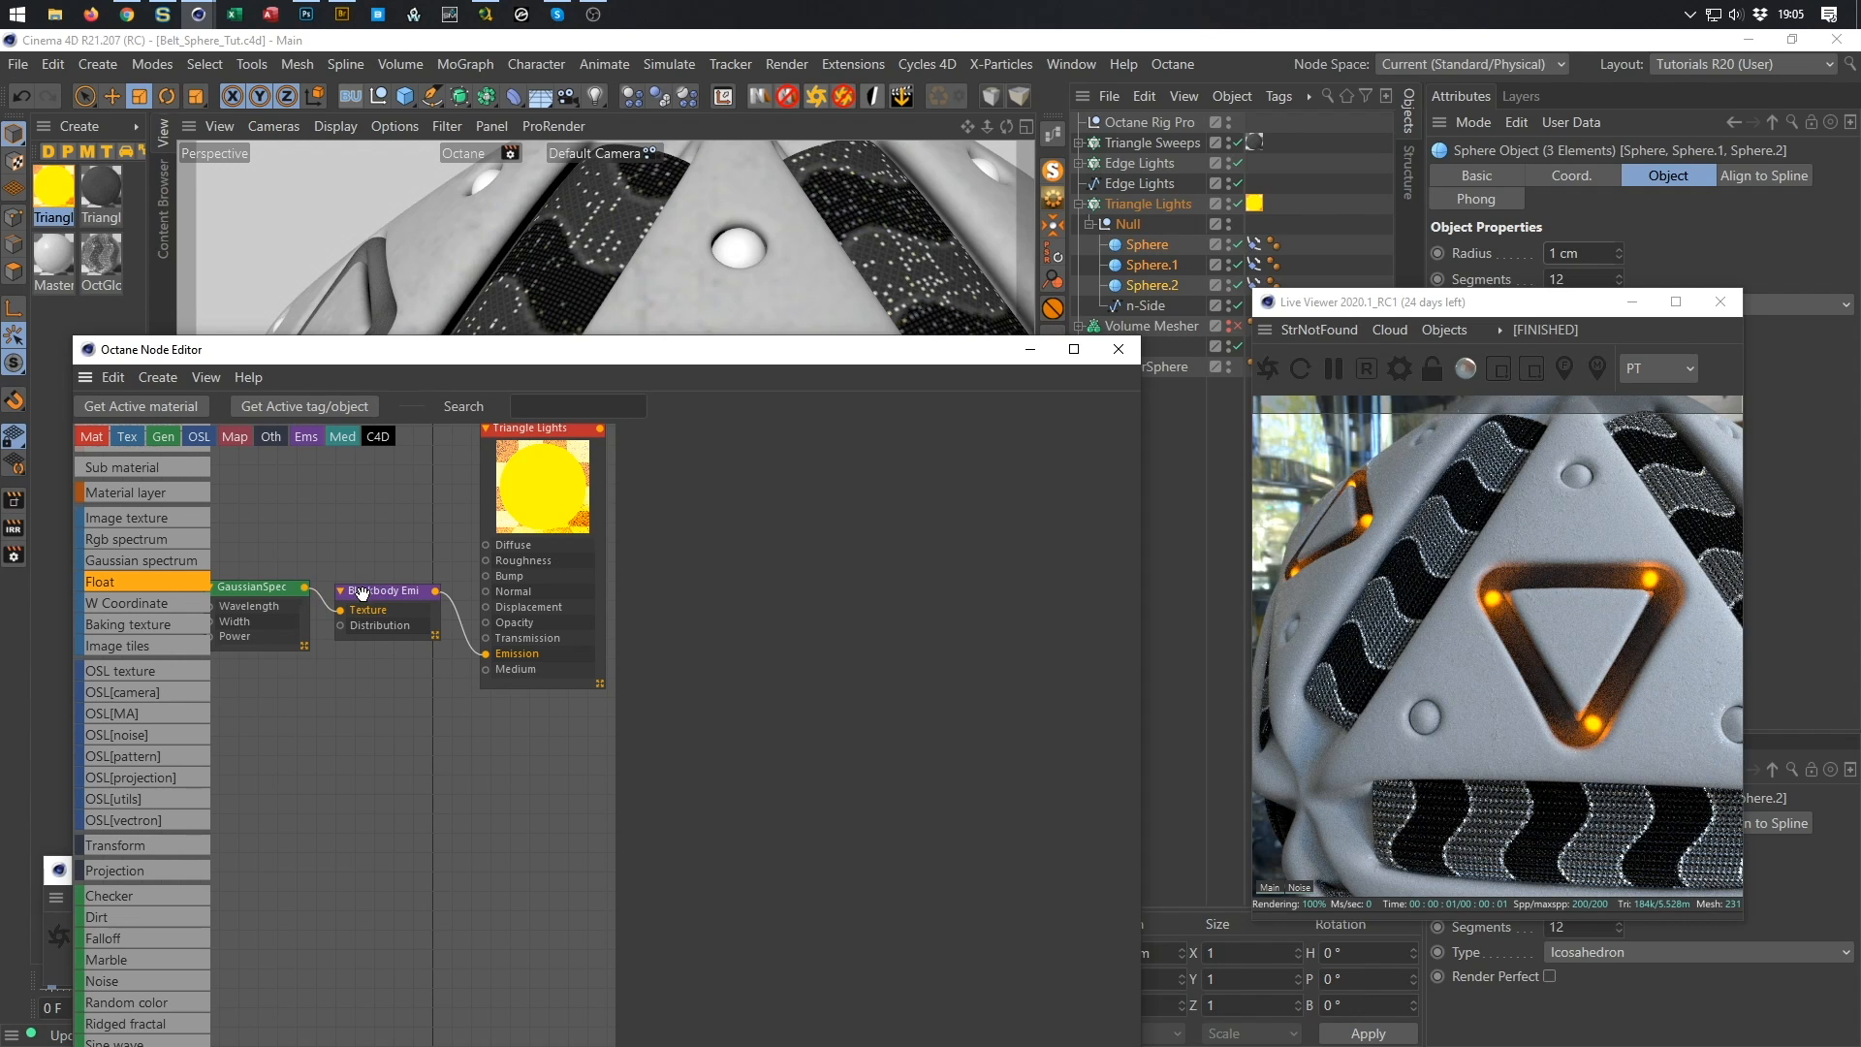
{"action": "left_click", "coordinate": [370, 632], "text": "shift"}
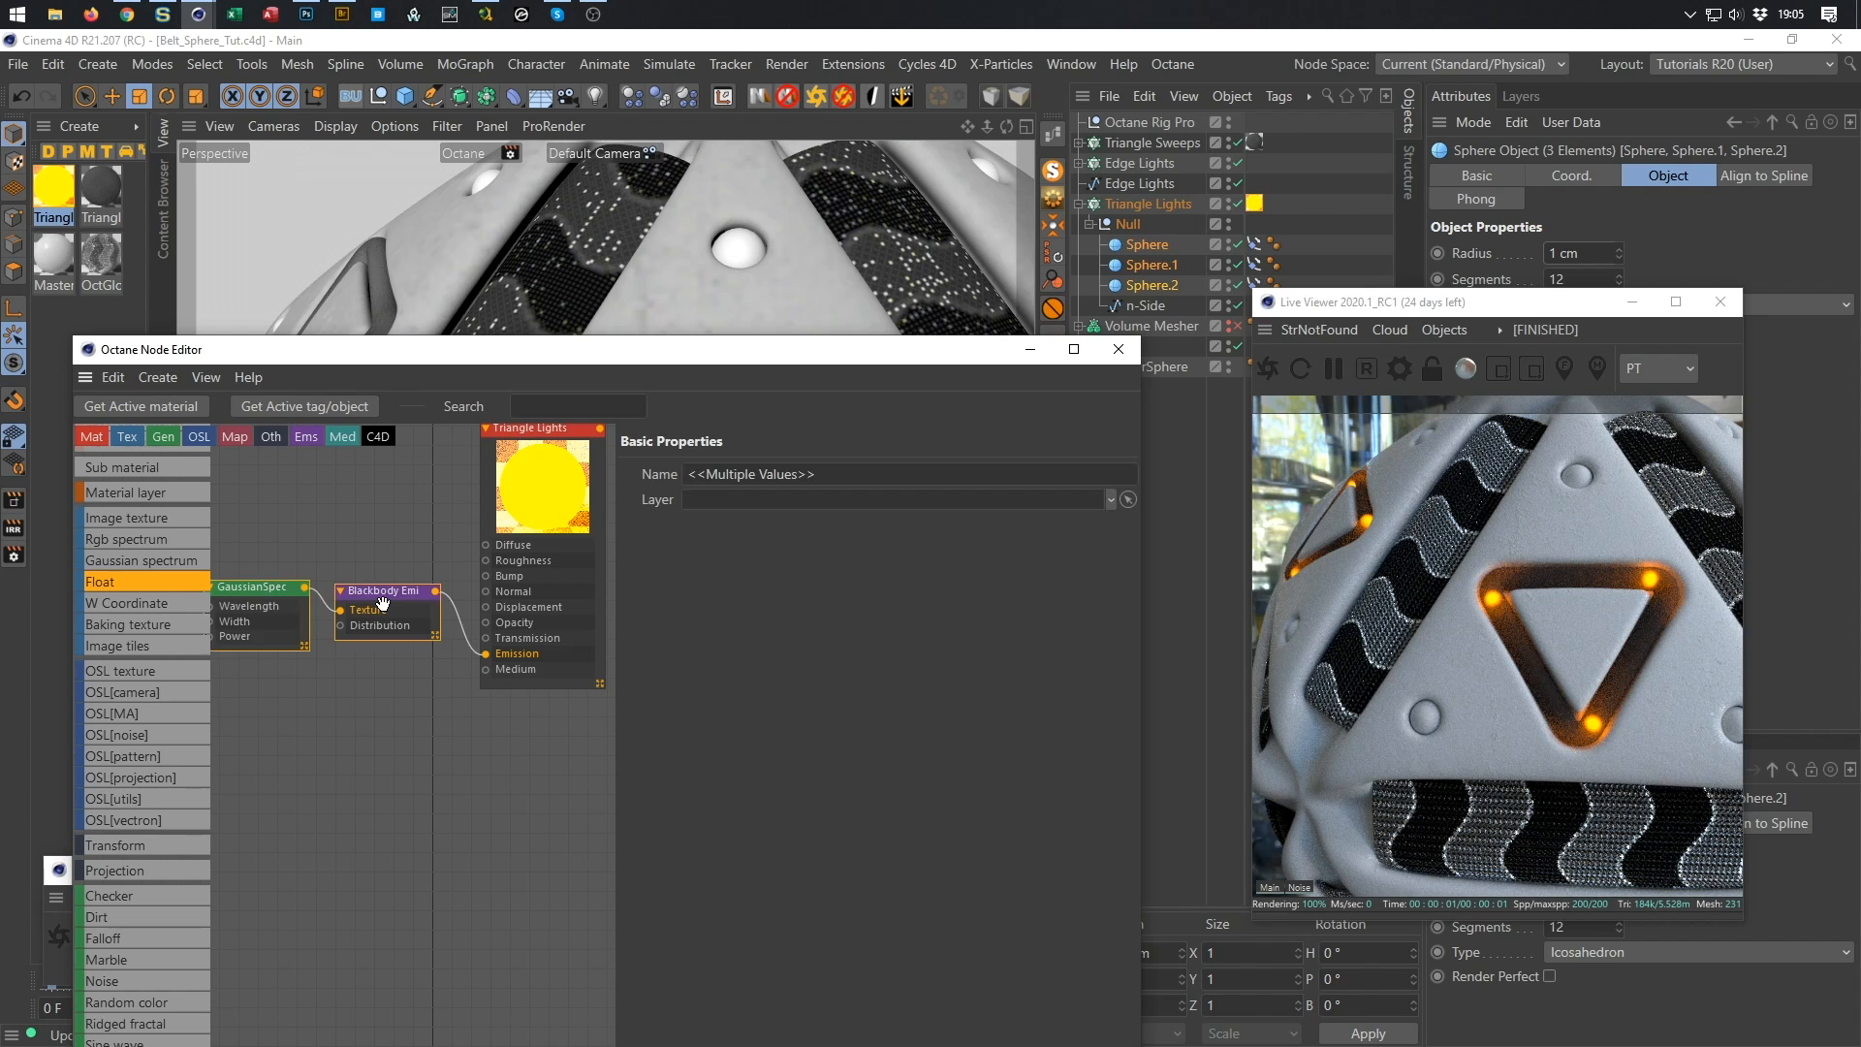
{"action": "left_click_drag", "start_coordinate": [383, 603], "coordinate": [370, 654]}
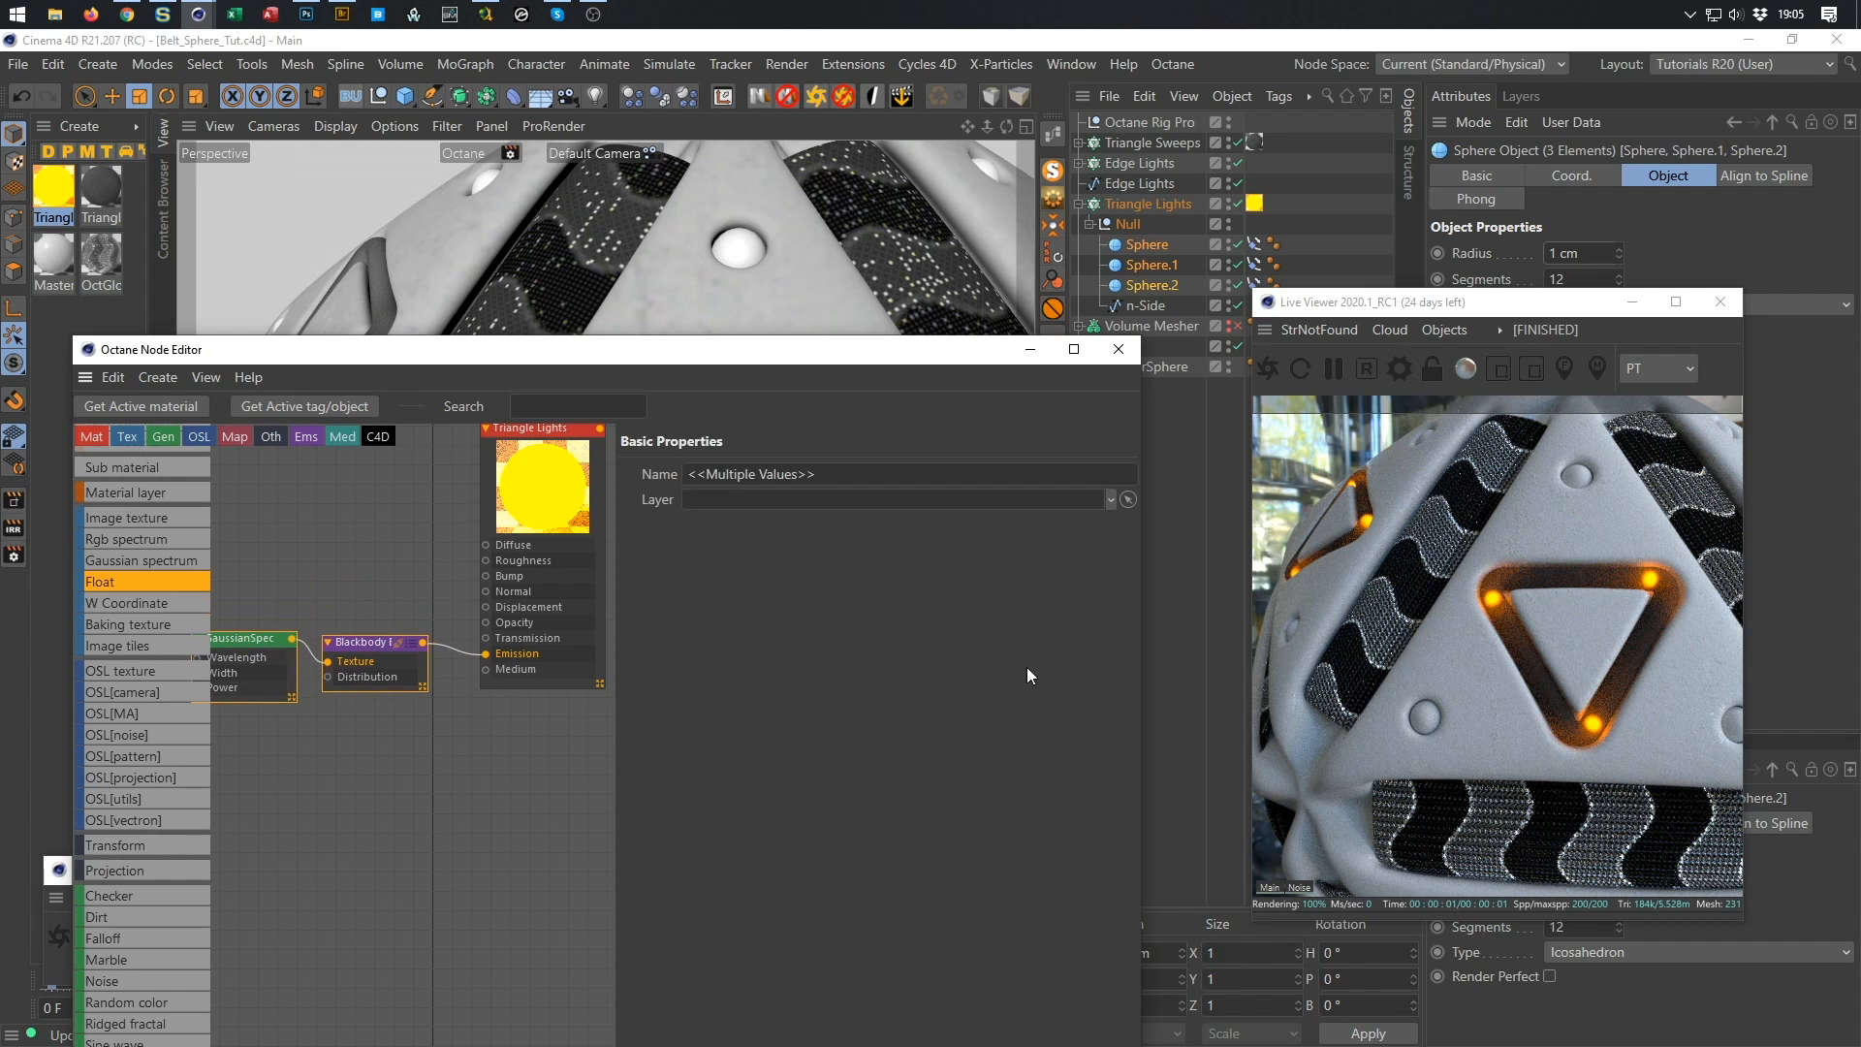
Review the whole sphere with its triangle lights in the live render and leave the node editor.
{"action": "right_click_drag", "start_coordinate": [1590, 590], "coordinate": [1173, 696]}
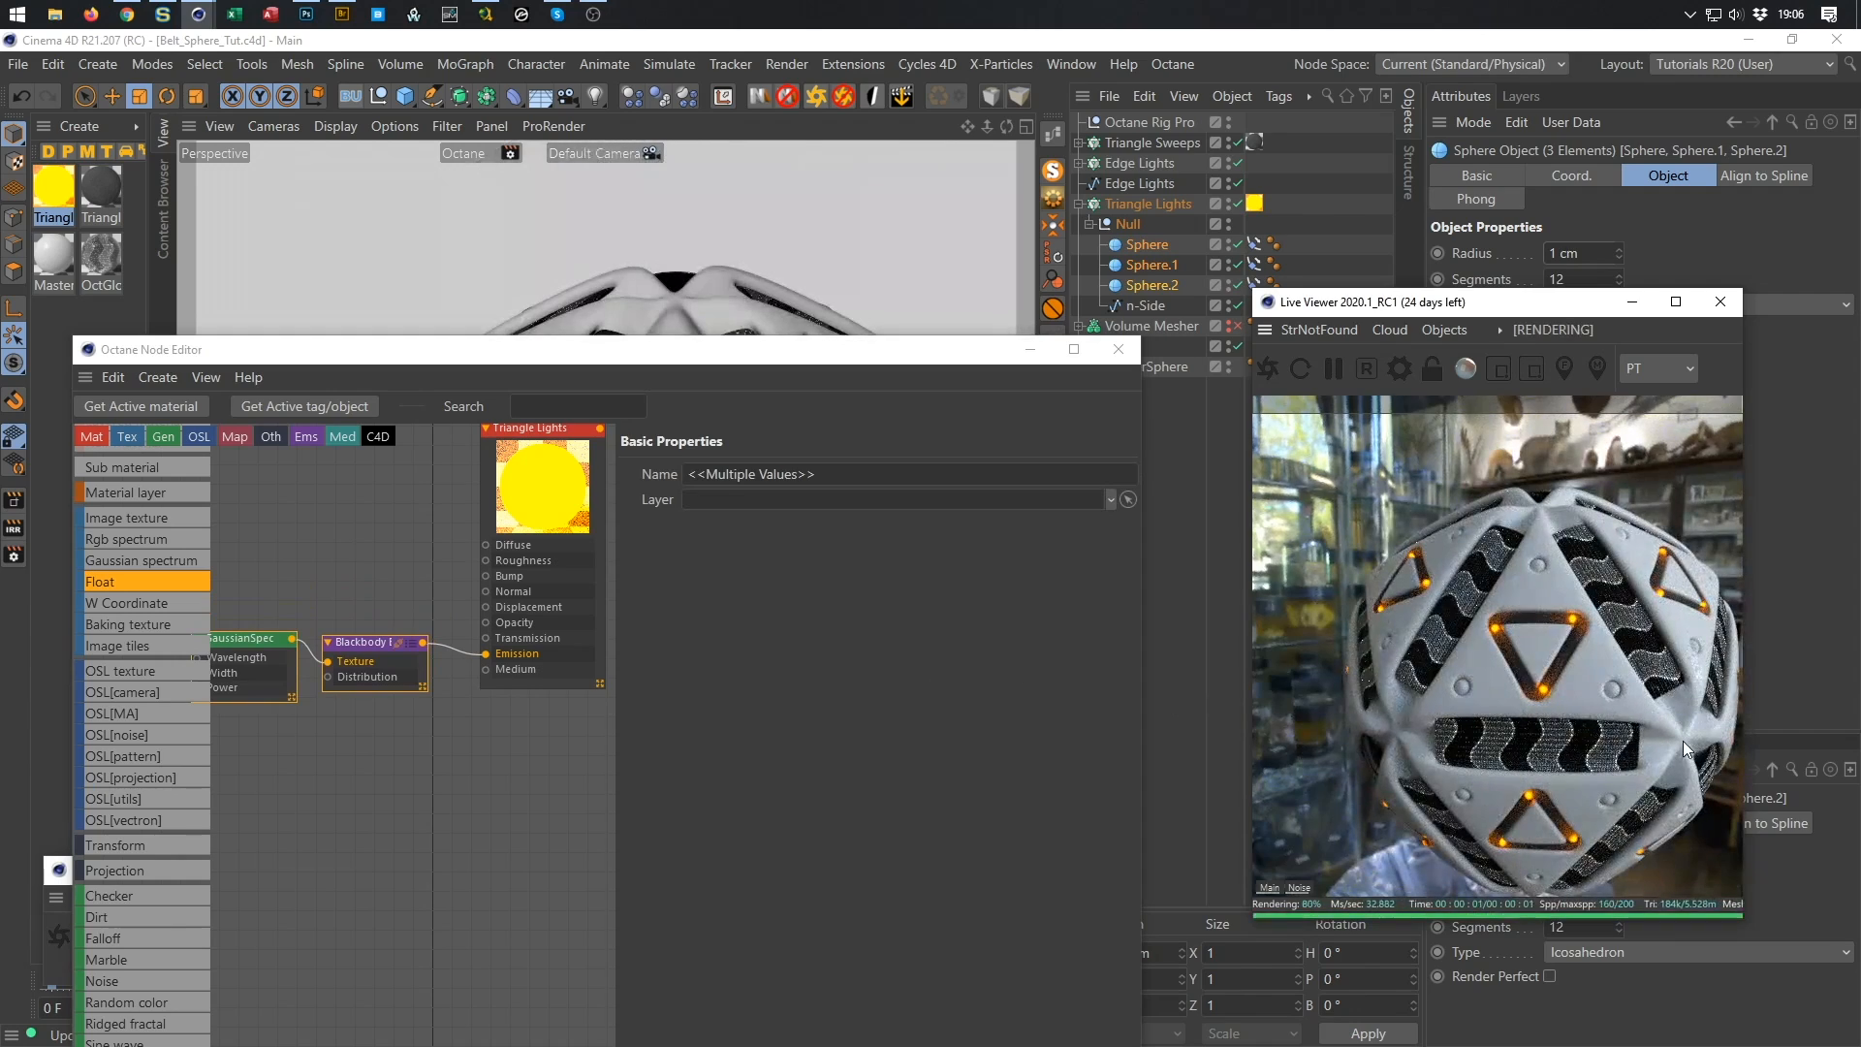
{"action": "left_click_drag", "start_coordinate": [1578, 622], "coordinate": [1481, 607]}
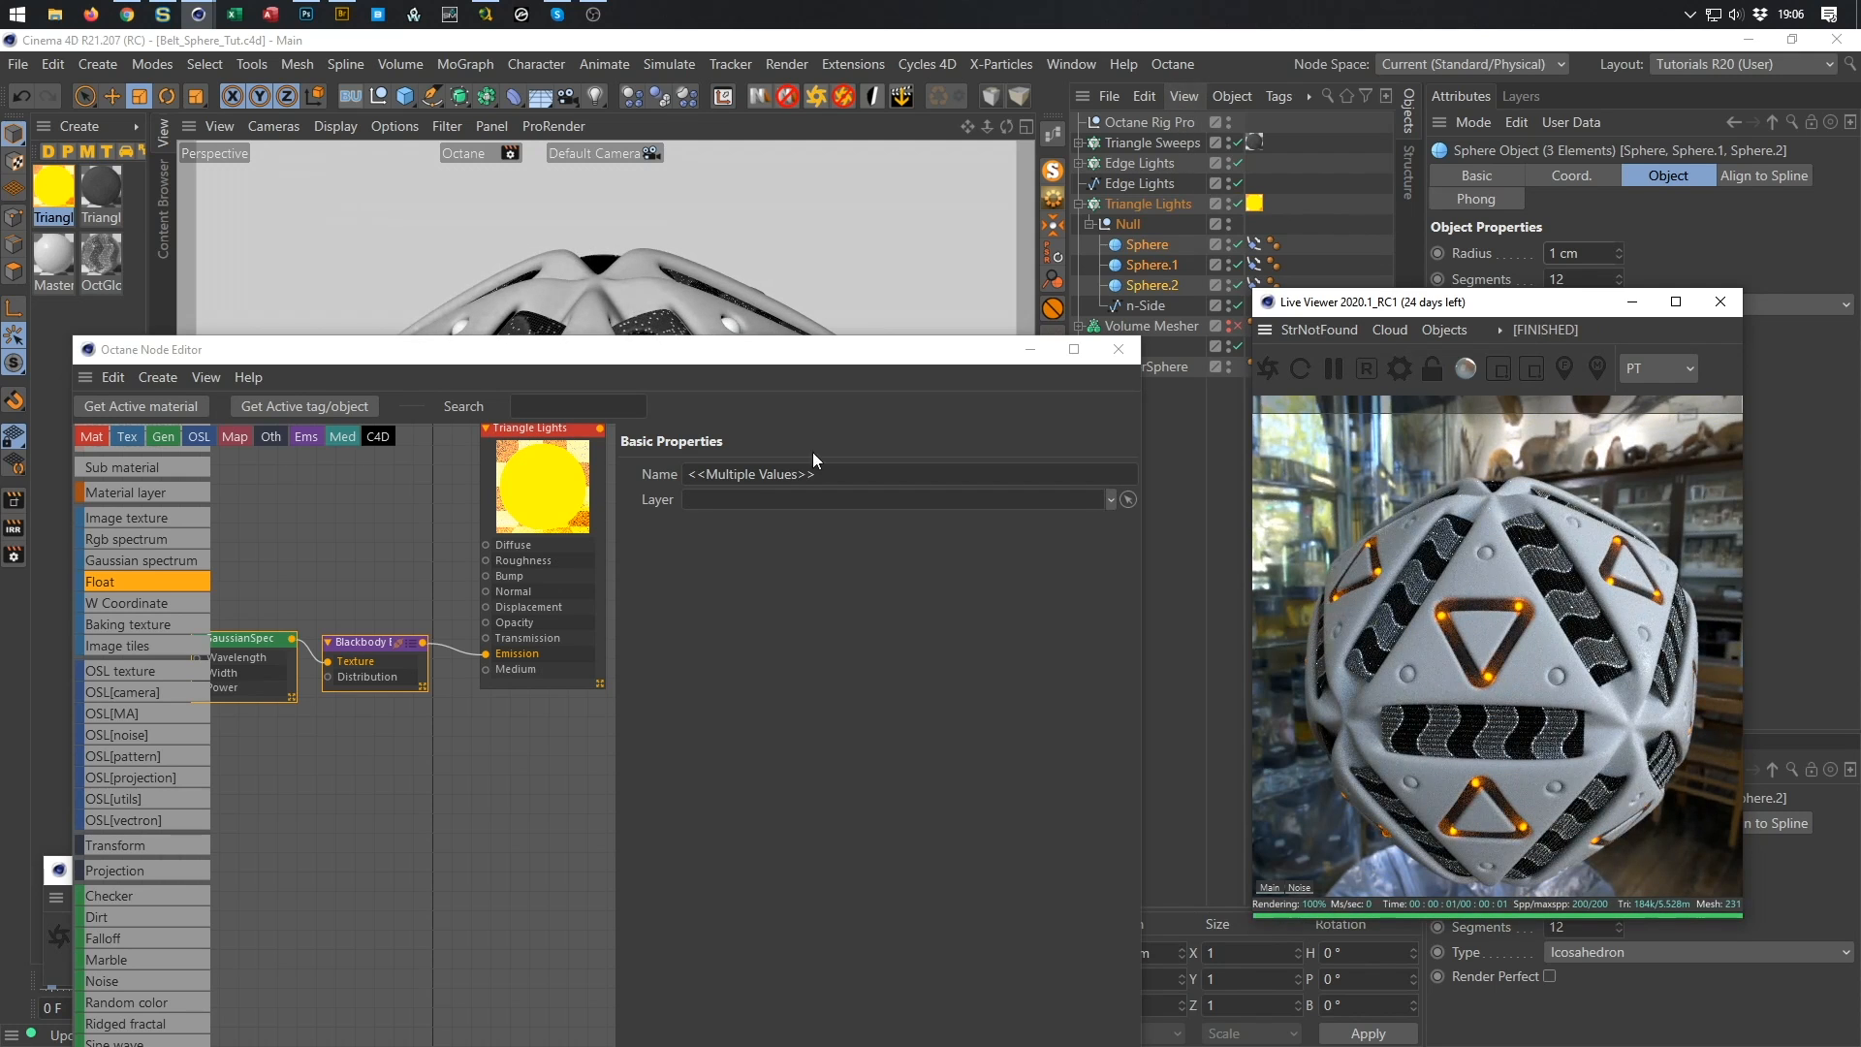
{"action": "left_click_drag", "start_coordinate": [754, 348], "coordinate": [764, 132]}
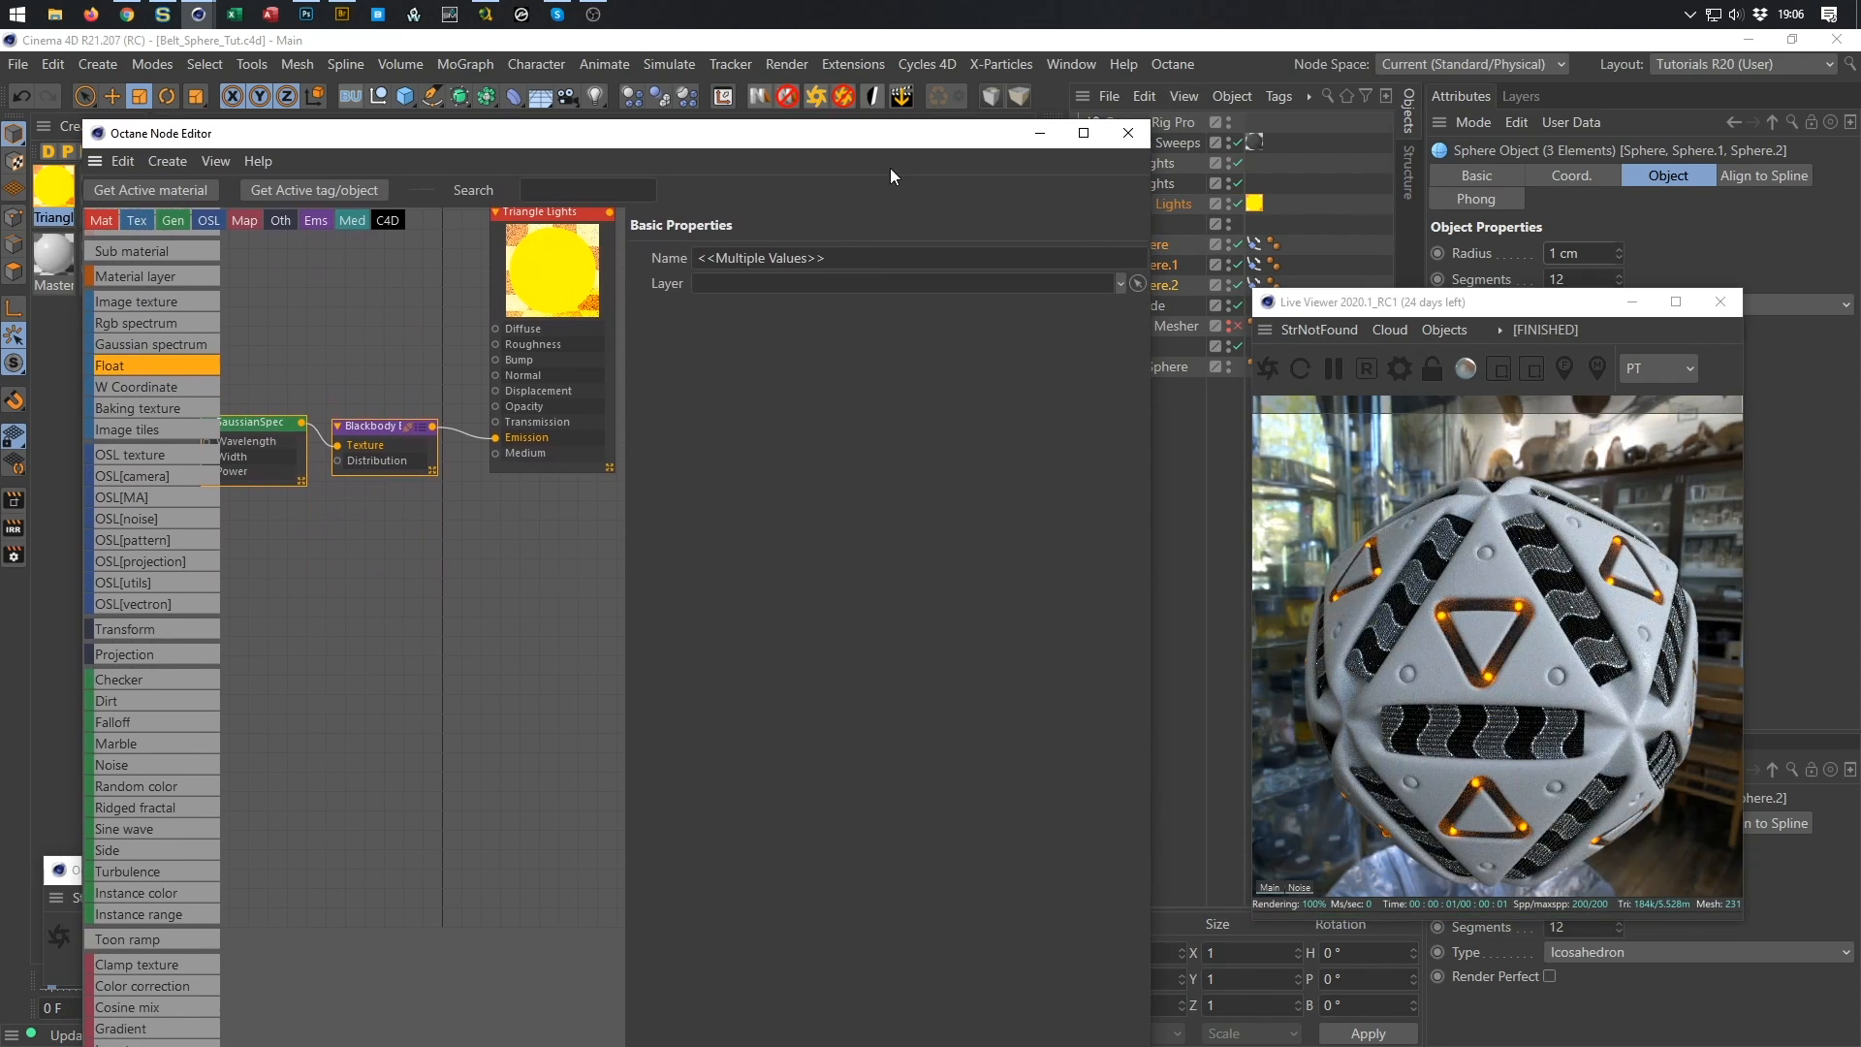
{"action": "left_click", "coordinate": [323, 1003]}
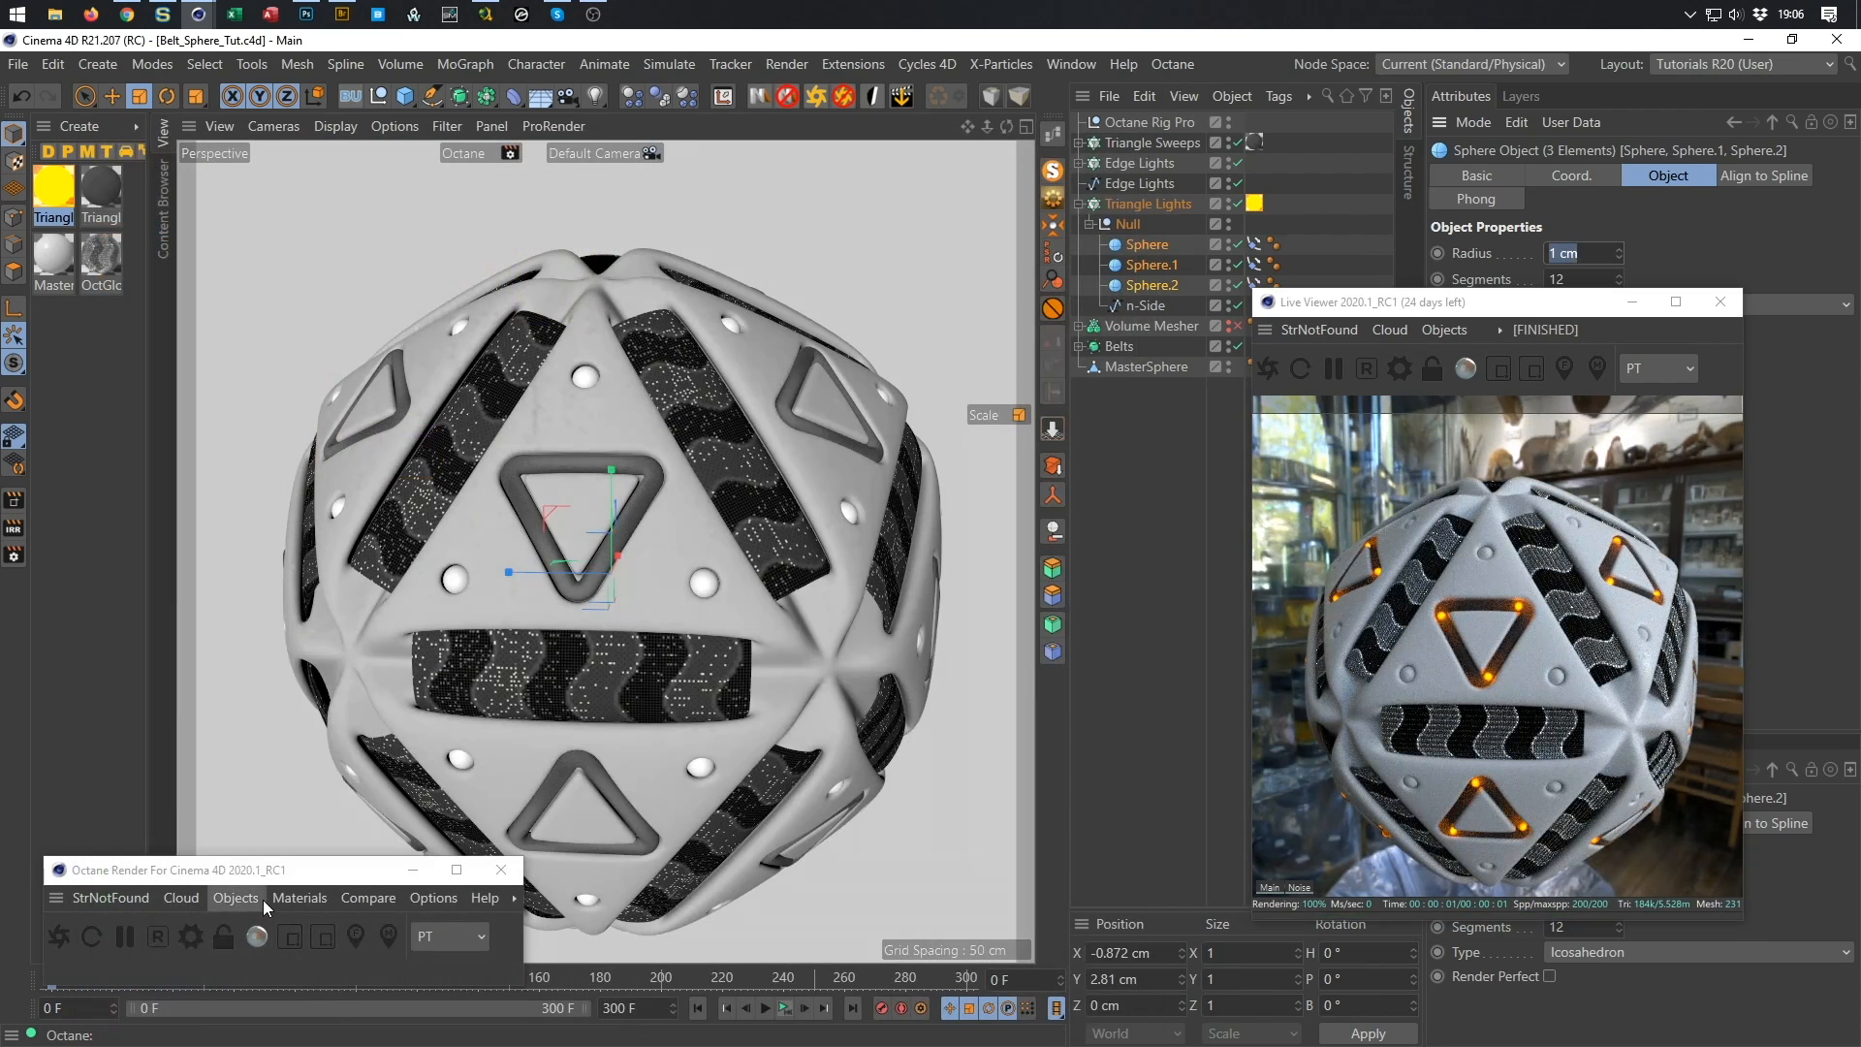
Add an Octane camera to the scene and bring up its coordinates, moving the live render clear of the attributes.
{"action": "left_click", "coordinate": [249, 898]}
{"action": "left_click", "coordinate": [241, 606]}
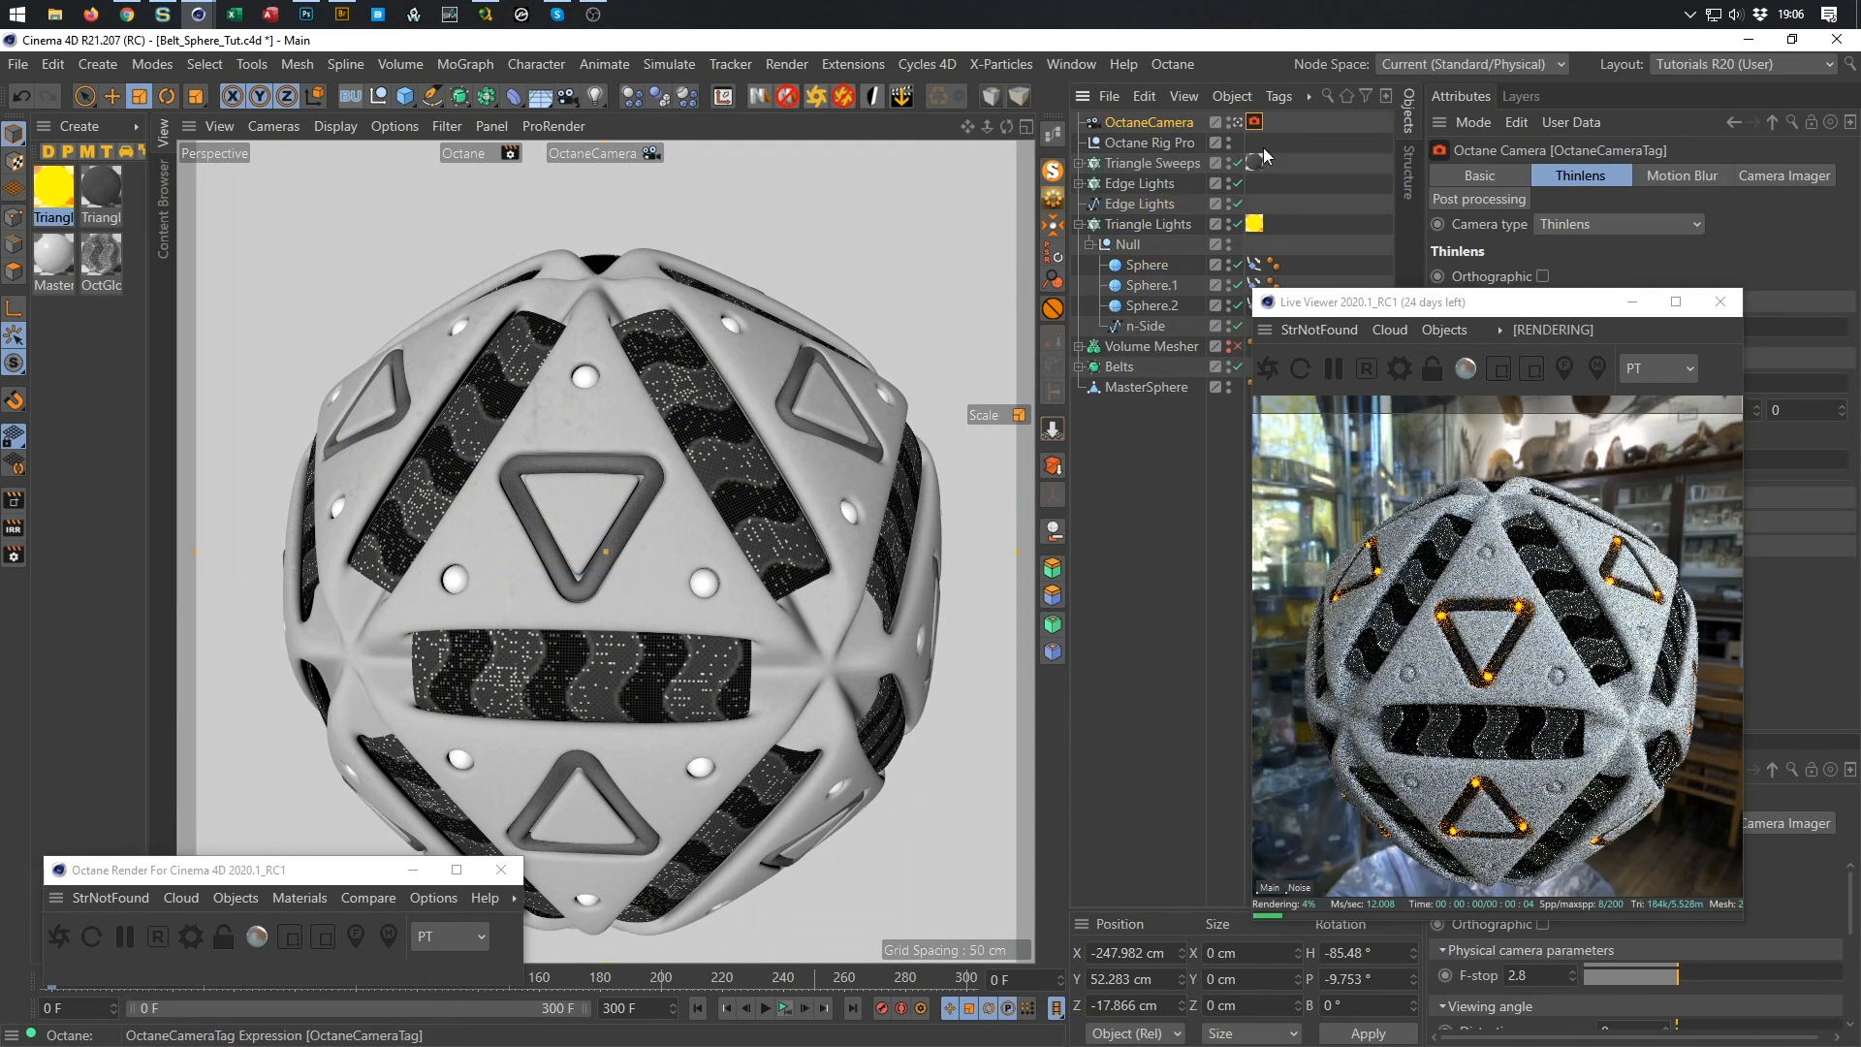
{"action": "left_click", "coordinate": [1214, 123]}
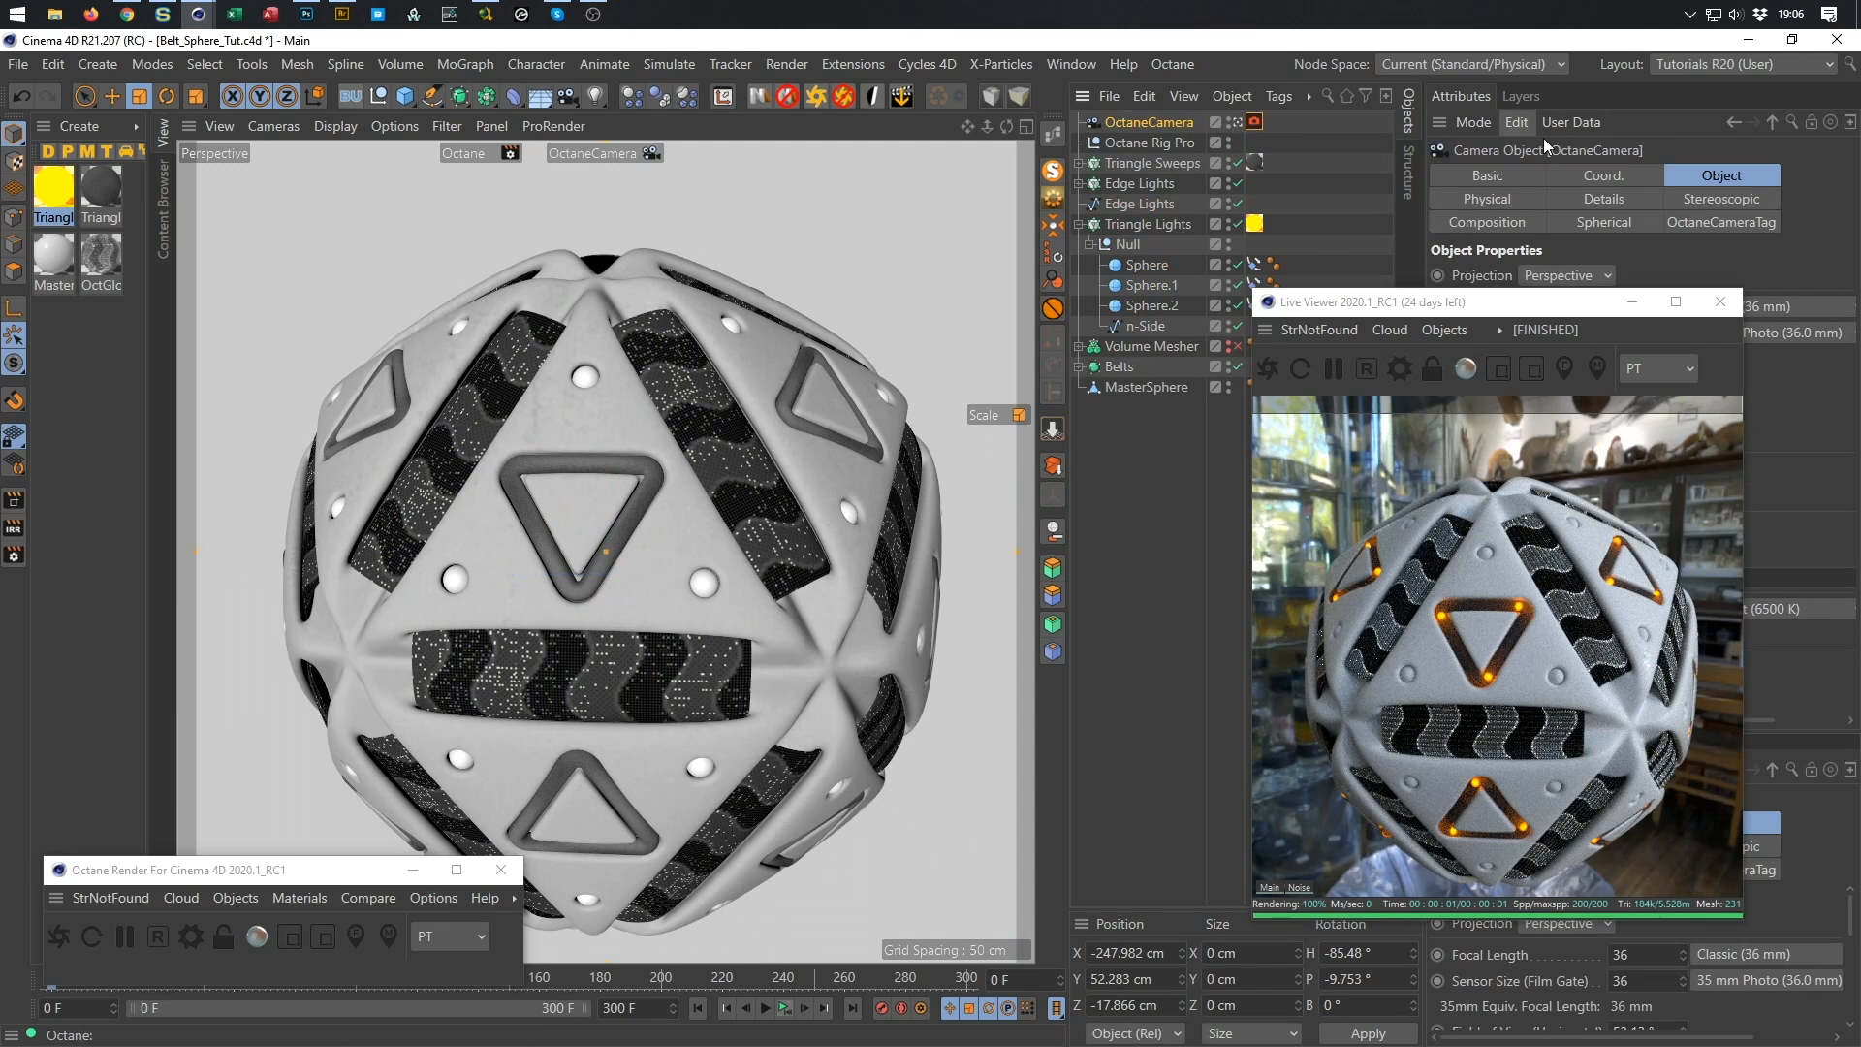
{"action": "left_click", "coordinate": [1575, 176]}
{"action": "left_click_drag", "start_coordinate": [1553, 303], "coordinate": [1375, 400]}
Zero the Octane camera's heading and pitch, and set its X and Y position to 0 cm.
{"action": "left_click", "coordinate": [1809, 280]}
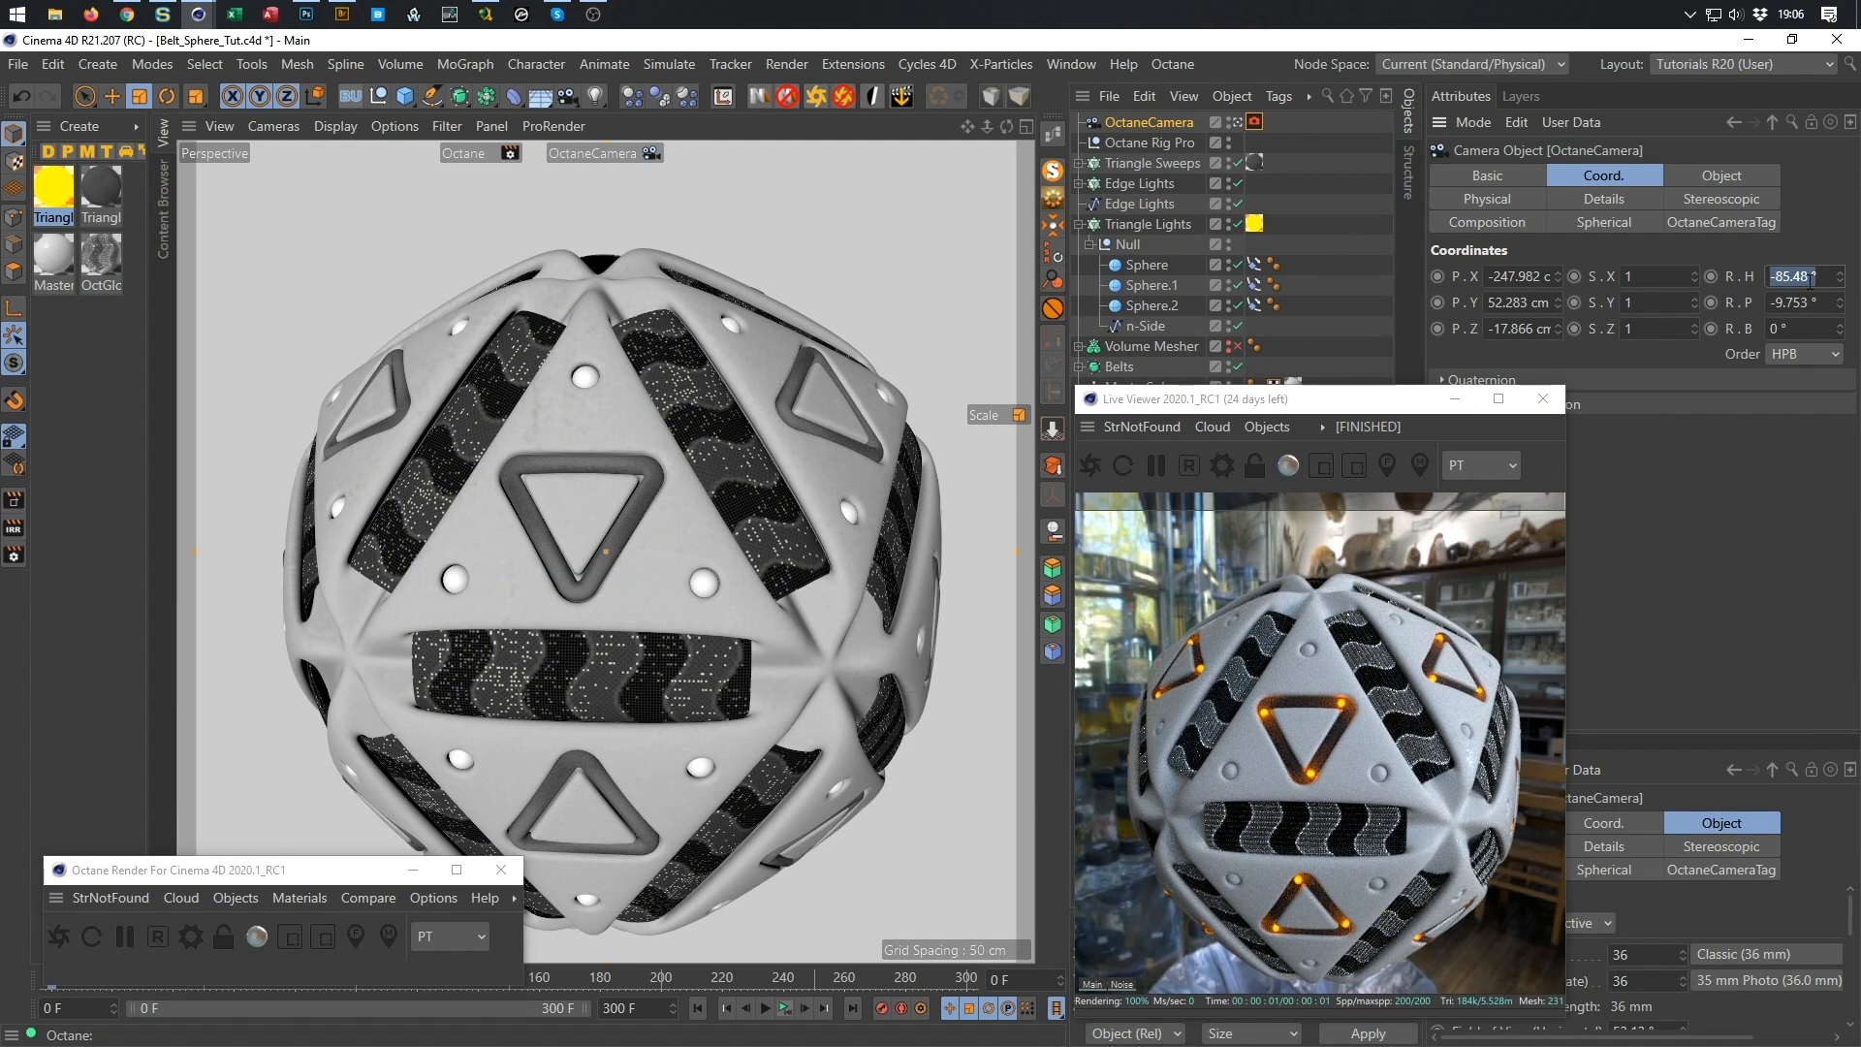
{"action": "type", "text": "0"}
{"action": "key", "text": "Tab"}
{"action": "type", "text": "0"}
{"action": "key", "text": "Tab"}
{"action": "left_click", "coordinate": [1518, 276]}
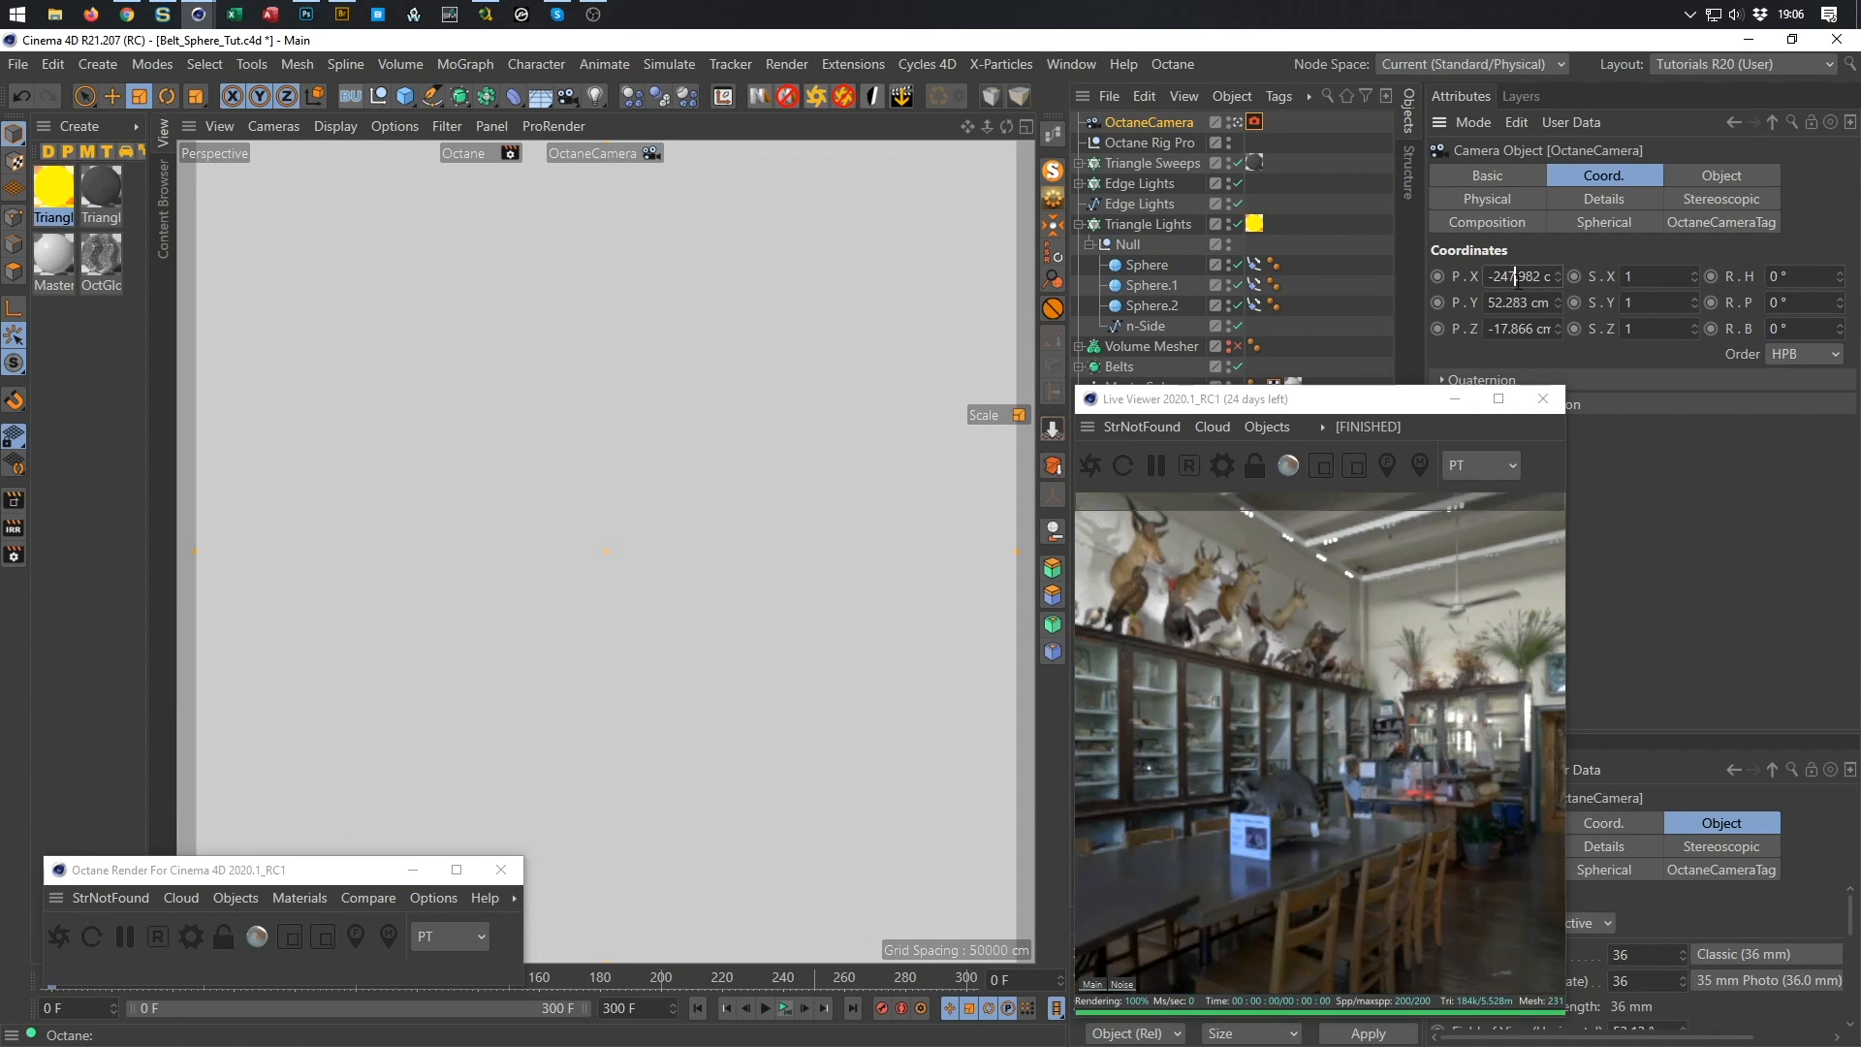
{"action": "type", "text": "0"}
{"action": "key", "text": "Tab"}
{"action": "type", "text": "0"}
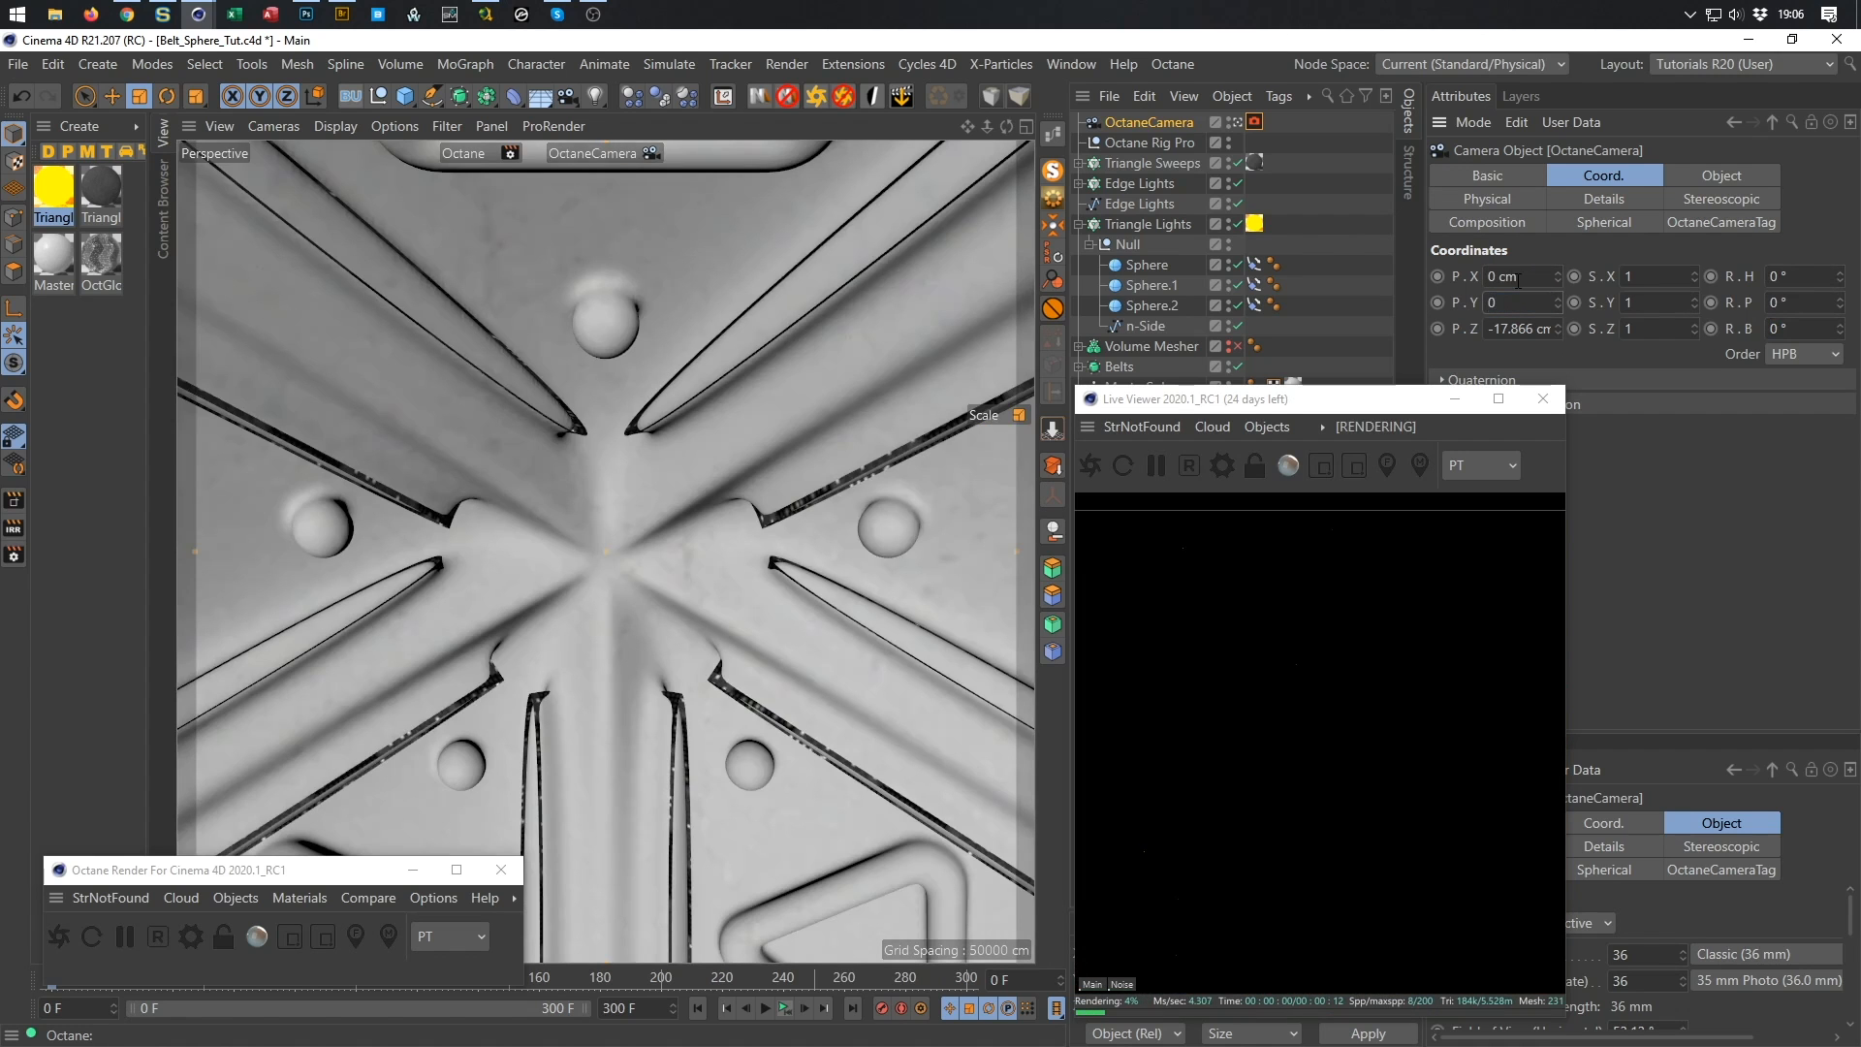
{"action": "key", "text": "Return"}
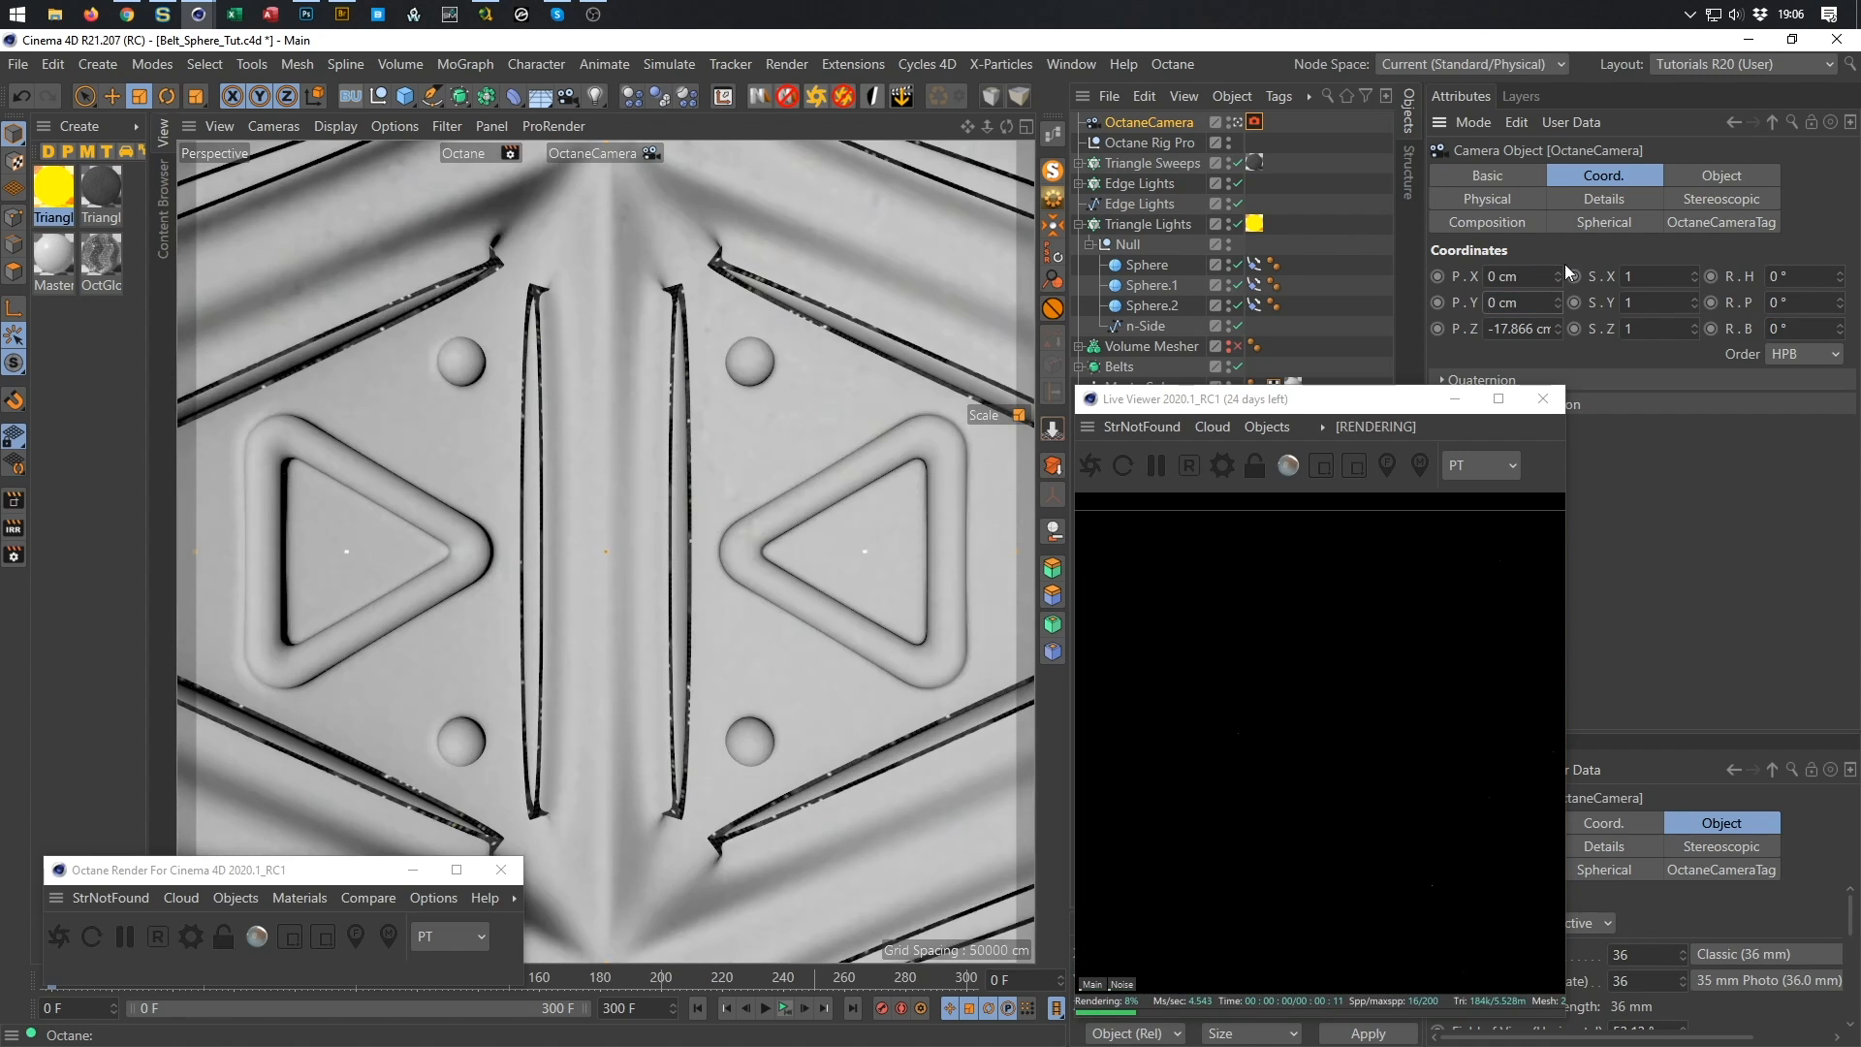
Pull the camera back to about -304 cm in Z and add a Protection tag to it.
{"action": "mouse_move", "coordinate": [1558, 328]}
{"action": "left_mouse_down"}
{"action": "mouse_move", "coordinate": [1435, 329]}
{"action": "mouse_move", "coordinate": [1563, 324]}
{"action": "left_mouse_up"}
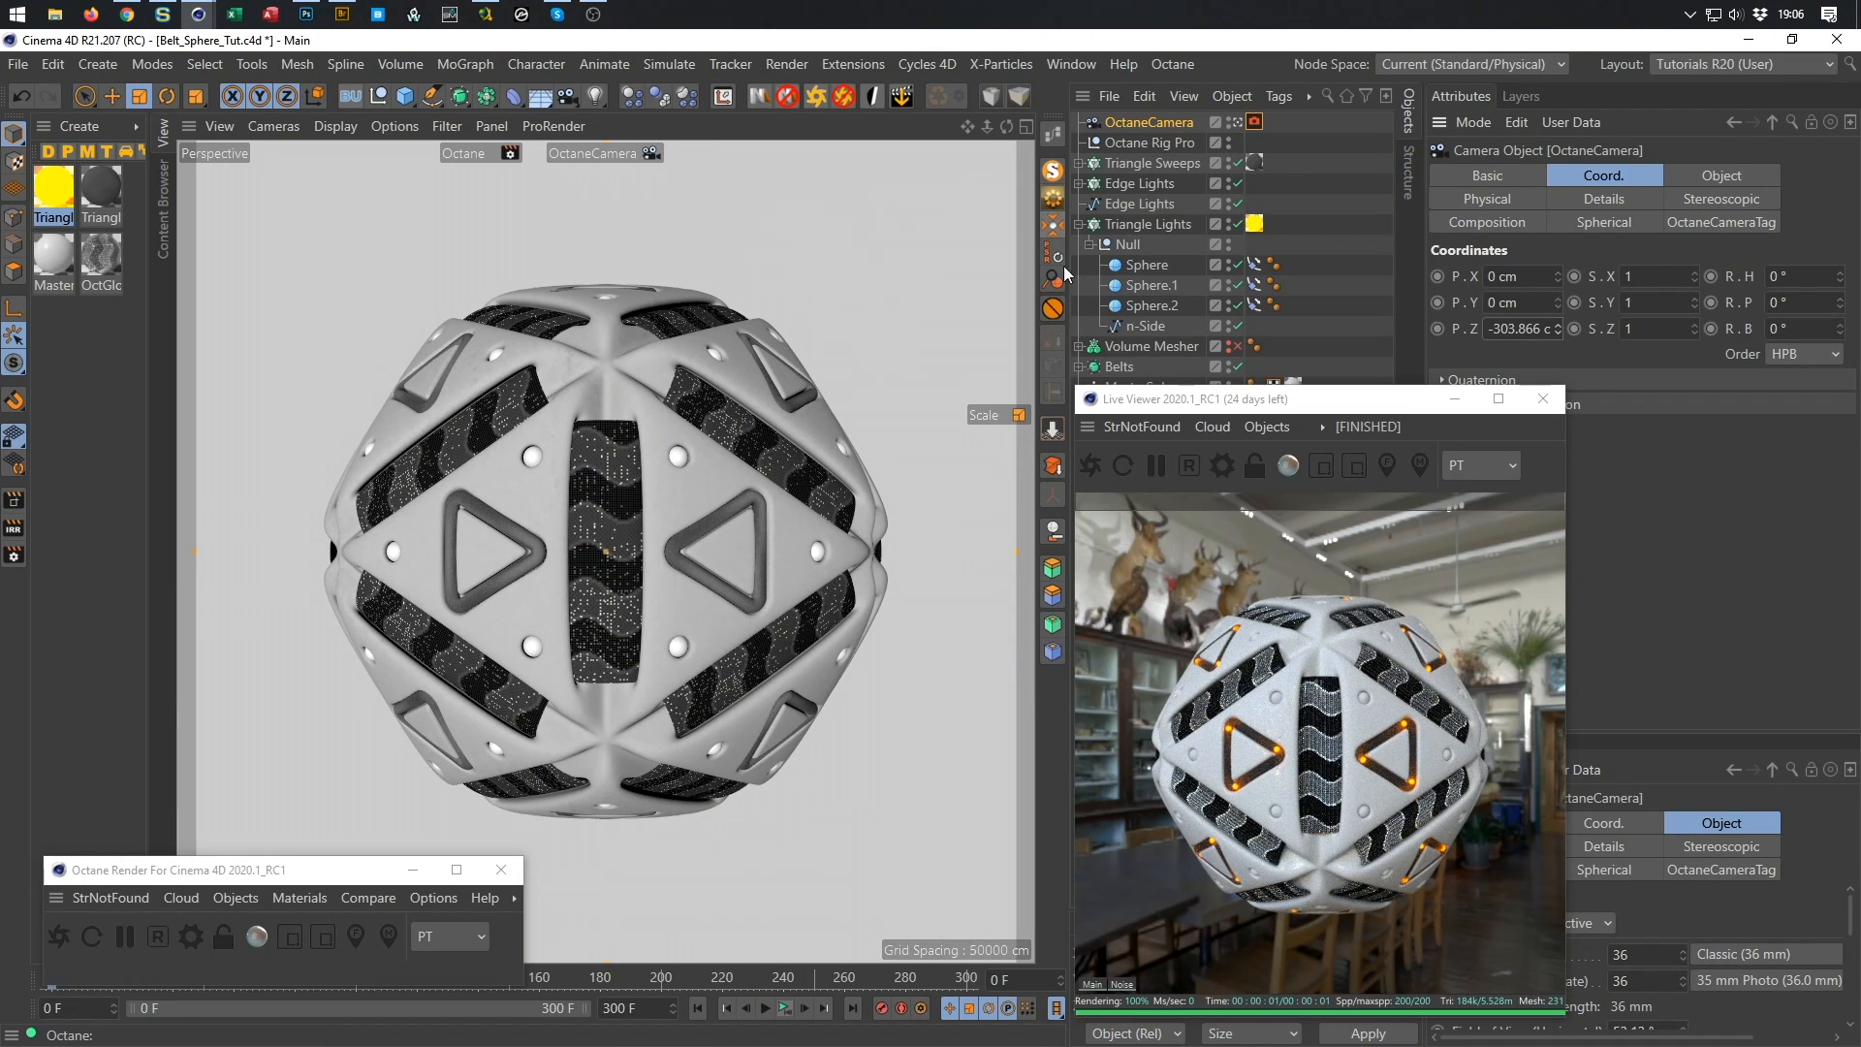
{"action": "left_click", "coordinate": [1052, 309]}
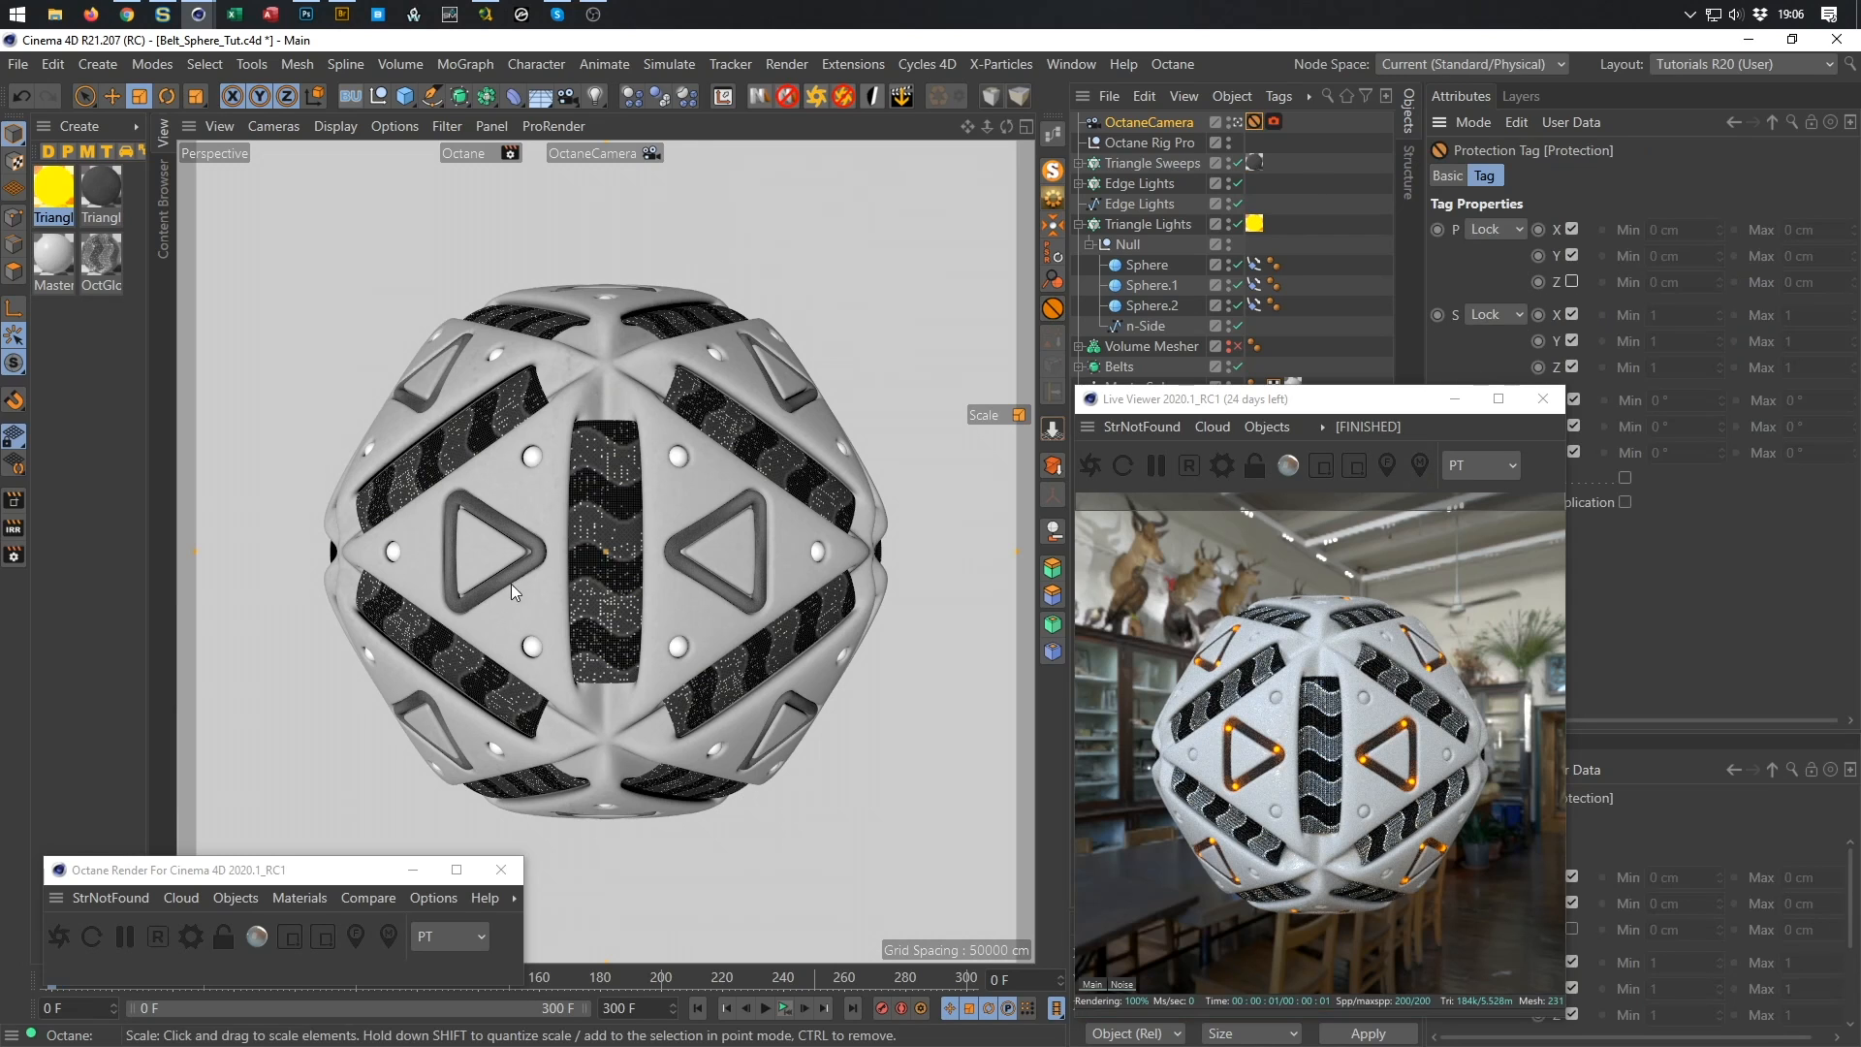
Enable post processing on the Octane camera's tag.
{"action": "left_click", "coordinate": [1151, 124]}
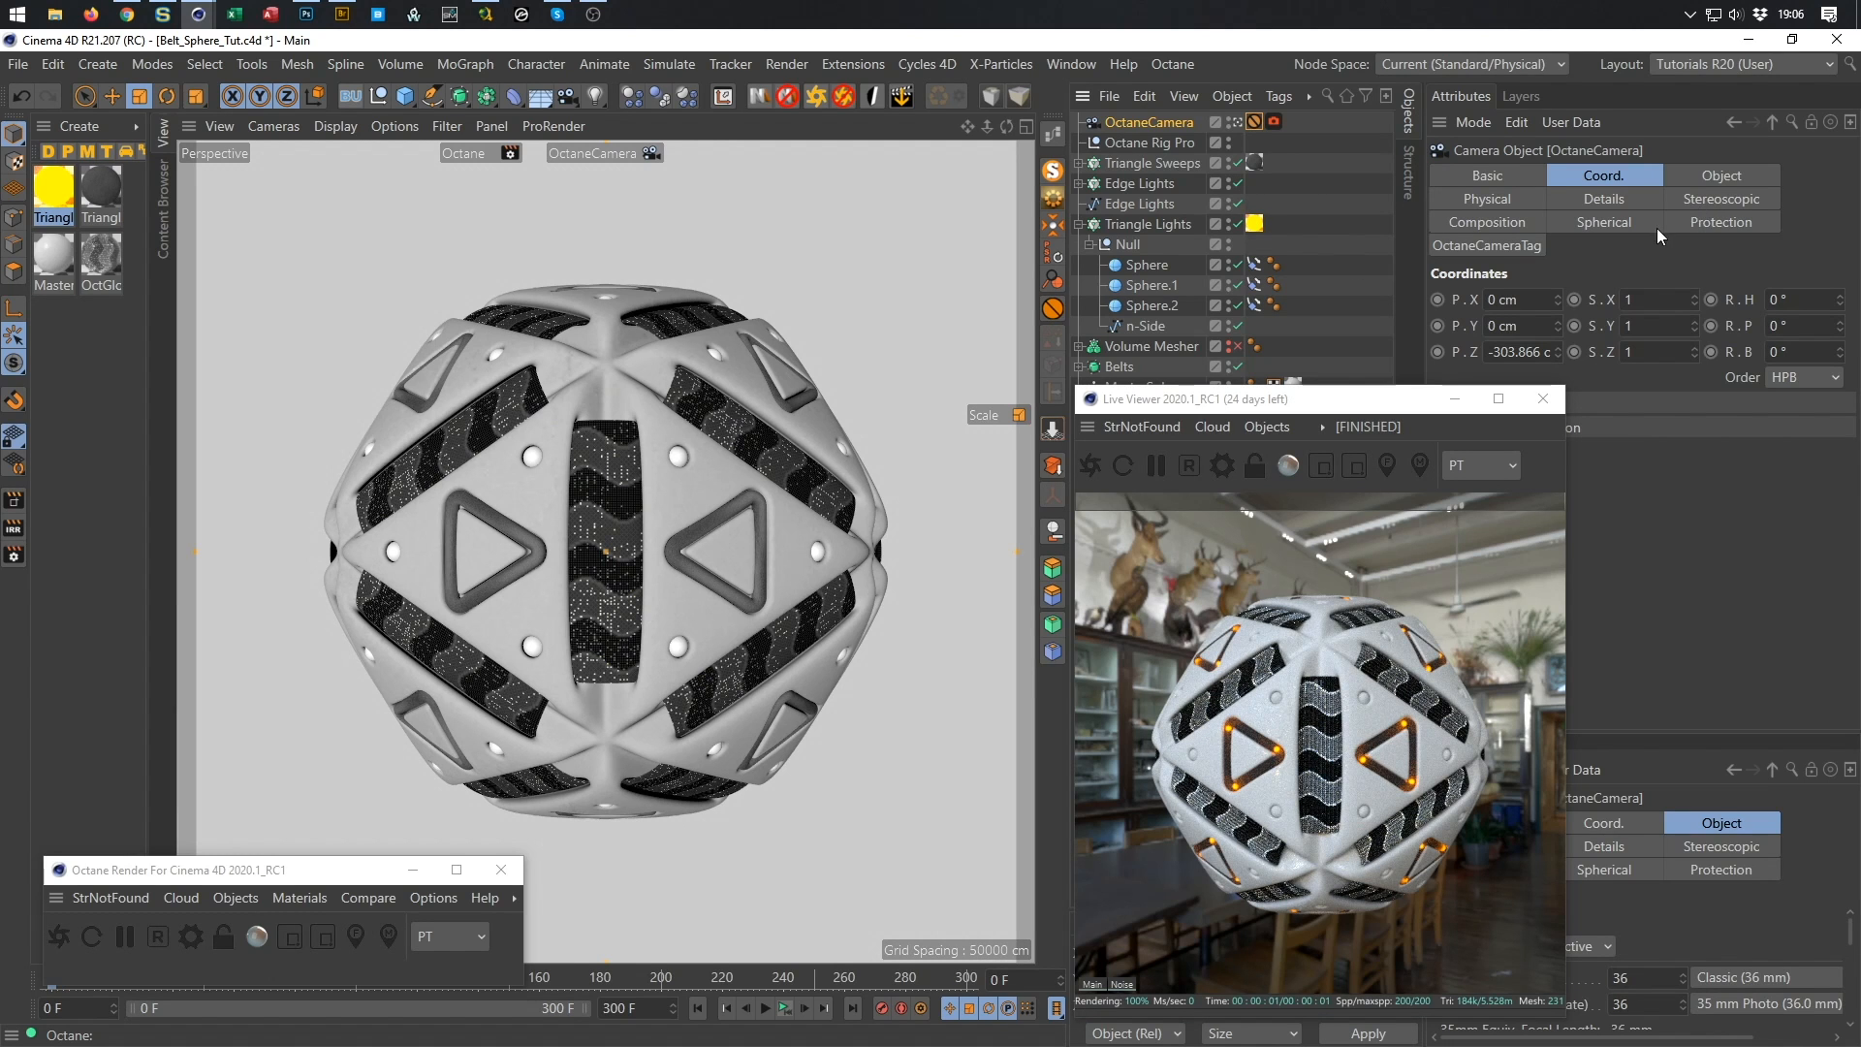
{"action": "left_click", "coordinate": [1447, 244]}
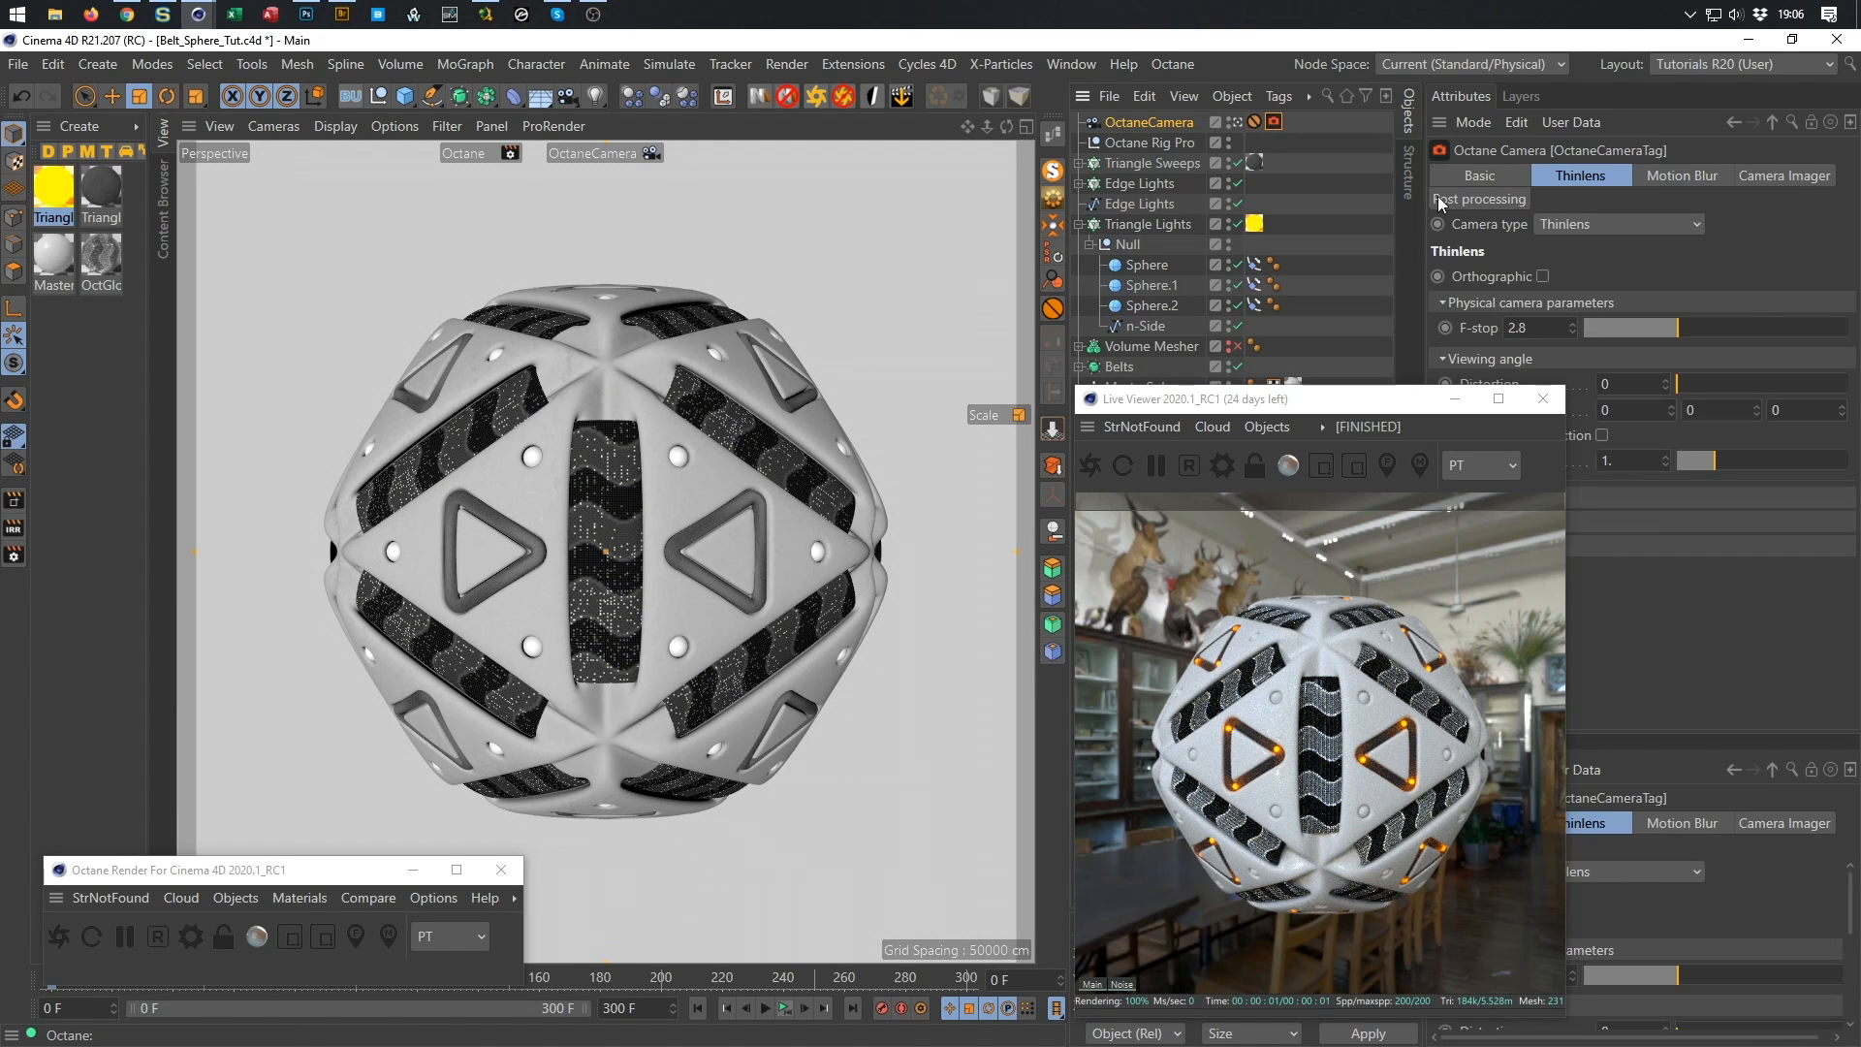
{"action": "left_click", "coordinate": [1482, 202]}
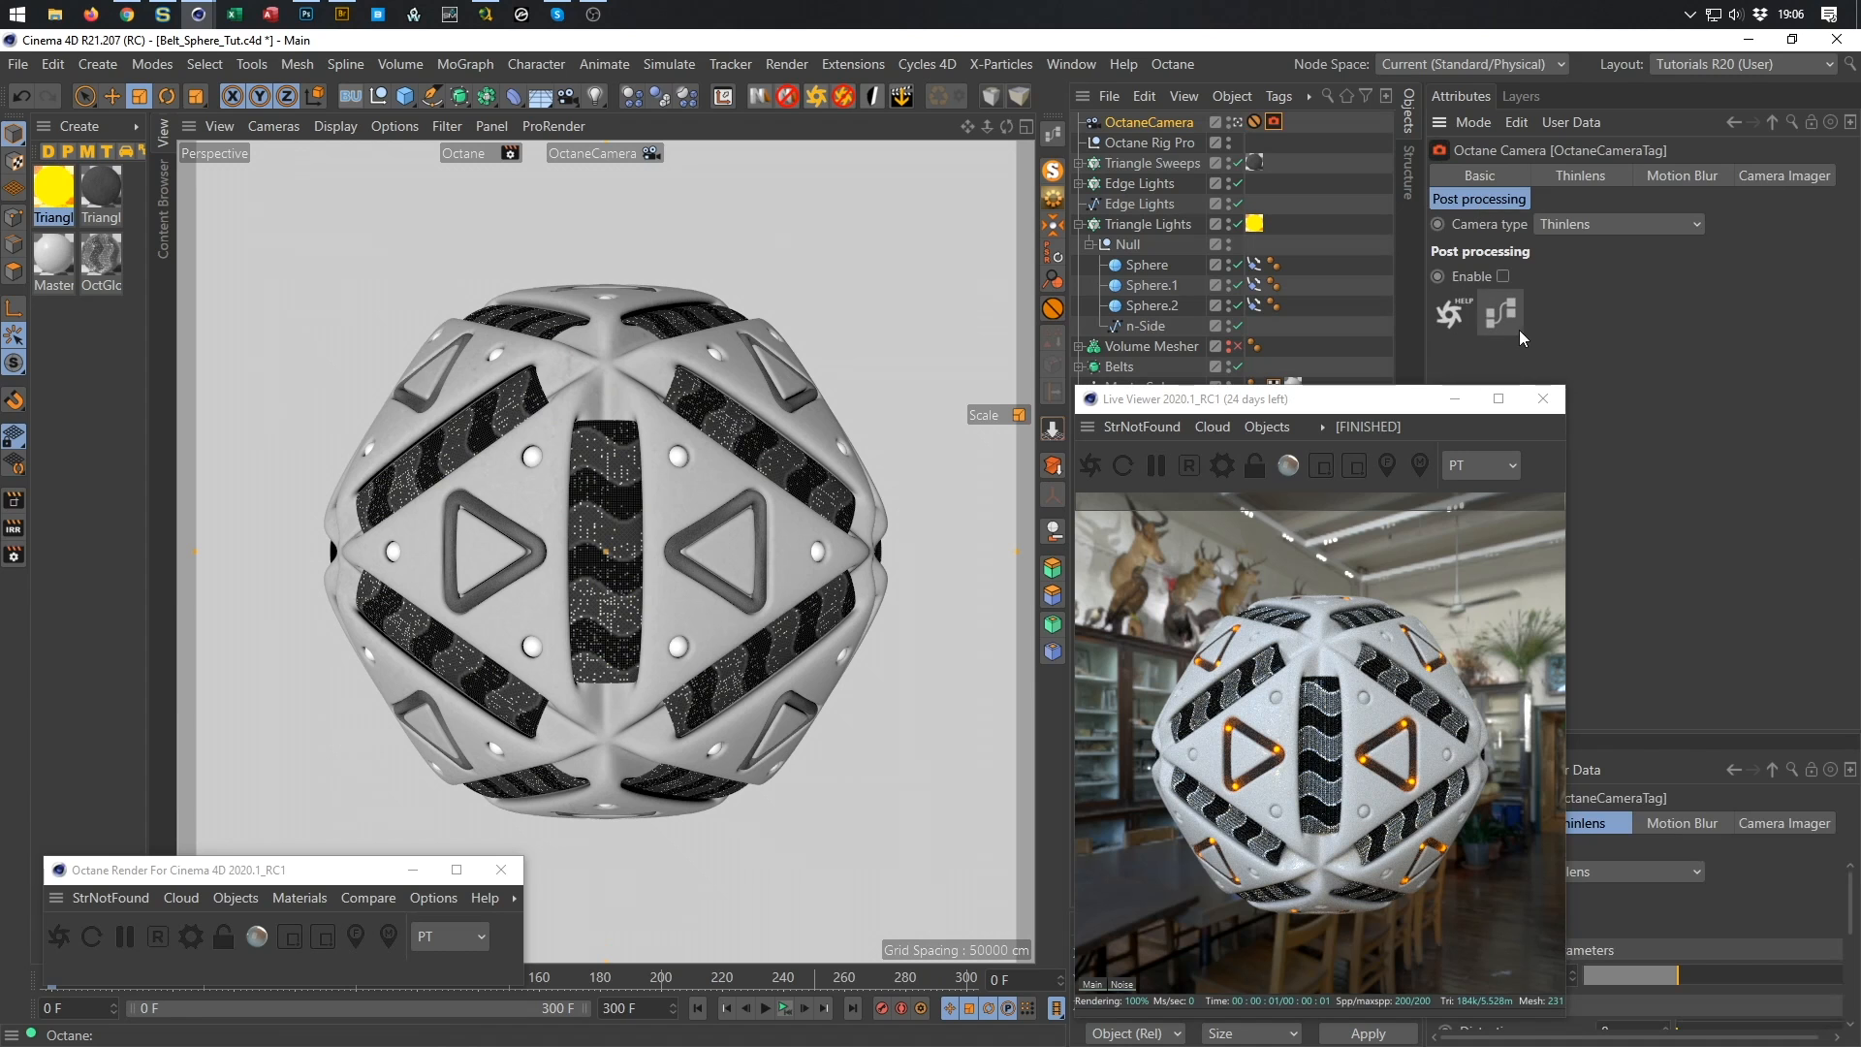
{"action": "left_click", "coordinate": [1504, 278]}
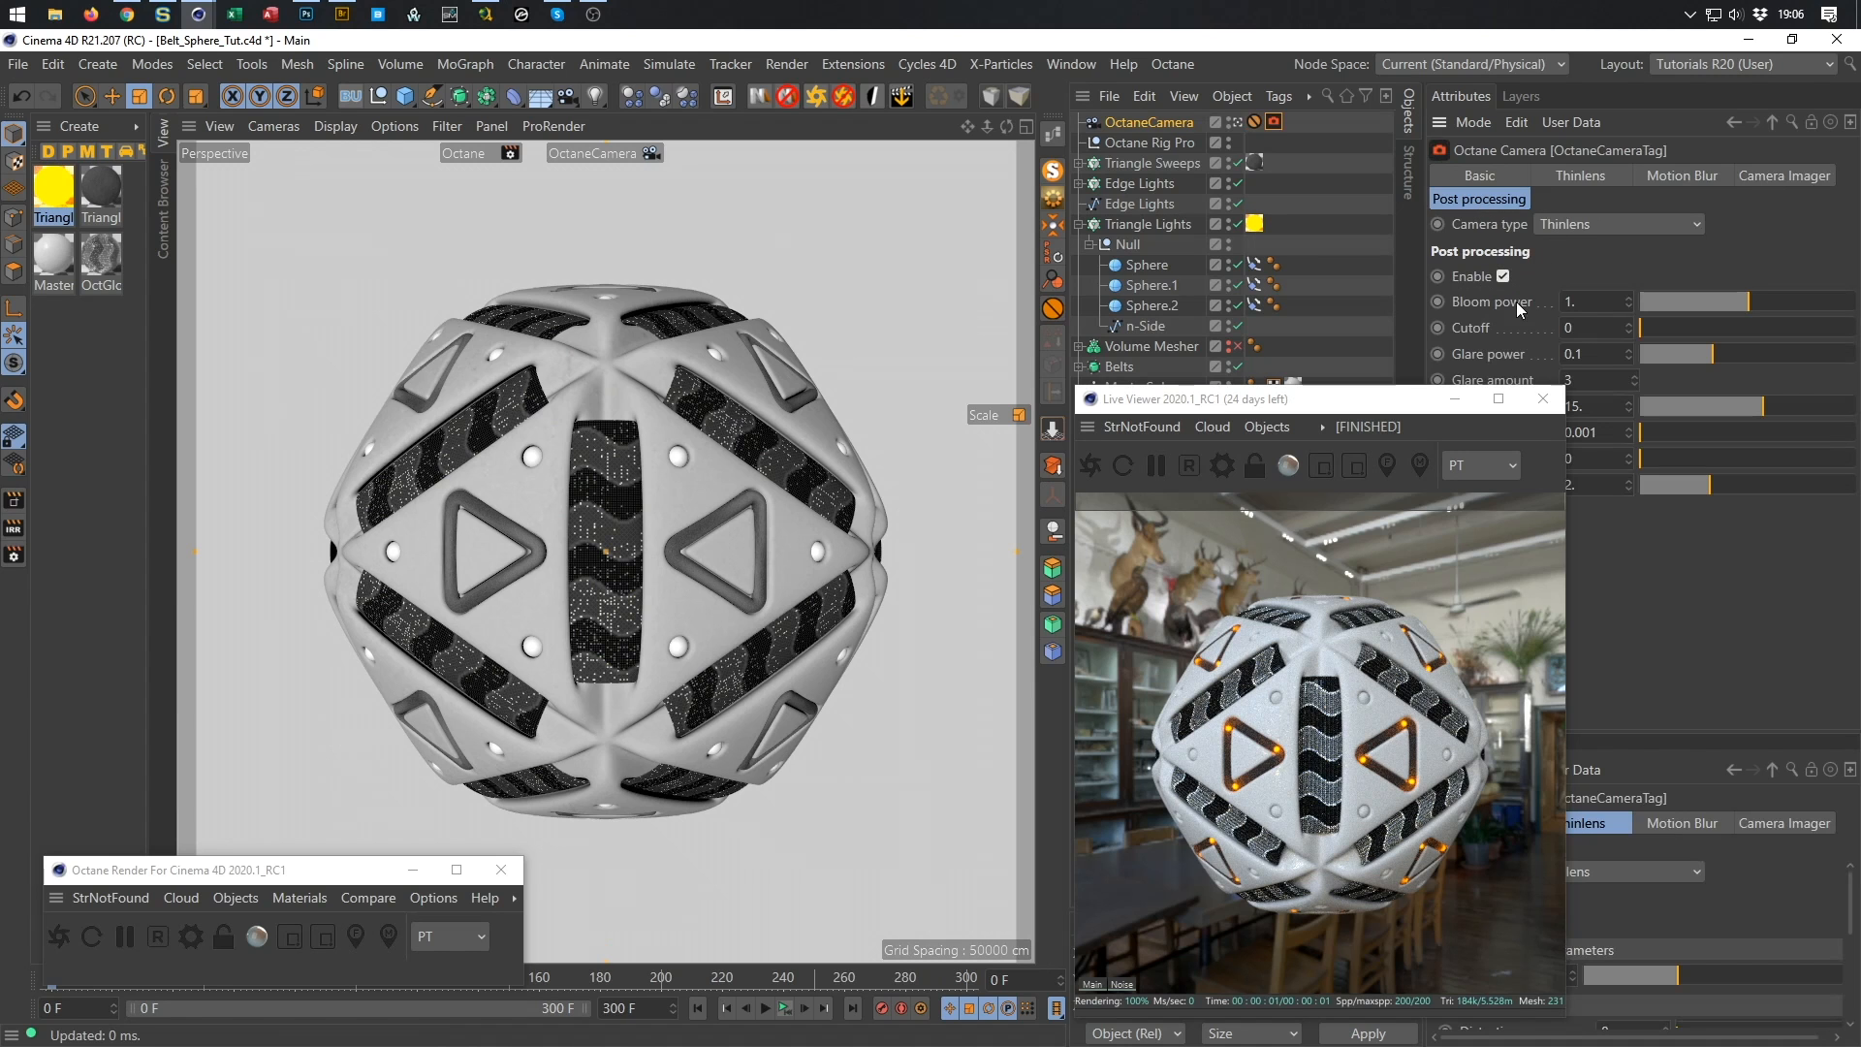
Raise the camera's bloom power to about 25 and glare power to about 0.8, and bring the camera slightly closer to the sphere.
{"action": "left_click_drag", "start_coordinate": [1751, 308], "coordinate": [1797, 308]}
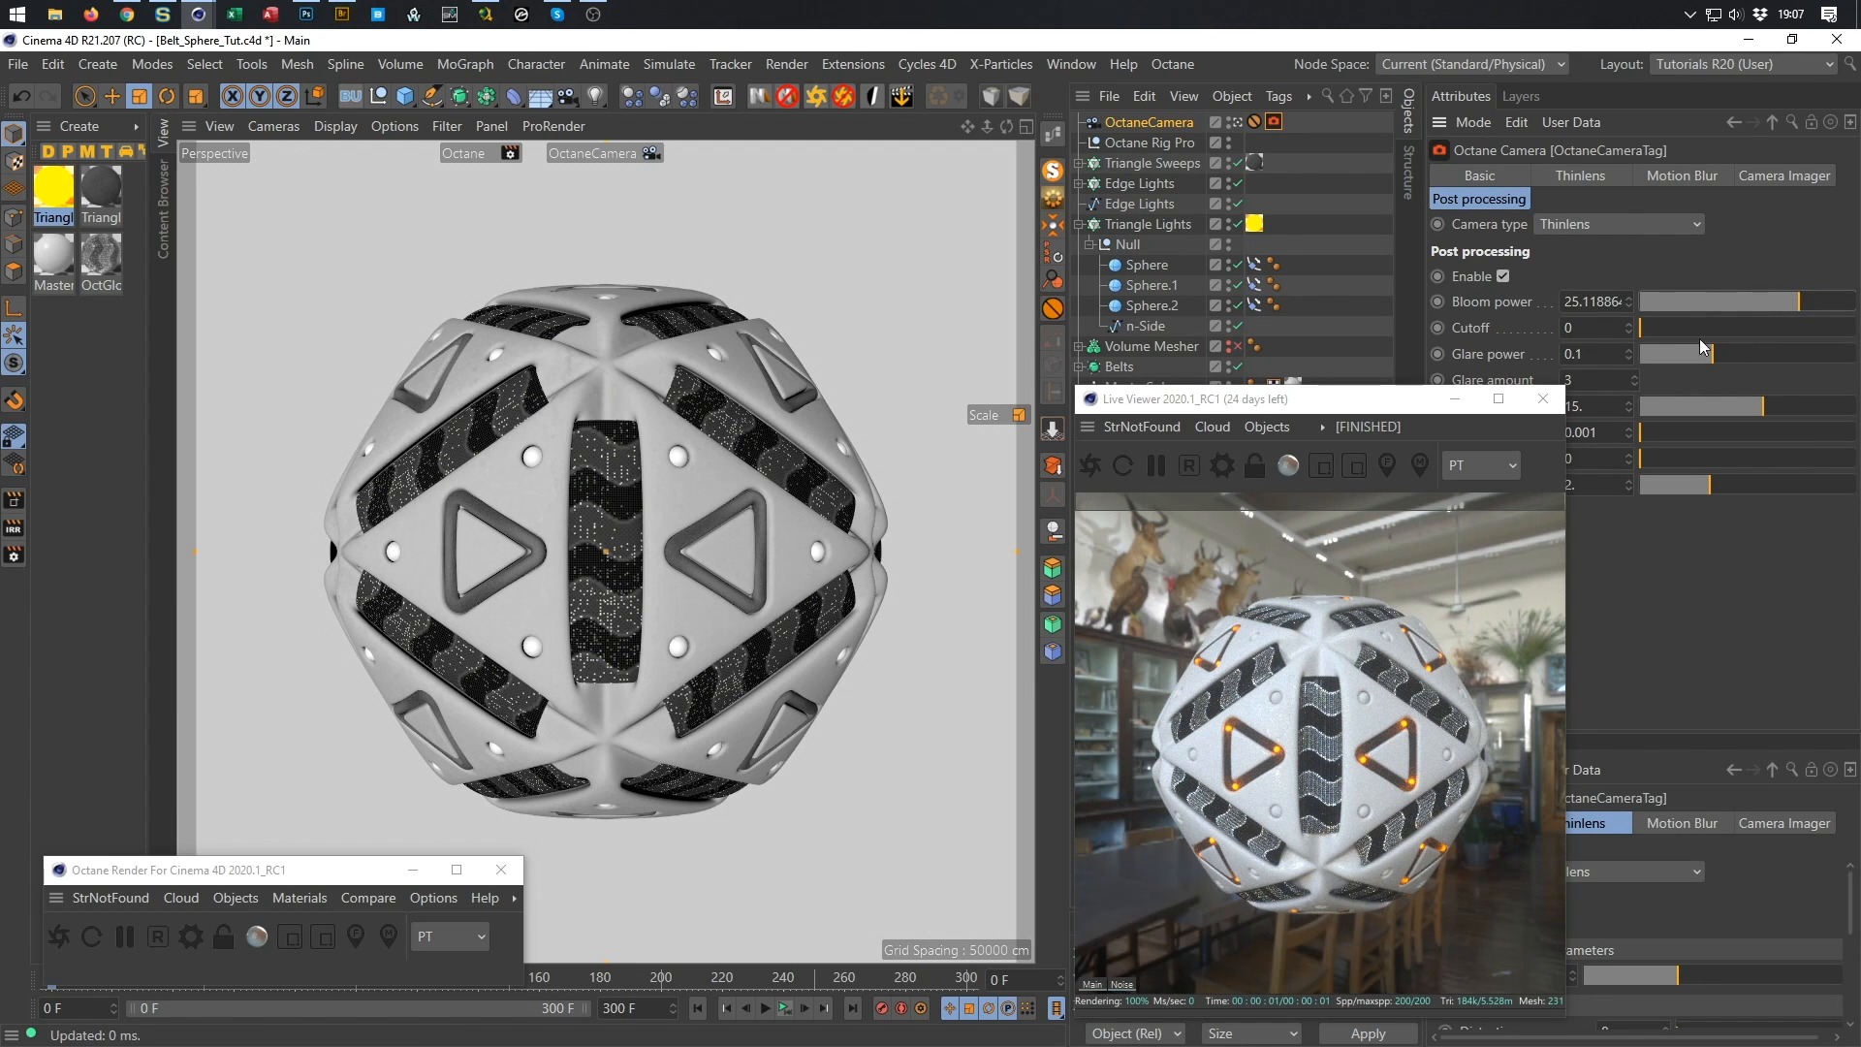
{"action": "mouse_move", "coordinate": [1719, 364]}
{"action": "left_mouse_down"}
{"action": "mouse_move", "coordinate": [1795, 361]}
{"action": "mouse_move", "coordinate": [1746, 362]}
{"action": "left_mouse_up"}
{"action": "scroll", "coordinate": [1350, 682], "scroll_direction": "up", "scroll_amount": 3}
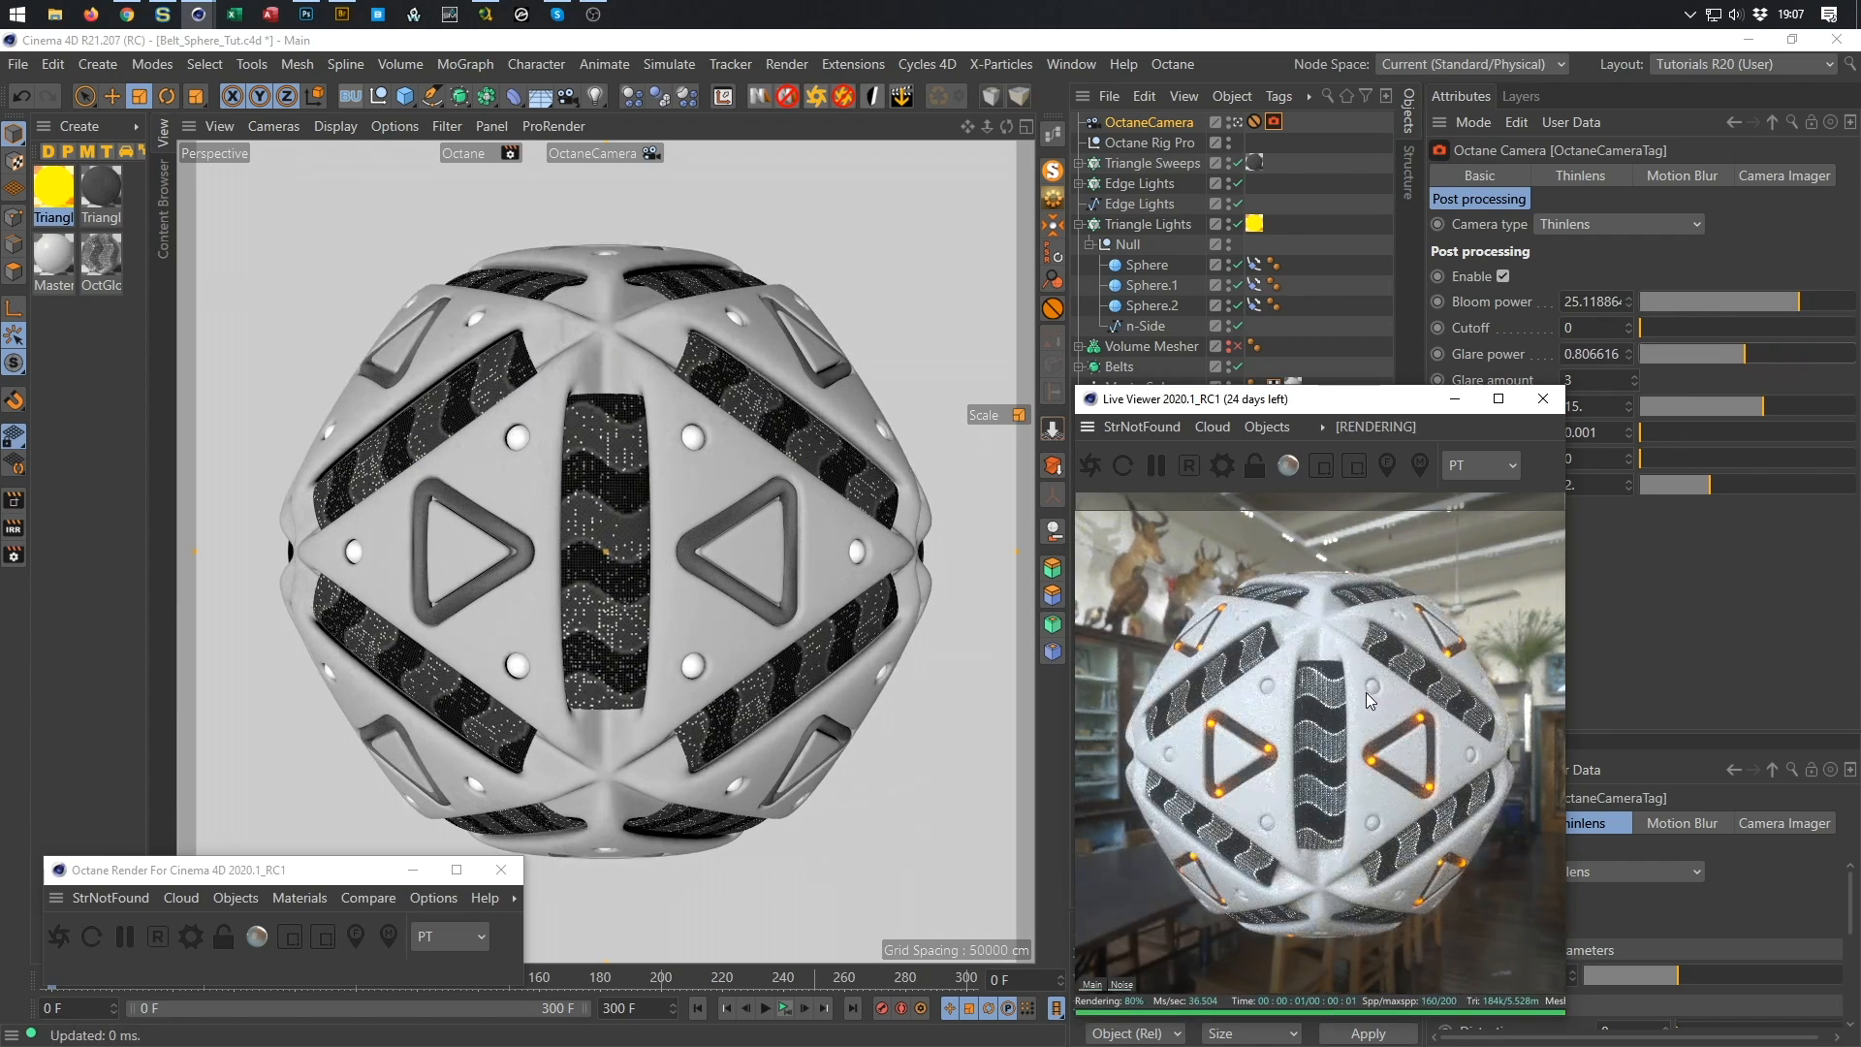
Set the Triangle Lights material's Blackbody emission power to 200 with Transparent emission off, and save the project.
{"action": "double_click", "coordinate": [68, 184]}
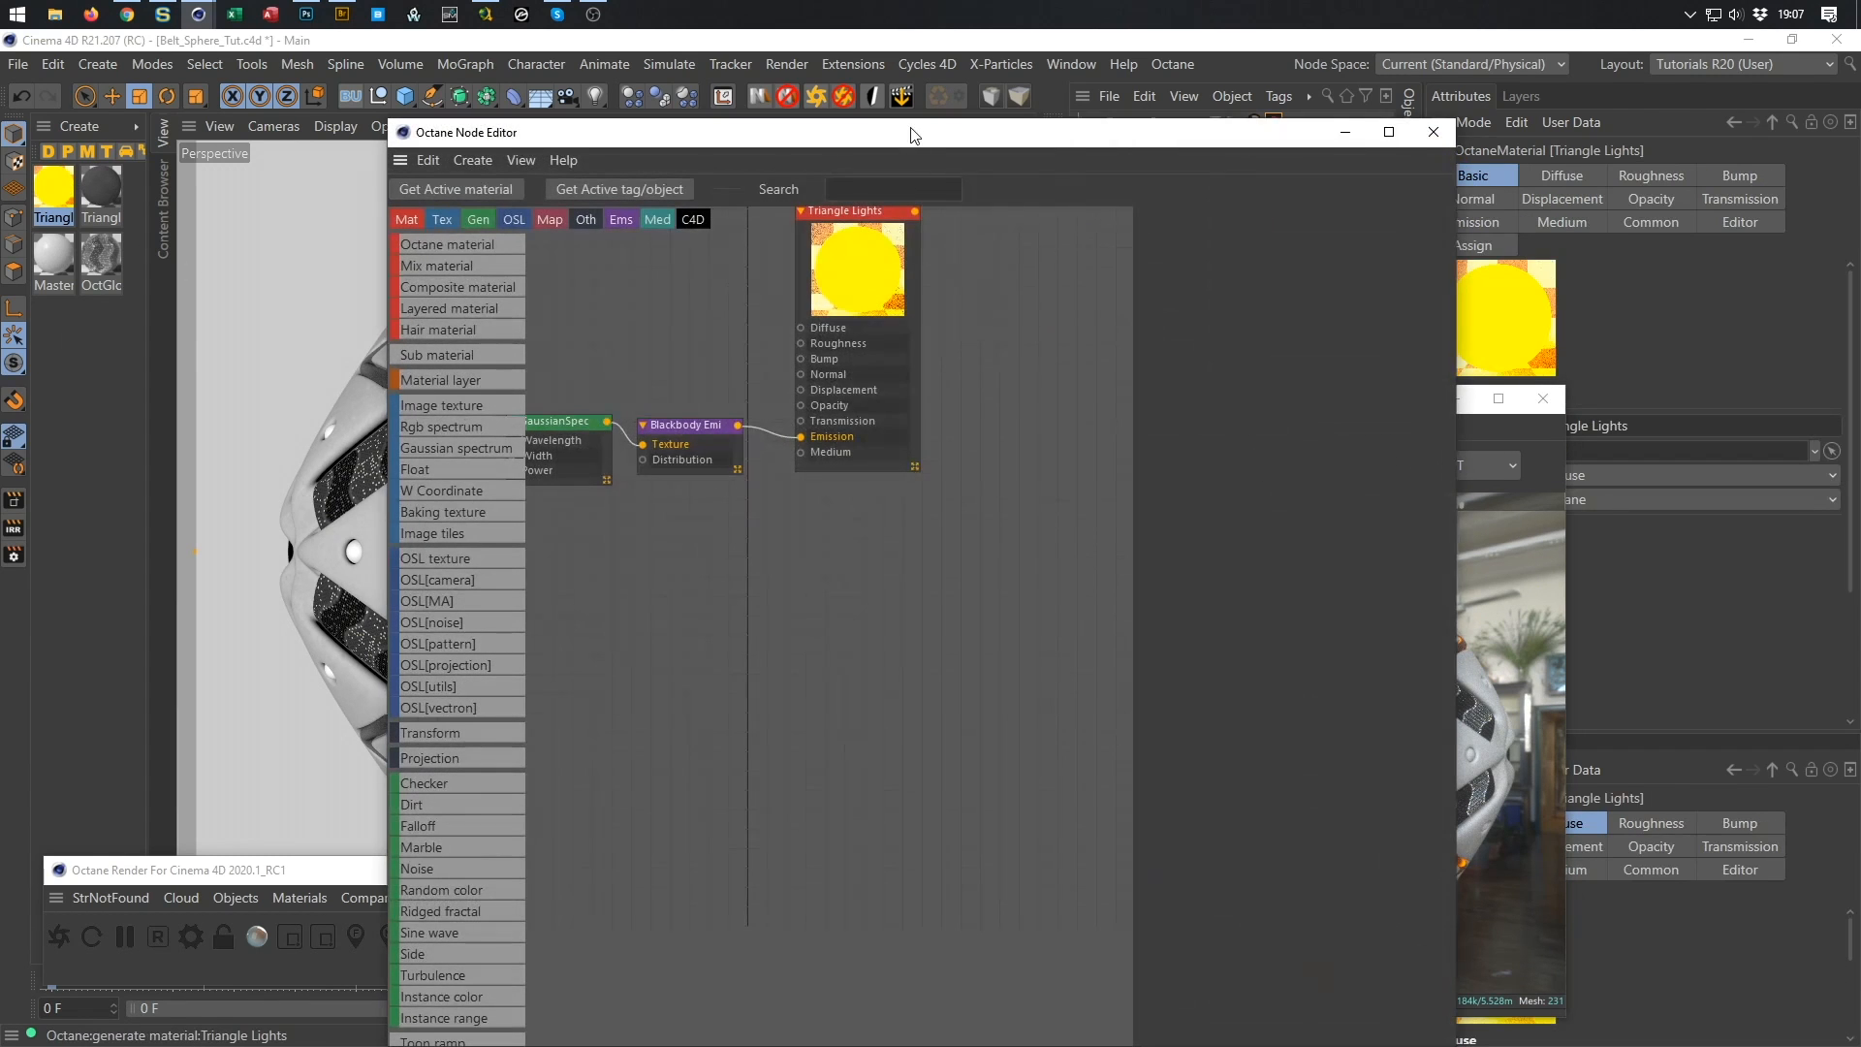
{"action": "left_click_drag", "start_coordinate": [912, 134], "coordinate": [584, 84]}
{"action": "left_click", "coordinate": [1348, 400]}
{"action": "left_click_drag", "start_coordinate": [1348, 401], "coordinate": [1429, 393]}
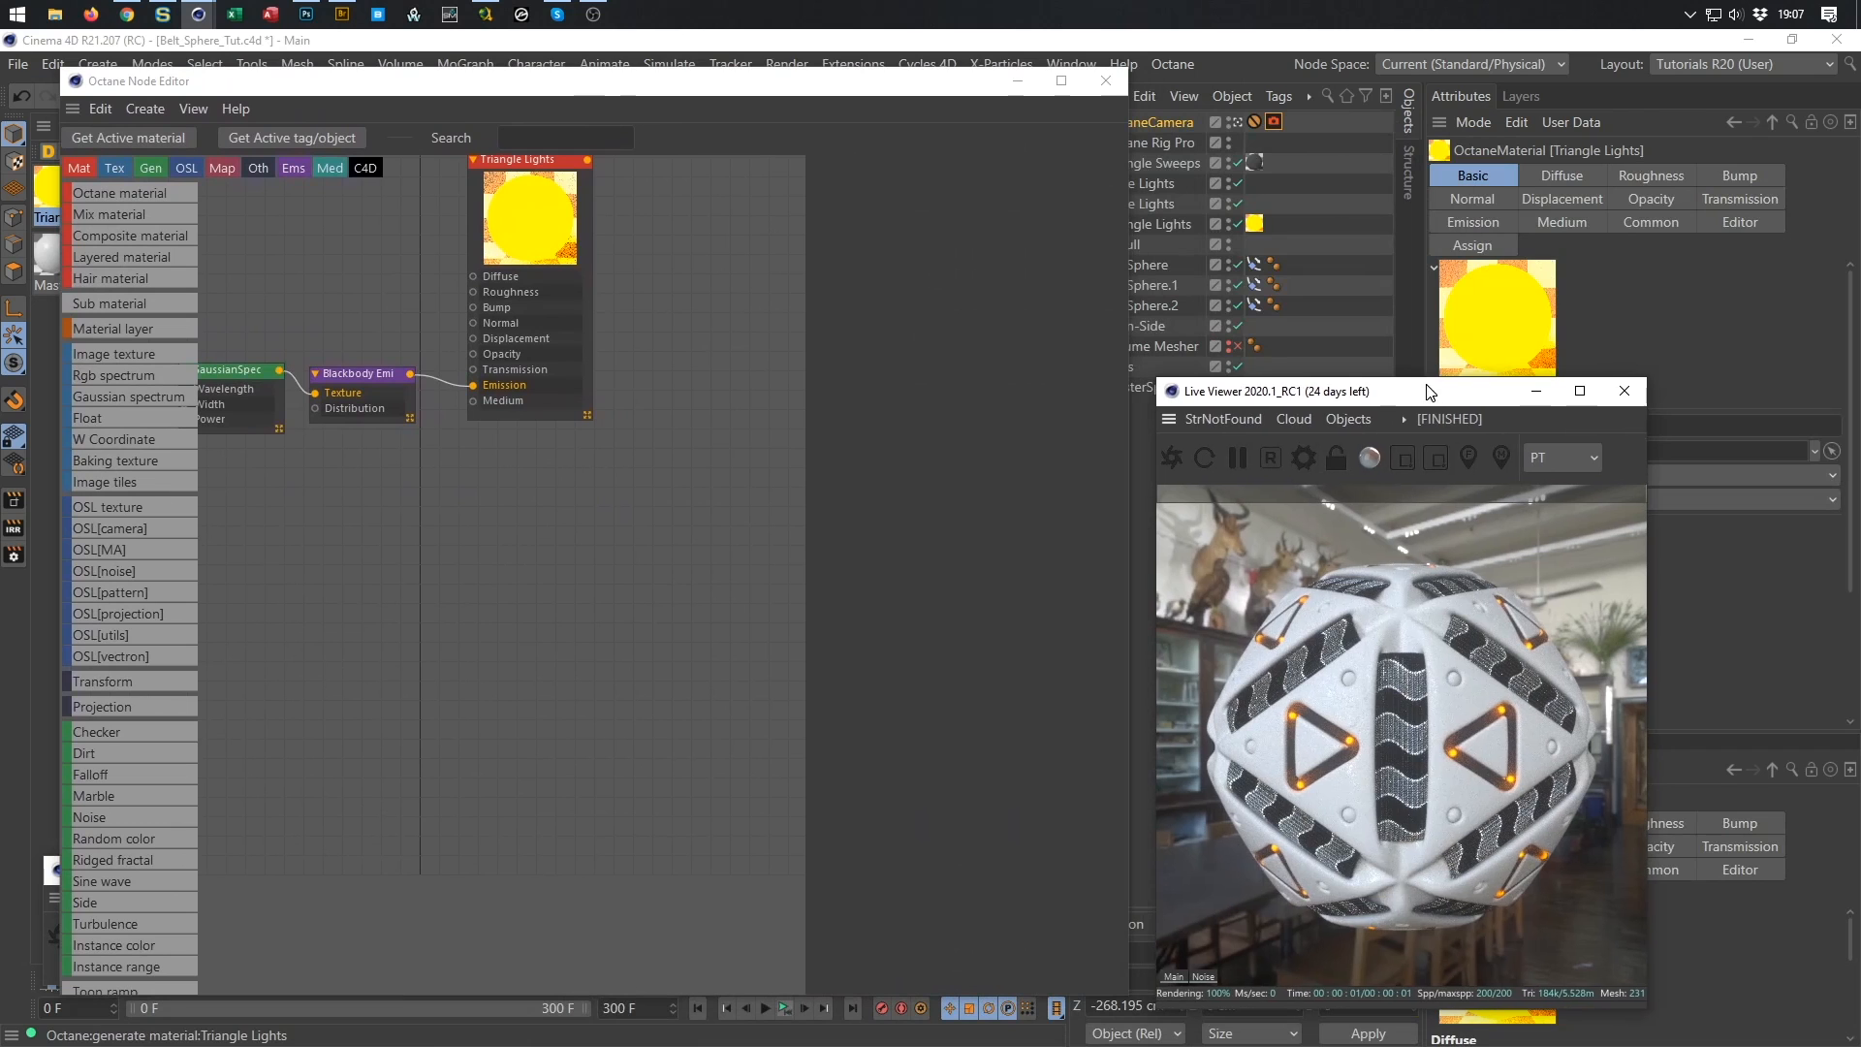
{"action": "left_click", "coordinate": [347, 369]}
{"action": "double_click", "coordinate": [1016, 361]}
{"action": "key", "text": "Return"}
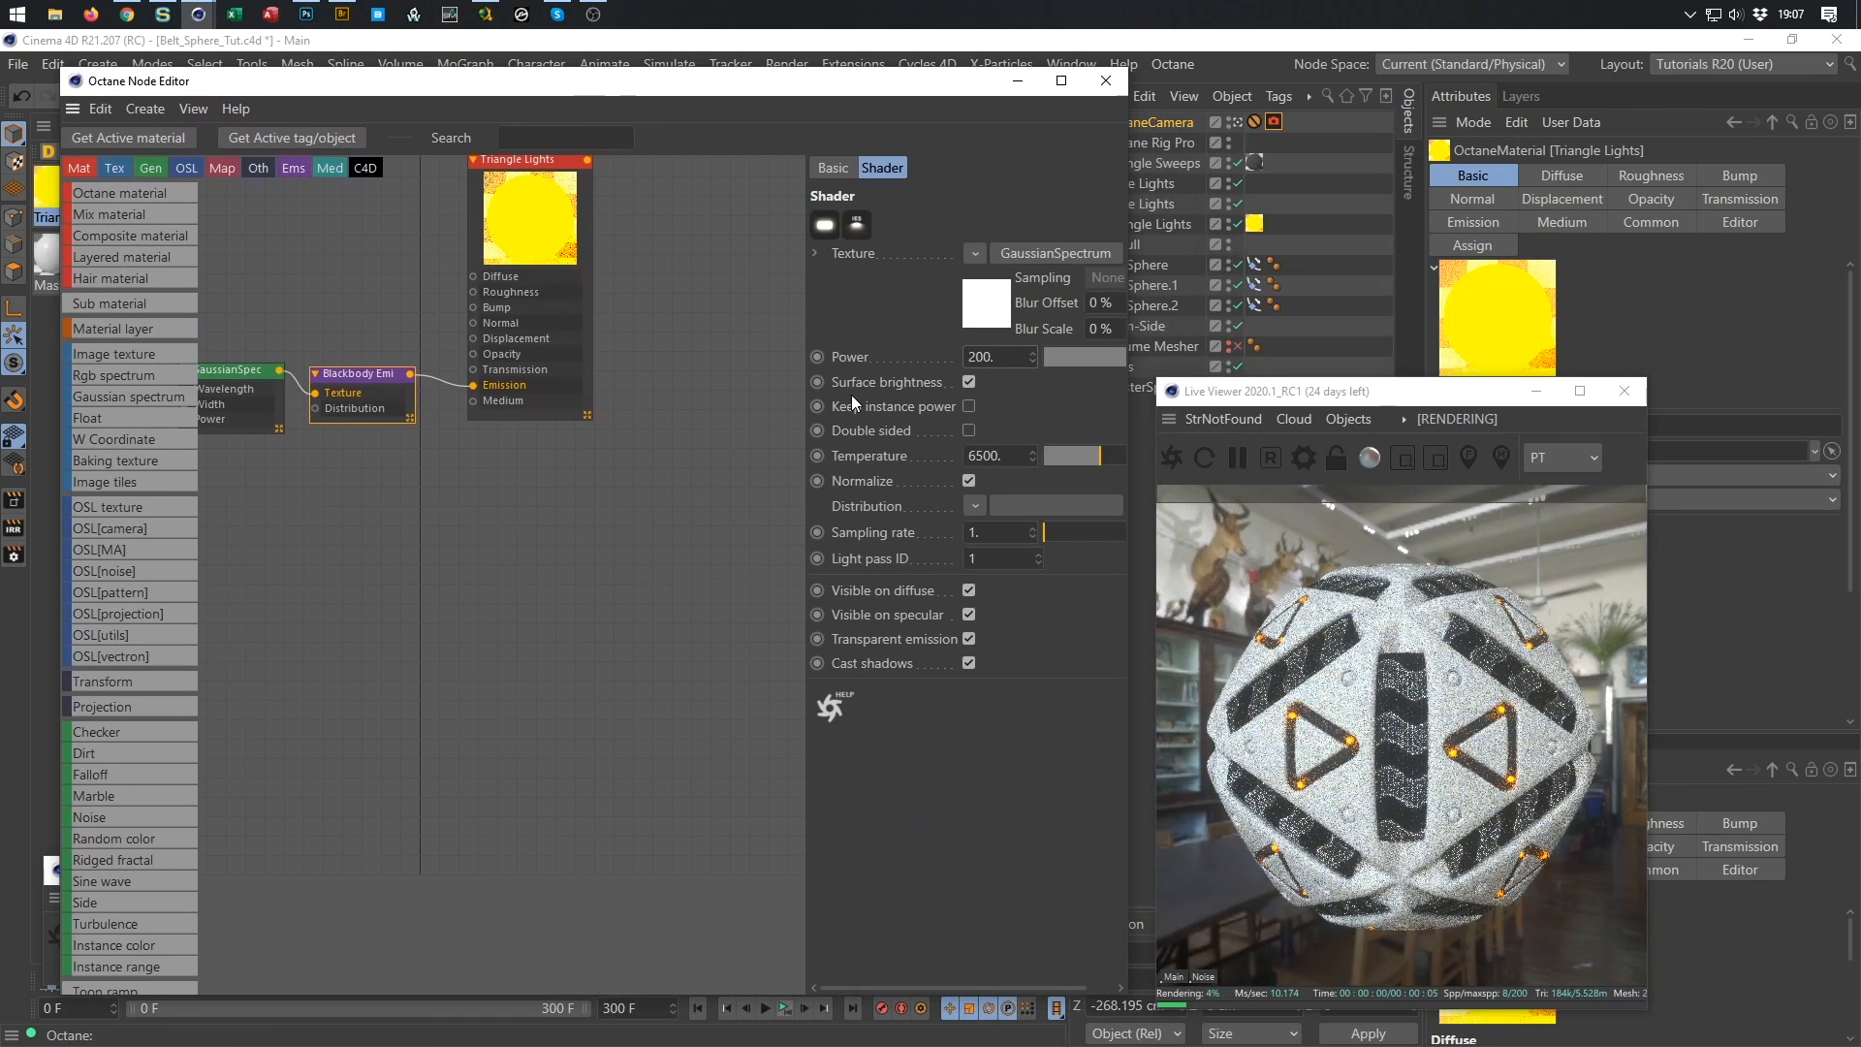
{"action": "left_click", "coordinate": [969, 639]}
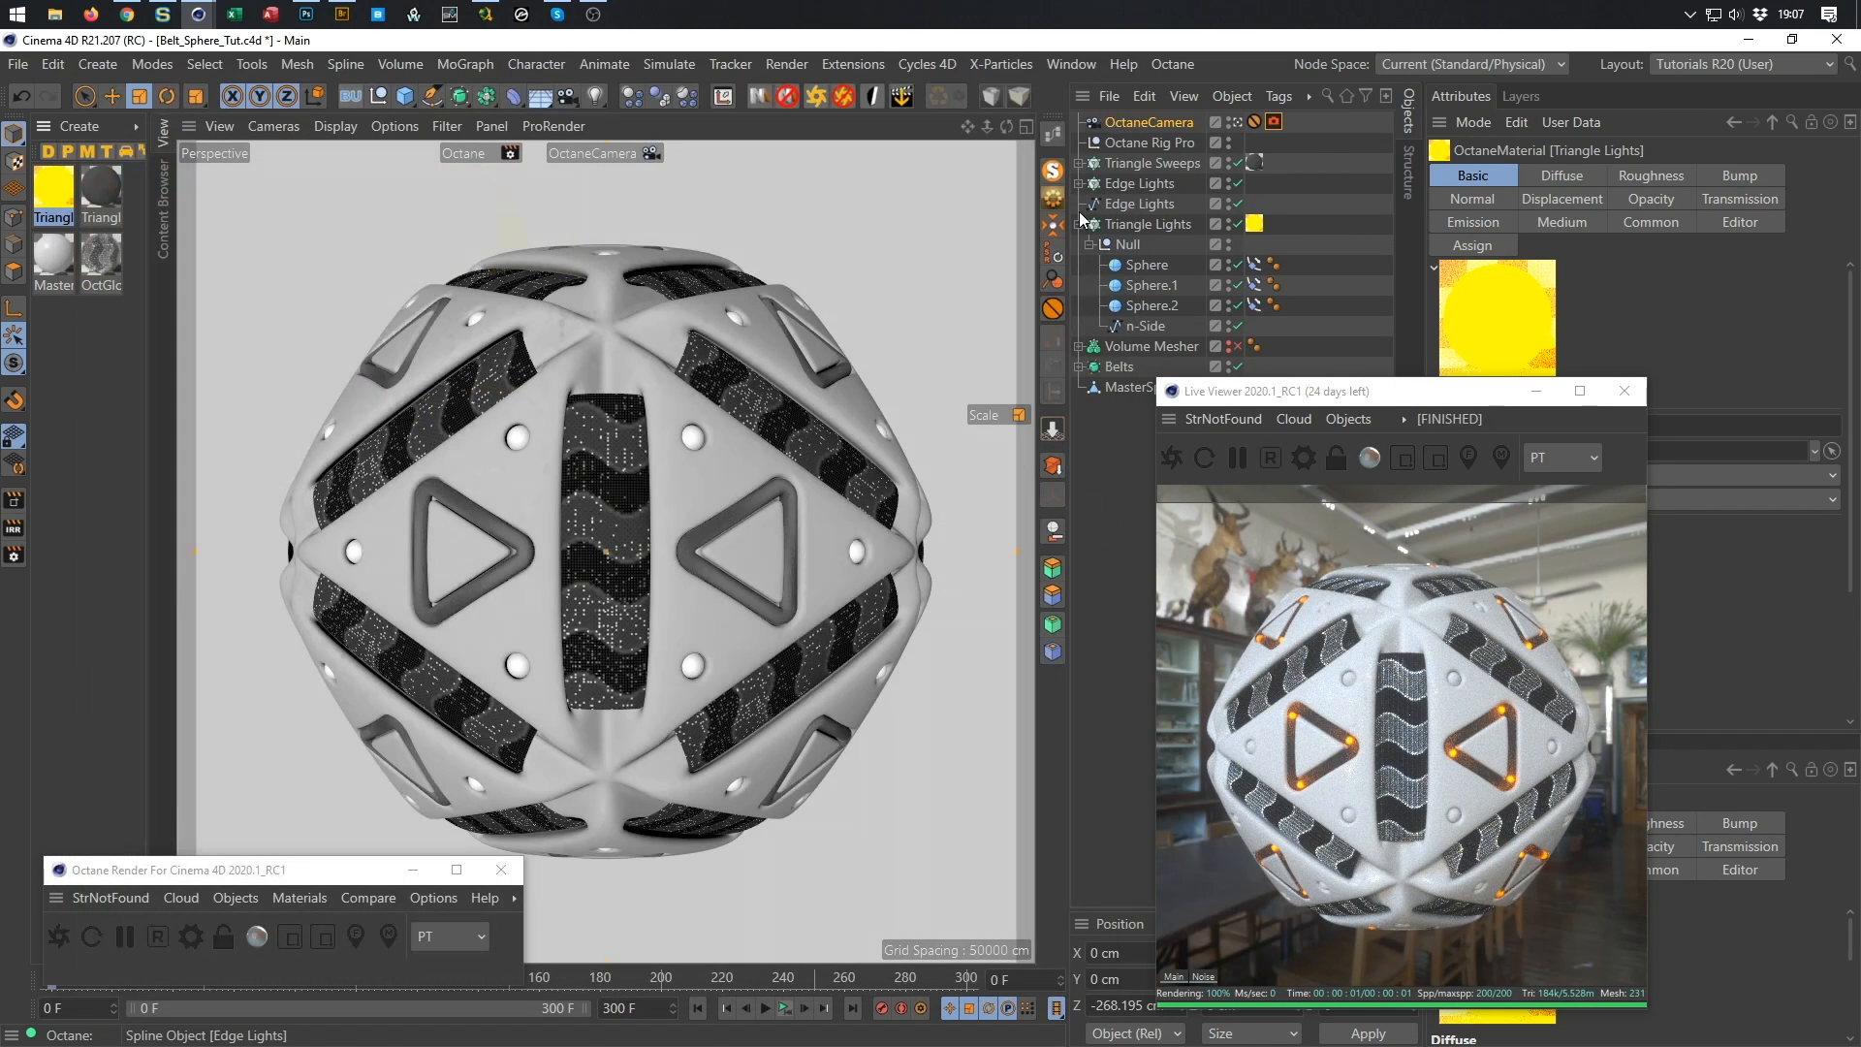
{"action": "key", "text": "ctrl+s"}
Add the Studio L preset from the Nikomedias Octane Rig Pro library to the scene and return to the viewport.
{"action": "left_click", "coordinate": [166, 200]}
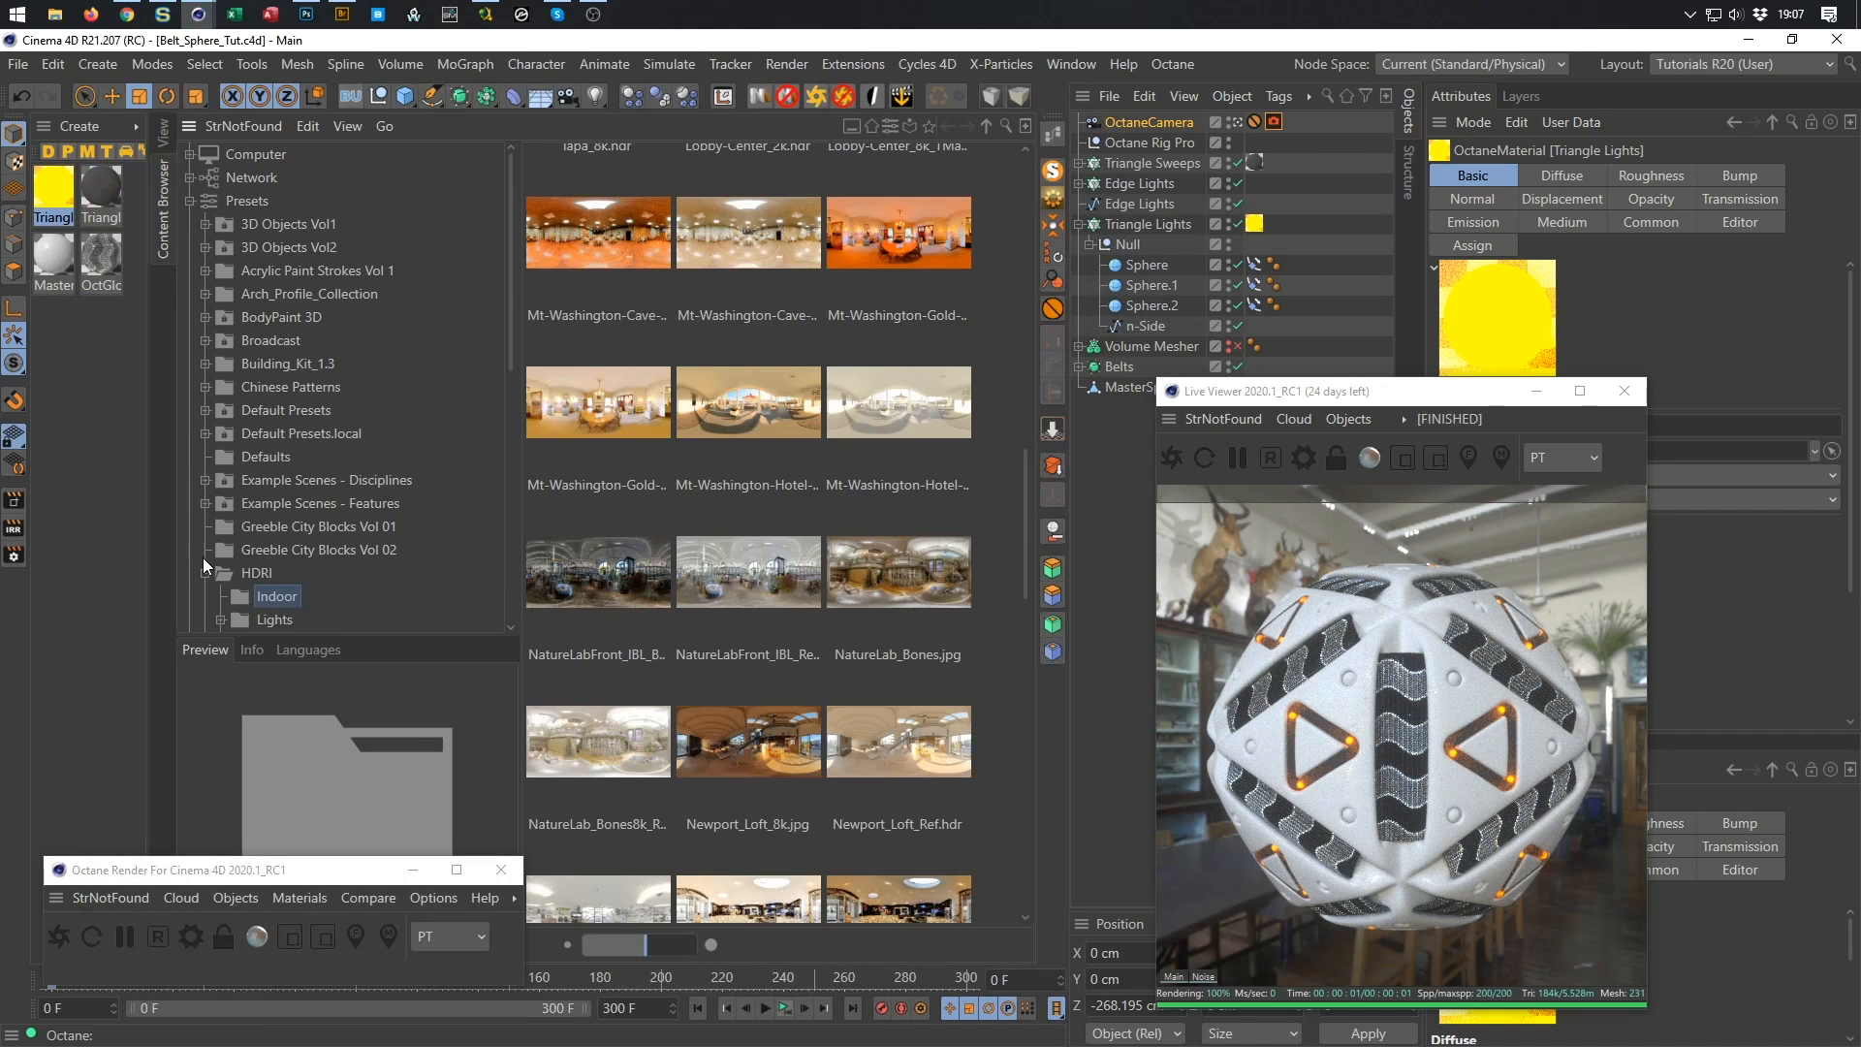
{"action": "left_click", "coordinate": [204, 574]}
{"action": "scroll", "coordinate": [297, 426], "scroll_direction": "down", "scroll_amount": 3}
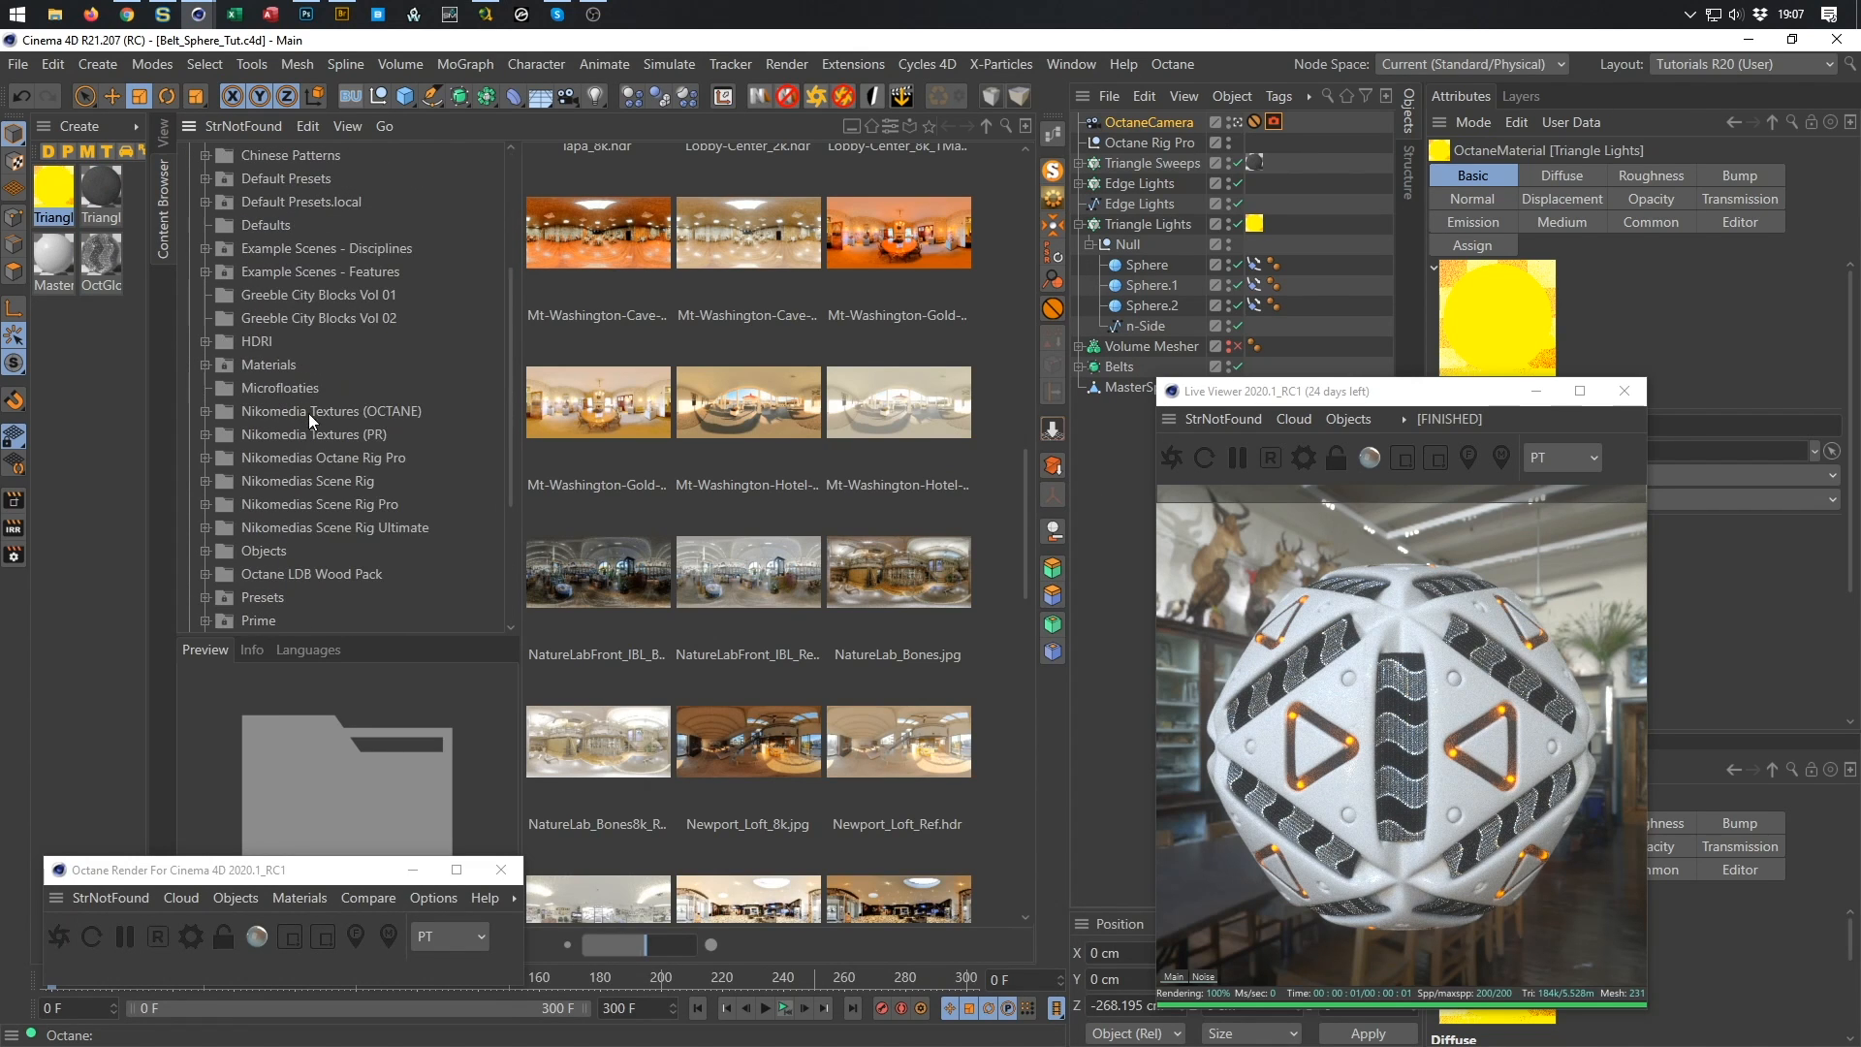
{"action": "left_click", "coordinate": [312, 462]}
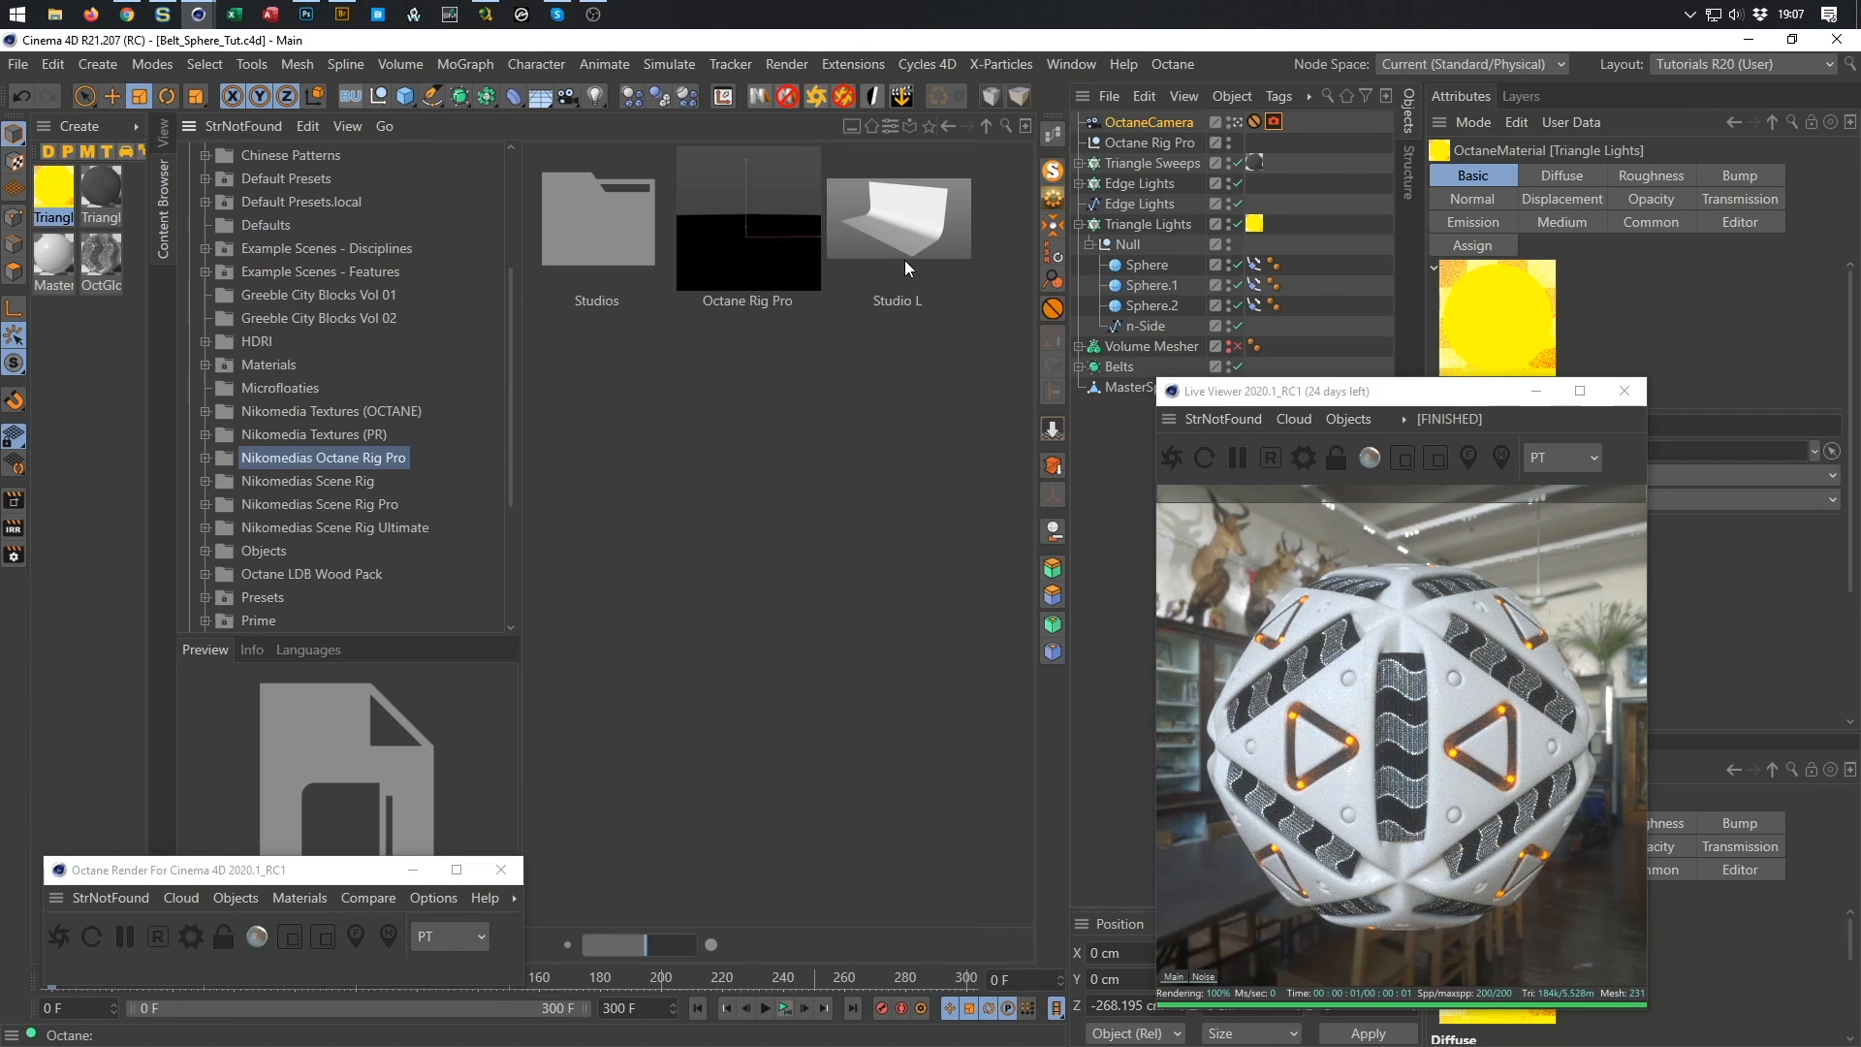
{"action": "left_click_drag", "start_coordinate": [905, 259], "coordinate": [992, 452]}
{"action": "left_click_drag", "start_coordinate": [1091, 496], "coordinate": [1103, 594]}
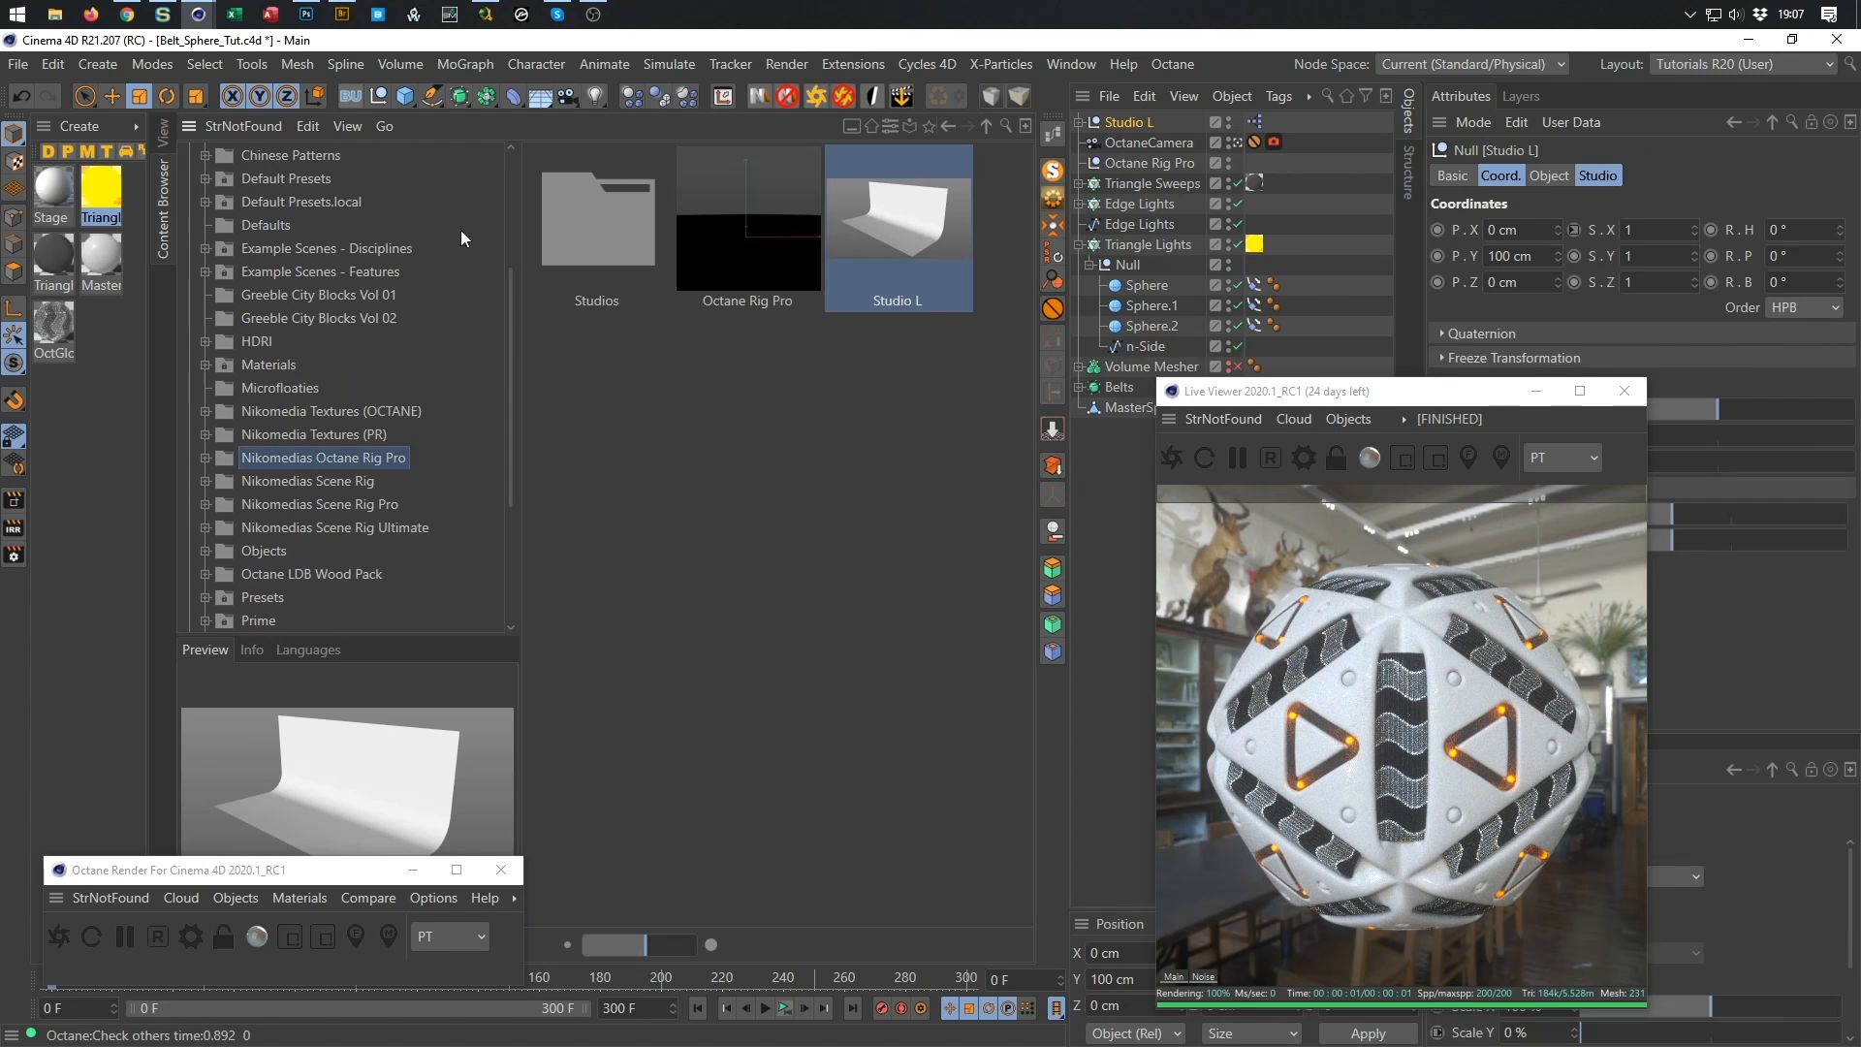
{"action": "left_click", "coordinate": [171, 128]}
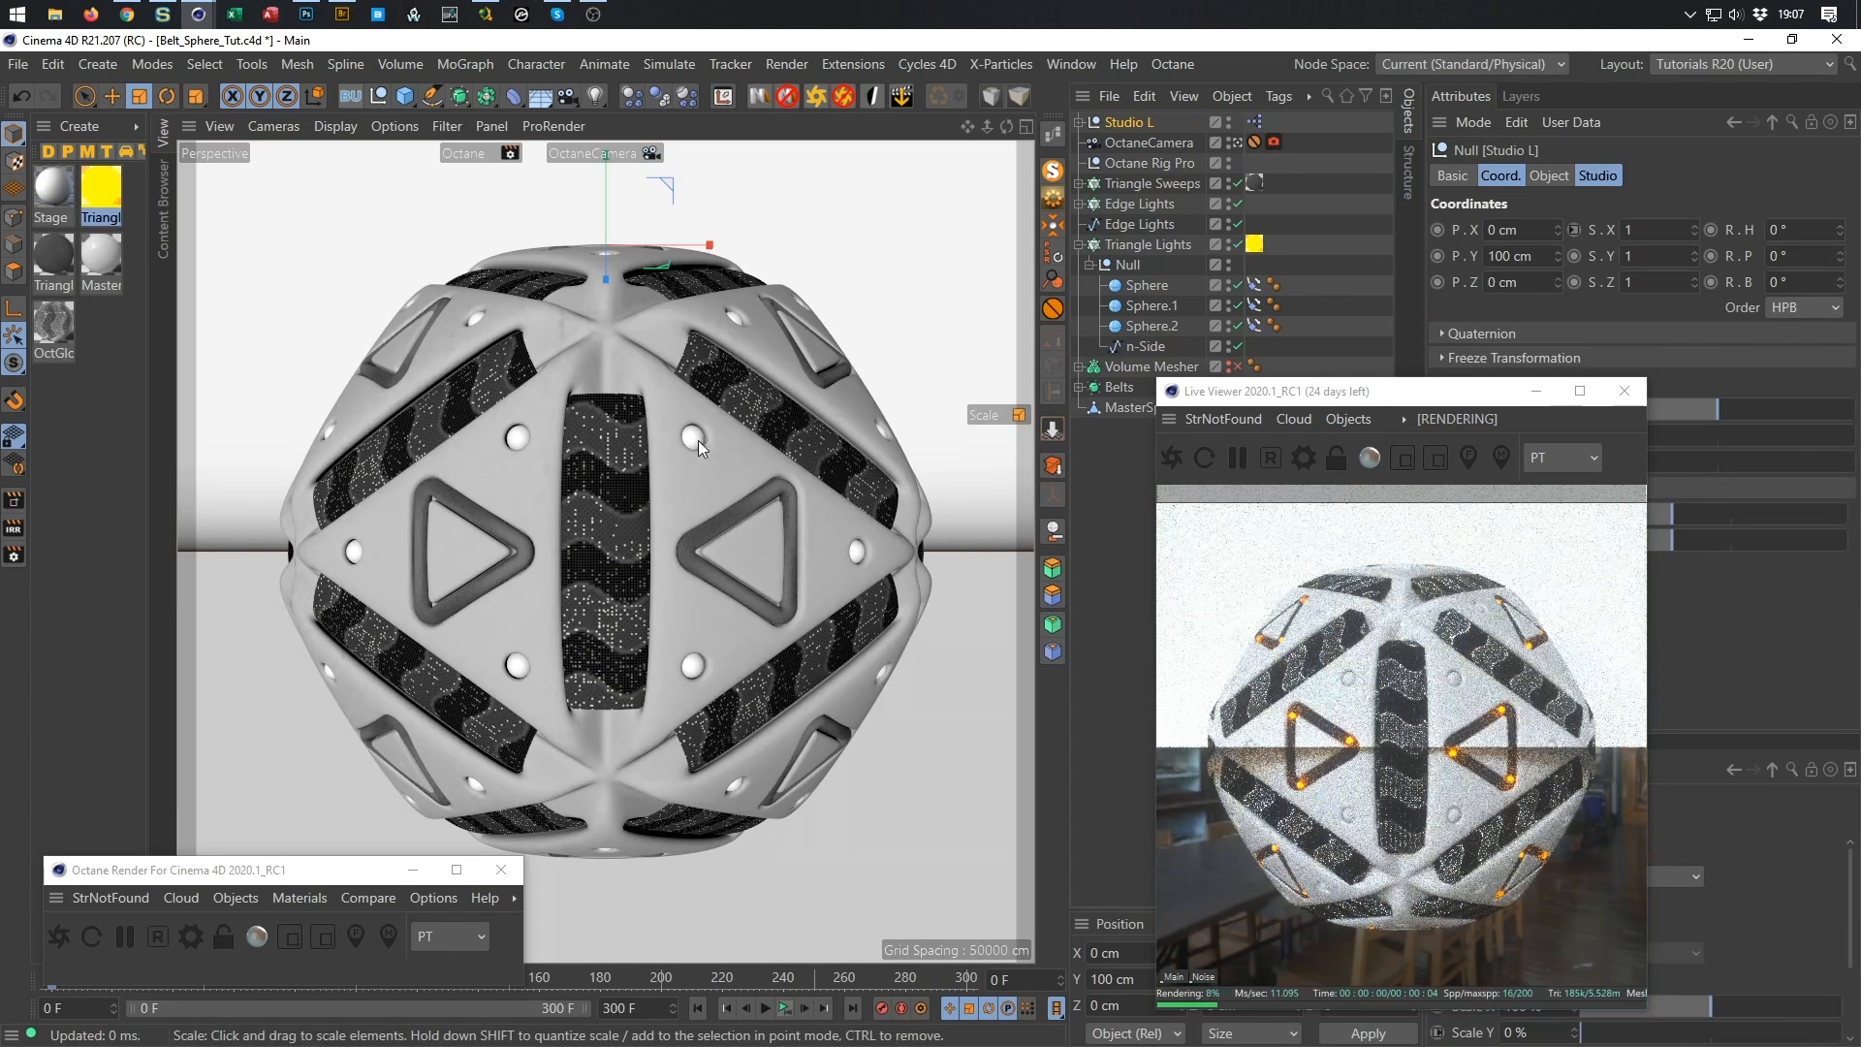
In the Right view, move Studio L down and behind the sphere, to about Y -24 cm and Z 188 cm.
{"action": "middle_click", "coordinate": [760, 457]}
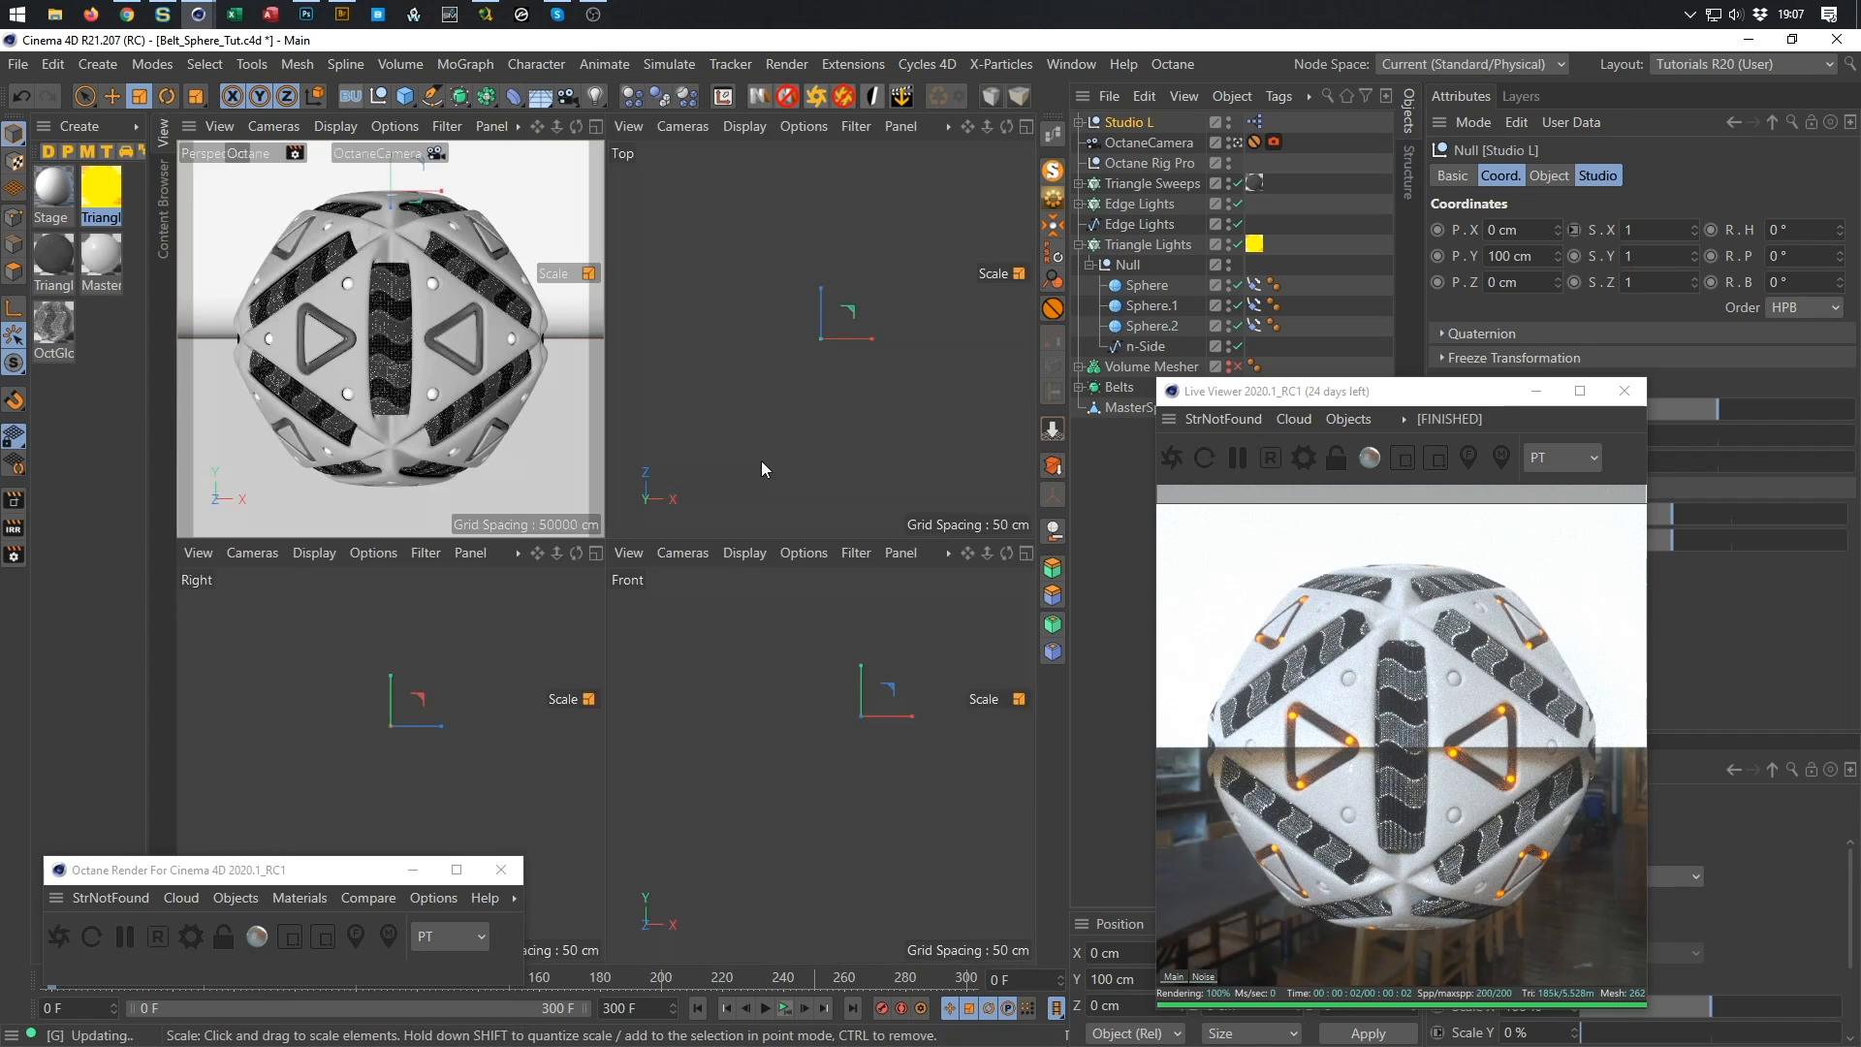
{"action": "middle_click", "coordinate": [406, 665]}
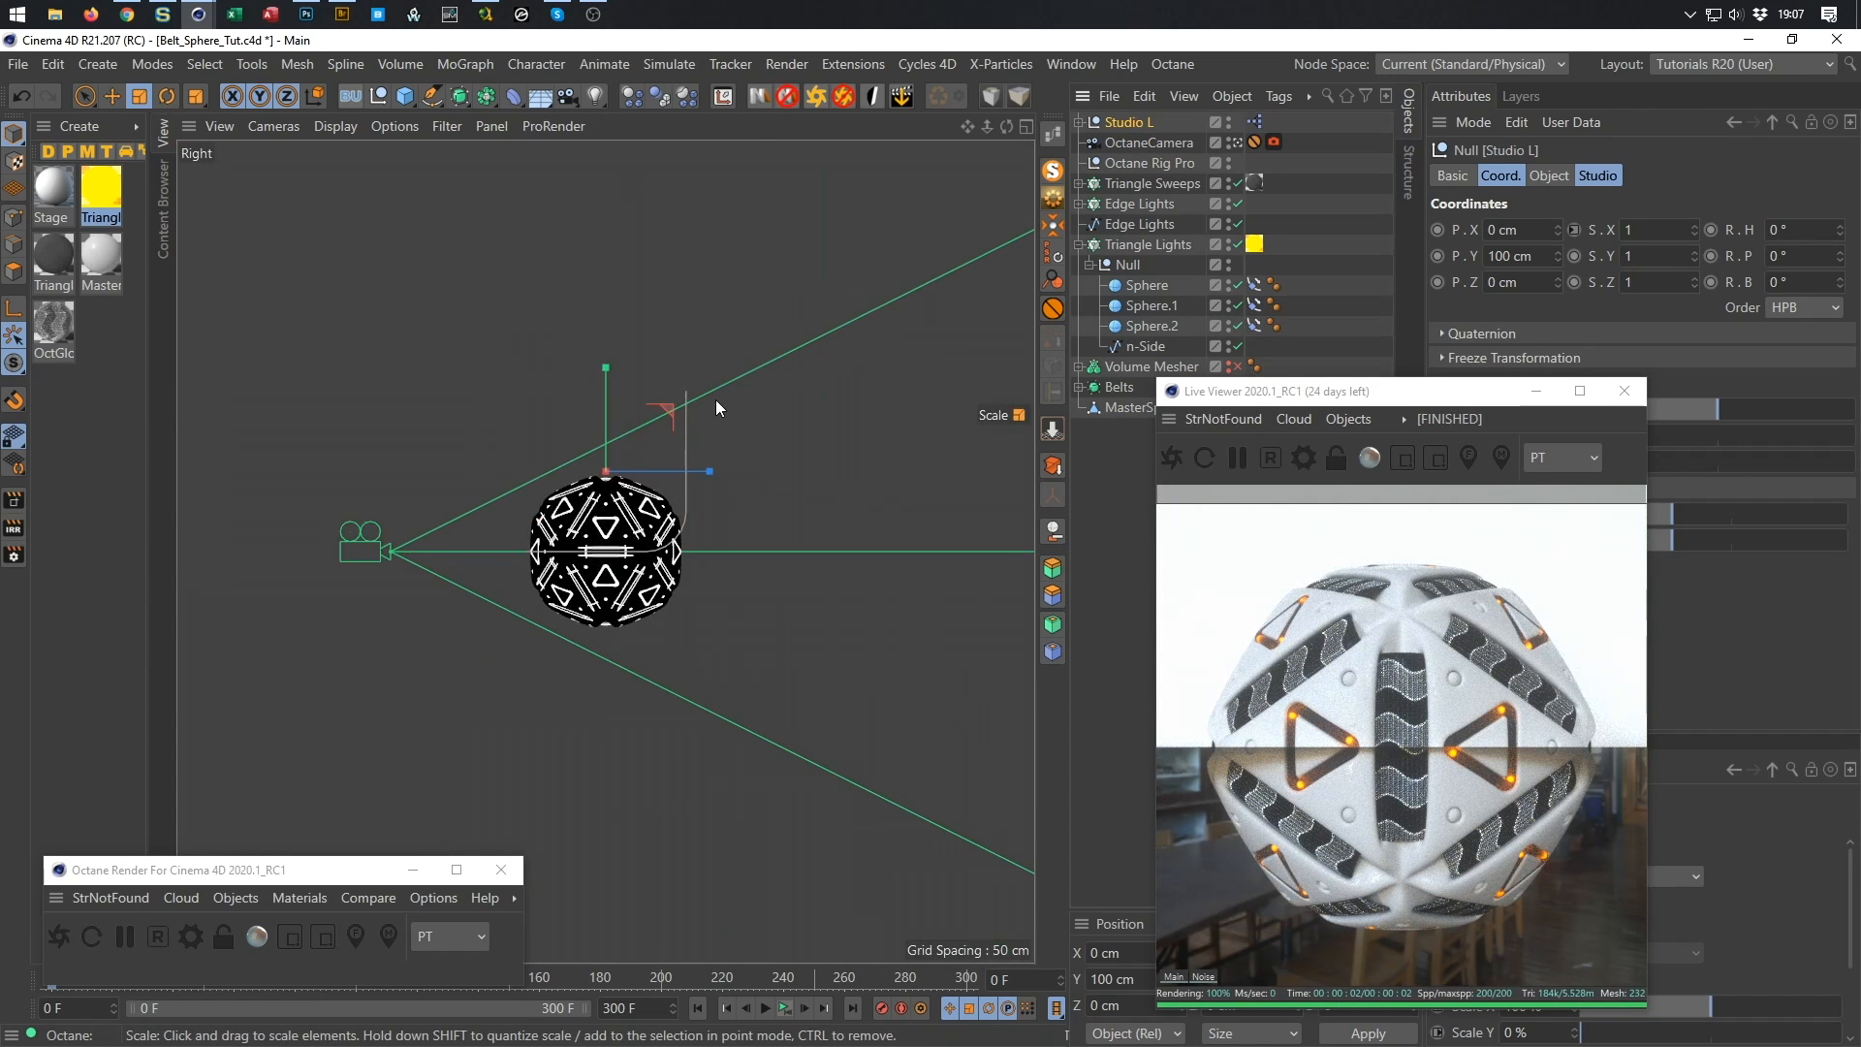
{"action": "key", "text": "e"}
{"action": "left_click_drag", "start_coordinate": [607, 369], "coordinate": [599, 482]}
{"action": "left_click_drag", "start_coordinate": [705, 582], "coordinate": [860, 611]}
{"action": "left_click_drag", "start_coordinate": [759, 477], "coordinate": [759, 469]}
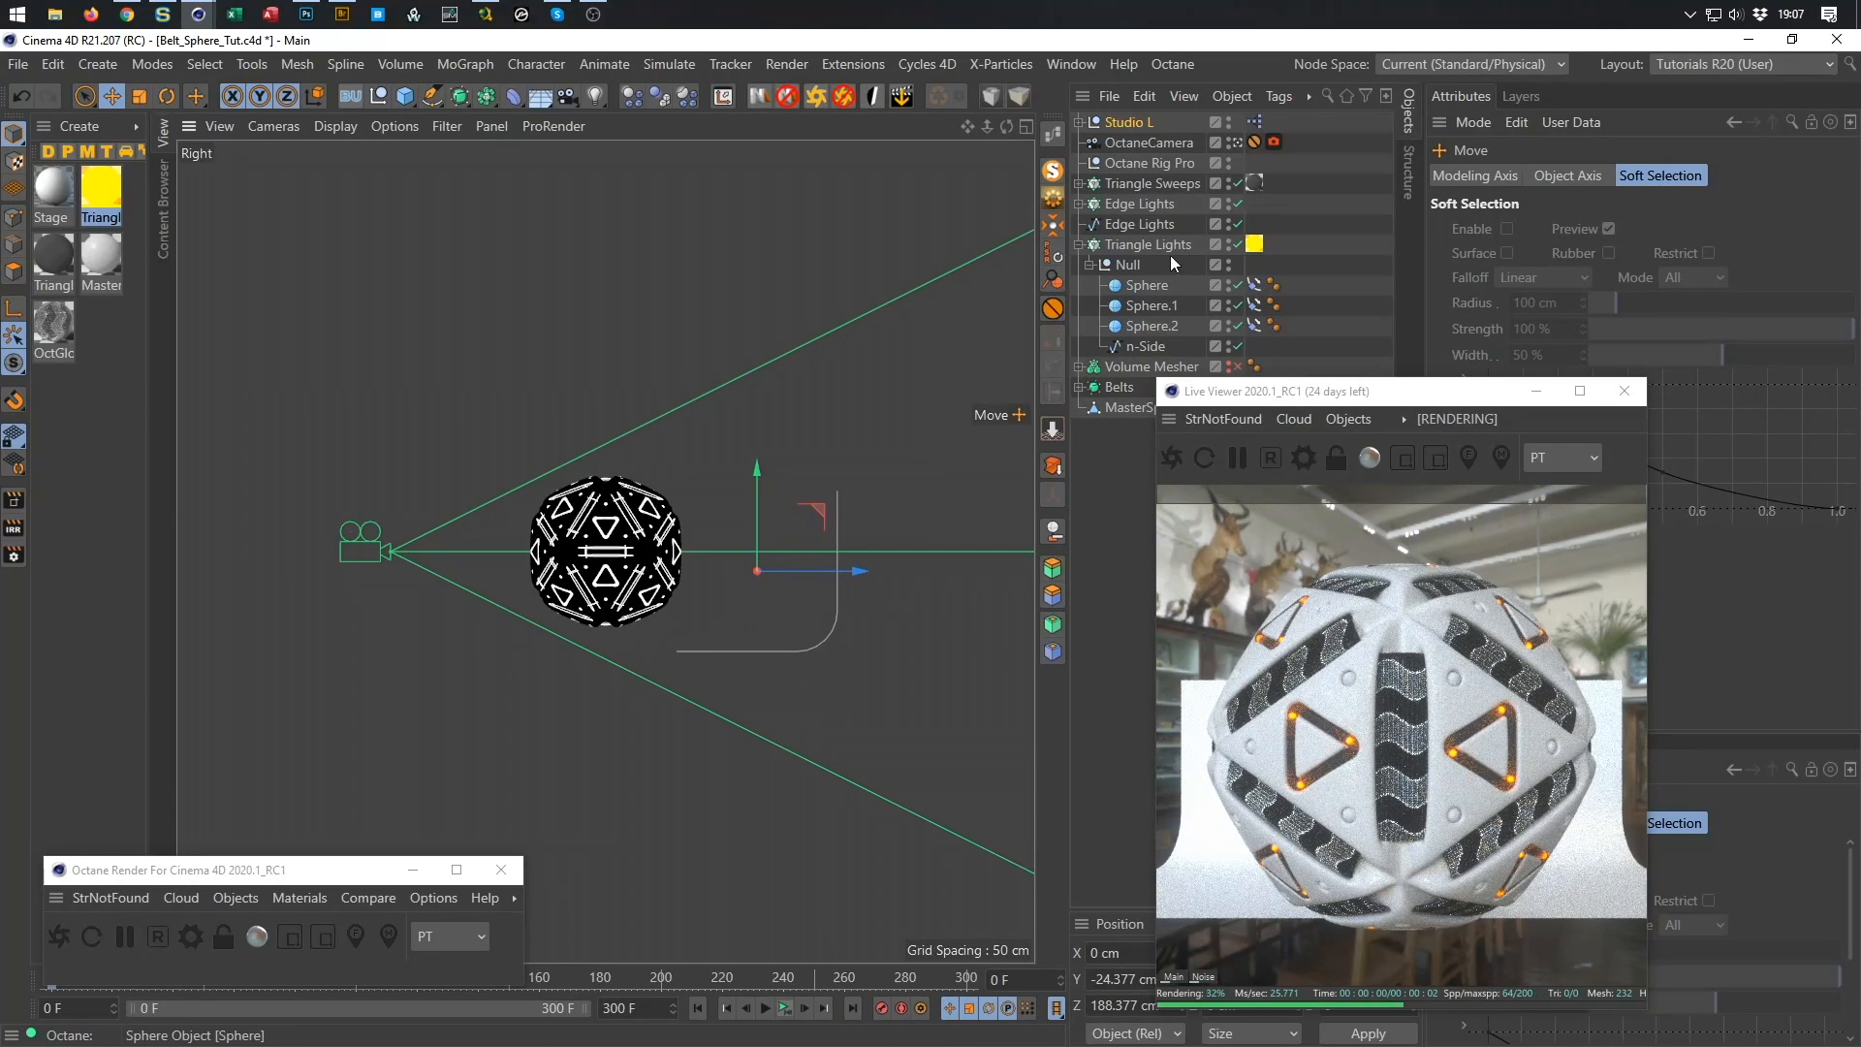
Enlarge the Studio L backdrop to fill the camera frame, with Scale Z 181%, Scale Y 239% and Scale X 131%.
{"action": "middle_click", "coordinate": [944, 316]}
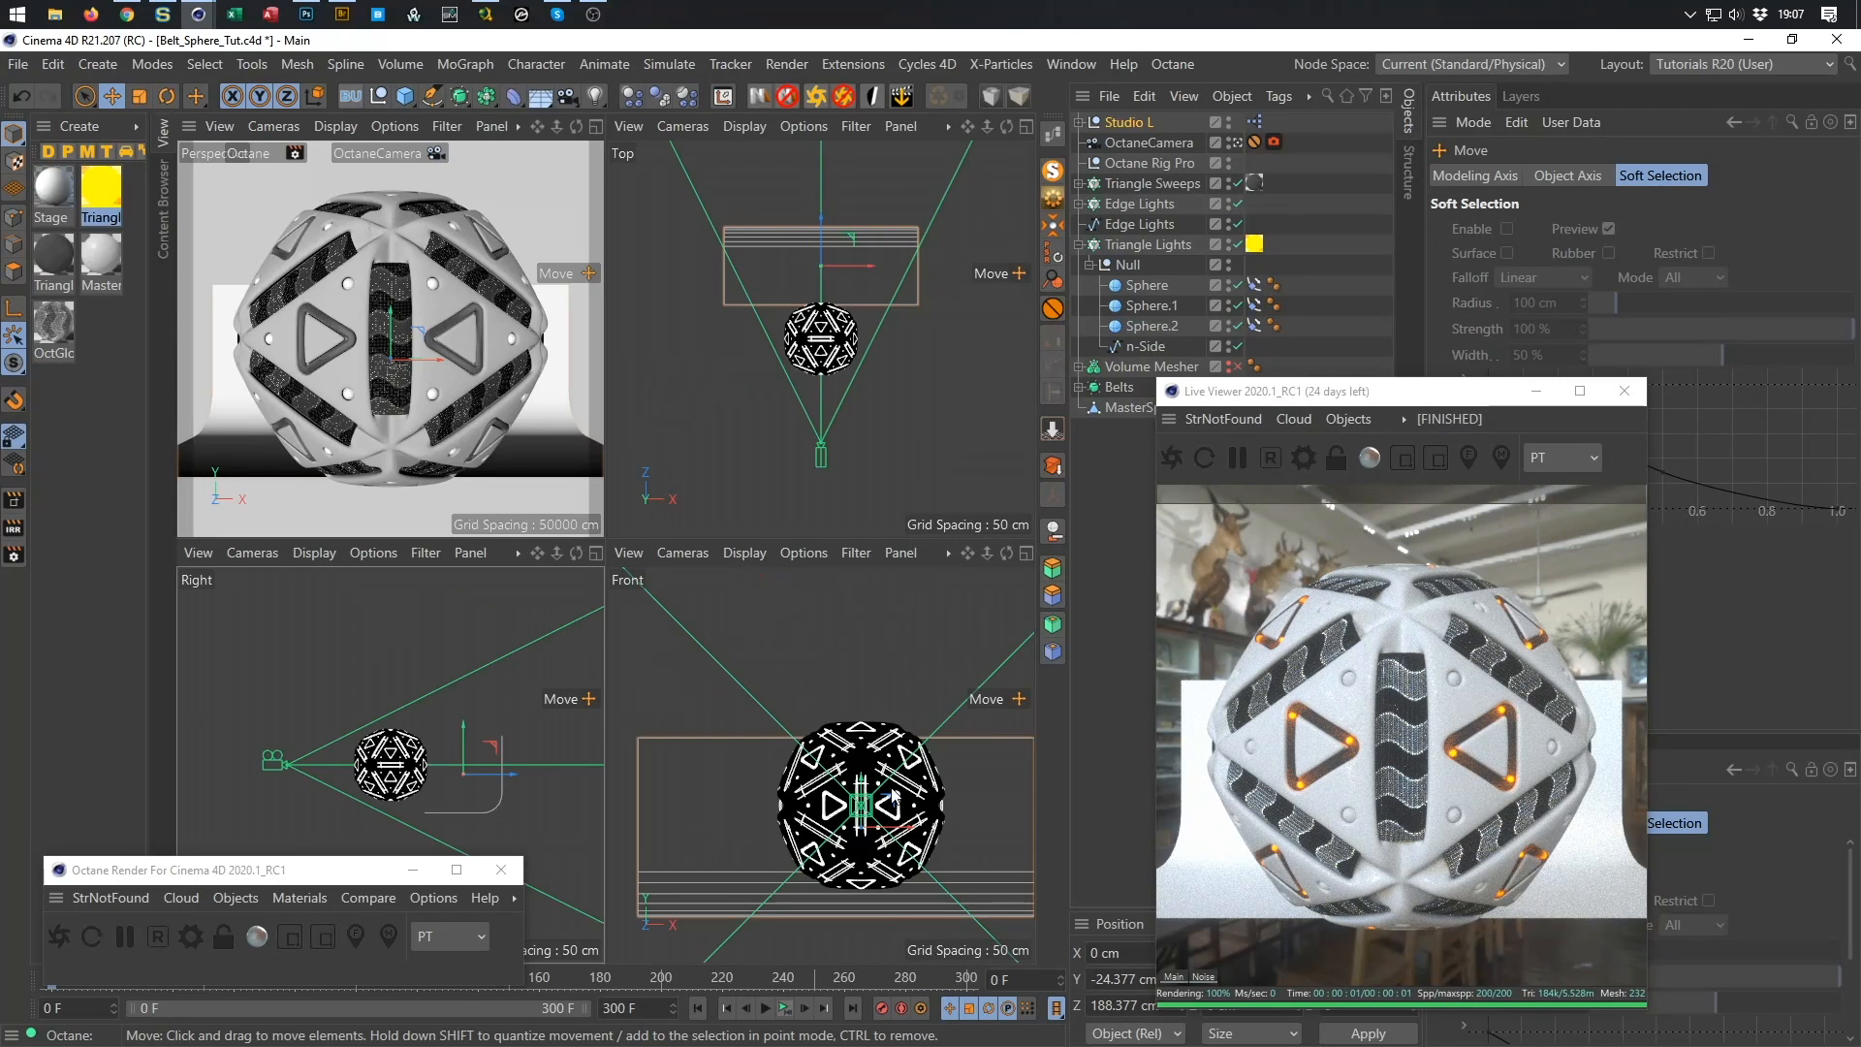
{"action": "middle_click_drag", "start_coordinate": [434, 787], "coordinate": [433, 739], "text": "alt"}
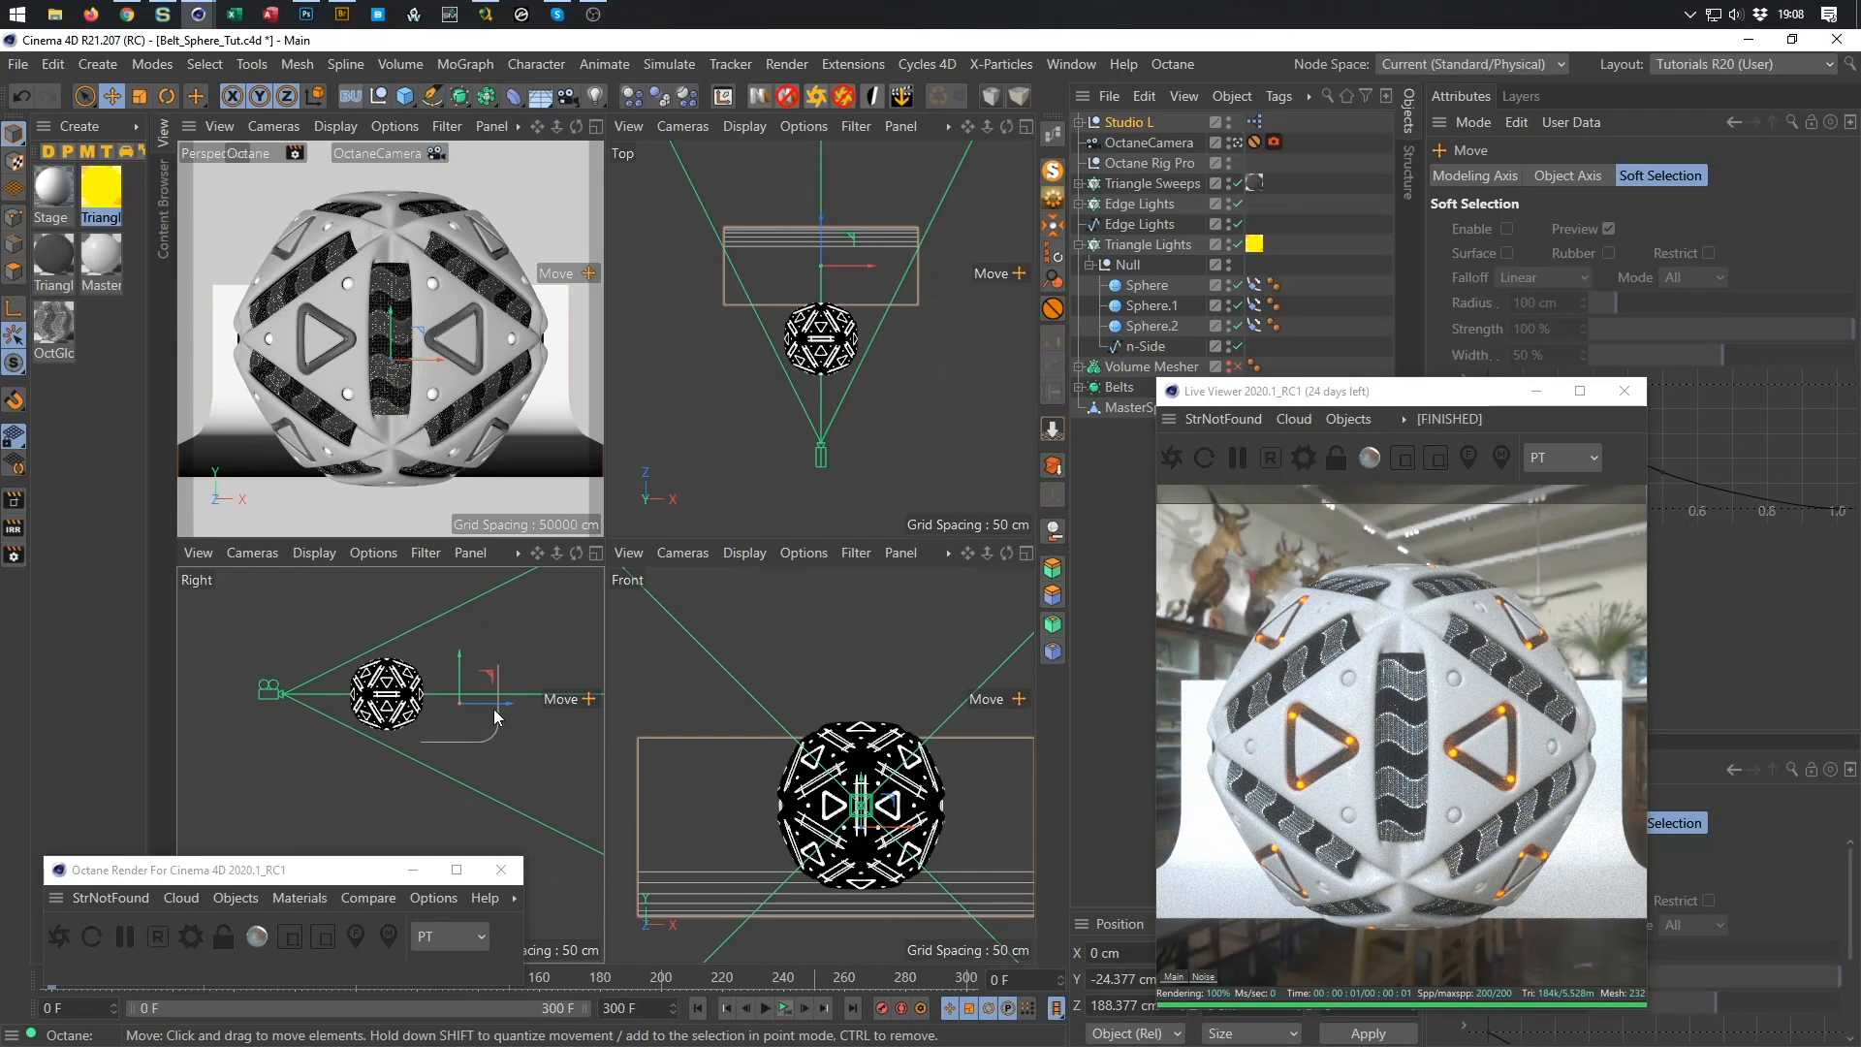
{"action": "scroll", "coordinate": [551, 681], "scroll_direction": "up", "scroll_amount": 3}
{"action": "middle_click_drag", "start_coordinate": [510, 689], "coordinate": [563, 697], "text": "alt"}
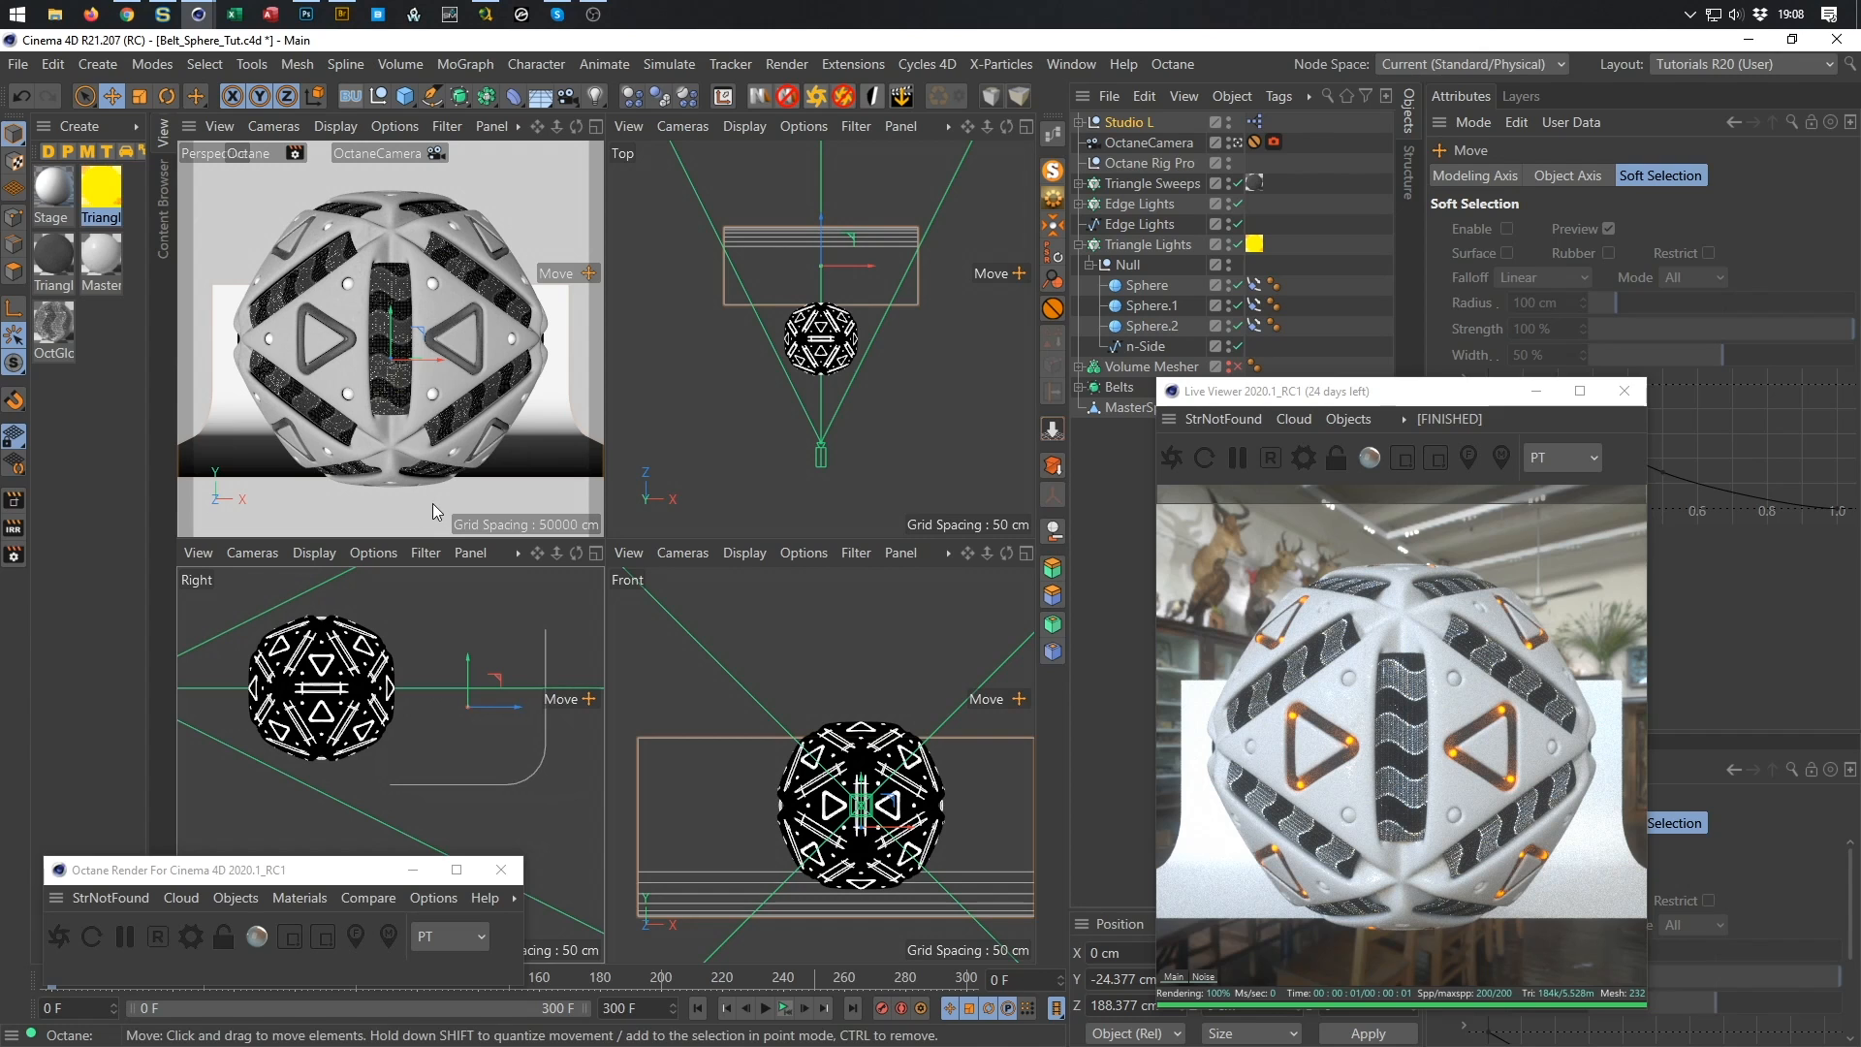
{"action": "left_click", "coordinate": [1160, 122]}
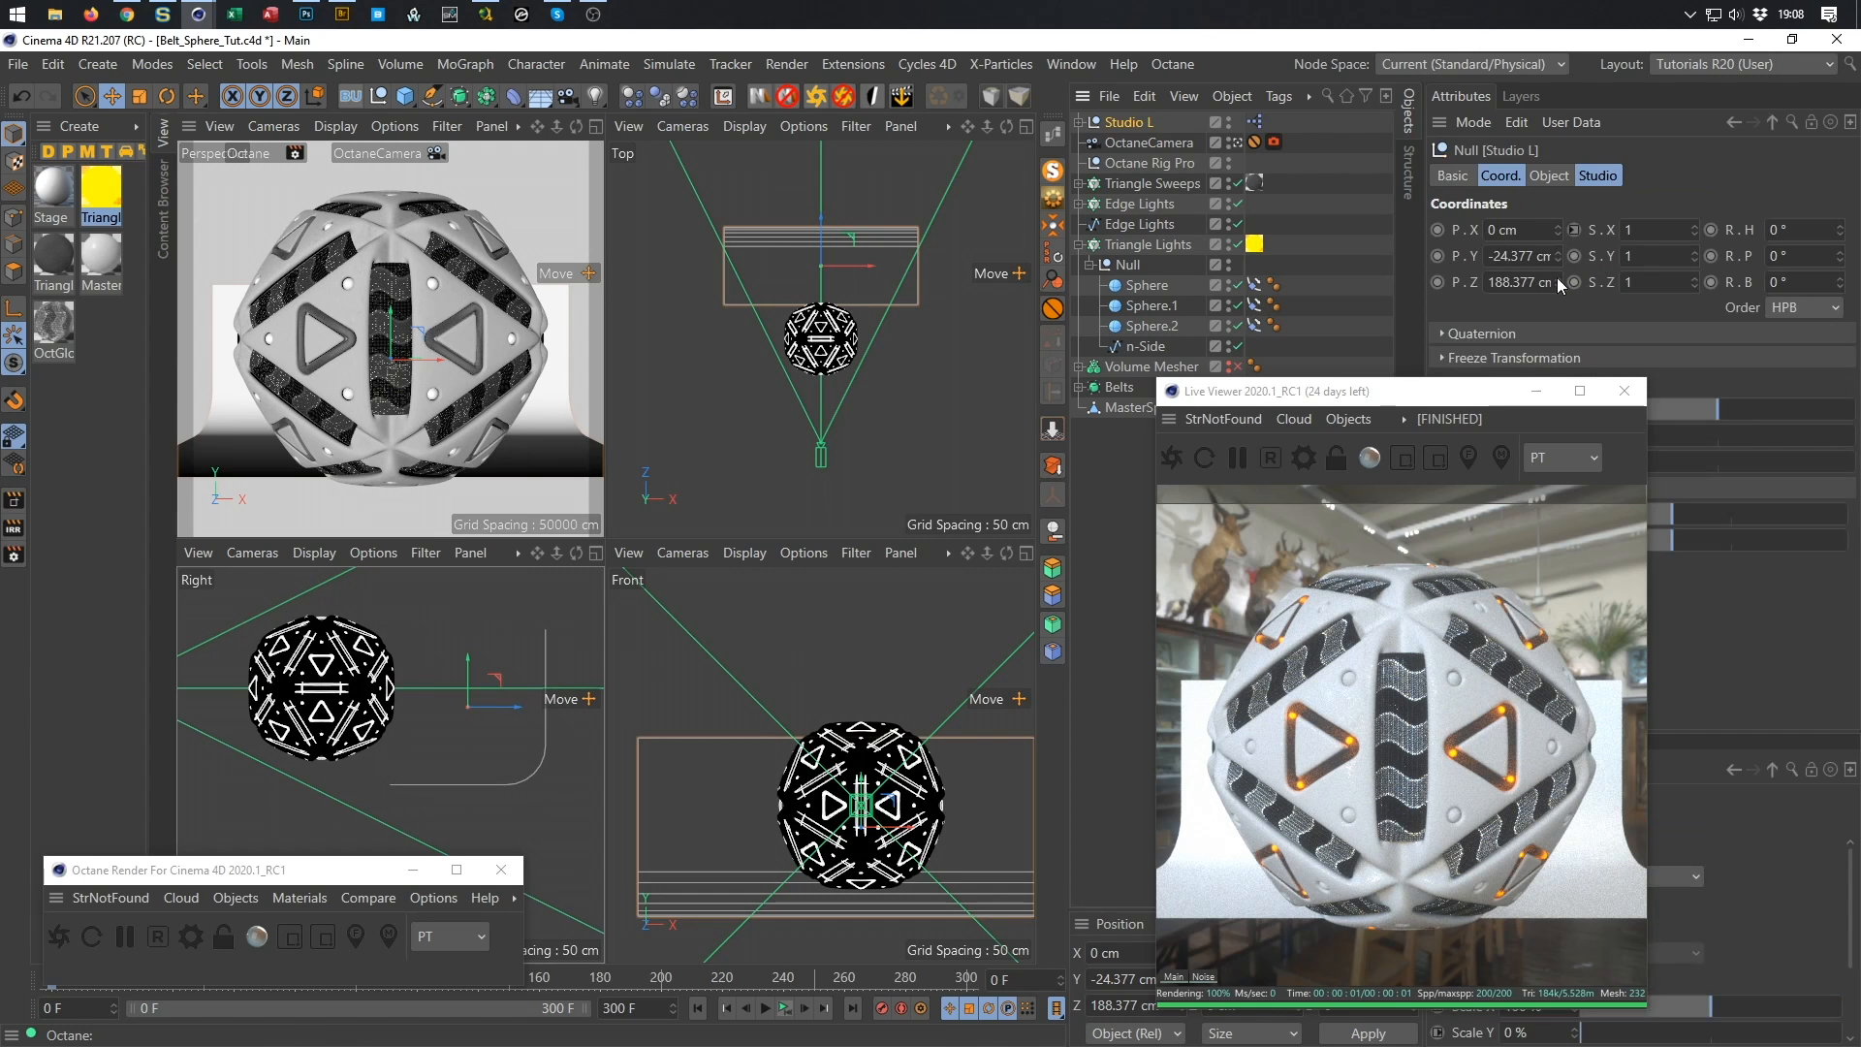
{"action": "left_click", "coordinate": [1601, 177]}
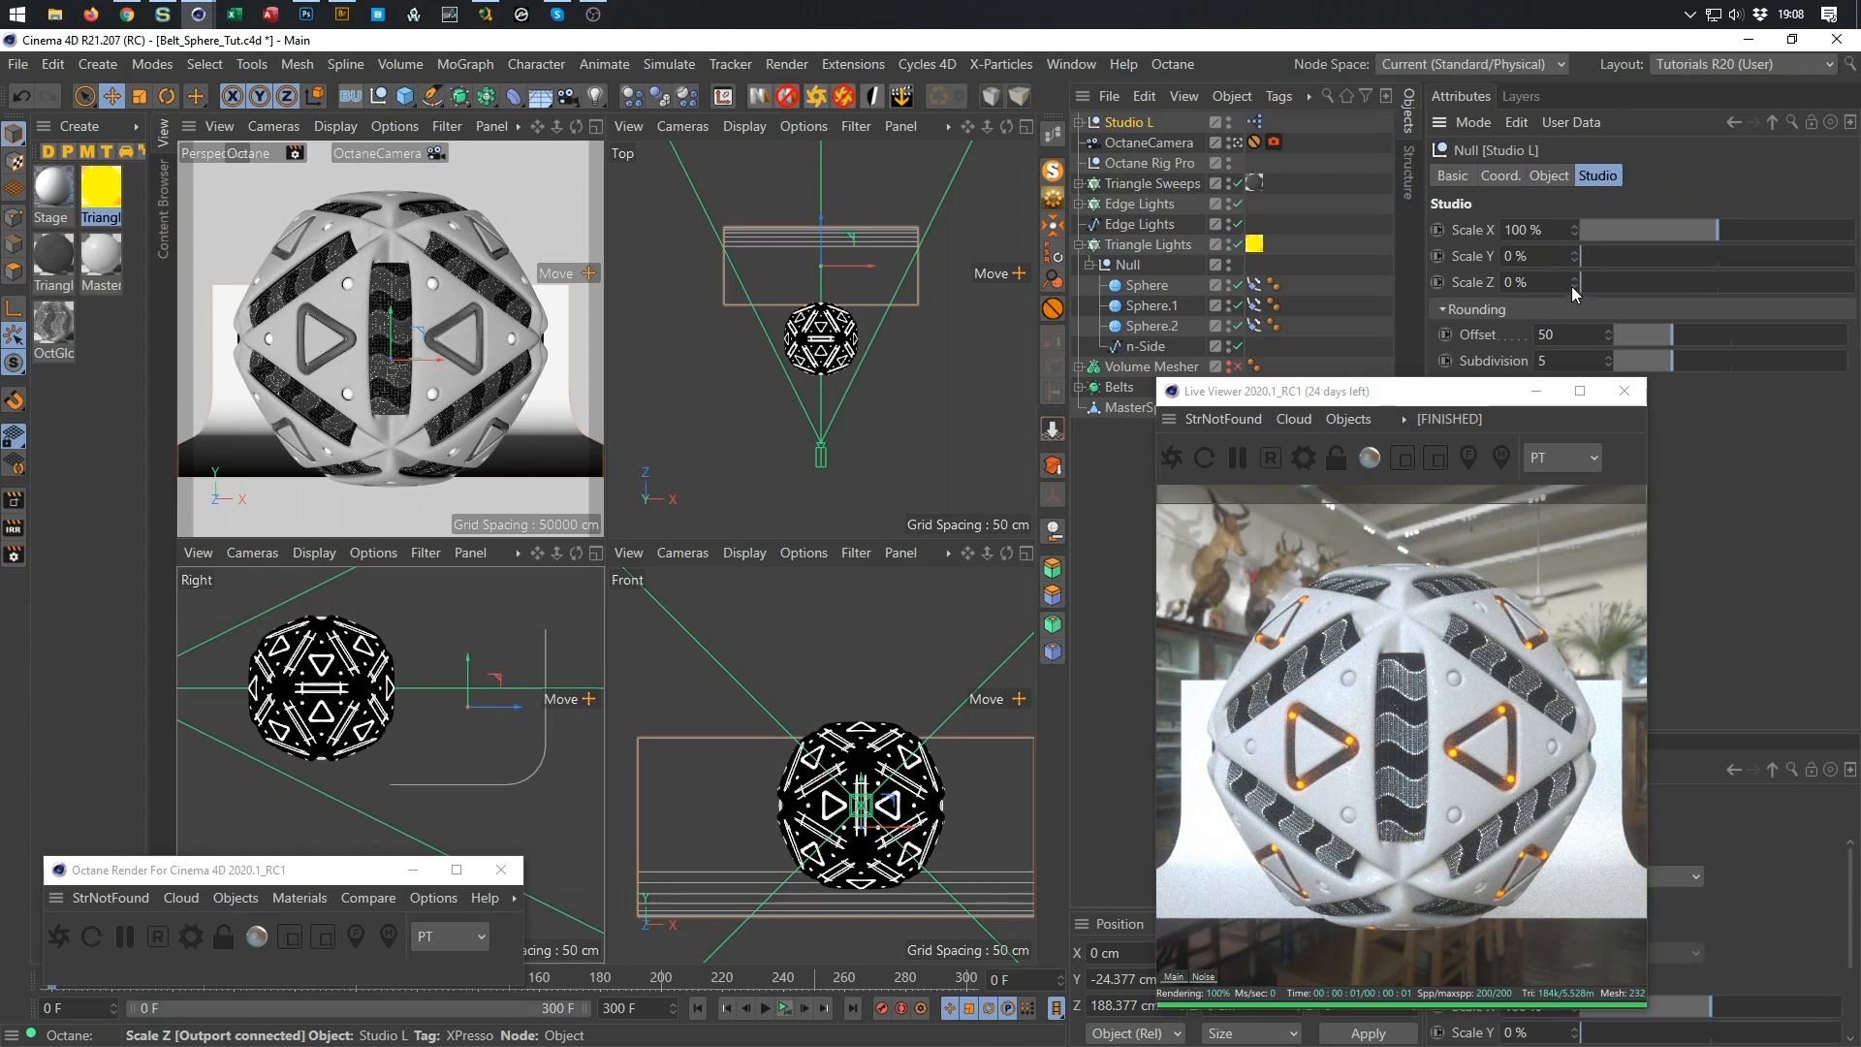
{"action": "left_click_drag", "start_coordinate": [1576, 281], "coordinate": [1576, 106]}
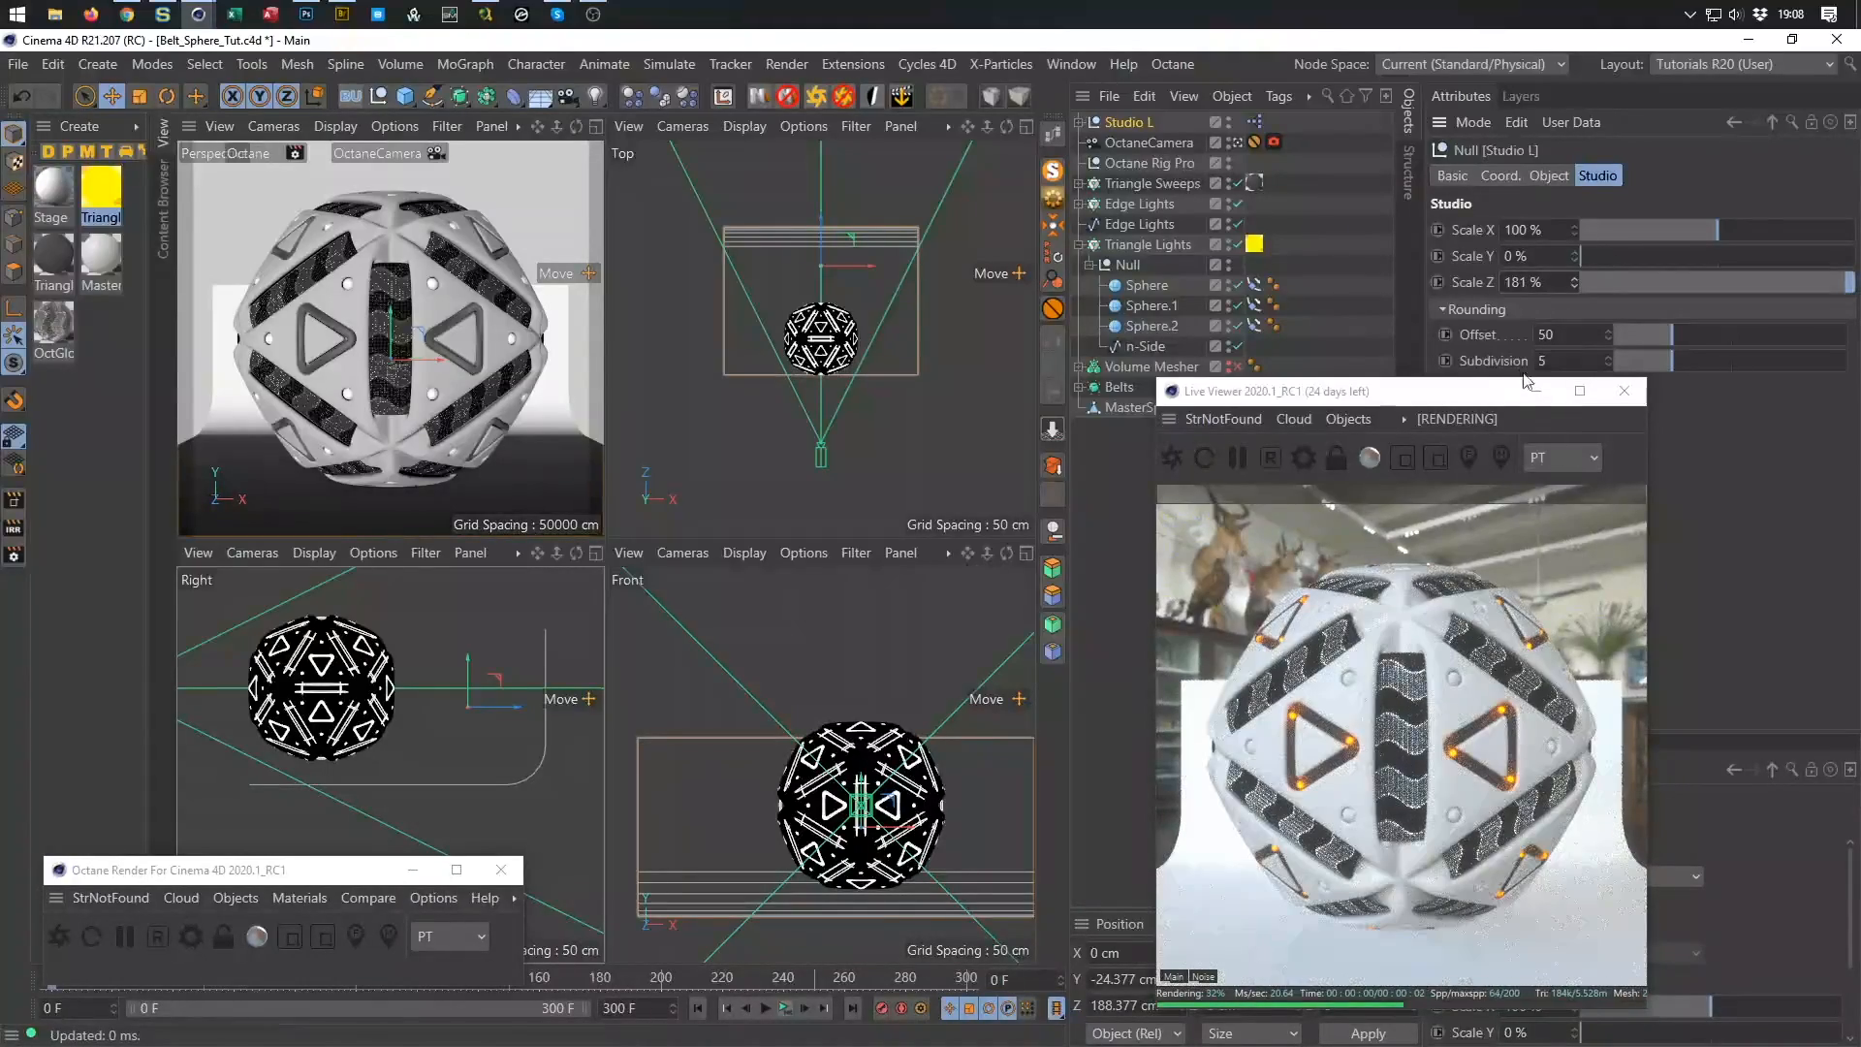
{"action": "left_click_drag", "start_coordinate": [1576, 255], "coordinate": [1576, 121]}
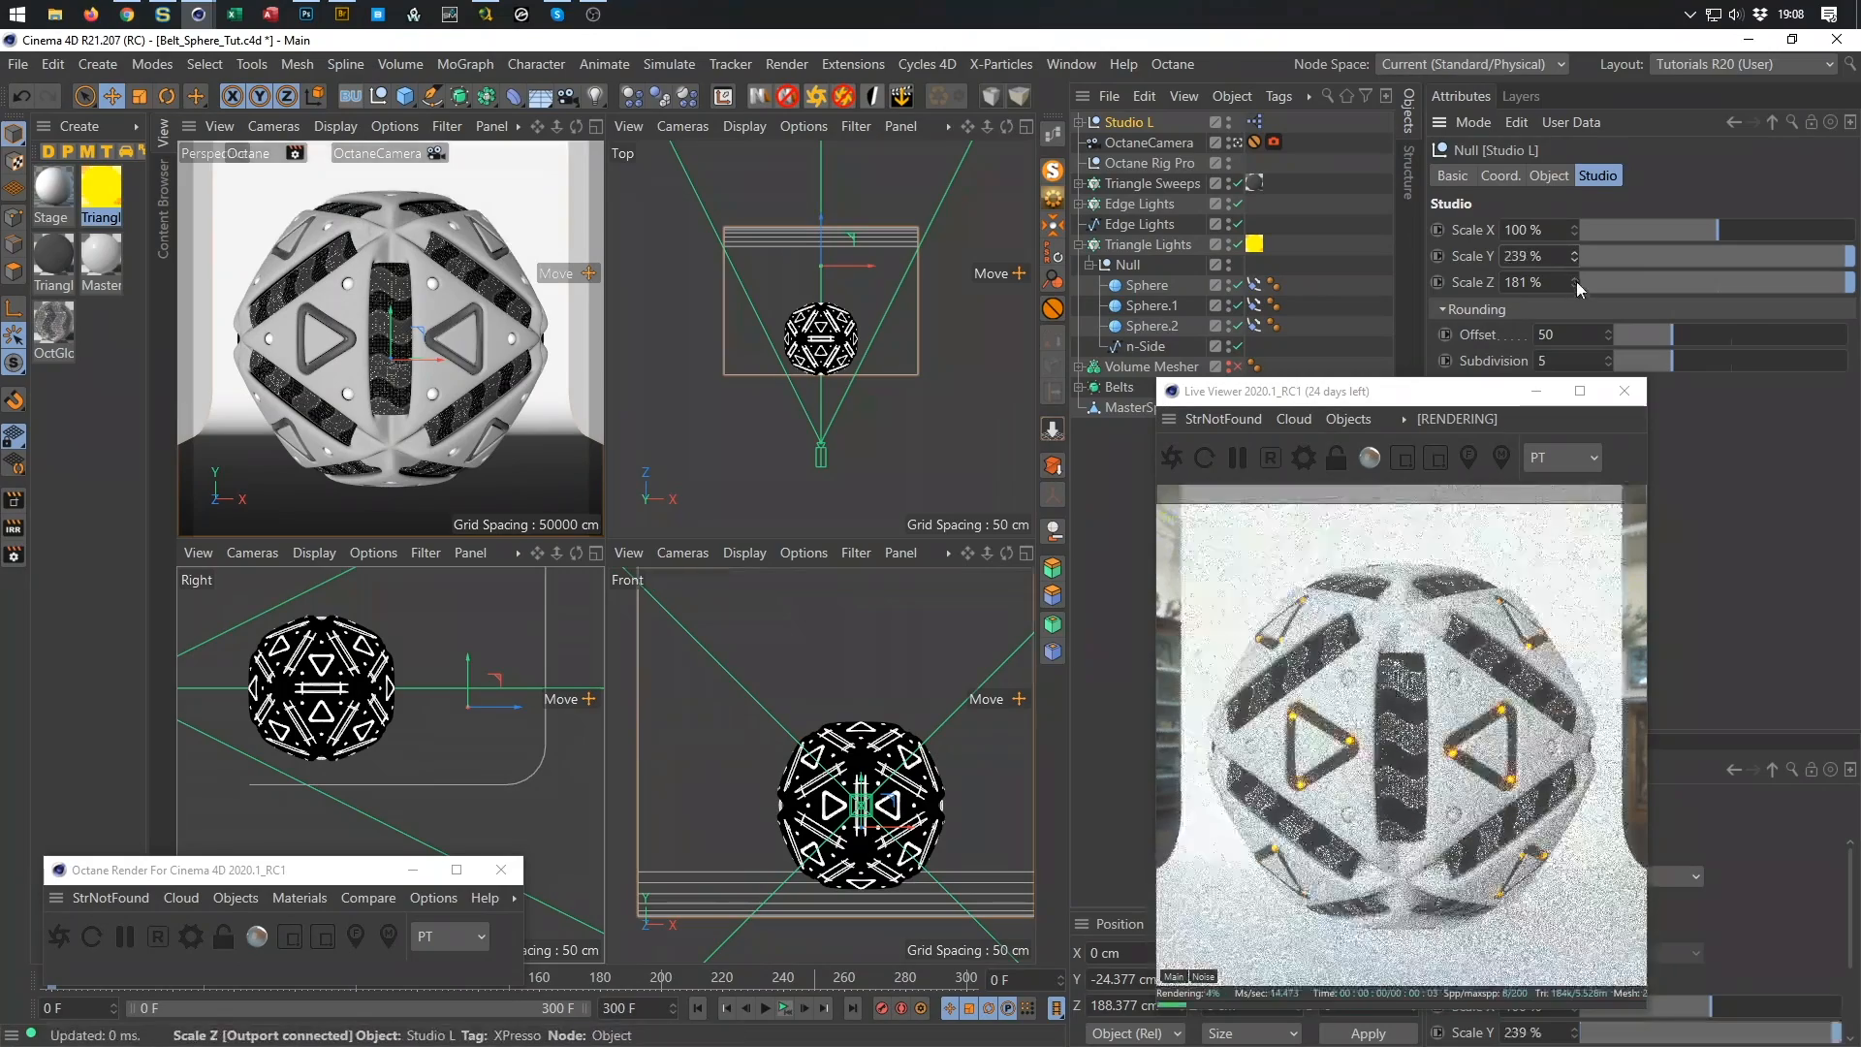
{"action": "left_click", "coordinate": [1574, 226]}
{"action": "left_click_drag", "start_coordinate": [1574, 229], "coordinate": [1574, 200]}
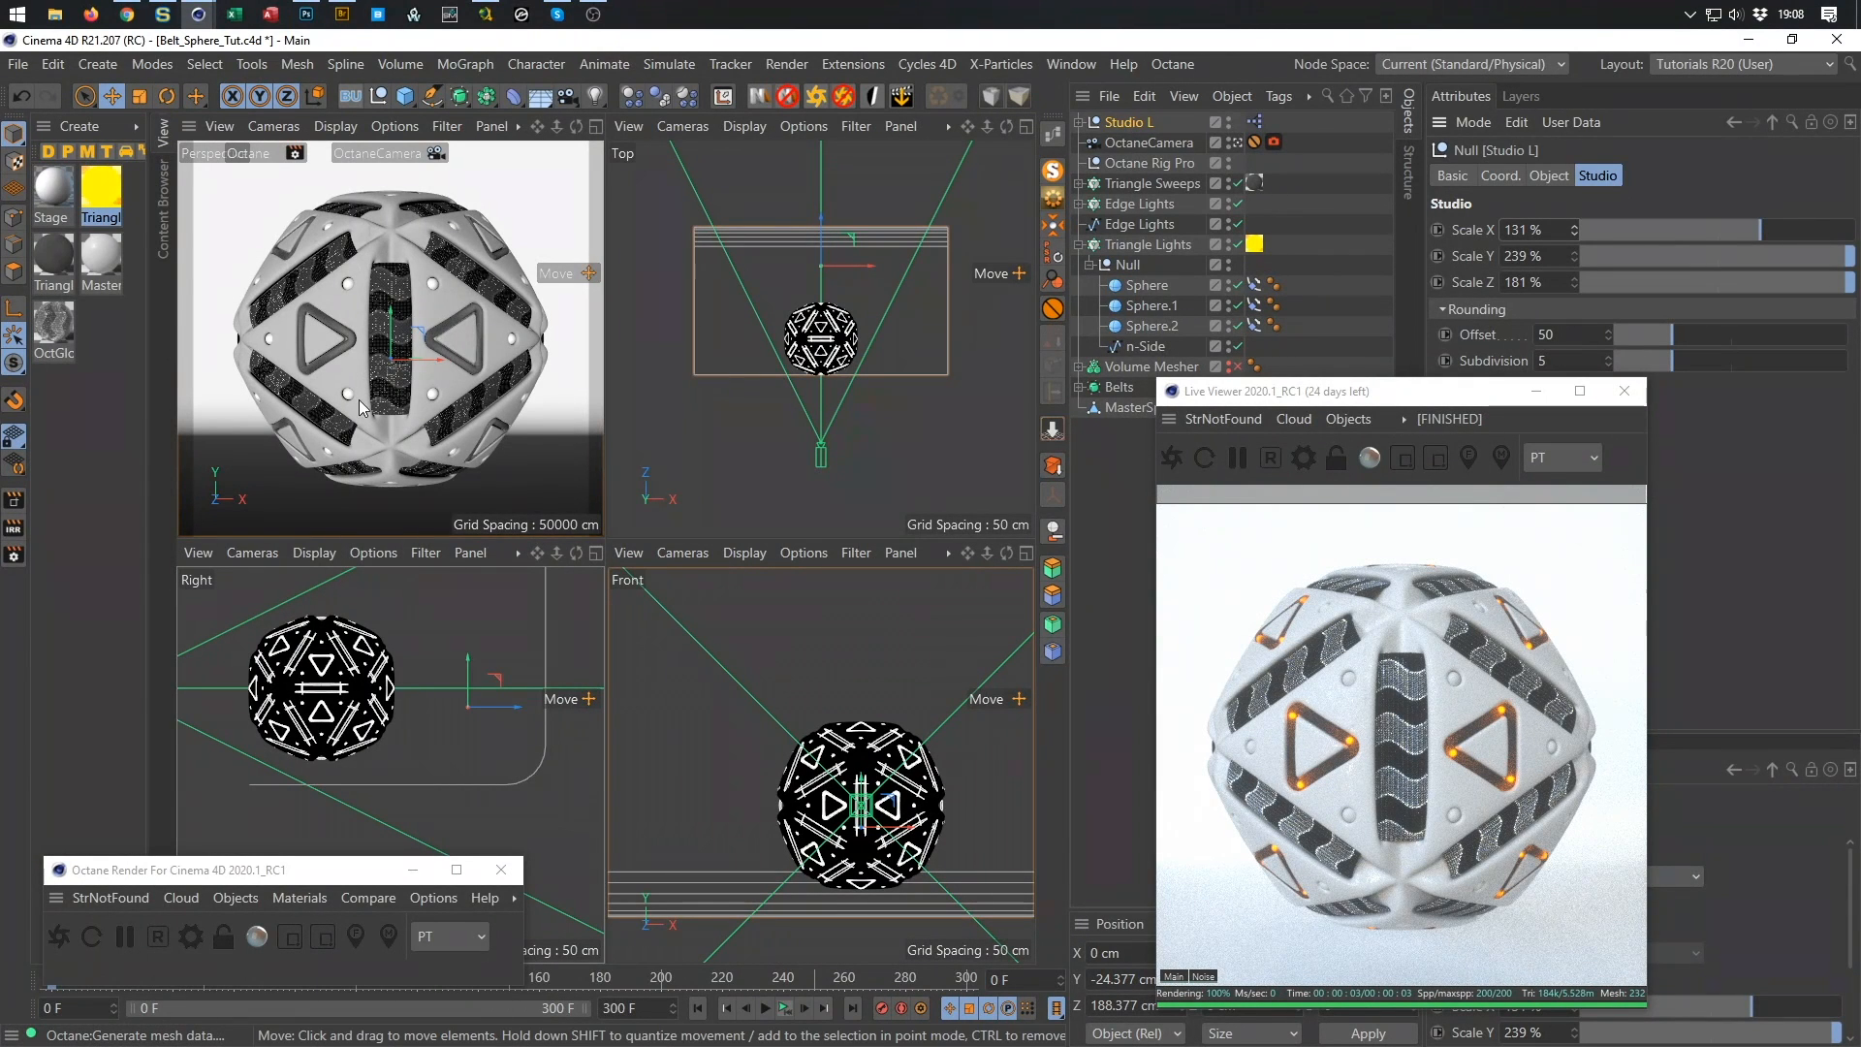
Remove the Stage material tag from the Studio mesh inside the Studio L backdrop.
{"action": "left_click", "coordinate": [1079, 123]}
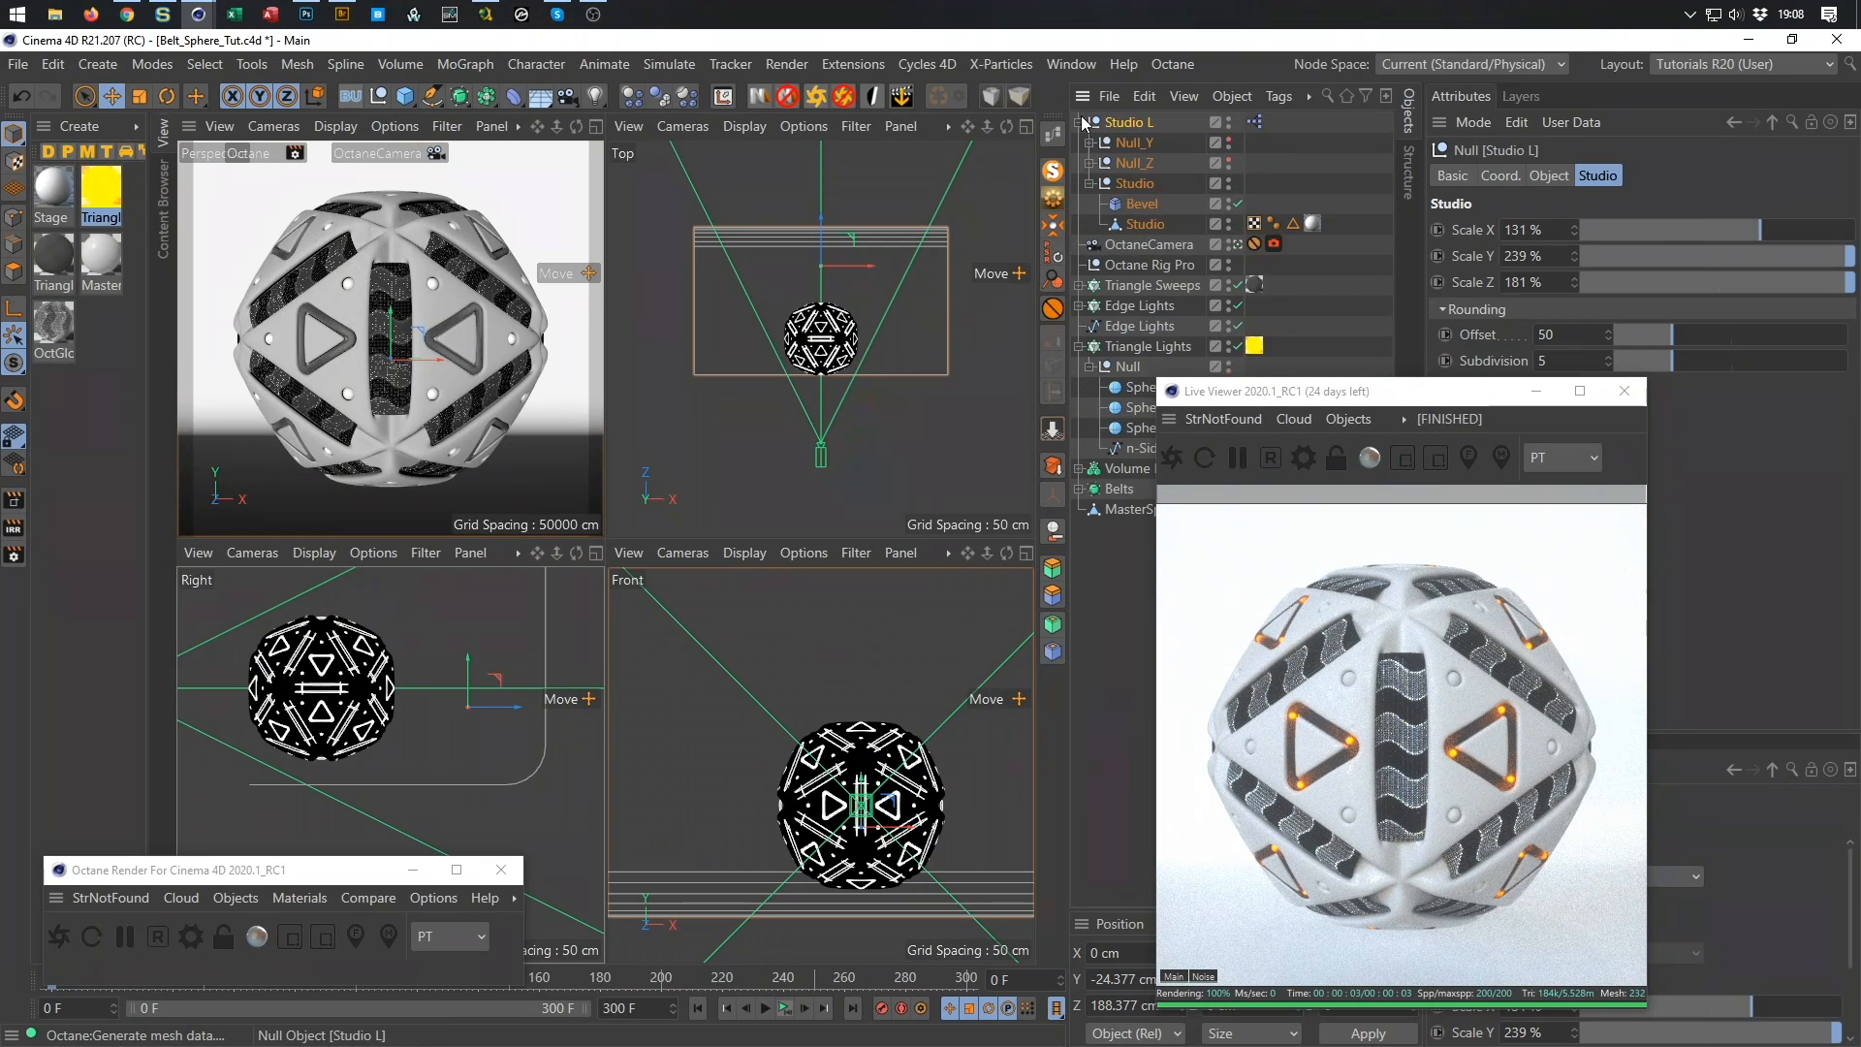
{"action": "left_click", "coordinate": [1312, 224]}
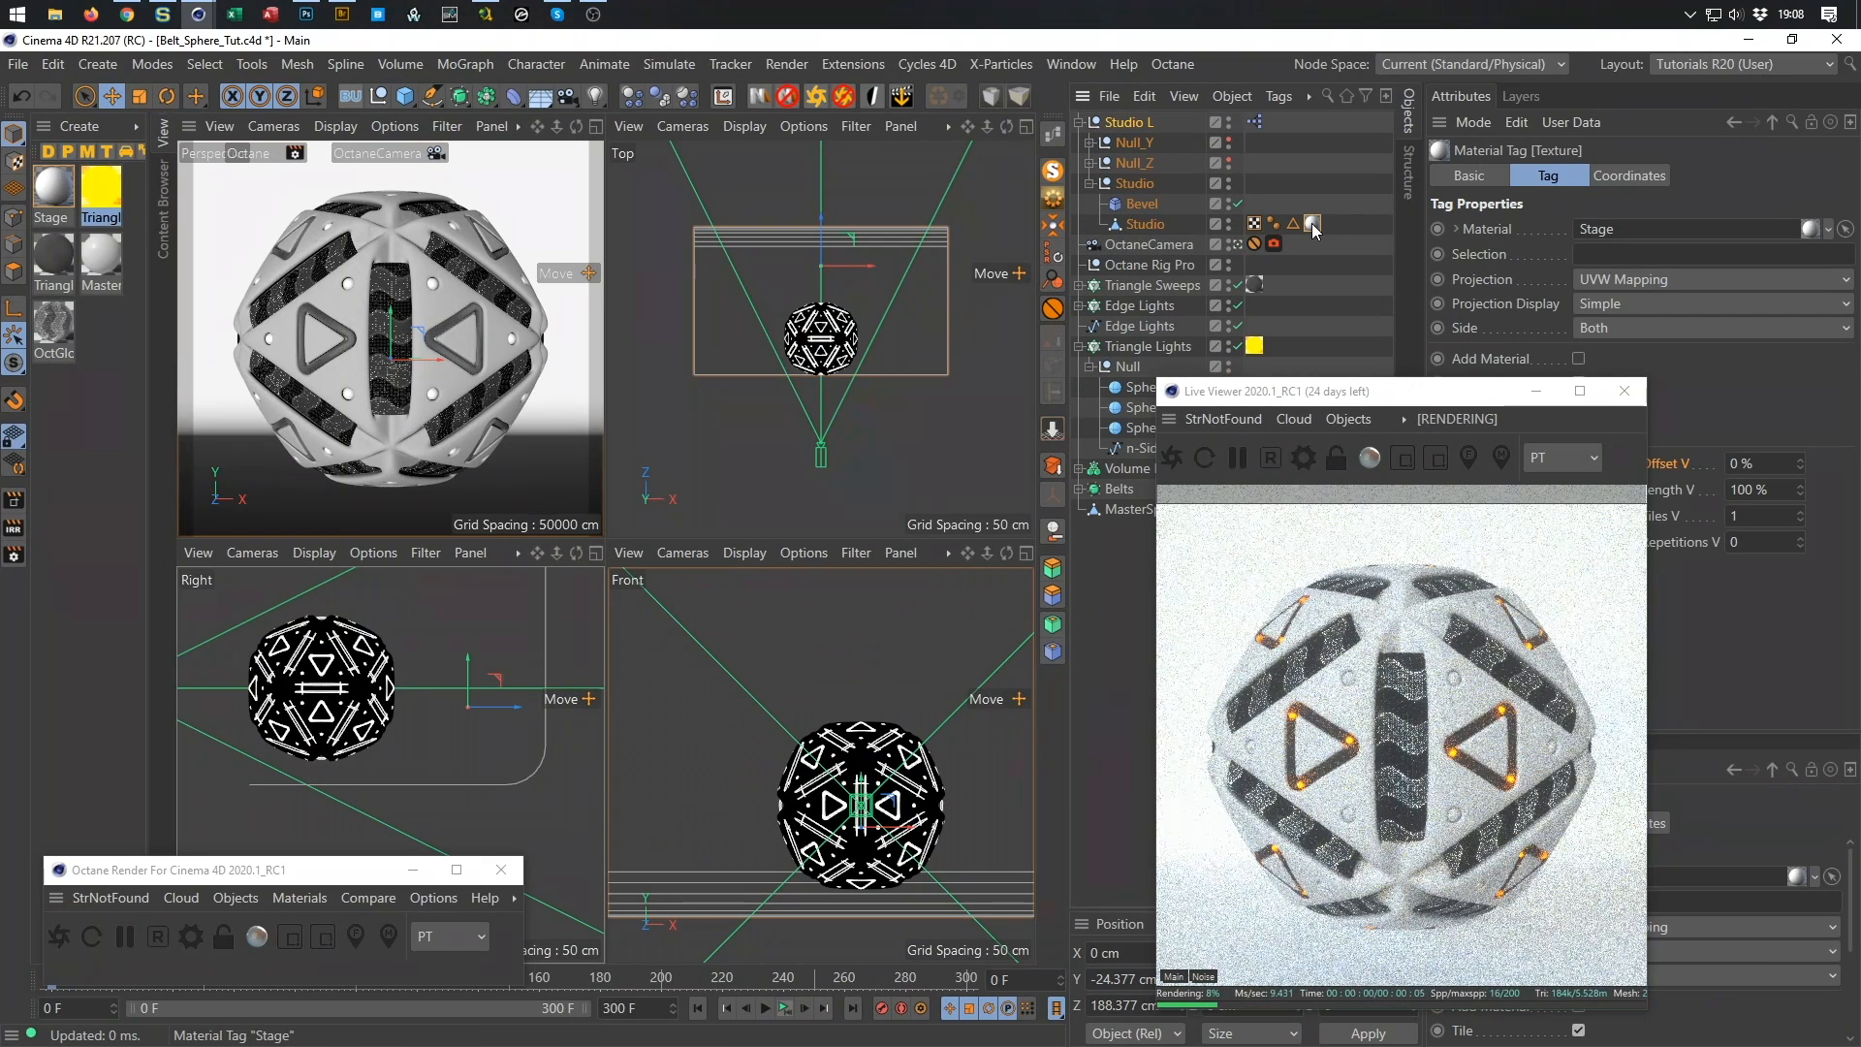
{"action": "key", "text": "Delete"}
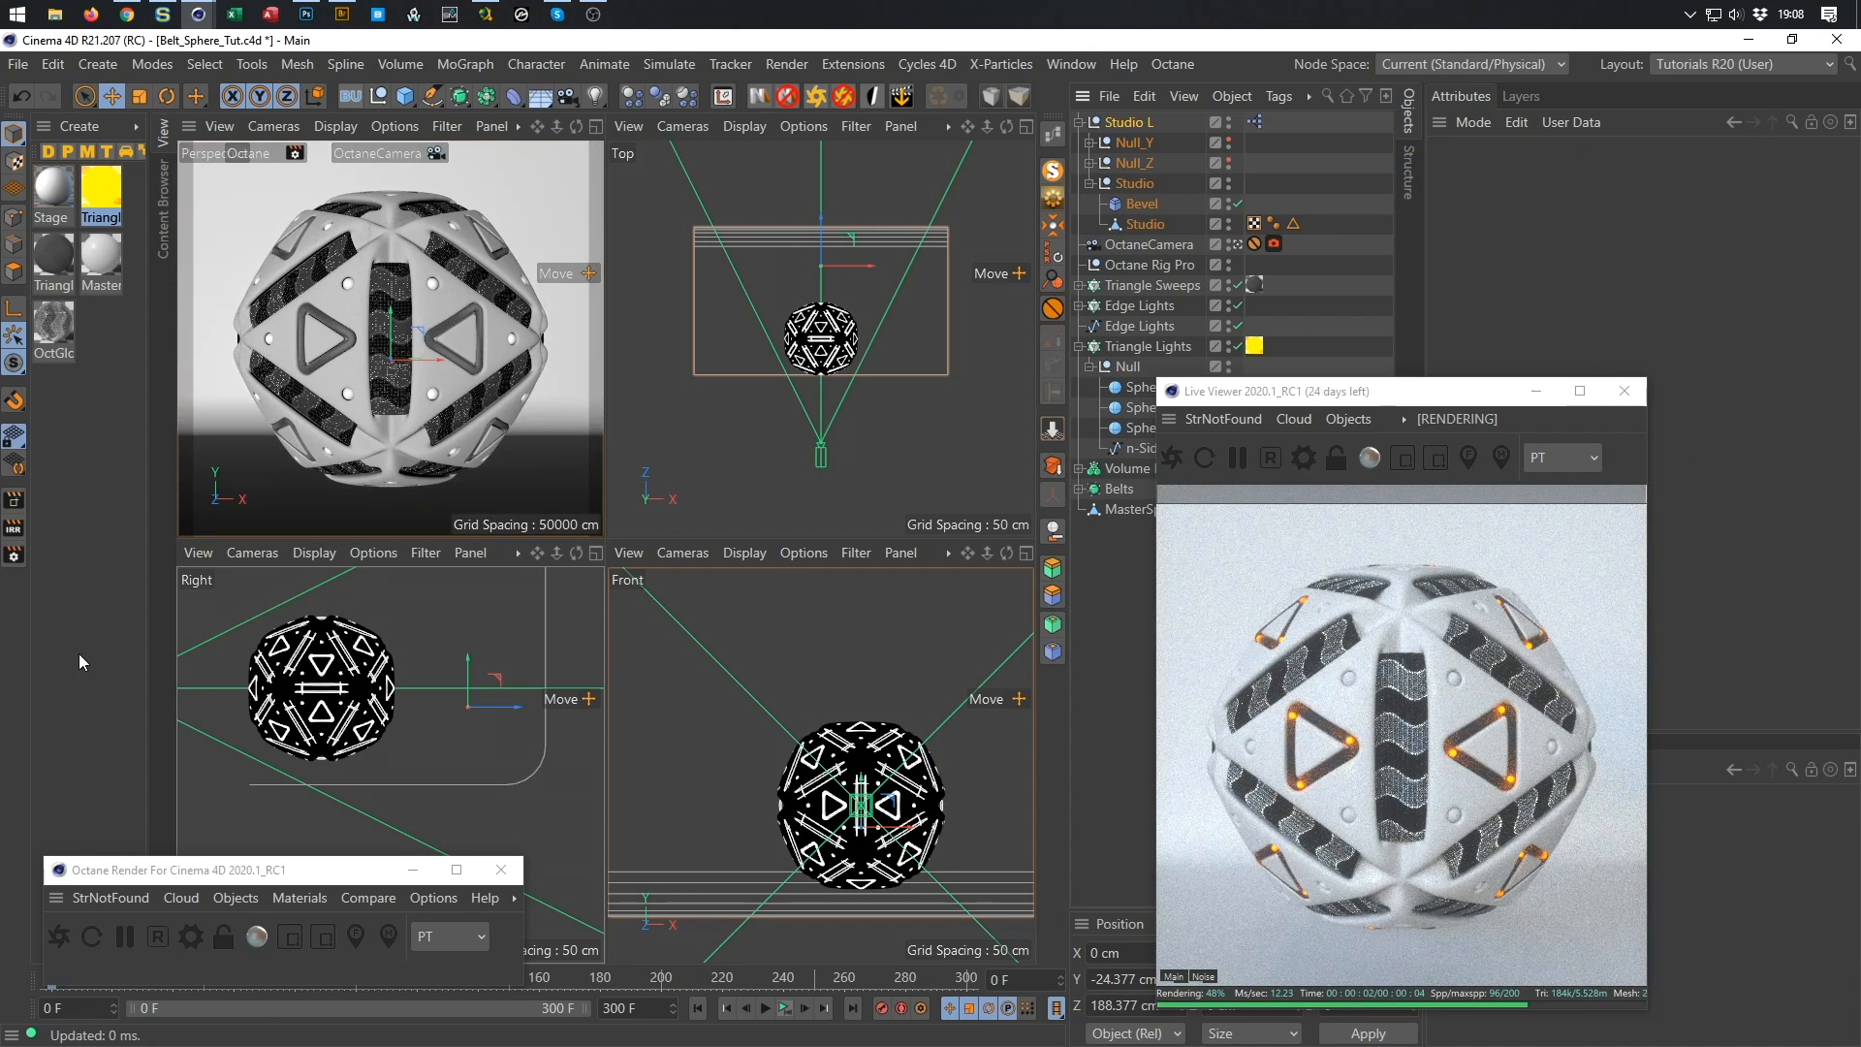
Open the Octane Node Editor and place its window over the viewports.
{"action": "left_click", "coordinate": [217, 902]}
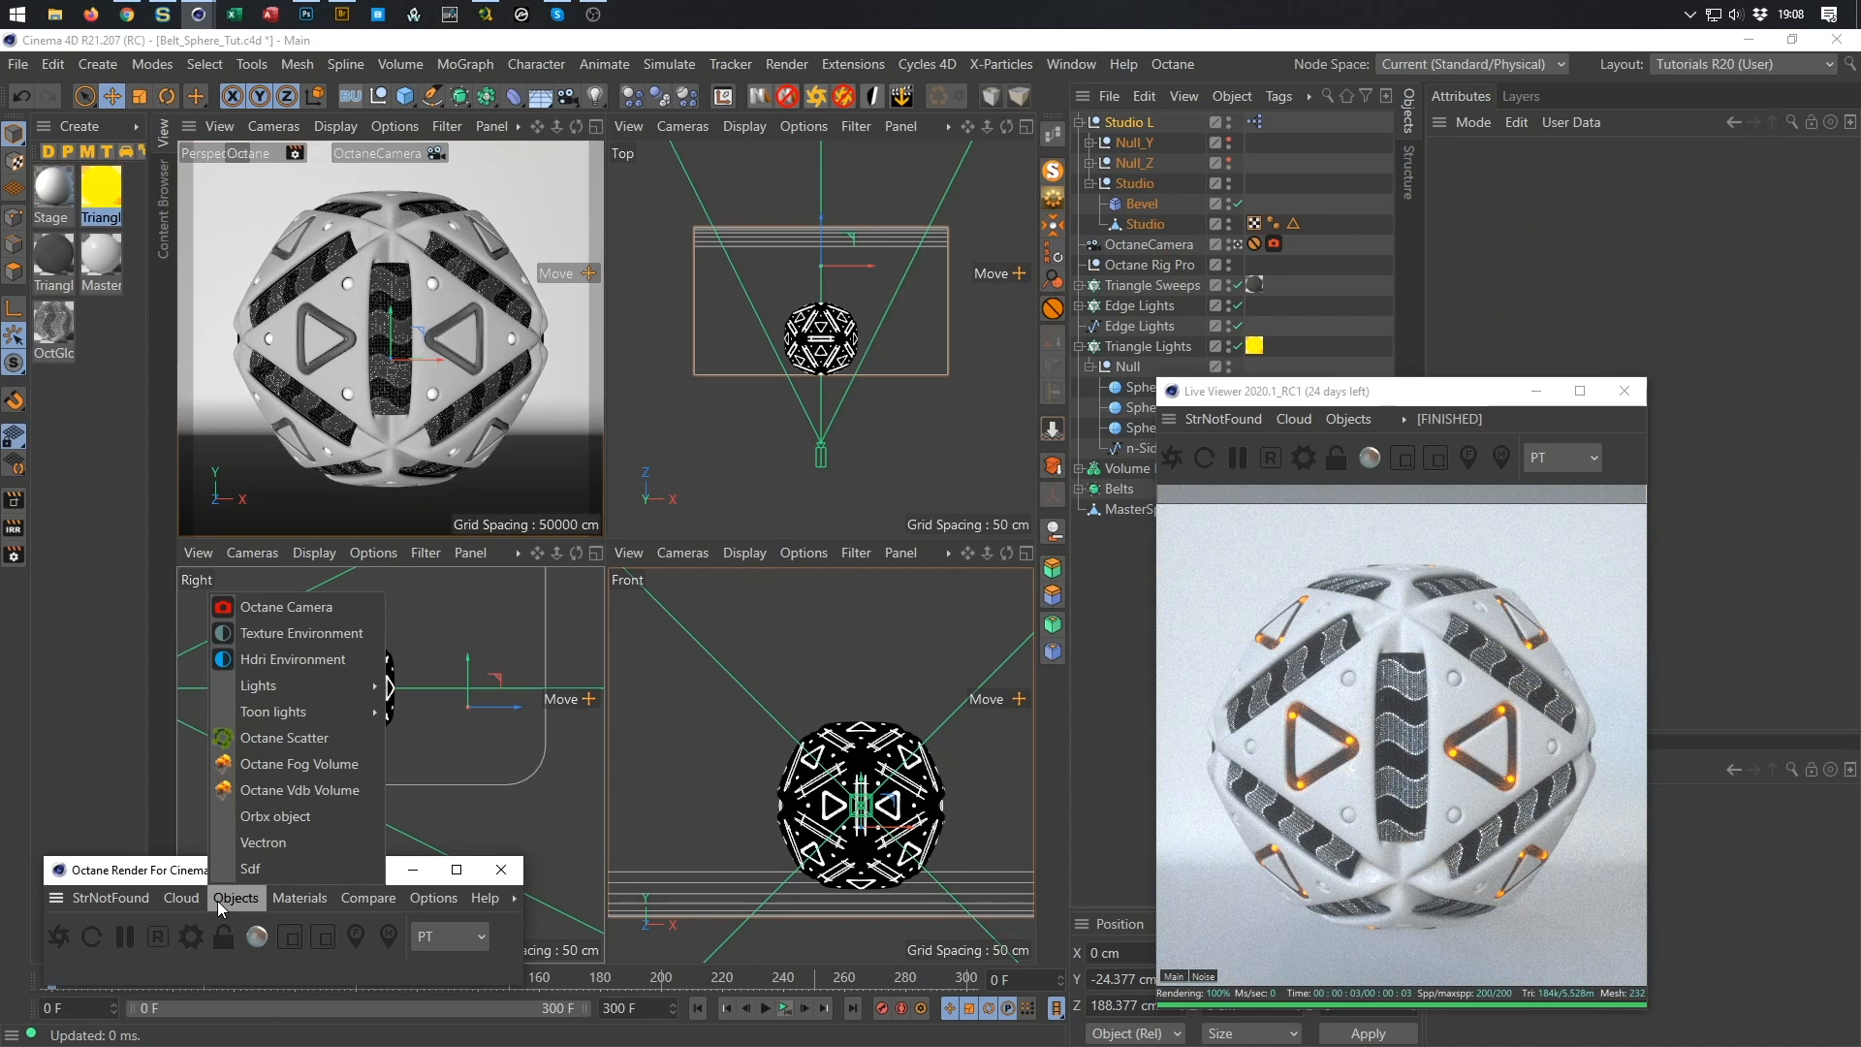
{"action": "mouse_move", "coordinate": [288, 900]}
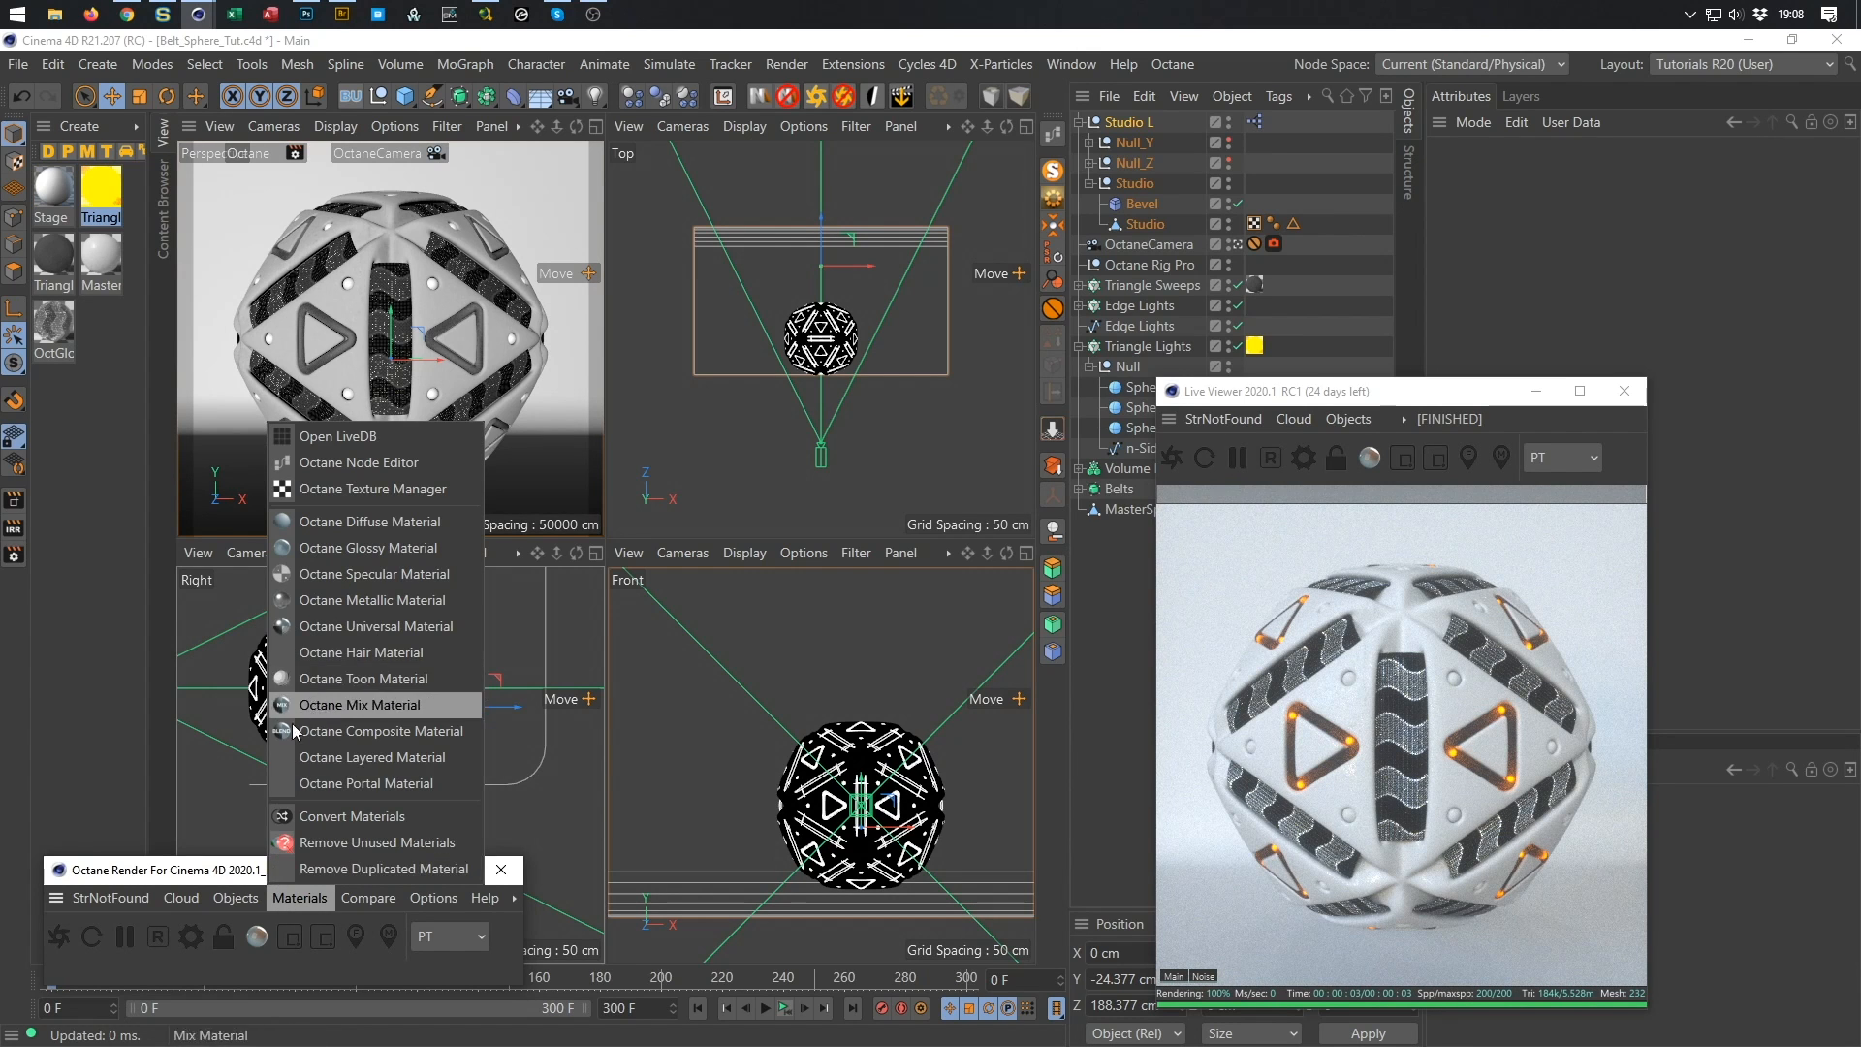
{"action": "left_click", "coordinate": [93, 551]}
{"action": "left_click", "coordinate": [93, 551]}
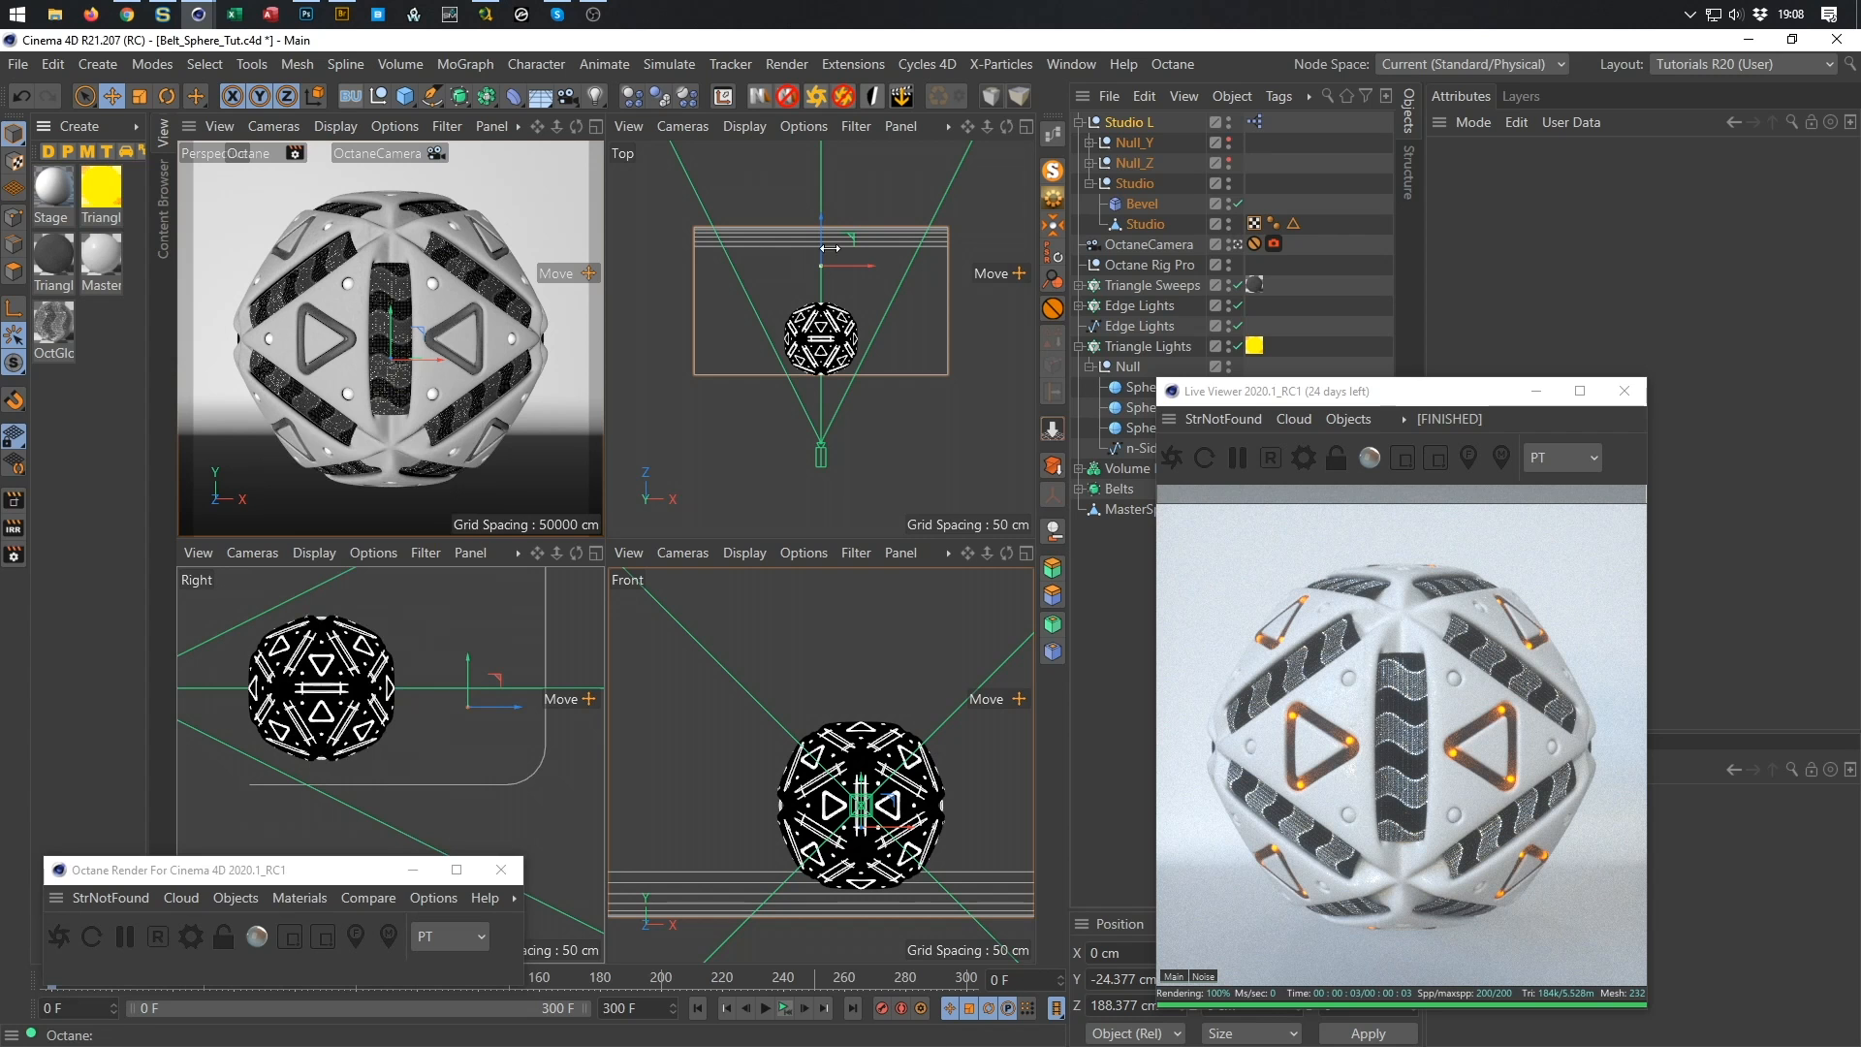
{"action": "left_click", "coordinate": [1055, 132]}
{"action": "left_click_drag", "start_coordinate": [919, 136], "coordinate": [776, 121]}
{"action": "left_click_drag", "start_coordinate": [685, 237], "coordinate": [421, 520]}
{"action": "key", "text": "Delete"}
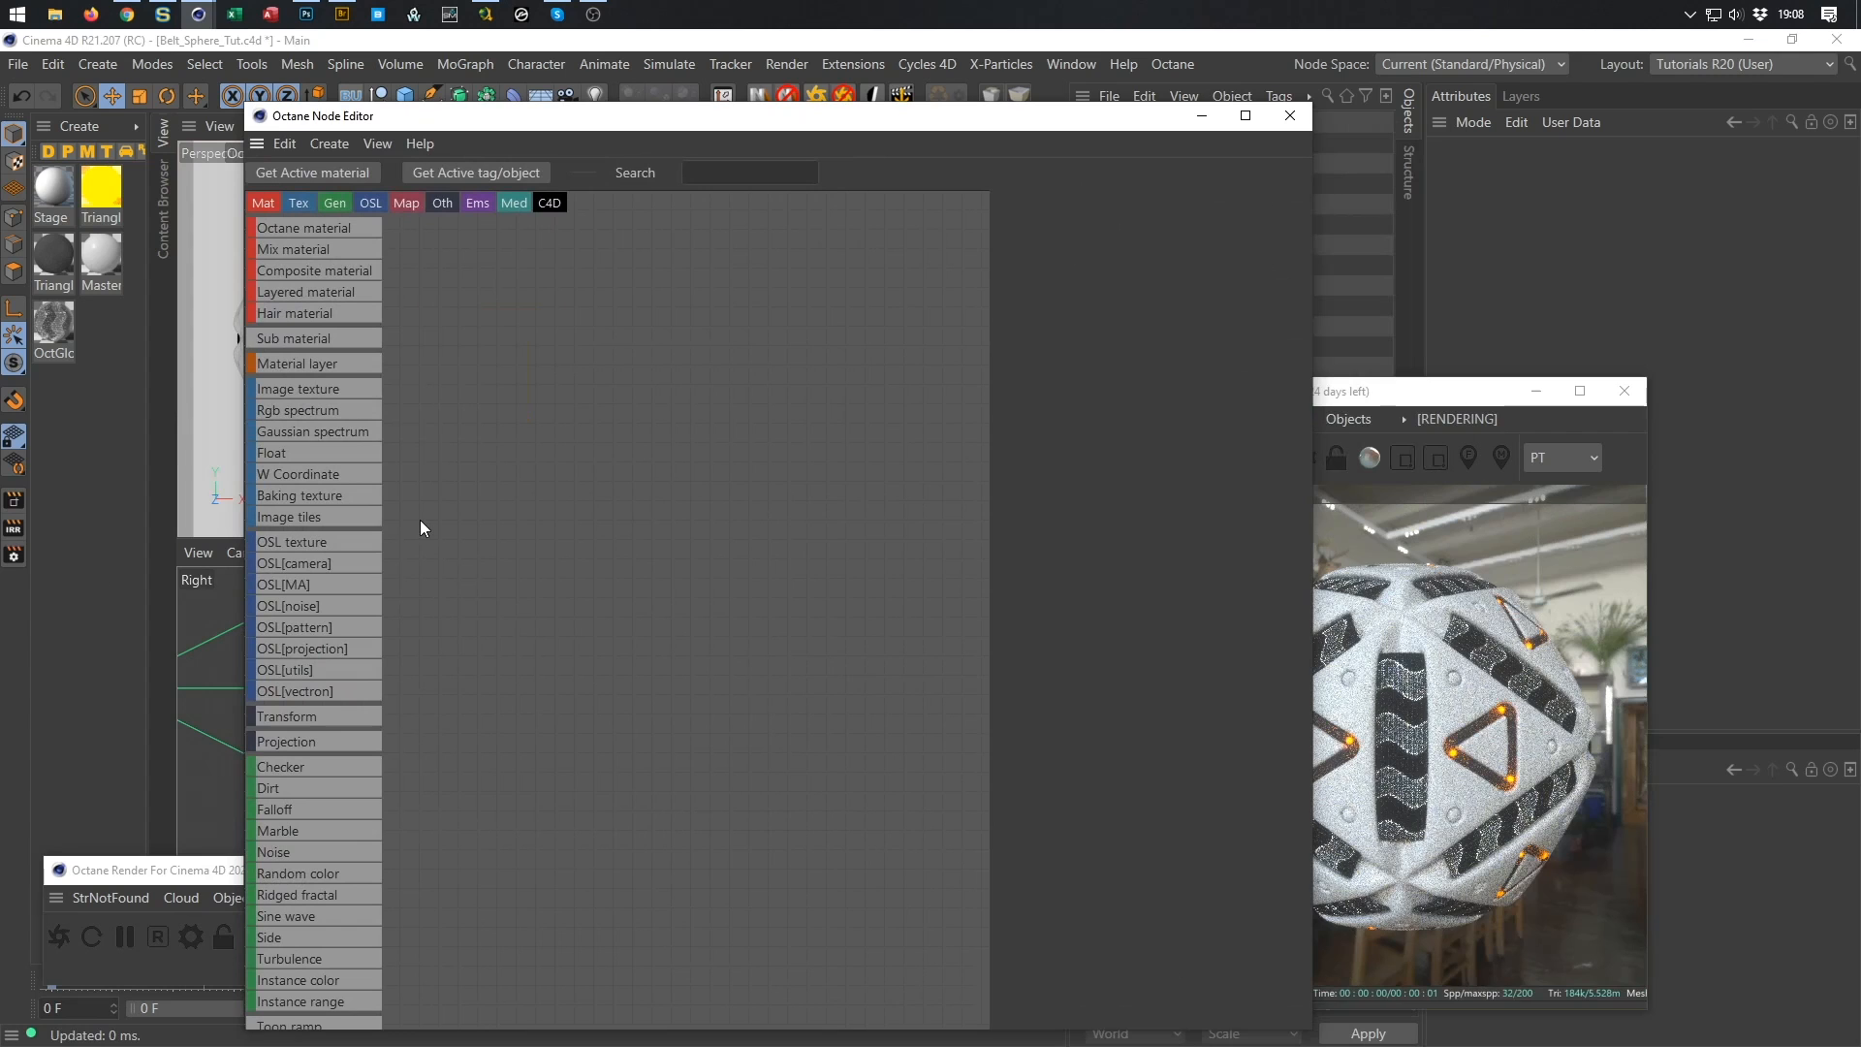
Delete the Stage material and create a new Octane material in the node editor.
{"action": "left_click", "coordinate": [65, 186]}
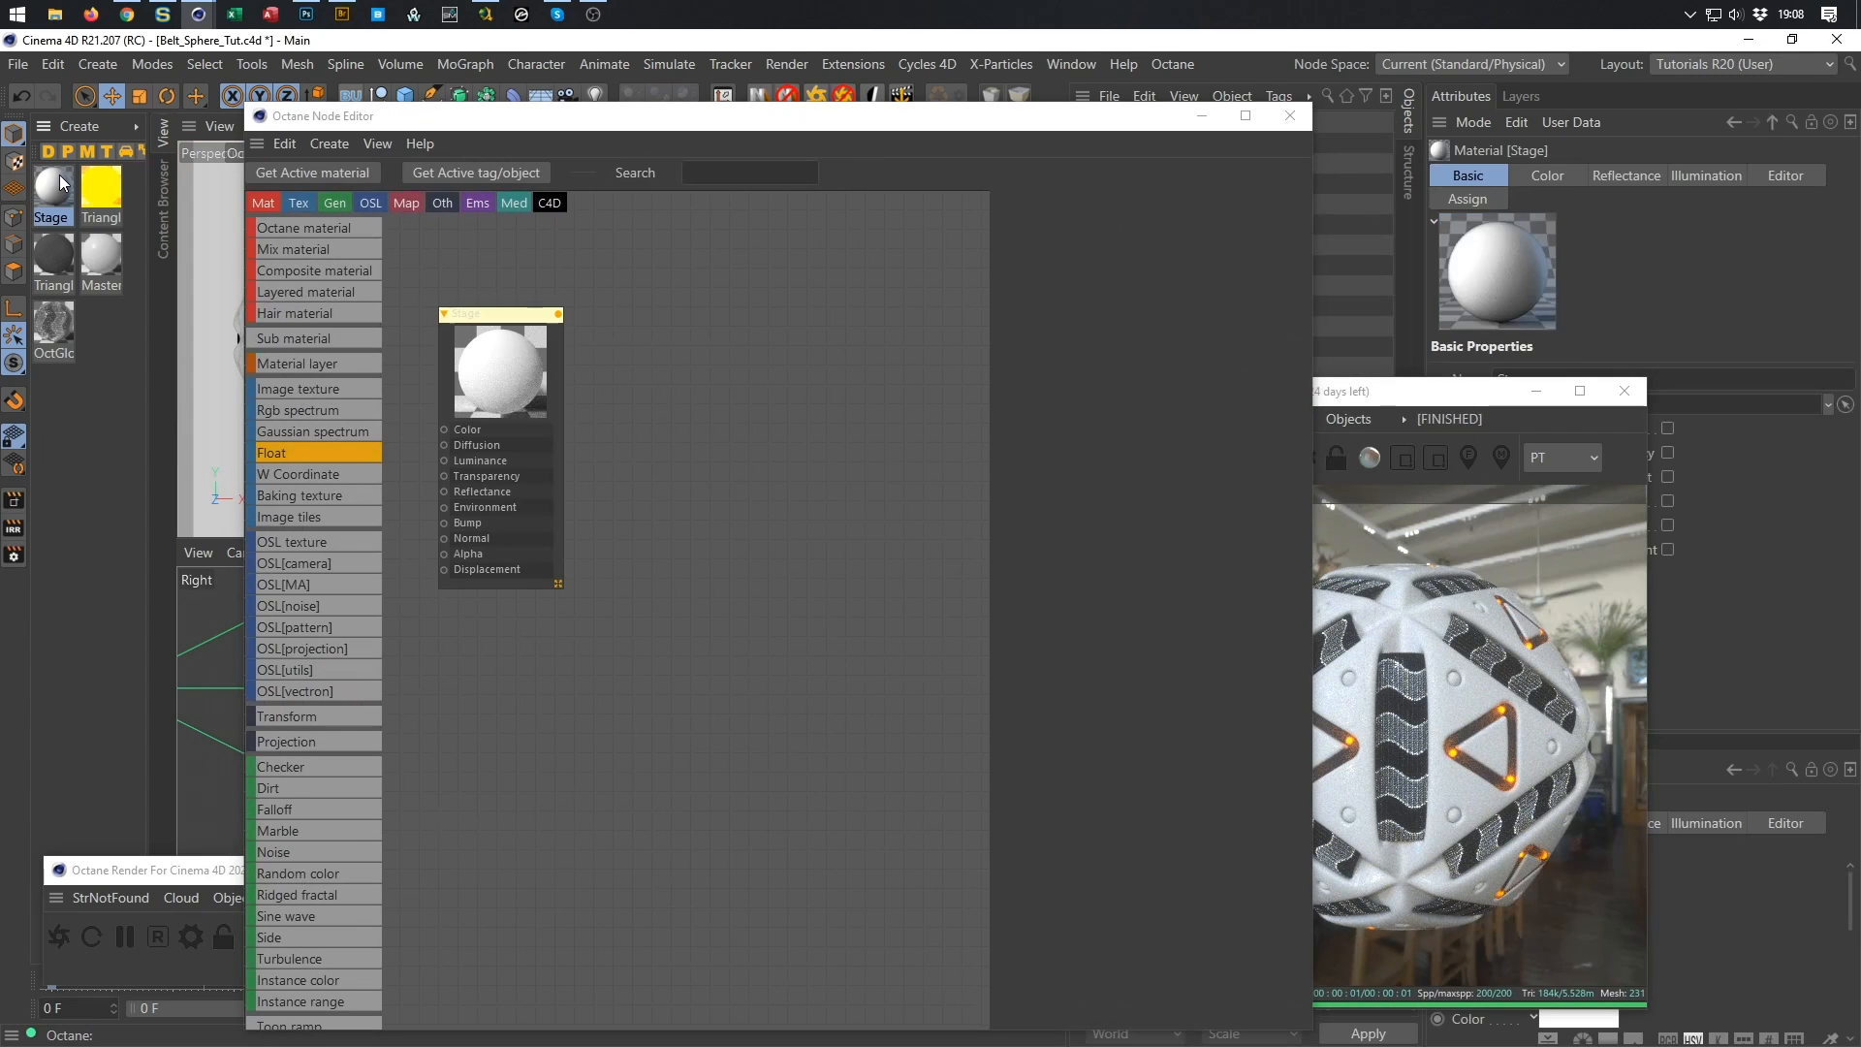
{"action": "key", "text": "Delete"}
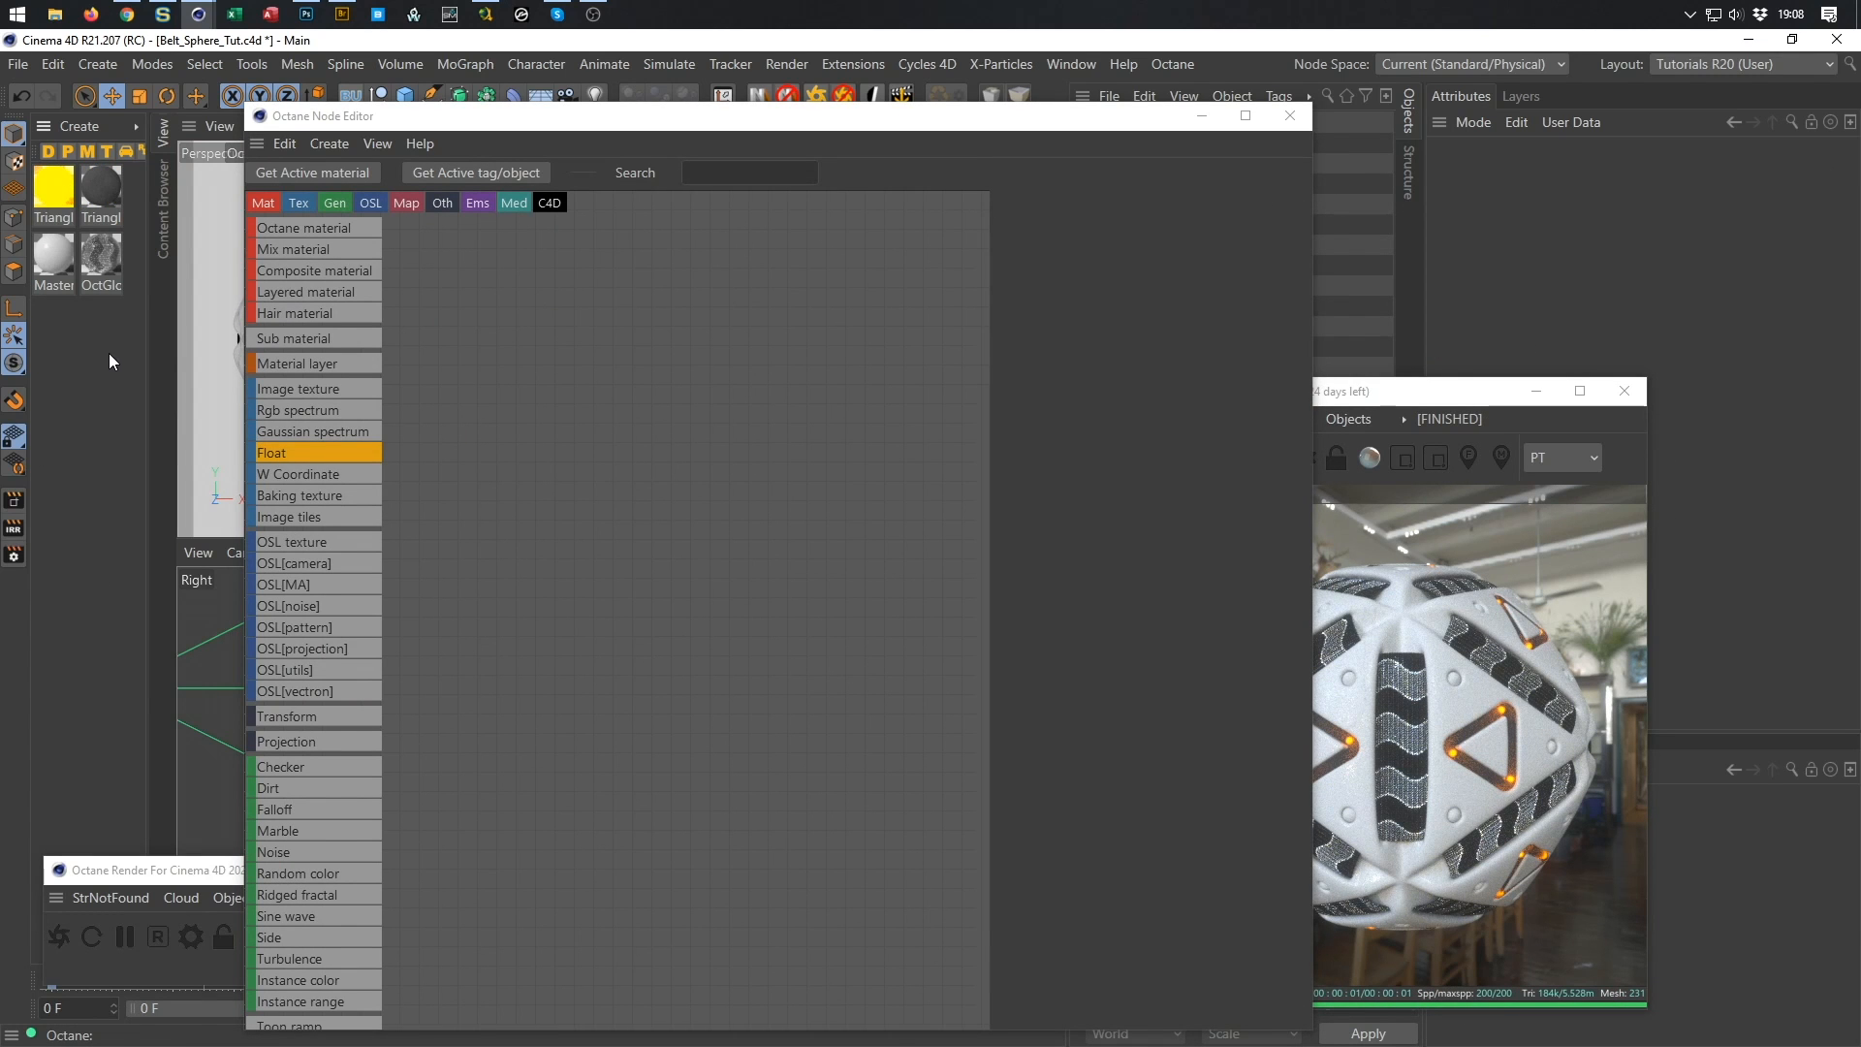
{"action": "left_click_drag", "start_coordinate": [332, 227], "coordinate": [631, 397]}
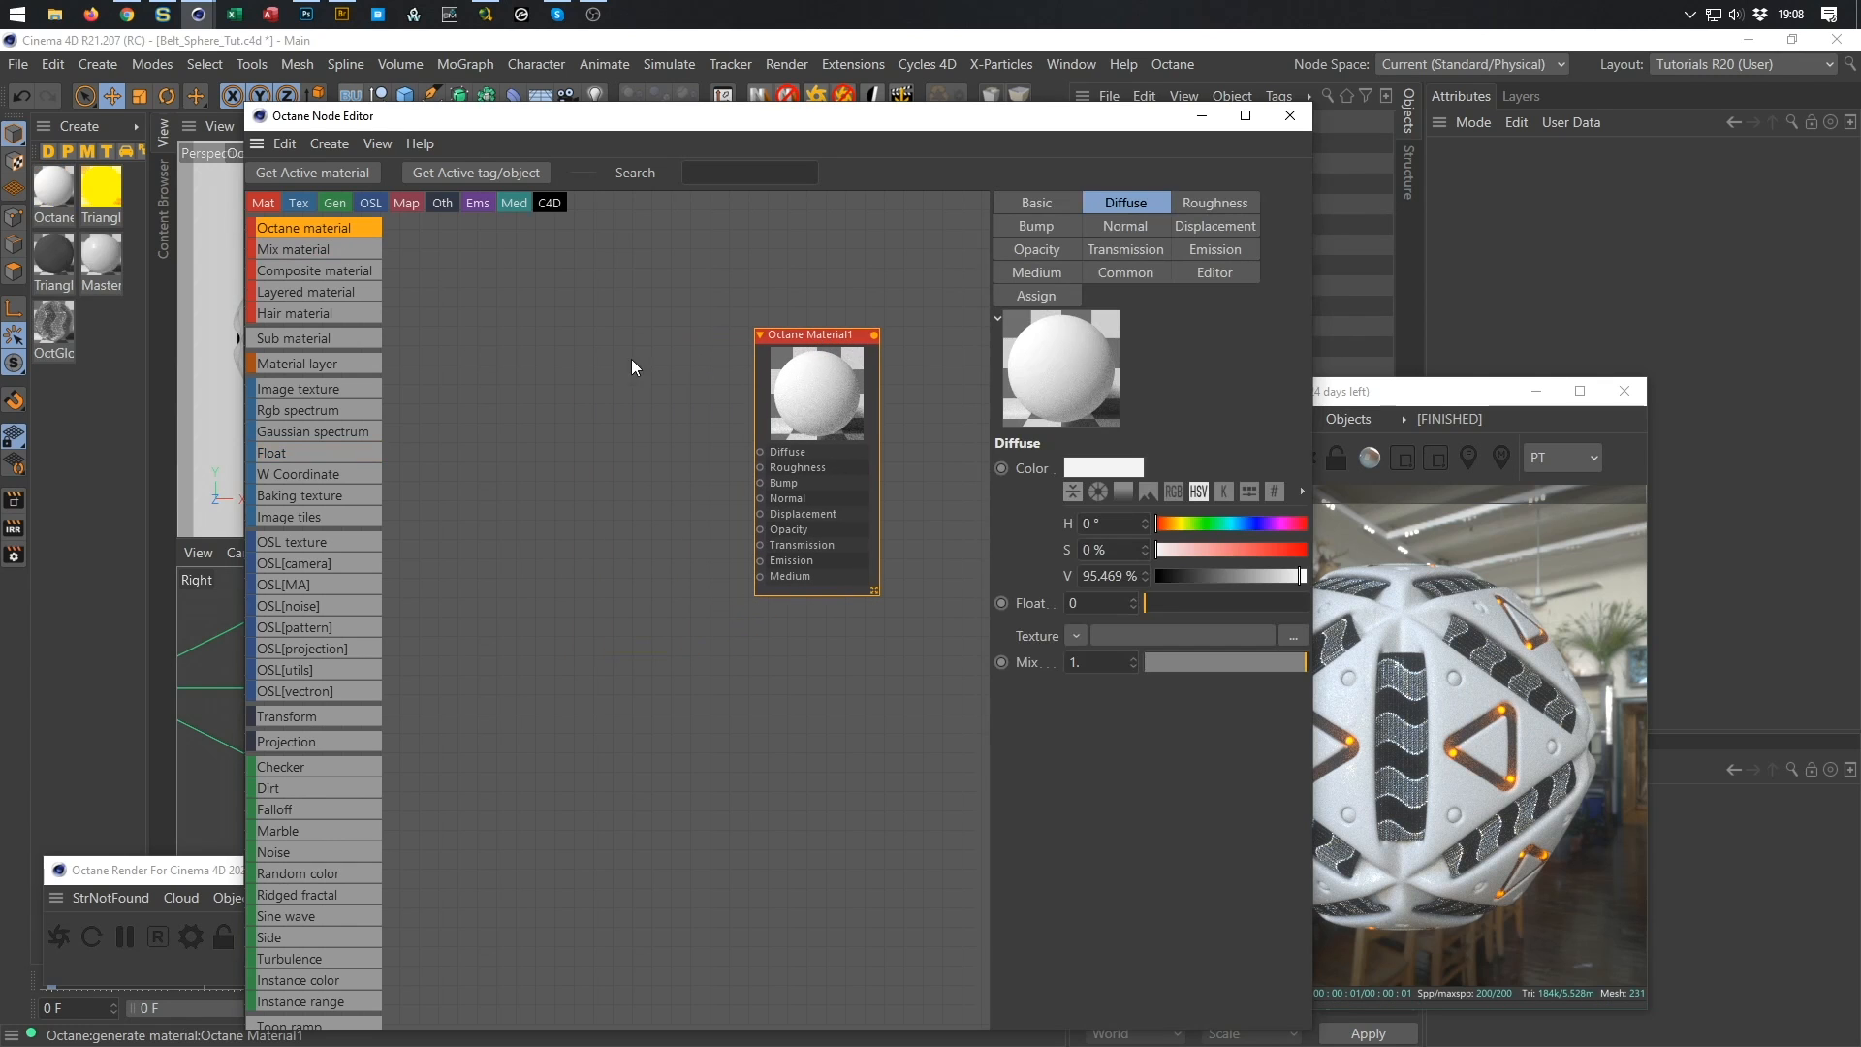
Set the new Octane material's type to Glossy and its BRDF model to GGX, and save the project.
{"action": "left_click", "coordinate": [1142, 526]}
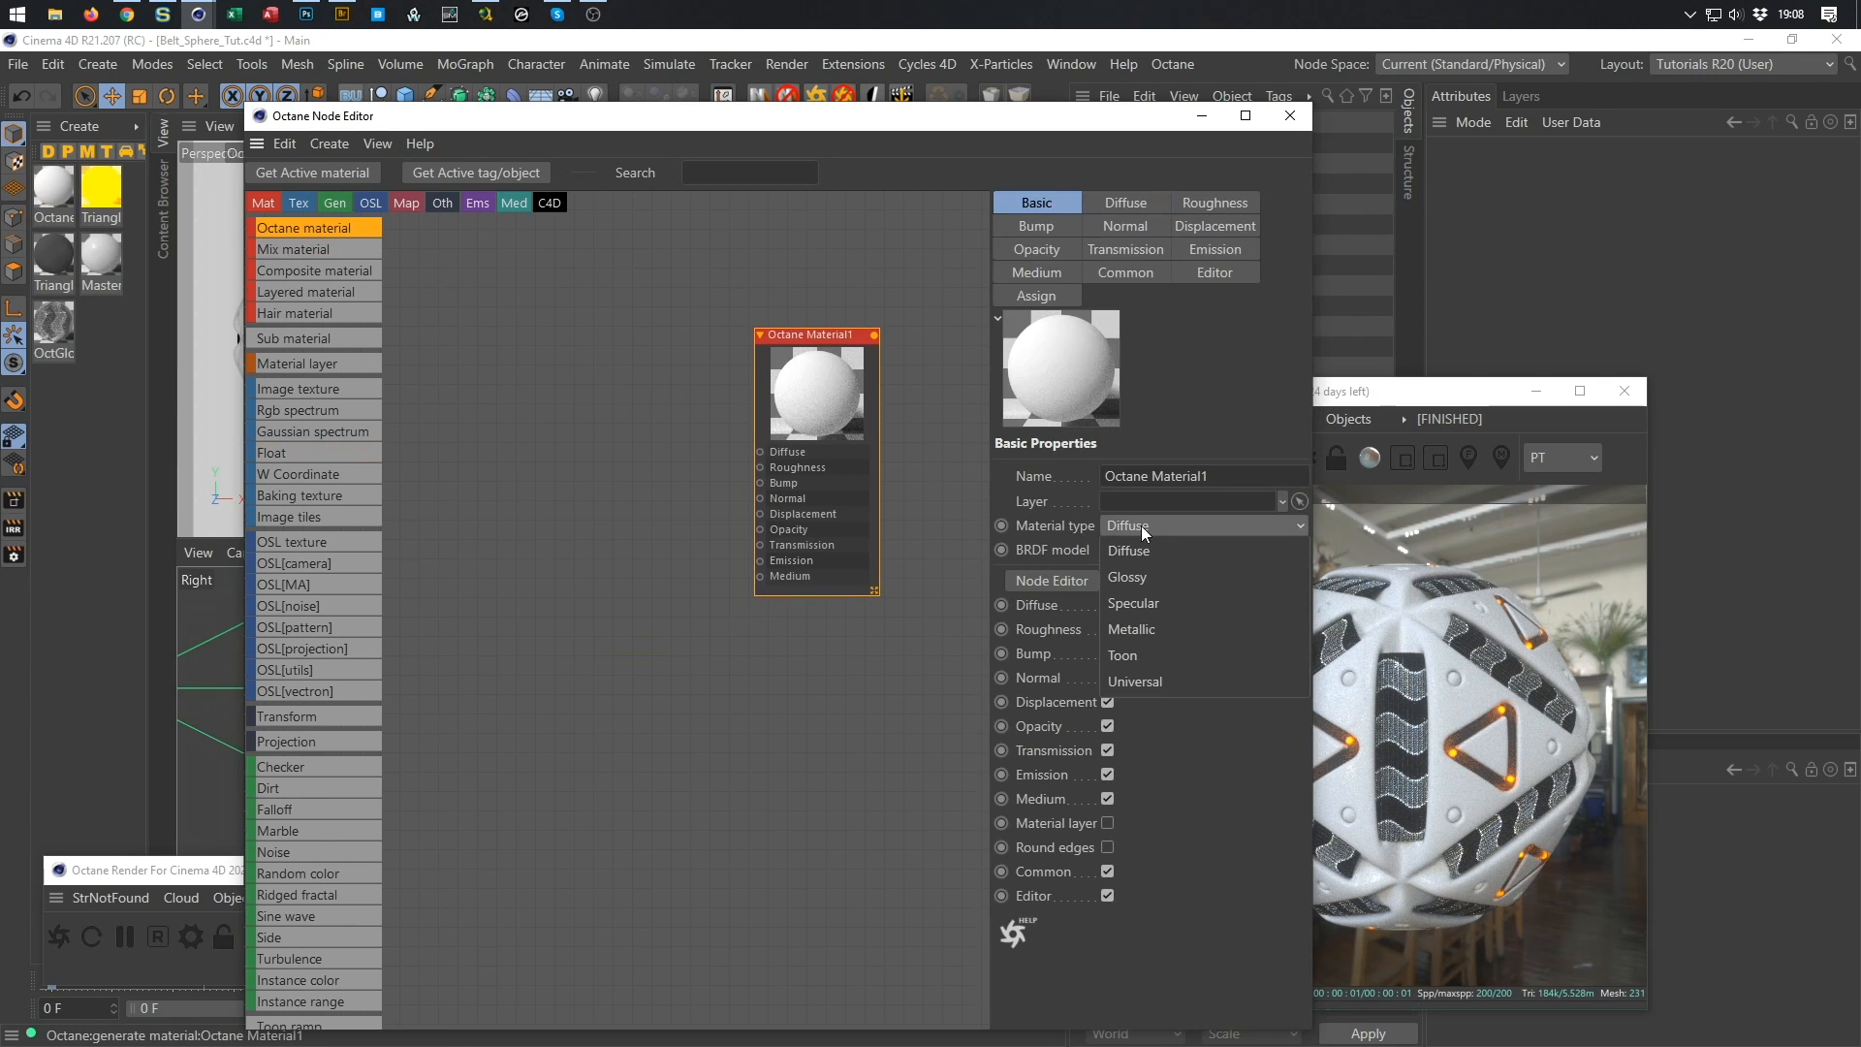
{"action": "left_click", "coordinate": [1154, 575]}
{"action": "left_click", "coordinate": [1137, 550]}
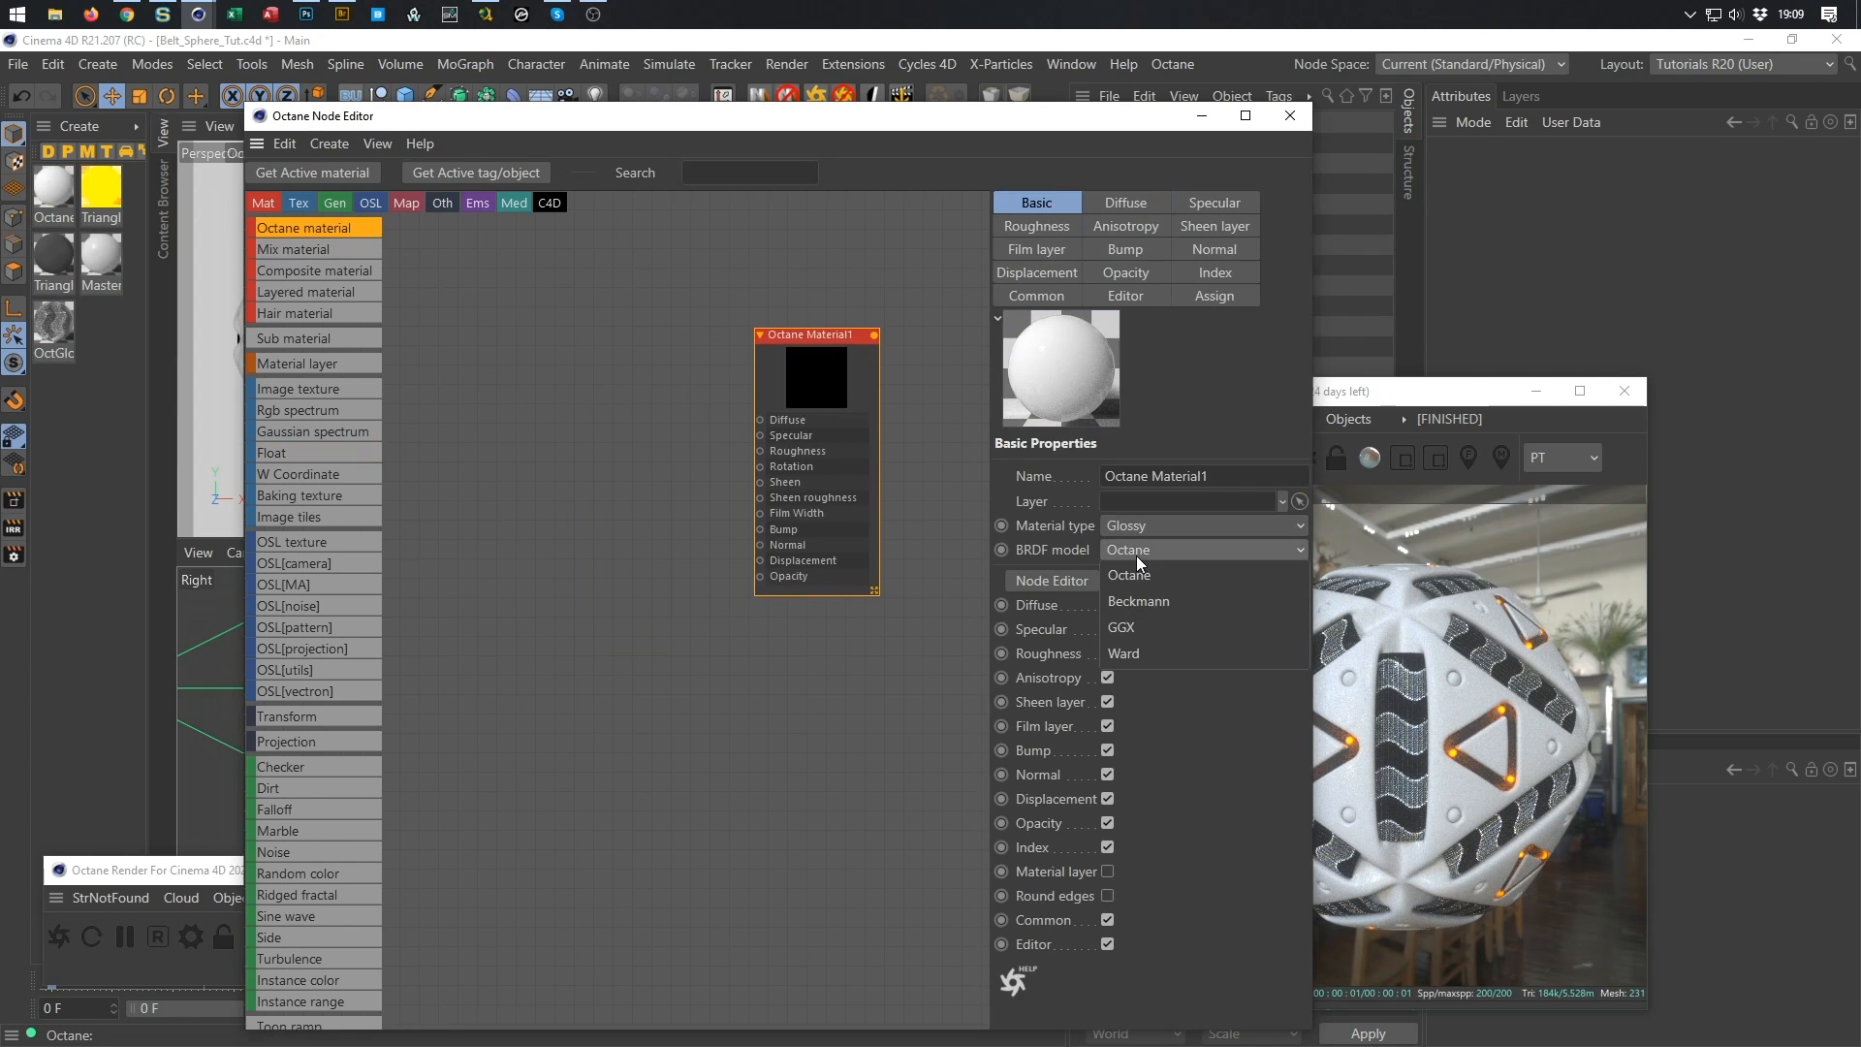
{"action": "left_click", "coordinate": [1146, 626]}
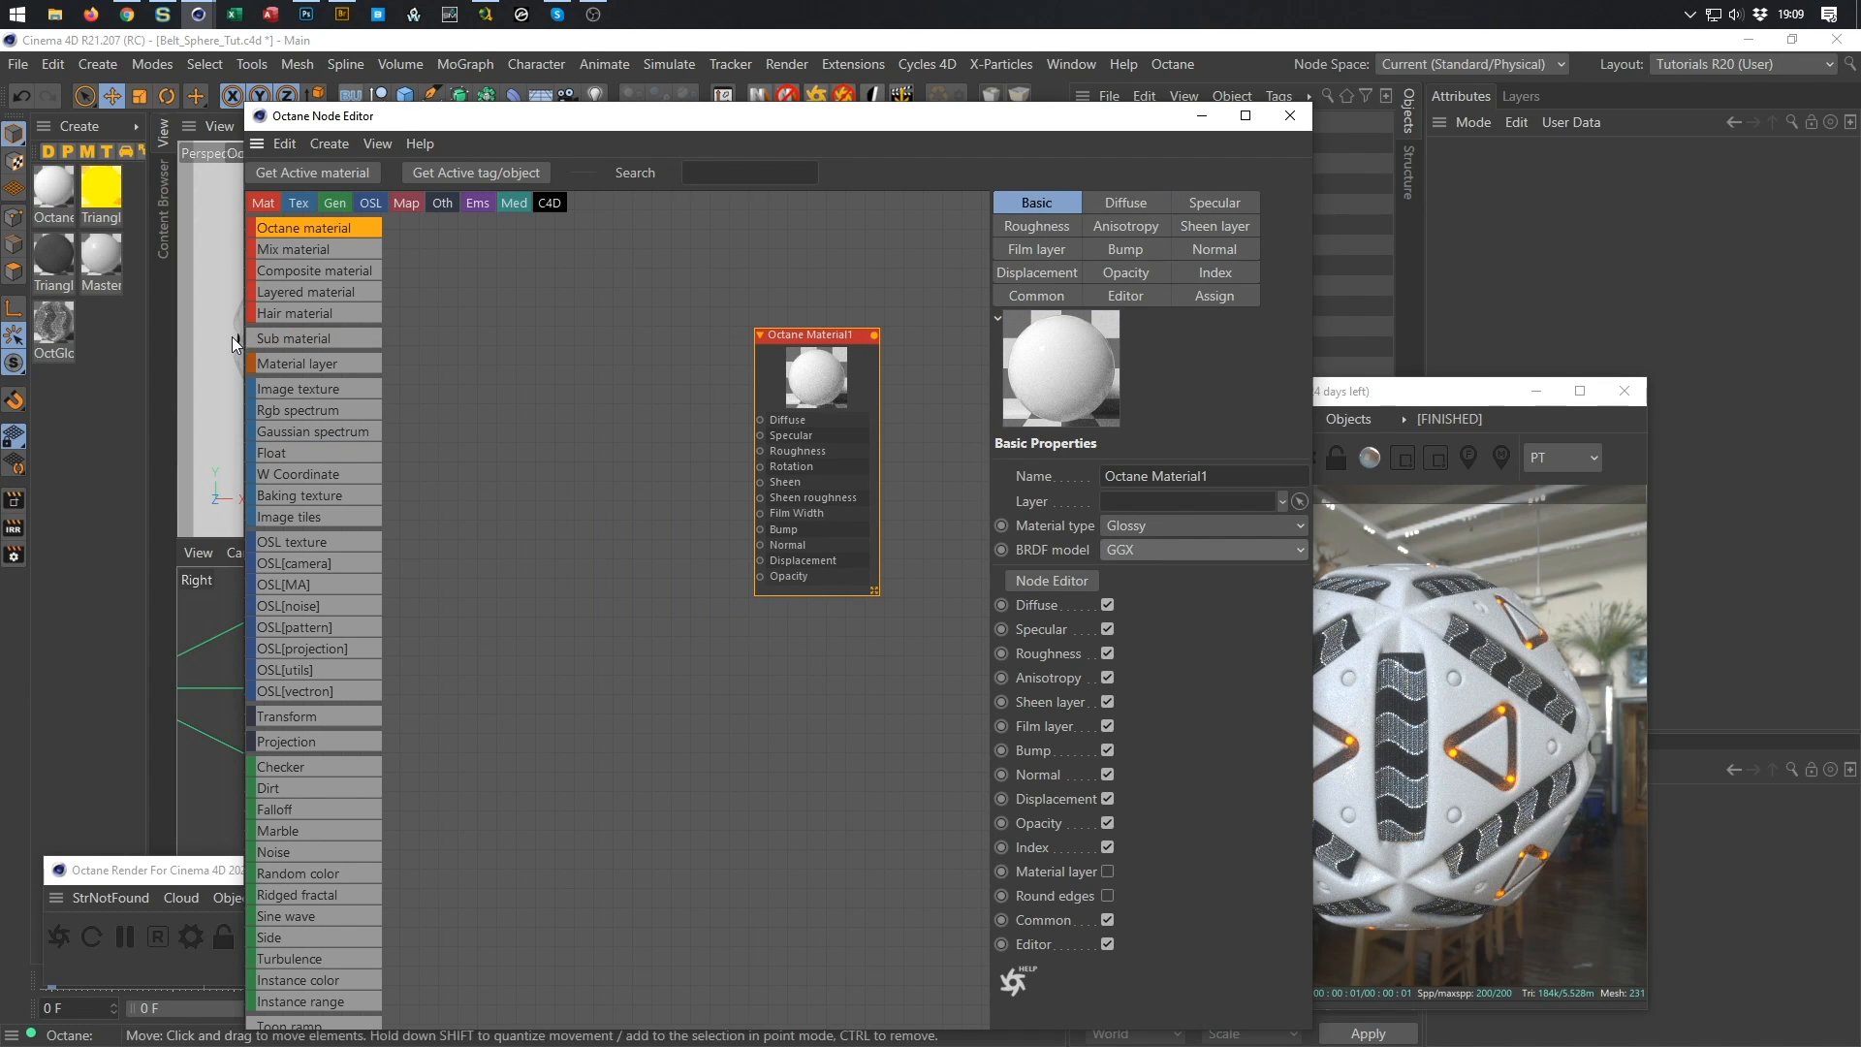
{"action": "scroll", "coordinate": [294, 336], "scroll_direction": "up", "scroll_amount": 1}
{"action": "key", "text": "ctrl+s"}
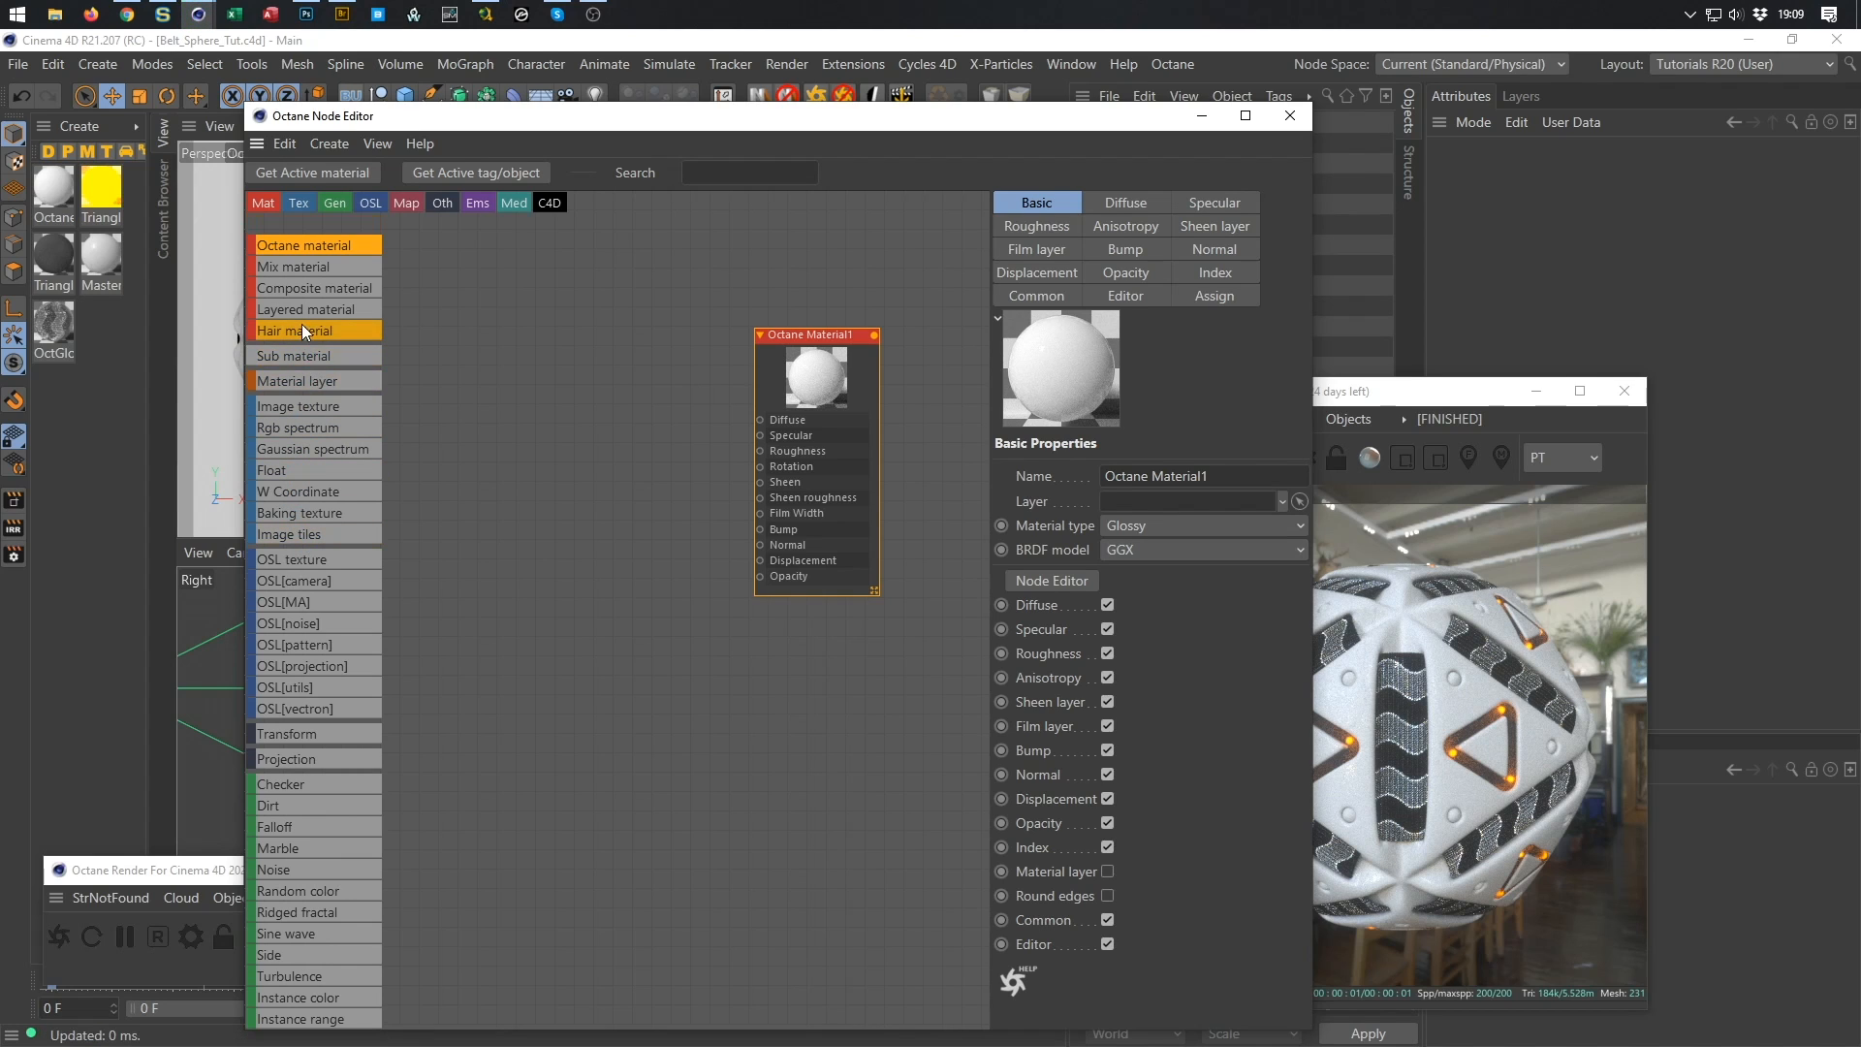
Connect an RGB spectrum at V 12% to the material's Diffuse and a Float texture of 0.5 to its Roughness.
{"action": "left_click_drag", "start_coordinate": [298, 423], "coordinate": [761, 419]}
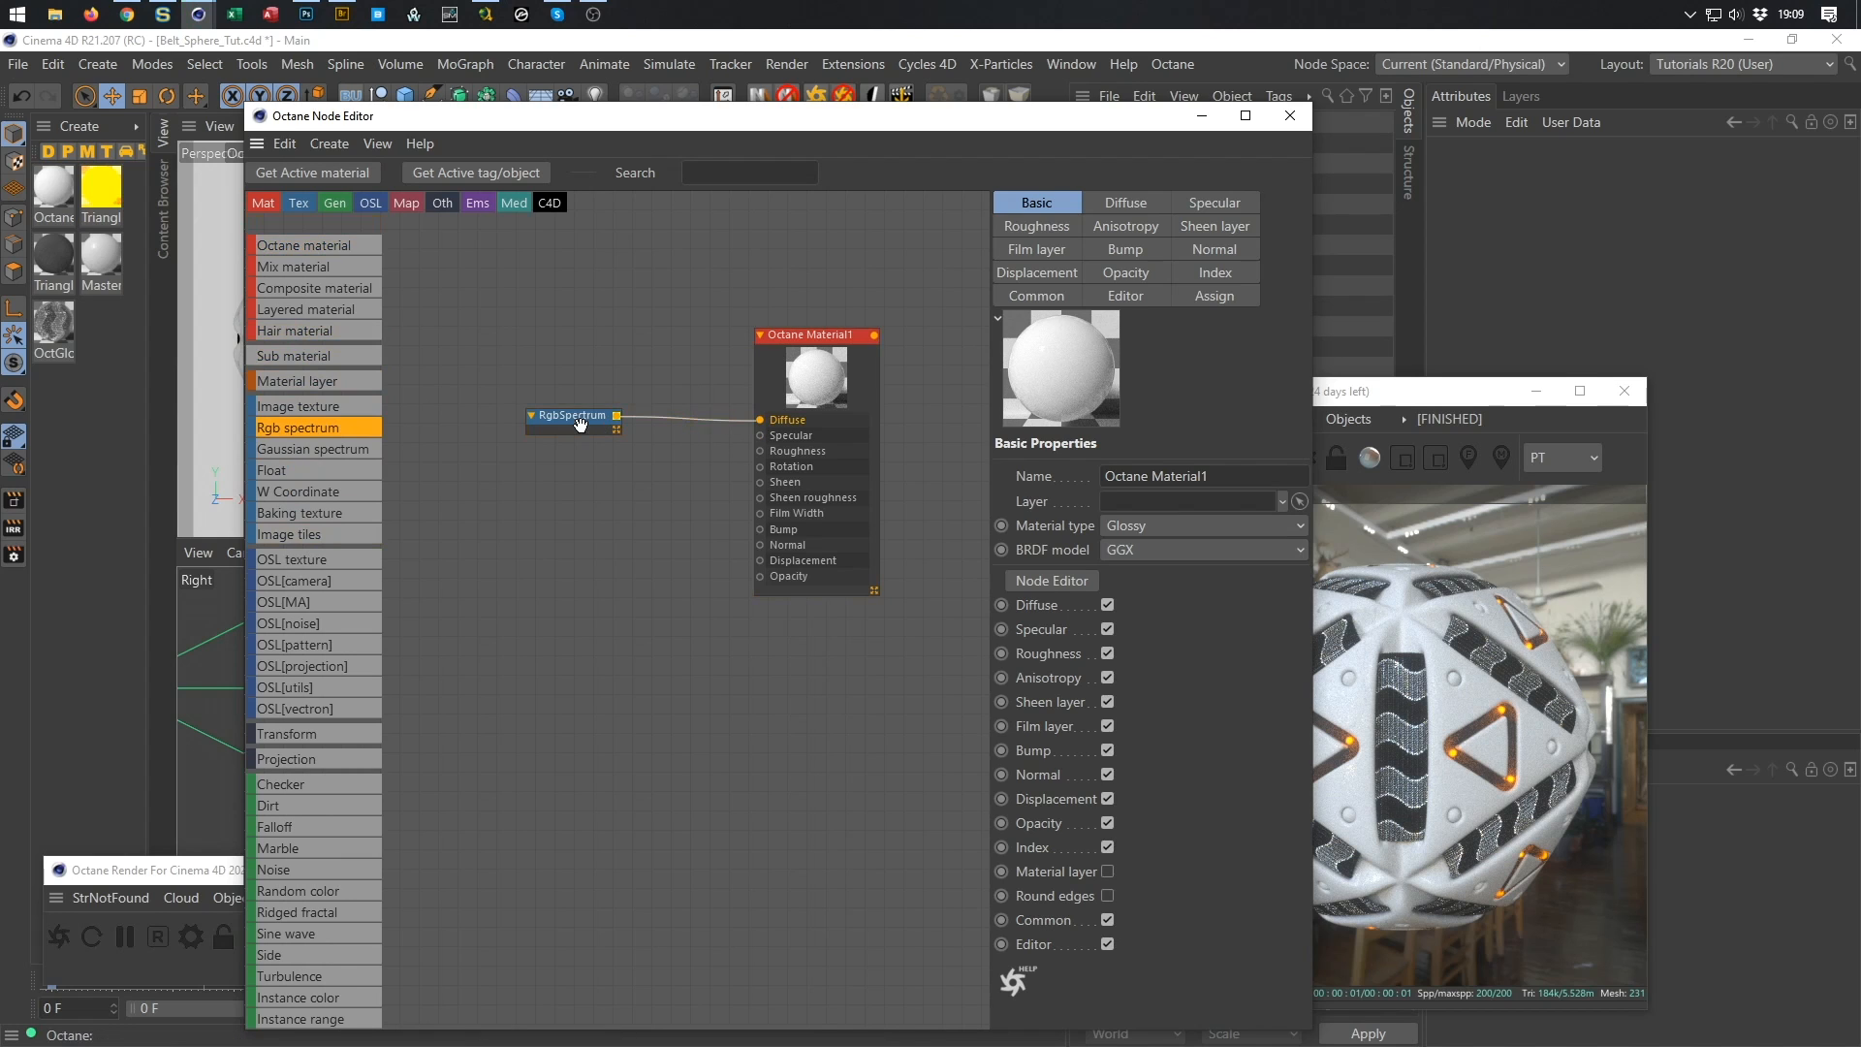
{"action": "left_click_drag", "start_coordinate": [580, 426], "coordinate": [624, 407]}
{"action": "left_click_drag", "start_coordinate": [1167, 364], "coordinate": [1165, 365]}
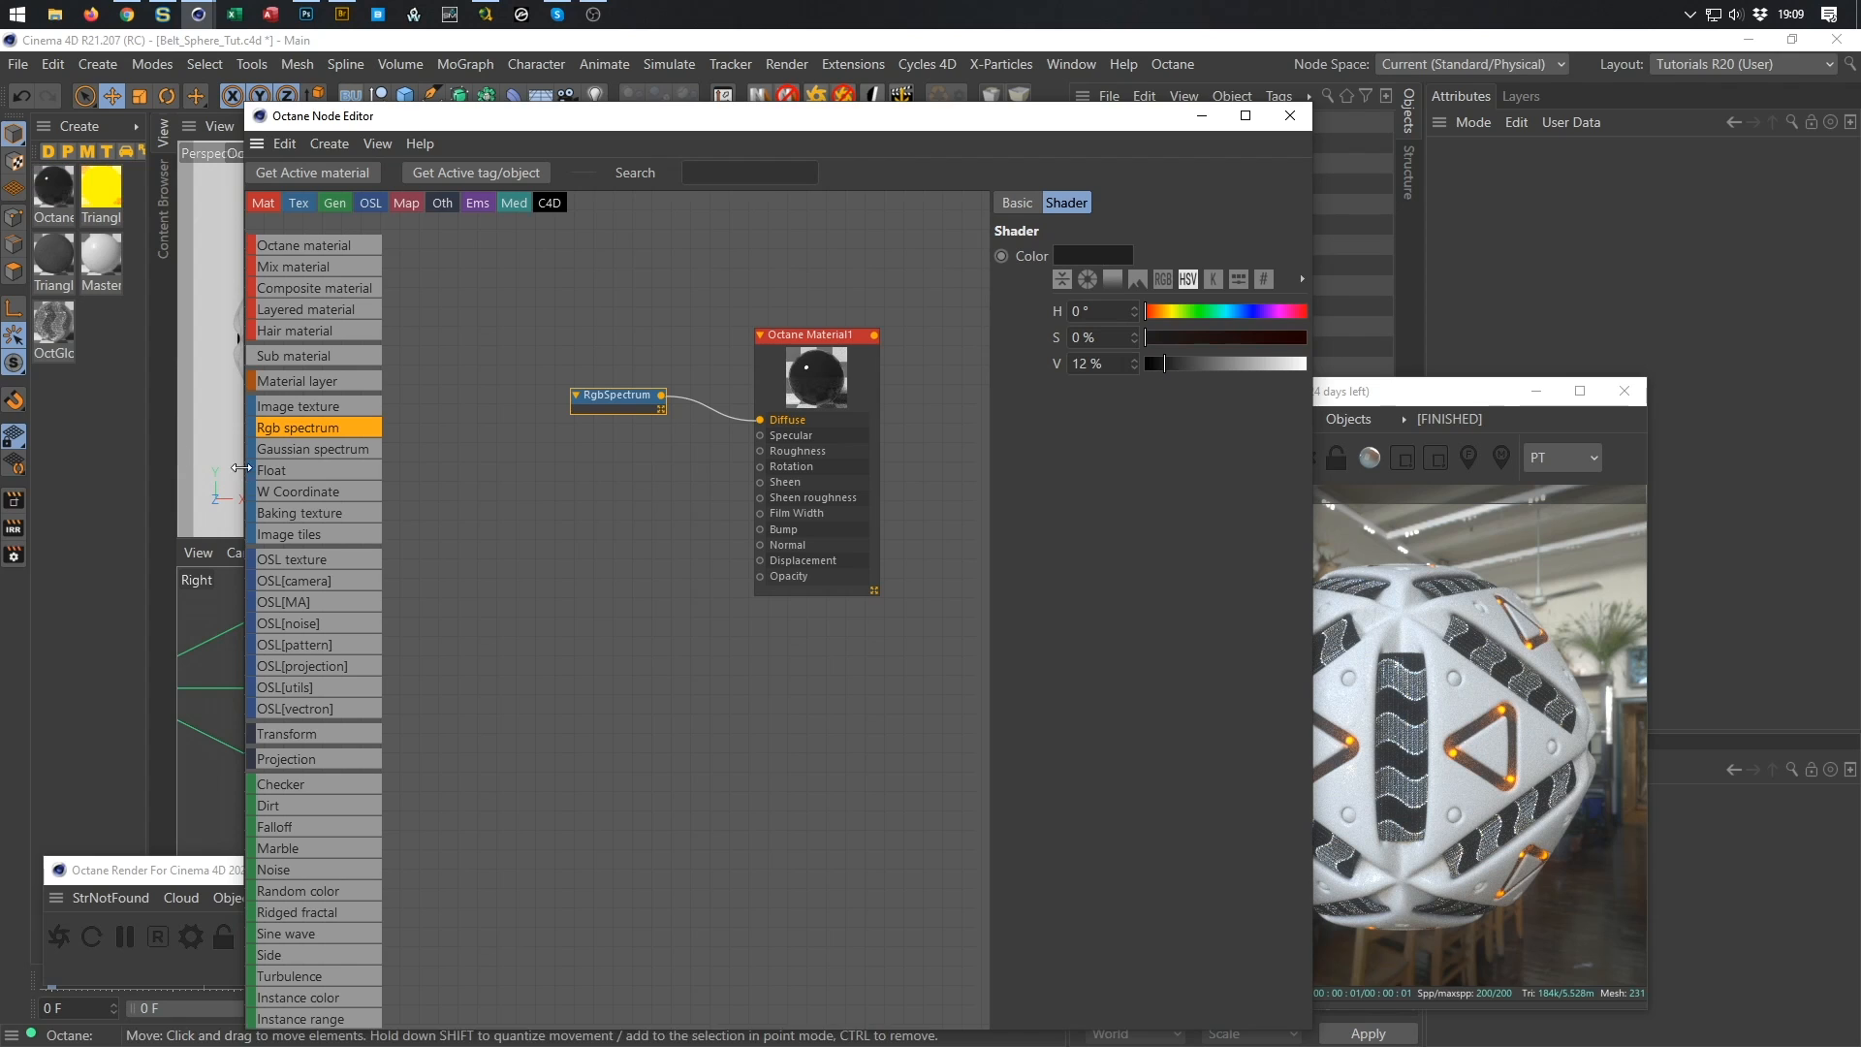
{"action": "left_click_drag", "start_coordinate": [274, 471], "coordinate": [278, 468]}
{"action": "left_click_drag", "start_coordinate": [544, 461], "coordinate": [760, 452]}
{"action": "left_click_drag", "start_coordinate": [877, 163], "coordinate": [601, 694]}
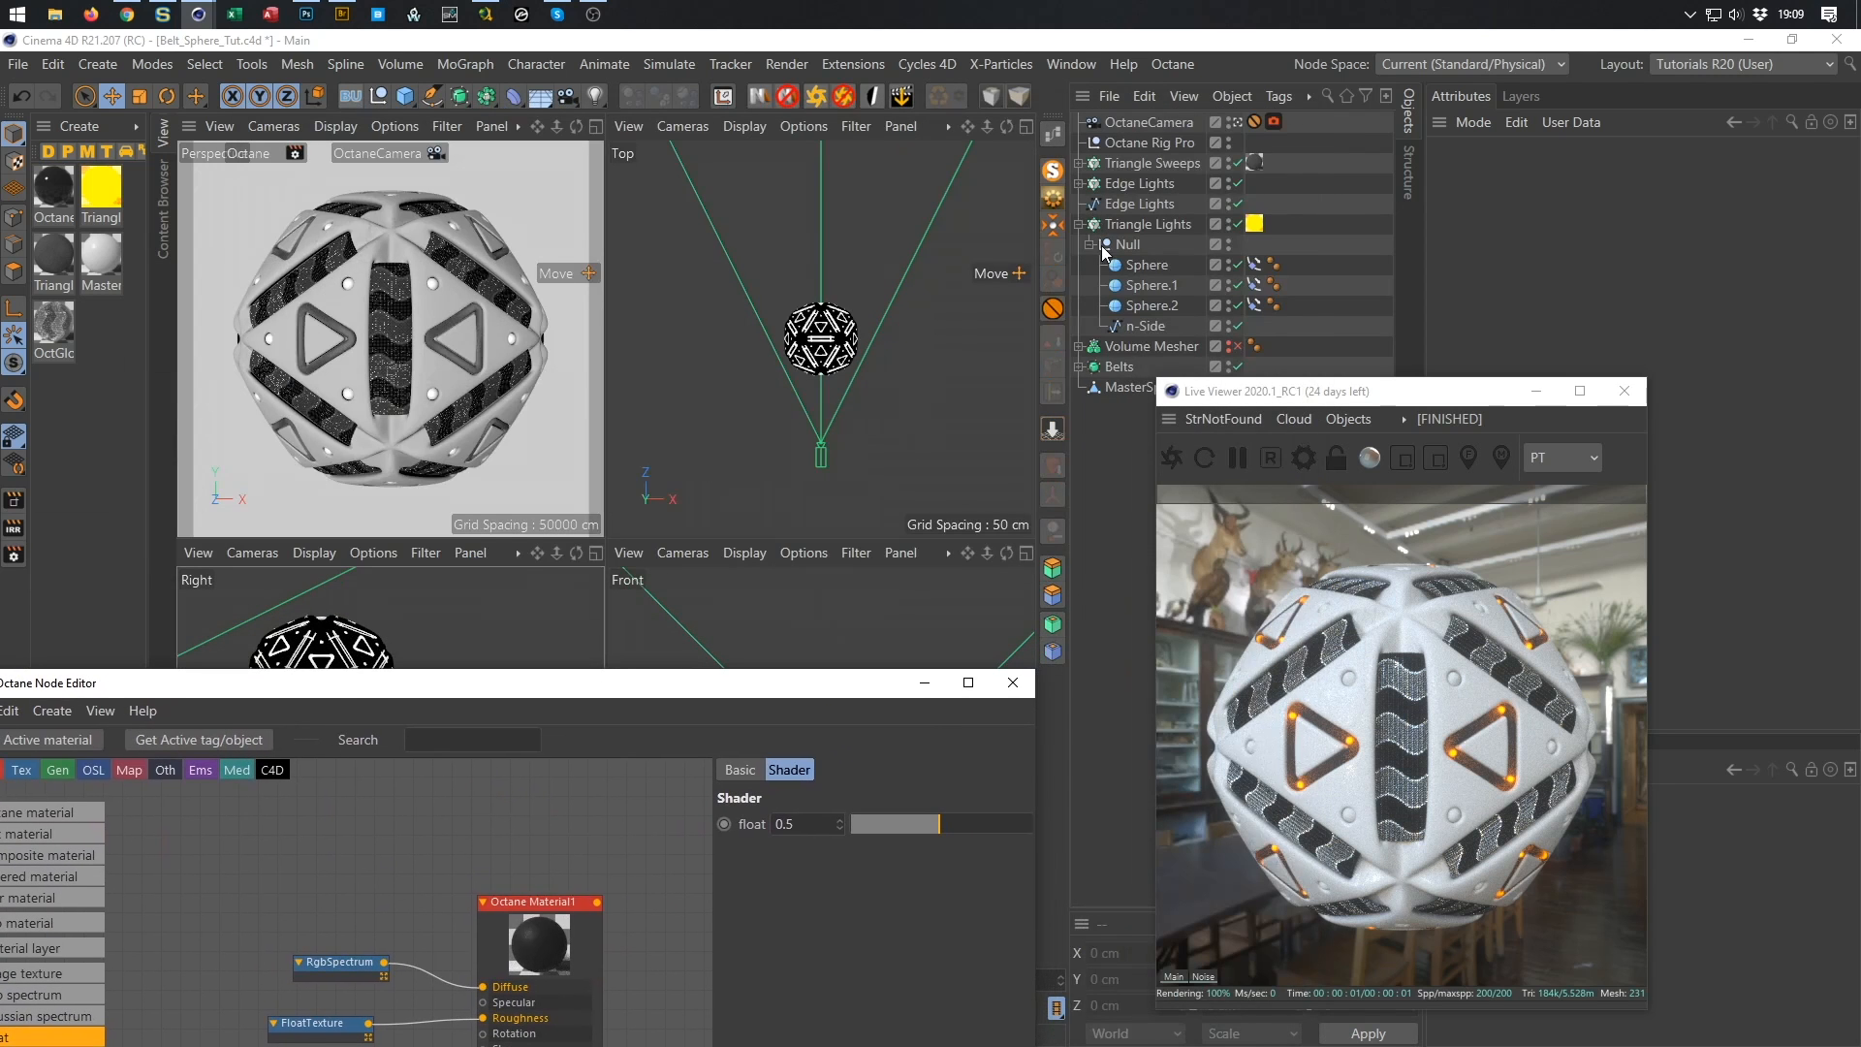
Undo the recent material edits and deletions to bring the Studio L backdrop back into the scene.
{"action": "left_click", "coordinate": [1078, 224]}
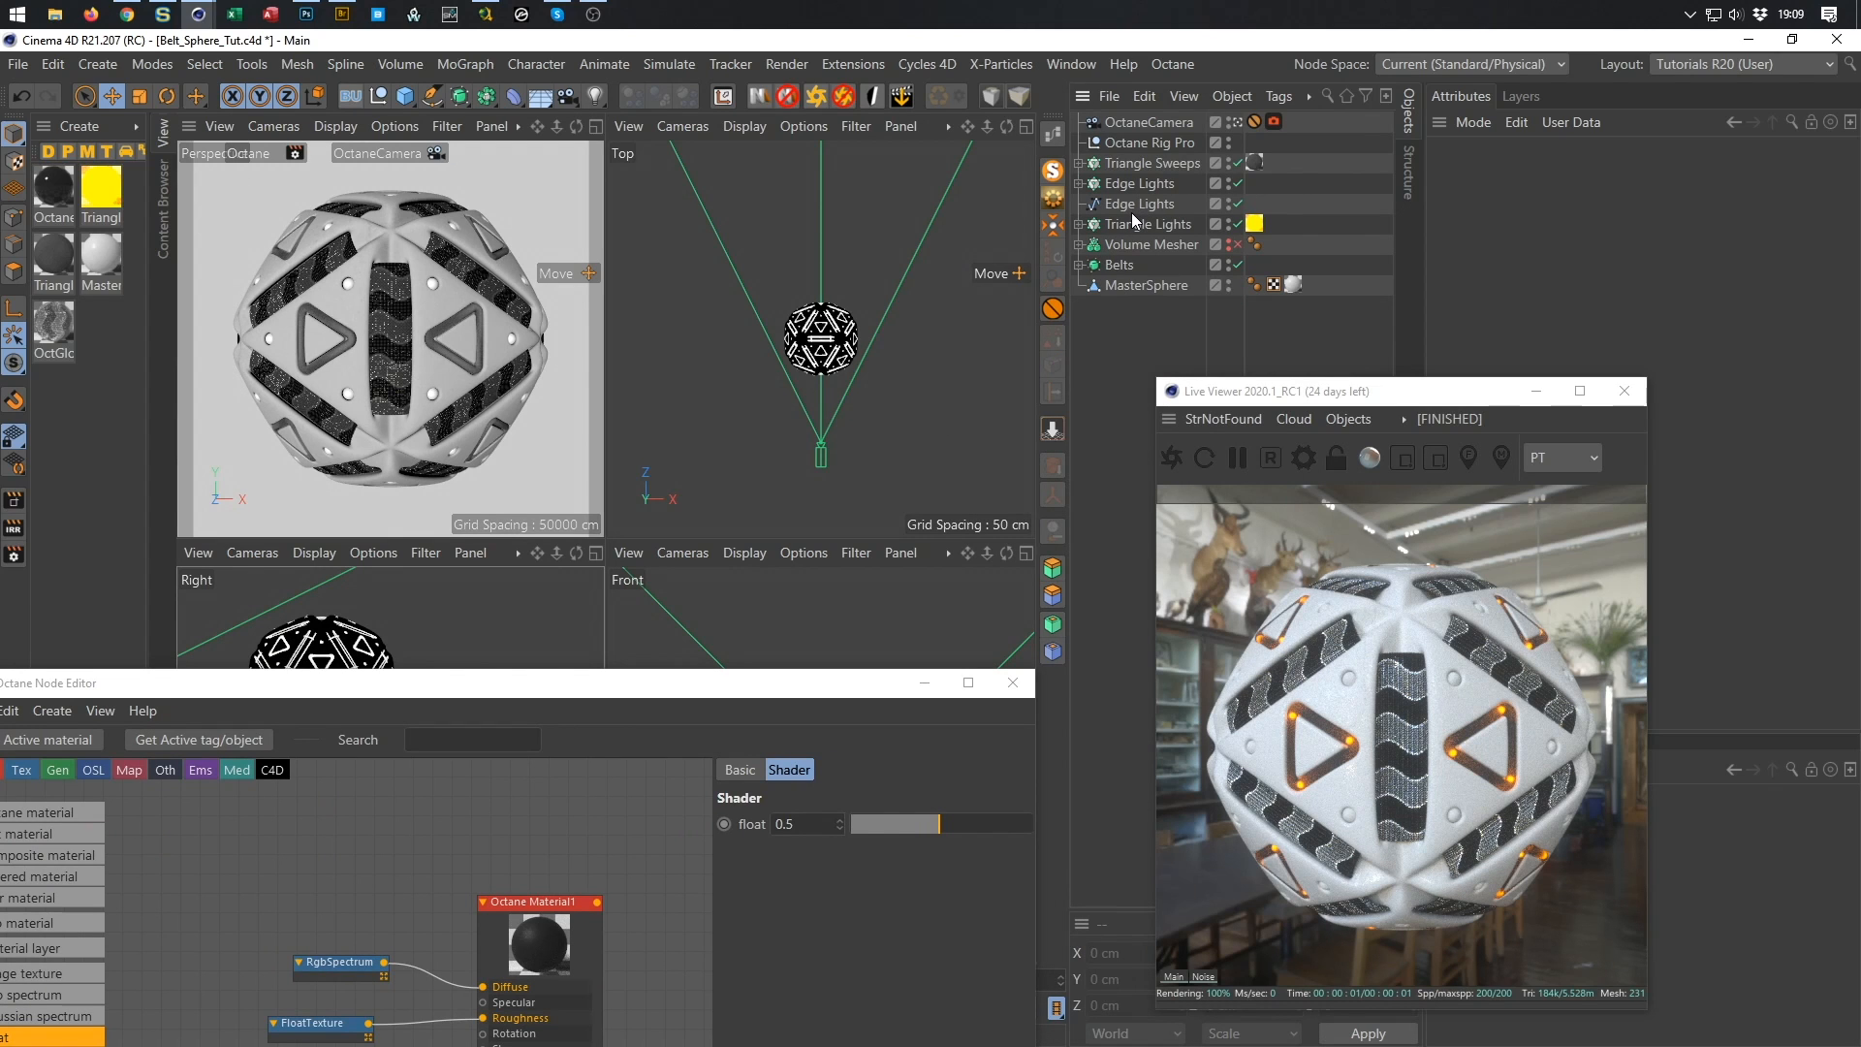
{"action": "key", "text": "Delete"}
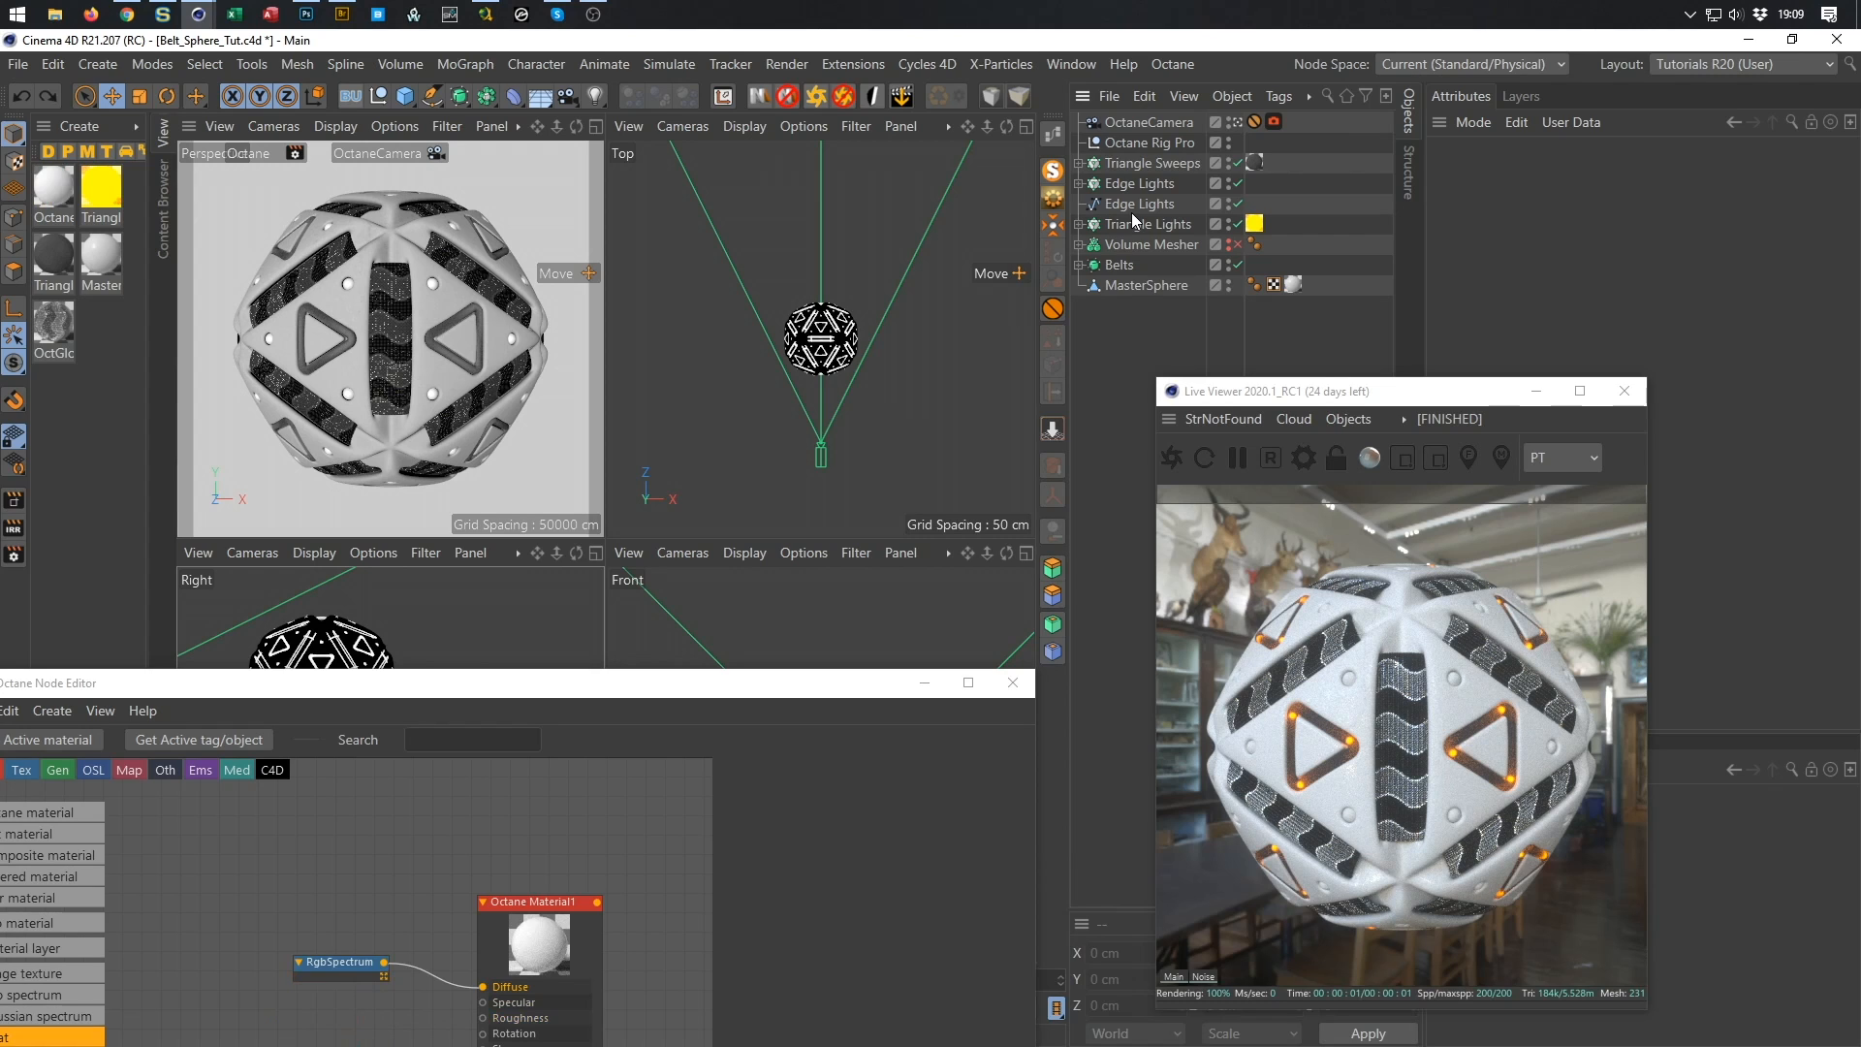
{"action": "key", "text": "Delete"}
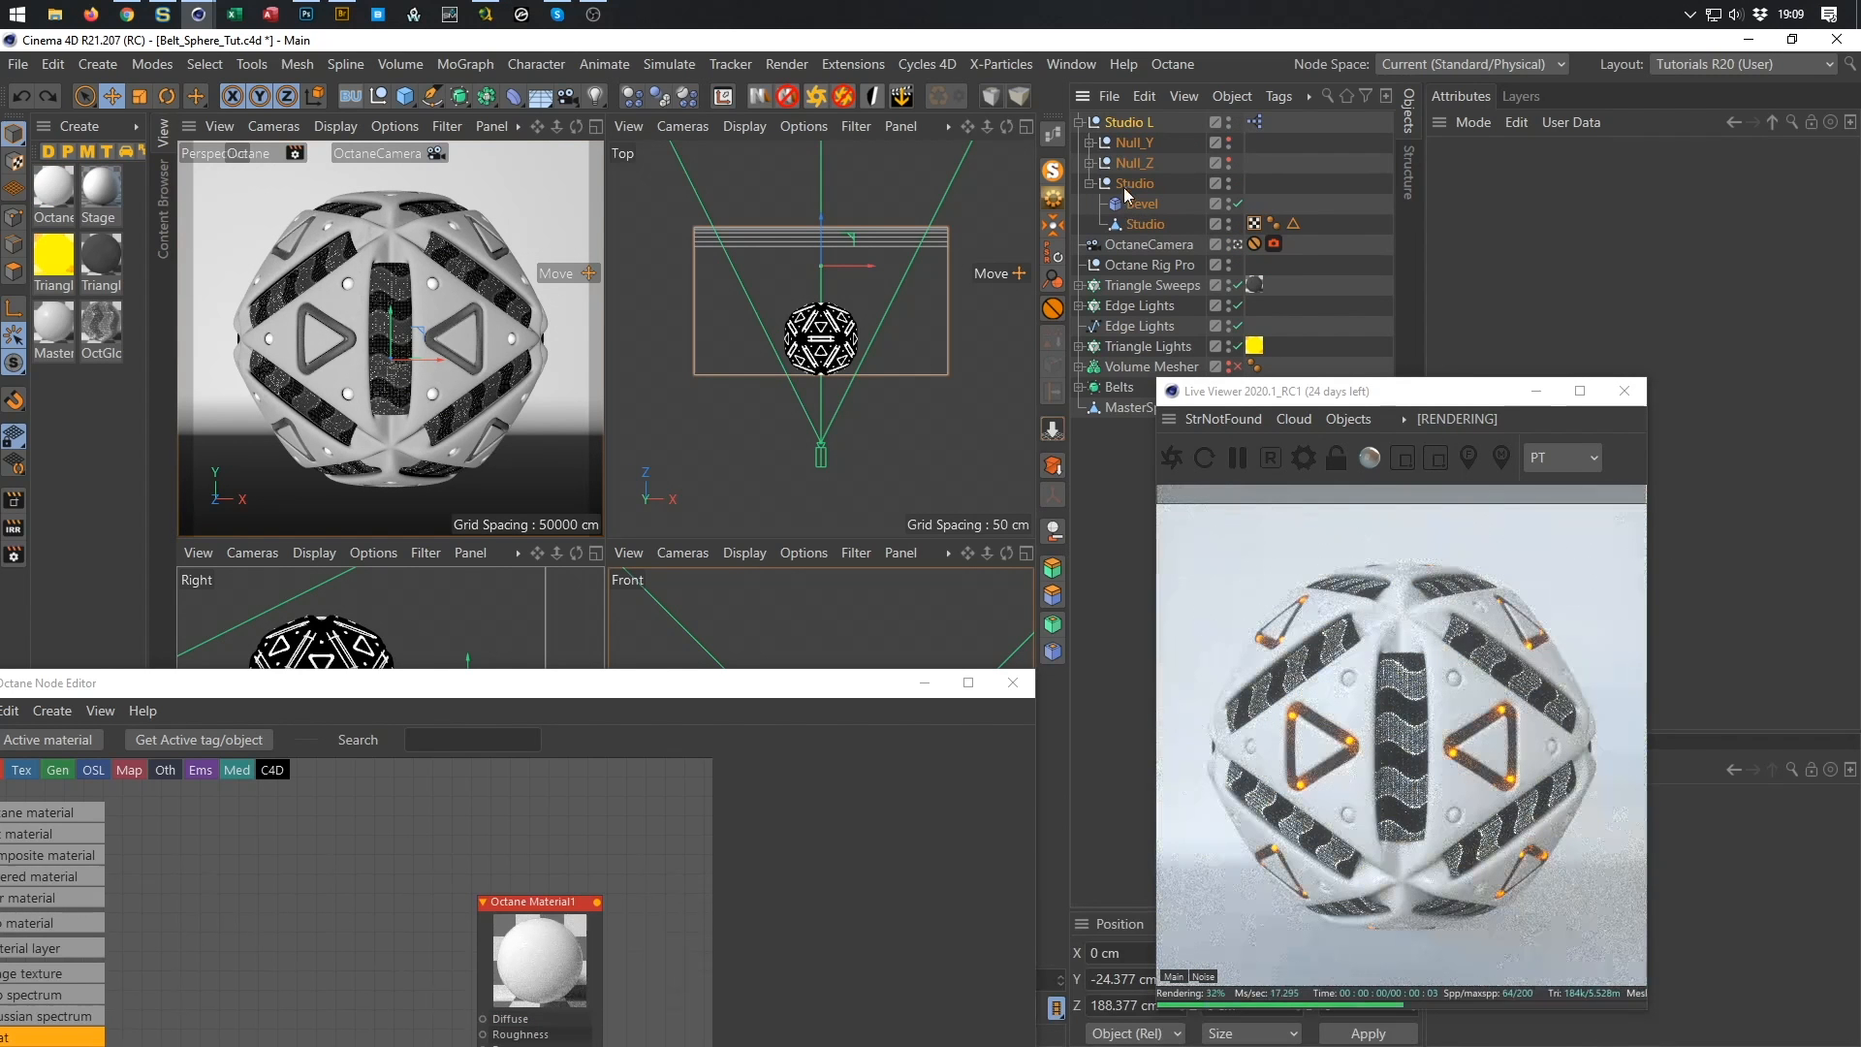
Move the node editor clear of the material list and delete the unused Stage material.
{"action": "left_click_drag", "start_coordinate": [706, 682], "coordinate": [778, 411]}
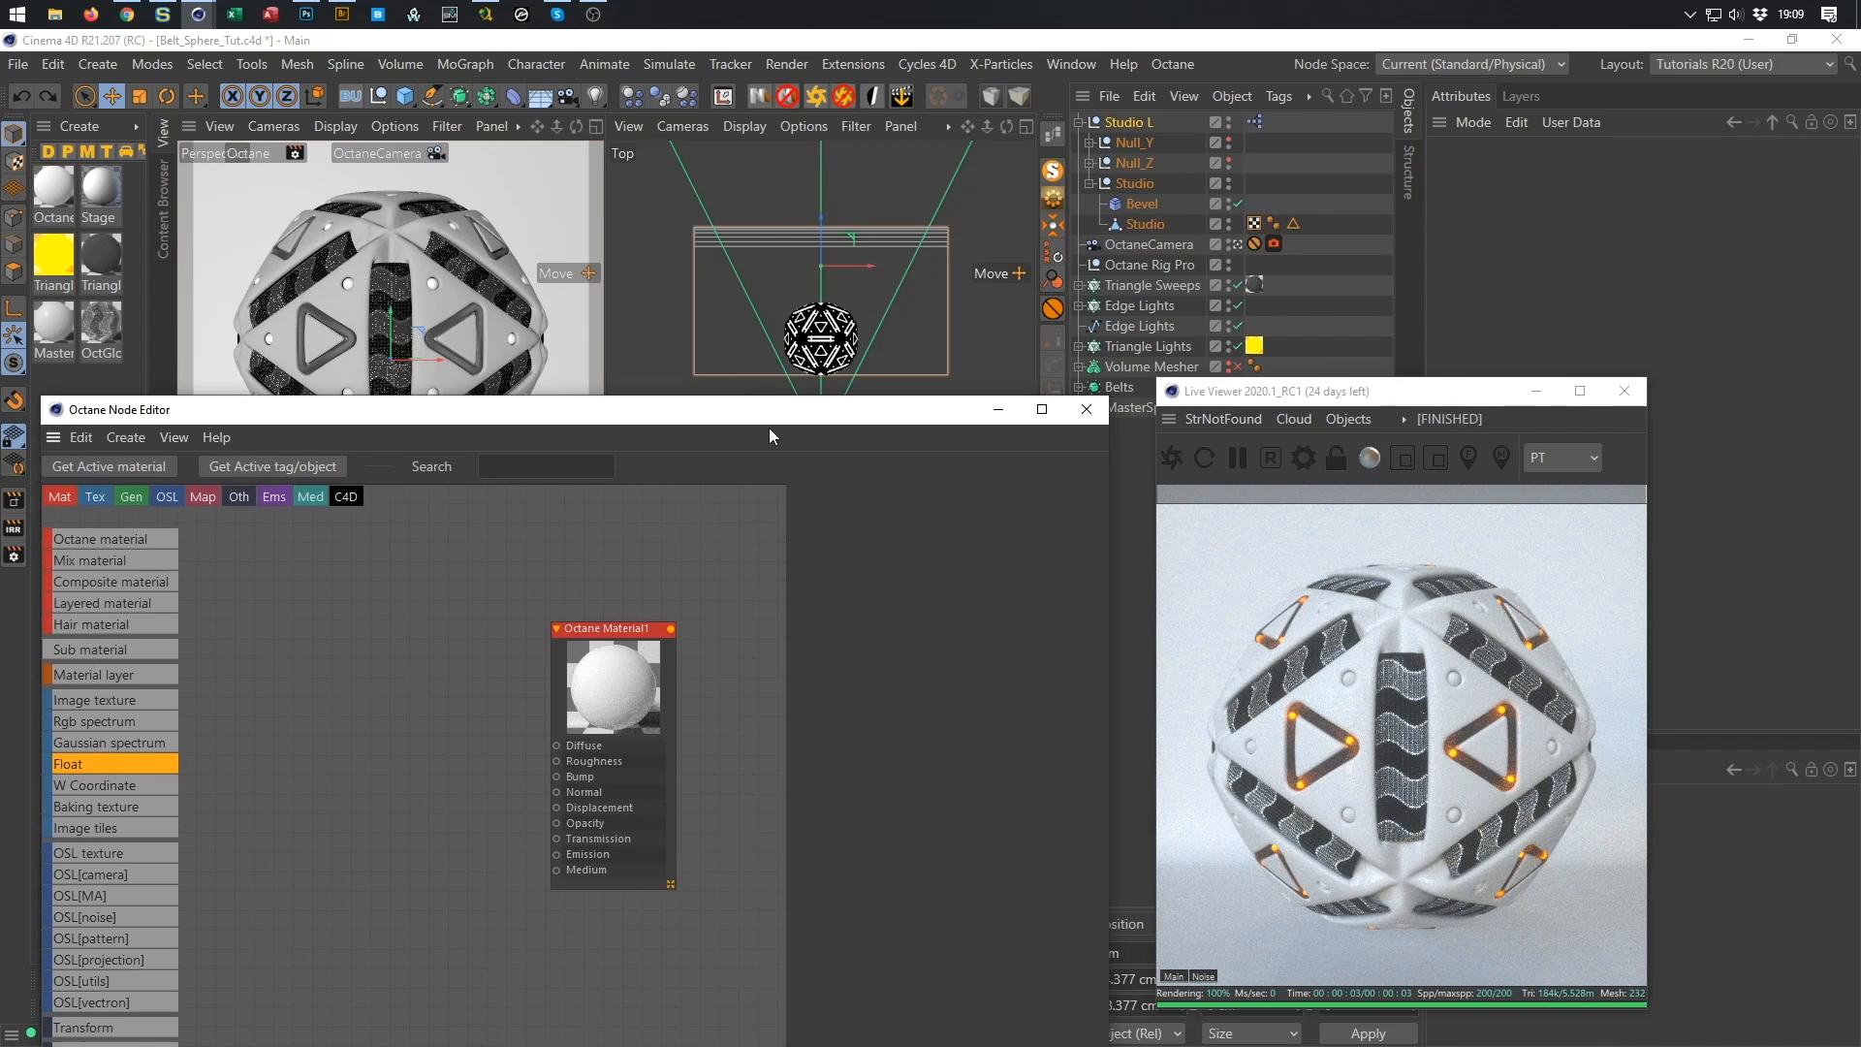
{"action": "left_click", "coordinate": [39, 191]}
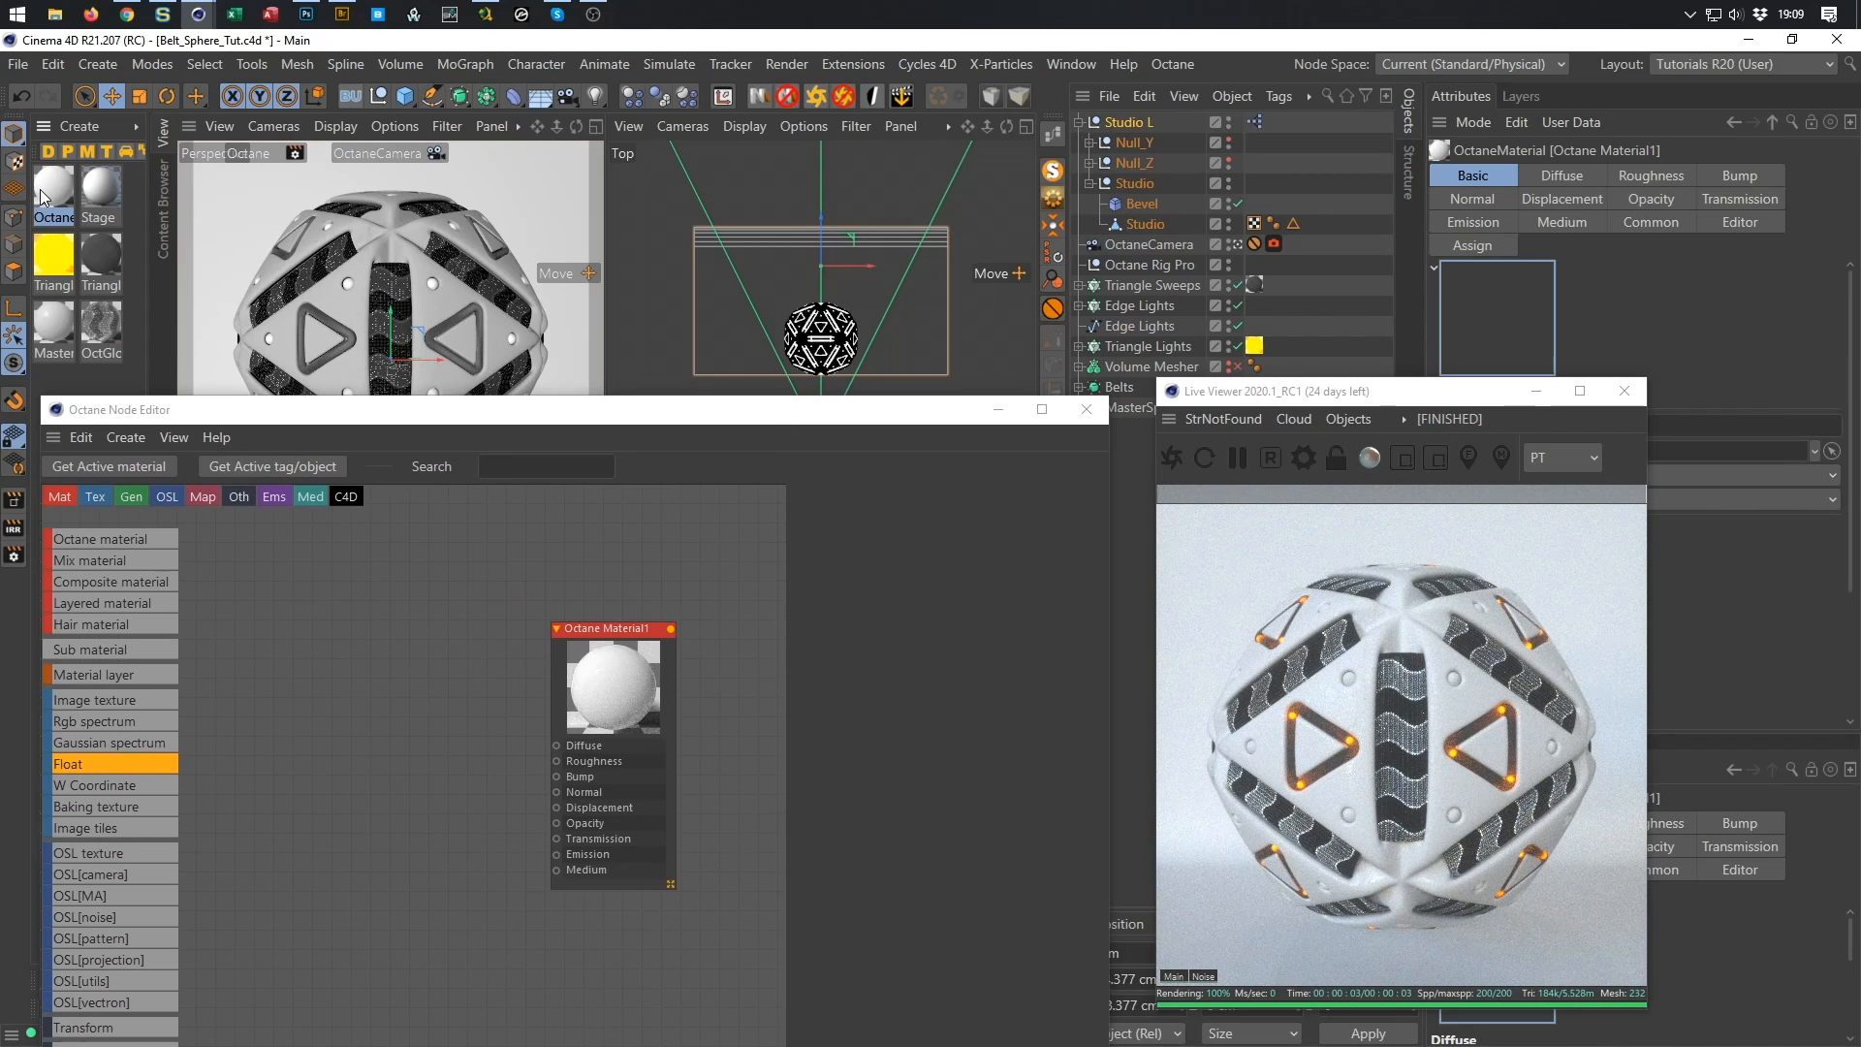
{"action": "left_click", "coordinate": [101, 190]}
{"action": "key", "text": "Delete"}
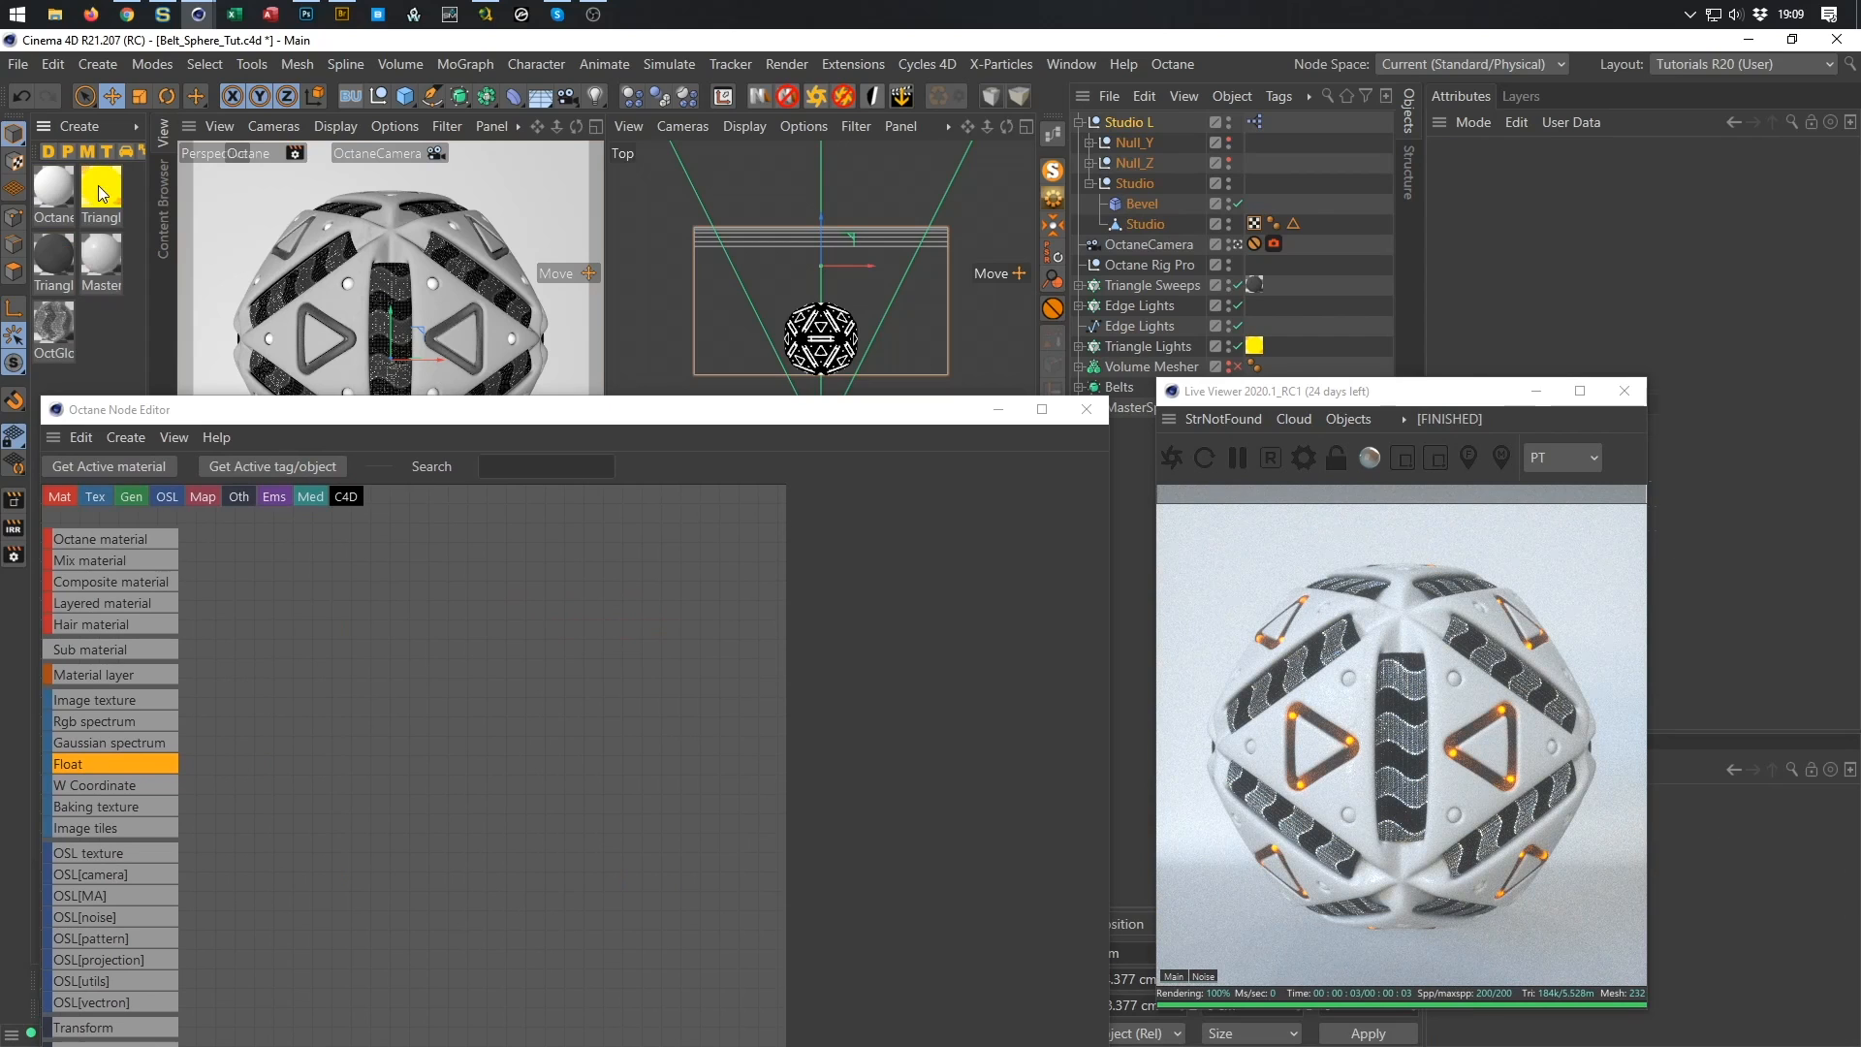
Apply Octane Material1 to the Studio mesh inside Studio L and save the project.
{"action": "left_click", "coordinate": [46, 179]}
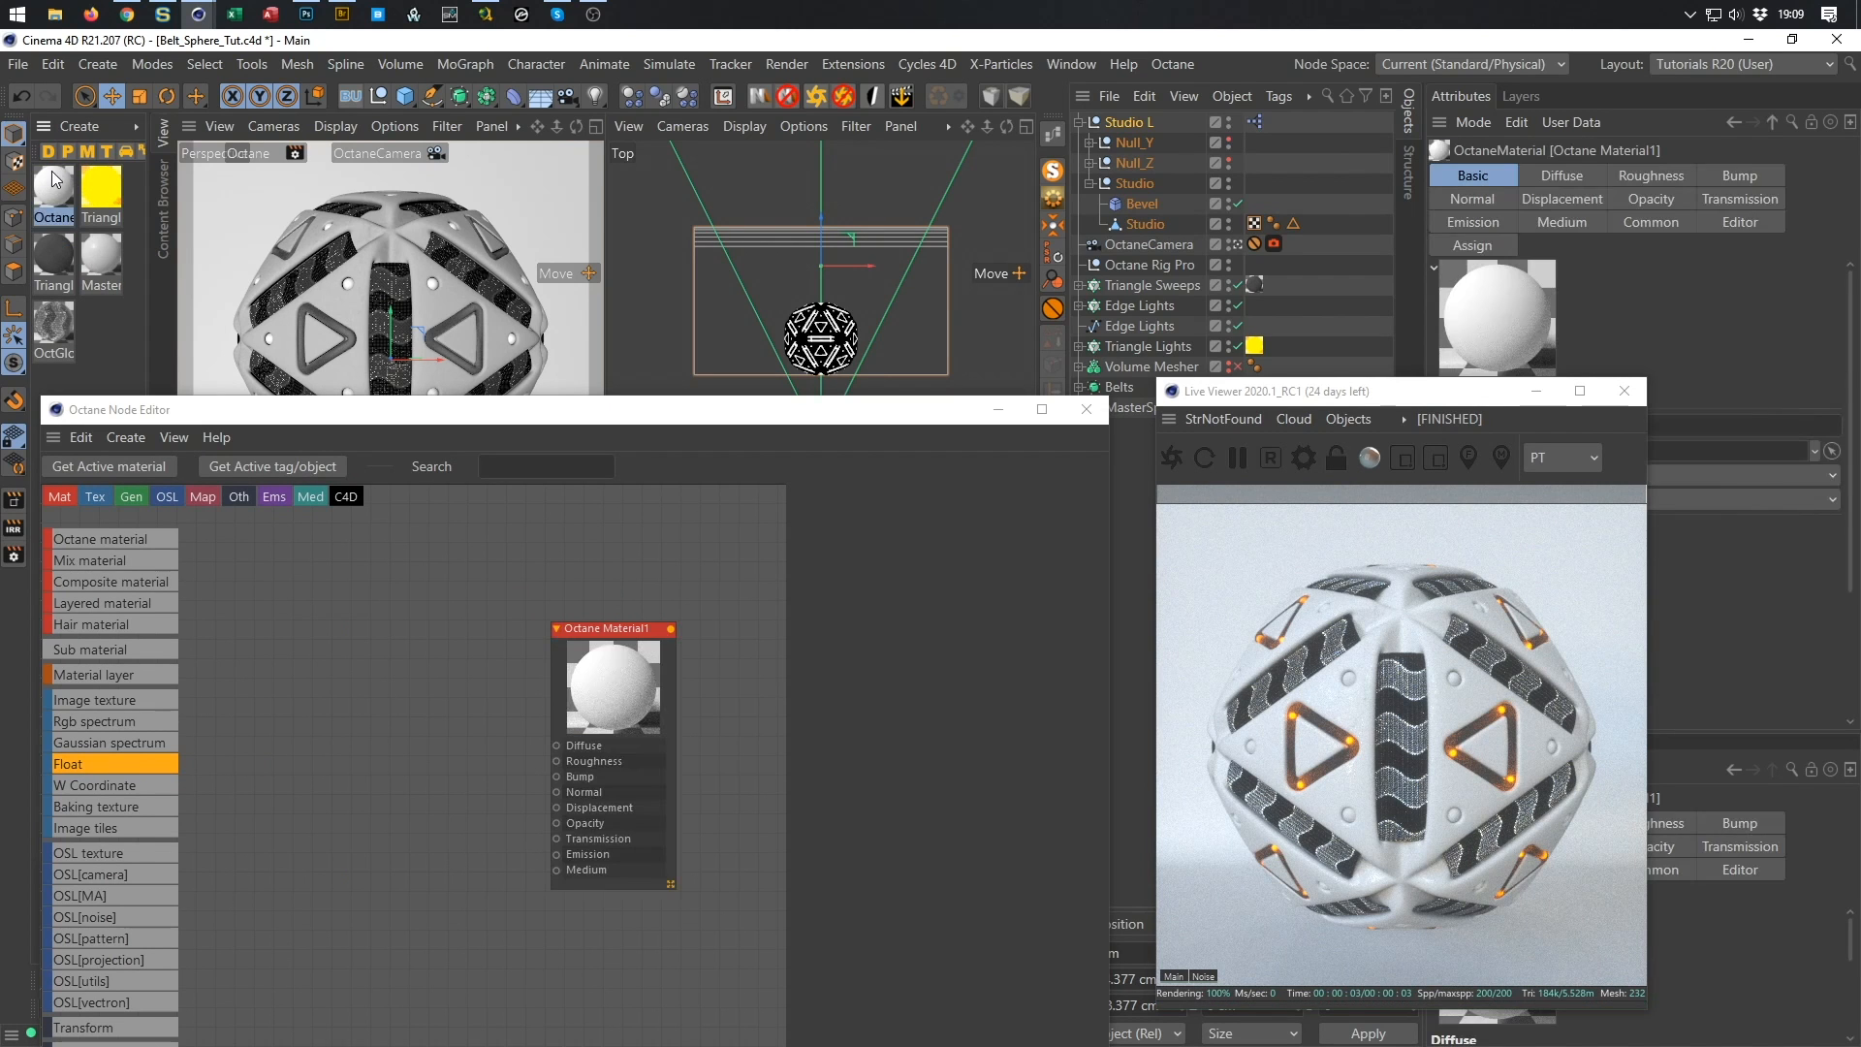
{"action": "left_click_drag", "start_coordinate": [47, 200], "coordinate": [1154, 226]}
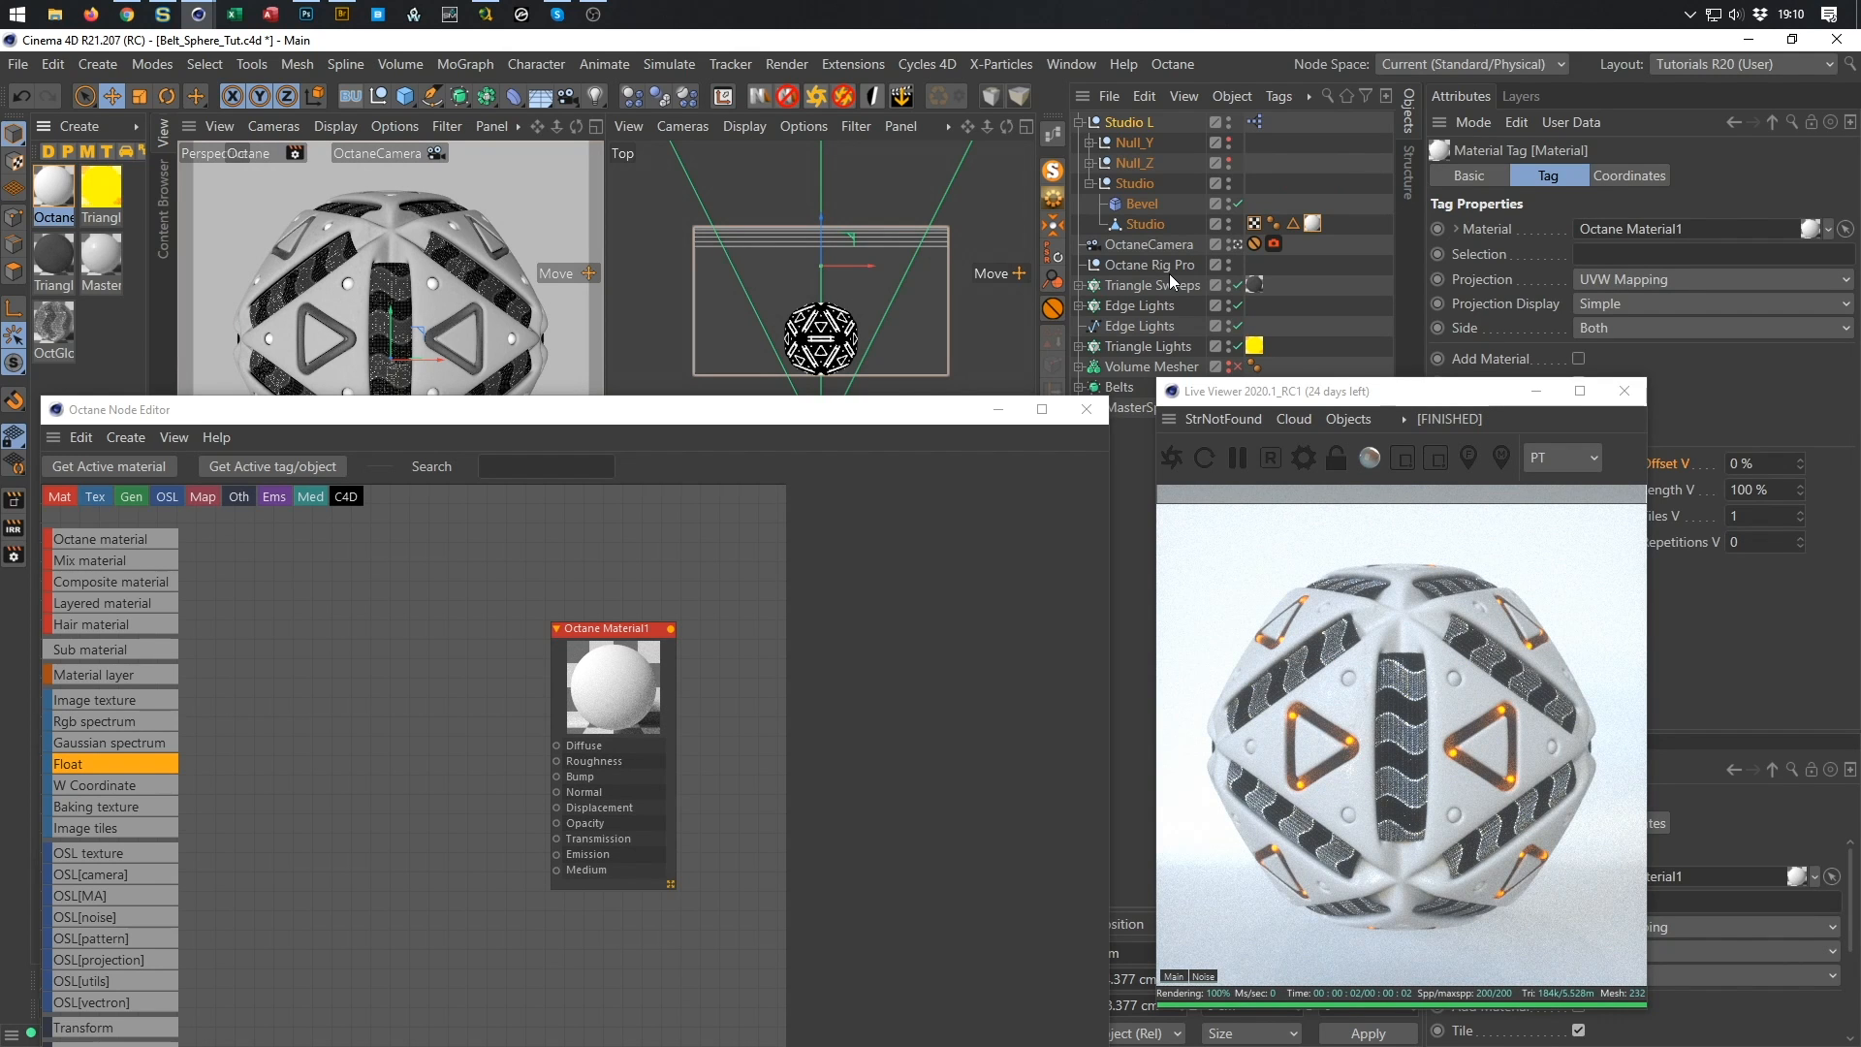
{"action": "left_click", "coordinate": [91, 628]}
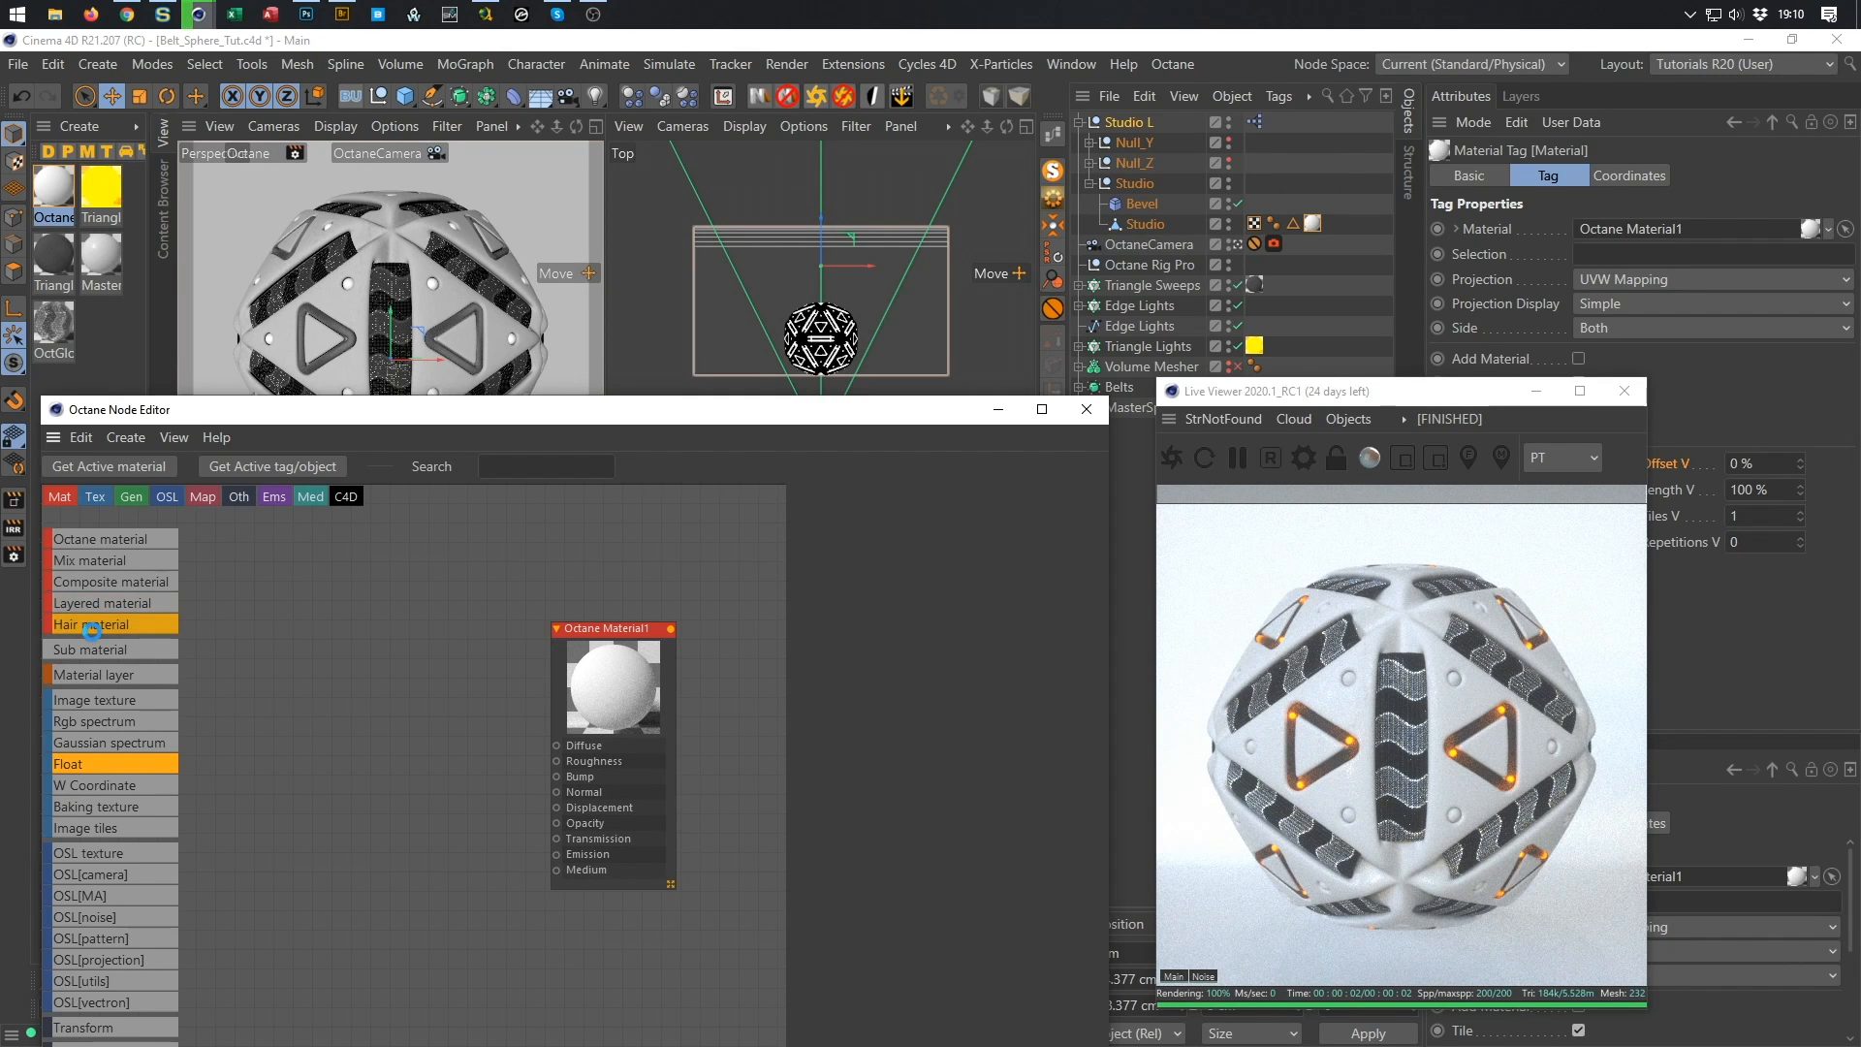
{"action": "key", "text": "ctrl+s"}
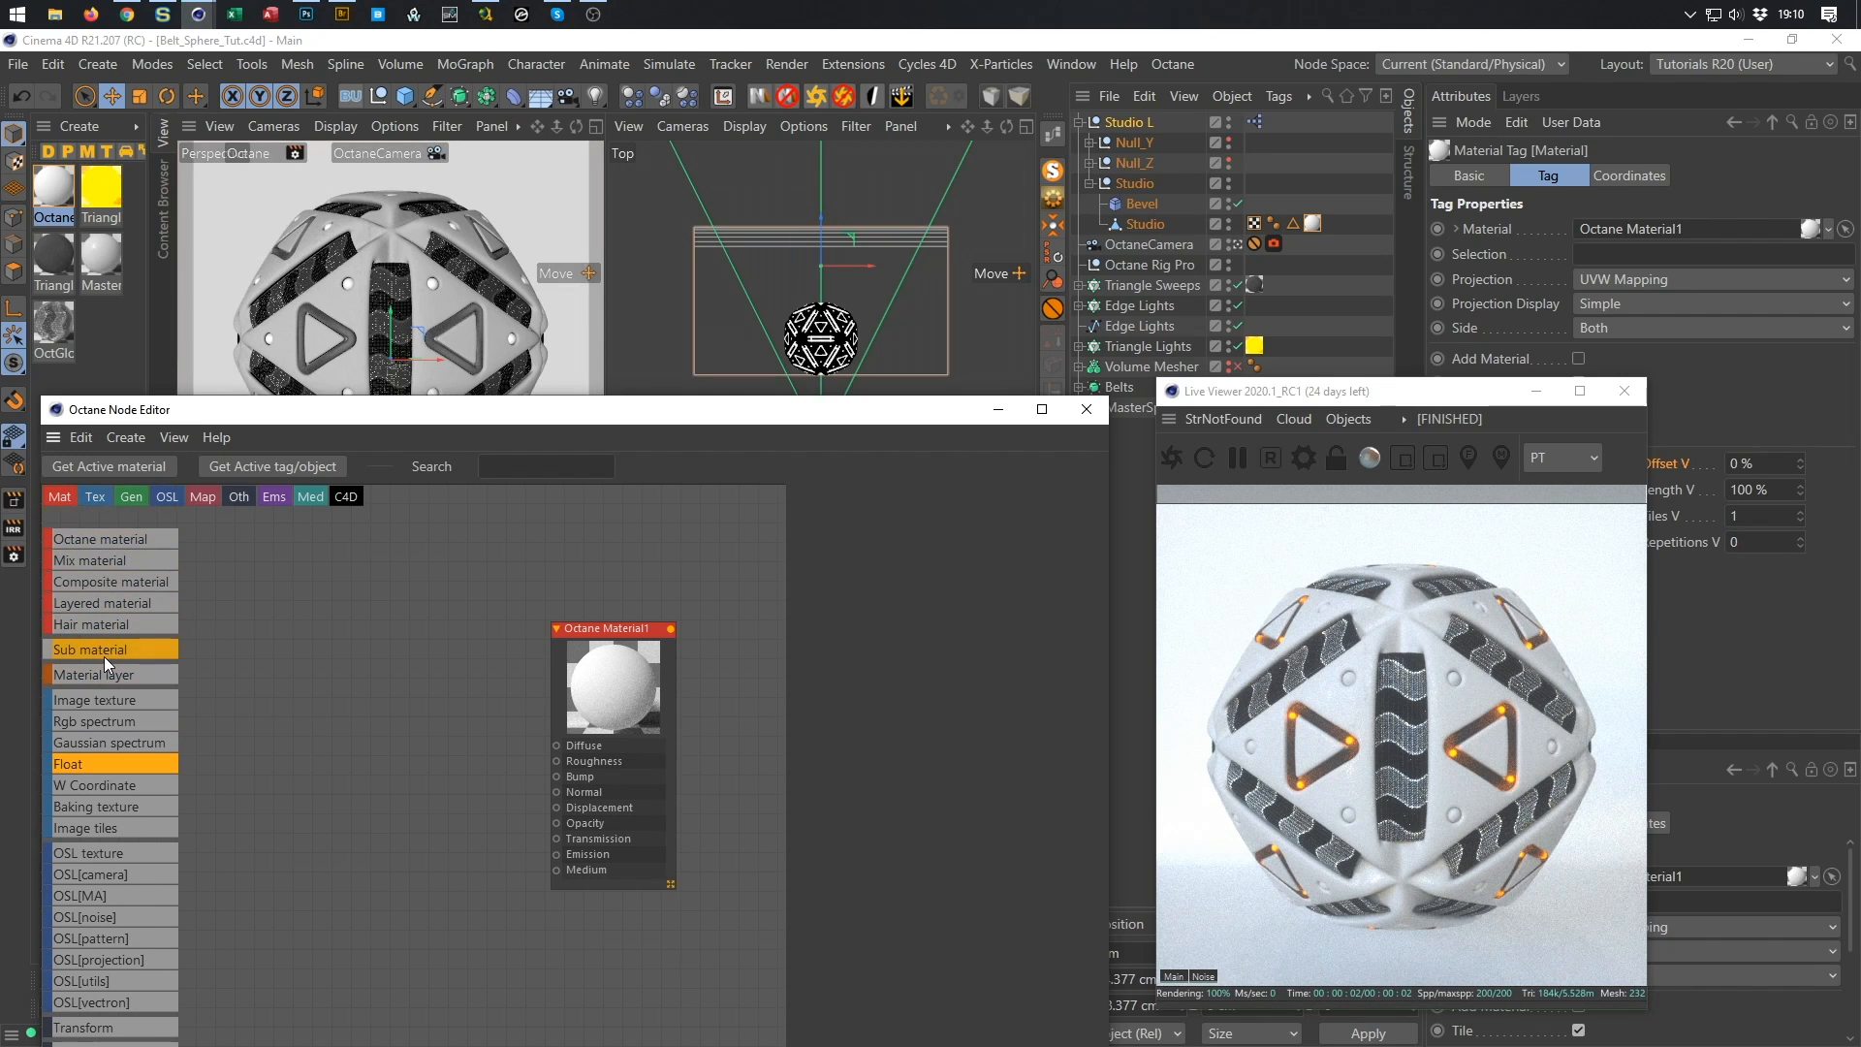
Connect an RGB spectrum node to the Diffuse of Octane Material1 and darken its color to V 14%.
{"action": "left_click_drag", "start_coordinate": [104, 722], "coordinate": [558, 746]}
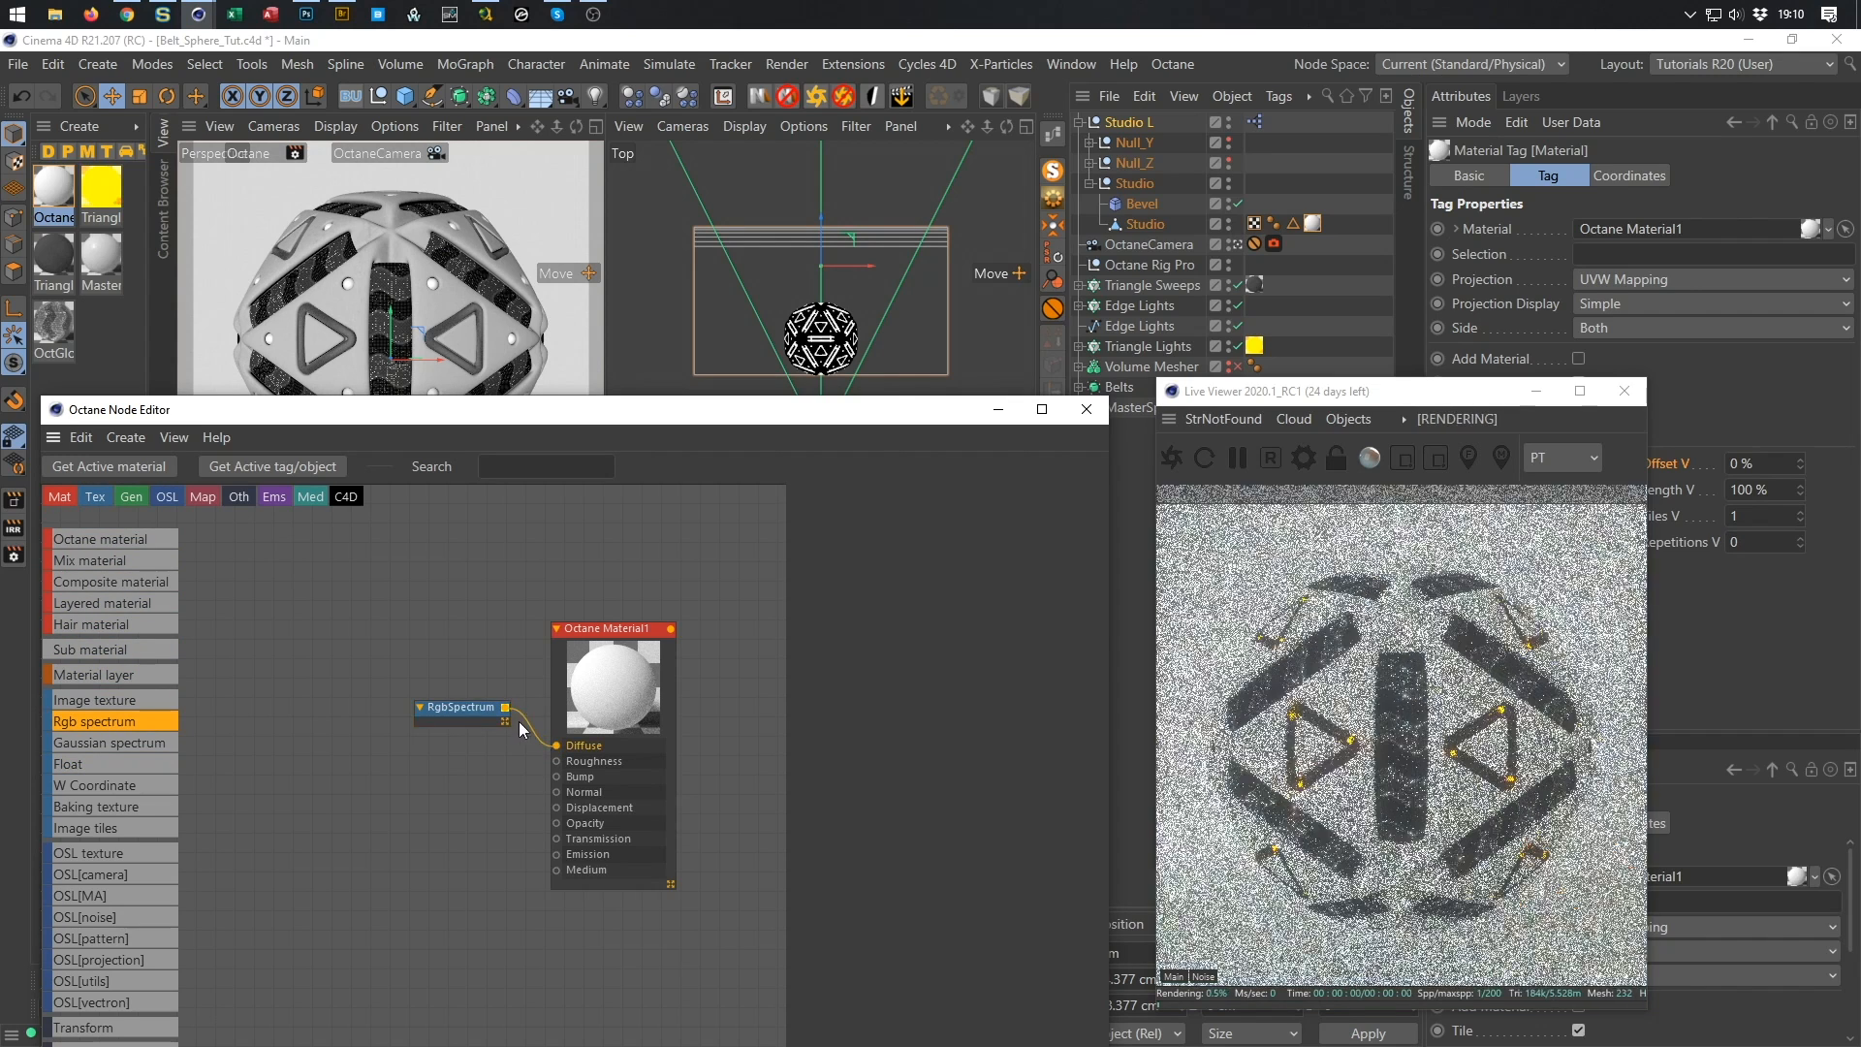
{"action": "left_click", "coordinate": [964, 657]}
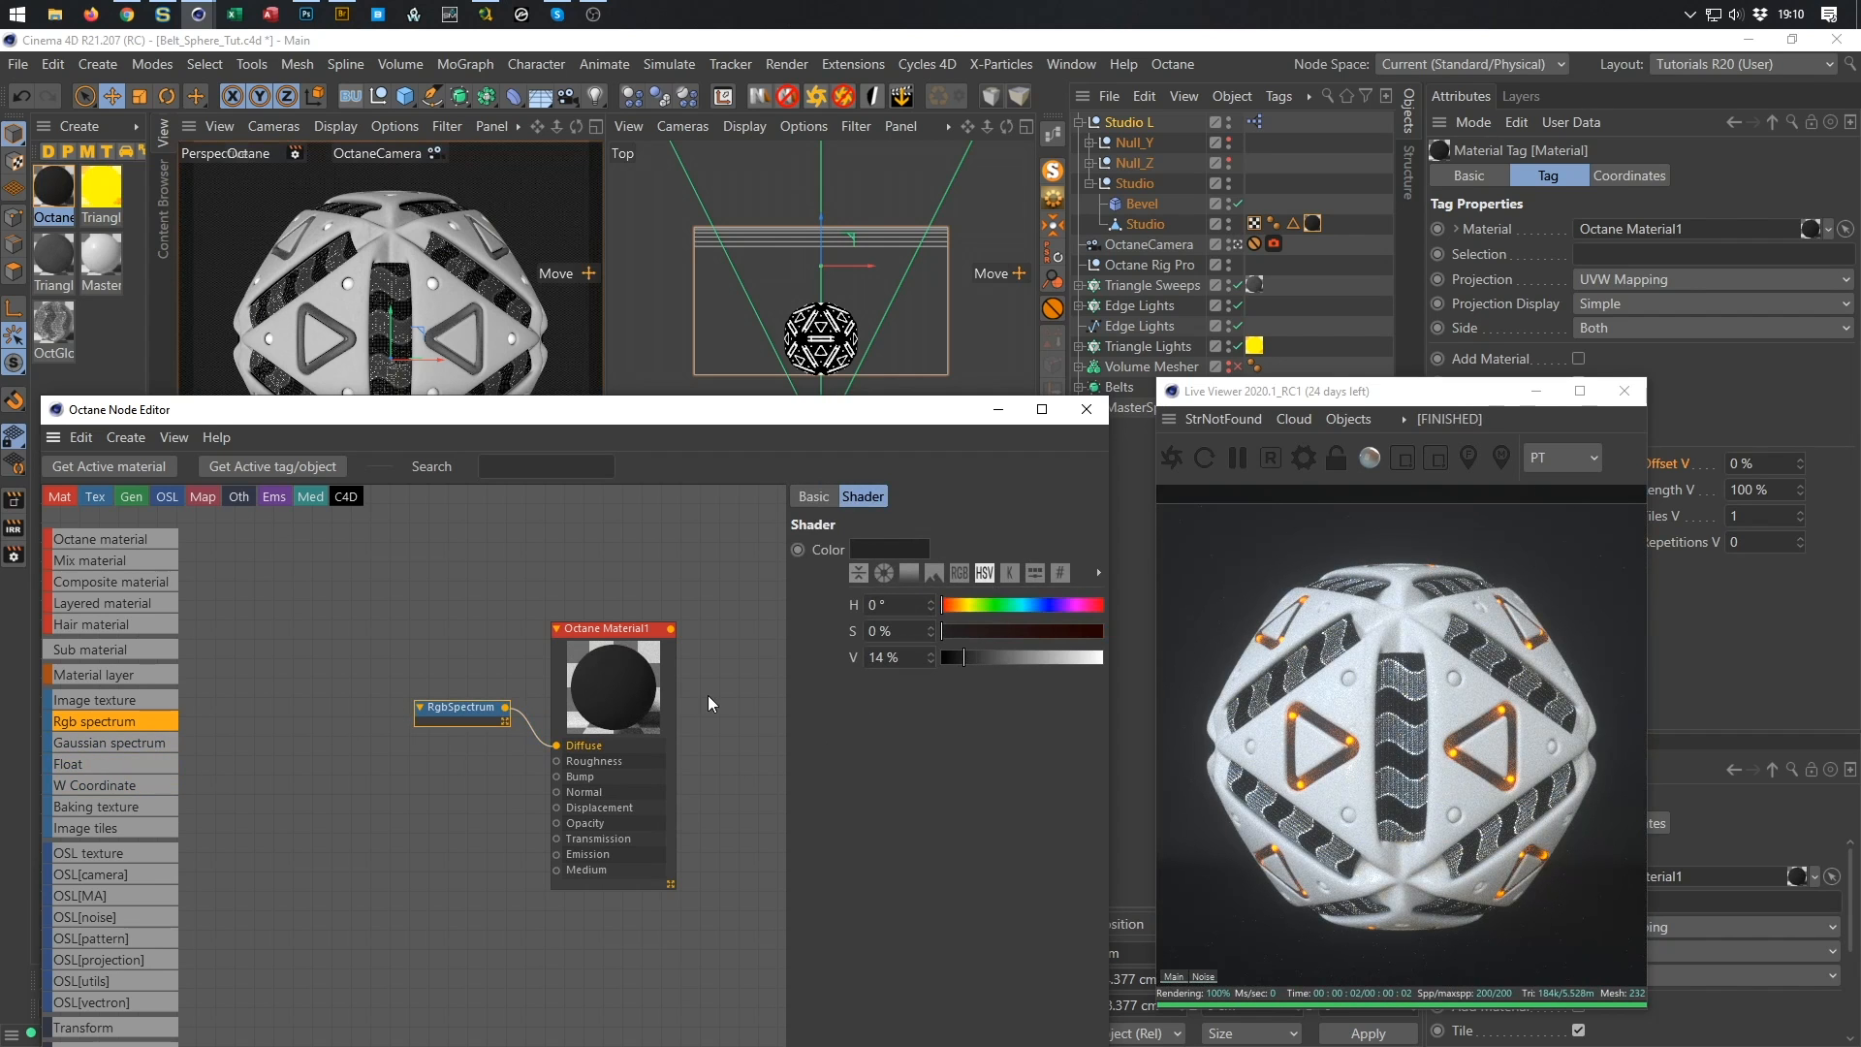
{"action": "left_click_drag", "start_coordinate": [480, 705], "coordinate": [468, 703]}
Make Octane Material1 Glossy with the GGX BRDF model and connect a Float texture to its Roughness.
{"action": "left_click", "coordinate": [616, 629]}
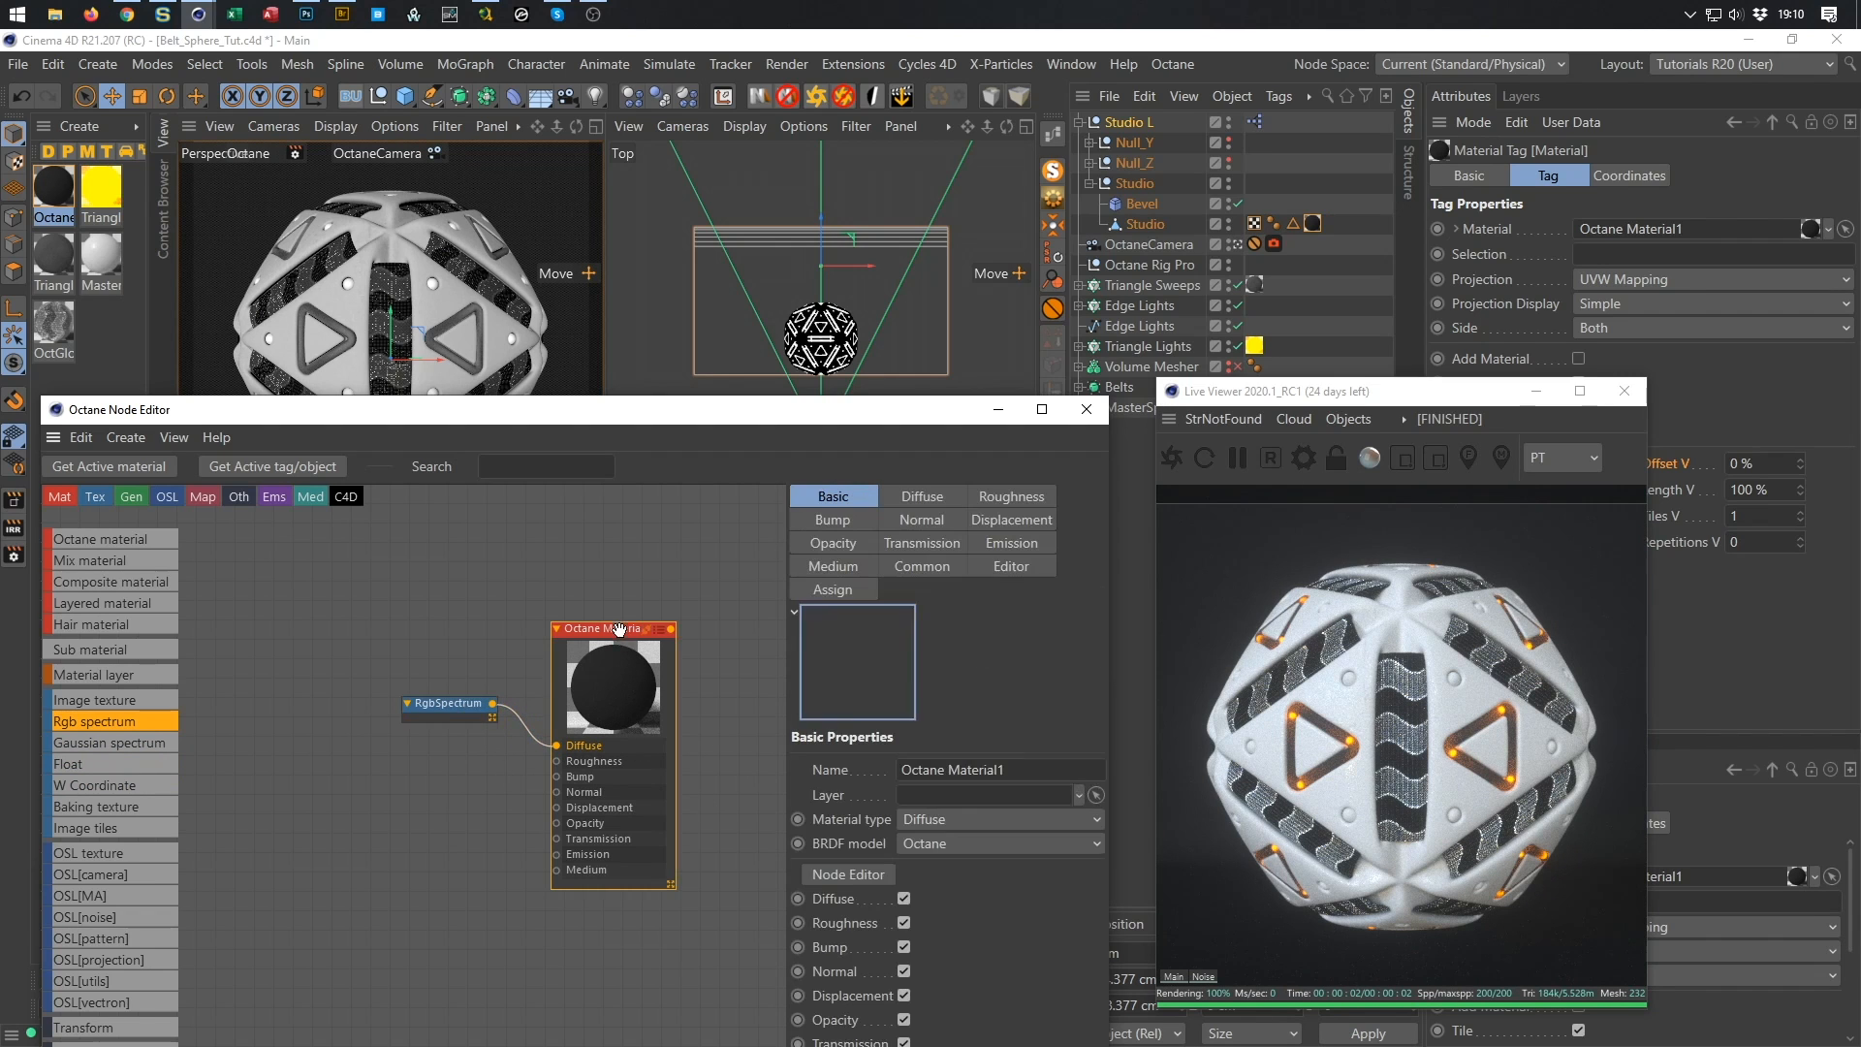
{"action": "left_click", "coordinate": [911, 492]}
{"action": "left_click", "coordinate": [989, 498]}
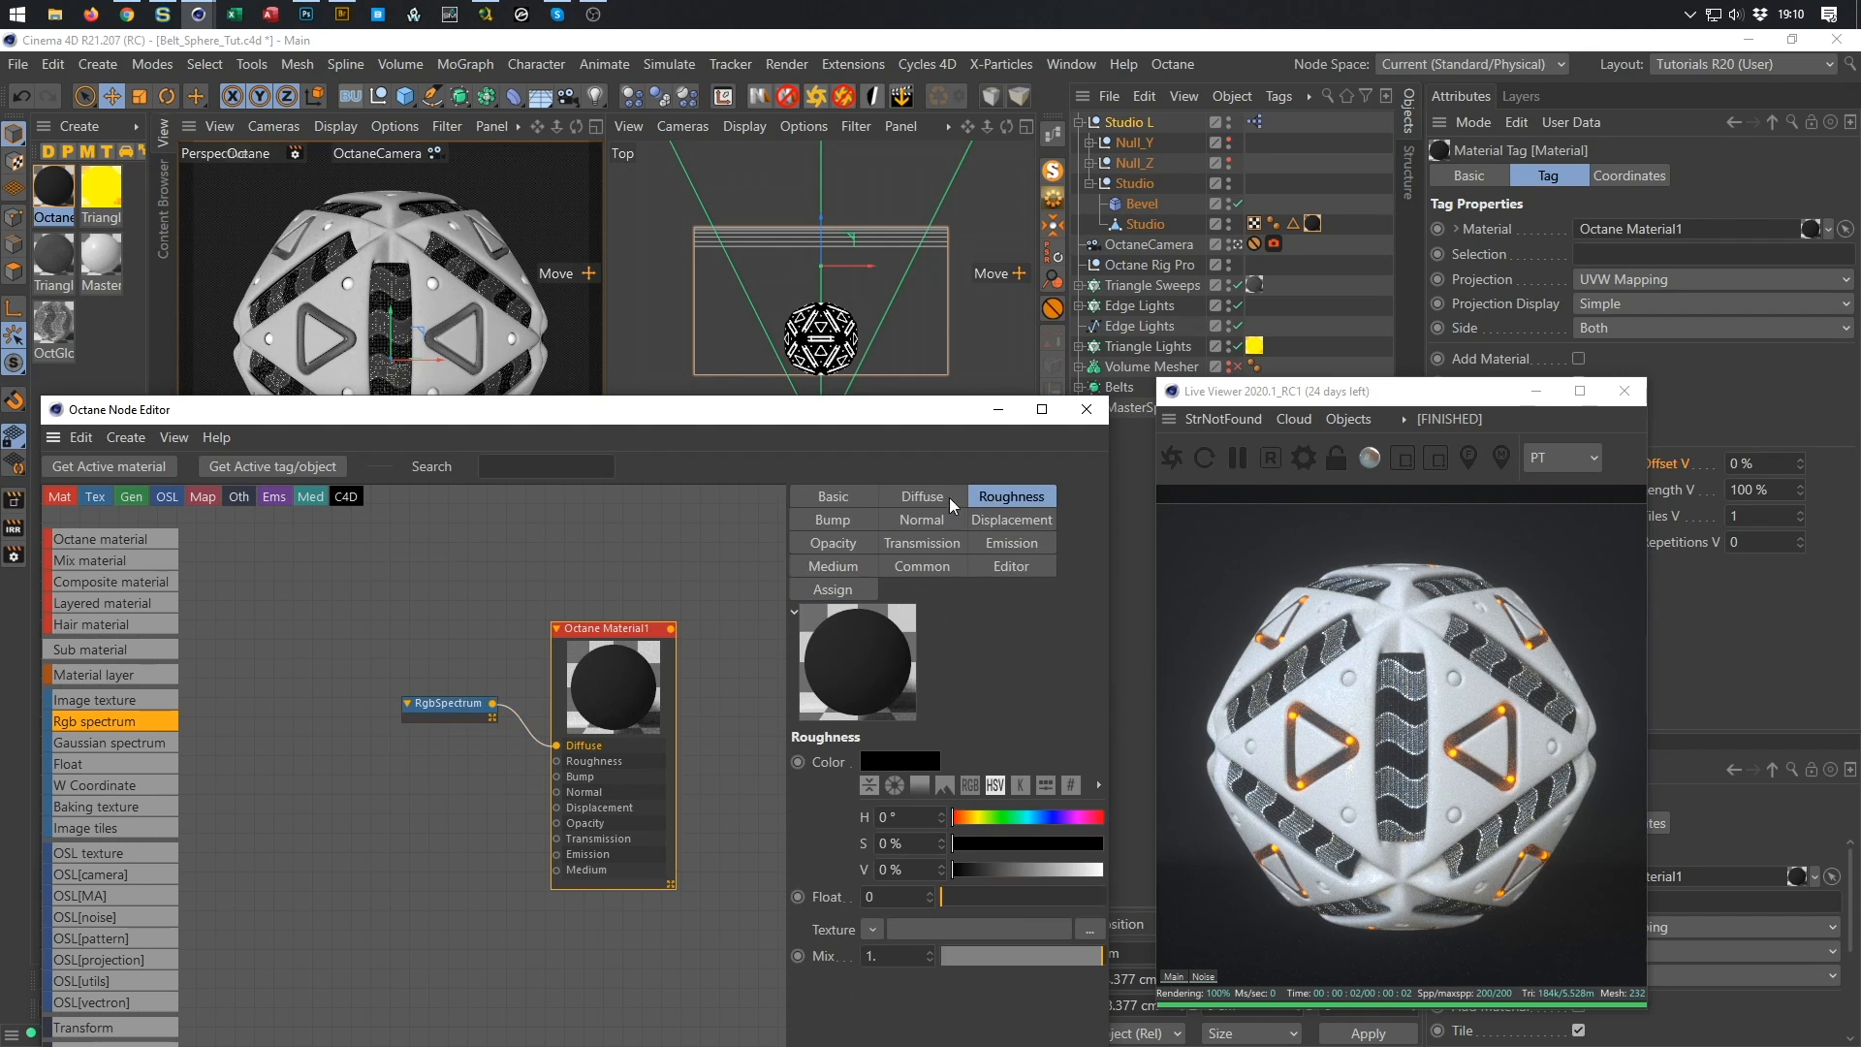
{"action": "left_click", "coordinate": [836, 498]}
{"action": "left_click", "coordinate": [907, 820]}
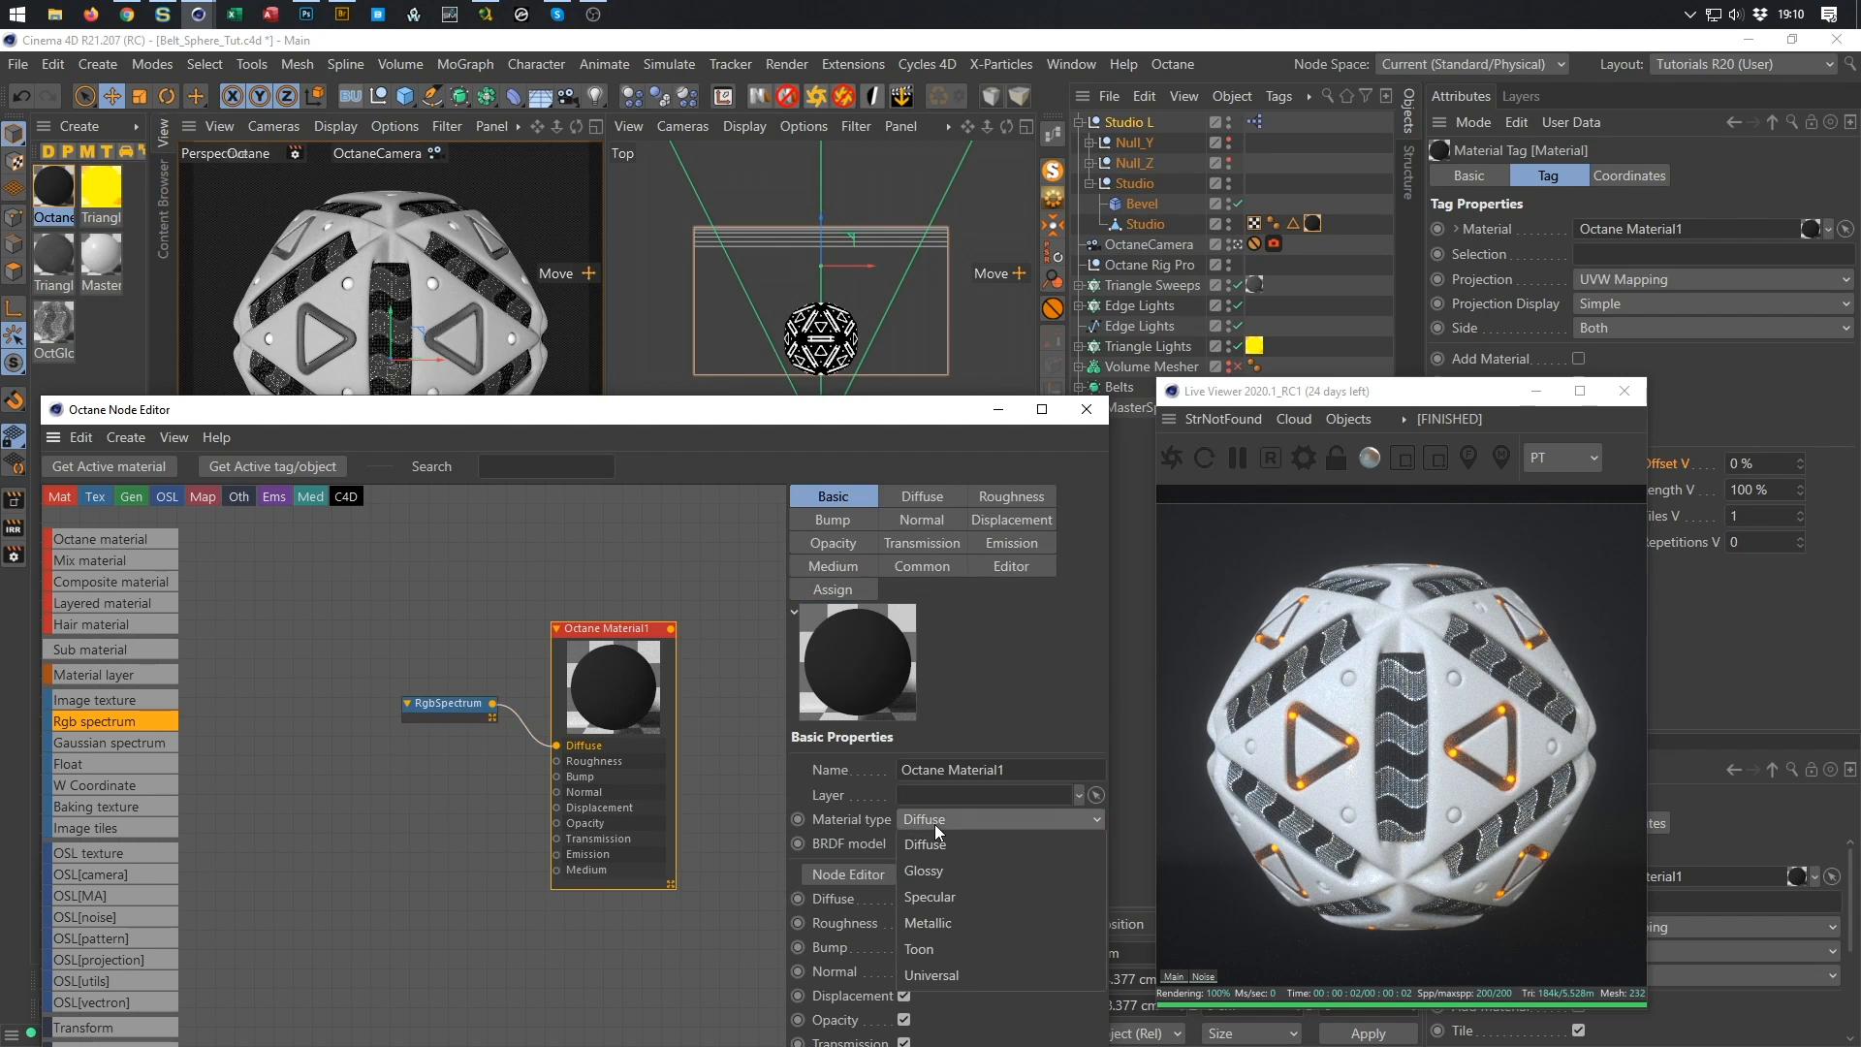
{"action": "left_click", "coordinate": [947, 878]}
{"action": "left_click", "coordinate": [941, 841]}
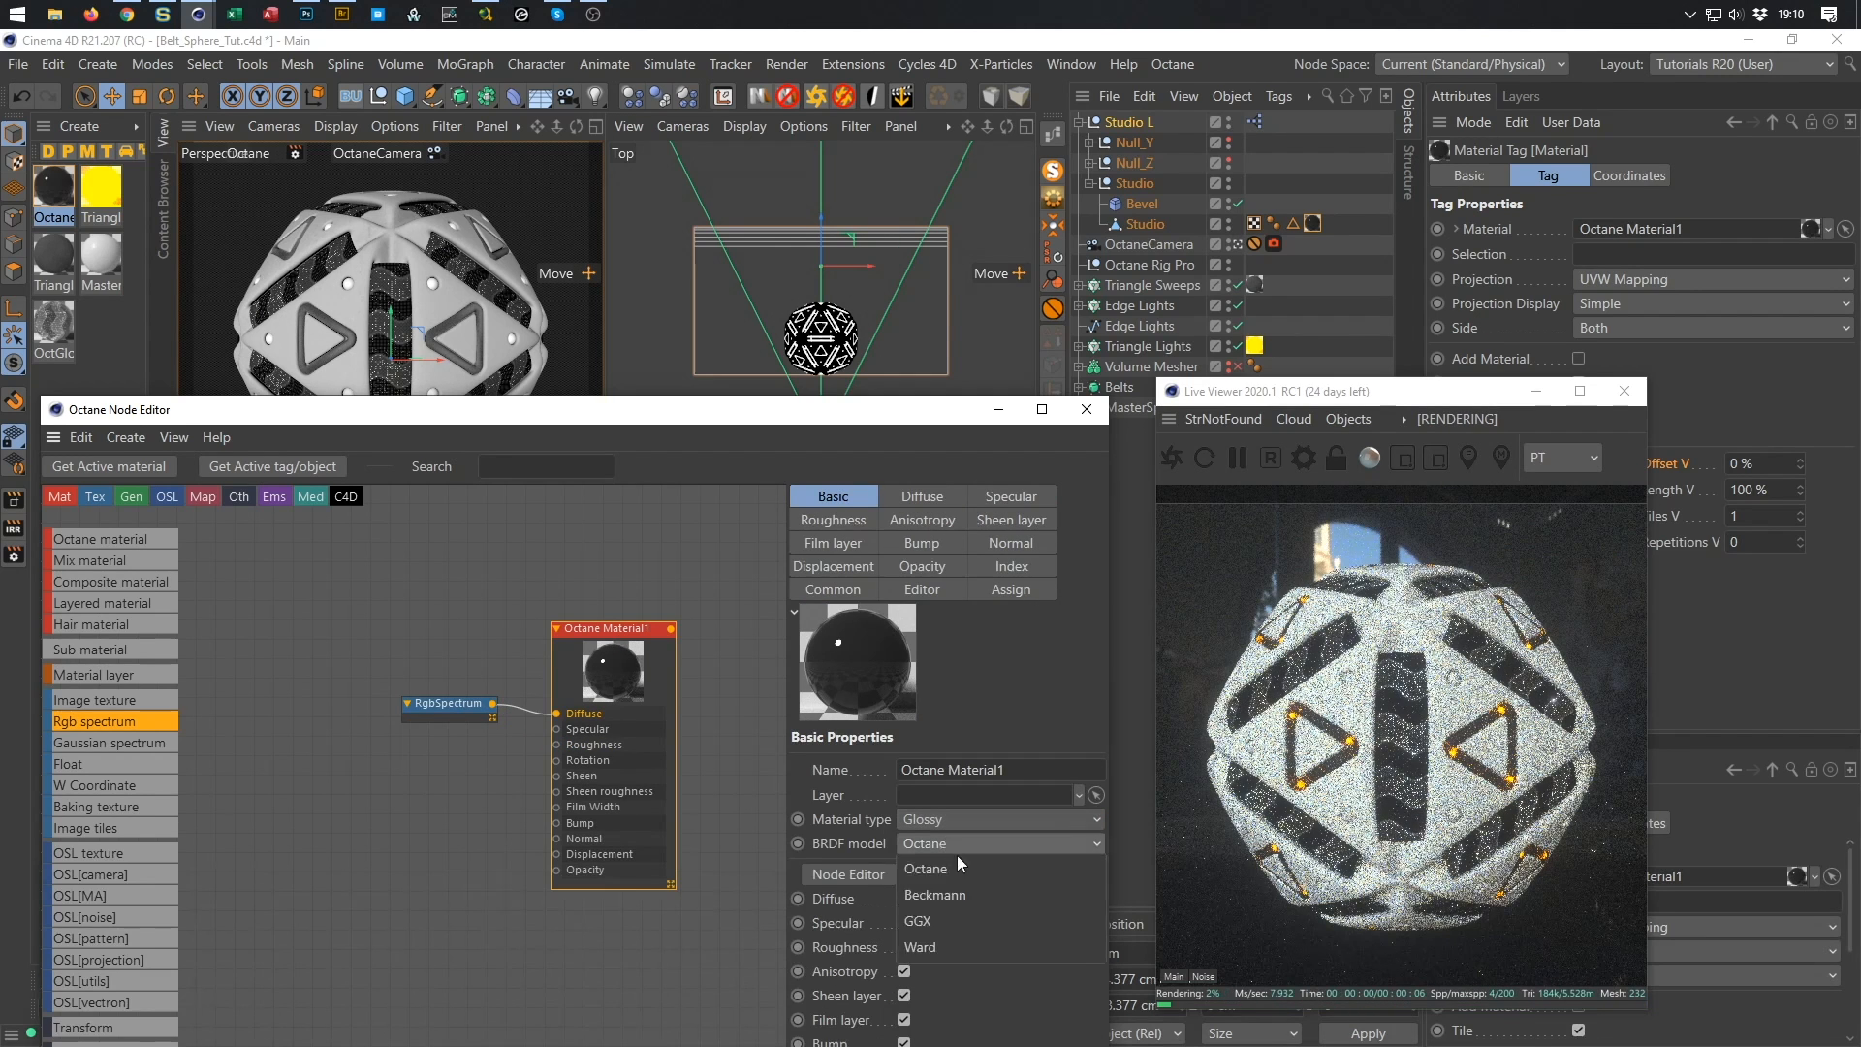
{"action": "left_click", "coordinate": [957, 919]}
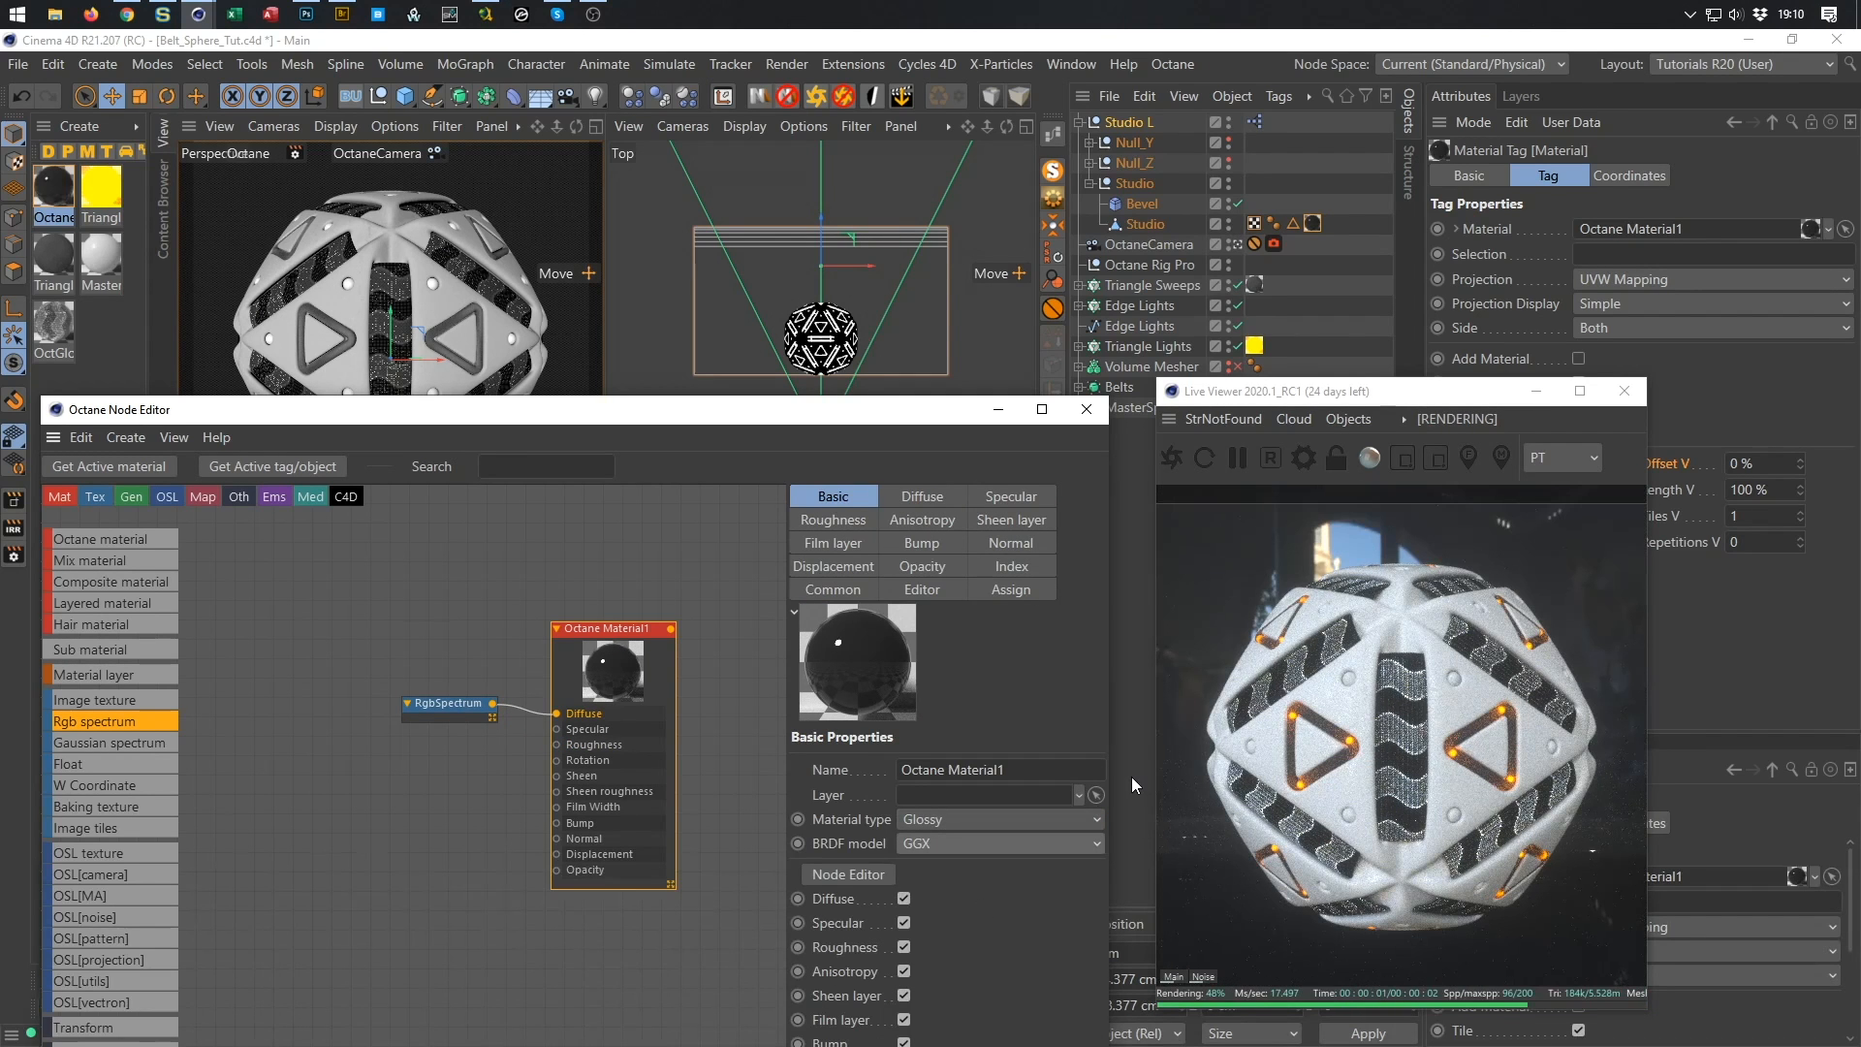
{"action": "left_click_drag", "start_coordinate": [101, 765], "coordinate": [557, 745]}
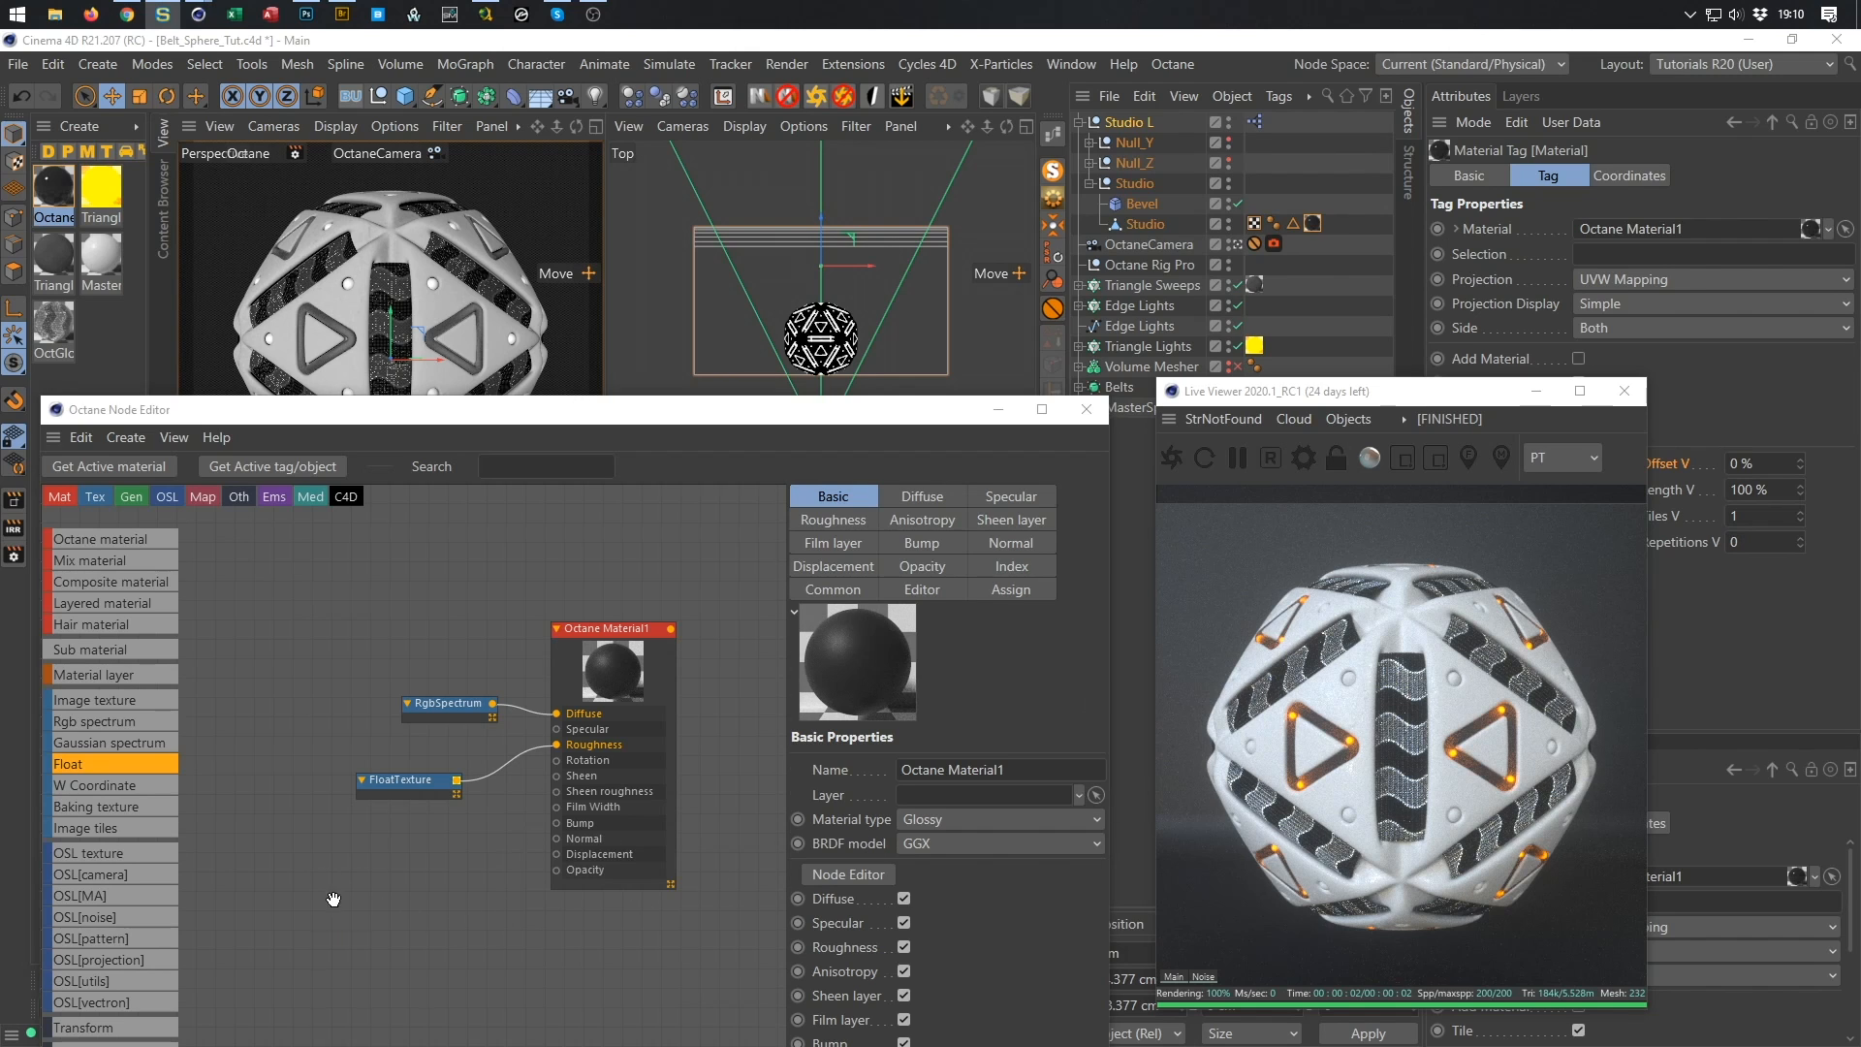
Connect an image texture to Octane Material1's Roughness in place of the Float texture and darken the diffuse RGB spectrum to V 4%.
{"action": "left_click_drag", "start_coordinate": [334, 900], "coordinate": [335, 902]}
{"action": "left_click_drag", "start_coordinate": [407, 780], "coordinate": [361, 766]}
{"action": "left_click_drag", "start_coordinate": [427, 876], "coordinate": [557, 743]}
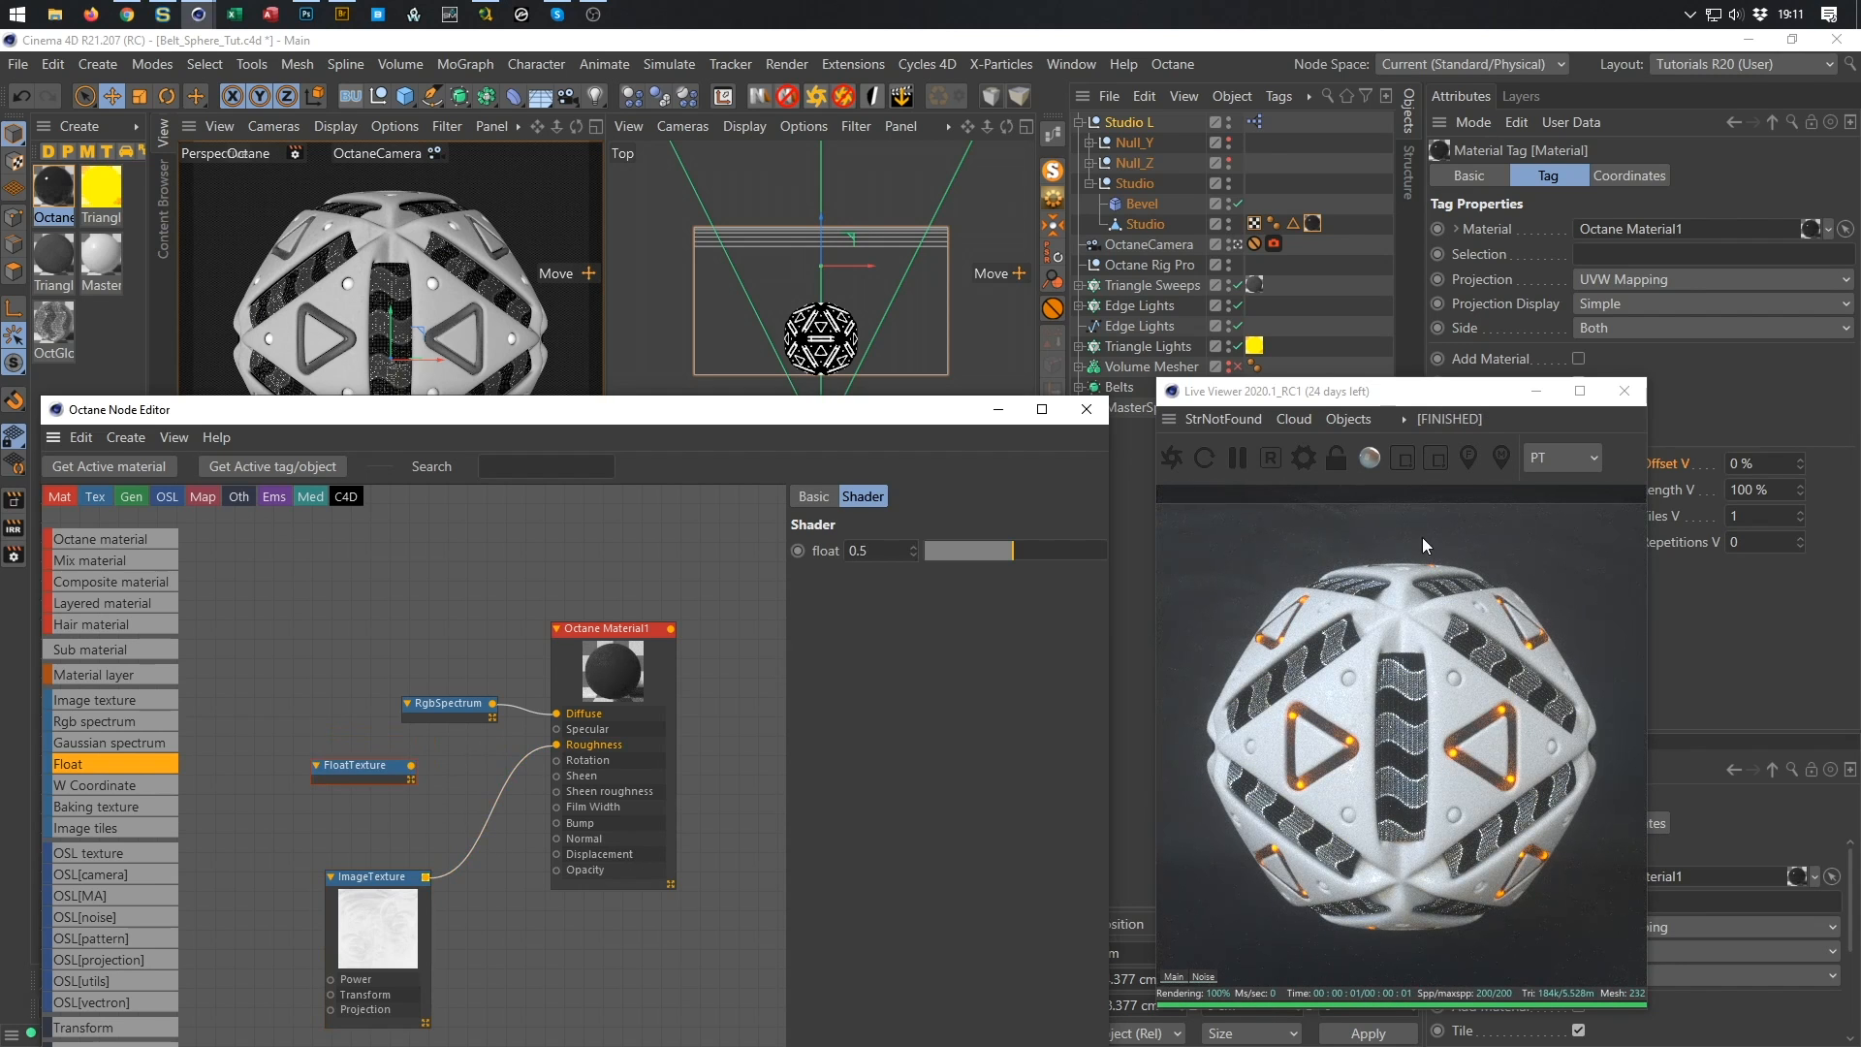
{"action": "left_click", "coordinate": [457, 712]}
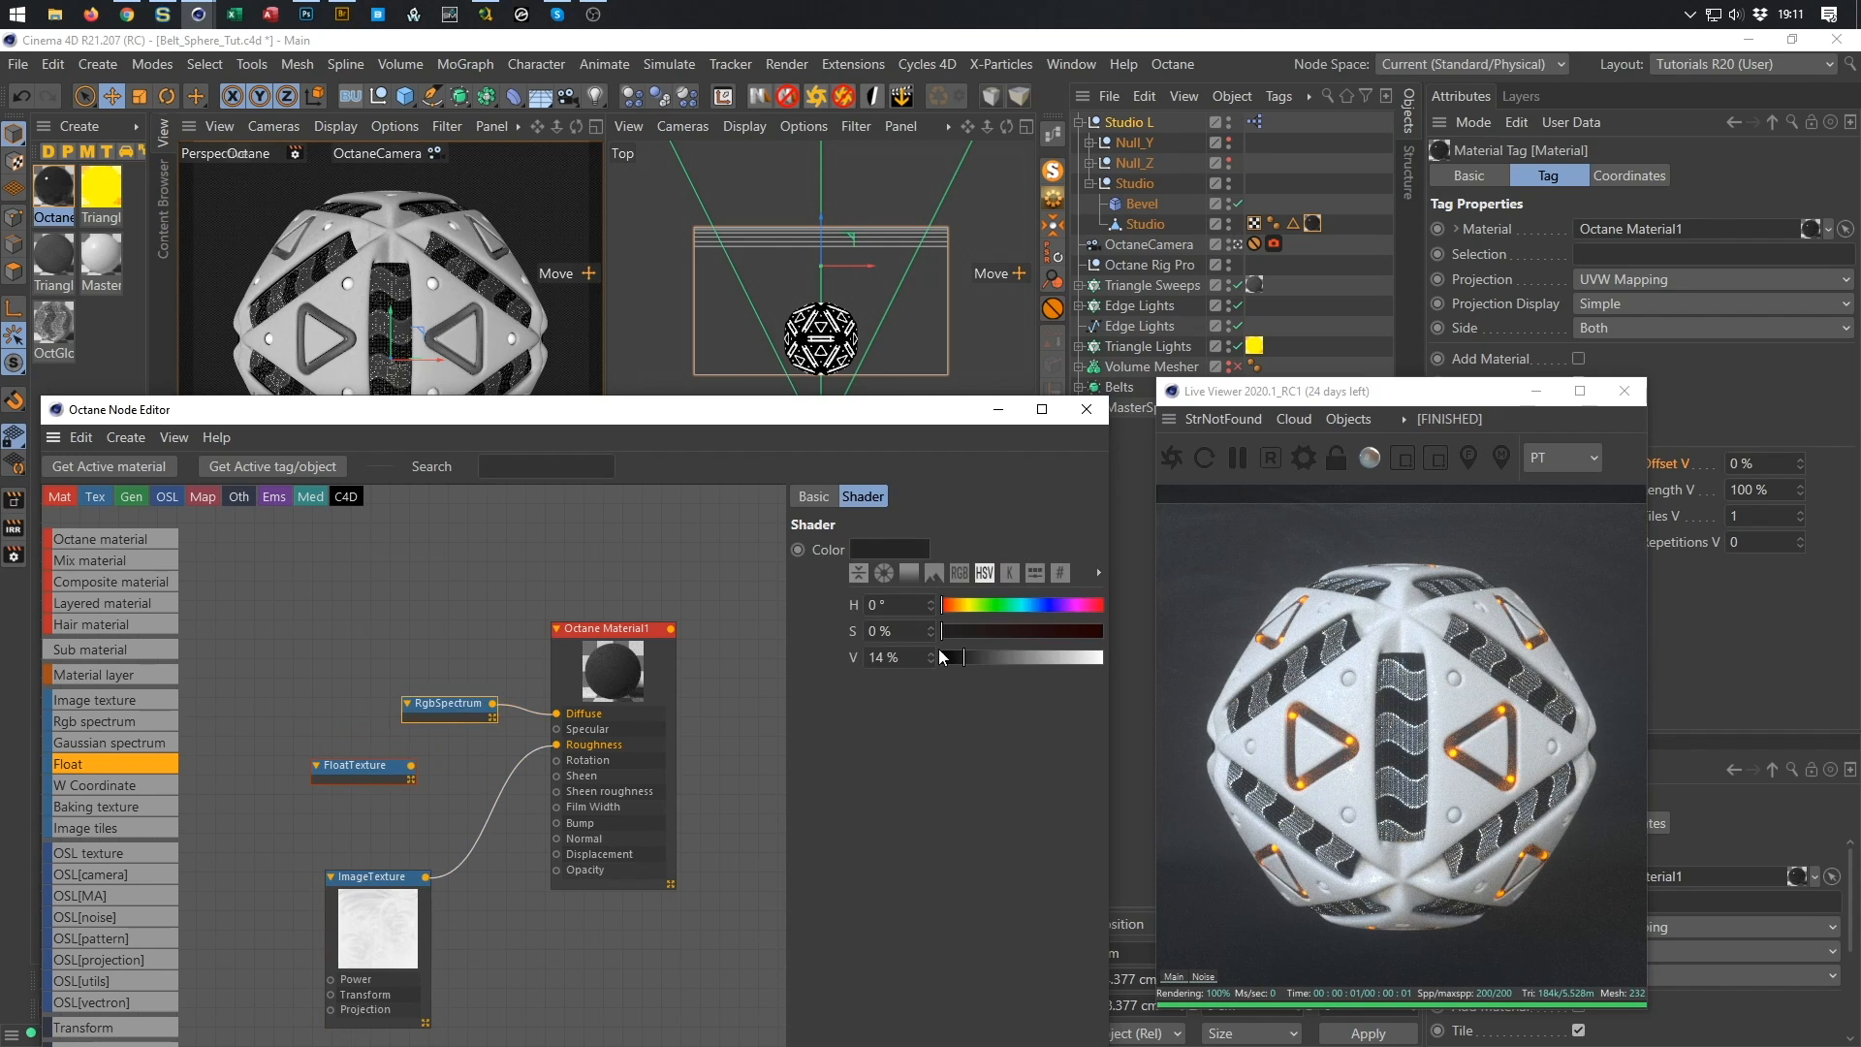
{"action": "left_click_drag", "start_coordinate": [964, 660], "coordinate": [948, 659]}
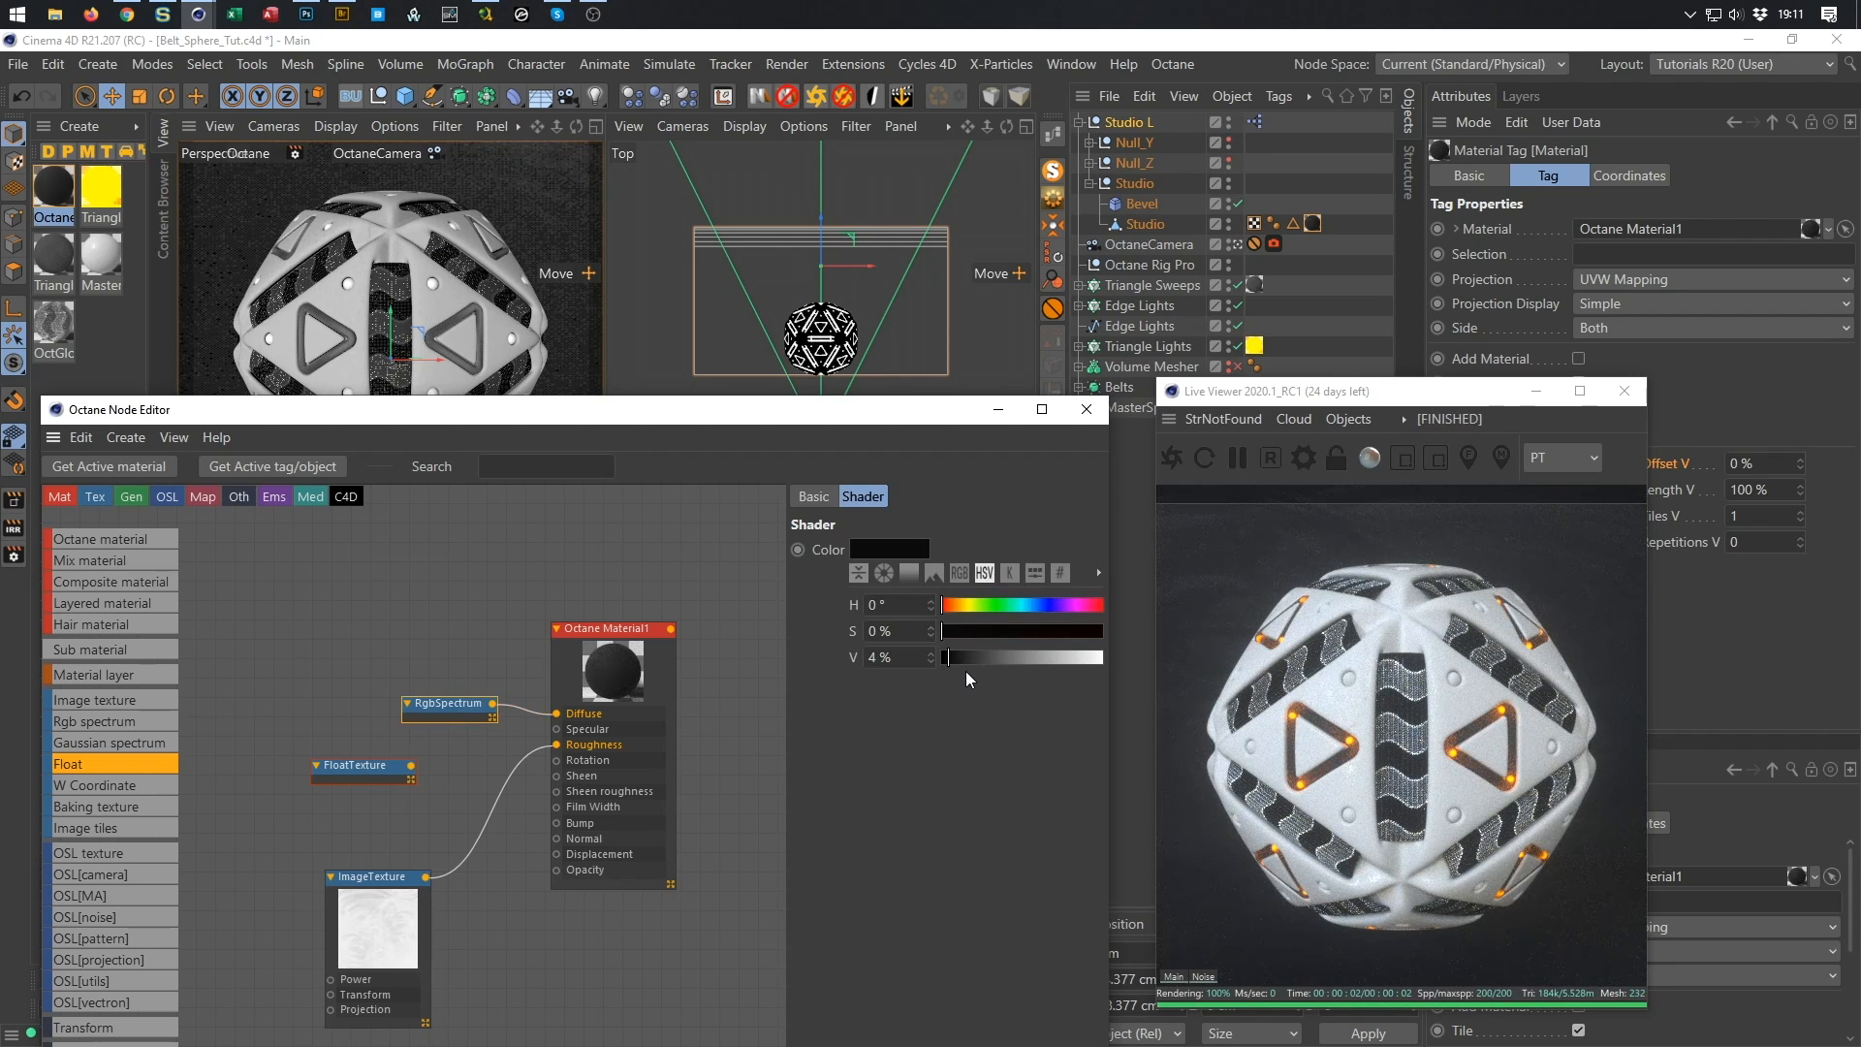
Delete the disconnected Float texture node and save the project.
{"action": "left_click", "coordinate": [357, 775]}
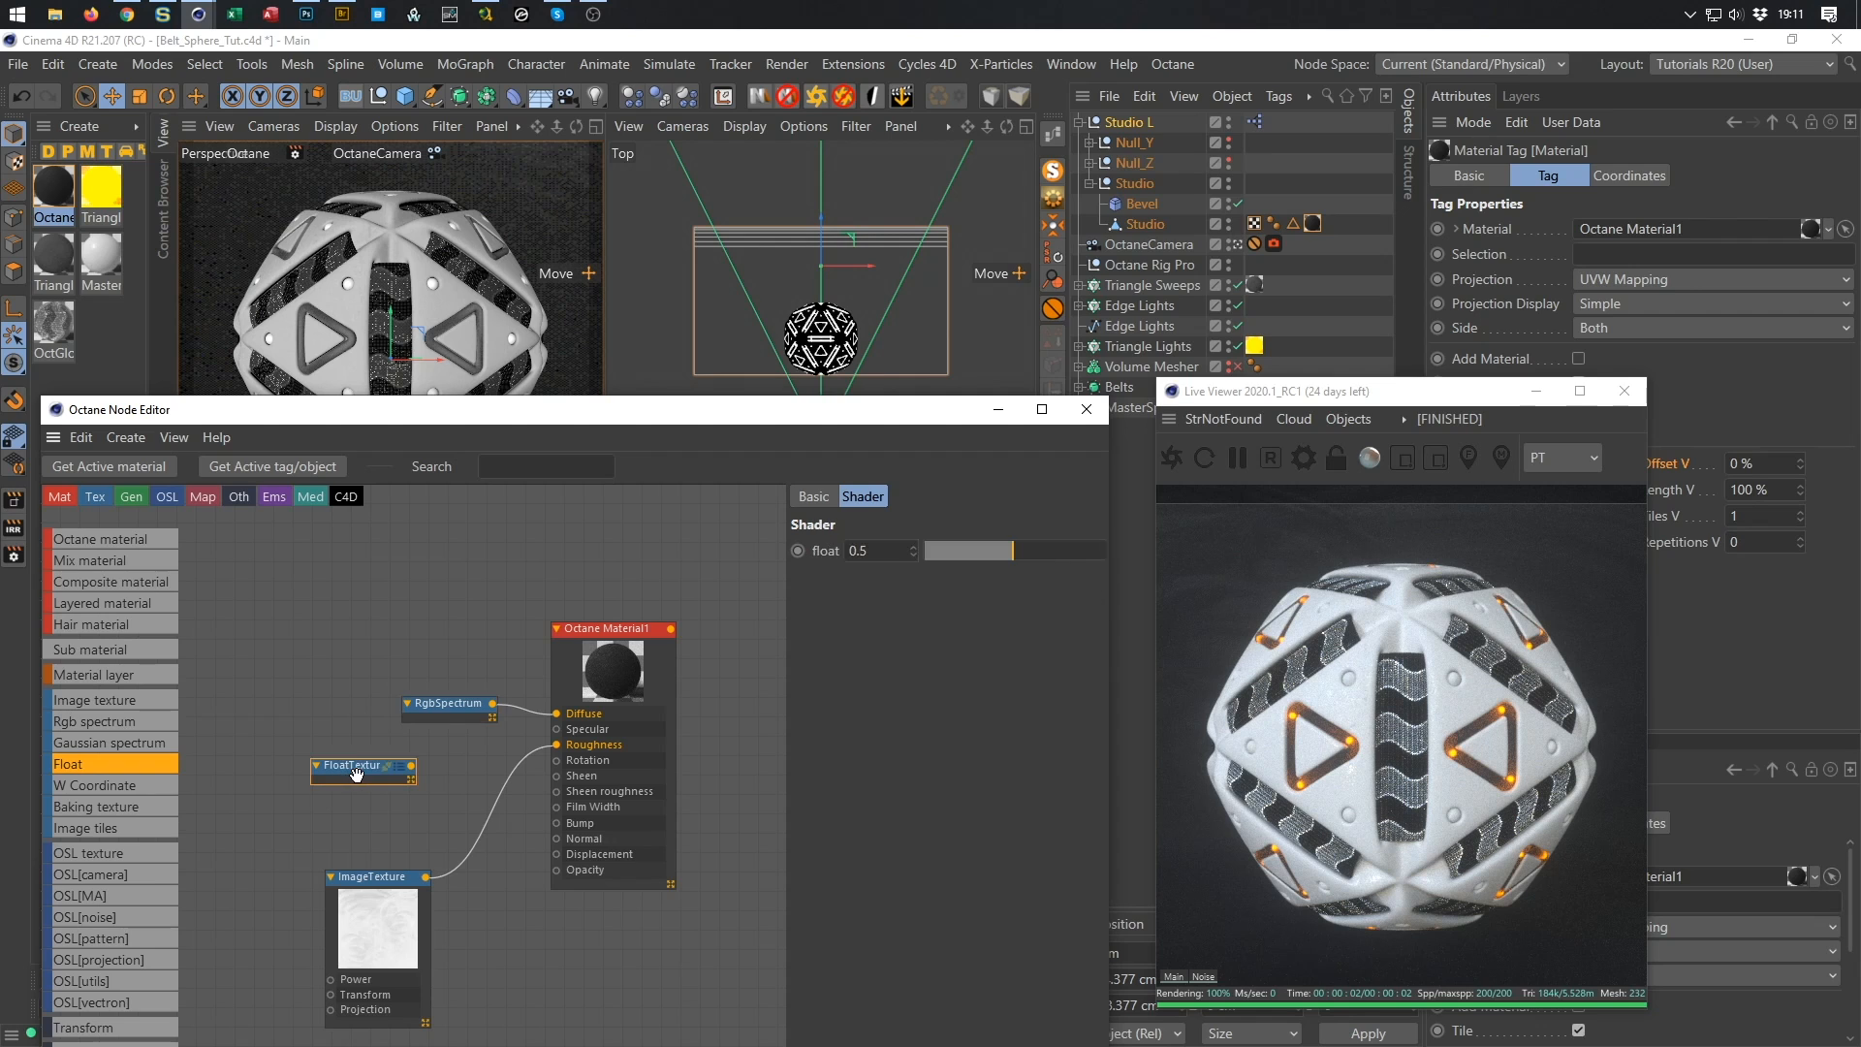
{"action": "key", "text": "Delete"}
{"action": "key", "text": "ctrl+s"}
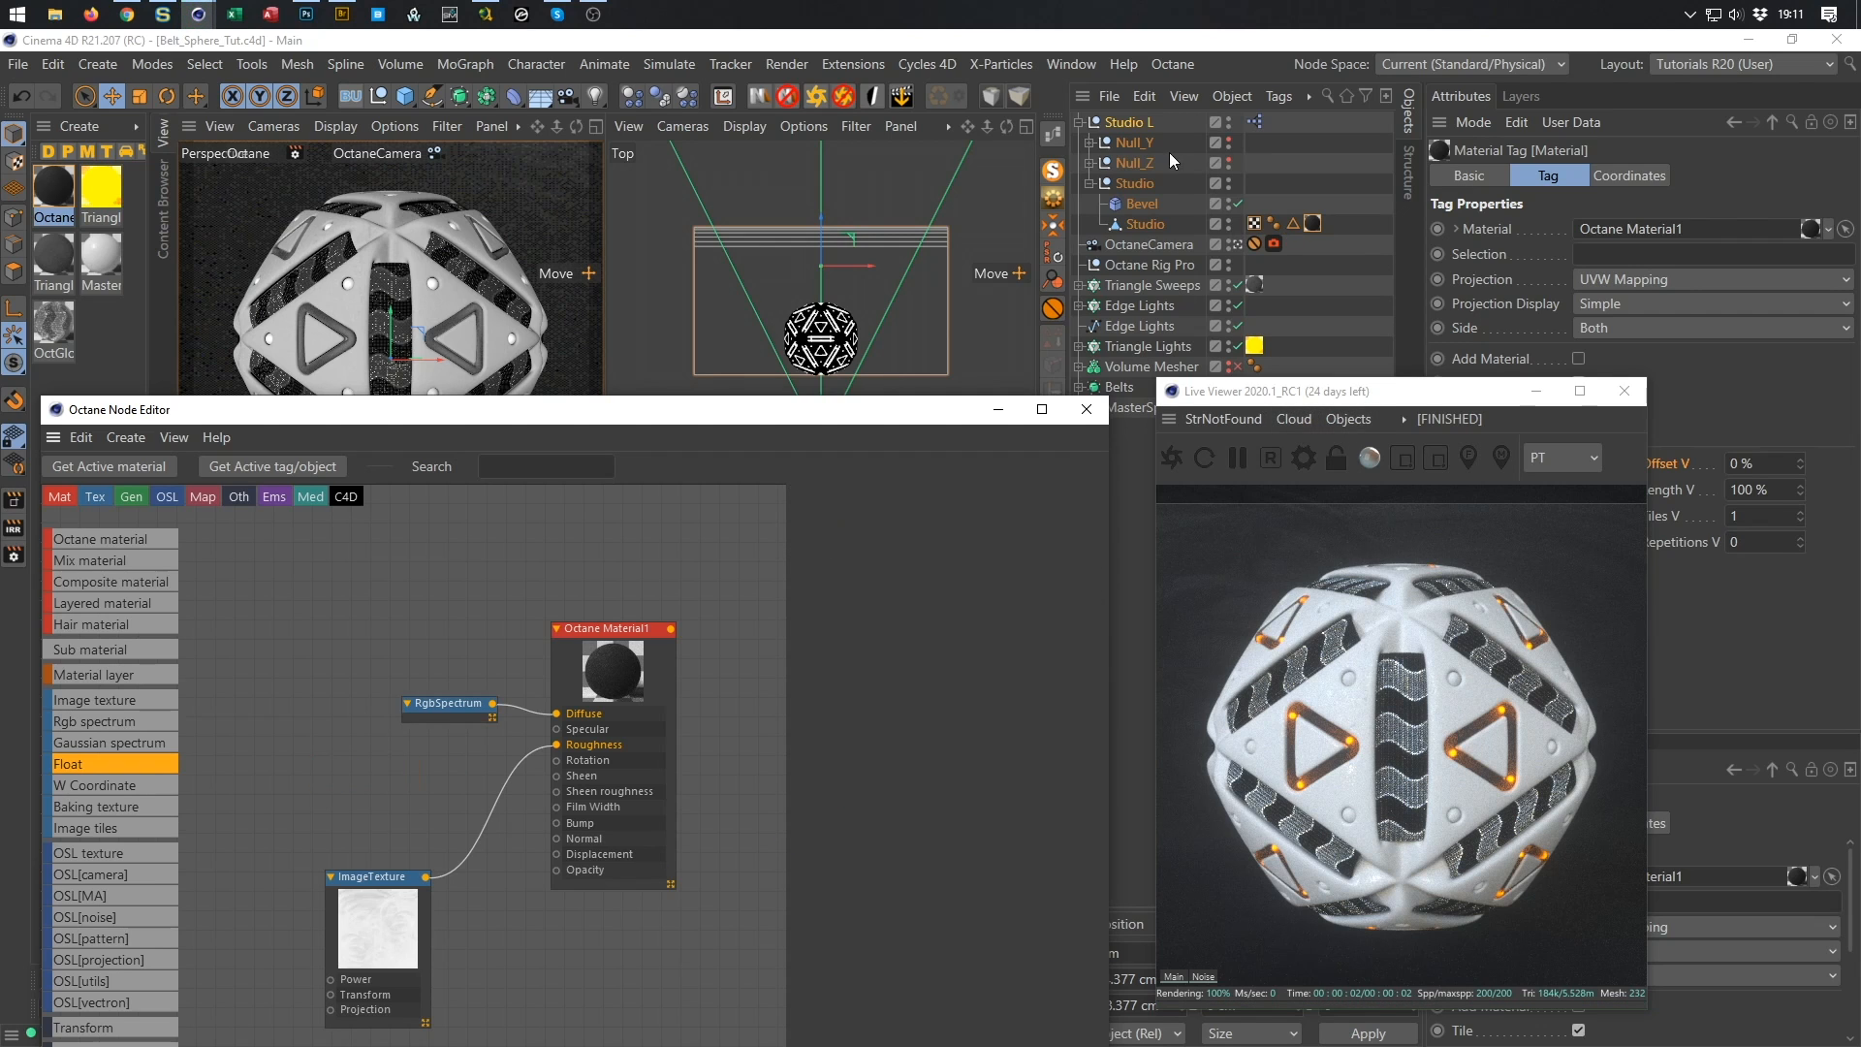
Set the HDRI Intensity of Octane Rig Pro to 0.5 and save the project.
{"action": "left_click", "coordinate": [1080, 125]}
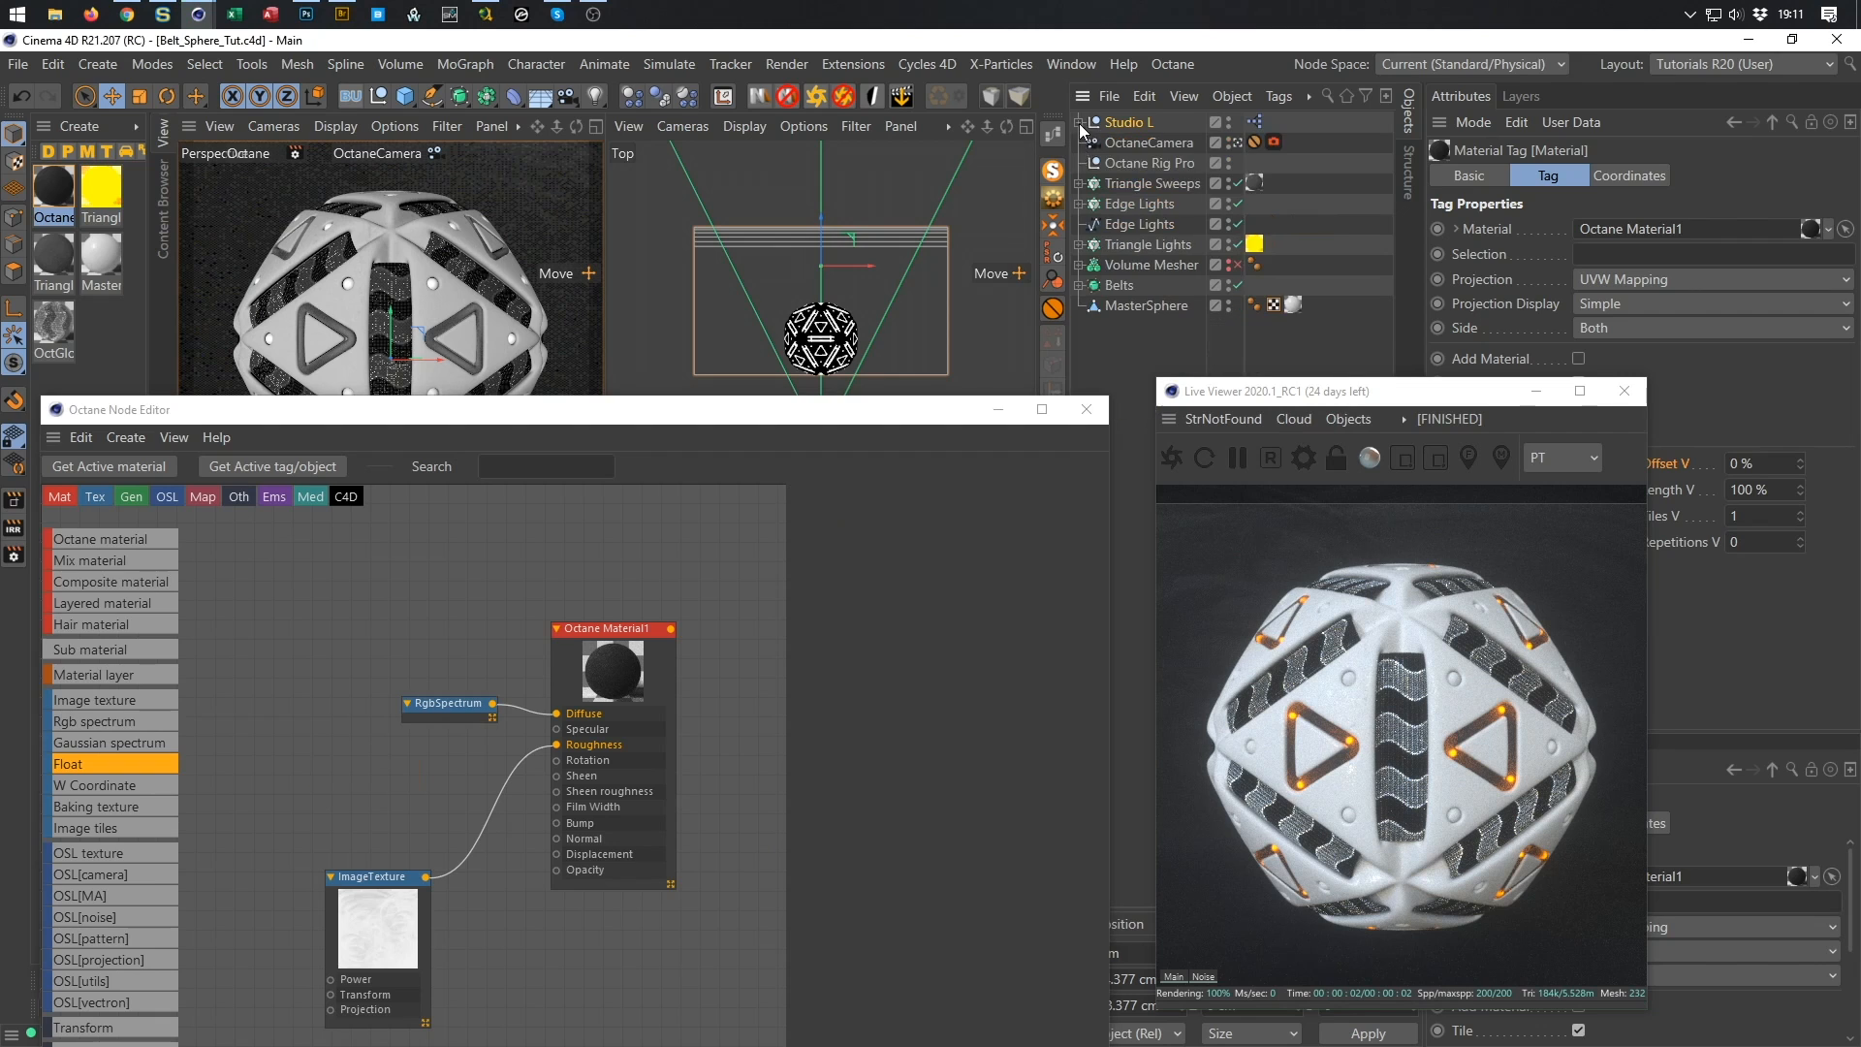
{"action": "left_click", "coordinate": [1157, 162]}
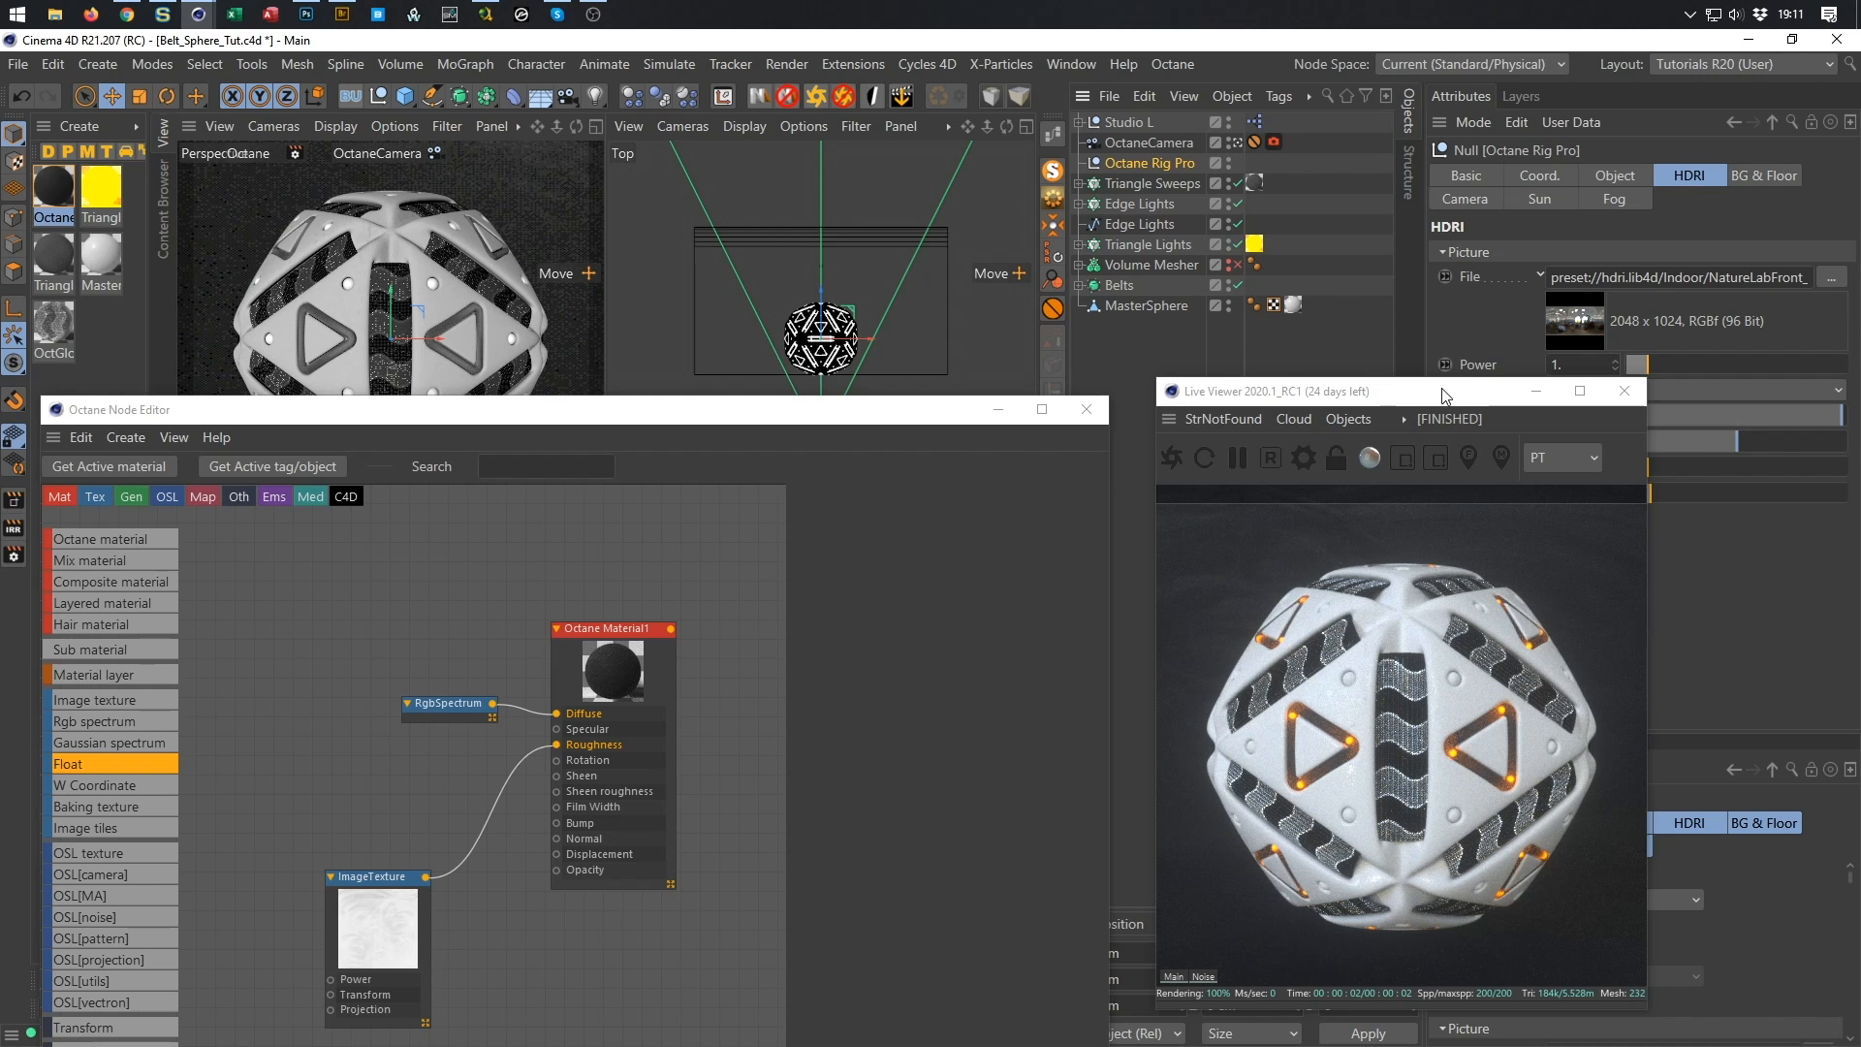
{"action": "left_click_drag", "start_coordinate": [1444, 395], "coordinate": [1170, 270]}
{"action": "type", "text": "0.5"}
{"action": "key", "text": "Return"}
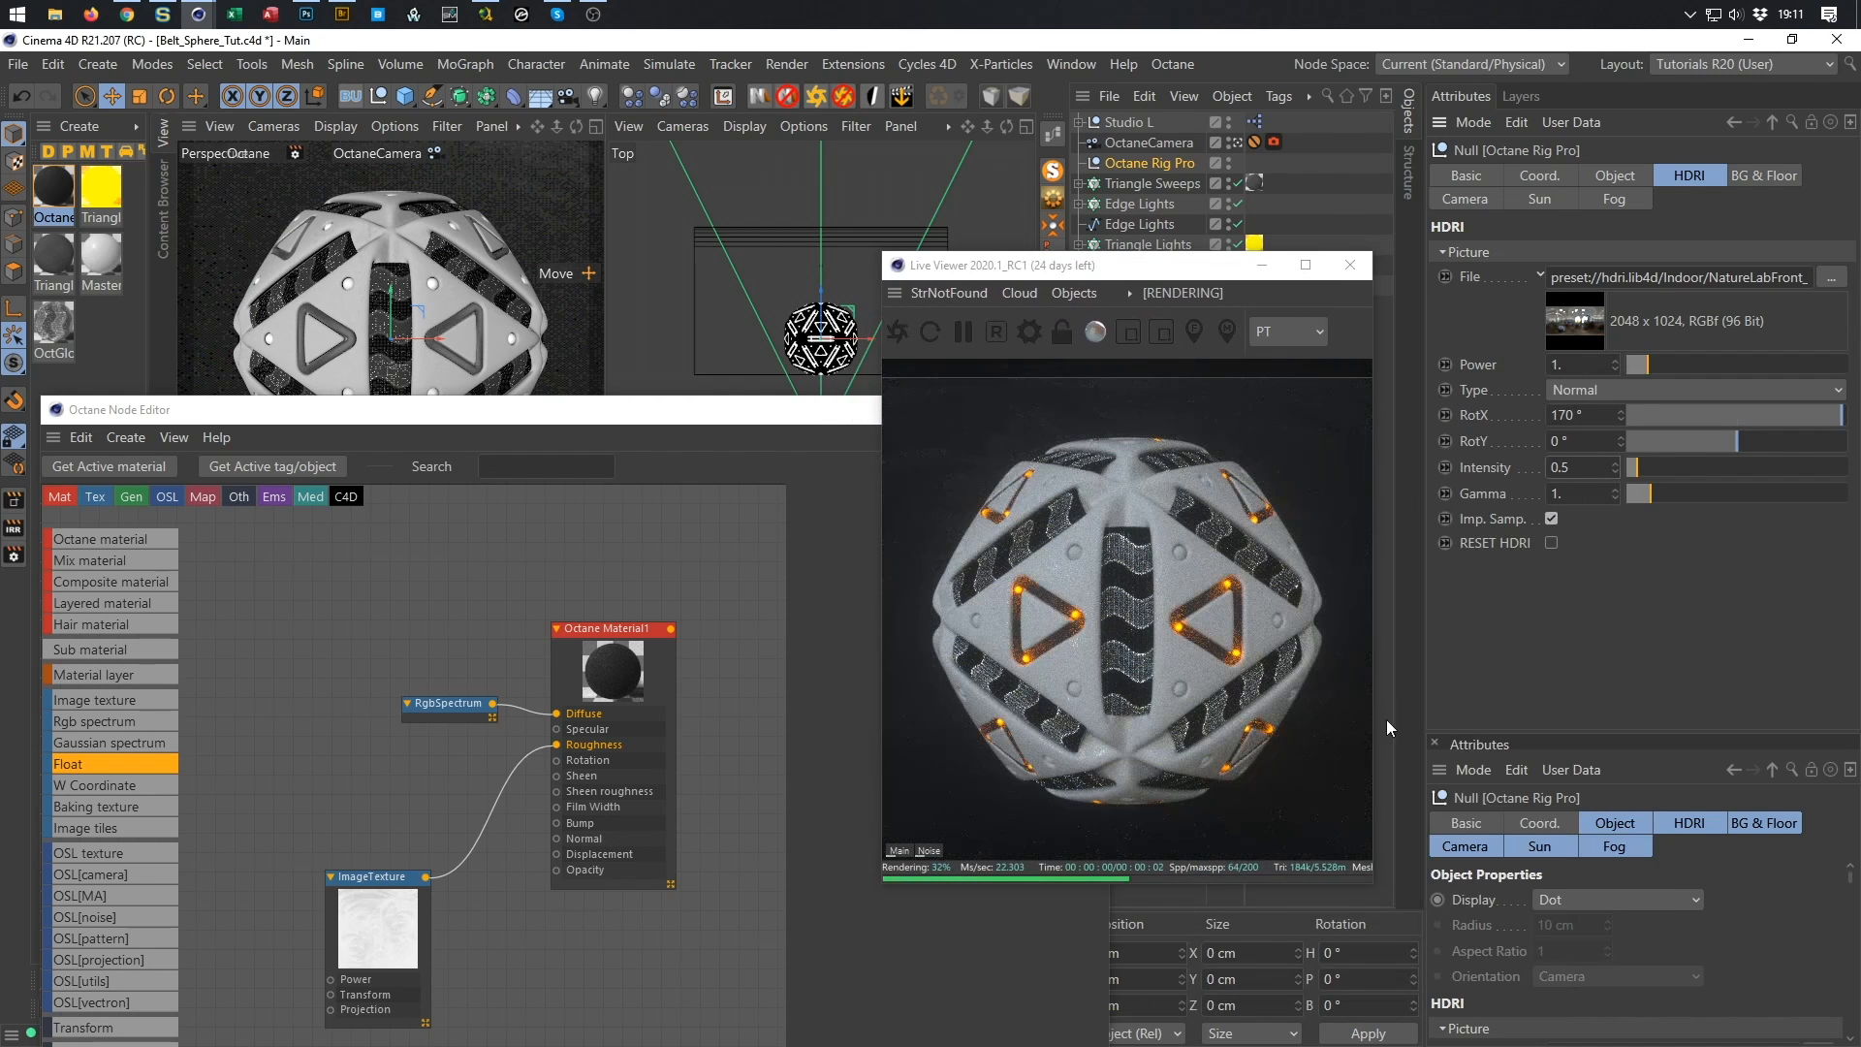
{"action": "left_click_drag", "start_coordinate": [1159, 270], "coordinate": [1454, 310]}
{"action": "key", "text": "ctrl+s"}
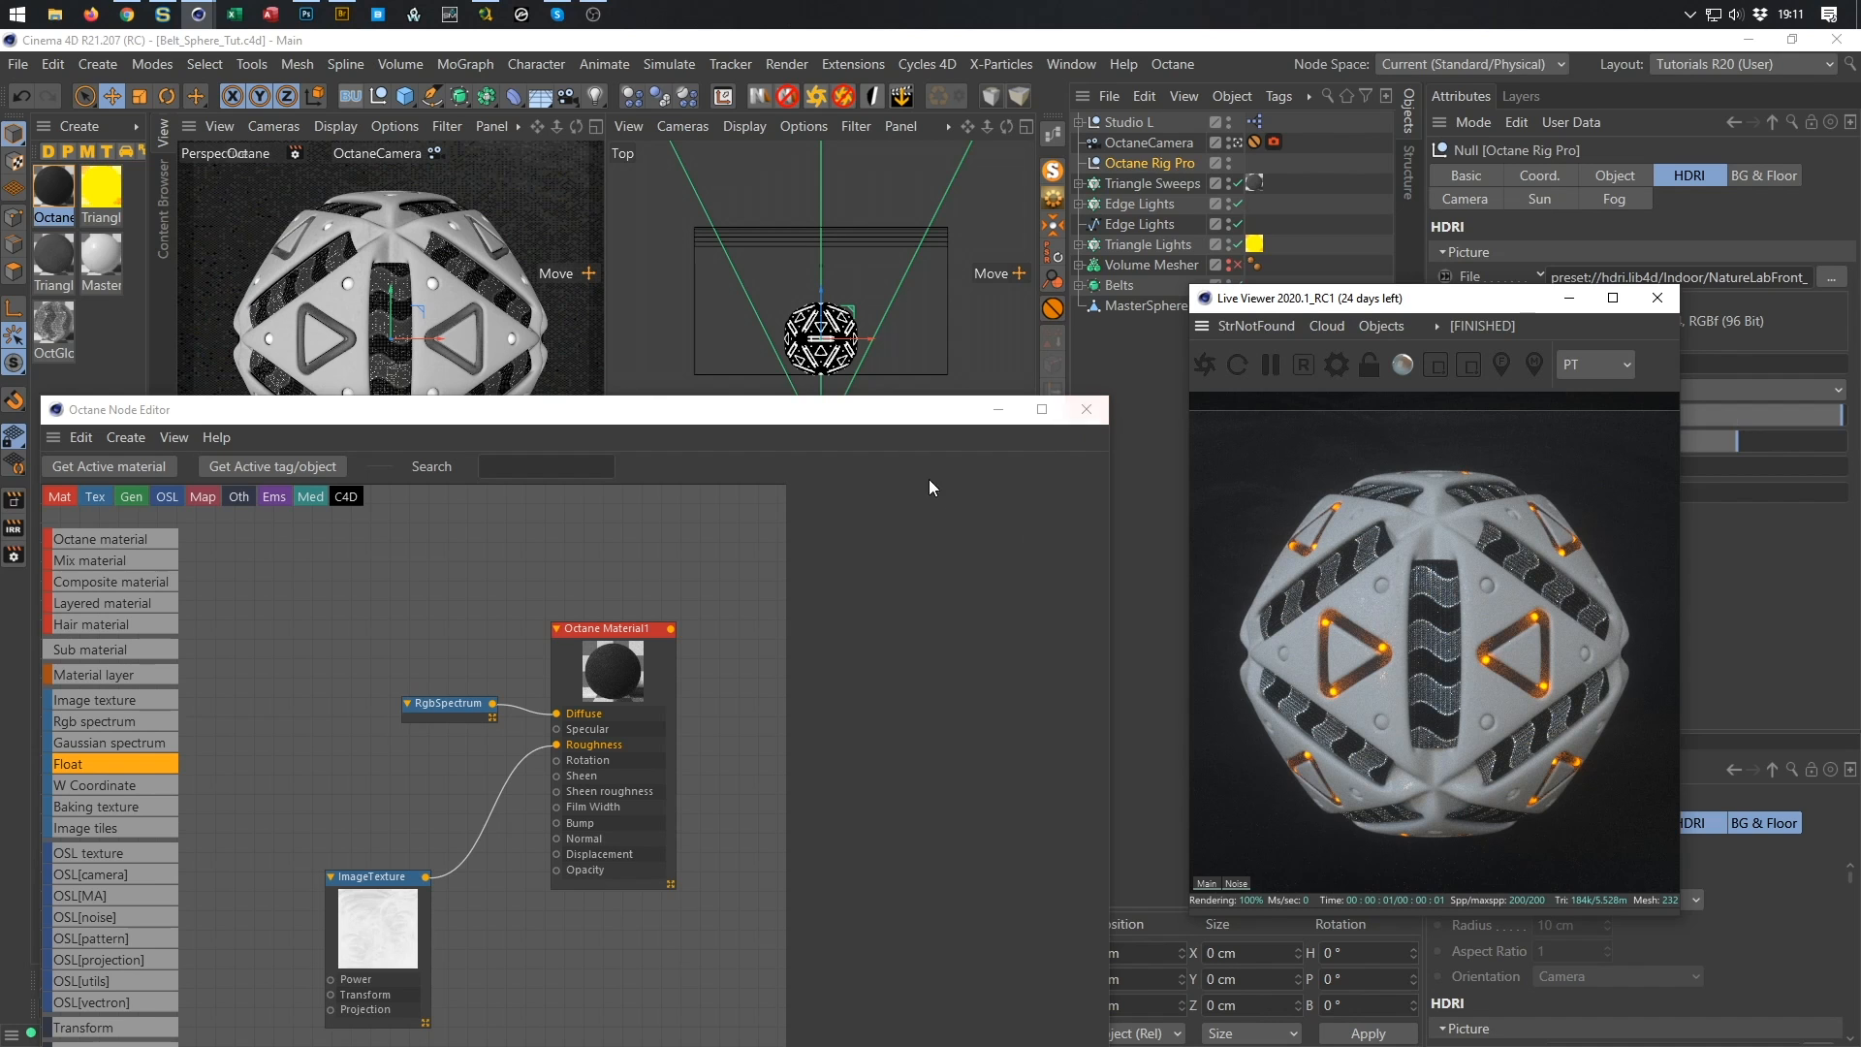
Duplicate the Triangle Lights material, rename the copy Edge Lights and save the project.
{"action": "left_click_drag", "start_coordinate": [898, 407], "coordinate": [957, 420]}
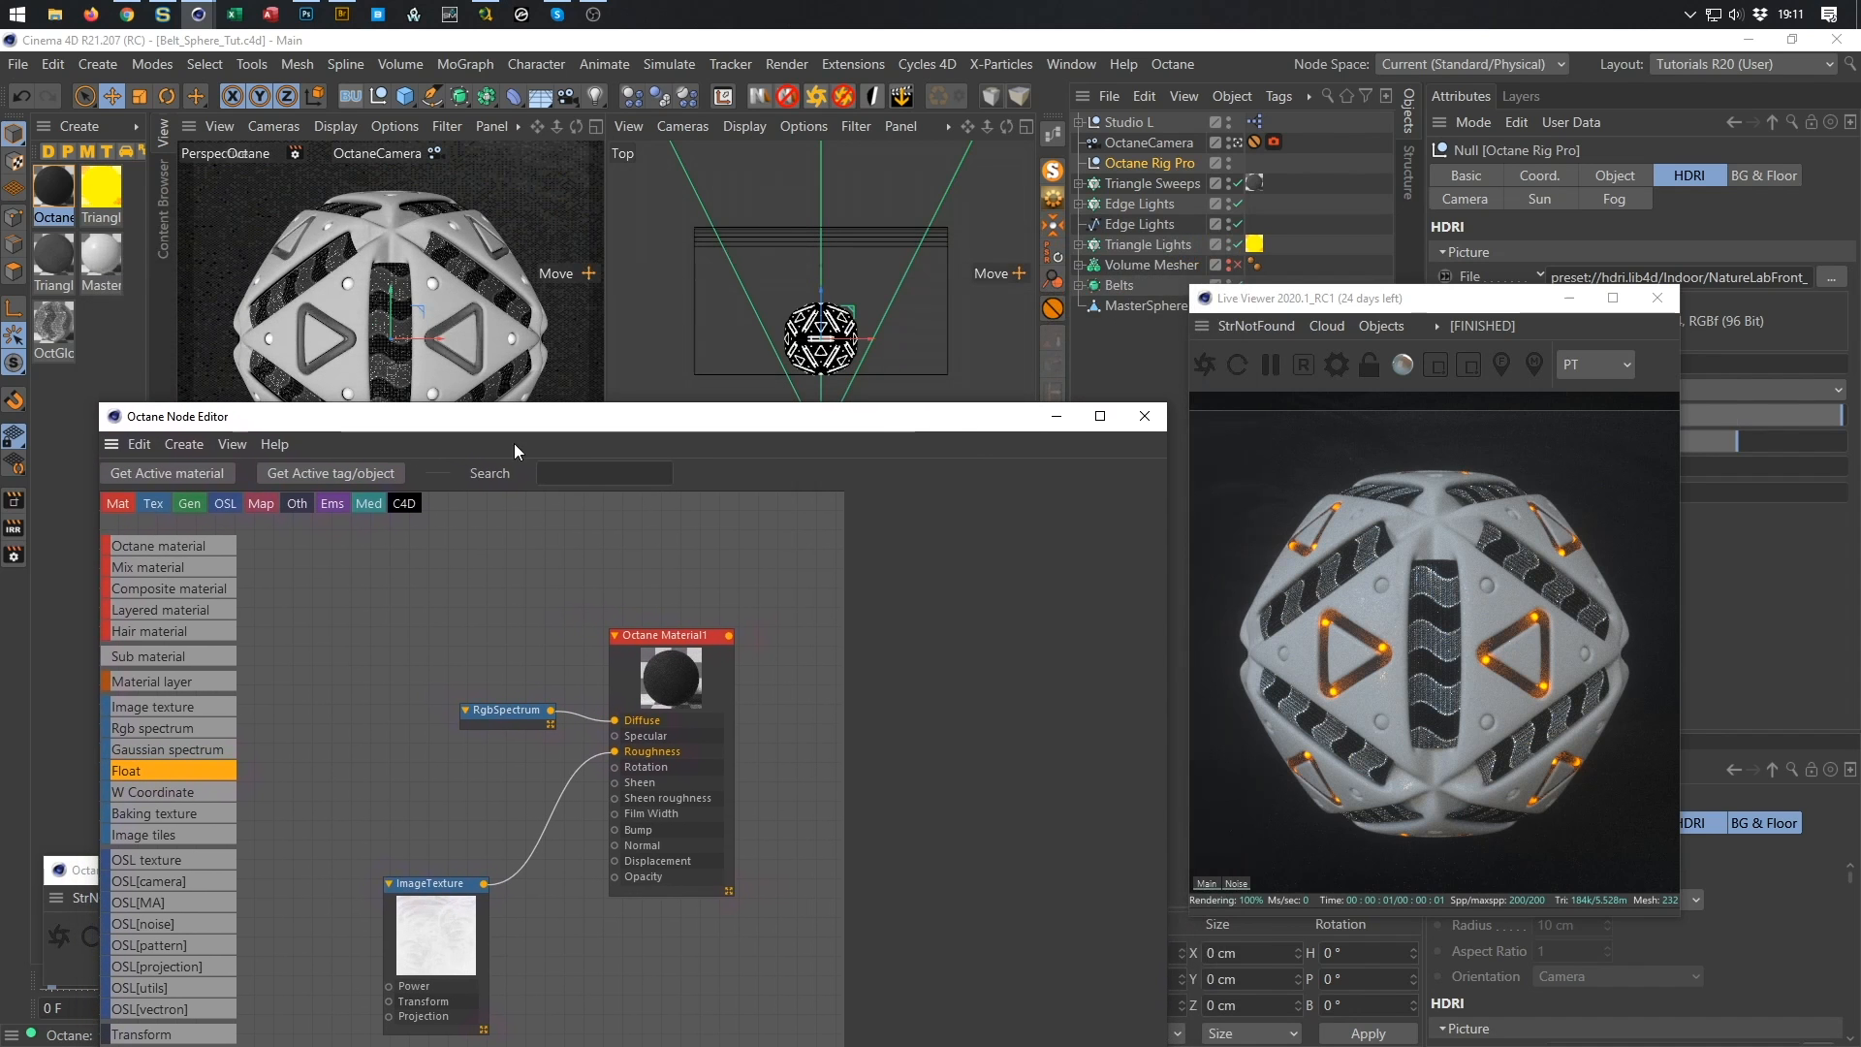
{"action": "left_click", "coordinate": [101, 189]}
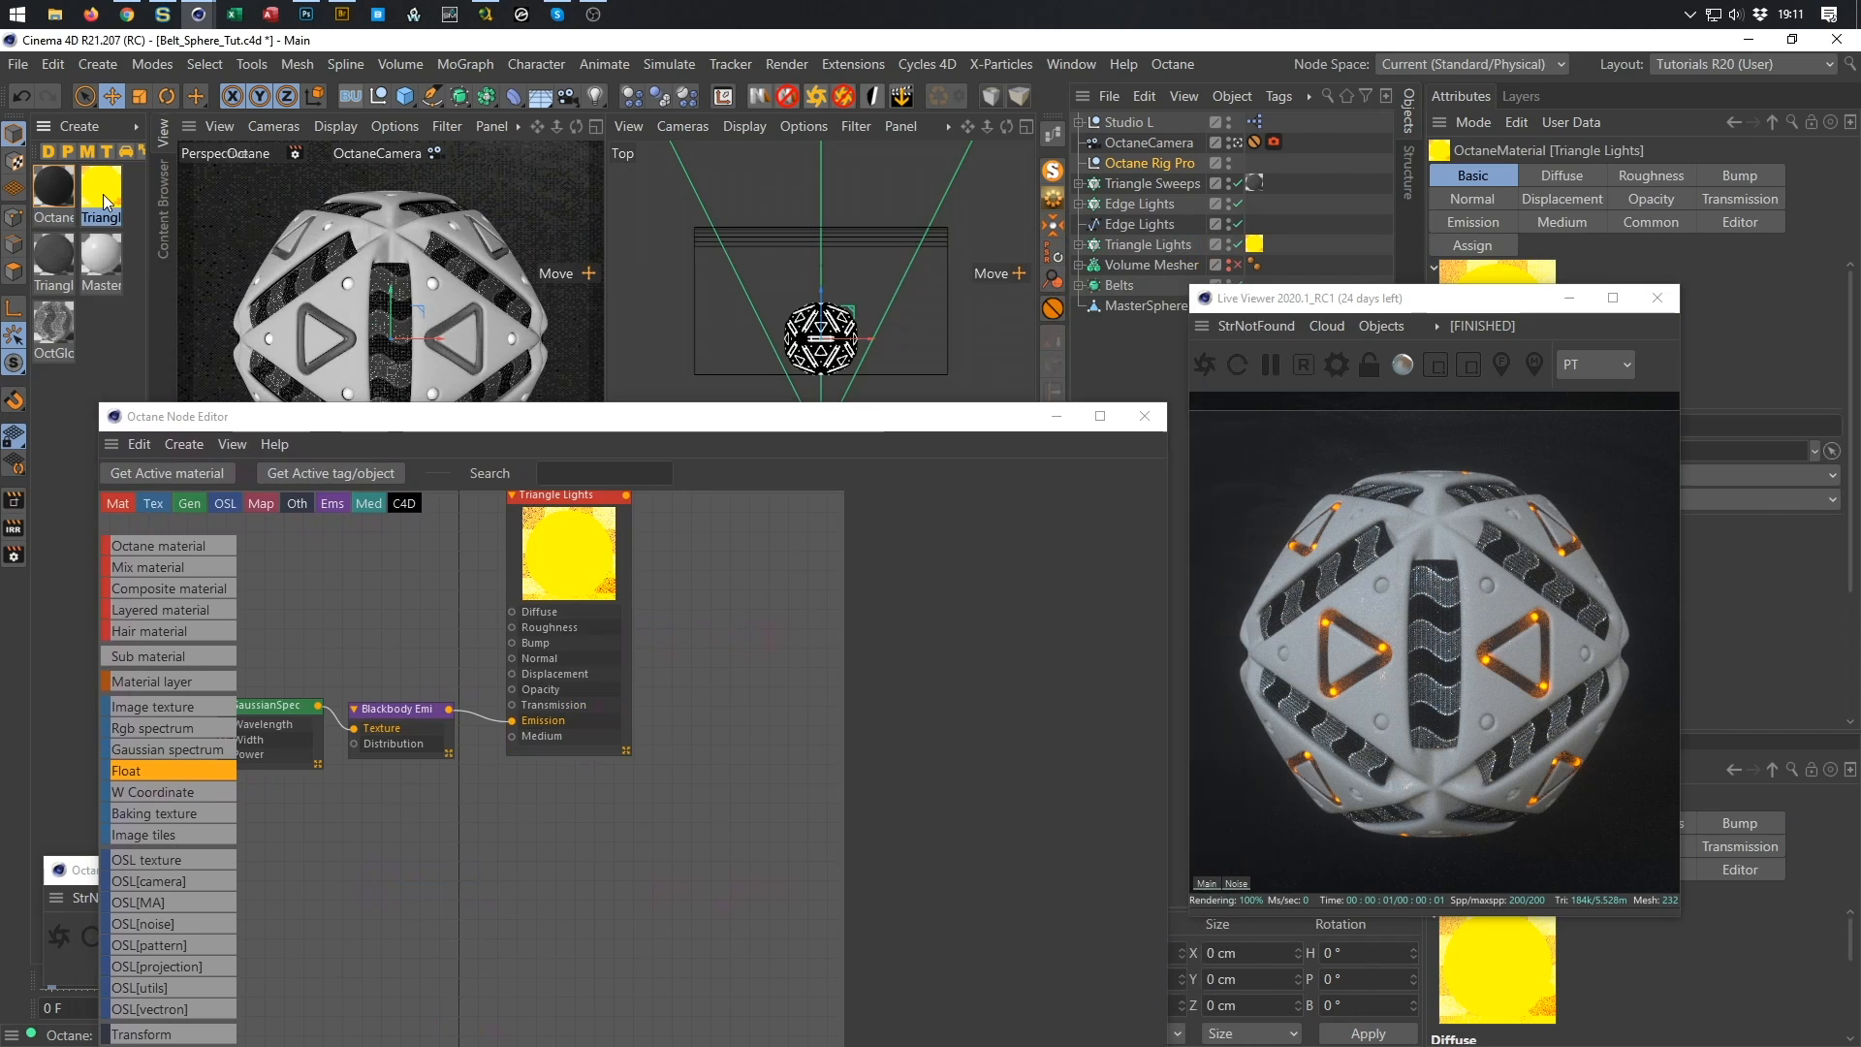
{"action": "left_click_drag", "start_coordinate": [105, 201], "coordinate": [109, 327]}
{"action": "double_click", "coordinate": [103, 355]}
{"action": "type", "text": "Ed"}
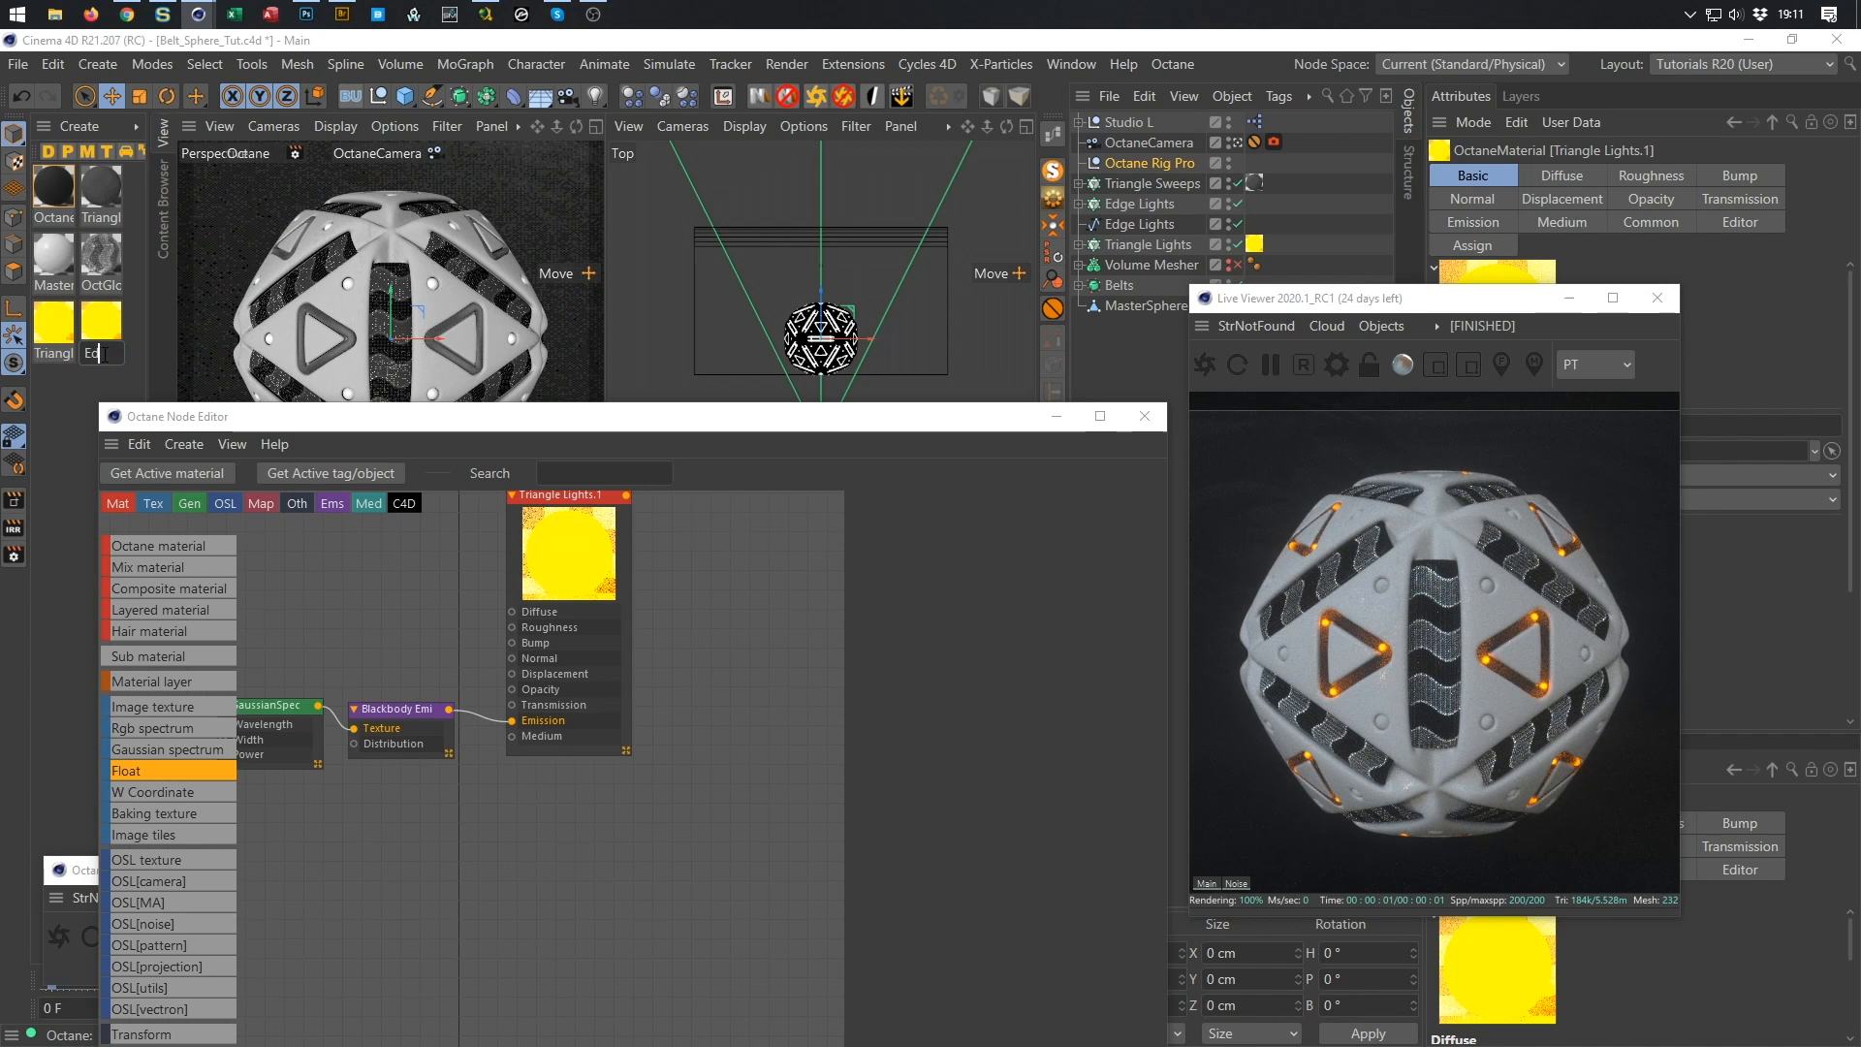
{"action": "type", "text": "ge Lights"}
{"action": "key", "text": "Return"}
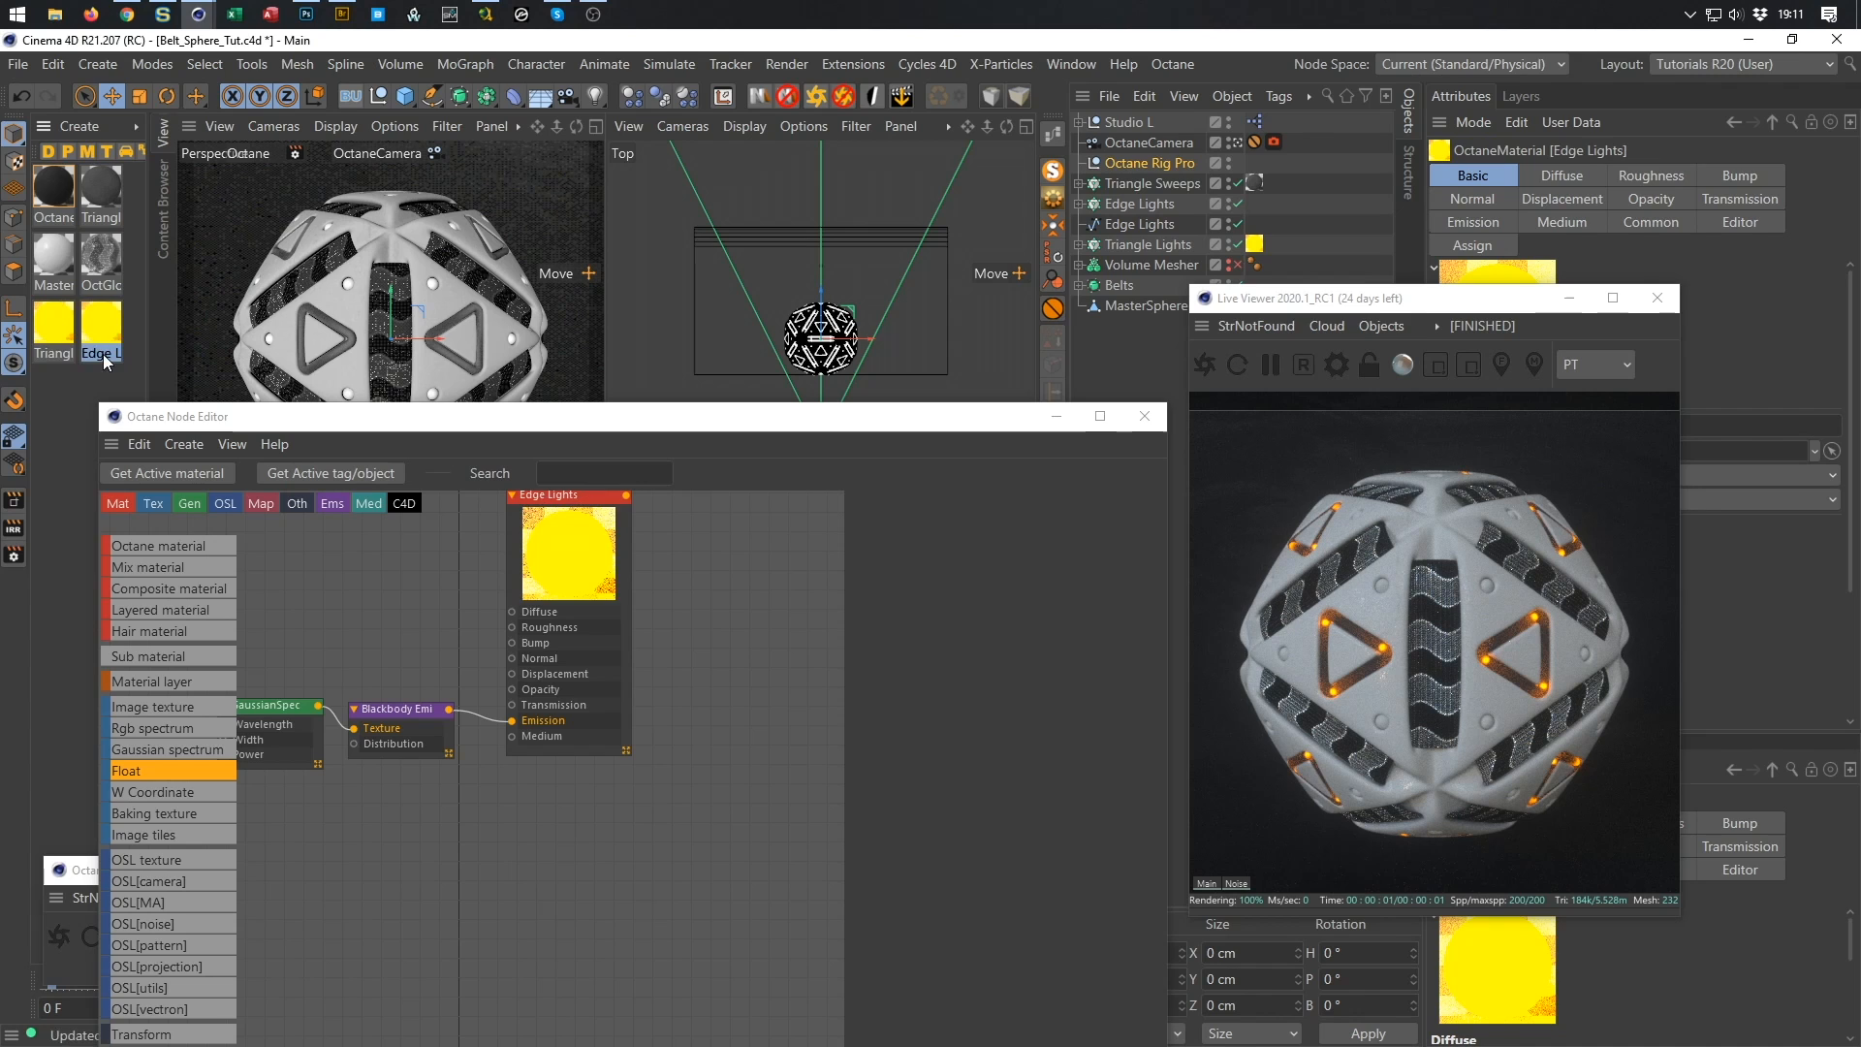
{"action": "key", "text": "ctrl+s"}
Set the Wavelength of the Gaussian spectrum in the Edge Lights material to about 0.109 for a cyan glow.
{"action": "left_click", "coordinate": [266, 718]}
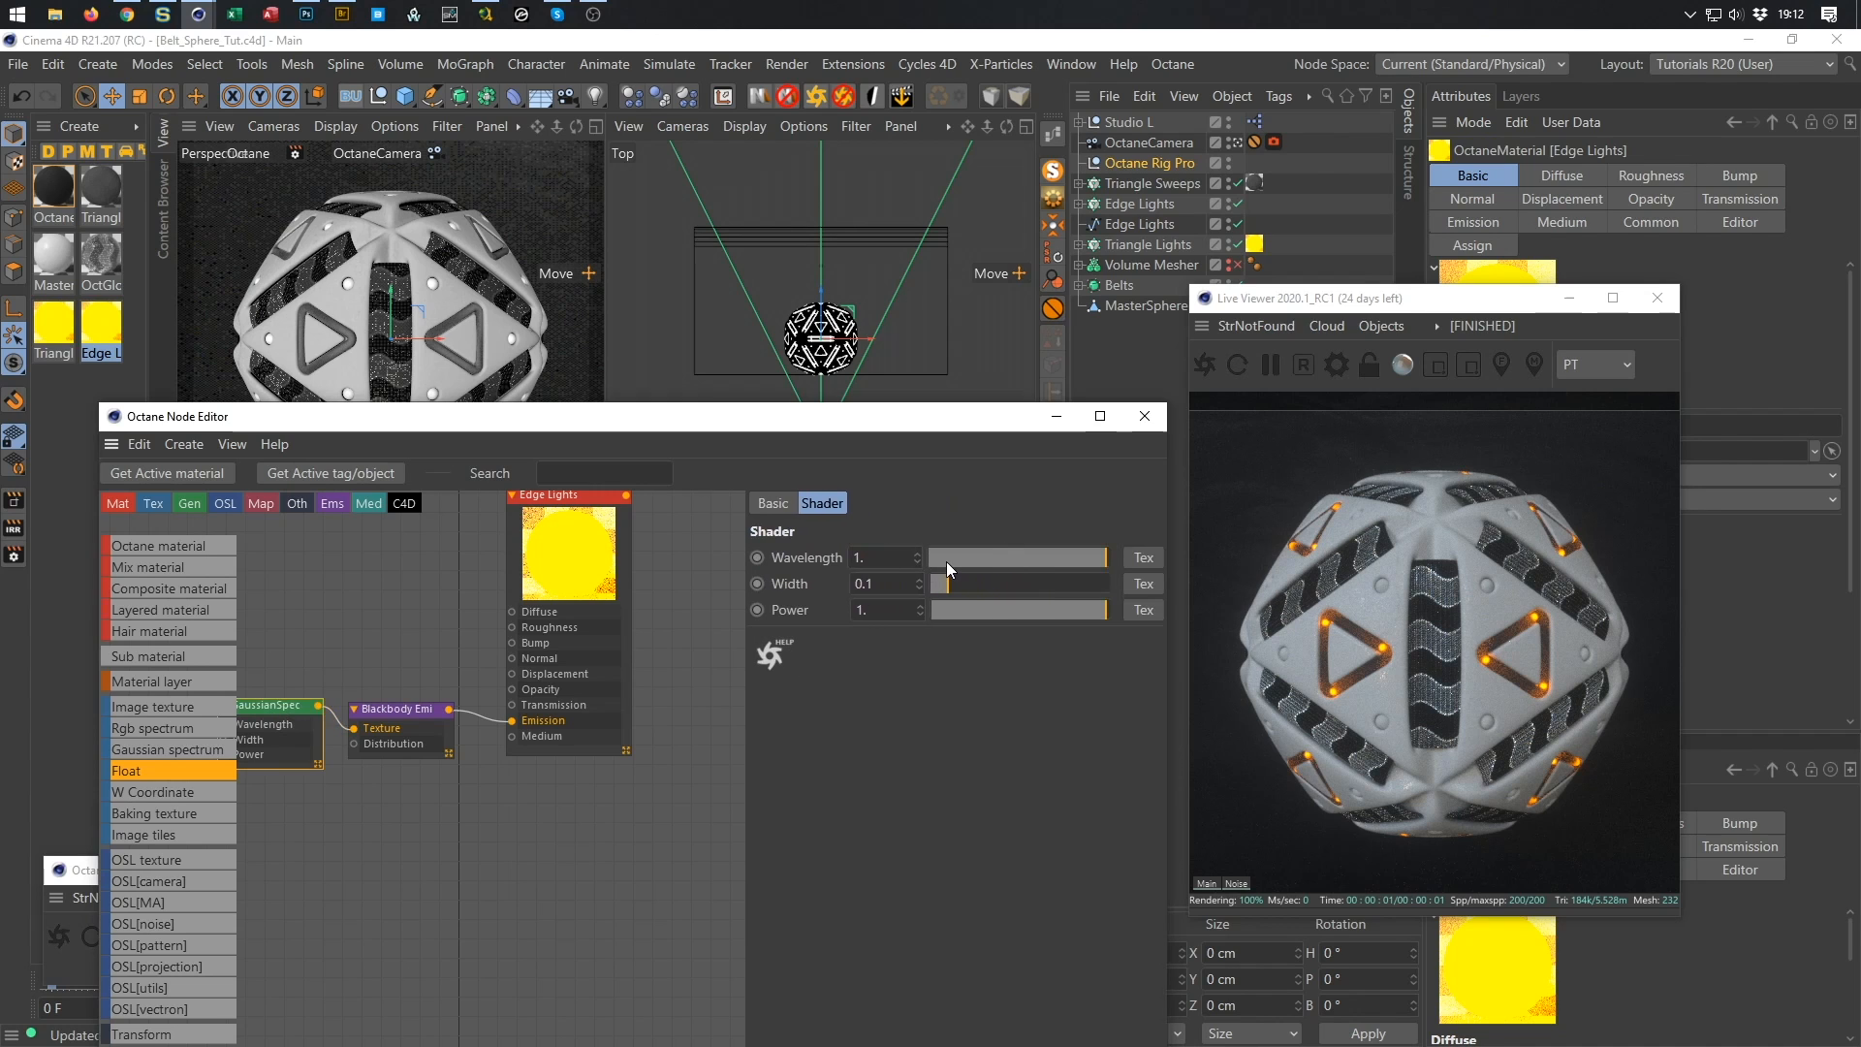
{"action": "left_click", "coordinate": [946, 561]}
{"action": "left_click_drag", "start_coordinate": [952, 560], "coordinate": [947, 560]}
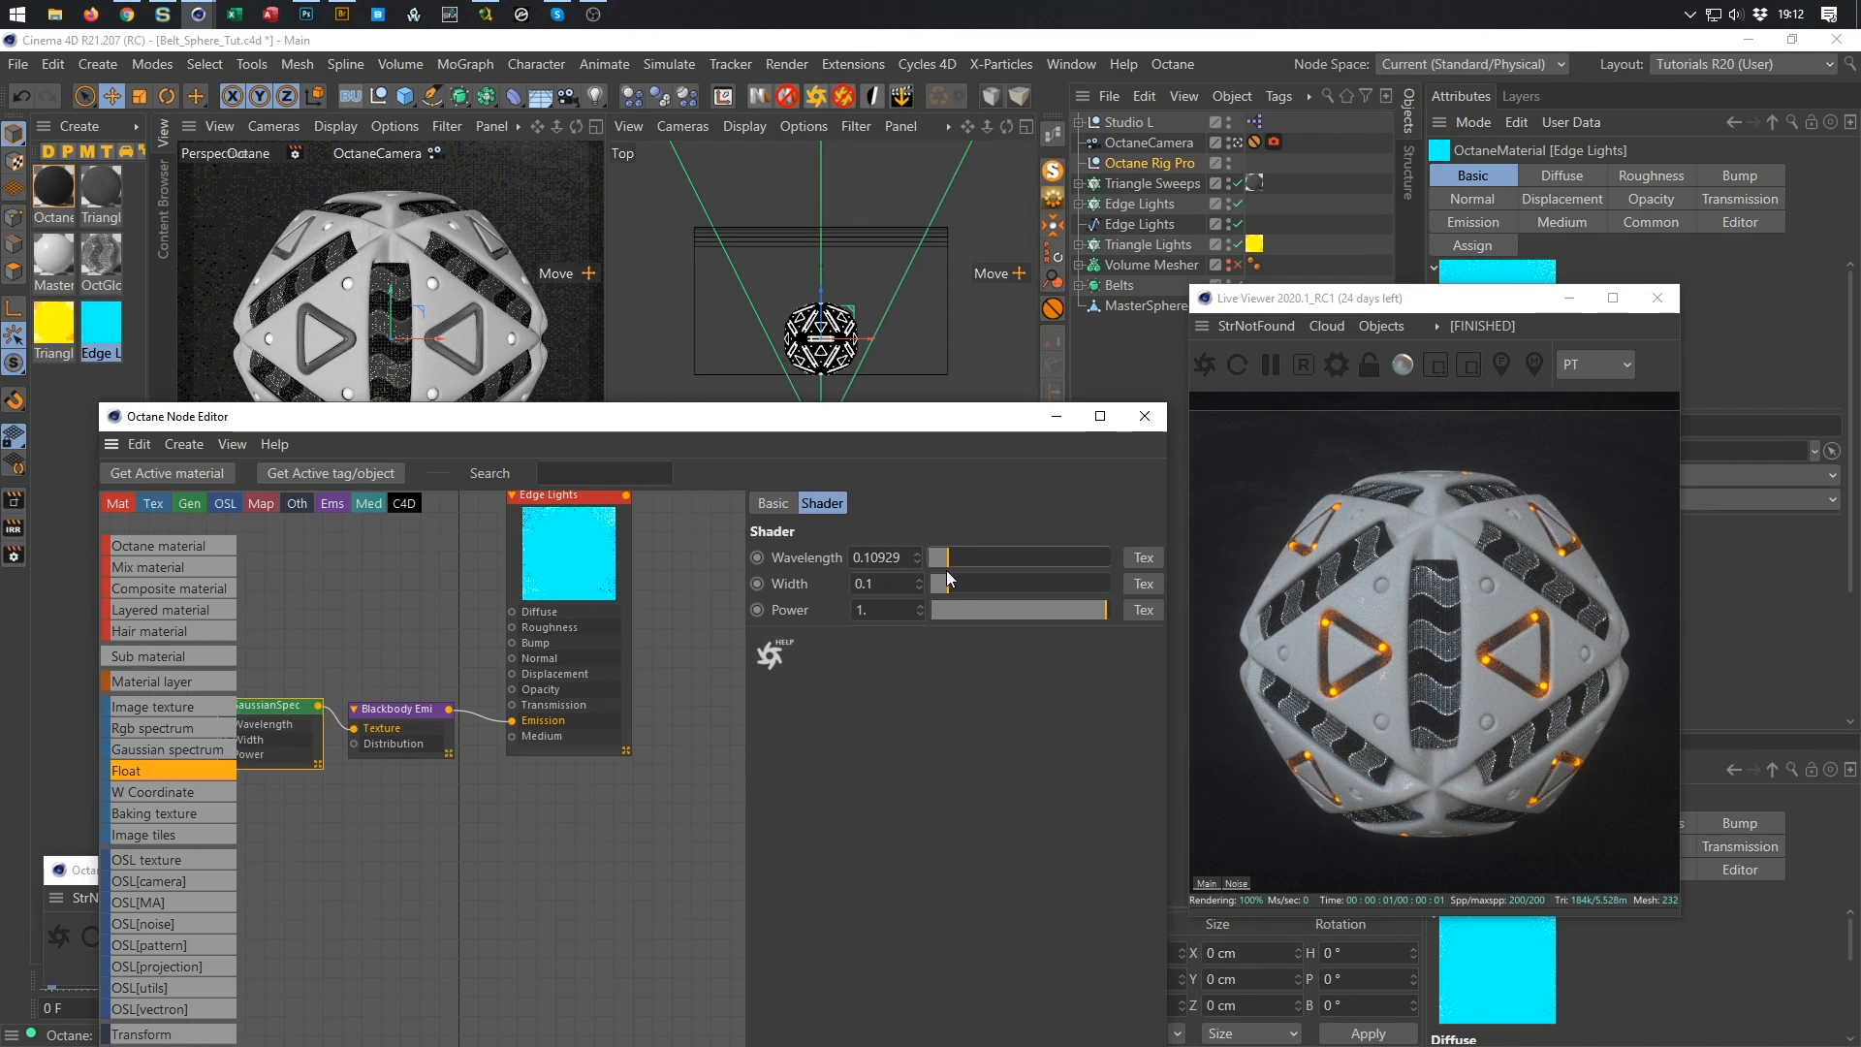
Apply the Triangles material to the Edge Lights cloner and move the Live Viewer clear of the object list.
{"action": "left_click_drag", "start_coordinate": [101, 336], "coordinate": [1164, 216]}
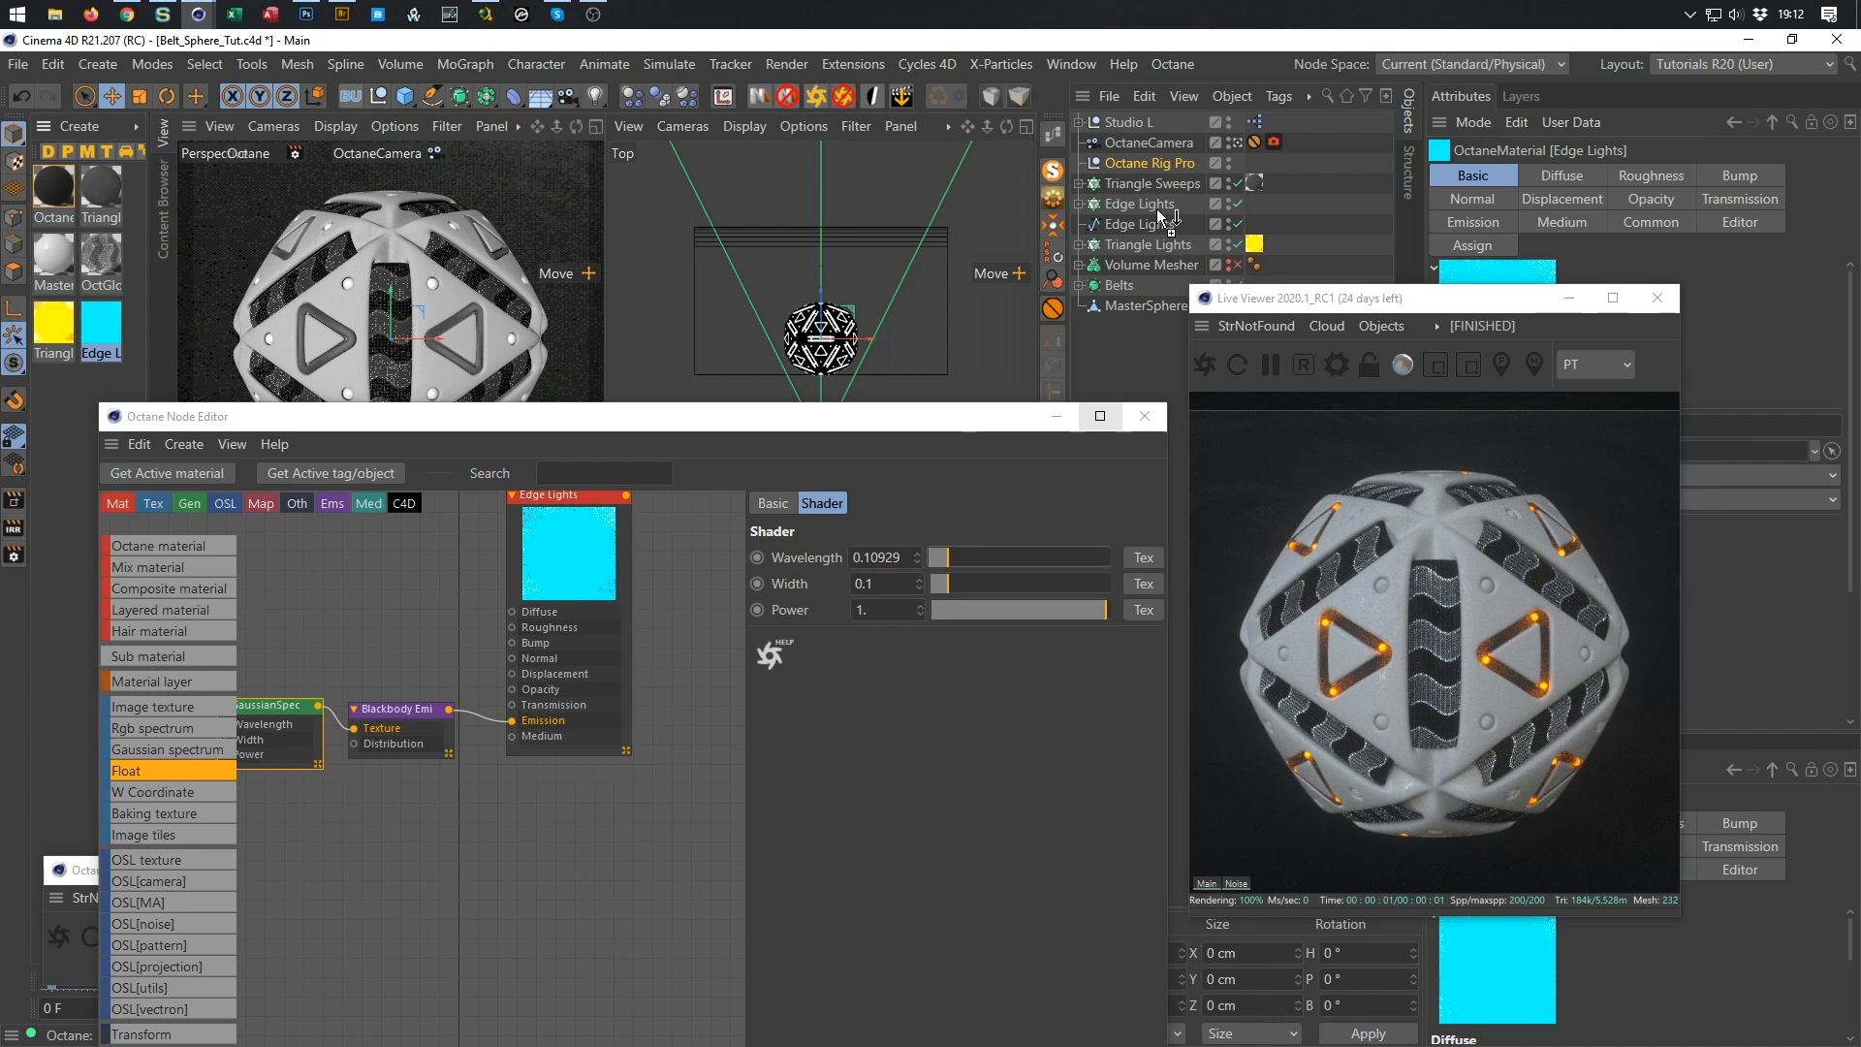
{"action": "left_click", "coordinate": [1123, 205]}
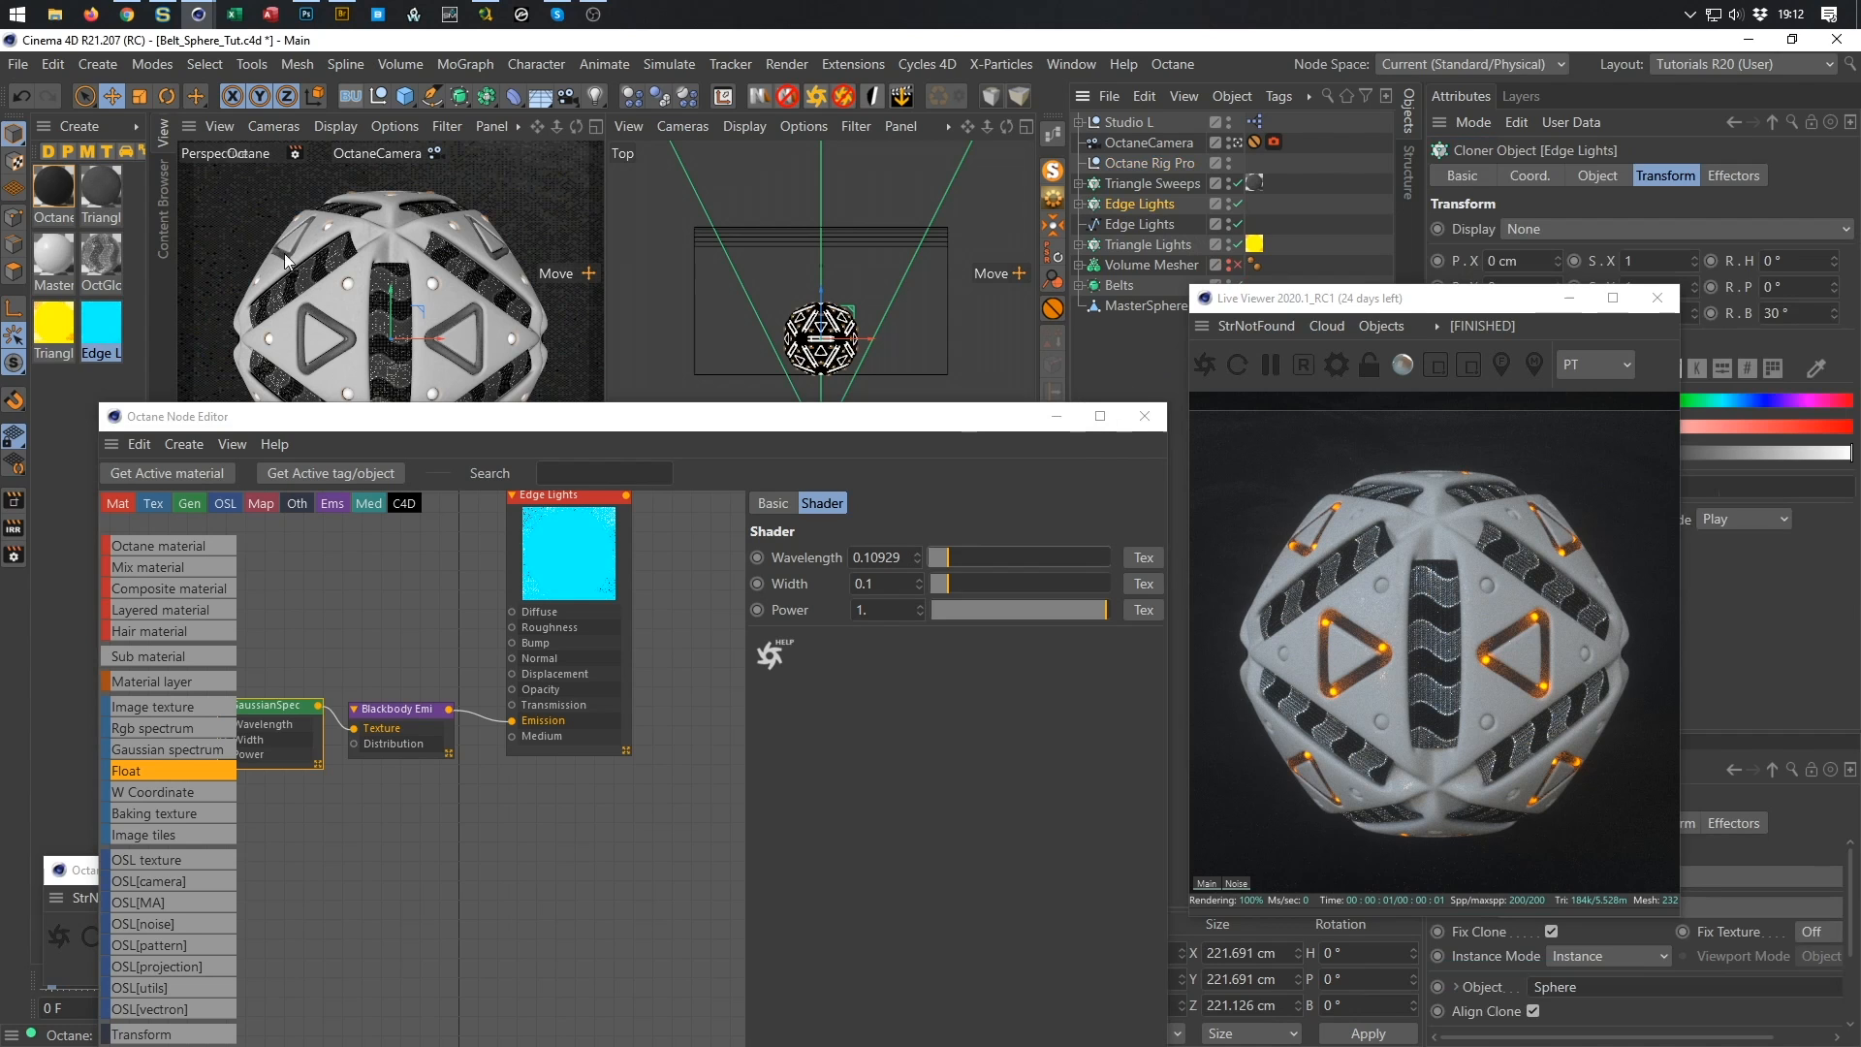
{"action": "left_click_drag", "start_coordinate": [103, 183], "coordinate": [1126, 205]}
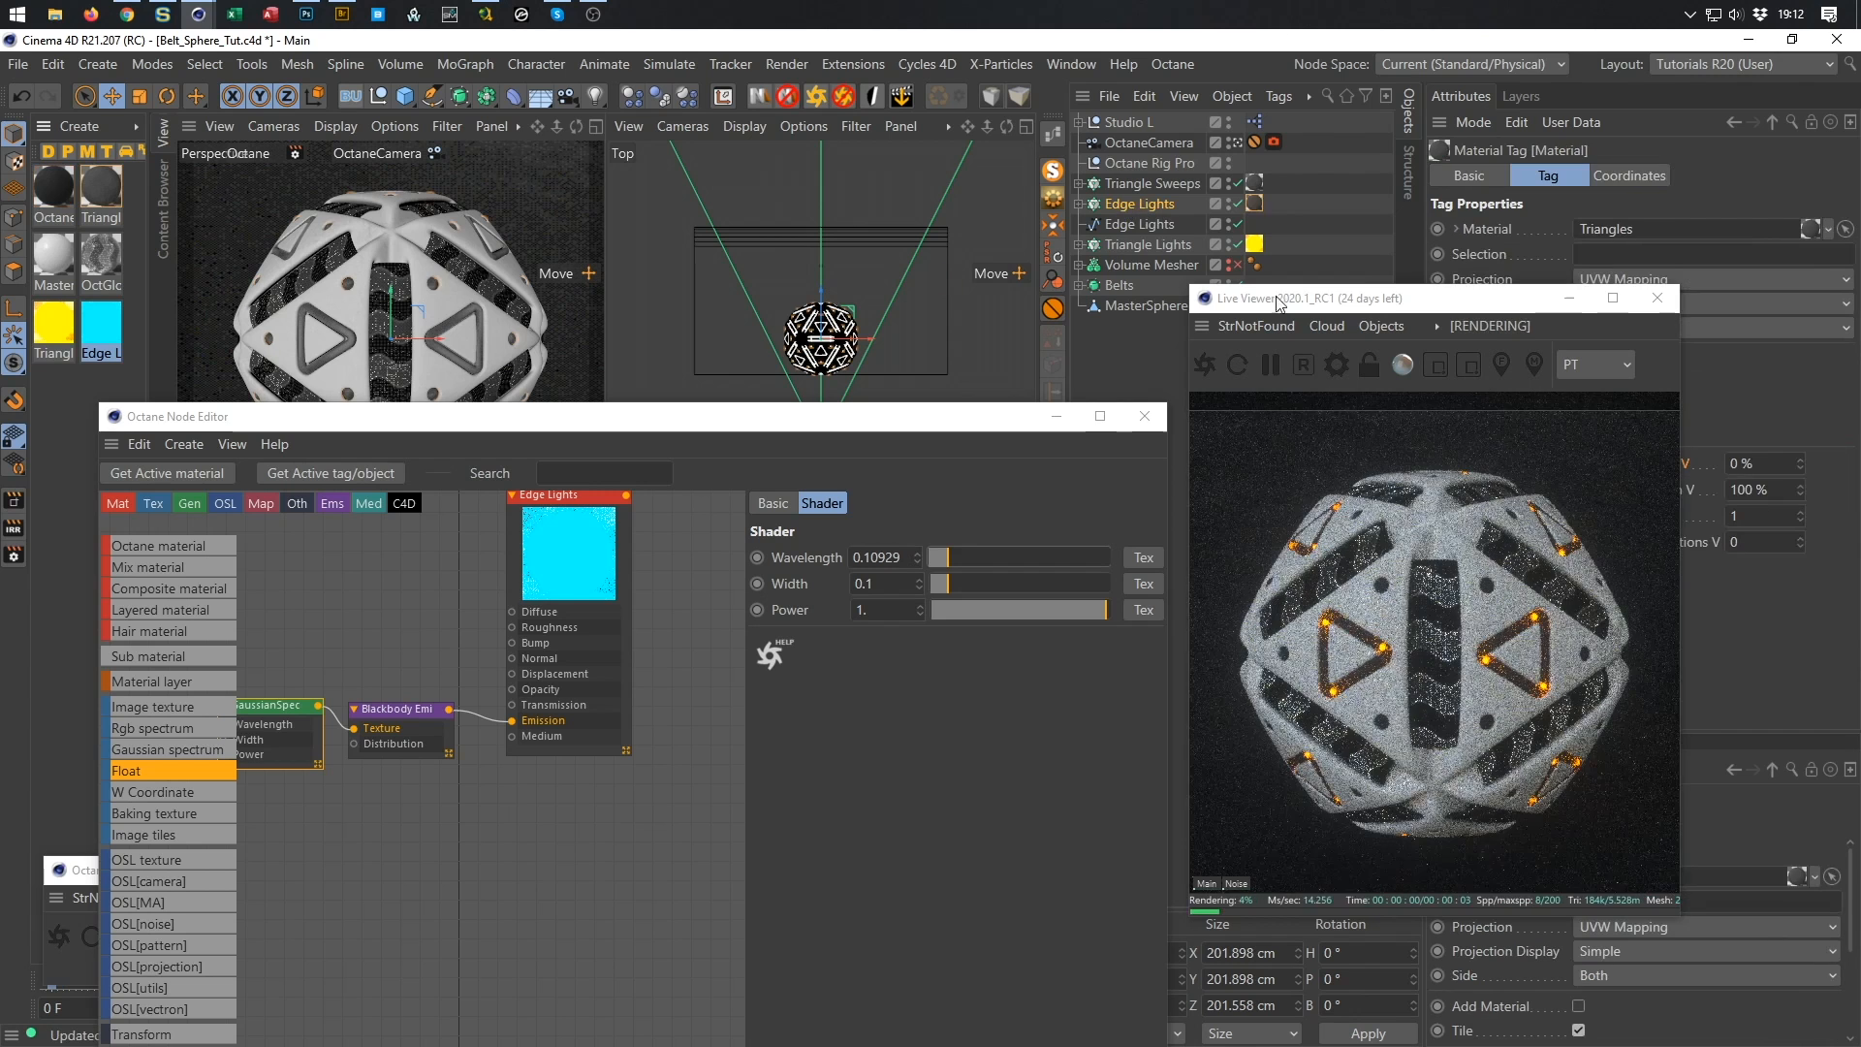
{"action": "left_click_drag", "start_coordinate": [1445, 300], "coordinate": [1577, 323]}
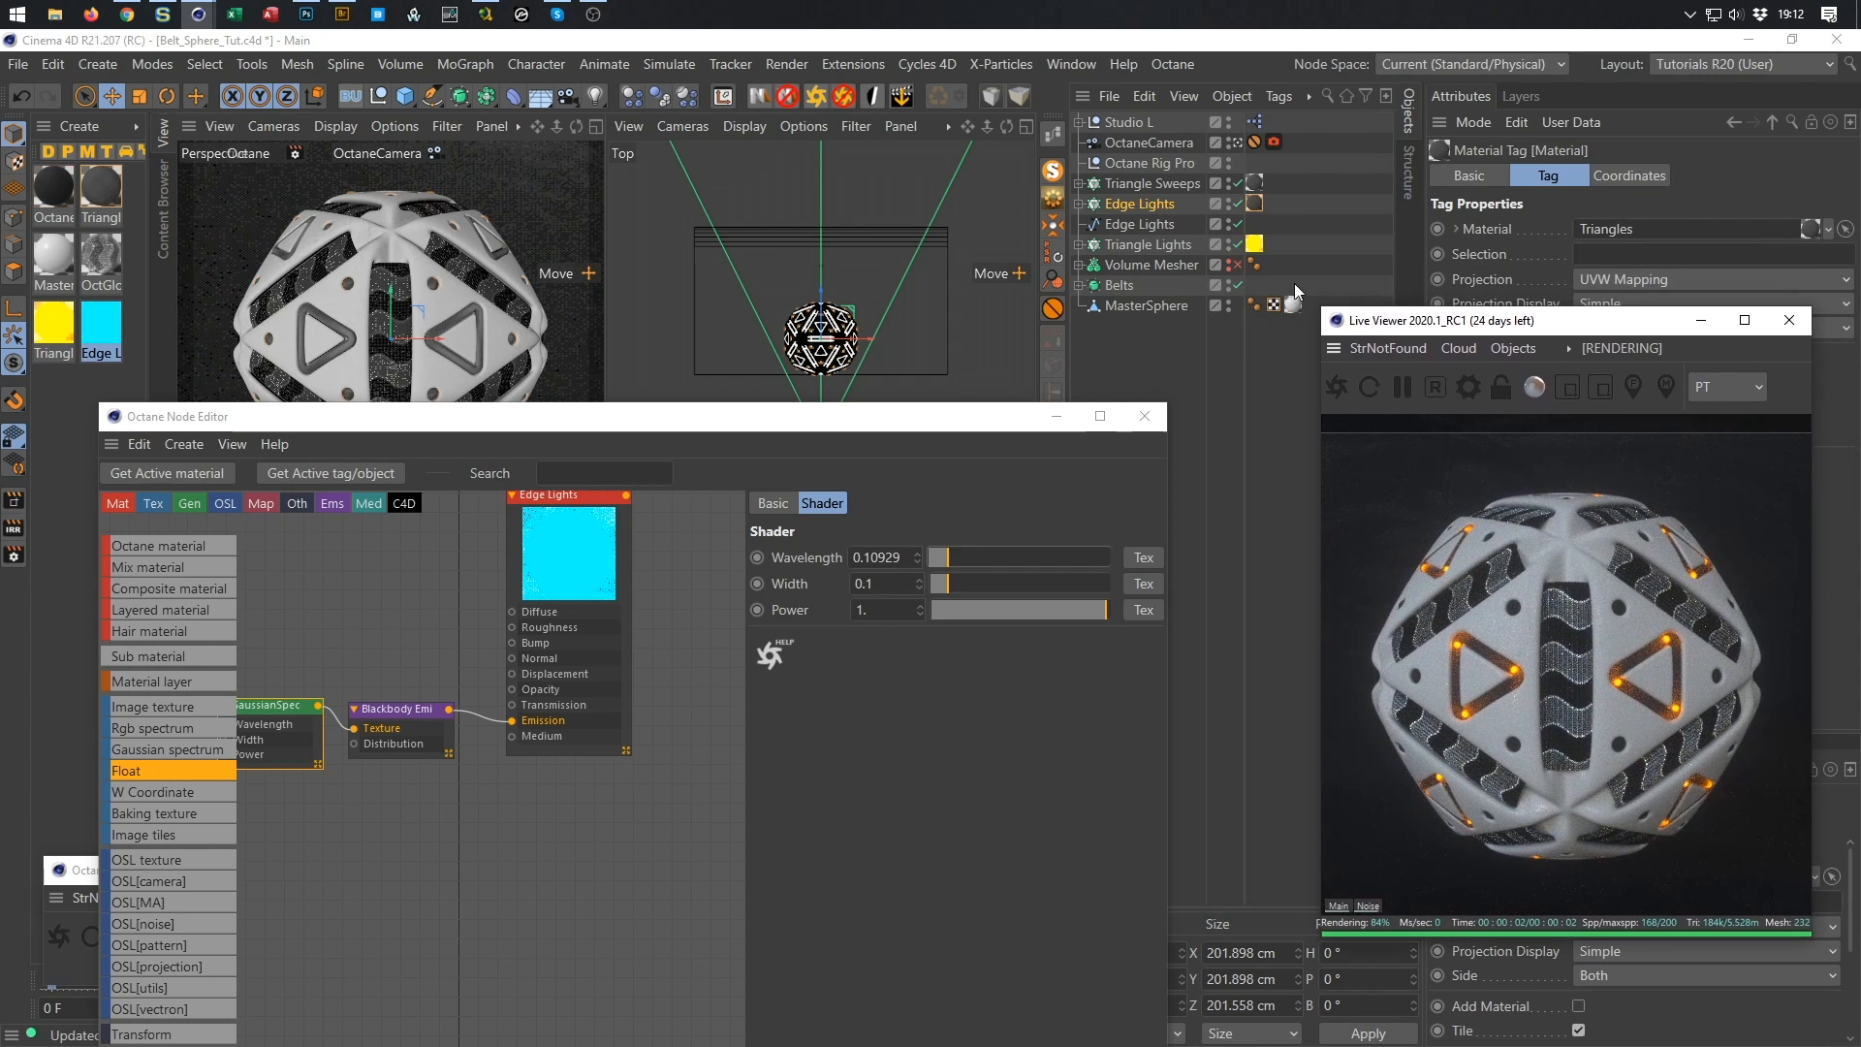
Apply the Edge Lights material to the SmallSphere inside the Edge Lights cloner and save the project.
{"action": "left_click", "coordinate": [1079, 204]}
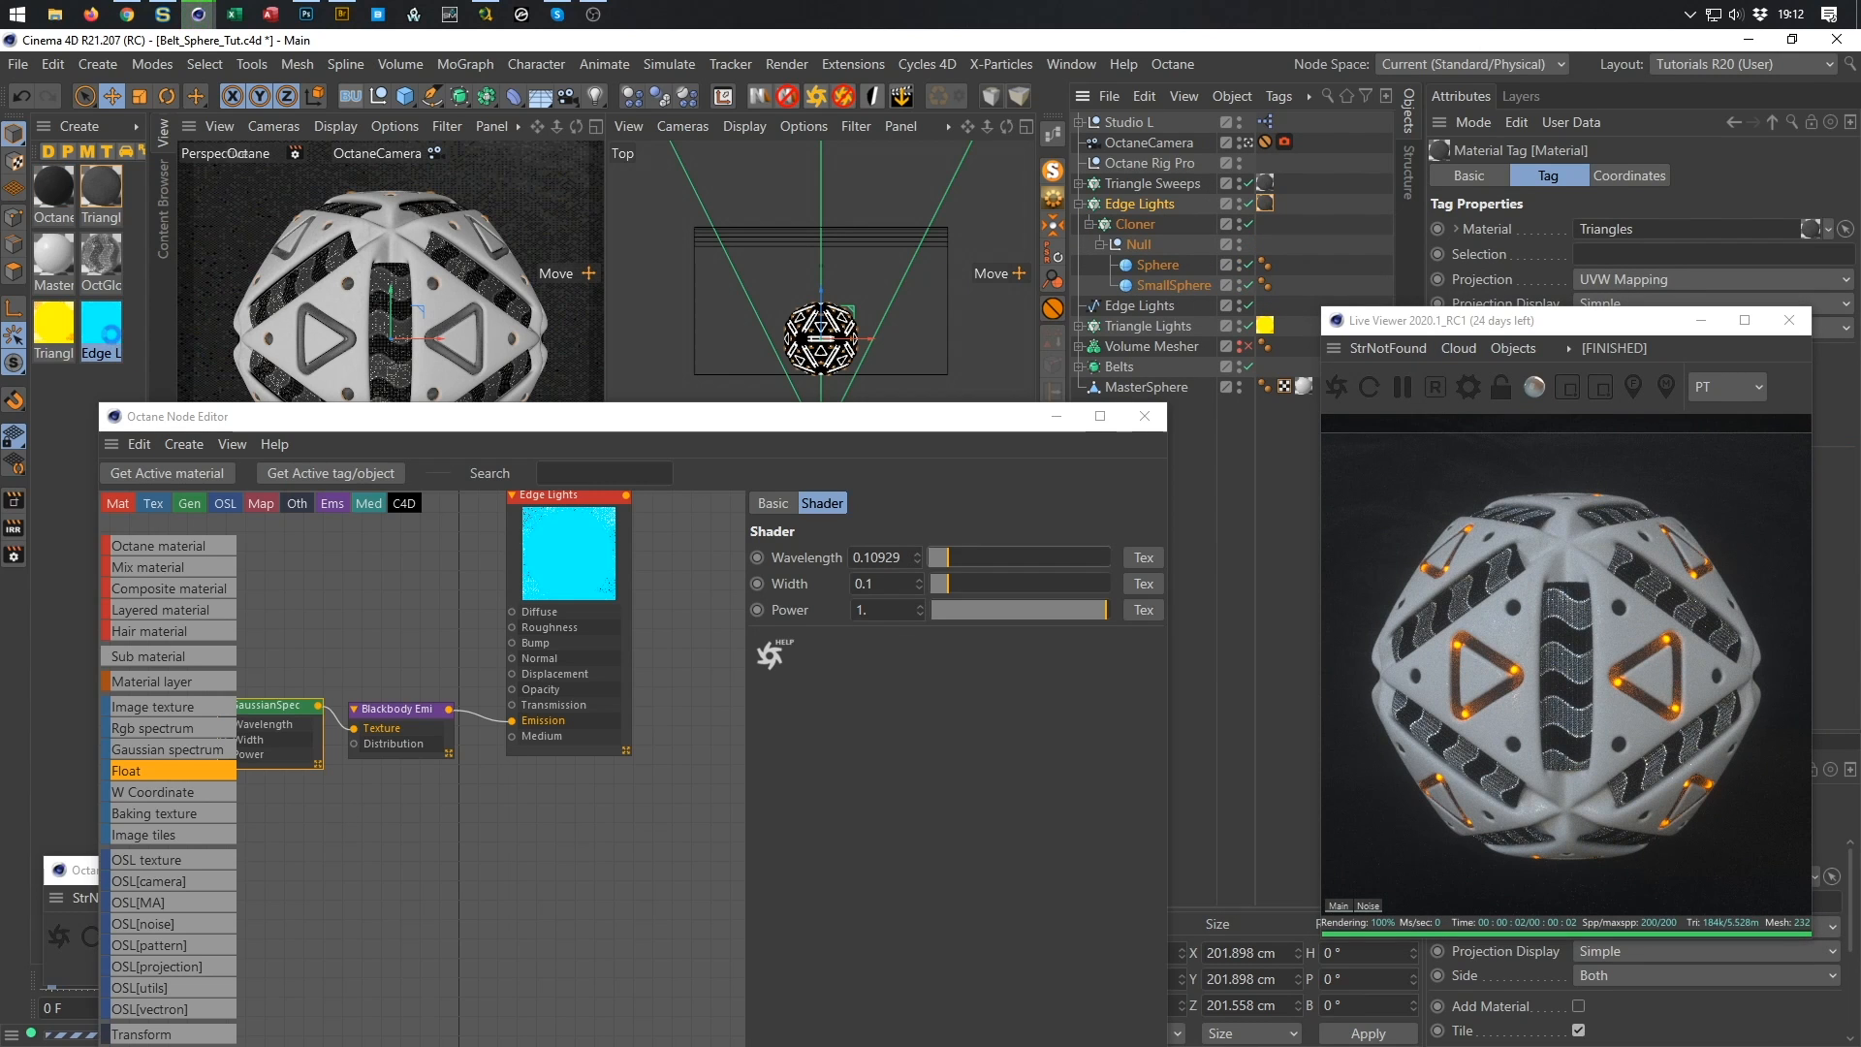
{"action": "left_click_drag", "start_coordinate": [115, 341], "coordinate": [1162, 285]}
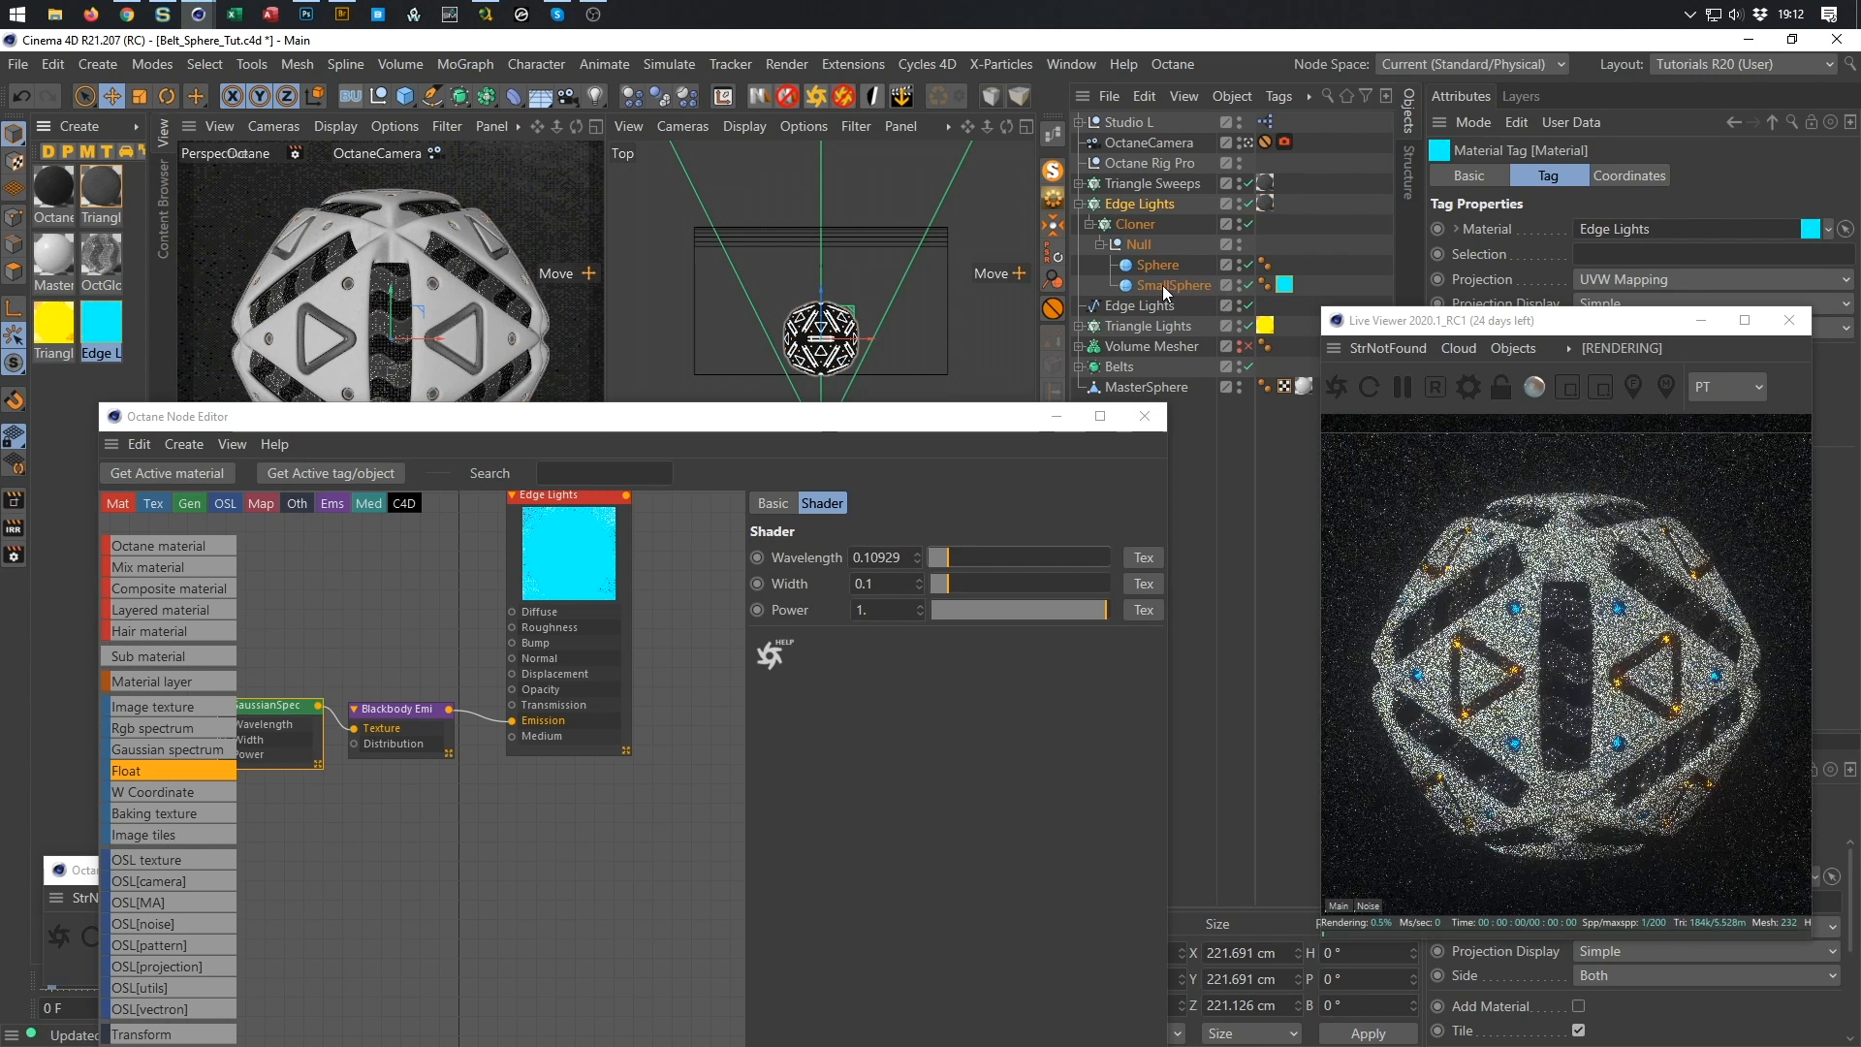
{"action": "key", "text": "ctrl+s"}
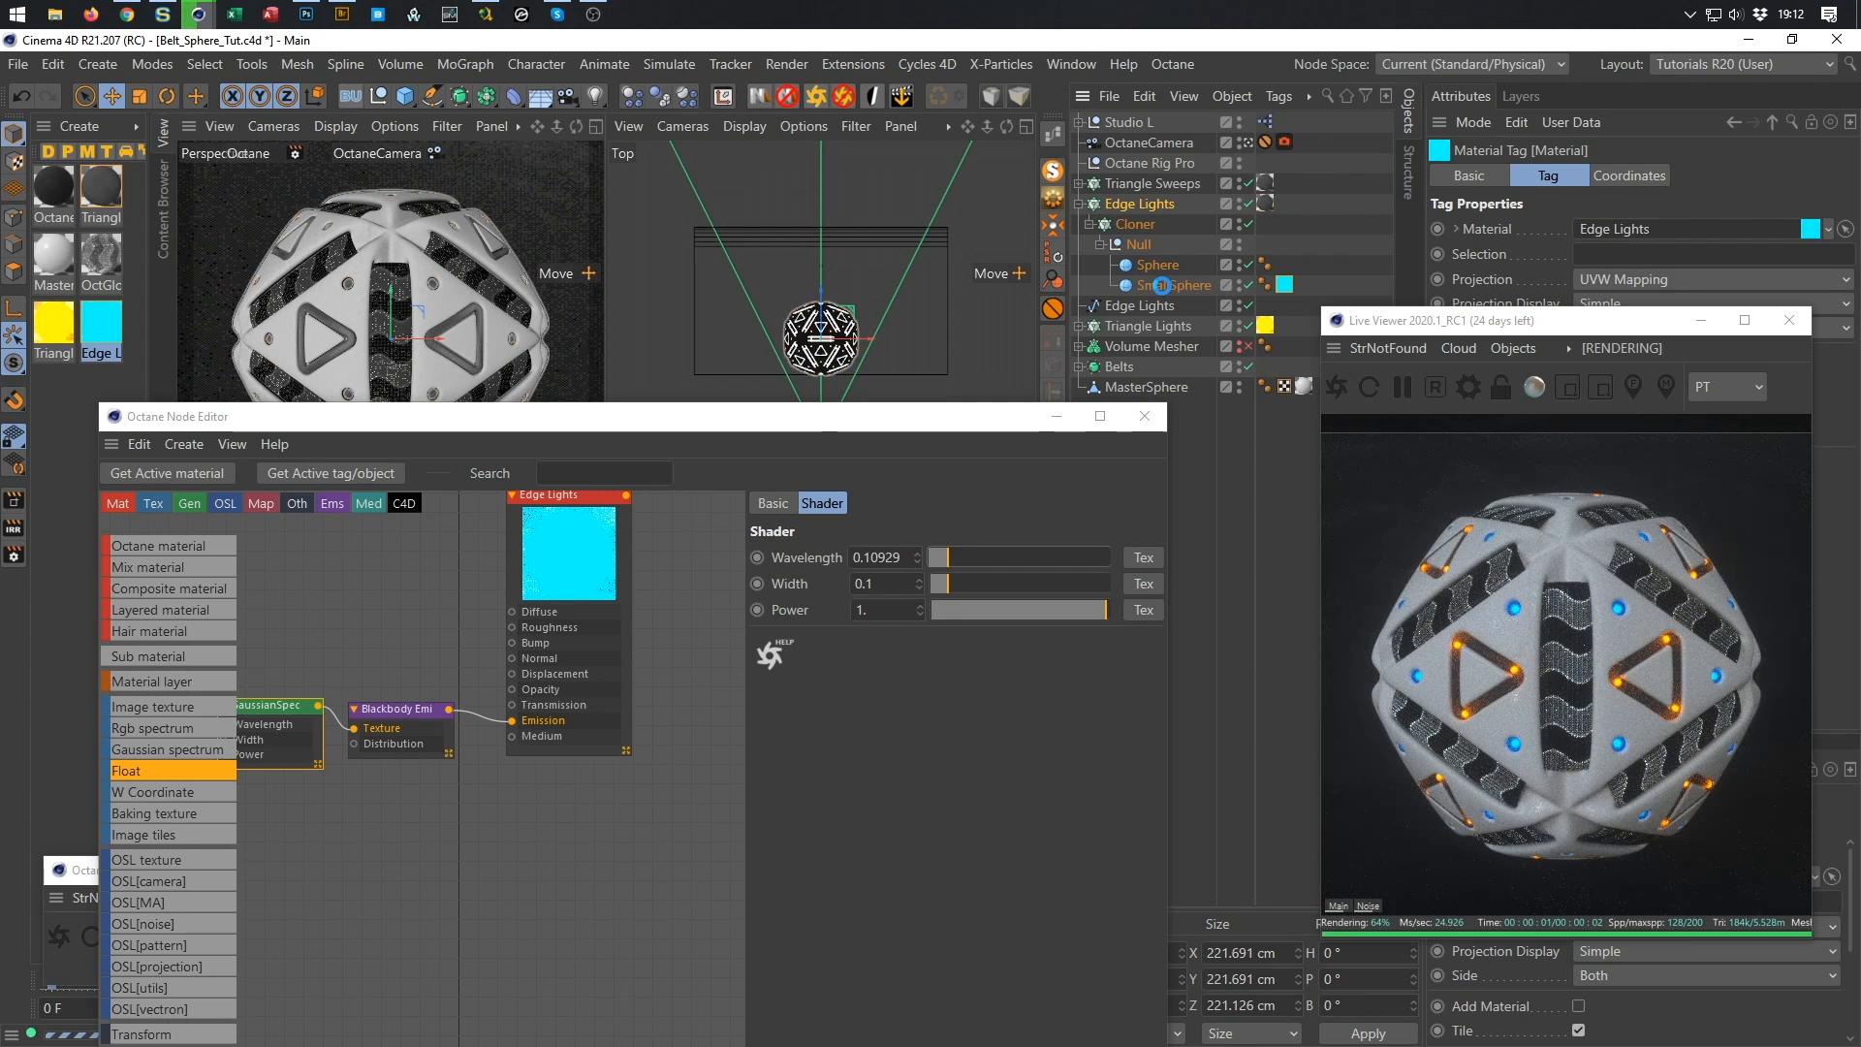
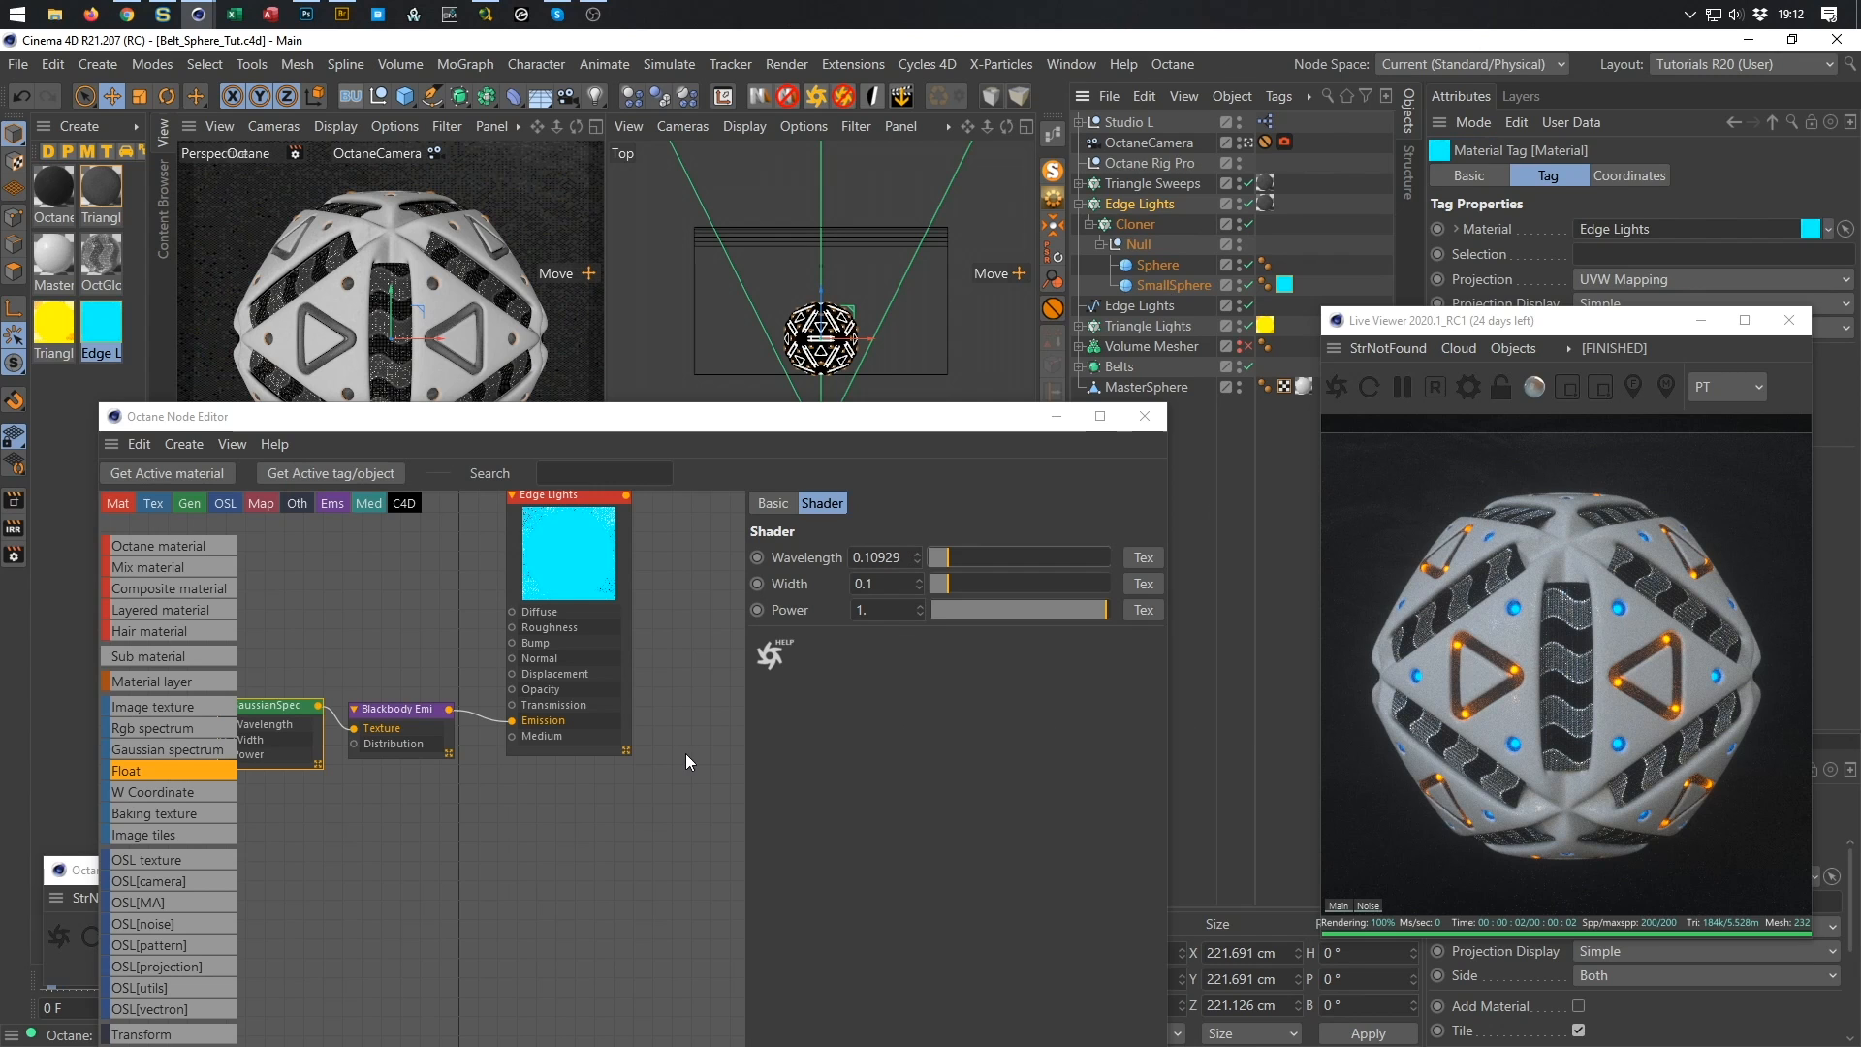
Set the Power of the Gaussian spectrum in the Edge Lights material to 0 and check the Blackbody emission settings.
{"action": "left_click_drag", "start_coordinate": [709, 416], "coordinate": [704, 308]}
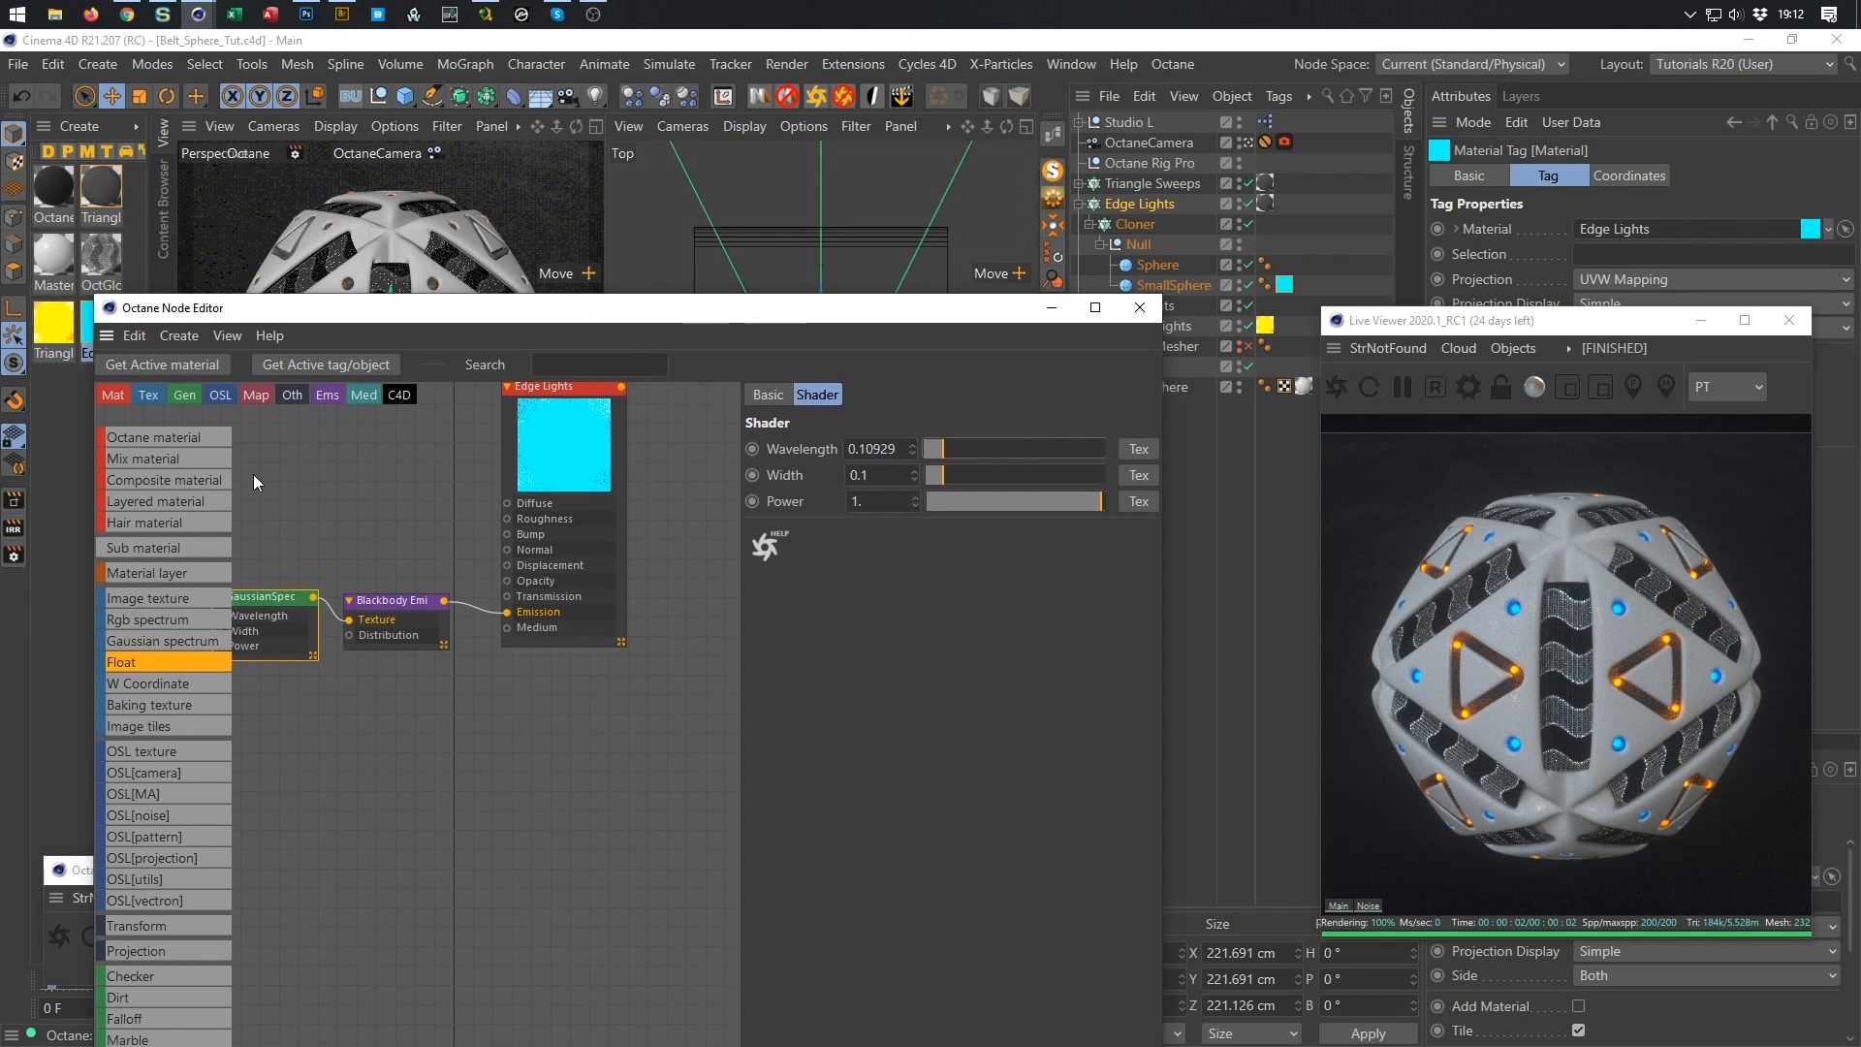
{"action": "left_click_drag", "start_coordinate": [95, 434], "coordinate": [49, 433]}
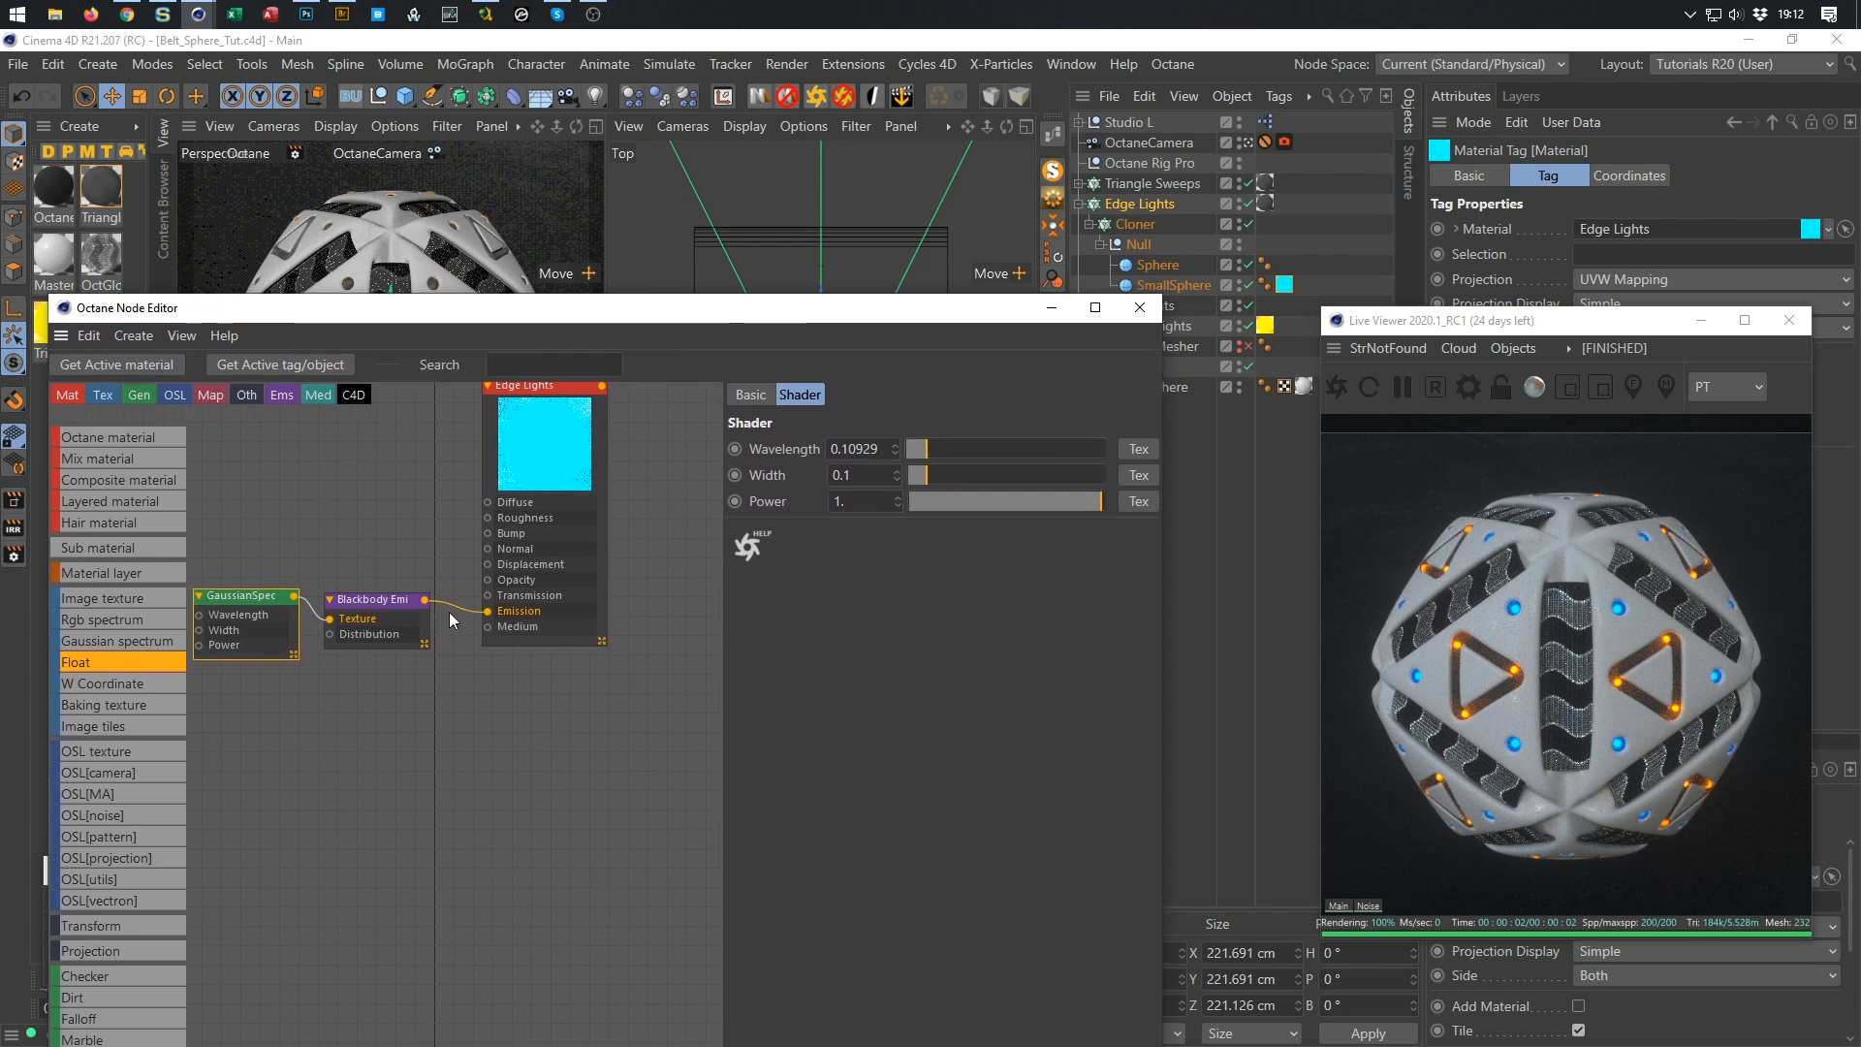
{"action": "middle_click_drag", "start_coordinate": [449, 613], "coordinate": [500, 613]}
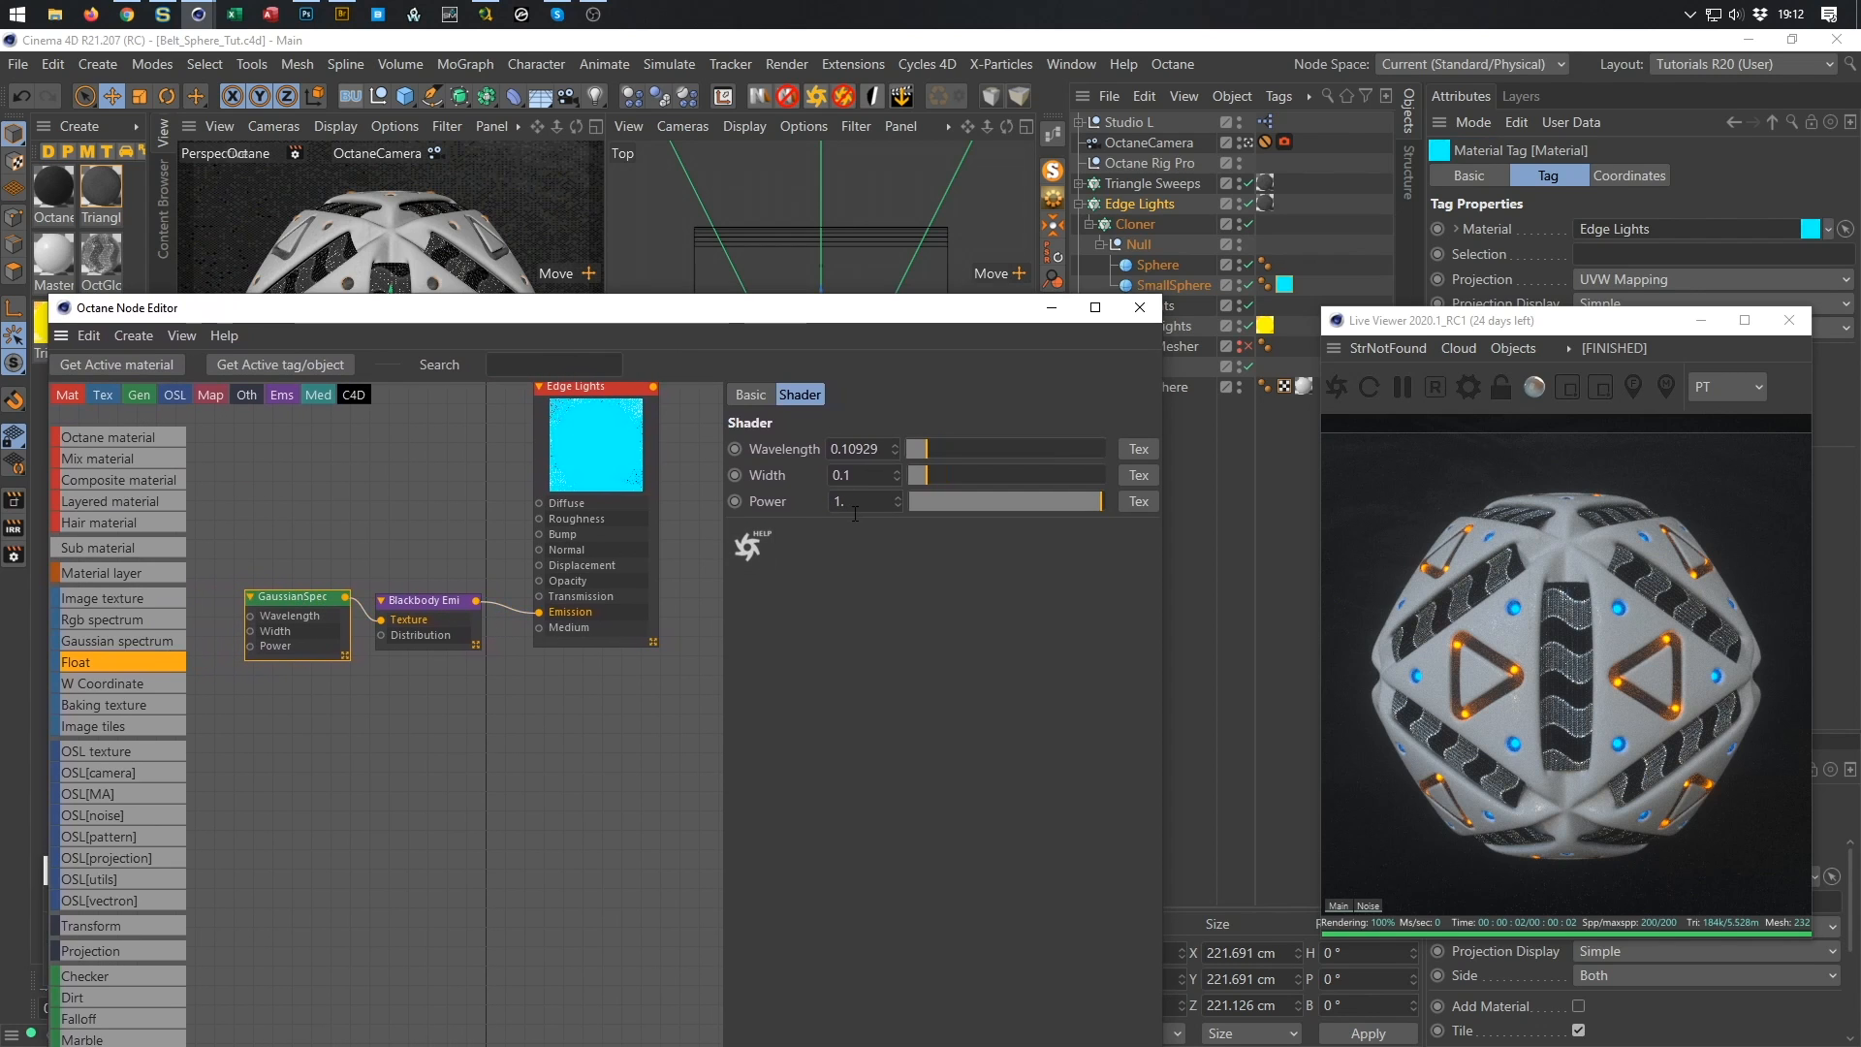
{"action": "type", "text": "0"}
{"action": "key", "text": "Return"}
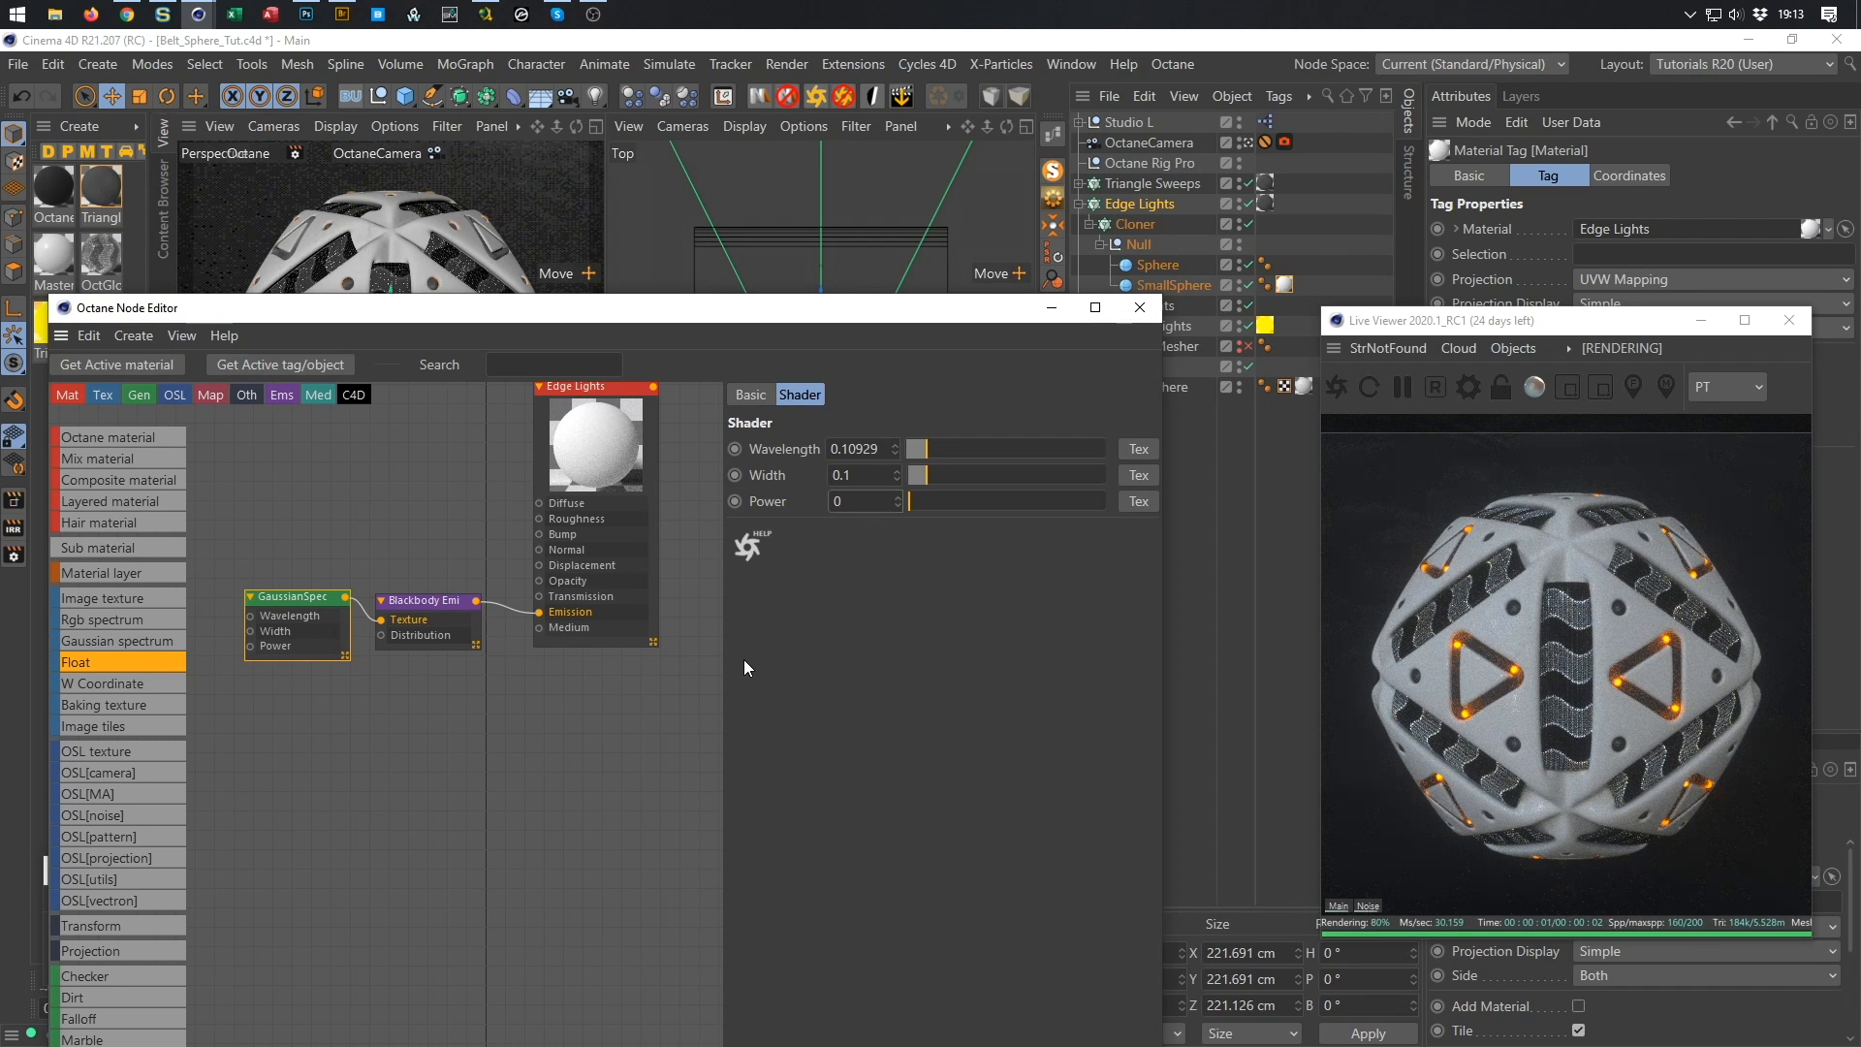
{"action": "left_click", "coordinate": [437, 601]}
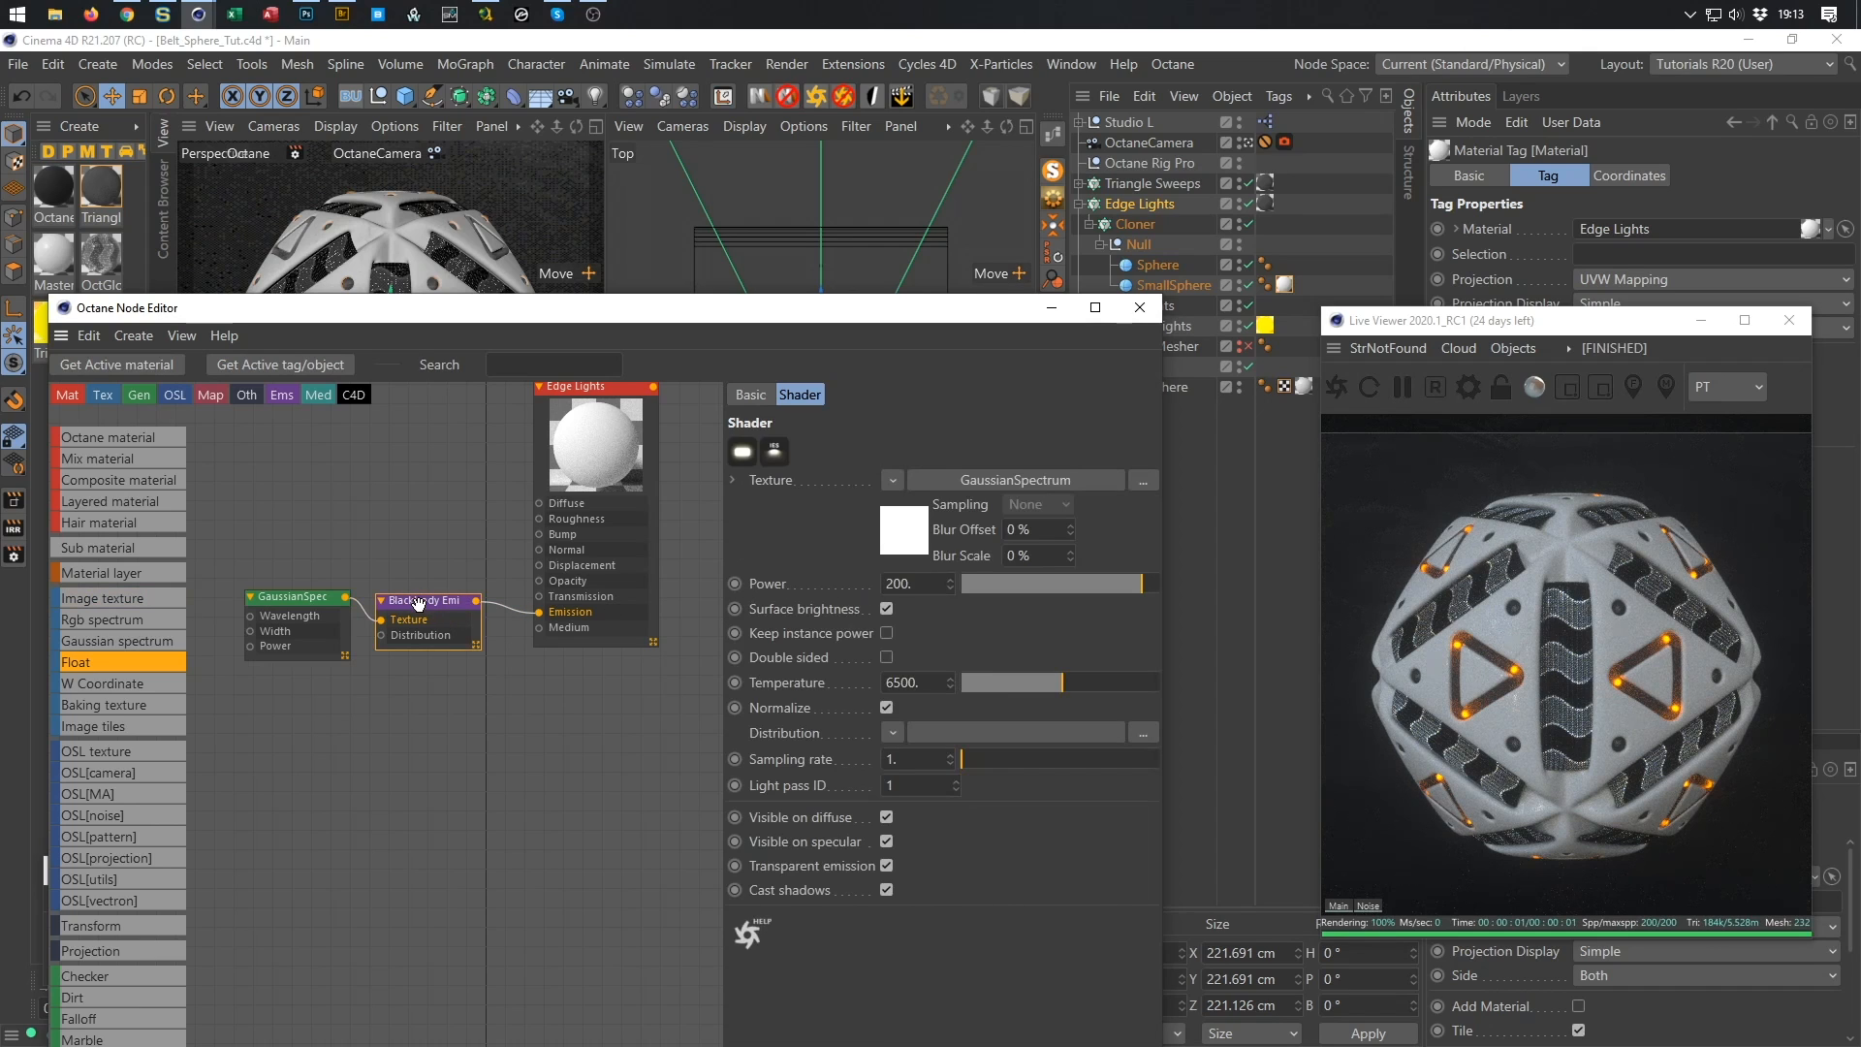
{"action": "left_click", "coordinate": [291, 597]}
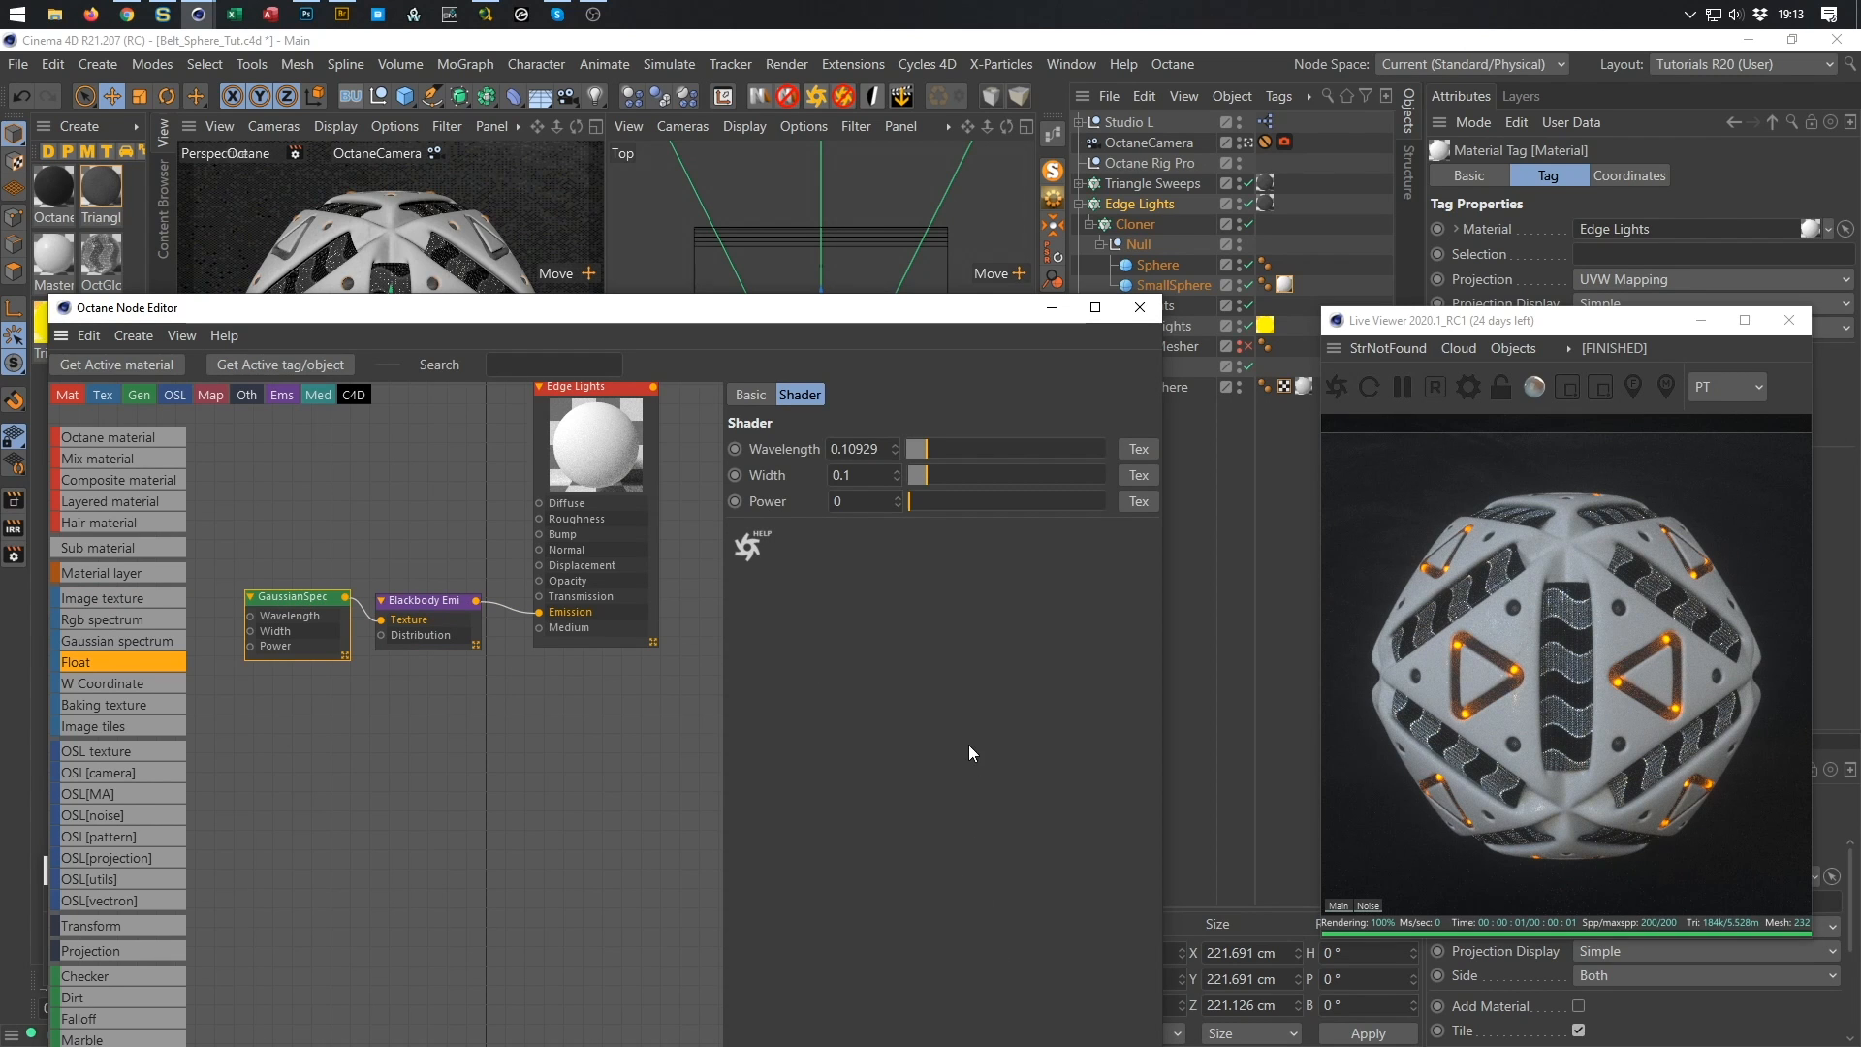
Keyframe the Gaussian spectrum's Power at 0 on frame 0, clearing the floating windows off the timeline controls.
{"action": "left_click_drag", "start_coordinate": [853, 310], "coordinate": [845, 185]}
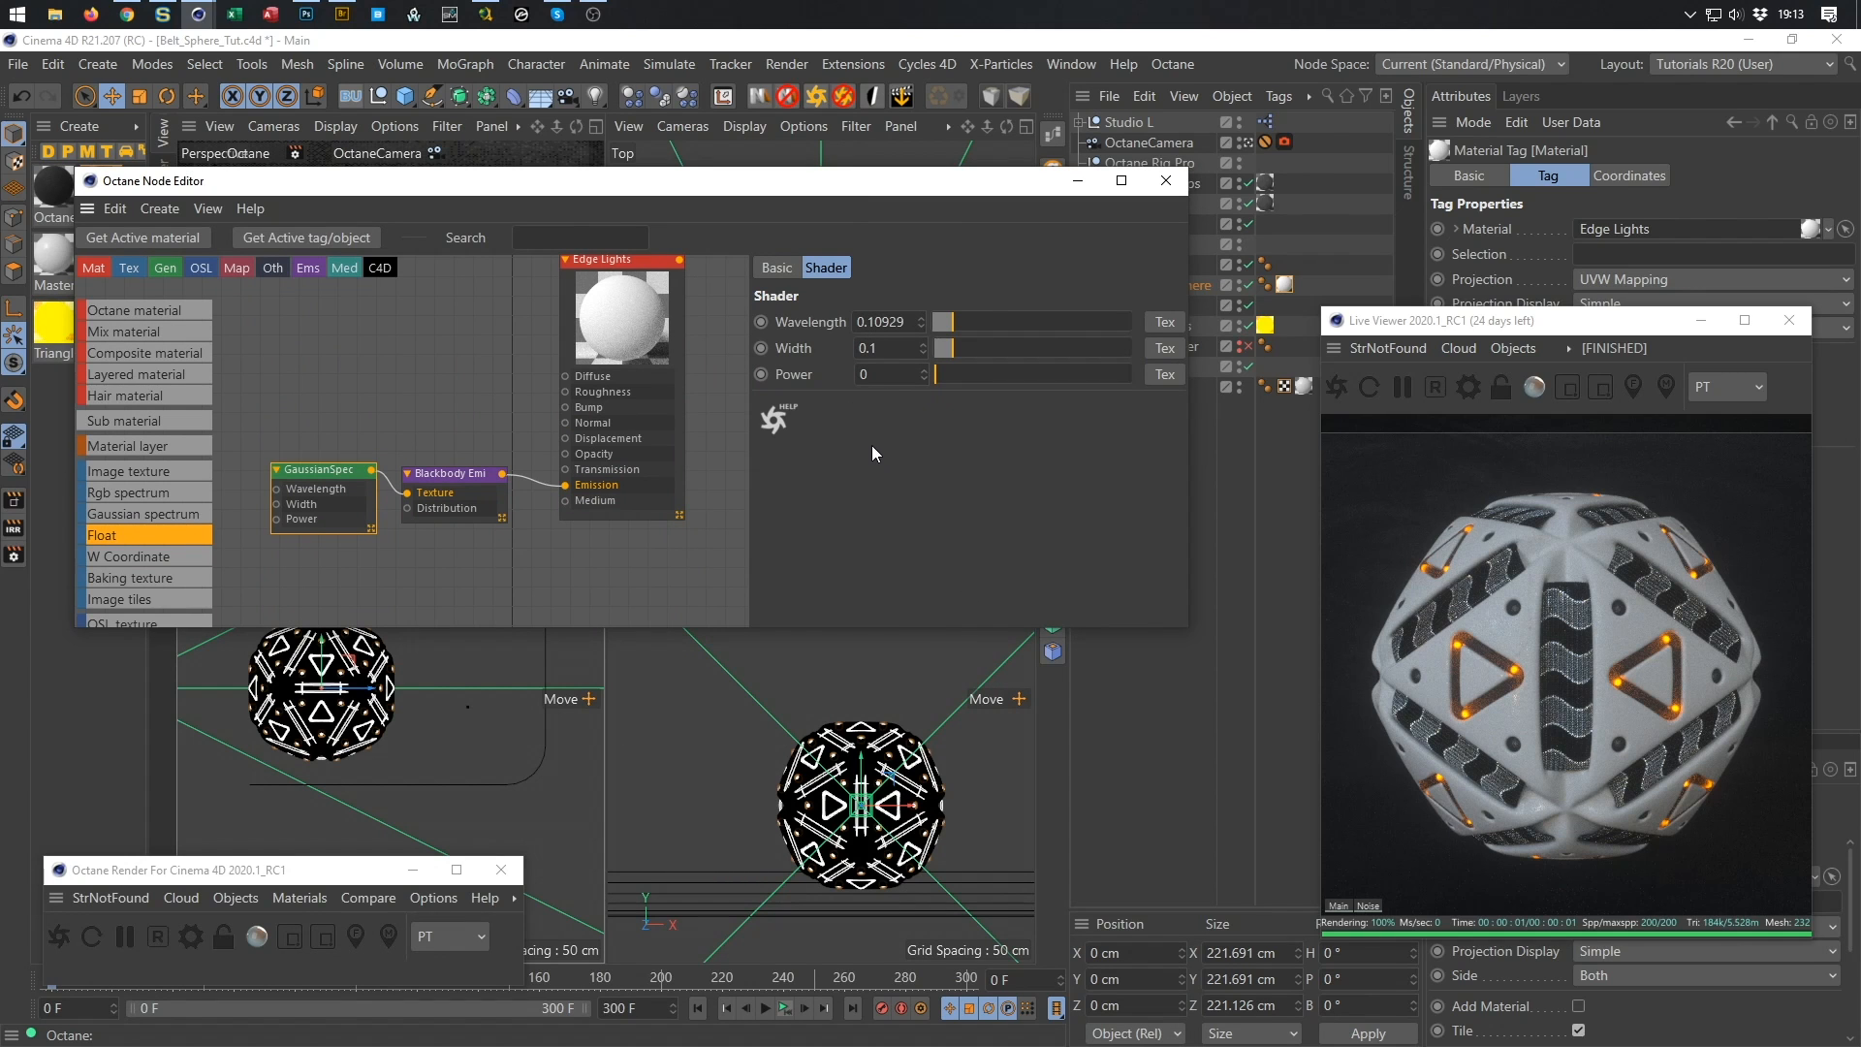
{"action": "left_click_drag", "start_coordinate": [291, 872], "coordinate": [288, 788]}
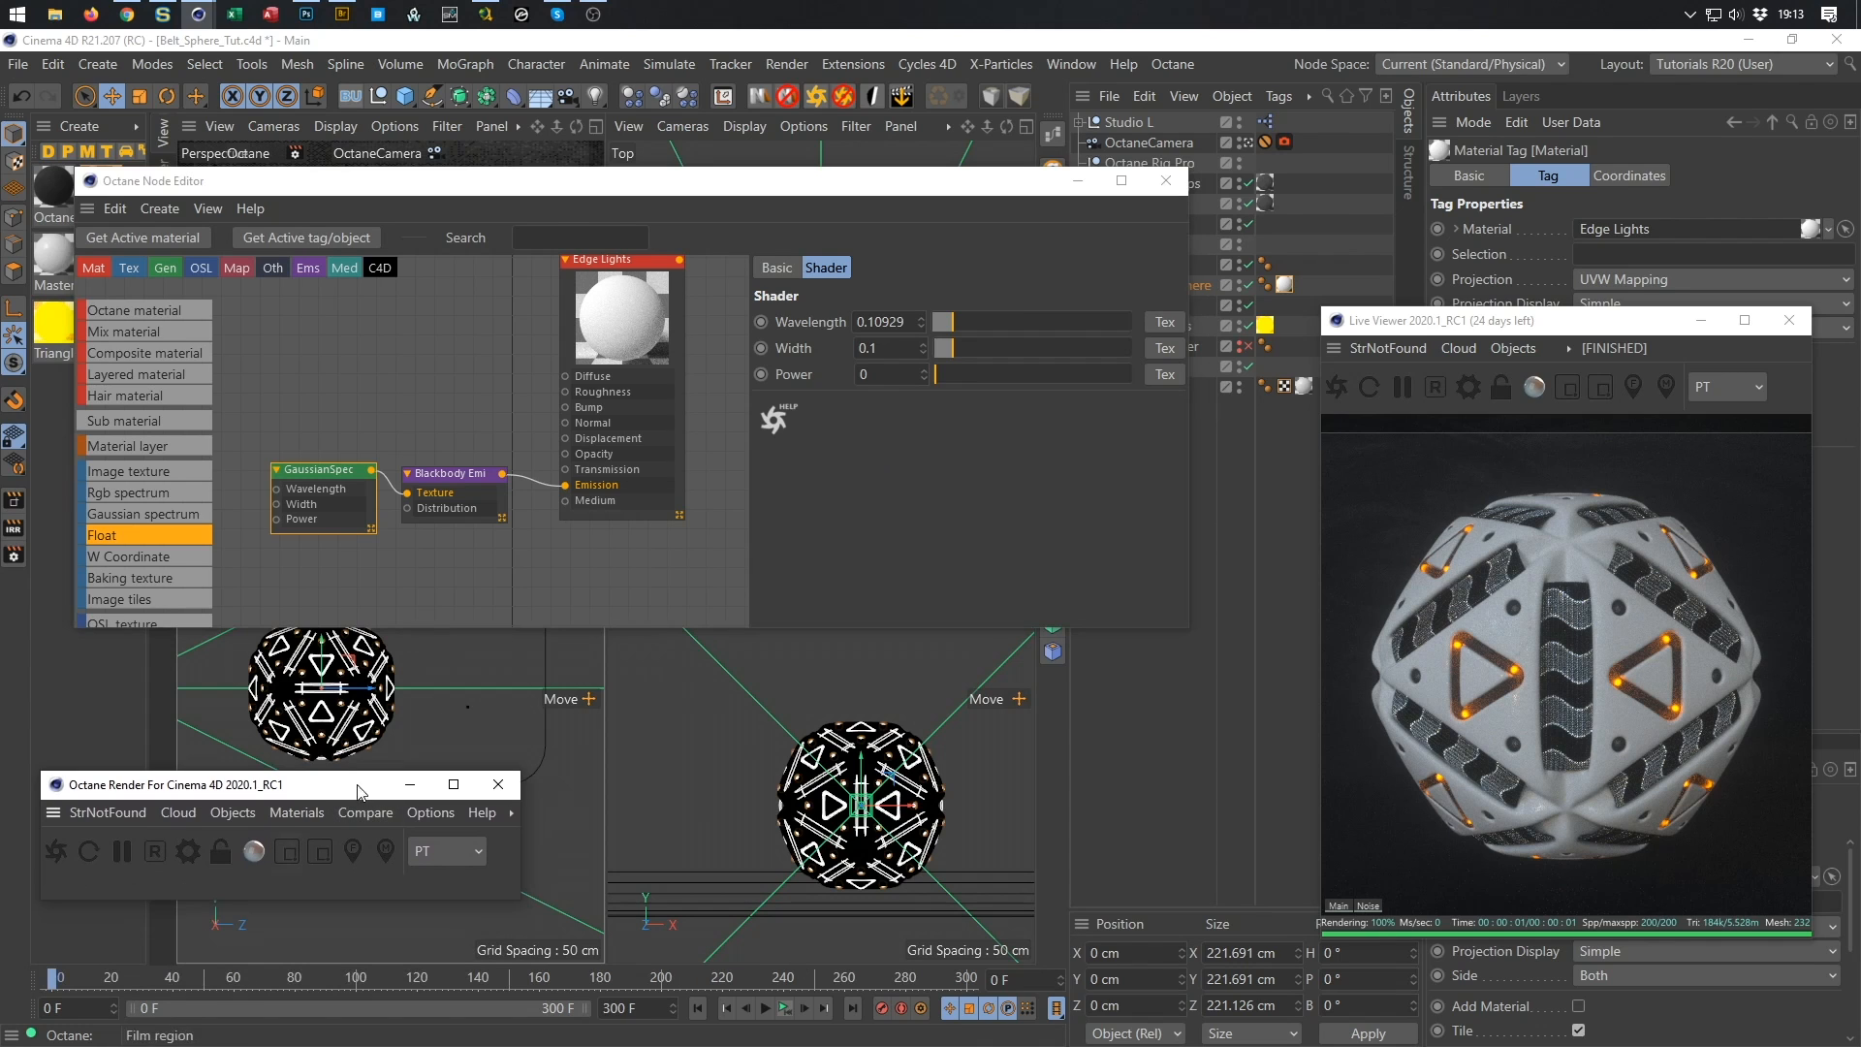
{"action": "left_click", "coordinate": [762, 375], "text": "ctrl"}
Go to frame 25 and keyframe the Gaussian spectrum's Power at 1.
{"action": "left_click", "coordinate": [1025, 974]}
{"action": "type", "text": "25"}
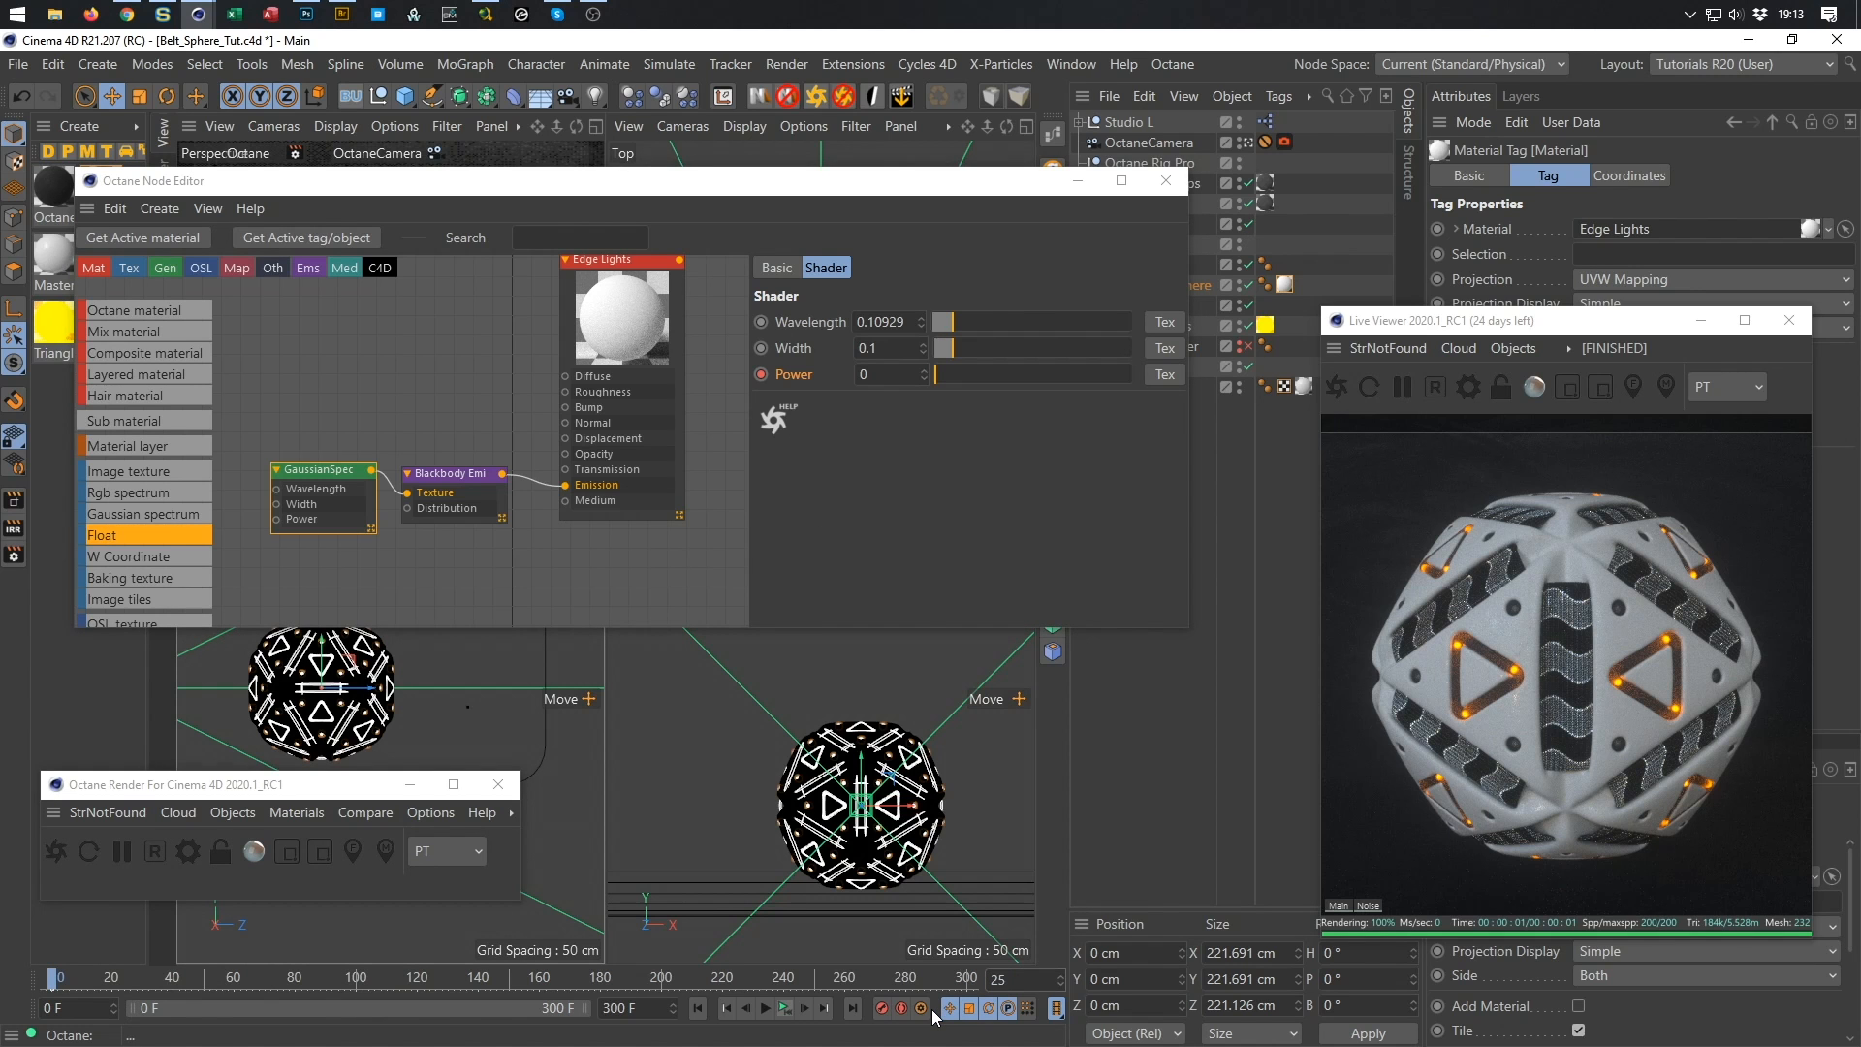
{"action": "key", "text": "Return"}
{"action": "left_click", "coordinate": [863, 376]}
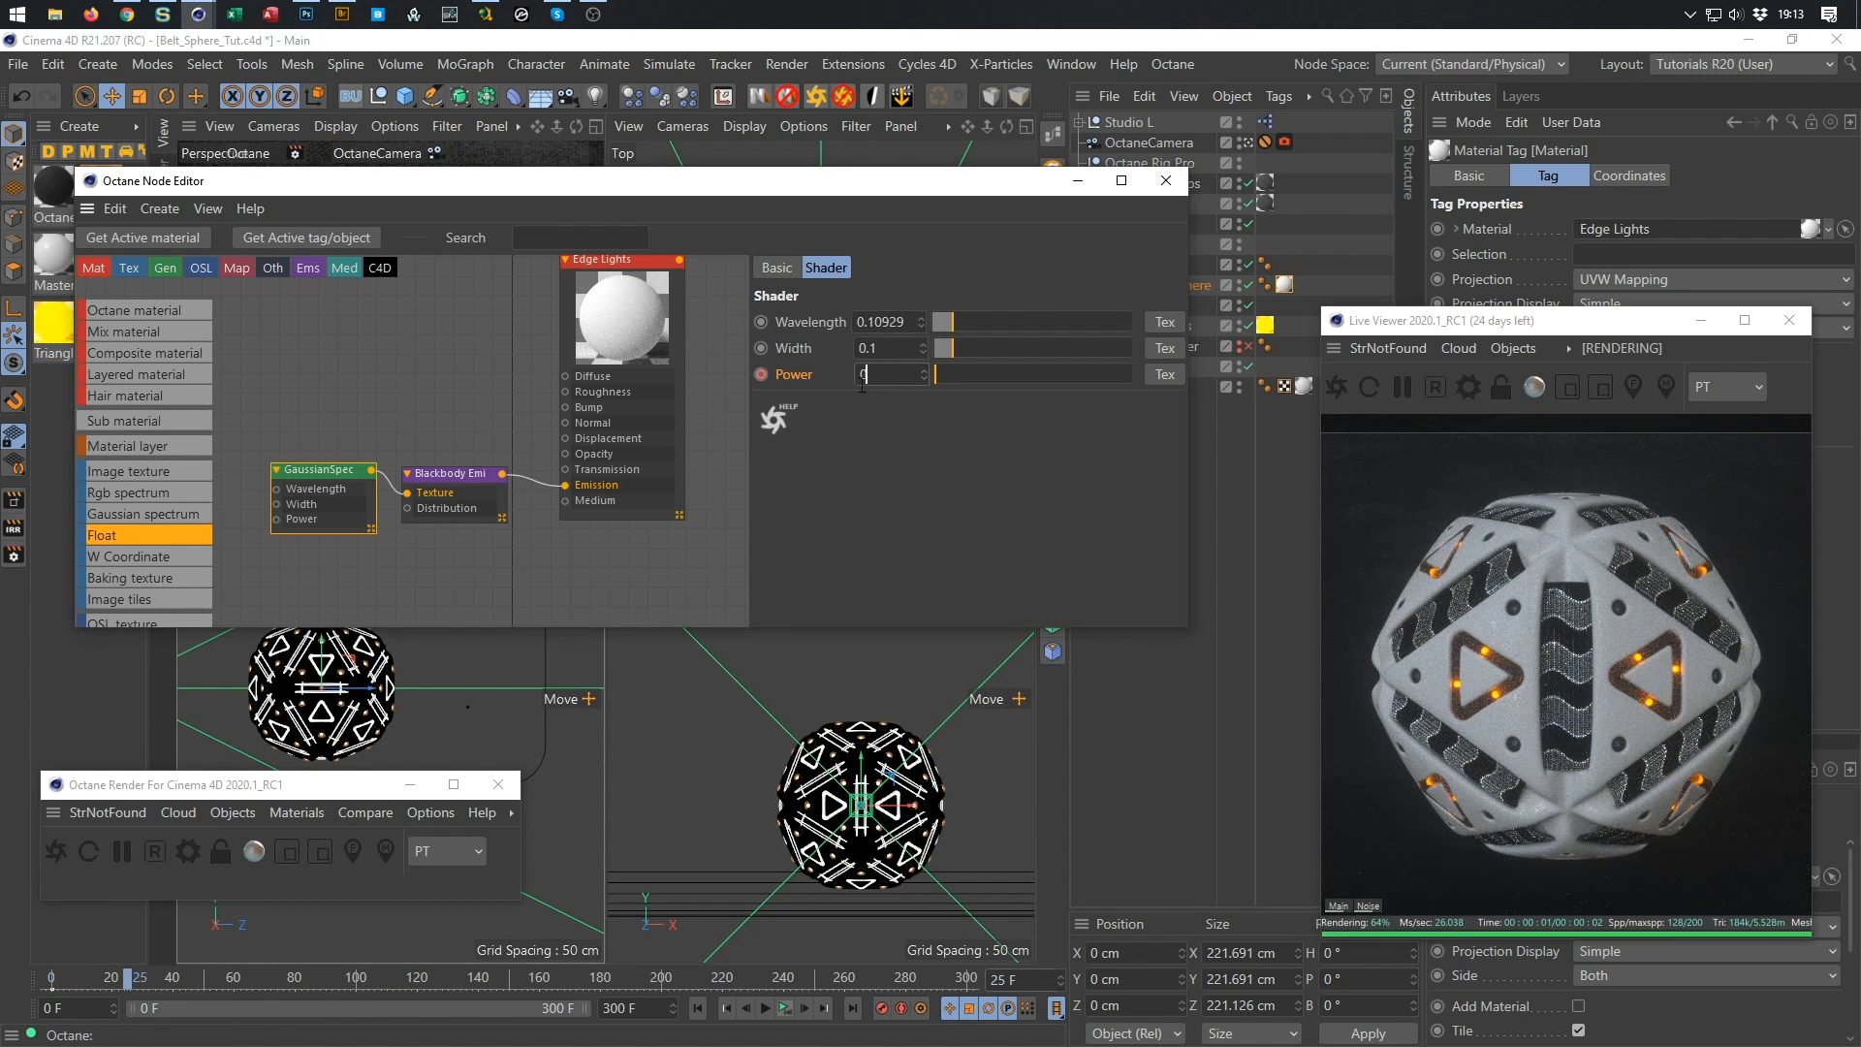
{"action": "type", "text": "1"}
{"action": "key", "text": "Return"}
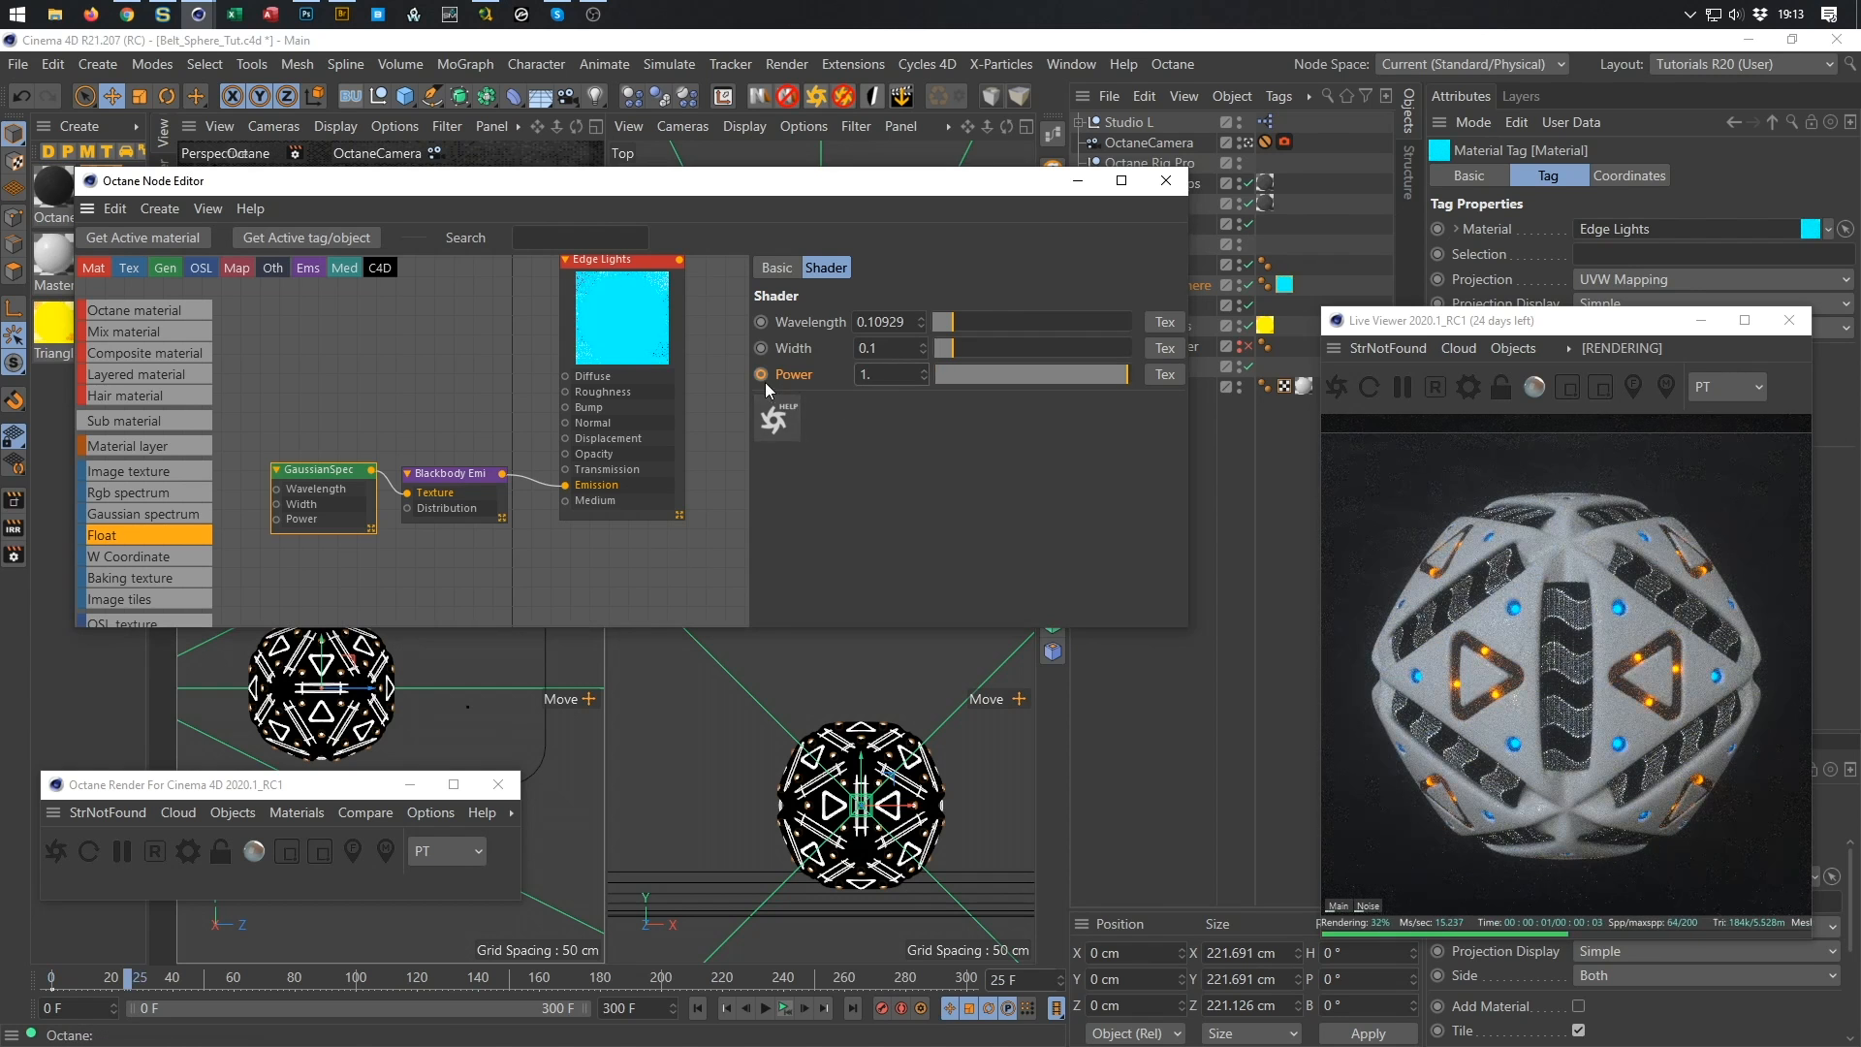
{"action": "left_click", "coordinate": [762, 376]}
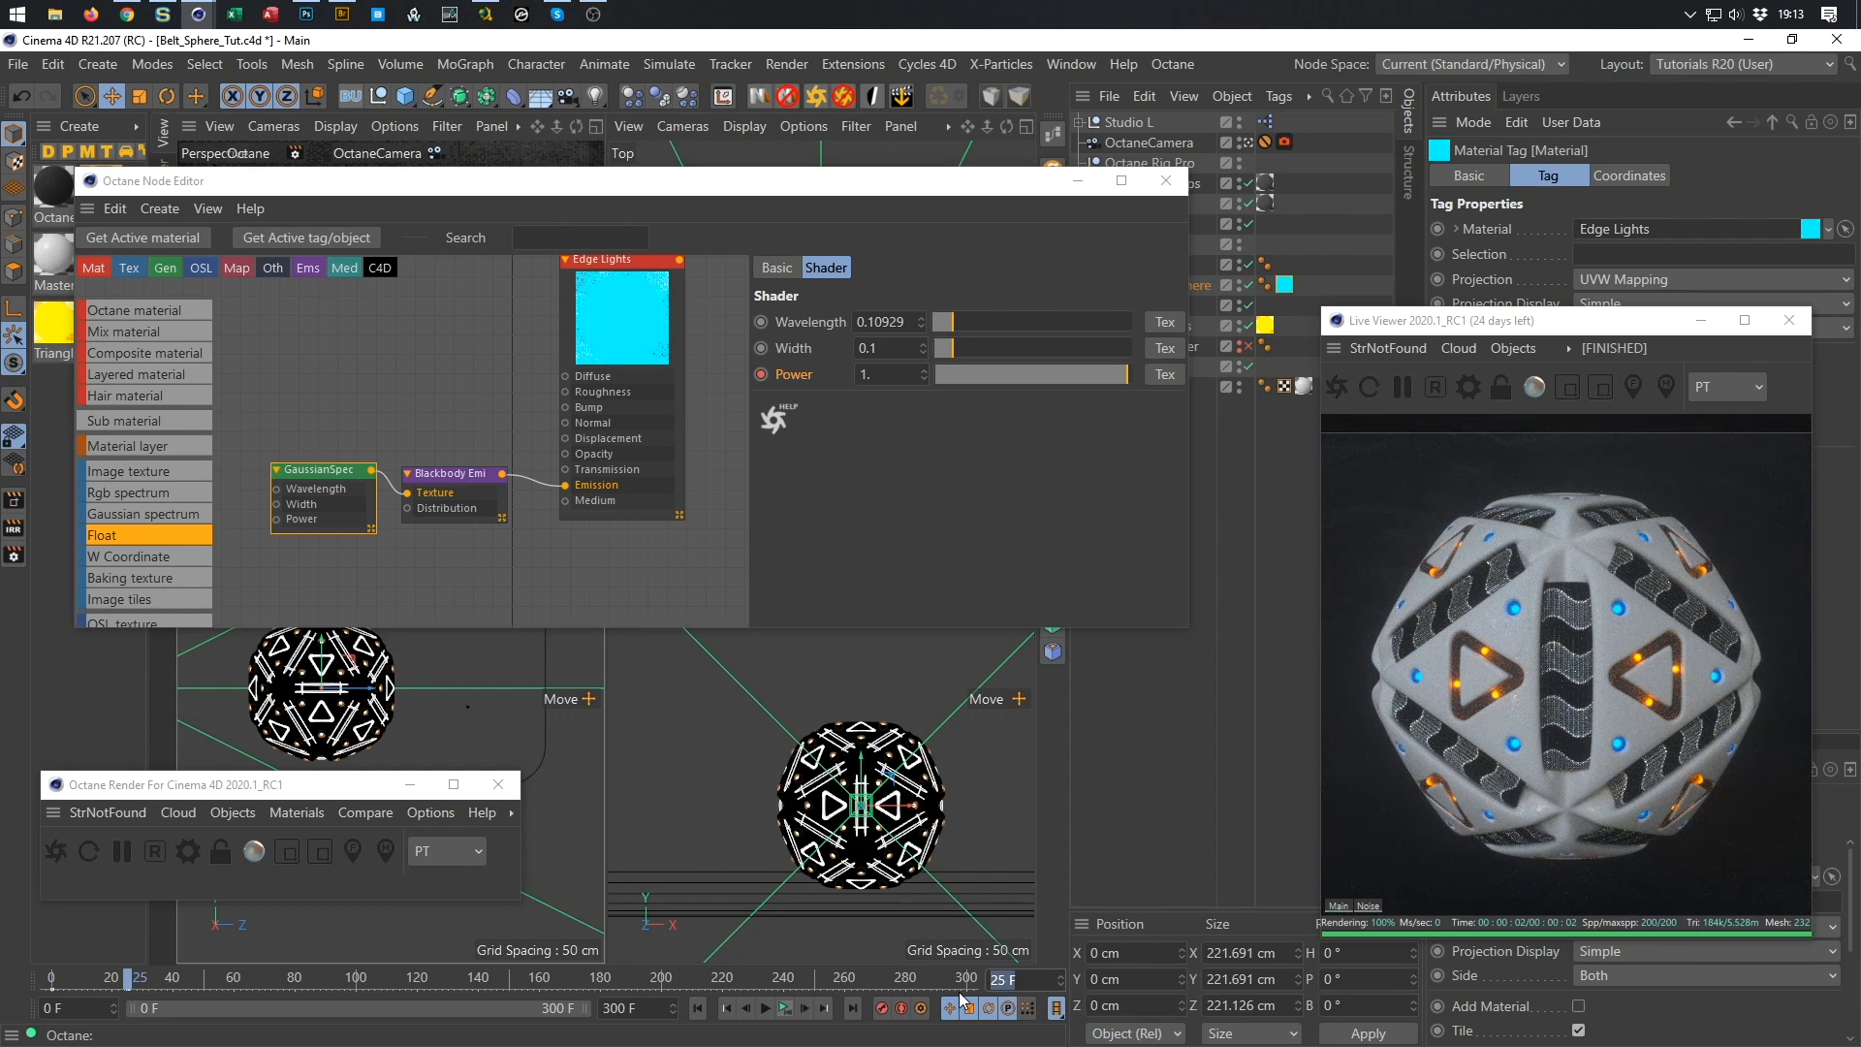
Go to frame 50 and keyframe the Gaussian spectrum's Power at 0.
{"action": "key", "text": "Return"}
{"action": "left_click", "coordinate": [922, 384]}
{"action": "type", "text": "0"}
{"action": "key", "text": "Return"}
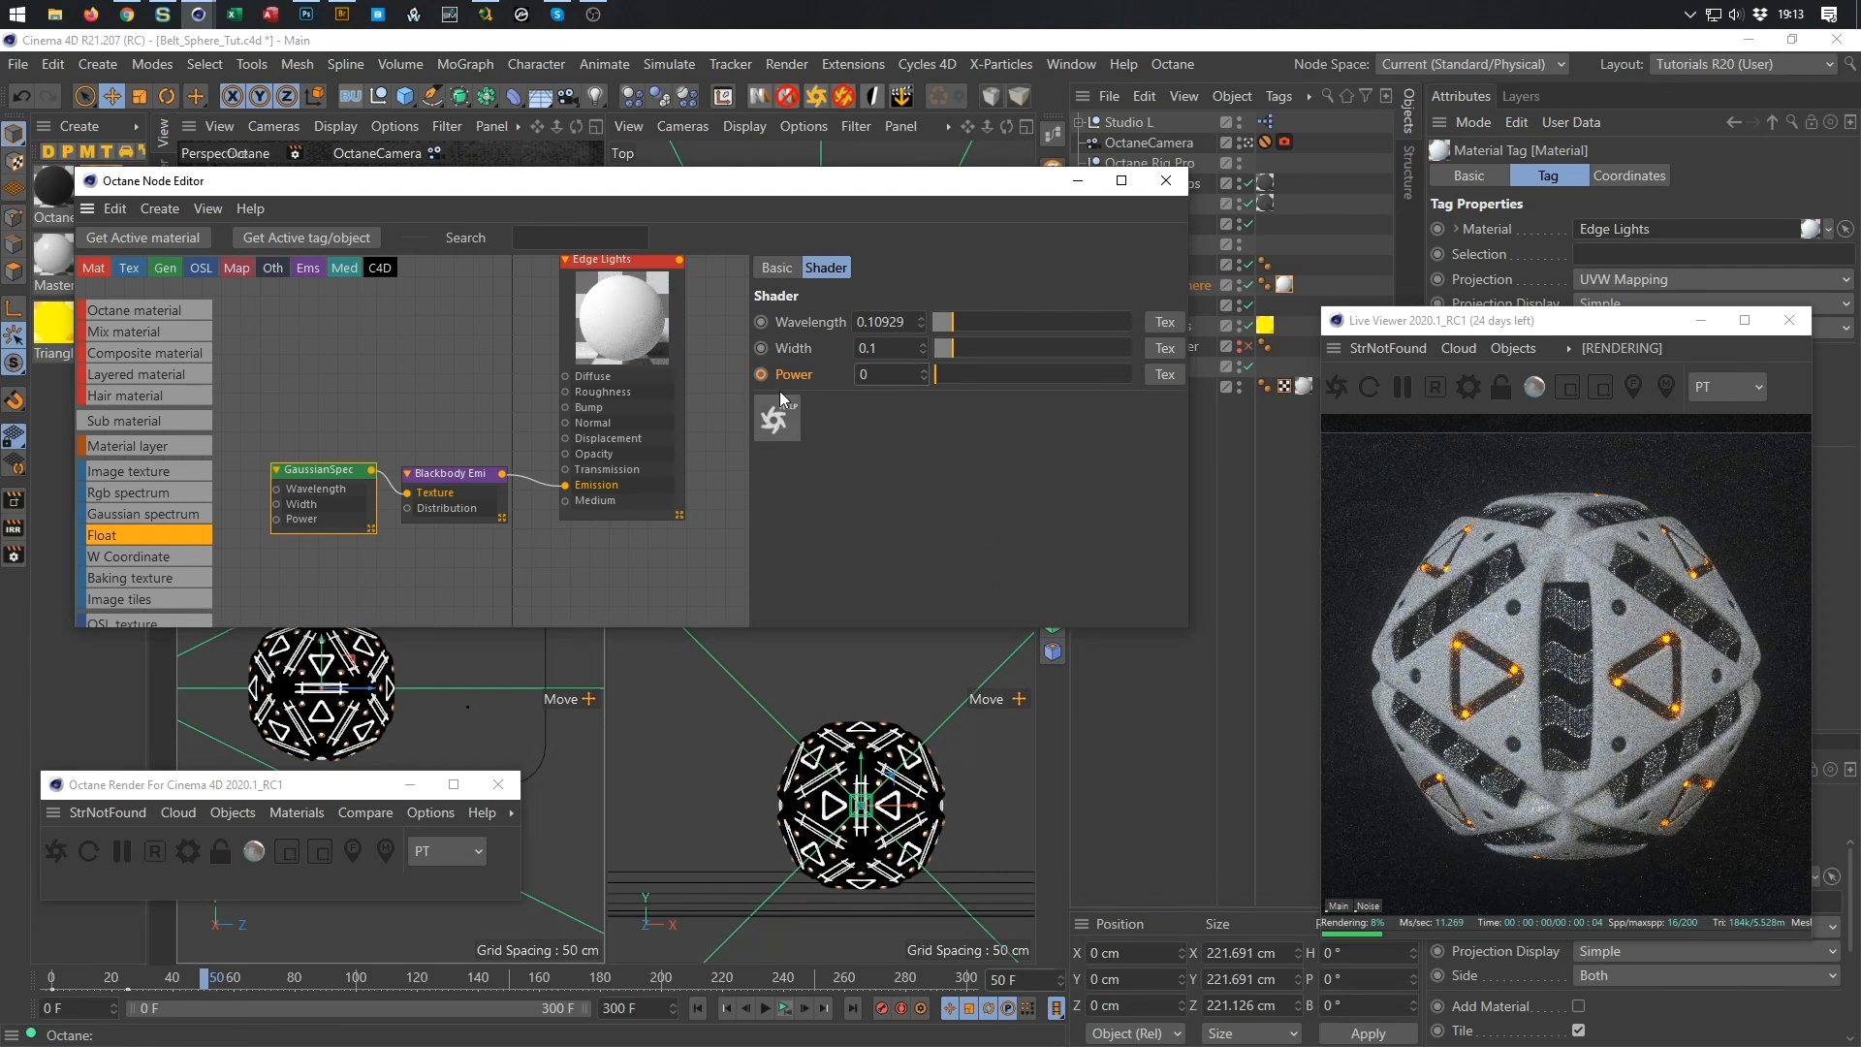
{"action": "left_click", "coordinate": [762, 375]}
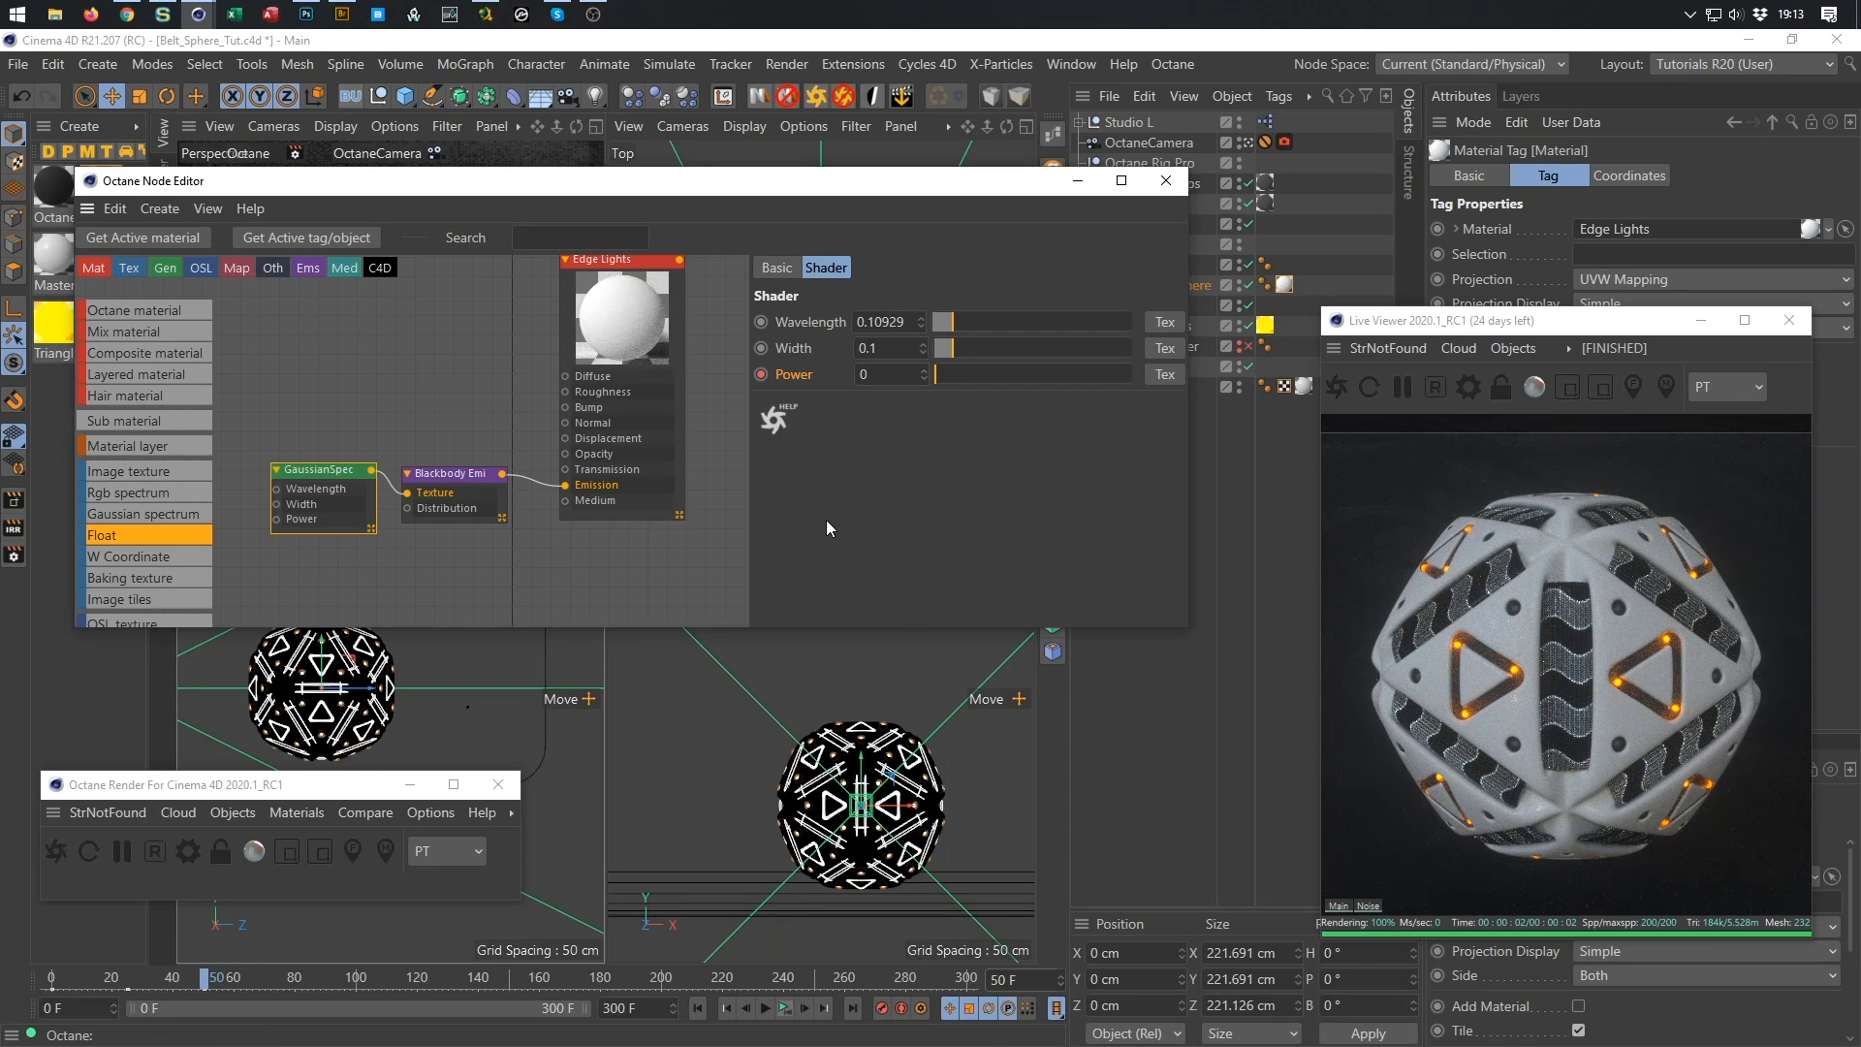
Show the GaussianSpectrum Power curve in the Timeline and set all its keys to spline interpolation.
{"action": "key", "text": "shift+F3"}
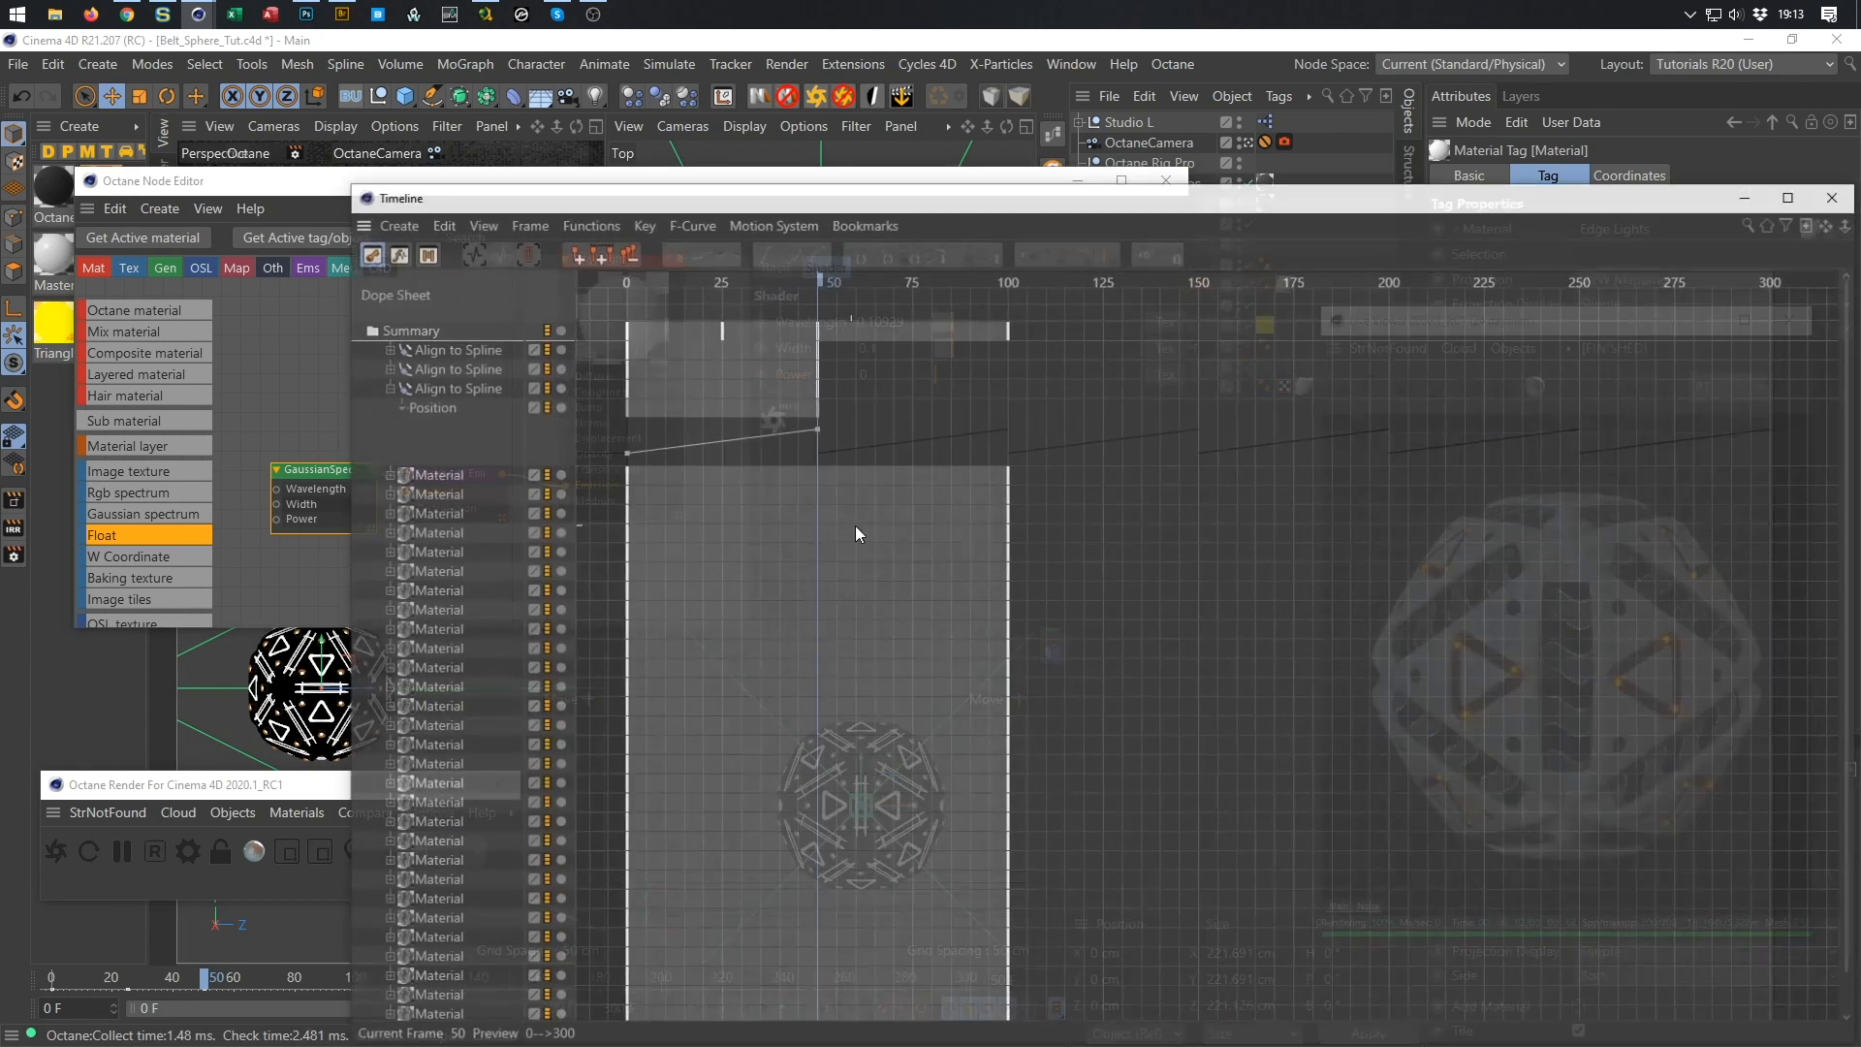
{"action": "left_click_drag", "start_coordinate": [937, 209], "coordinate": [831, 84]}
{"action": "scroll", "coordinate": [347, 504], "scroll_direction": "down", "scroll_amount": 1}
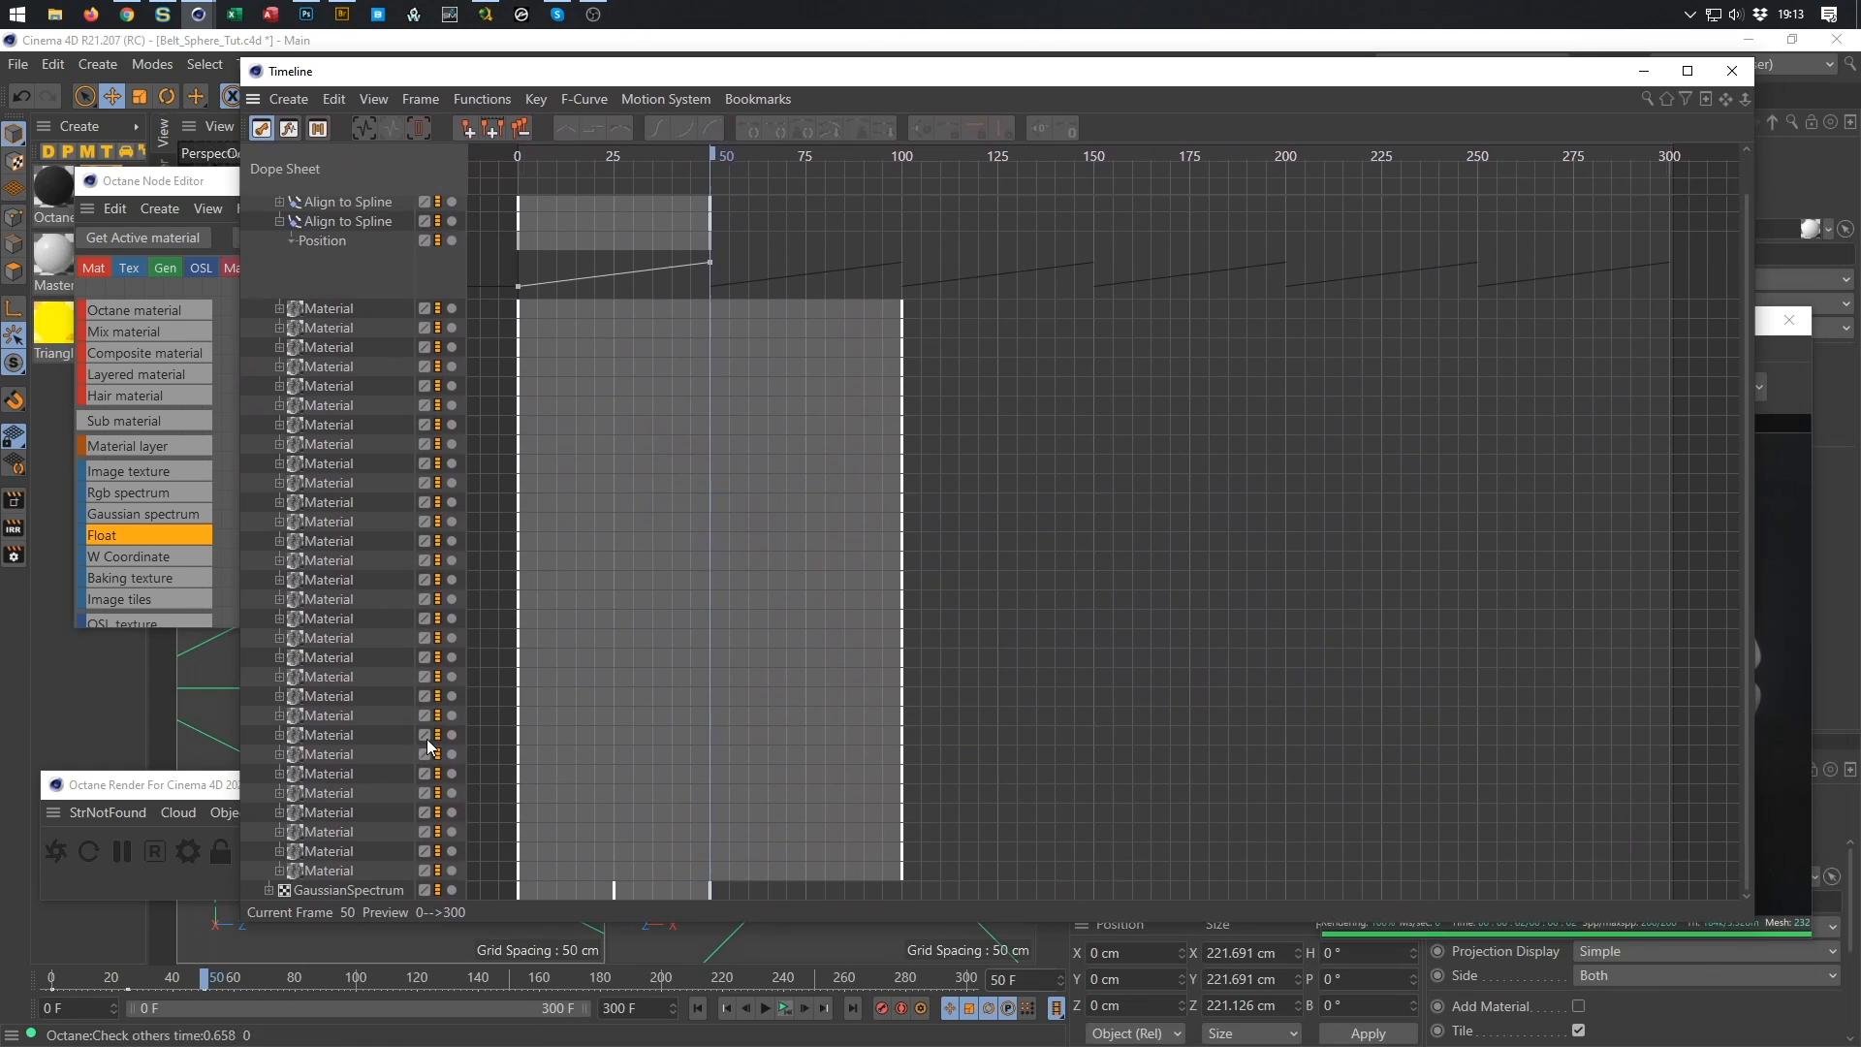
{"action": "left_click", "coordinate": [269, 890]}
{"action": "scroll", "coordinate": [324, 820], "scroll_direction": "down", "scroll_amount": 1}
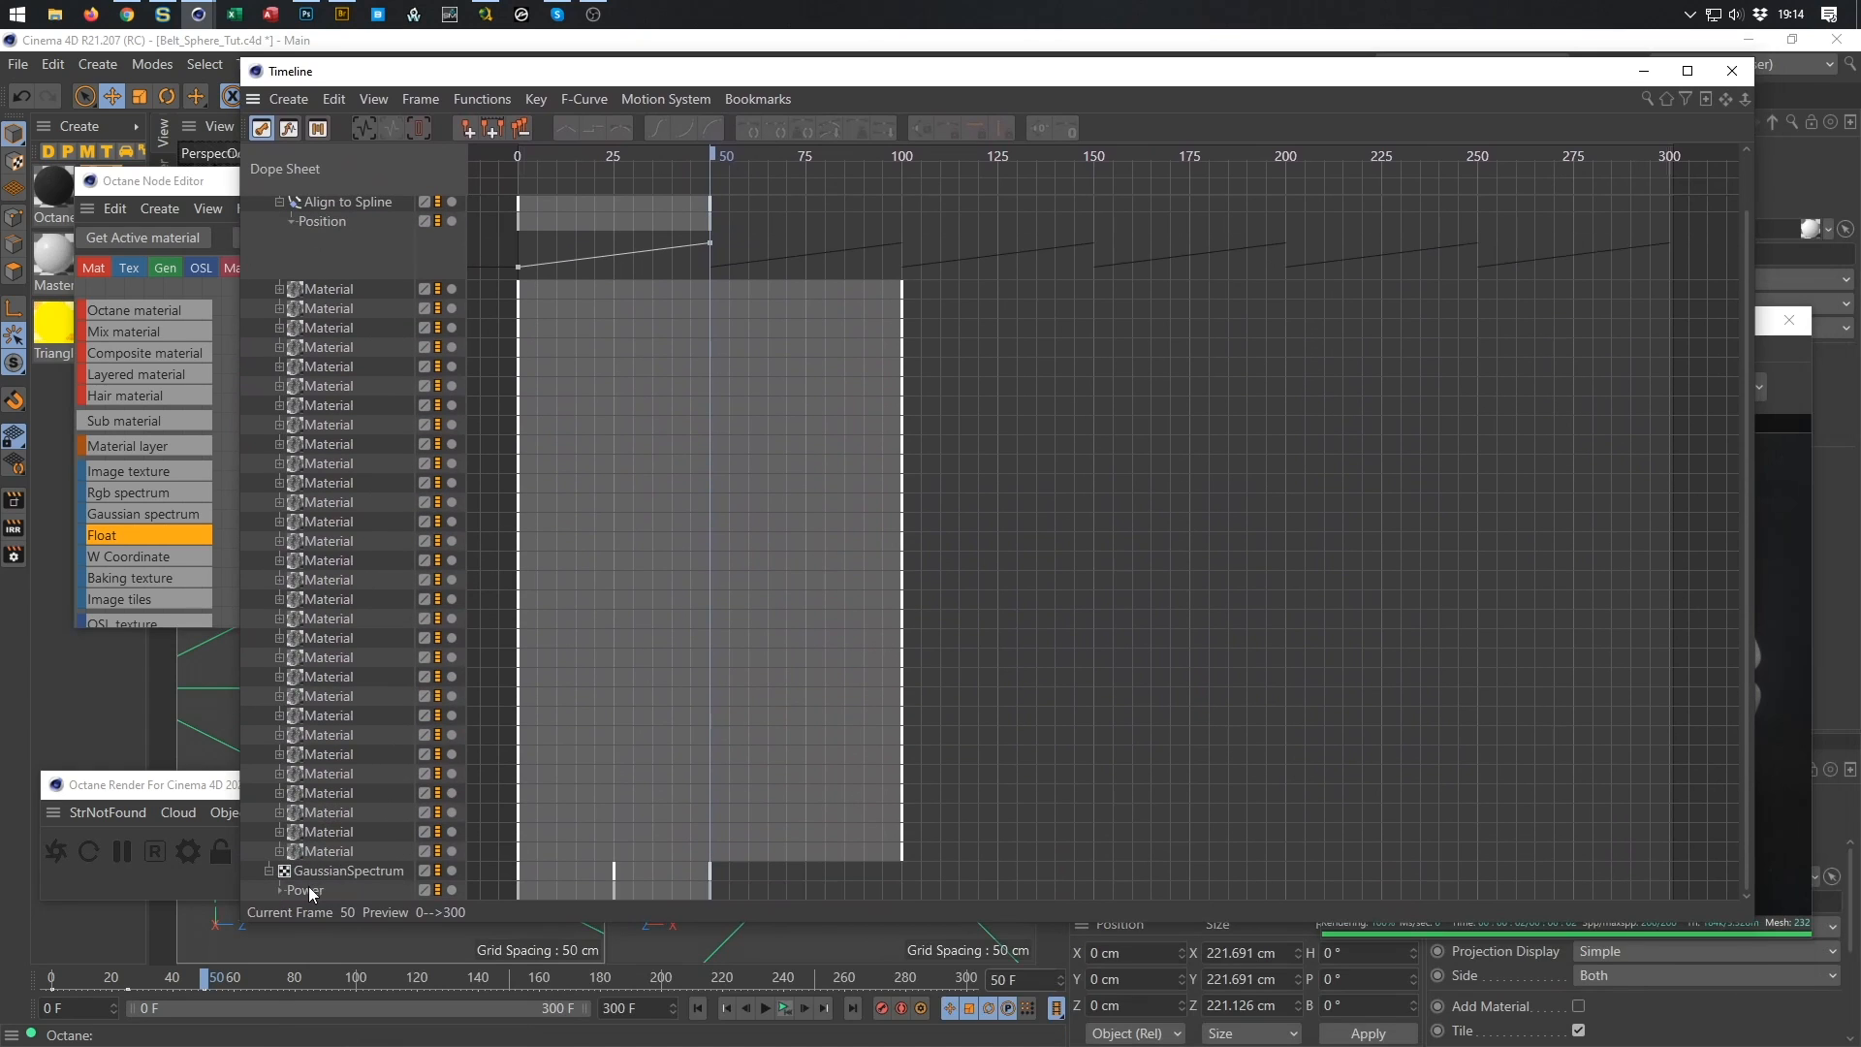
{"action": "scroll", "coordinate": [332, 836], "scroll_direction": "down", "scroll_amount": 1}
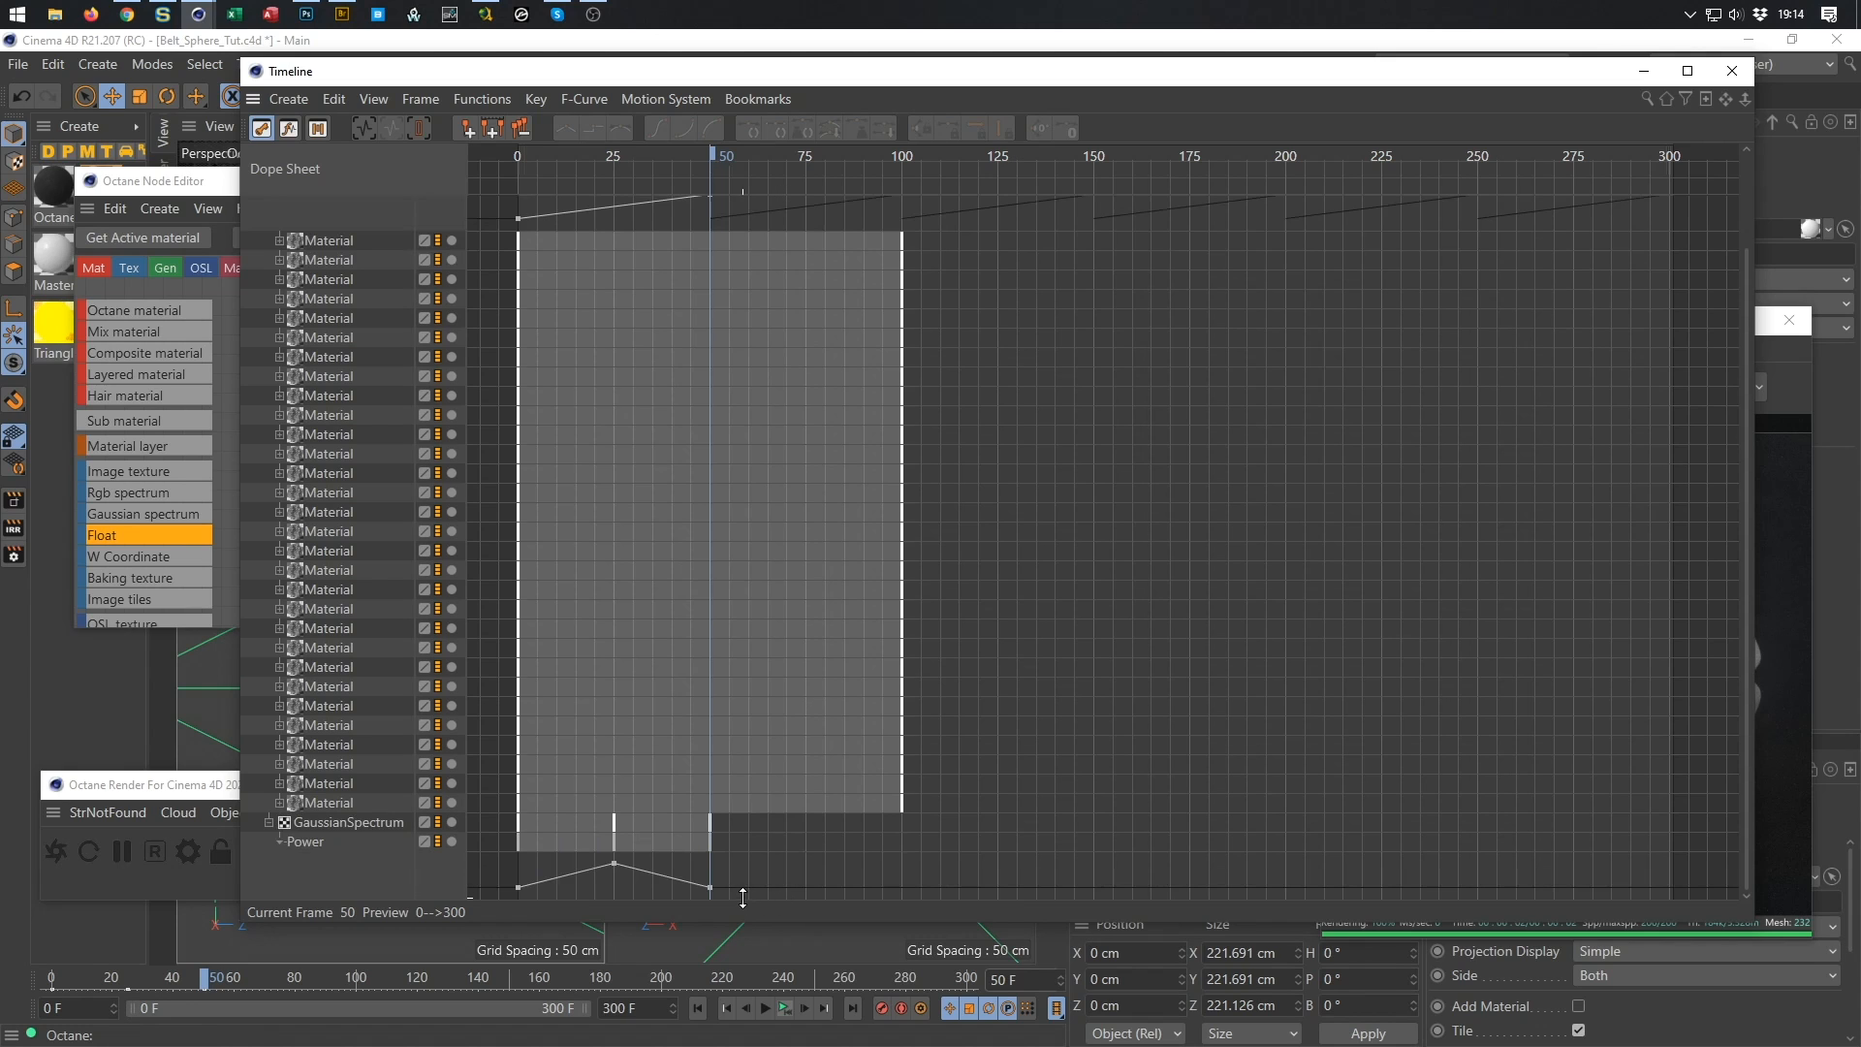
{"action": "left_click_drag", "start_coordinate": [742, 894], "coordinate": [490, 875]}
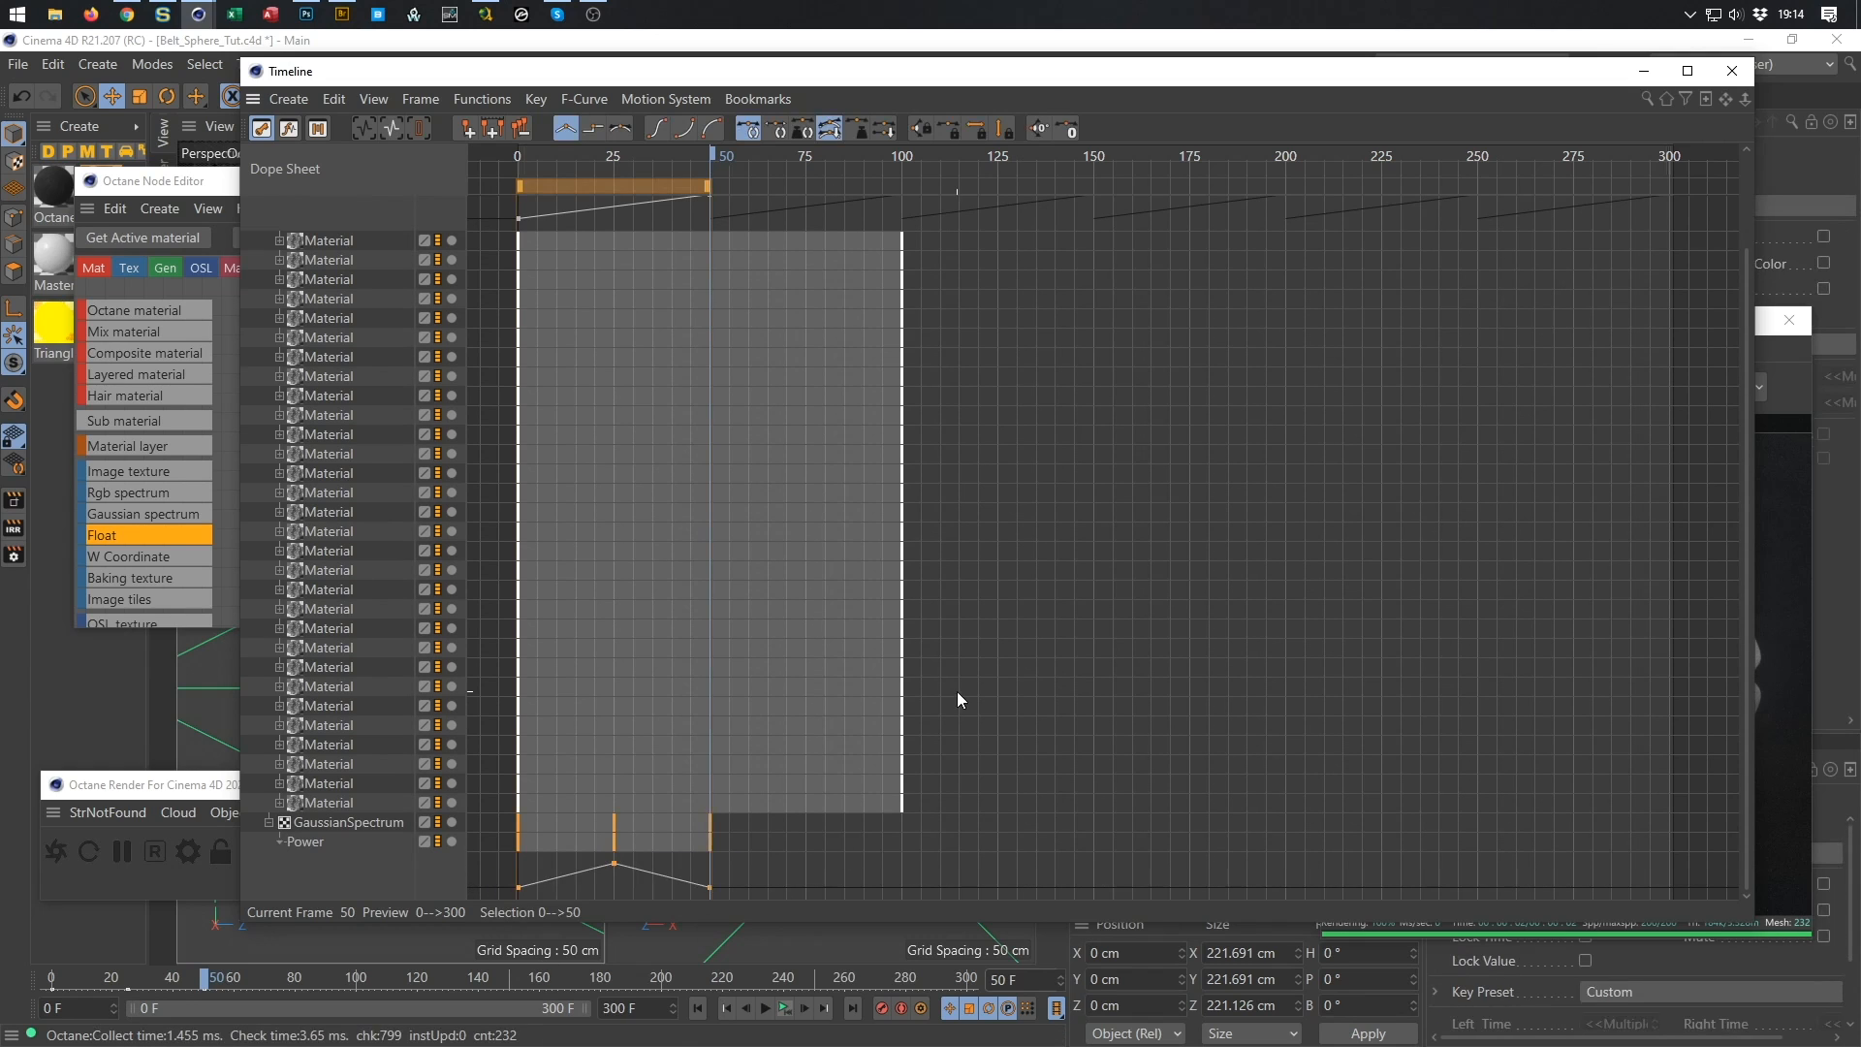
{"action": "left_click", "coordinate": [664, 131]}
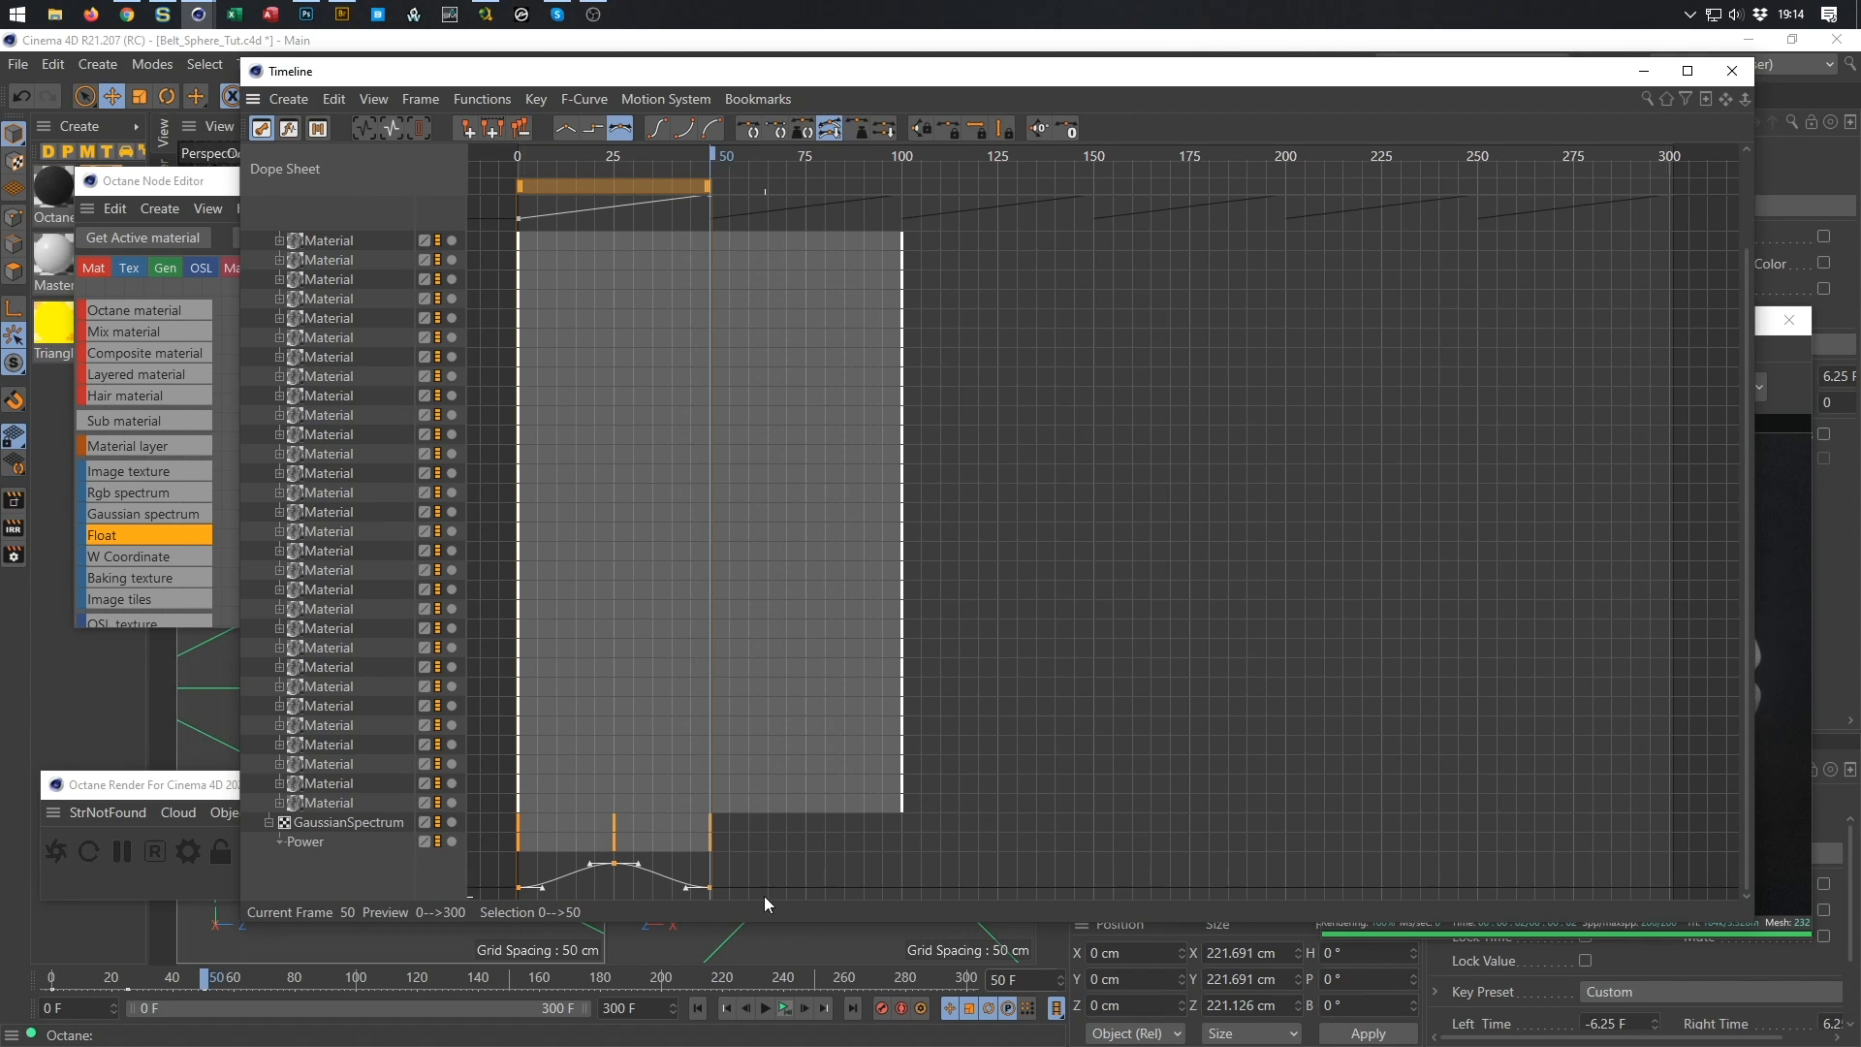
Set the Power track to Repeat after its last key with 5 repetitions.
{"action": "left_click", "coordinate": [316, 844]}
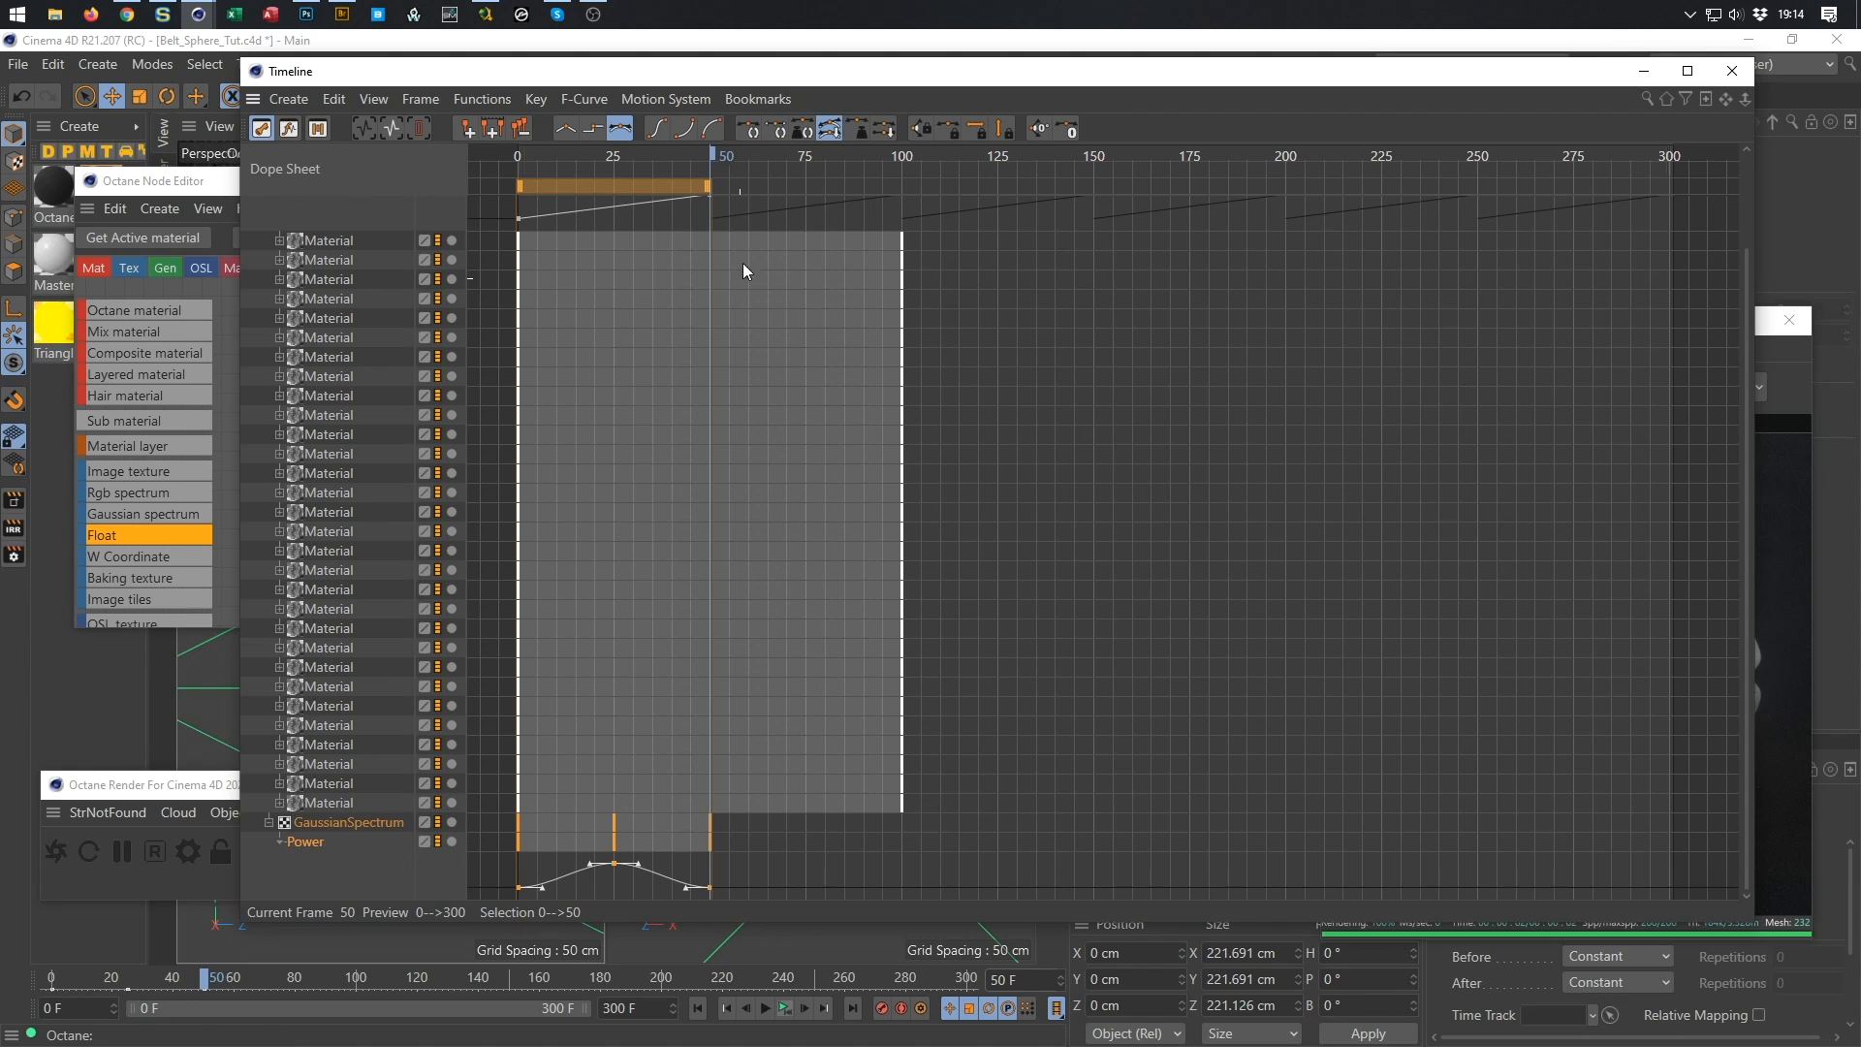
{"action": "left_click_drag", "start_coordinate": [1054, 73], "coordinate": [908, 391]}
{"action": "left_click_drag", "start_coordinate": [1624, 322], "coordinate": [1623, 399]}
{"action": "left_click", "coordinate": [1601, 334]}
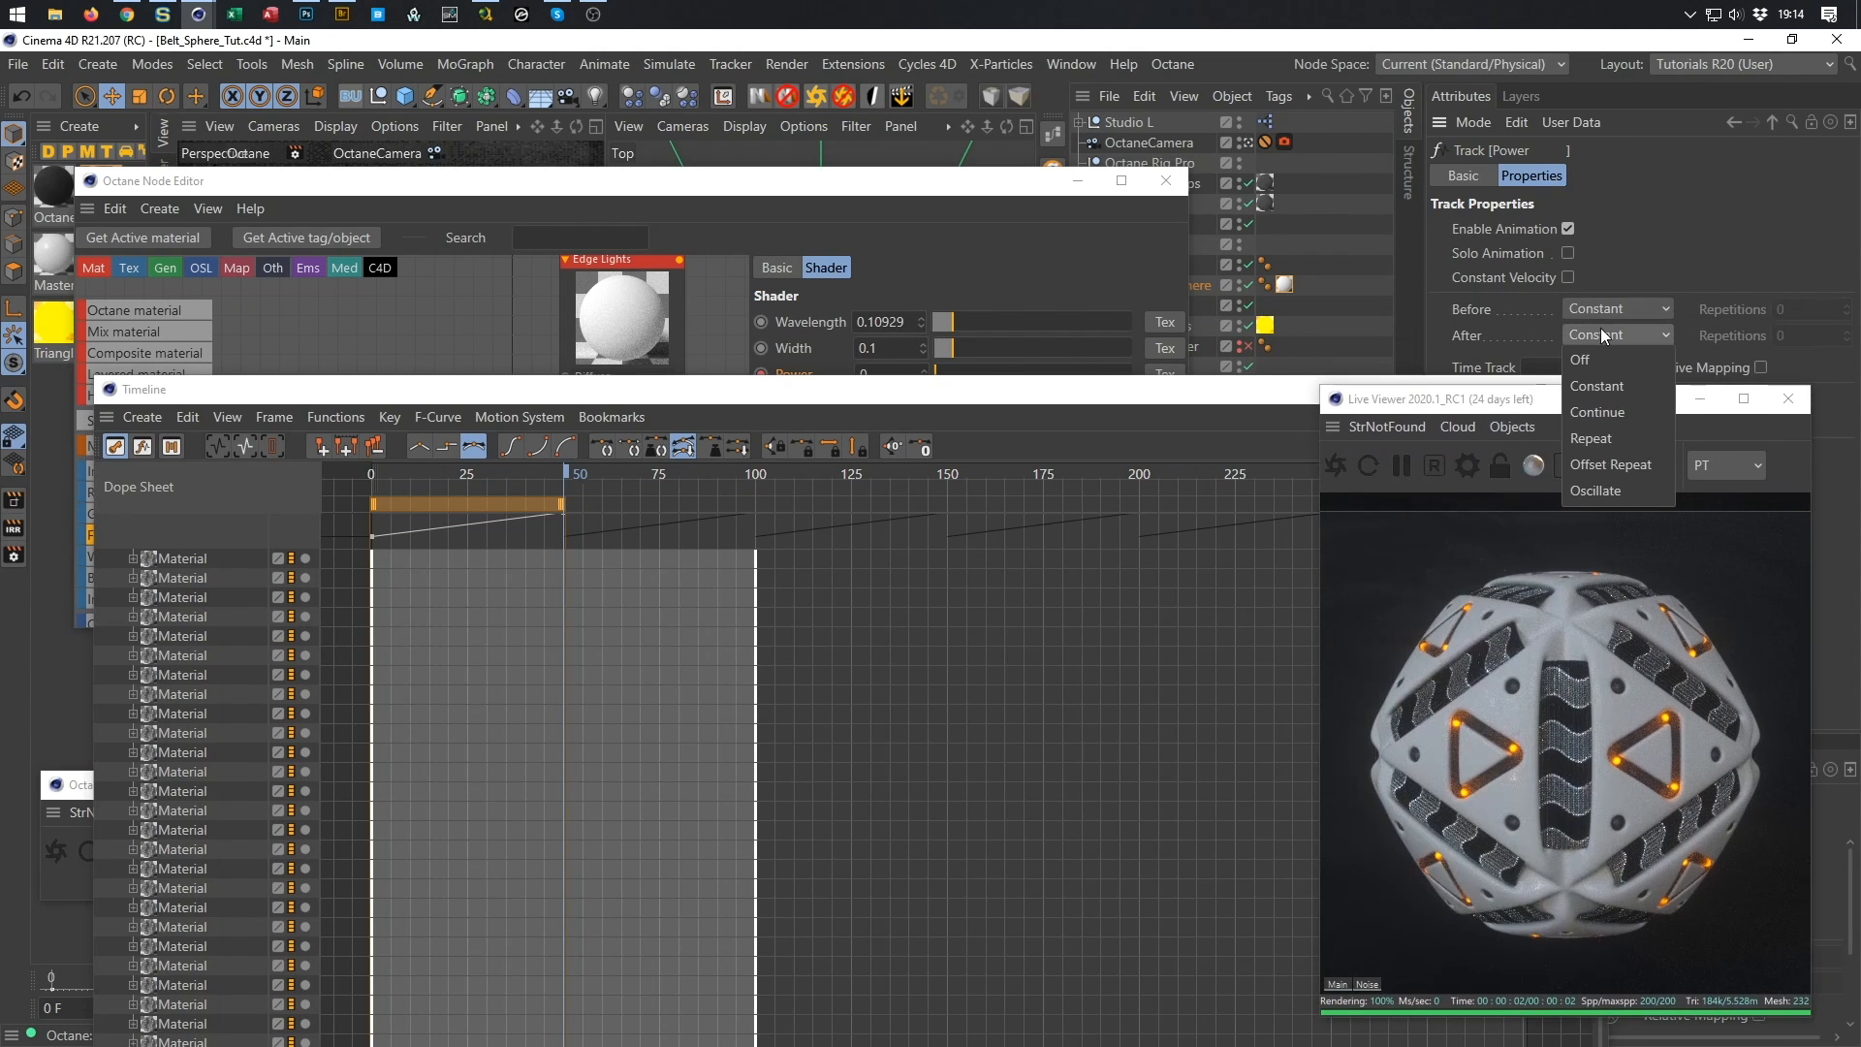
{"action": "left_click", "coordinate": [1601, 438]}
{"action": "left_click", "coordinate": [1776, 342]}
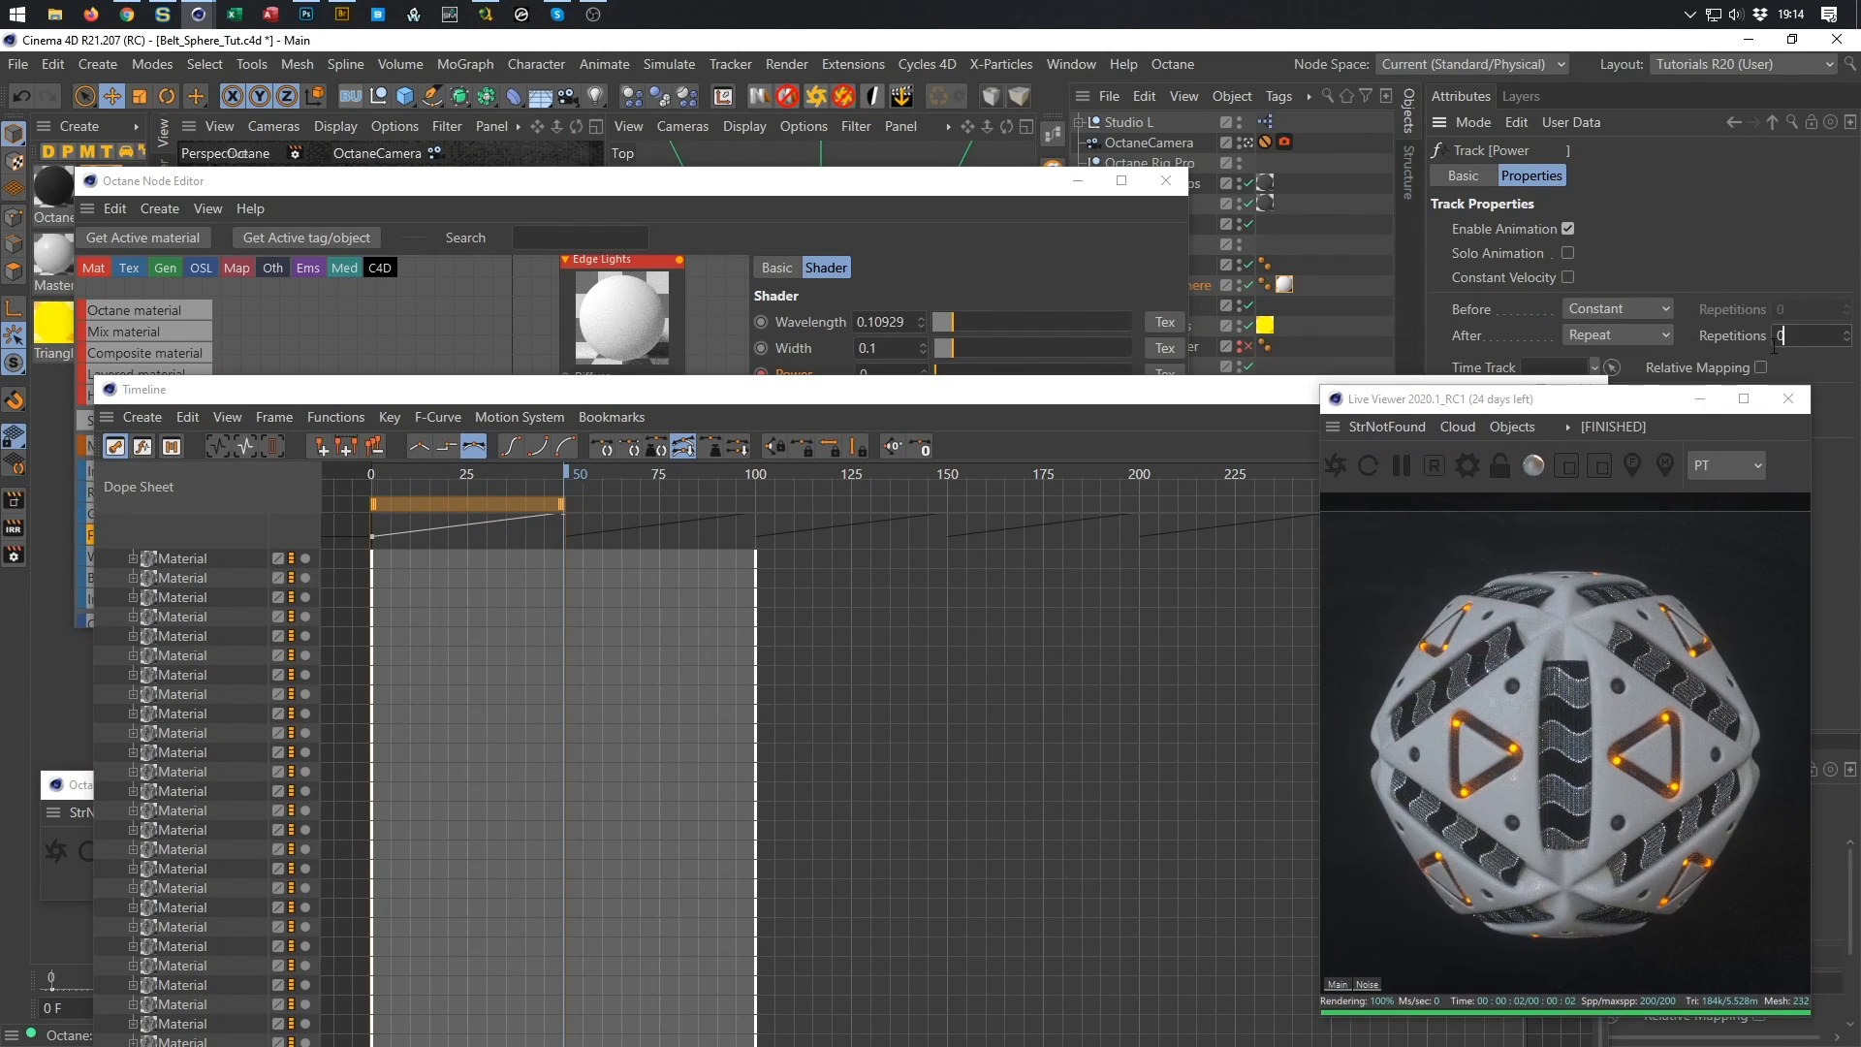
{"action": "type", "text": "5"}
{"action": "left_click_drag", "start_coordinate": [1045, 404], "coordinate": [1121, 145]}
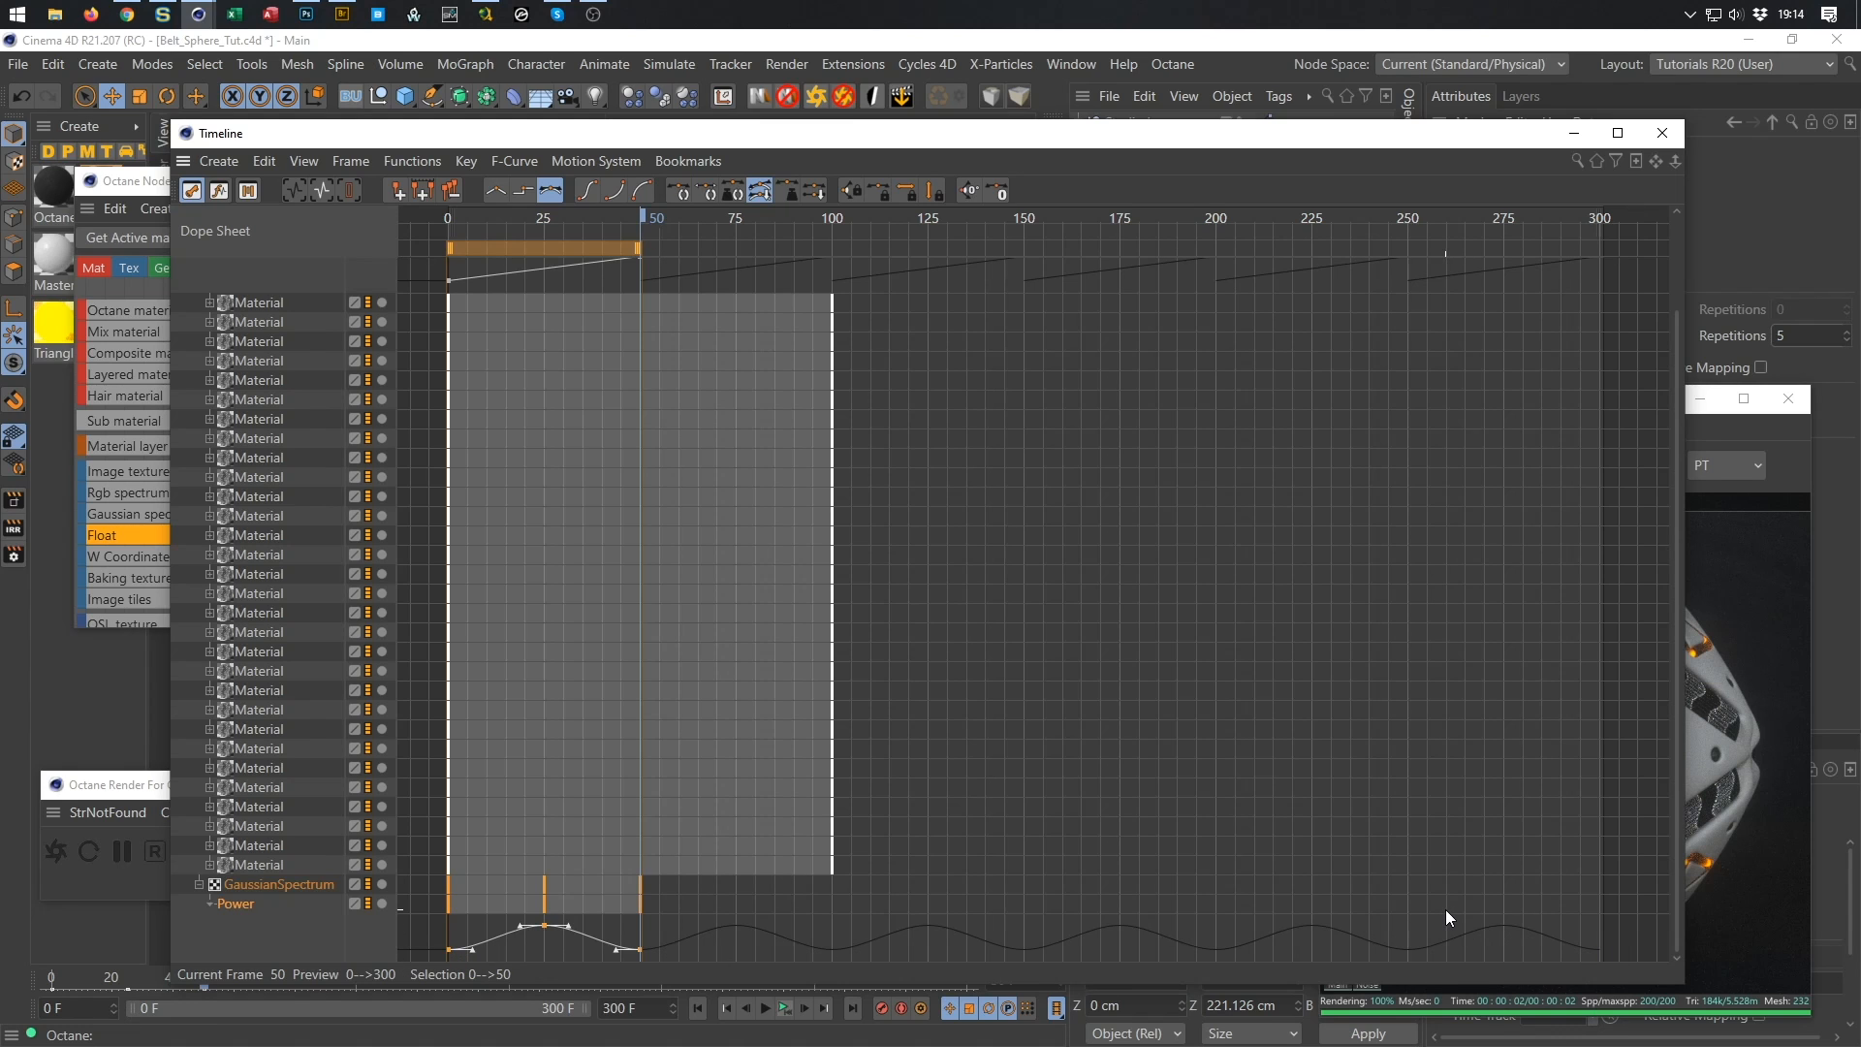
Save the project and close the Timeline and the Octane Node Editor.
{"action": "key", "text": "ctrl+s"}
{"action": "left_click", "coordinate": [1663, 133]}
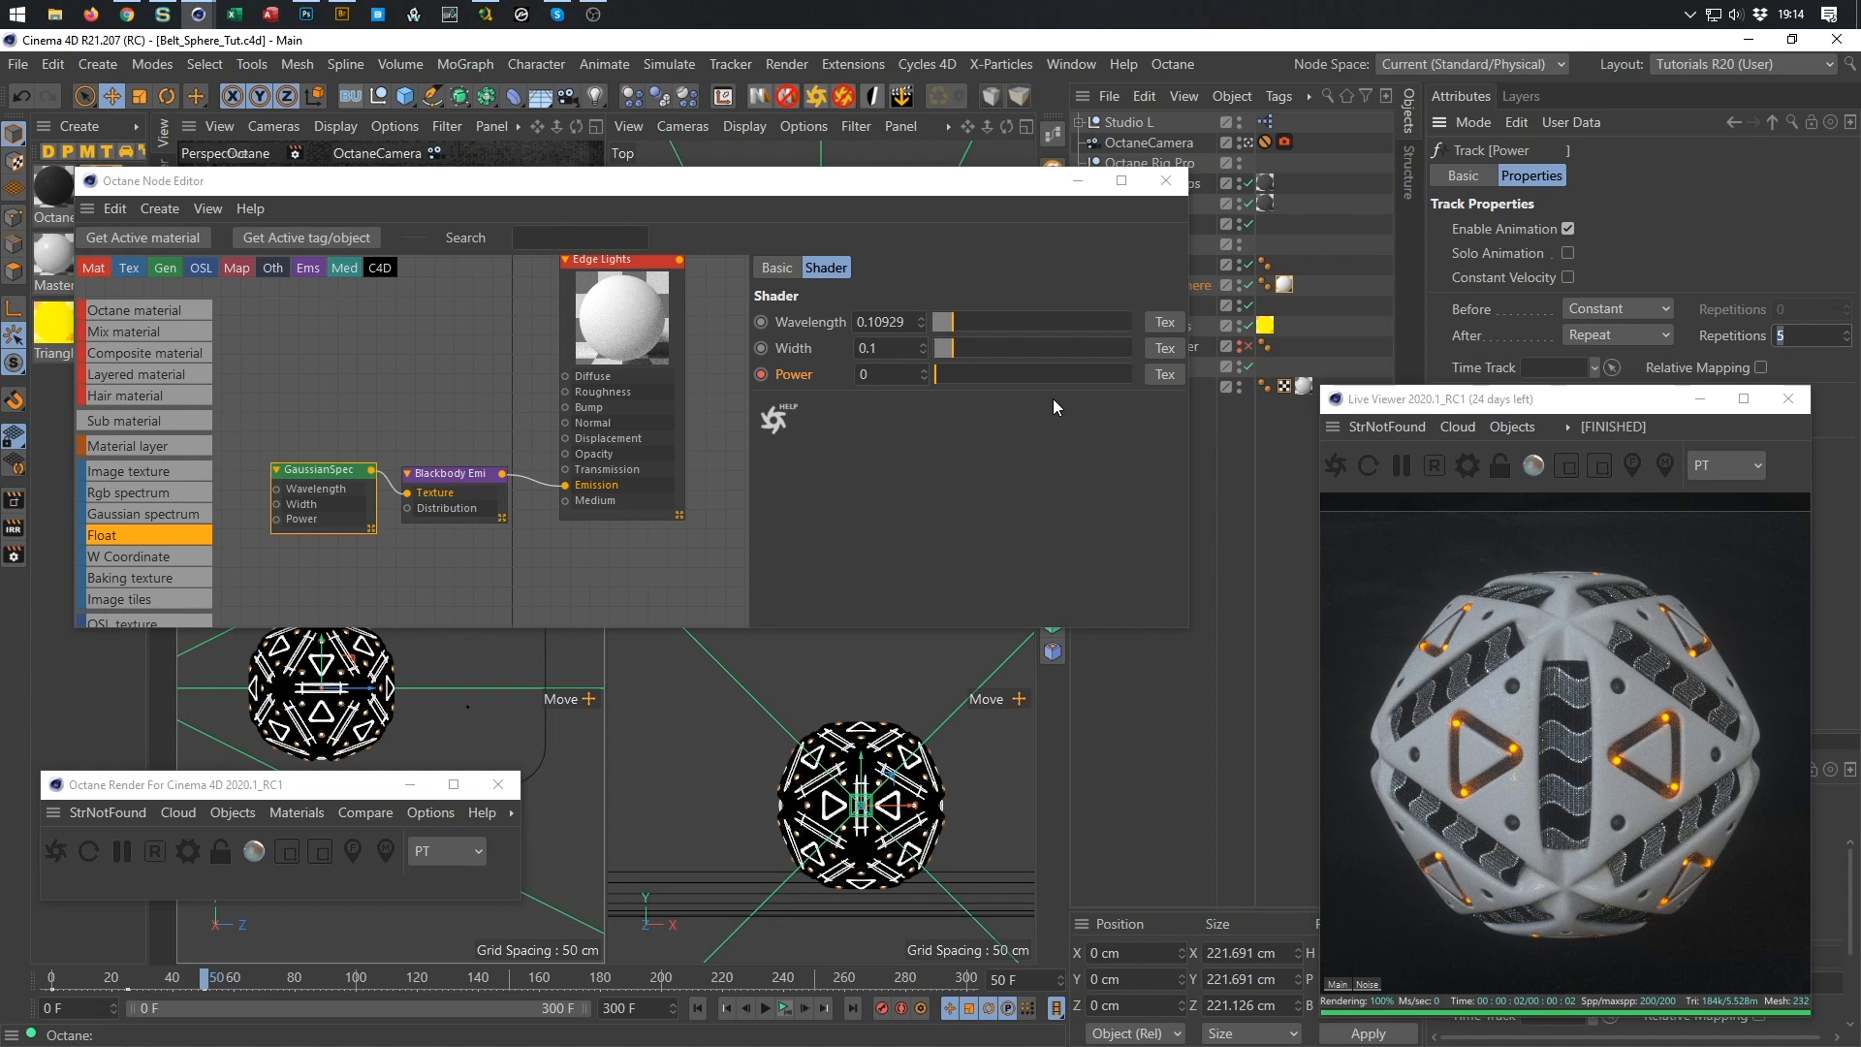
{"action": "left_click", "coordinate": [1164, 190]}
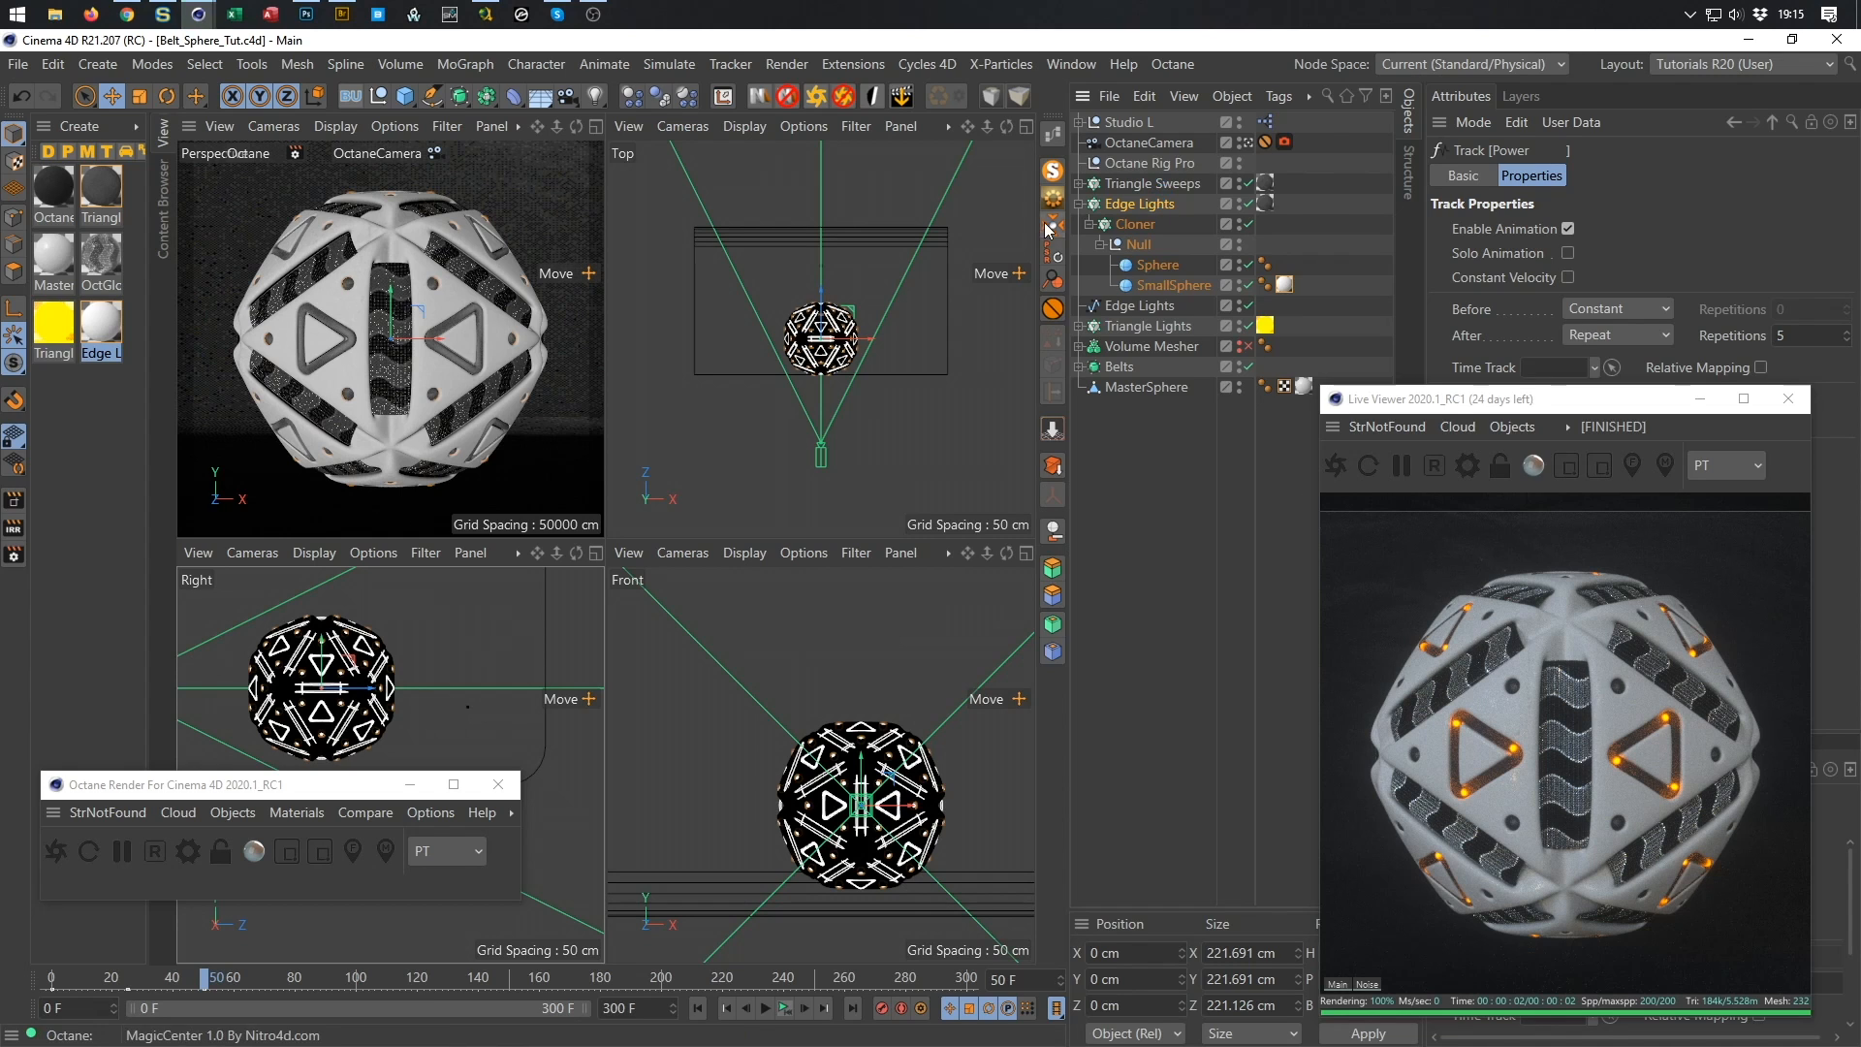
Create a hidden null named Backup and store the Volume Mesher inside it.
{"action": "left_click", "coordinate": [1079, 205]}
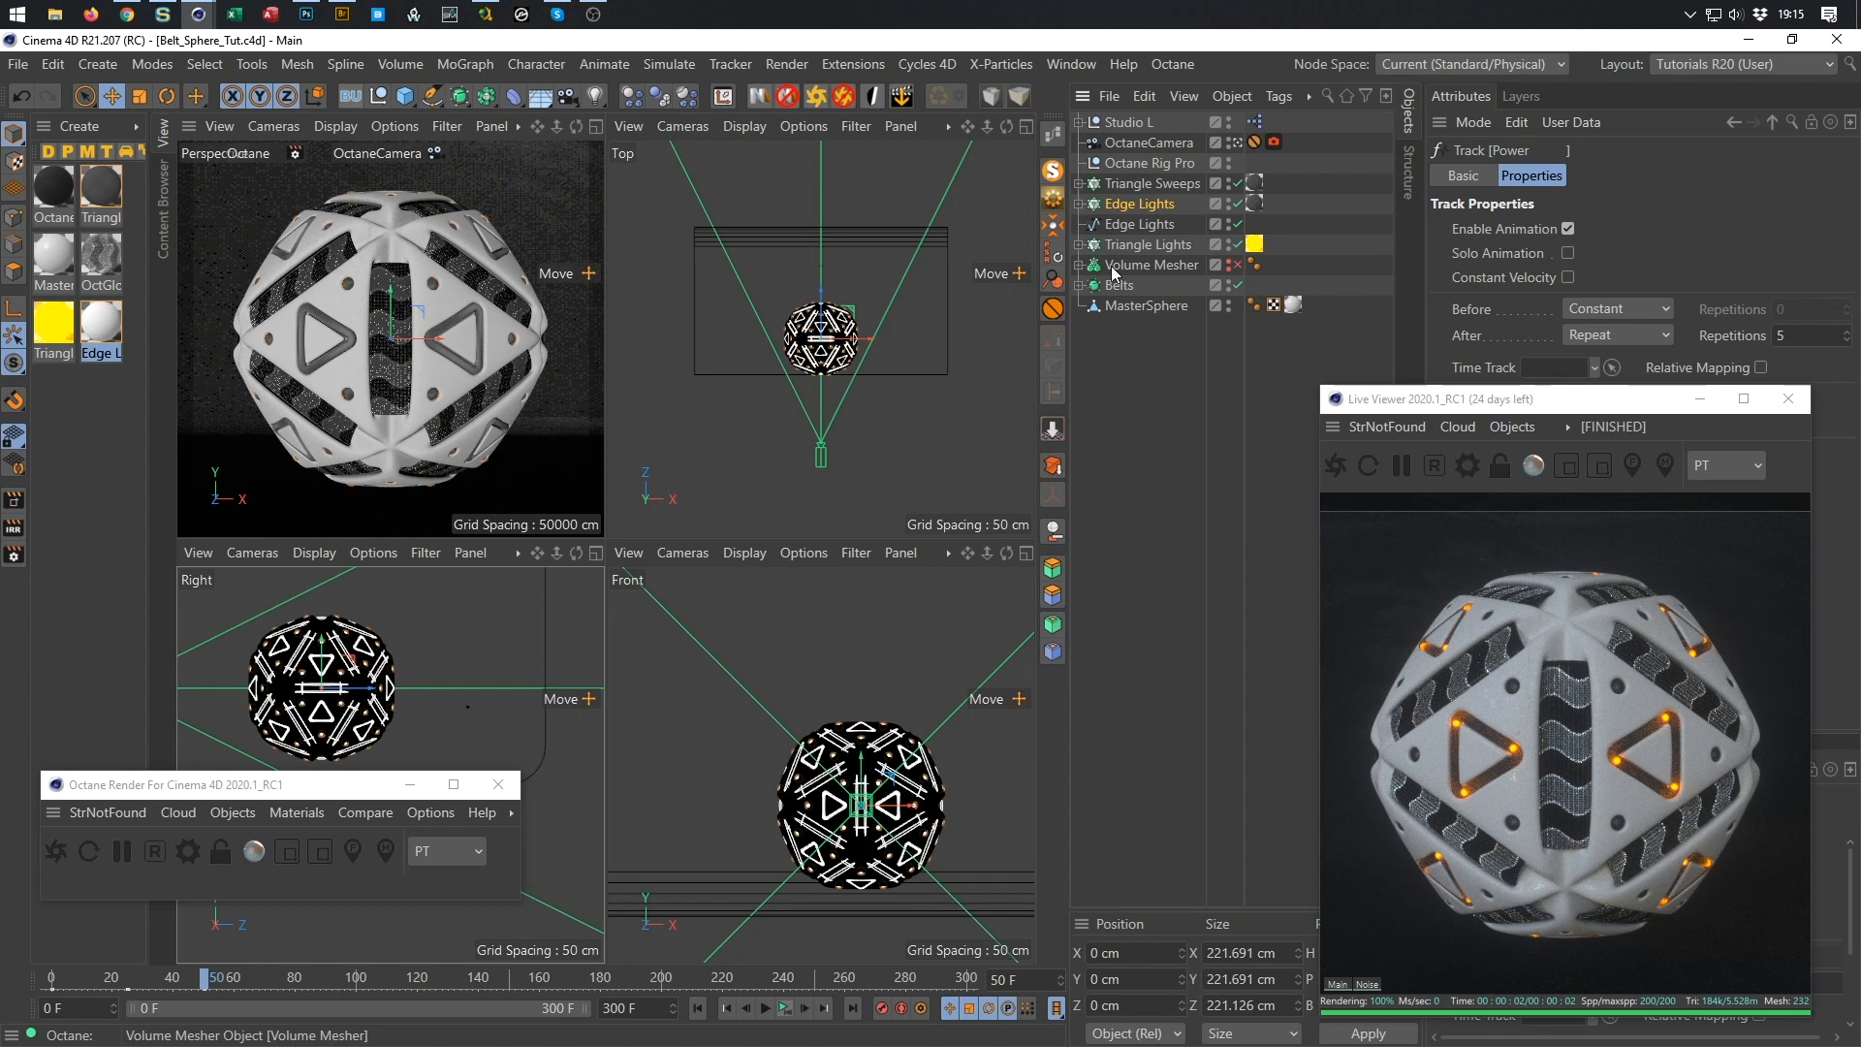
{"action": "left_click", "coordinate": [350, 97]}
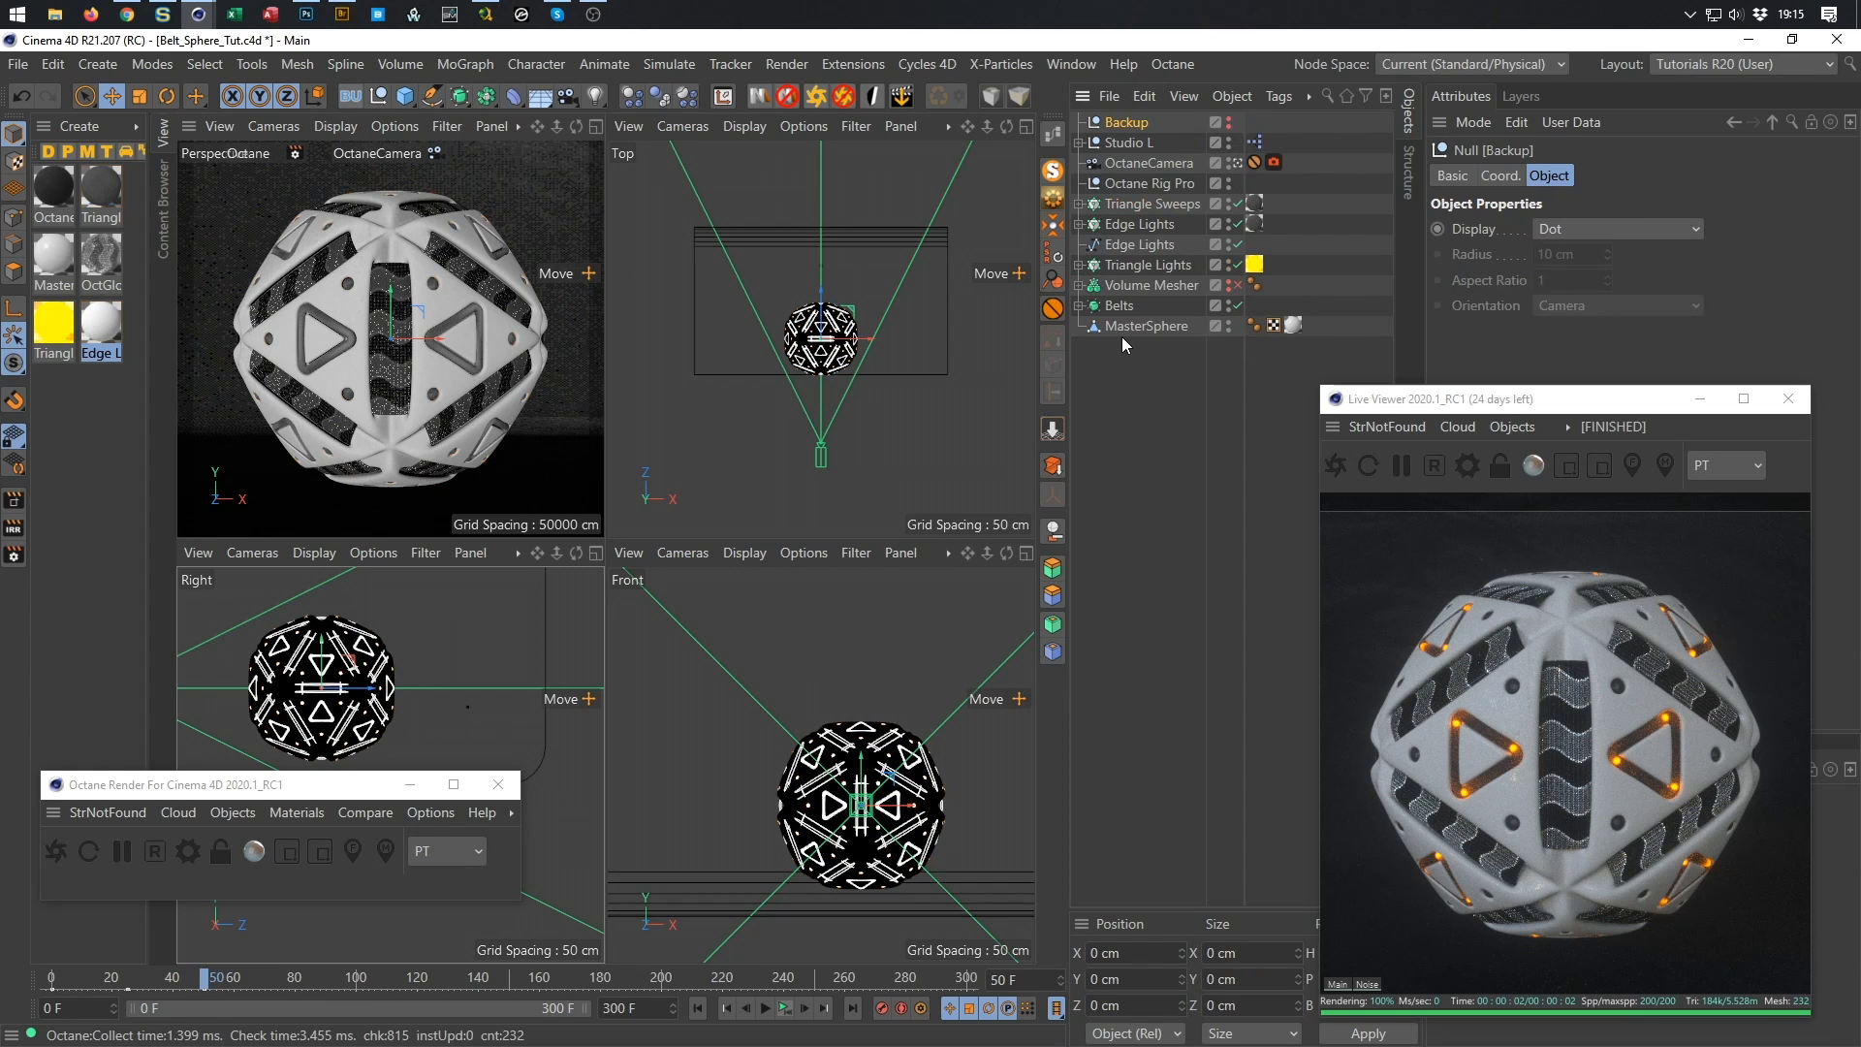
{"action": "left_click_drag", "start_coordinate": [1111, 288], "coordinate": [1091, 132]}
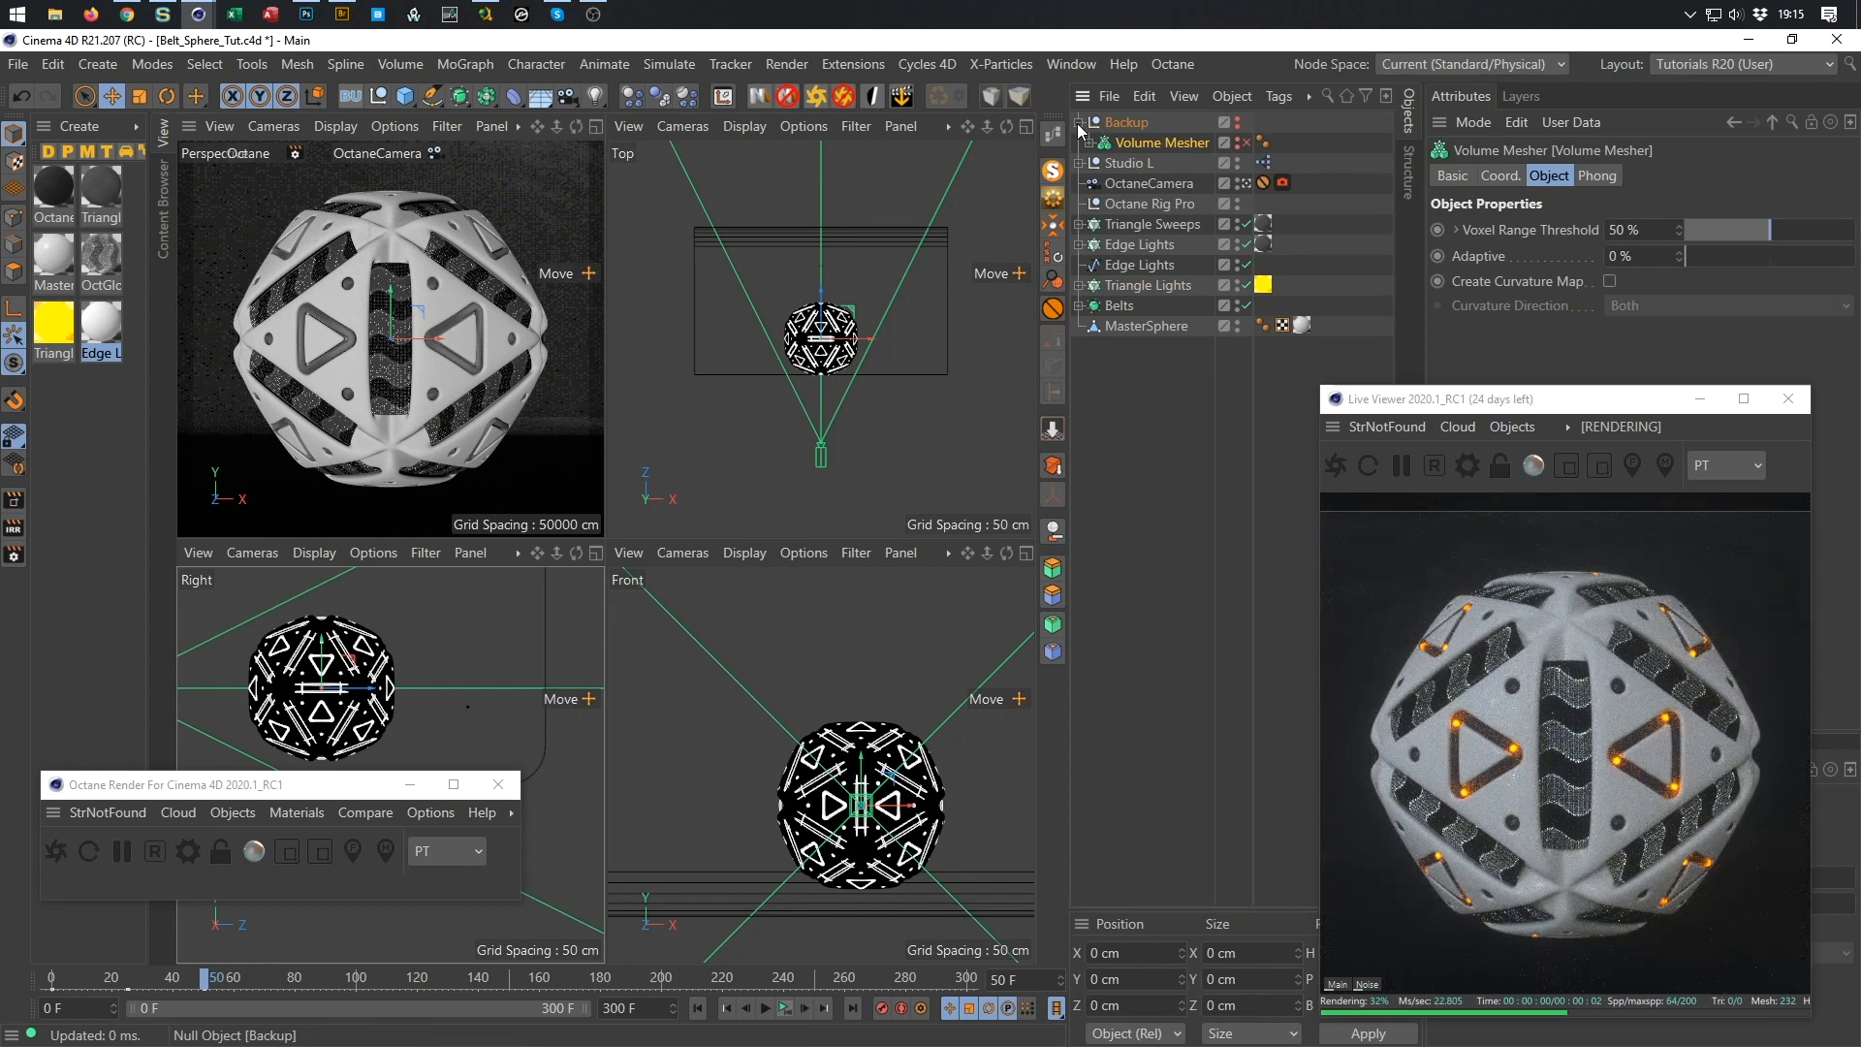
{"action": "left_click", "coordinate": [1080, 123]}
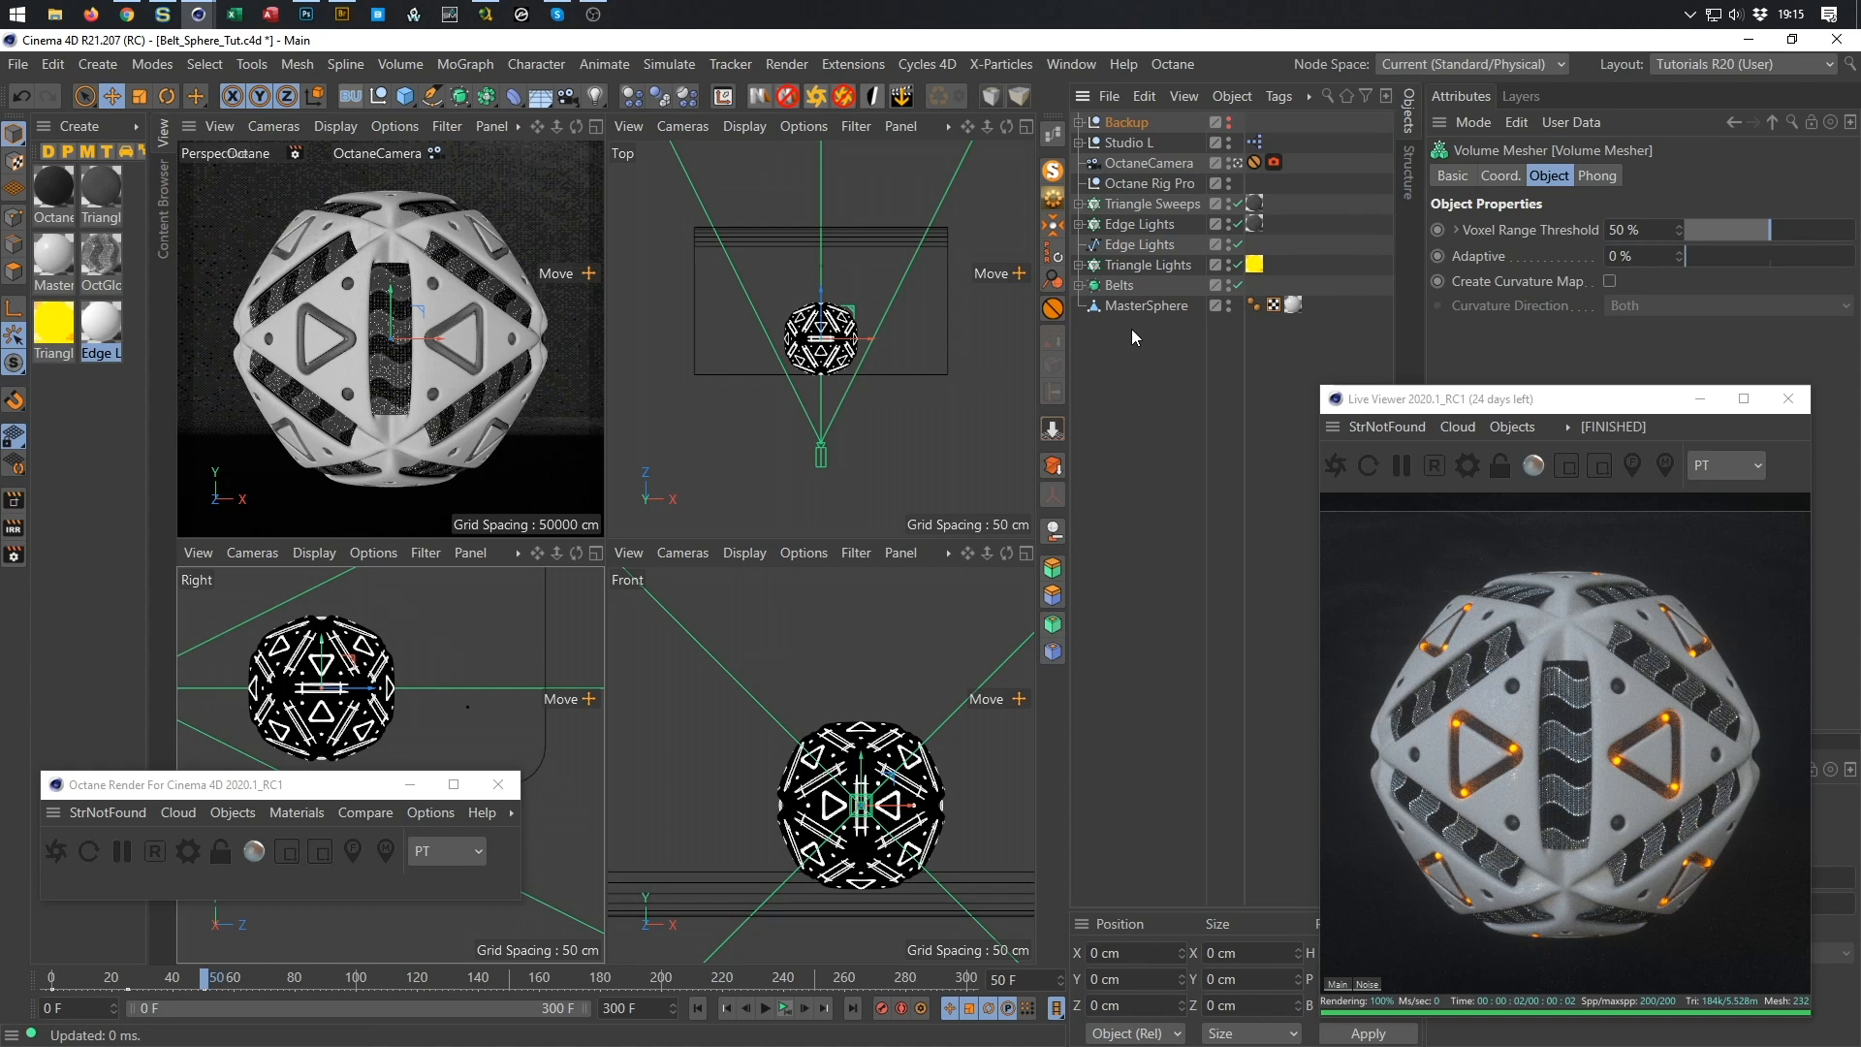
Create a null below MasterSphere and nest all objects from Triangle Sweeps to MasterSphere inside it.
{"action": "left_click", "coordinate": [378, 95]}
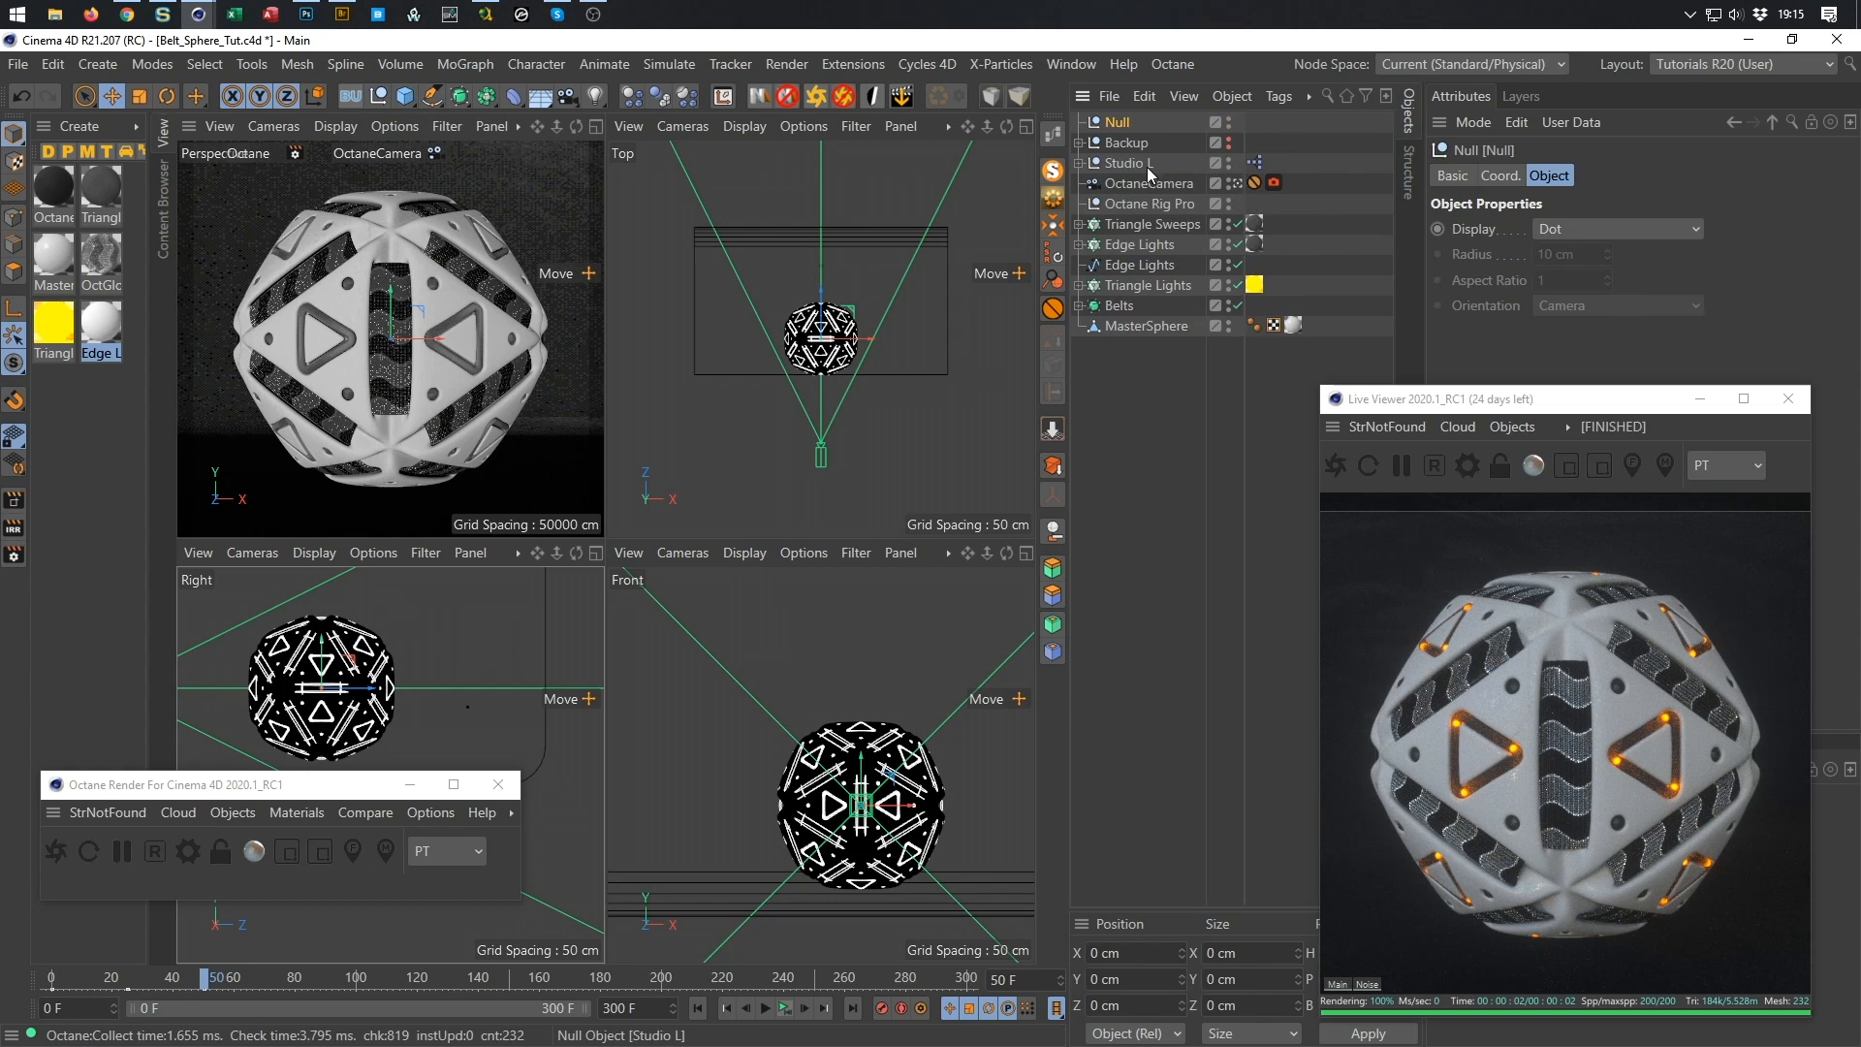
{"action": "left_click_drag", "start_coordinate": [1118, 123], "coordinate": [1122, 390]}
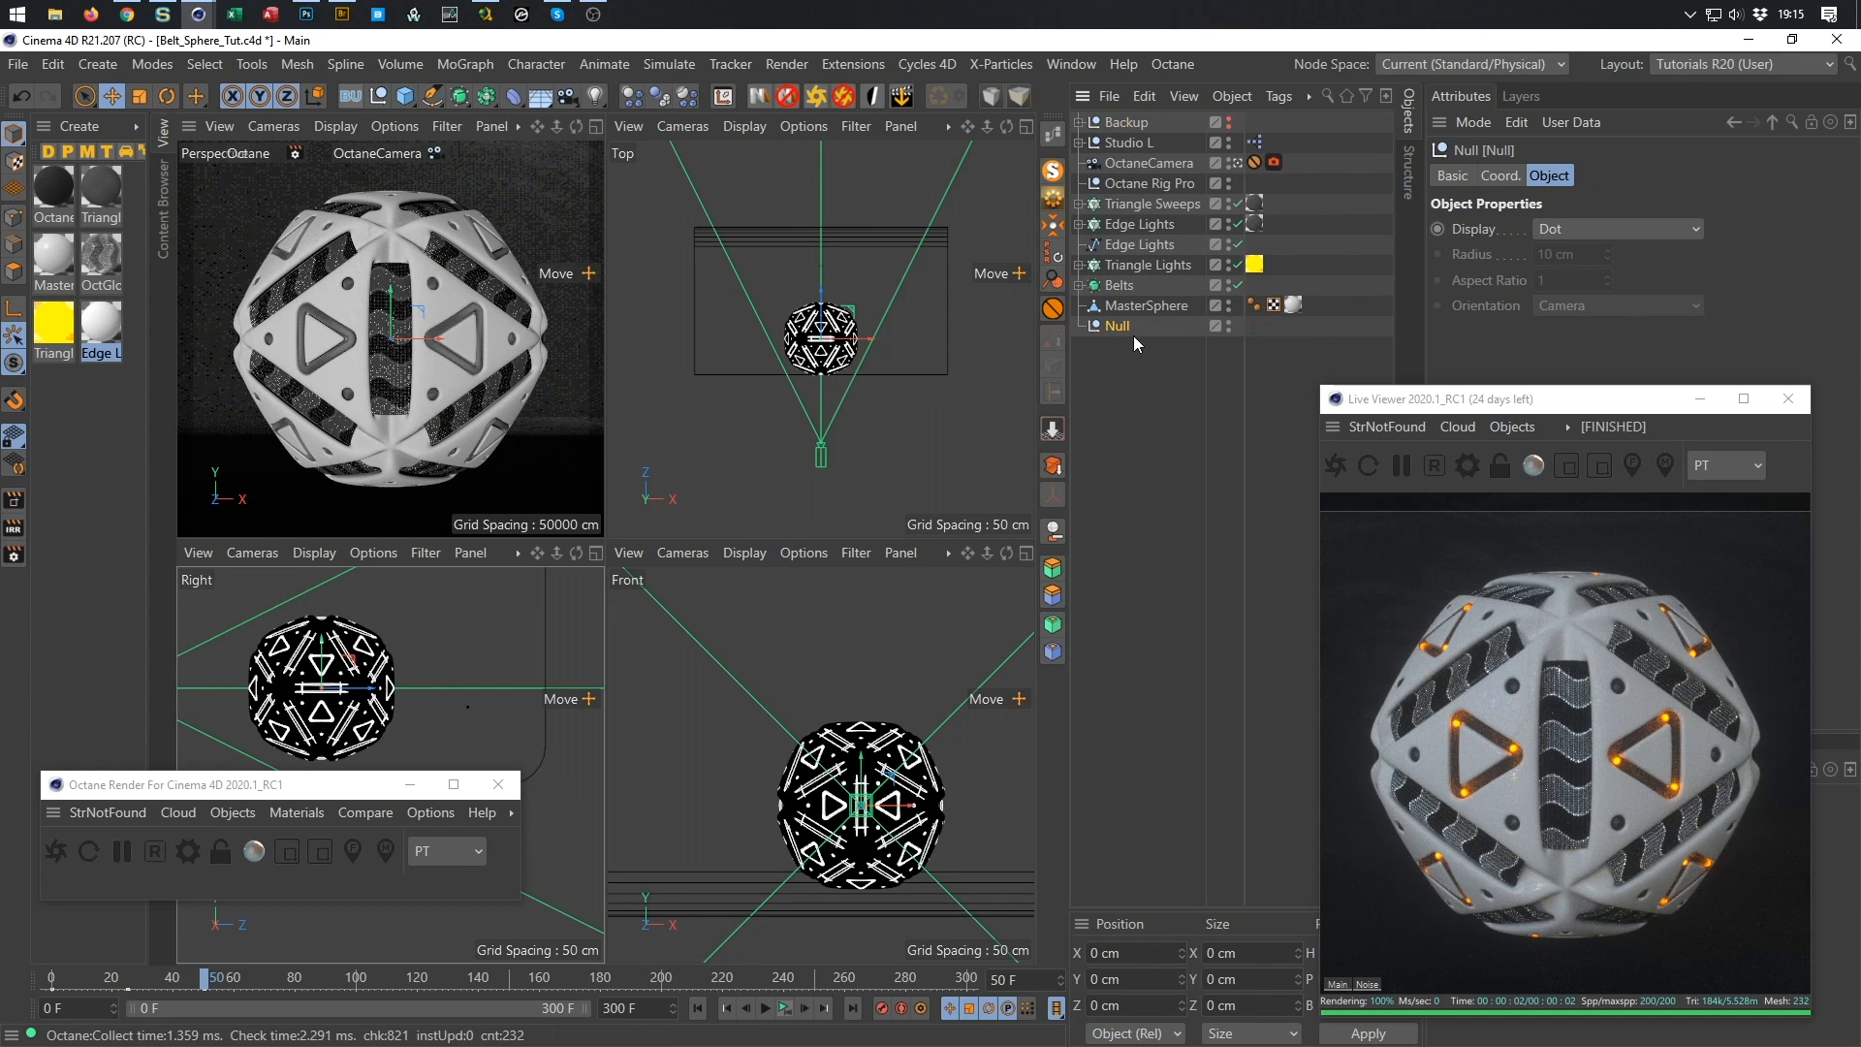
{"action": "left_click", "coordinate": [1127, 203]}
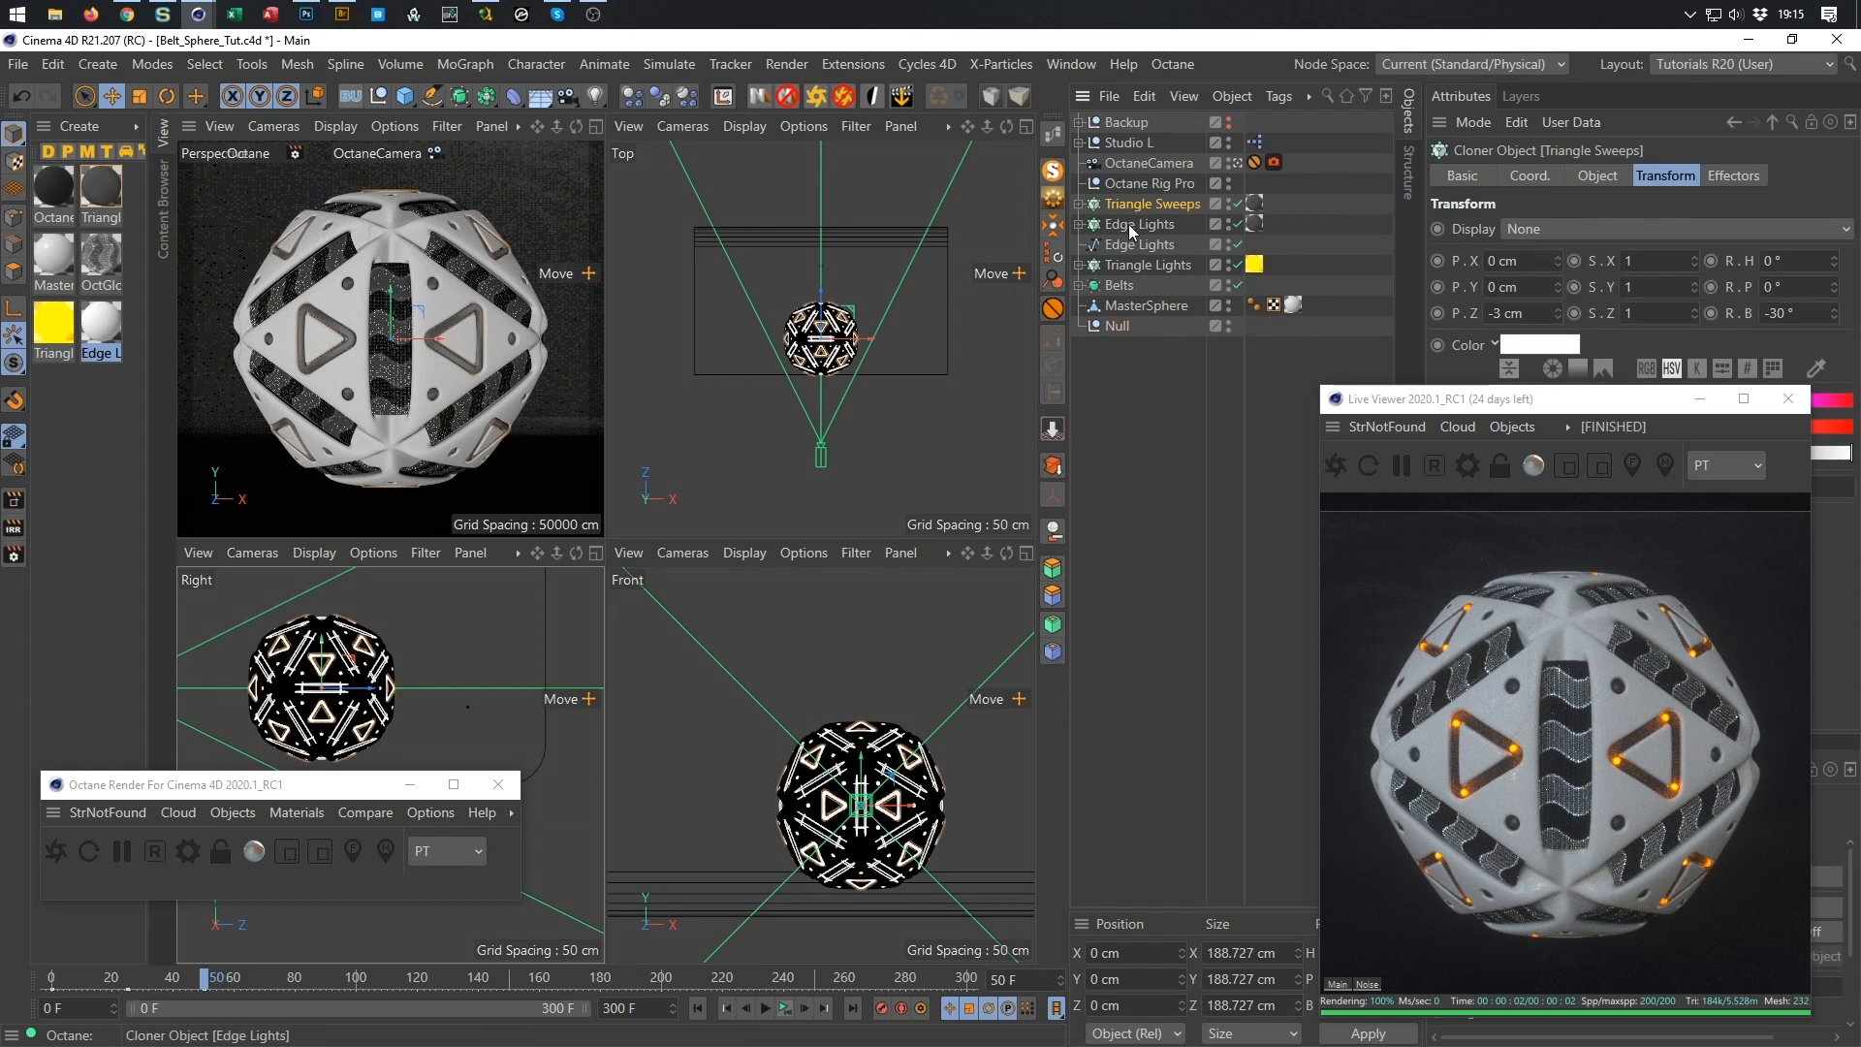
{"action": "left_click", "coordinate": [1128, 307], "text": "shift"}
{"action": "left_click_drag", "start_coordinate": [1125, 204], "coordinate": [1113, 328]}
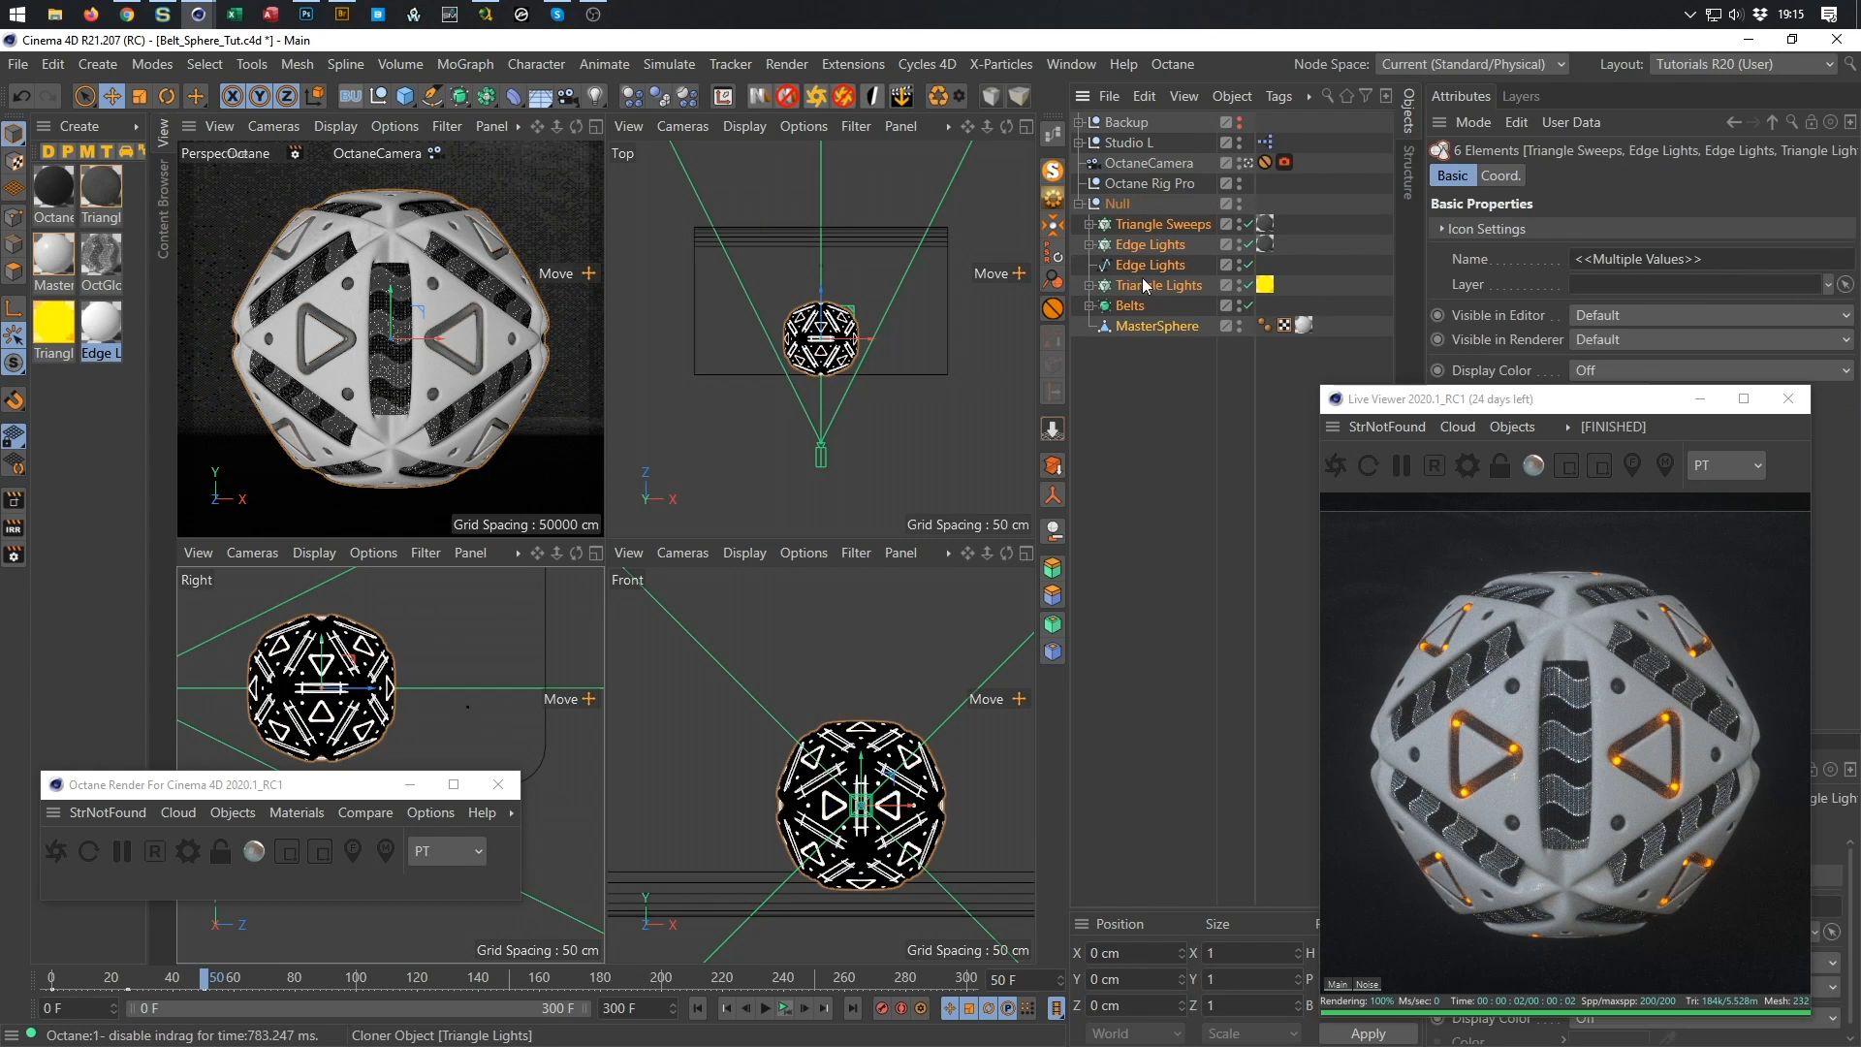
Try rotating the null holding the sphere parts about its vertical axis, and undo the rotation.
{"action": "left_click", "coordinate": [1120, 203]}
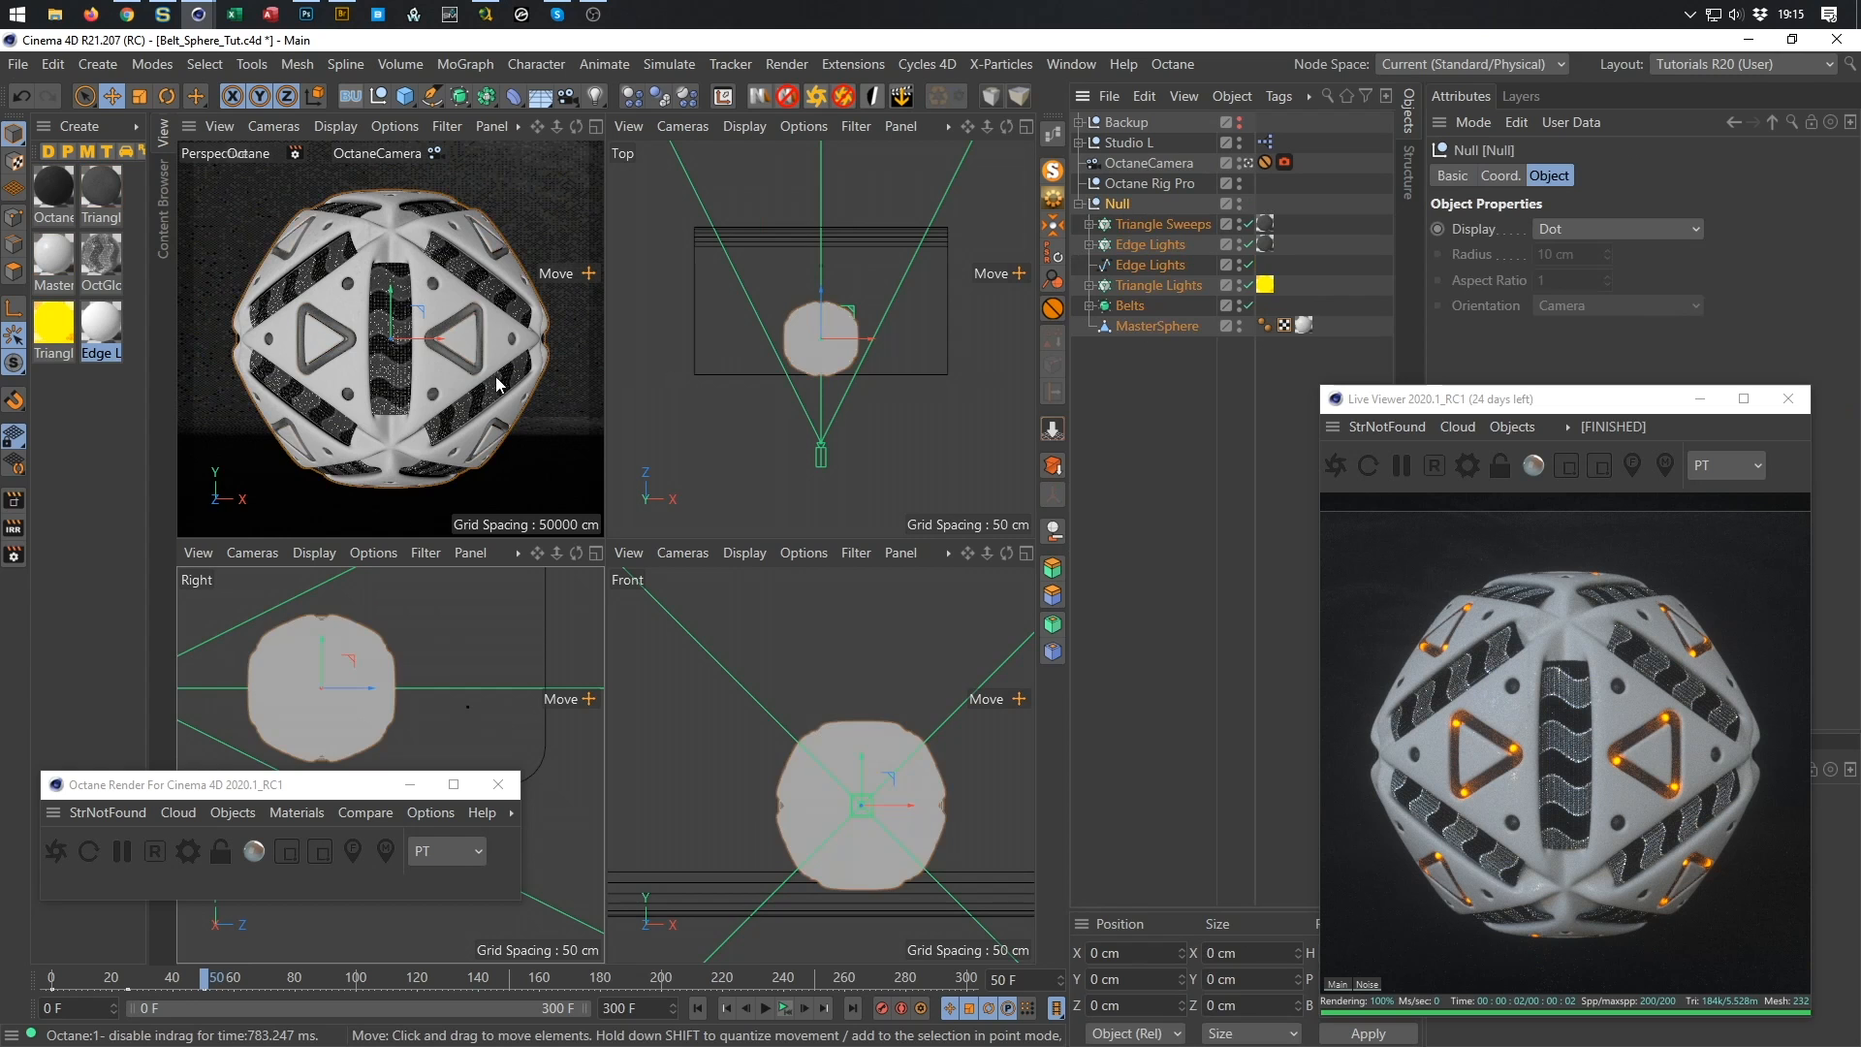
{"action": "middle_click", "coordinate": [468, 368]}
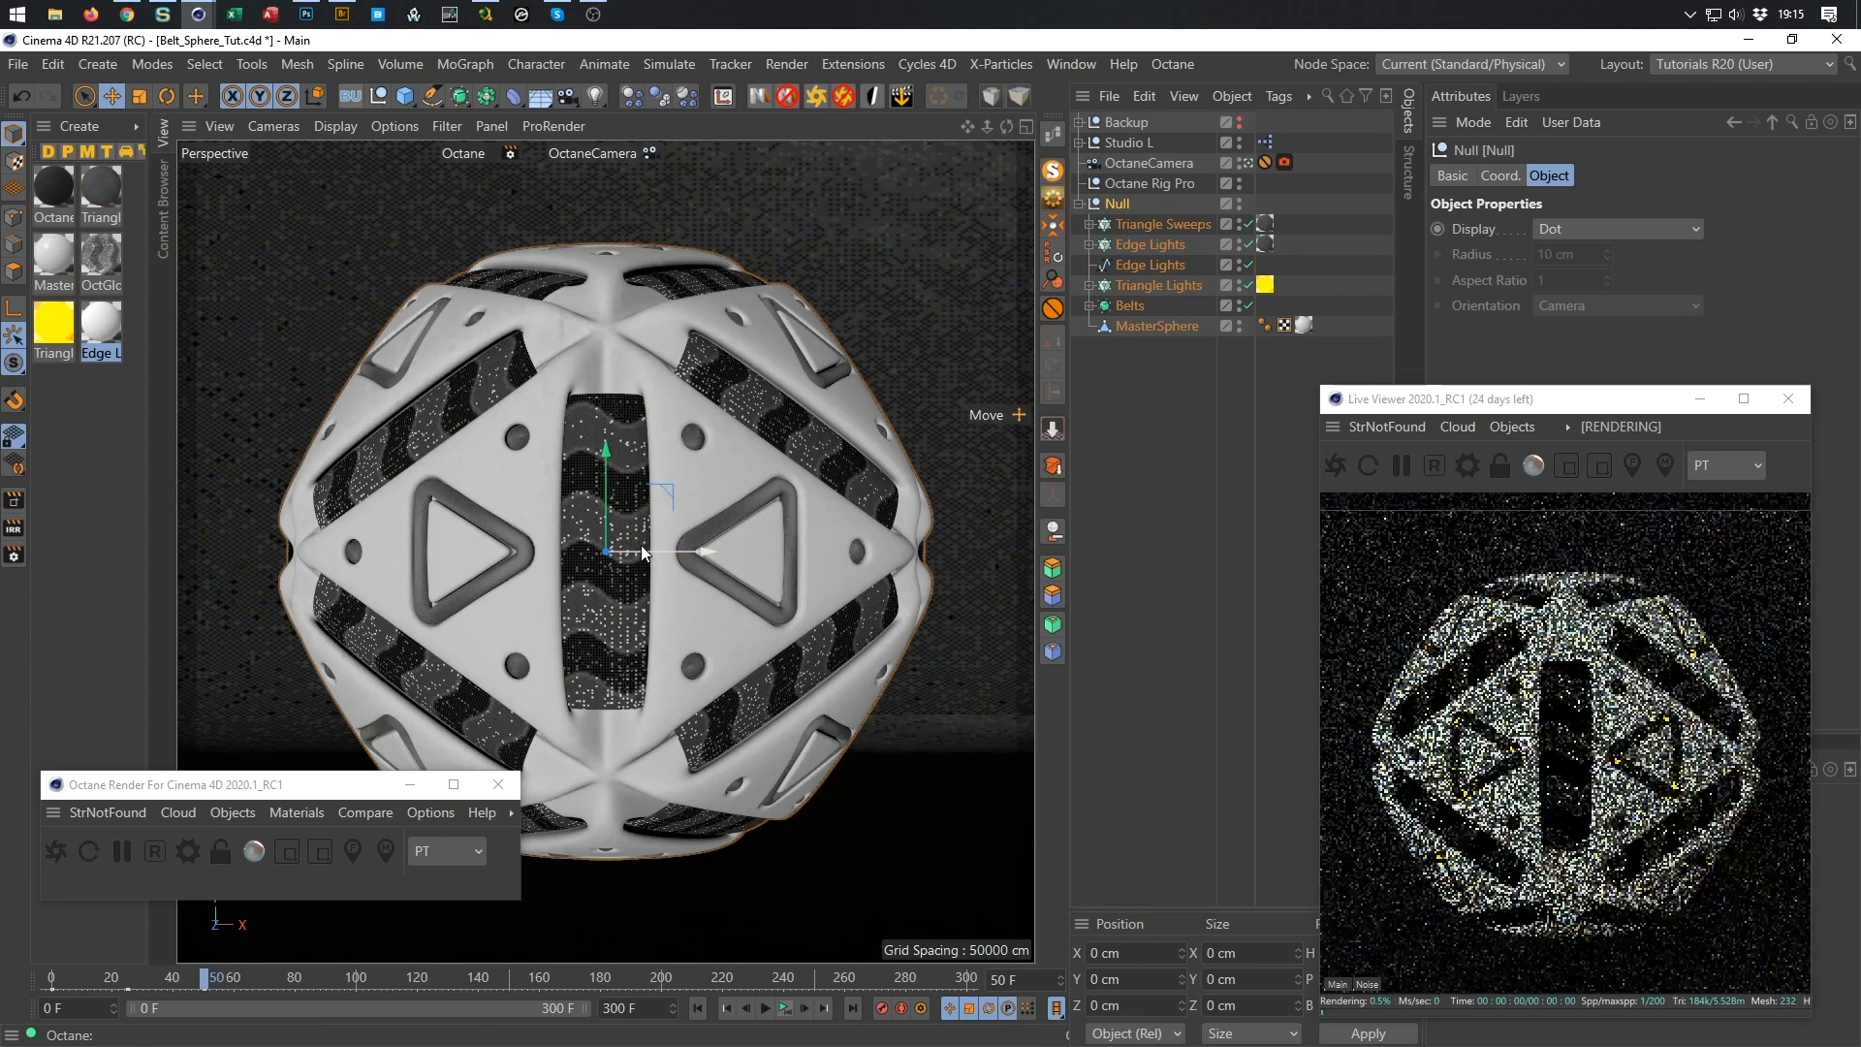
{"action": "key", "text": "r"}
{"action": "left_click_drag", "start_coordinate": [623, 559], "coordinate": [565, 553]}
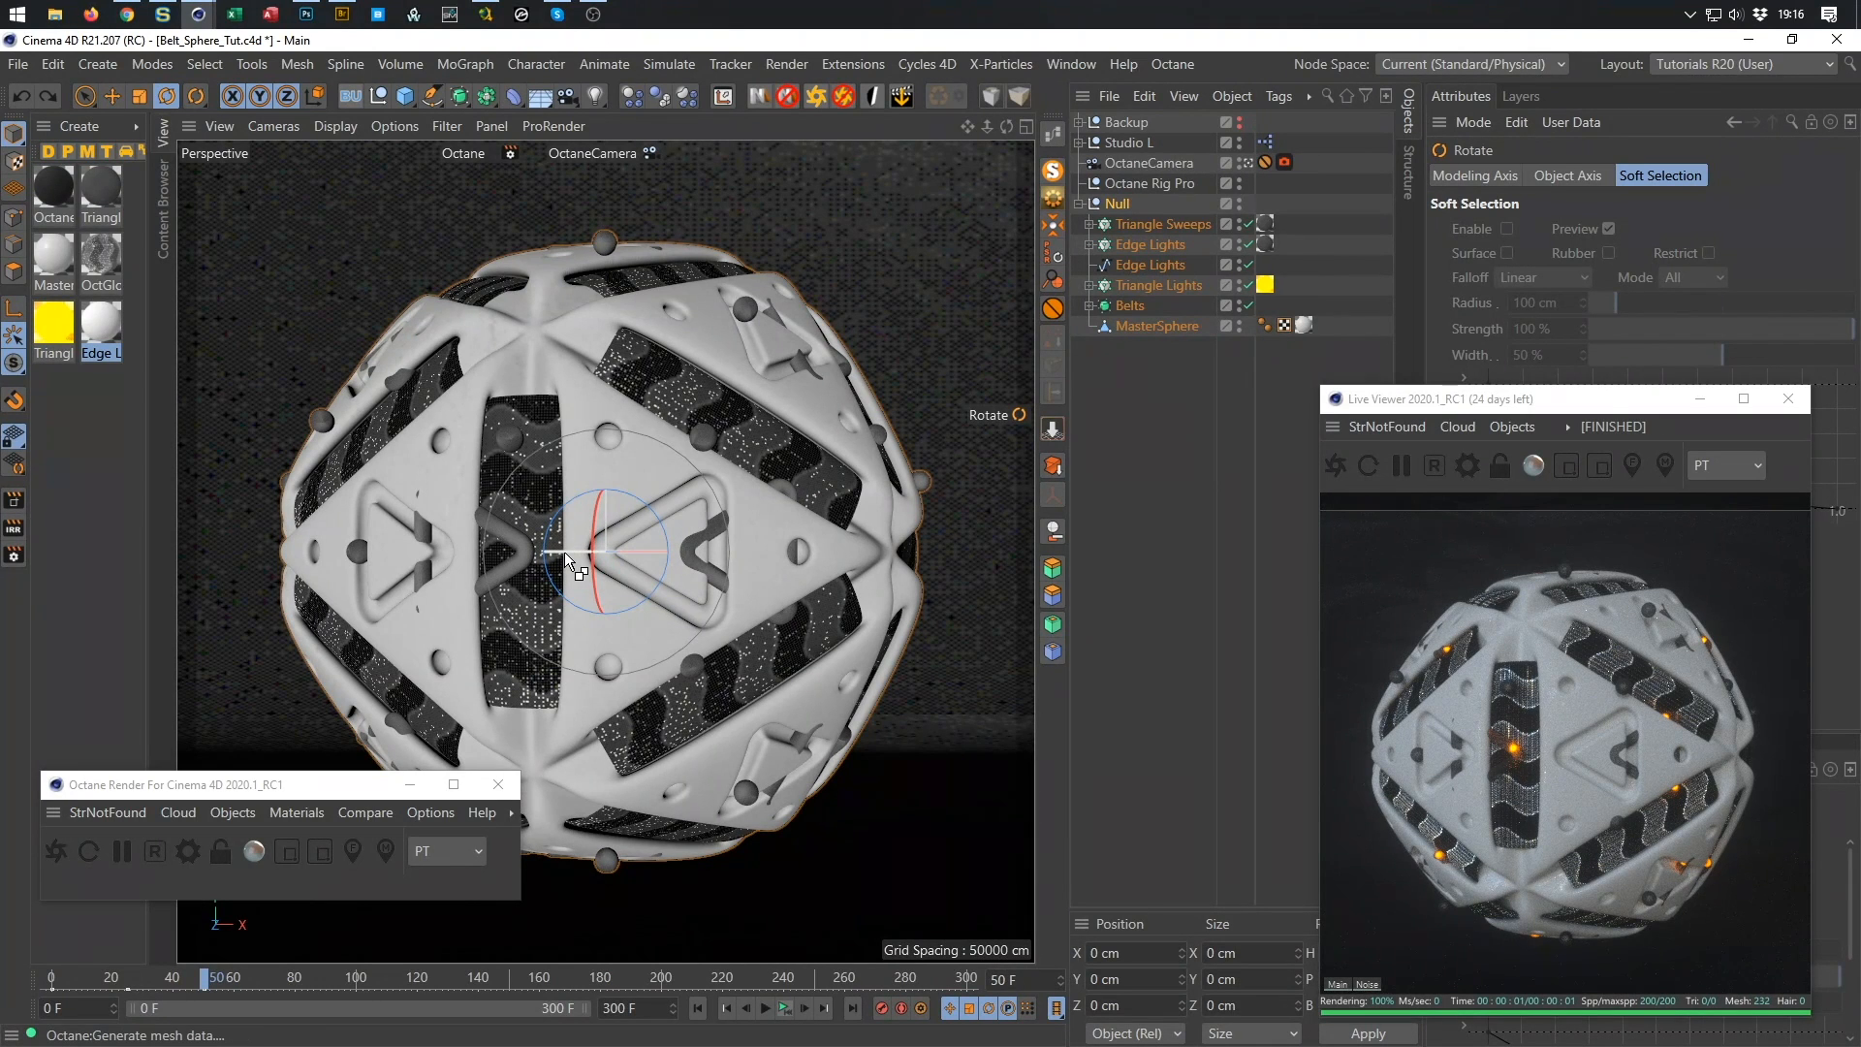
{"action": "key", "text": "ctrl+z"}
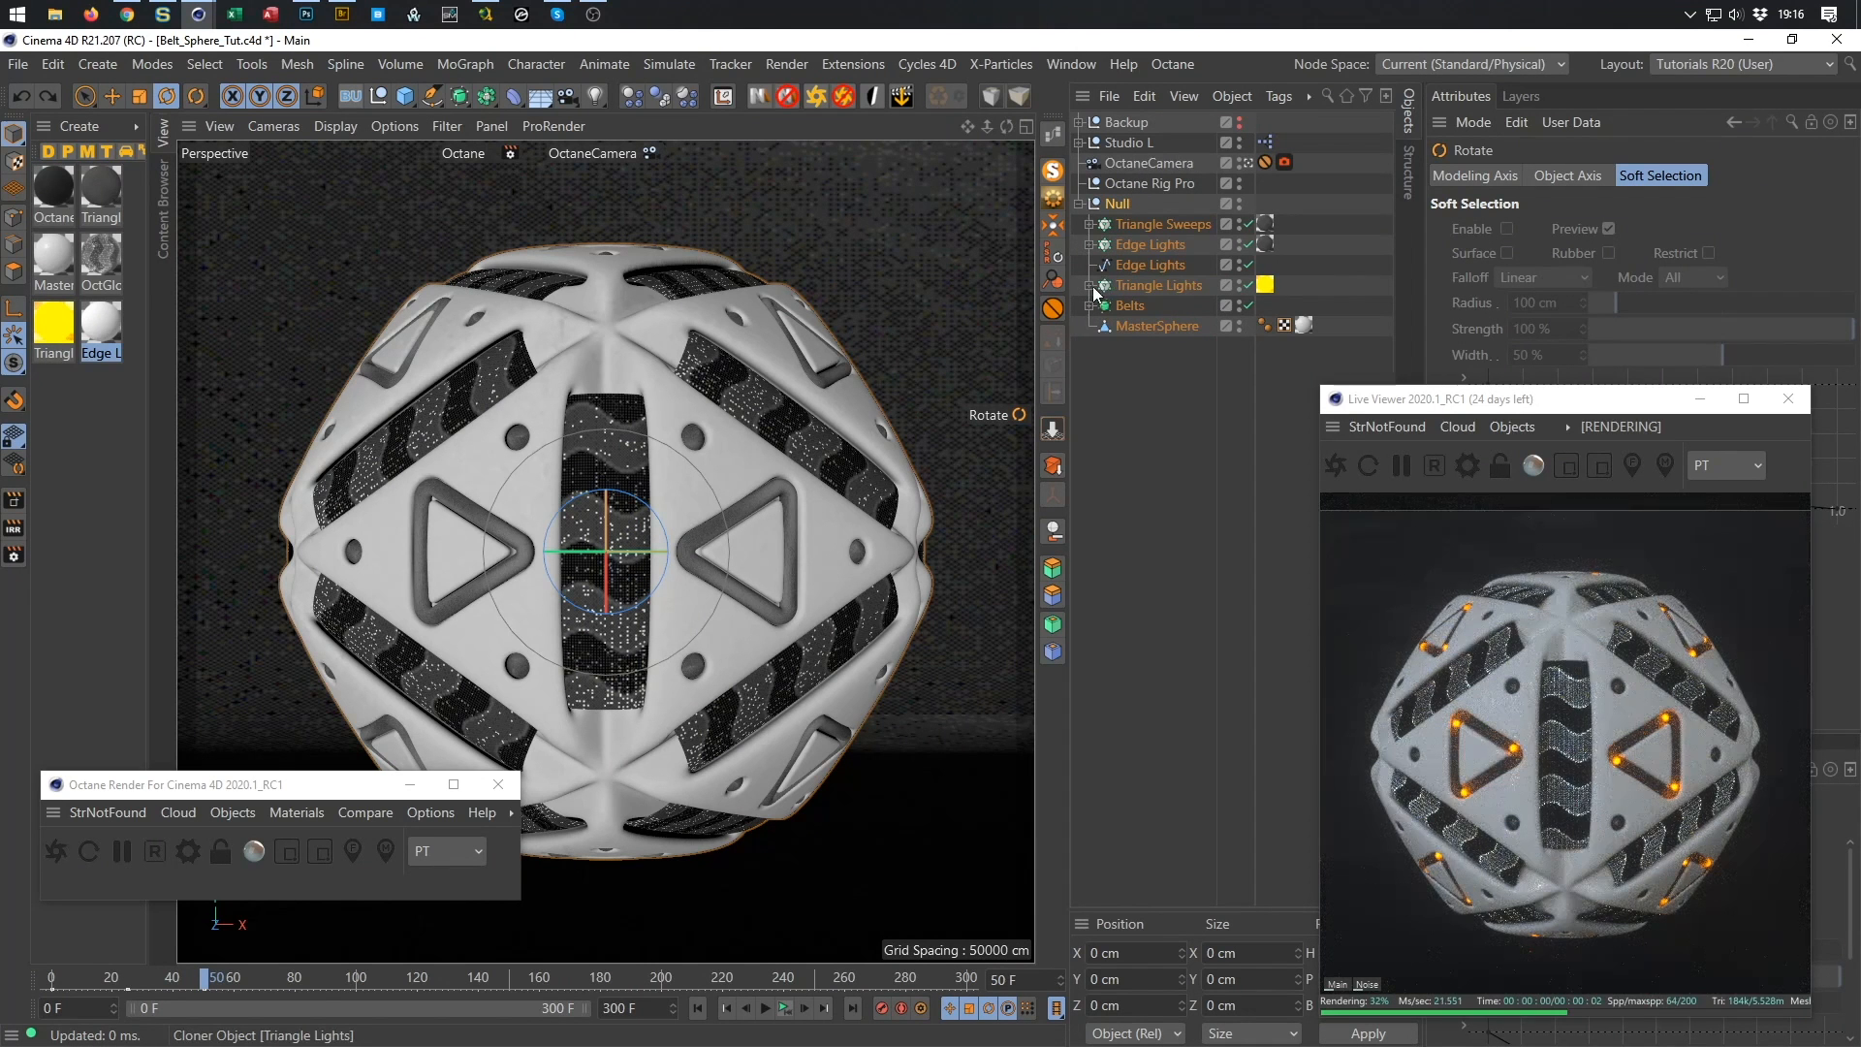
Examine the objects nested under the Edge Lights and Triangle Sweeps cloners.
{"action": "left_click", "coordinate": [1089, 245]}
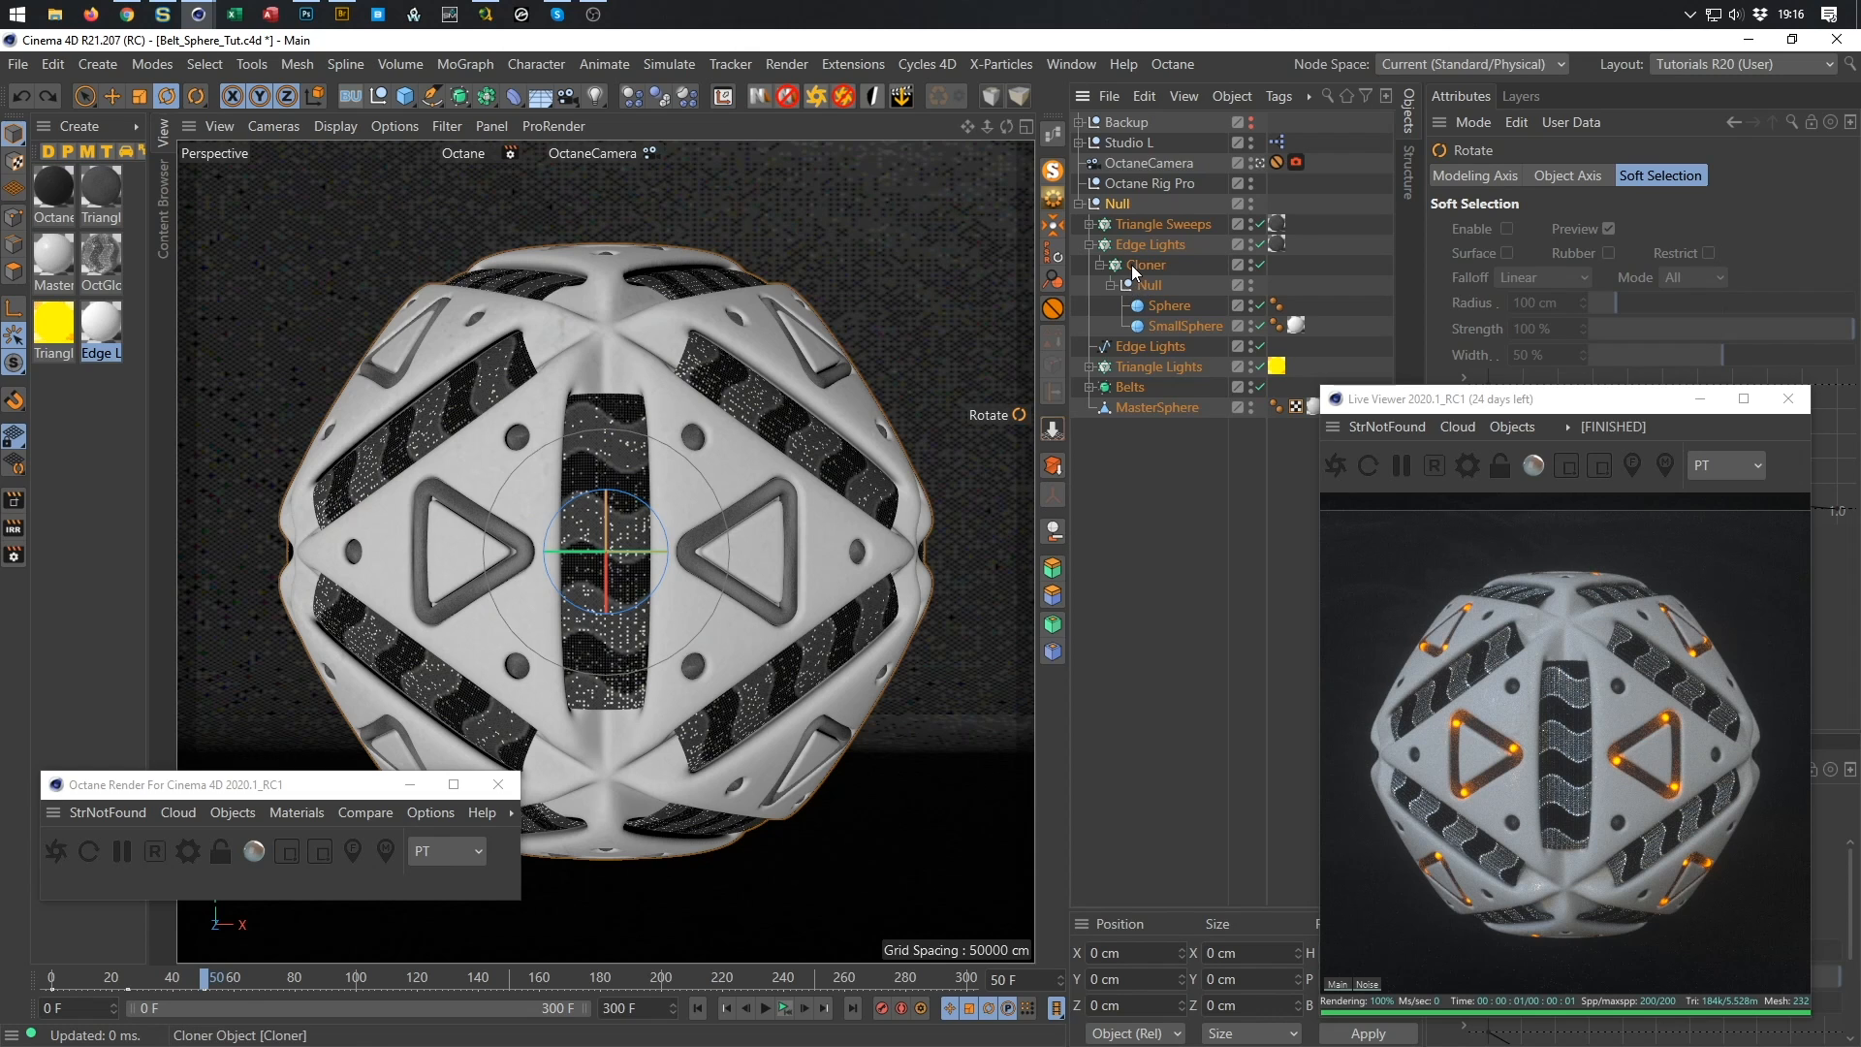
{"action": "left_click", "coordinate": [1091, 226]}
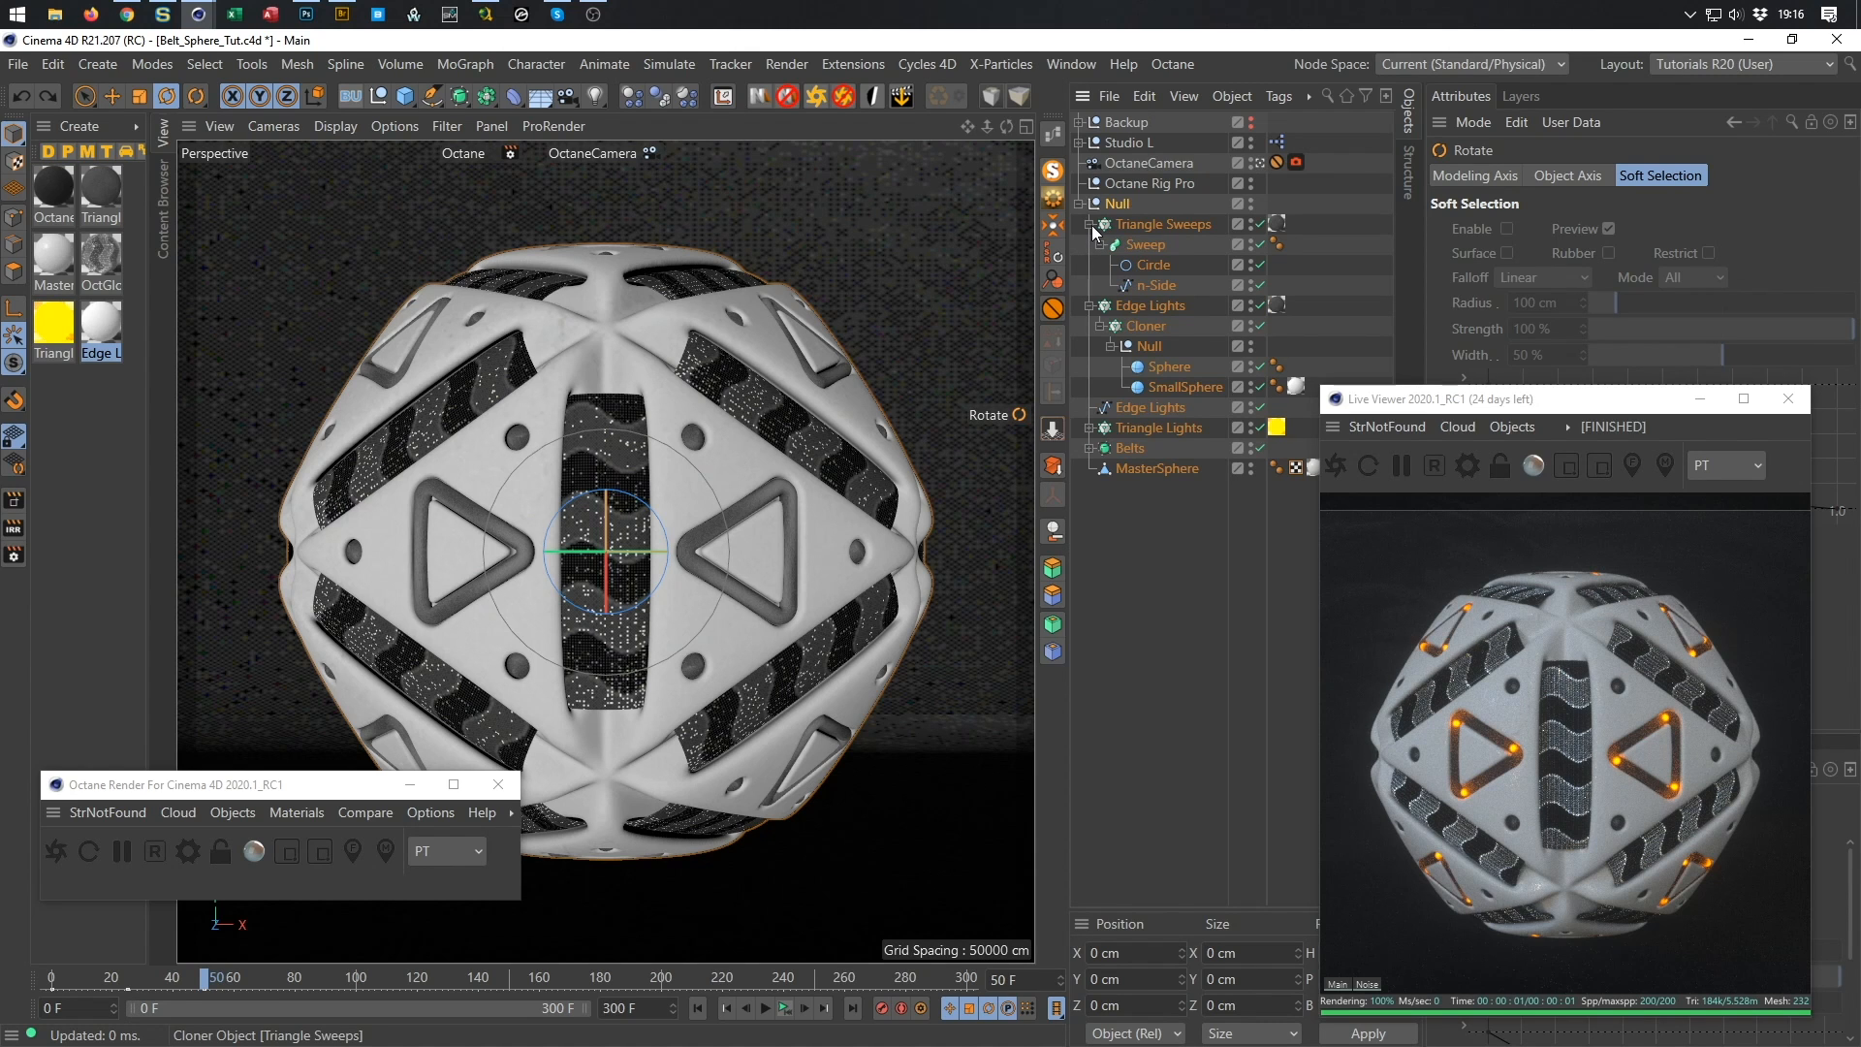
{"action": "left_click", "coordinate": [1090, 226]}
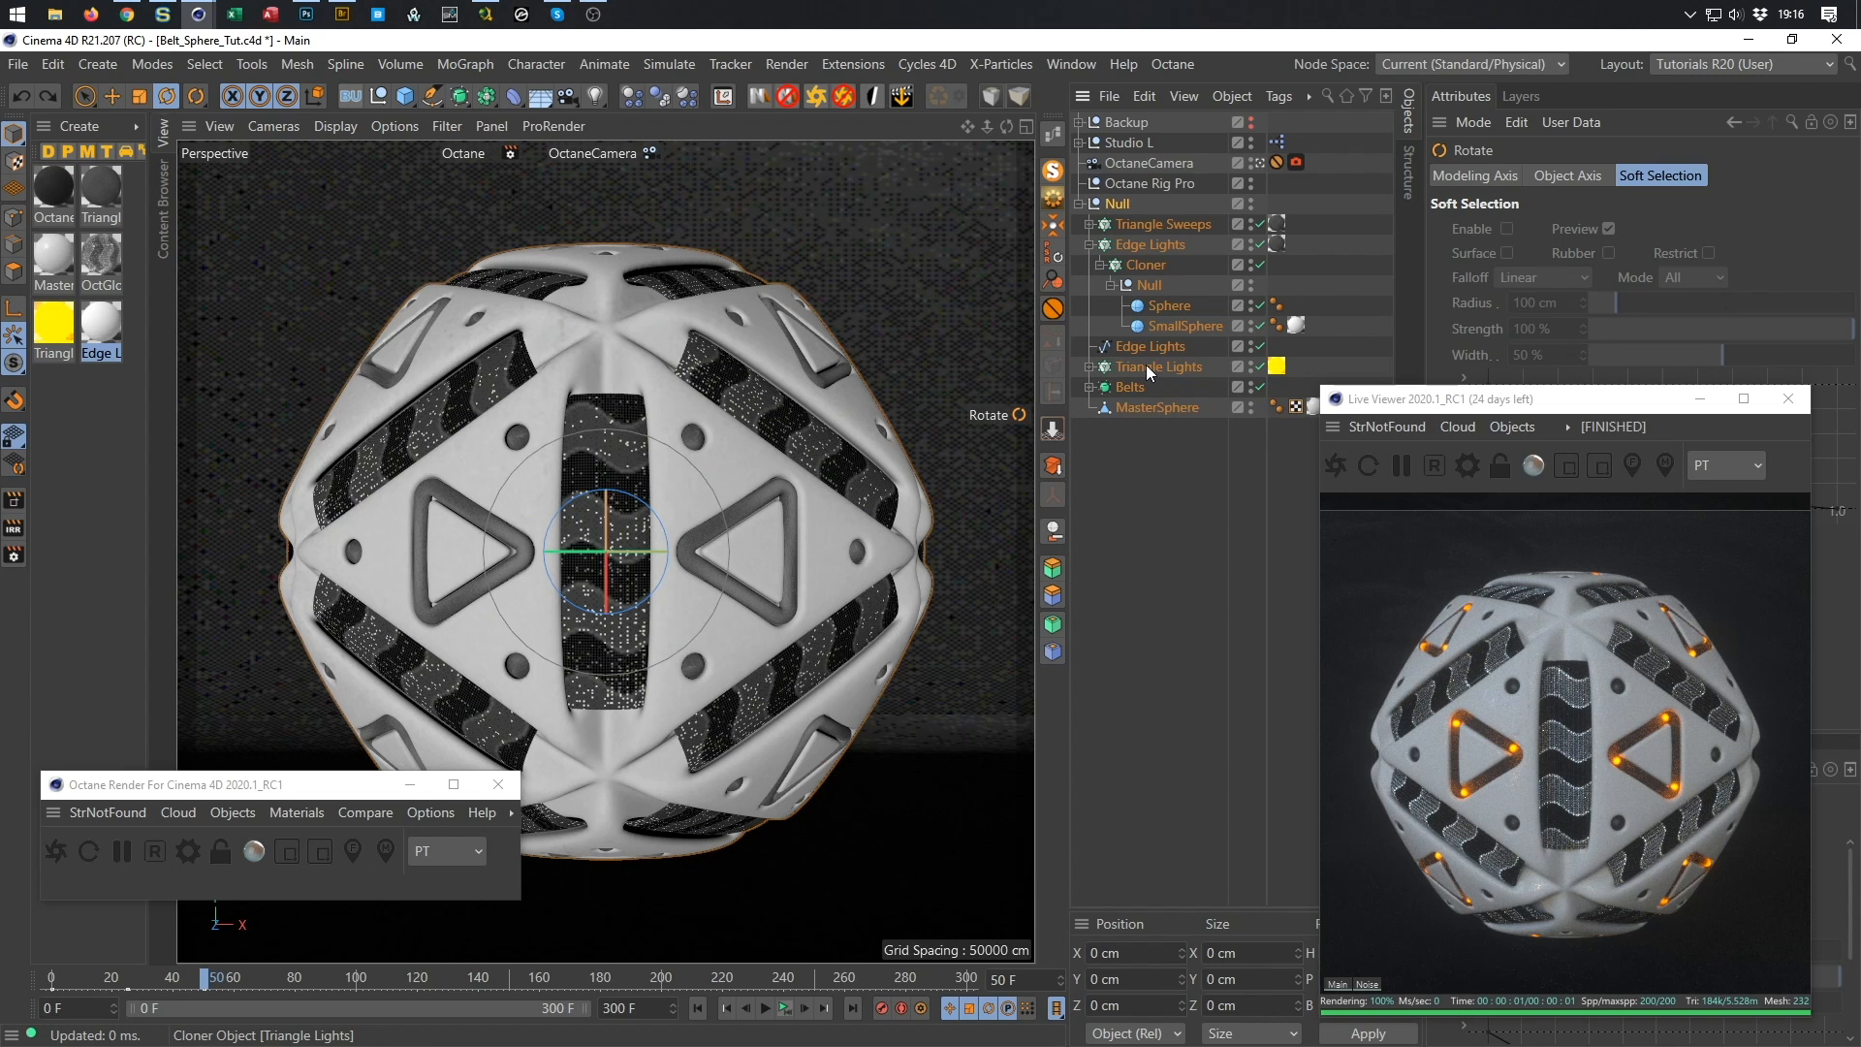
Inspect the objects nested in Triangle Lights, and try rotating the null that holds the sphere parts.
{"action": "left_click", "coordinate": [1091, 368]}
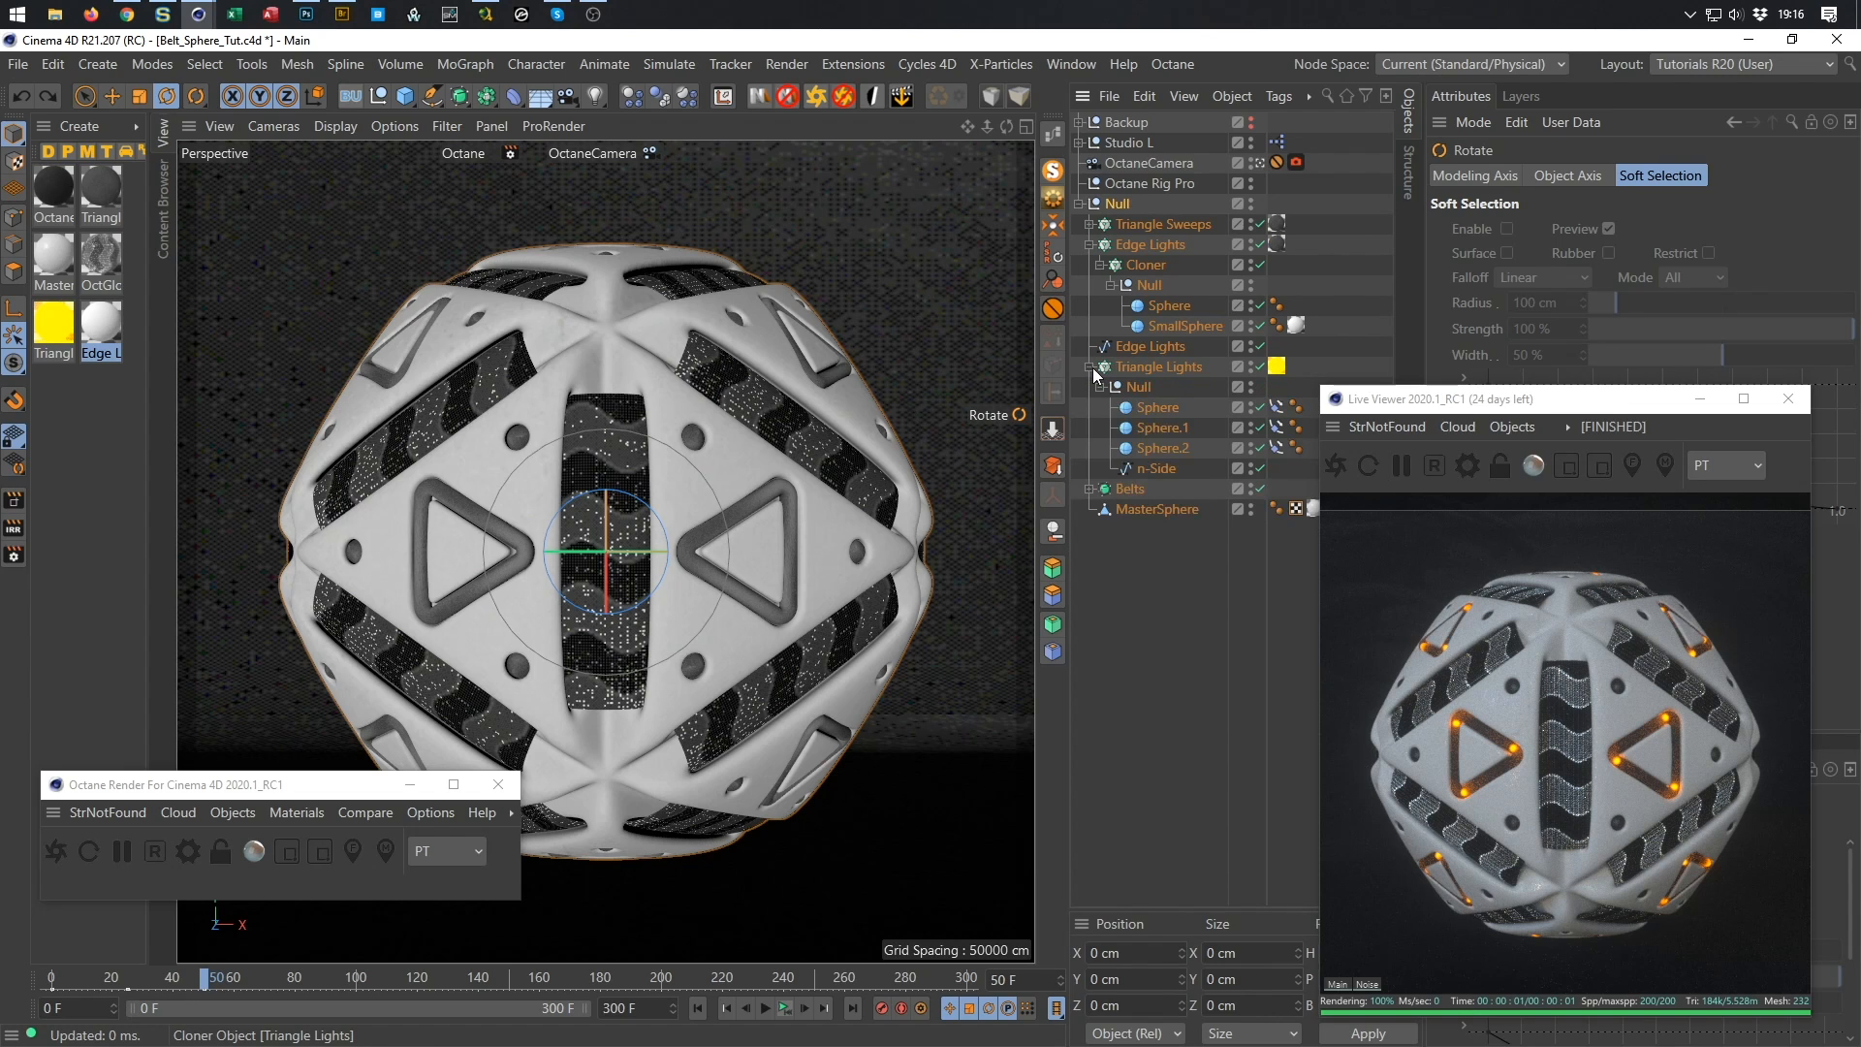
{"action": "left_click", "coordinate": [1091, 367]}
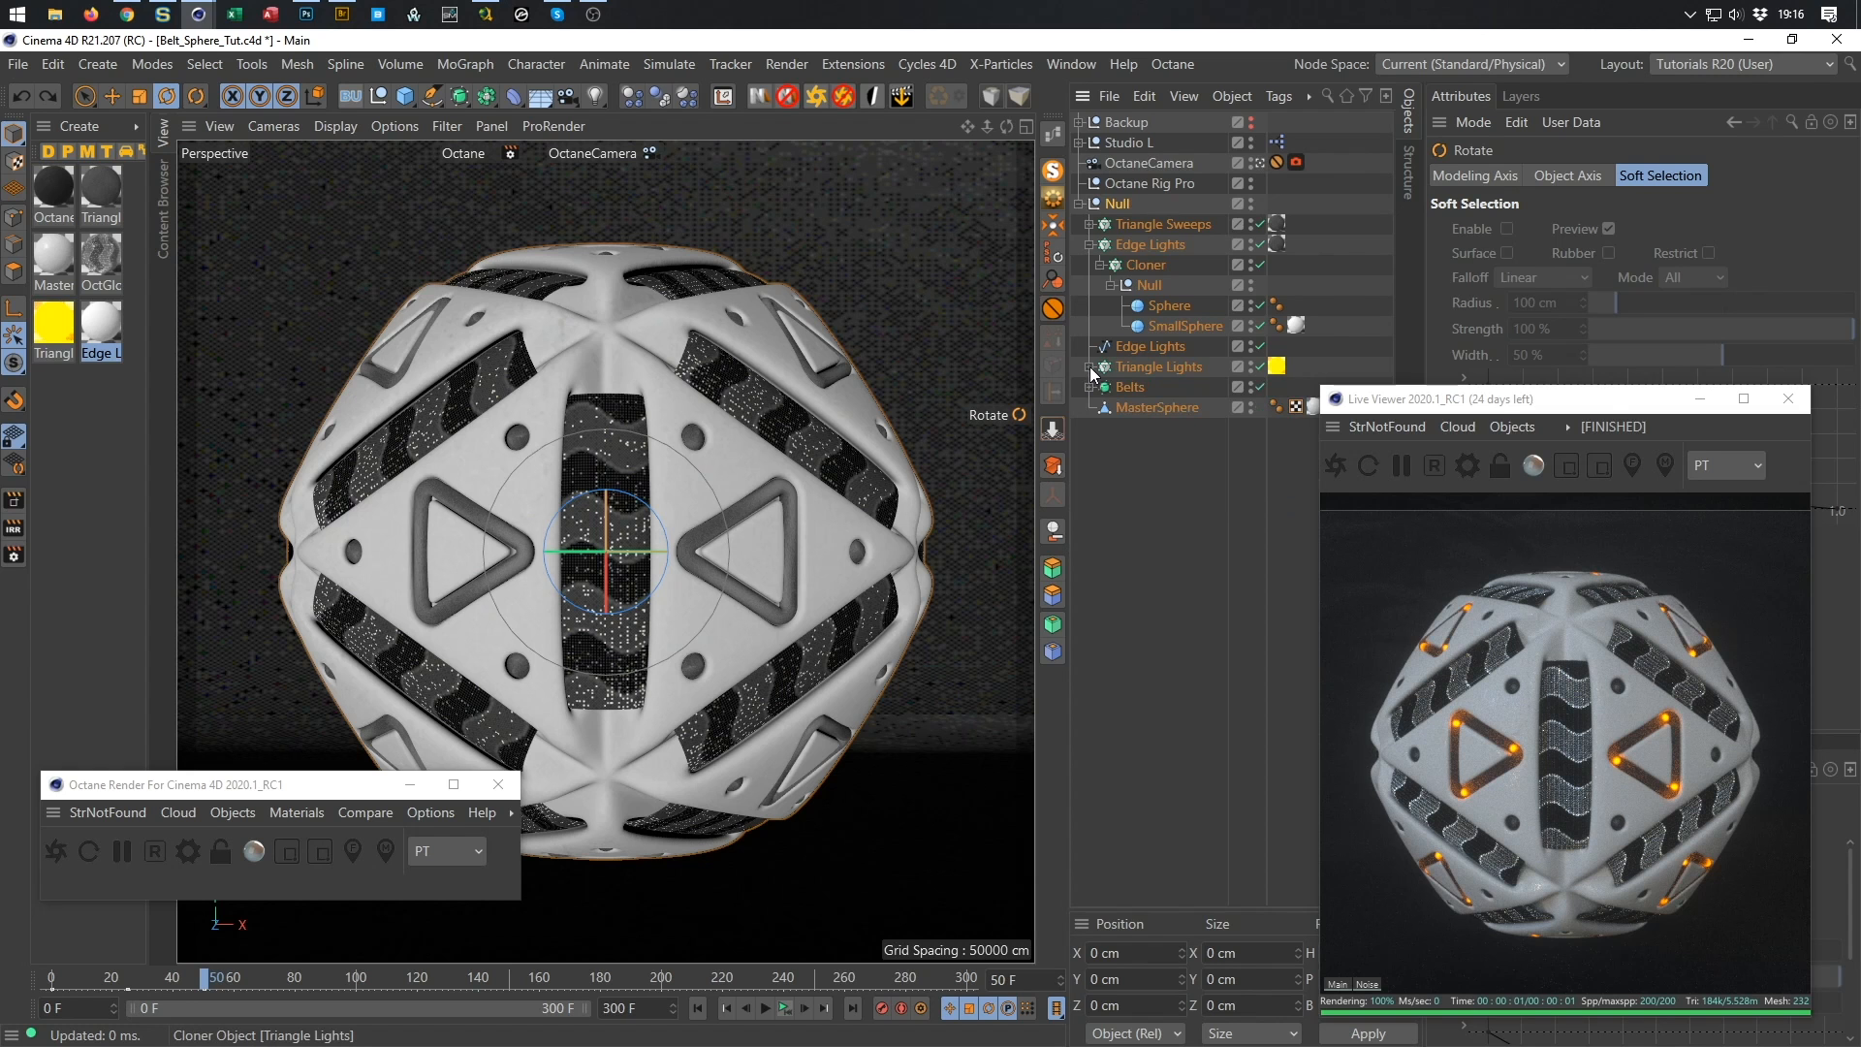
{"action": "left_click", "coordinate": [1129, 371]}
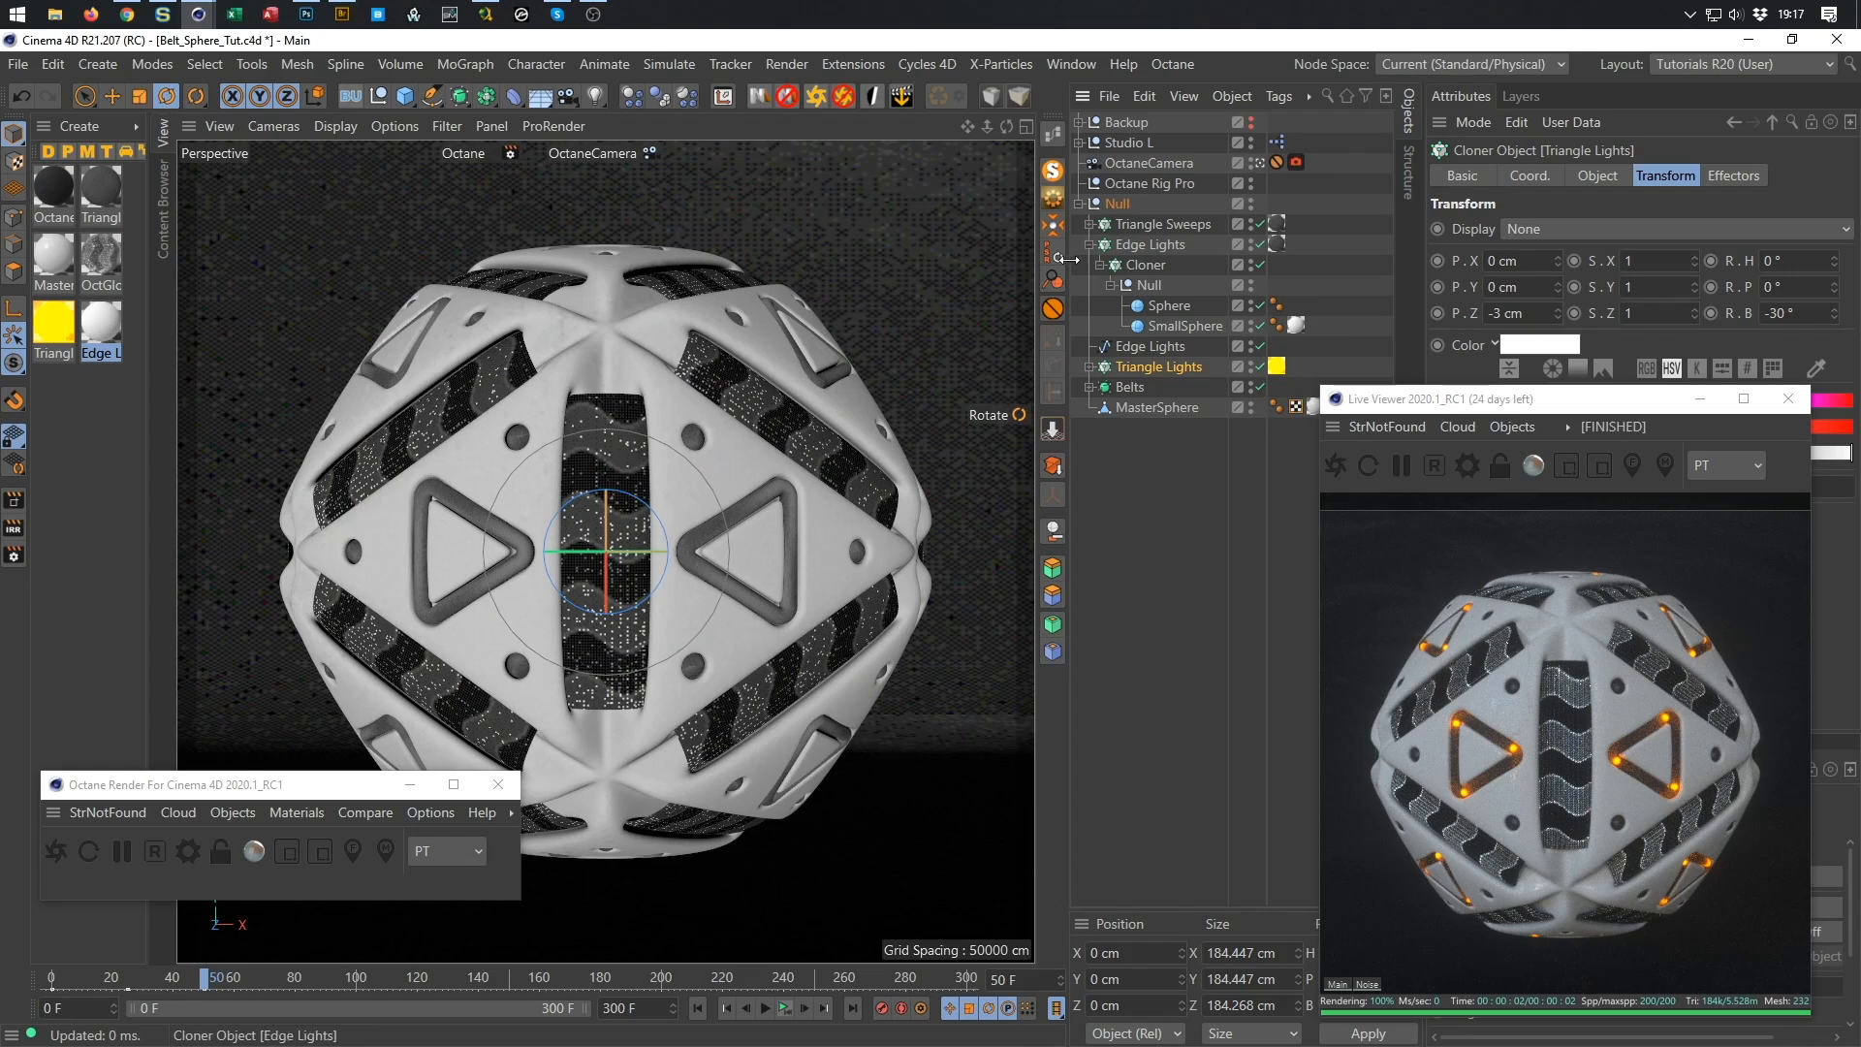
{"action": "left_click", "coordinate": [1117, 205]}
{"action": "left_click_drag", "start_coordinate": [592, 549], "coordinate": [637, 574]}
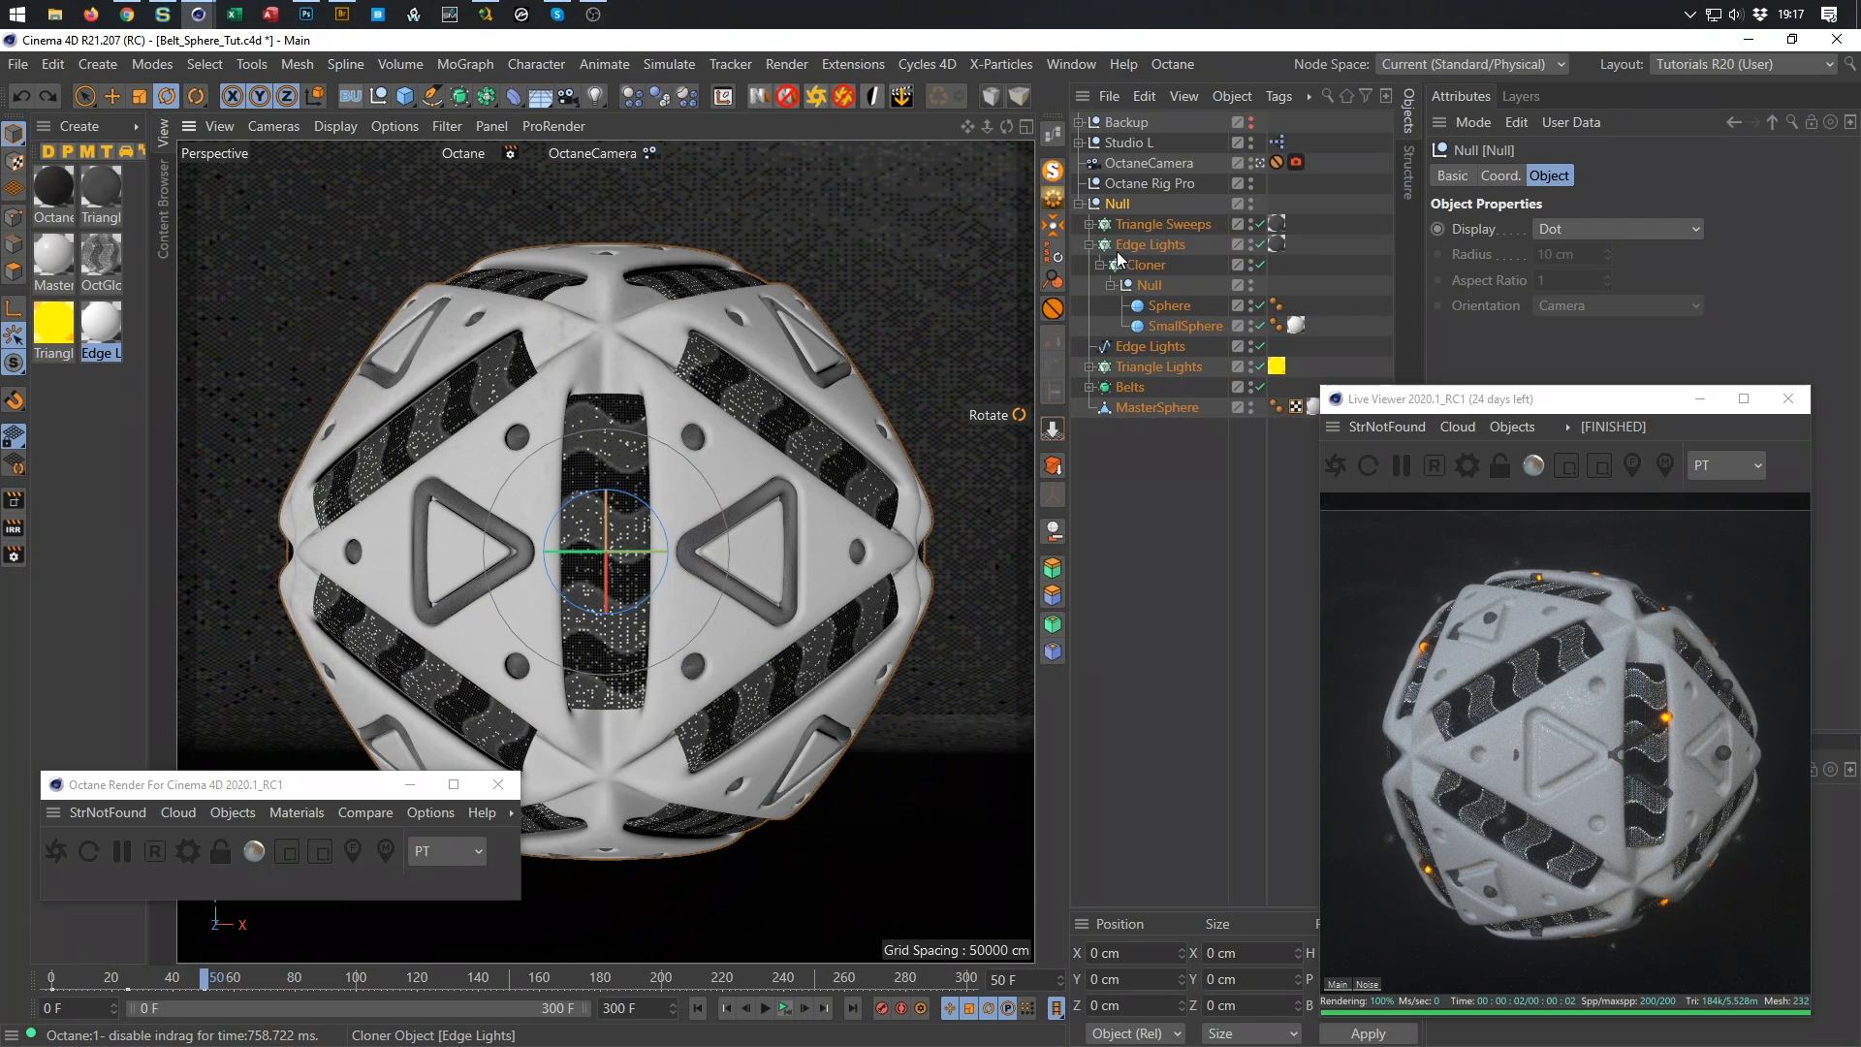
Examine the Volume Mesher hierarchy stored inside the Backup null.
{"action": "left_click", "coordinate": [1079, 122]}
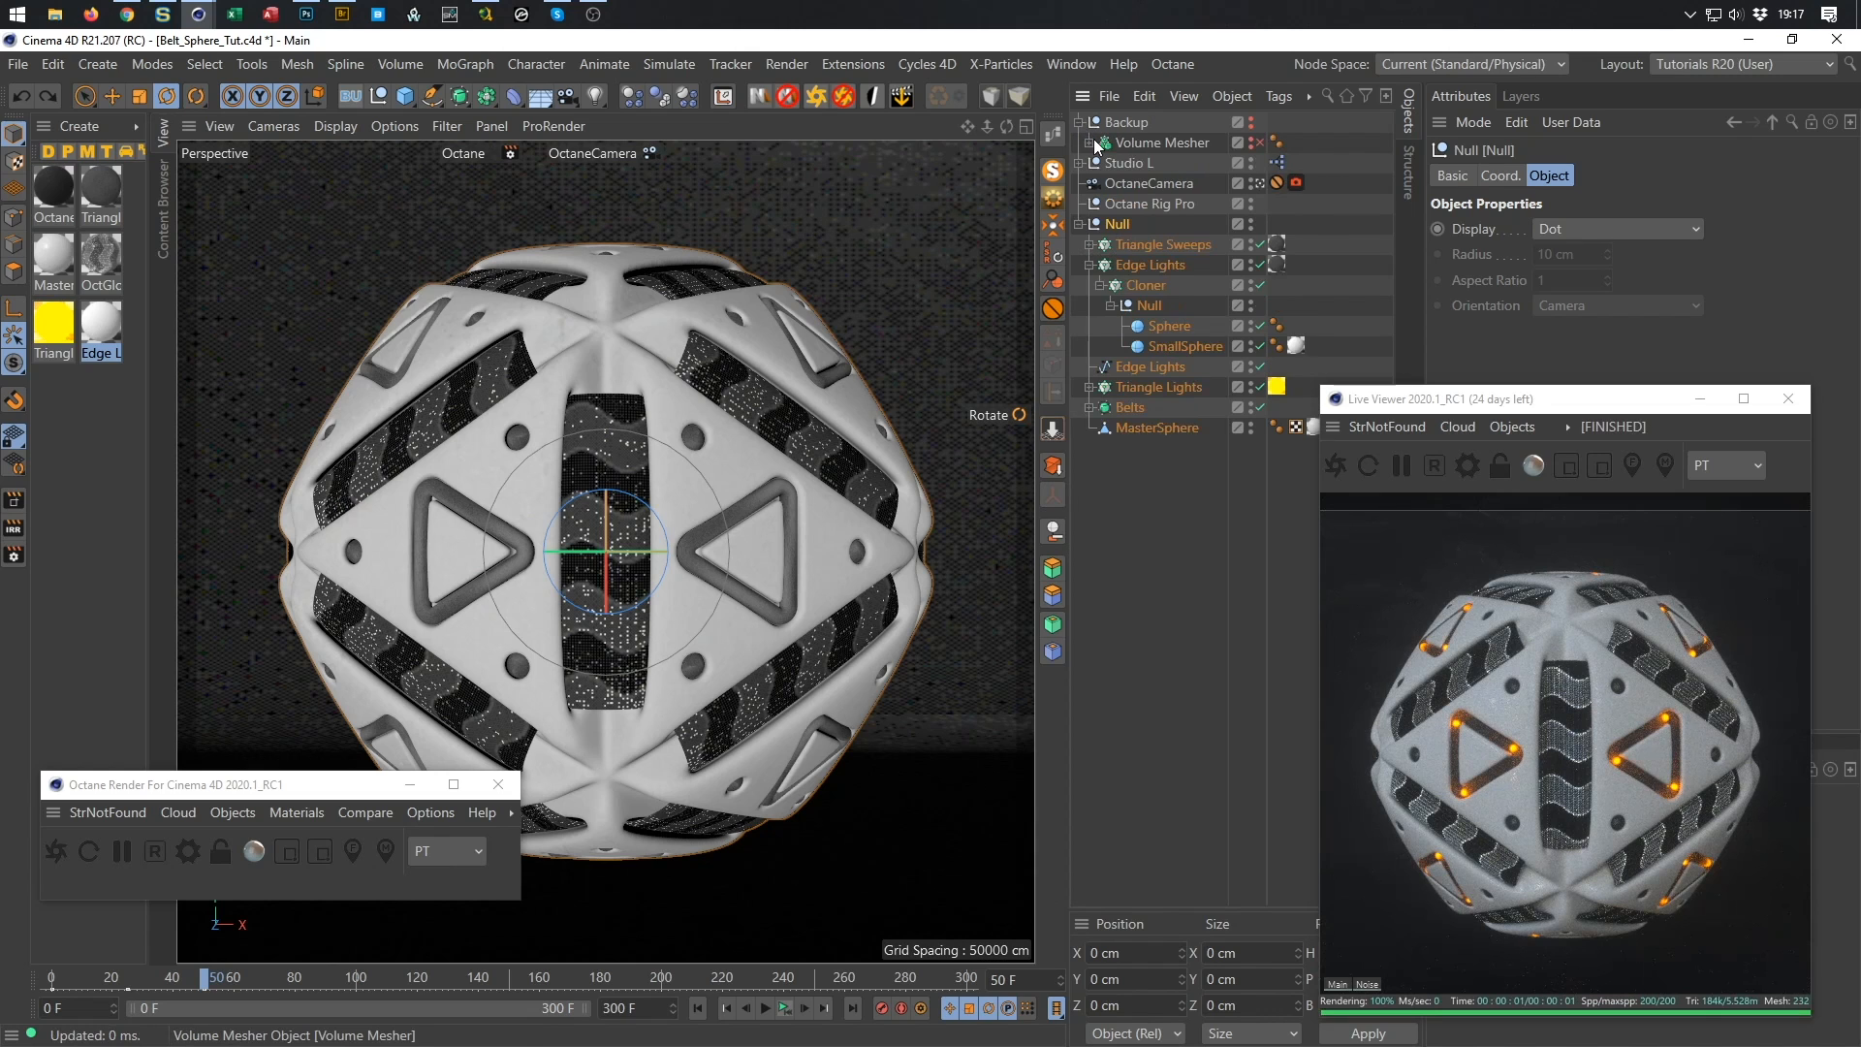
{"action": "left_click", "coordinate": [1091, 141]}
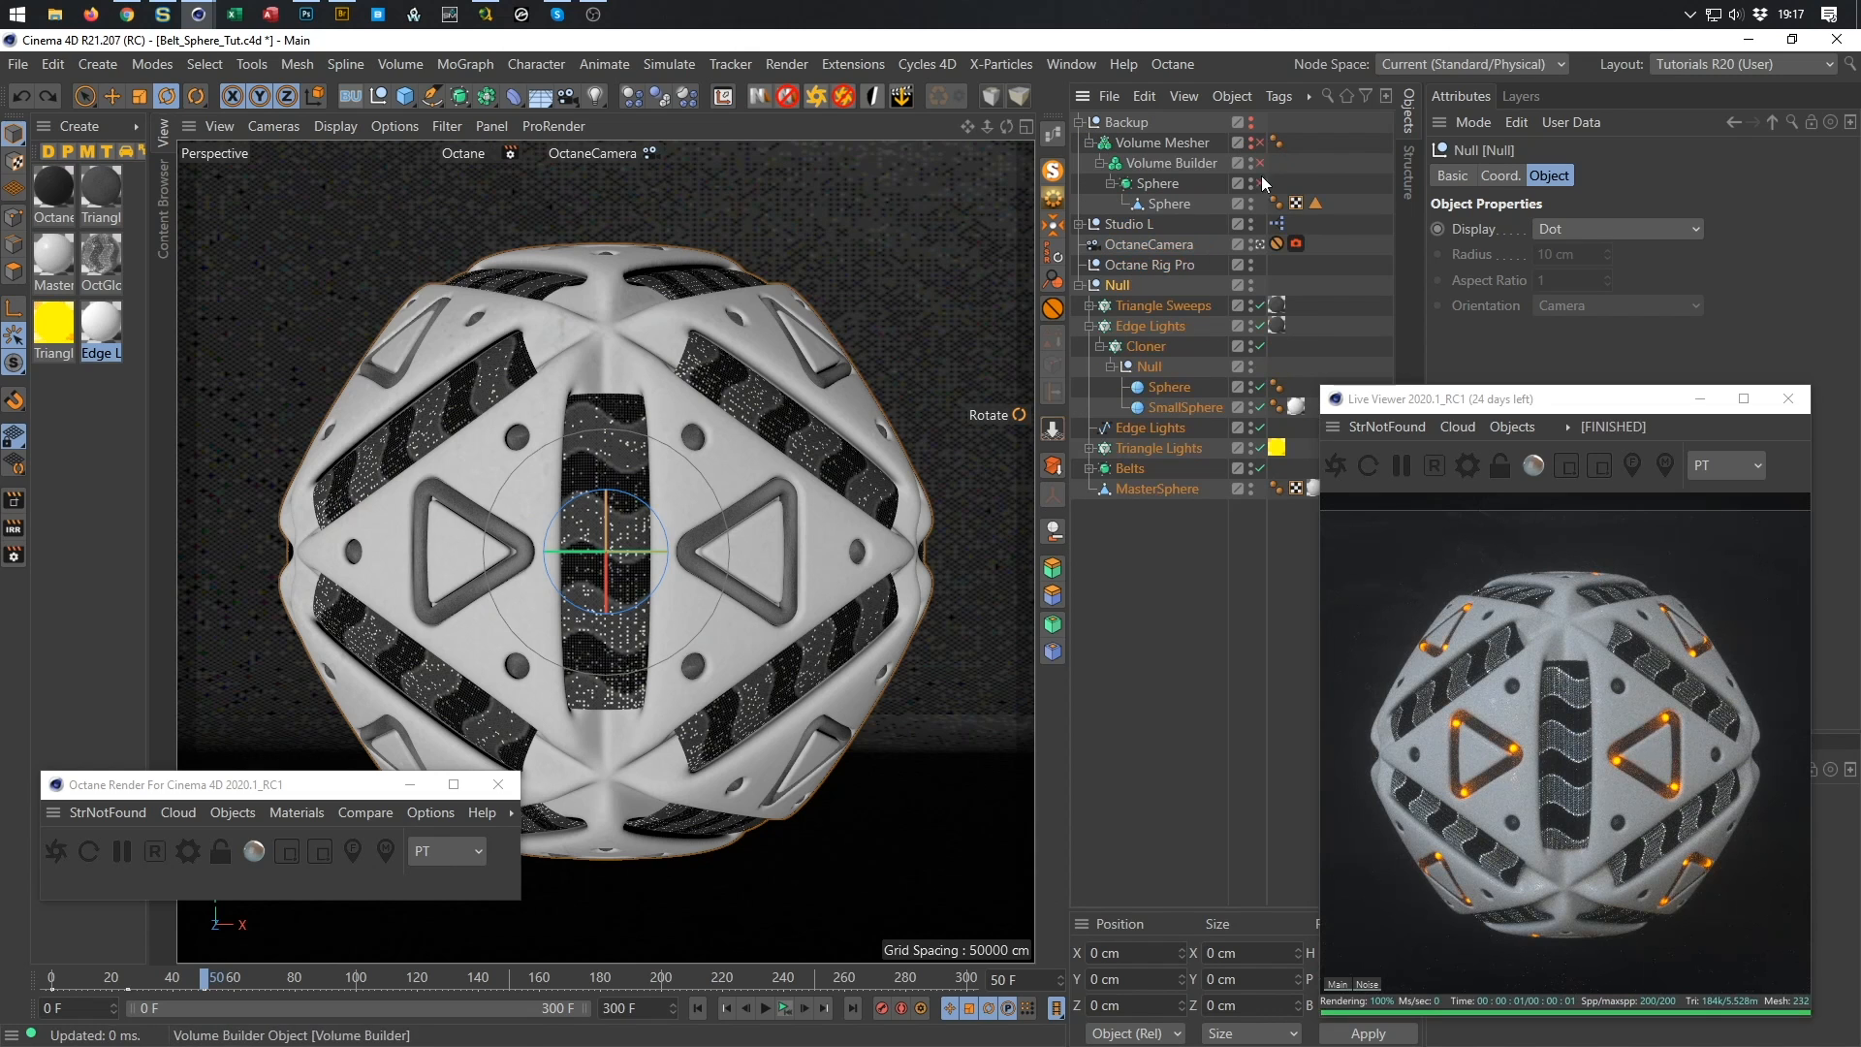
{"action": "left_click", "coordinate": [1079, 122]}
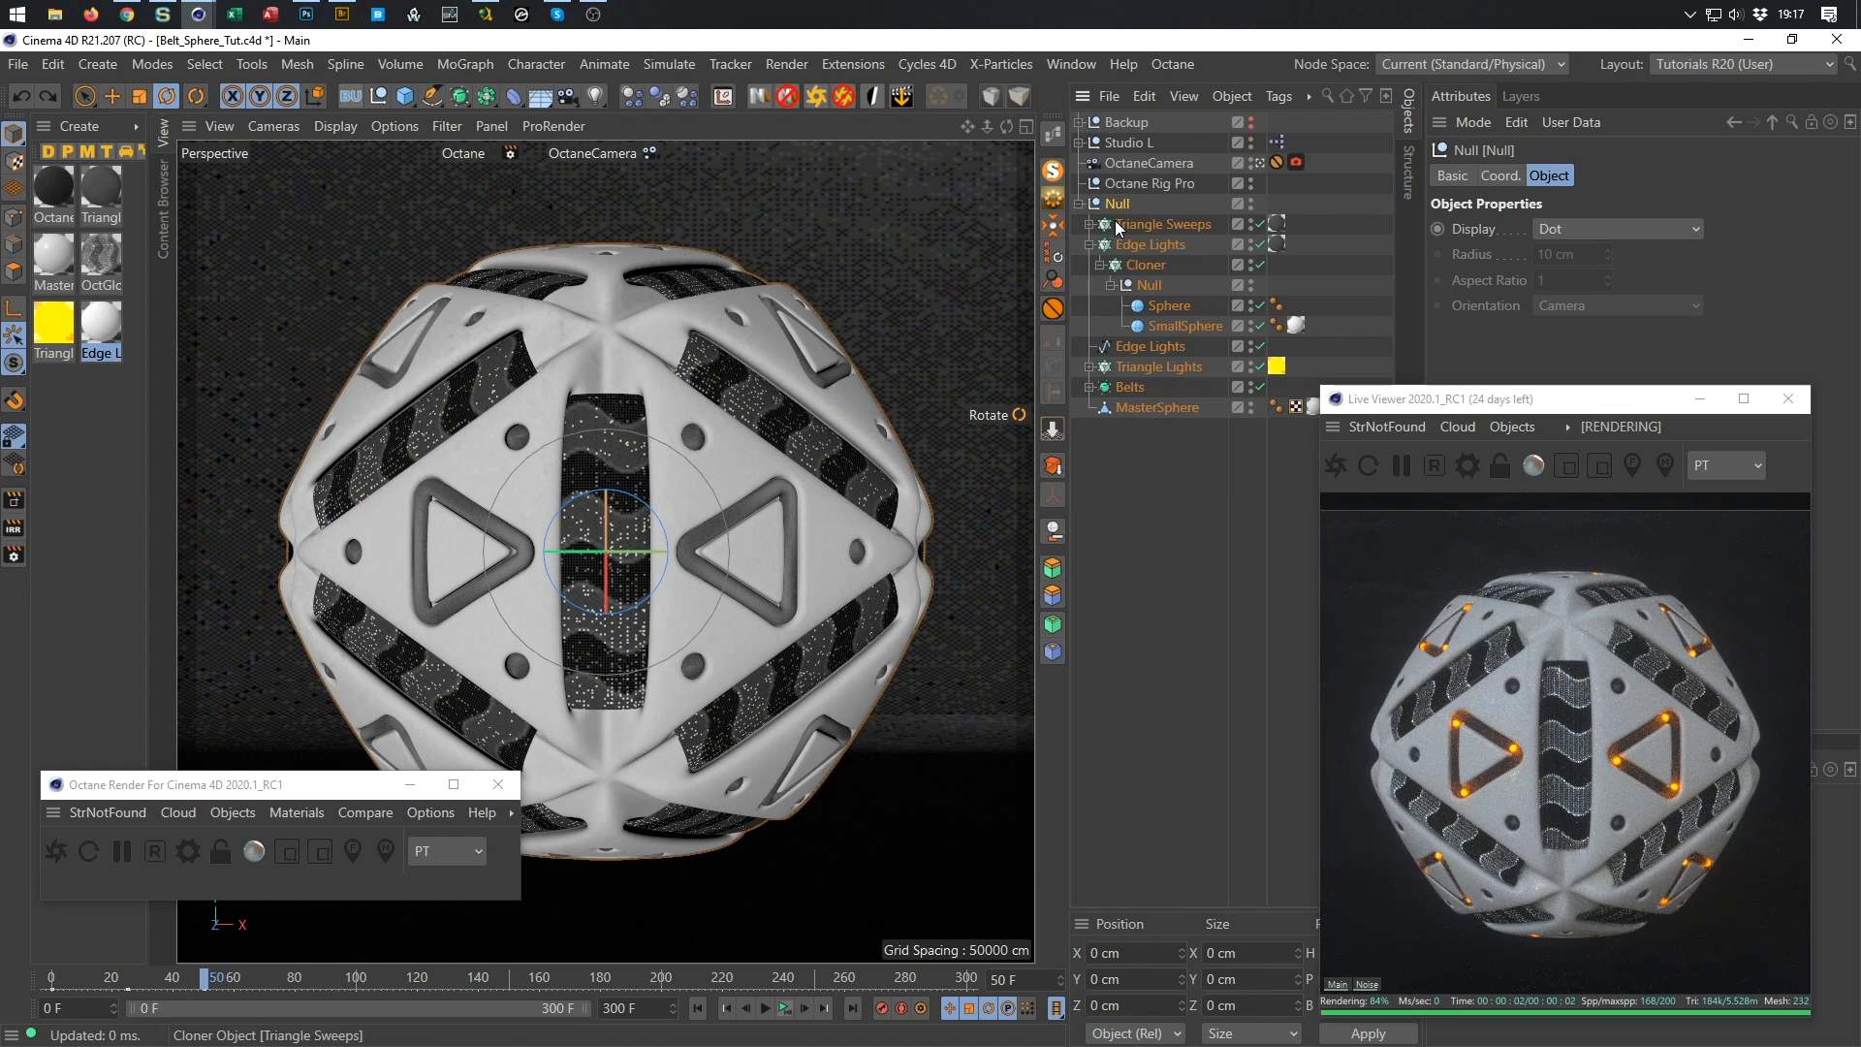
Hide the Triangle Sweeps cloner, try rotating the null that holds the sphere parts, and undo the rotation.
{"action": "left_click", "coordinate": [1258, 223]}
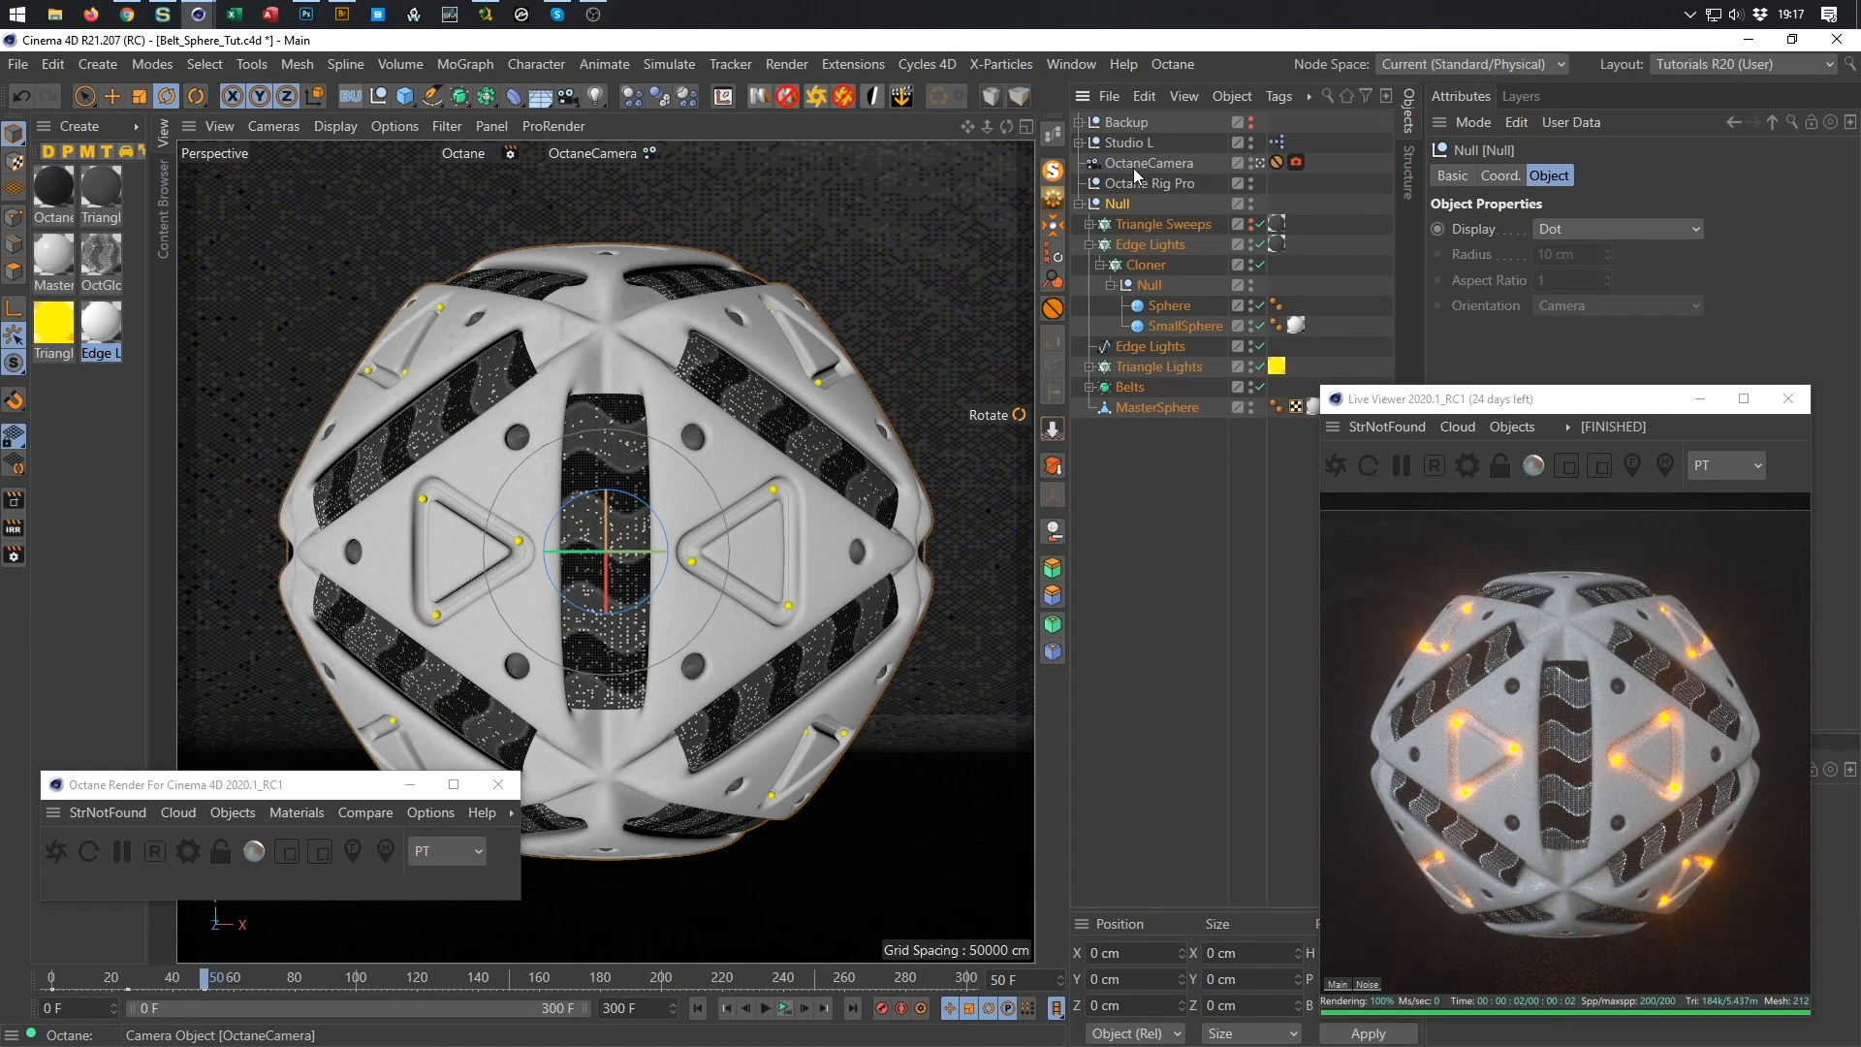
{"action": "mouse_move", "coordinate": [607, 532]}
{"action": "left_mouse_down"}
{"action": "mouse_move", "coordinate": [621, 550]}
{"action": "mouse_move", "coordinate": [524, 539]}
{"action": "mouse_move", "coordinate": [595, 548]}
{"action": "left_mouse_up"}
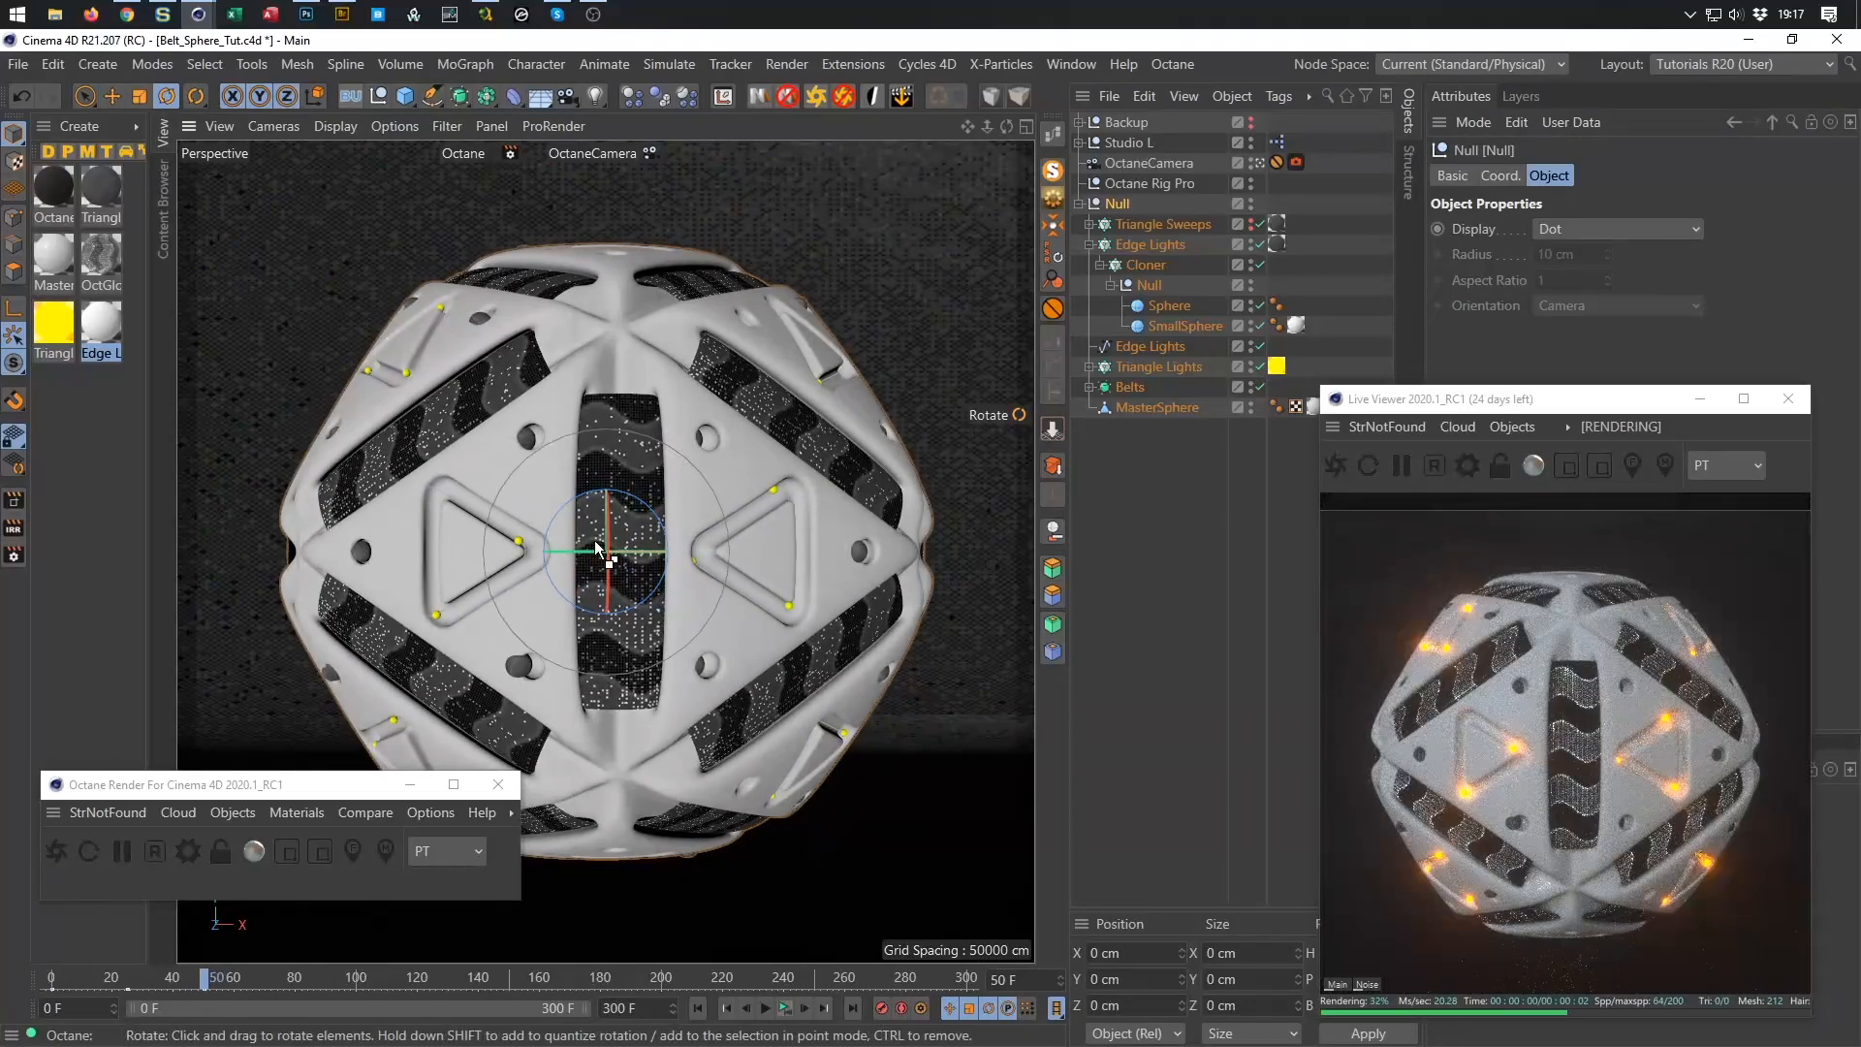
{"action": "key", "text": "ctrl+z"}
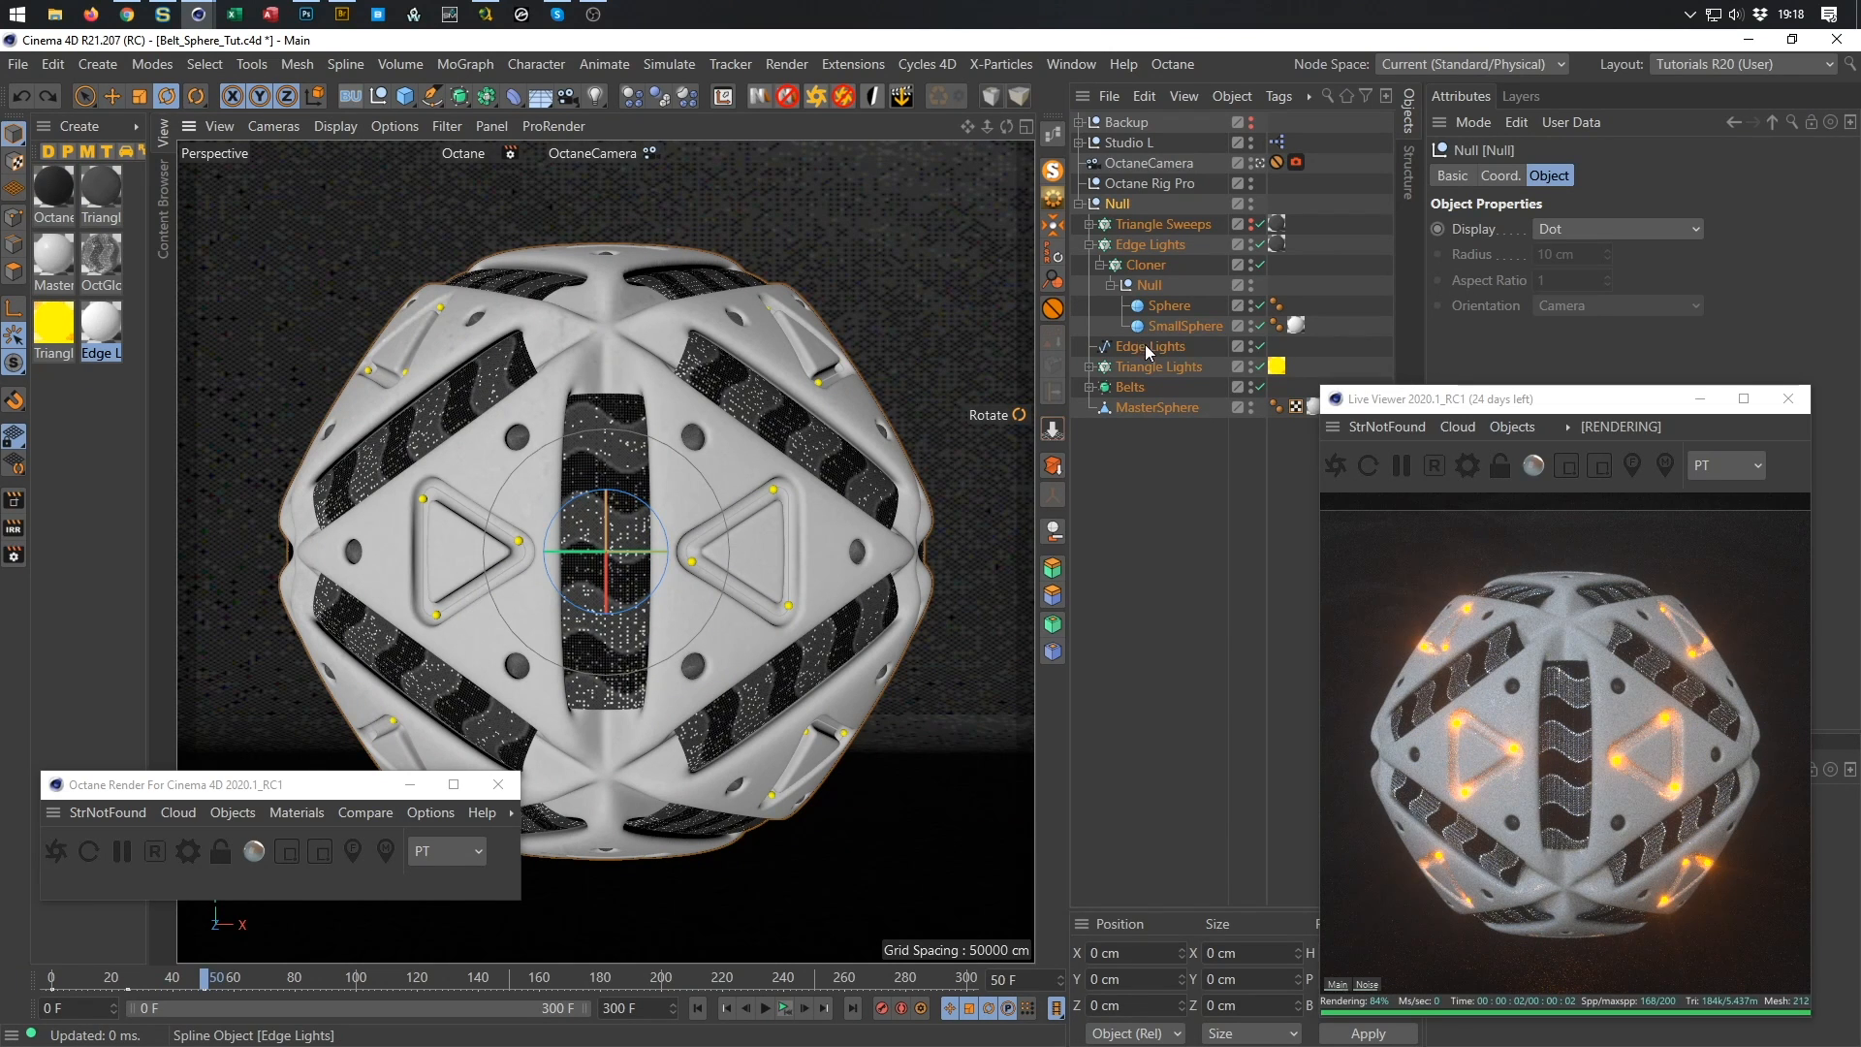
Examine the objects nested under Triangle Sweeps and Triangle Lights, and stop the live render.
{"action": "left_click", "coordinate": [1089, 224]}
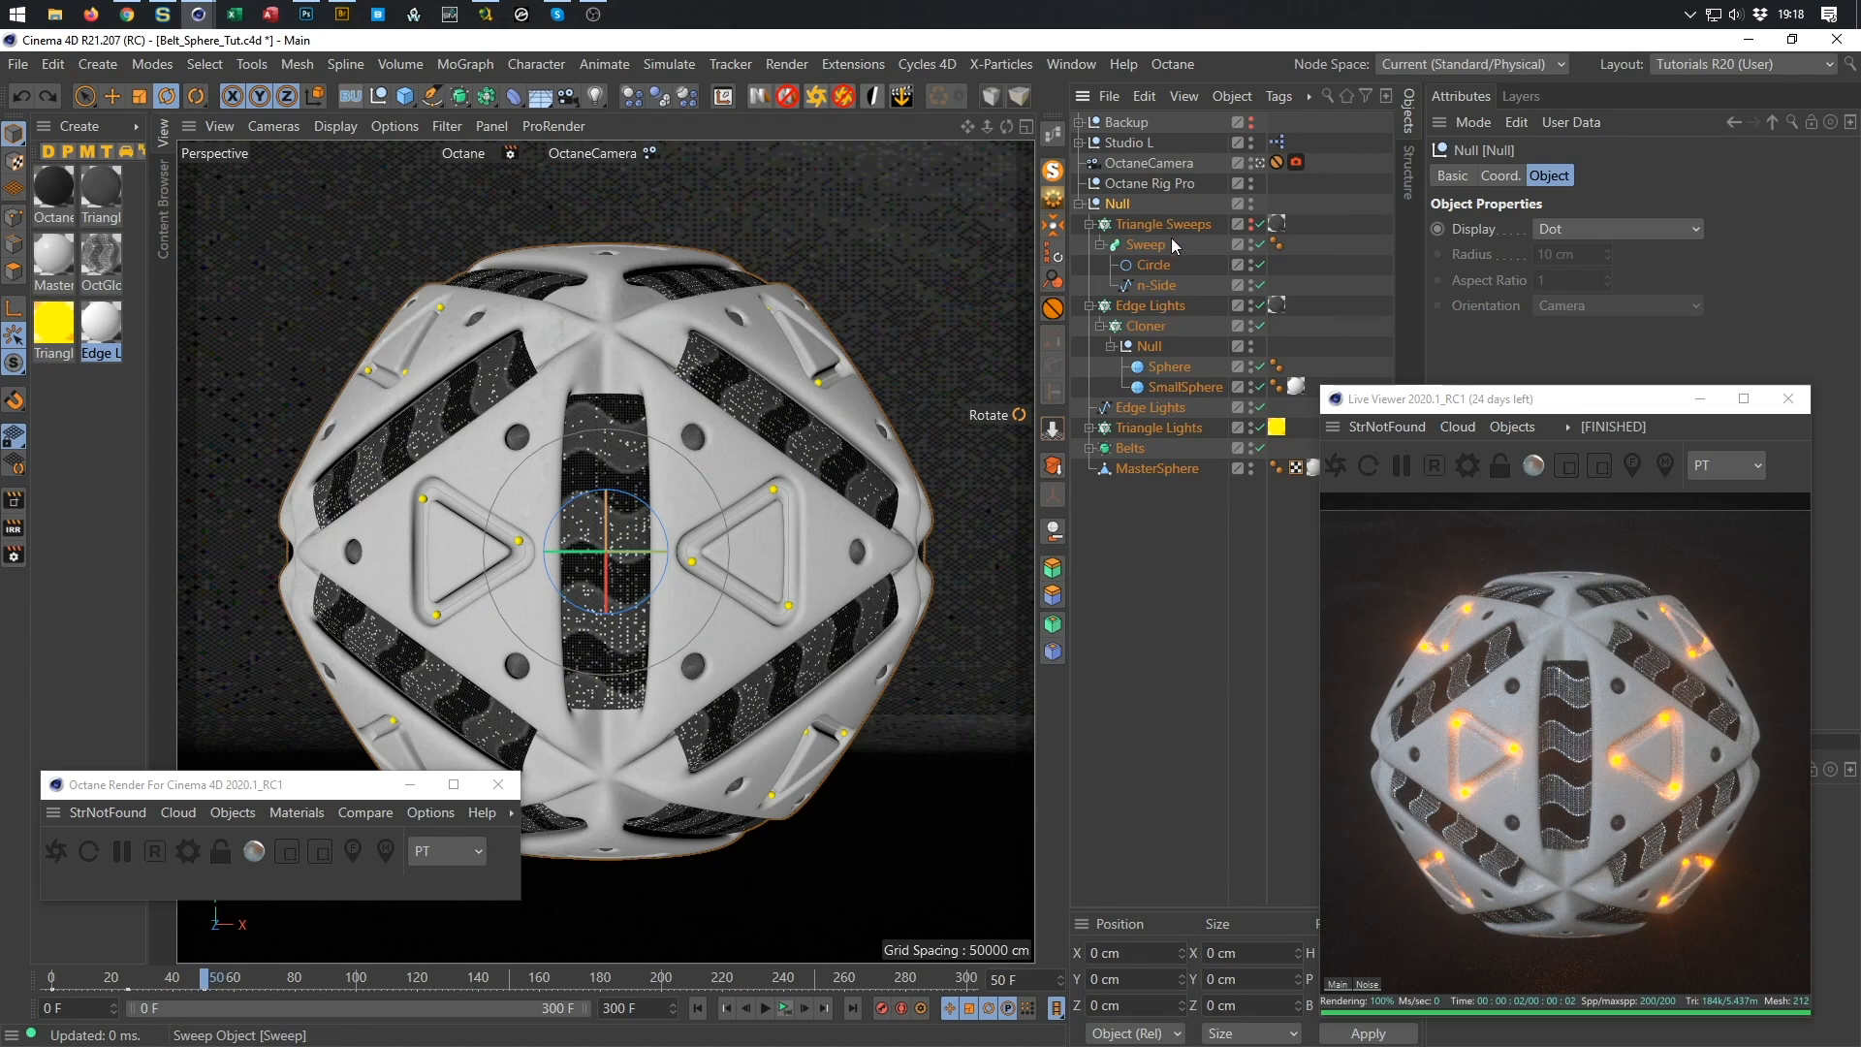
{"action": "left_click", "coordinate": [1089, 428]}
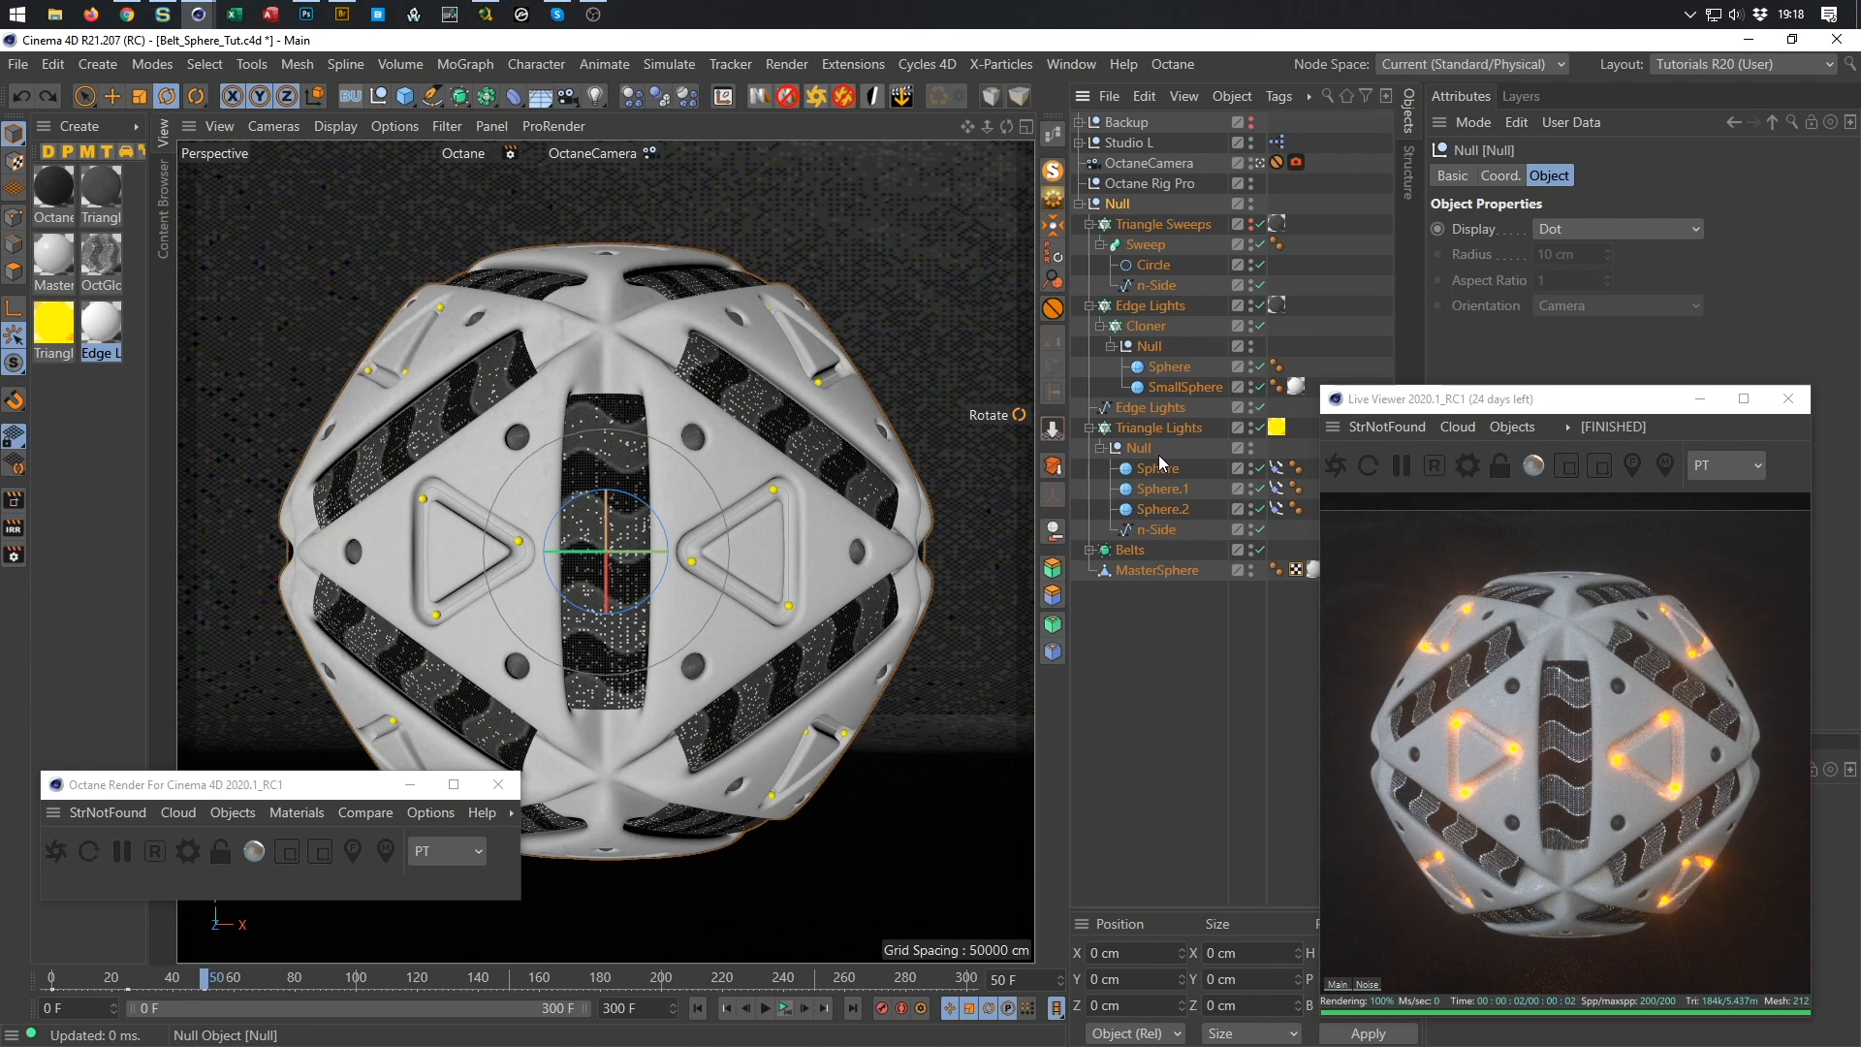
{"action": "left_click_drag", "start_coordinate": [1568, 405], "coordinate": [1608, 405]}
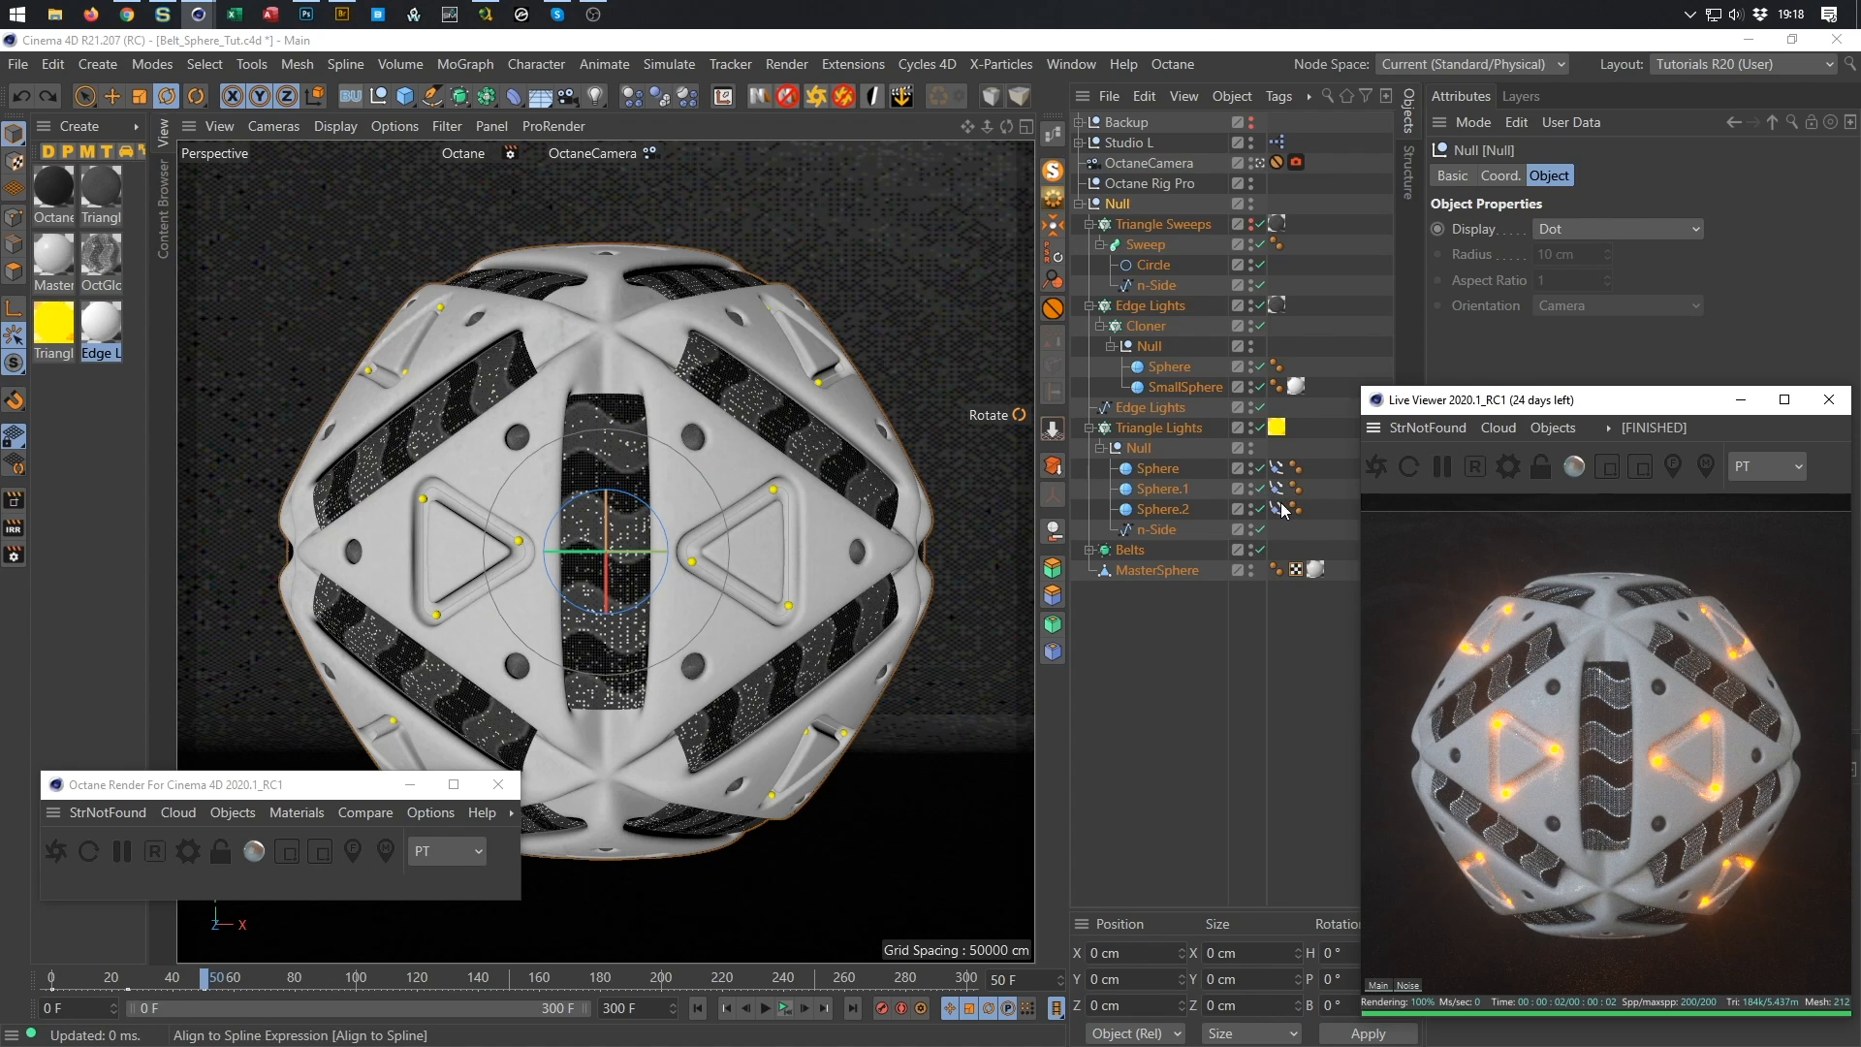
{"action": "left_click", "coordinate": [1477, 467]}
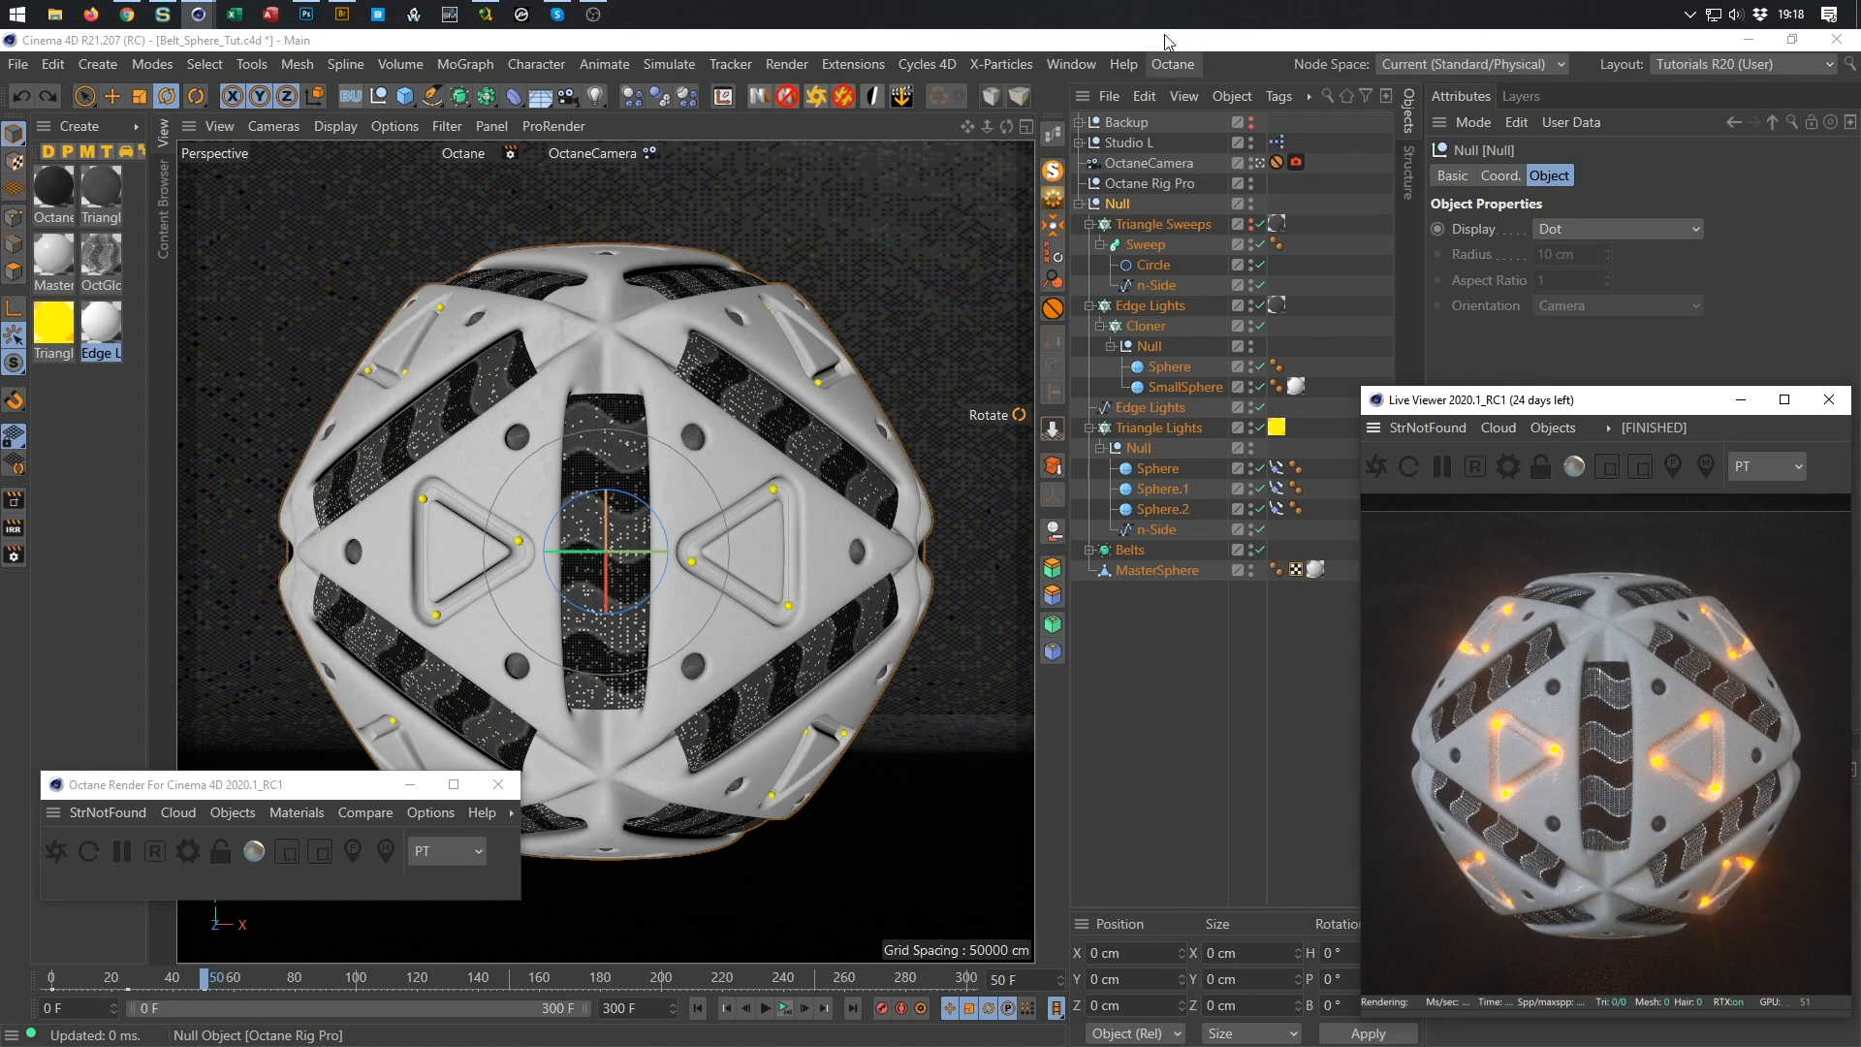
Show Triangle Sweeps and hide Edge Lights for a trial rotation of the sphere-parts null, and undo the rotation.
{"action": "left_click", "coordinate": [1251, 224]}
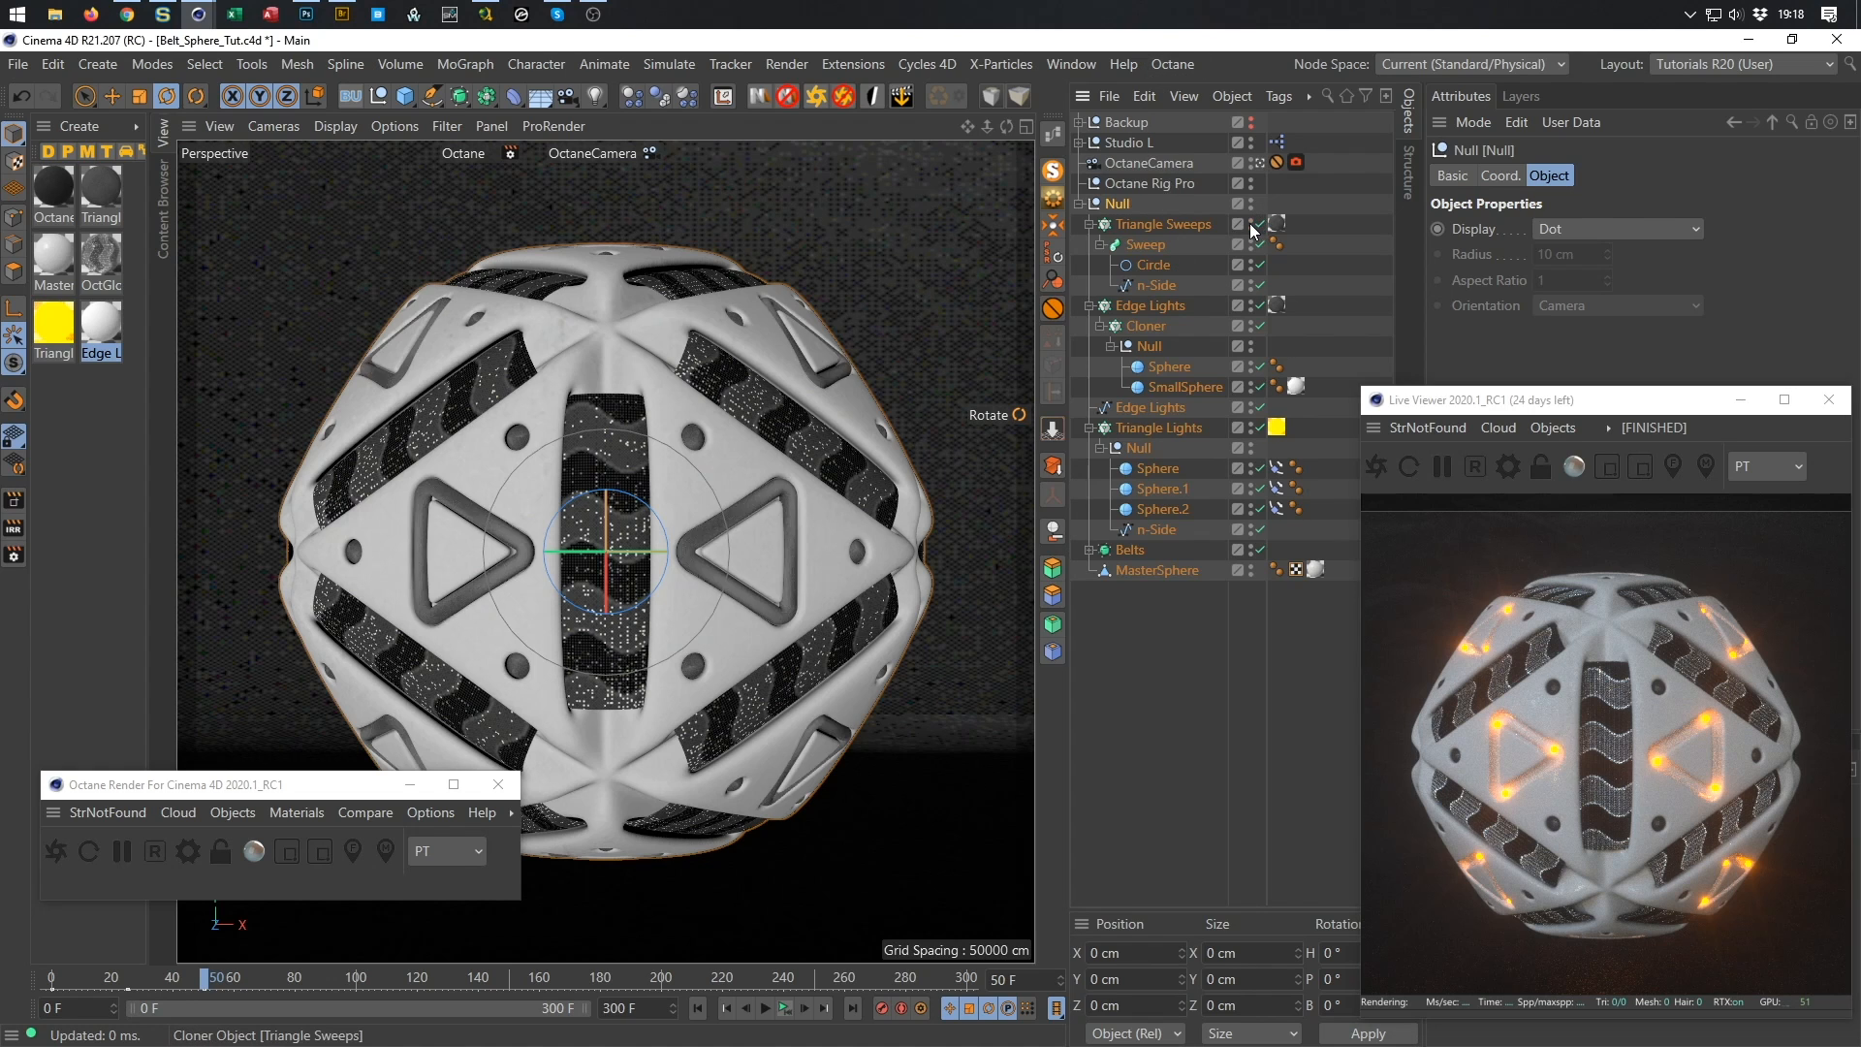
{"action": "left_click", "coordinate": [1249, 305]}
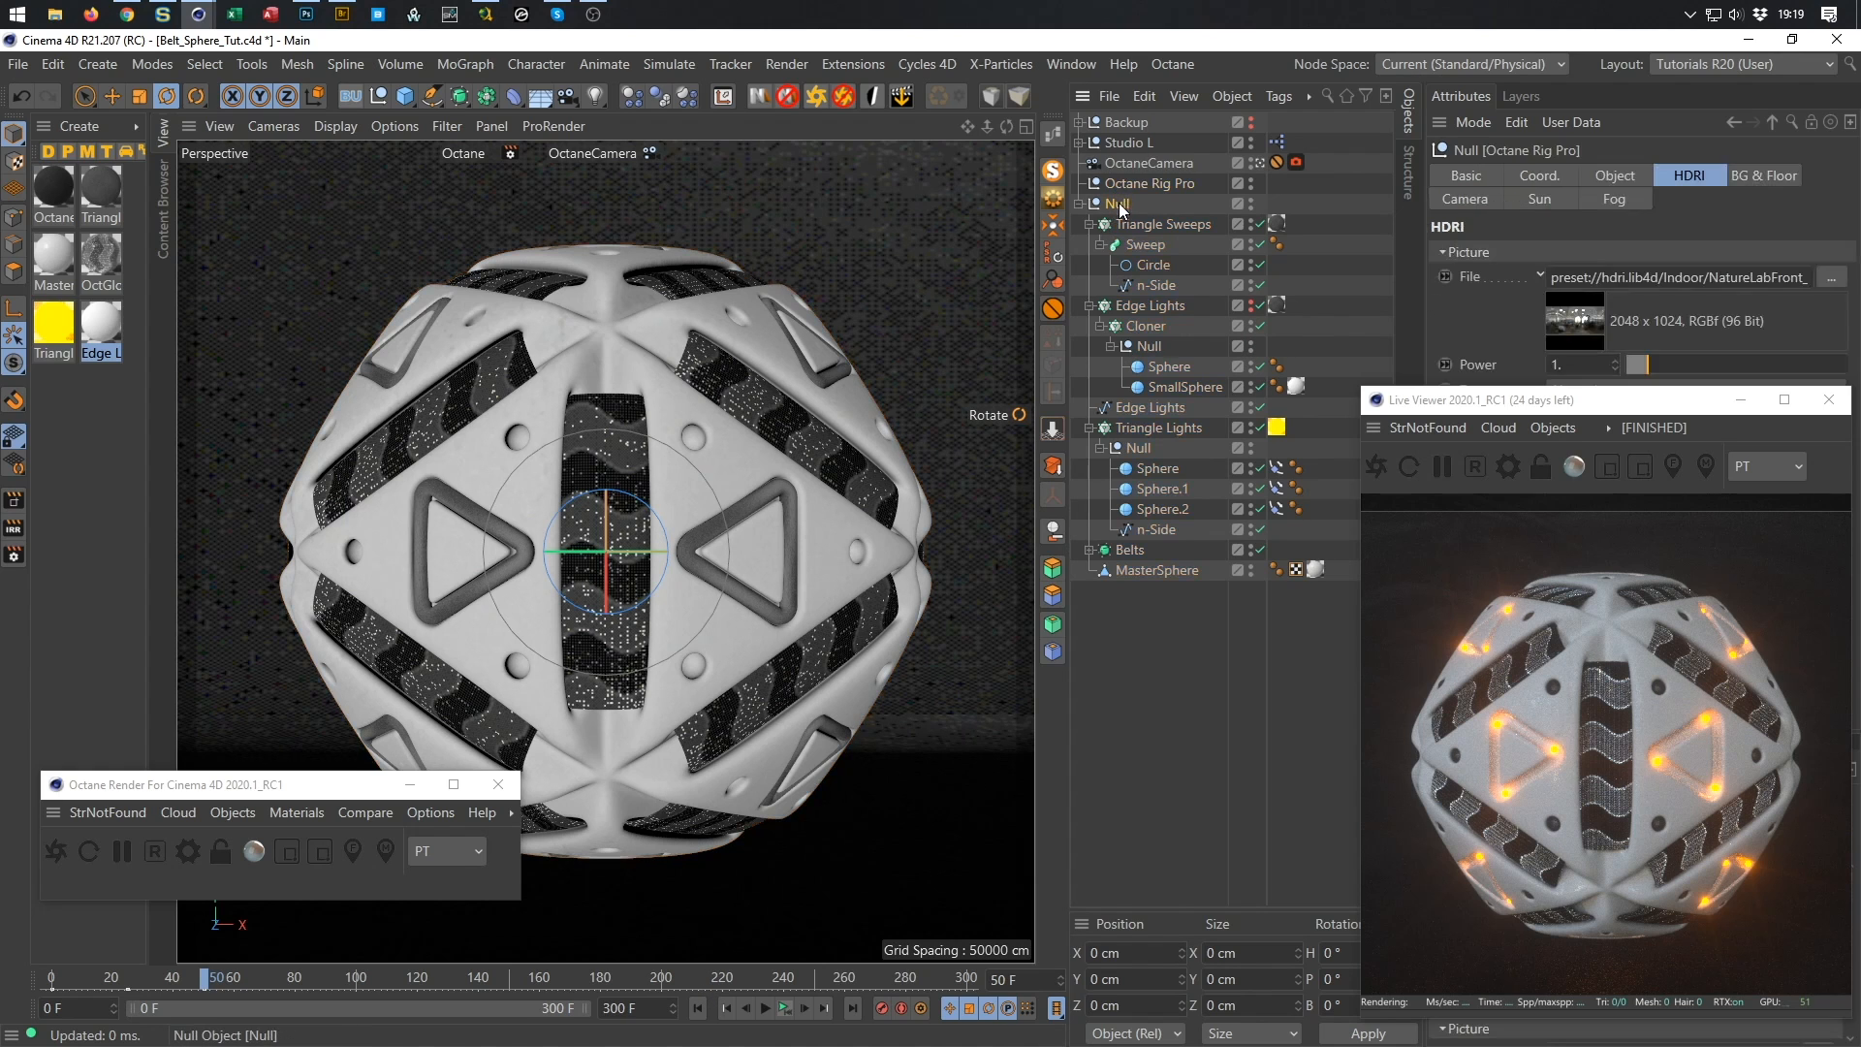
{"action": "left_click_drag", "start_coordinate": [555, 549], "coordinate": [573, 588]}
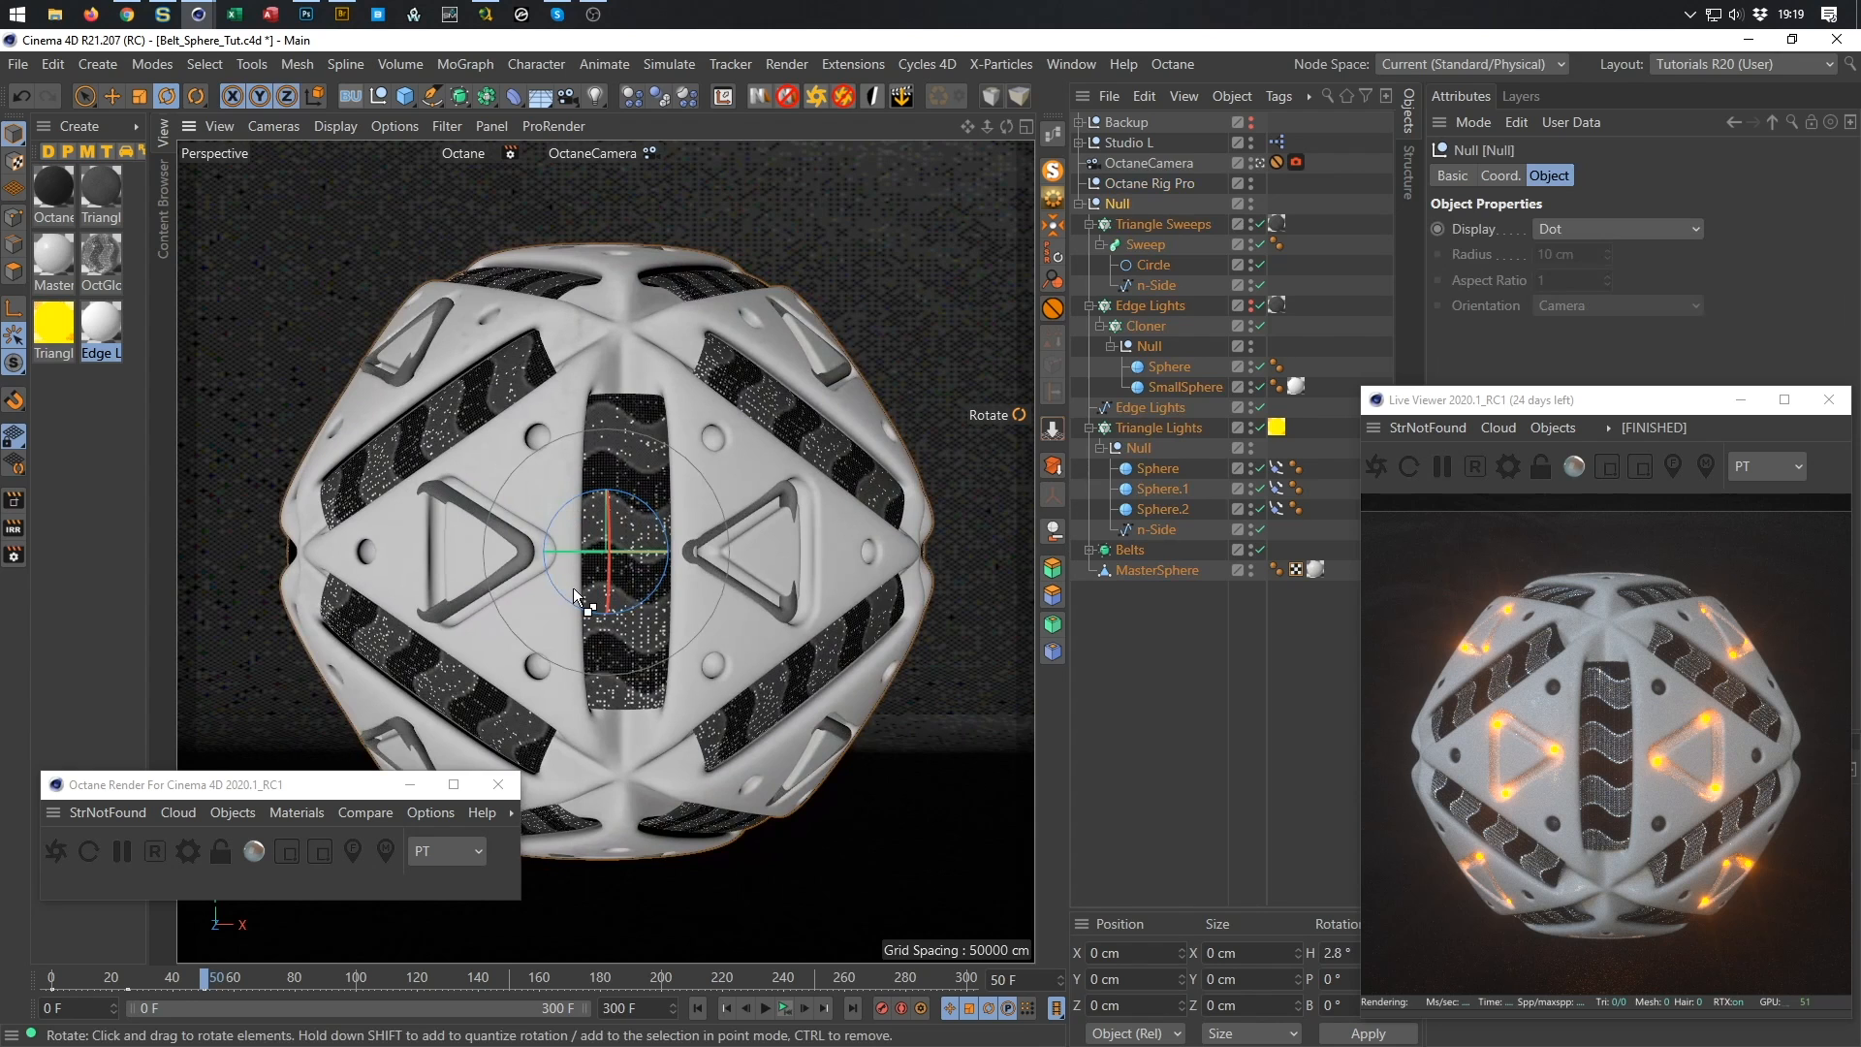
{"action": "key", "text": "ctrl+z"}
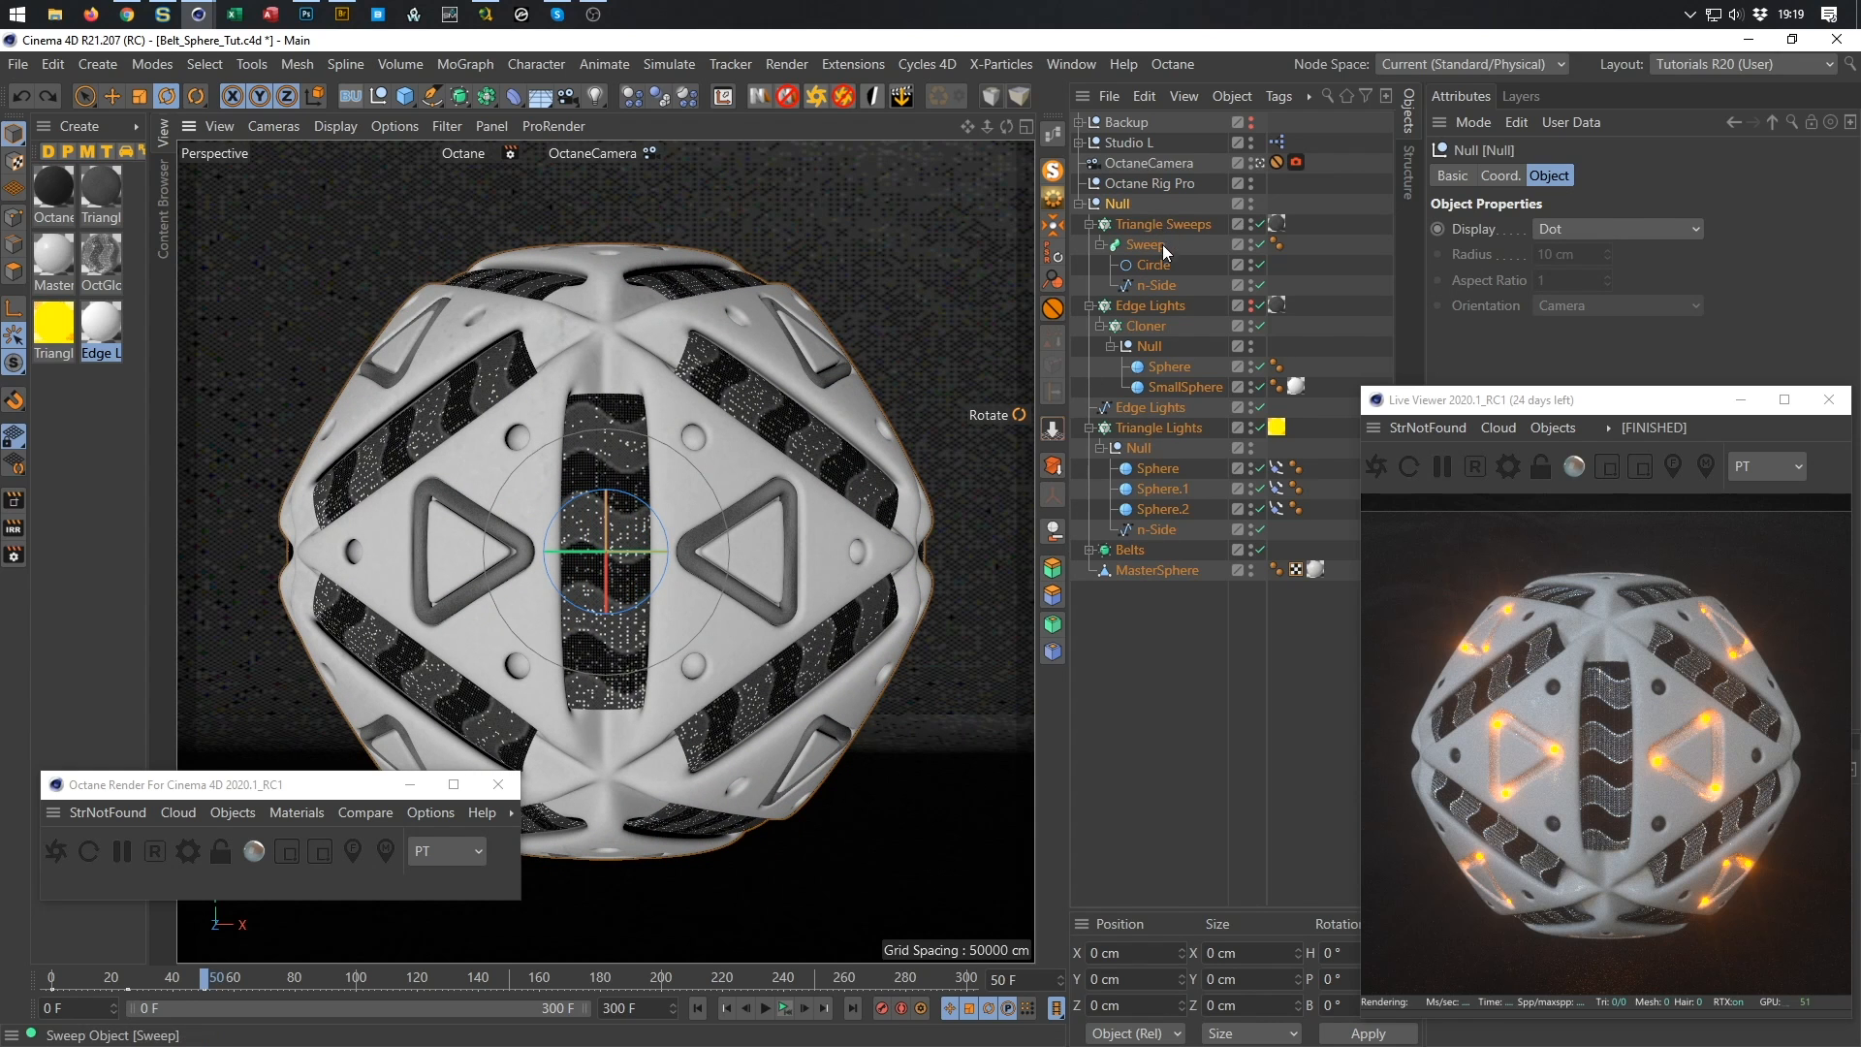
Select the Triangle Sweeps cloner after toggling its visibility, and close the Live Viewer.
{"action": "left_click", "coordinate": [1253, 225]}
{"action": "left_click", "coordinate": [1253, 226]}
{"action": "left_click", "coordinate": [1253, 225]}
{"action": "left_click", "coordinate": [1252, 225]}
{"action": "left_click", "coordinate": [1178, 225]}
{"action": "left_click_drag", "start_coordinate": [1626, 411], "coordinate": [1527, 425]}
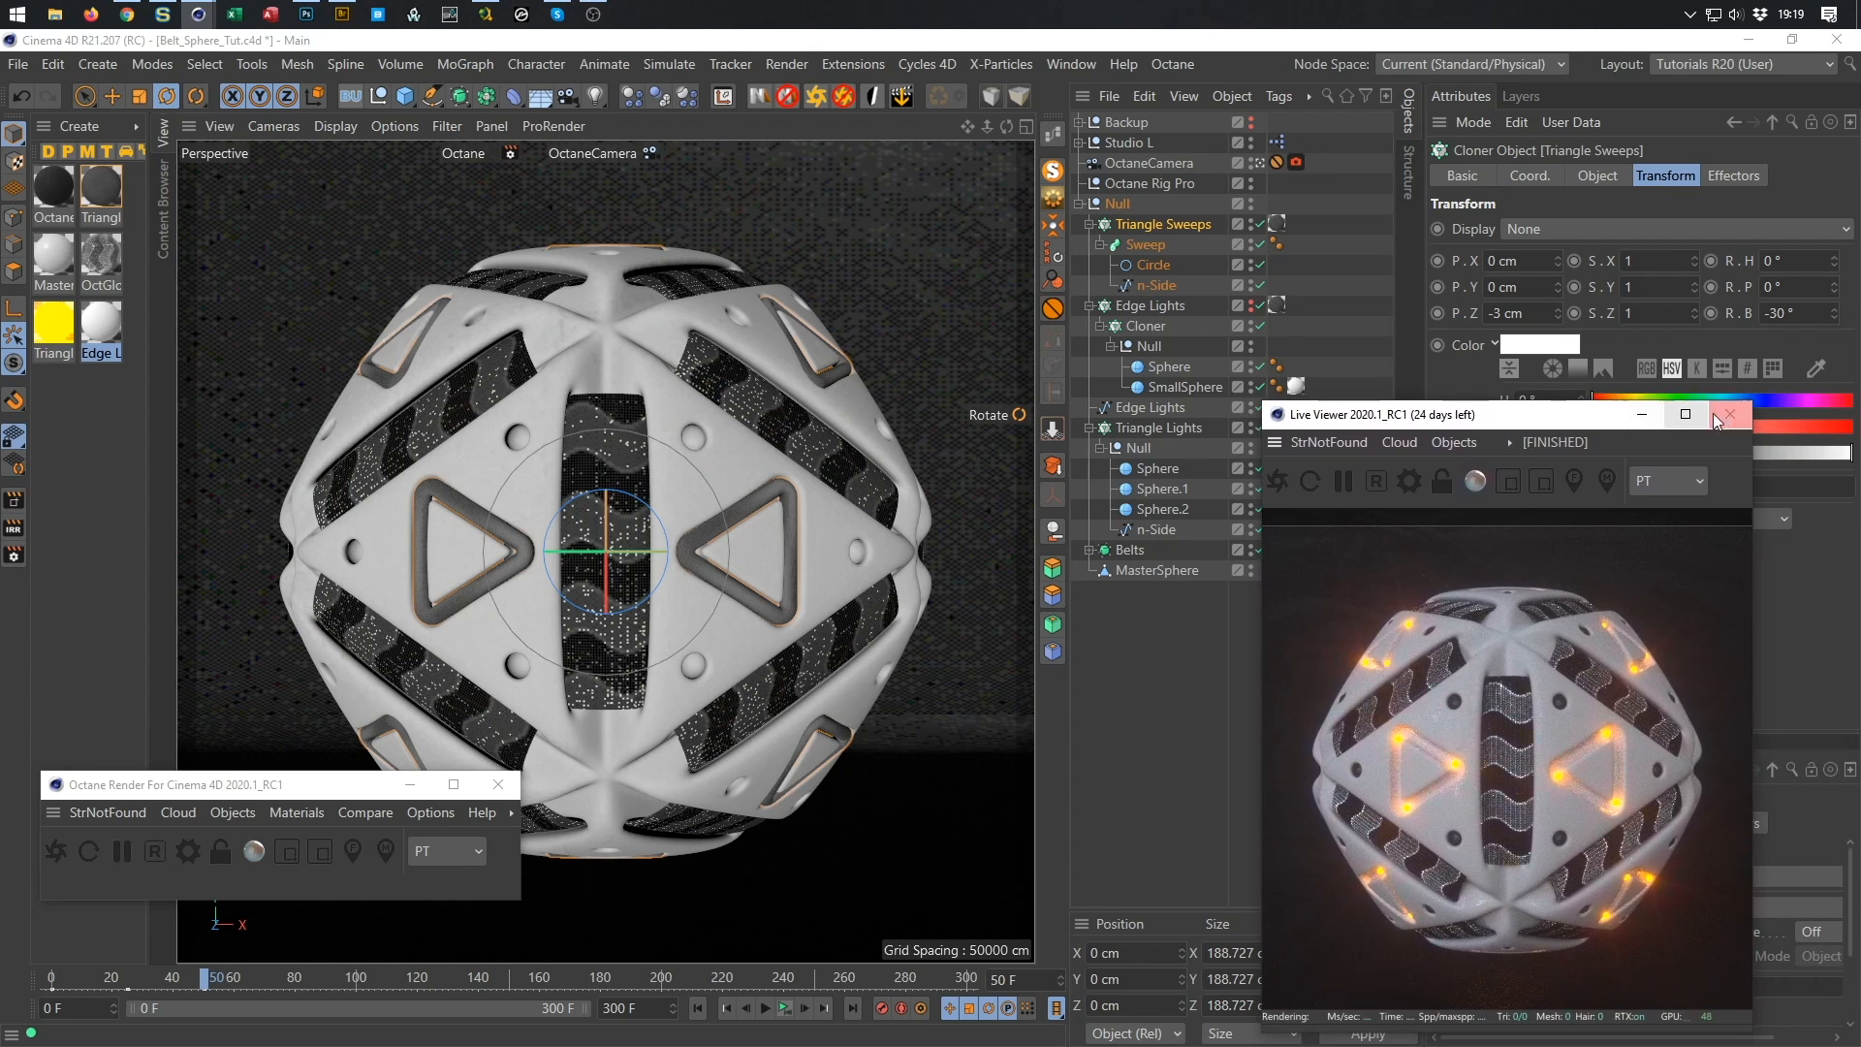
{"action": "left_click", "coordinate": [1729, 415]}
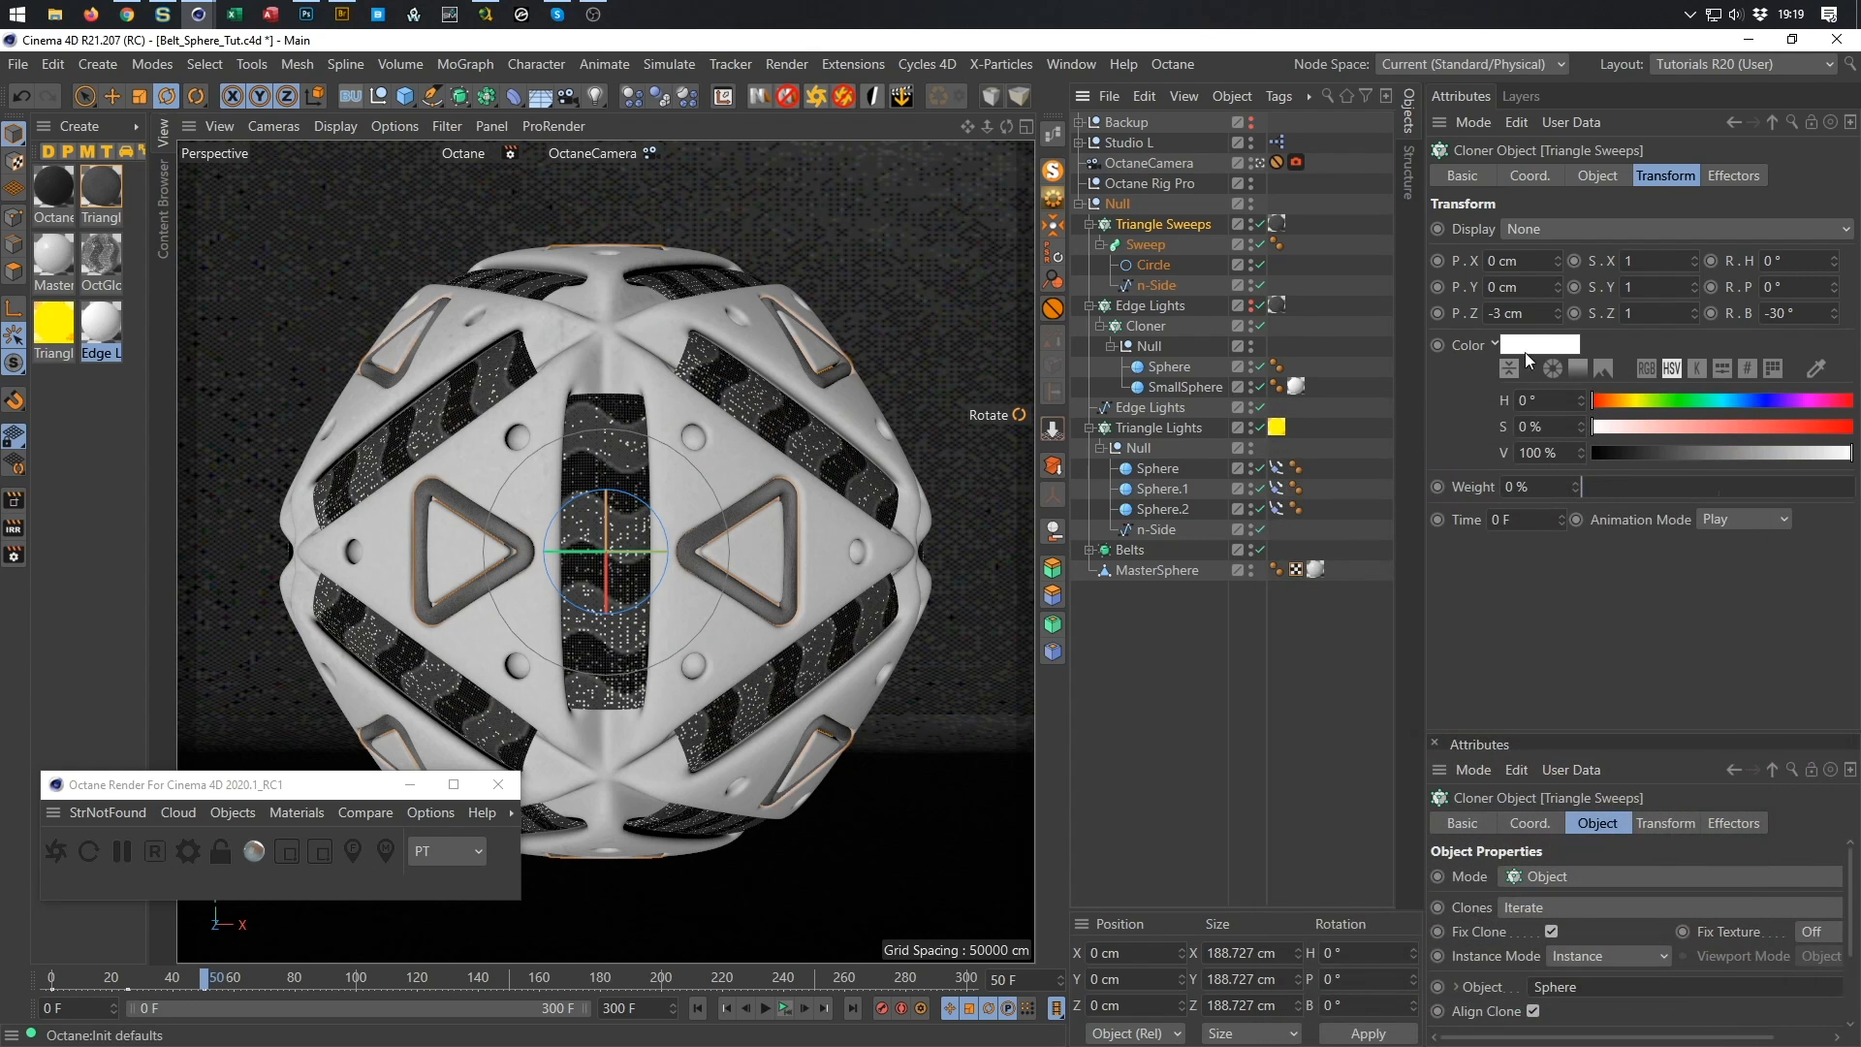
Turn off Fix Clone for Triangle Sweeps, try rotating the sphere-parts null, and undo the rotation.
{"action": "left_click", "coordinate": [1592, 178]}
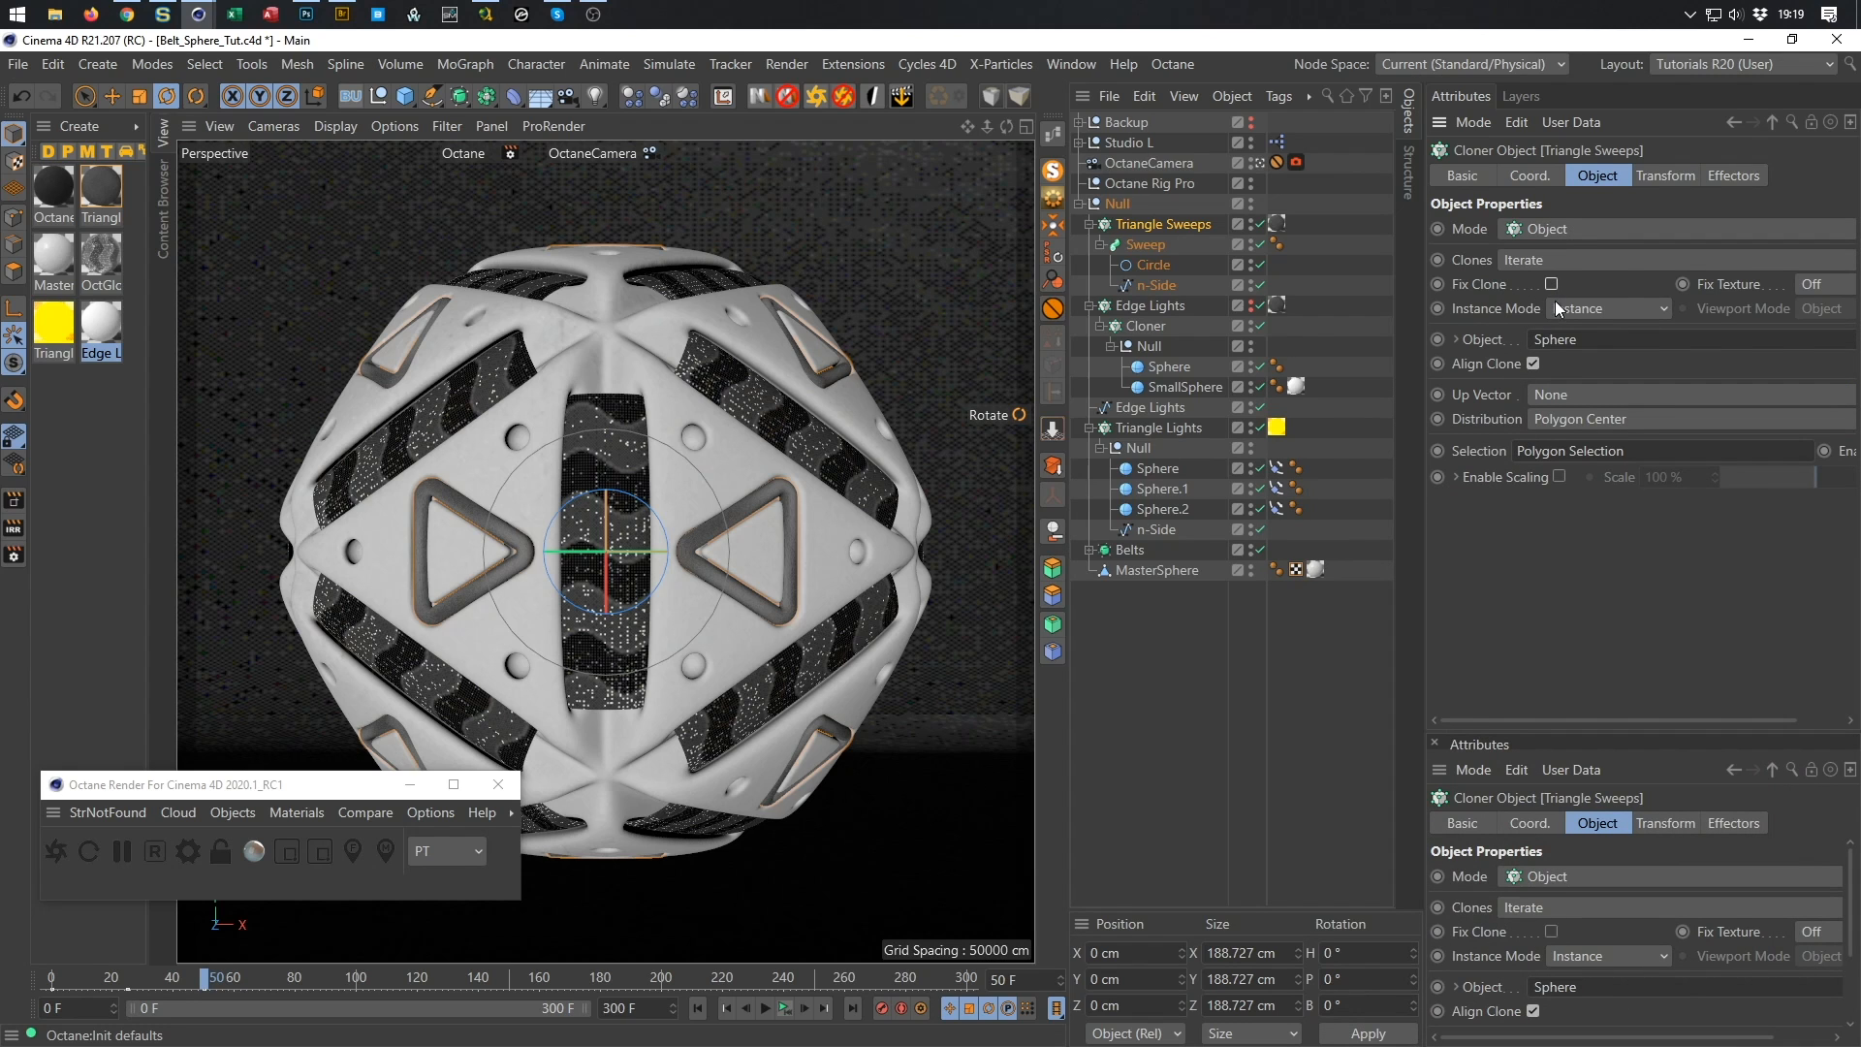
{"action": "left_click", "coordinate": [1118, 203]}
{"action": "mouse_move", "coordinate": [594, 549]}
{"action": "left_mouse_down"}
{"action": "mouse_move", "coordinate": [521, 540]}
{"action": "mouse_move", "coordinate": [578, 544]}
{"action": "left_mouse_up"}
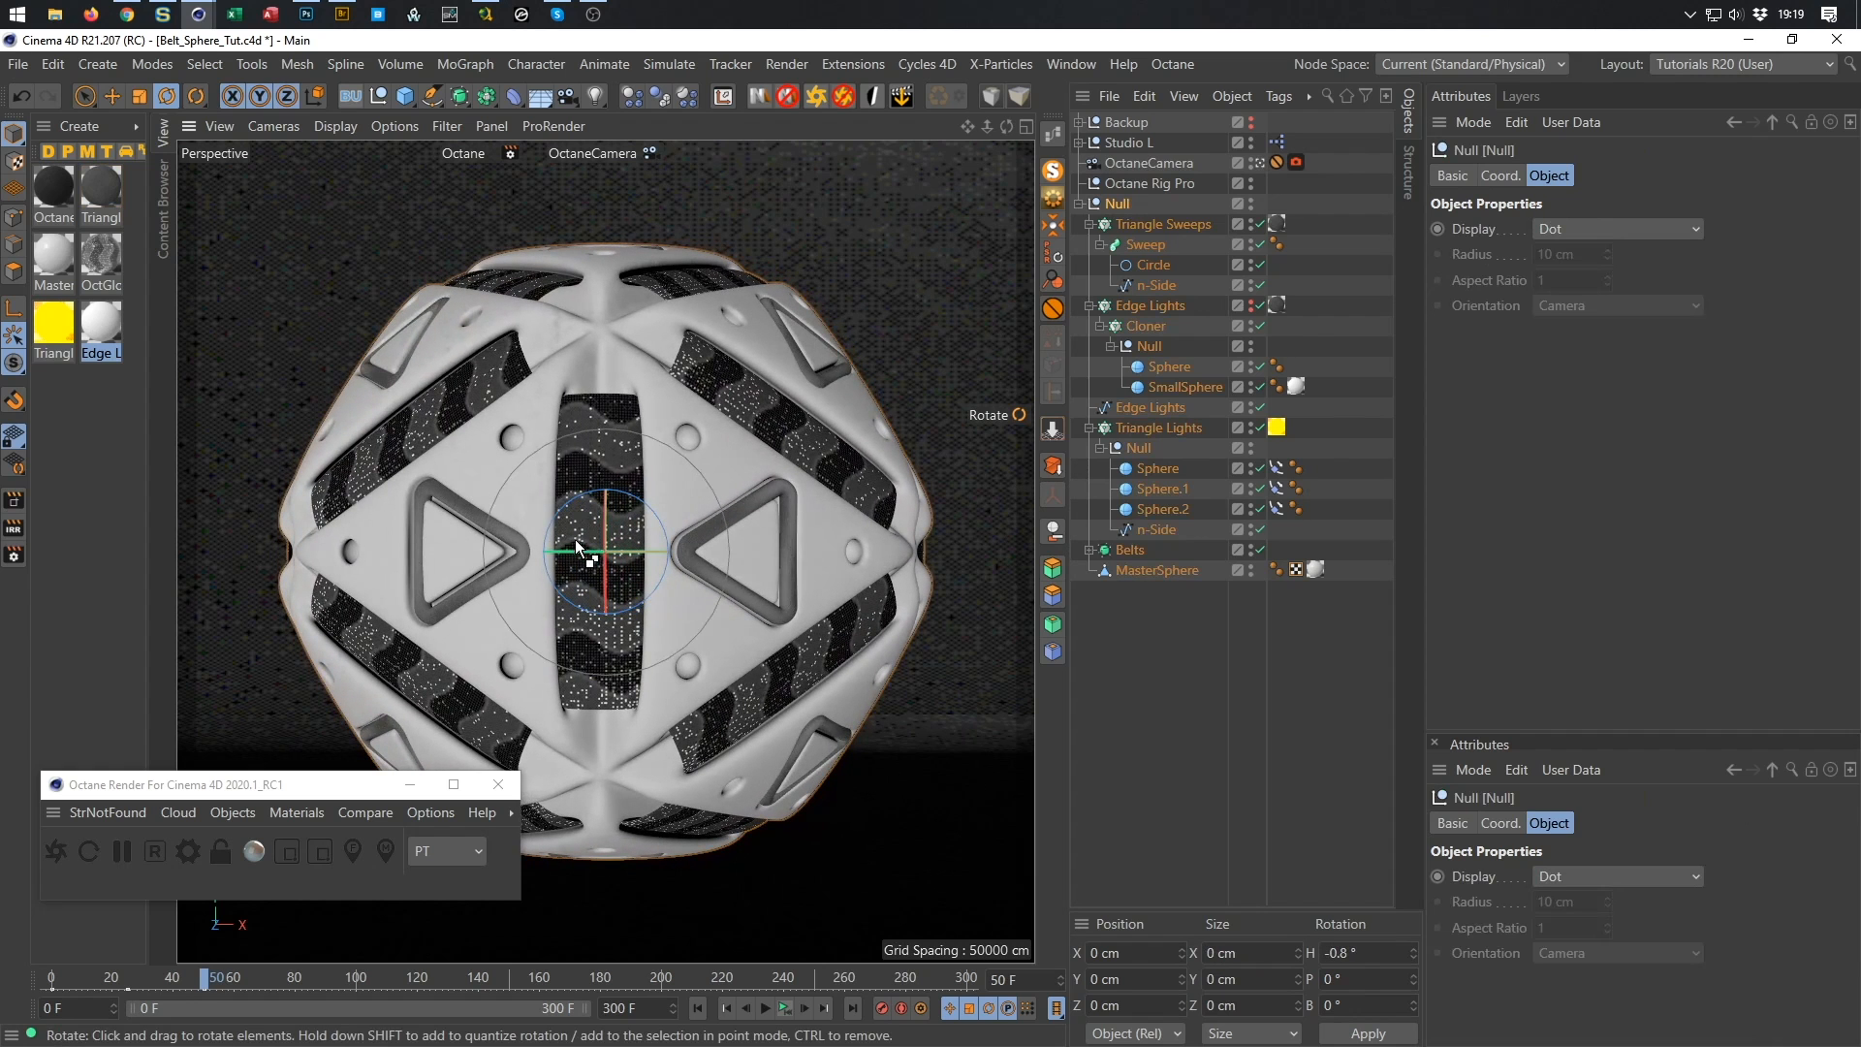
{"action": "key", "text": "ctrl+z"}
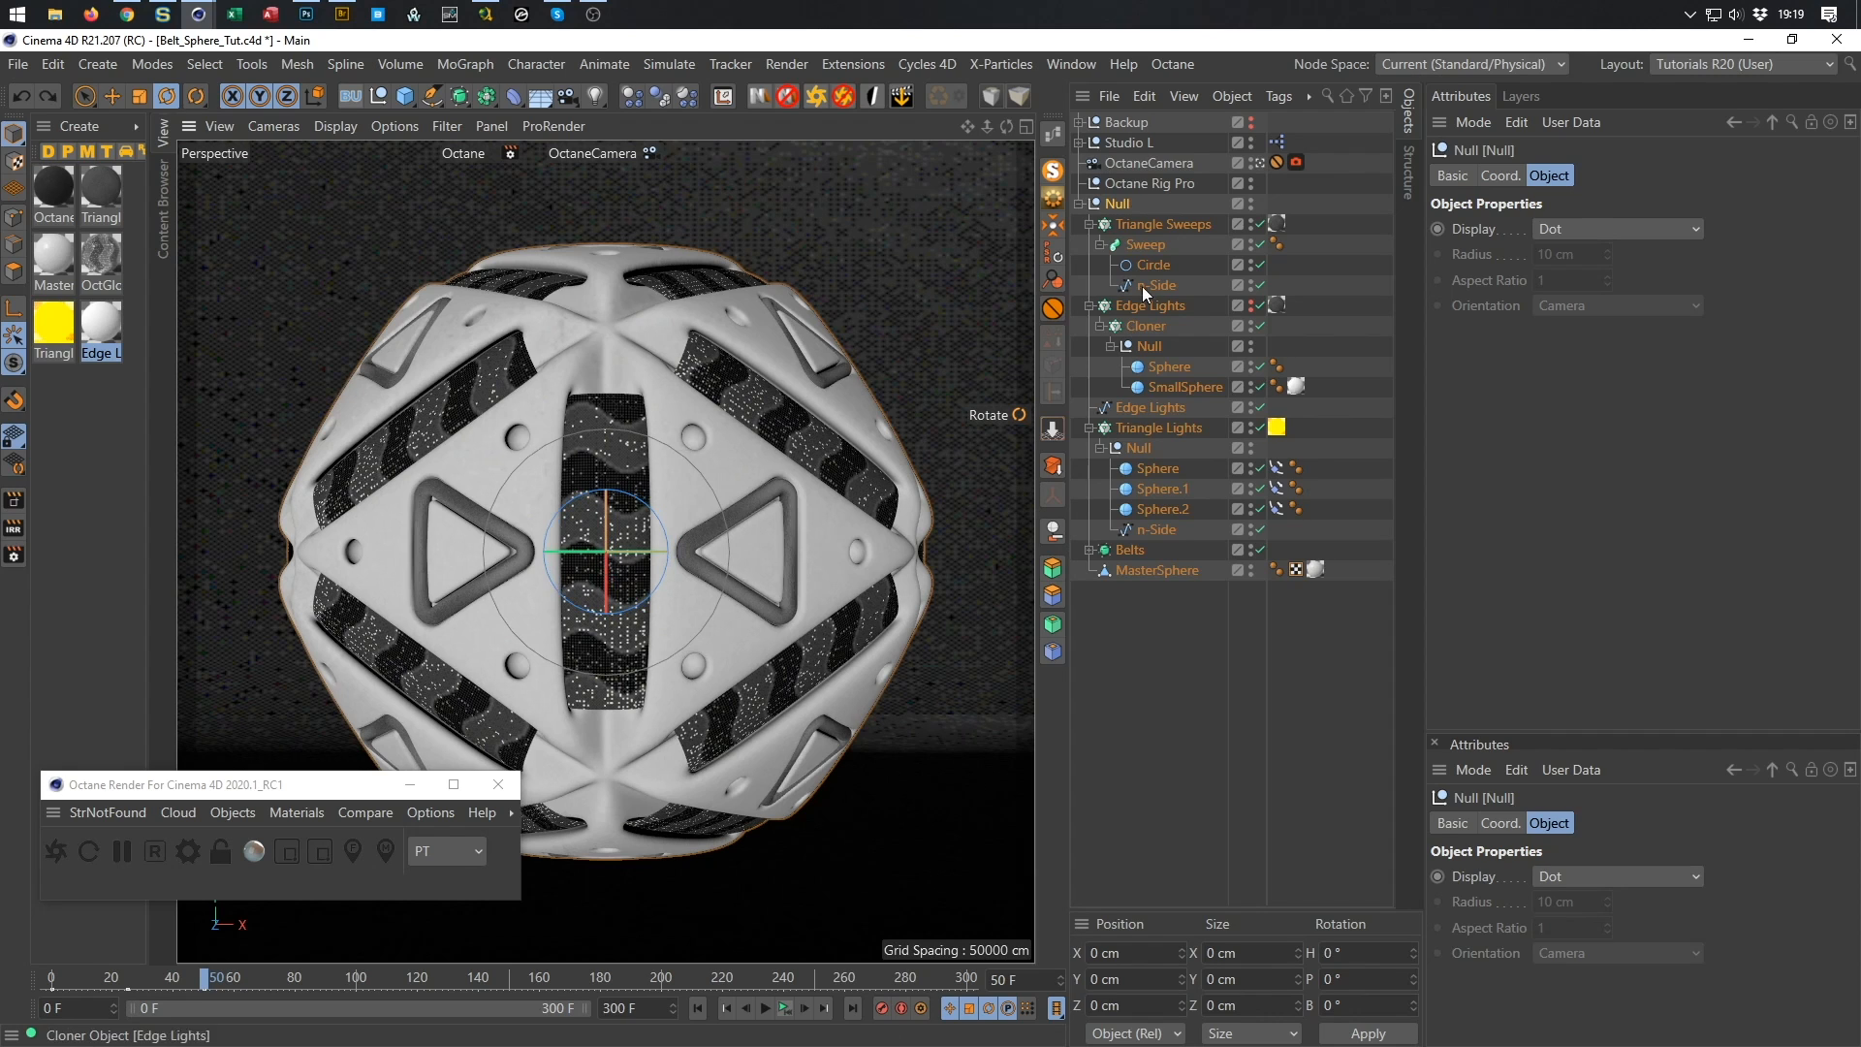
Turn Fix Clone back on for the Triangle Sweeps cloner.
{"action": "left_click", "coordinate": [1260, 224]}
{"action": "left_click", "coordinate": [1261, 224]}
{"action": "left_click", "coordinate": [1089, 224]}
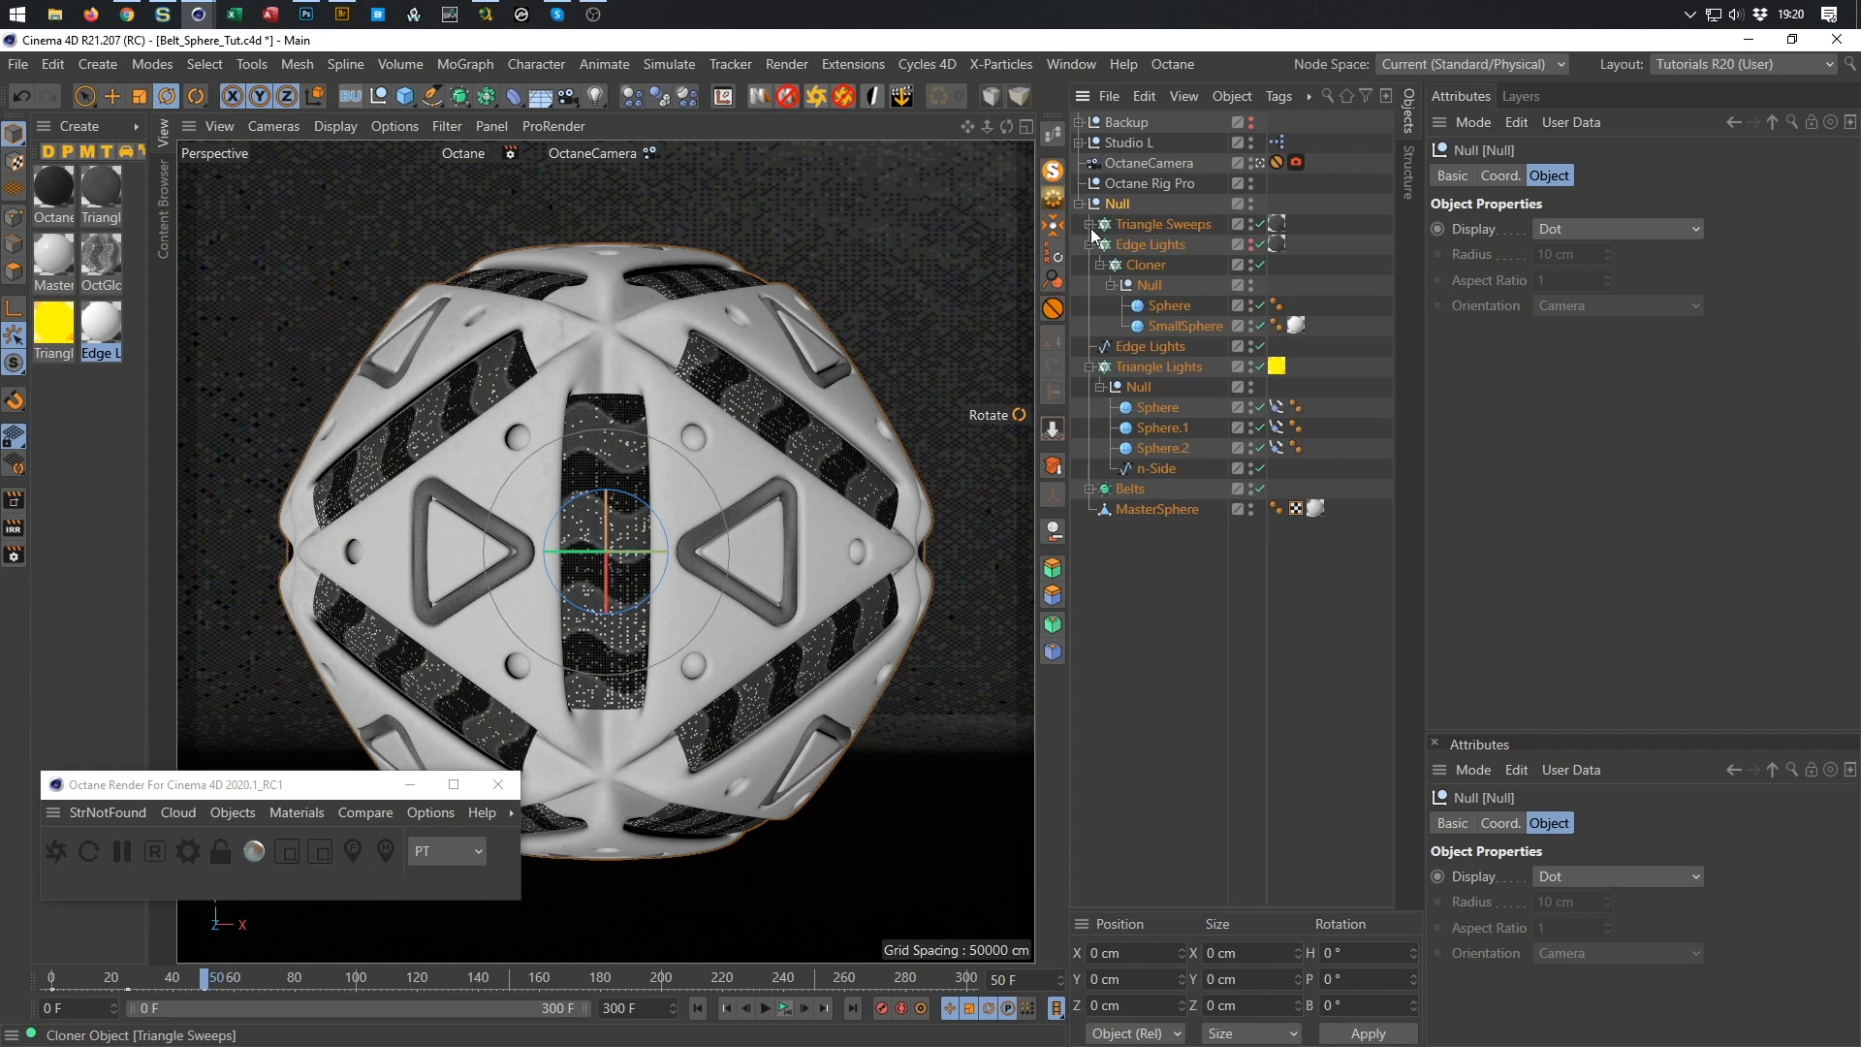
{"action": "left_click", "coordinate": [1146, 227]}
{"action": "left_click", "coordinate": [1090, 225]}
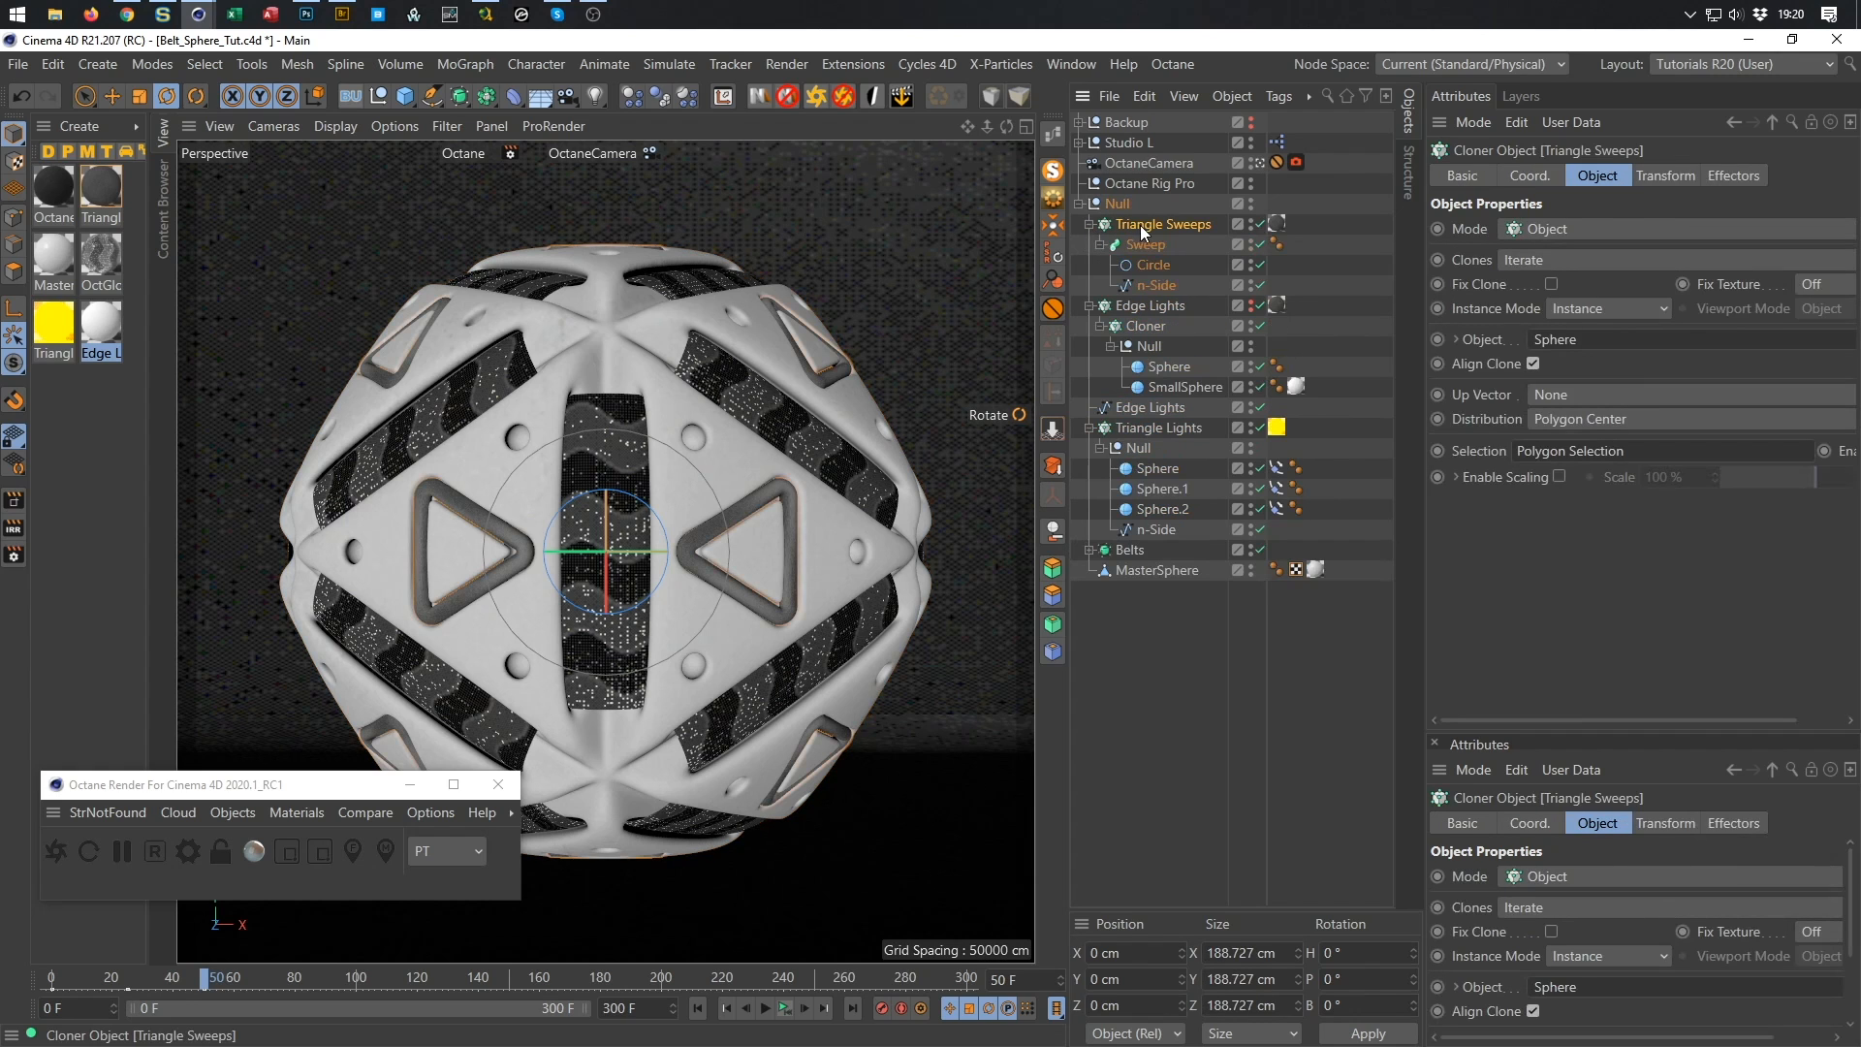
{"action": "left_click", "coordinate": [1550, 284]}
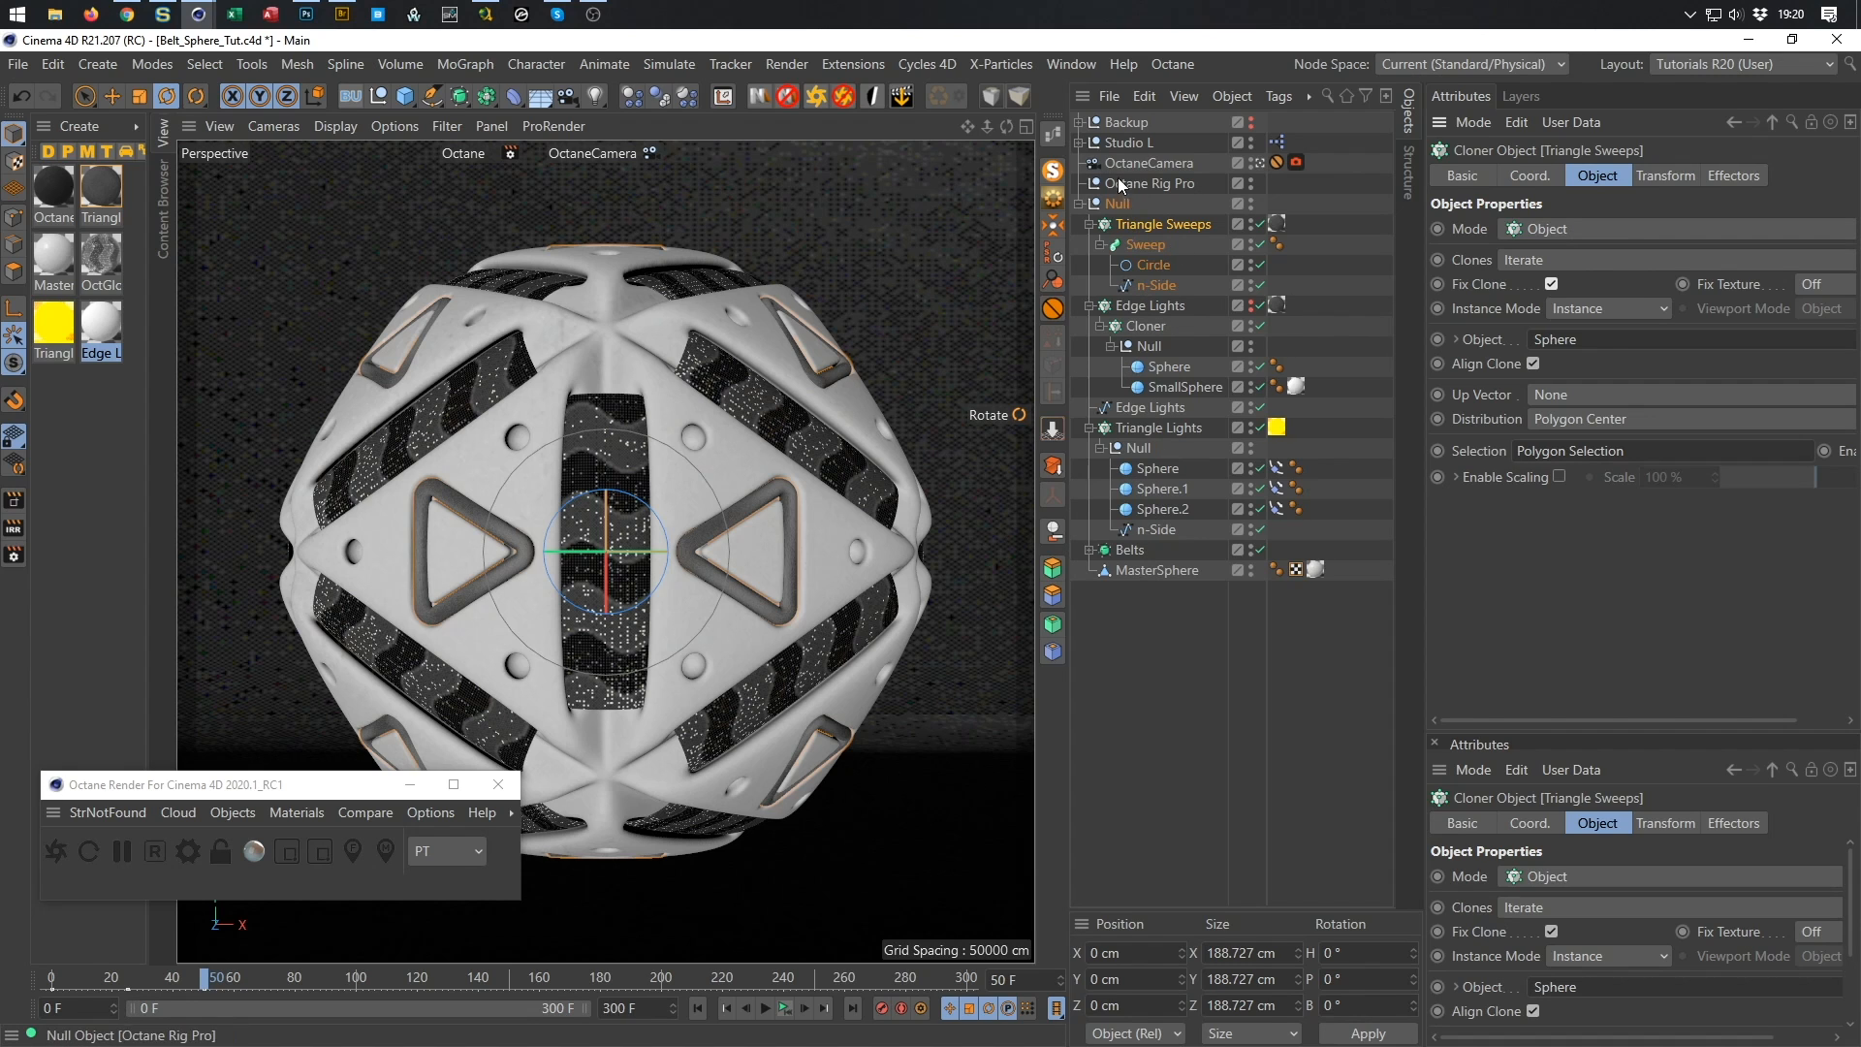
Move the Sphere subdivision surface and its polygon Sphere from Backup into the sphere-parts null, keeping them nested, and enable the subdivision surface.
{"action": "left_click", "coordinate": [1079, 142]}
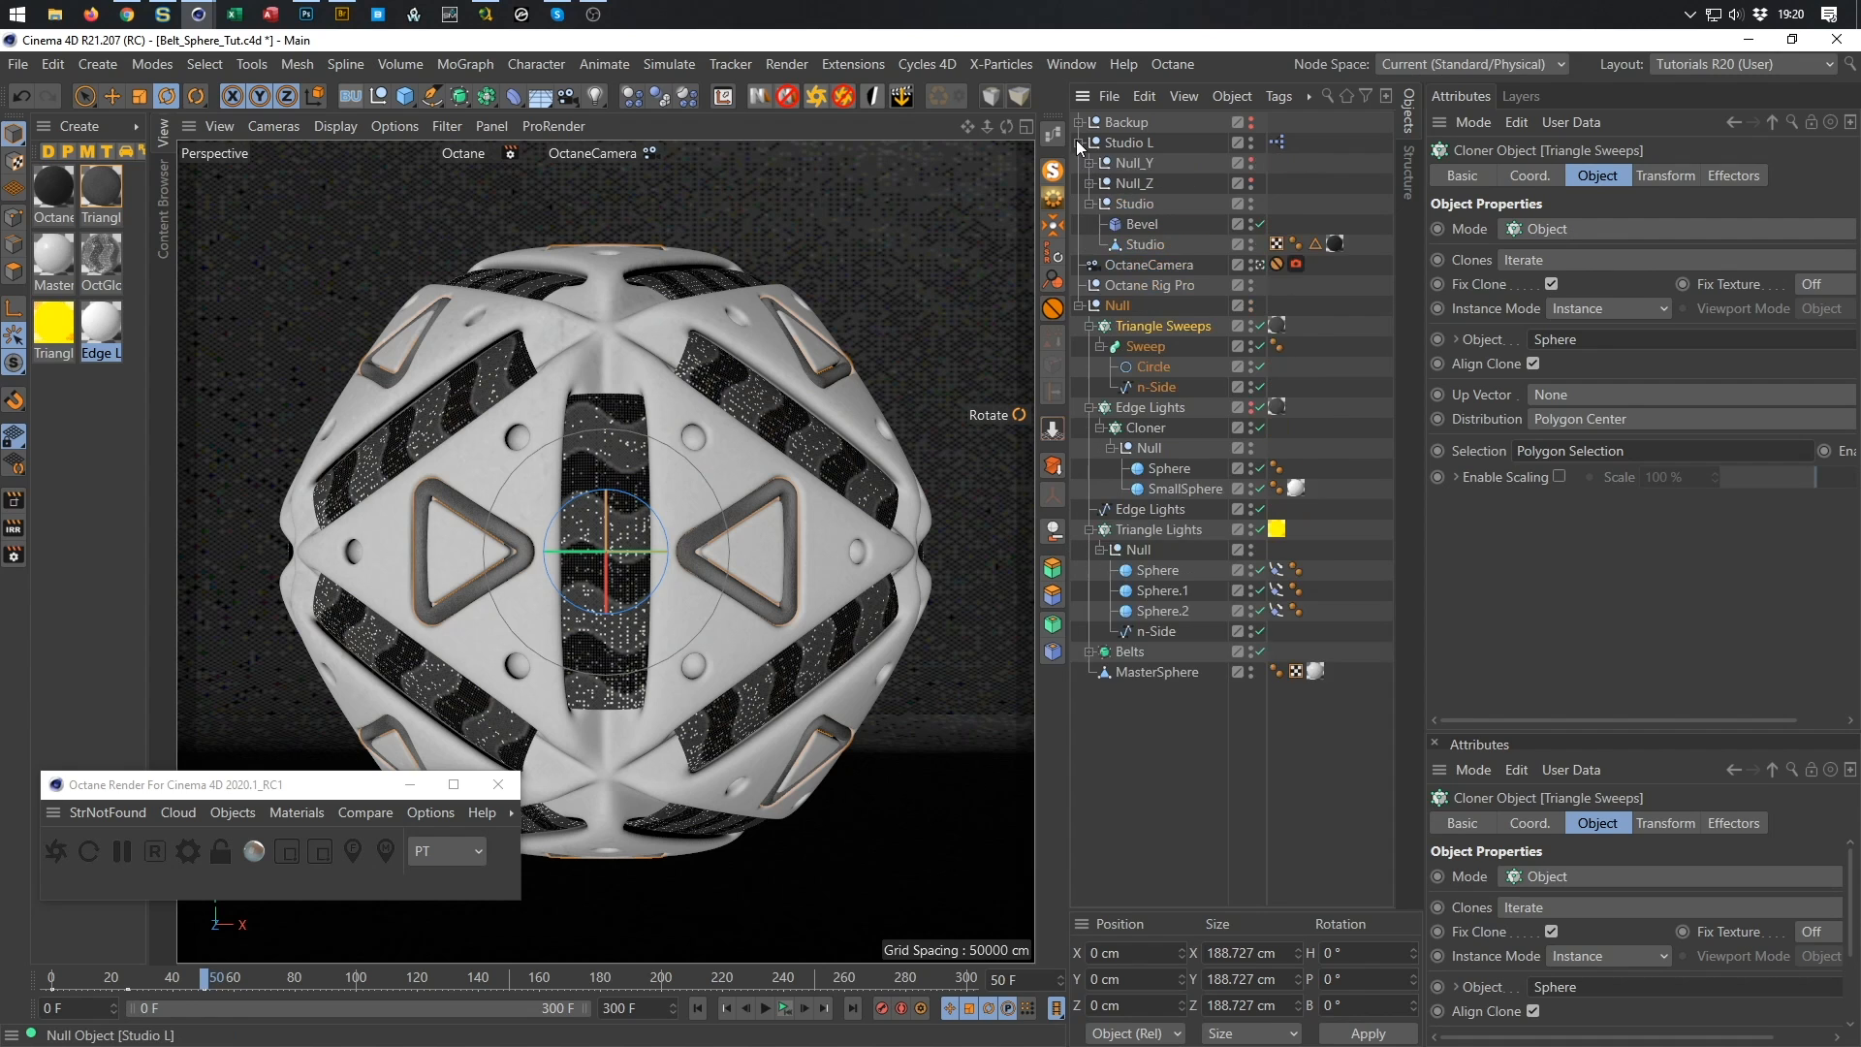
{"action": "left_click", "coordinate": [1078, 142]}
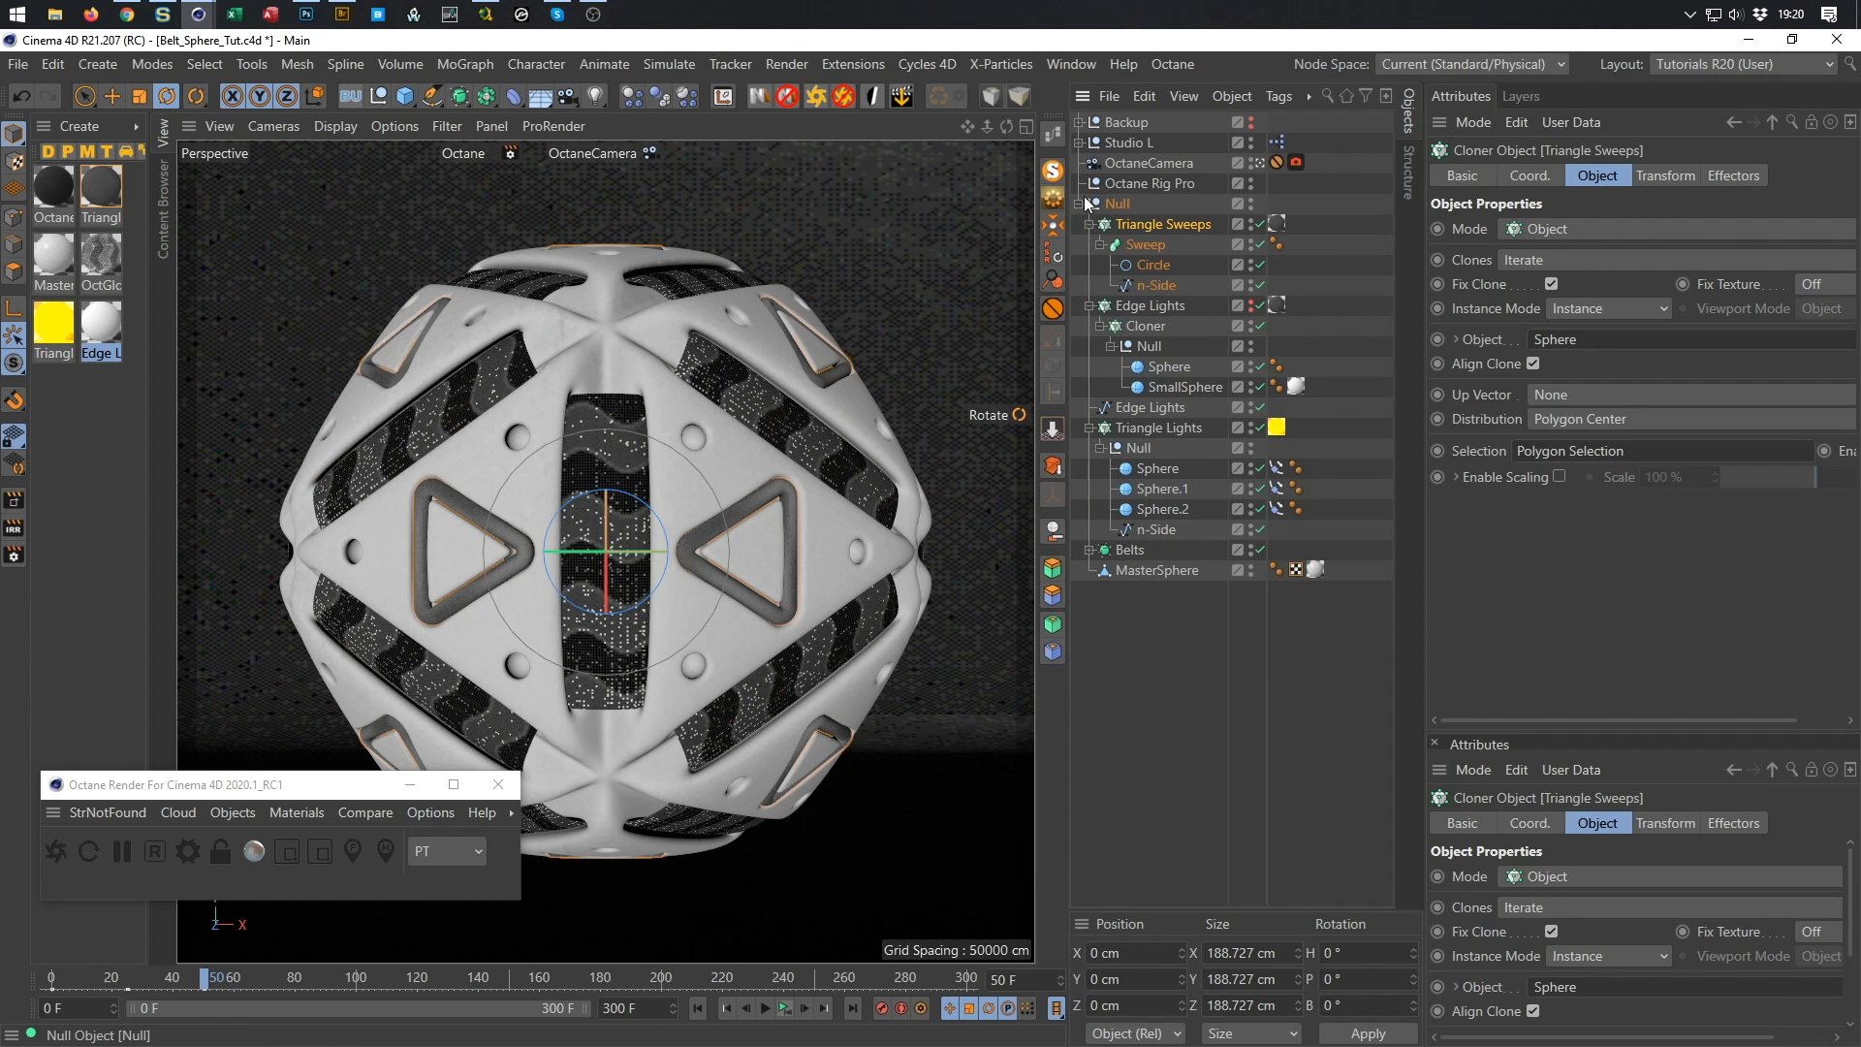
{"action": "left_click", "coordinate": [1080, 123]}
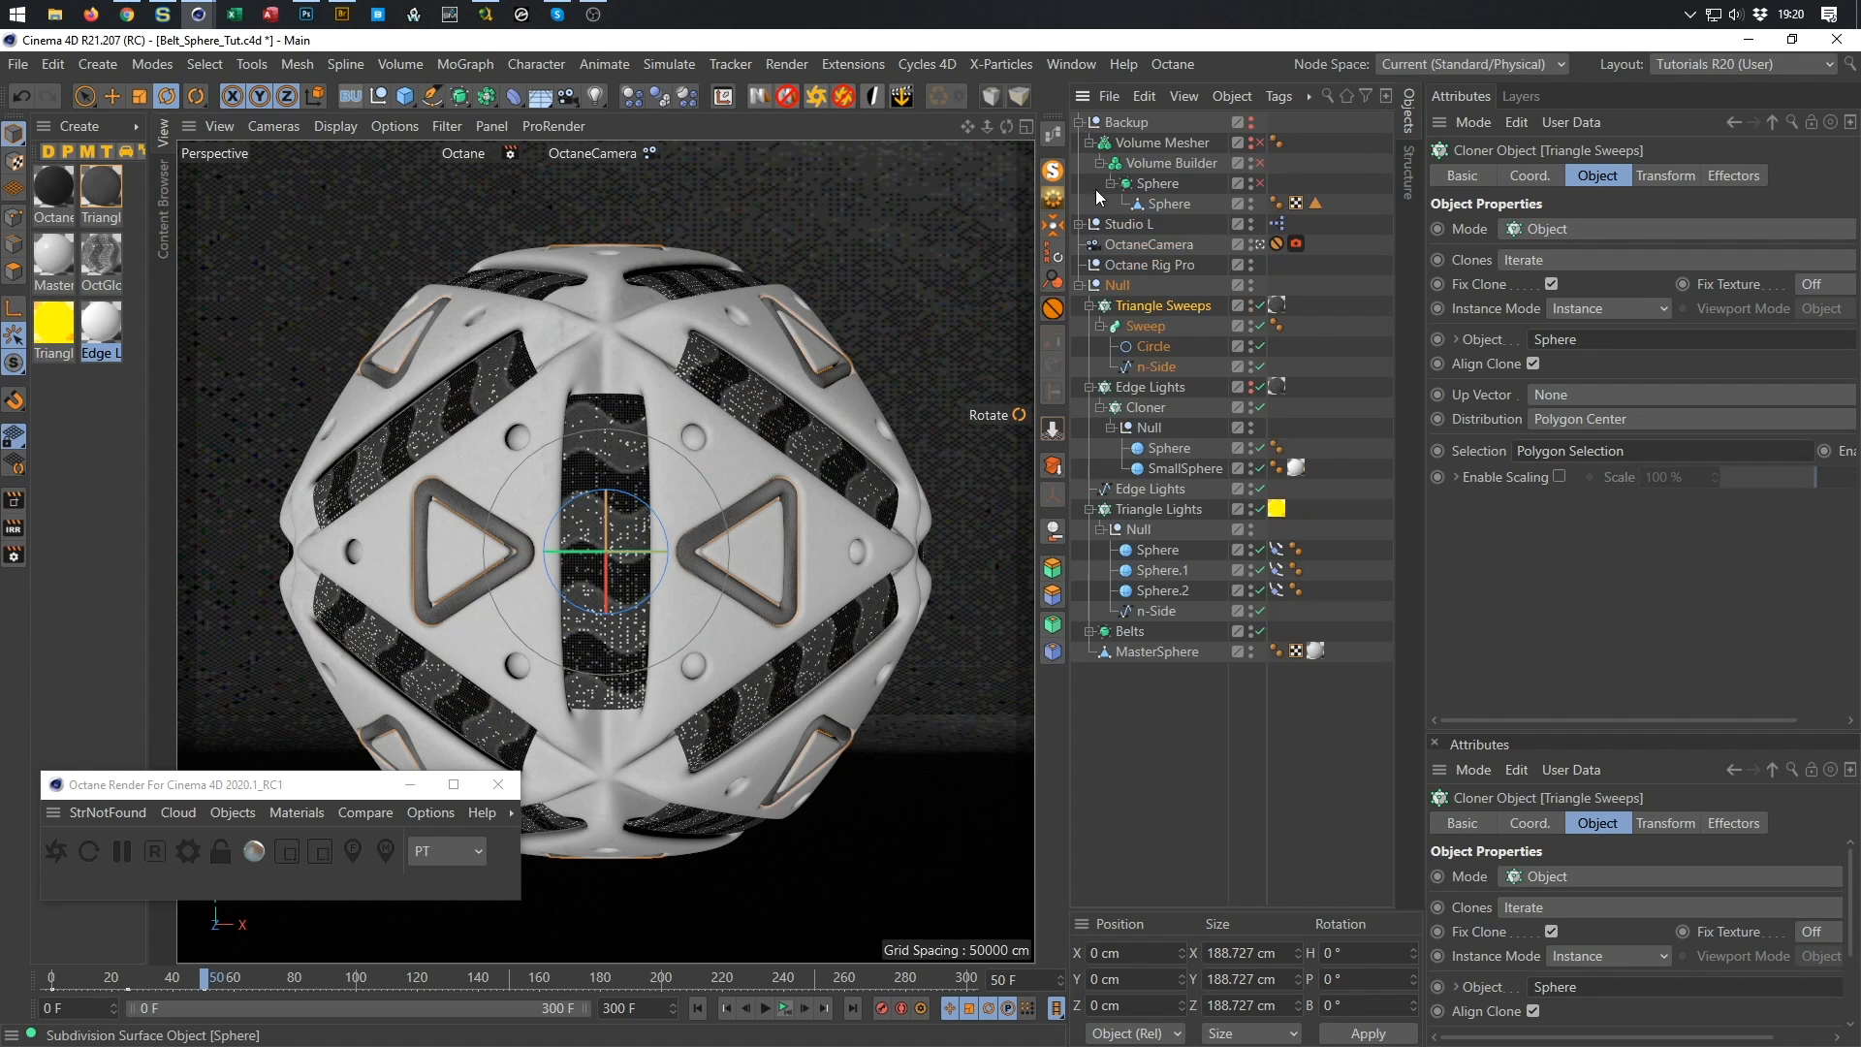
{"action": "left_click", "coordinate": [1169, 205]}
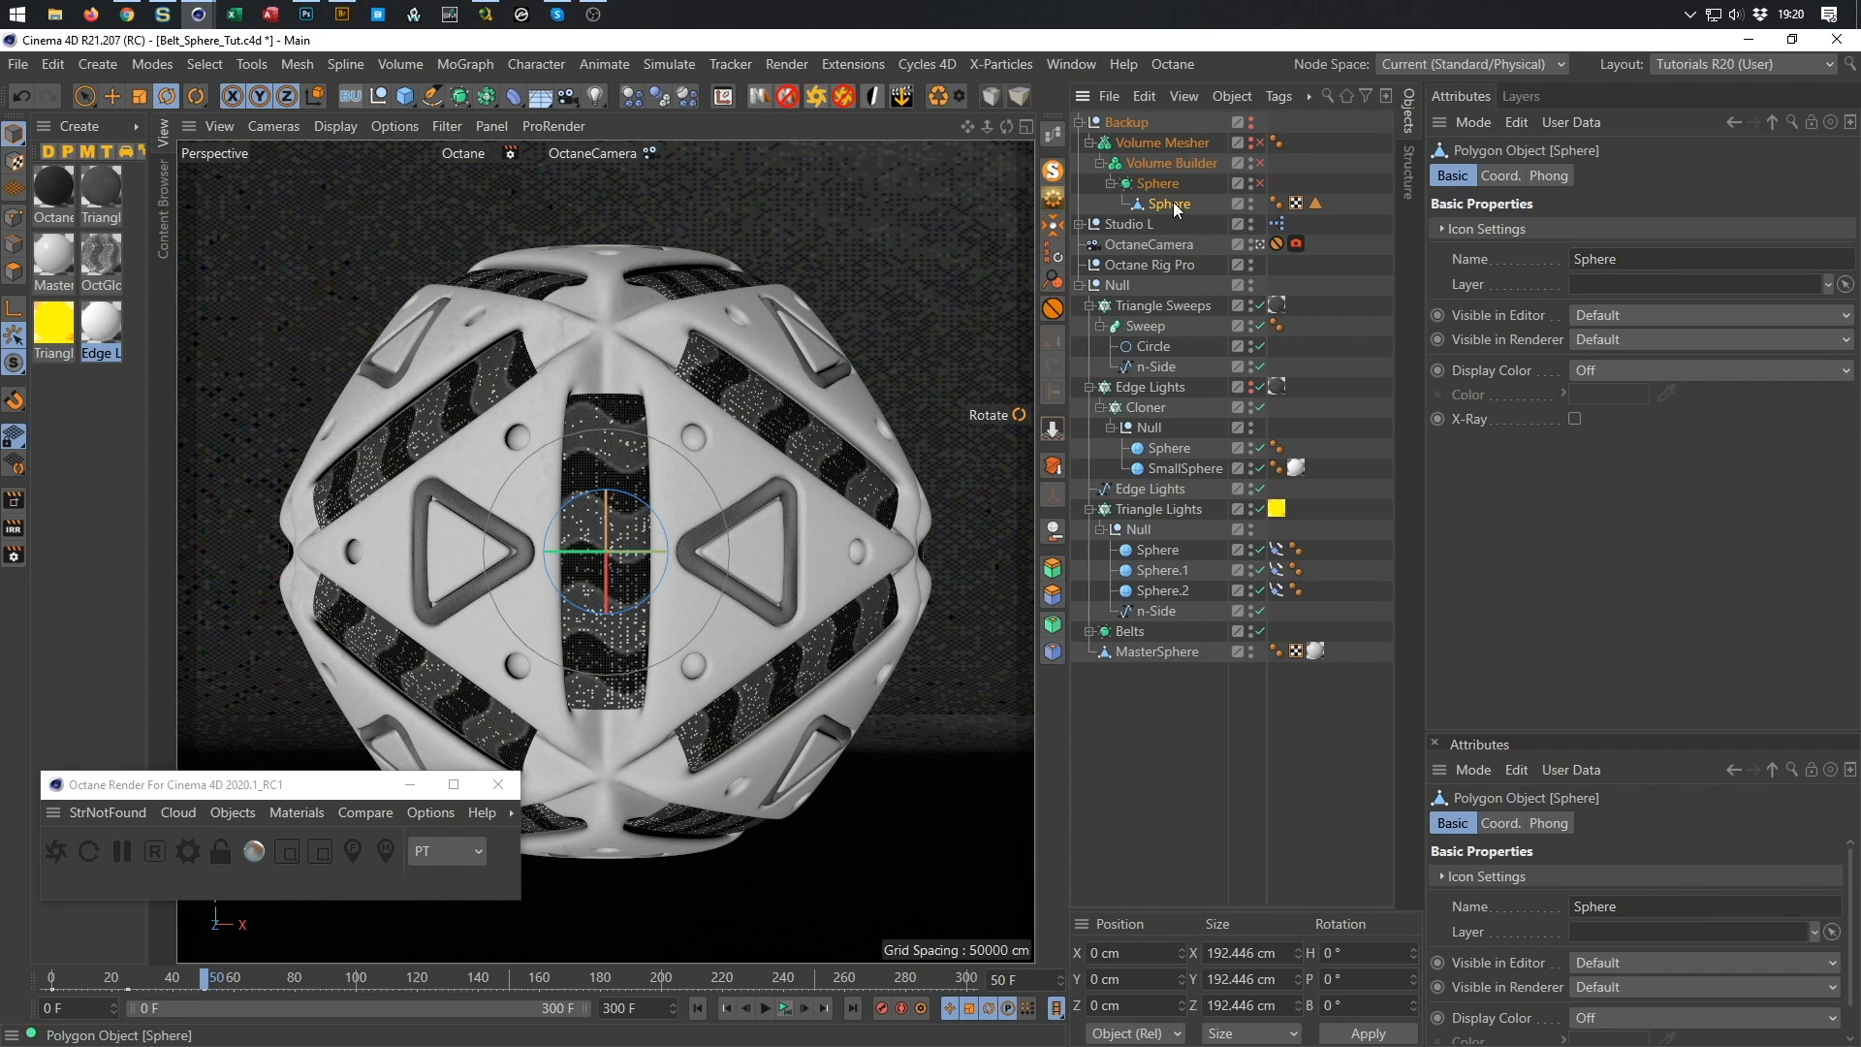
{"action": "left_click_drag", "start_coordinate": [1176, 208], "coordinate": [1138, 293]}
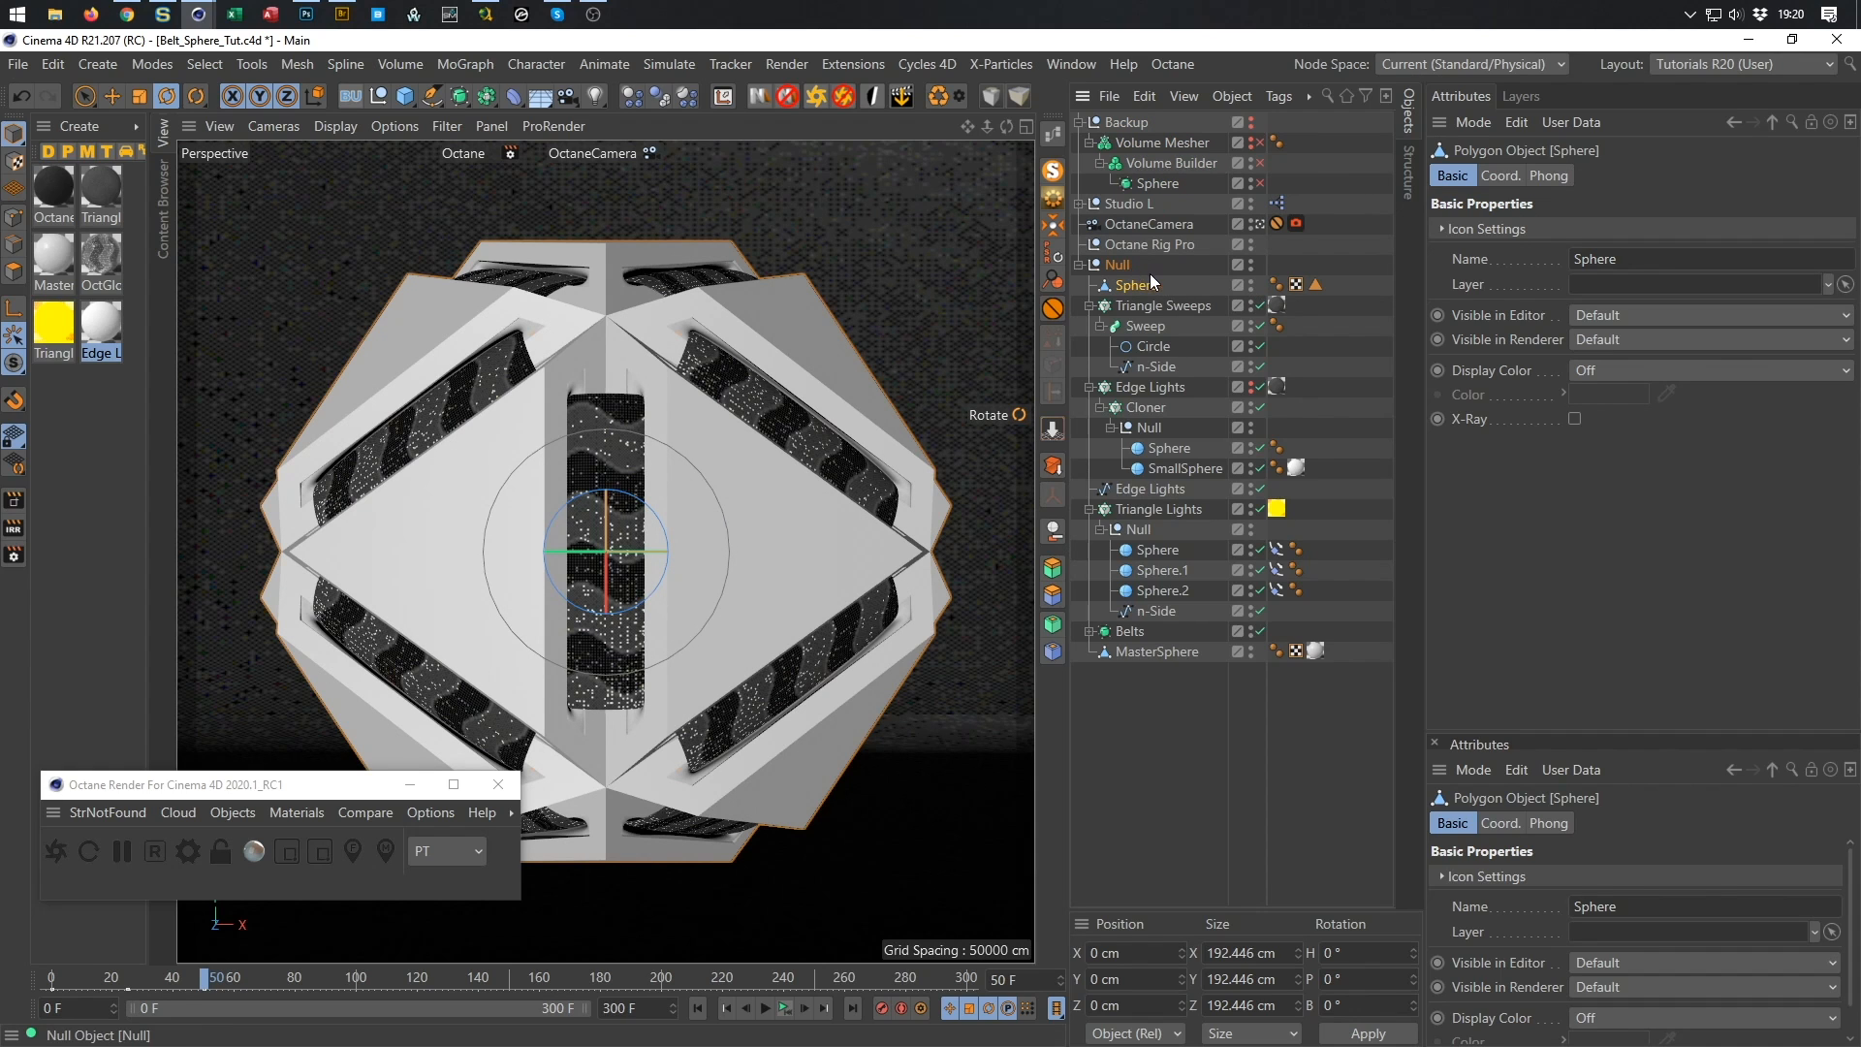
{"action": "mouse_move", "coordinate": [1157, 270]}
{"action": "left_mouse_down"}
{"action": "mouse_move", "coordinate": [1164, 184]}
{"action": "mouse_move", "coordinate": [1173, 271]}
{"action": "mouse_move", "coordinate": [1130, 291]}
{"action": "left_mouse_up"}
{"action": "left_click", "coordinate": [1161, 184]}
{"action": "left_click", "coordinate": [1125, 287]}
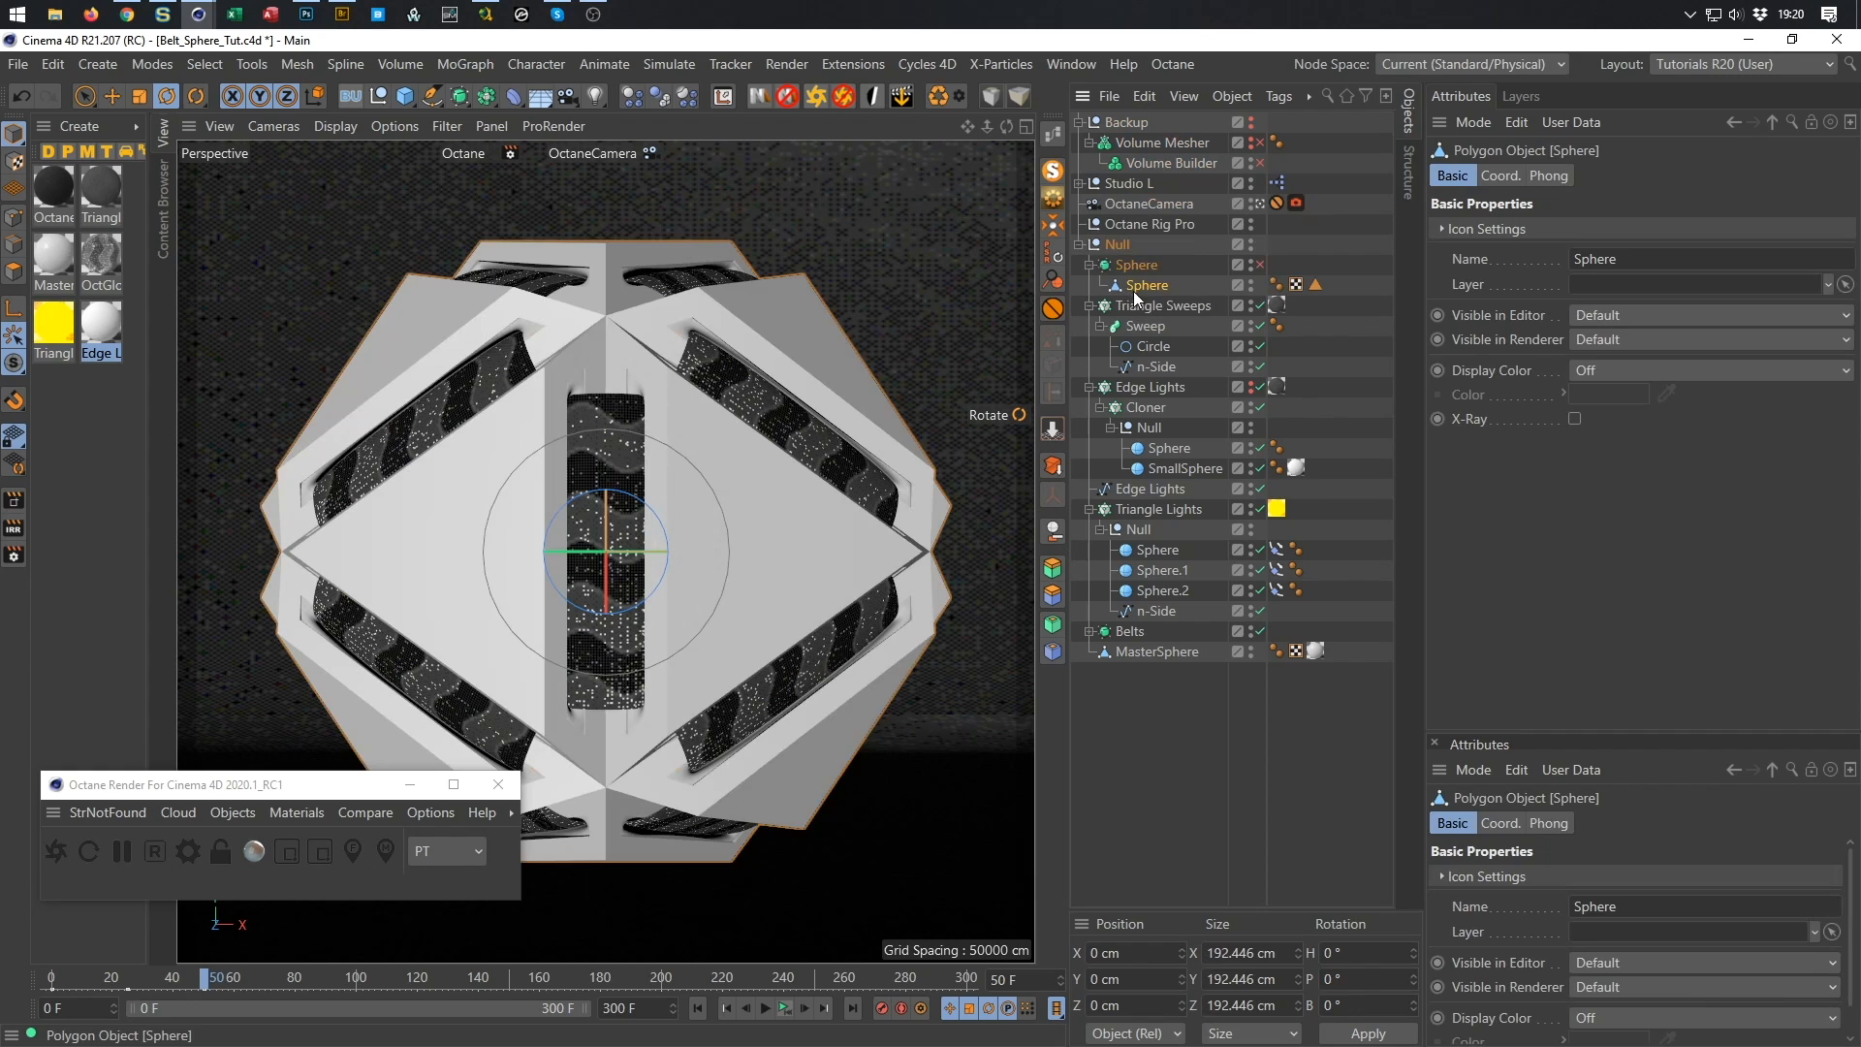
{"action": "left_click", "coordinate": [1259, 265]}
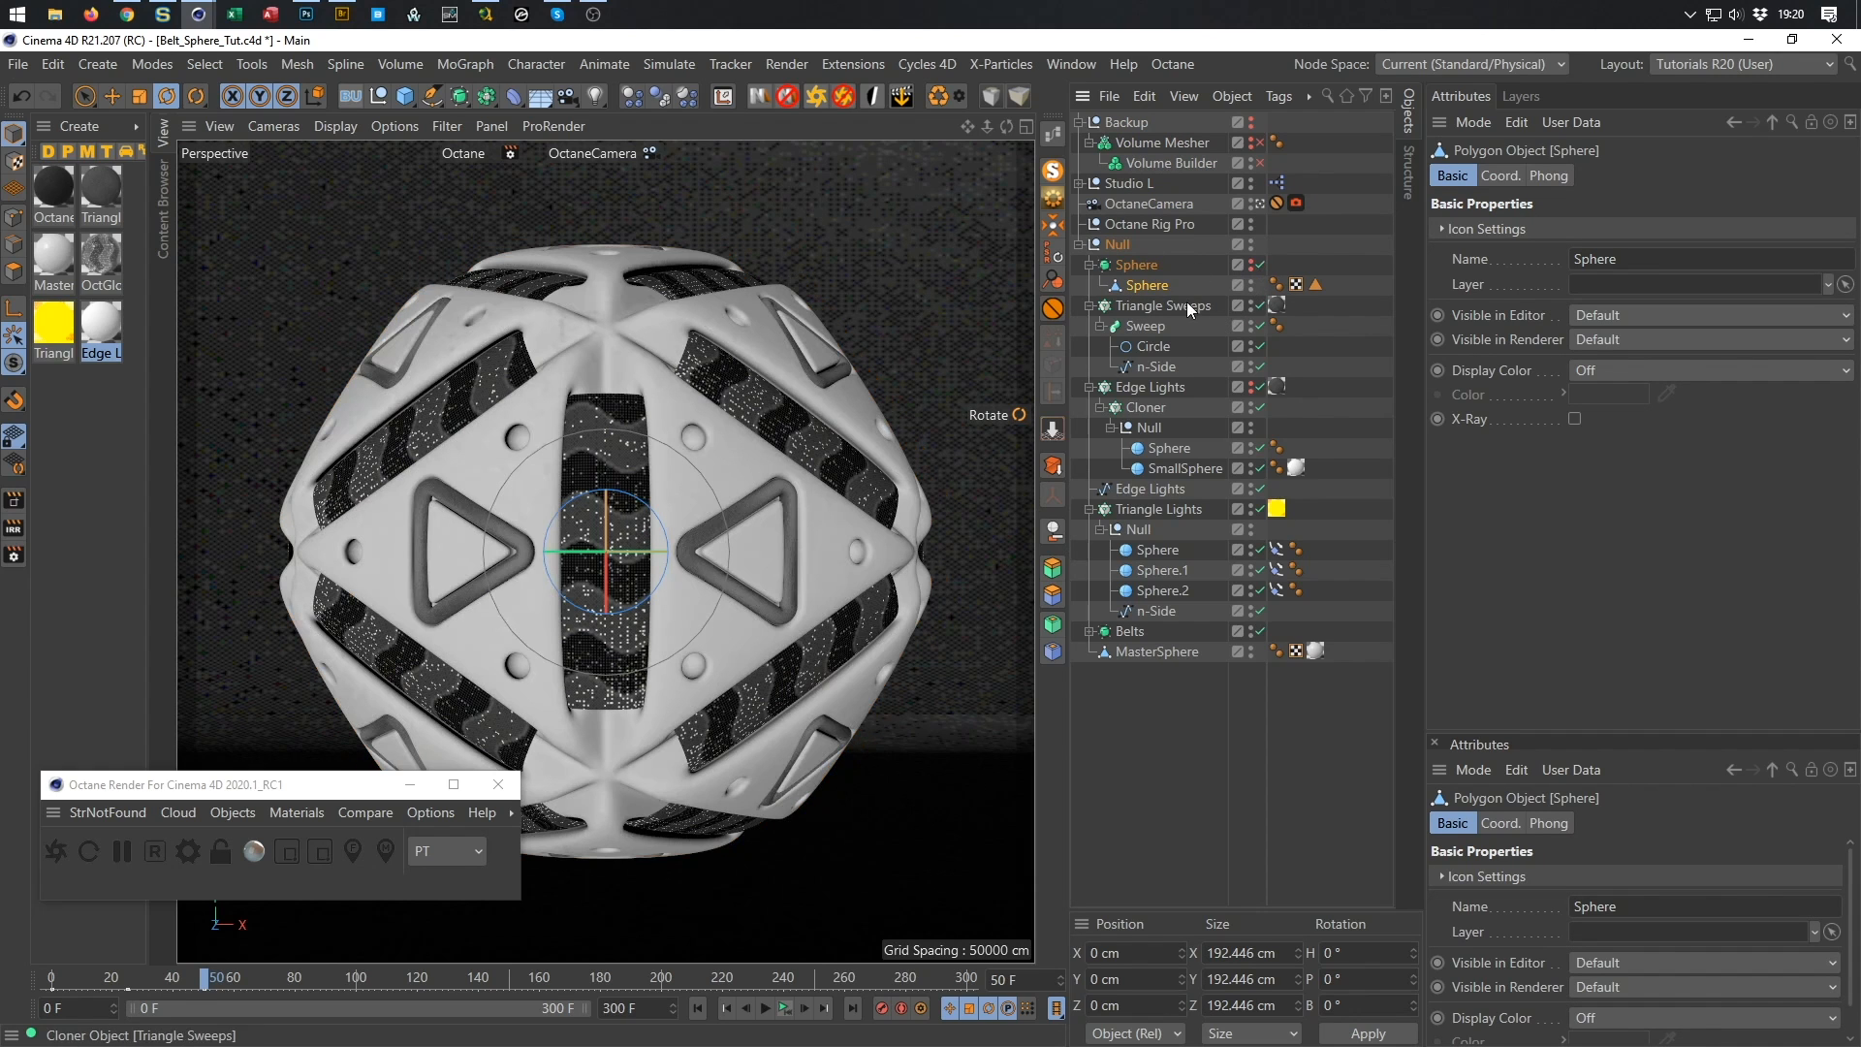
Try rotating the null that now includes the source Sphere, and undo the rotation.
{"action": "left_click", "coordinate": [1119, 247]}
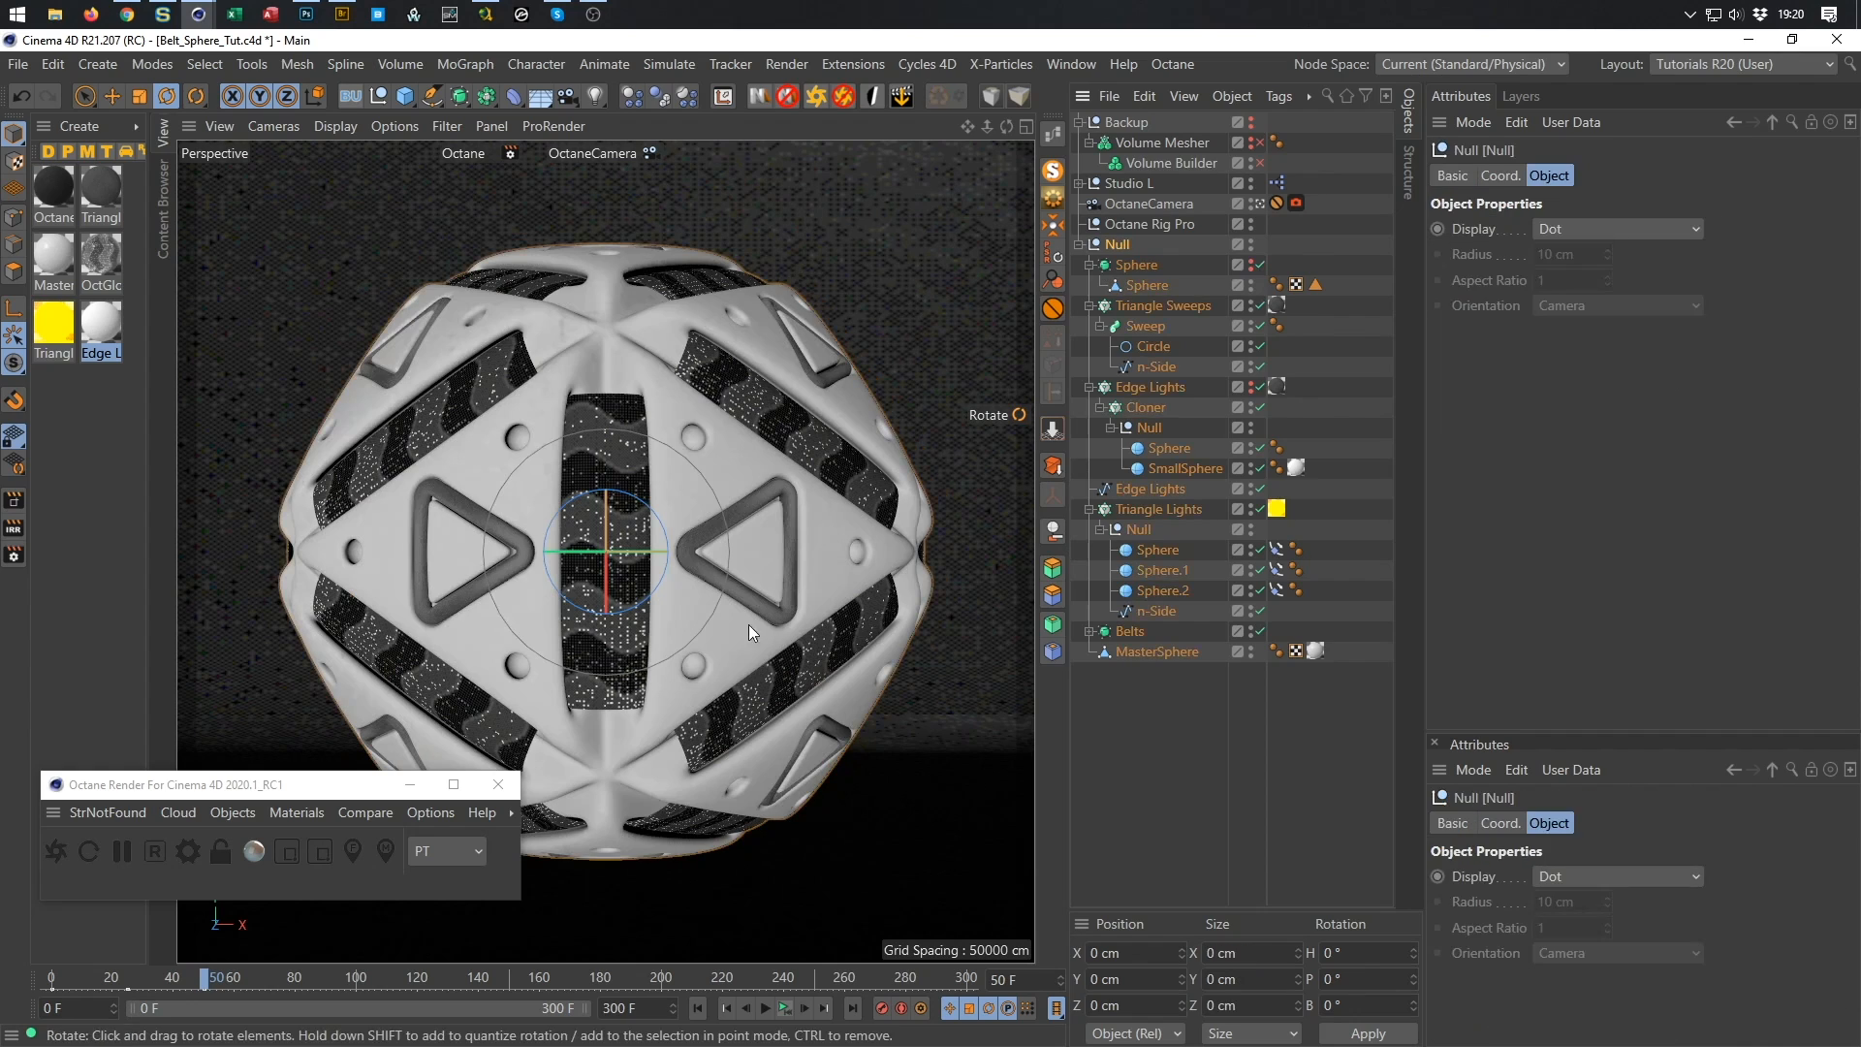
{"action": "left_click_drag", "start_coordinate": [560, 550], "coordinate": [572, 566]}
{"action": "key", "text": "ctrl+z"}
Save the project and start a new Octane live render.
{"action": "key", "text": "ctrl+s"}
{"action": "left_click", "coordinate": [56, 849]}
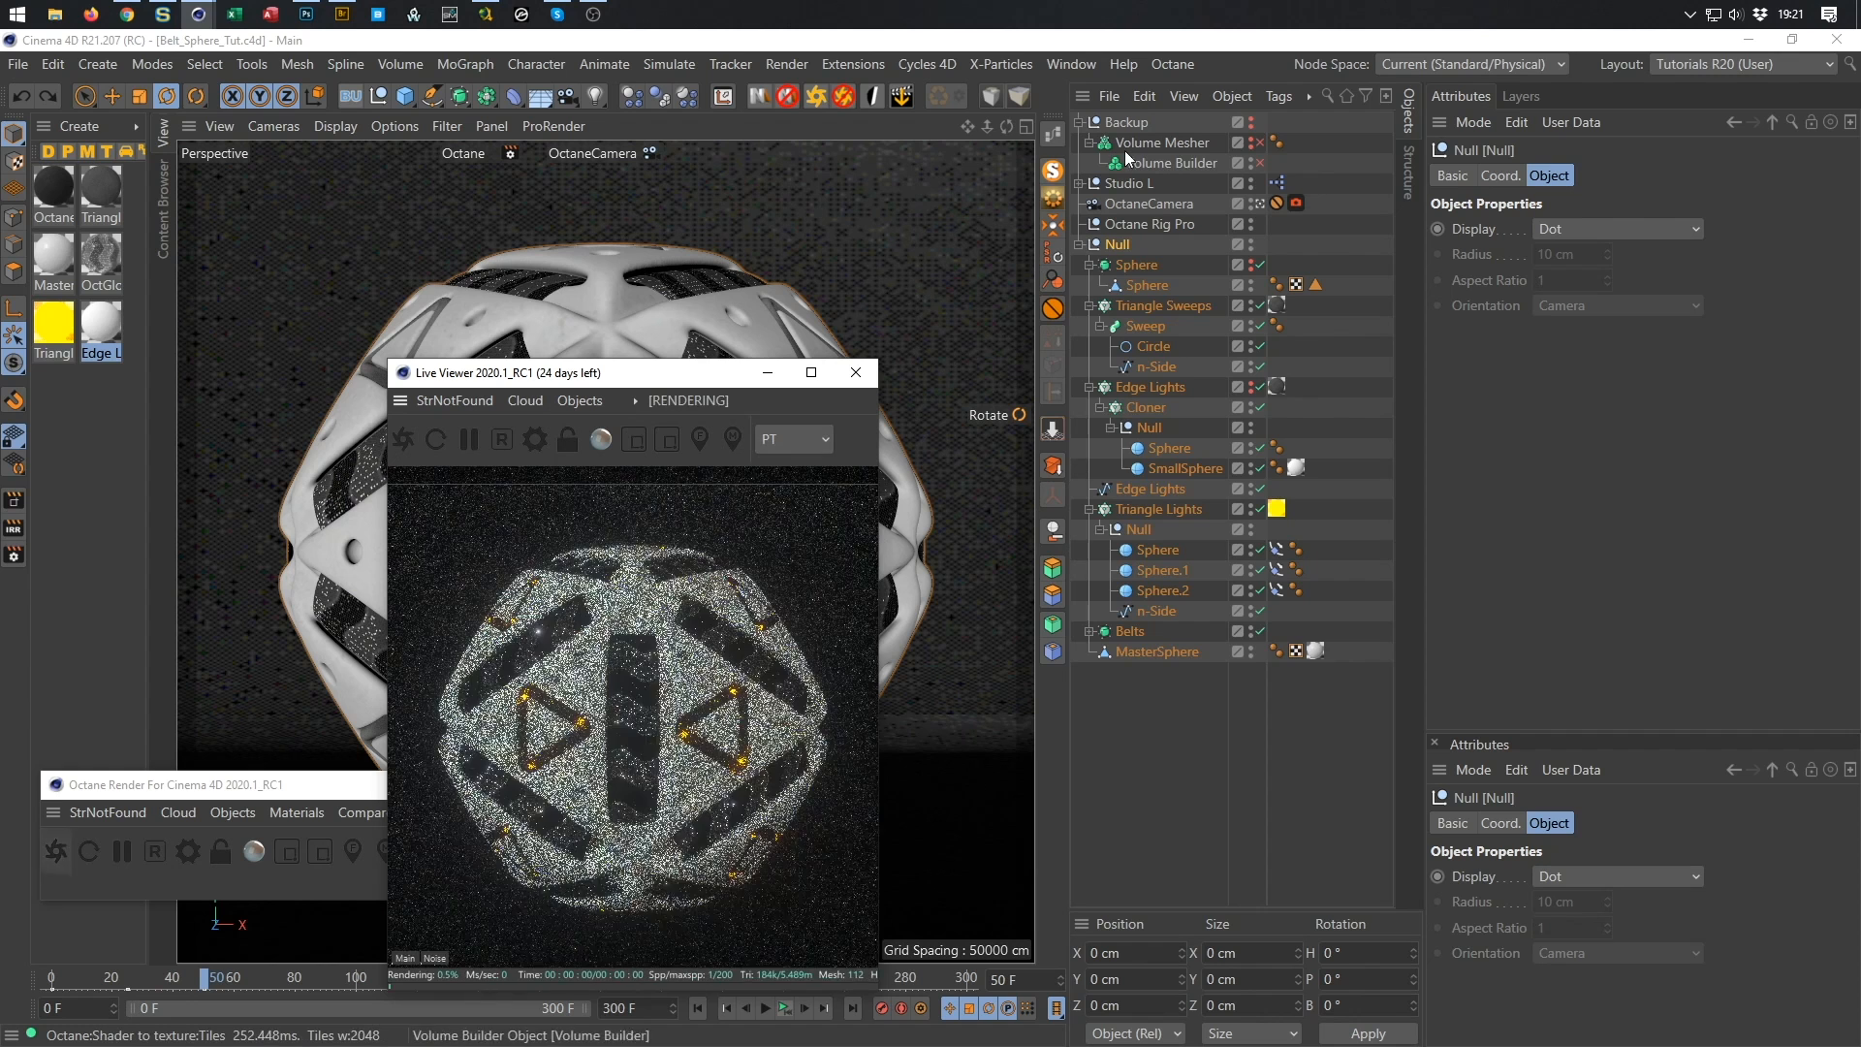
Move the live render window clear of the object list and turn on visibility for the Edge Lights cloner.
{"action": "left_click_drag", "start_coordinate": [694, 376], "coordinate": [1585, 361]}
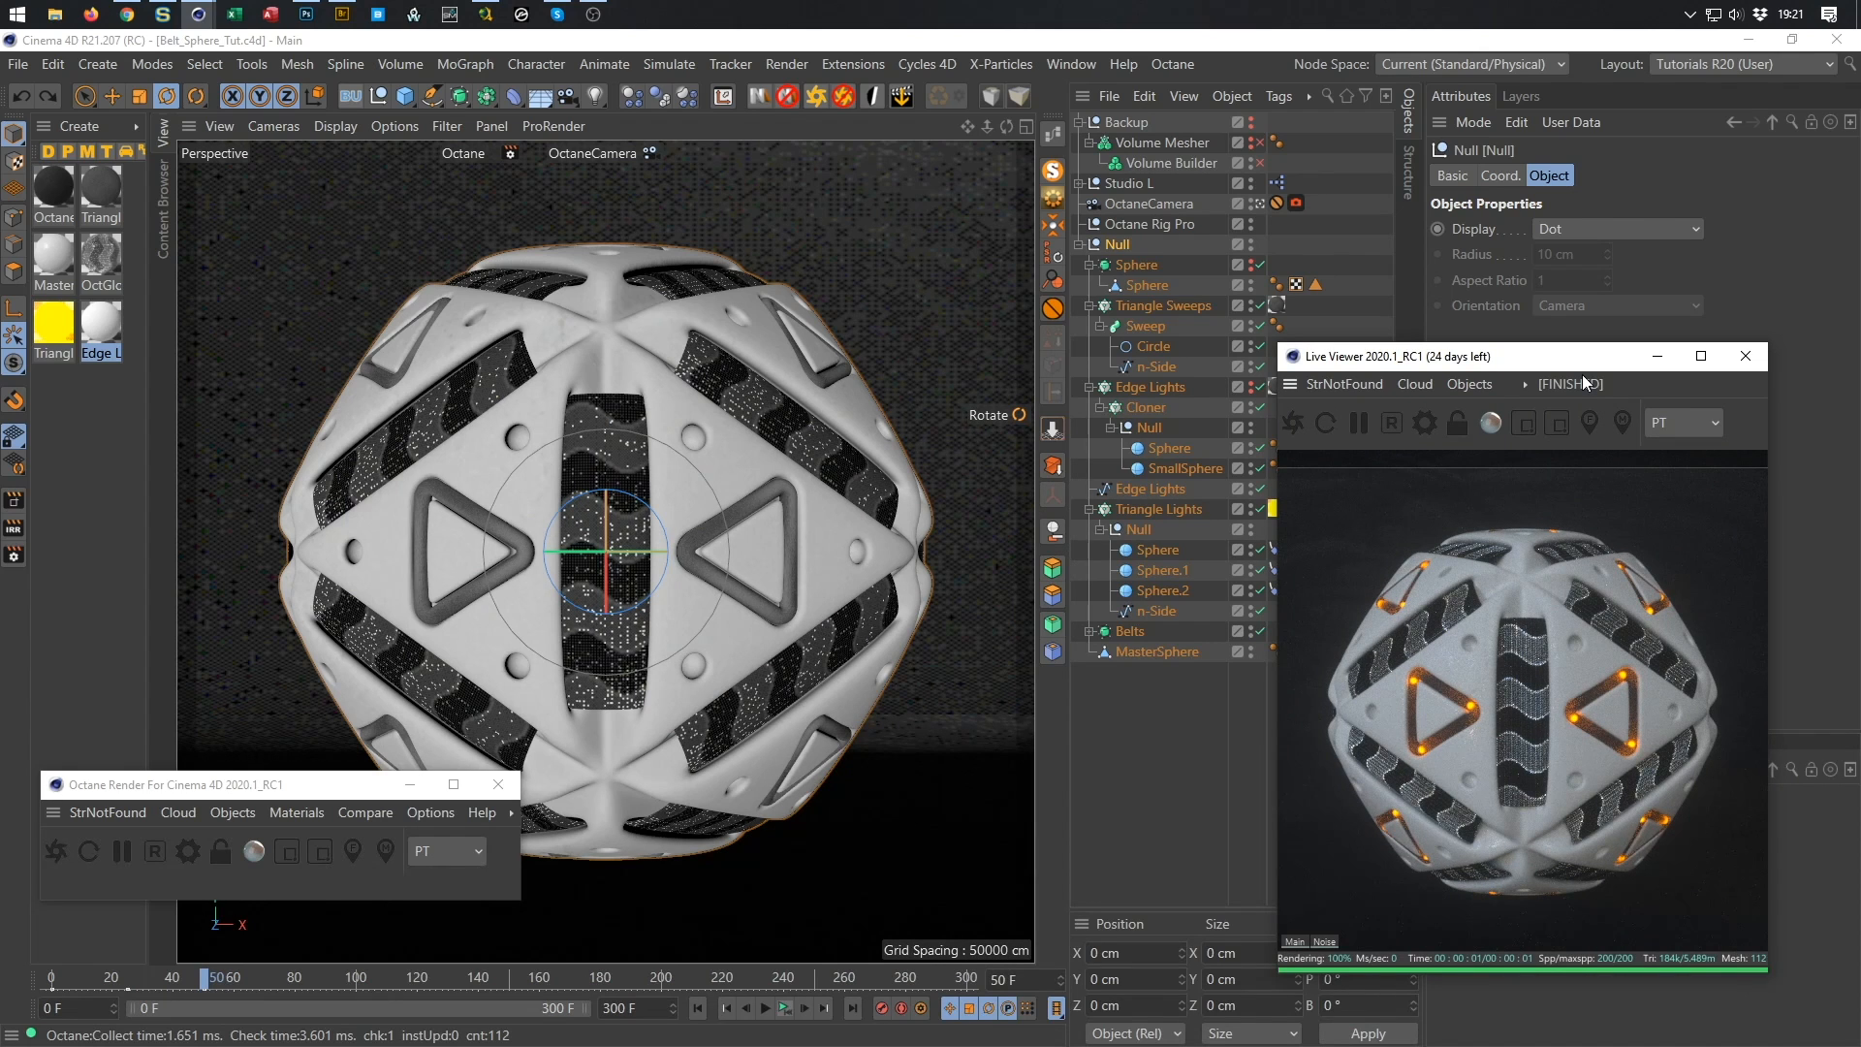
{"action": "left_click_drag", "start_coordinate": [1534, 366], "coordinate": [1591, 356]}
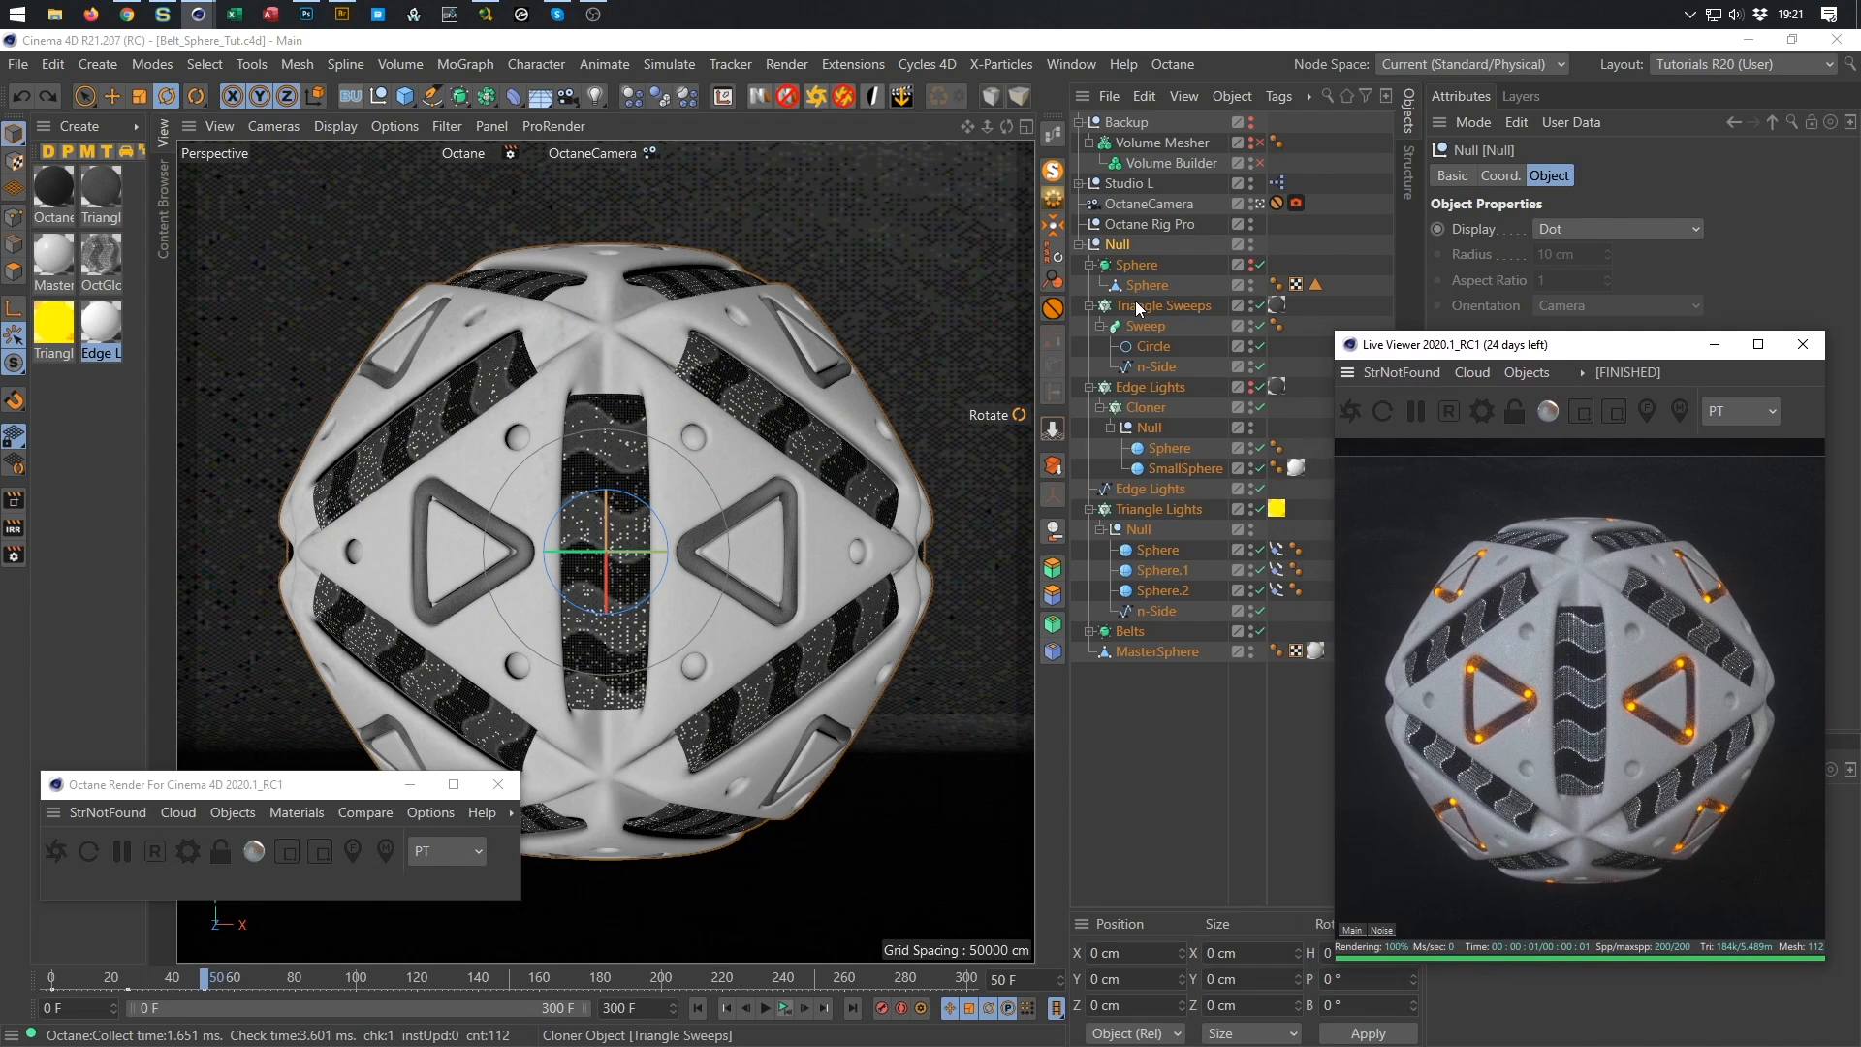
{"action": "left_click", "coordinate": [1251, 386]}
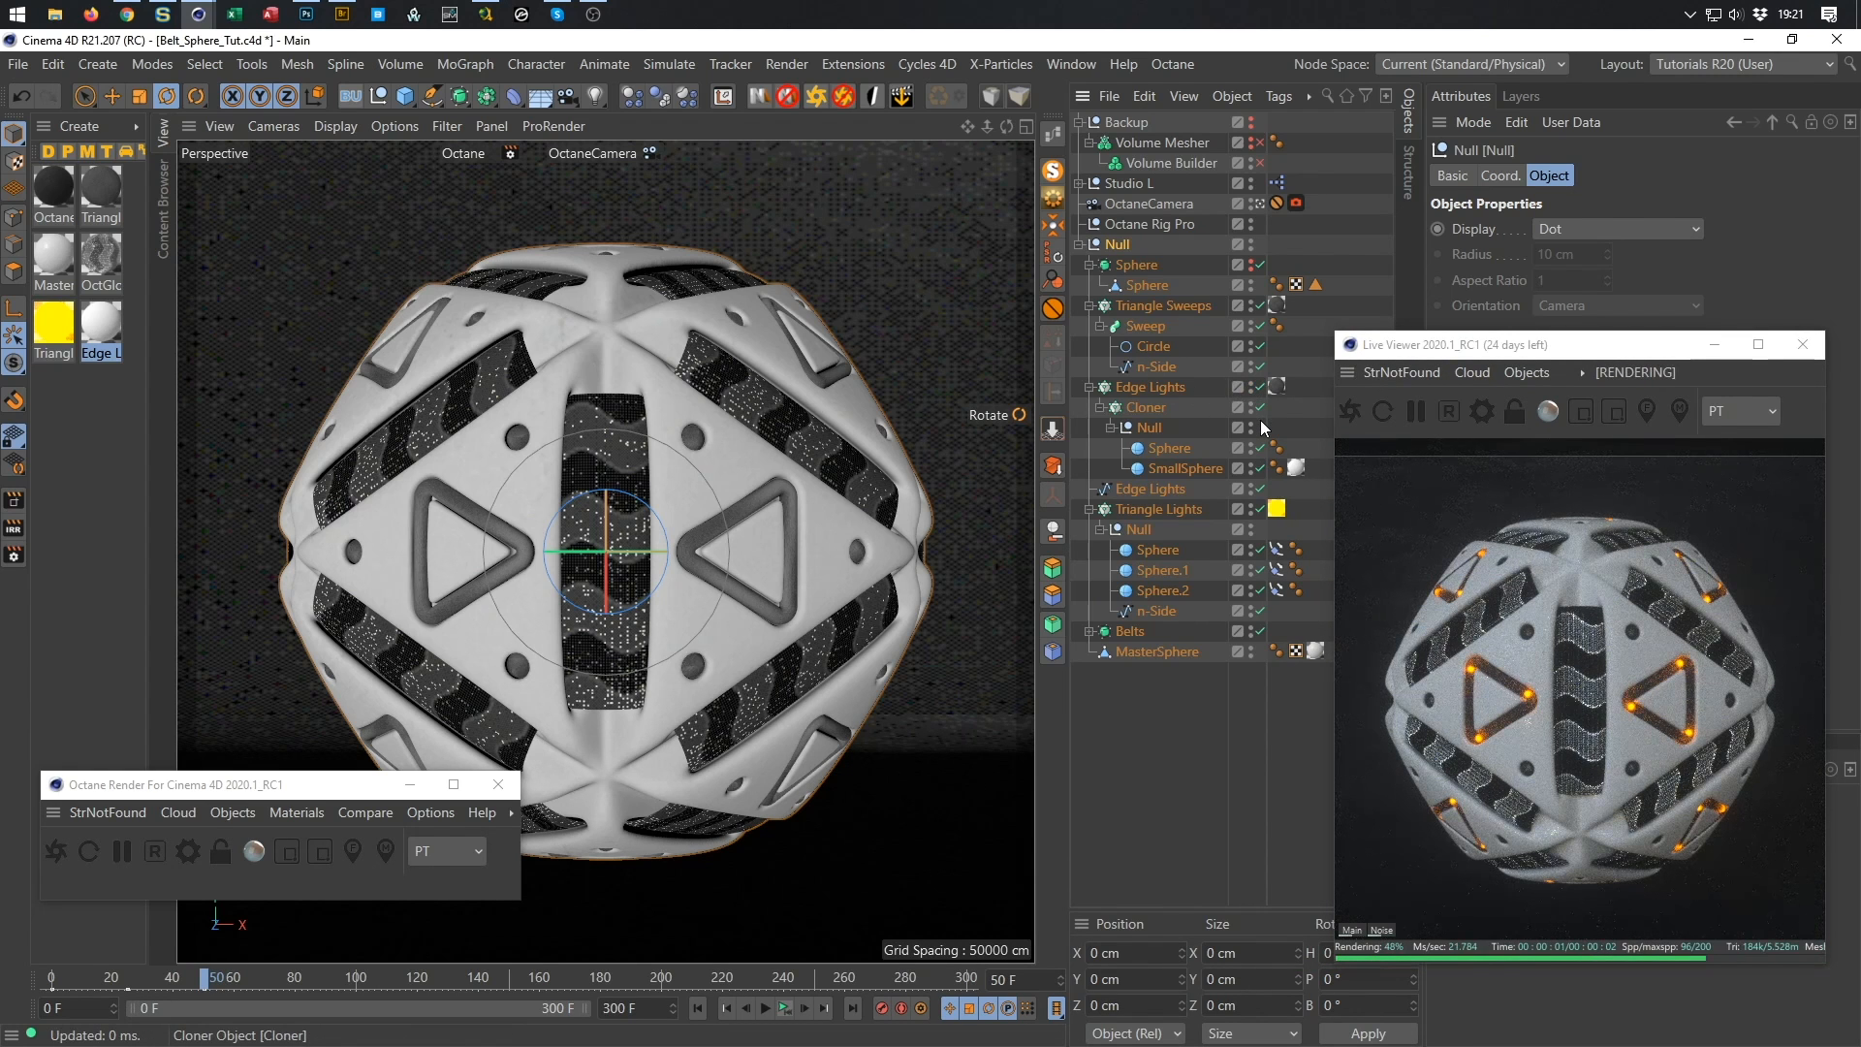
Try rotating the sphere-parts null with the Edge Lights cloner shown, and undo the rotation.
{"action": "left_click", "coordinate": [1160, 387]}
{"action": "left_click_drag", "start_coordinate": [572, 550], "coordinate": [609, 549]}
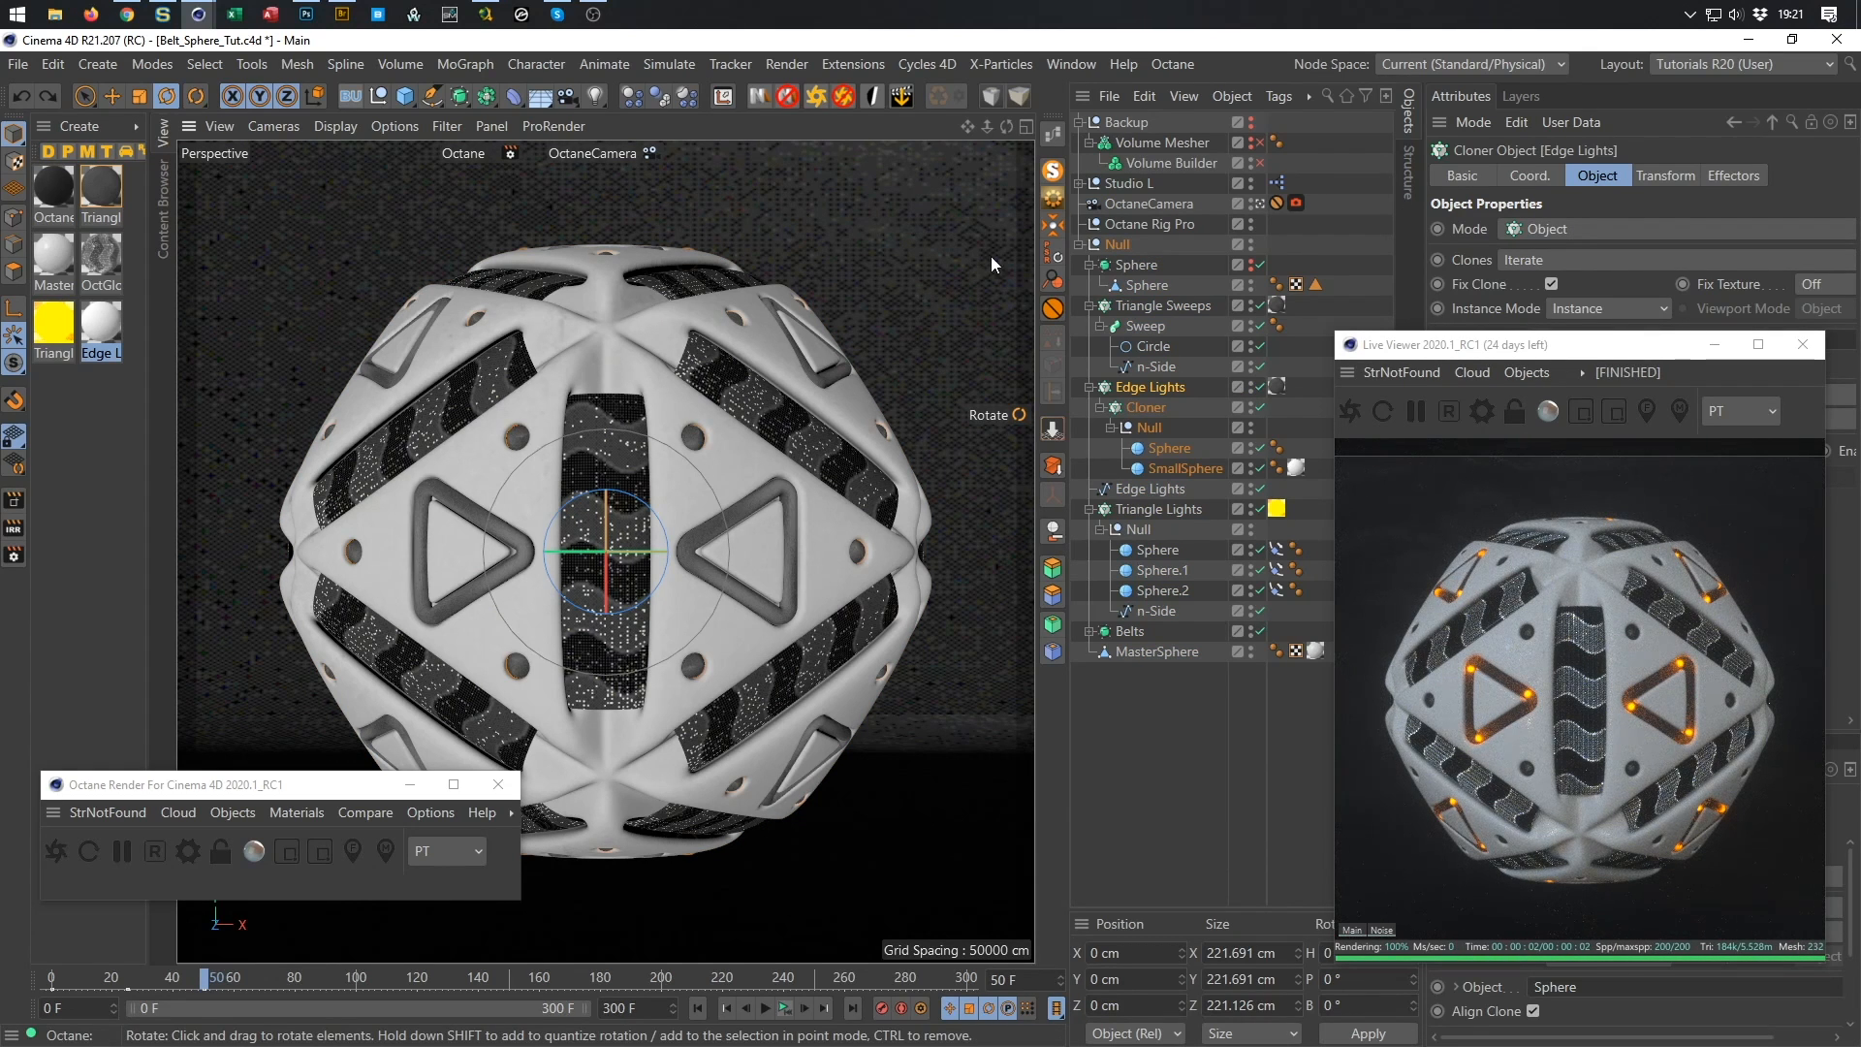
{"action": "left_click", "coordinate": [1118, 244]}
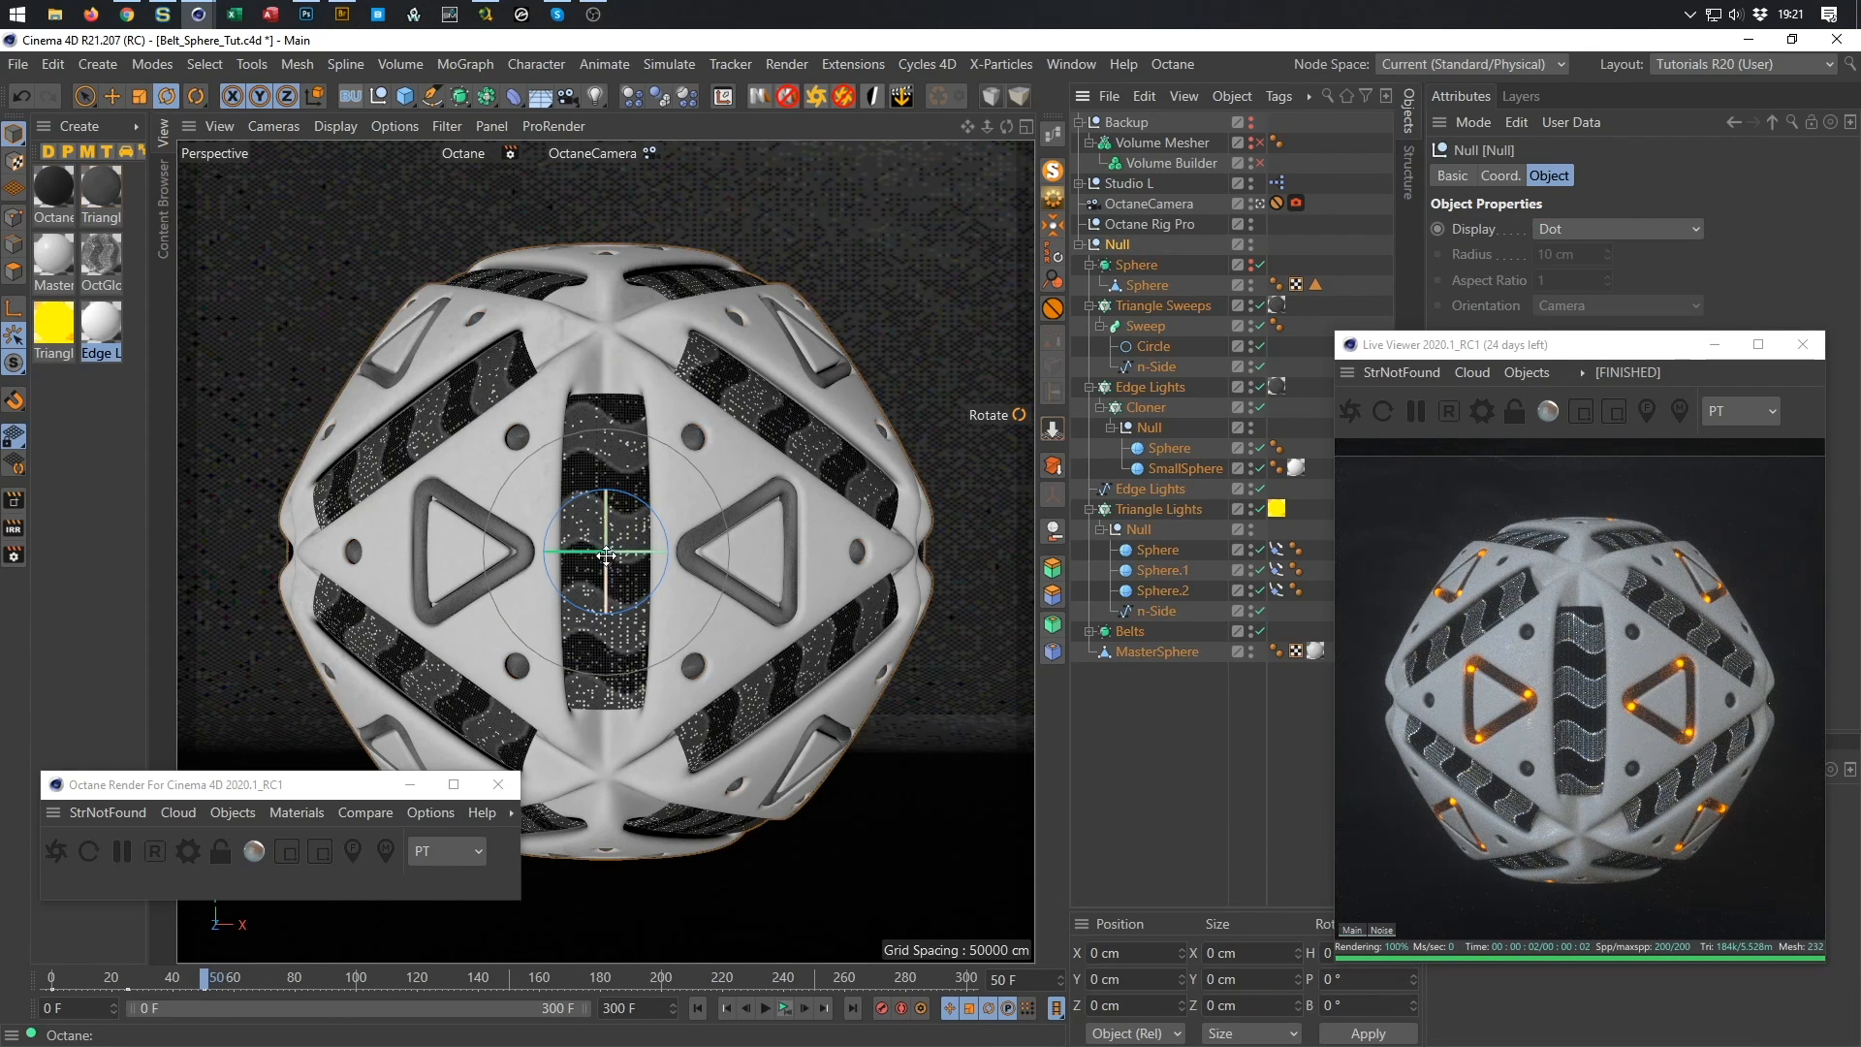
{"action": "left_click_drag", "start_coordinate": [606, 555], "coordinate": [541, 549]}
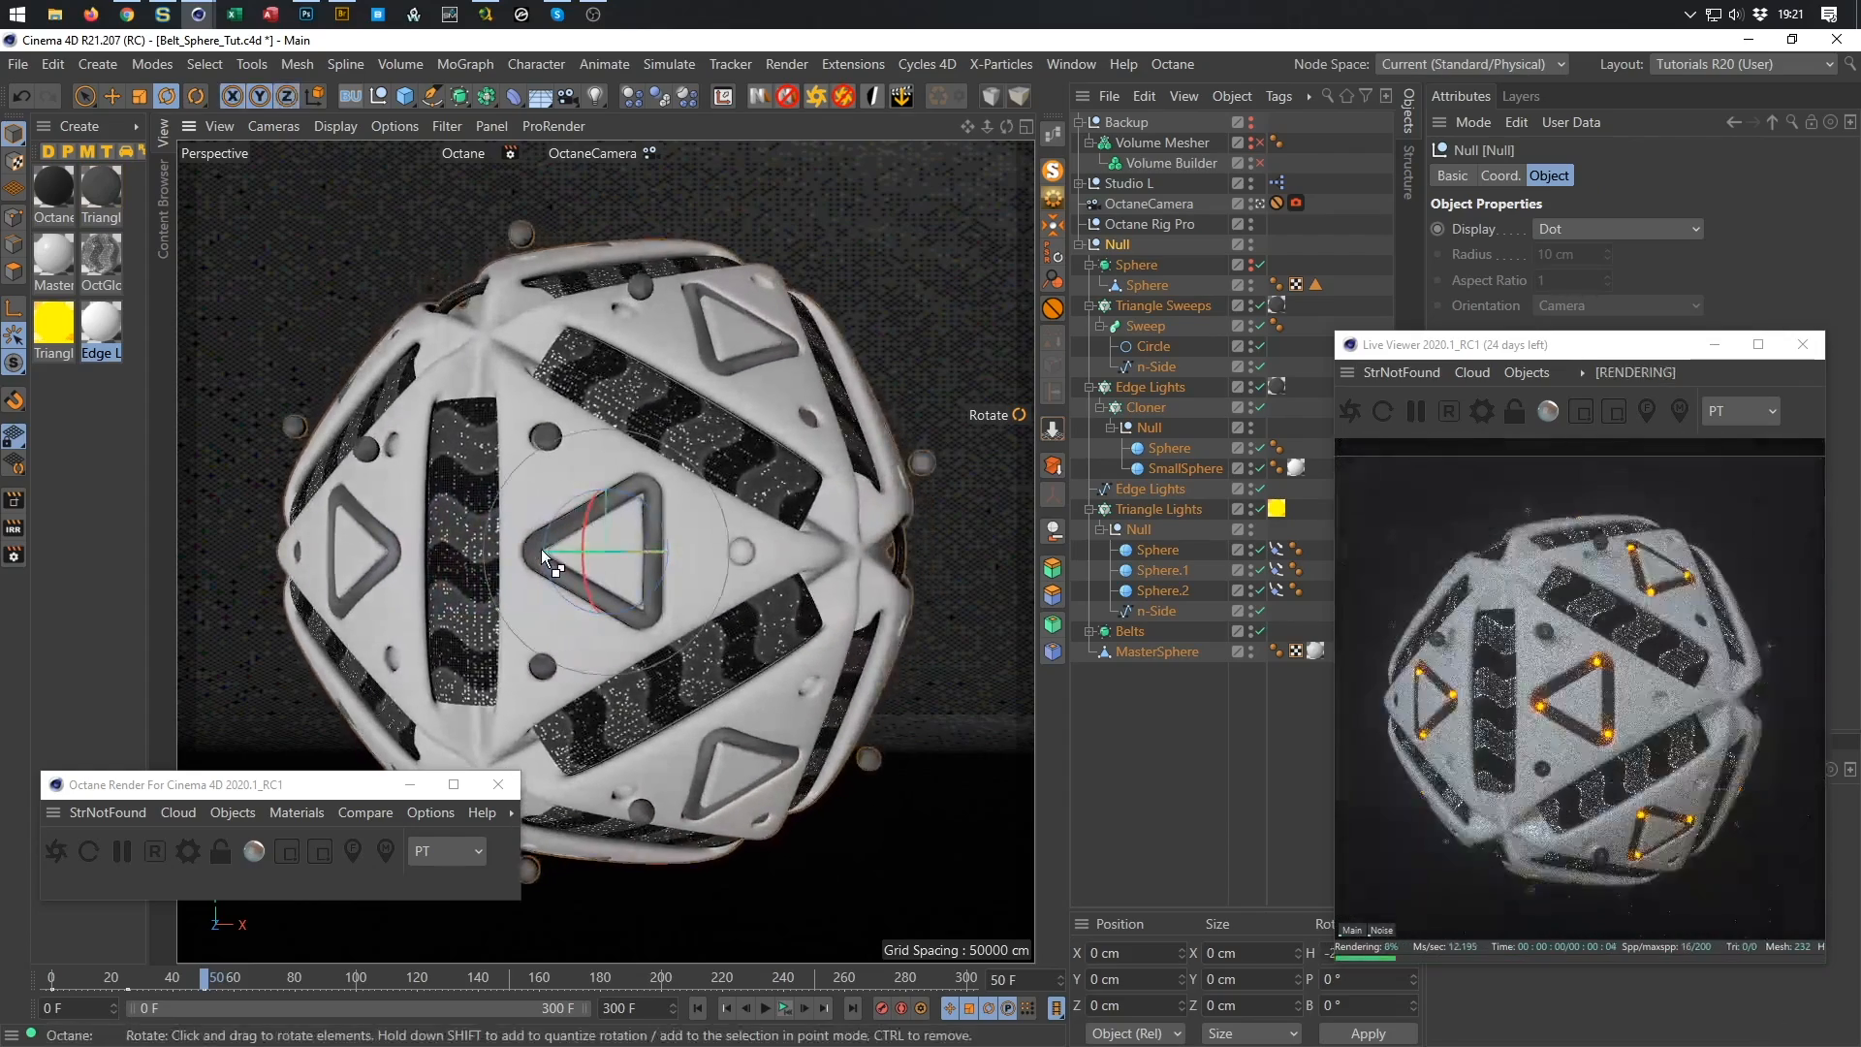
{"action": "key", "text": "ctrl+z"}
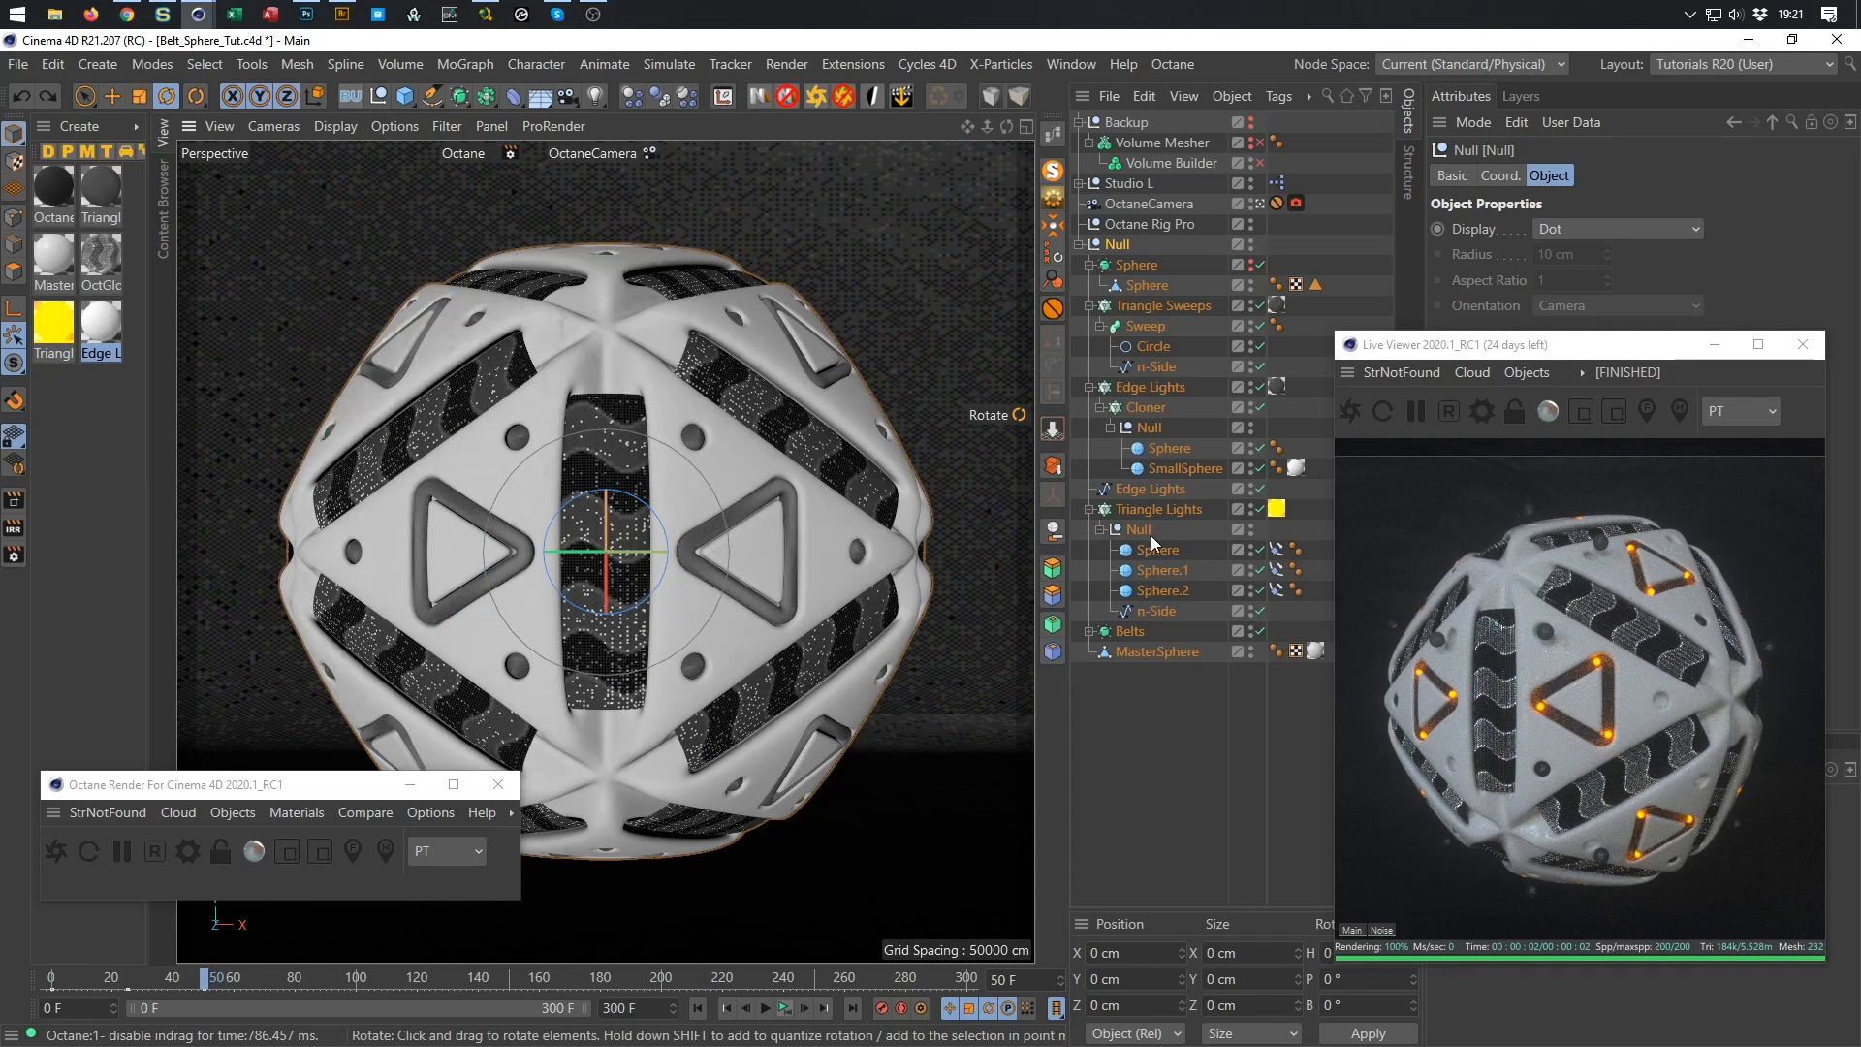
Select the Edge Lights cloner and close the live render.
{"action": "left_click", "coordinate": [1171, 386]}
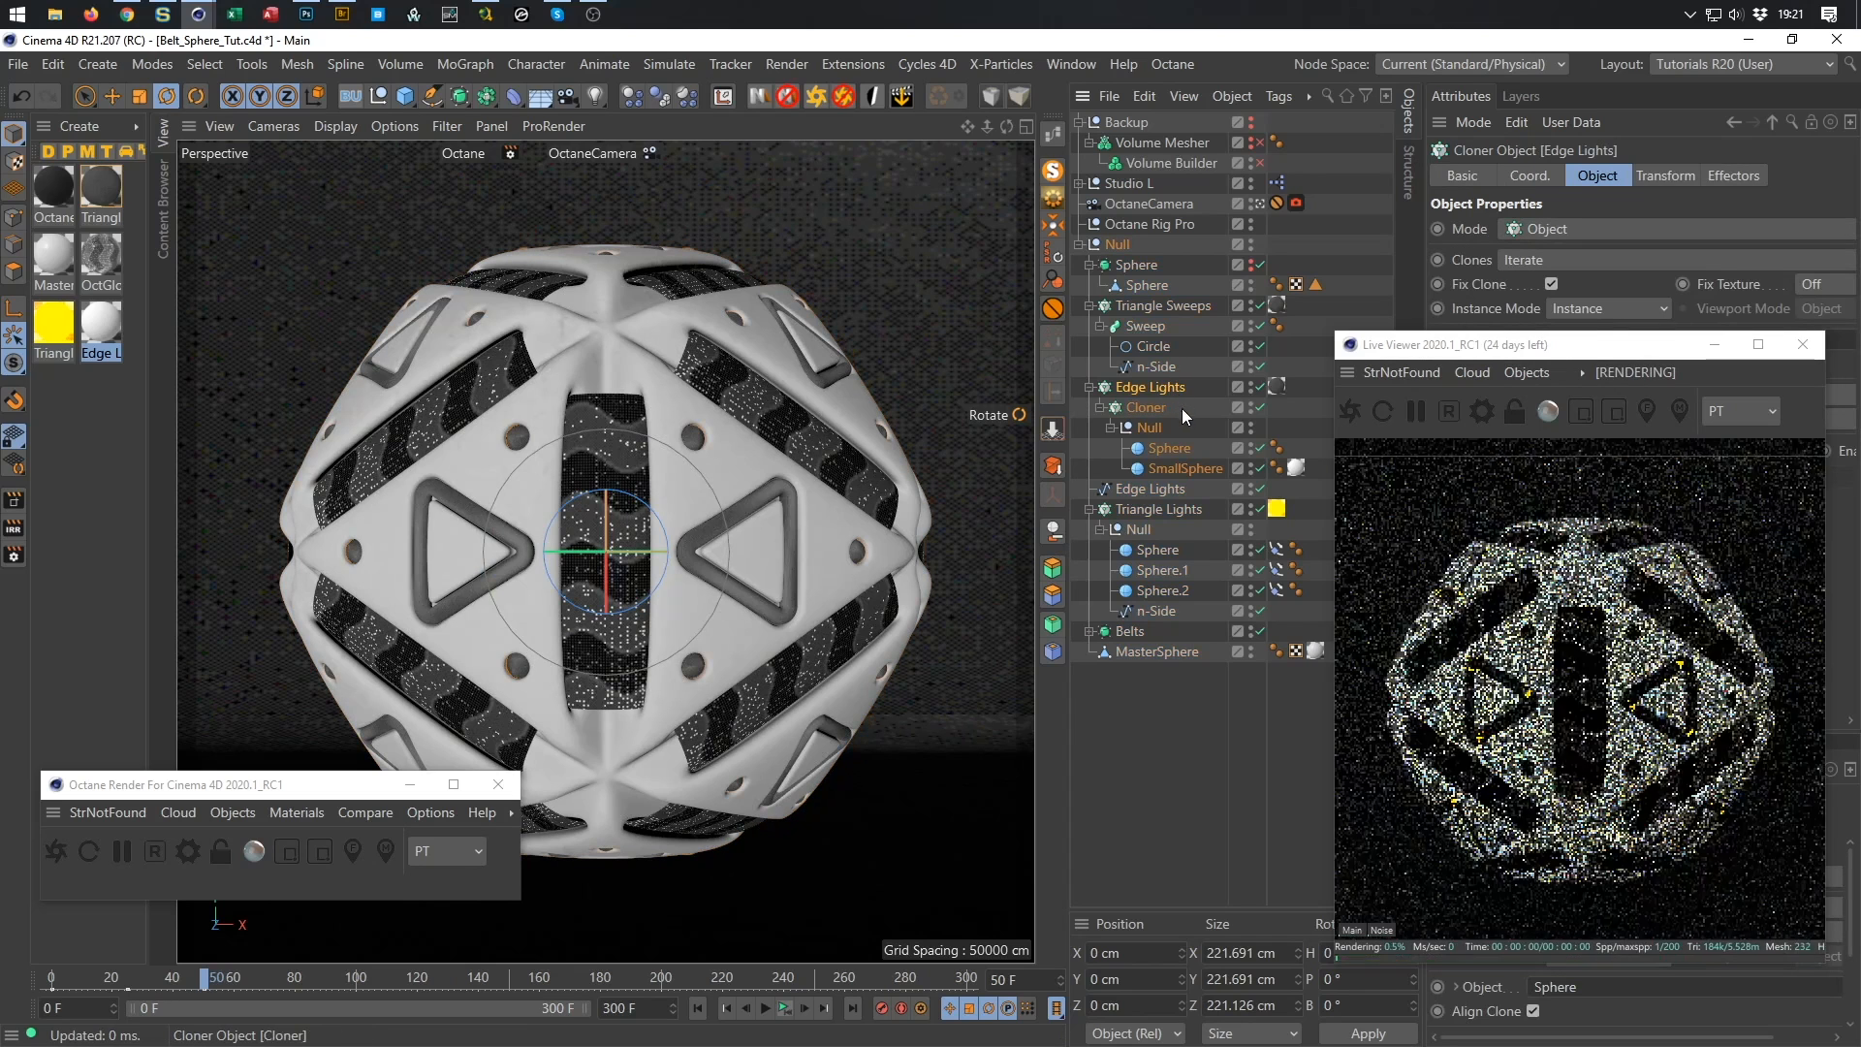
{"action": "left_click_drag", "start_coordinate": [1462, 355], "coordinate": [1418, 435]}
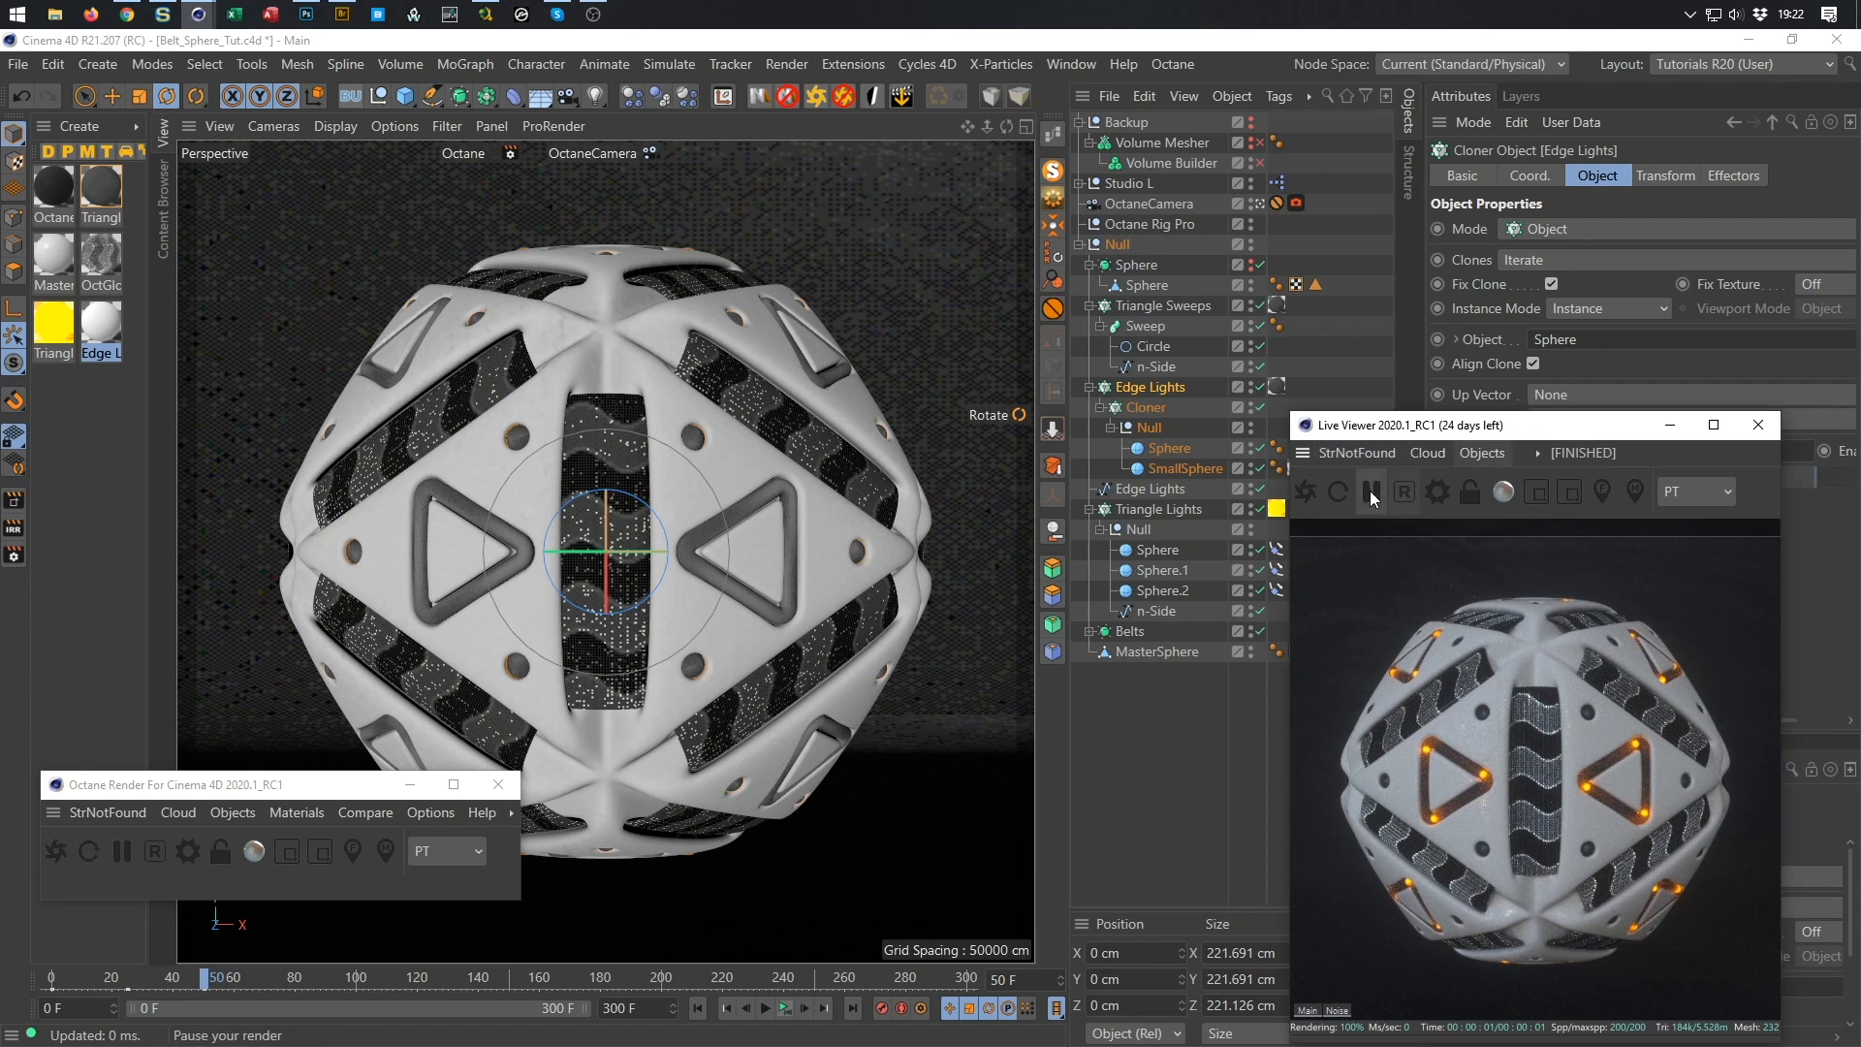
{"action": "left_click", "coordinate": [1740, 433]}
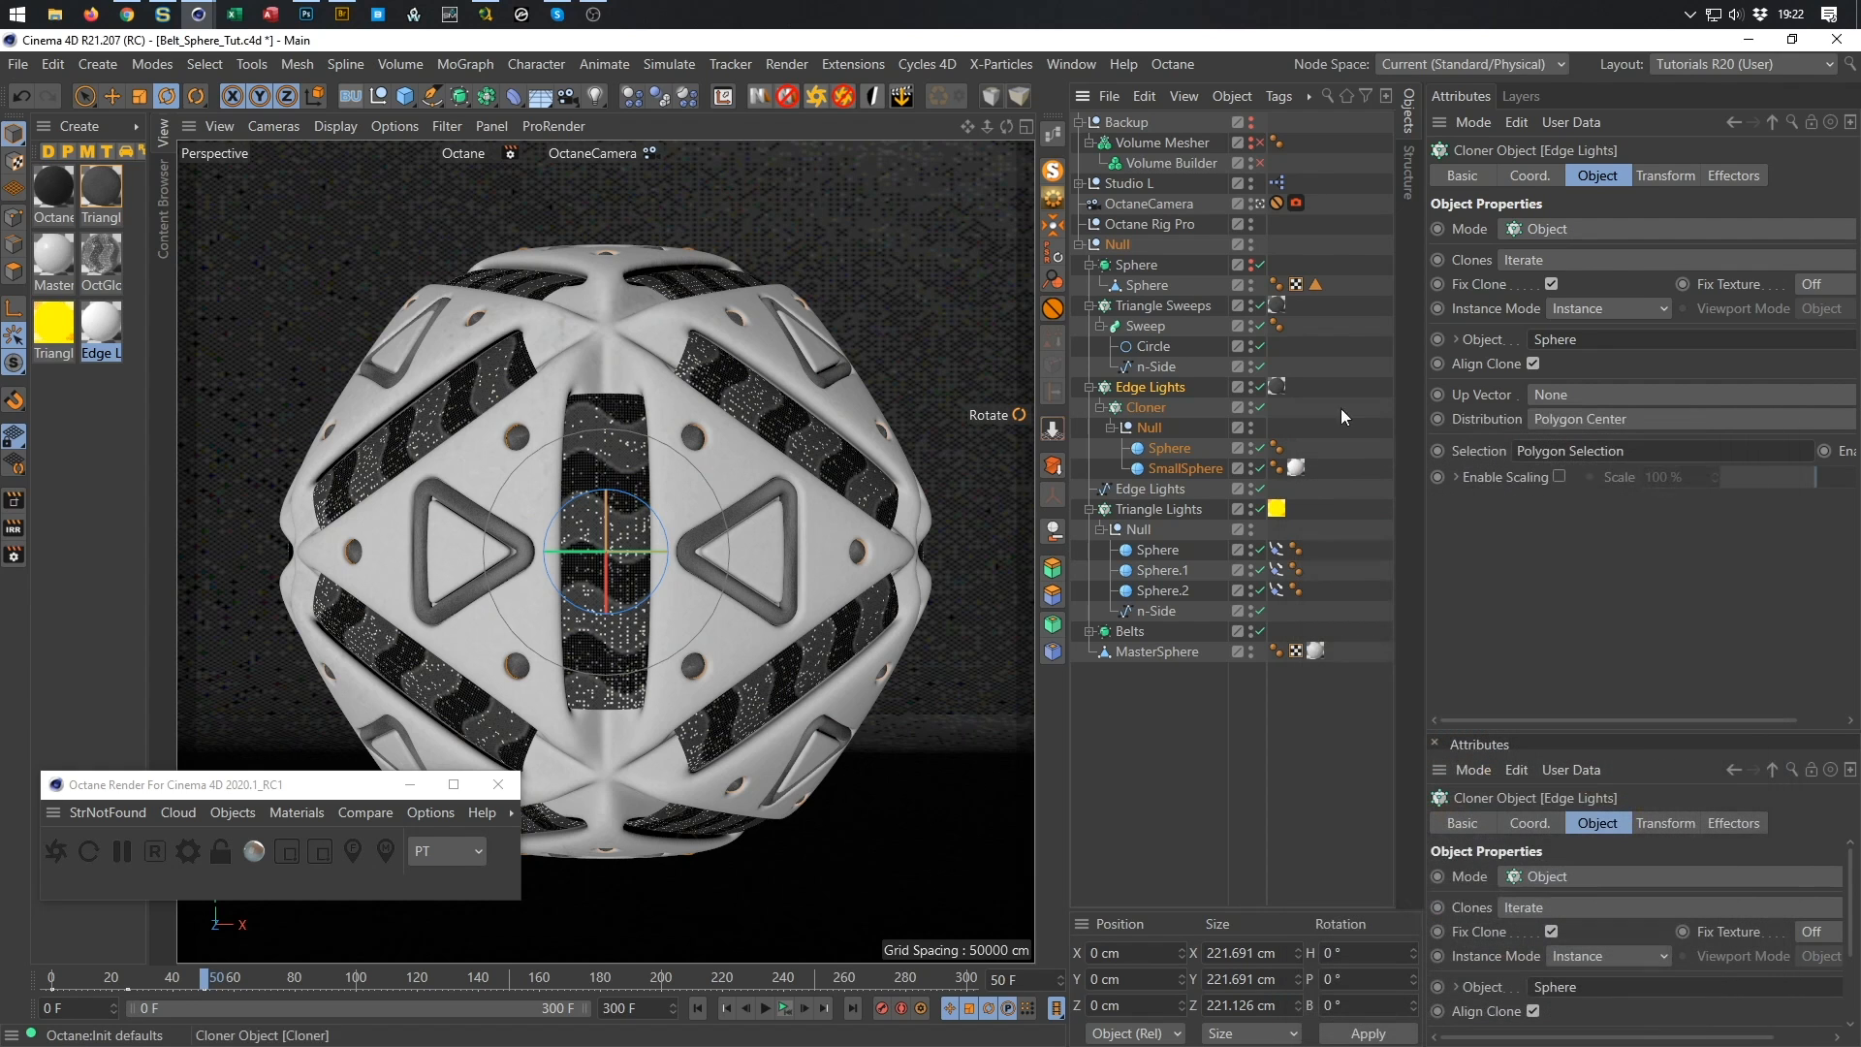
Check the nested Cloner's object settings and link the source polygon Sphere as the Edge Lights cloner's Object.
{"action": "left_click", "coordinate": [1154, 403]}
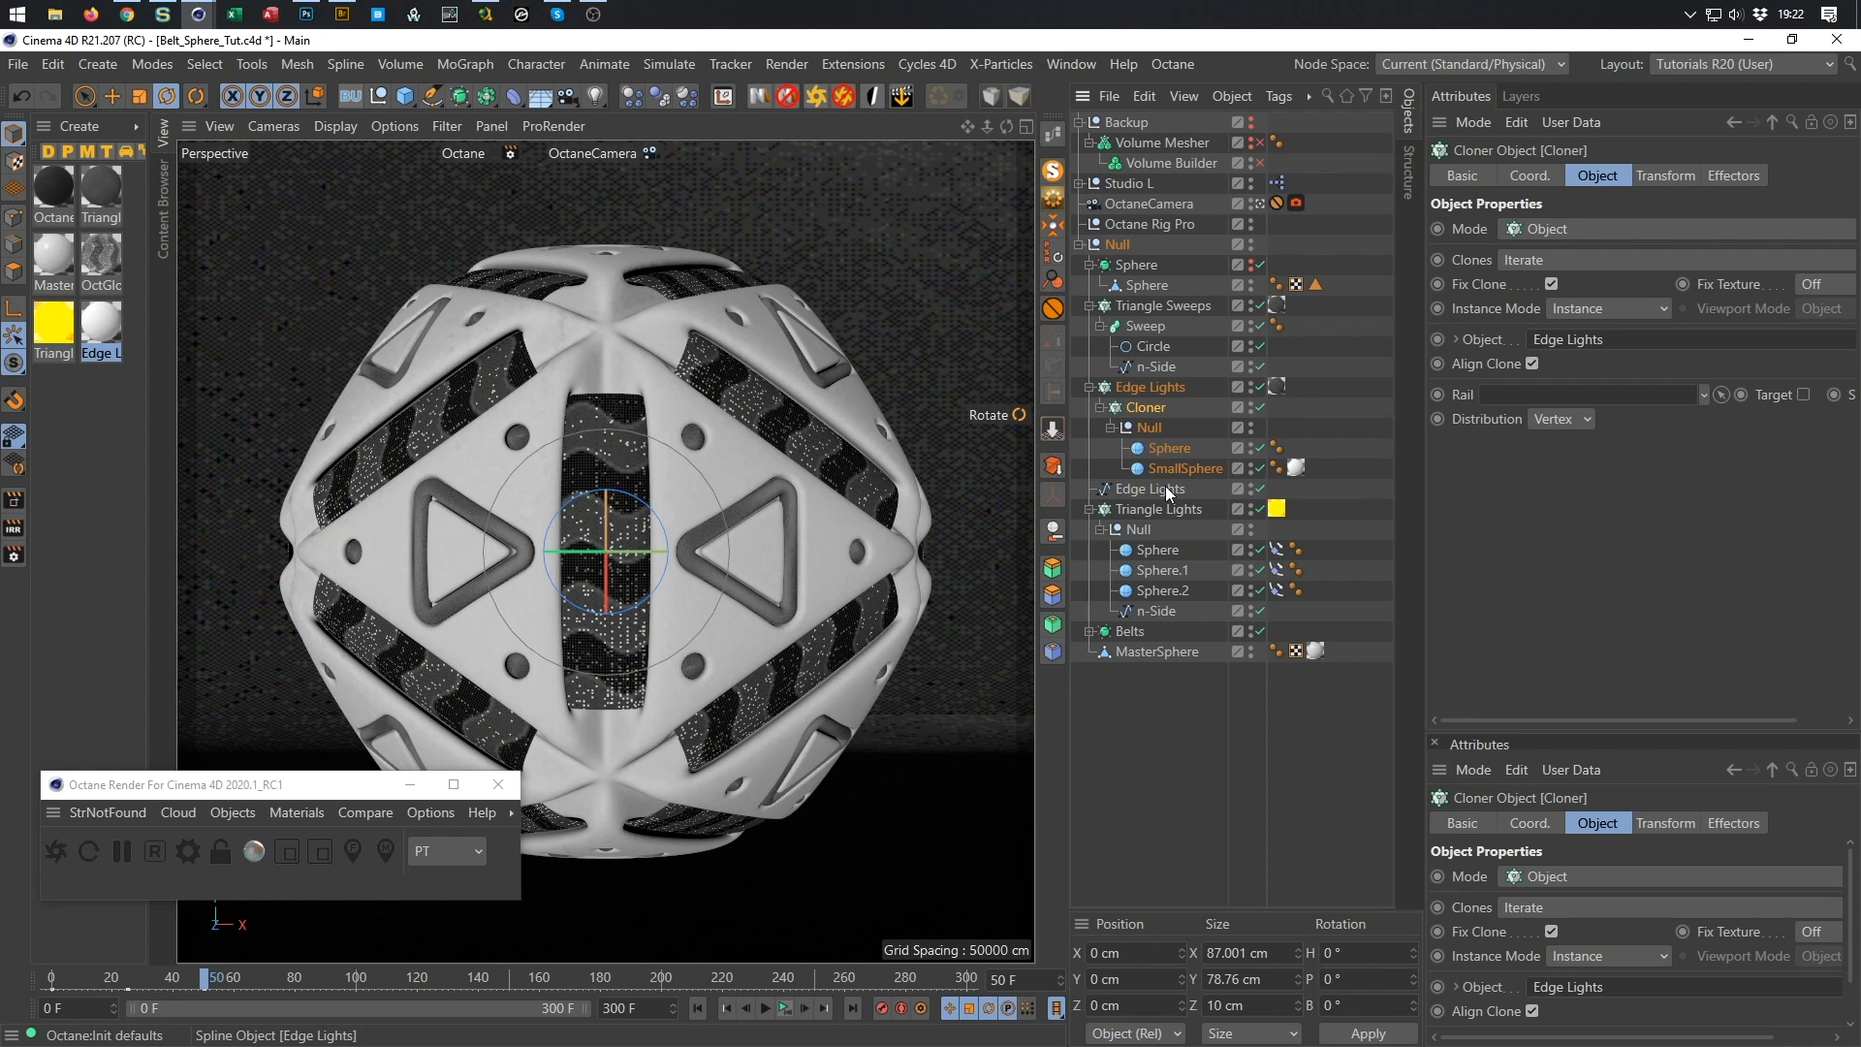
{"action": "left_click", "coordinate": [1155, 392]}
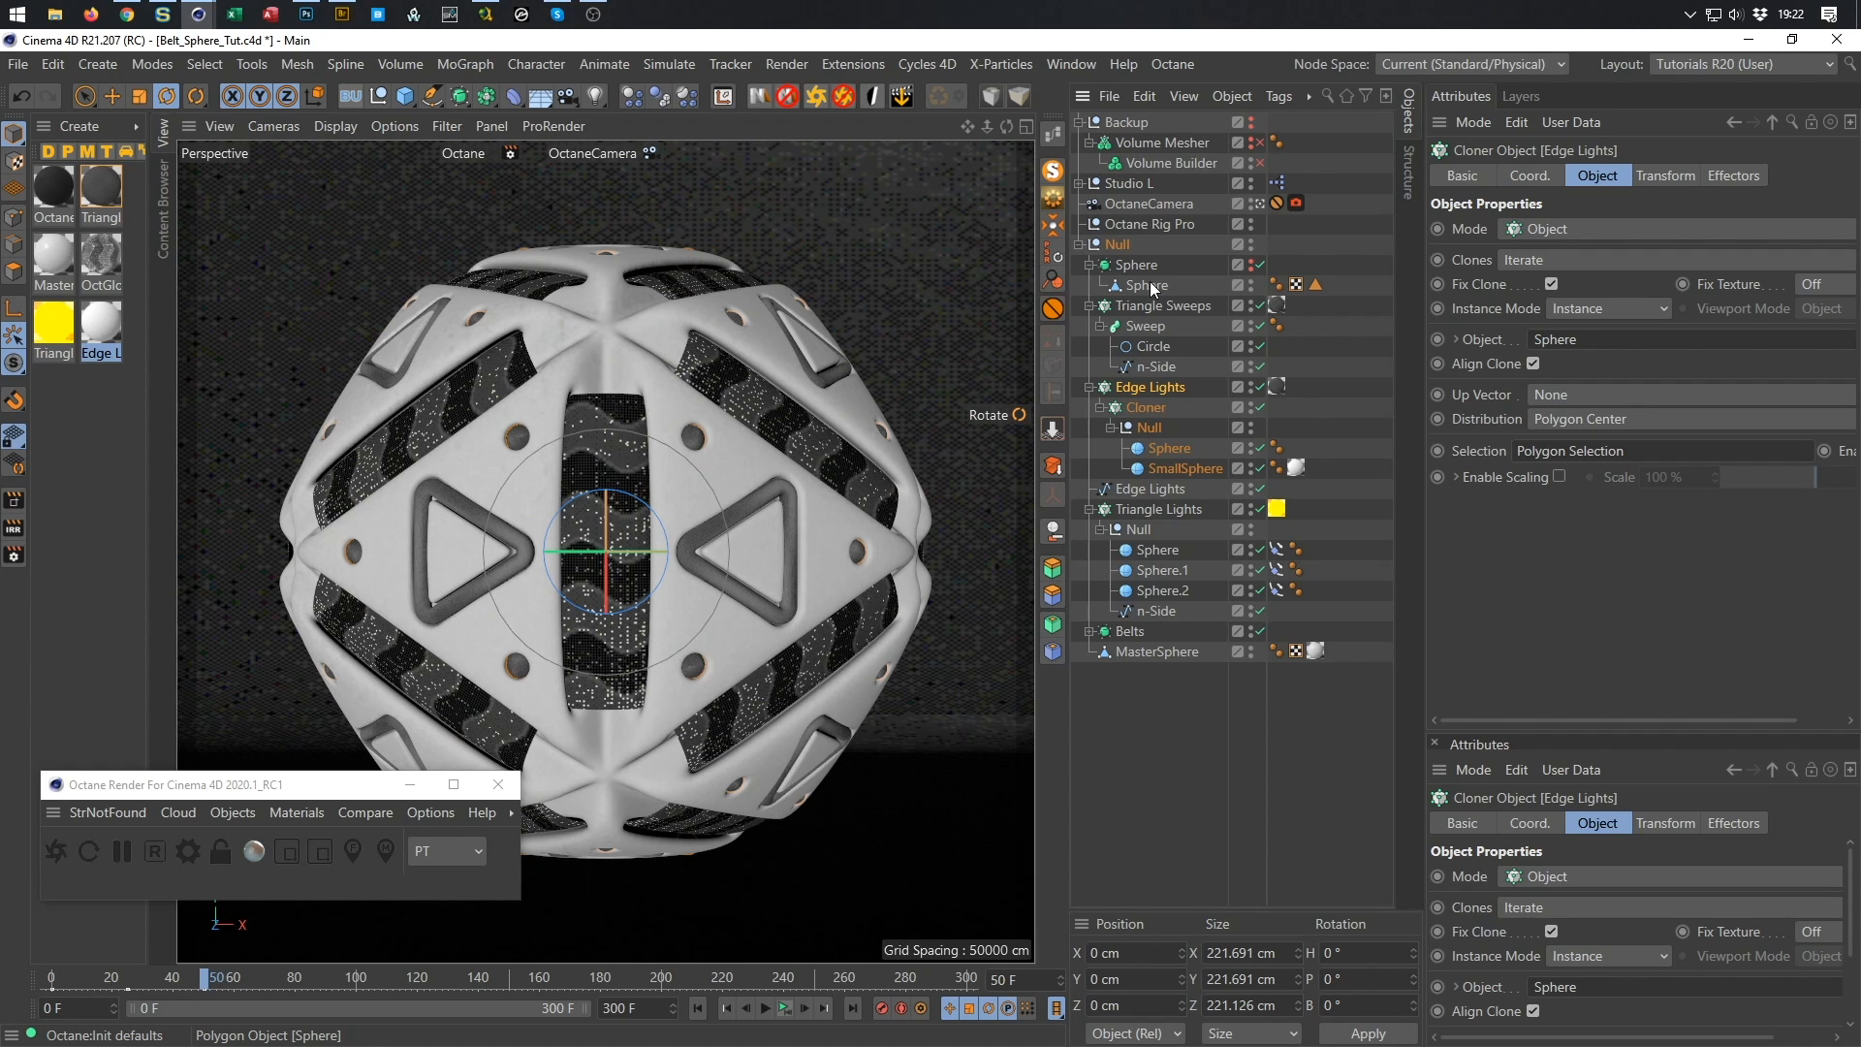
{"action": "left_click_drag", "start_coordinate": [1151, 287], "coordinate": [1601, 341]}
Try rotating the sphere-parts null with the live render closed, and undo the rotation.
{"action": "left_click", "coordinate": [1116, 245]}
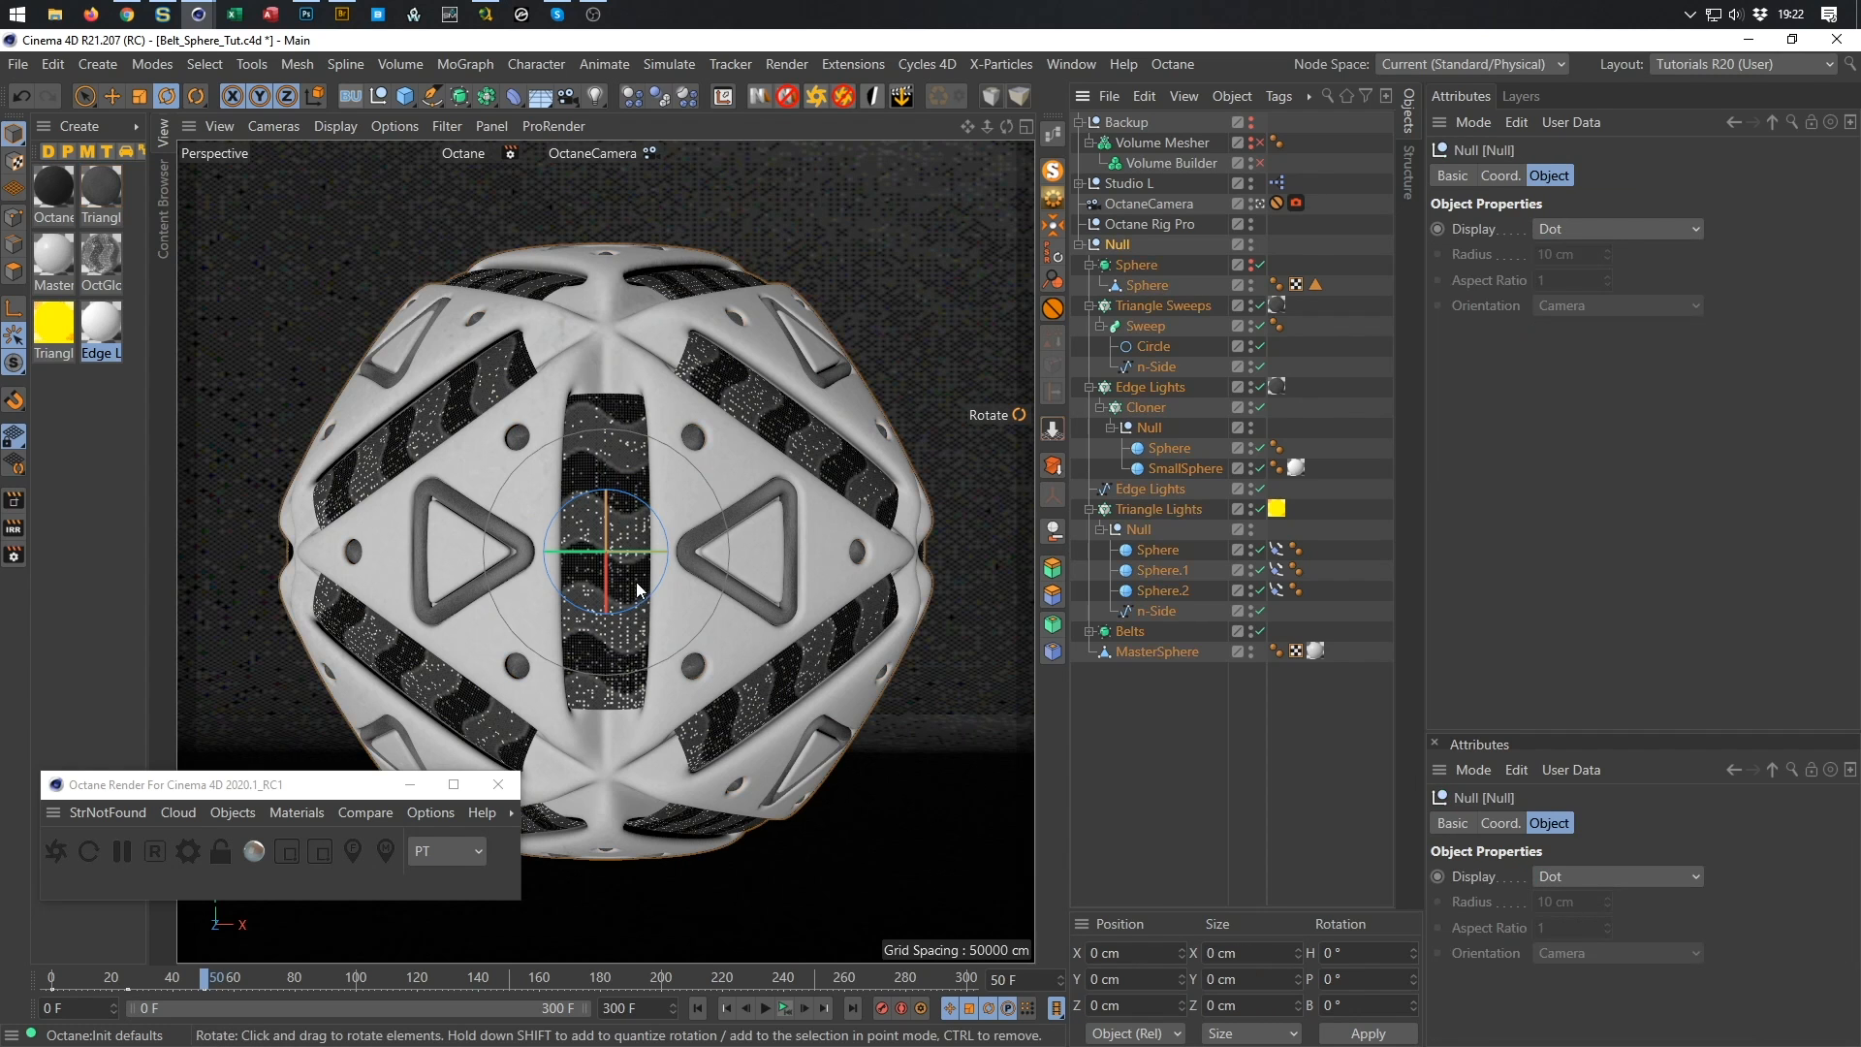
{"action": "left_click_drag", "start_coordinate": [578, 554], "coordinate": [784, 500]}
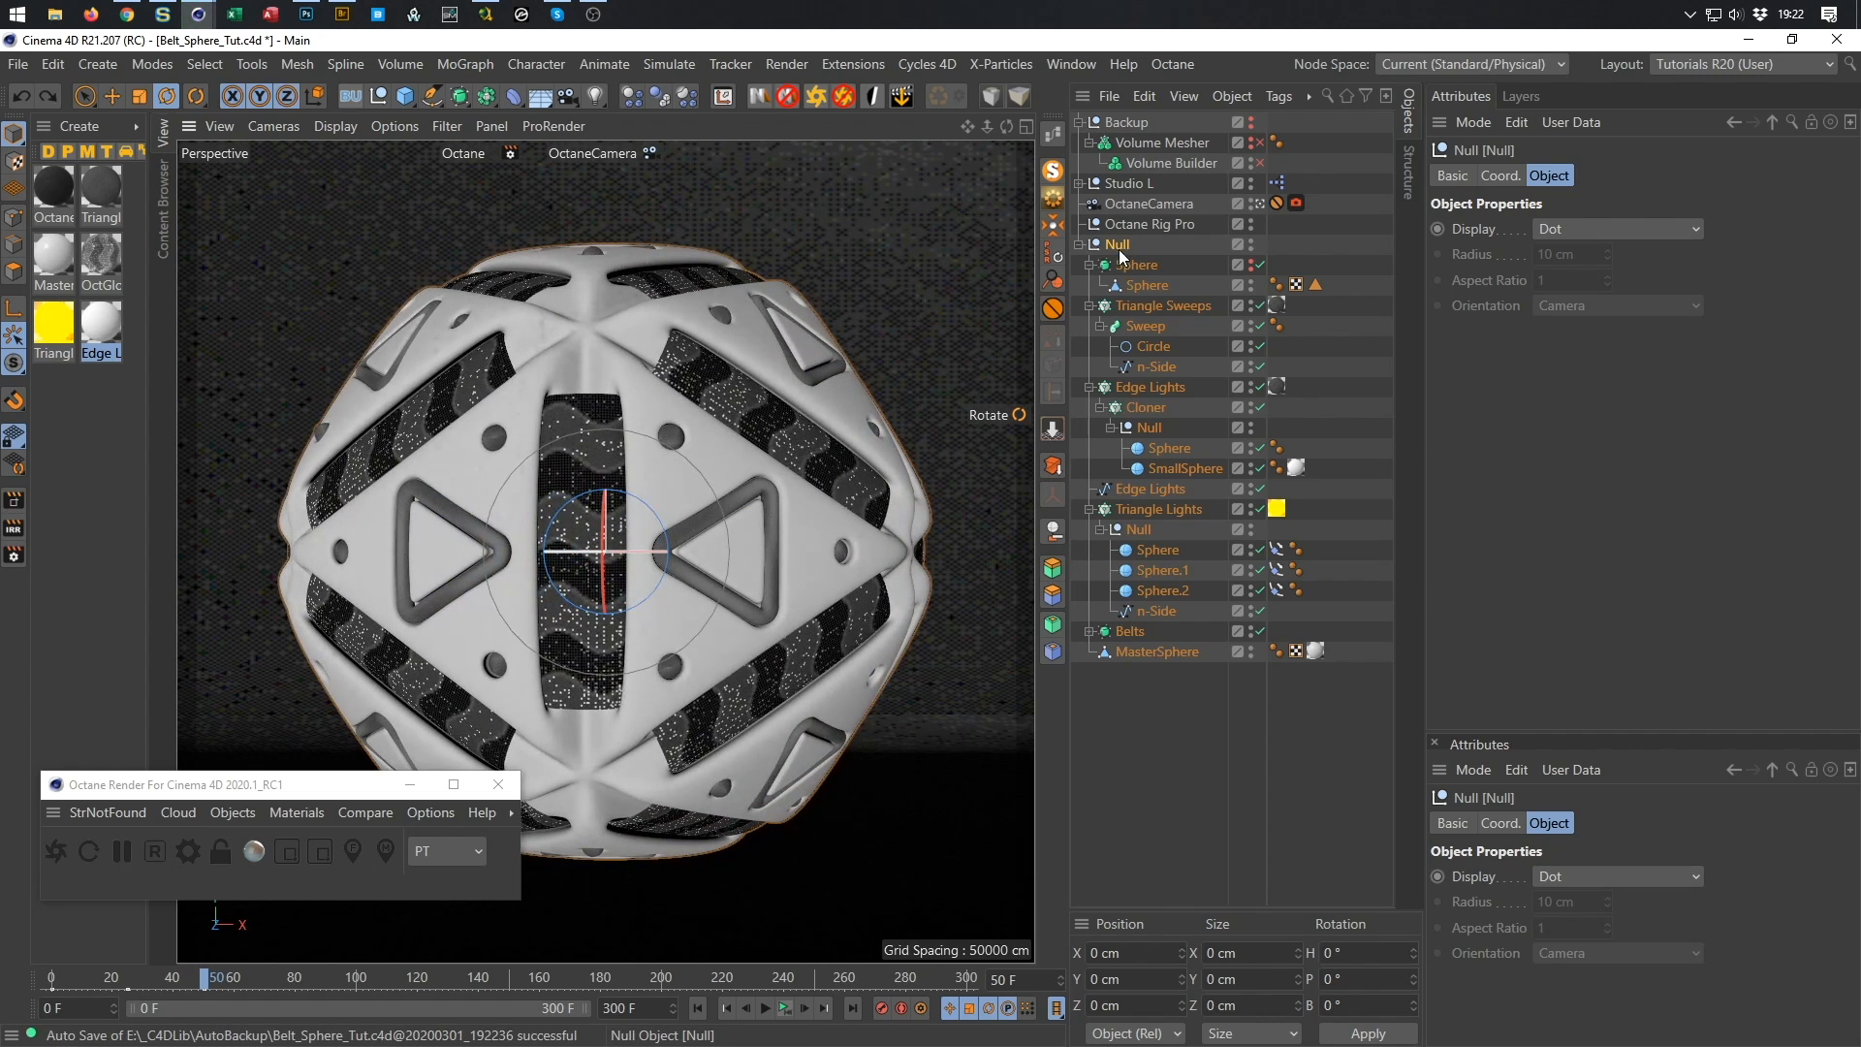
{"action": "key", "text": "ctrl+z"}
Enlarge the second attribute manager, lock it to the sphere-parts null and show the null's coordinates.
{"action": "left_click_drag", "start_coordinate": [1551, 730], "coordinate": [1550, 612]}
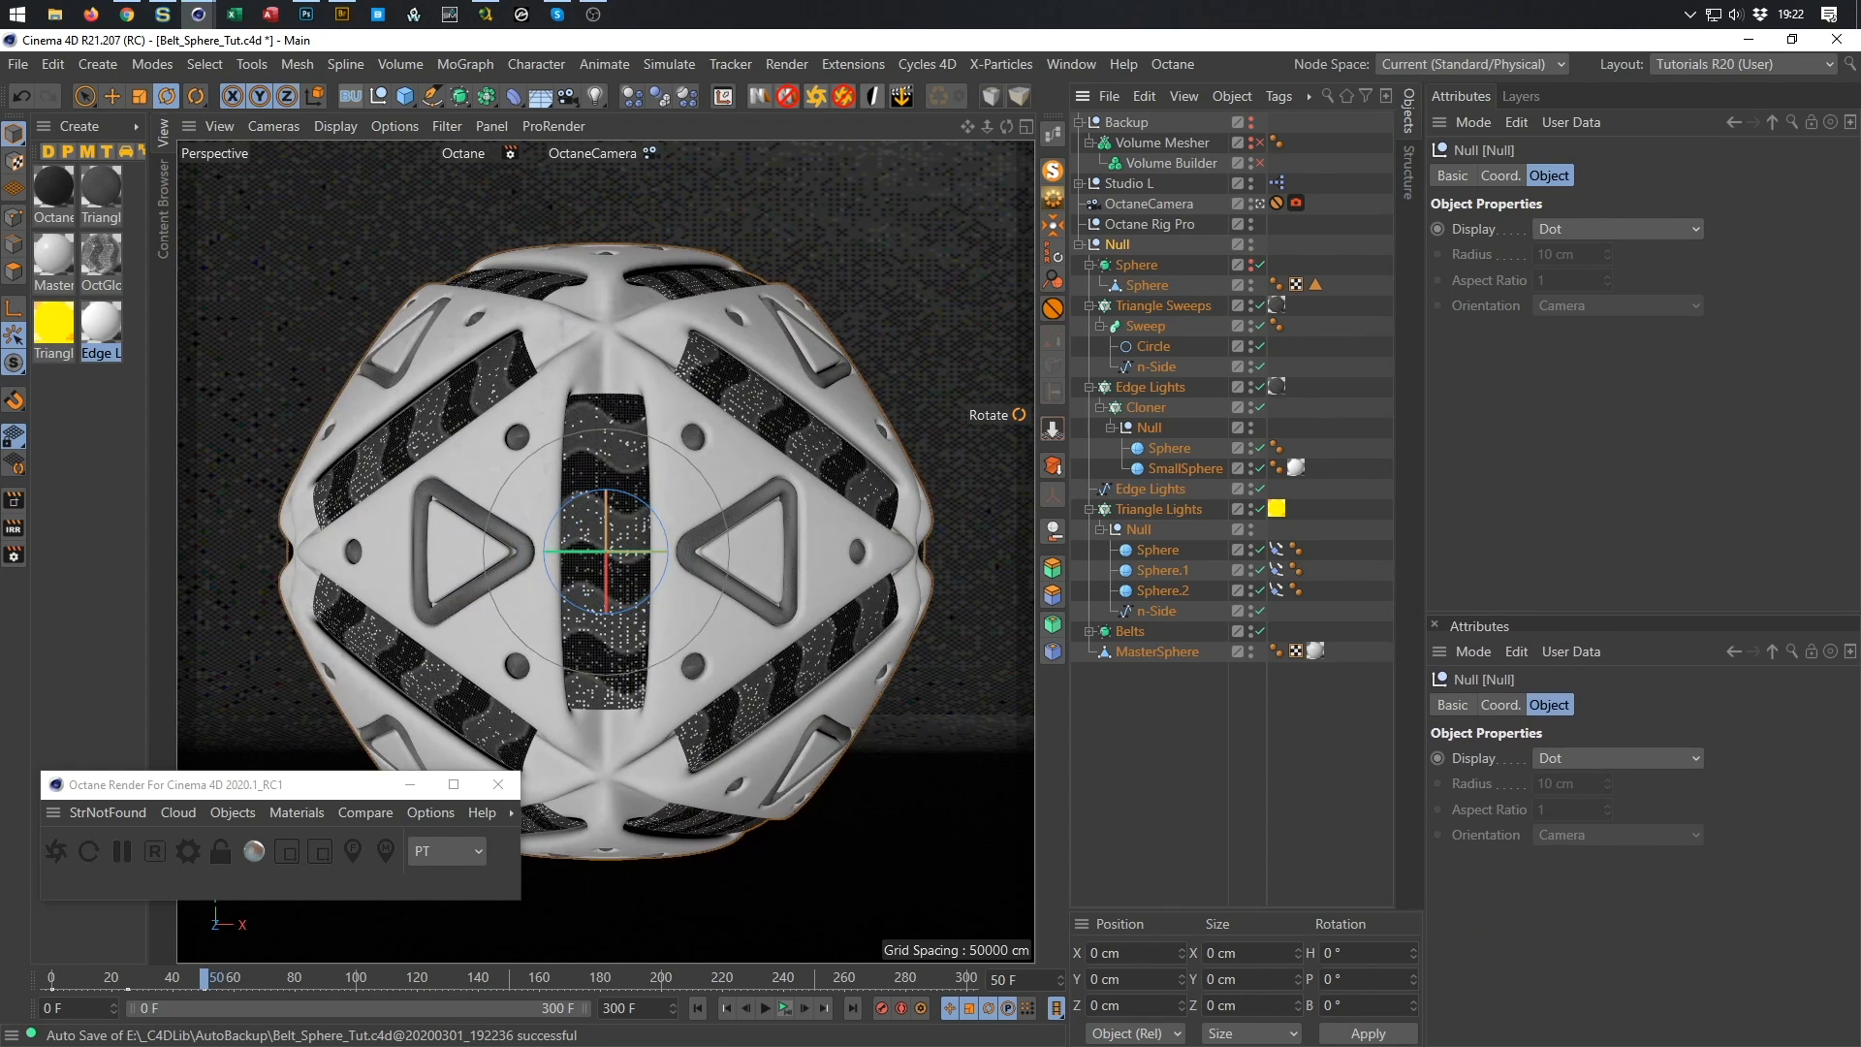
{"action": "left_click", "coordinate": [1812, 652]}
{"action": "left_click", "coordinate": [1518, 705]}
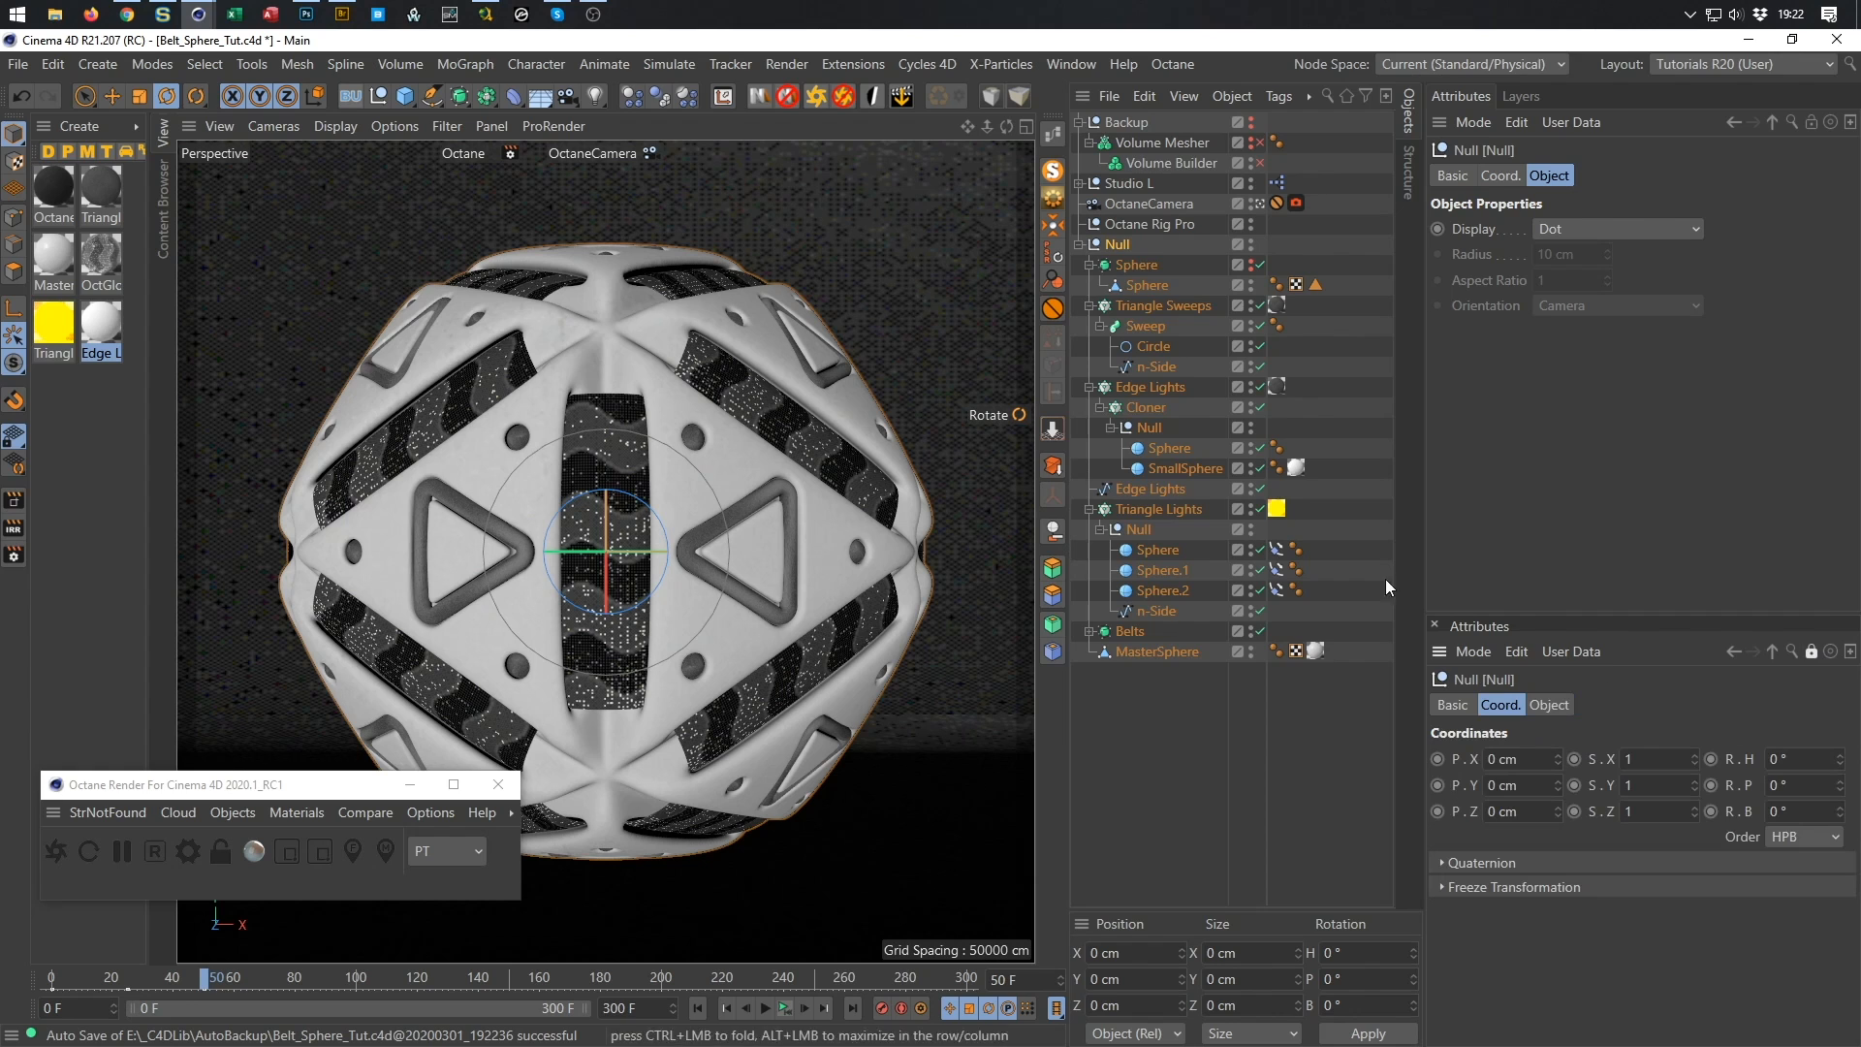
Try the null's heading rotation with Fix Clone disabled on Edge Lights, reset the heading and re-enable Fix Clone.
{"action": "left_click", "coordinate": [1153, 386]}
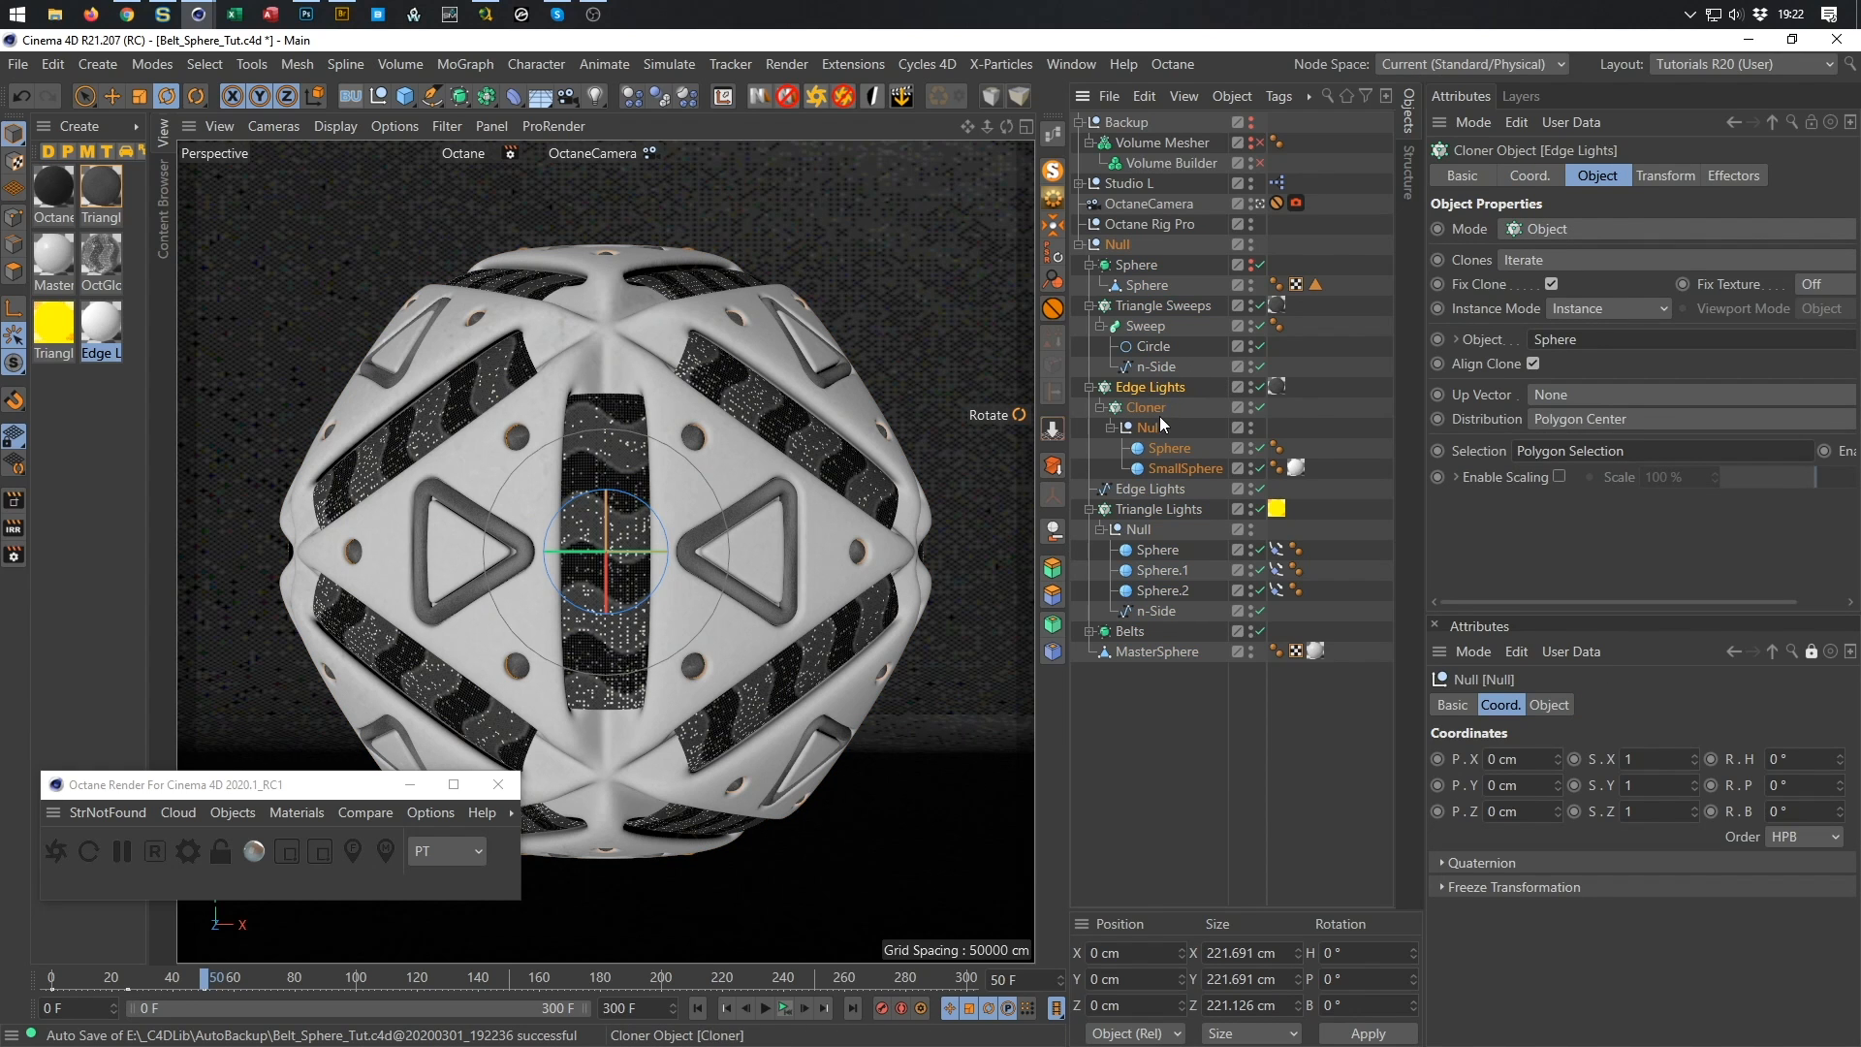
{"action": "left_click", "coordinate": [1157, 414]}
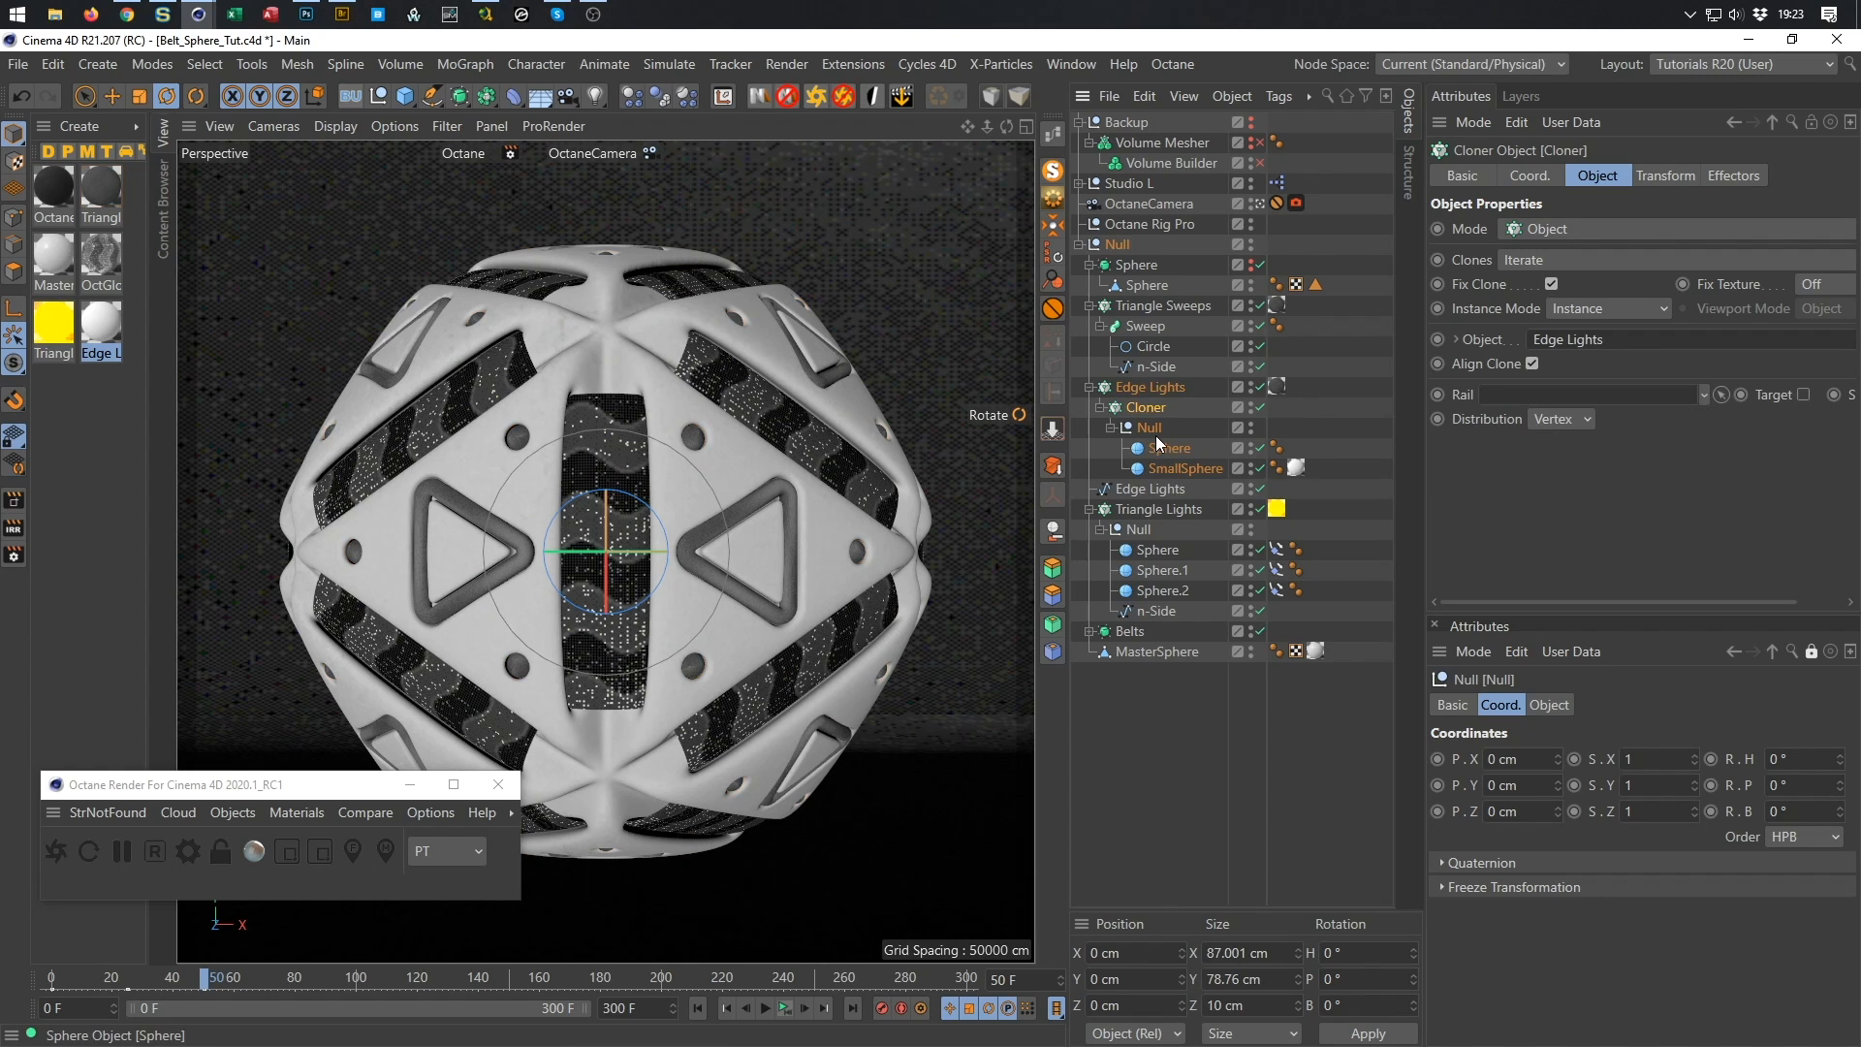
{"action": "left_click", "coordinate": [1125, 388]}
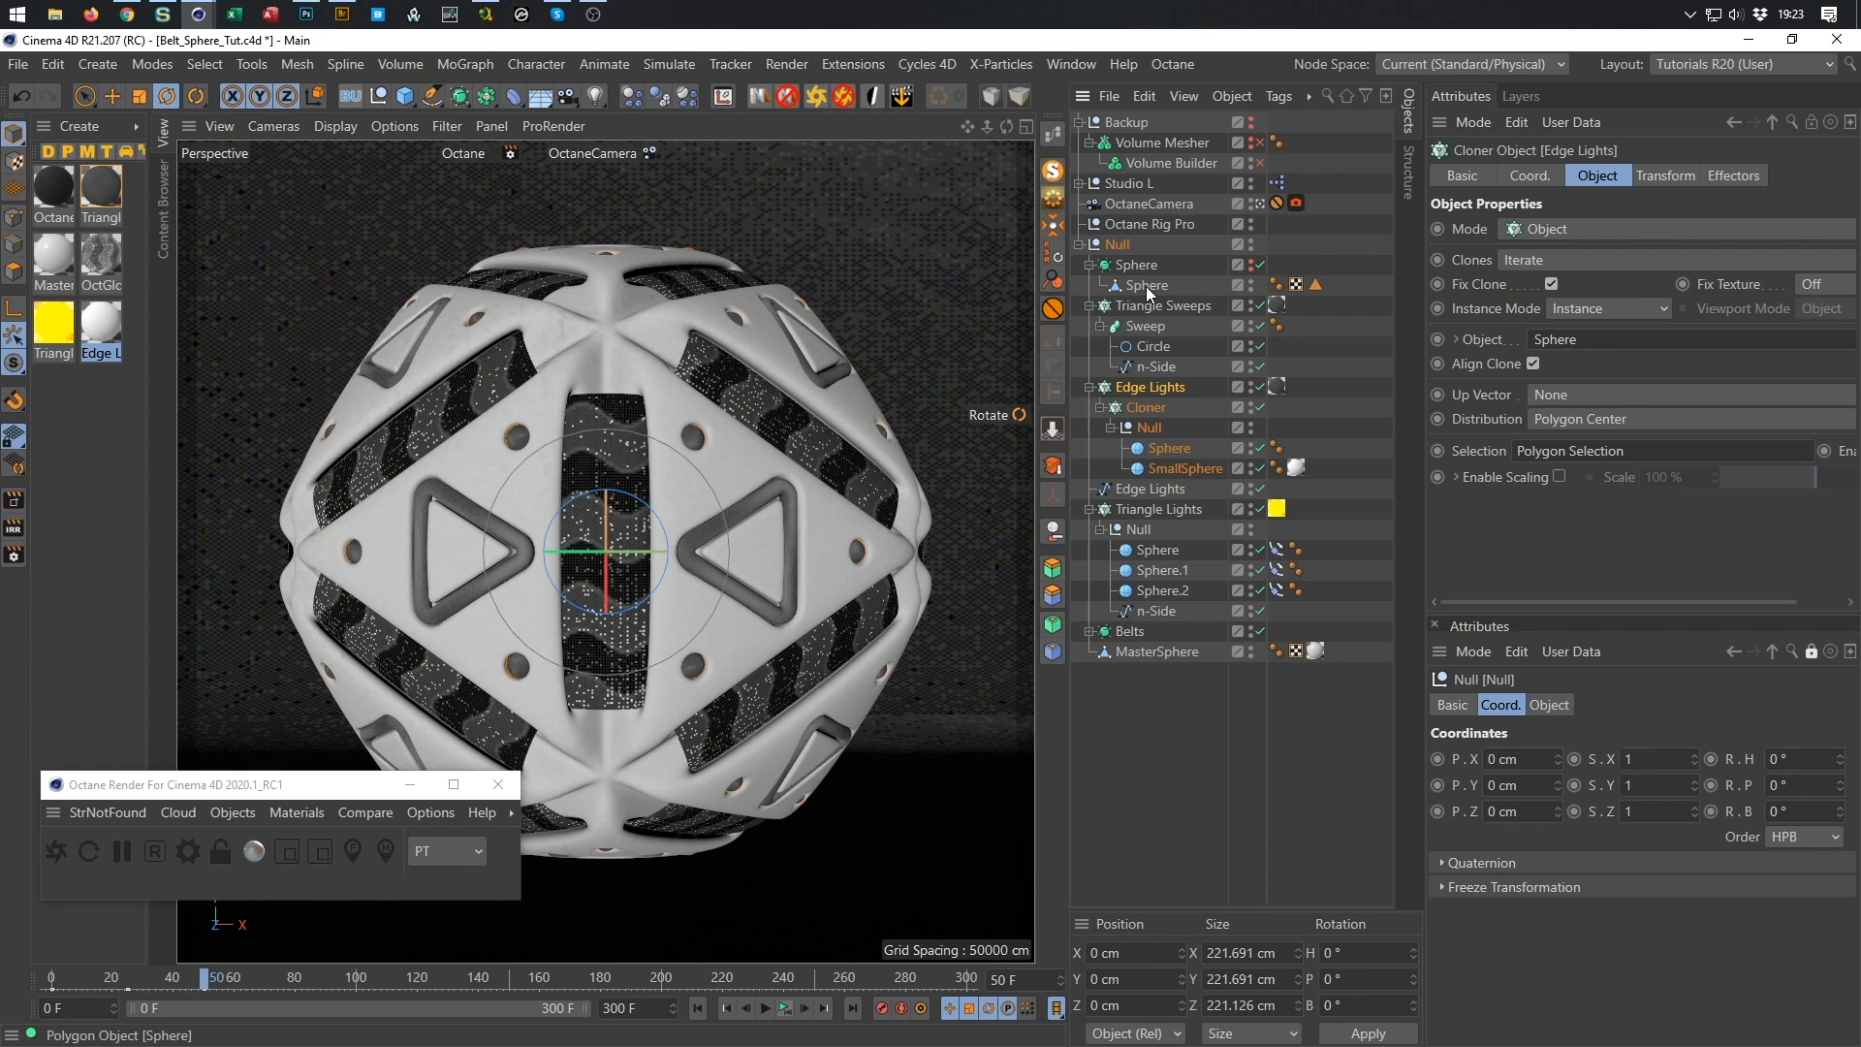
{"action": "left_click", "coordinate": [1552, 284]}
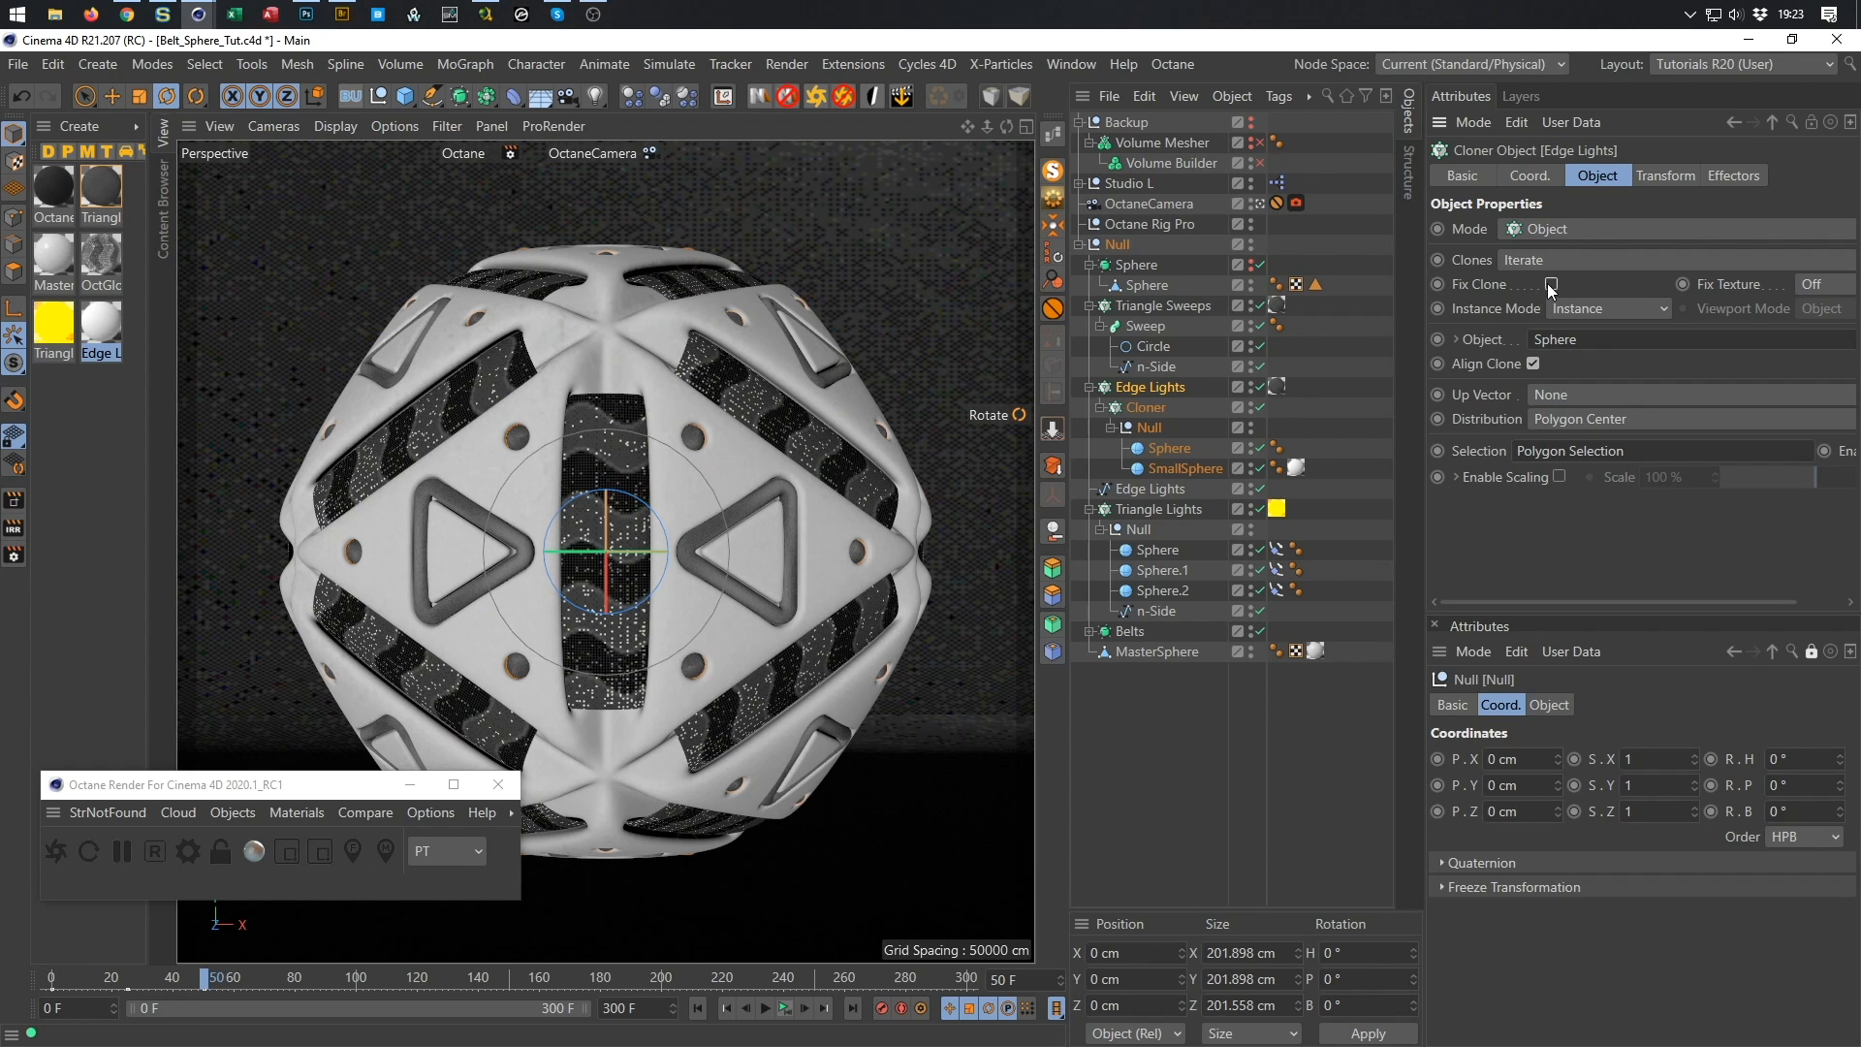
{"action": "left_click_drag", "start_coordinate": [1839, 759], "coordinate": [1839, 733]}
{"action": "right_click", "coordinate": [1839, 759]}
{"action": "left_click", "coordinate": [1553, 284]}
Toggle Align Clone off and back on for the Edge Lights cloner, and check its Transform settings.
{"action": "left_click", "coordinate": [1533, 364]}
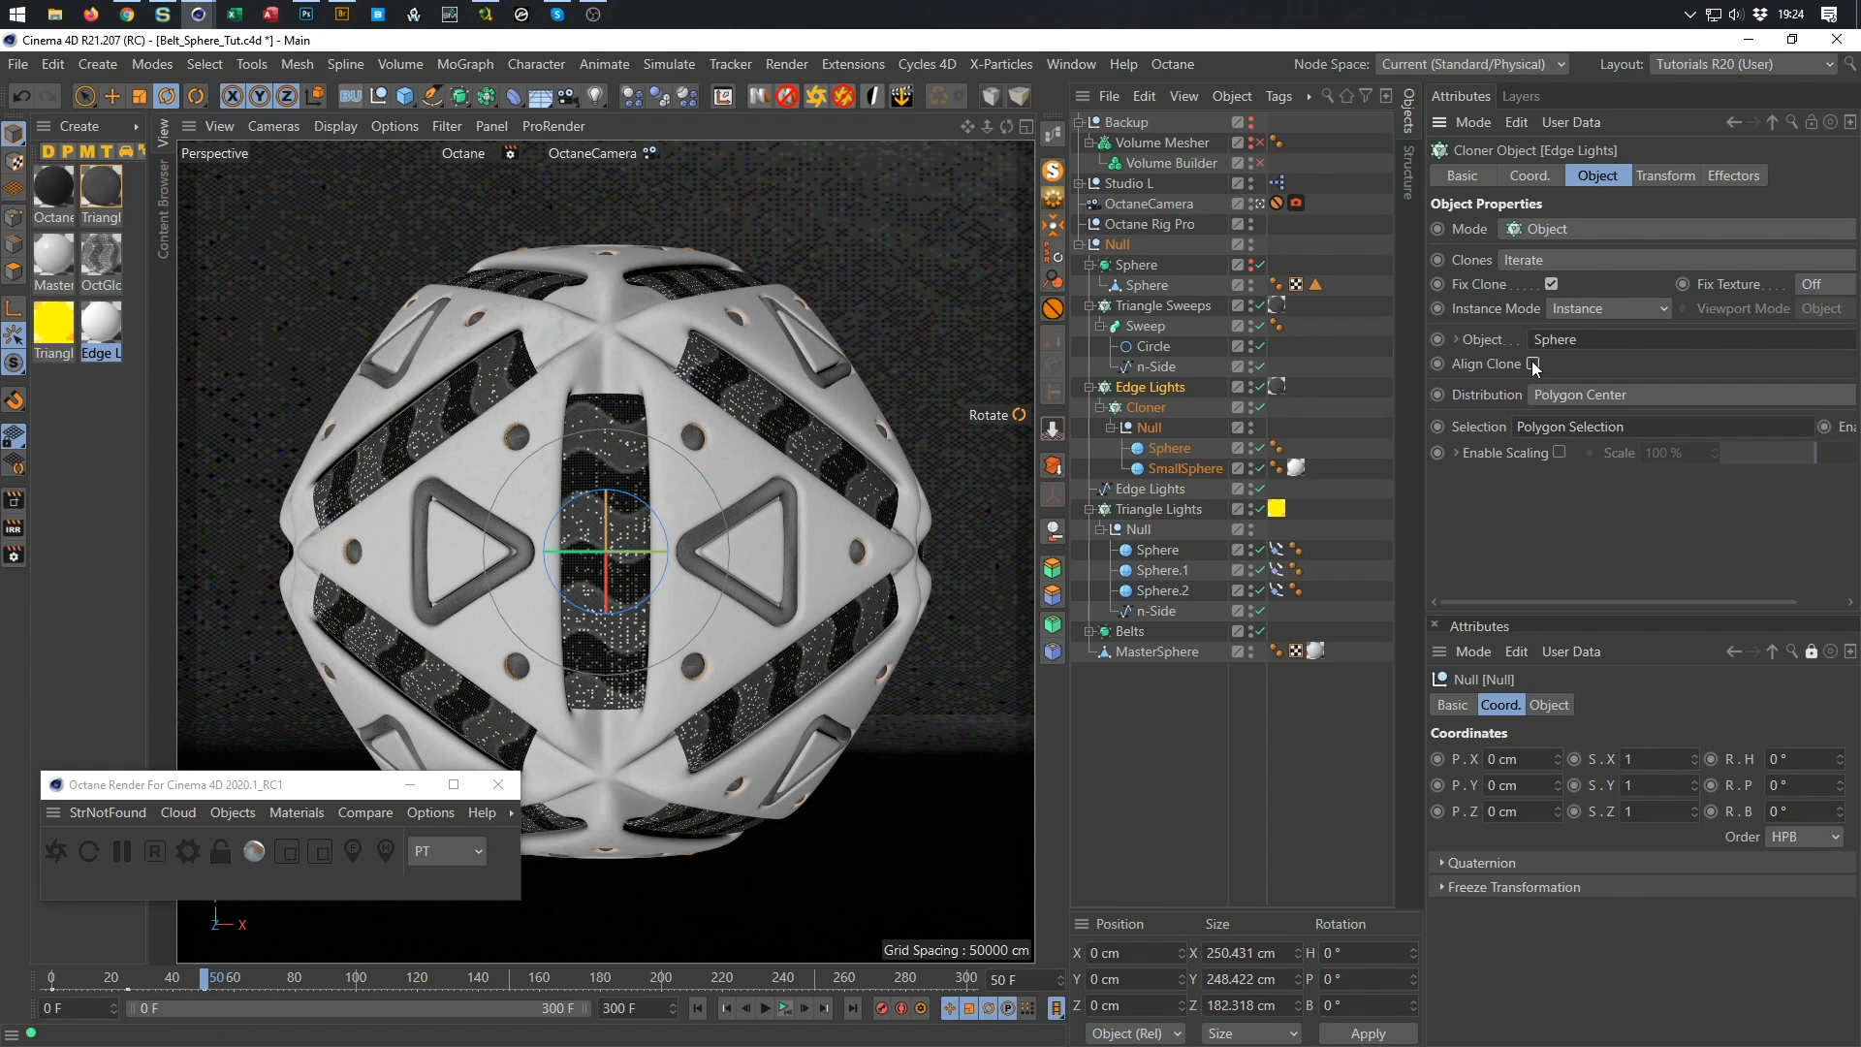
{"action": "left_click", "coordinate": [1532, 364]}
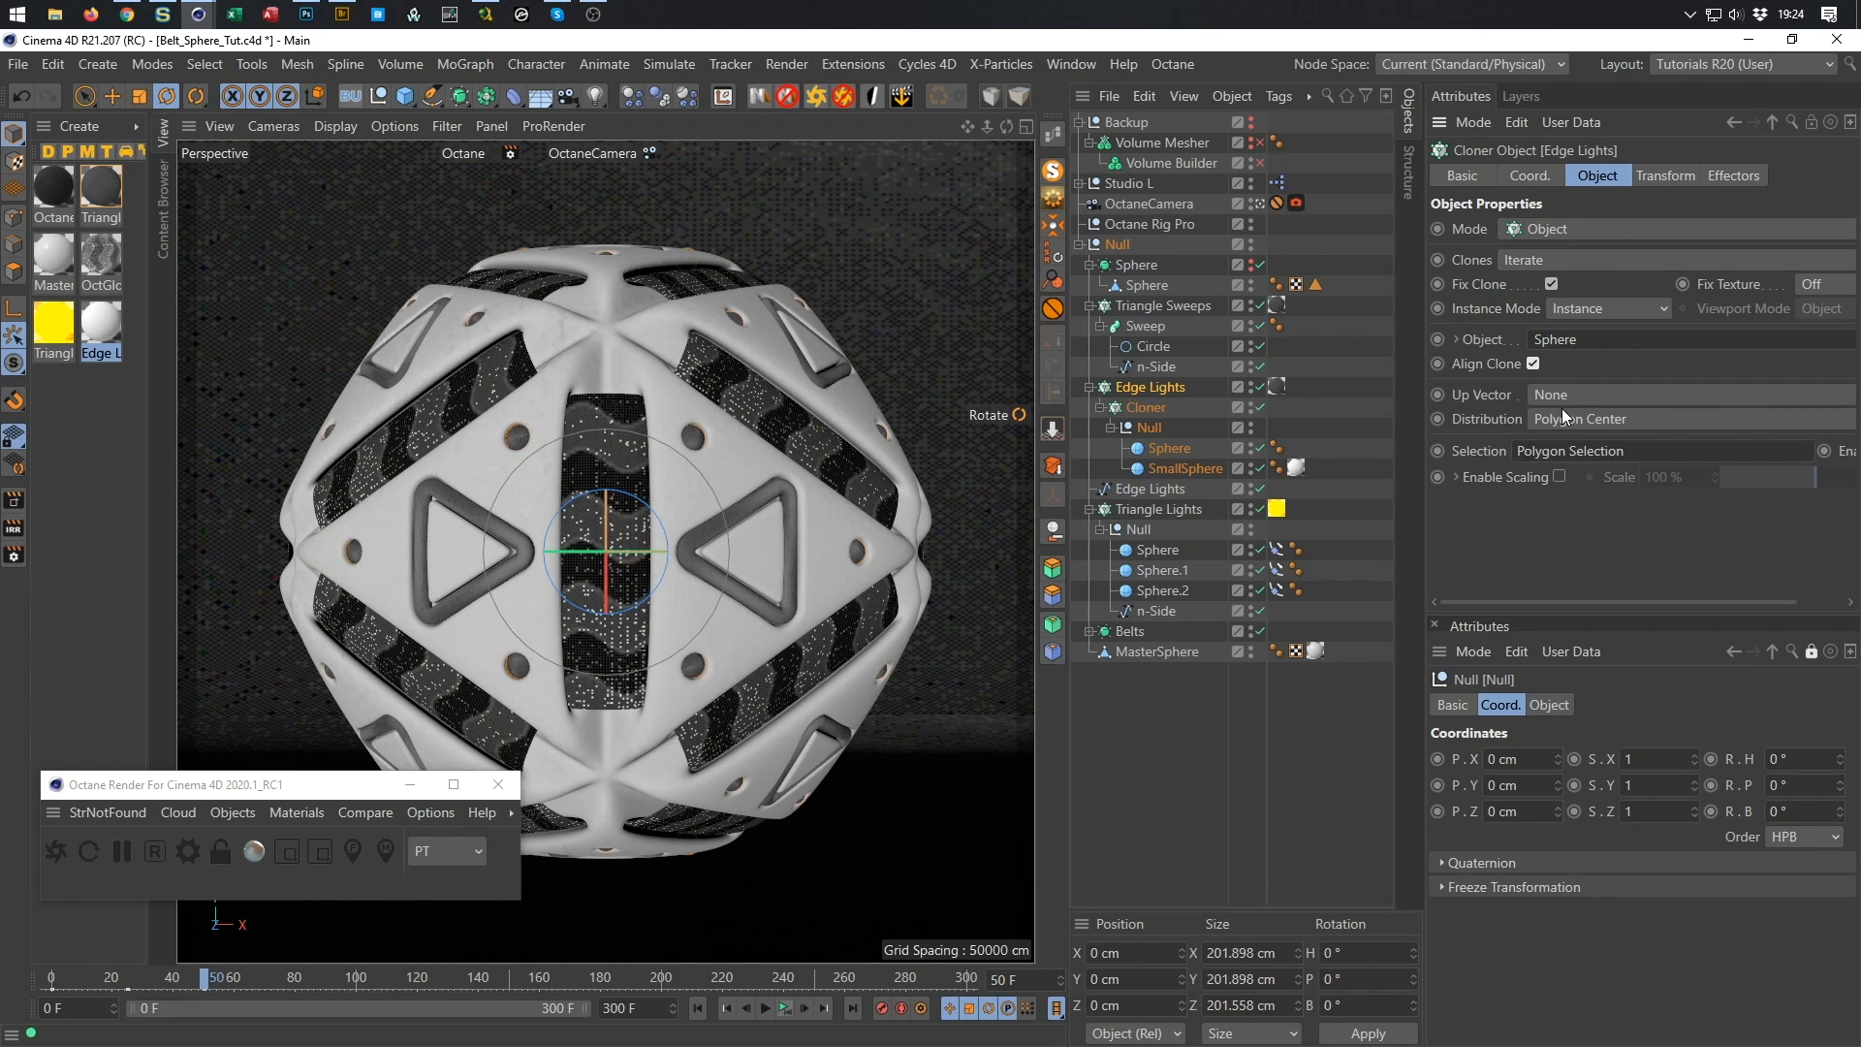
{"action": "left_click", "coordinate": [1668, 175]}
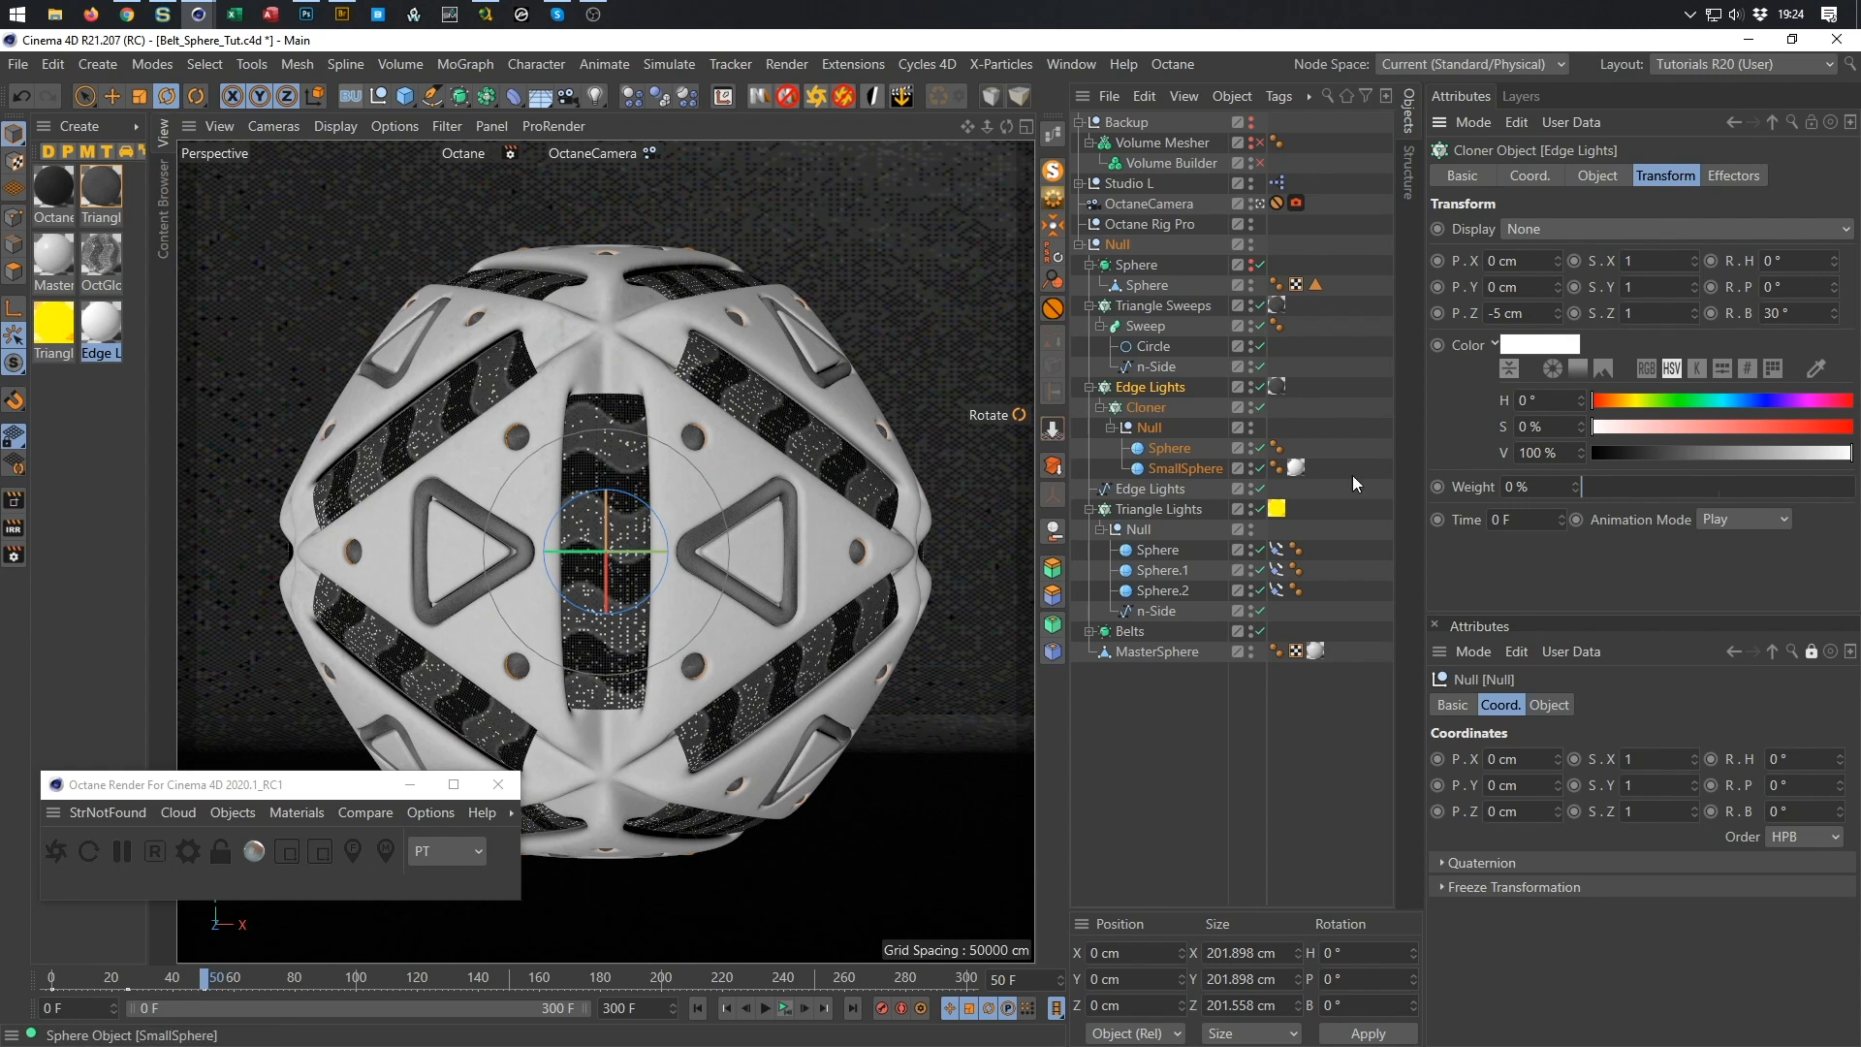
Collapse the Triangle Lights, Edge Lights, Triangle Sweeps and Sphere hierarchies inside the sphere-parts null.
{"action": "left_click", "coordinate": [1080, 245]}
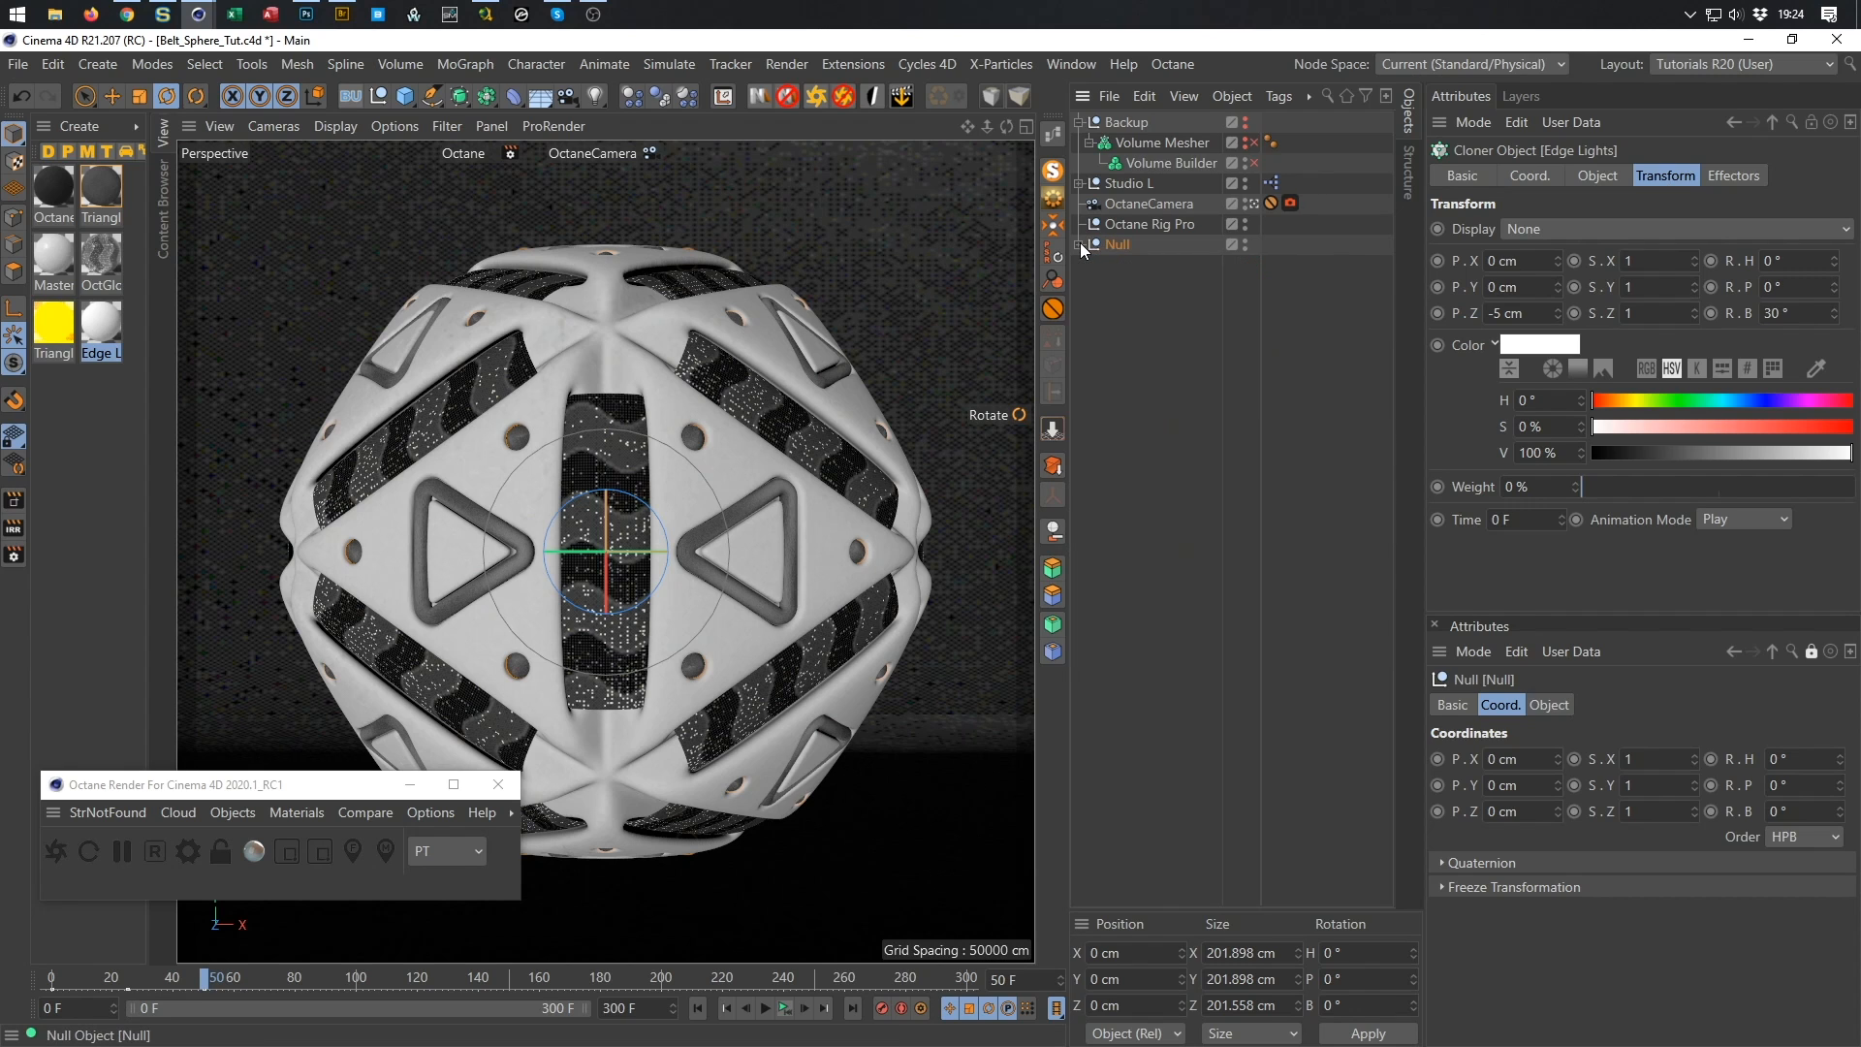
{"action": "left_click", "coordinate": [1080, 244]}
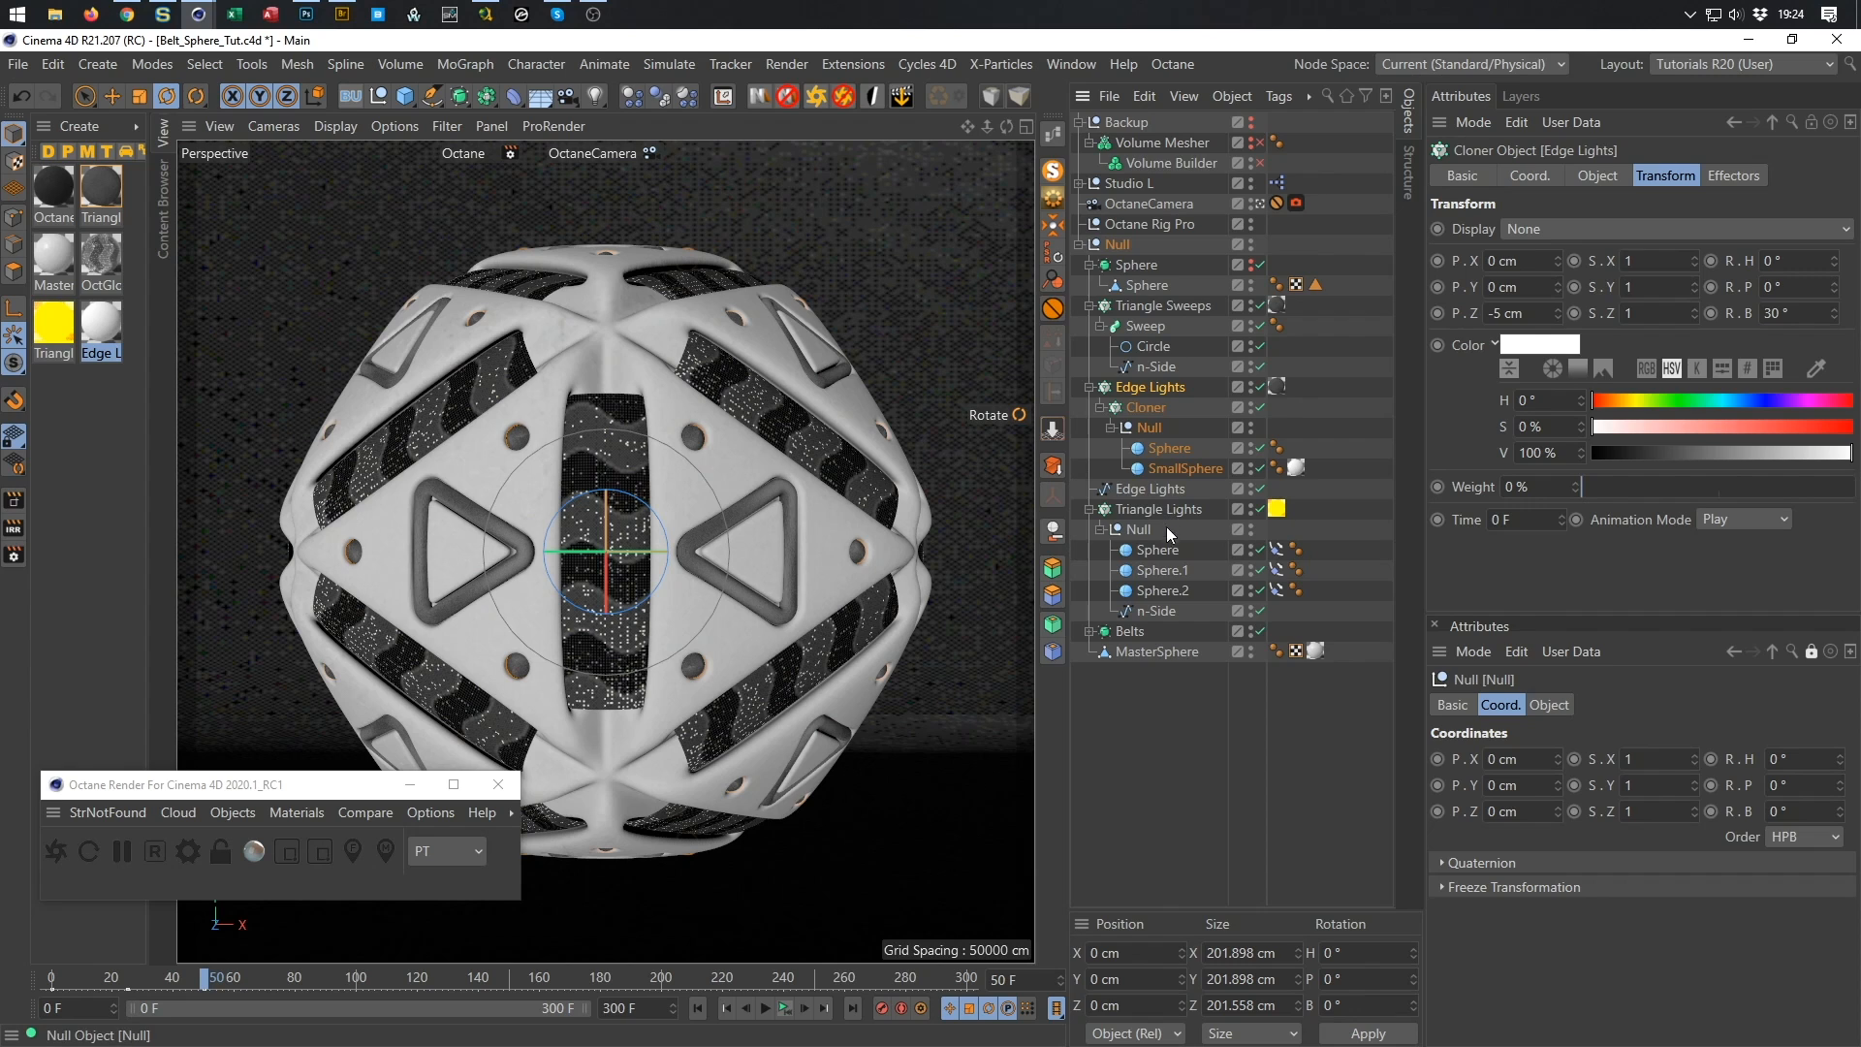
{"action": "left_click", "coordinate": [1089, 509]}
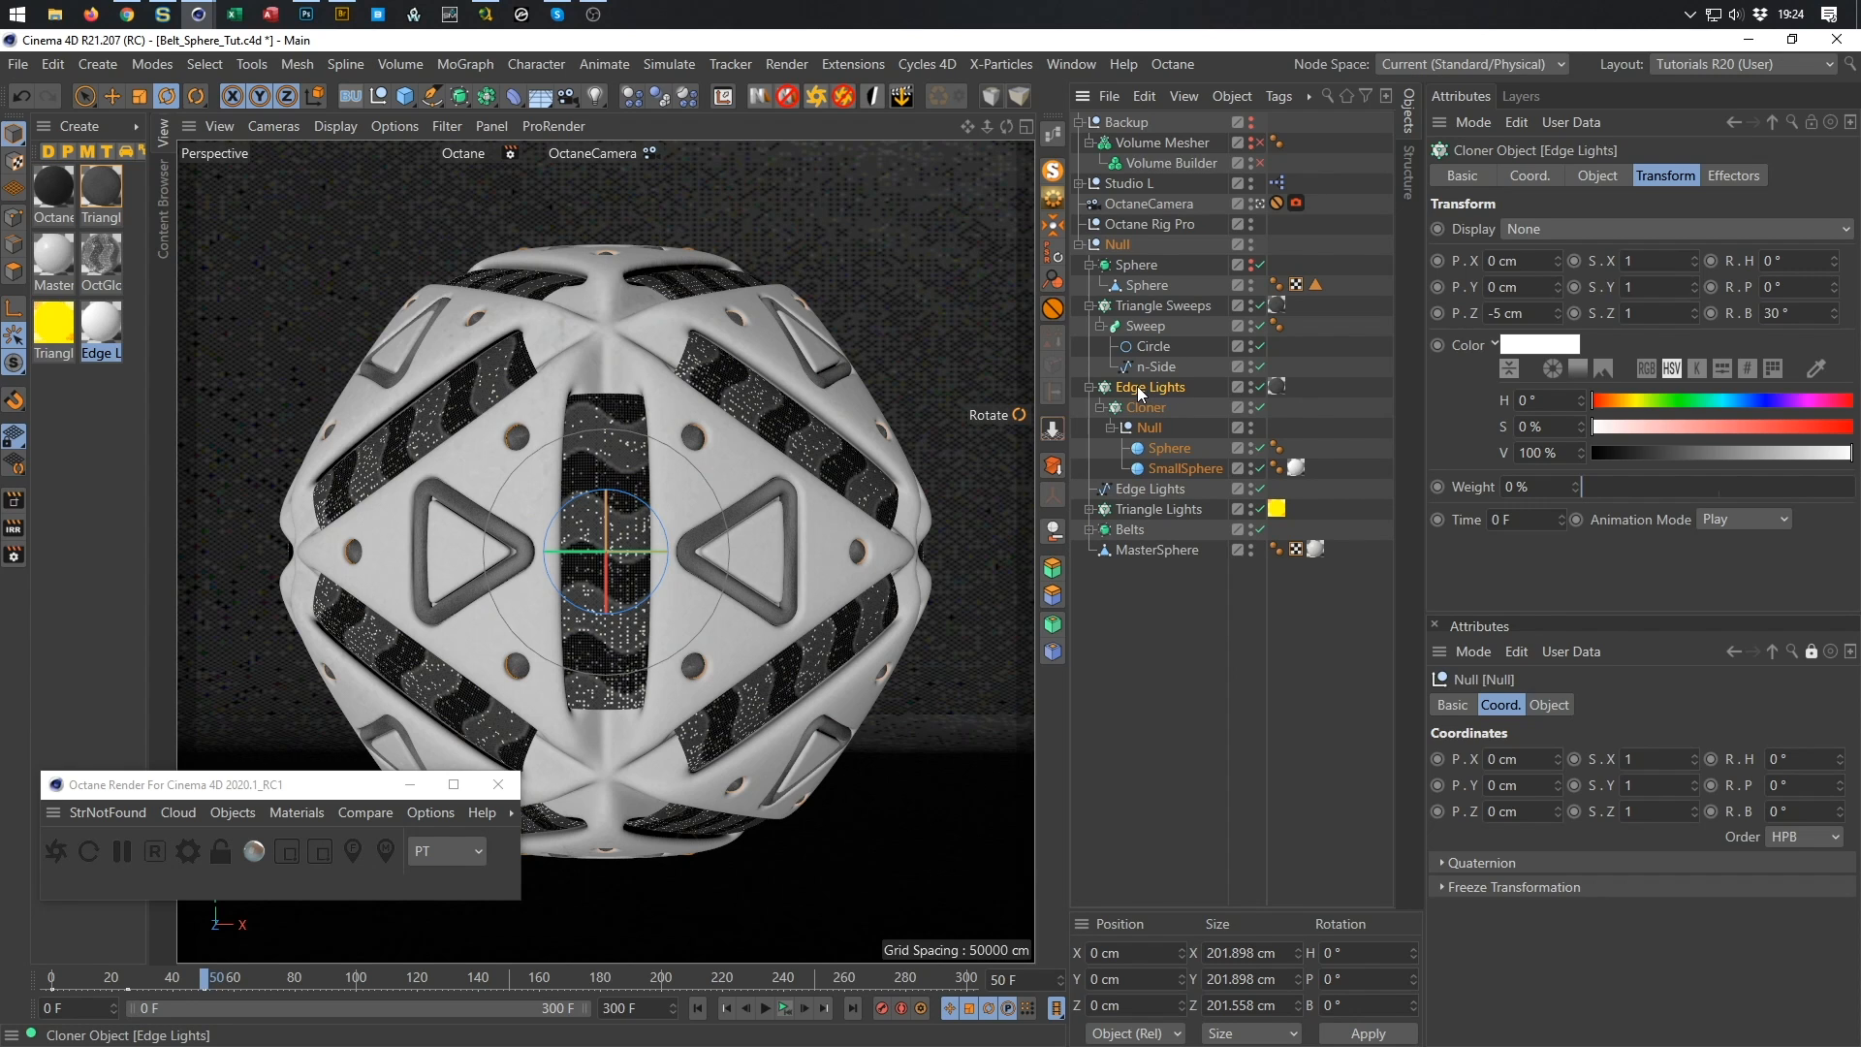
{"action": "left_click", "coordinate": [1090, 387]}
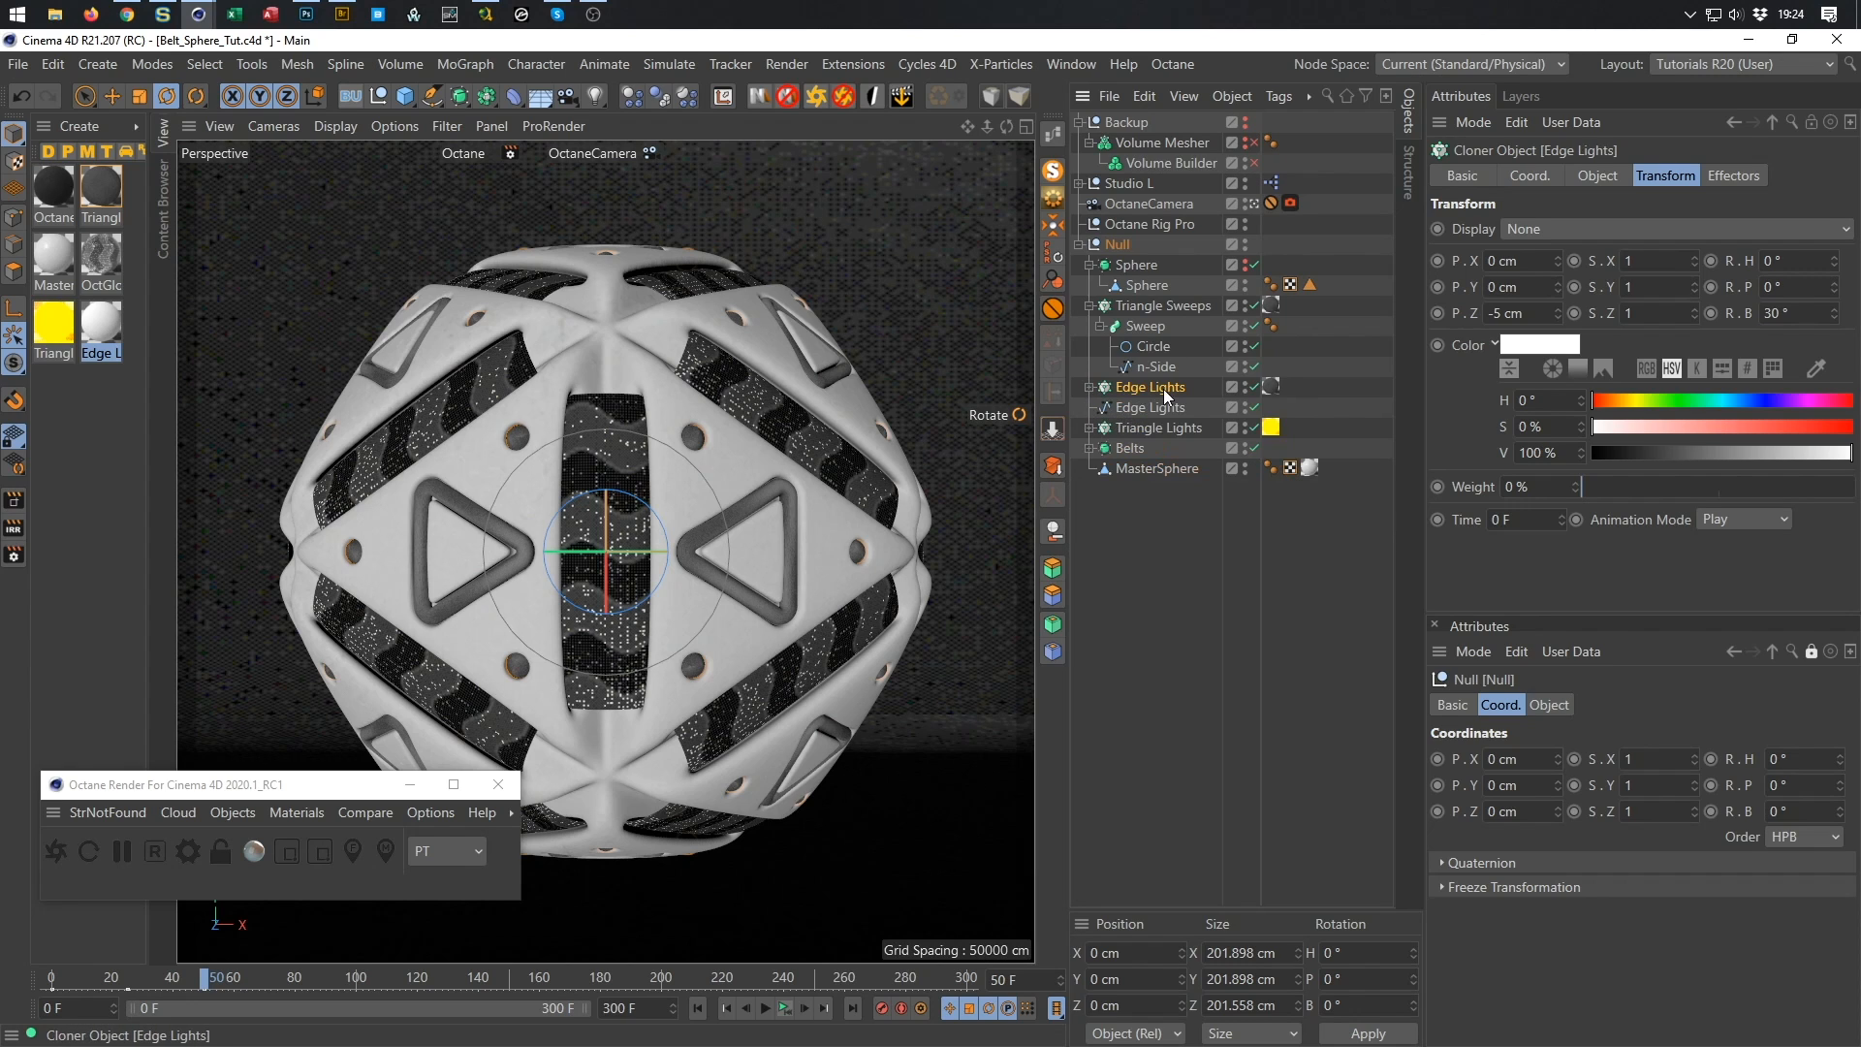
{"action": "left_click", "coordinate": [1088, 303]}
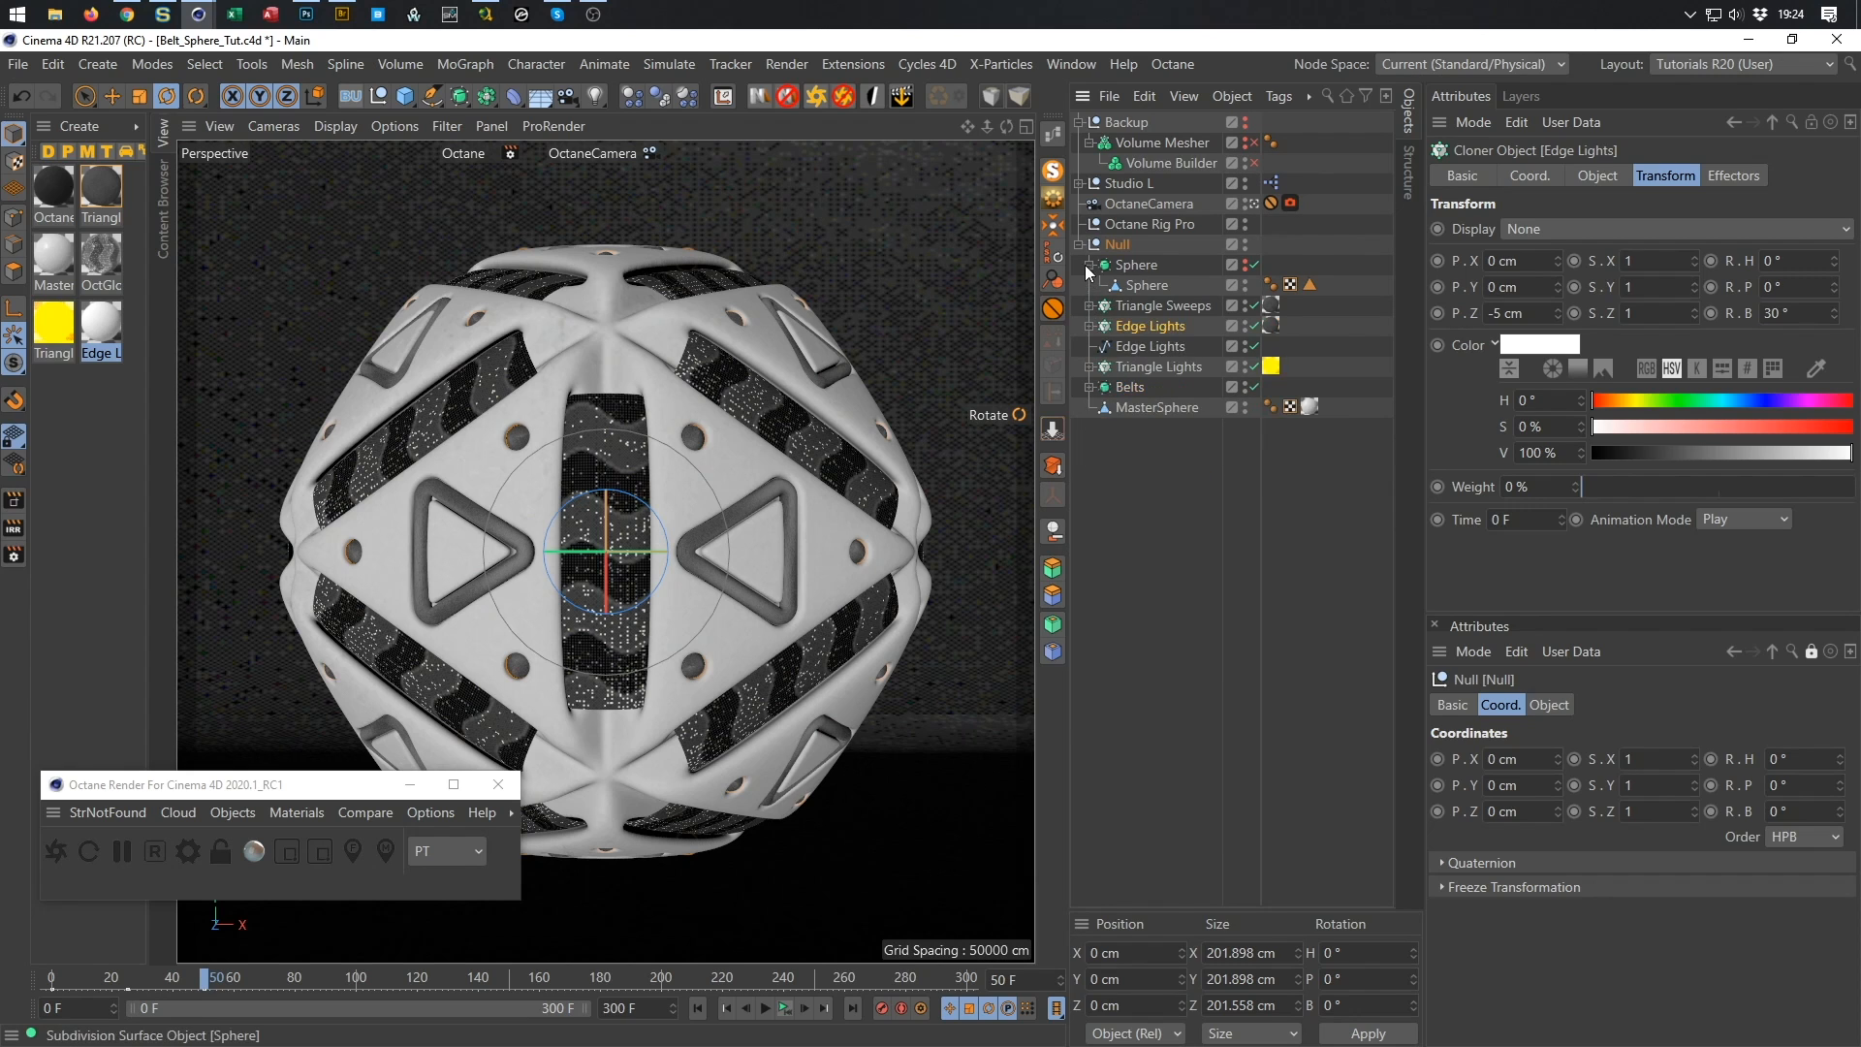
{"action": "left_click", "coordinate": [1087, 264]}
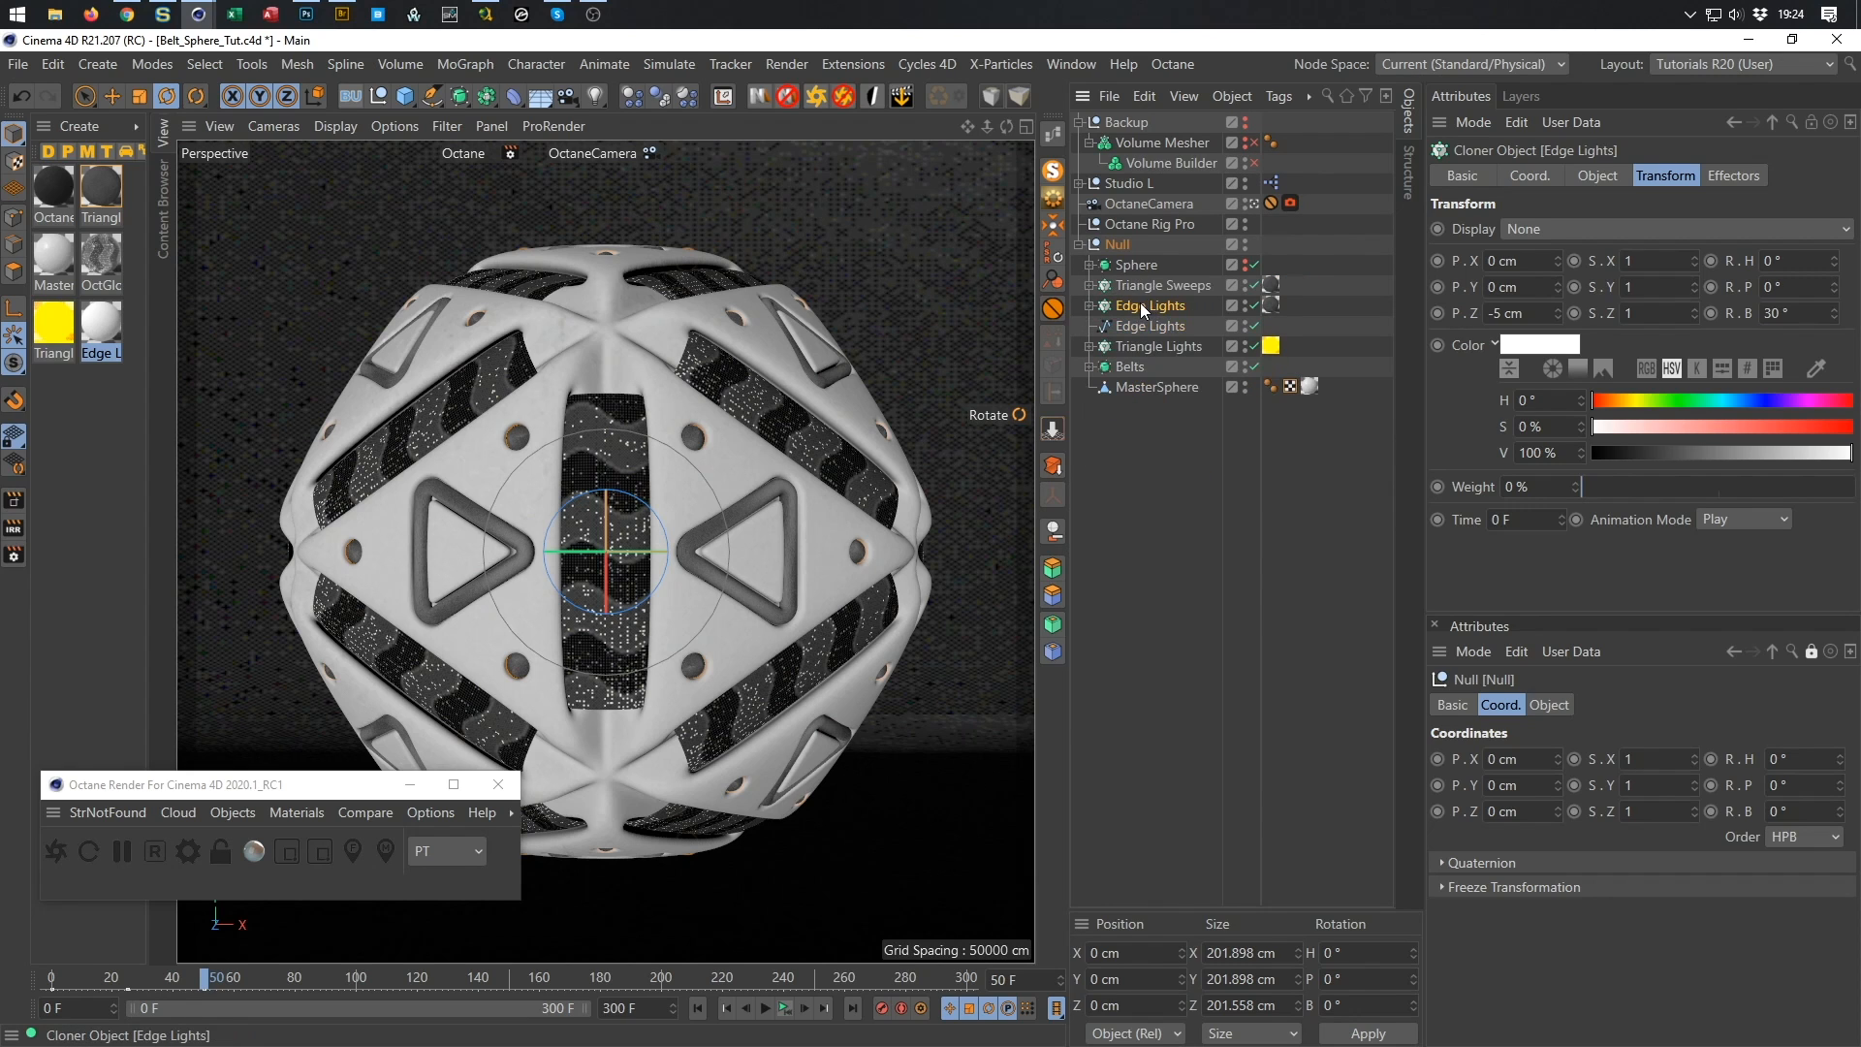
Try placing the Edge Lights cloner directly below the Sphere subdivision surface, test the null's heading rotation and reset it.
{"action": "left_click_drag", "start_coordinate": [1131, 267], "coordinate": [1131, 276]}
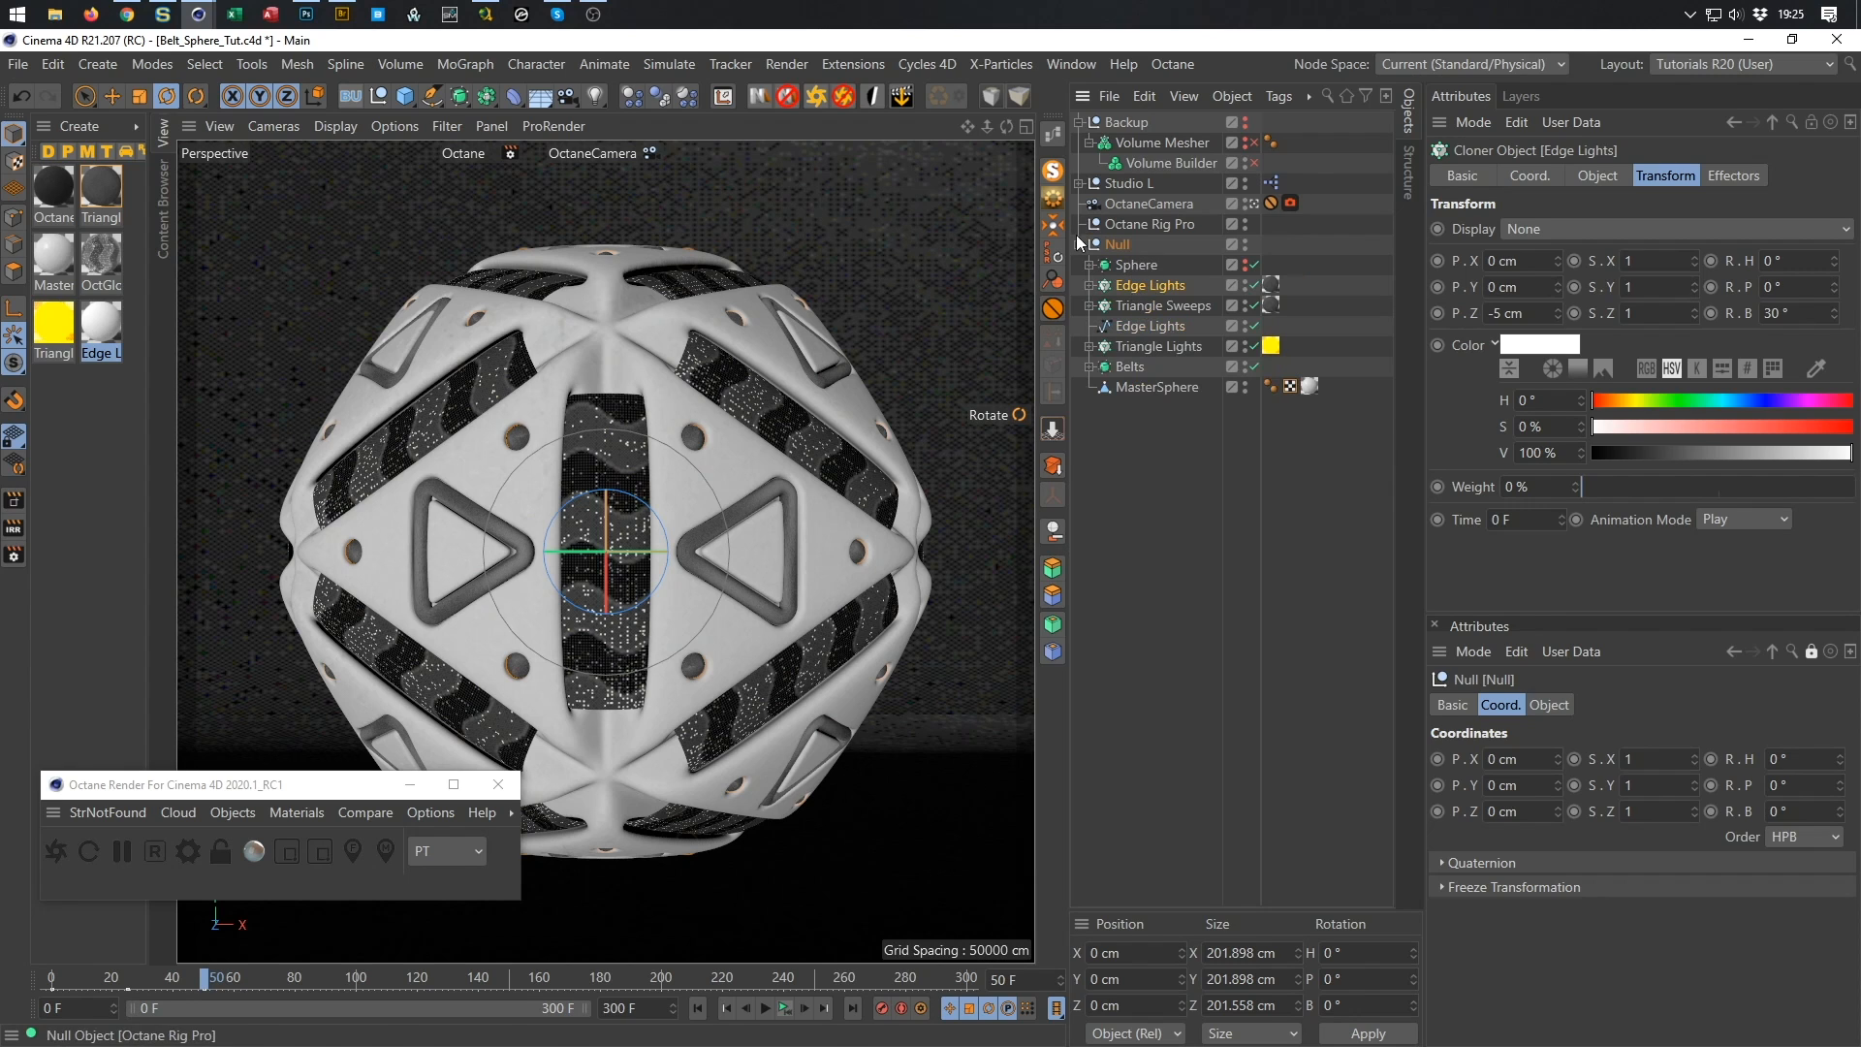
{"action": "left_click_drag", "start_coordinate": [1840, 762], "coordinate": [1840, 751]}
{"action": "right_click", "coordinate": [1840, 761]}
Move the Edge Lights cloner between Triangle Lights and Belts, test the null's heading rotation and reset it.
{"action": "left_click_drag", "start_coordinate": [1137, 284], "coordinate": [1141, 293]}
{"action": "left_click_drag", "start_coordinate": [1137, 356], "coordinate": [1136, 356]}
{"action": "left_click_drag", "start_coordinate": [1840, 762], "coordinate": [1840, 752]}
{"action": "right_click", "coordinate": [1840, 760]}
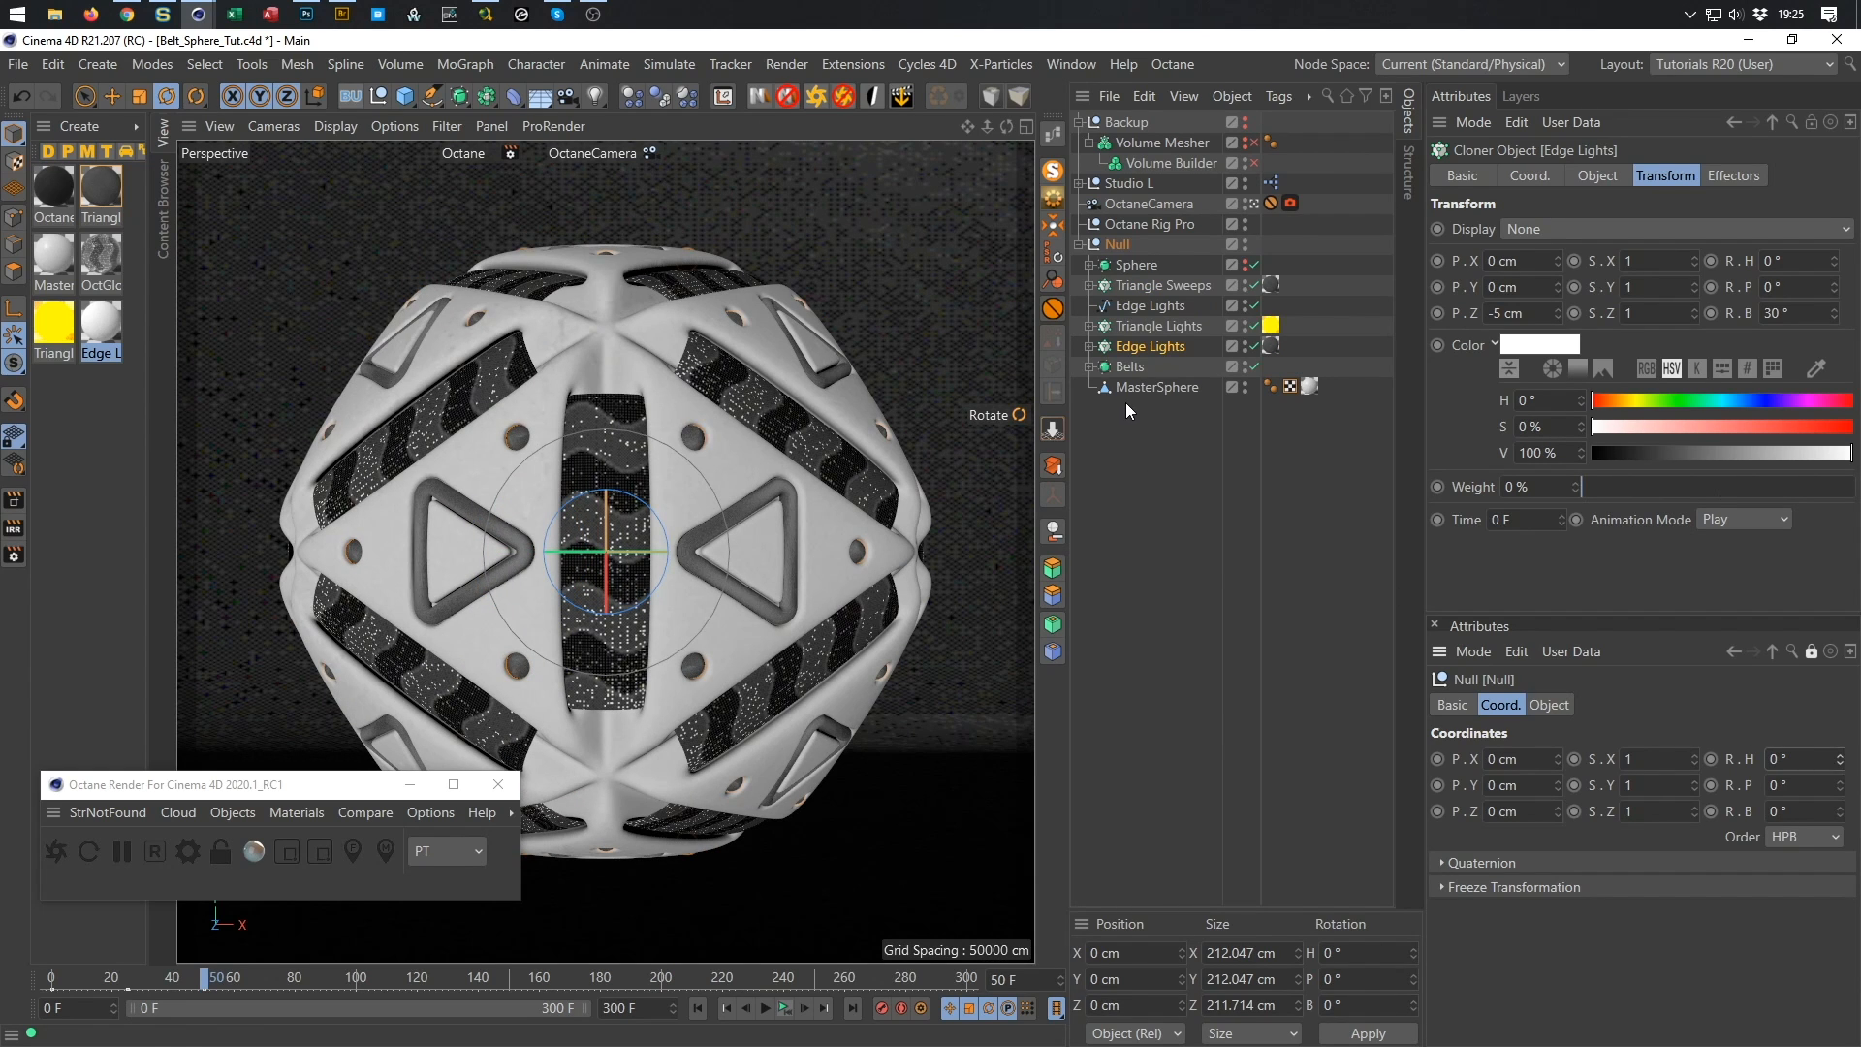
Expand the Edge Lights cloner and wrap it in a Connect object as its parent.
{"action": "left_click", "coordinate": [1089, 346]}
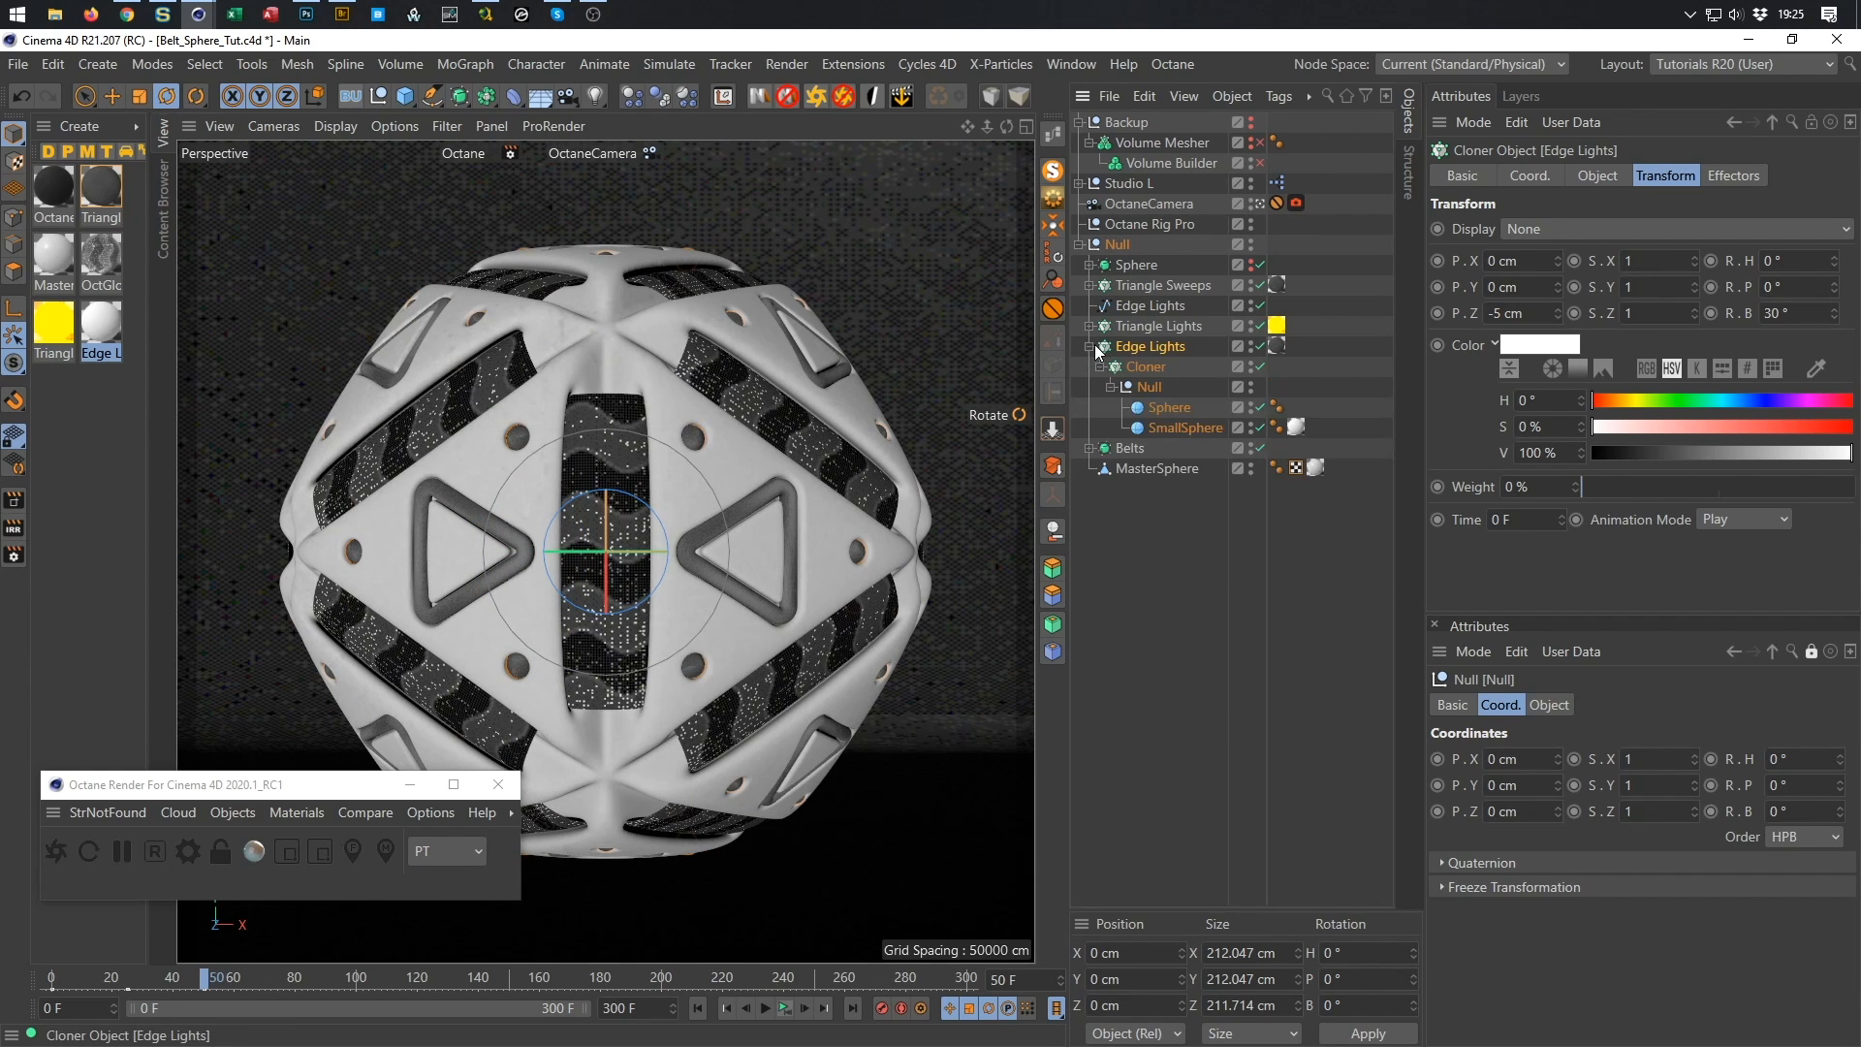
{"action": "left_click", "coordinate": [1151, 393]}
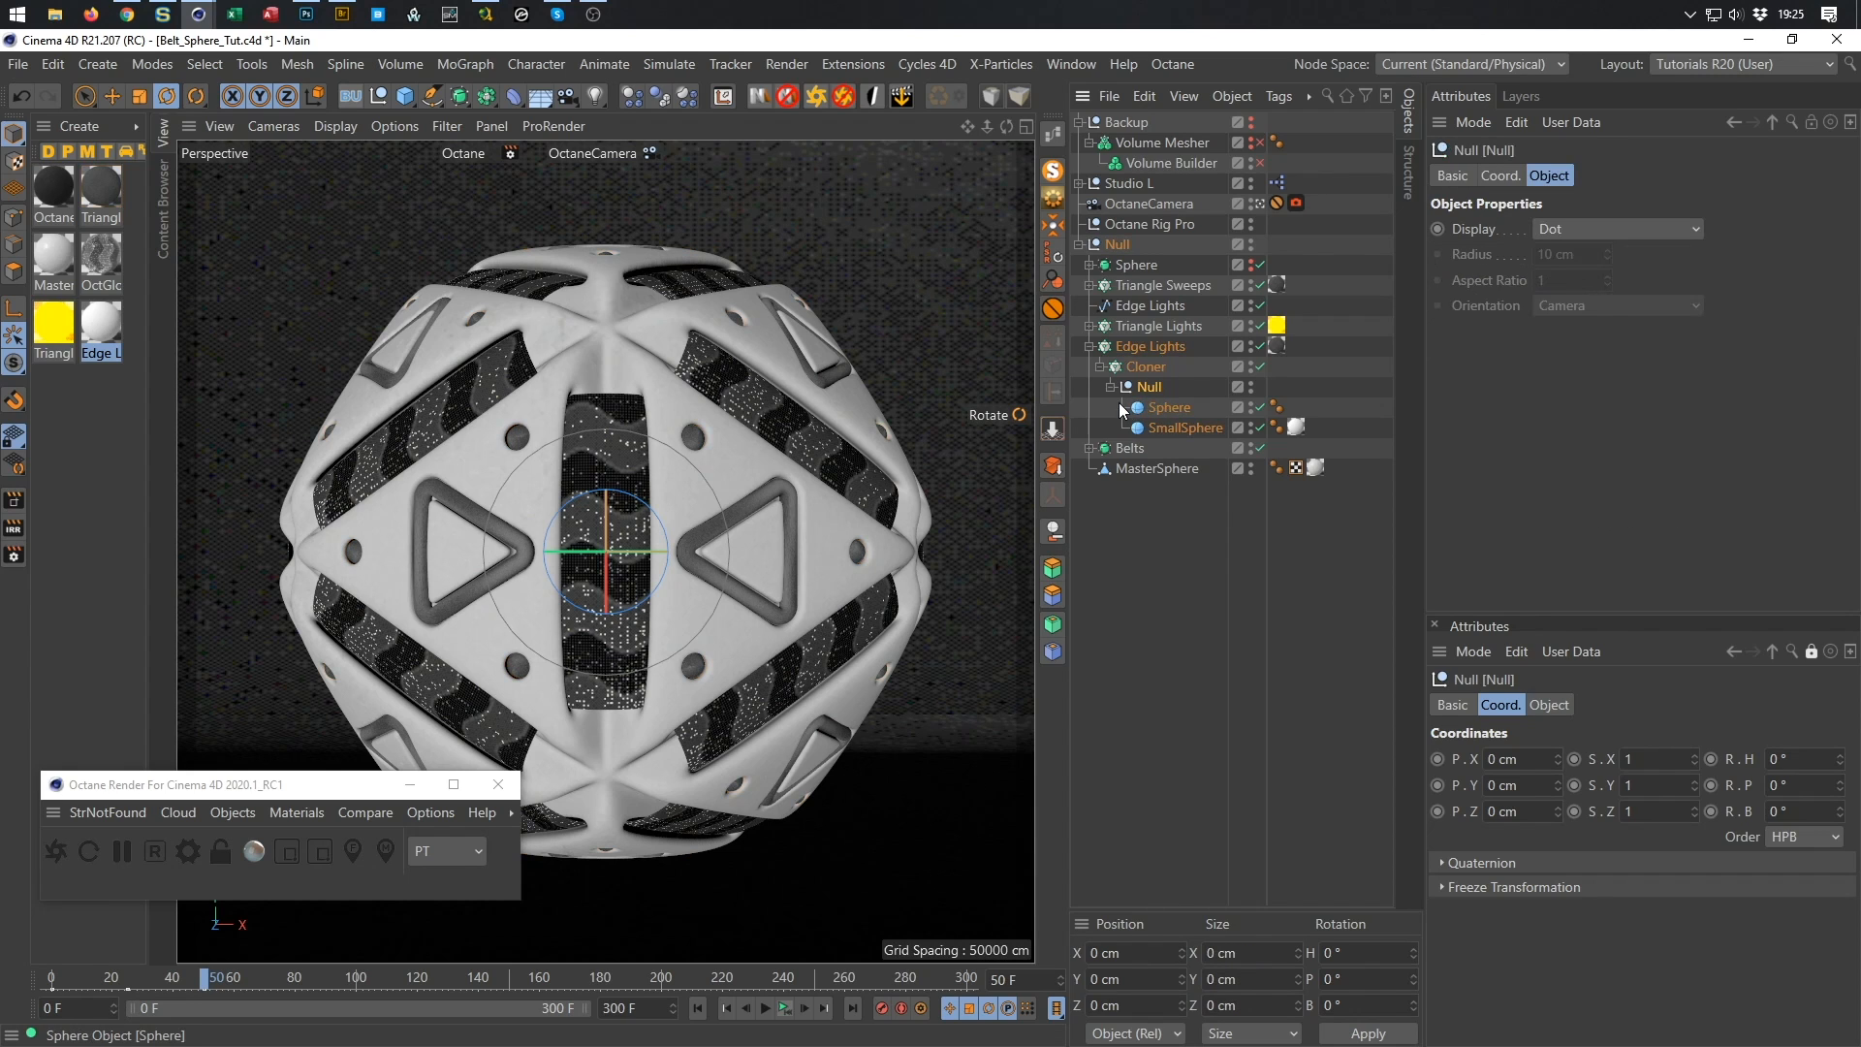
{"action": "left_click", "coordinate": [1146, 347]}
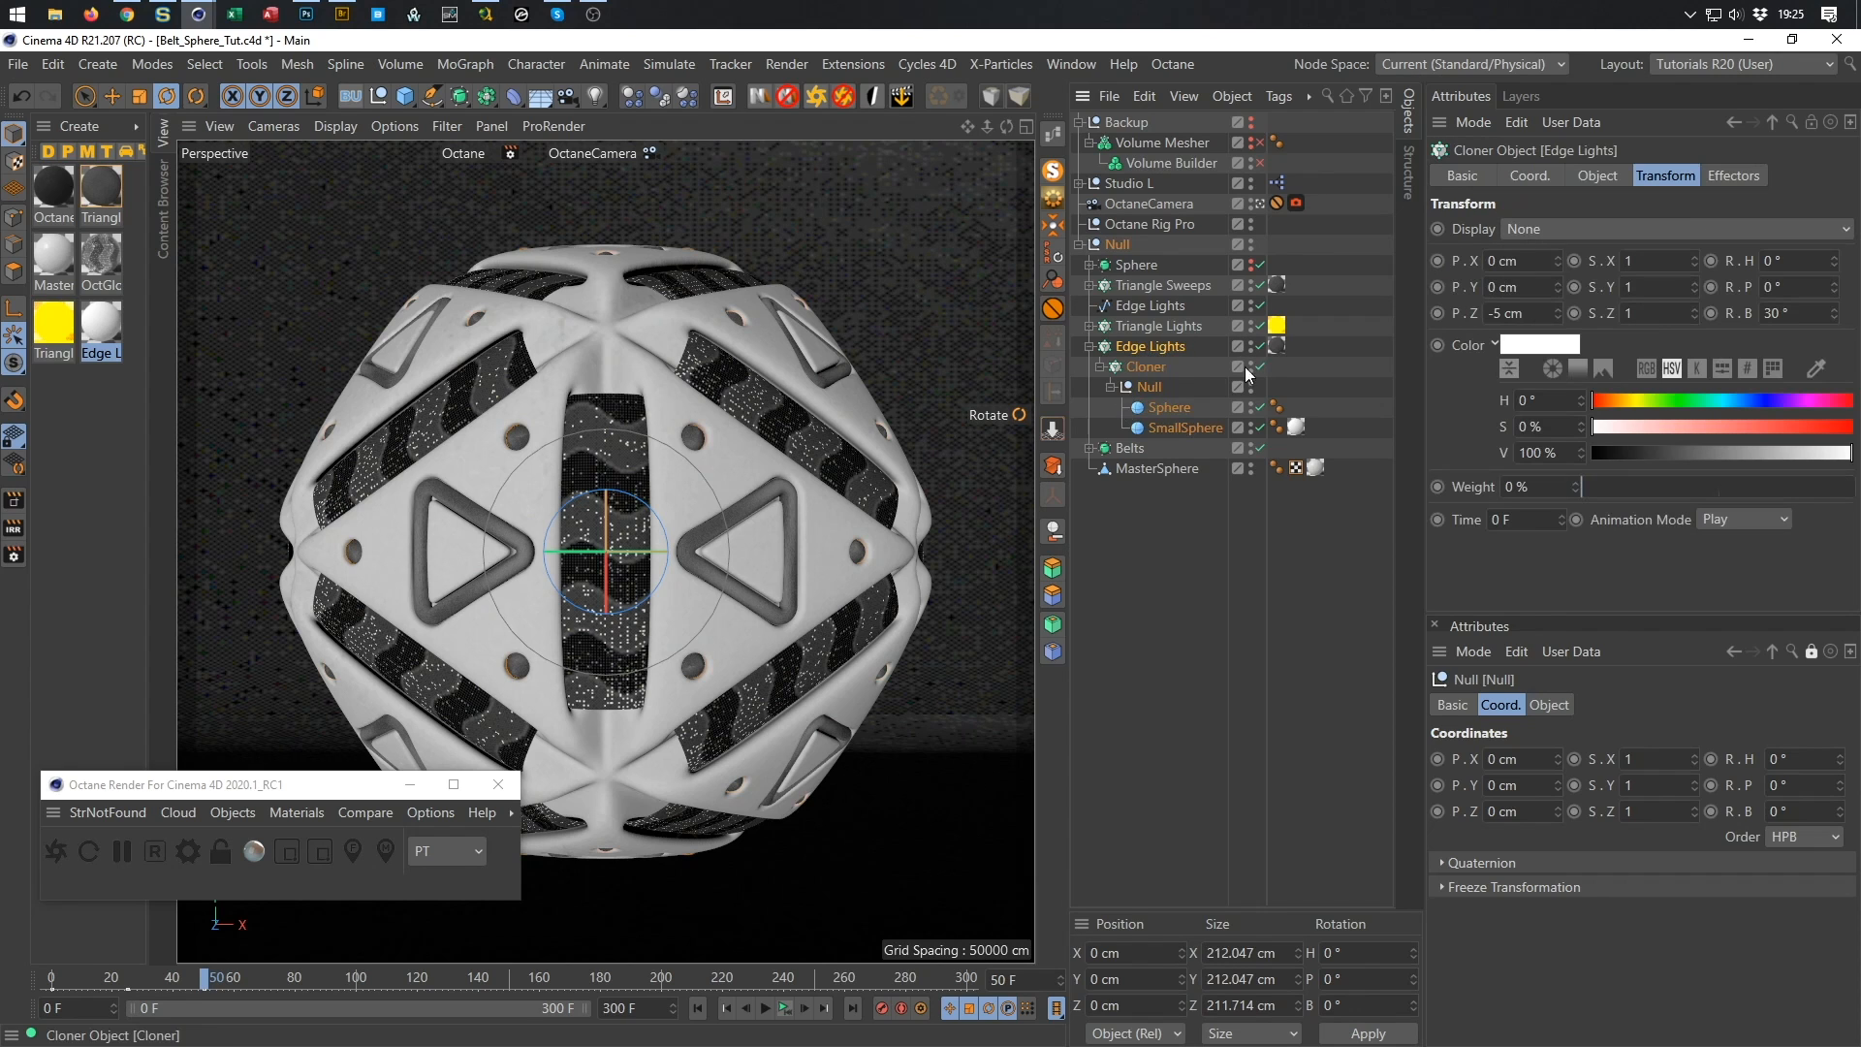
{"action": "left_click", "coordinate": [487, 98]}
{"action": "left_click", "coordinate": [713, 159], "text": "alt"}
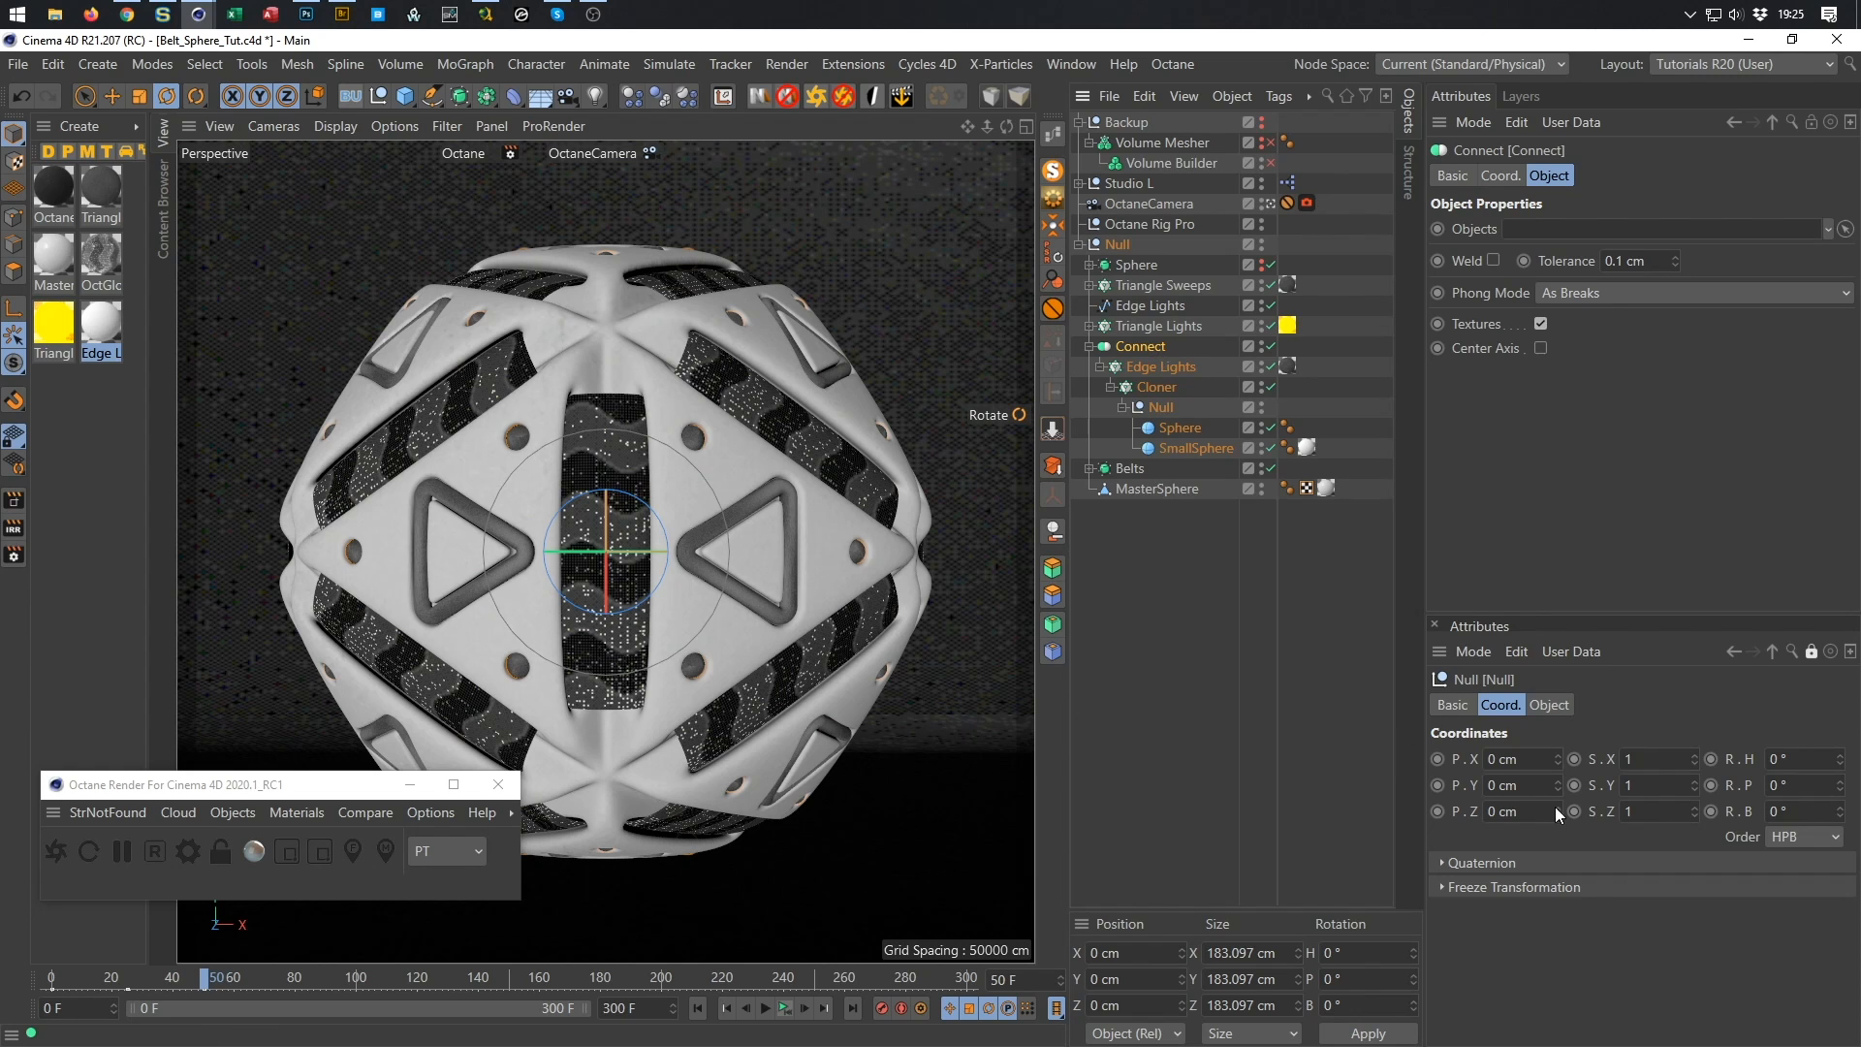
Test the null's heading rotation with the Connect object in place, then remove the Connect while keeping the Edge Lights cloner.
{"action": "mouse_move", "coordinate": [1840, 759]}
{"action": "left_mouse_down"}
{"action": "mouse_move", "coordinate": [1840, 691]}
{"action": "mouse_move", "coordinate": [1842, 762]}
{"action": "left_mouse_up"}
{"action": "left_click", "coordinate": [1054, 532]}
{"action": "left_click", "coordinate": [1153, 347]}
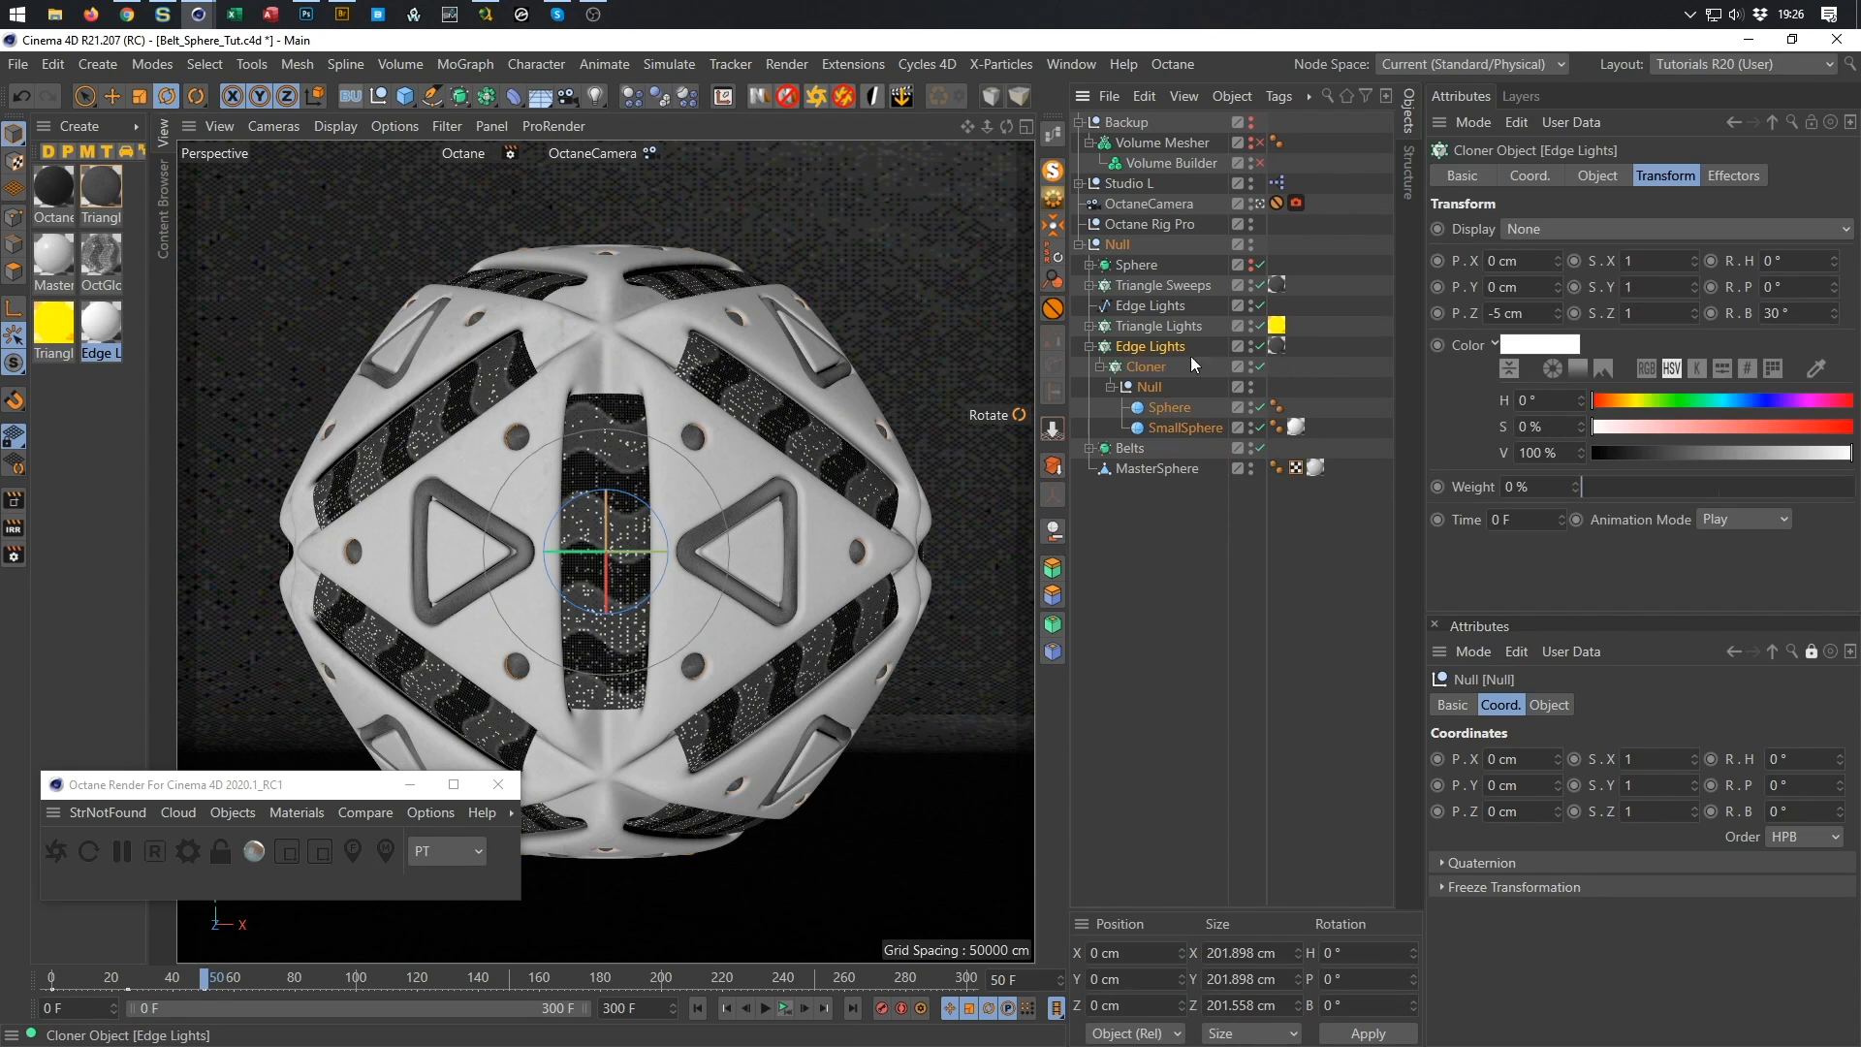
Try a bank rotation of 0° in the Edge Lights cloner's transform settings and experiment with its pitch and bank.
{"action": "double_click", "coordinate": [1774, 313]}
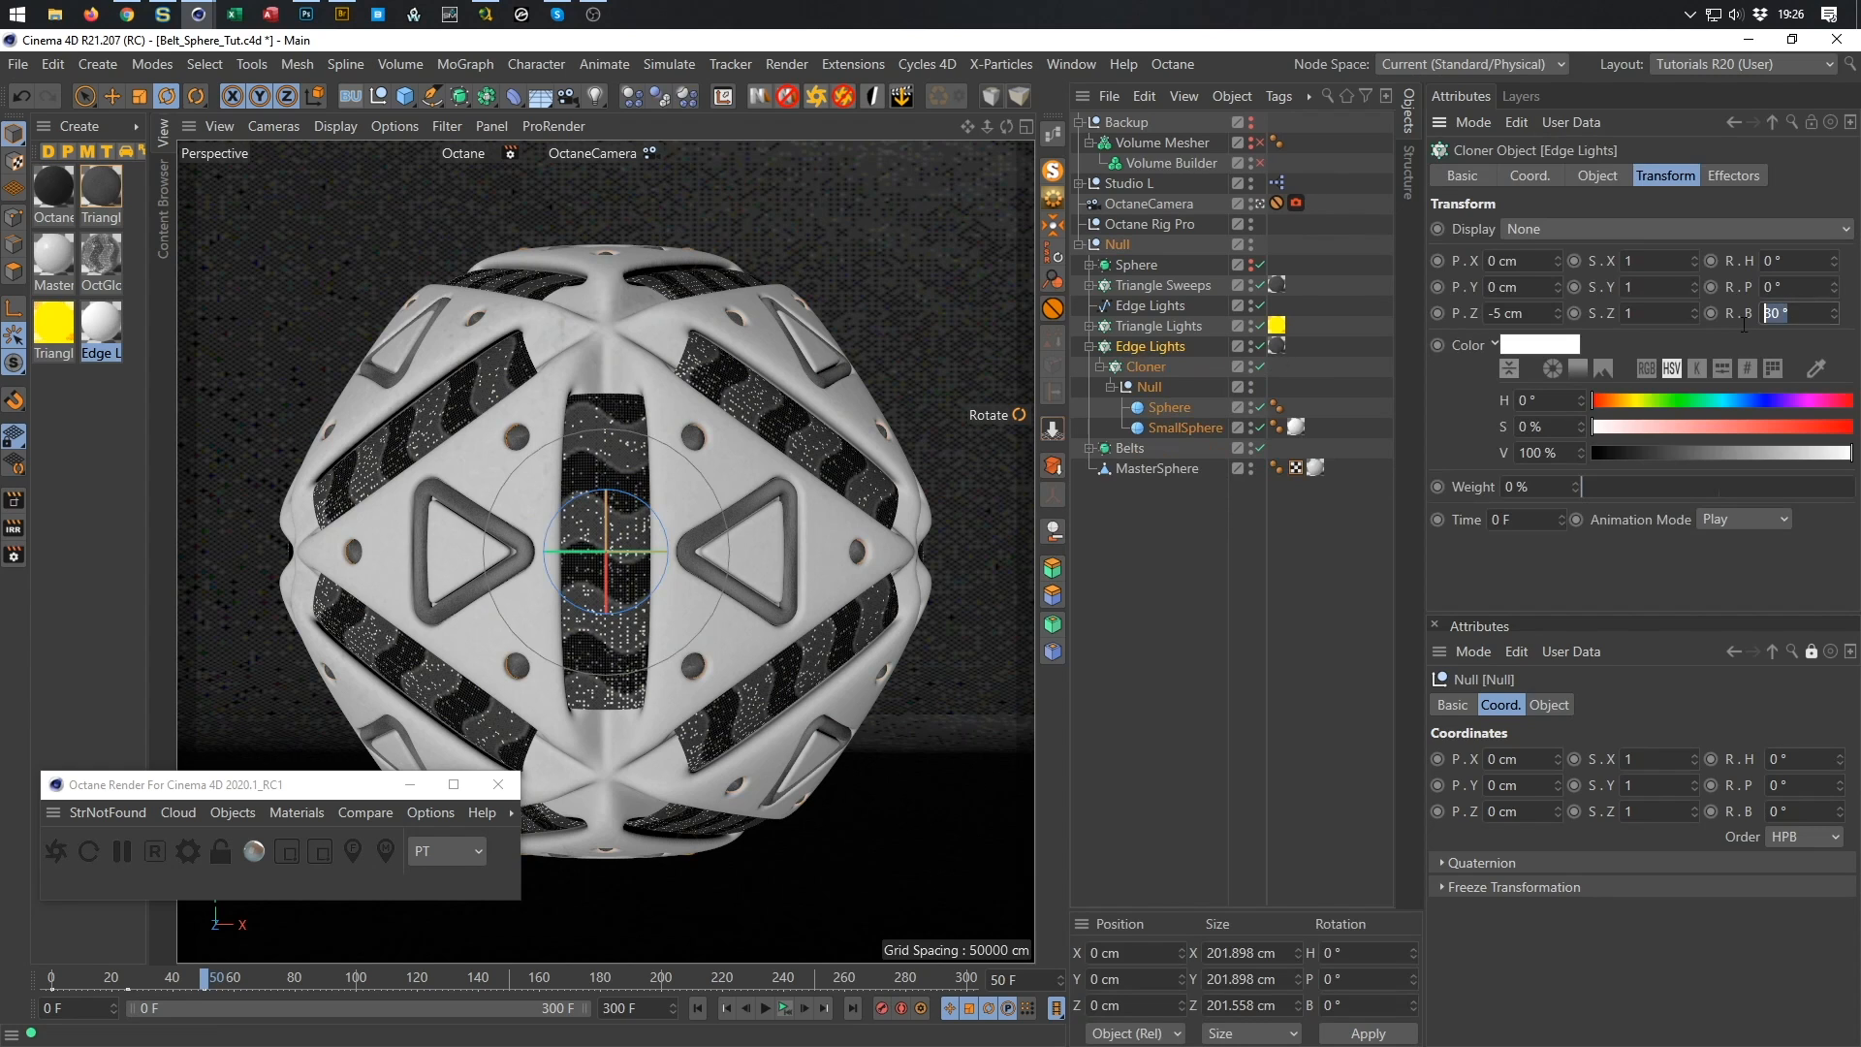
{"action": "type", "text": "0"}
{"action": "key", "text": "Return"}
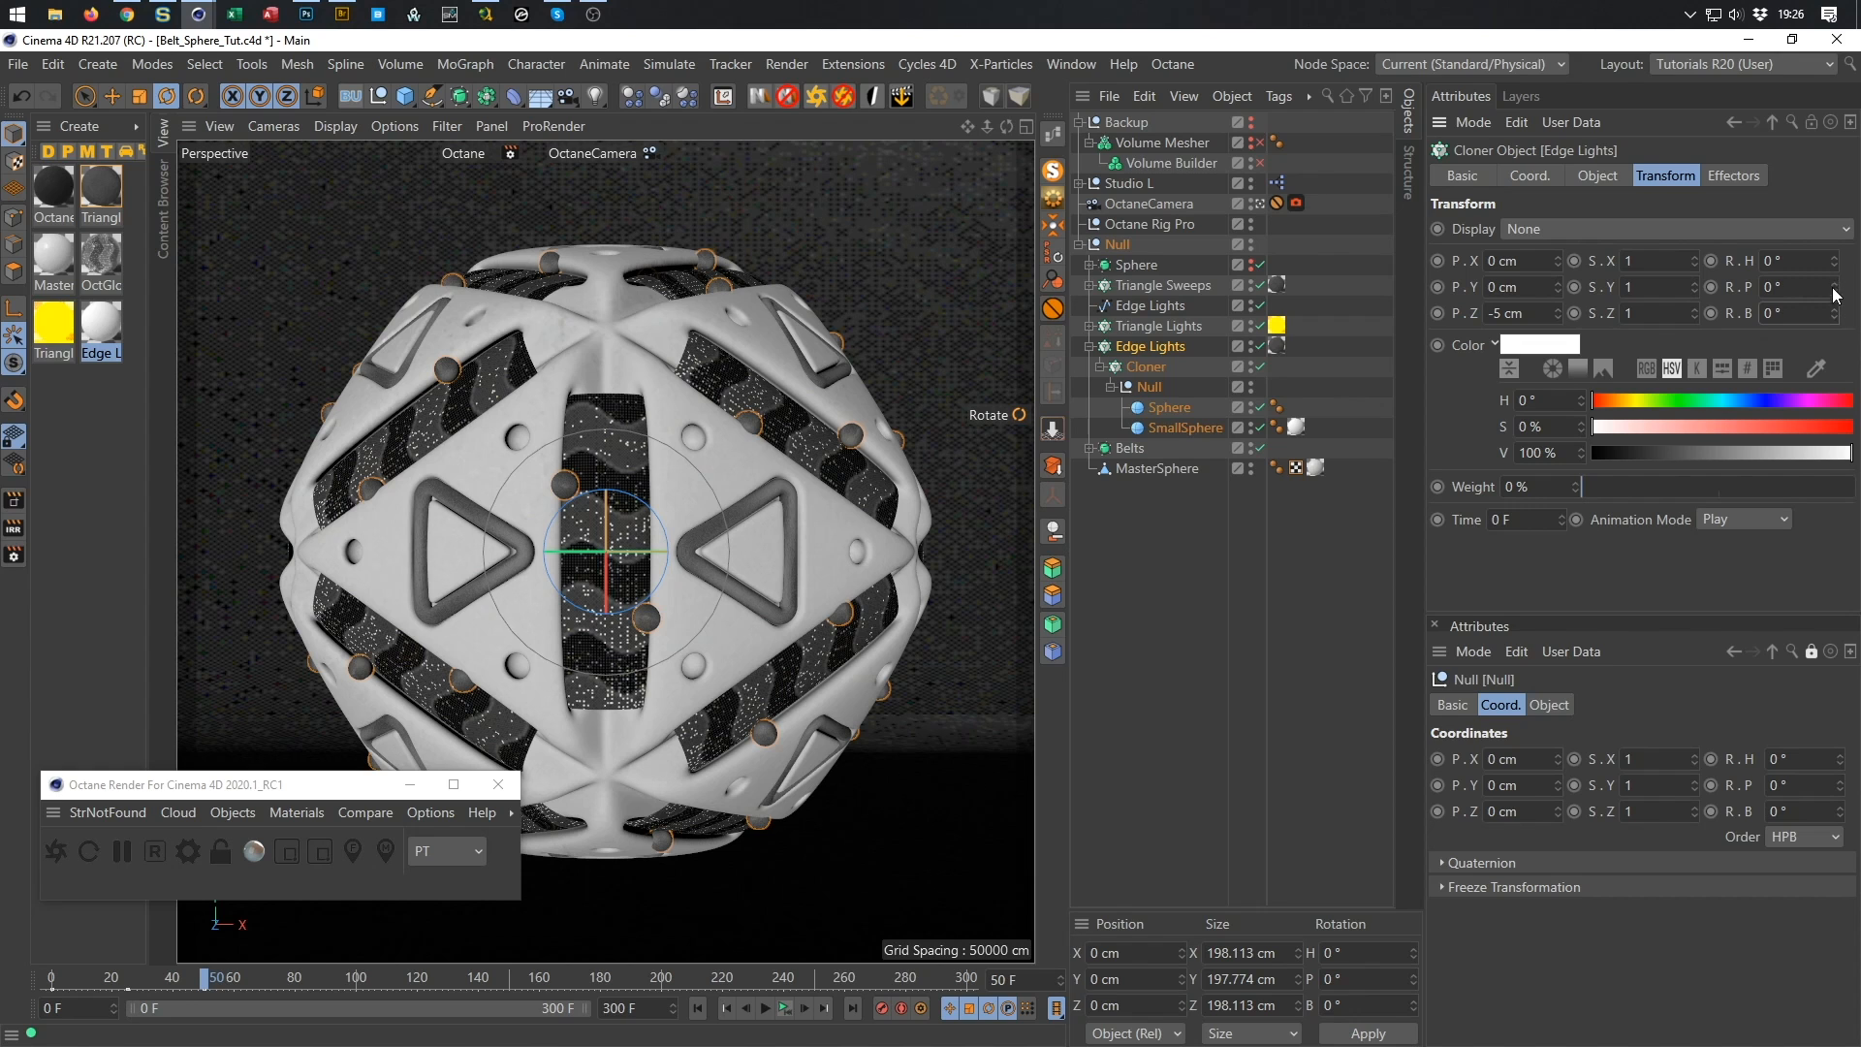
{"action": "mouse_move", "coordinate": [1831, 297]}
{"action": "left_mouse_down"}
{"action": "mouse_move", "coordinate": [1835, 246]}
{"action": "mouse_move", "coordinate": [1836, 290]}
{"action": "left_mouse_up"}
{"action": "mouse_move", "coordinate": [1833, 313]}
{"action": "left_mouse_down"}
{"action": "mouse_move", "coordinate": [1833, 363]}
{"action": "mouse_move", "coordinate": [1839, 315]}
{"action": "left_mouse_up"}
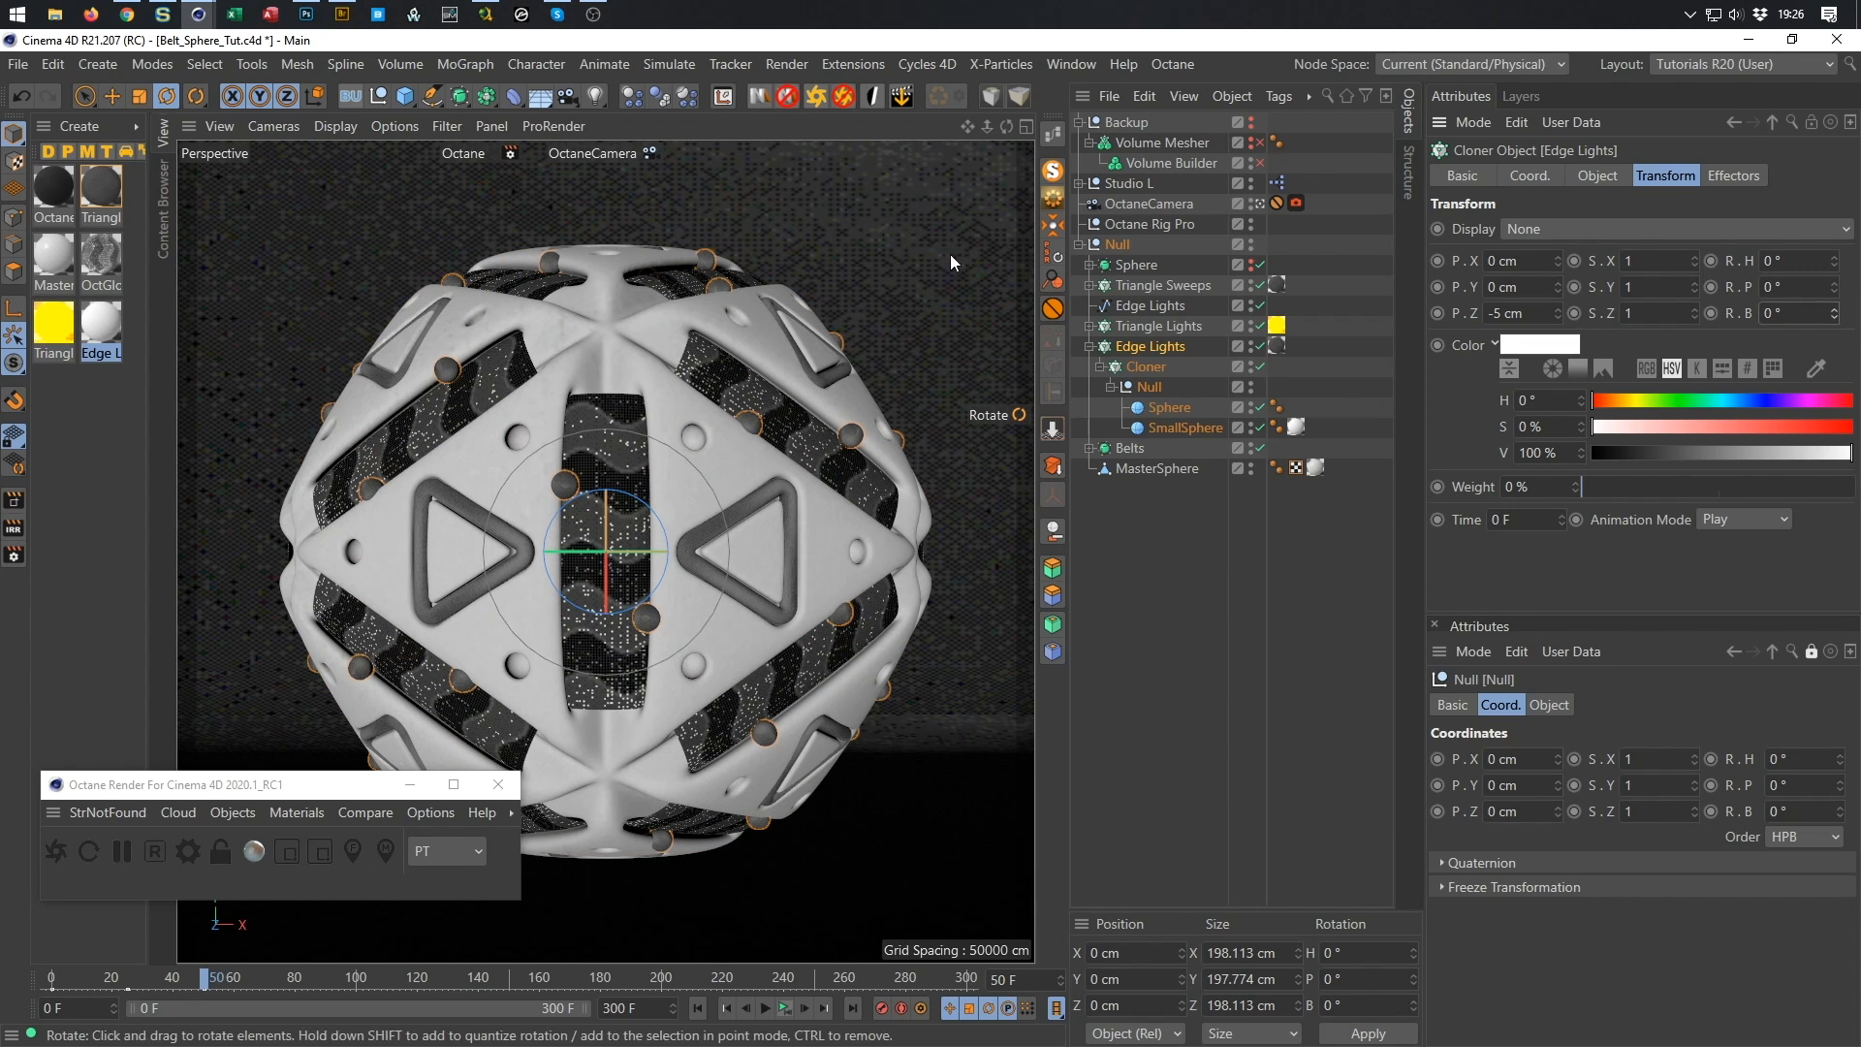
Test the null's heading rotation, then try 0 cm as the Edge Lights cloner's transform Z position and test the heading again.
{"action": "left_click", "coordinate": [1122, 246]}
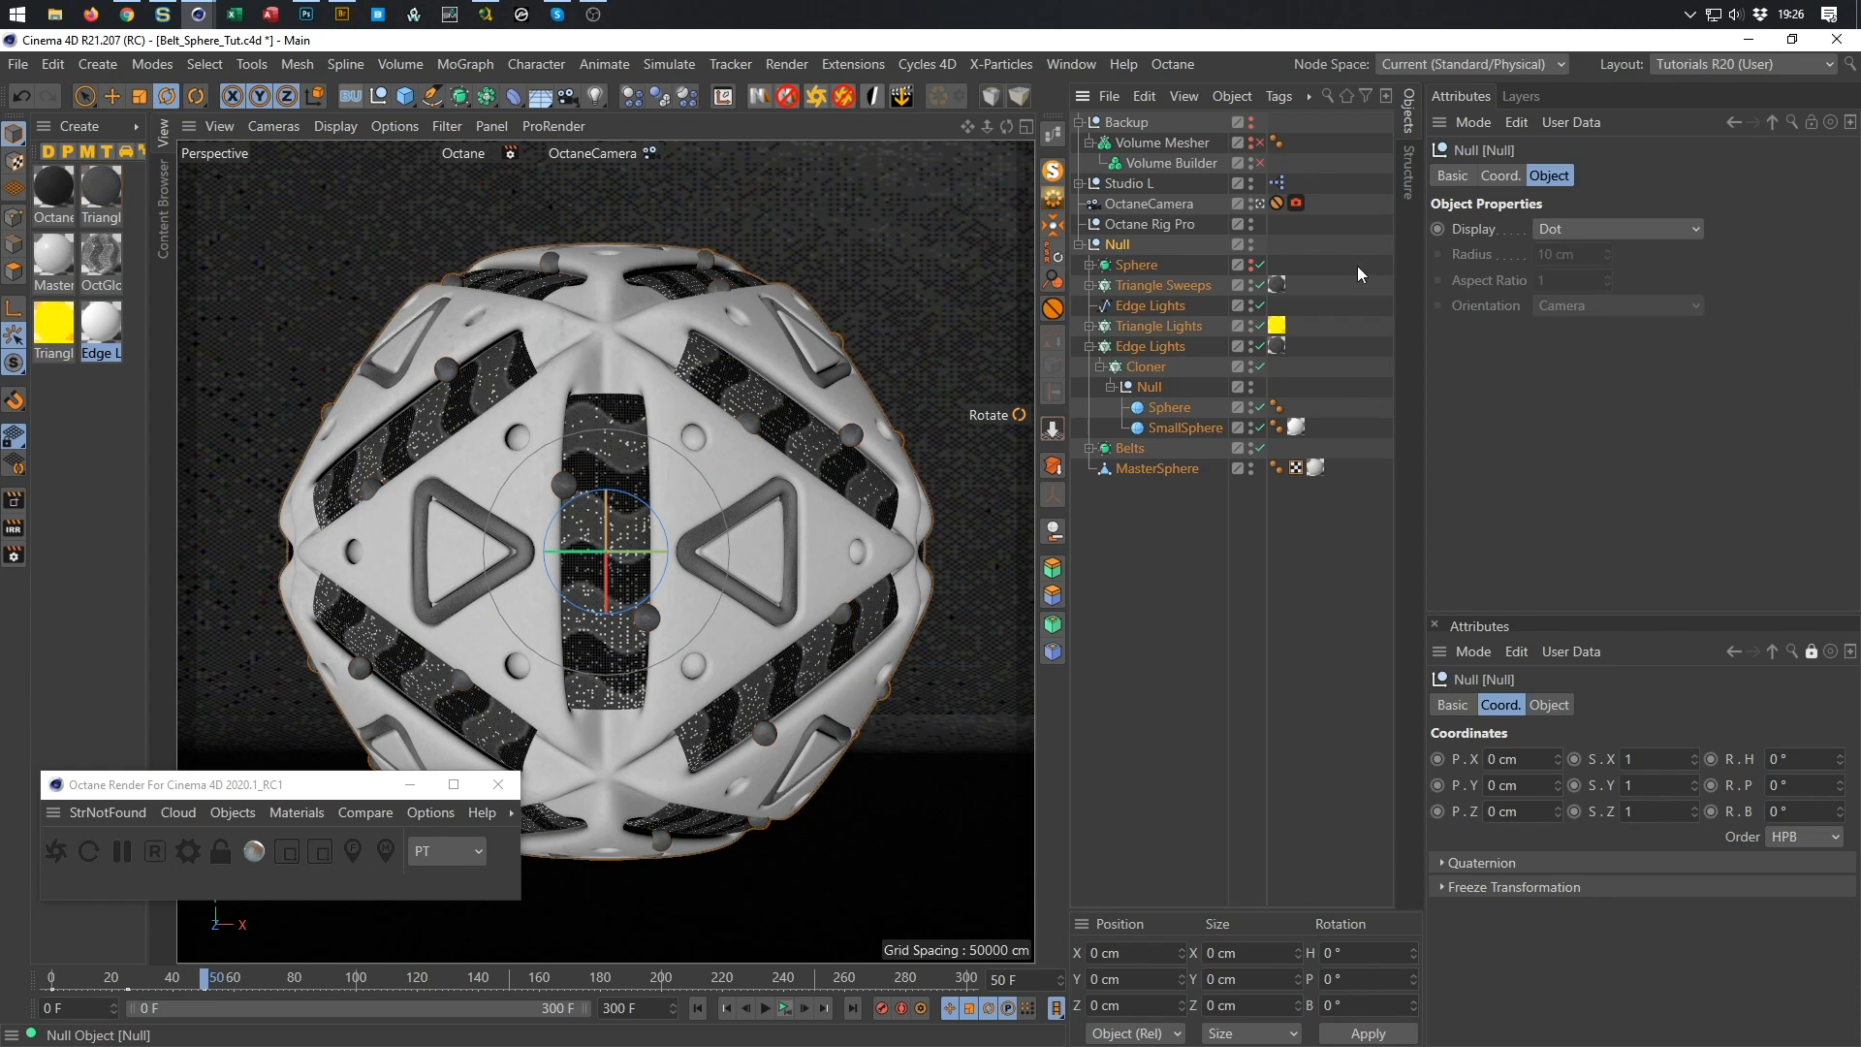
{"action": "left_click", "coordinate": [1151, 346]}
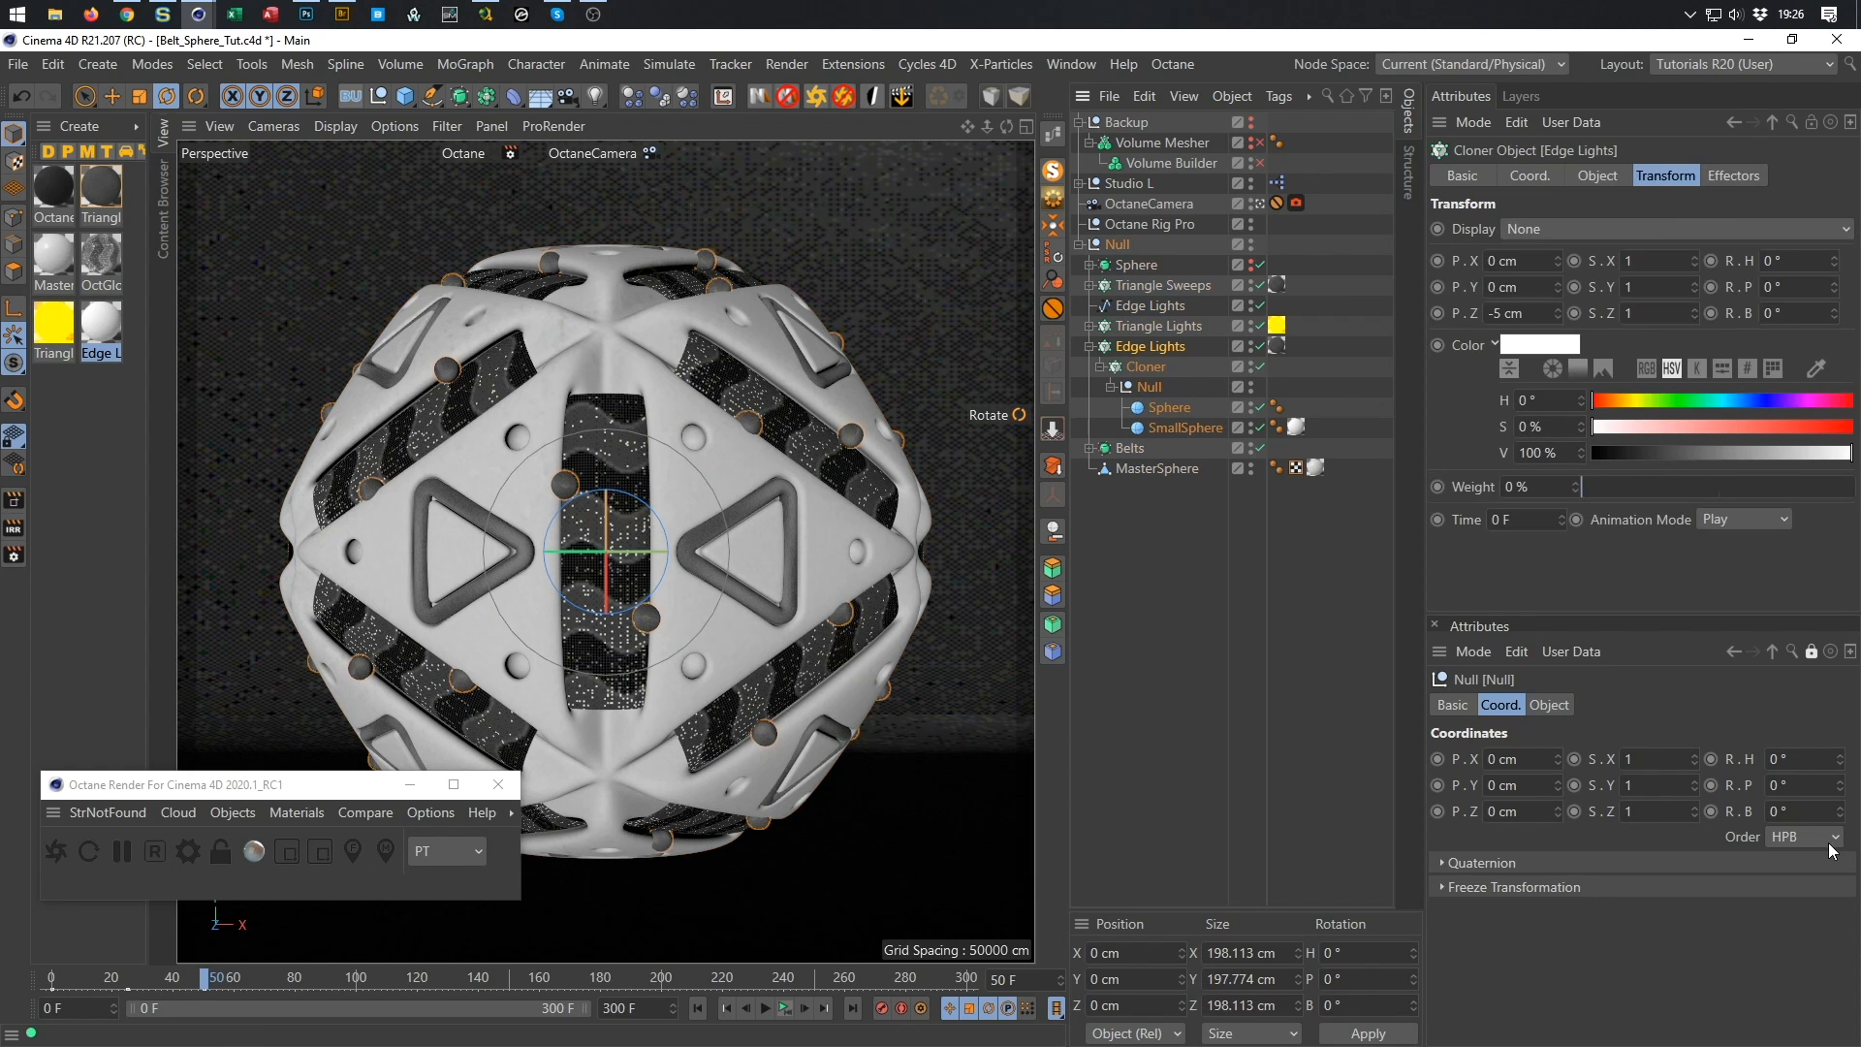
{"action": "left_click_drag", "start_coordinate": [1839, 759], "coordinate": [1839, 695]}
{"action": "left_click_drag", "start_coordinate": [1560, 314], "coordinate": [1561, 304]}
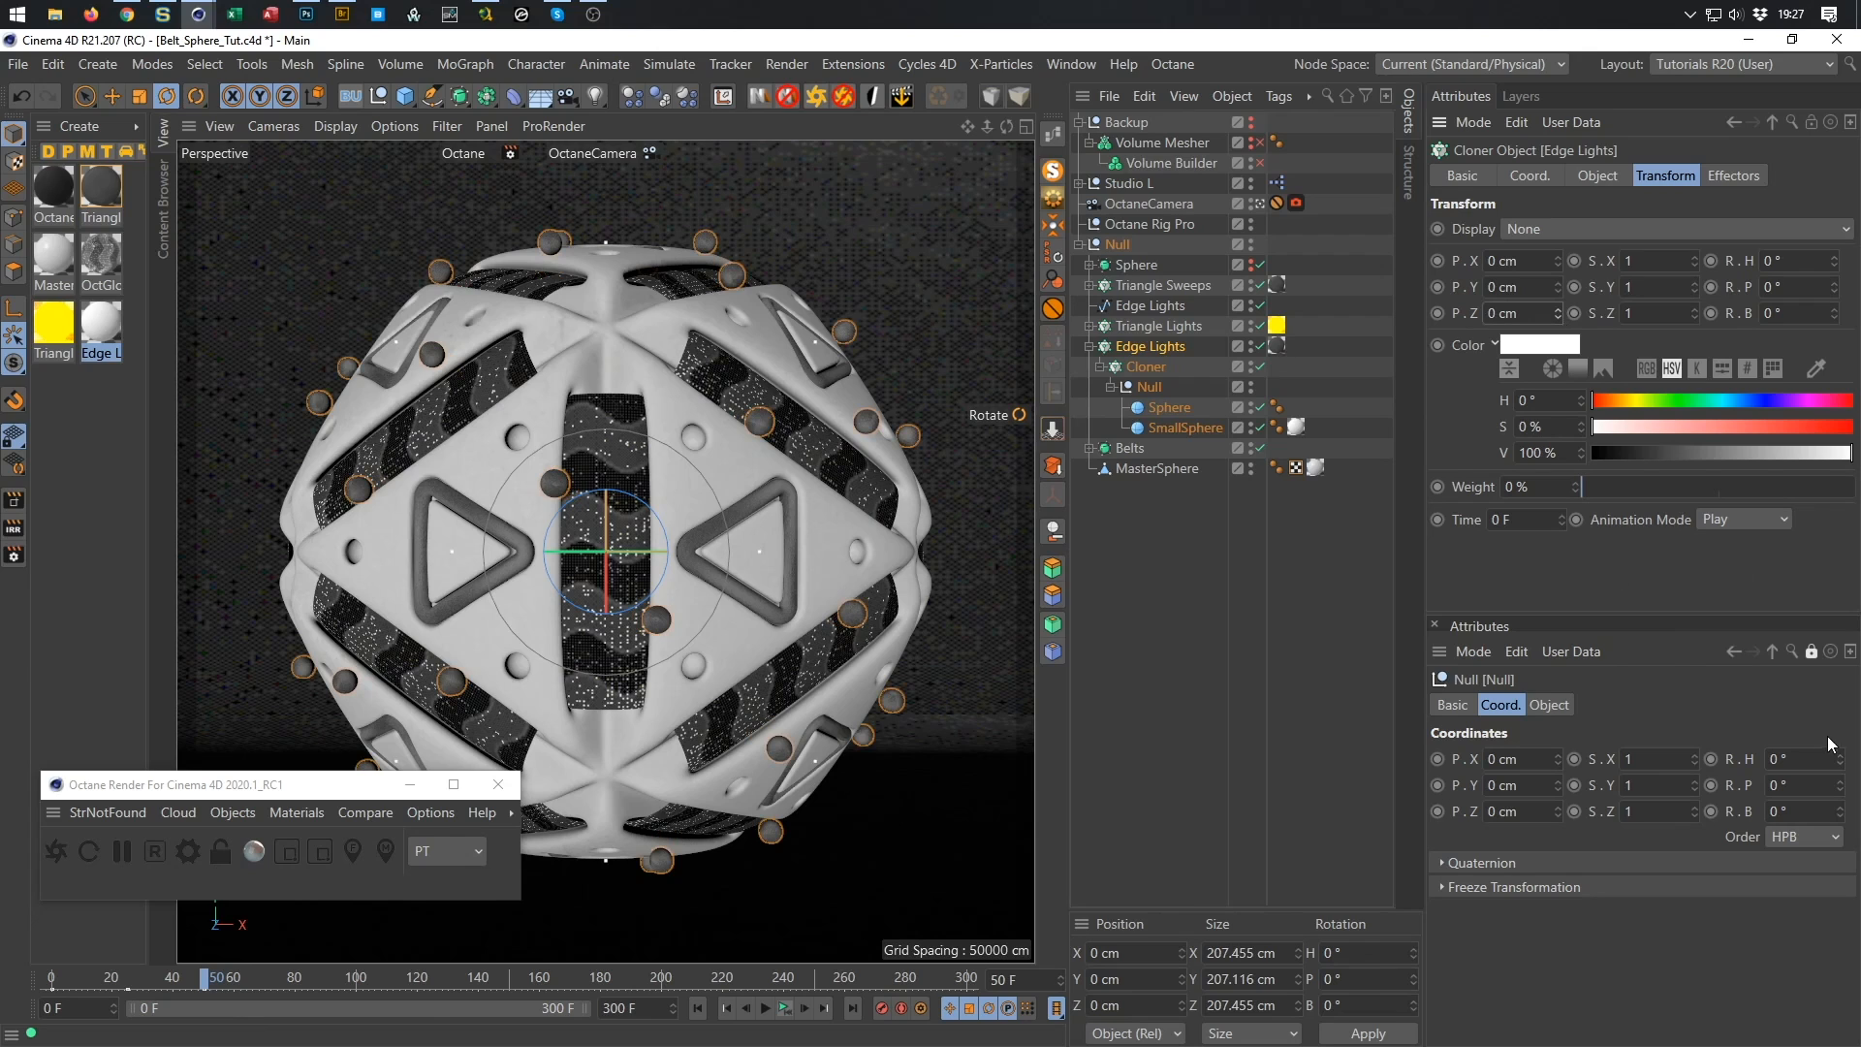
{"action": "mouse_move", "coordinate": [1845, 766]}
{"action": "left_mouse_down"}
{"action": "mouse_move", "coordinate": [1844, 732]}
{"action": "mouse_move", "coordinate": [1845, 766]}
{"action": "left_mouse_up"}
Restore the Edge Lights cloner's transform to a Z position of -5 cm and a bank rotation of 30°.
{"action": "double_click", "coordinate": [1512, 313]}
{"action": "type", "text": "-5"}
{"action": "key", "text": "Return"}
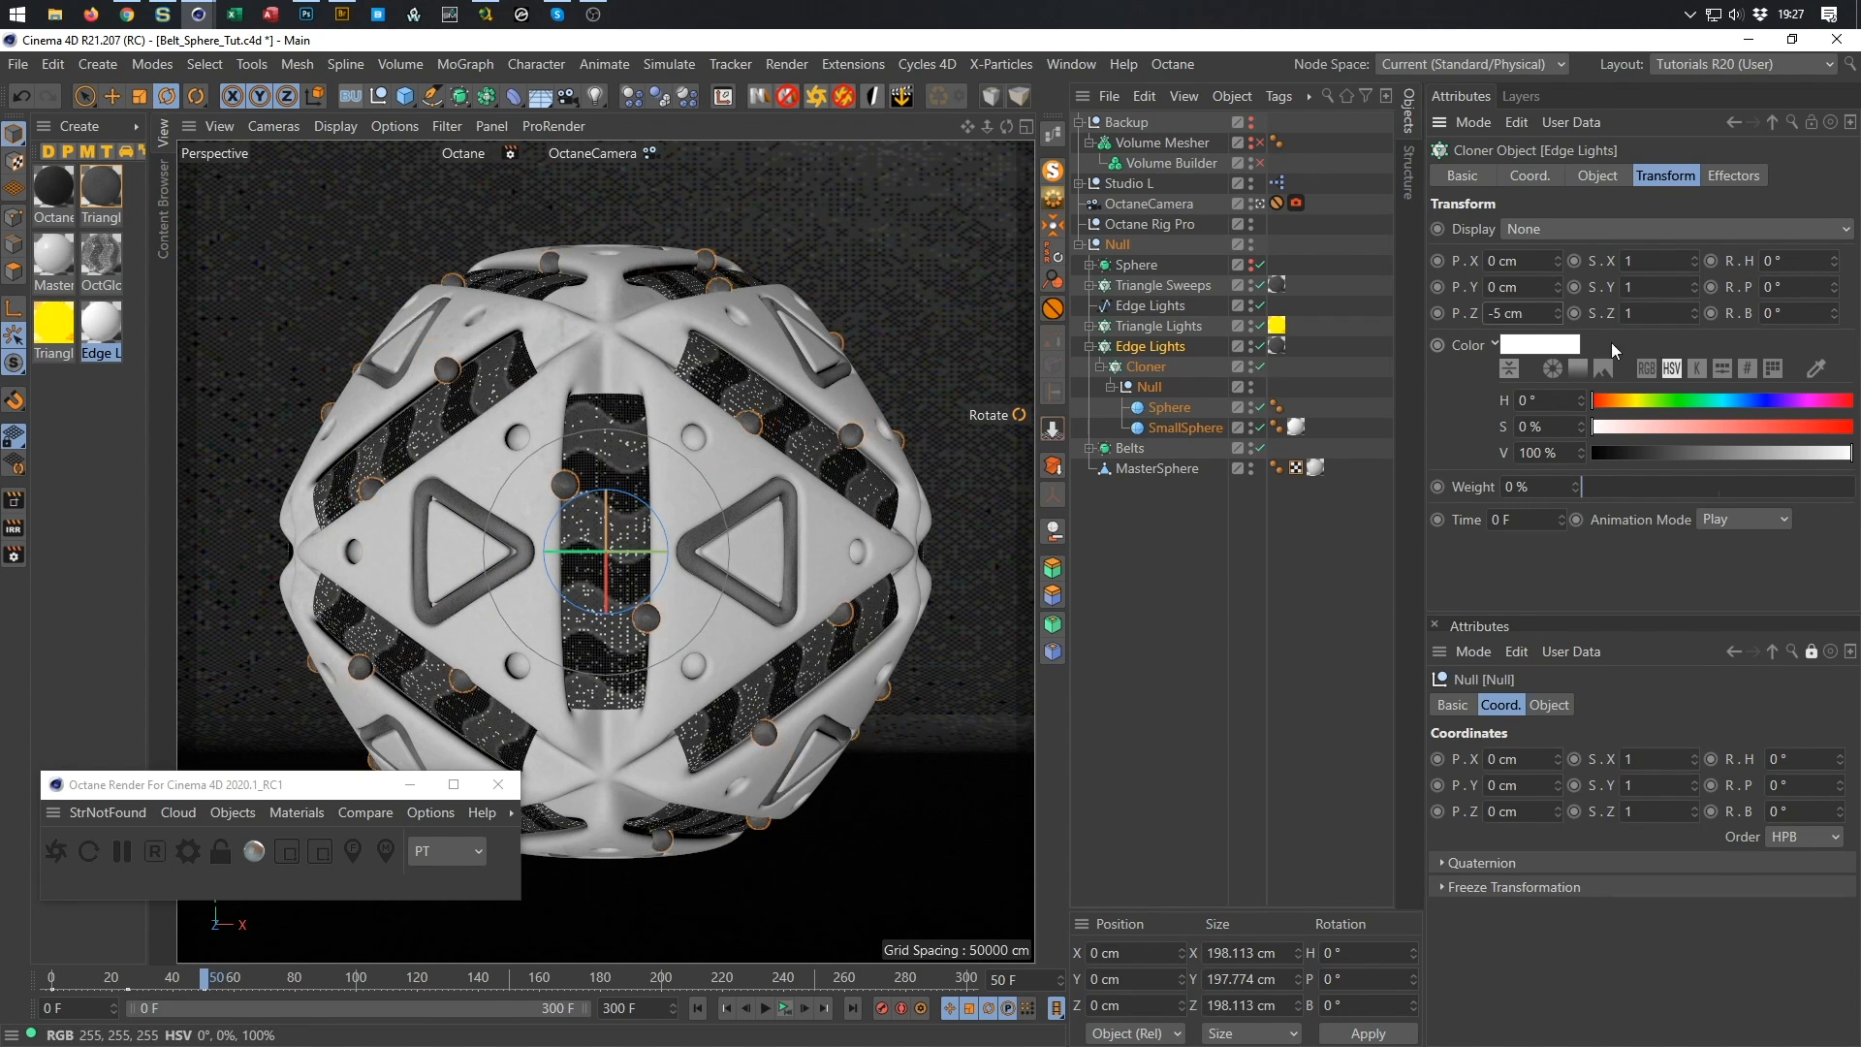
{"action": "double_click", "coordinate": [1772, 313]}
{"action": "type", "text": "30"}
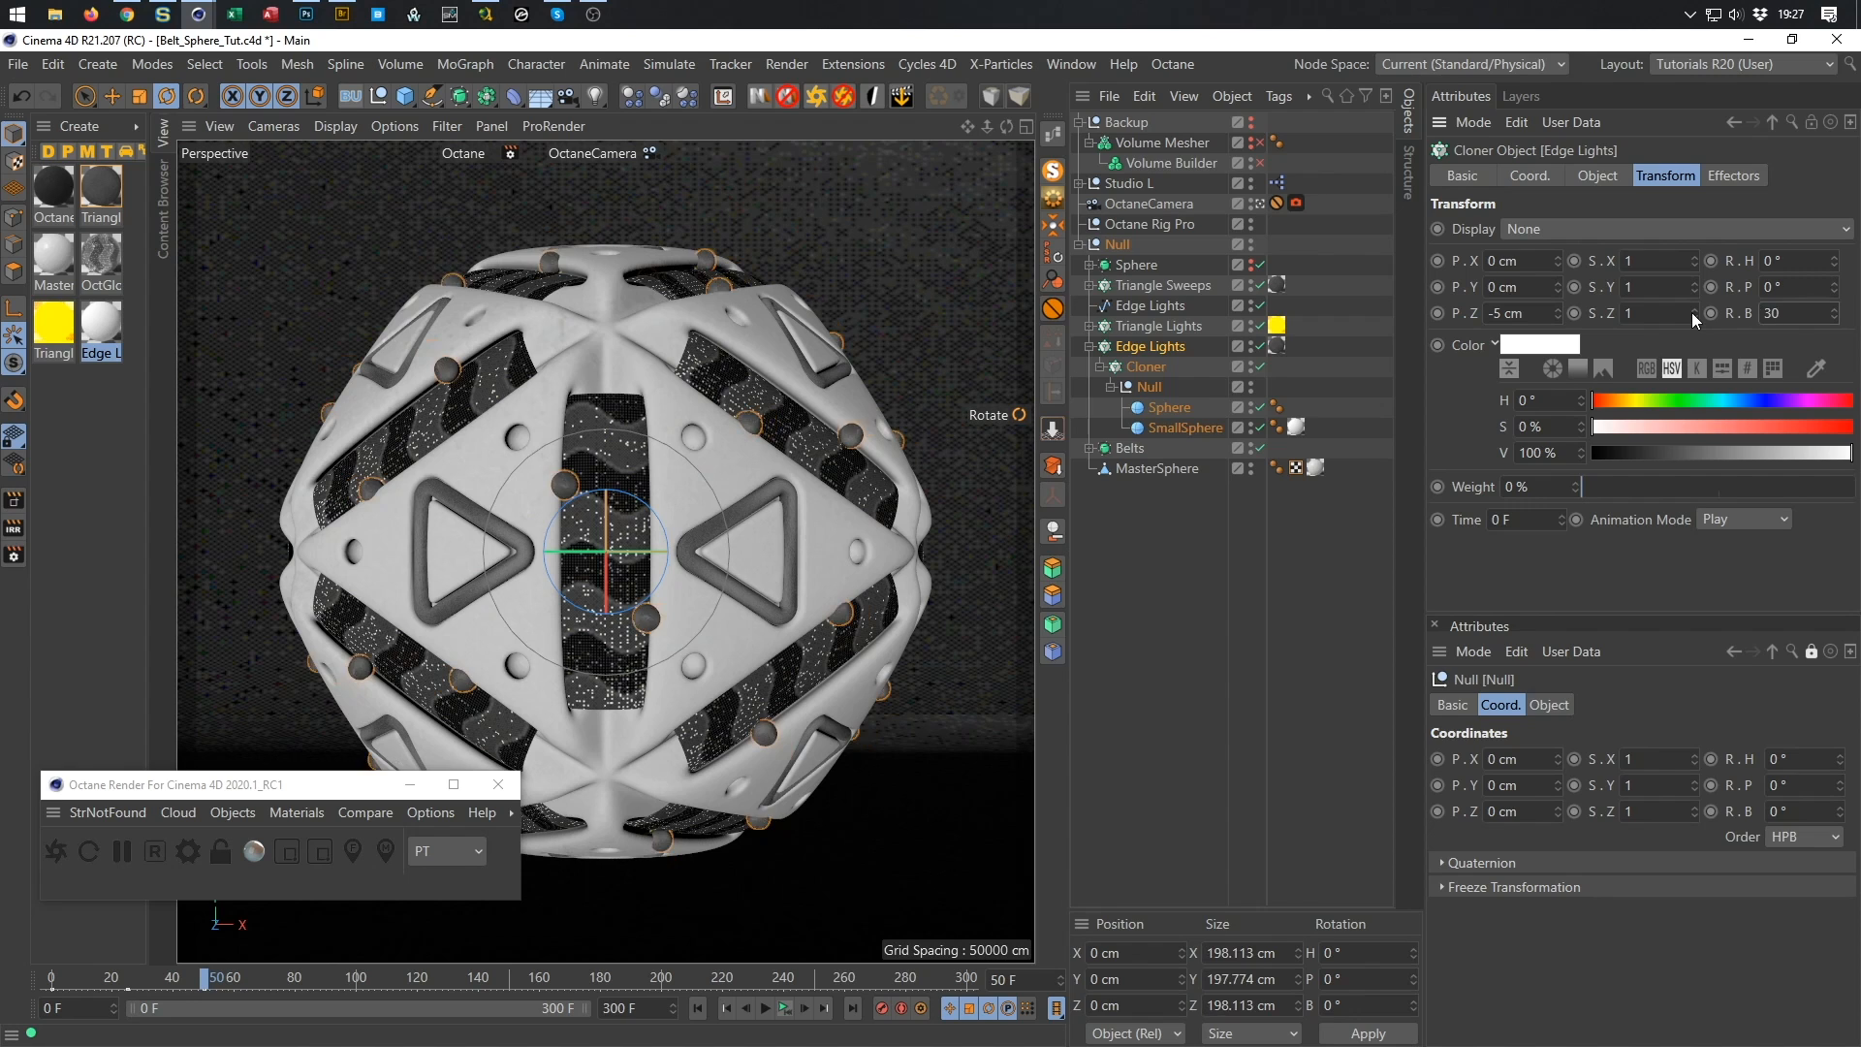
{"action": "key", "text": "Return"}
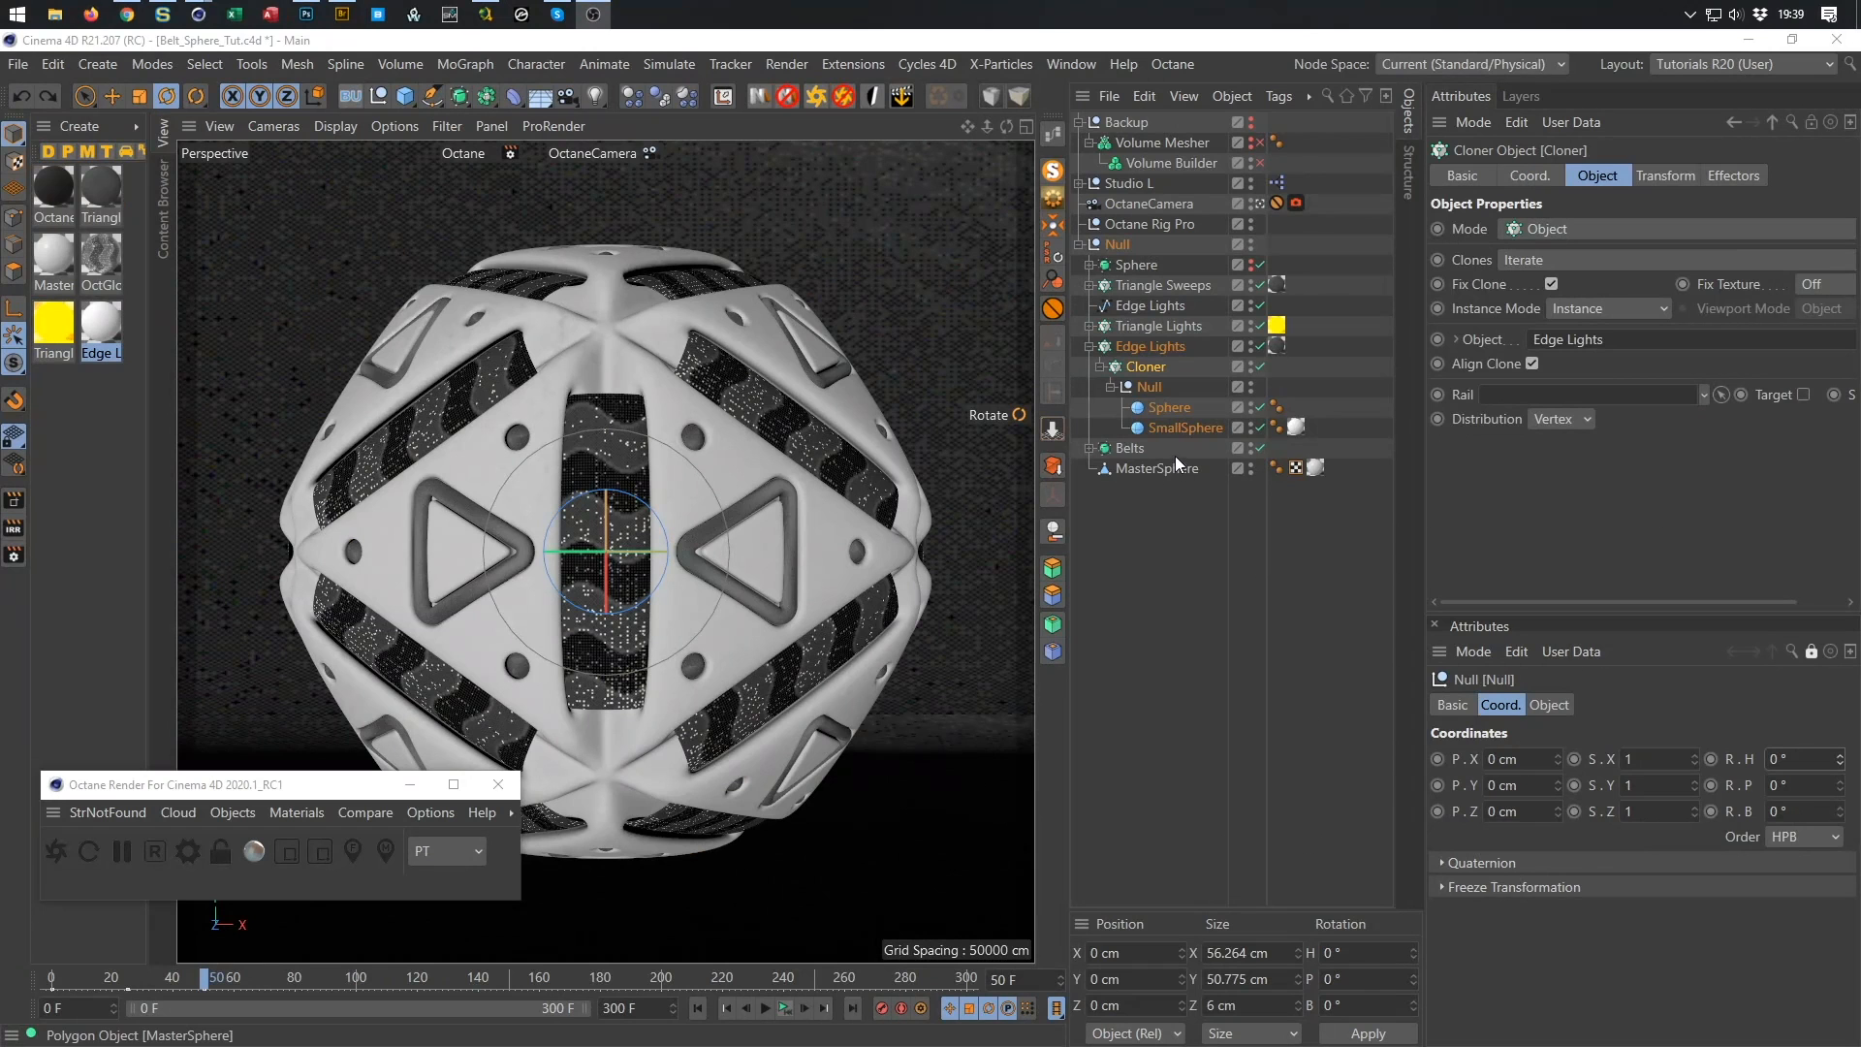
Test the null's heading rotation, then make the Cloner inside Edge Lights editable and expand its hierarchy.
{"action": "left_click_drag", "start_coordinate": [1842, 767], "coordinate": [1842, 766]}
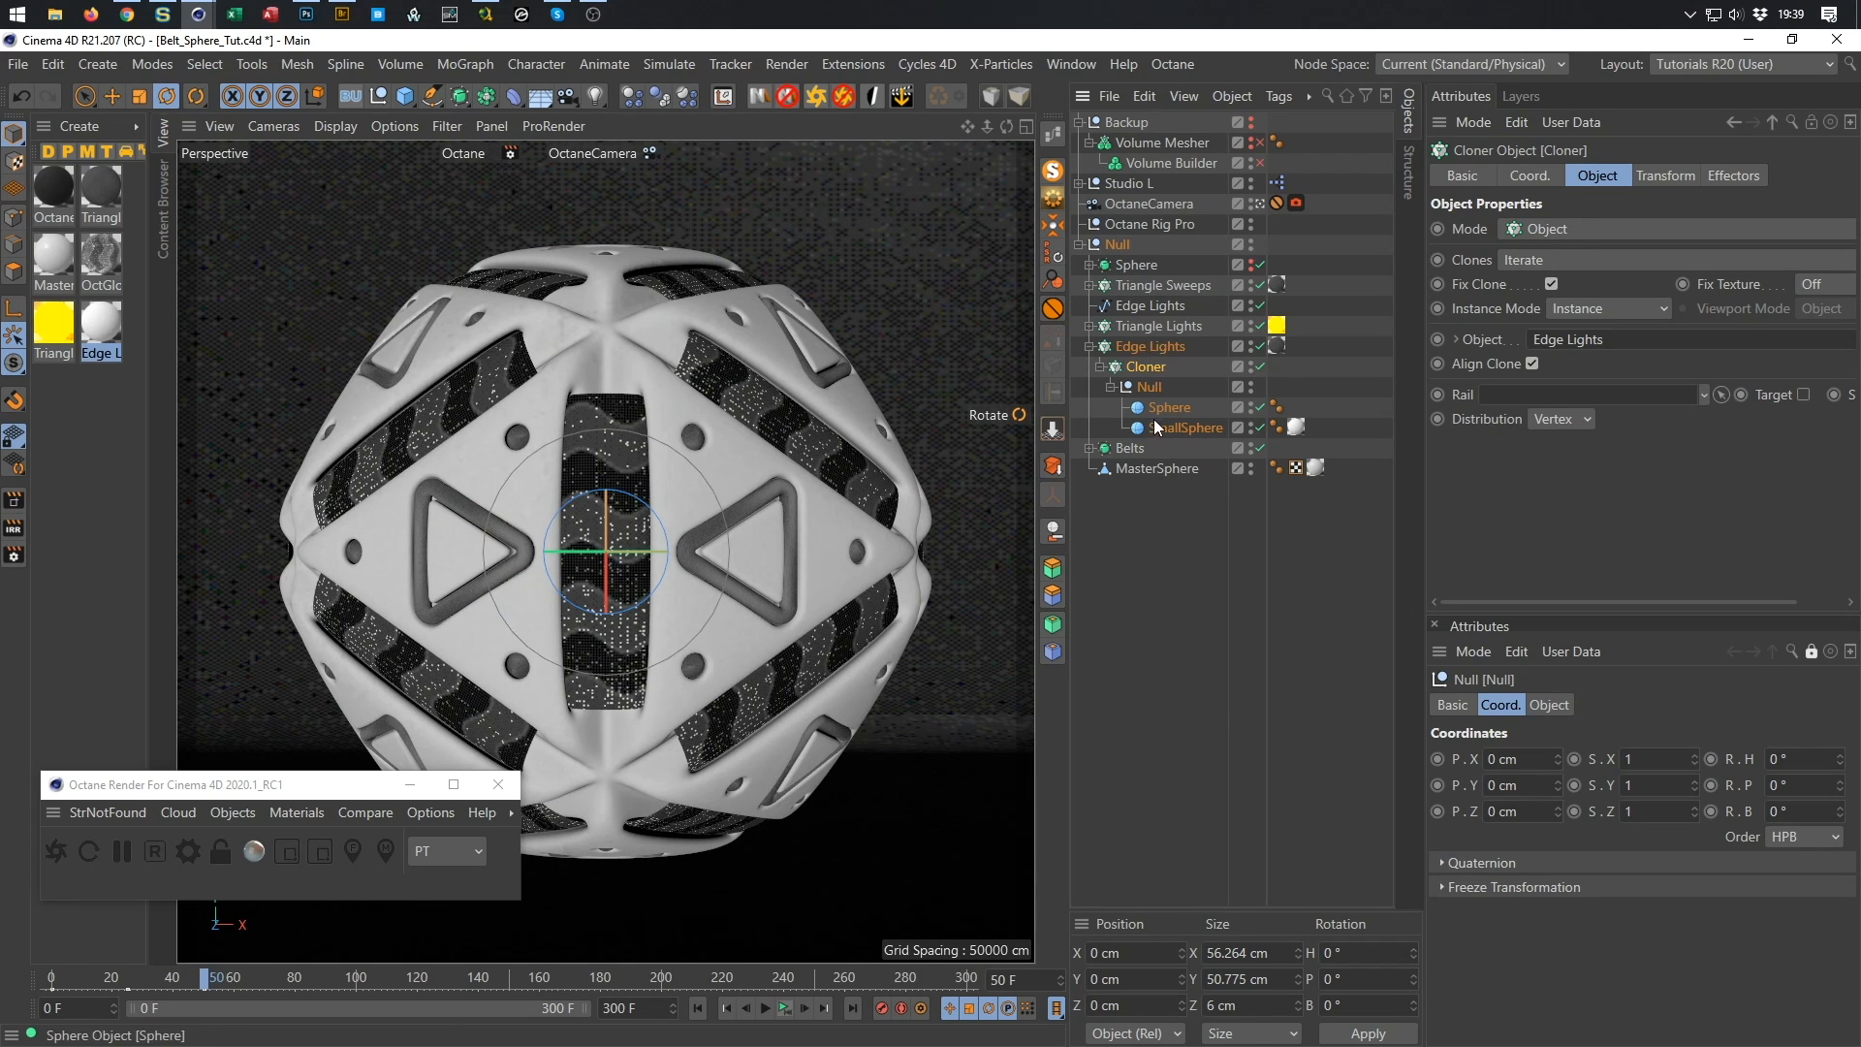
{"action": "key", "text": "c"}
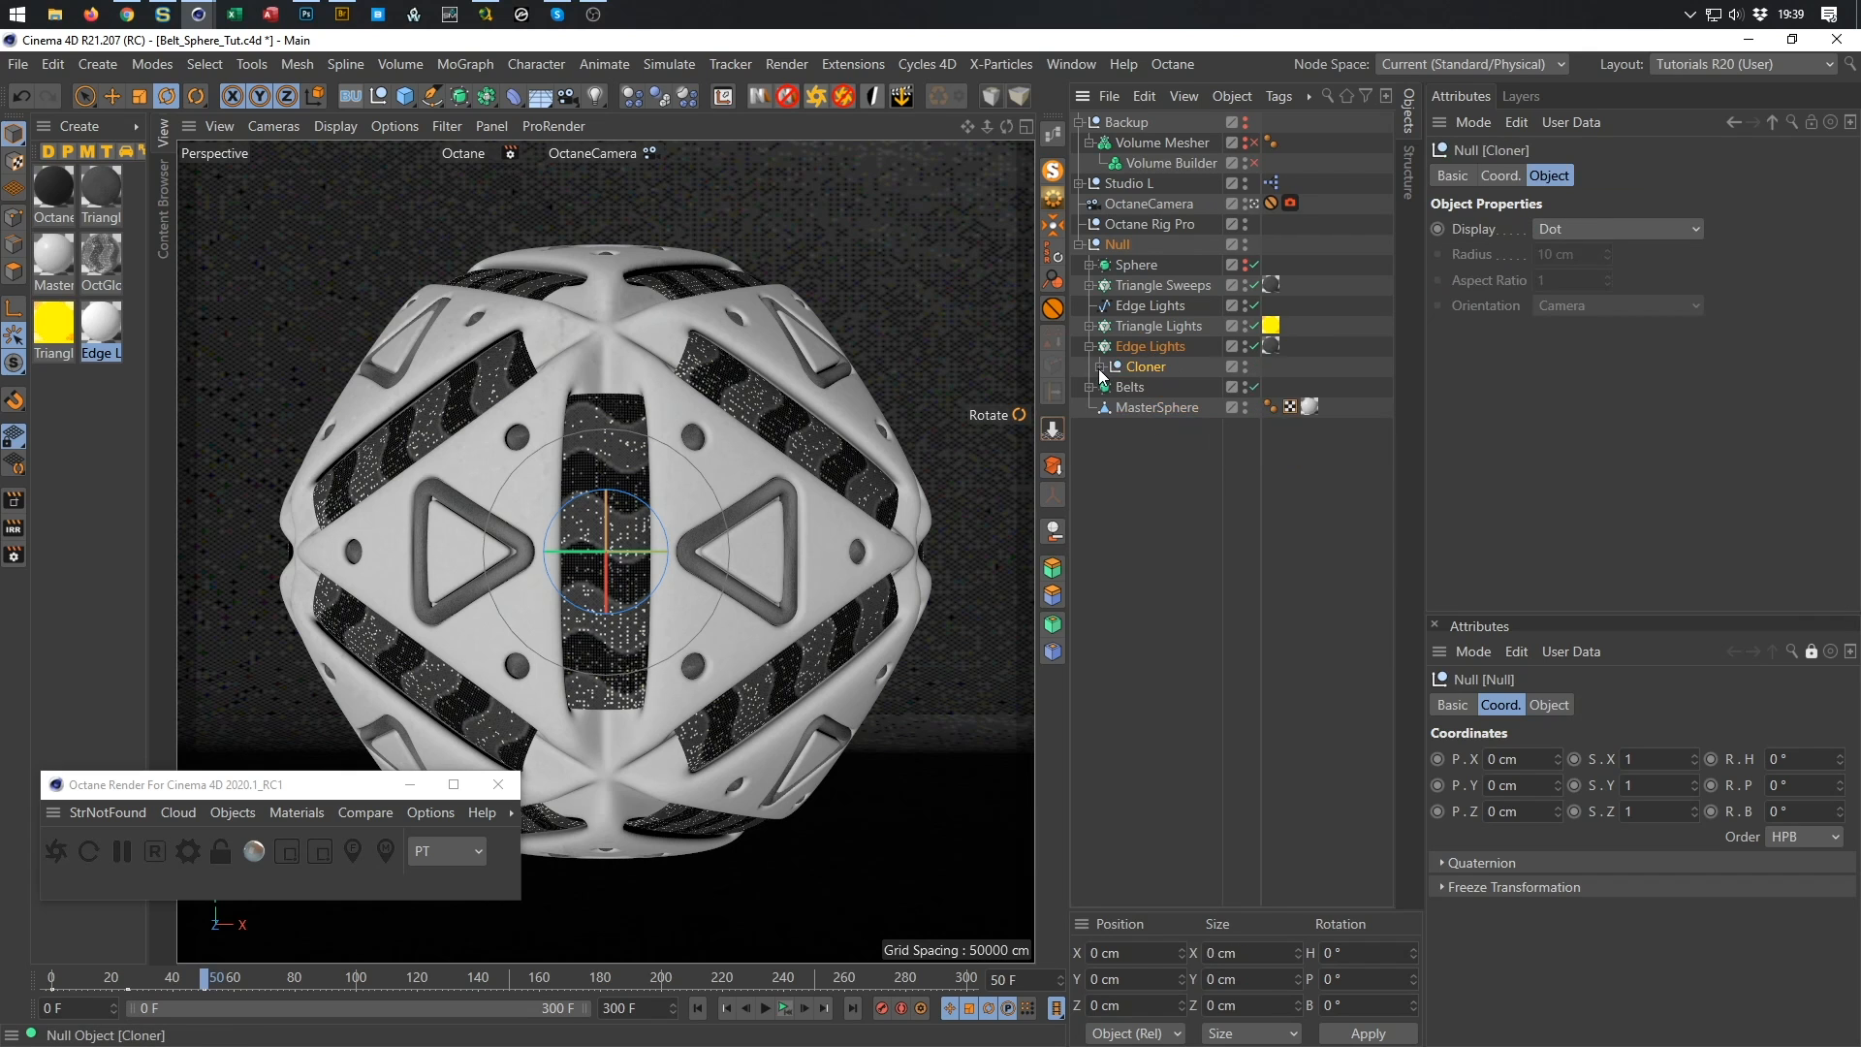
{"action": "left_click", "coordinate": [1100, 367]}
Merge the three Sphere objects under Null 0, Null 1 and Null 2 into one polygon object, deleting the originals.
{"action": "left_click", "coordinate": [1160, 405]}
{"action": "left_click", "coordinate": [1160, 470], "text": "ctrl"}
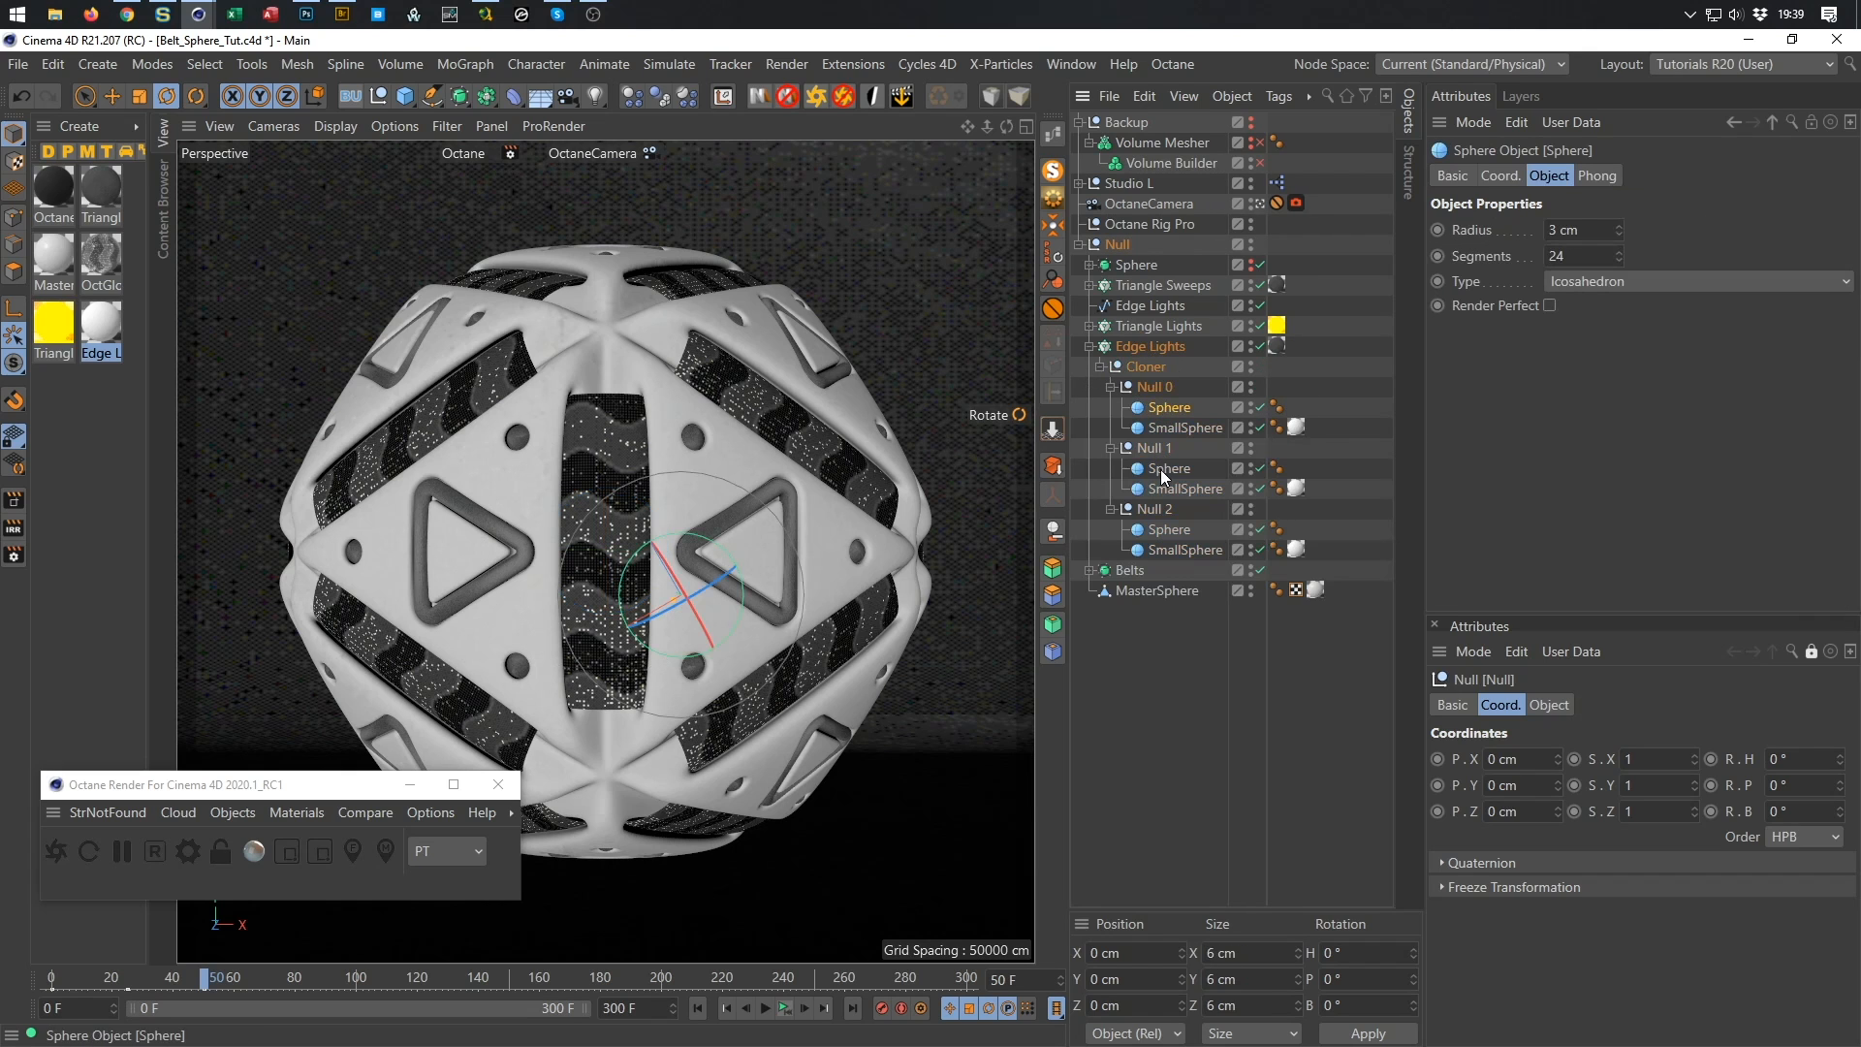
{"action": "left_click", "coordinate": [1170, 529], "text": "ctrl"}
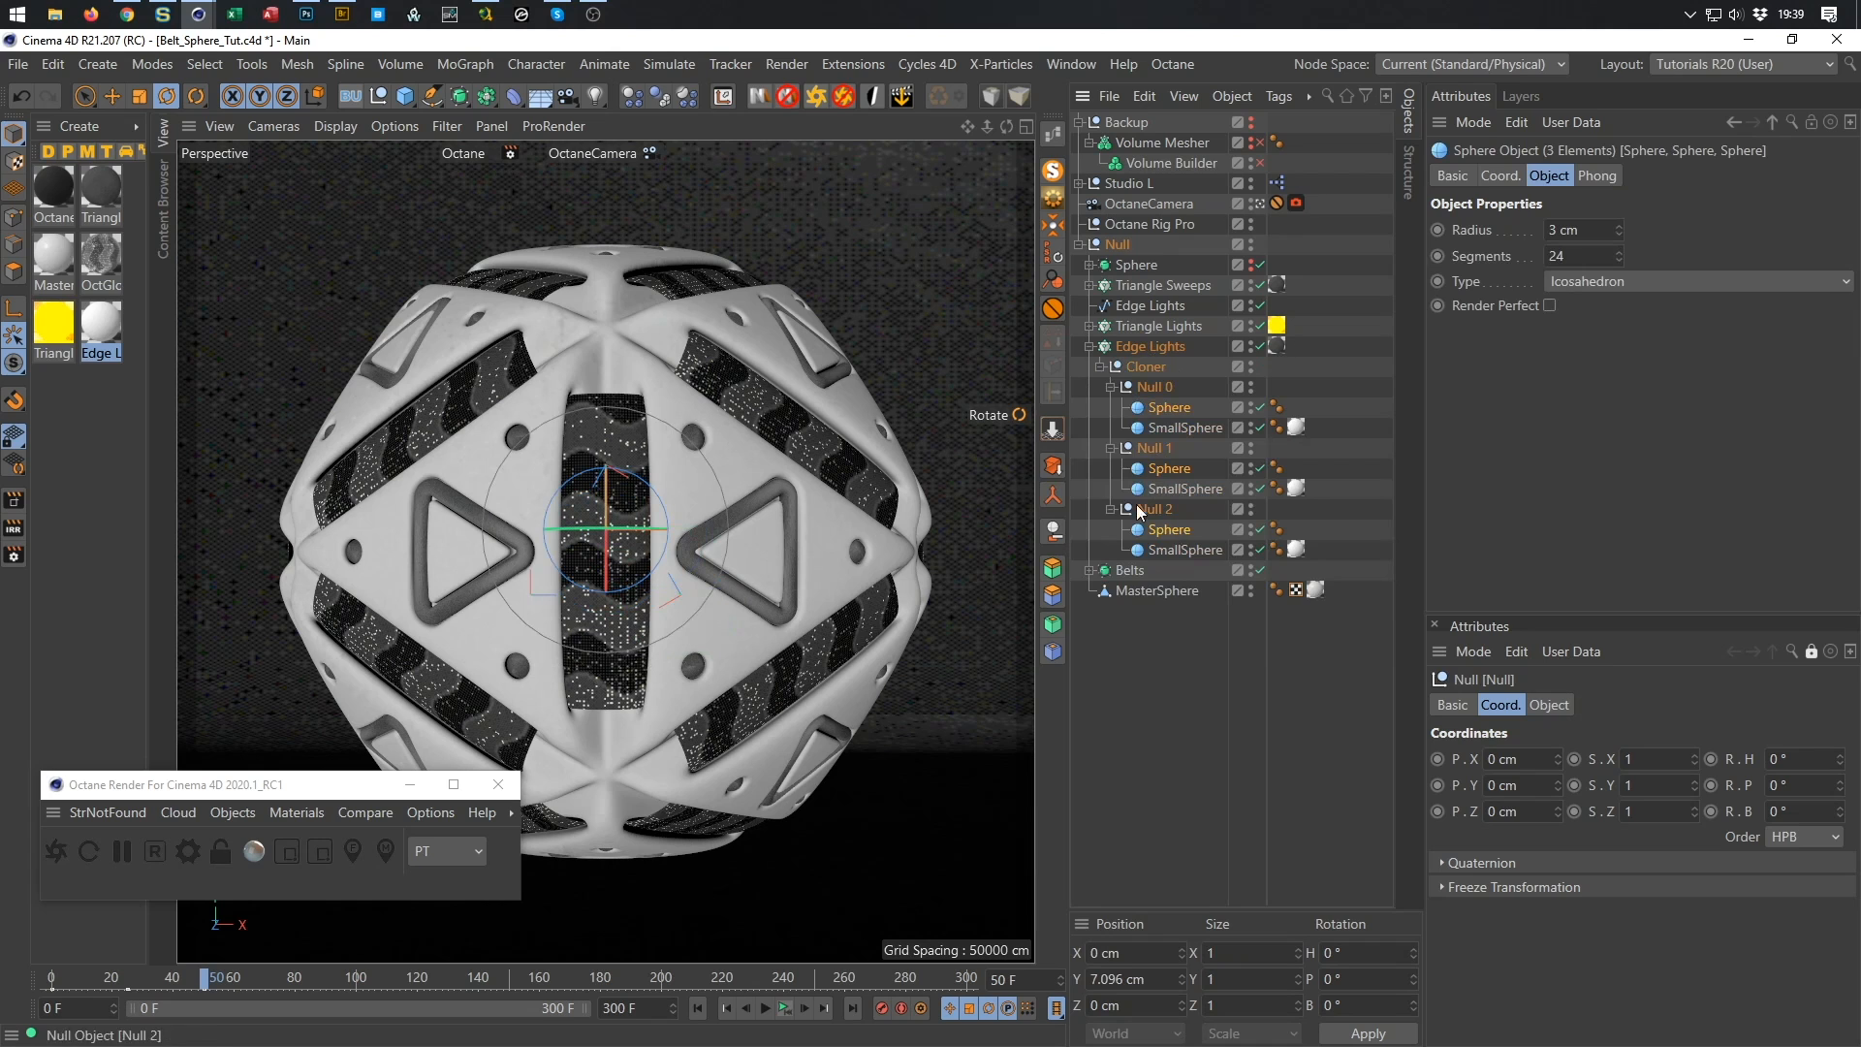
{"action": "left_click", "coordinate": [1051, 496]}
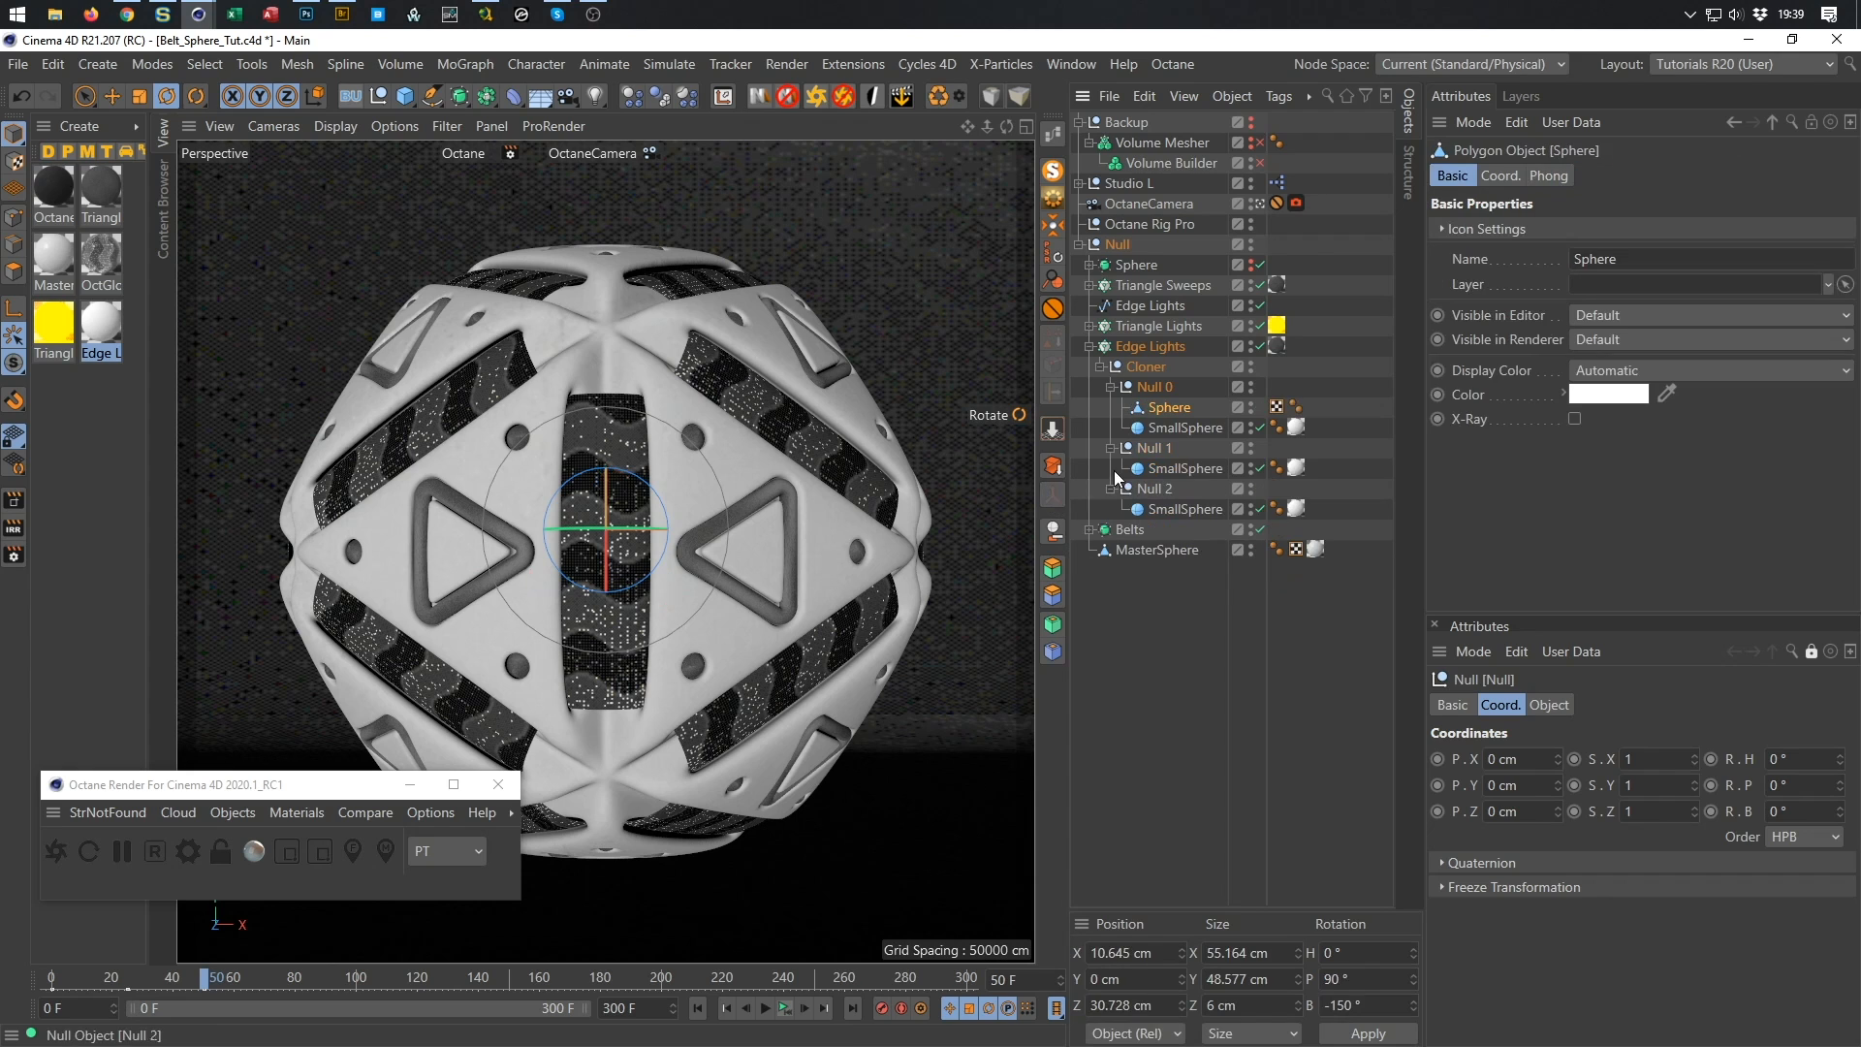
Merge the three SmallSphere objects under Null 0, Null 1 and Null 2 into one polygon object, deleting the originals.
{"action": "left_click", "coordinate": [1173, 429]}
{"action": "left_click", "coordinate": [1173, 468], "text": "ctrl"}
{"action": "left_click", "coordinate": [1177, 510], "text": "ctrl"}
{"action": "left_click", "coordinate": [1053, 496]}
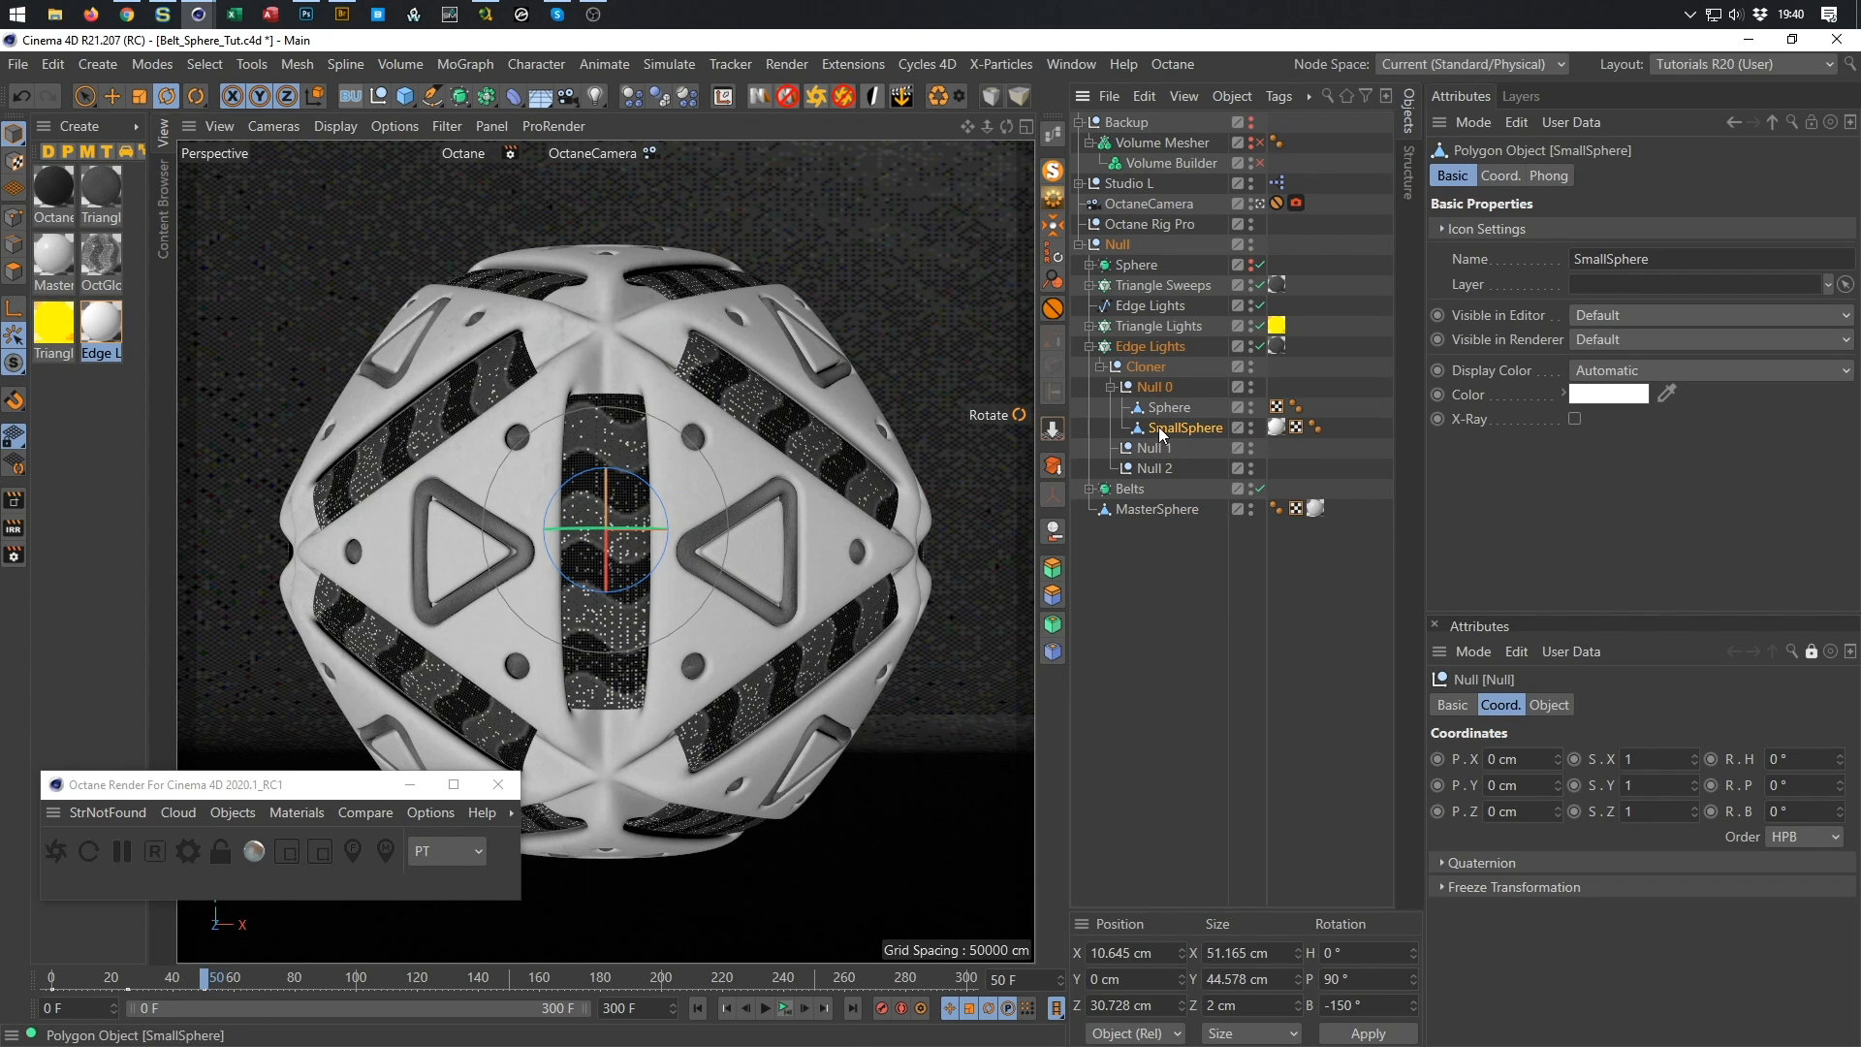
Remove Null 0 while keeping its merged spheres under the Cloner null, and delete the empty Null 1 and Null 2.
{"action": "left_click", "coordinate": [1155, 389]}
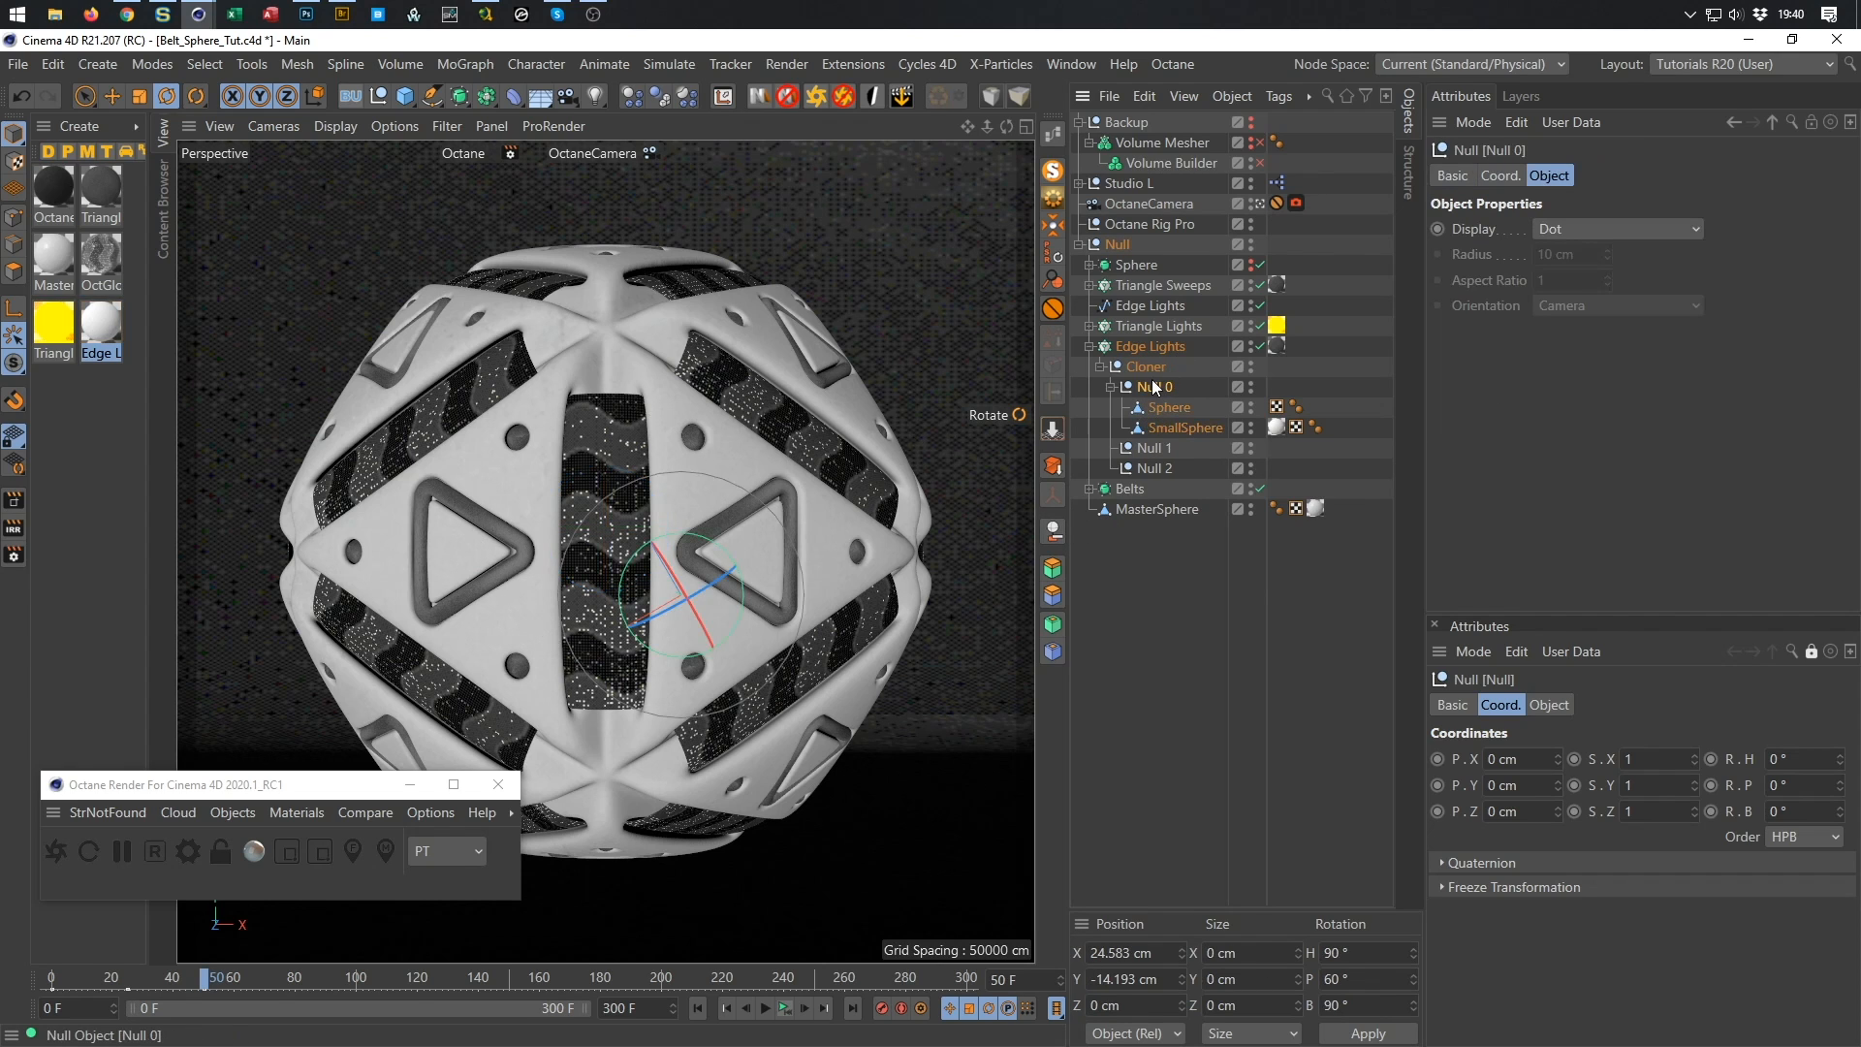
{"action": "left_click", "coordinate": [1053, 532]}
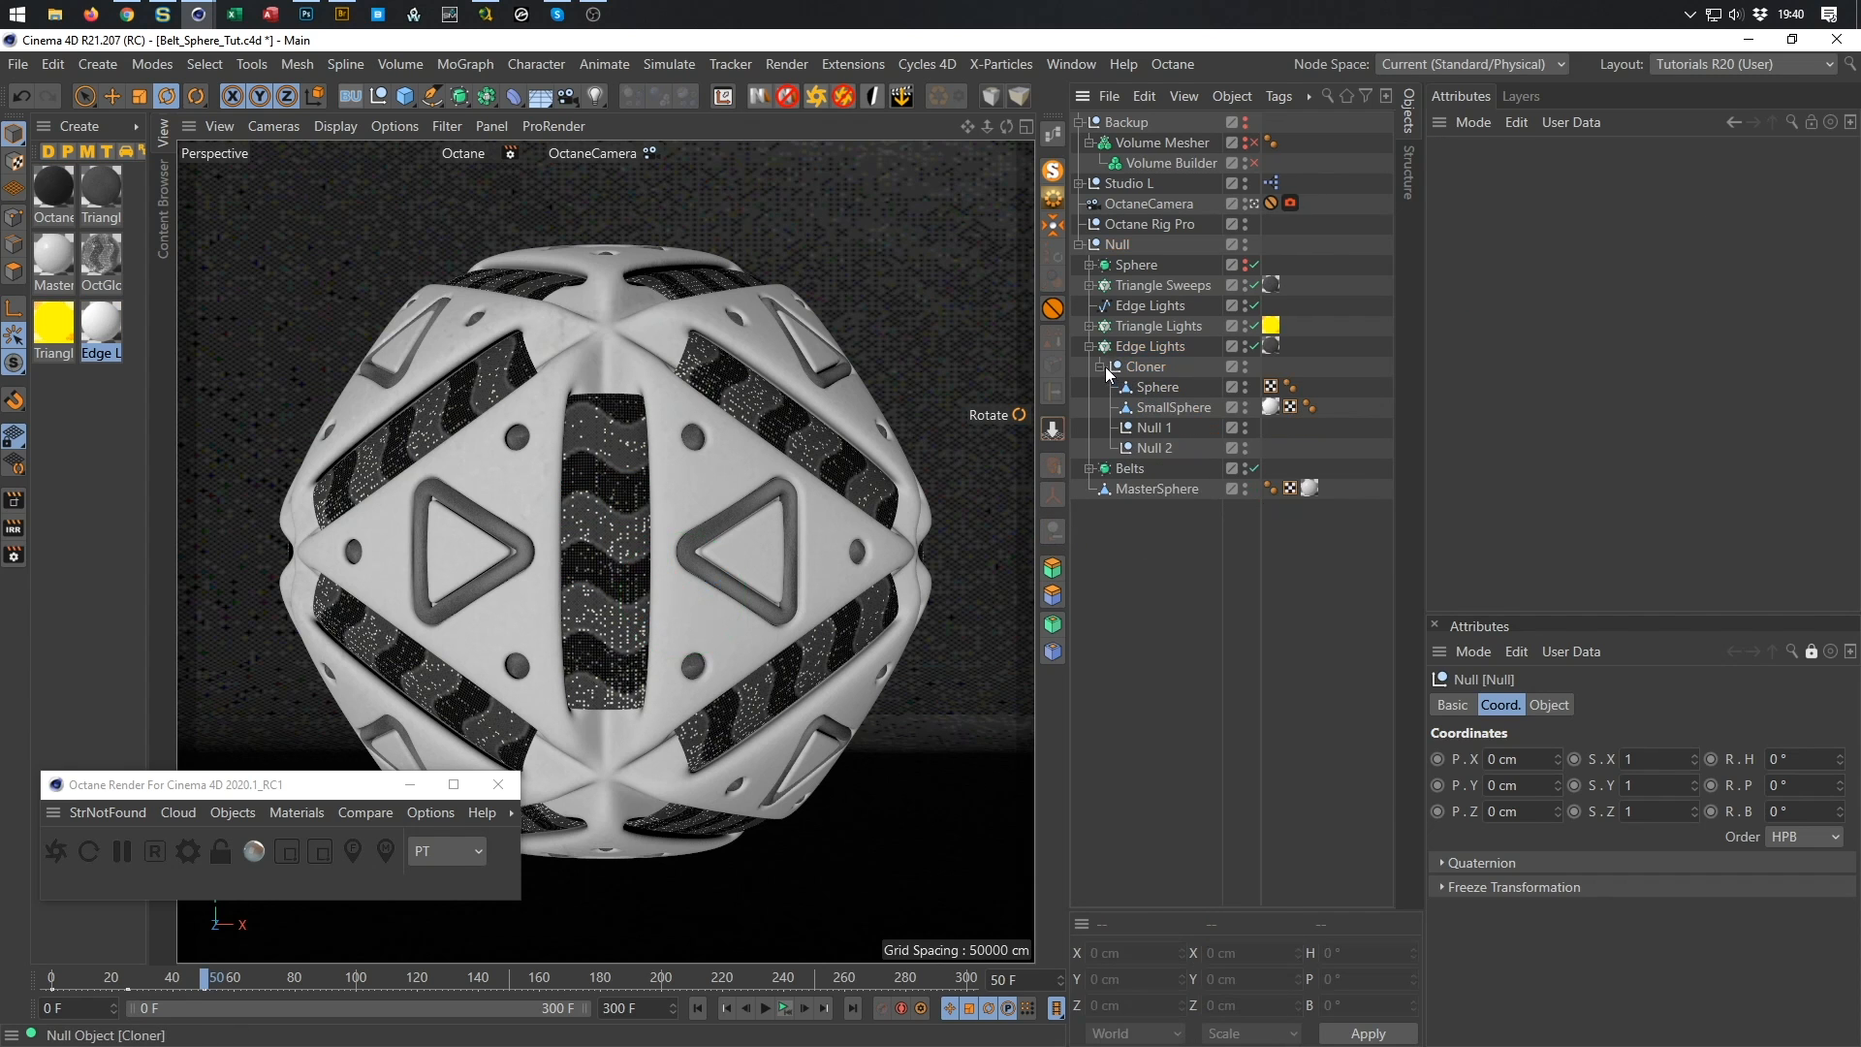
{"action": "left_click", "coordinate": [1146, 429]}
{"action": "left_click", "coordinate": [1151, 449], "text": "shift"}
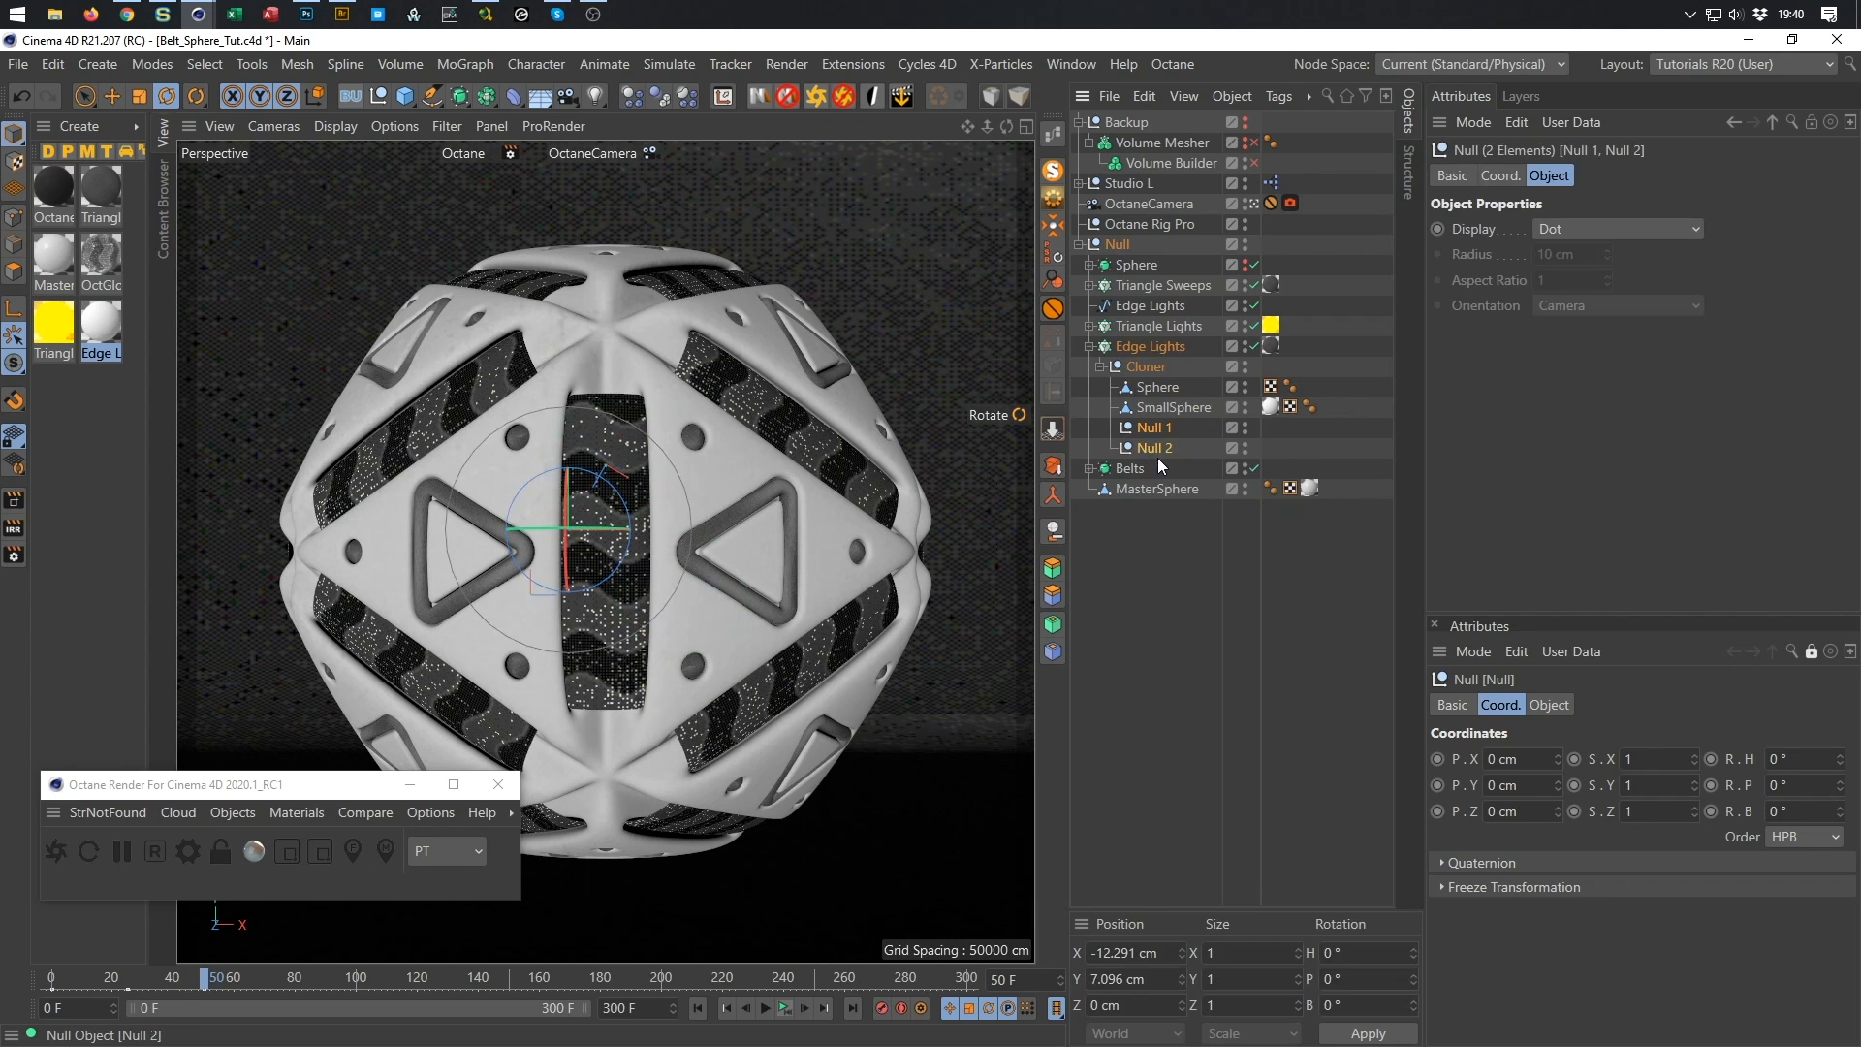
{"action": "key", "text": "Delete"}
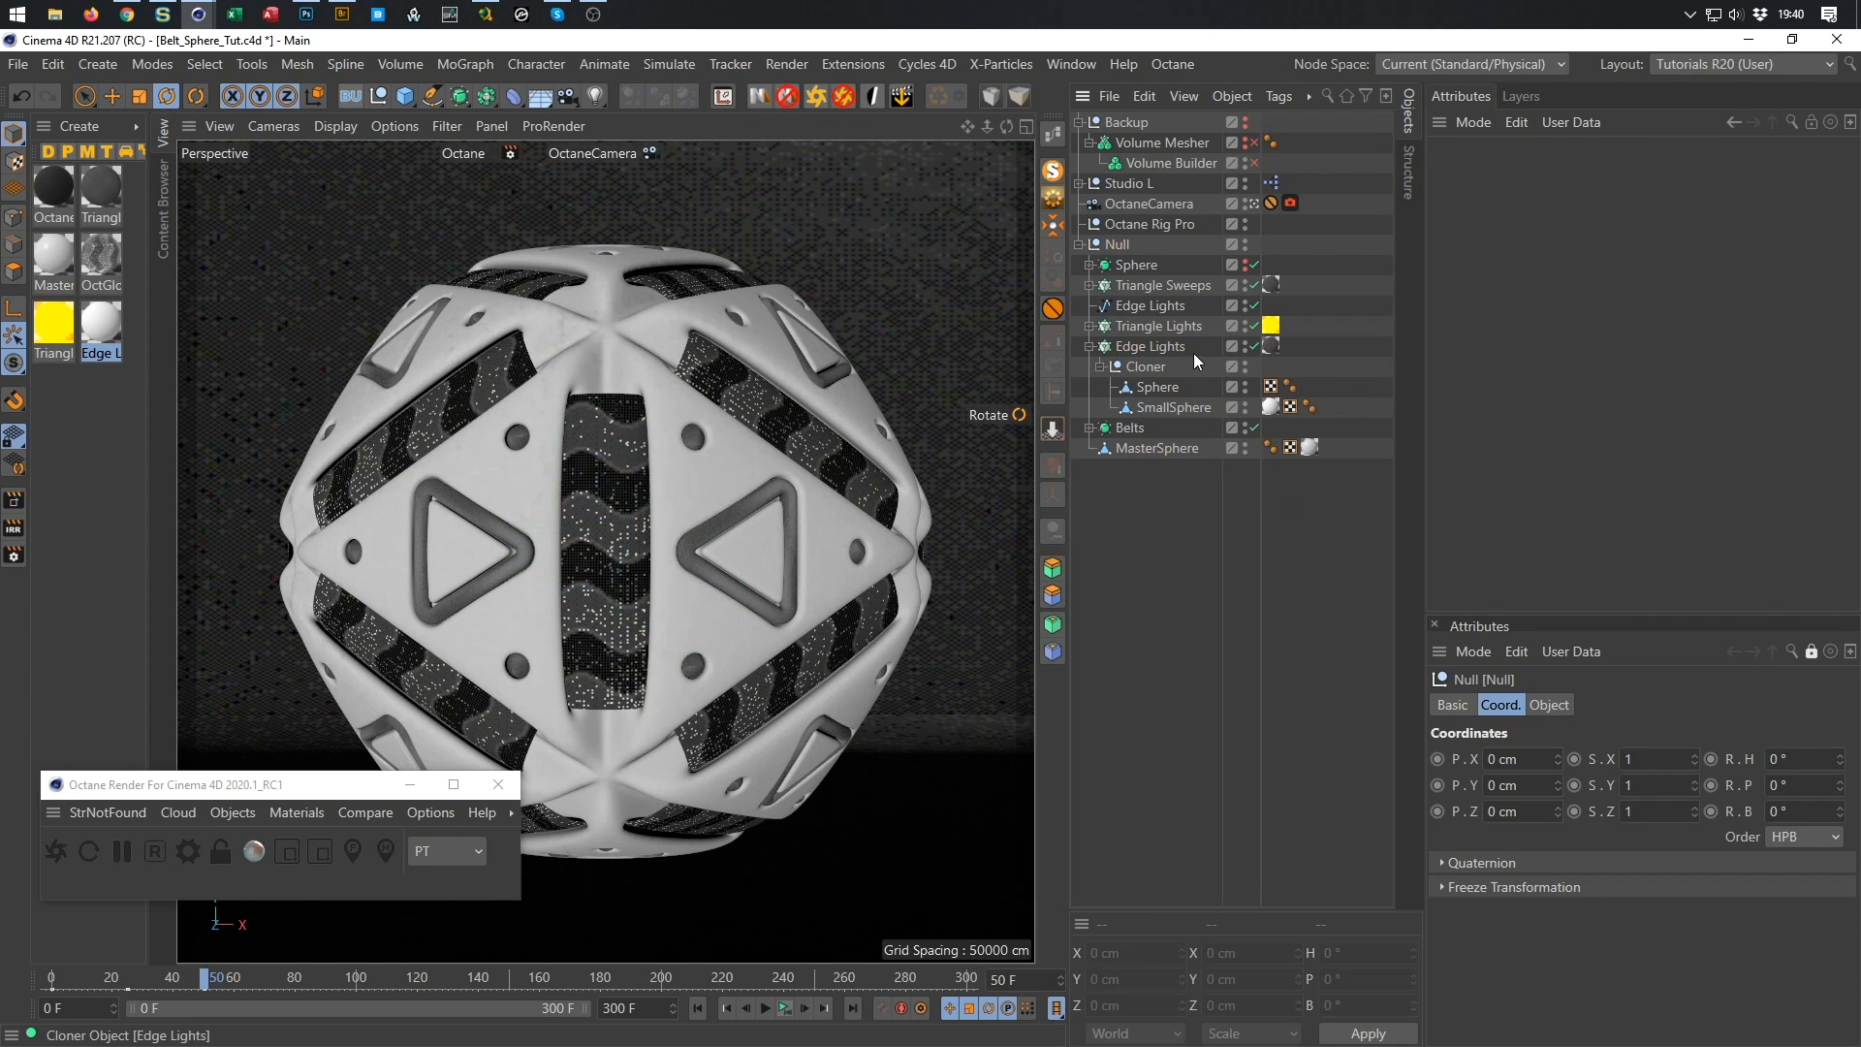
Test the sphere-parts null's heading rotation, reset it to 0° and save the scene.
{"action": "mouse_move", "coordinate": [1845, 762]}
{"action": "left_mouse_down"}
{"action": "mouse_move", "coordinate": [1845, 675]}
{"action": "mouse_move", "coordinate": [1845, 725]}
{"action": "left_mouse_up"}
{"action": "right_click", "coordinate": [1845, 762]}
{"action": "key", "text": "ctrl+s"}
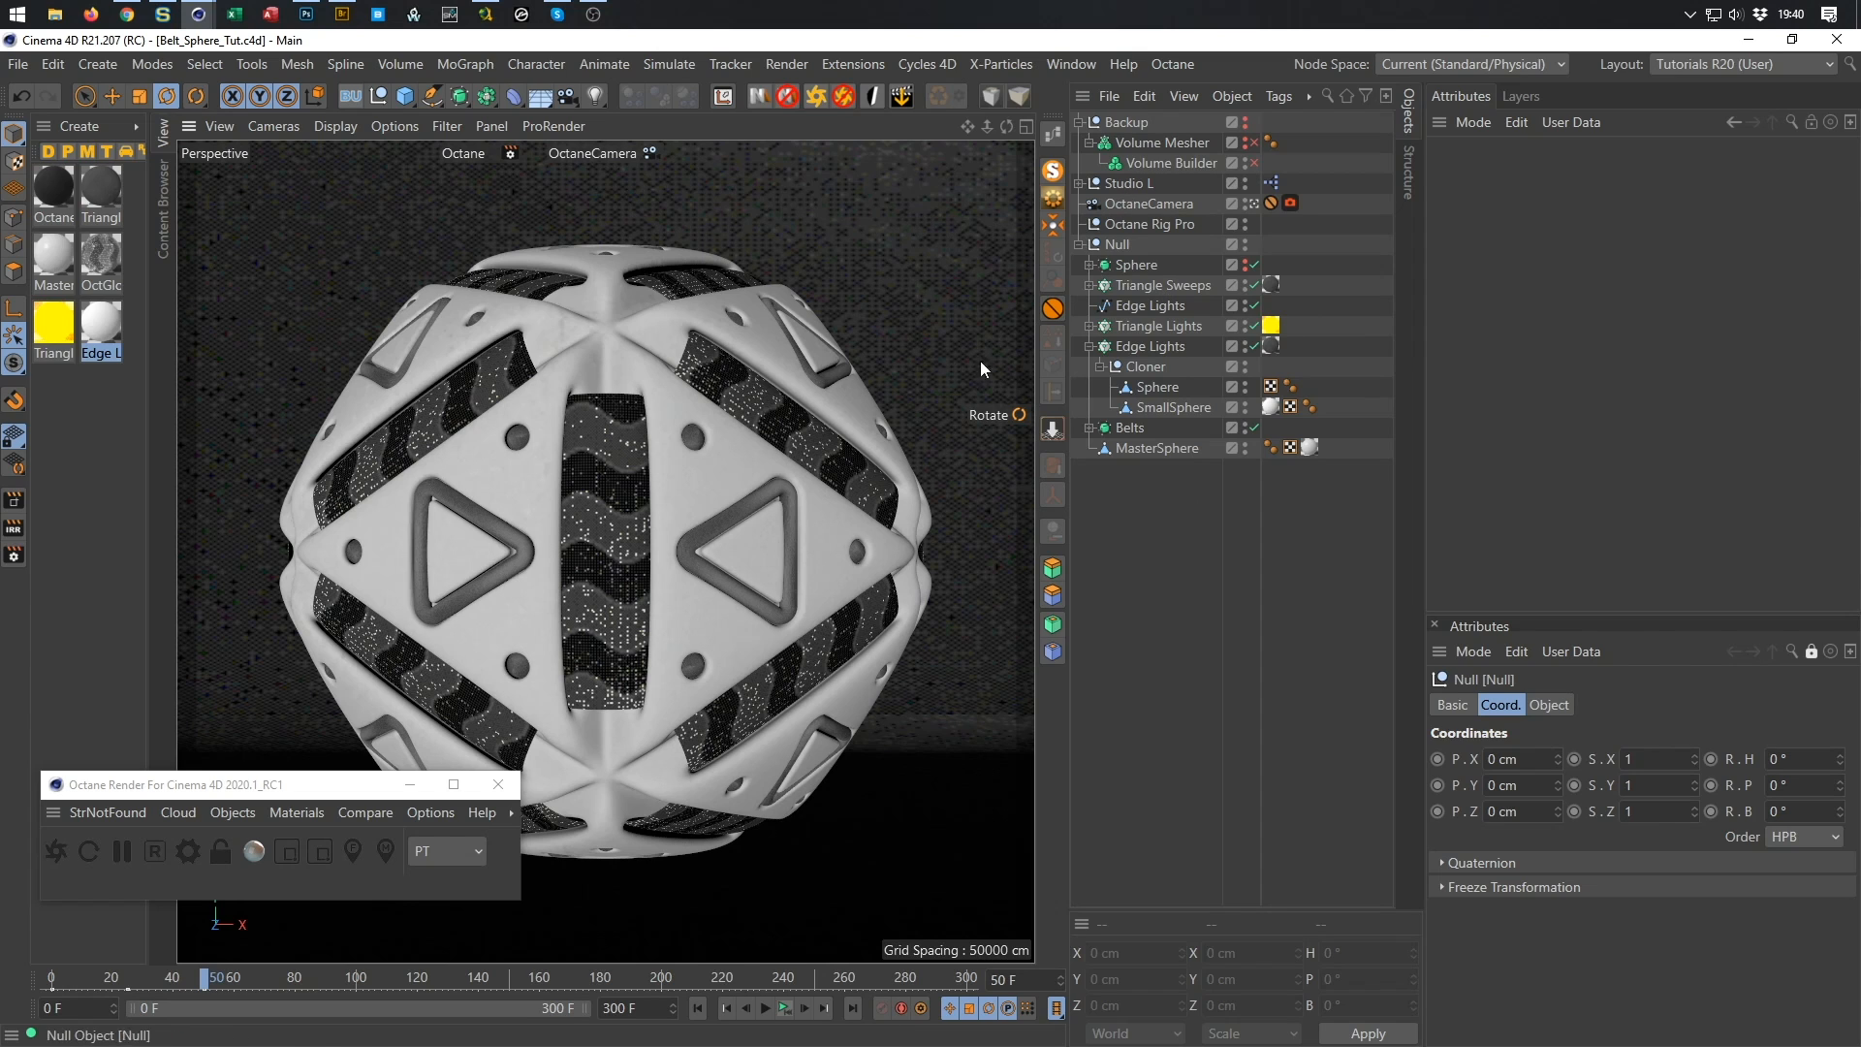
Start an Octane Live Viewer render of the sphere and move its window clear of the viewport and the object hierarchy.
{"action": "left_click", "coordinate": [55, 852]}
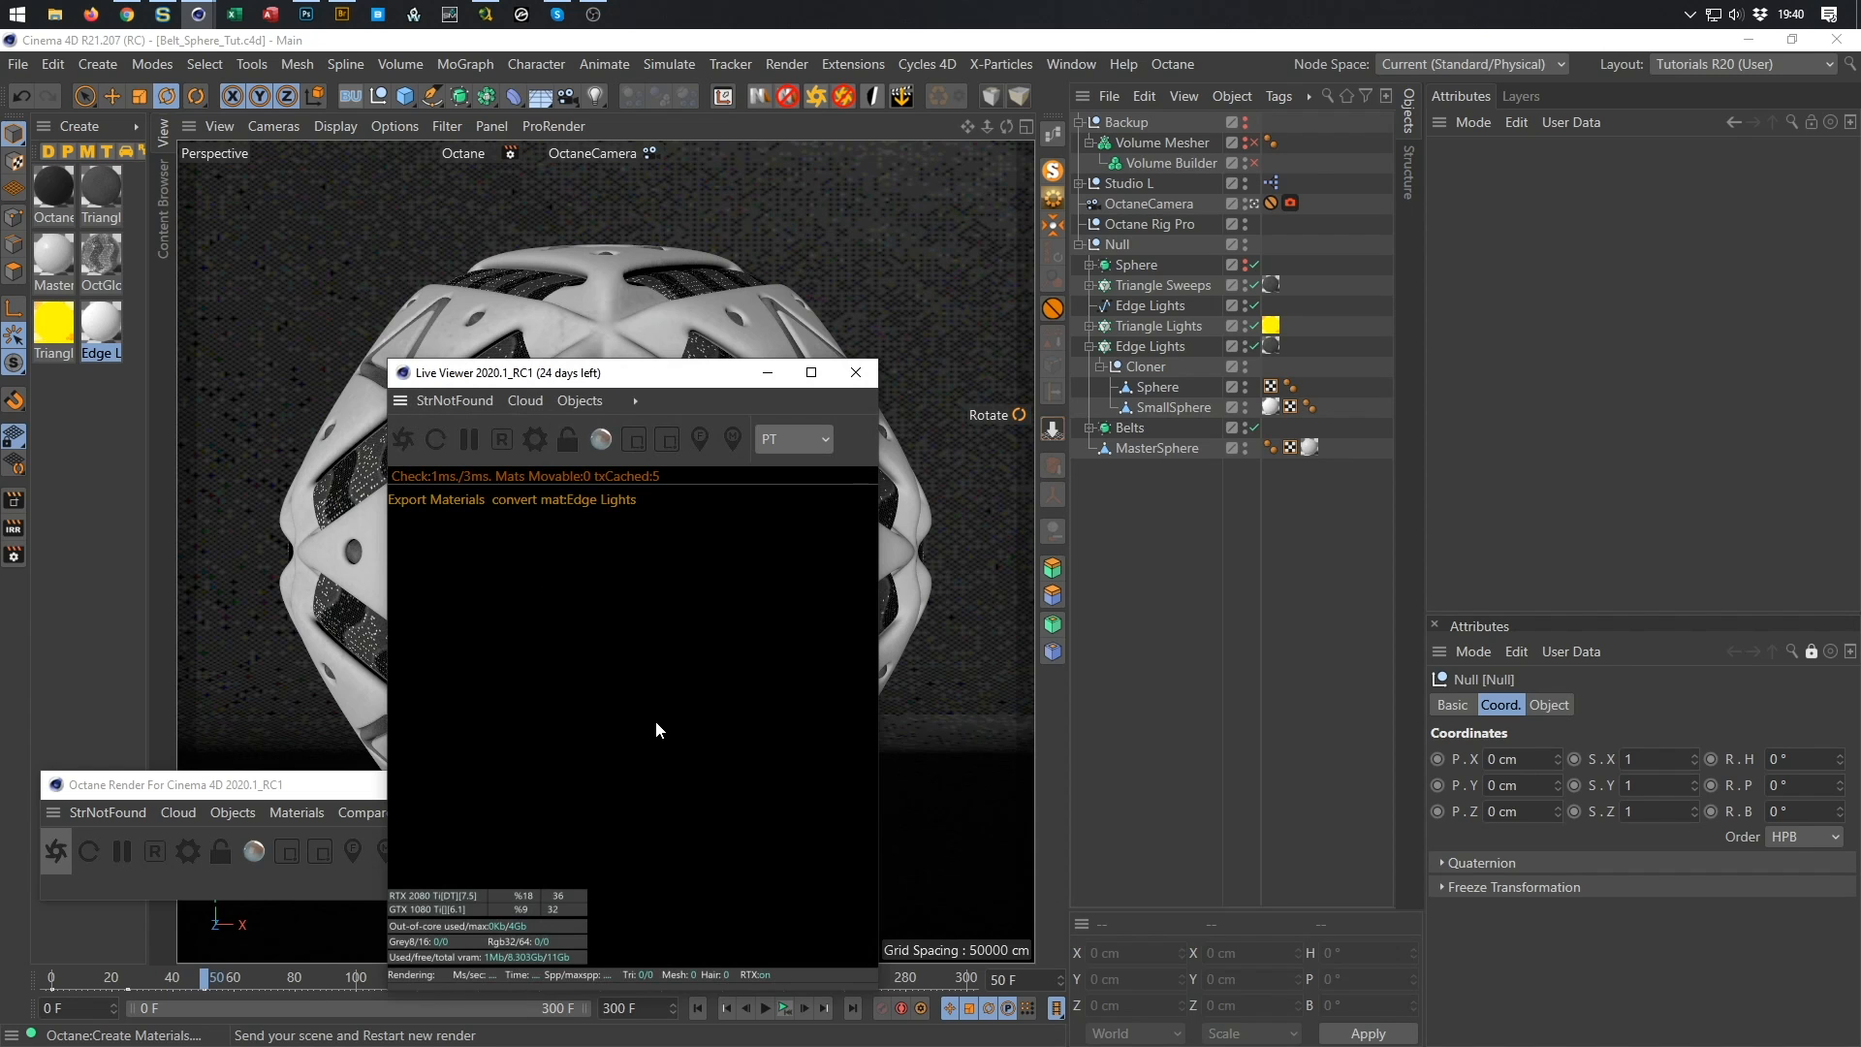
{"action": "left_click_drag", "start_coordinate": [708, 376], "coordinate": [1542, 375]}
{"action": "left_click_drag", "start_coordinate": [1510, 389], "coordinate": [1492, 391]}
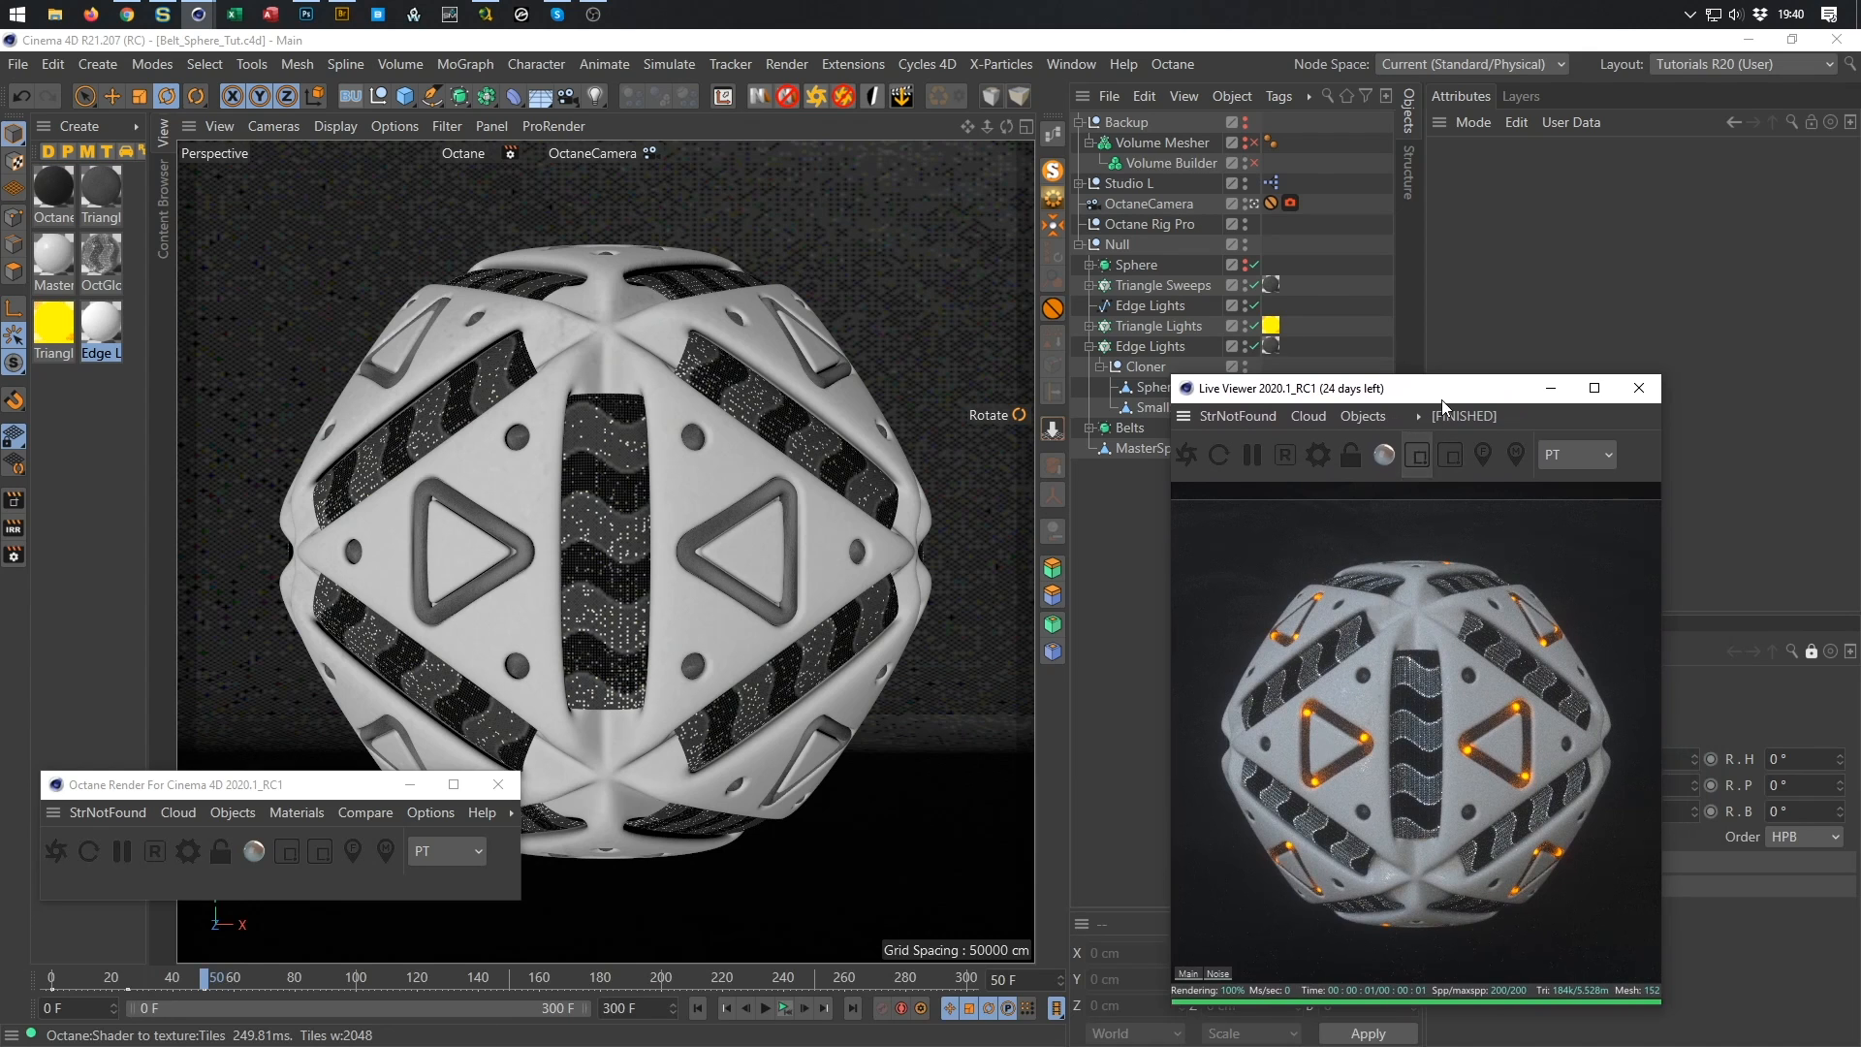
{"action": "left_click_drag", "start_coordinate": [1448, 397], "coordinate": [1493, 397]}
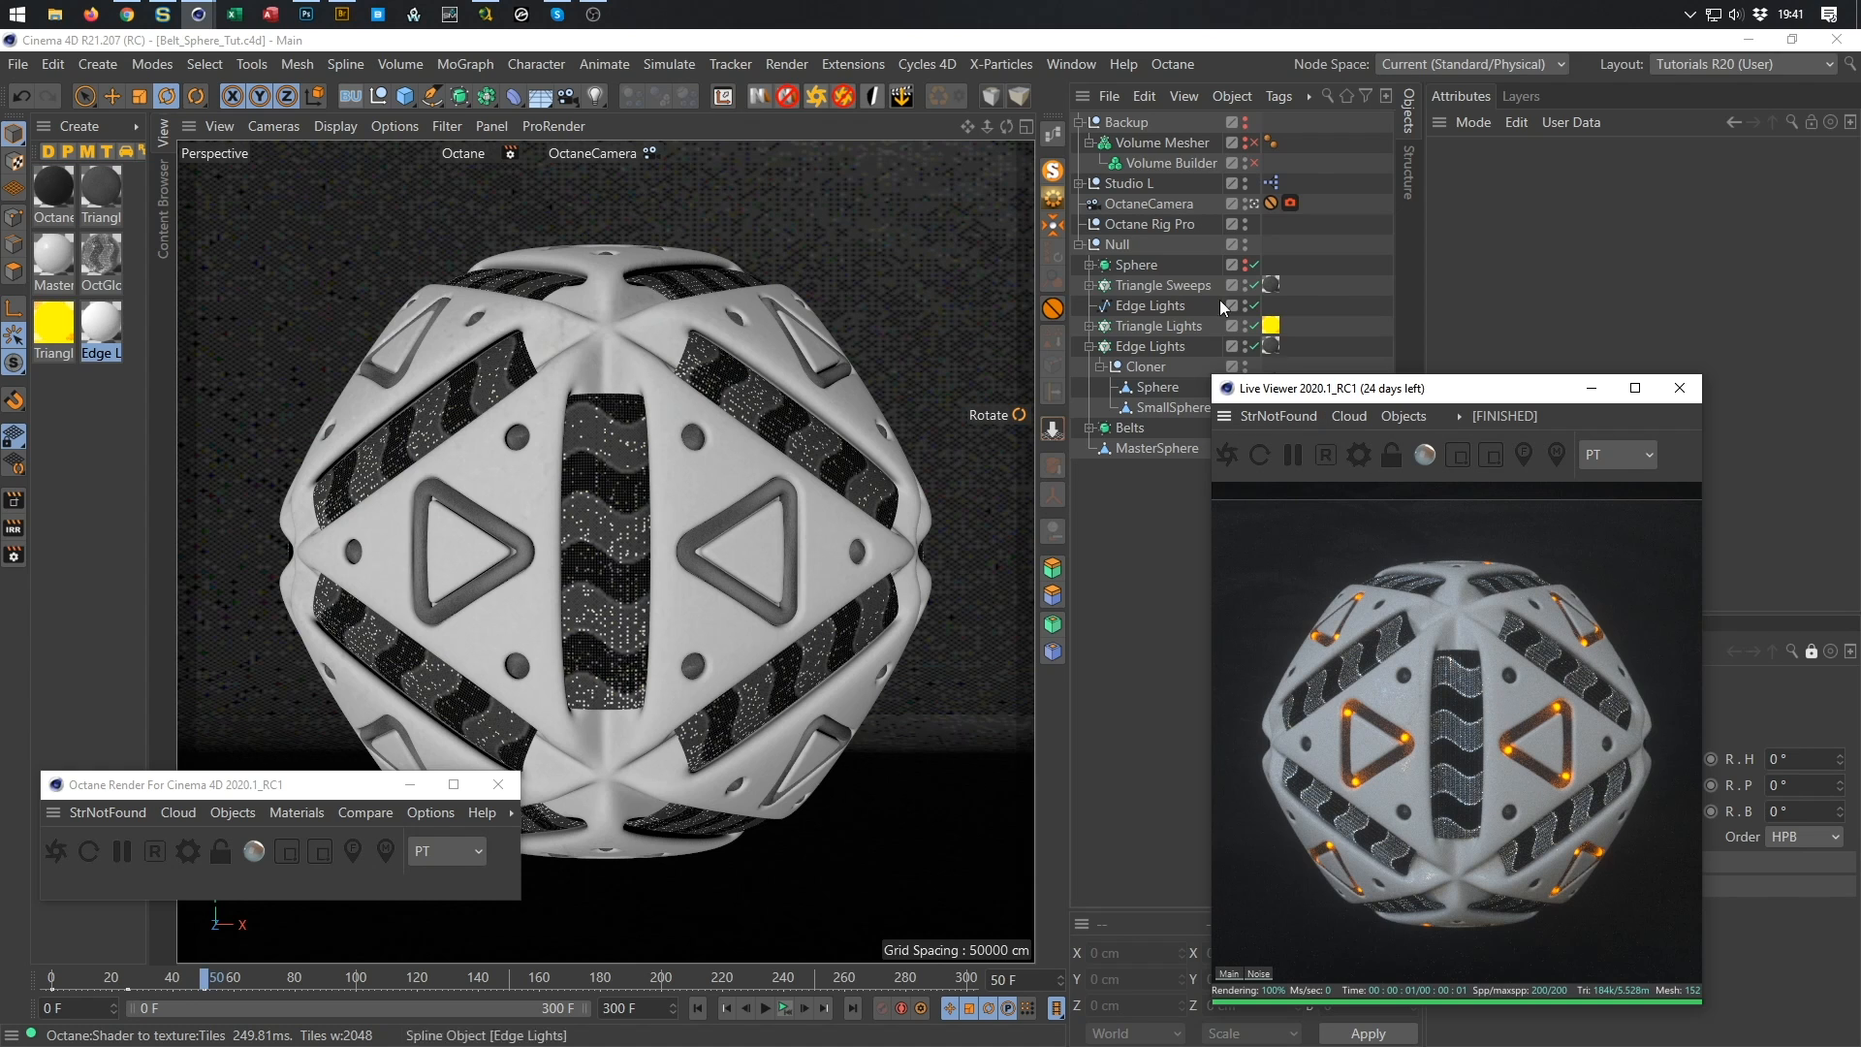
In the OctaneCamera tag's post processing, set bloom power to about 59.34, cutoff to about 0.23 and glare power to about 10.63.
{"action": "left_click", "coordinate": [1290, 204]}
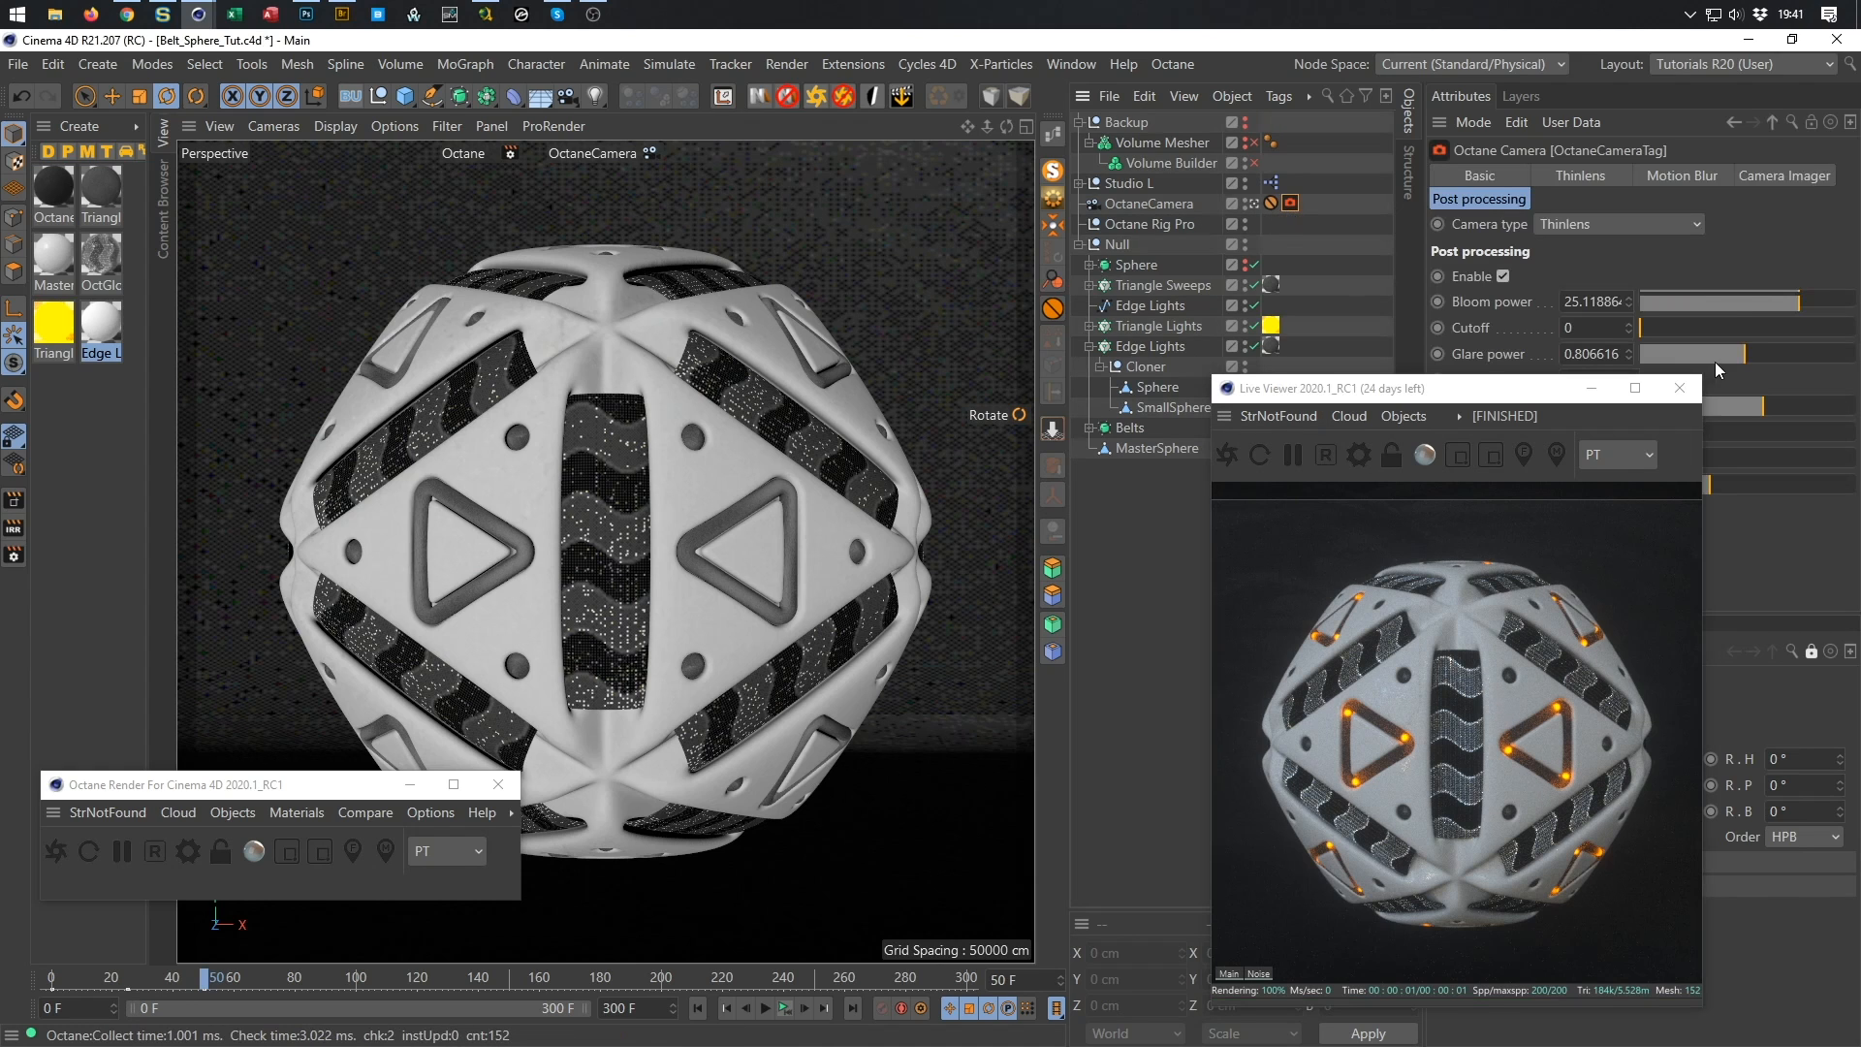
{"action": "left_click_drag", "start_coordinate": [1797, 300], "coordinate": [1813, 310]}
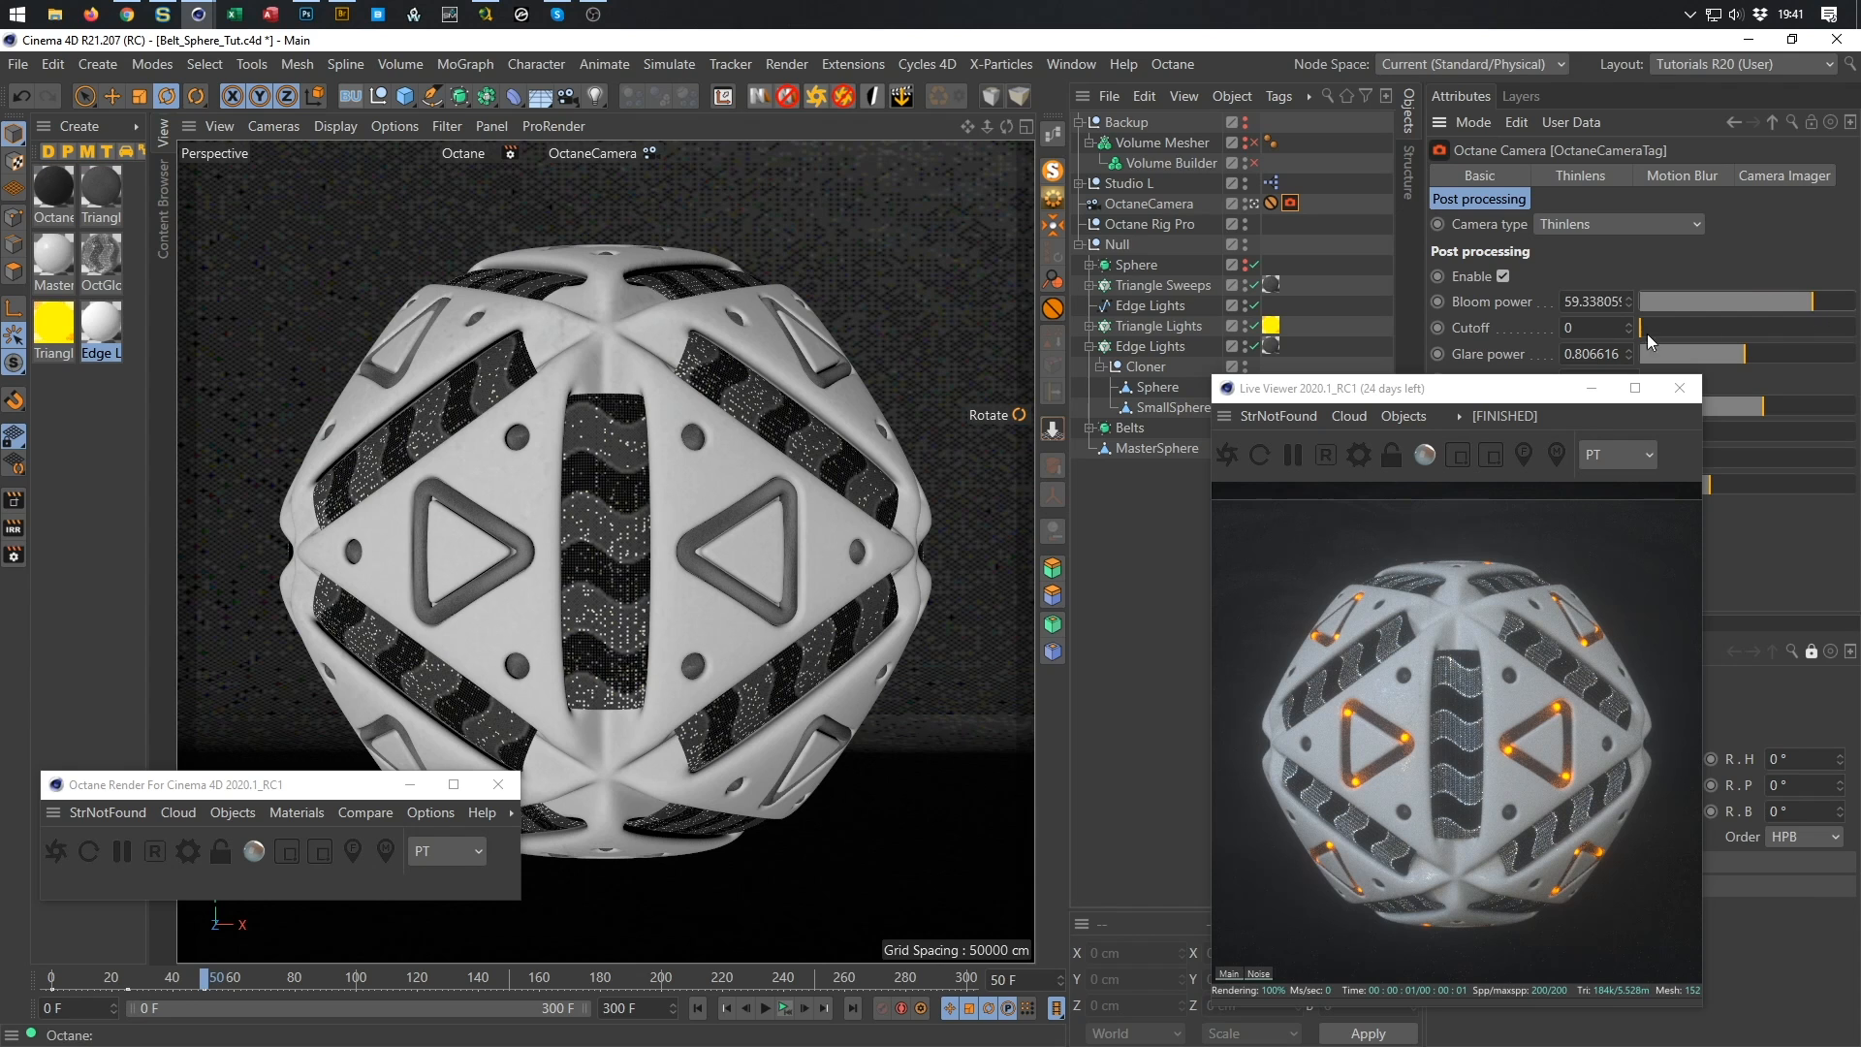
{"action": "left_click_drag", "start_coordinate": [1641, 328], "coordinate": [1644, 326]}
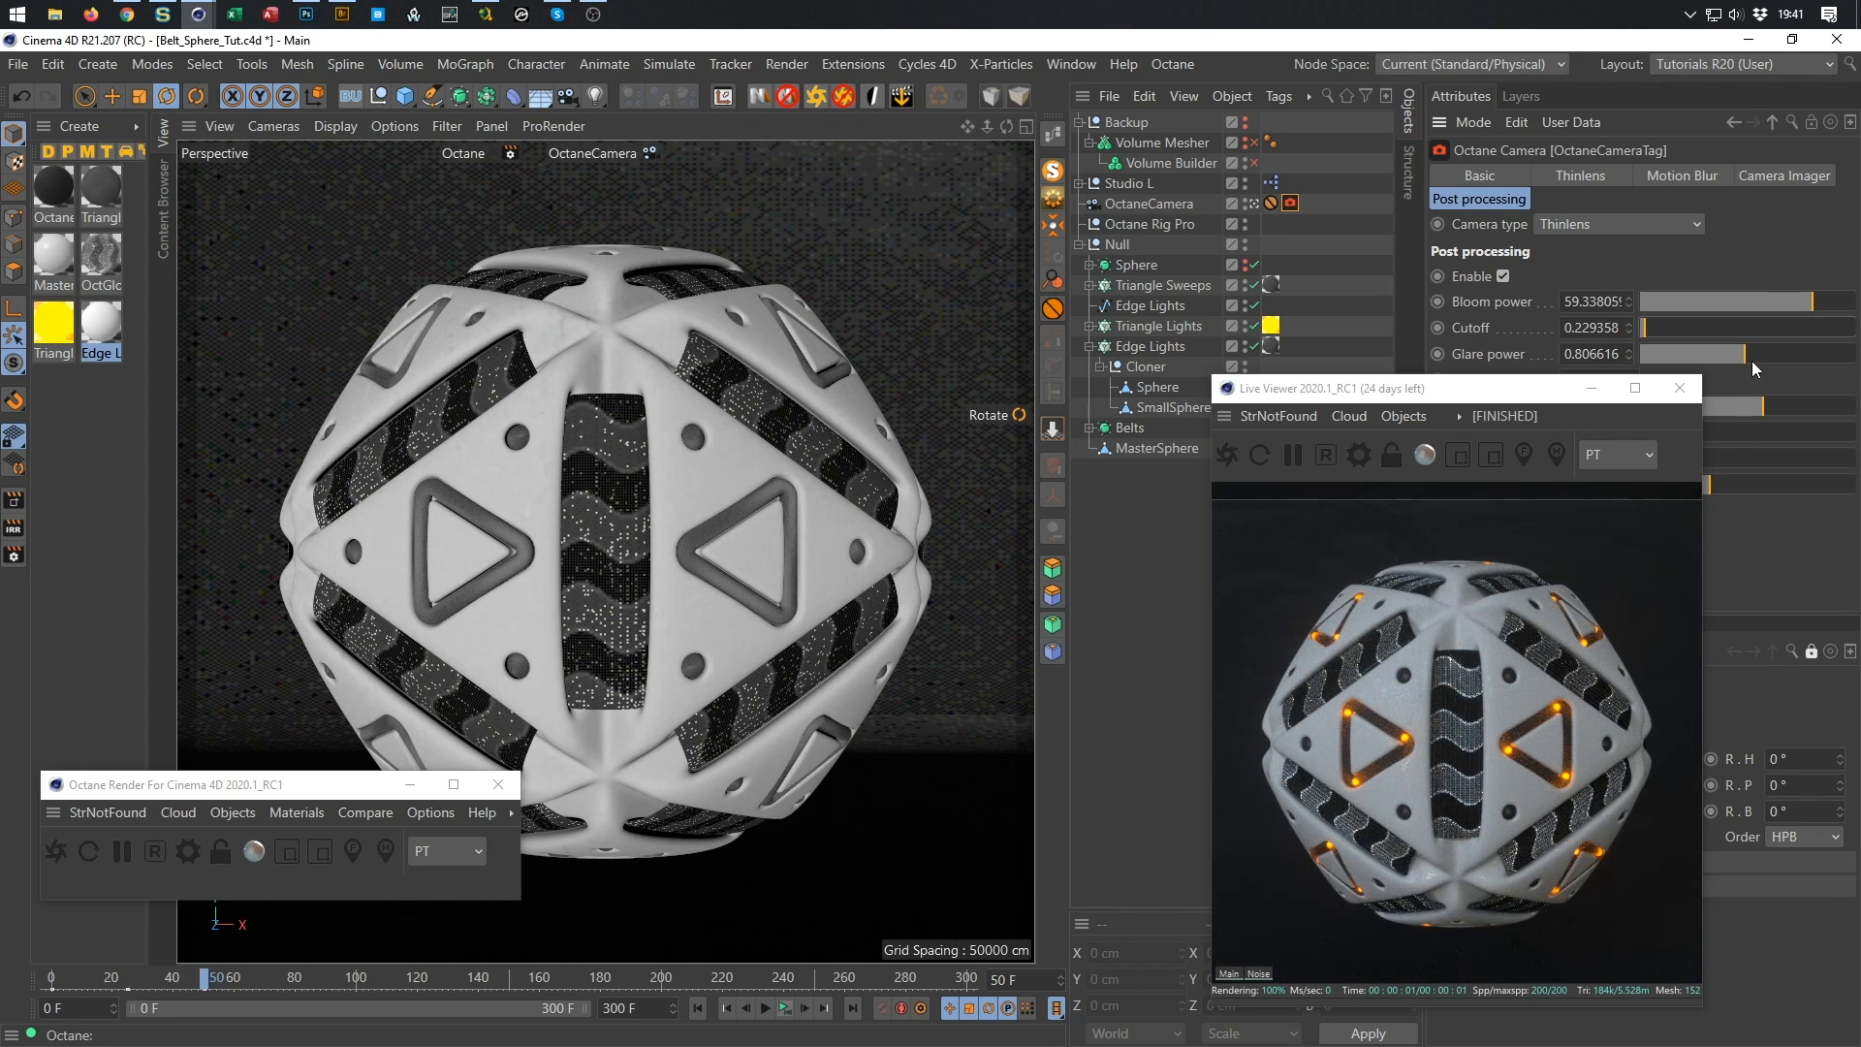
{"action": "left_click_drag", "start_coordinate": [1749, 351], "coordinate": [1788, 351]}
Review the Pathtracing kernel settings down to the adaptive sampling options, then close the Octane settings.
{"action": "left_click", "coordinate": [1487, 393]}
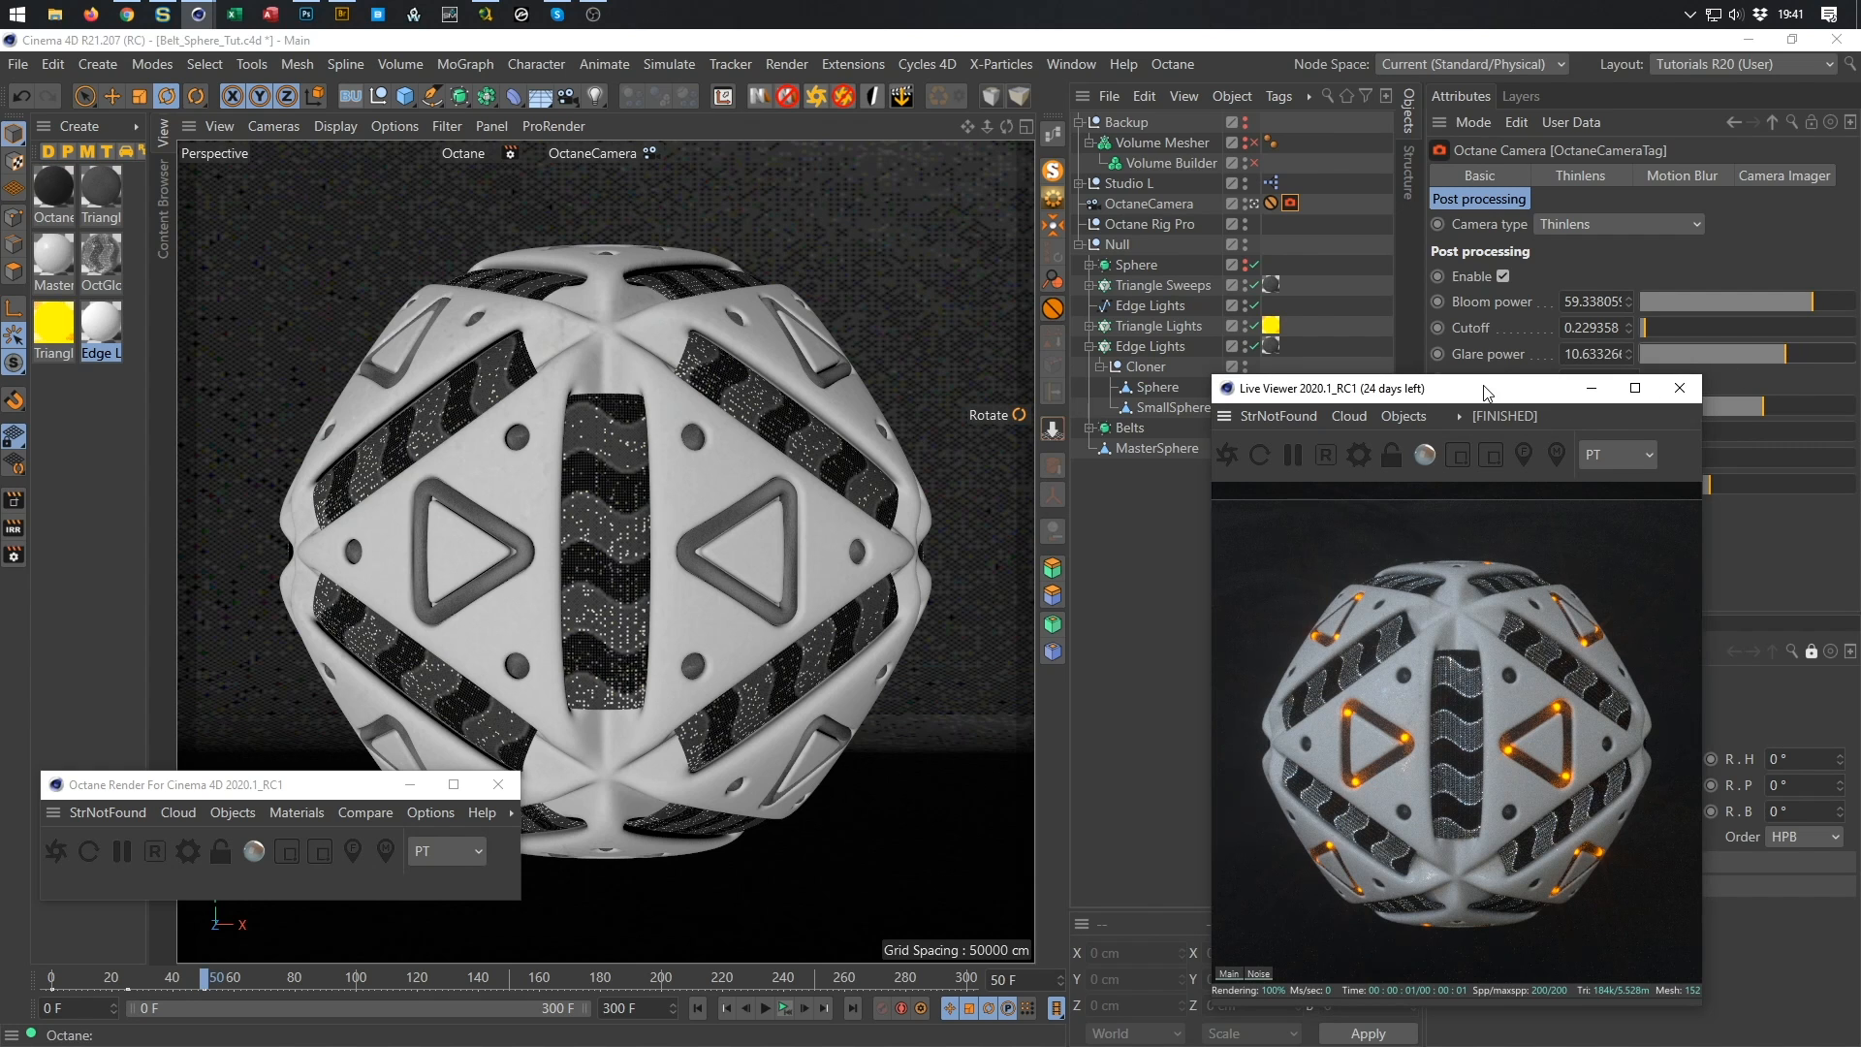
{"action": "left_click", "coordinate": [1359, 456]}
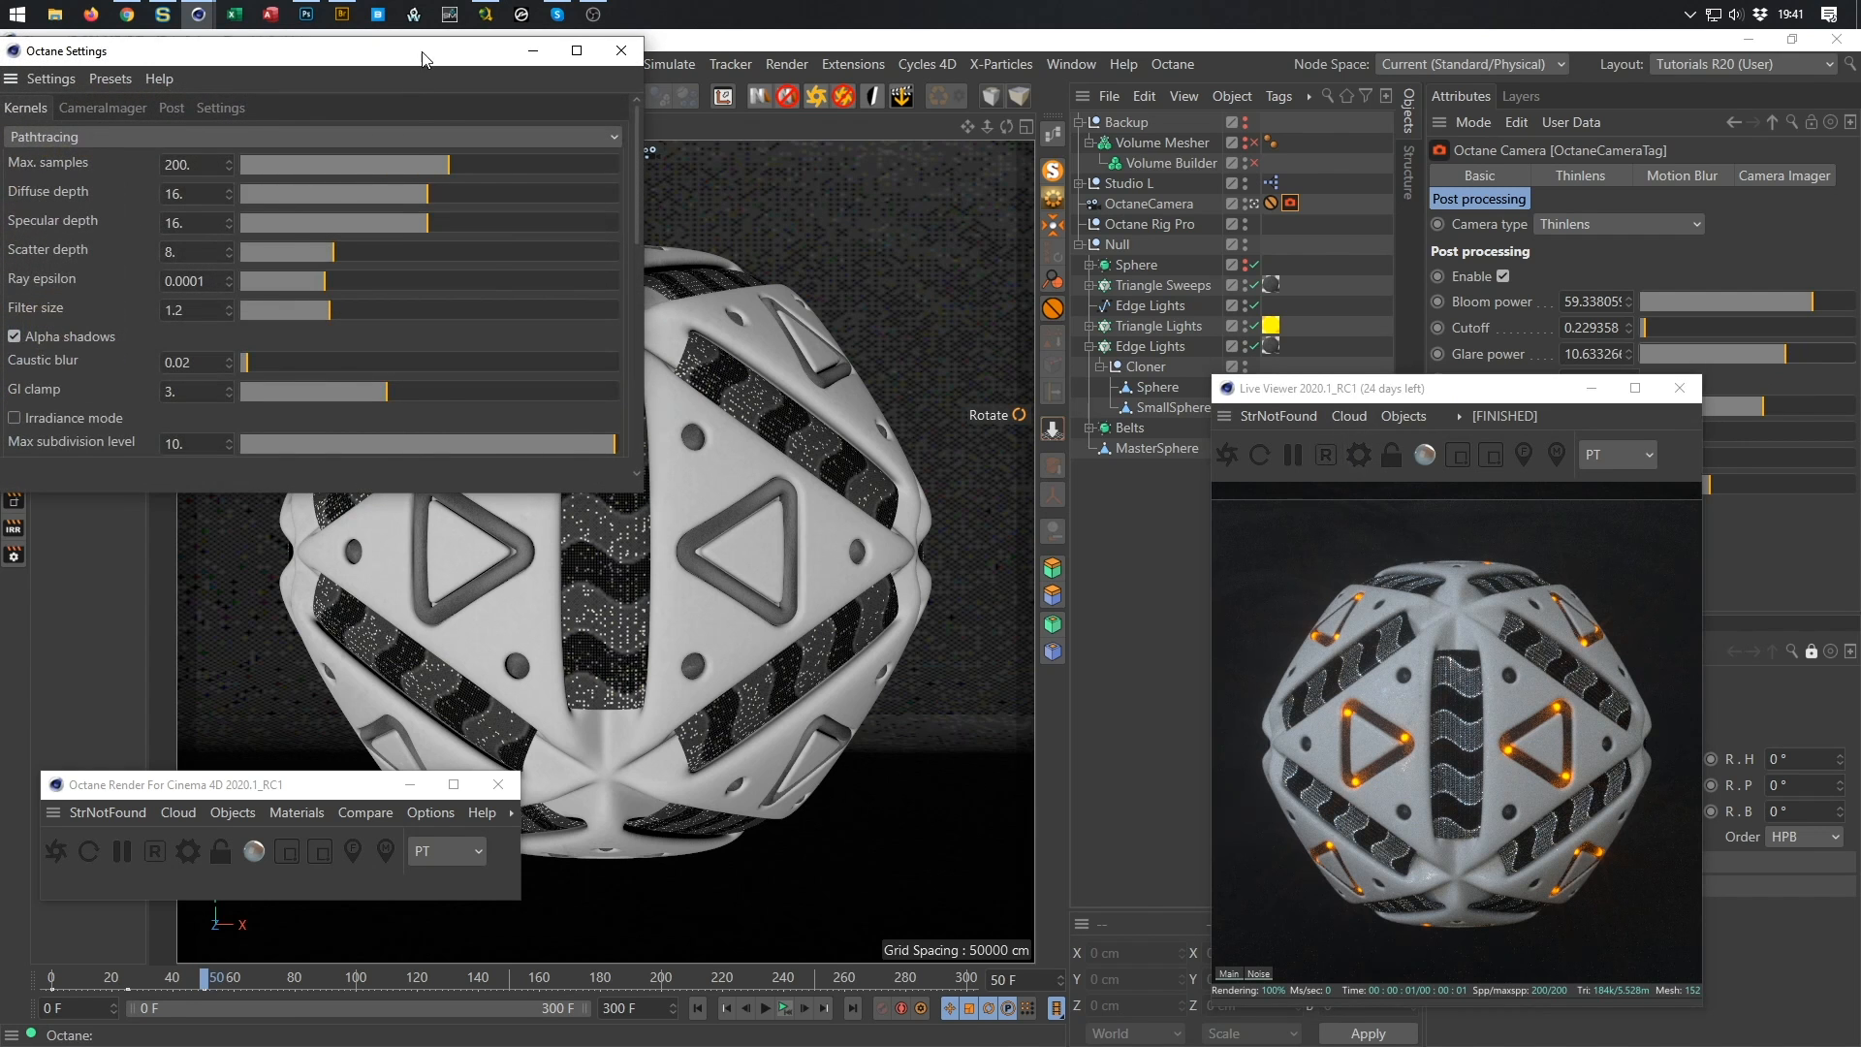
{"action": "left_click_drag", "start_coordinate": [423, 59], "coordinate": [826, 207]}
{"action": "left_click_drag", "start_coordinate": [1039, 330], "coordinate": [1025, 480]}
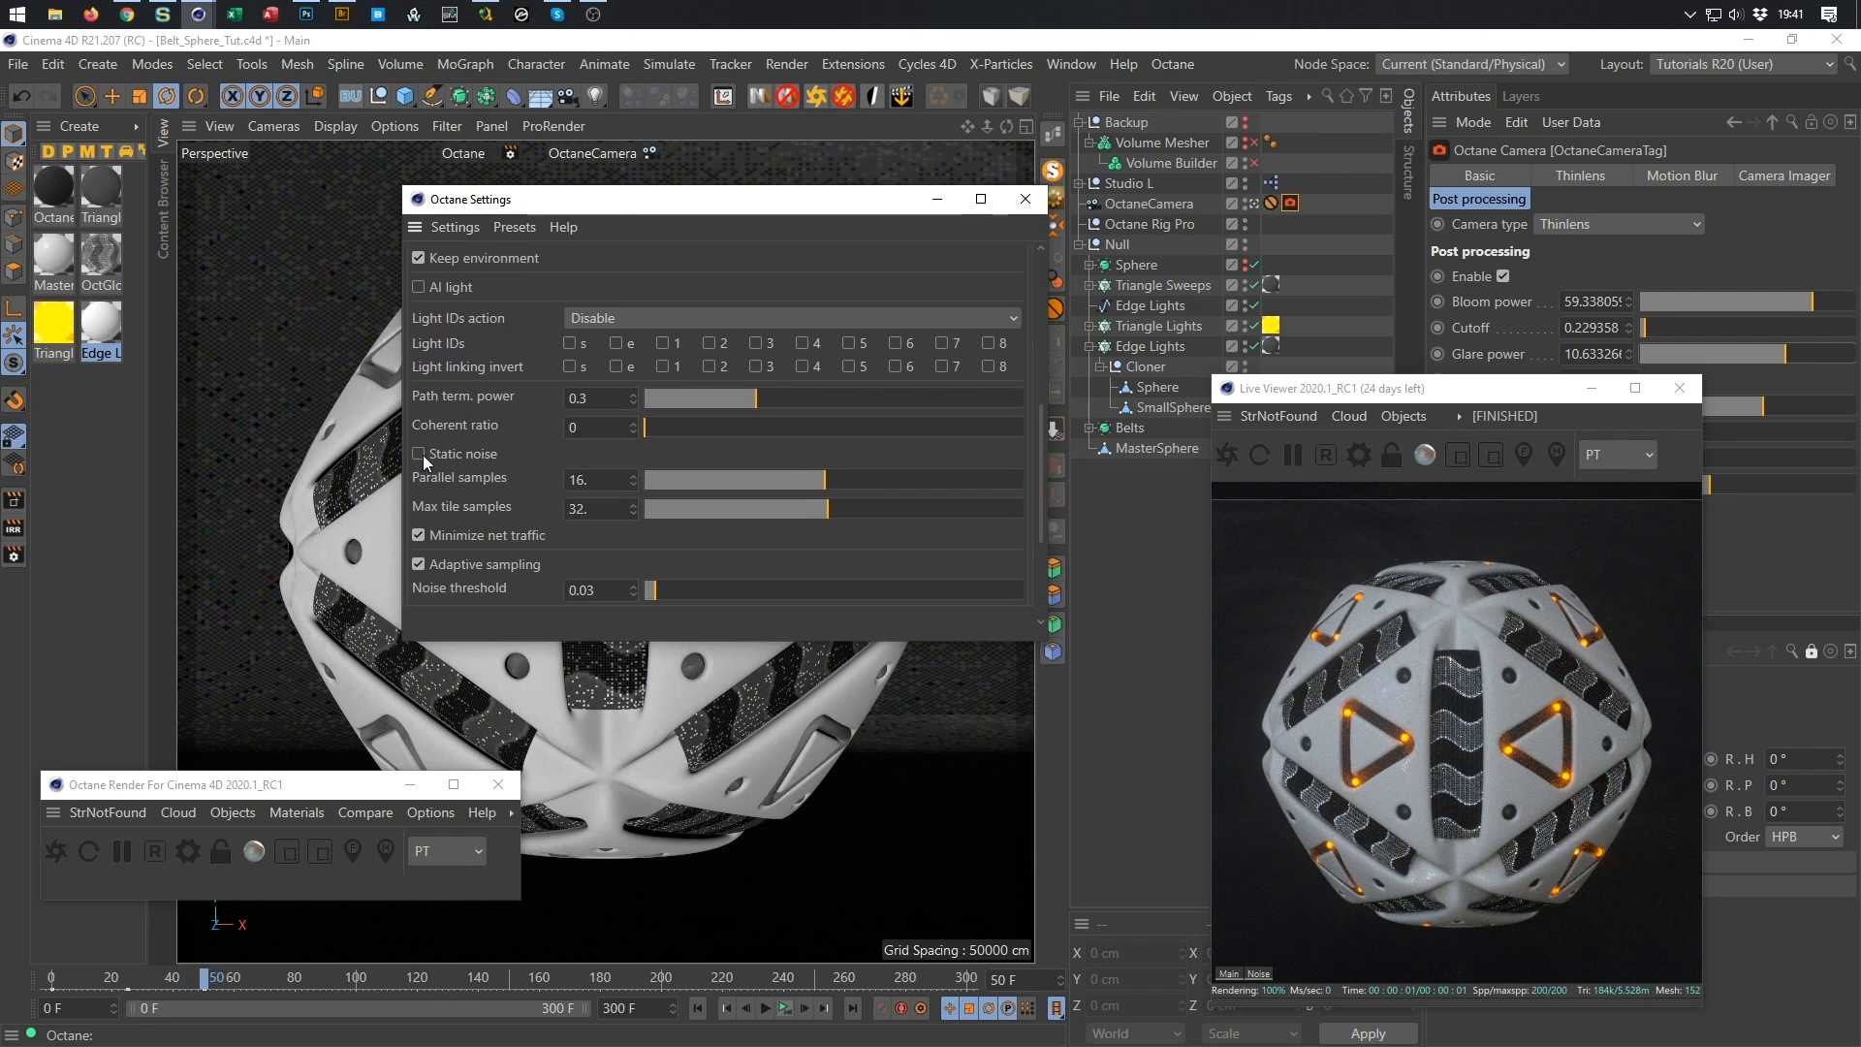
{"action": "left_click", "coordinate": [1025, 199]}
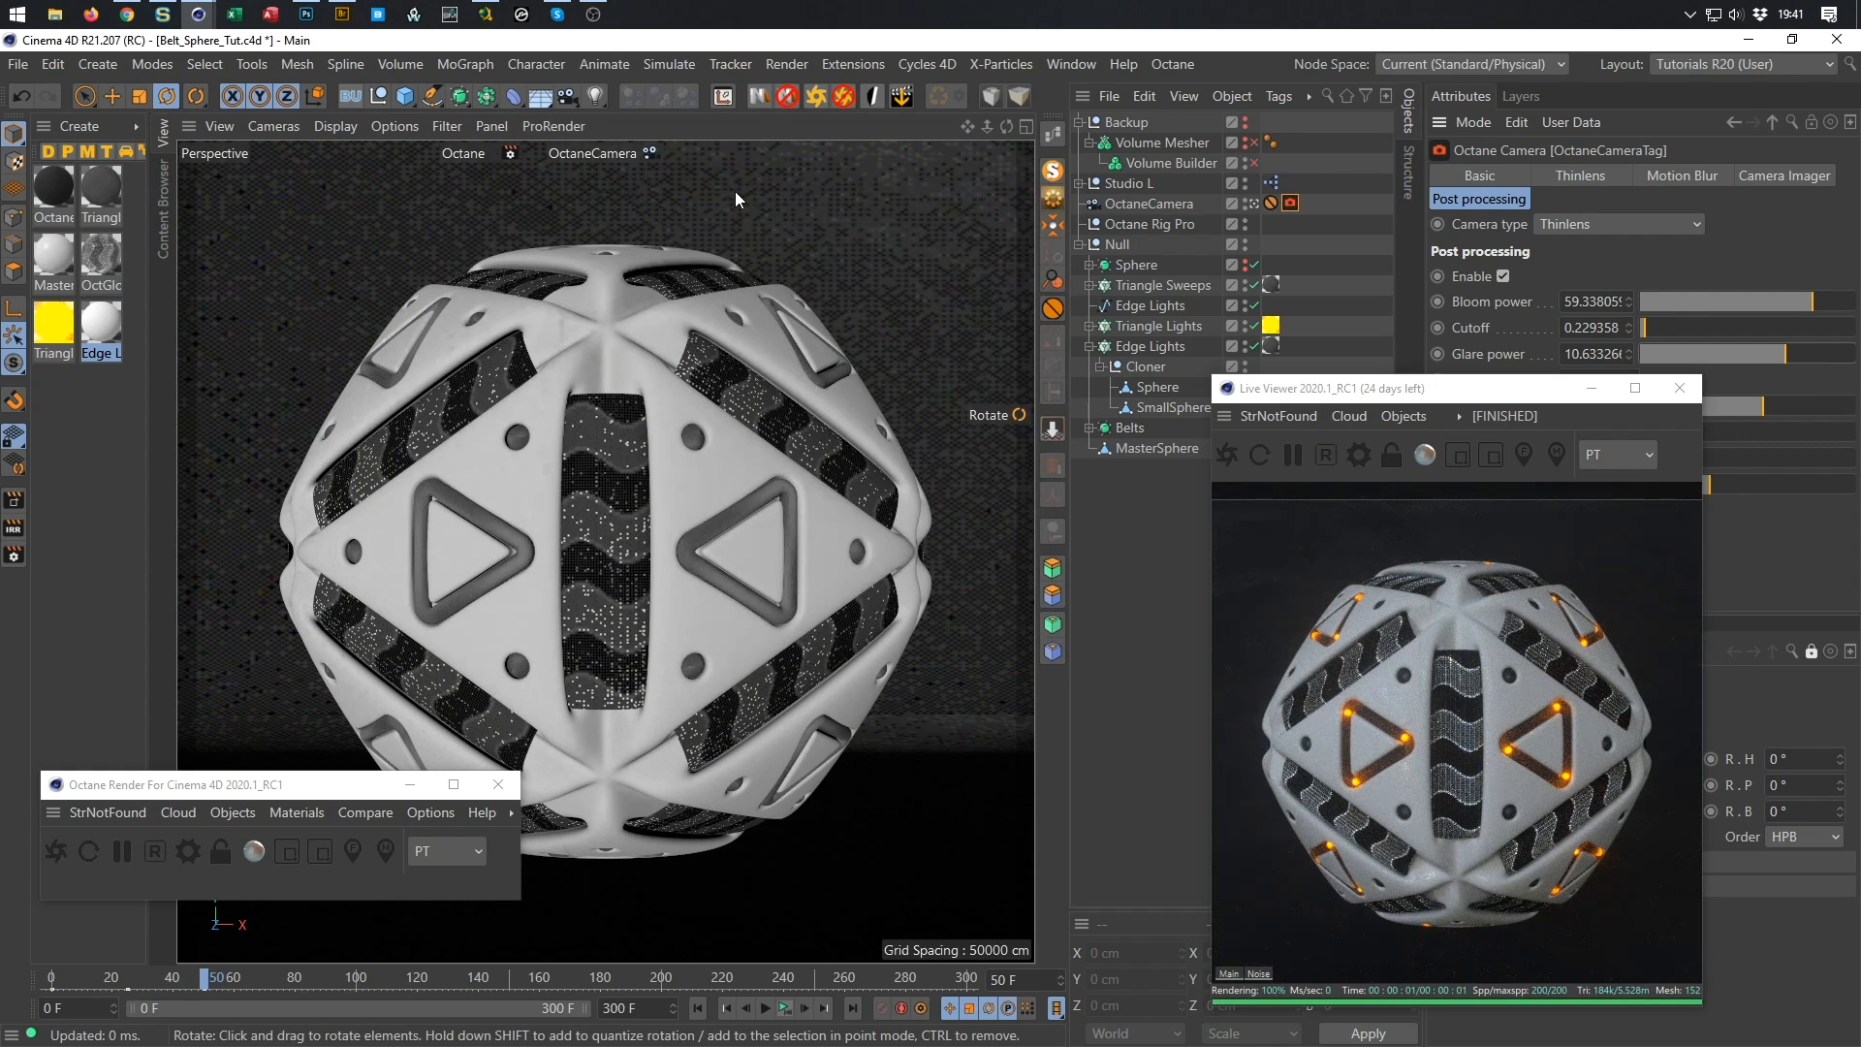
Open the Octane render settings, shrink their window, and set the output frame range to All Frames.
{"action": "left_click", "coordinate": [15, 558]}
{"action": "left_click_drag", "start_coordinate": [373, 399], "coordinate": [504, 174]}
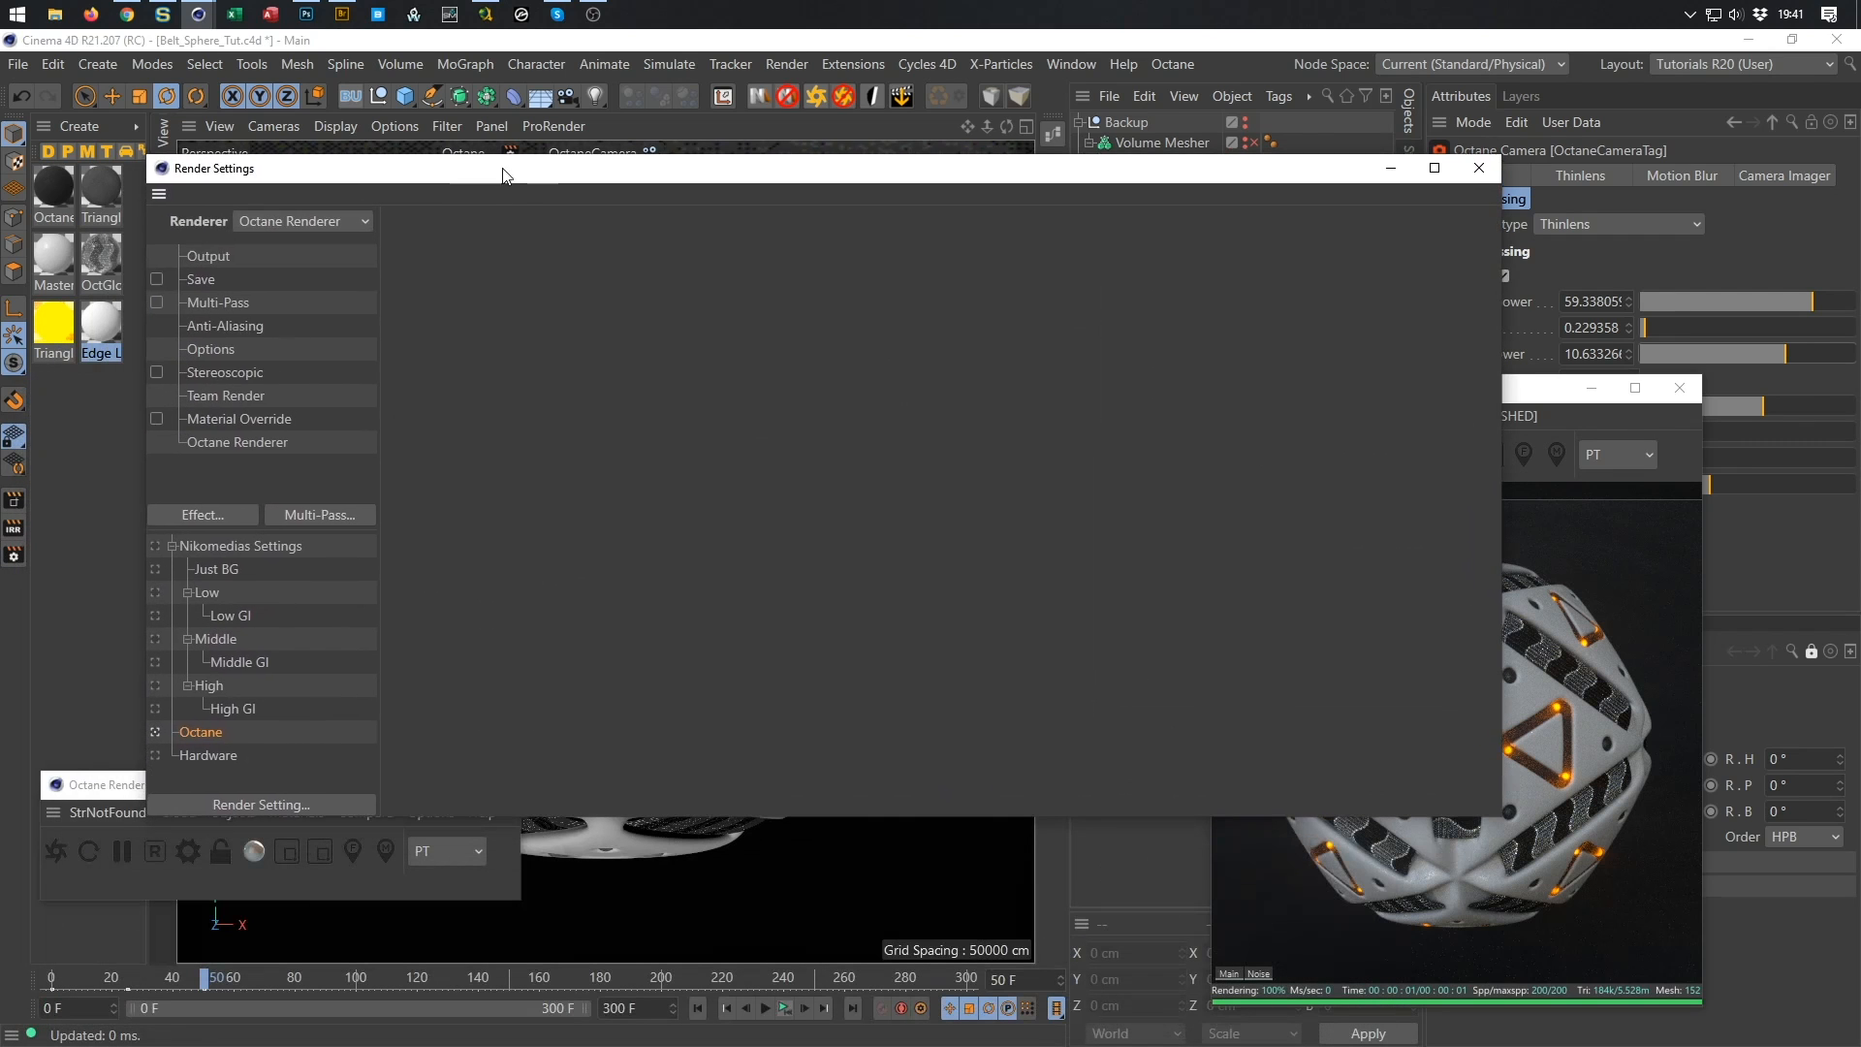
{"action": "left_click_drag", "start_coordinate": [1499, 260], "coordinate": [1020, 378]}
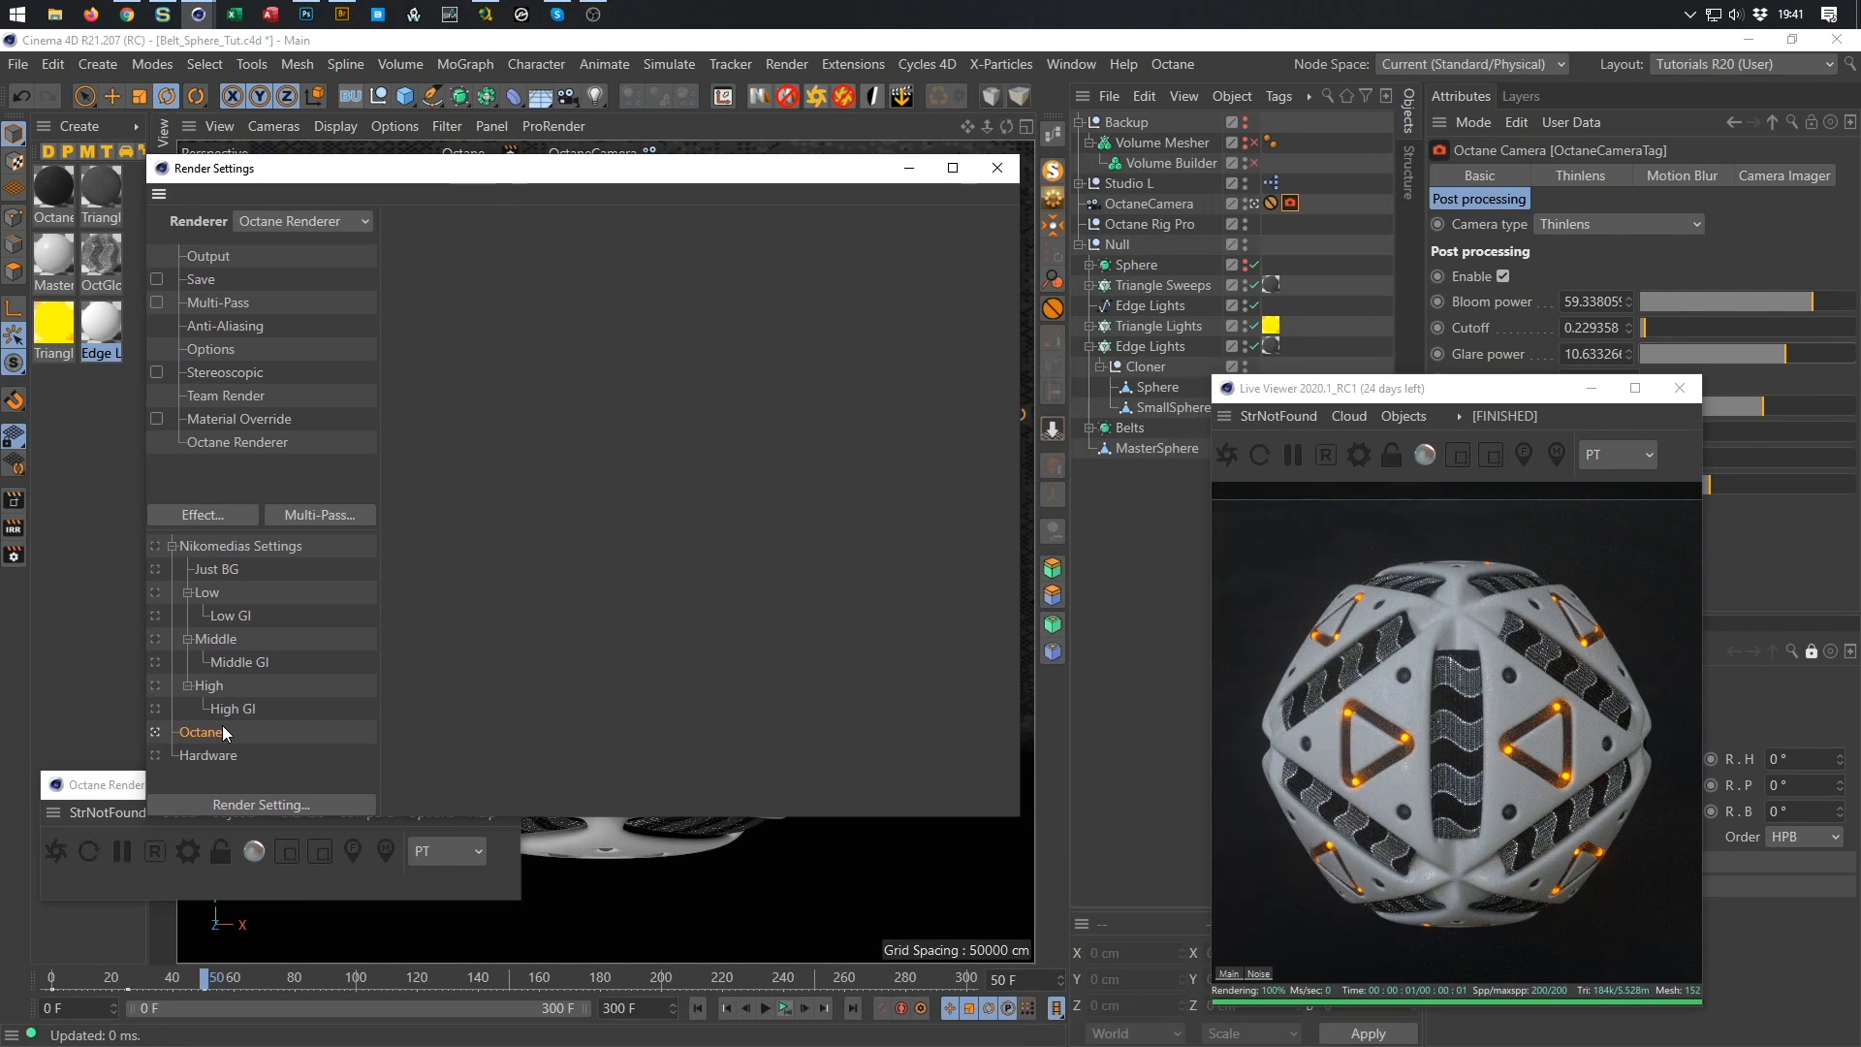
{"action": "left_click", "coordinate": [231, 442]}
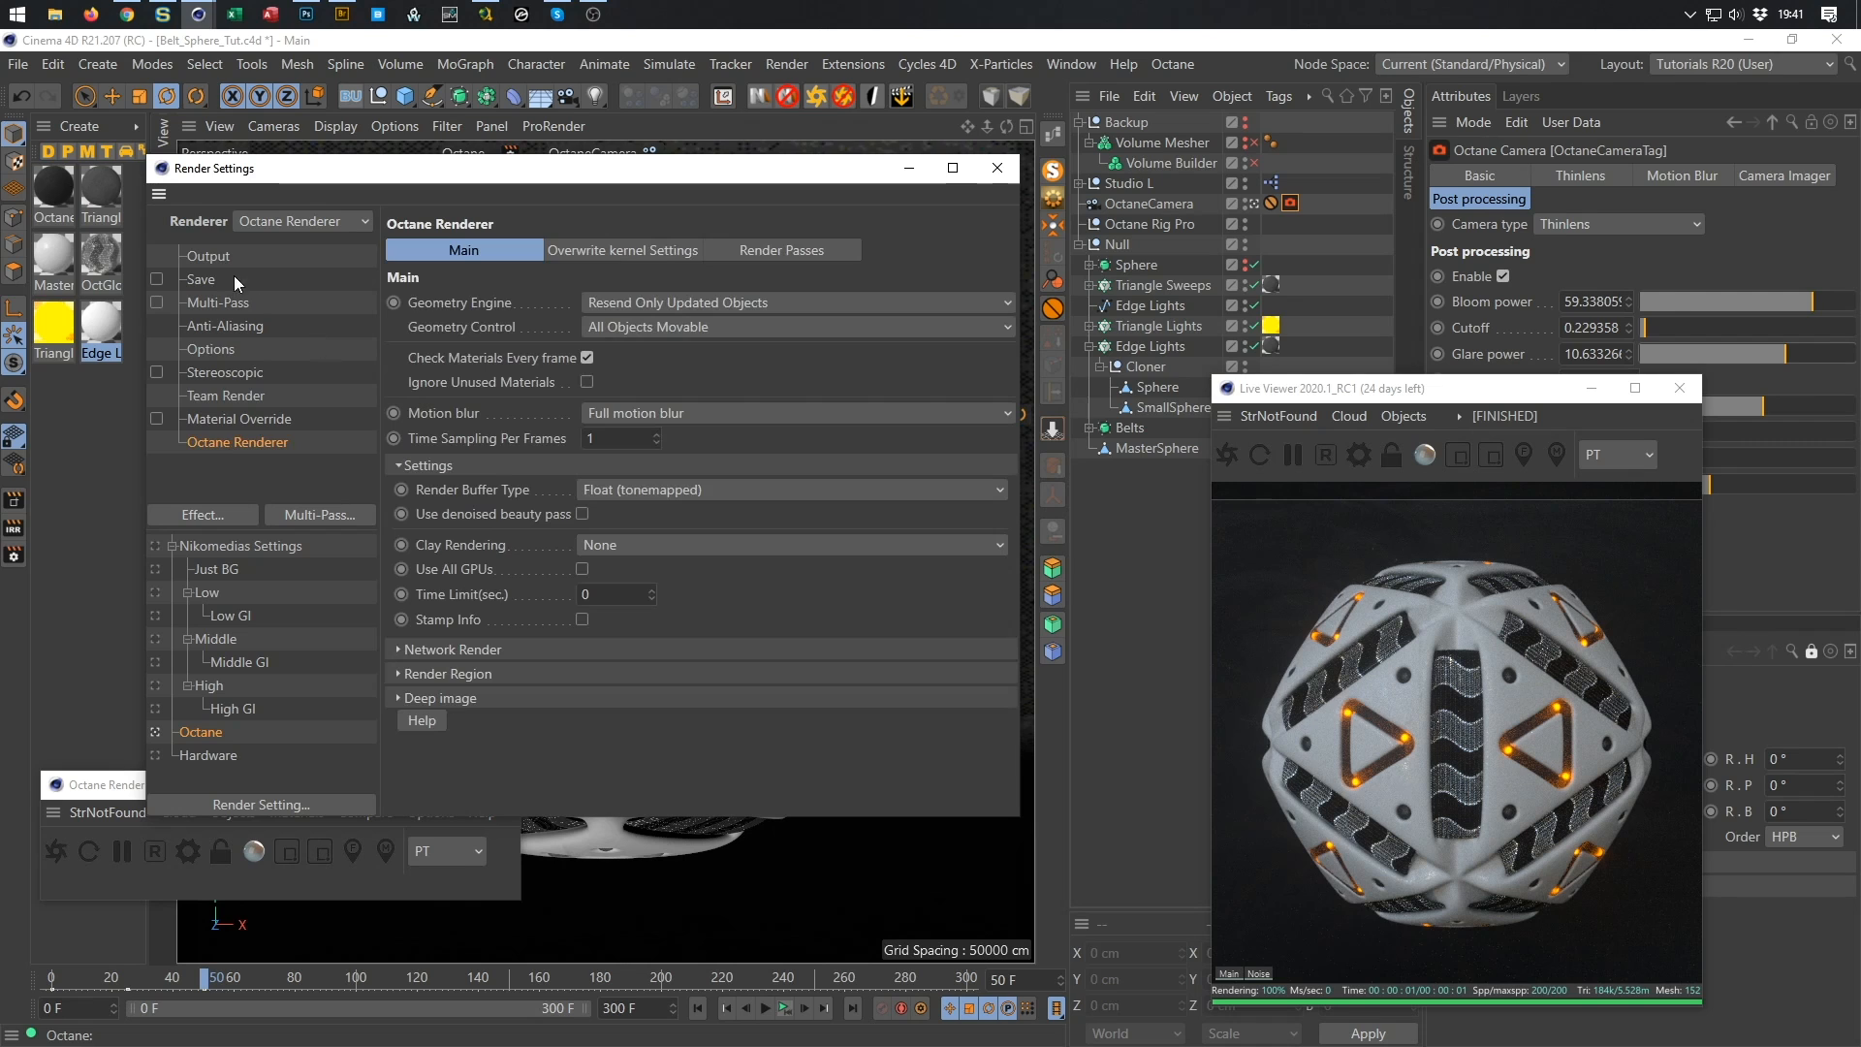
{"action": "left_click", "coordinate": [215, 258]}
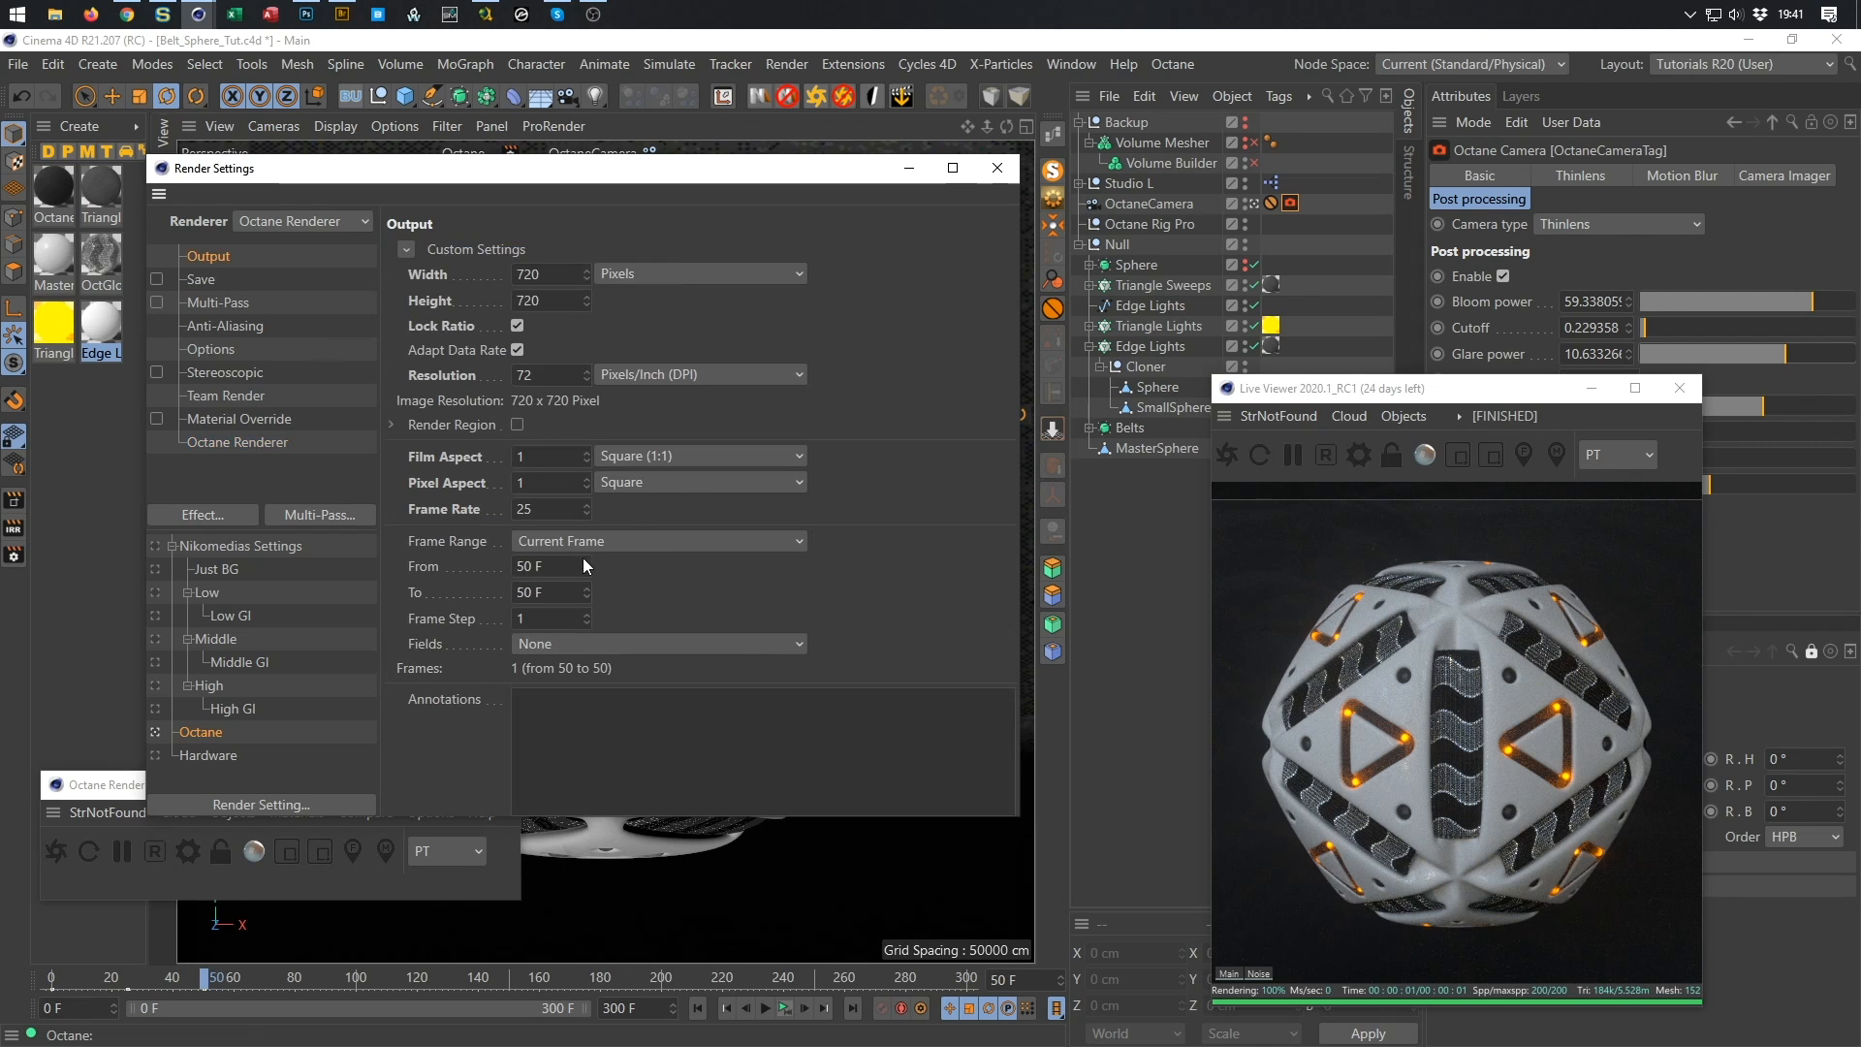
{"action": "left_click", "coordinate": [632, 542]}
{"action": "left_click", "coordinate": [620, 617]}
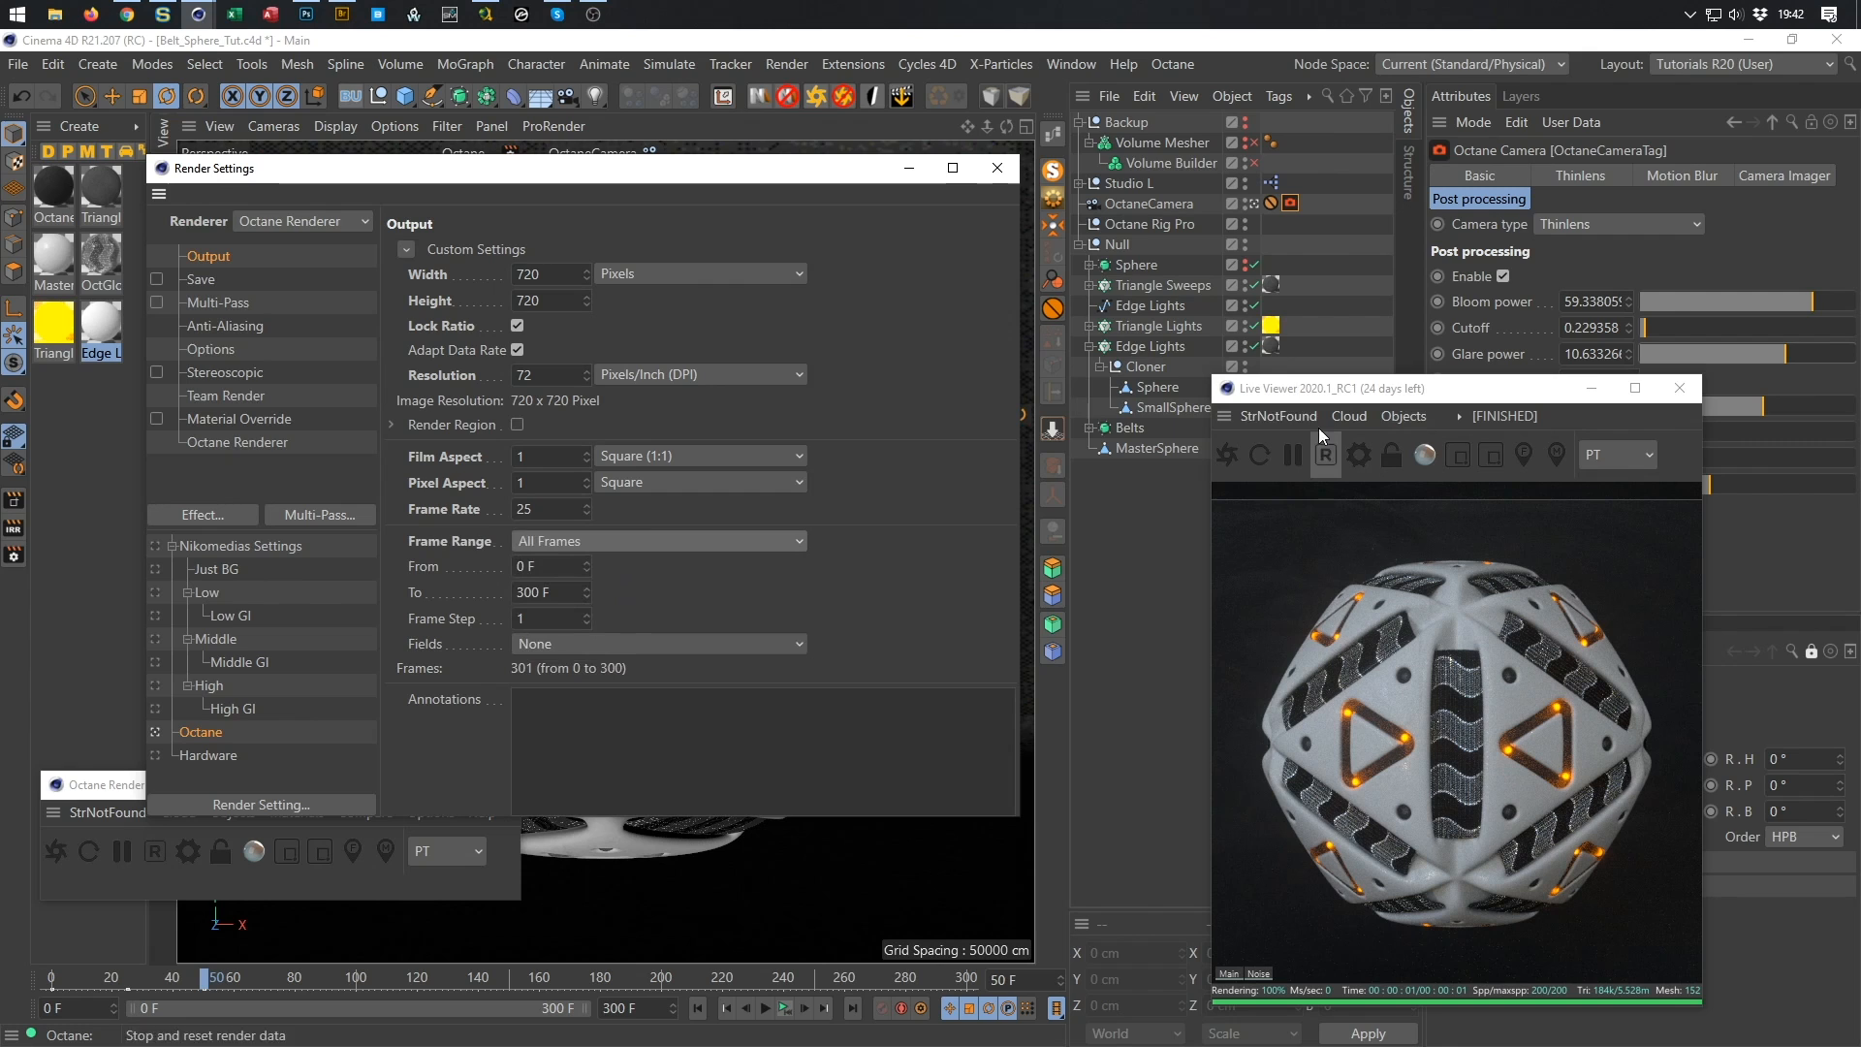
Render the animation to the Picture Viewer without saving to a file, and resize and reposition its window beside the render settings.
{"action": "left_click", "coordinate": [1372, 393]}
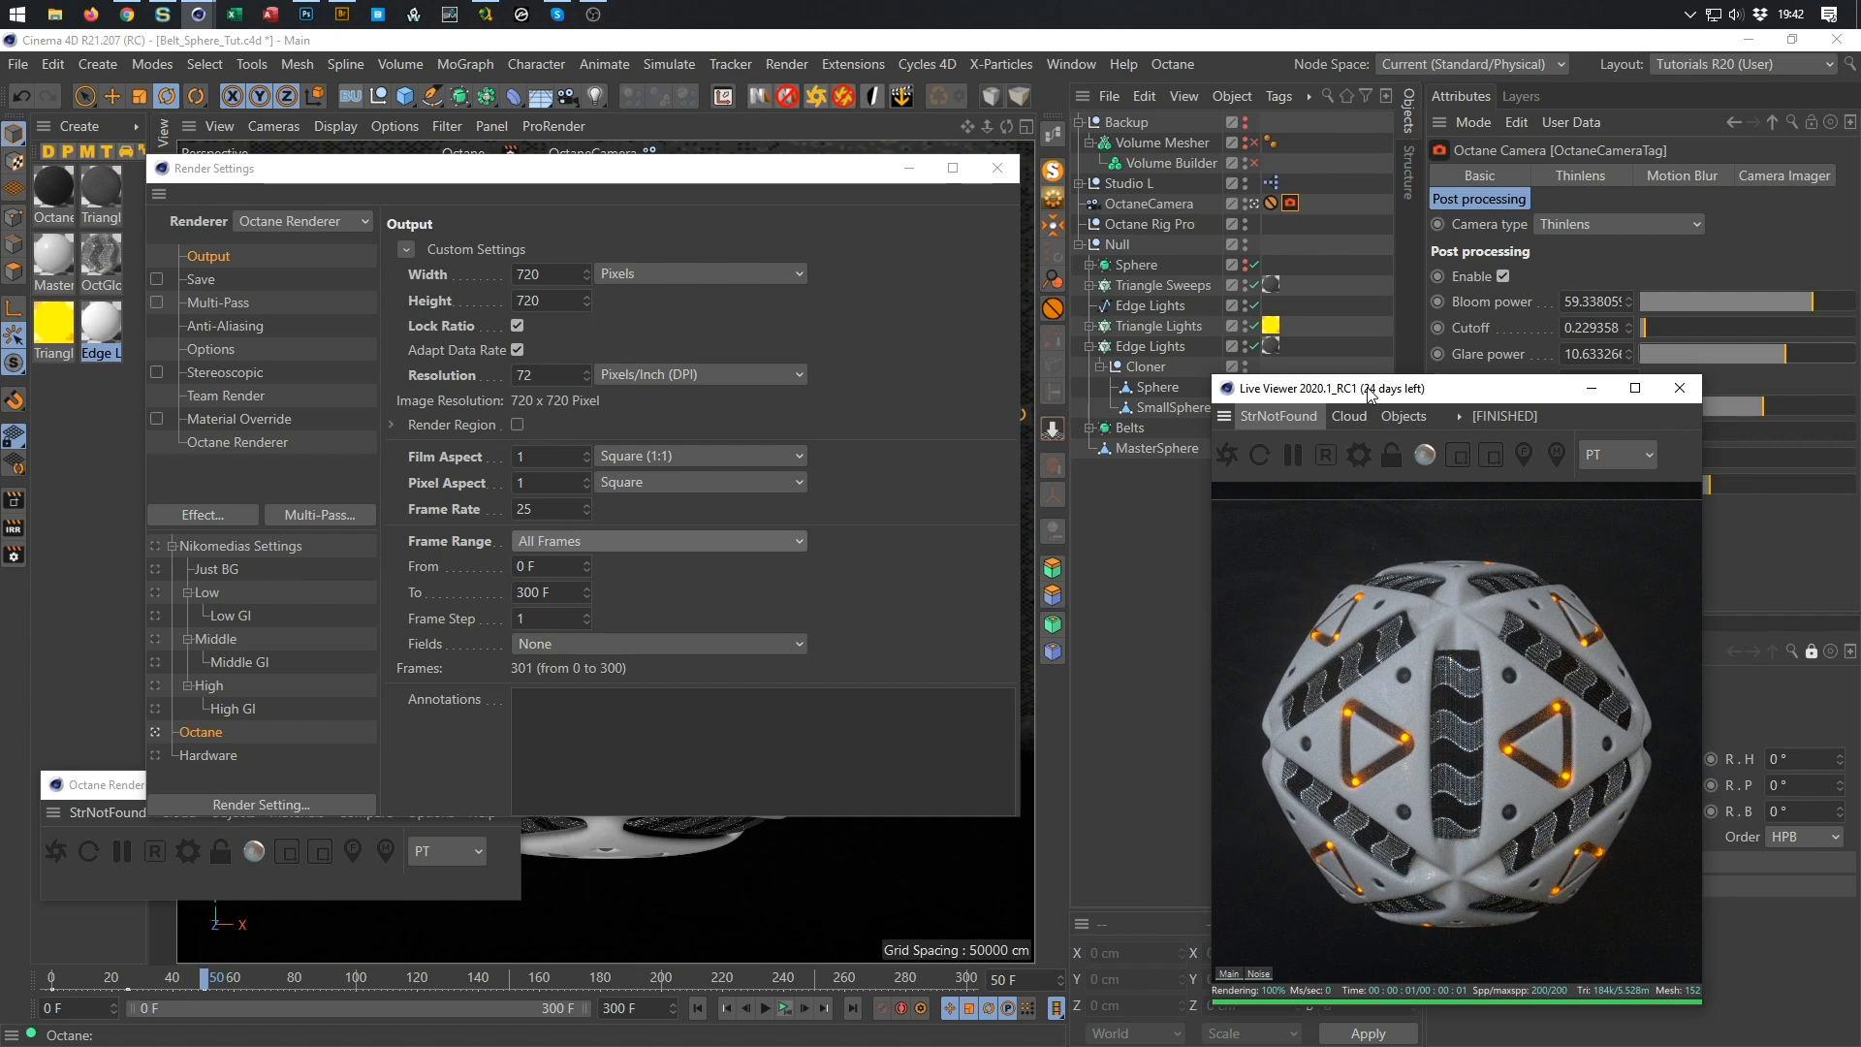
{"action": "left_click", "coordinate": [808, 592]}
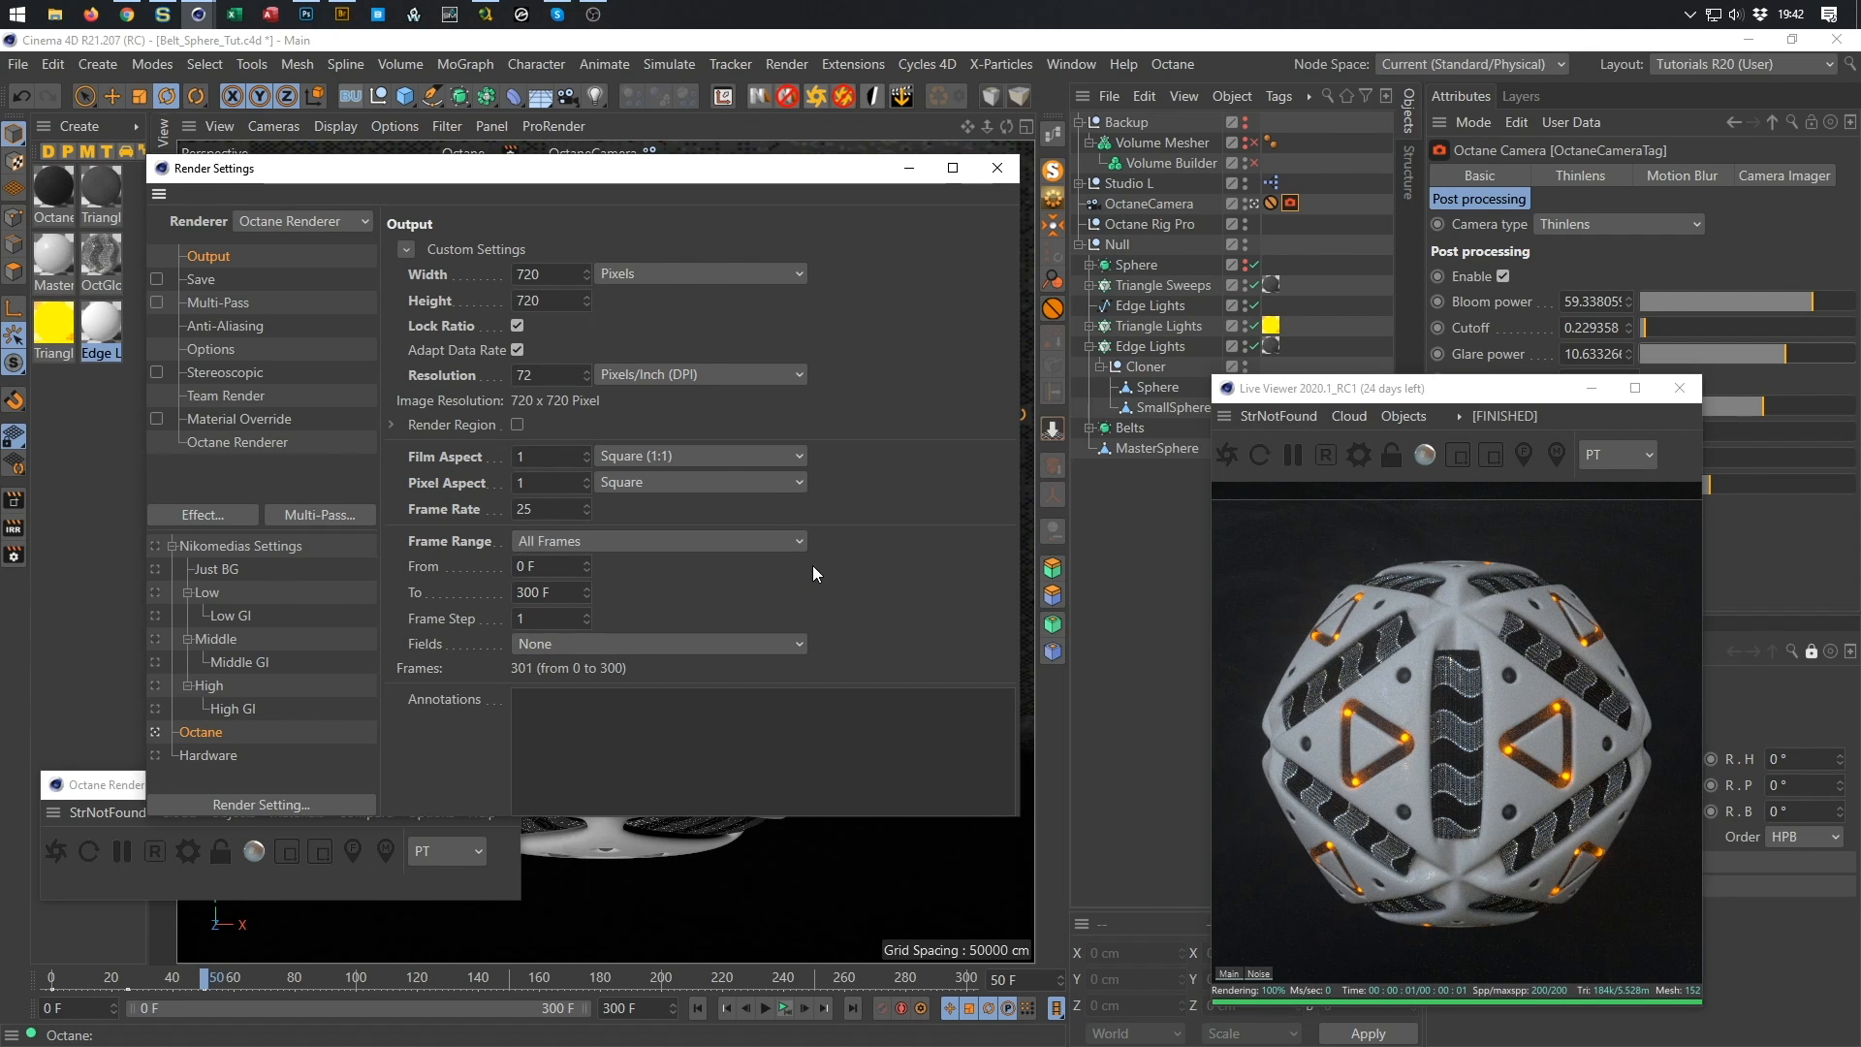
{"action": "key", "text": "shift+r"}
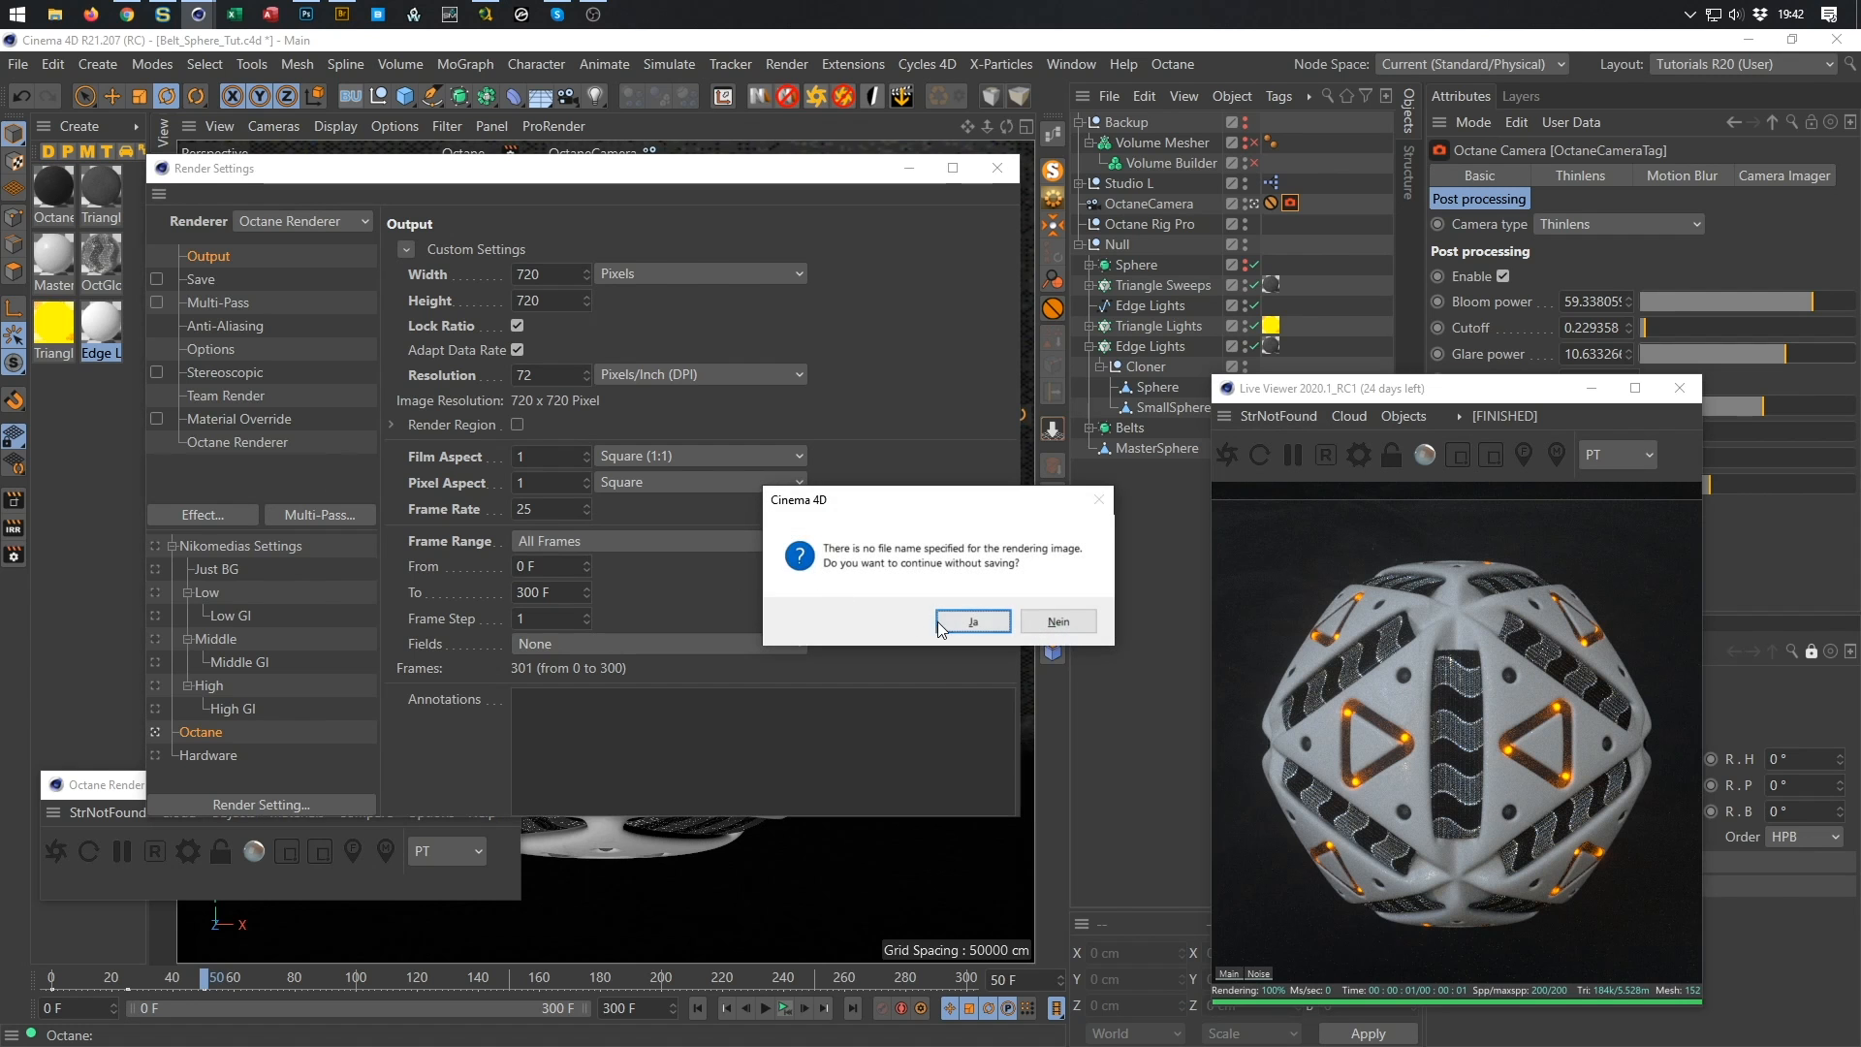
{"action": "left_click", "coordinate": [972, 622]}
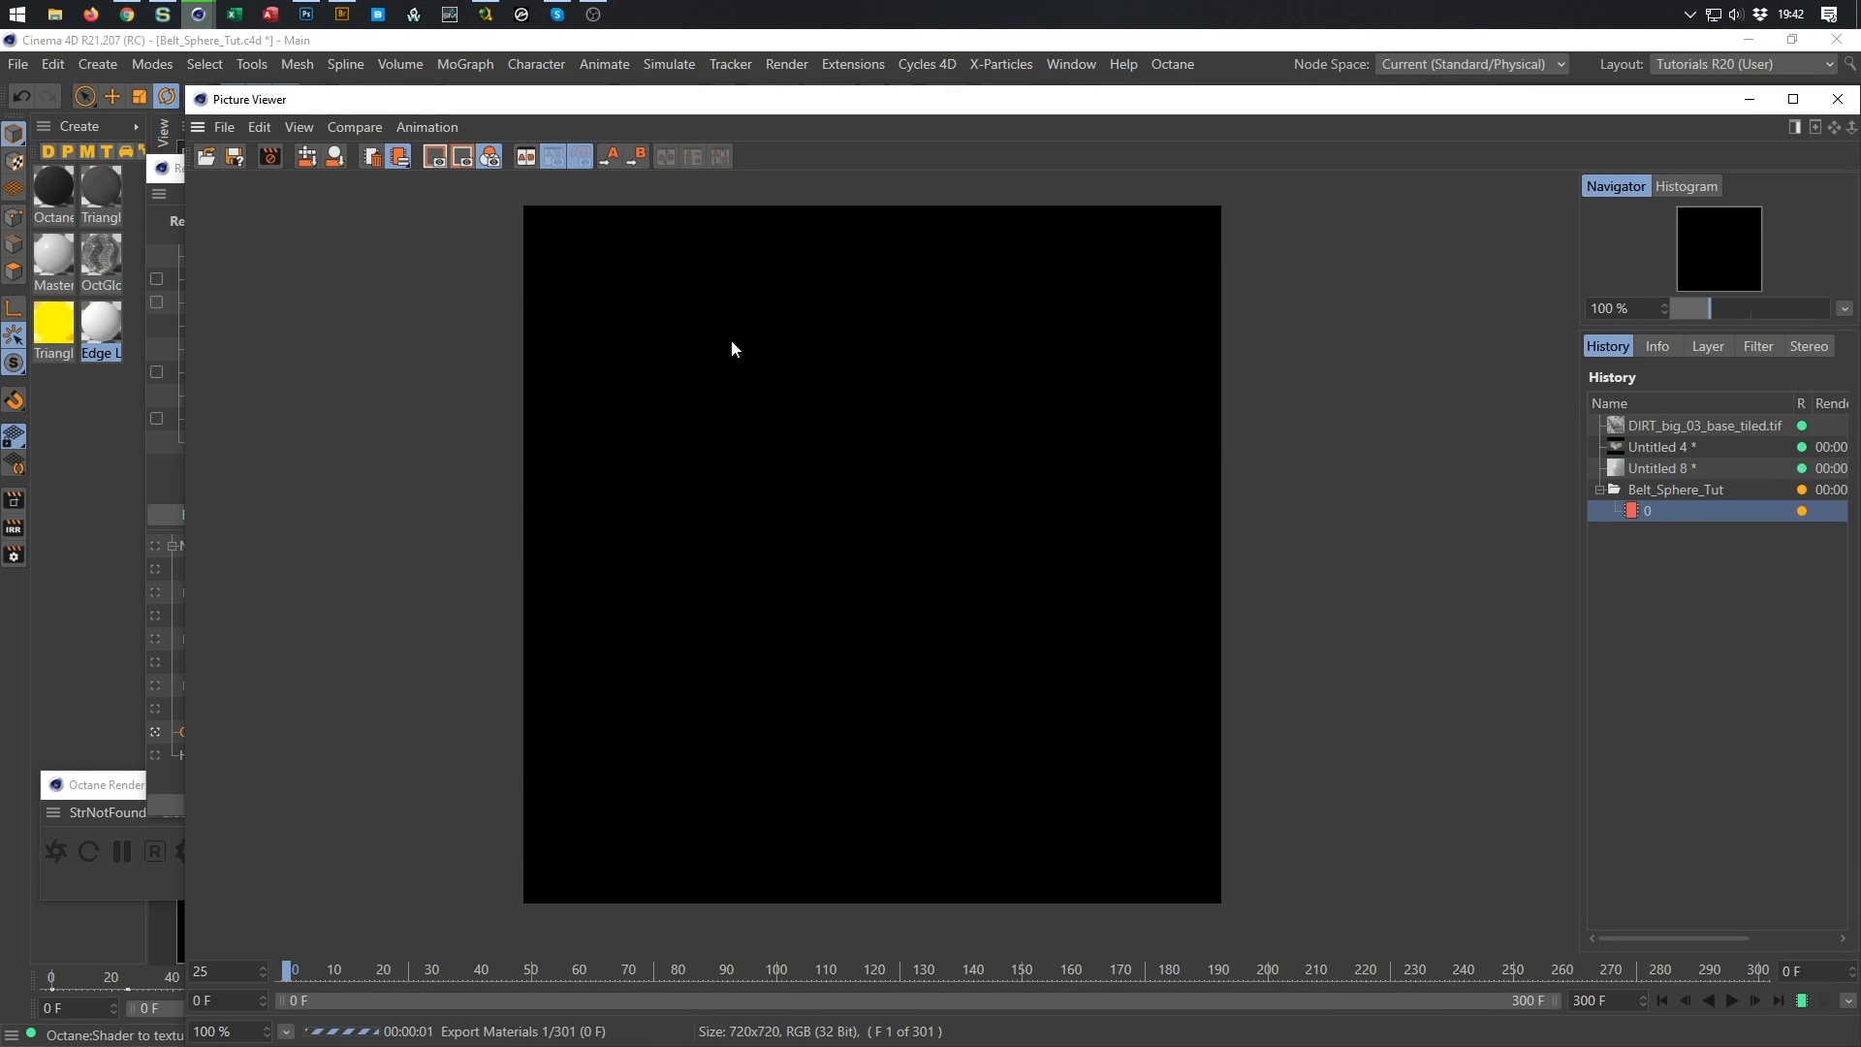
{"action": "left_click_drag", "start_coordinate": [185, 87], "coordinate": [818, 123]}
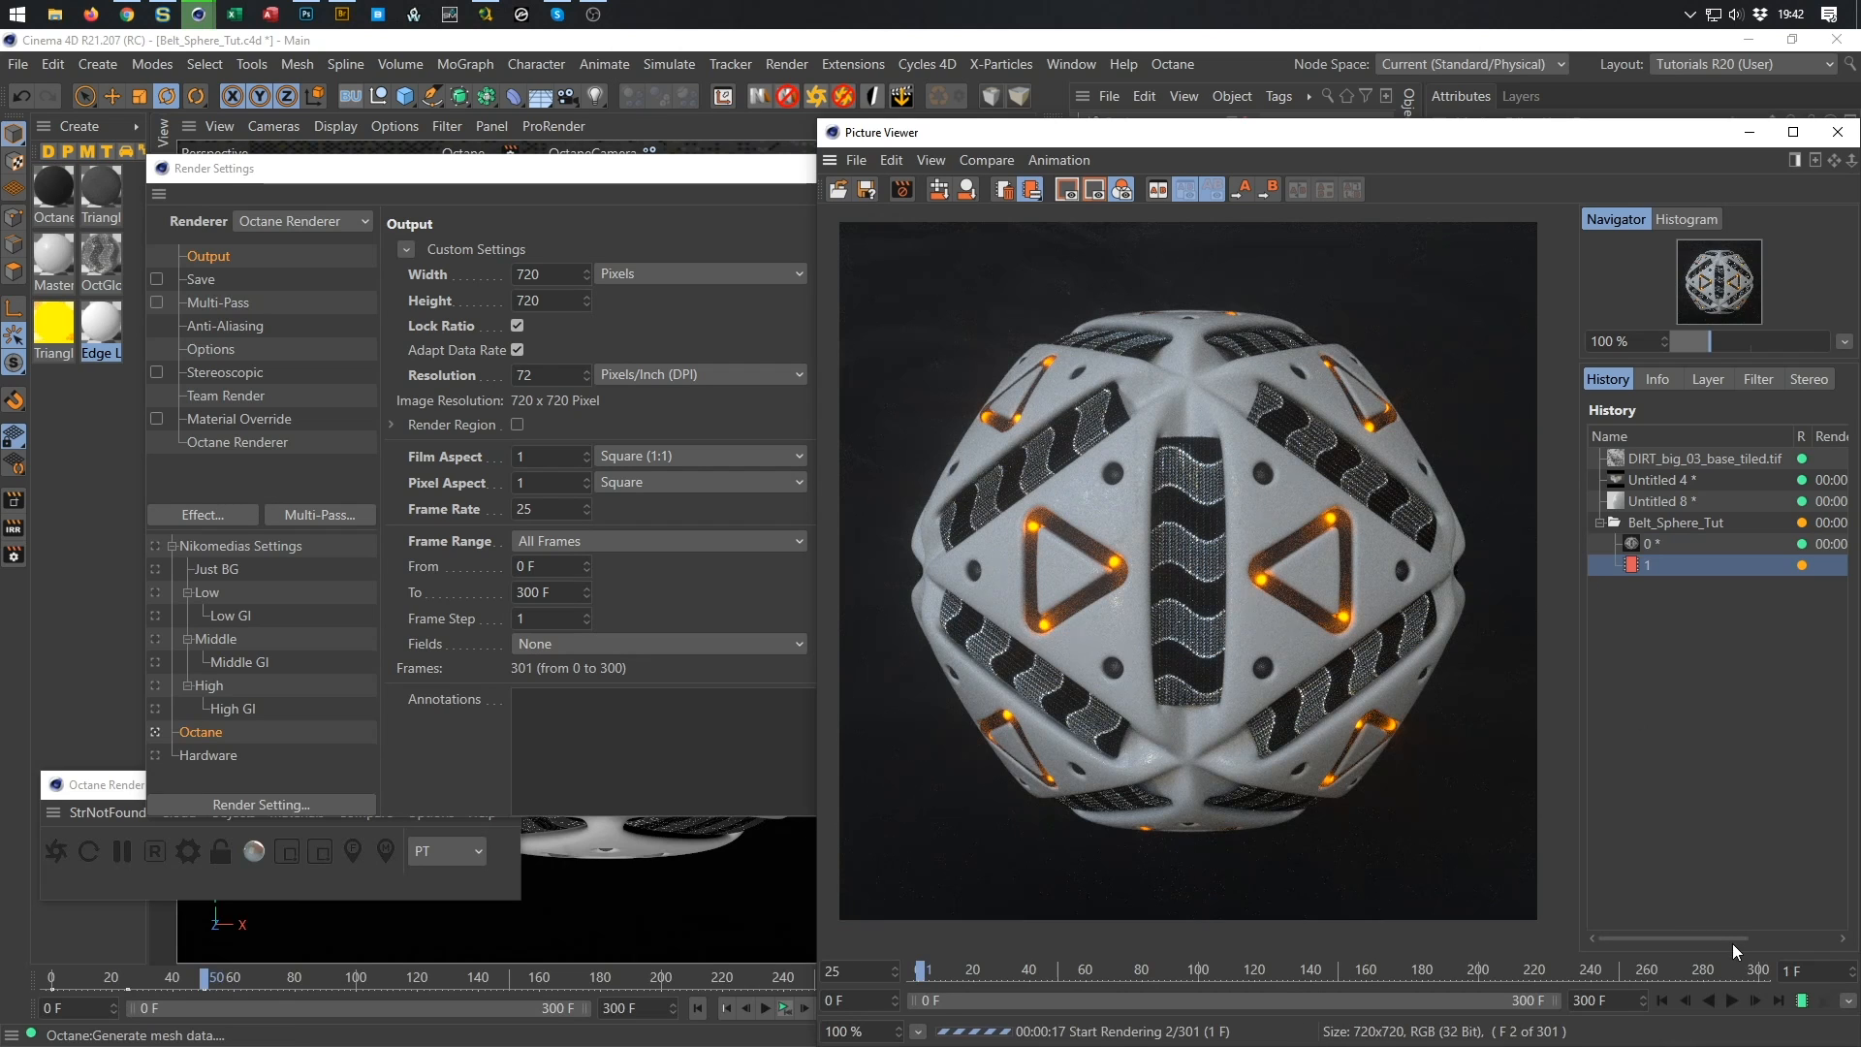
{"action": "left_click_drag", "start_coordinate": [1734, 939], "coordinate": [1671, 921]}
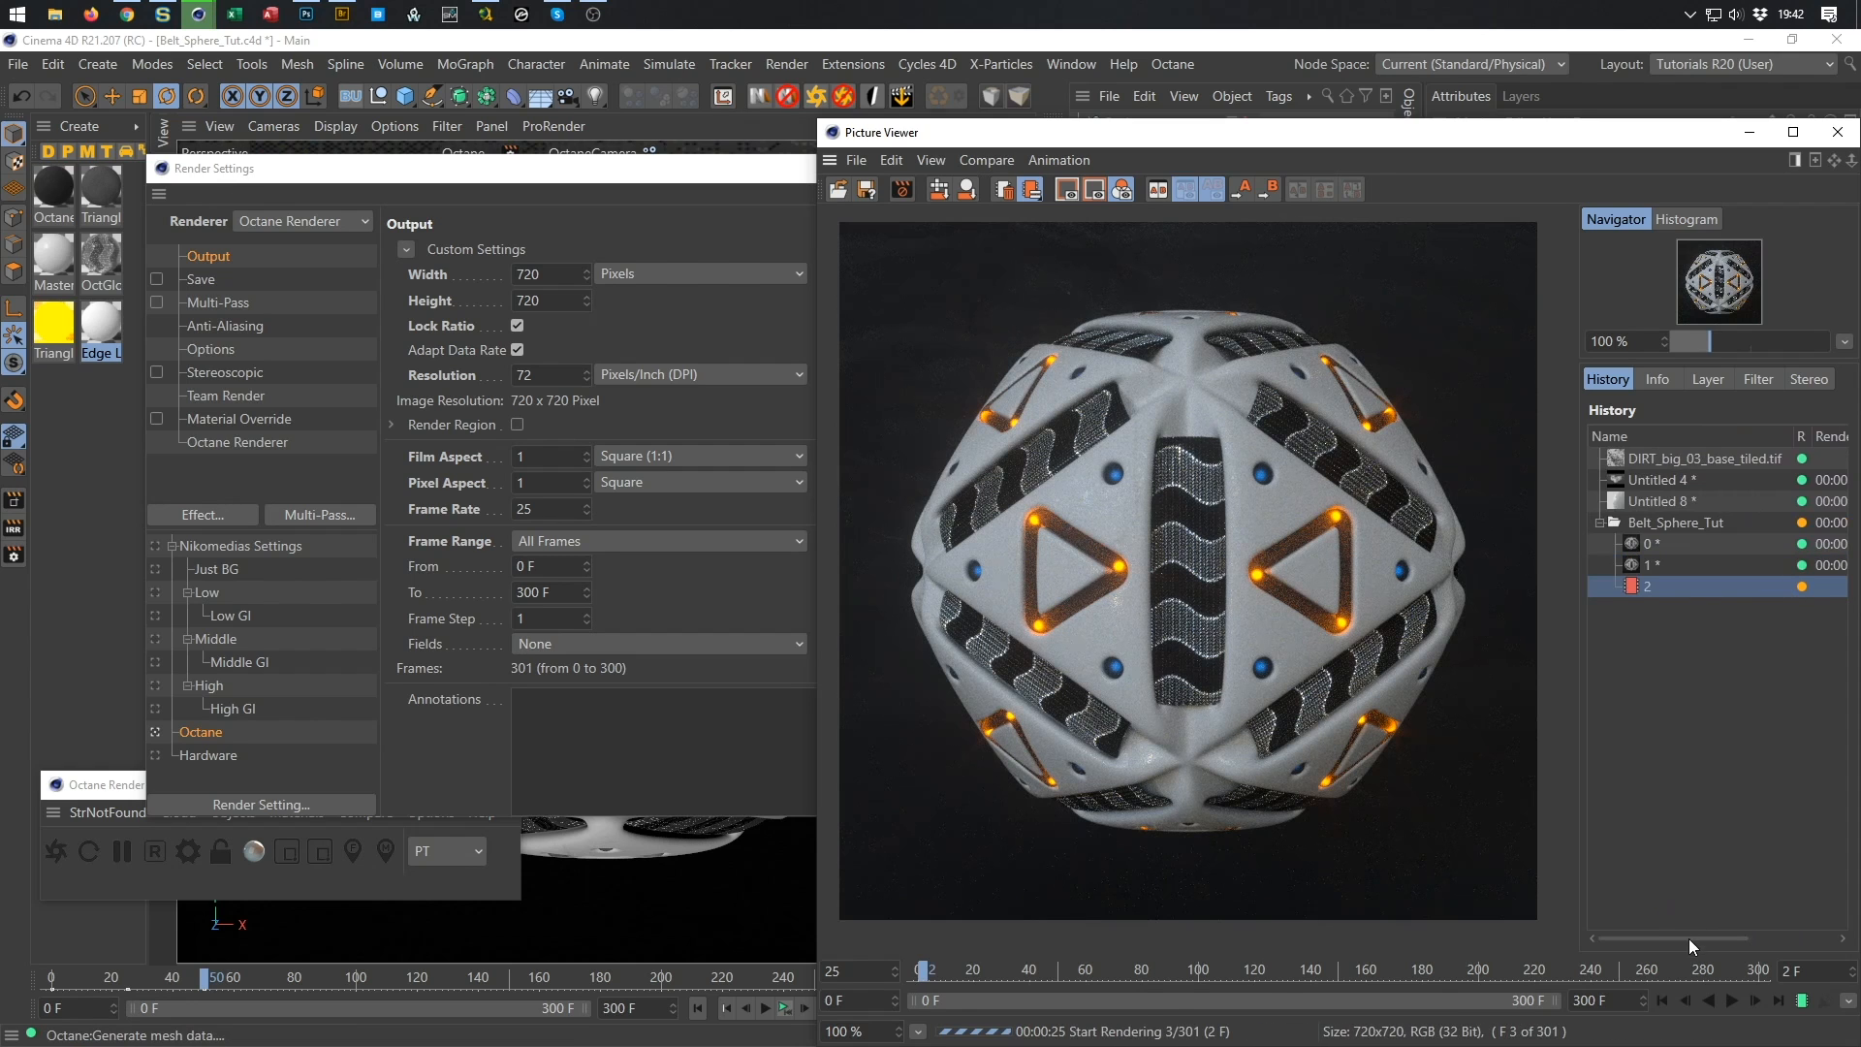
{"action": "left_click_drag", "start_coordinate": [1691, 940], "coordinate": [1654, 929]}
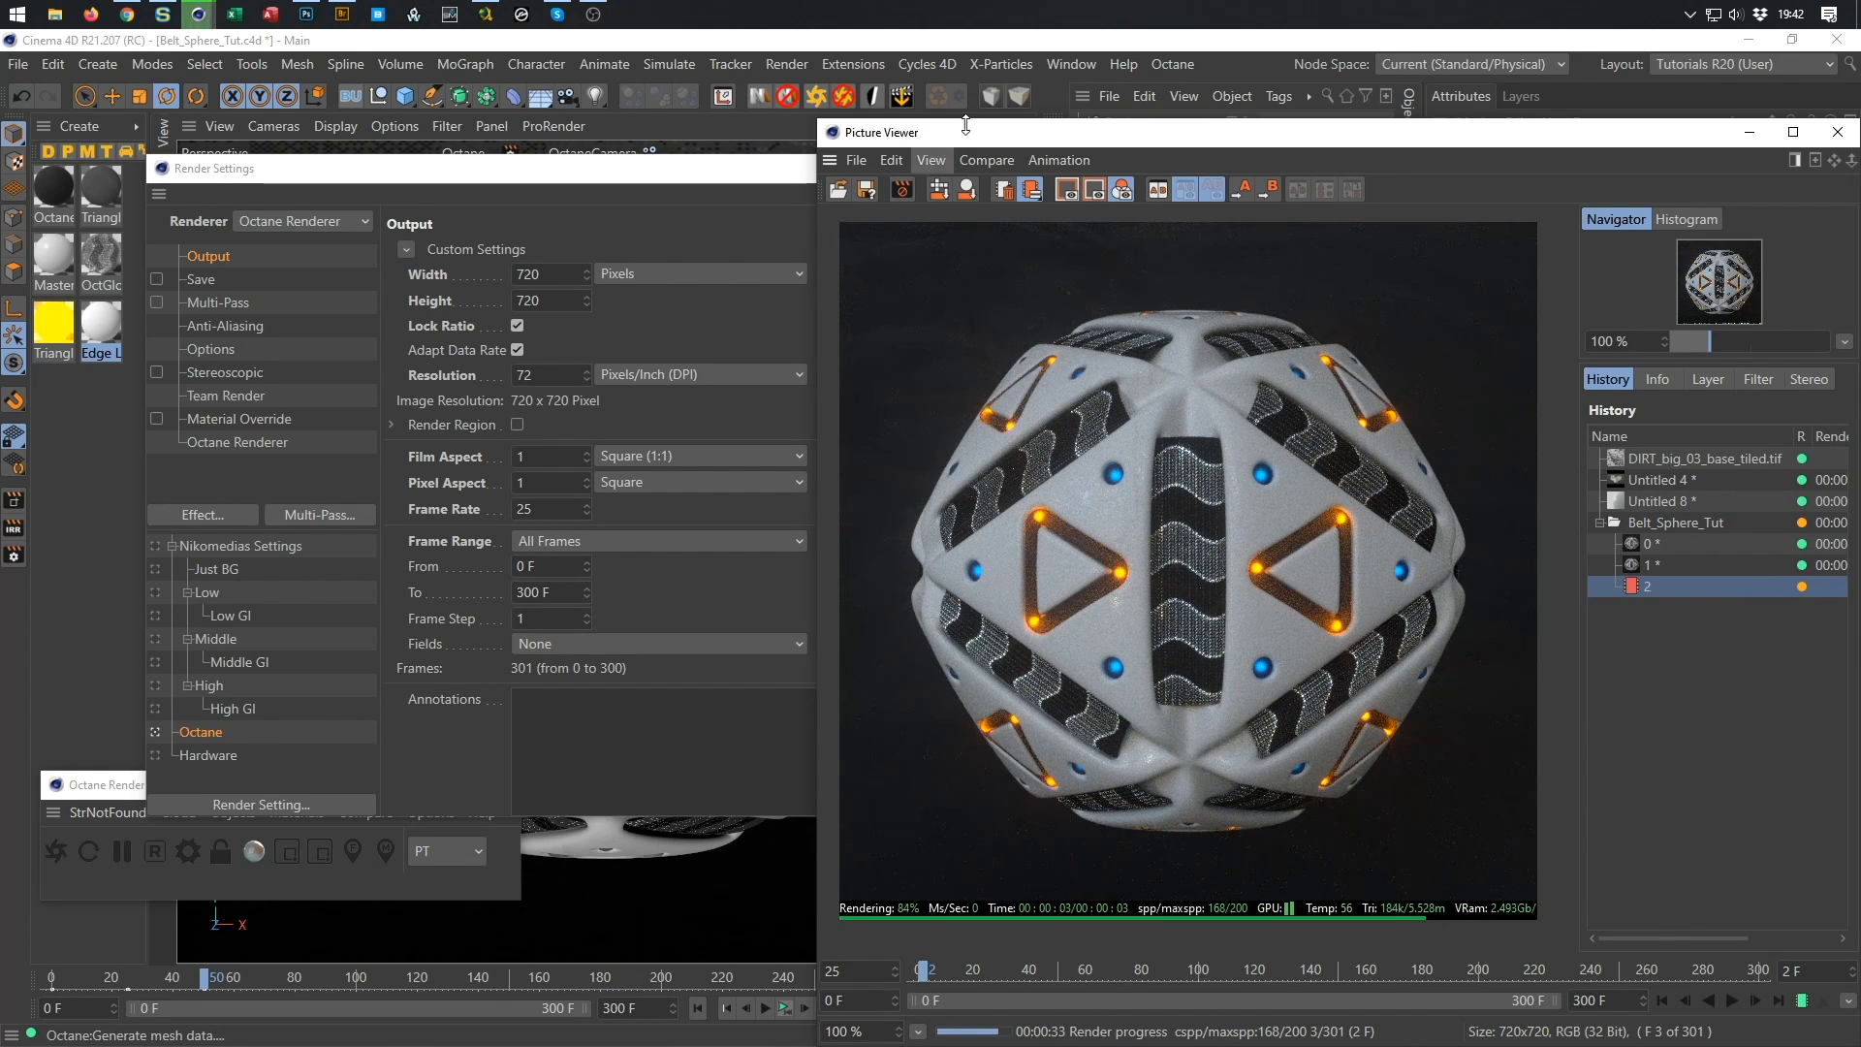
{"action": "left_click_drag", "start_coordinate": [966, 135], "coordinate": [950, 101]}
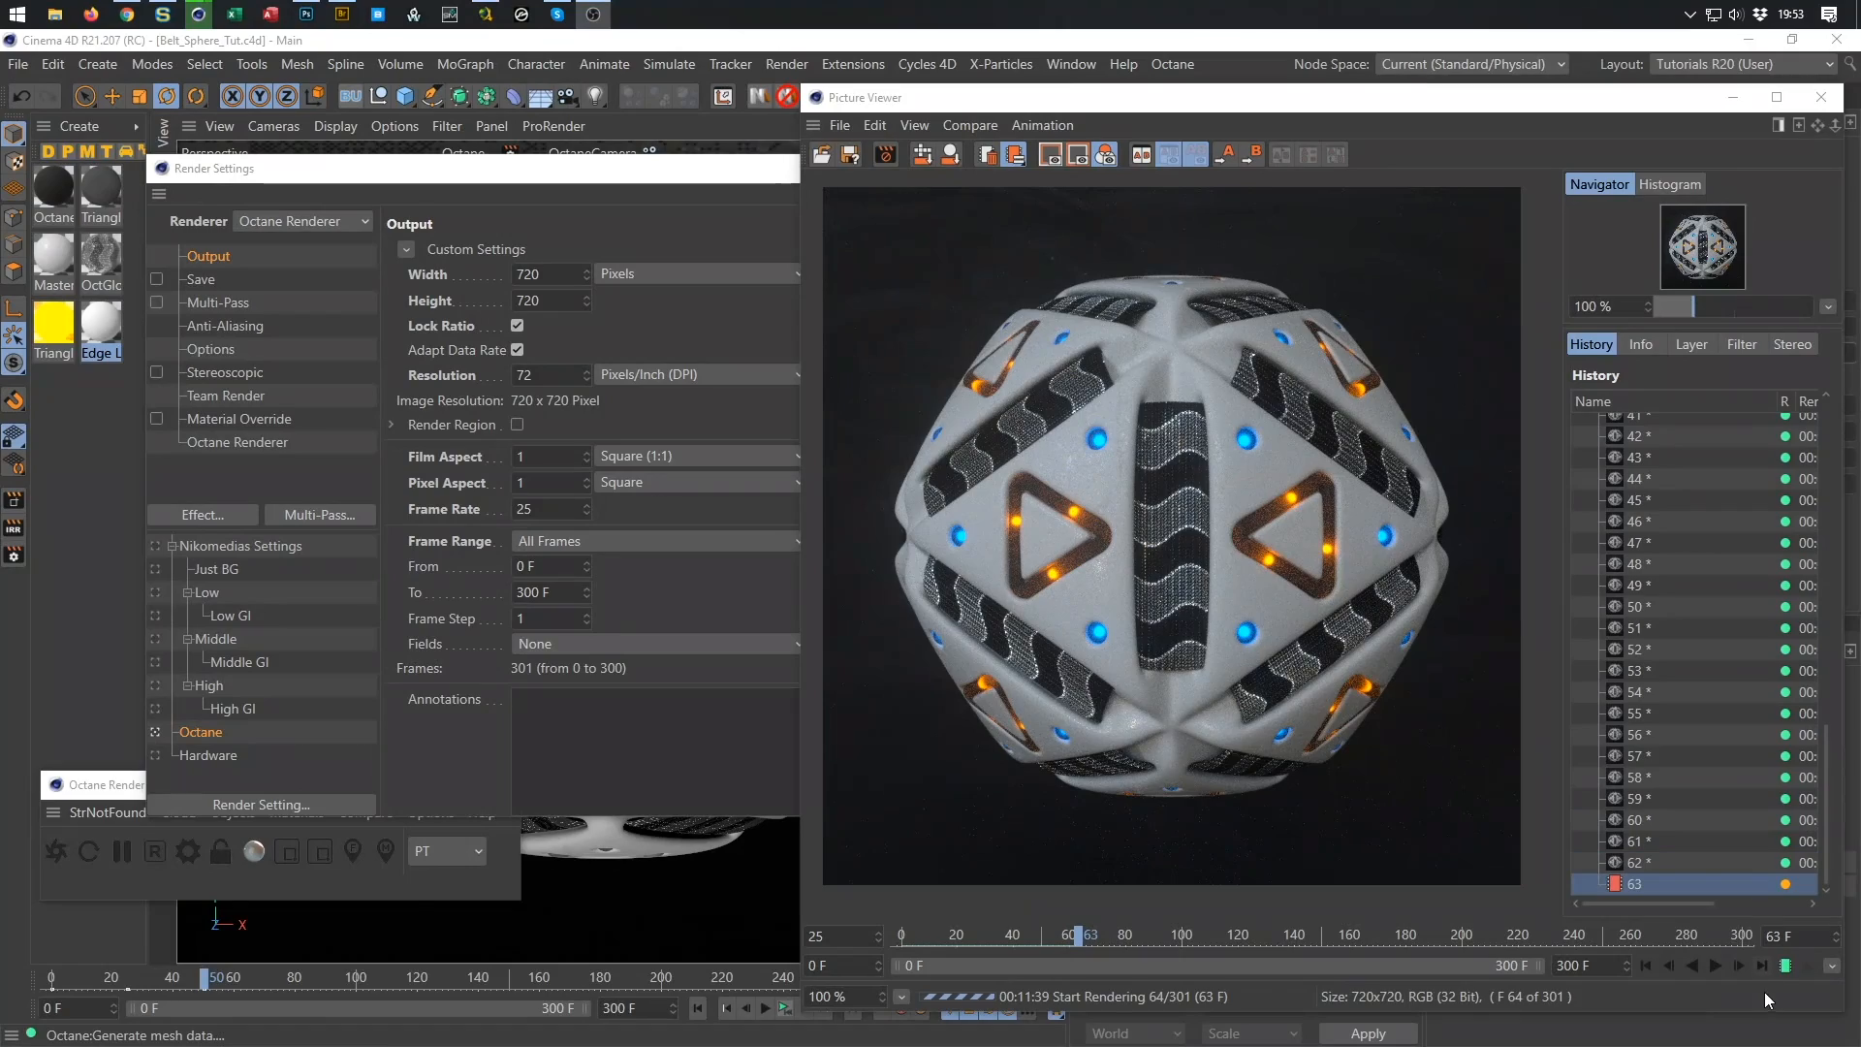
Play back the rendered frames, then stop the render and close the Picture Viewer and the render settings.
{"action": "left_click", "coordinate": [1715, 964]}
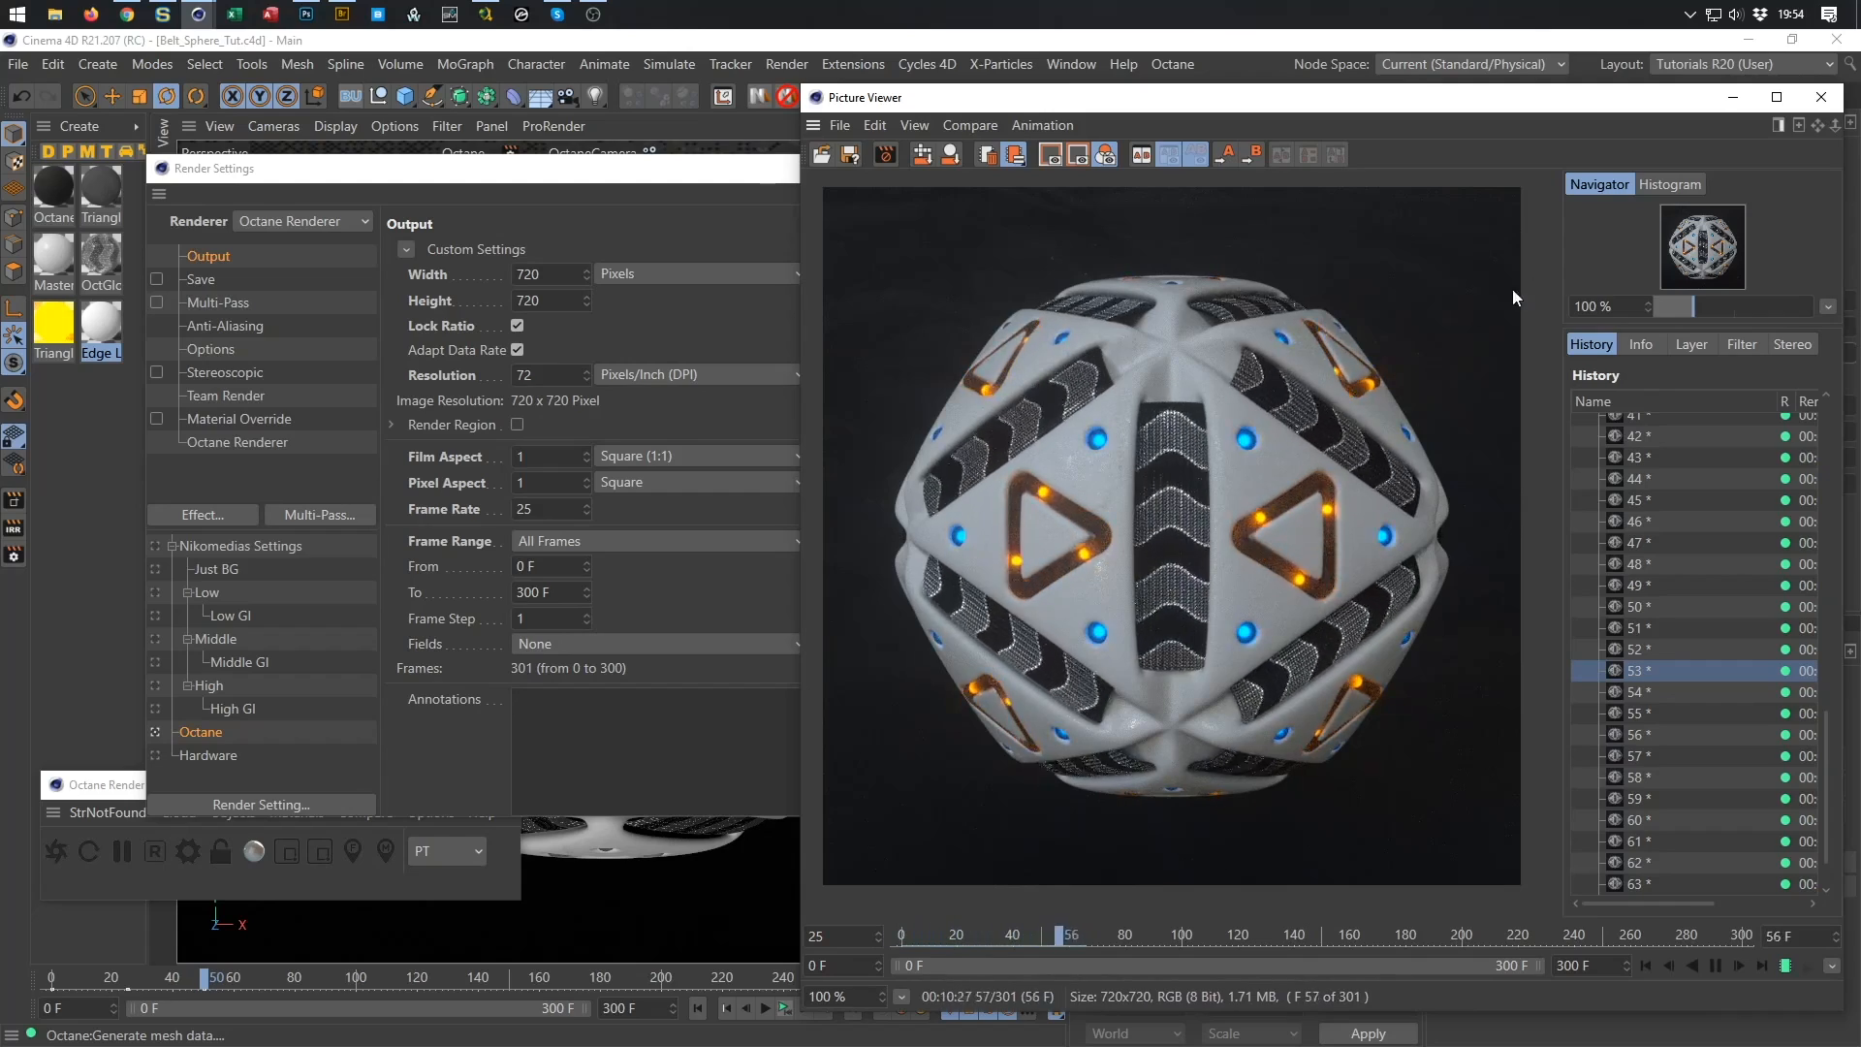
{"action": "left_click", "coordinate": [1821, 105]}
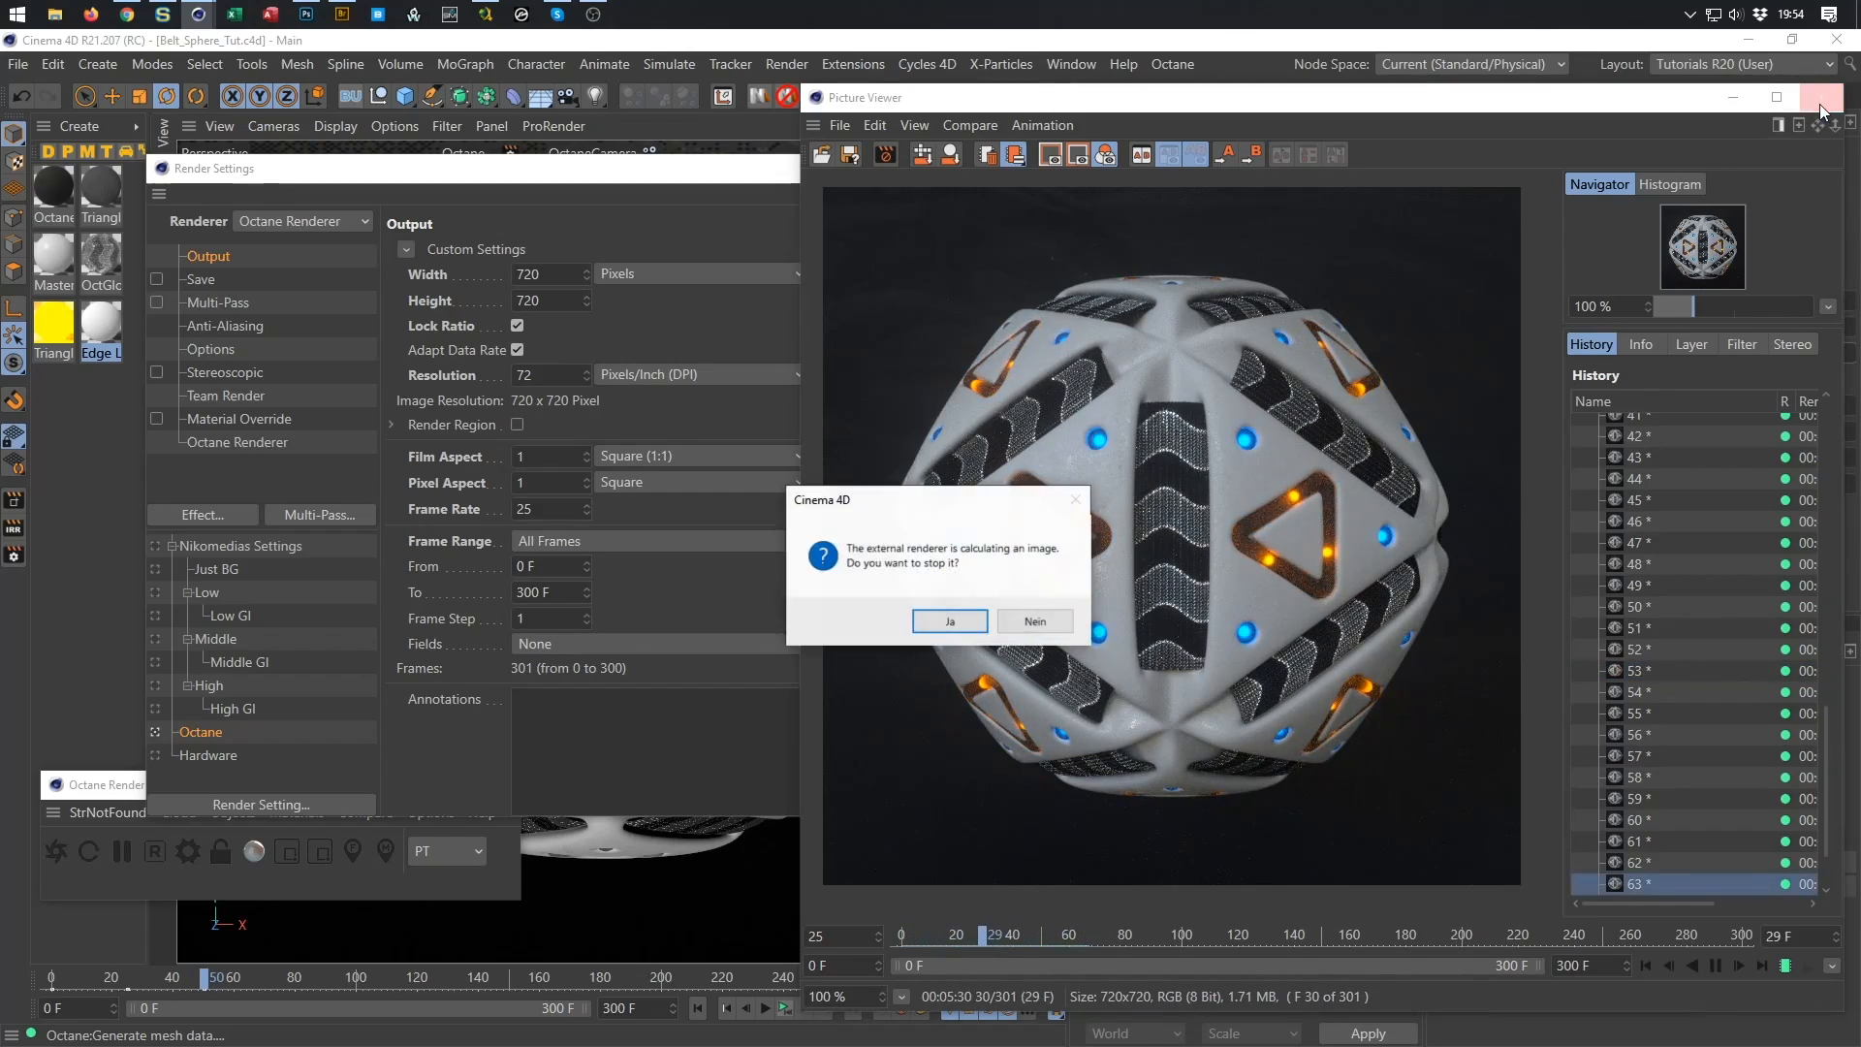
{"action": "left_click", "coordinate": [956, 623]}
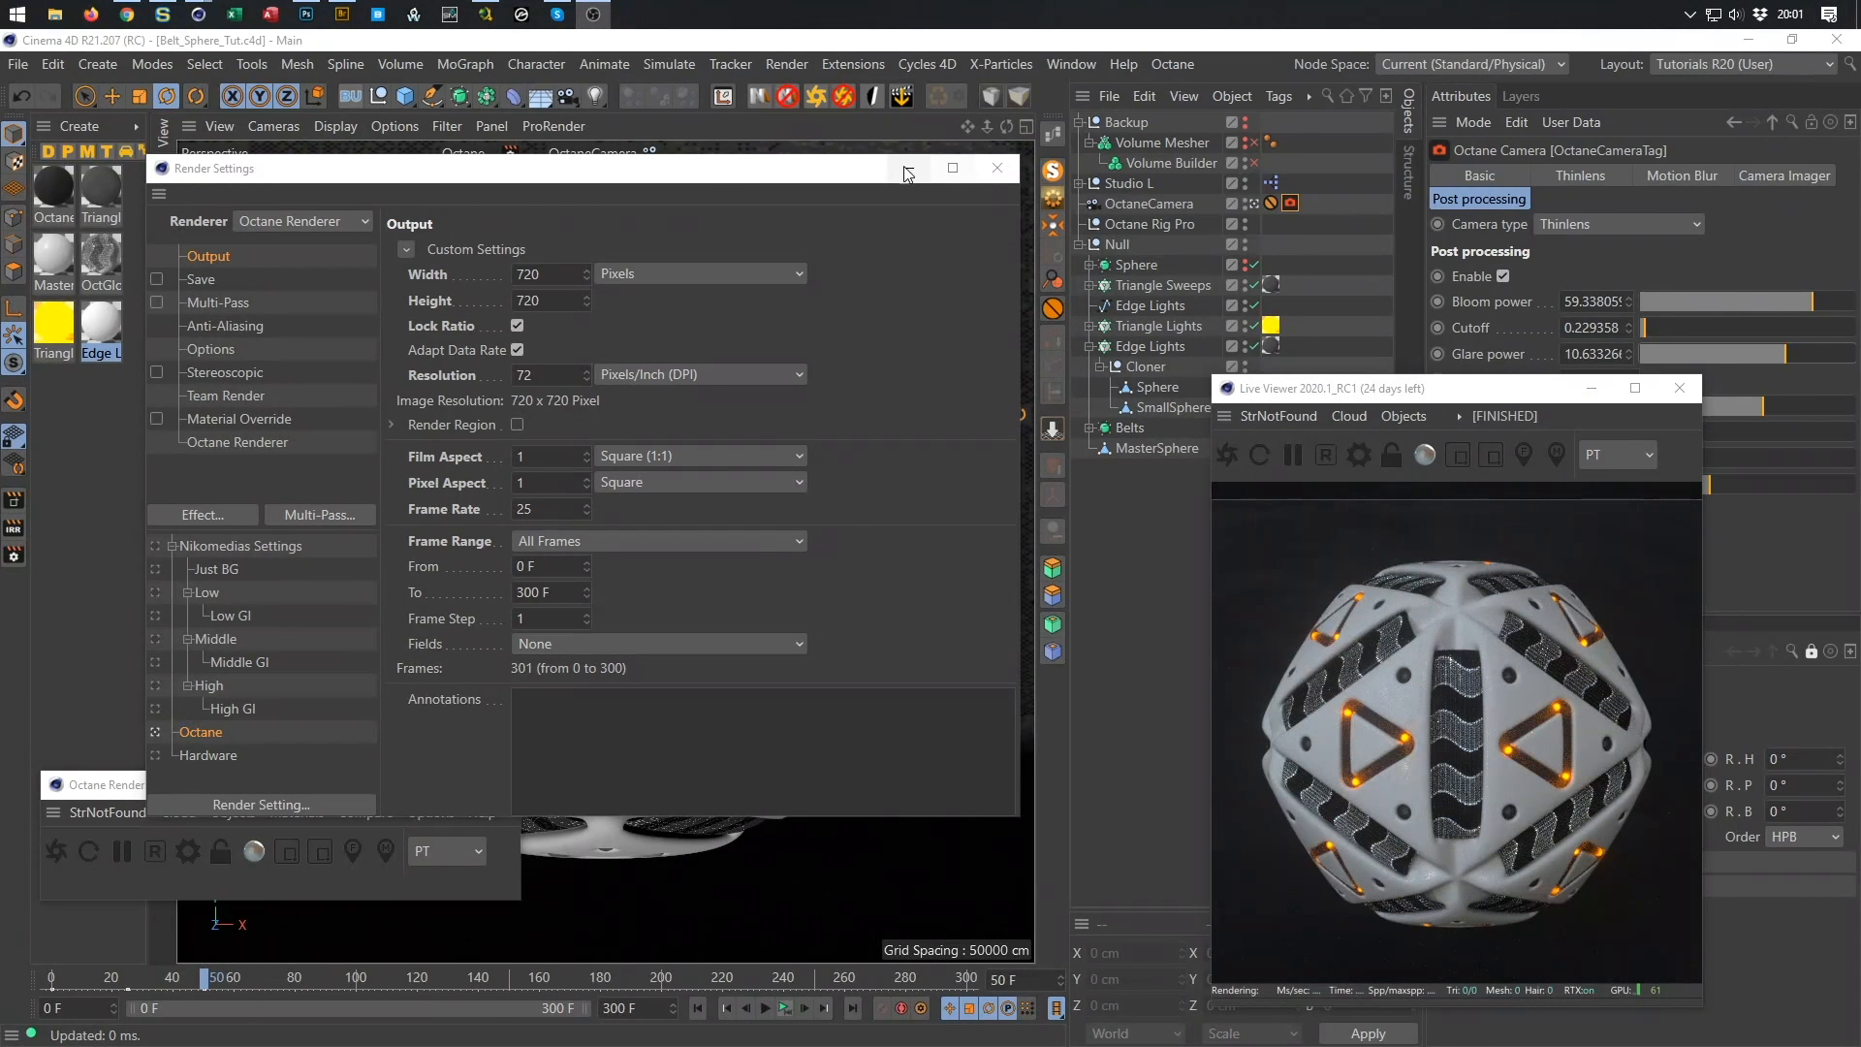
{"action": "left_click", "coordinate": [824, 165]}
{"action": "left_click", "coordinate": [991, 170]}
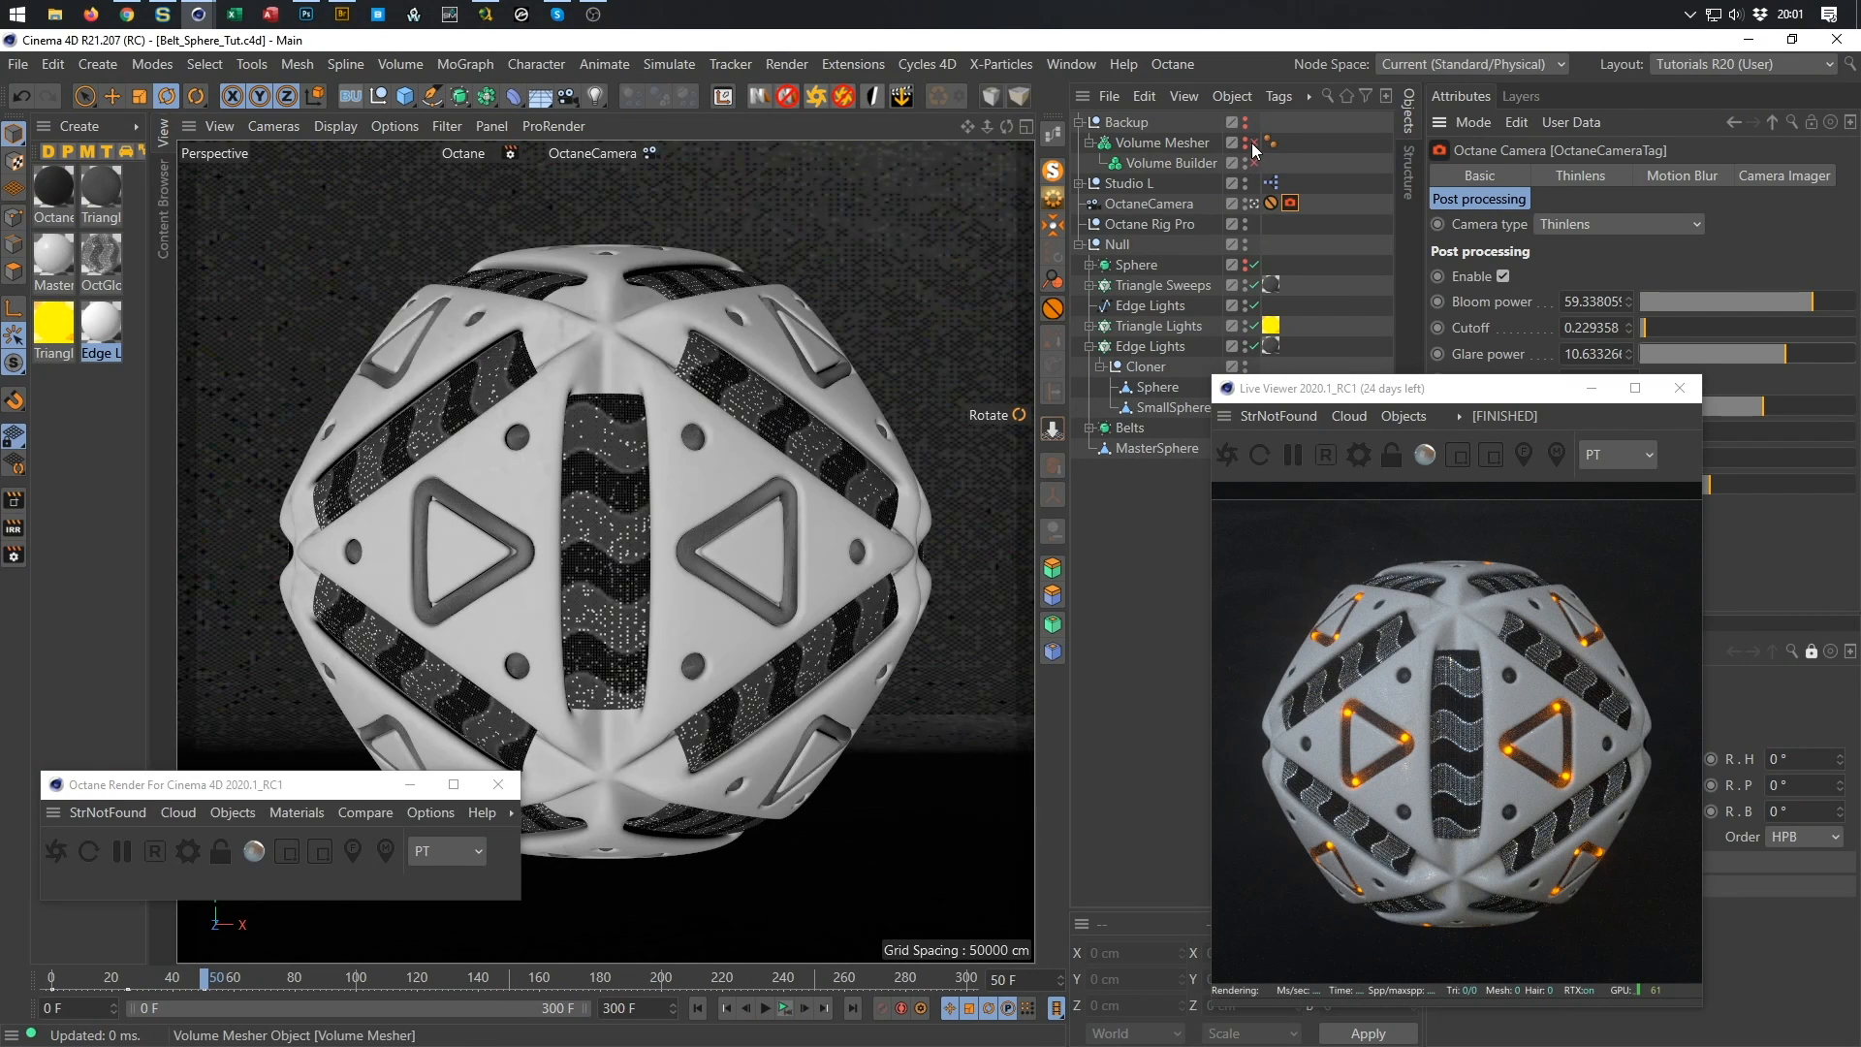
Leave the OctaneCamera view and frame a close-up of the sphere's edge hole and triangle groove with the default camera.
{"action": "left_click", "coordinate": [1255, 204]}
{"action": "left_click_drag", "start_coordinate": [828, 447], "coordinate": [999, 436], "text": "alt"}
{"action": "left_click_drag", "start_coordinate": [701, 485], "coordinate": [538, 604], "text": "alt"}
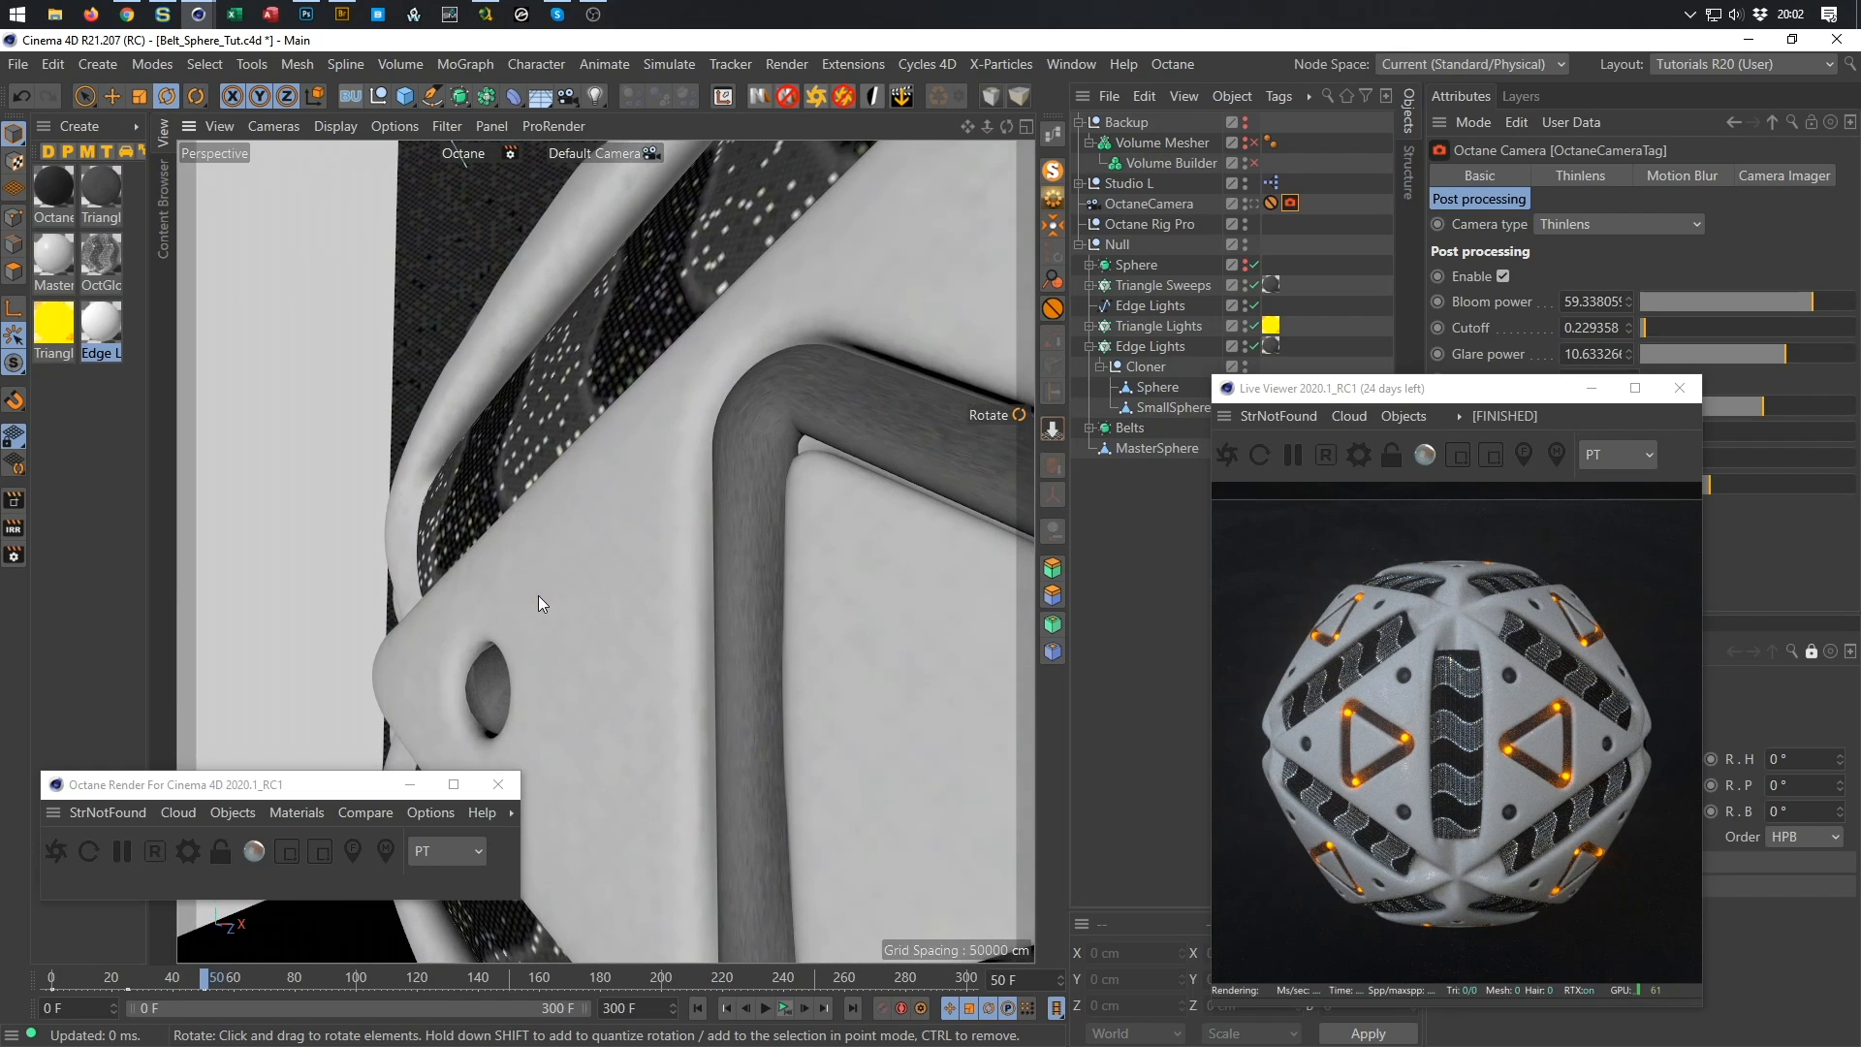
Rotate the Studio L backdrop to a heading of 33° and start a Live Viewer render of the close-up view.
{"action": "left_click", "coordinate": [1129, 183]}
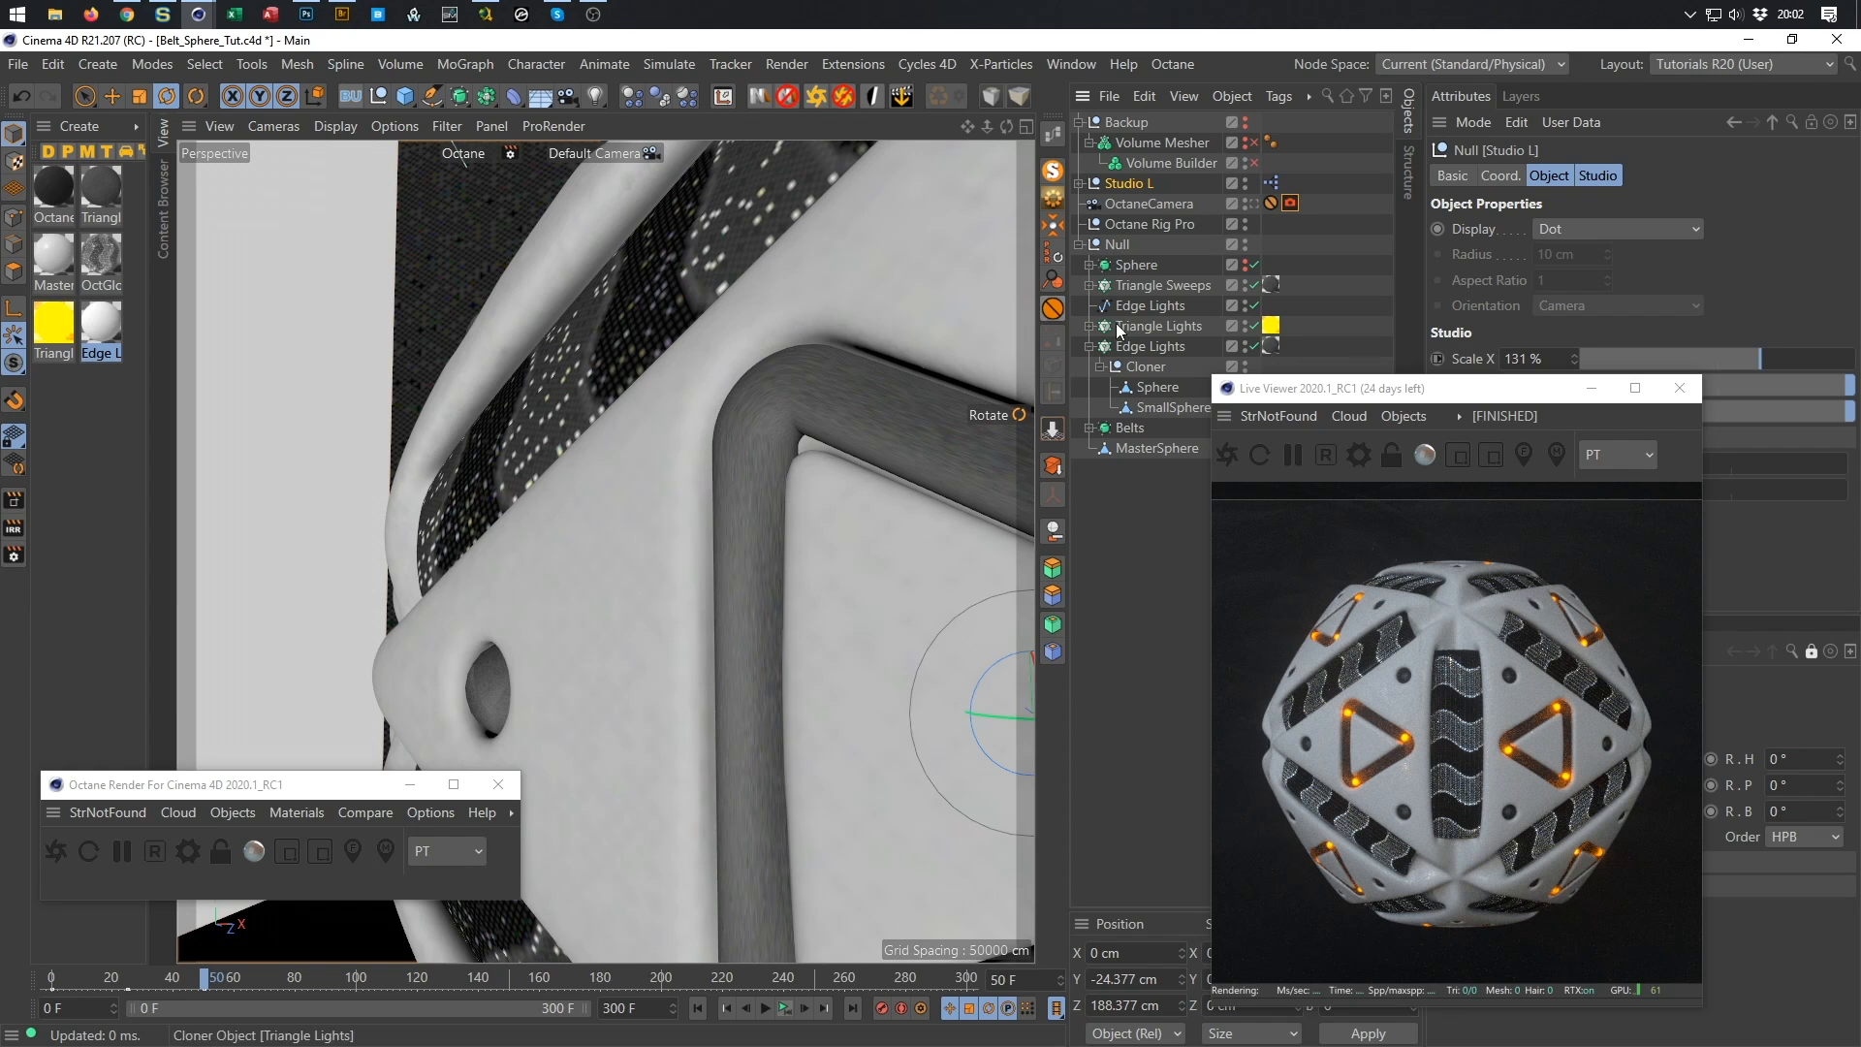
{"action": "left_click_drag", "start_coordinate": [1445, 393], "coordinate": [1187, 367]}
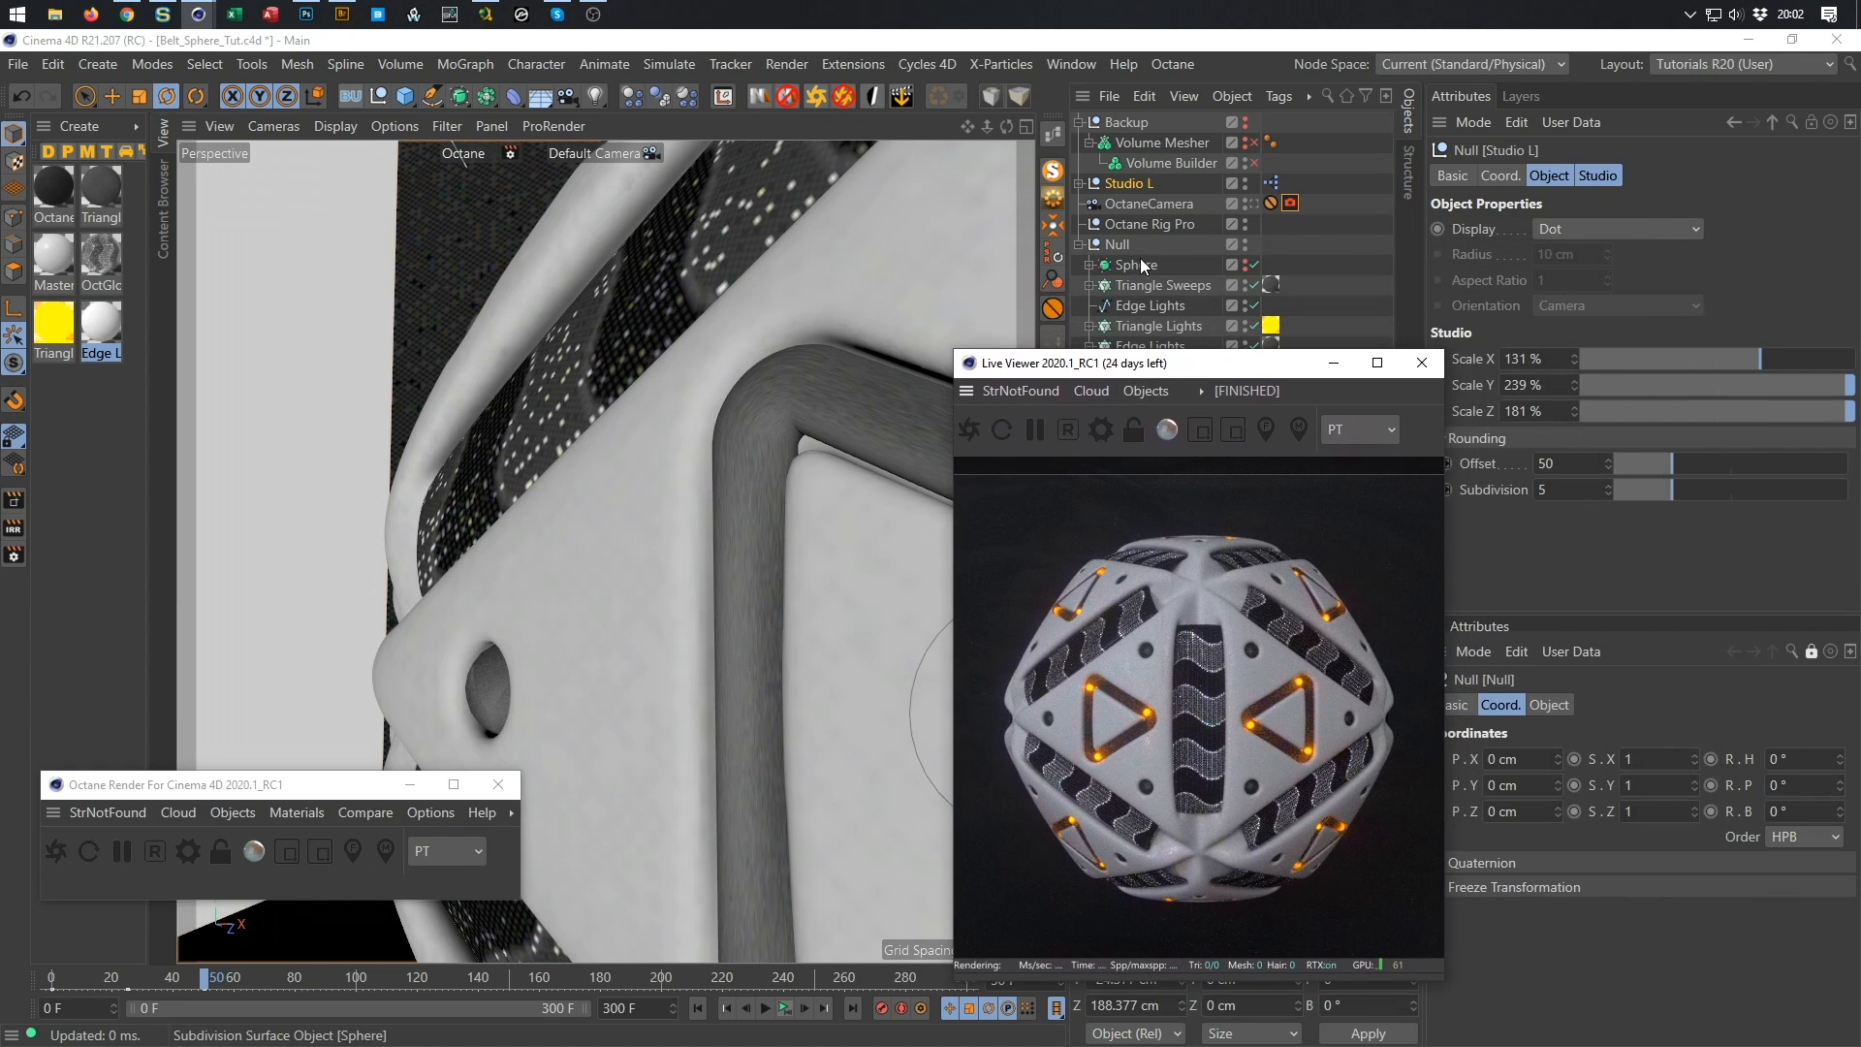
{"action": "left_click_drag", "start_coordinate": [1208, 366], "coordinate": [1220, 420]}
{"action": "left_click", "coordinate": [1126, 179]}
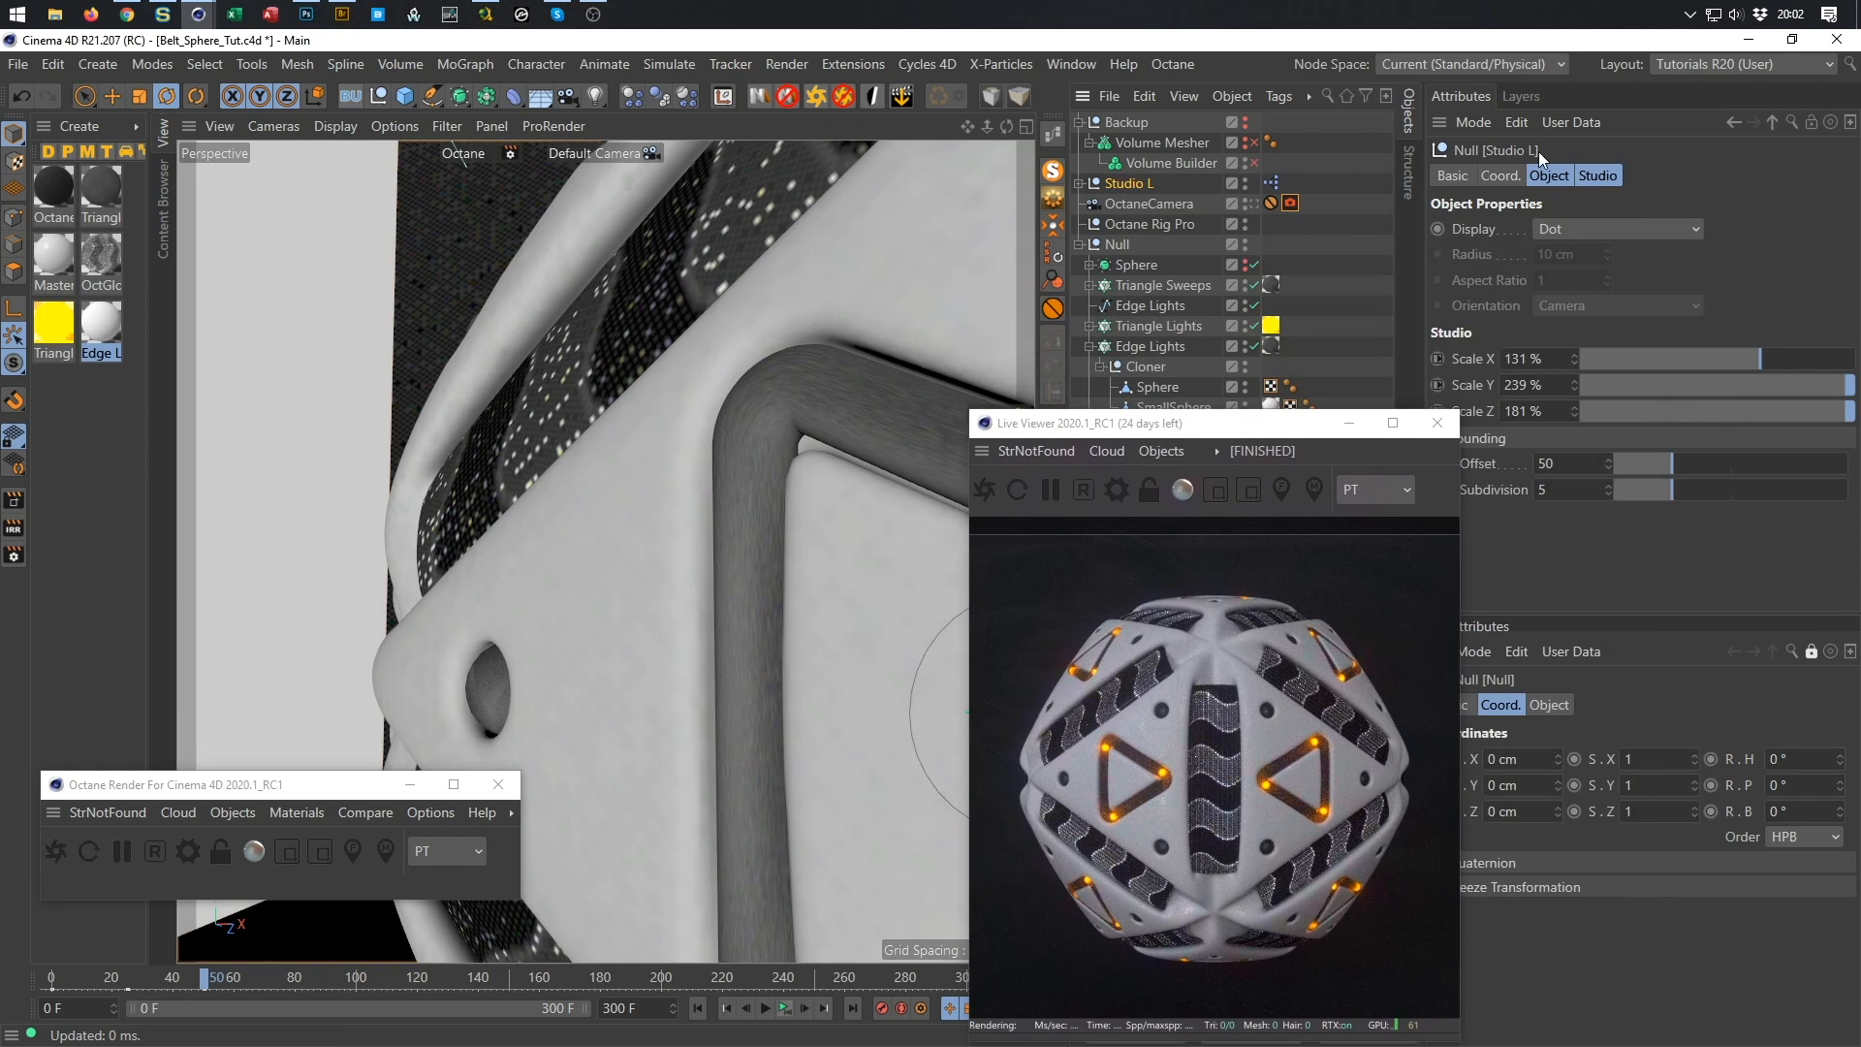
{"action": "left_click", "coordinate": [1813, 656]}
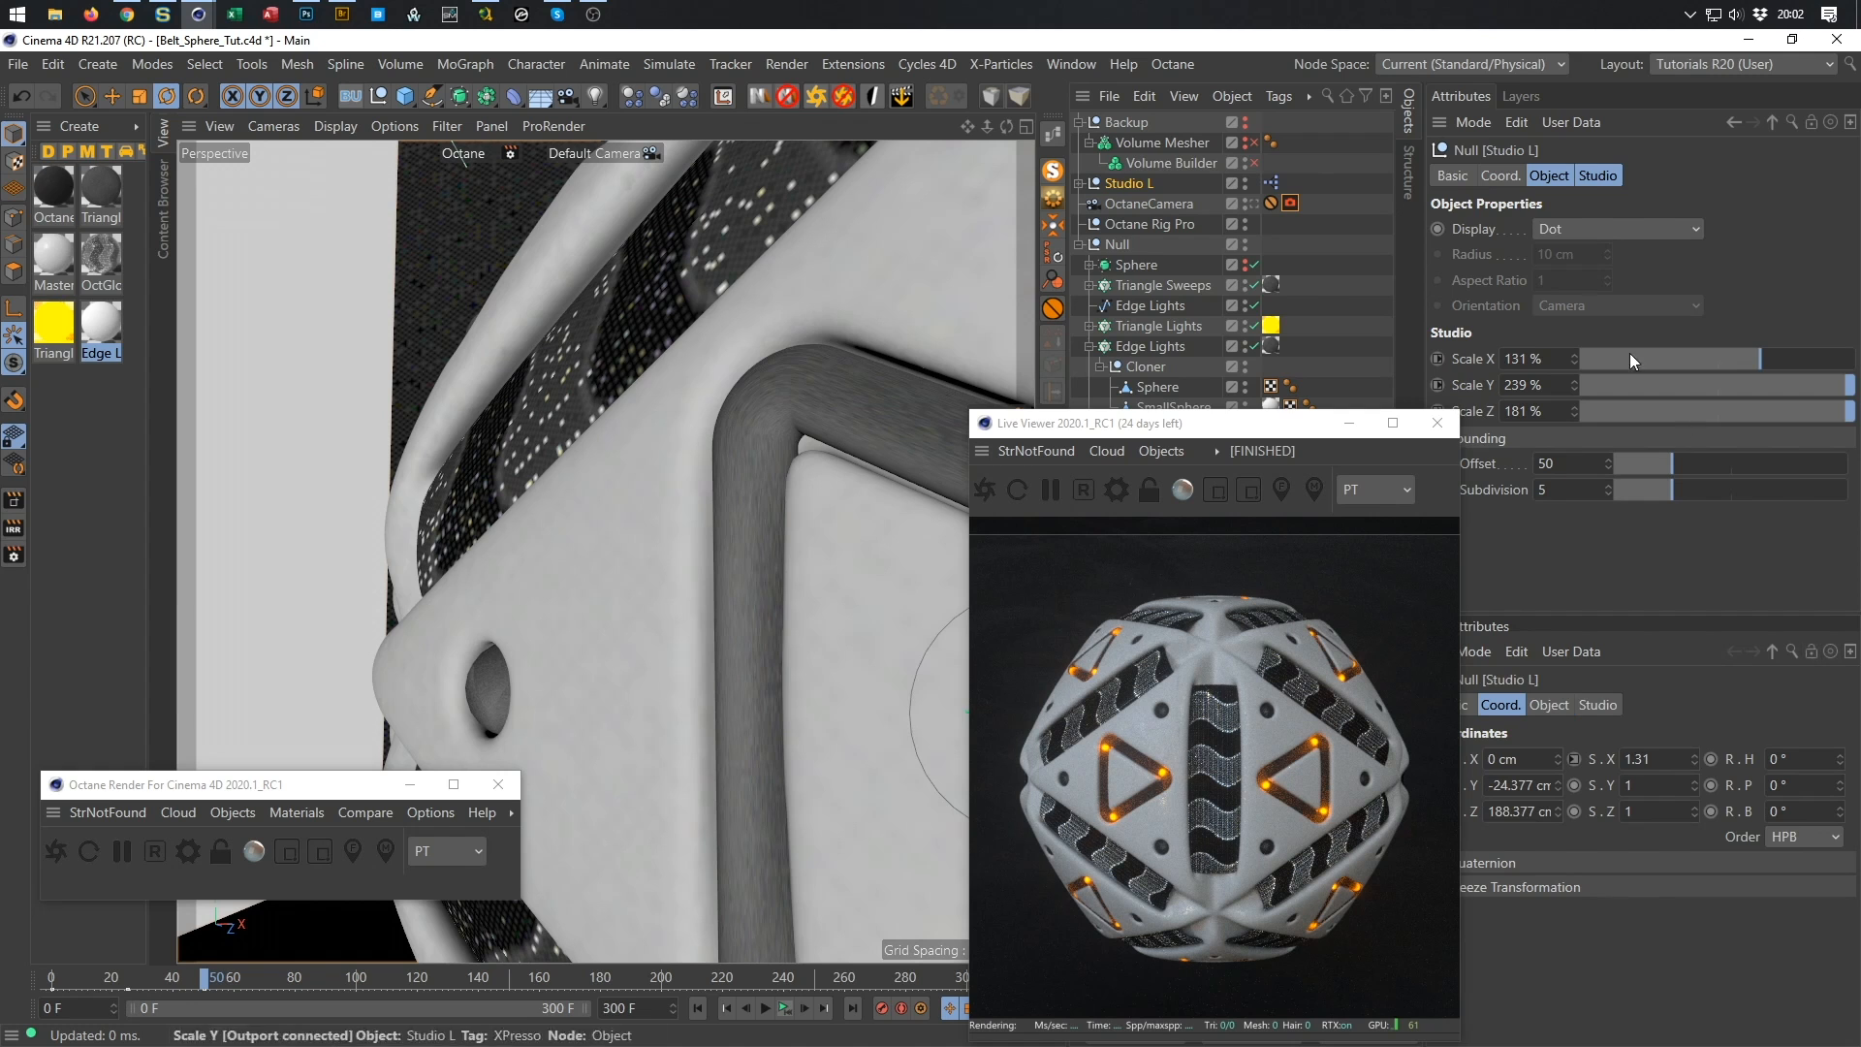
{"action": "left_click", "coordinate": [1507, 176]}
{"action": "left_click_drag", "start_coordinate": [1839, 230], "coordinate": [1851, 229]}
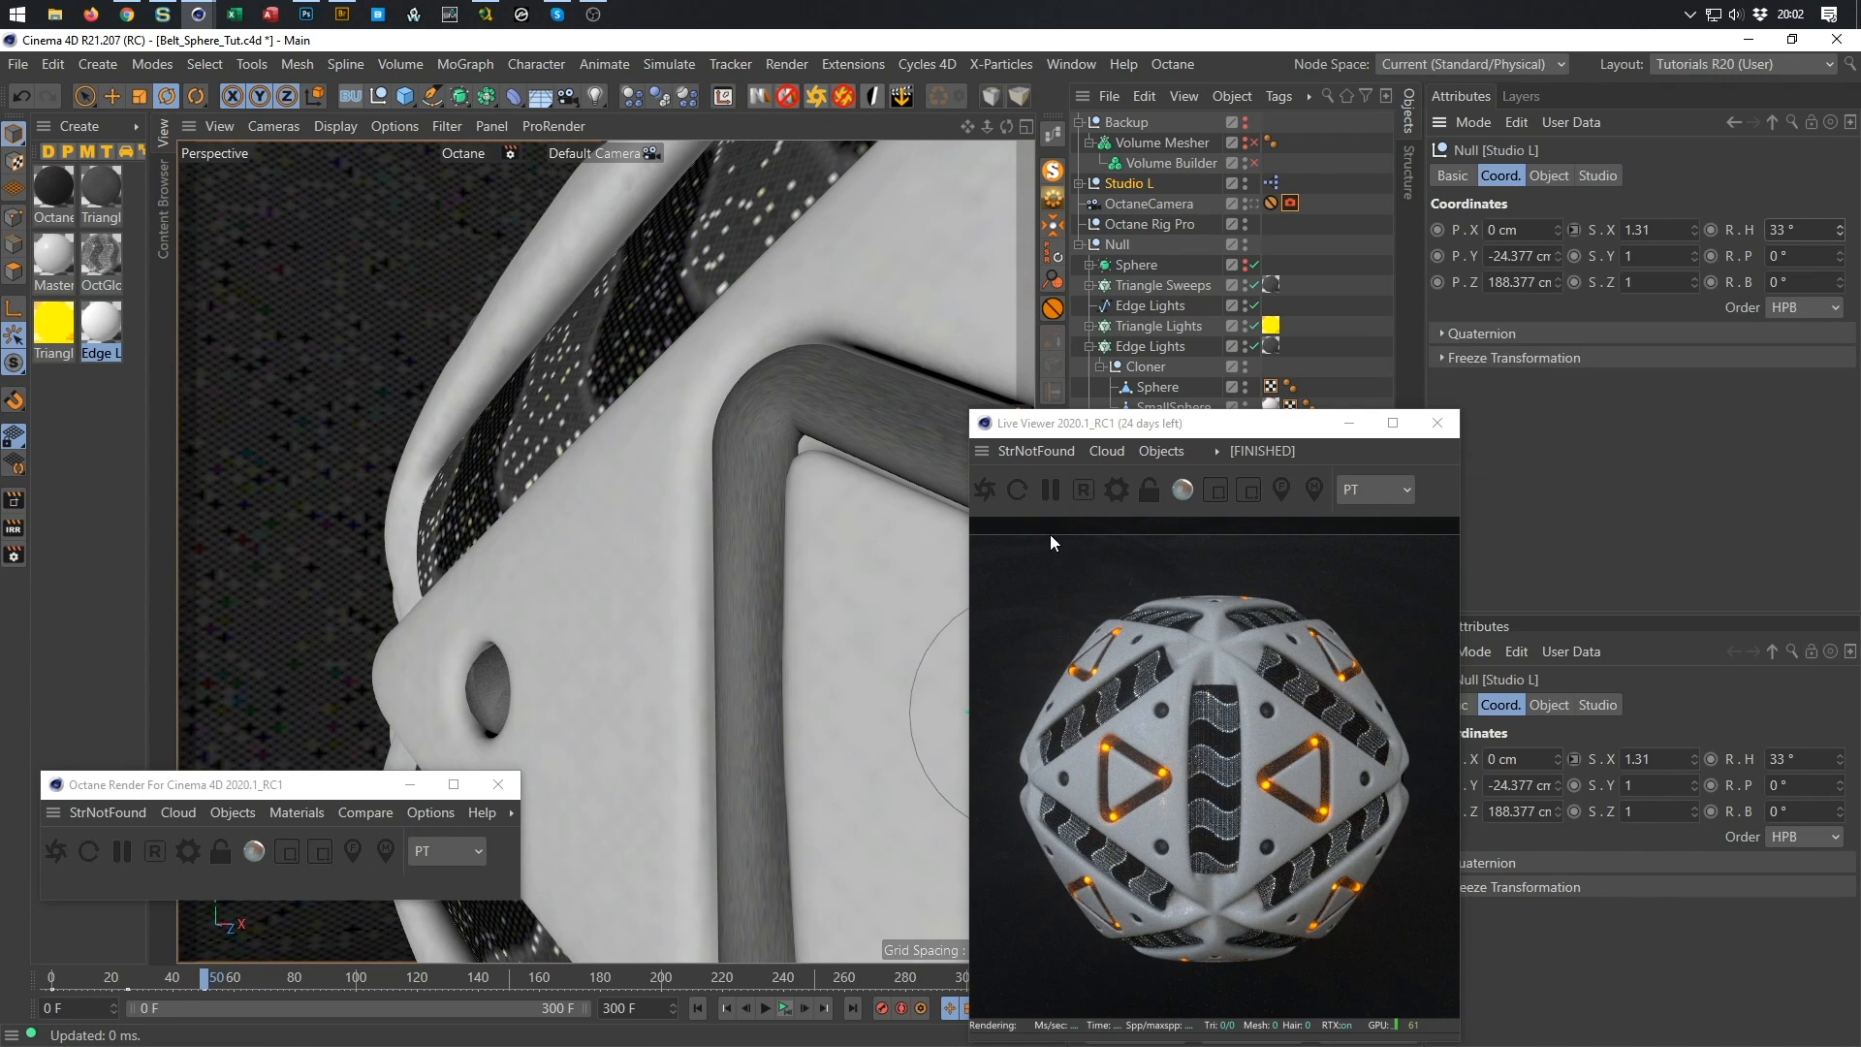
{"action": "left_click", "coordinate": [987, 490]}
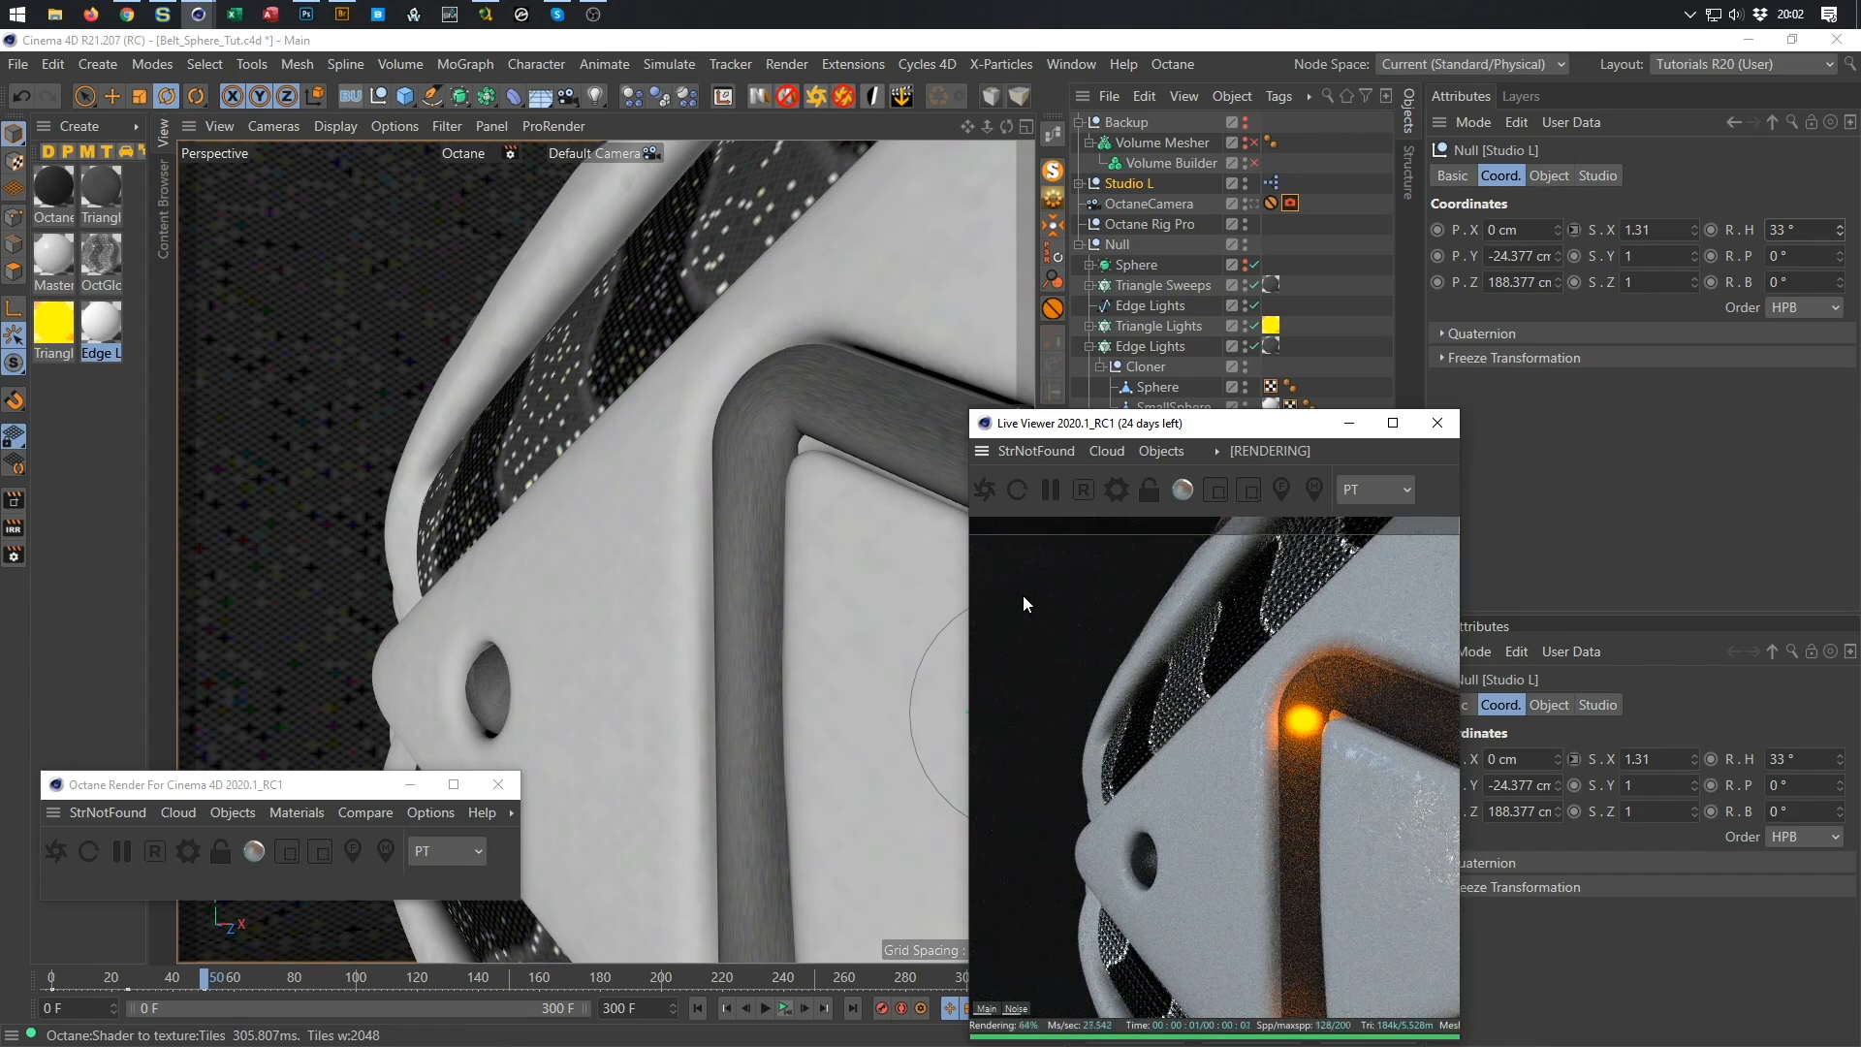
{"action": "mouse_move", "coordinate": [1191, 711]}
{"action": "left_mouse_down"}
{"action": "mouse_move", "coordinate": [1224, 695]}
{"action": "mouse_move", "coordinate": [1186, 739]}
{"action": "left_mouse_up"}
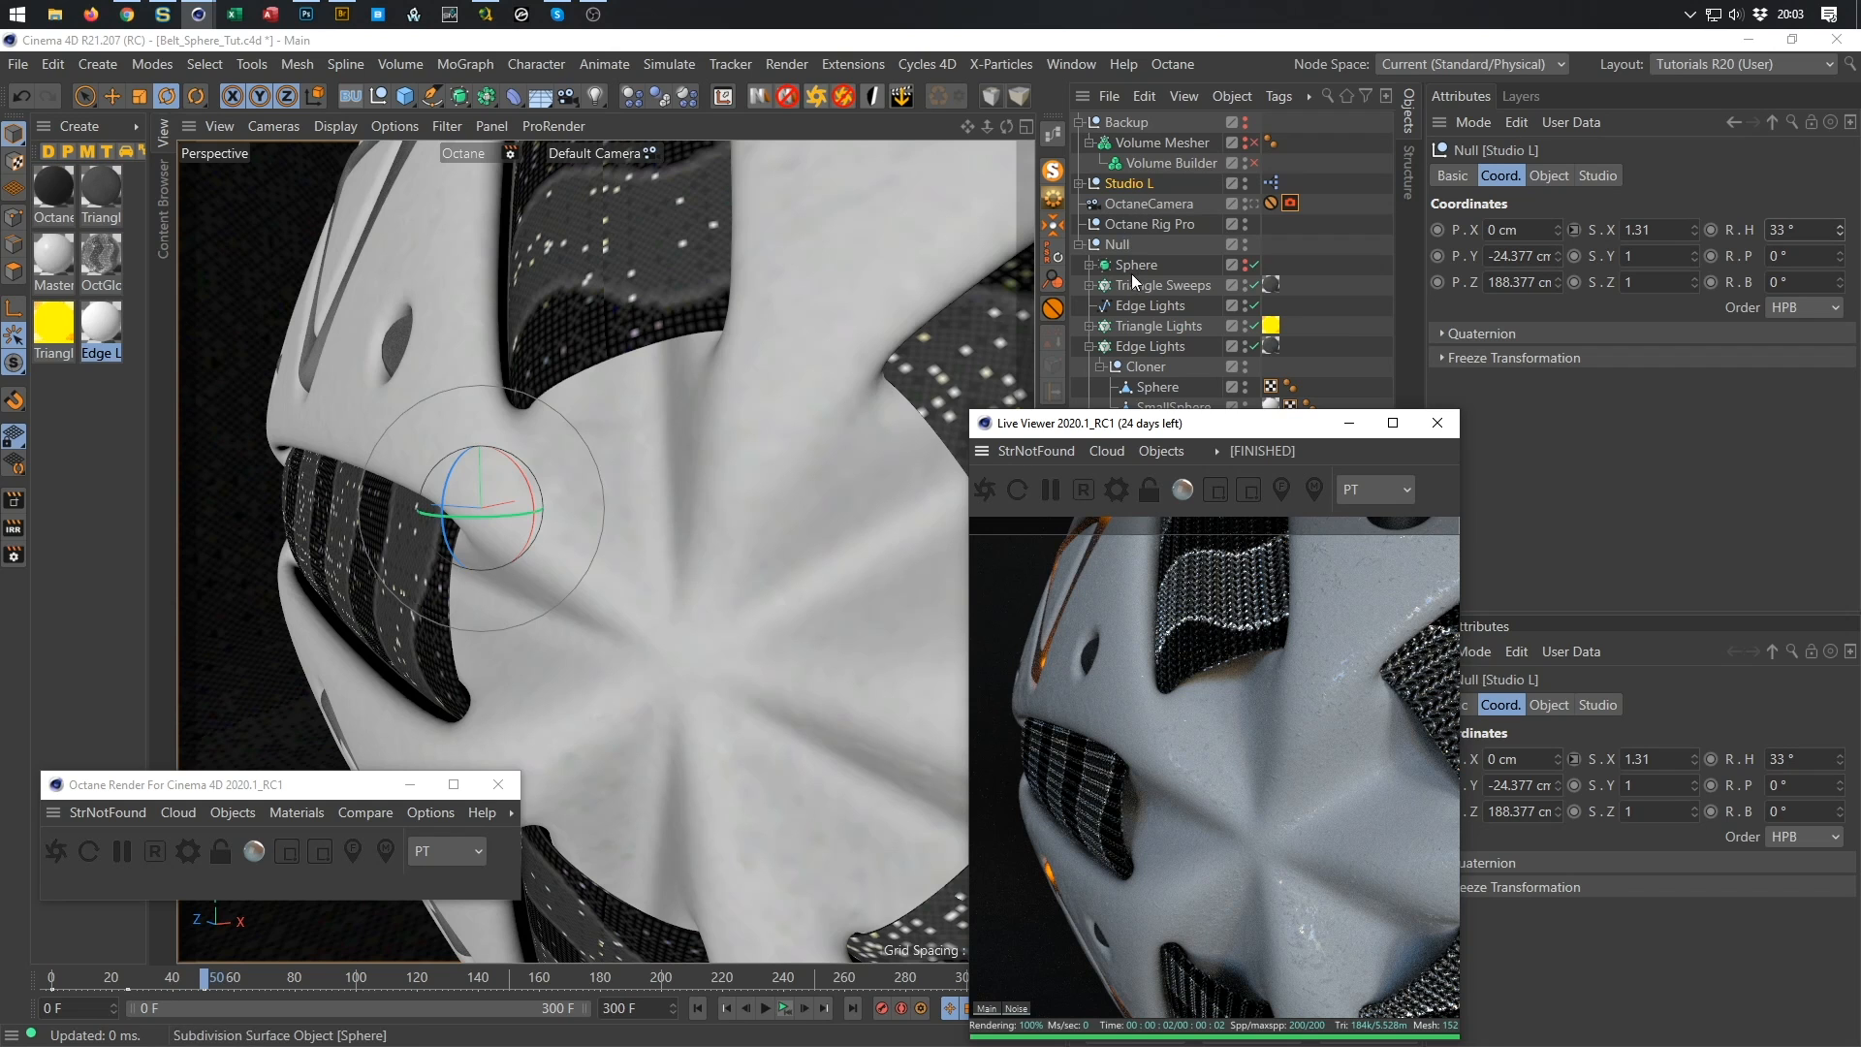
Test different HDRI rotations on the Octane Rig Pro null and set RotX to 180°.
{"action": "left_click", "coordinate": [1149, 224]}
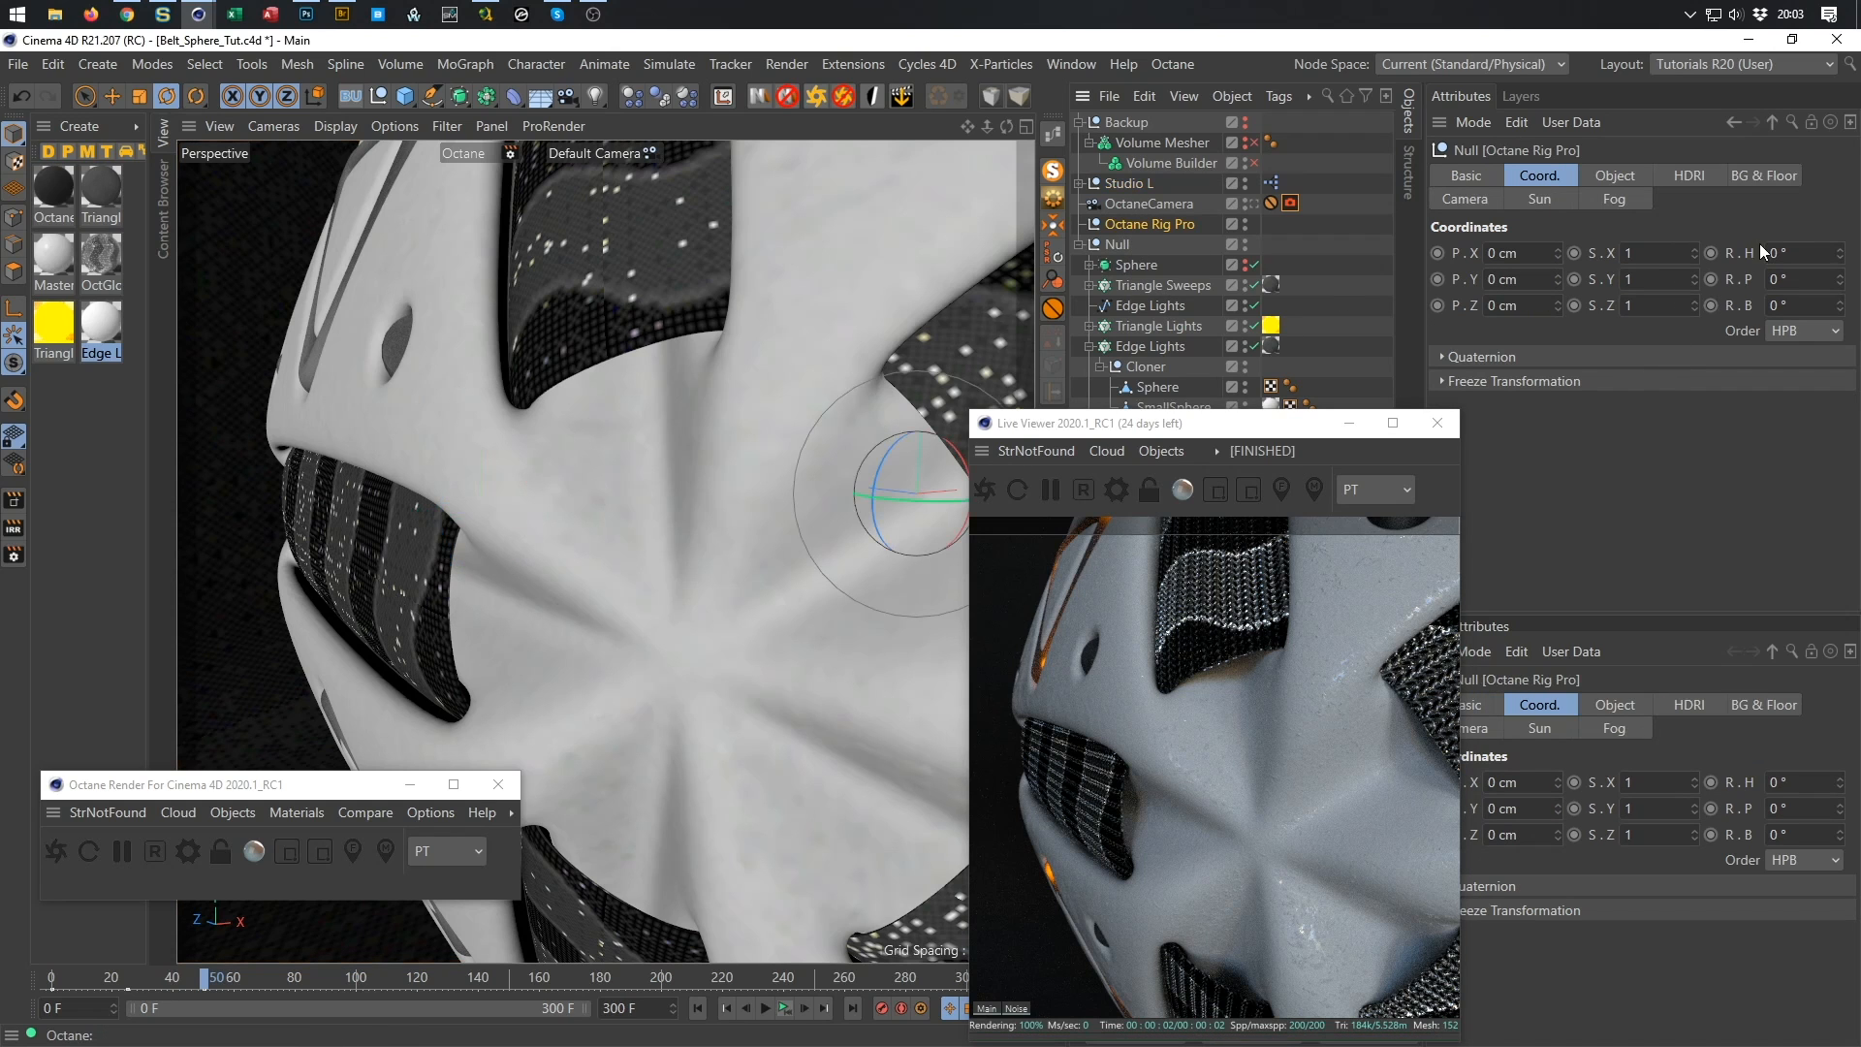
{"action": "left_click", "coordinate": [1697, 177]}
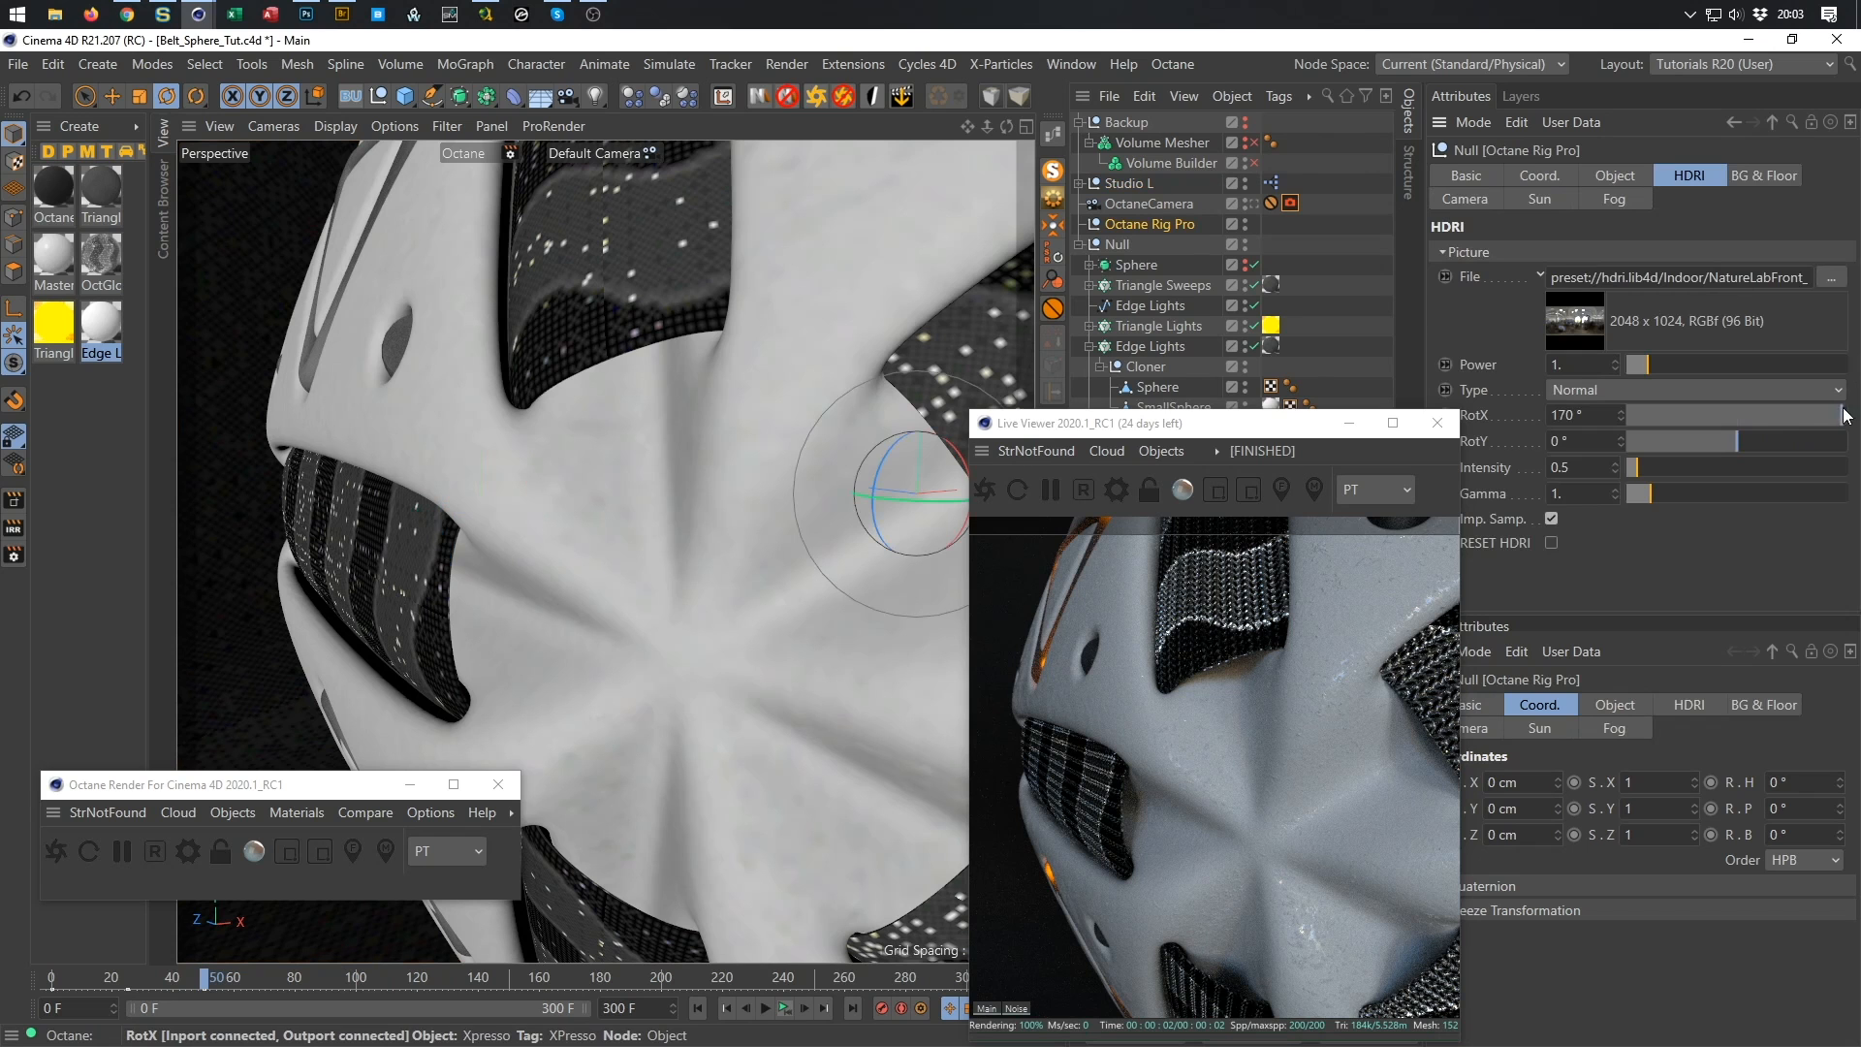
{"action": "left_click_drag", "start_coordinate": [1845, 419], "coordinate": [1858, 418]}
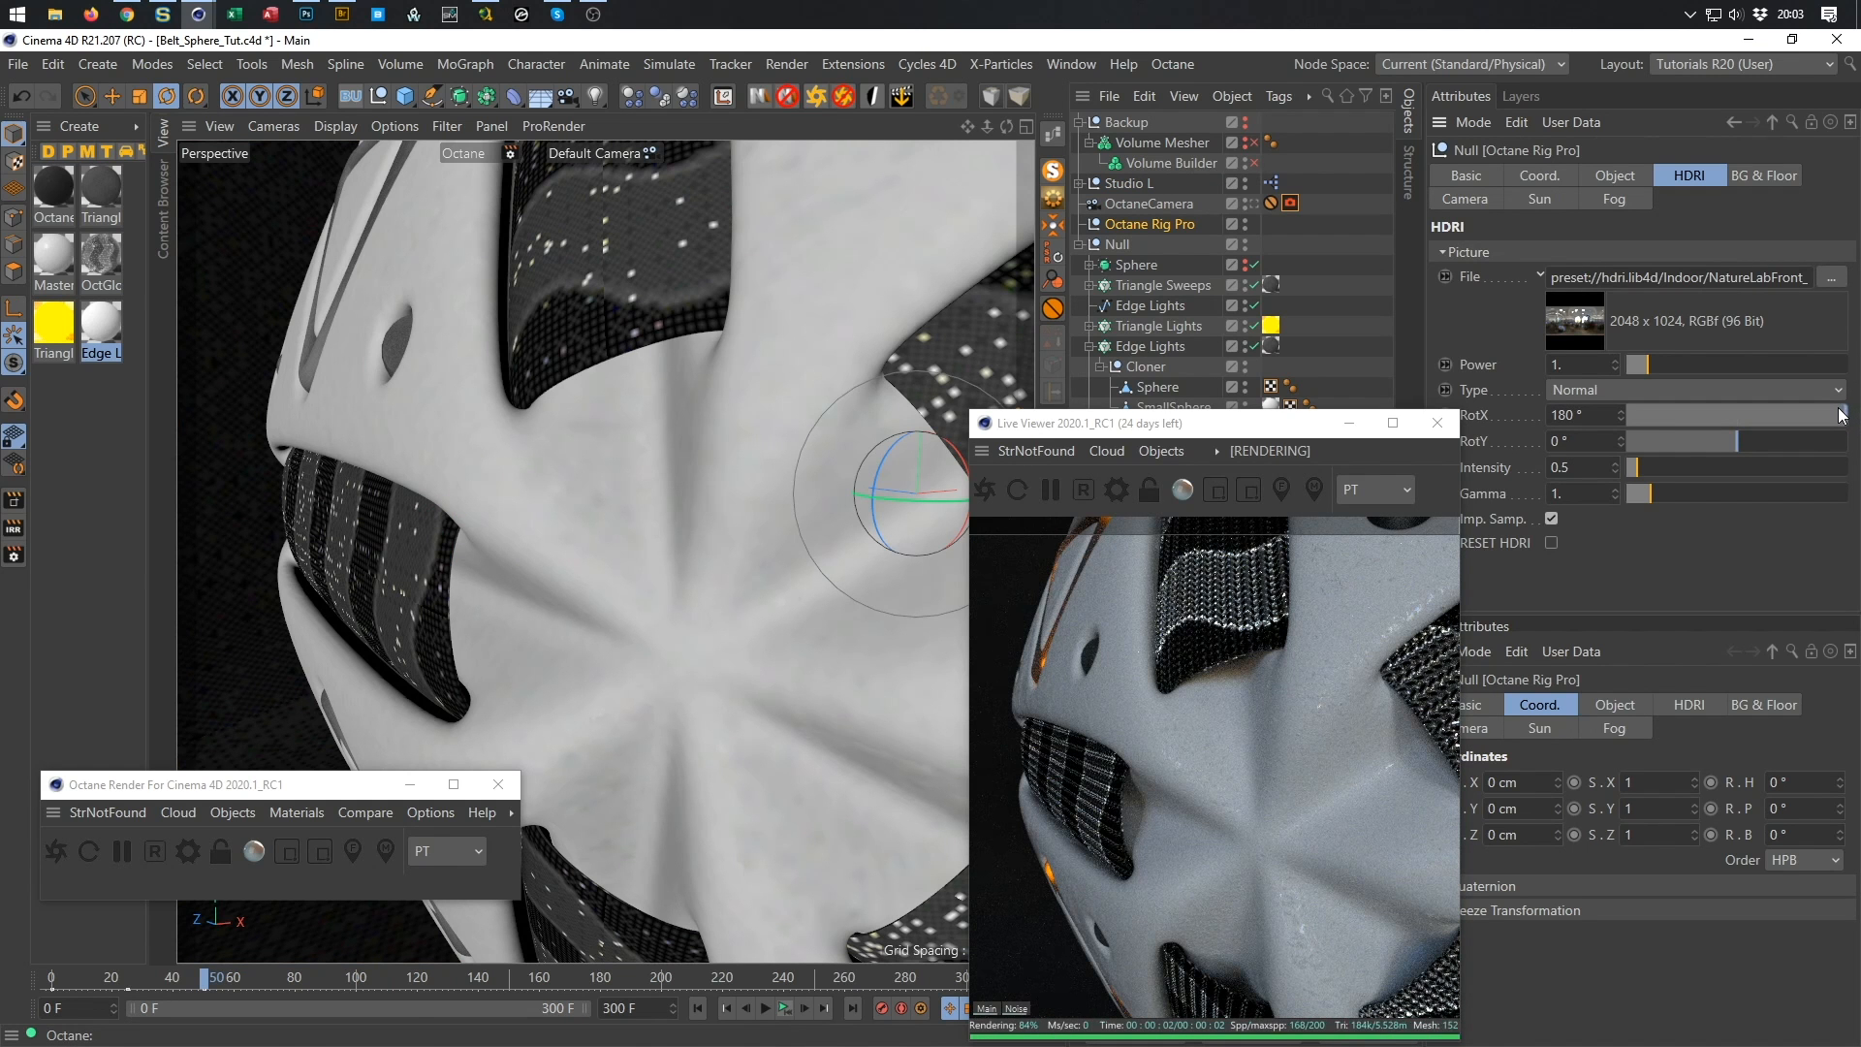
{"action": "left_click", "coordinate": [1829, 417]}
{"action": "left_click_drag", "start_coordinate": [1830, 417], "coordinate": [1579, 422]}
{"action": "left_click", "coordinate": [1675, 414]}
{"action": "left_click", "coordinate": [1737, 409]}
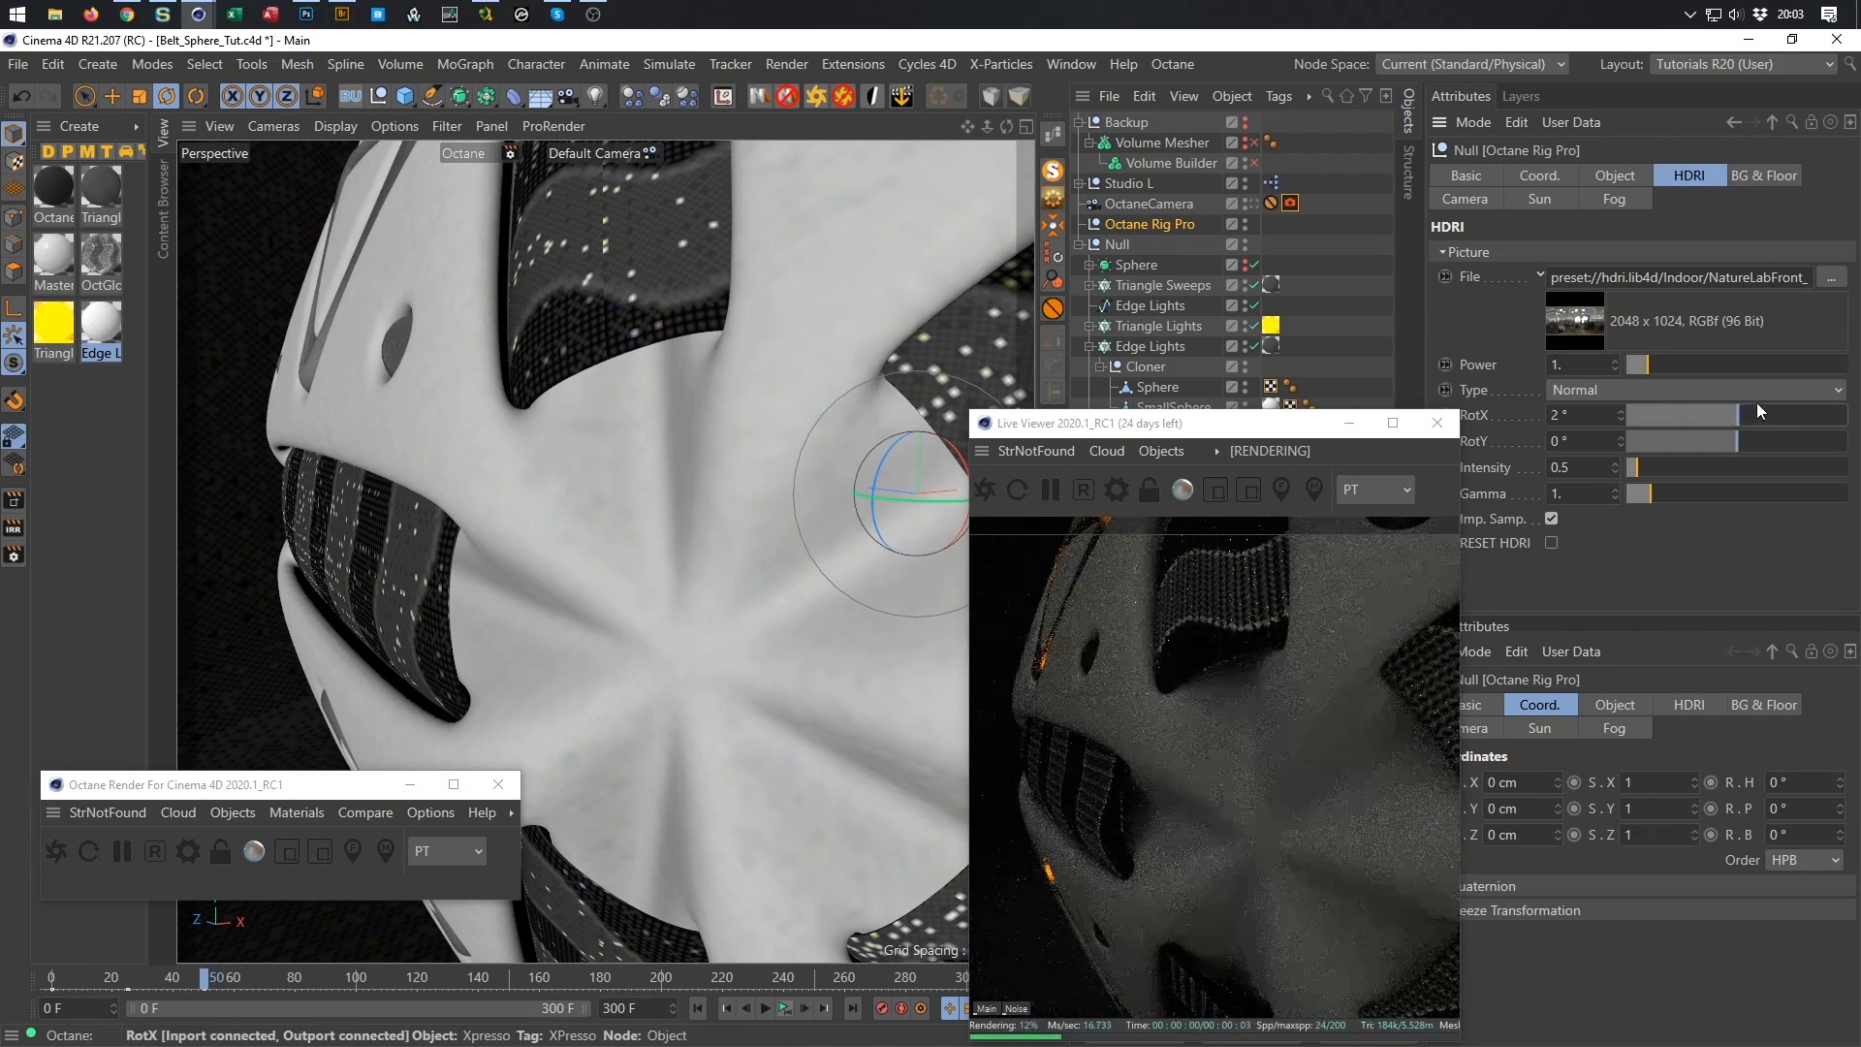
{"action": "left_click_drag", "start_coordinate": [1788, 415], "coordinate": [1852, 417]}
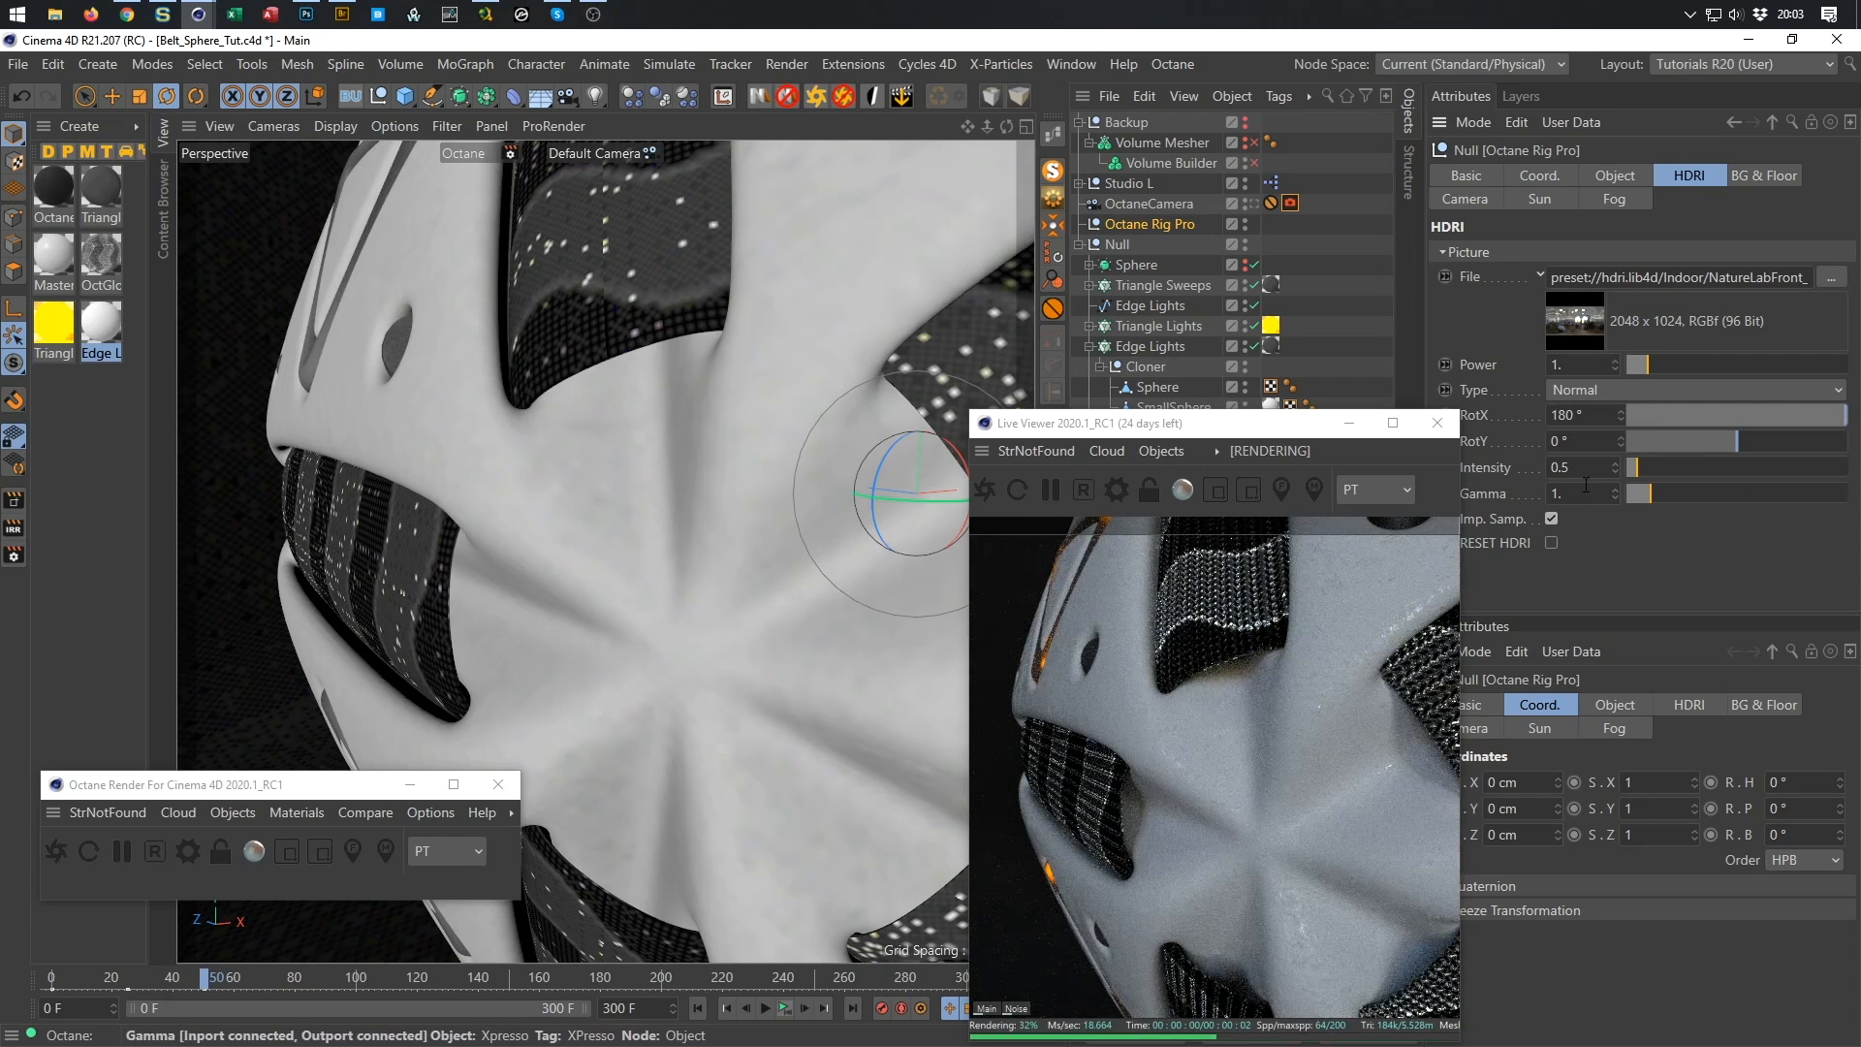
Set the Octane Rig Pro's HDRI intensity to 1.
{"action": "key", "text": "BackSpace"}
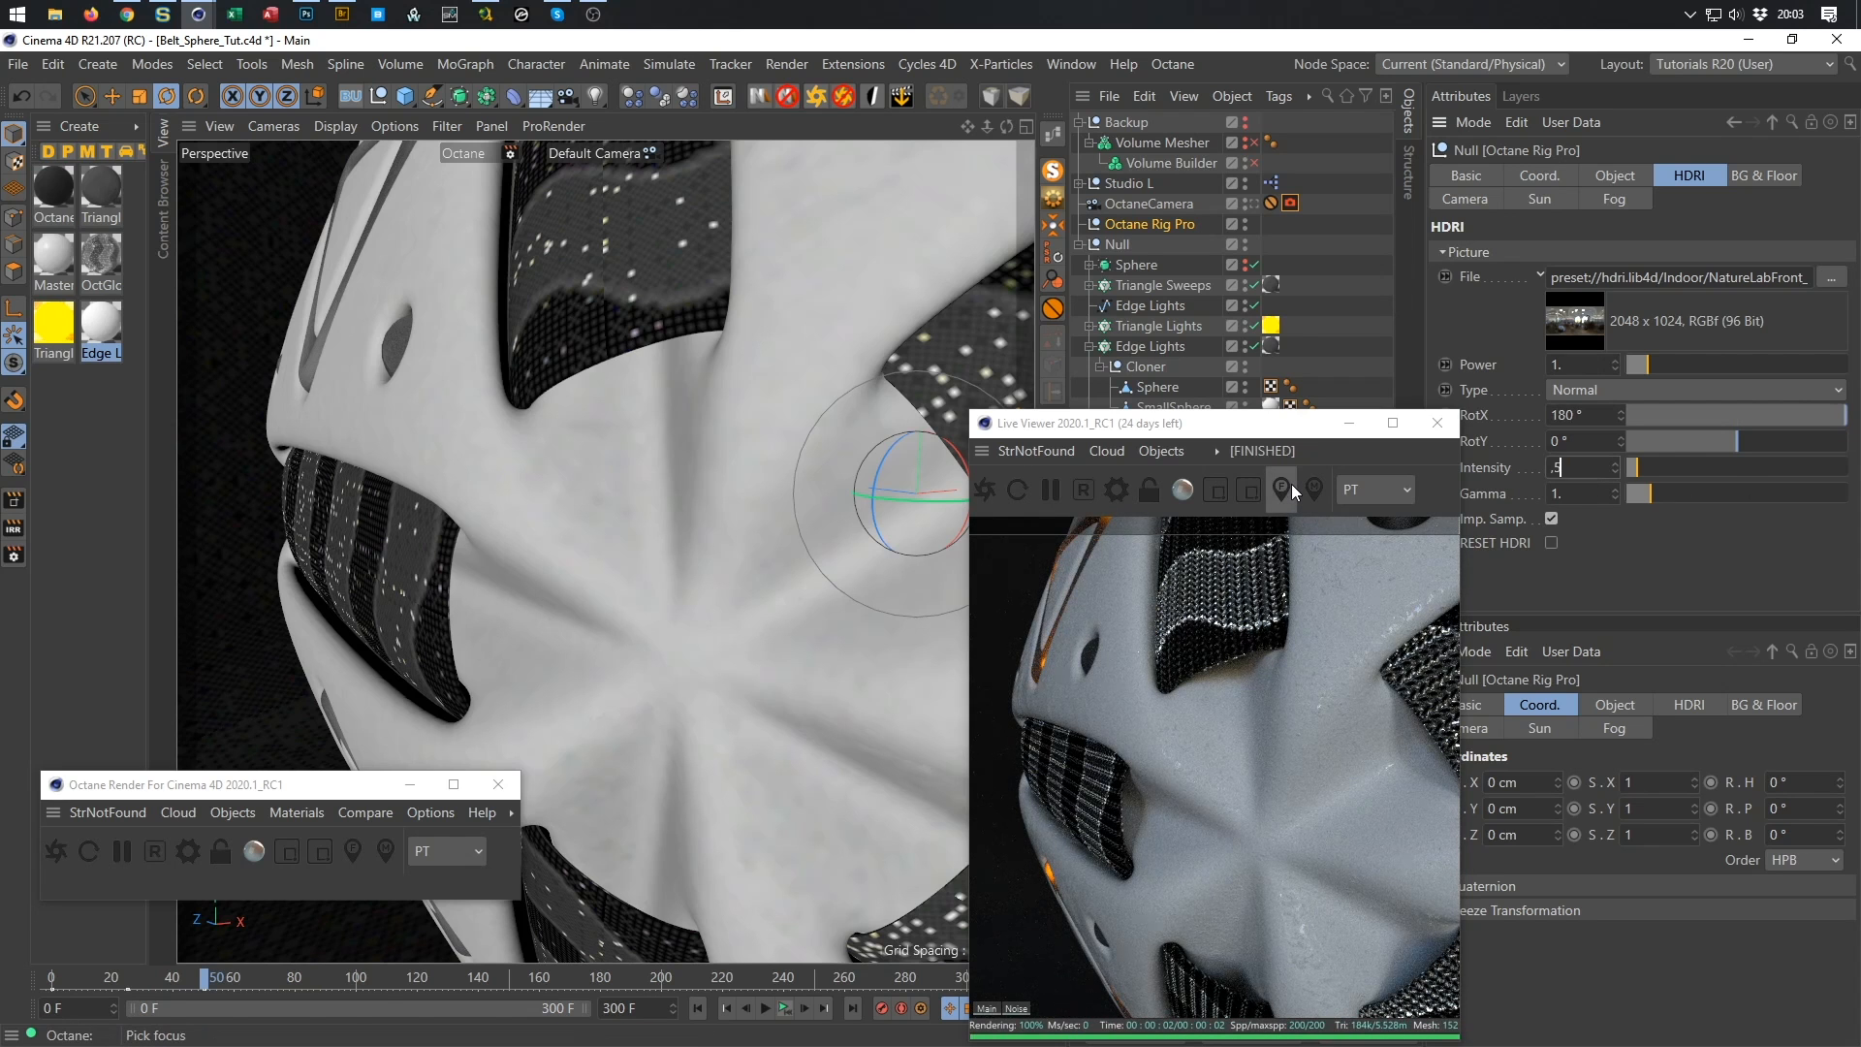
{"action": "type", "text": "1"}
{"action": "key", "text": "Return"}
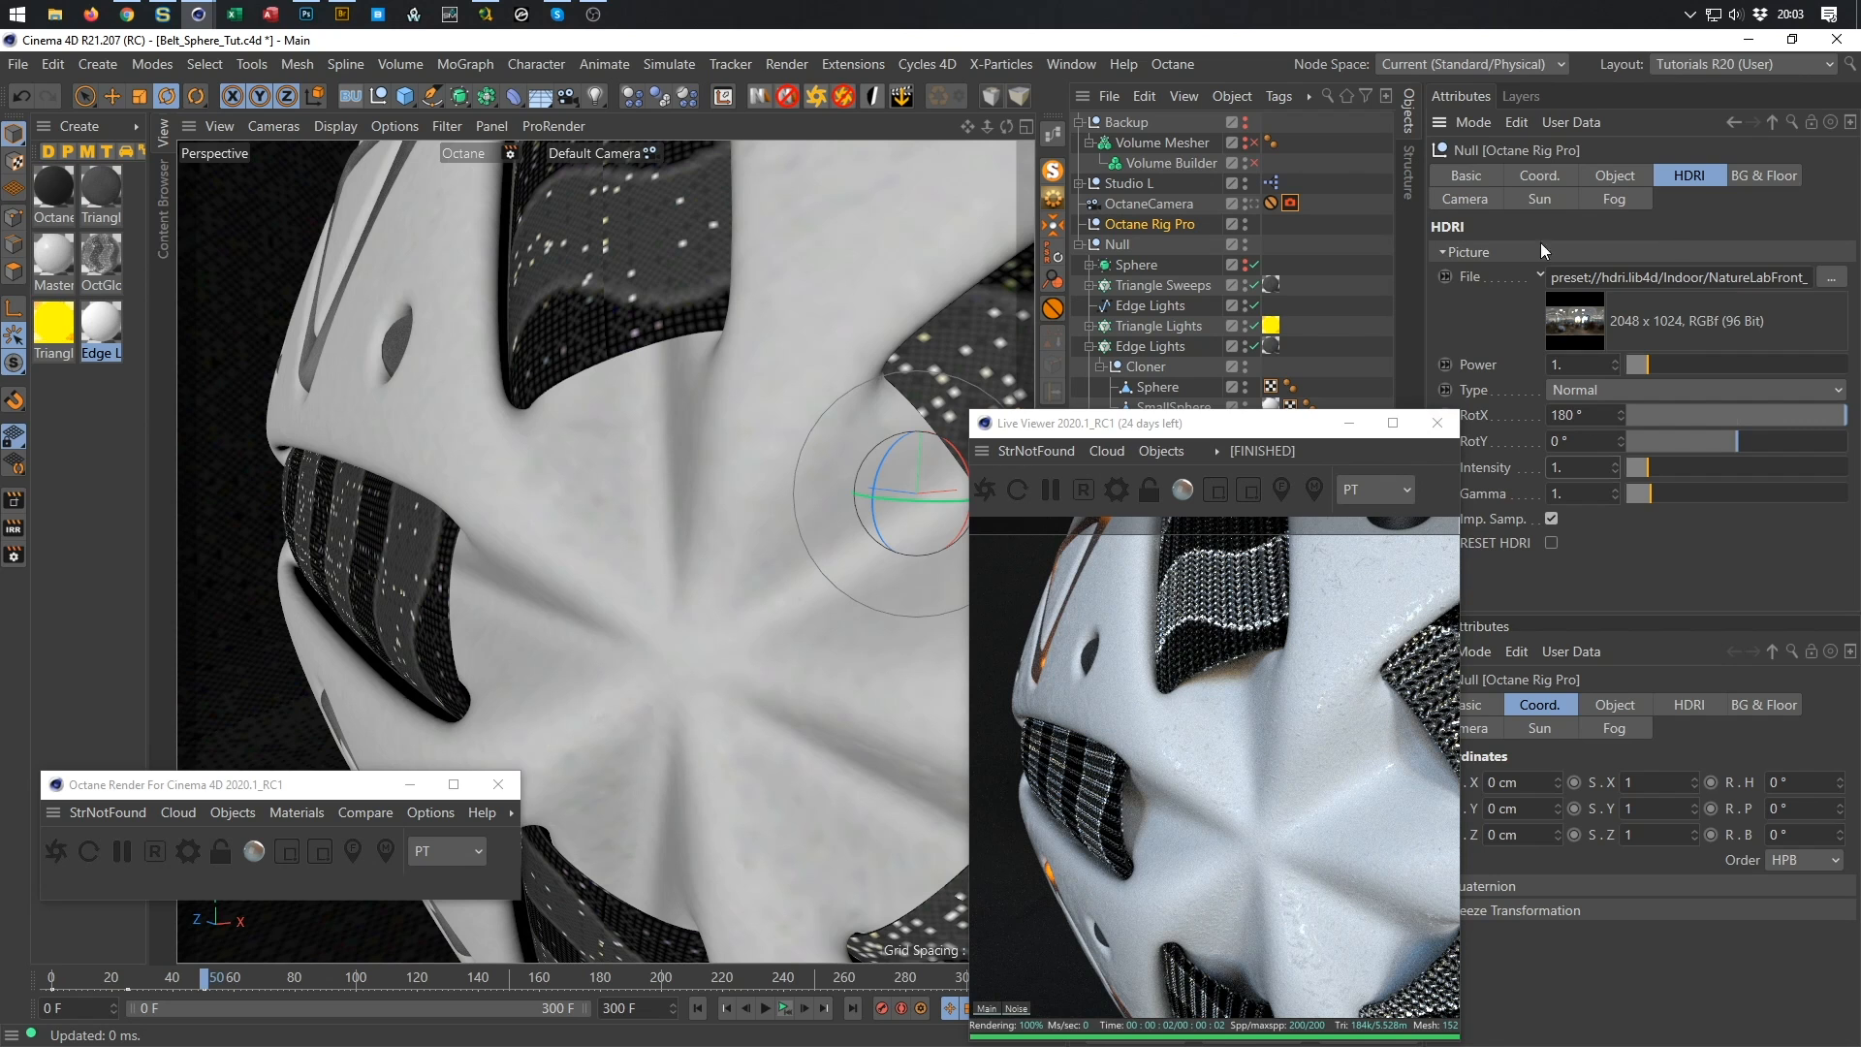
Open the existing OctaneCamera tag's Thinlens settings and pick a focus point on the sphere in the Live Viewer.
{"action": "left_click", "coordinate": [1291, 203]}
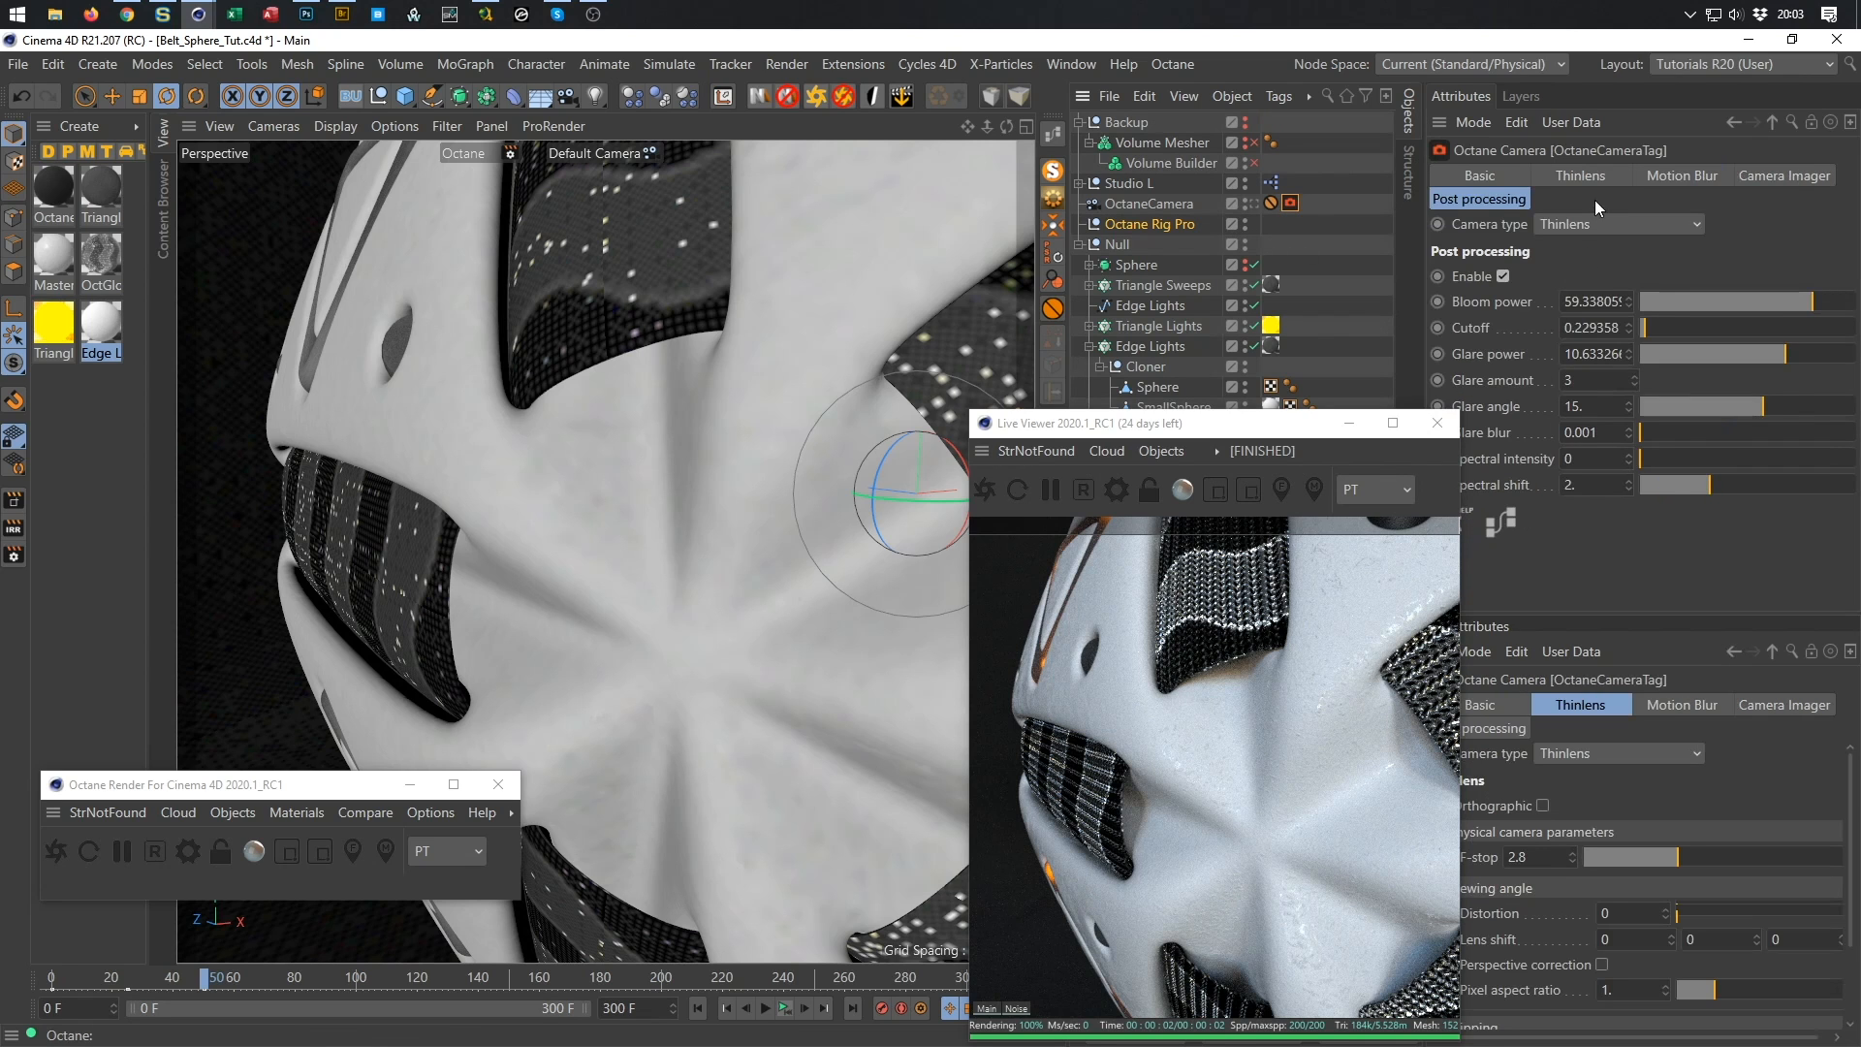
{"action": "left_click", "coordinate": [1590, 178]}
{"action": "left_click_drag", "start_coordinate": [1282, 431], "coordinate": [1205, 359]}
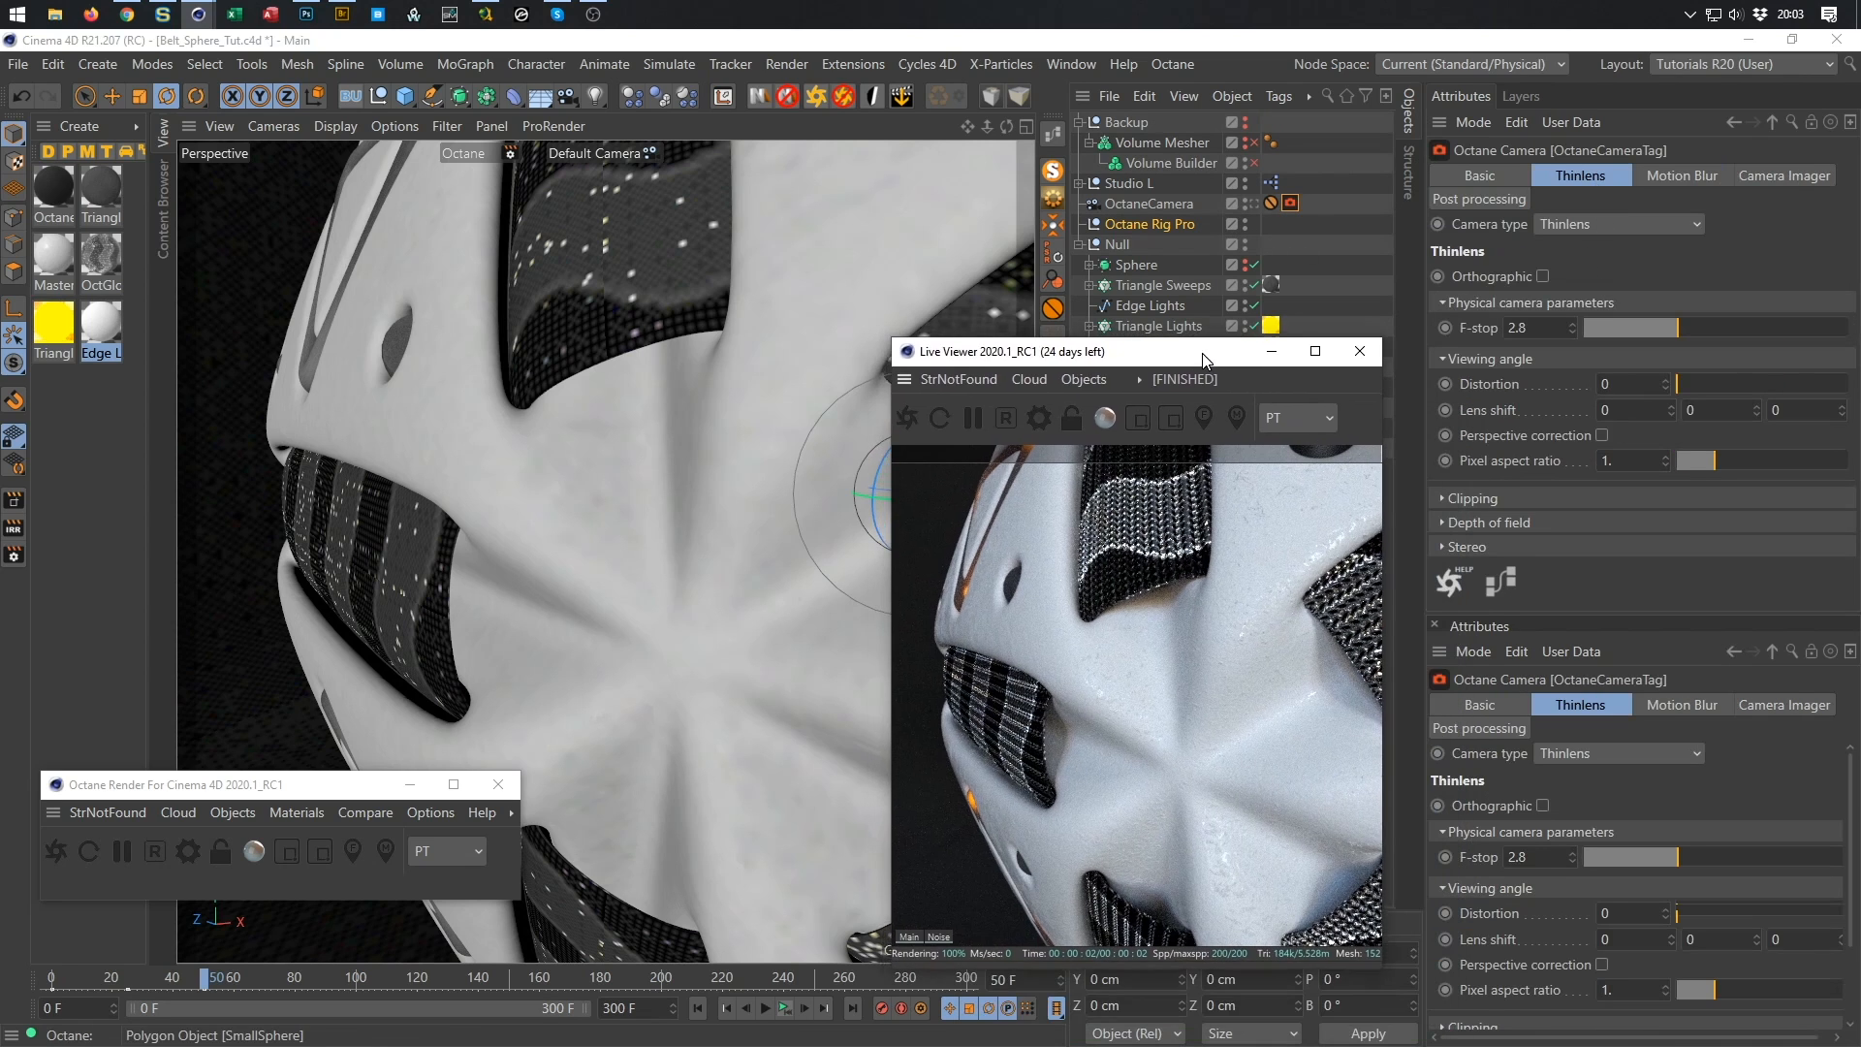
{"action": "left_click", "coordinate": [1206, 417]}
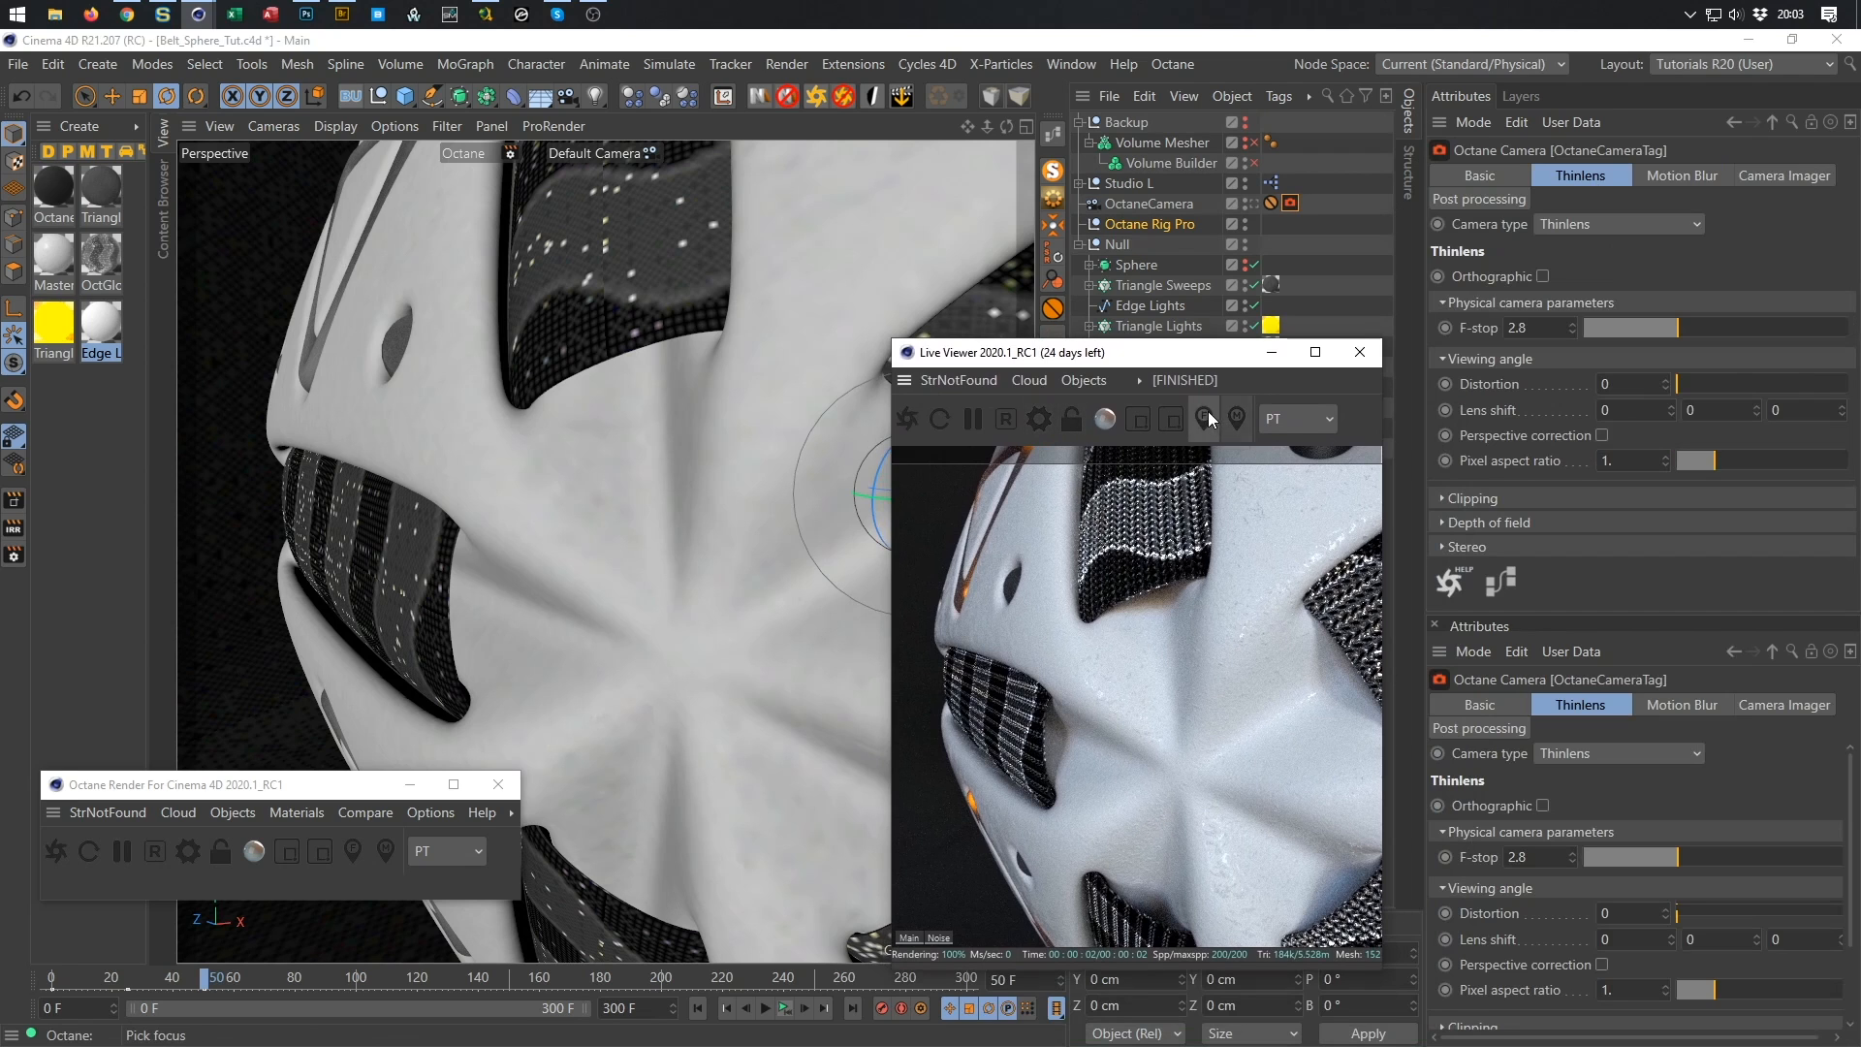
{"action": "left_click", "coordinate": [1102, 747]}
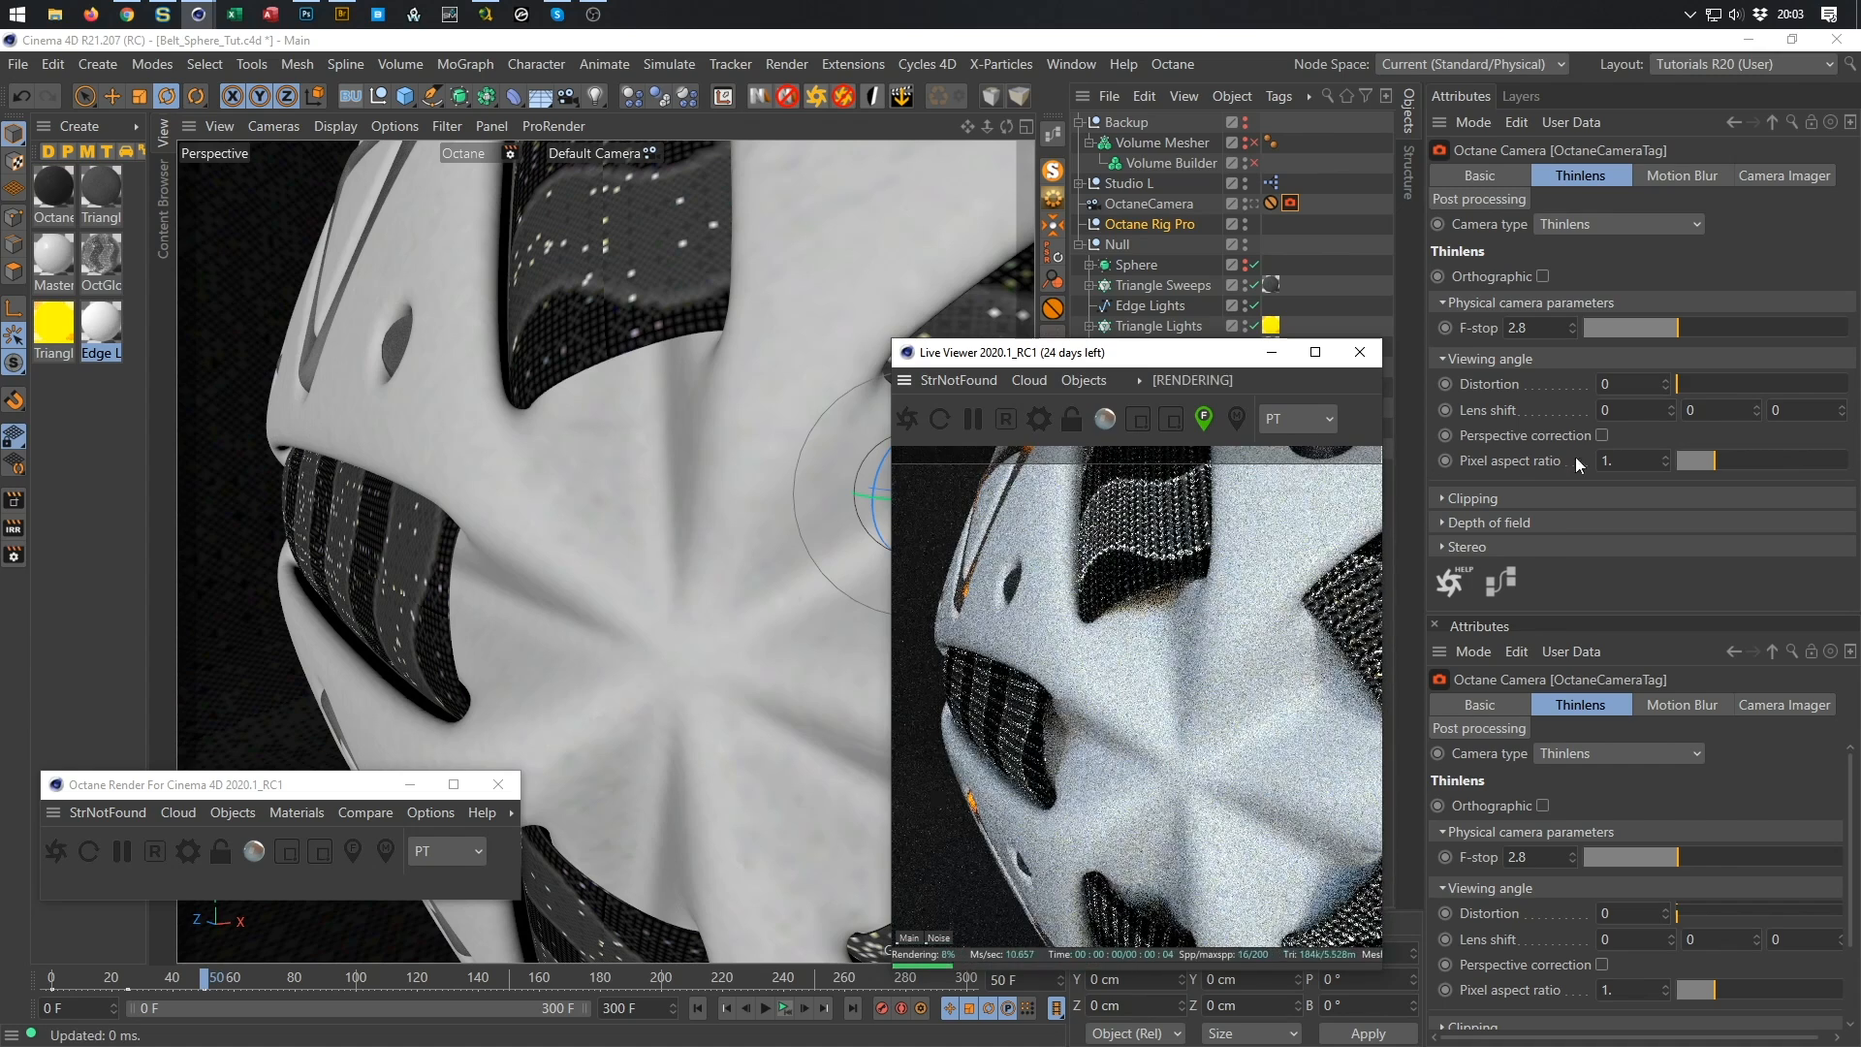
Set the existing OctaneCamera's depth-of-field aperture to 3 cm and restart the Live Viewer render.
{"action": "left_click", "coordinate": [1493, 523]}
{"action": "left_click_drag", "start_coordinate": [1576, 611], "coordinate": [1561, 797]}
{"action": "left_click", "coordinate": [1643, 580]}
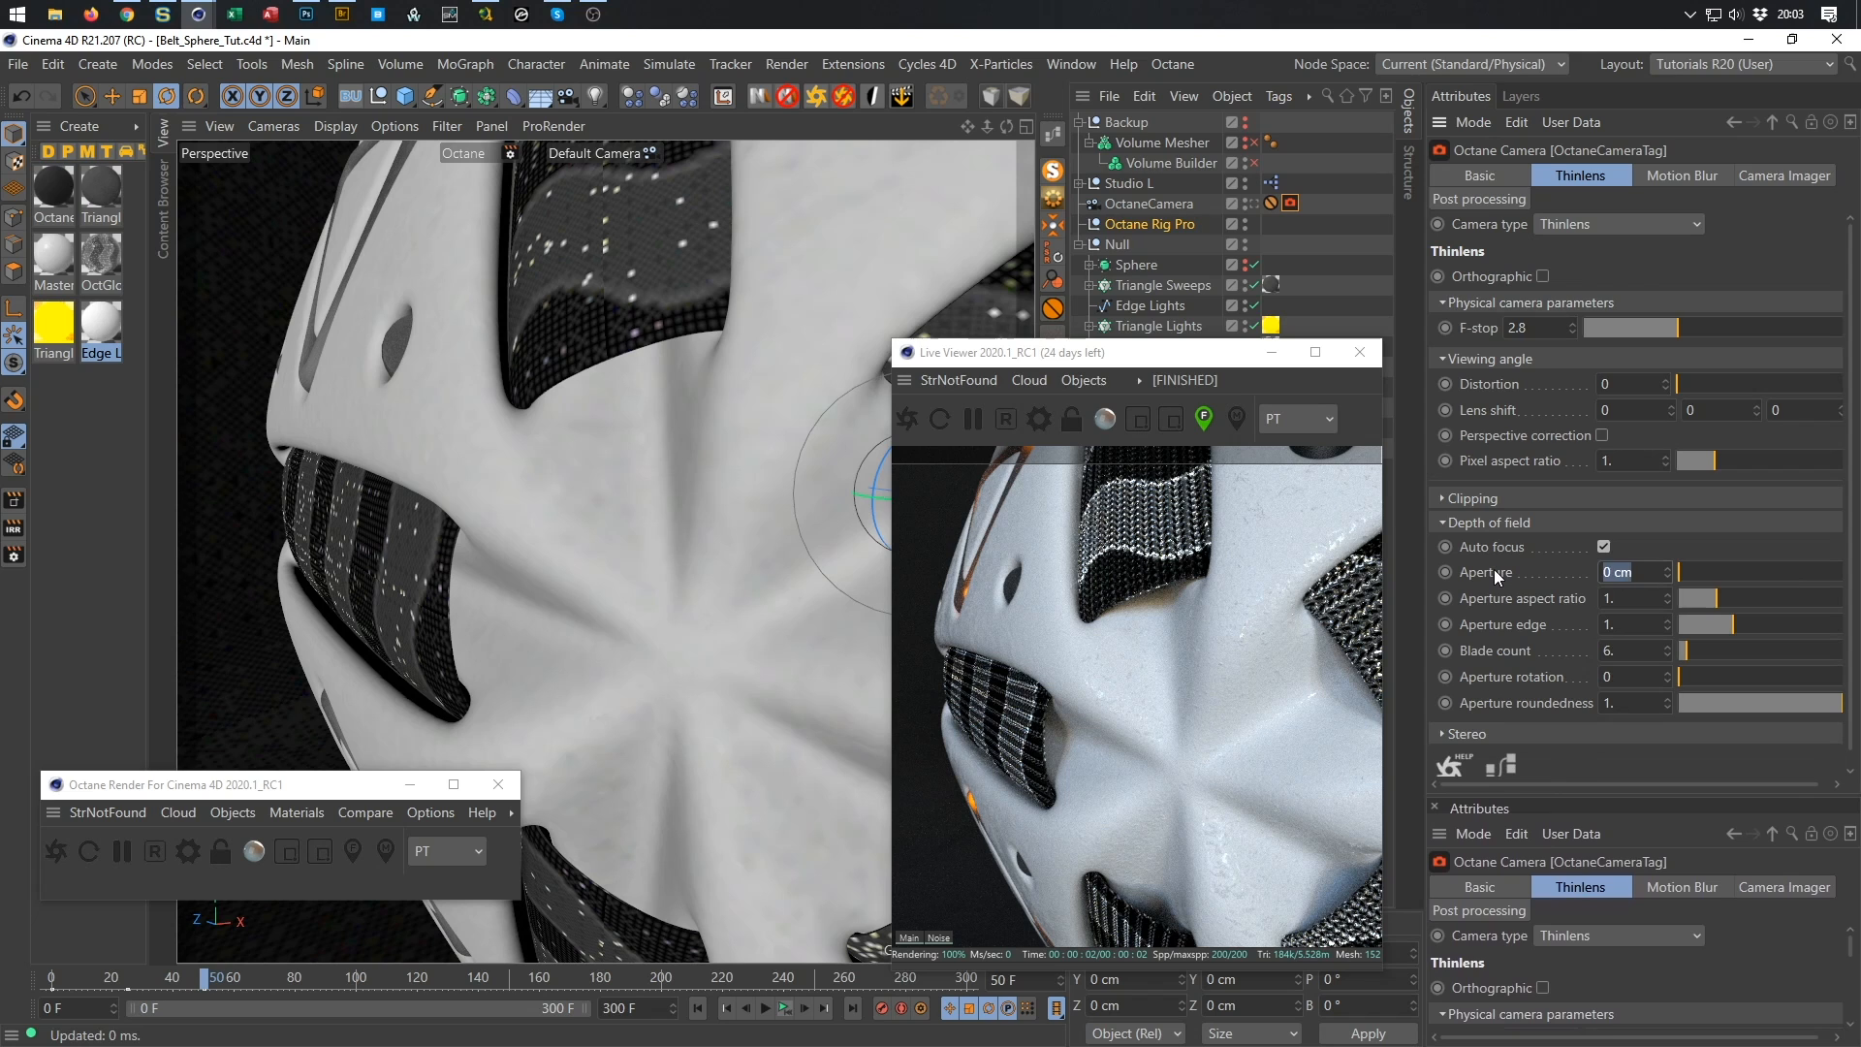
{"action": "type", "text": "3"}
{"action": "key", "text": "Return"}
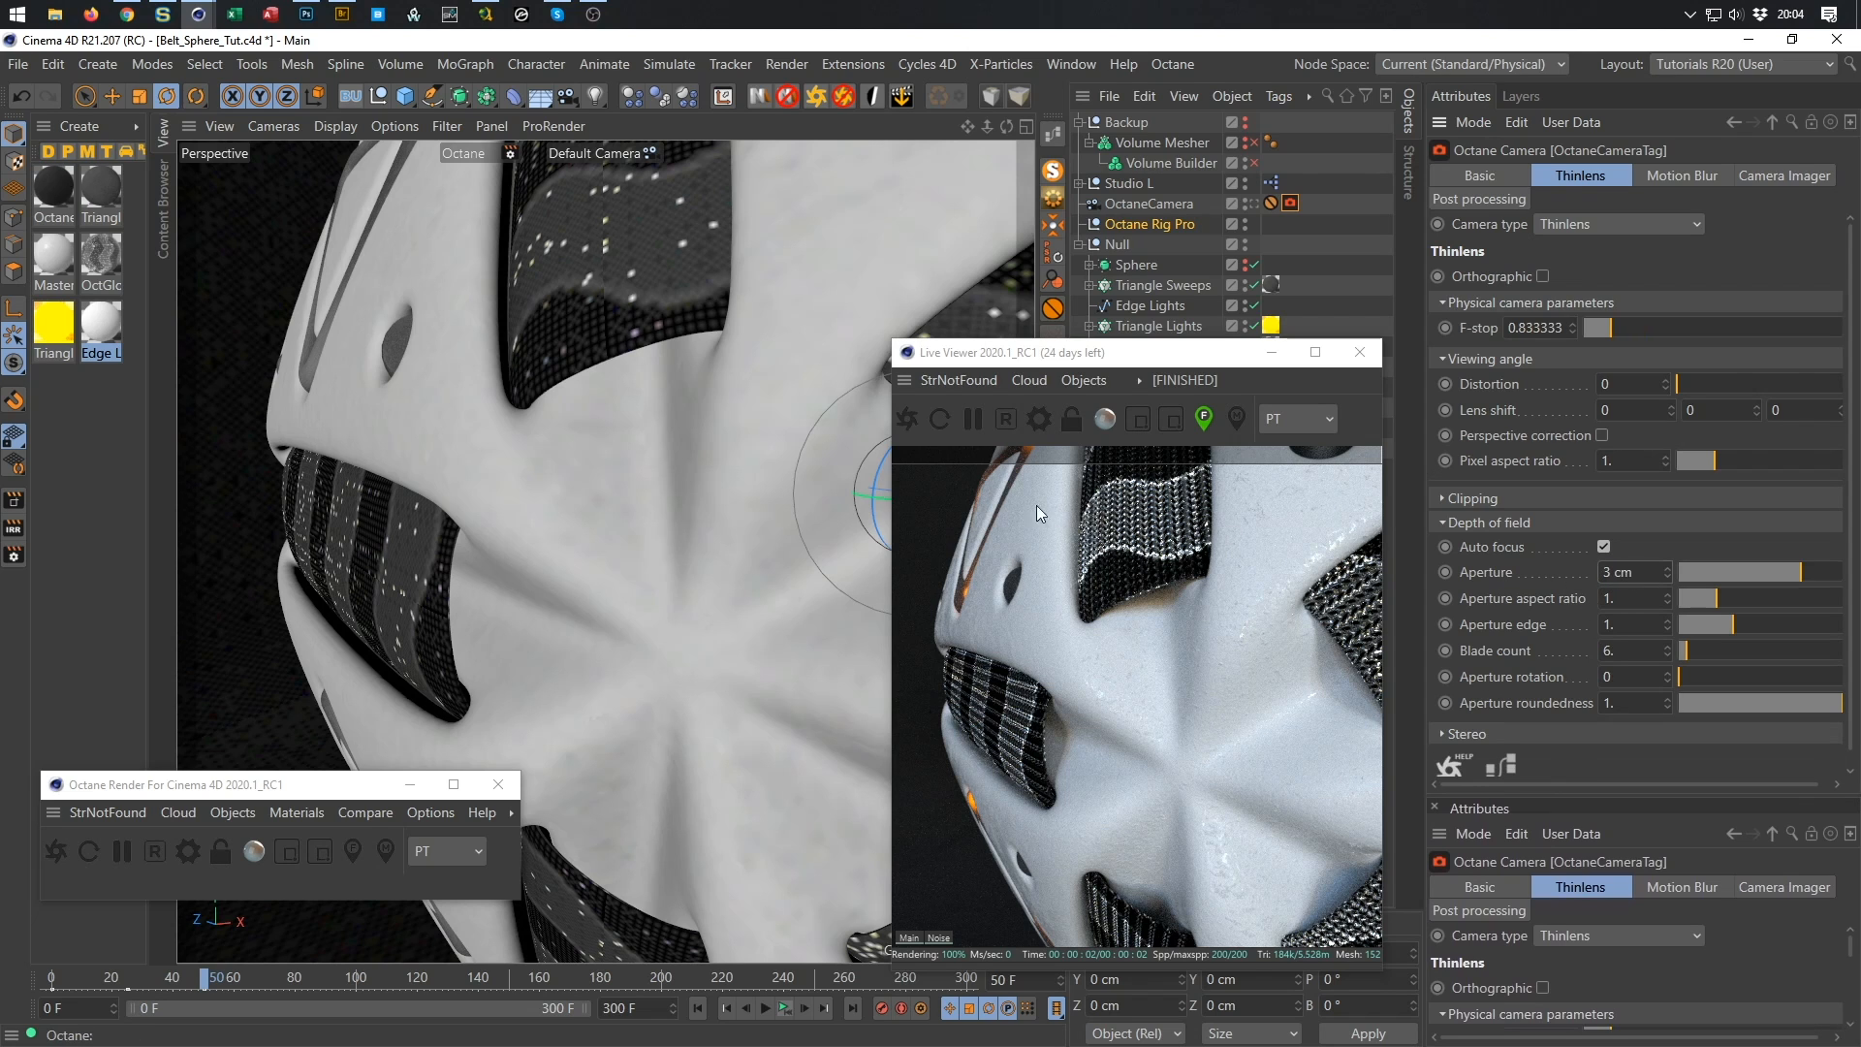
{"action": "left_click", "coordinate": [909, 419]}
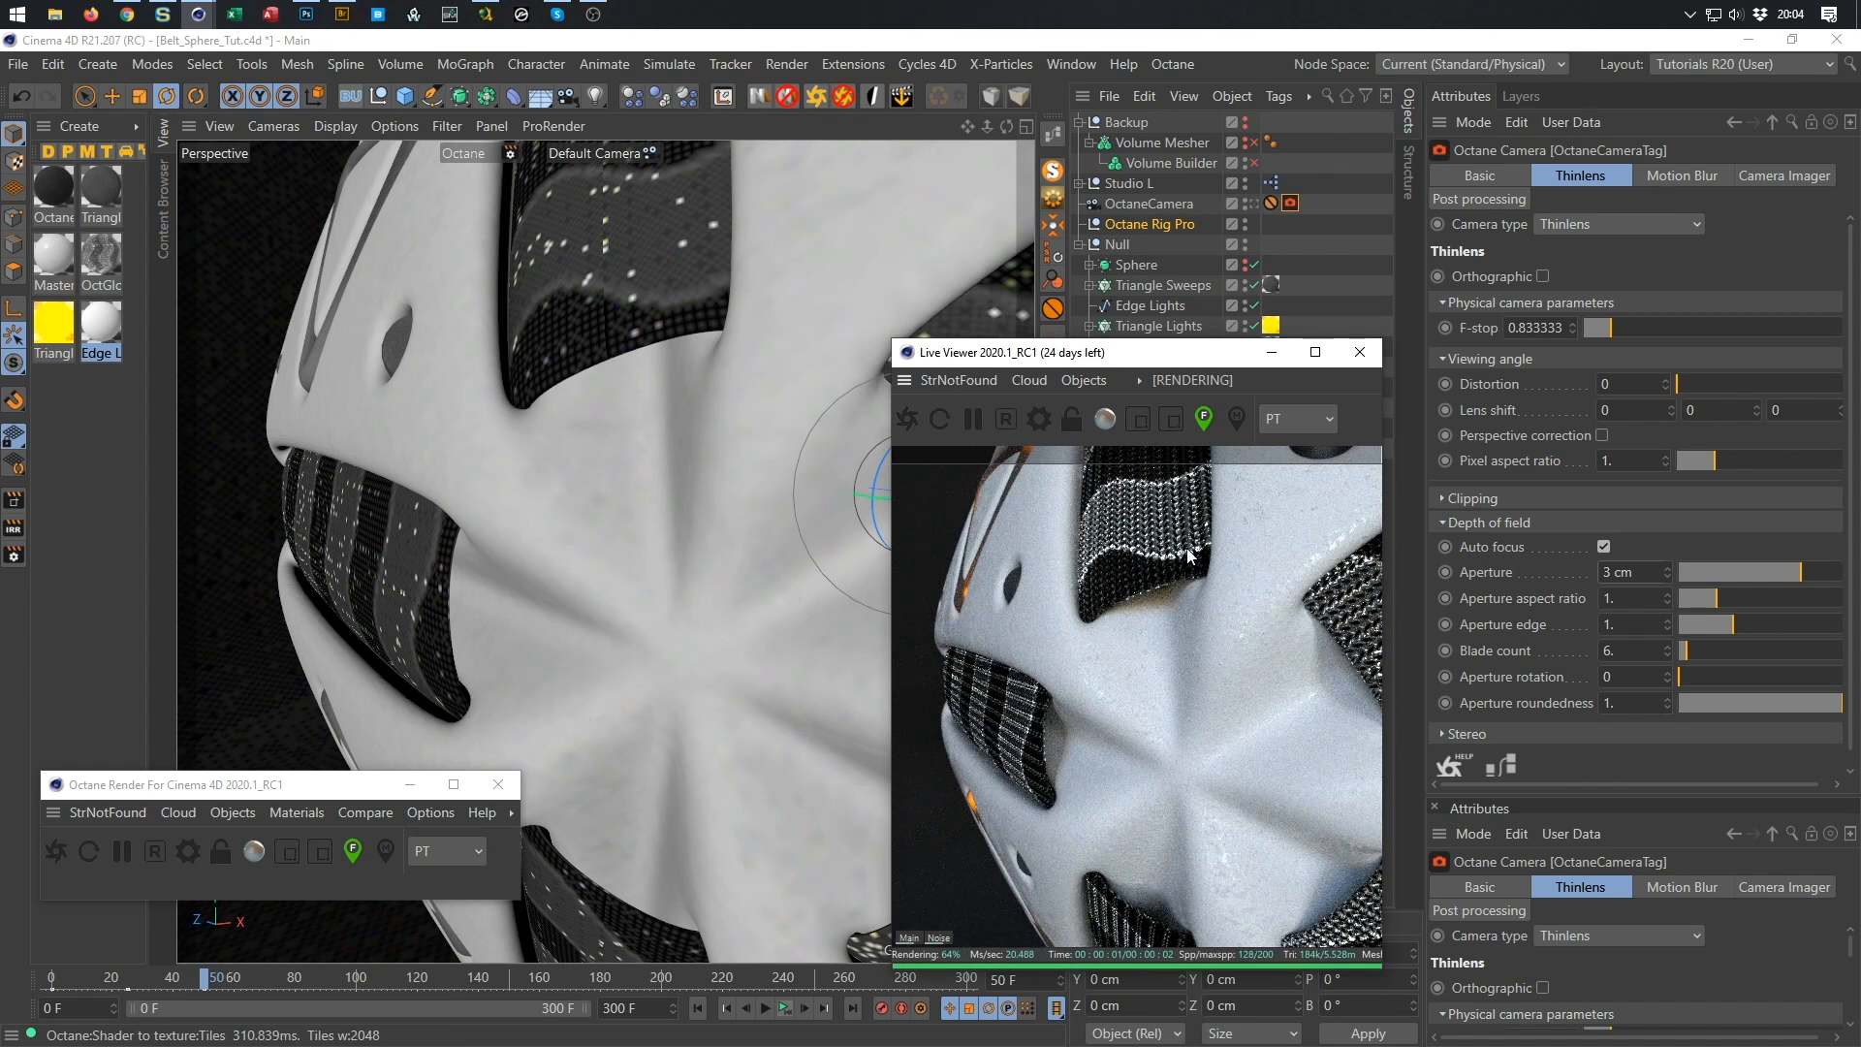
Set the existing OctaneCamera's aperture to 10 cm.
{"action": "left_click", "coordinate": [1639, 573]}
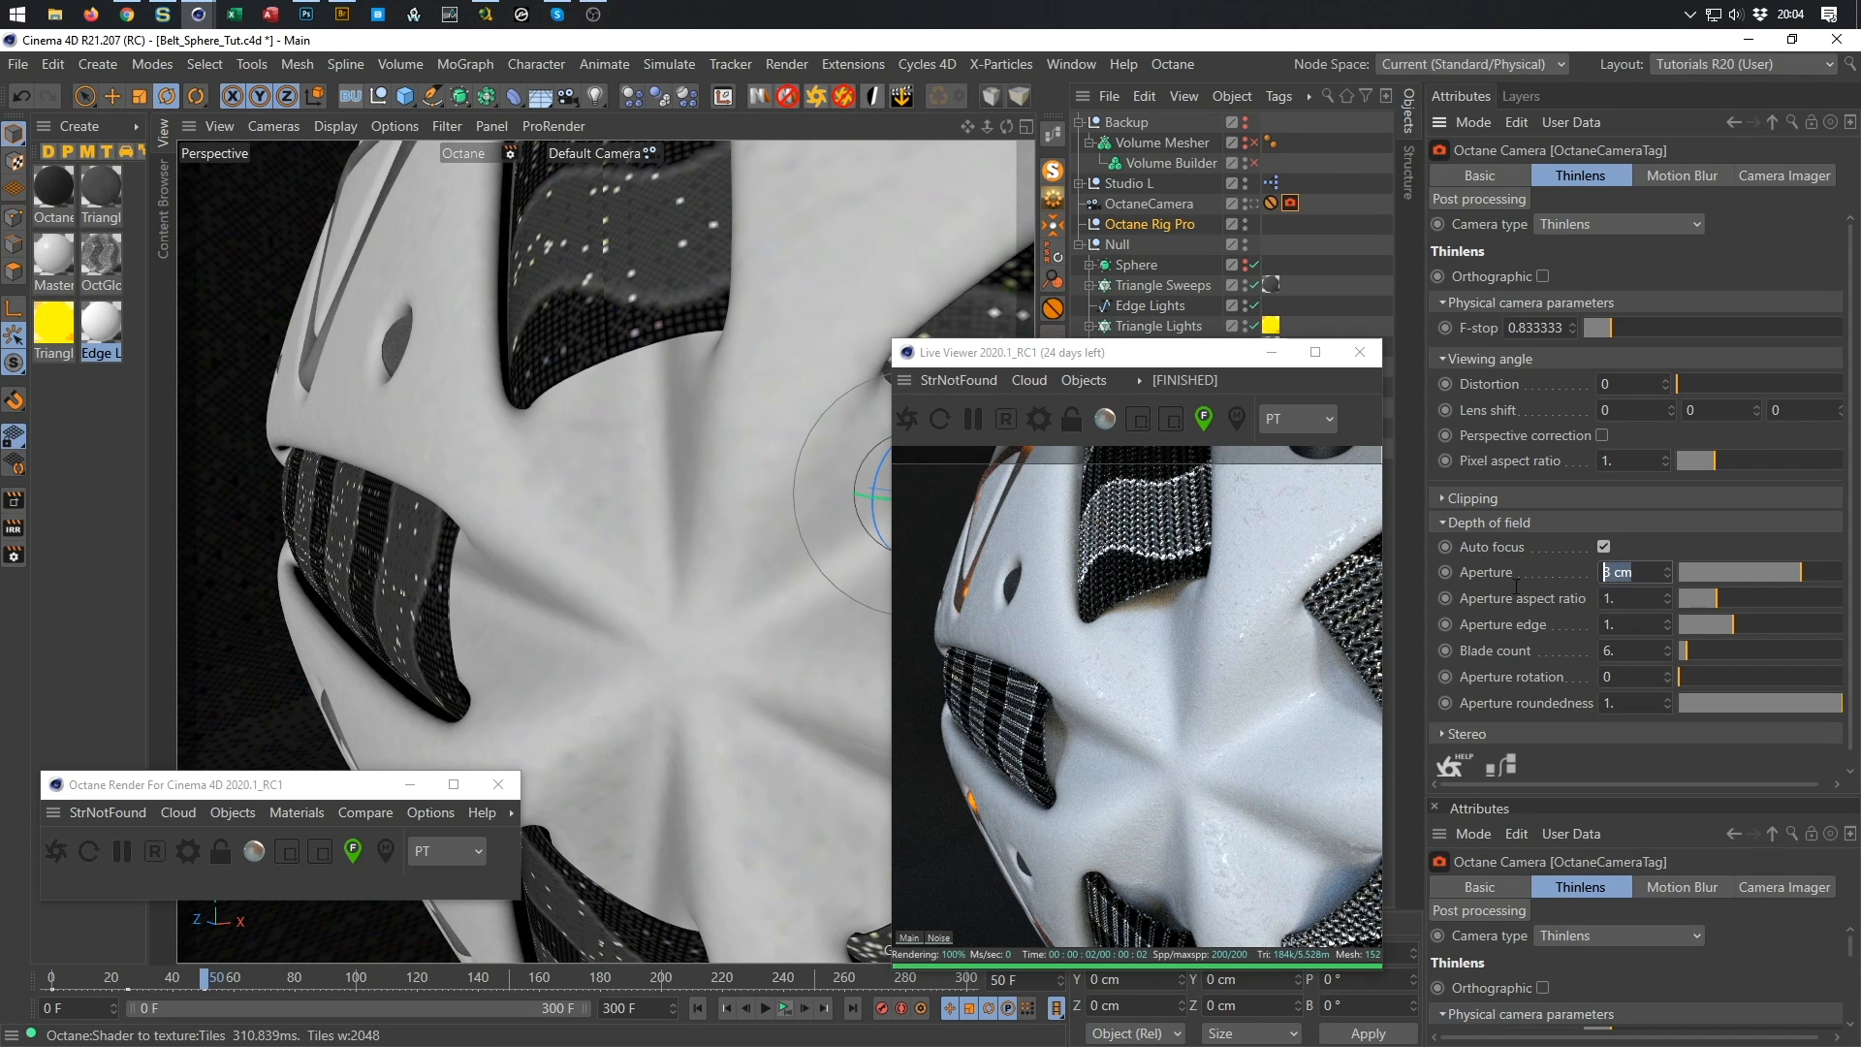
{"action": "type", "text": "10"}
{"action": "key", "text": "Return"}
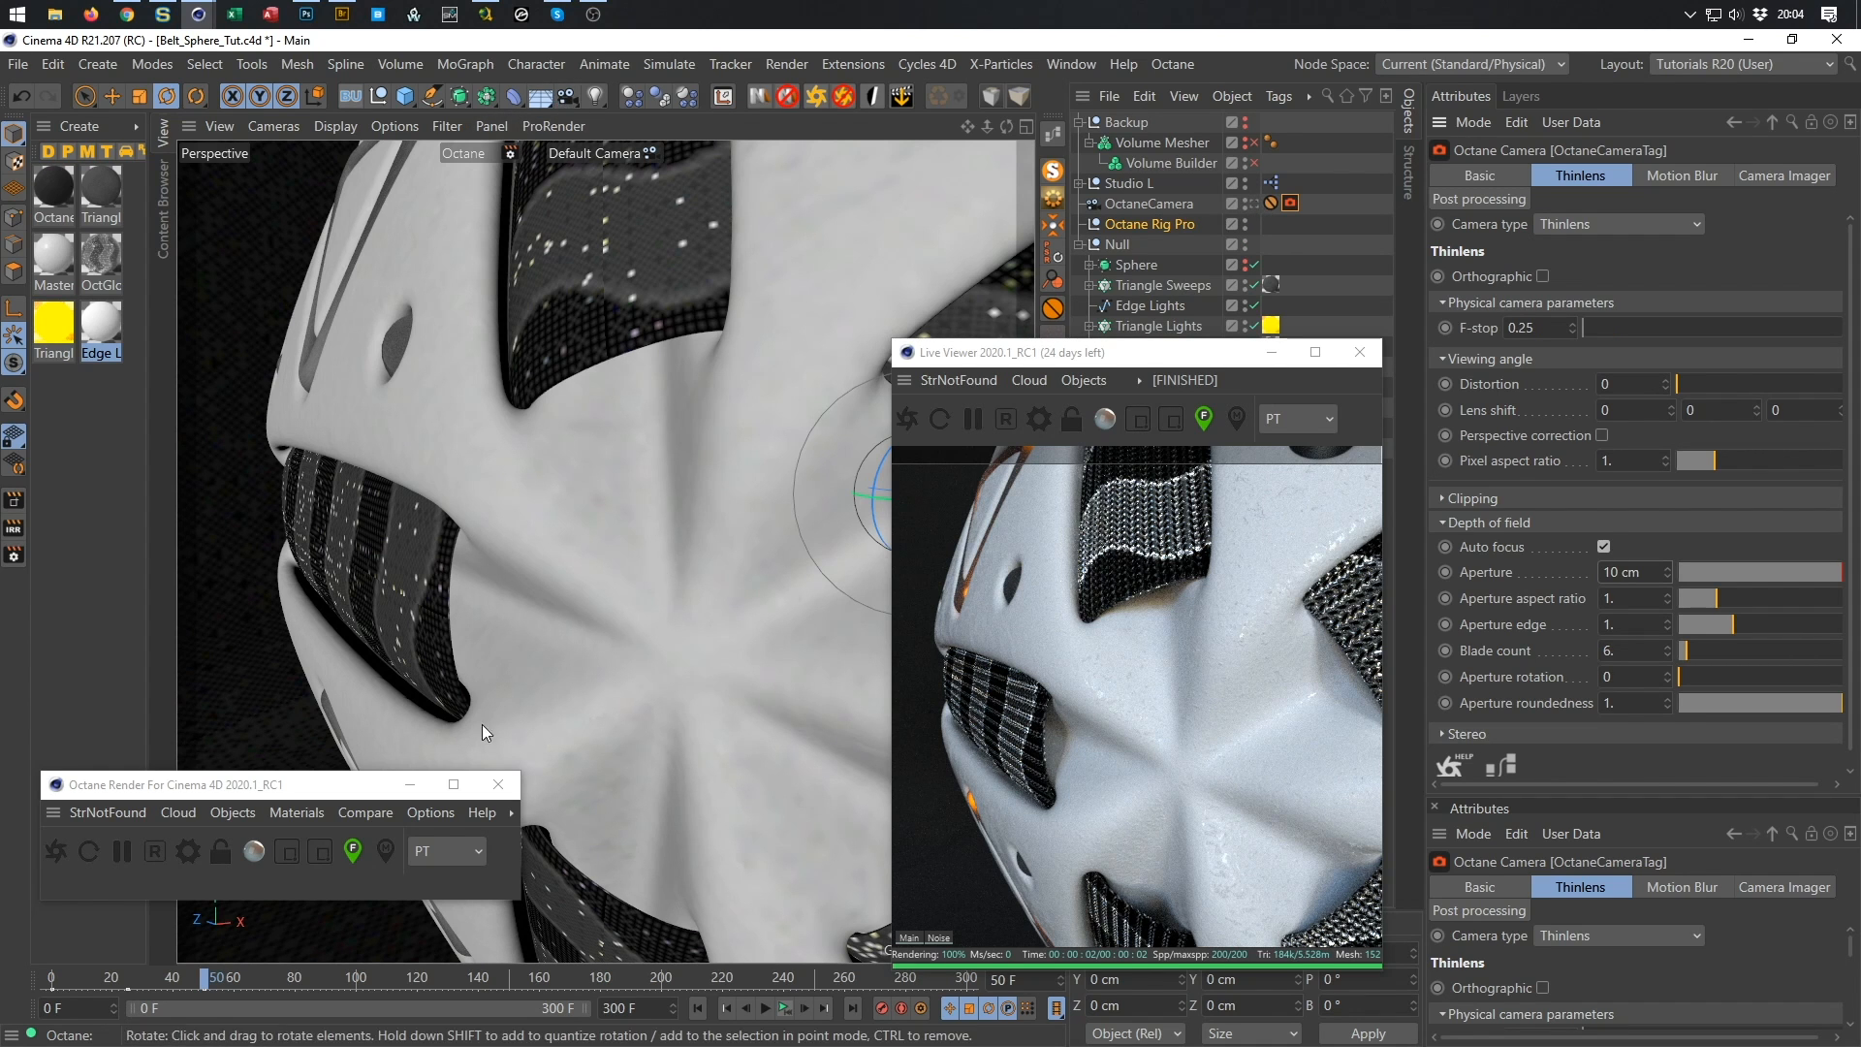
Create a new Octane Camera from the current close-up view and make it the active view camera.
{"action": "left_click", "coordinate": [283, 811]}
{"action": "left_click", "coordinate": [283, 811]}
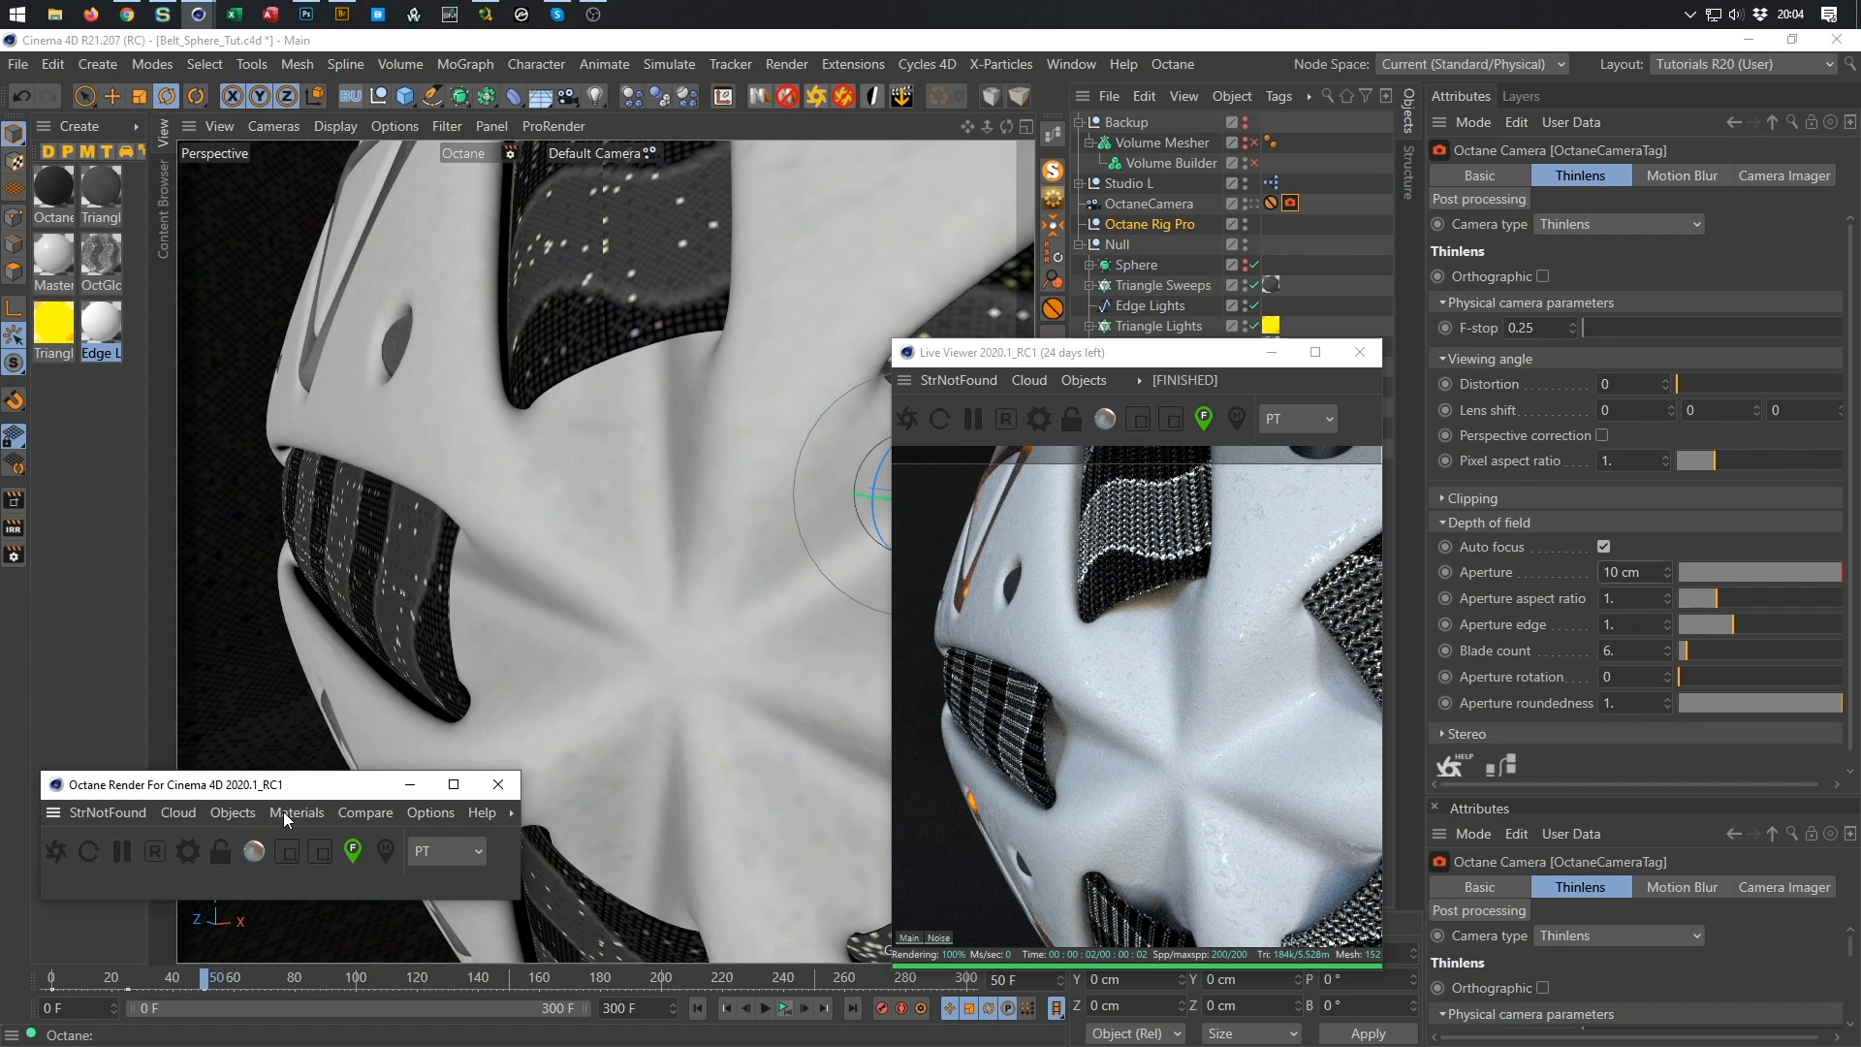
{"action": "left_click", "coordinate": [1294, 201]}
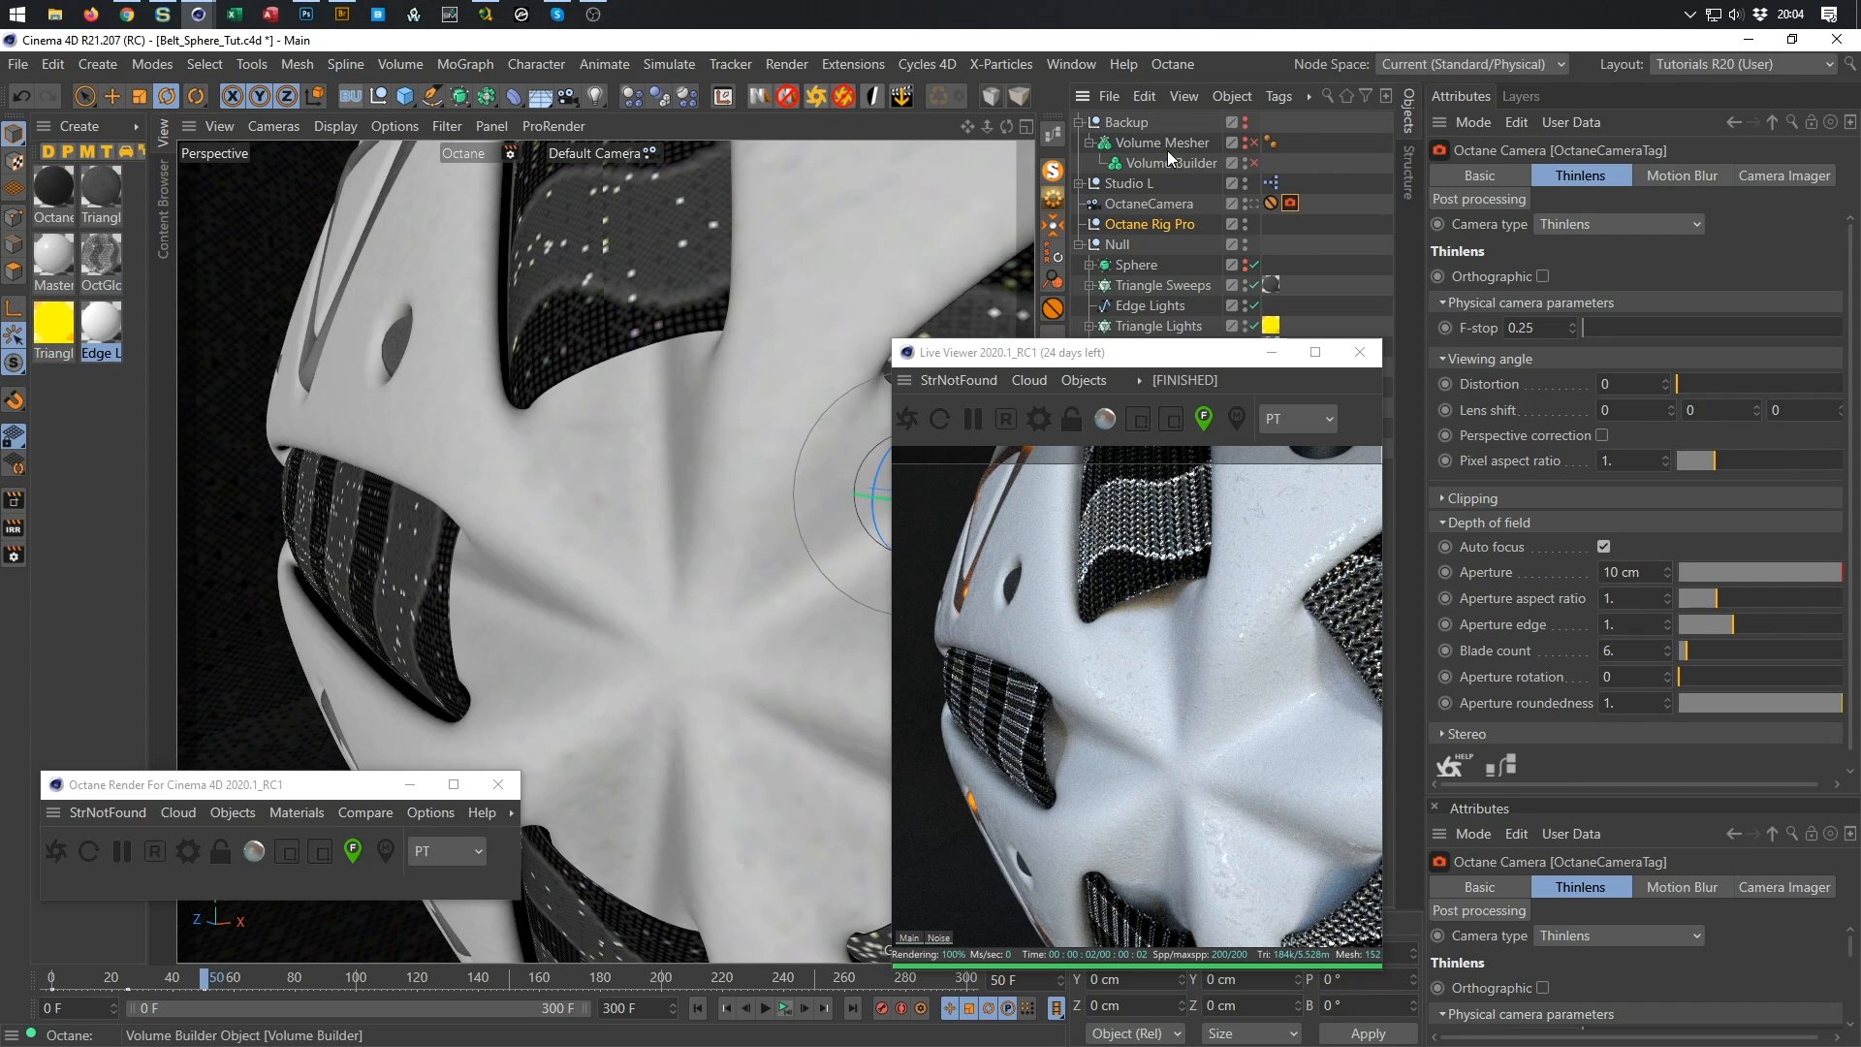
{"action": "left_click", "coordinate": [223, 817]}
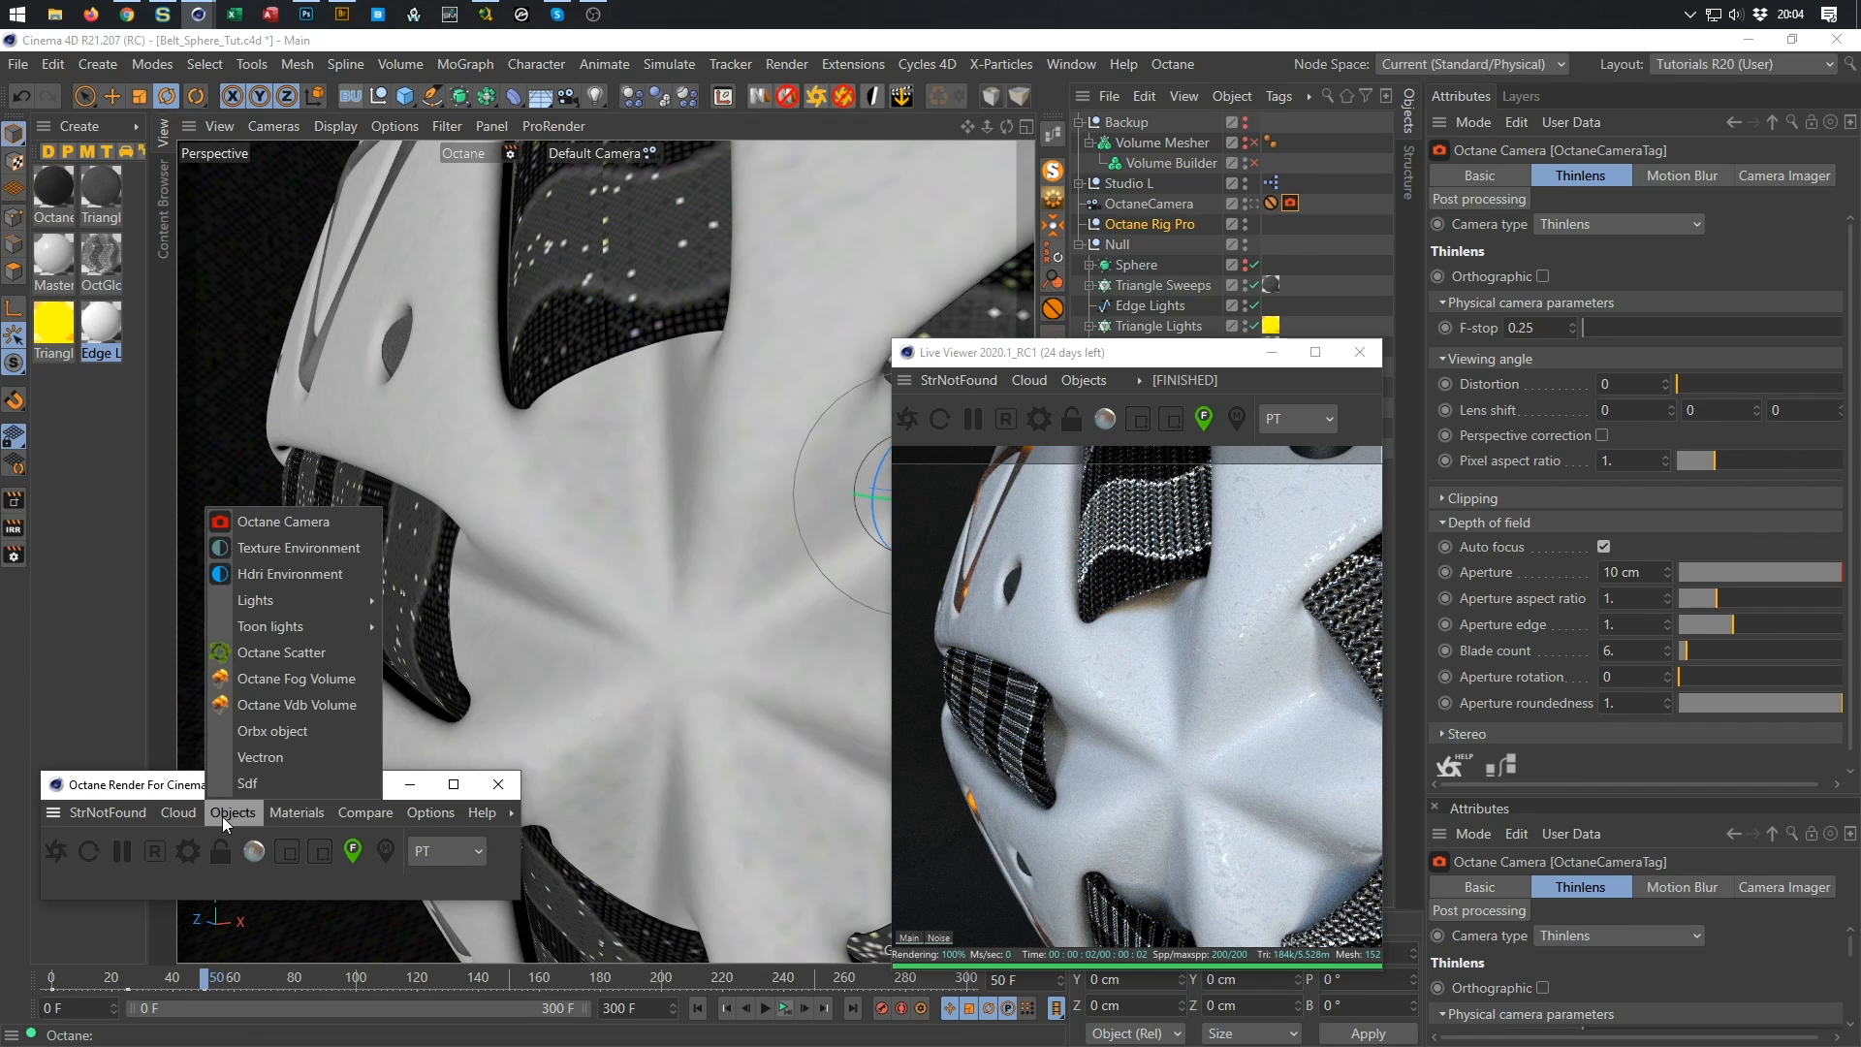
{"action": "left_click", "coordinate": [251, 521]}
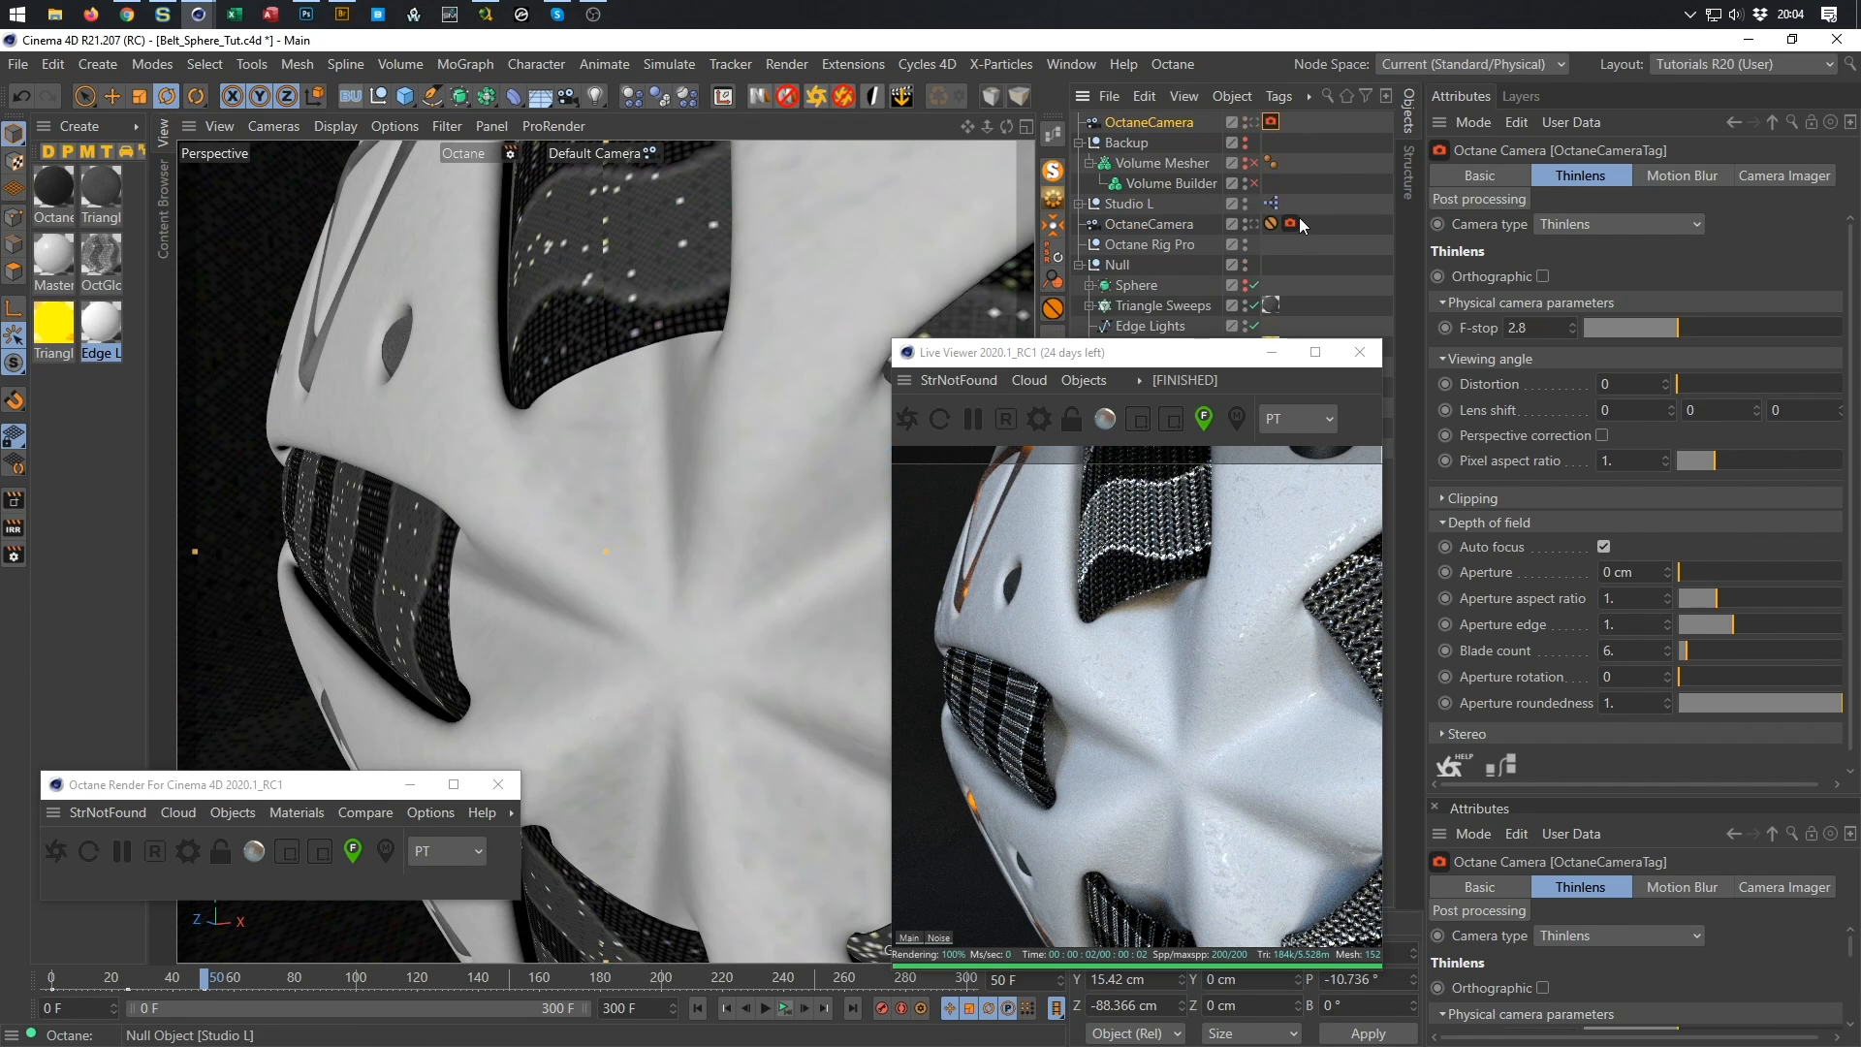
{"action": "left_click", "coordinate": [1255, 123]}
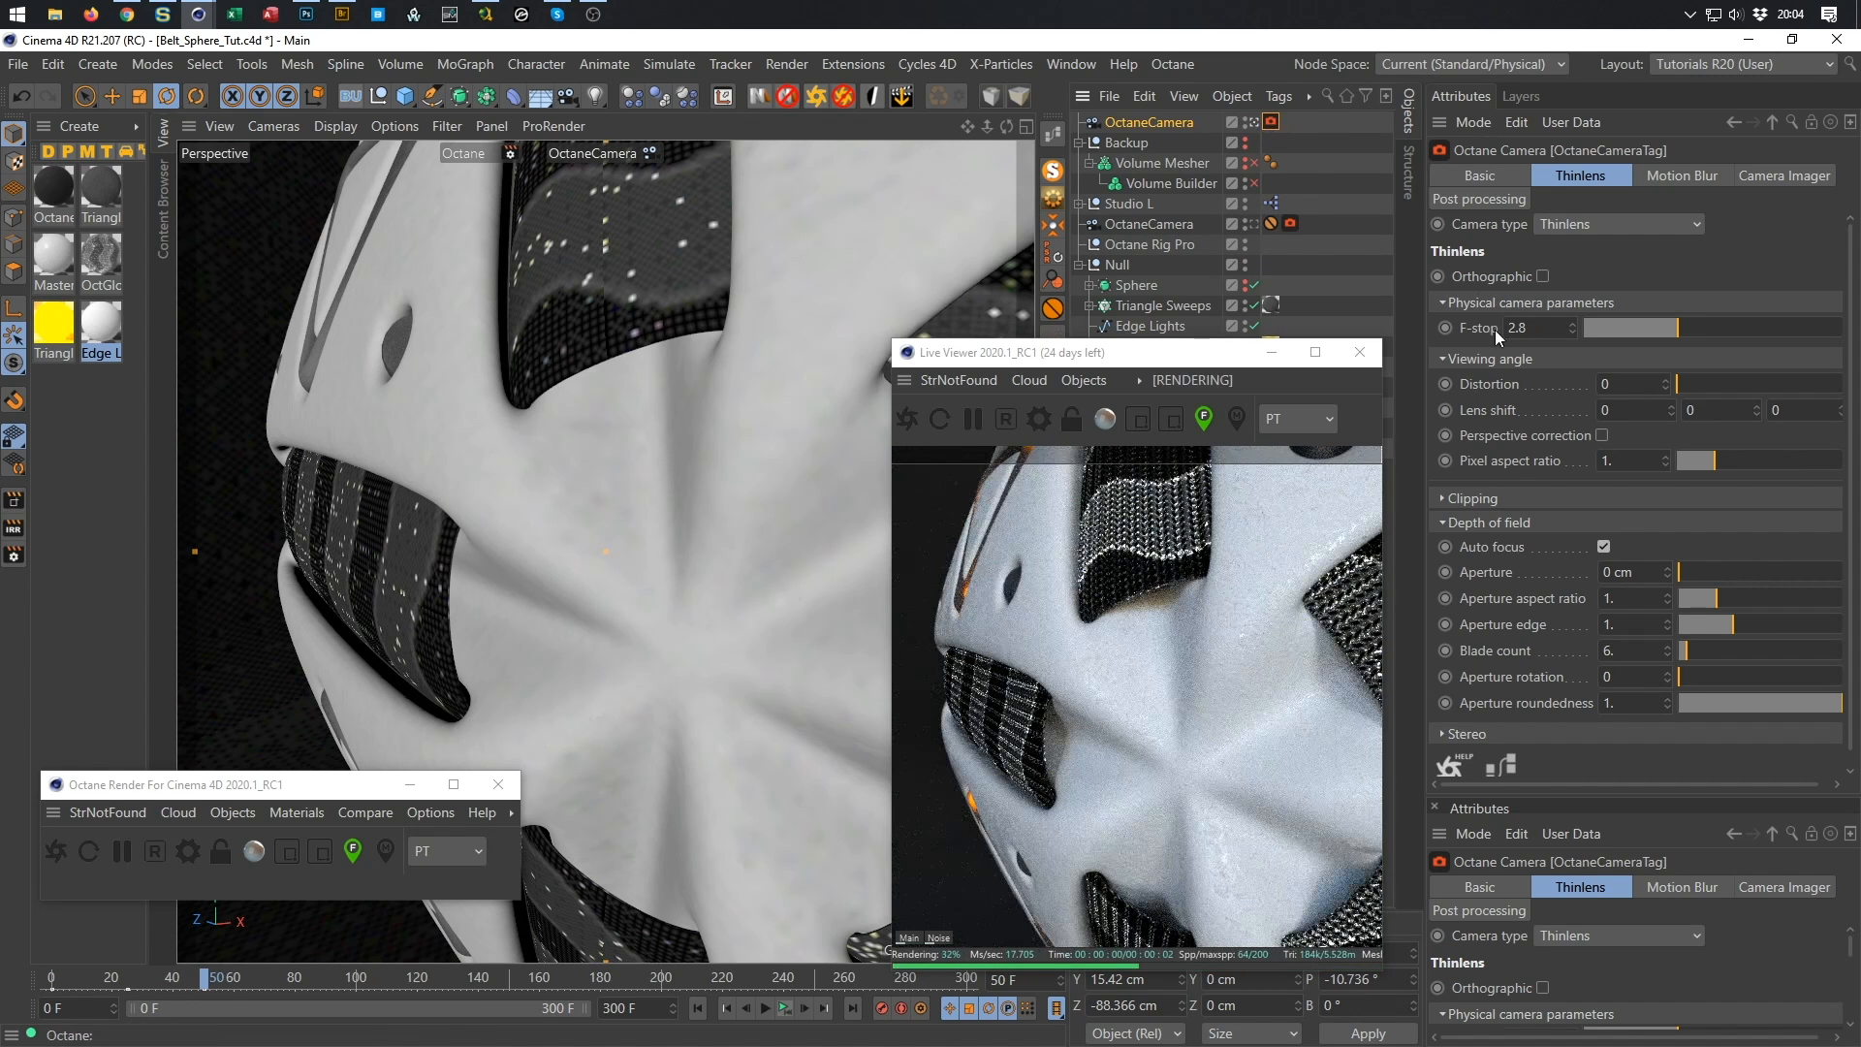
Set the new OctaneCamera's aperture aspect ratio to 3.
{"action": "left_click", "coordinate": [1526, 523]}
{"action": "left_click", "coordinate": [1526, 524]}
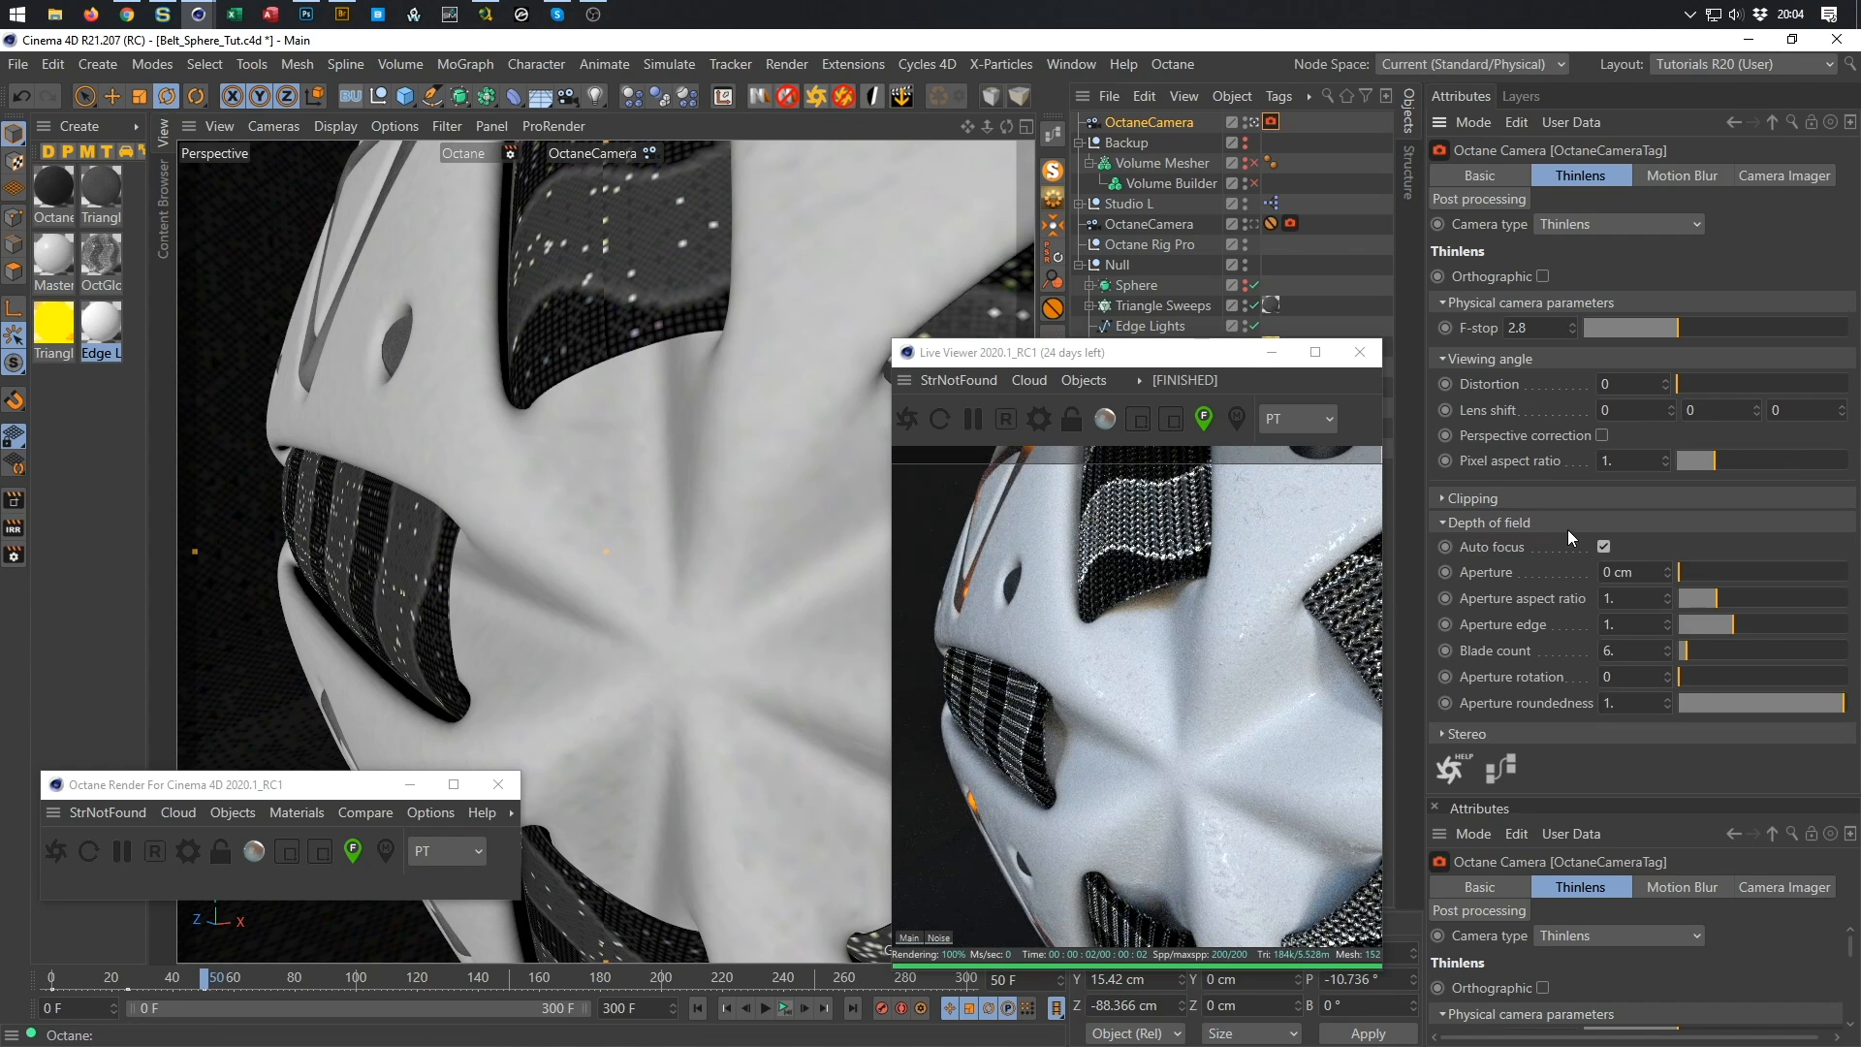
{"action": "left_click", "coordinate": [1631, 600]}
{"action": "type", "text": "3"}
{"action": "key", "text": "Return"}
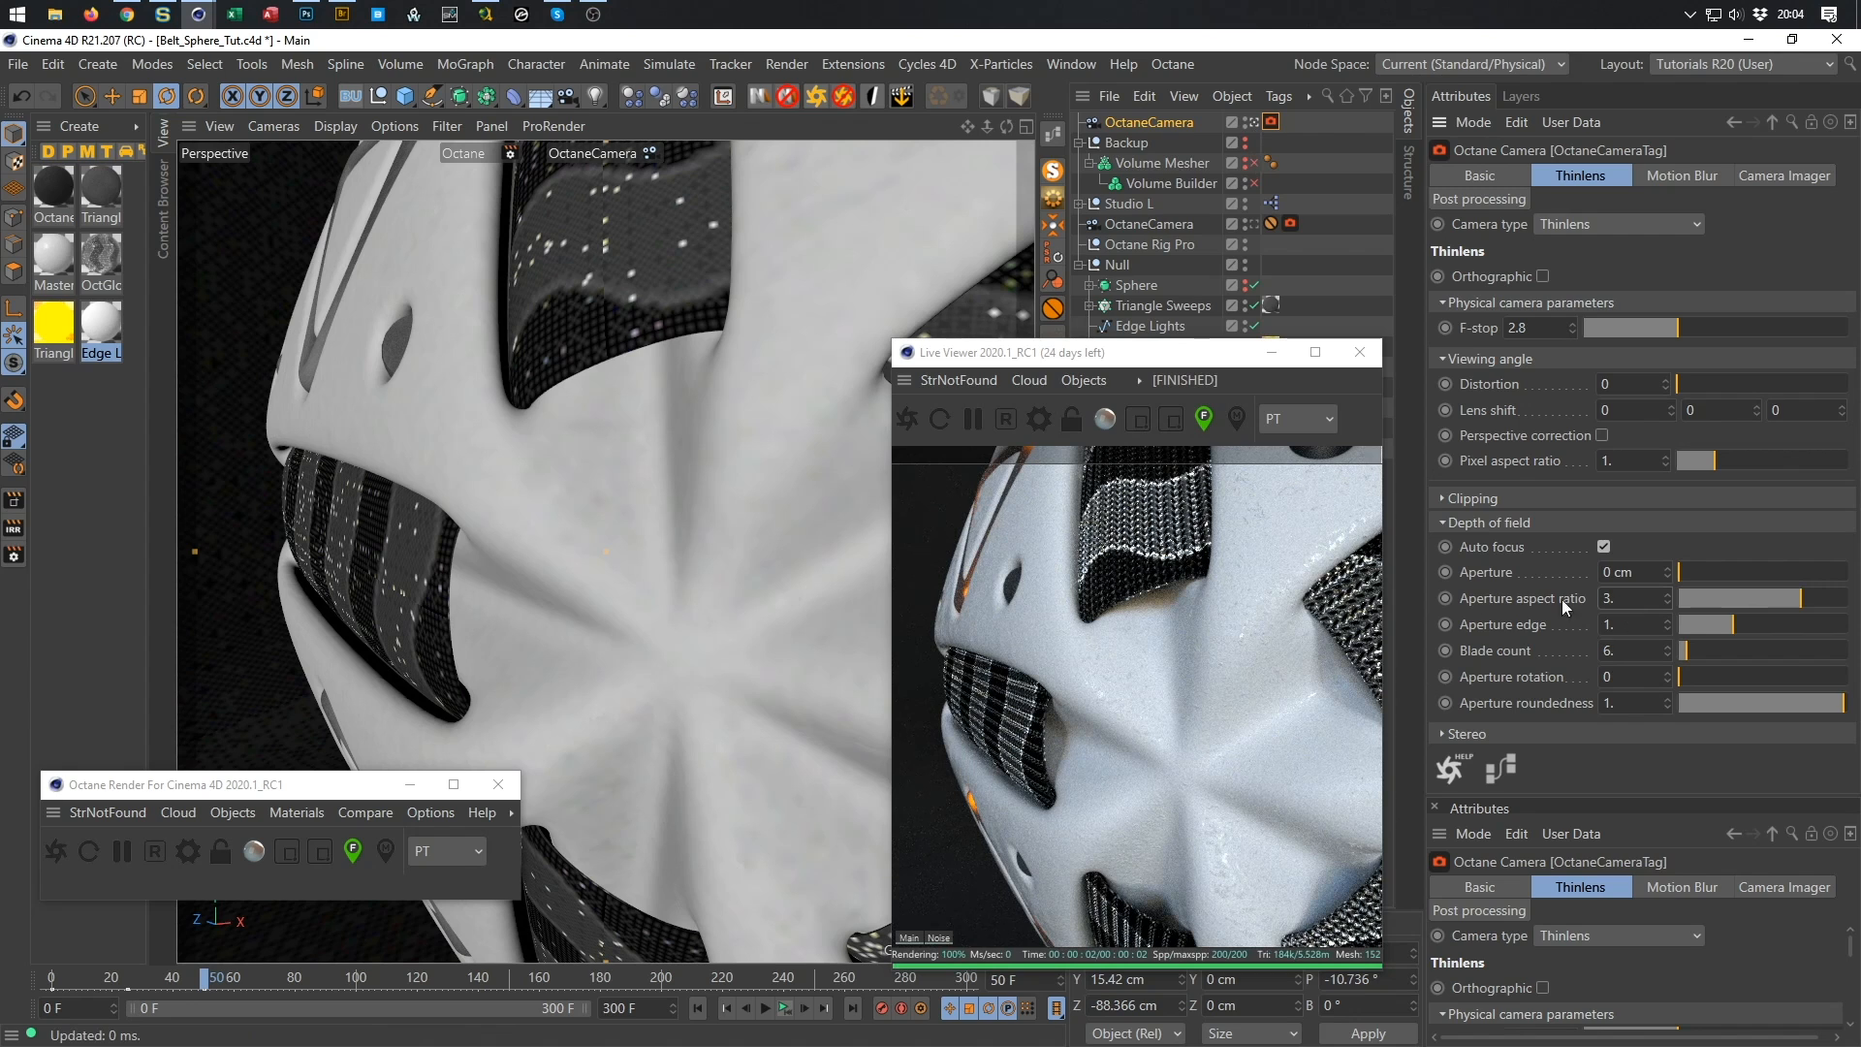
Pick a focus point on the sphere's white surface beside the belt groove and set the new camera's aperture to 10 cm.
{"action": "left_click", "coordinate": [1205, 419]}
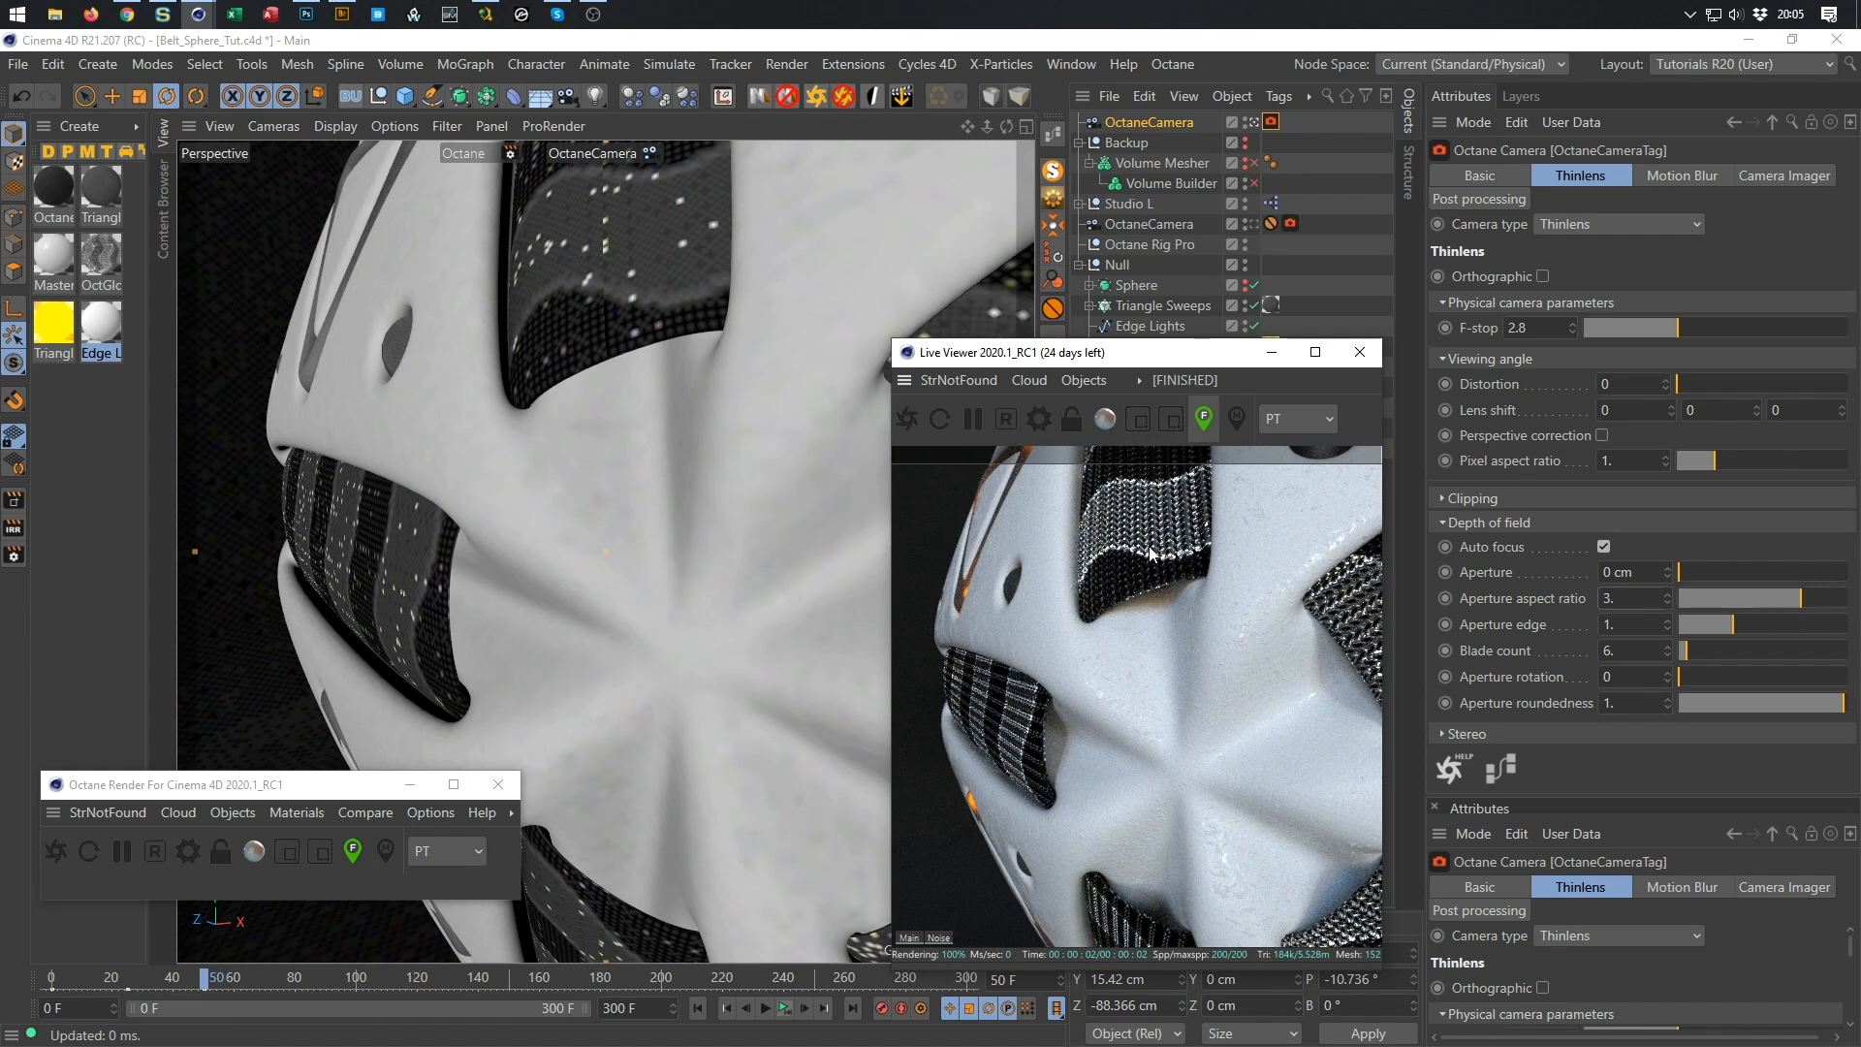
{"action": "left_click", "coordinate": [1107, 692]}
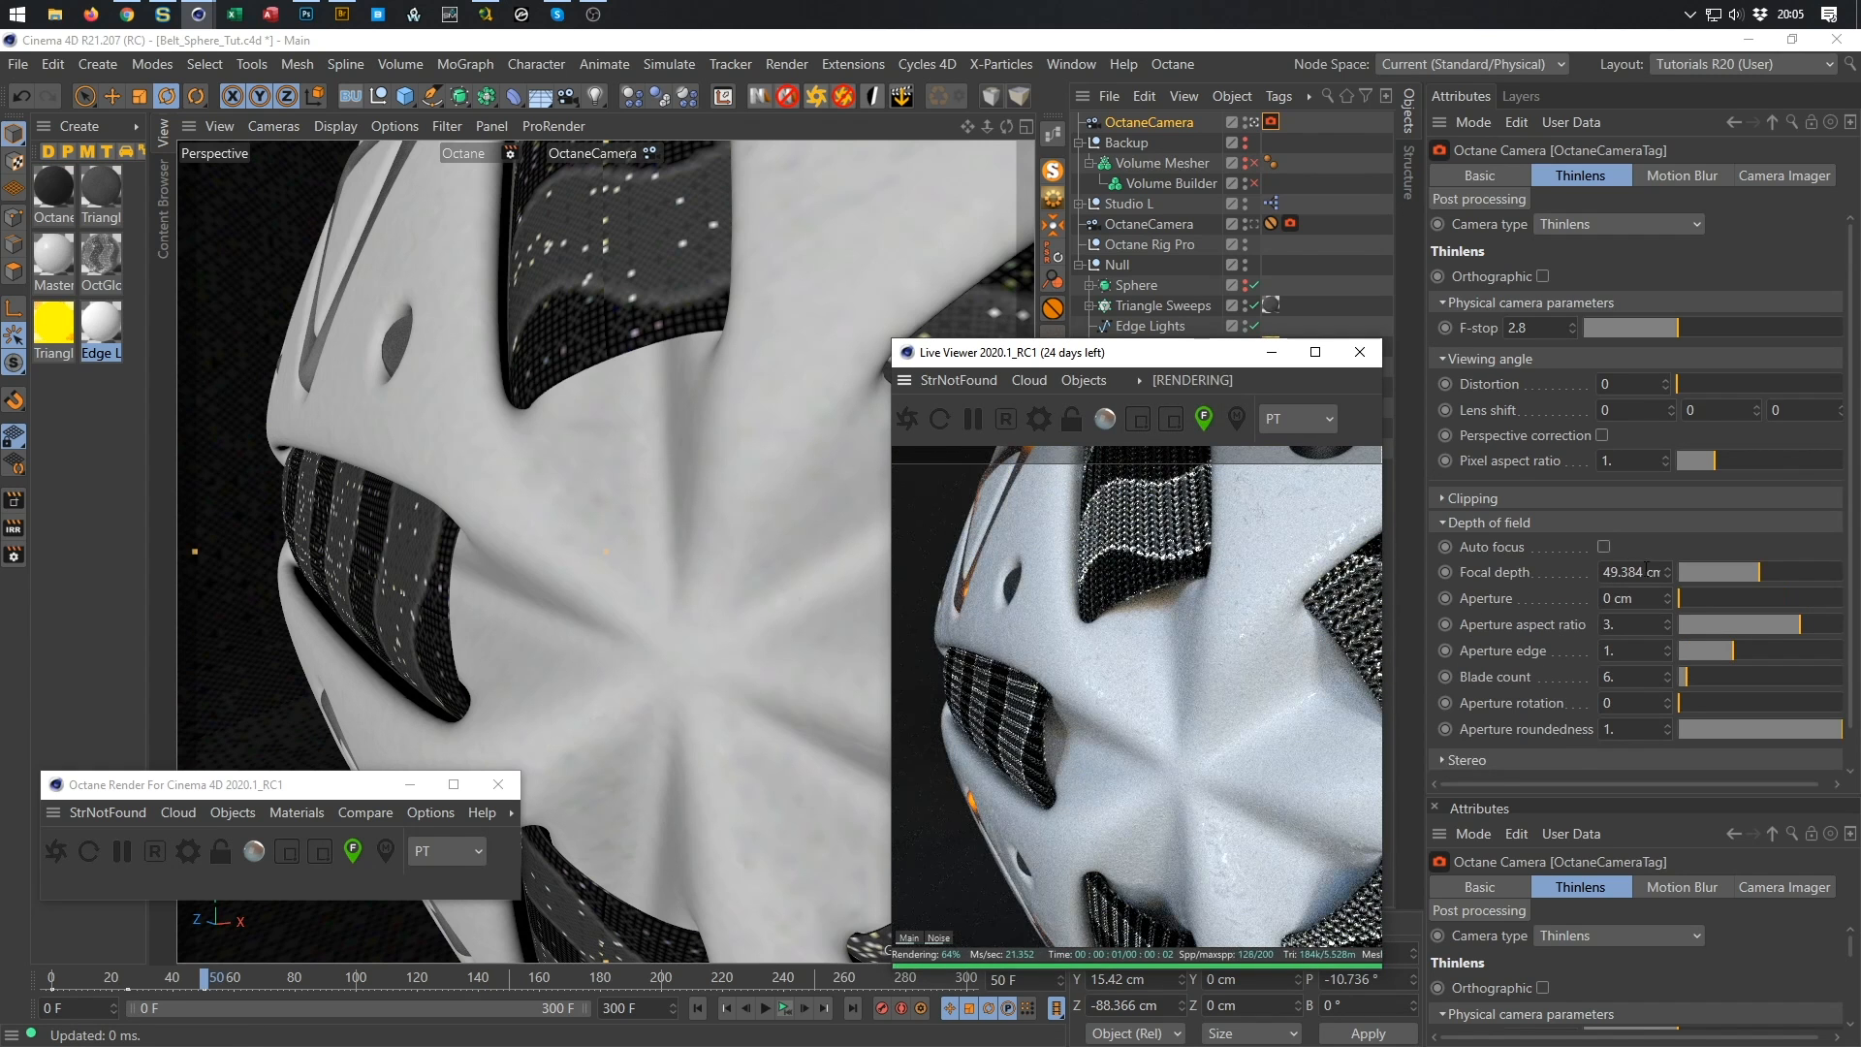
{"action": "left_click_drag", "start_coordinate": [1648, 599], "coordinate": [1555, 661]}
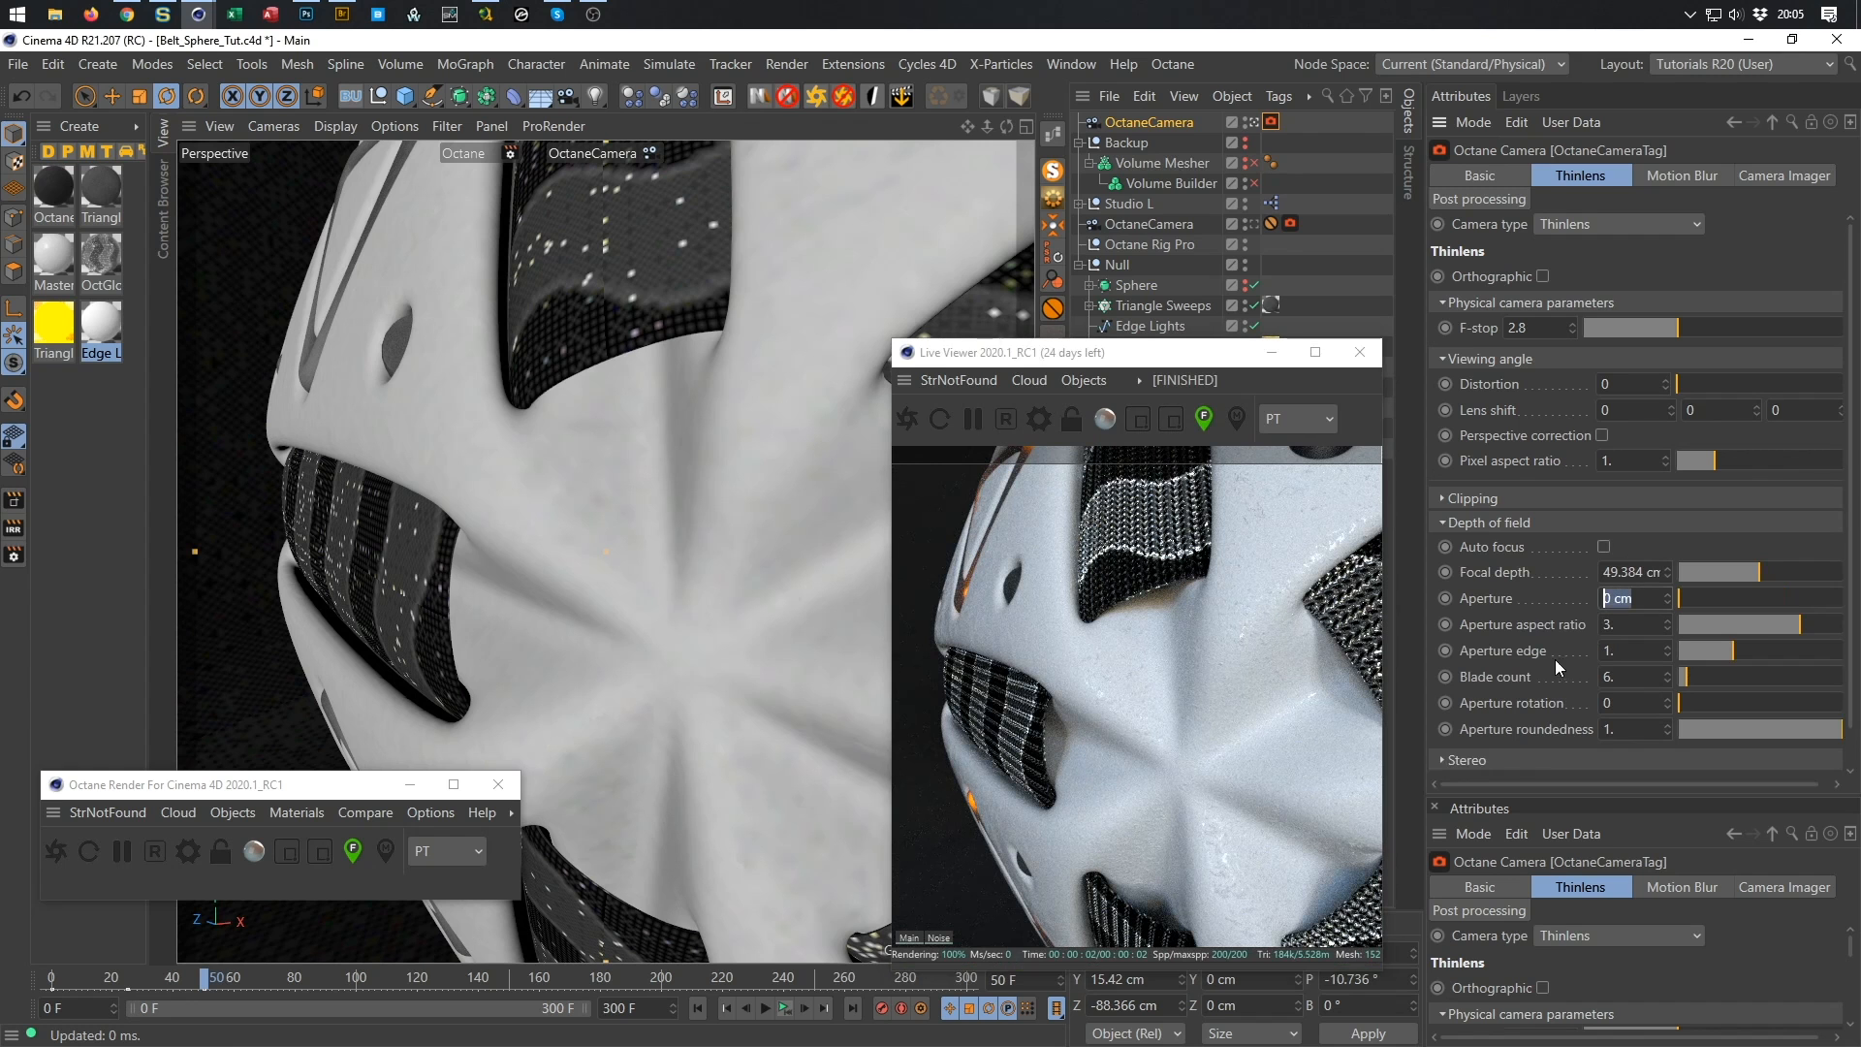
{"action": "type", "text": "10"}
{"action": "key", "text": "Return"}
Set the new camera's aperture to 3 cm and its aperture aspect ratio to 1.
{"action": "left_click_drag", "start_coordinate": [1651, 598], "coordinate": [1539, 624]}
{"action": "type", "text": "3"}
{"action": "key", "text": "Tab"}
{"action": "type", "text": "1"}
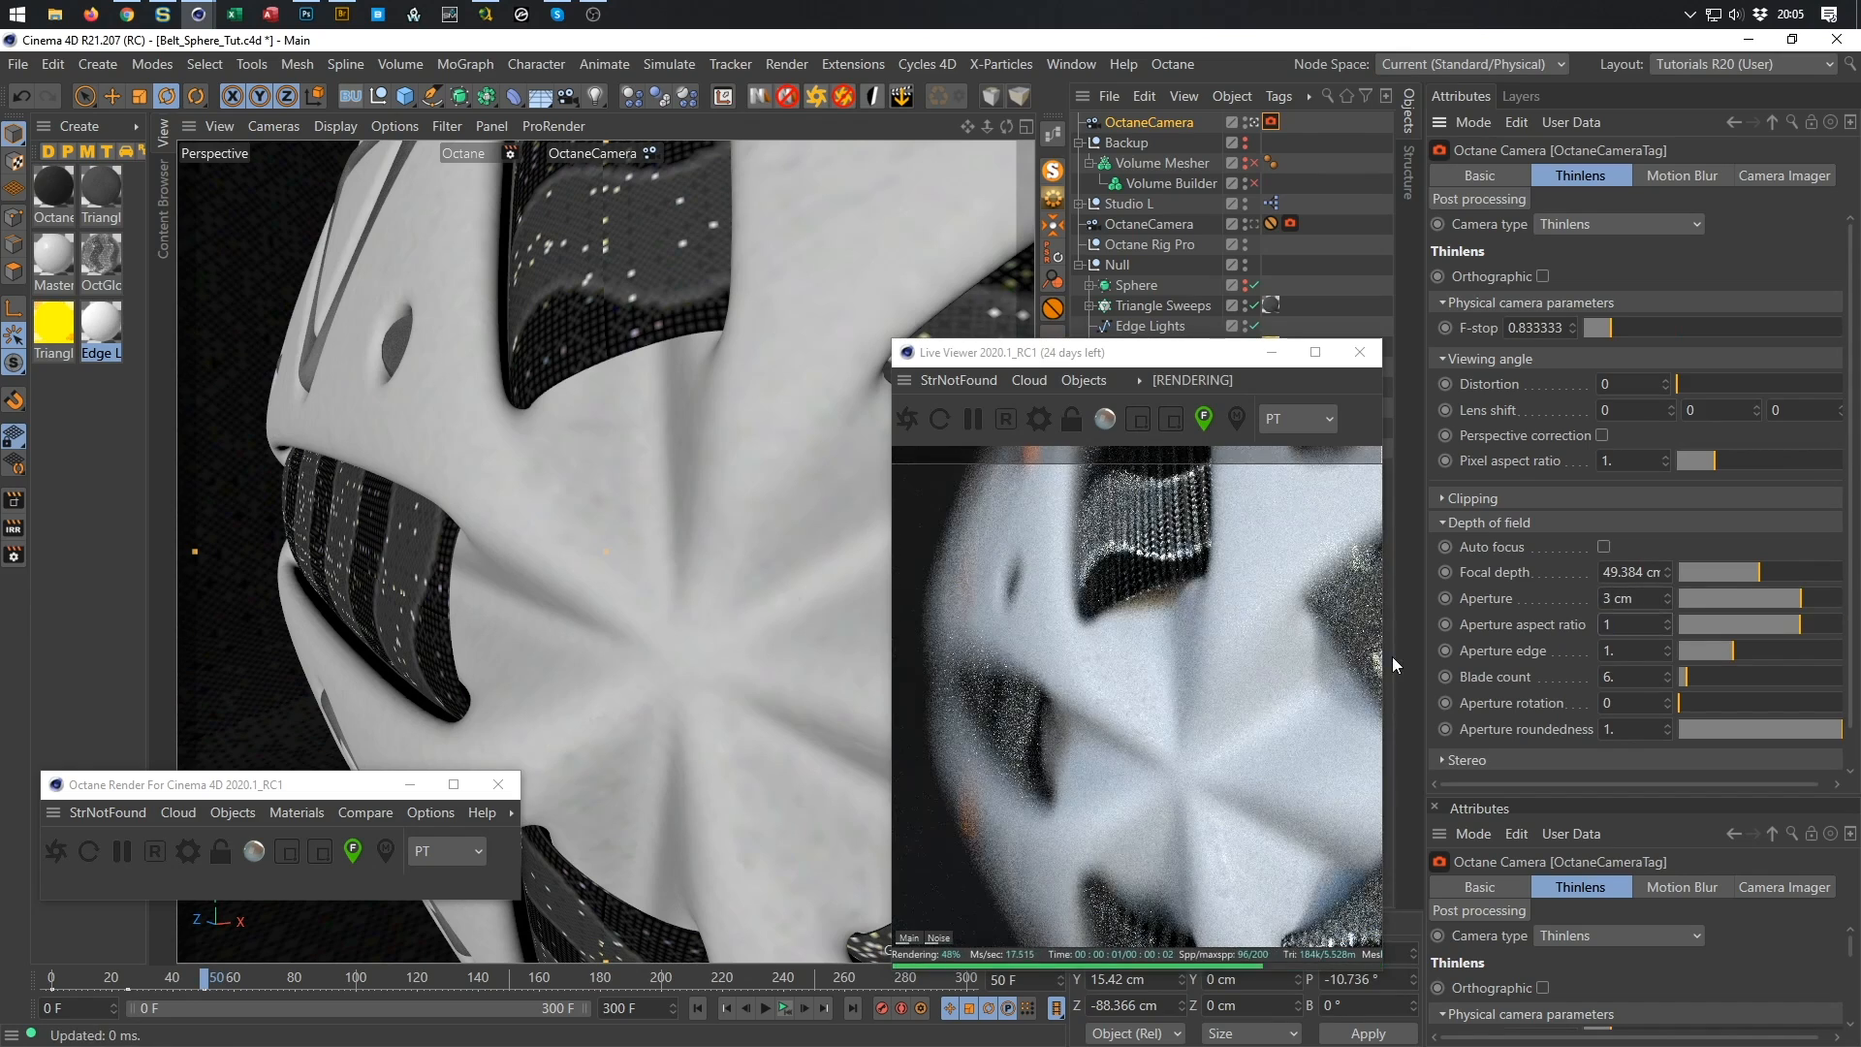
{"action": "key", "text": "Return"}
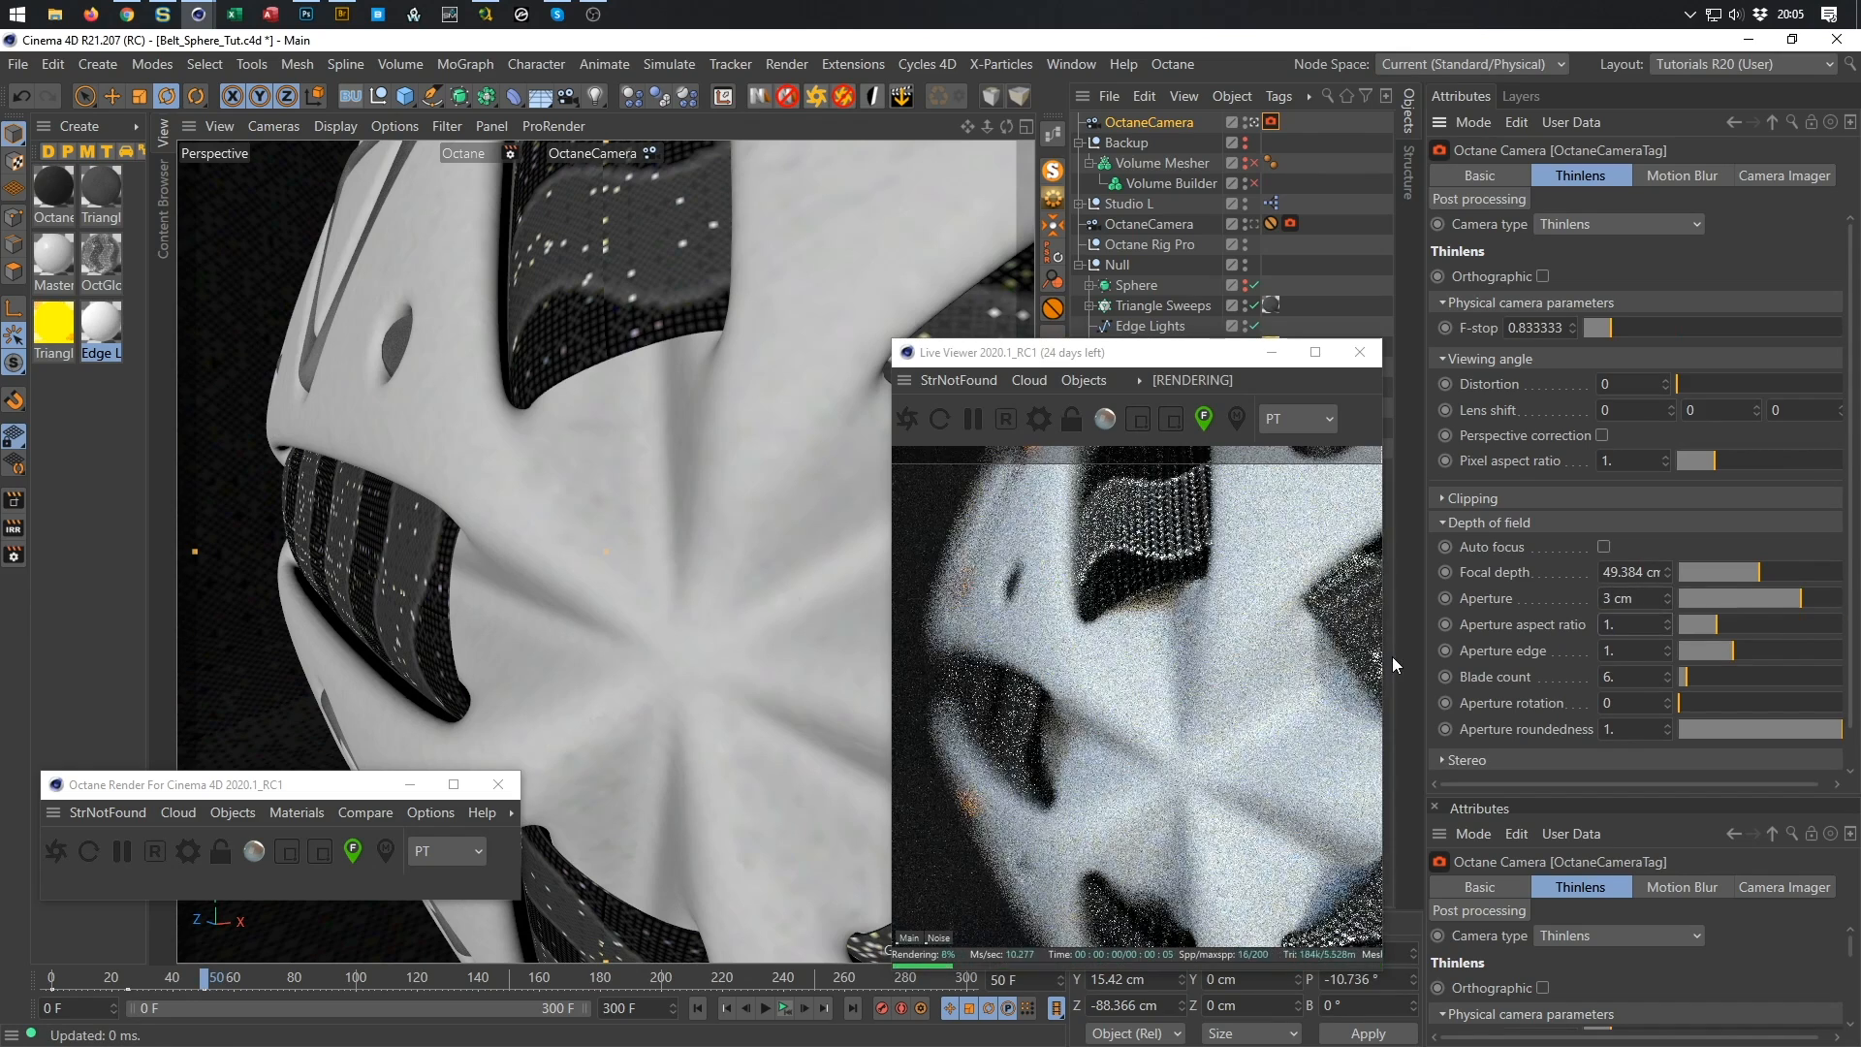
Set the new camera's aperture to 1 cm and move it closer to the woven belt area at the sphere's edge.
{"action": "left_click_drag", "start_coordinate": [1639, 599], "coordinate": [1571, 609]}
{"action": "type", "text": "1"}
{"action": "key", "text": "Return"}
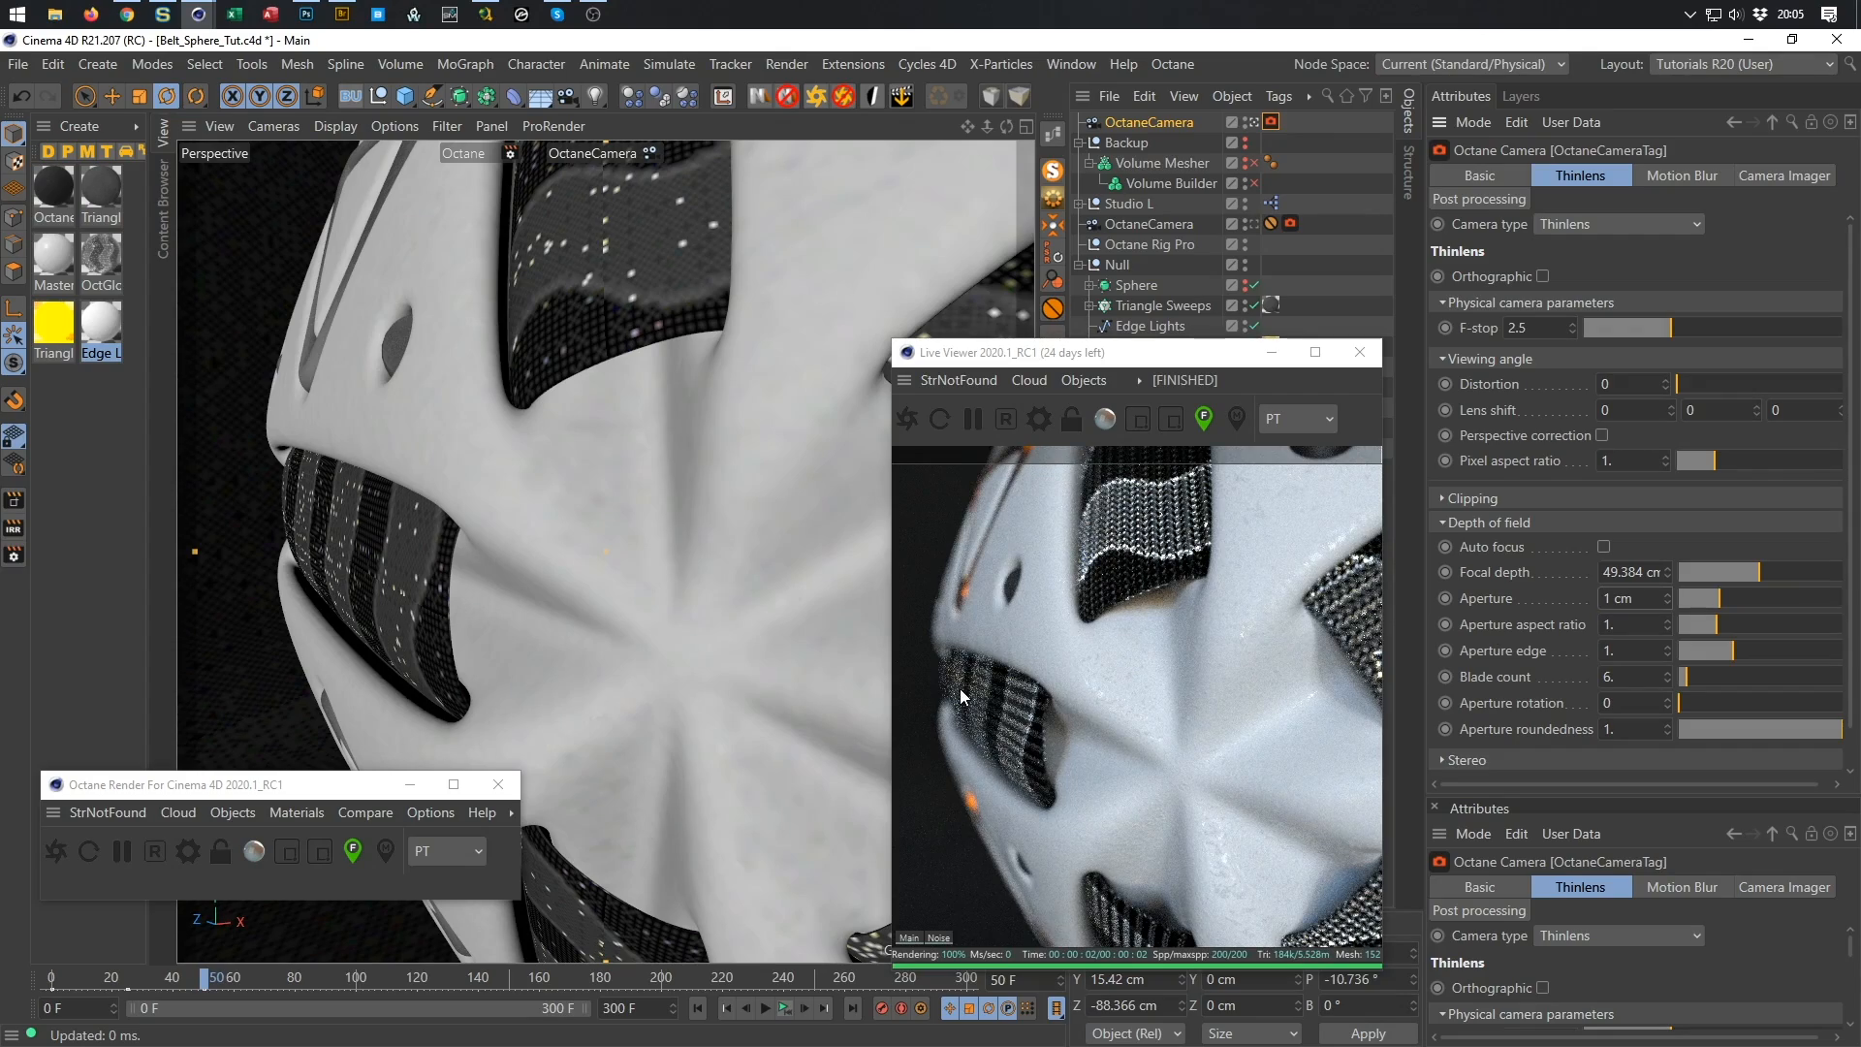
{"action": "scroll", "coordinate": [960, 689], "scroll_direction": "up", "scroll_amount": 3}
{"action": "middle_click_drag", "start_coordinate": [1076, 625], "coordinate": [1086, 597]}
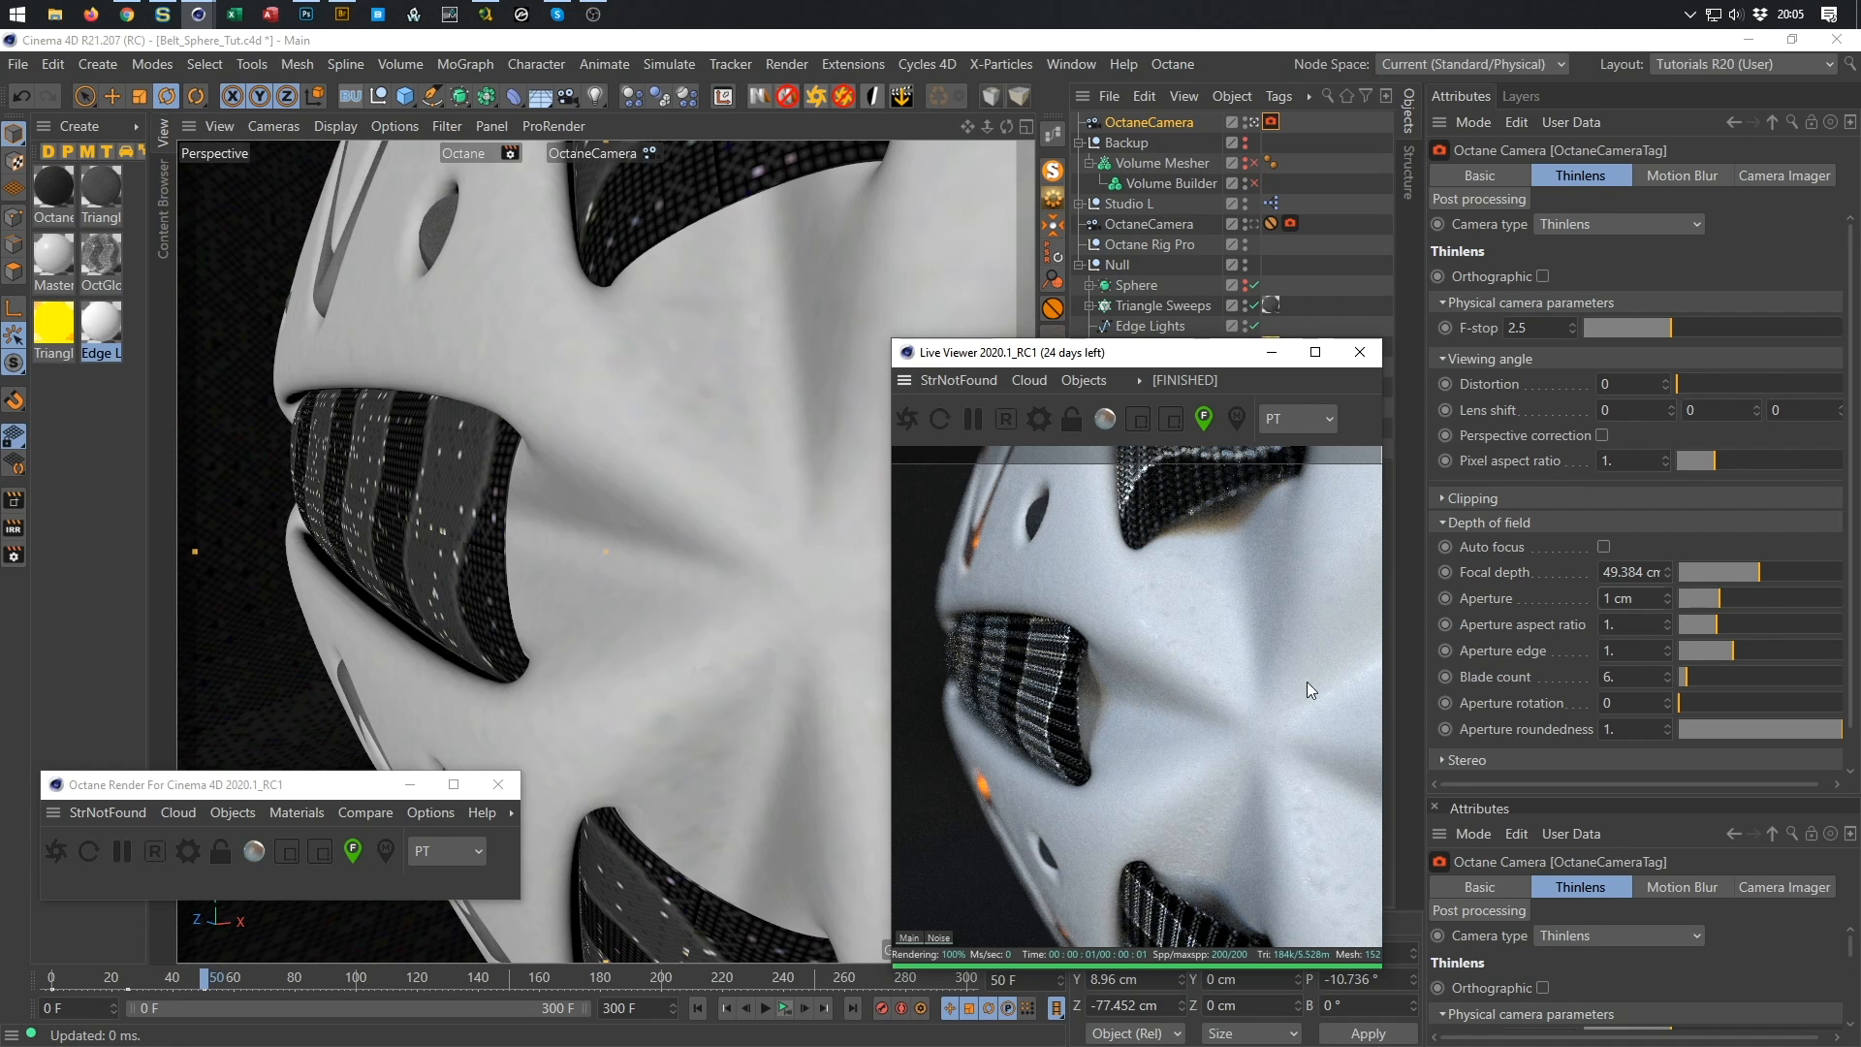
Set the new camera's aperture aspect ratio to 2.
{"action": "left_click", "coordinate": [1610, 629]}
{"action": "type", "text": "2"}
{"action": "key", "text": "Return"}
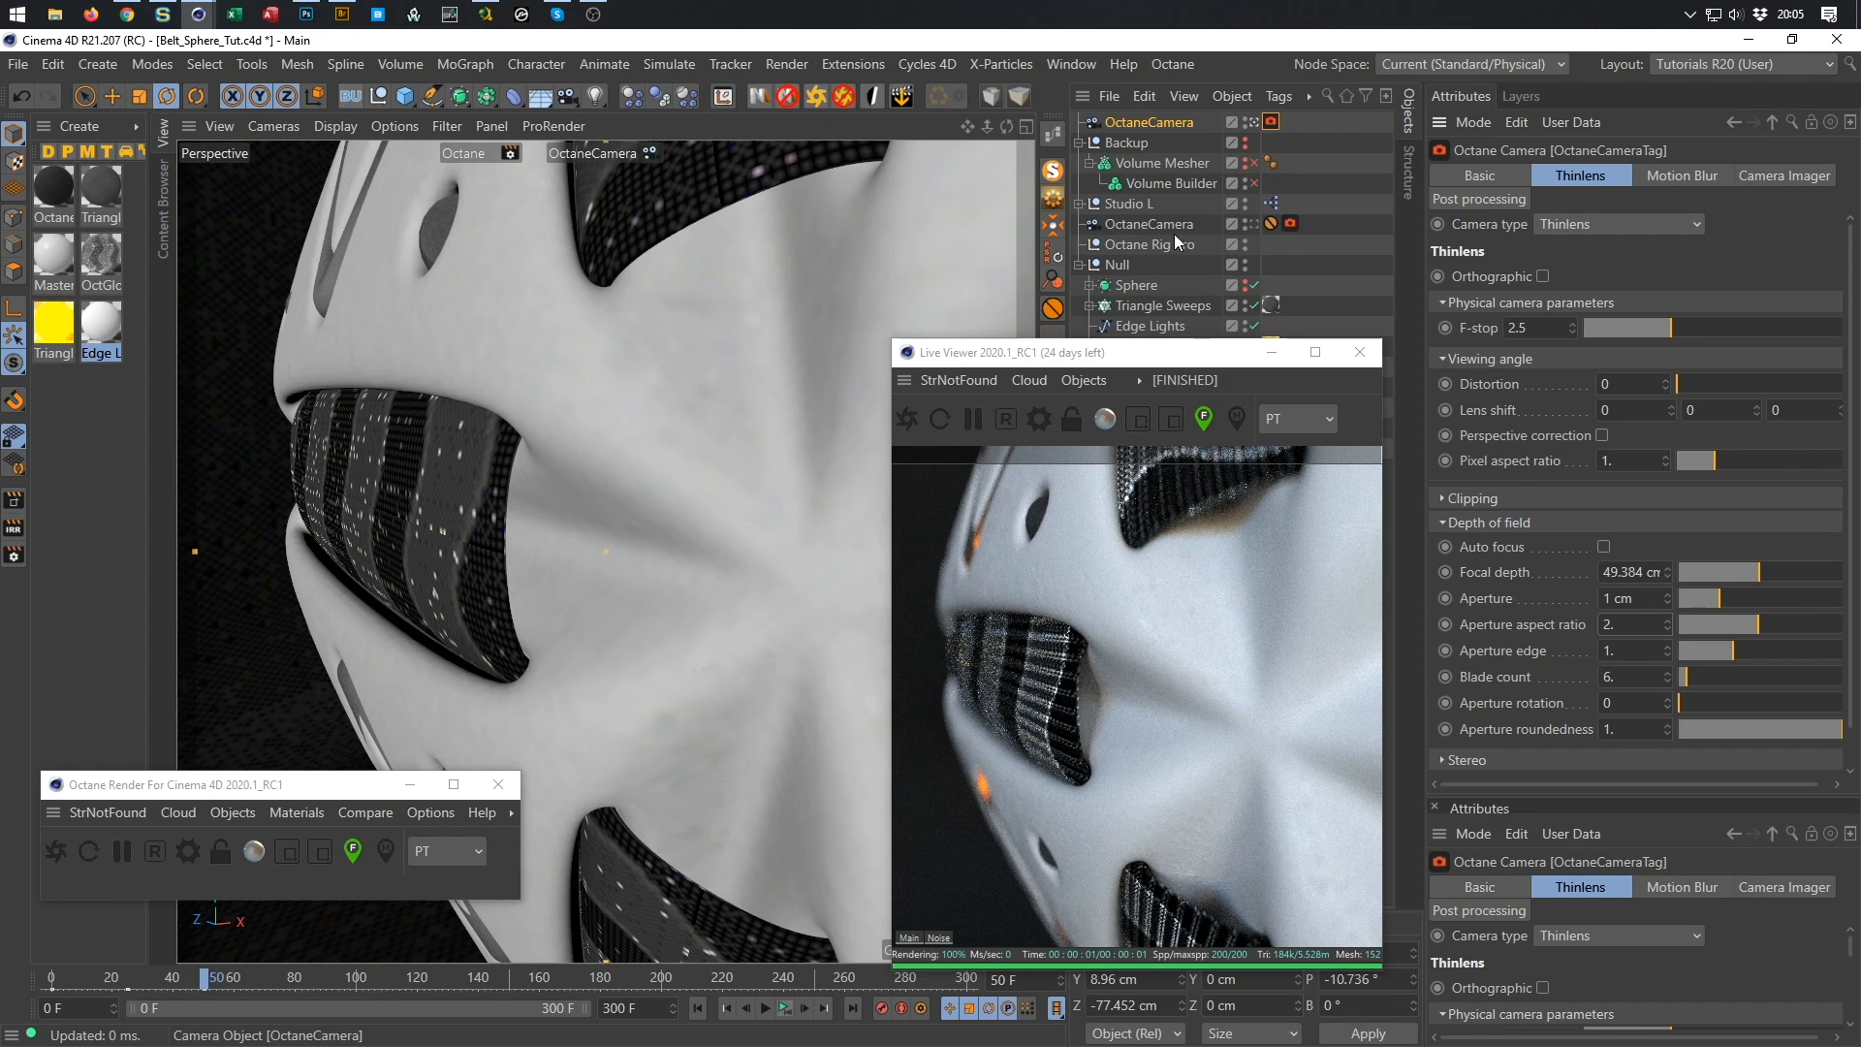
Switch to the browser to compare the finished belt sphere close-up photos, and return to Cinema 4D.
{"action": "left_click", "coordinate": [126, 15]}
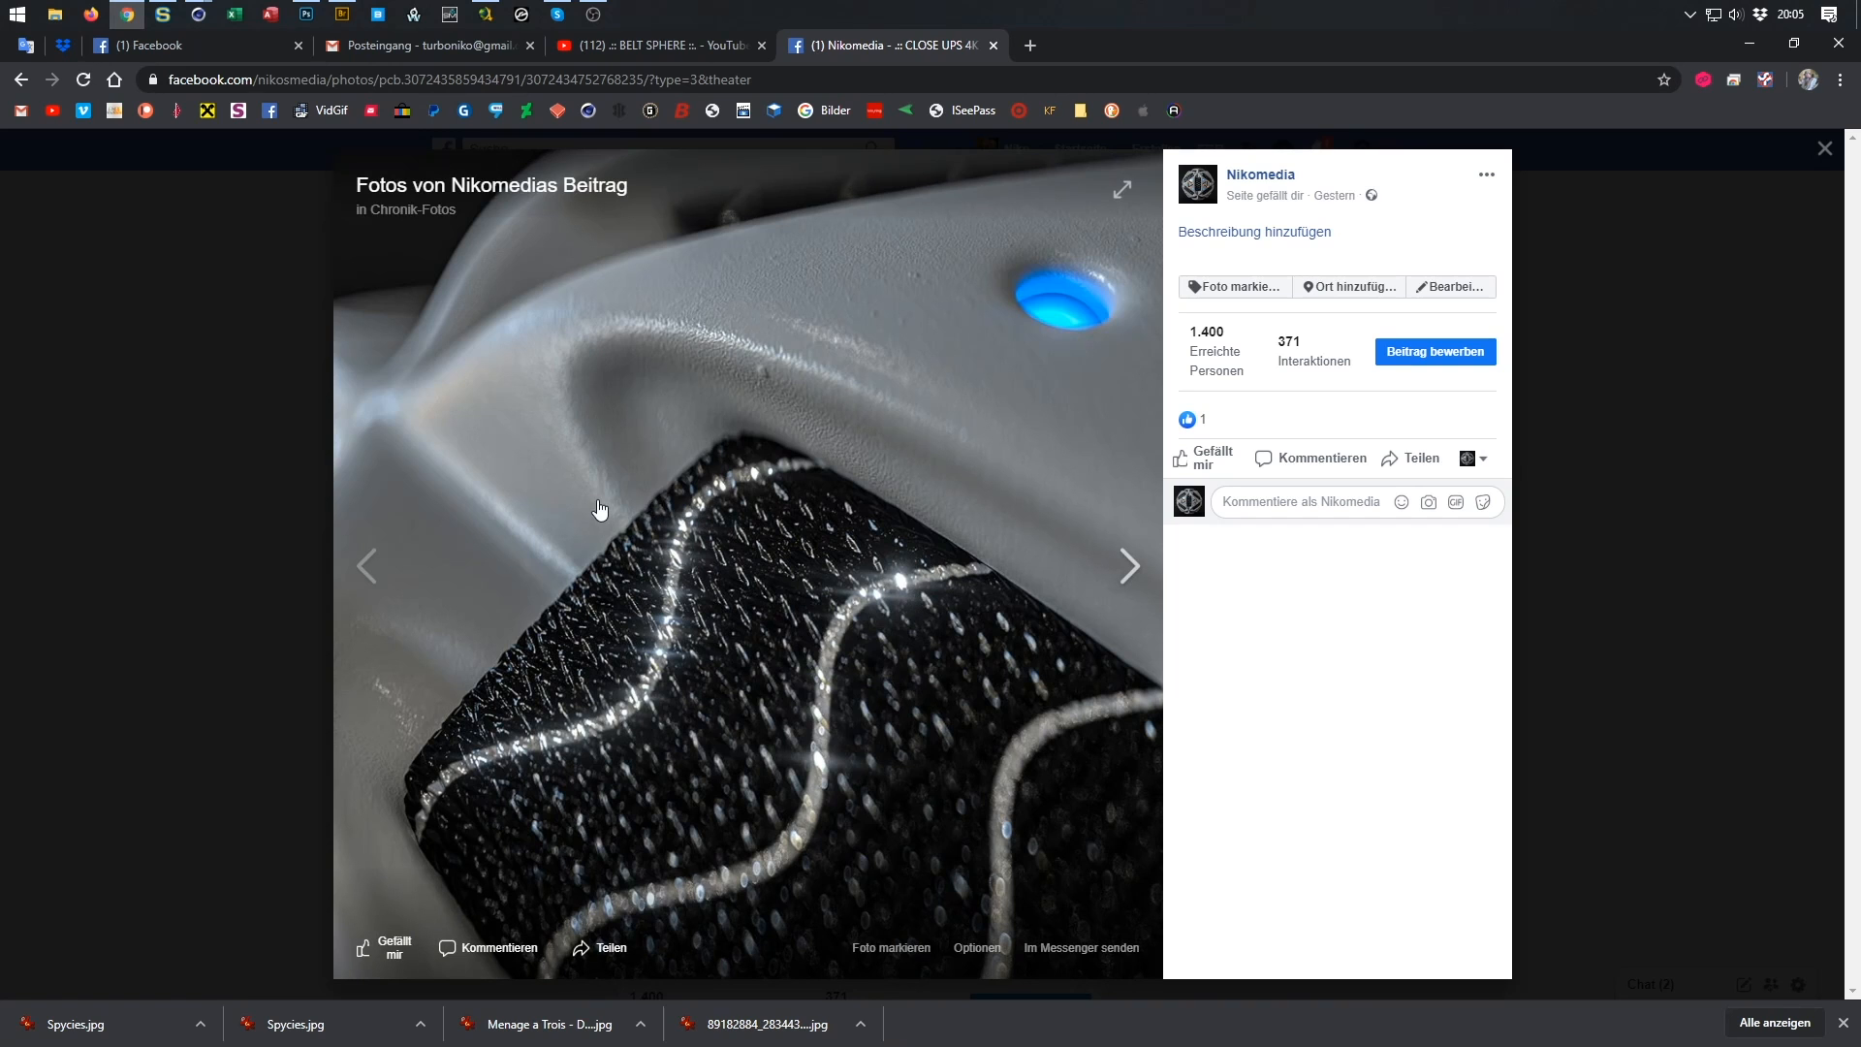
{"action": "left_click", "coordinate": [969, 515]}
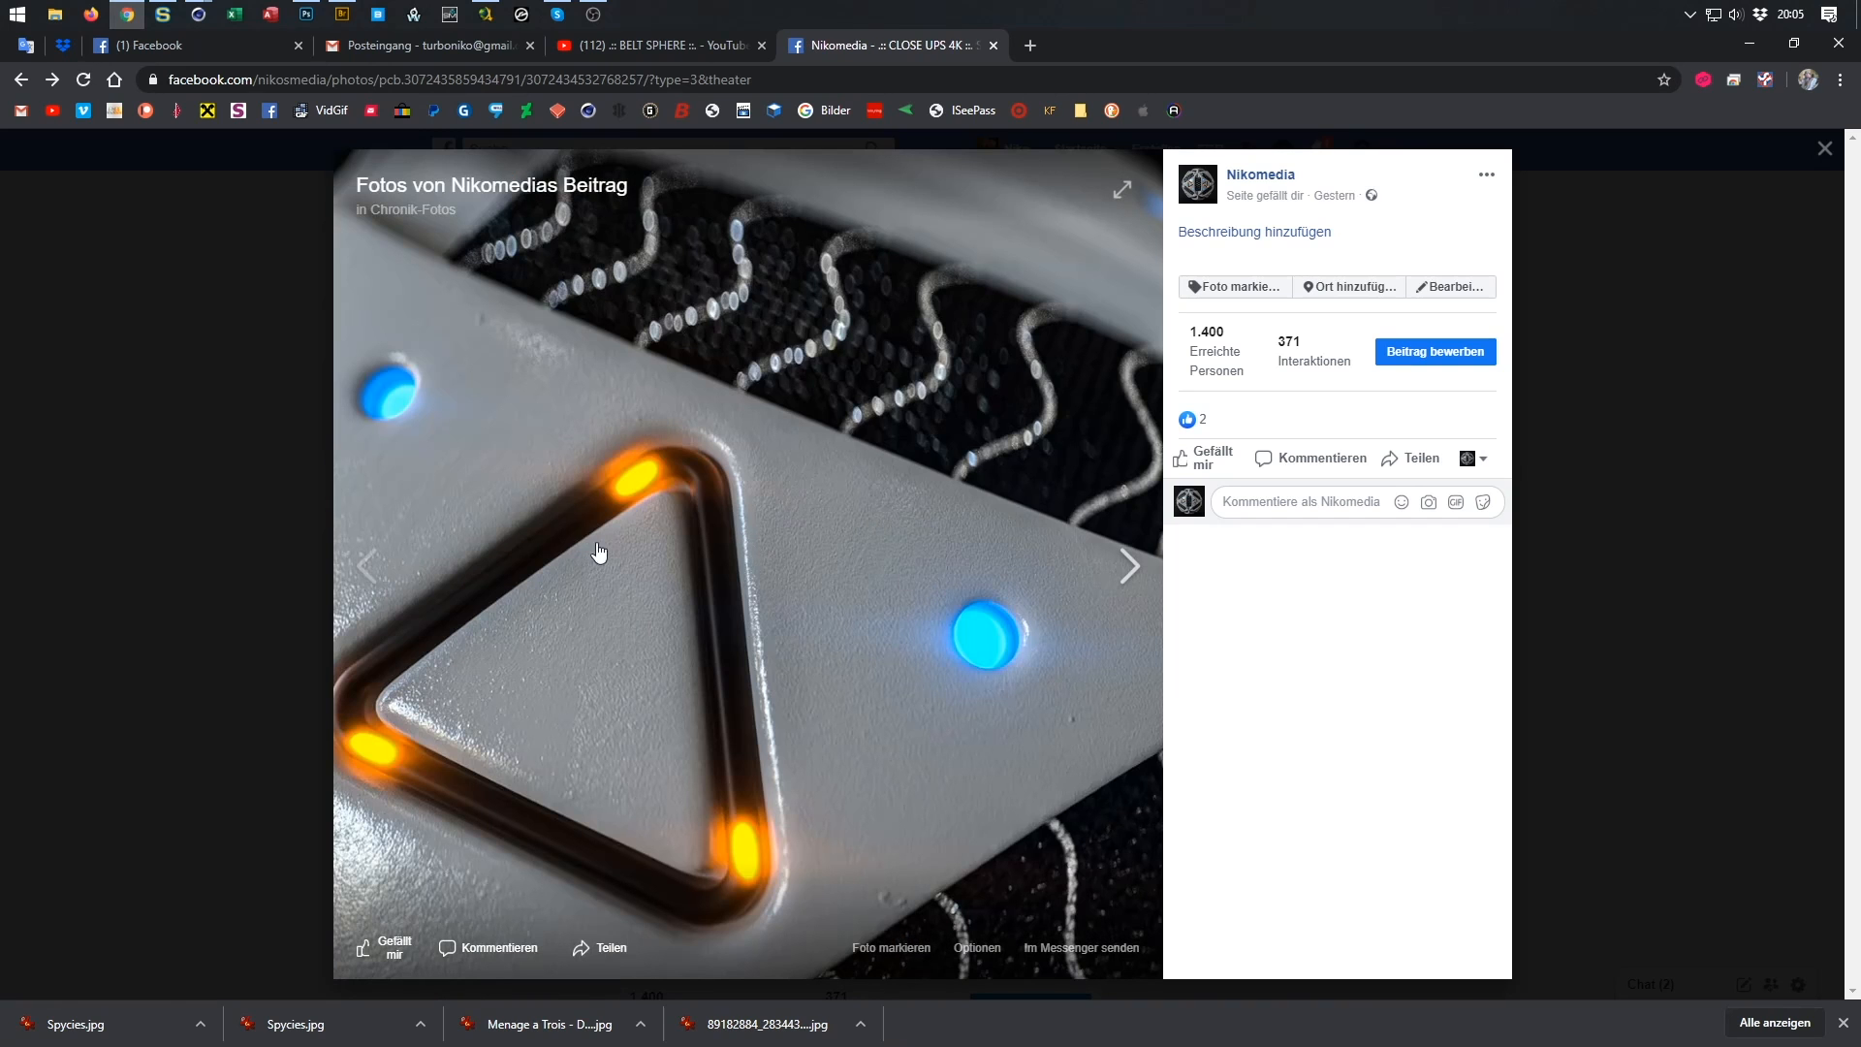
{"action": "left_click", "coordinate": [396, 570]}
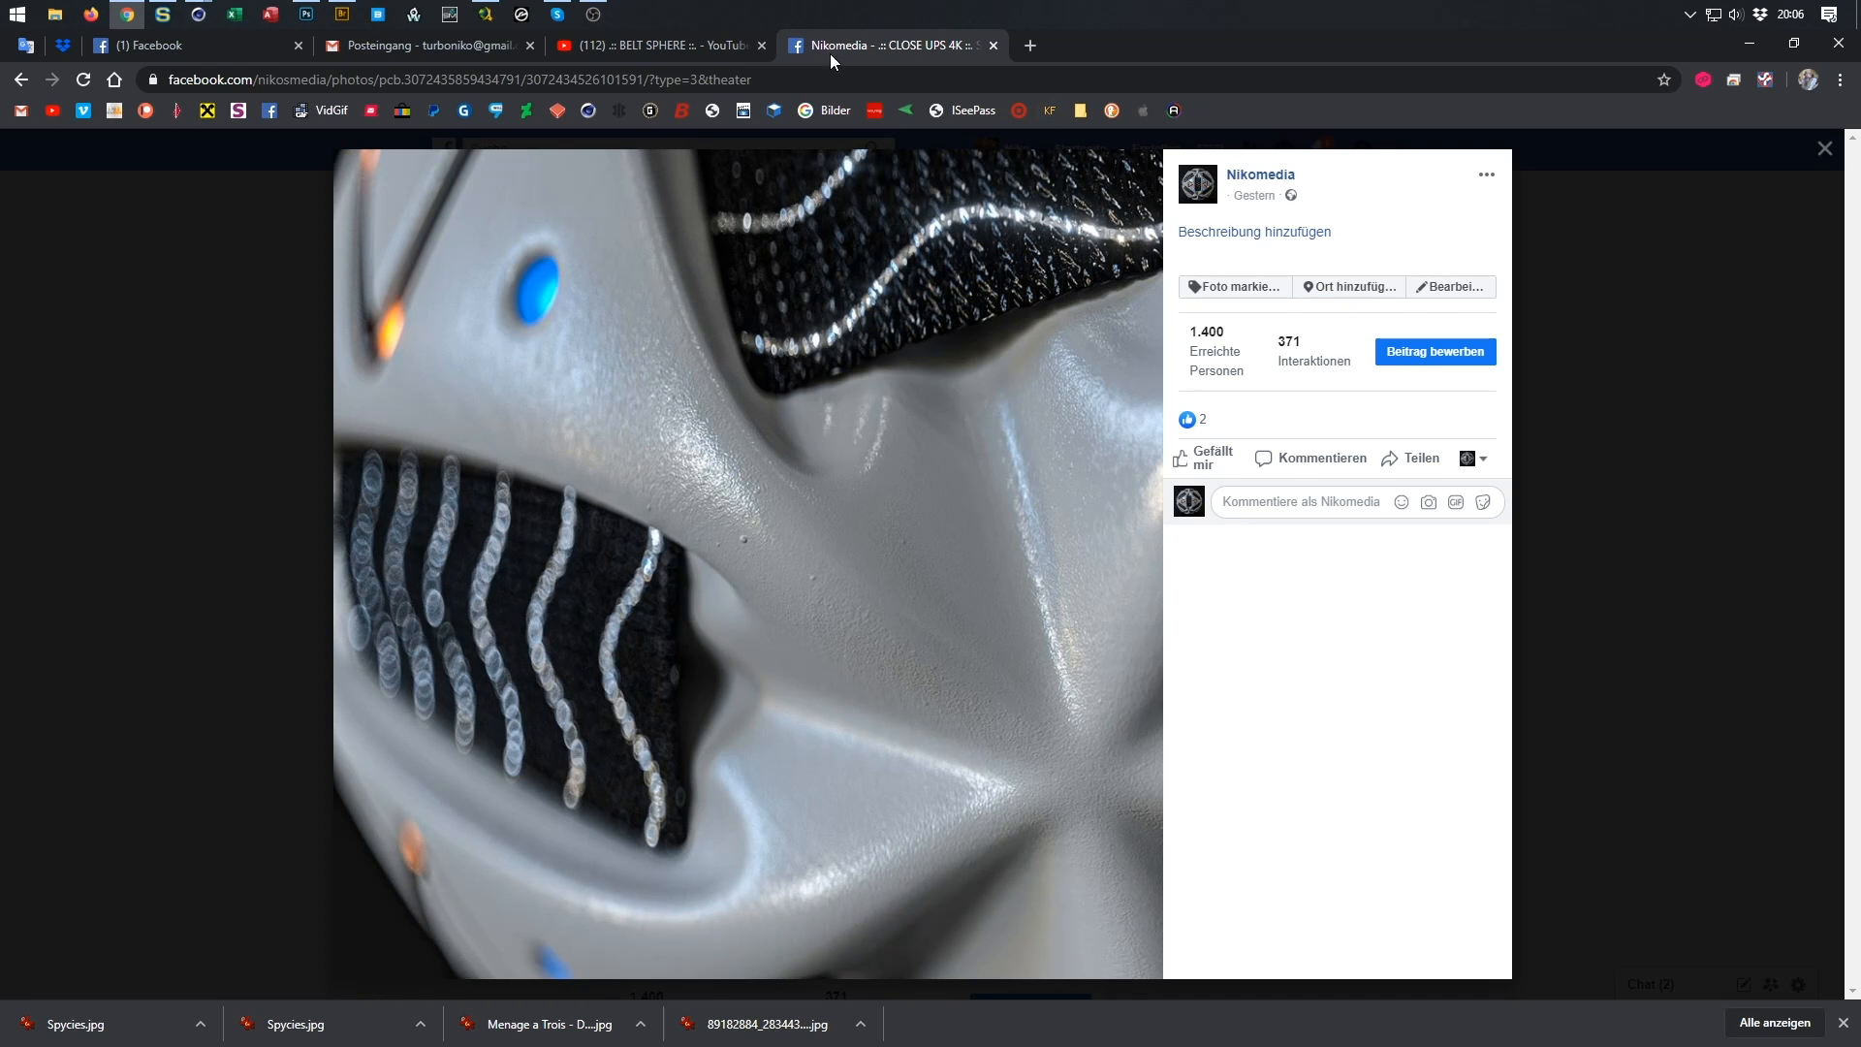
{"action": "left_click", "coordinate": [201, 20]}
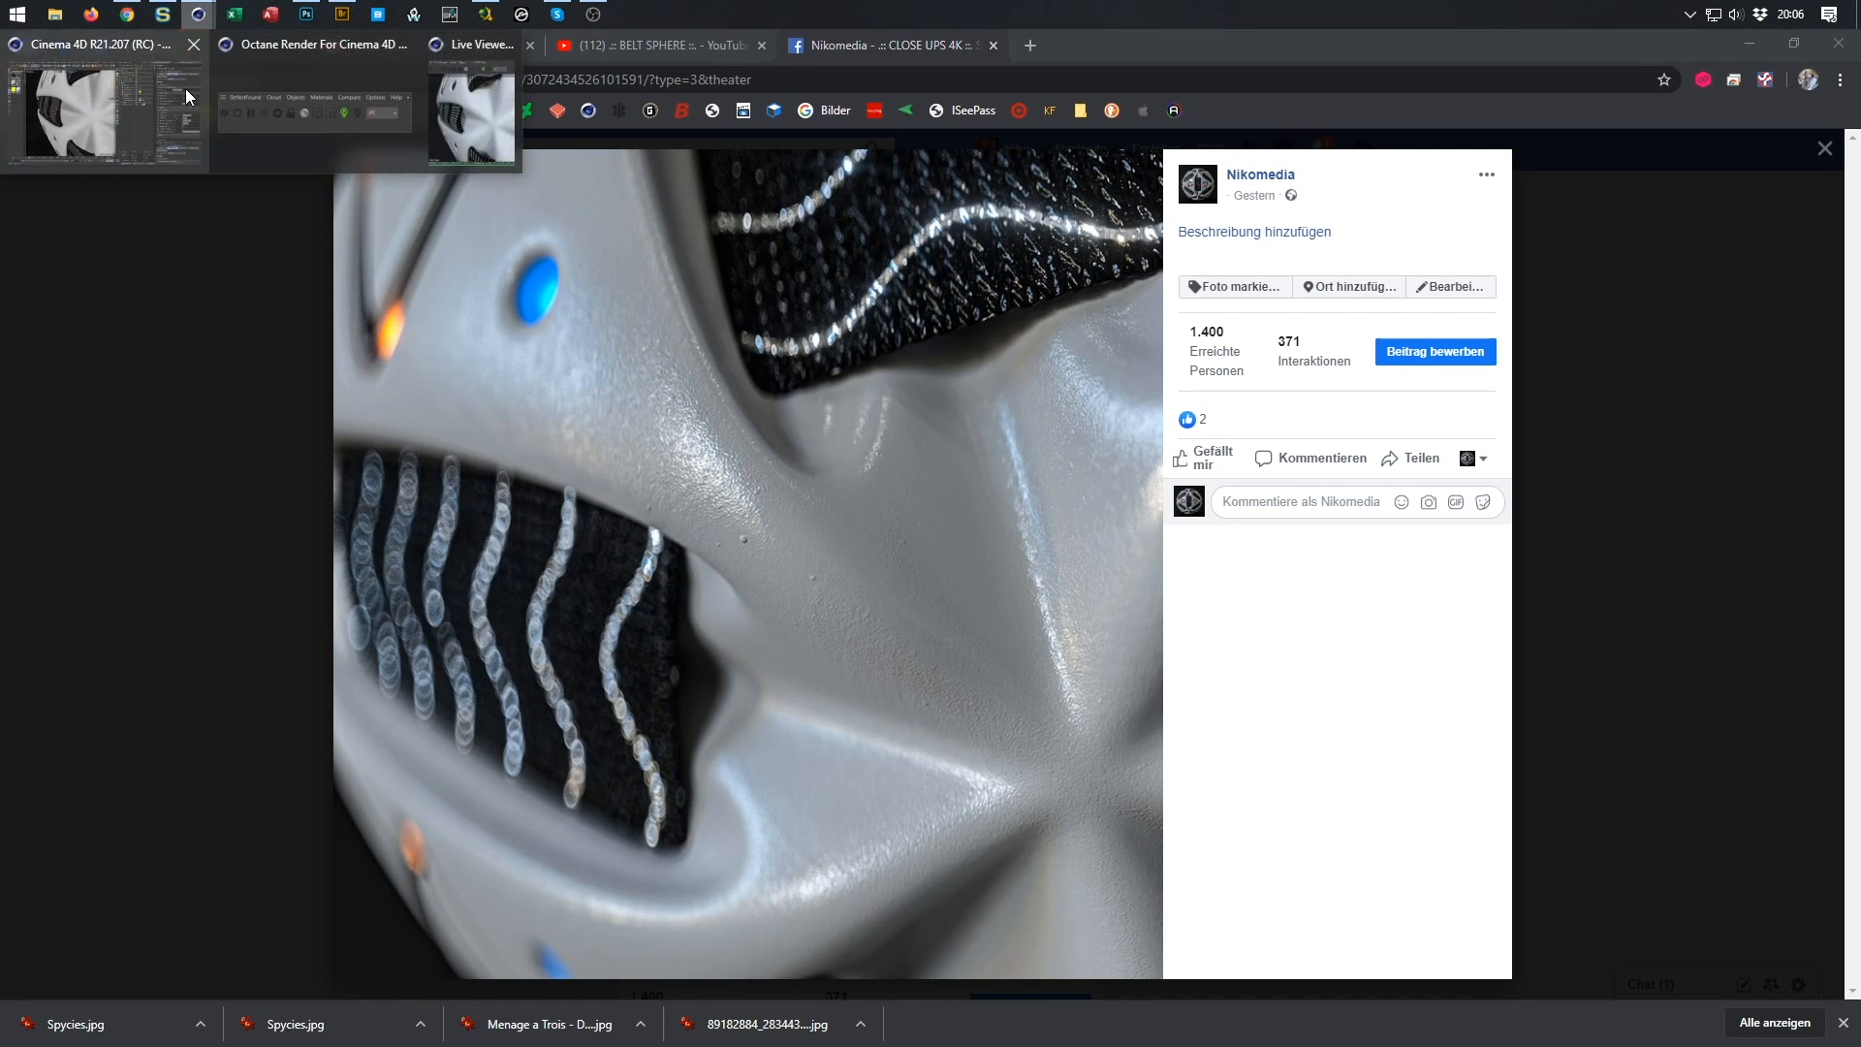
{"action": "left_click", "coordinate": [184, 89]}
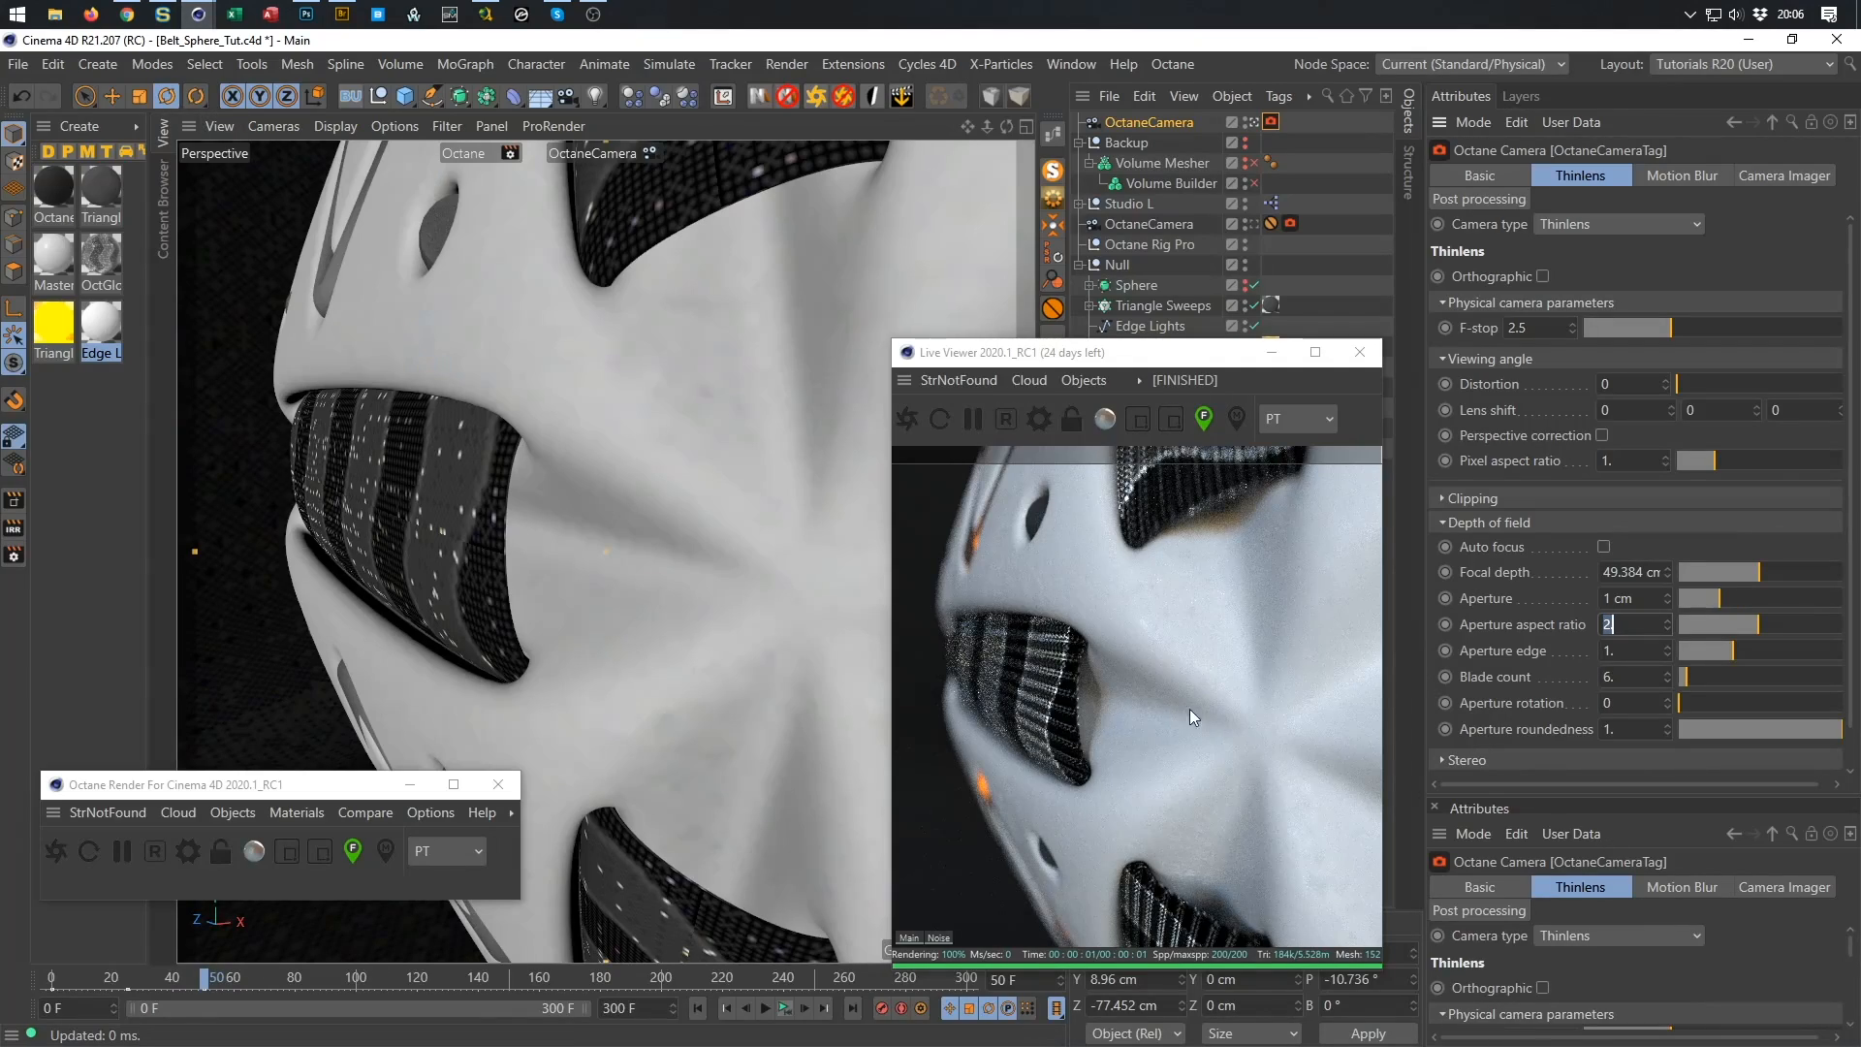
Move the new camera in tightly on the woven belt opening and turn on auto focus.
{"action": "key", "text": "Return"}
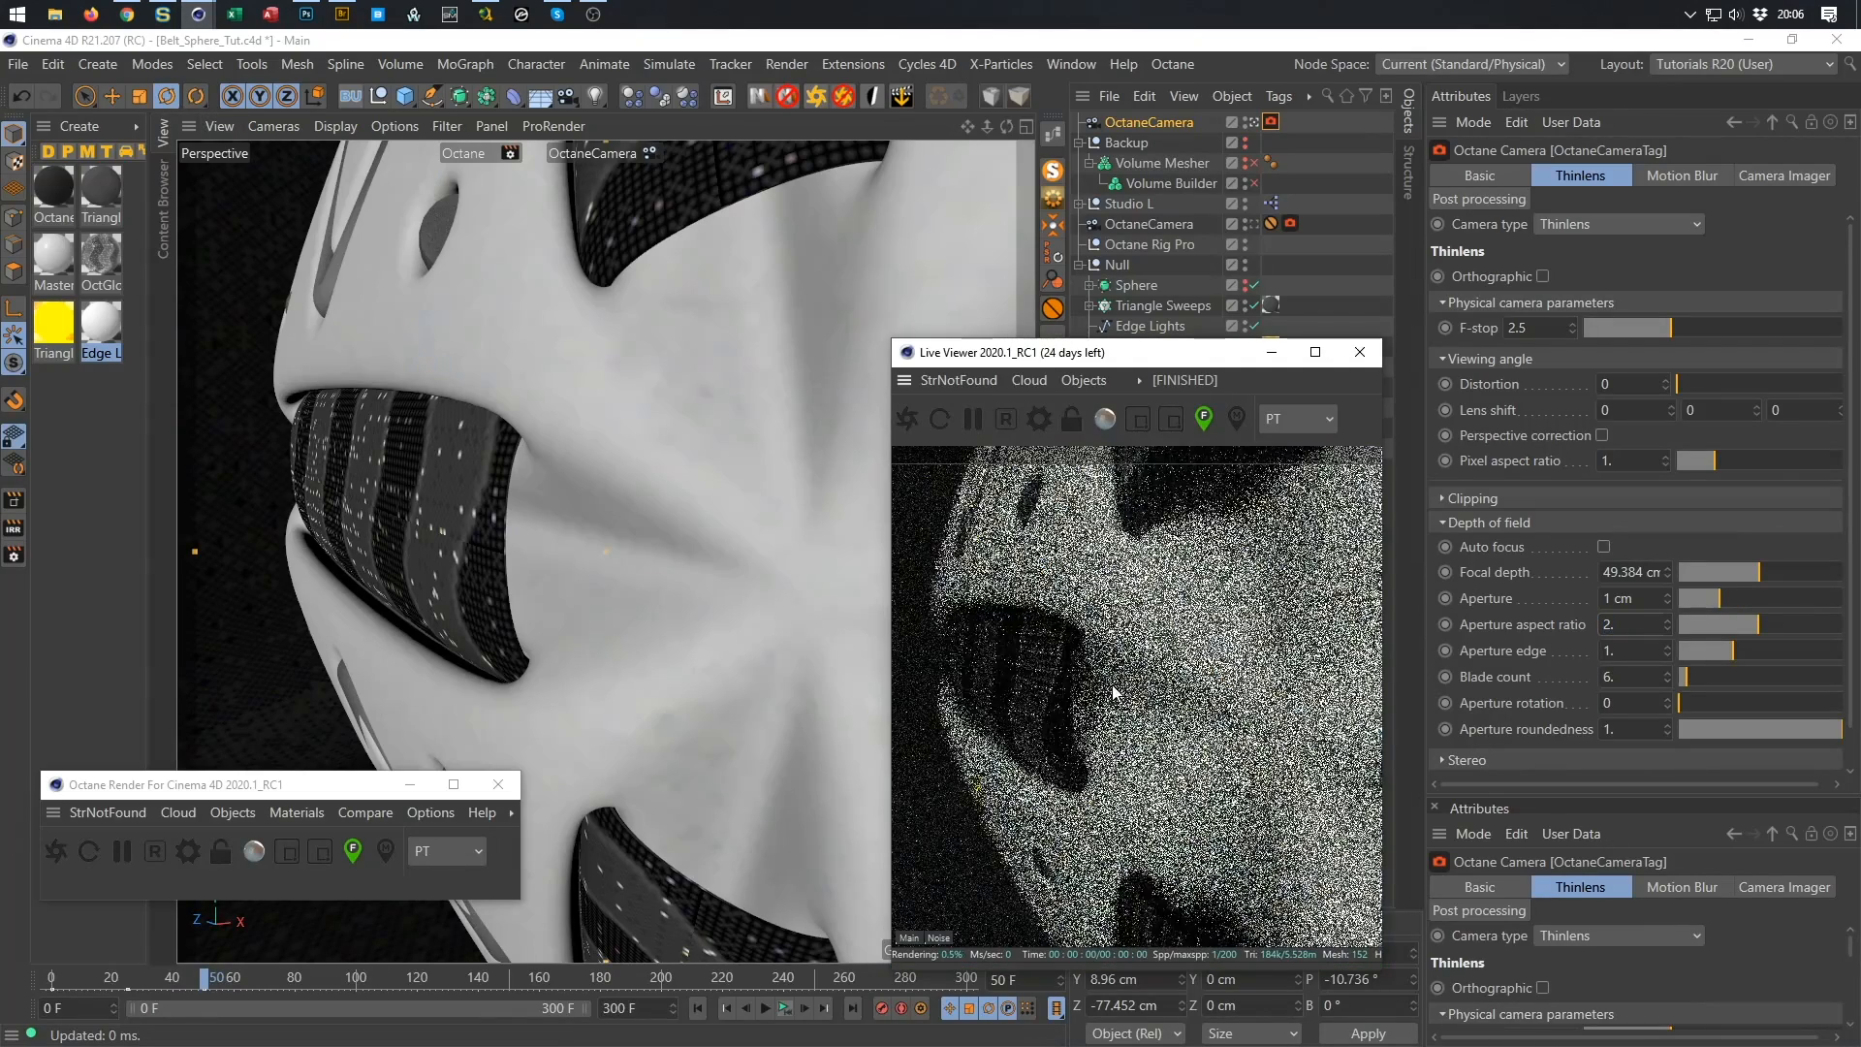
{"action": "scroll", "coordinate": [1347, 672], "scroll_direction": "up", "scroll_amount": 4}
{"action": "scroll", "coordinate": [1347, 672], "scroll_direction": "up", "scroll_amount": 3}
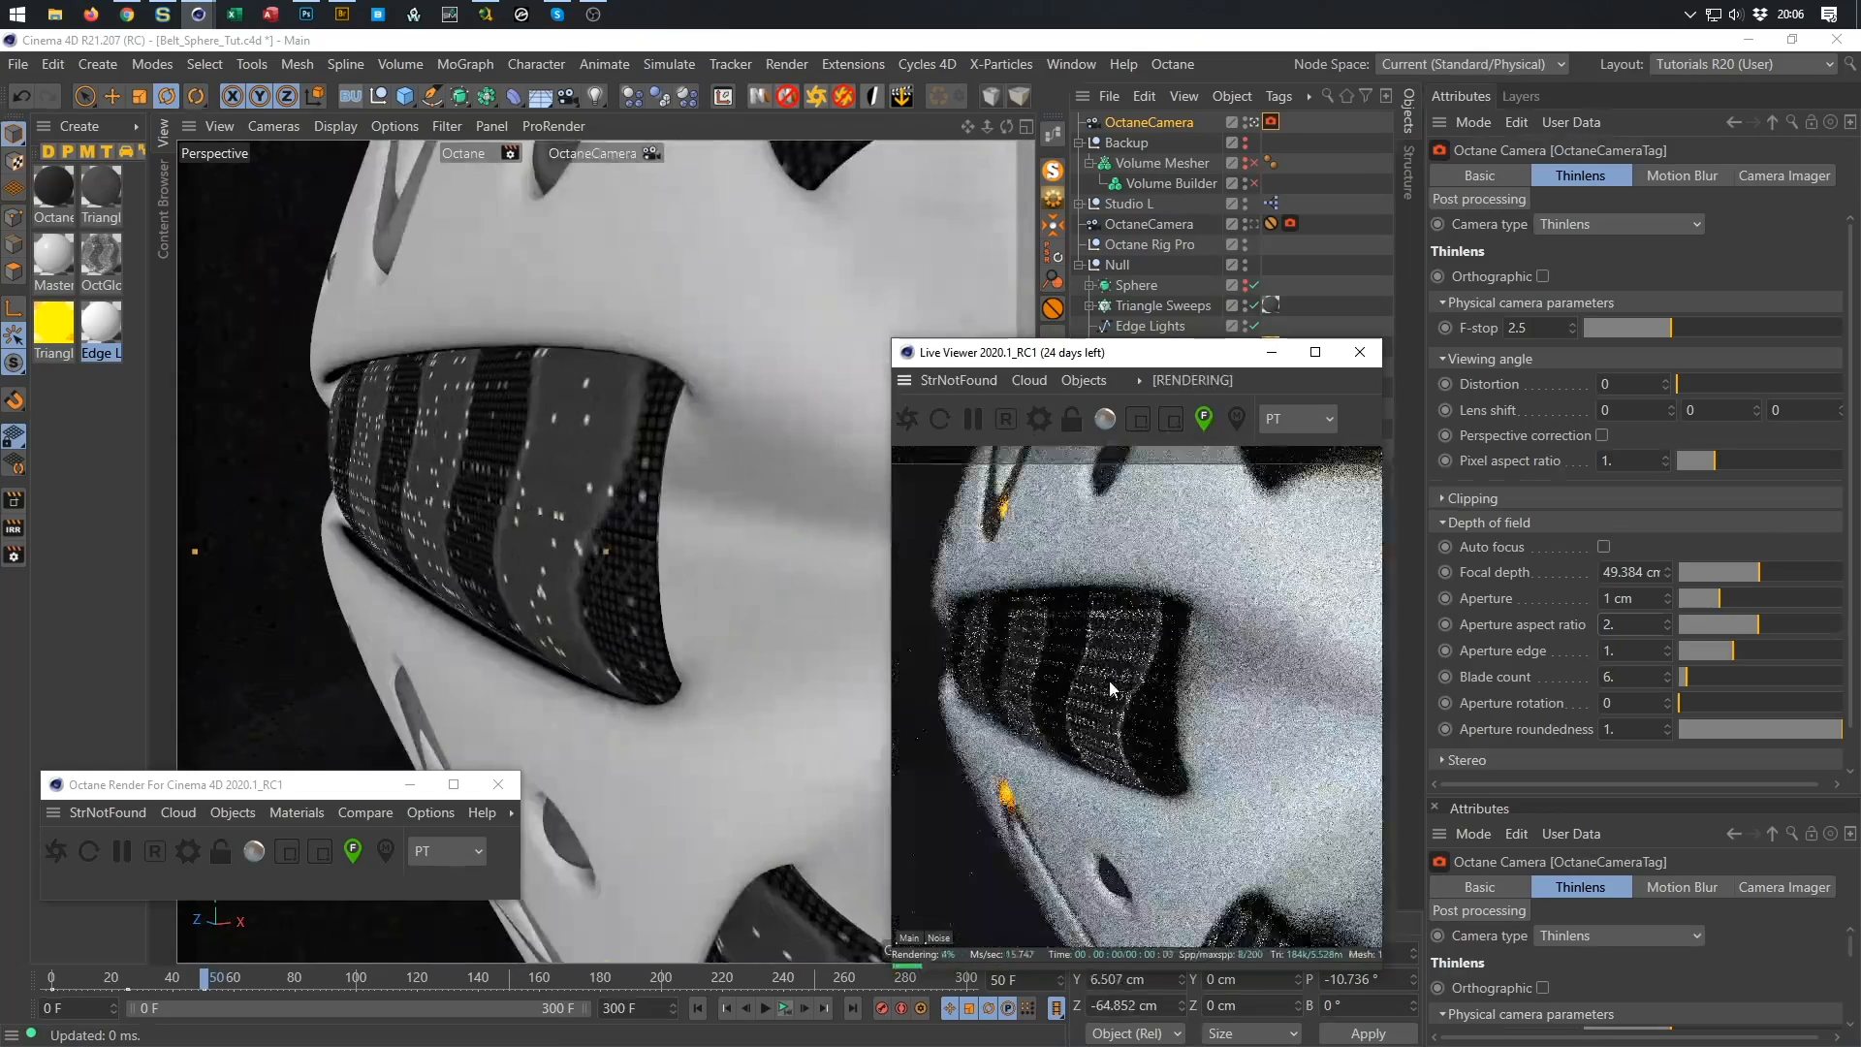
{"action": "scroll", "coordinate": [1200, 652], "scroll_direction": "up", "scroll_amount": 3}
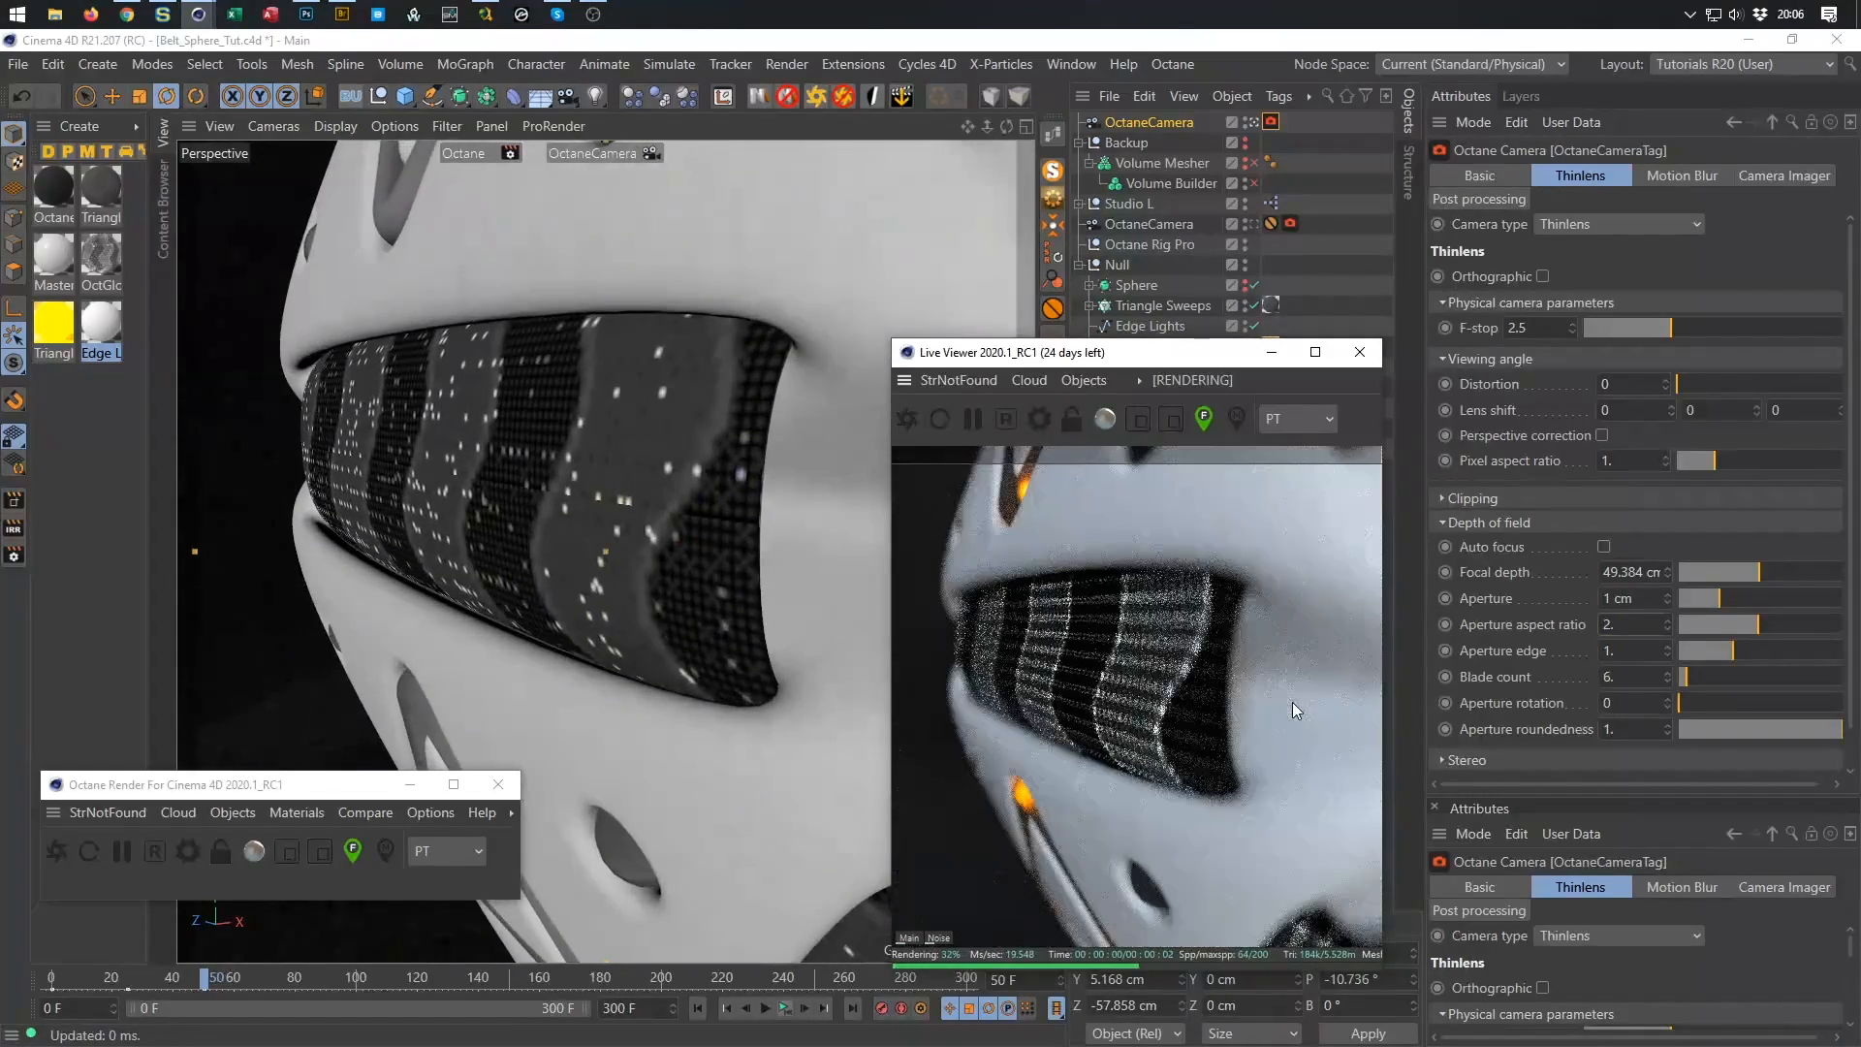
{"action": "left_click", "coordinate": [1604, 547]}
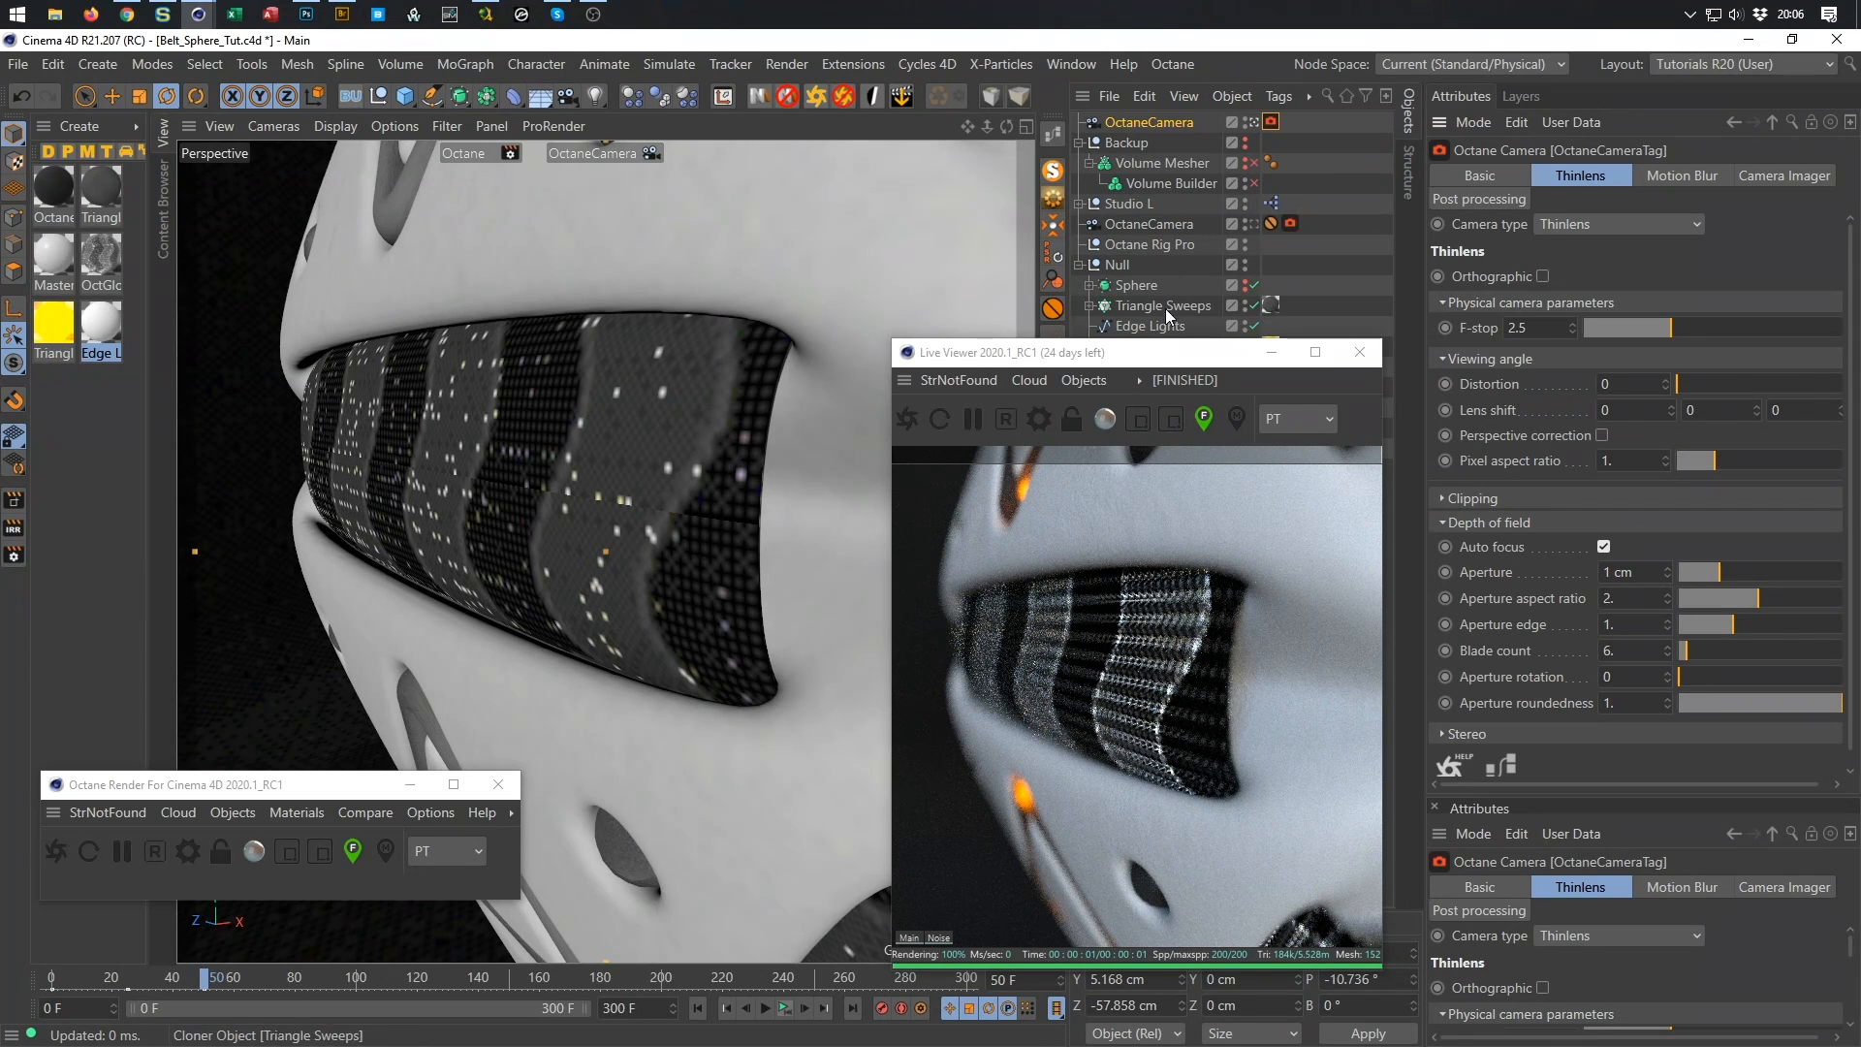
Set the Octane Rig Pro's HDRI RotX to -138°.
{"action": "mouse_move", "coordinate": [1163, 353]}
{"action": "left_mouse_down"}
{"action": "mouse_move", "coordinate": [1207, 381]}
{"action": "mouse_move", "coordinate": [1198, 362]}
{"action": "left_mouse_up"}
{"action": "left_click", "coordinate": [1167, 245]}
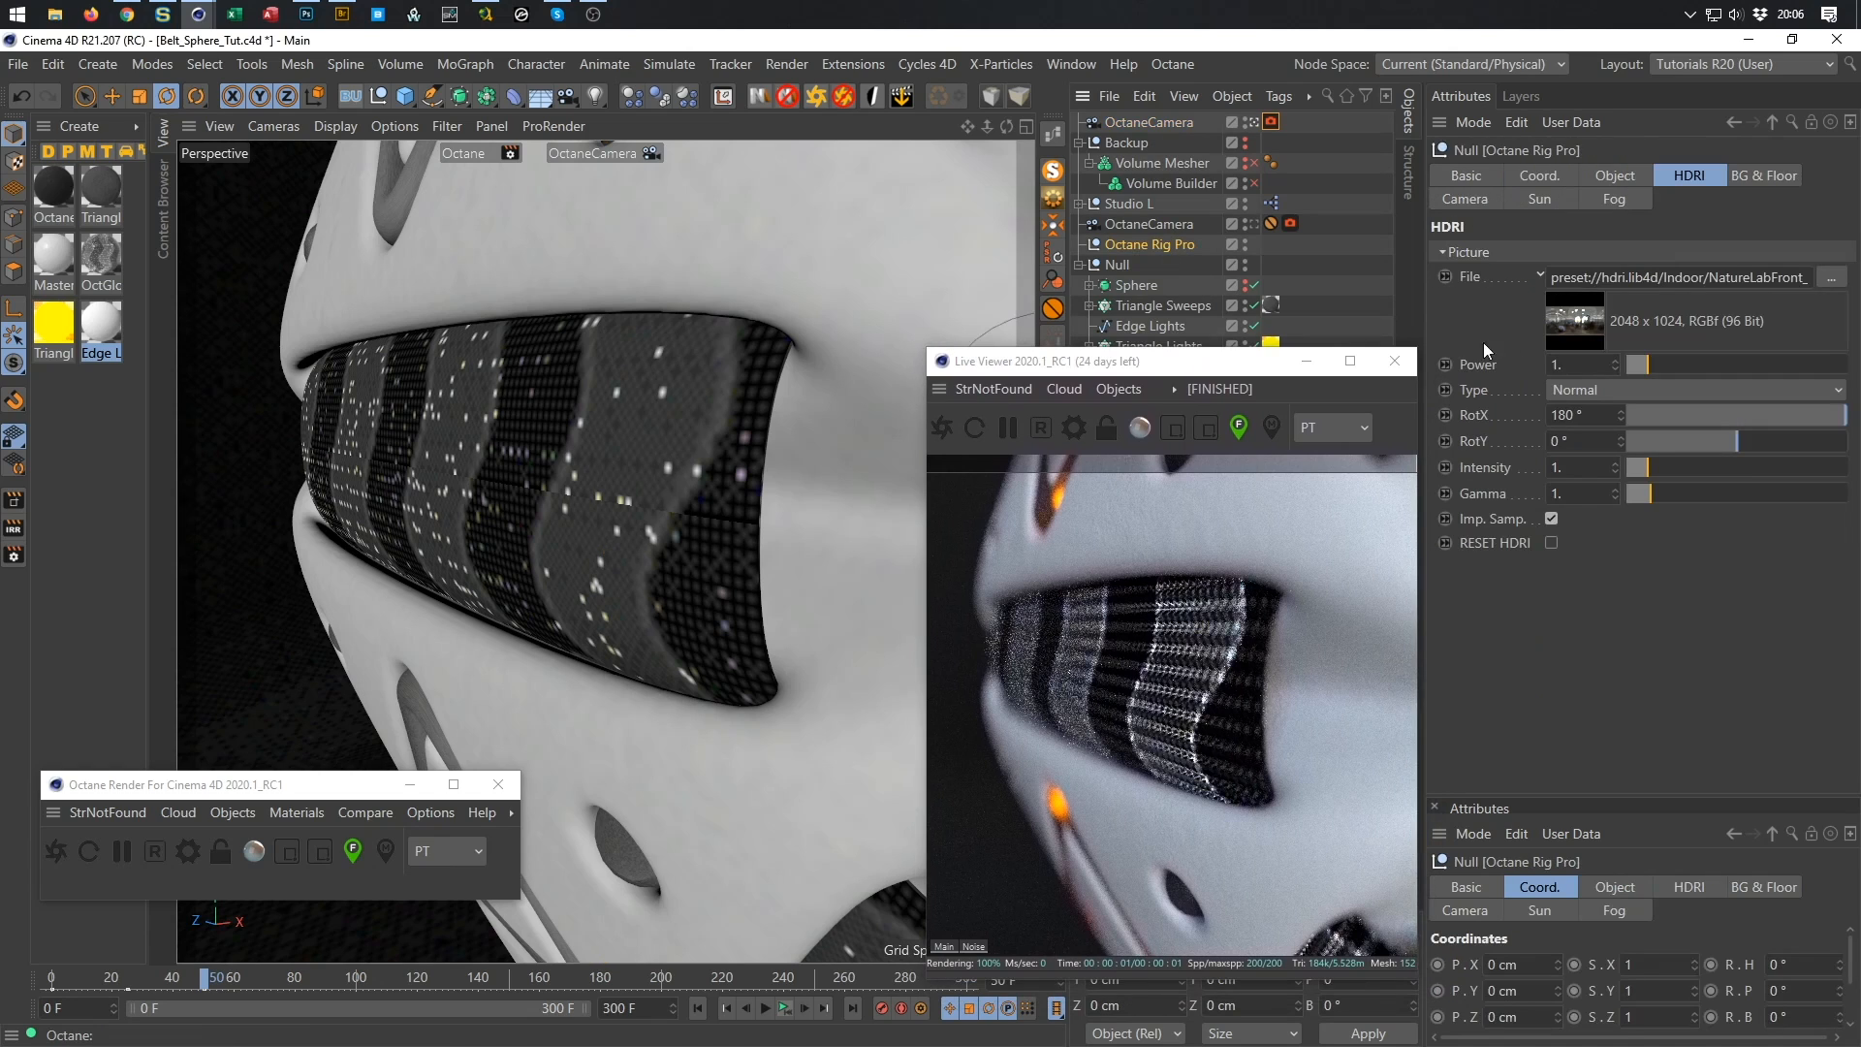
{"action": "left_click_drag", "start_coordinate": [1835, 415], "coordinate": [1654, 446]}
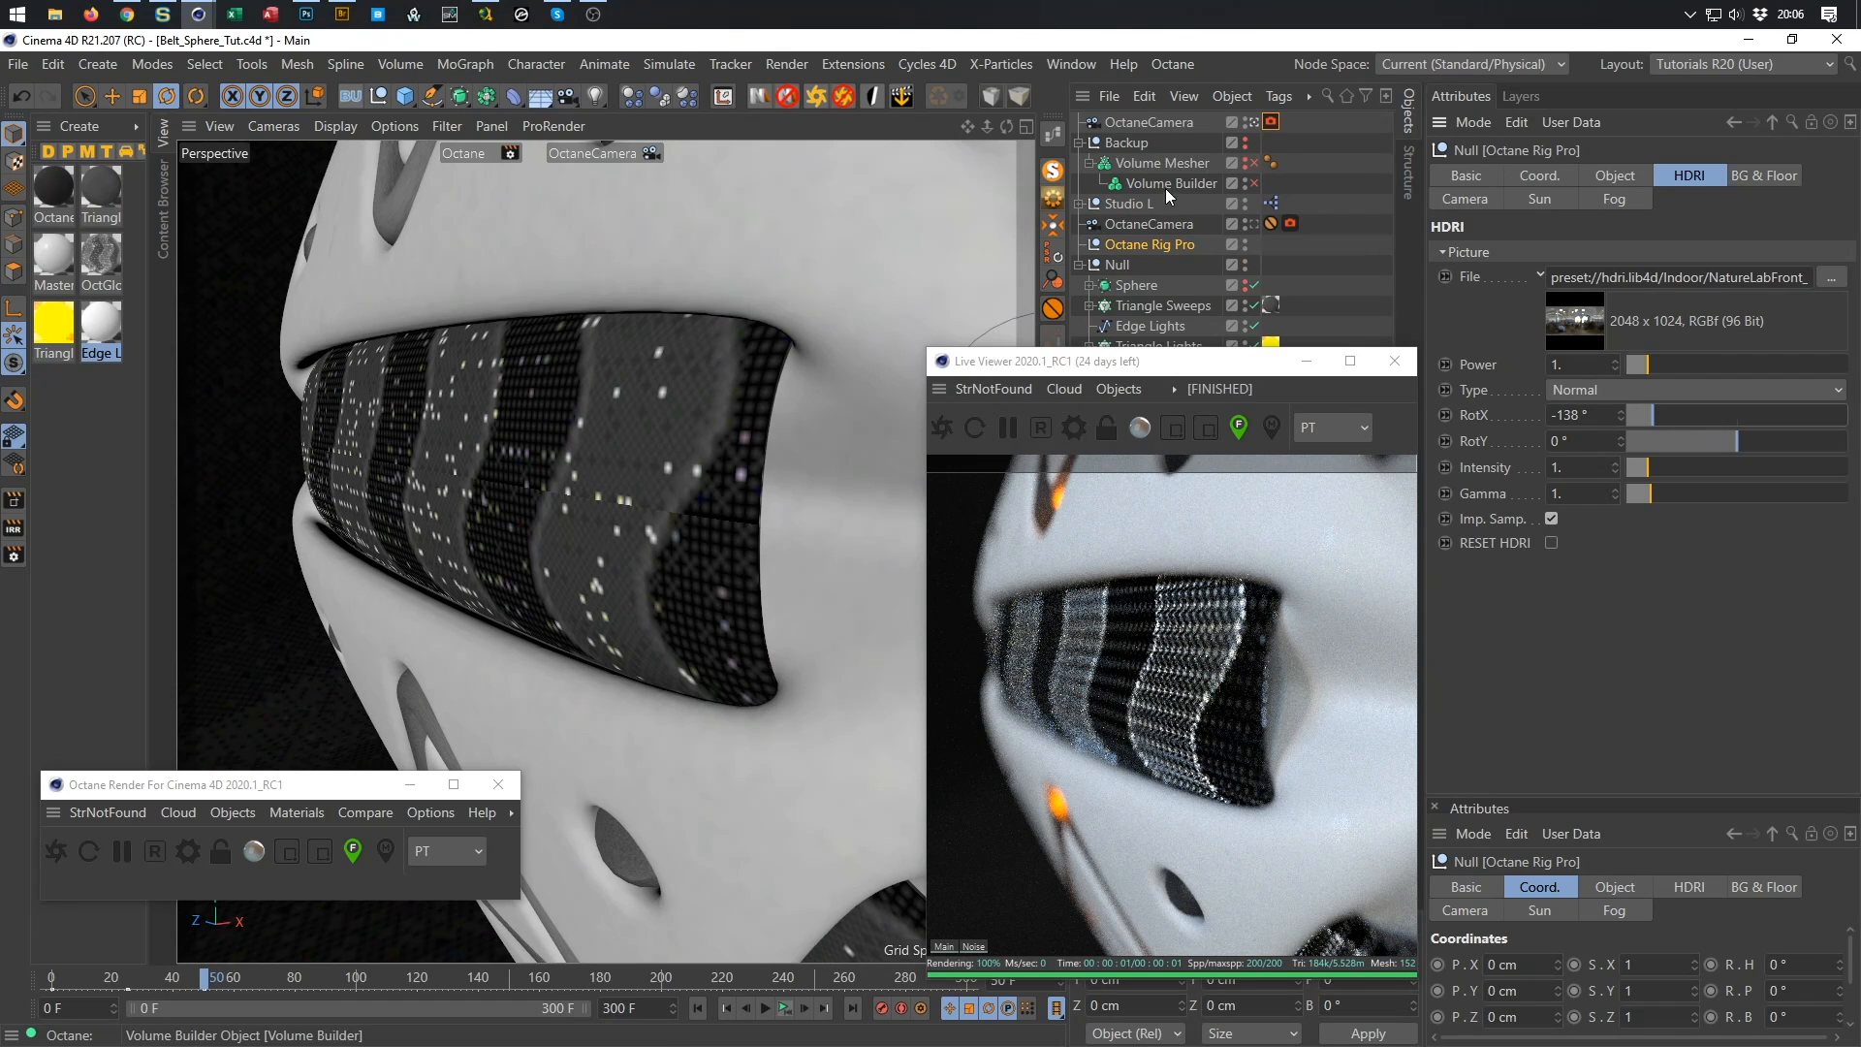
Enable post processing on the new Octane camera with bloom power about 34, cutoff about 0.5 and glare power about 49.
{"action": "left_click", "coordinate": [1271, 122]}
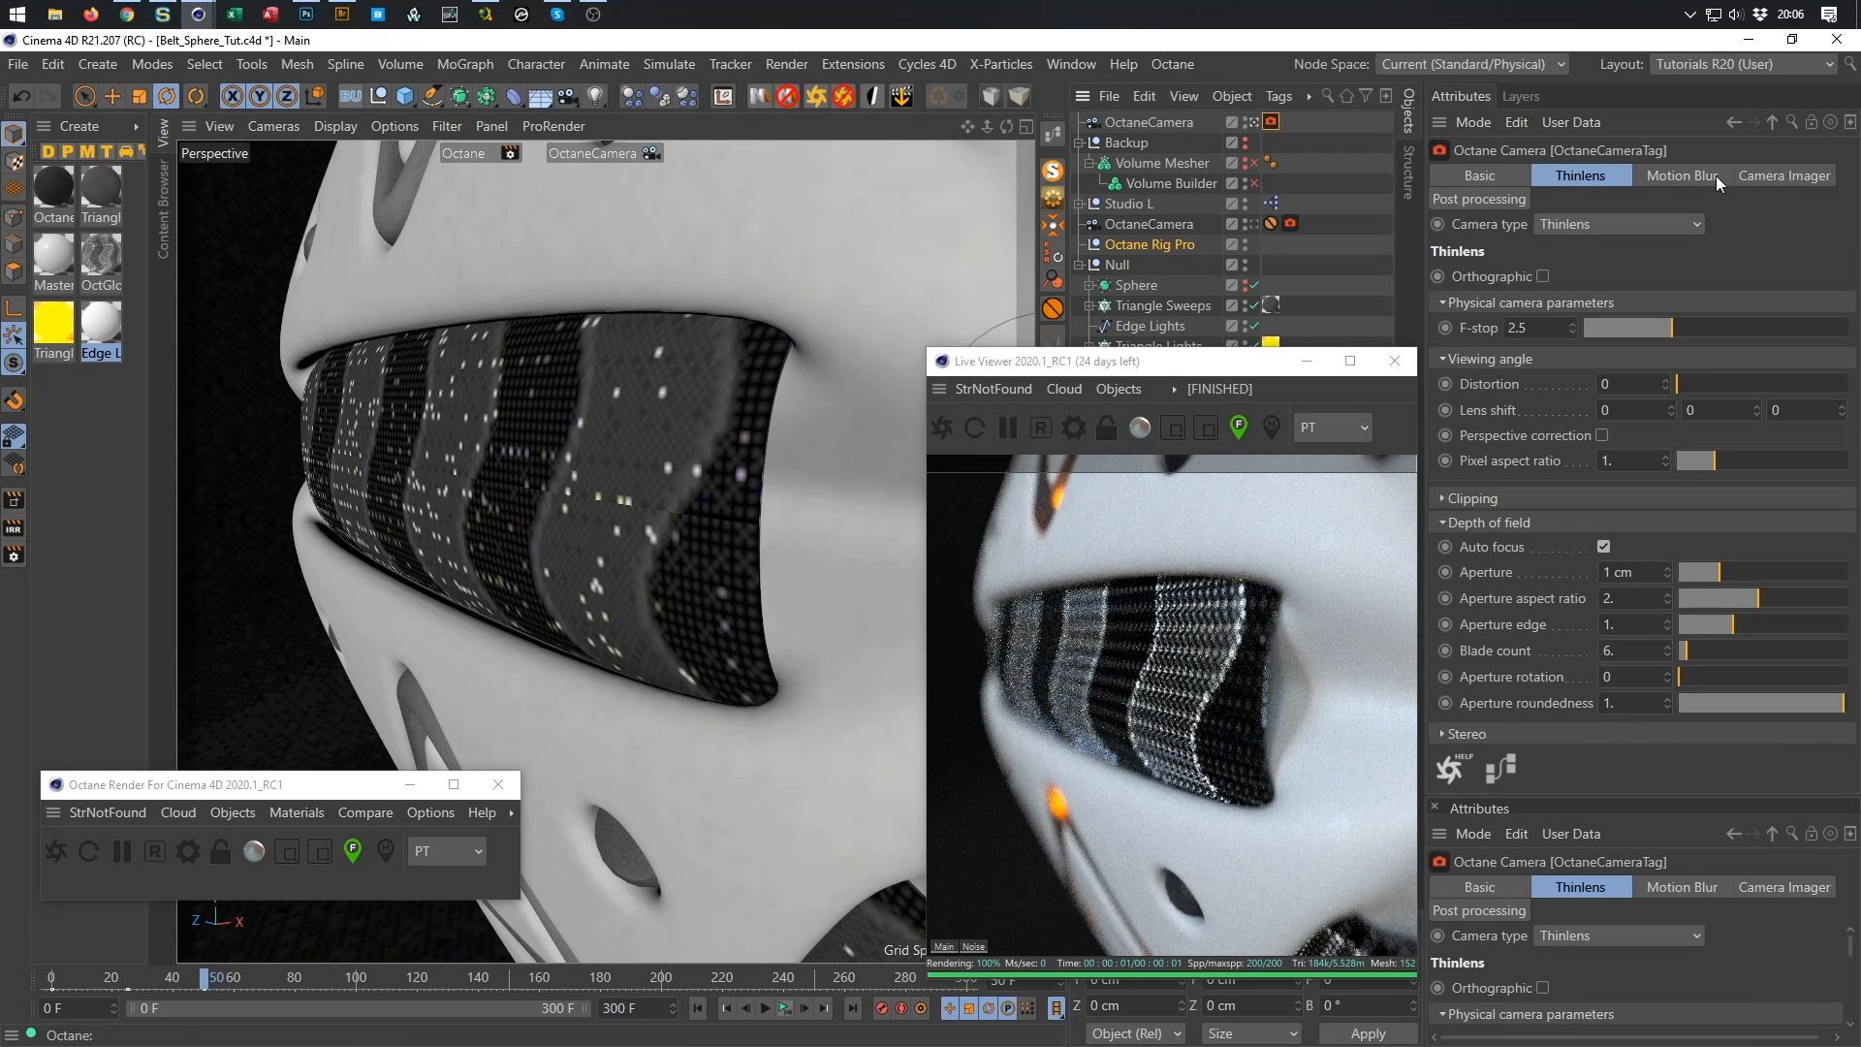
{"action": "left_click", "coordinate": [1503, 198]}
{"action": "left_click", "coordinate": [1504, 277]}
{"action": "left_click_drag", "start_coordinate": [1751, 299], "coordinate": [1806, 306]}
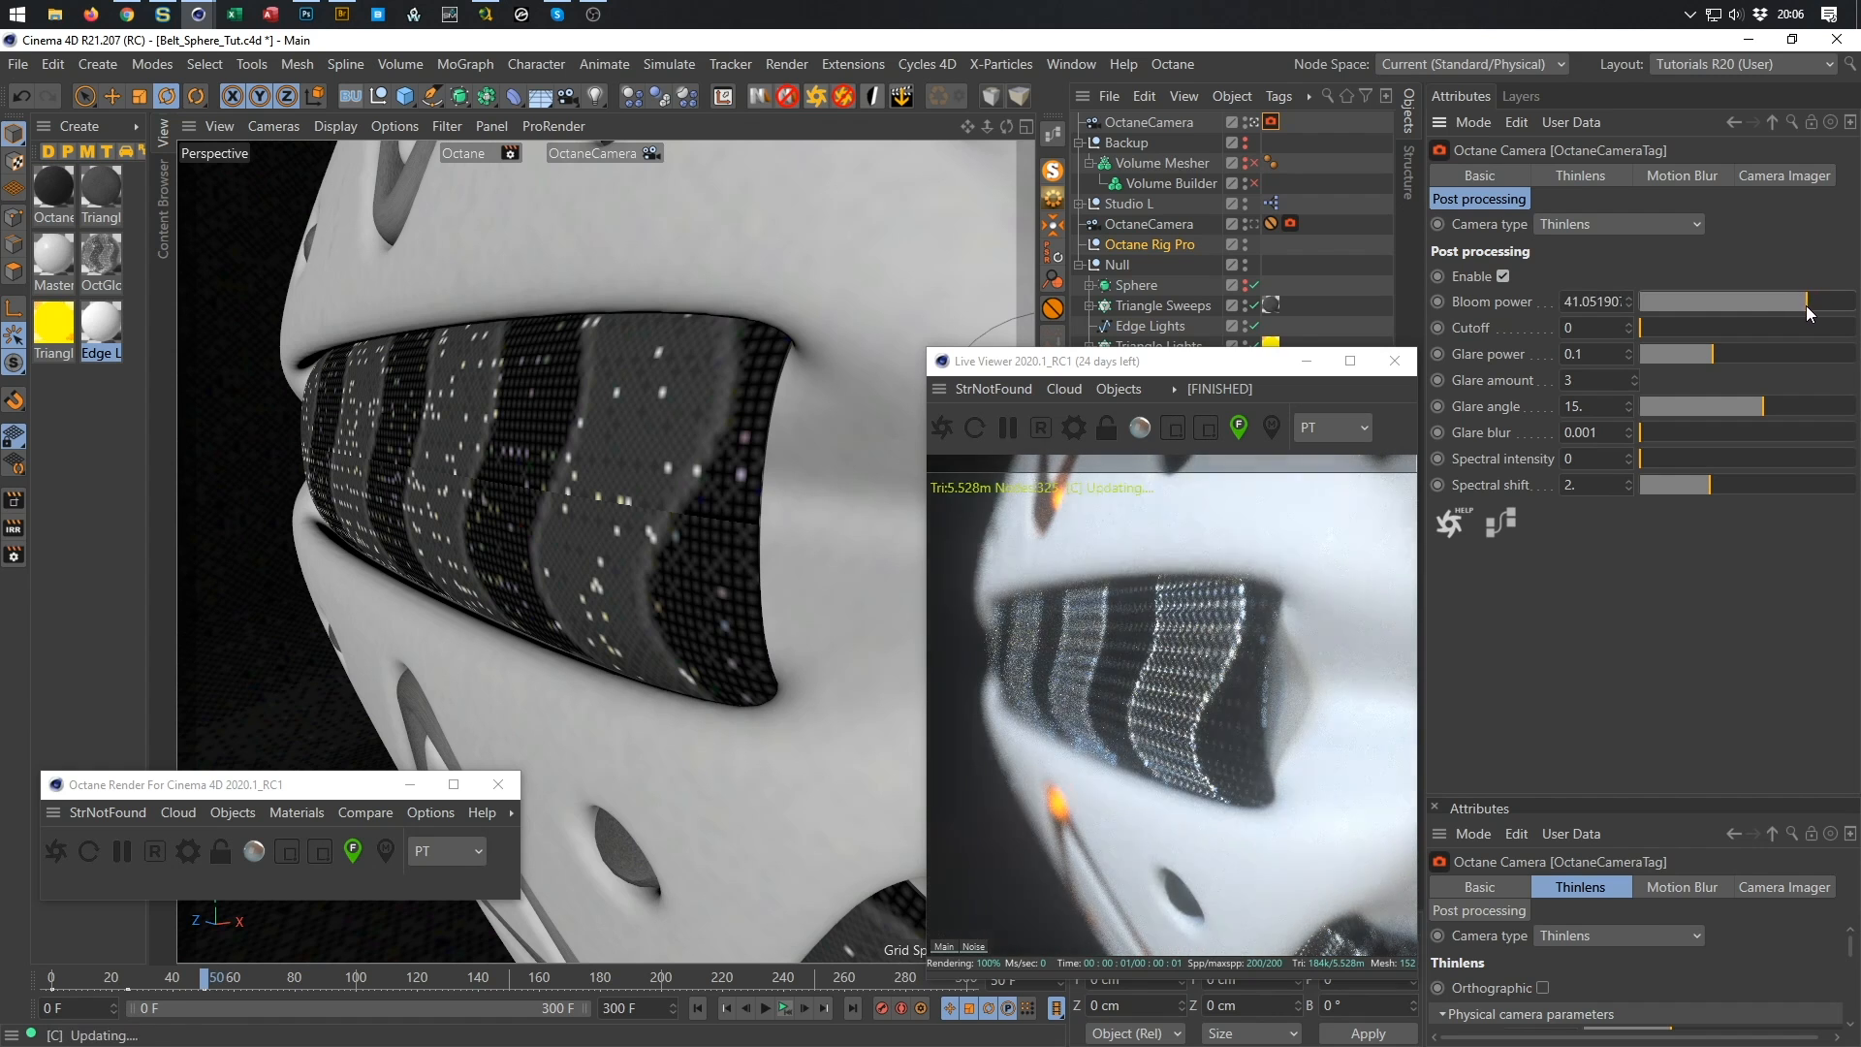
{"action": "left_click", "coordinate": [1646, 320]}
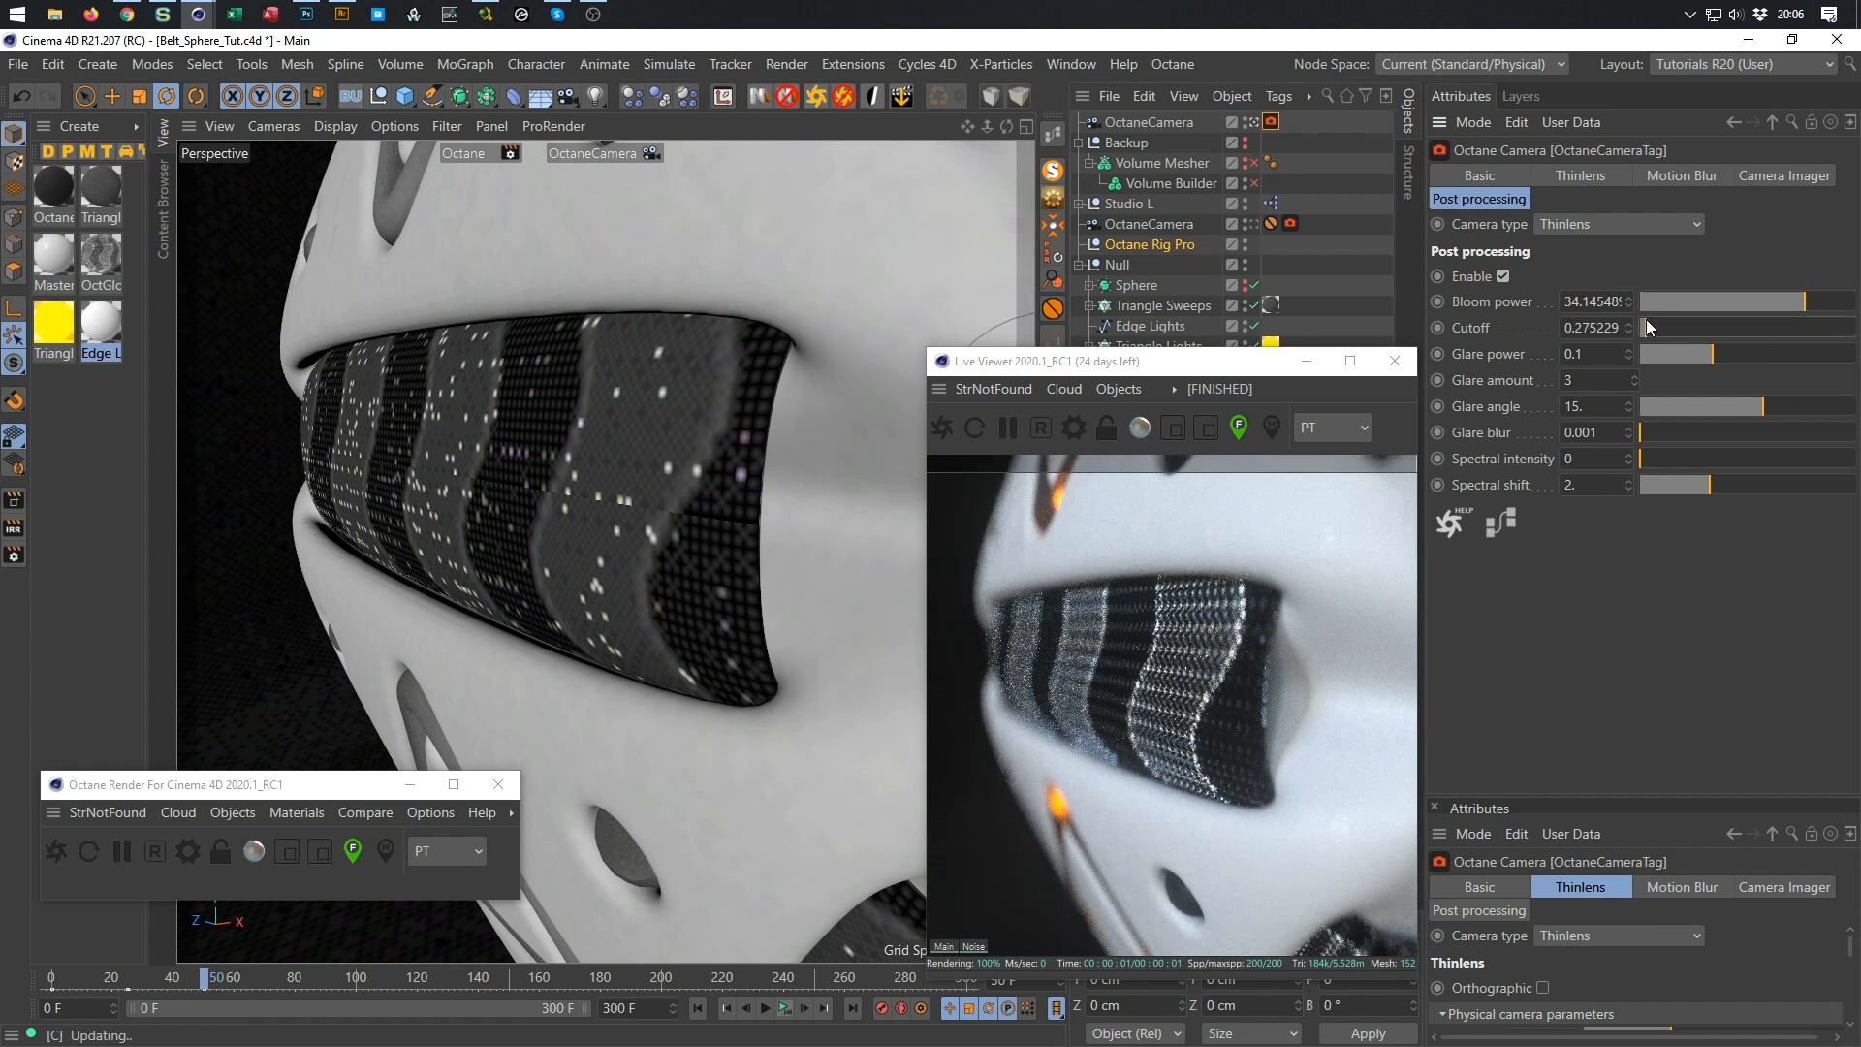
{"action": "left_click", "coordinate": [1650, 335]}
{"action": "left_click_drag", "start_coordinate": [1712, 354], "coordinate": [1814, 351]}
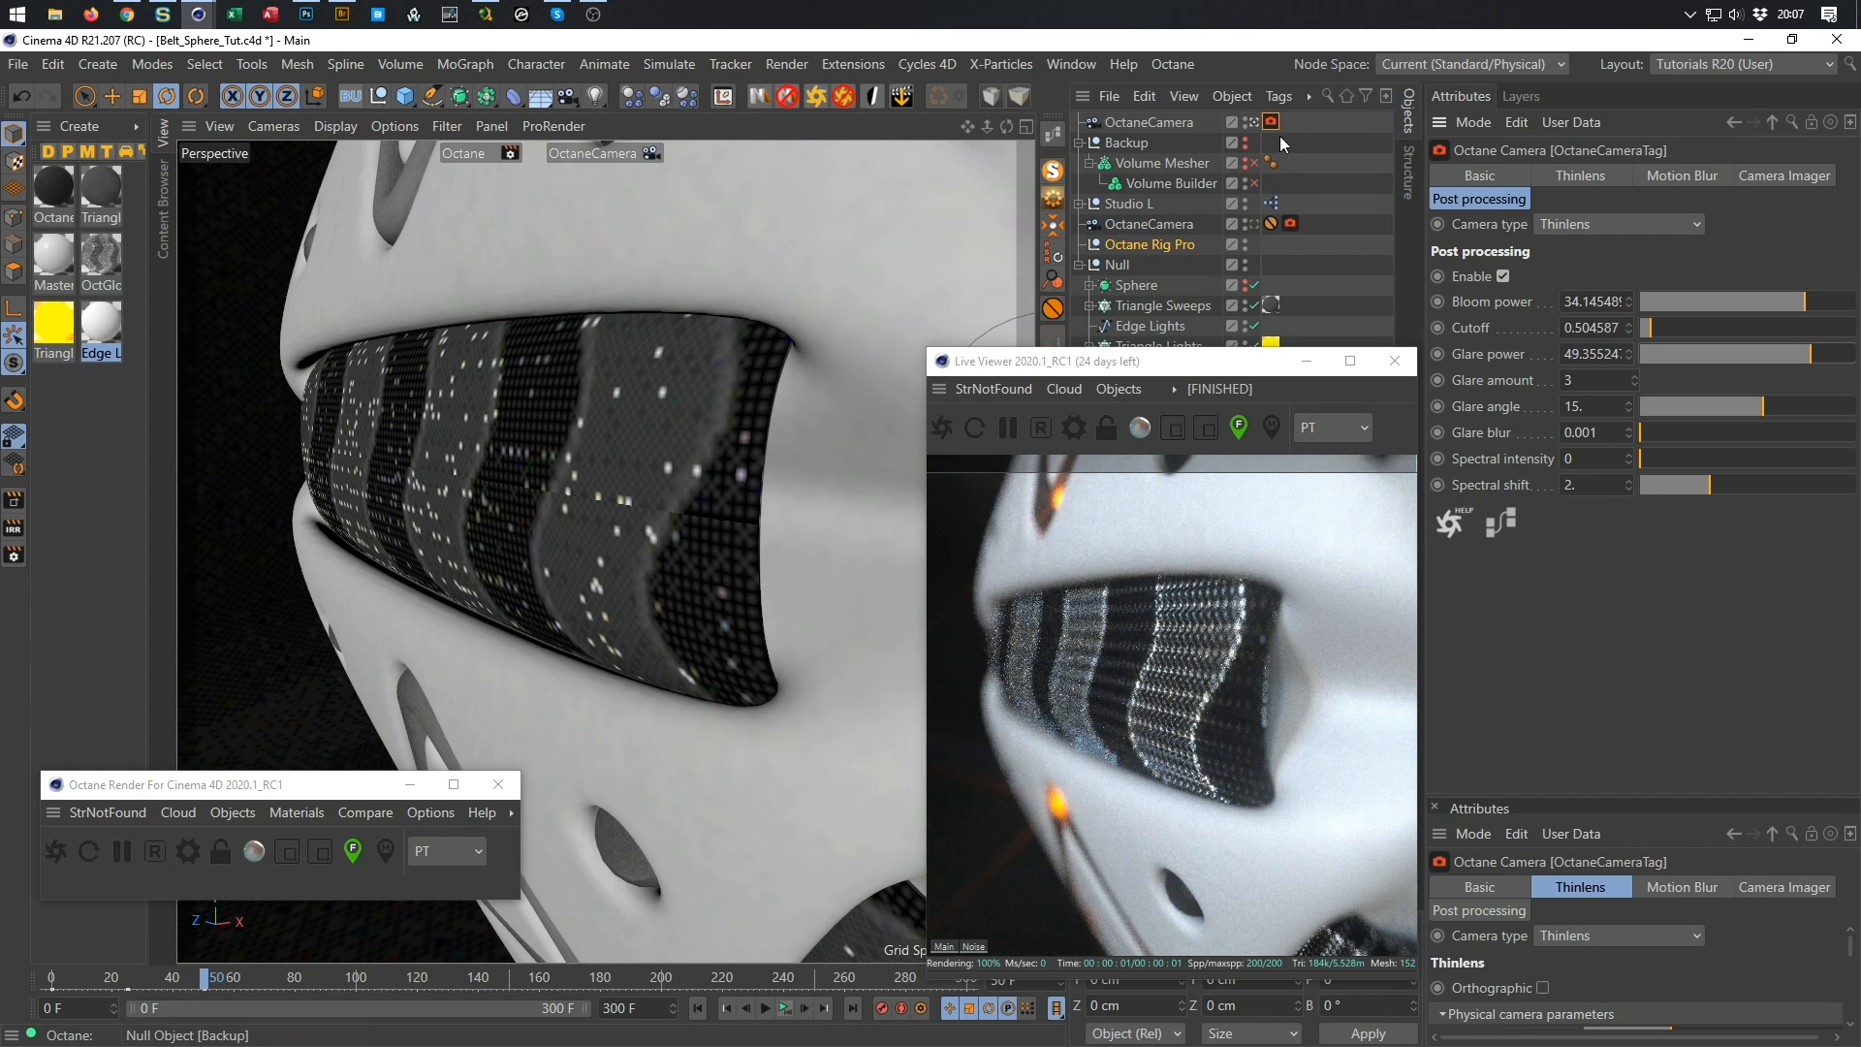
Set the new Octane camera's depth of field aperture to 2 cm.
{"action": "left_click", "coordinate": [1551, 175]}
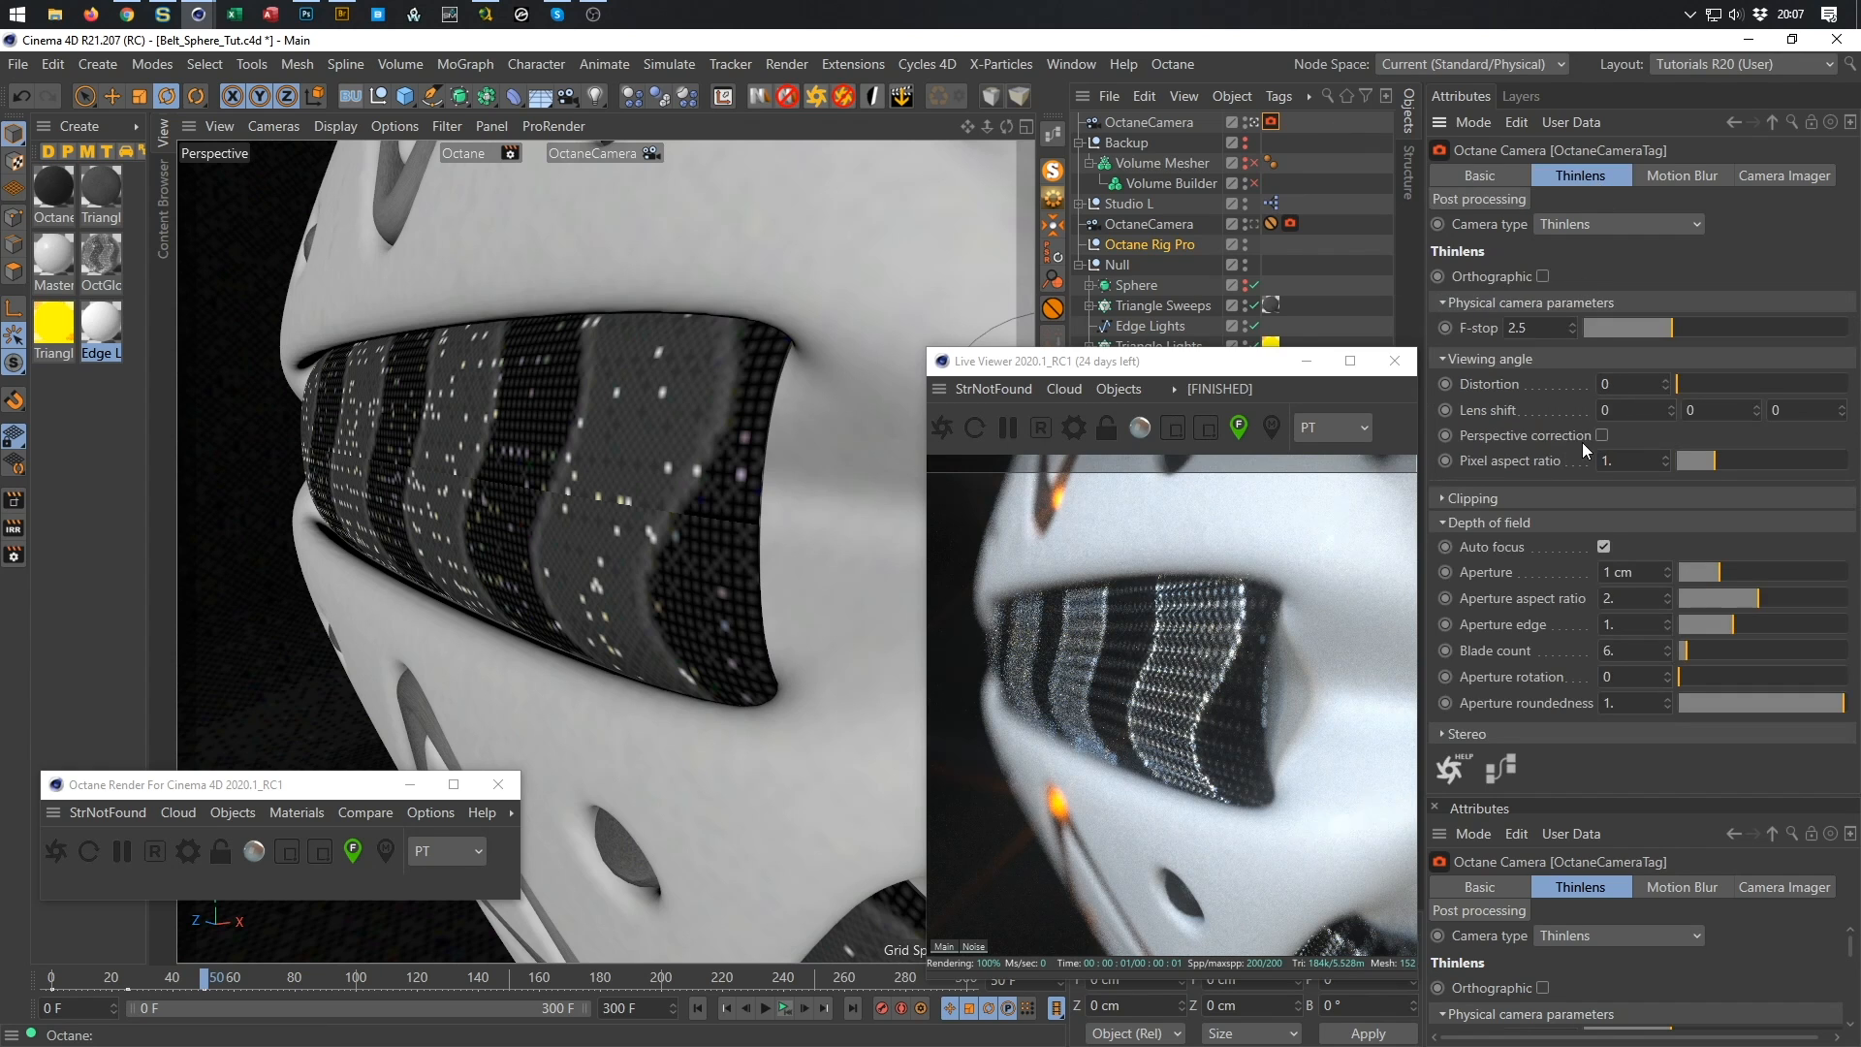
{"action": "left_click", "coordinate": [1639, 572]}
{"action": "type", "text": "2"}
{"action": "key", "text": "Return"}
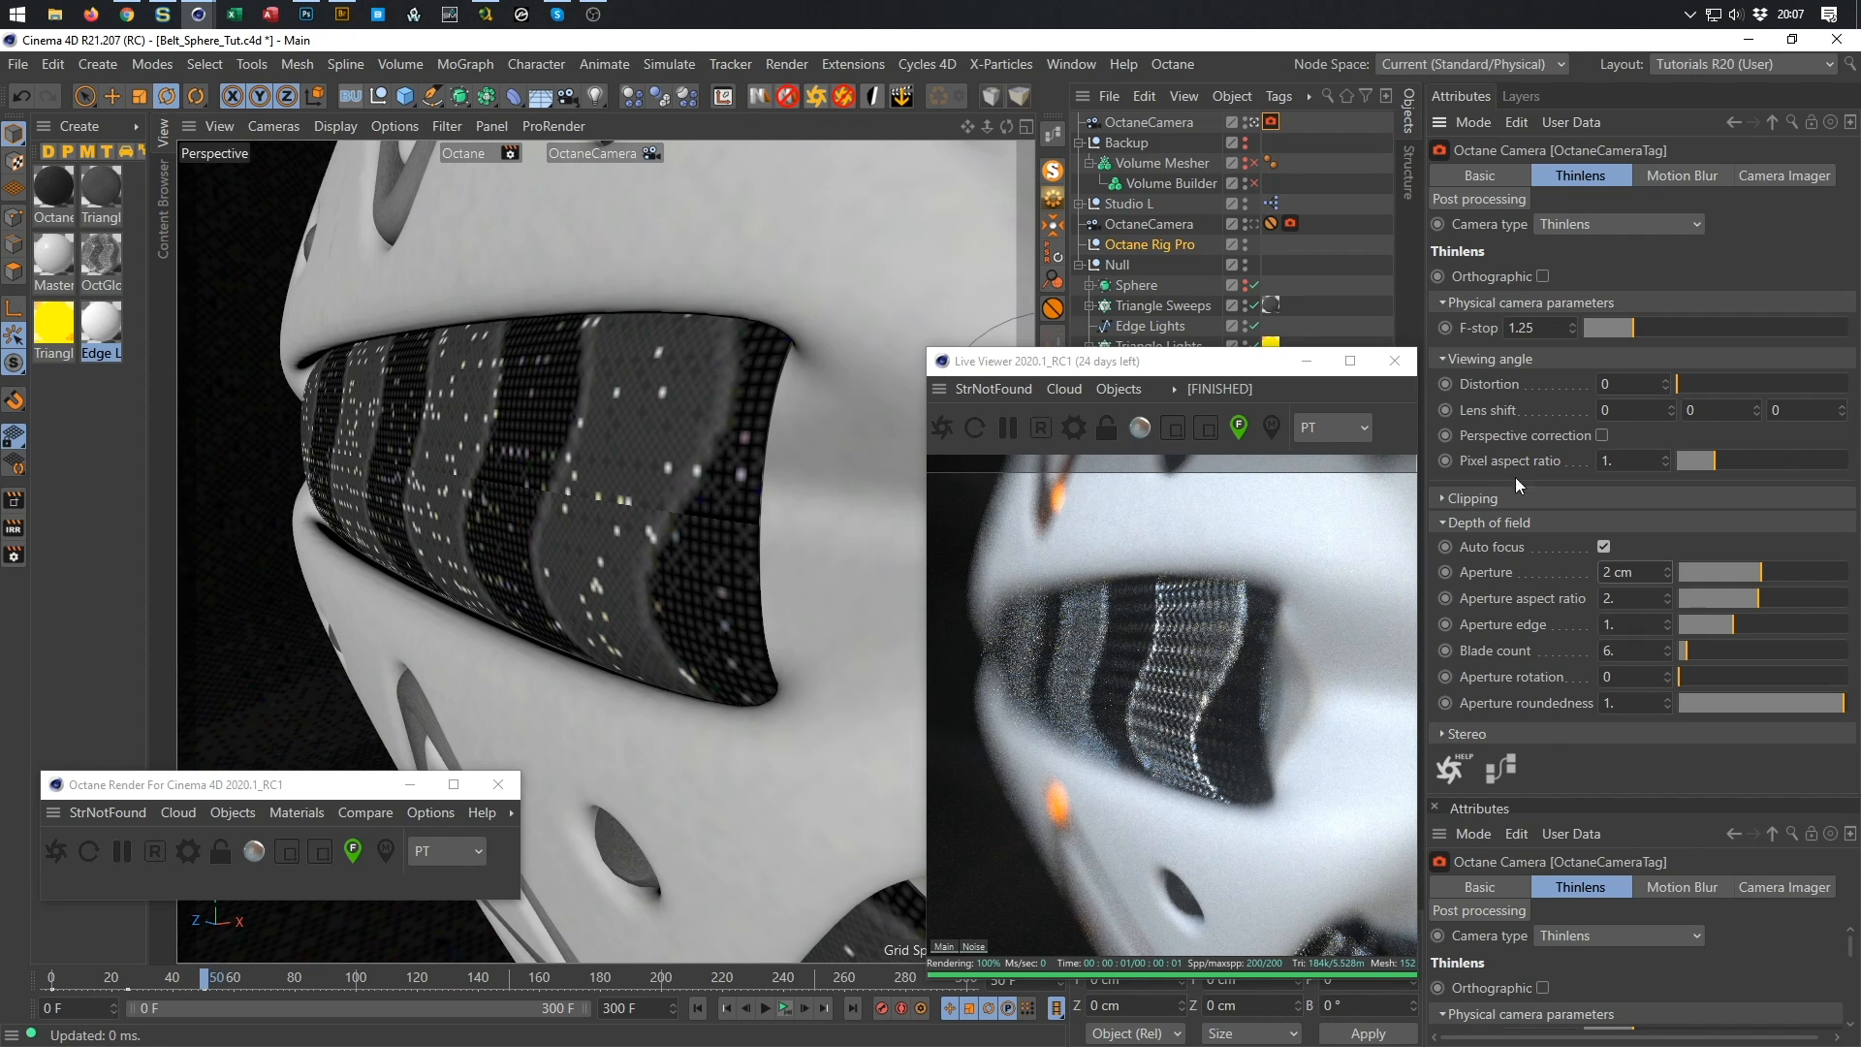
Turn off auto focus on the camera and pick the focus point on the woven belt in the live render.
{"action": "left_click", "coordinate": [1604, 546]}
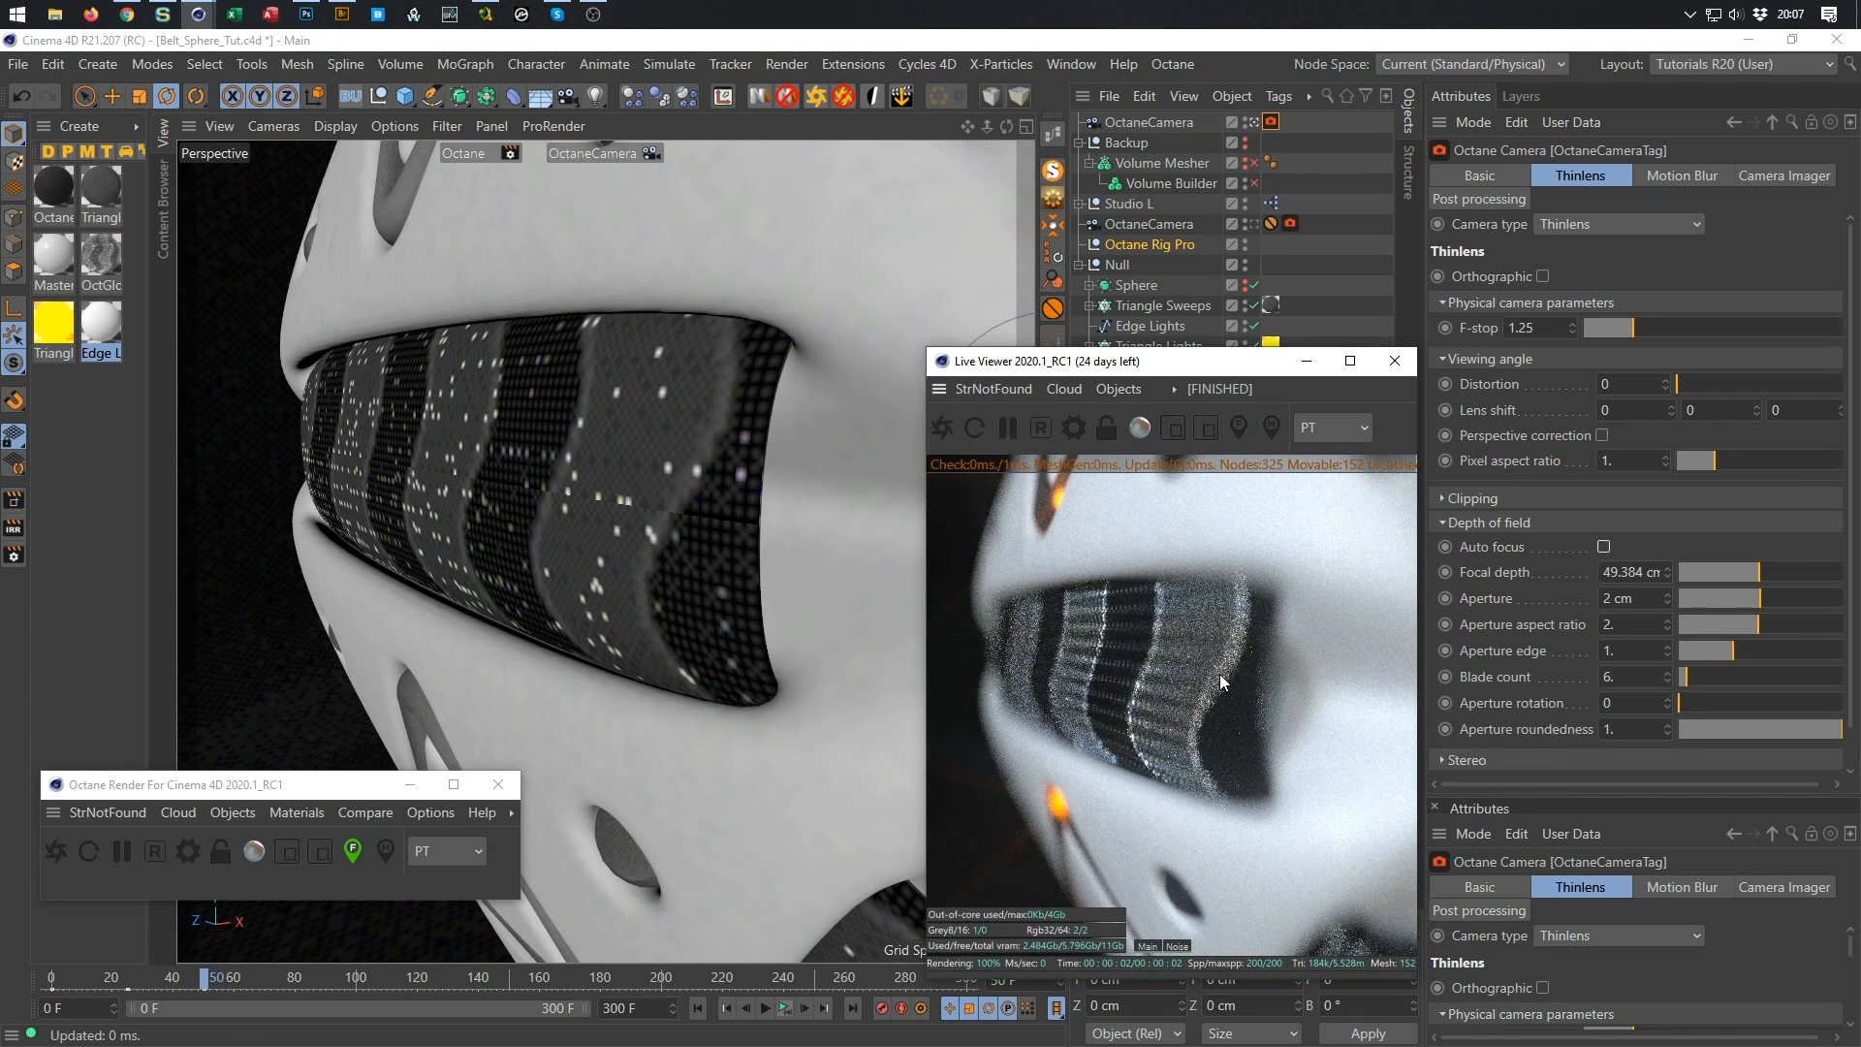
{"action": "left_click", "coordinate": [1239, 428]}
{"action": "left_click", "coordinate": [1234, 679]}
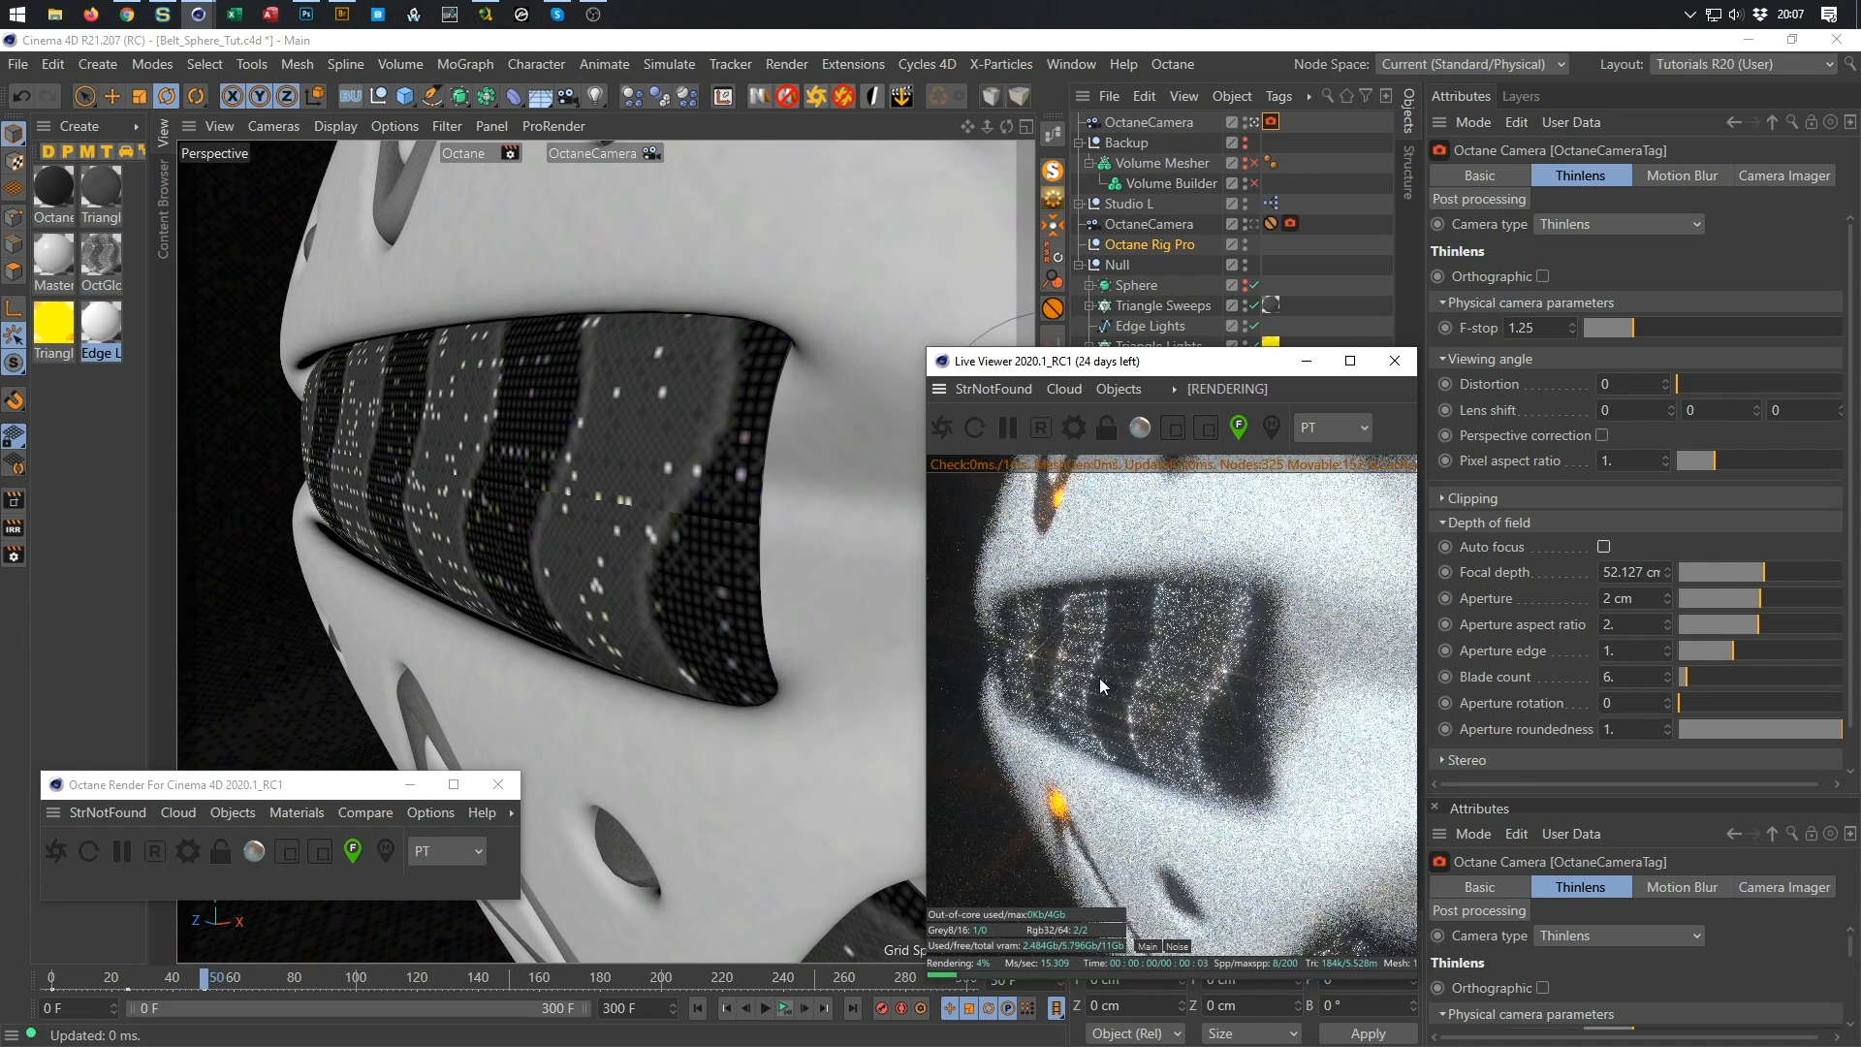
{"action": "left_click", "coordinate": [1144, 698]}
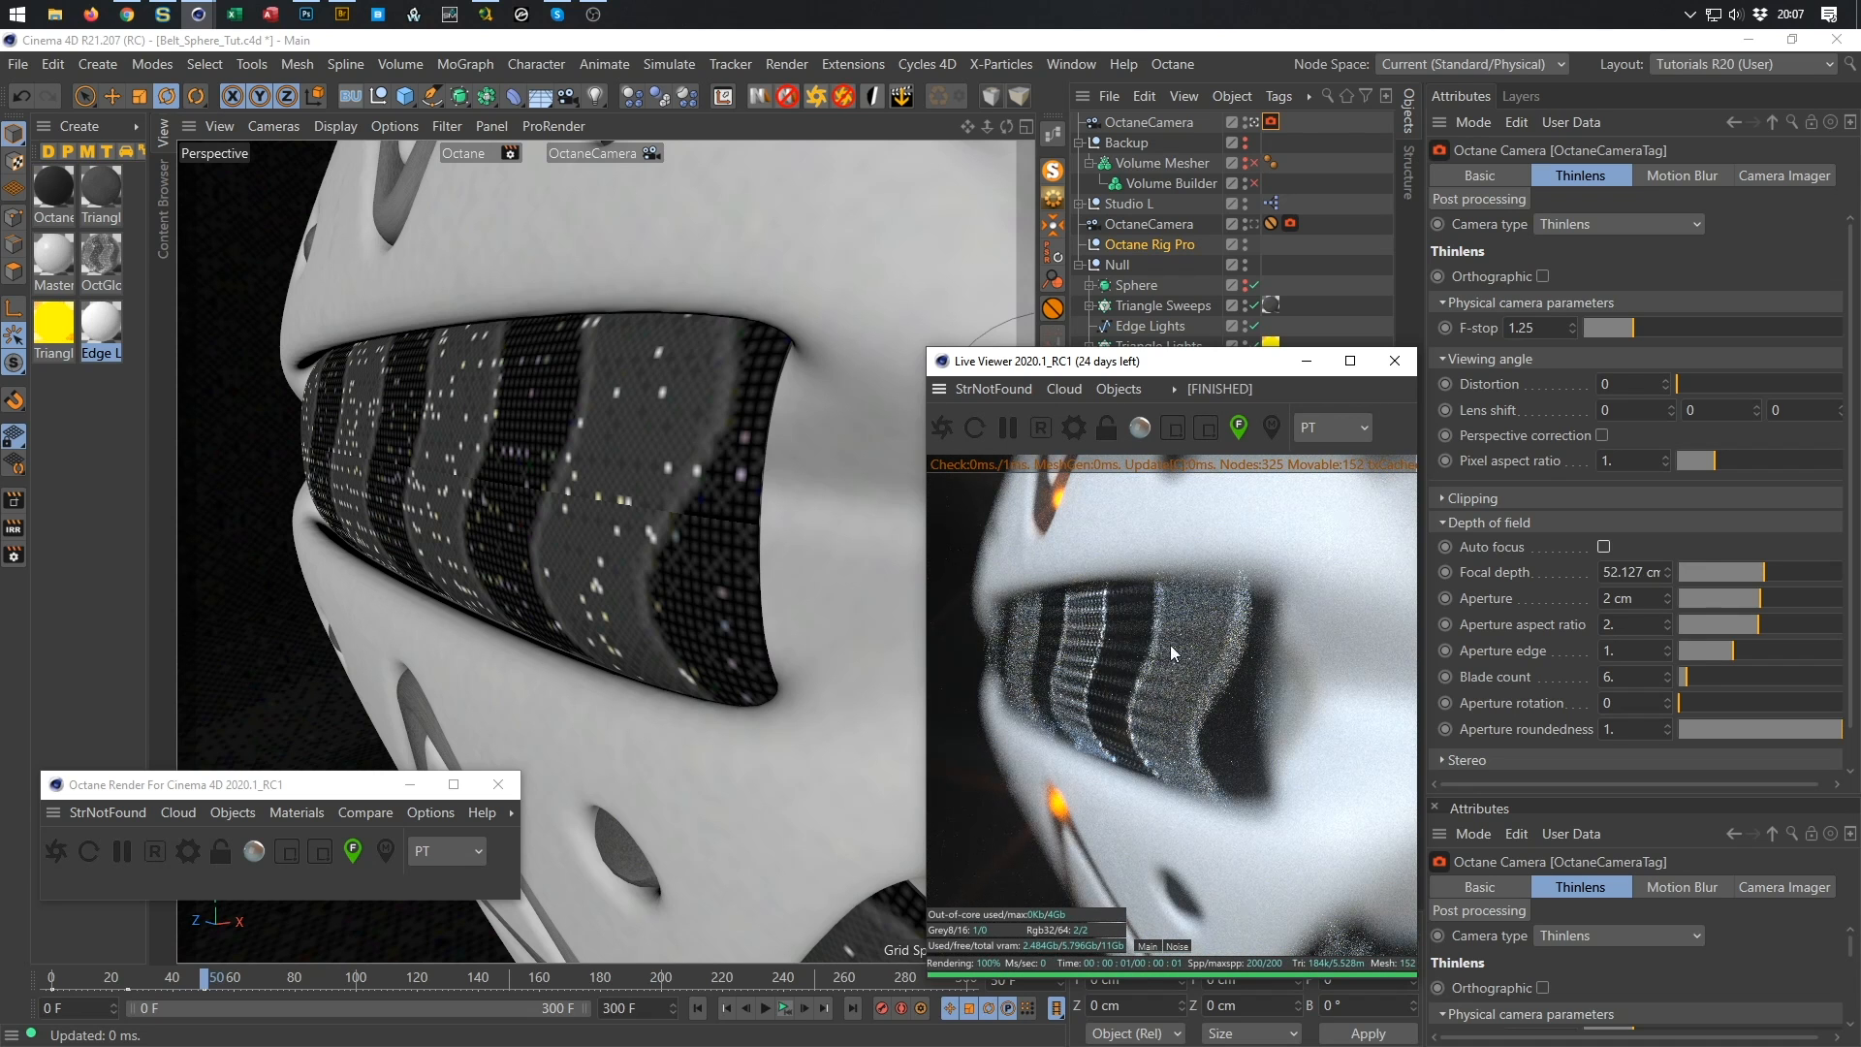
Turn off focus picking and close both Octane render windows.
{"action": "left_click", "coordinate": [1395, 362]}
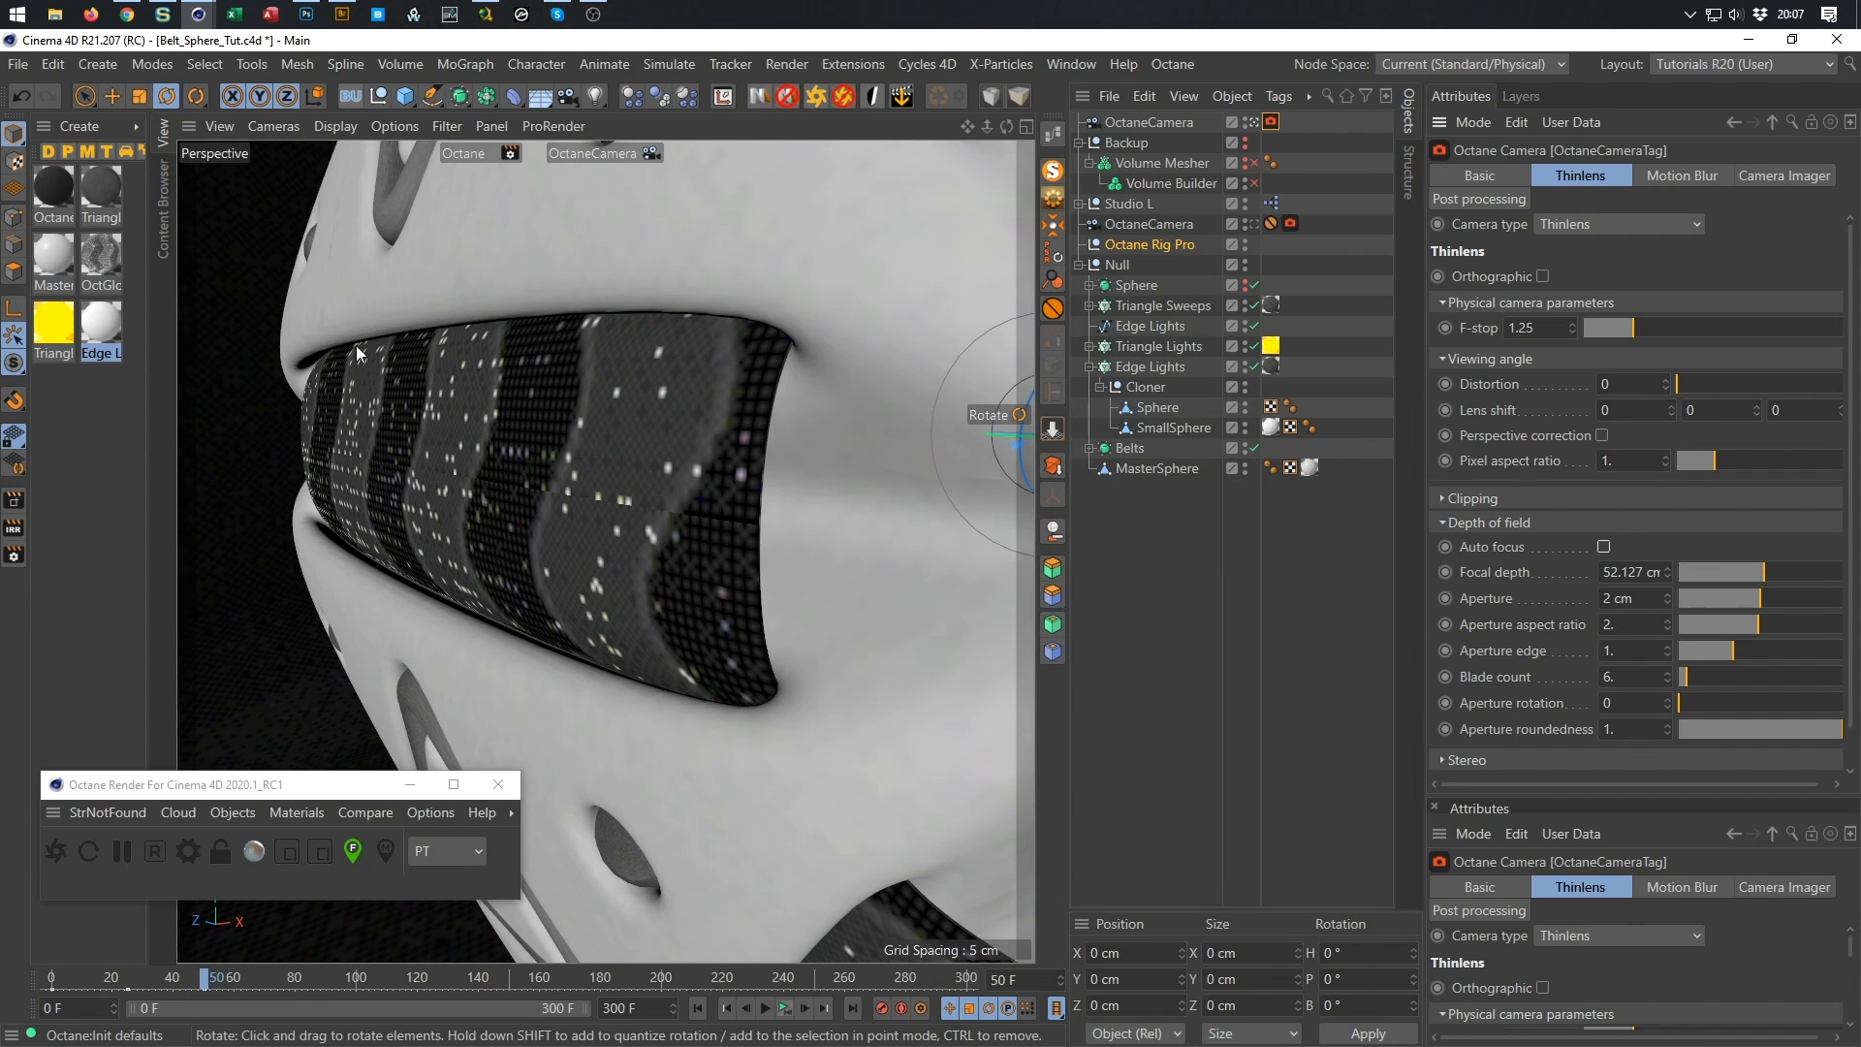
{"action": "left_click_drag", "start_coordinate": [310, 791], "coordinate": [468, 683]}
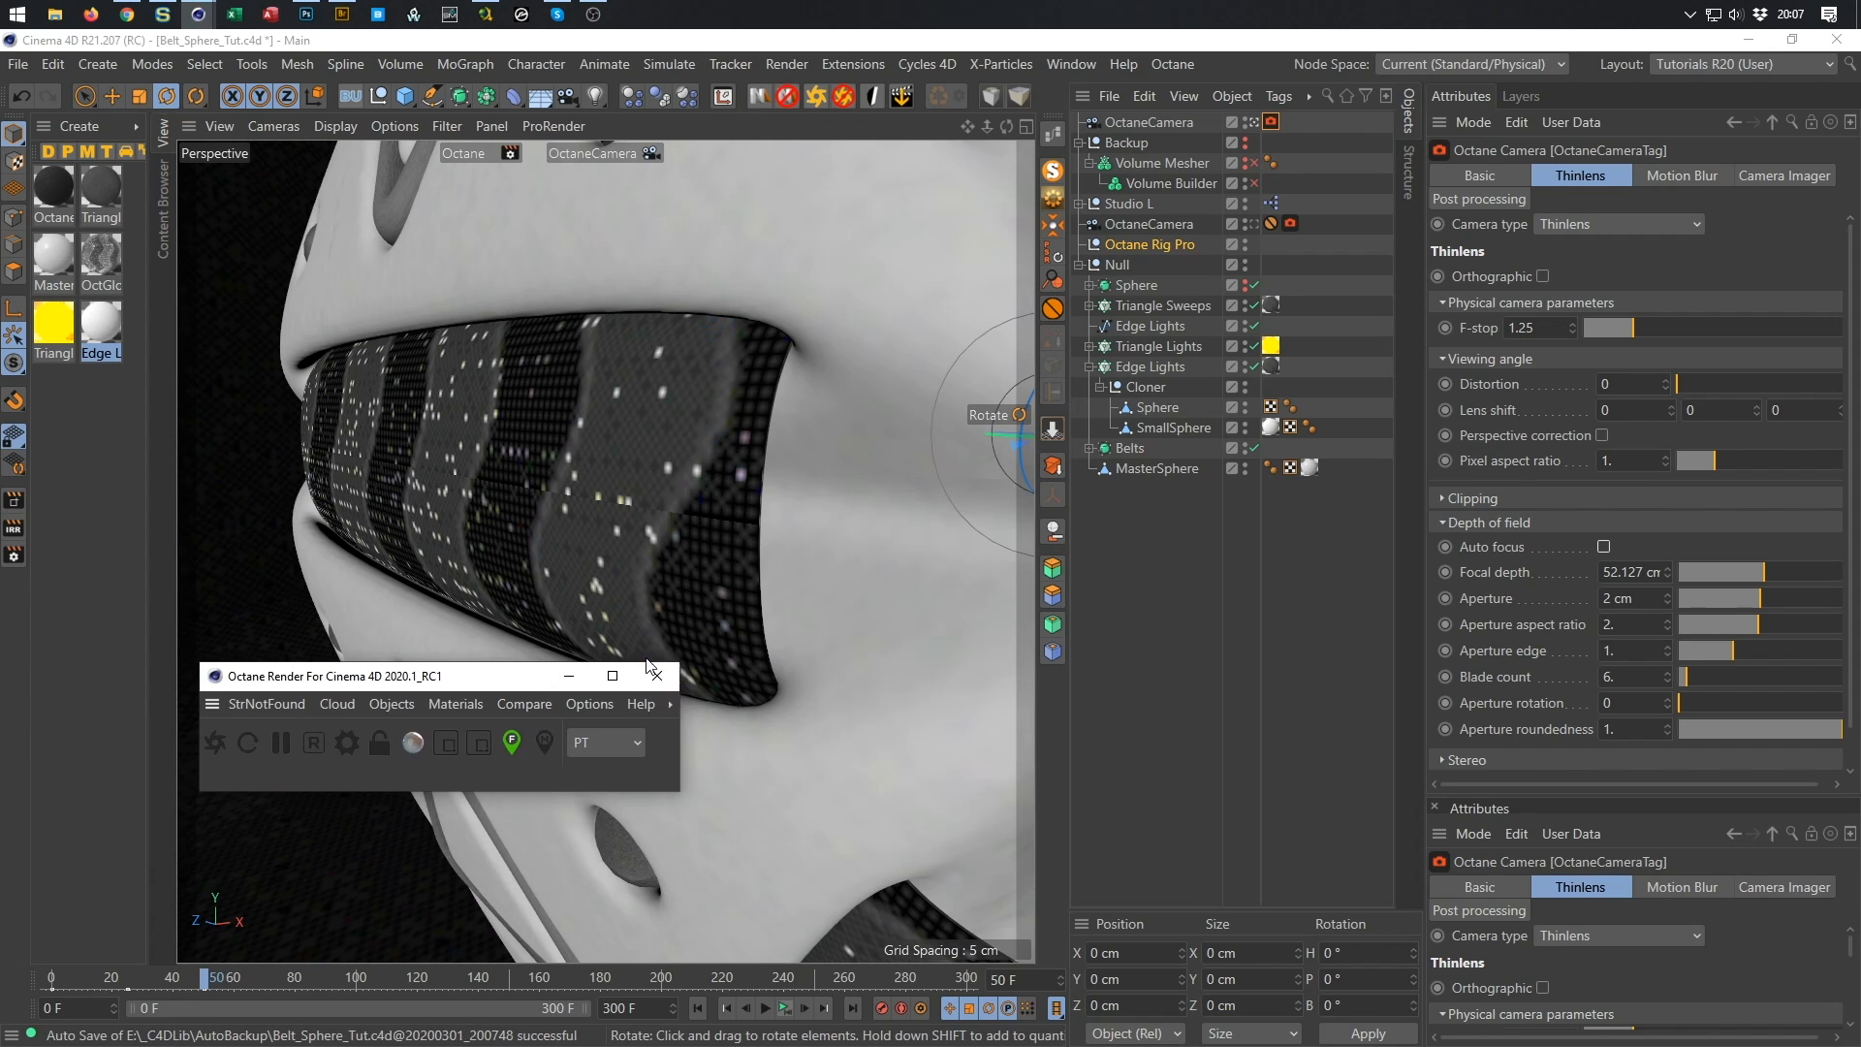
{"action": "left_click", "coordinate": [516, 745]}
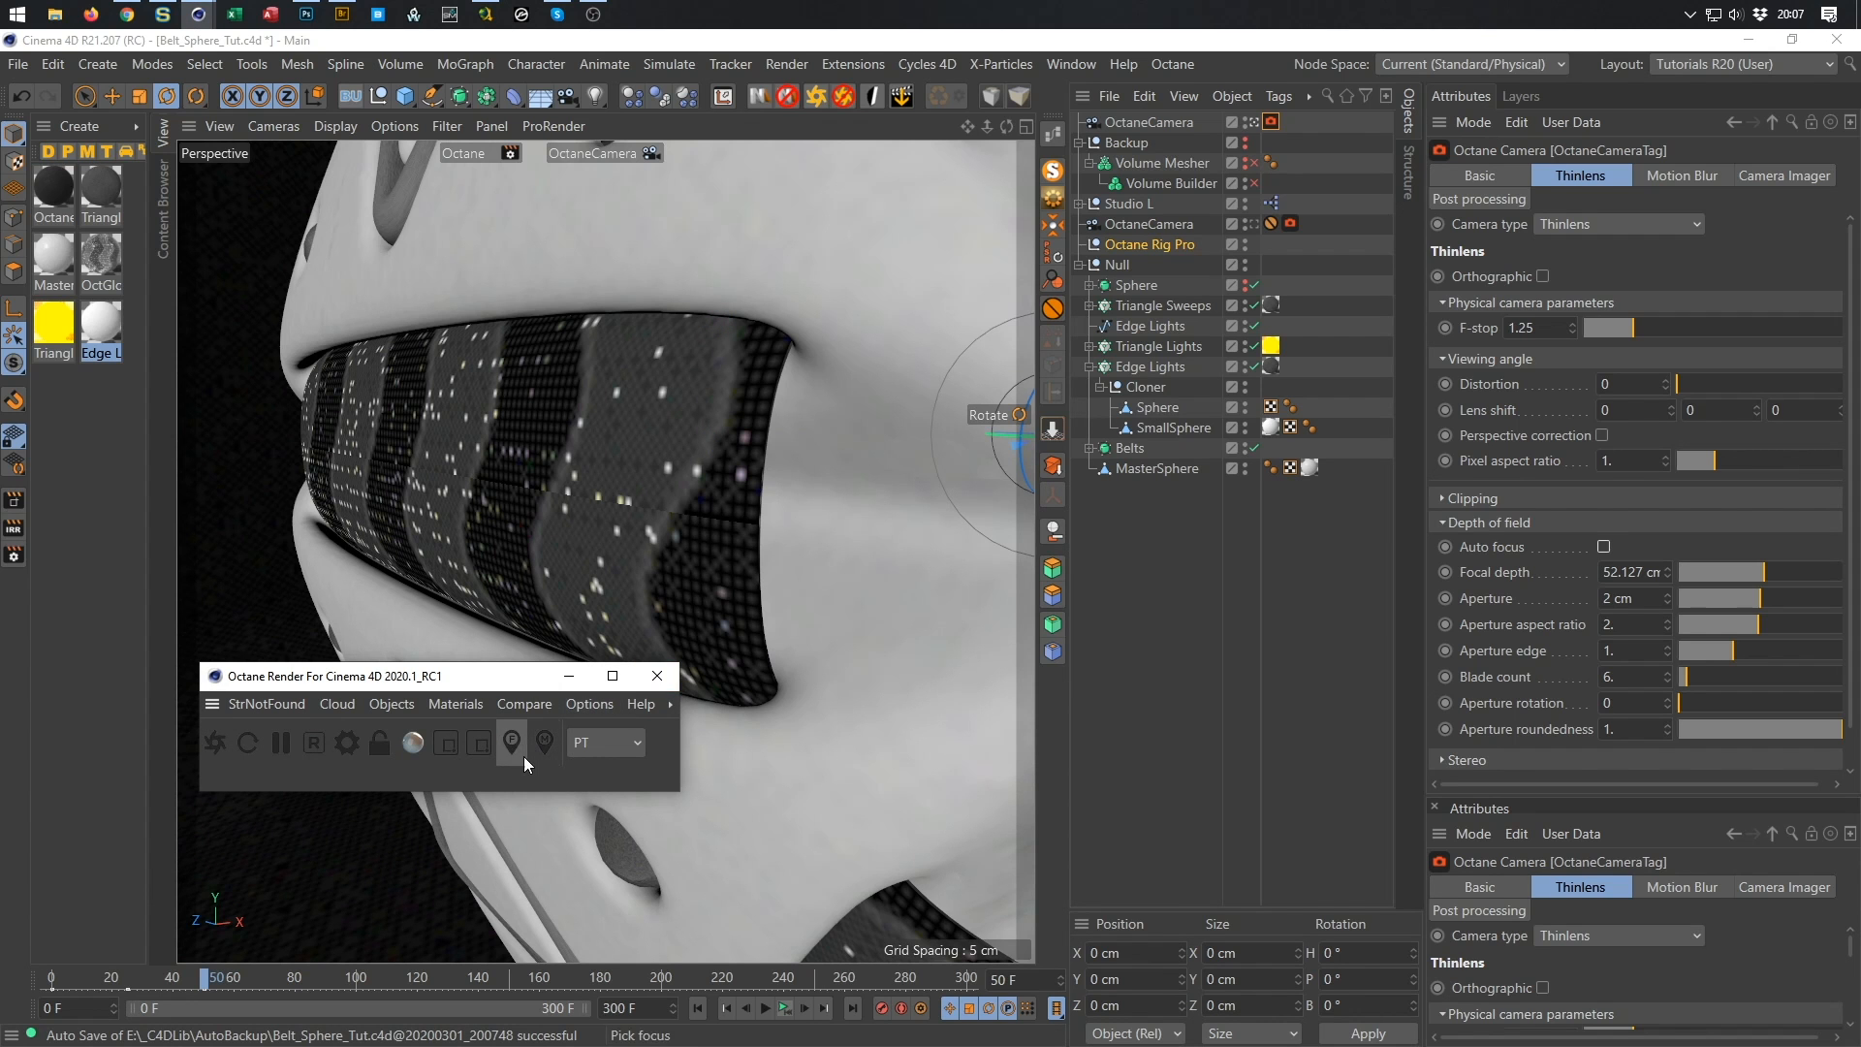
{"action": "left_click", "coordinate": [660, 682]}
Set the heading rotation of the Studio L object to 0°.
{"action": "left_click_drag", "start_coordinate": [723, 622], "coordinate": [480, 696], "text": "alt"}
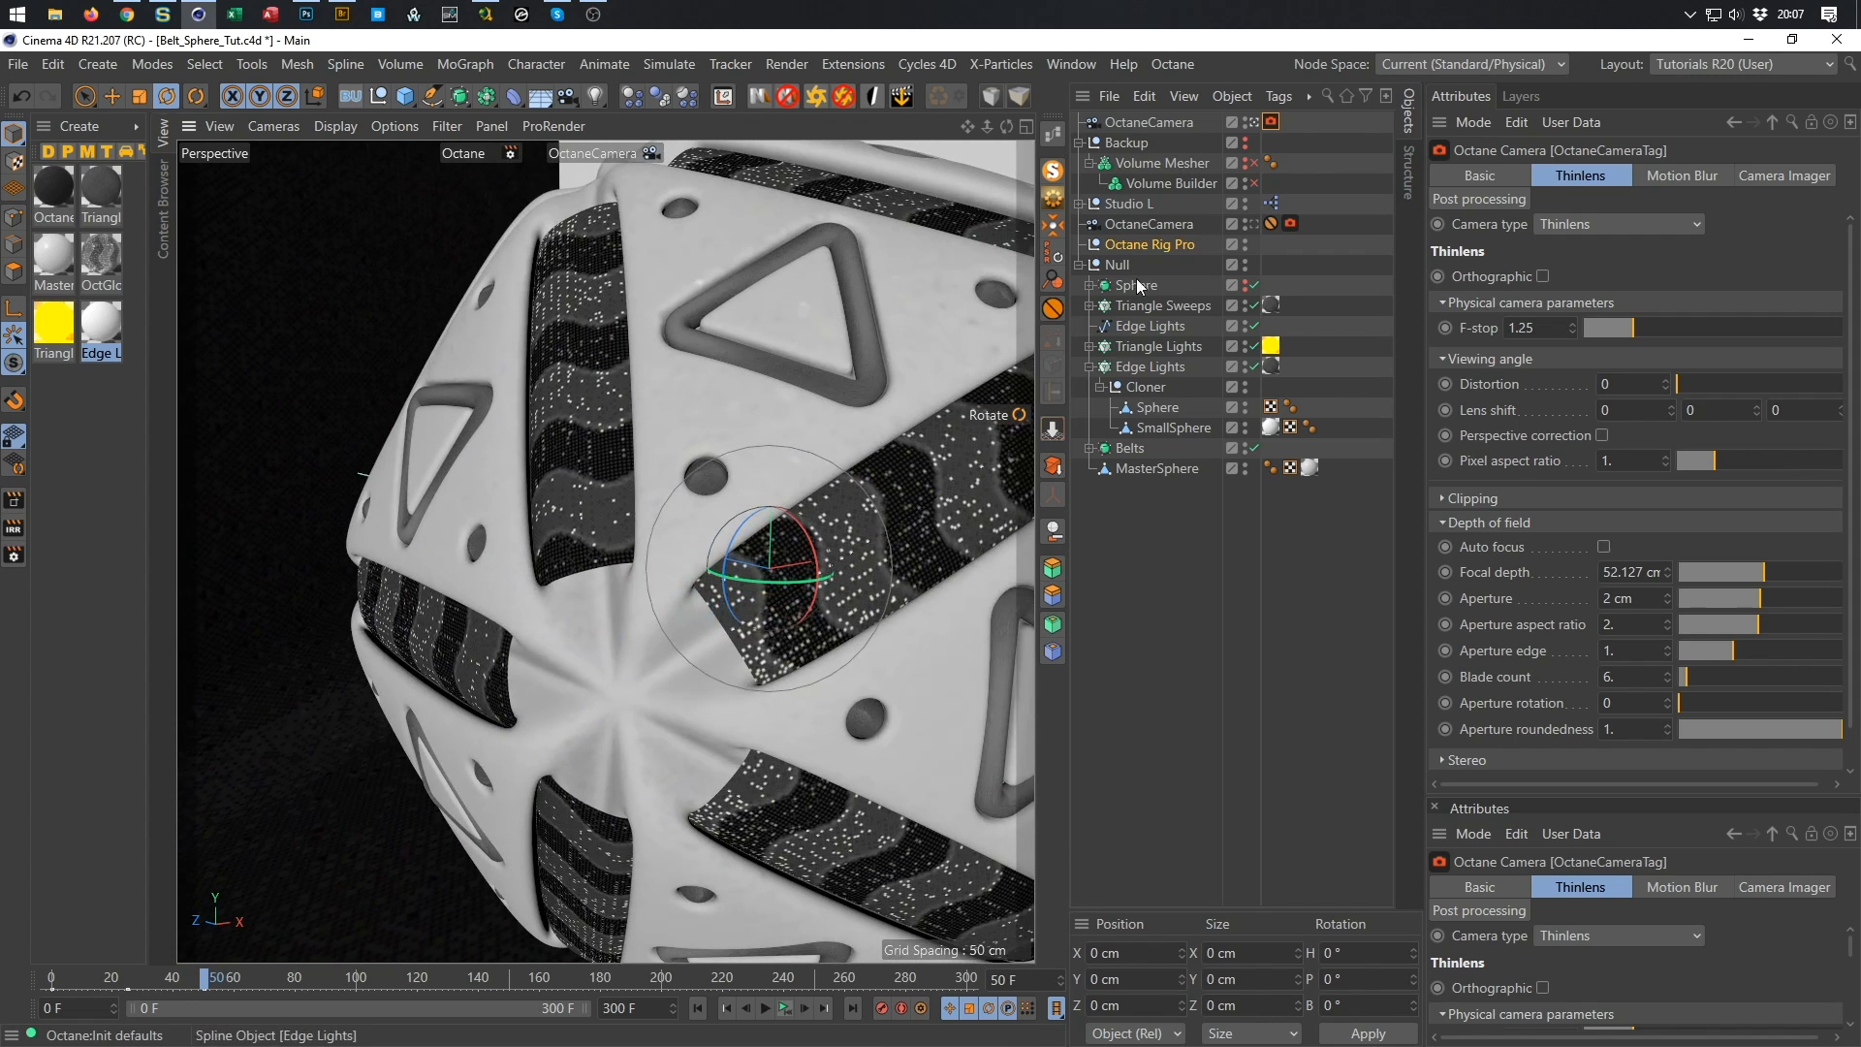
{"action": "left_click", "coordinate": [1128, 204]}
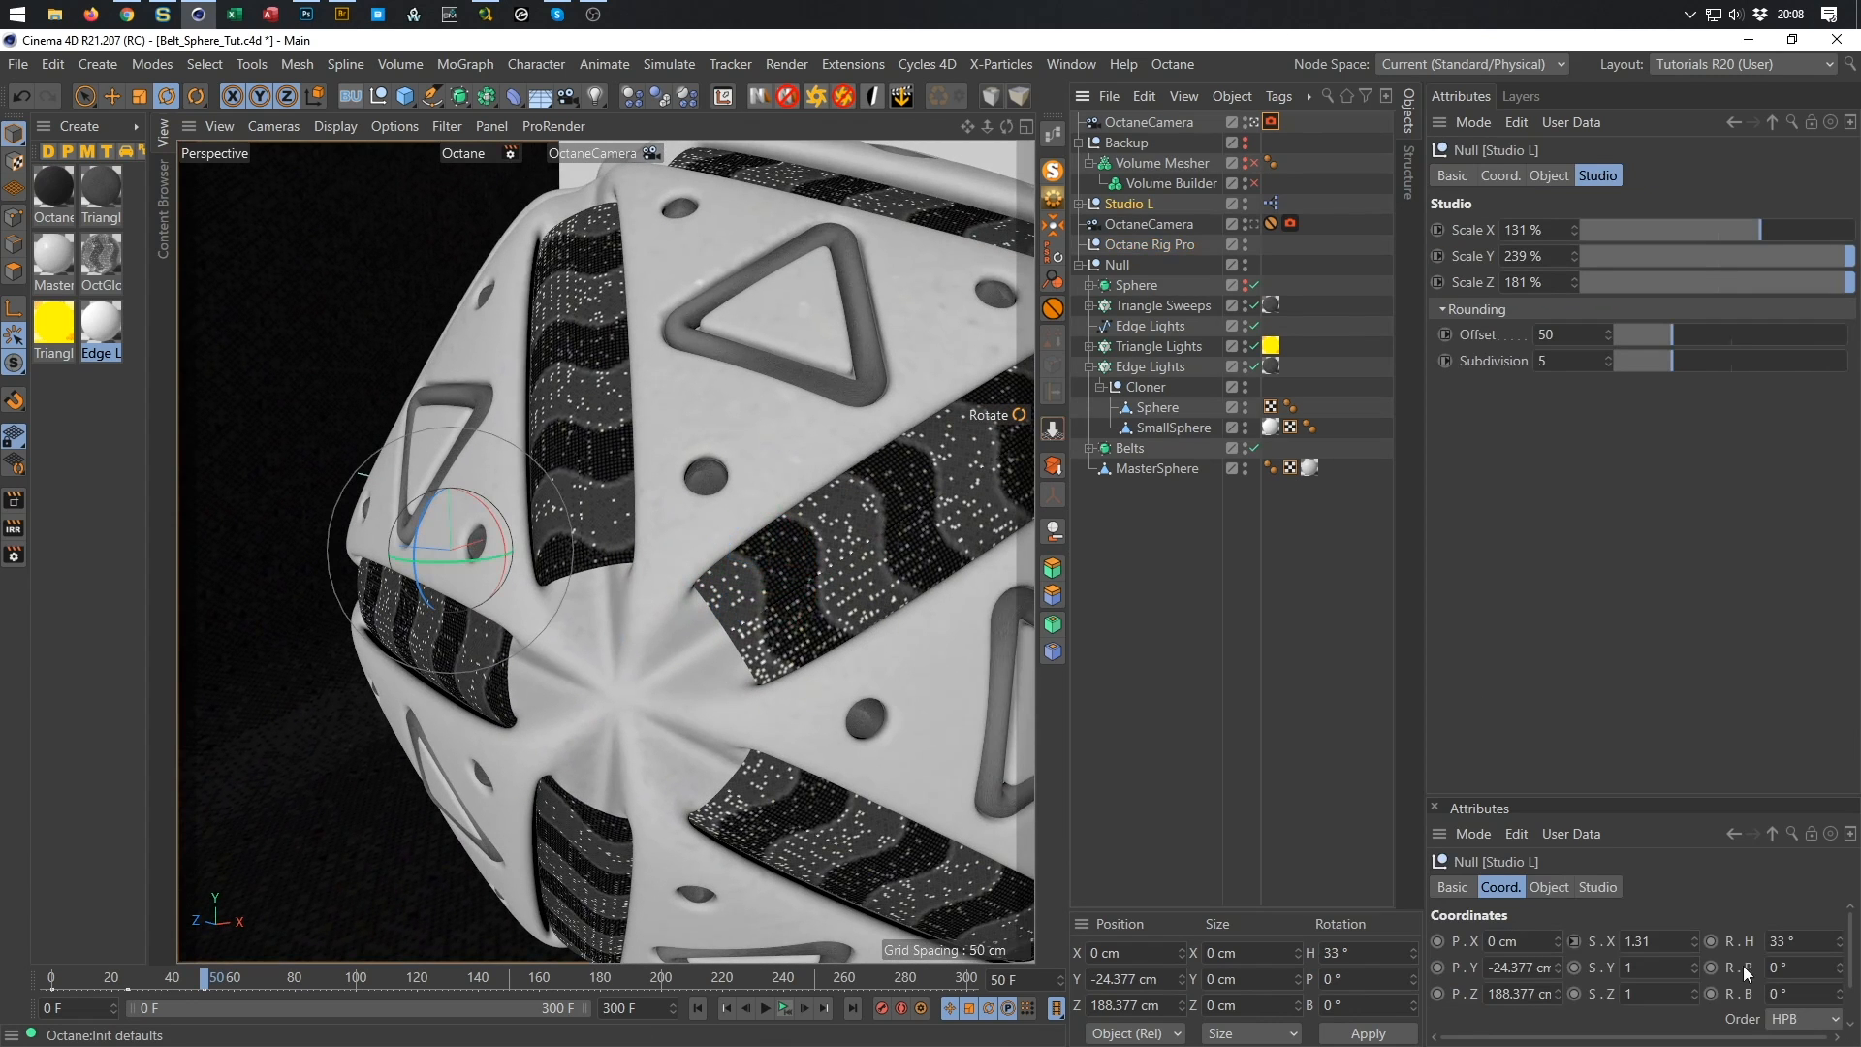
{"action": "left_click_drag", "start_coordinate": [1798, 942], "coordinate": [1719, 1006]}
{"action": "type", "text": "0"}
{"action": "key", "text": "Return"}
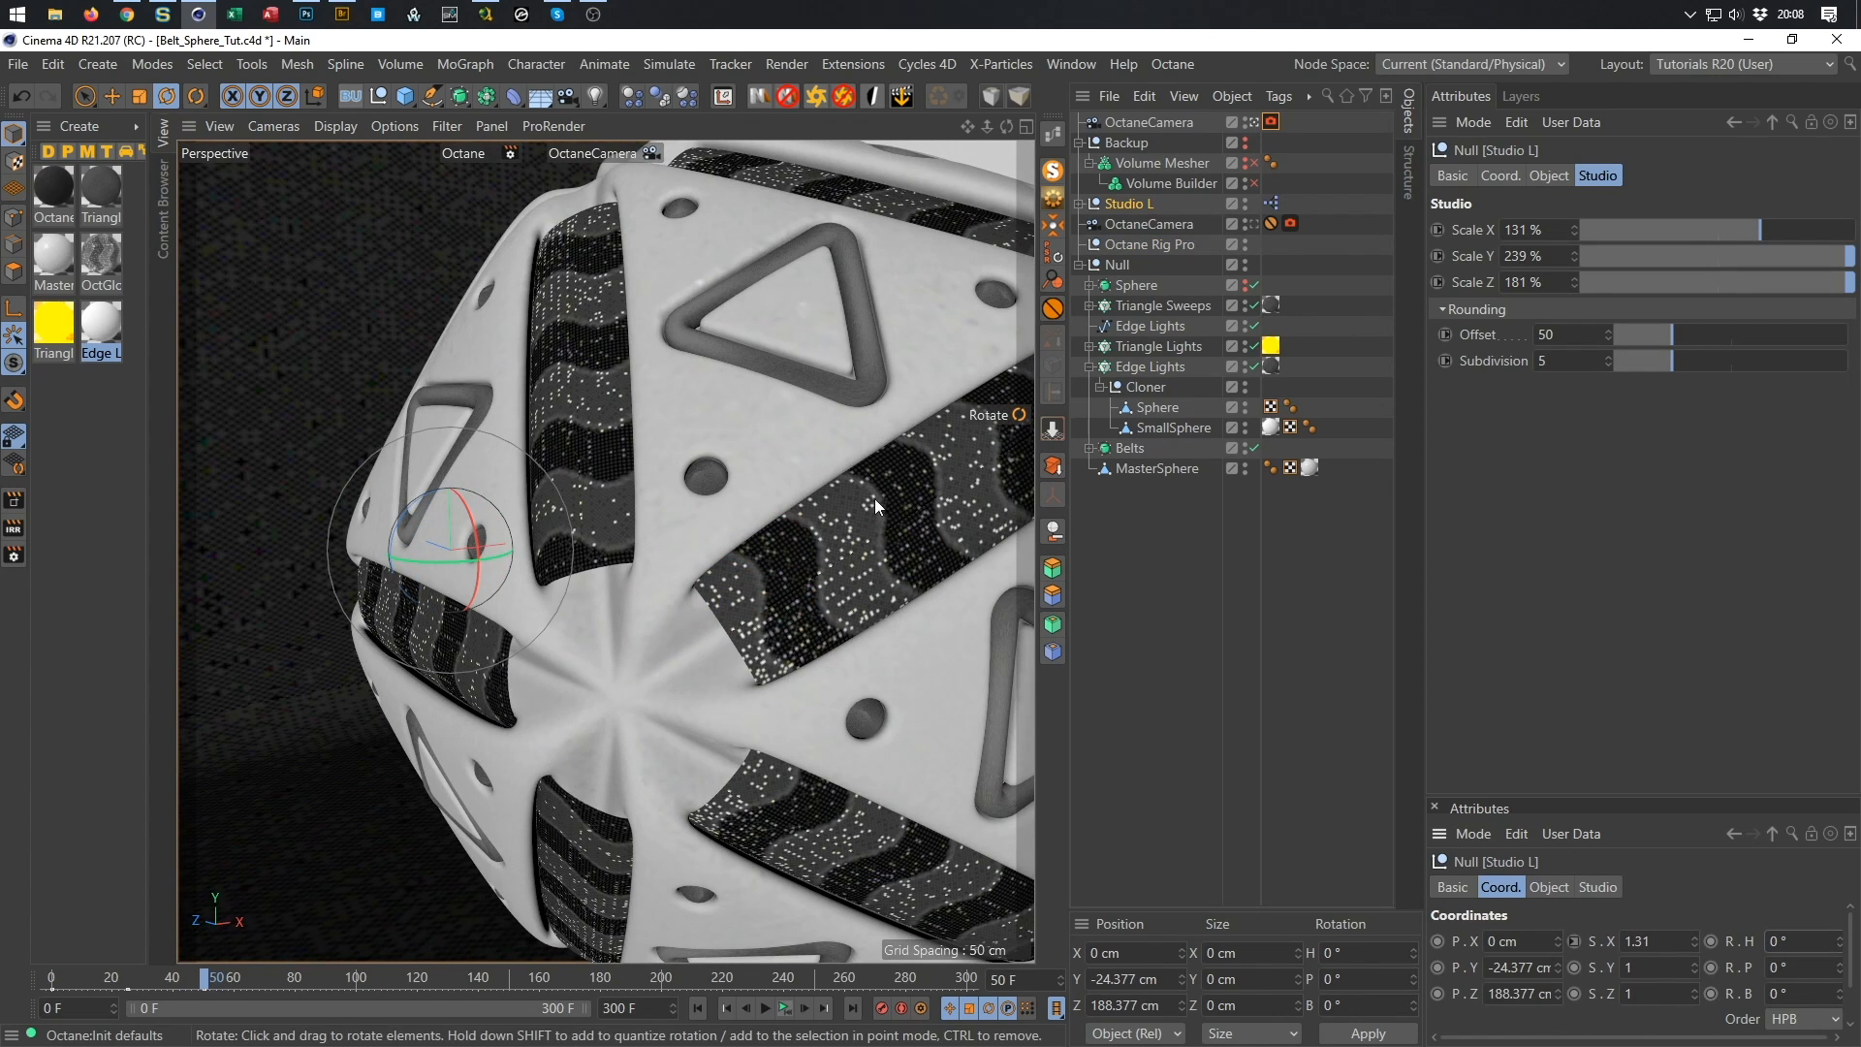
Delete the Octane camera tags from both camera objects.
{"action": "scroll", "coordinate": [591, 533], "scroll_direction": "down", "scroll_amount": 10}
{"action": "left_click_drag", "start_coordinate": [664, 553], "coordinate": [705, 524], "text": "alt"}
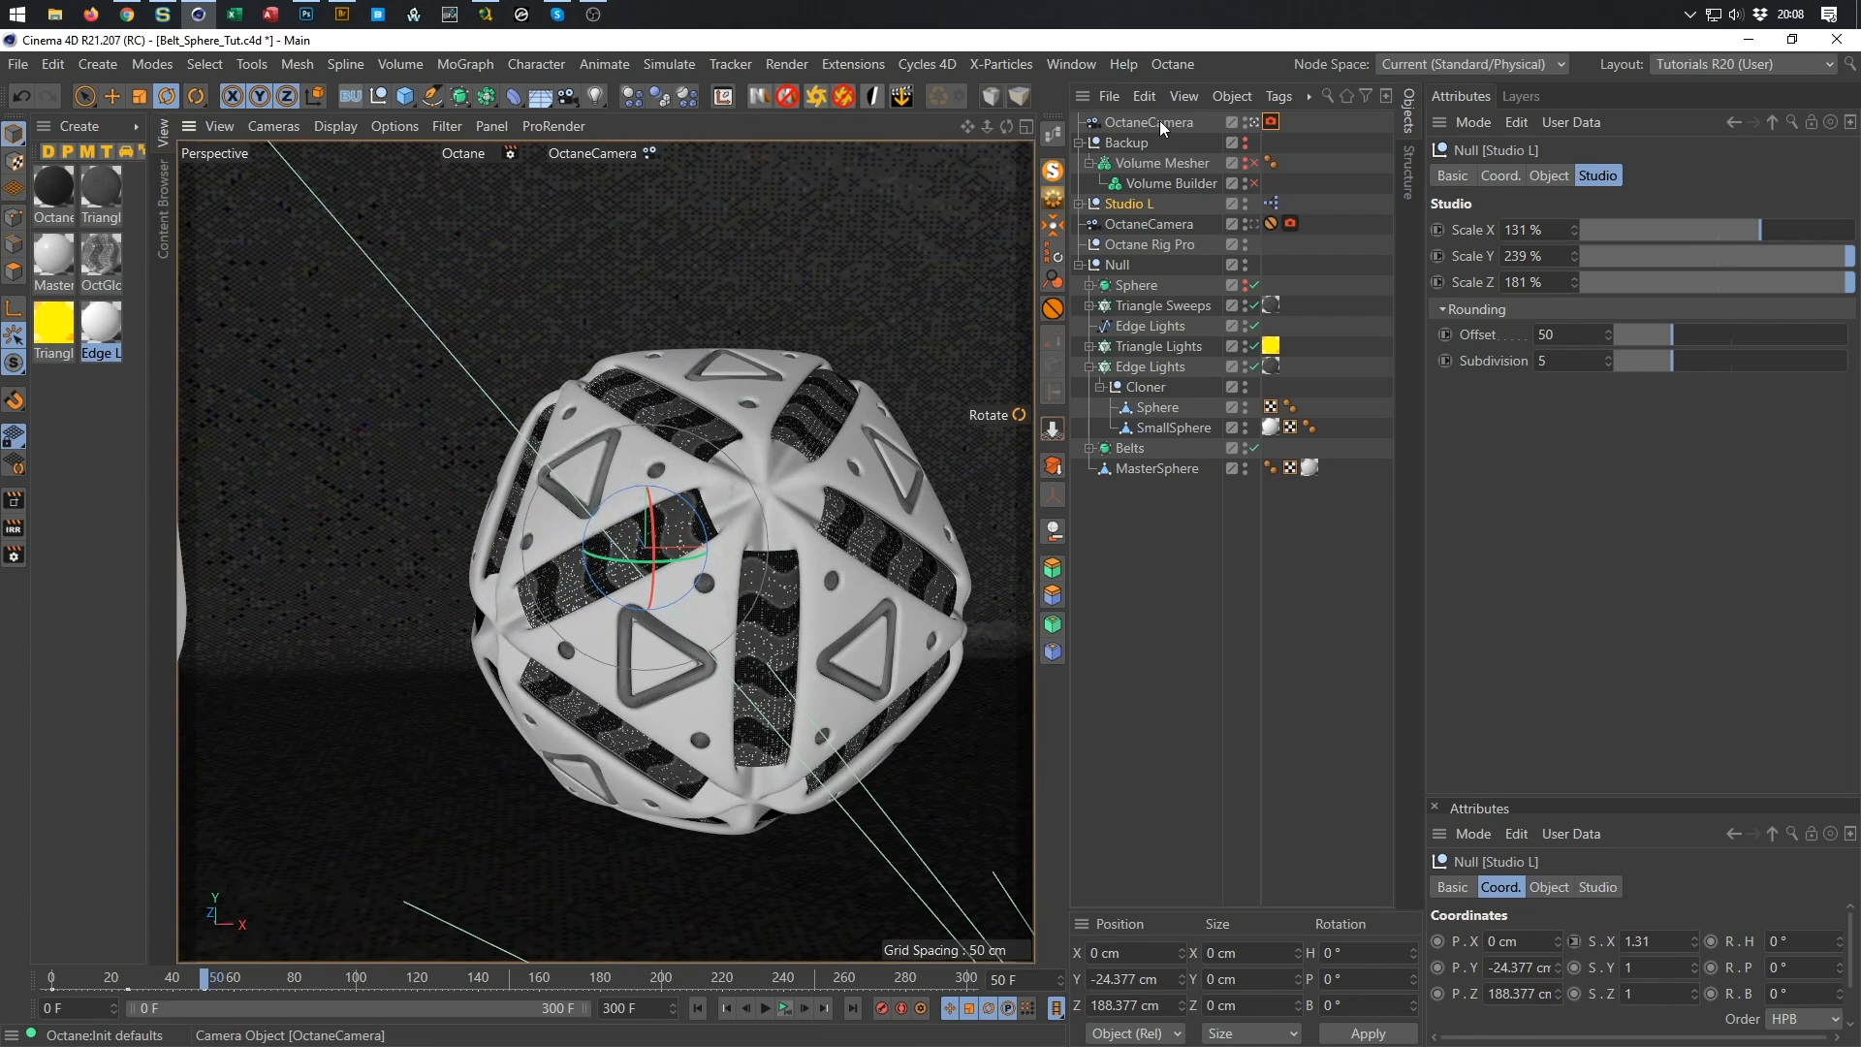
{"action": "left_click", "coordinate": [1271, 121]}
{"action": "left_click", "coordinate": [1291, 223], "text": "ctrl"}
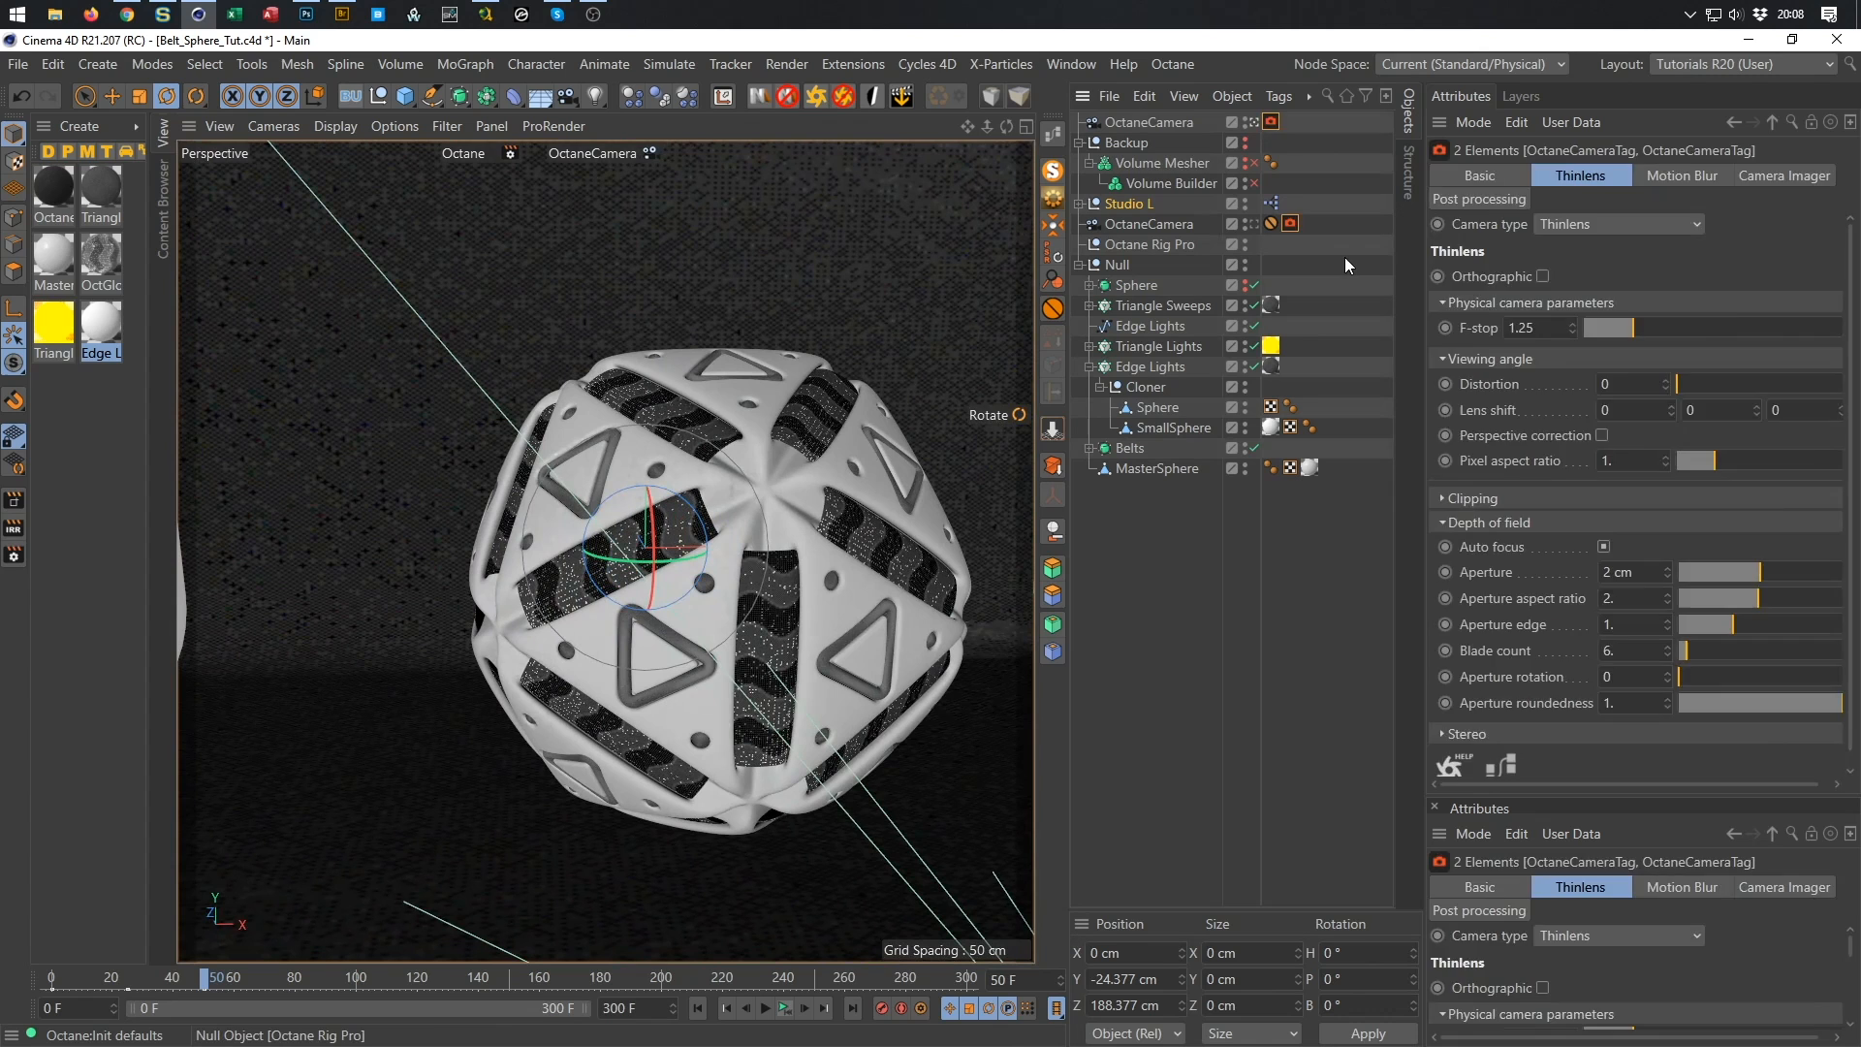
{"action": "key", "text": "Delete"}
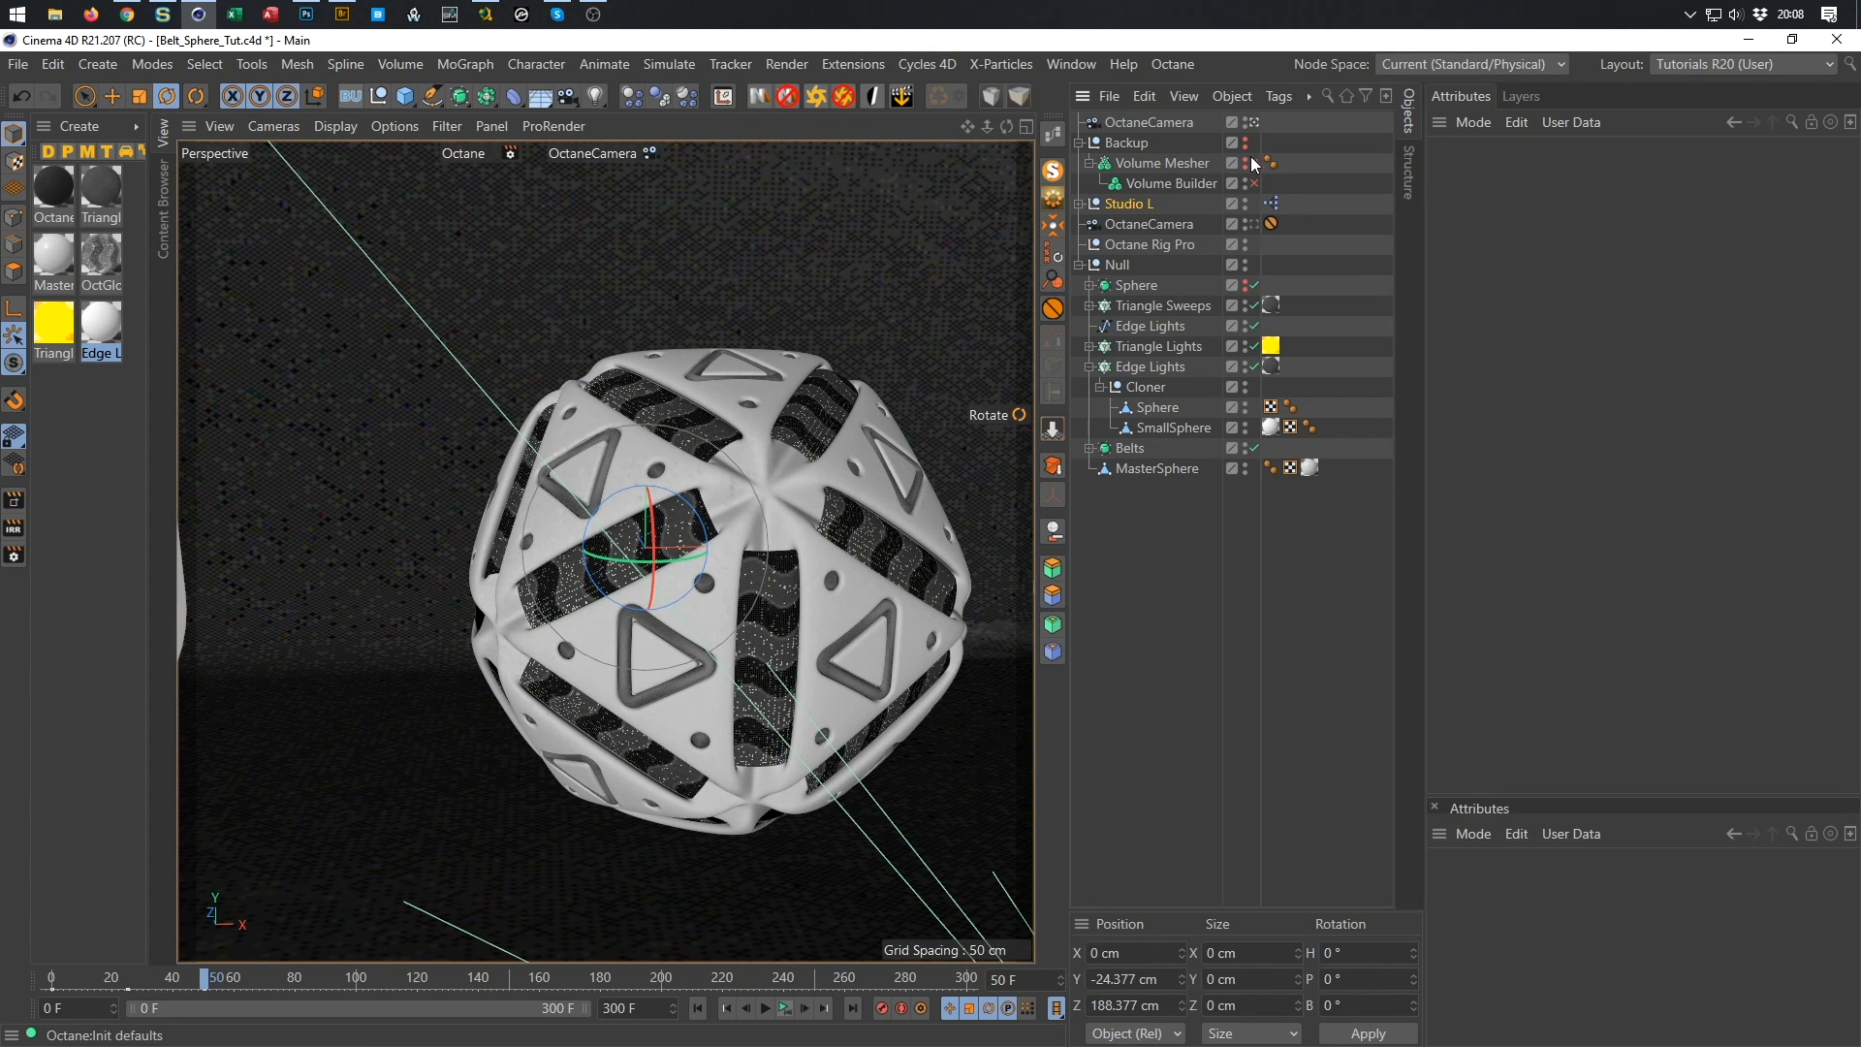
Rename the first OctaneCamera object in the object hierarchy as Camera.
{"action": "double_click", "coordinate": [1152, 125]}
{"action": "left_click", "coordinate": [1152, 126]}
{"action": "key", "text": "BackSpace"}
{"action": "key", "text": "BackSpace"}
{"action": "key", "text": "BackSpace"}
{"action": "key", "text": "BackSpace"}
{"action": "key", "text": "BackSpace"}
{"action": "key", "text": "BackSpace"}
{"action": "key", "text": "Return"}
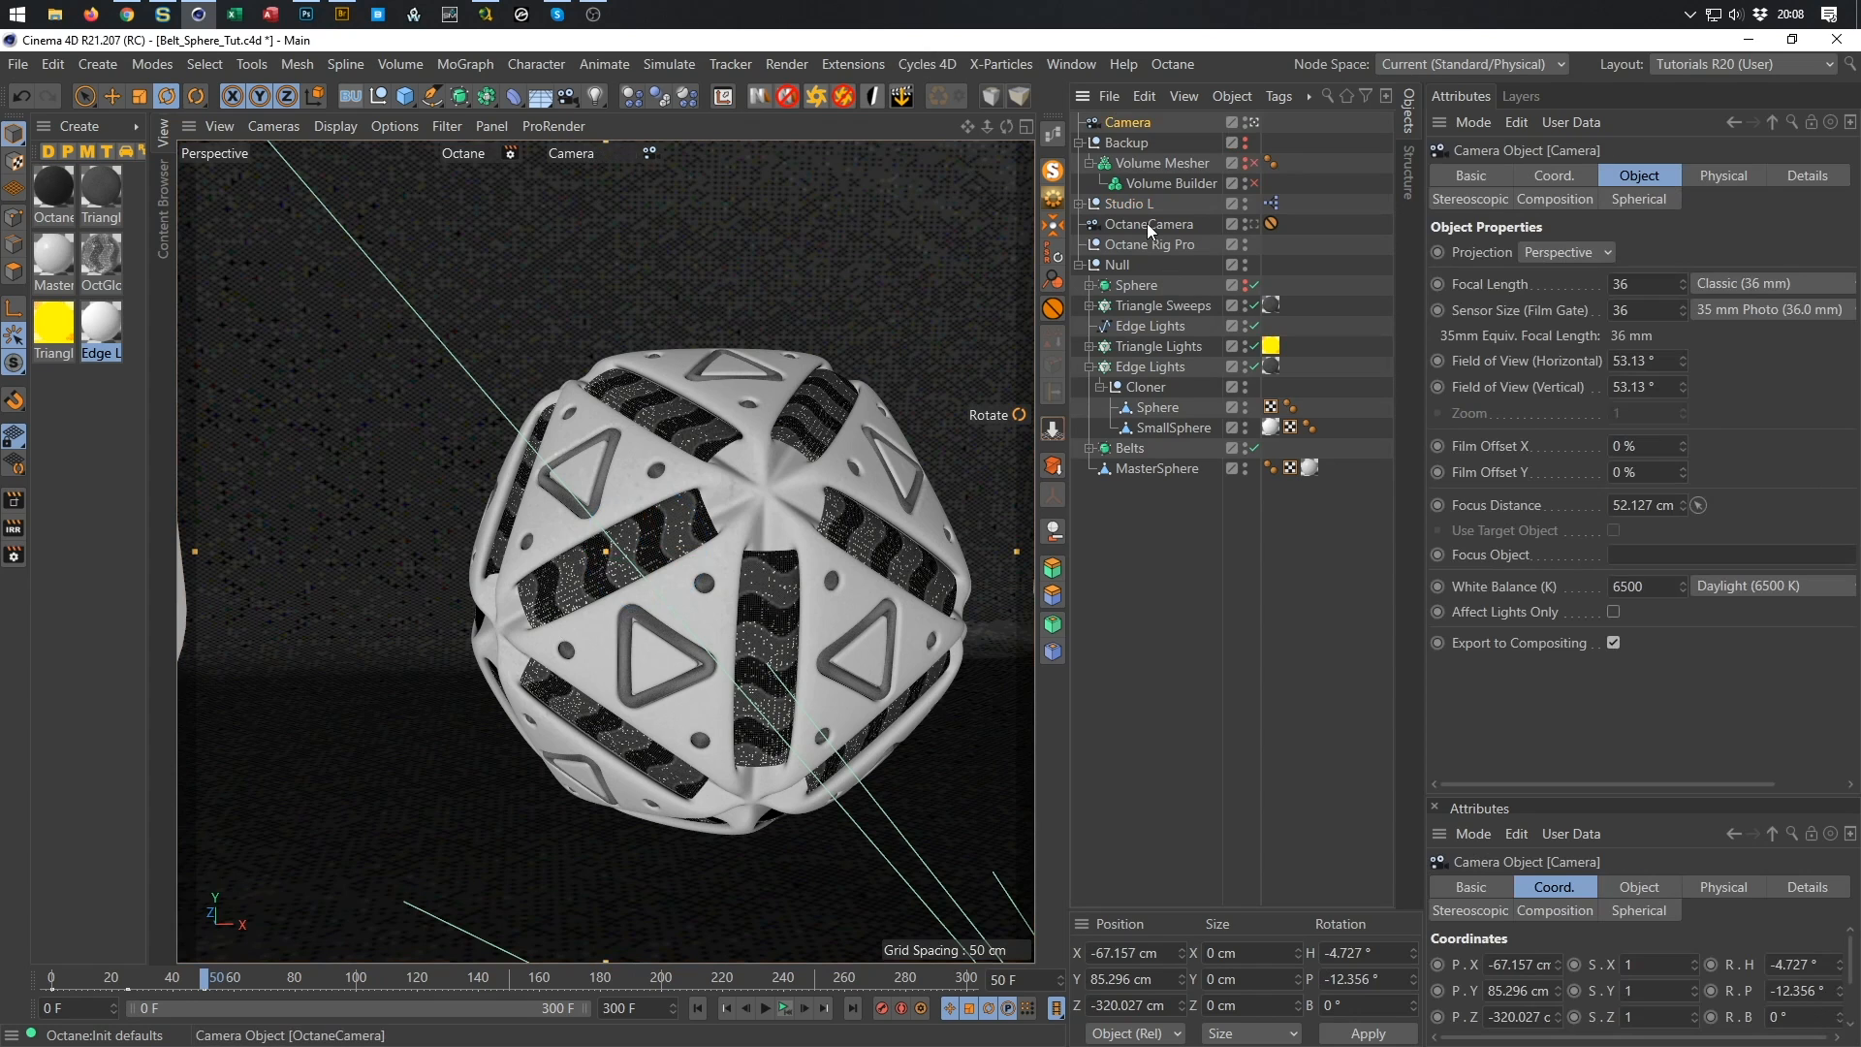
Rename the remaining OctaneCamera object as Camera and delete the Octane Rig Pro object.
{"action": "left_click", "coordinate": [1149, 227]}
{"action": "double_click", "coordinate": [1149, 227]}
{"action": "left_click_drag", "start_coordinate": [1154, 227], "coordinate": [1012, 269]}
{"action": "key", "text": "BackSpace"}
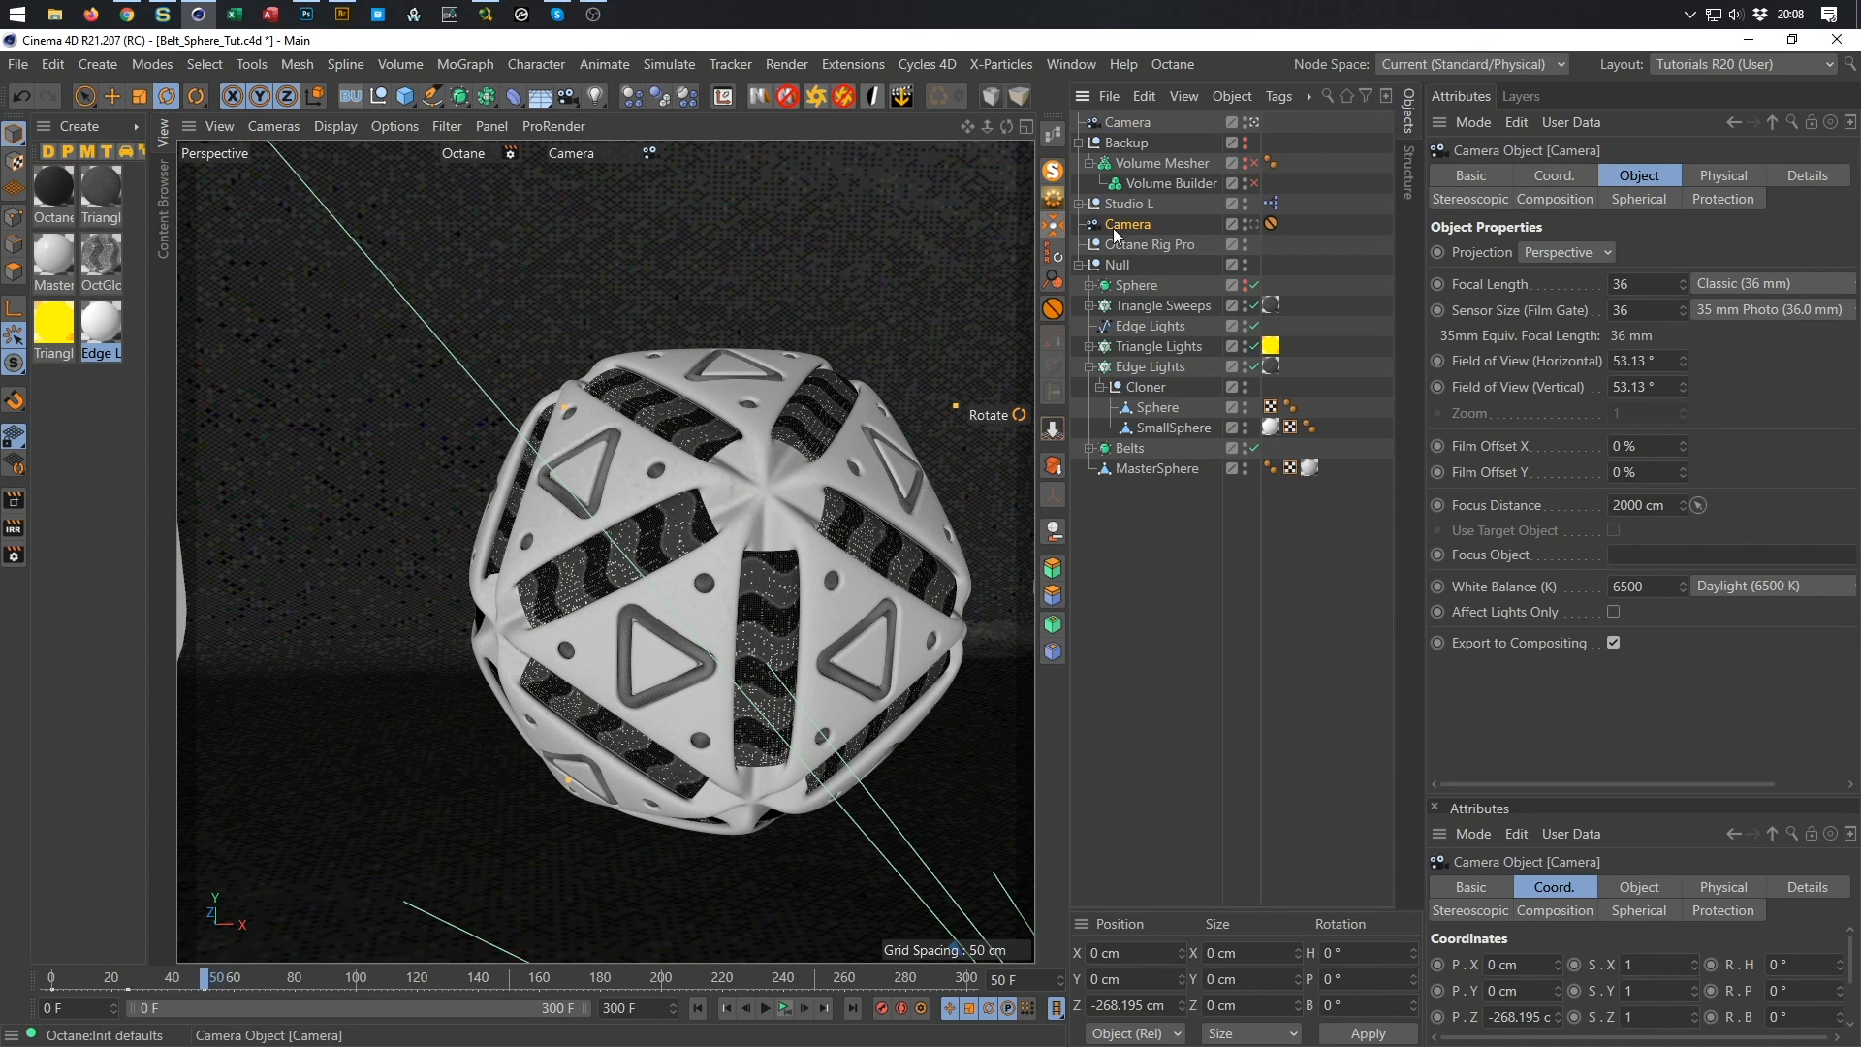
{"action": "left_click", "coordinate": [1142, 245]}
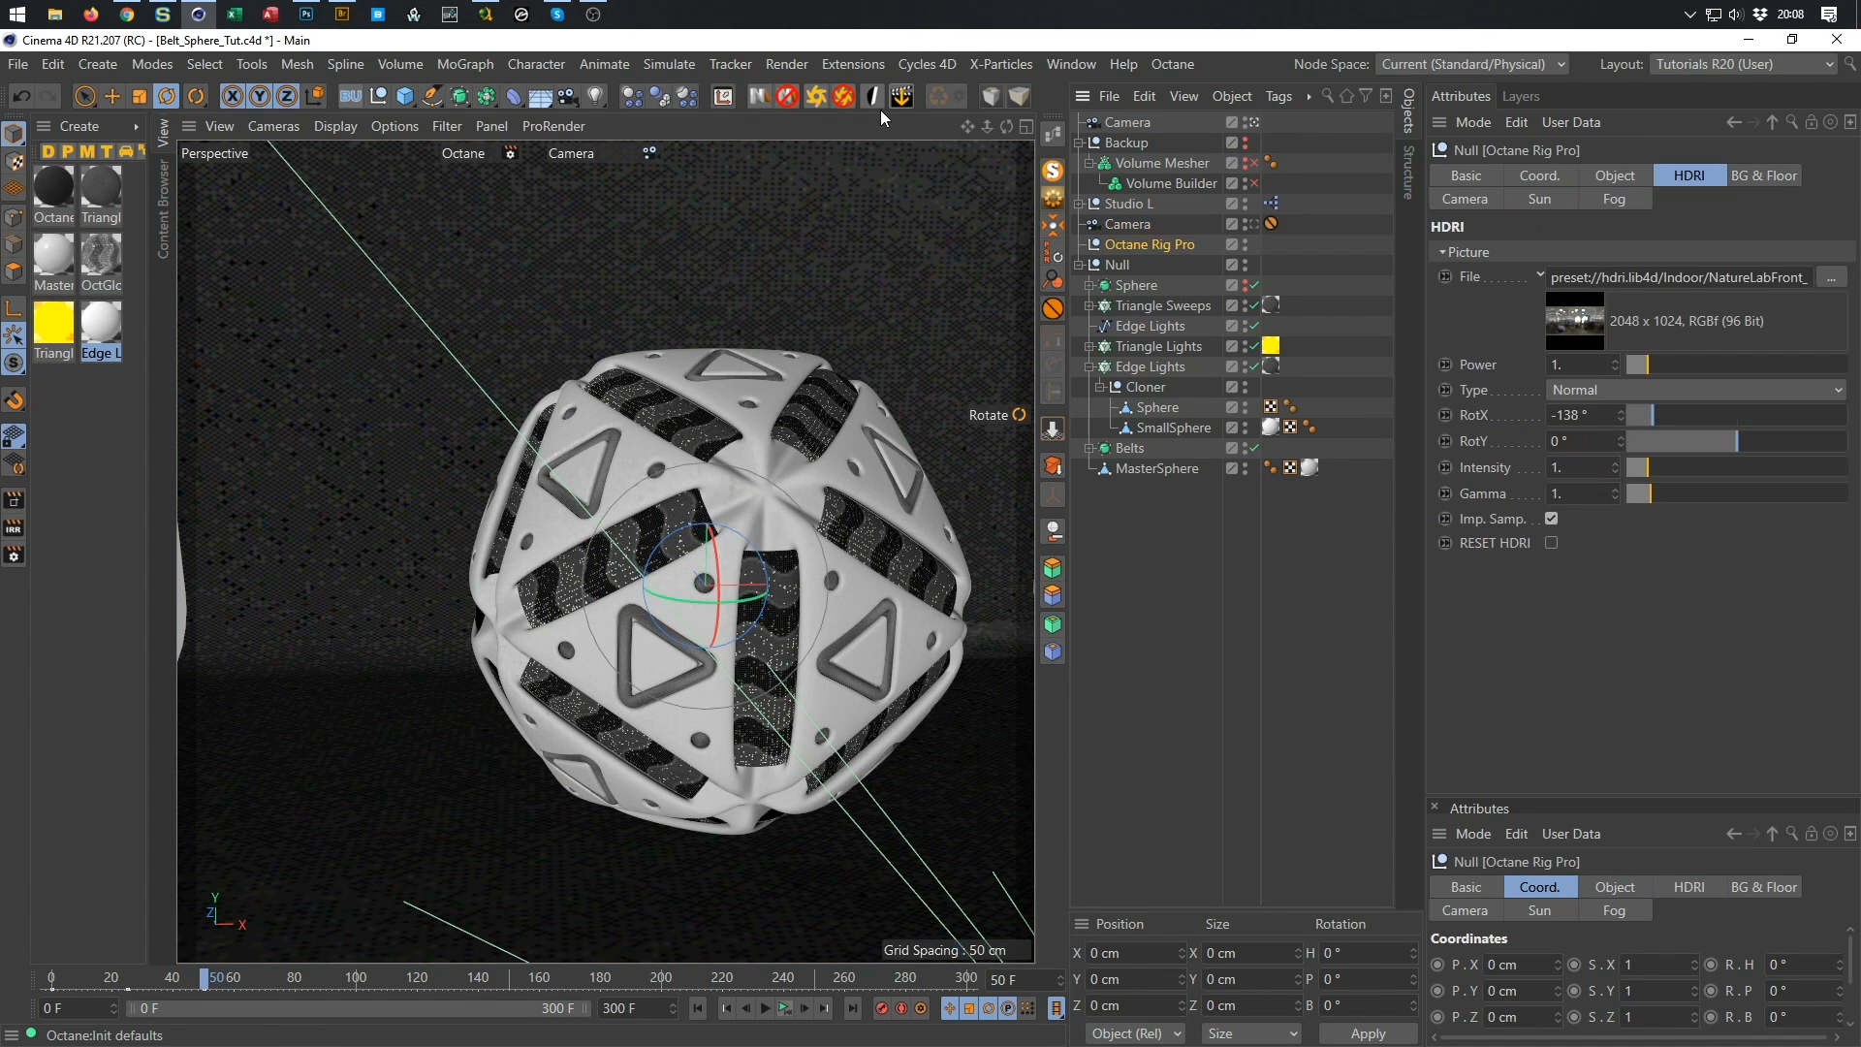
{"action": "key", "text": "Delete"}
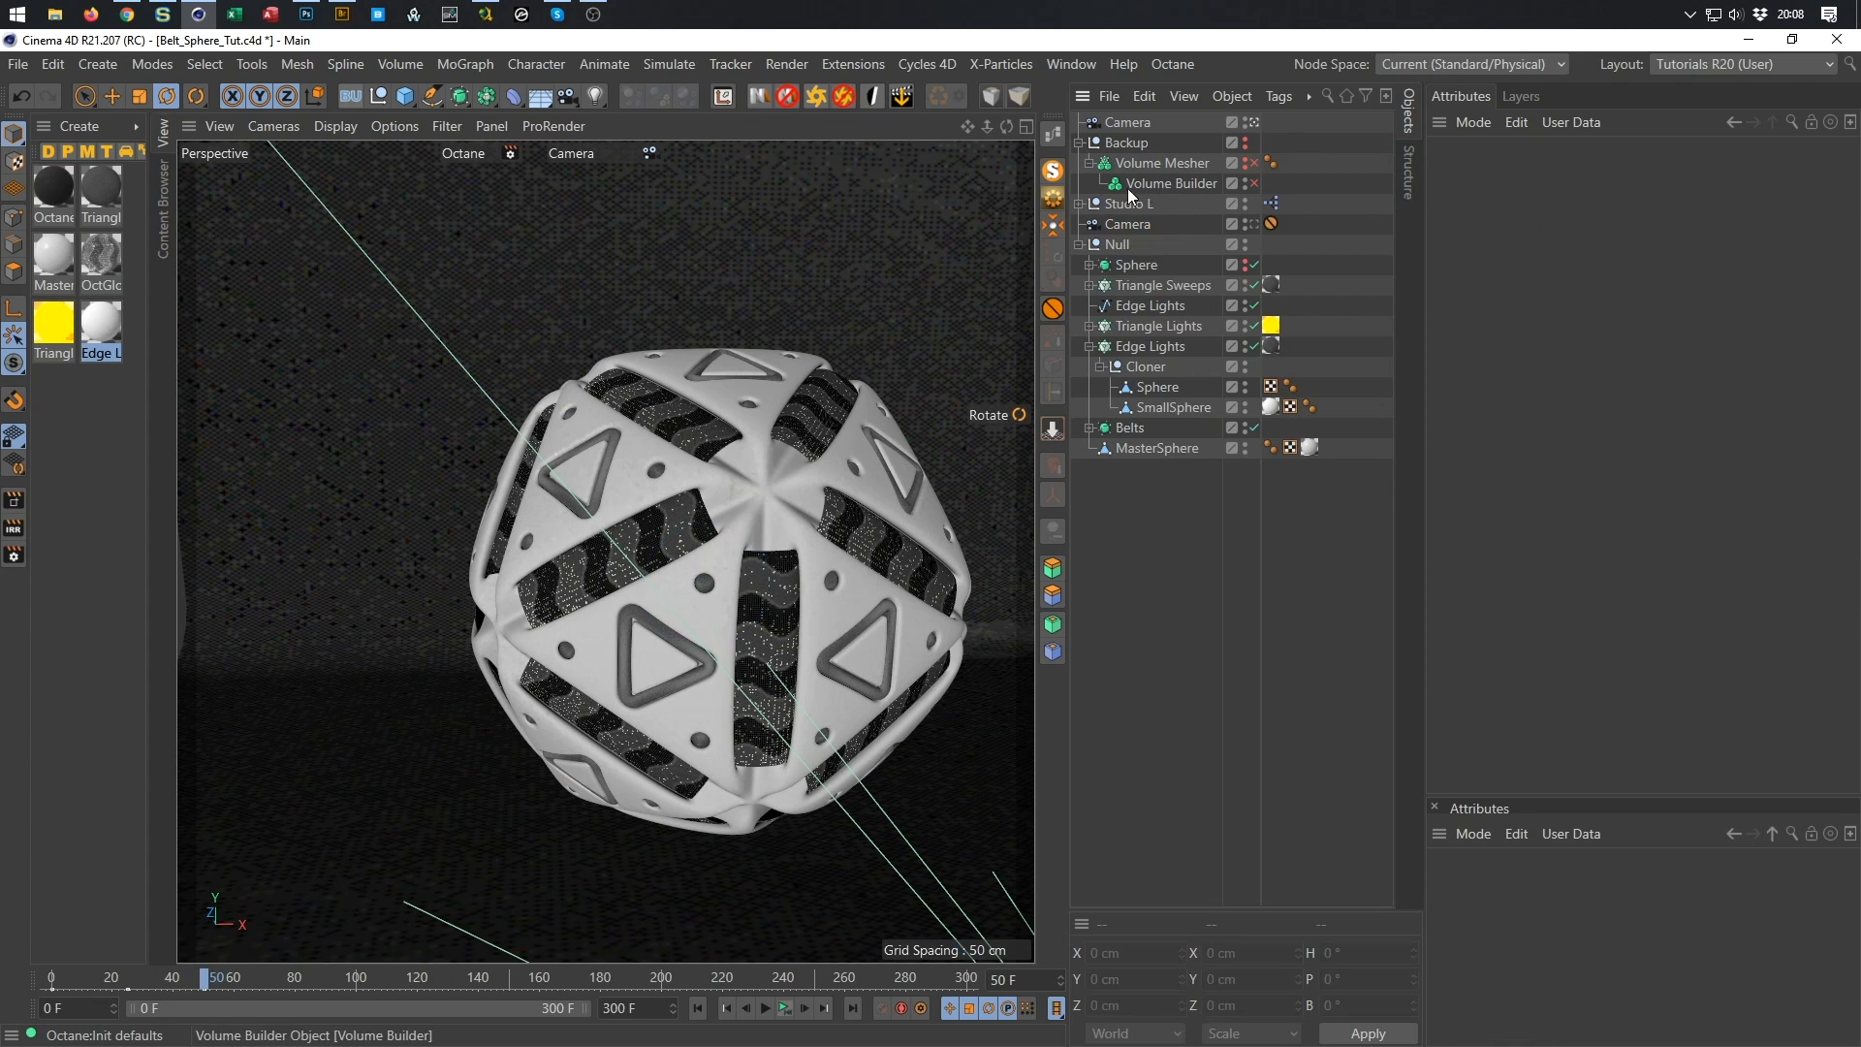
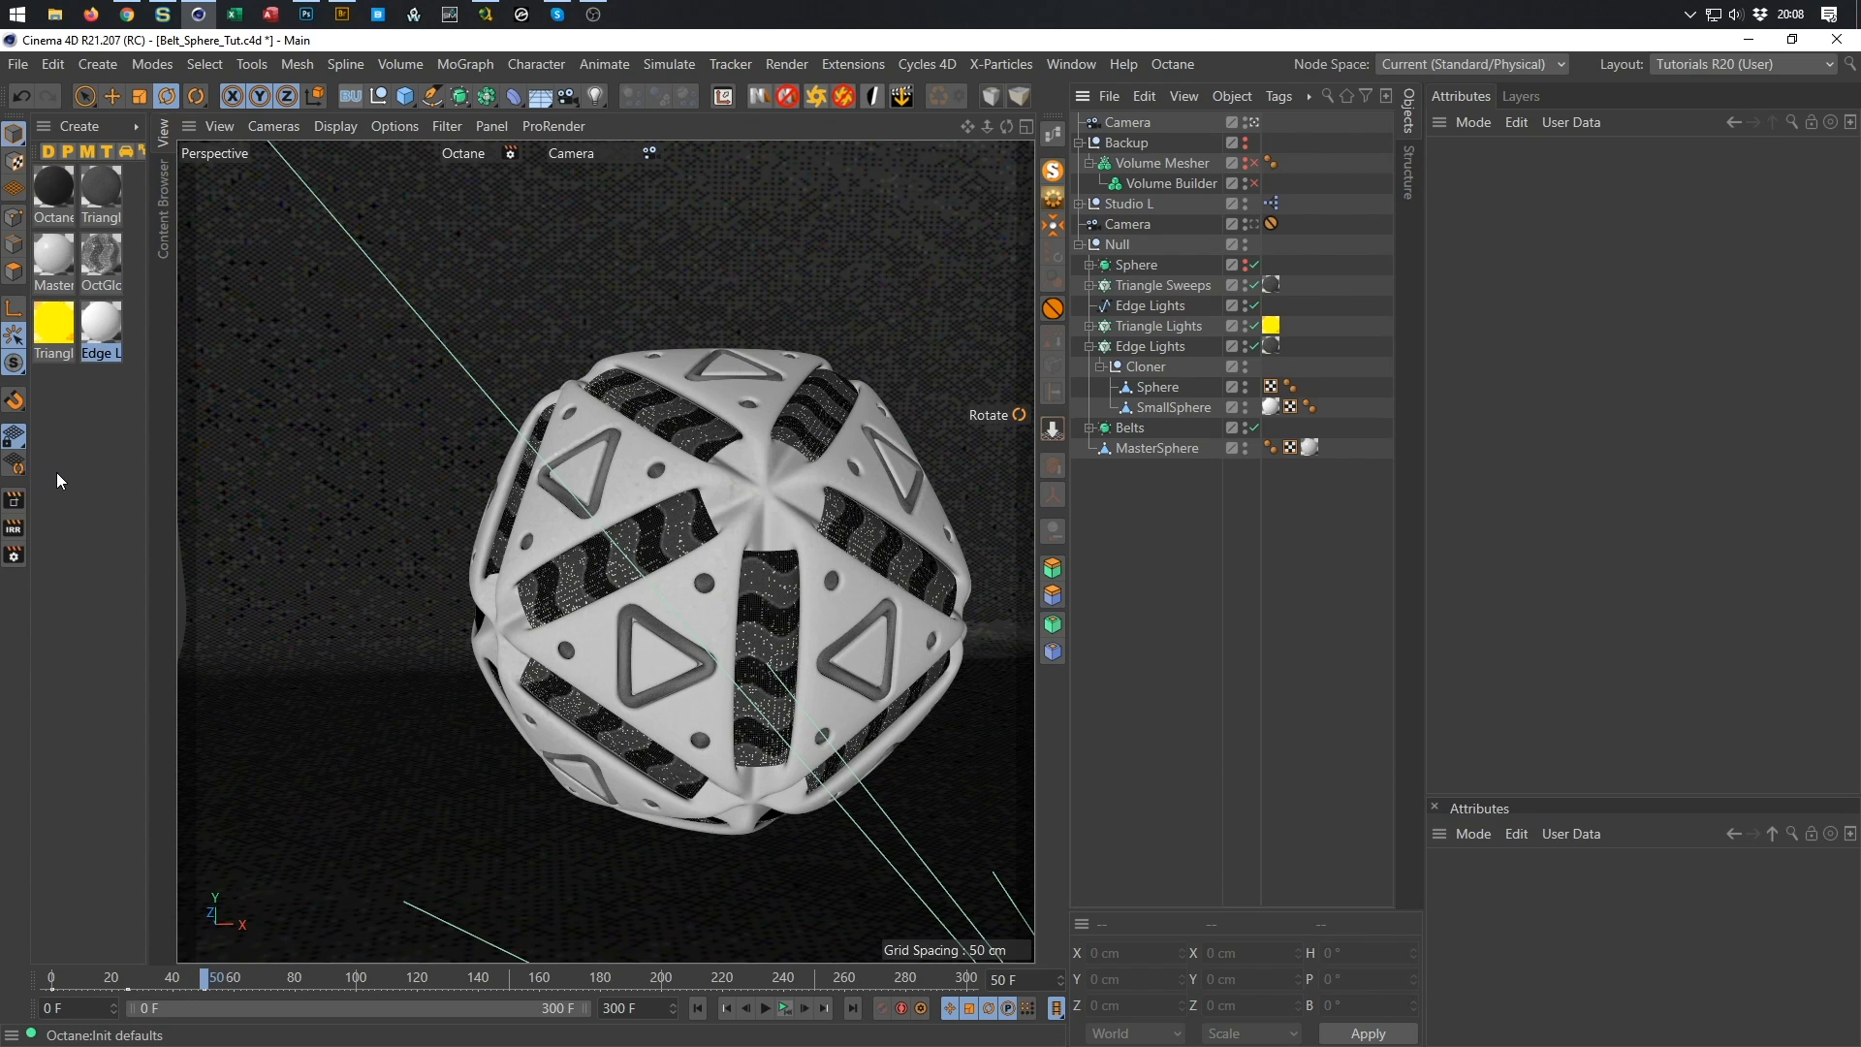
Create a new standard Cinema 4D material.
{"action": "left_click", "coordinate": [64, 183]}
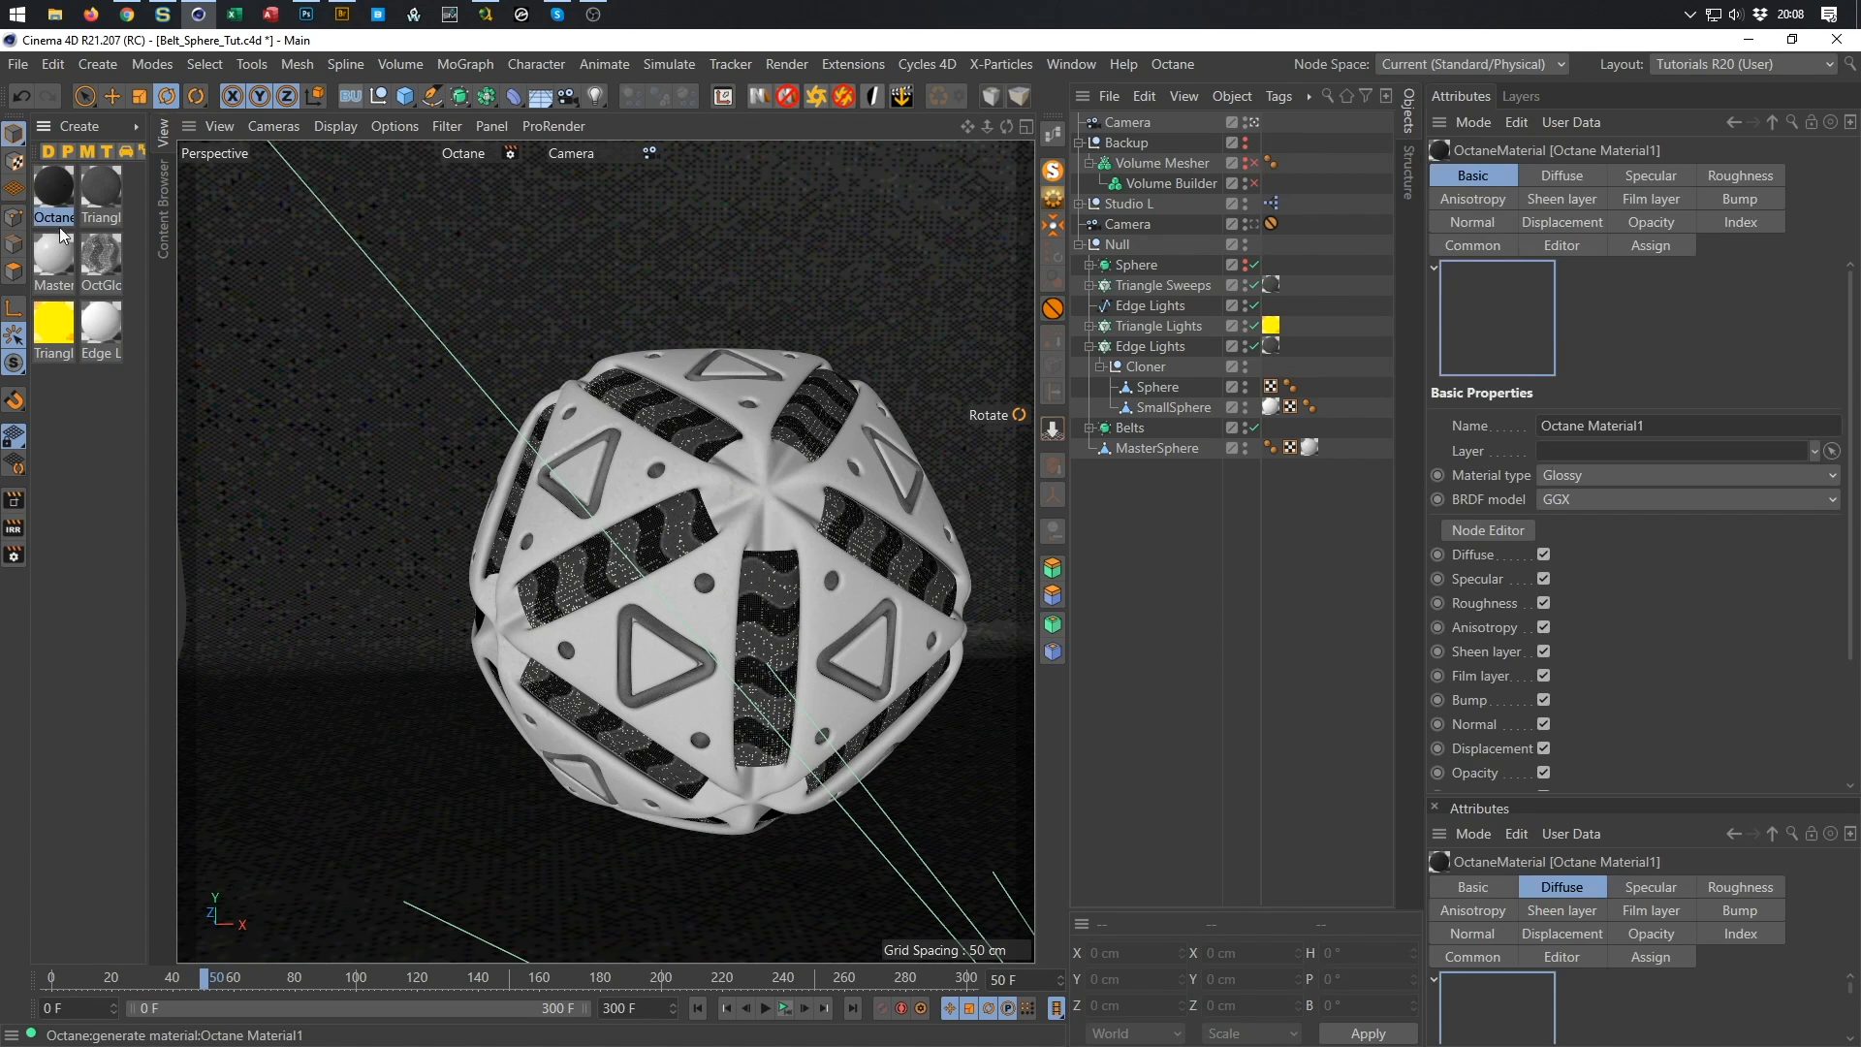
{"action": "double_click", "coordinate": [66, 454]}
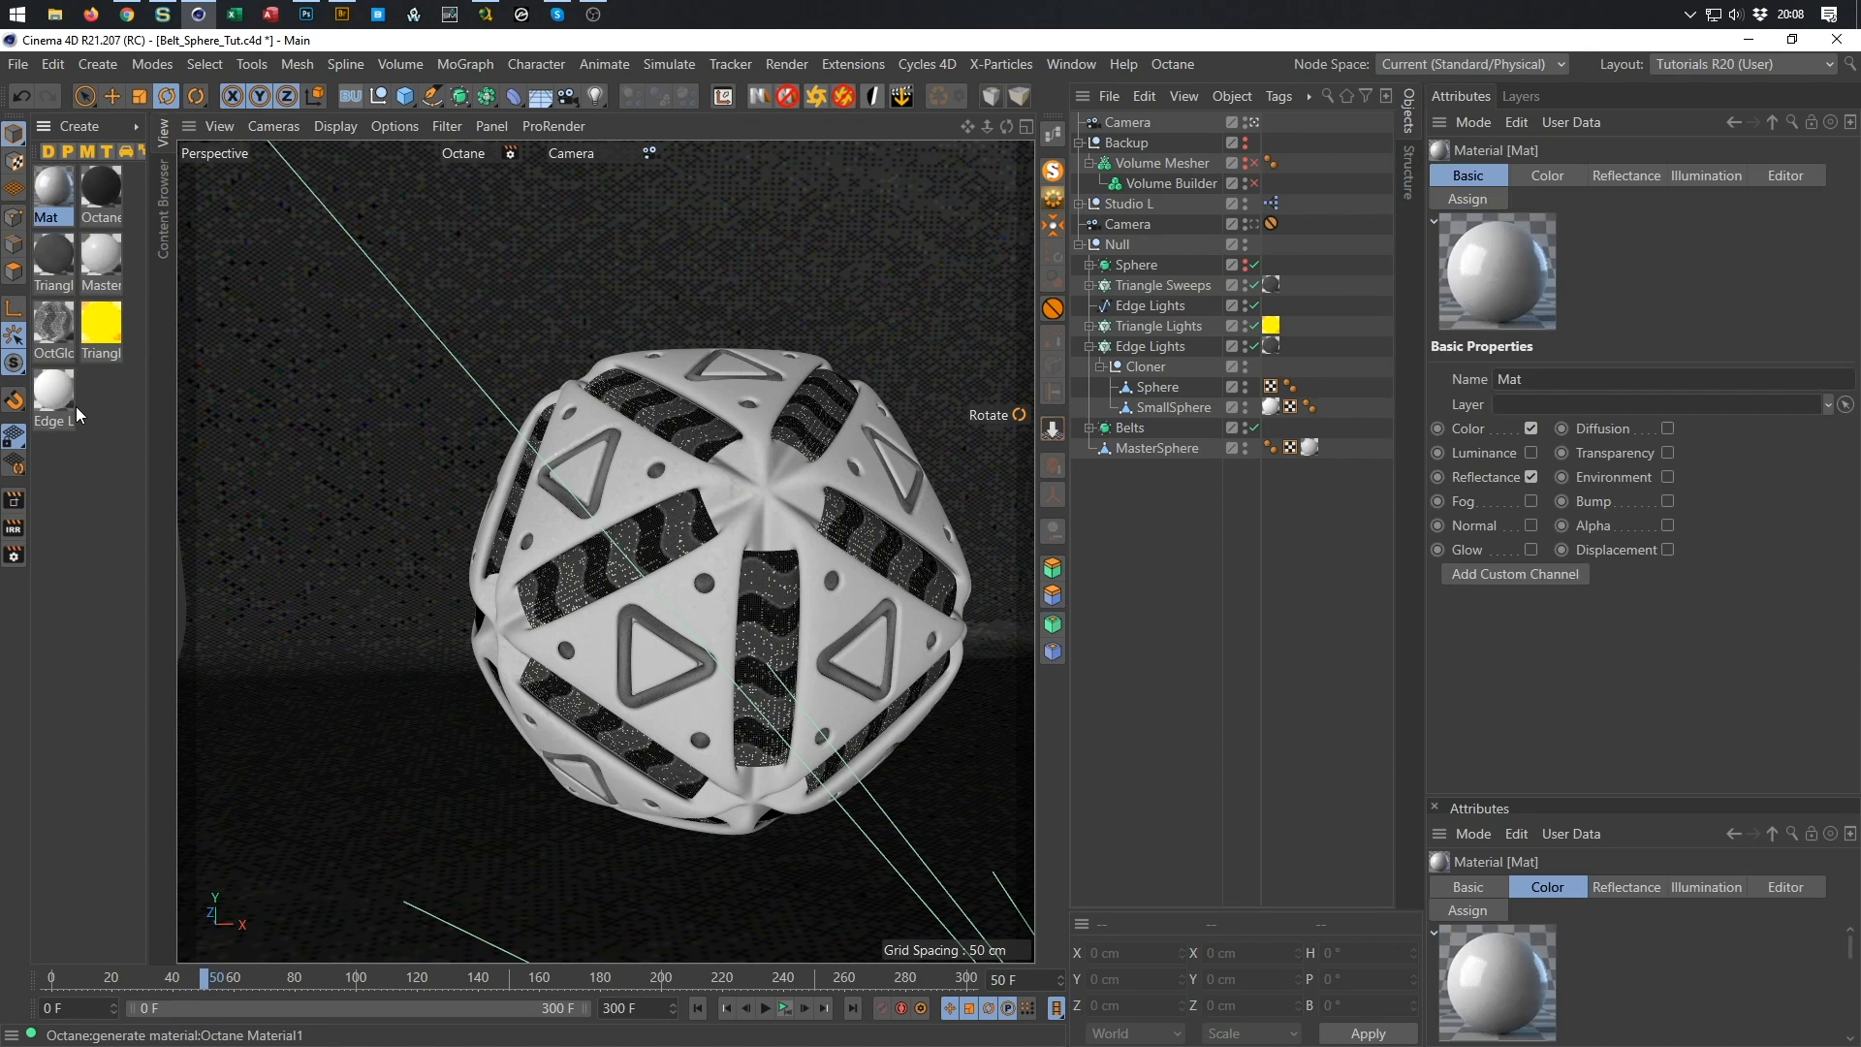
Rename the Edge Lights material as Stage and replace Octane Material1 with it.
{"action": "double_click", "coordinate": [59, 427]}
{"action": "type", "text": "Stage"}
{"action": "key", "text": "Return"}
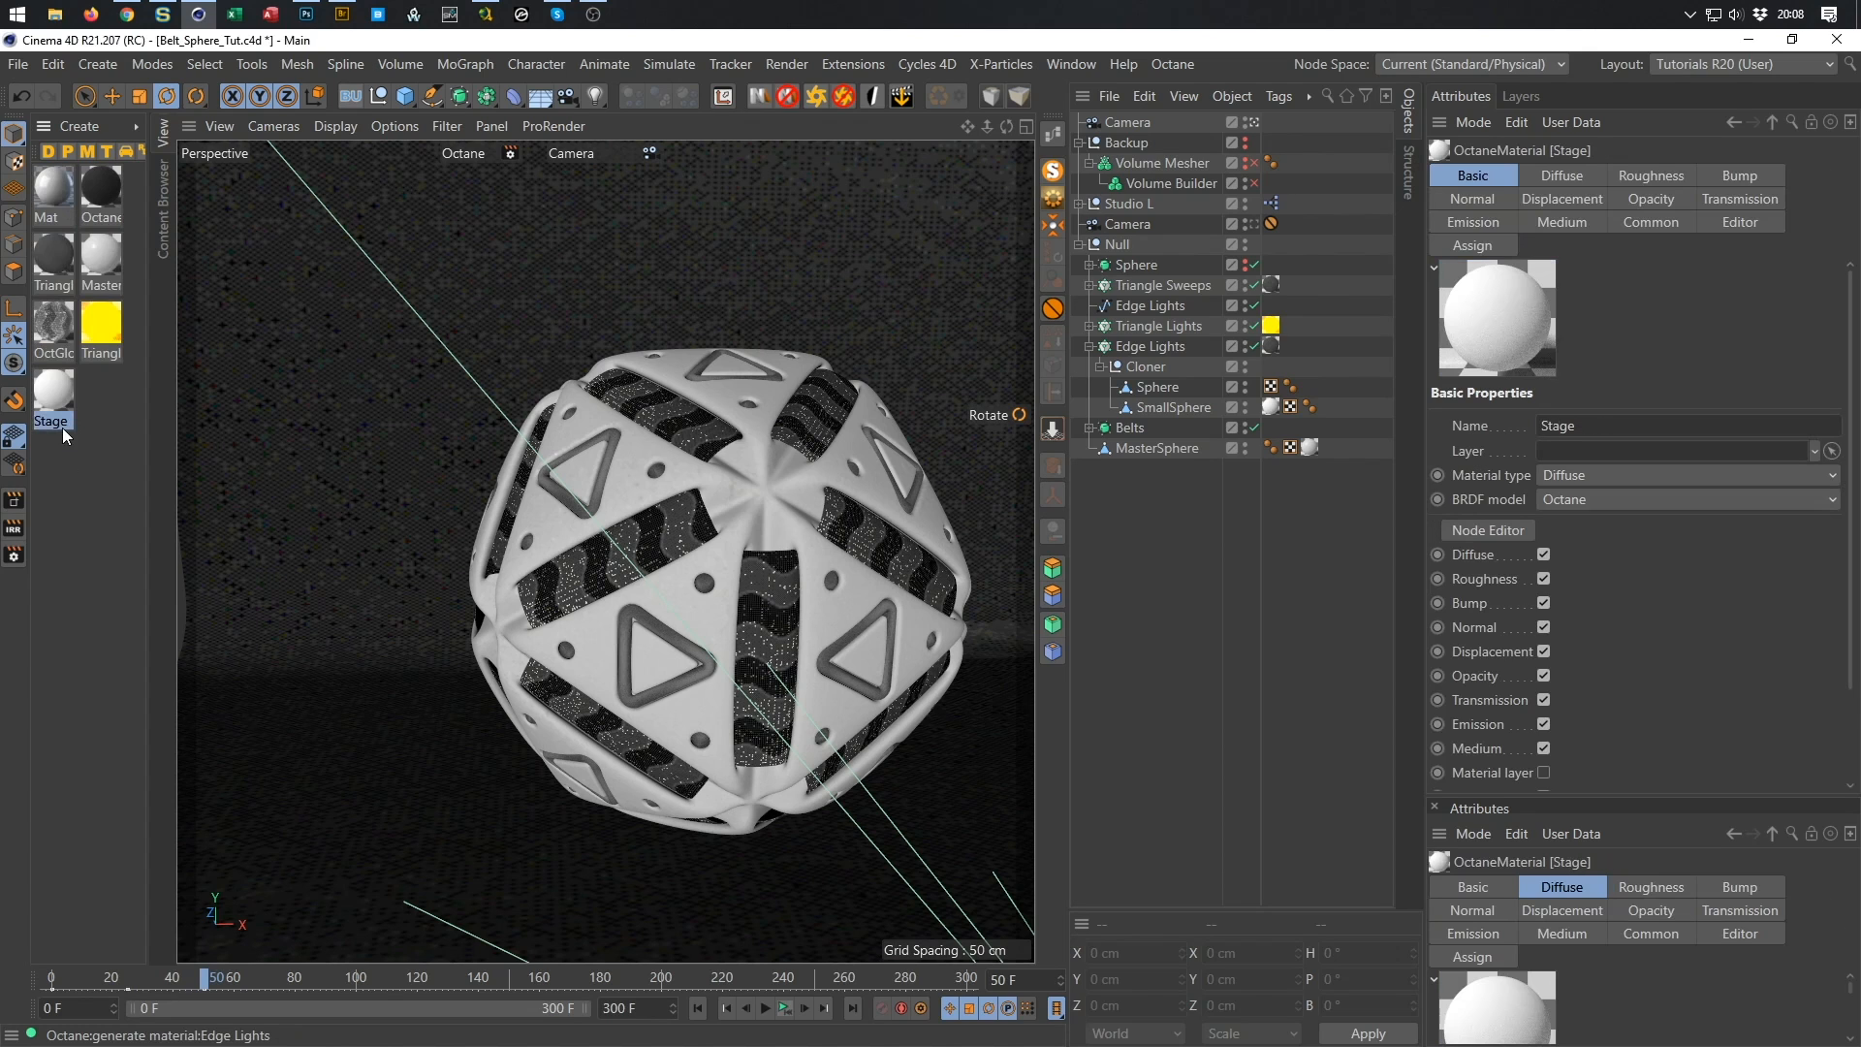
{"action": "left_click_drag", "start_coordinate": [51, 392], "coordinate": [102, 197]}
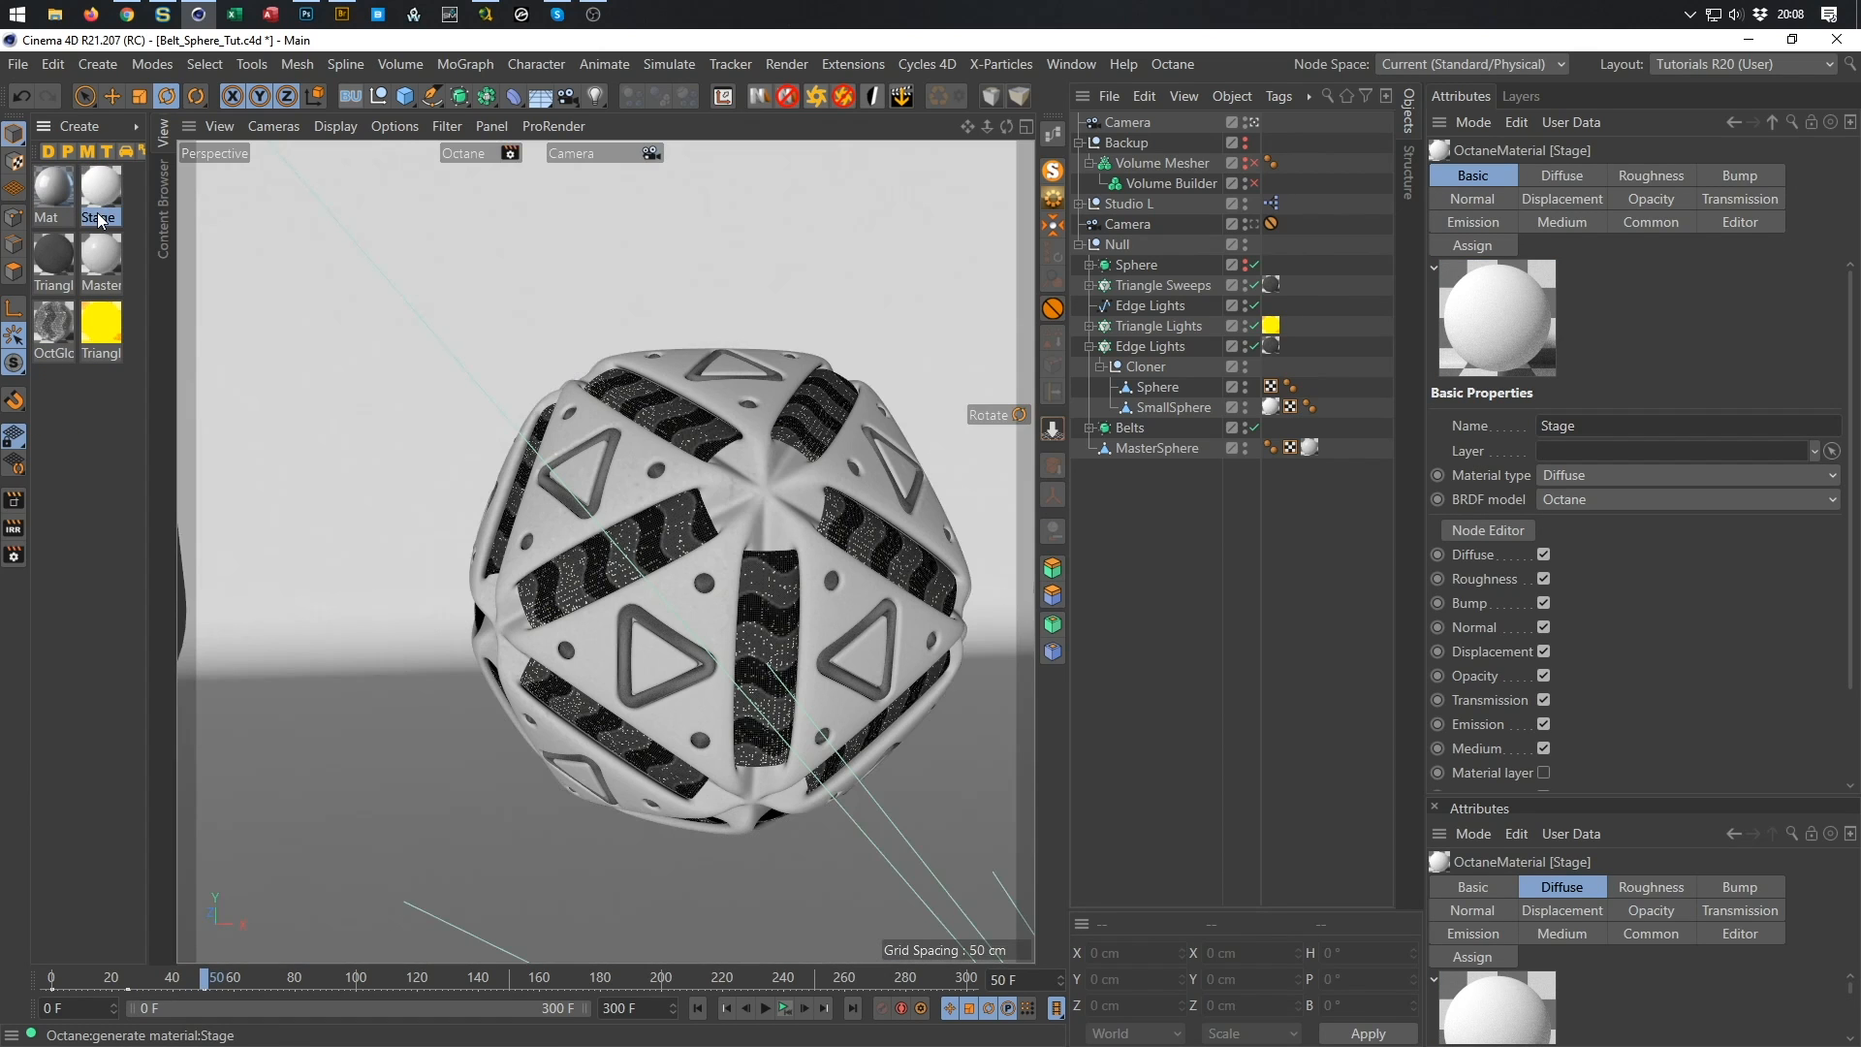
Rename the new standard material as Triangles and replace the Octane Triangles material with it.
{"action": "left_click", "coordinate": [56, 189]}
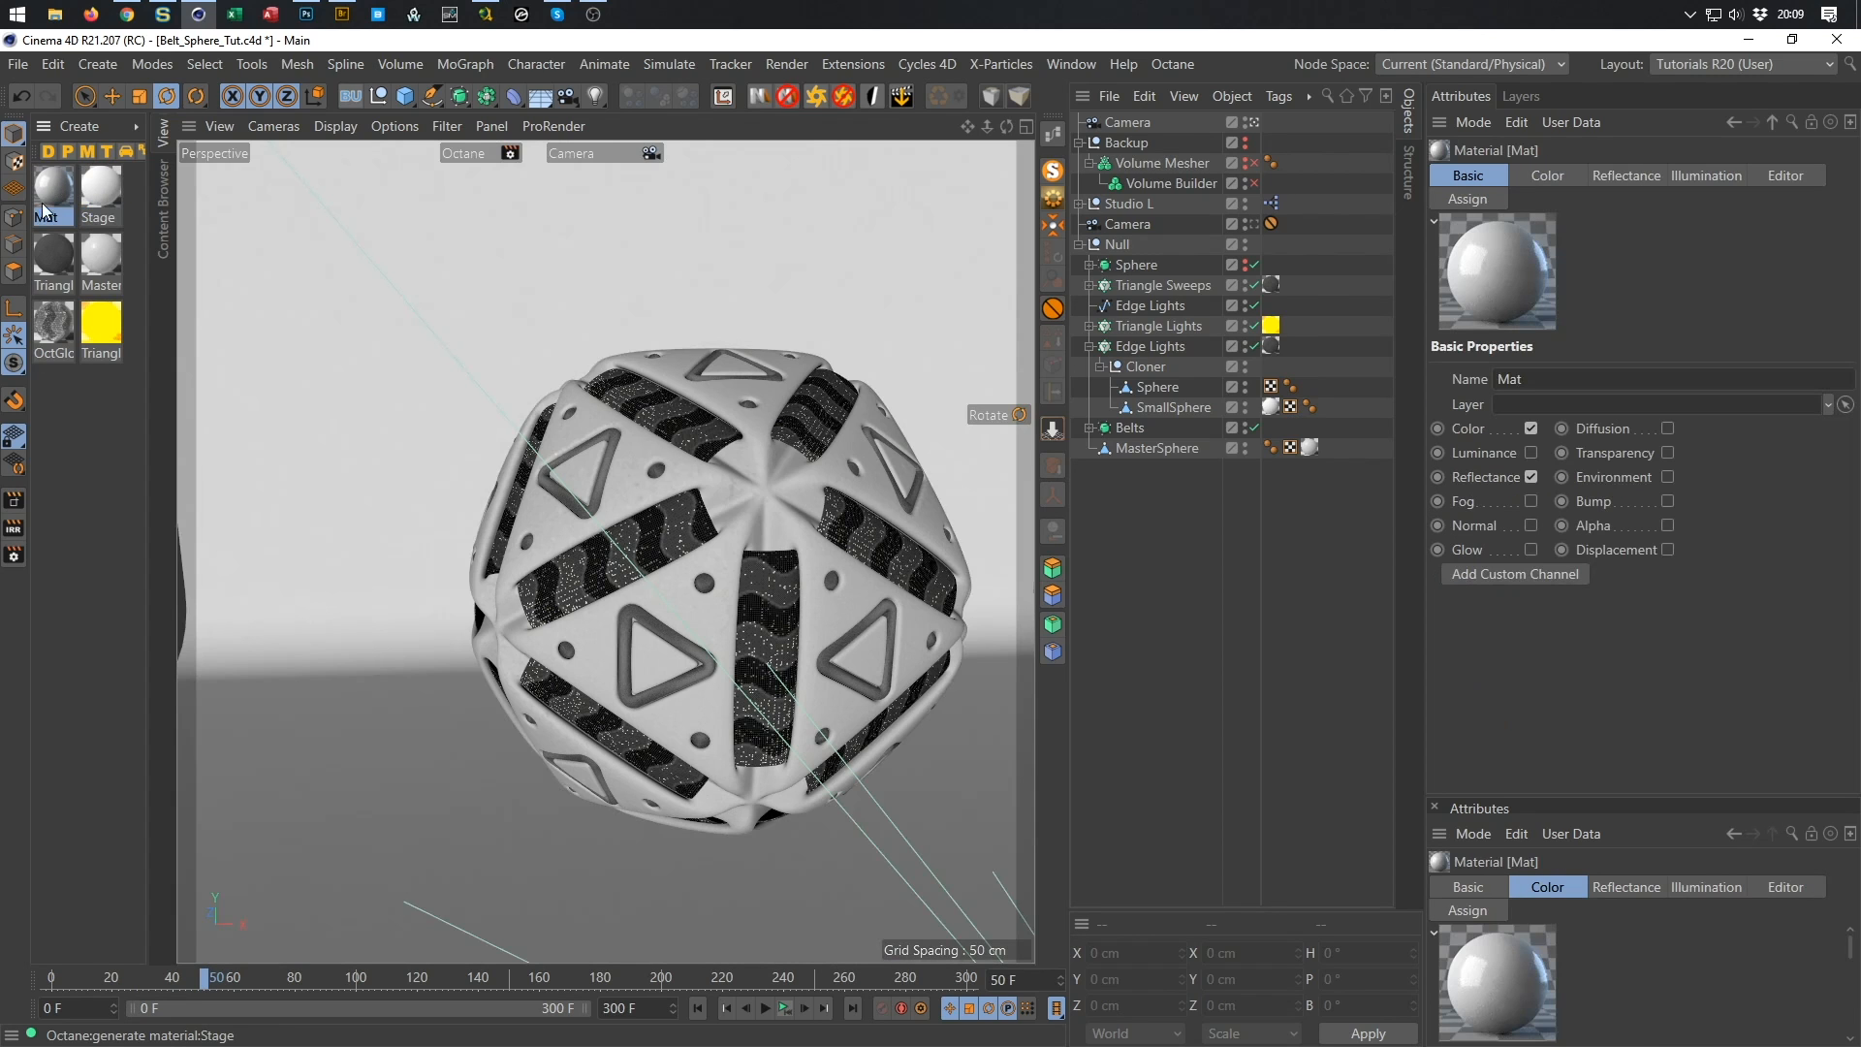
{"action": "double_click", "coordinate": [49, 181]}
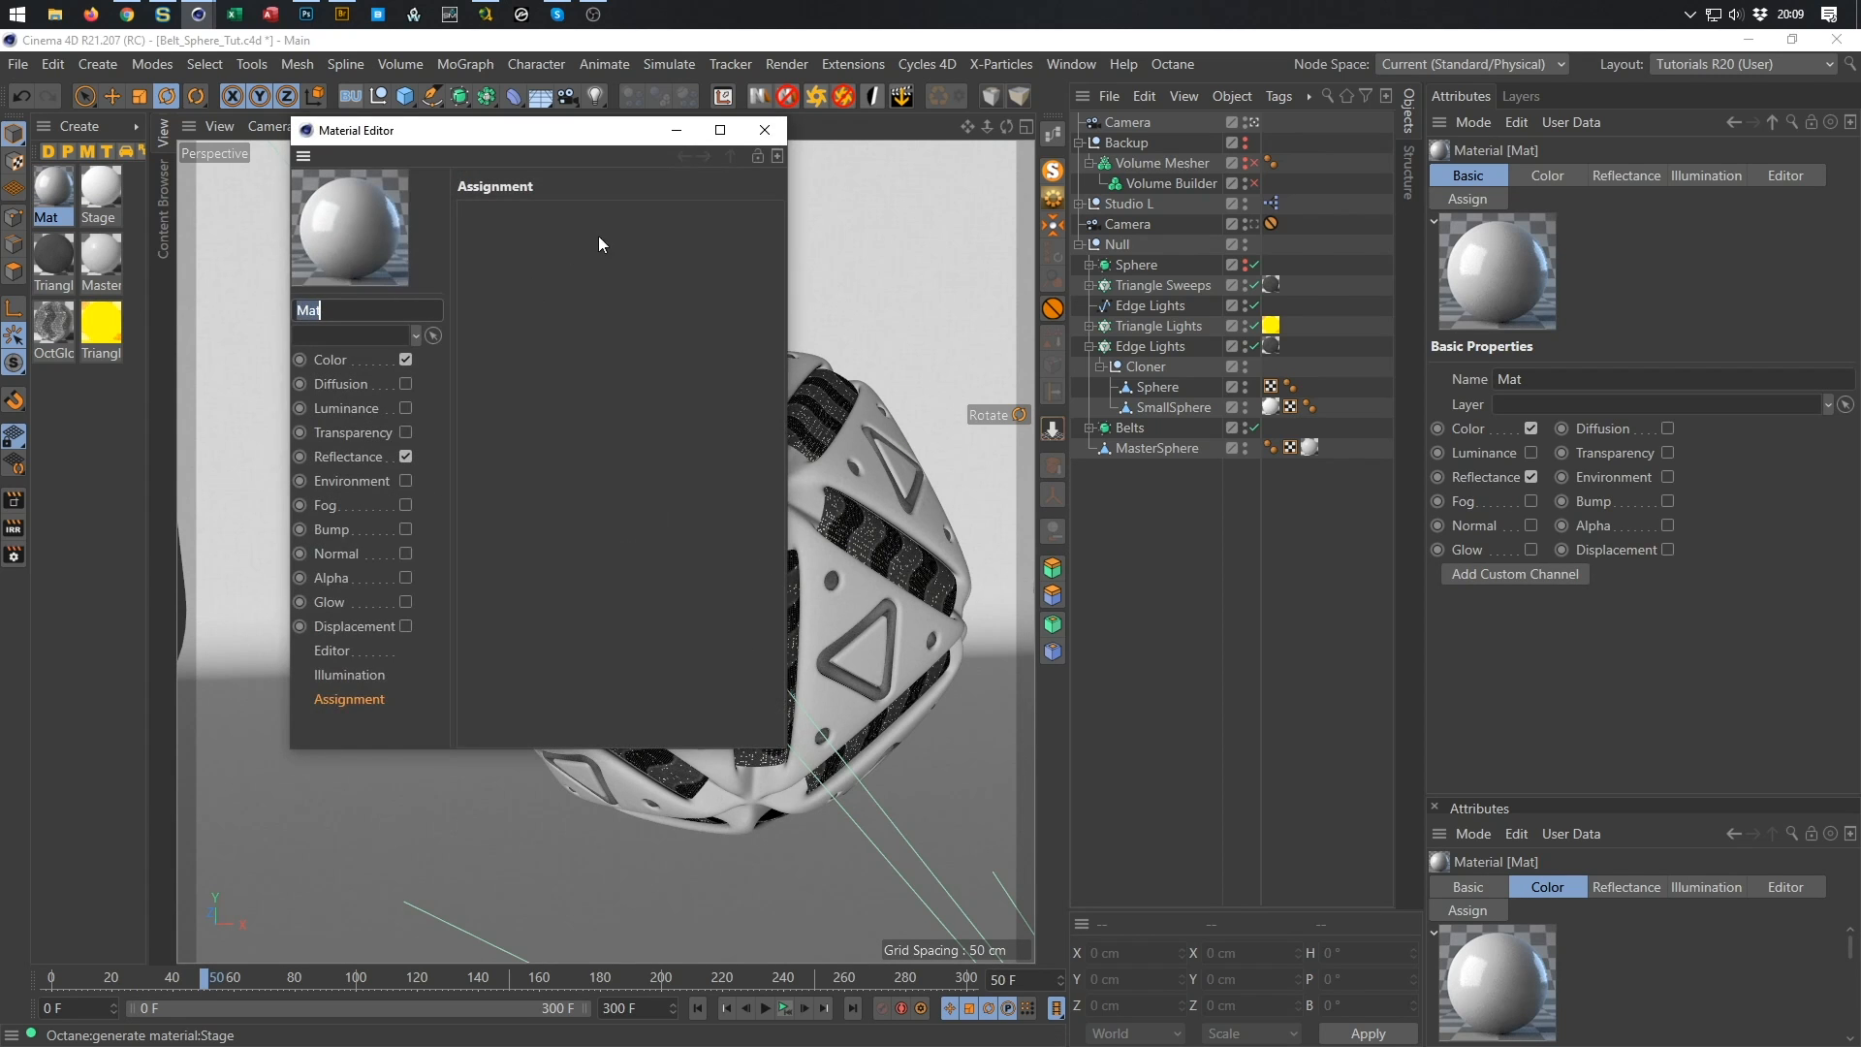
{"action": "left_click", "coordinate": [763, 130]}
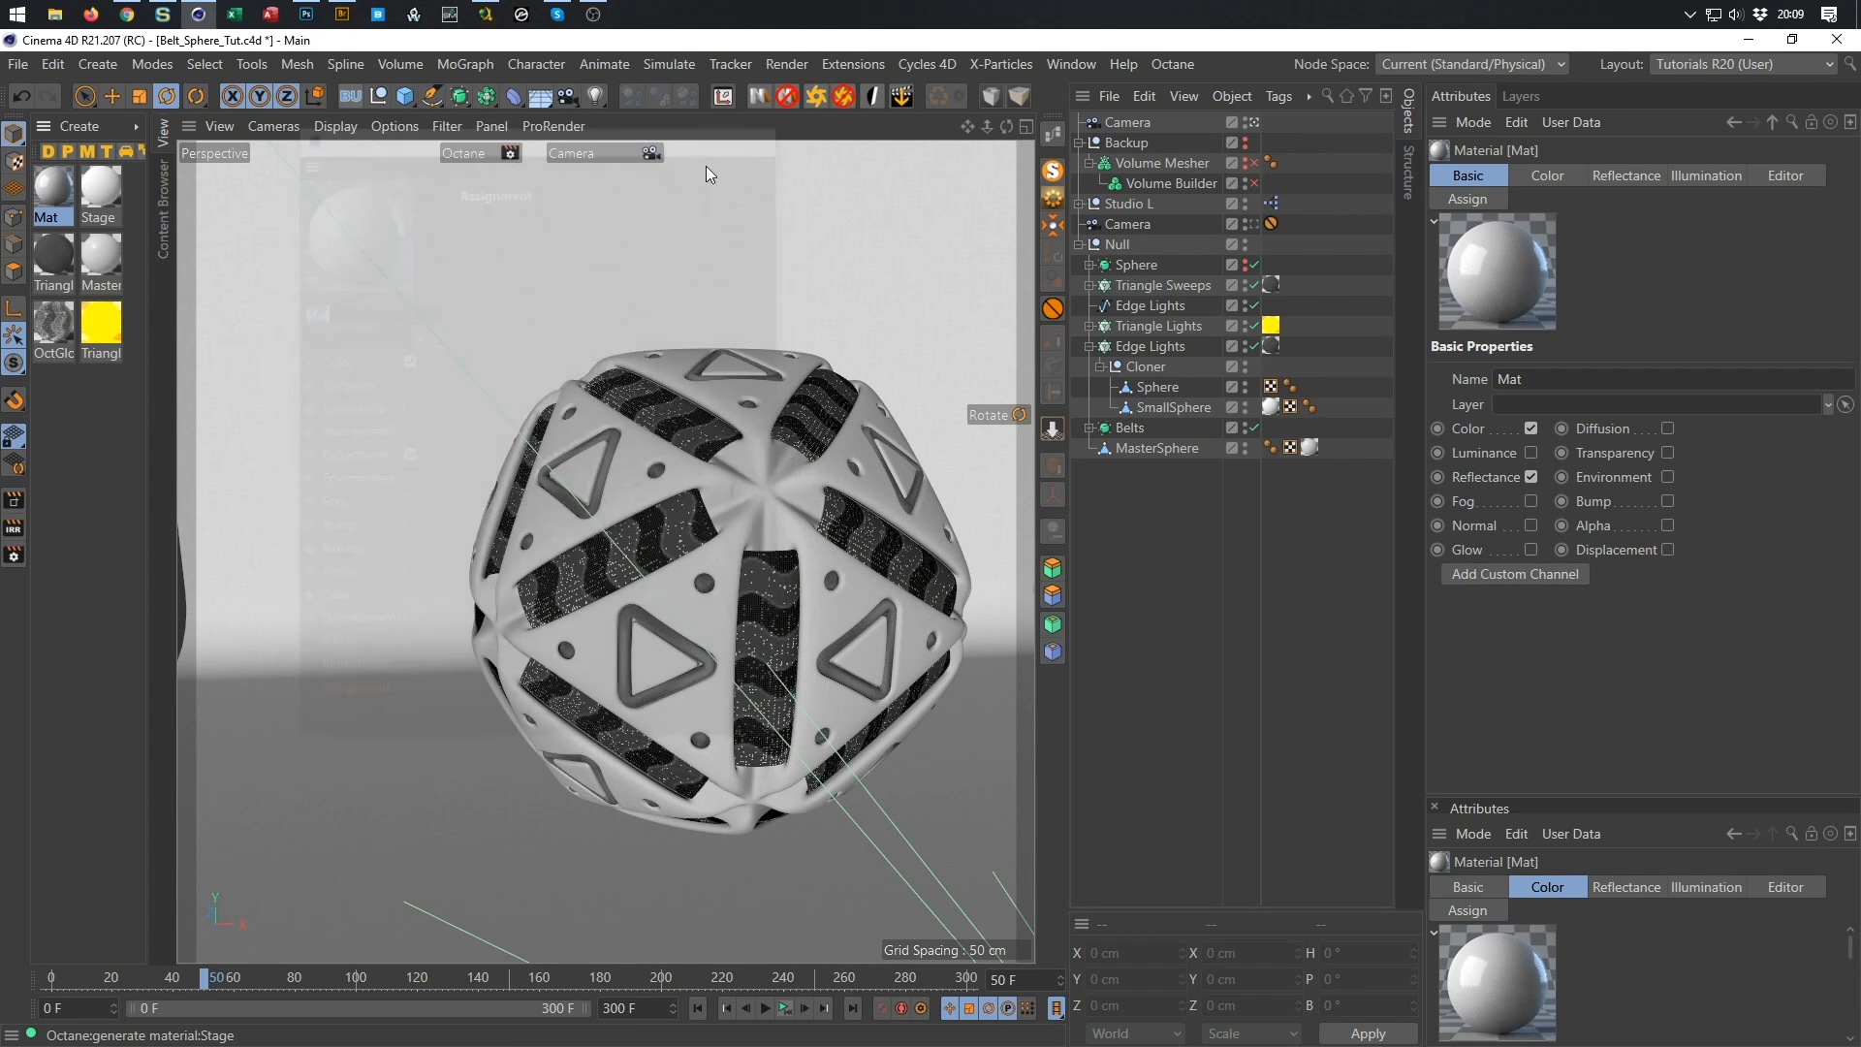
{"action": "double_click", "coordinate": [56, 217]}
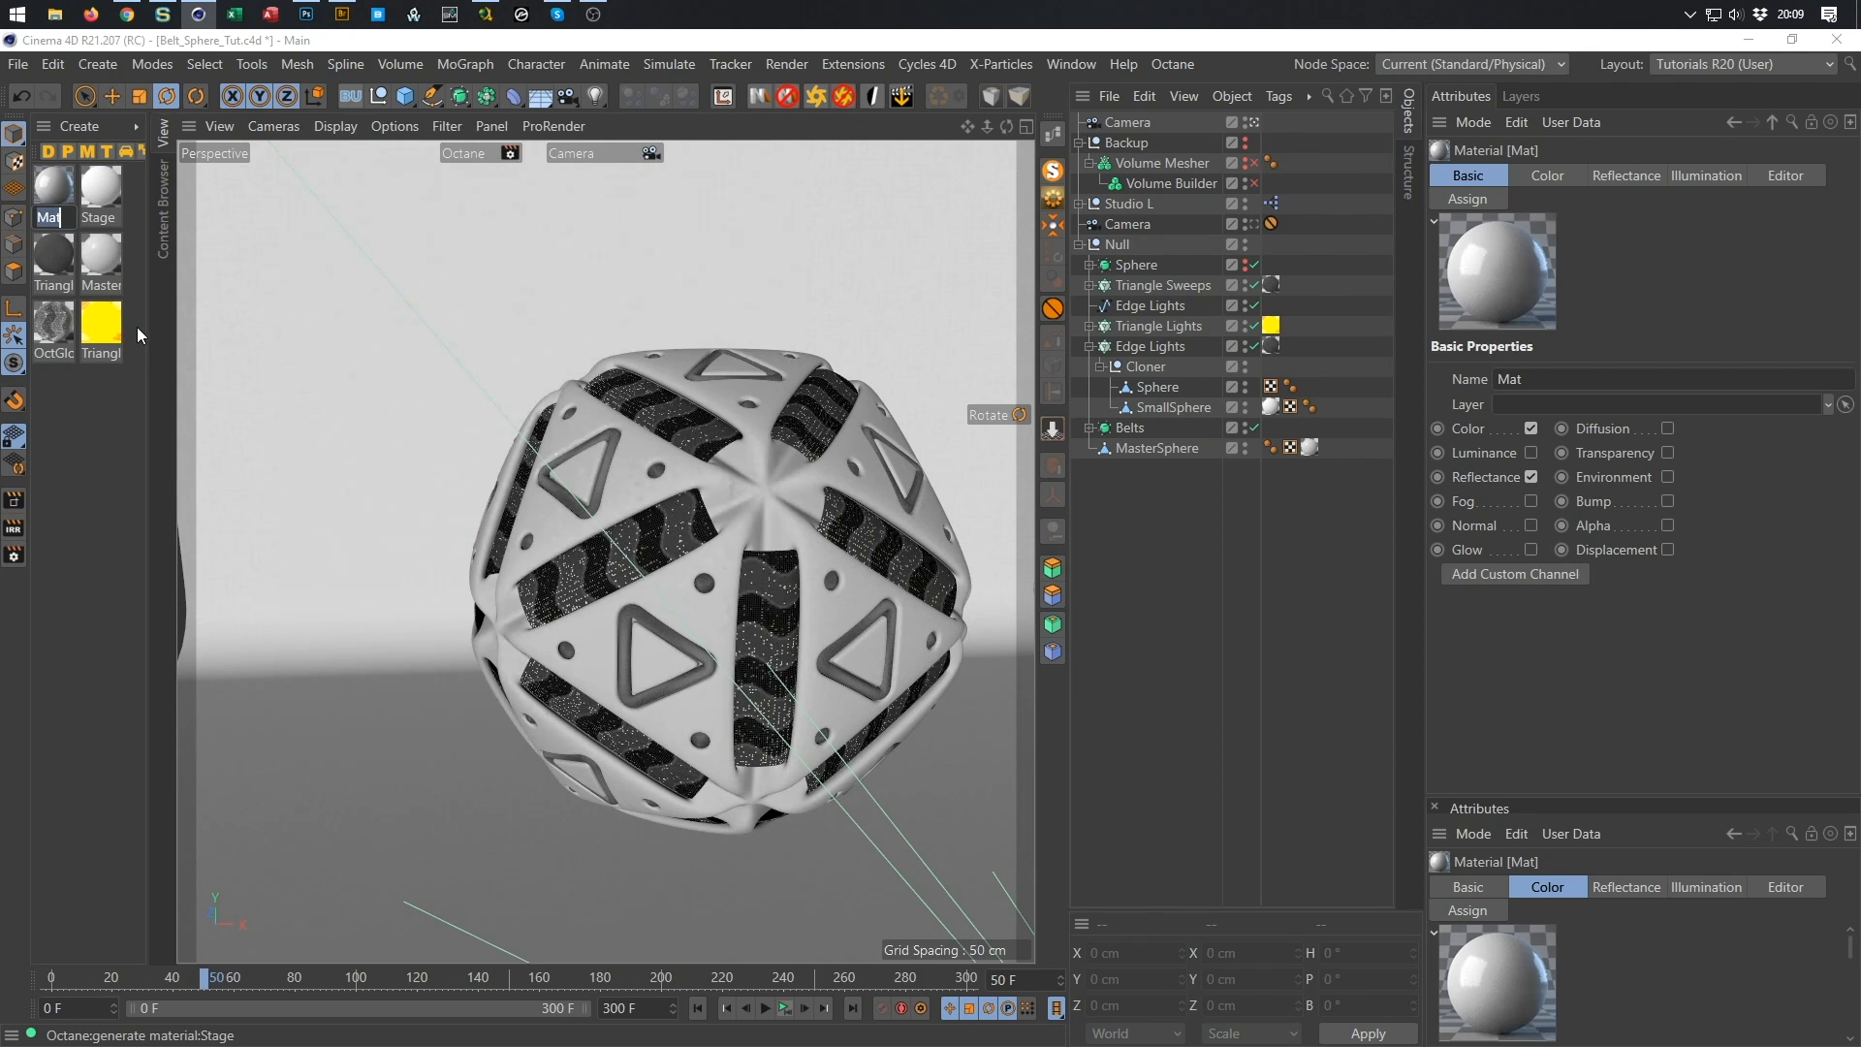
{"action": "double_click", "coordinate": [66, 287]}
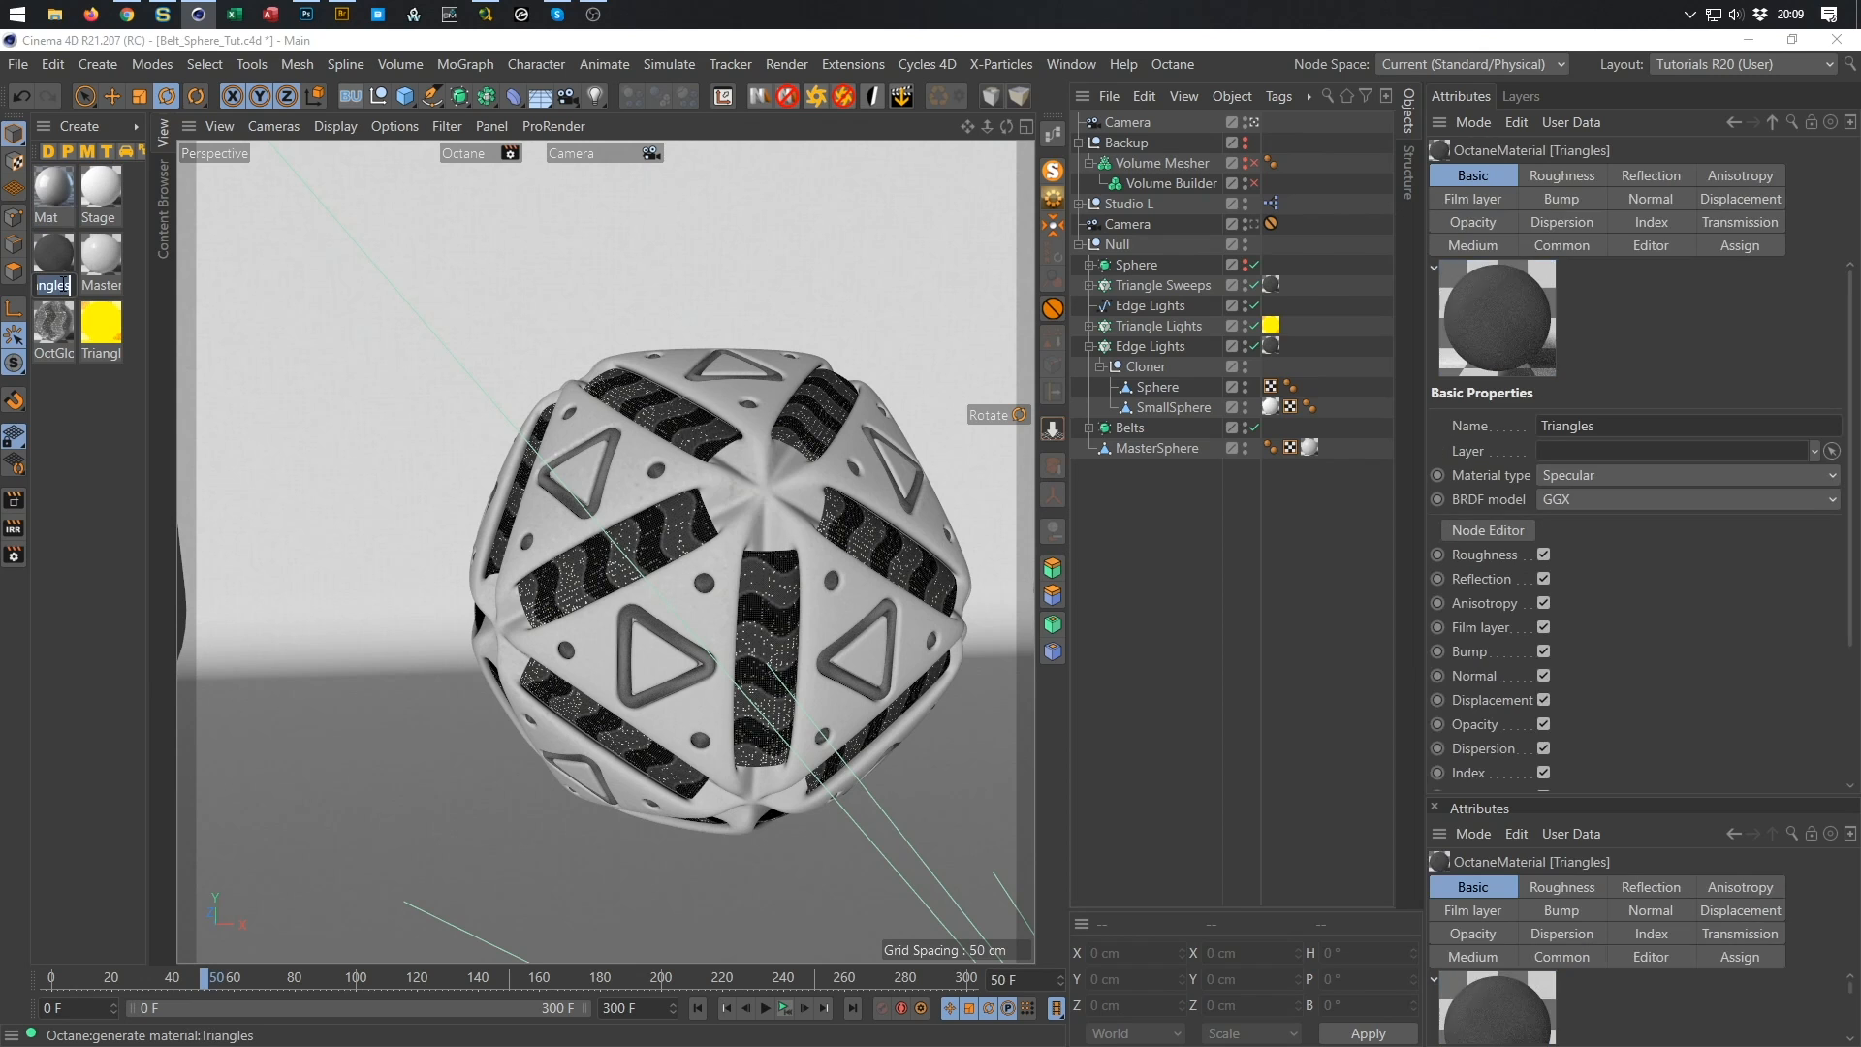
{"action": "left_click", "coordinate": [55, 214]}
{"action": "double_click", "coordinate": [54, 215]}
{"action": "type", "text": "Triangles"}
{"action": "key", "text": "Return"}
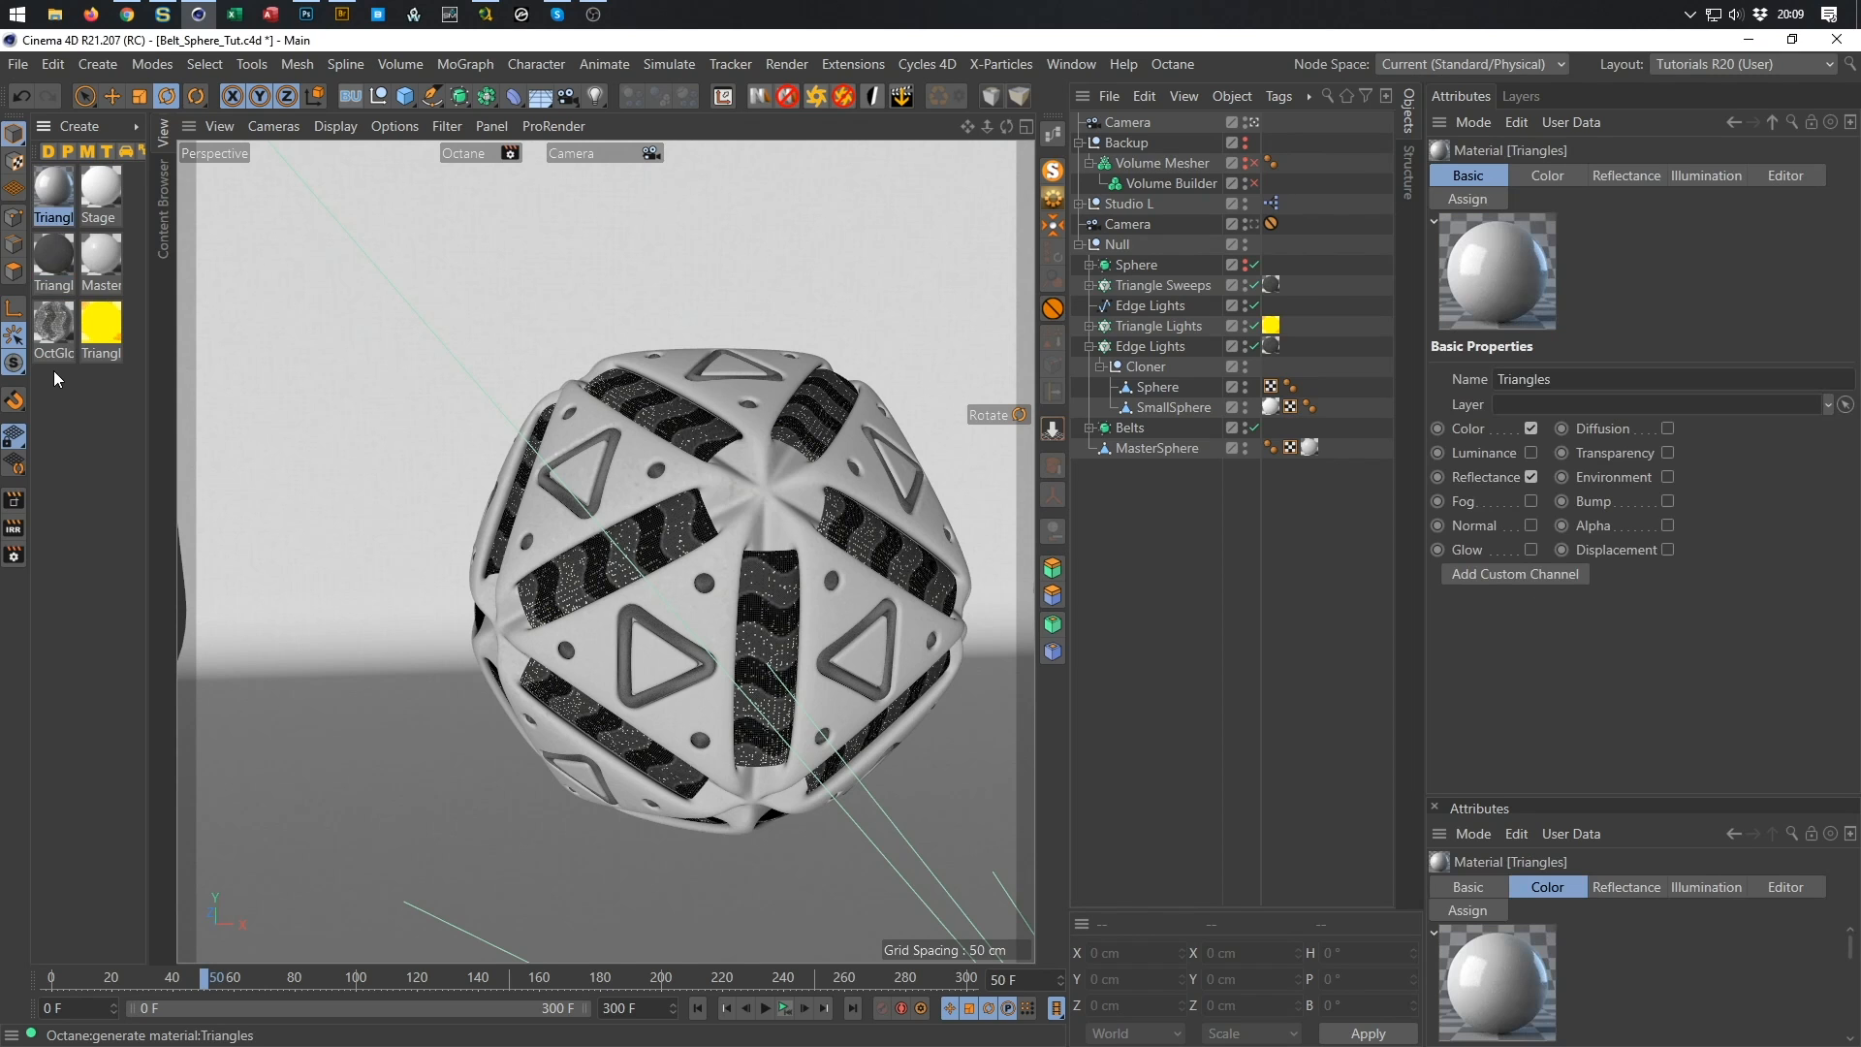
{"action": "left_click_drag", "start_coordinate": [53, 196], "coordinate": [56, 260]}
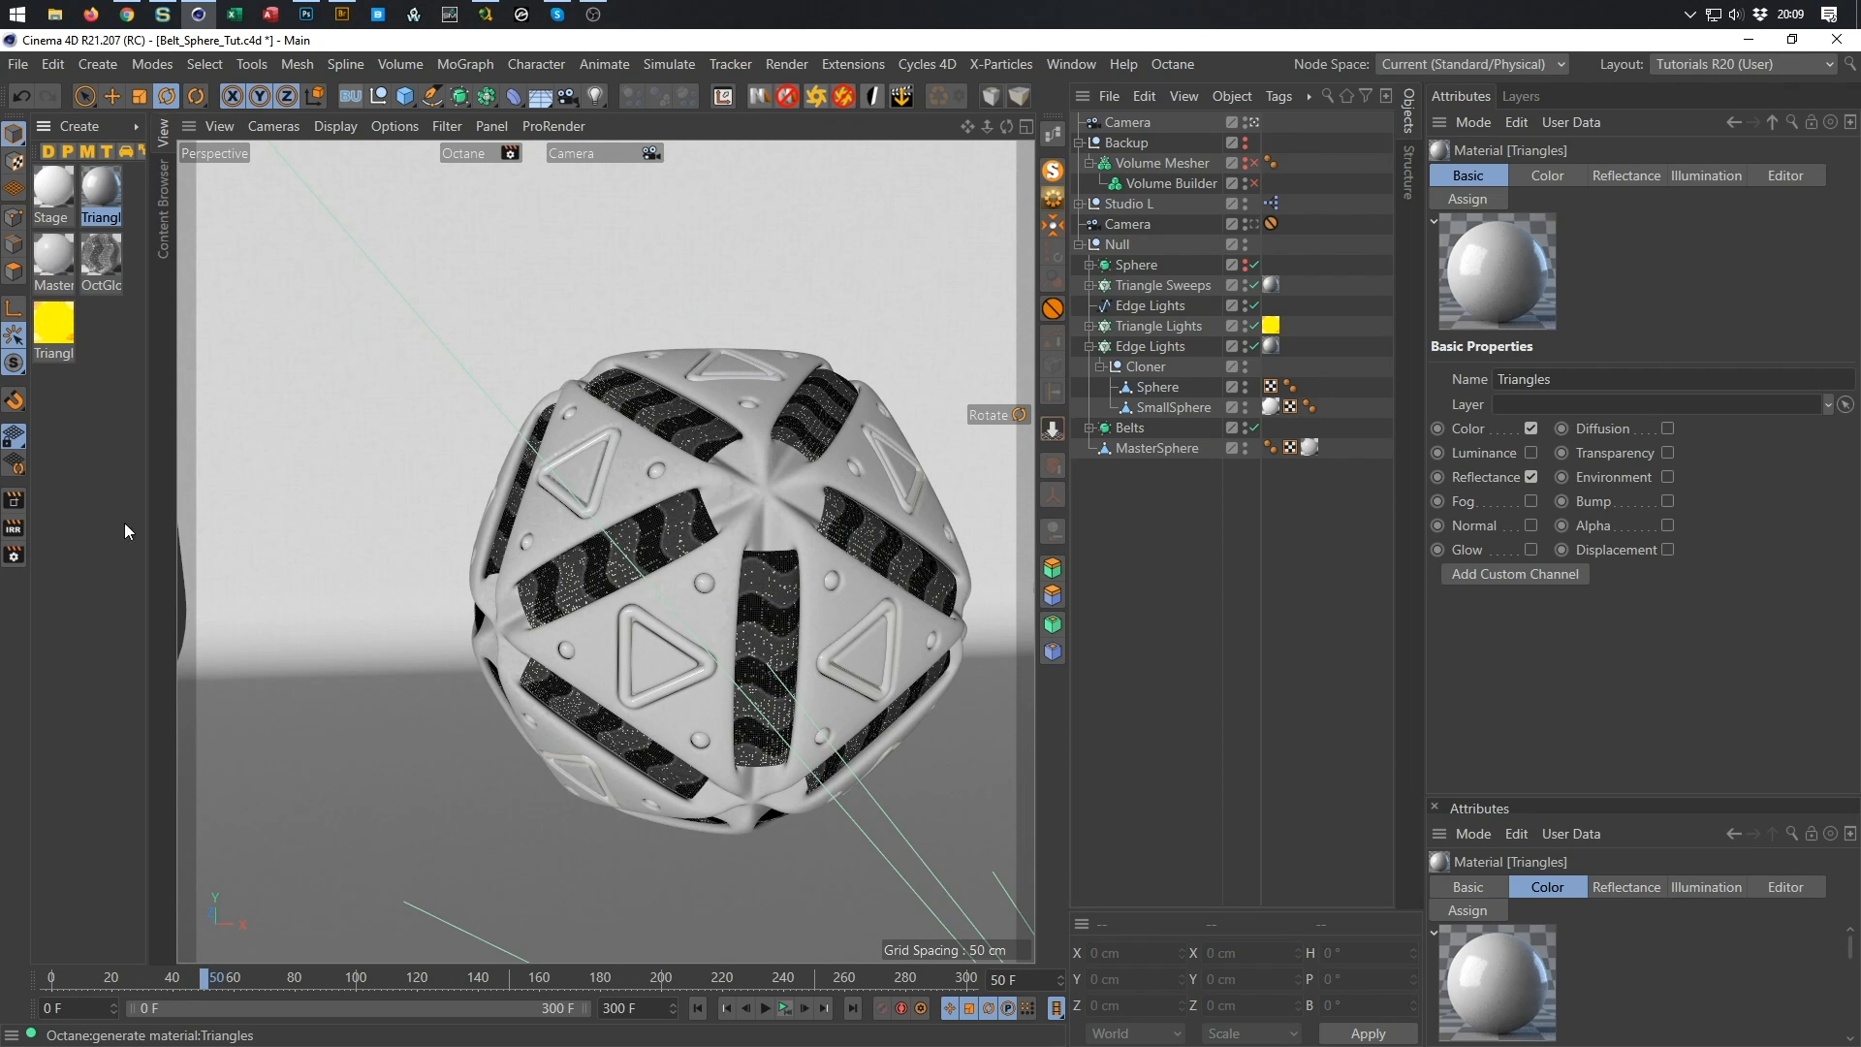
Create a standard material named MasterSphere and replace the Octane MasterSphere material with it.
{"action": "left_click", "coordinate": [57, 256]}
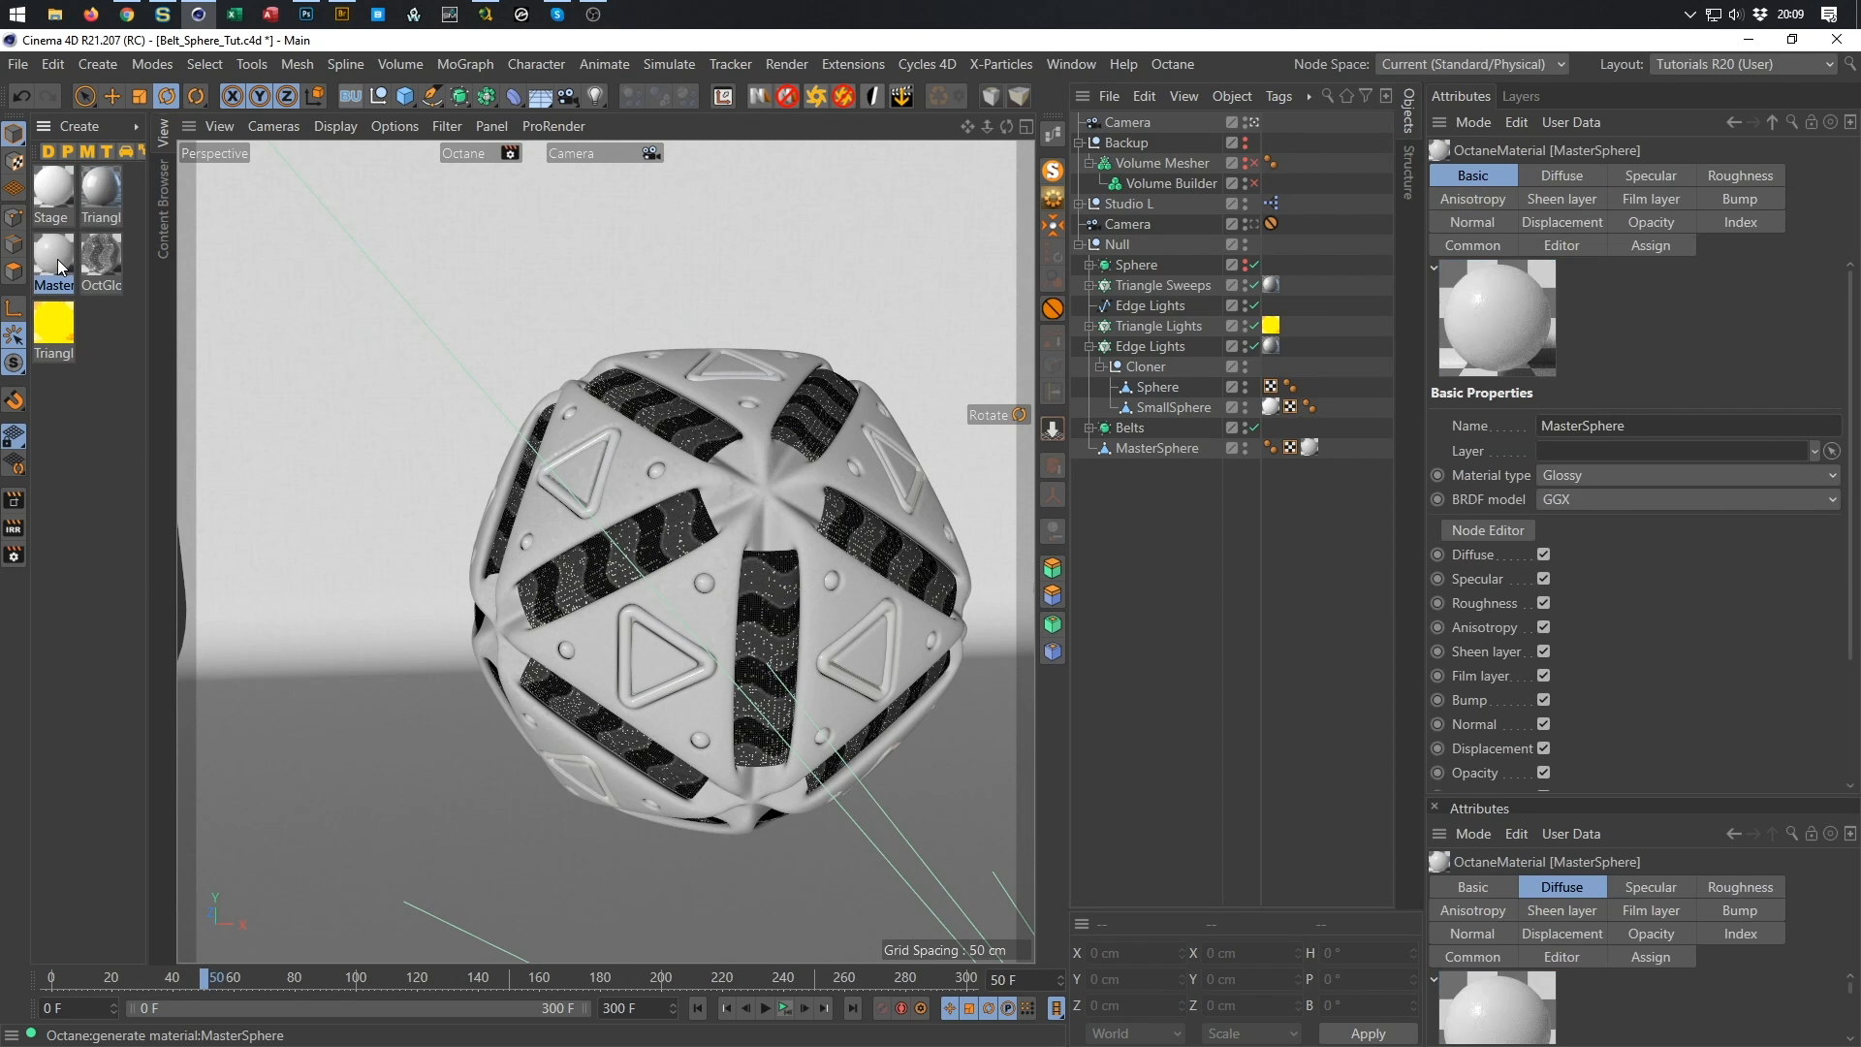
{"action": "double_click", "coordinate": [102, 414]}
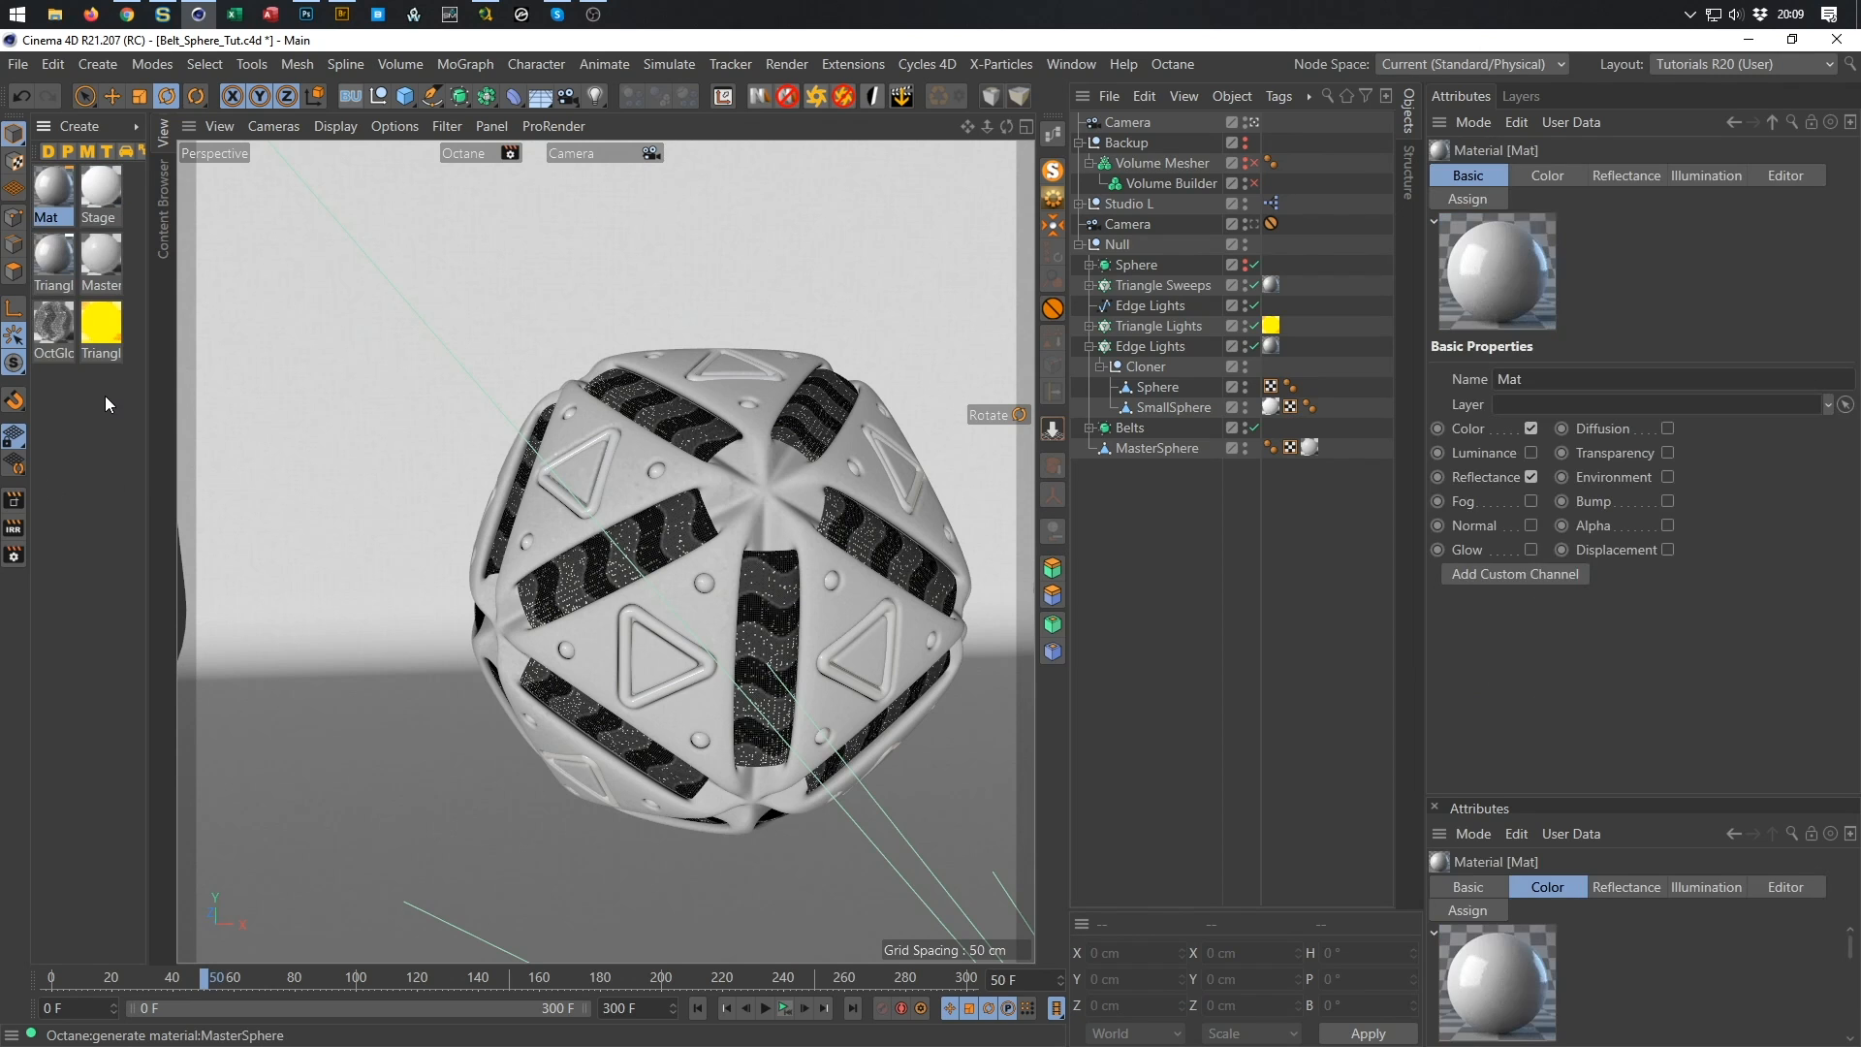
{"action": "double_click", "coordinate": [48, 217]}
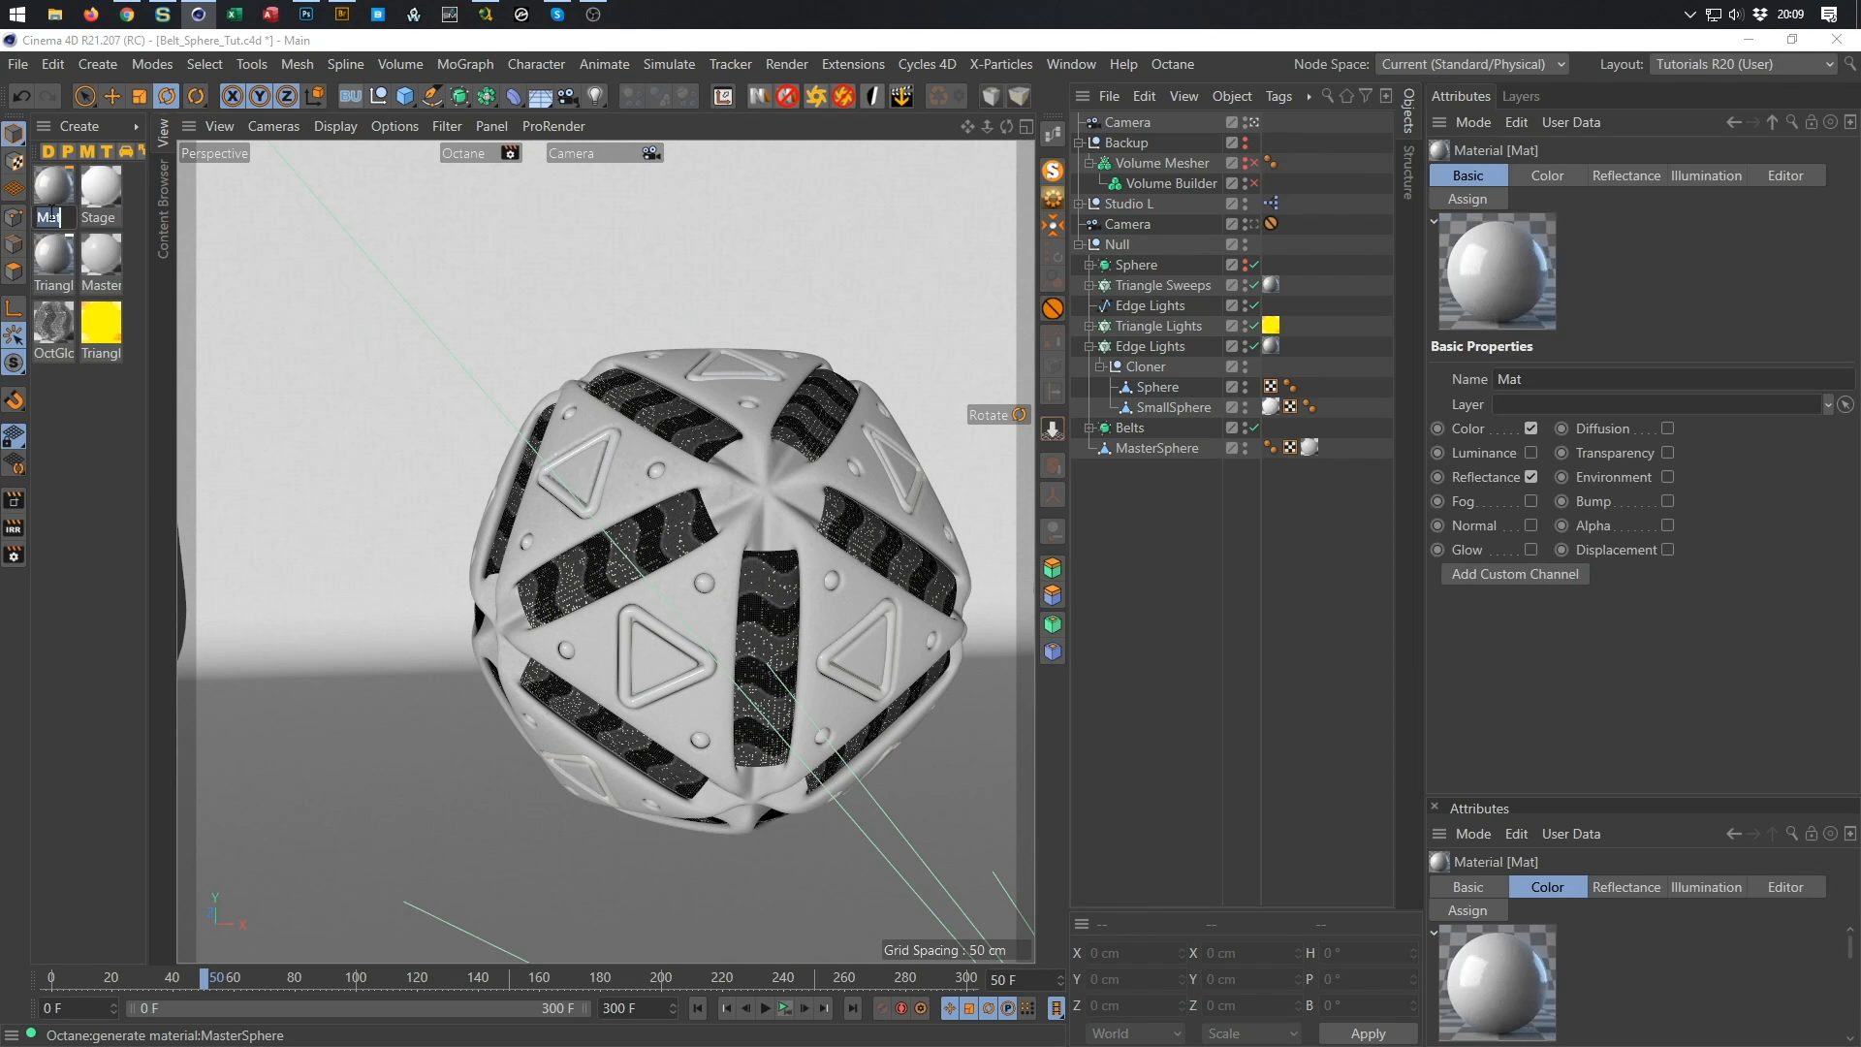
{"action": "type", "text": "MasterS"}
{"action": "type", "text": "phere"}
{"action": "key", "text": "Return"}
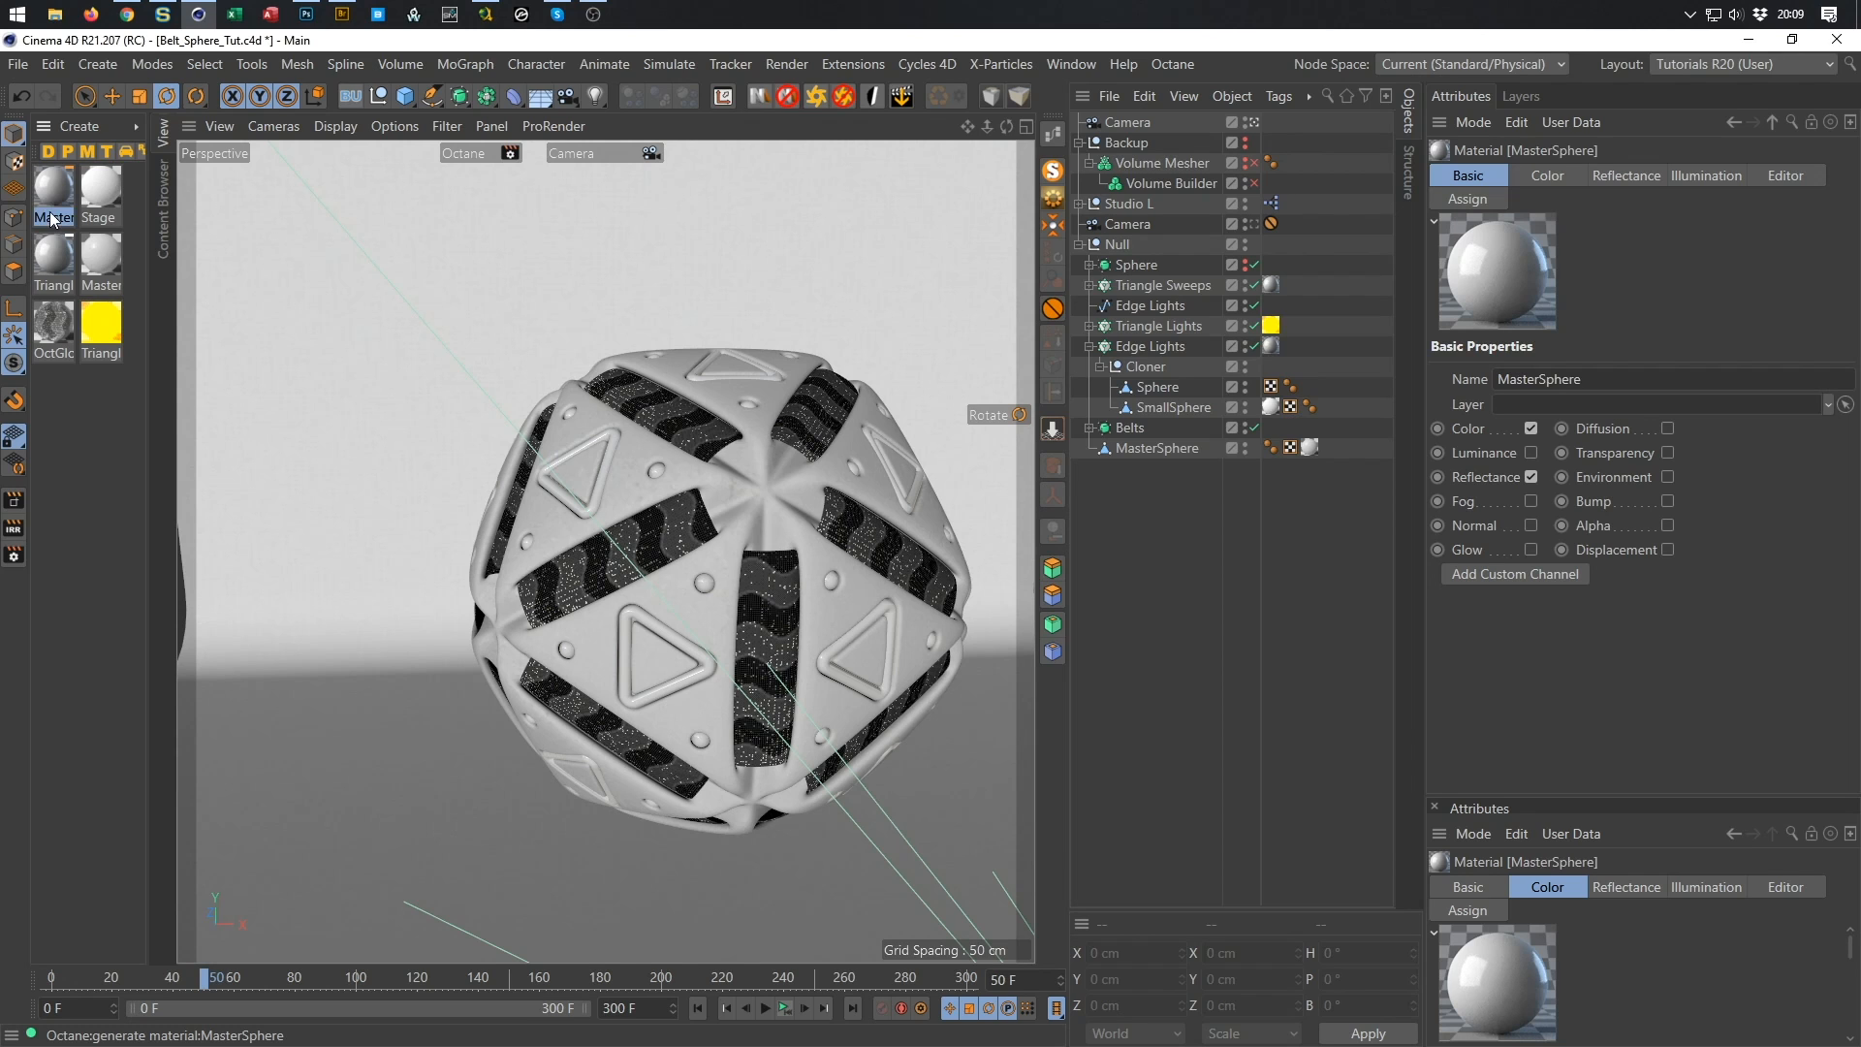
{"action": "mouse_move", "coordinate": [60, 221]}
{"action": "left_mouse_down"}
{"action": "mouse_move", "coordinate": [56, 199]}
{"action": "mouse_move", "coordinate": [53, 254]}
{"action": "mouse_move", "coordinate": [102, 254]}
{"action": "left_mouse_up"}
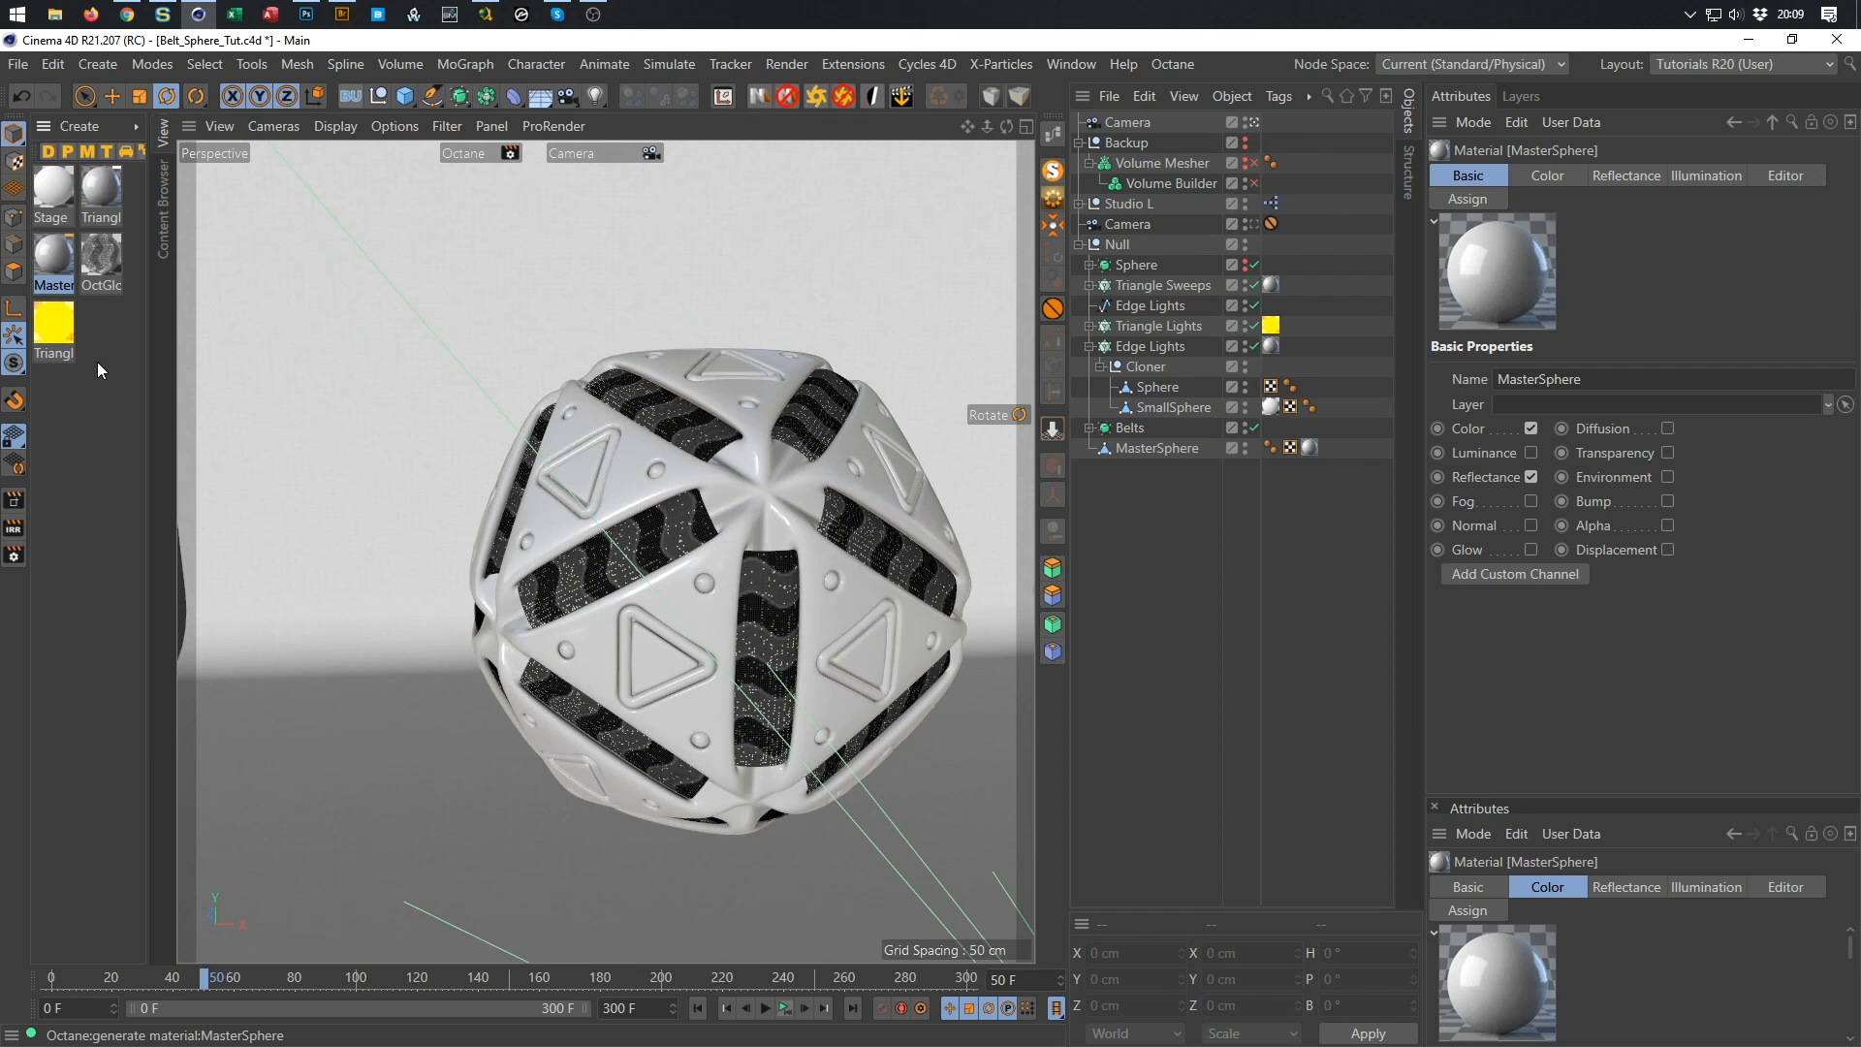
Rename the OctGlossy1 belt material as Belts.
{"action": "left_click", "coordinate": [111, 250]}
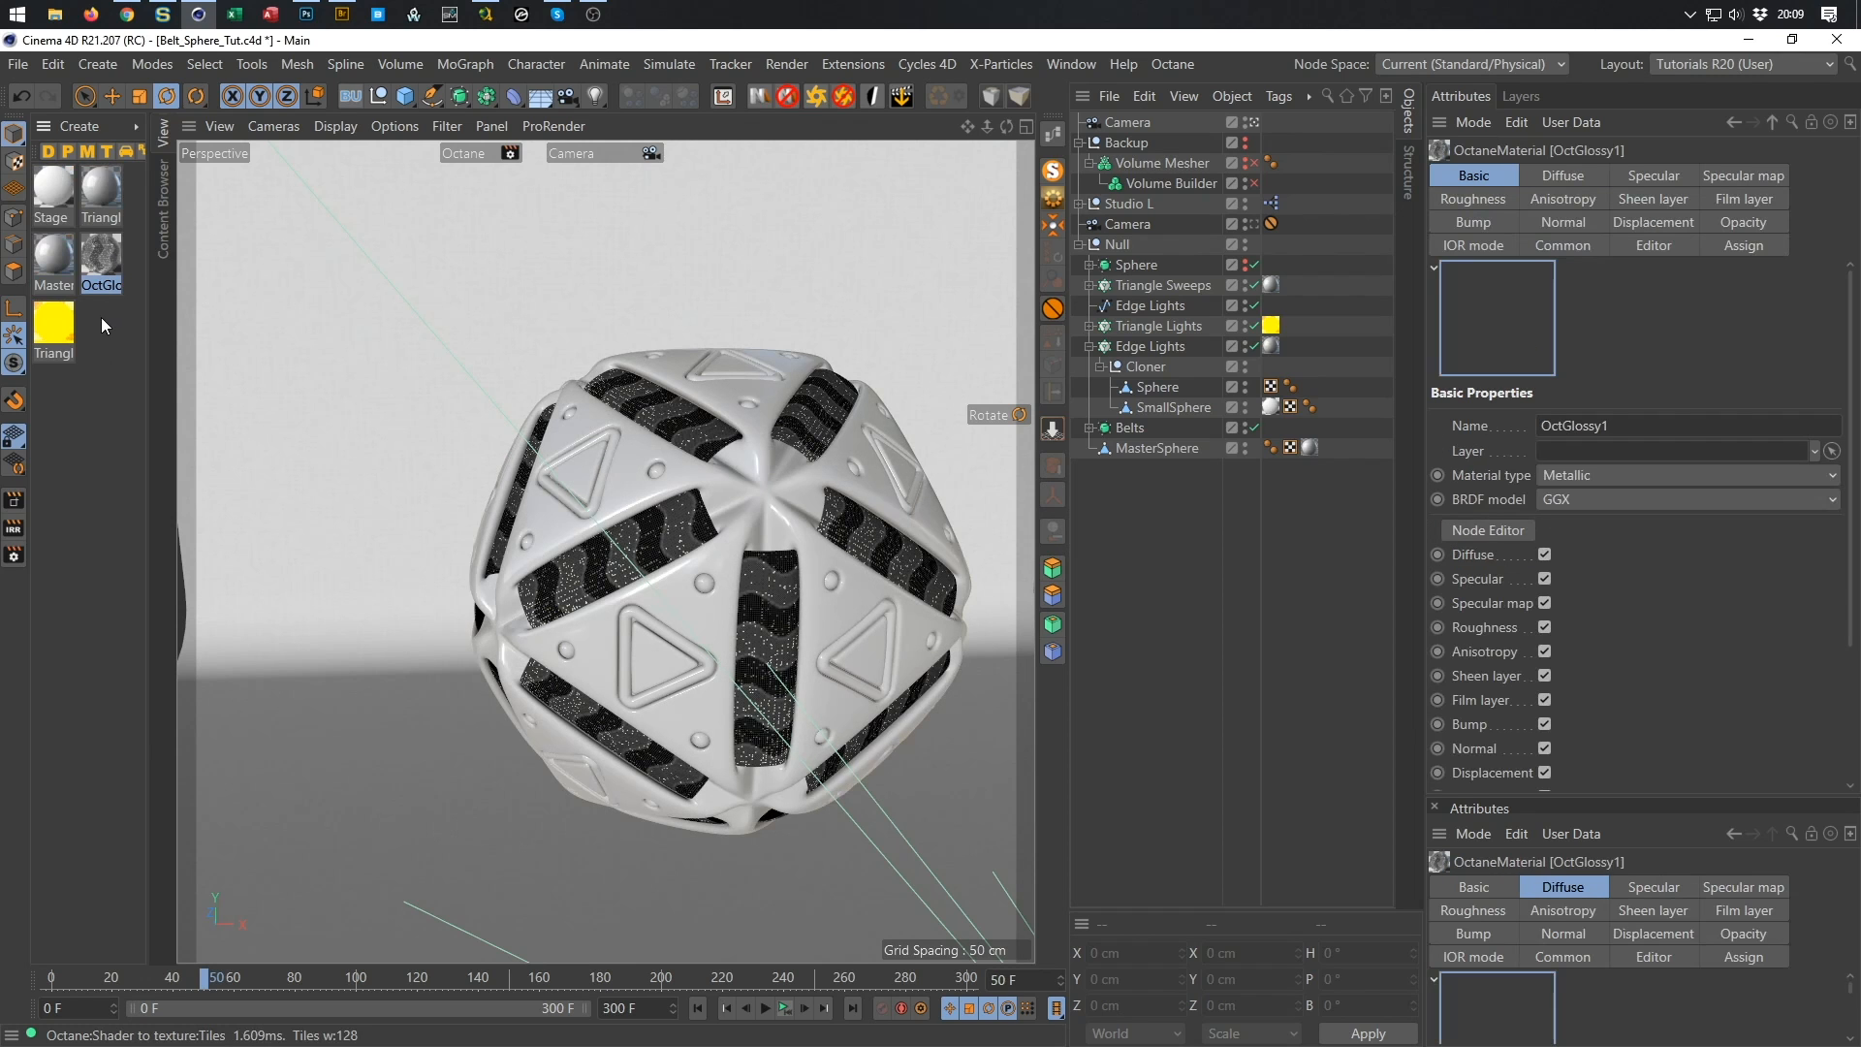
{"action": "double_click", "coordinate": [102, 283]}
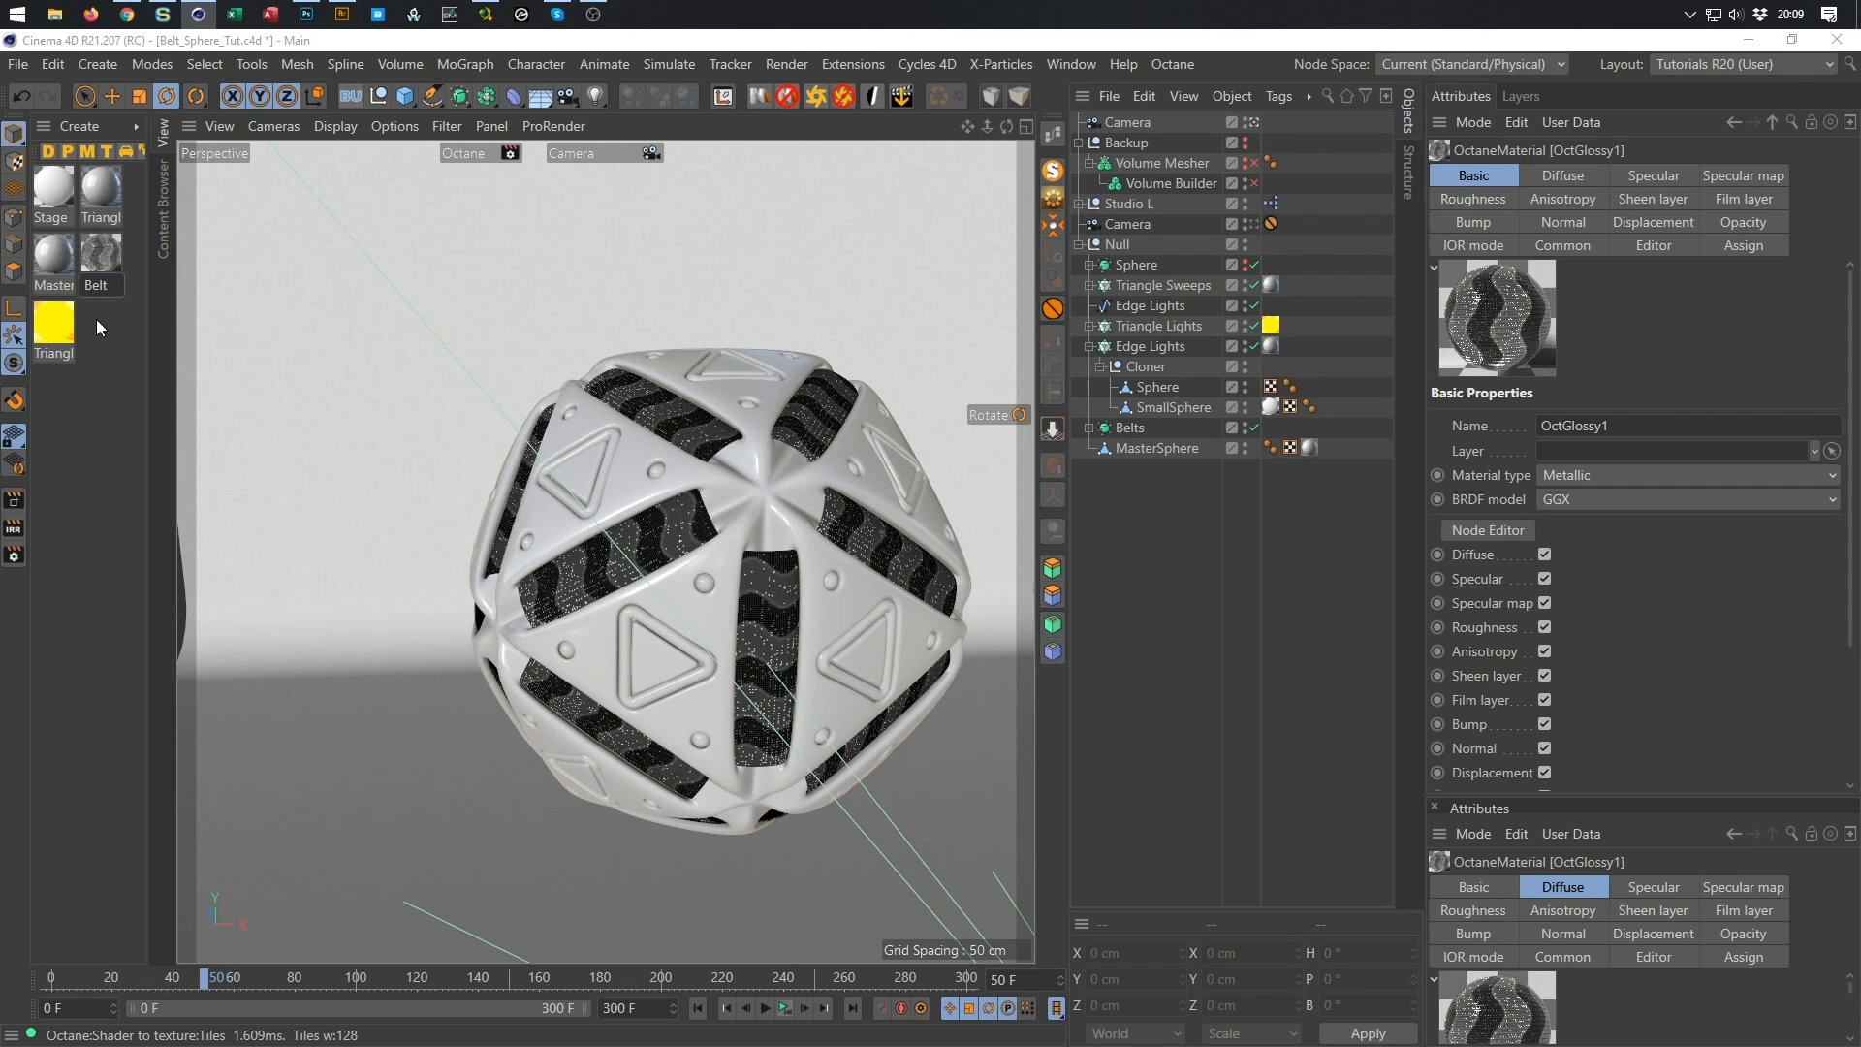
{"action": "key", "text": "Return"}
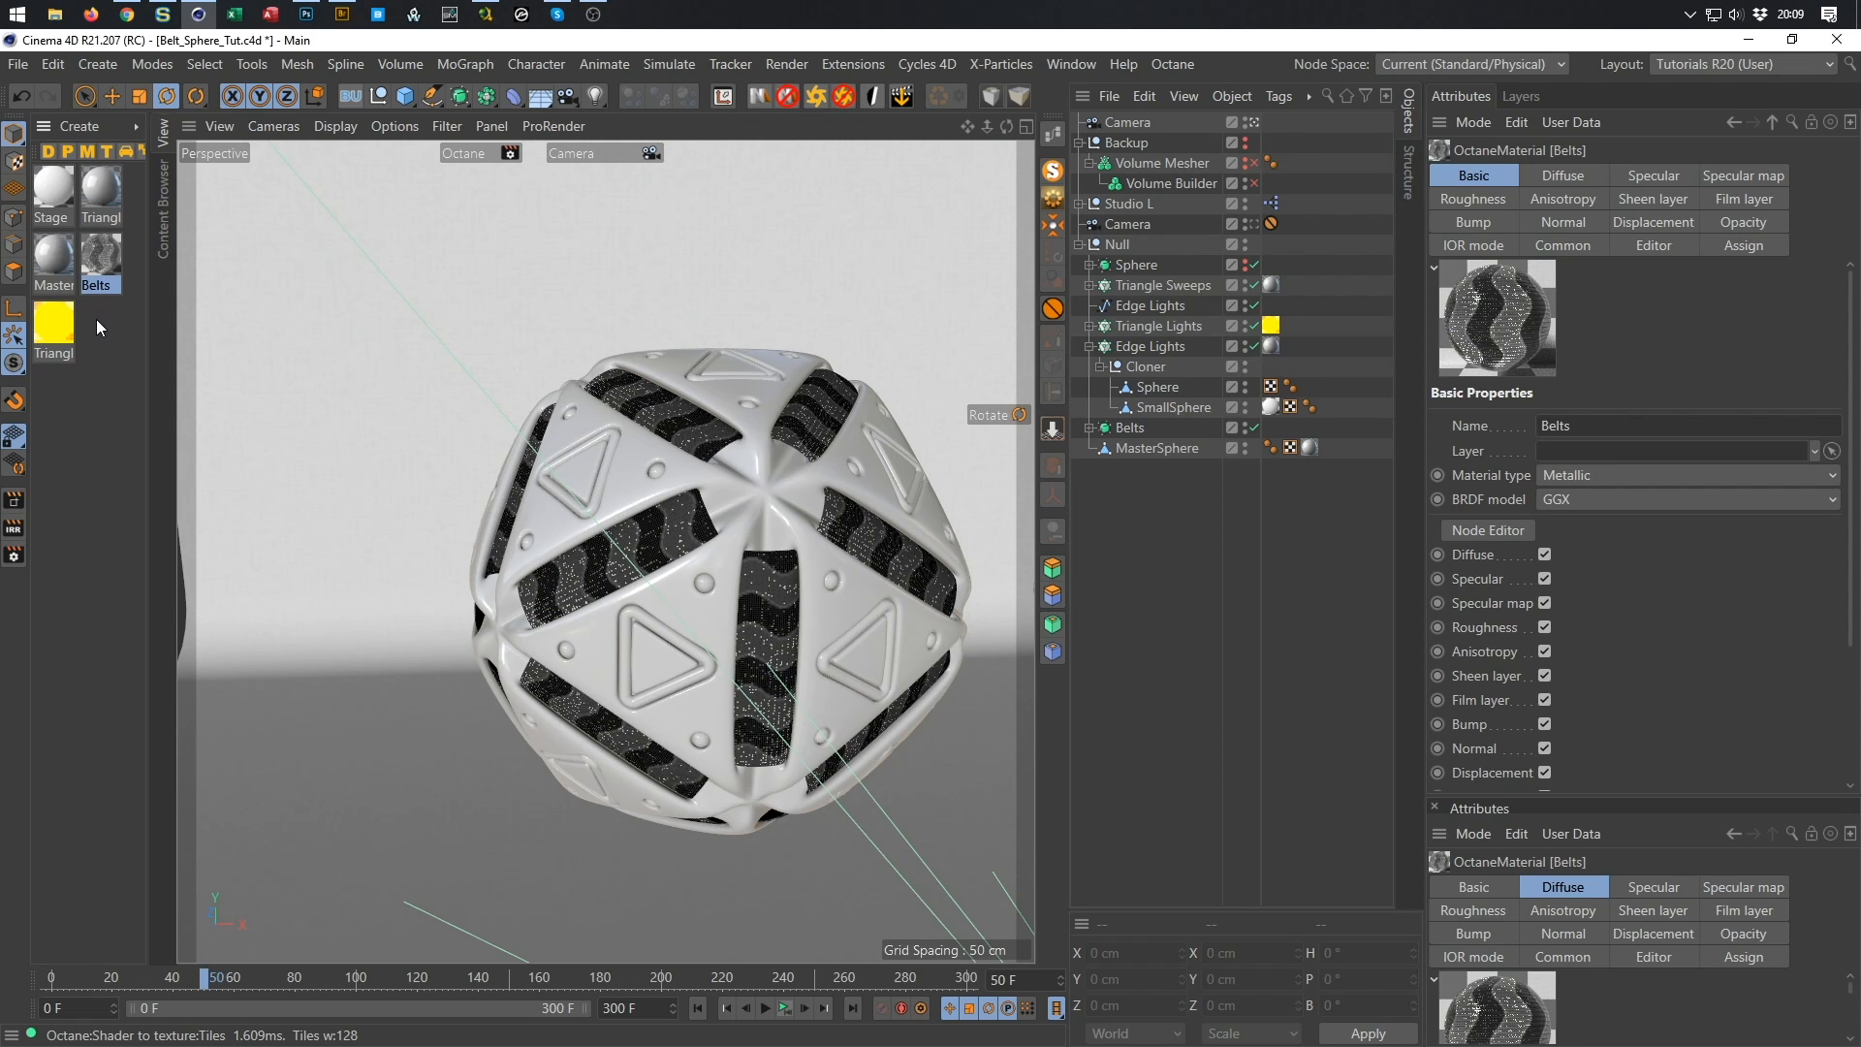
Create a standard material named Belts and replace the Octane Belts material with it.
{"action": "double_click", "coordinate": [115, 364]}
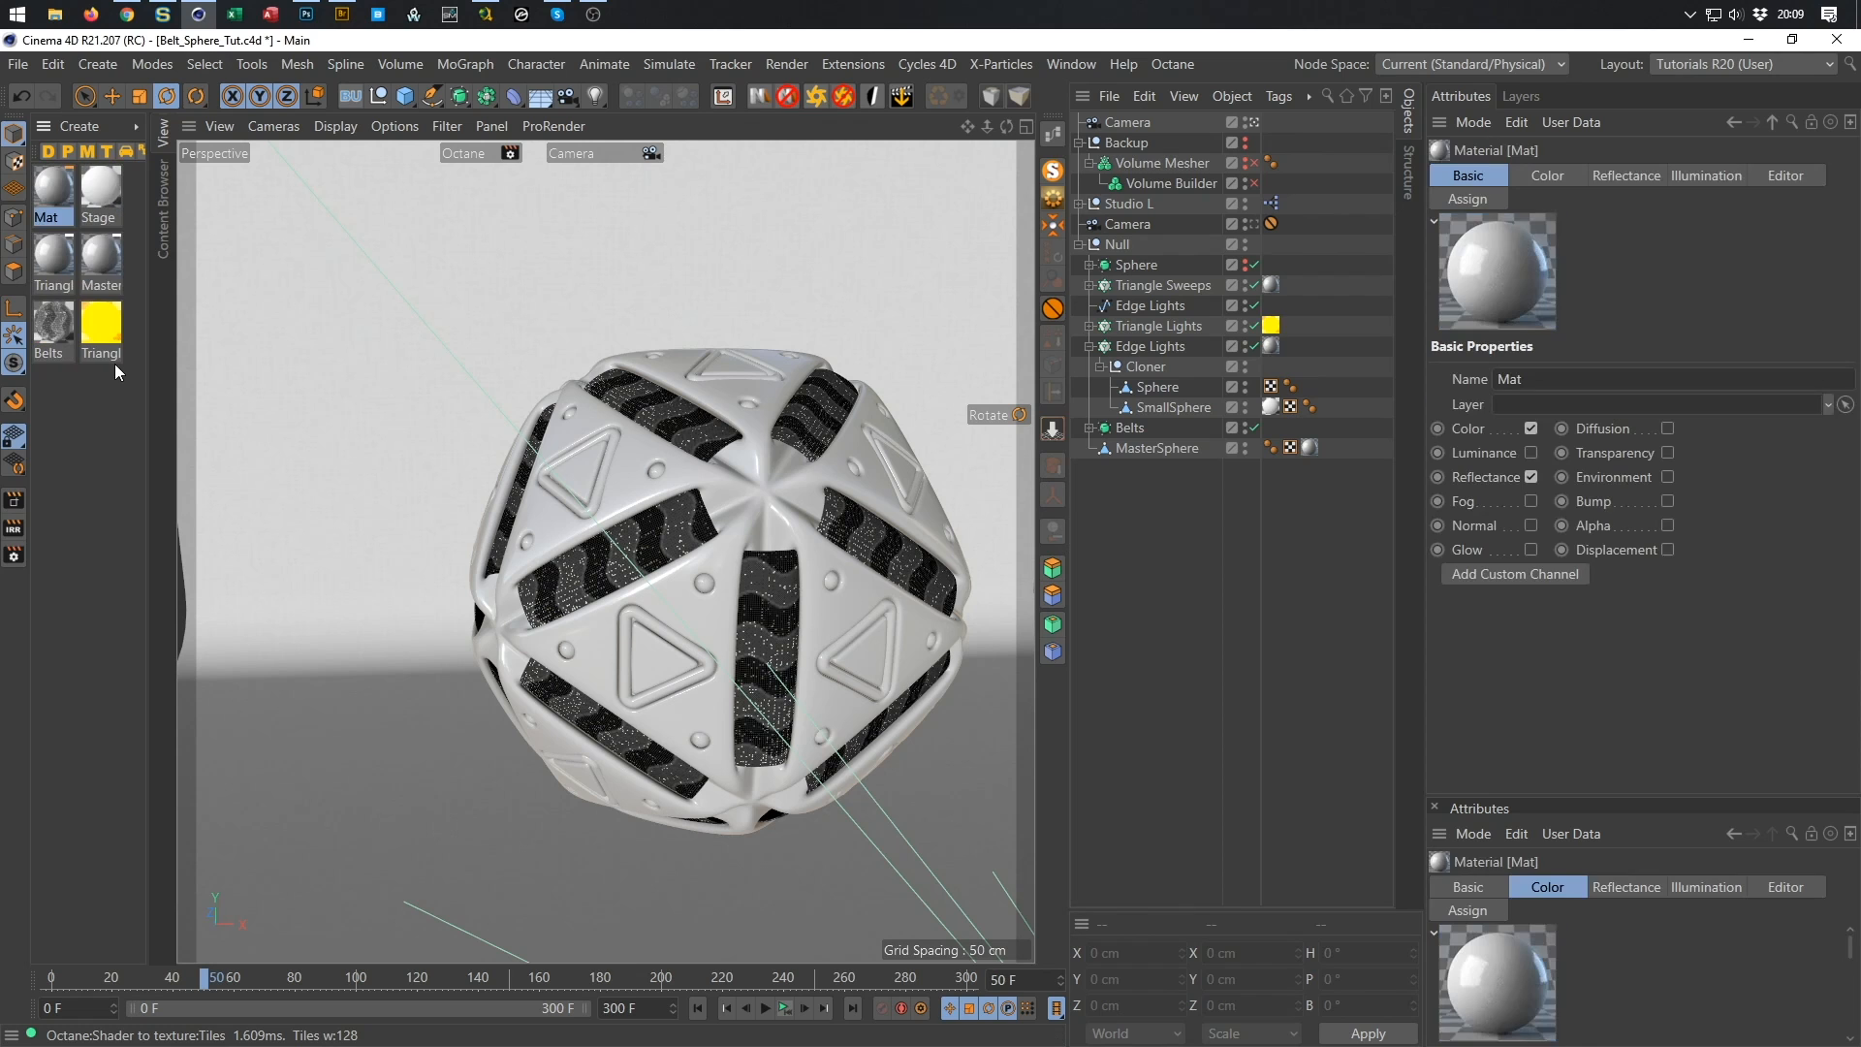
{"action": "double_click", "coordinate": [43, 184]}
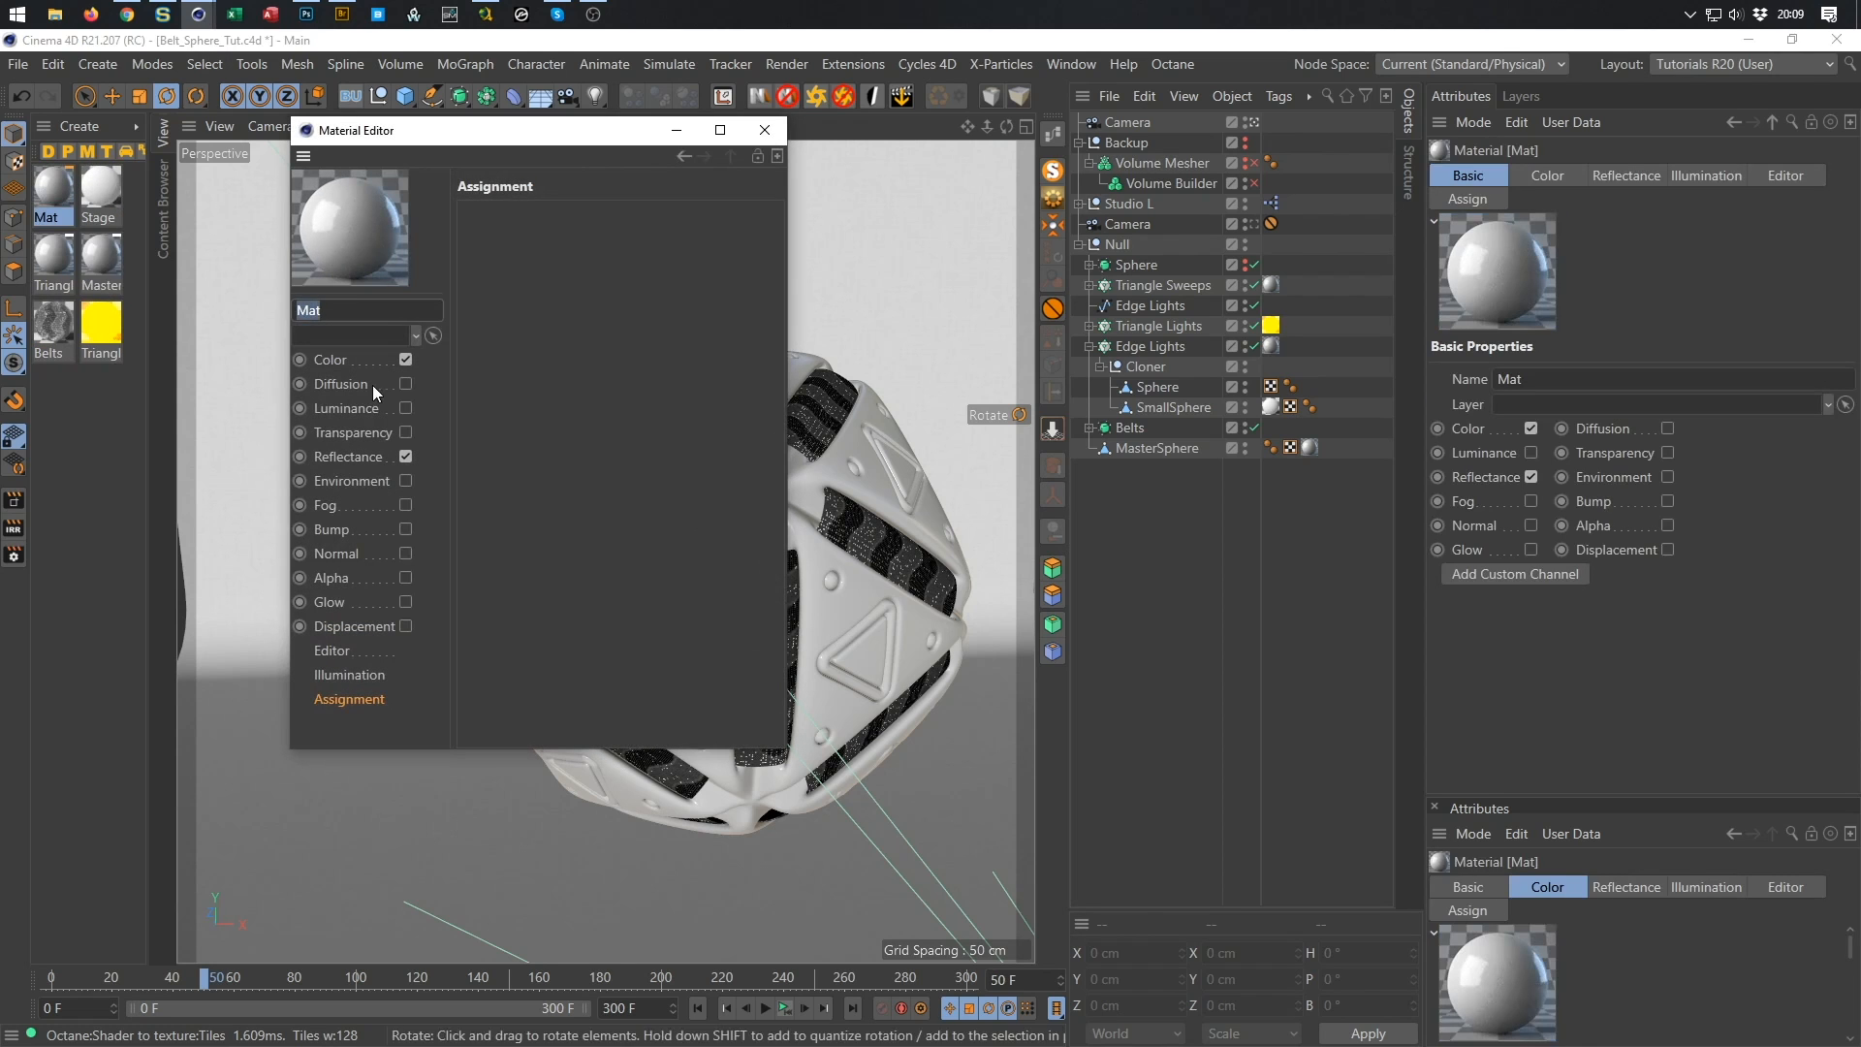
{"action": "type", "text": "Belts"}
{"action": "key", "text": "Return"}
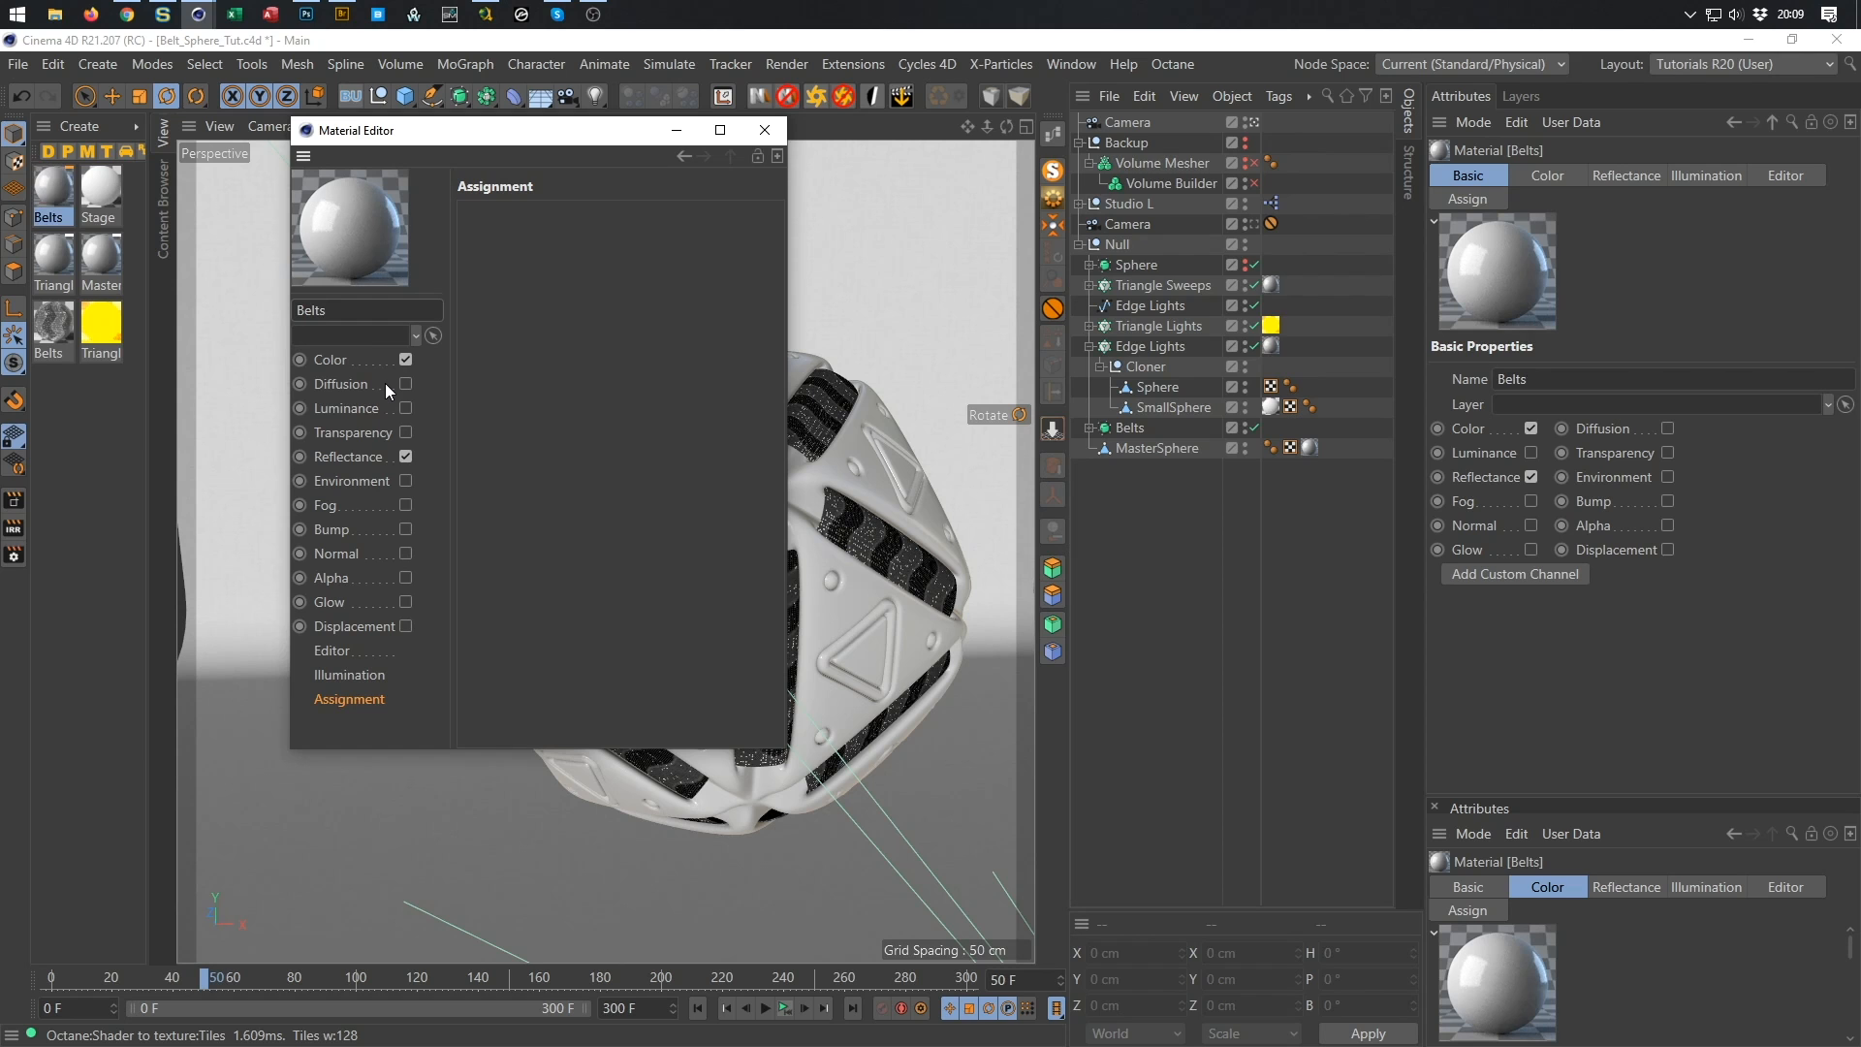
{"action": "left_click", "coordinate": [765, 130]}
{"action": "left_click_drag", "start_coordinate": [60, 193], "coordinate": [56, 328], "text": "alt"}
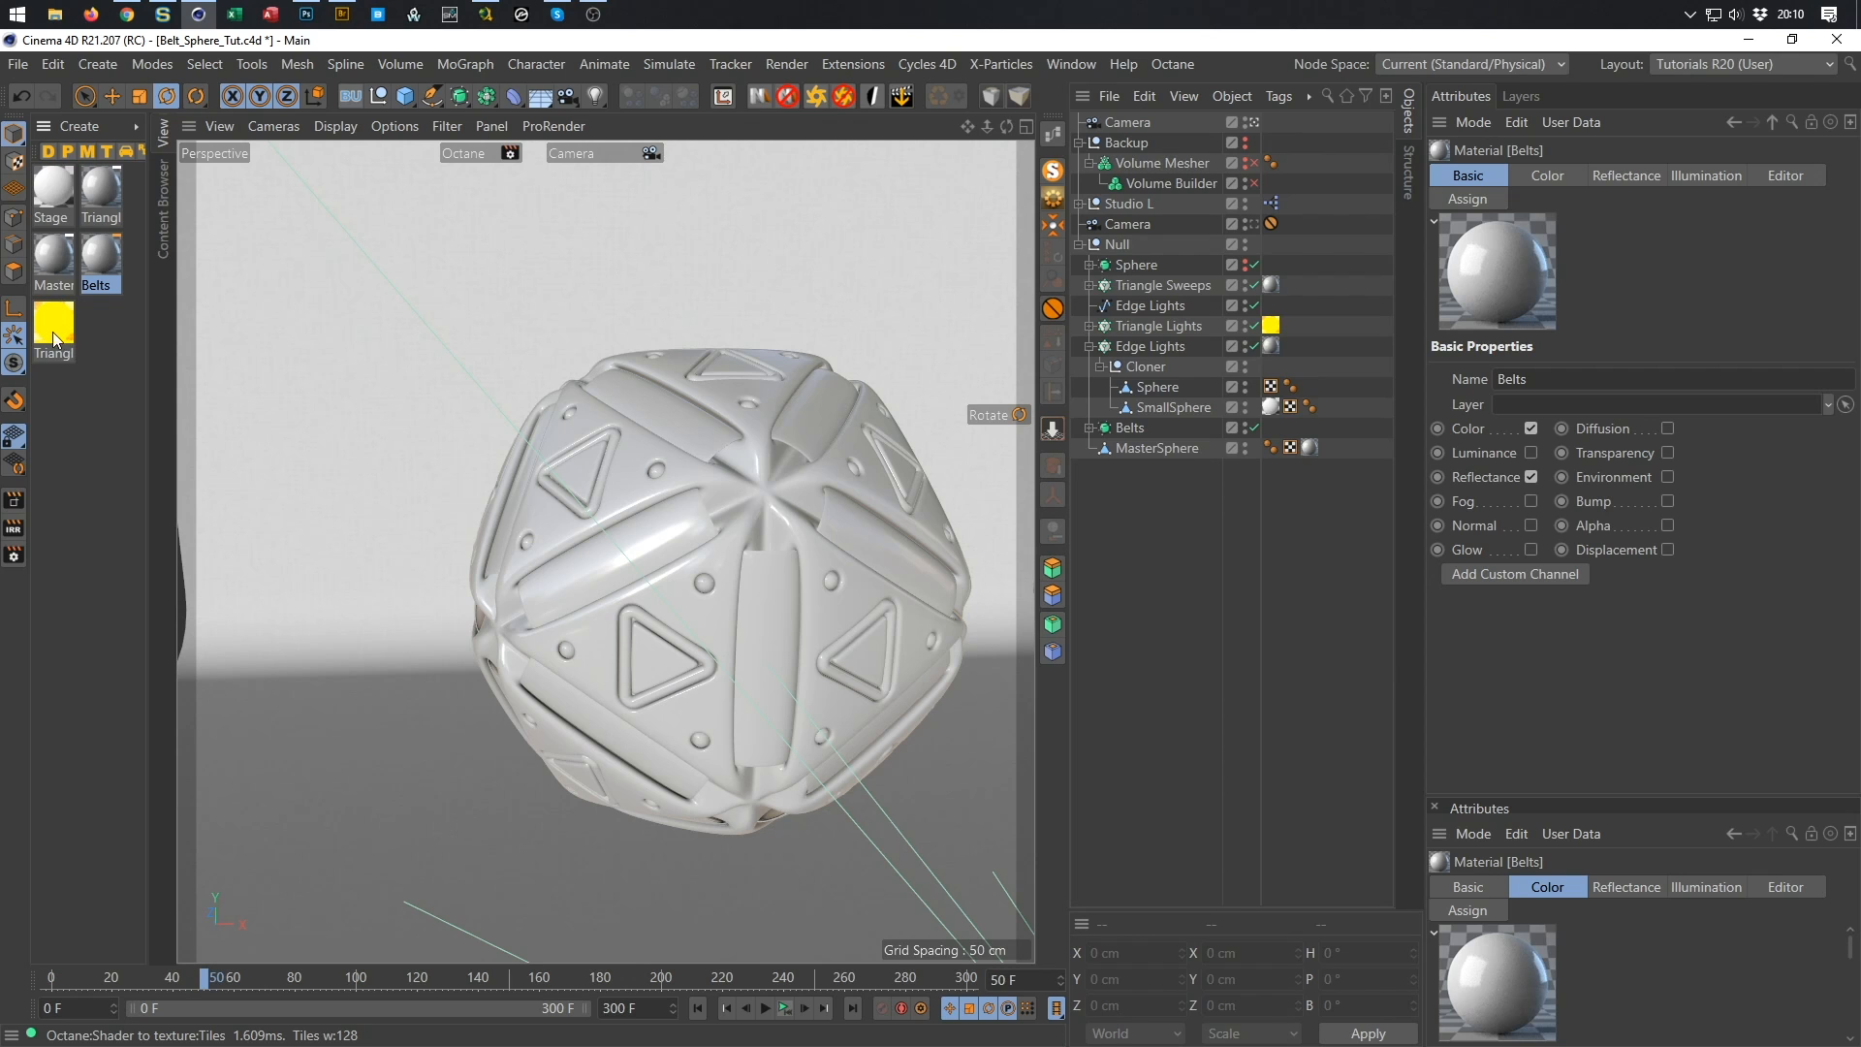
Create a standard material named Yellow and replace the yellow Octane triangle light material with it.
{"action": "double_click", "coordinate": [49, 404]}
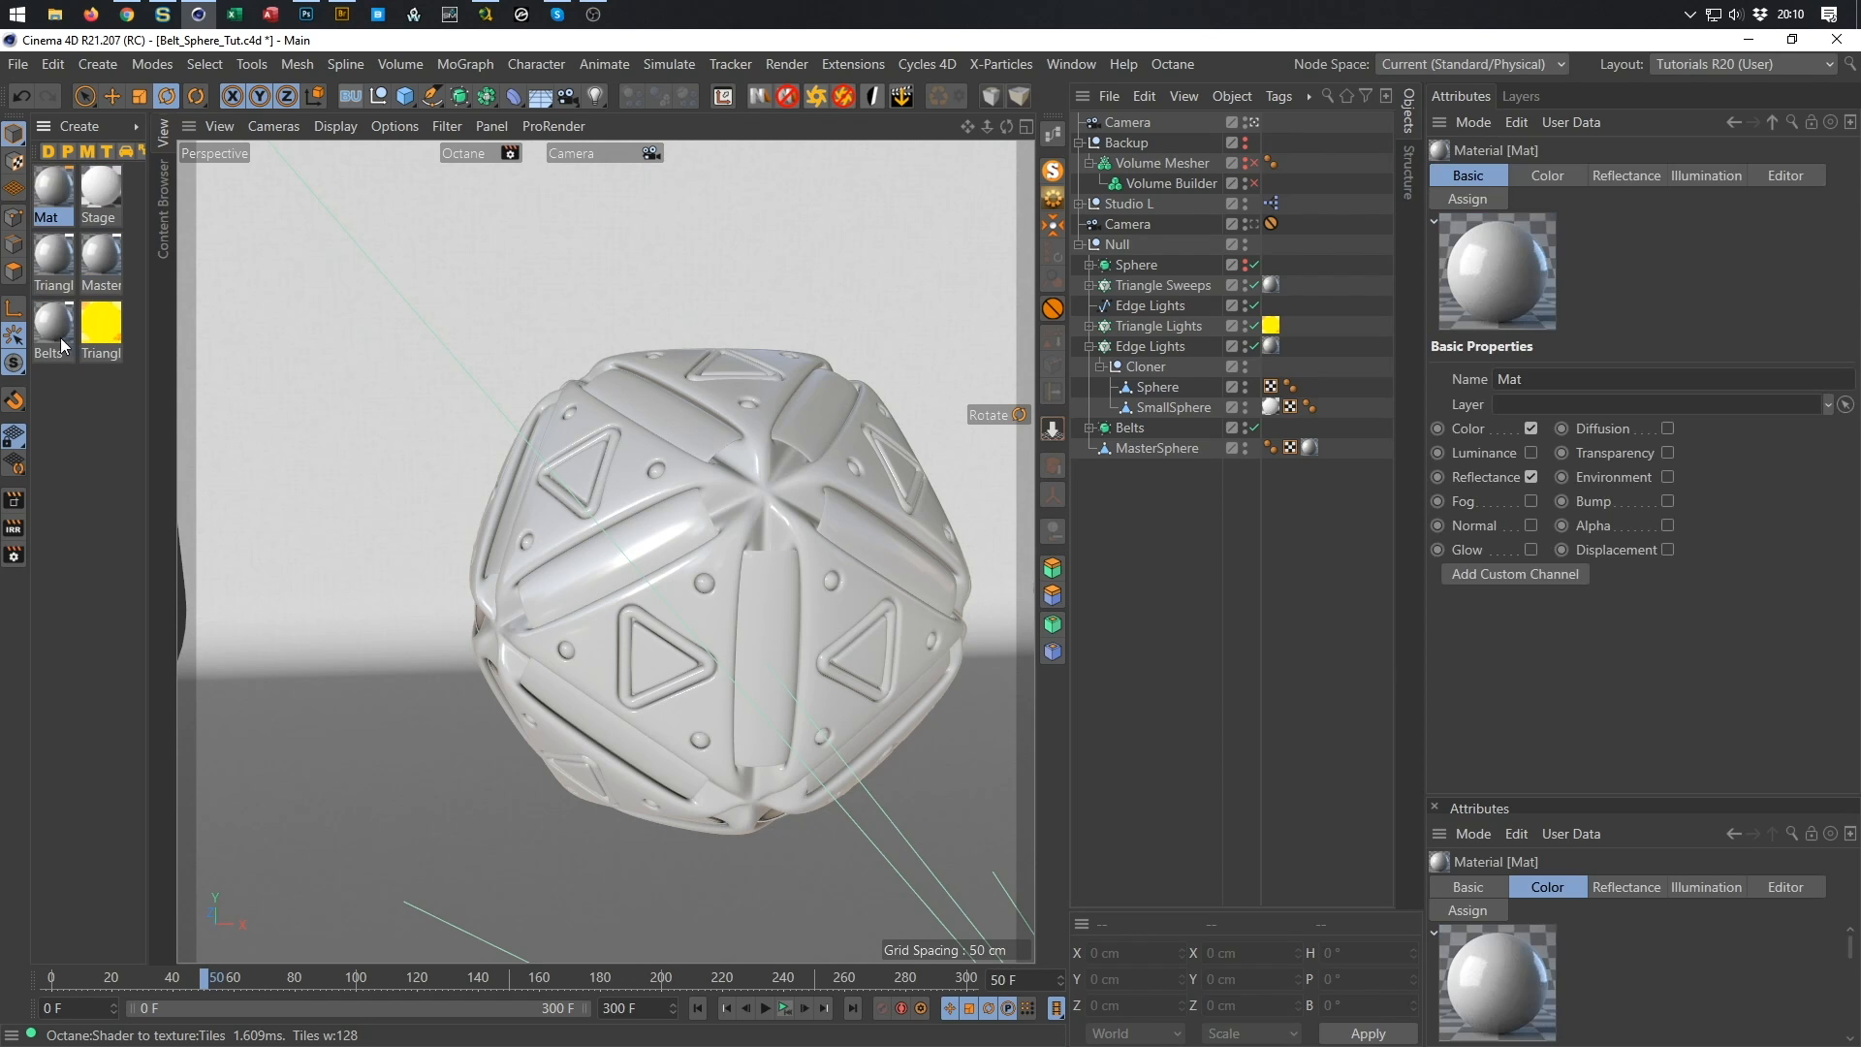
{"action": "double_click", "coordinate": [55, 214]}
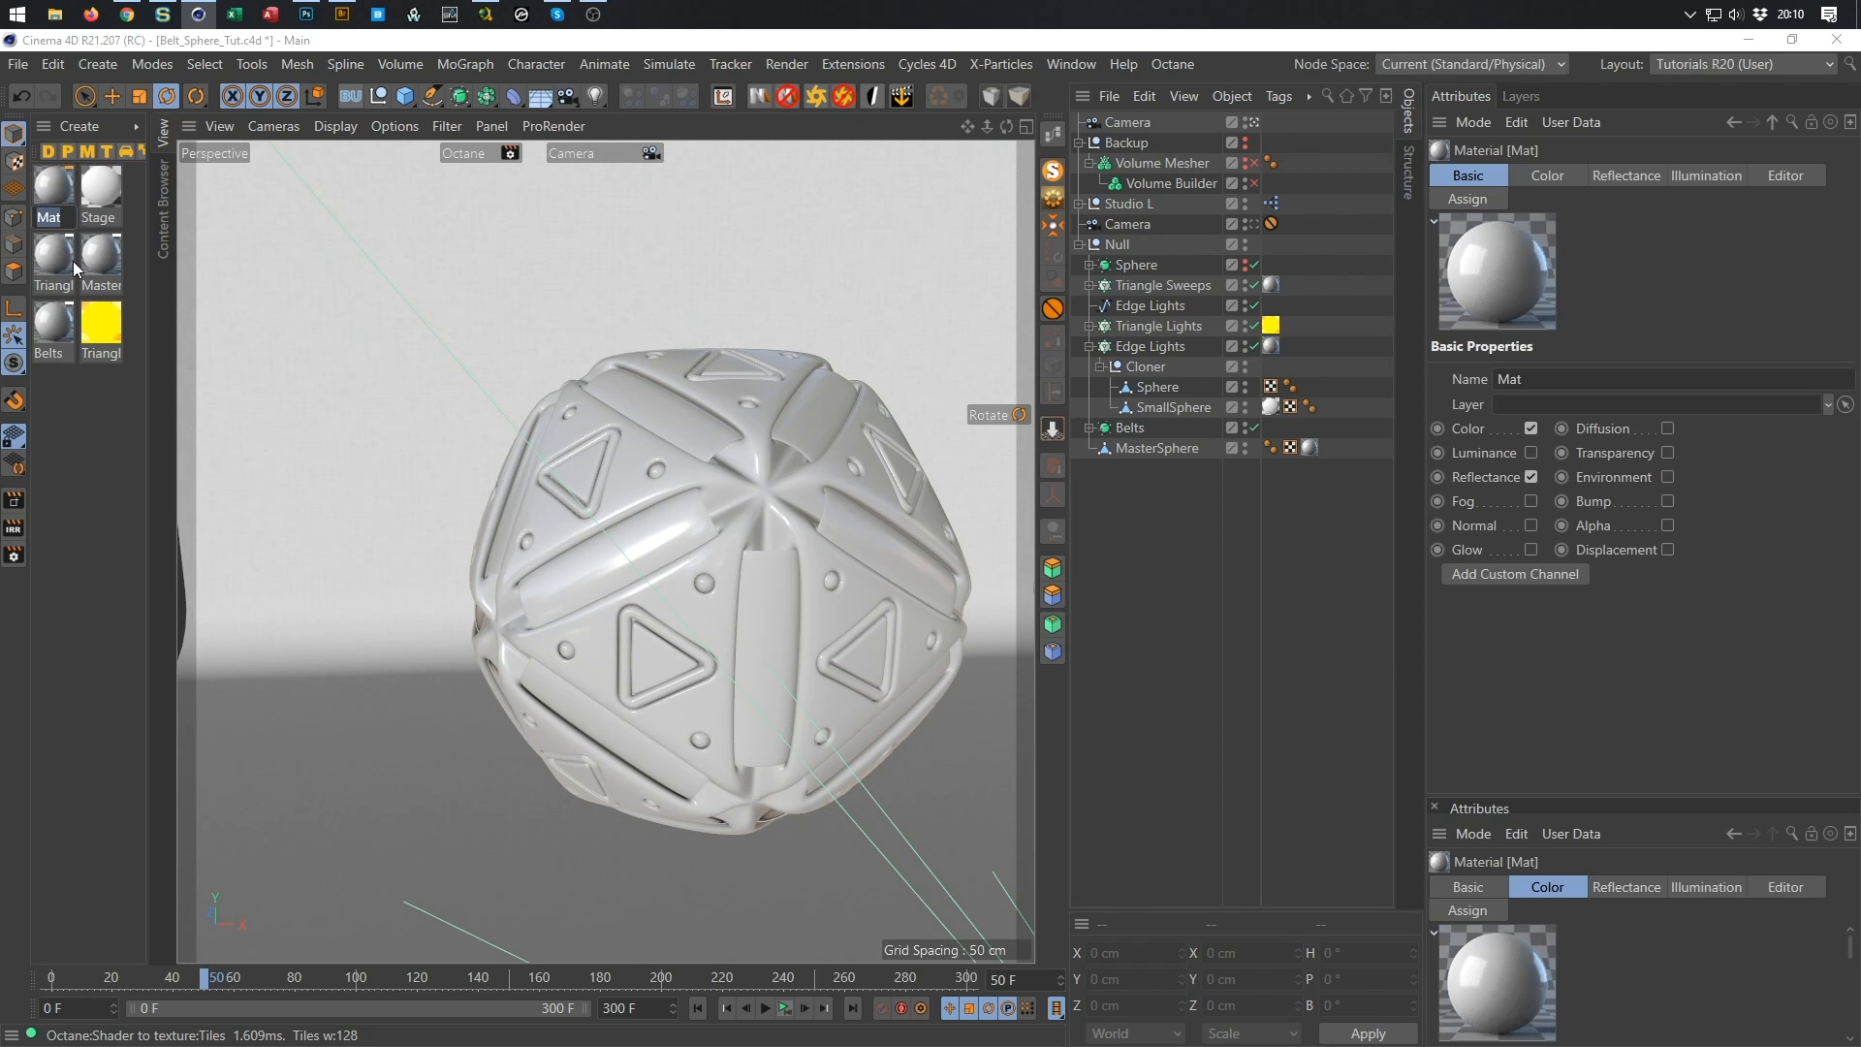
{"action": "type", "text": "Yellow"}
{"action": "key", "text": "Return"}
{"action": "left_click_drag", "start_coordinate": [66, 179], "coordinate": [99, 317]}
Create another standard material named Blue and assign it to SmallSphere in place of its existing material.
{"action": "double_click", "coordinate": [103, 353]}
{"action": "type", "text": "Blue"}
{"action": "key", "text": "Return"}
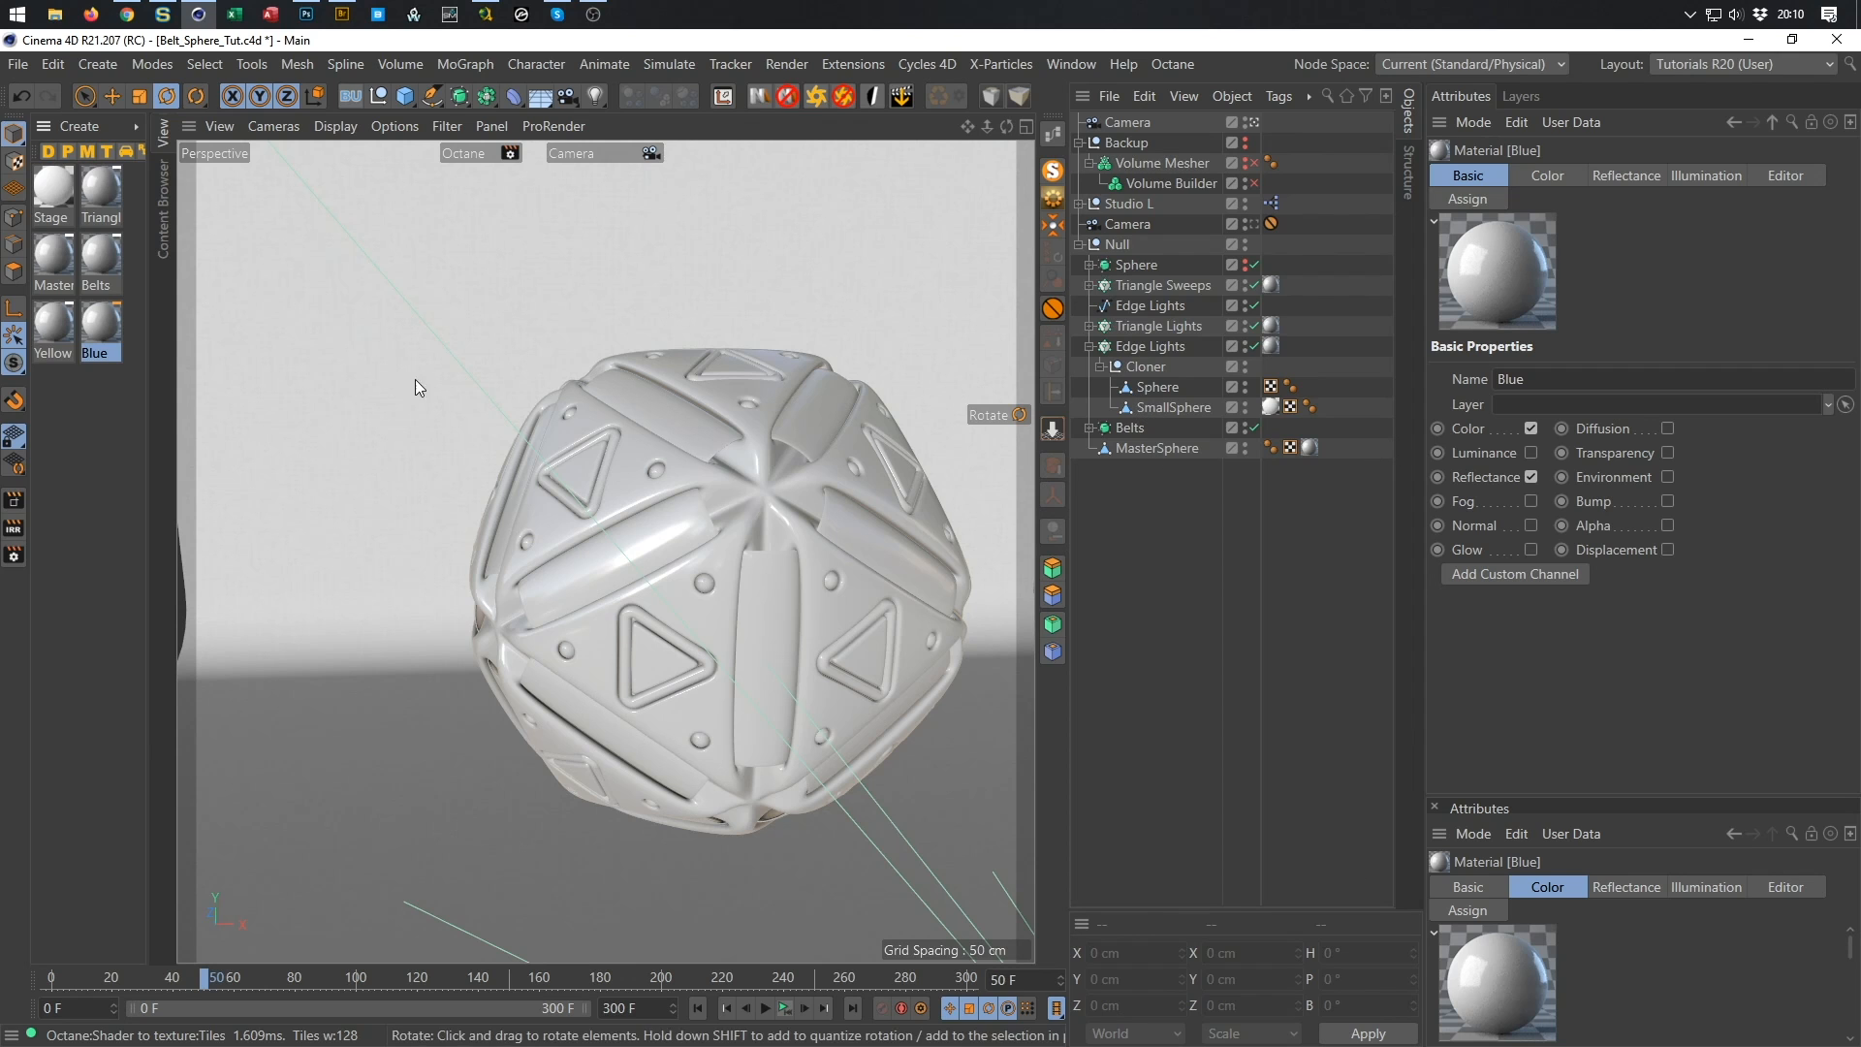
{"action": "left_click_drag", "start_coordinate": [107, 332], "coordinate": [1273, 413]}
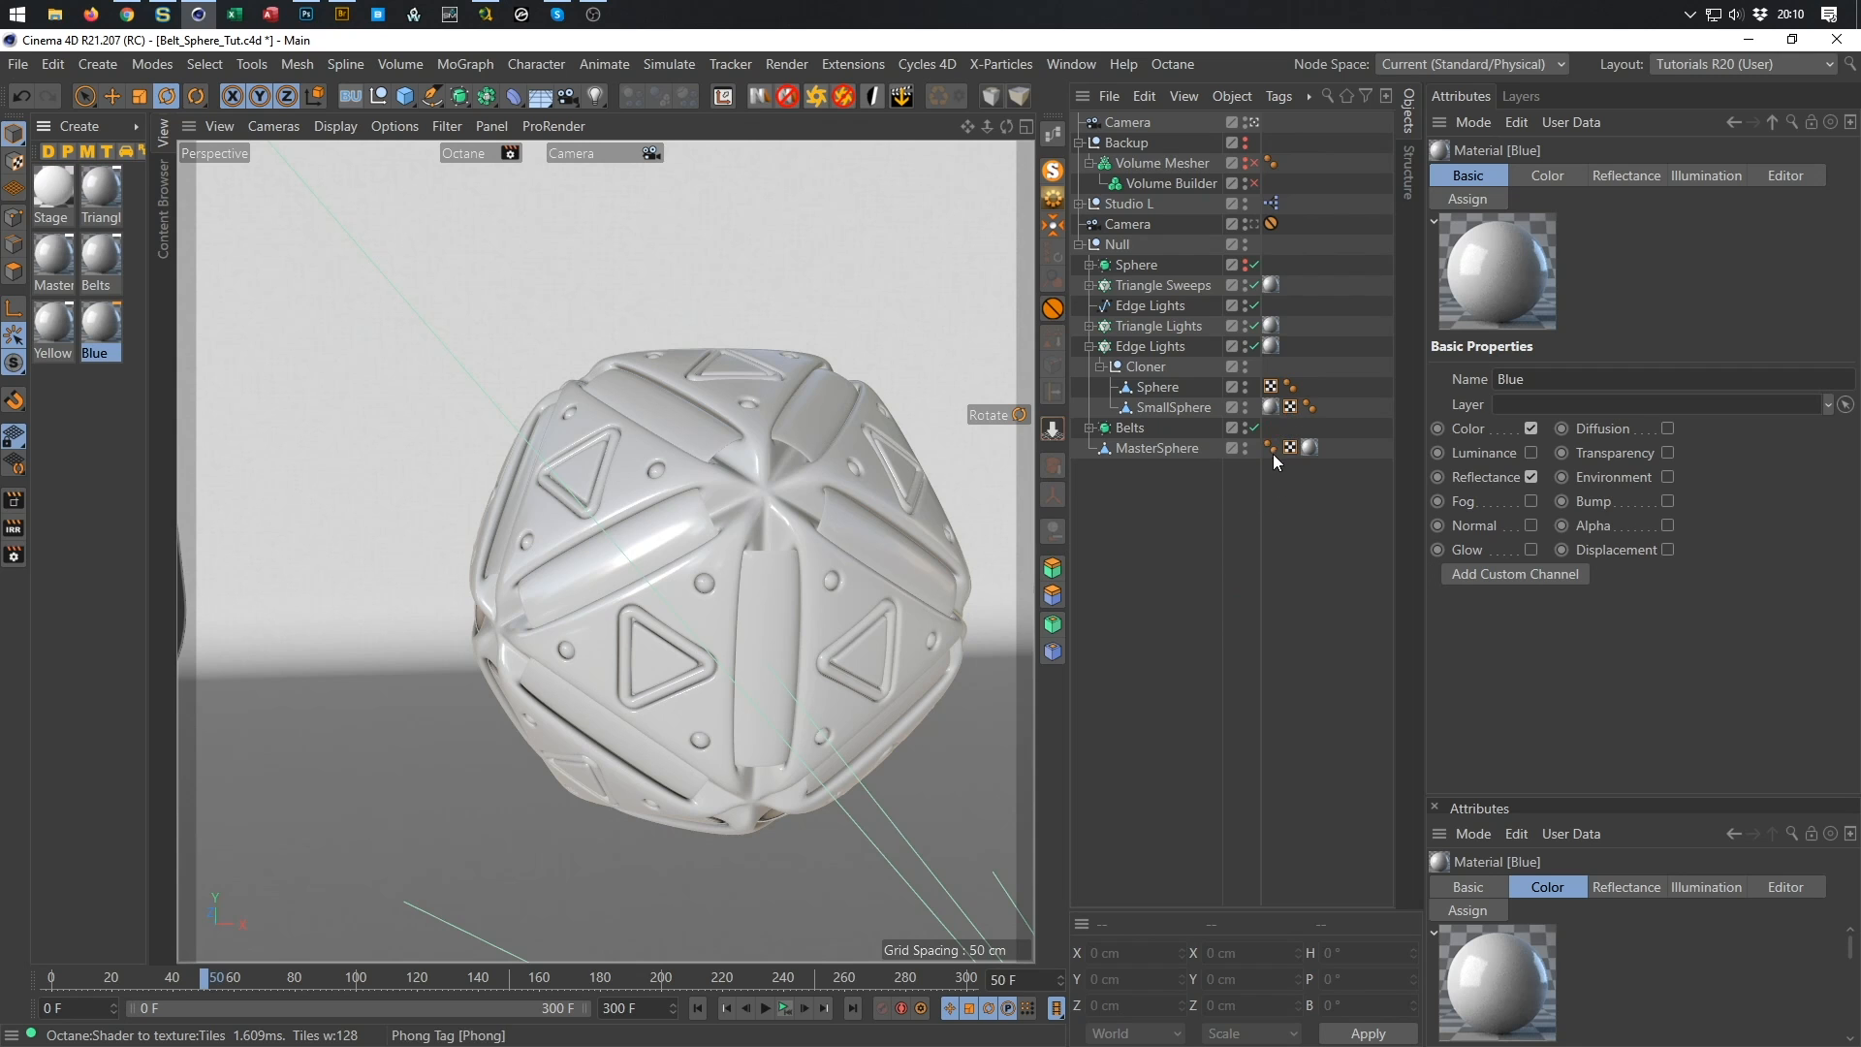
Disable the Color and Reflectance channels of the Blue material and enable its Luminance channel.
{"action": "double_click", "coordinate": [101, 330]}
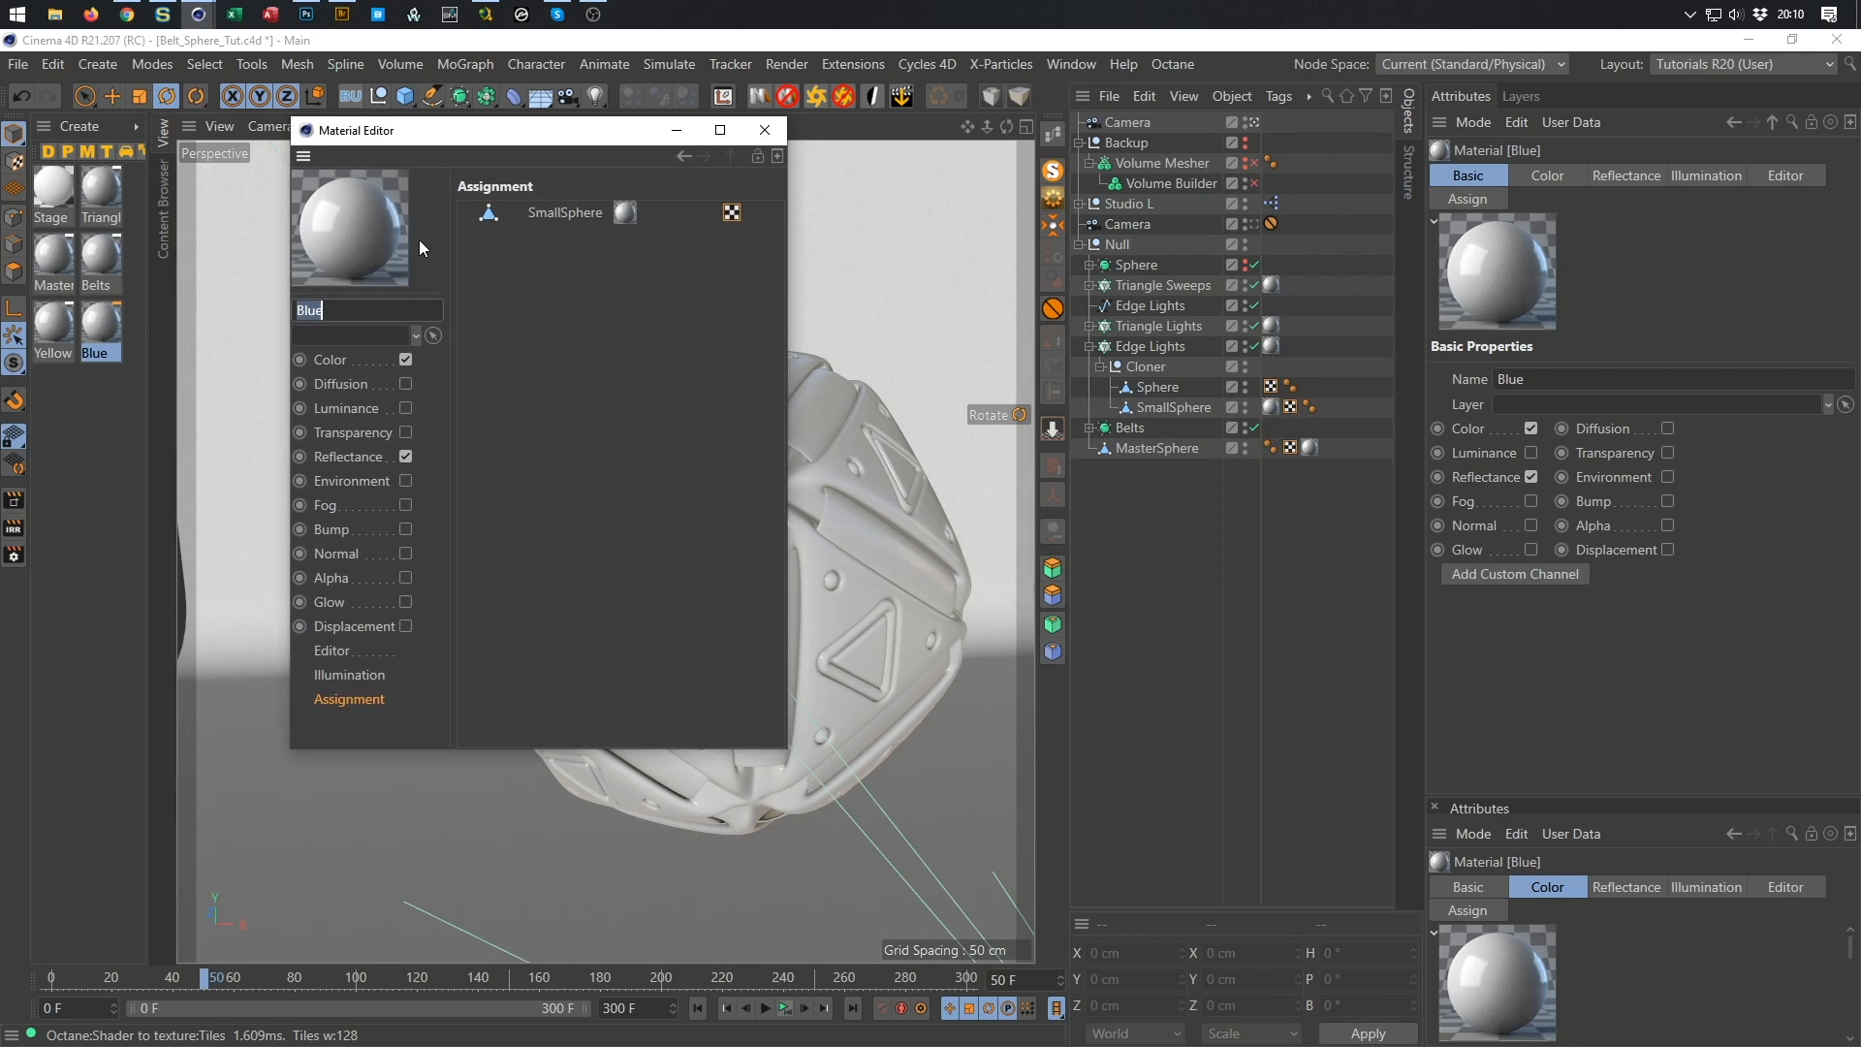
{"action": "left_click", "coordinate": [343, 369]}
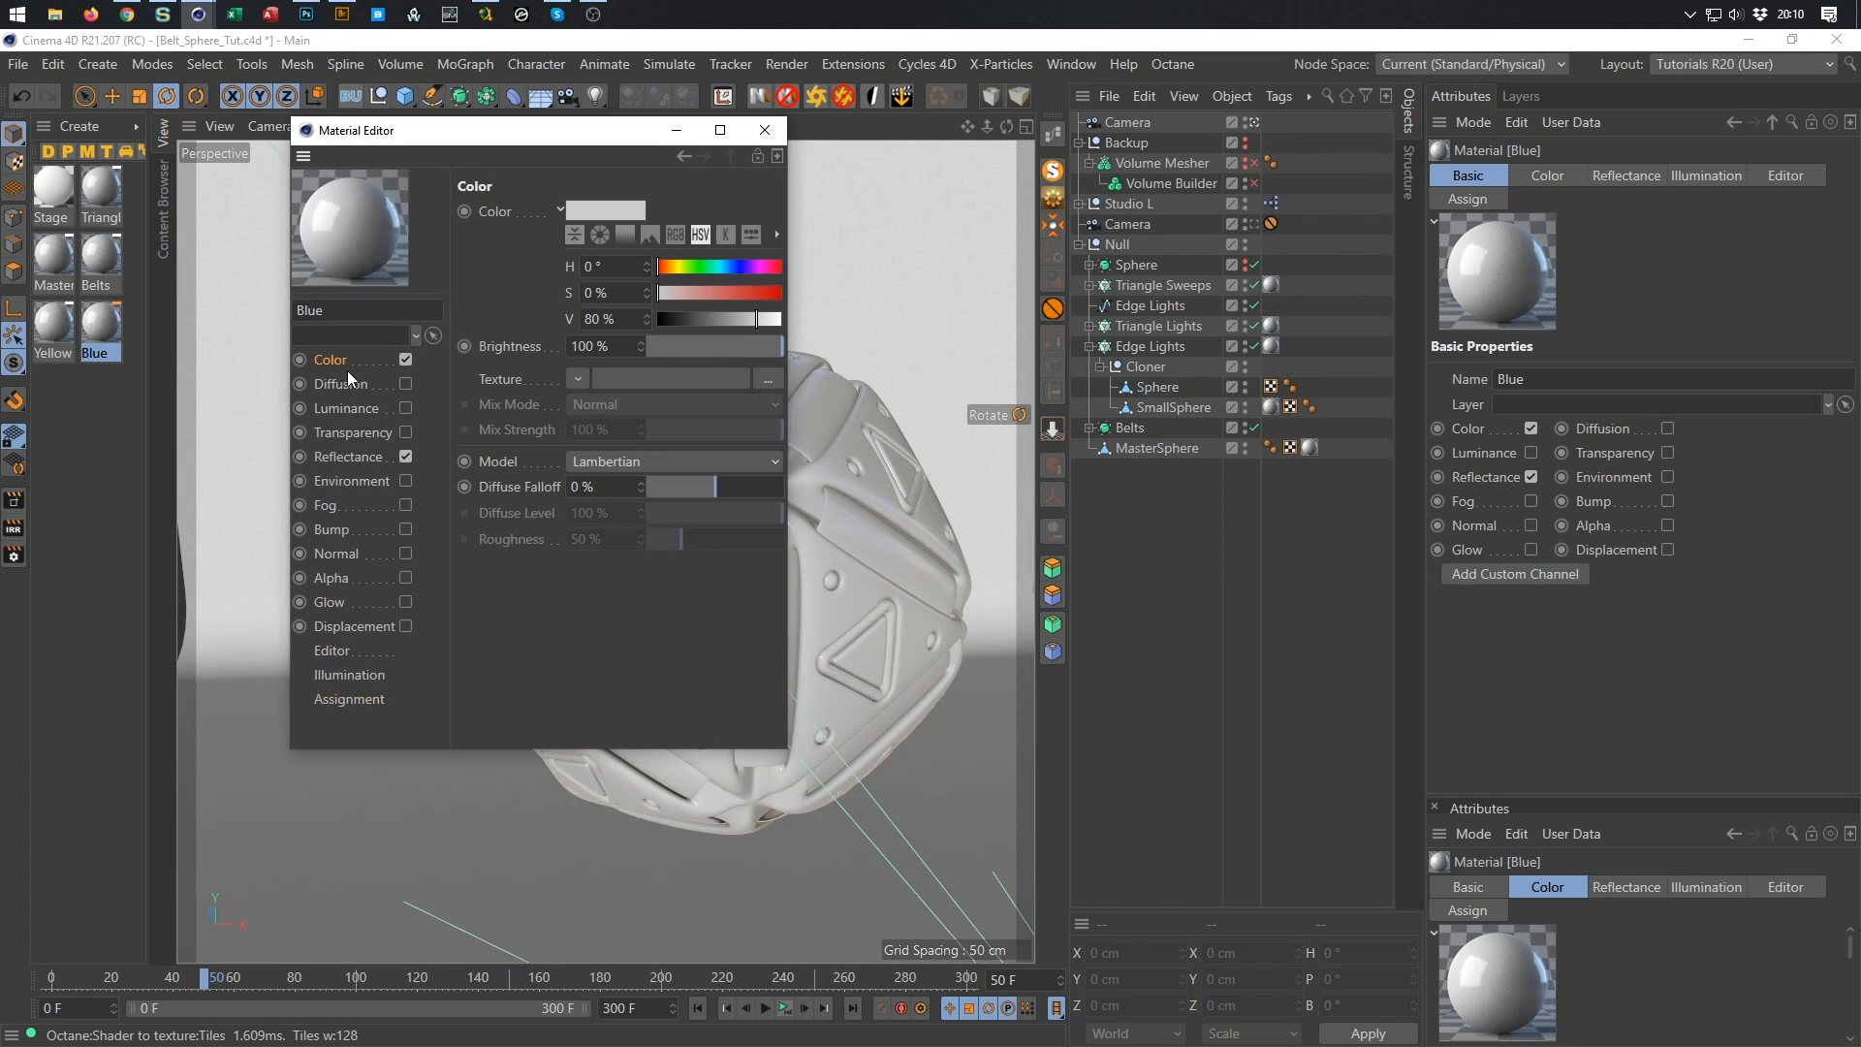
{"action": "left_click", "coordinate": [407, 359]}
{"action": "left_click", "coordinate": [406, 408]}
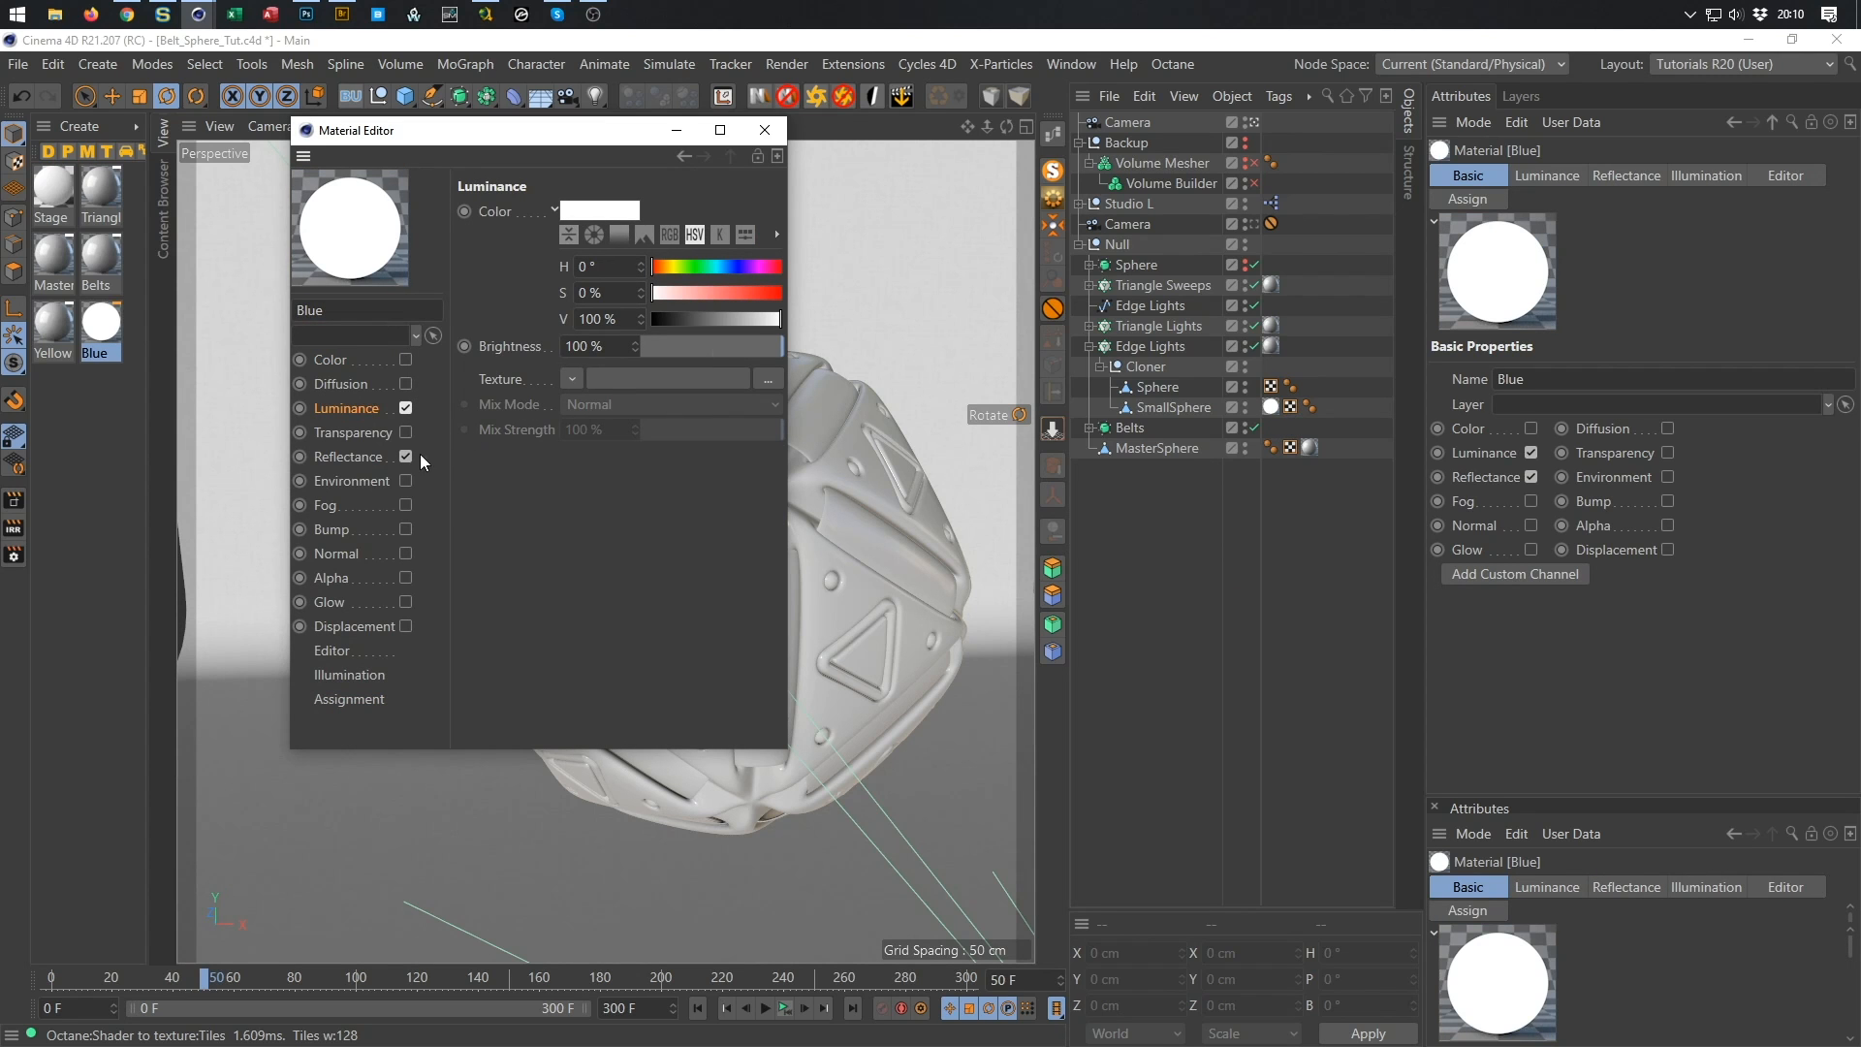
{"action": "left_click", "coordinate": [407, 456]}
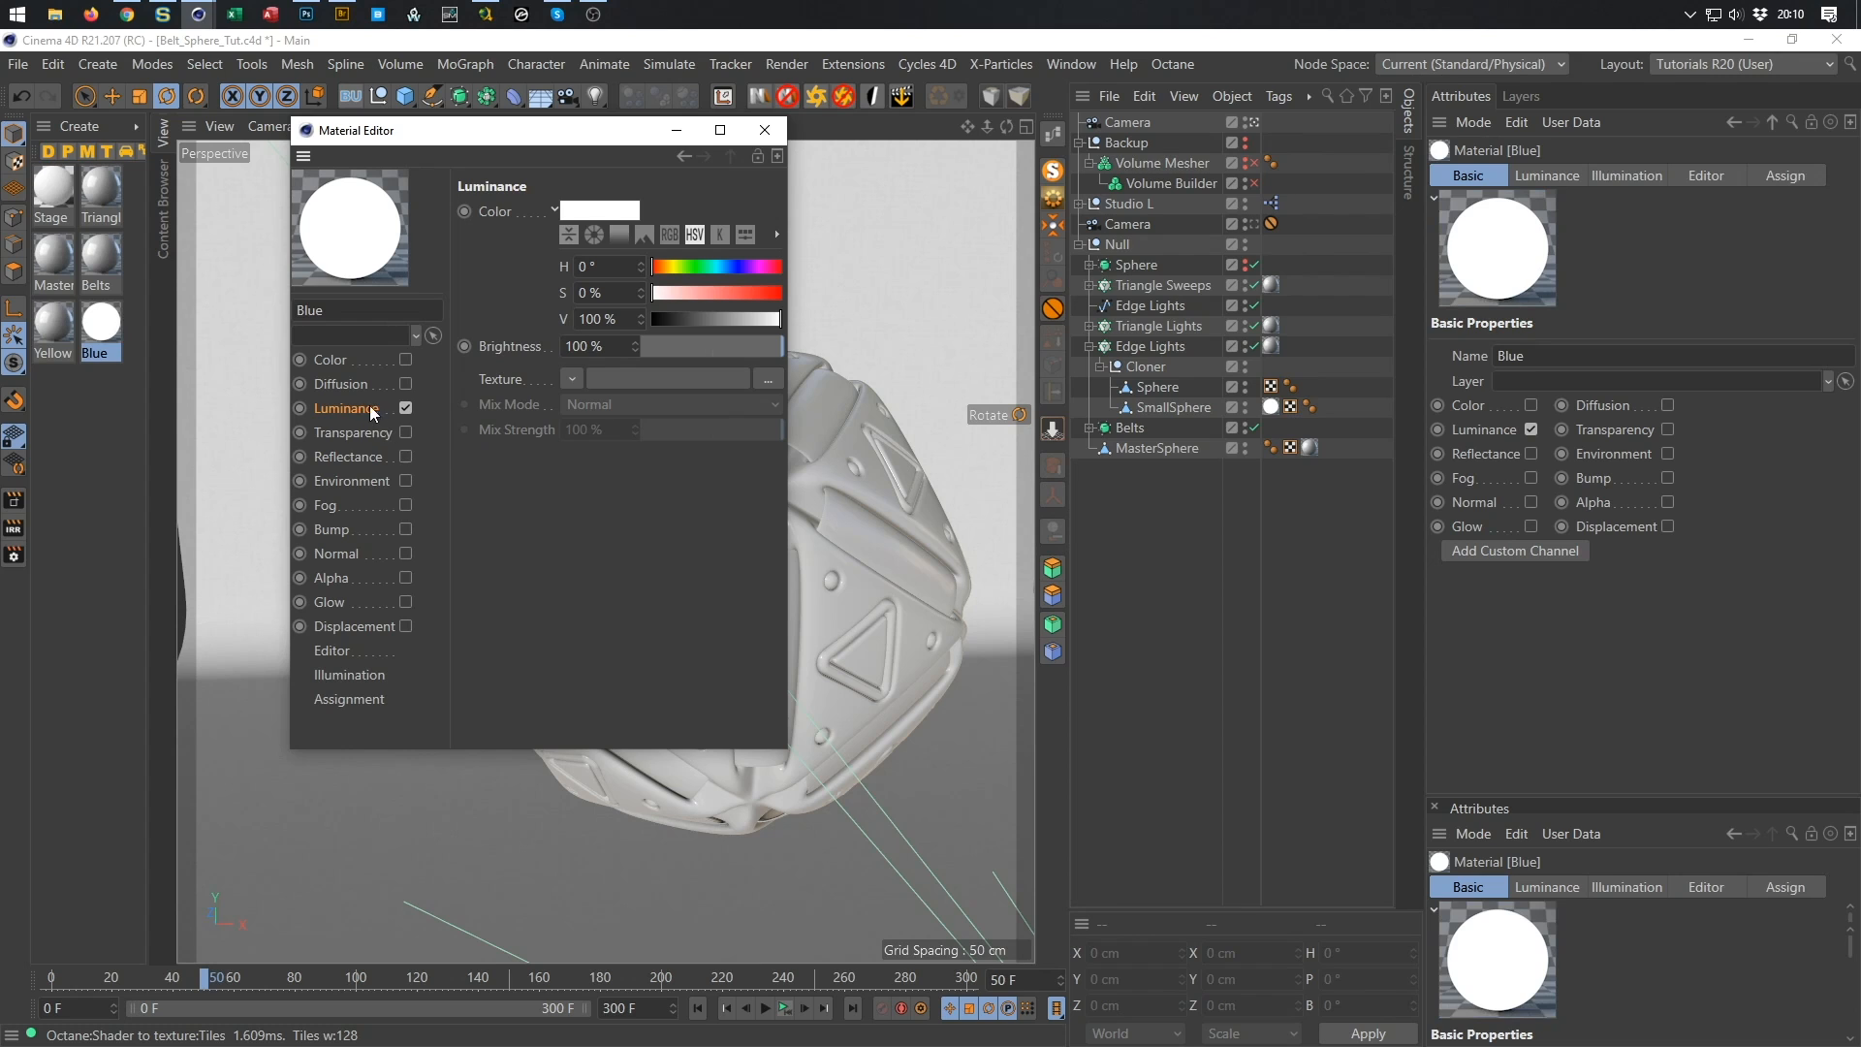
Set the Blue material's luminance color to hue 185° and saturation 80%, with brightness 300%.
{"action": "left_click_drag", "start_coordinate": [787, 292], "coordinate": [938, 292]}
{"action": "left_click", "coordinate": [796, 266]}
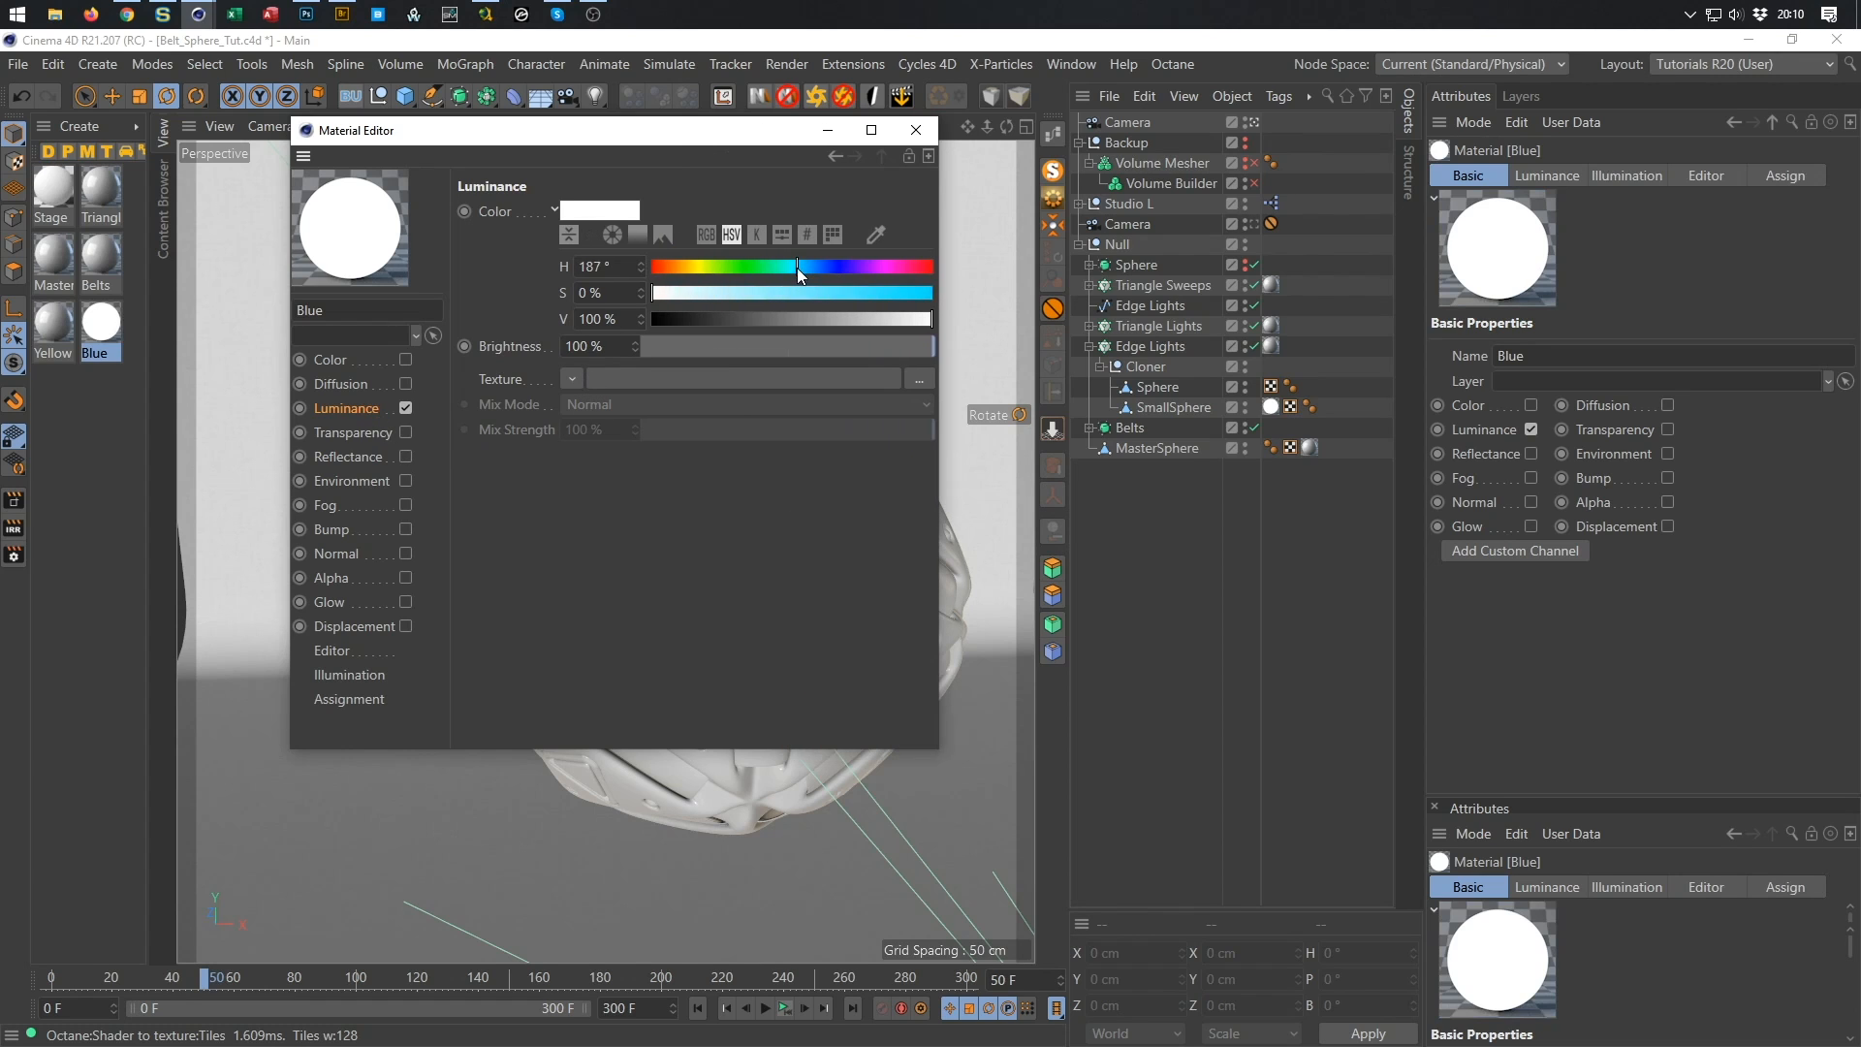
{"action": "left_click_drag", "start_coordinate": [749, 293], "coordinate": [832, 293]}
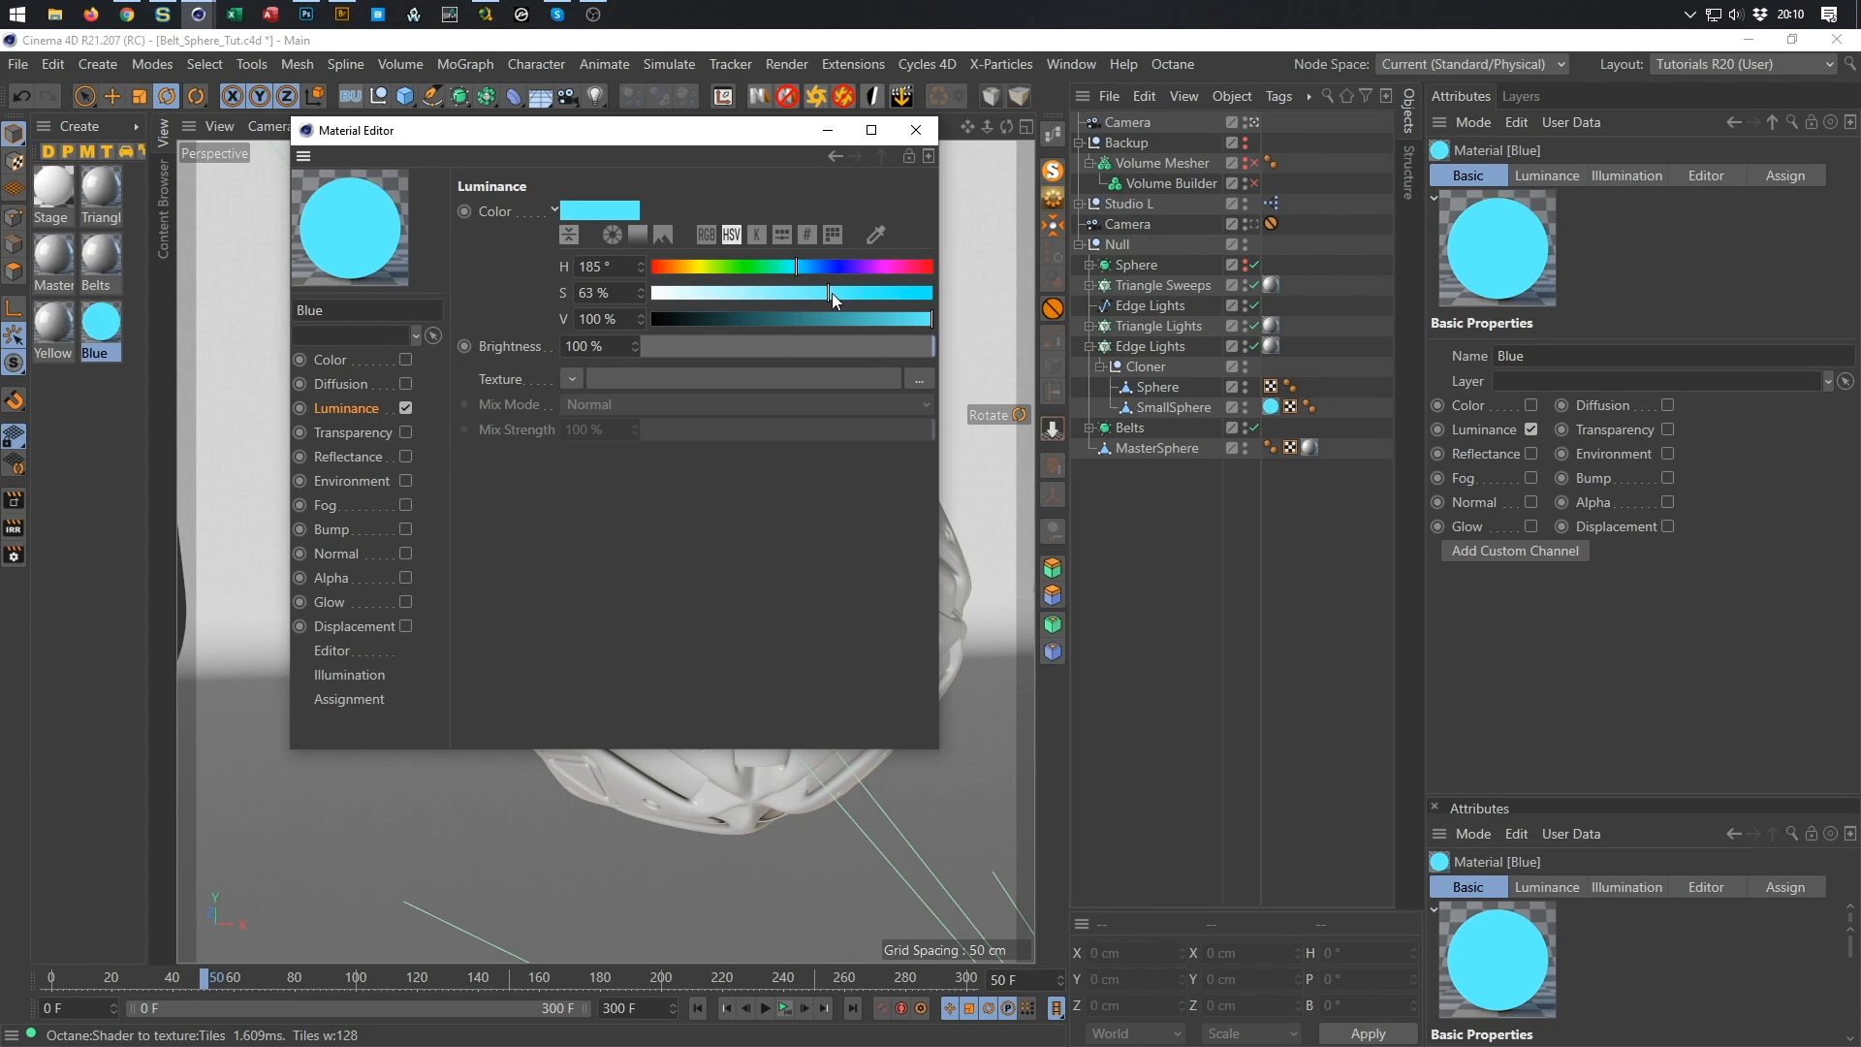
{"action": "left_click", "coordinate": [607, 346]}
{"action": "type", "text": "300"}
{"action": "key", "text": "Return"}
{"action": "left_click_drag", "start_coordinate": [841, 298], "coordinate": [882, 294]}
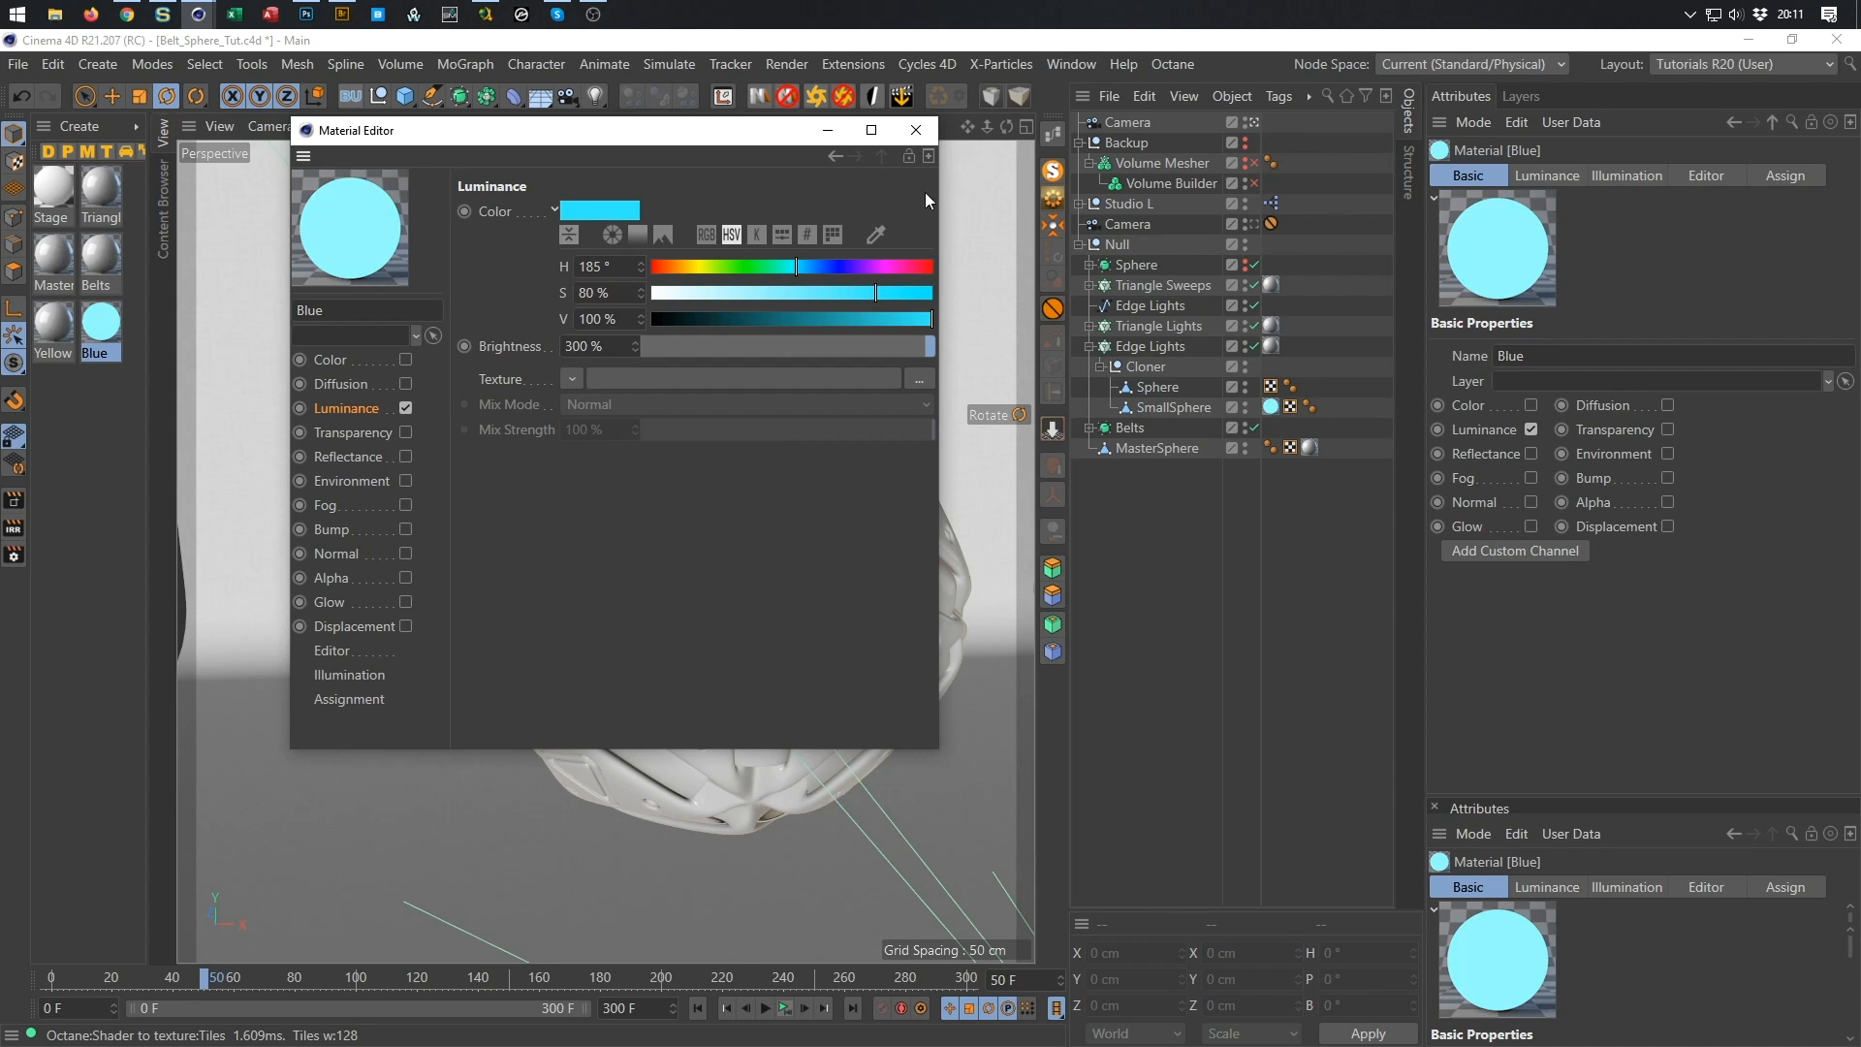
{"action": "left_click", "coordinate": [916, 130]}
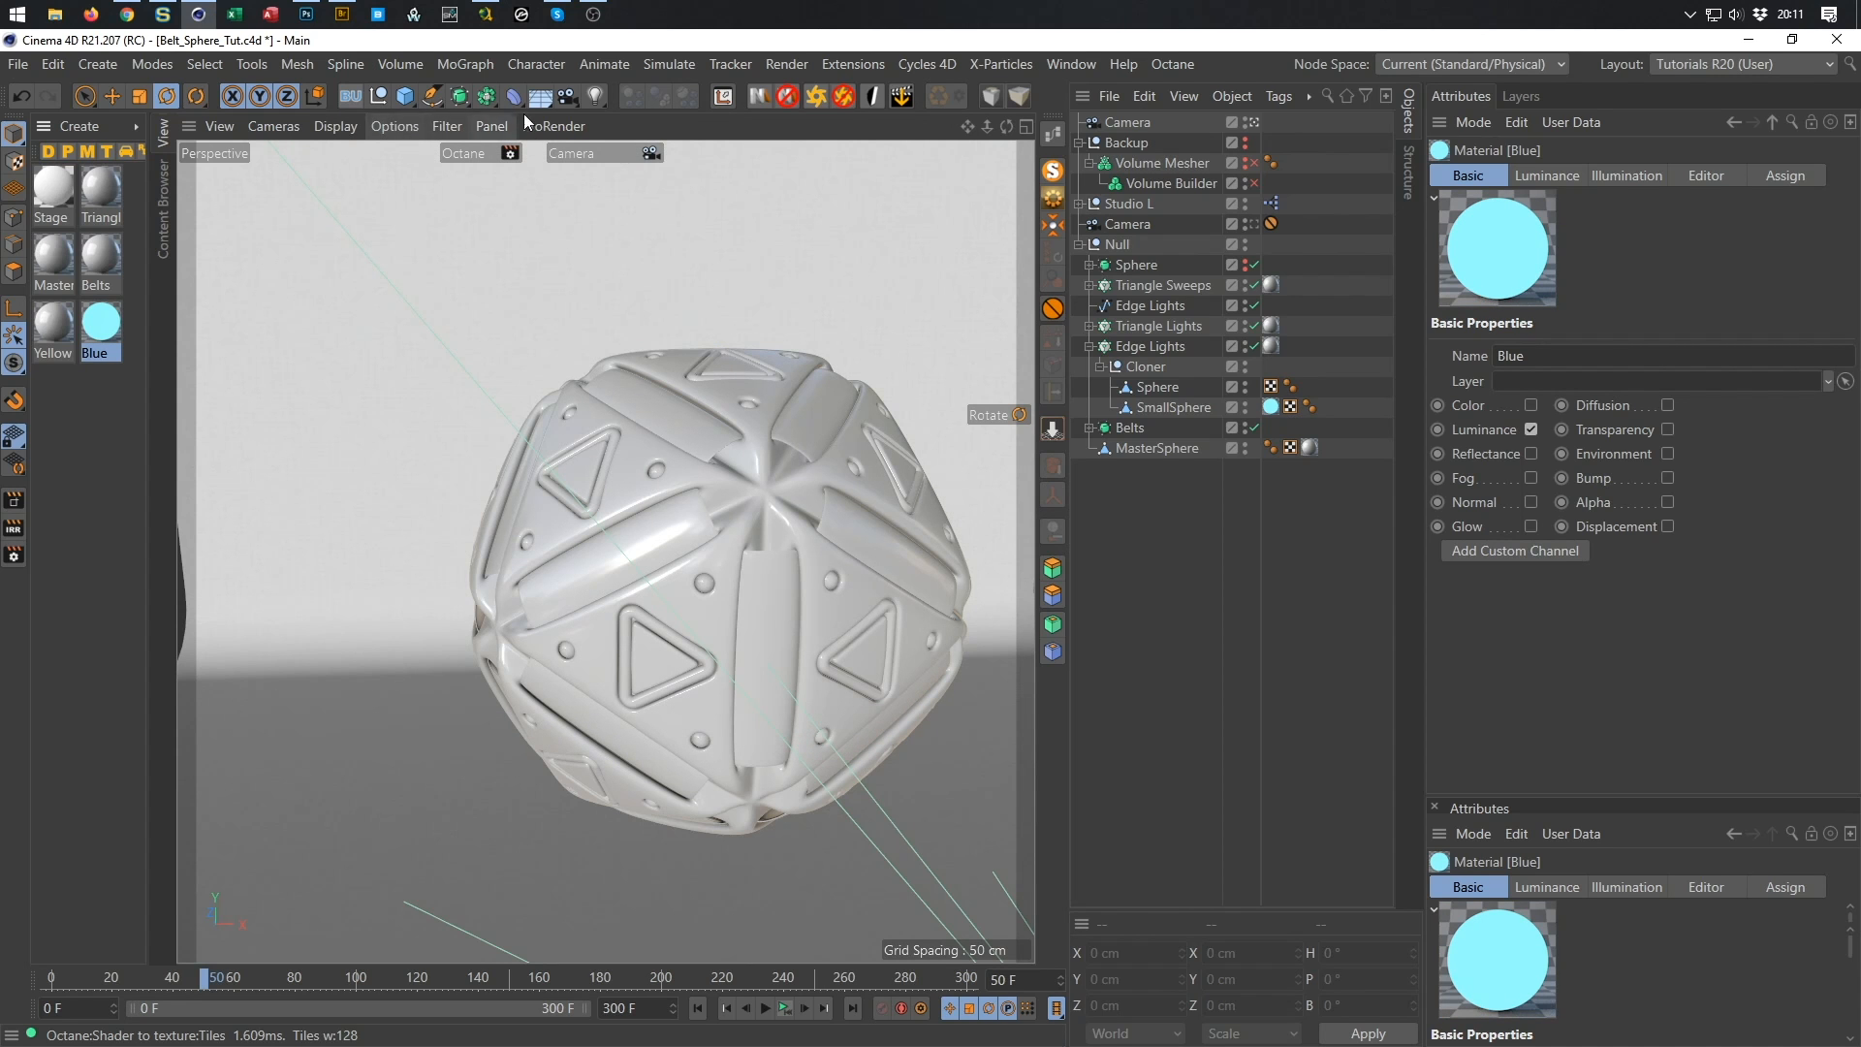
Make the Low GI preset with the Physical renderer the active render setting instead of Octane.
{"action": "left_click", "coordinate": [13, 554]}
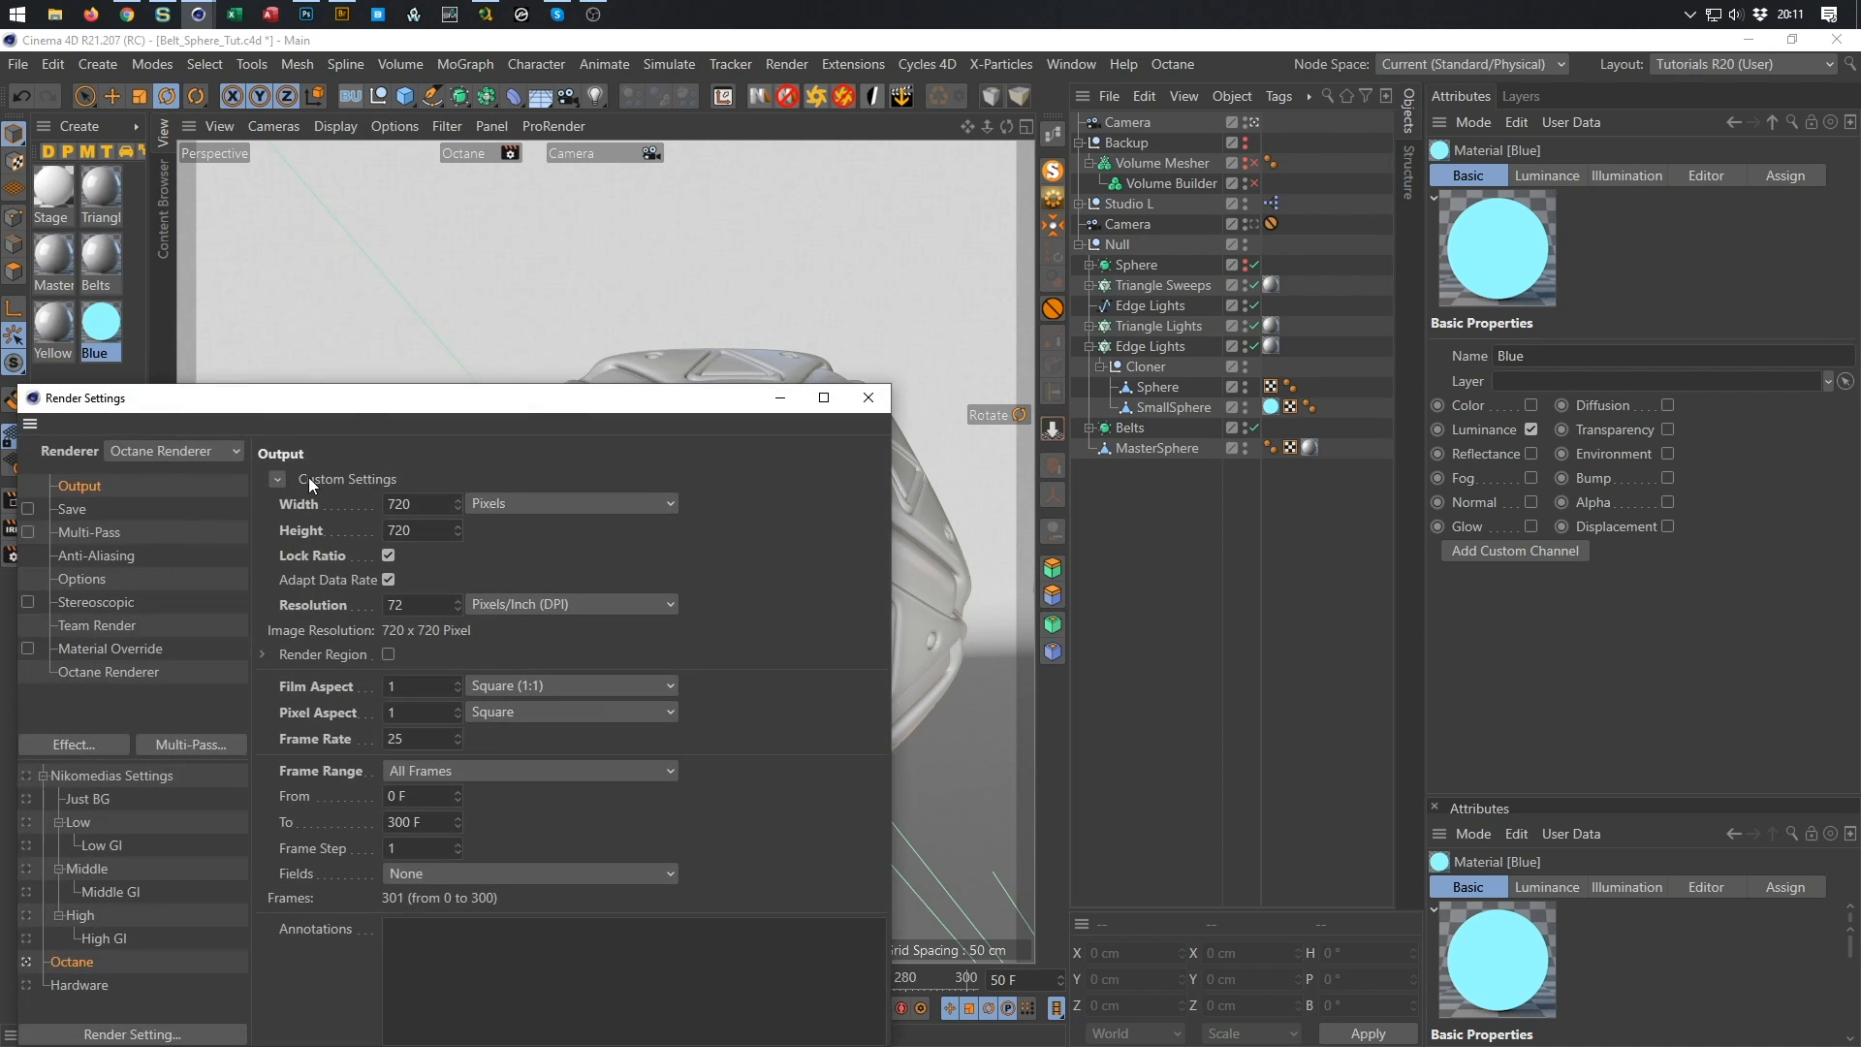
{"action": "left_click_drag", "start_coordinate": [339, 401], "coordinate": [619, 230]}
{"action": "left_click", "coordinate": [311, 669]}
{"action": "left_click", "coordinate": [393, 666]}
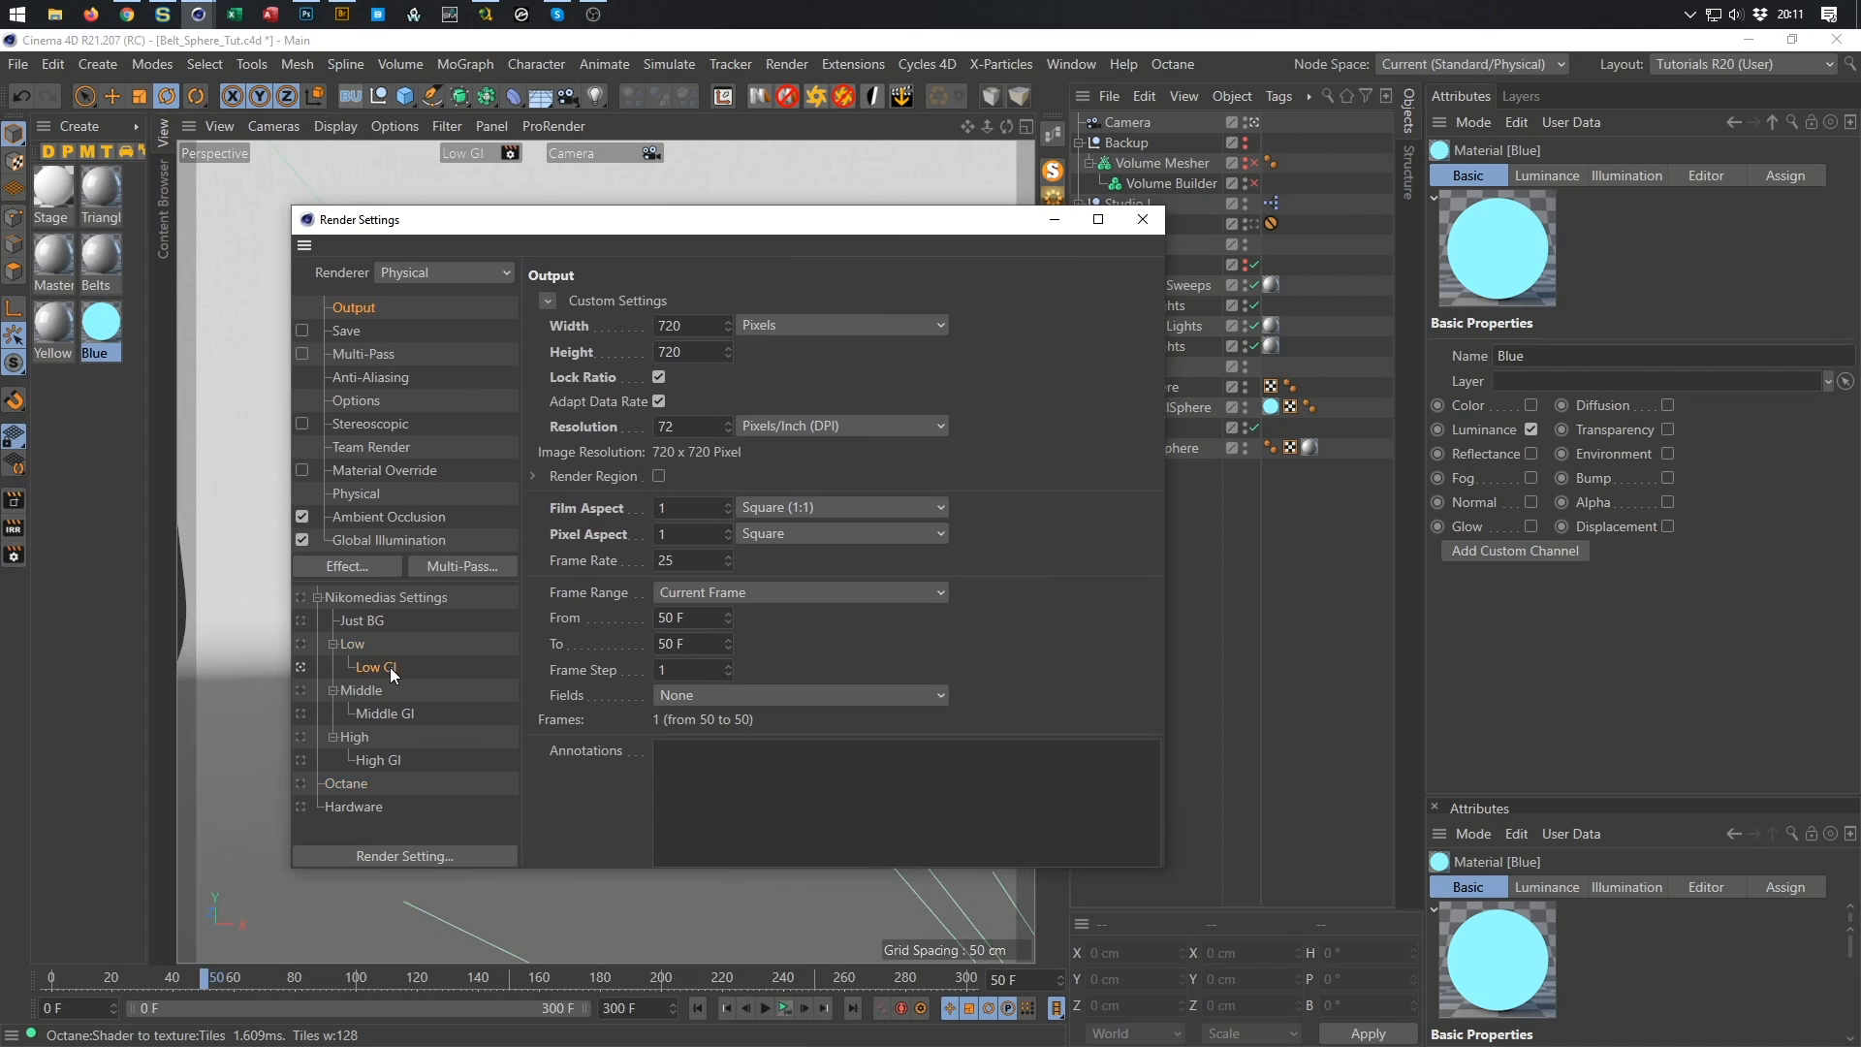
Set the Physical renderer's progressive mode to Time Limit with a limit of 1 minute.
{"action": "left_click", "coordinate": [359, 489]}
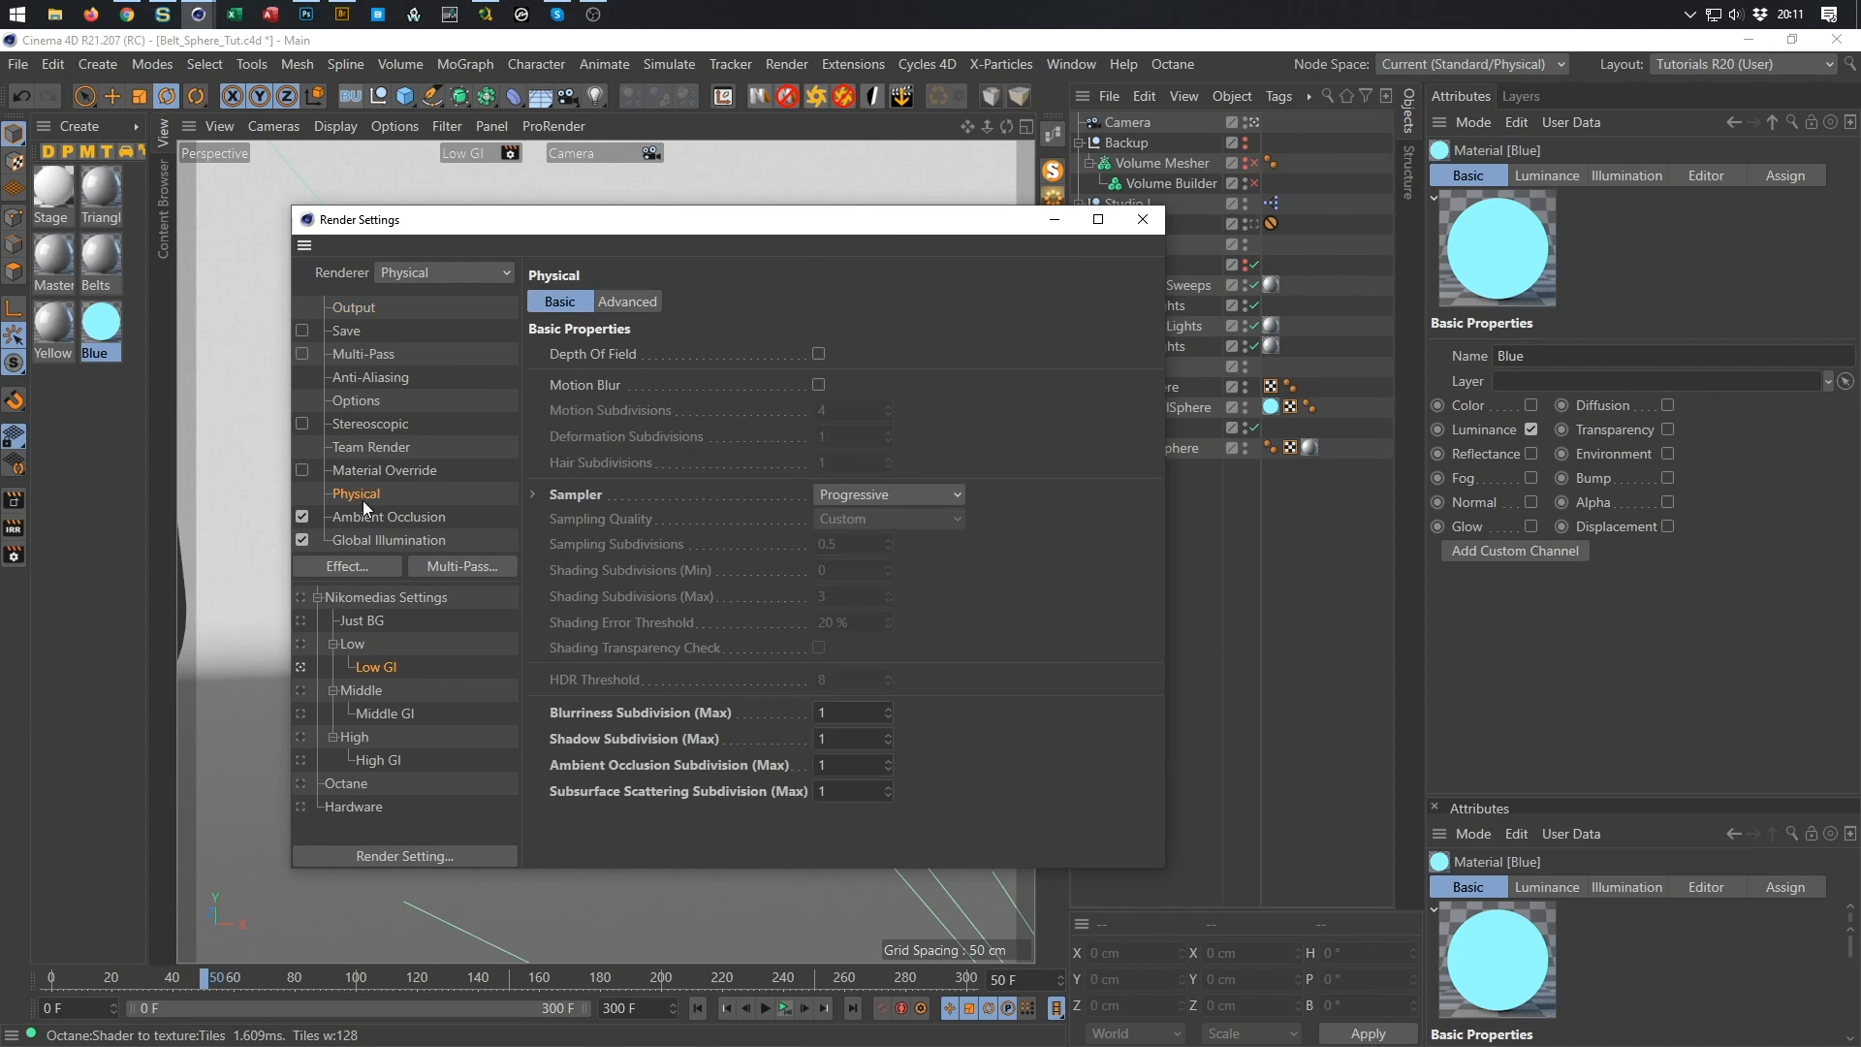
{"action": "left_click", "coordinate": [536, 495]}
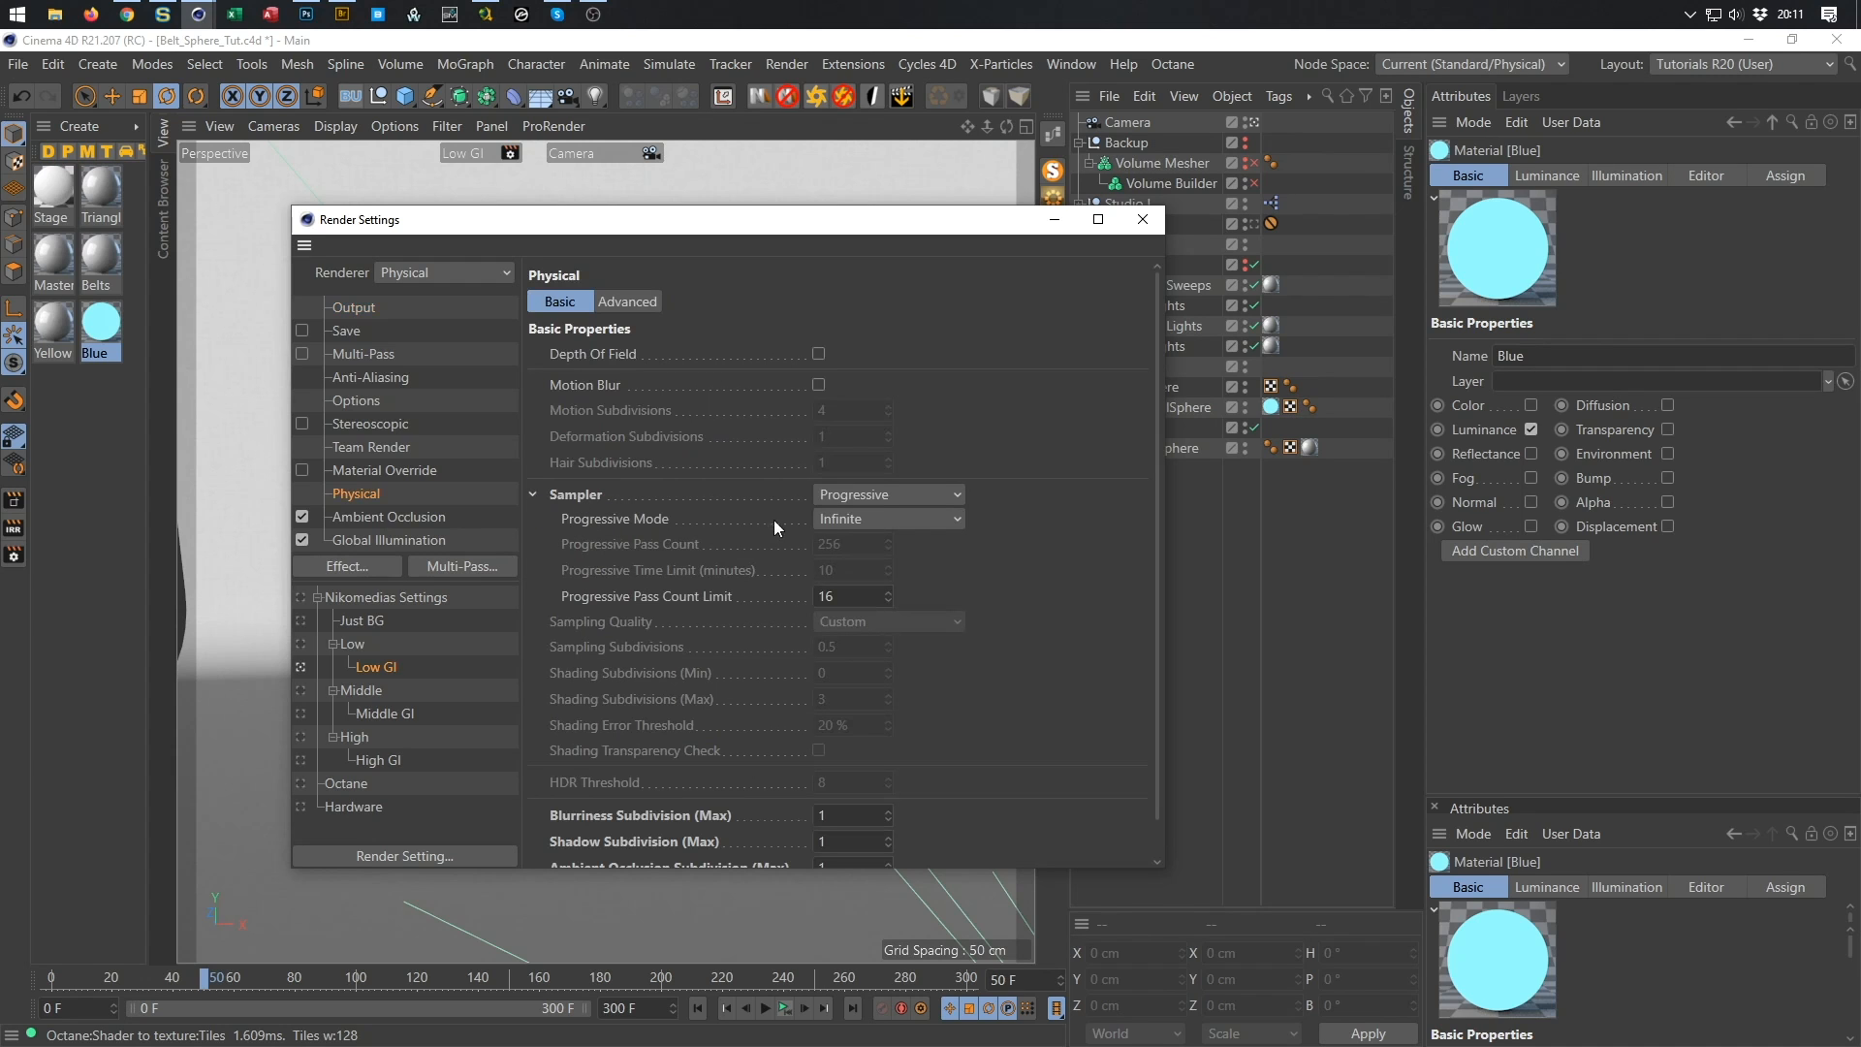
{"action": "left_click", "coordinate": [842, 522]}
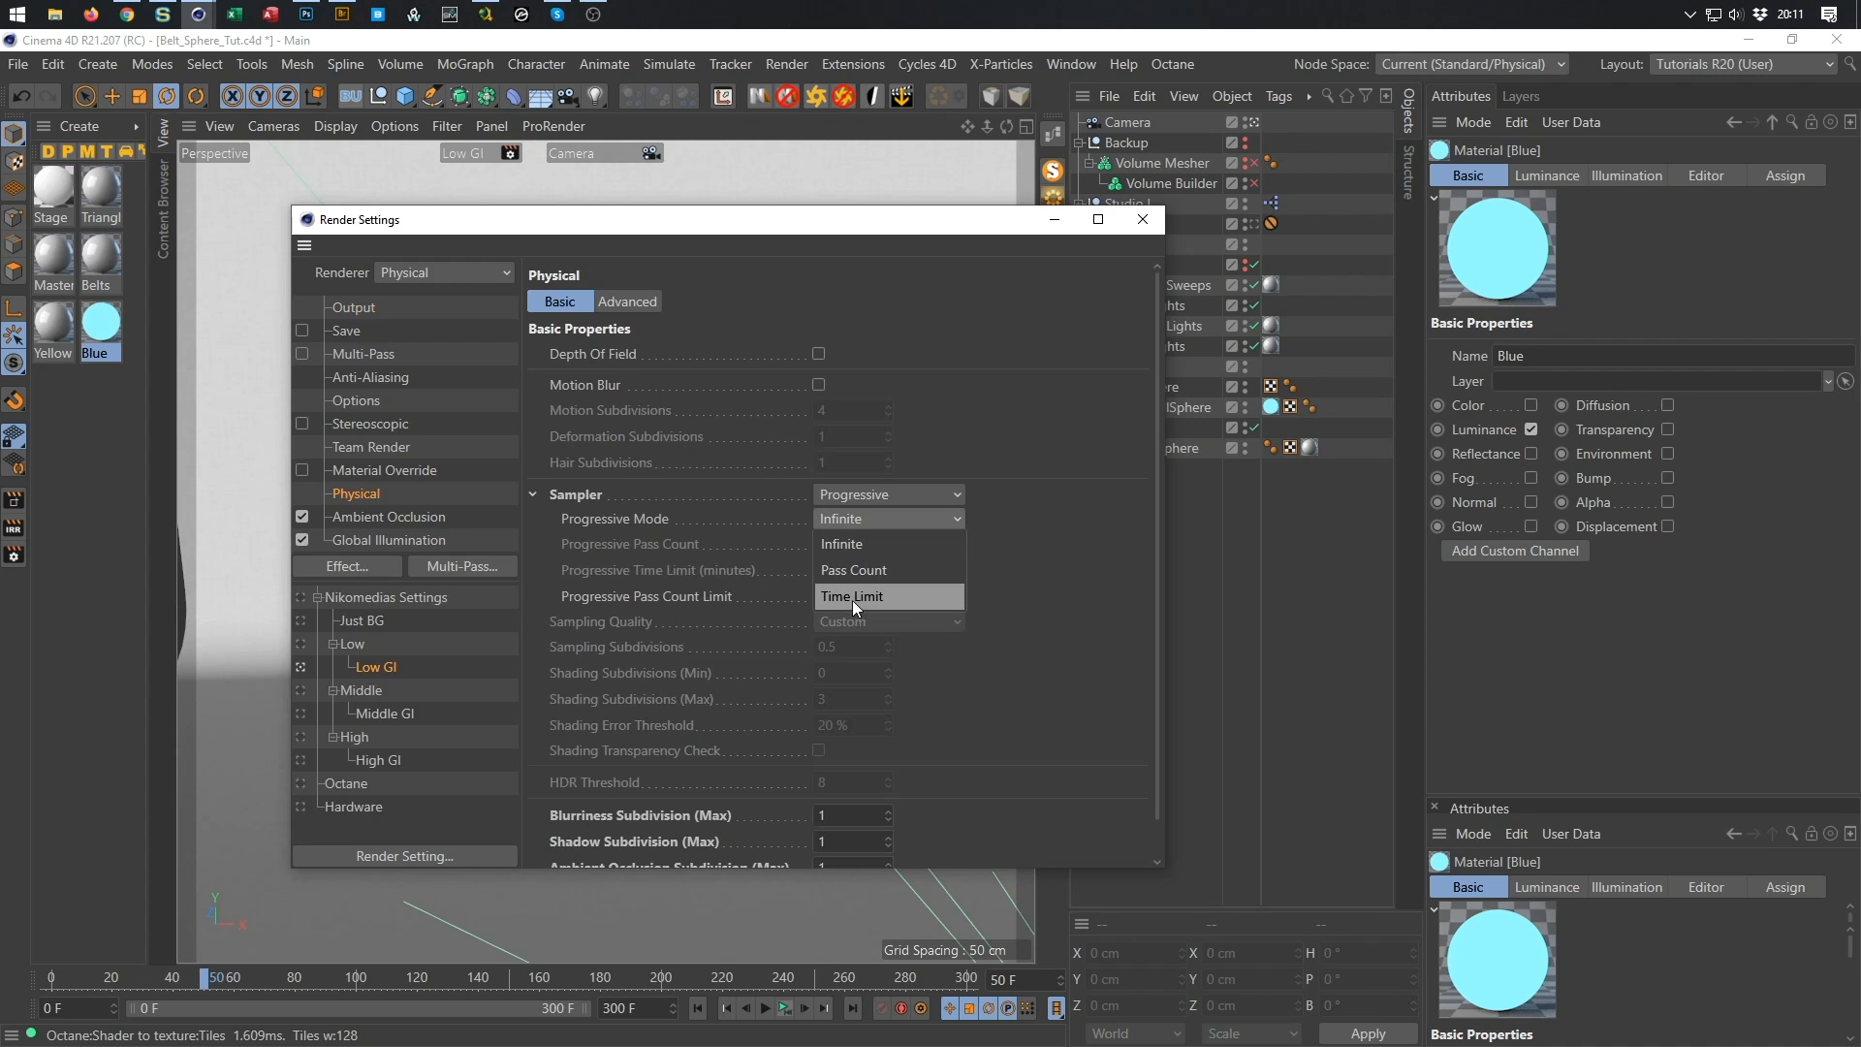
{"action": "left_click", "coordinate": [852, 596]}
{"action": "left_click", "coordinate": [841, 570]}
{"action": "type", "text": "1"}
{"action": "key", "text": "Return"}
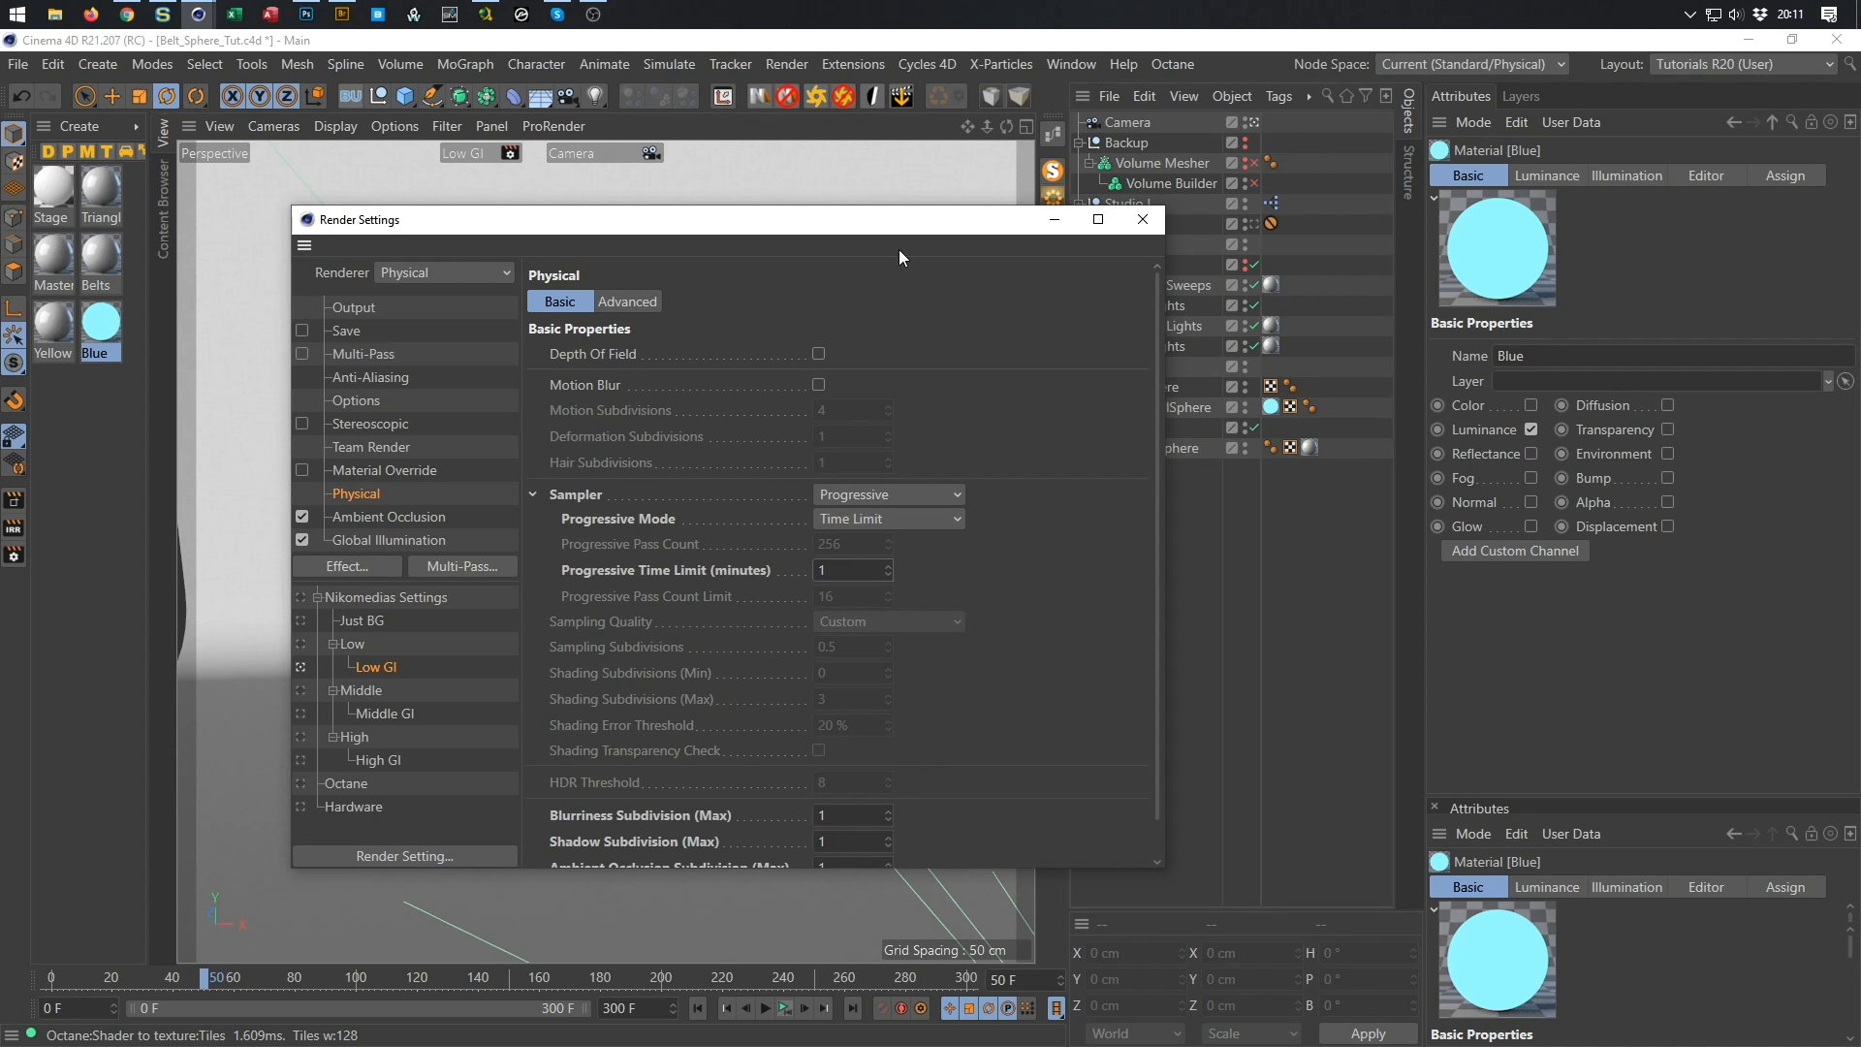
{"action": "left_click", "coordinate": [1142, 219]}
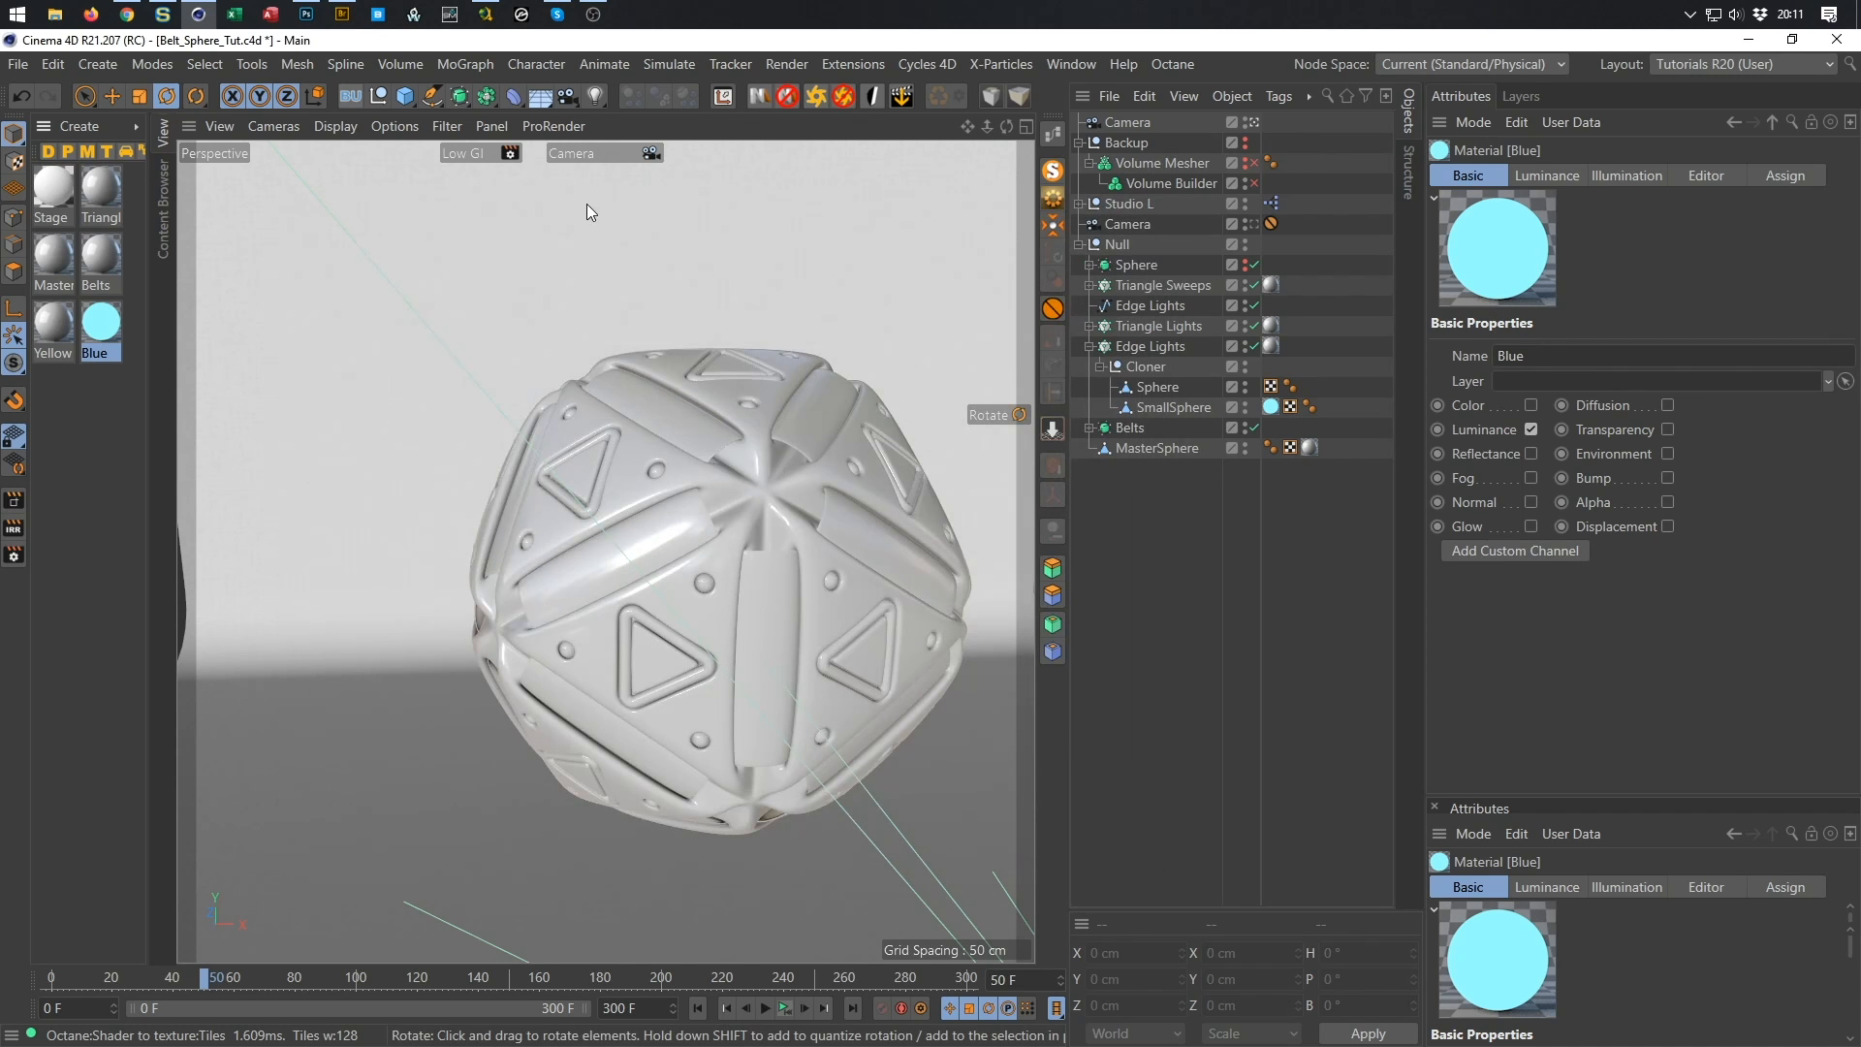
Add the Nikomedias Scene Rig Ultimate and switch off its floor, floor editor visibility, floor reflection visibility and background.
{"action": "left_click", "coordinate": [761, 96]}
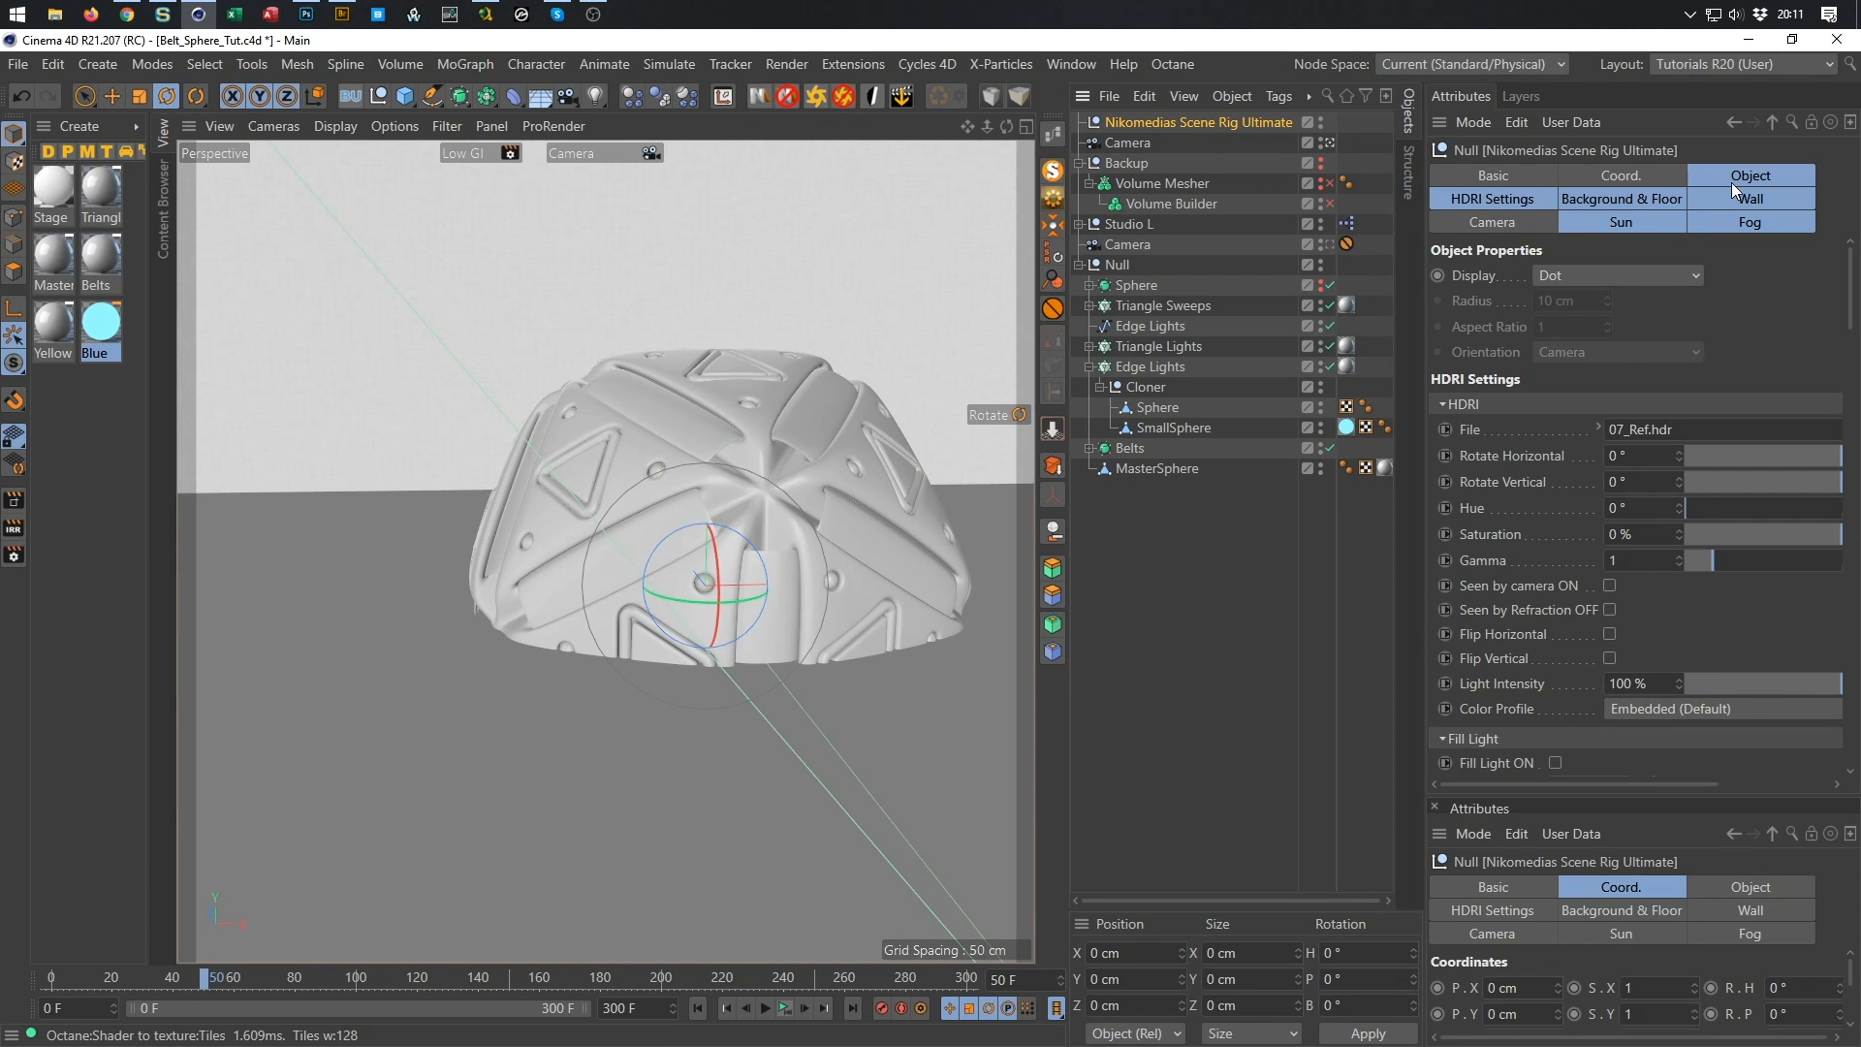
{"action": "left_click", "coordinate": [1621, 199]}
{"action": "left_click", "coordinate": [1638, 300]}
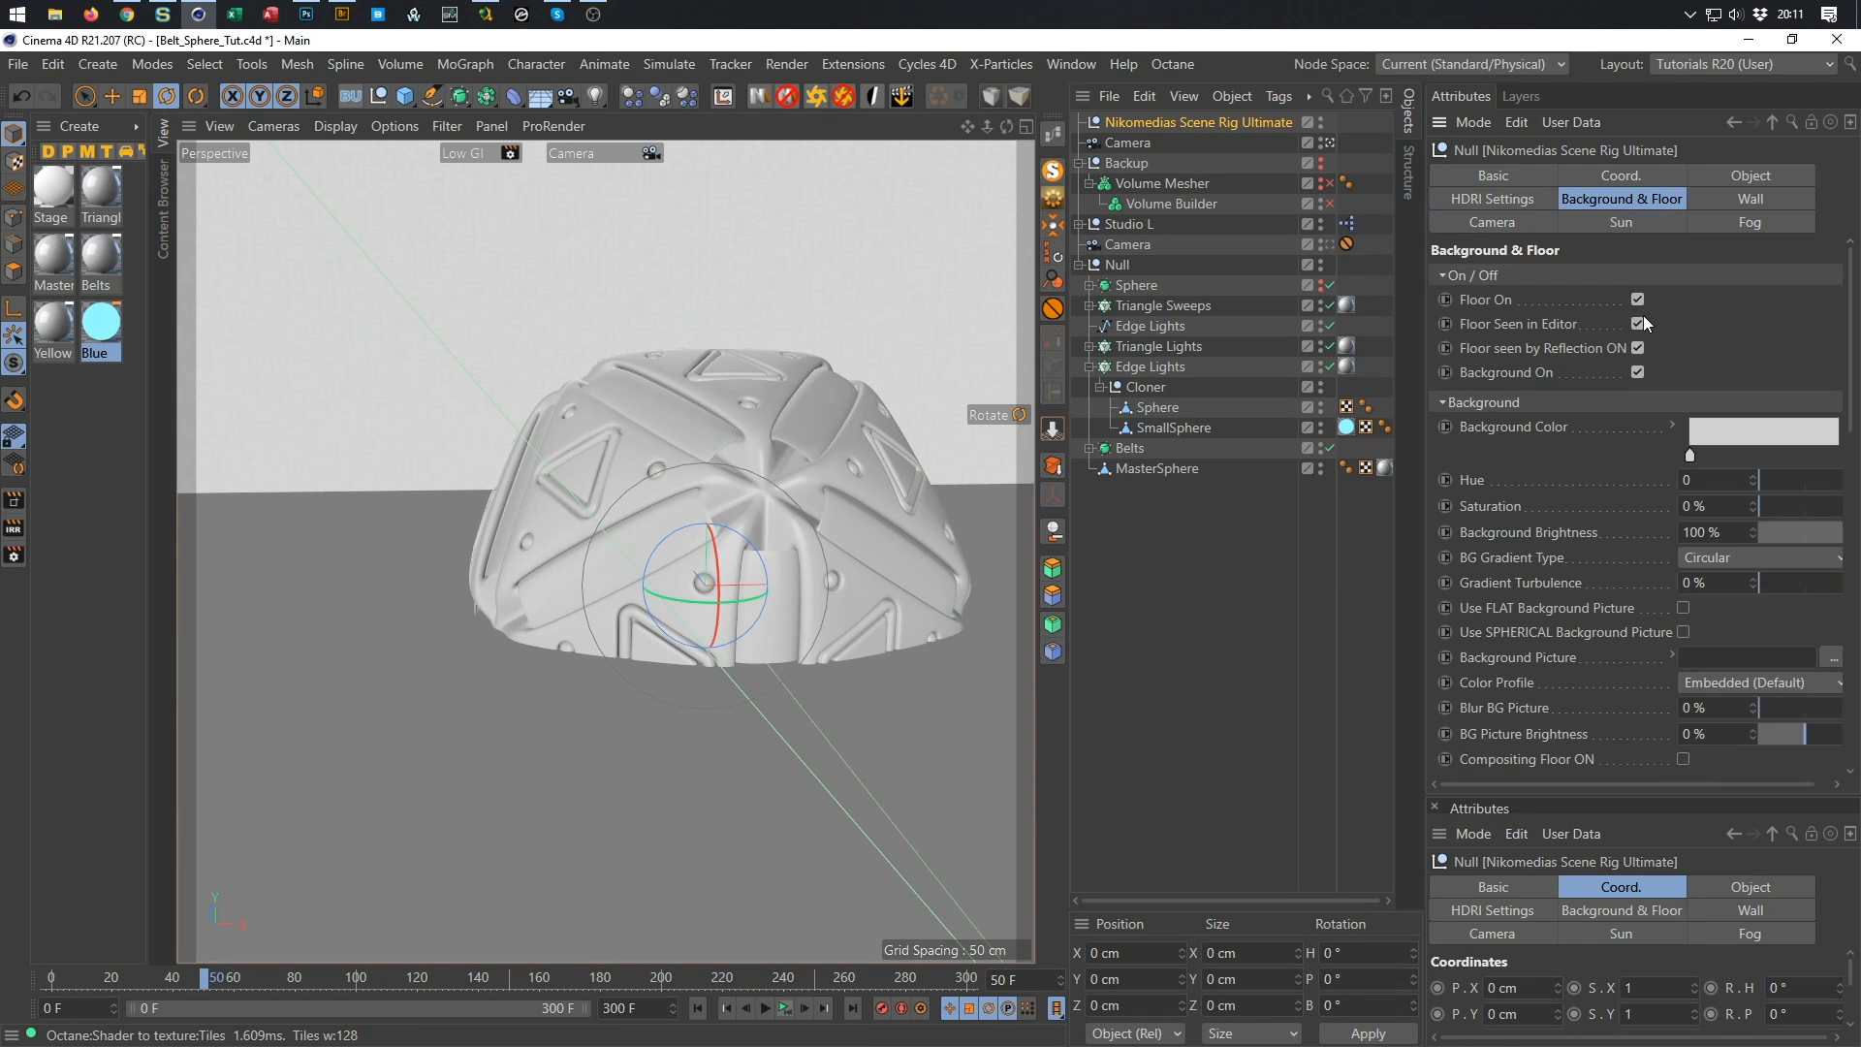
{"action": "left_click", "coordinate": [1638, 324]}
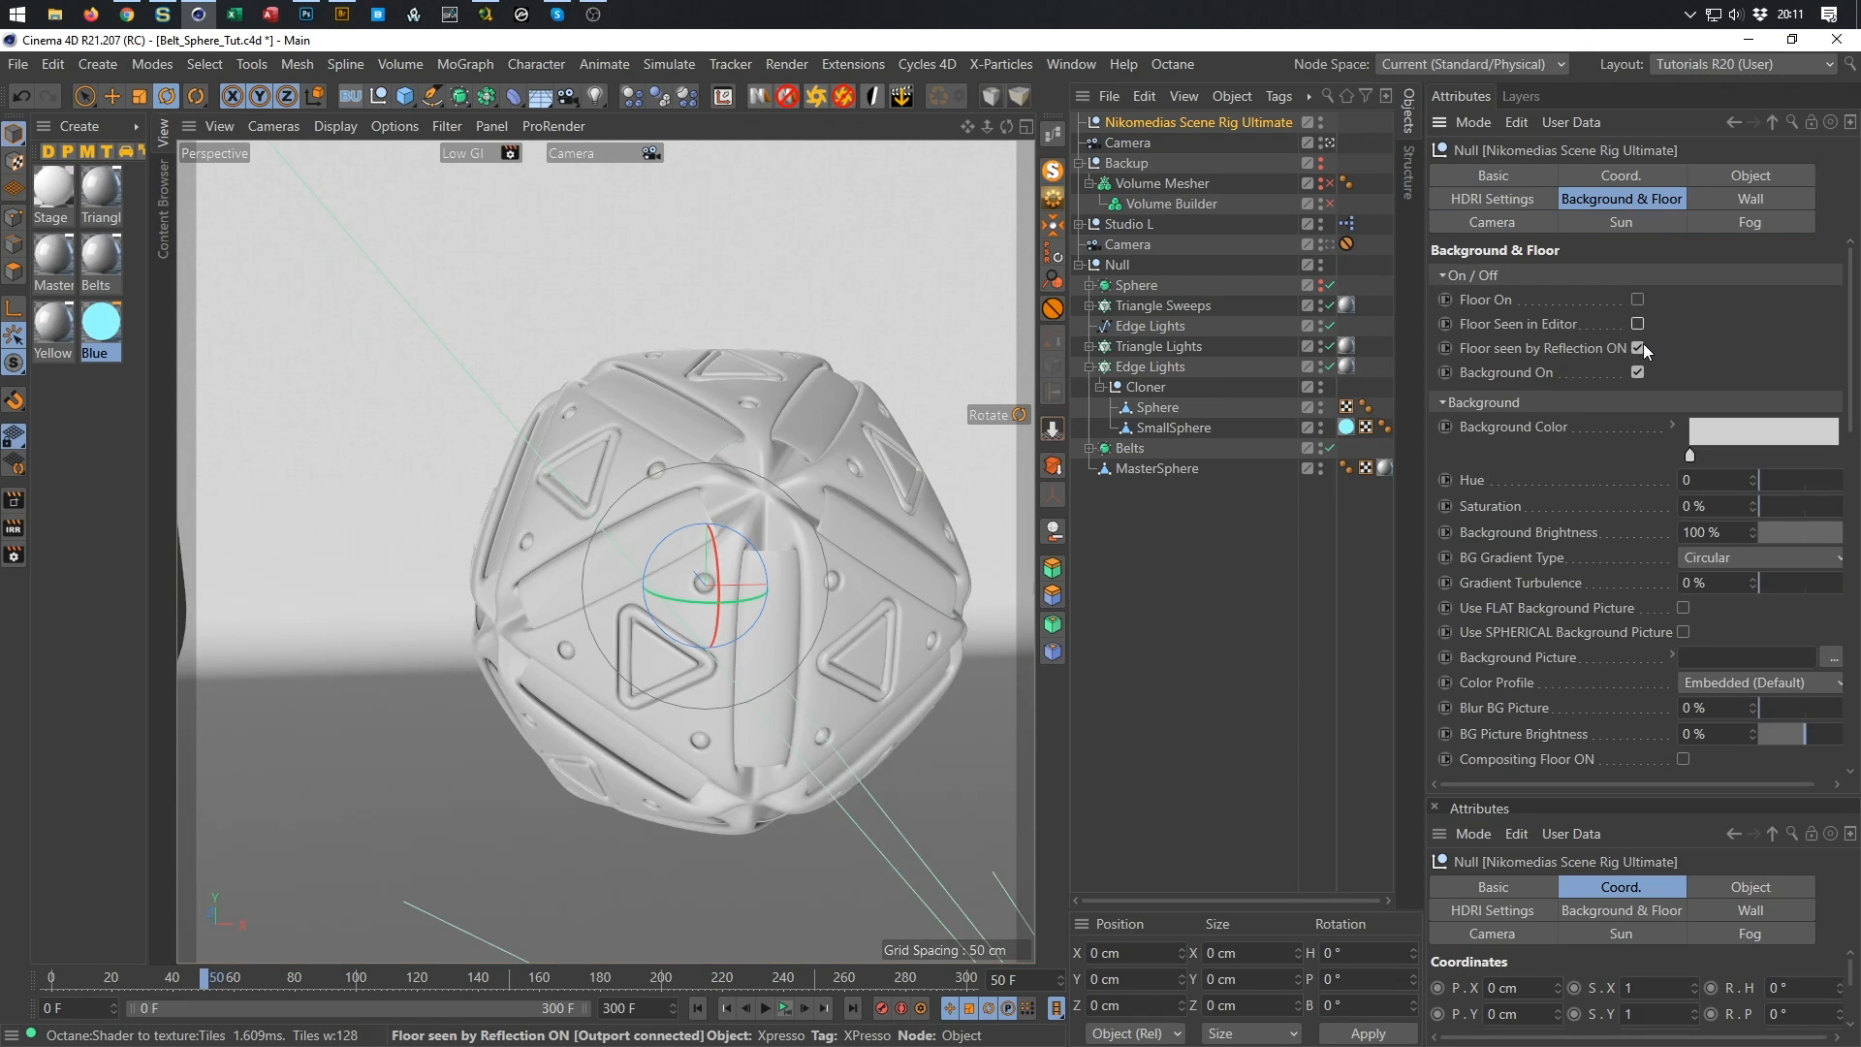
{"action": "left_click", "coordinate": [1641, 374]}
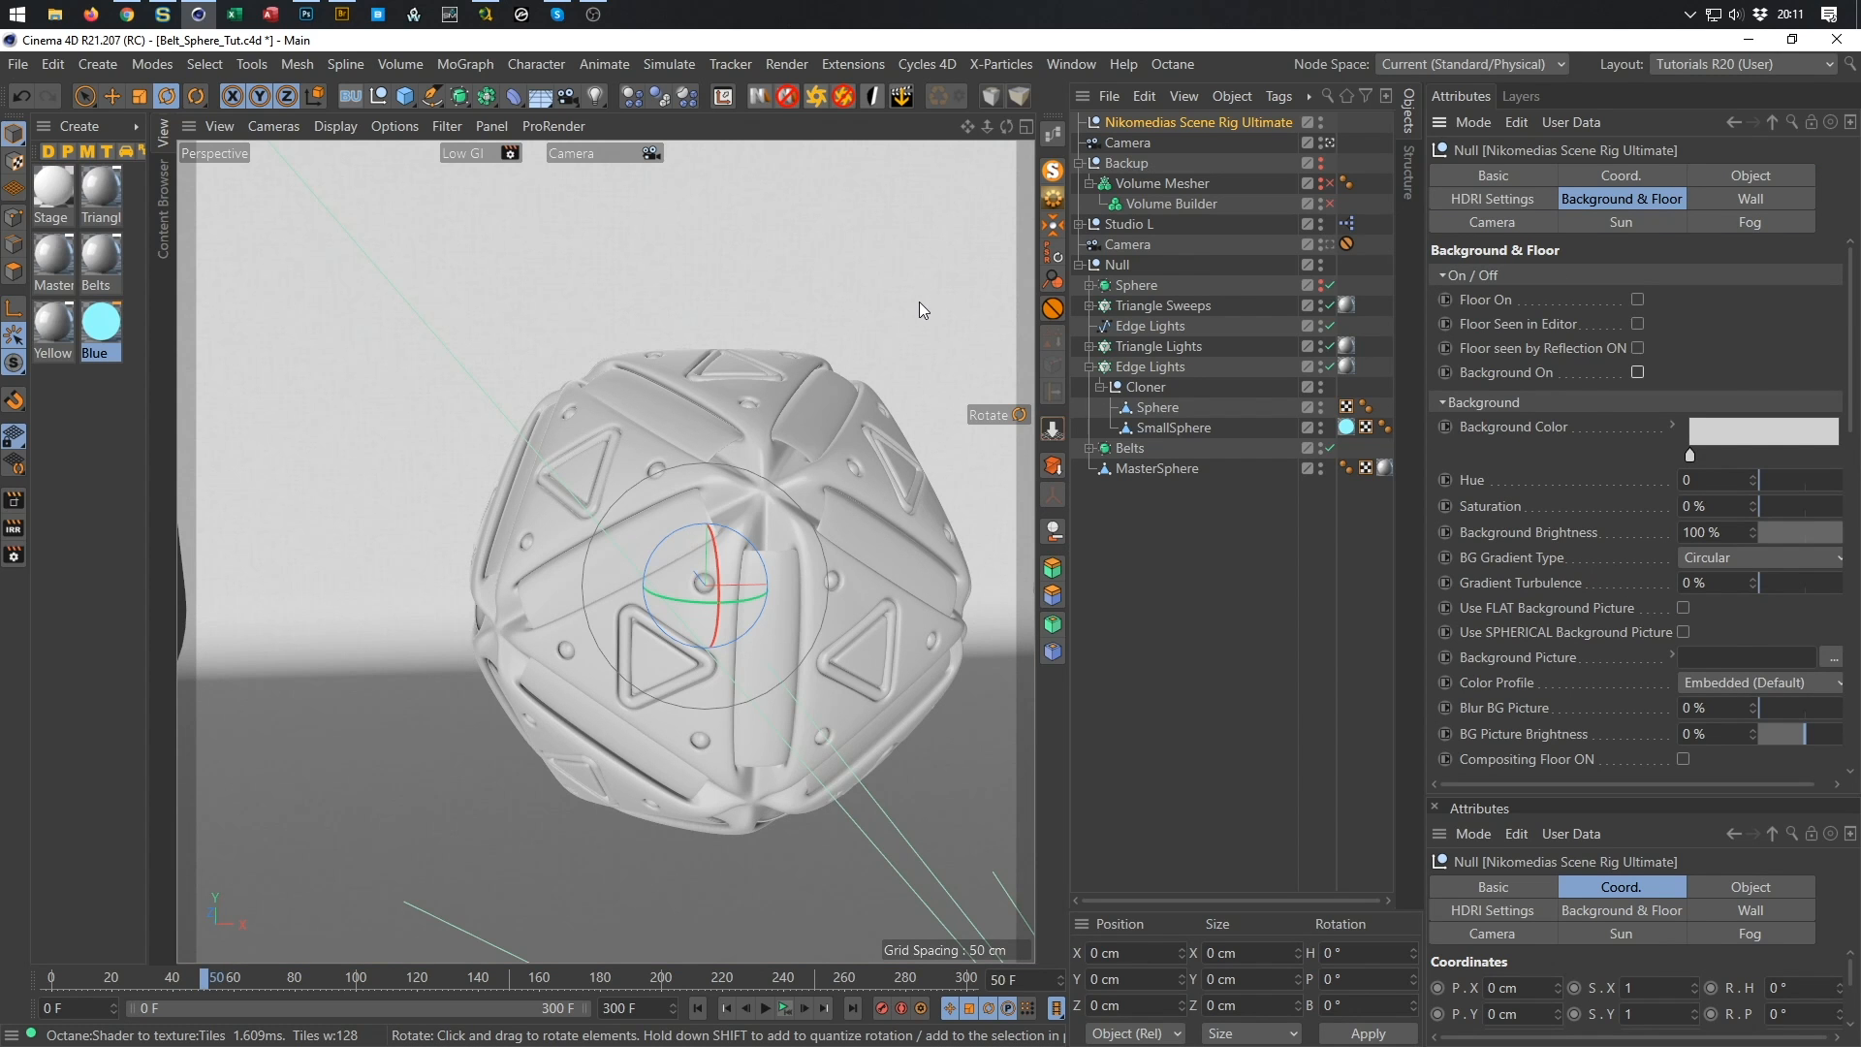
Look through the camera listed directly below the Studio L object.
{"action": "left_click_drag", "start_coordinate": [812, 440], "coordinate": [700, 446], "text": "alt"}
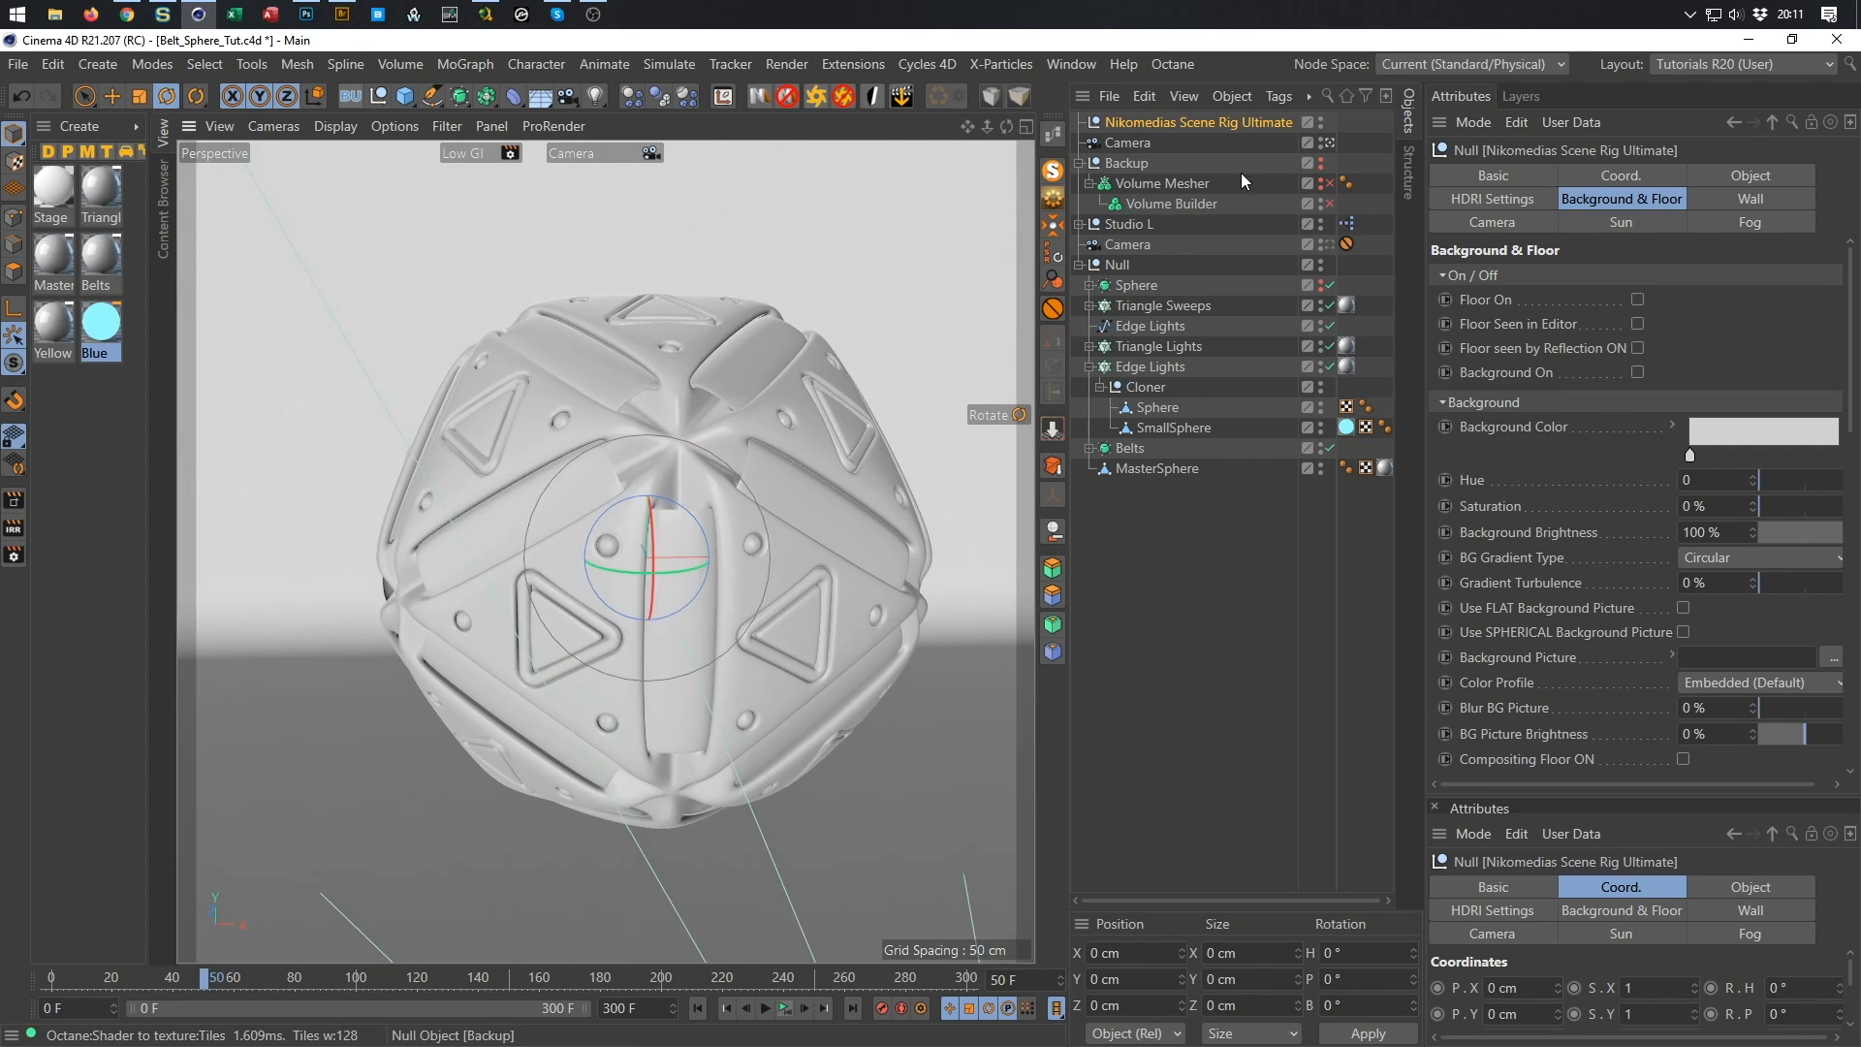
{"action": "left_click", "coordinate": [1327, 246]}
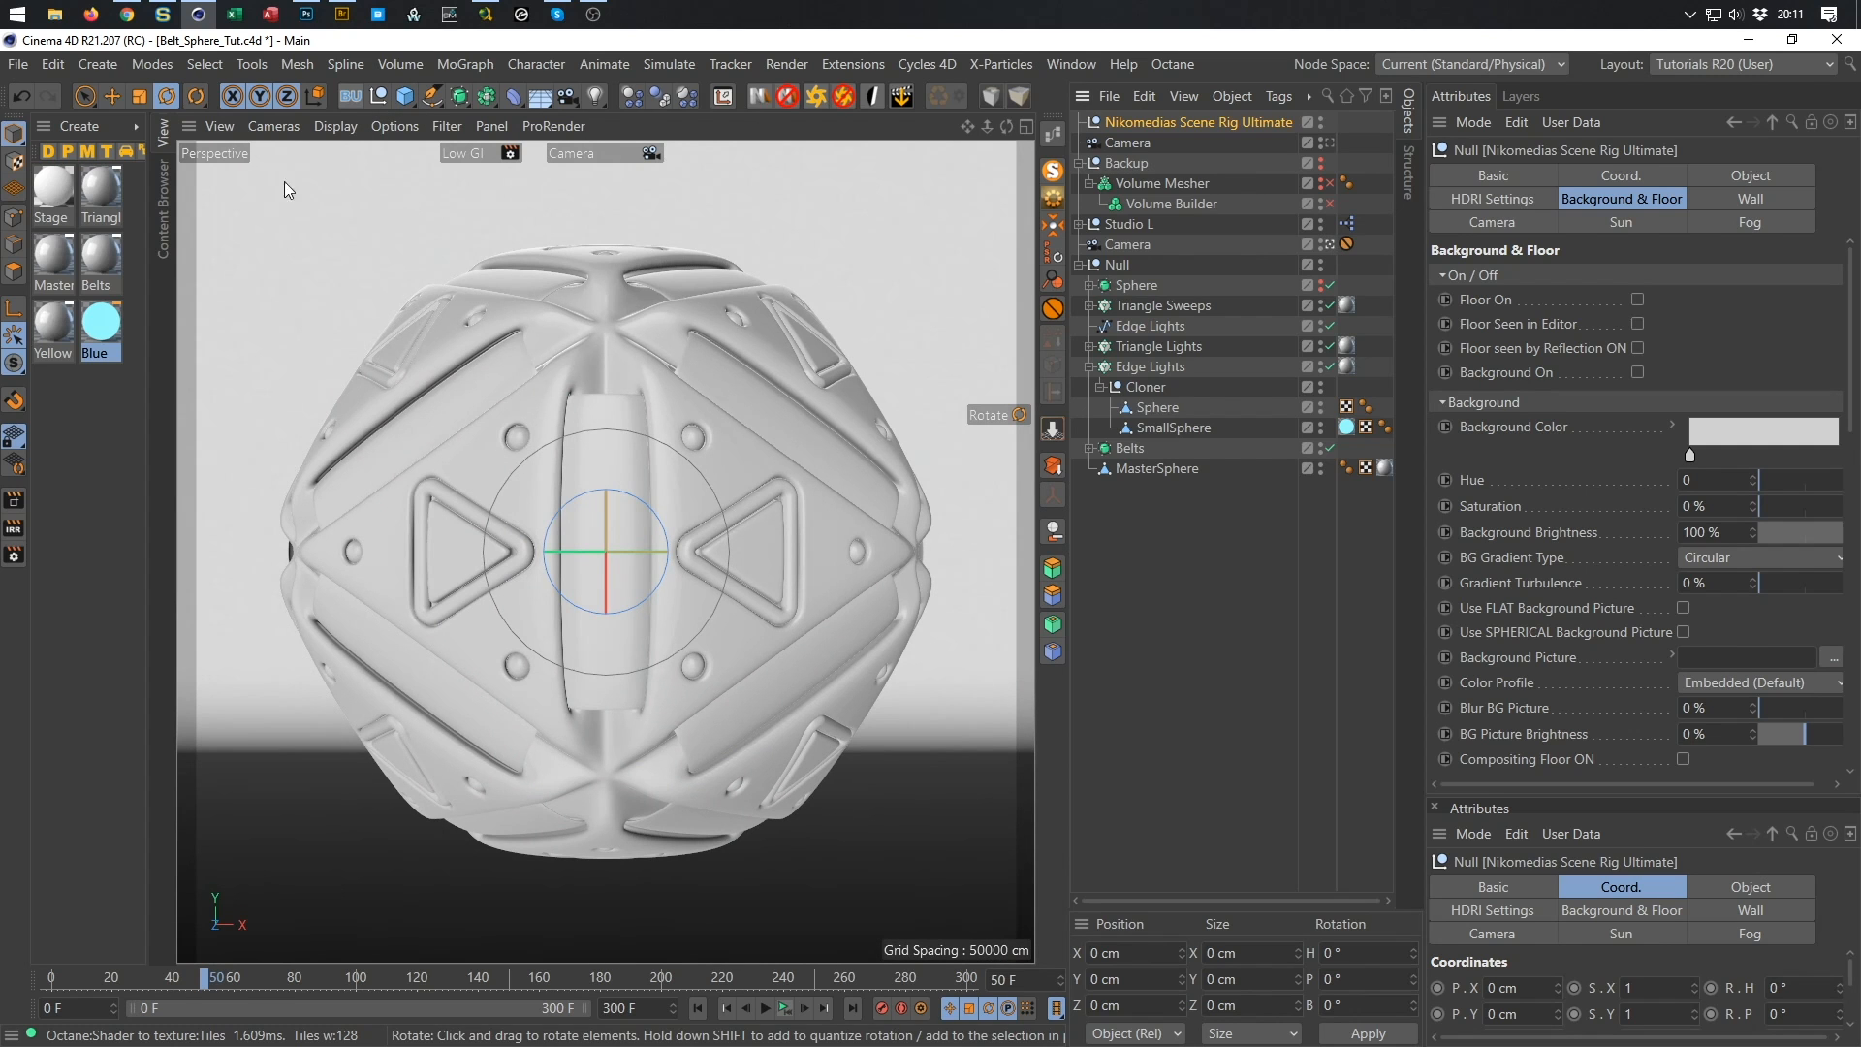
Save the project with its assets to the Desktop as BeltSphere_PR, declining to locate the missing cross_1-1.psd and cross_16-9.psd textures.
{"action": "left_click", "coordinate": [18, 66]}
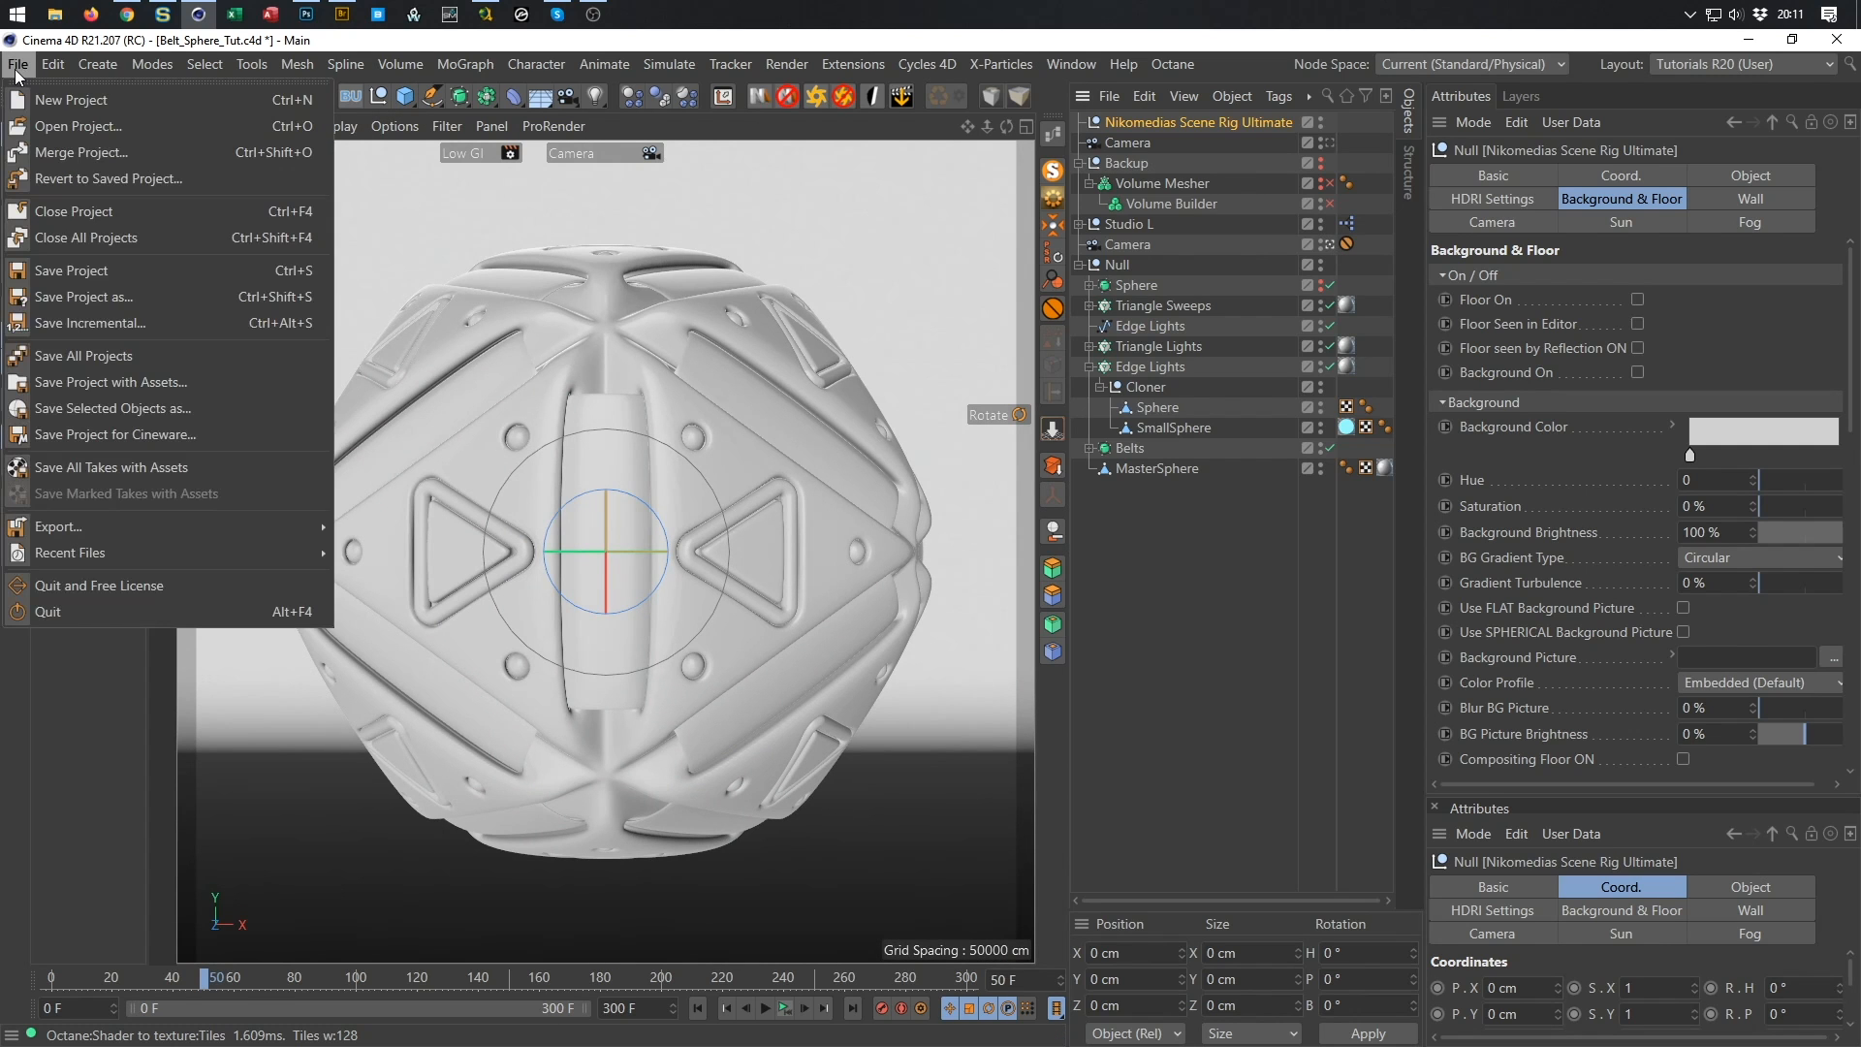
{"action": "left_click", "coordinate": [99, 382]}
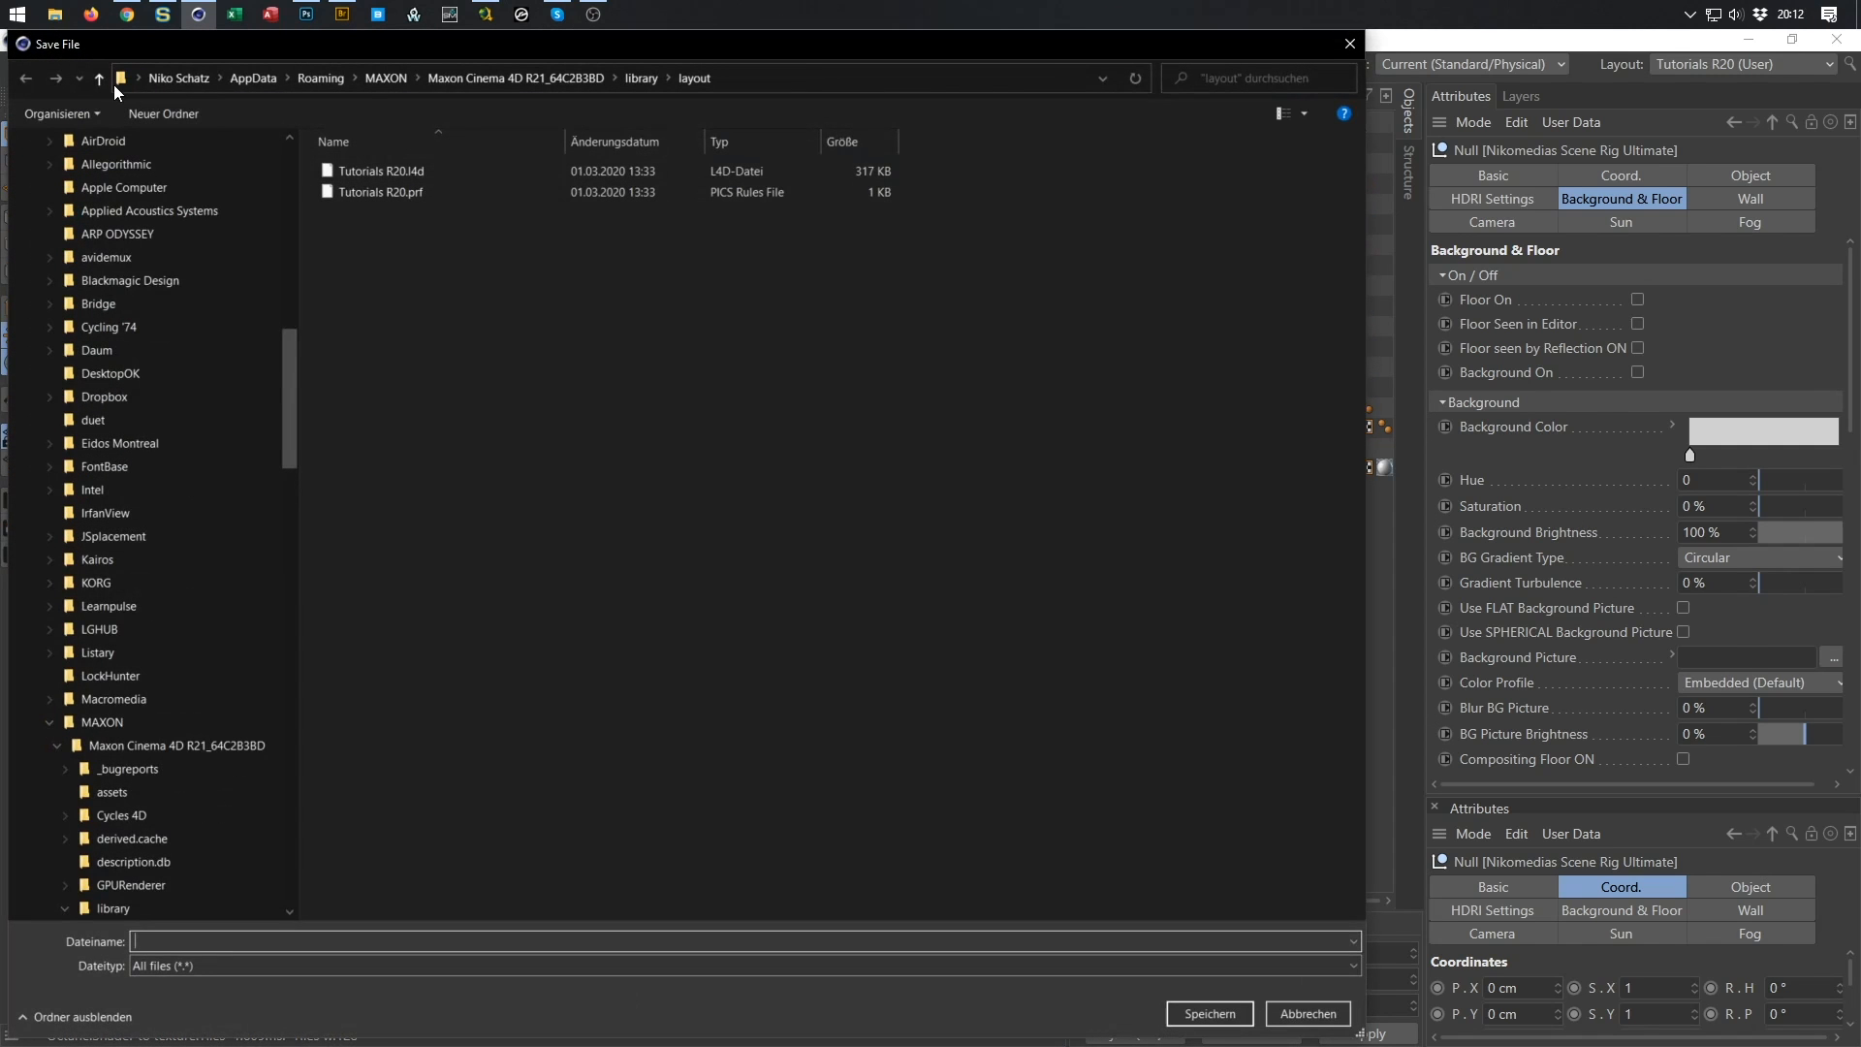
{"action": "left_click", "coordinate": [138, 82]}
{"action": "left_click", "coordinate": [153, 109]}
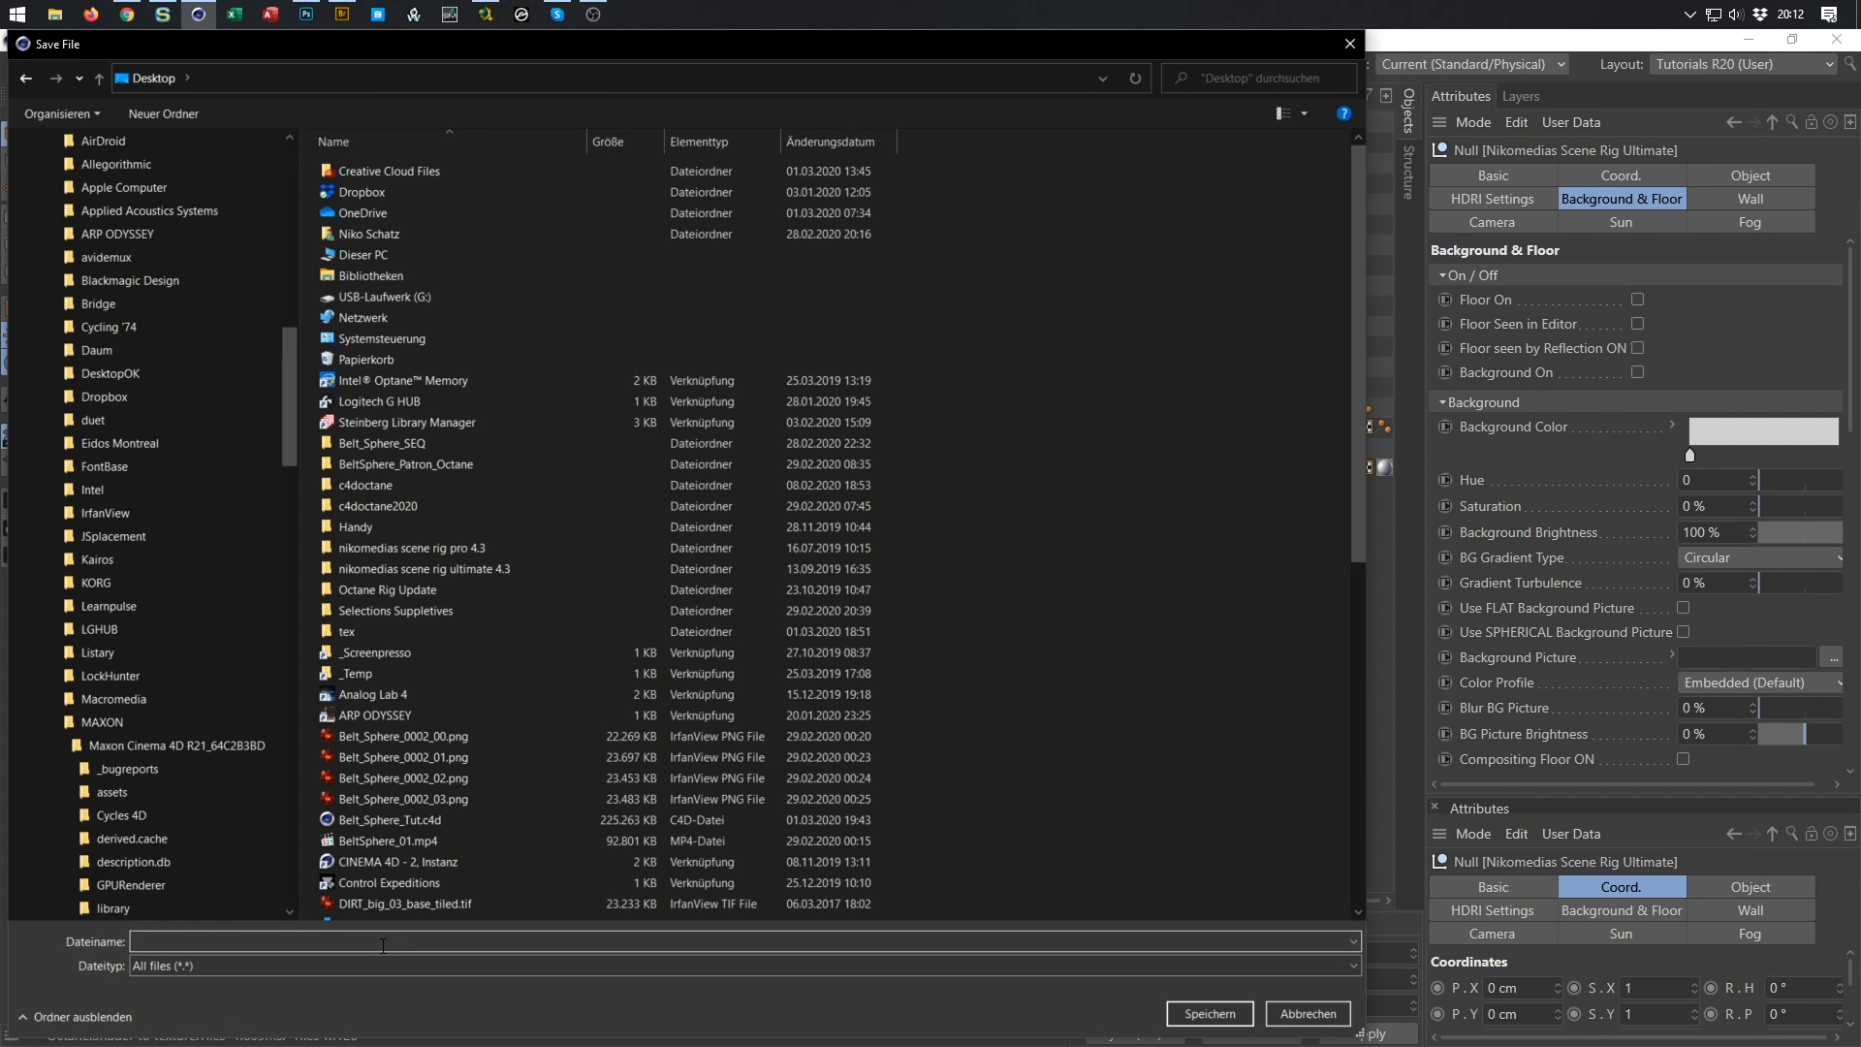
{"action": "type", "text": "Belt"}
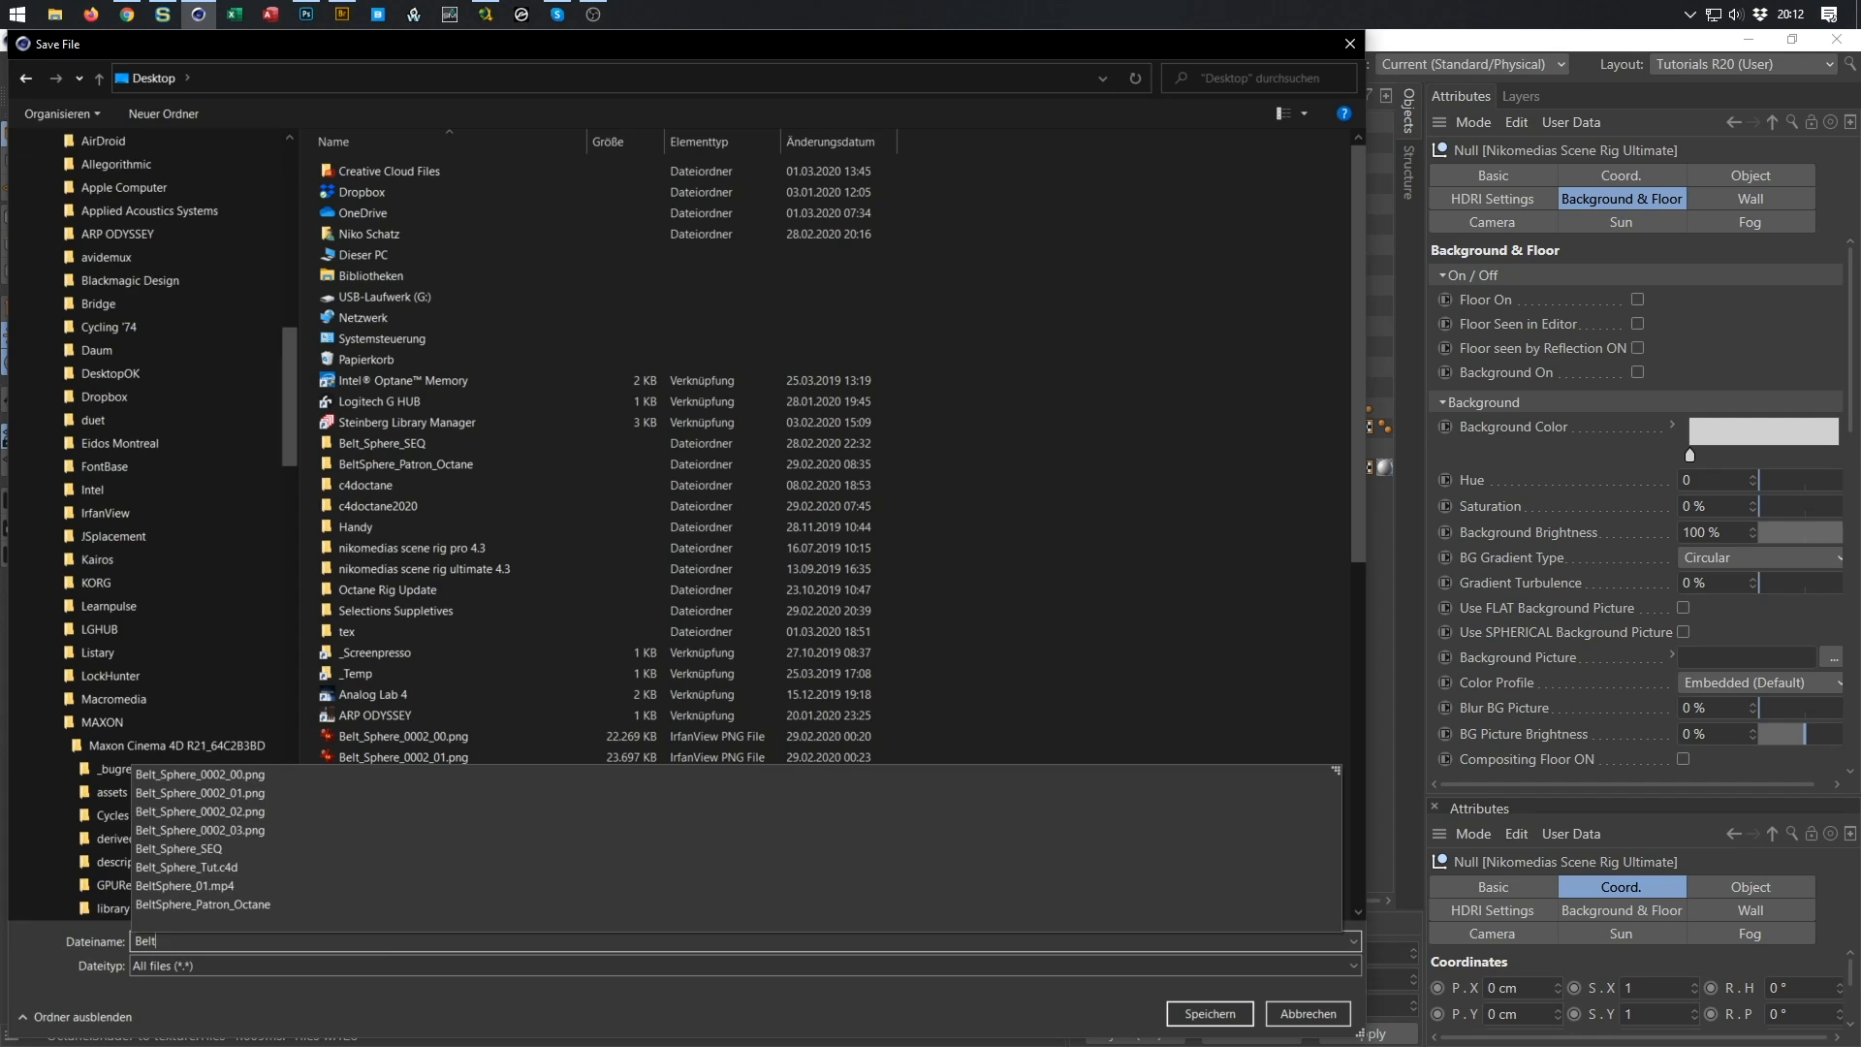
{"action": "type", "text": "Sphere_"}
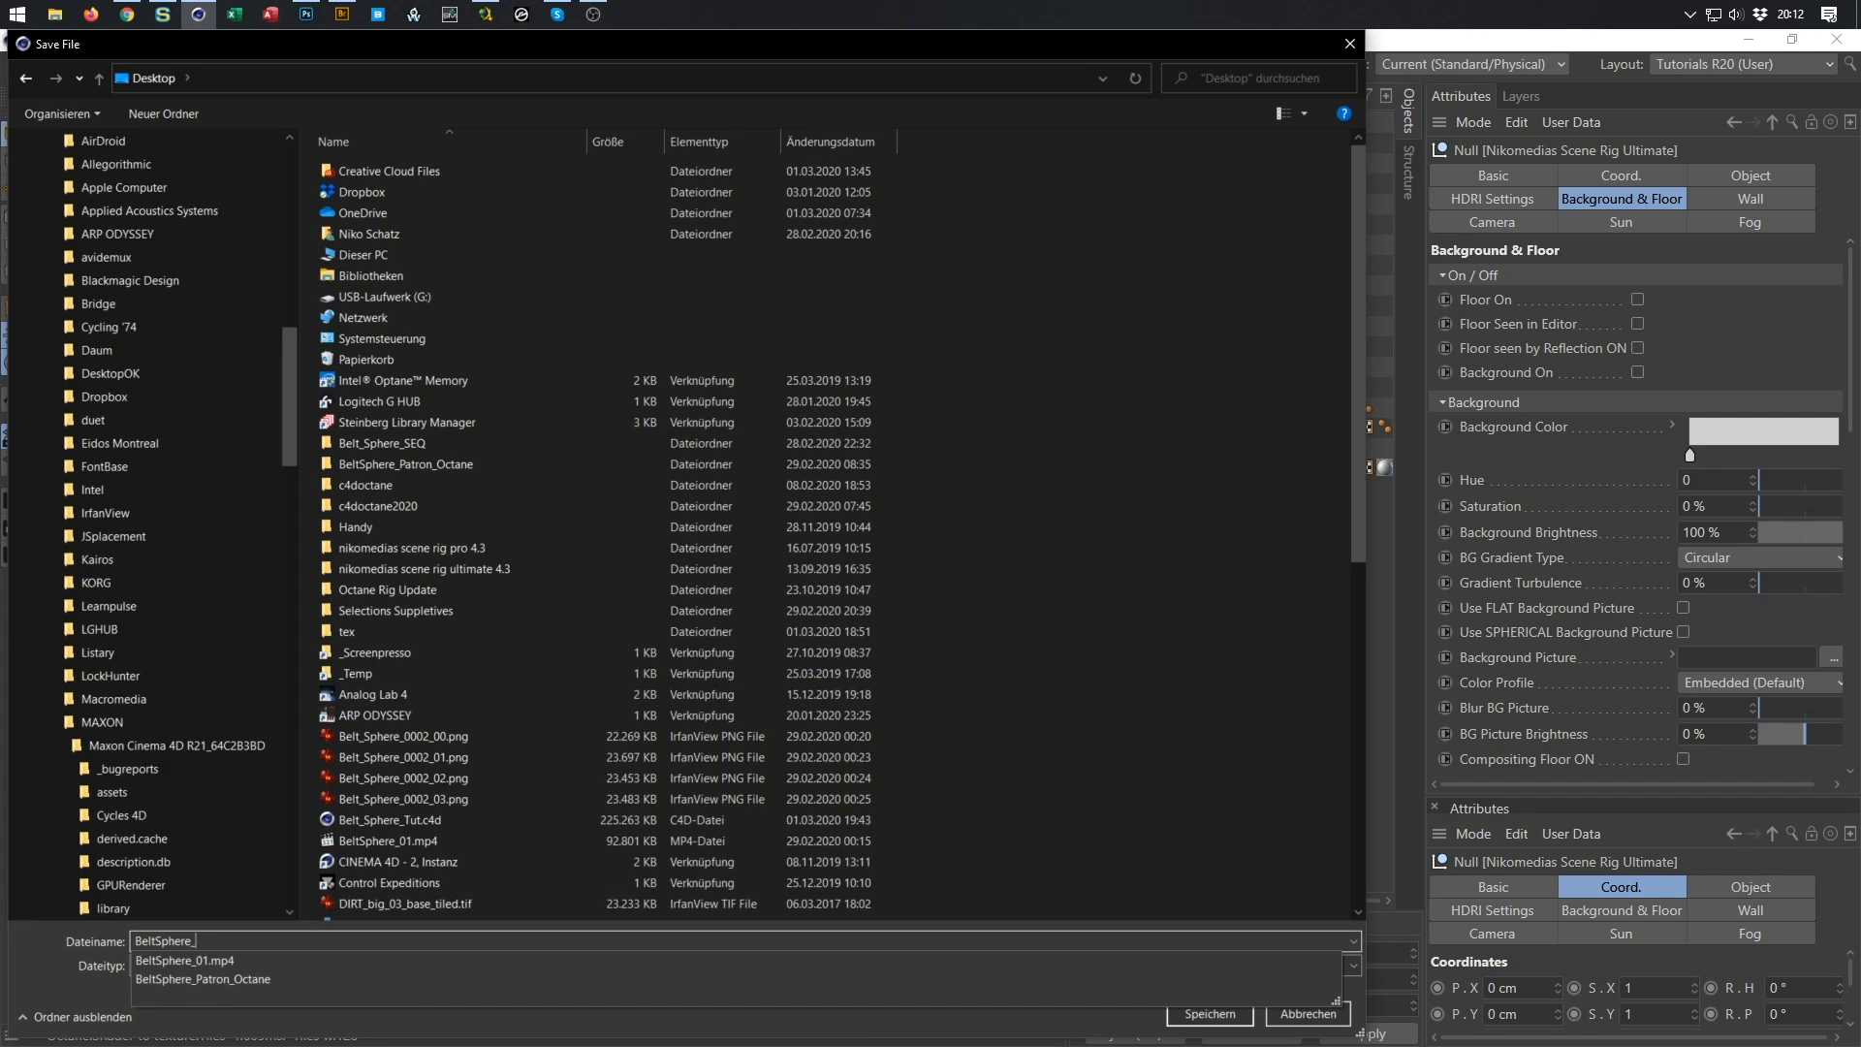
{"action": "type", "text": "PR"}
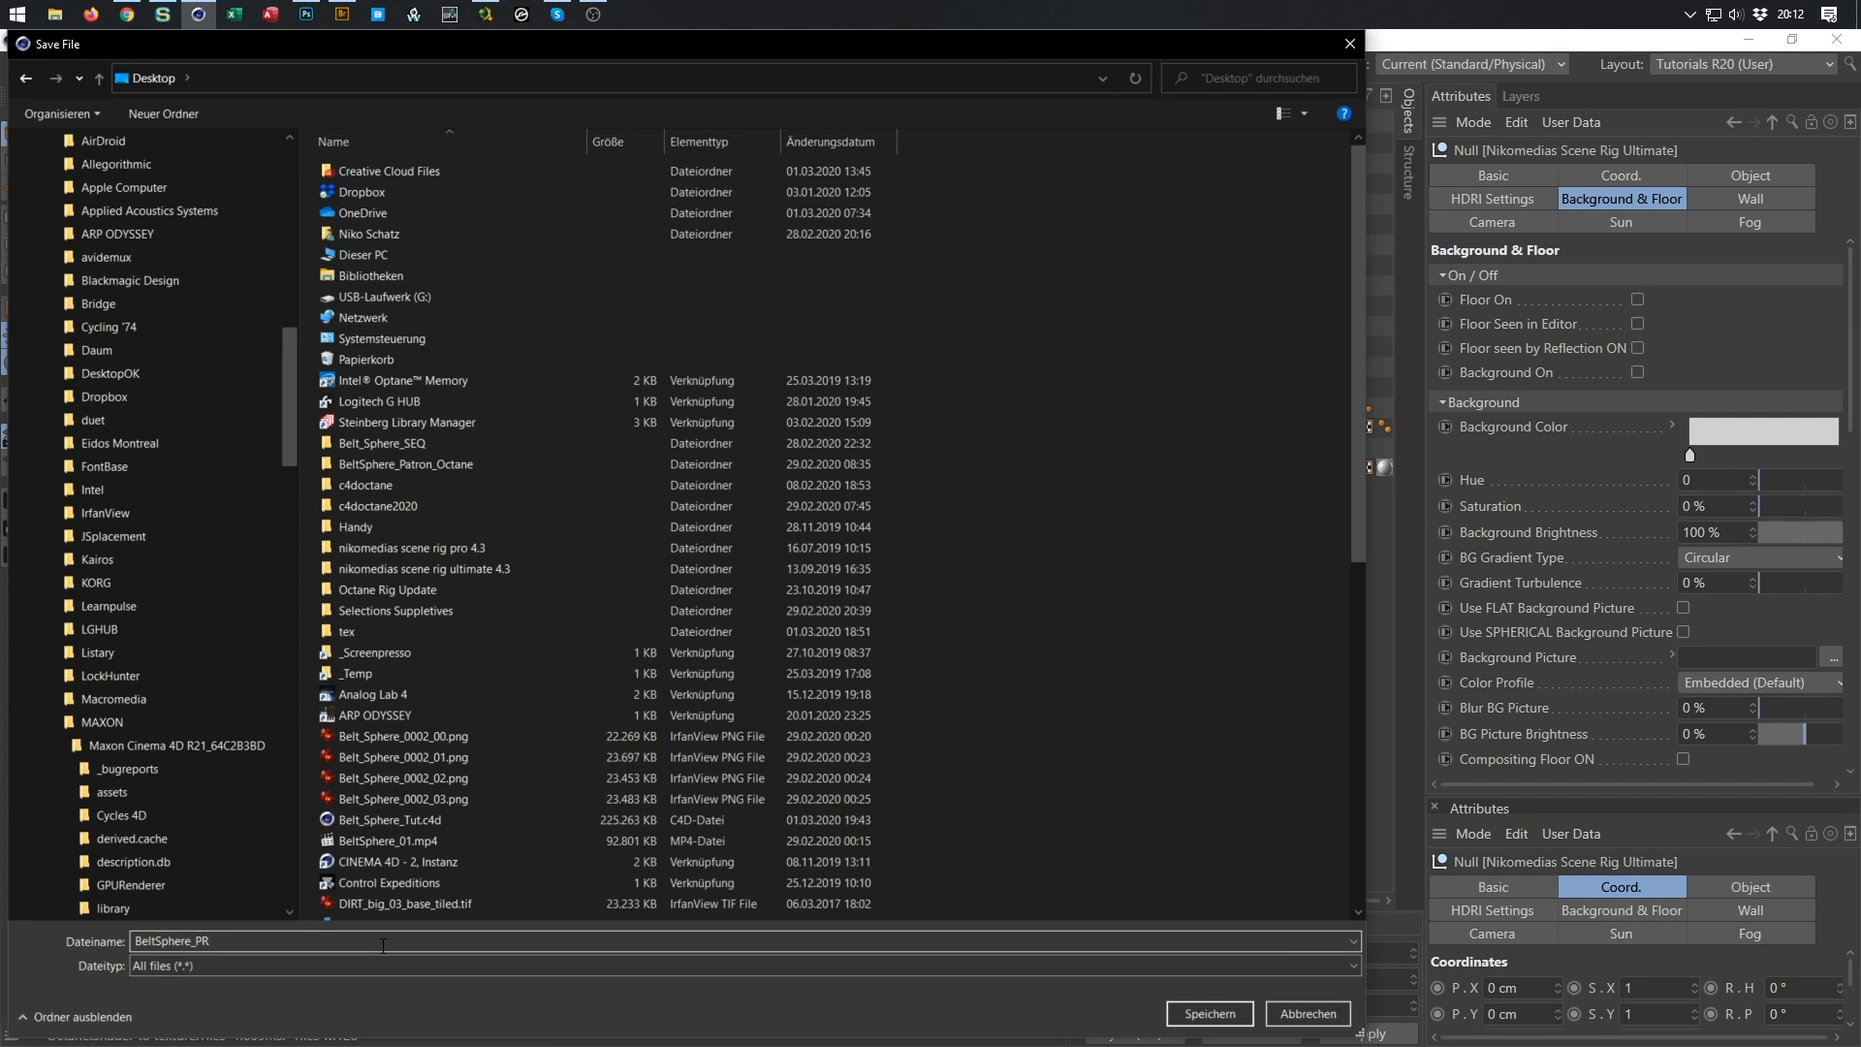
{"action": "key", "text": "Return"}
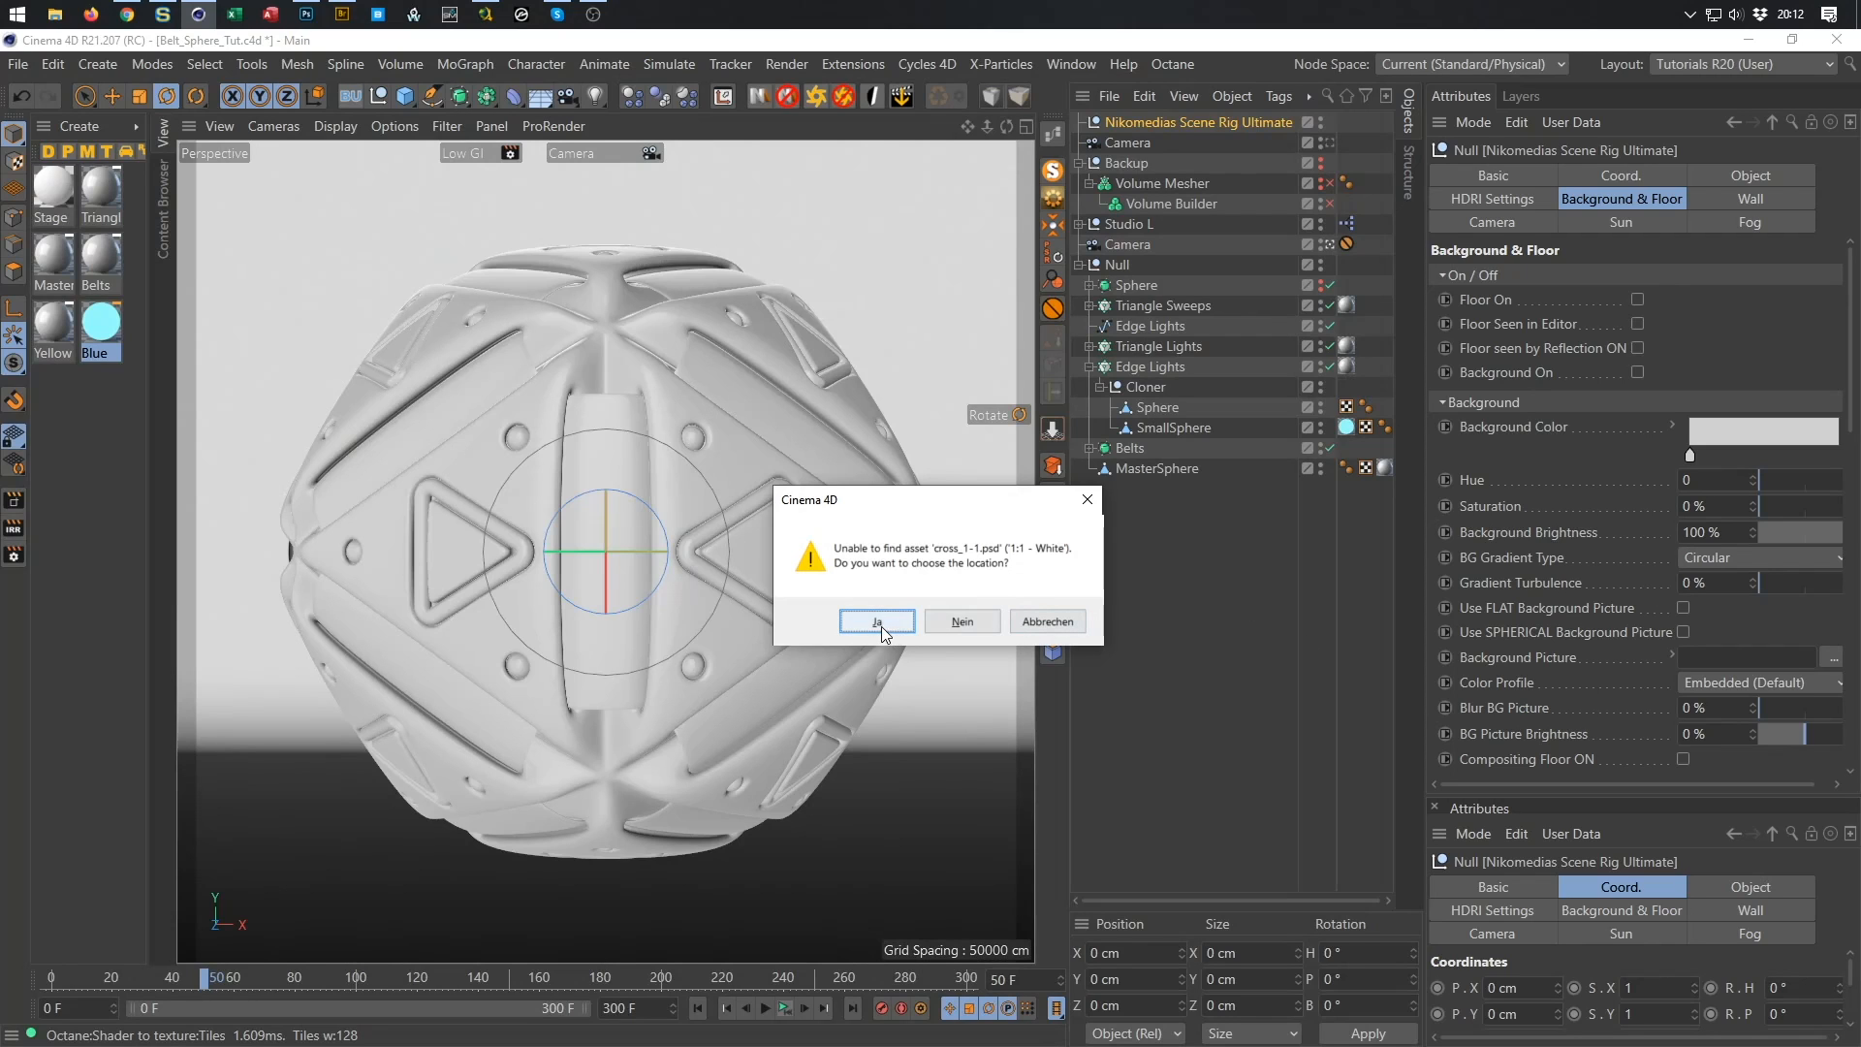
{"action": "left_click", "coordinate": [962, 622]}
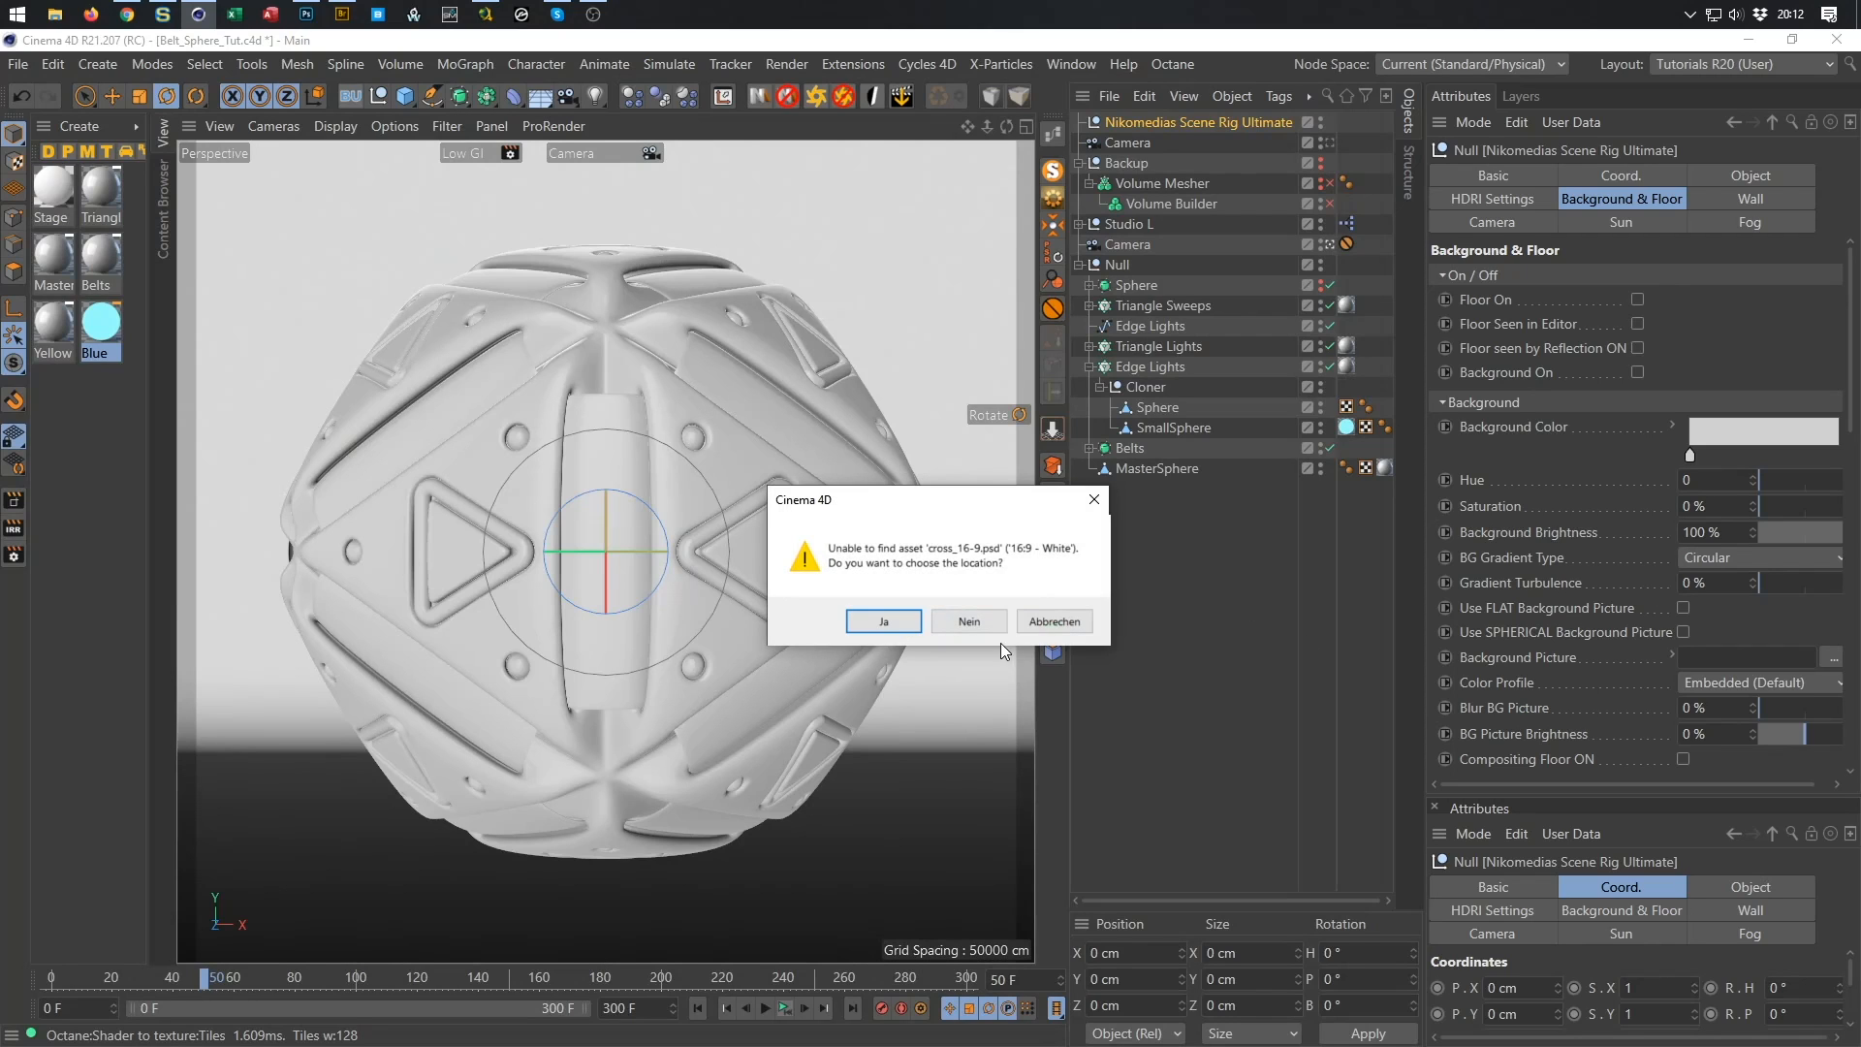
{"action": "left_click", "coordinate": [970, 621]}
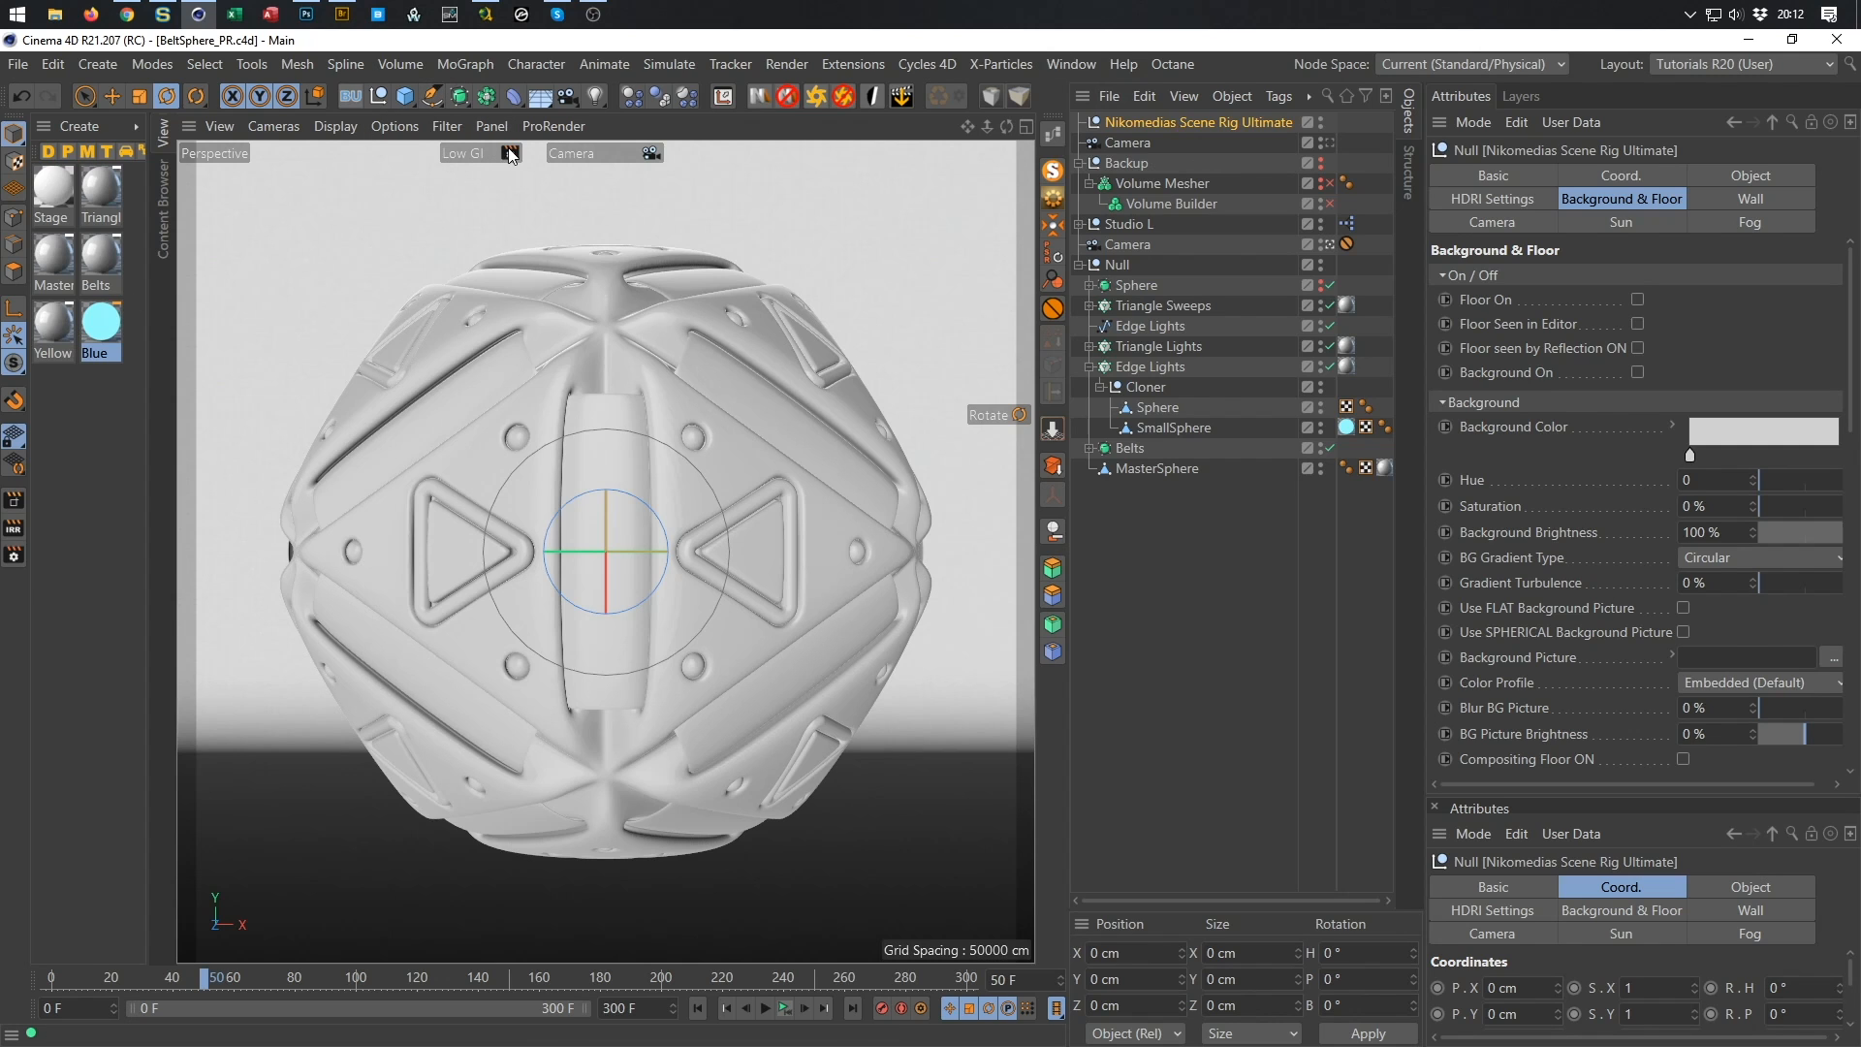
Start the interactive render region and turn the Triangles material into glass by enabling Transparency and disabling Color.
{"action": "left_click", "coordinate": [14, 528]}
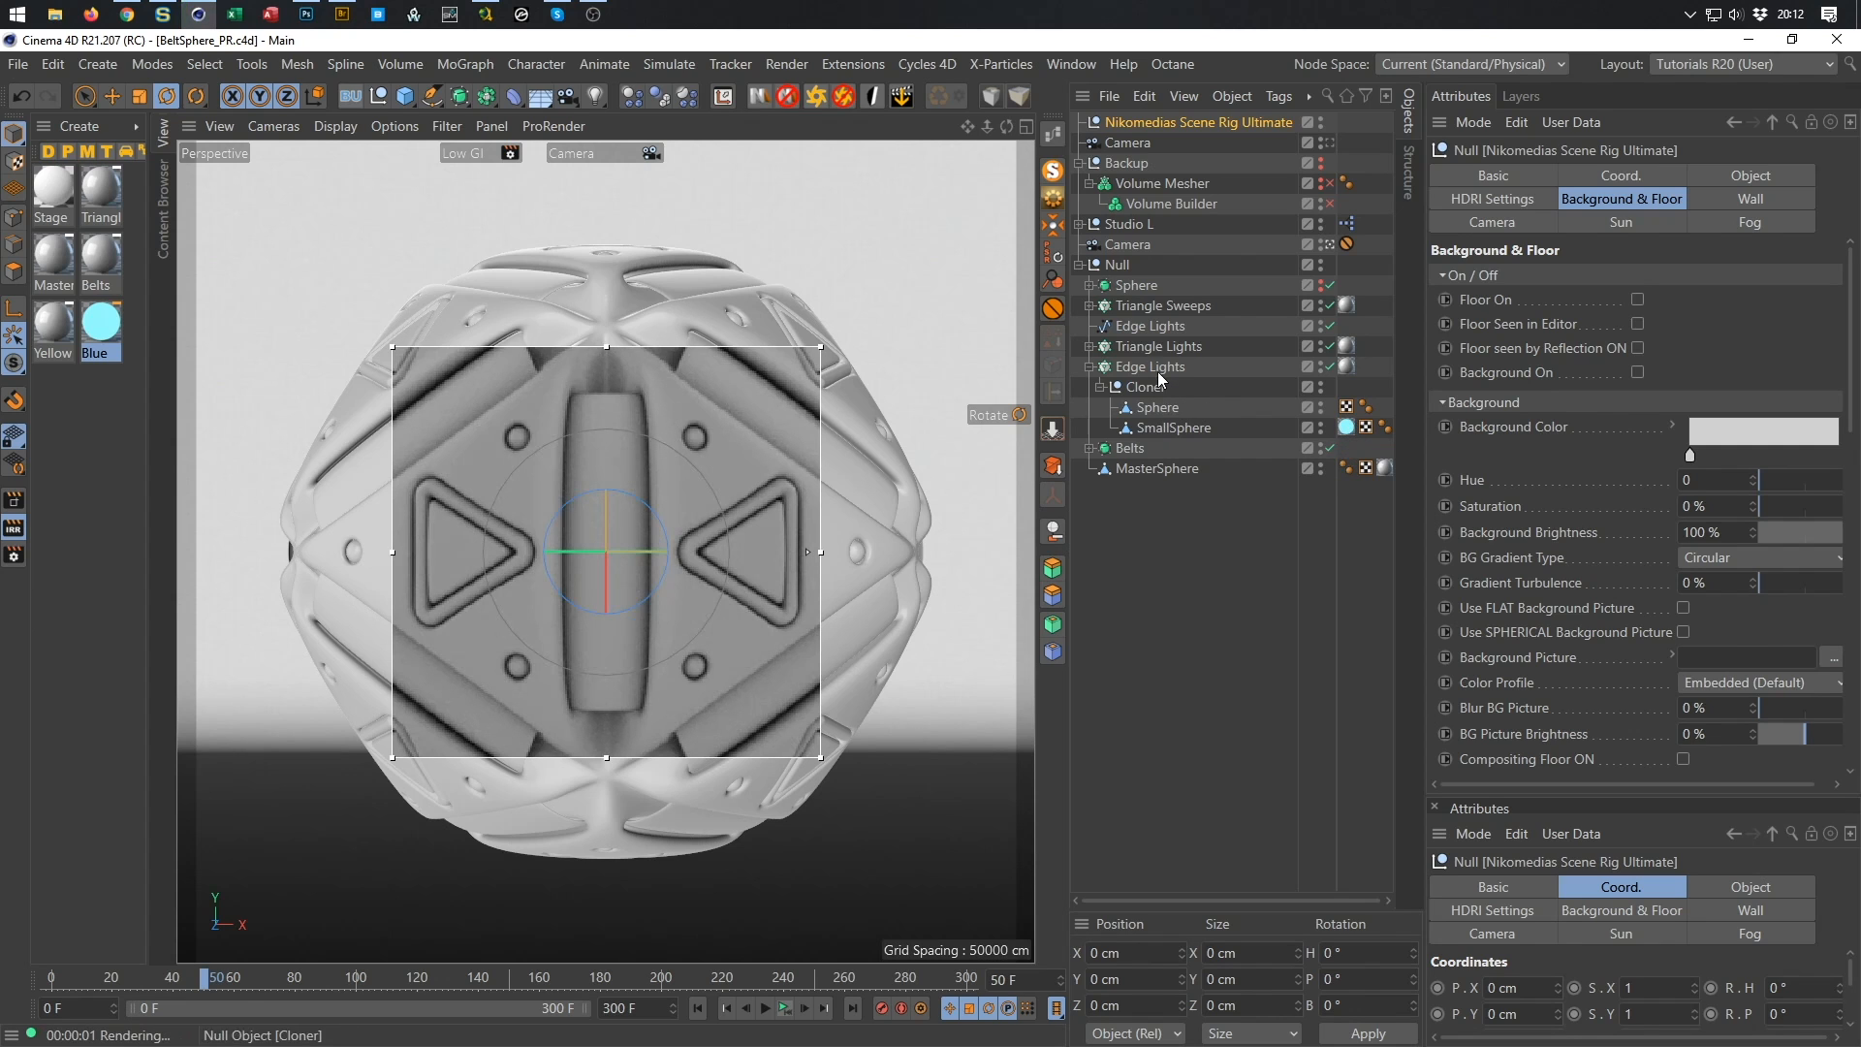
{"action": "left_click", "coordinate": [101, 194]}
{"action": "double_click", "coordinate": [101, 190]}
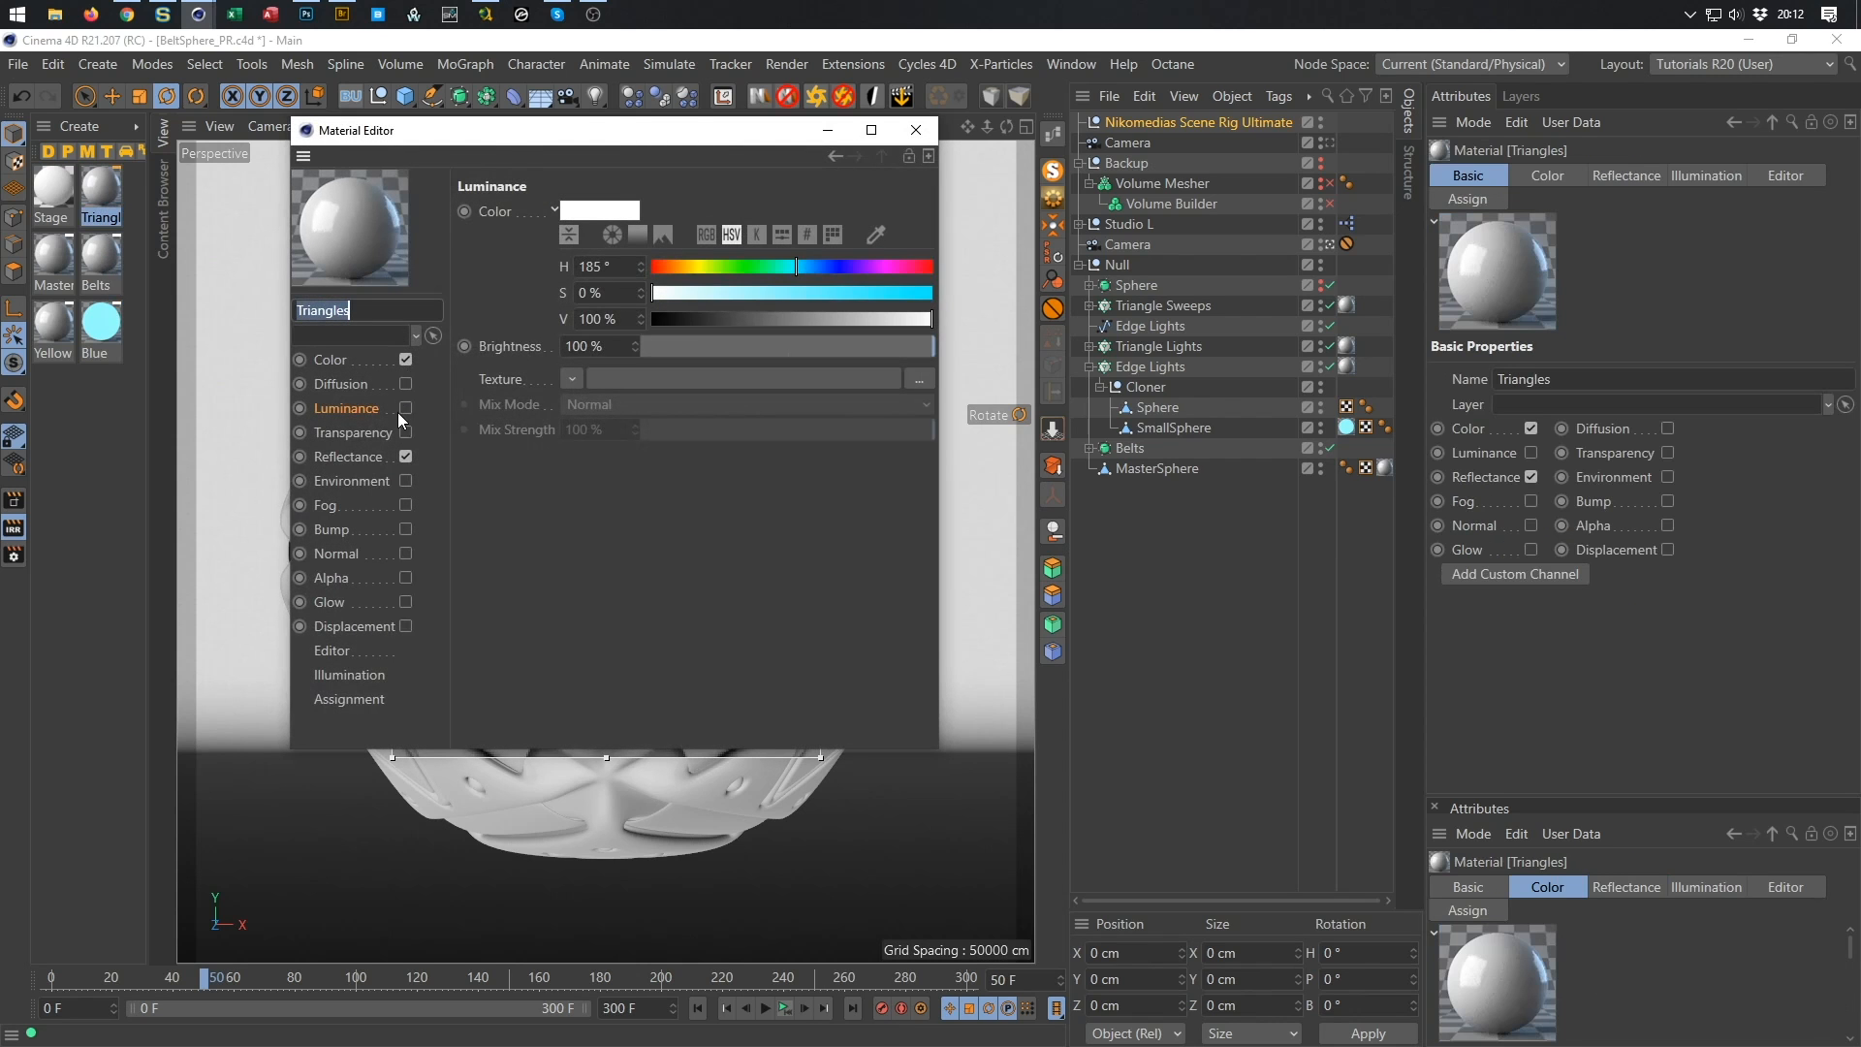
{"action": "left_click", "coordinate": [406, 432]}
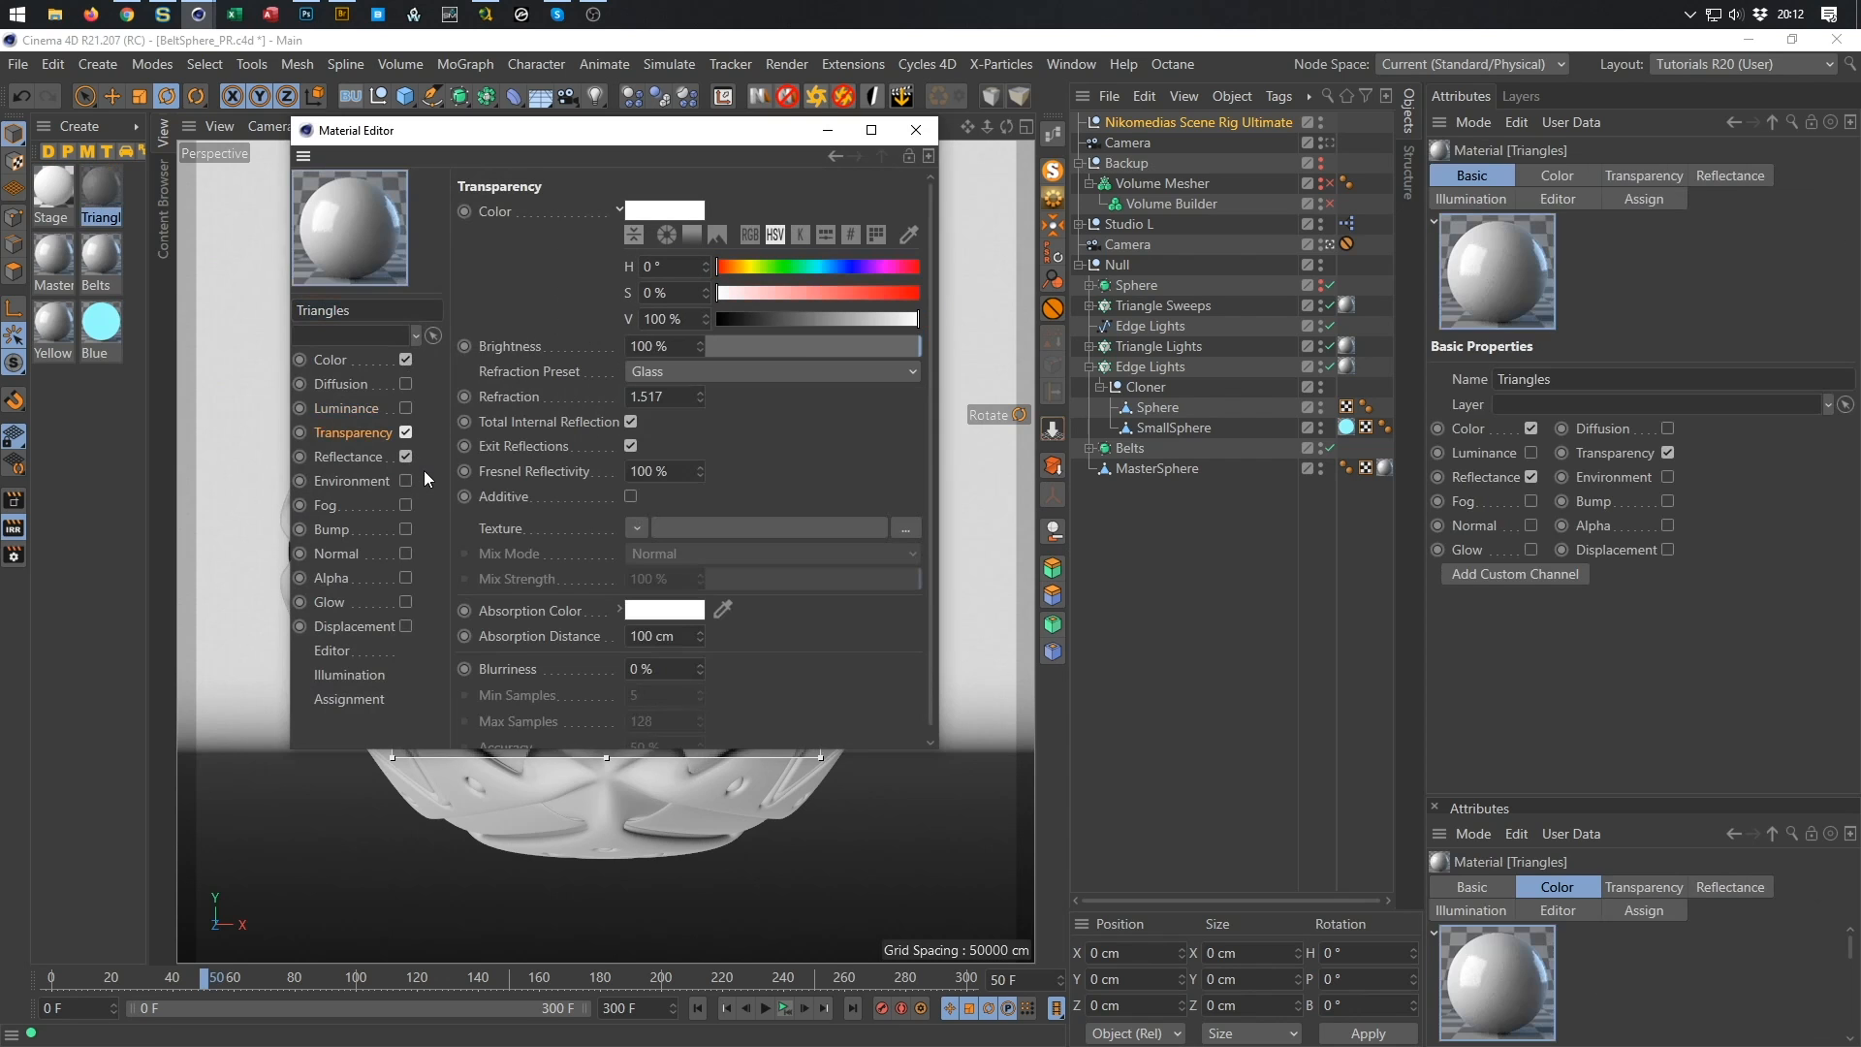
{"action": "left_click", "coordinate": [405, 360]}
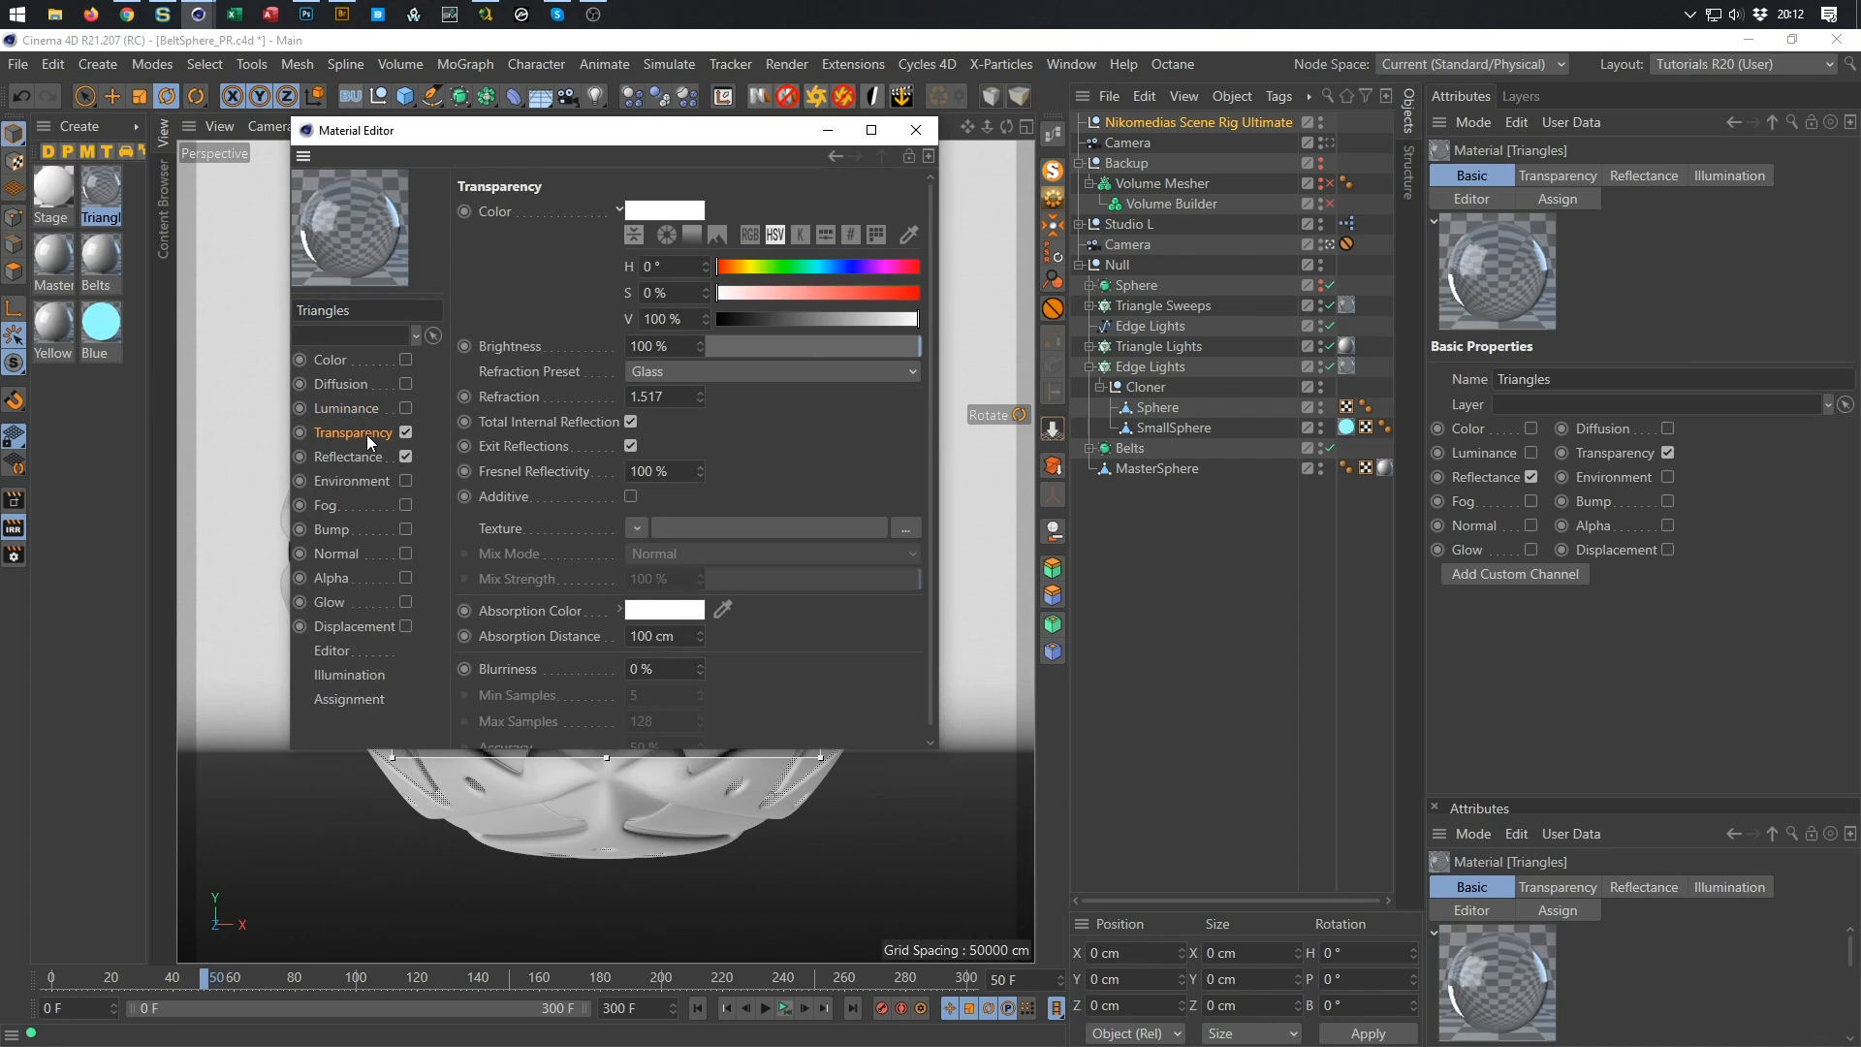
{"action": "left_click_drag", "start_coordinate": [122, 206], "coordinate": [1346, 369]}
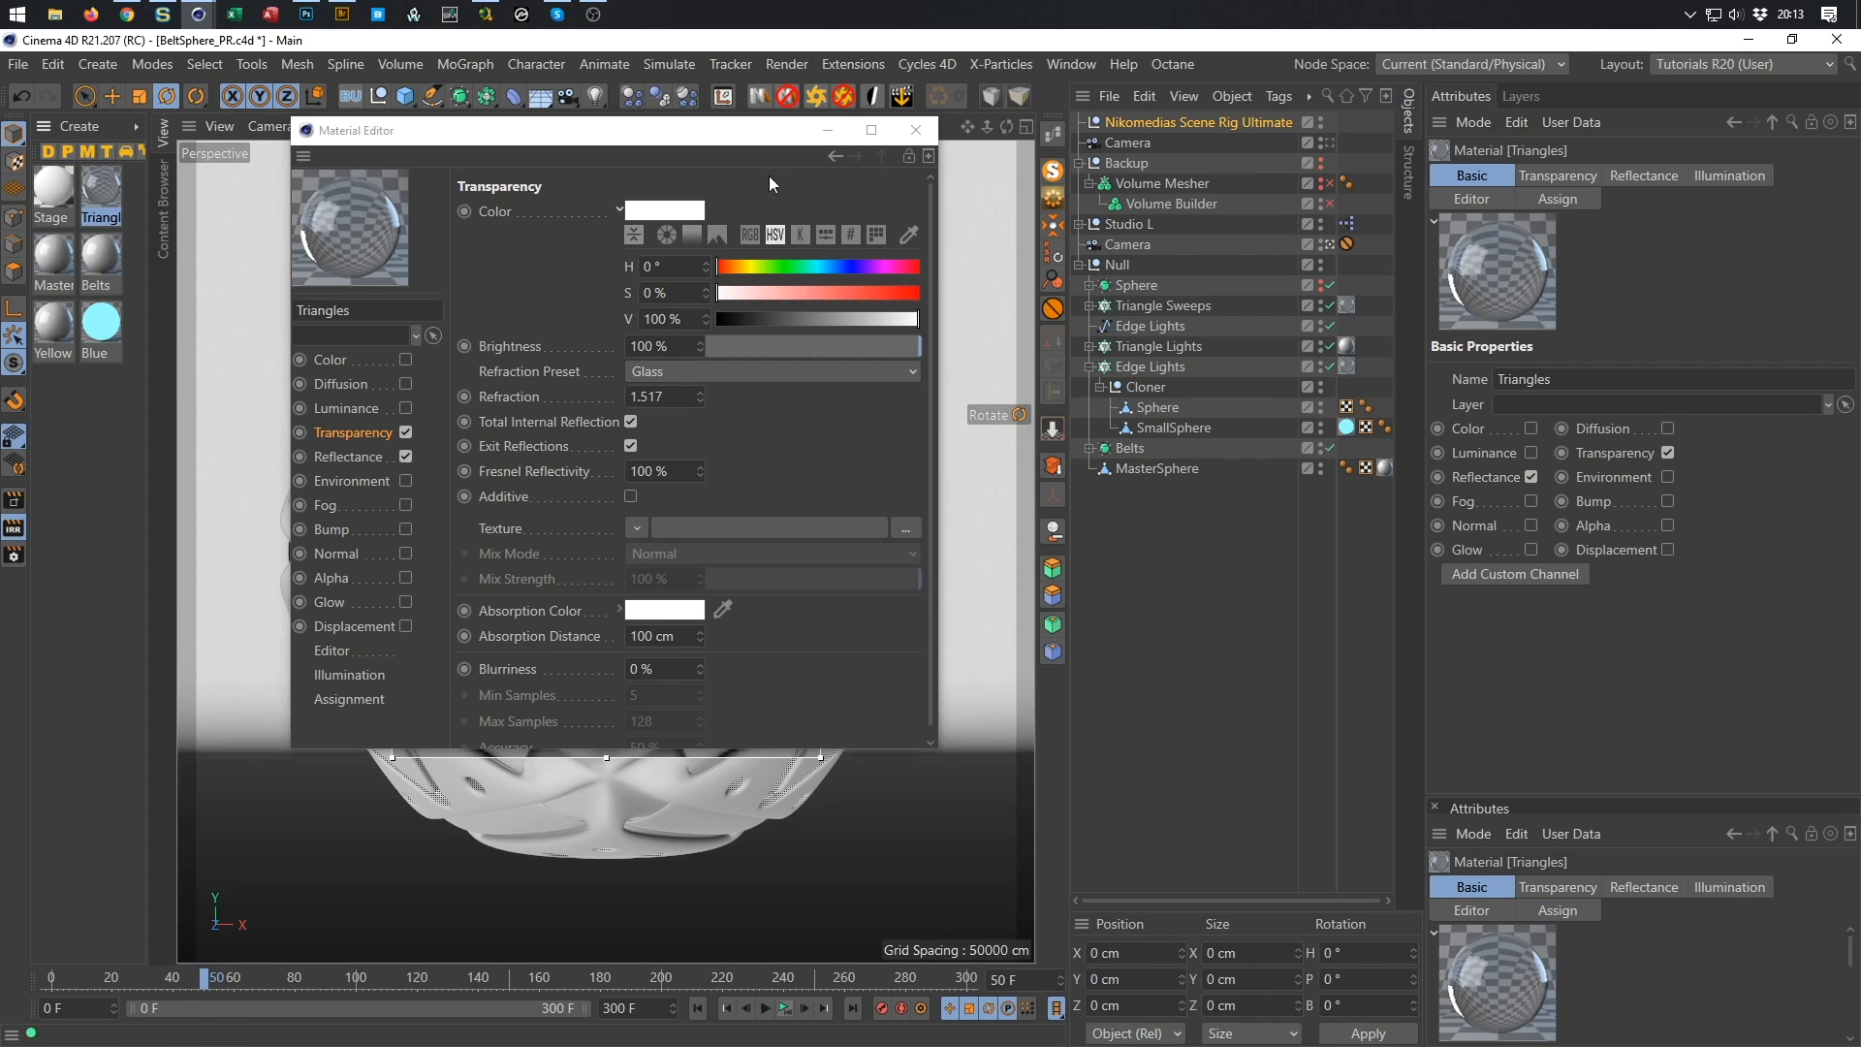
{"action": "left_click_drag", "start_coordinate": [737, 139], "coordinate": [1329, 273]}
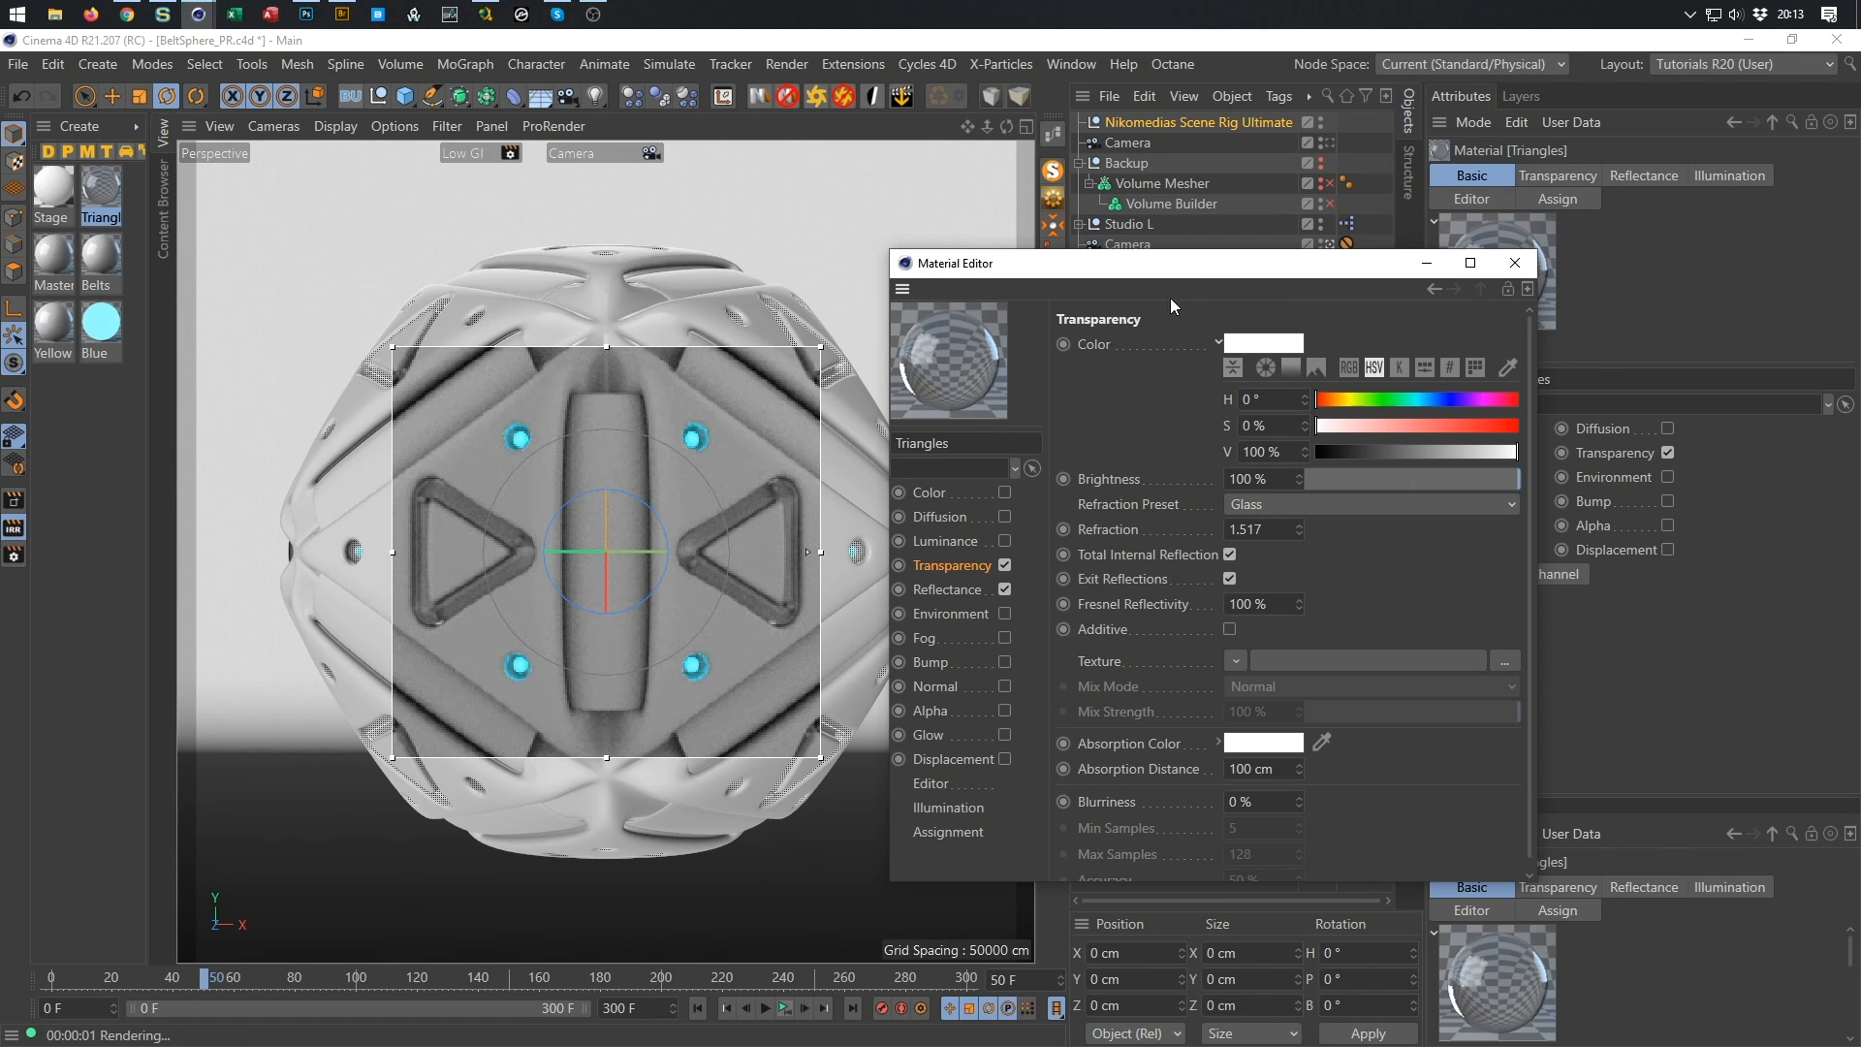
{"action": "left_click_drag", "start_coordinate": [1224, 270], "coordinate": [1381, 306]}
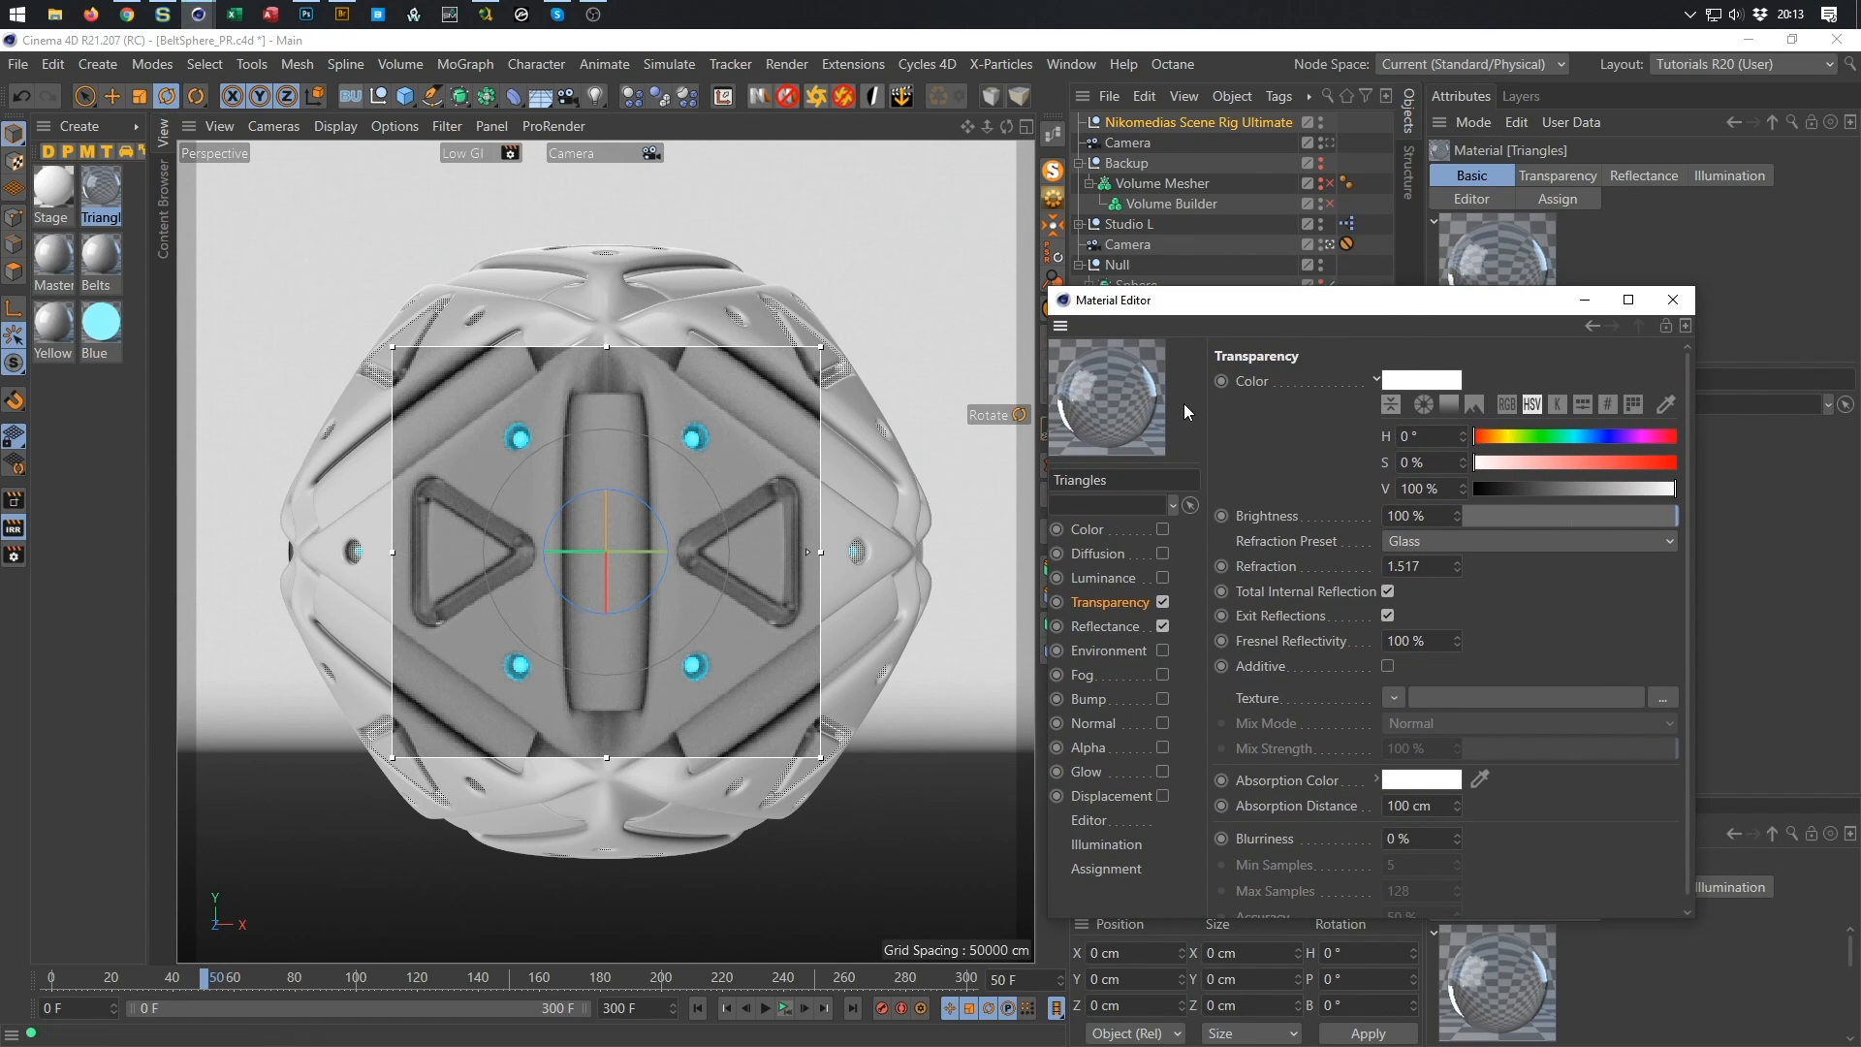
{"action": "left_click", "coordinate": [1672, 299]}
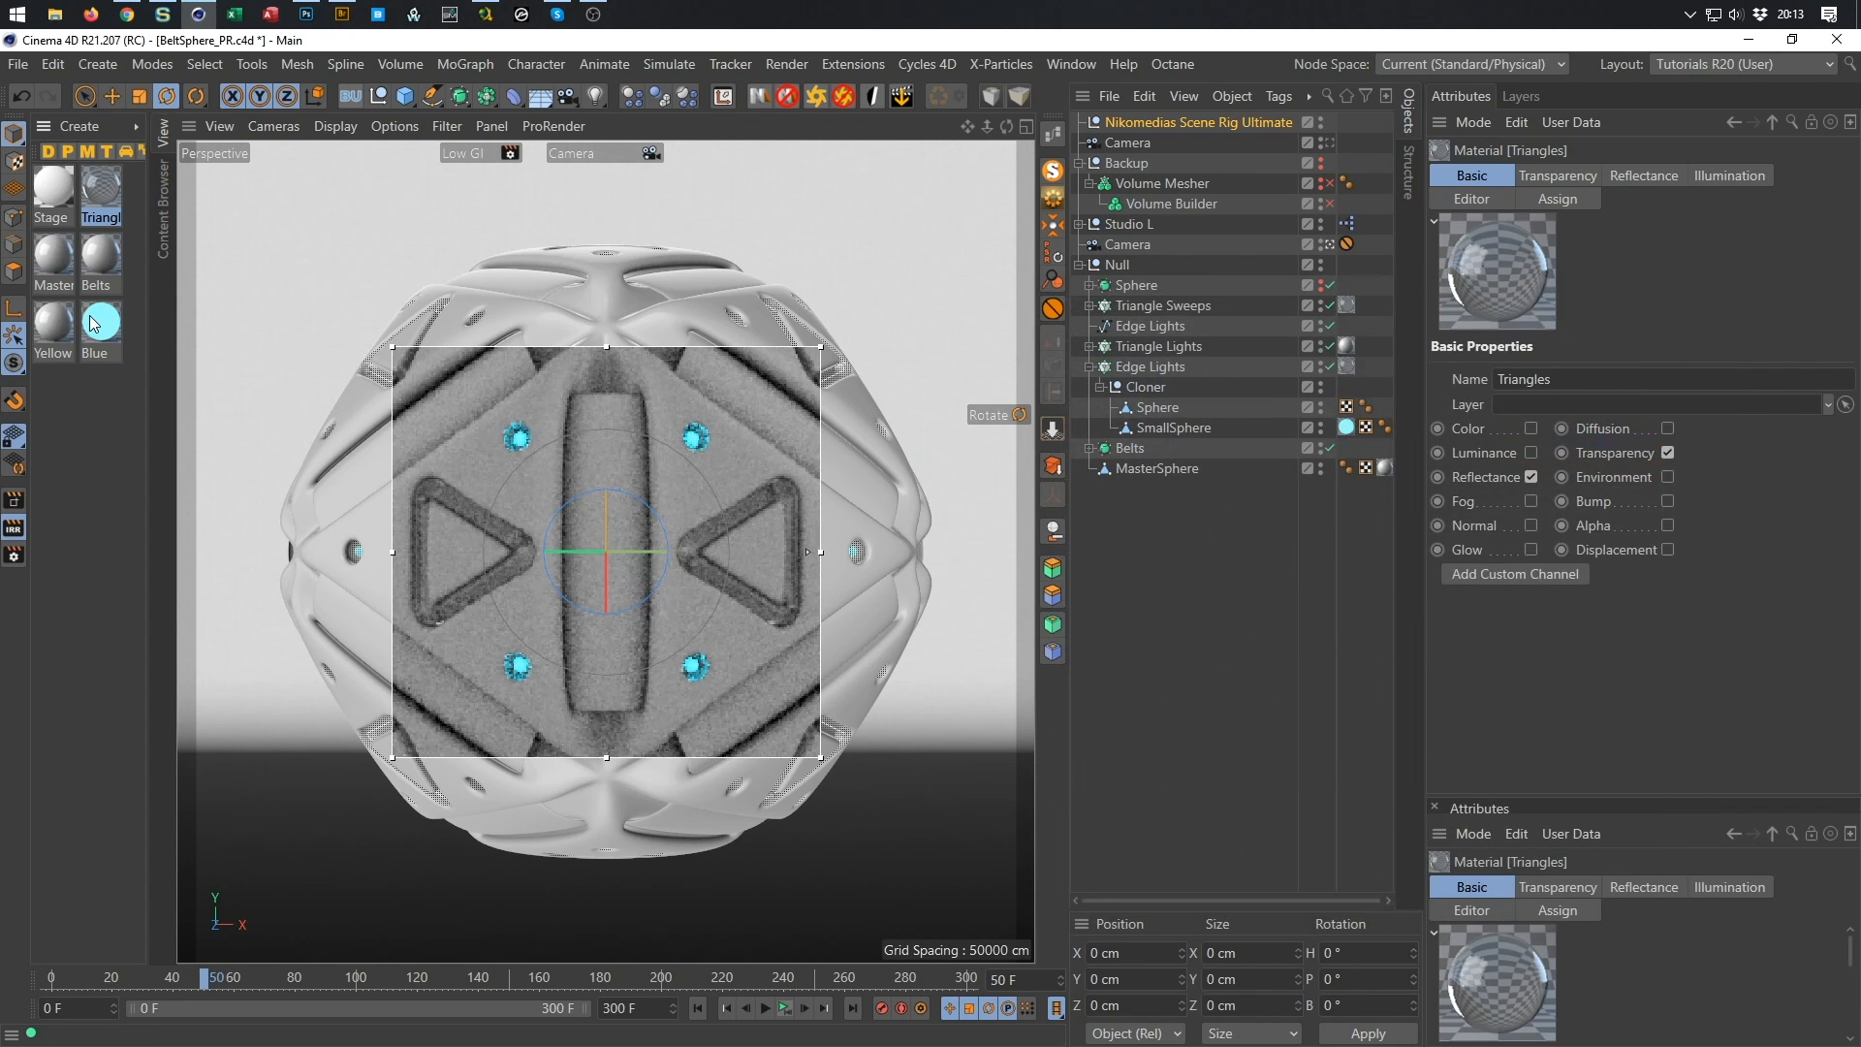
Make the Yellow material luminous without its Color channel, using luminance hue 50°, saturation 100% and brightness 300%.
{"action": "double_click", "coordinate": [44, 323]}
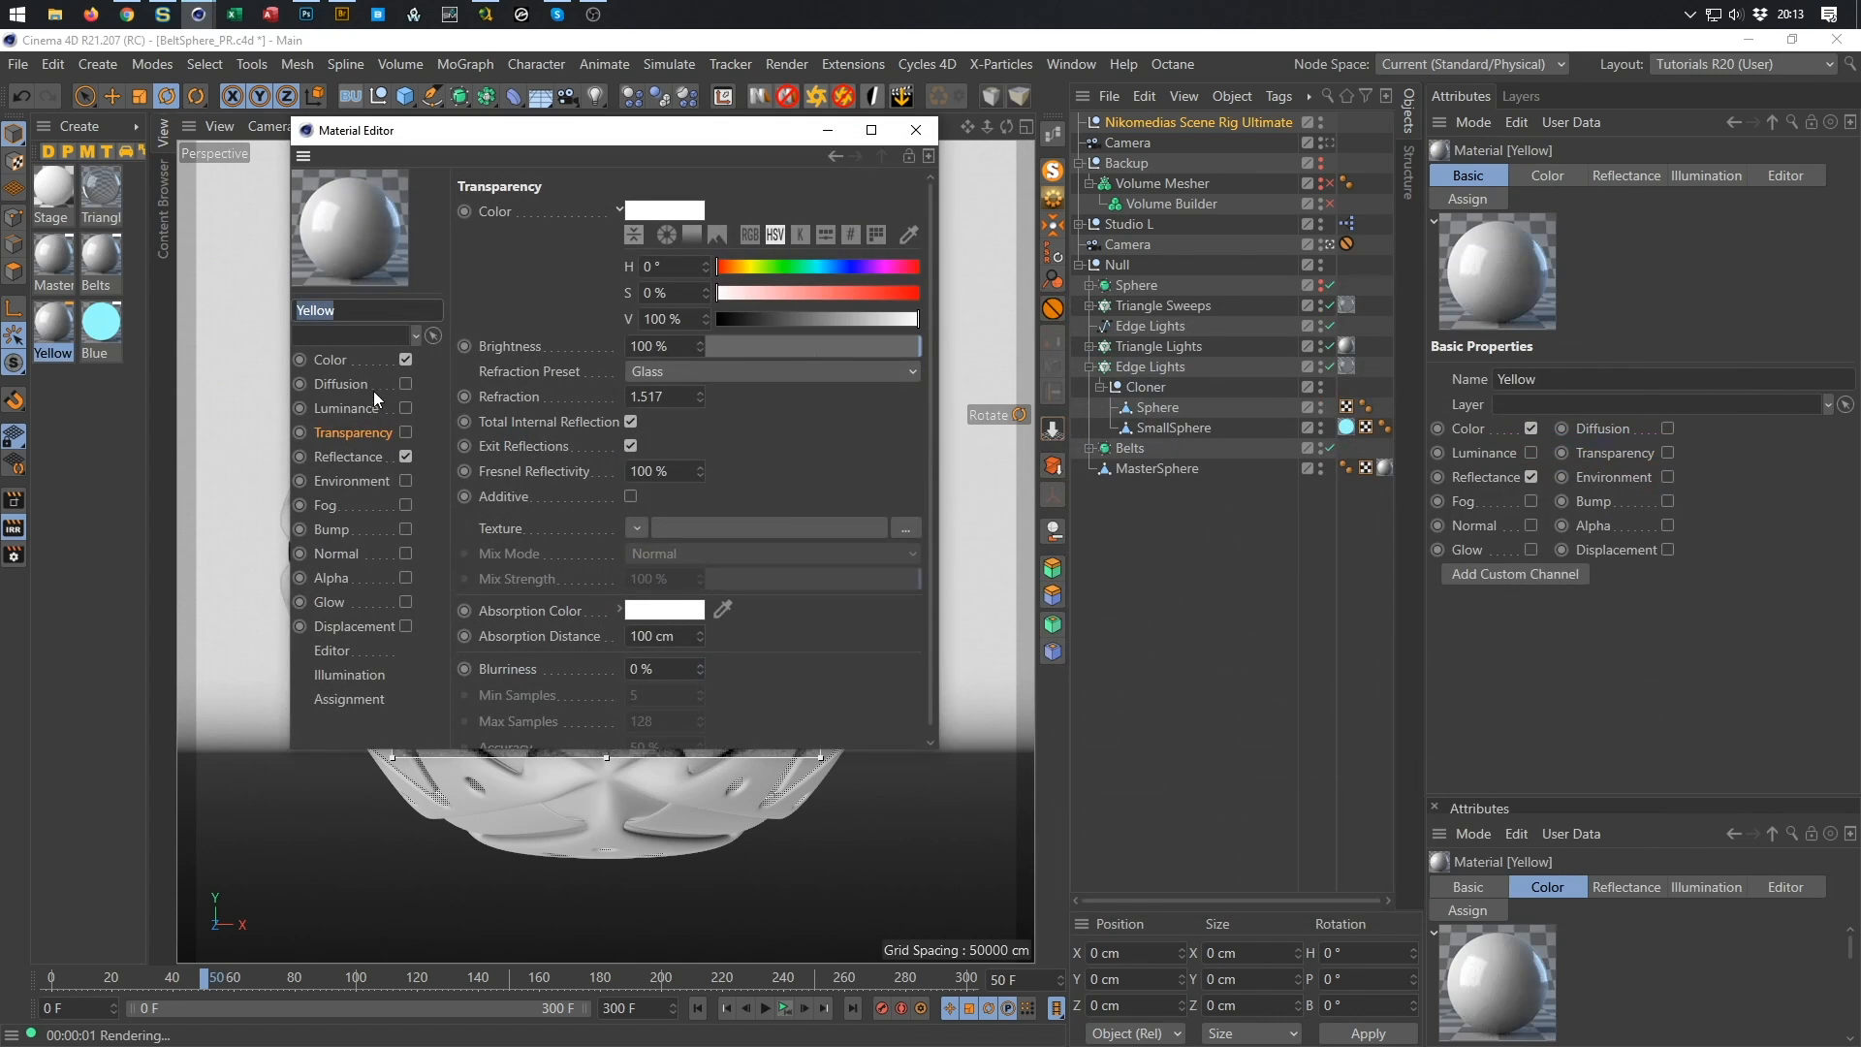
{"action": "left_click", "coordinate": [405, 408]}
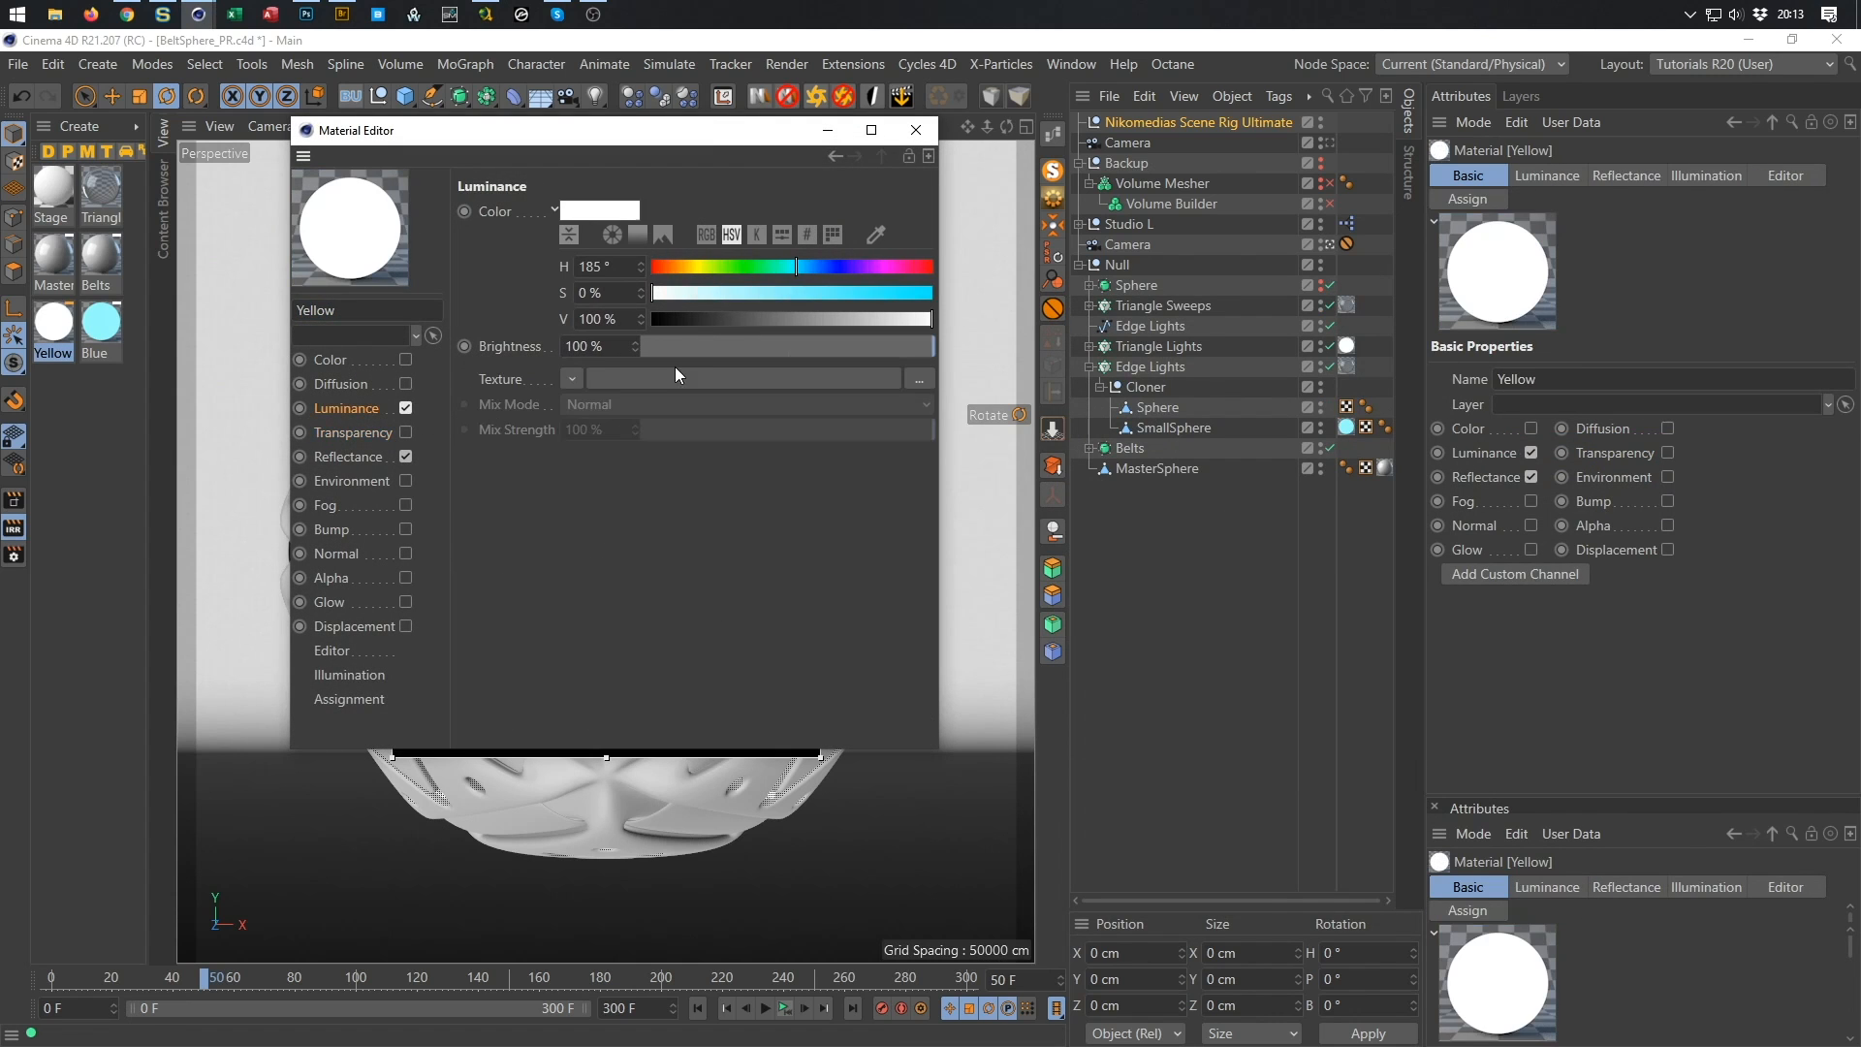
{"action": "left_click", "coordinate": [691, 269]}
{"action": "left_click_drag", "start_coordinate": [824, 294], "coordinate": [1010, 333]}
{"action": "left_click", "coordinate": [586, 346]}
{"action": "type", "text": "300"}
{"action": "key", "text": "Return"}
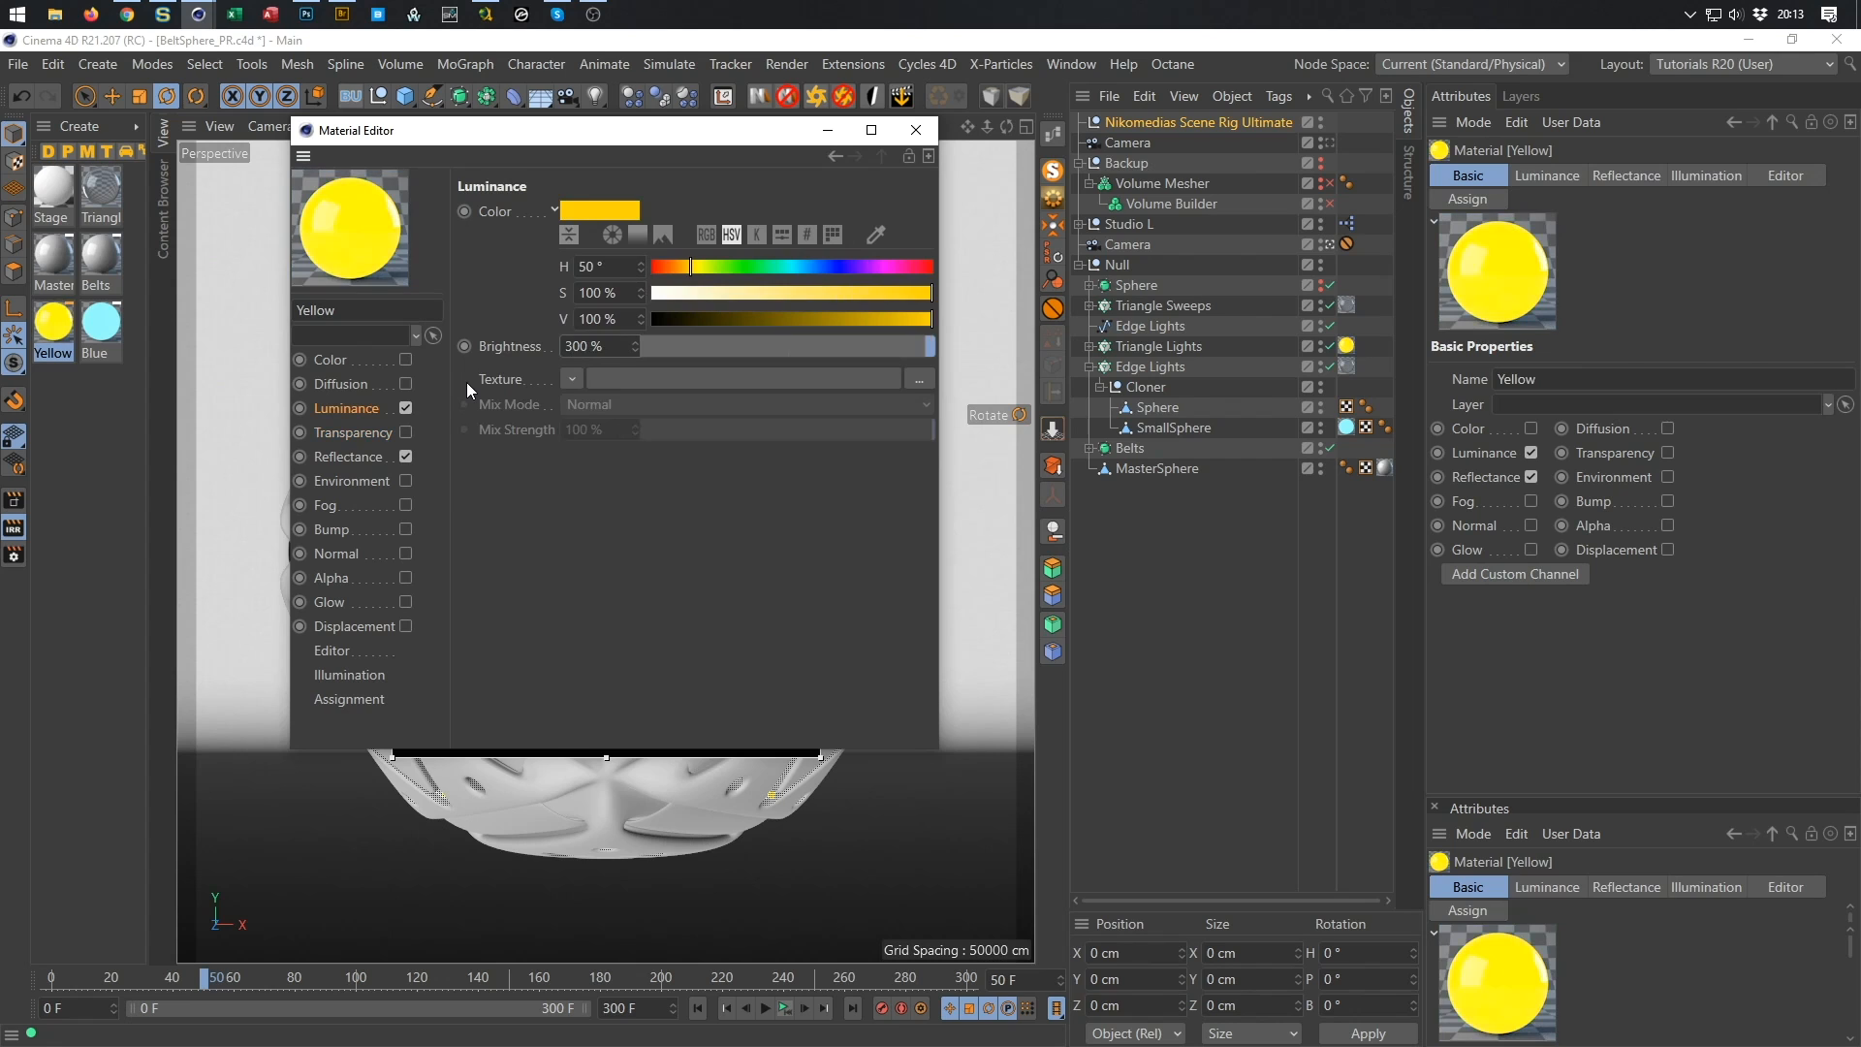
Shift the Yellow material's luminance hue to 37° at full saturation, keeping the render region in view.
{"action": "mouse_move", "coordinate": [840, 323]}
{"action": "left_mouse_down"}
{"action": "mouse_move", "coordinate": [887, 324]}
{"action": "mouse_move", "coordinate": [927, 293]}
{"action": "left_mouse_up"}
{"action": "left_click", "coordinate": [900, 295]}
{"action": "left_click_drag", "start_coordinate": [708, 129], "coordinate": [485, 764]}
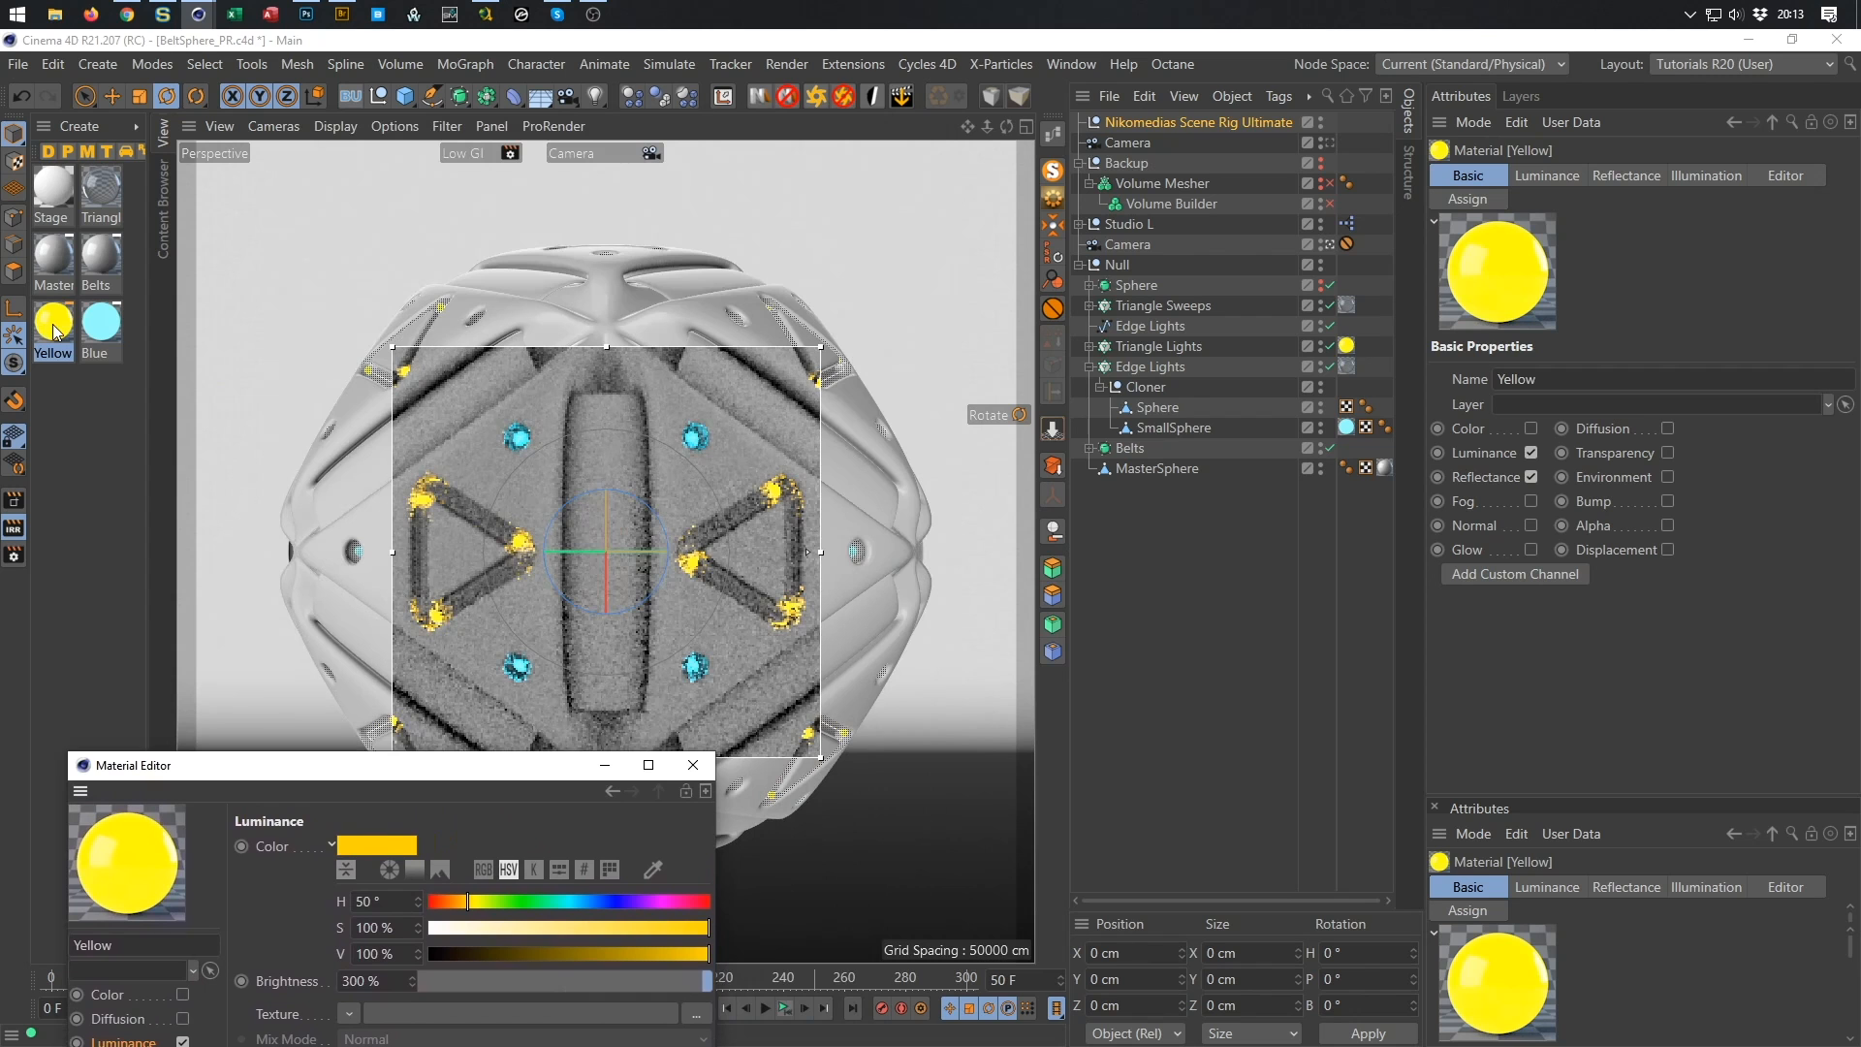
{"action": "left_click_drag", "start_coordinate": [499, 766], "coordinate": [1472, 449]}
{"action": "left_click_drag", "start_coordinate": [1422, 593], "coordinate": [1431, 585]}
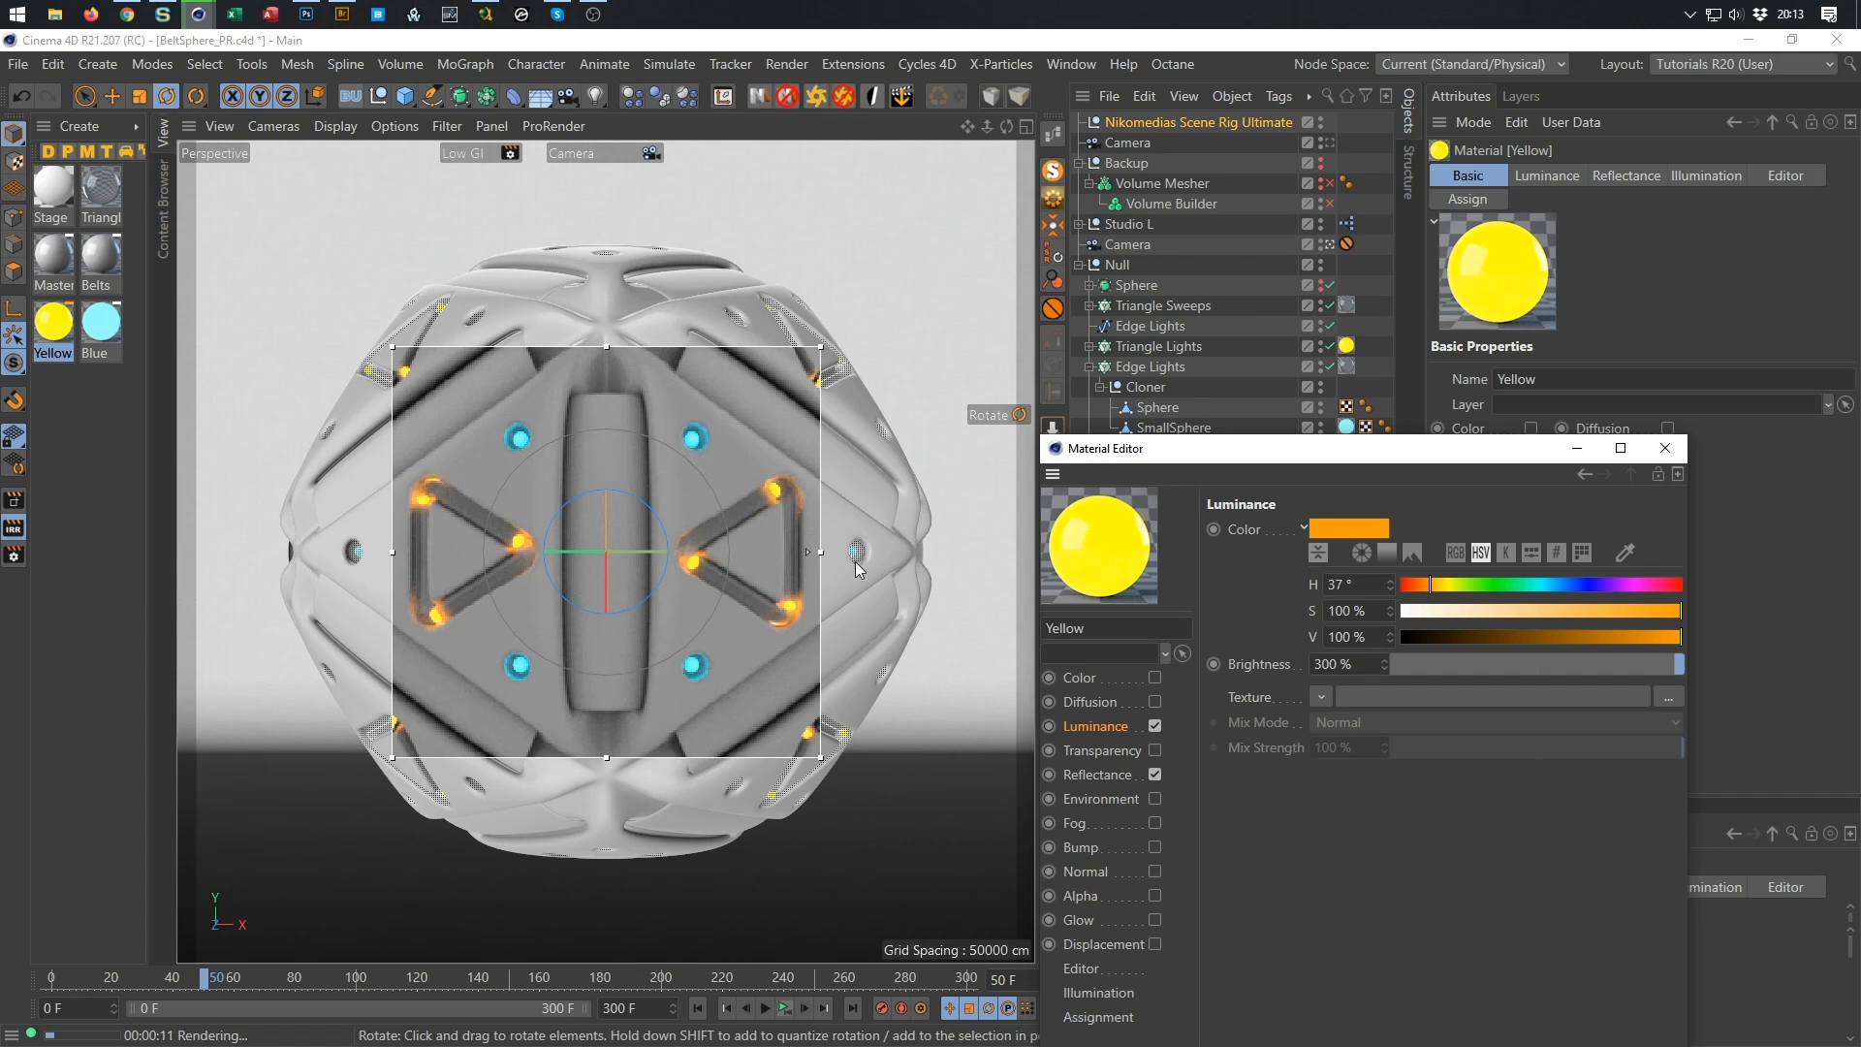
Set the Triangles material's transparency blurriness to 20%.
{"action": "left_click", "coordinate": [101, 186]}
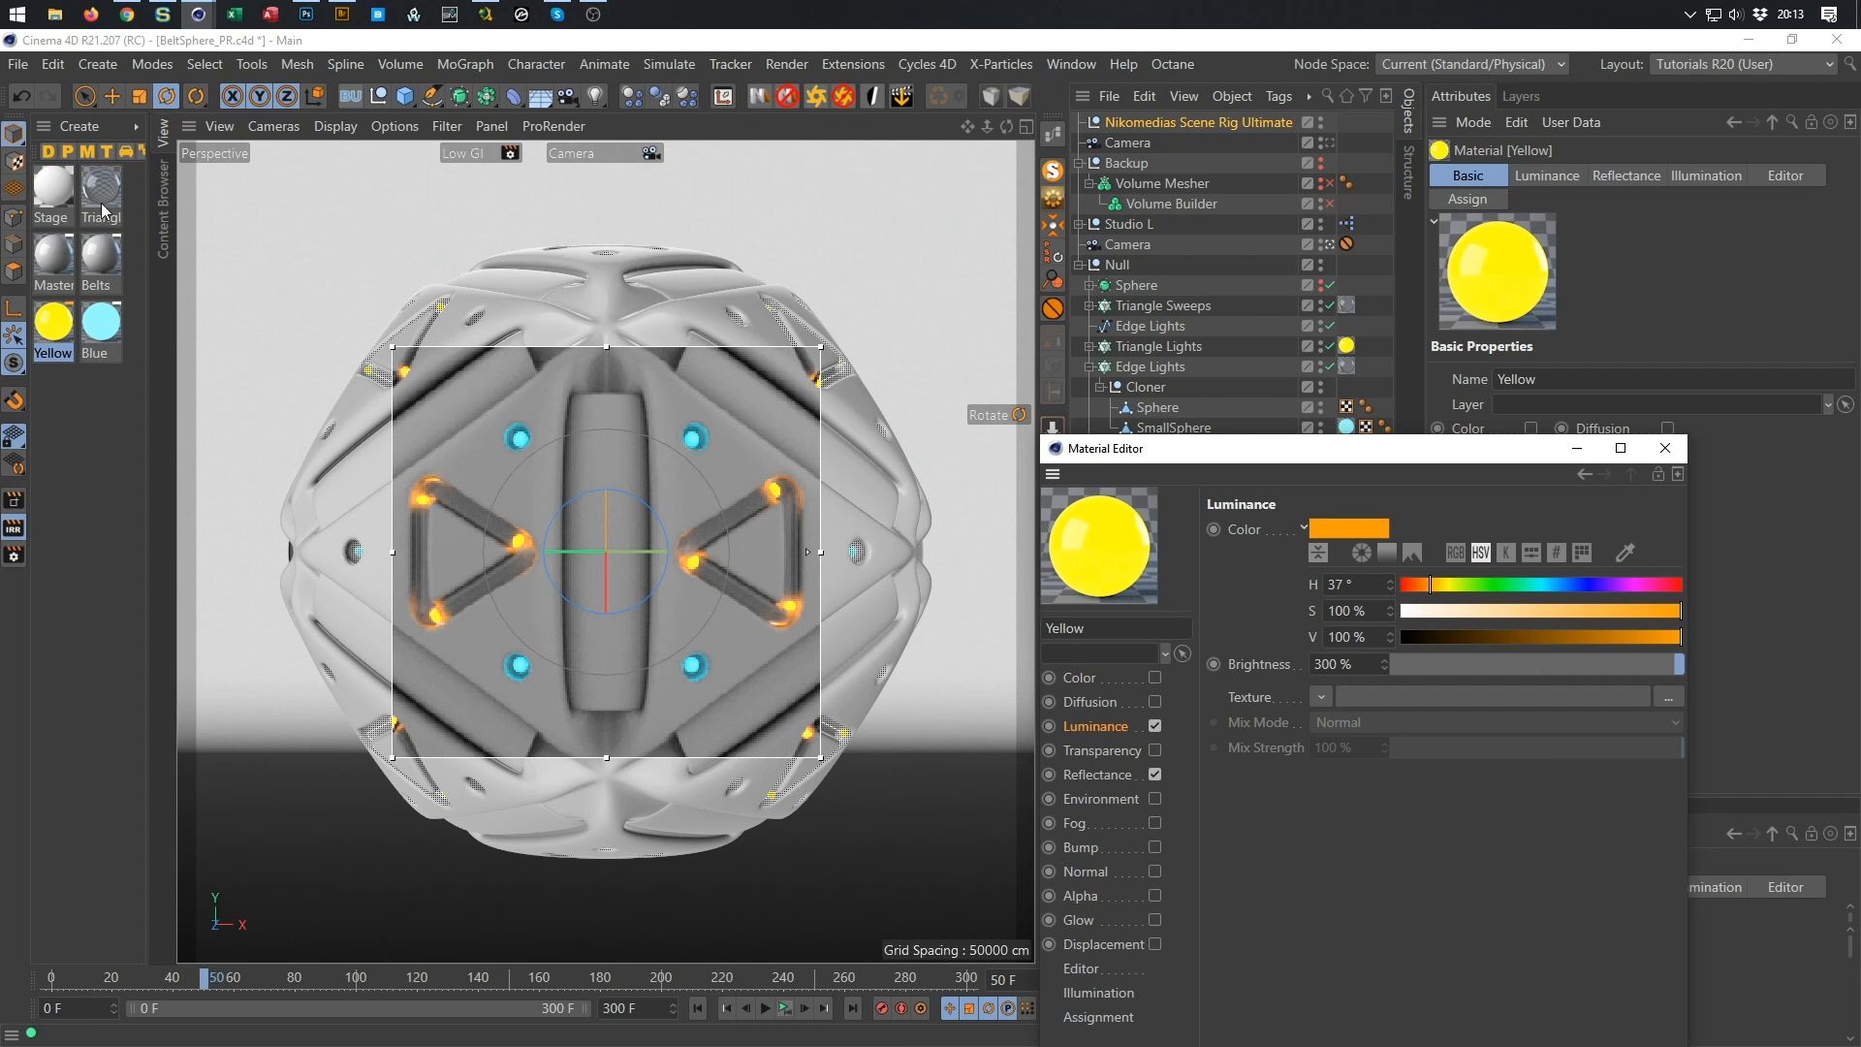
{"action": "left_click_drag", "start_coordinate": [1325, 448], "coordinate": [1349, 316]}
{"action": "left_click", "coordinate": [1129, 619]}
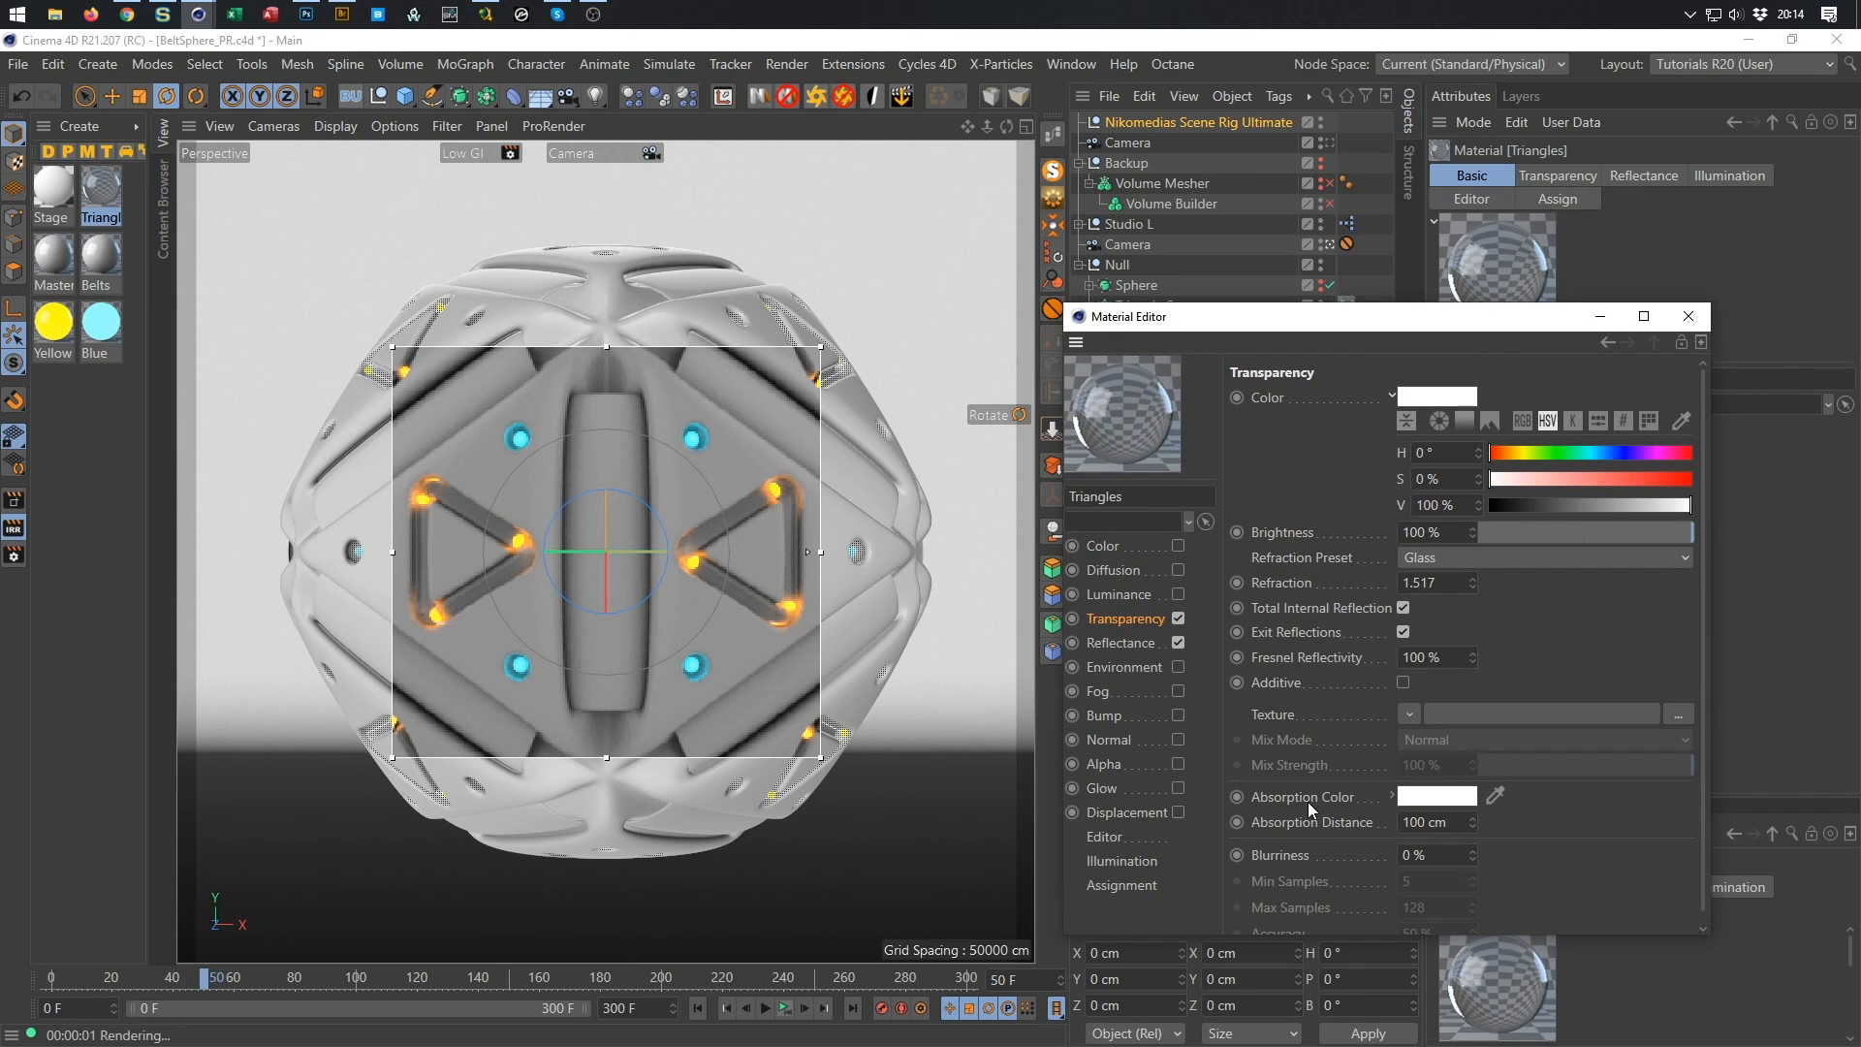
{"action": "left_click", "coordinate": [1441, 857]}
{"action": "type", "text": "20"}
{"action": "key", "text": "Return"}
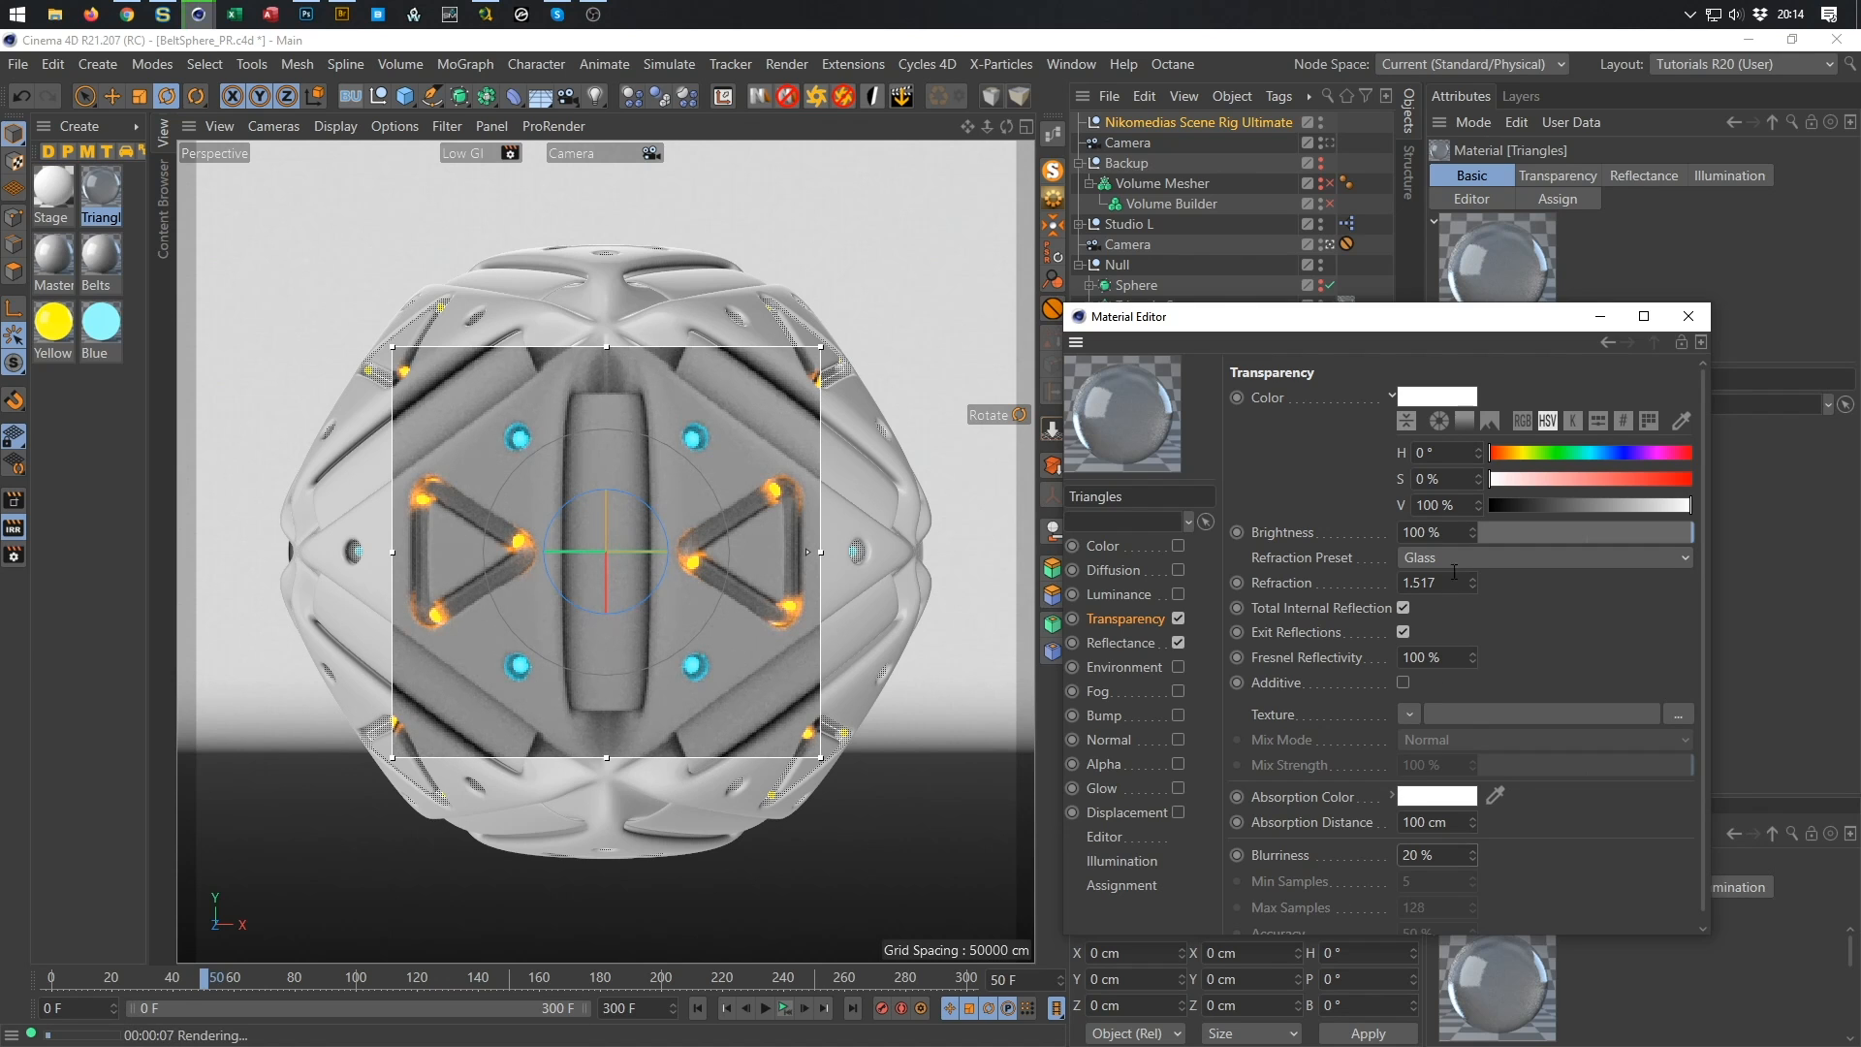
Darken the Triangles material's transparency color, trying values of 30% and 80% and settling on 90%.
{"action": "left_click", "coordinate": [1550, 507]}
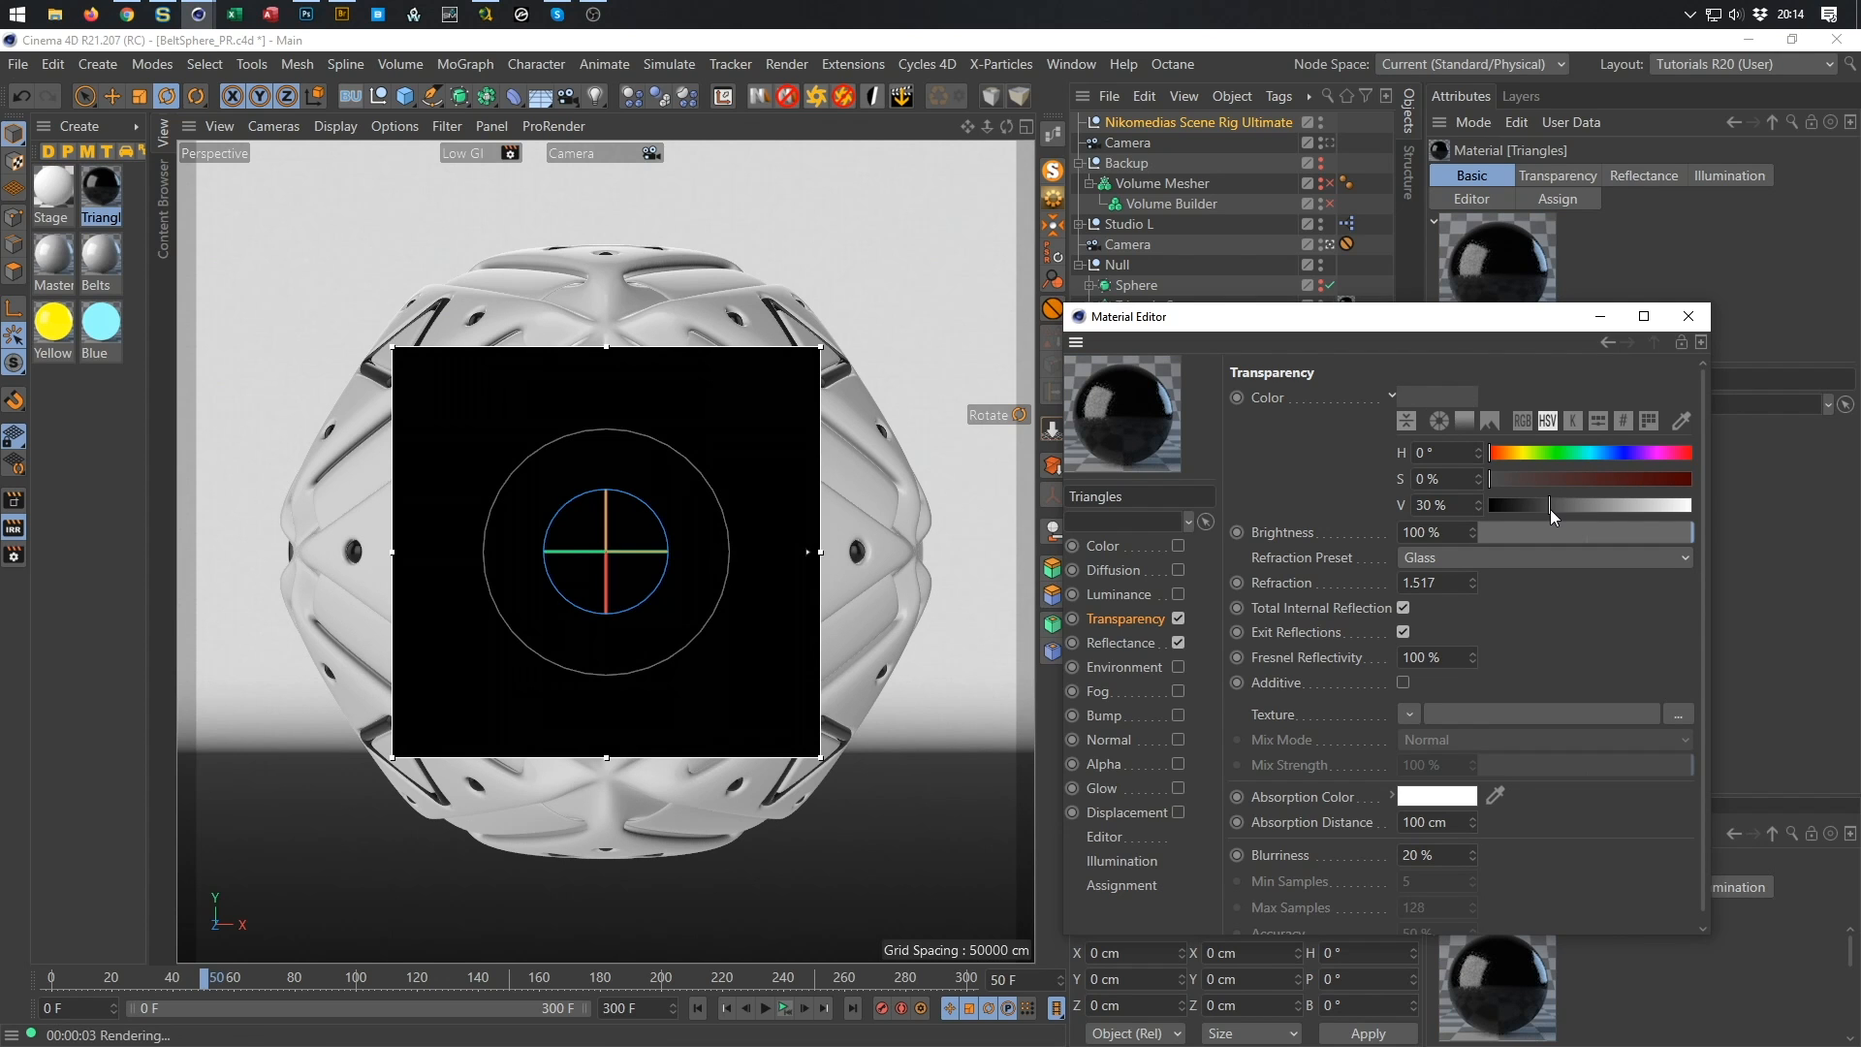
{"action": "left_click", "coordinate": [1651, 509]}
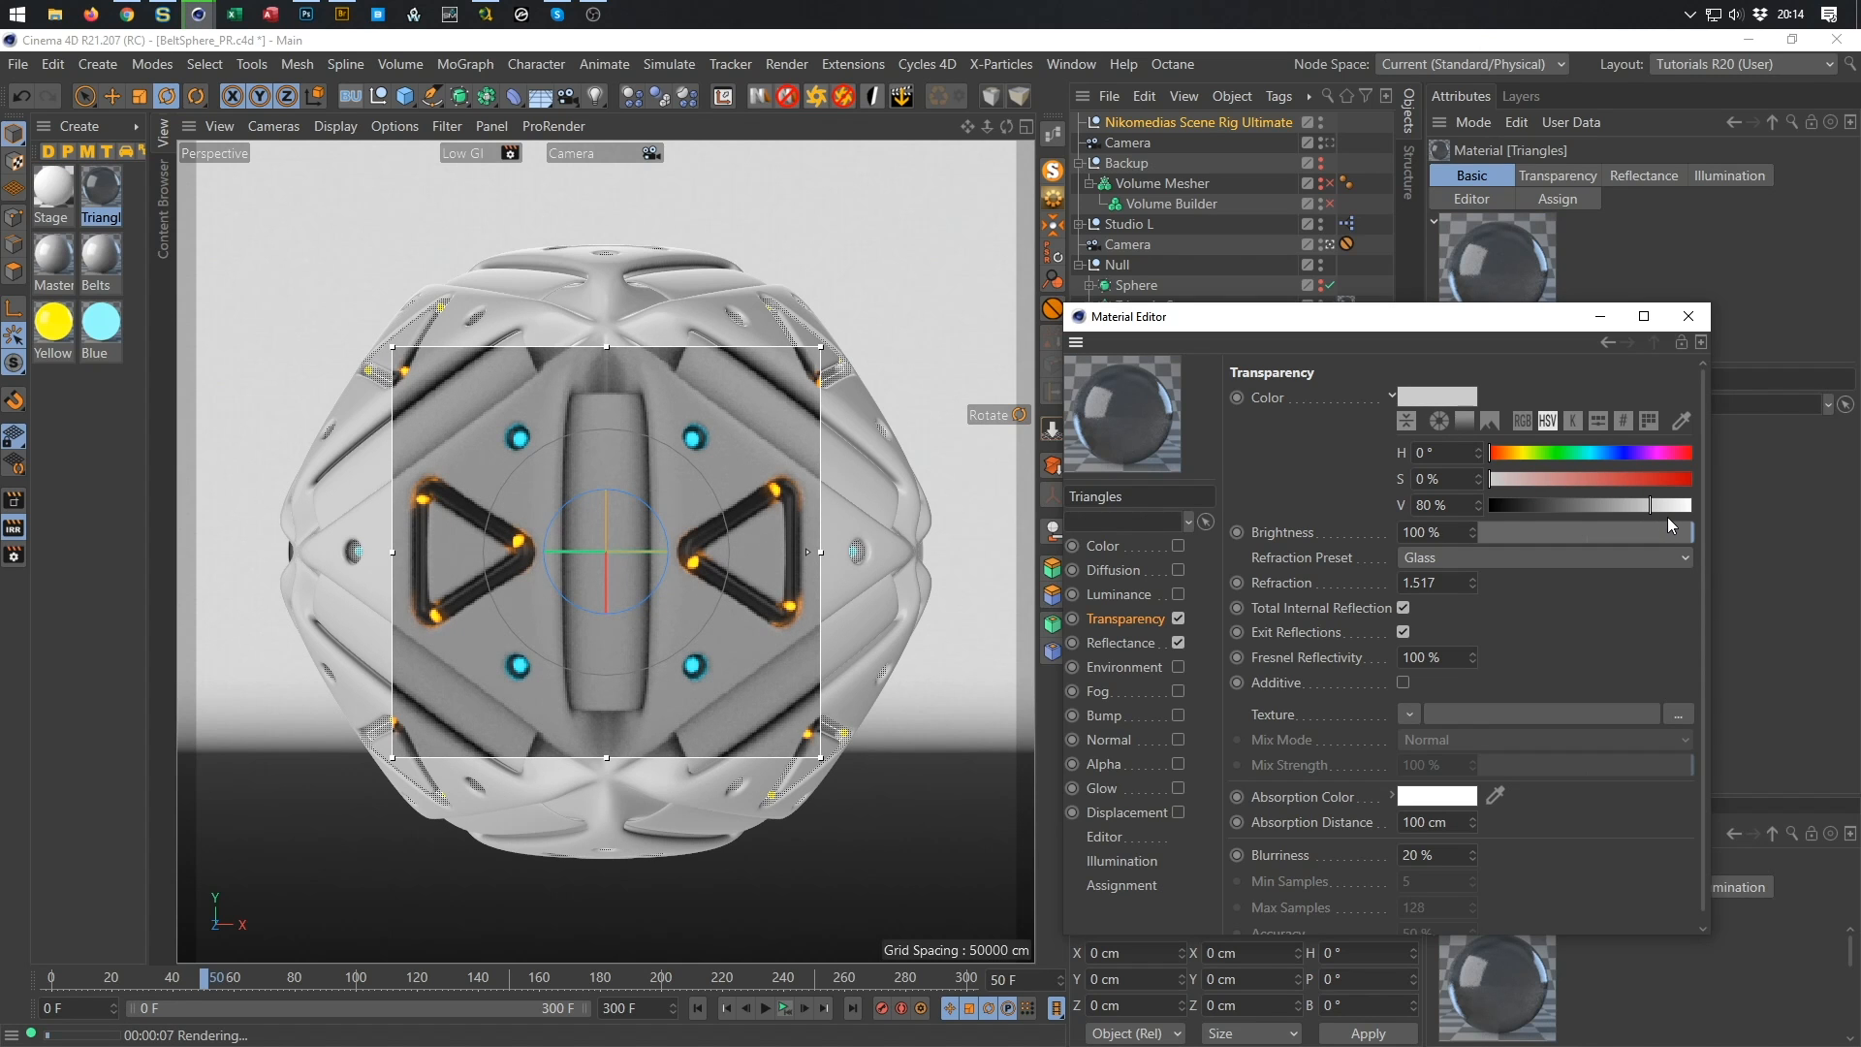
{"action": "left_click", "coordinate": [1671, 505]}
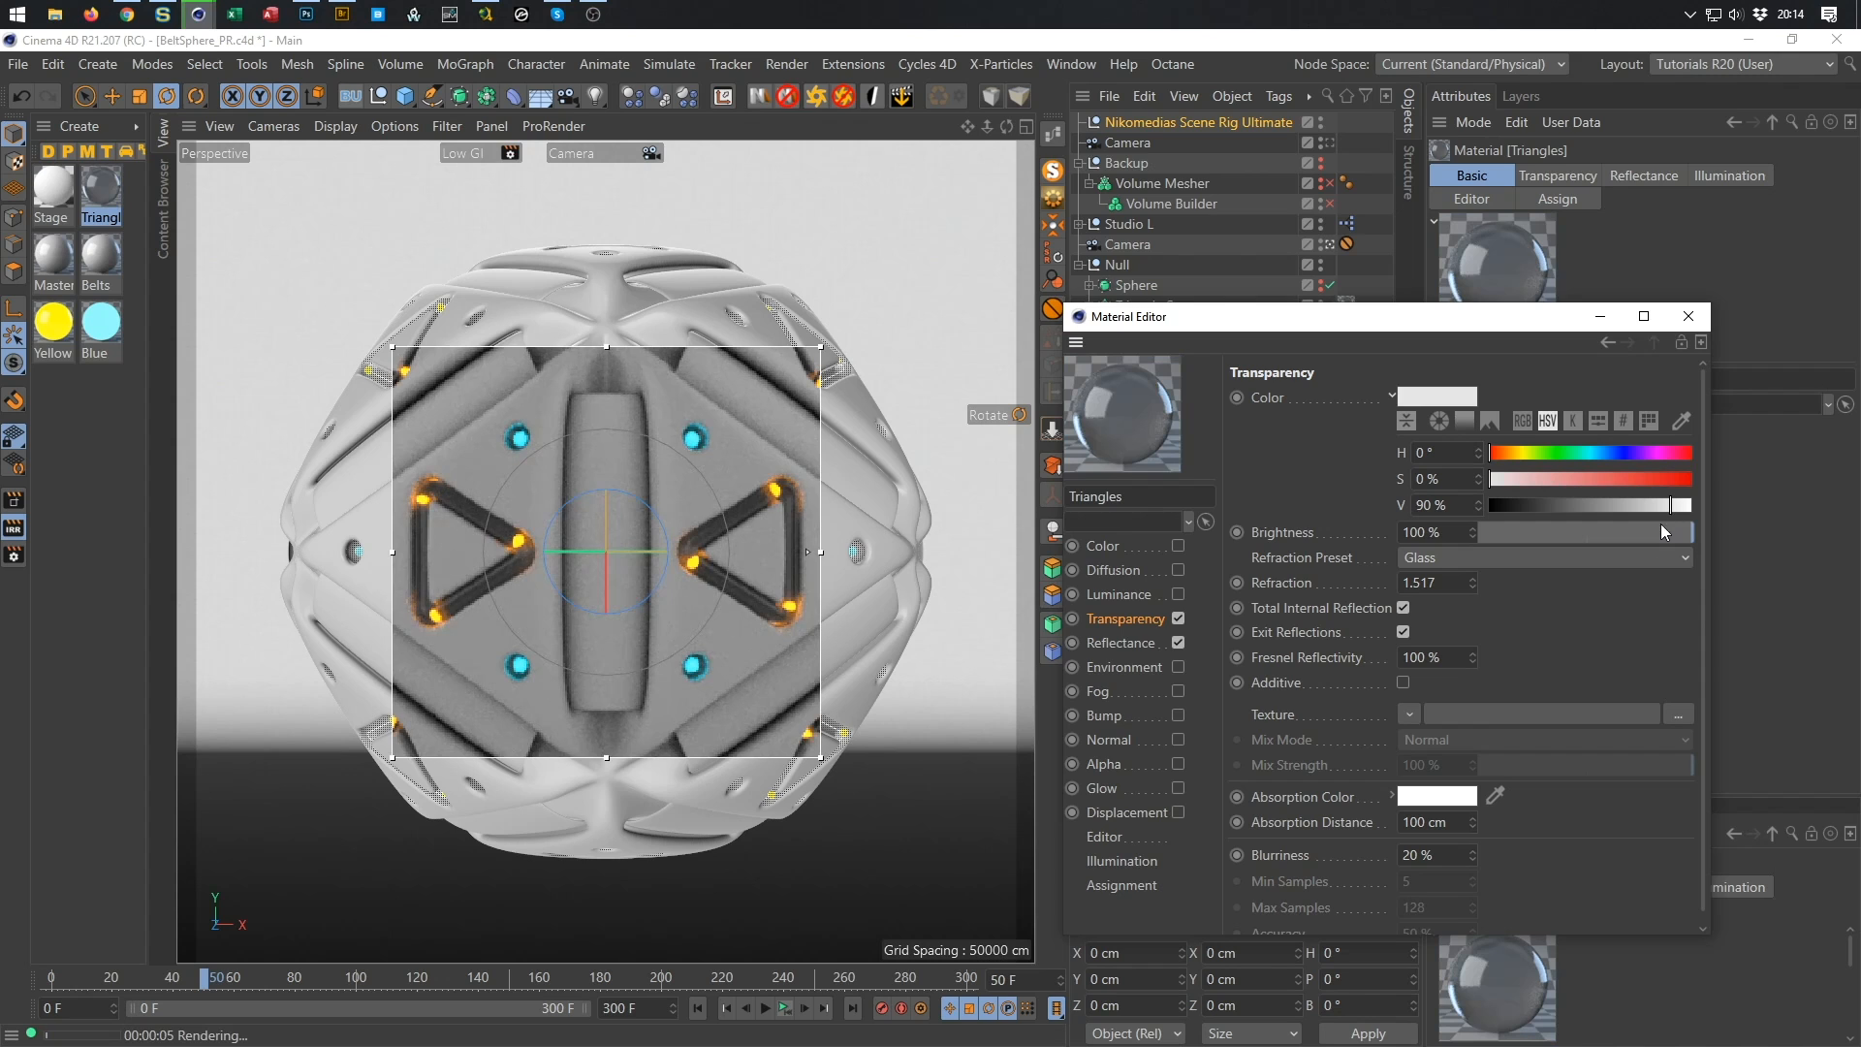
Raise the Triangles material's transparency blurriness to 80% and finish editing the material.
{"action": "double_click", "coordinate": [1464, 855]}
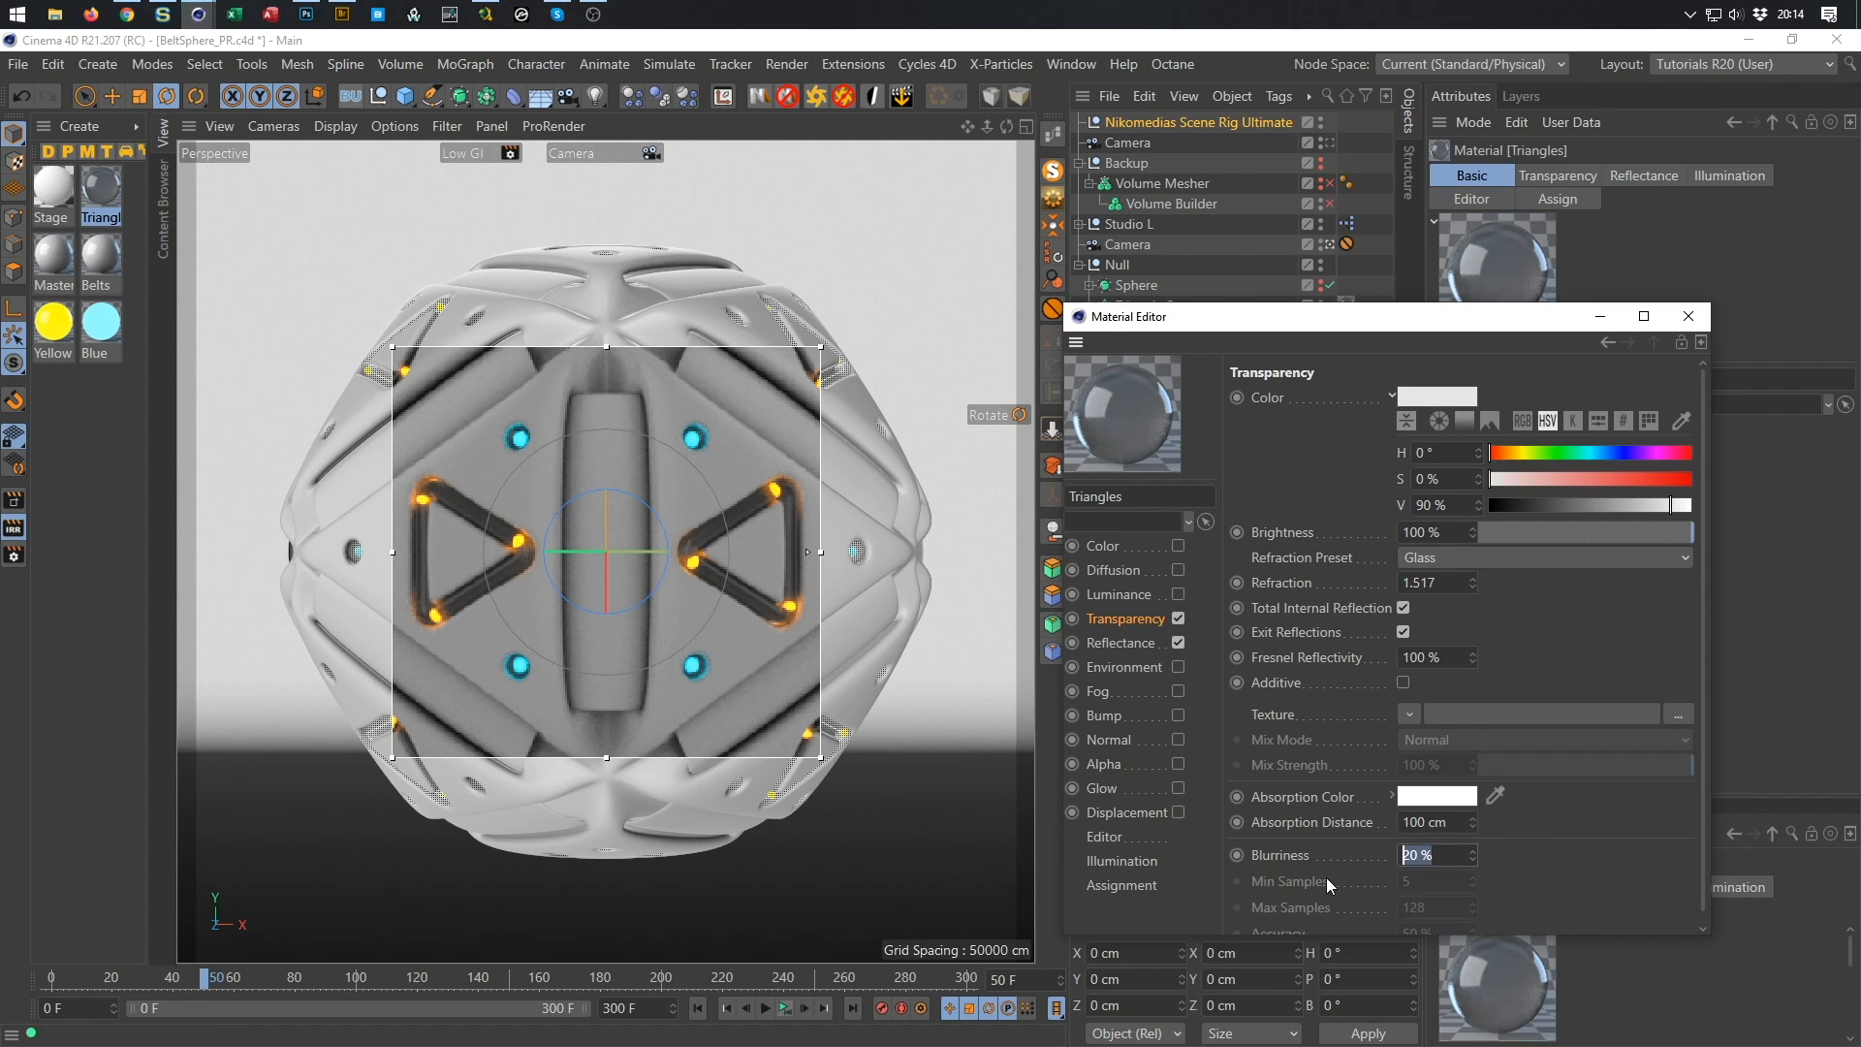
{"action": "type", "text": "80"}
{"action": "key", "text": "Return"}
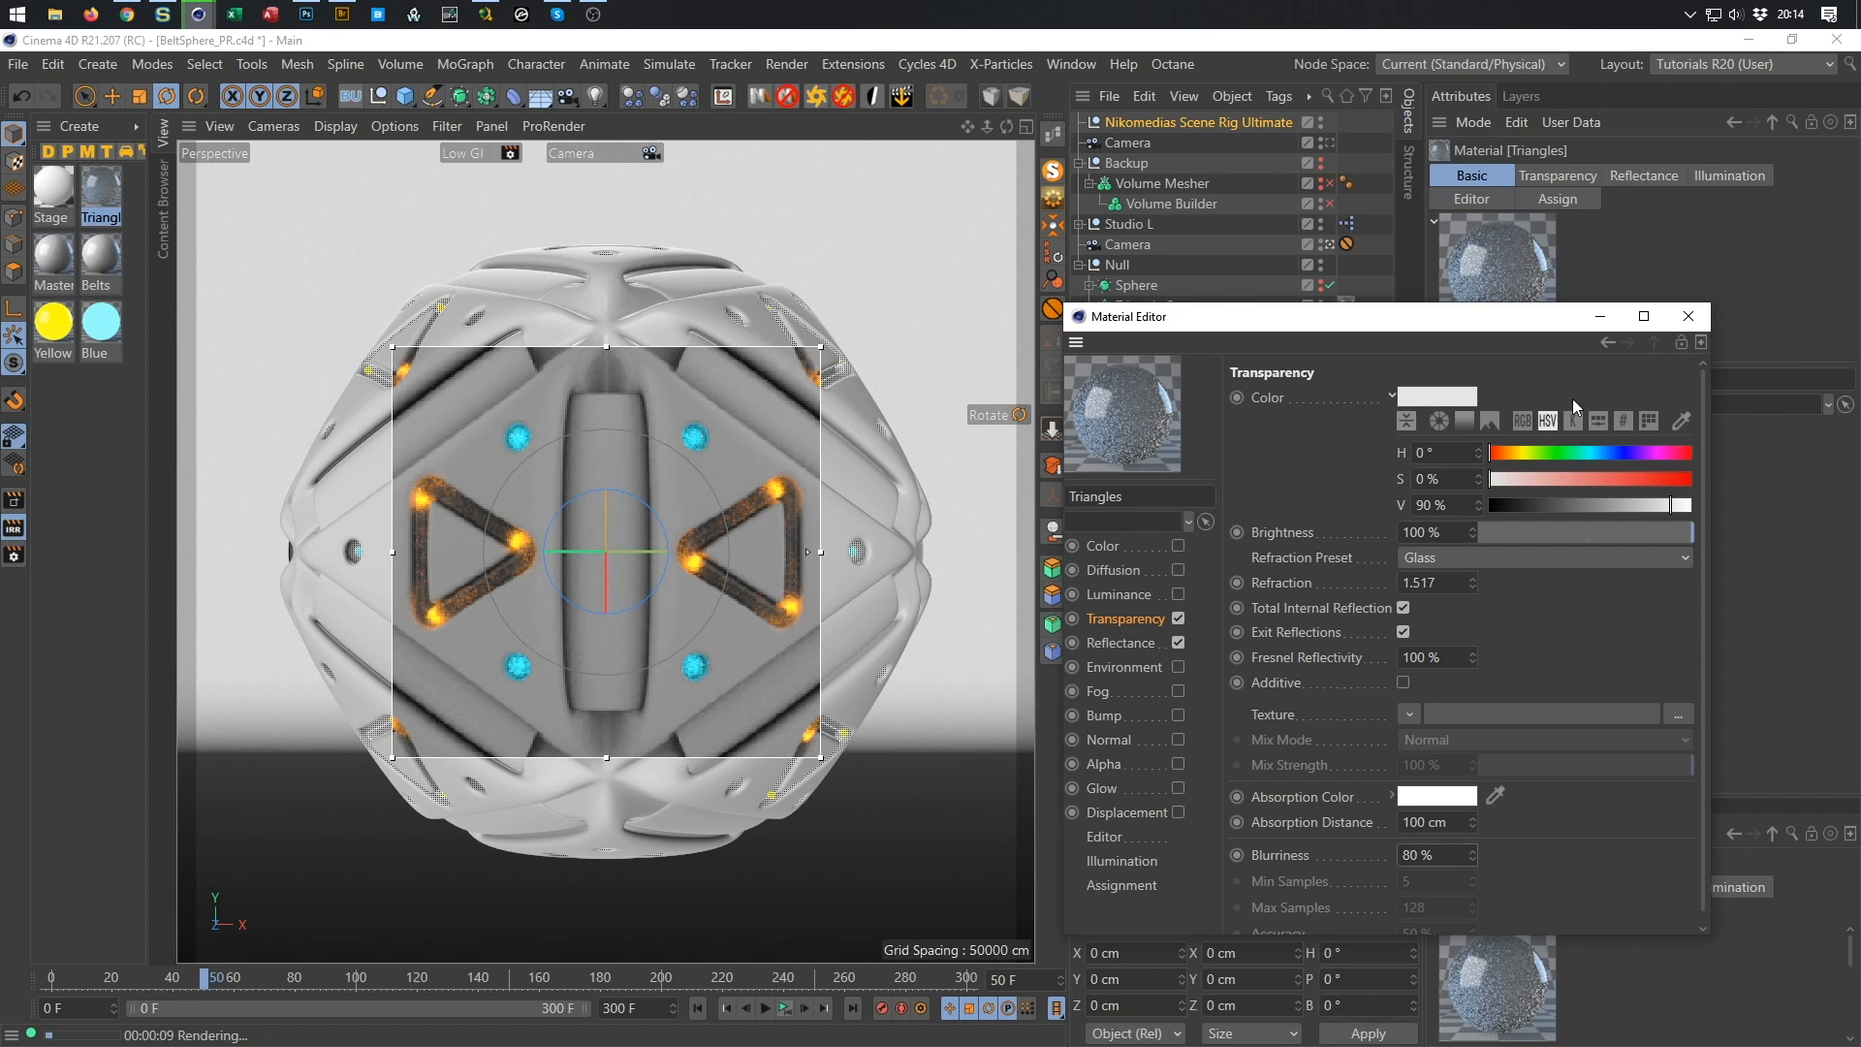
{"action": "left_click", "coordinate": [1689, 316]}
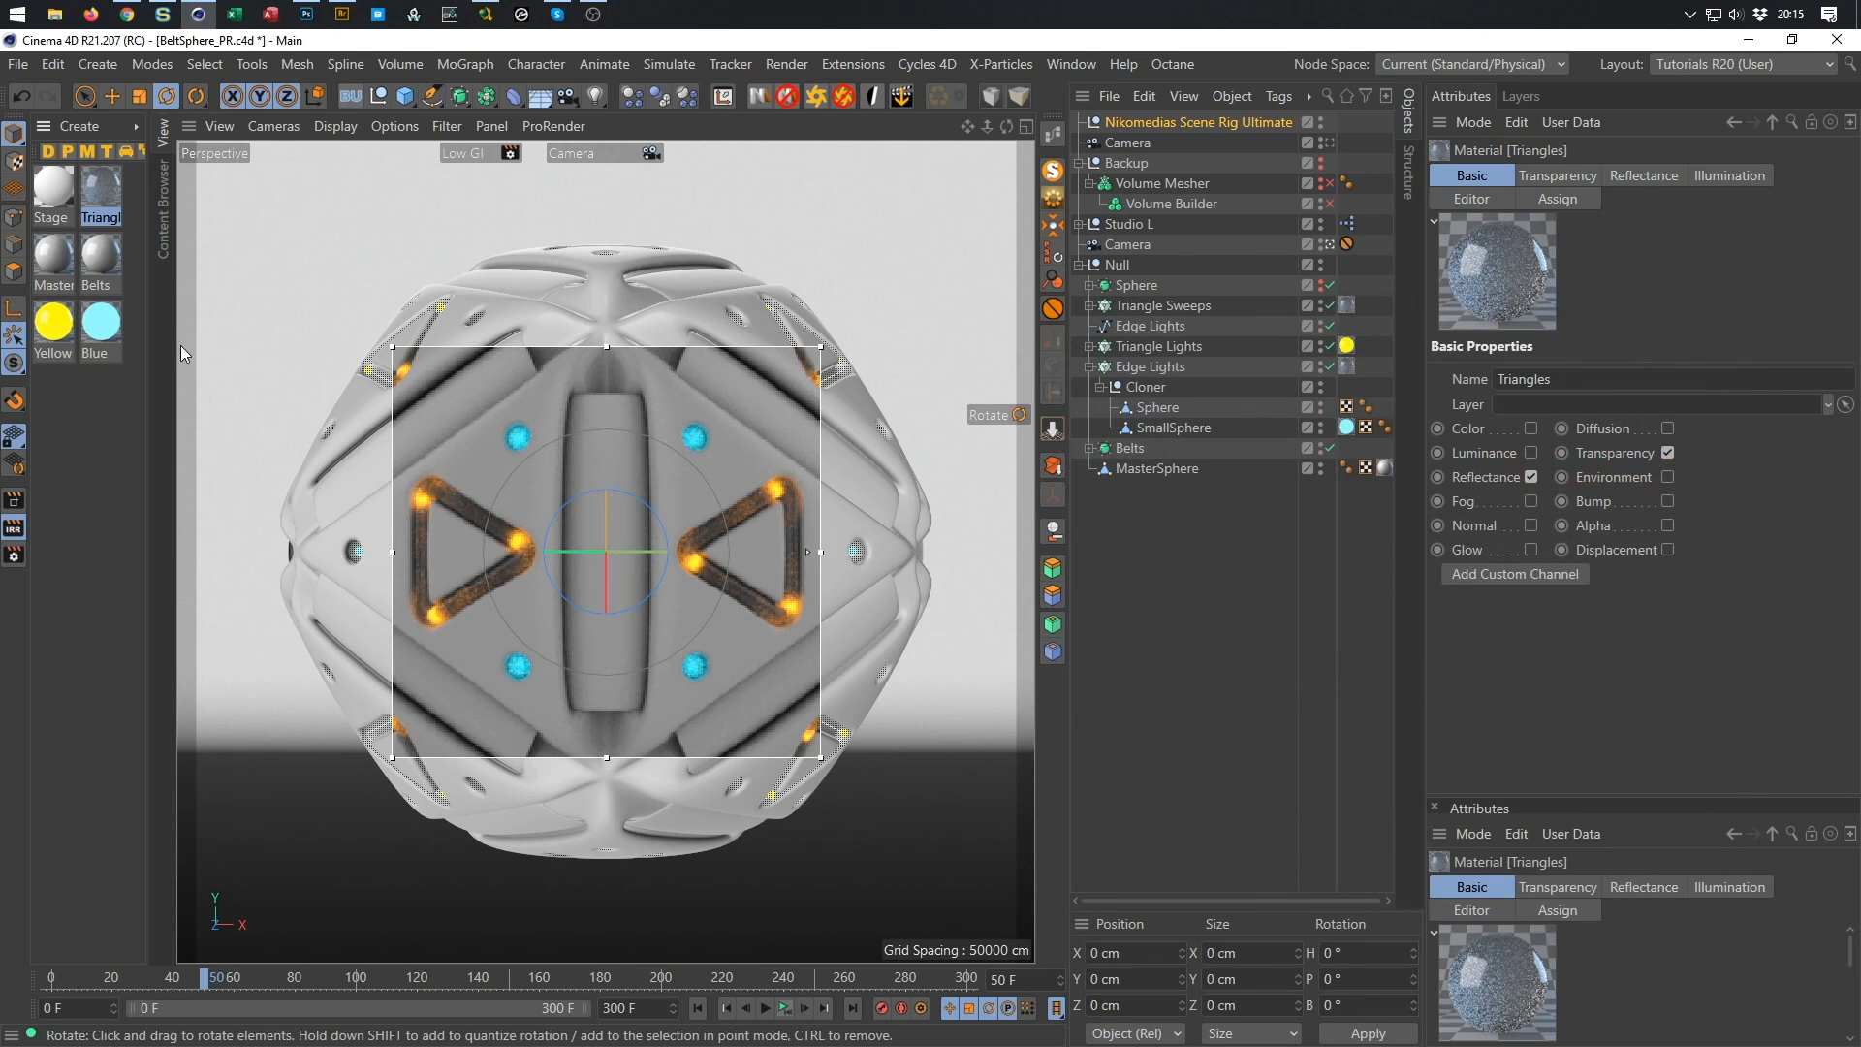
Open the Belts material's color channel for editing and turn off the interactive render region.
{"action": "left_click", "coordinate": [108, 259]}
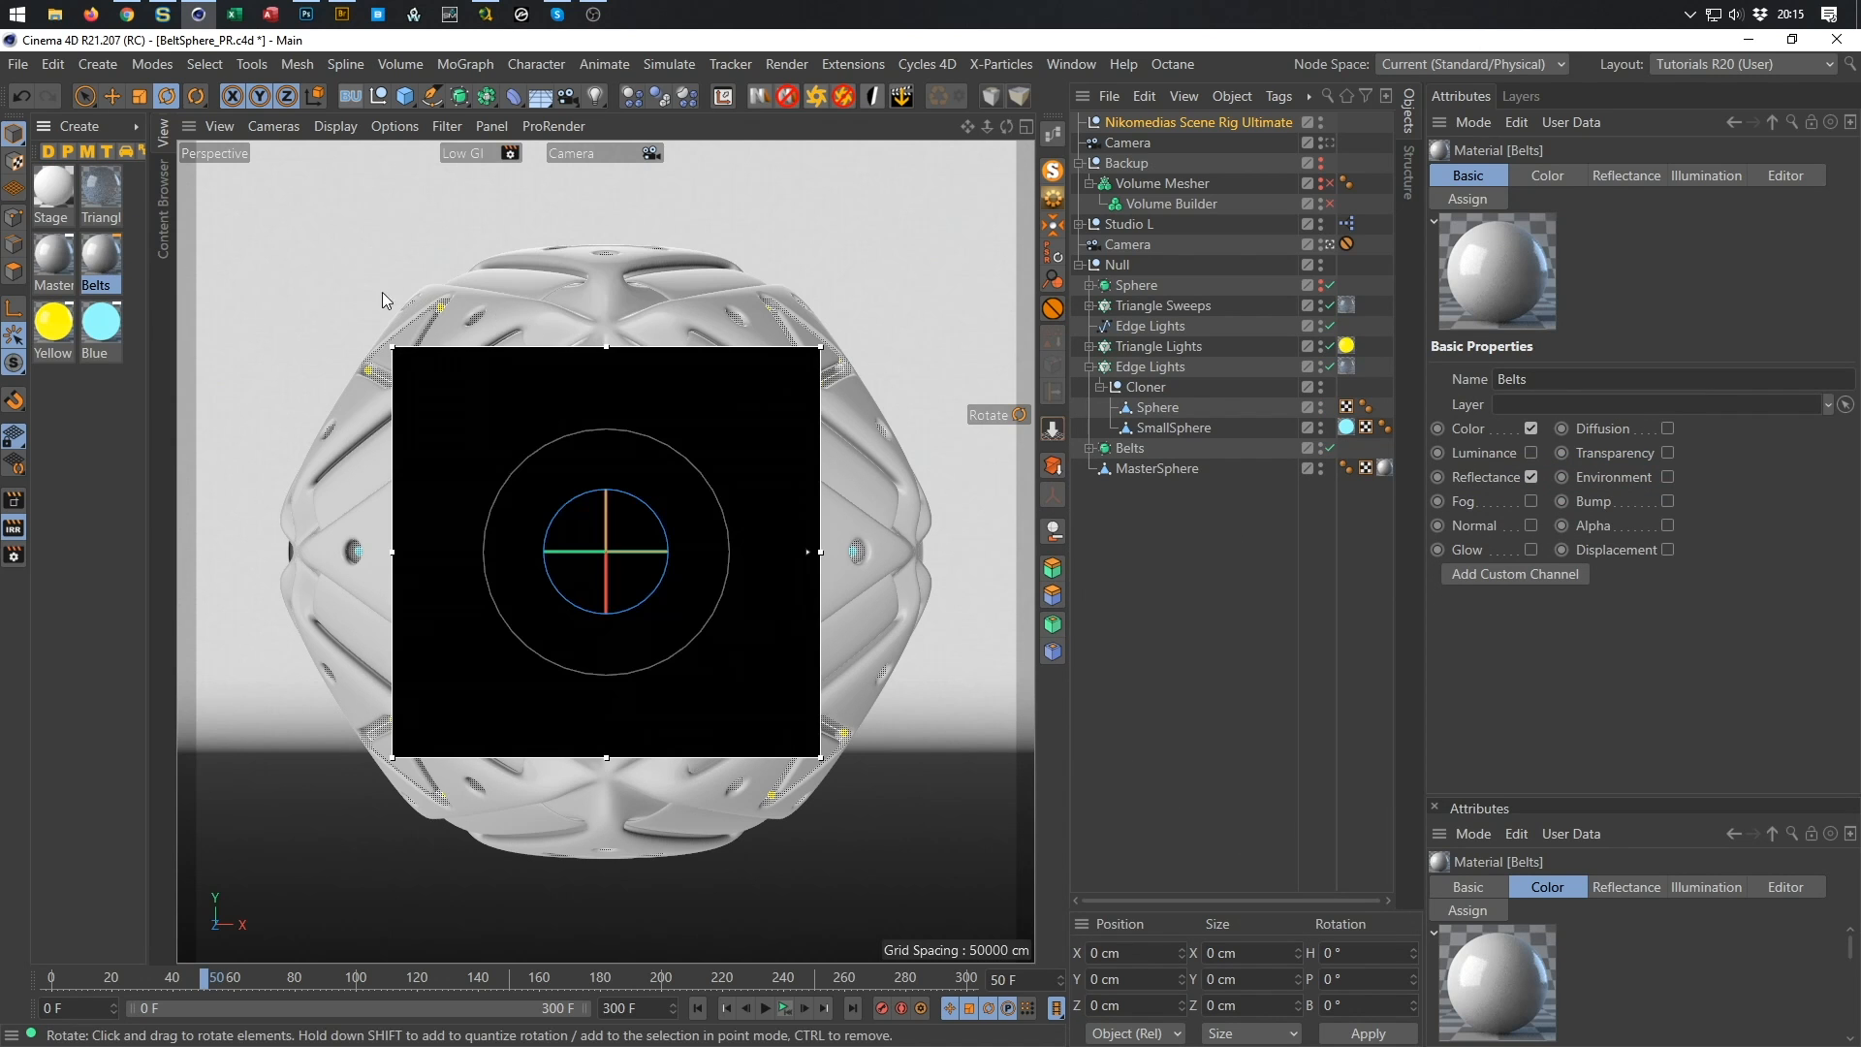
{"action": "double_click", "coordinate": [113, 254]}
{"action": "left_click_drag", "start_coordinate": [608, 145], "coordinate": [1227, 302]}
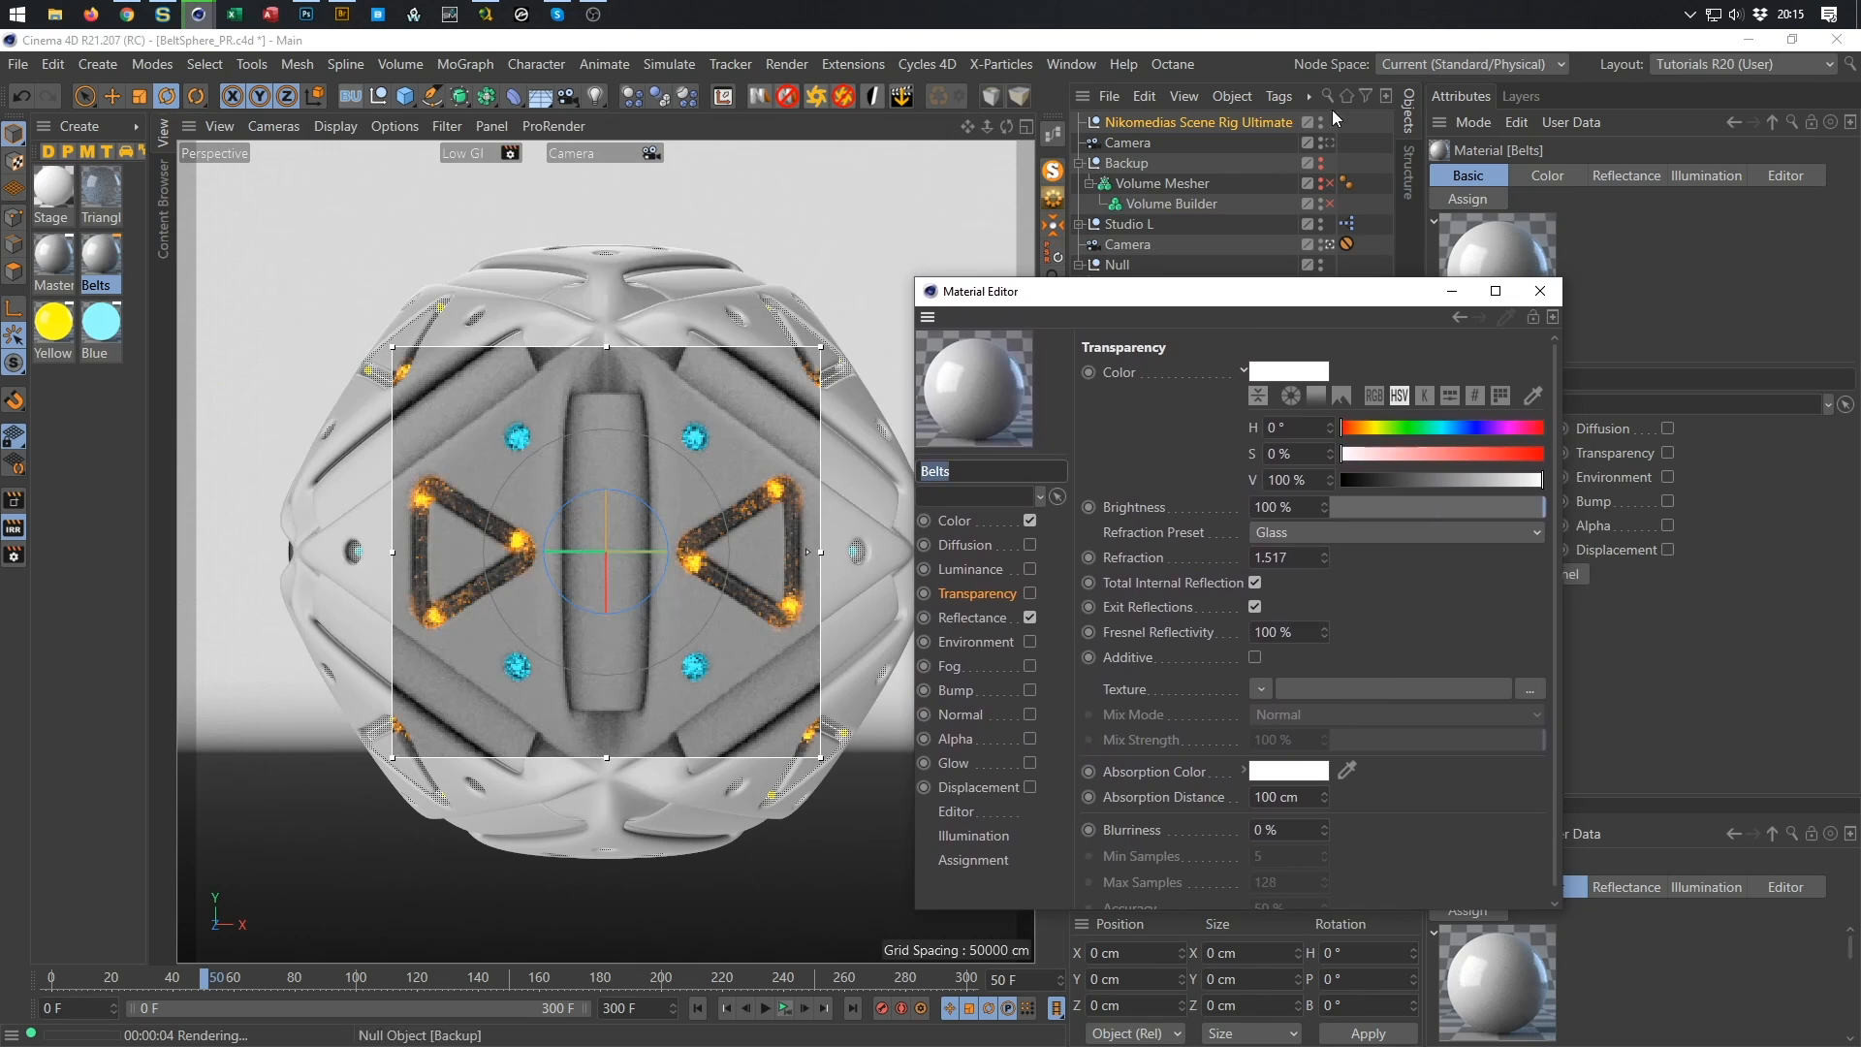
{"action": "left_click", "coordinate": [964, 521]}
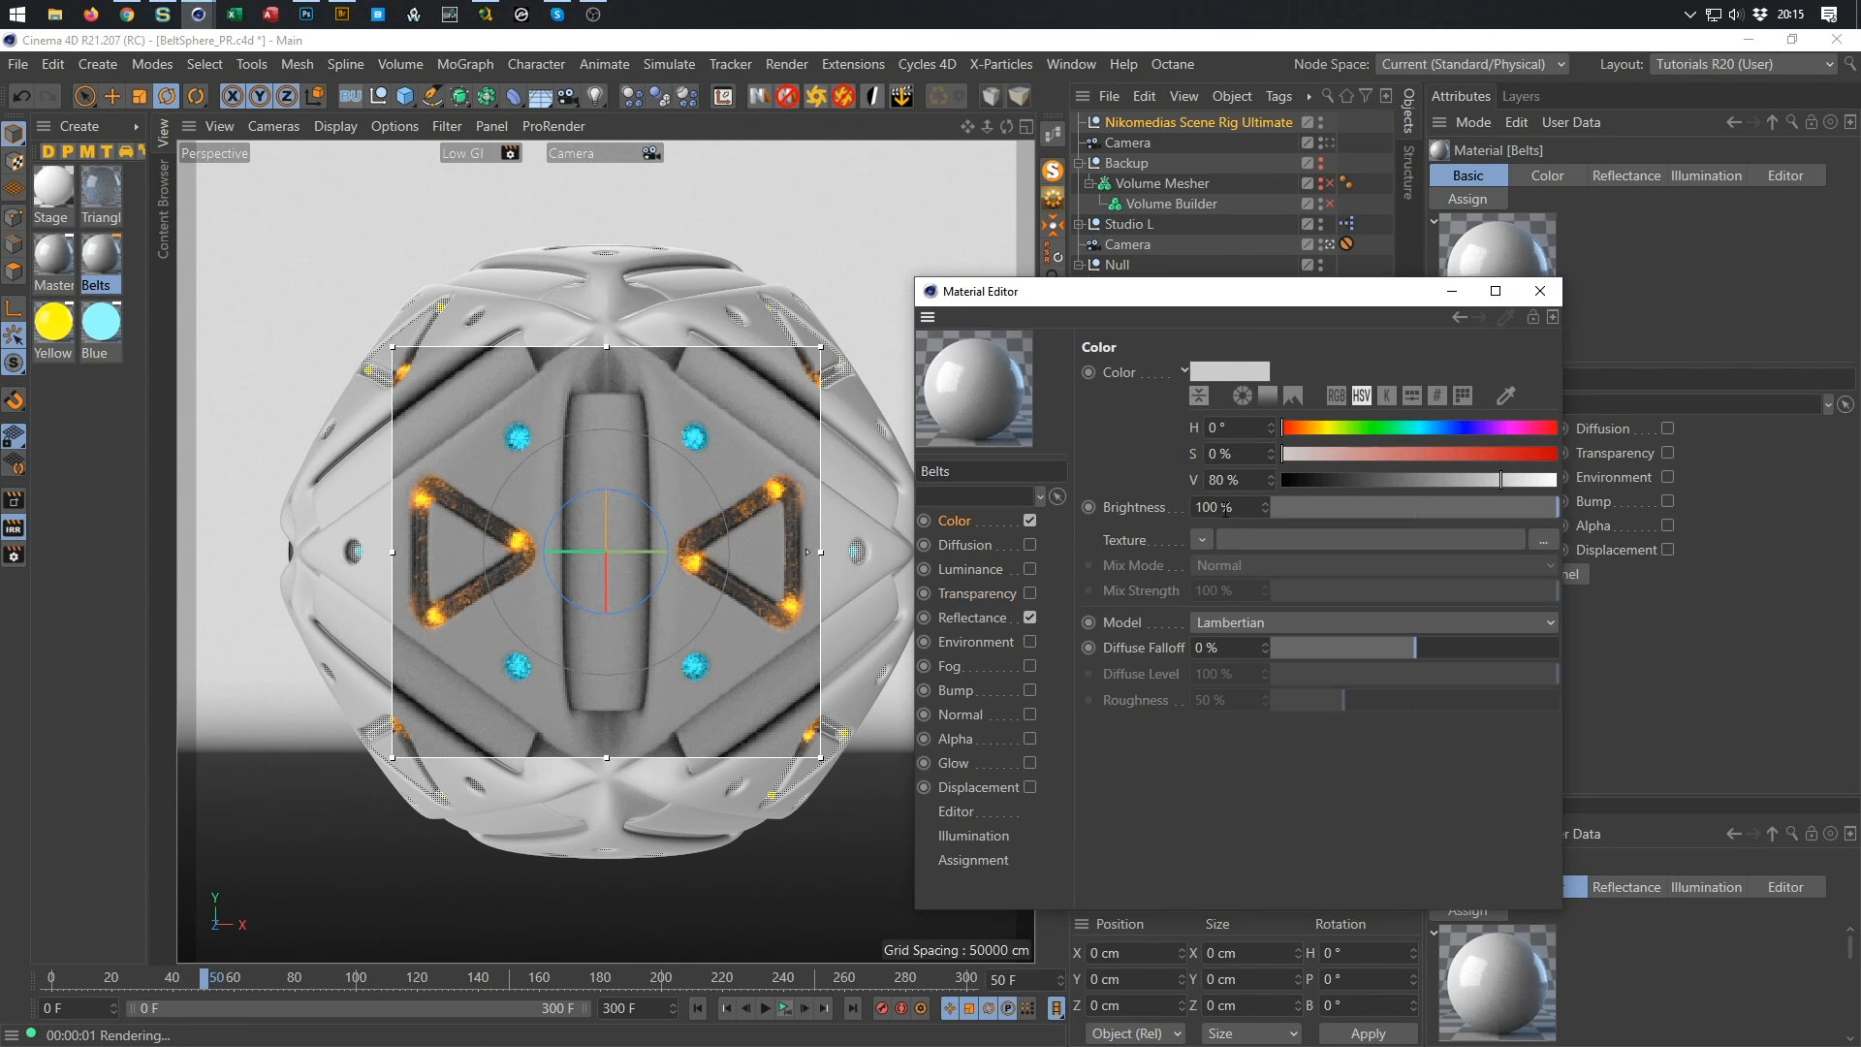
{"action": "left_click", "coordinate": [1201, 539]}
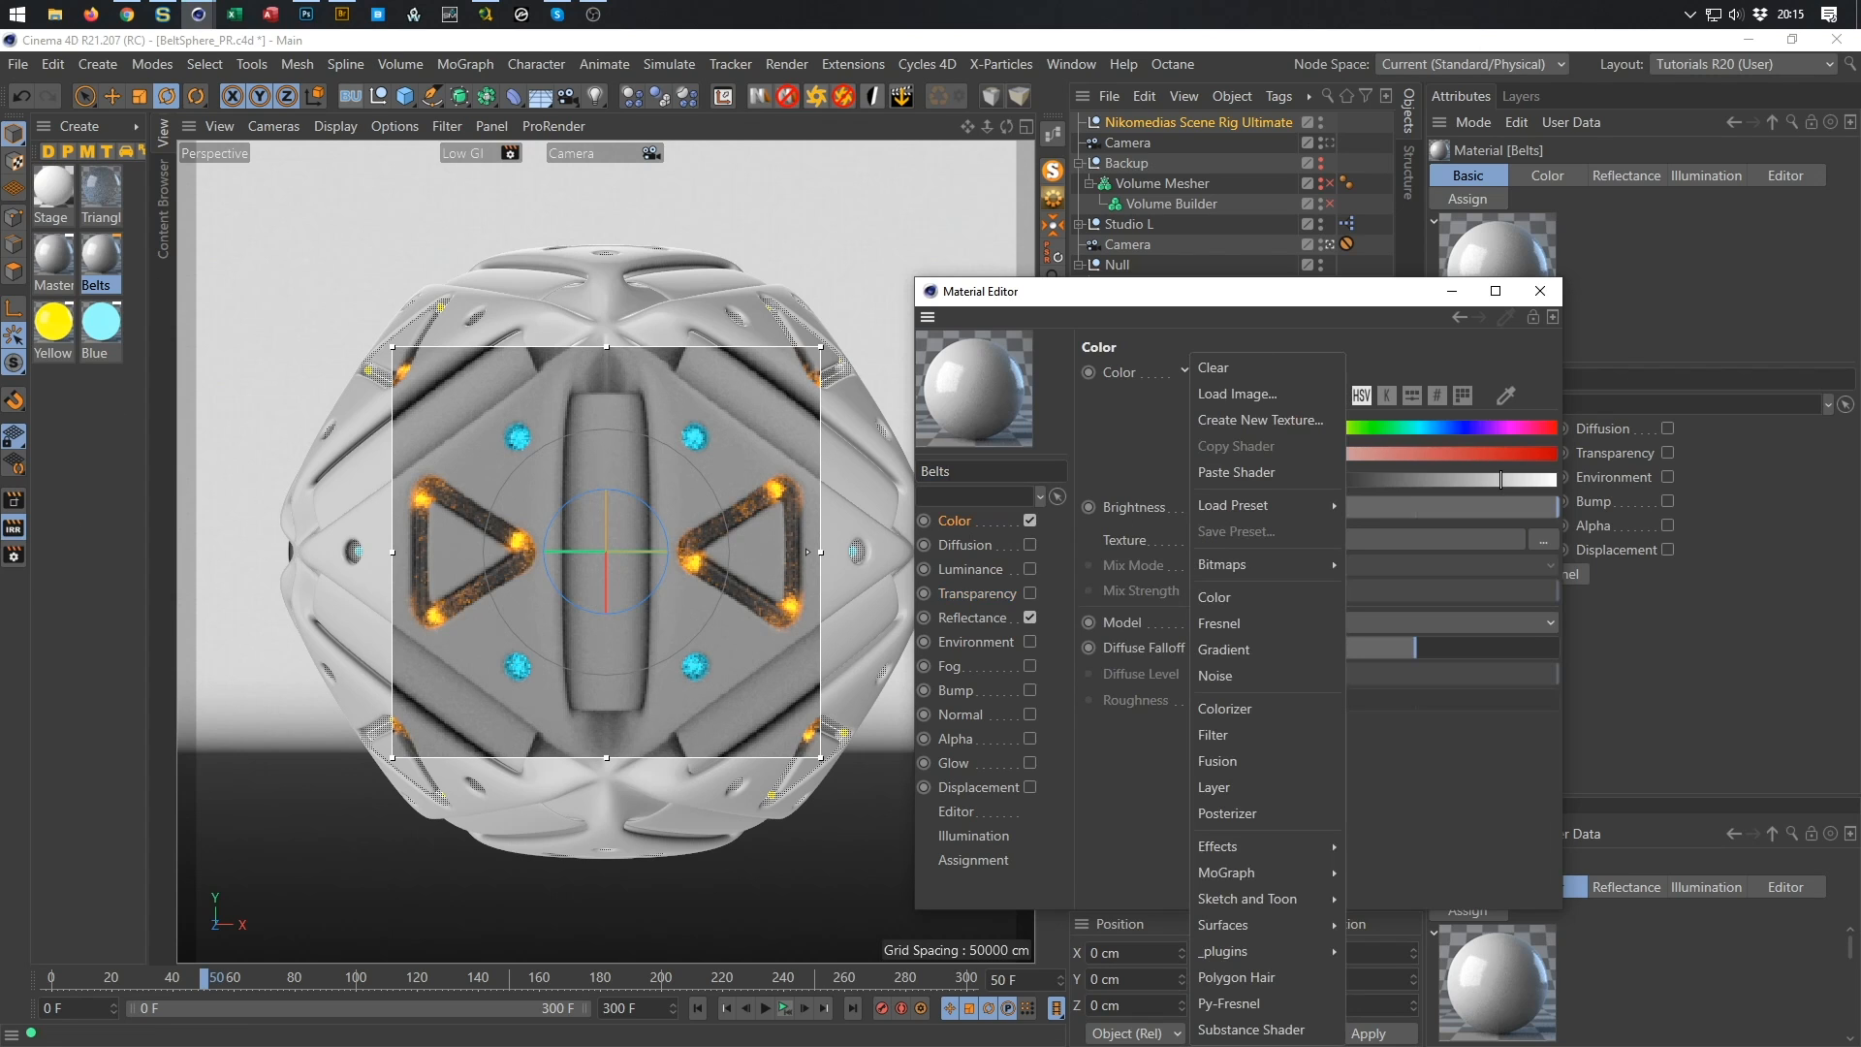
{"action": "left_click", "coordinate": [13, 533]}
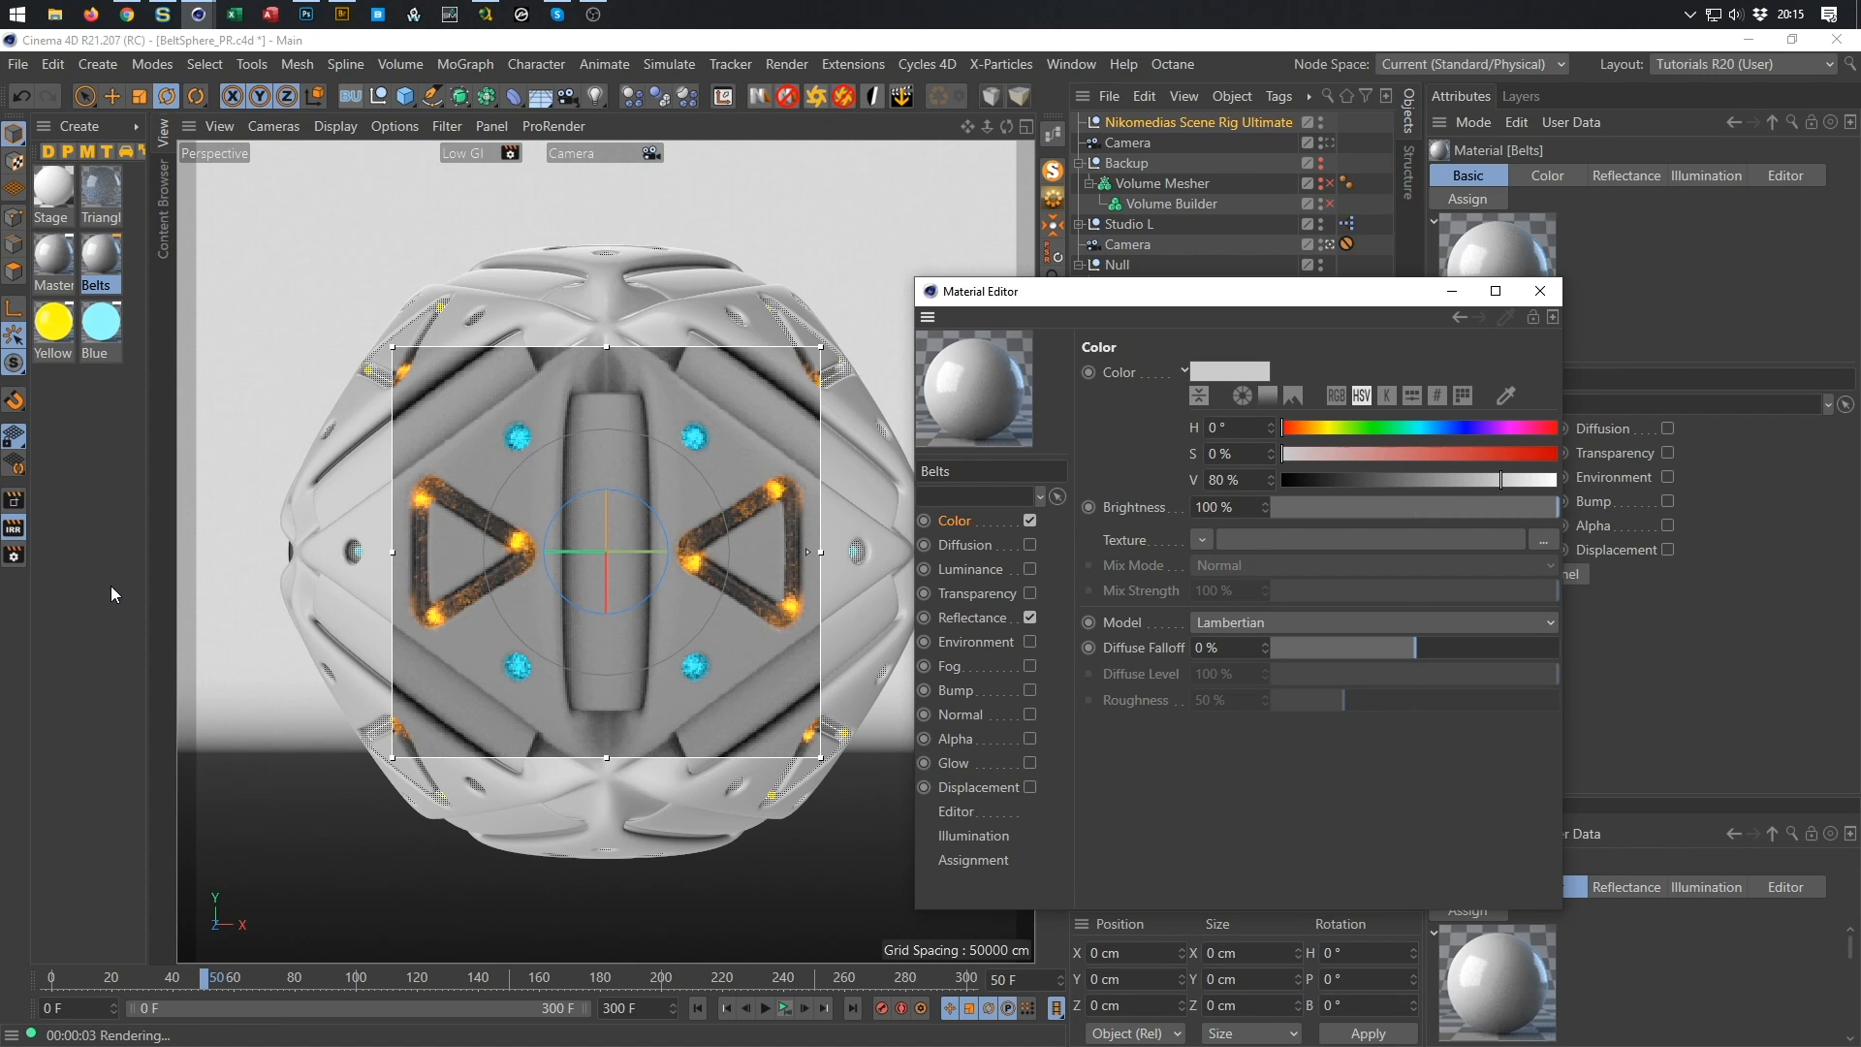
{"action": "left_click", "coordinate": [14, 530]}
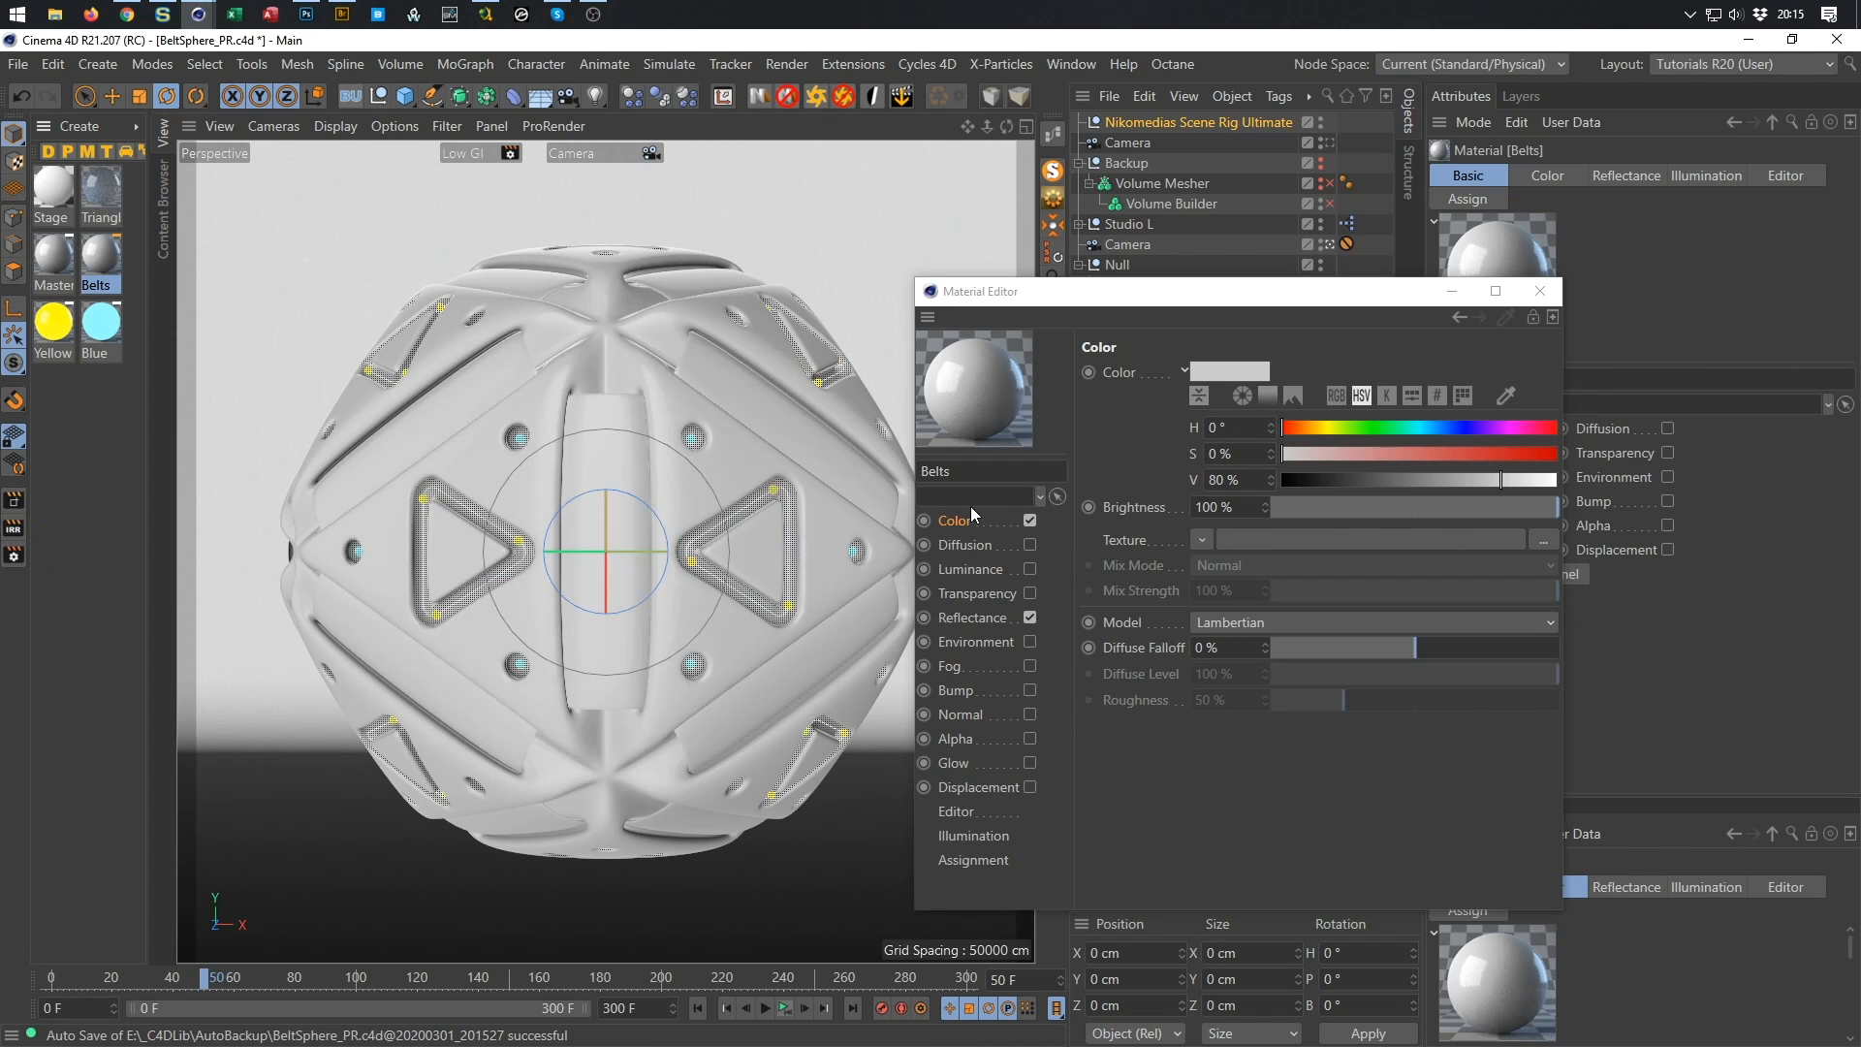
Load a Tiles shader as the Belts material's color texture and open its shader properties.
{"action": "left_click", "coordinate": [1201, 540]}
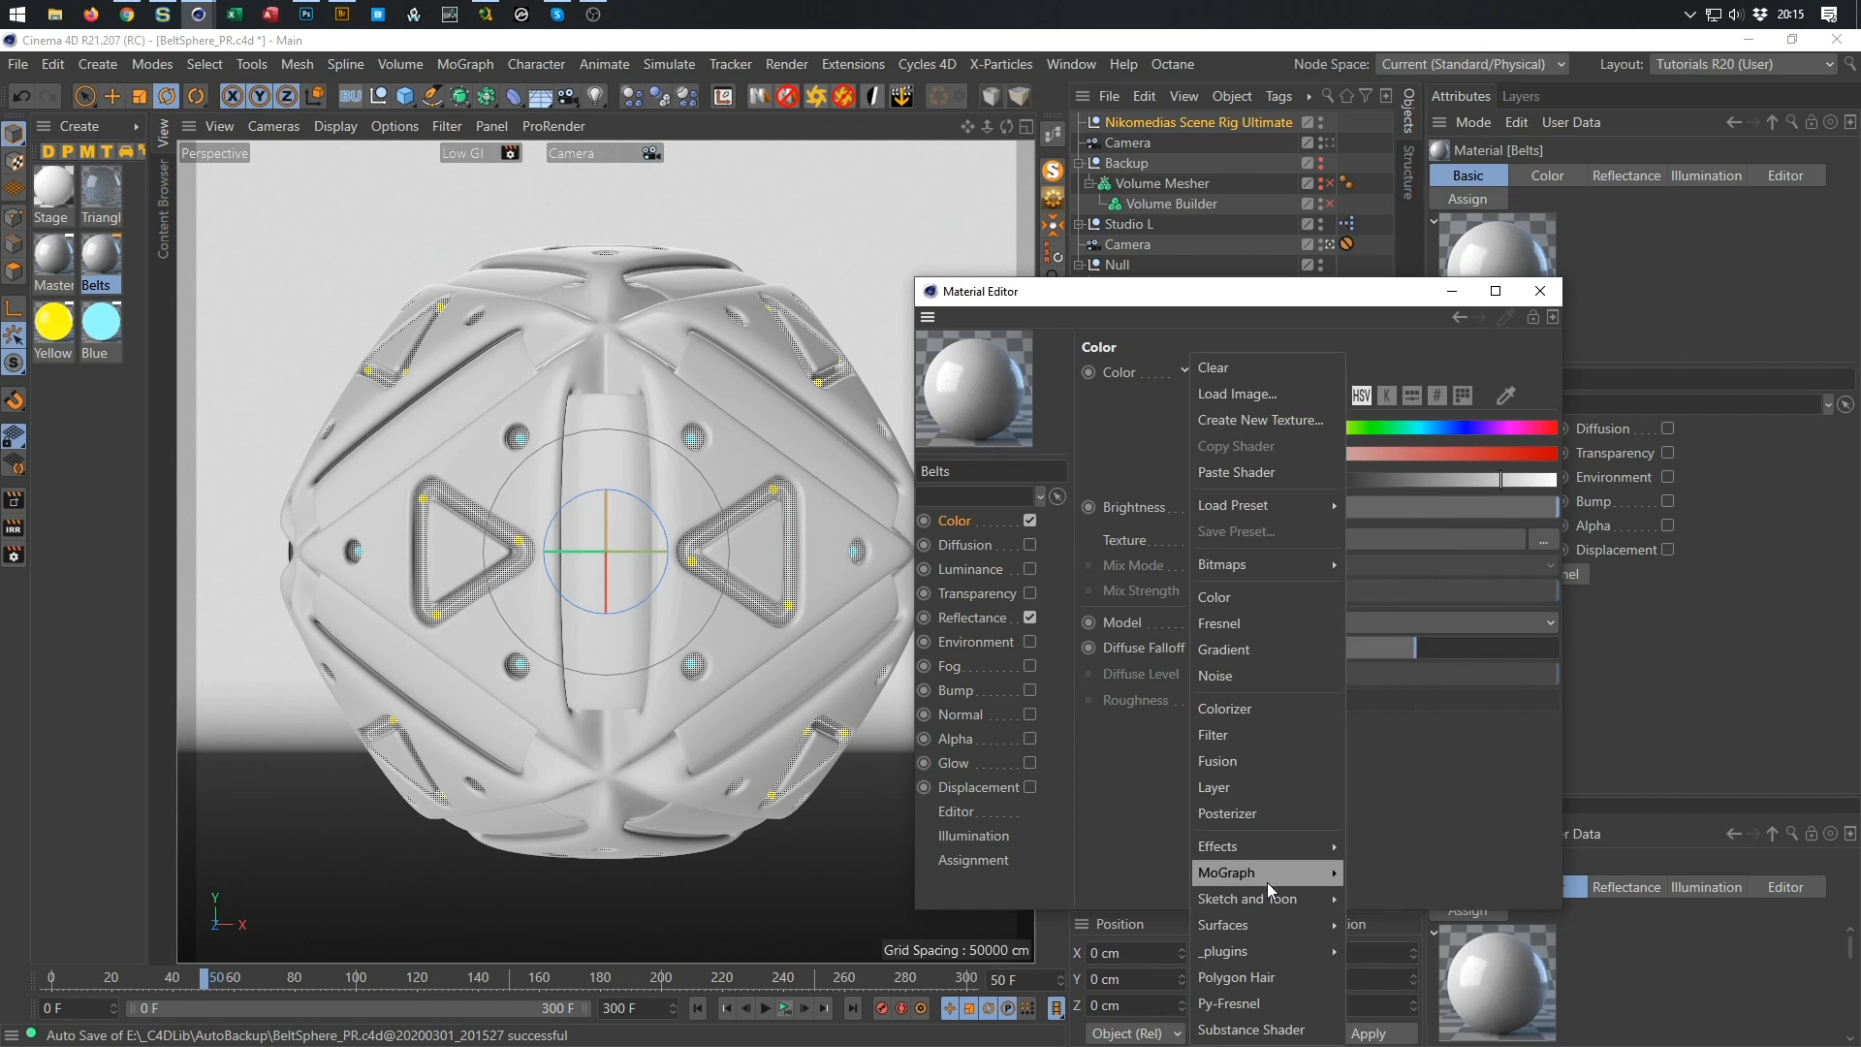
{"action": "mouse_move", "coordinate": [1268, 904]}
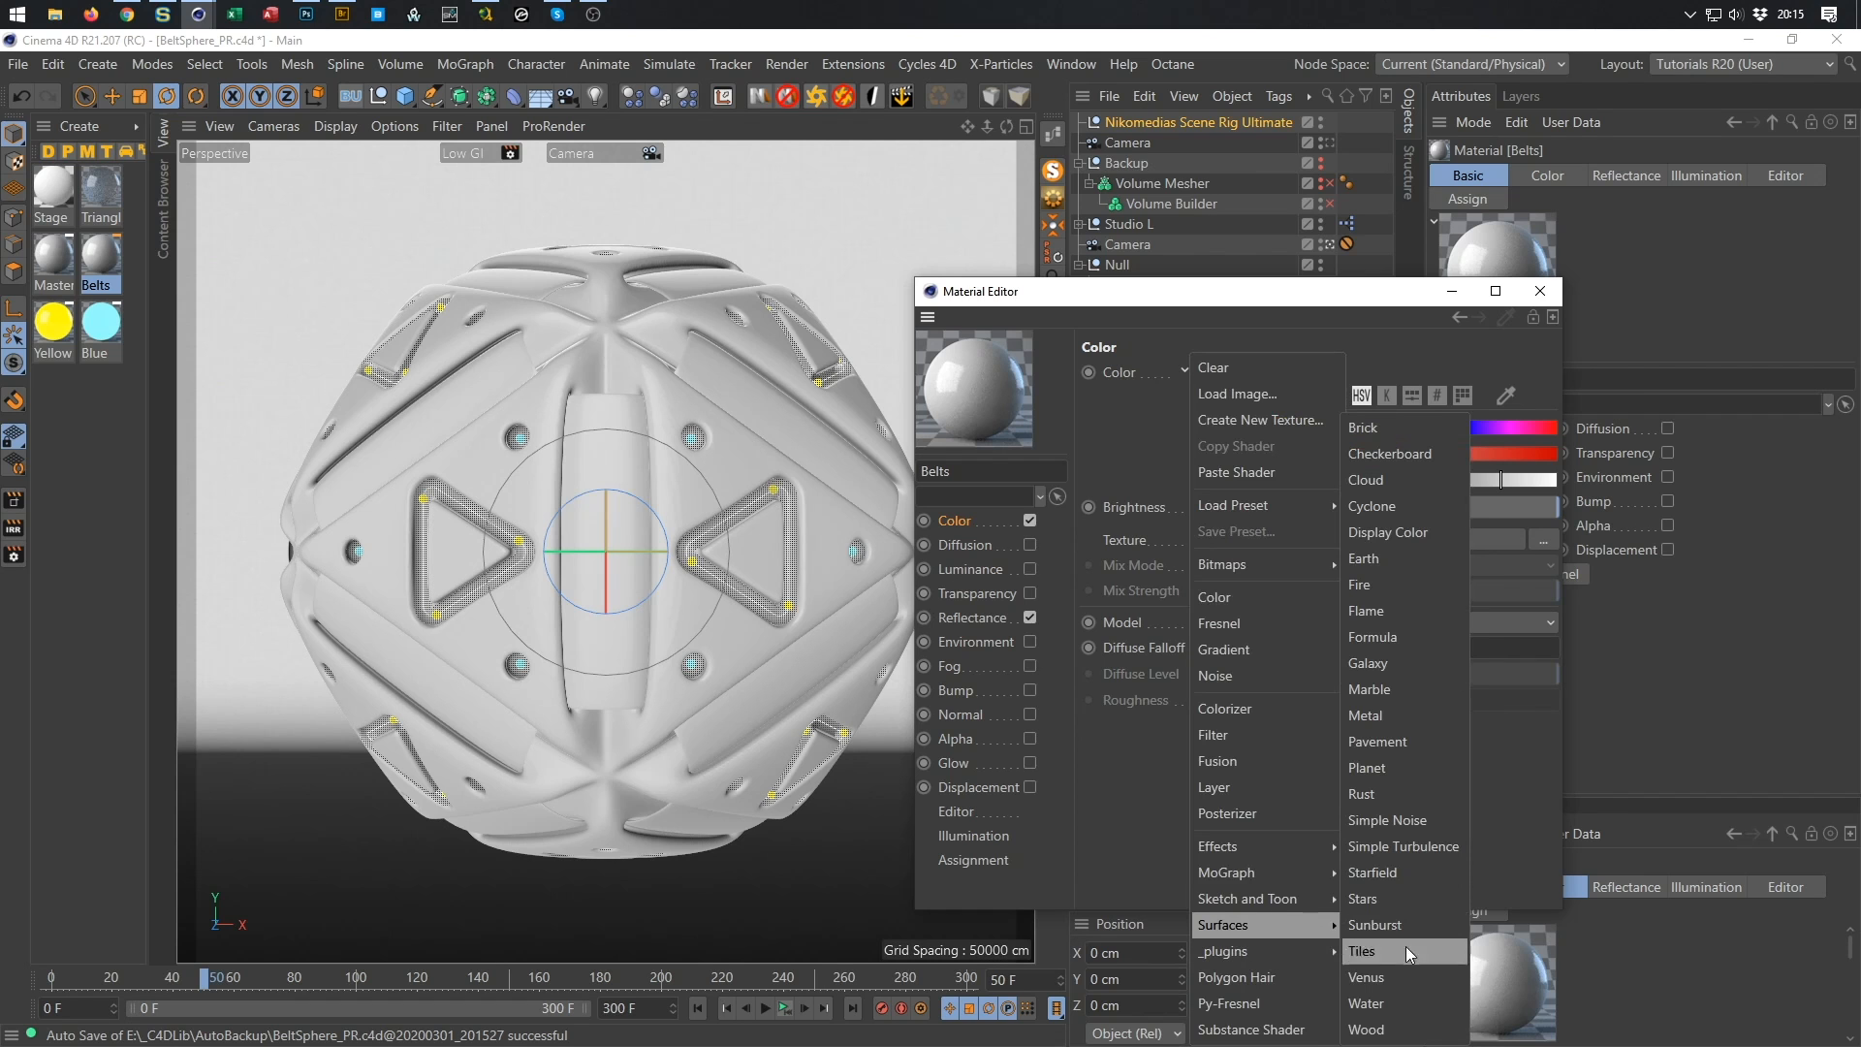
{"action": "left_click", "coordinate": [1406, 950]}
{"action": "left_click", "coordinate": [1216, 613]}
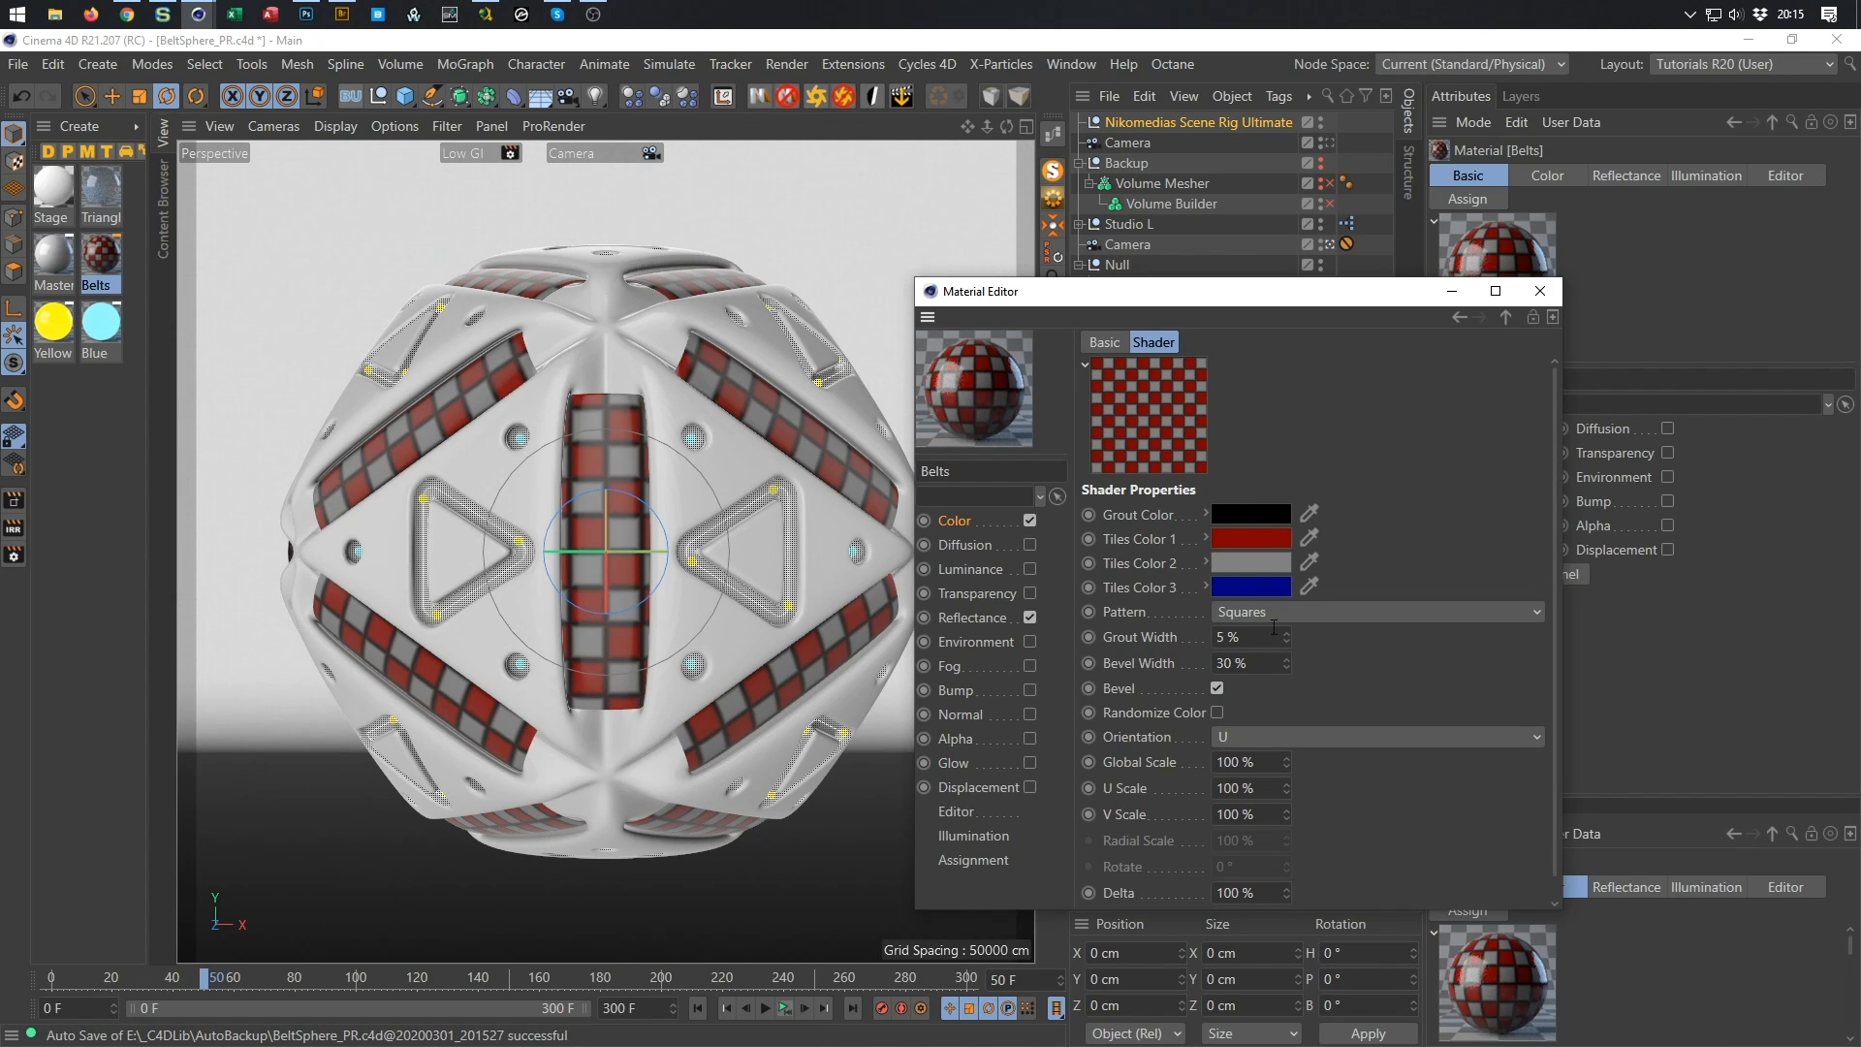
Set the Tiles shader's bevel width to 5%, its pattern to Waves 1 and its orientation to V.
{"action": "double_click", "coordinate": [1263, 668]}
{"action": "type", "text": "5"}
{"action": "key", "text": "Return"}
{"action": "left_click", "coordinate": [1324, 613]}
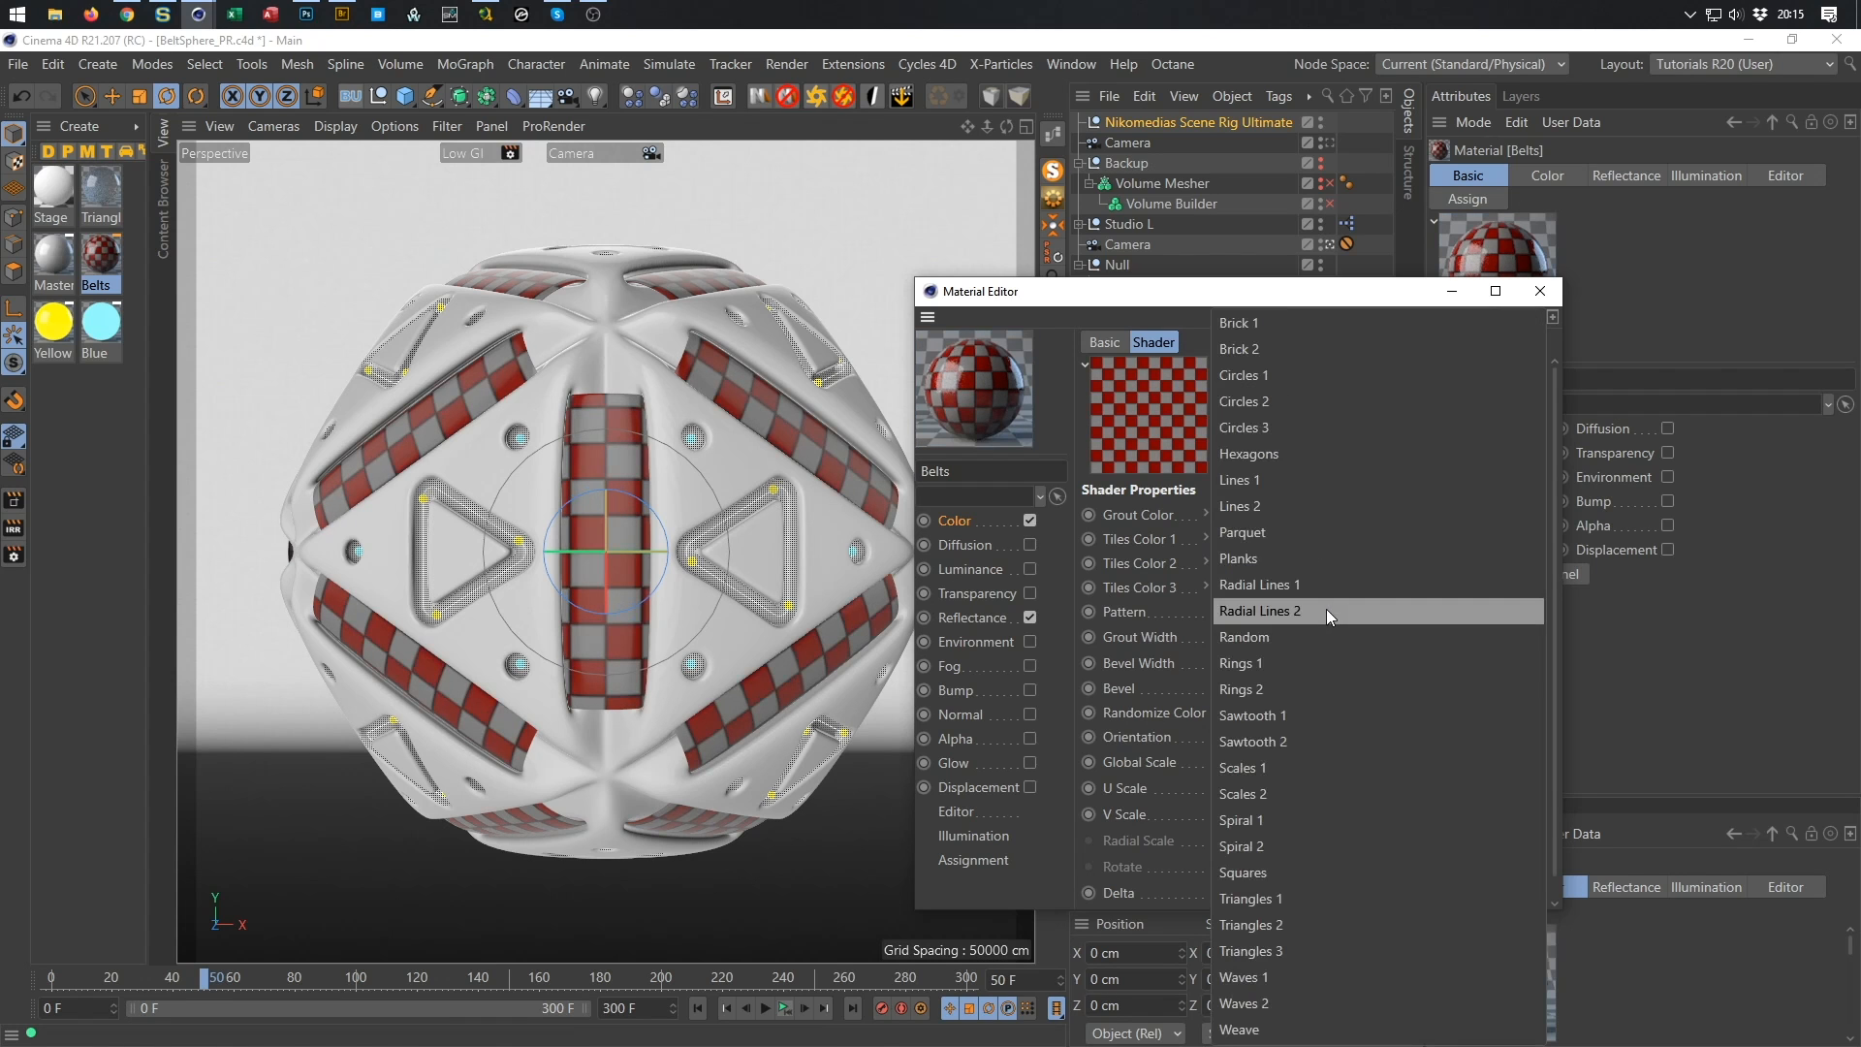
{"action": "left_click", "coordinate": [1330, 974]}
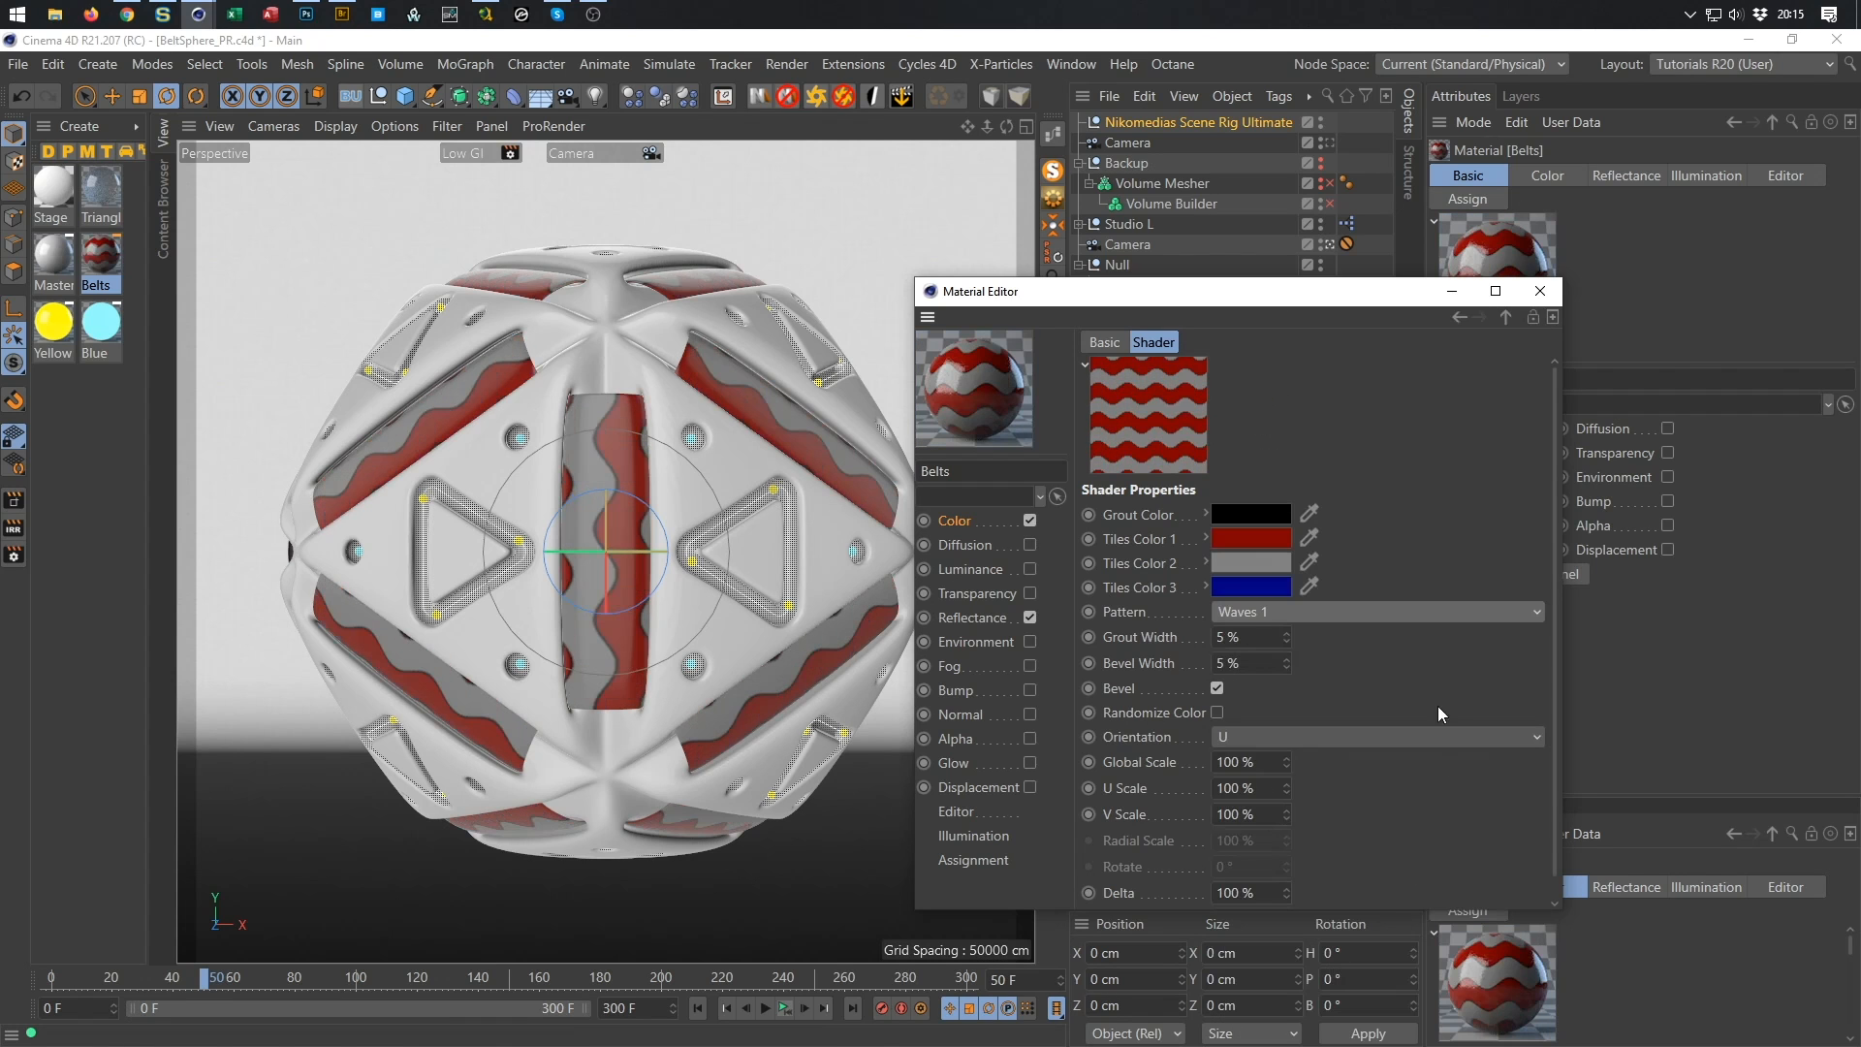
{"action": "left_click", "coordinate": [1289, 738]}
{"action": "left_click", "coordinate": [1300, 791]}
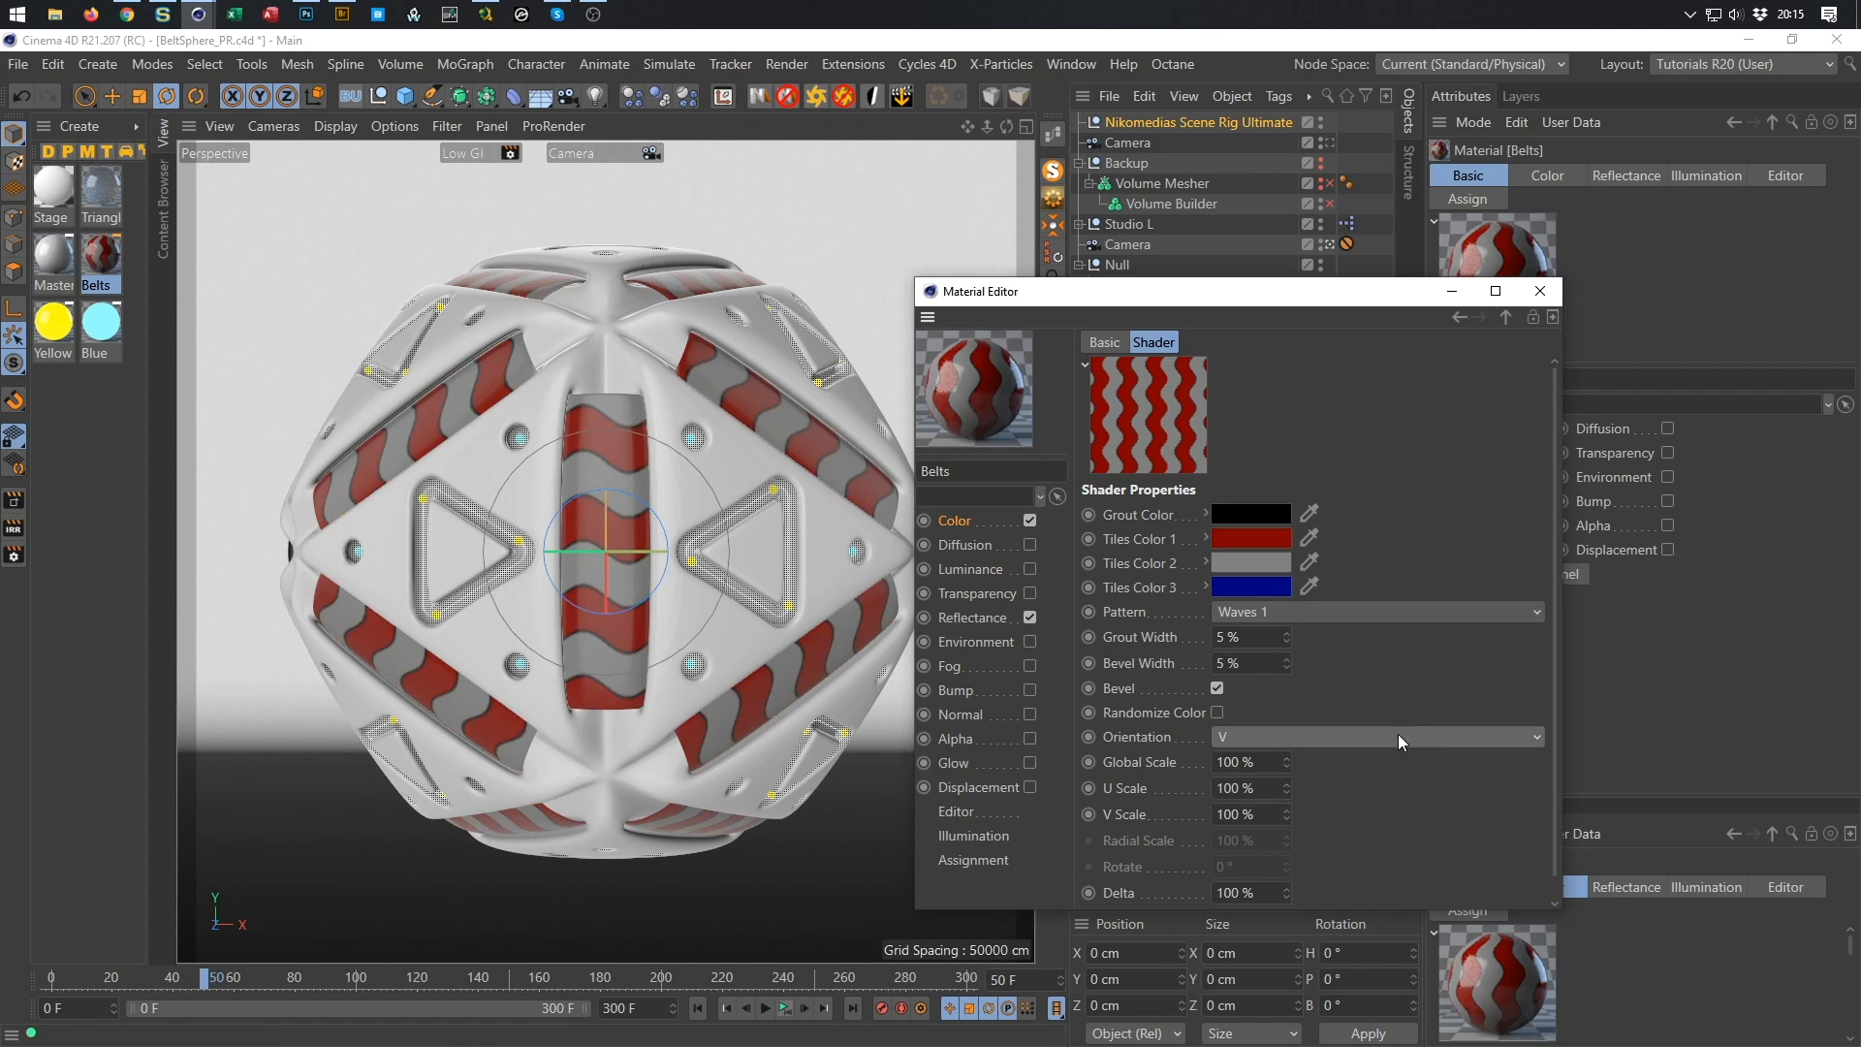
Make the Tiles shader's grout color white and its Tiles Color 1 a neutral grey at 80% value.
{"action": "left_click", "coordinate": [1271, 518]}
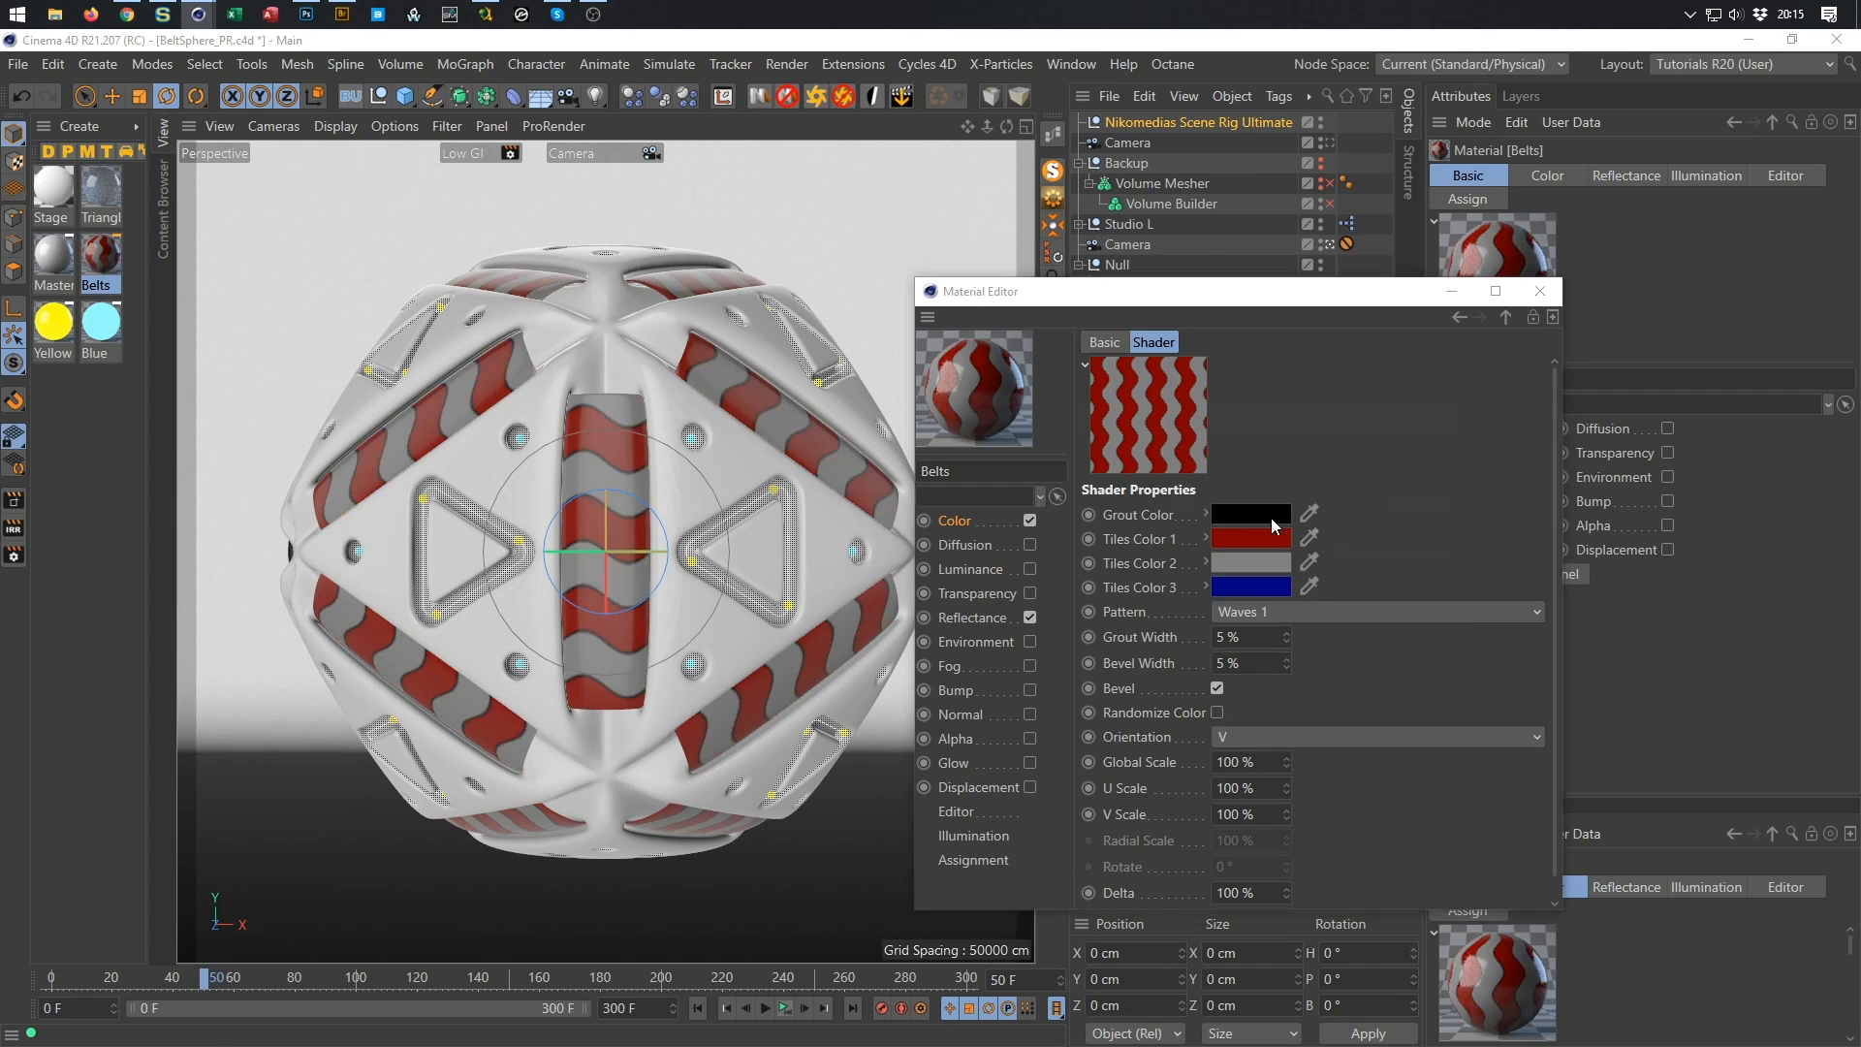
{"action": "left_click_drag", "start_coordinate": [1274, 556], "coordinate": [1578, 584]}
{"action": "left_click", "coordinate": [1231, 595]}
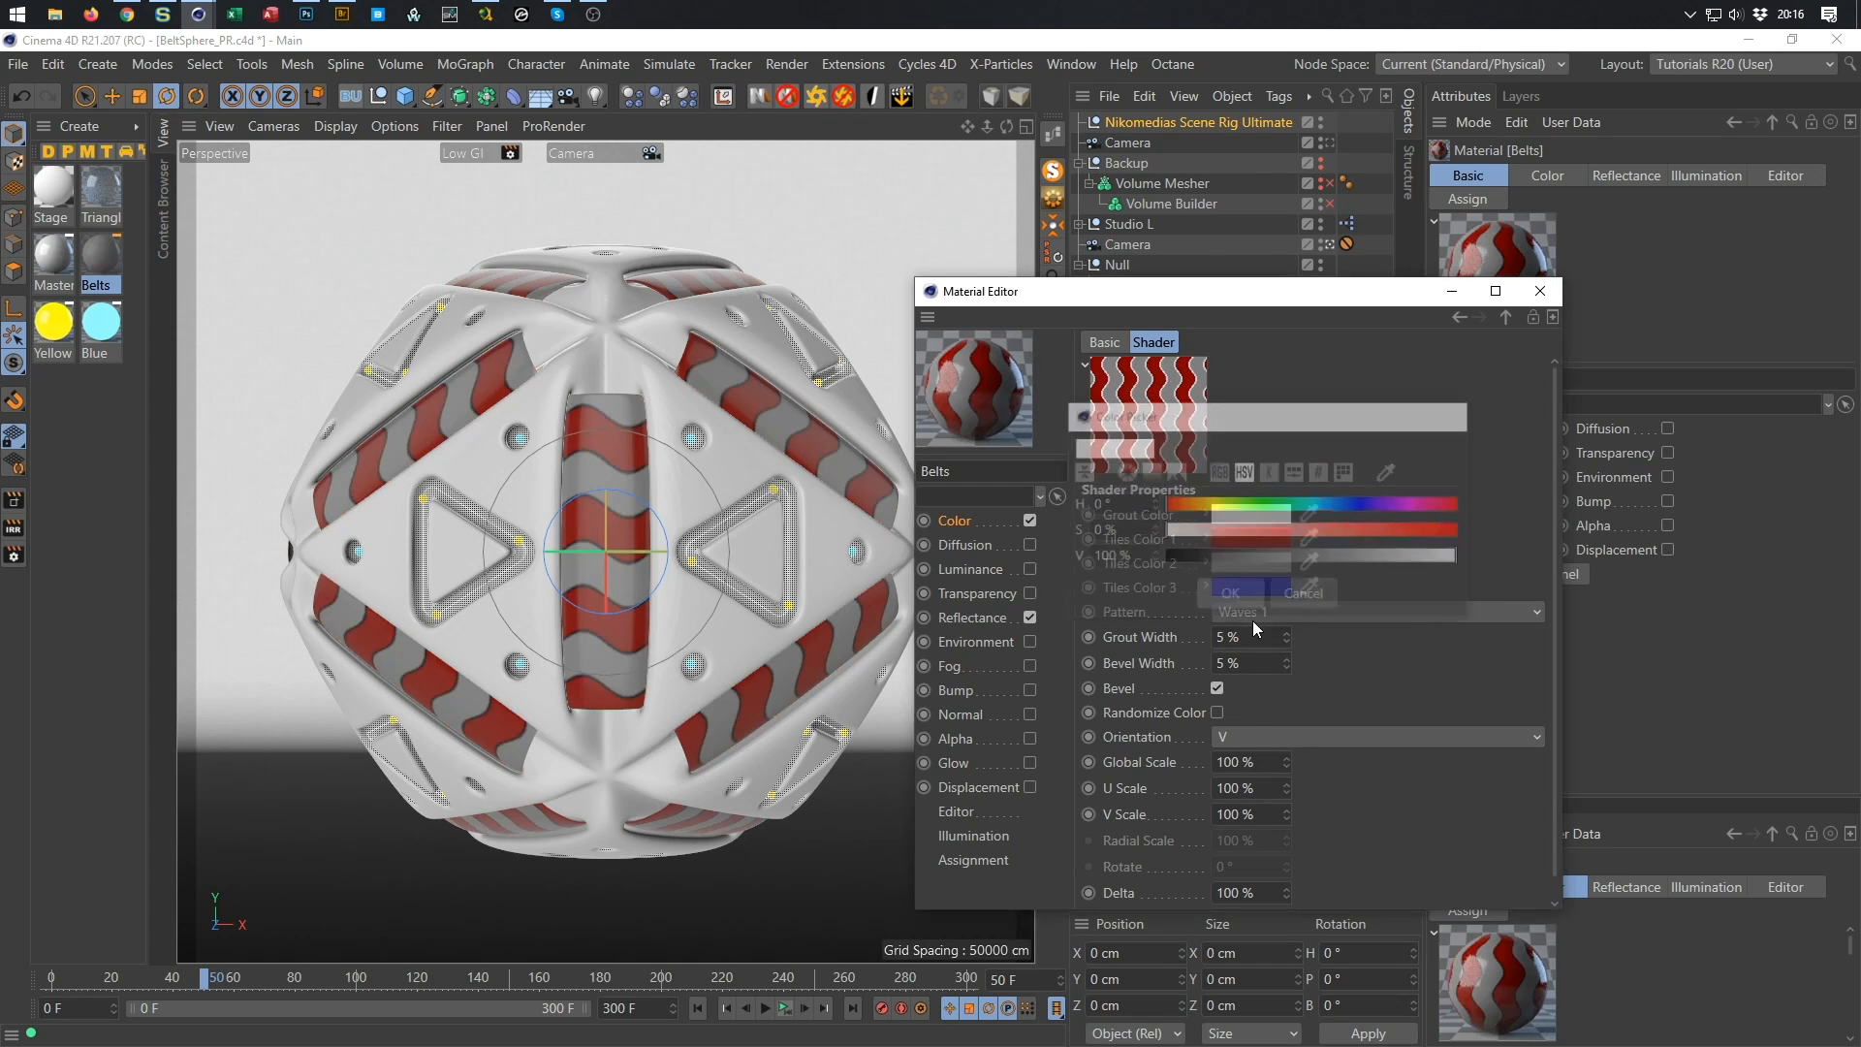
{"action": "left_click", "coordinate": [1270, 538]}
{"action": "left_click_drag", "start_coordinate": [1240, 560], "coordinate": [1080, 562]}
{"action": "left_click", "coordinate": [1120, 581]}
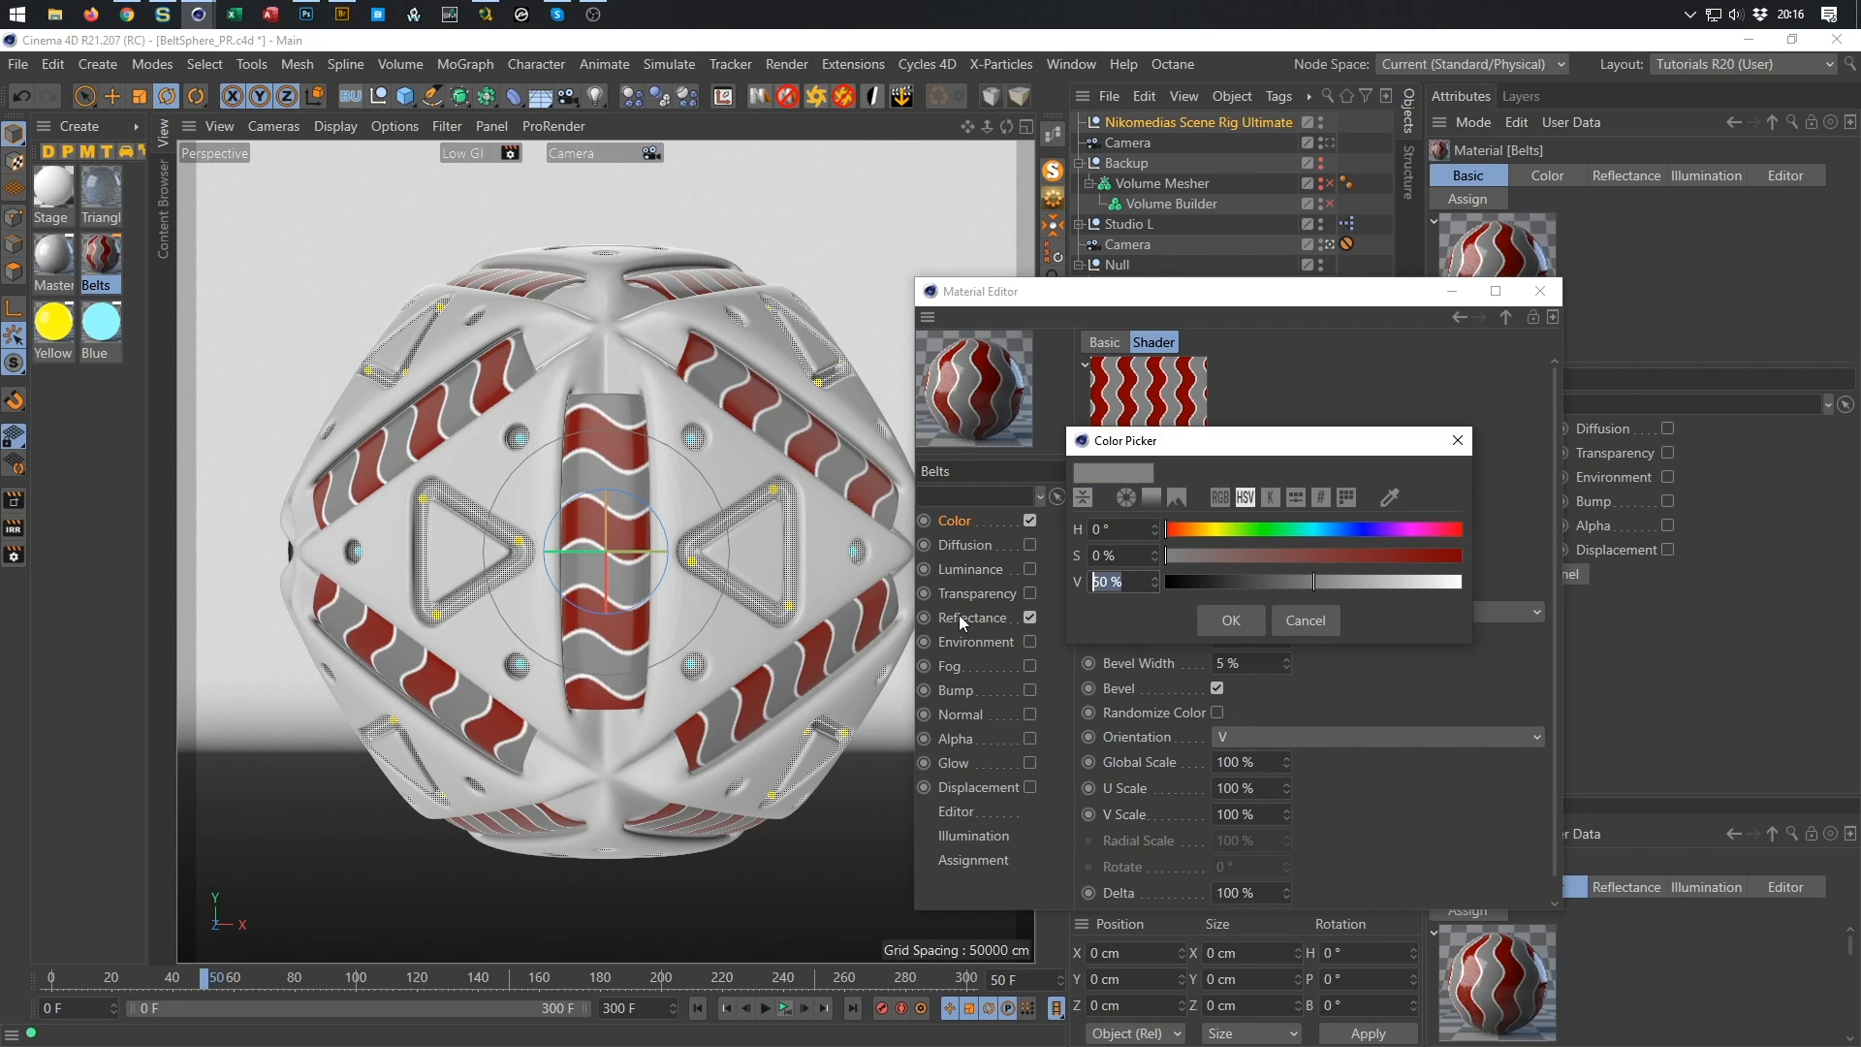
{"action": "type", "text": "80"}
{"action": "key", "text": "Return"}
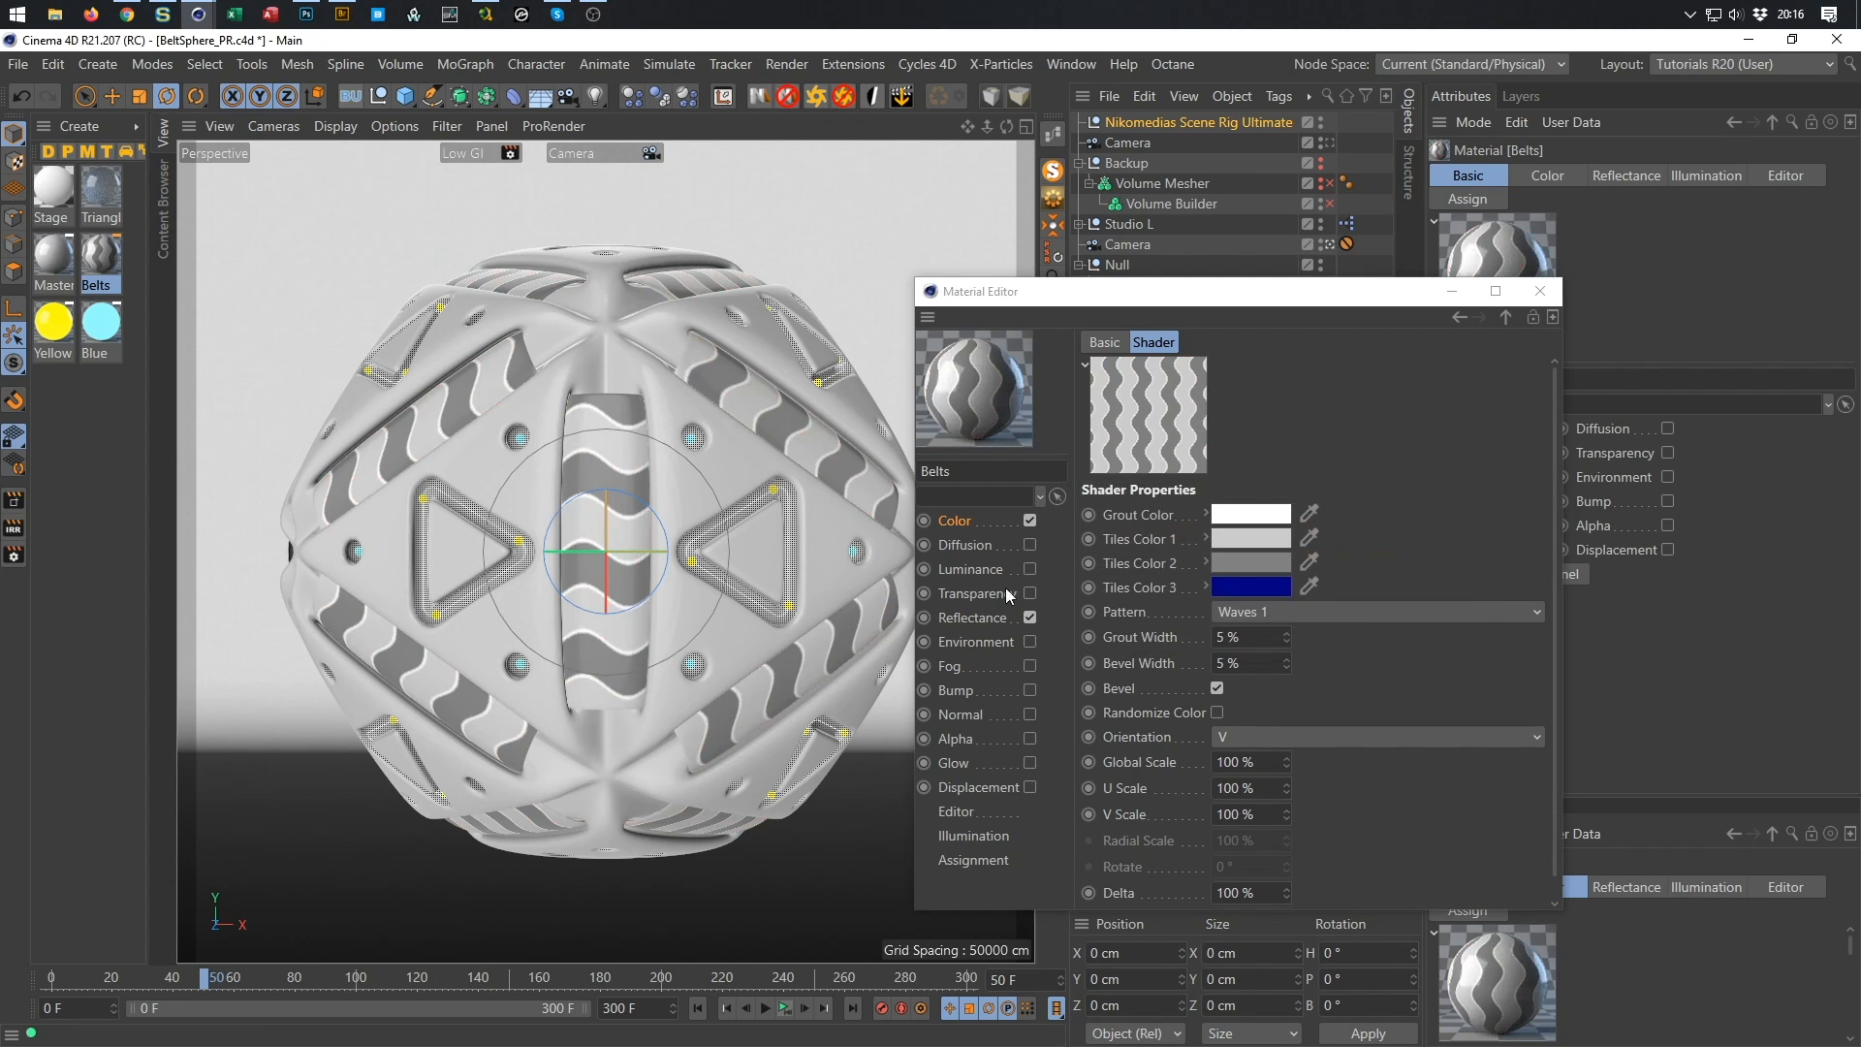
Darken the Tiles shader's Tiles Color 2 to a 25% value.
{"action": "left_click", "coordinate": [1235, 566]}
{"action": "left_click", "coordinate": [1094, 611]}
{"action": "type", "text": "25"}
{"action": "key", "text": "Return"}
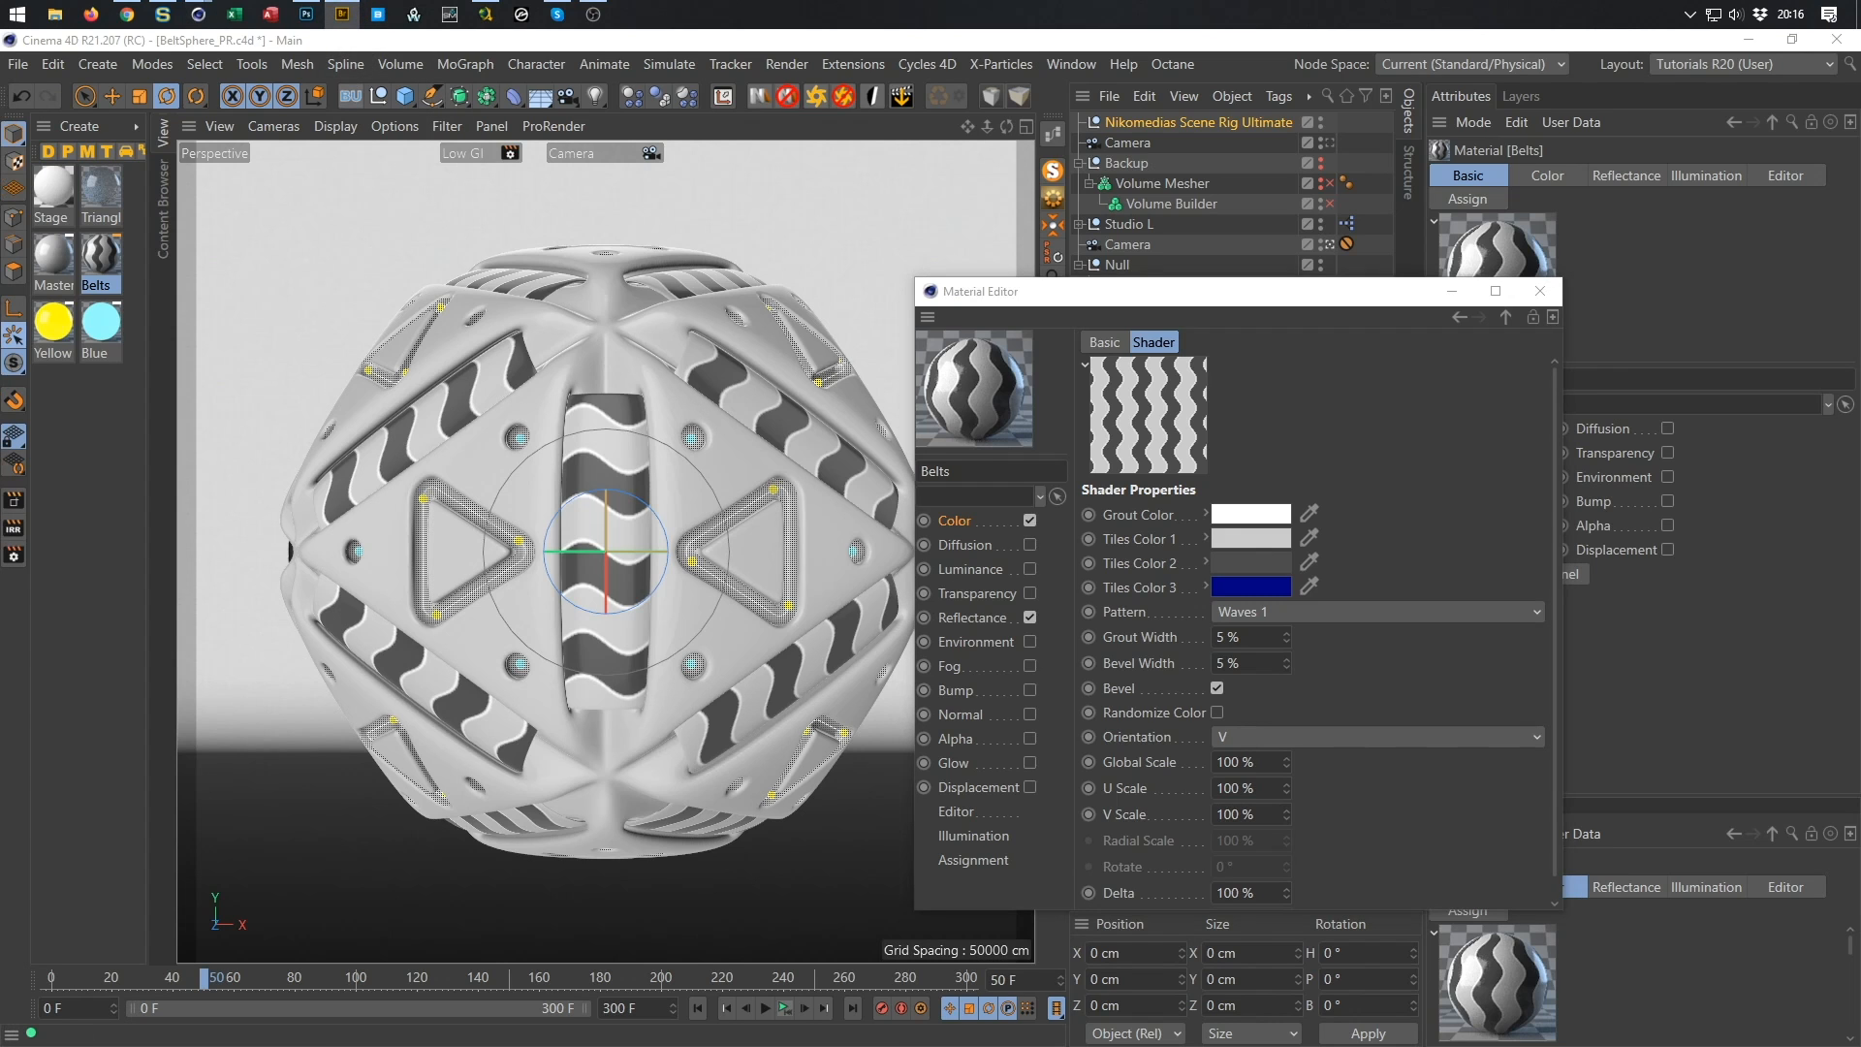
Enable bump on the Belts material with 62_fabric_height.tif as texture, without copying the image to the project, and open the image's shader properties.
{"action": "left_click", "coordinate": [1029, 688]}
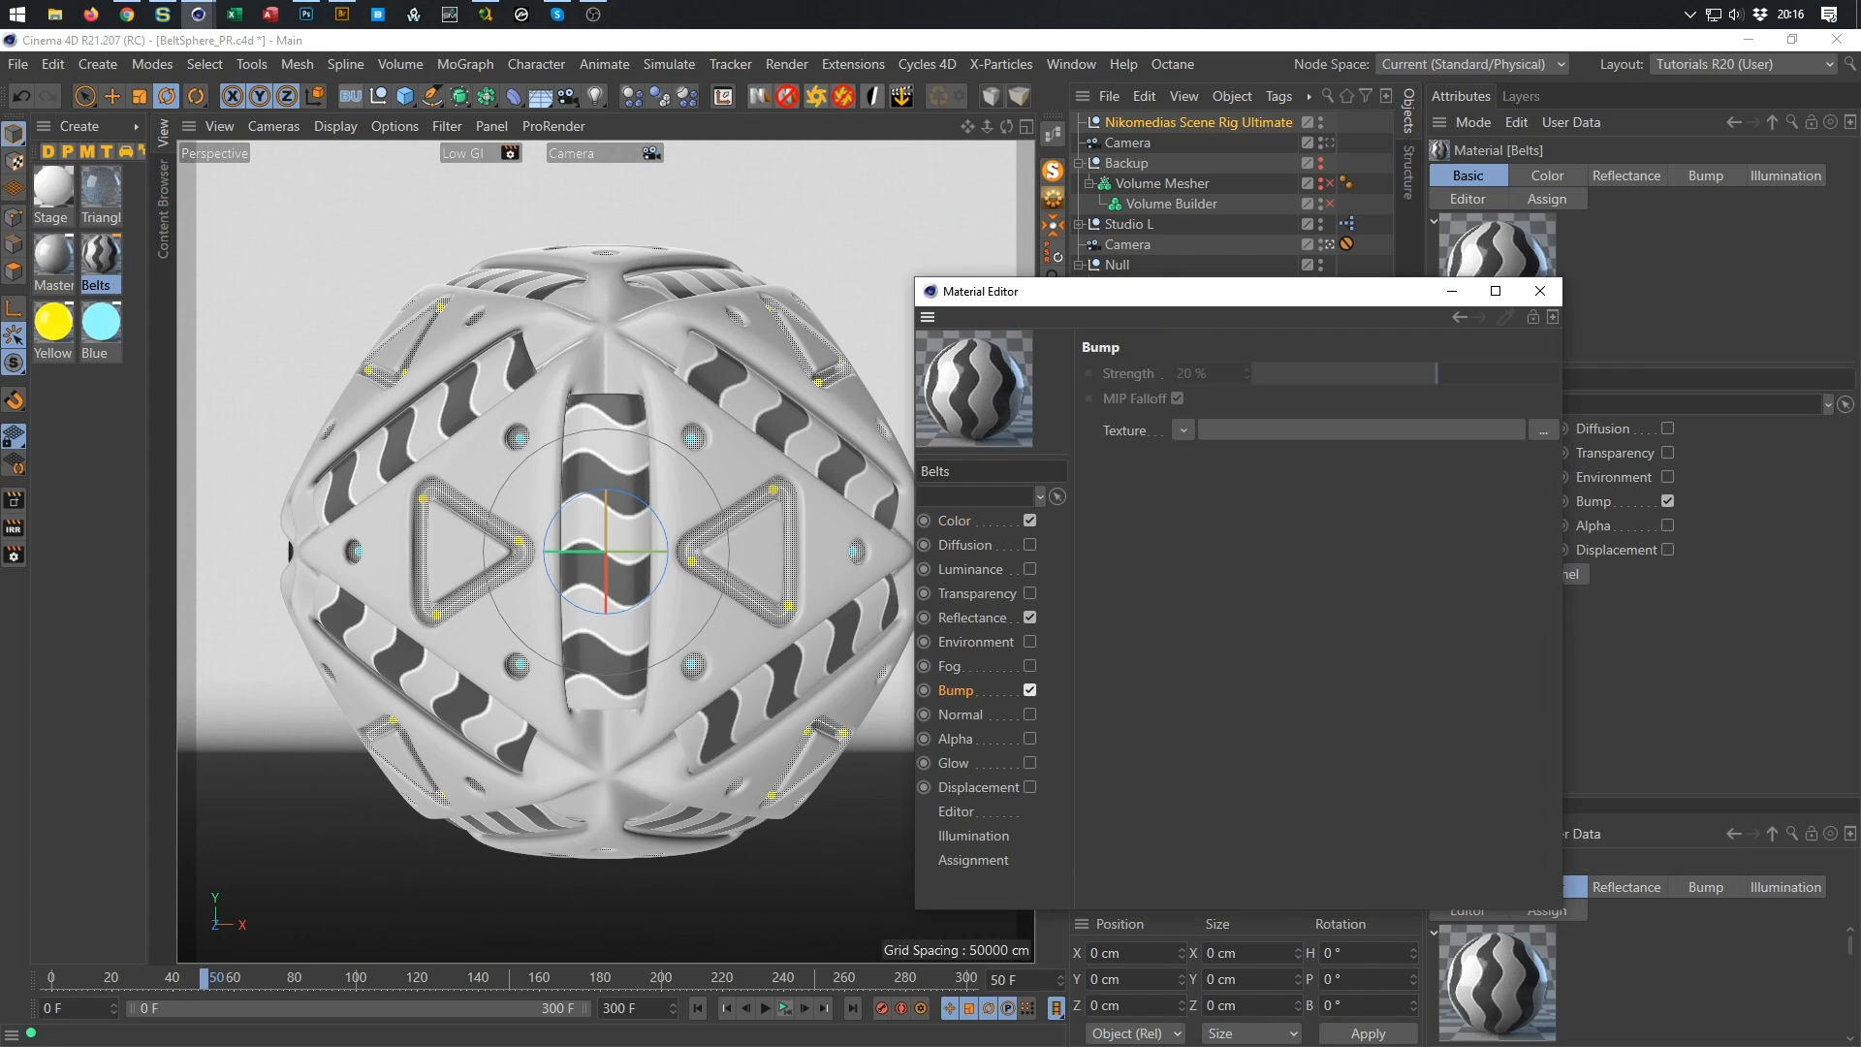
{"action": "left_click_drag", "start_coordinate": [1860, 524], "coordinate": [1377, 430]}
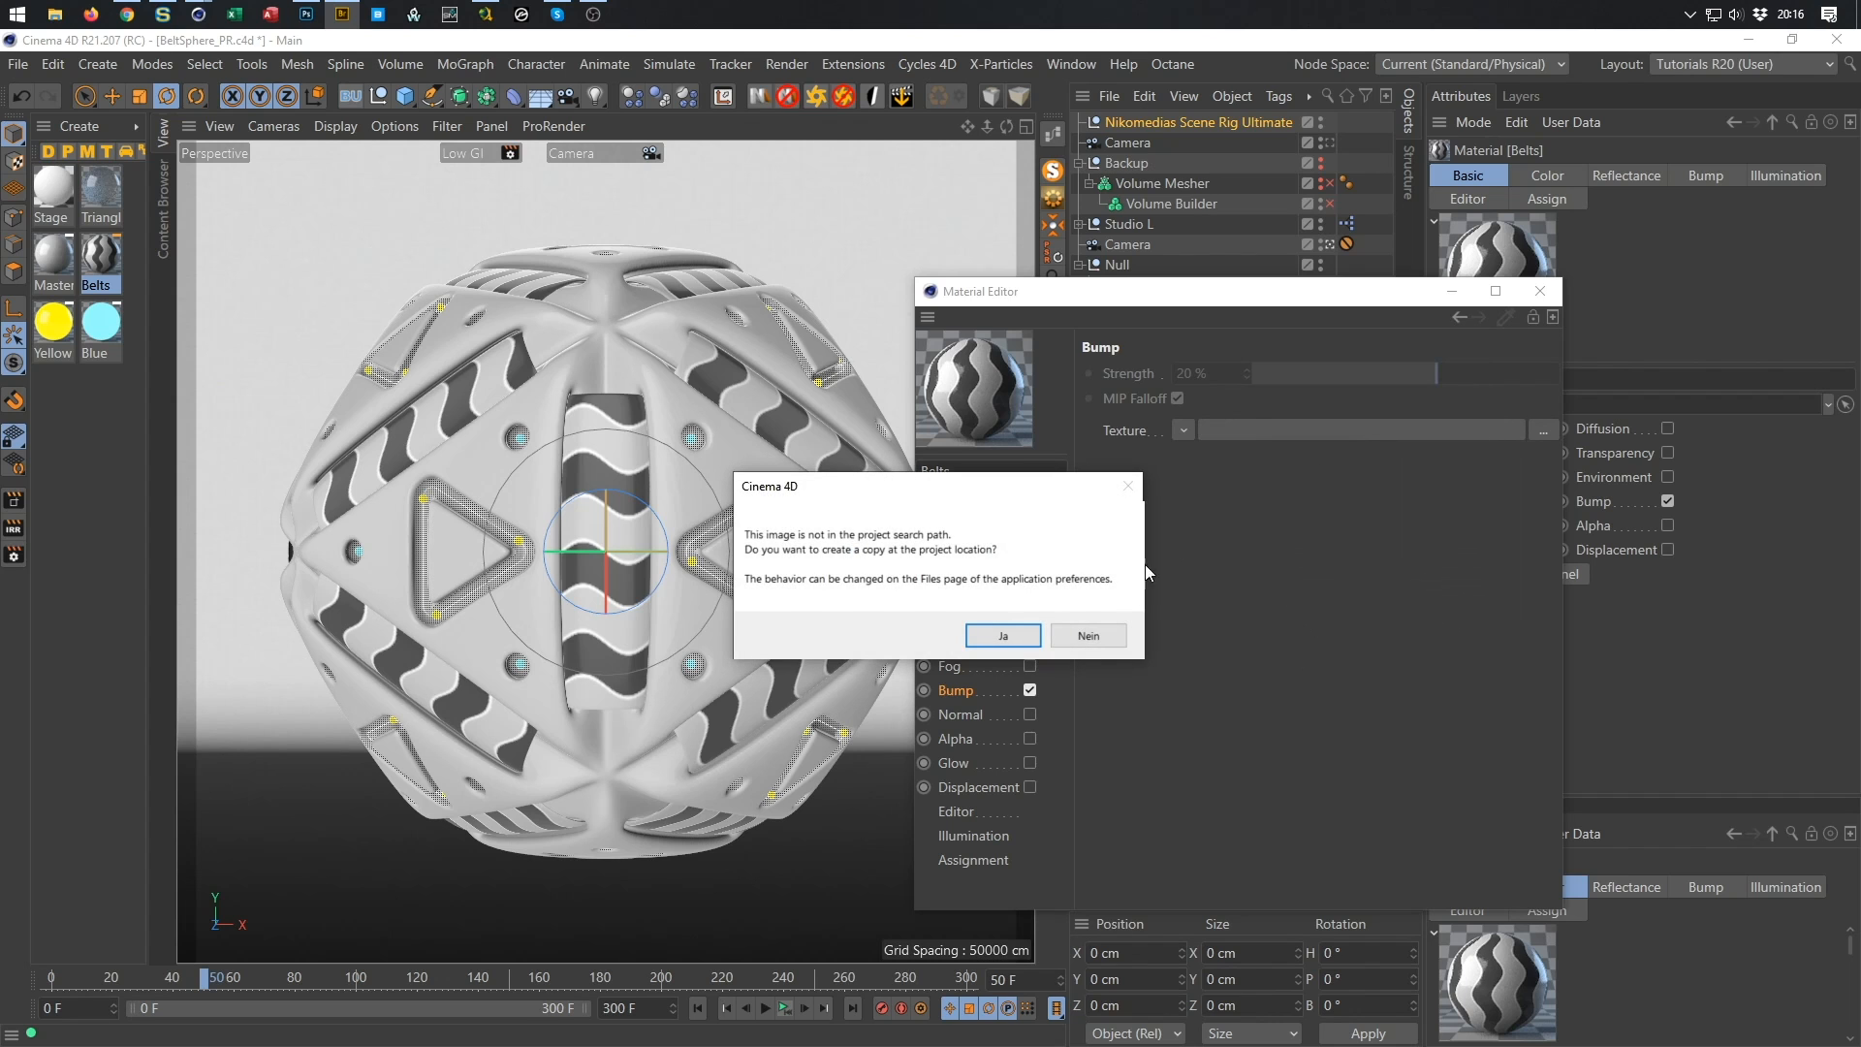
{"action": "left_click", "coordinate": [1086, 637]}
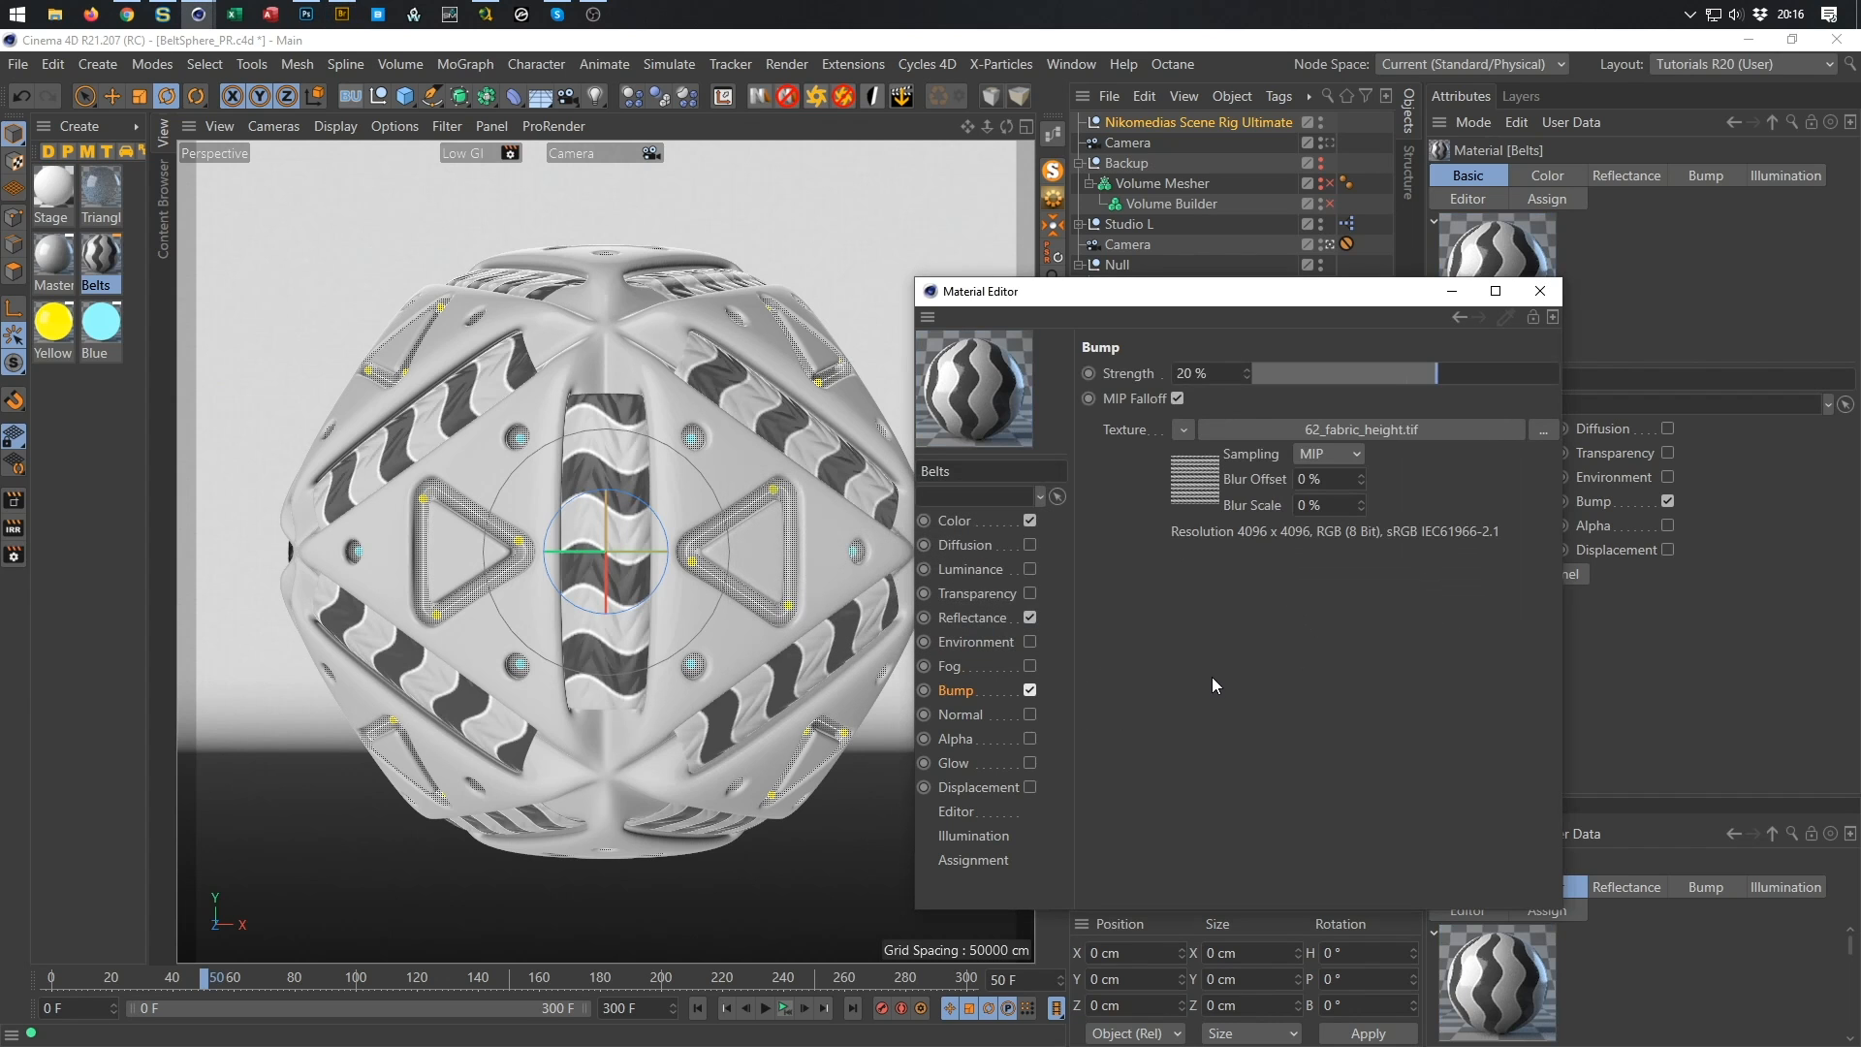
{"action": "left_click", "coordinate": [1207, 490]}
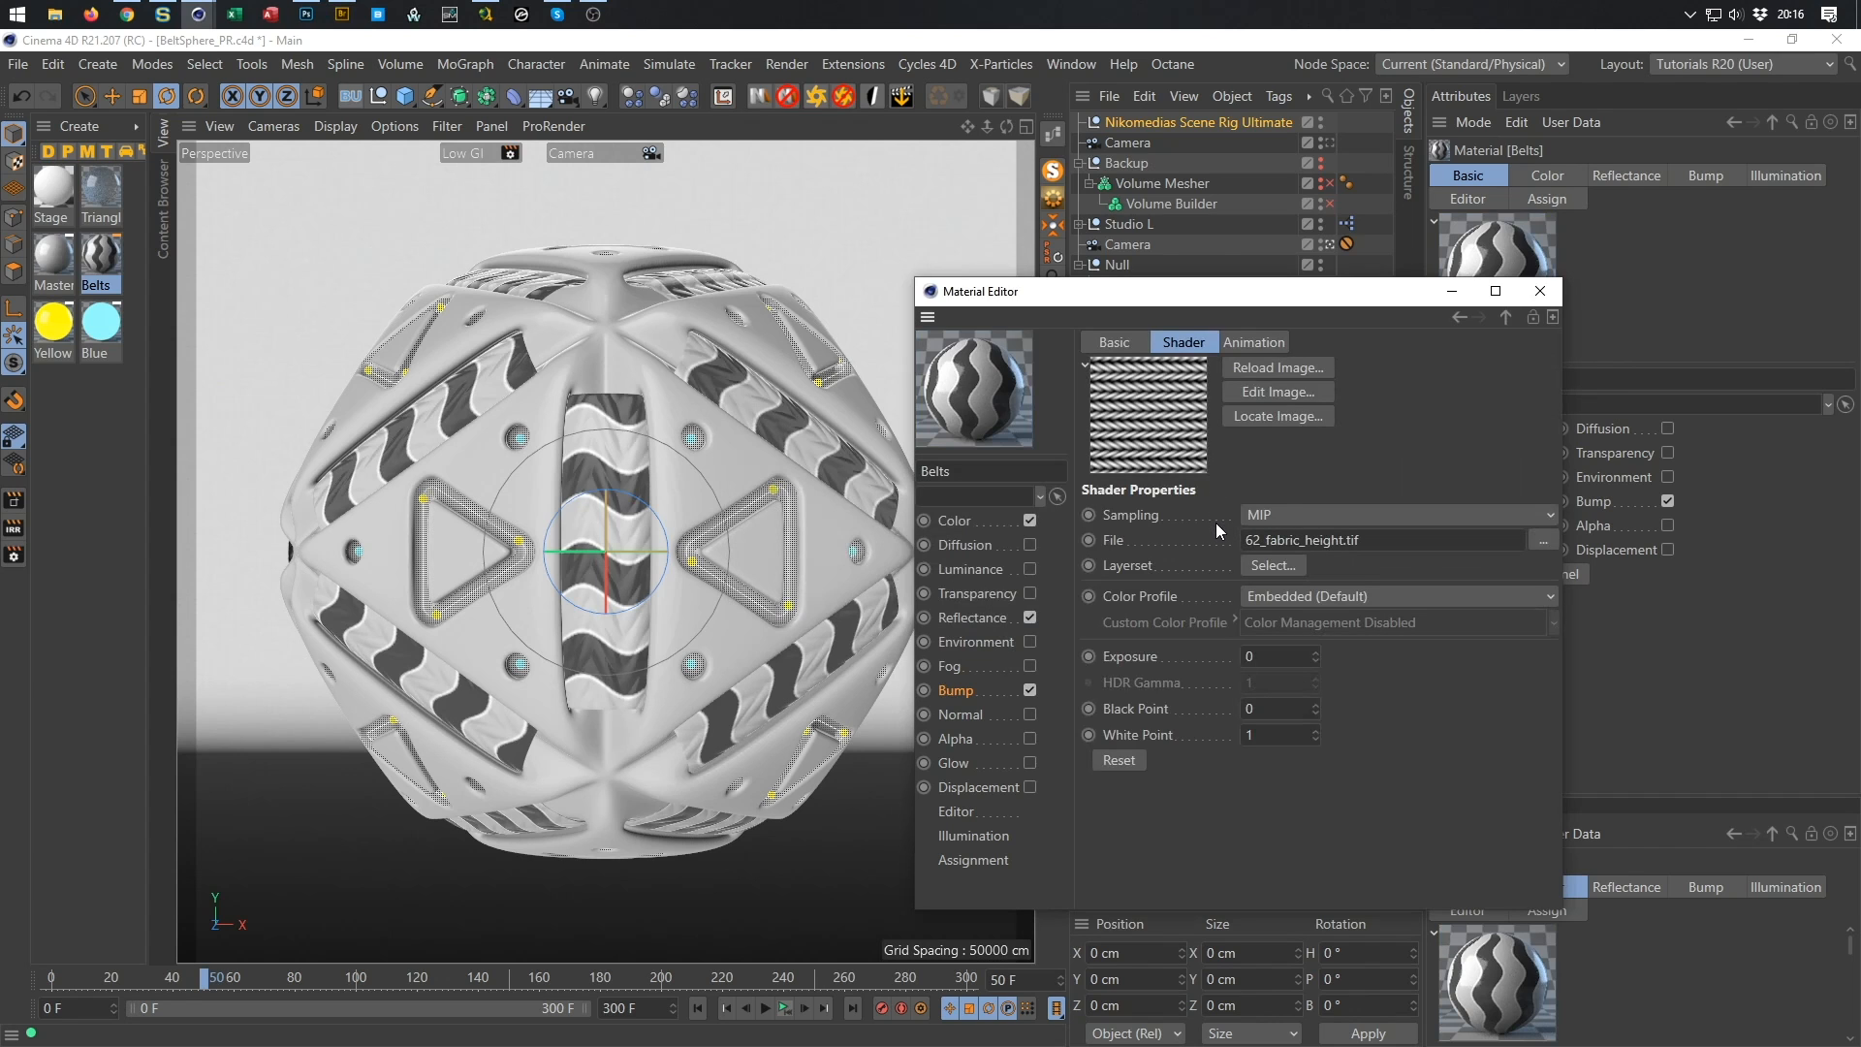
Expand the Belts hierarchy and select the Belts material tags of all its polygon objects.
{"action": "left_click_drag", "start_coordinate": [1355, 290], "coordinate": [1366, 579]}
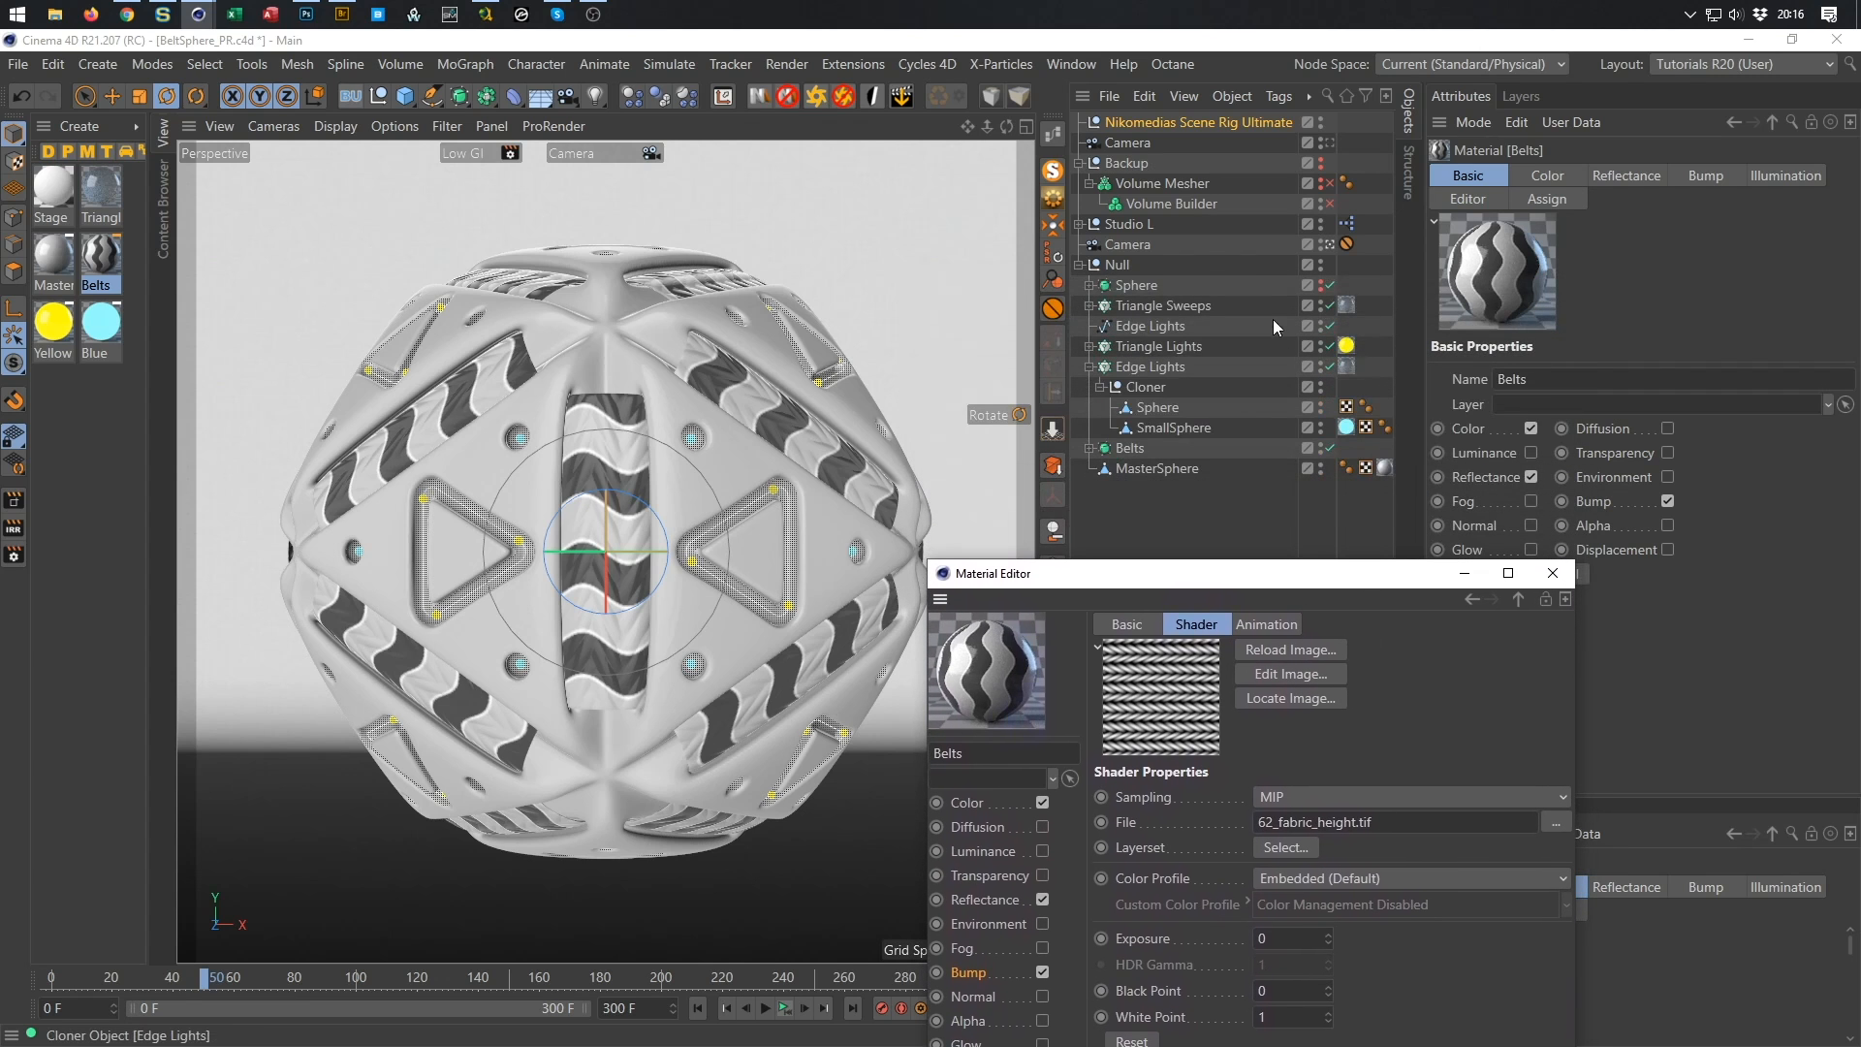
{"action": "left_click_drag", "start_coordinate": [1294, 576], "coordinate": [1278, 672]}
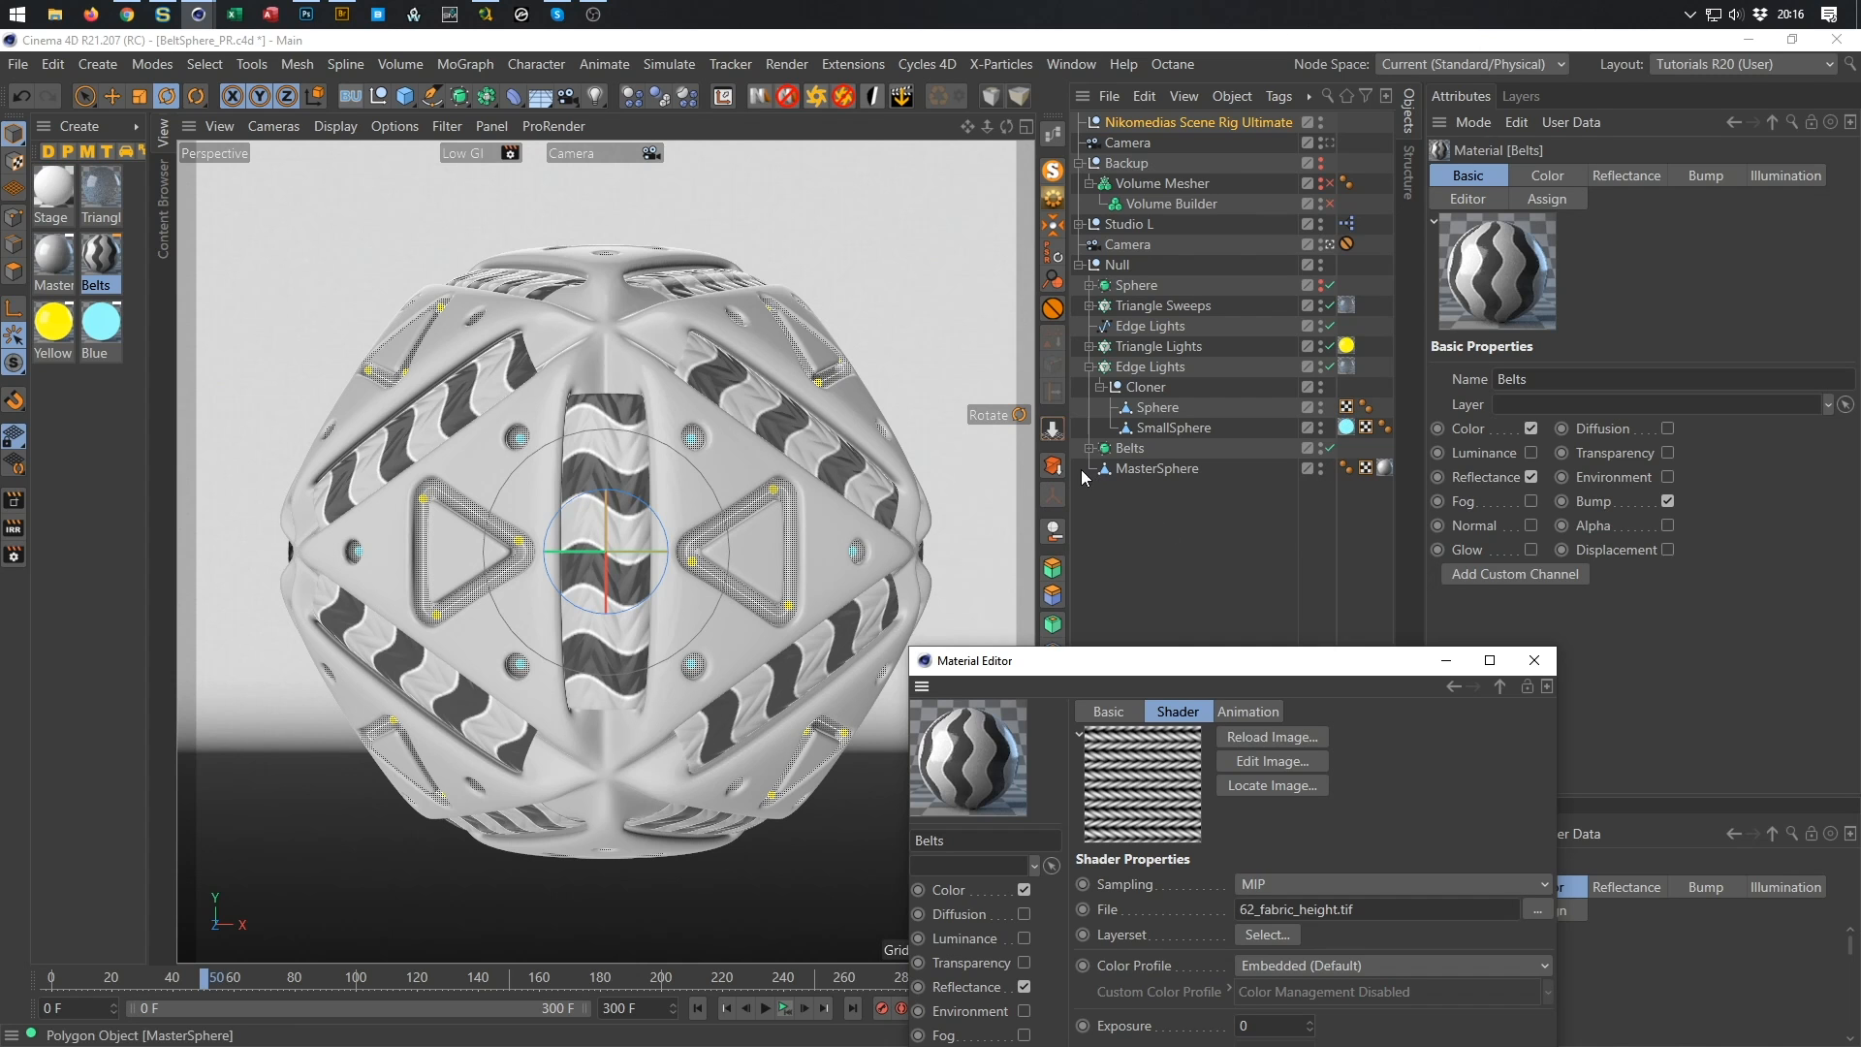
{"action": "left_click_drag", "start_coordinate": [1064, 466], "coordinate": [1020, 465]}
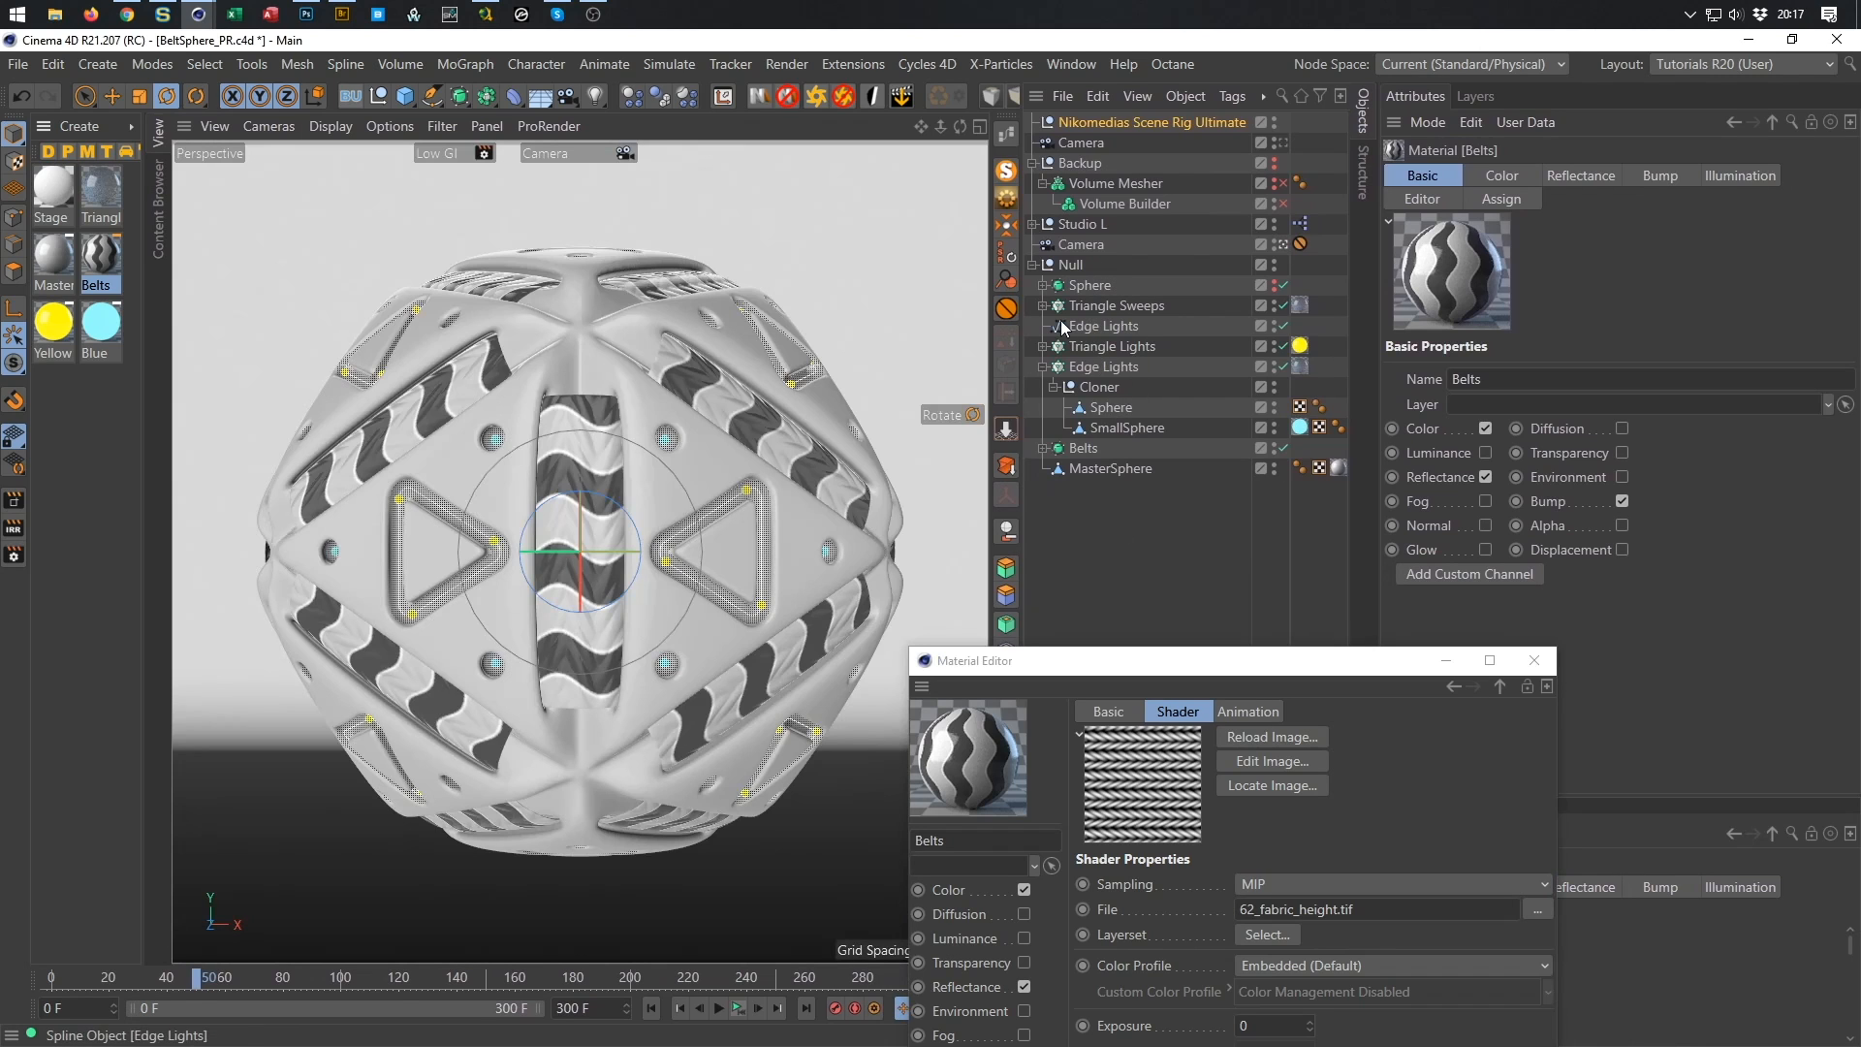
{"action": "left_click", "coordinate": [1044, 448]}
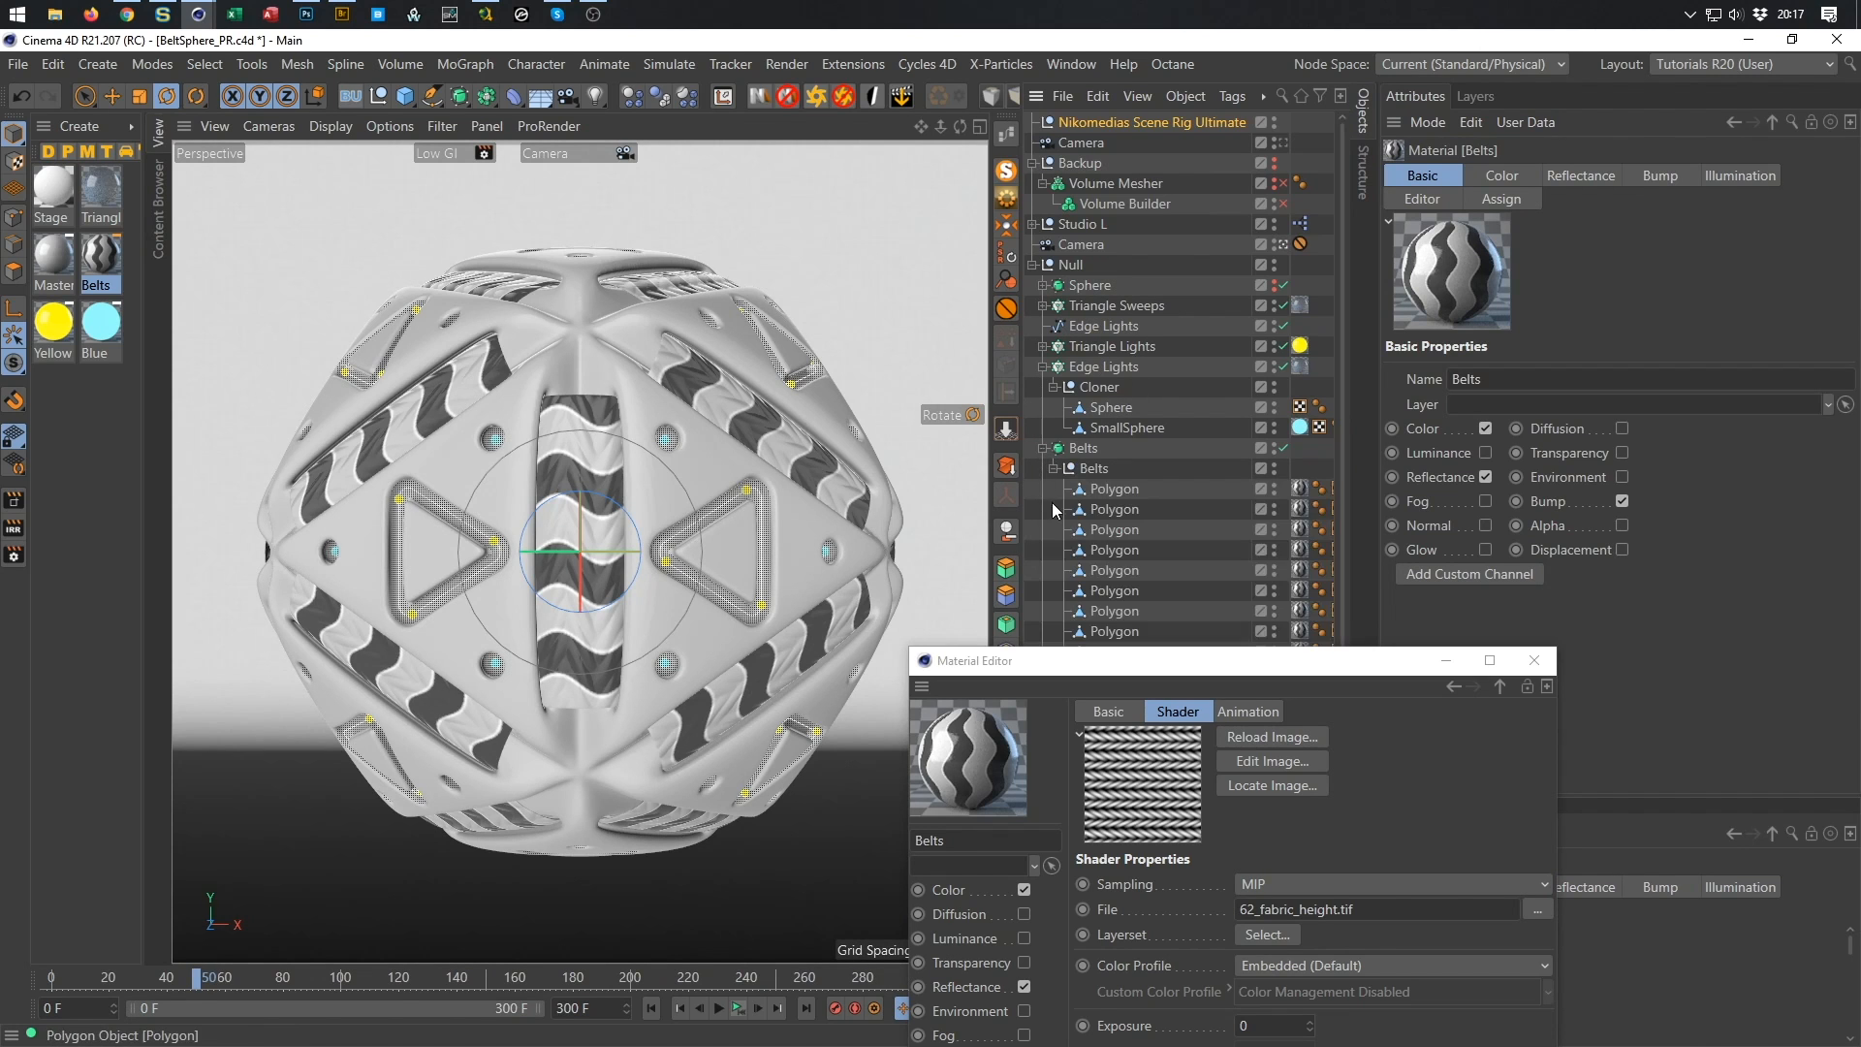
{"action": "scroll", "coordinate": [1108, 487], "scroll_direction": "down", "scroll_amount": 5}
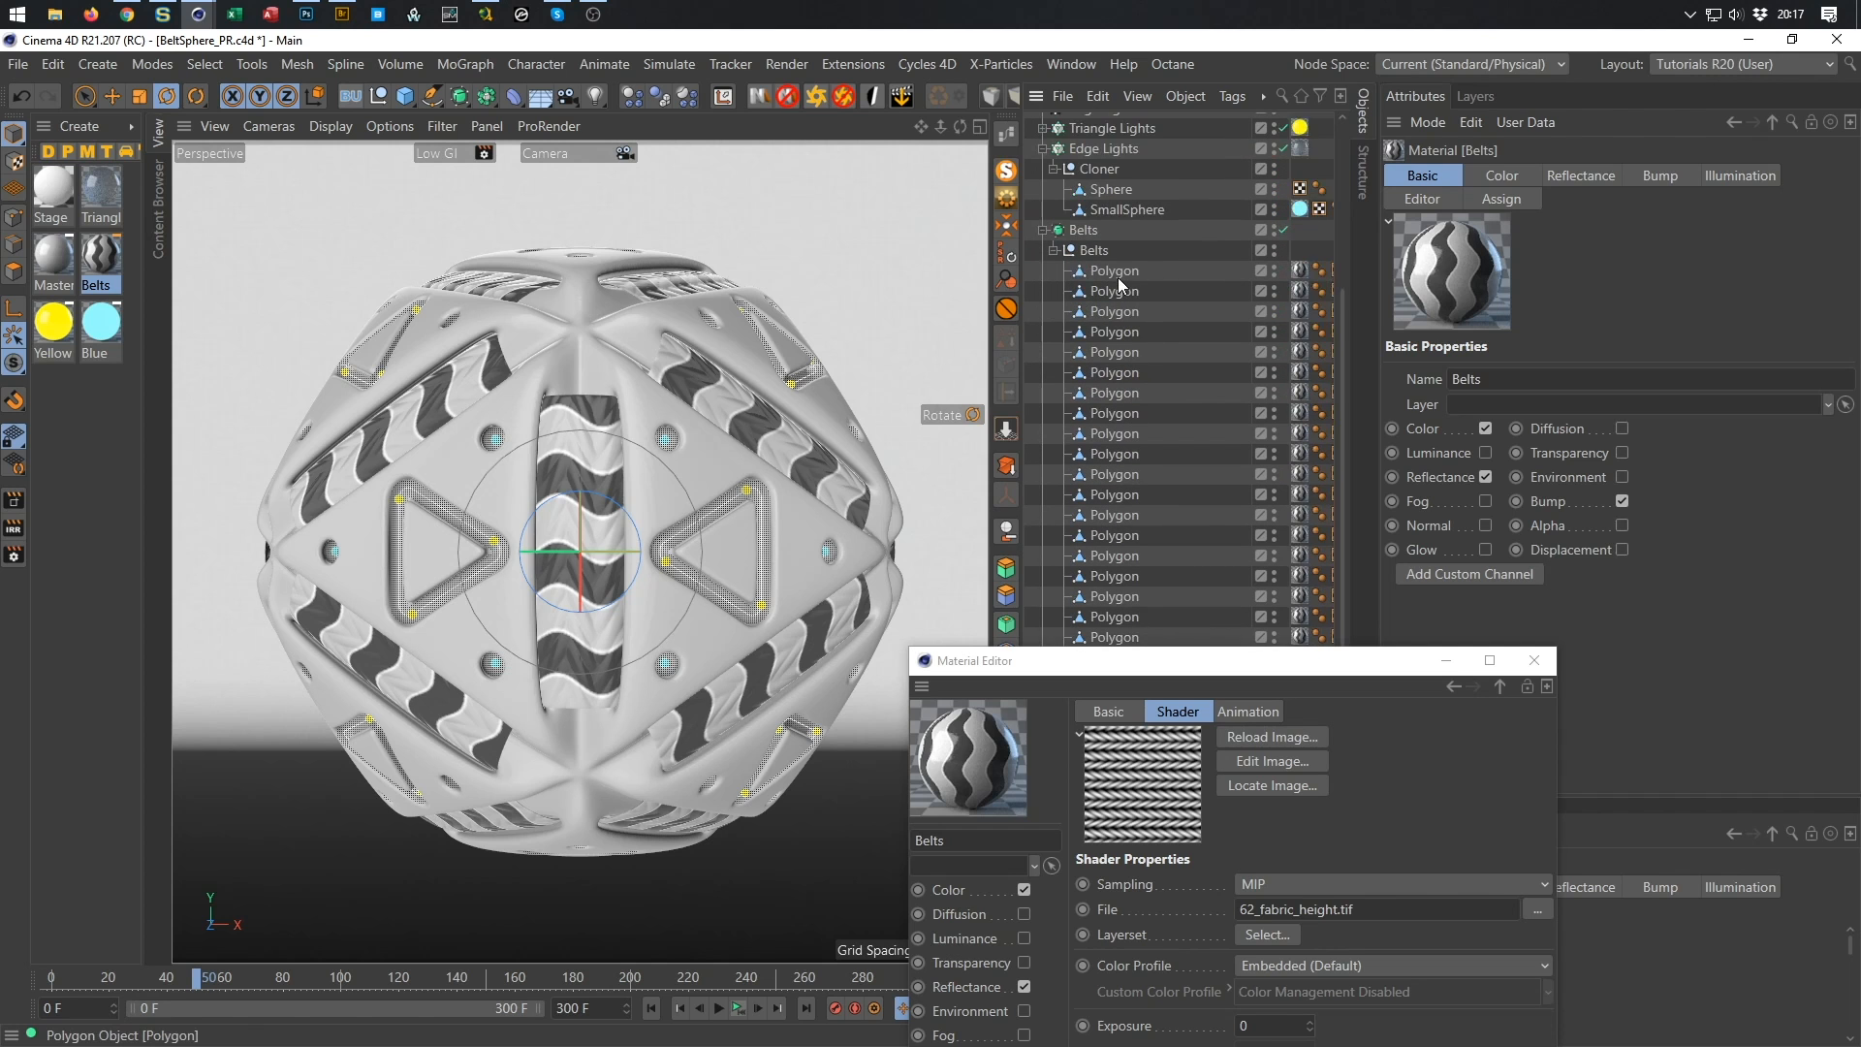
{"action": "left_click", "coordinate": [1300, 272]}
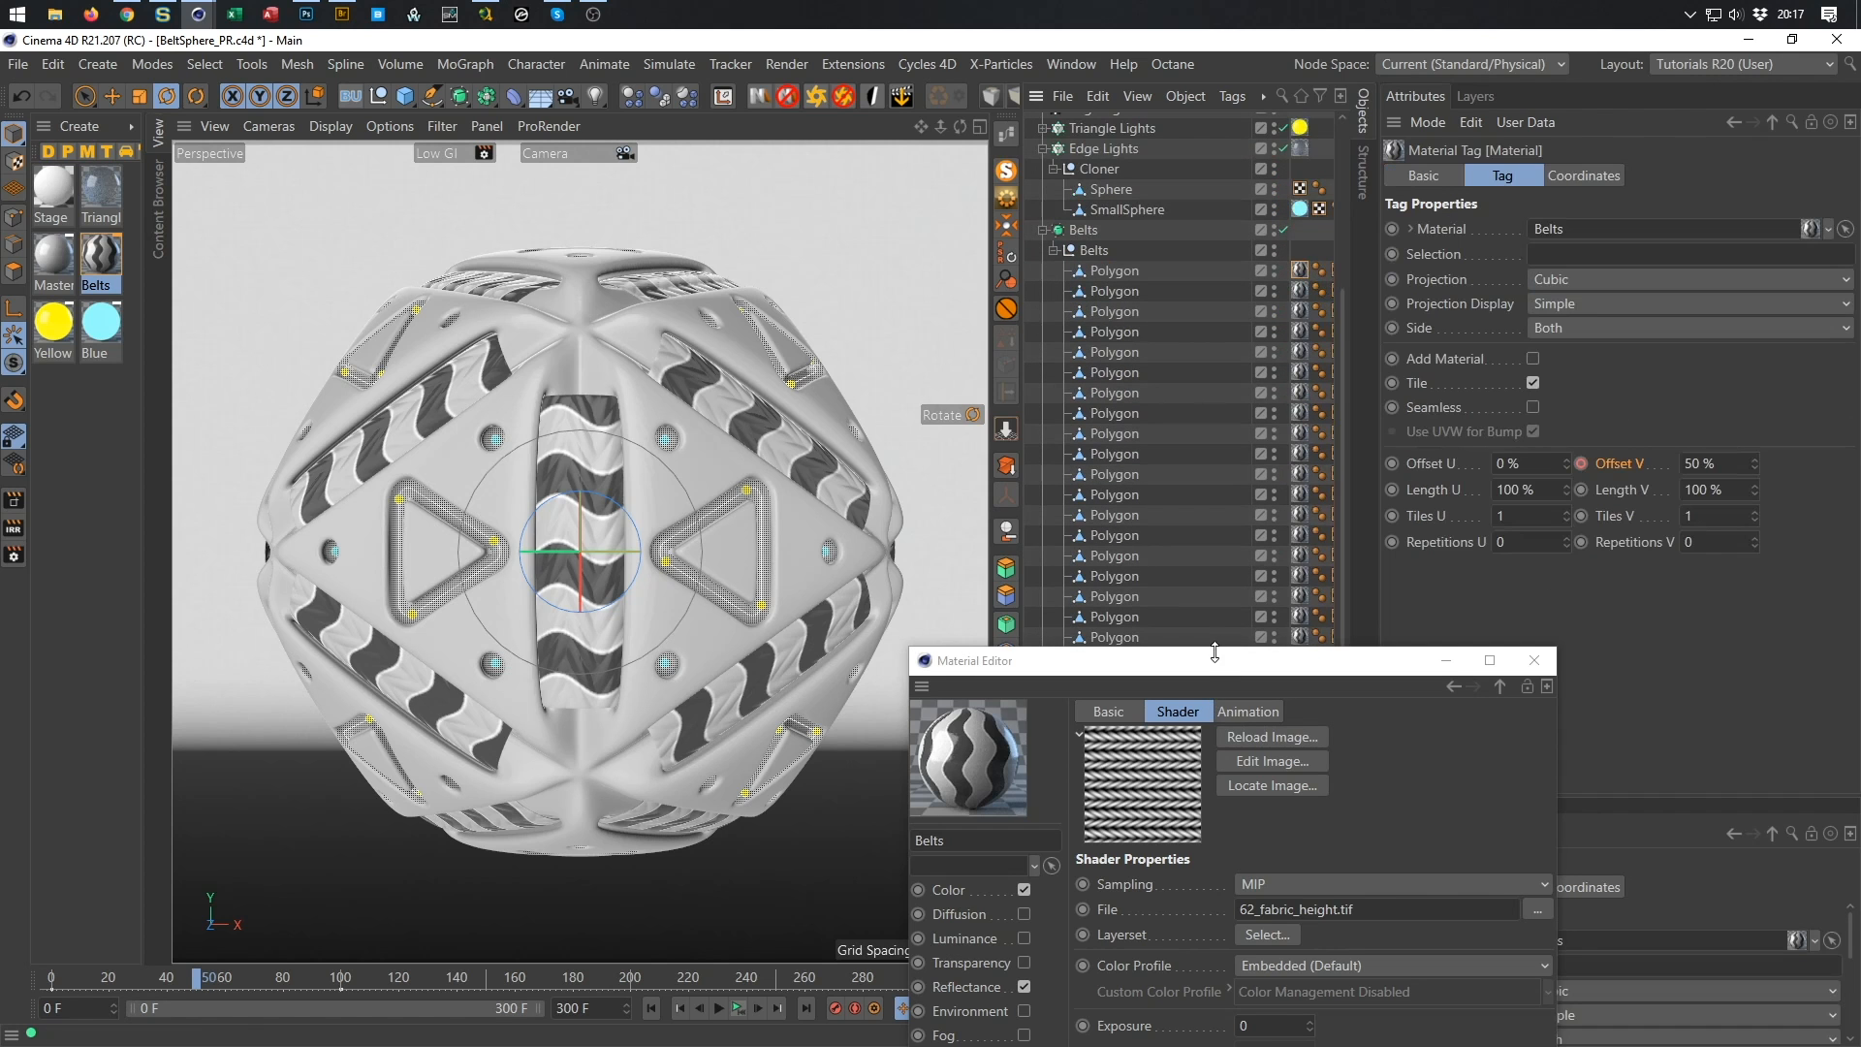
{"action": "left_click_drag", "start_coordinate": [1215, 660], "coordinate": [696, 379]}
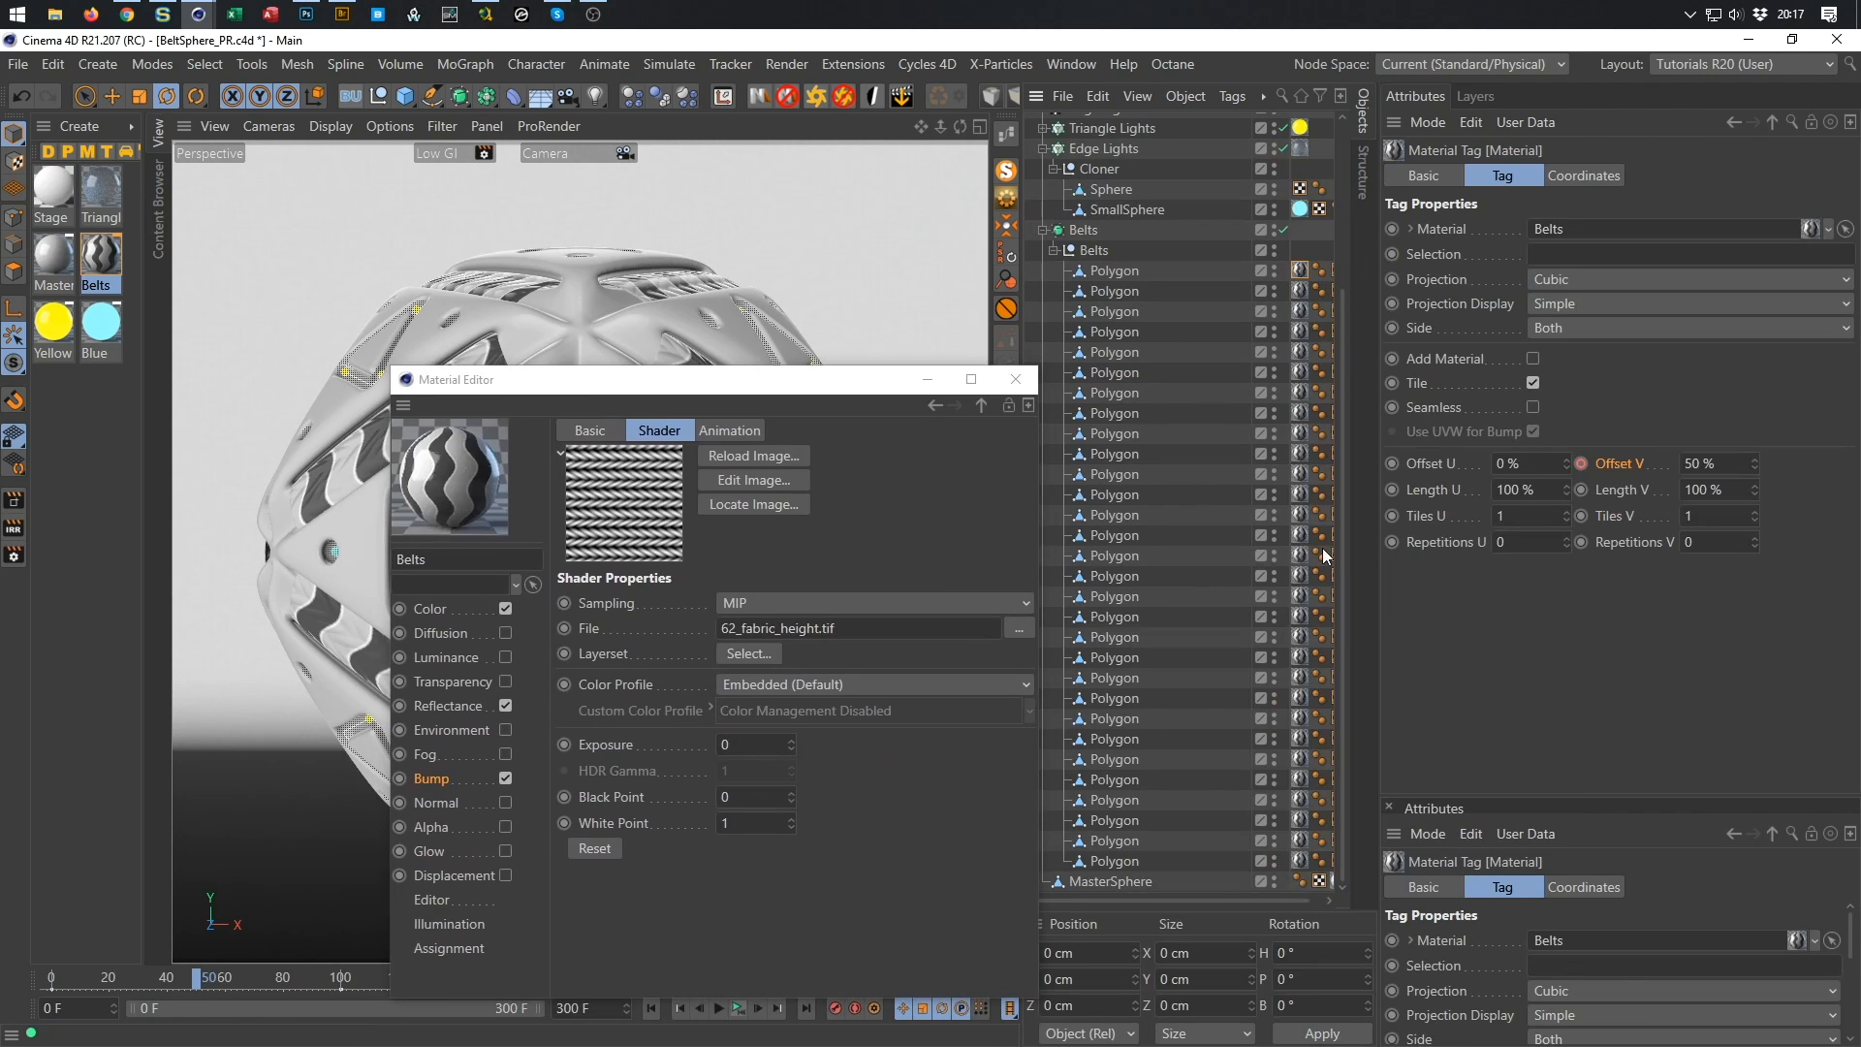
{"action": "left_click", "coordinate": [1306, 863], "text": "shift"}
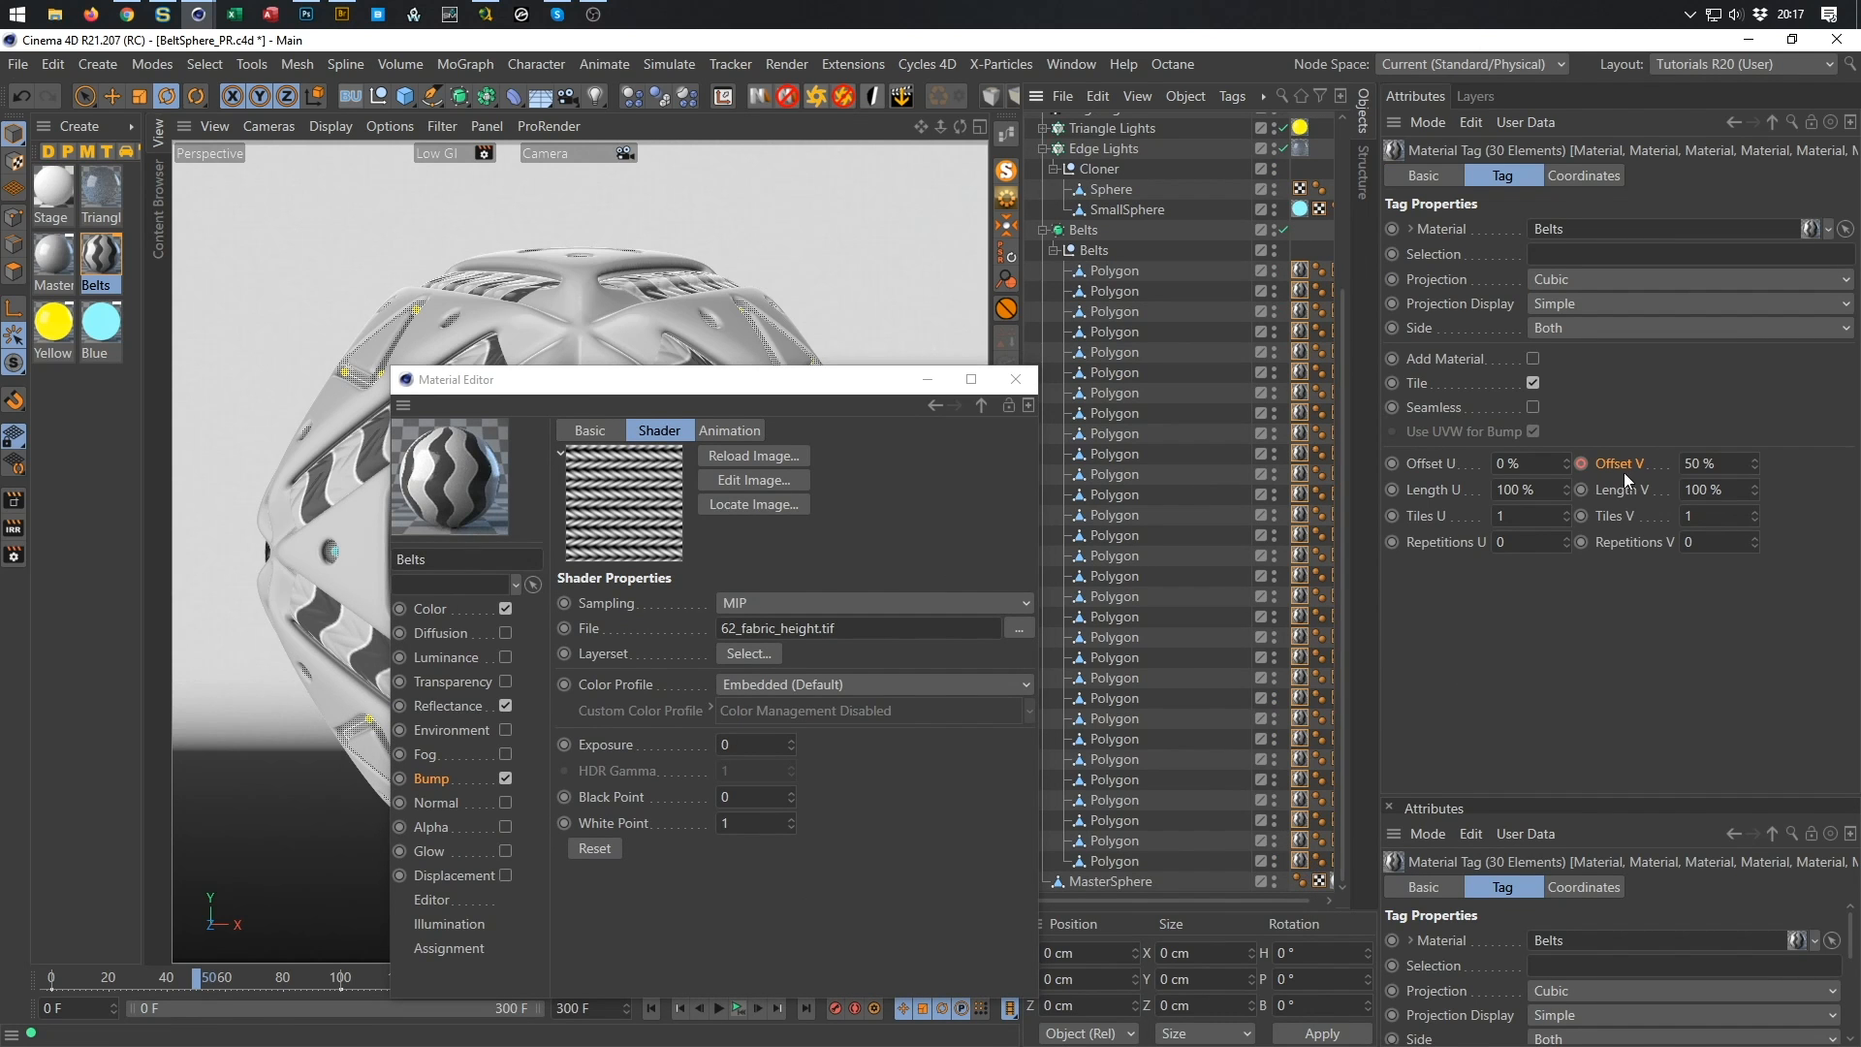
Set the timeline to frame 0, keeping the belt material tag settings in view.
{"action": "left_click_drag", "start_coordinate": [887, 392], "coordinate": [1279, 595]}
{"action": "left_click", "coordinate": [1552, 489]}
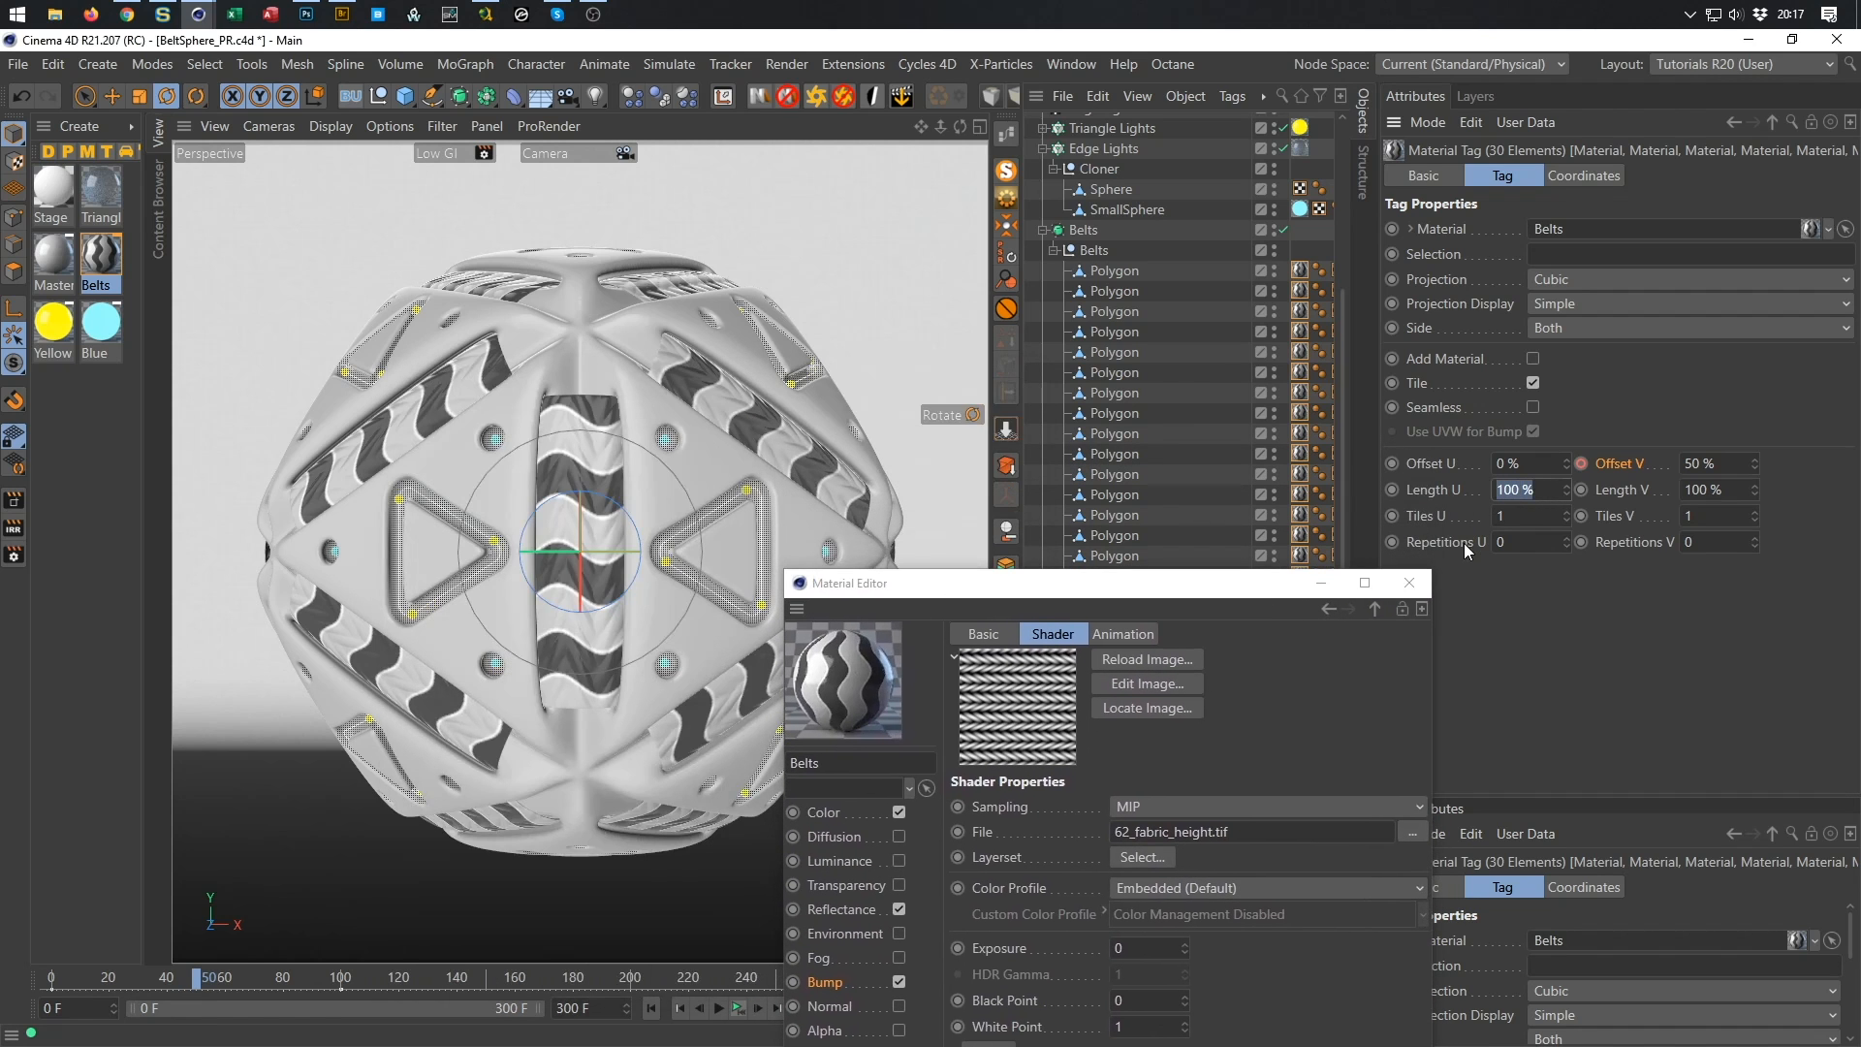
{"action": "left_click_drag", "start_coordinate": [1234, 583], "coordinate": [1563, 573]}
{"action": "left_click_drag", "start_coordinate": [979, 980], "coordinate": [889, 1011]}
{"action": "type", "text": "0"}
{"action": "key", "text": "Return"}
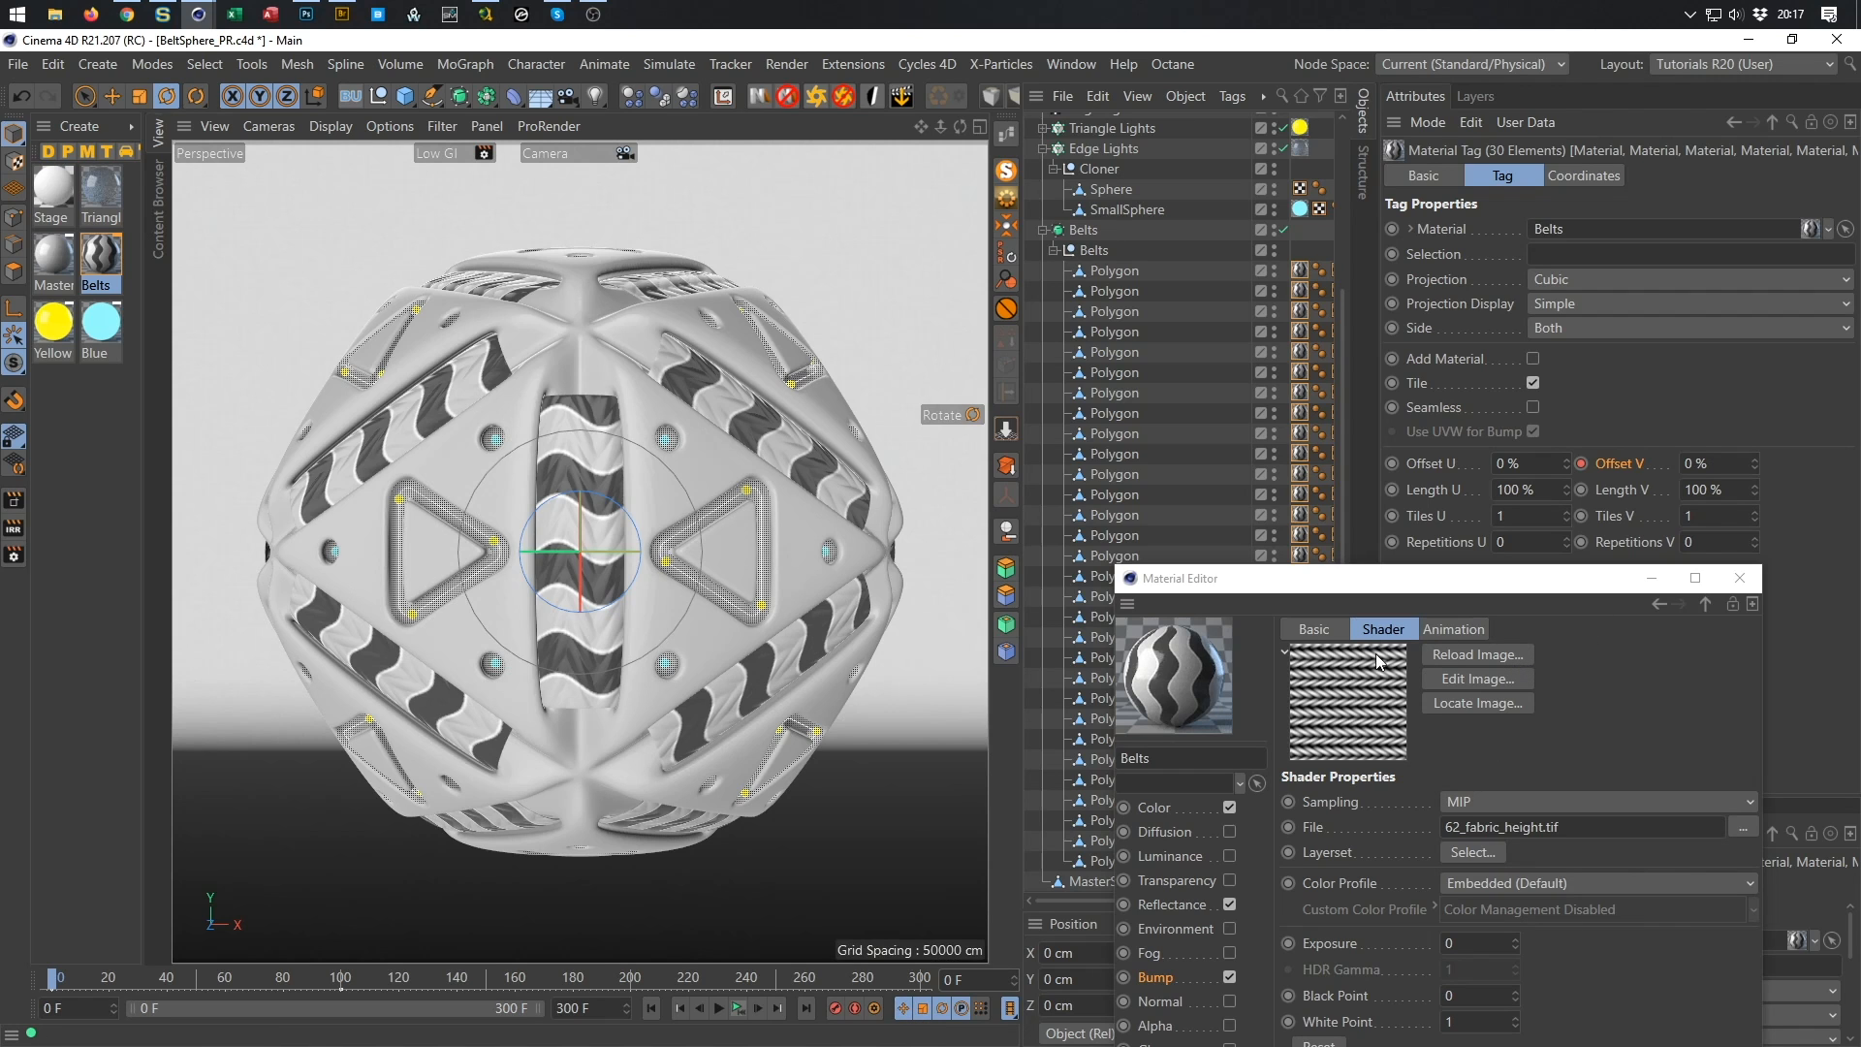
Try a 50% Length U and Length V on the selected belt material tags, then restore 100%.
{"action": "left_click", "coordinate": [1532, 491]}
{"action": "type", "text": "50"}
{"action": "key", "text": "Tab"}
{"action": "type", "text": "50"}
{"action": "key", "text": "Return"}
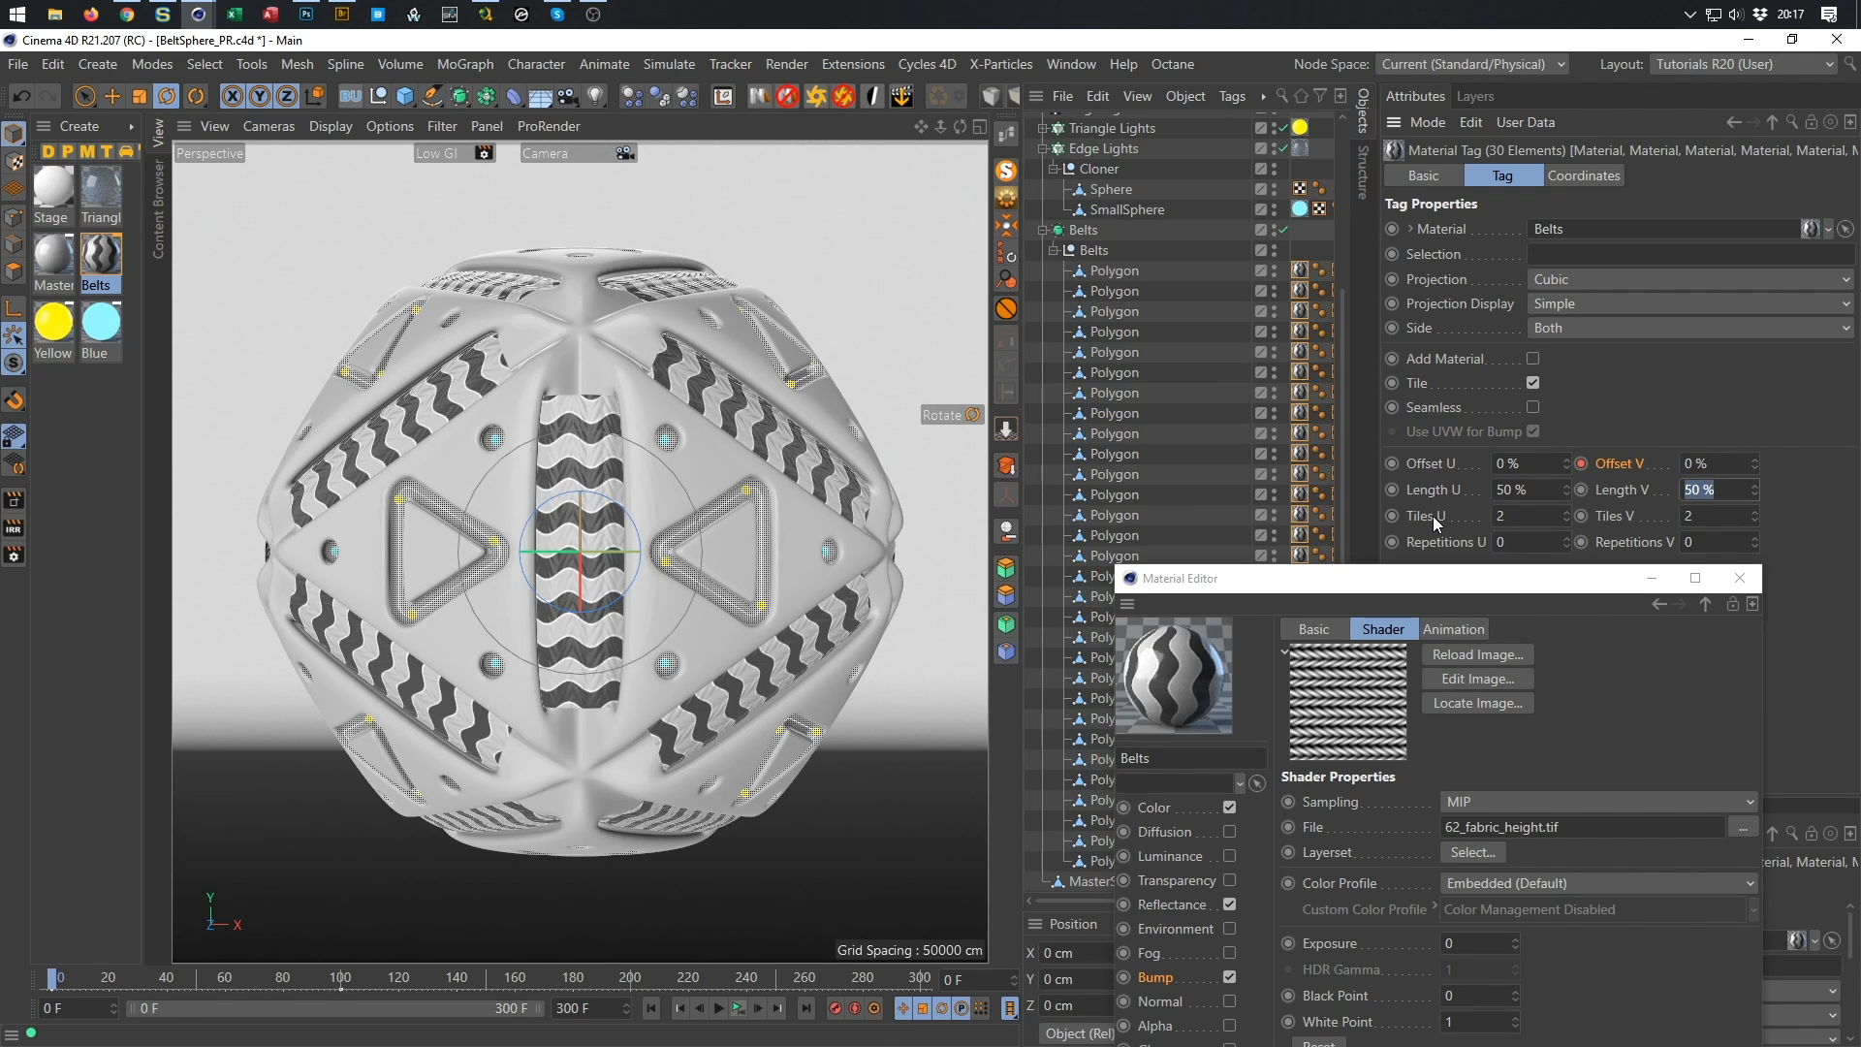
{"action": "left_click", "coordinate": [1543, 490]}
{"action": "type", "text": "100"}
{"action": "key", "text": "Tab"}
Raise the Belts material's bump strength to 100%.
{"action": "left_click_drag", "start_coordinate": [1347, 580], "coordinate": [1229, 373]}
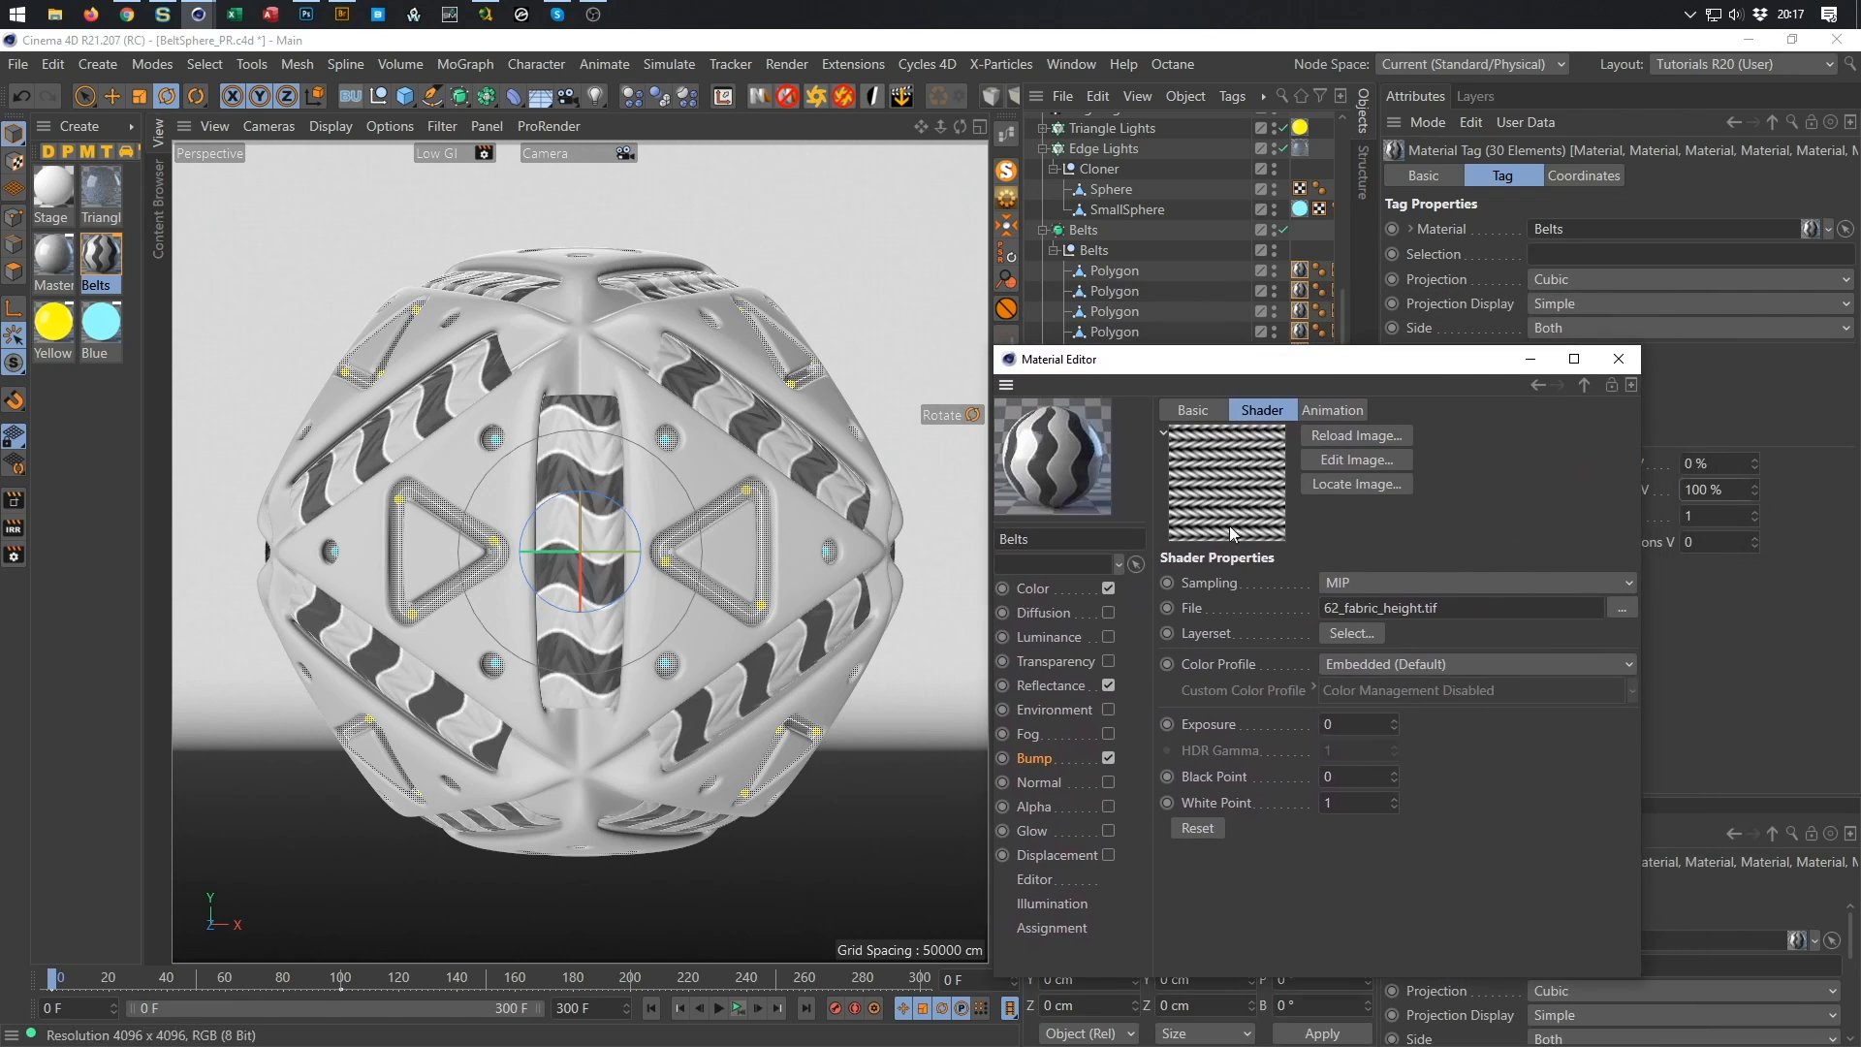
{"action": "left_click", "coordinate": [1034, 758]}
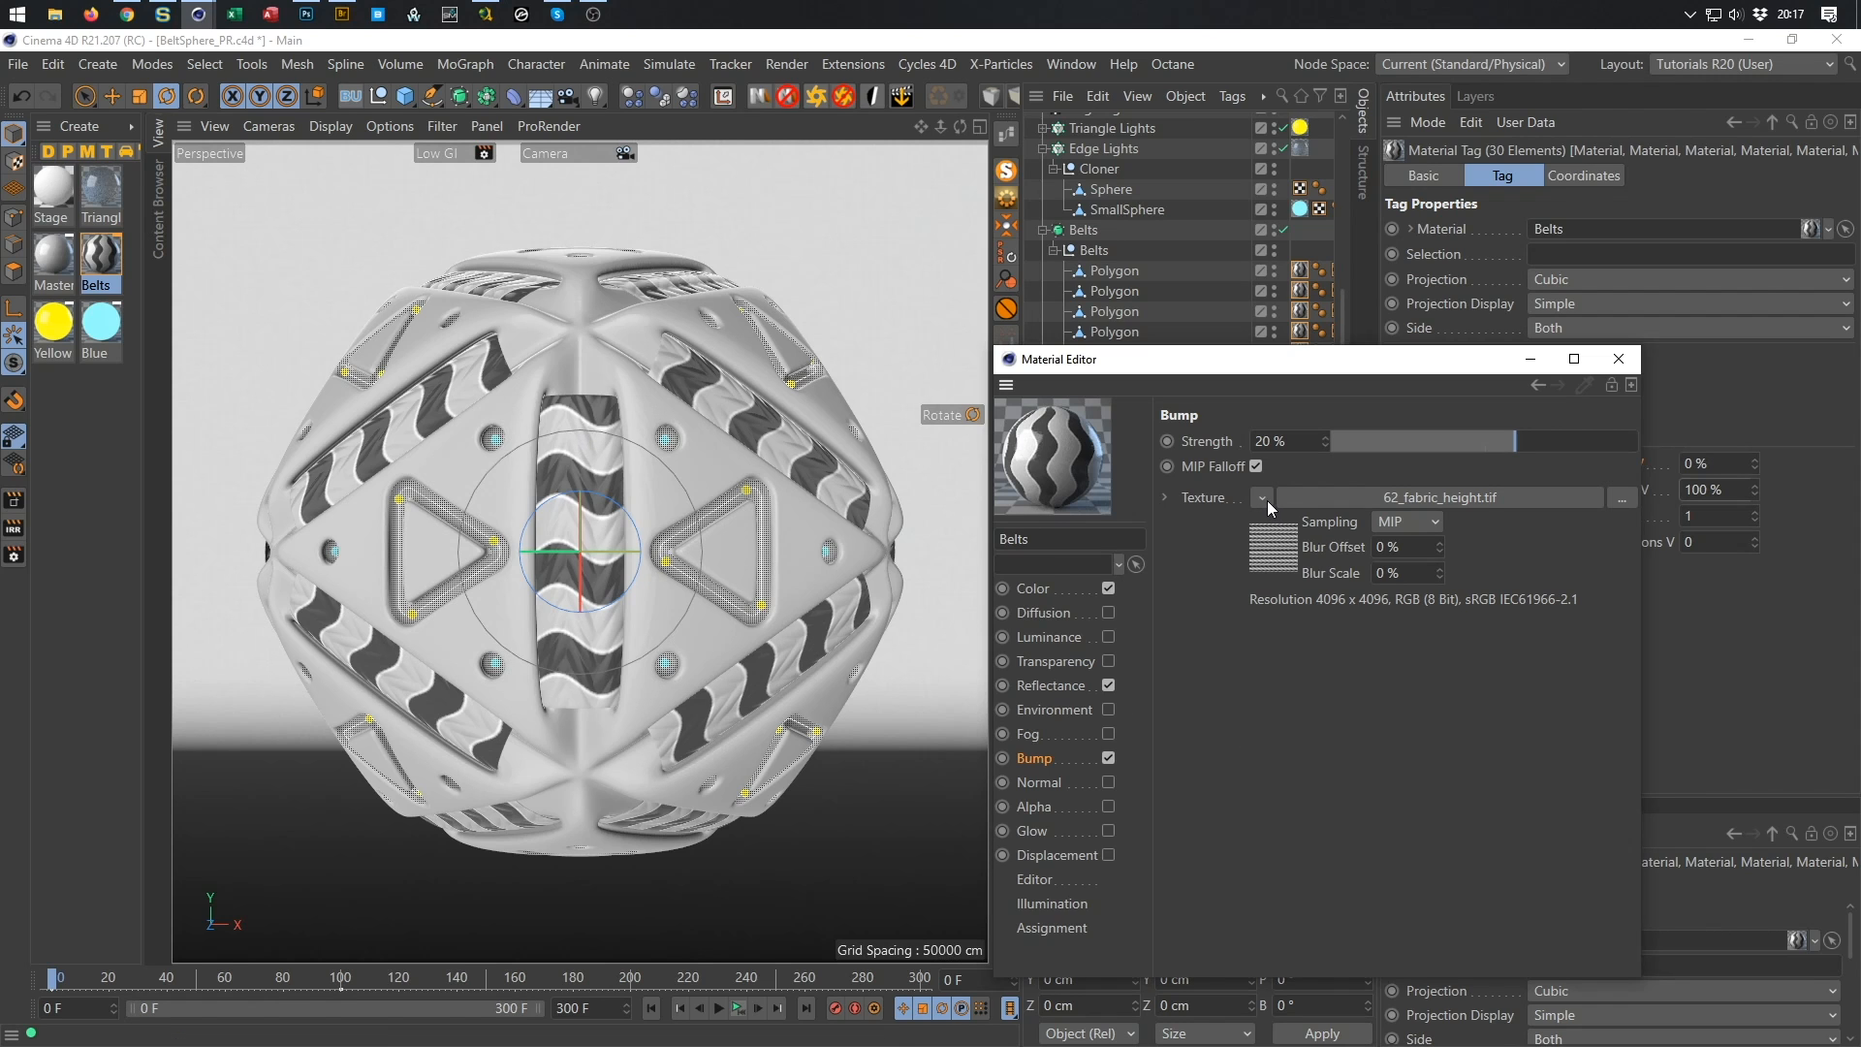
{"action": "double_click", "coordinate": [1279, 441]}
{"action": "type", "text": "100"}
{"action": "key", "text": "Return"}
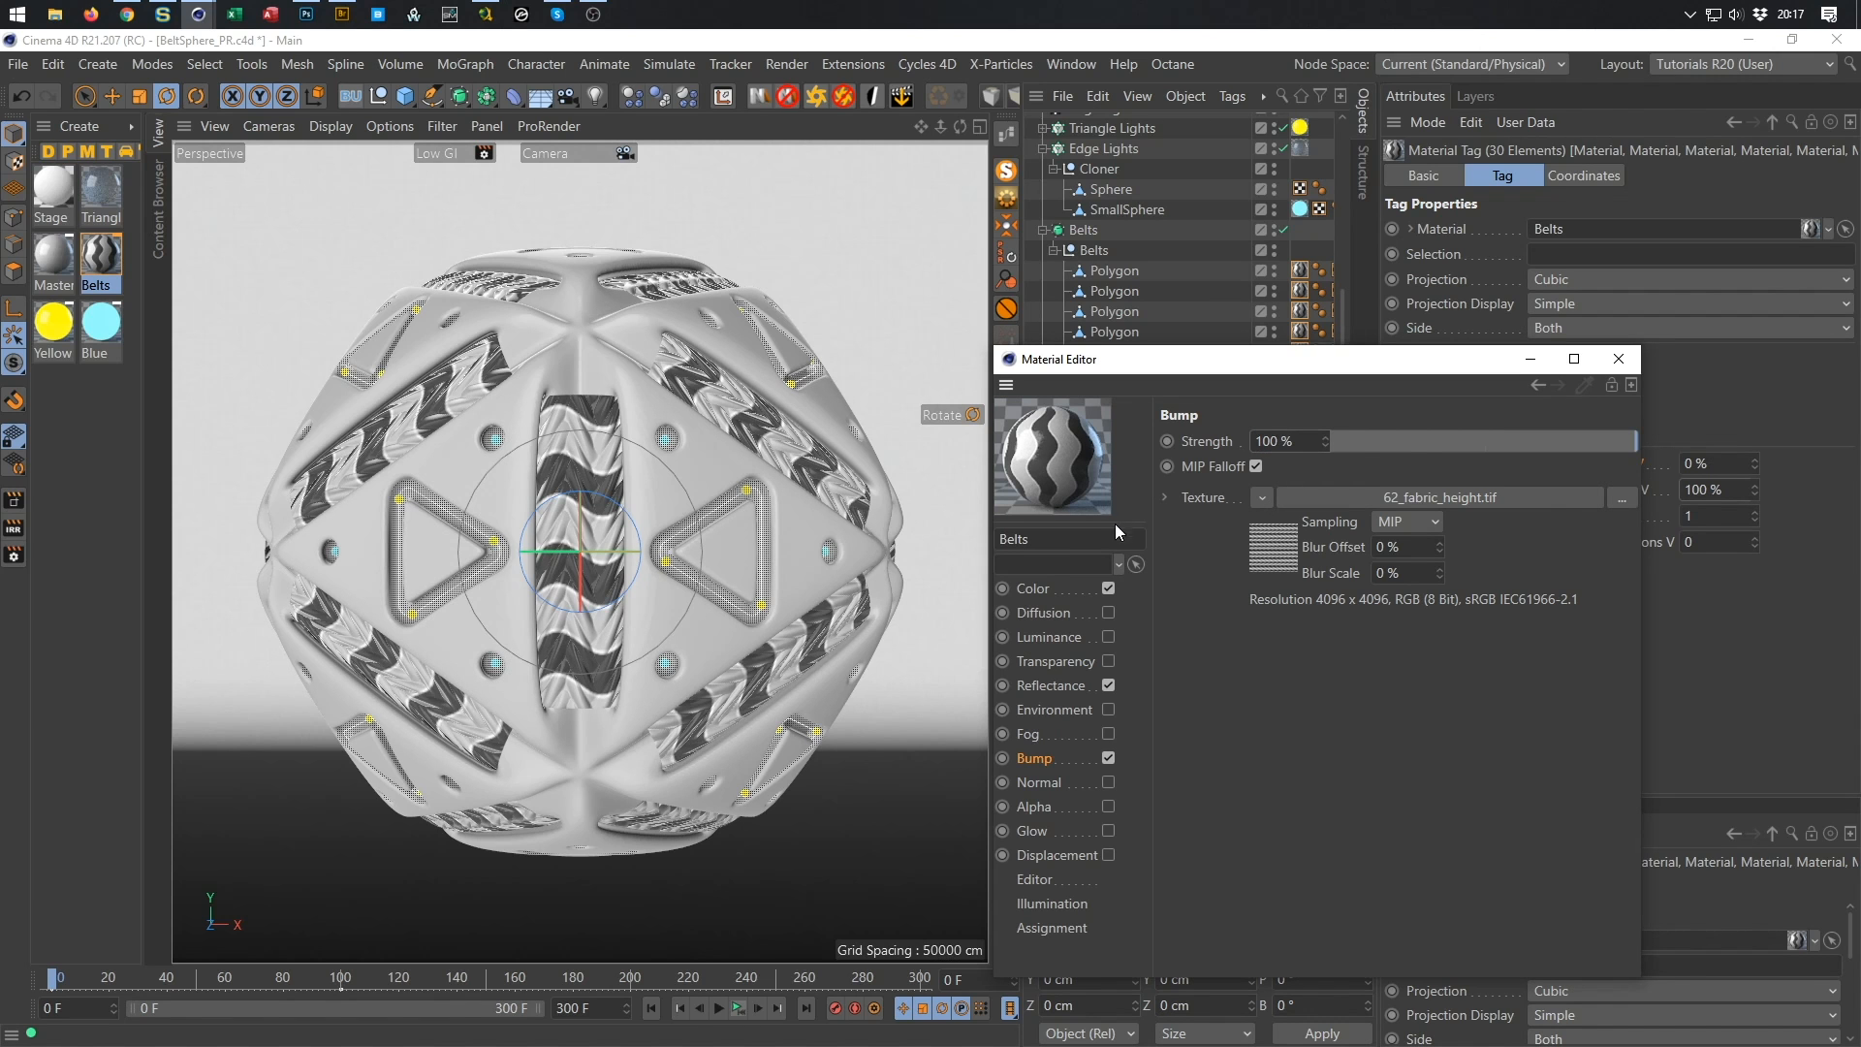
Wrap the Belts material's fabric bump texture in a Layer shader and open its layer list.
{"action": "left_click", "coordinate": [1266, 504]}
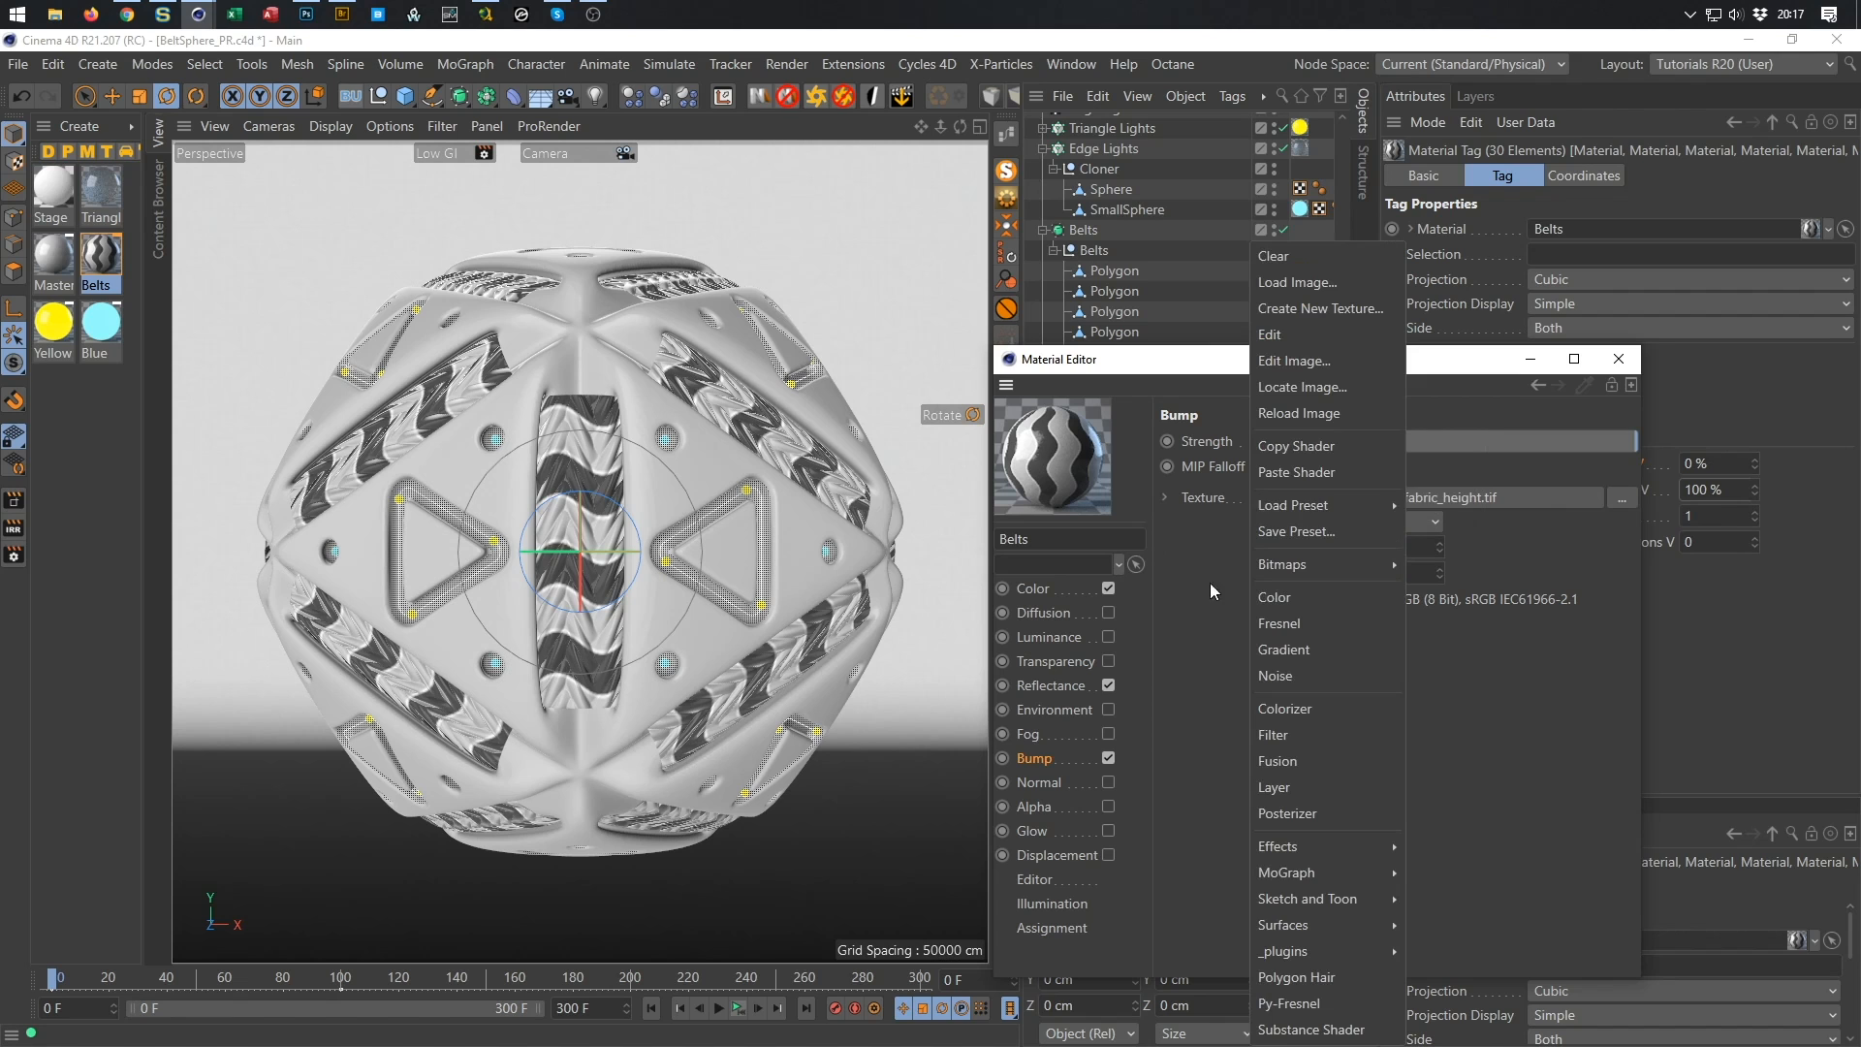
{"action": "left_click", "coordinate": [1300, 788]}
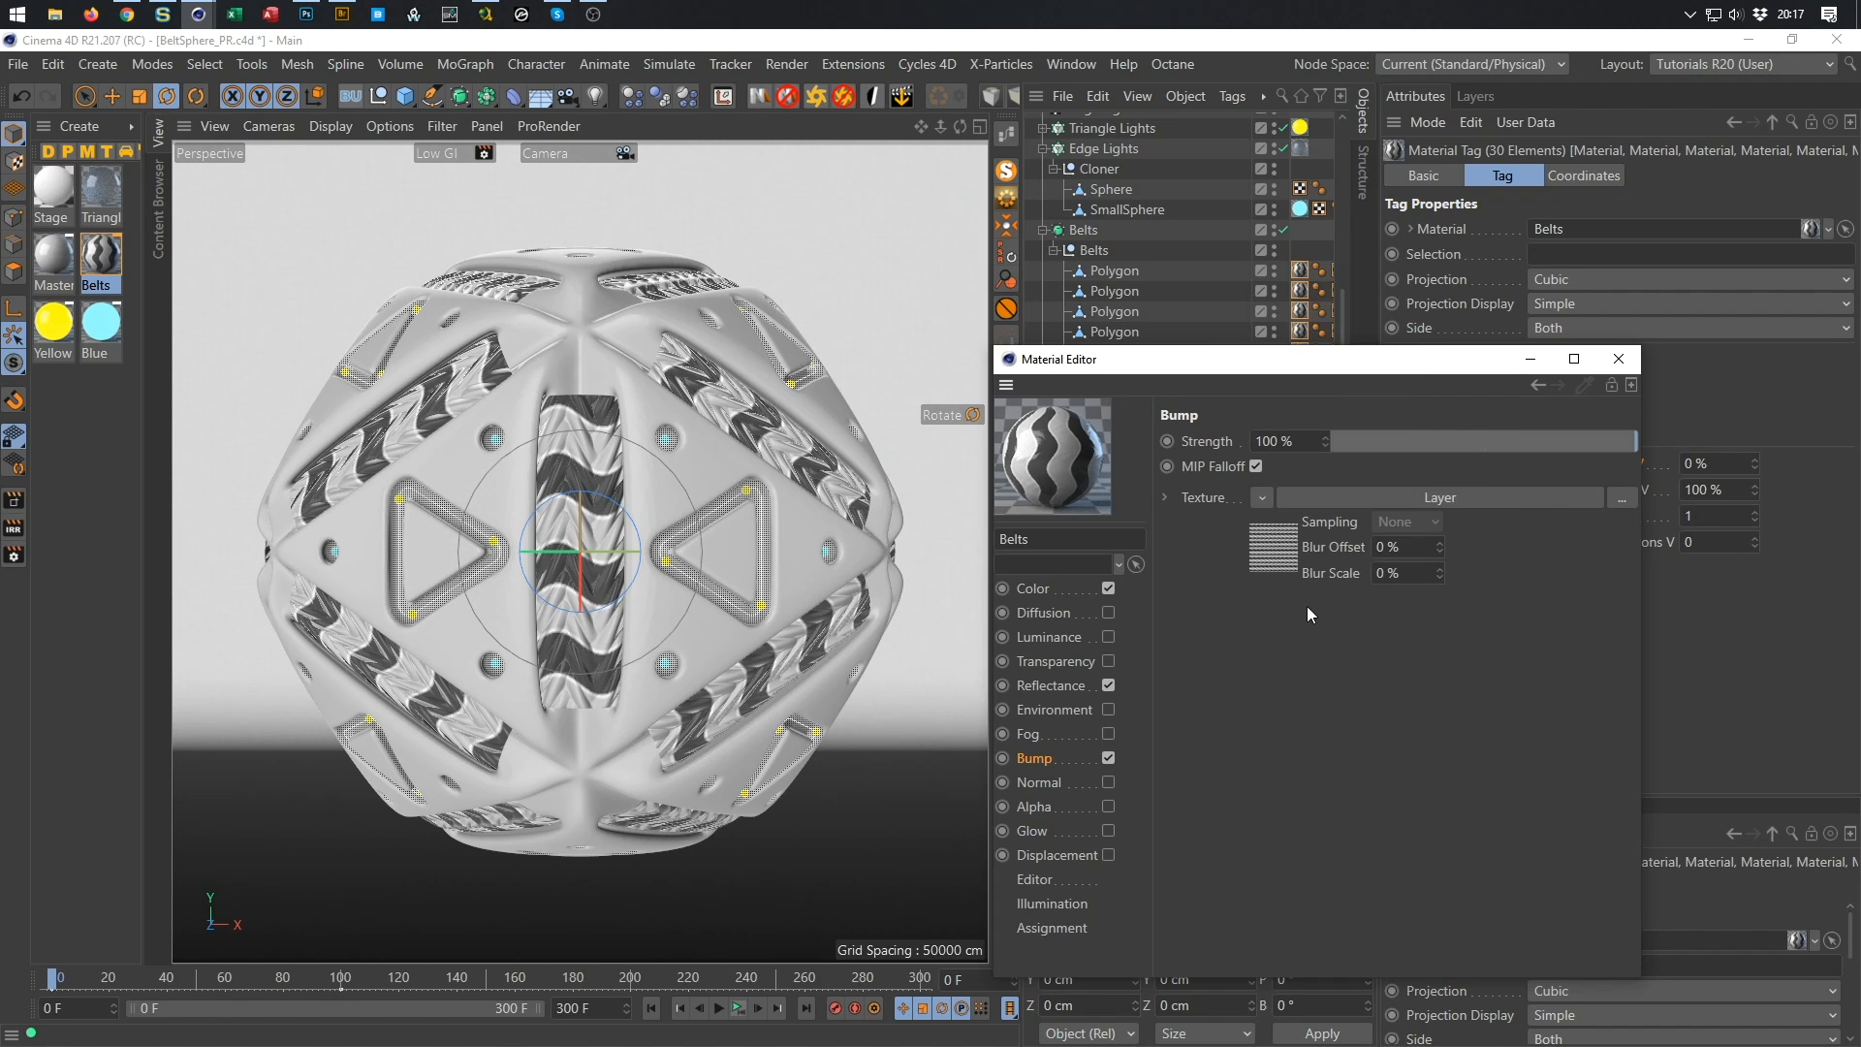
{"action": "left_click", "coordinate": [1303, 551]}
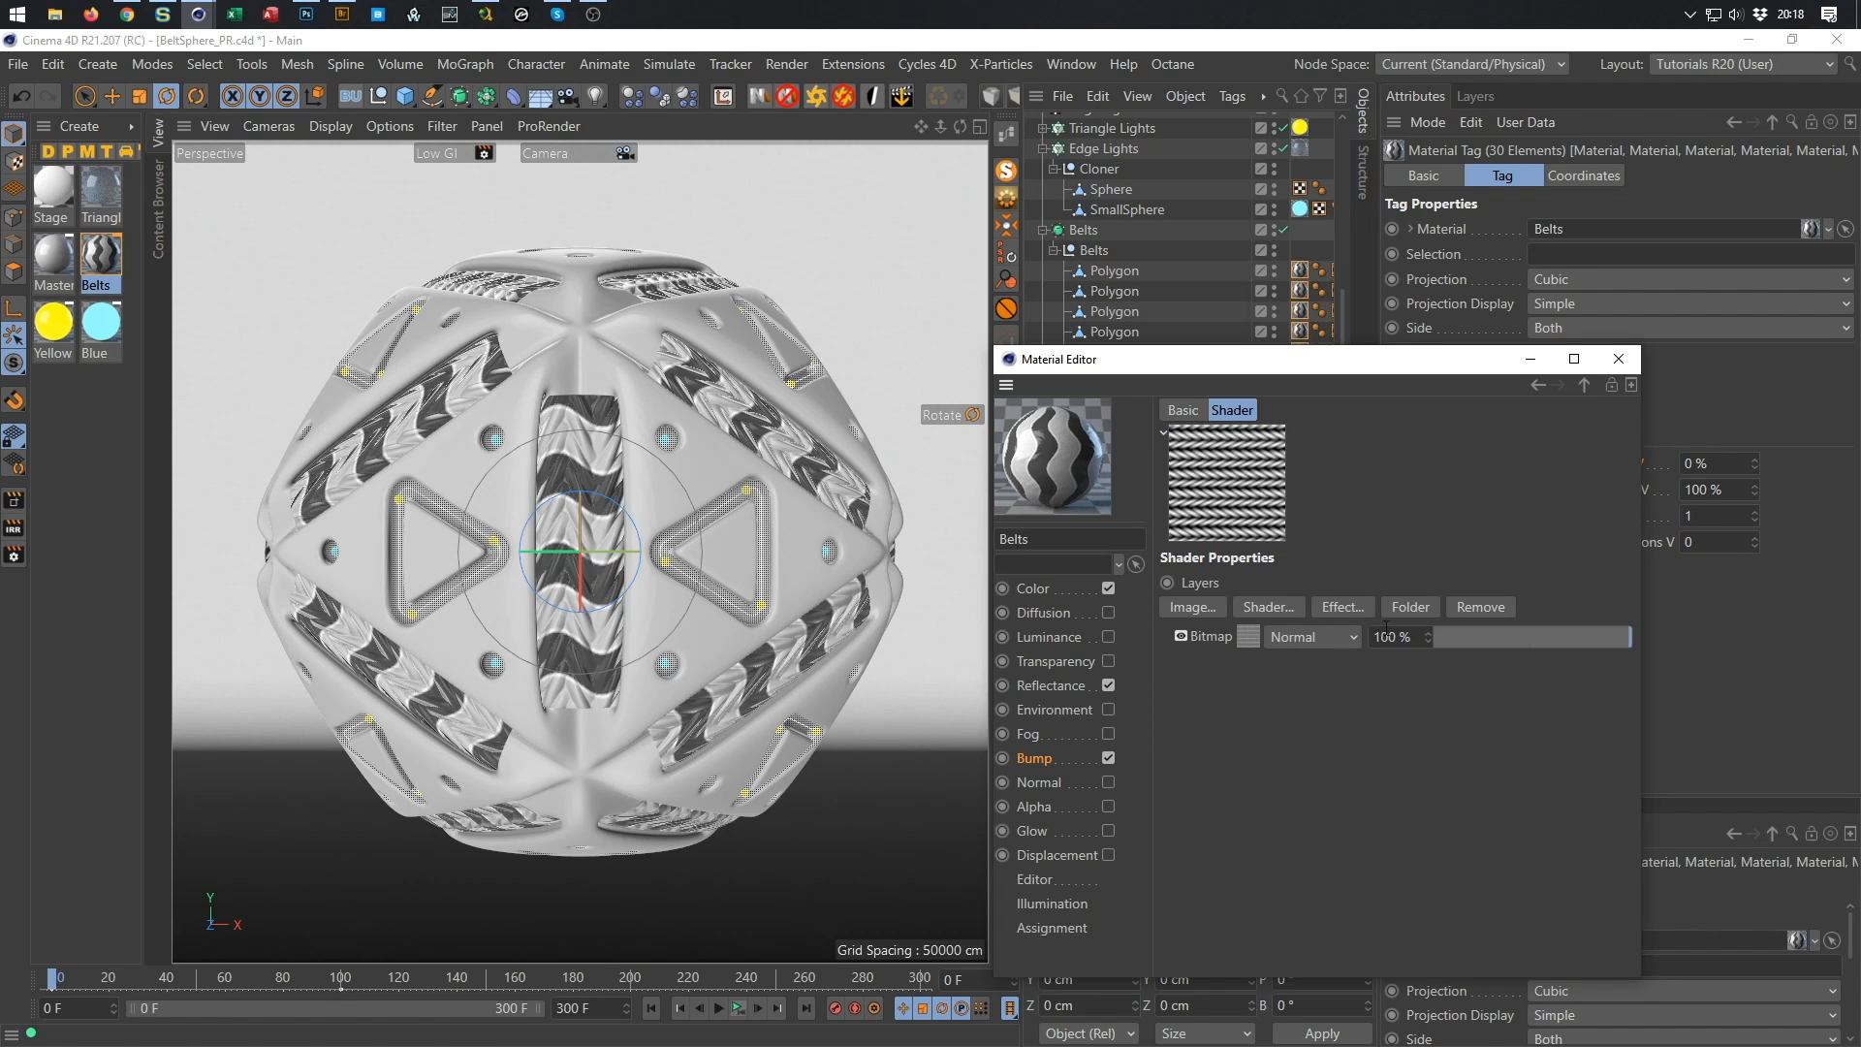
Add a Transform effect to the Belts material's bump layer shader and set its scale to 0.2 on all three axes.
{"action": "left_click", "coordinate": [1334, 609]}
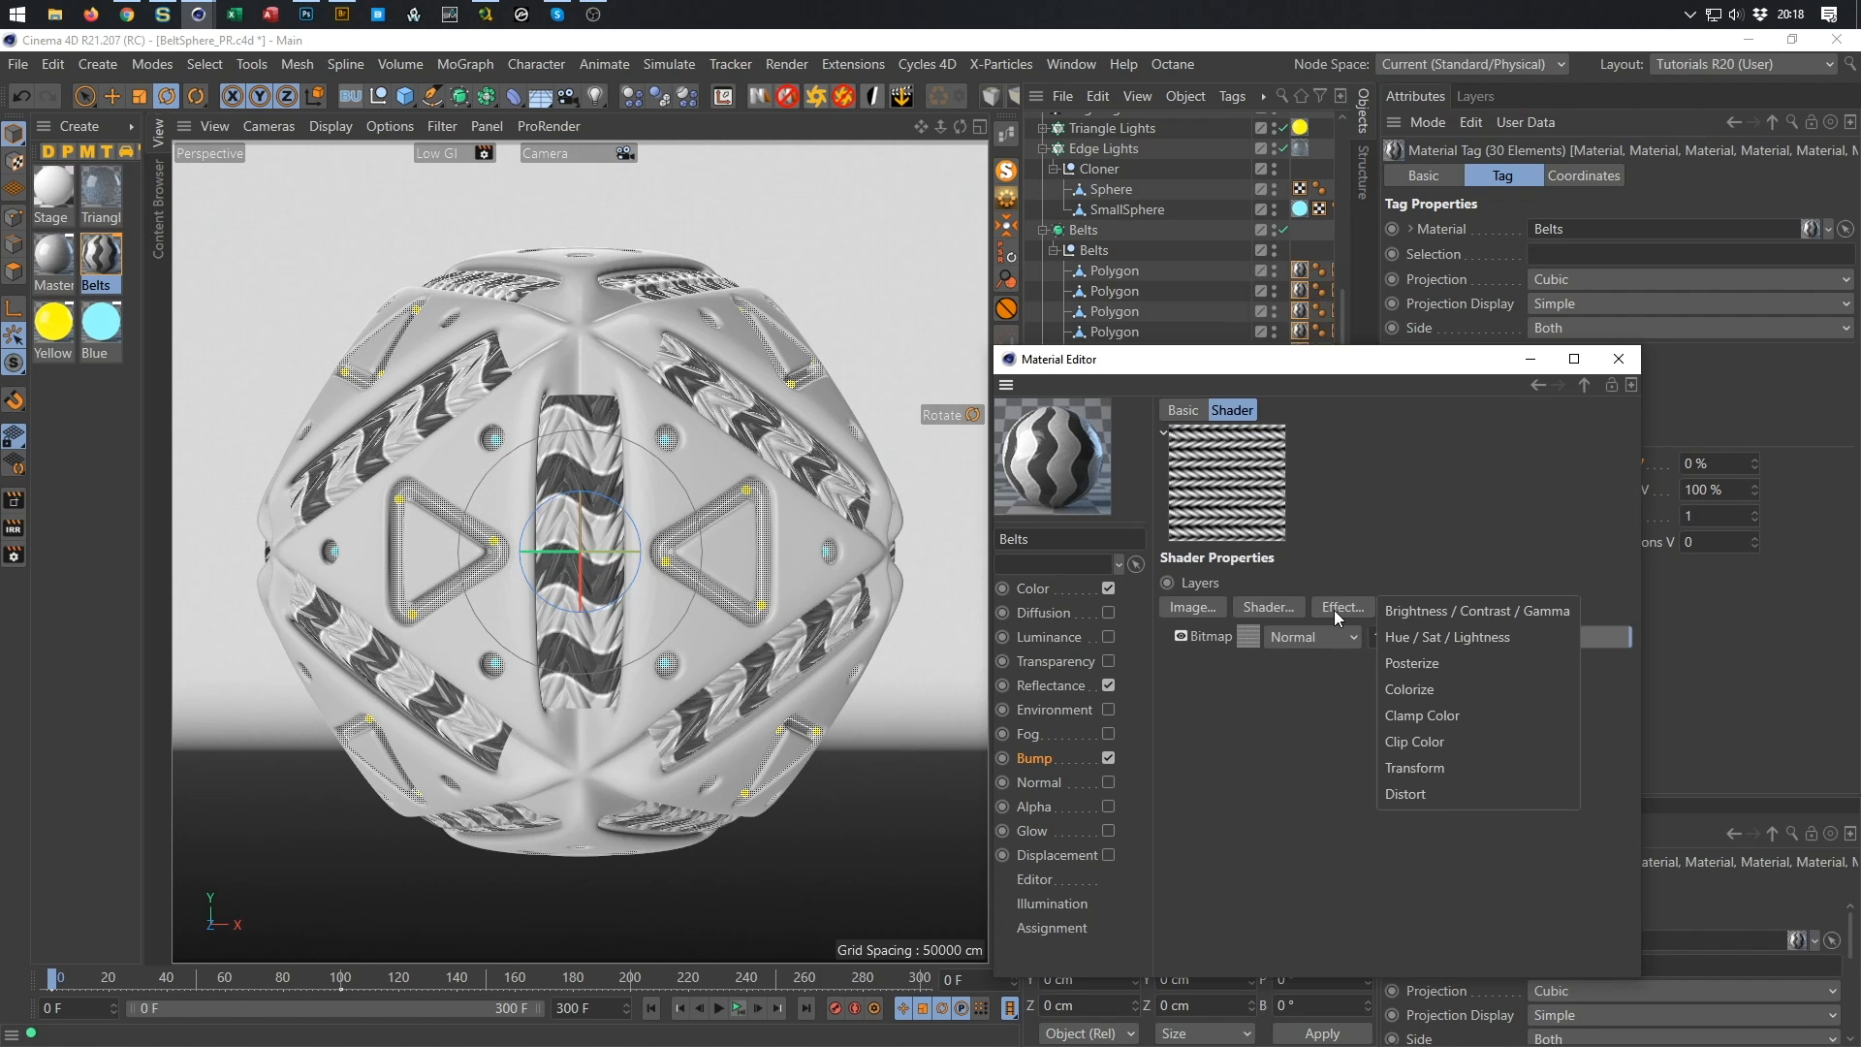
{"action": "left_click", "coordinate": [1413, 768]}
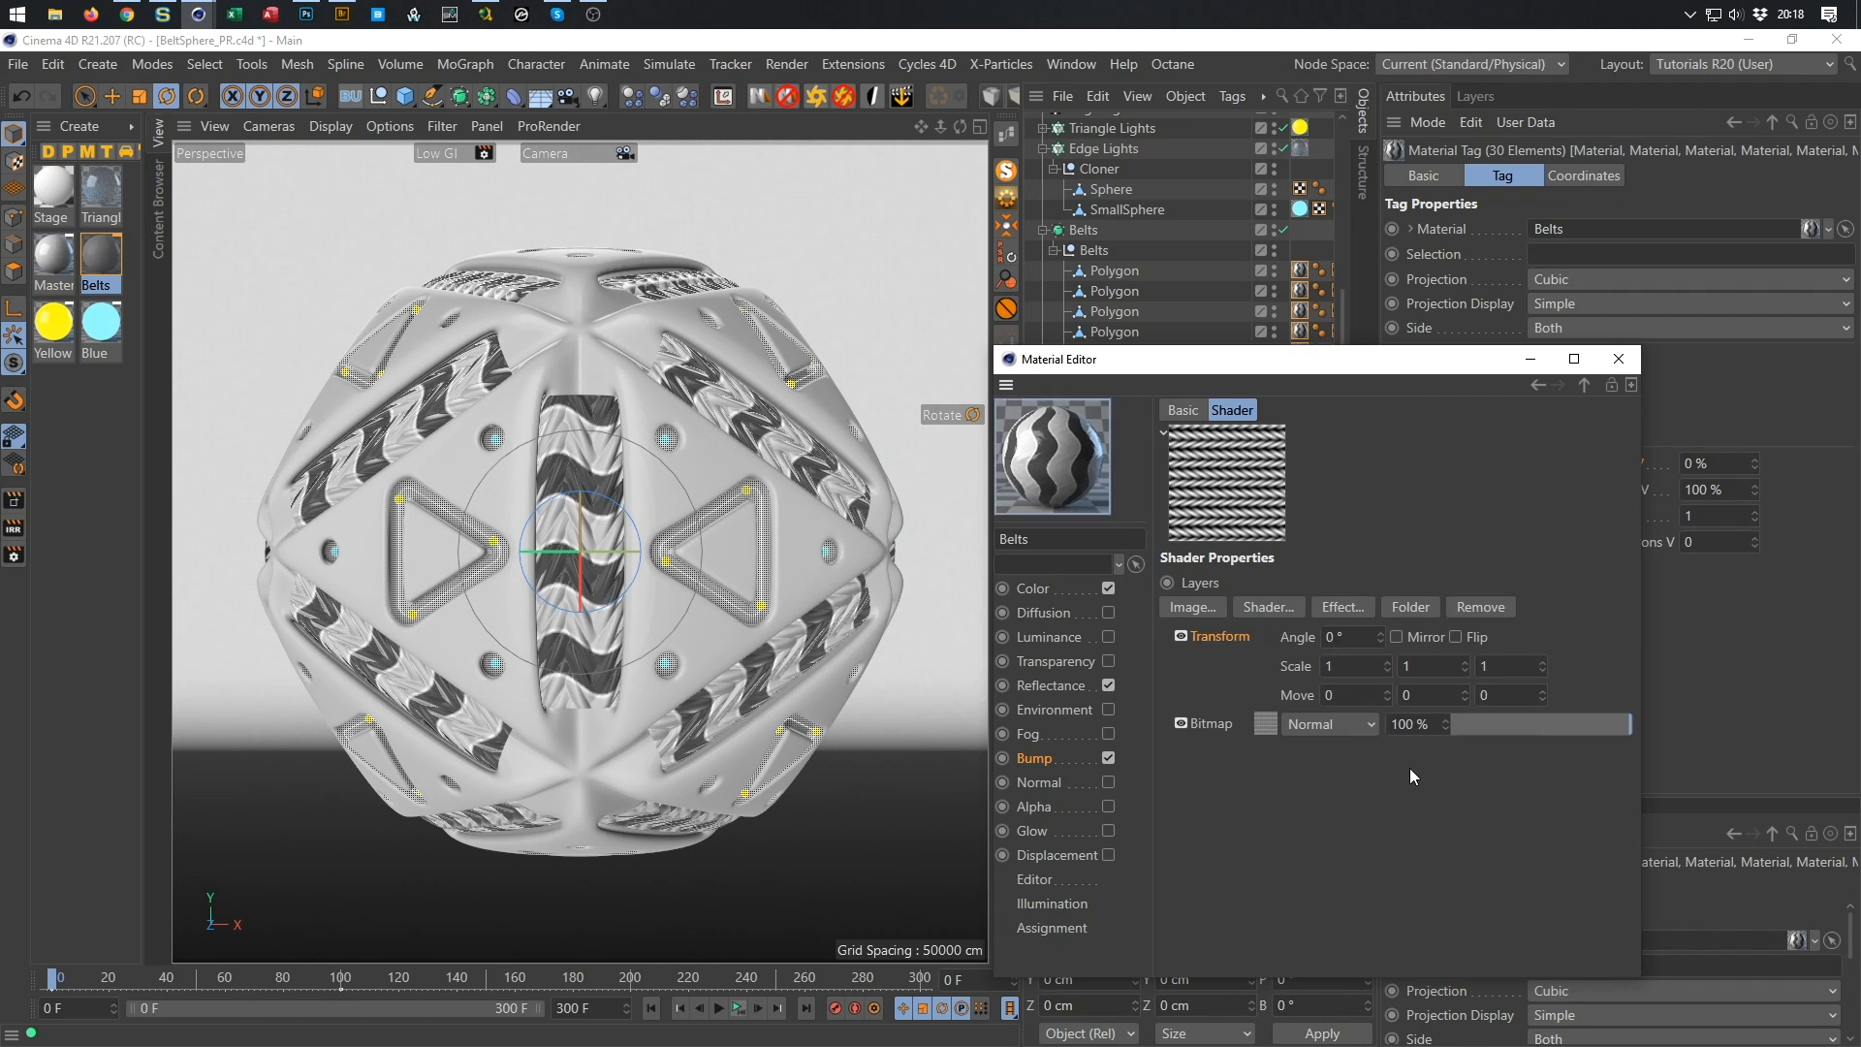
{"action": "left_click", "coordinate": [1377, 672]}
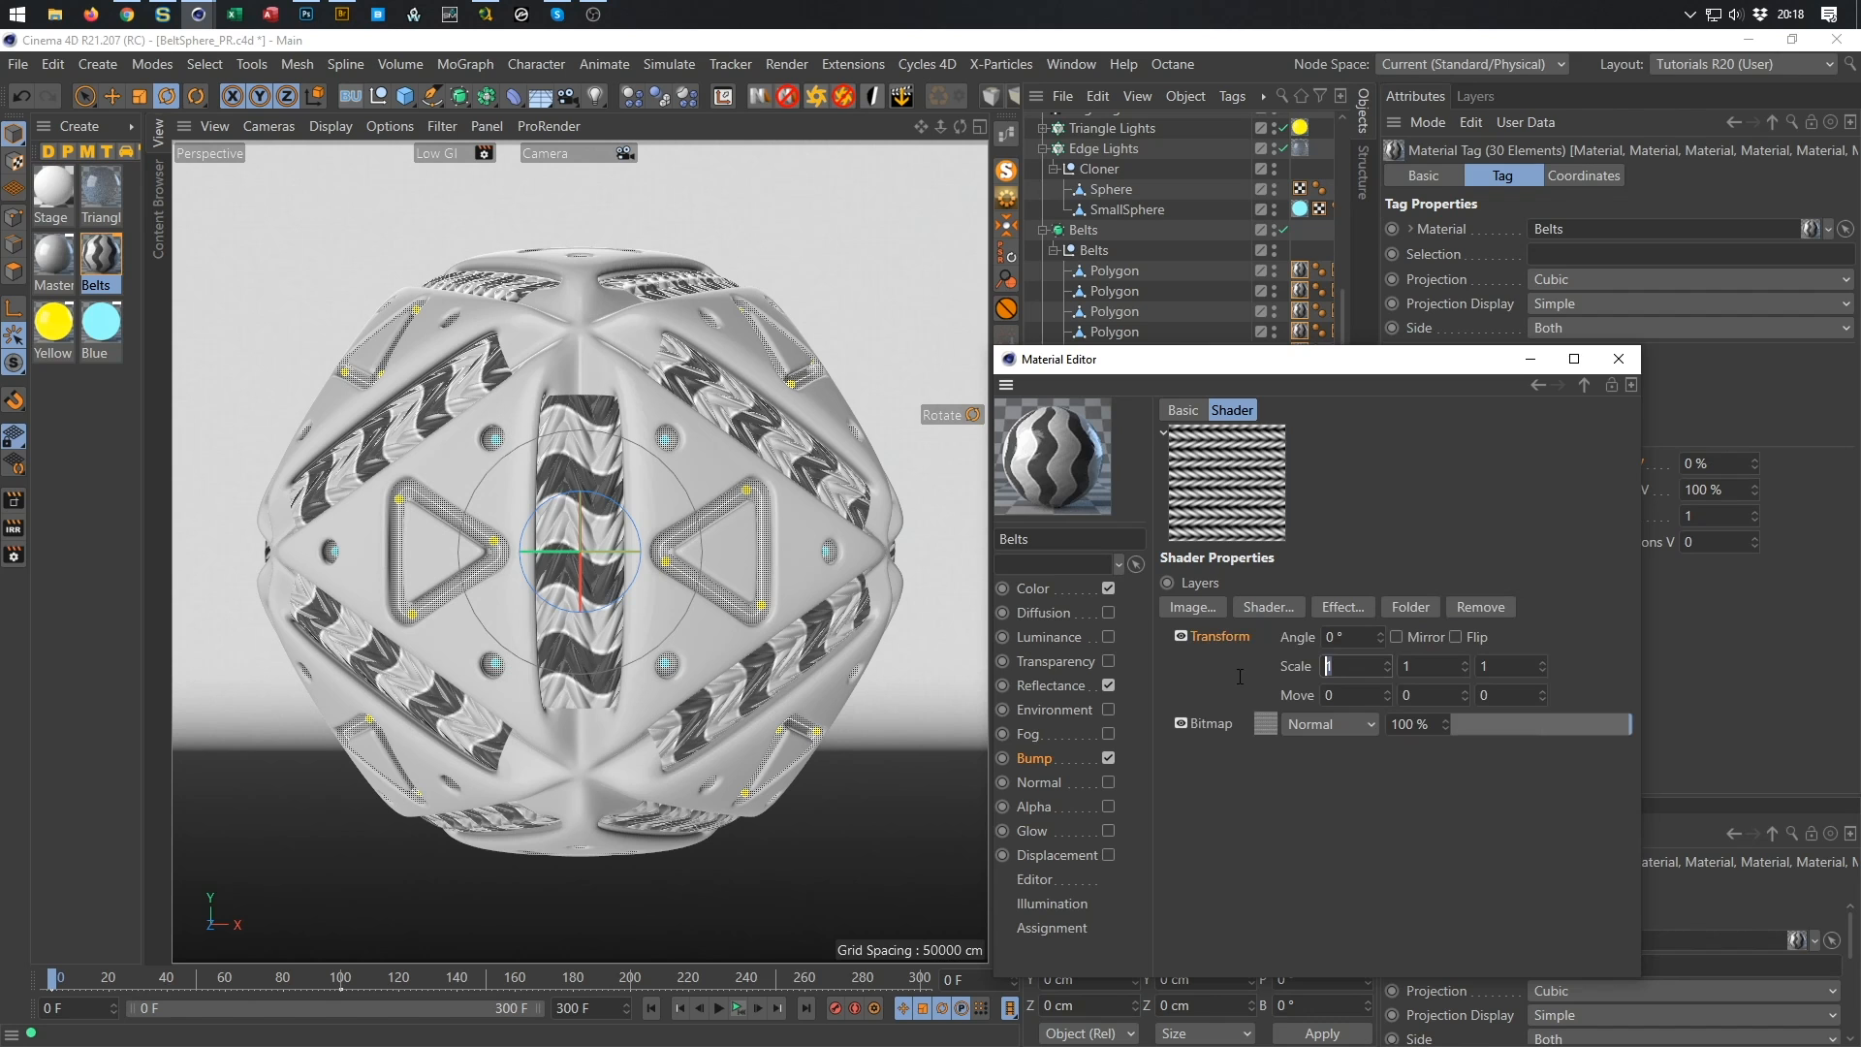
{"action": "type", "text": ",2"}
{"action": "key", "text": "Tab"}
{"action": "type", "text": ",2"}
{"action": "key", "text": "Tab"}
{"action": "type", "text": ",2"}
{"action": "key", "text": "Return"}
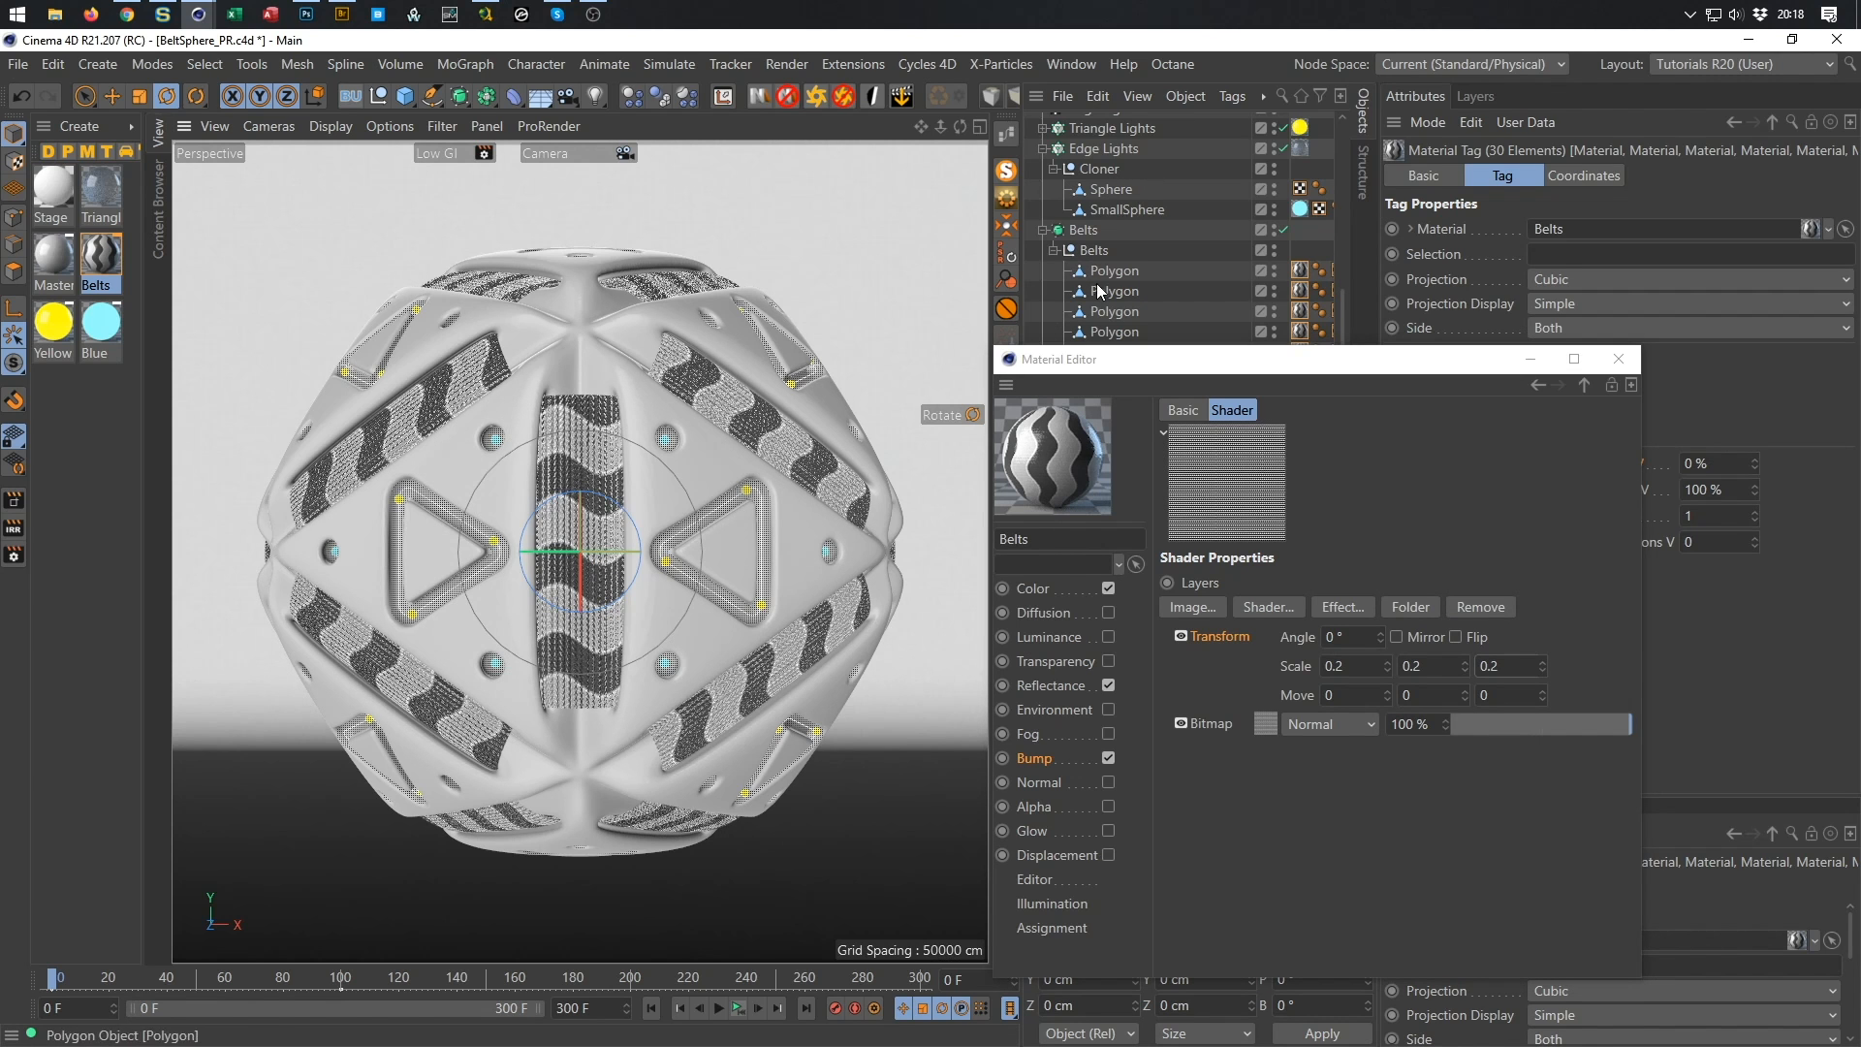
Switch the viewport from the scene camera to the default camera, trying the first Camera object's view in between.
{"action": "scroll", "coordinate": [1046, 238], "scroll_direction": "up", "scroll_amount": 5}
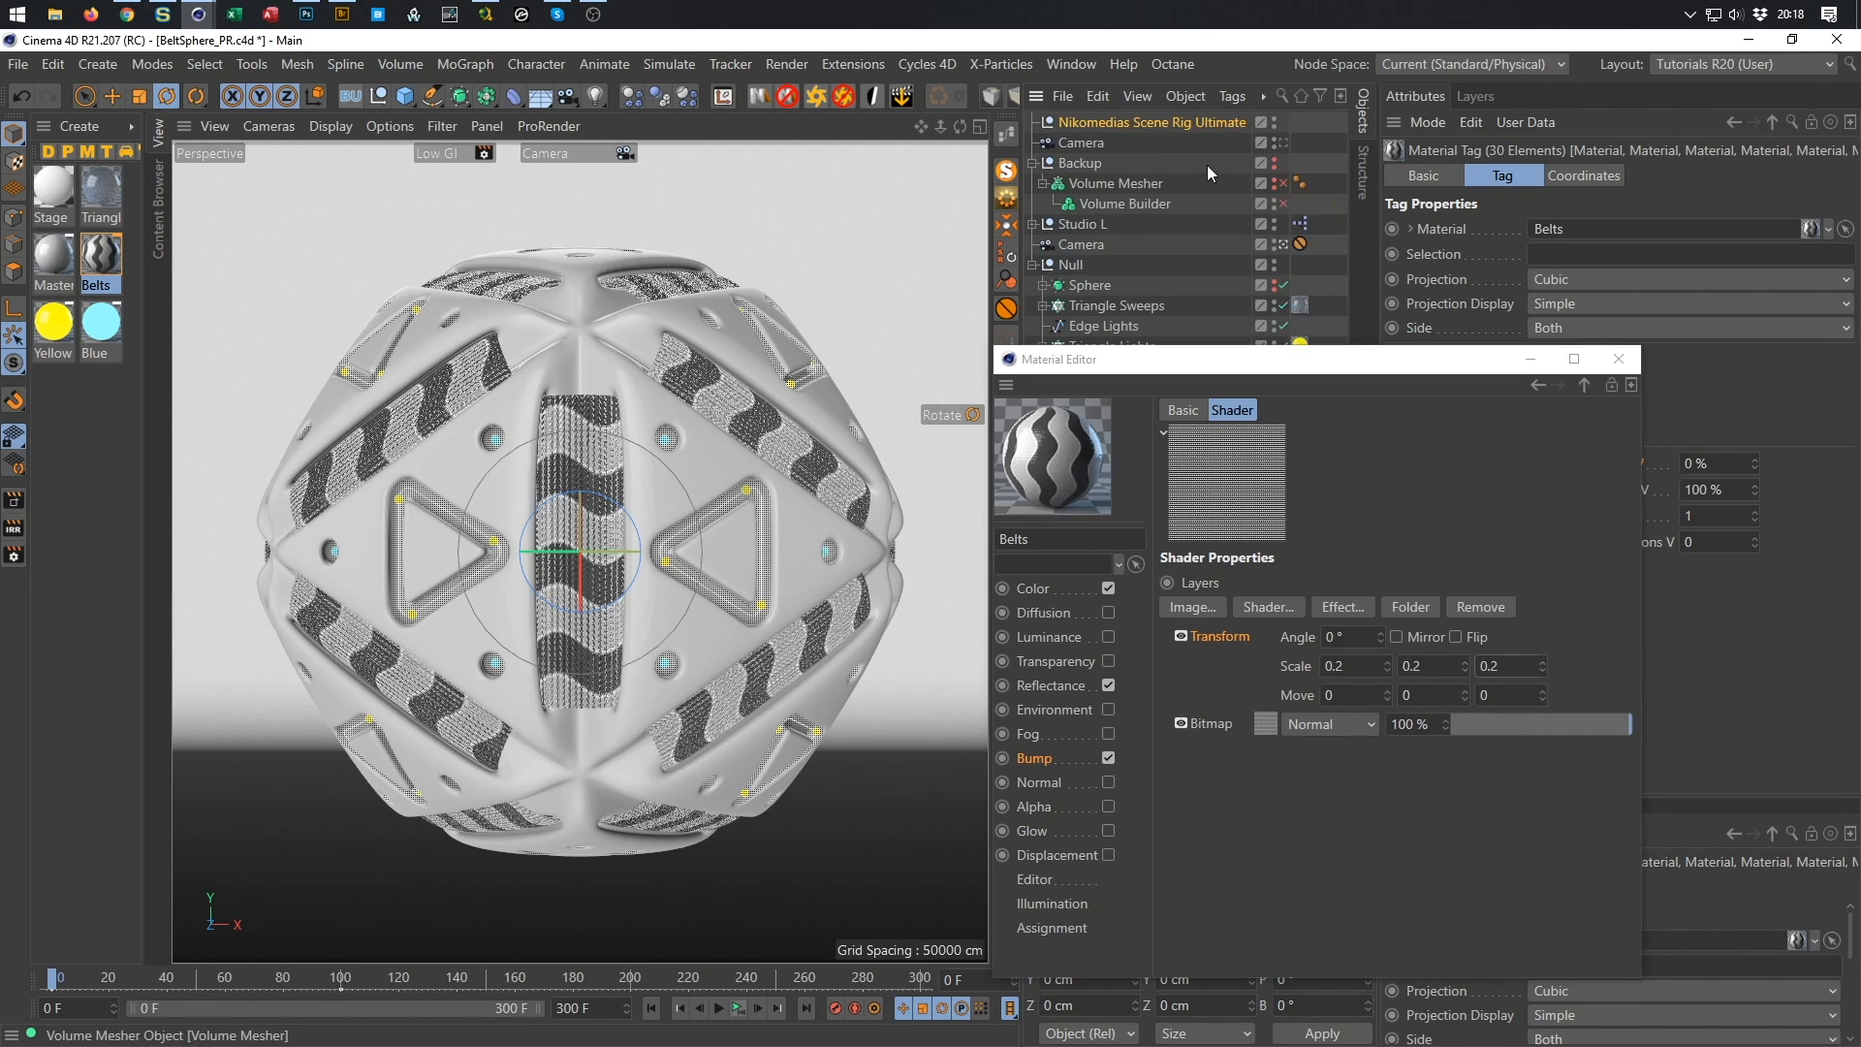
{"action": "left_click", "coordinate": [1286, 142]}
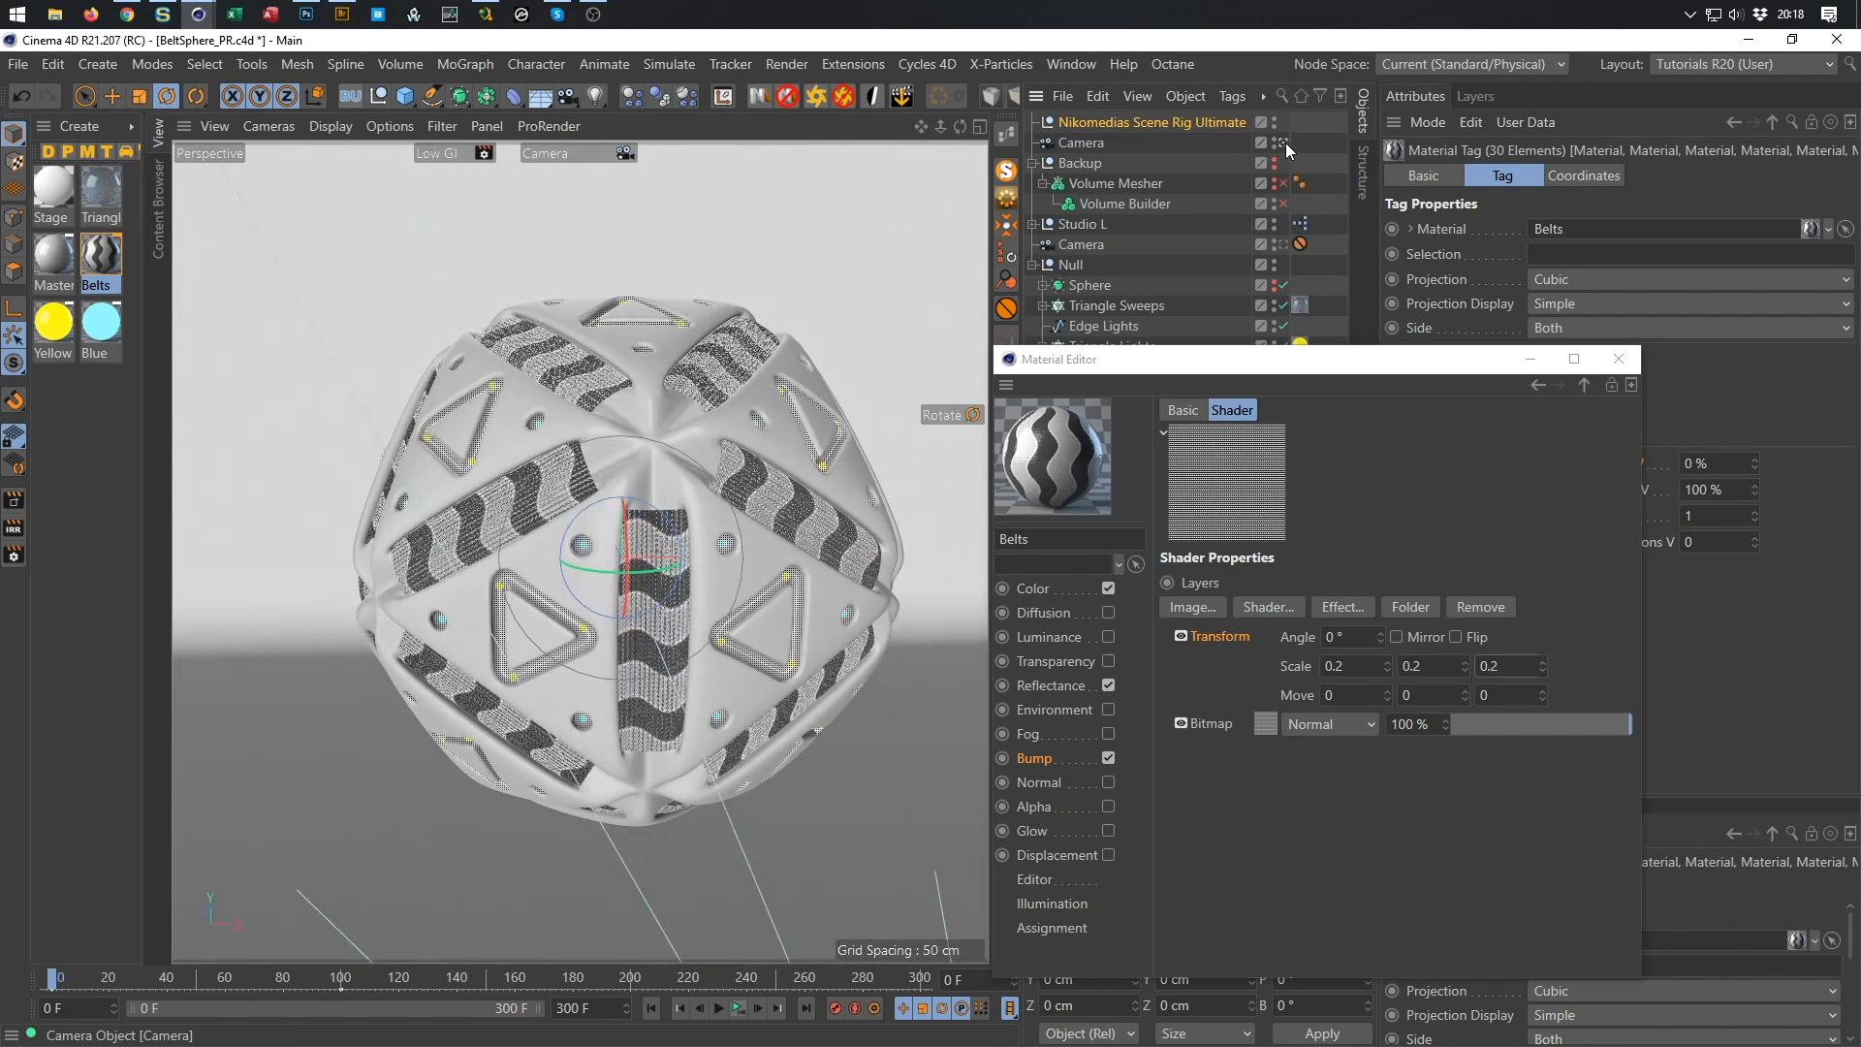
{"action": "left_click", "coordinate": [1283, 142]}
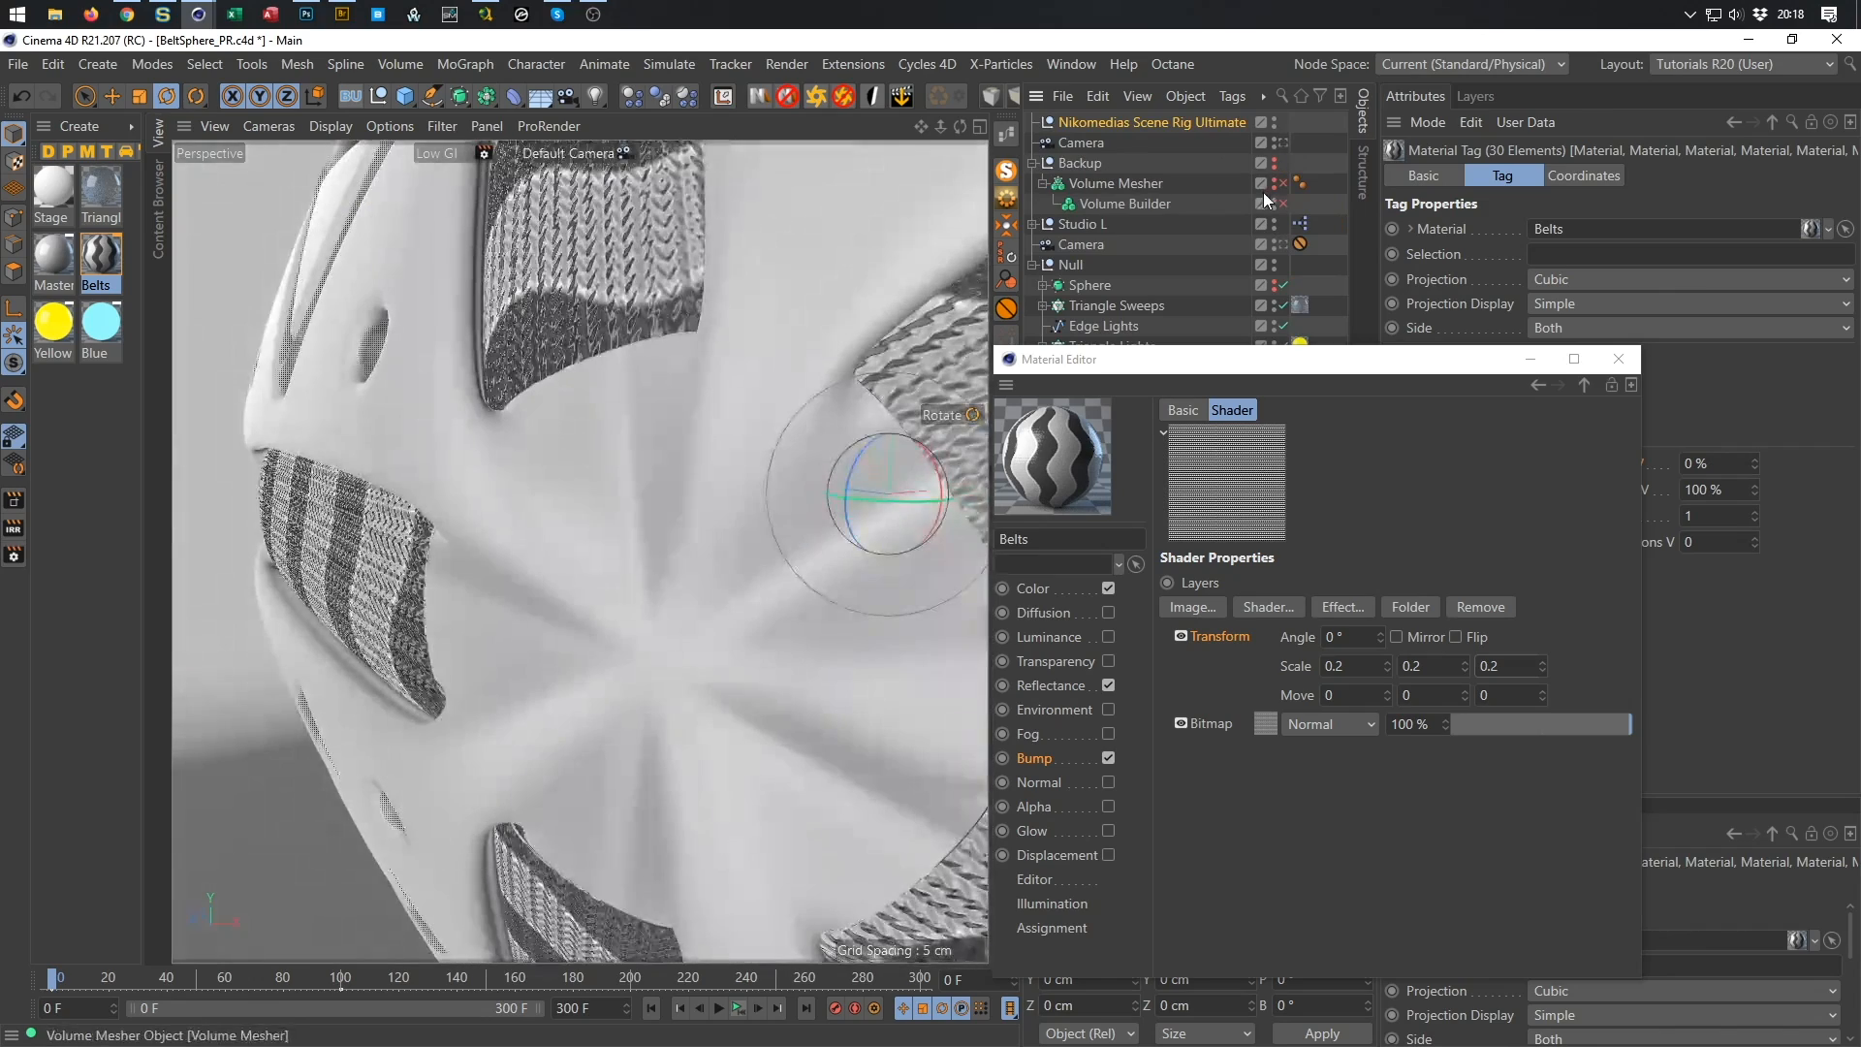
{"action": "left_click", "coordinate": [1286, 142]}
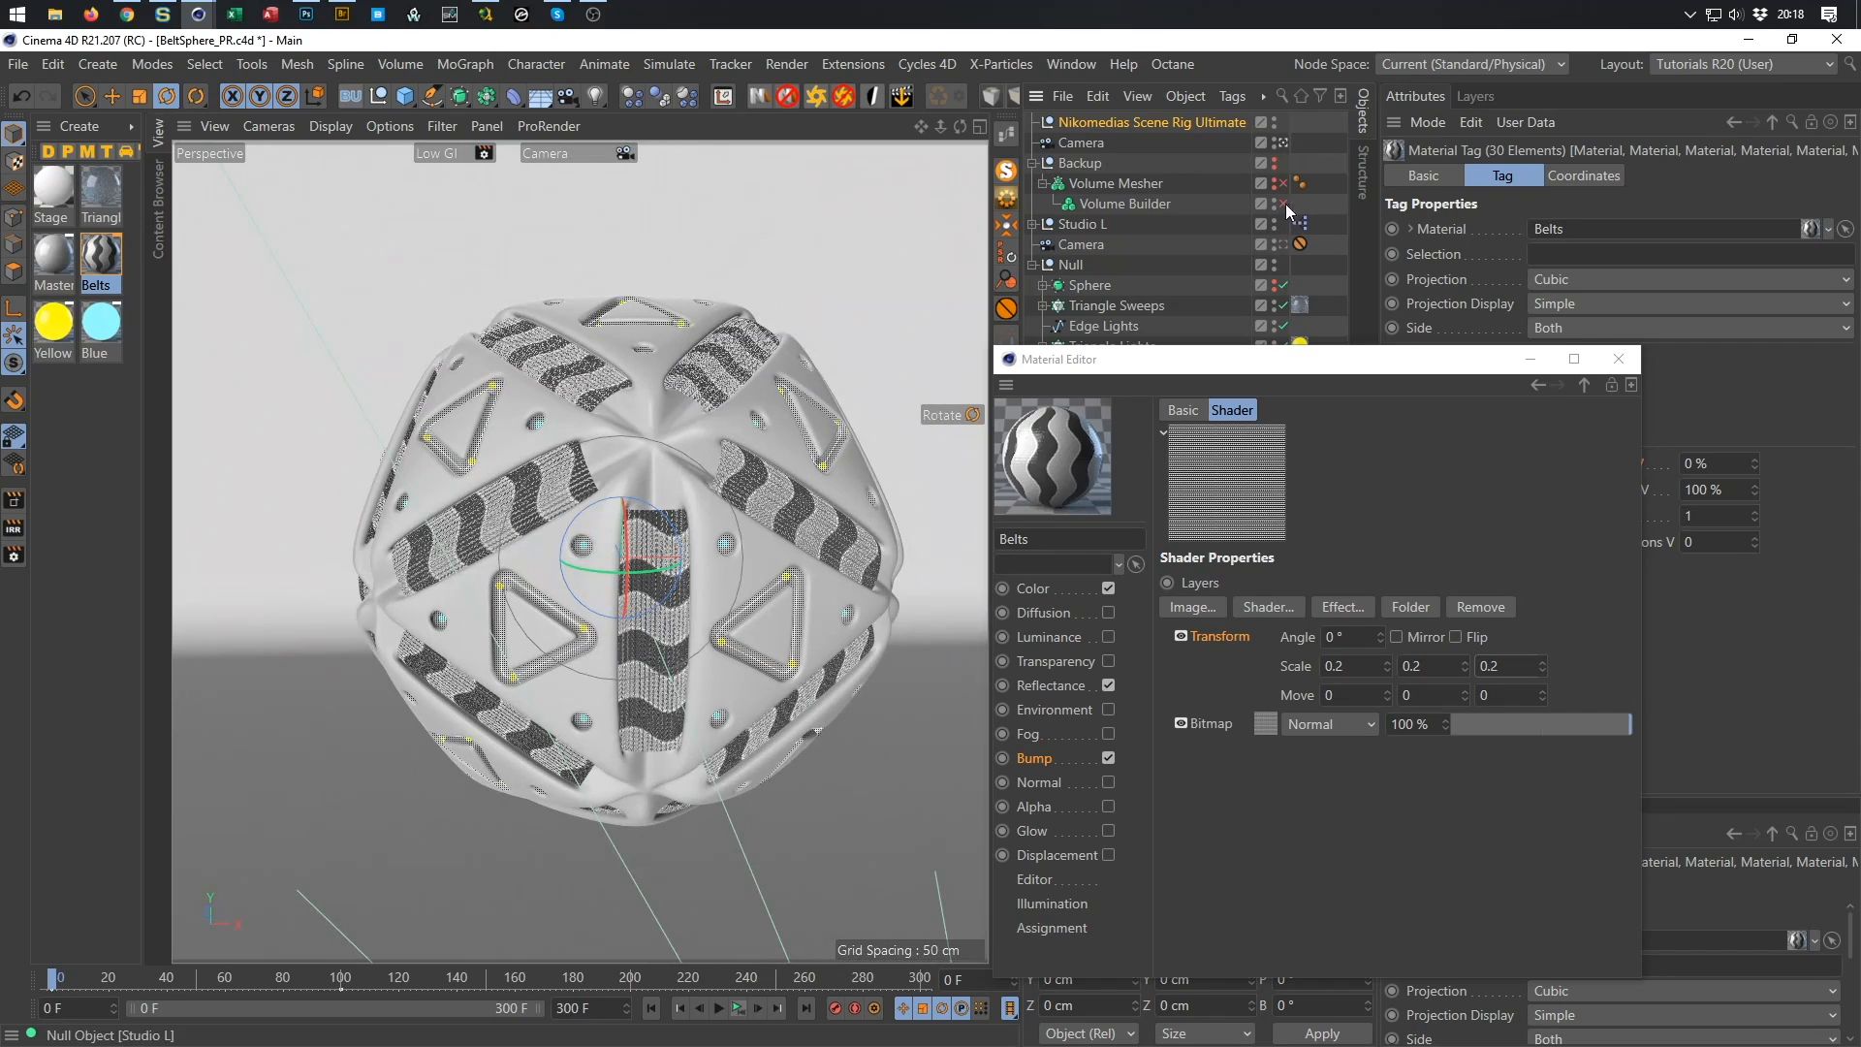
{"action": "left_click", "coordinate": [1285, 141]}
Start an interactive render region on a close-up of one belt's end and widen it to include the adjoining shell surface.
{"action": "right_click_drag", "start_coordinate": [696, 464], "coordinate": [648, 465], "text": "alt"}
{"action": "left_click_drag", "start_coordinate": [725, 467], "coordinate": [659, 524], "text": "alt"}
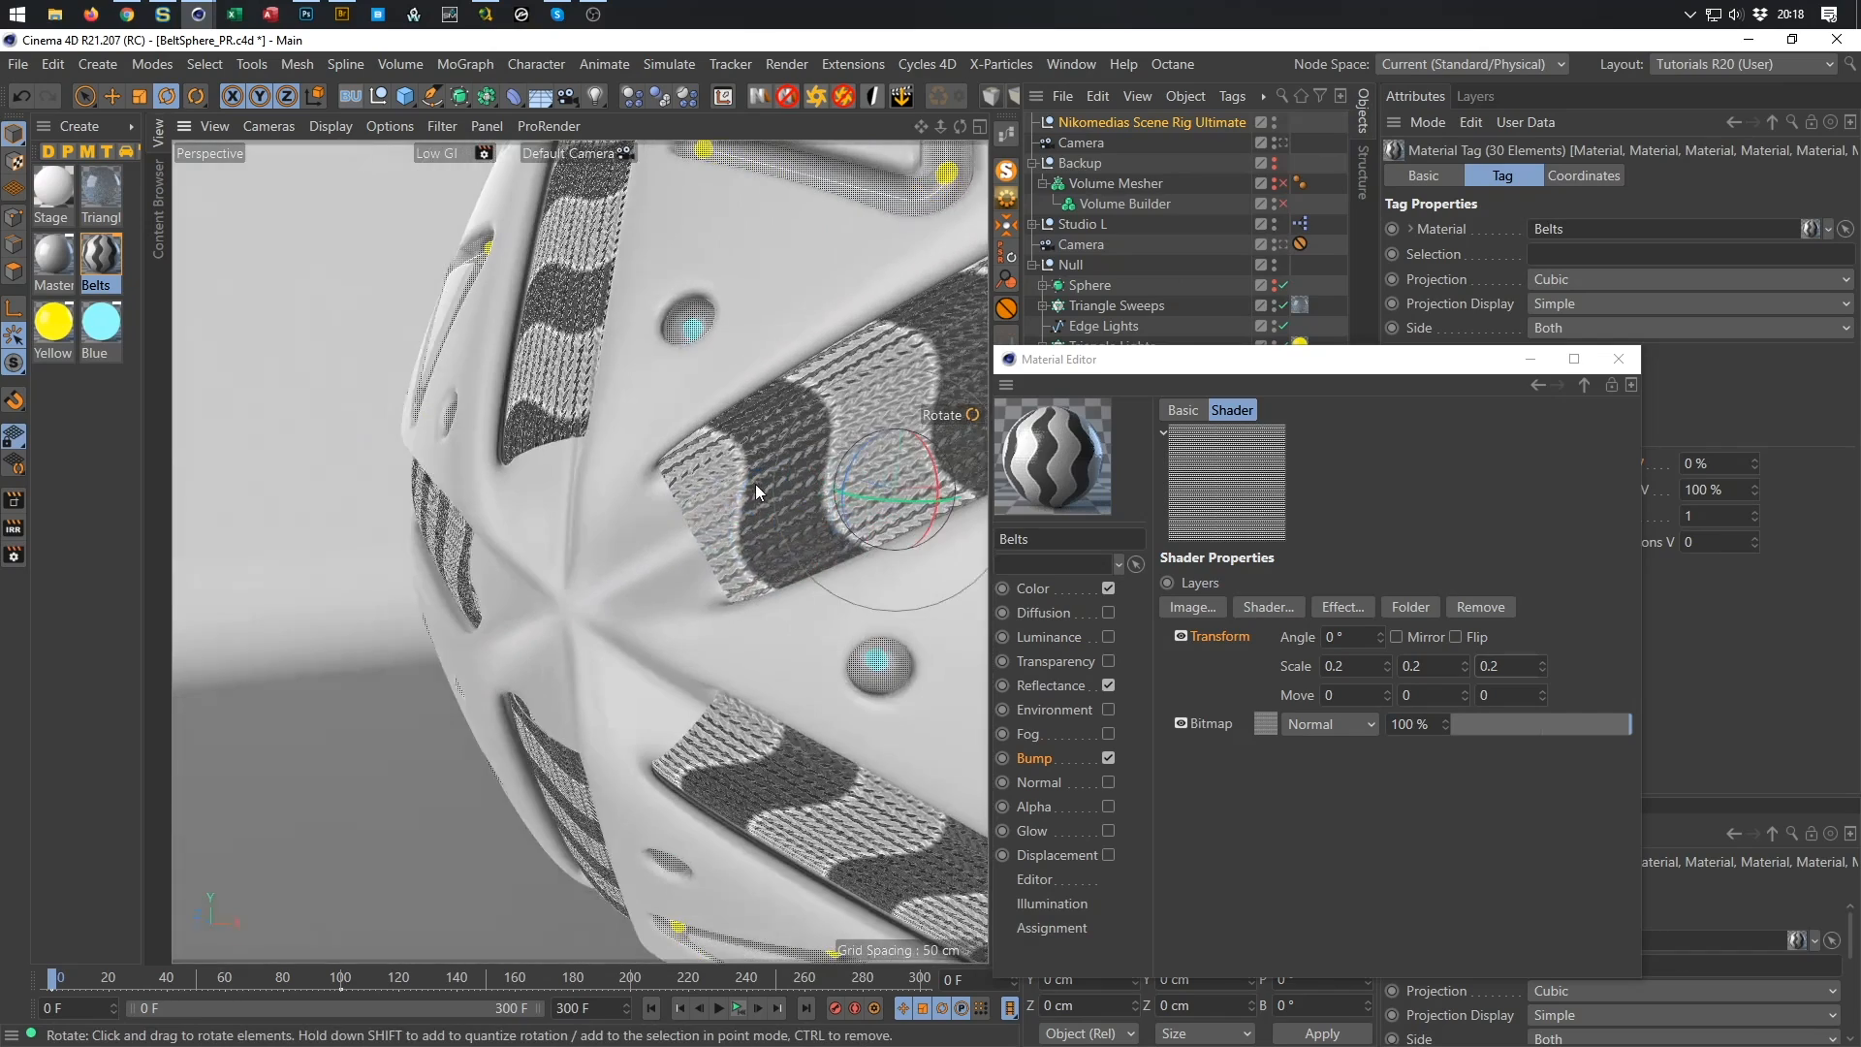
{"action": "middle_click_drag", "start_coordinate": [754, 485], "coordinate": [630, 541], "text": "alt"}
{"action": "left_click_drag", "start_coordinate": [630, 541], "coordinate": [591, 529], "text": "alt"}
{"action": "right_click_drag", "start_coordinate": [591, 529], "coordinate": [660, 533], "text": "alt"}
{"action": "left_click_drag", "start_coordinate": [579, 551], "coordinate": [357, 527], "text": "alt"}
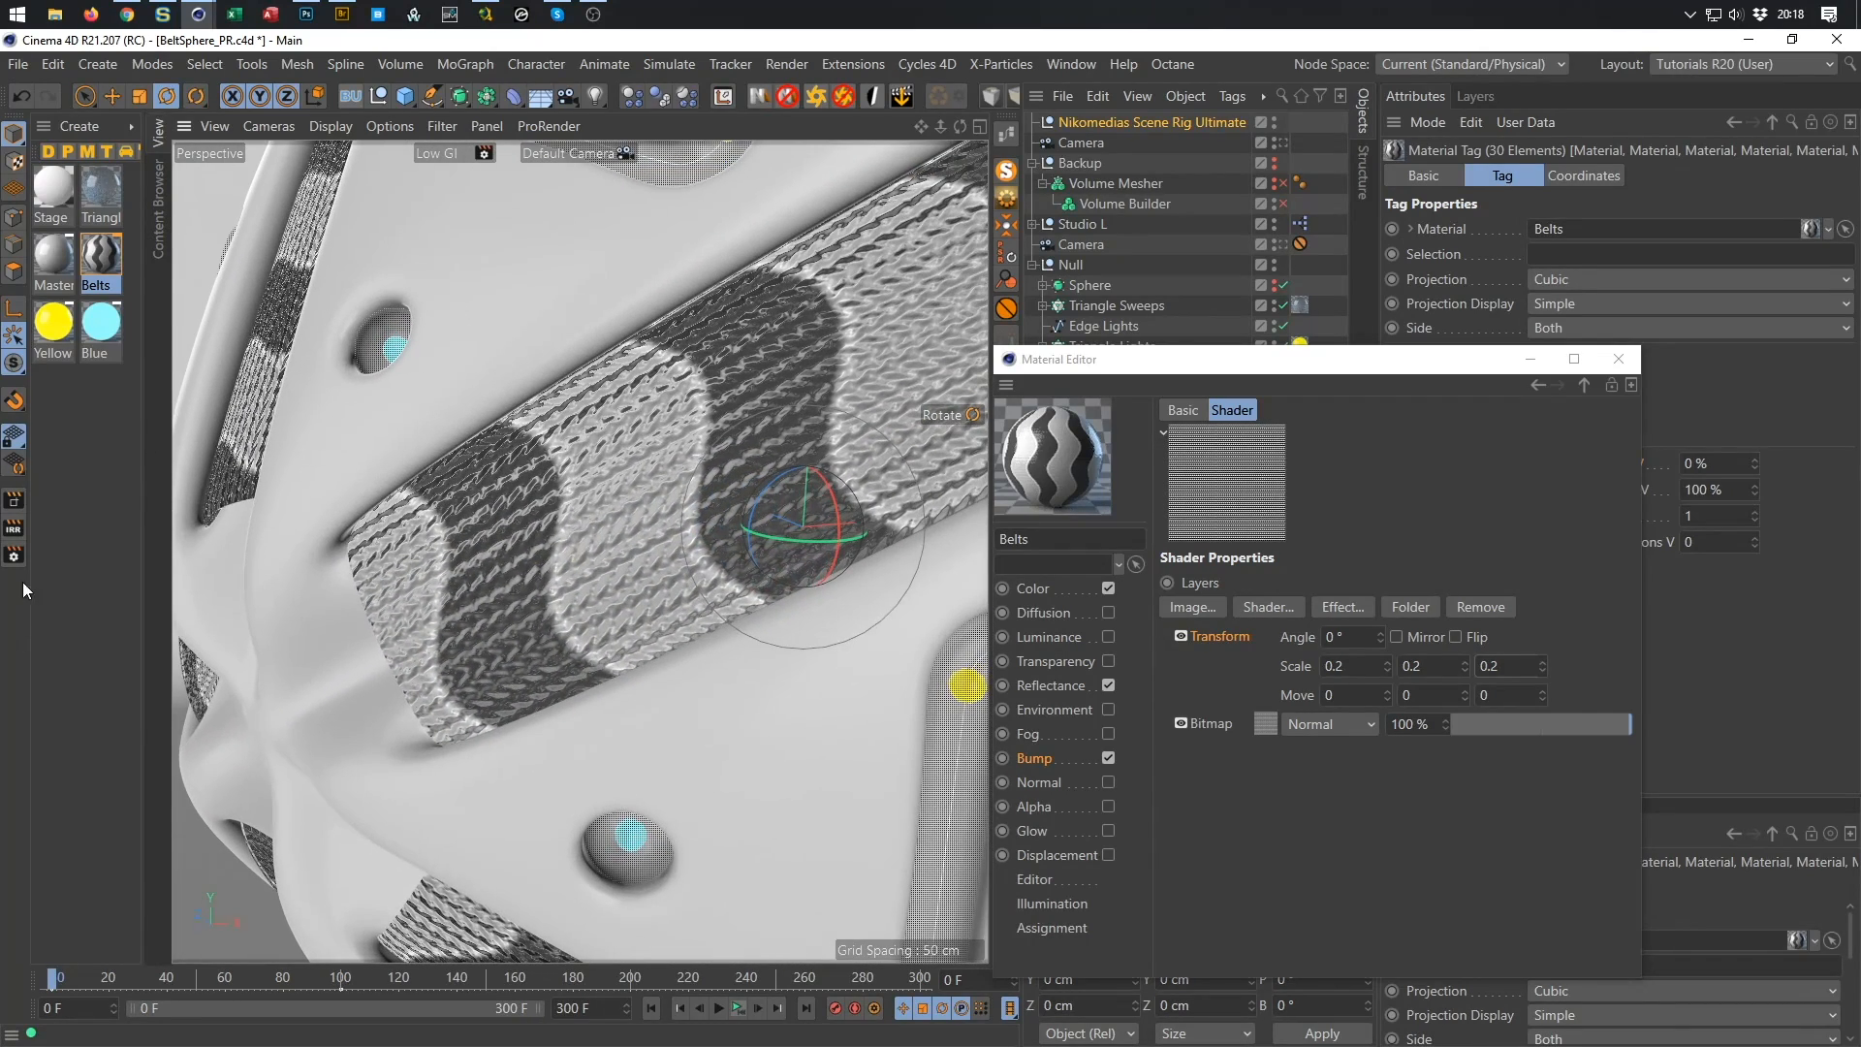
{"action": "left_click", "coordinate": [20, 530]}
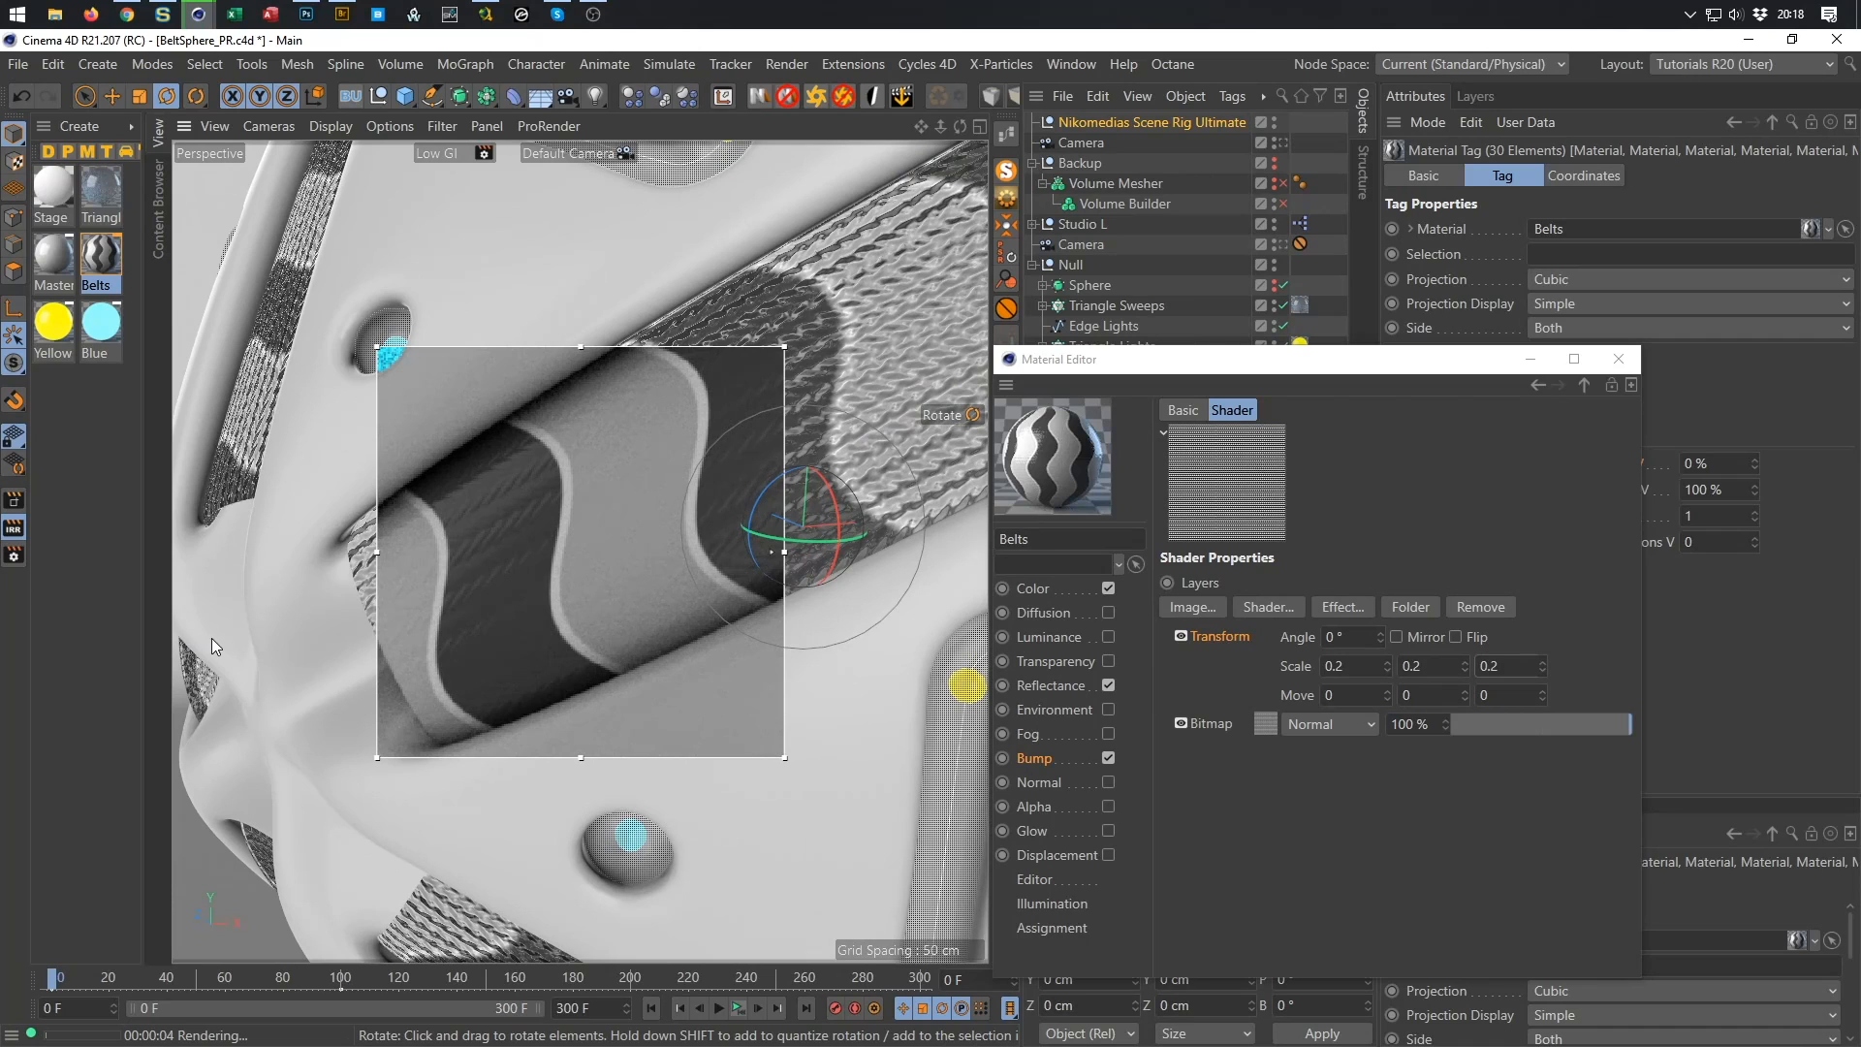
{"action": "left_click_drag", "start_coordinate": [374, 557], "coordinate": [293, 562]}
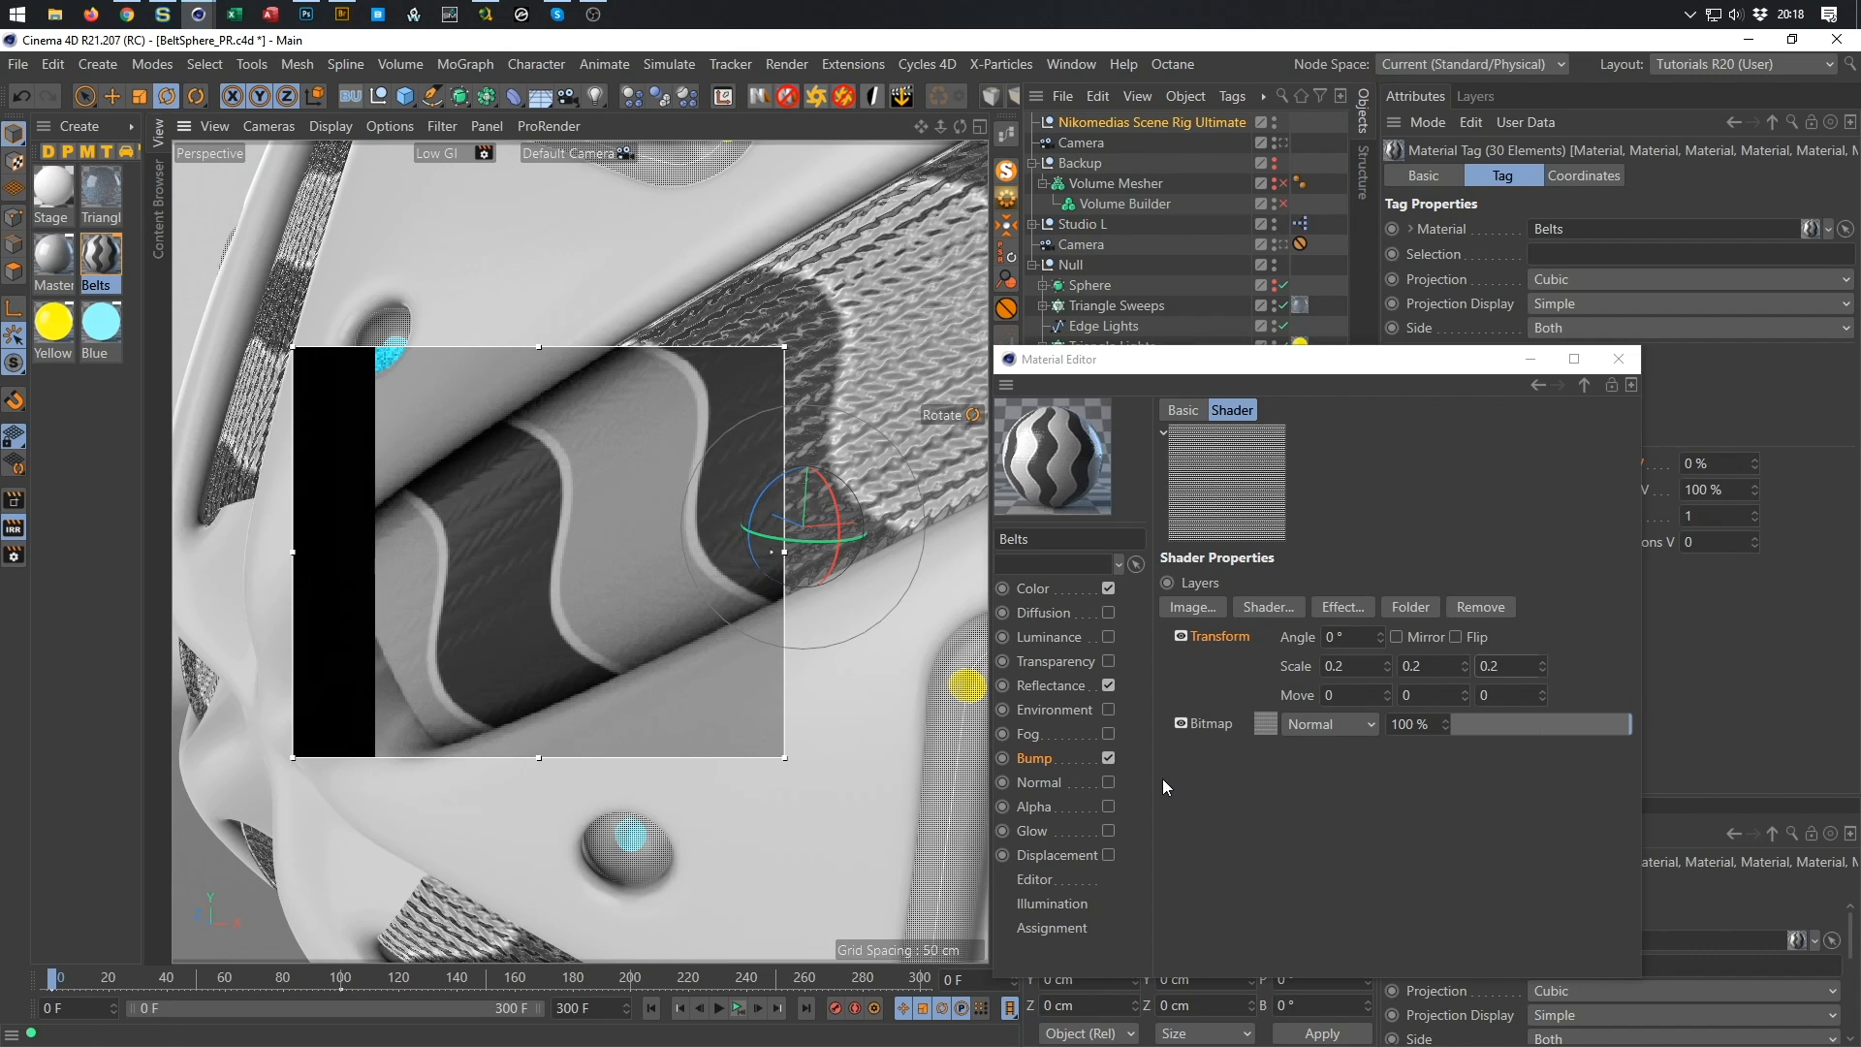
Copy the bump channel's layer texture, enable the Displacement channel, and paste the texture there.
{"action": "left_click", "coordinate": [1039, 756]}
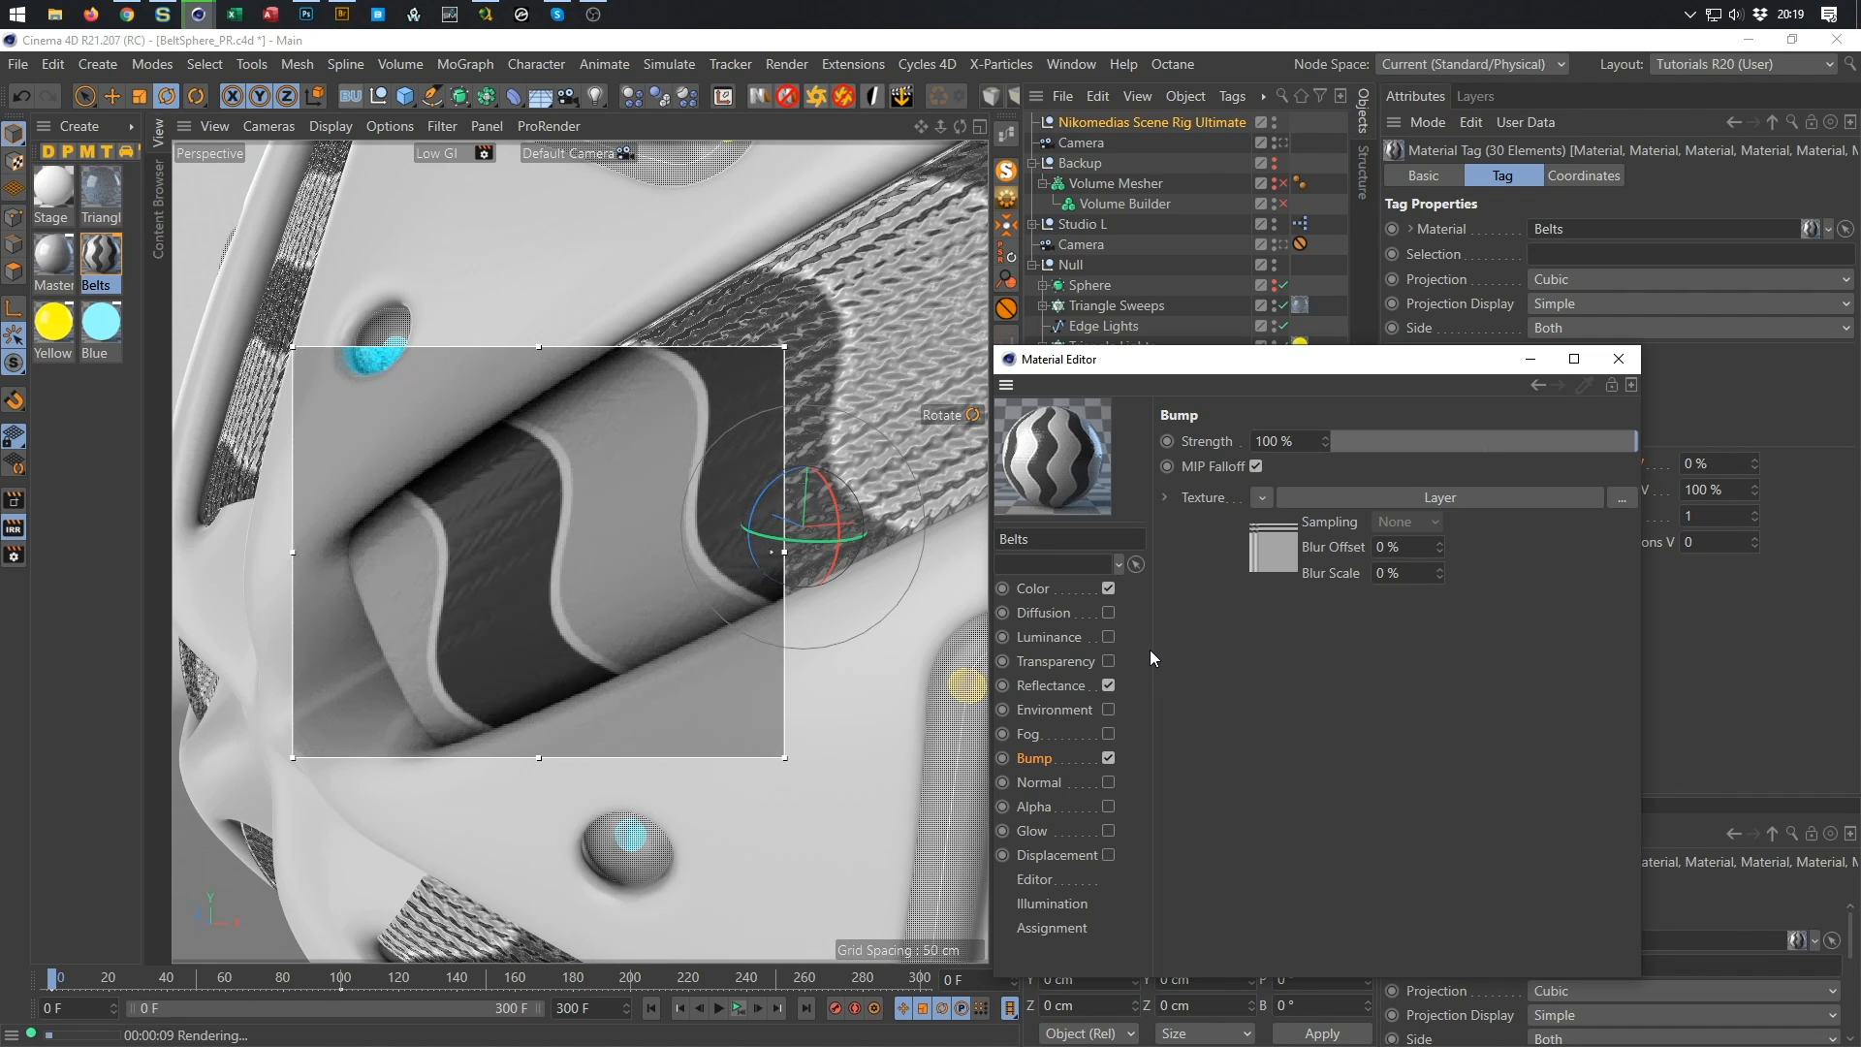
{"action": "right_click", "coordinate": [1212, 497]}
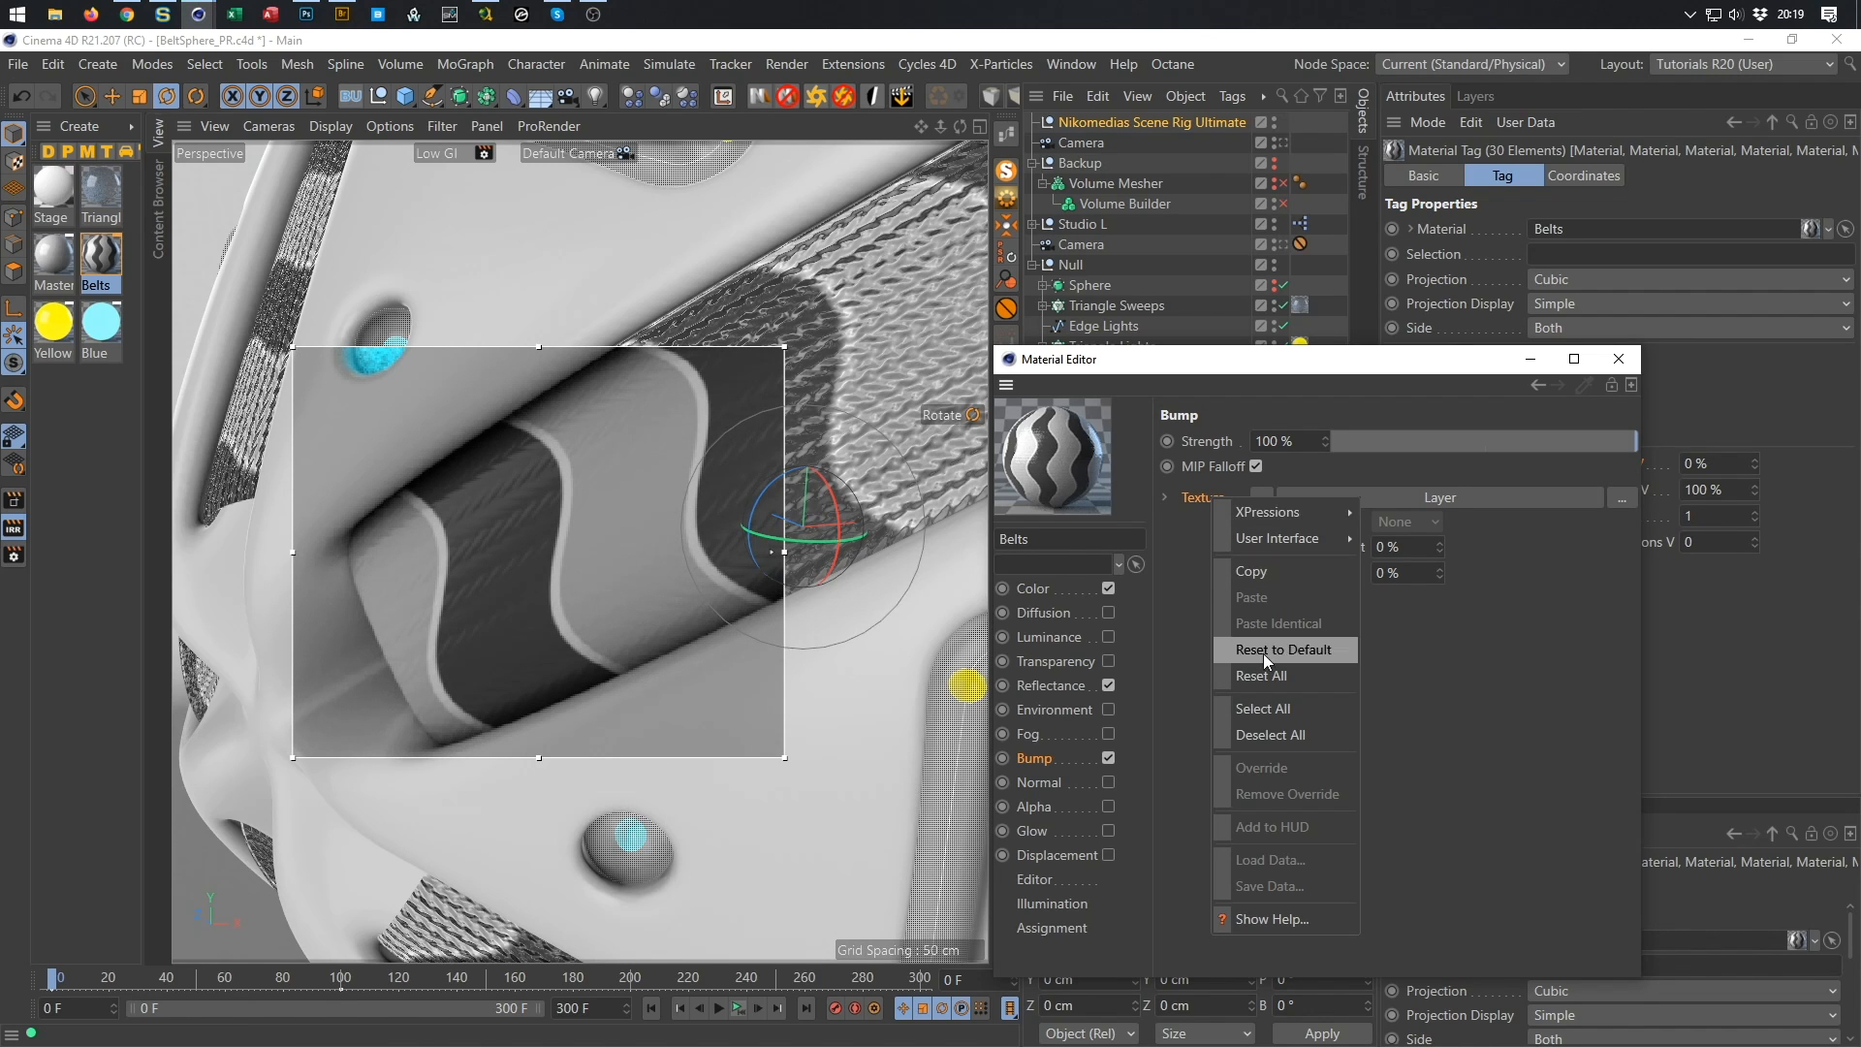
{"action": "left_click", "coordinate": [1272, 579]}
{"action": "left_click", "coordinate": [1108, 854]}
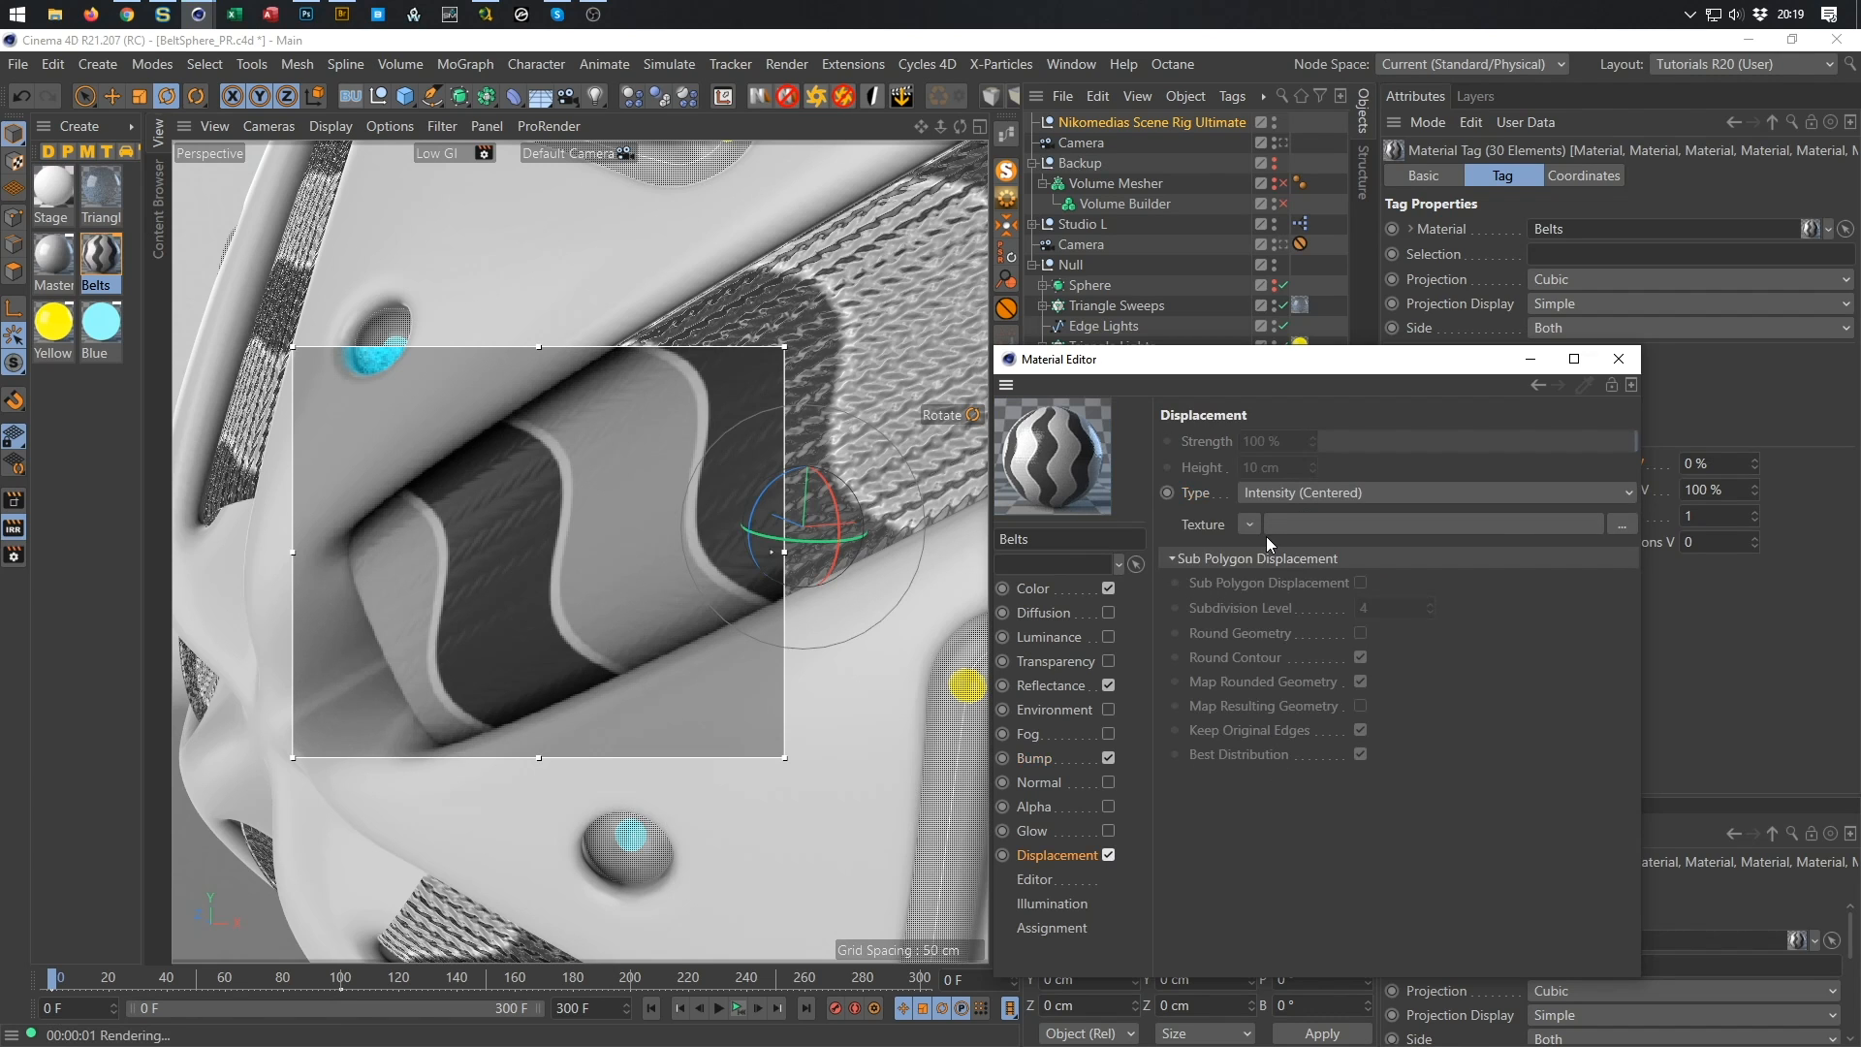
{"action": "right_click", "coordinate": [1207, 526]}
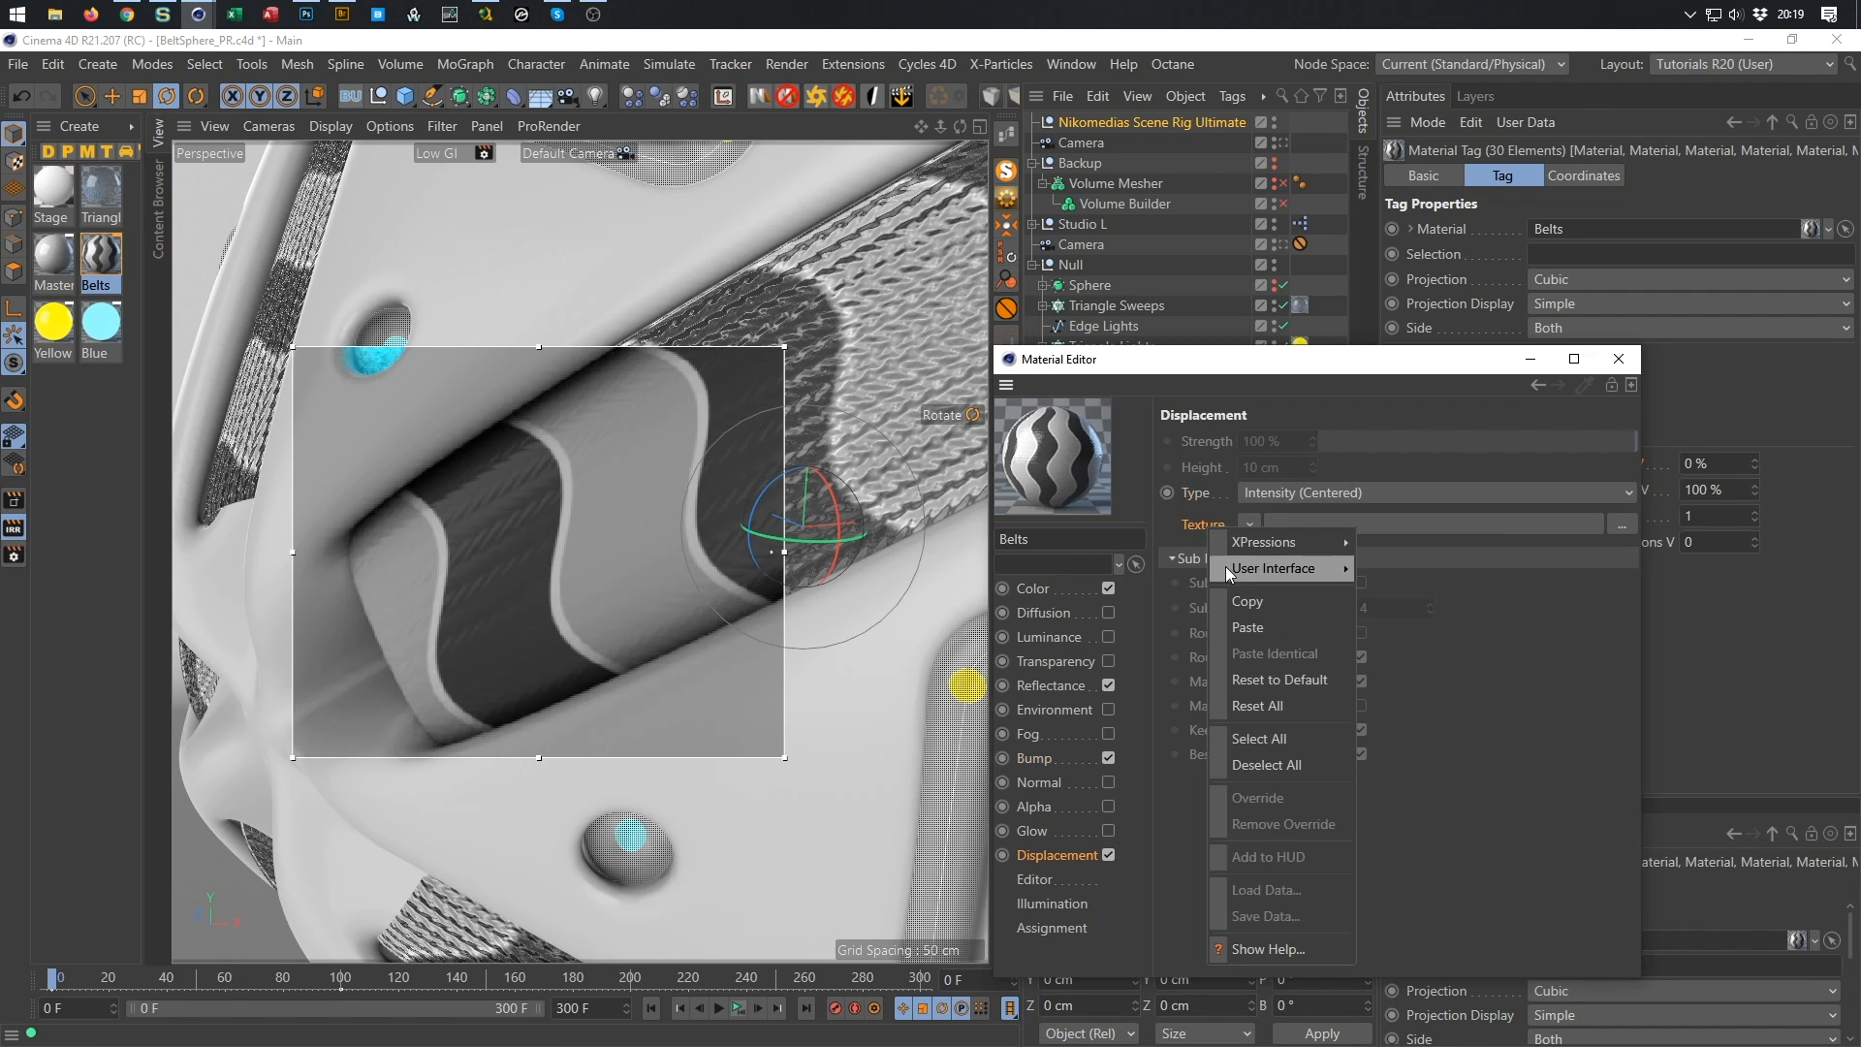
{"action": "left_click", "coordinate": [1241, 619]}
Set the displacement height to 1 cm and enable Sub Polygon Displacement.
{"action": "left_click_drag", "start_coordinate": [1292, 467], "coordinate": [1242, 467]}
{"action": "type", "text": "1"}
{"action": "key", "text": "Return"}
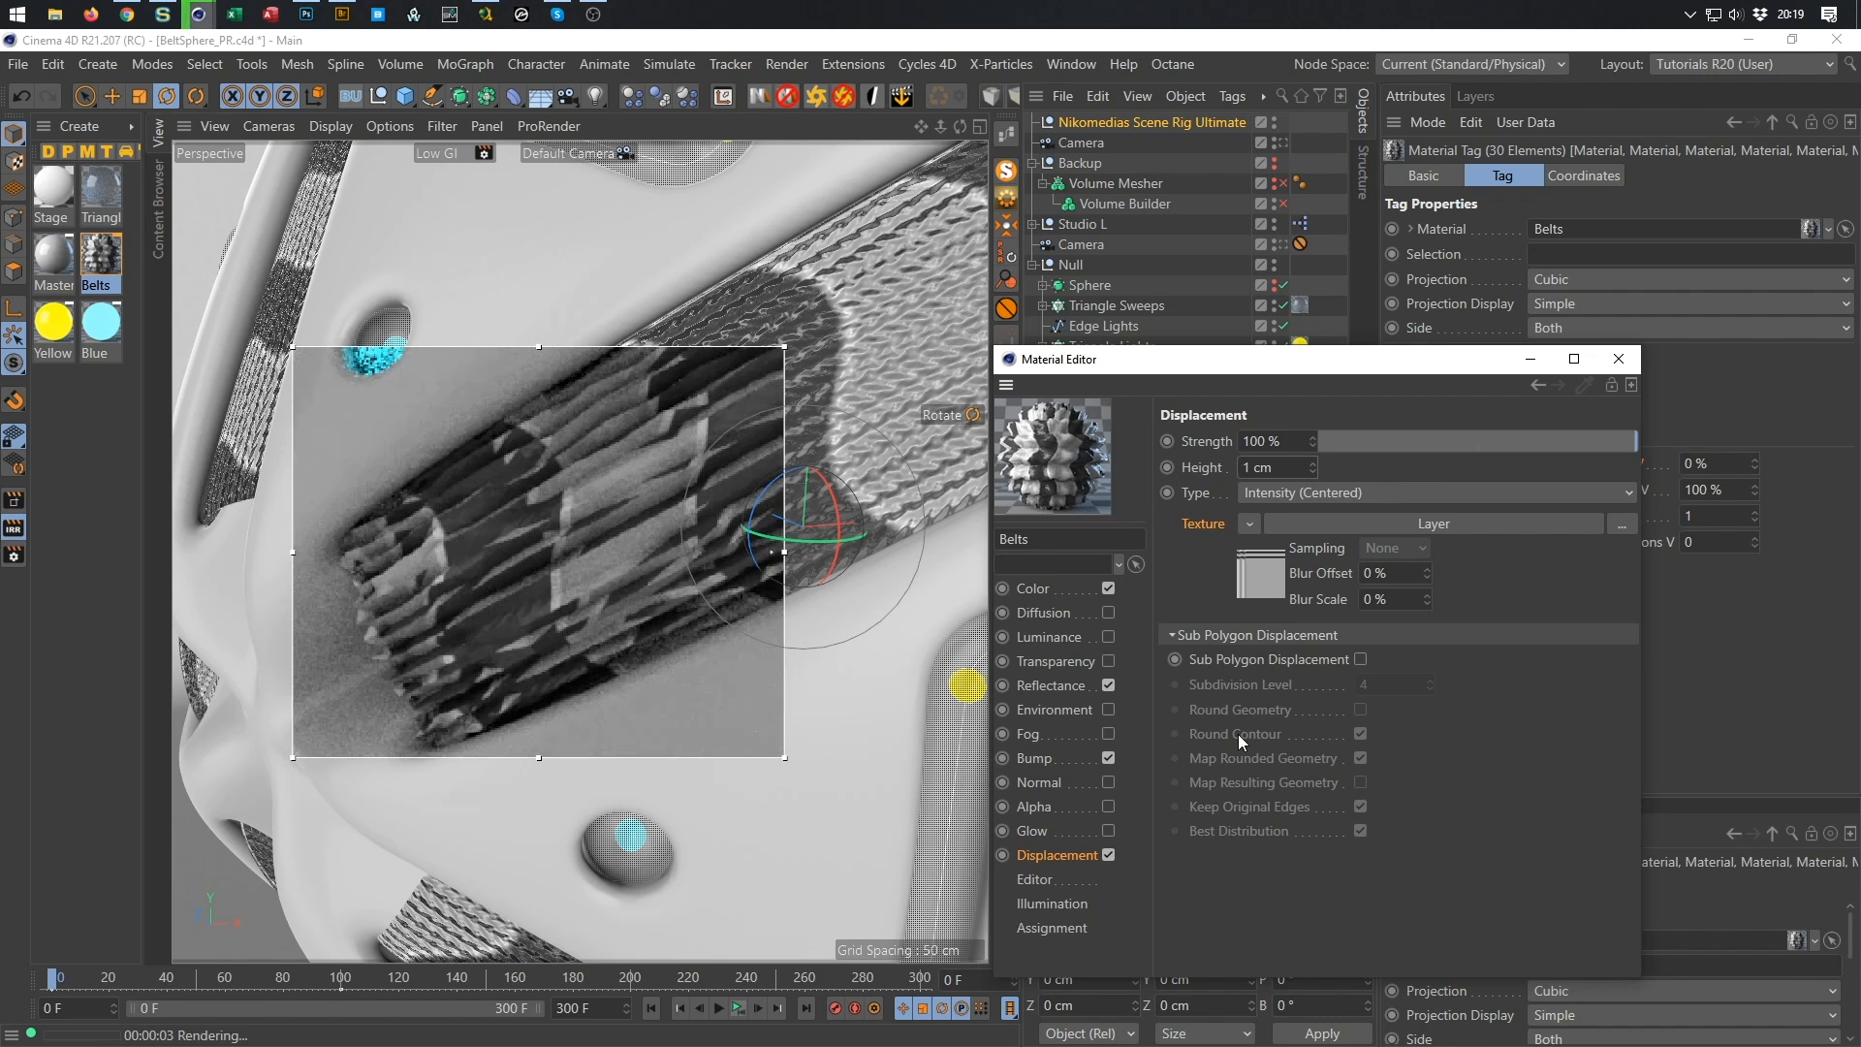
{"action": "left_click", "coordinate": [1362, 660]}
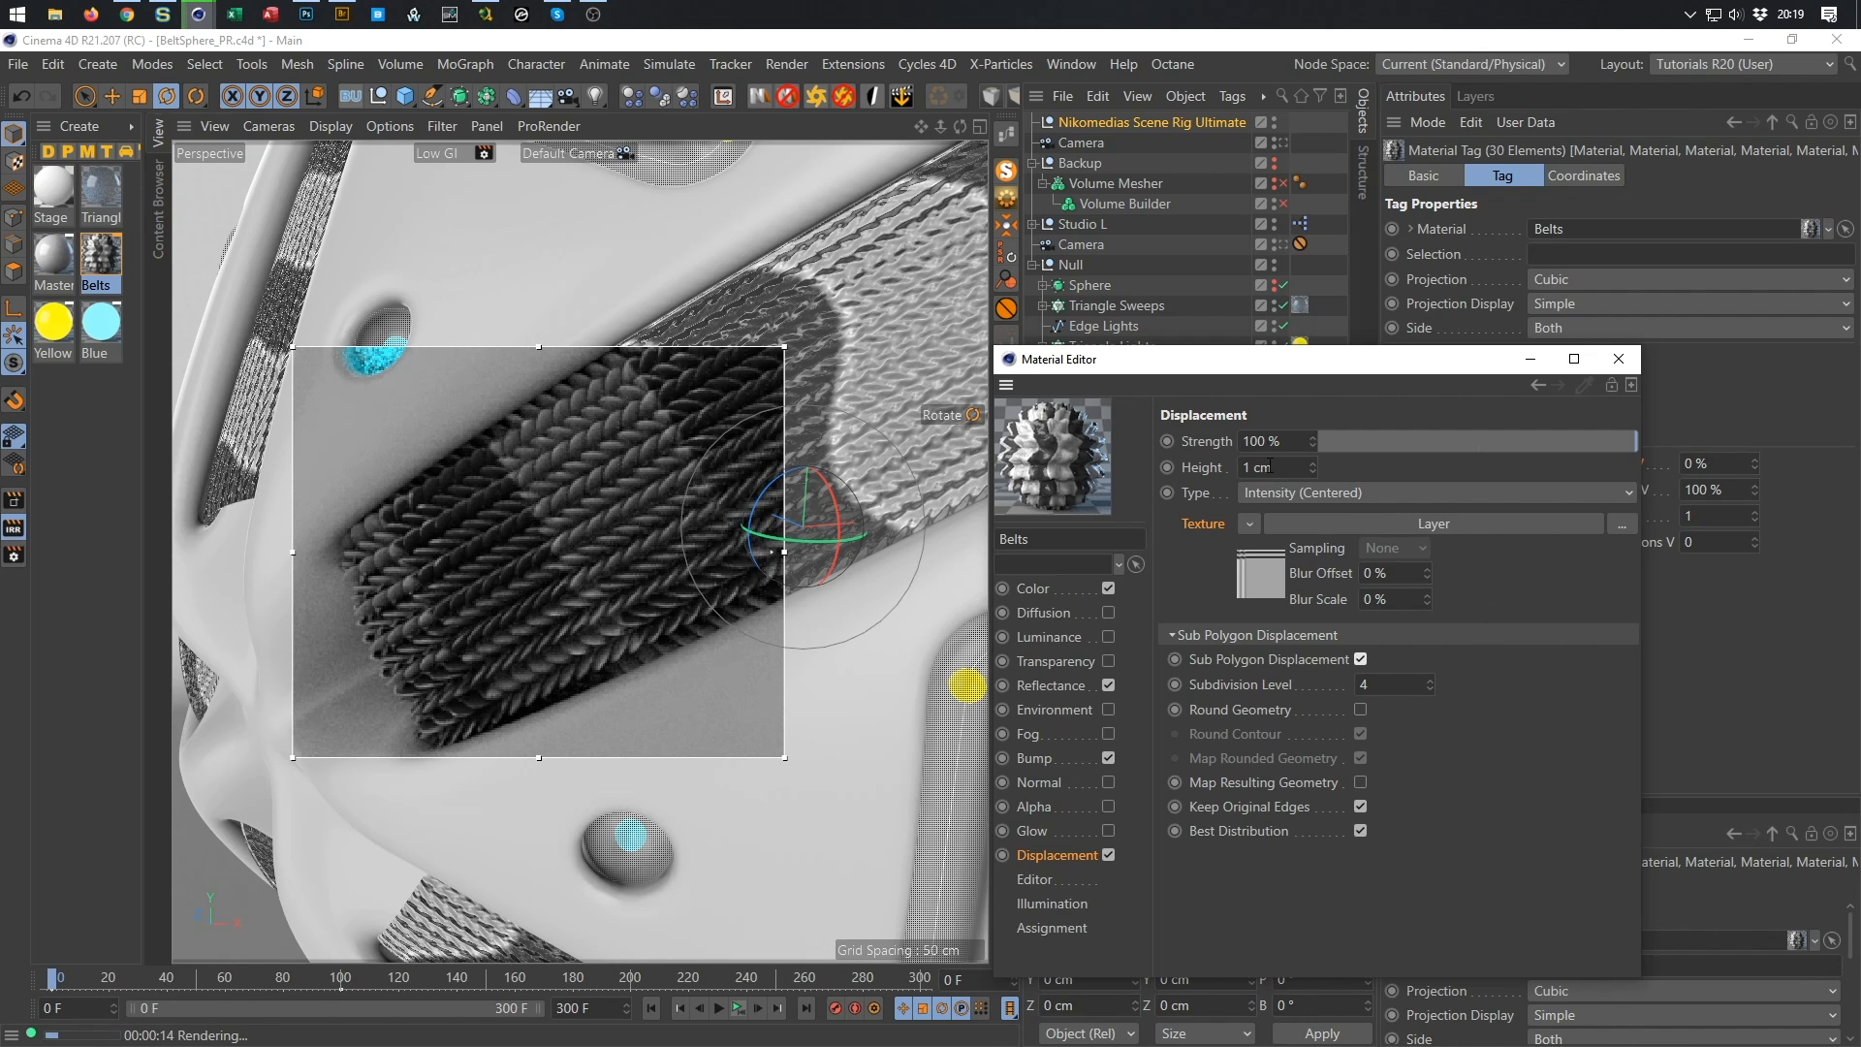
Try a displacement height of 0.1 cm, and settle on 0.3 cm.
{"action": "left_click", "coordinate": [1306, 469]}
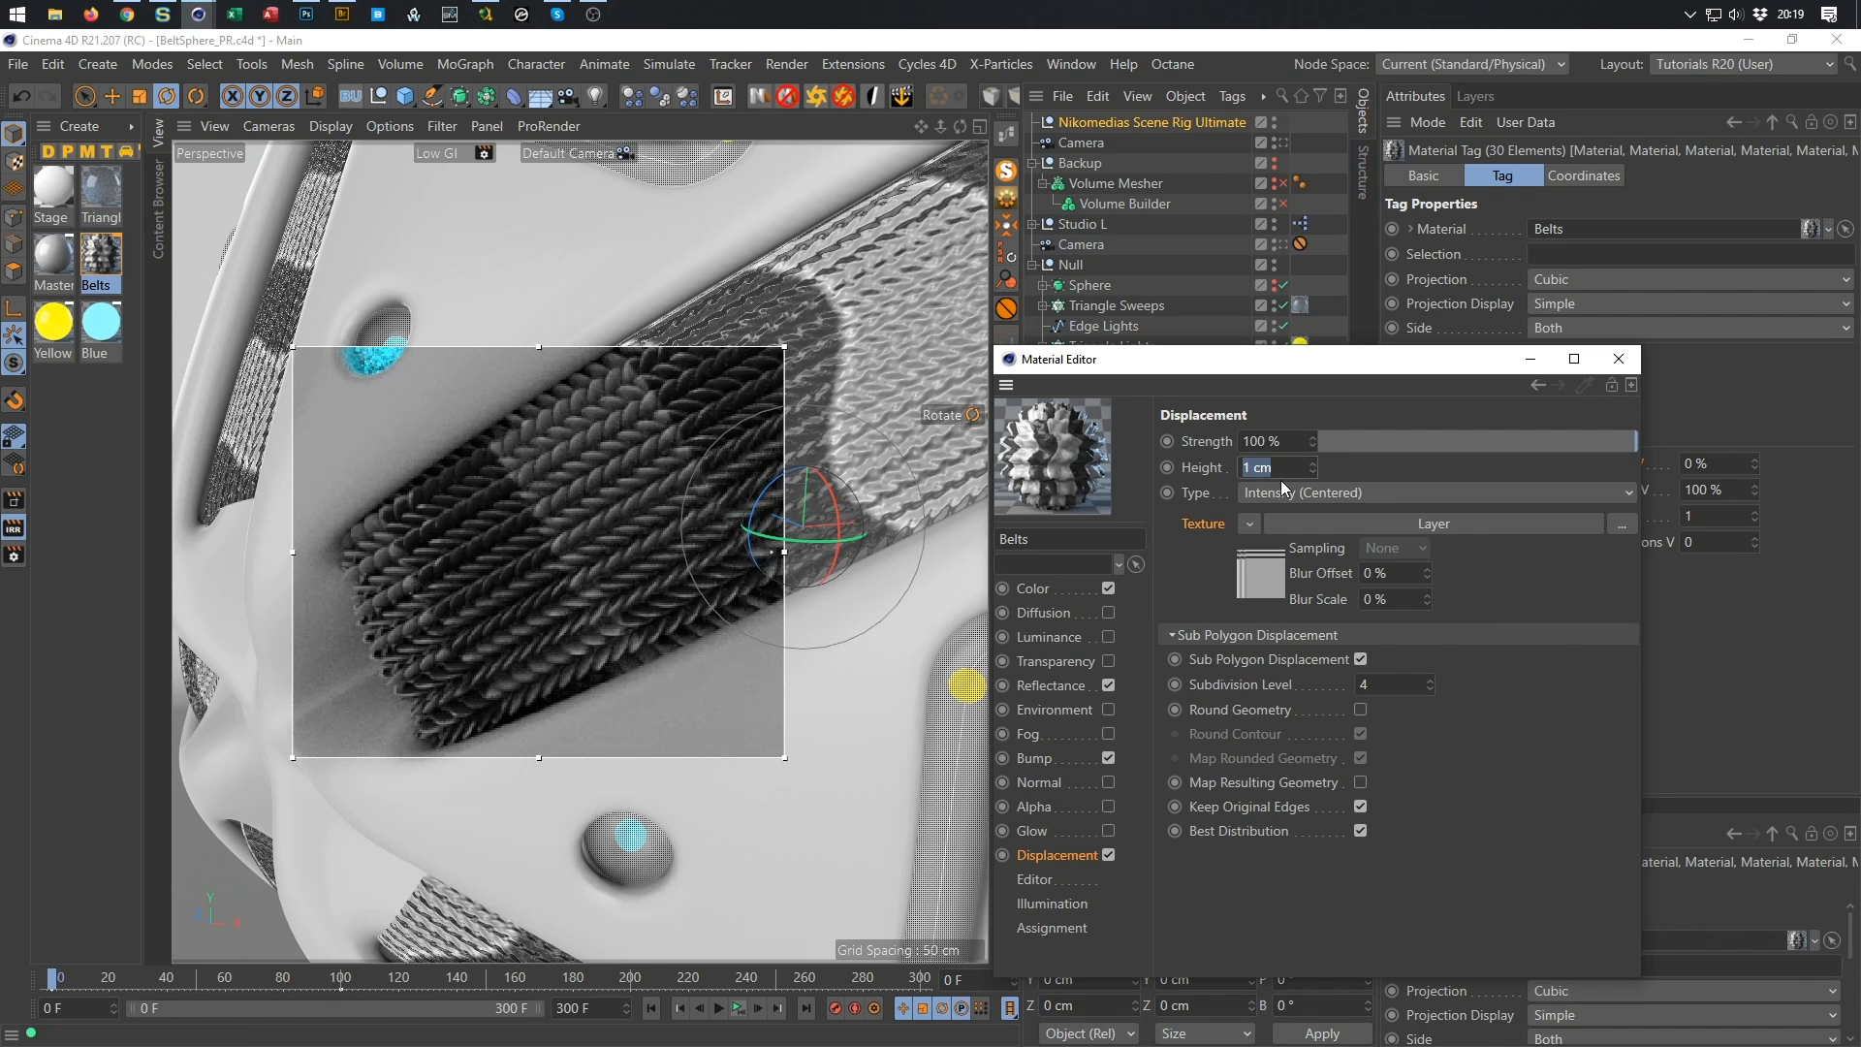
{"action": "key", "text": "Return"}
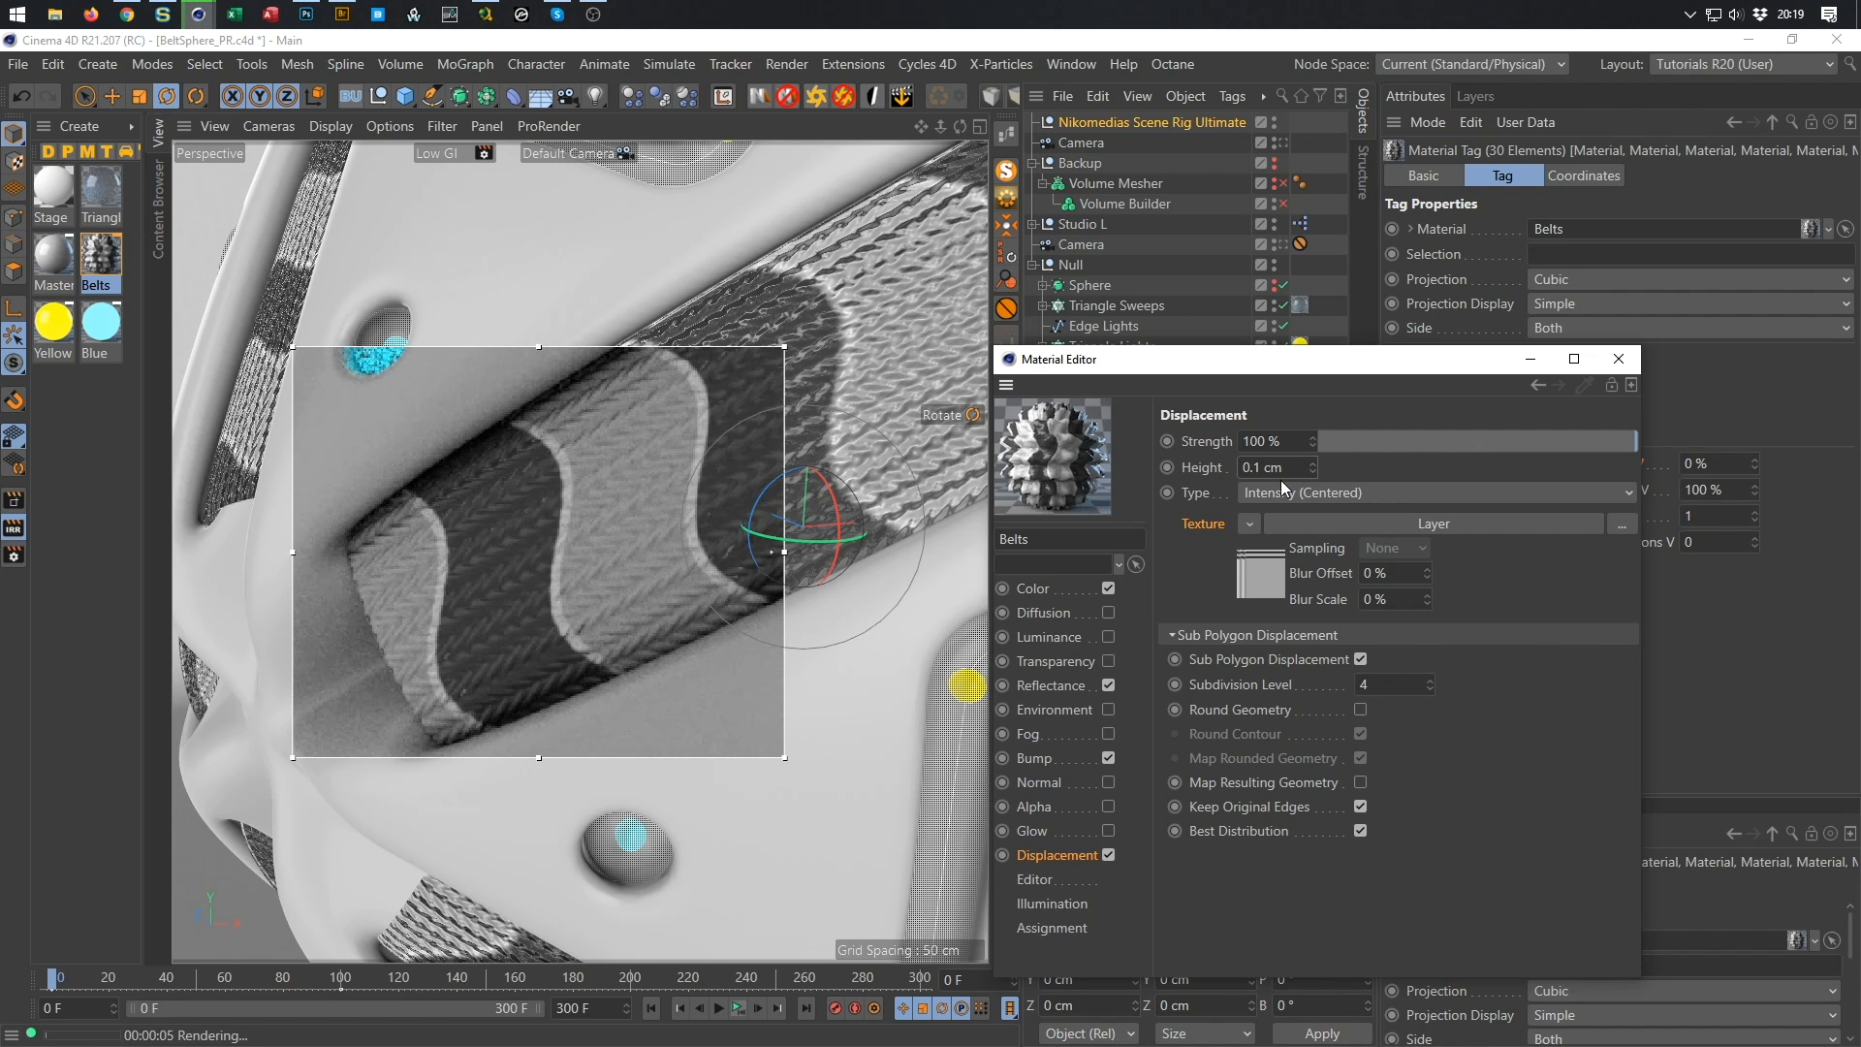
{"action": "key", "text": "Tab"}
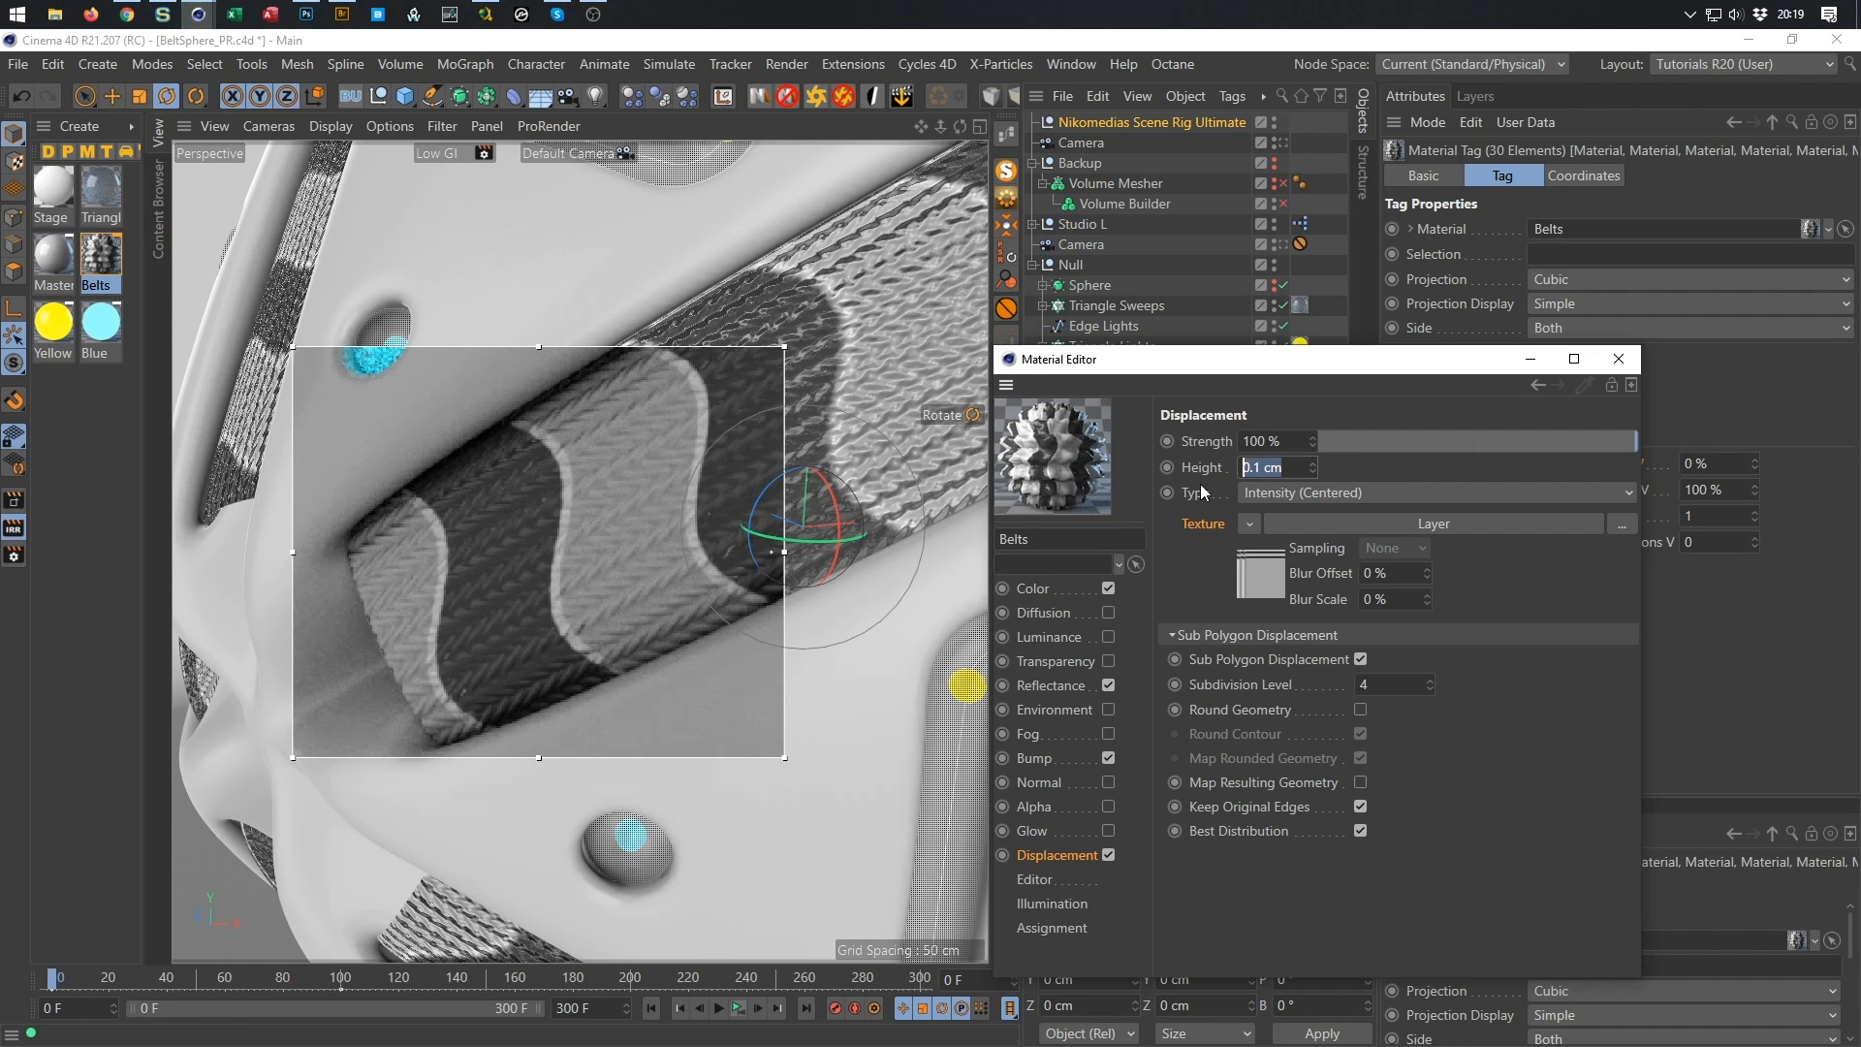
{"action": "type", "text": "0.3"}
{"action": "key", "text": "Return"}
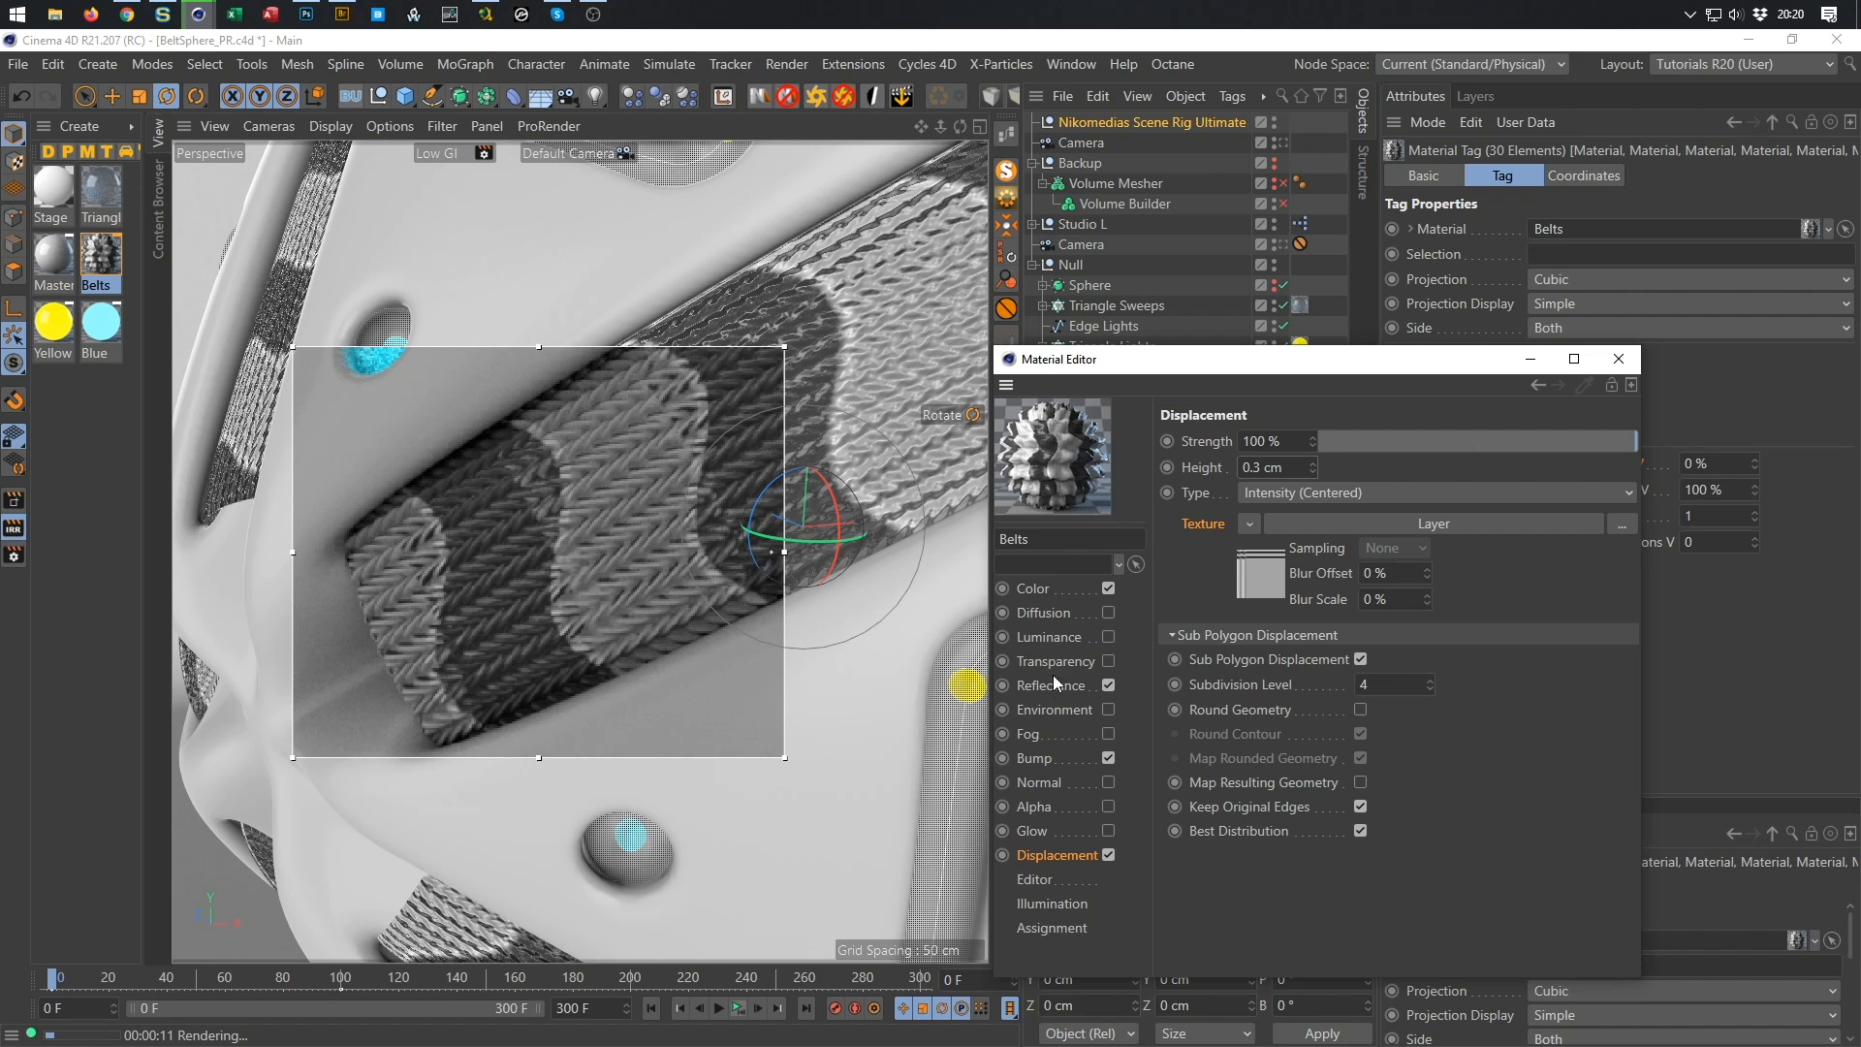
Set the Transform scale in the bump channel's layer shader to 0.1 on all three axes.
{"action": "left_click", "coordinate": [1055, 758]}
{"action": "left_click", "coordinate": [1276, 553]}
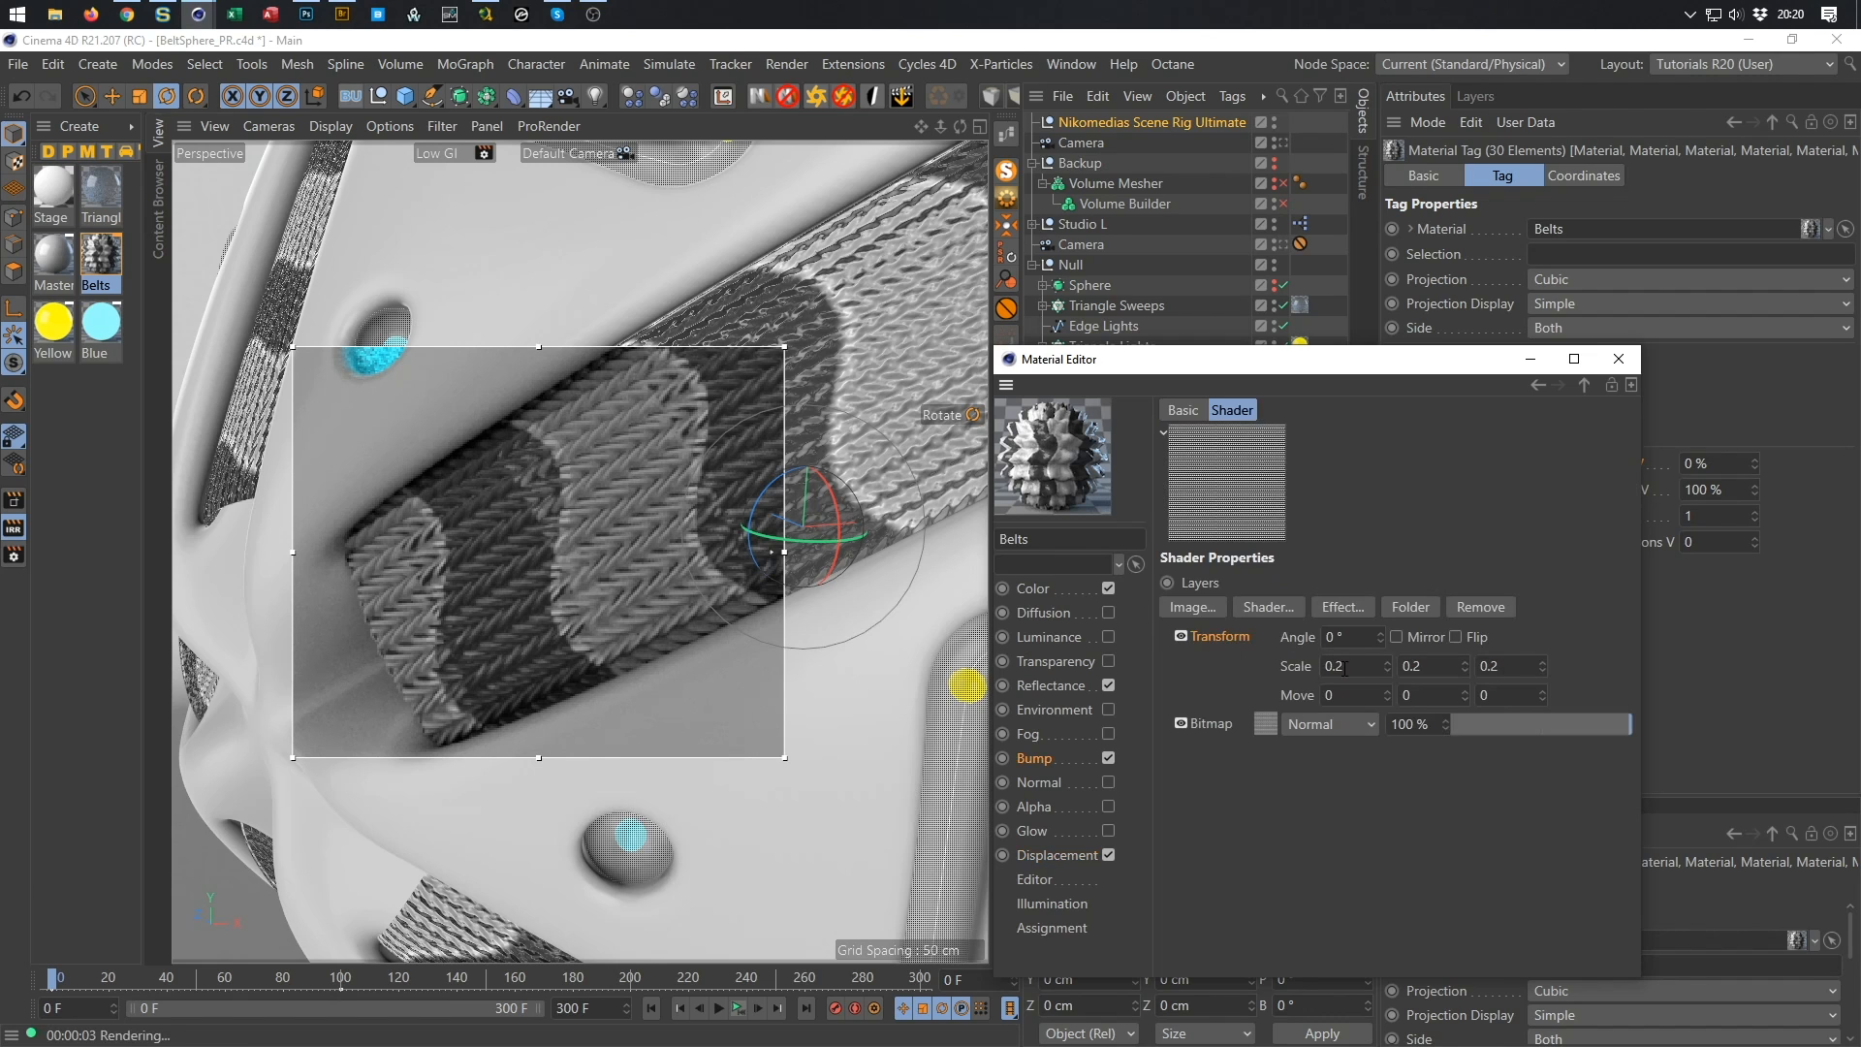
{"action": "left_click_drag", "start_coordinate": [1345, 667], "coordinate": [1303, 681]}
{"action": "type", "text": "0.1"}
{"action": "key", "text": "Return"}
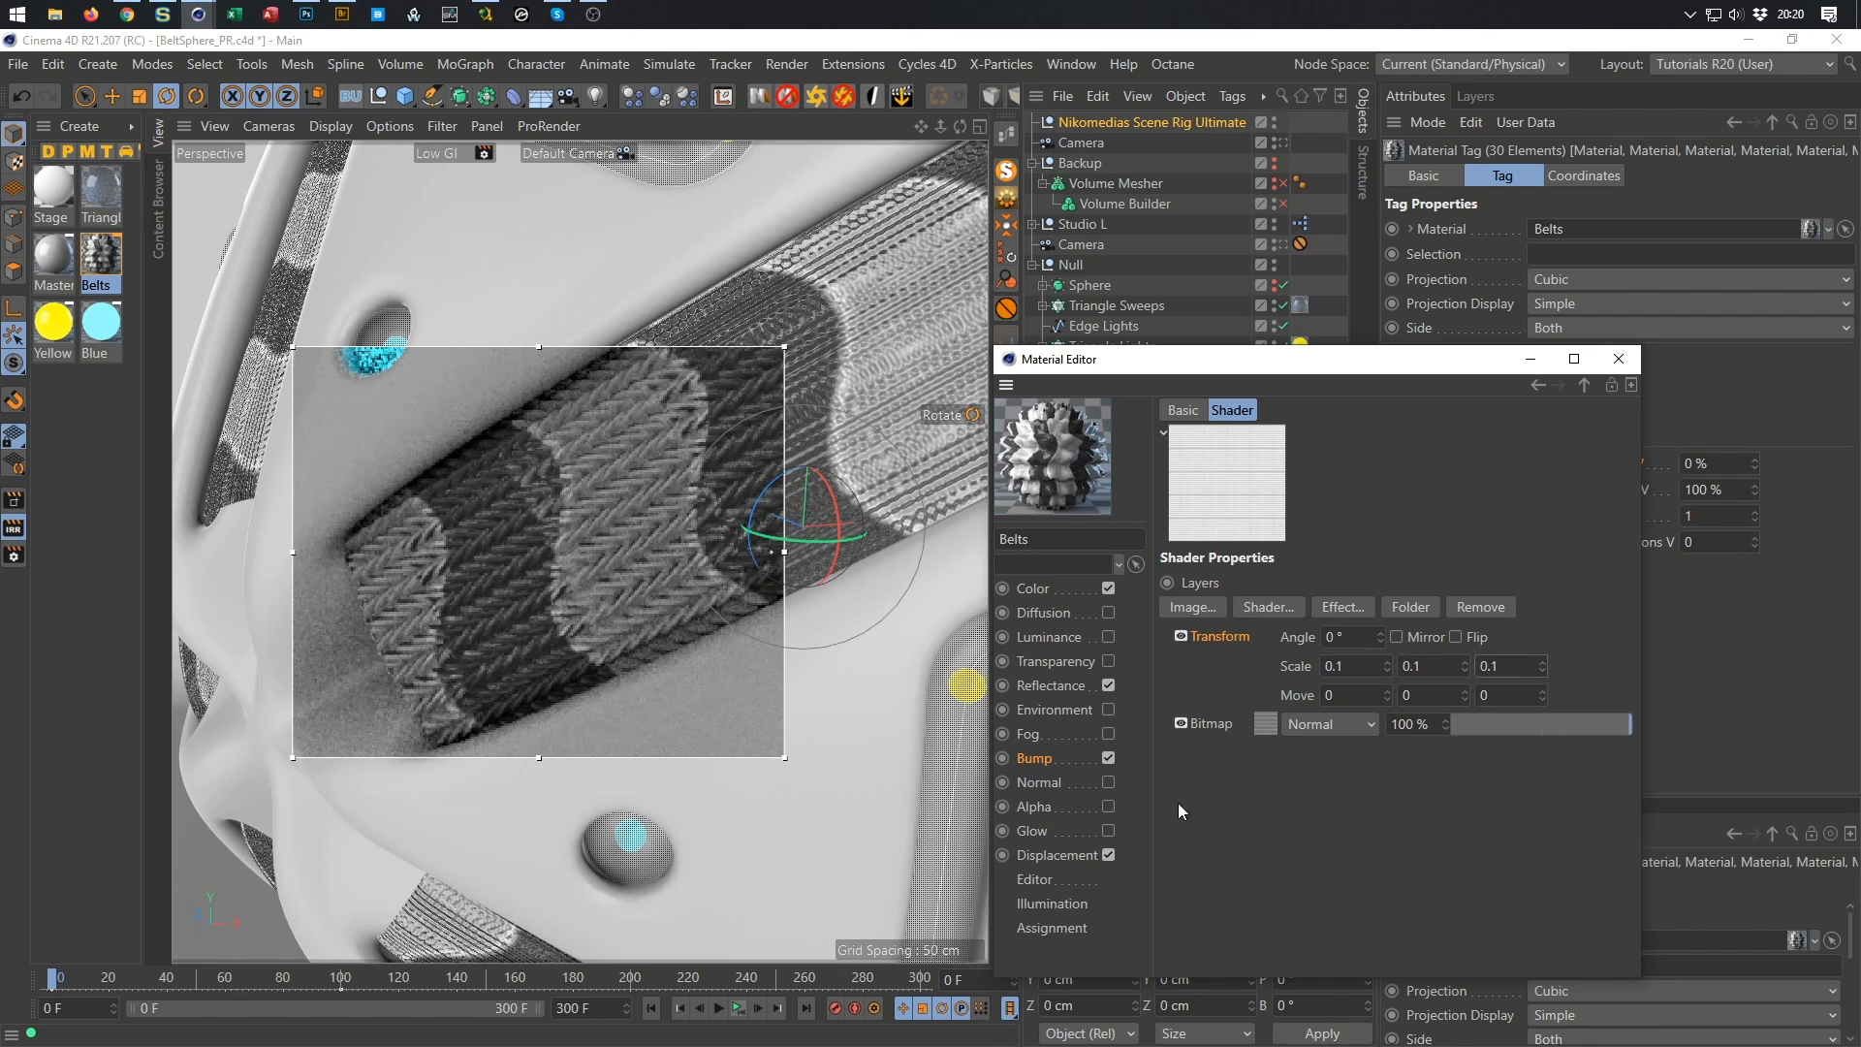
Set the Transform scale in the displacement channel's layer shader to 0.1 on all three axes.
{"action": "left_click", "coordinate": [1057, 855]}
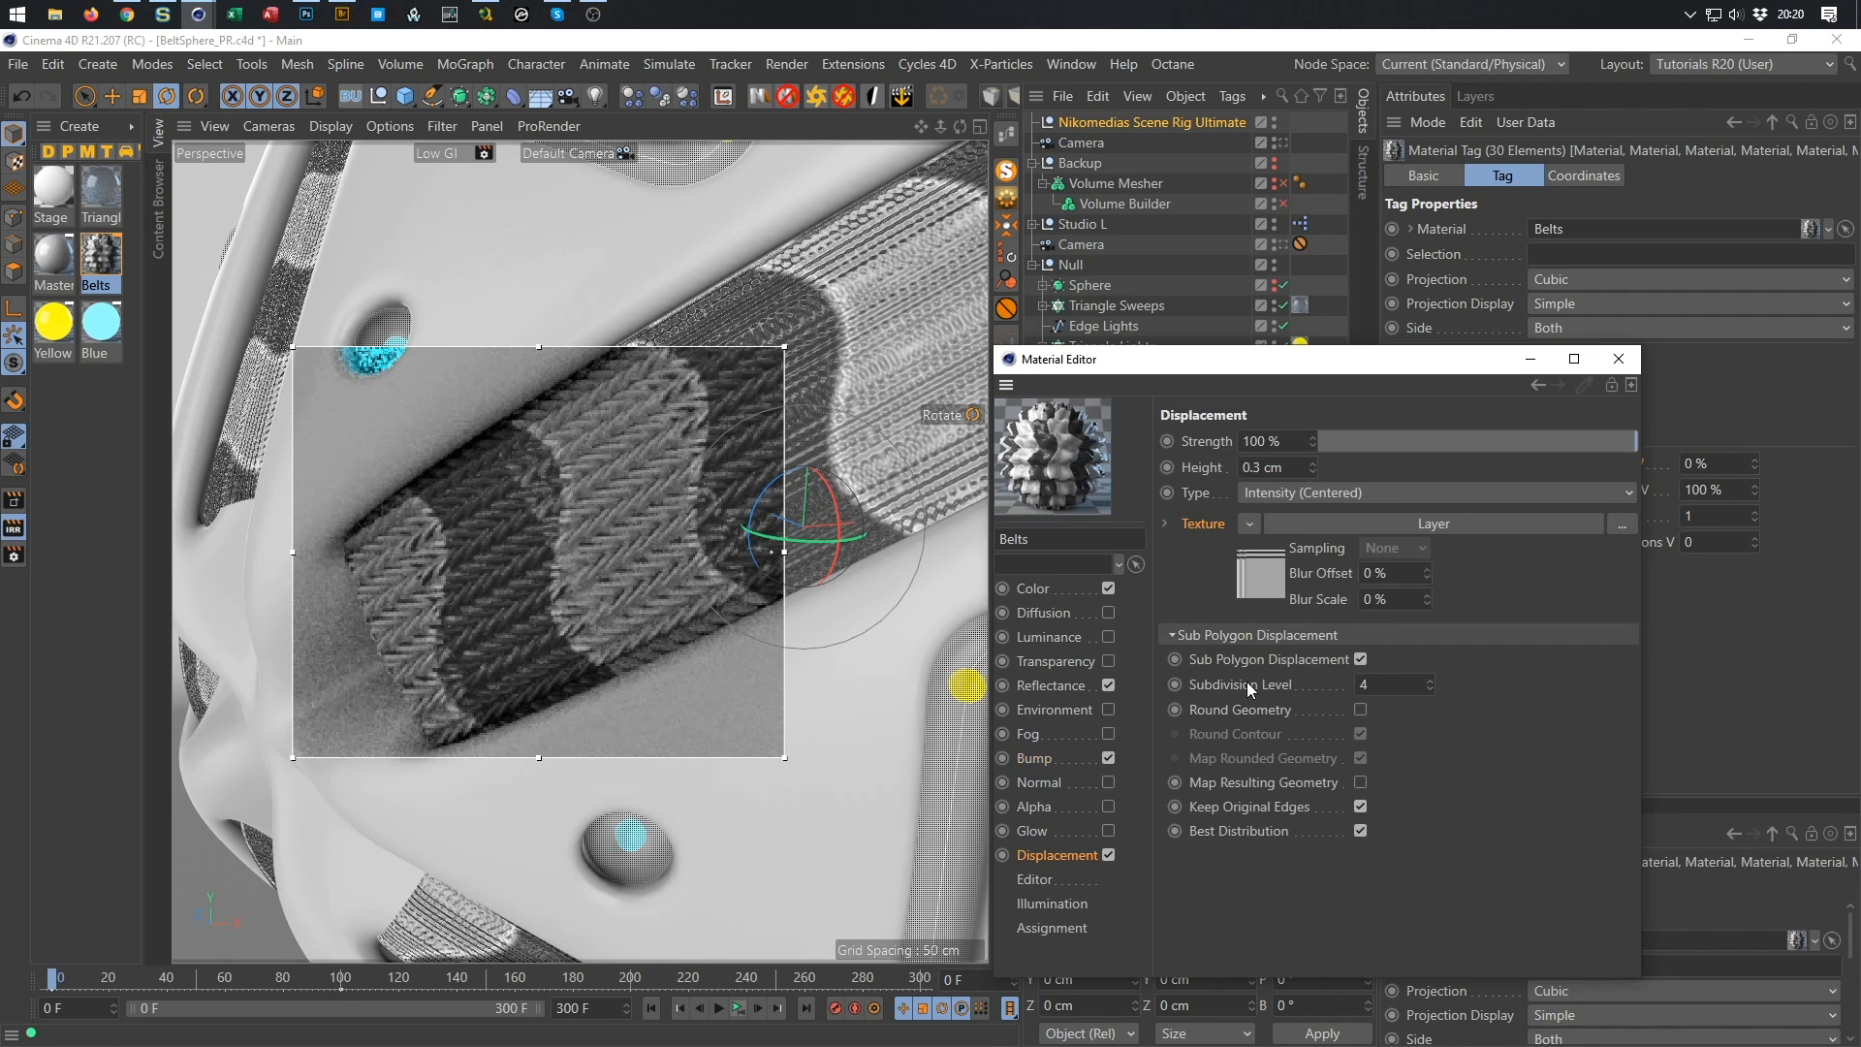
{"action": "left_click", "coordinate": [1262, 584]}
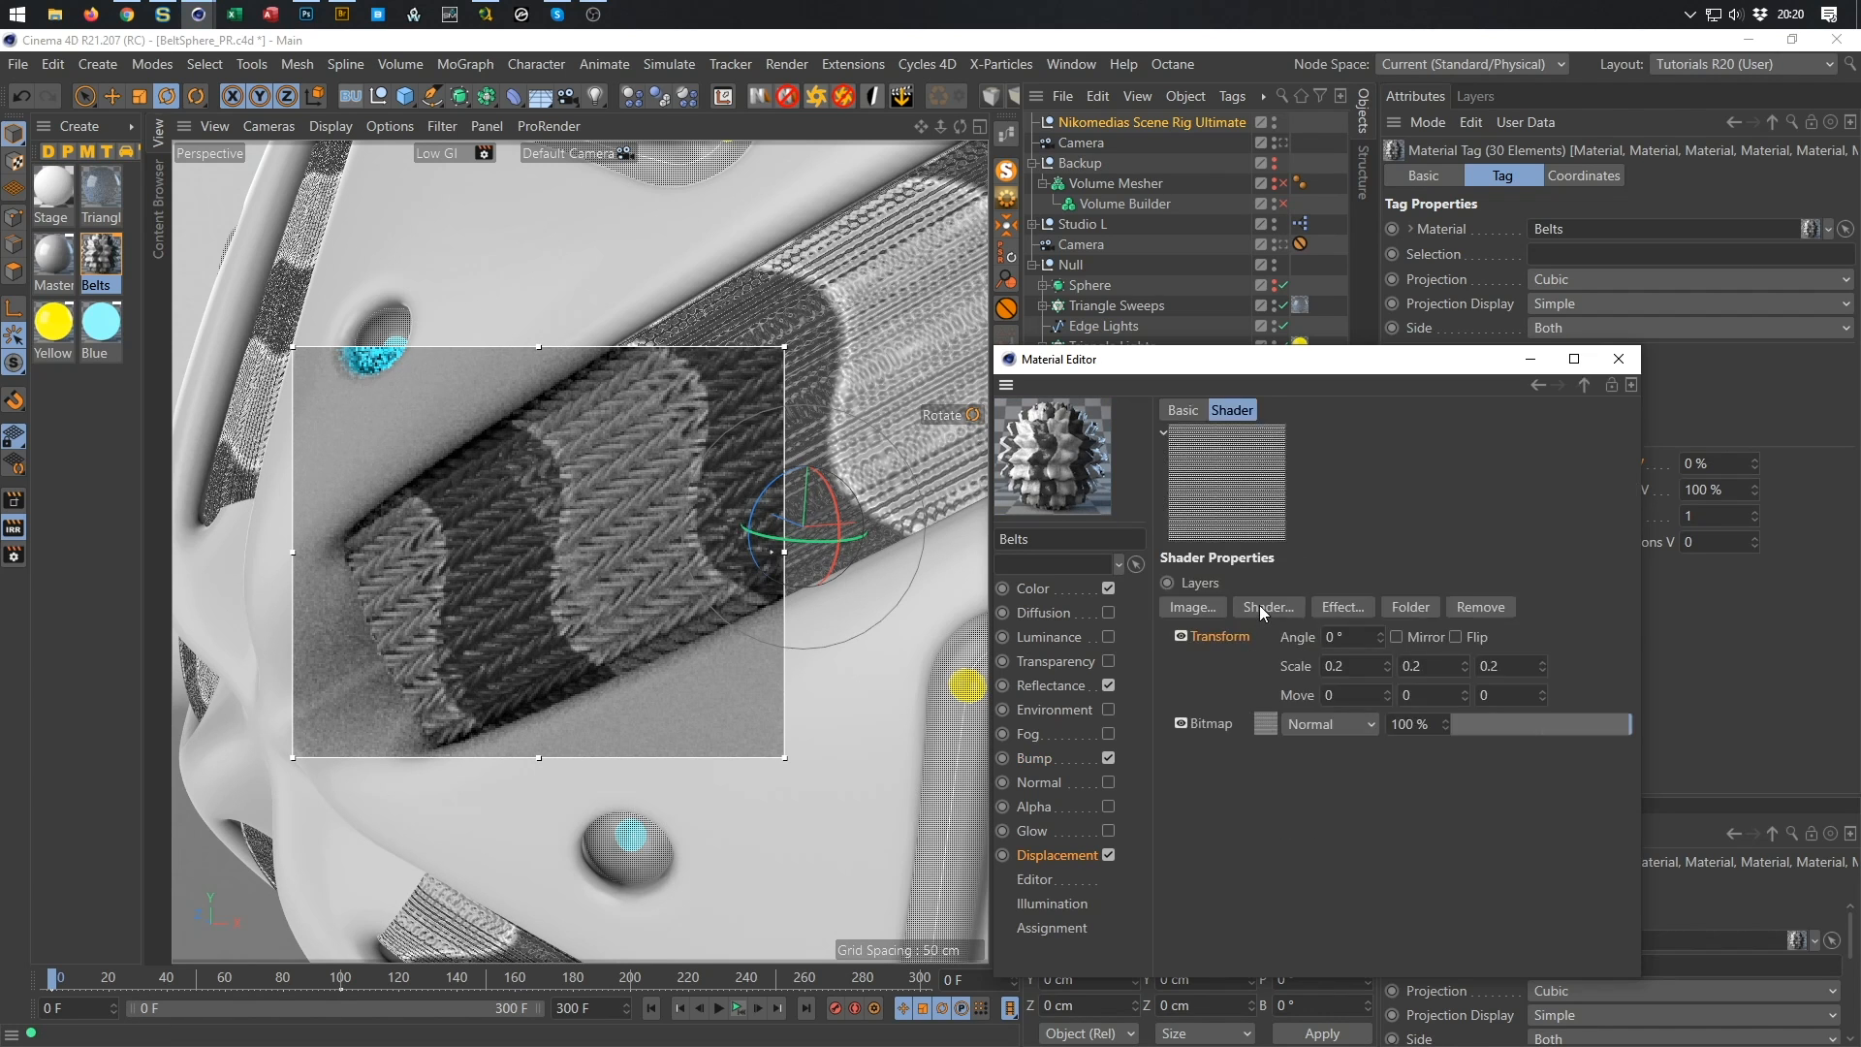
{"action": "left_click", "coordinate": [1356, 669]}
{"action": "type", "text": "0.1"}
{"action": "key", "text": "Return"}
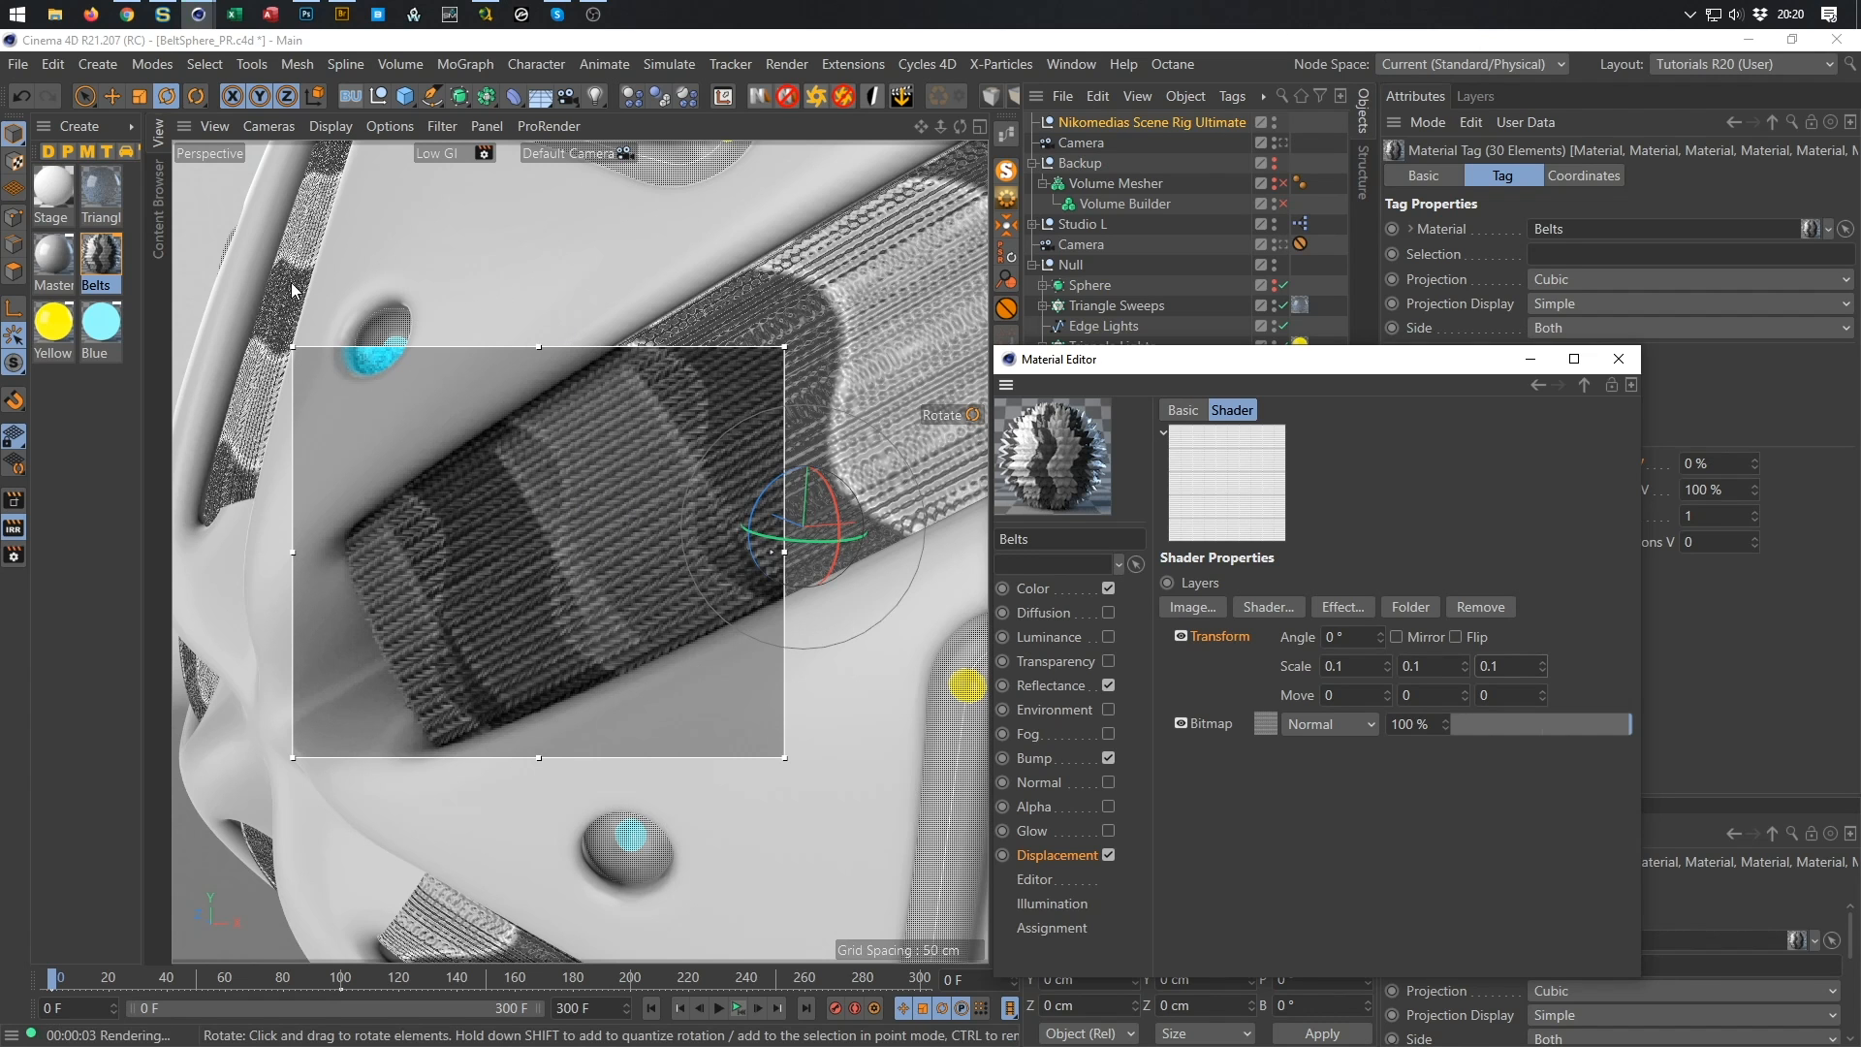
Disable the Belts material's Displacement channel for a bump-only render from another angle, and check its layer shader settings.
{"action": "left_click_drag", "start_coordinate": [275, 282], "coordinate": [224, 276], "text": "alt"}
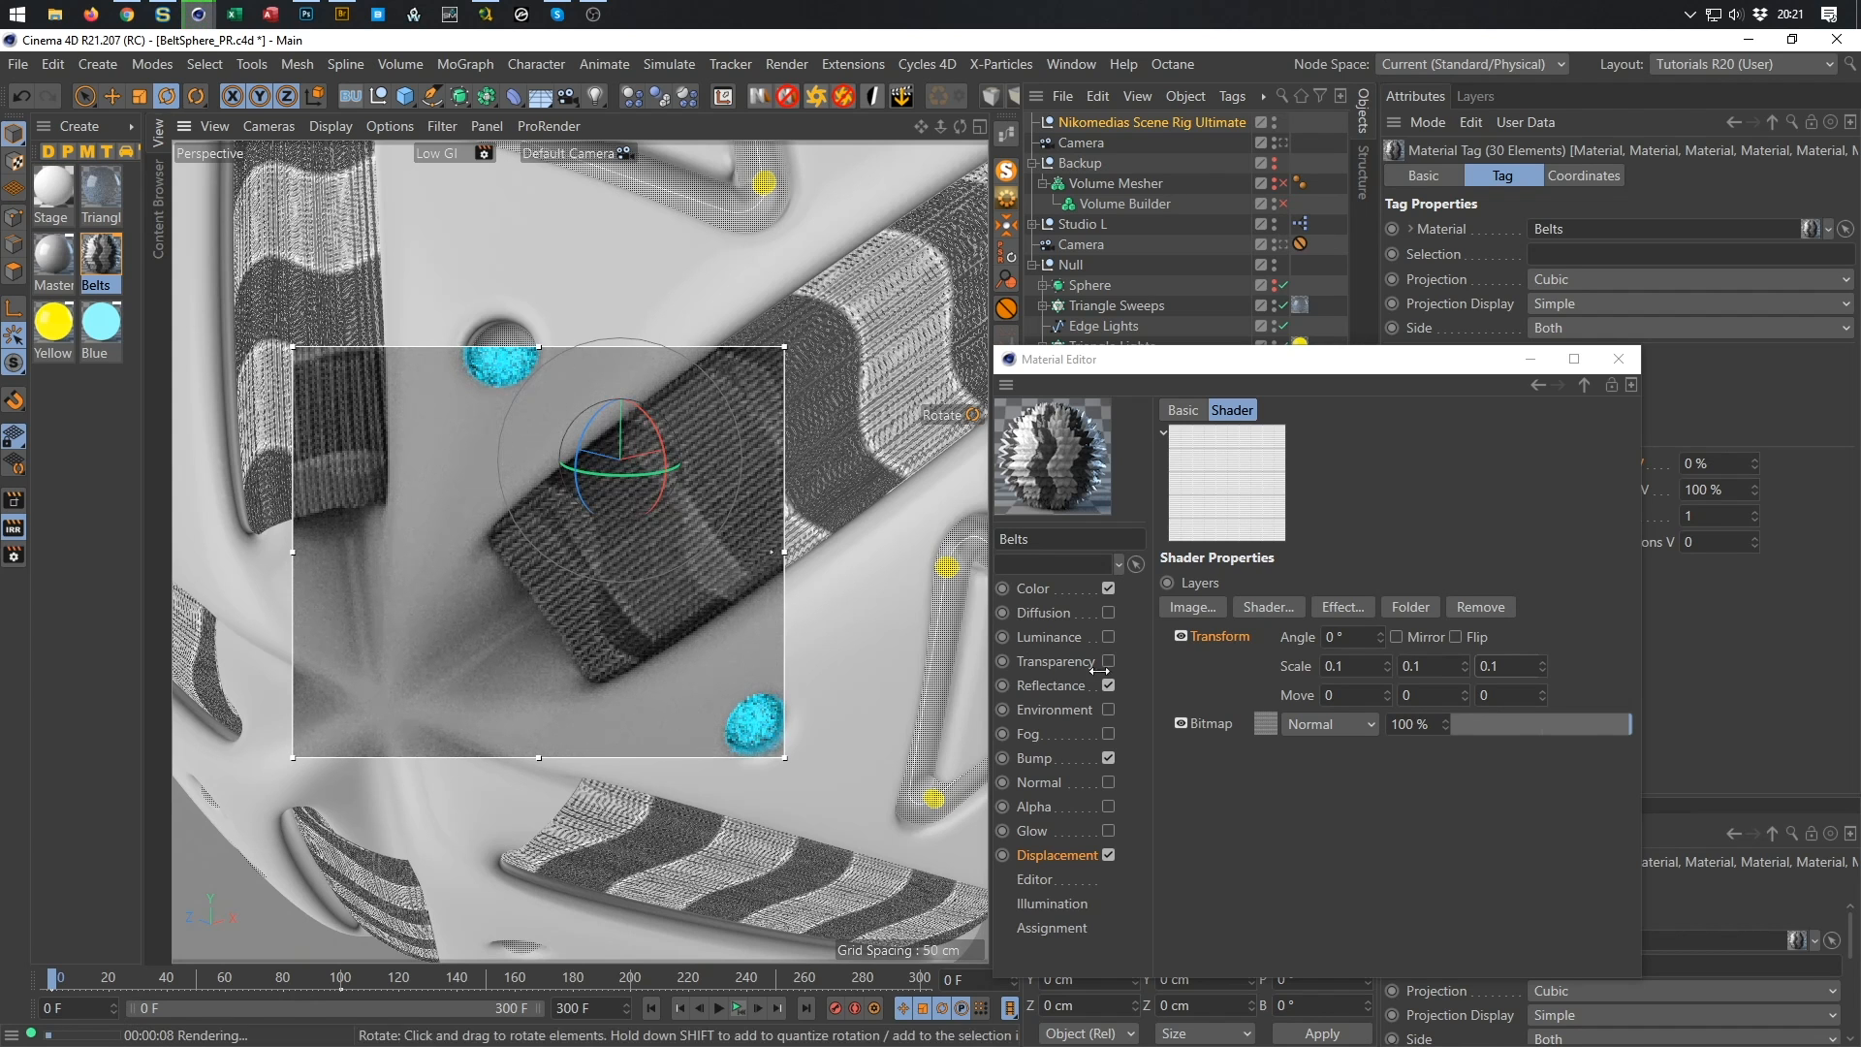
{"action": "left_click", "coordinate": [1109, 856]}
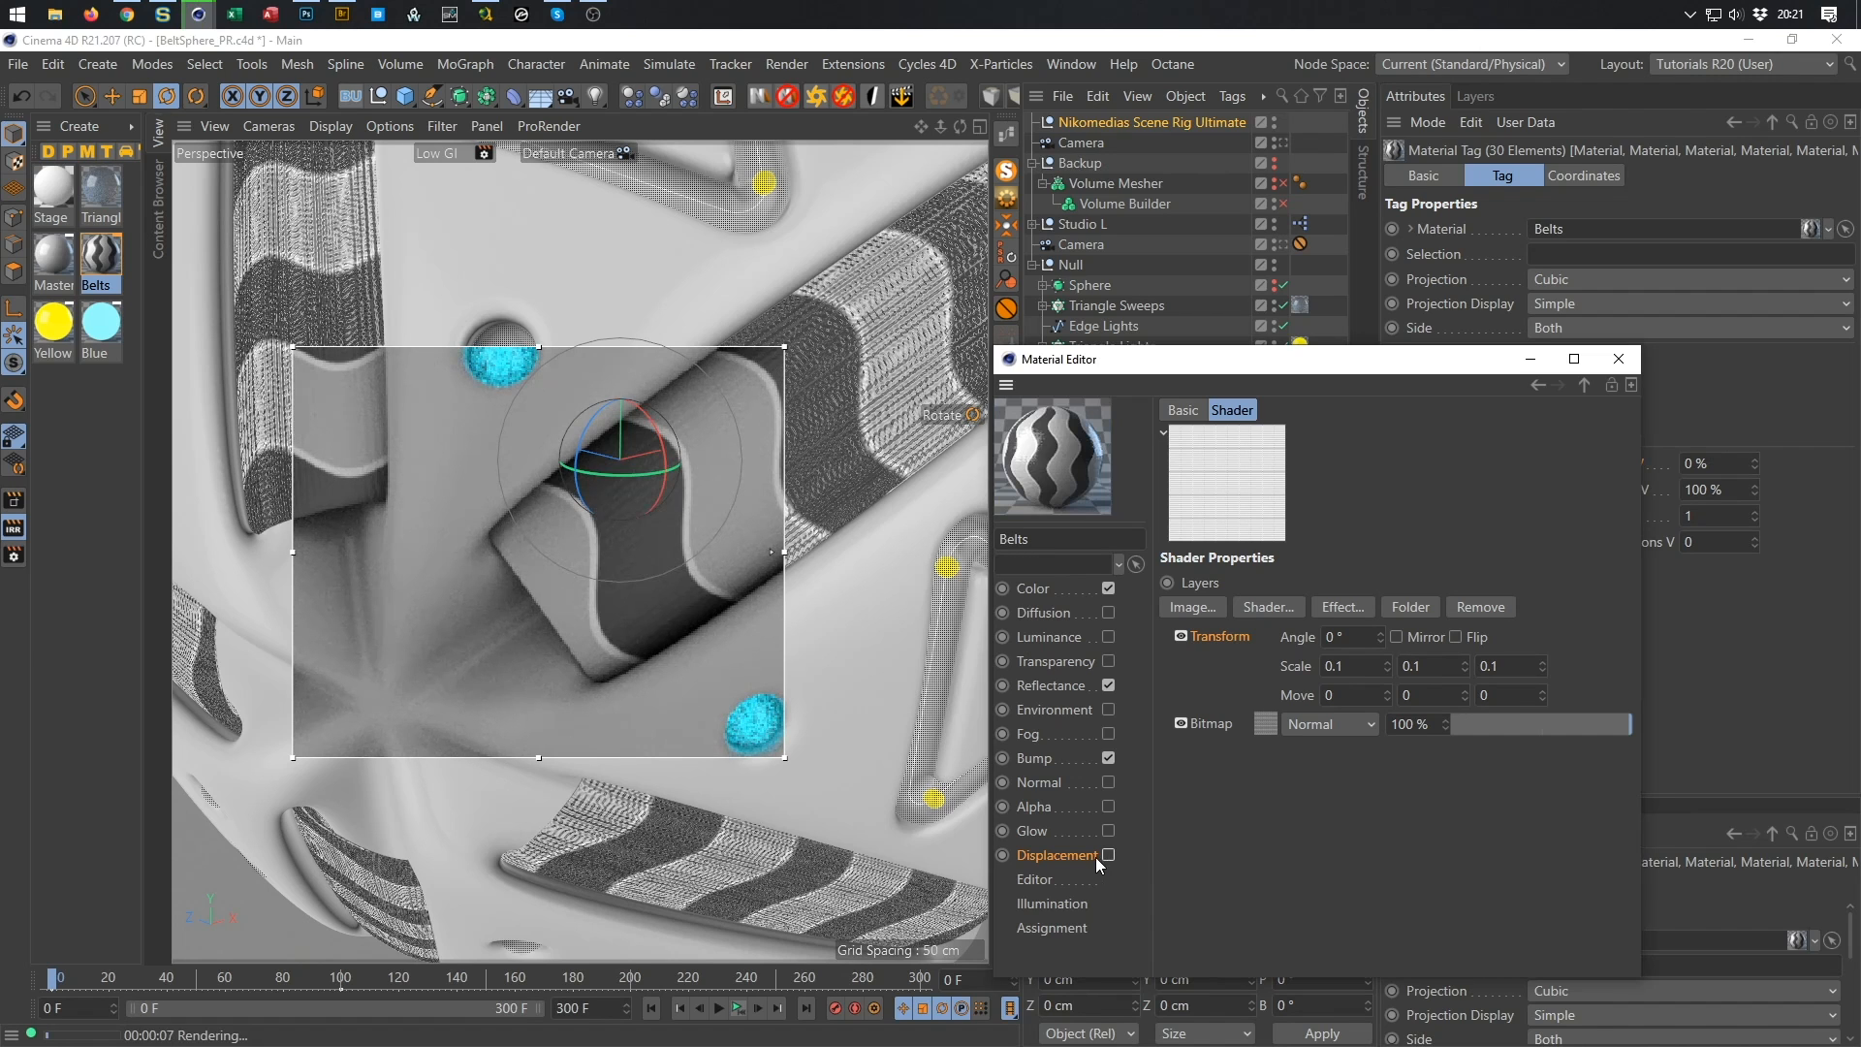
{"action": "left_click", "coordinate": [1084, 859]}
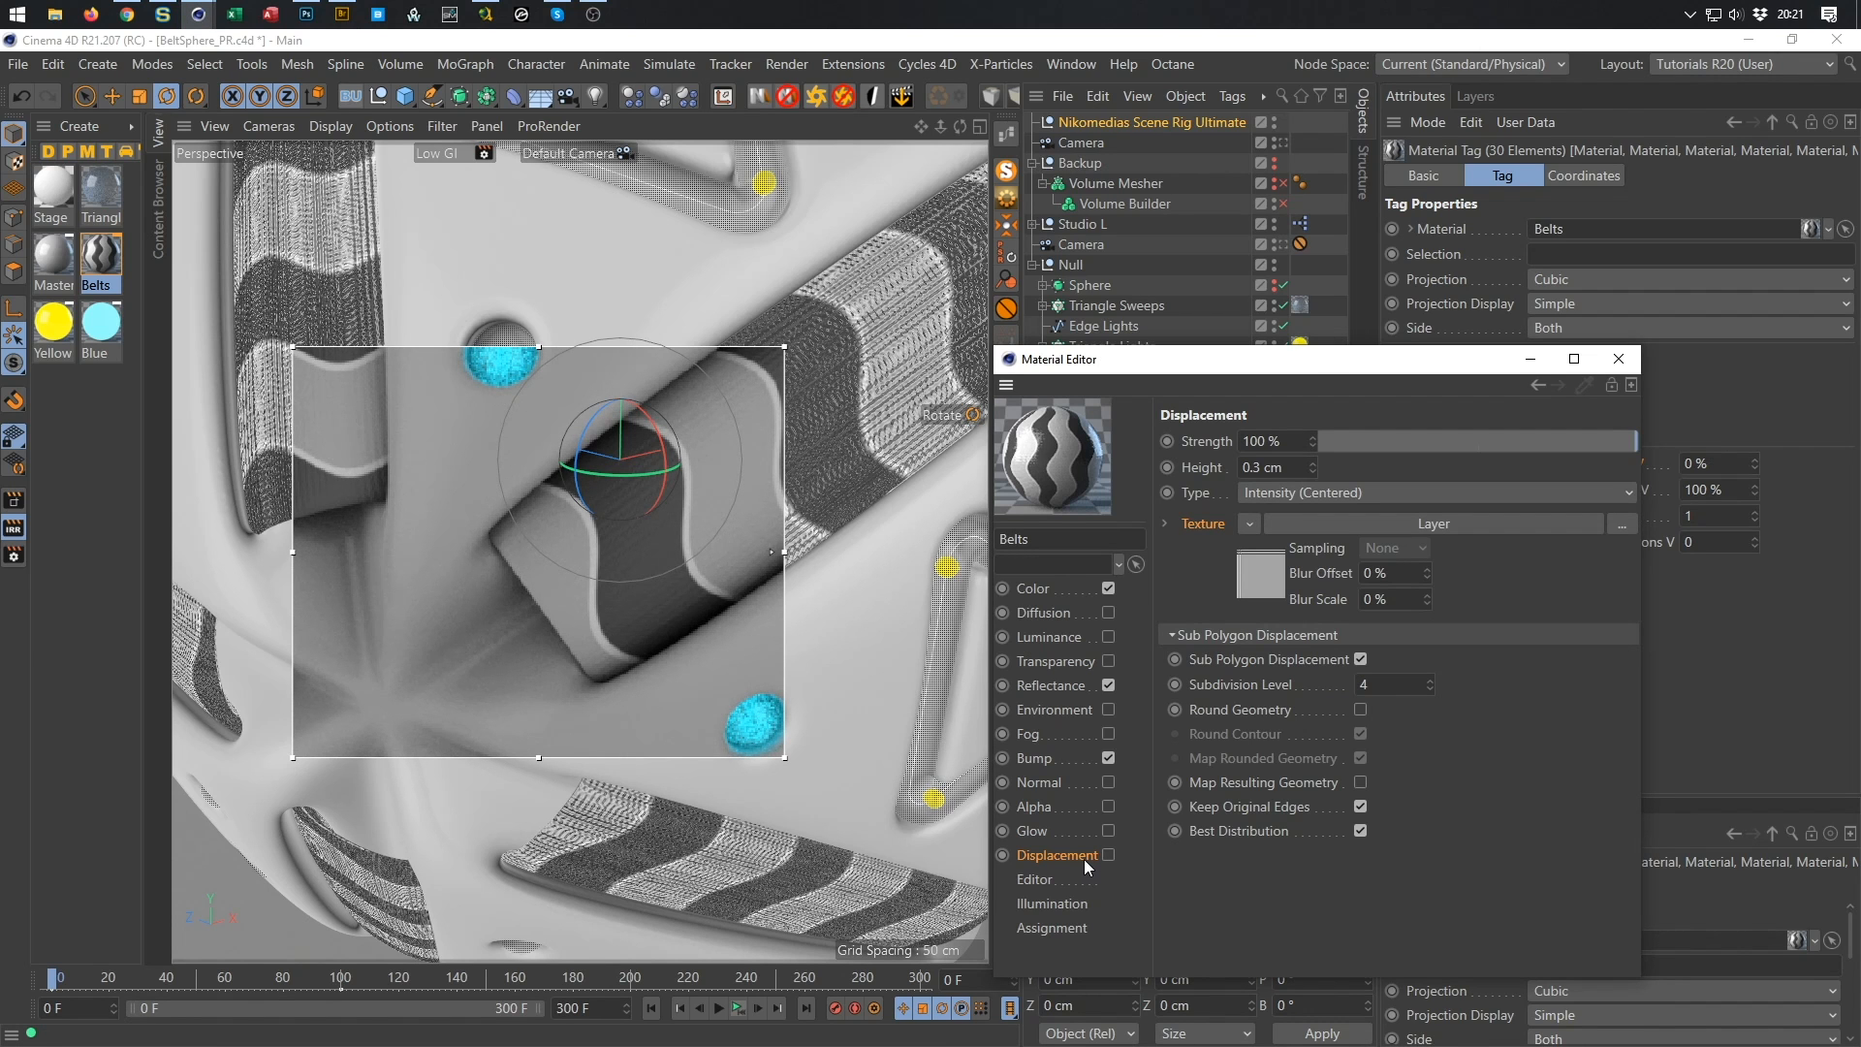
{"action": "left_click", "coordinate": [1268, 584]}
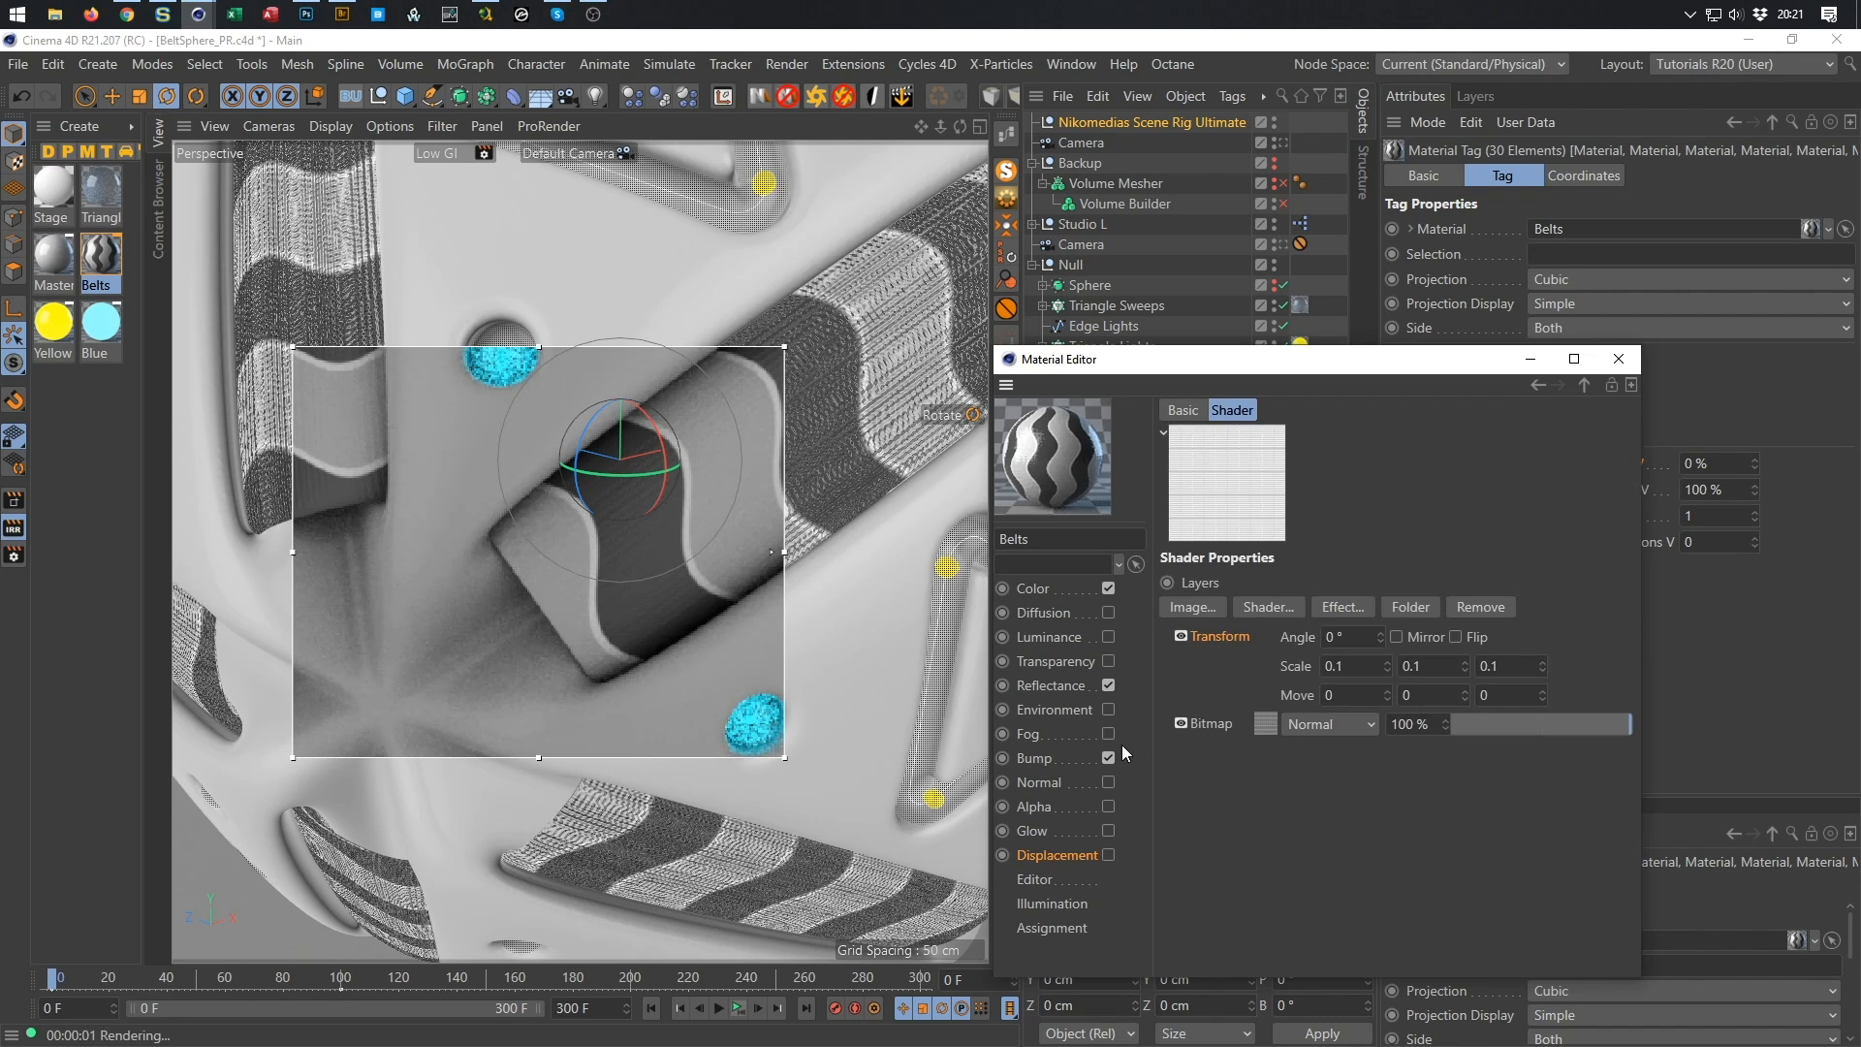
Set the Belts material's bump strength to 500 %.
{"action": "left_click", "coordinate": [1049, 758]}
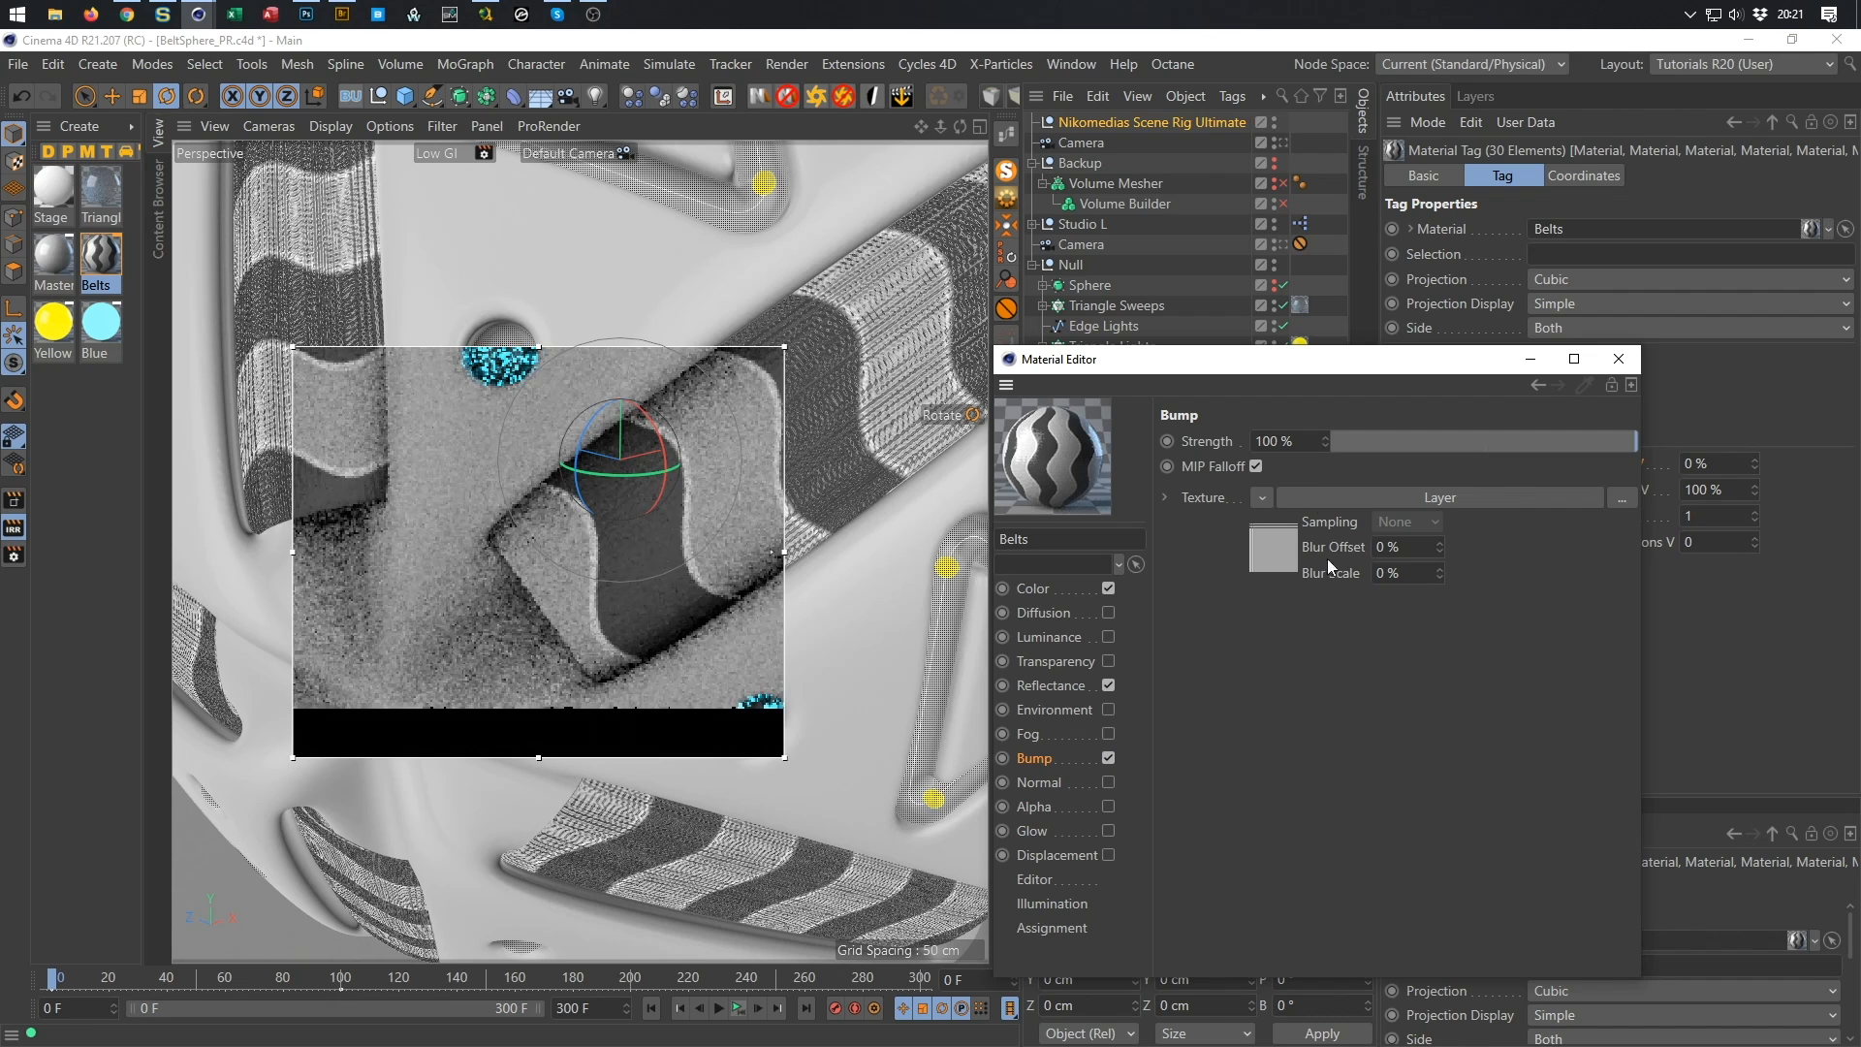
{"action": "left_click_drag", "start_coordinate": [1300, 442], "coordinate": [1198, 456]}
{"action": "type", "text": "500"}
{"action": "key", "text": "Return"}
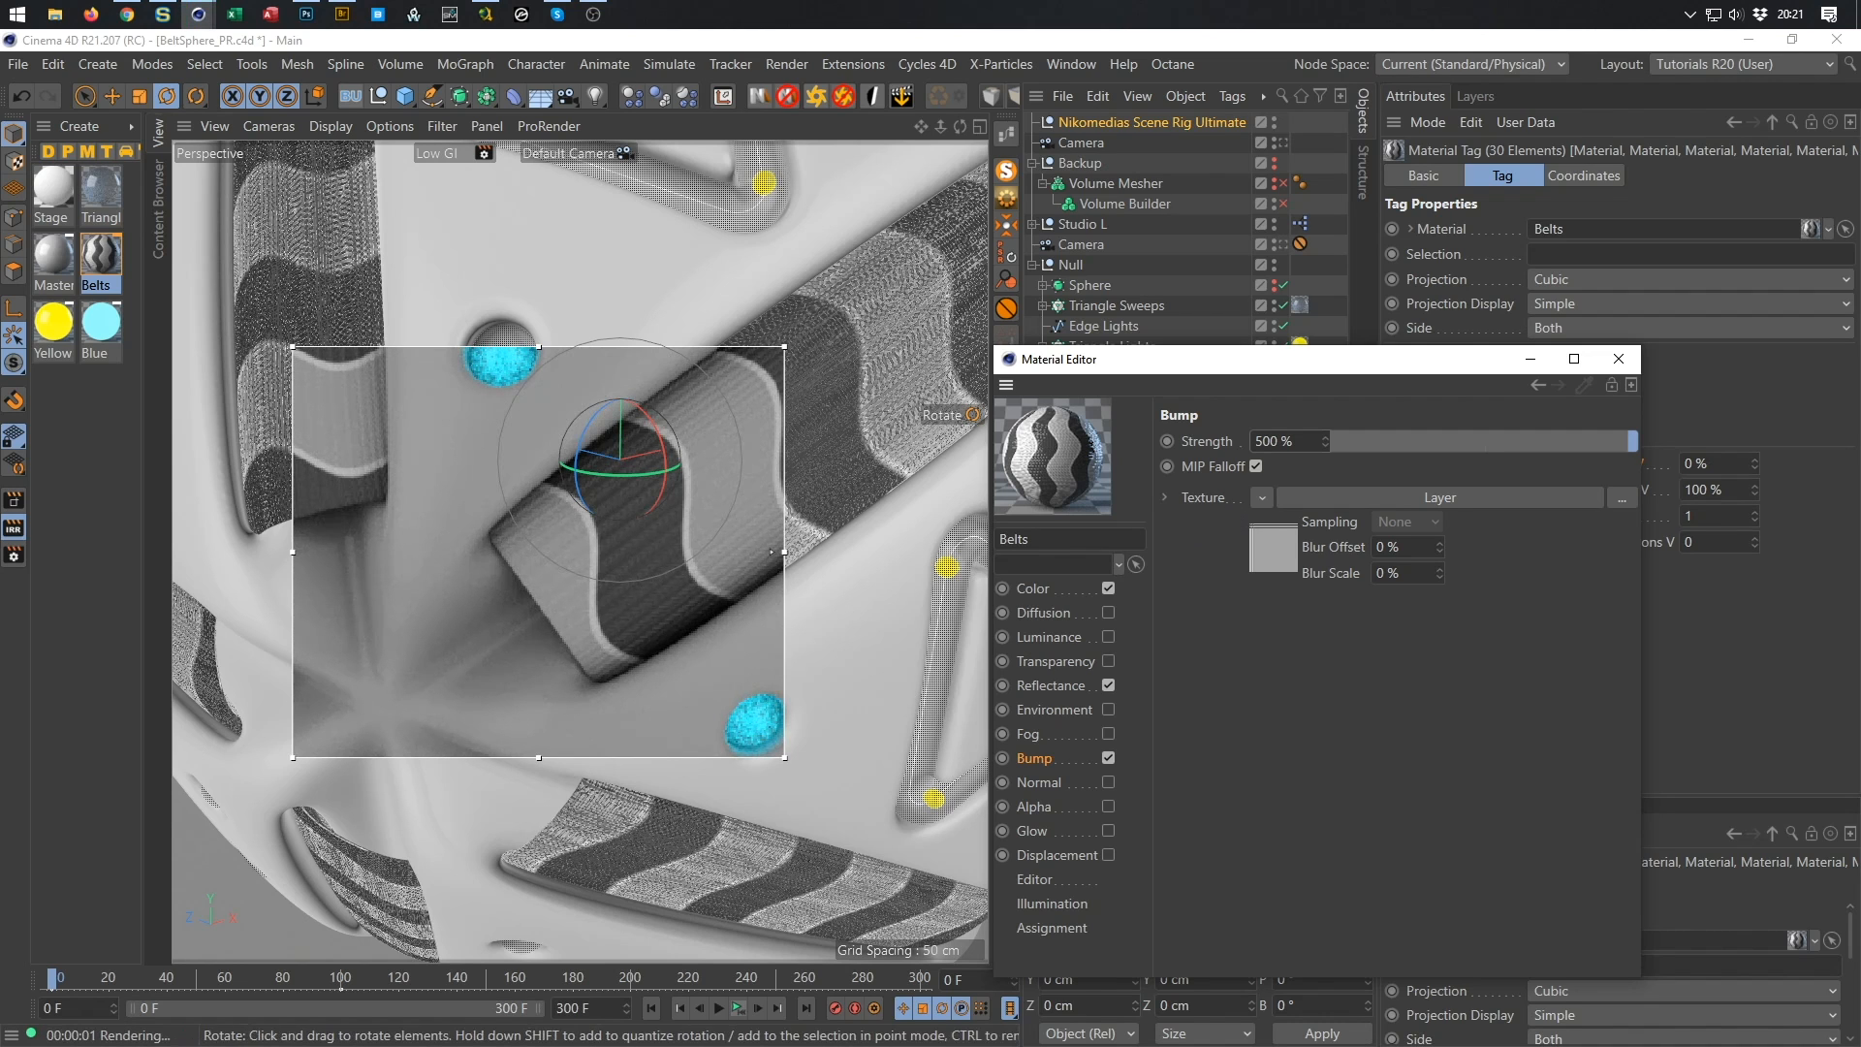
Enable the Belts material's Normal channel and load 62_fabric_normal.jpg as its texture, accepting a copy at the project location.
{"action": "key", "text": "alt+Tab"}
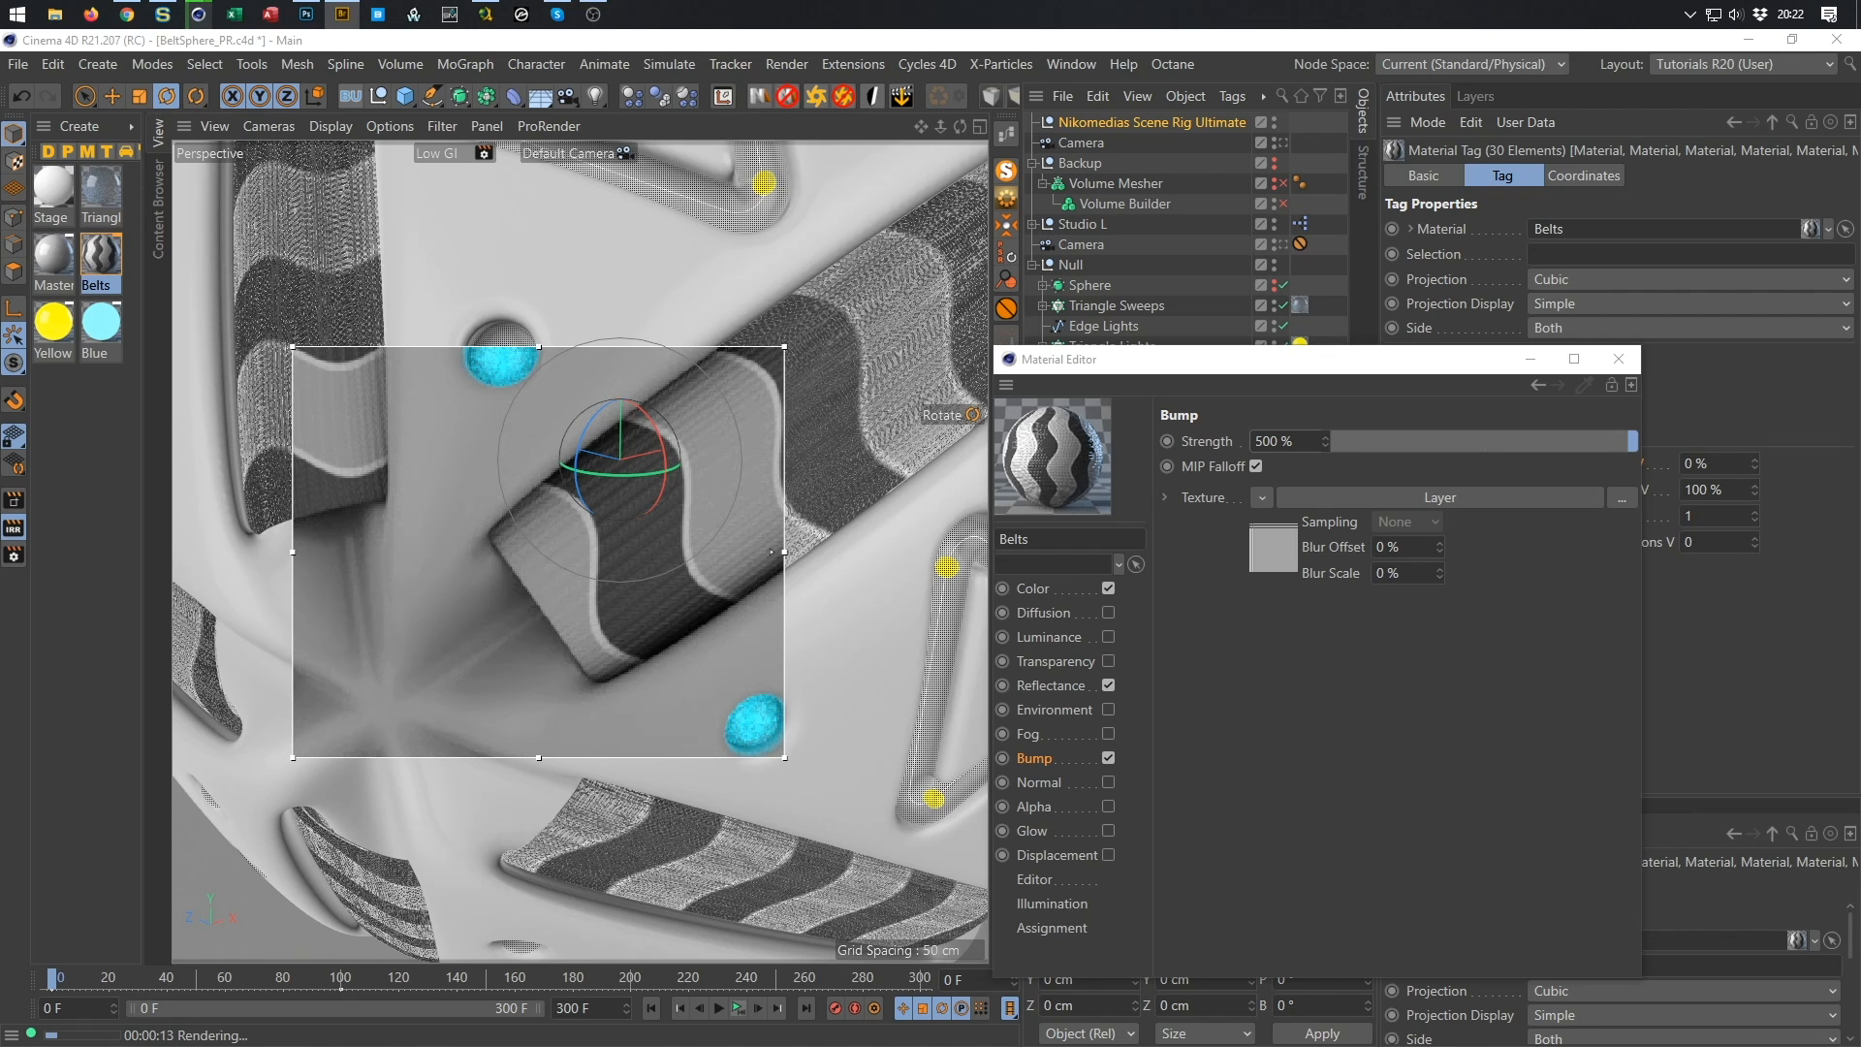
{"action": "left_click", "coordinate": [1108, 782]}
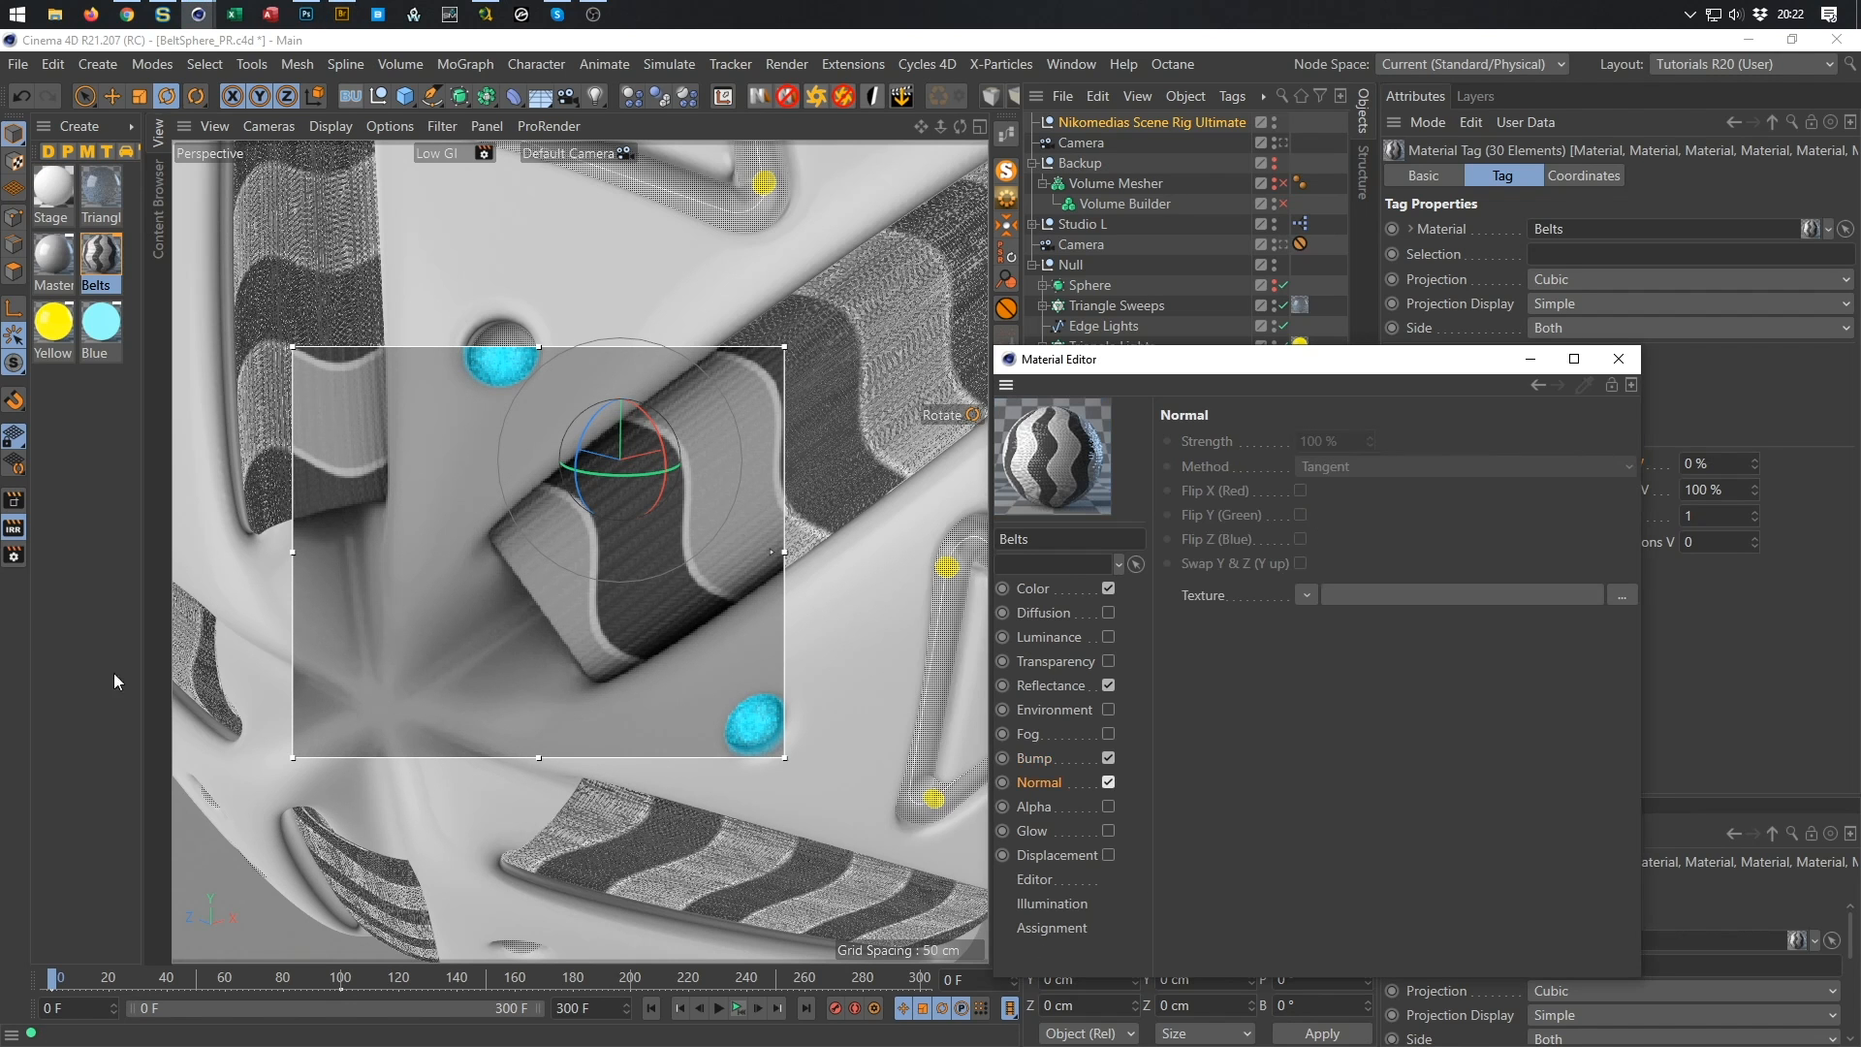
{"action": "left_click_drag", "start_coordinate": [5, 677], "coordinate": [1358, 592]}
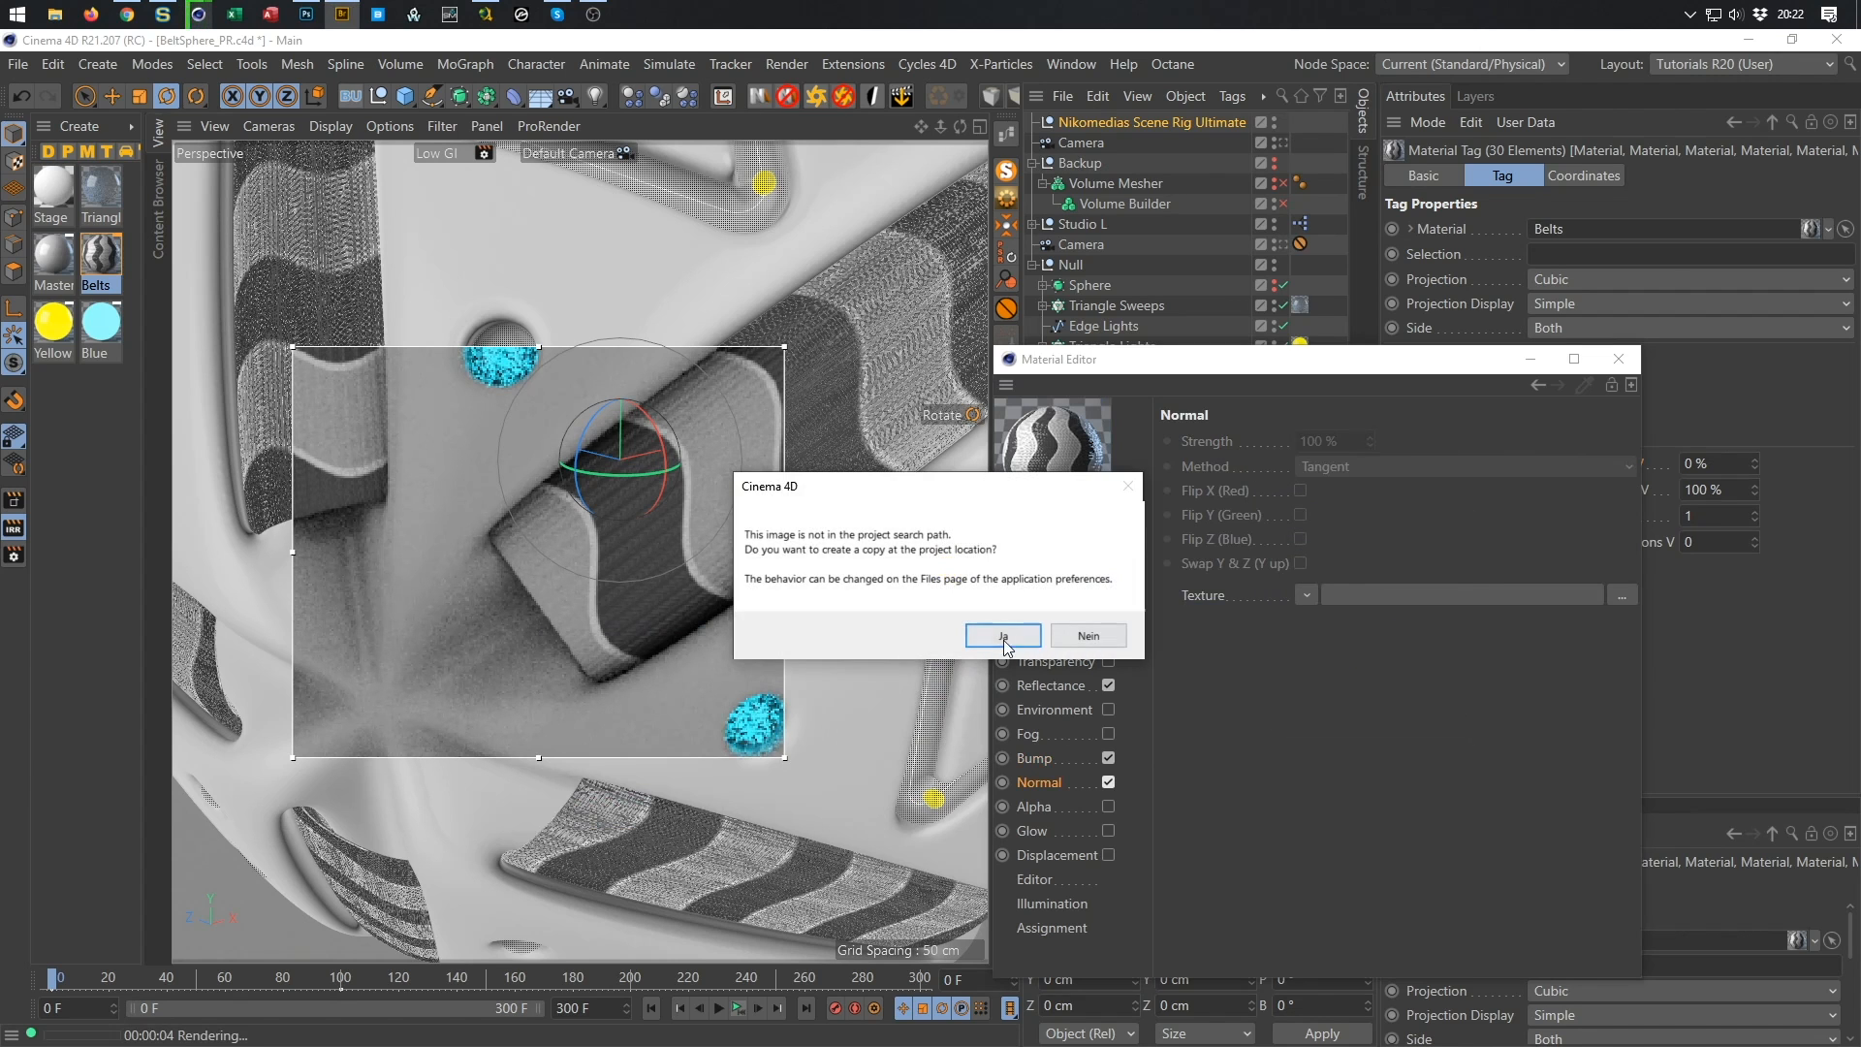
{"action": "left_click", "coordinate": [1003, 643]}
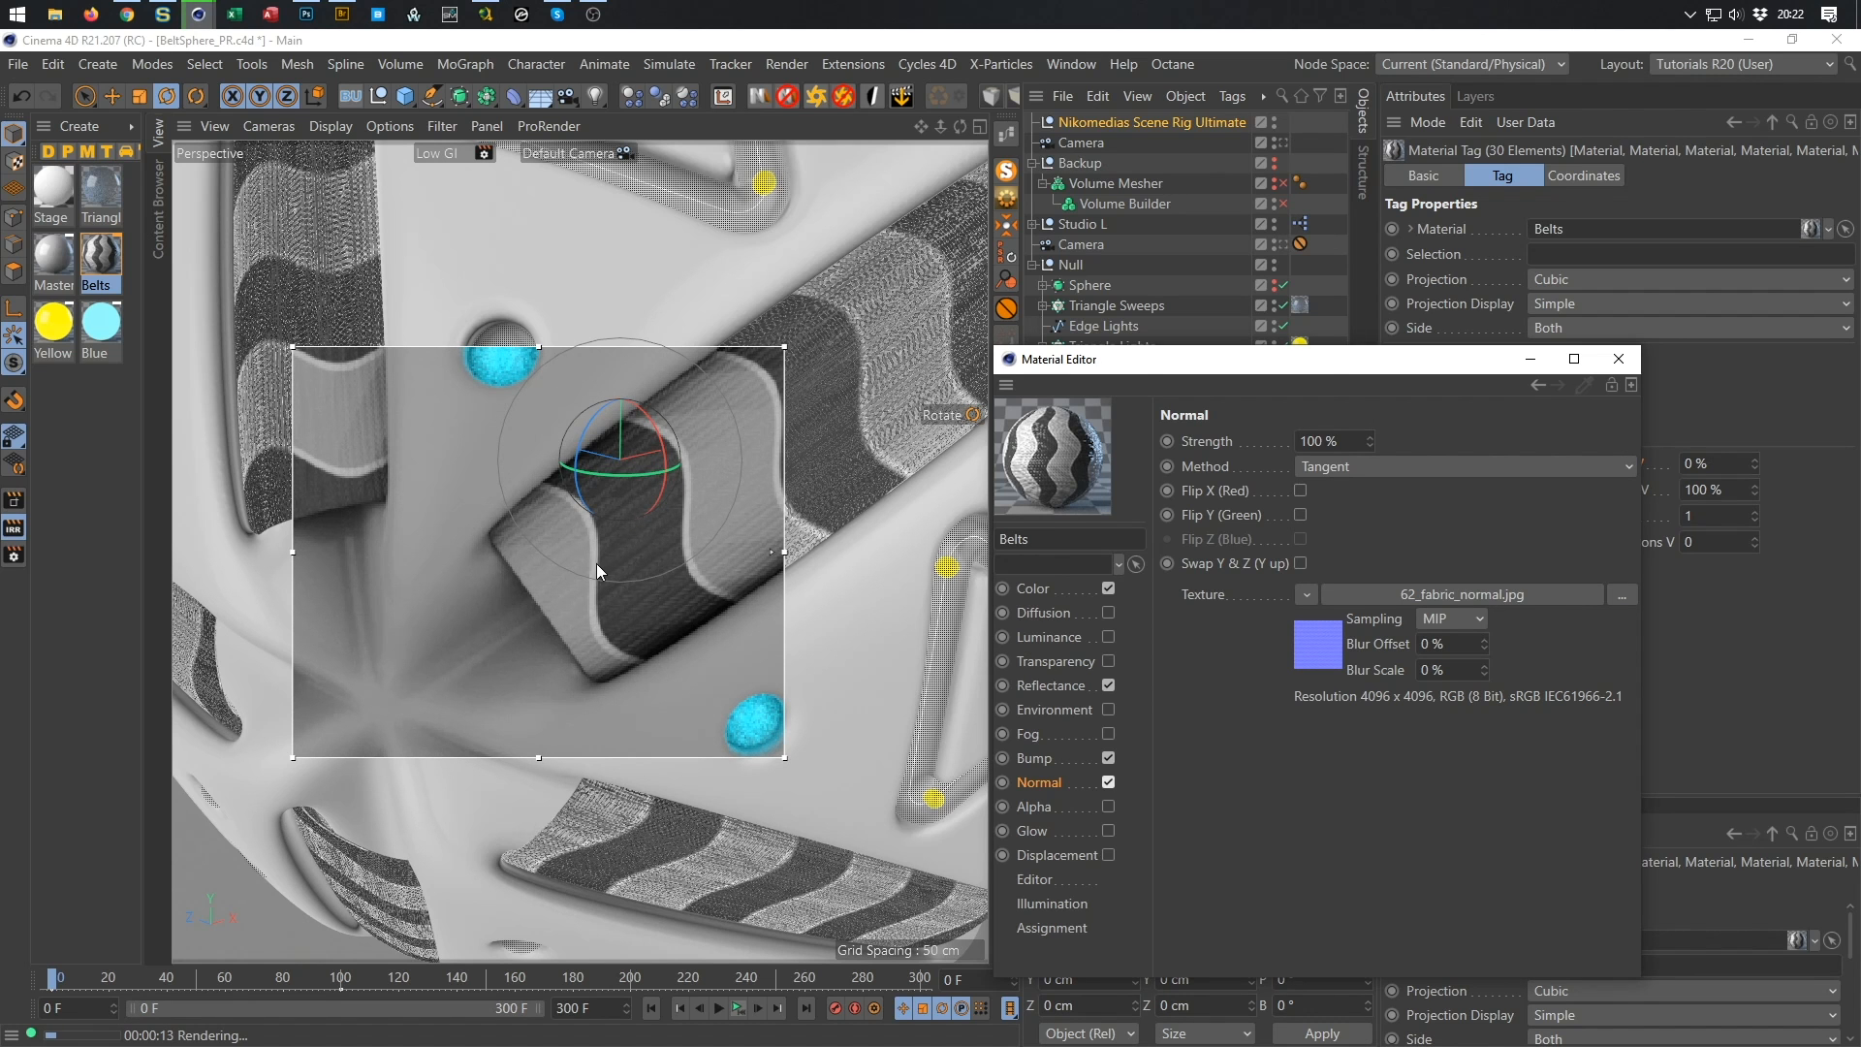
Re-enable the Belts material's Displacement channel and turn on Round Geometry in its sub-polygon displacement settings.
{"action": "scroll", "coordinate": [602, 556], "scroll_direction": "up", "scroll_amount": 4}
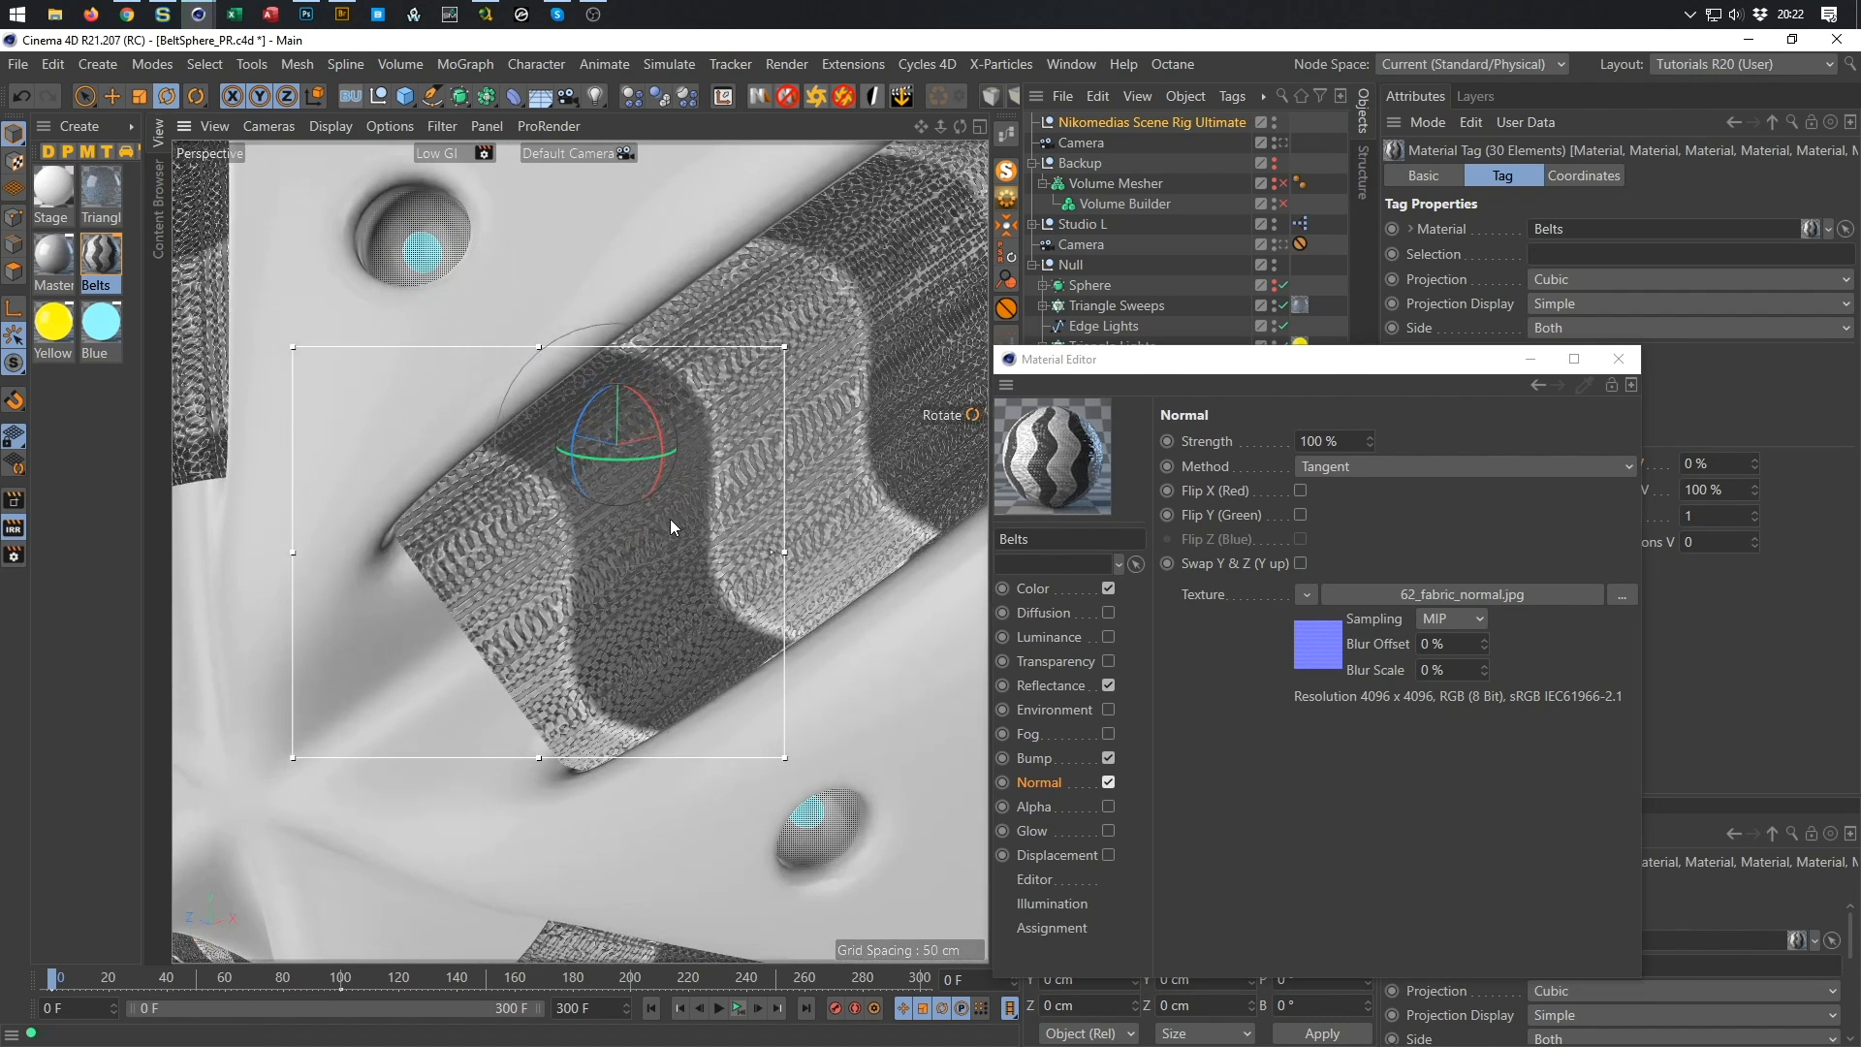
{"action": "left_click_drag", "start_coordinate": [665, 529], "coordinate": [651, 295]}
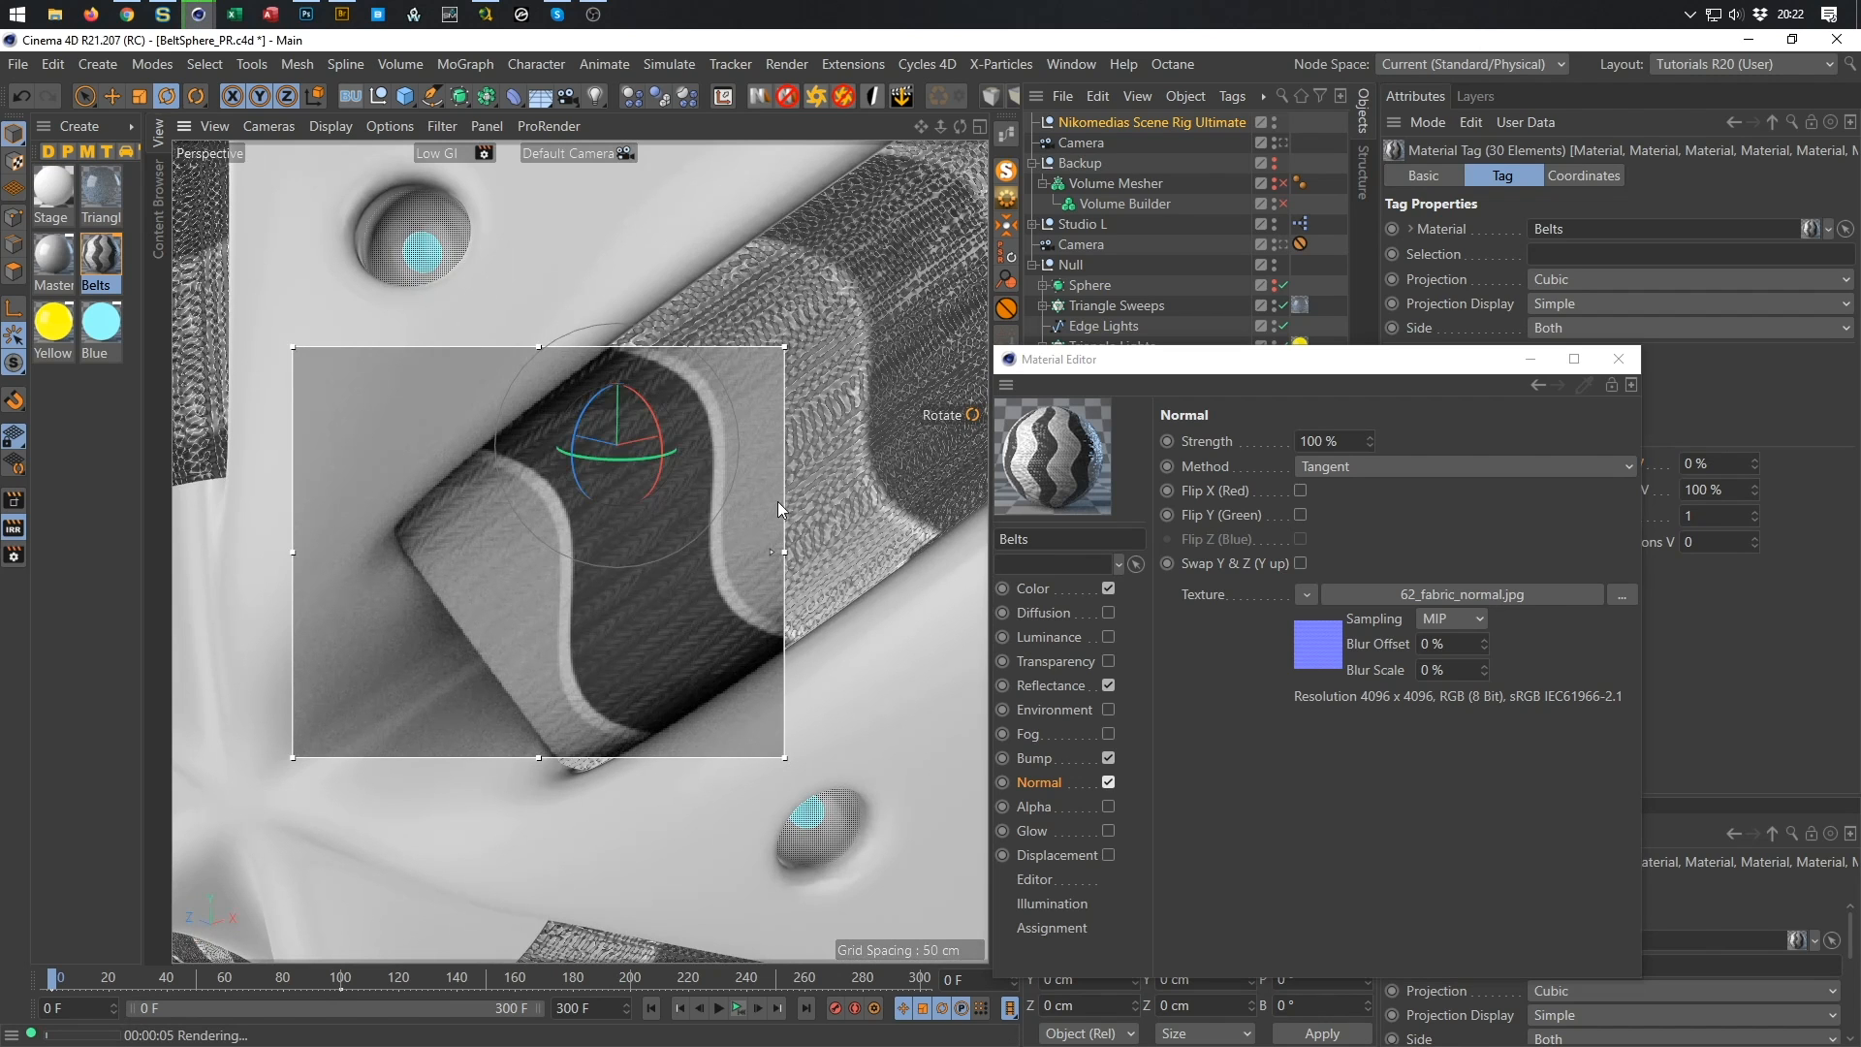
{"action": "left_click", "coordinate": [1108, 855]}
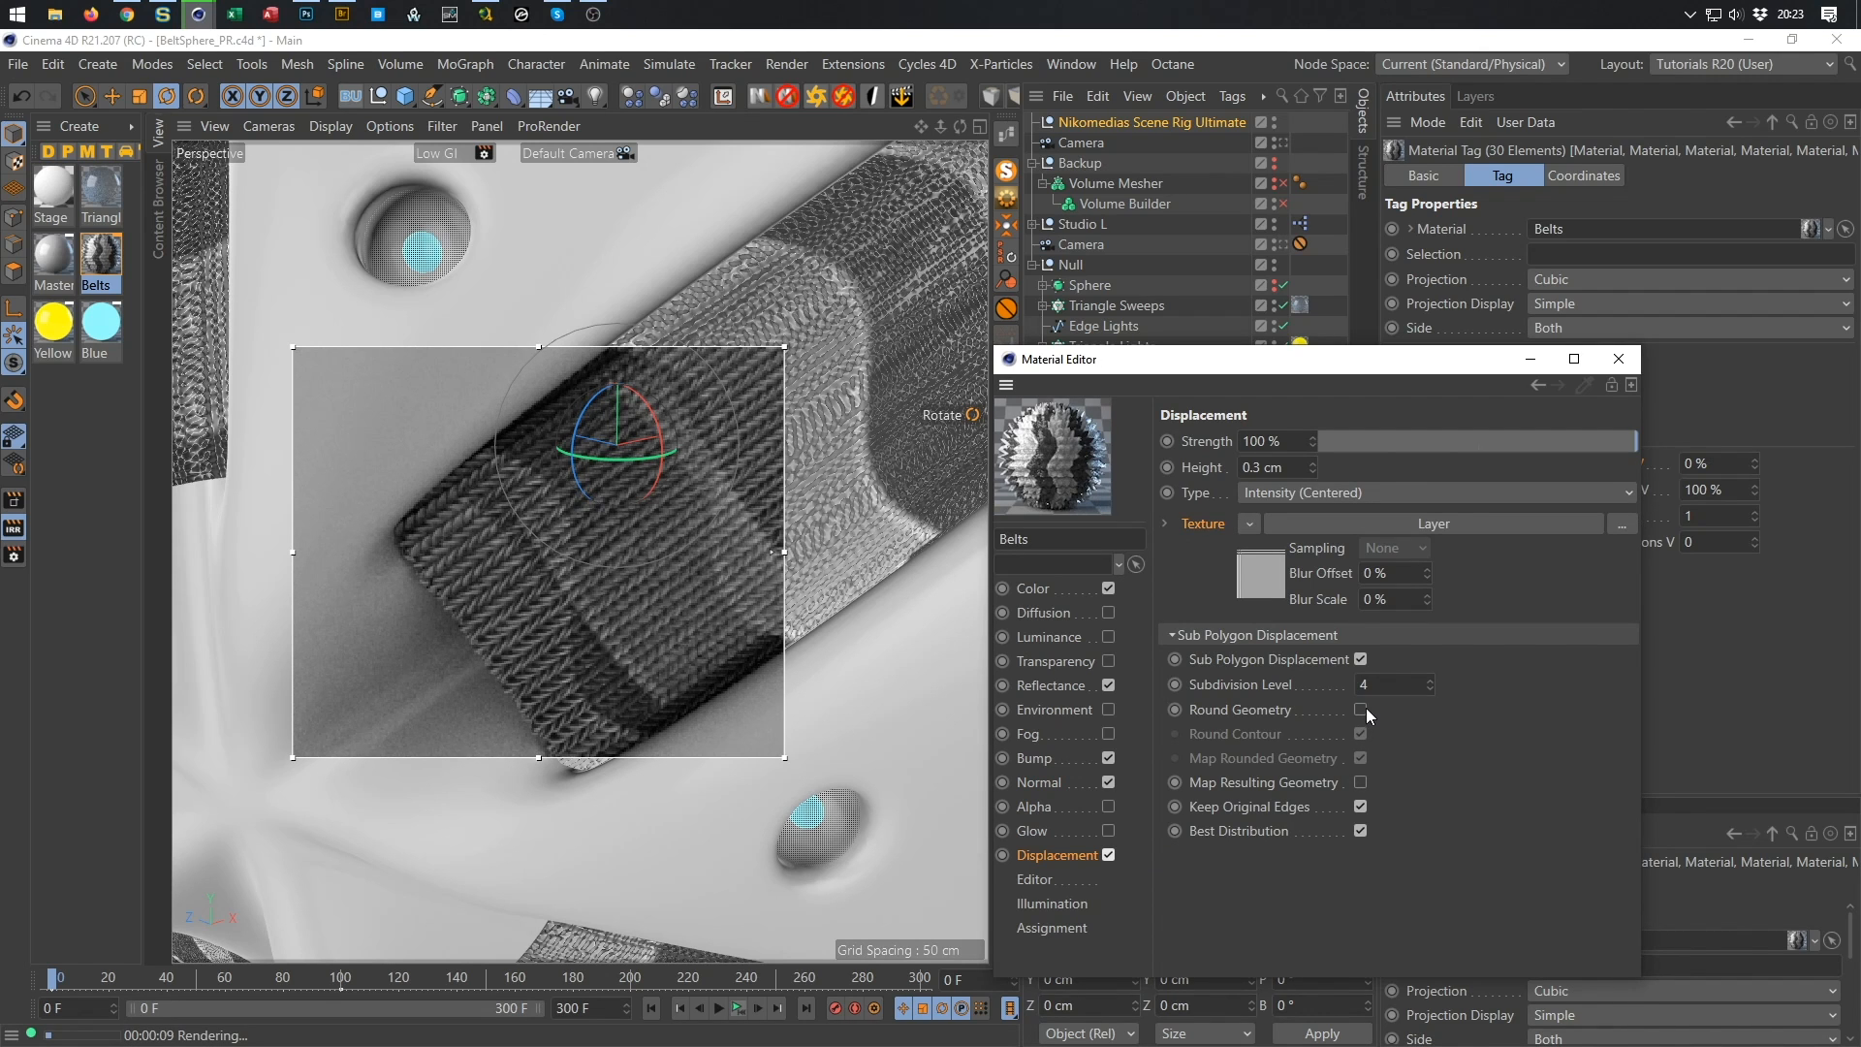
{"action": "left_click", "coordinate": [1398, 711]}
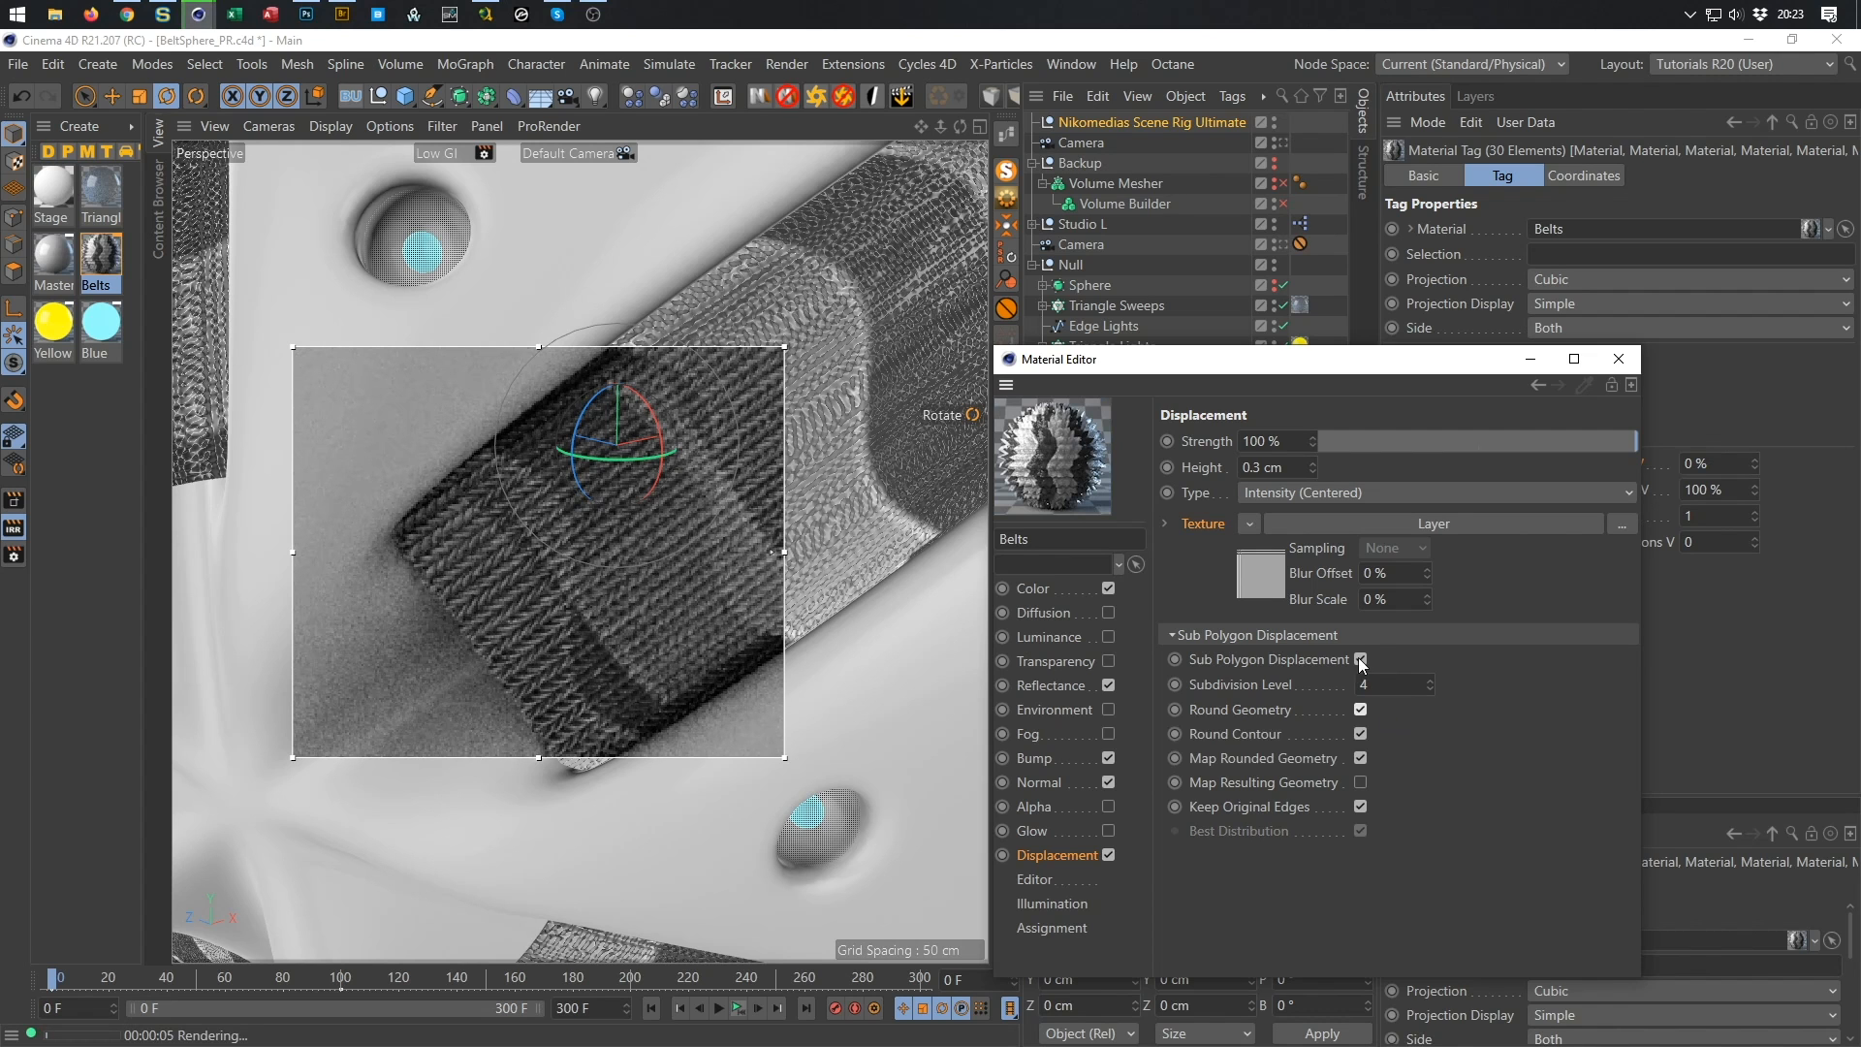
Set the displacement type to Intensity and enable Map Resulting Geometry.
{"action": "left_click", "coordinate": [1348, 490]}
{"action": "left_click", "coordinate": [1342, 521]}
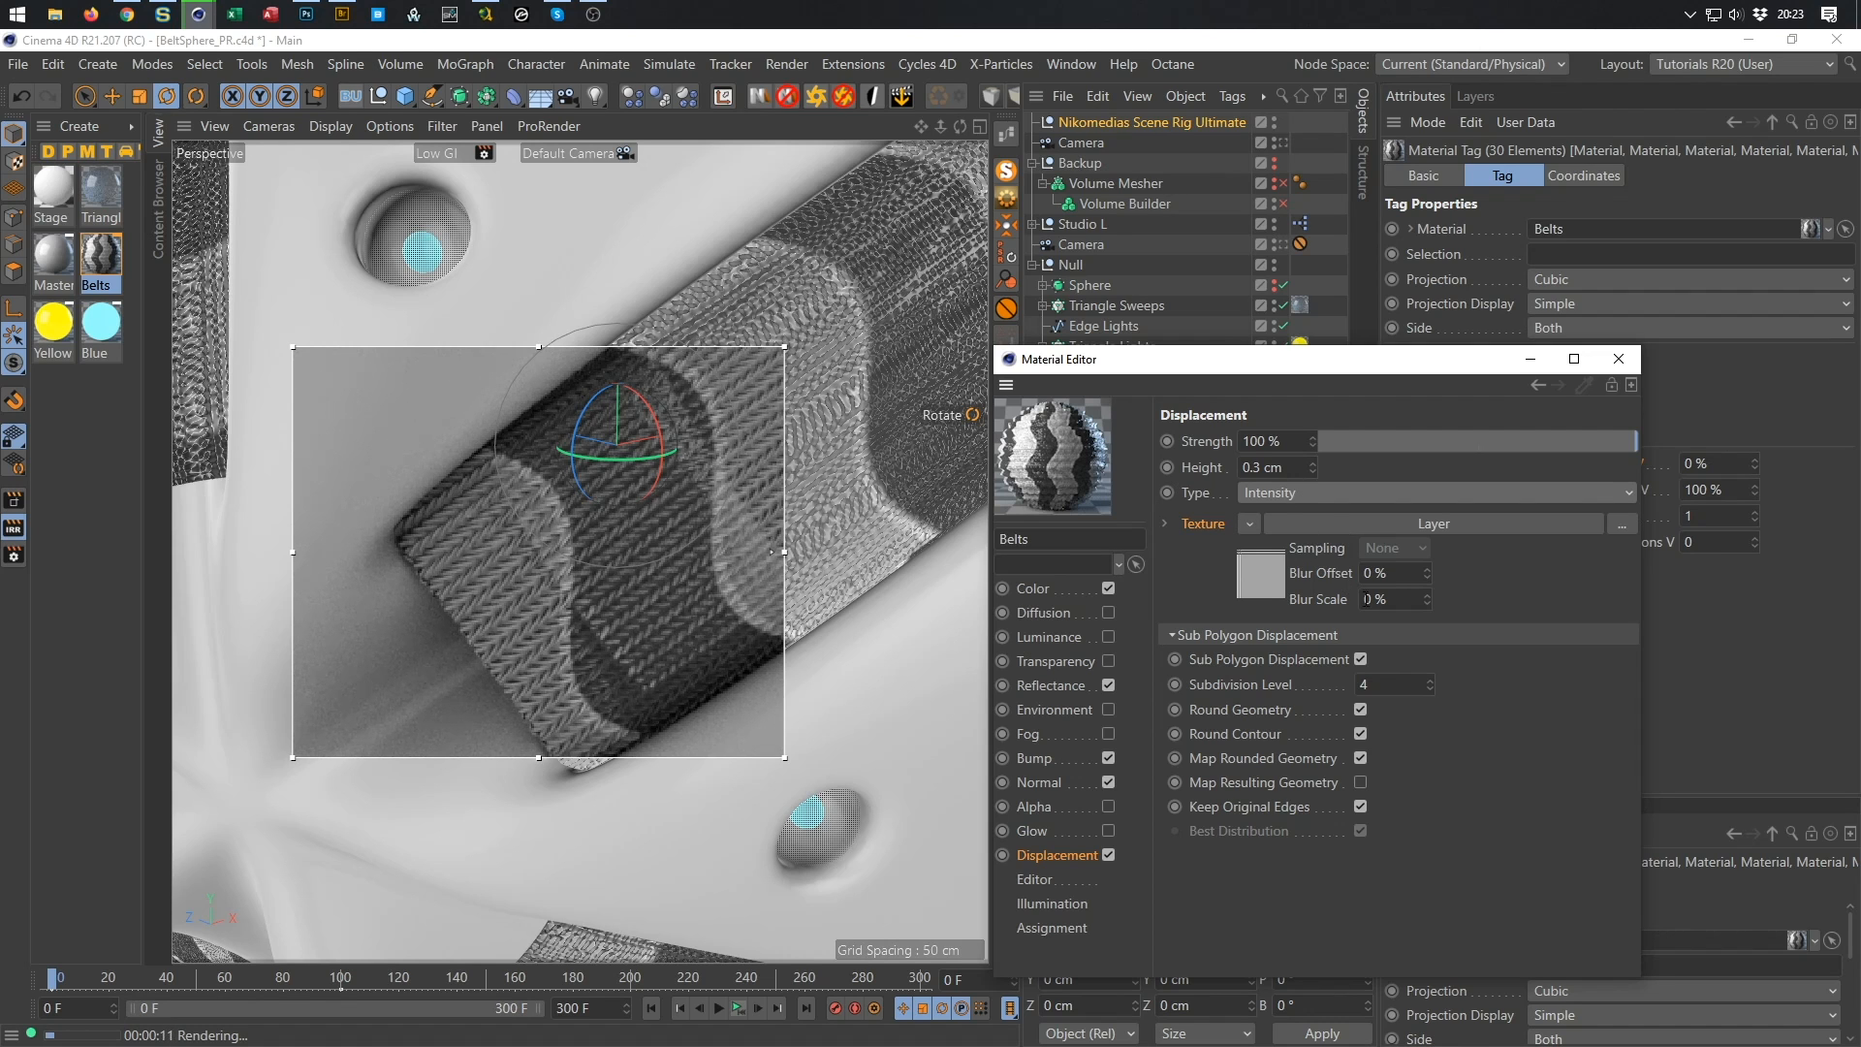
{"action": "left_click", "coordinate": [1361, 781]}
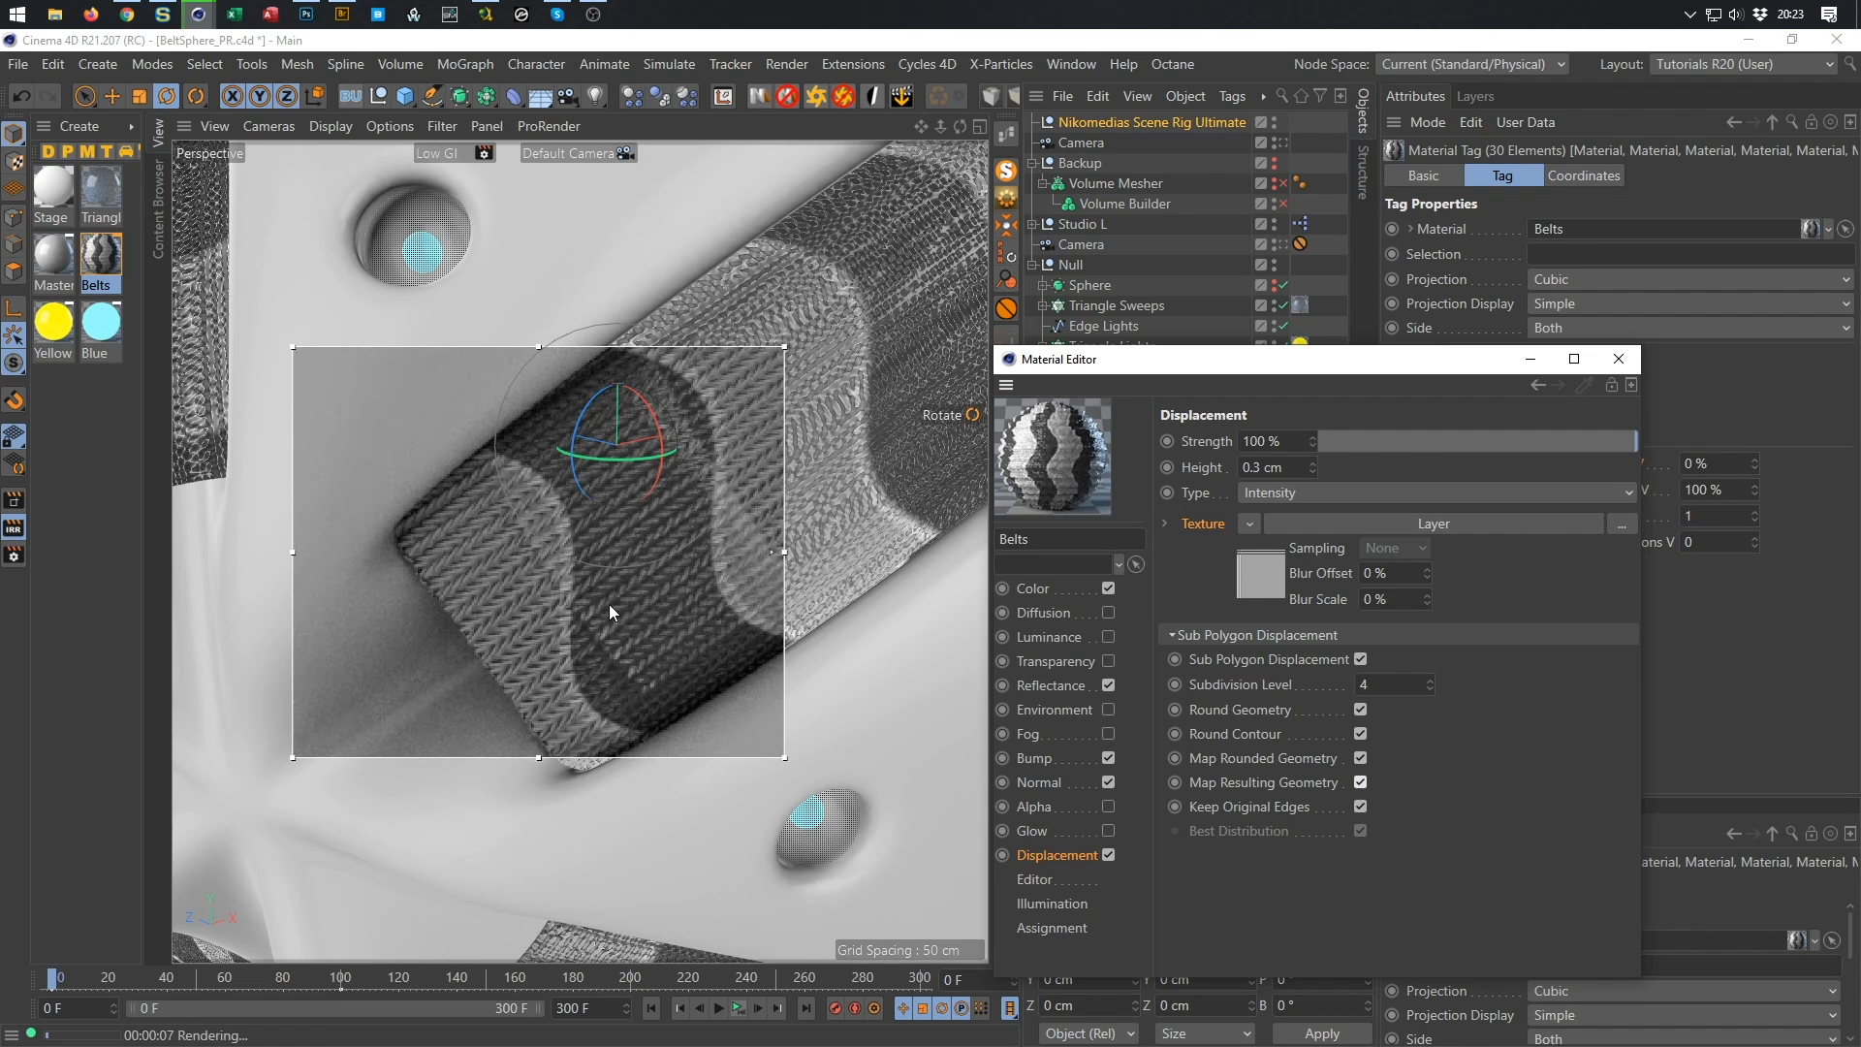
Disable the Belts material's Displacement channel to compare the belt render from farther away.
{"action": "right_click_drag", "start_coordinate": [620, 537], "coordinate": [552, 567], "text": "alt"}
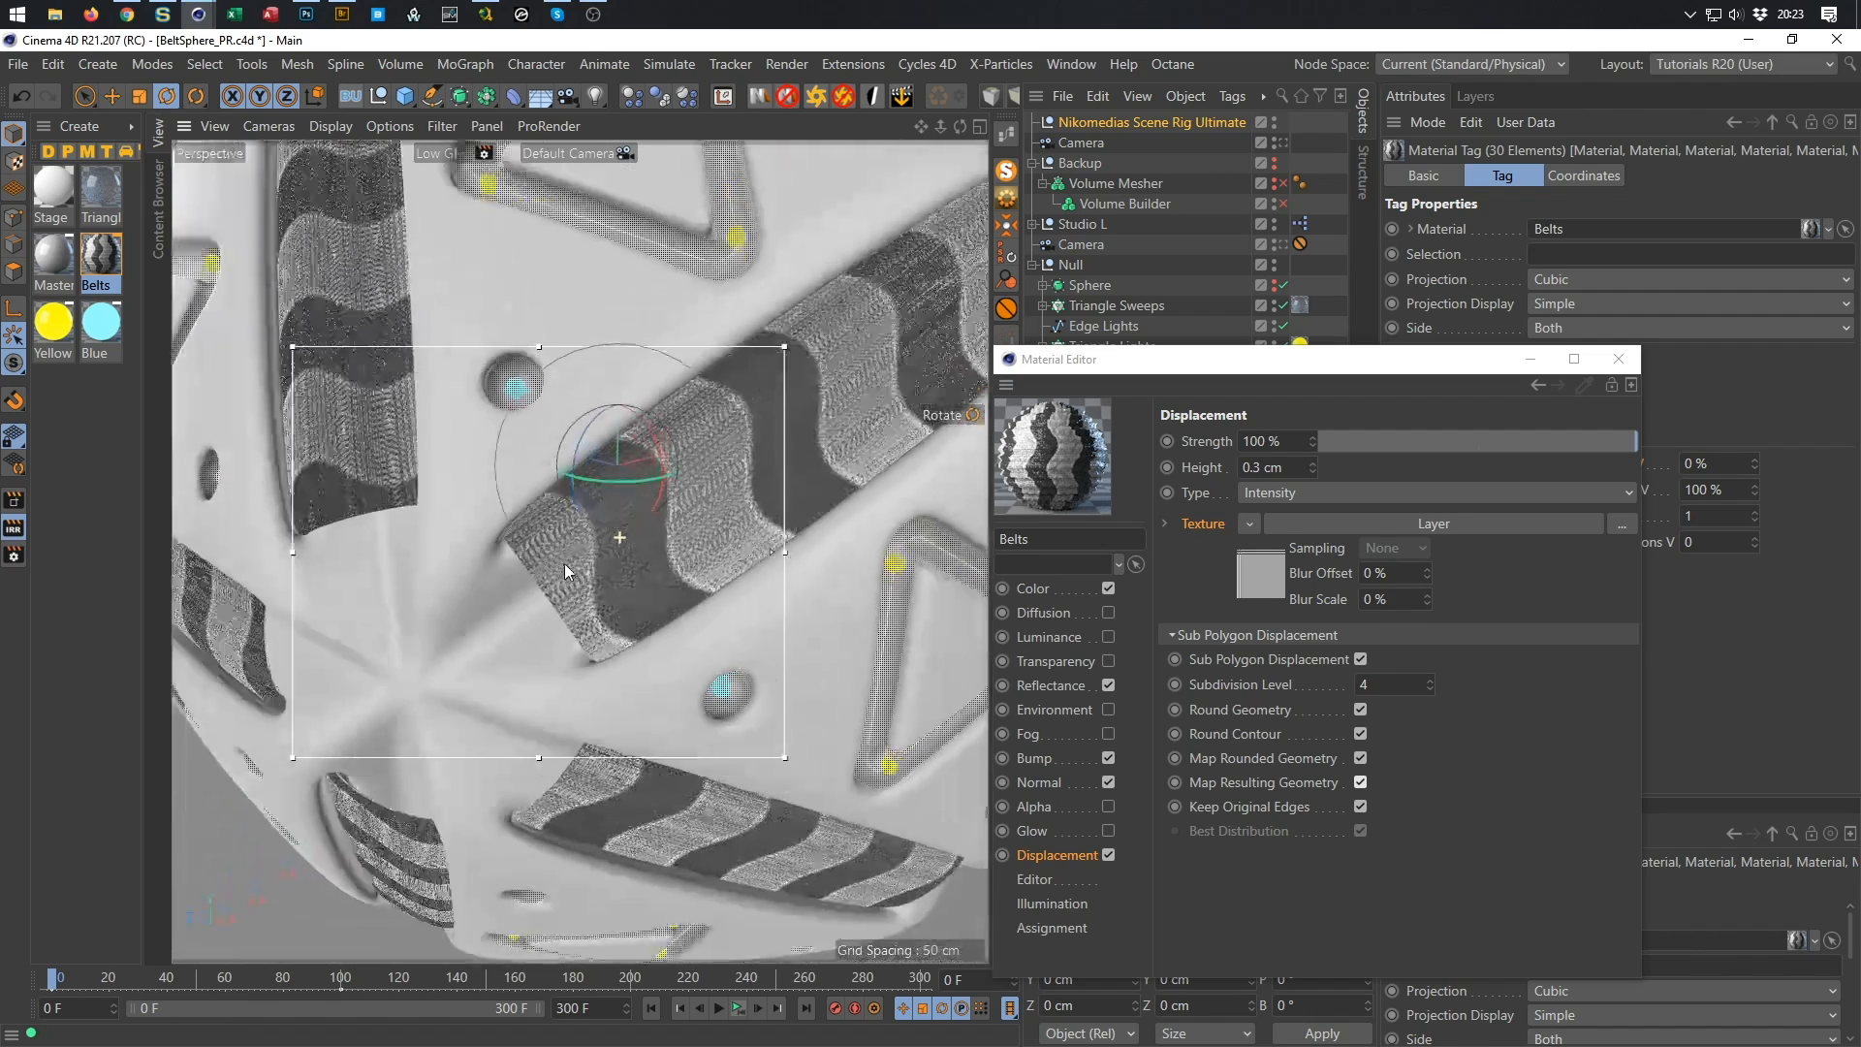
{"action": "left_click_drag", "start_coordinate": [694, 556], "coordinate": [507, 727], "text": "alt"}
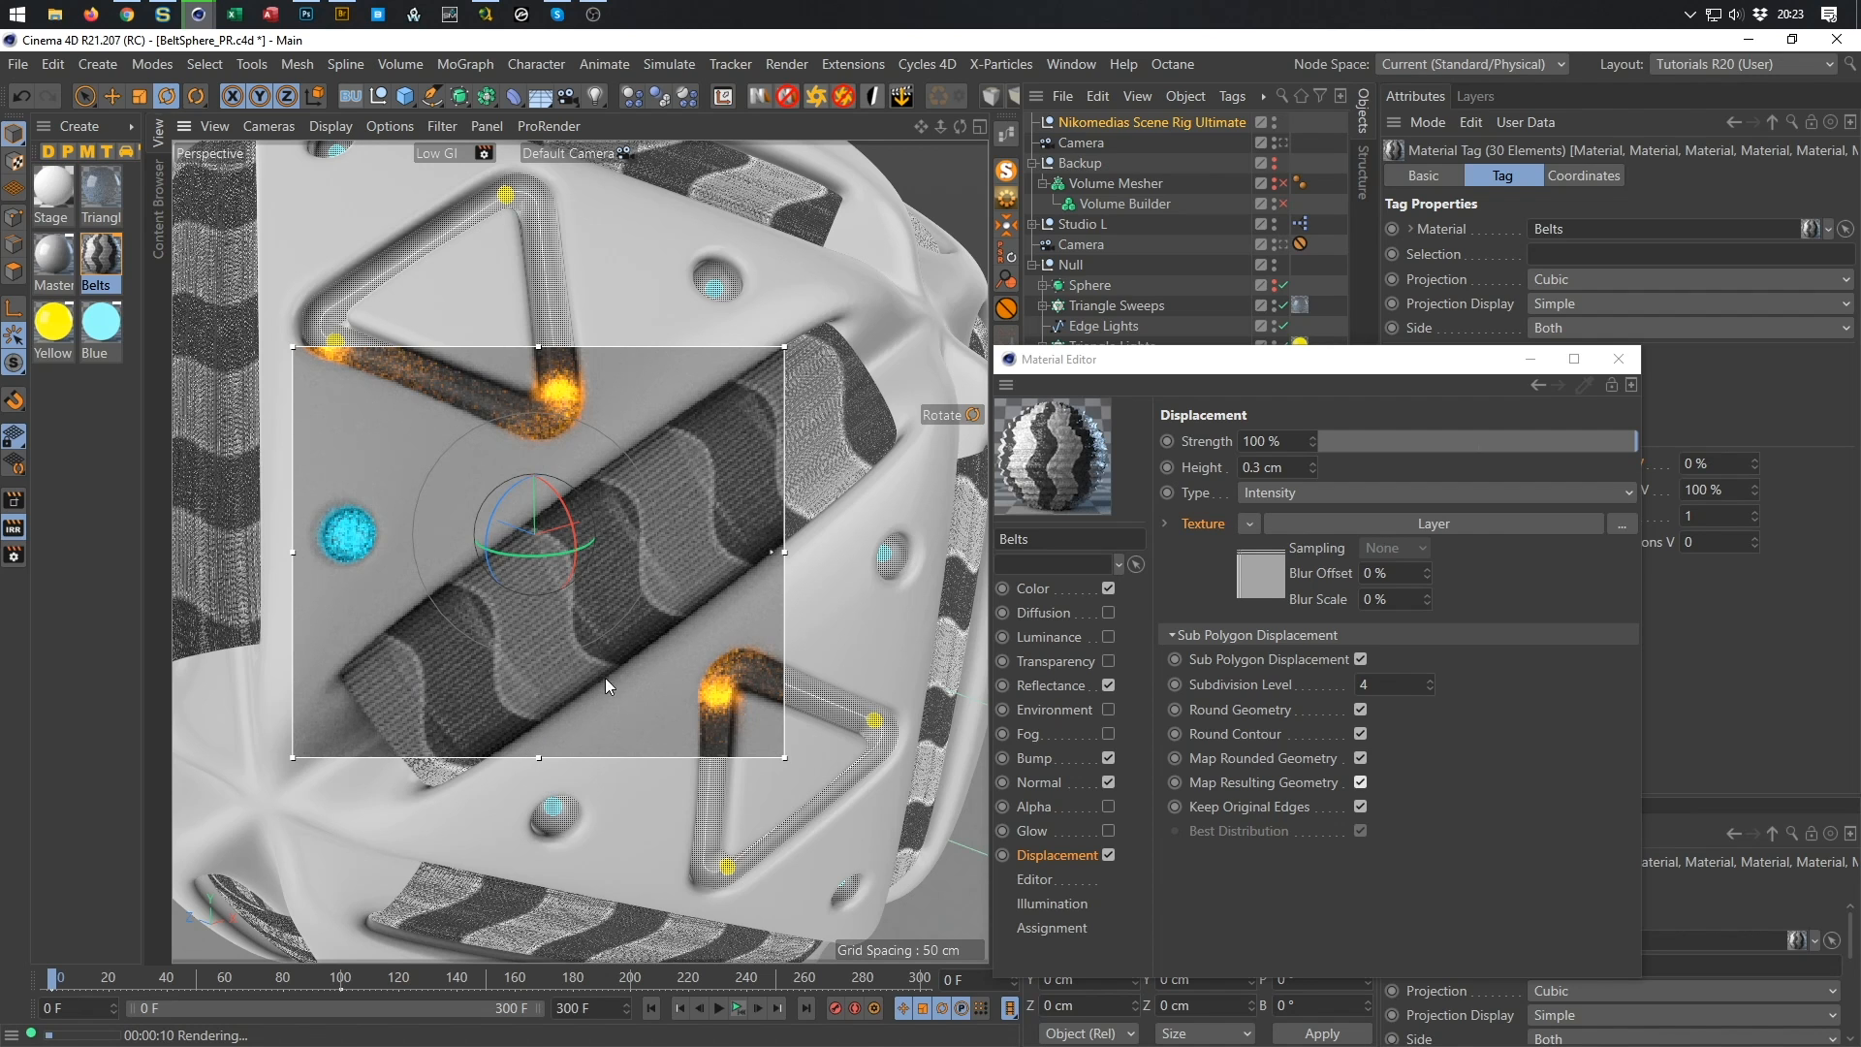
{"action": "left_click", "coordinate": [1108, 856]}
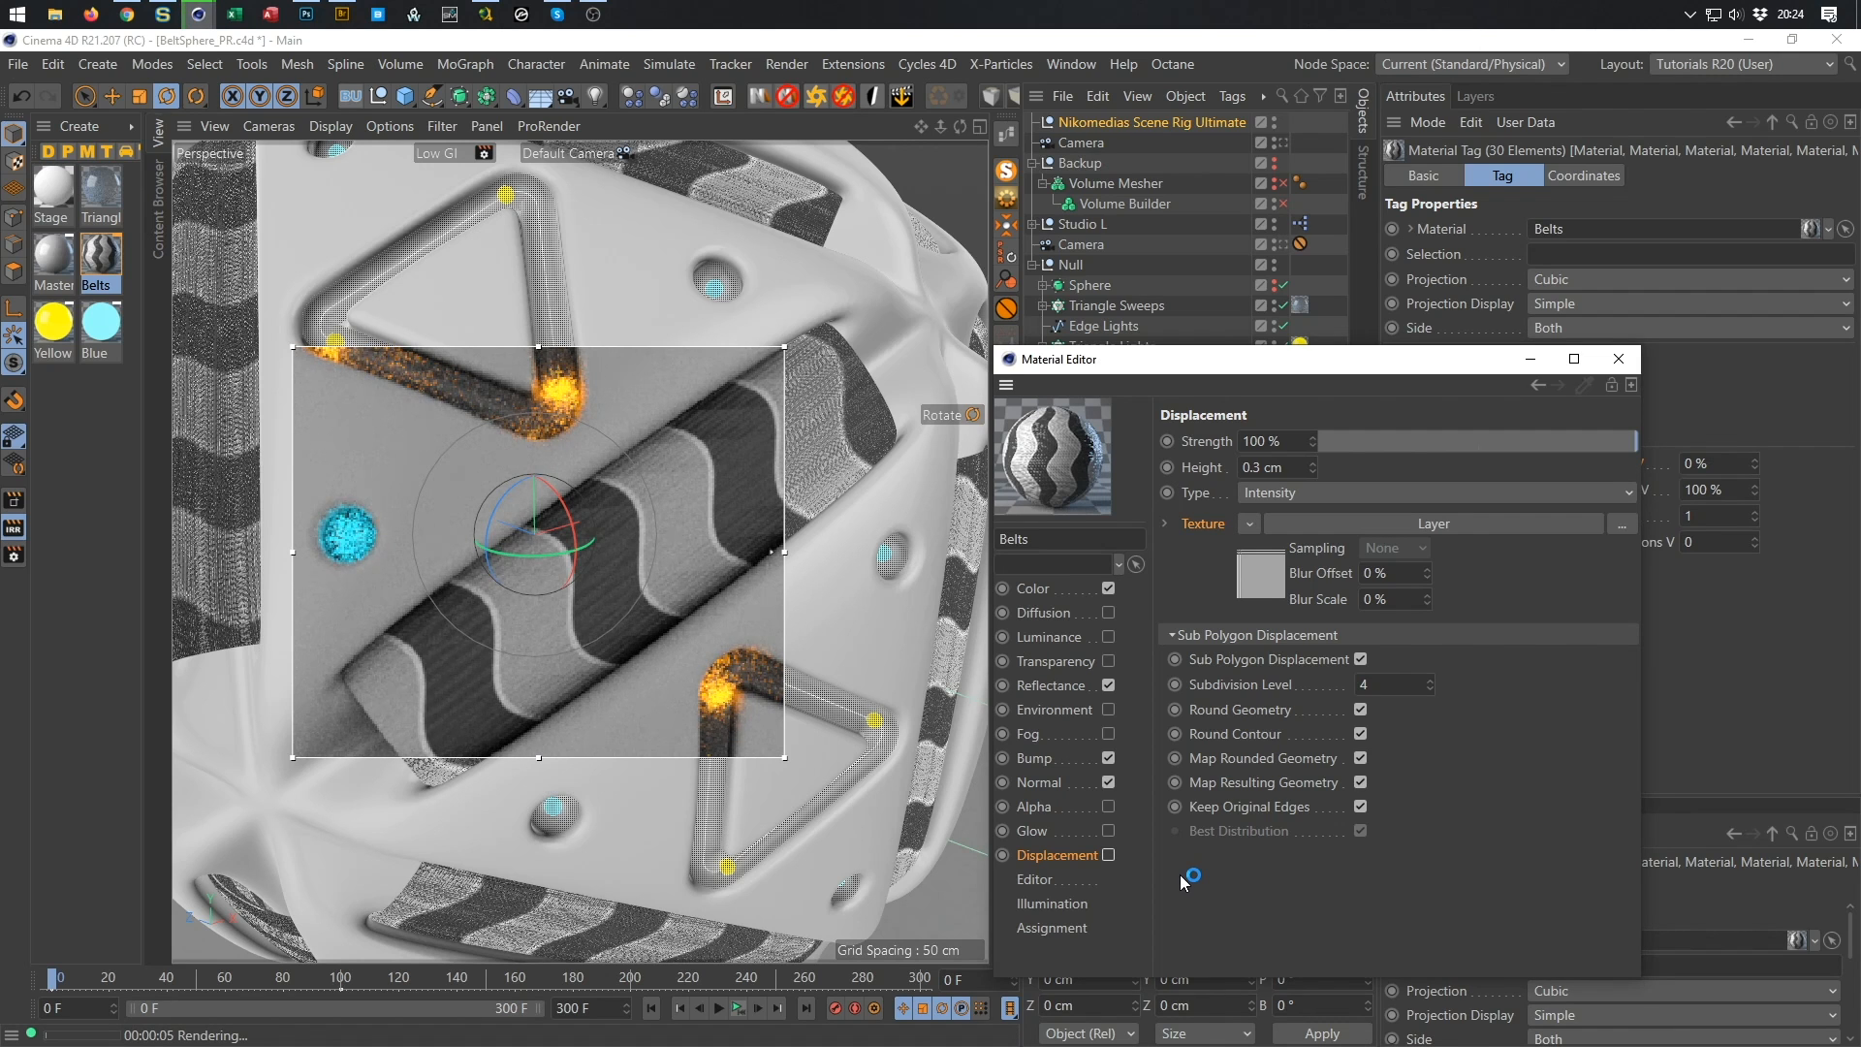
Try a bump strength of 2000 % on the Belts material, and raise it to 5000 %.
{"action": "left_click", "coordinate": [1039, 758]}
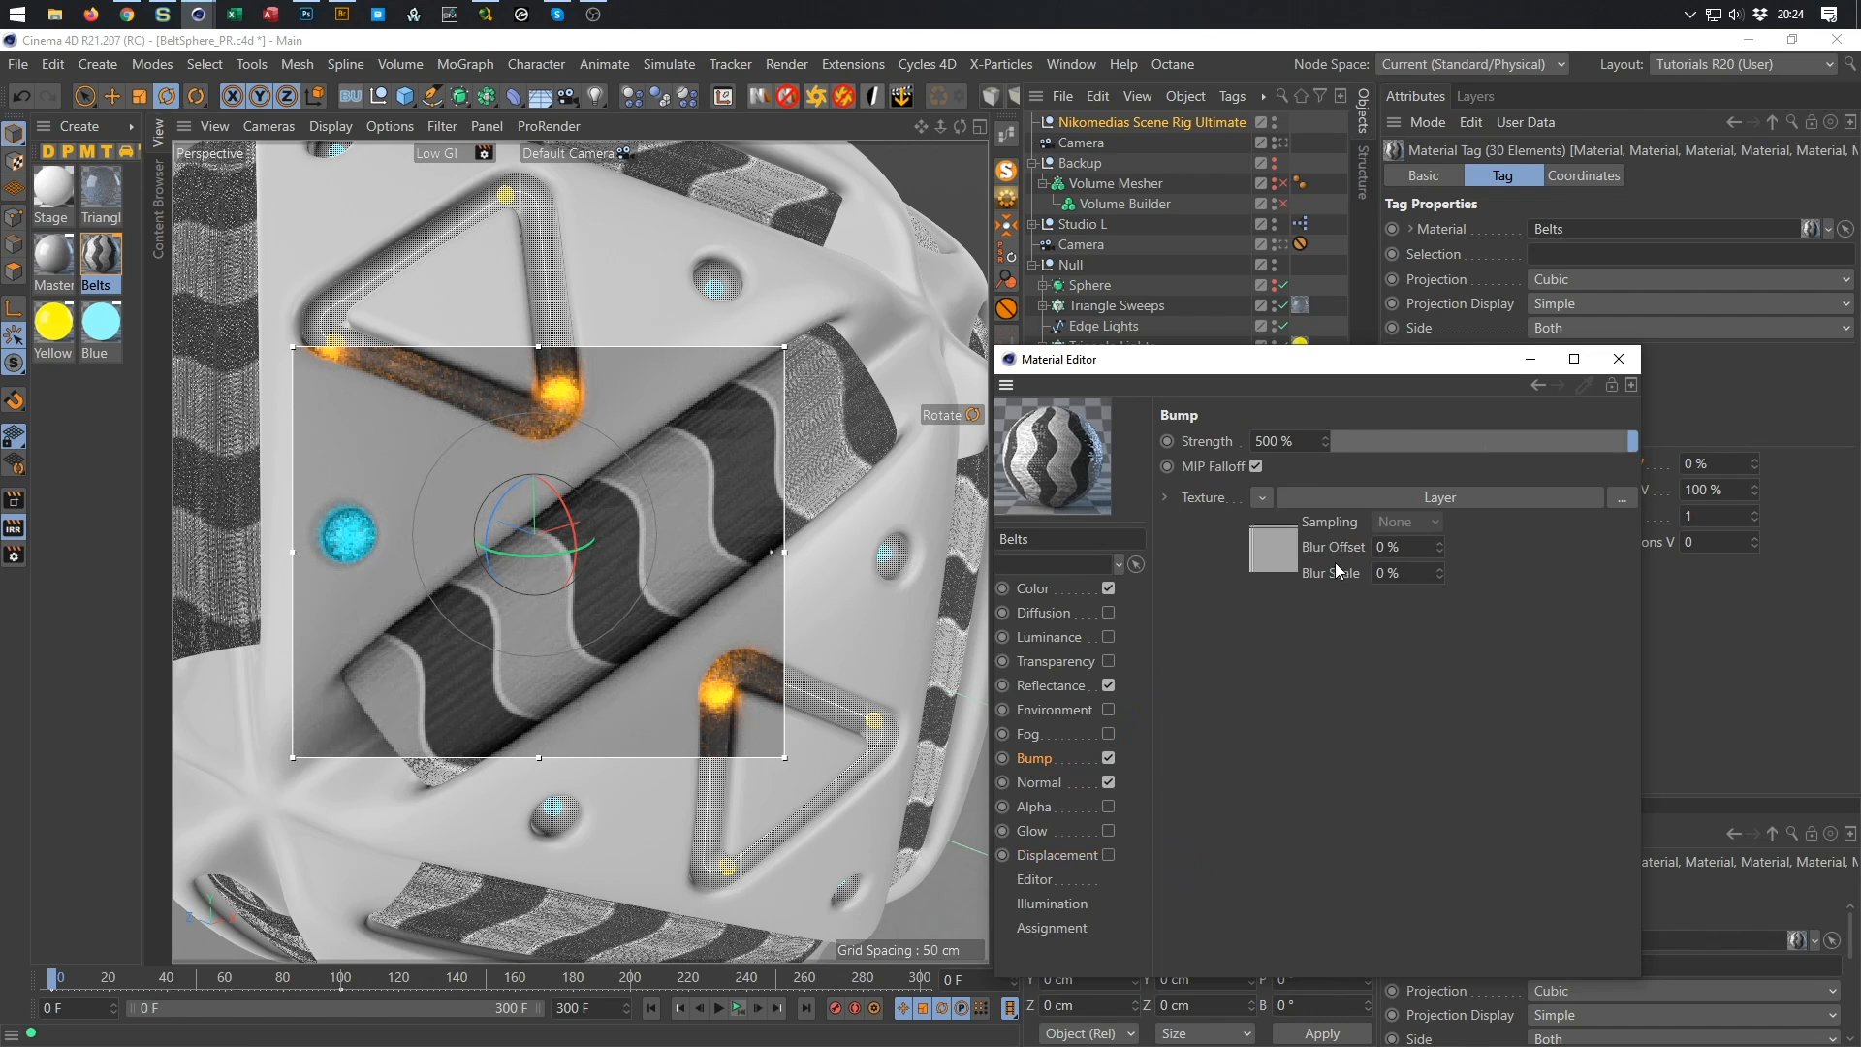
{"action": "left_click_drag", "start_coordinate": [1297, 443], "coordinate": [1224, 465]}
{"action": "type", "text": "2000"}
{"action": "key", "text": "Return"}
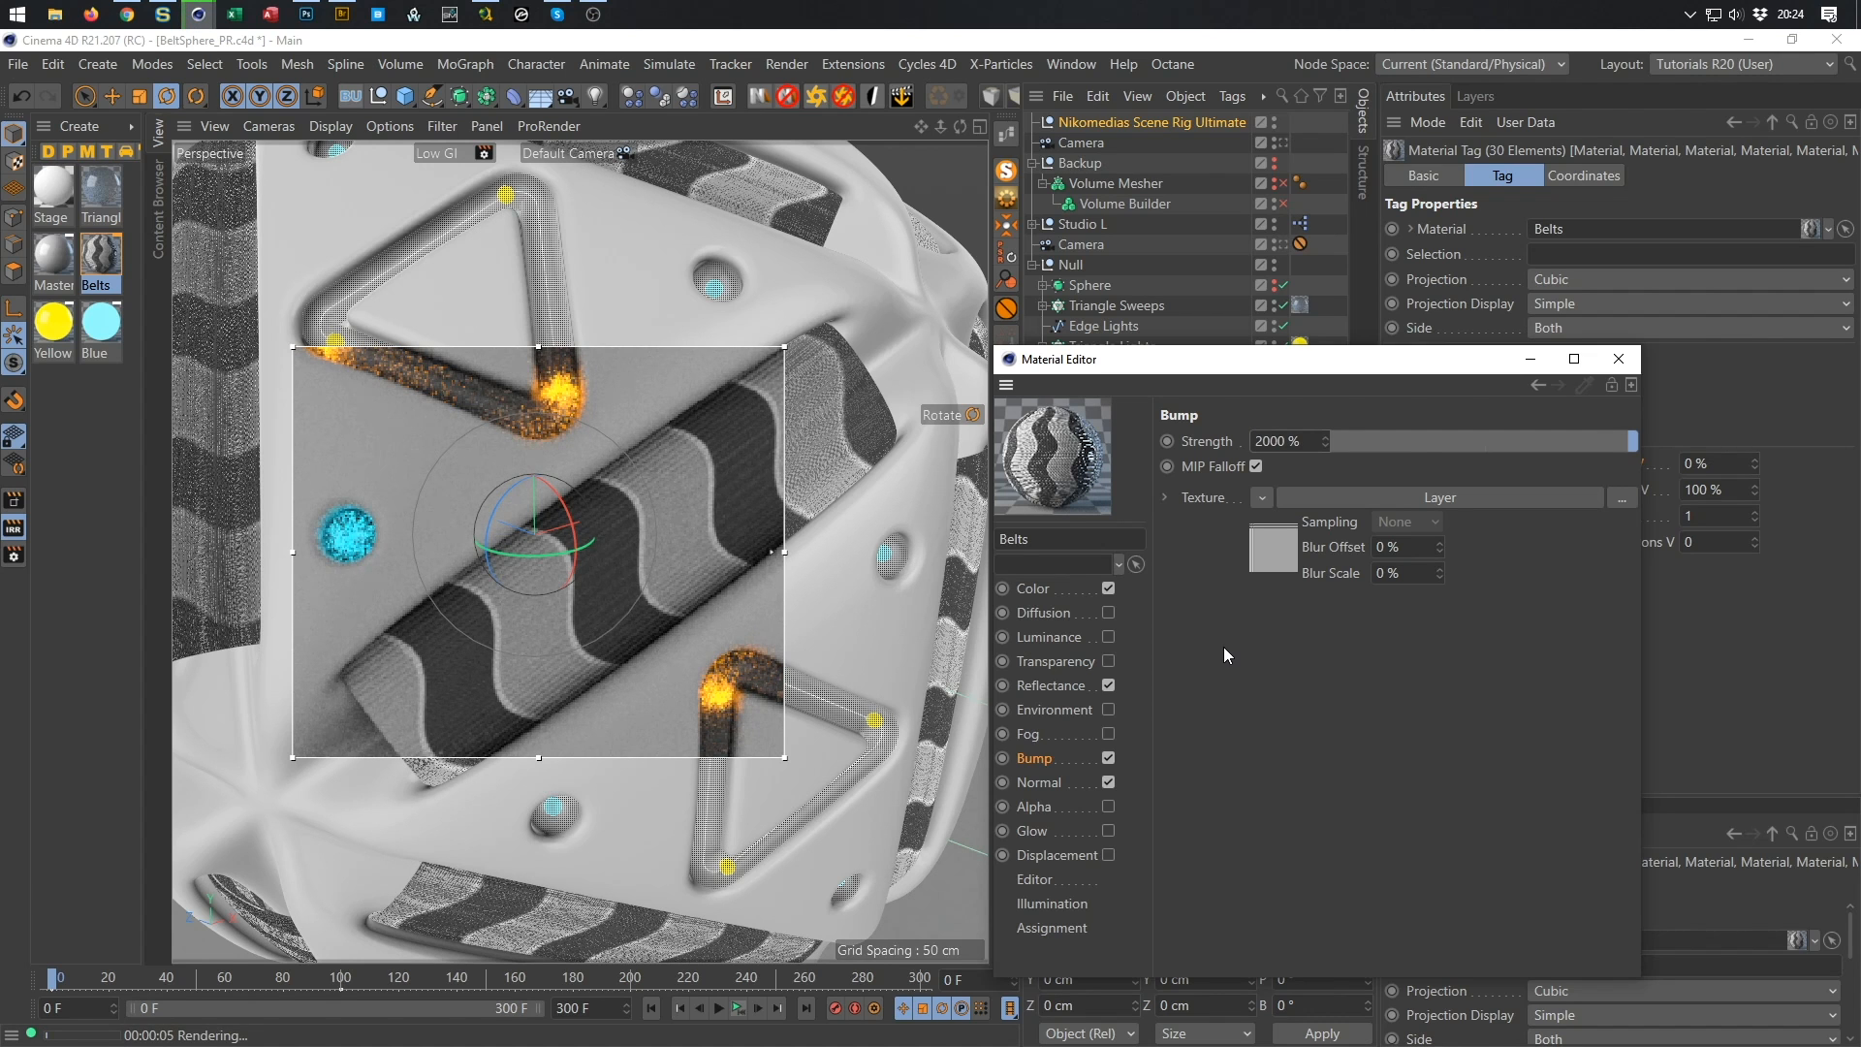
{"action": "double_click", "coordinate": [1279, 441]}
{"action": "type", "text": "5000"}
{"action": "key", "text": "Return"}
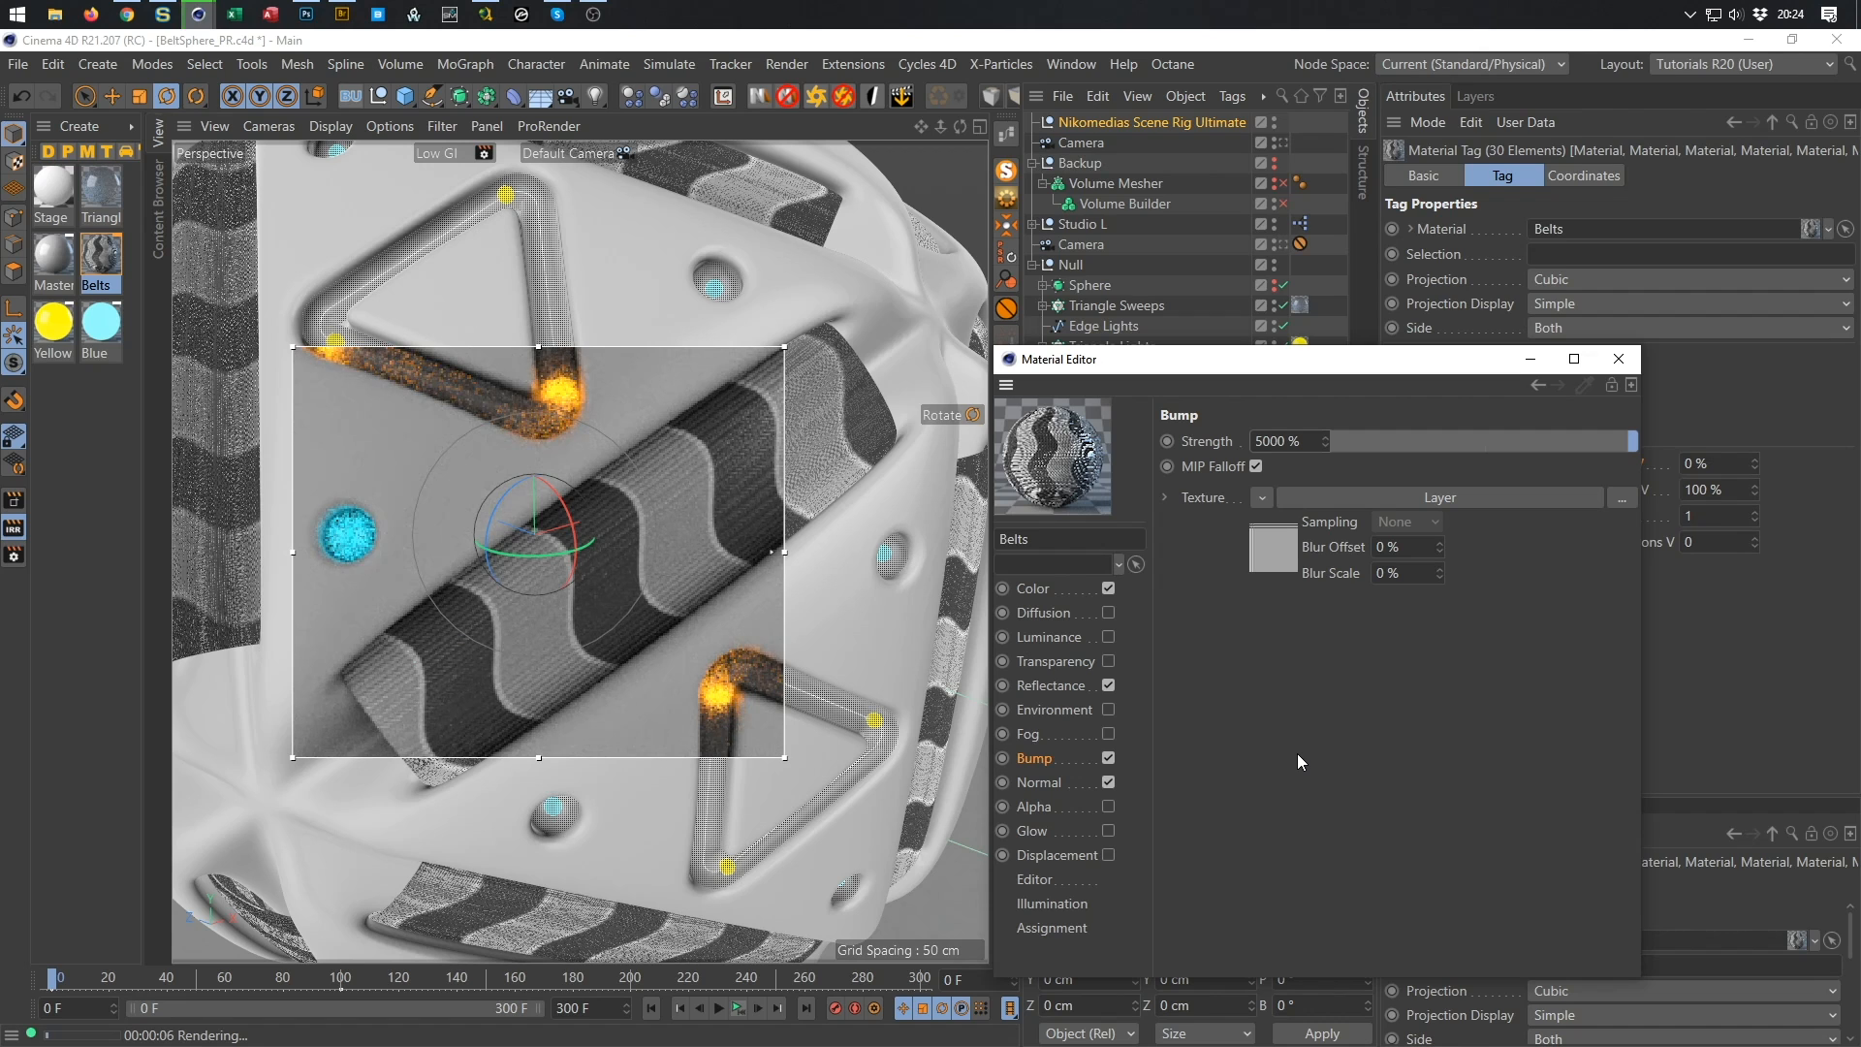
Set the normal map's strength to 500 % and switch off the Belts material's Normal channel.
{"action": "left_click", "coordinate": [1047, 782]}
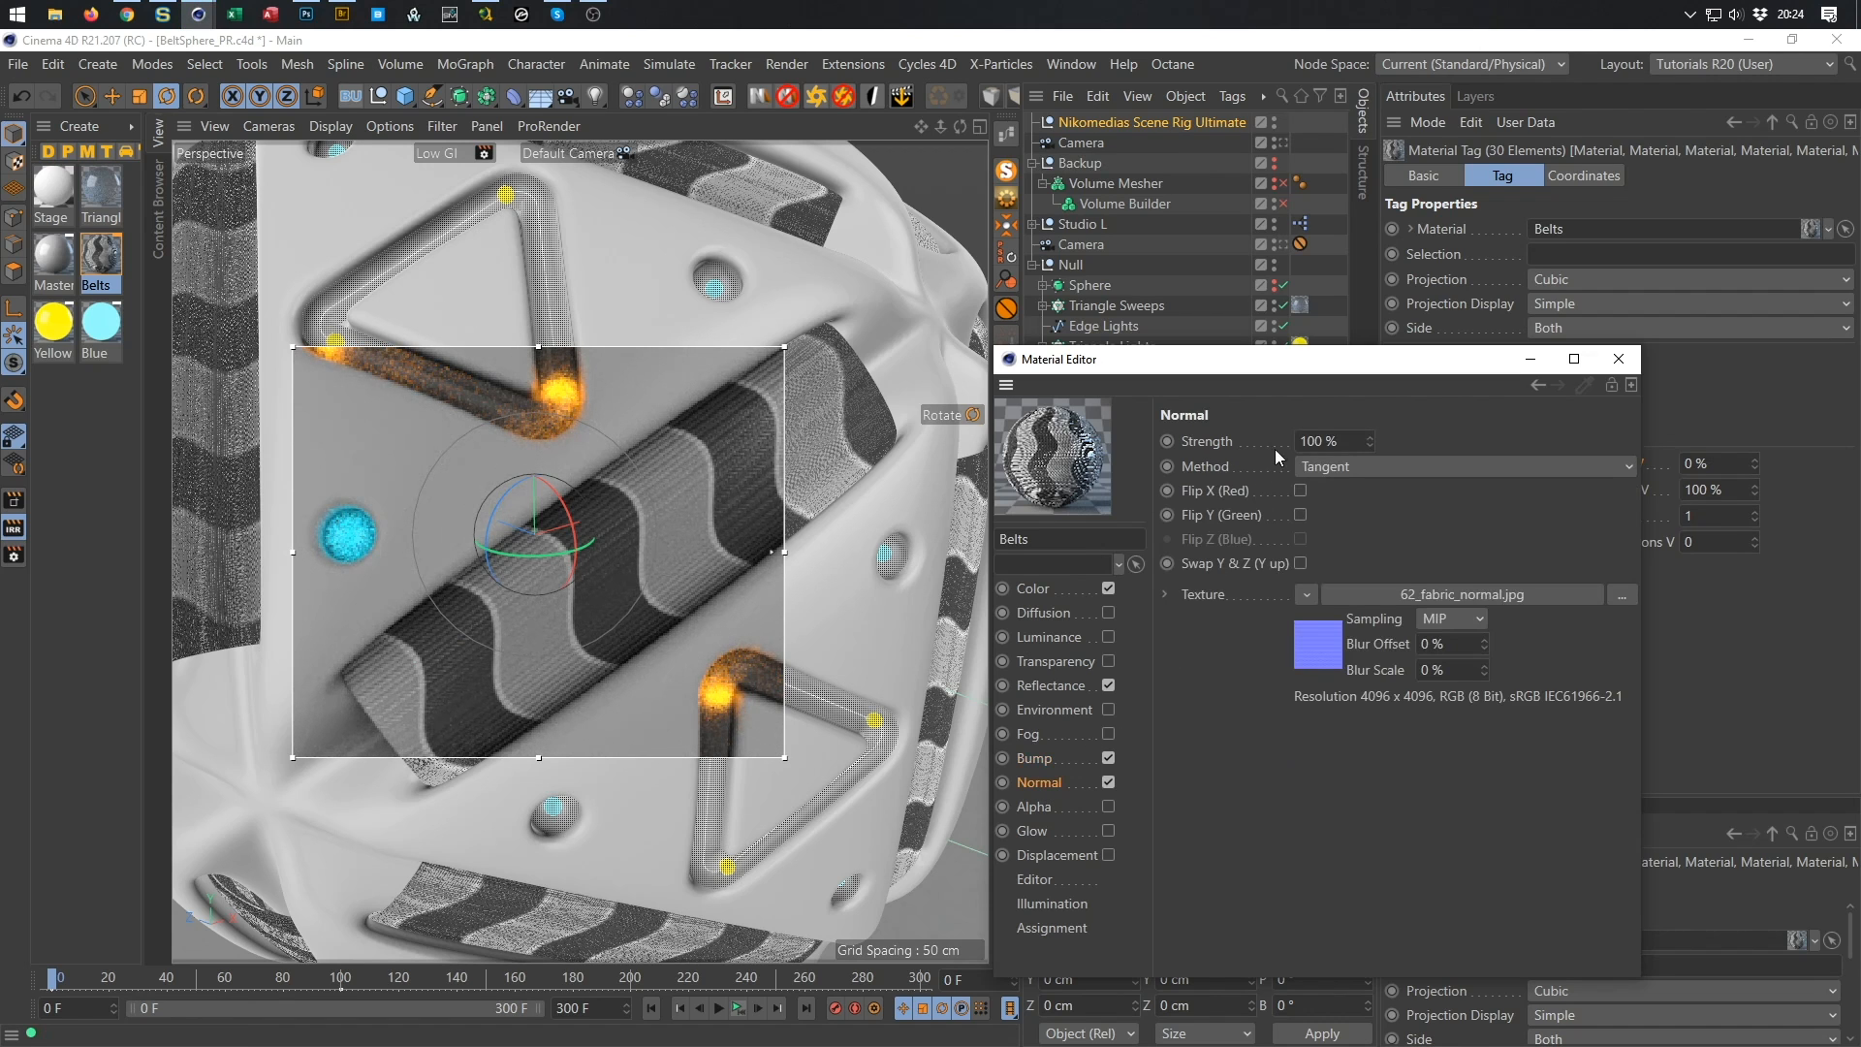
{"action": "left_click", "coordinate": [1347, 438]}
{"action": "type", "text": "500"}
{"action": "key", "text": "Return"}
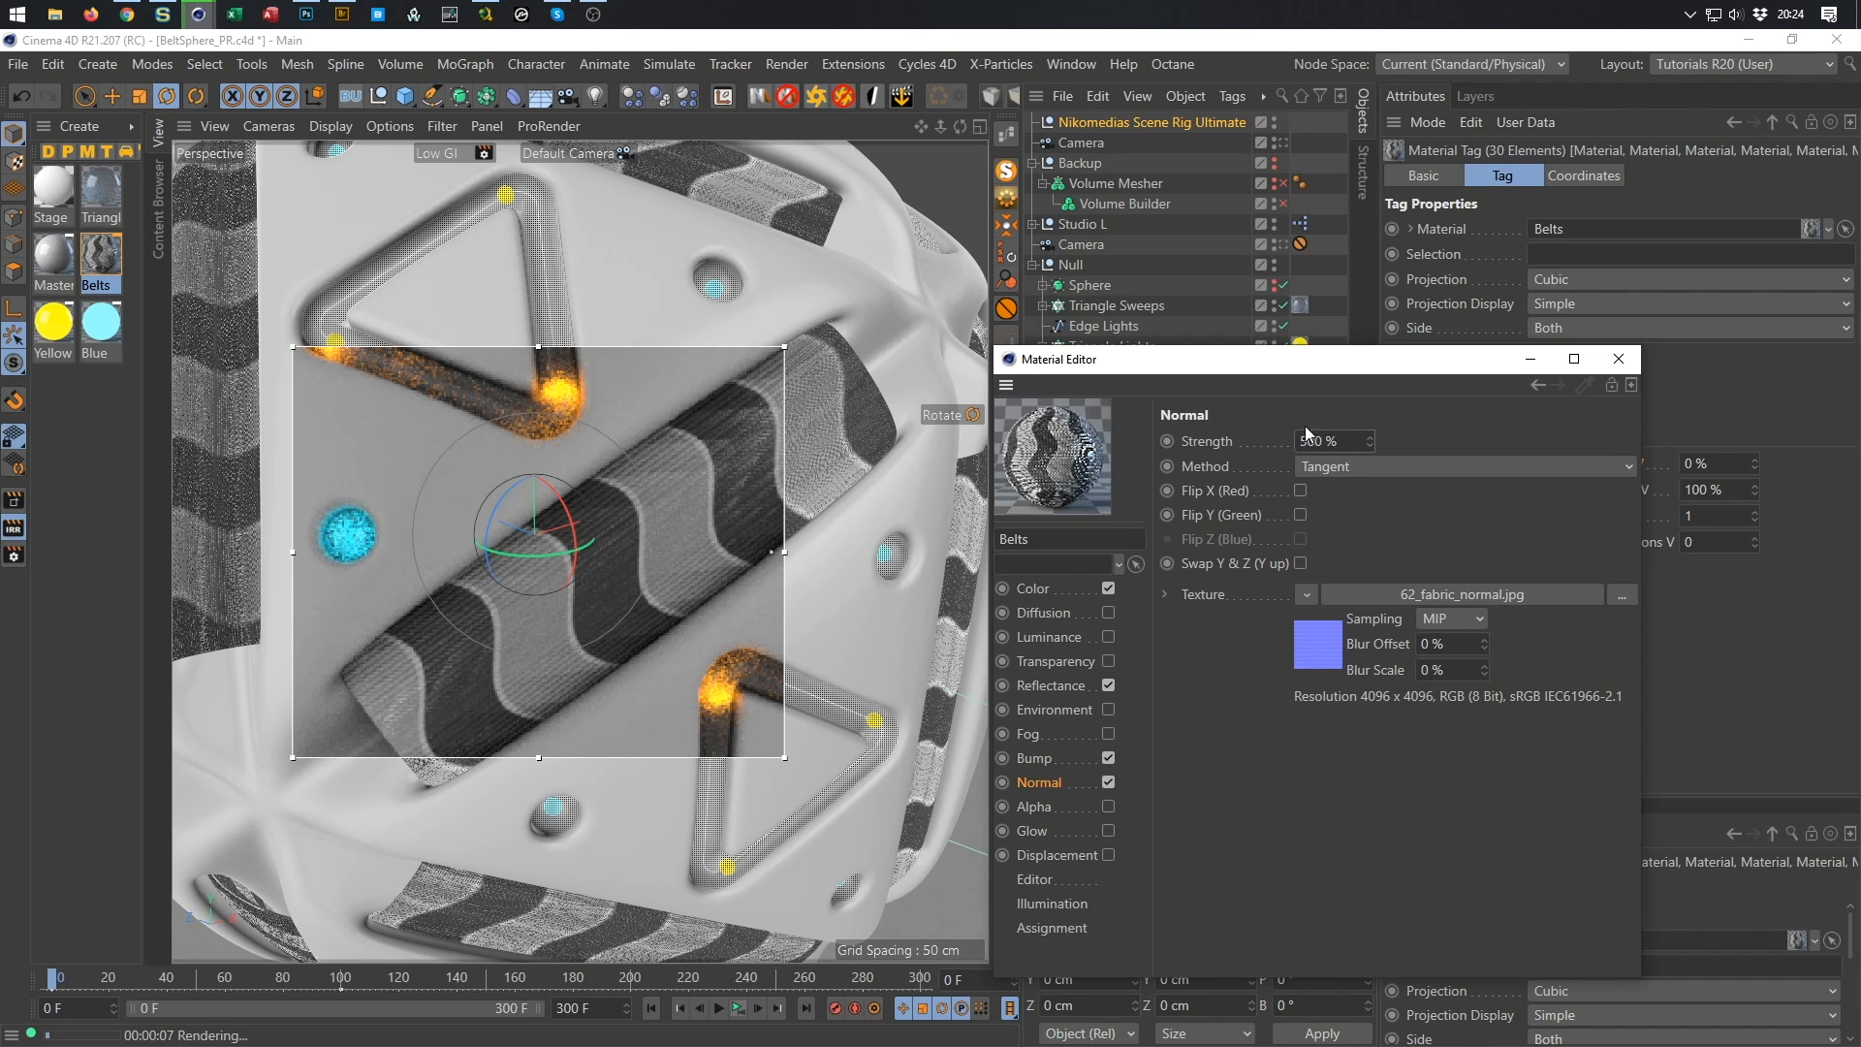
{"action": "left_click", "coordinate": [1109, 782]}
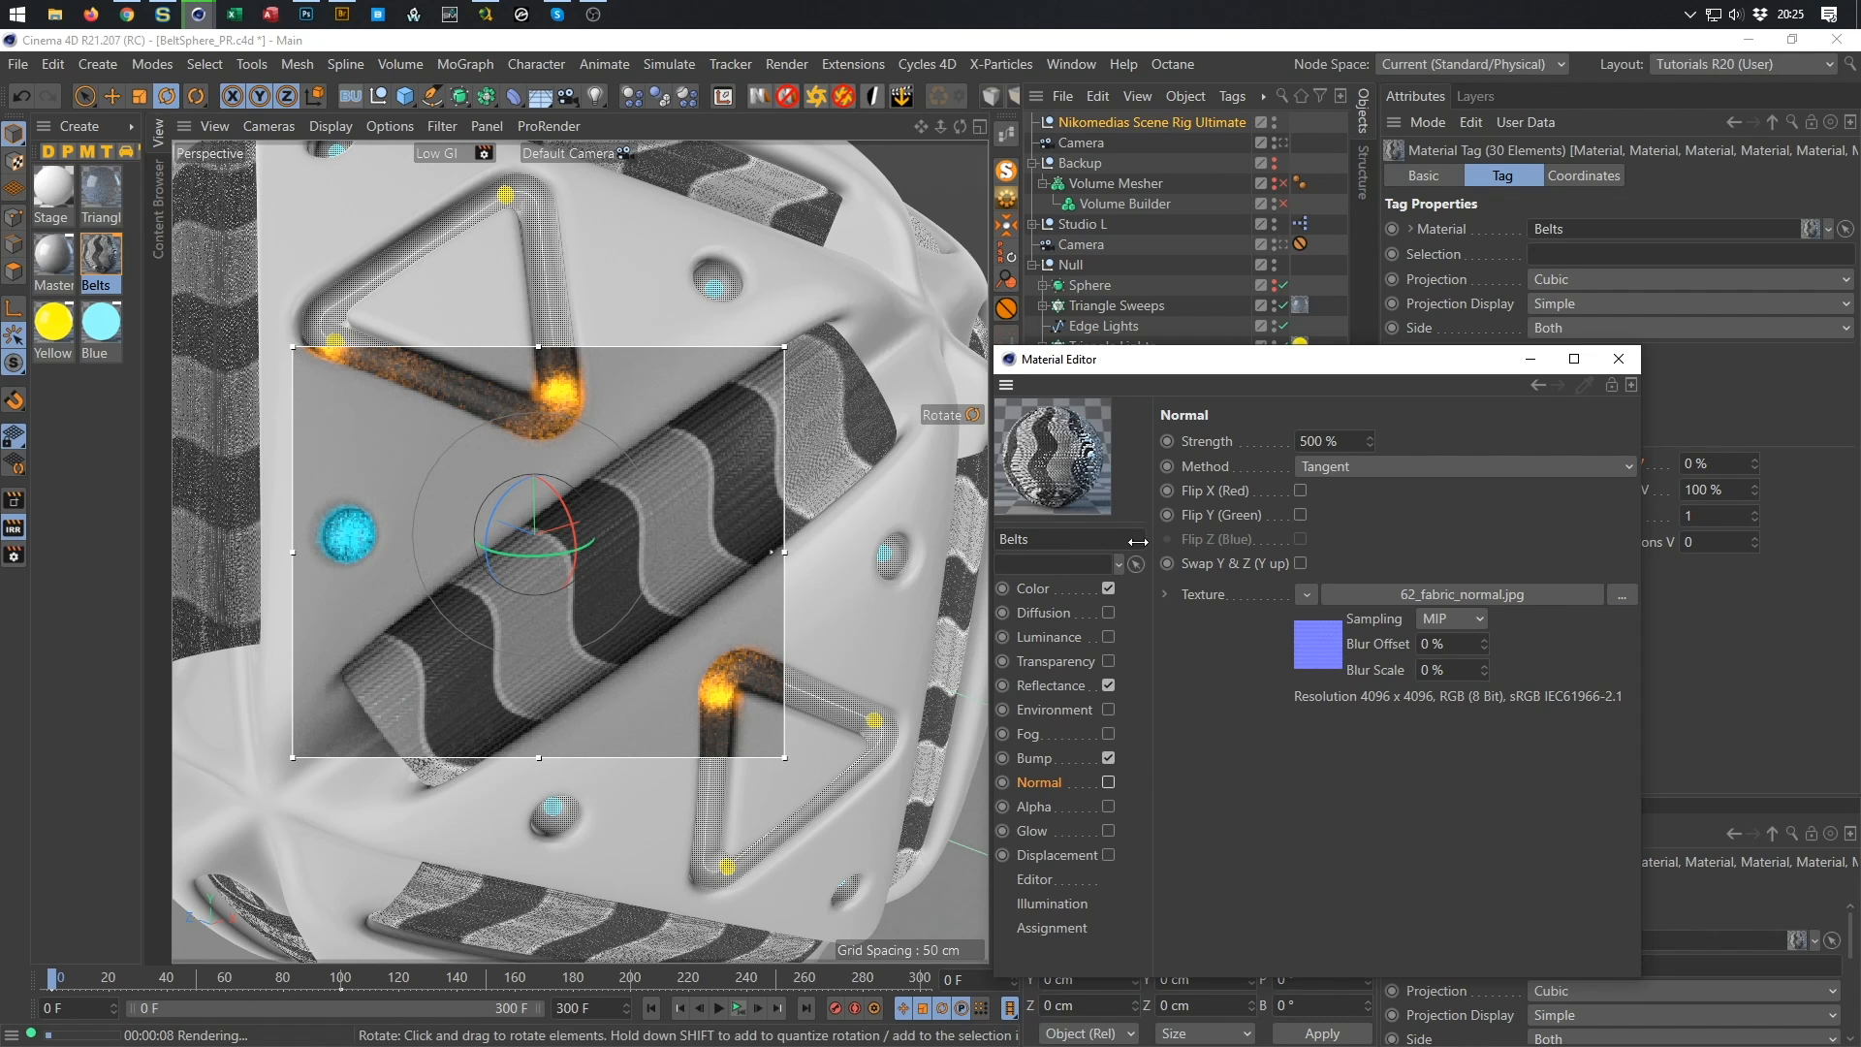
Enlarge the material editor and set the Layer Fresnel of the Glossy reflectance layer to Conductor.
{"action": "left_click", "coordinate": [1056, 591]}
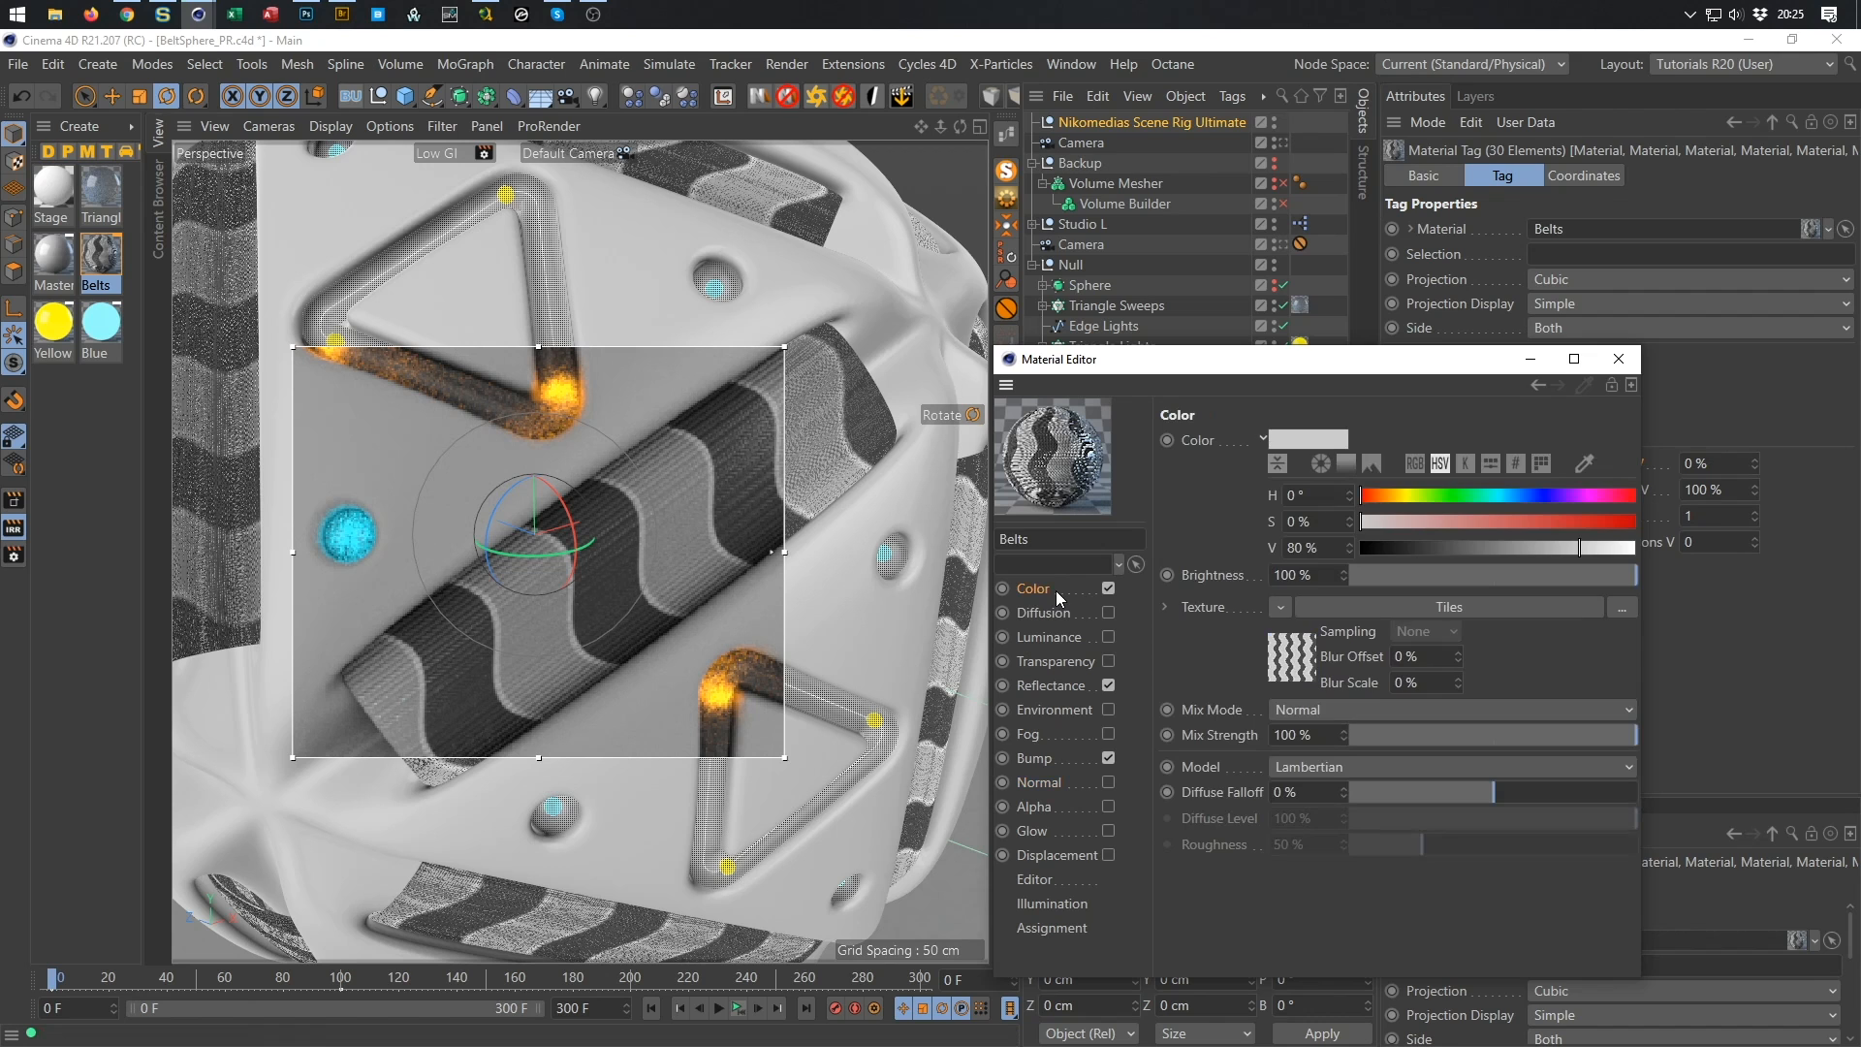
{"action": "left_click", "coordinate": [1057, 685]}
{"action": "left_click_drag", "start_coordinate": [1336, 363], "coordinate": [1372, 126]}
{"action": "left_click_drag", "start_coordinate": [1681, 739], "coordinate": [1732, 963]}
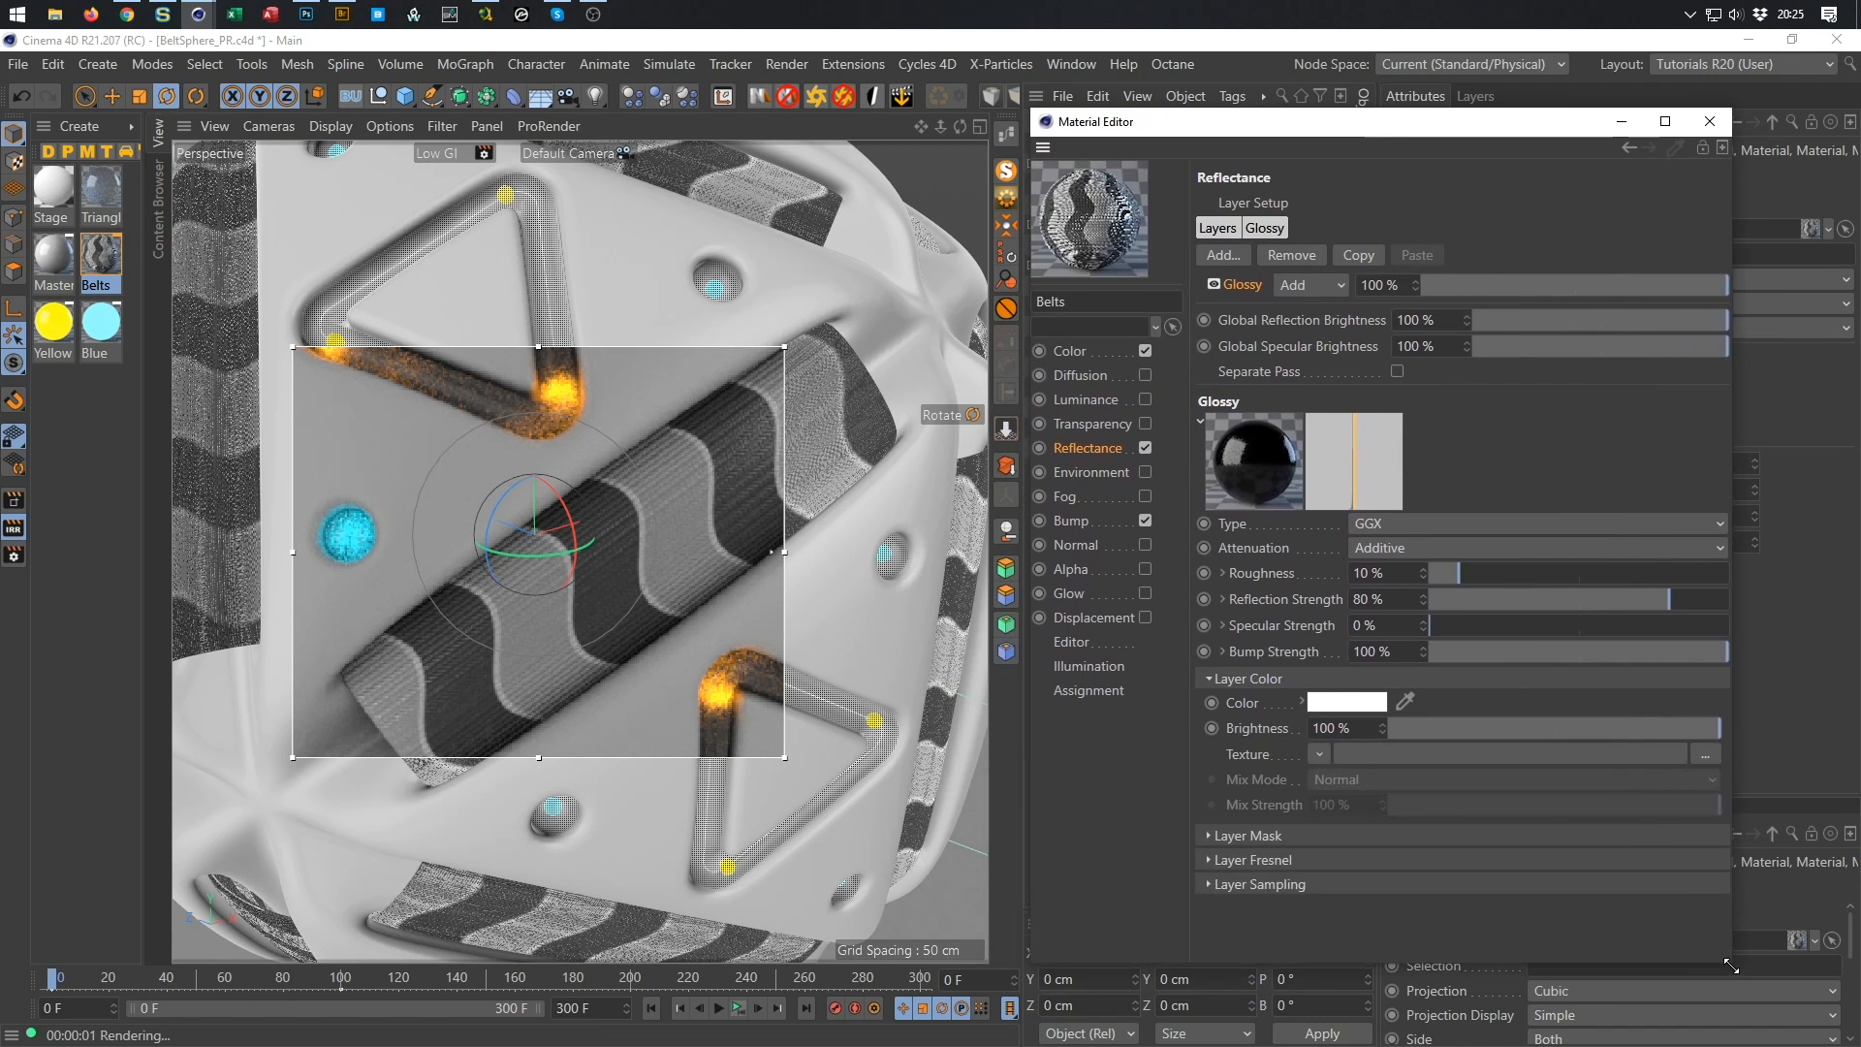
{"action": "left_click", "coordinate": [1336, 857]}
{"action": "left_click", "coordinate": [1346, 883]}
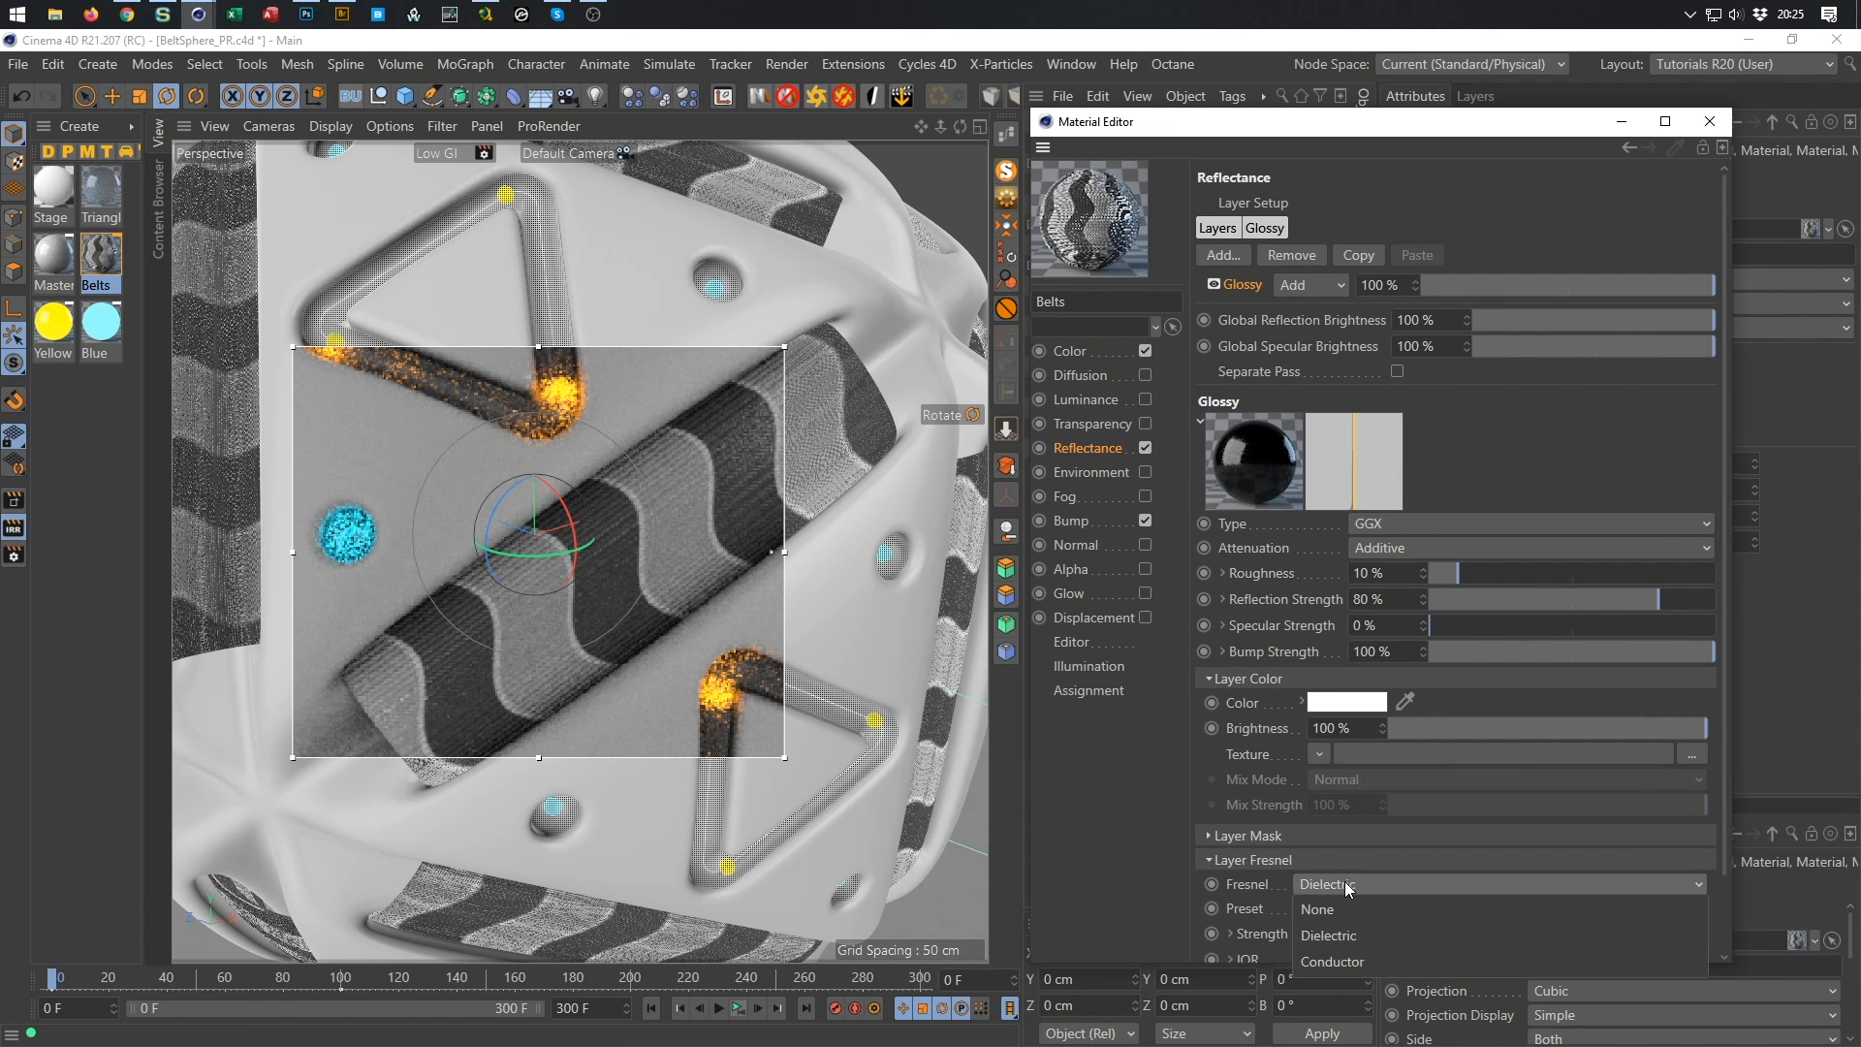
{"action": "left_click", "coordinate": [1340, 952]}
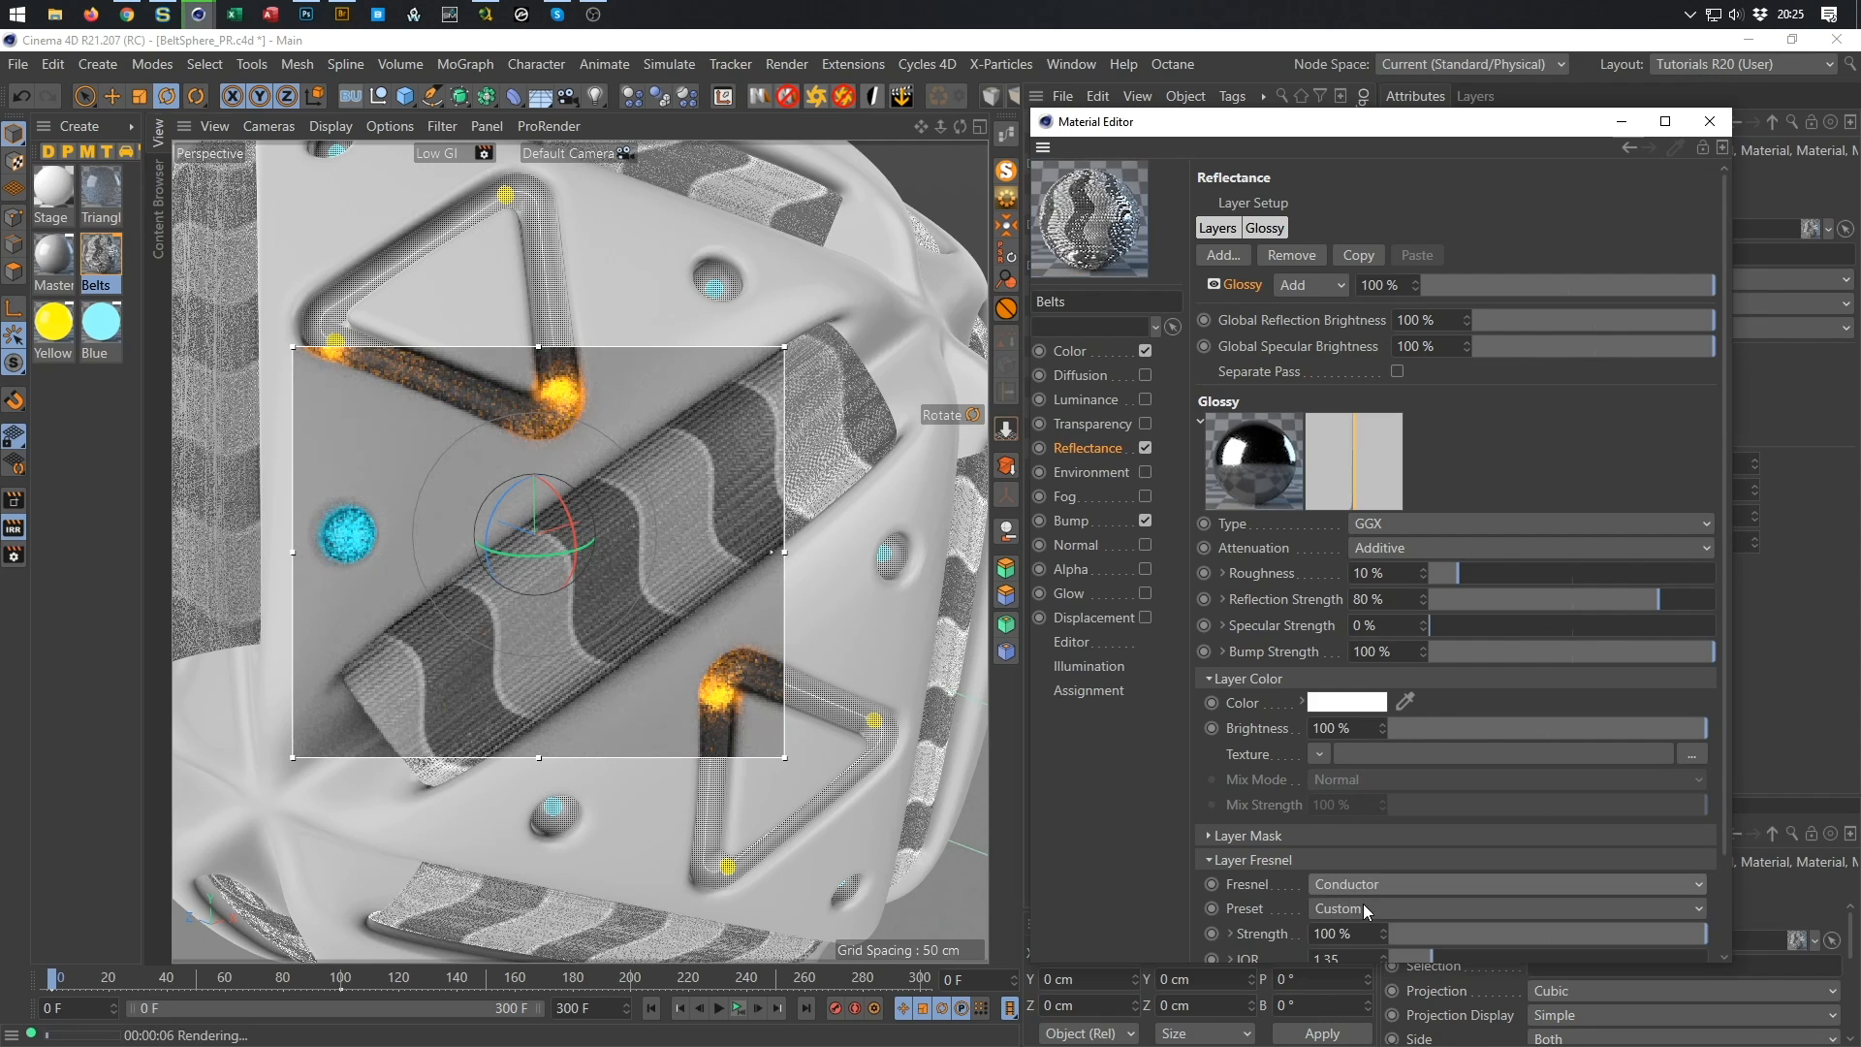
Try the Iron conductor preset for the Glossy layer's Fresnel, and settle on Beryllium.
{"action": "left_click", "coordinate": [1363, 906]}
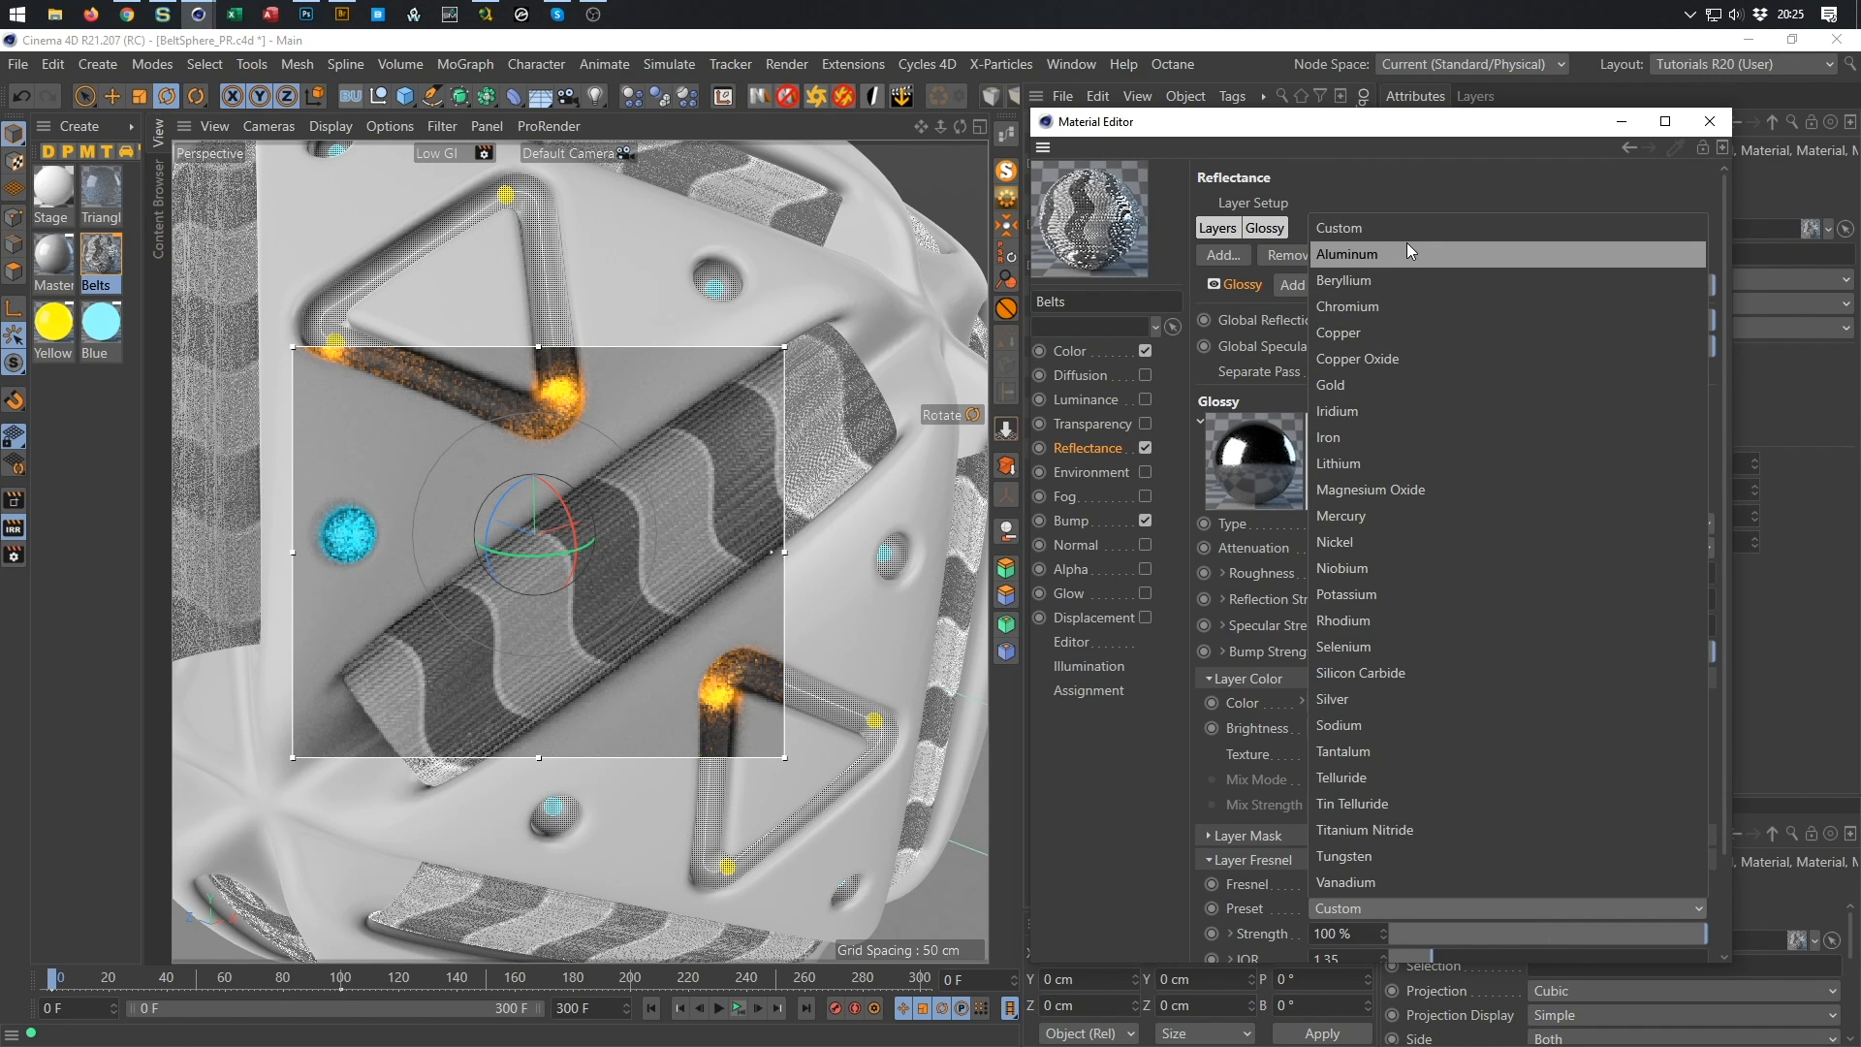
{"action": "left_click", "coordinate": [1404, 429]}
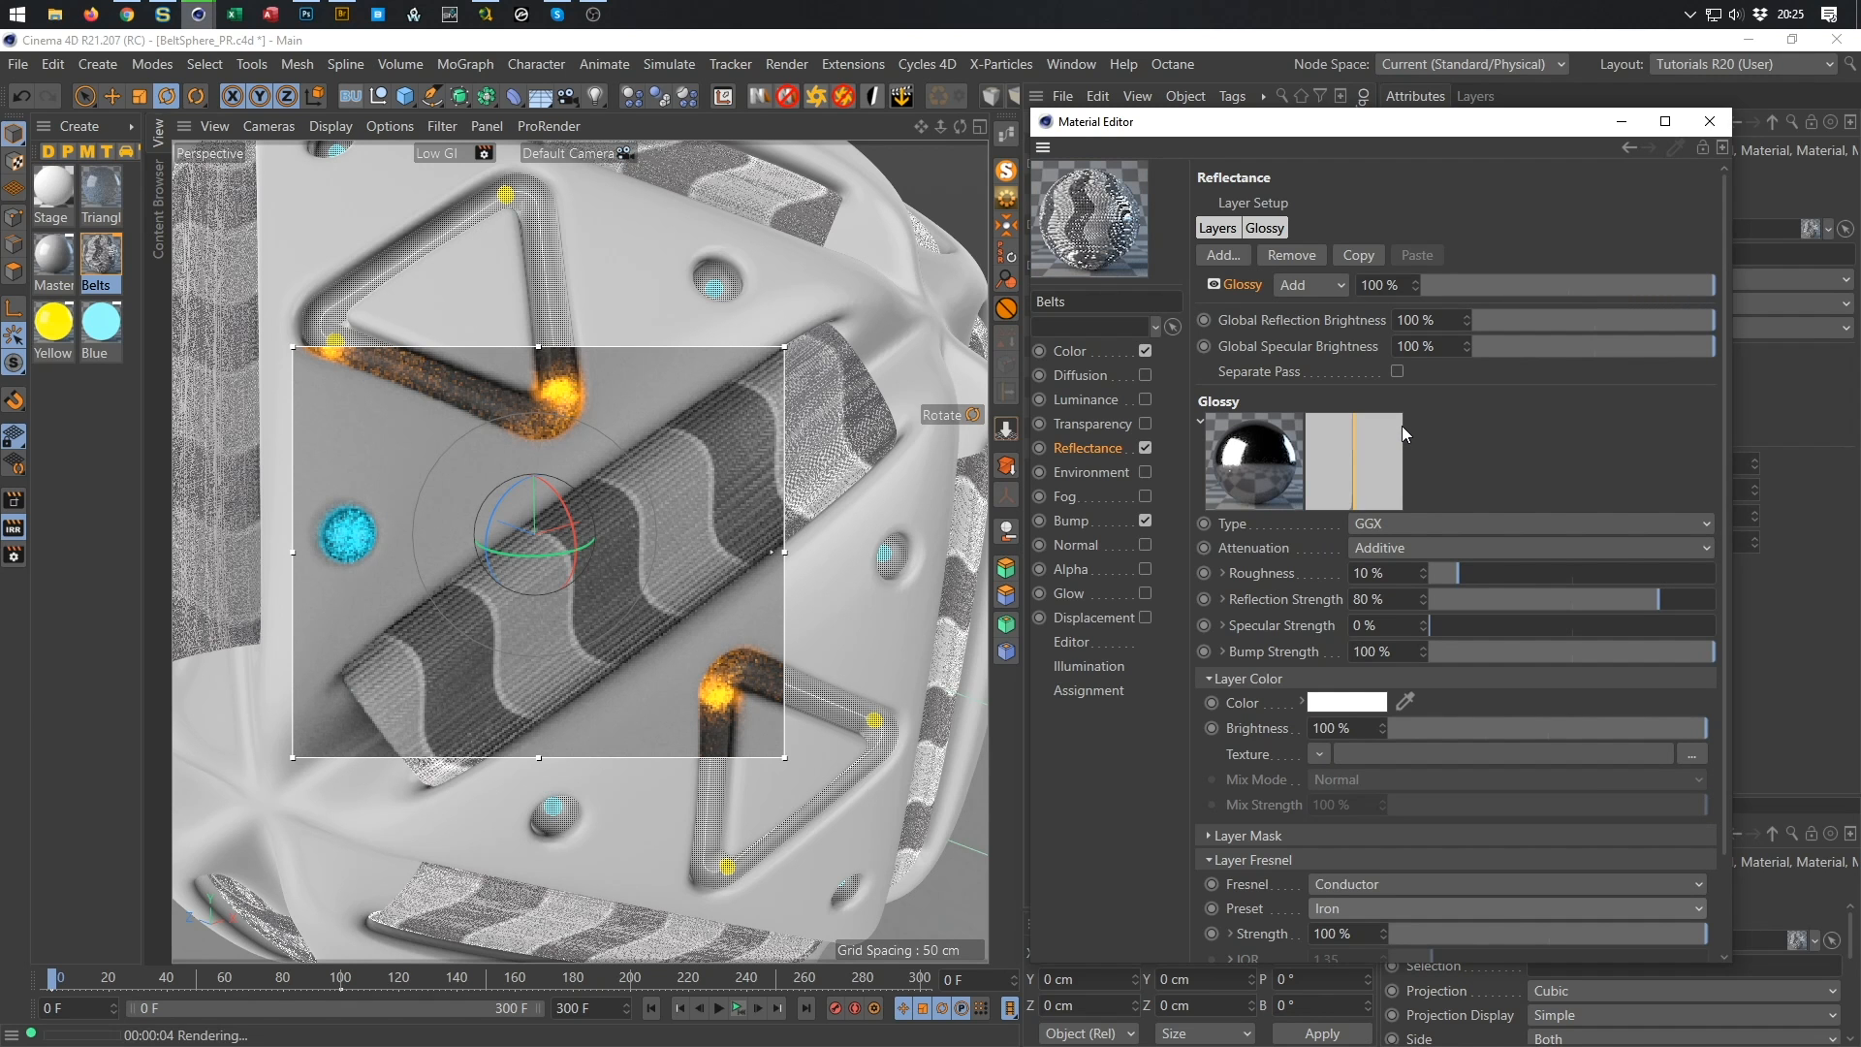
{"action": "left_click", "coordinate": [1393, 906]}
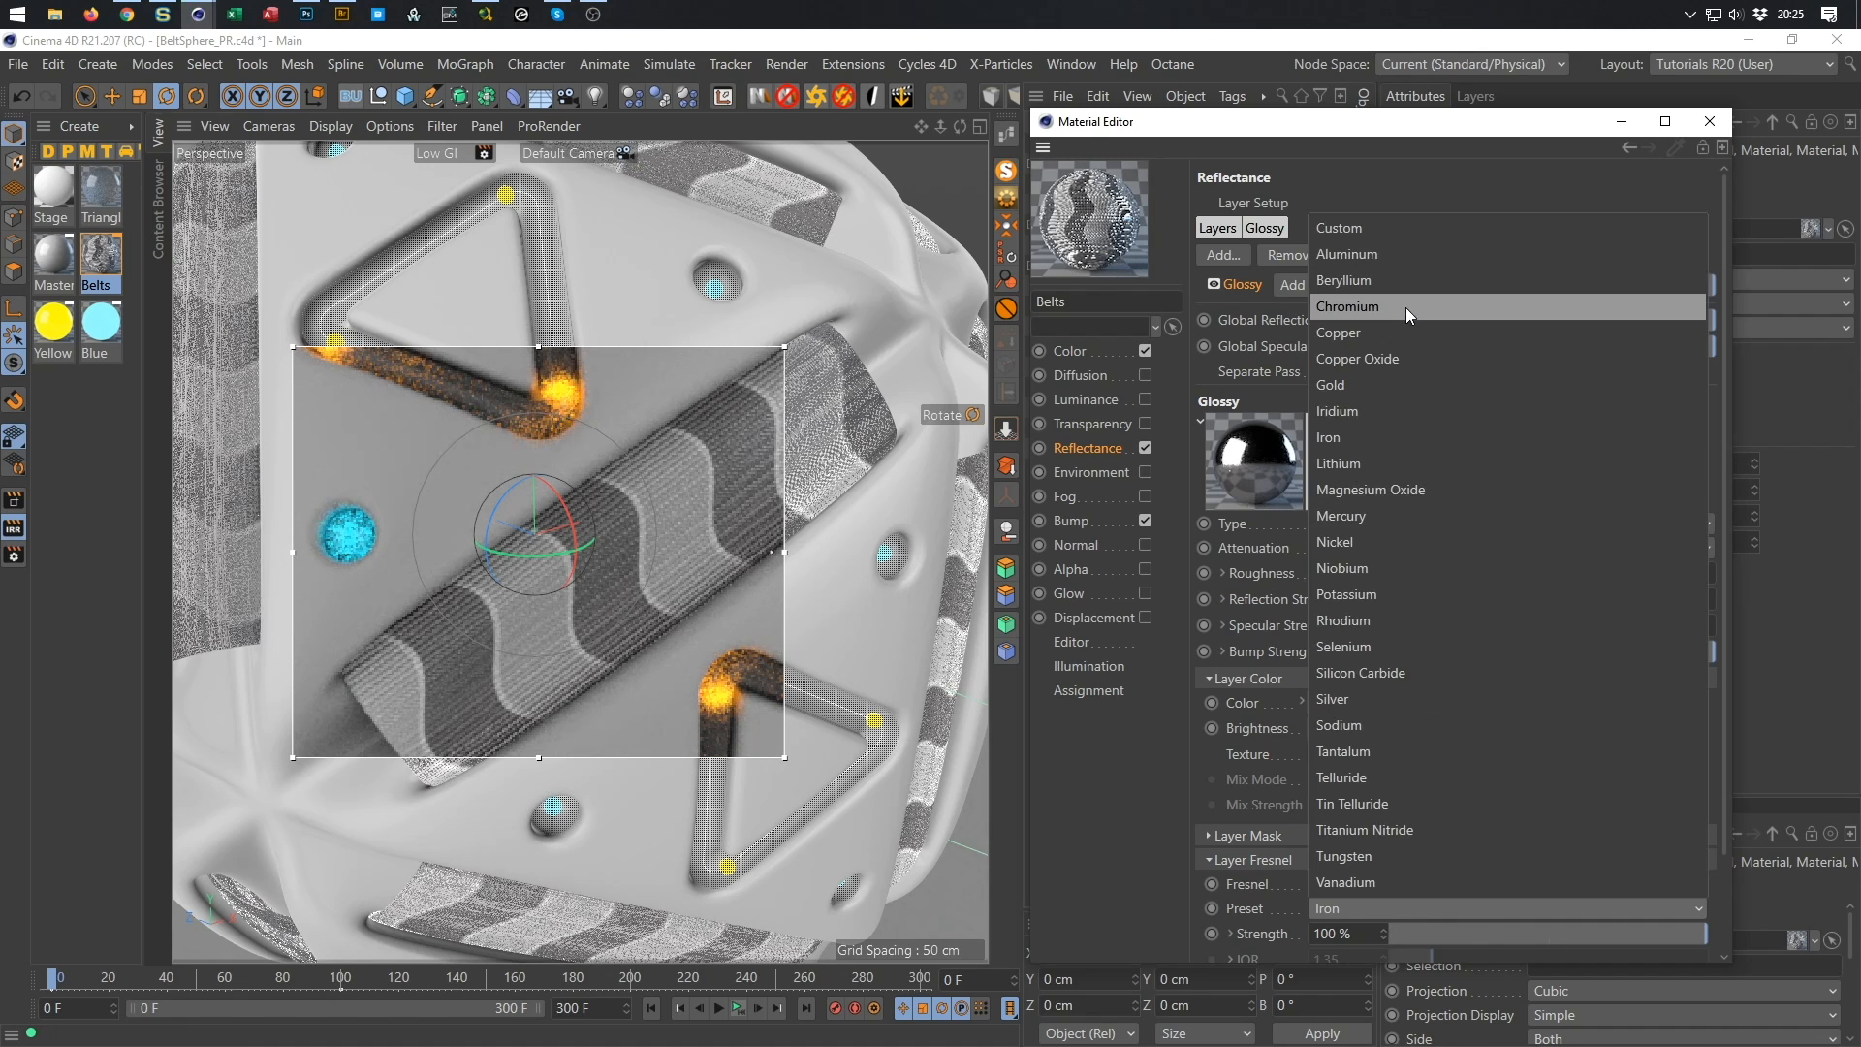
{"action": "left_click", "coordinate": [1402, 279]}
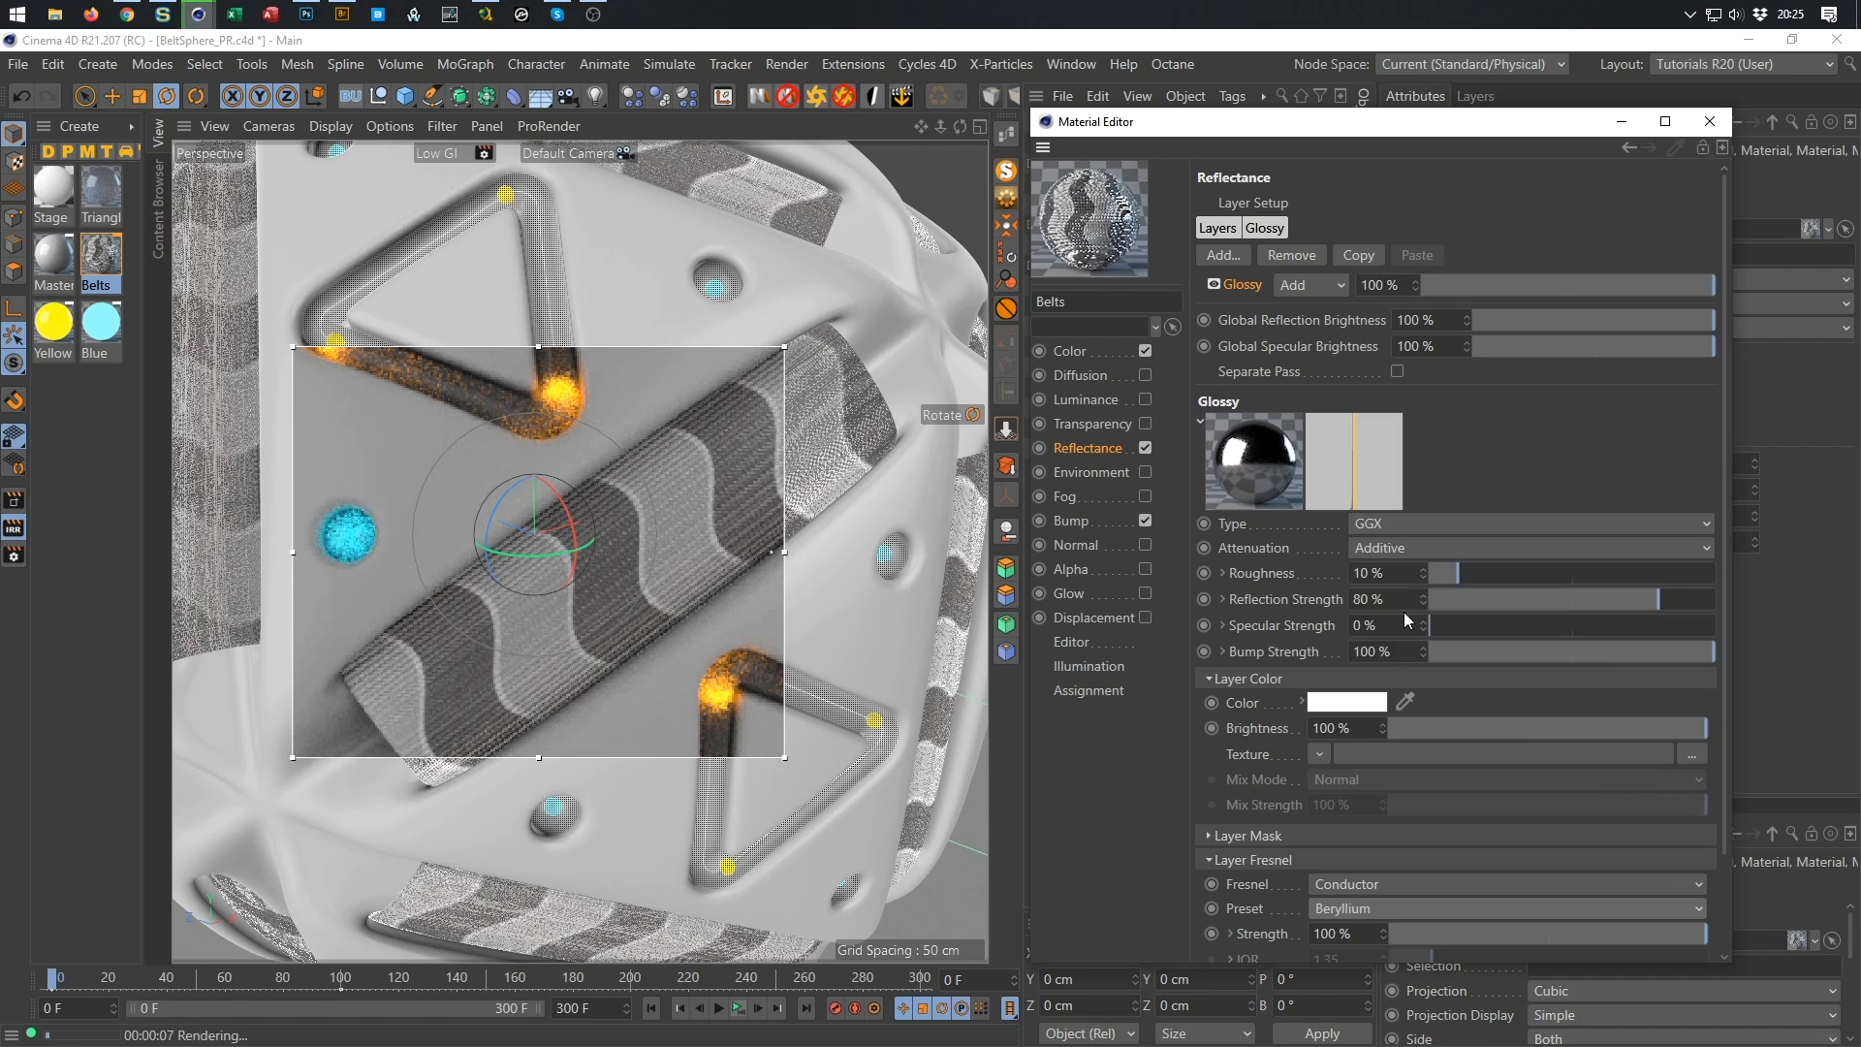
Set the Glossy layer's reflection strength to 90 %.
{"action": "key", "text": "Tab"}
{"action": "type", "text": "90"}
{"action": "key", "text": "Return"}
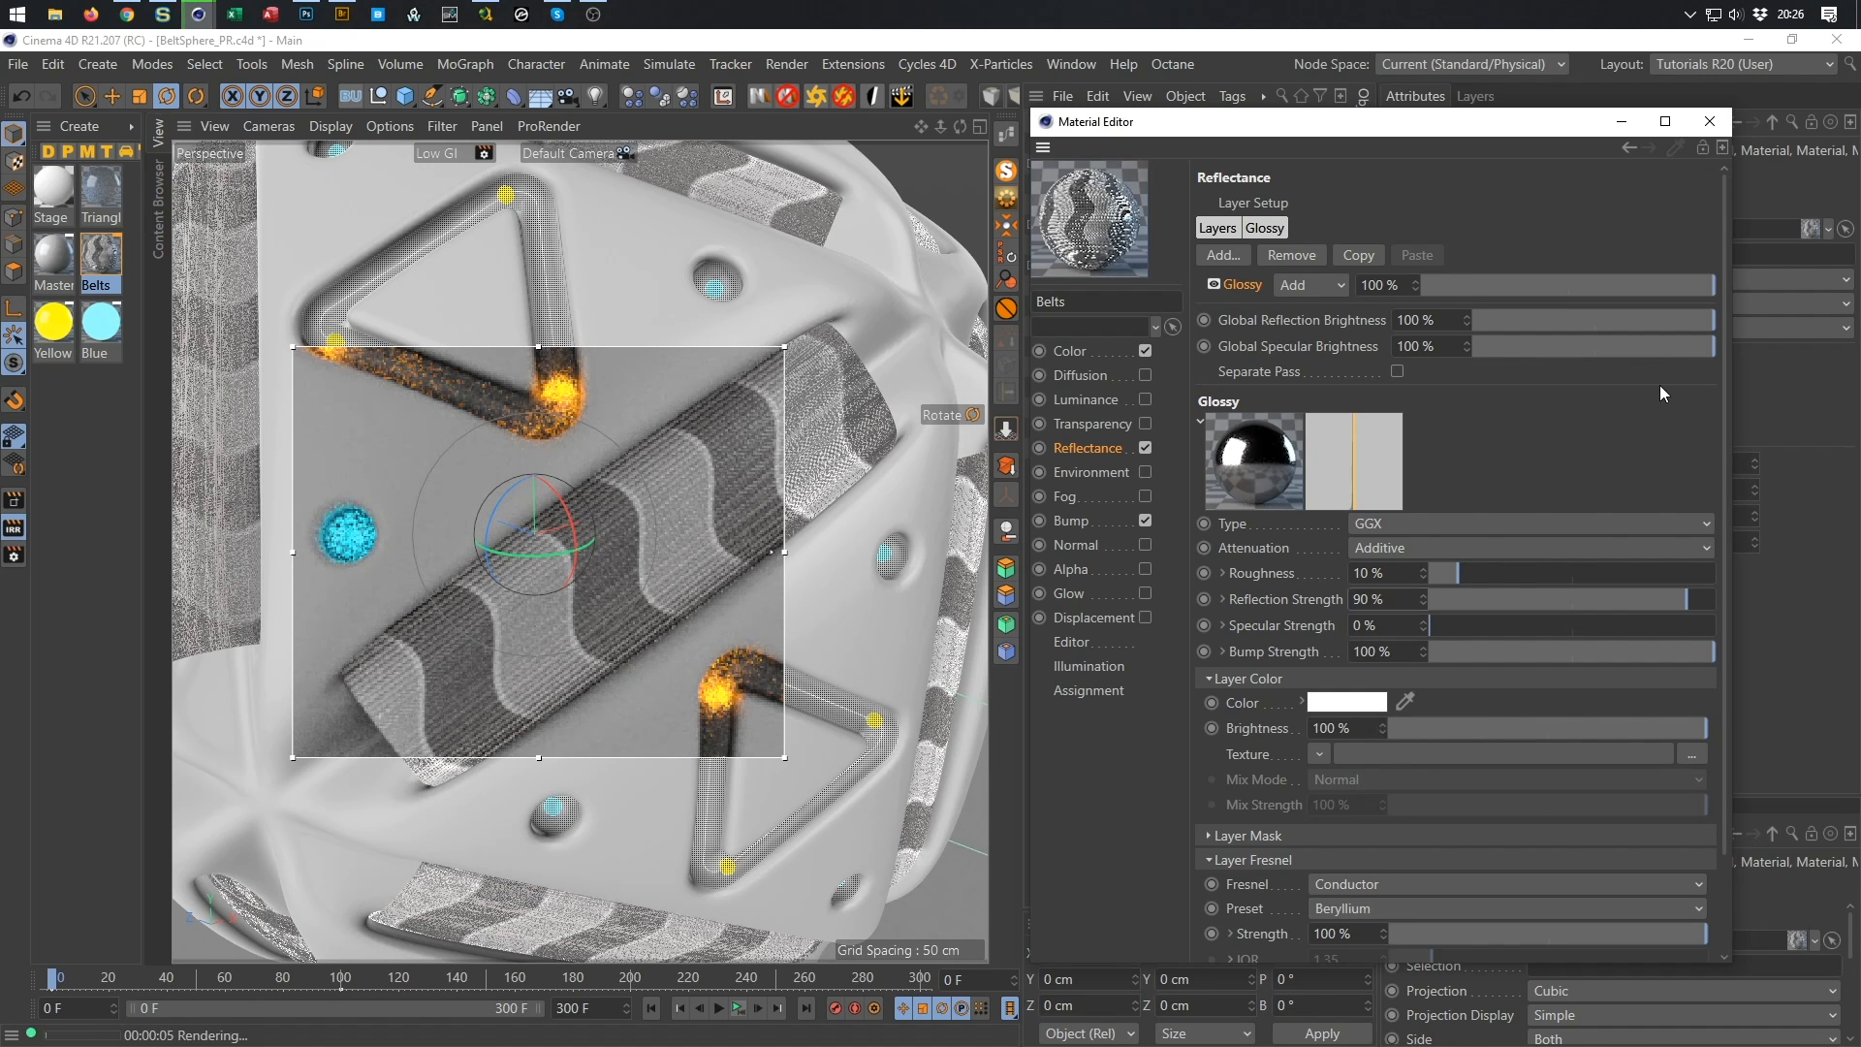
Copy the Color channel's Tiles texture into the Glossy layer's color texture and set that layer color's brightness to 200 %.
{"action": "left_click_drag", "start_coordinate": [1724, 340], "coordinate": [1724, 452]}
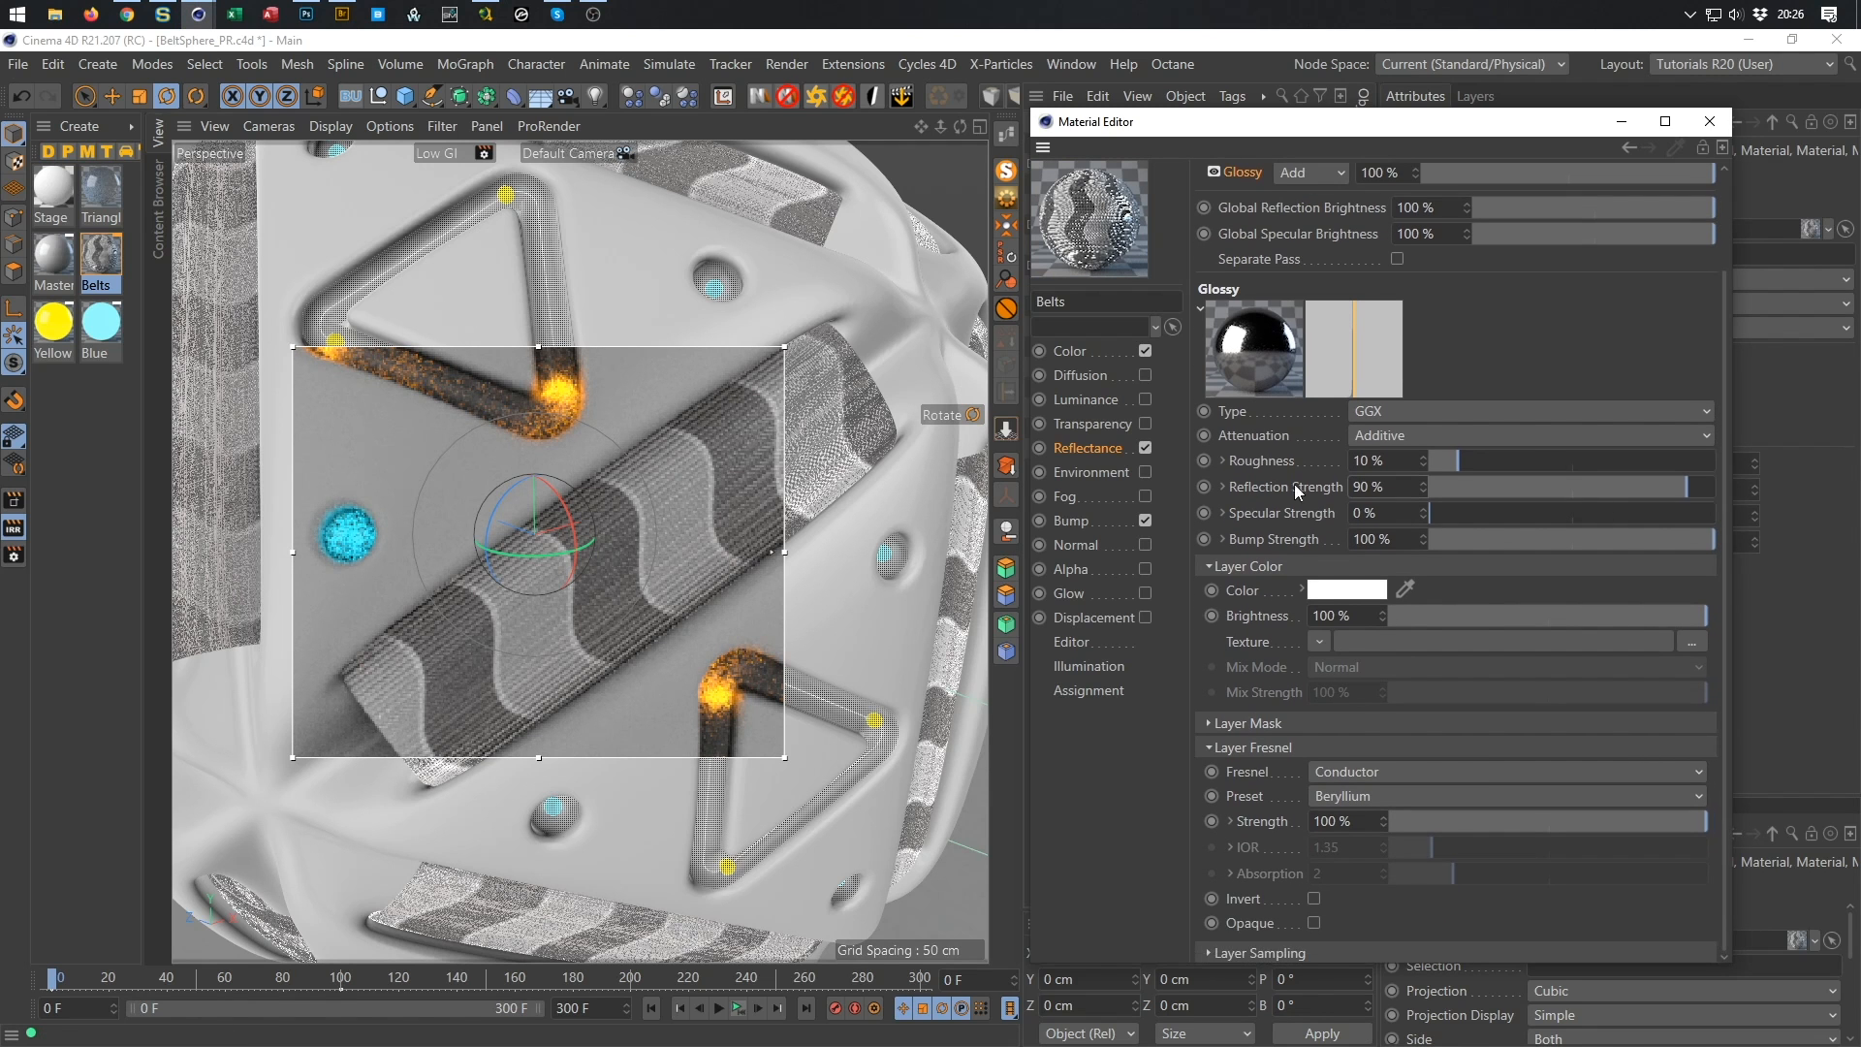
{"action": "left_click", "coordinate": [1096, 352]}
{"action": "right_click", "coordinate": [1247, 371]}
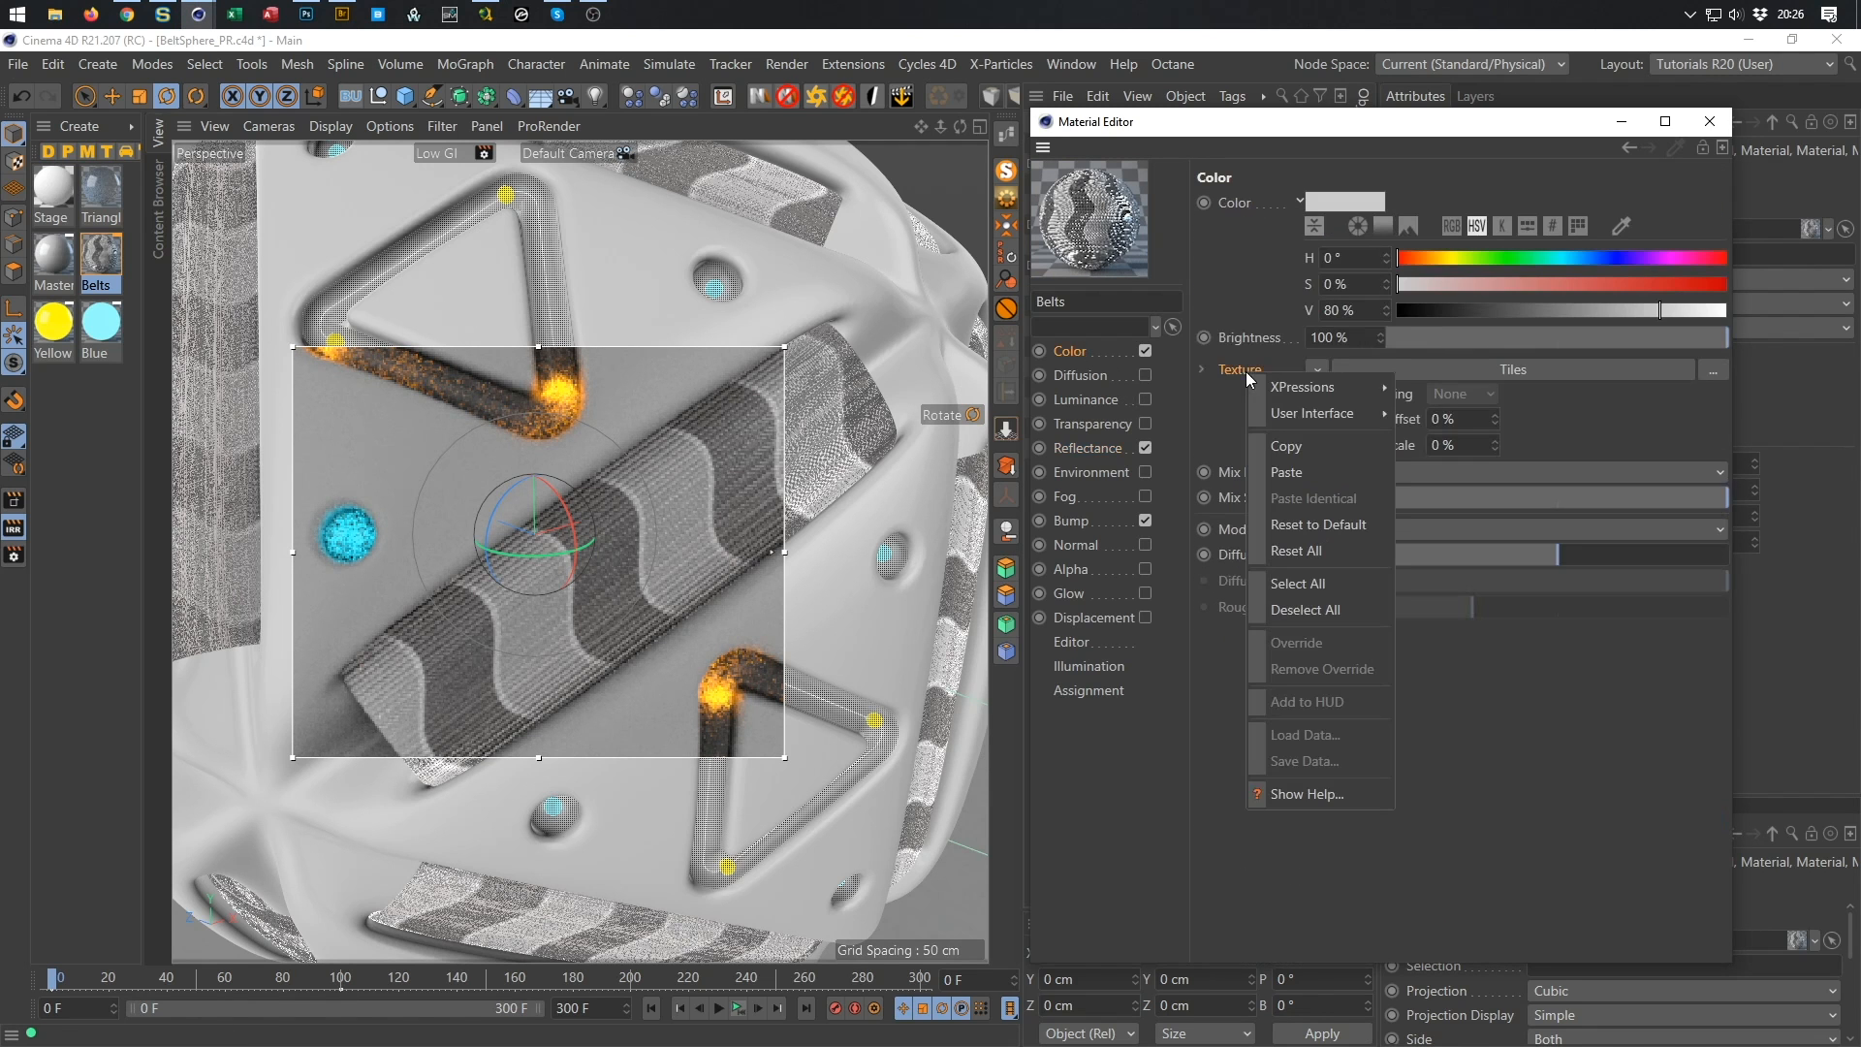
{"action": "left_click", "coordinate": [1293, 448]}
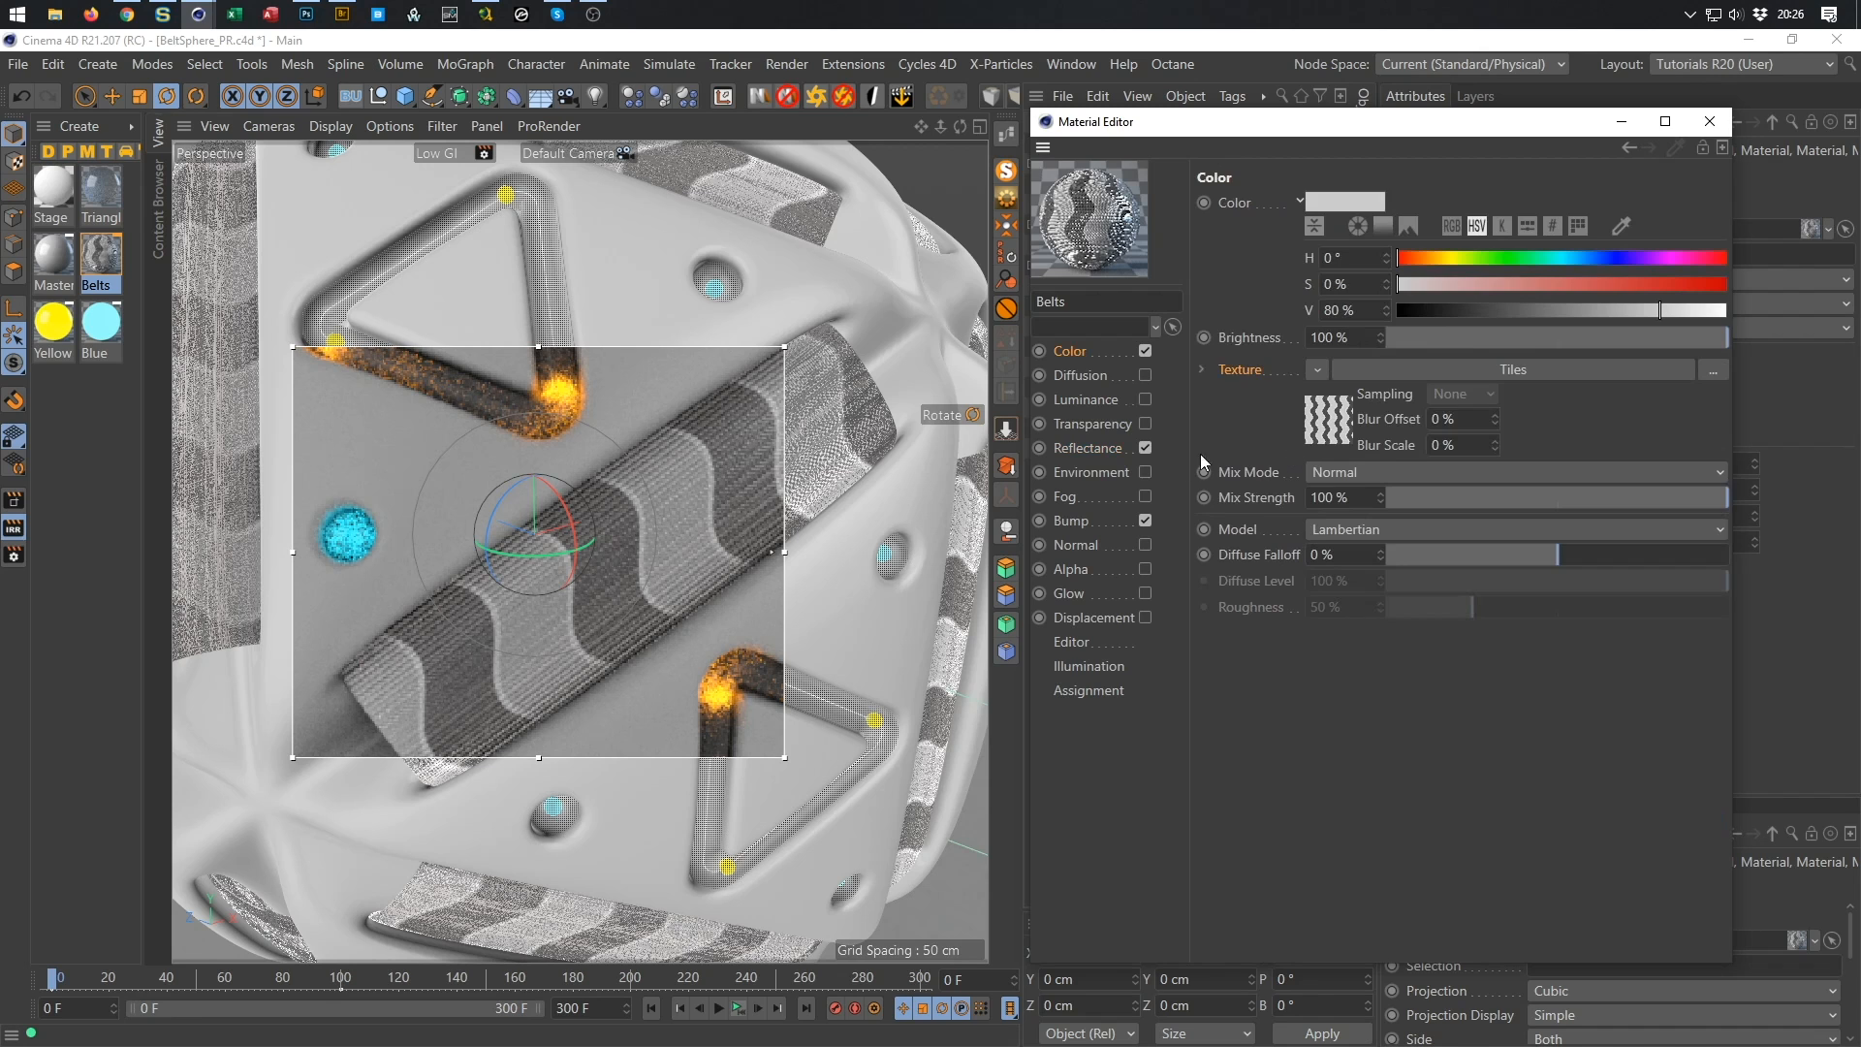
{"action": "left_click", "coordinate": [1115, 452]}
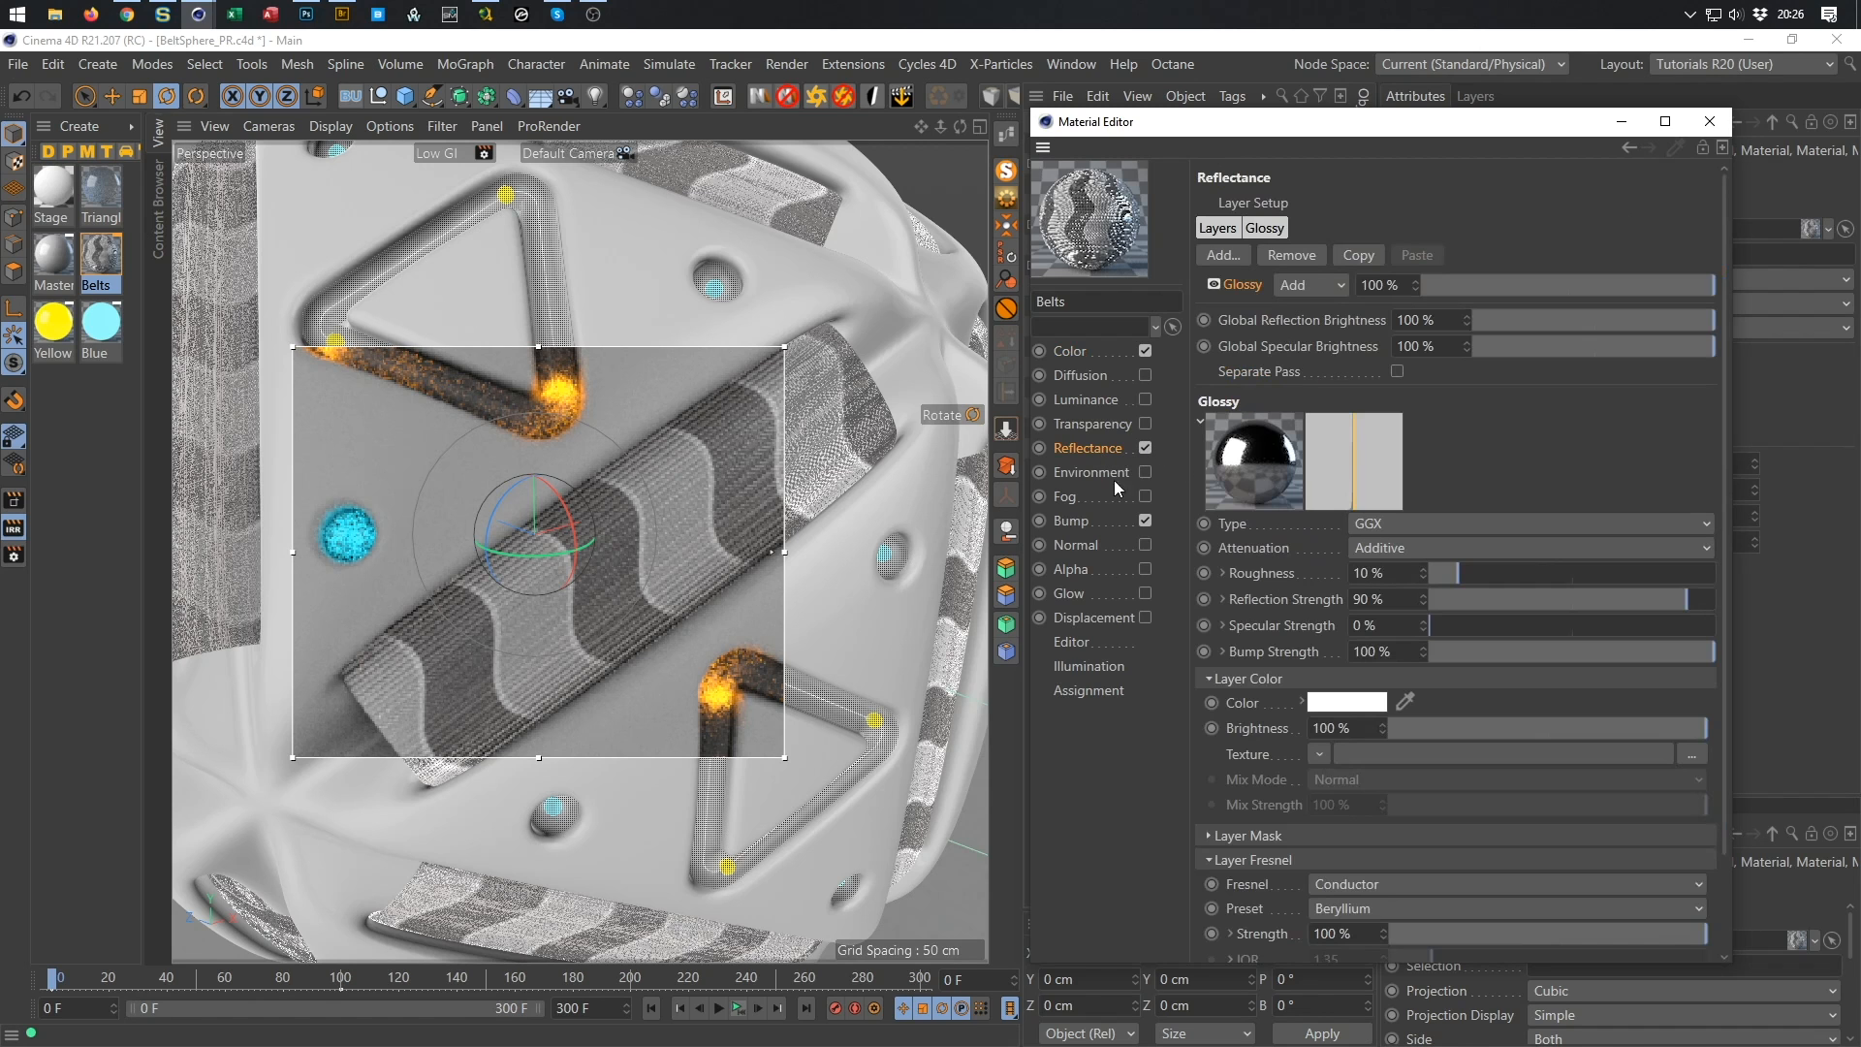
{"action": "right_click", "coordinate": [1247, 753]}
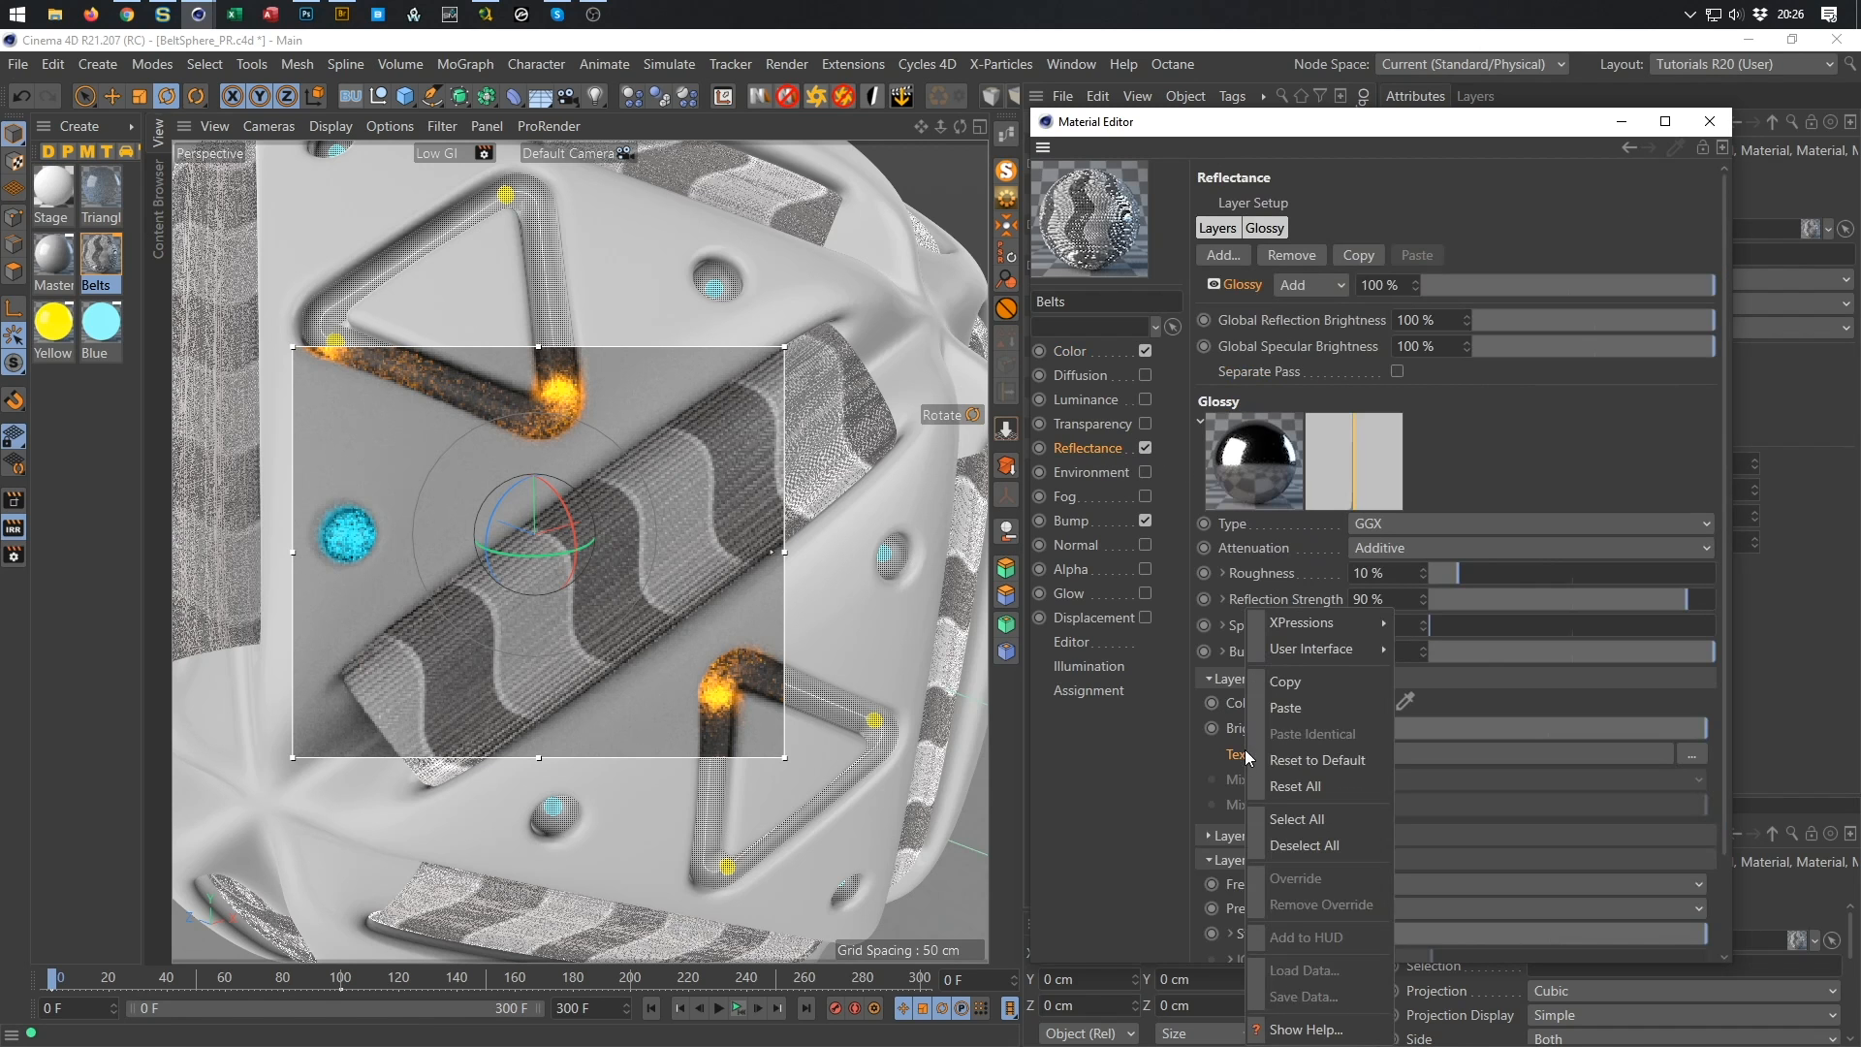
{"action": "left_click", "coordinate": [1300, 708]}
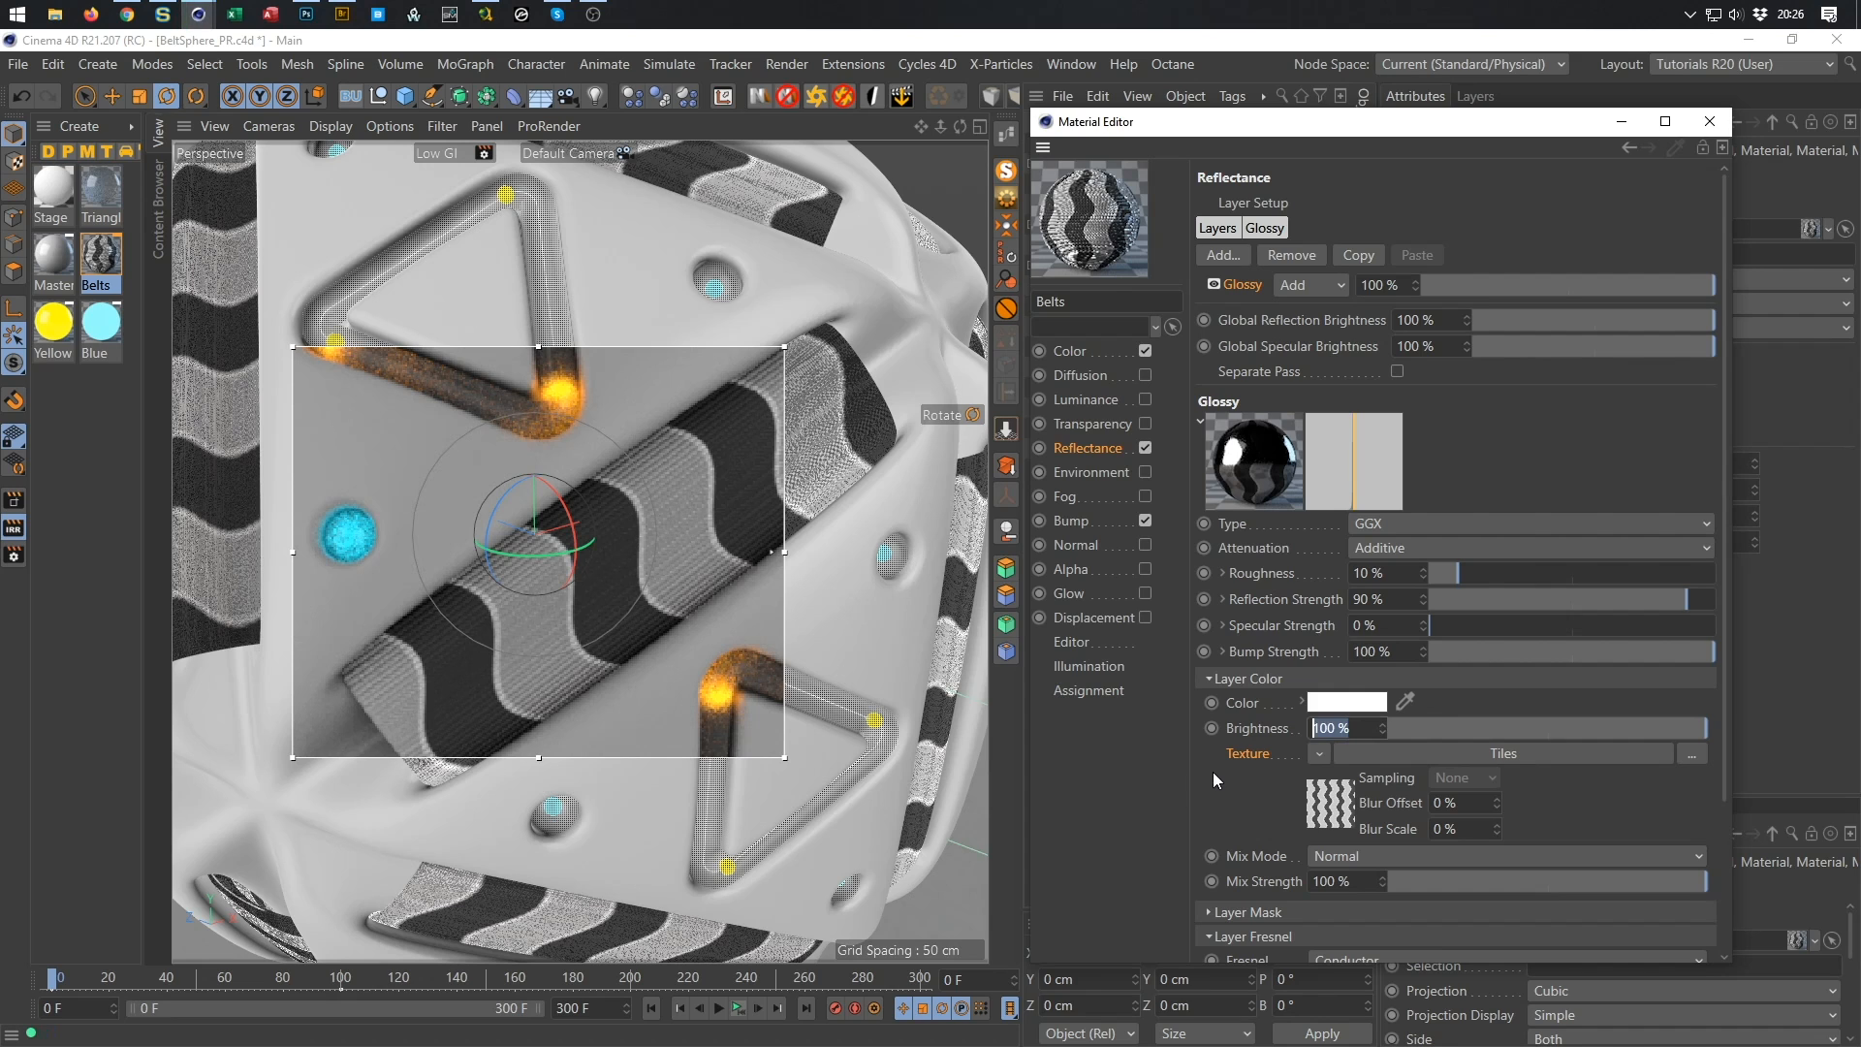
{"action": "type", "text": "200"}
{"action": "key", "text": "Return"}
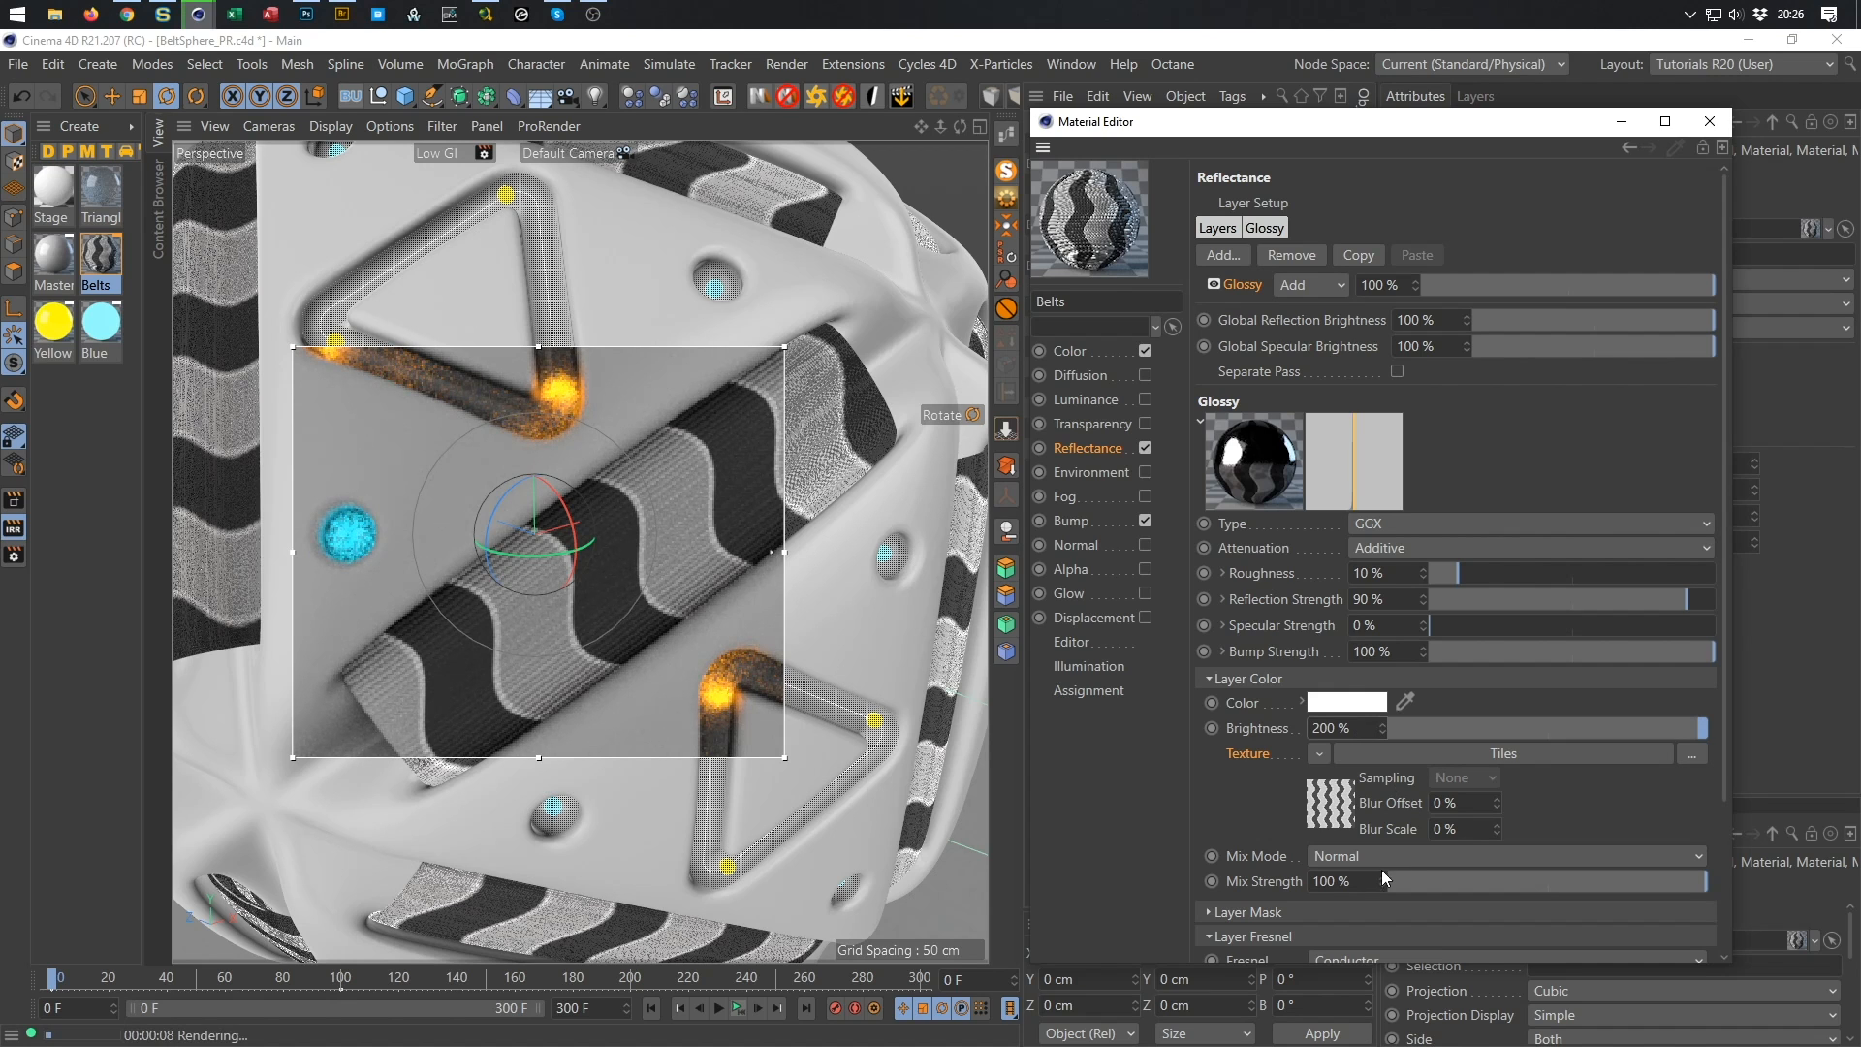
Set the mix mode of the Glossy layer's color texture to Multiply and the layer color brightness to 120 %.
{"action": "left_click", "coordinate": [1382, 861]}
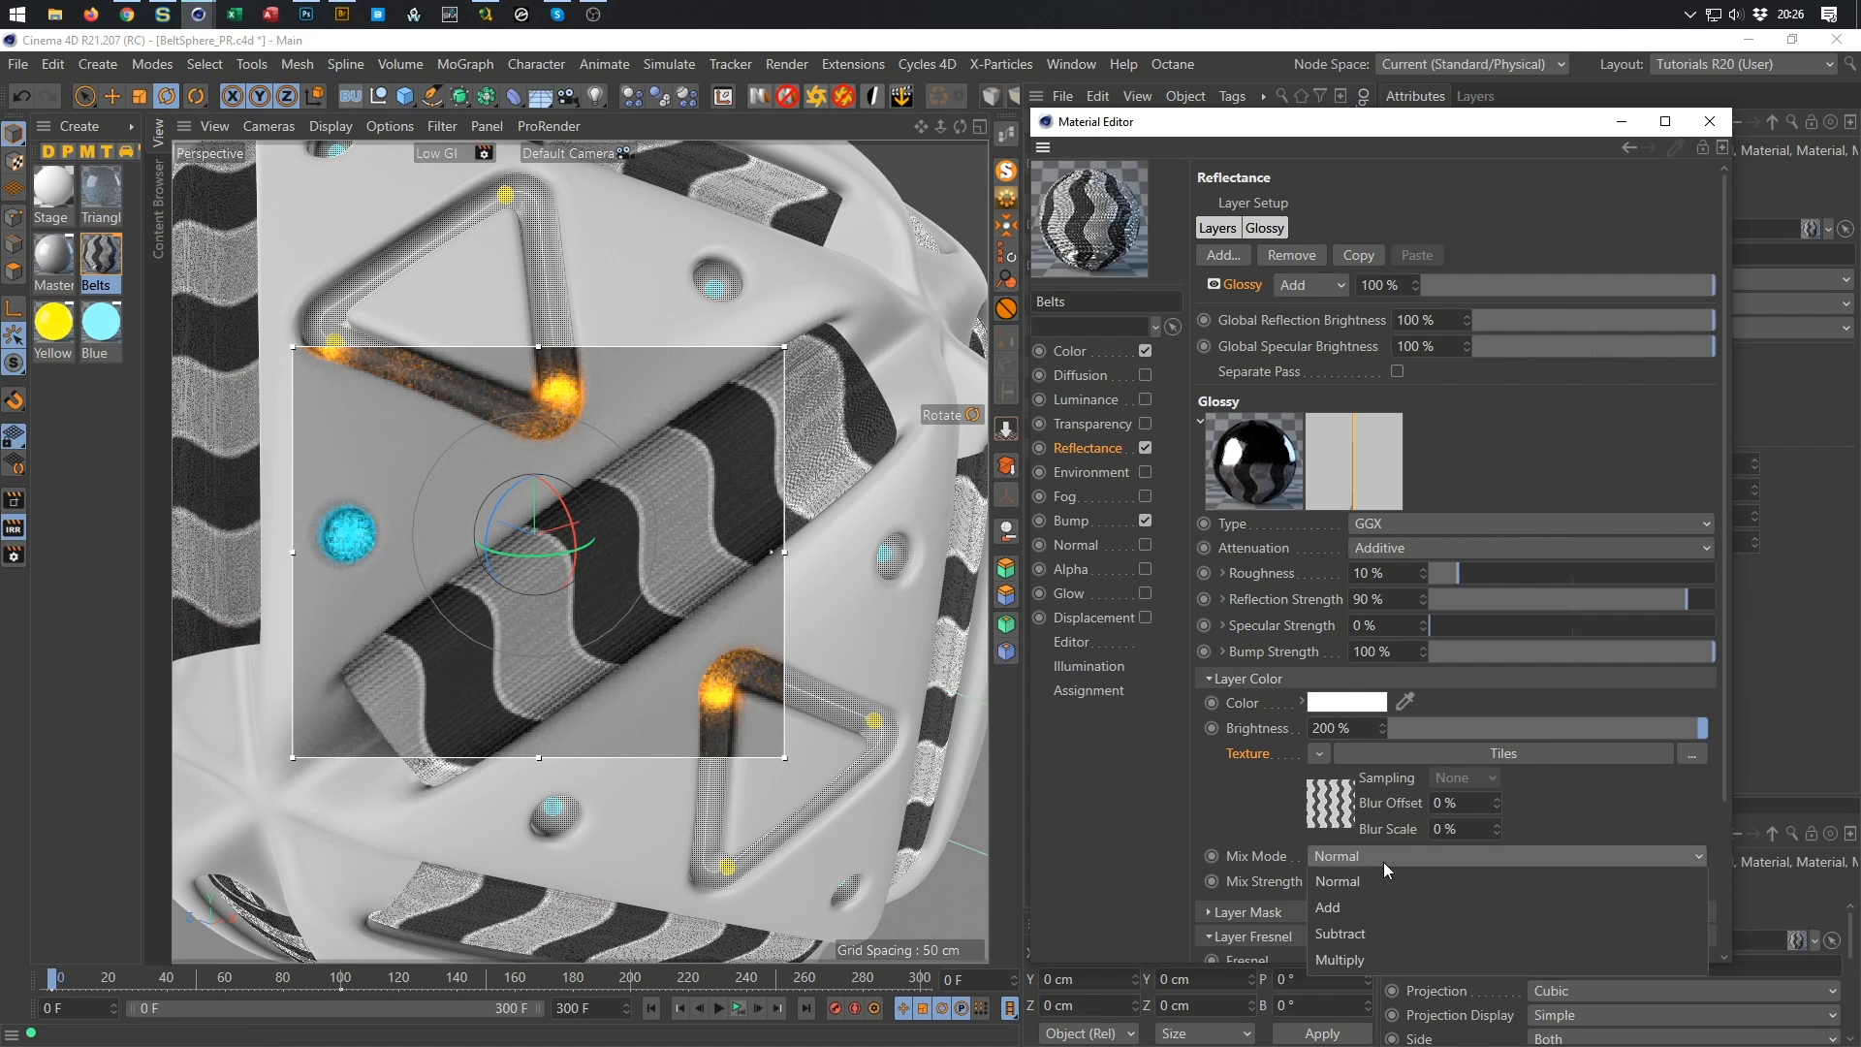
{"action": "left_click", "coordinate": [1370, 959]}
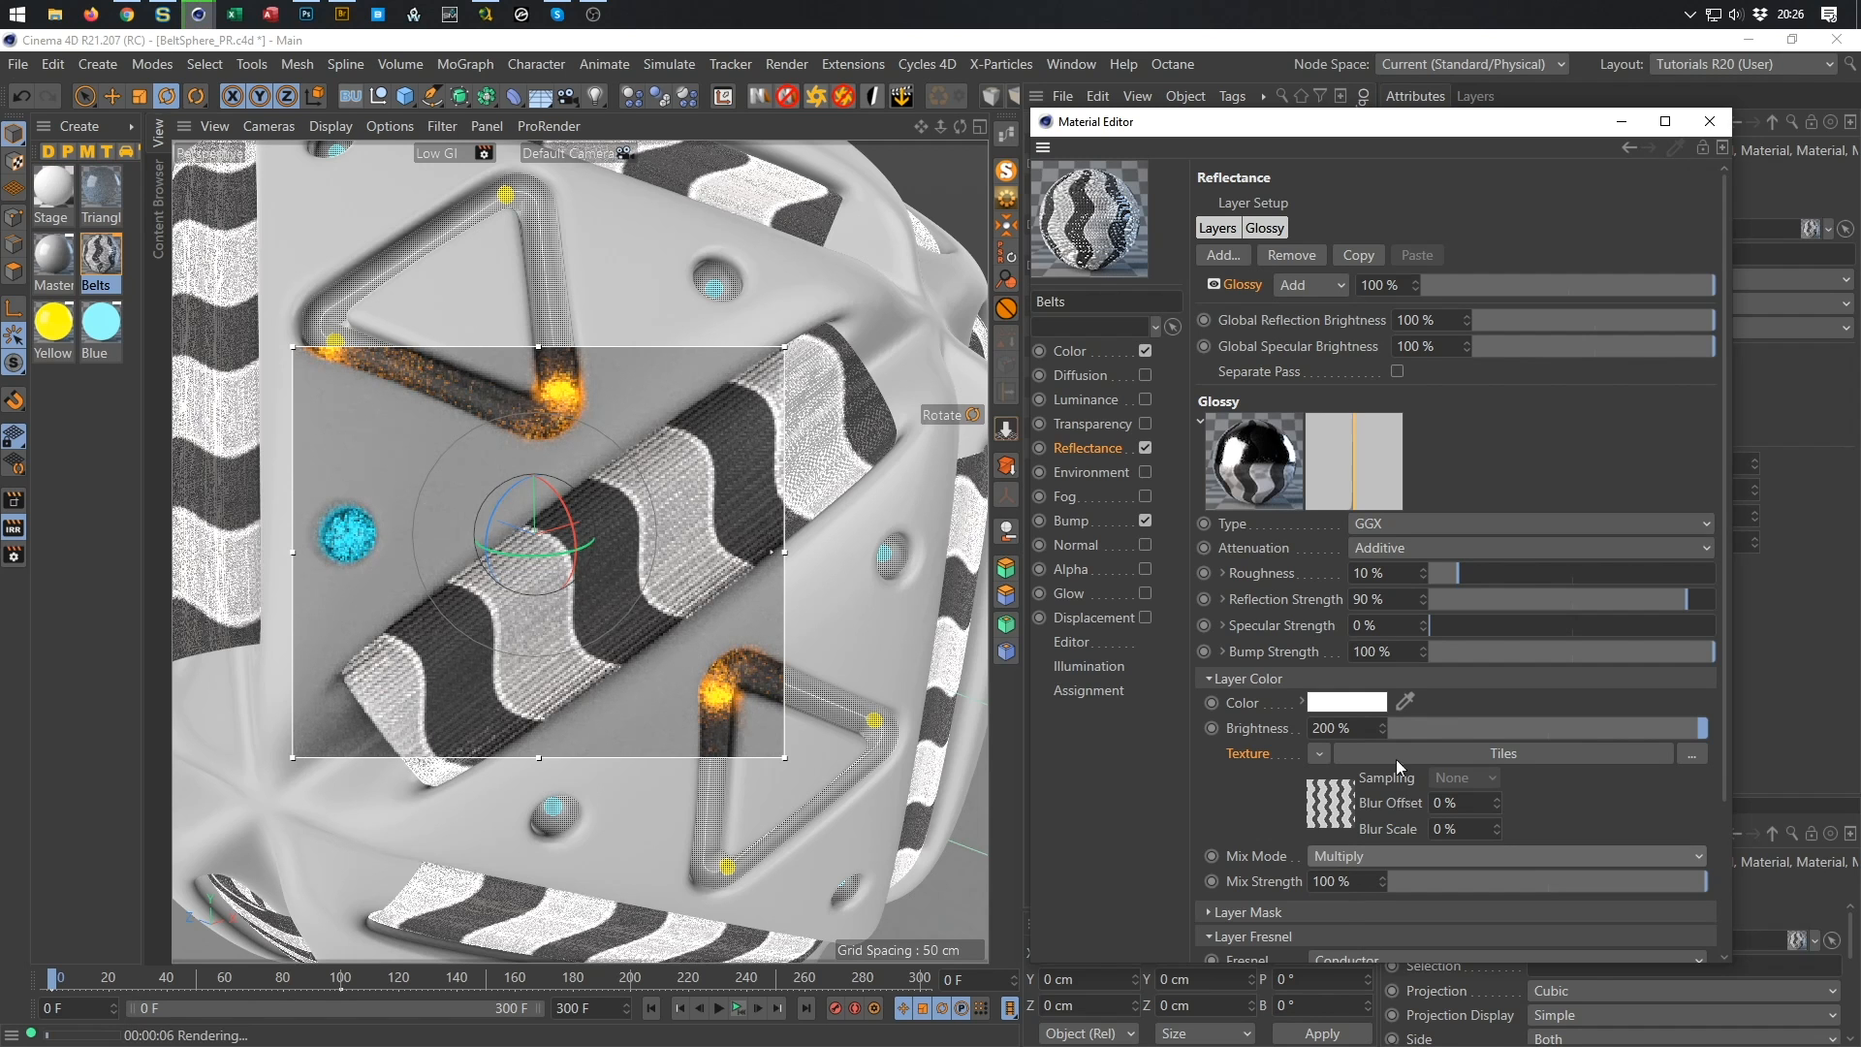
{"action": "double_click", "coordinate": [1336, 728]}
{"action": "type", "text": "120"}
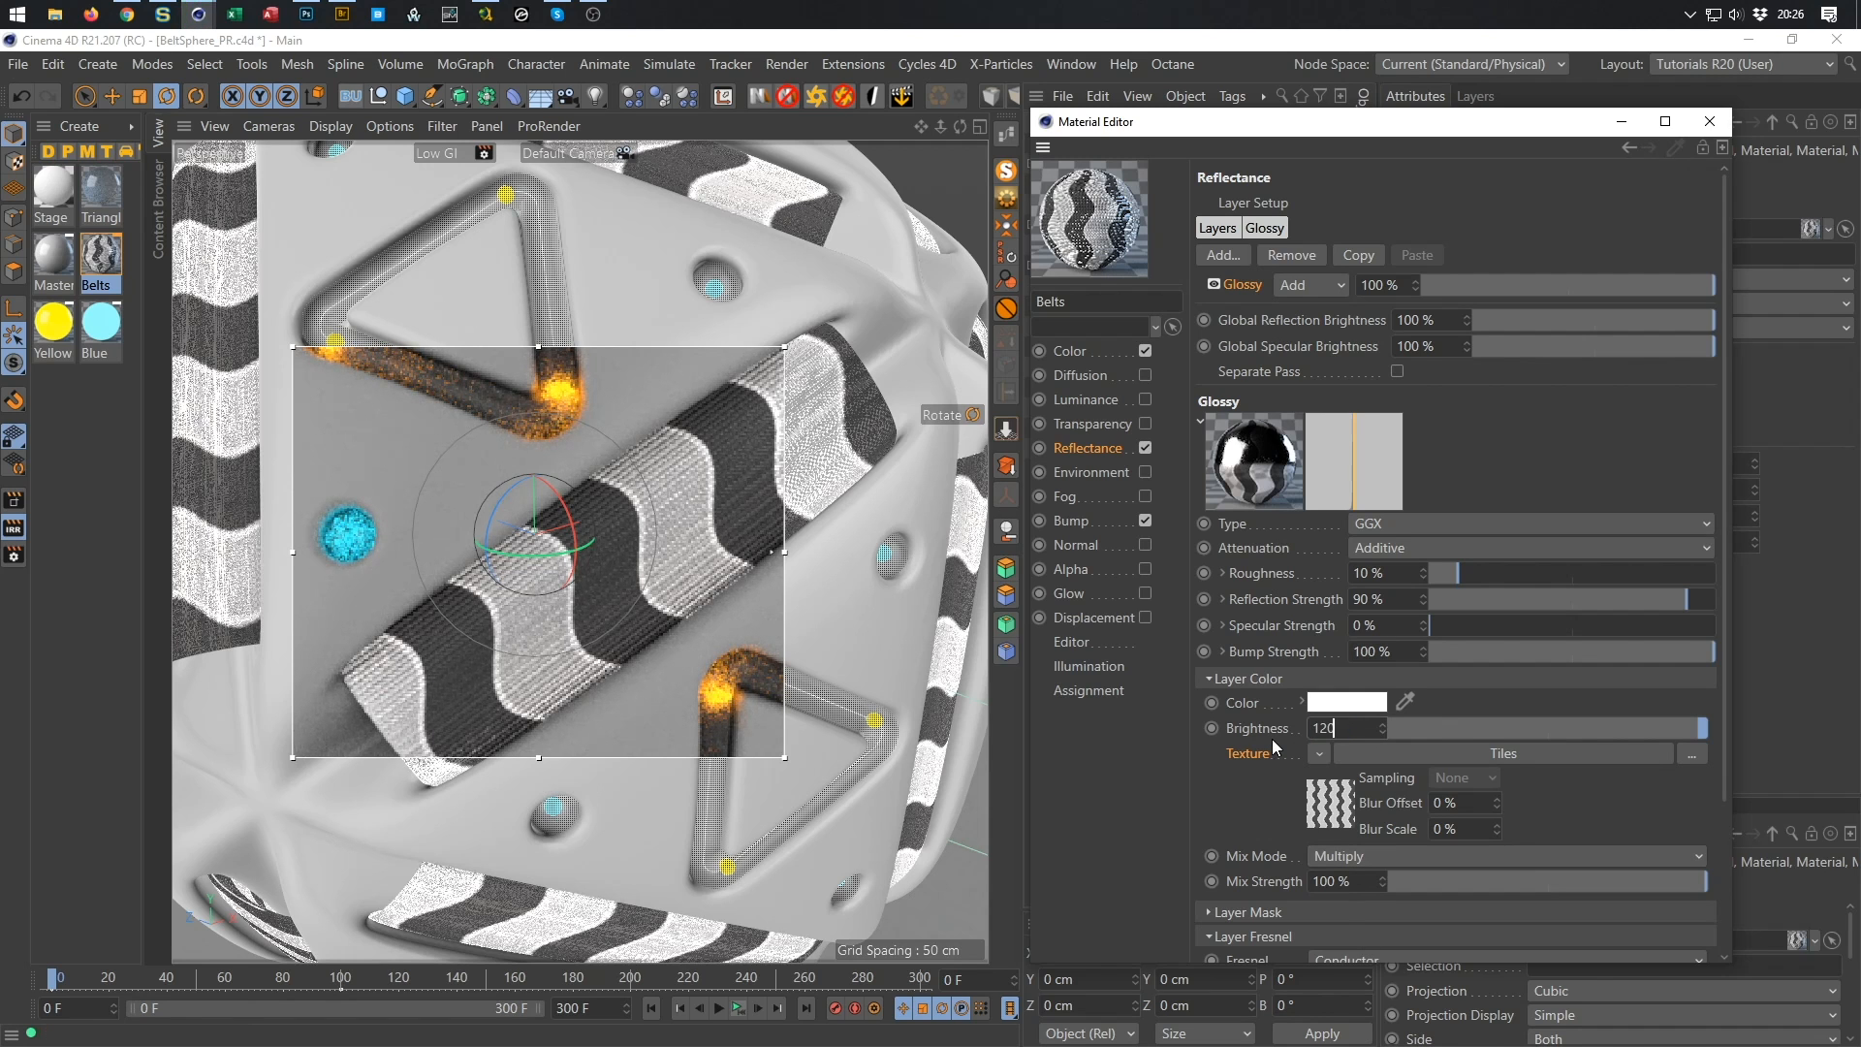
{"action": "key", "text": "Return"}
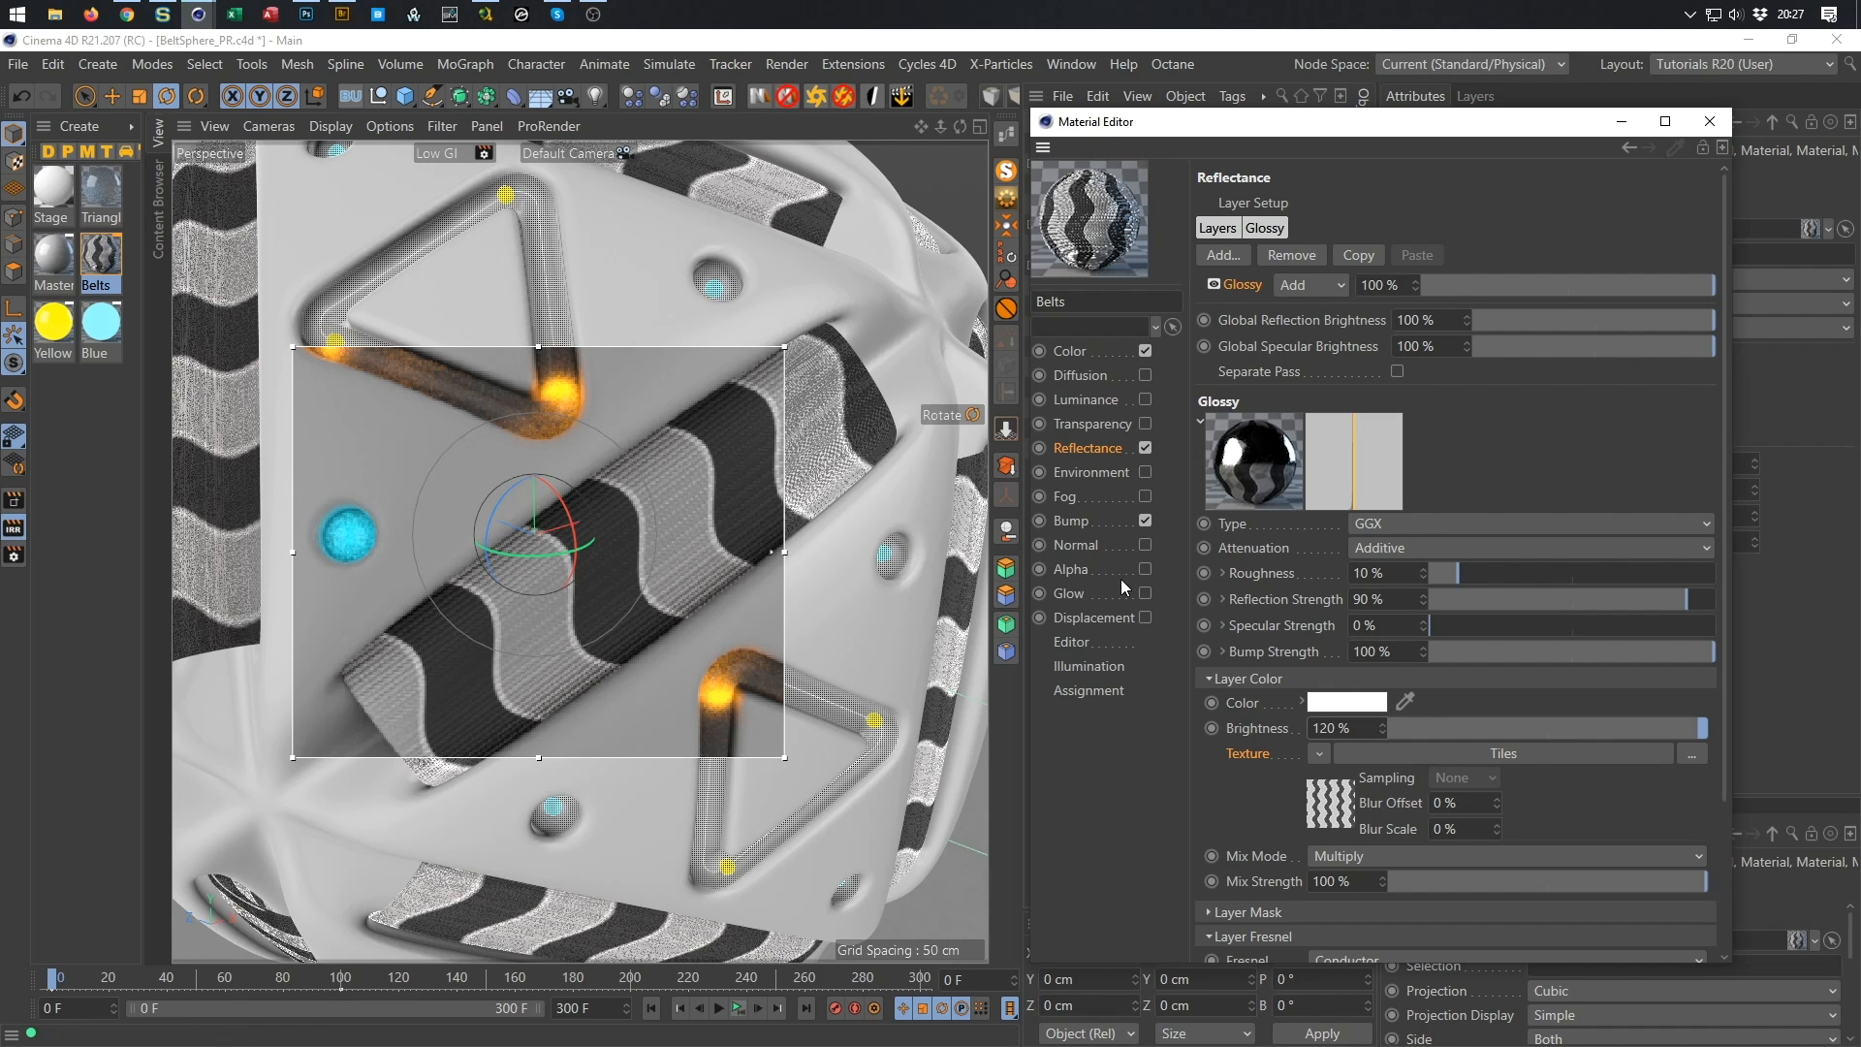
Set the Belts material's bump strength to 10000 %.
{"action": "left_click_drag", "start_coordinate": [691, 499], "coordinate": [427, 608], "text": "alt"}
{"action": "right_click_drag", "start_coordinate": [426, 607], "coordinate": [706, 520], "text": "alt"}
{"action": "left_click_drag", "start_coordinate": [706, 521], "coordinate": [717, 527], "text": "alt"}
{"action": "right_click_drag", "start_coordinate": [718, 527], "coordinate": [761, 570], "text": "alt"}
{"action": "left_click_drag", "start_coordinate": [760, 570], "coordinate": [474, 667], "text": "alt"}
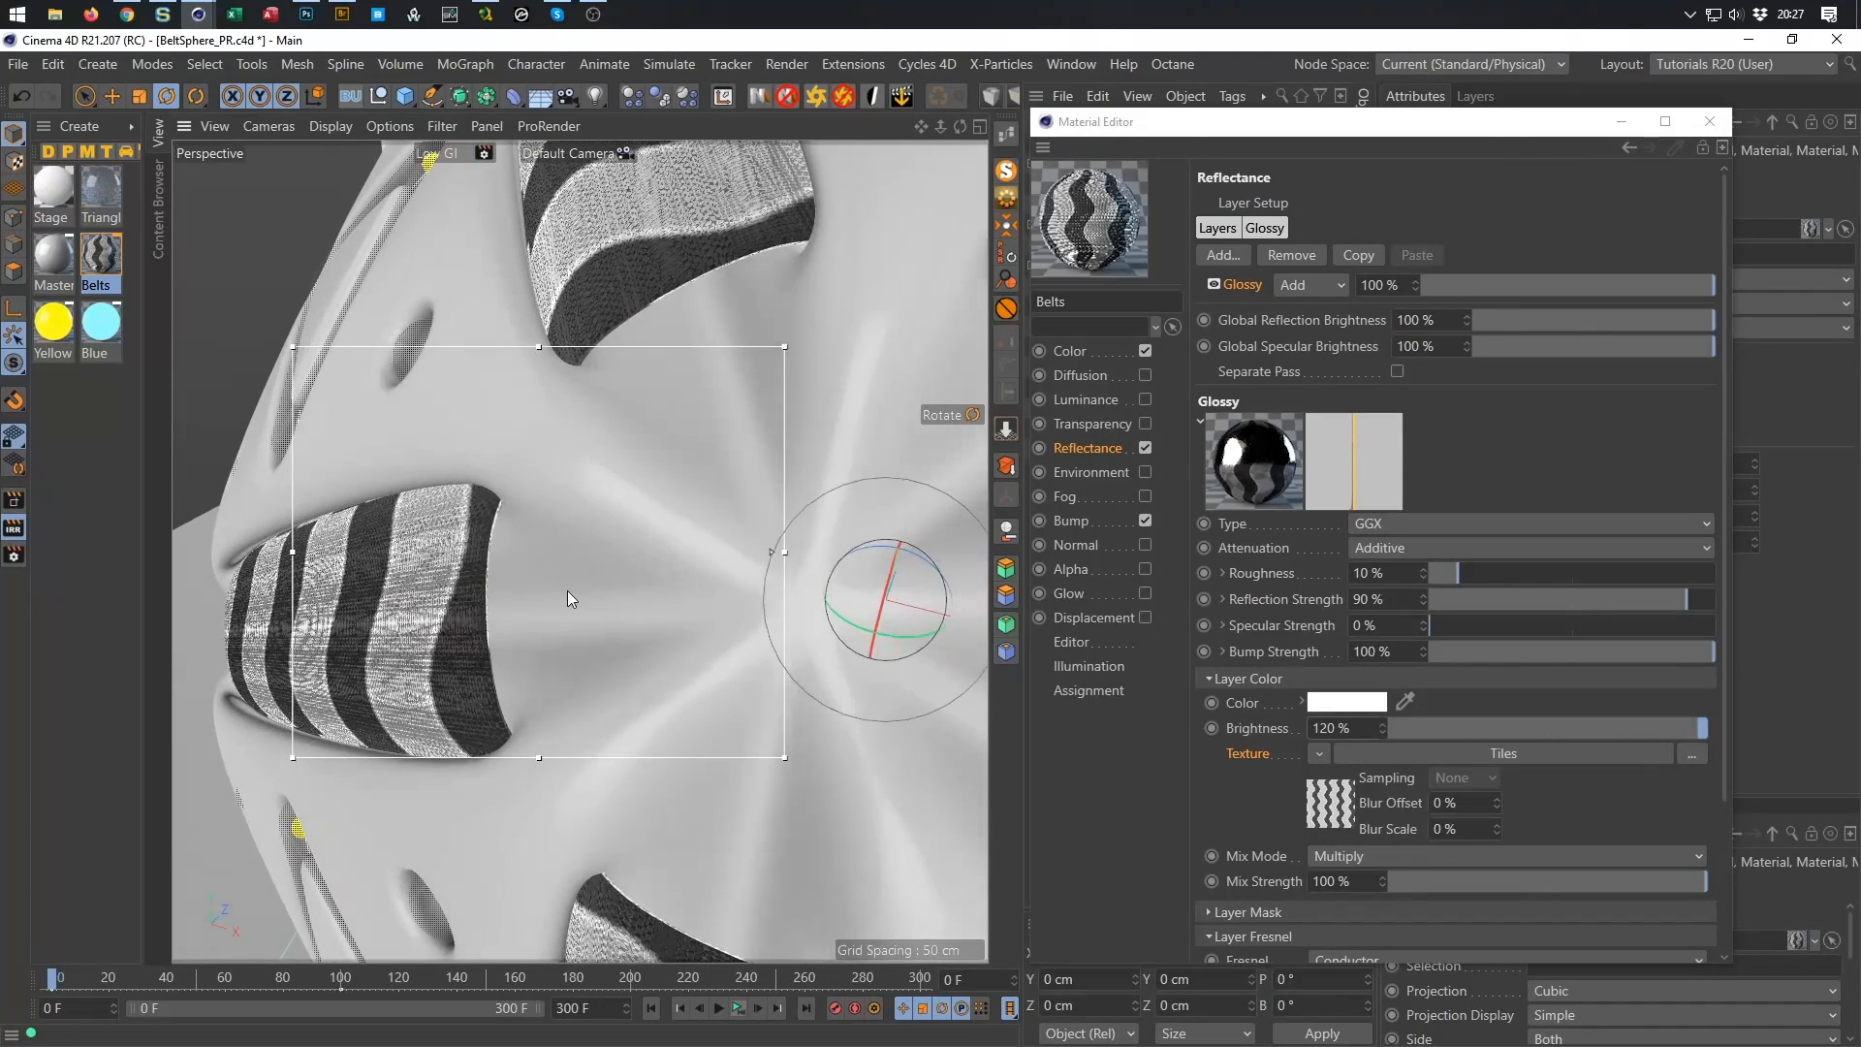
{"action": "left_click_drag", "start_coordinate": [567, 591], "coordinate": [632, 516], "text": "alt"}
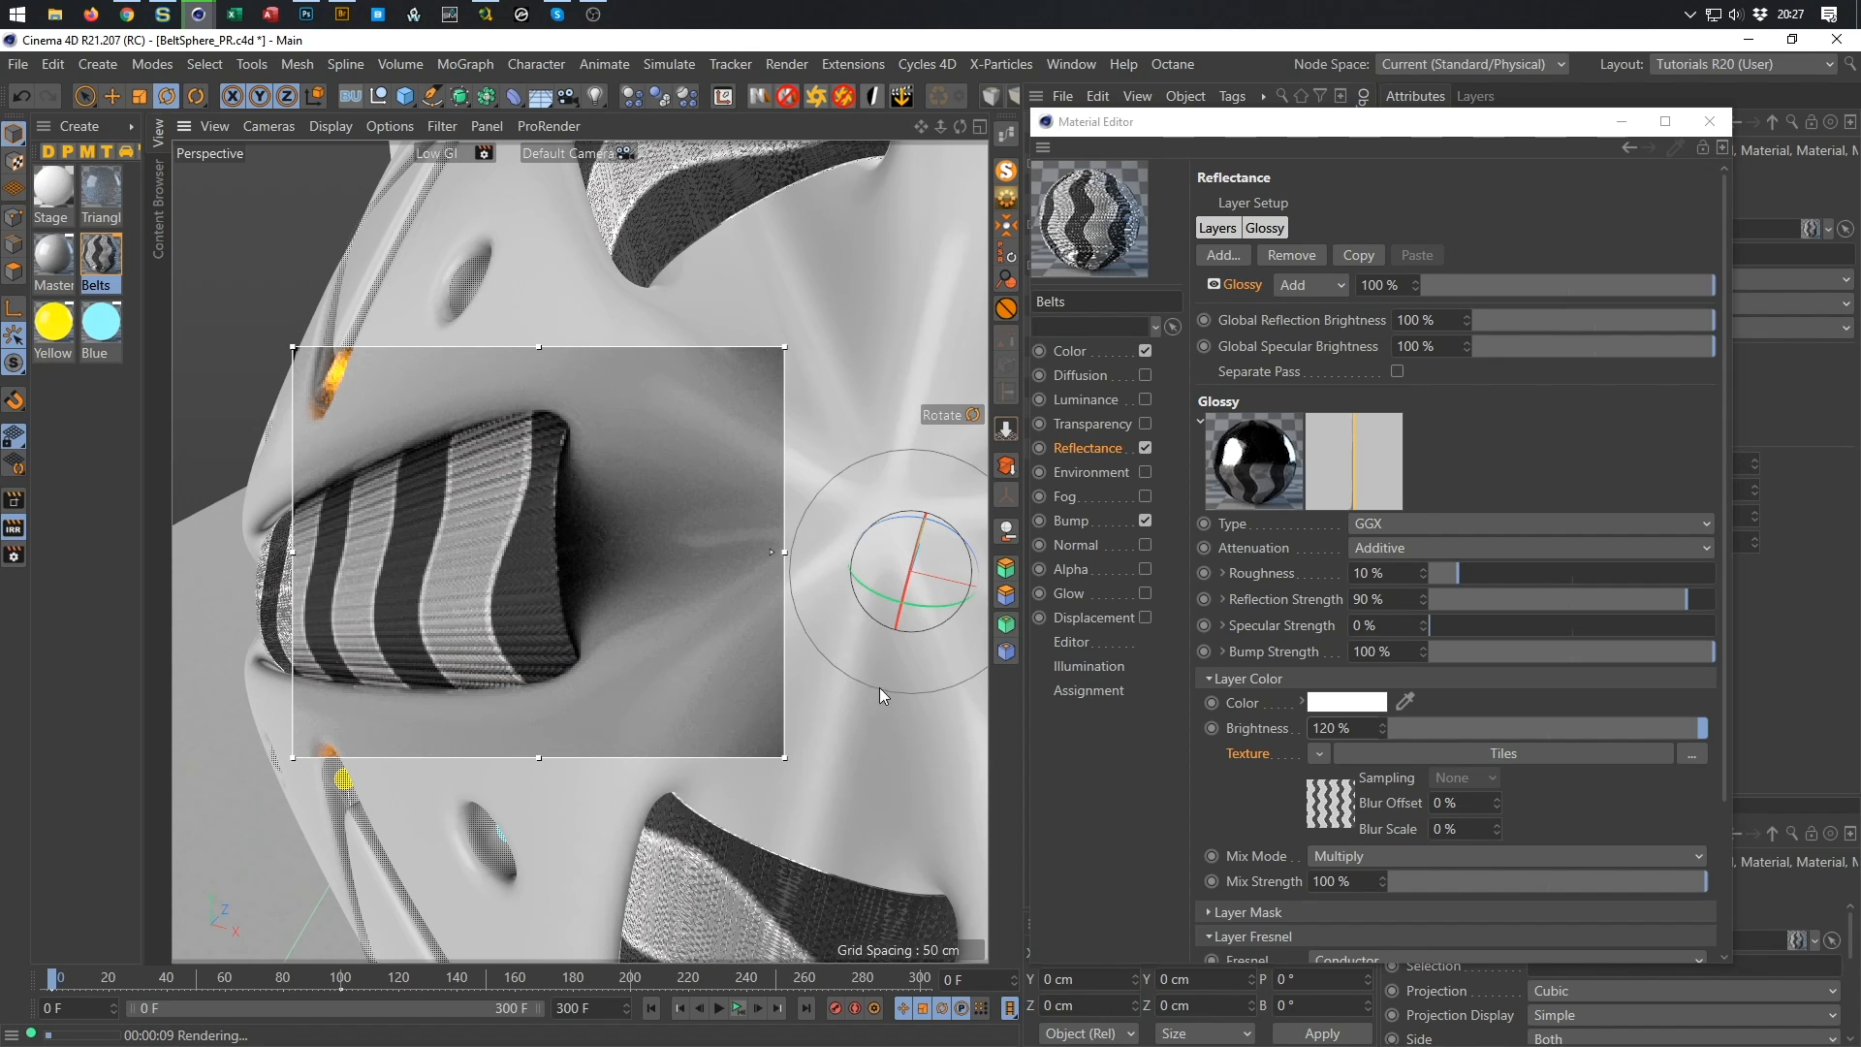
{"action": "left_click", "coordinate": [1074, 520]}
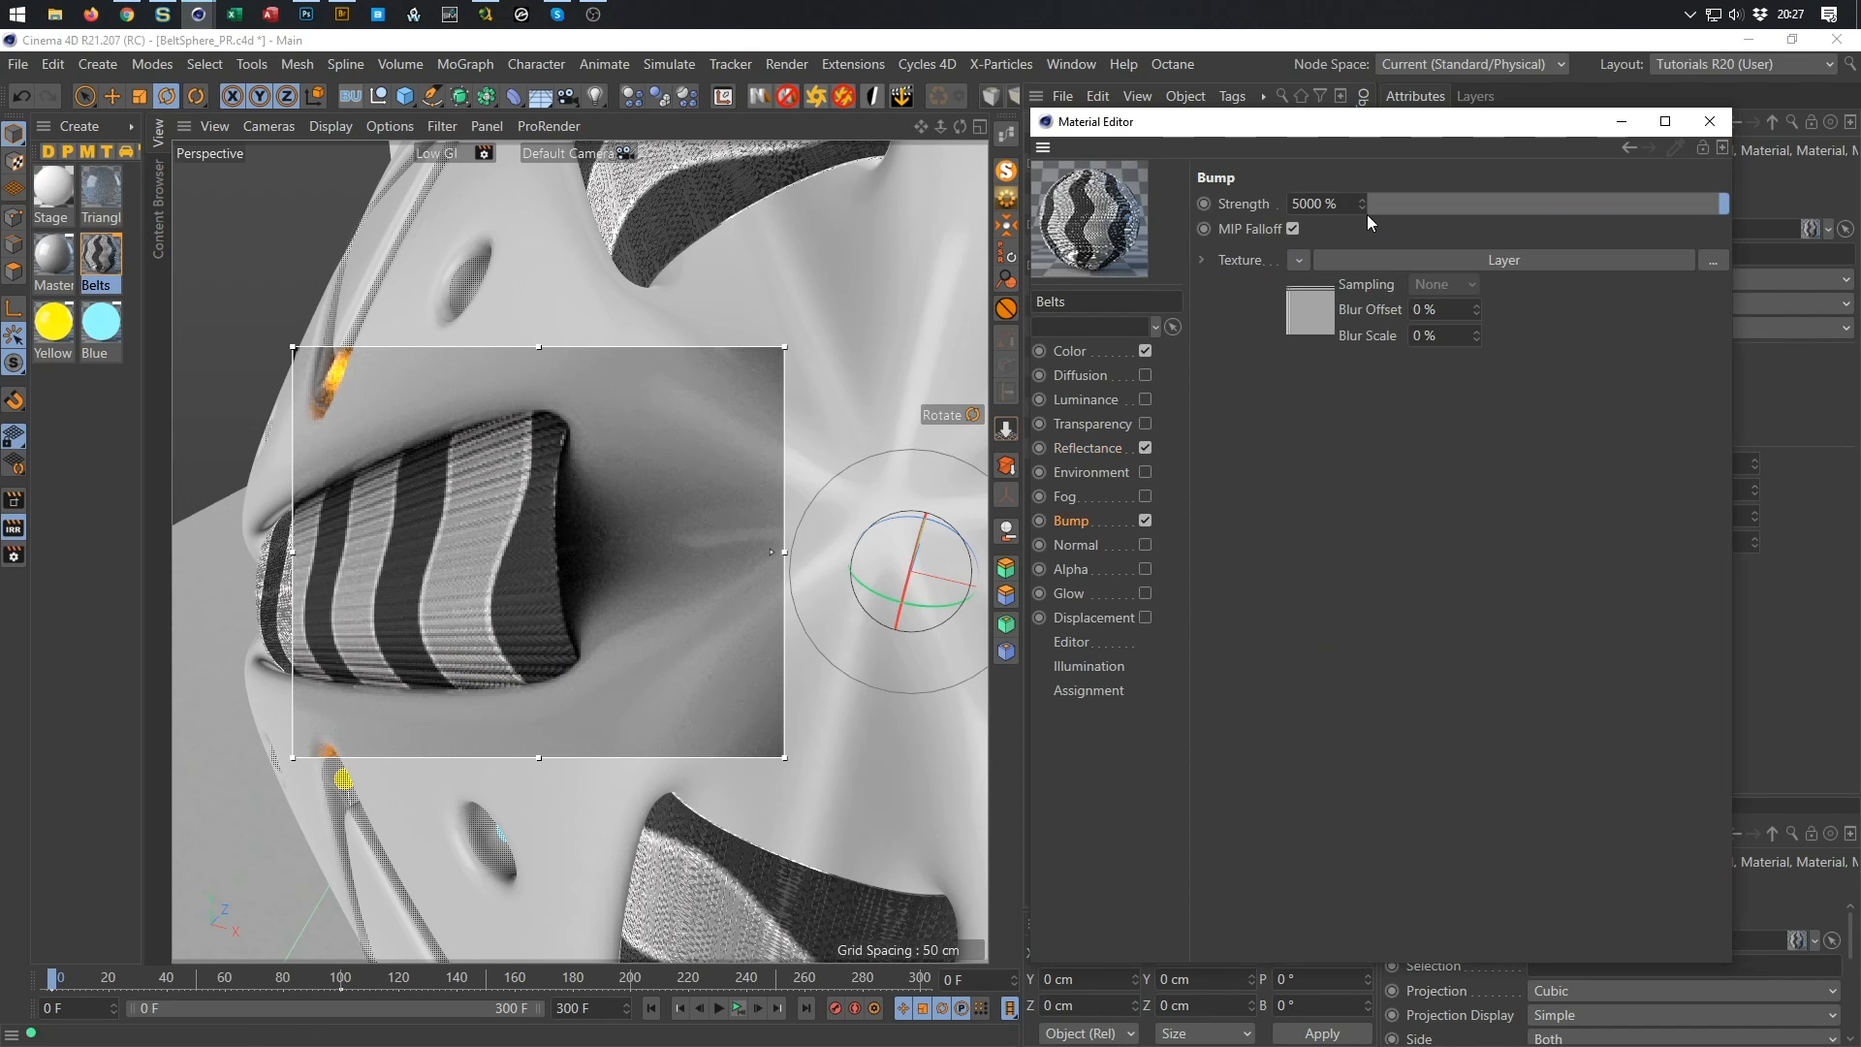
{"action": "double_click", "coordinate": [1330, 203]}
{"action": "type", "text": "10000"}
{"action": "key", "text": "Return"}
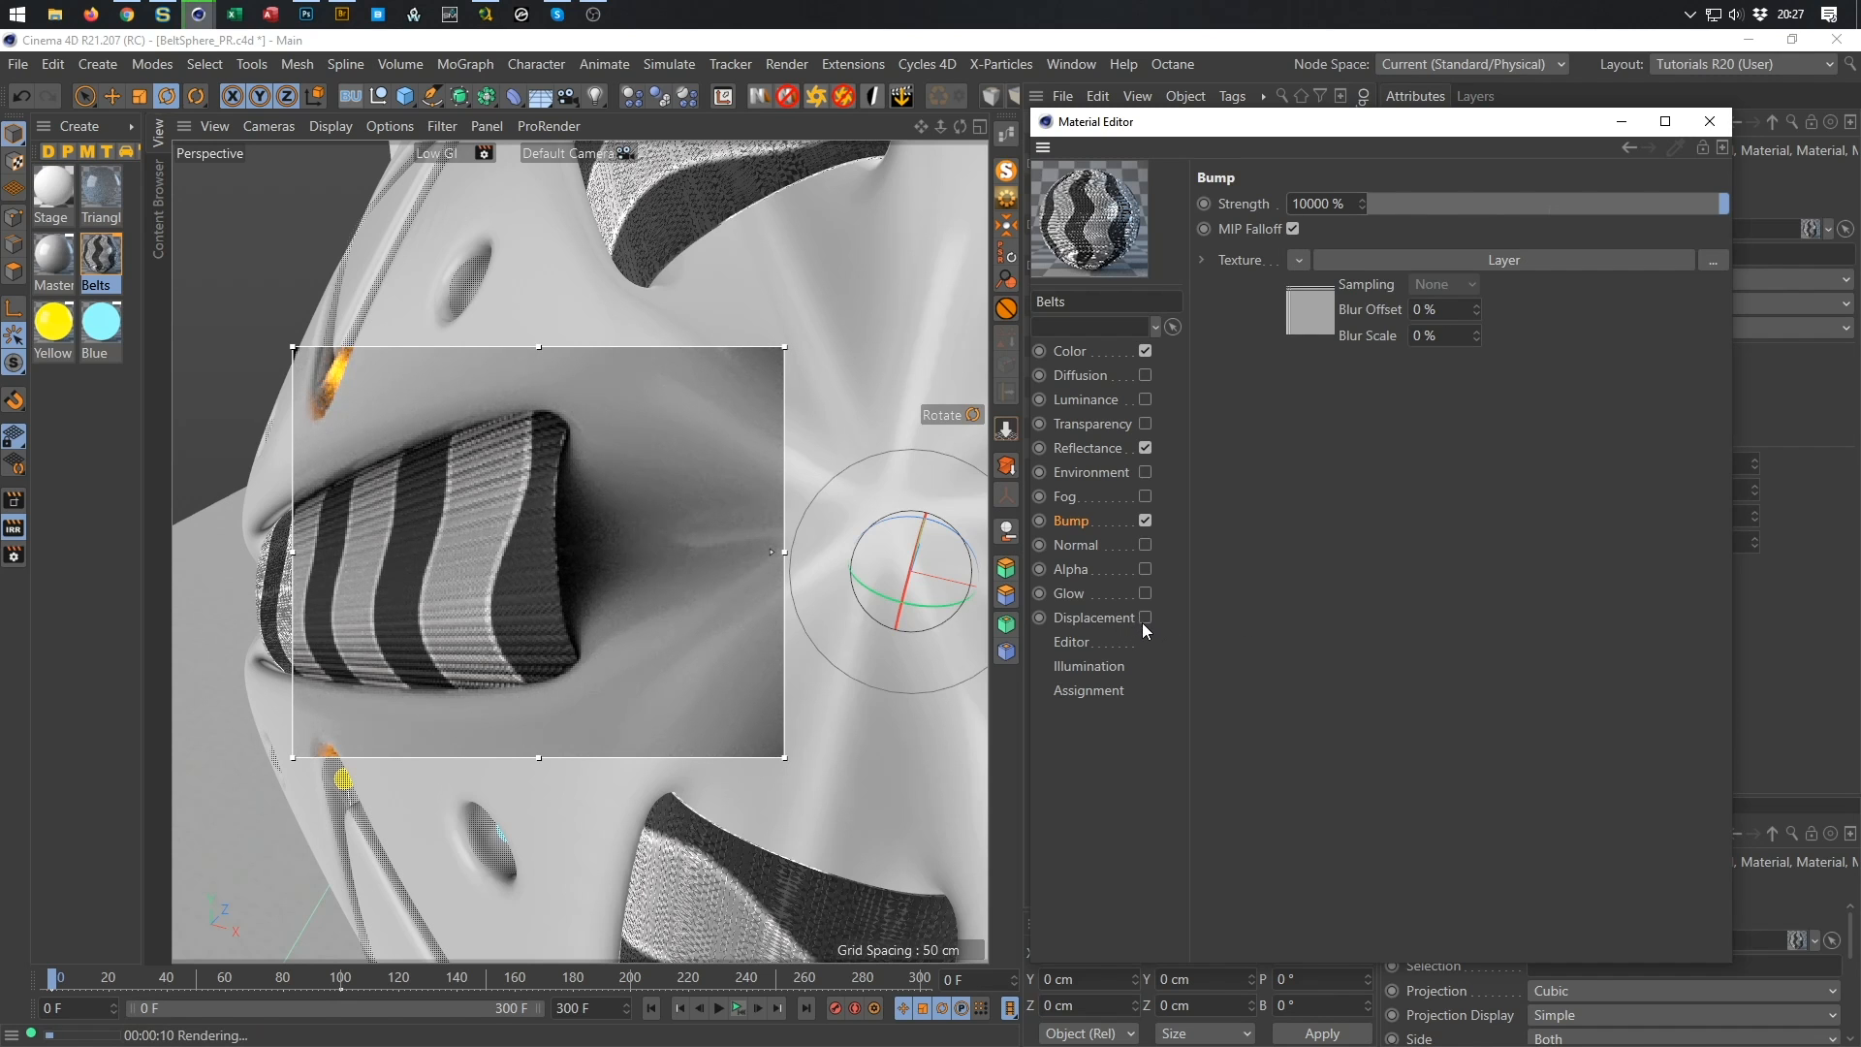
Turn on the Belts material's displacement and try a height of 0.1 cm, followed by 0.2 cm.
{"action": "left_click", "coordinate": [1115, 618]}
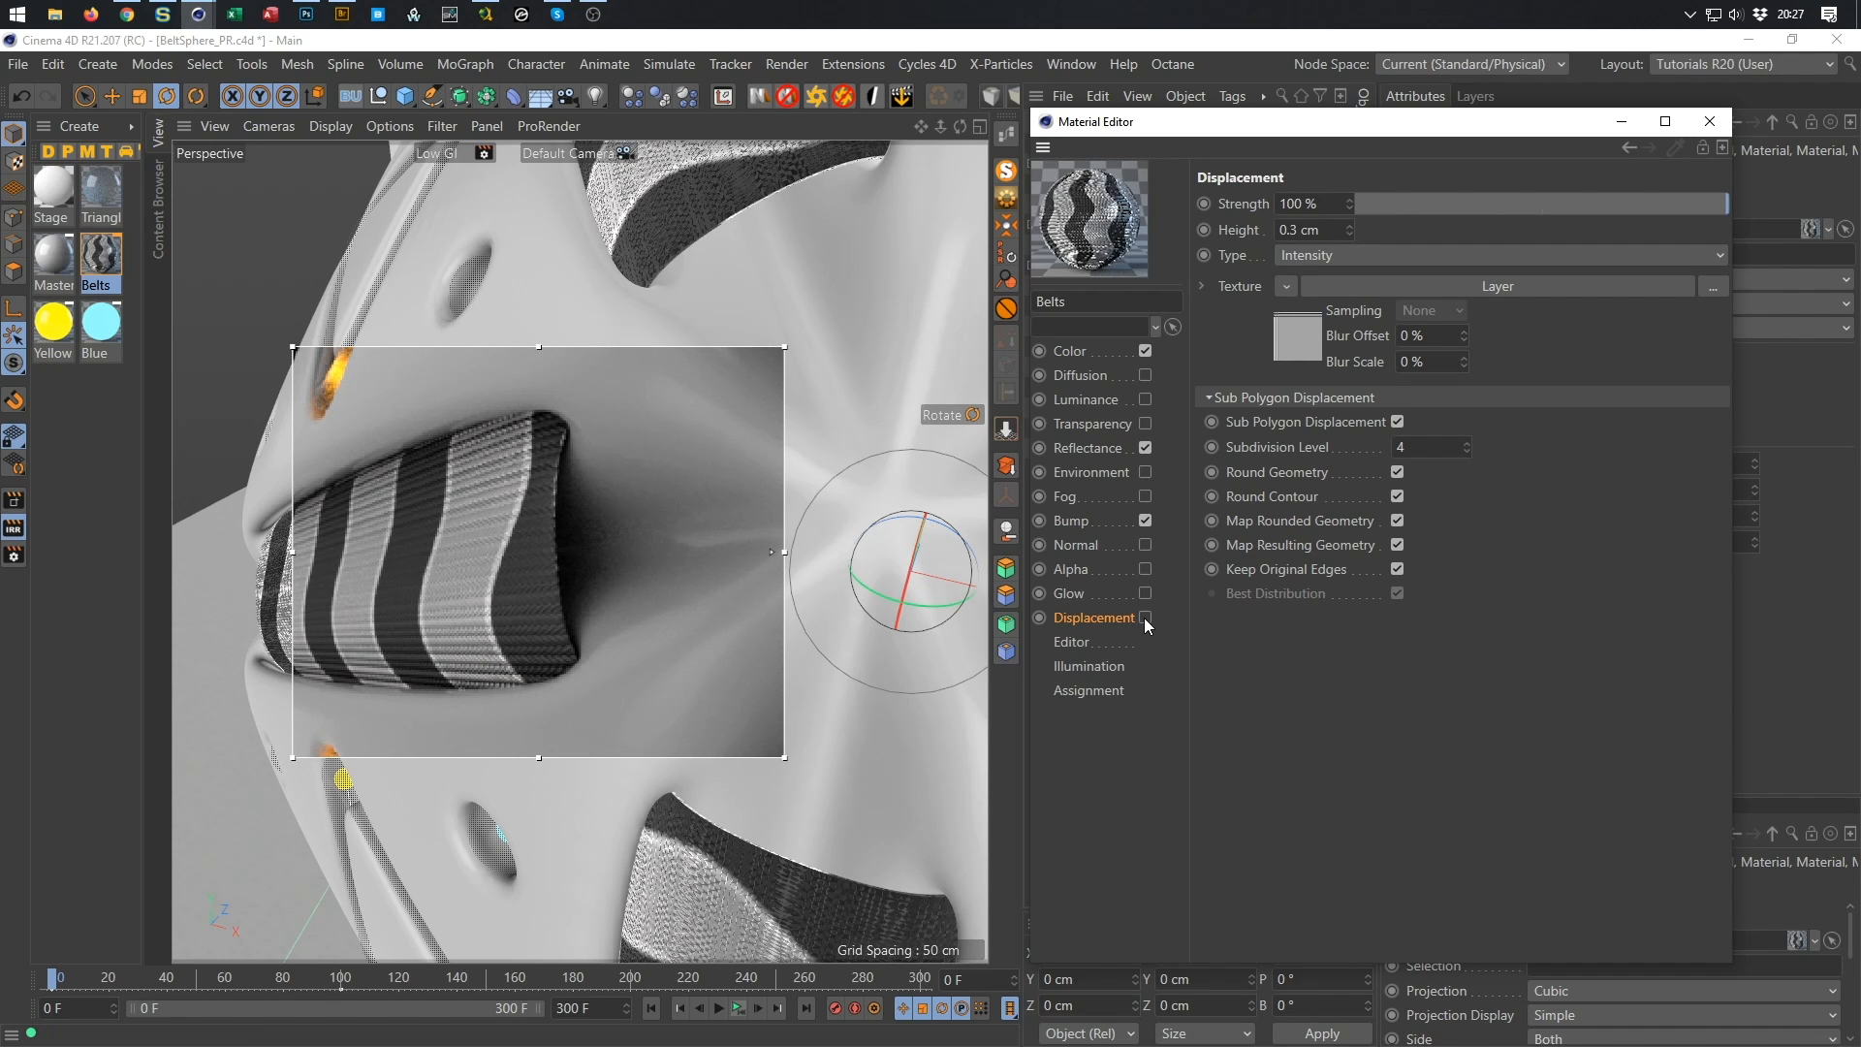
{"action": "left_click", "coordinate": [1145, 619]}
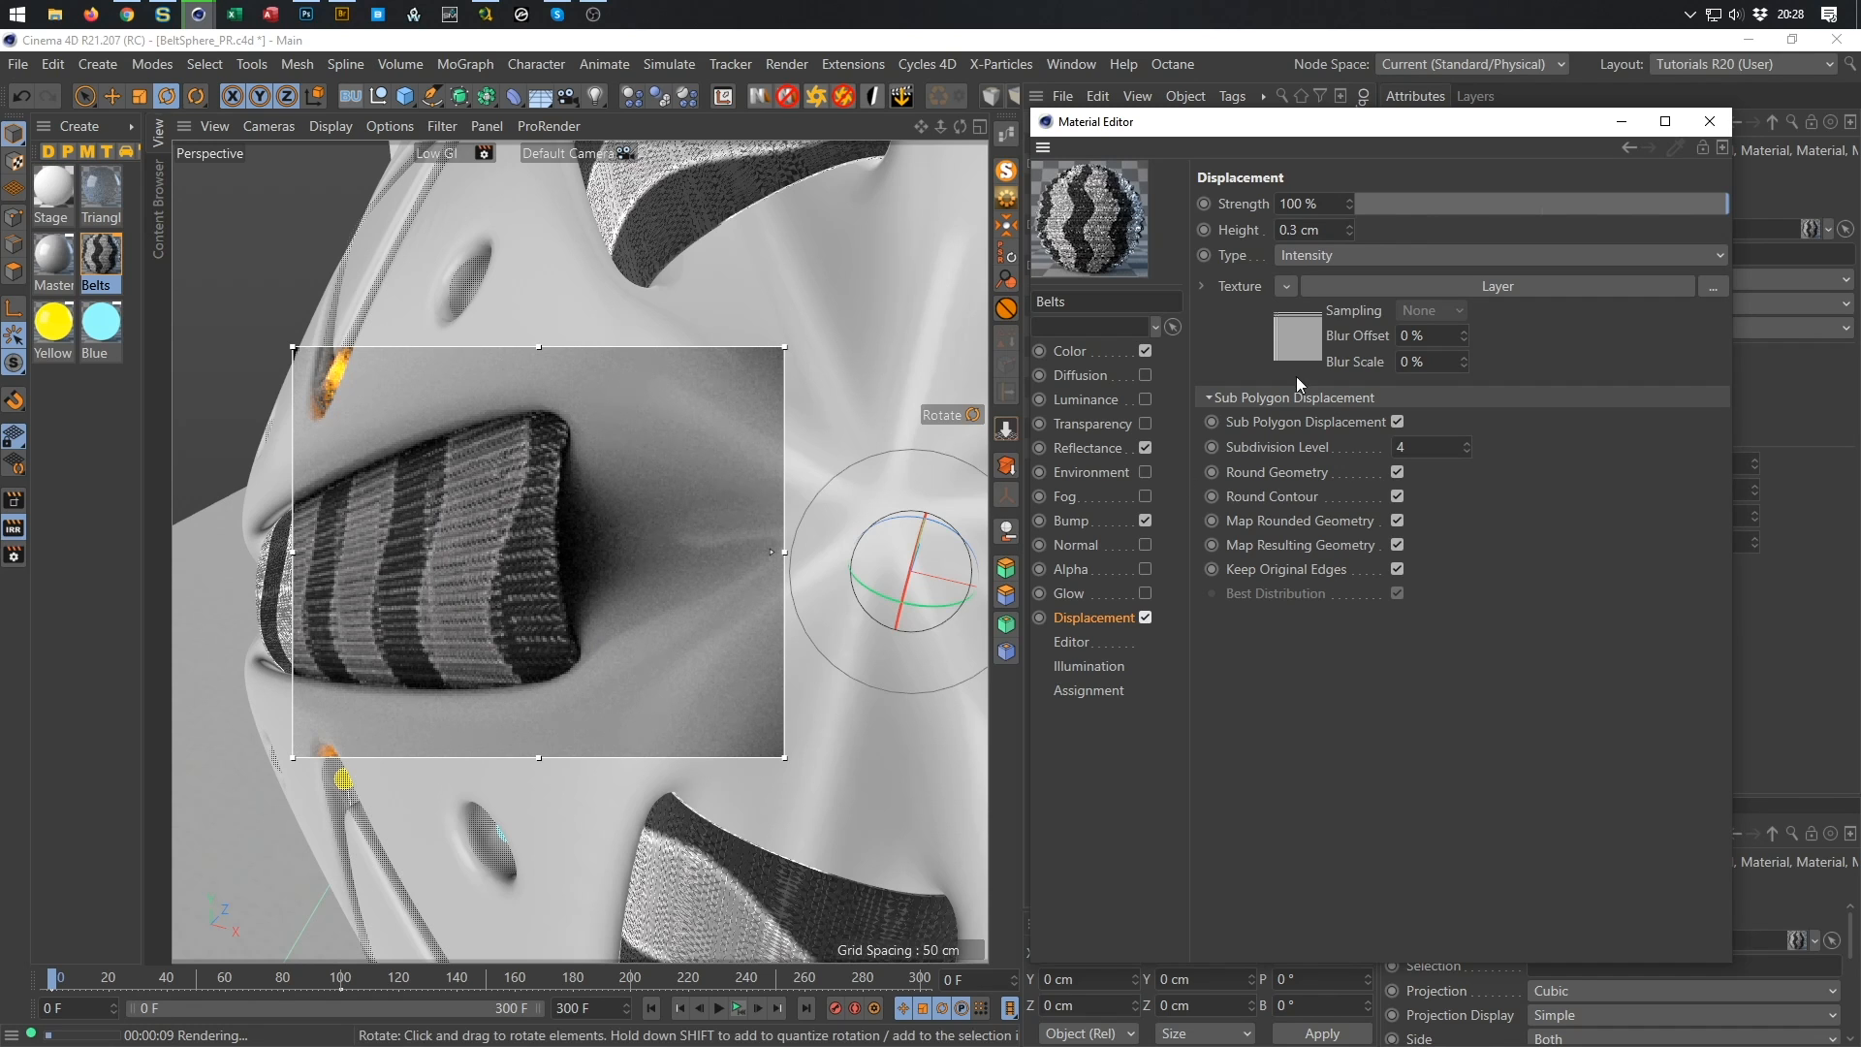
{"action": "left_click", "coordinate": [1310, 229]}
{"action": "type", "text": "0.1"}
{"action": "key", "text": "Return"}
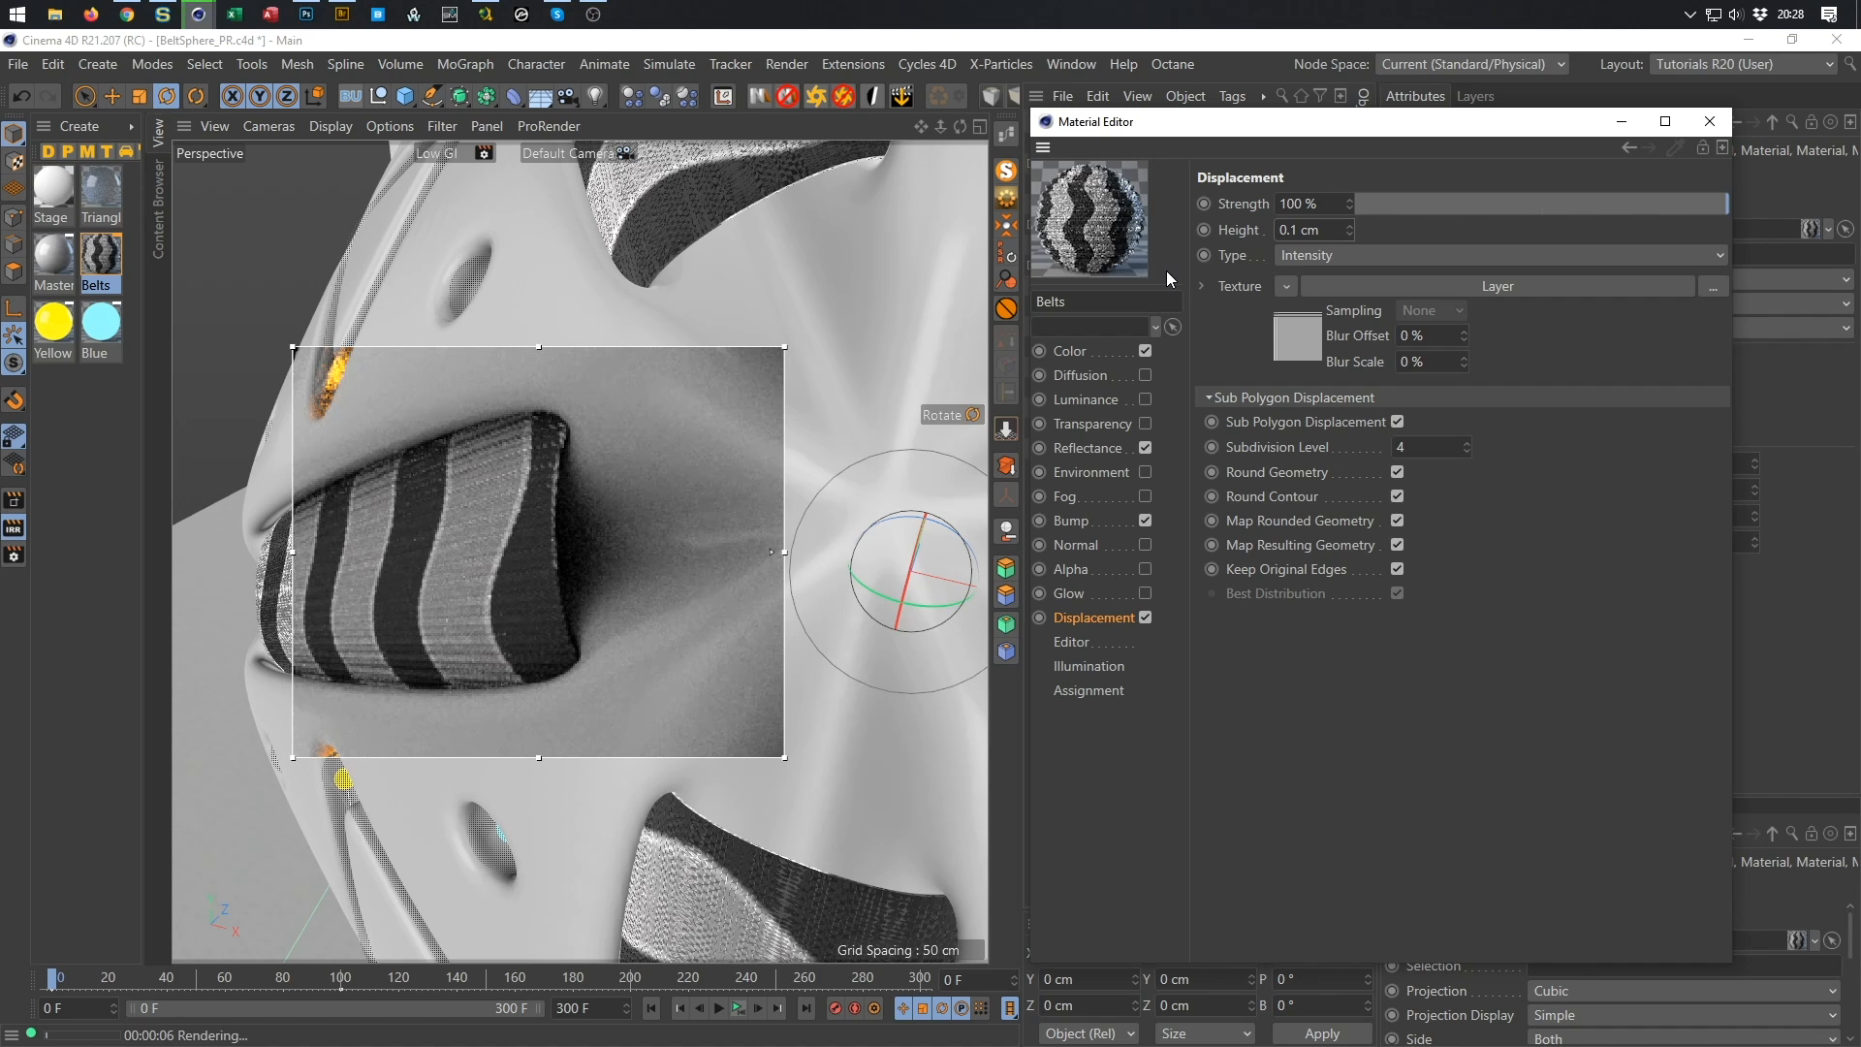
{"action": "double_click", "coordinate": [1299, 229]}
{"action": "type", "text": ".2"}
{"action": "key", "text": "Return"}
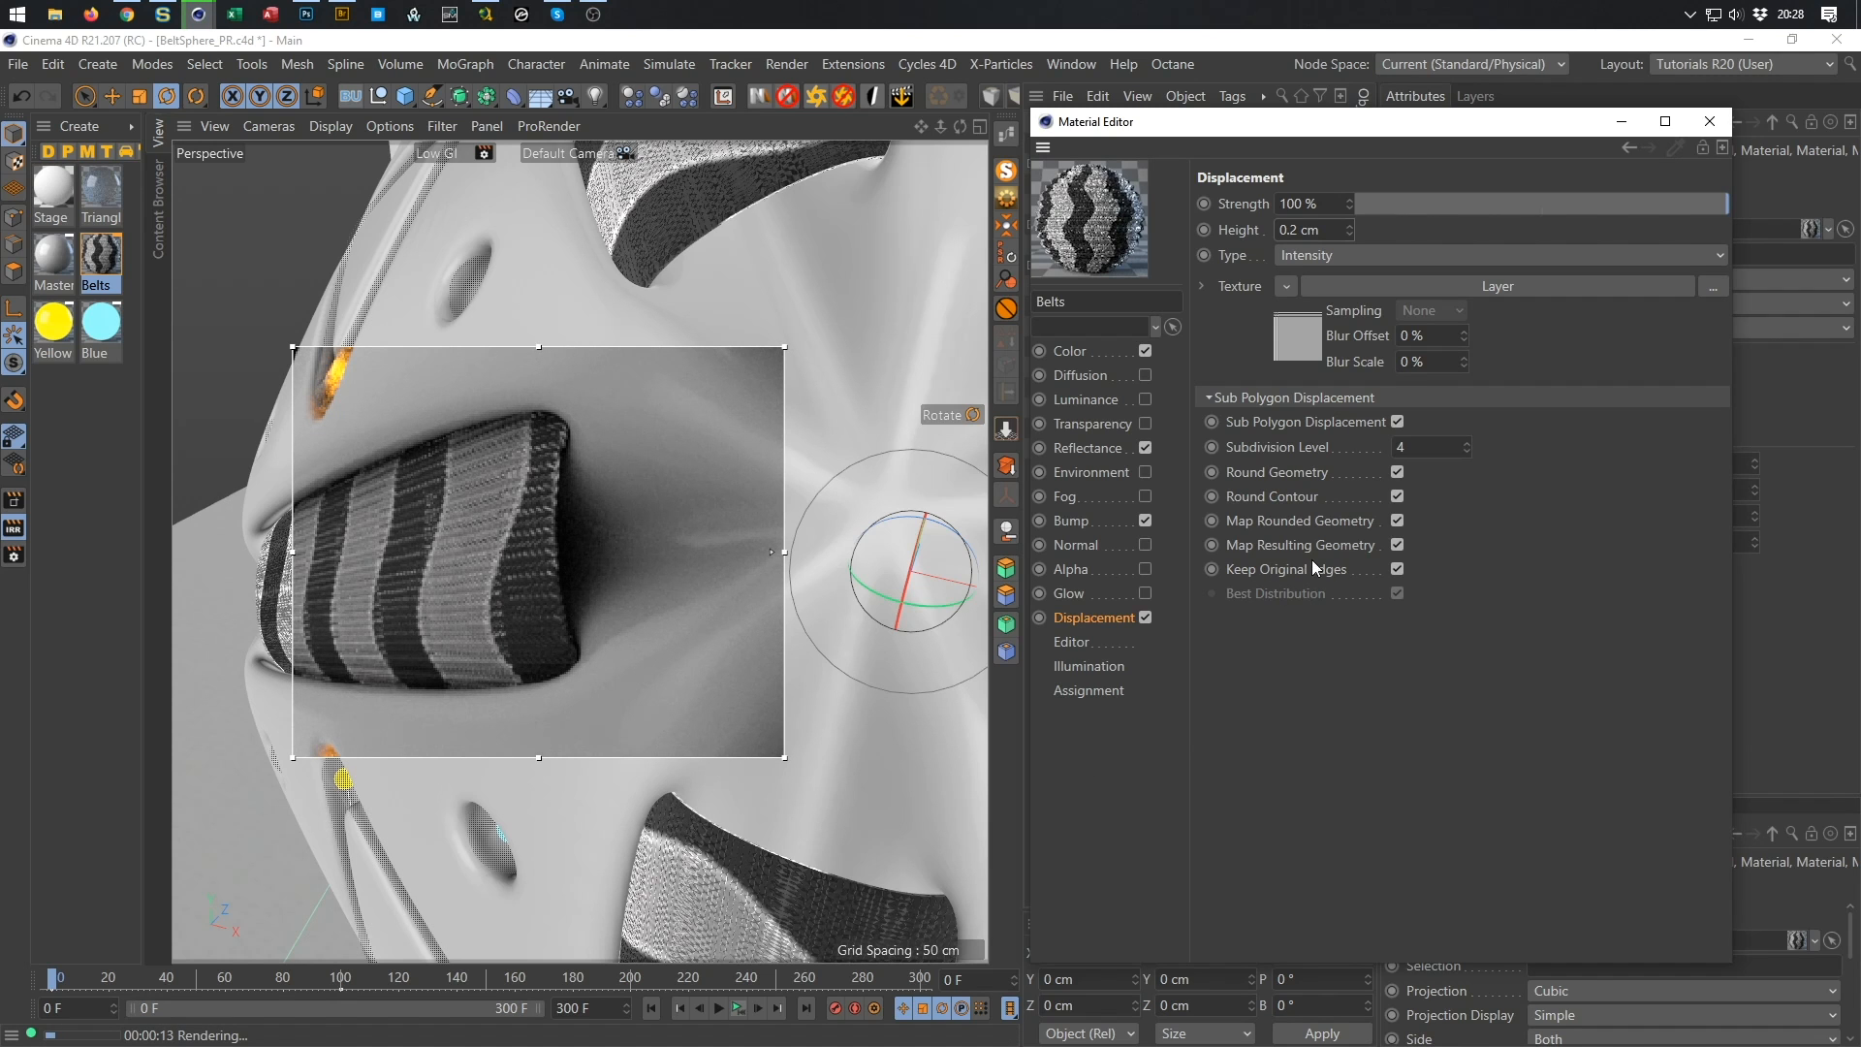
Disable Map Resulting Geometry for the Belts displacement and set its subdivision level to 5.
{"action": "left_click", "coordinate": [1398, 545]}
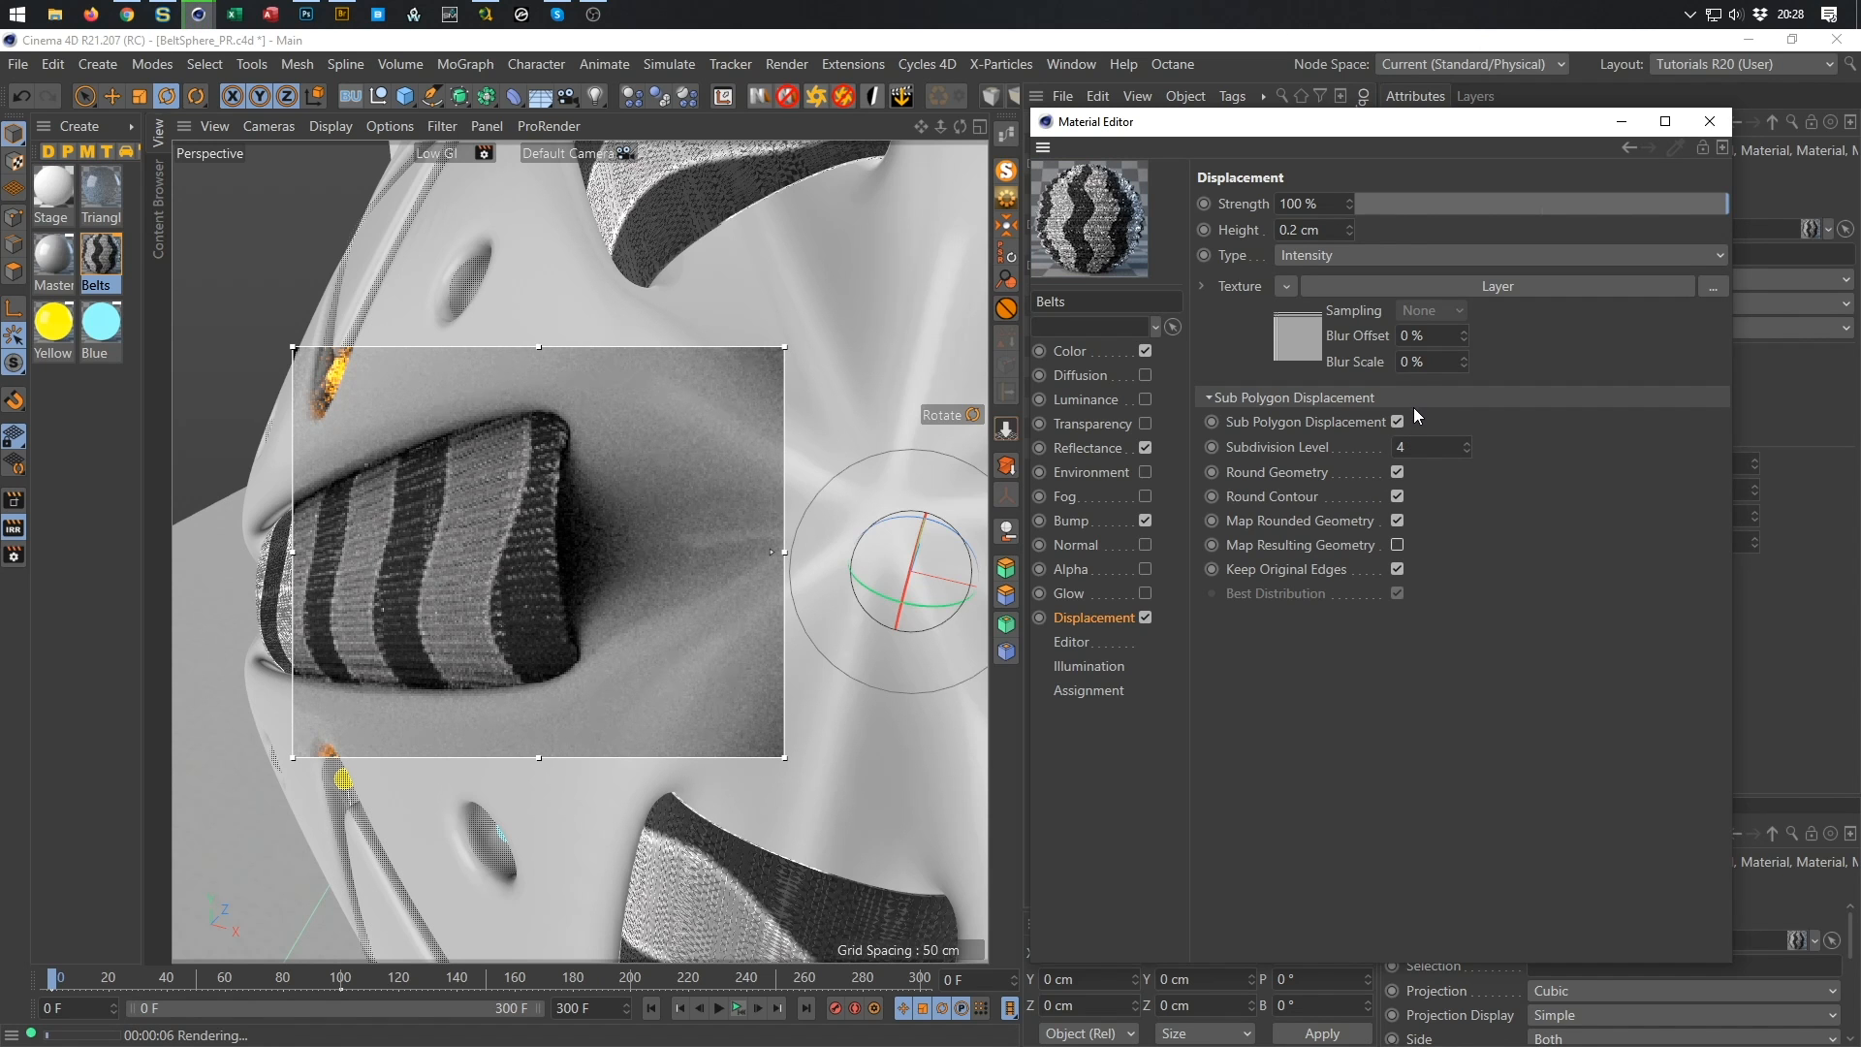
{"action": "left_click_drag", "start_coordinate": [1360, 463], "coordinate": [1355, 464]}
{"action": "type", "text": "5"}
{"action": "key", "text": "Return"}
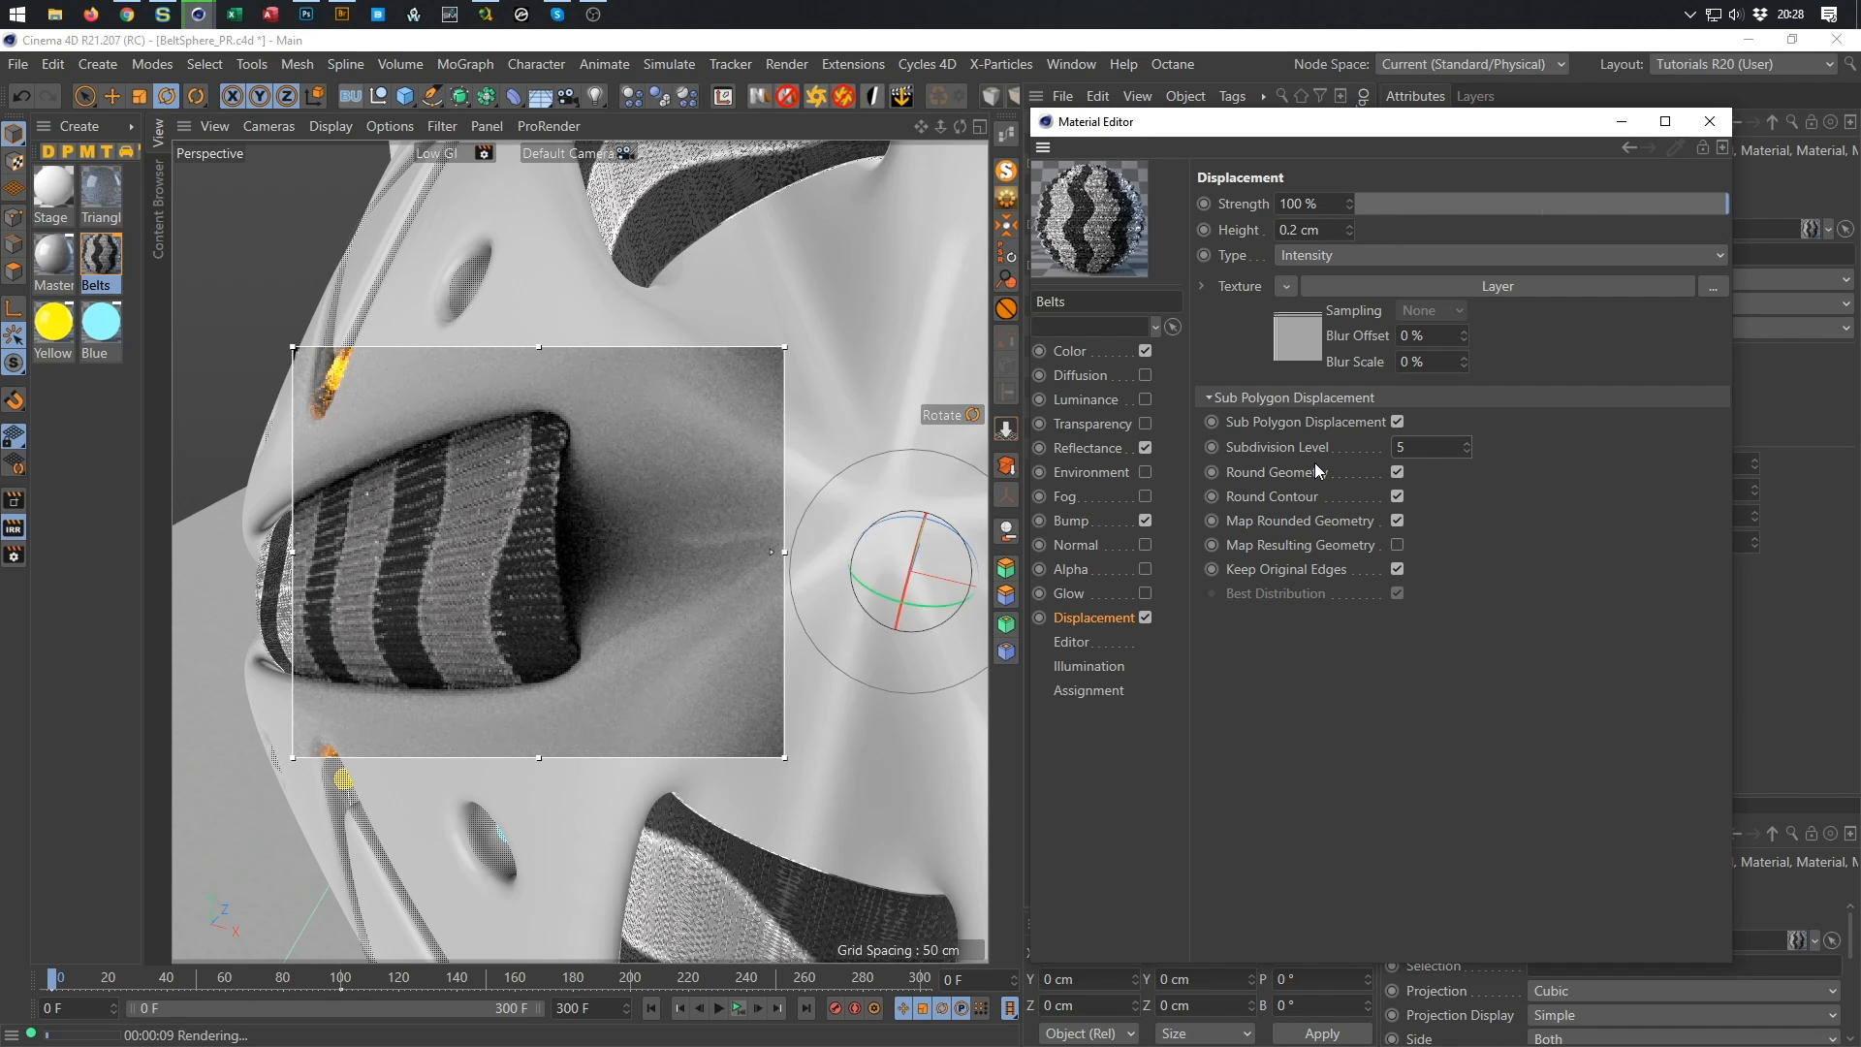
Turn off the Belts displacement and try a scale of 0.2 on all three axes in the bump Layer shader's Transform.
{"action": "left_click", "coordinate": [1145, 617]}
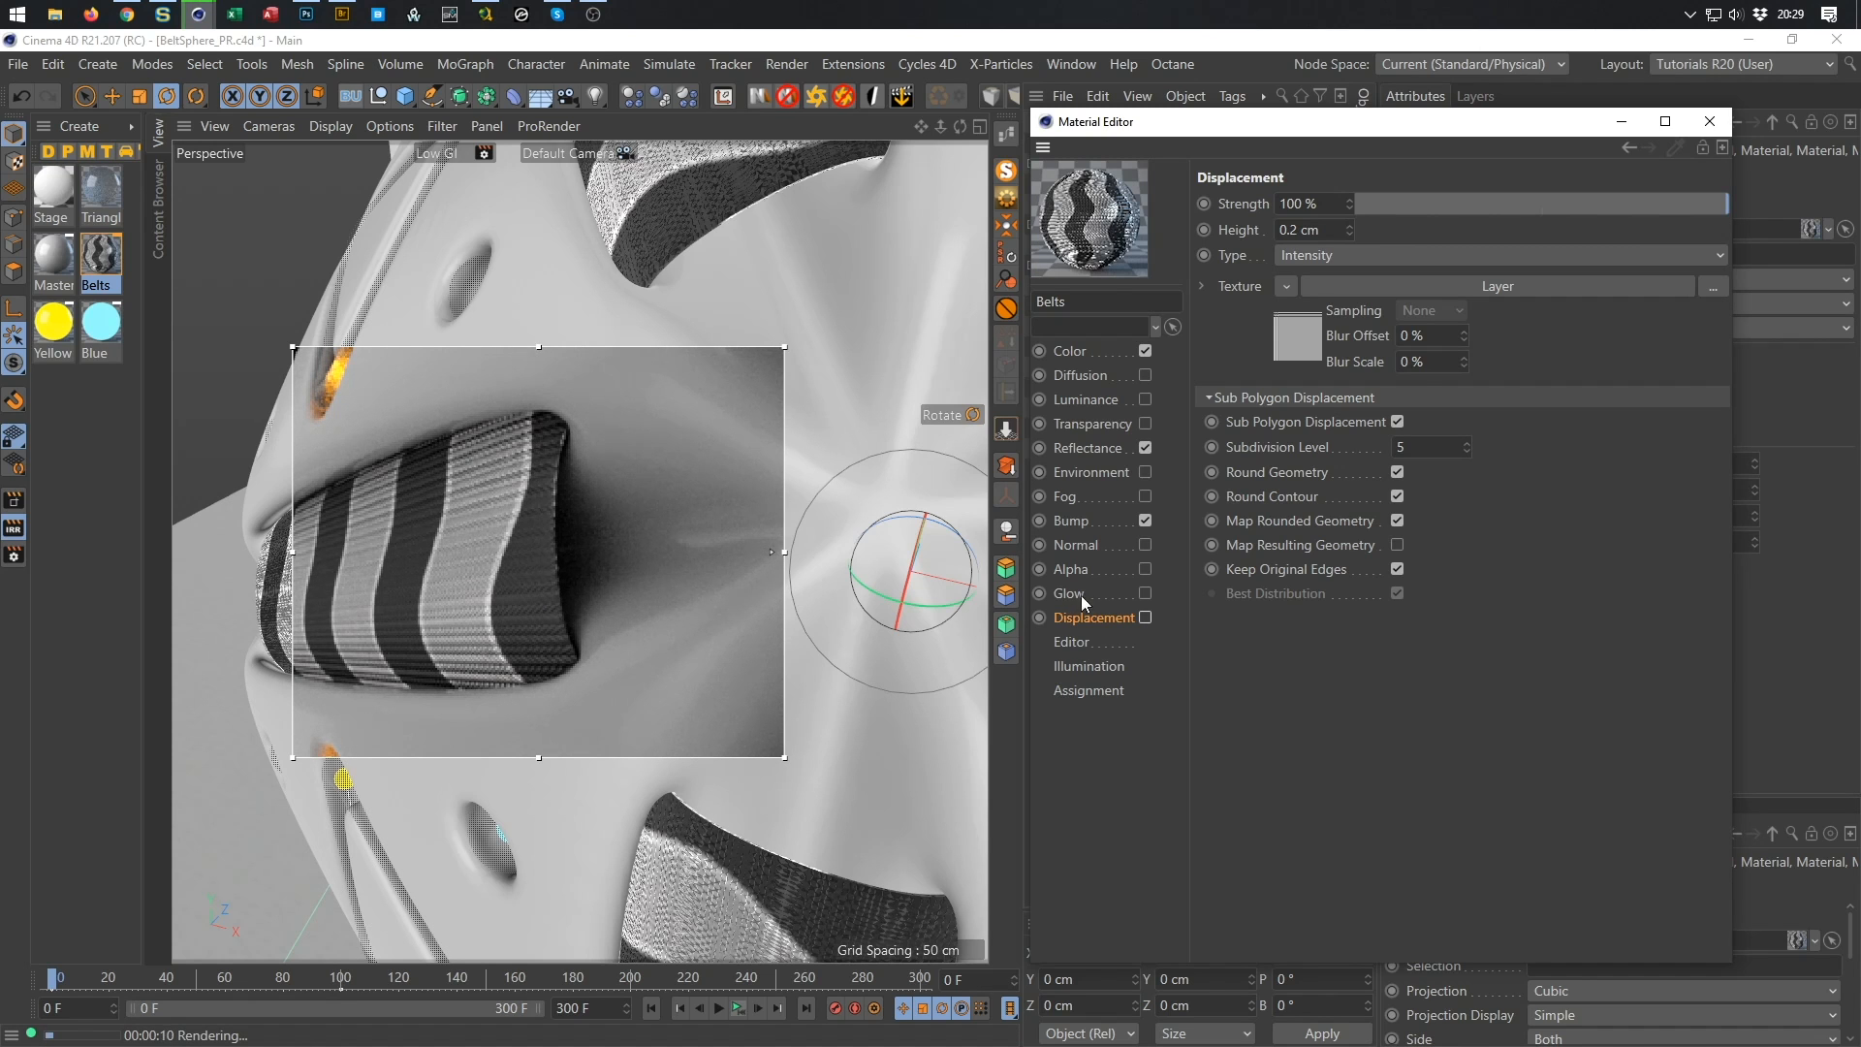
{"action": "left_click", "coordinate": [1076, 521]}
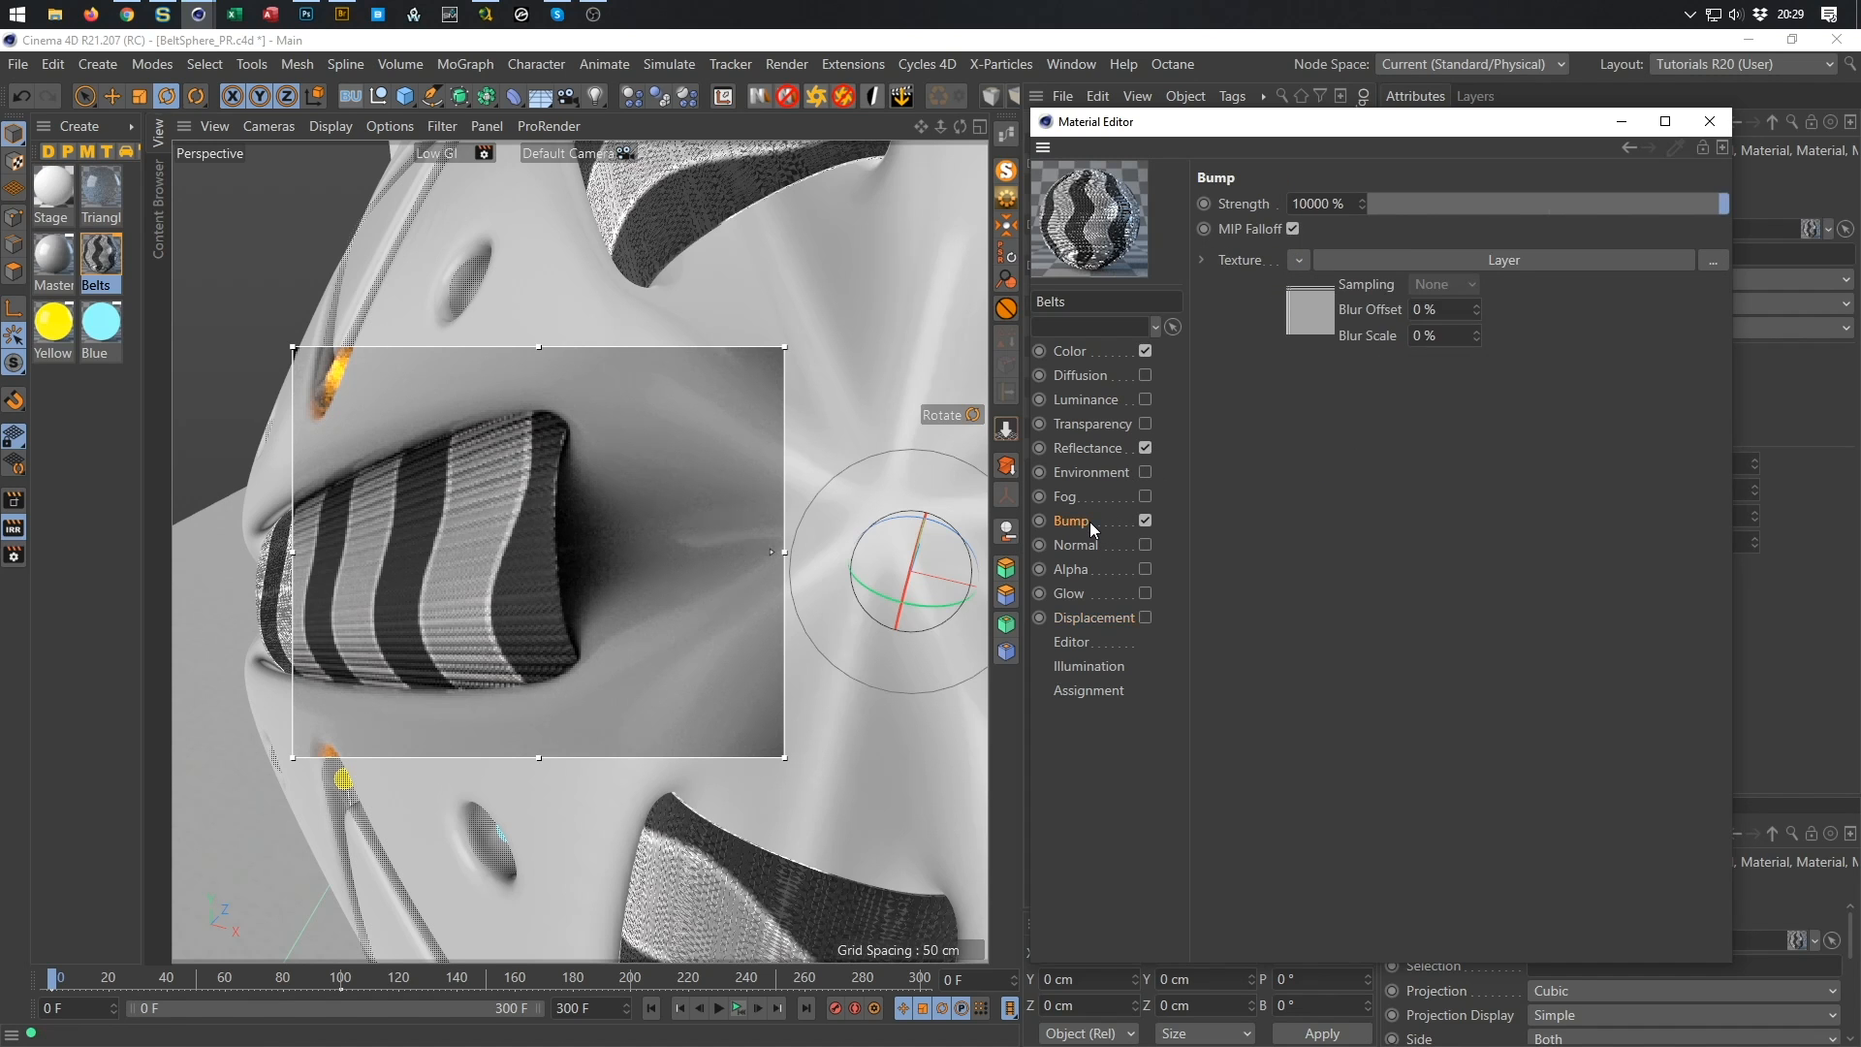
{"action": "left_click", "coordinate": [1299, 313]}
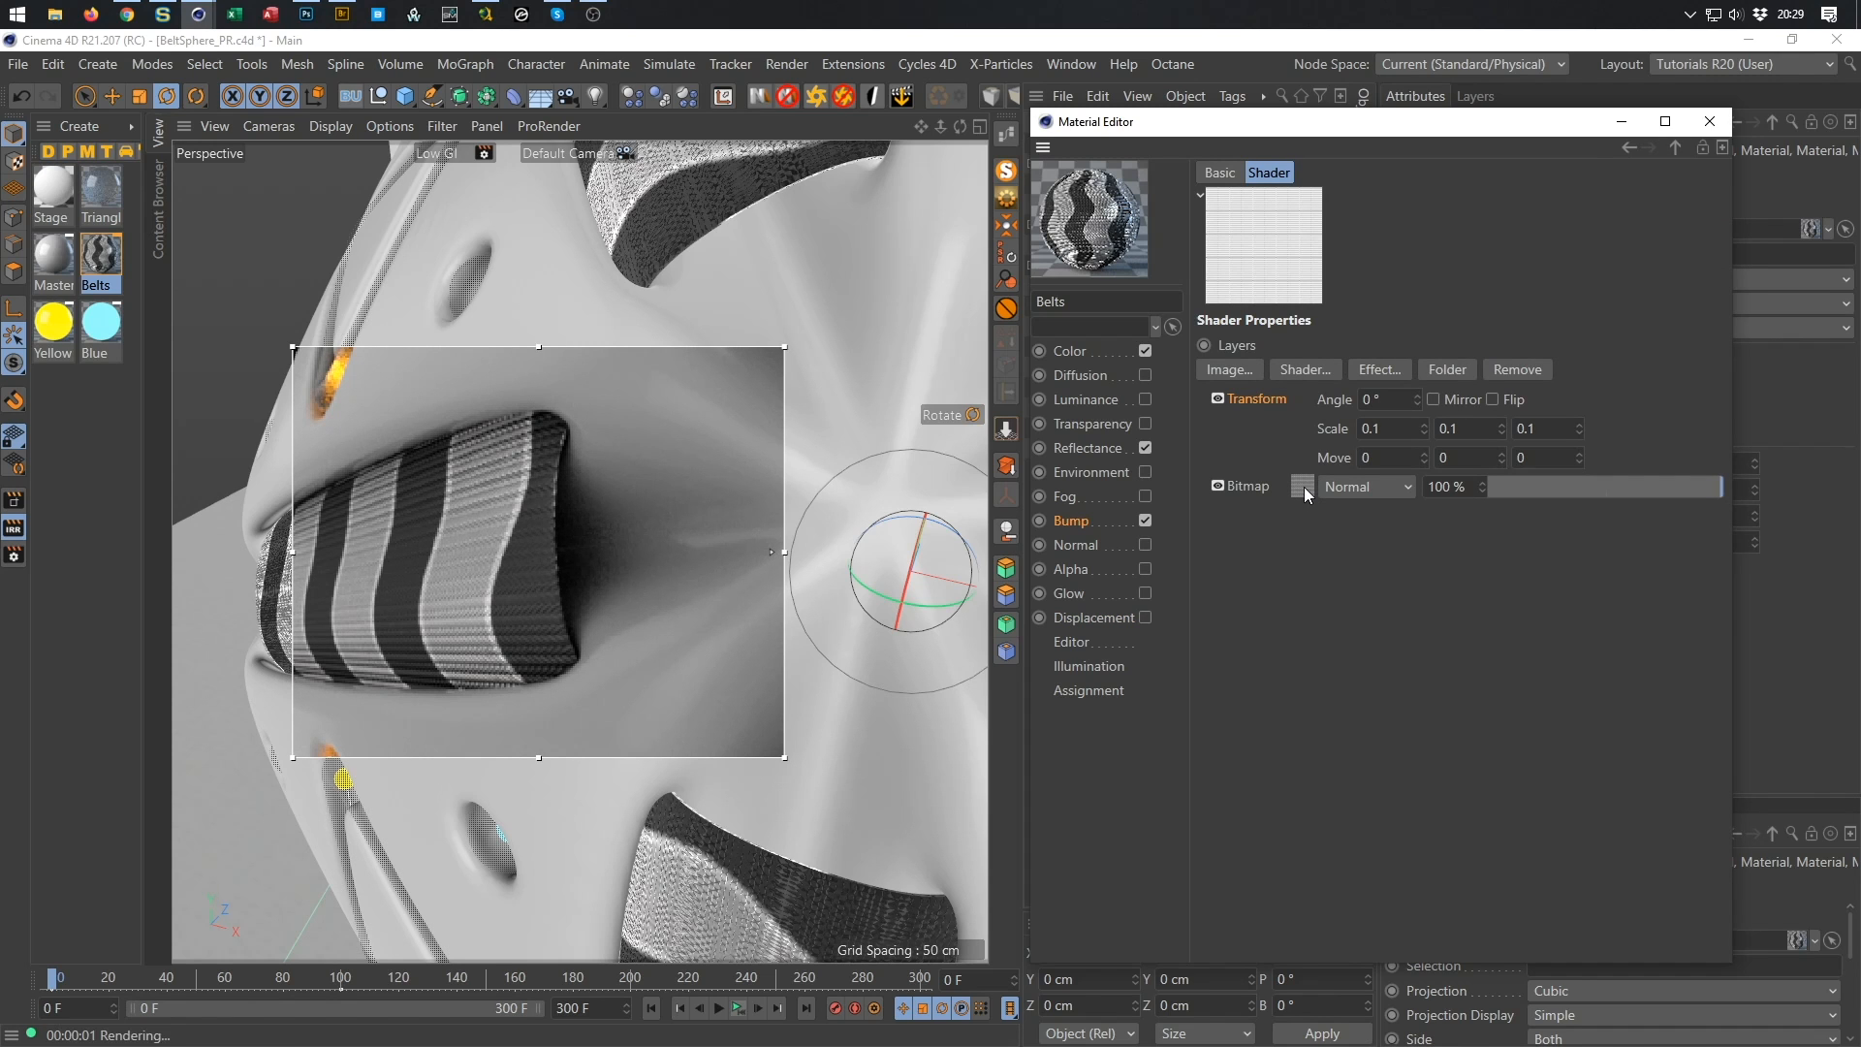
{"action": "left_click", "coordinate": [1390, 431]}
{"action": "type", "text": "0.2"}
{"action": "key", "text": "Tab"}
{"action": "type", "text": "0.2"}
{"action": "key", "text": "Tab"}
{"action": "type", "text": "0.2"}
{"action": "key", "text": "Return"}
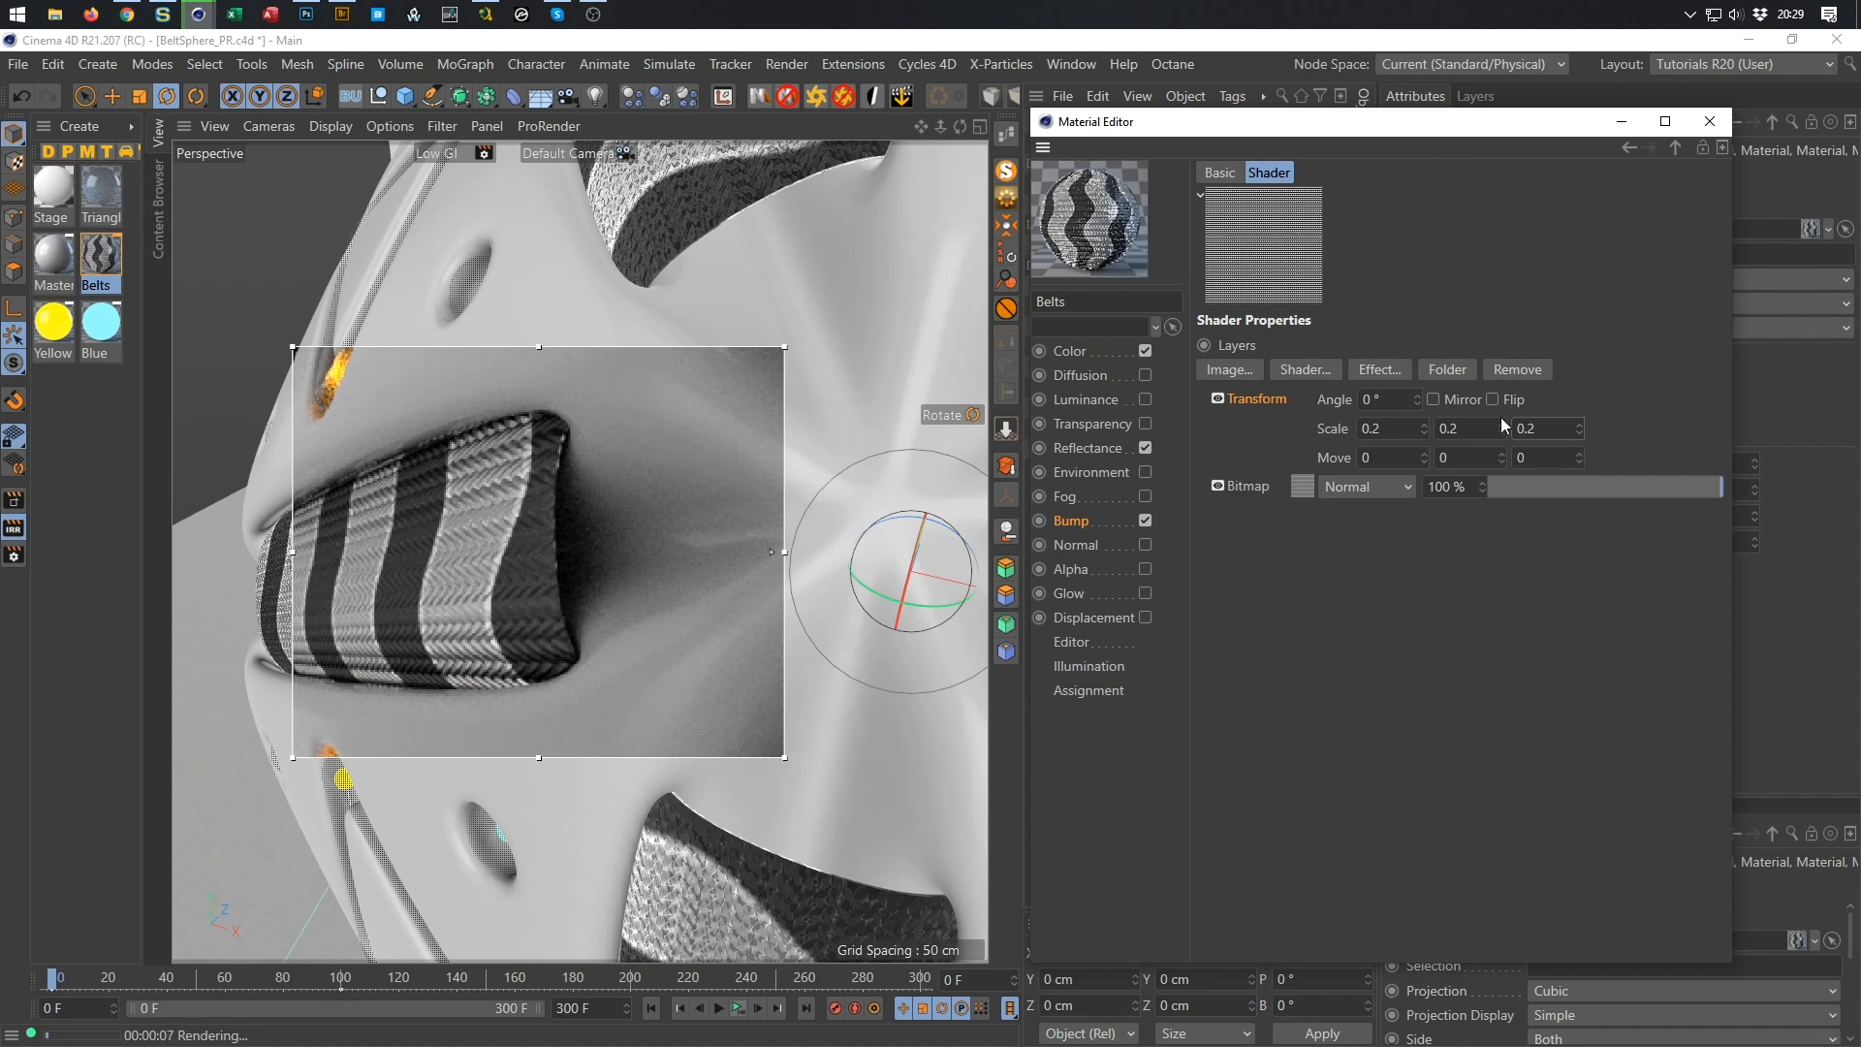
Set the Transform scale of the bump Layer shader to 0.15 on all three axes.
{"action": "left_click", "coordinate": [1302, 452]}
{"action": "type", "text": ",15"}
{"action": "key", "text": "Tab"}
{"action": "type", "text": ",15"}
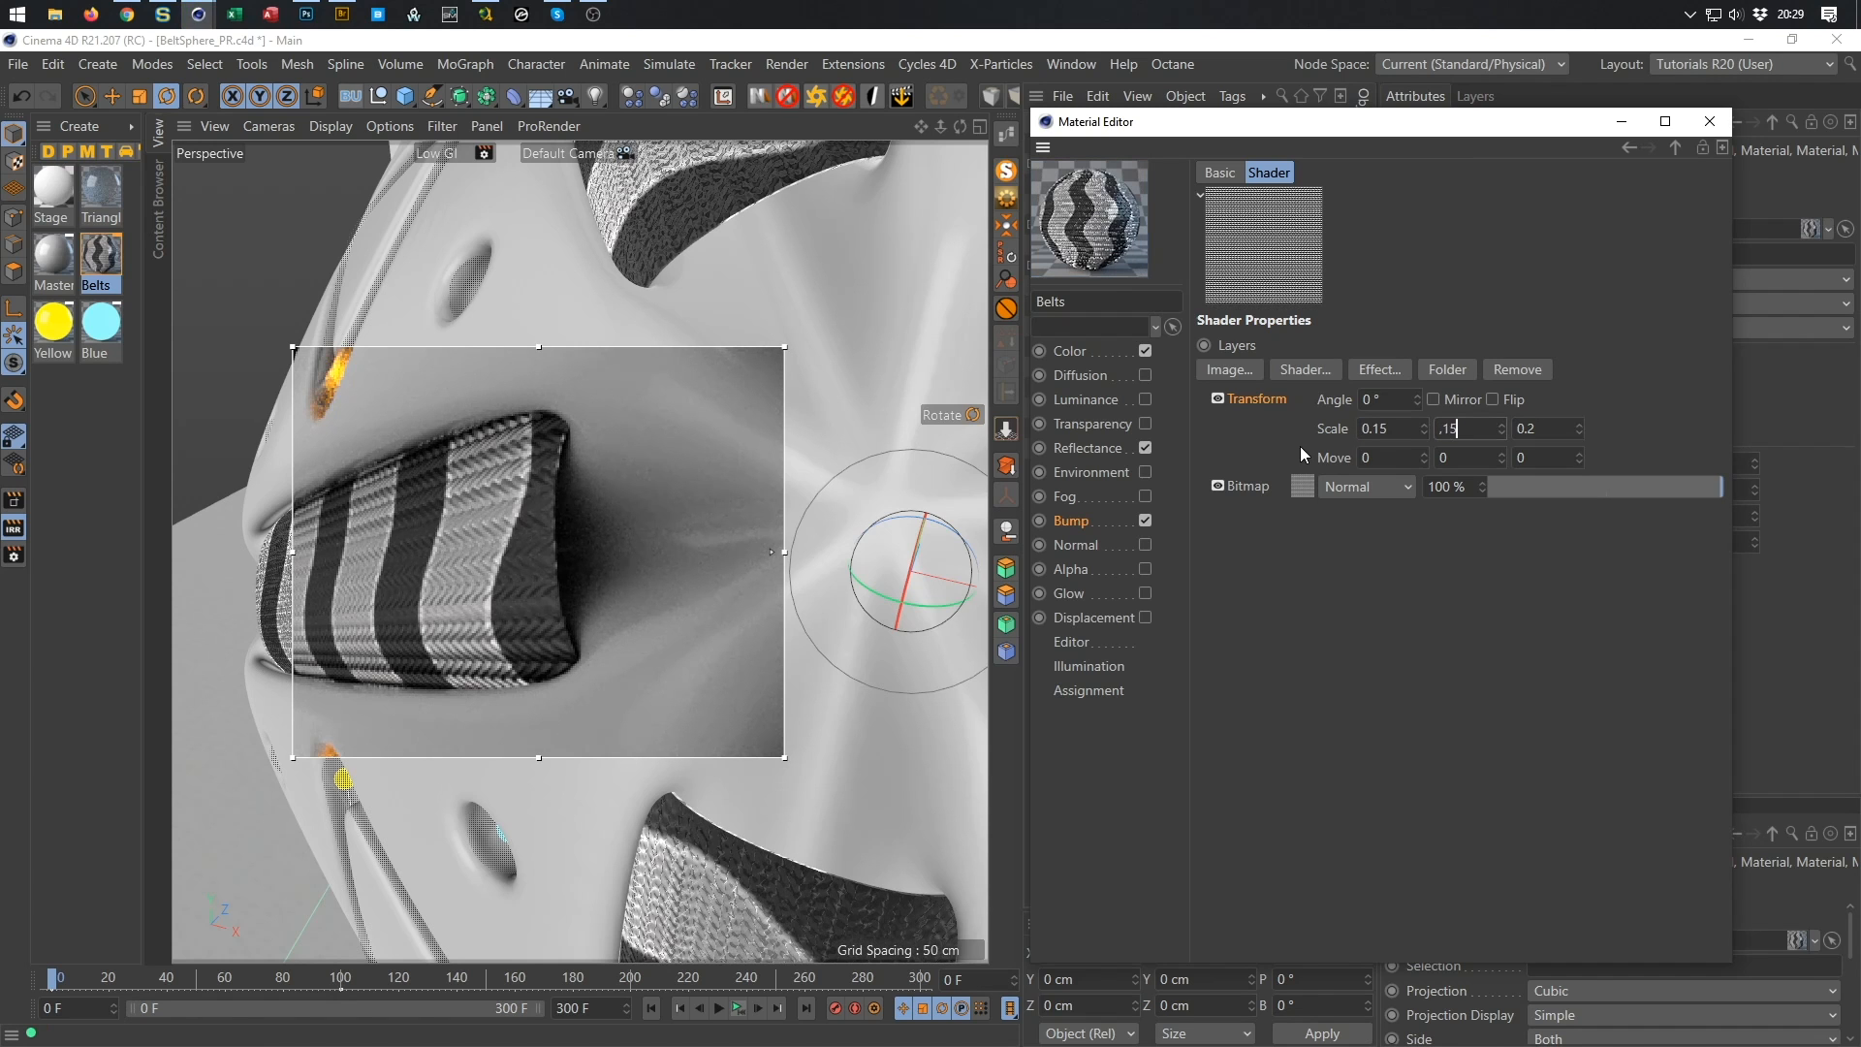
{"action": "key", "text": "Tab"}
{"action": "type", "text": ",15"}
{"action": "key", "text": "Return"}
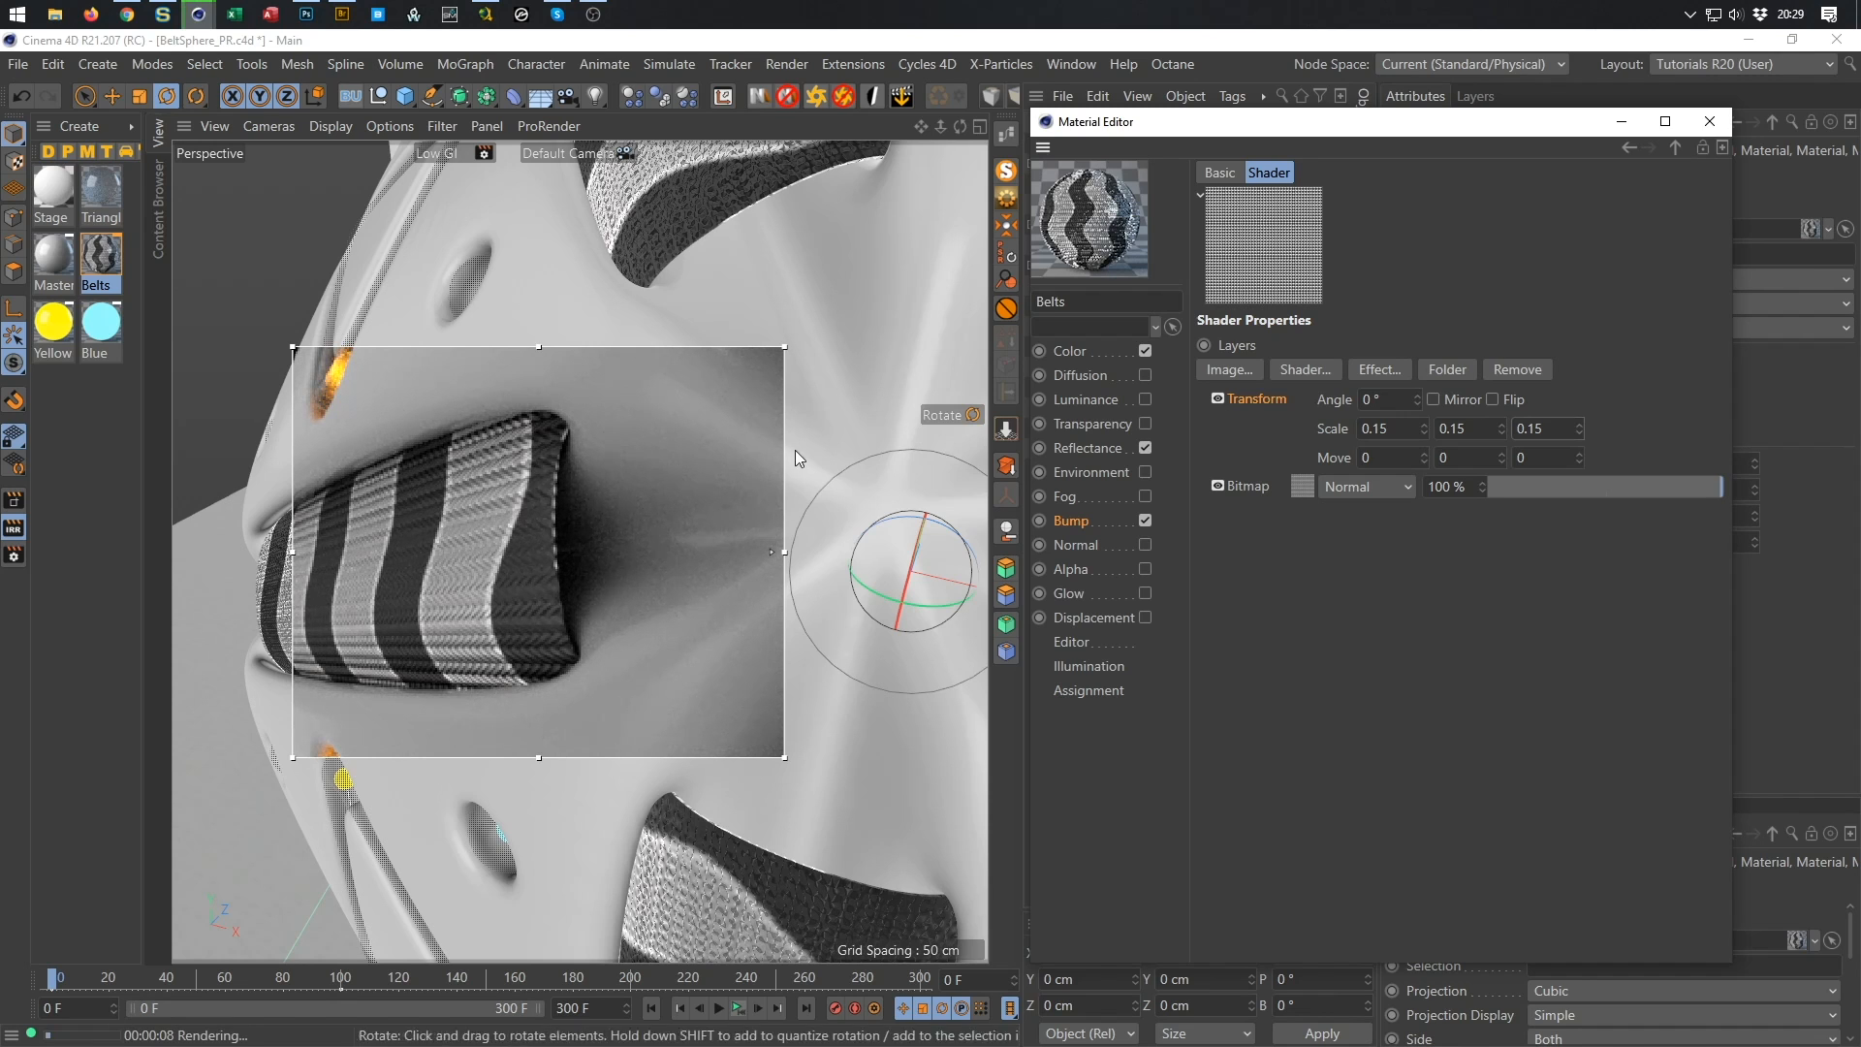
Set the Transform scale of the displacement channel's Layer shader to 0.15 on all three axes.
{"action": "left_click", "coordinate": [1096, 618]}
{"action": "left_click", "coordinate": [1294, 331]}
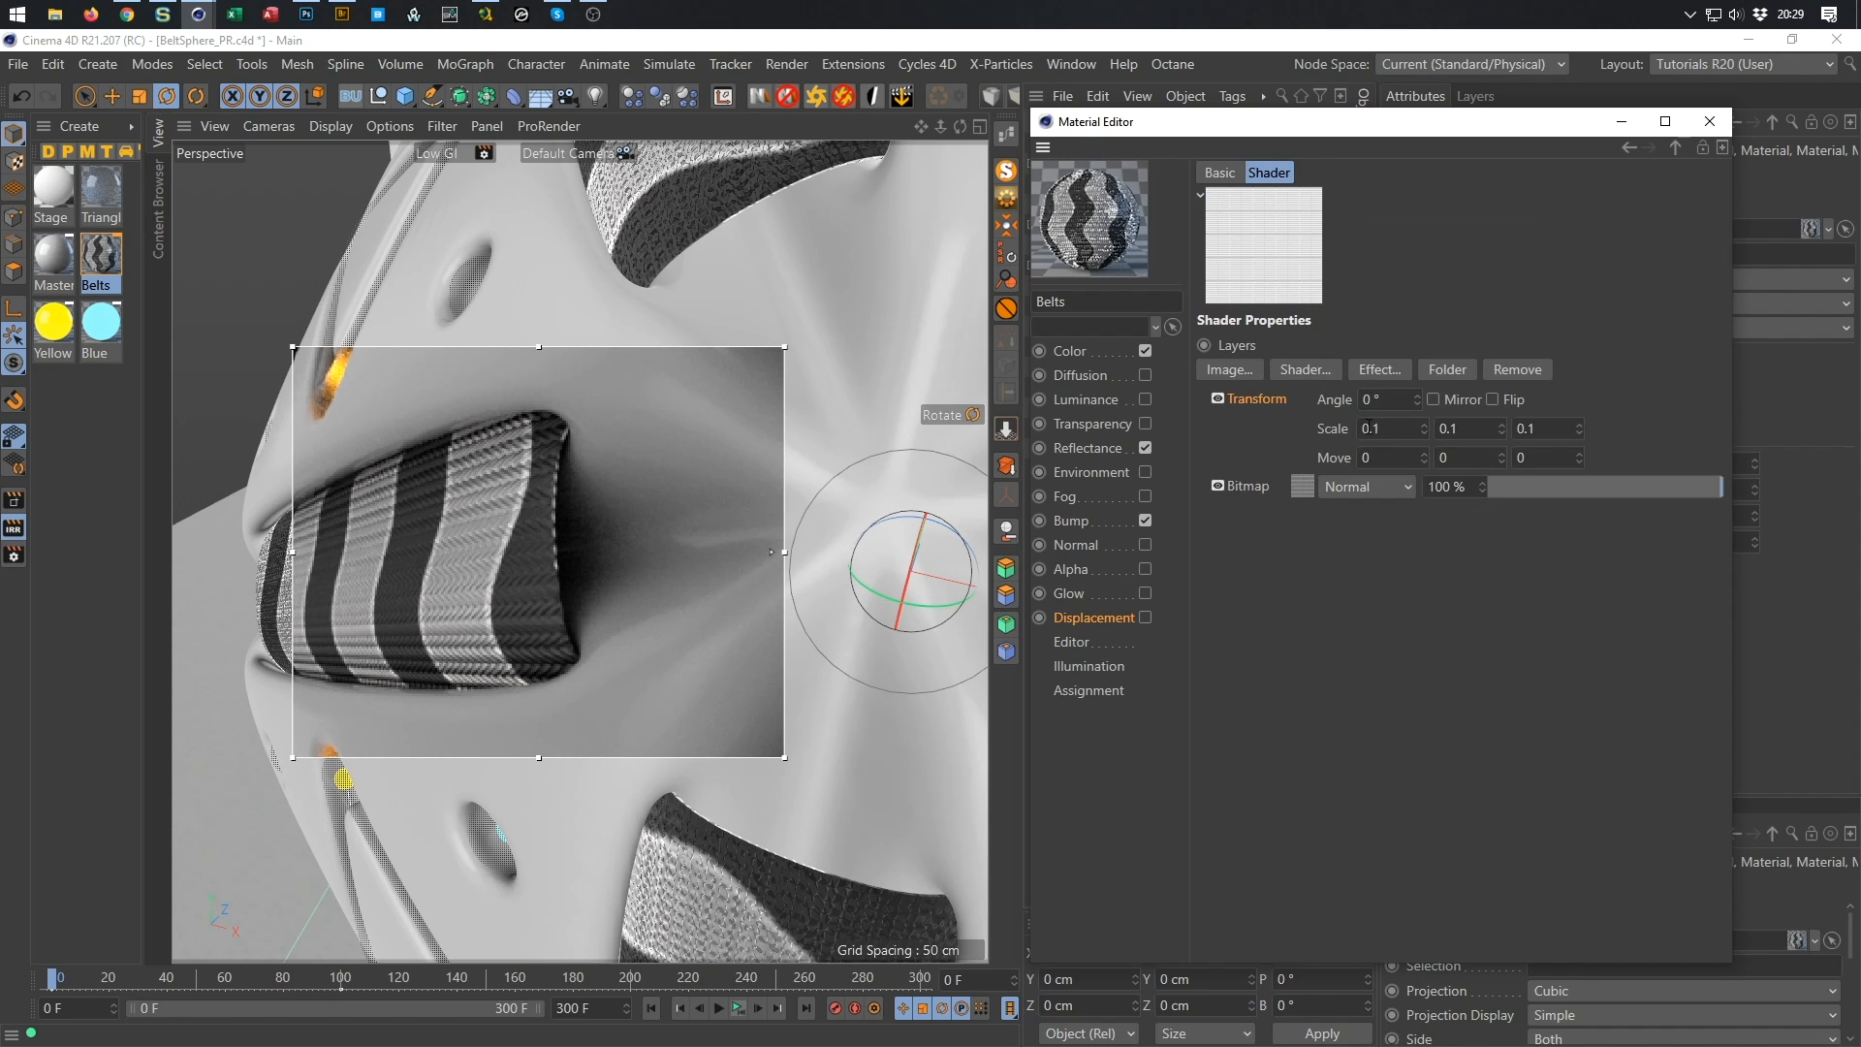
{"action": "left_click_drag", "start_coordinate": [1359, 441], "coordinate": [1297, 446]}
{"action": "type", "text": ",015"}
{"action": "key", "text": "Tab"}
{"action": "type", "text": ",1"}
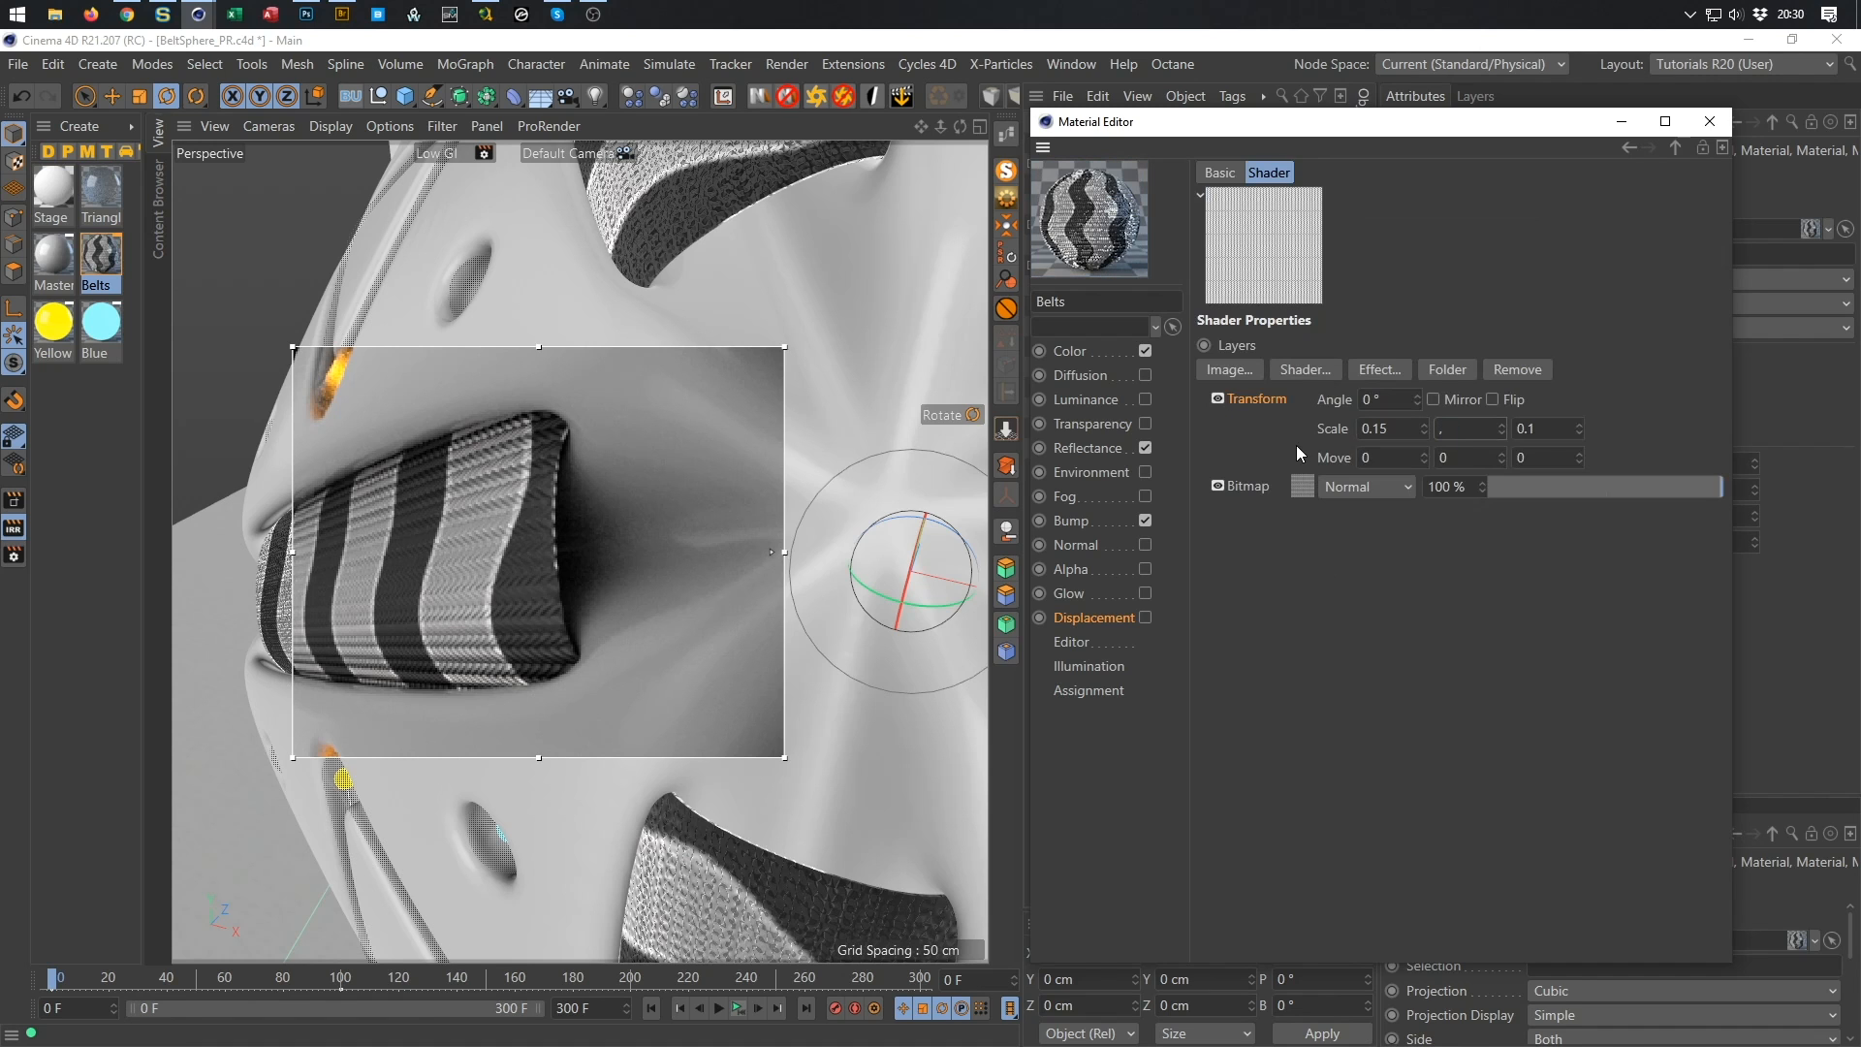
{"action": "type", "text": "5"}
{"action": "key", "text": "Tab"}
{"action": "type", "text": ",15"}
{"action": "key", "text": "Tab"}
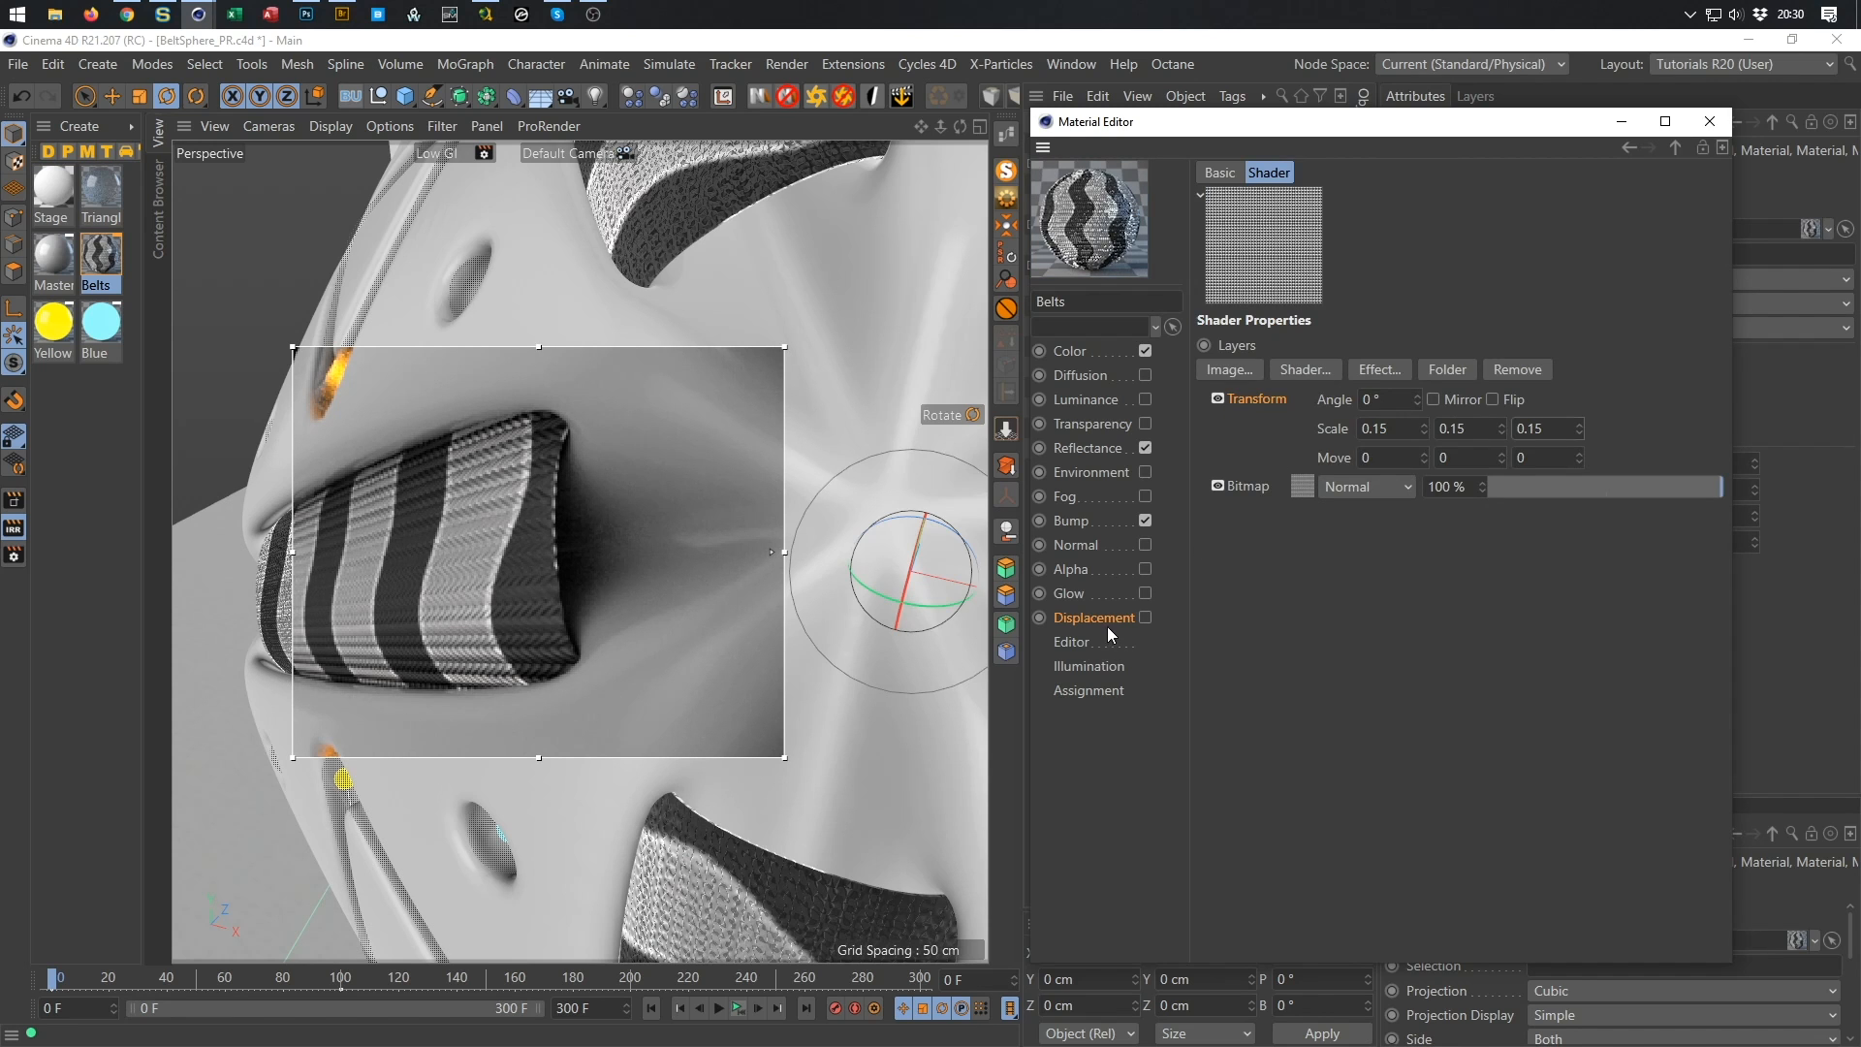
Set the Belts displacement height to 0.3 cm and its subdivision level to 4.
{"action": "left_click", "coordinate": [1094, 617]}
{"action": "left_click_drag", "start_coordinate": [1320, 231], "coordinate": [1235, 257]}
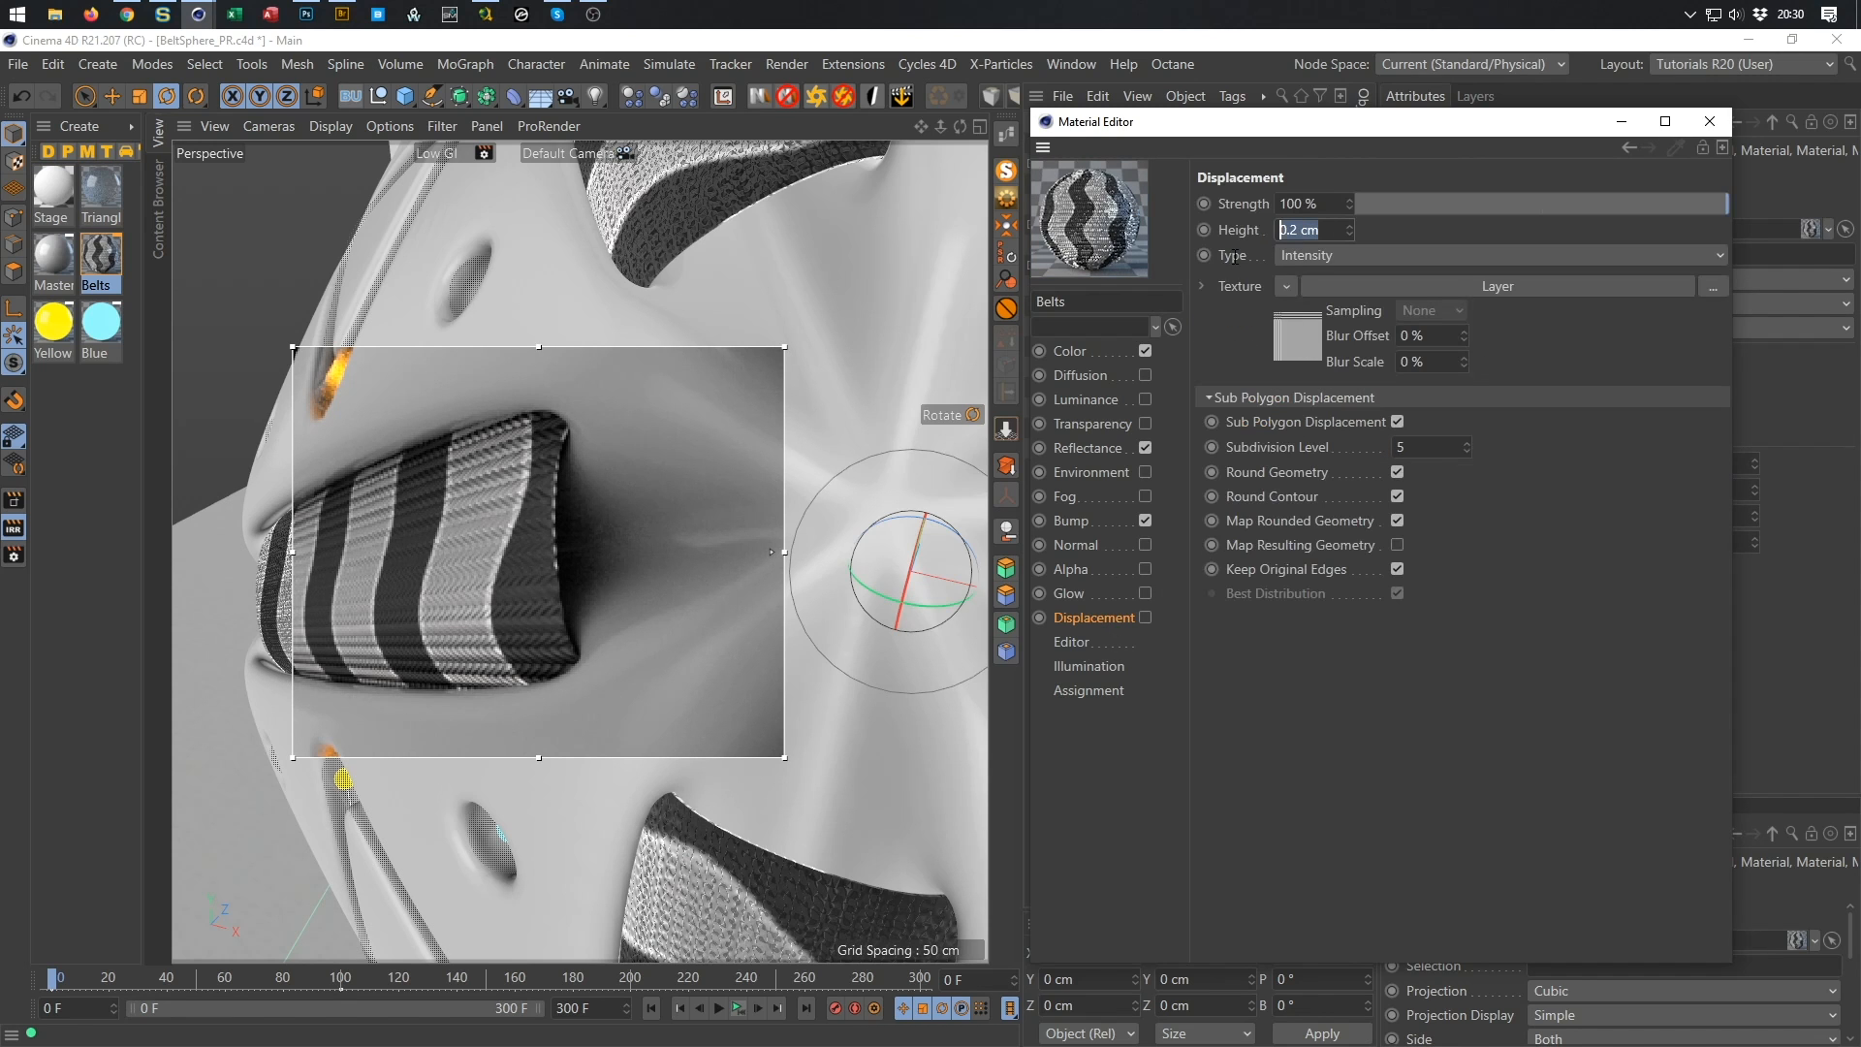
{"action": "type", "text": ",3"}
{"action": "key", "text": "Return"}
{"action": "left_click", "coordinate": [1418, 447]}
{"action": "type", "text": "4"}
{"action": "key", "text": "Return"}
Test the Belts displacement on and off, and examine the belts' weave up close without it.
{"action": "left_click", "coordinate": [1146, 618]}
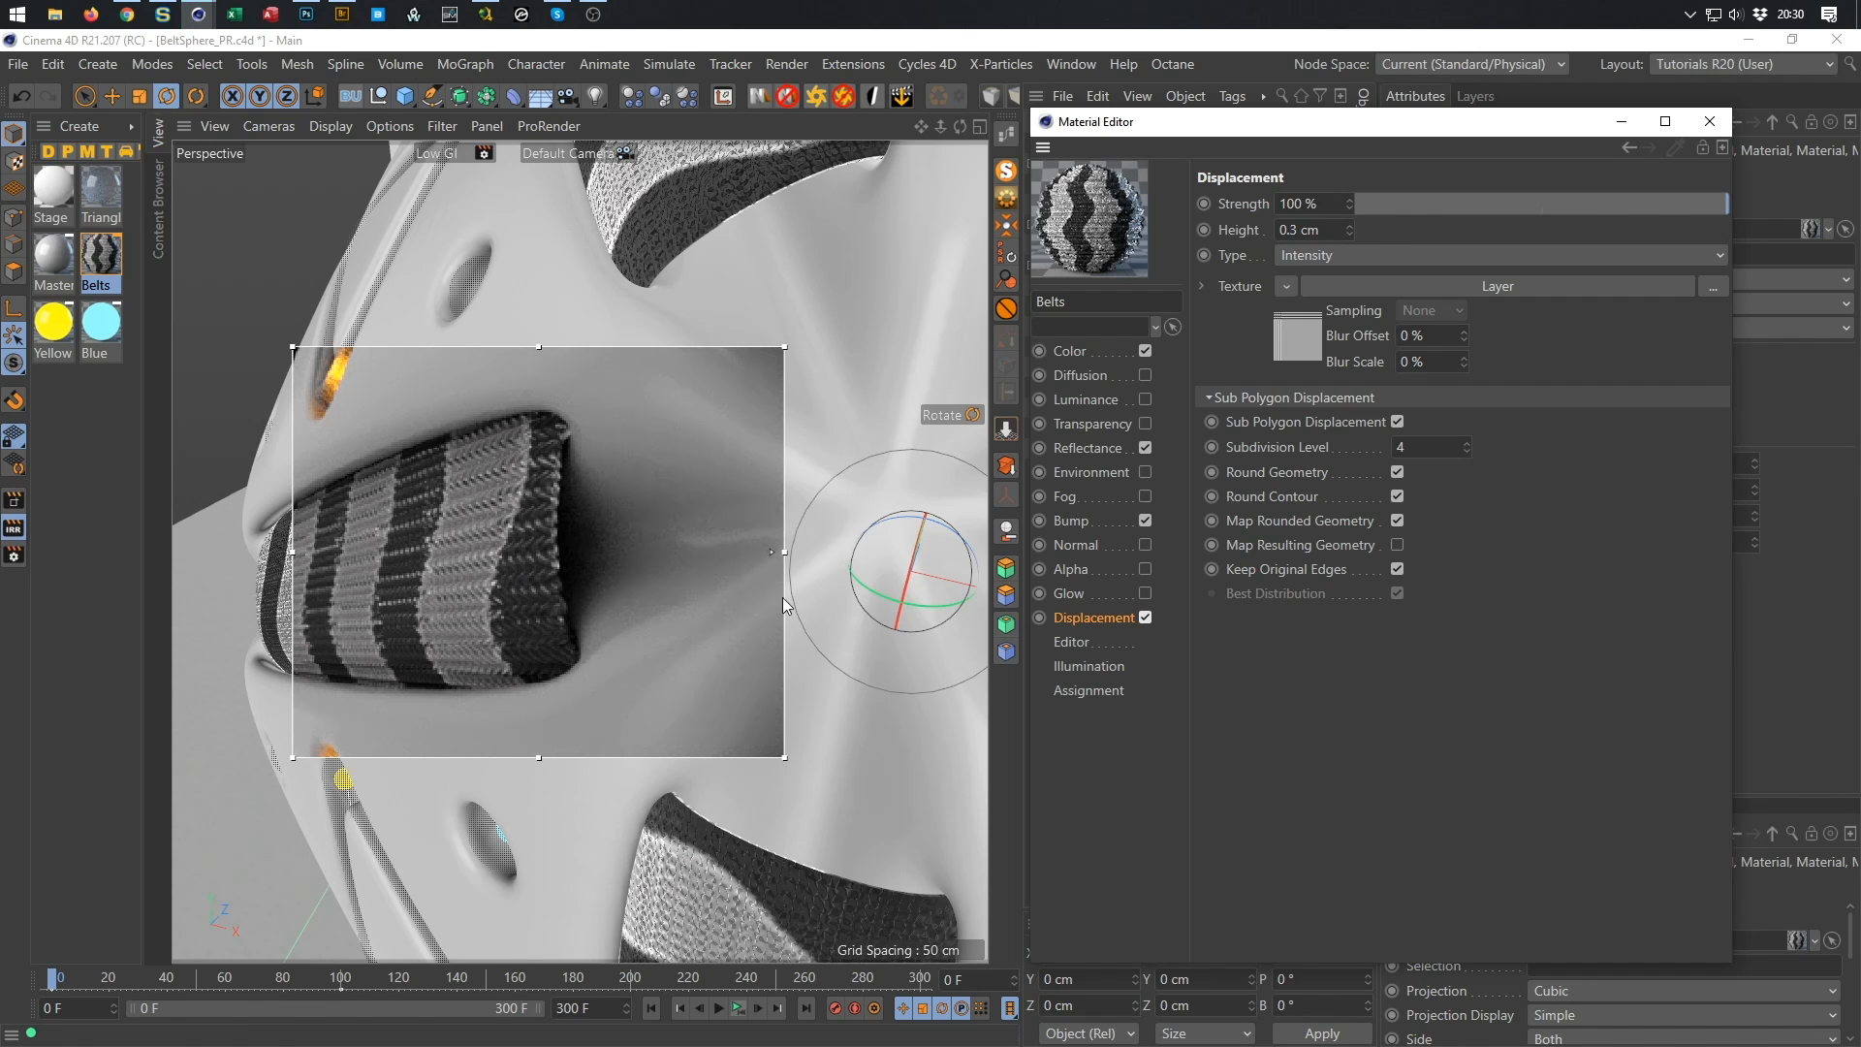
{"action": "left_click", "coordinate": [1146, 617]}
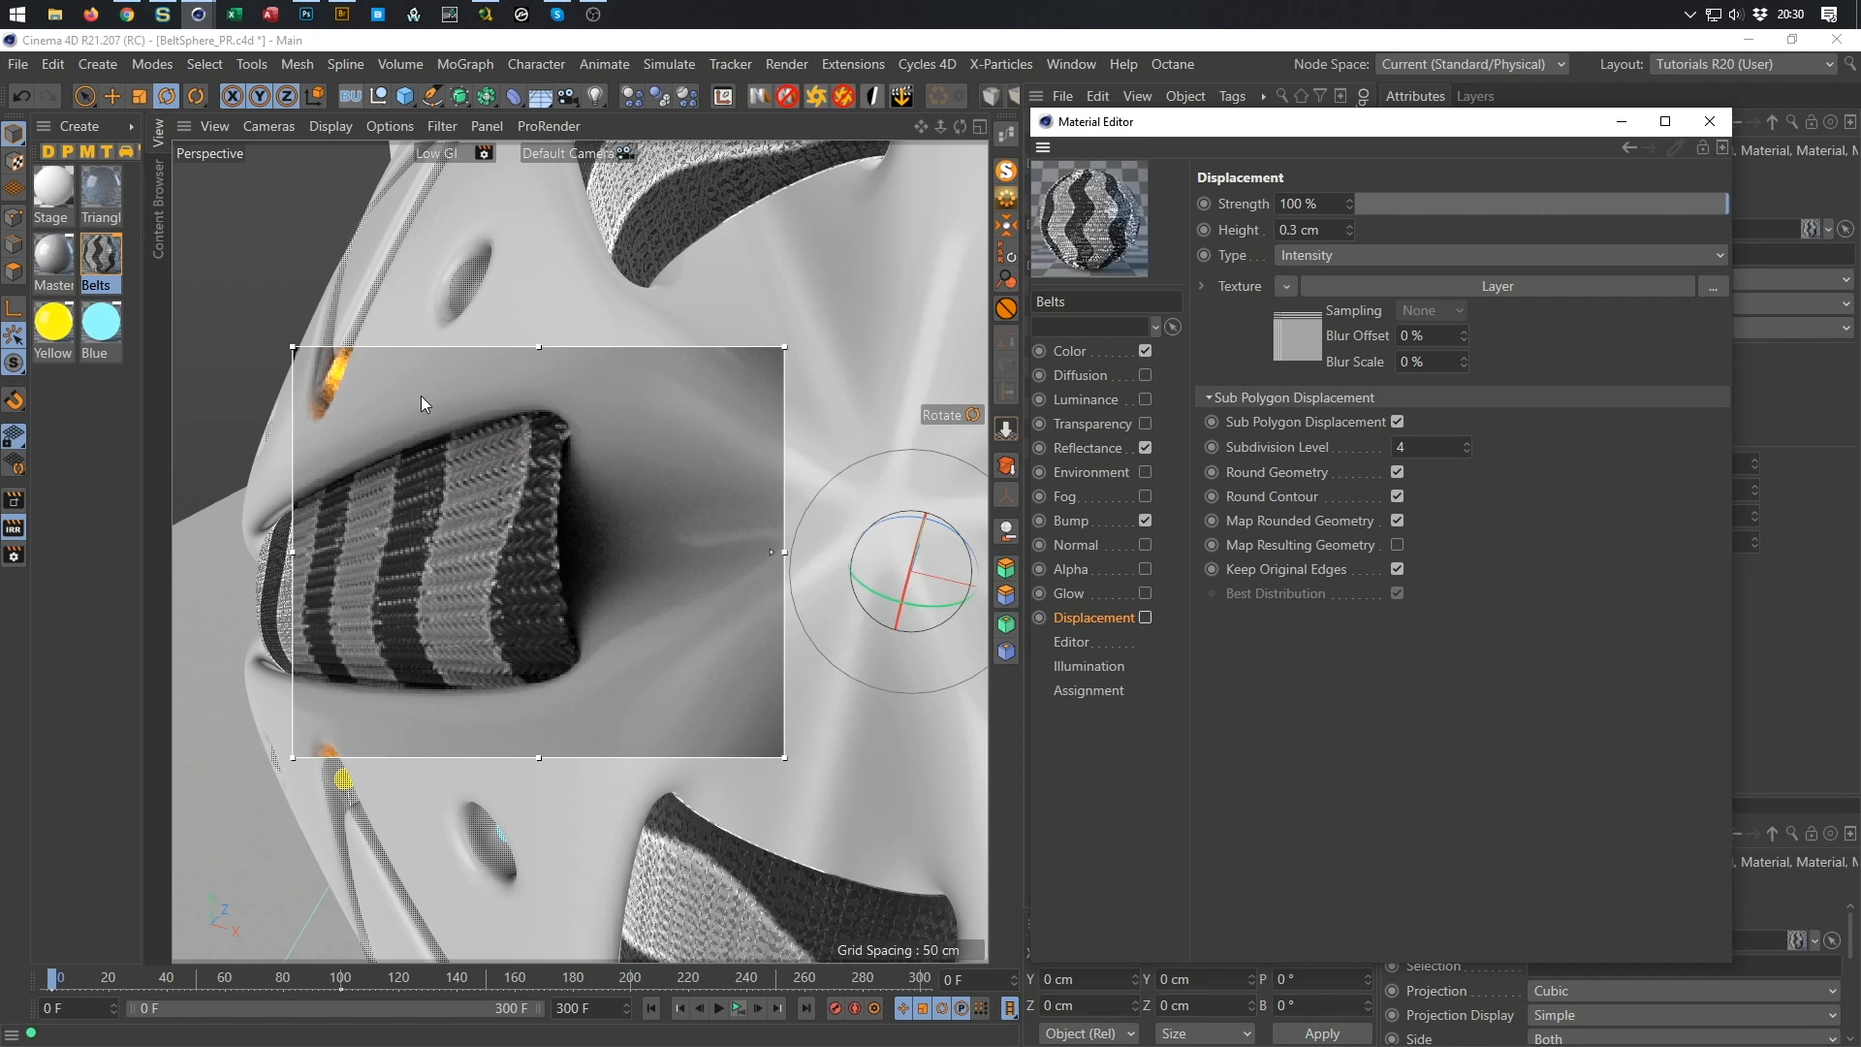
{"action": "right_click_drag", "start_coordinate": [508, 502], "coordinate": [655, 463], "text": "alt"}
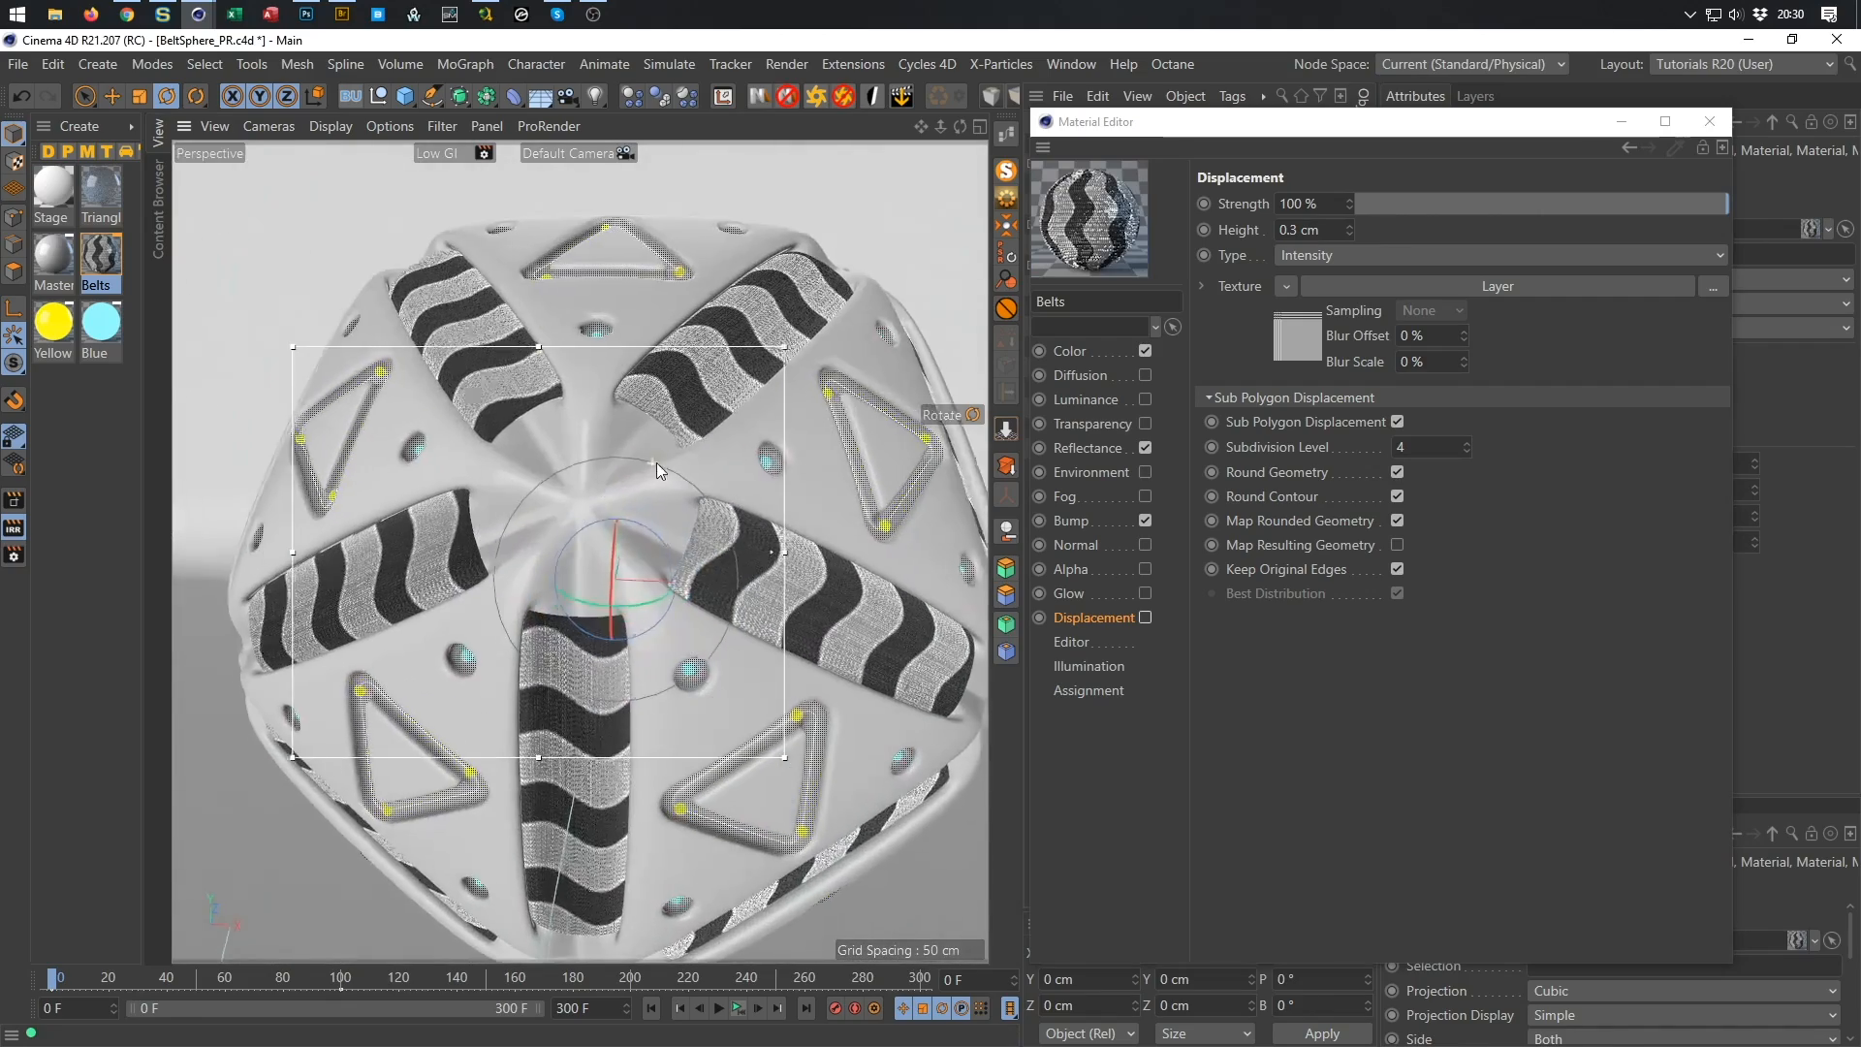
{"action": "left_click_drag", "start_coordinate": [655, 462], "coordinate": [710, 462], "text": "alt"}
{"action": "middle_click_drag", "start_coordinate": [710, 462], "coordinate": [463, 519], "text": "alt"}
{"action": "right_click_drag", "start_coordinate": [483, 519], "coordinate": [580, 485], "text": "alt"}
{"action": "left_click_drag", "start_coordinate": [580, 485], "coordinate": [514, 490], "text": "alt"}
{"action": "middle_click_drag", "start_coordinate": [567, 470], "coordinate": [704, 417], "text": "alt"}
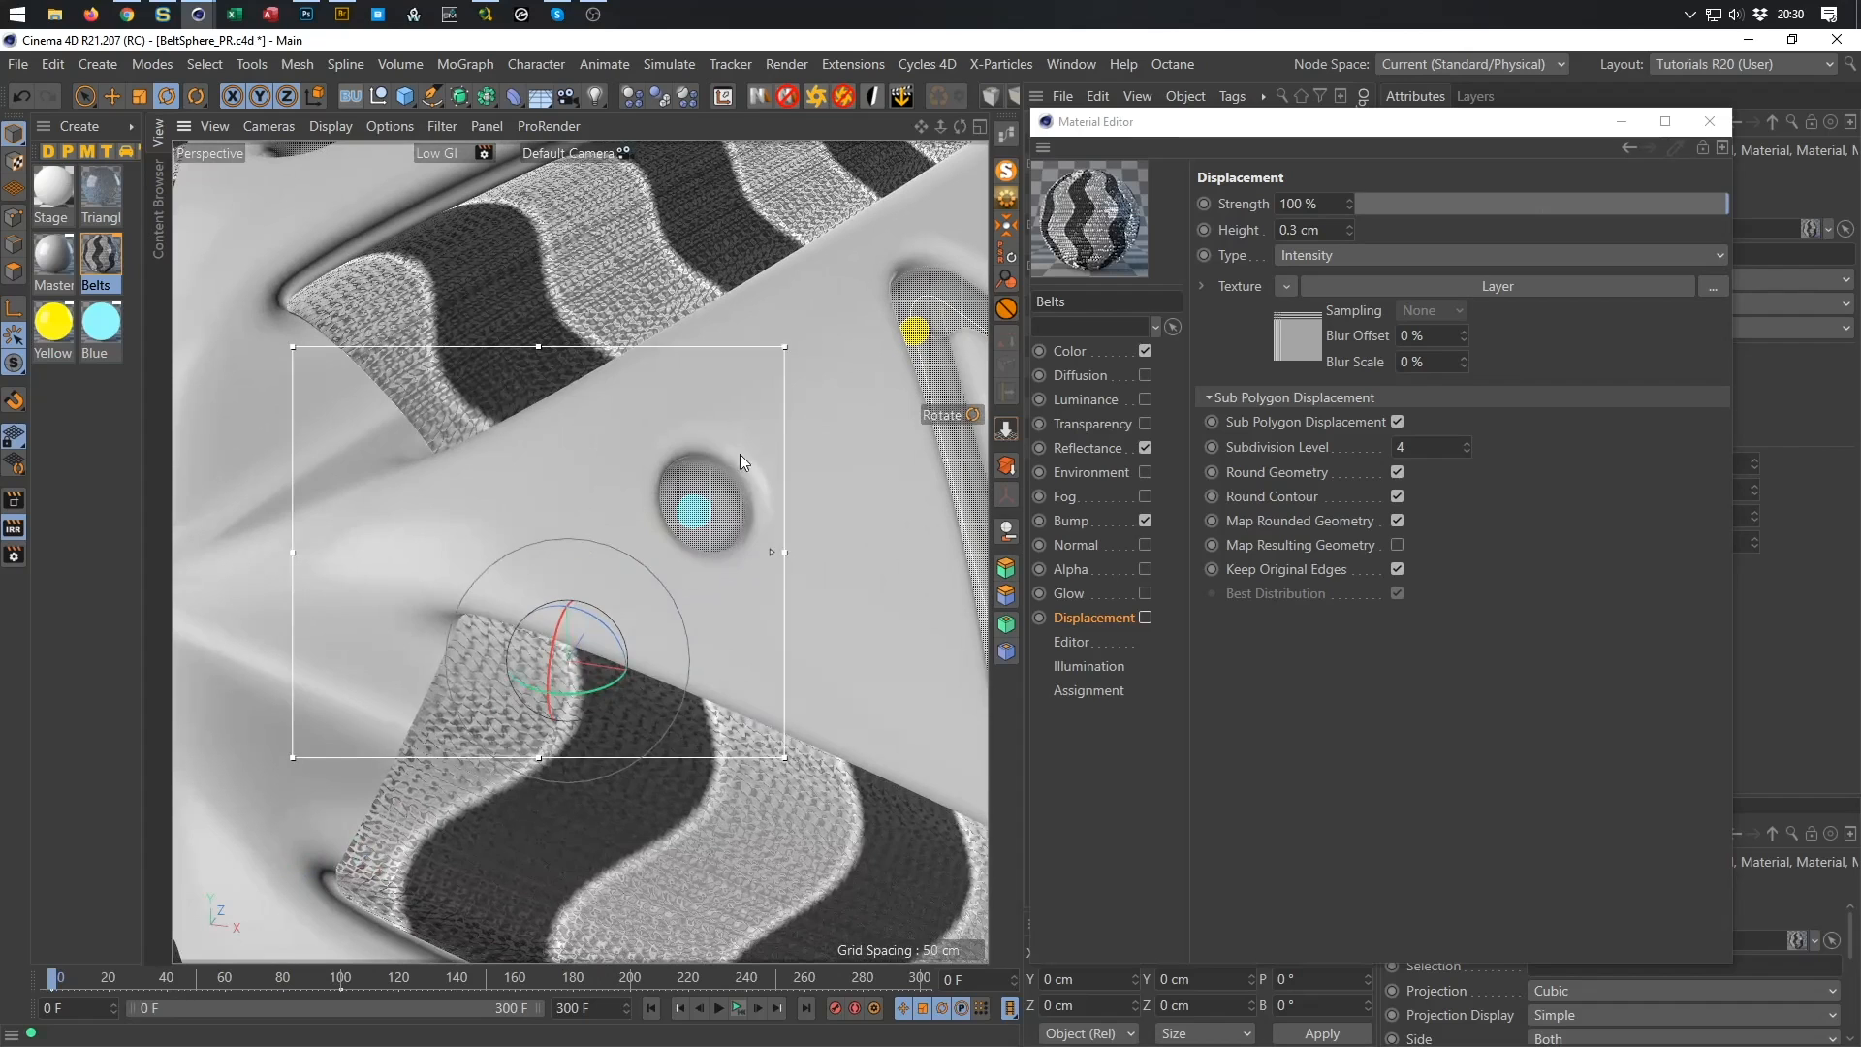
Open the MasterSphere material for editing in place of Belts, and enlarge the interactive render region to take in more of the belts.
{"action": "left_click", "coordinate": [1709, 121]}
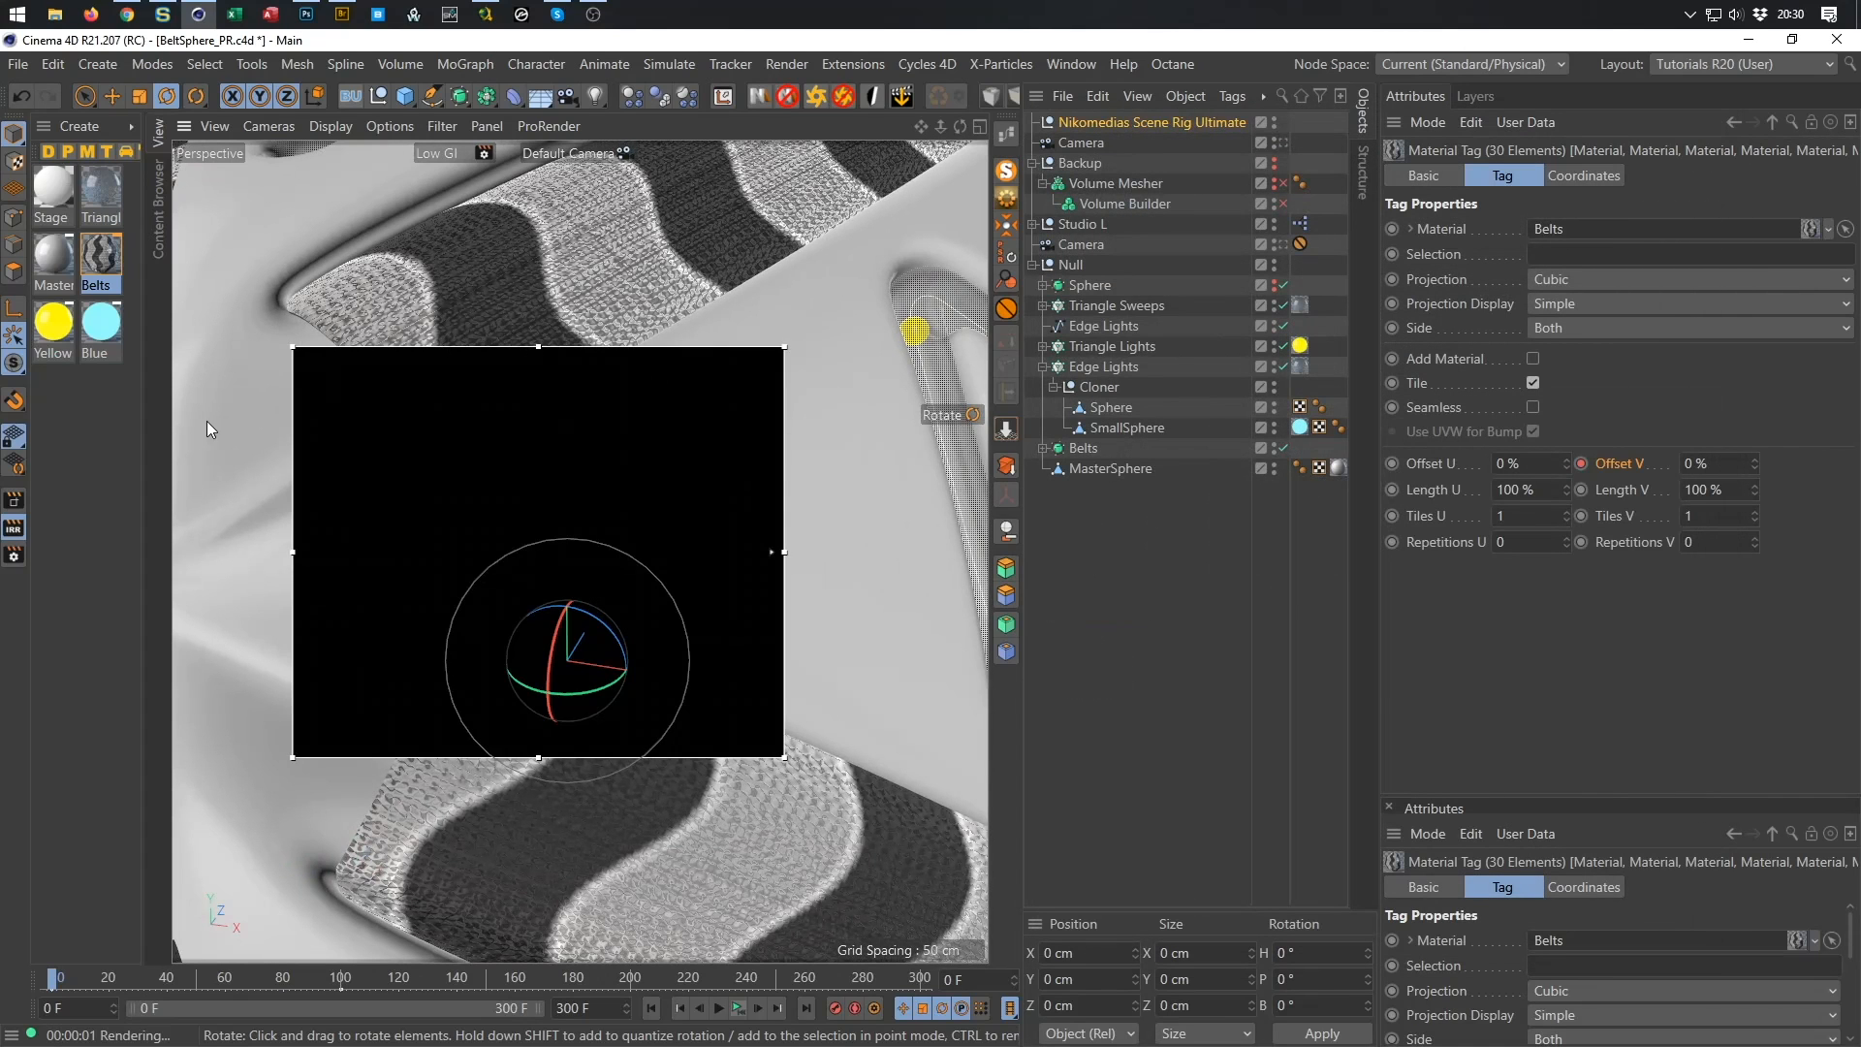
{"action": "double_click", "coordinate": [54, 264]}
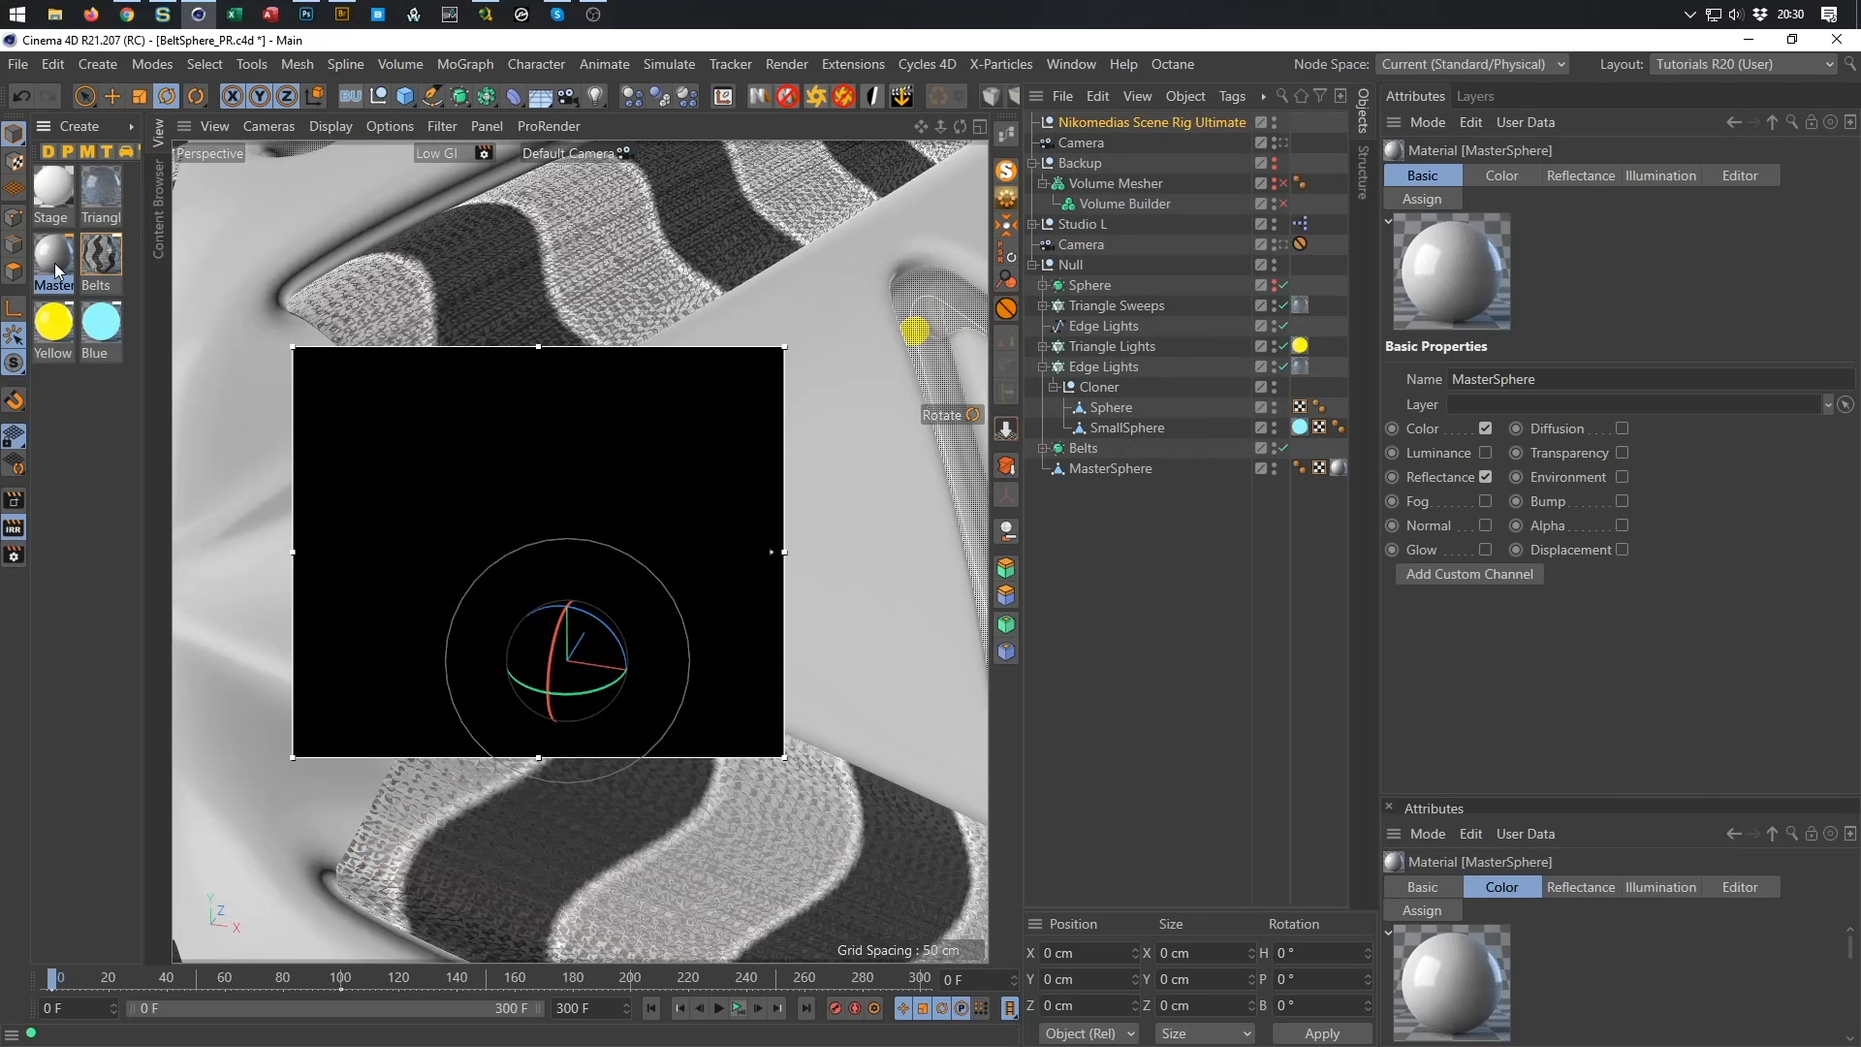
{"action": "left_click_drag", "start_coordinate": [484, 130], "coordinate": [1190, 189]}
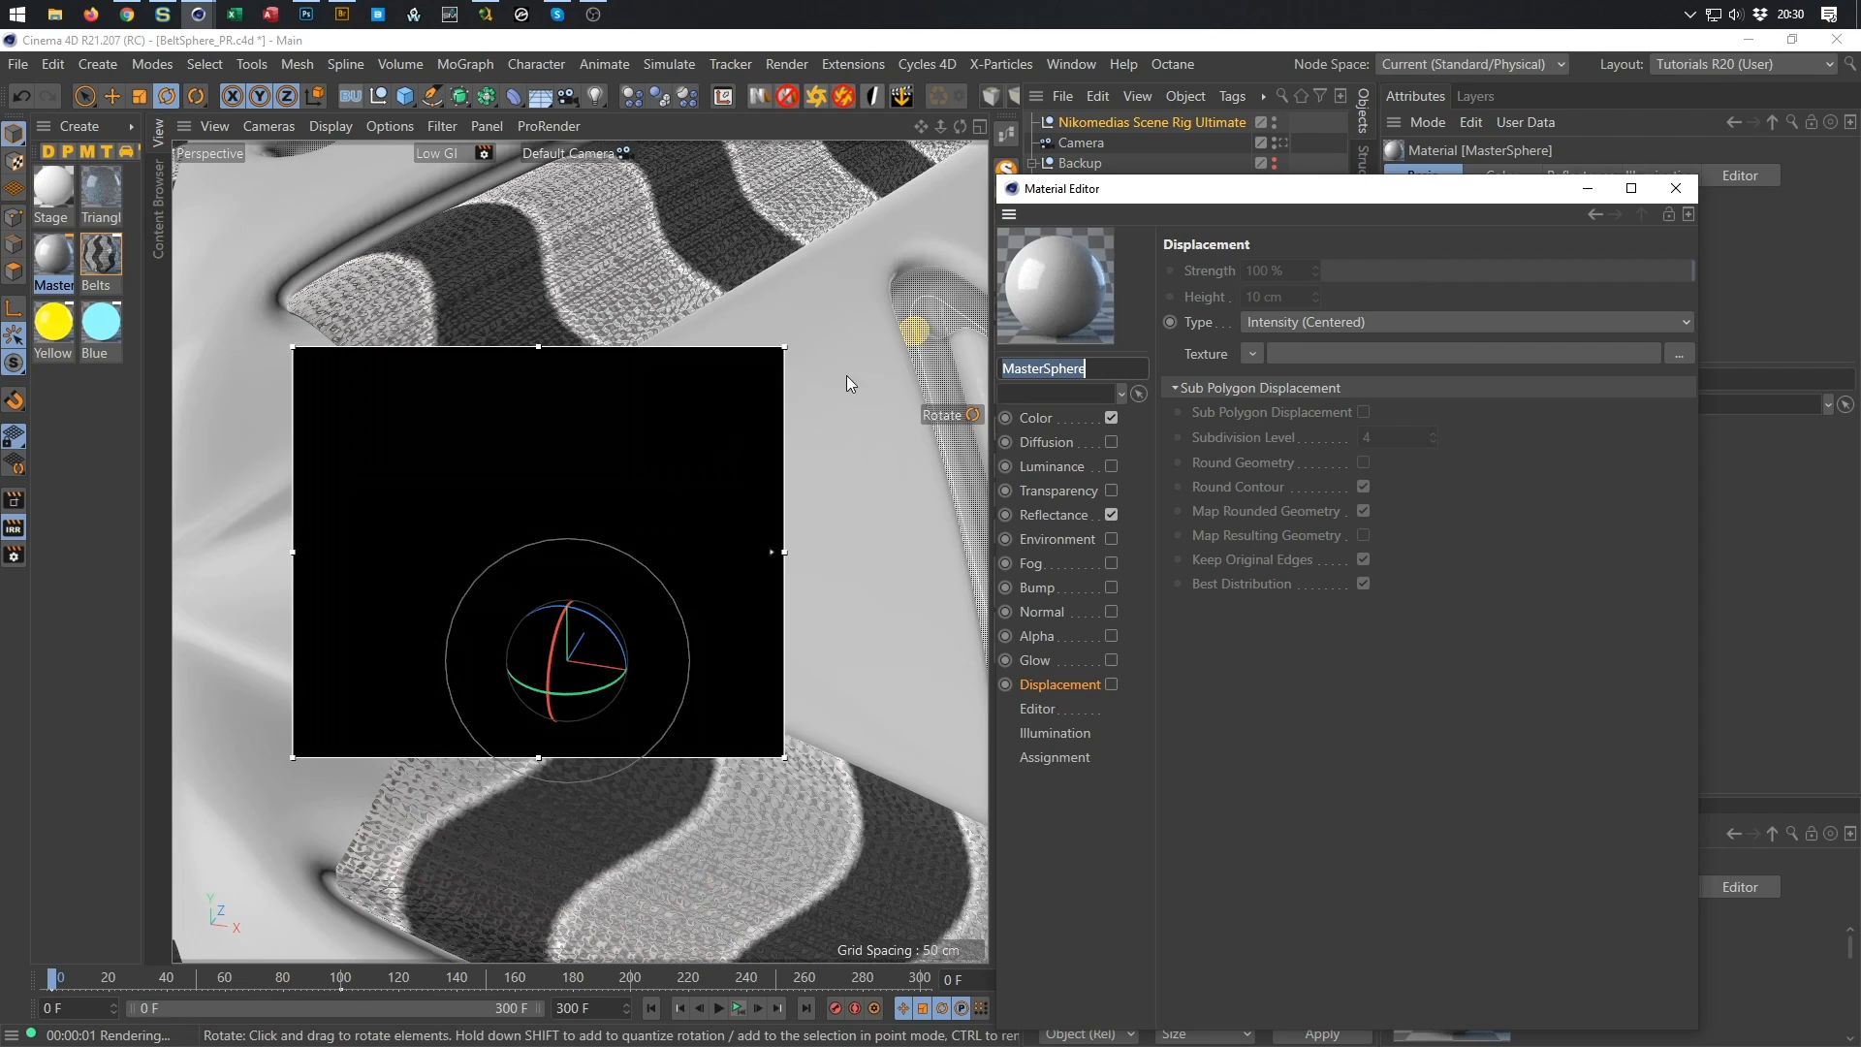
{"action": "left_click_drag", "start_coordinate": [784, 346], "coordinate": [869, 249]}
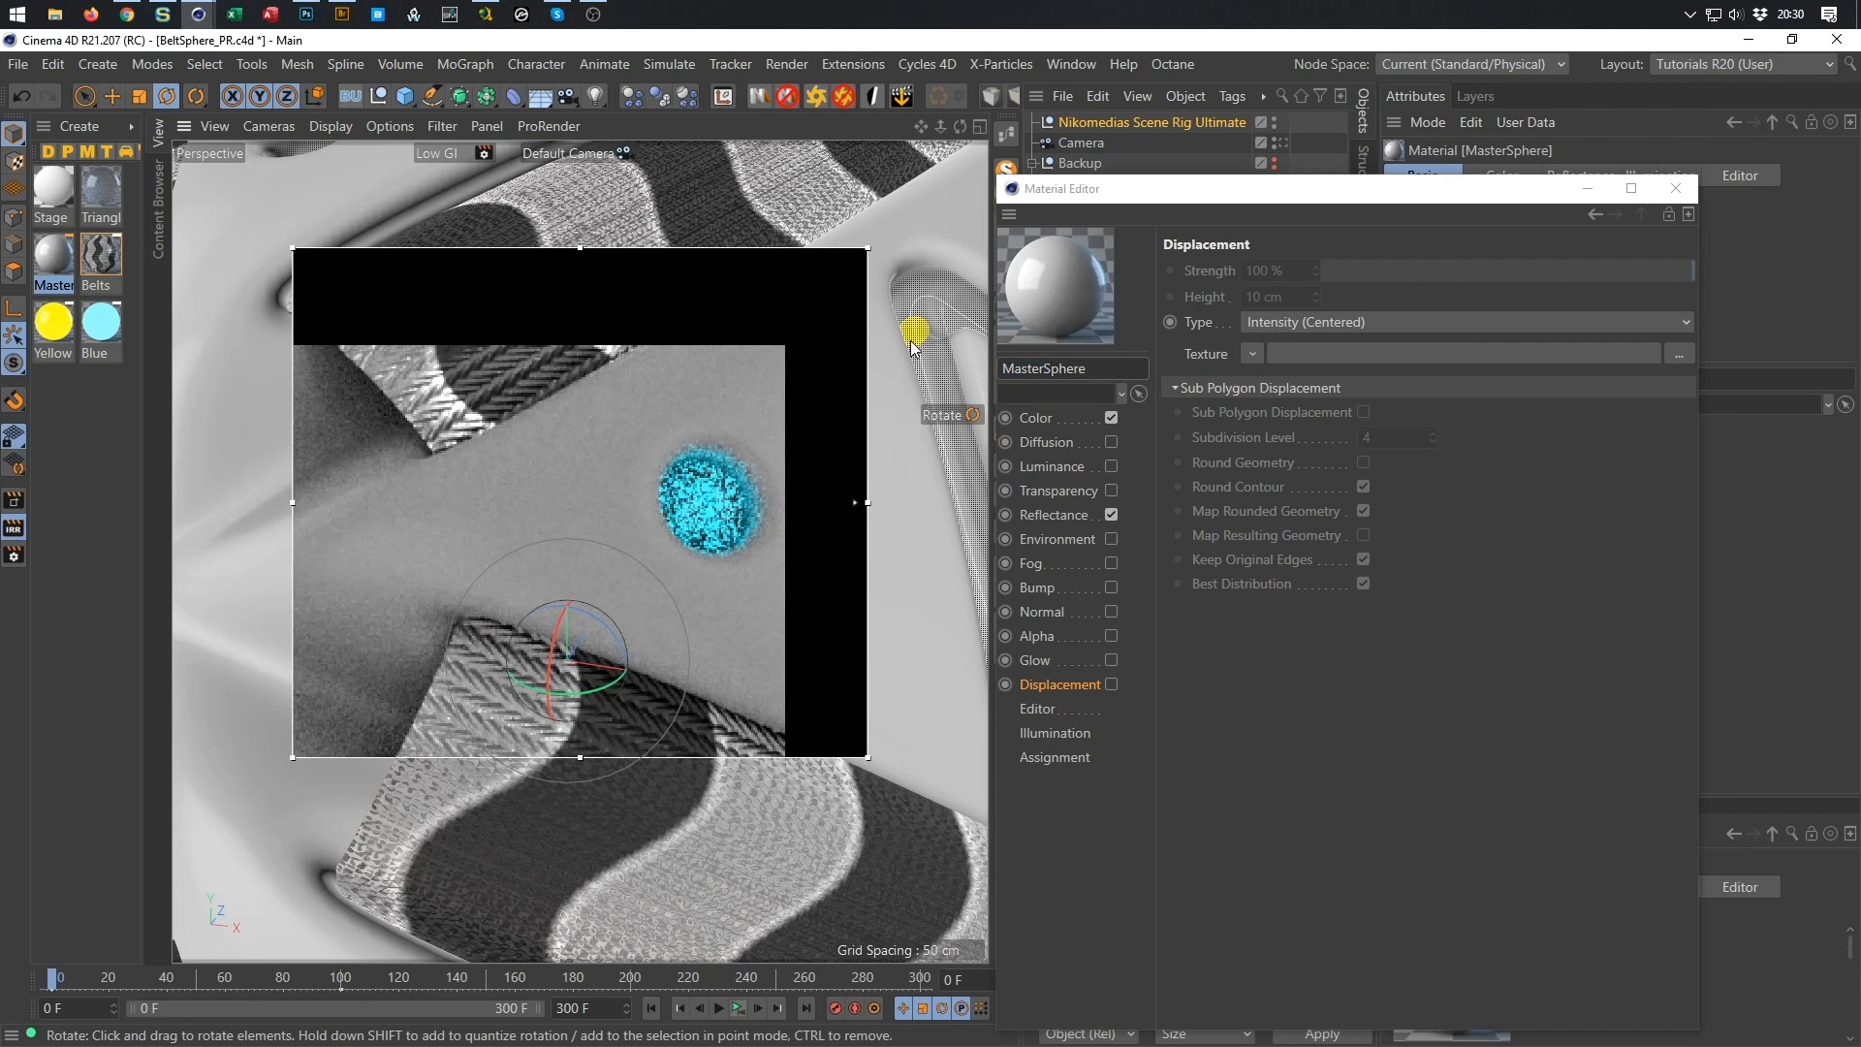
{"action": "left_click_drag", "start_coordinate": [1284, 193], "coordinate": [1235, 588]}
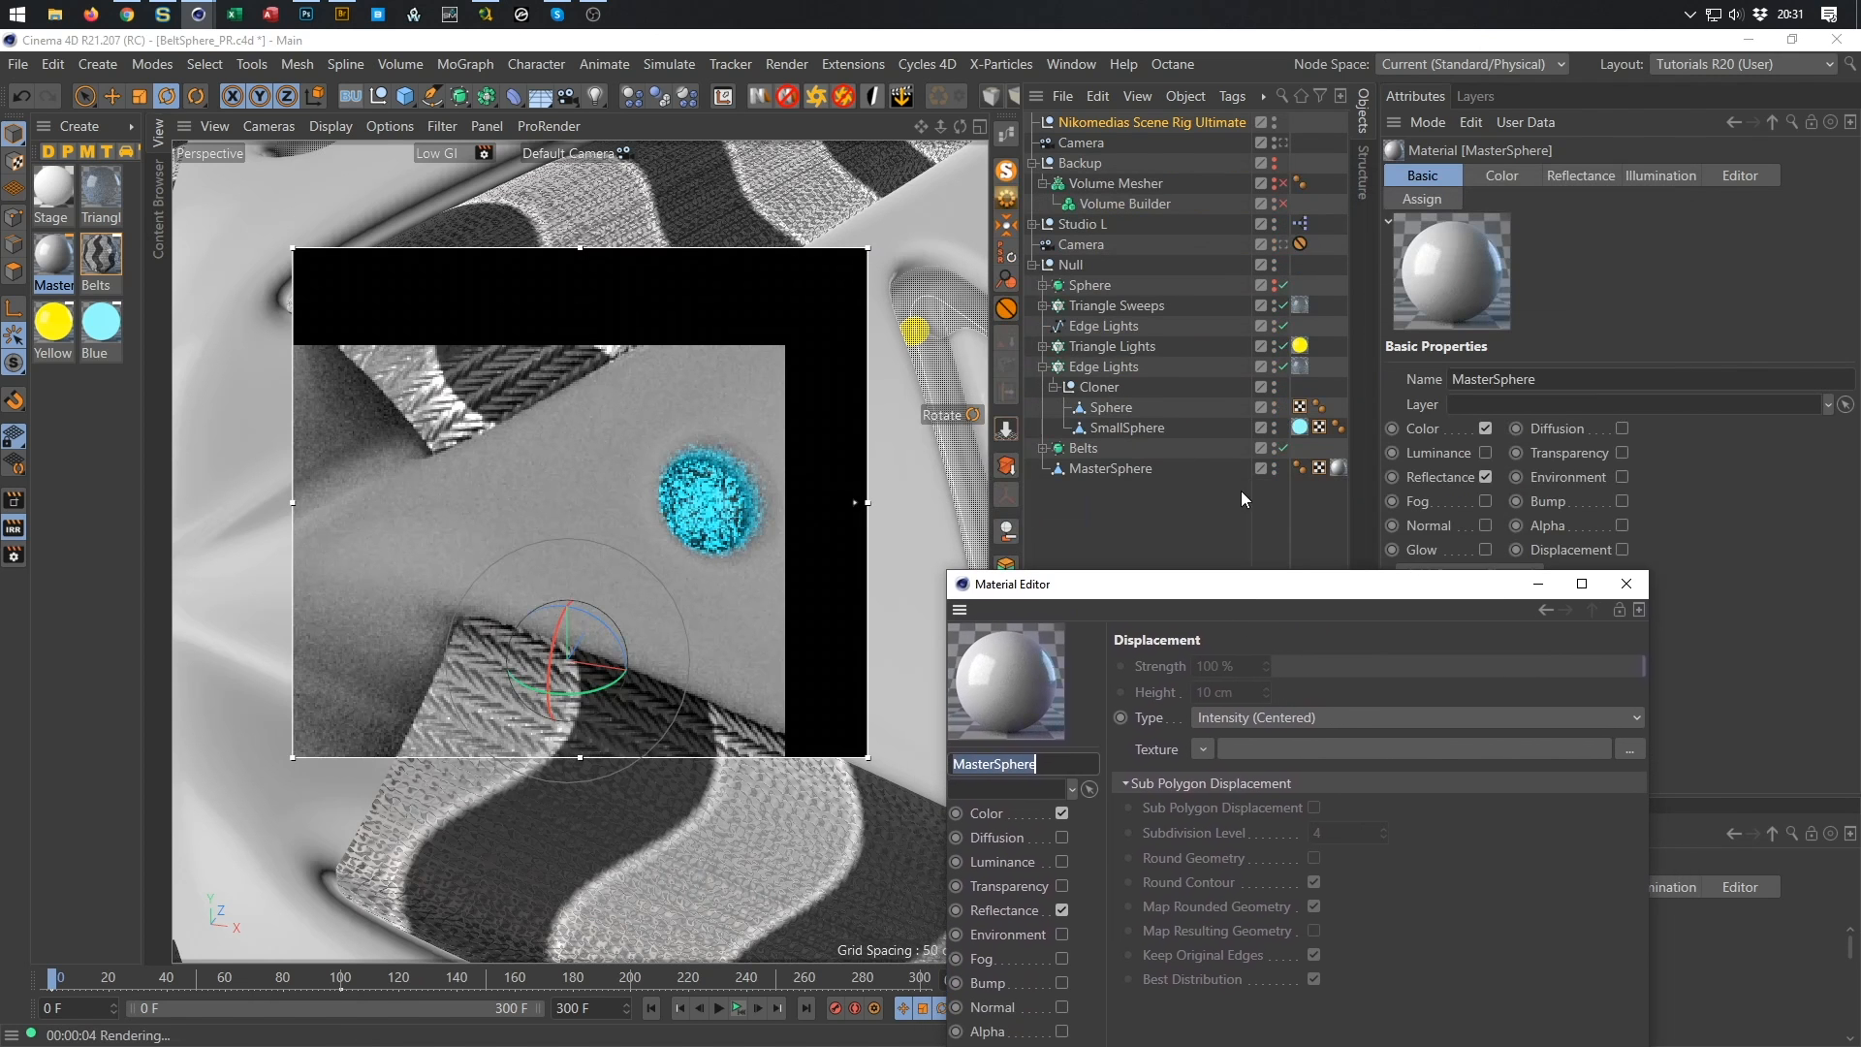
Limit the Blue material on SmallSphere to selection 1.
{"action": "left_click", "coordinate": [1300, 426]}
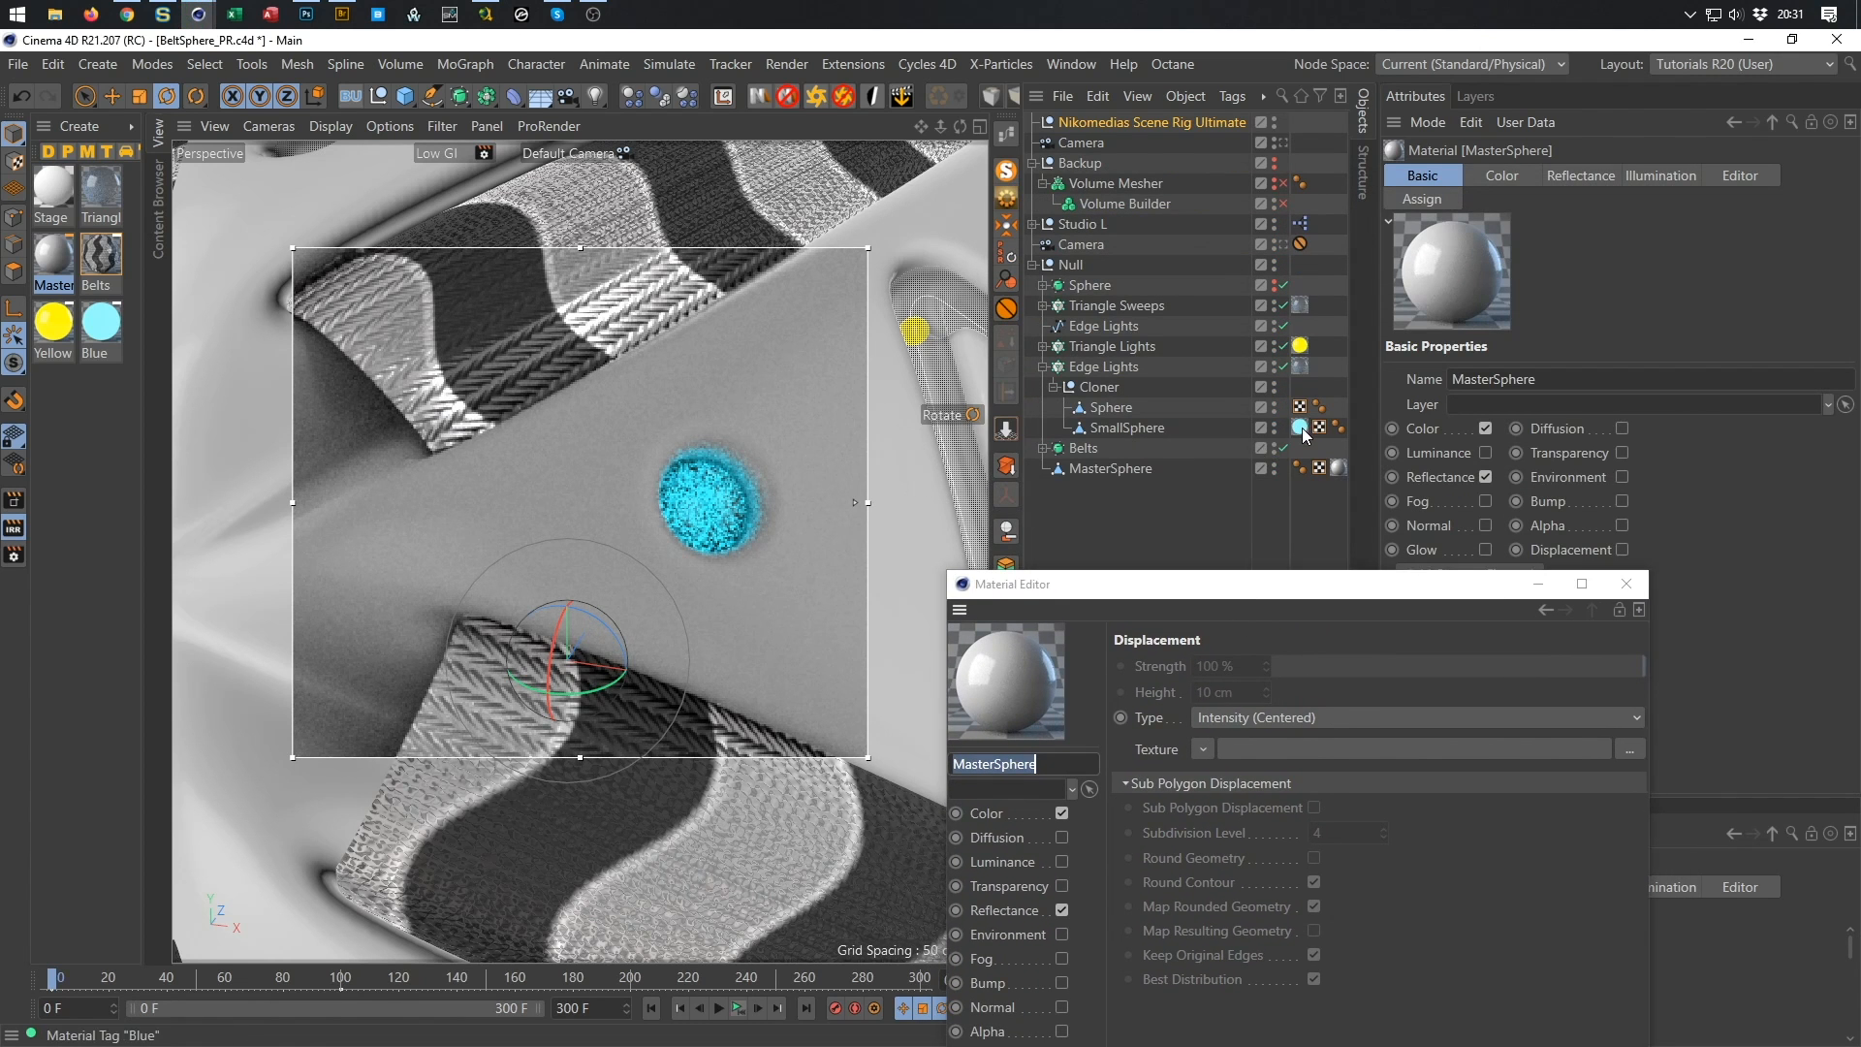
{"action": "left_click", "coordinate": [1301, 428]}
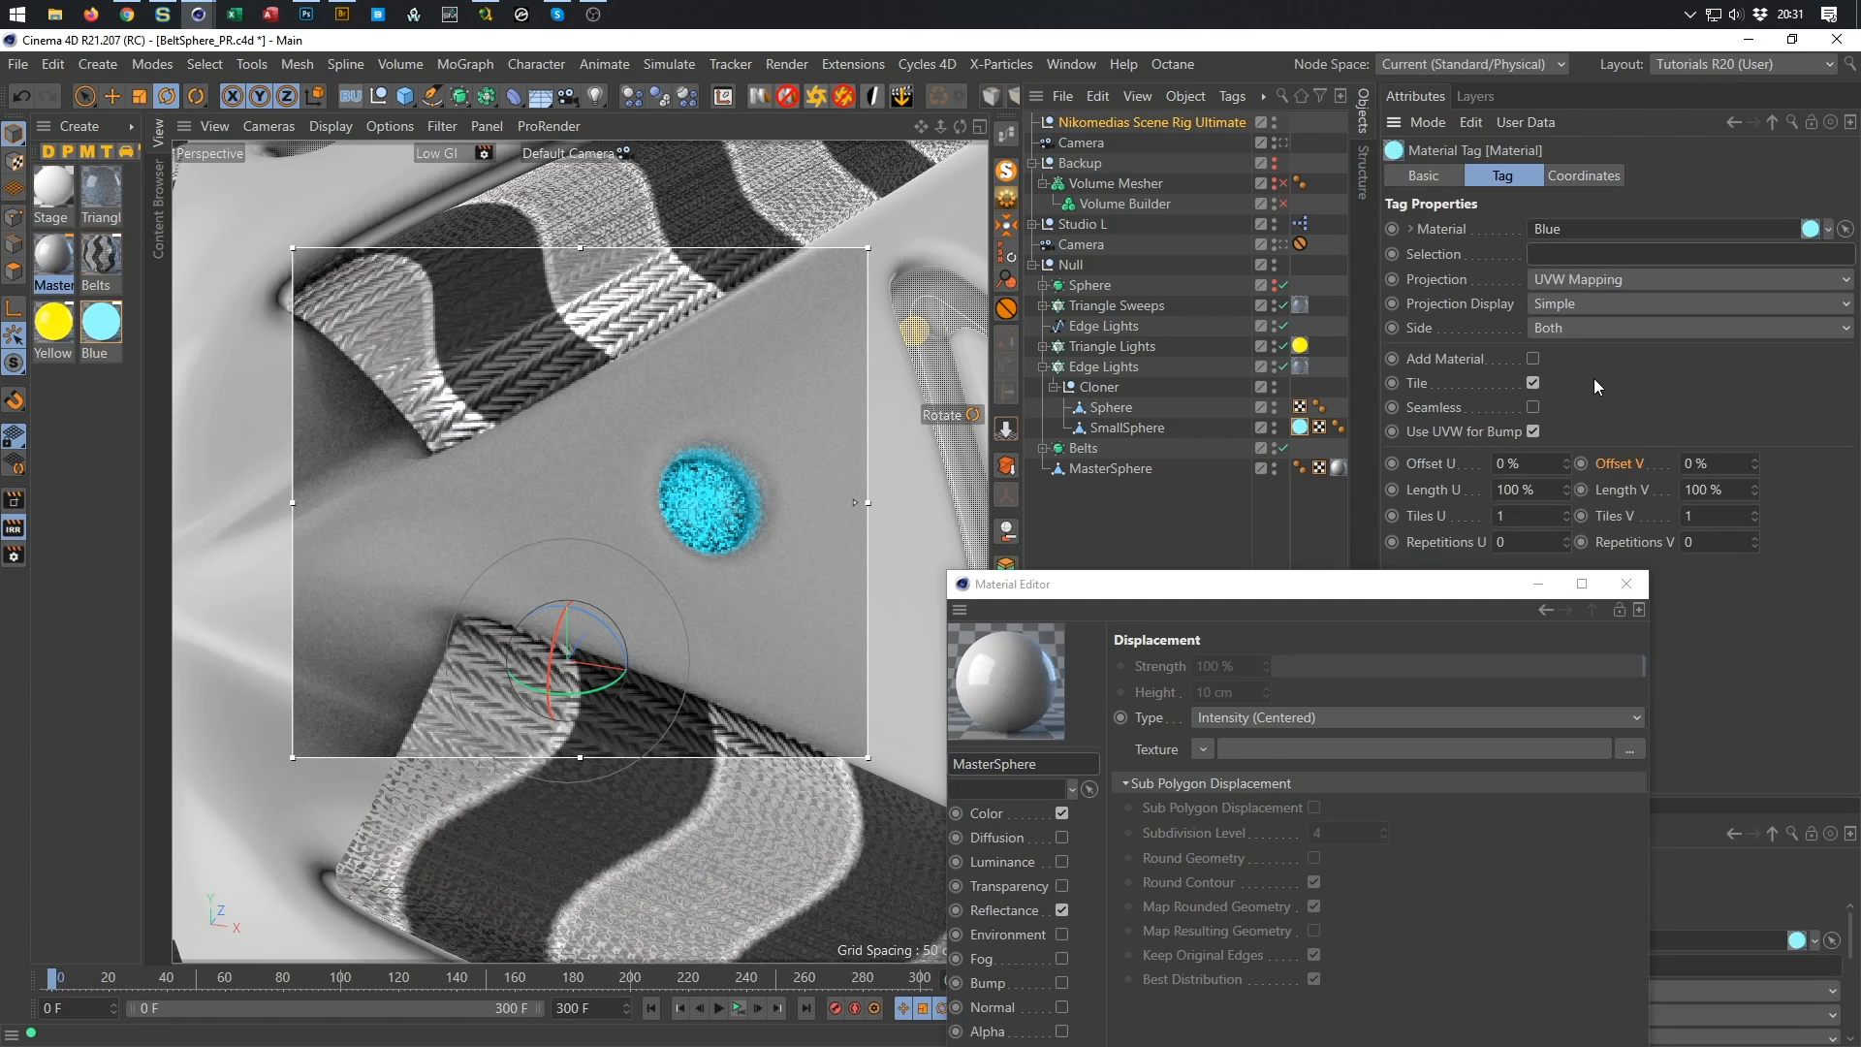
{"action": "type", "text": "1"}
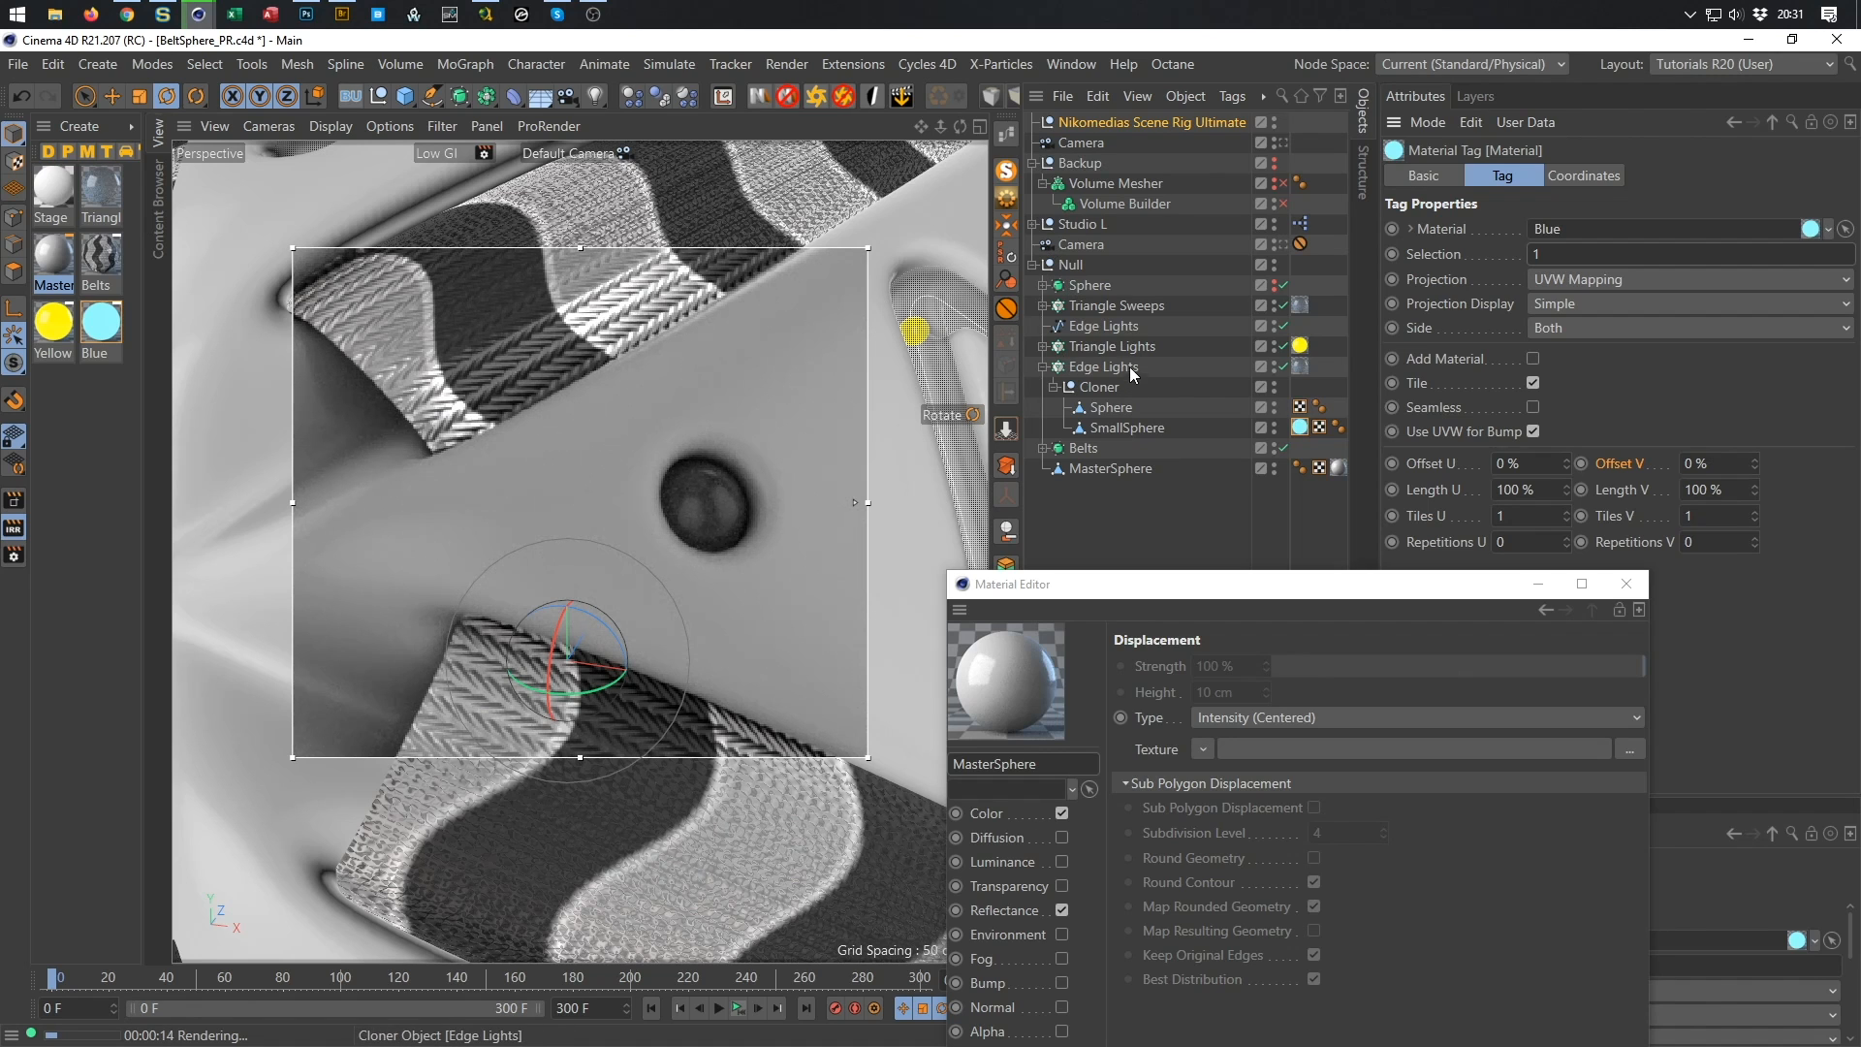
Clear the selection of SmallSphere's Blue material tag, and hide the Belts and the Edge Lights cloner.
{"action": "left_click", "coordinate": [1273, 448]}
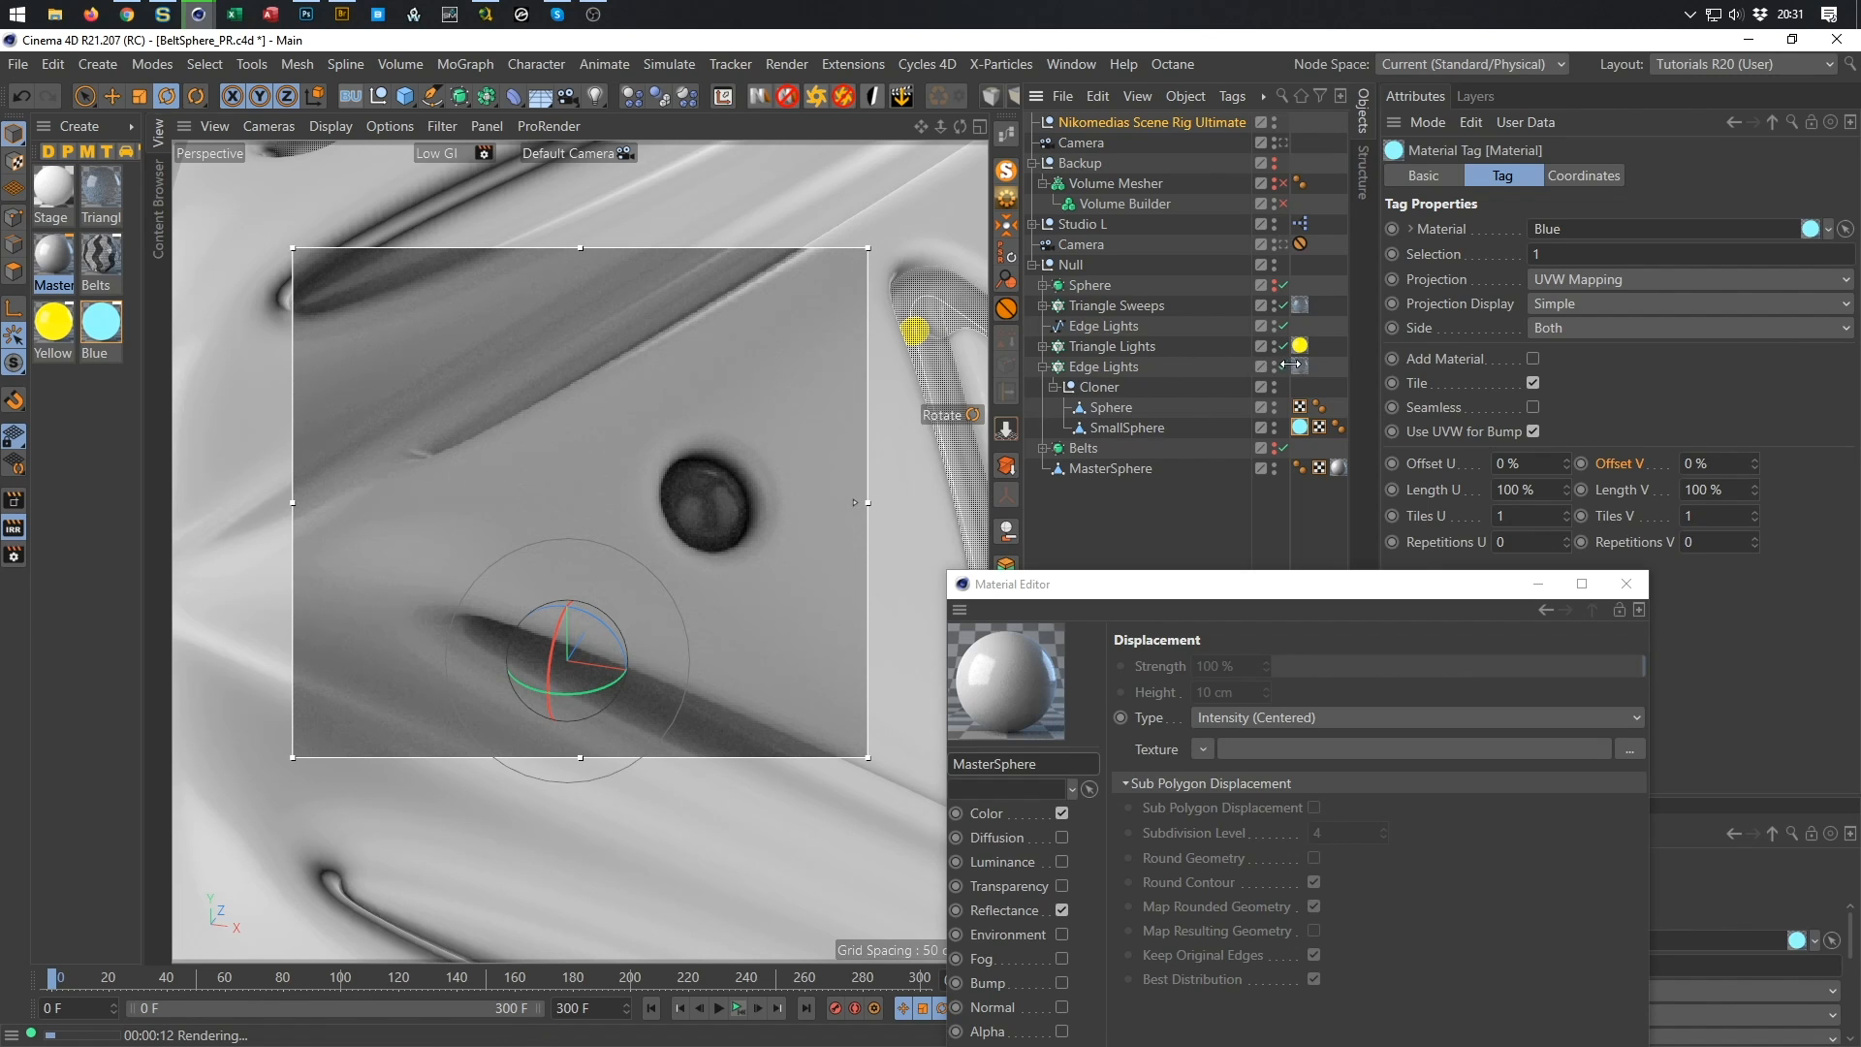
{"action": "left_click_drag", "start_coordinate": [1555, 256], "coordinate": [1503, 266]}
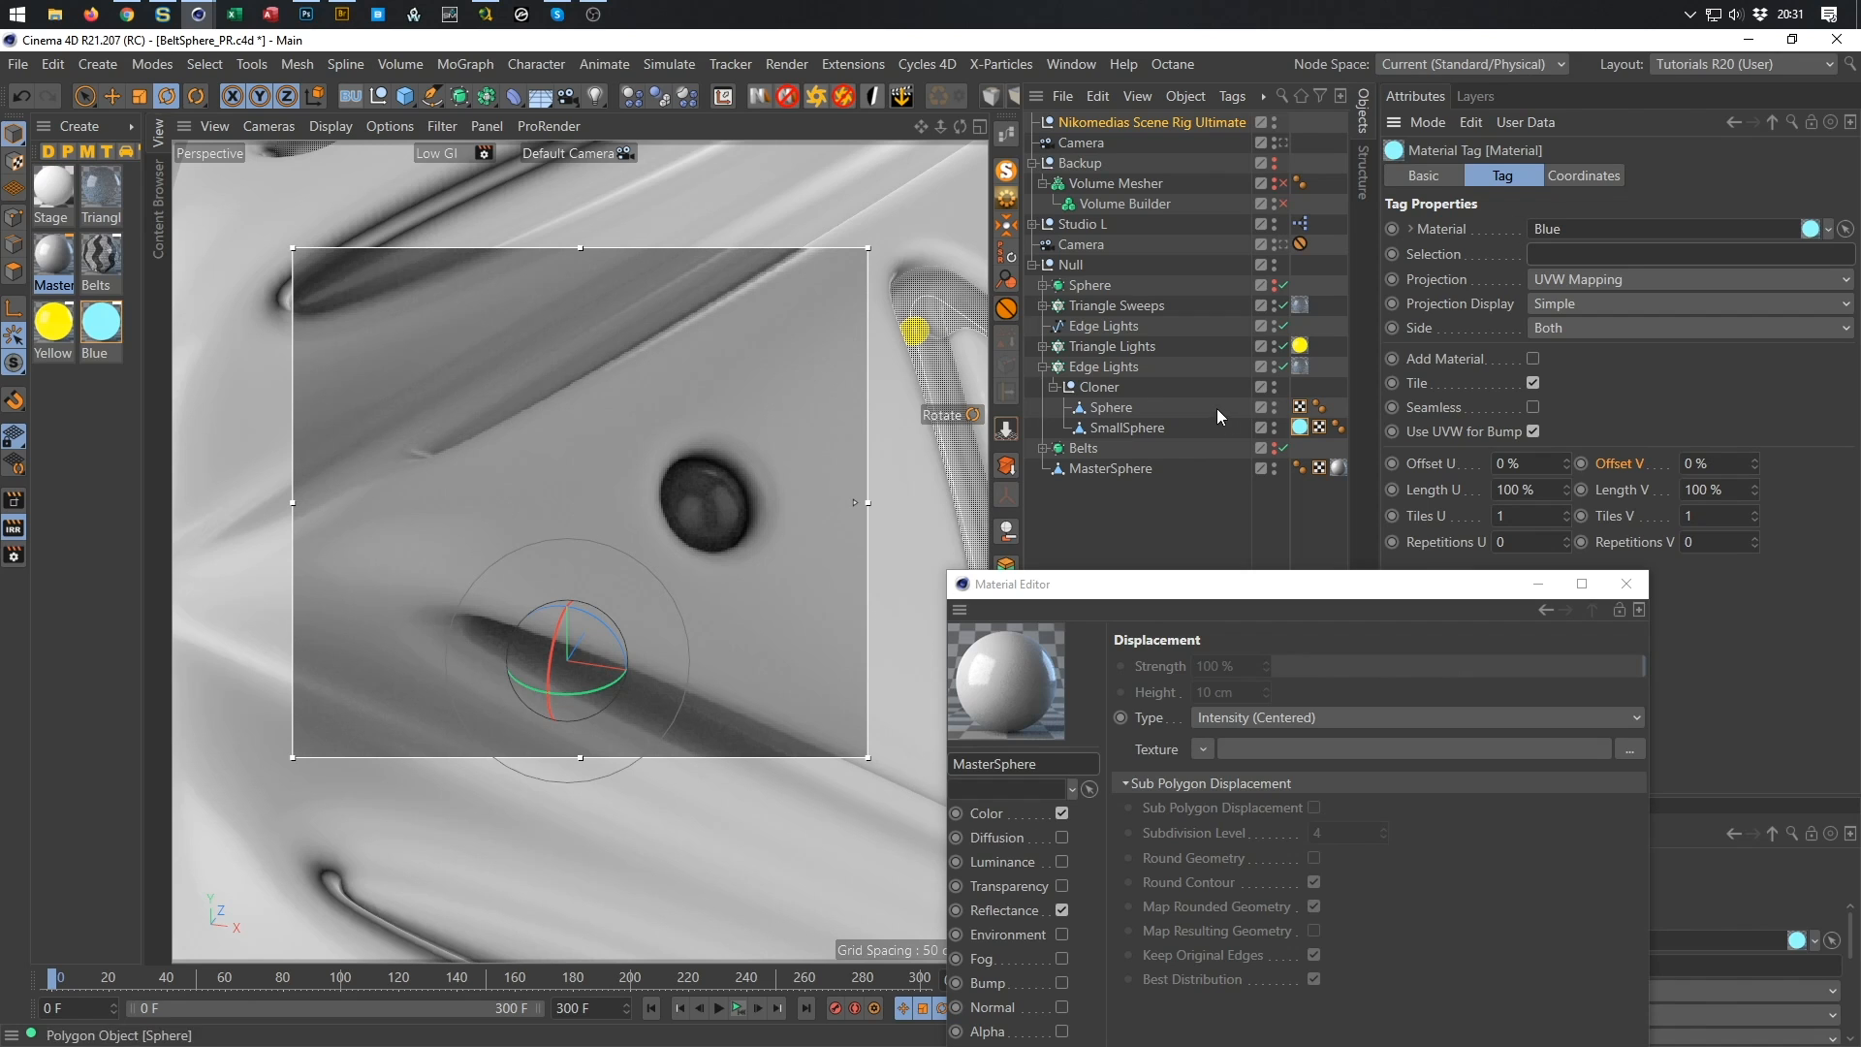
{"action": "left_click", "coordinate": [1277, 367]}
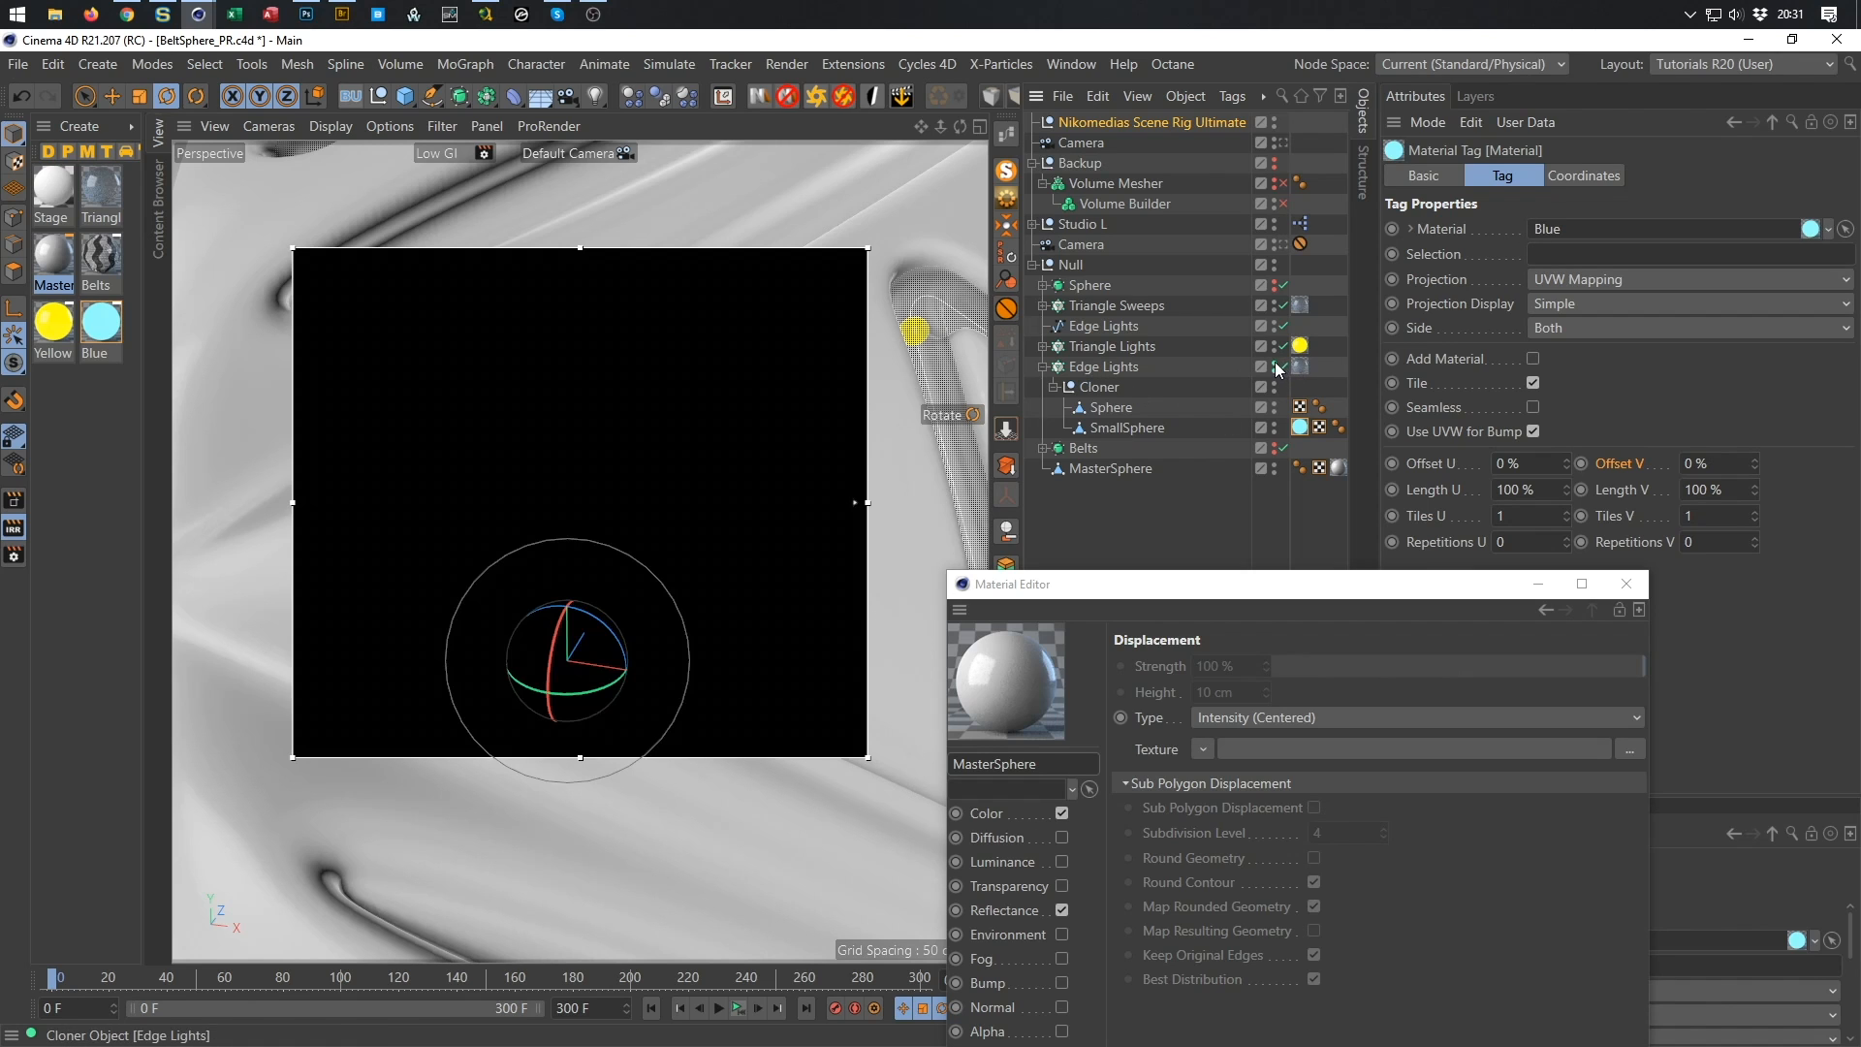
{"action": "key", "text": "ctrl+s"}
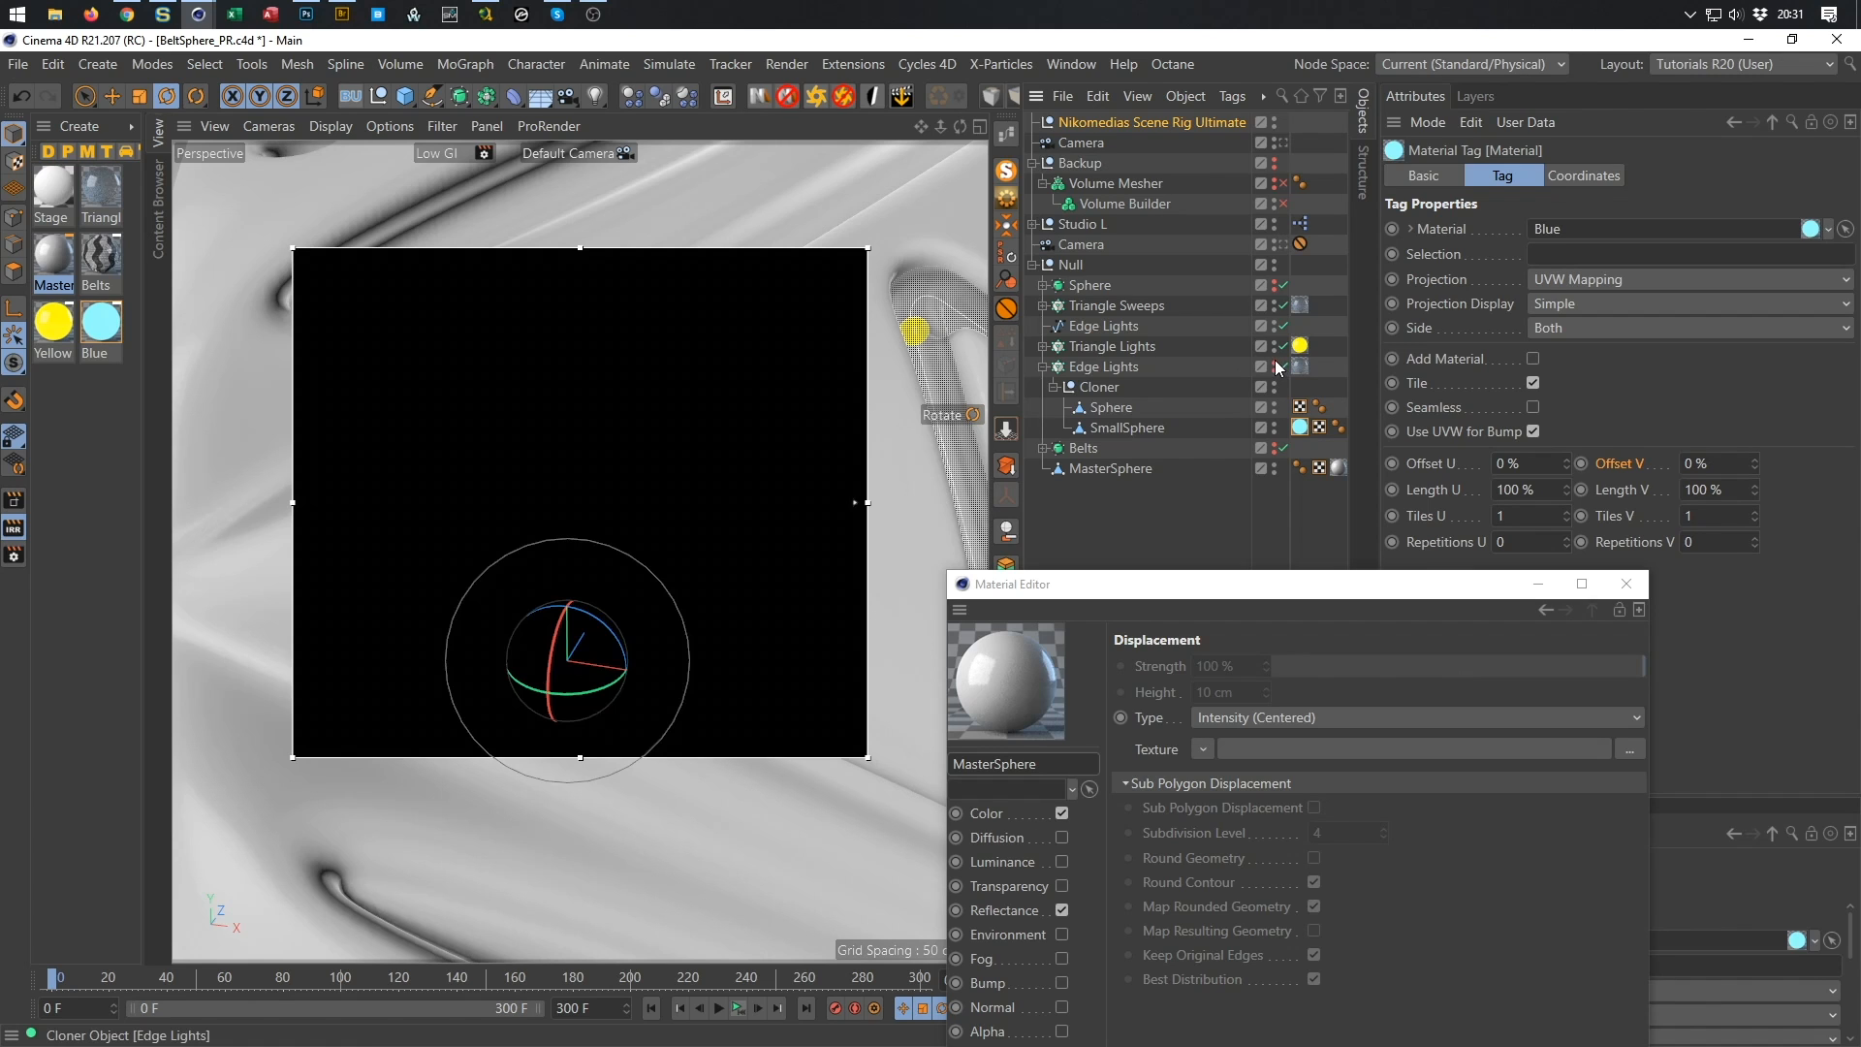
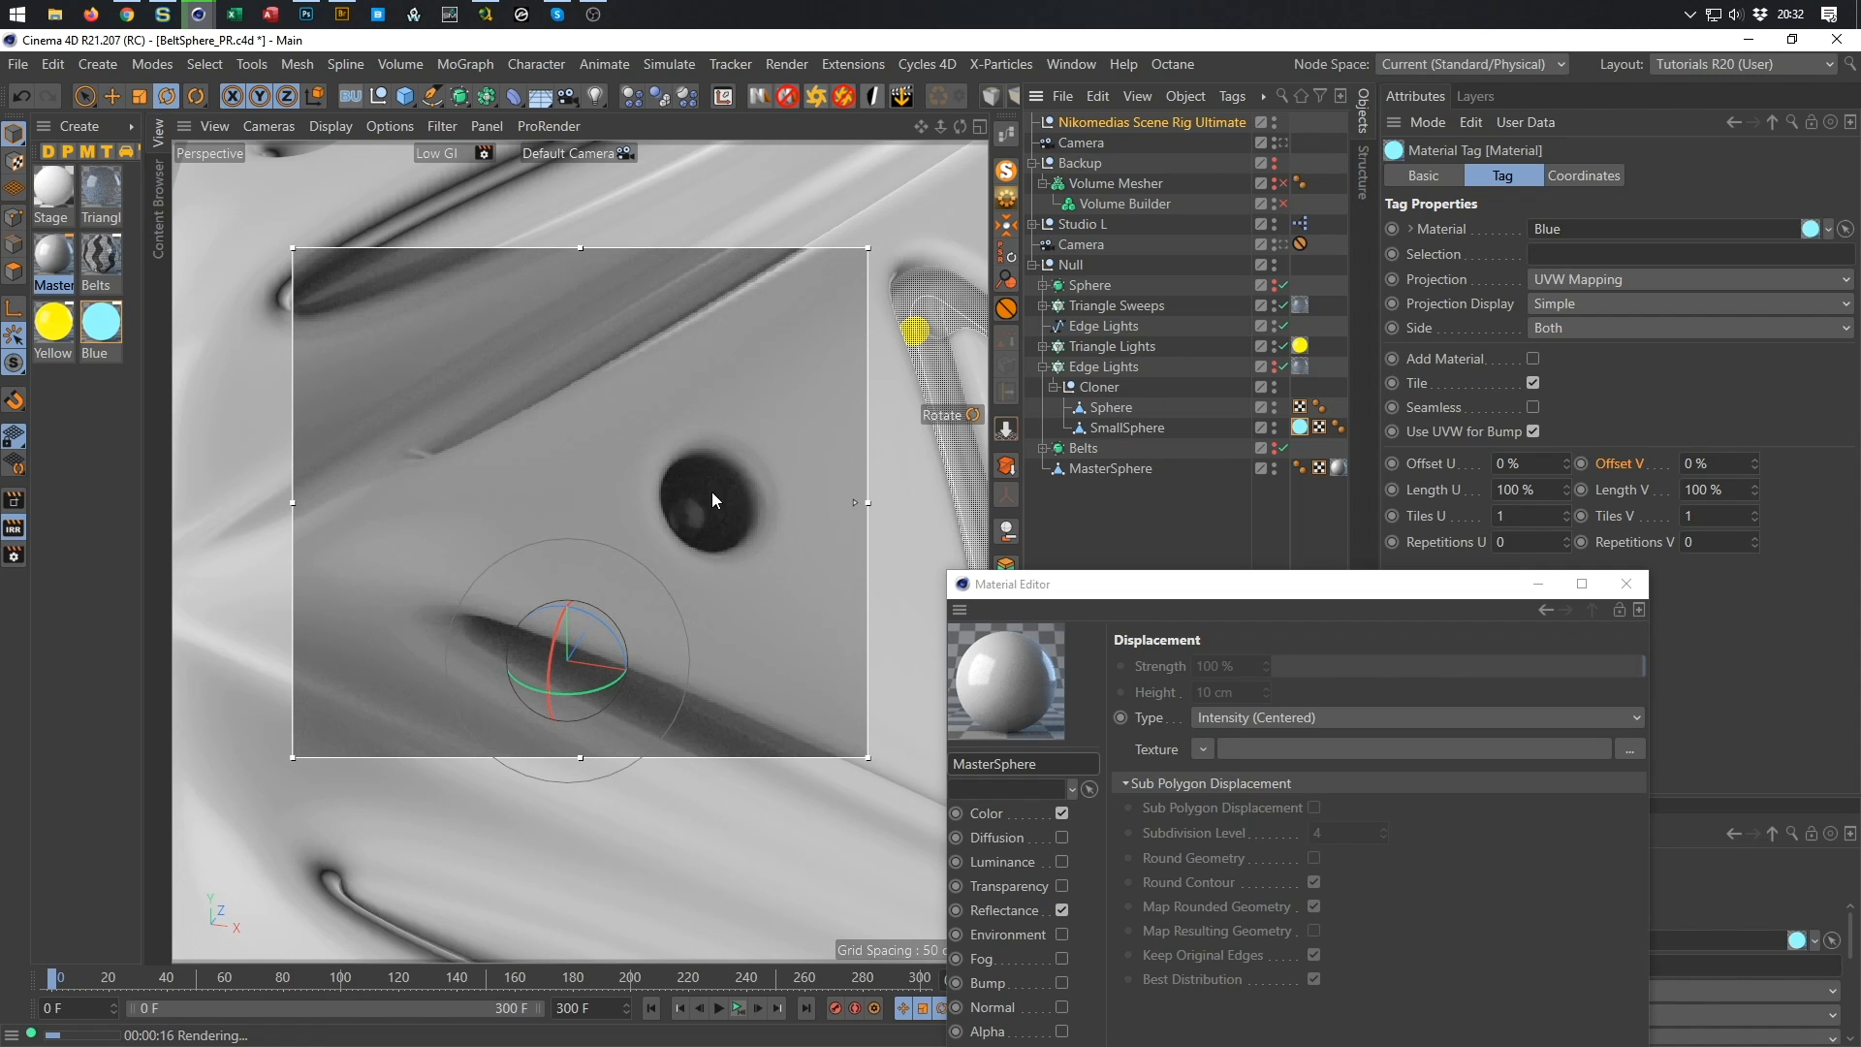
Open the HDRI settings of Nikomedias Scene Rig Ultimate and bring up the Indoor HDRI presets in the Content Browser.
{"action": "left_click_drag", "start_coordinate": [641, 439], "coordinate": [737, 411], "text": "alt"}
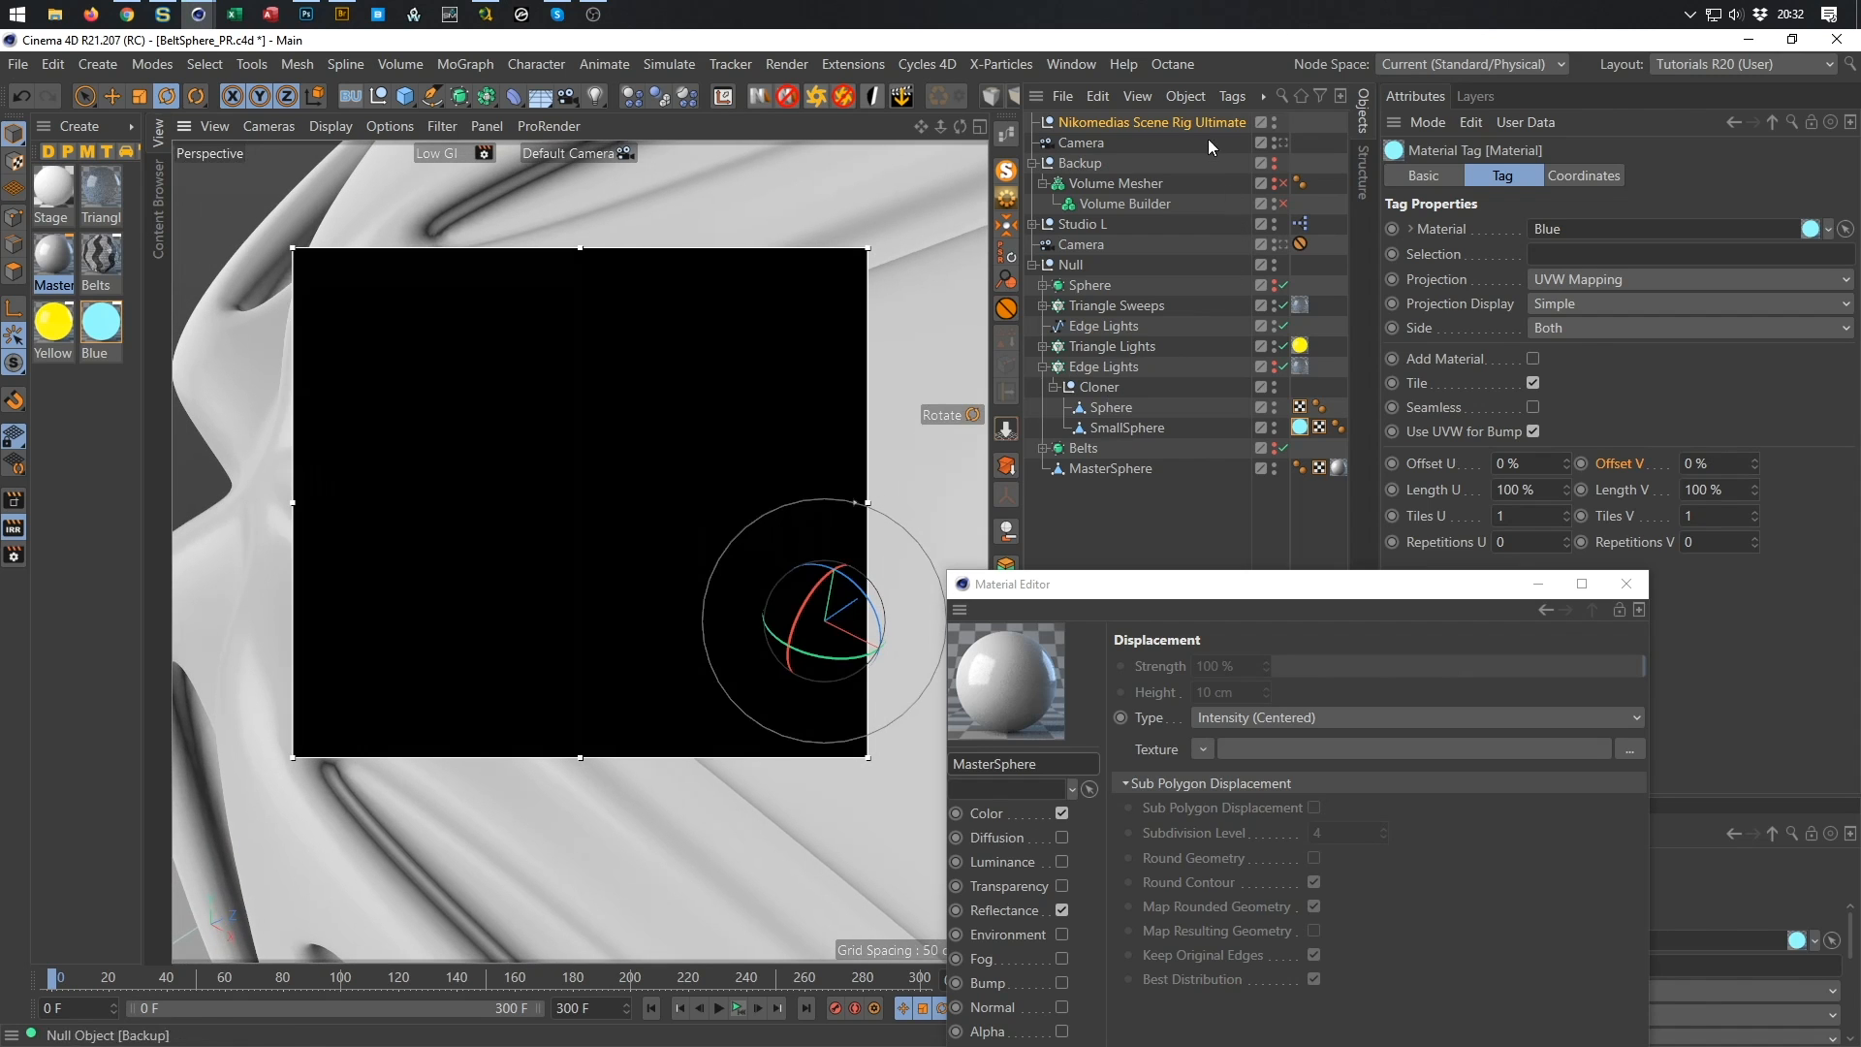
{"action": "left_click", "coordinate": [1208, 124]}
{"action": "left_click", "coordinate": [1478, 201]}
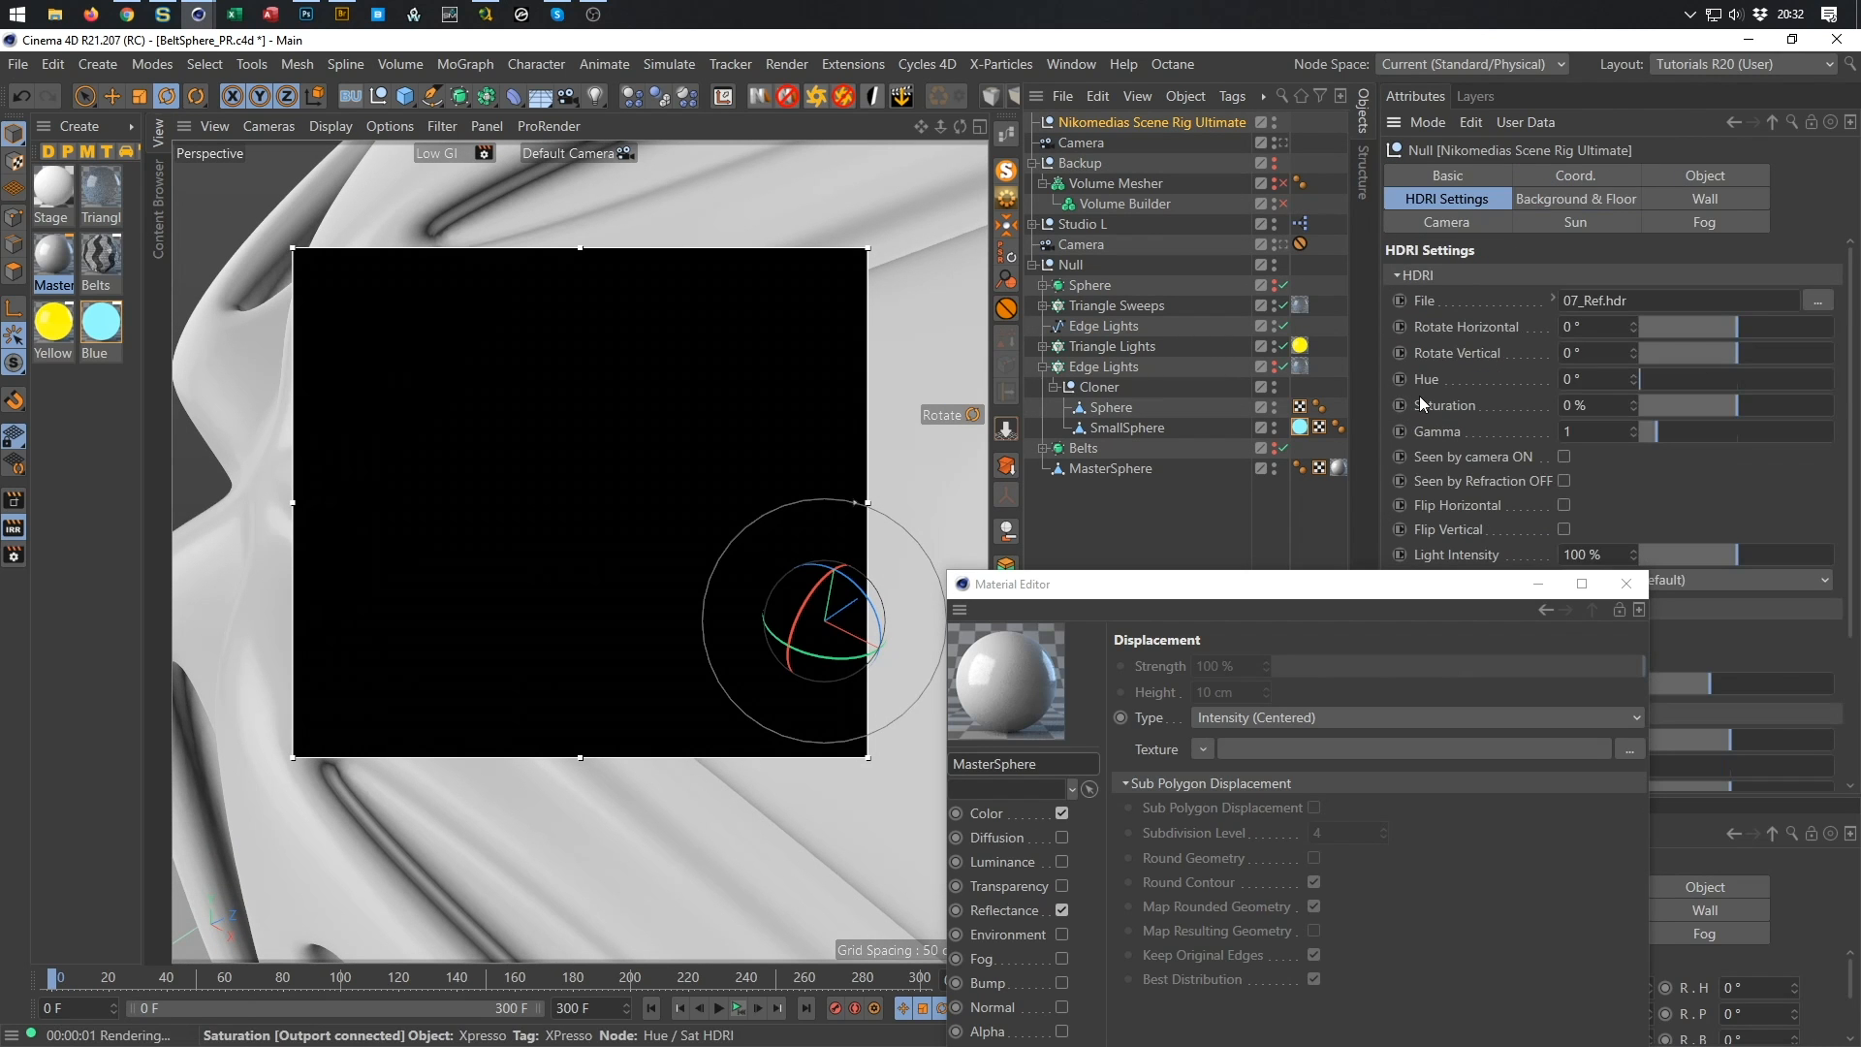
{"action": "key", "text": "shift+F8"}
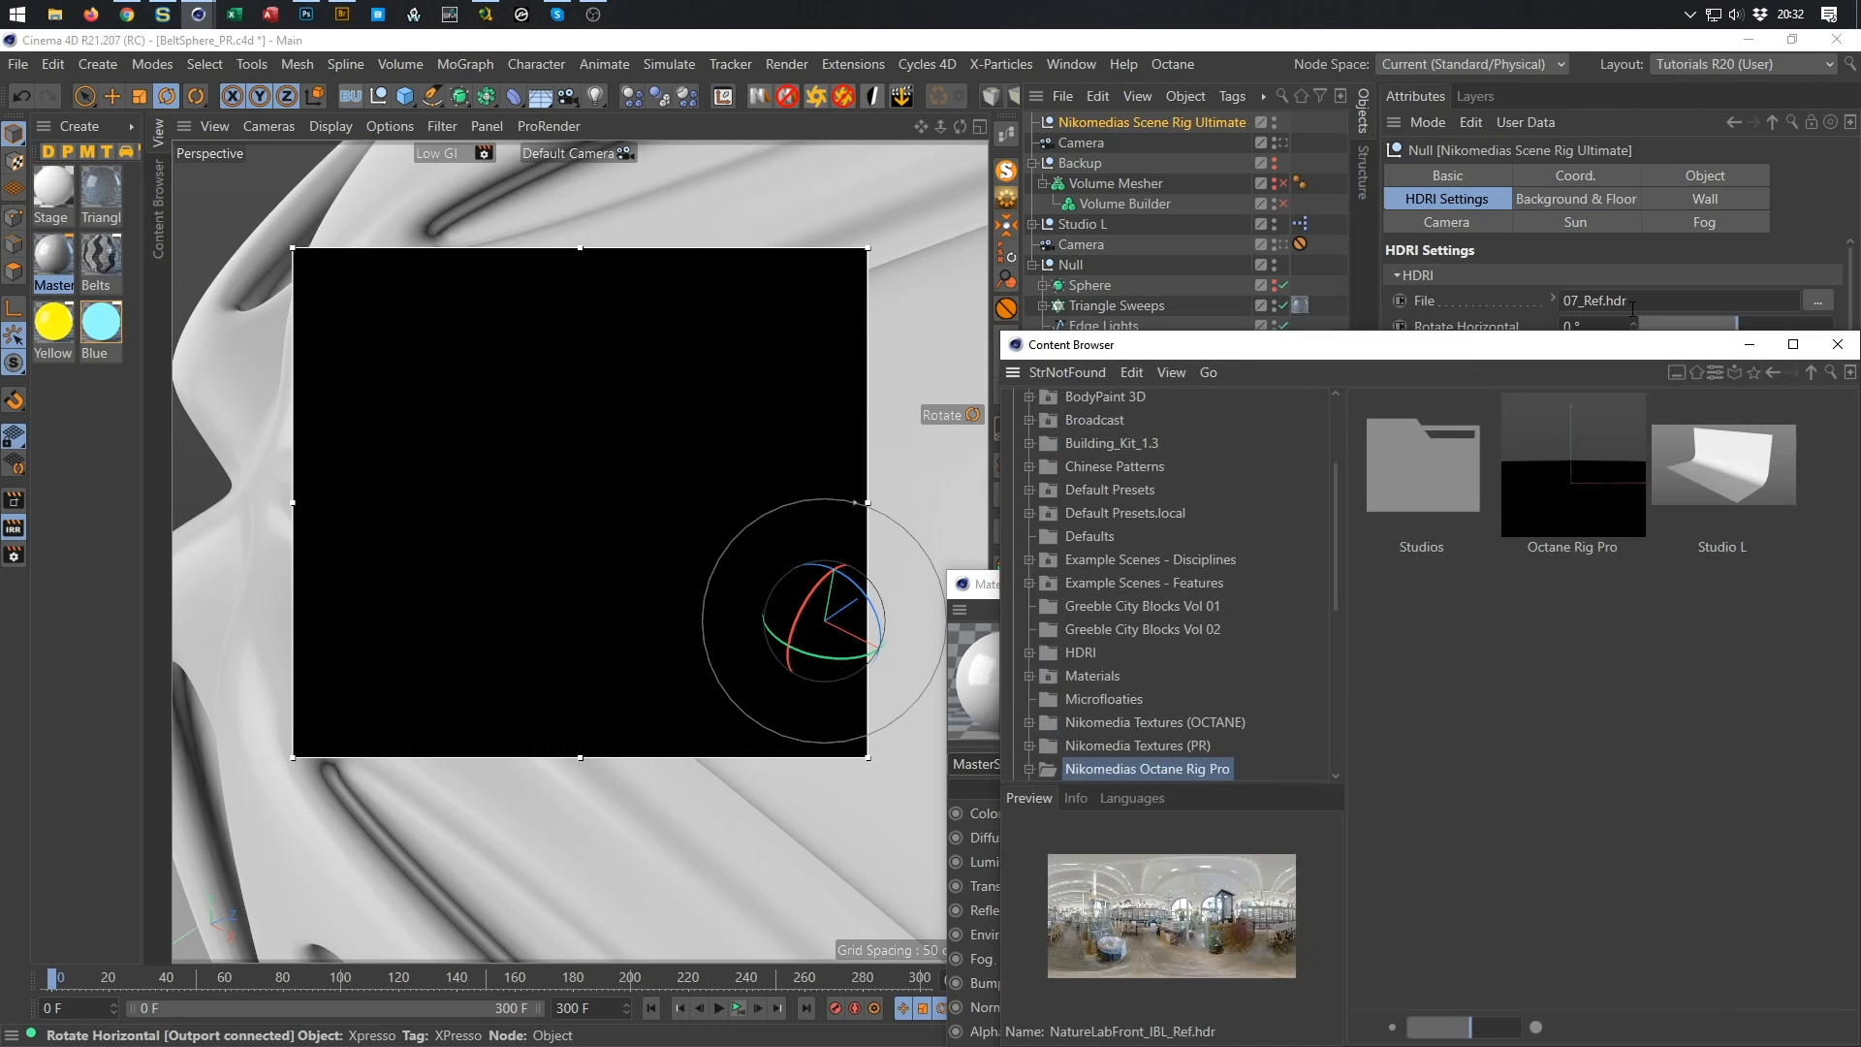
{"action": "left_click", "coordinate": [1080, 655]}
{"action": "left_click_drag", "start_coordinate": [1357, 359], "coordinate": [897, 358]}
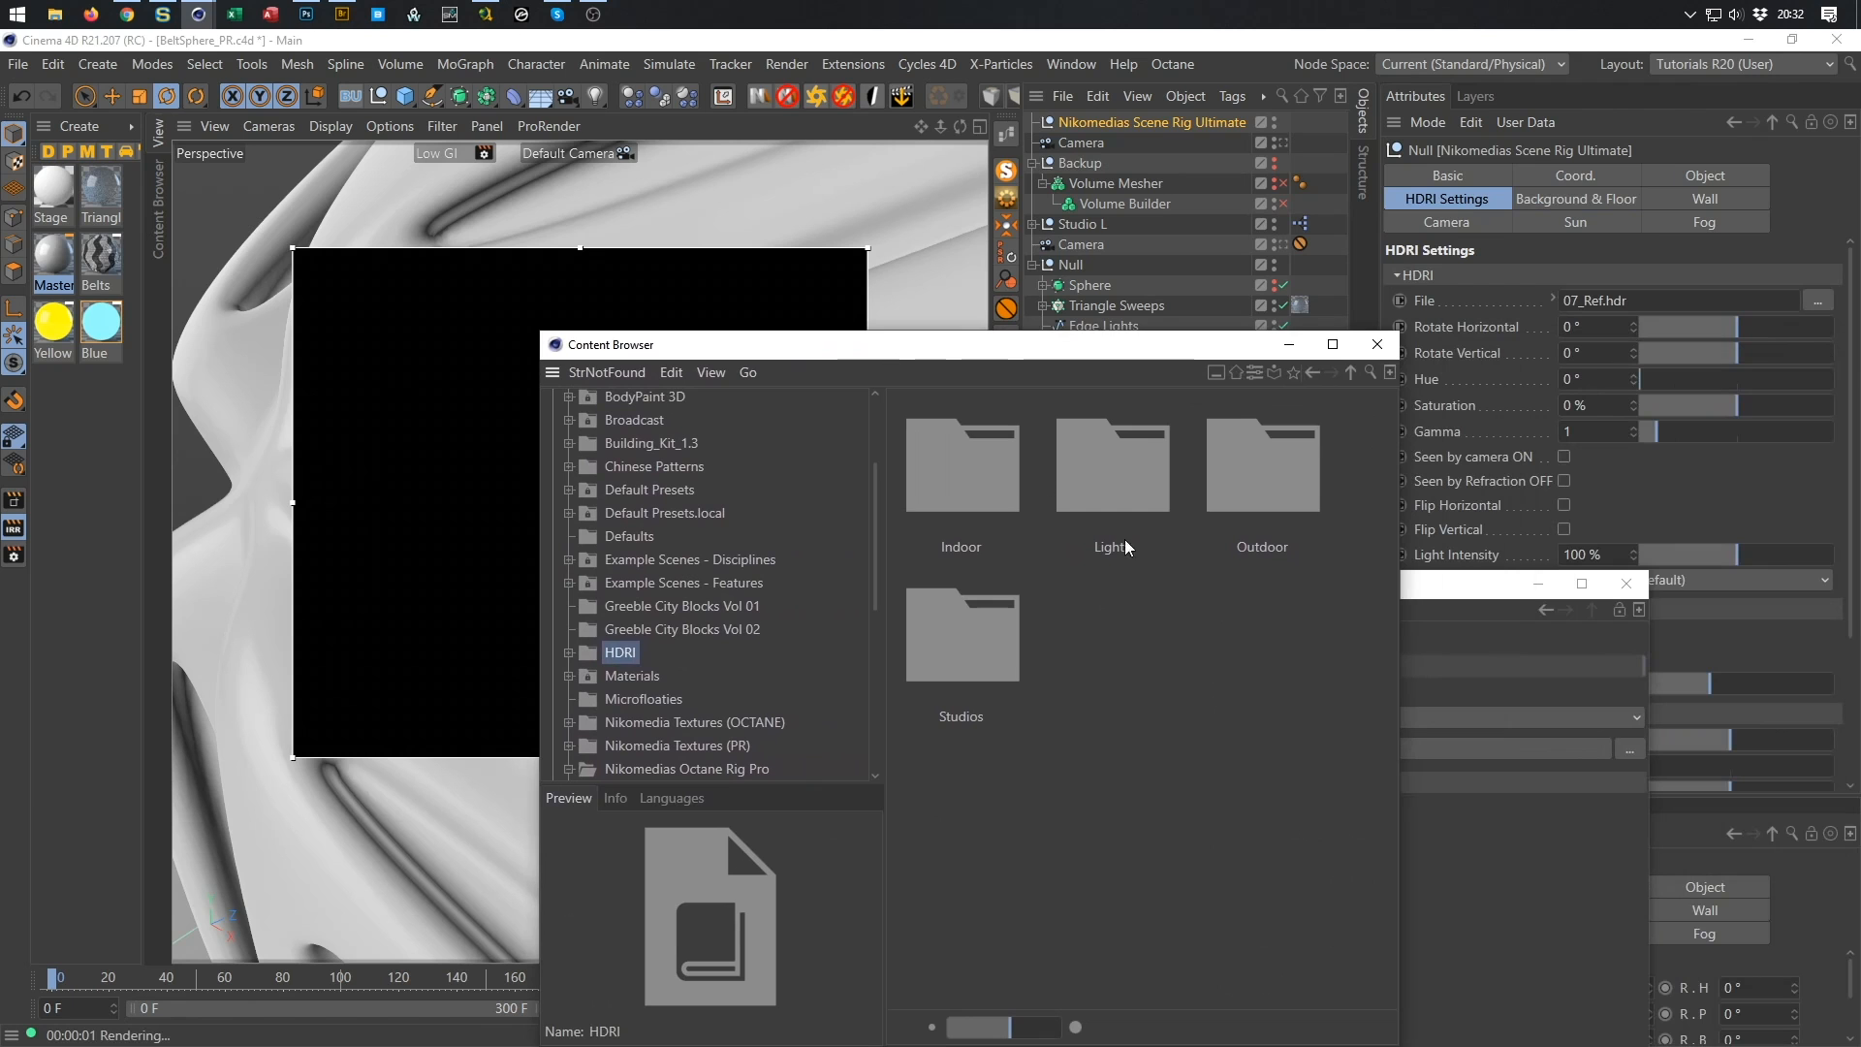
{"action": "left_click", "coordinate": [940, 501]}
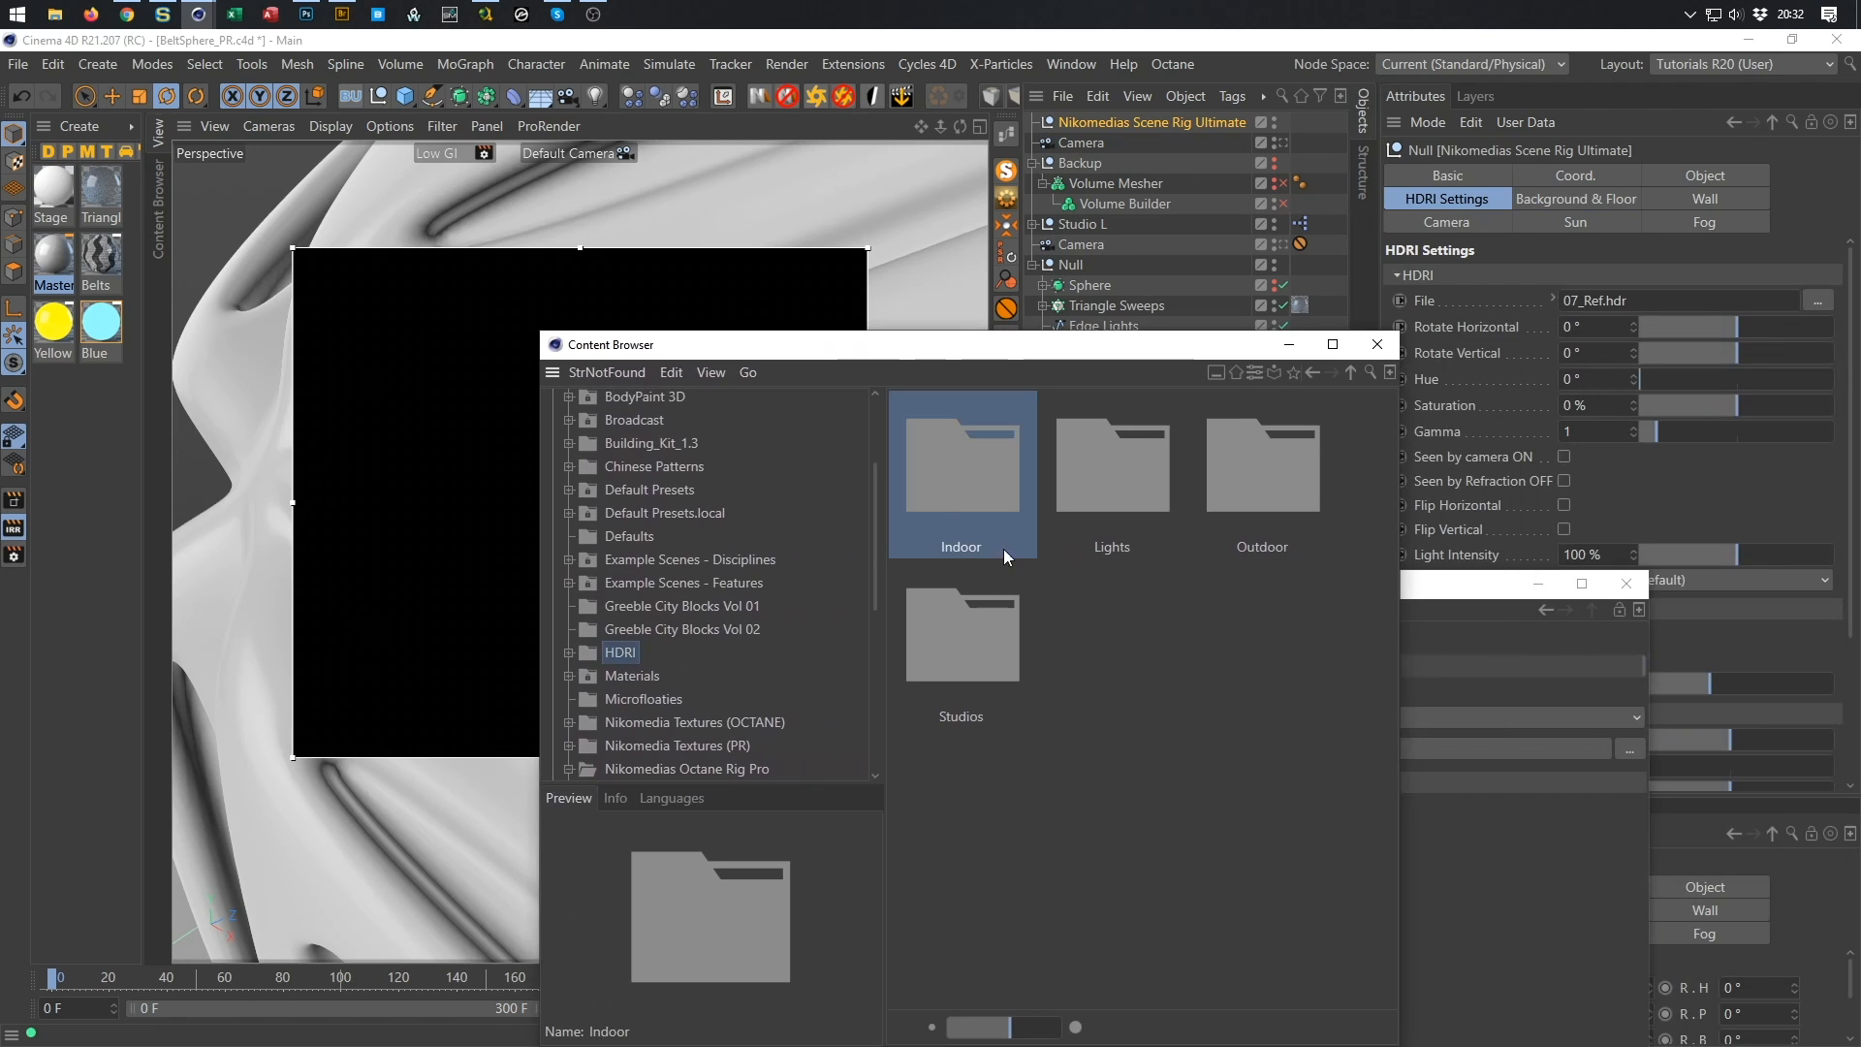
{"action": "double_click", "coordinate": [978, 473]}
{"action": "scroll", "coordinate": [1165, 665], "scroll_direction": "down", "scroll_amount": 3}
{"action": "scroll", "coordinate": [1165, 665], "scroll_direction": "up", "scroll_amount": 1}
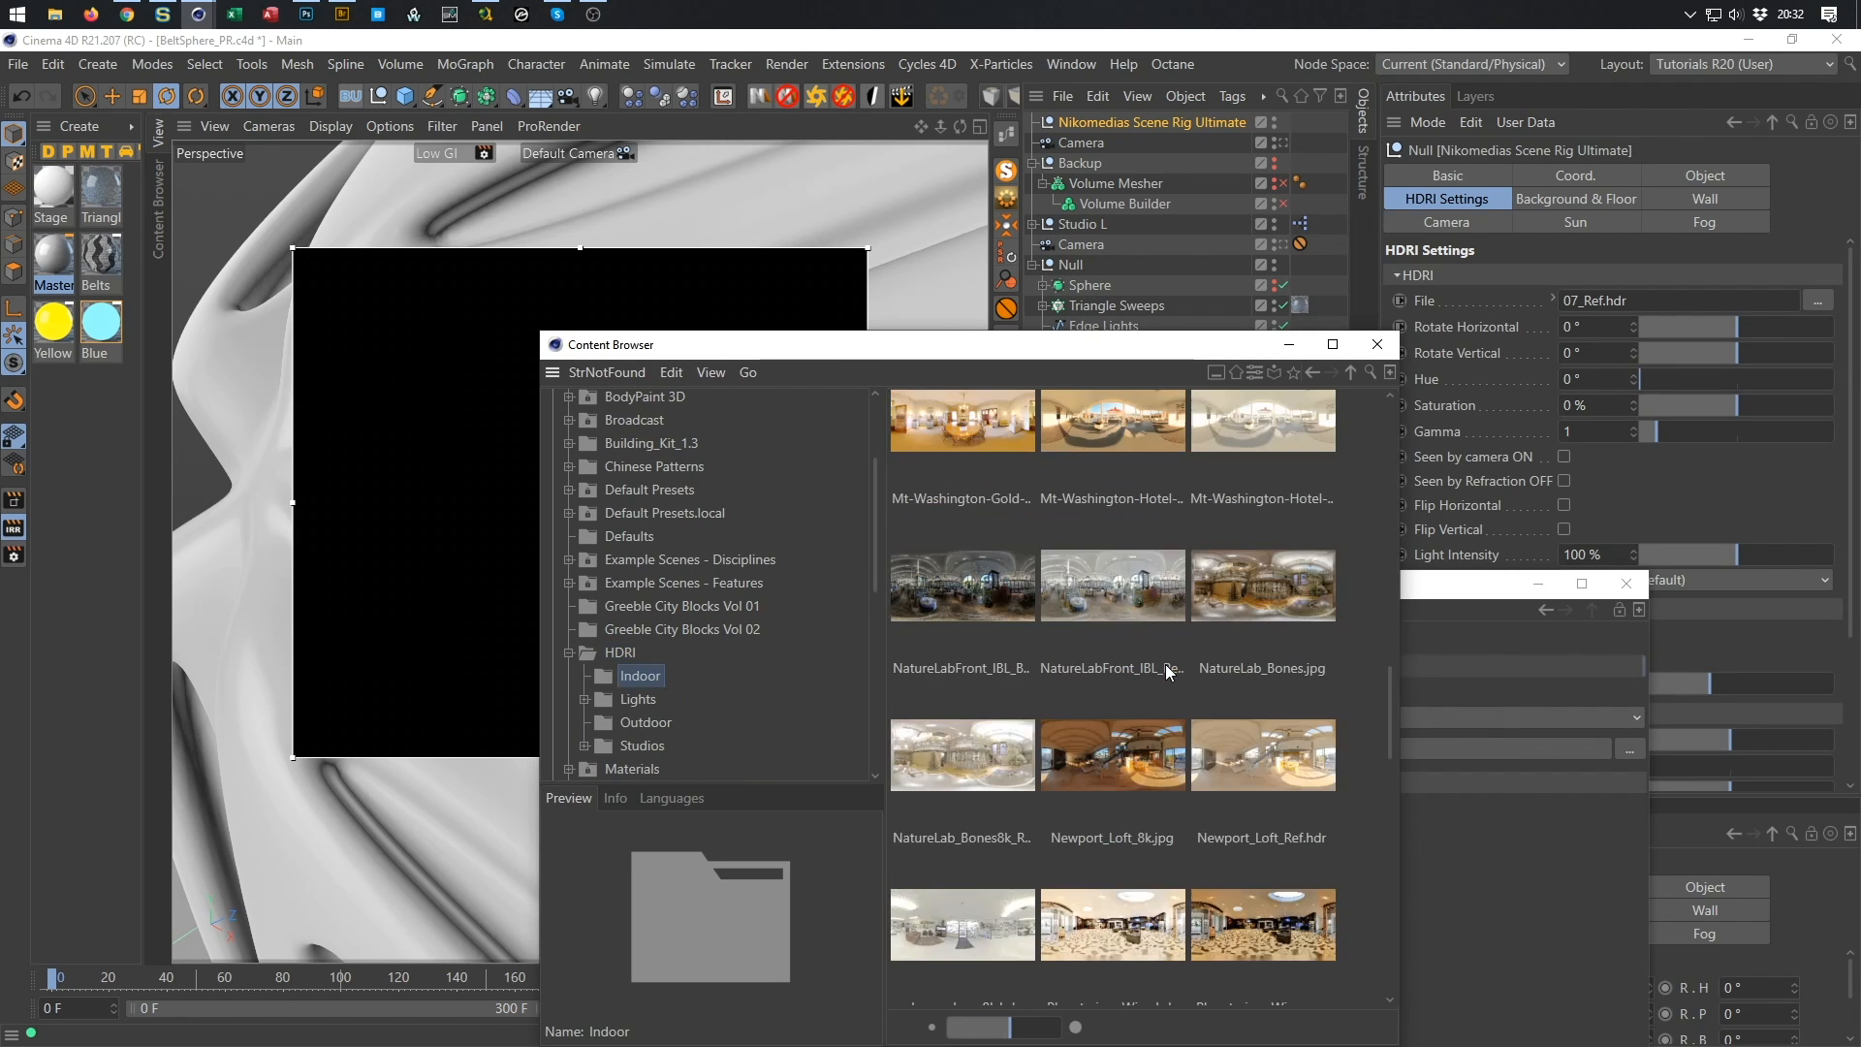
Load NatureLabFront_IBL_Ref.hdr as the scene rig's HDRI file and set its horizontal rotation to 99°.
{"action": "left_click", "coordinate": [931, 601]}
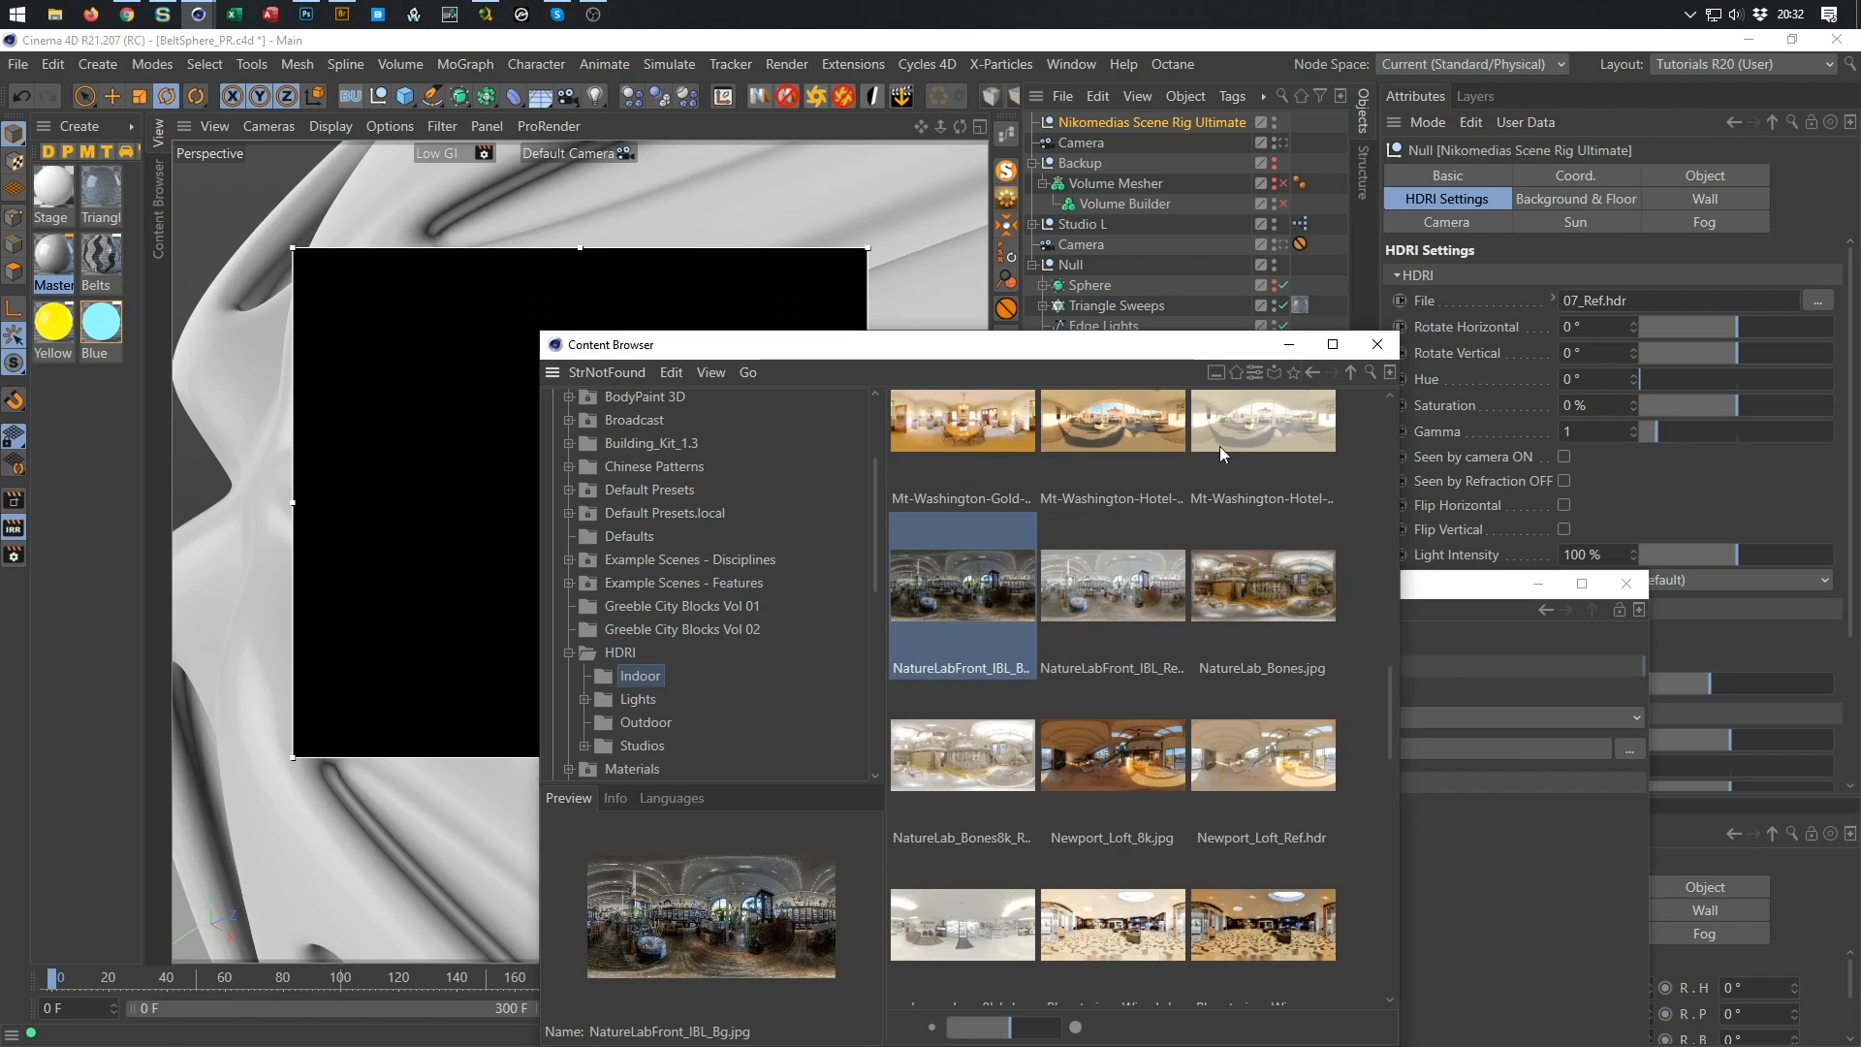
{"action": "left_click", "coordinate": [1125, 572]}
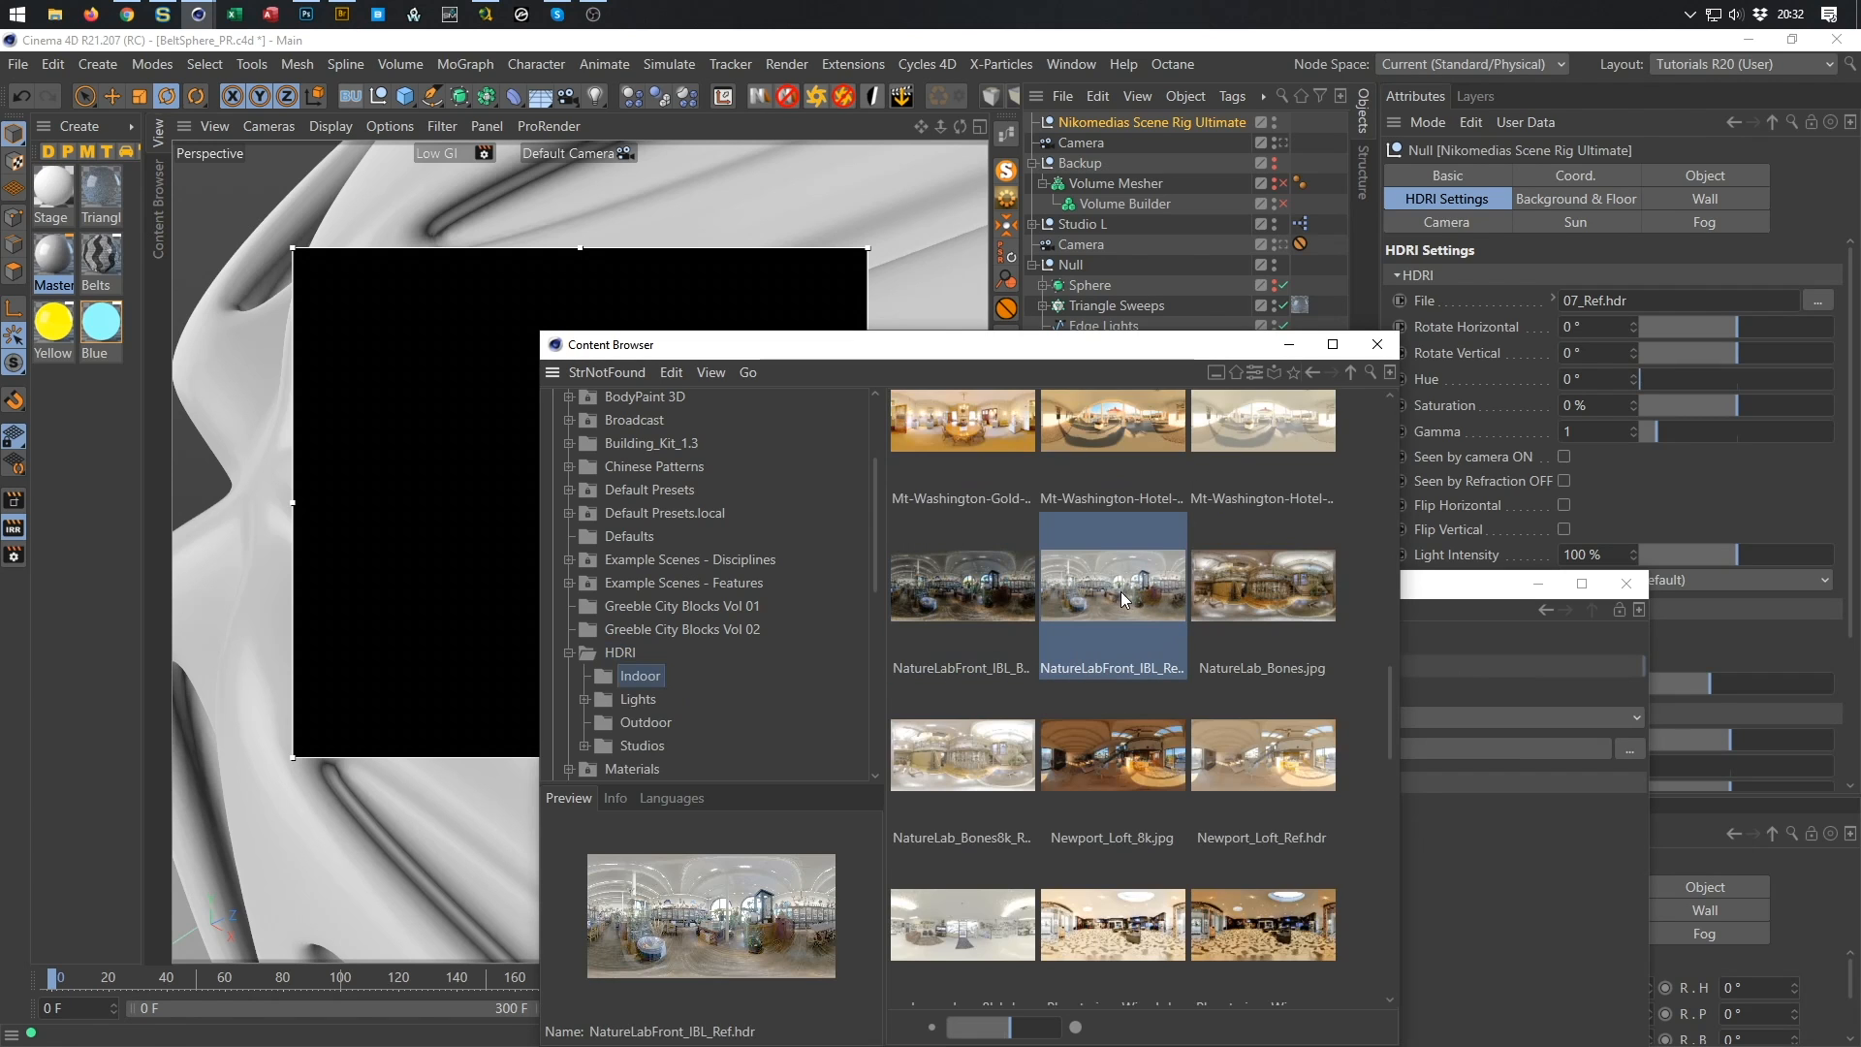
{"action": "left_click_drag", "start_coordinate": [1115, 622], "coordinate": [1639, 303]}
{"action": "left_click", "coordinate": [1379, 344]}
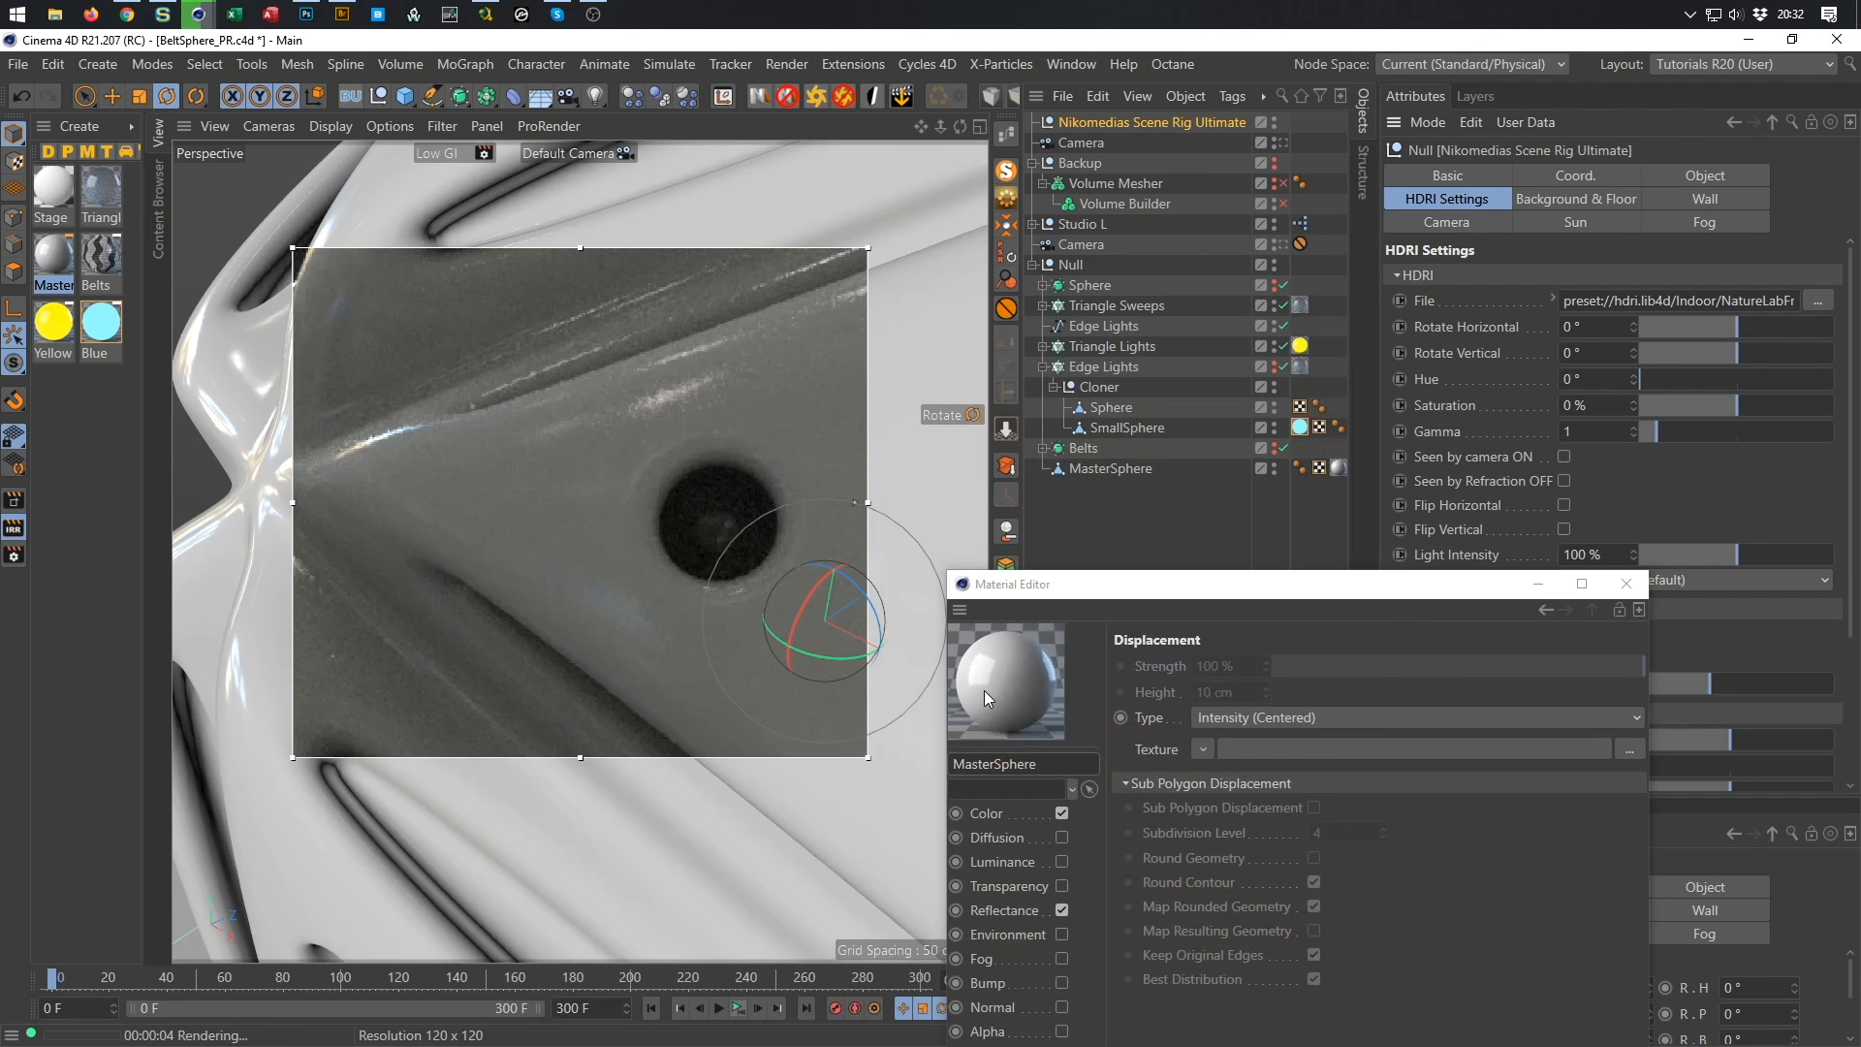
{"action": "left_click_drag", "start_coordinate": [1736, 324], "coordinate": [1792, 361]}
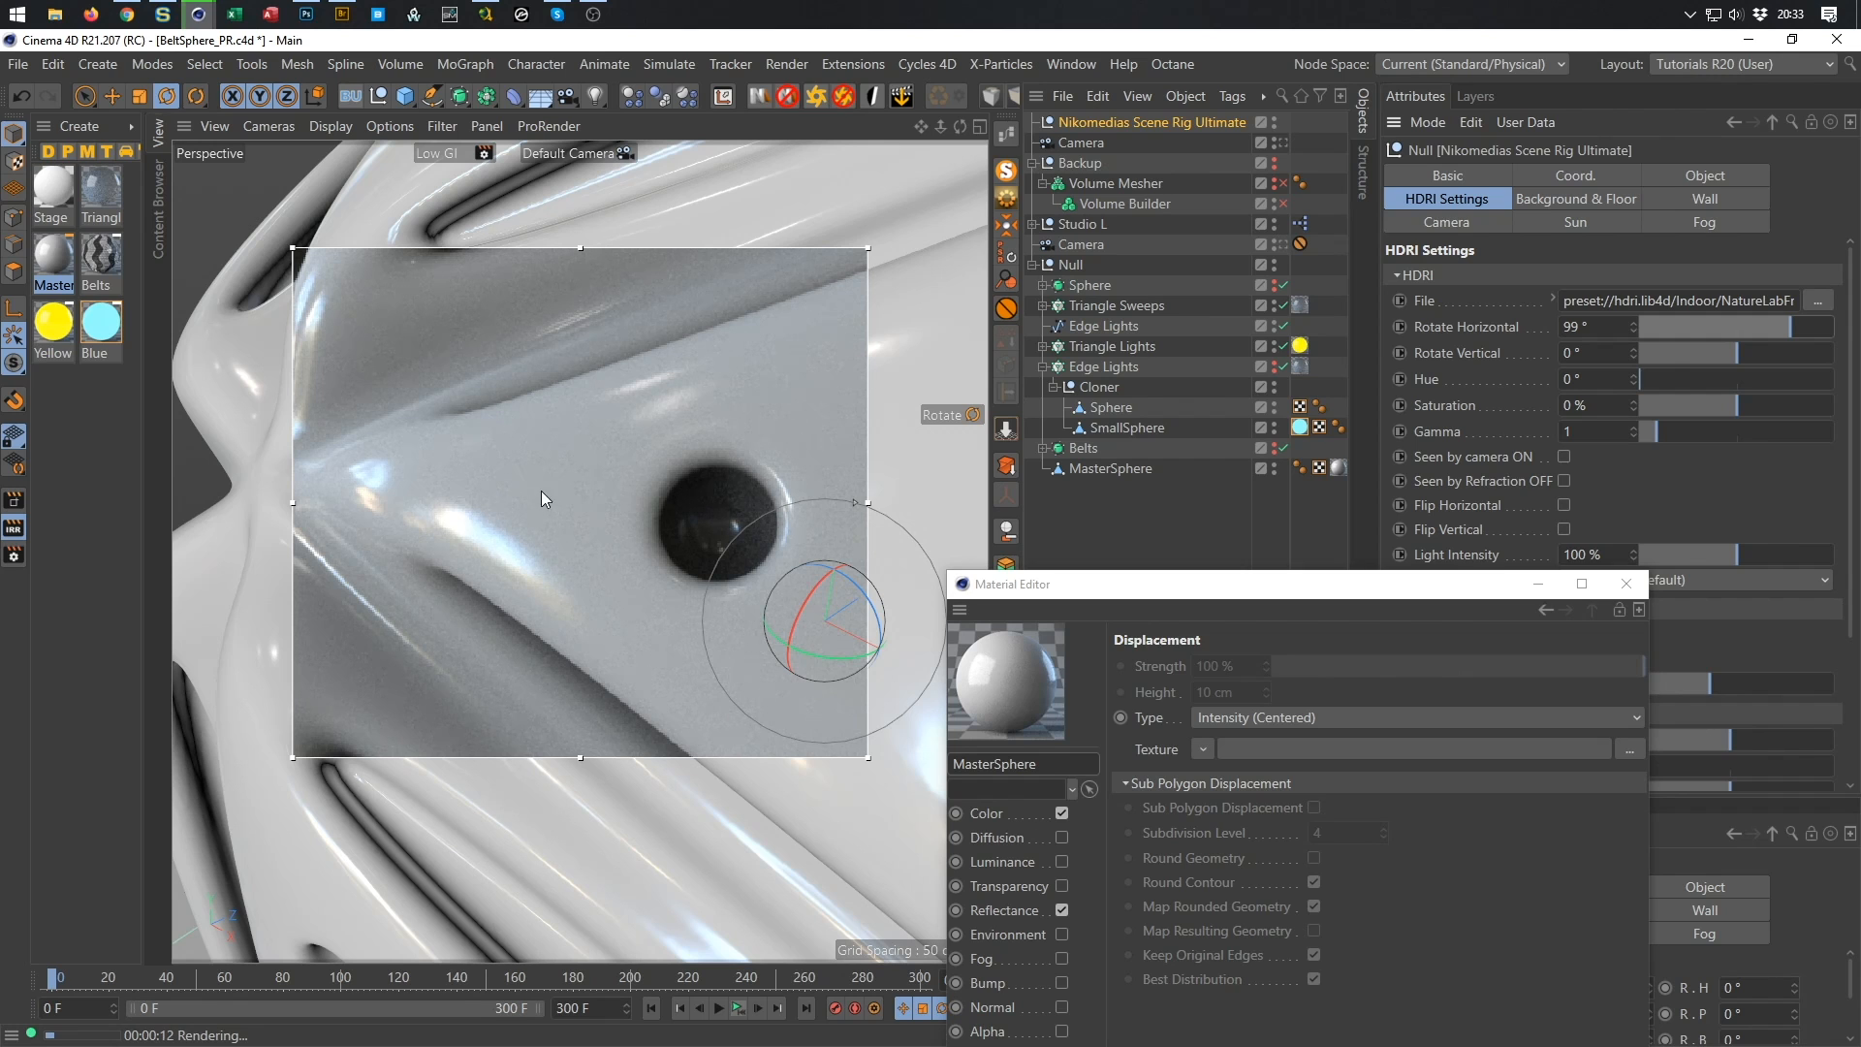
Enable the MasterSphere material's Bump channel with DIRT_big_03_base_tiled.tif as its texture.
{"action": "left_click_drag", "start_coordinate": [1164, 588], "coordinate": [1203, 178]}
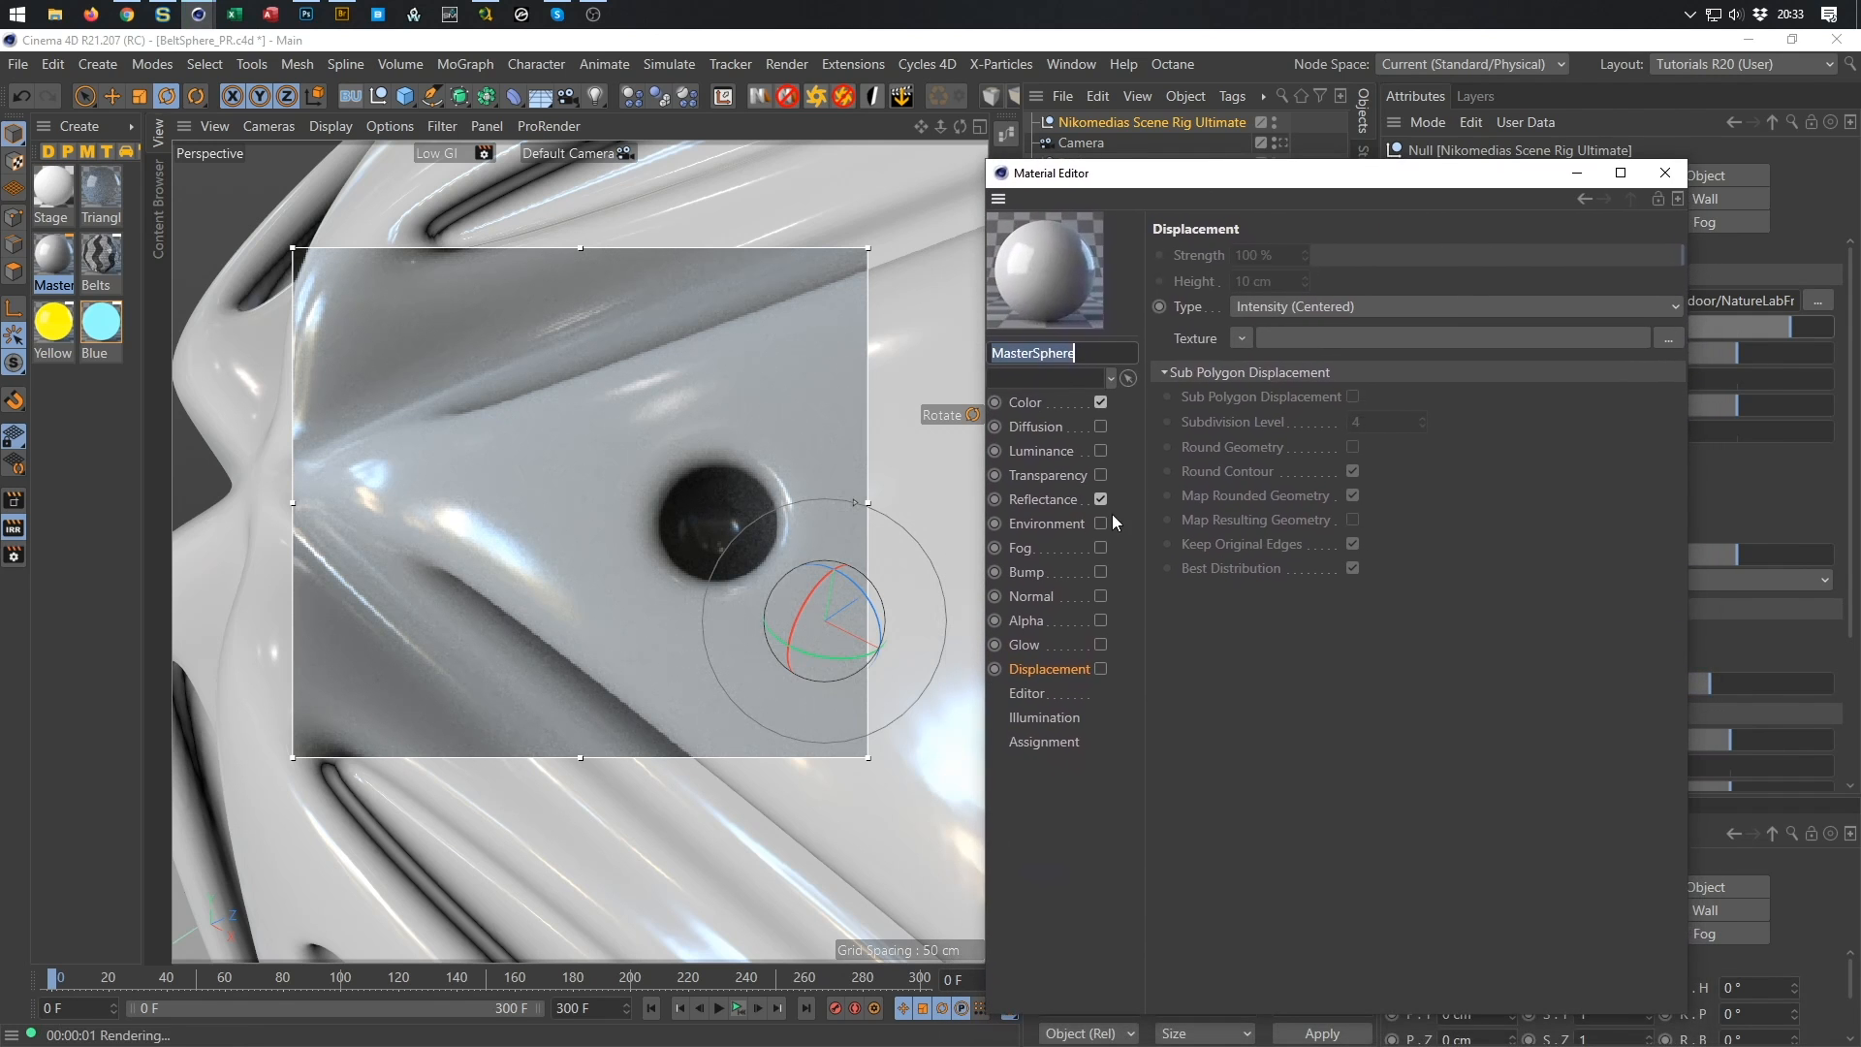
{"action": "left_click", "coordinate": [1101, 572]}
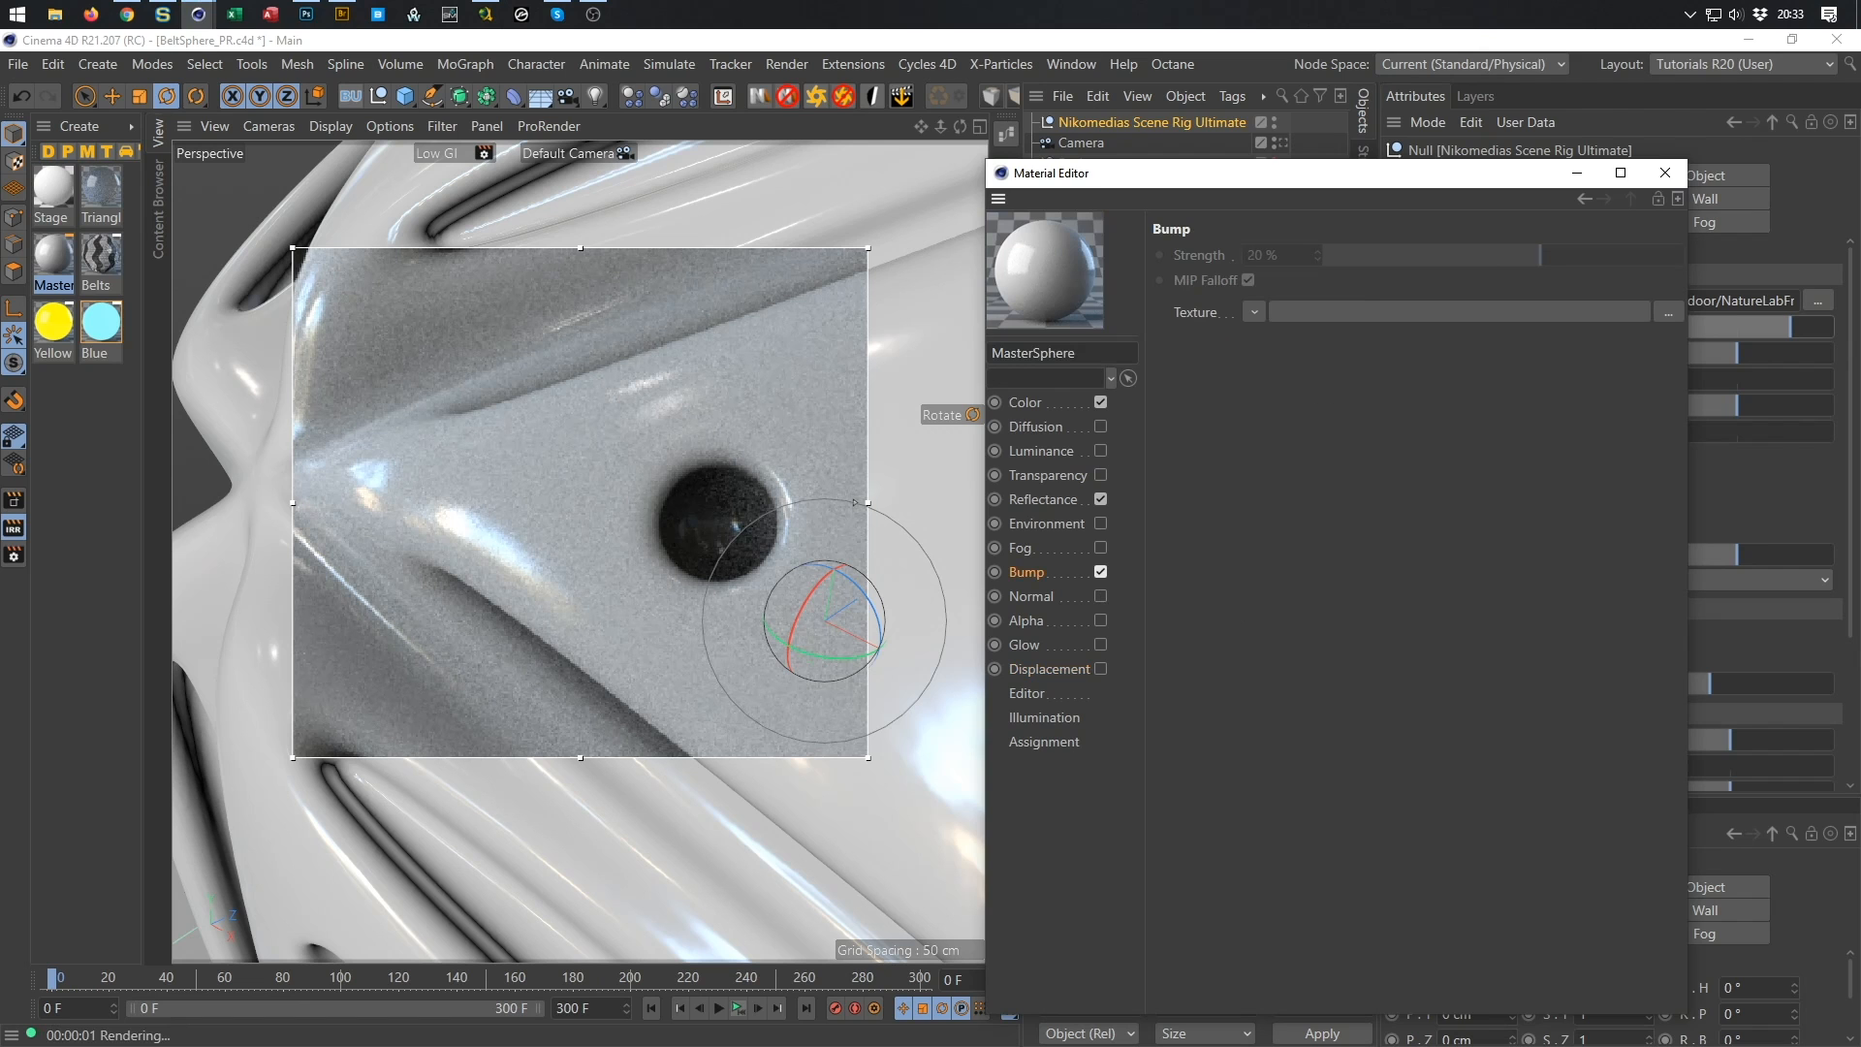
{"action": "left_click_drag", "start_coordinate": [1461, 596], "coordinate": [1309, 311]}
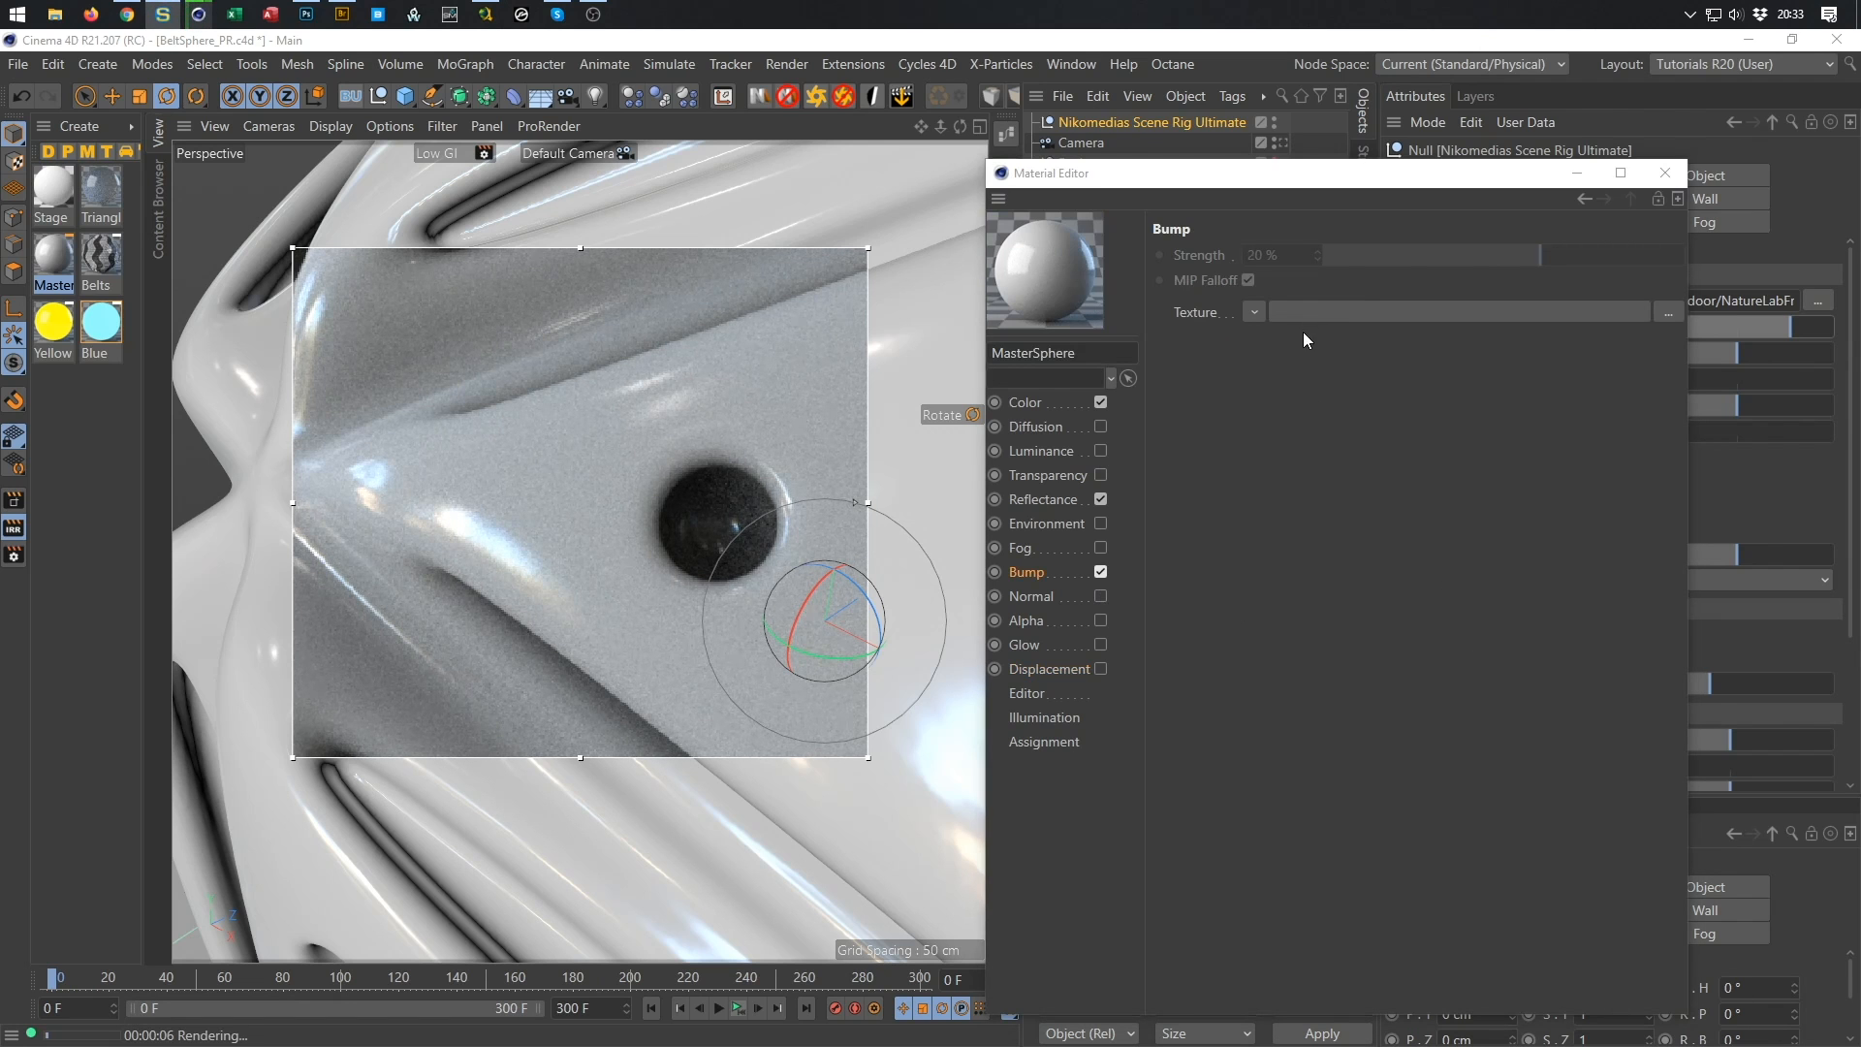
{"action": "left_click", "coordinate": [1006, 636]}
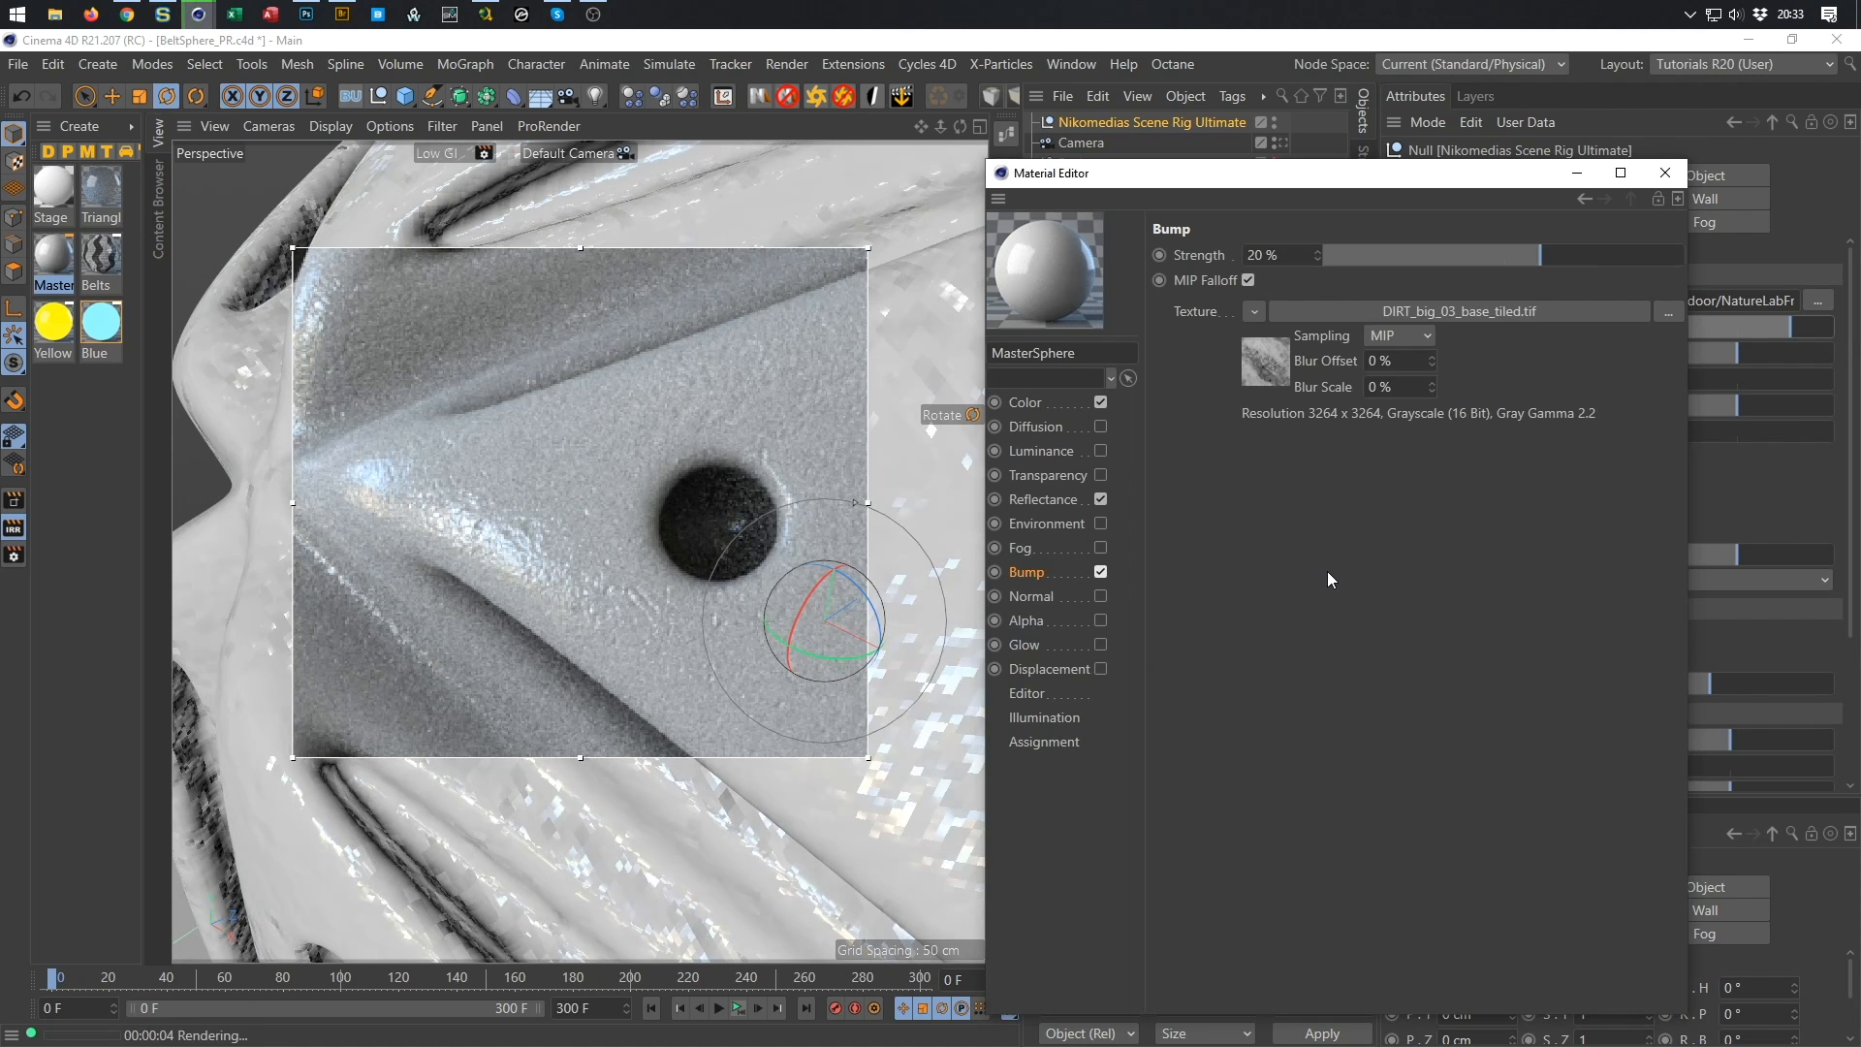
Check the MasterSphere material tag's projection and set the material's bump strength to 100%.
{"action": "left_click_drag", "start_coordinate": [1421, 184], "coordinate": [1354, 626]}
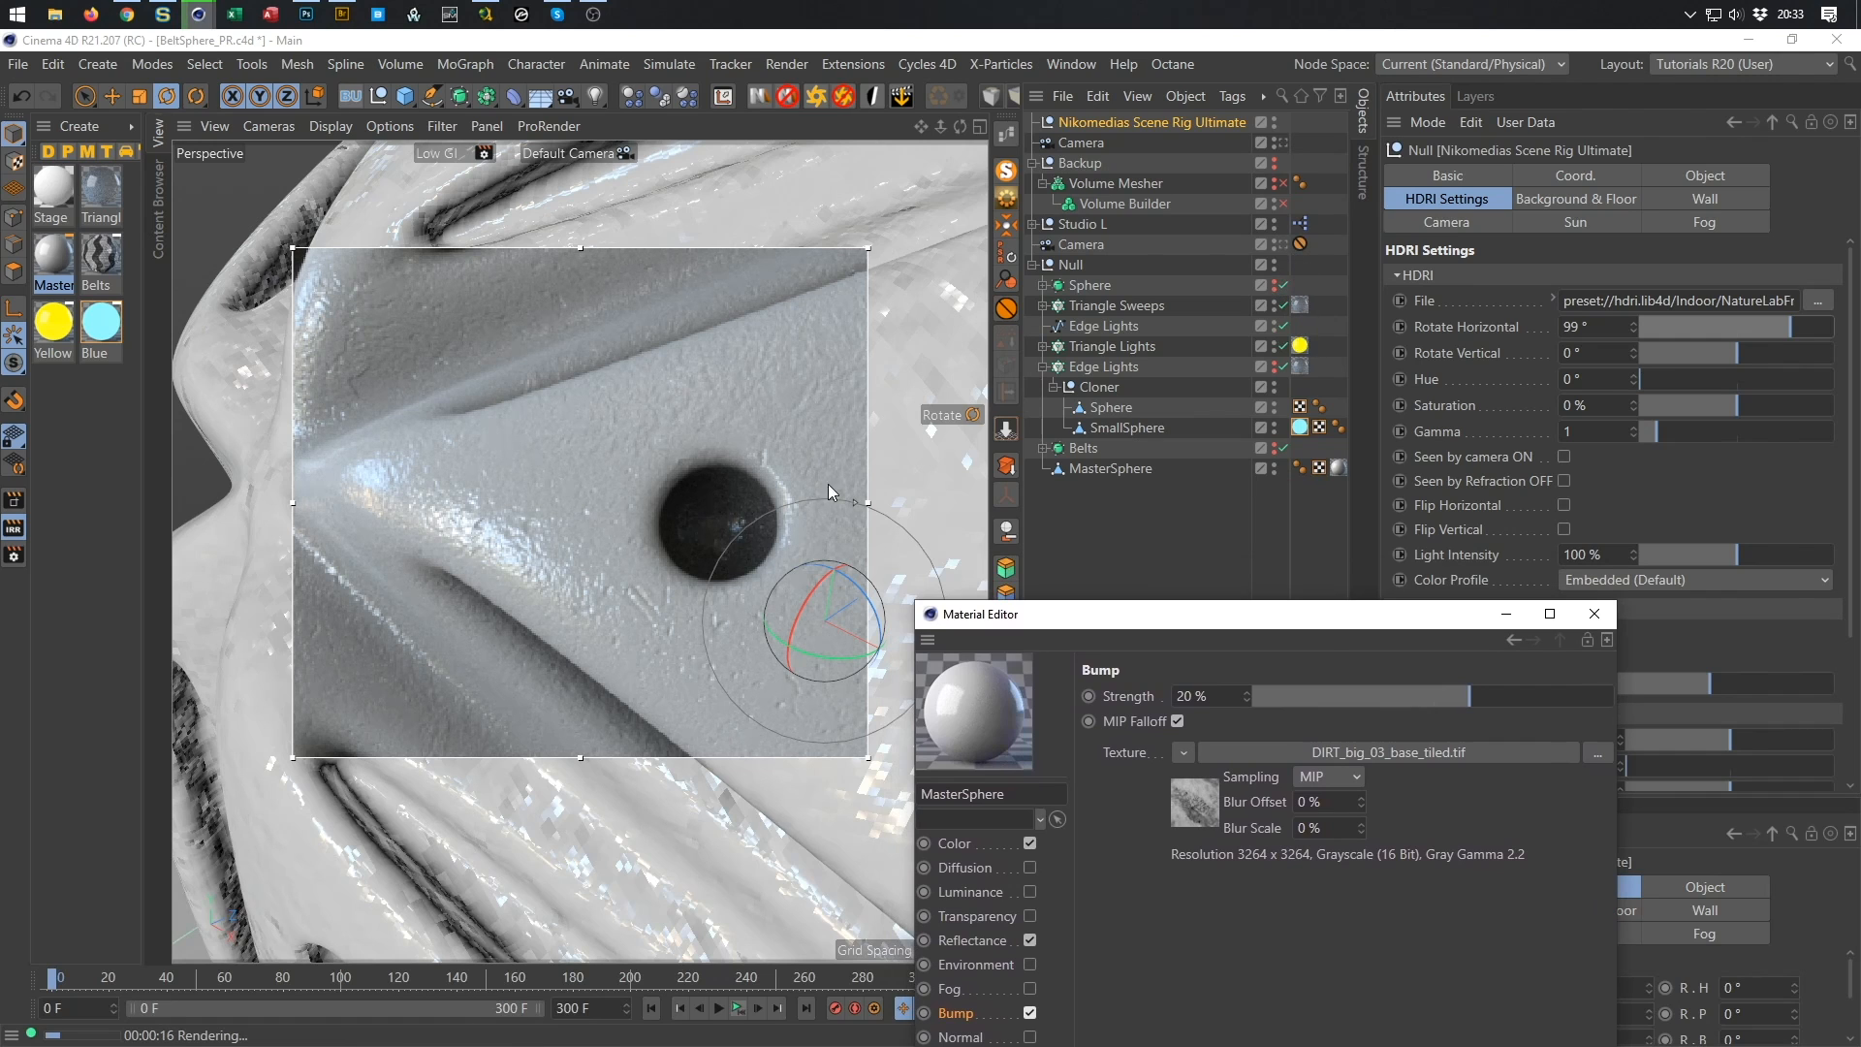
{"action": "left_click", "coordinate": [1341, 471]}
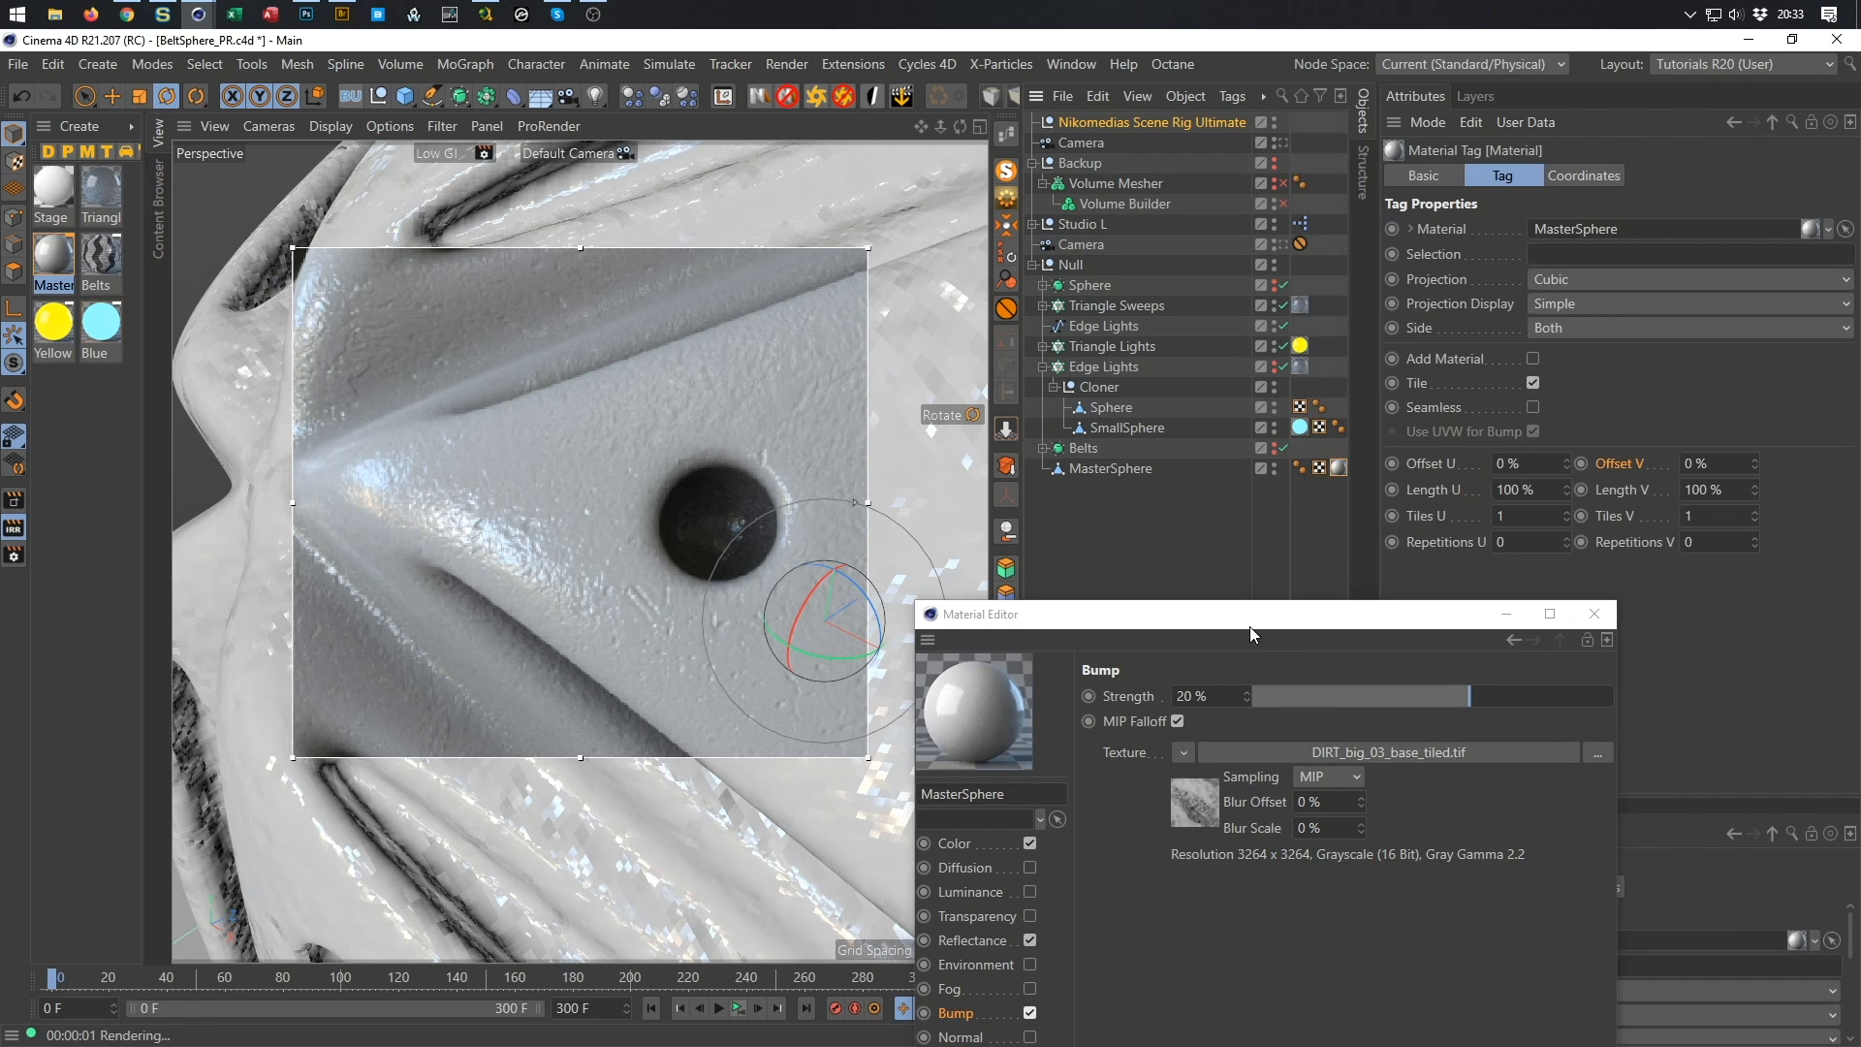
{"action": "left_click_drag", "start_coordinate": [1289, 623], "coordinate": [1355, 138]}
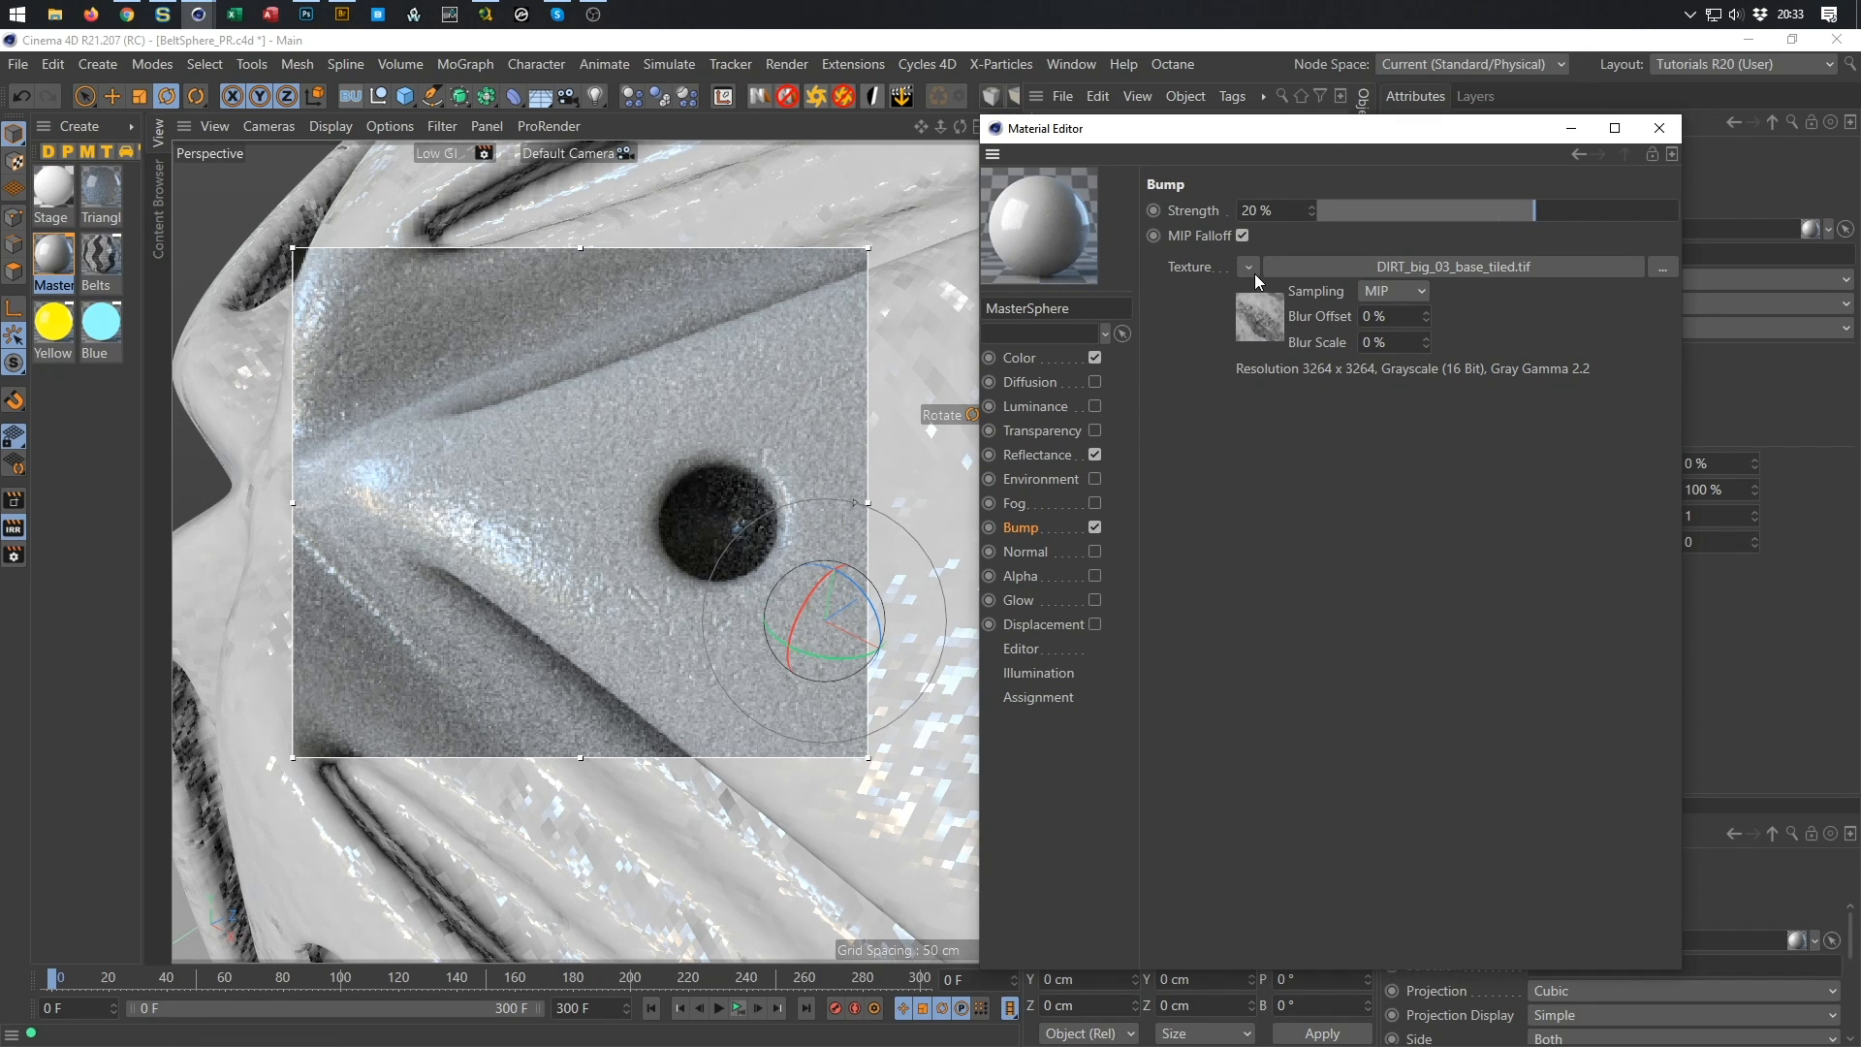
{"action": "left_click", "coordinate": [1260, 210]}
{"action": "type", "text": "100"}
{"action": "key", "text": "Return"}
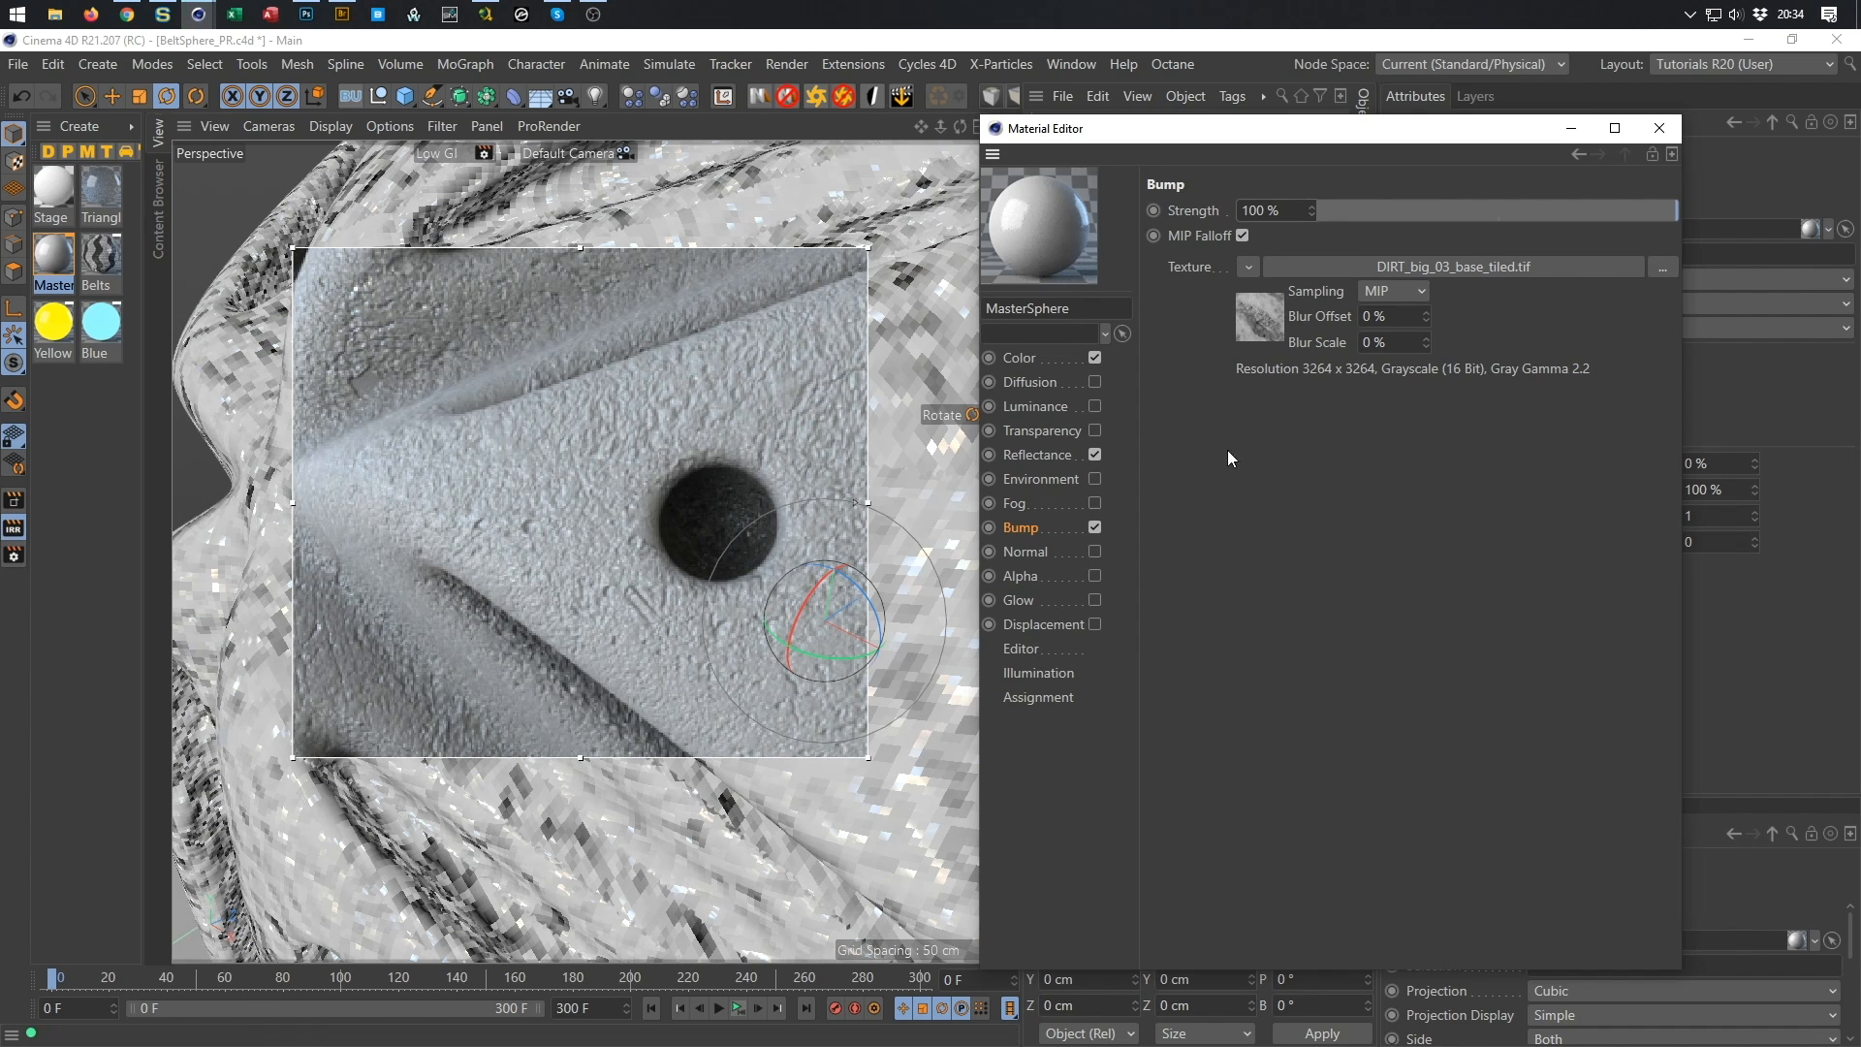
Wrap the MasterSphere bump texture in a Layer shader and duplicate its Bitmap layer inside it.
{"action": "left_click", "coordinate": [1254, 266]}
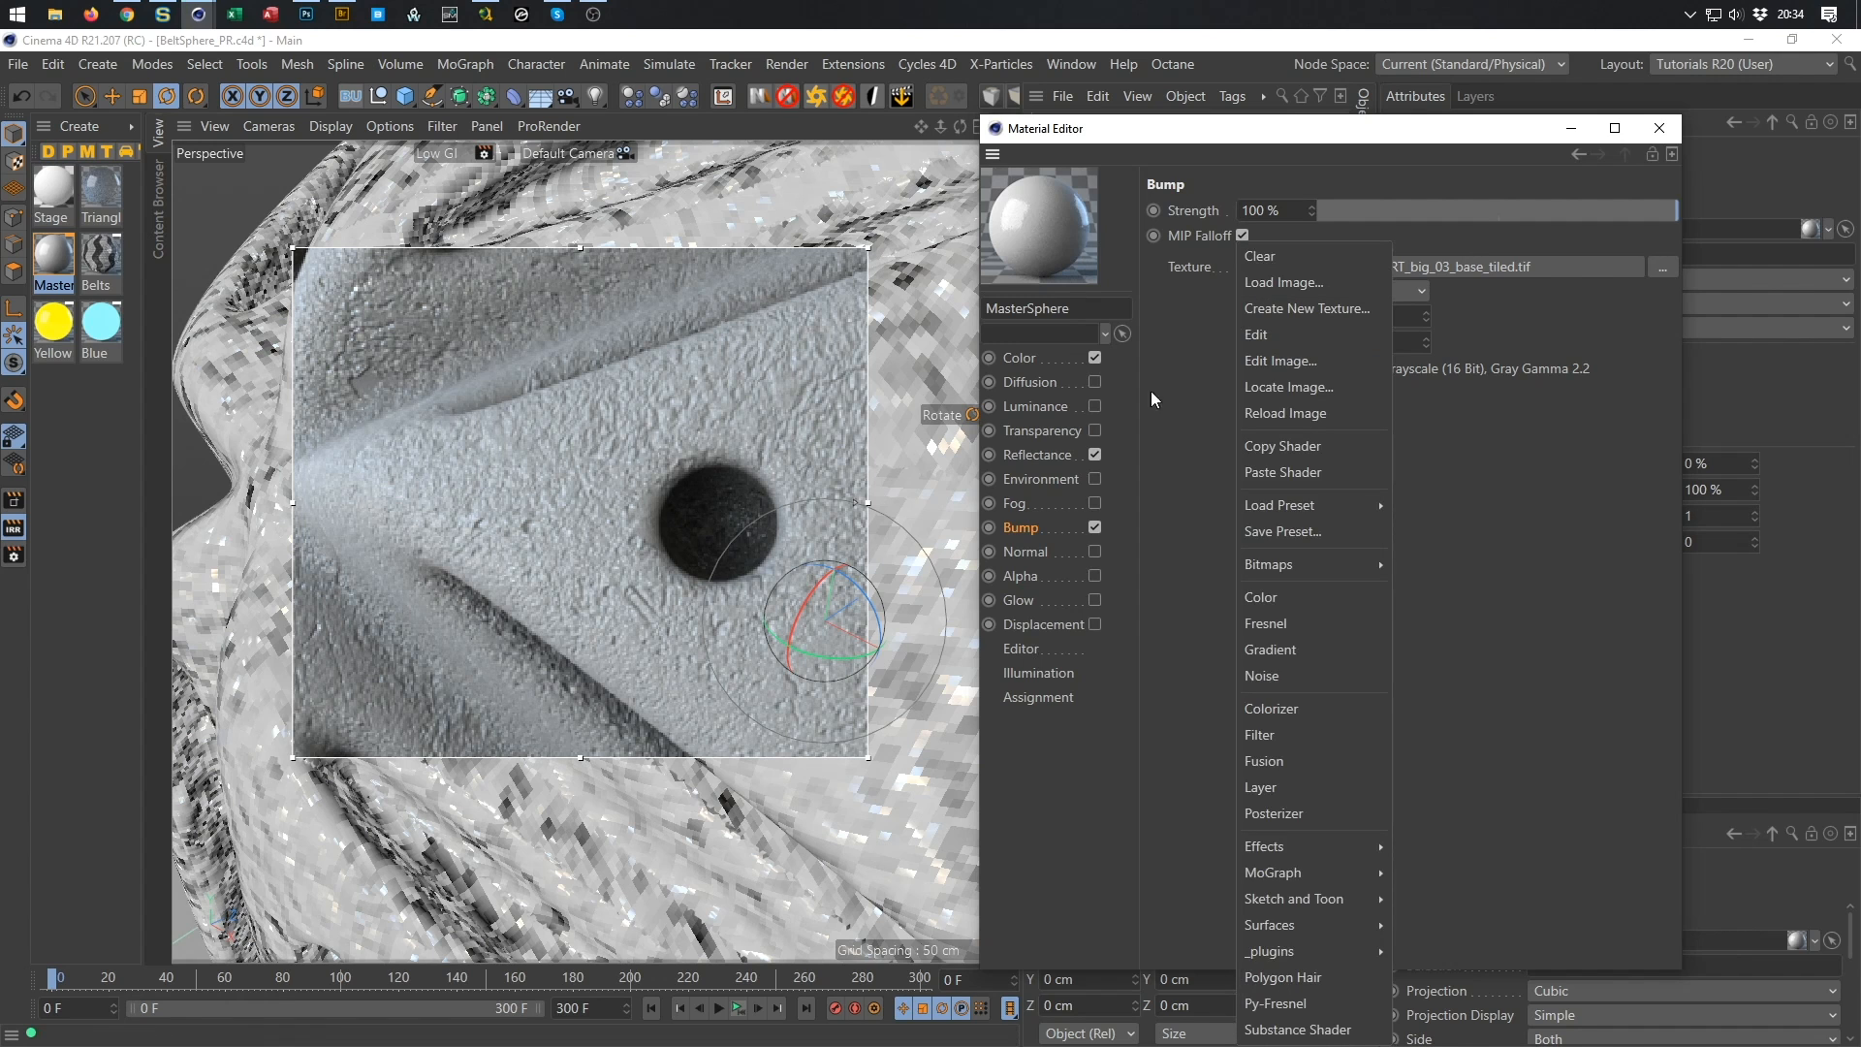
{"action": "left_click", "coordinate": [1300, 788]}
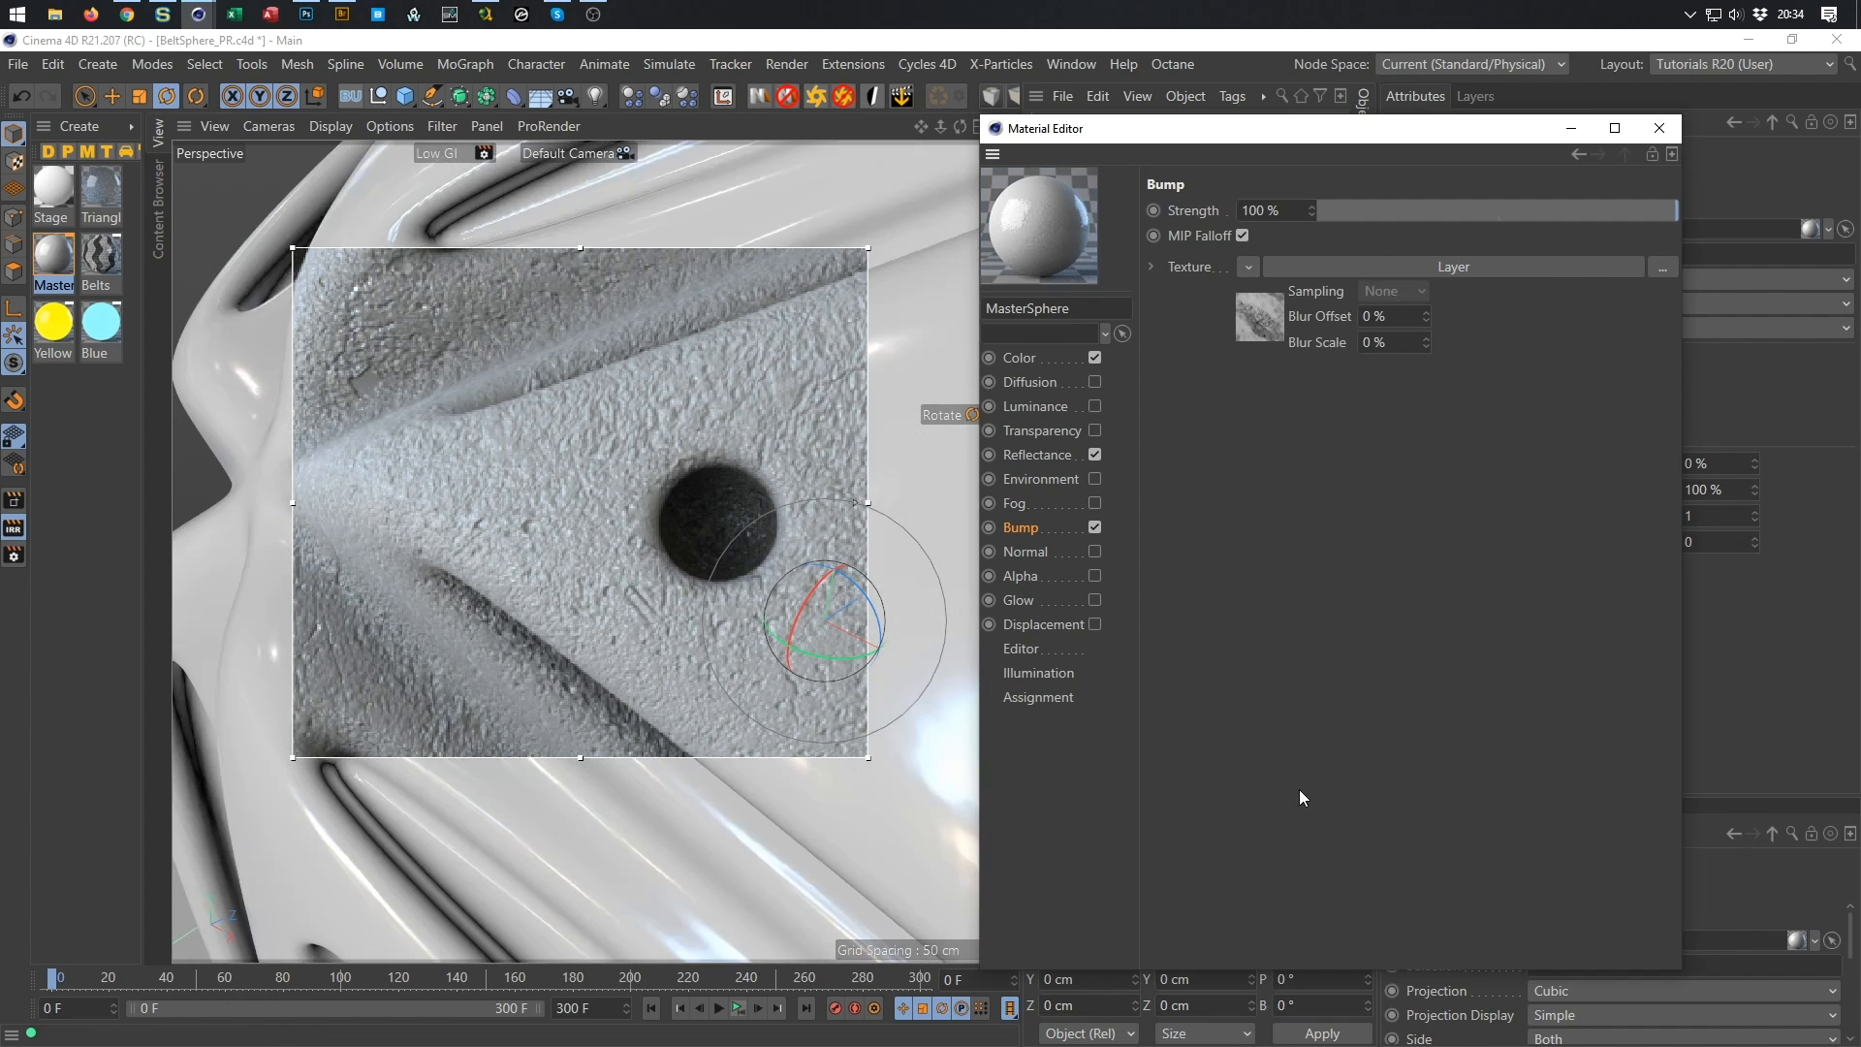
{"action": "left_click", "coordinate": [1263, 324]}
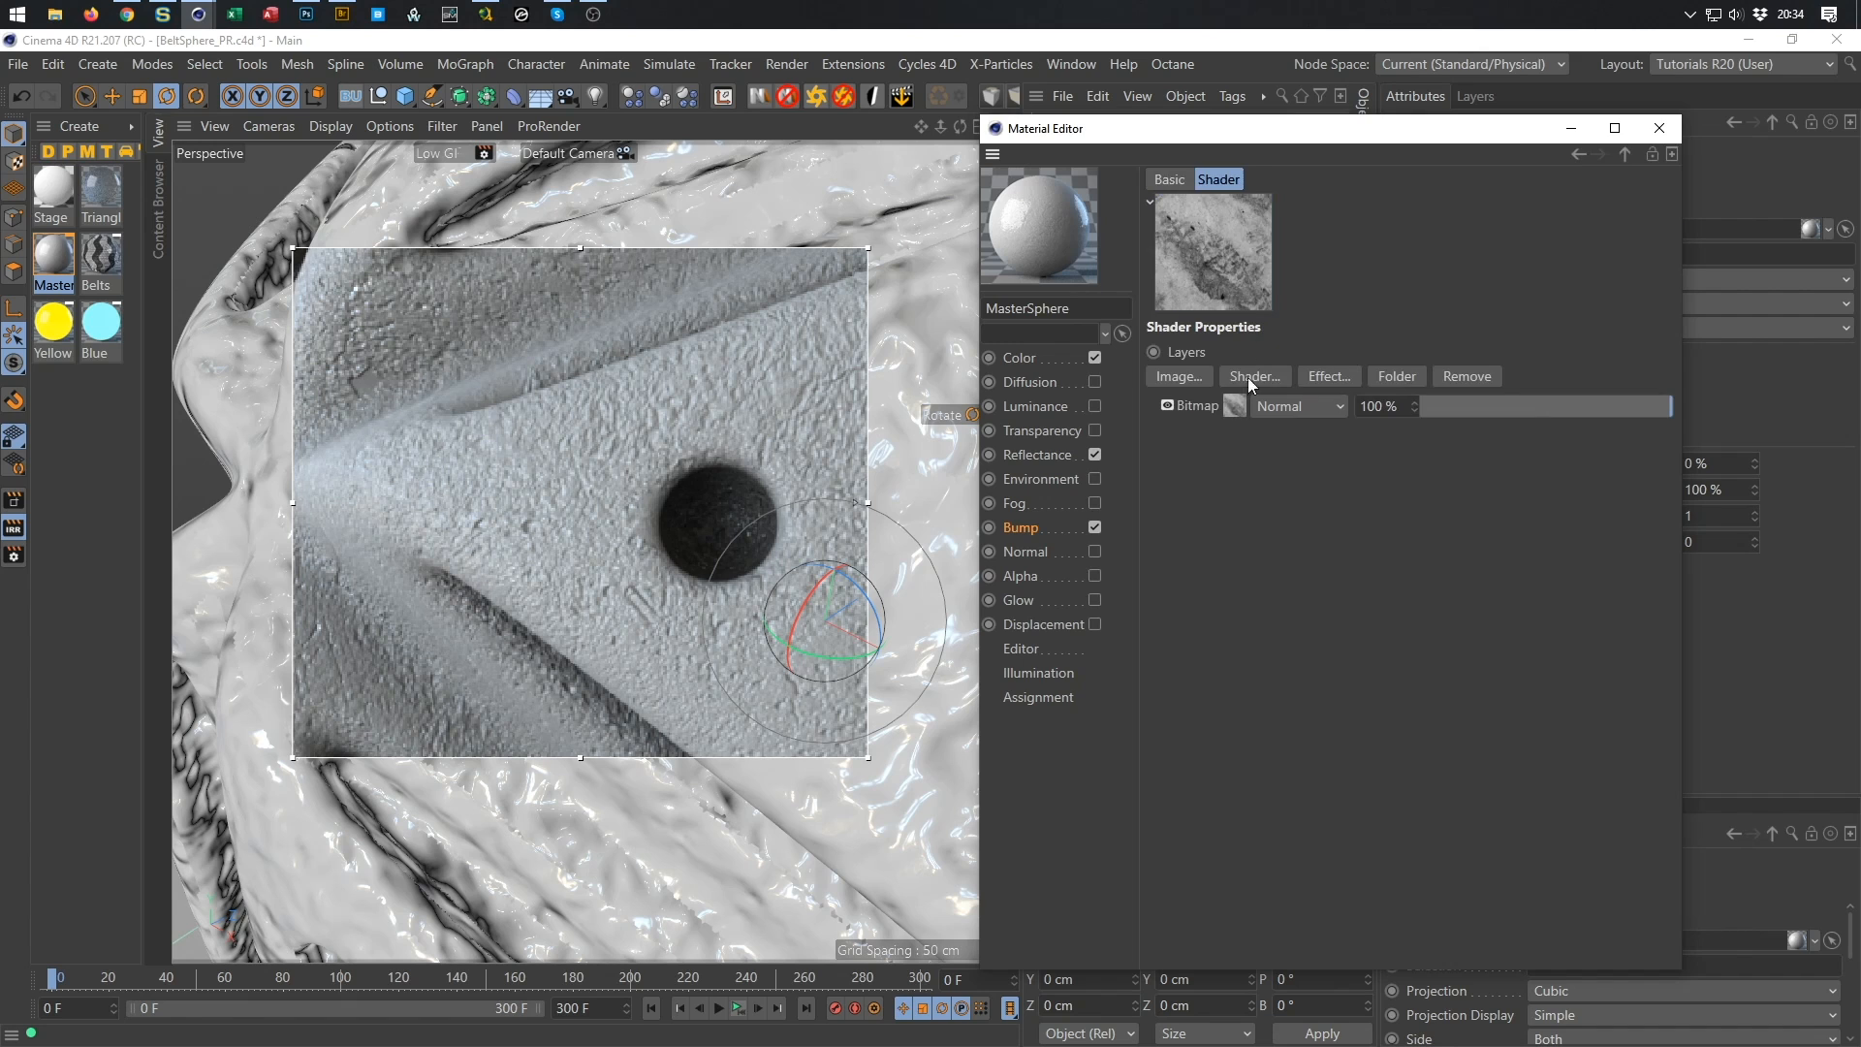
{"action": "right_click", "coordinate": [1200, 403]}
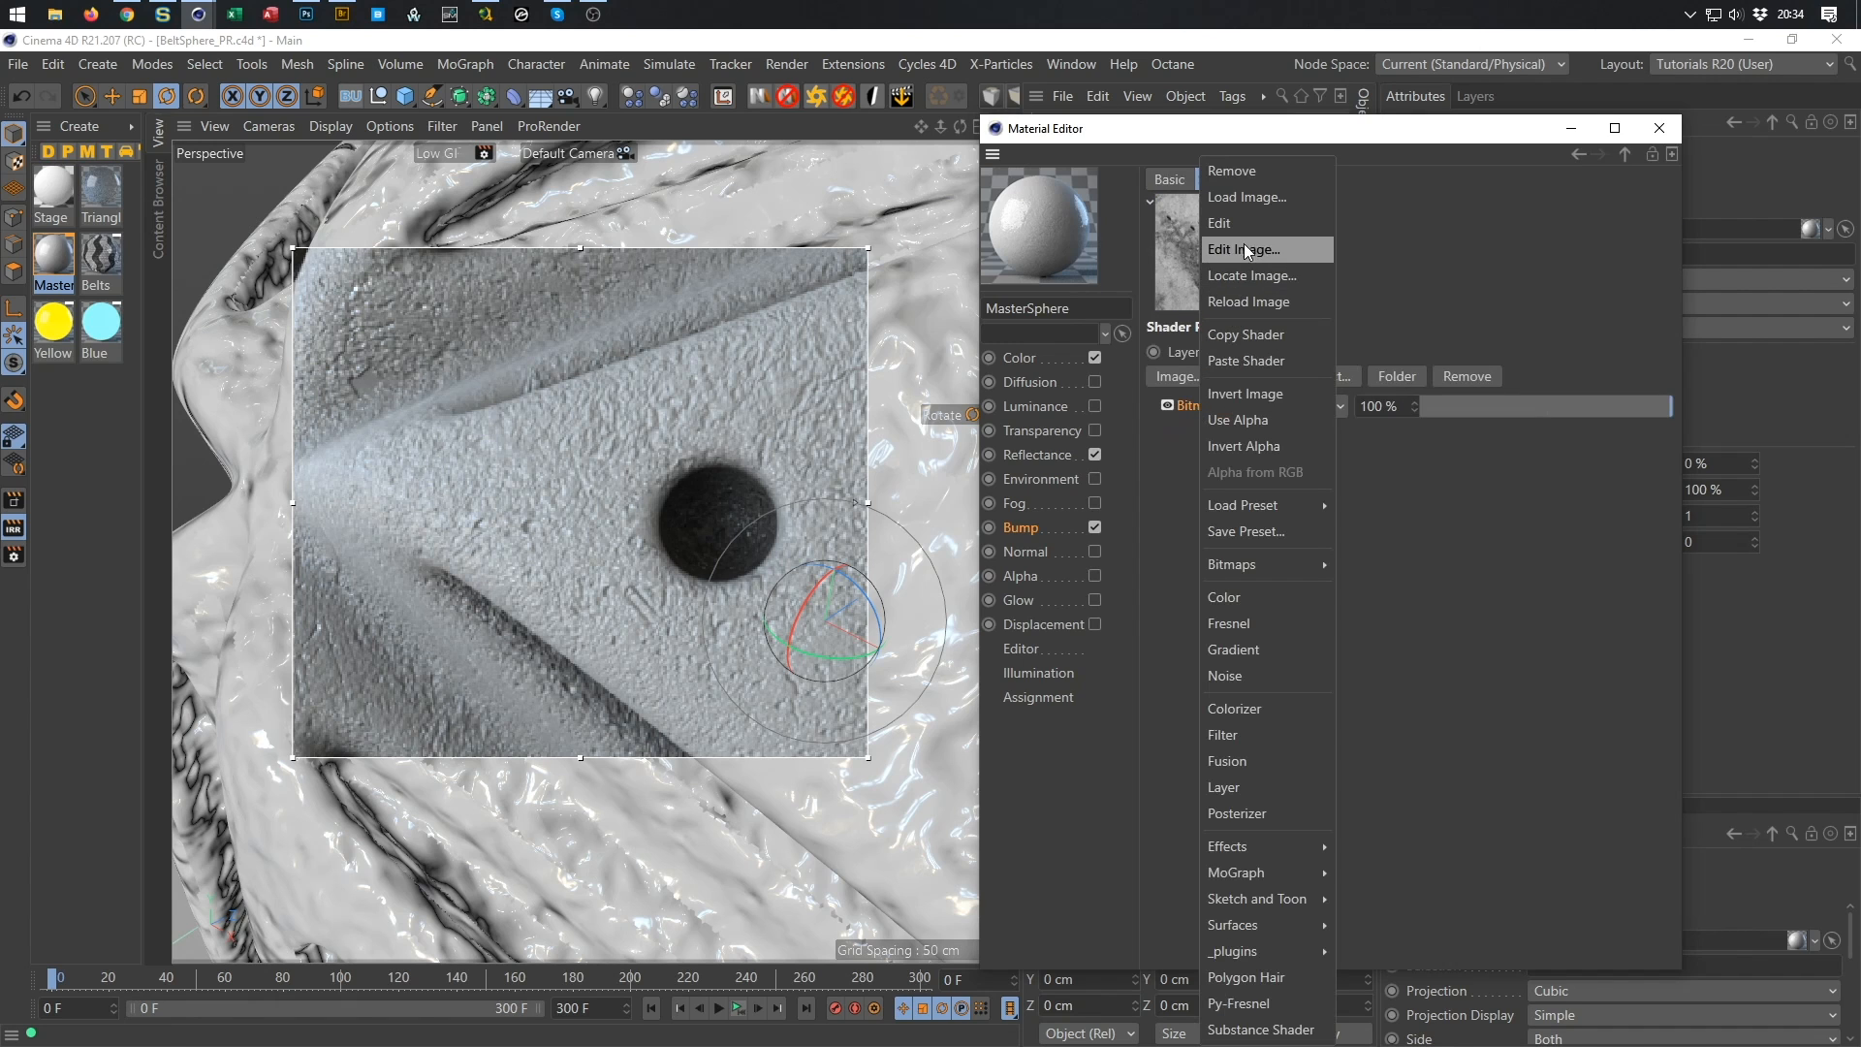
{"action": "left_click", "coordinate": [1258, 332]}
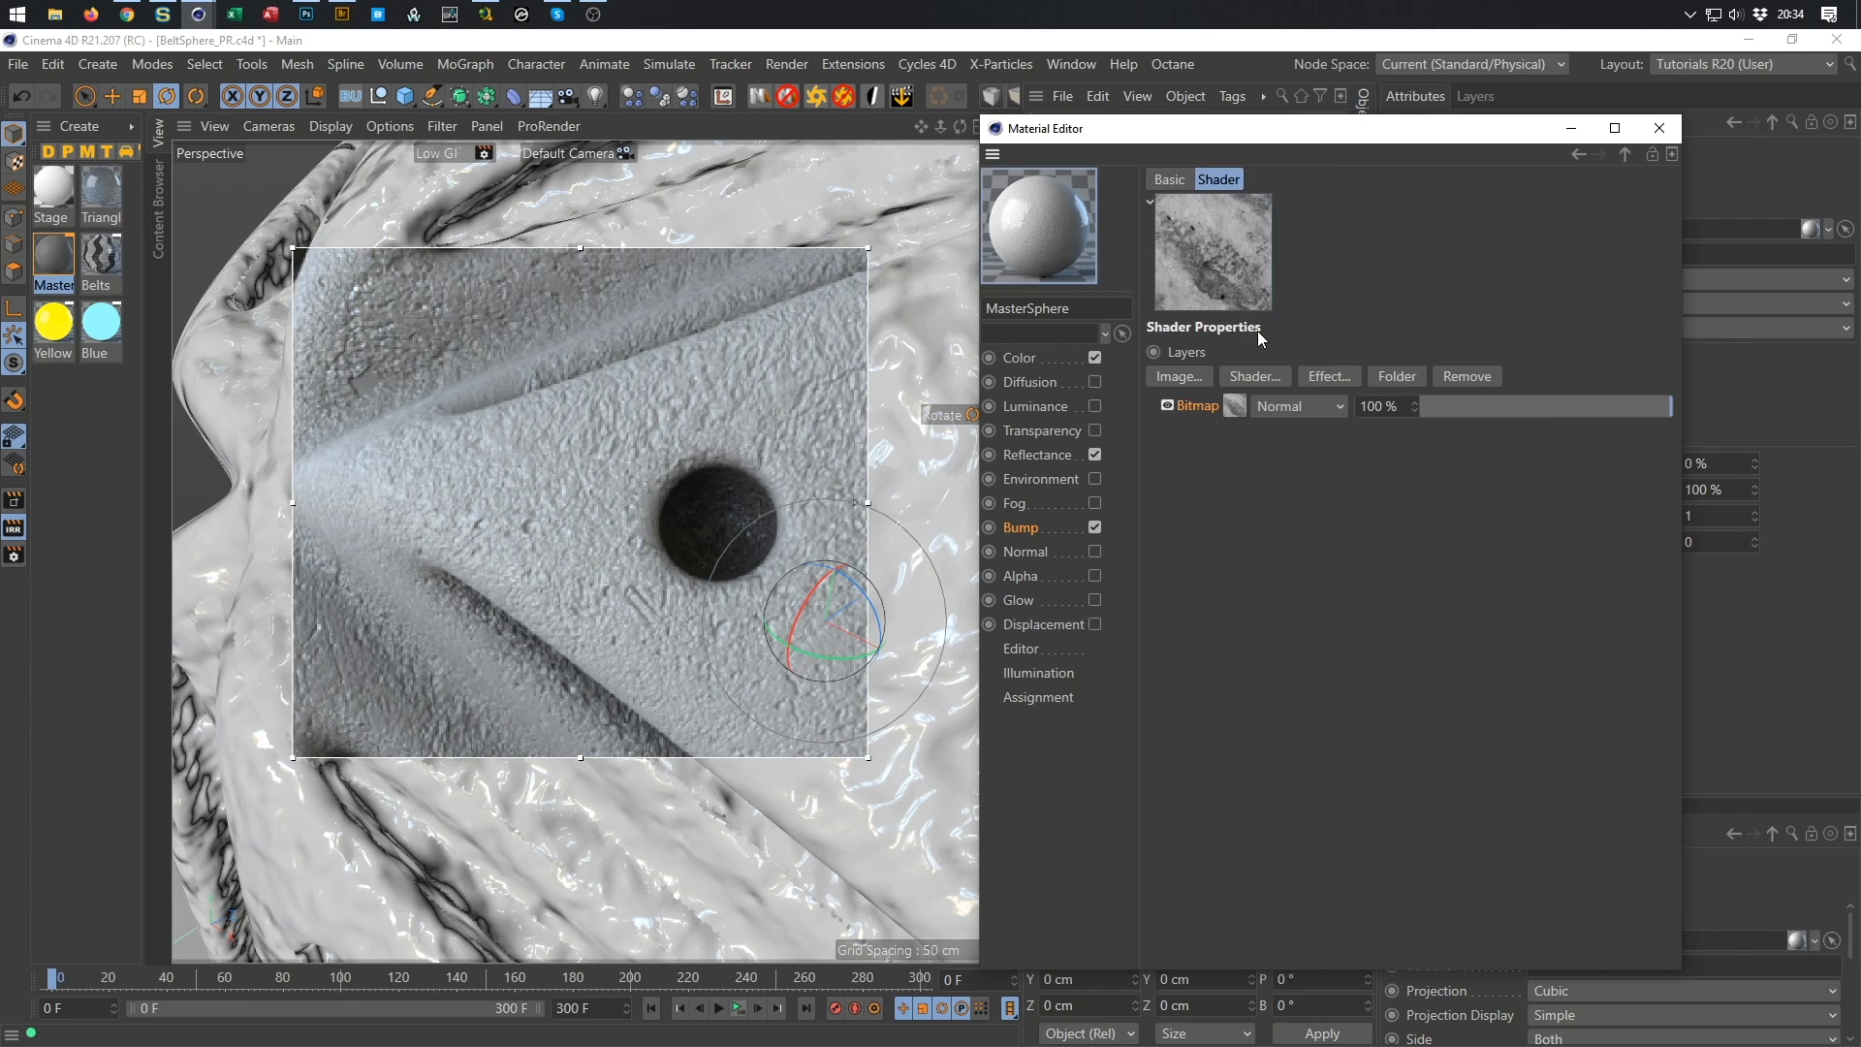
{"action": "right_click", "coordinate": [1202, 404]}
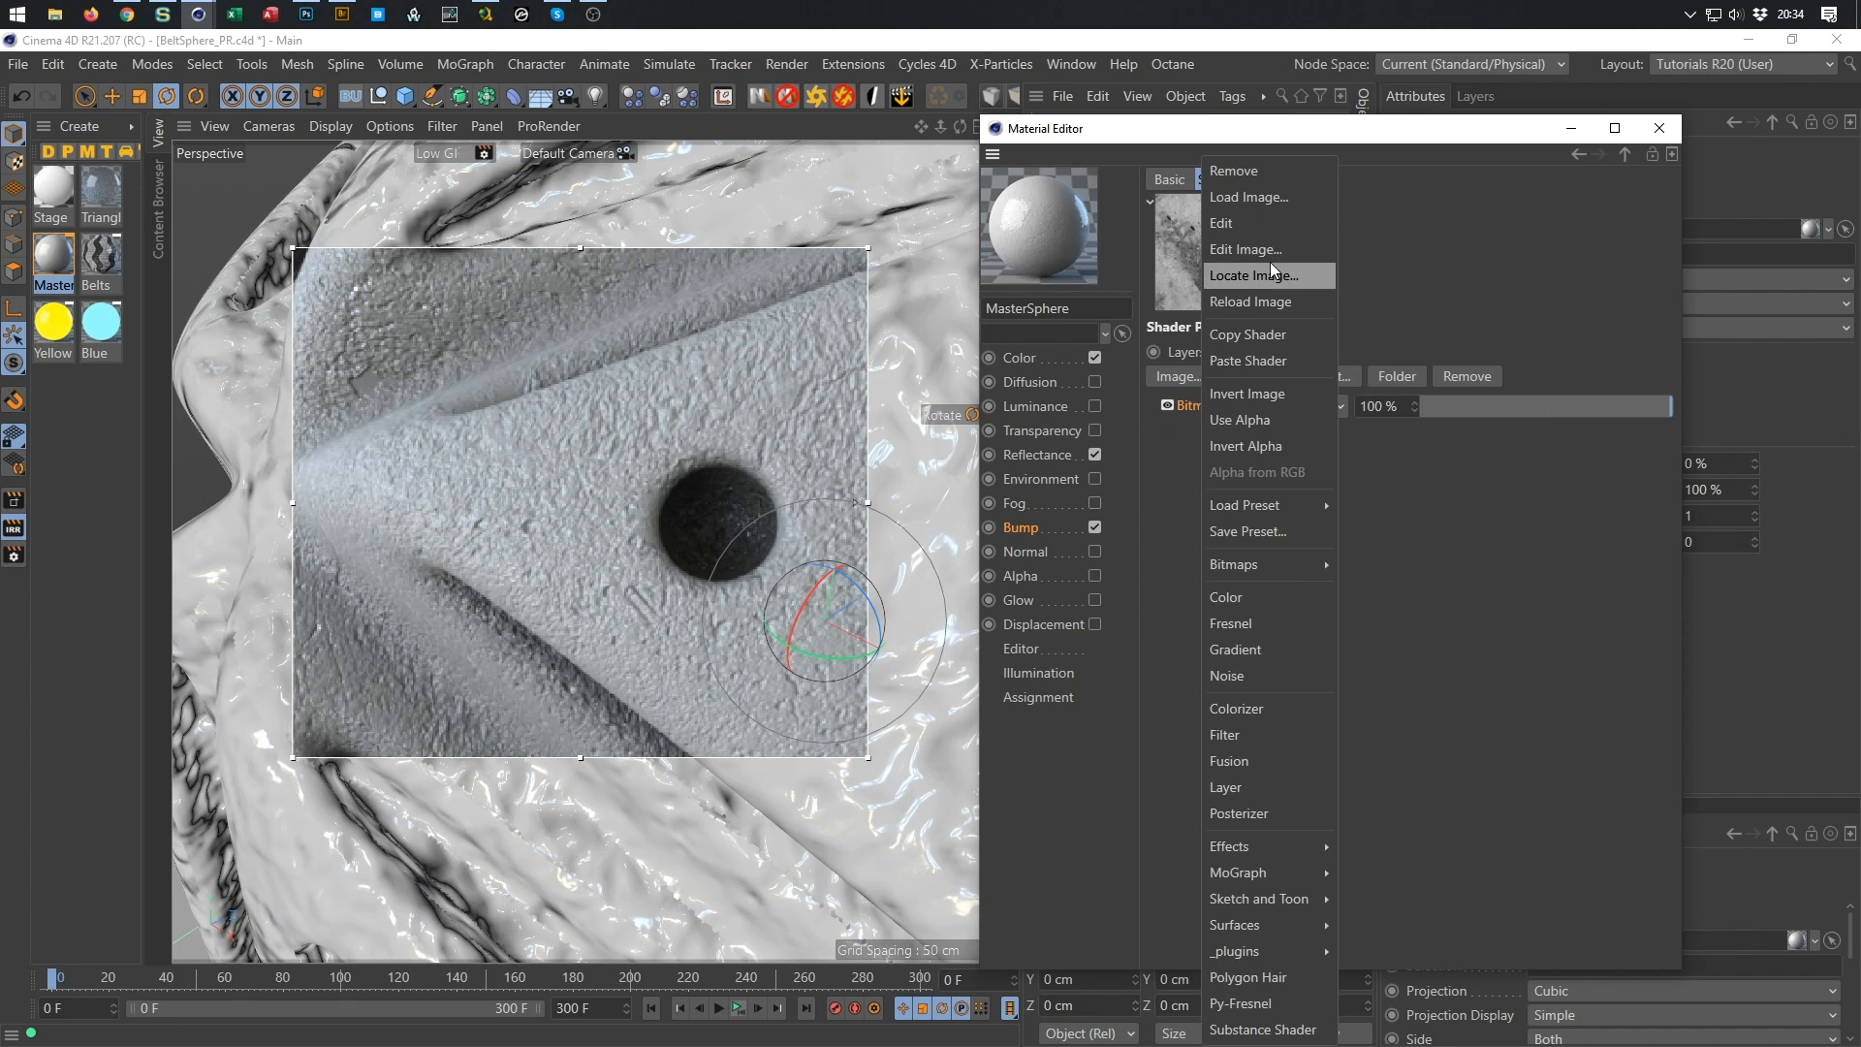
{"action": "left_click", "coordinate": [1249, 361]}
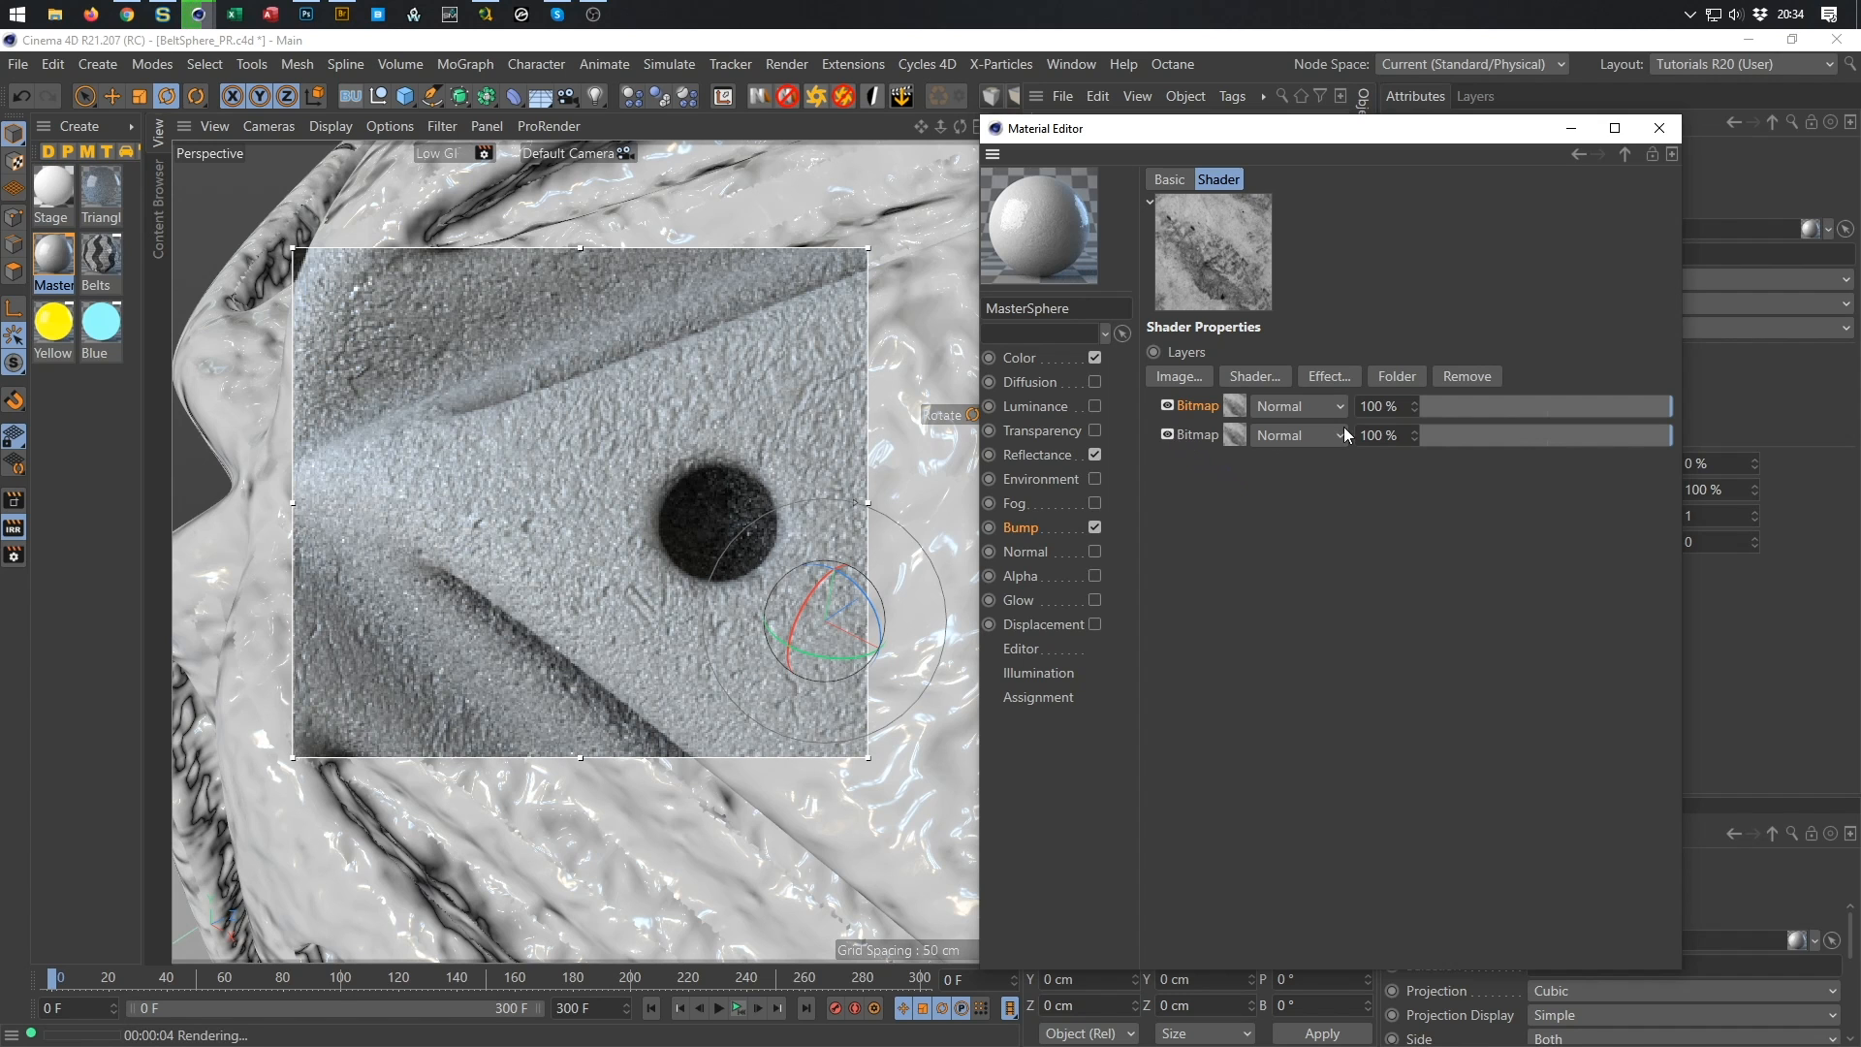
Set the lower Bitmap layer's opacity to 10% and turn off the upper Bitmap layer.
{"action": "left_click", "coordinate": [1396, 439]}
{"action": "type", "text": "10"}
{"action": "key", "text": "Return"}
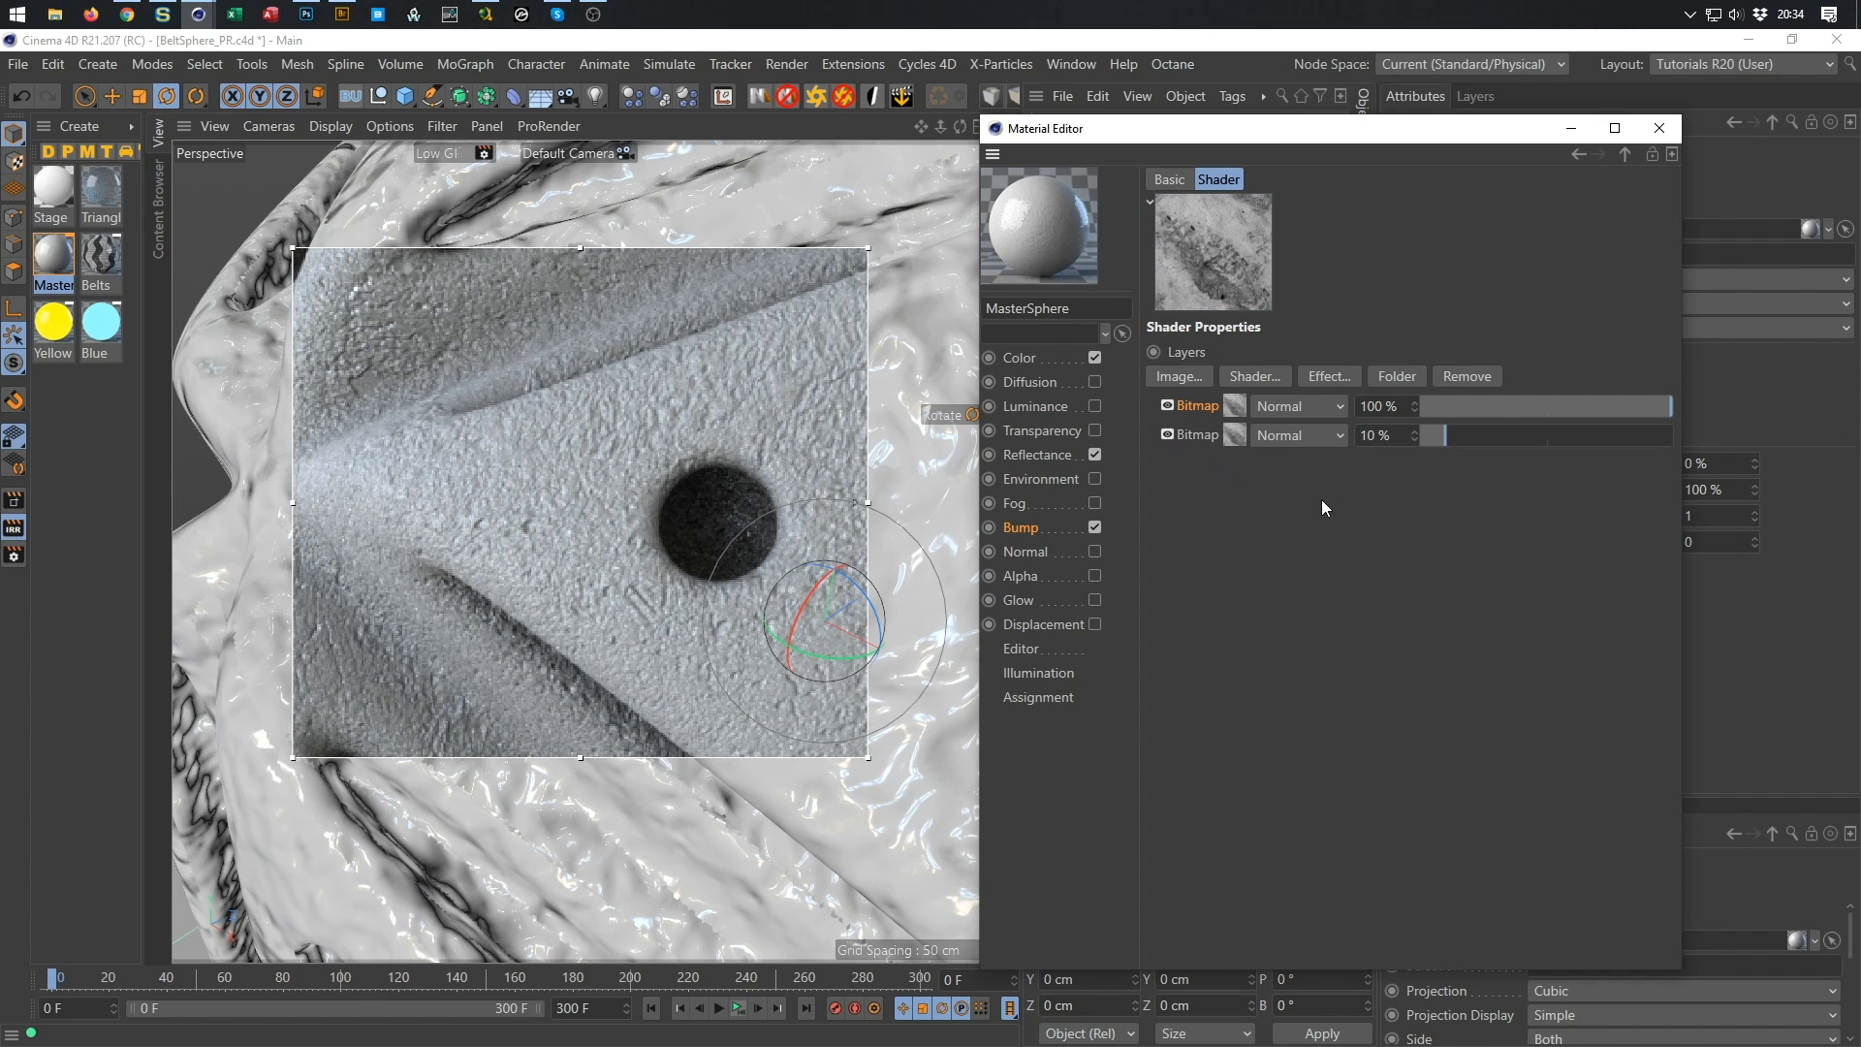
{"action": "left_click", "coordinate": [1171, 407]}
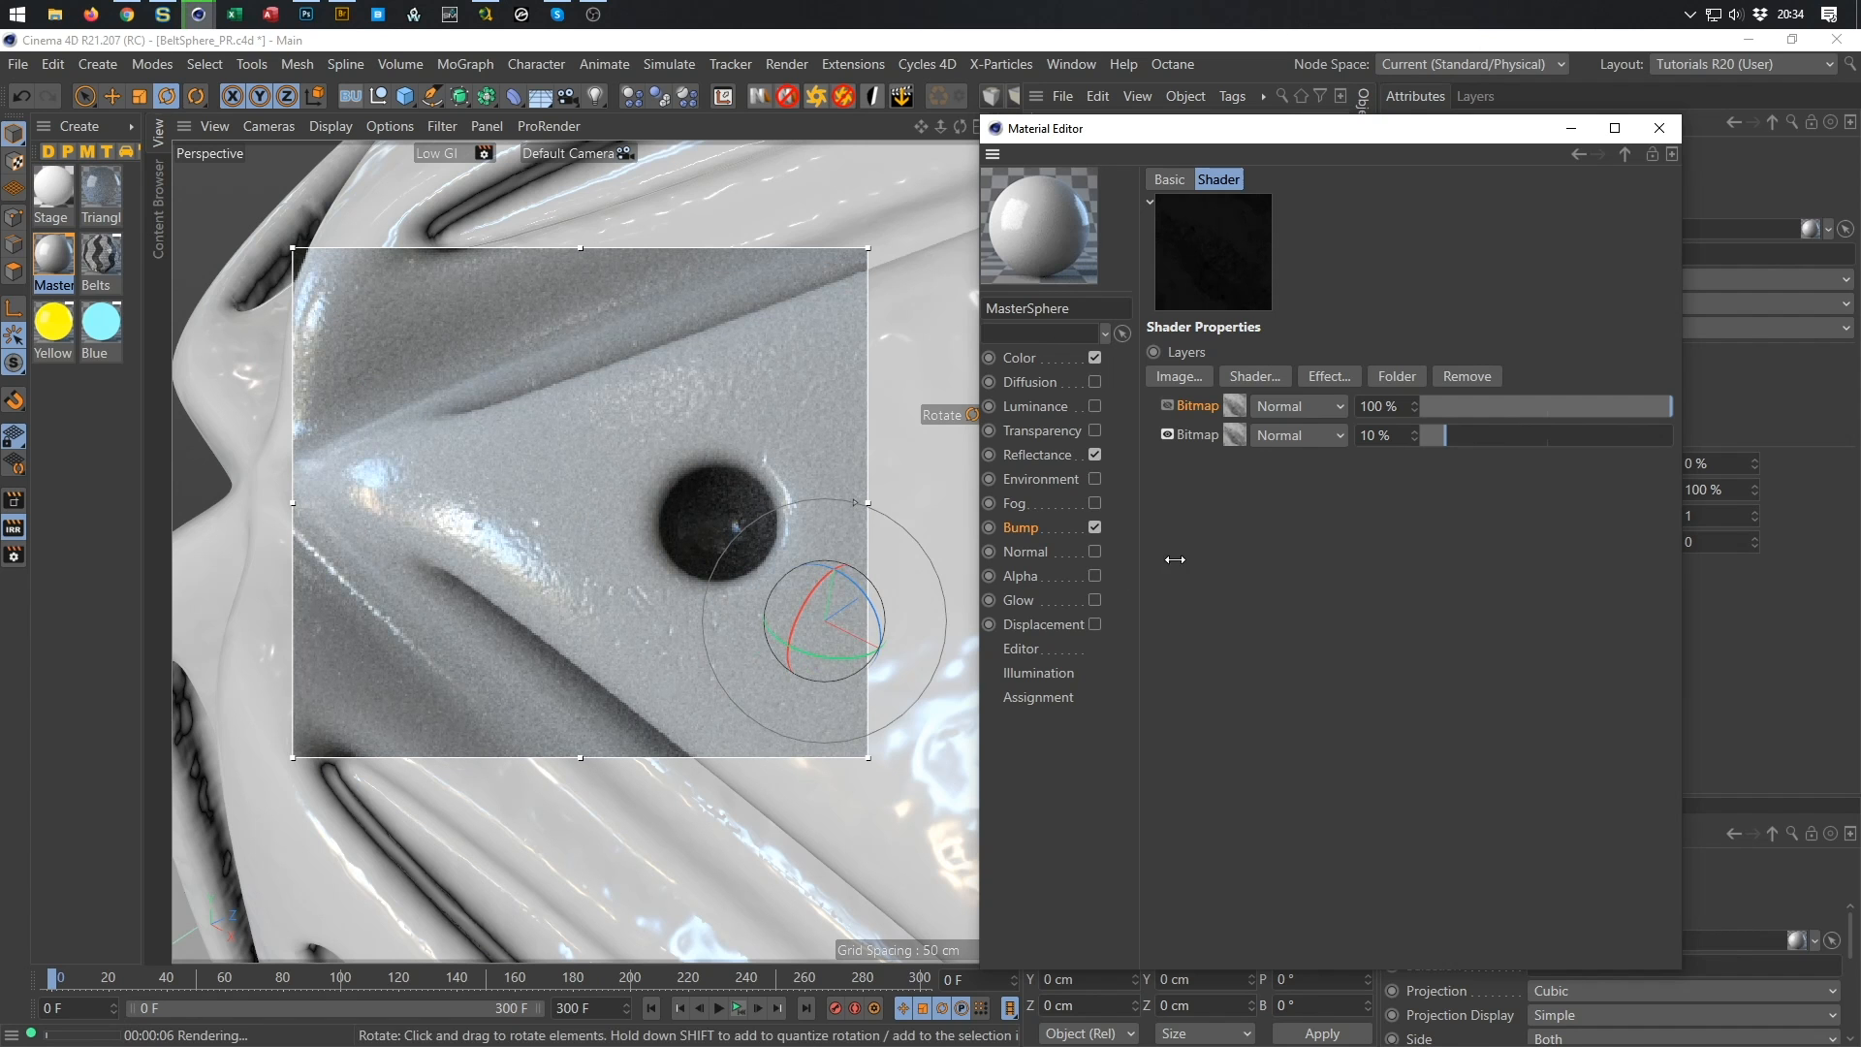
Turn the upper Bitmap layer back on and place it inside a new folder in the bump's Layer shader.
{"action": "left_click", "coordinate": [1170, 408]}
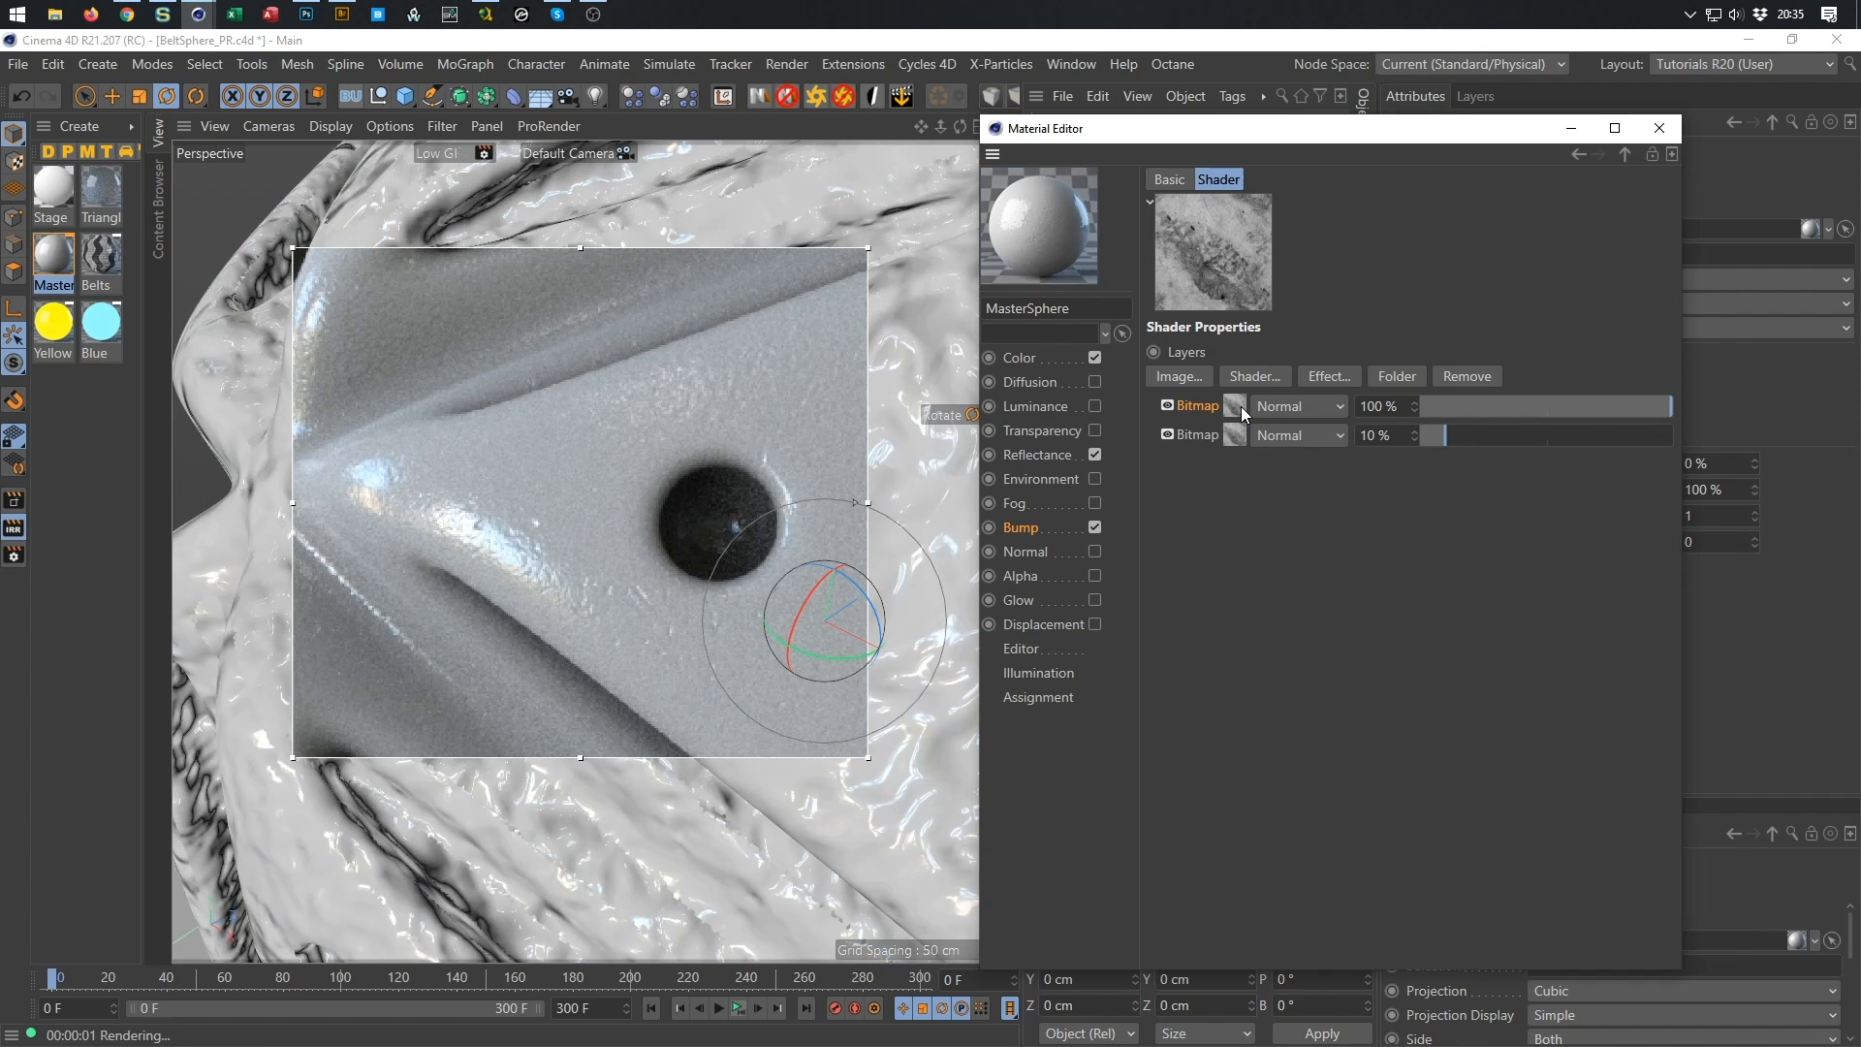
{"action": "left_click", "coordinate": [1412, 372]}
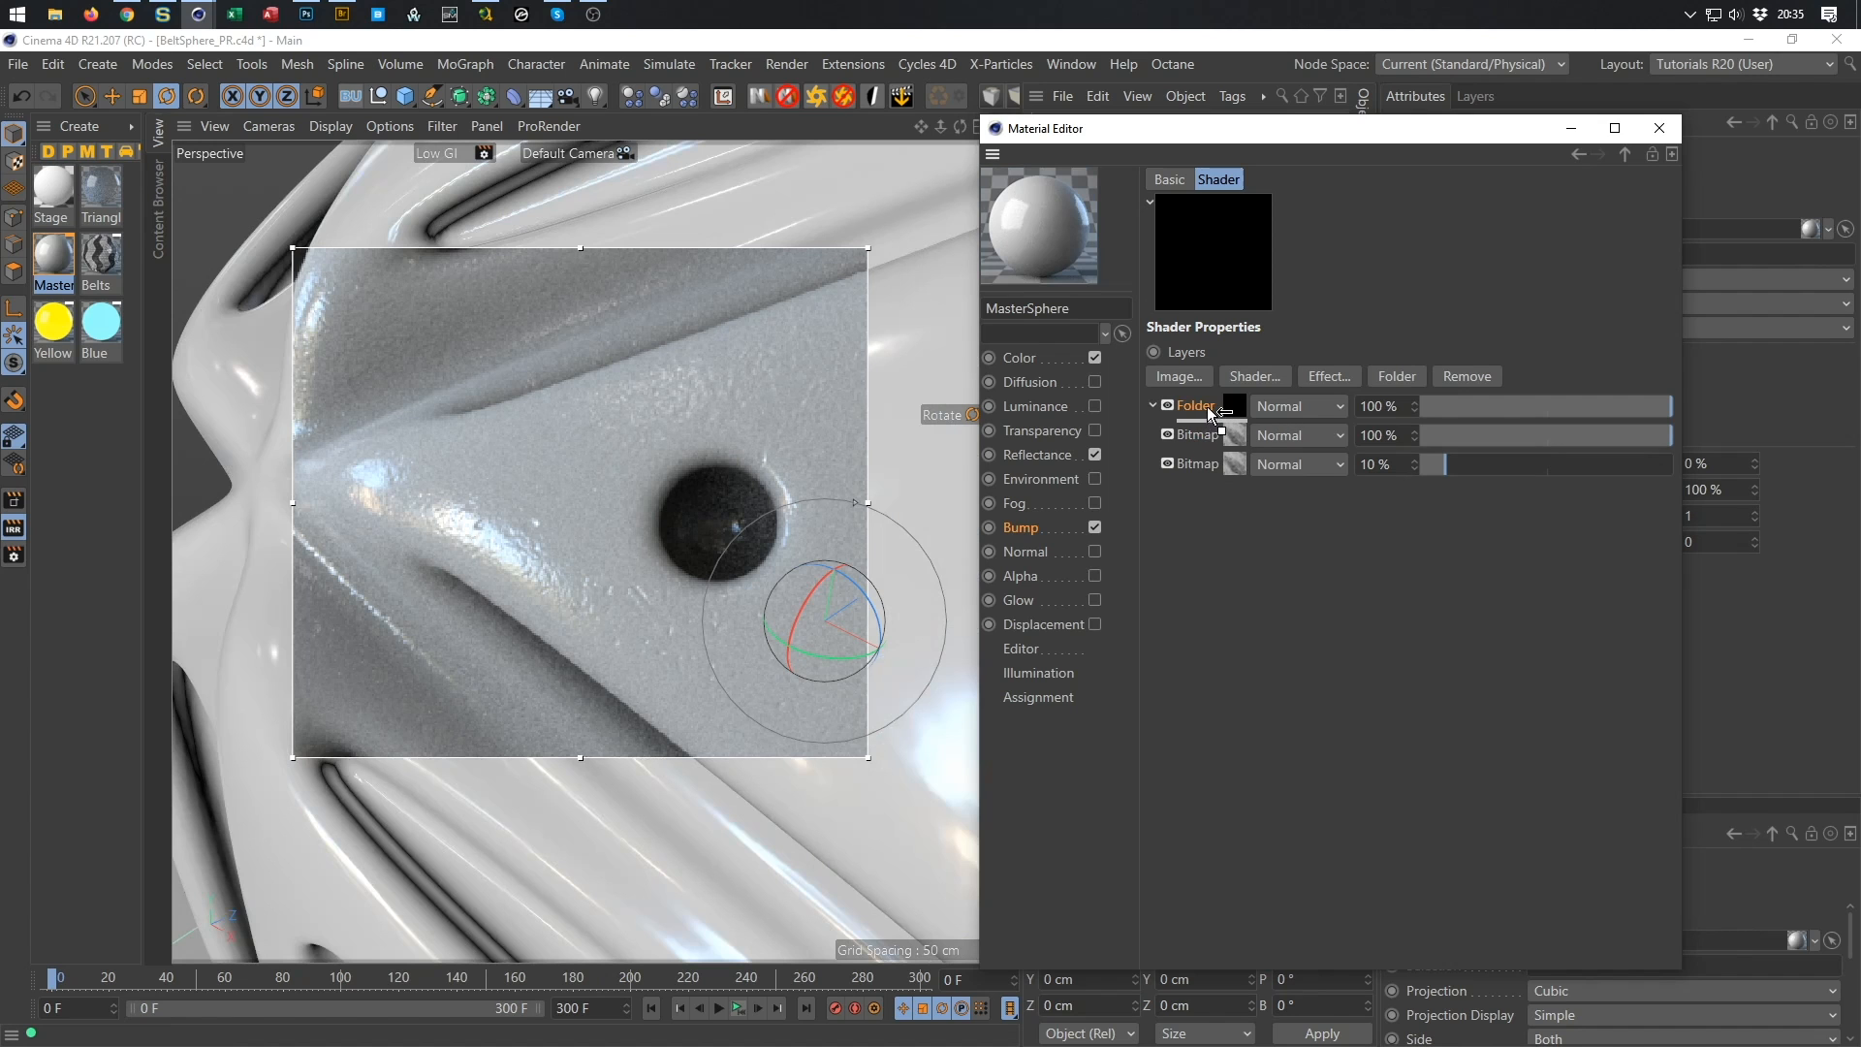
{"action": "left_click_drag", "start_coordinate": [1207, 406], "coordinate": [1207, 405]}
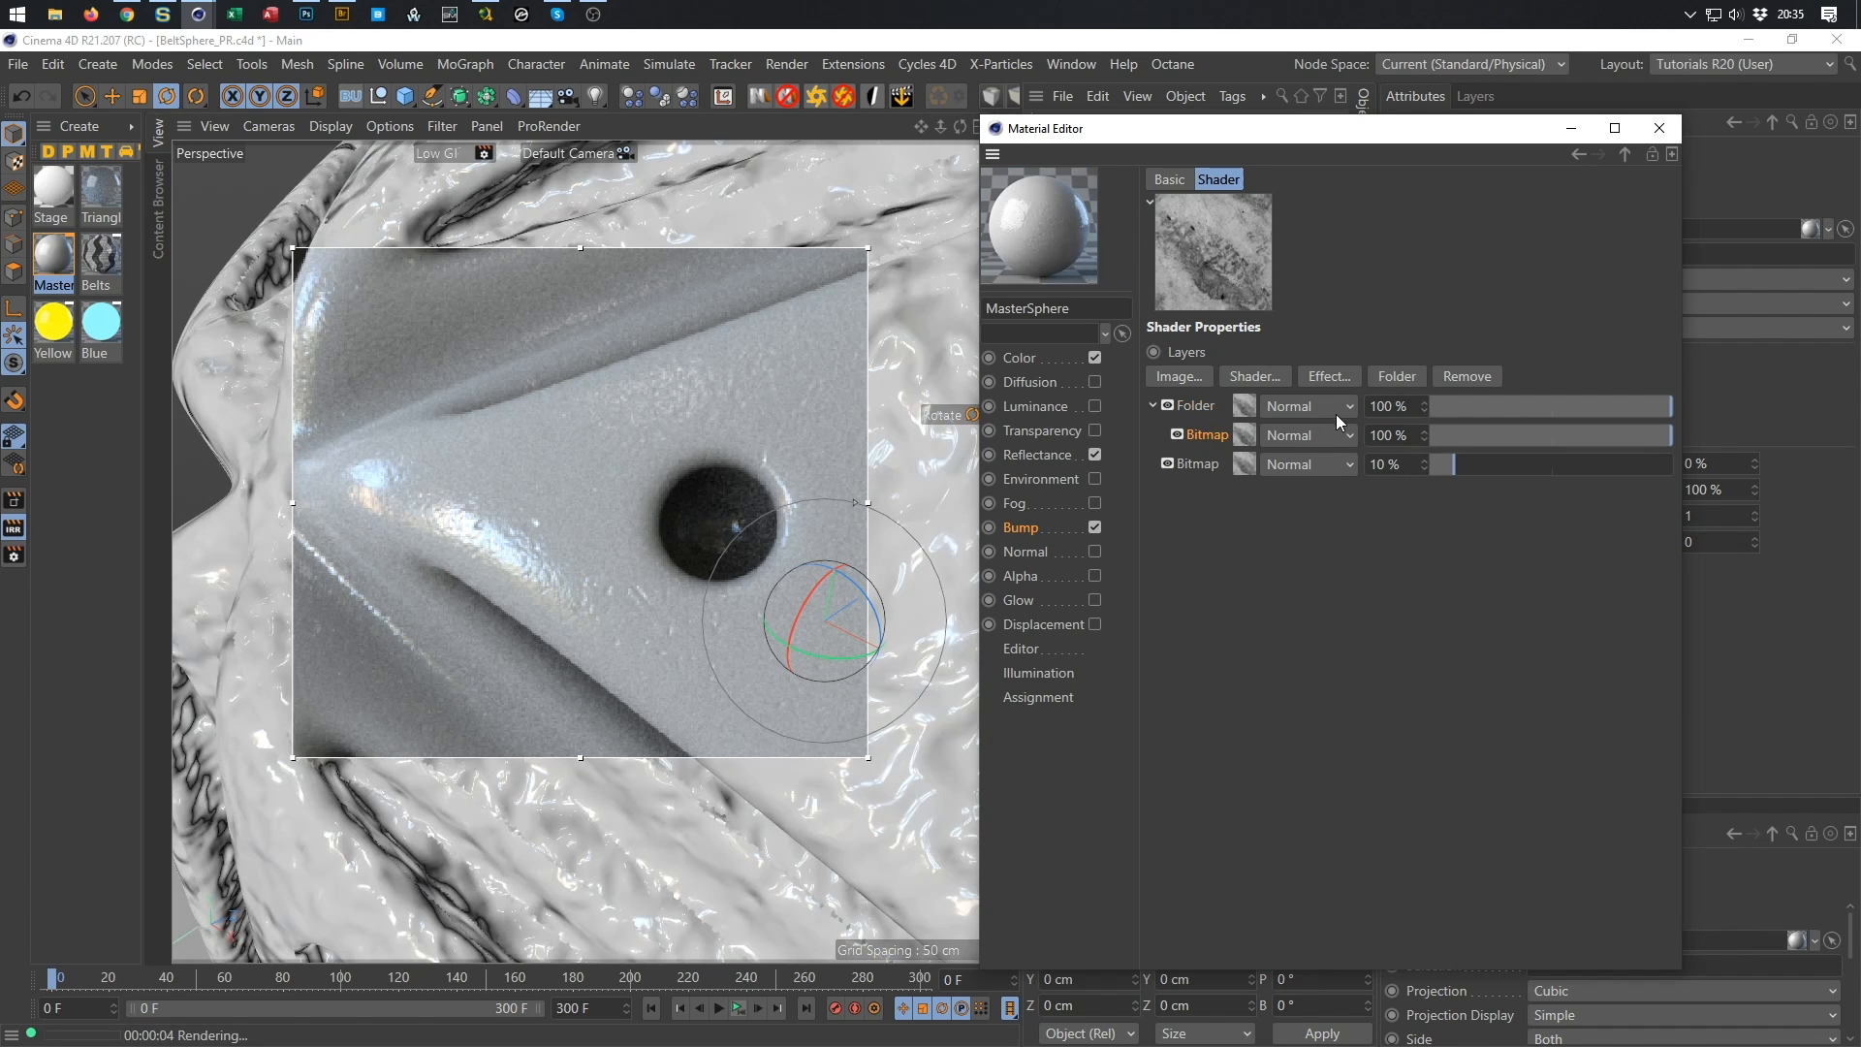
Add a Clamp Color effect inside the folder with High Clamp at 15%, and widen the interactive render region.
{"action": "left_click", "coordinate": [1336, 376]}
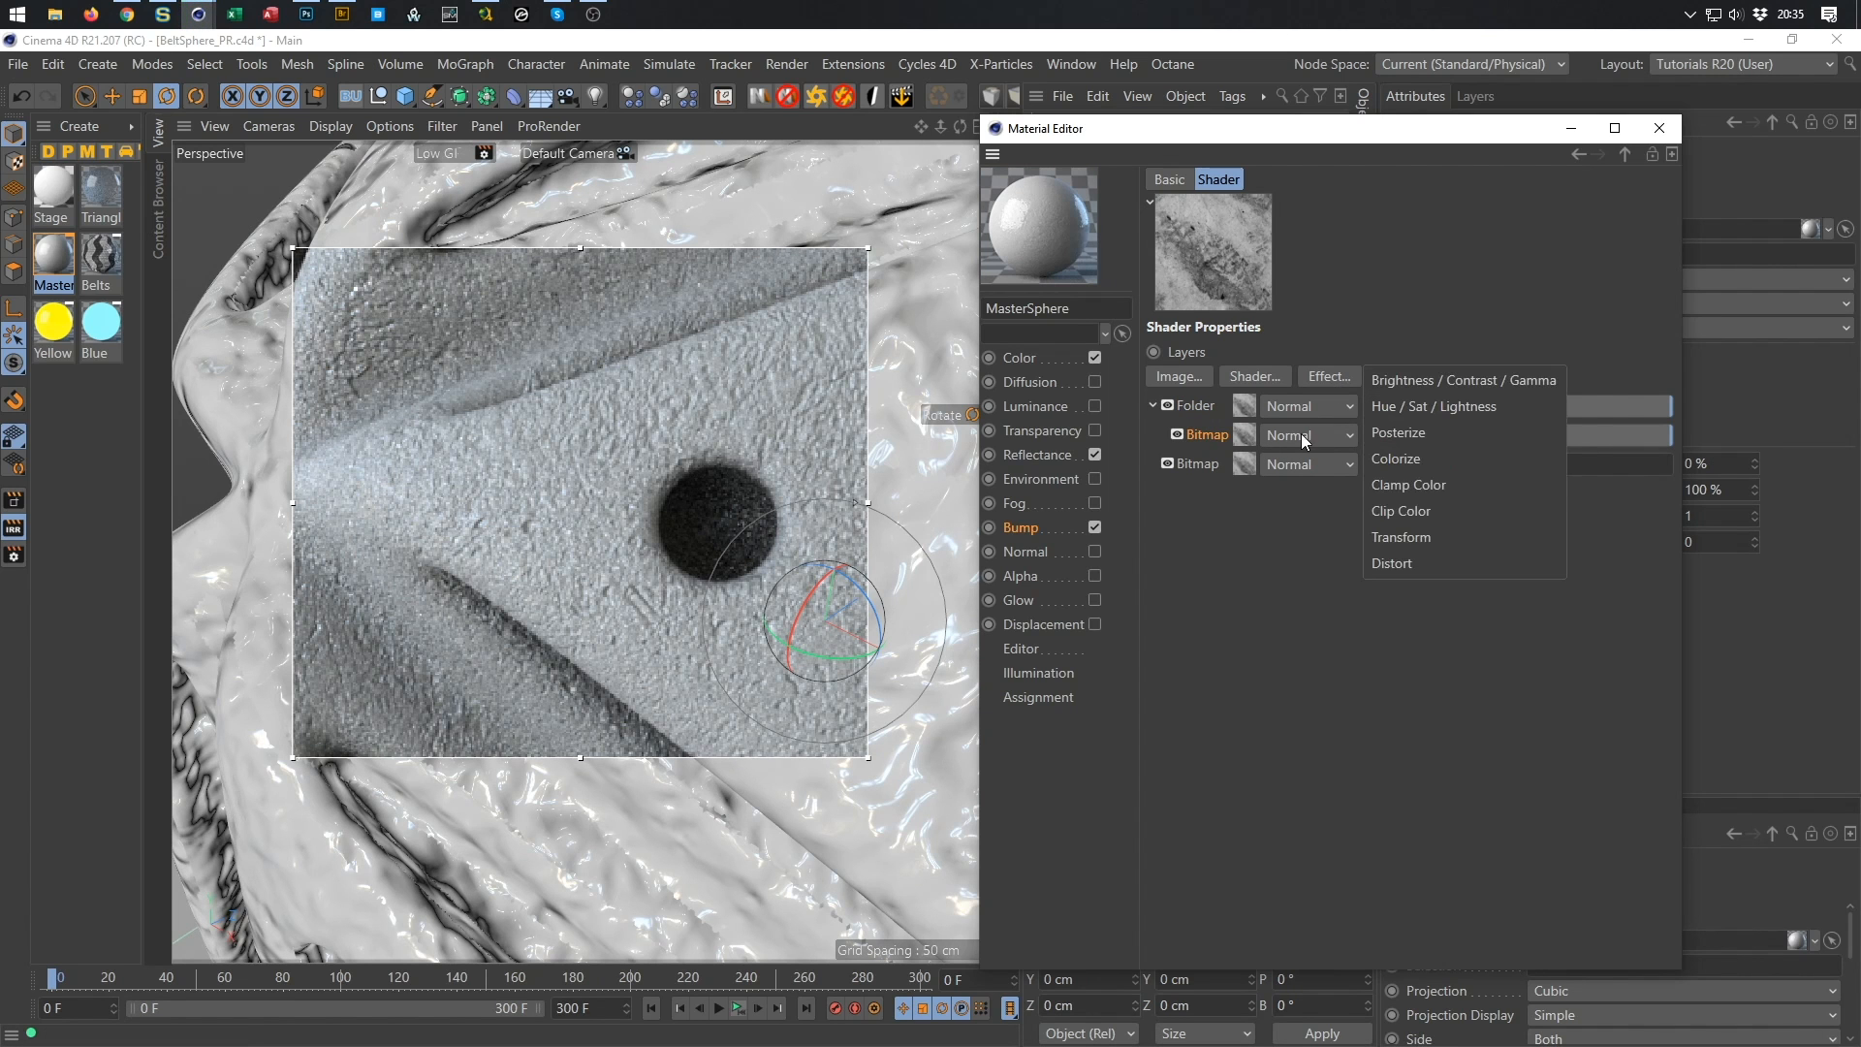
{"action": "left_click", "coordinate": [1460, 485]}
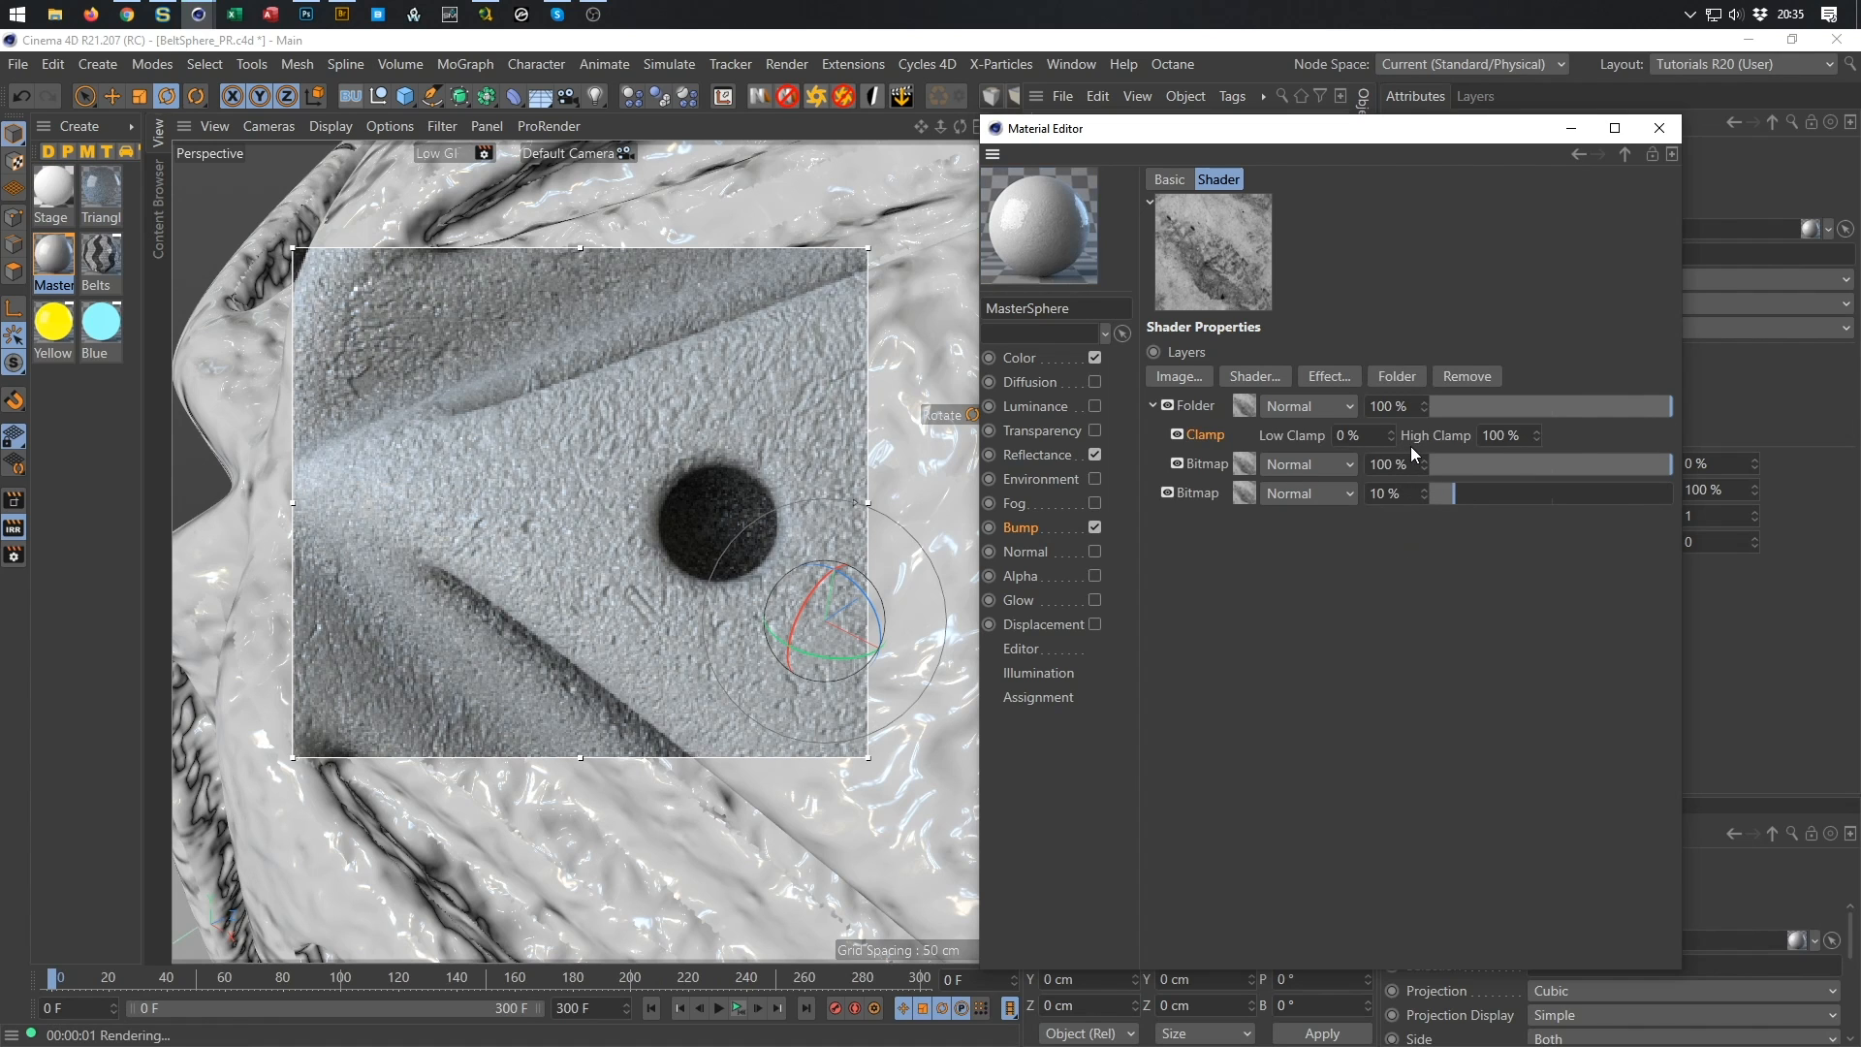
{"action": "left_click", "coordinate": [1493, 436]}
{"action": "type", "text": "15"}
{"action": "key", "text": "Return"}
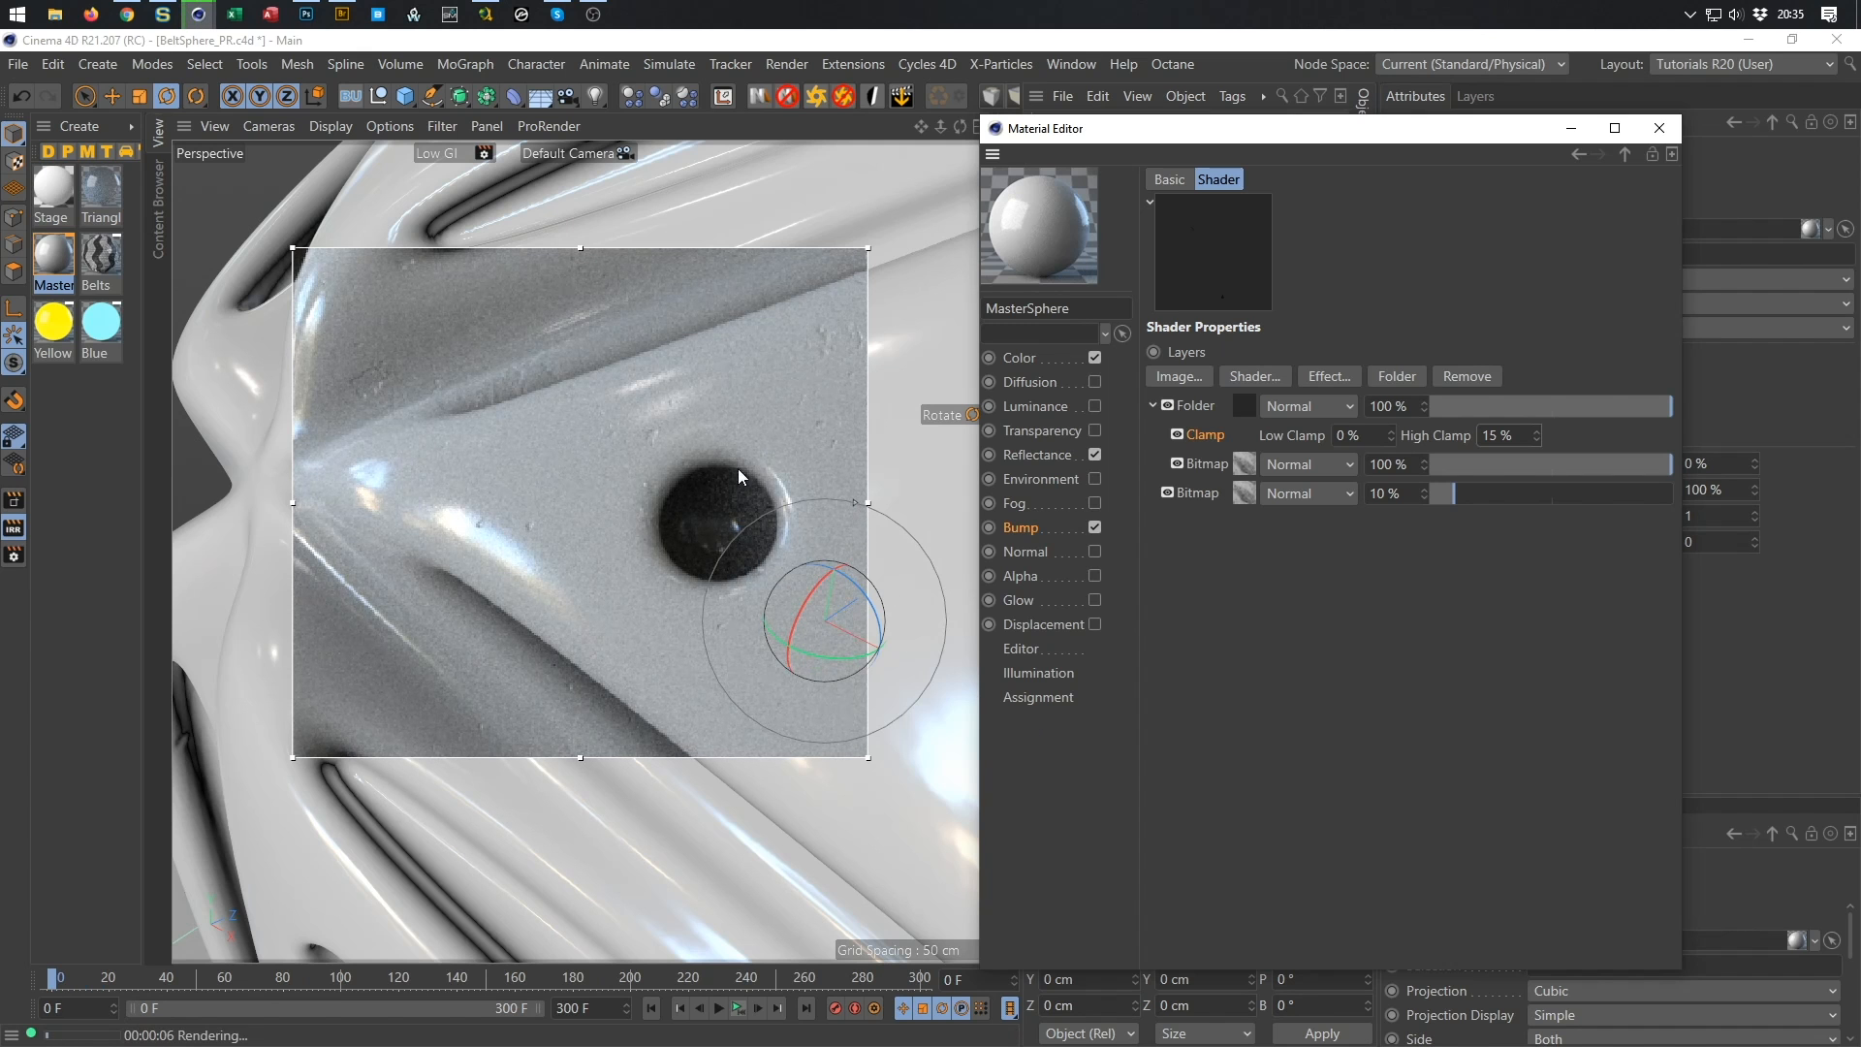
{"action": "left_click_drag", "start_coordinate": [867, 502], "coordinate": [931, 501]}
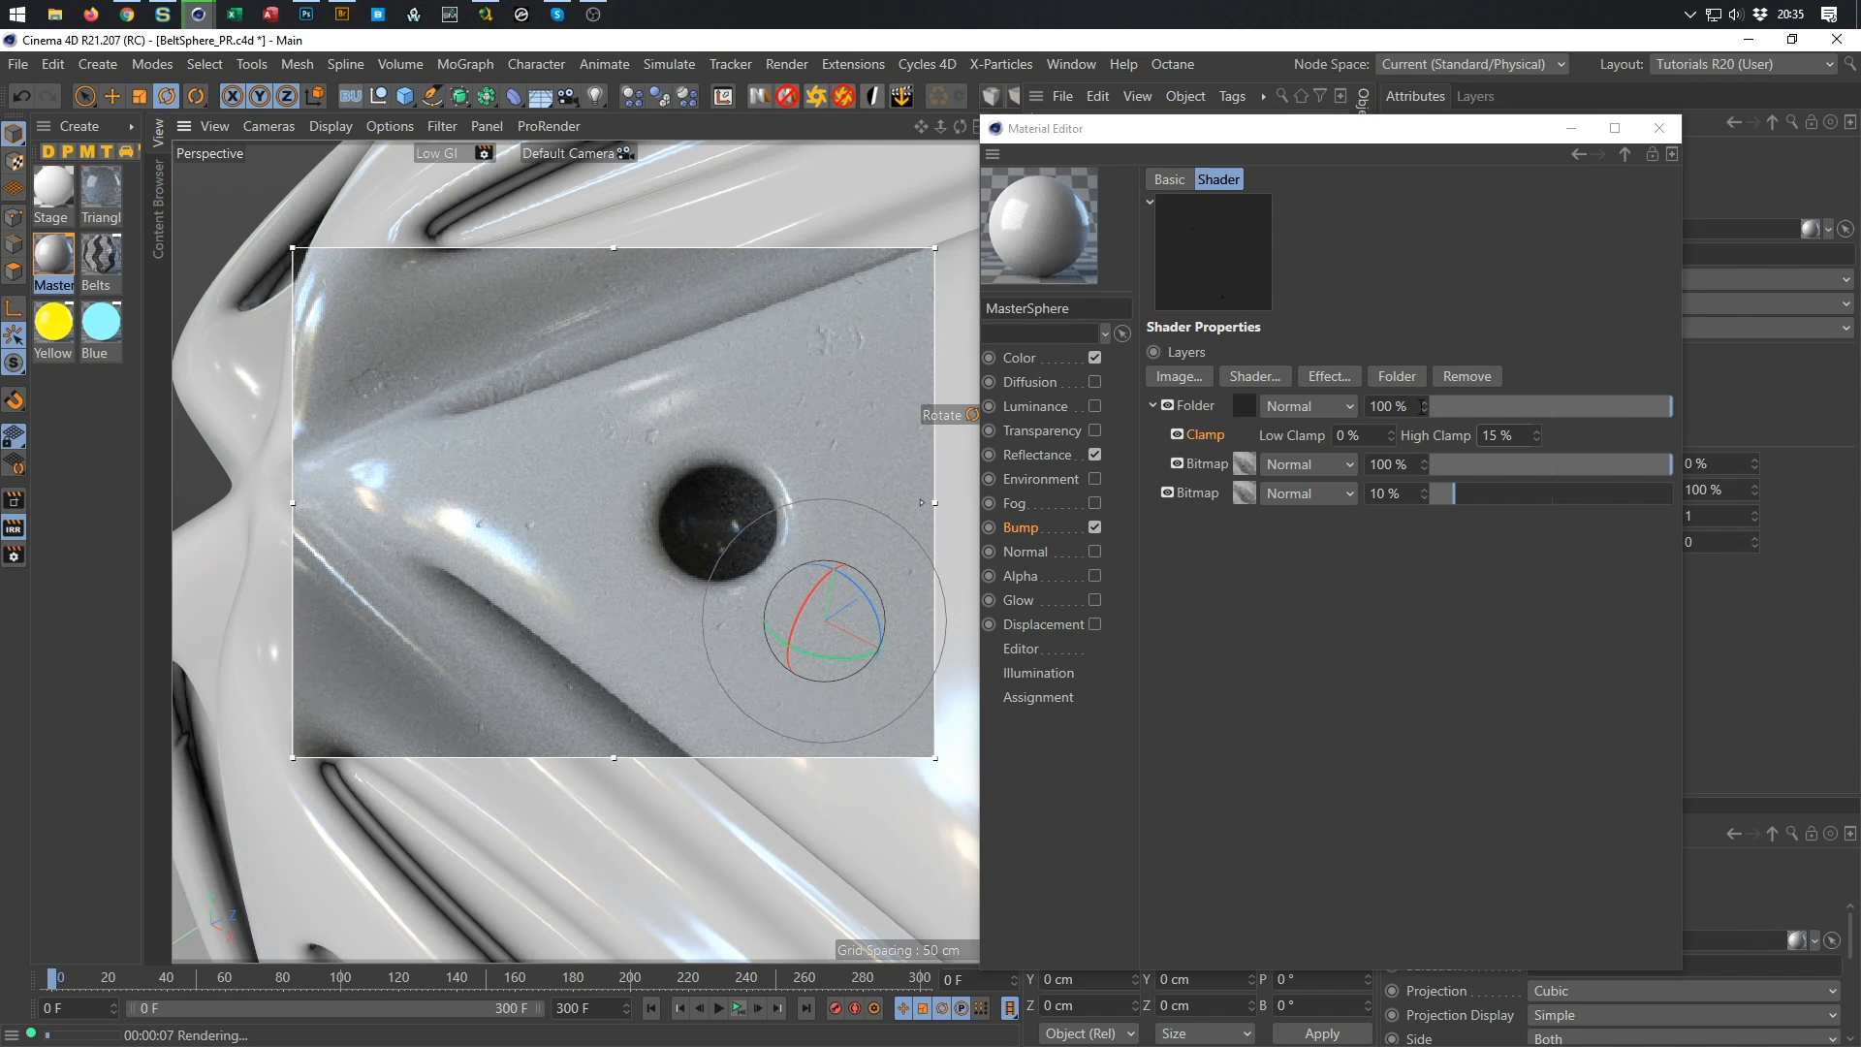
Add a Clip Color effect inside the folder with Low Clip at 100% and High Clip at 0%.
{"action": "left_click", "coordinate": [1330, 376]}
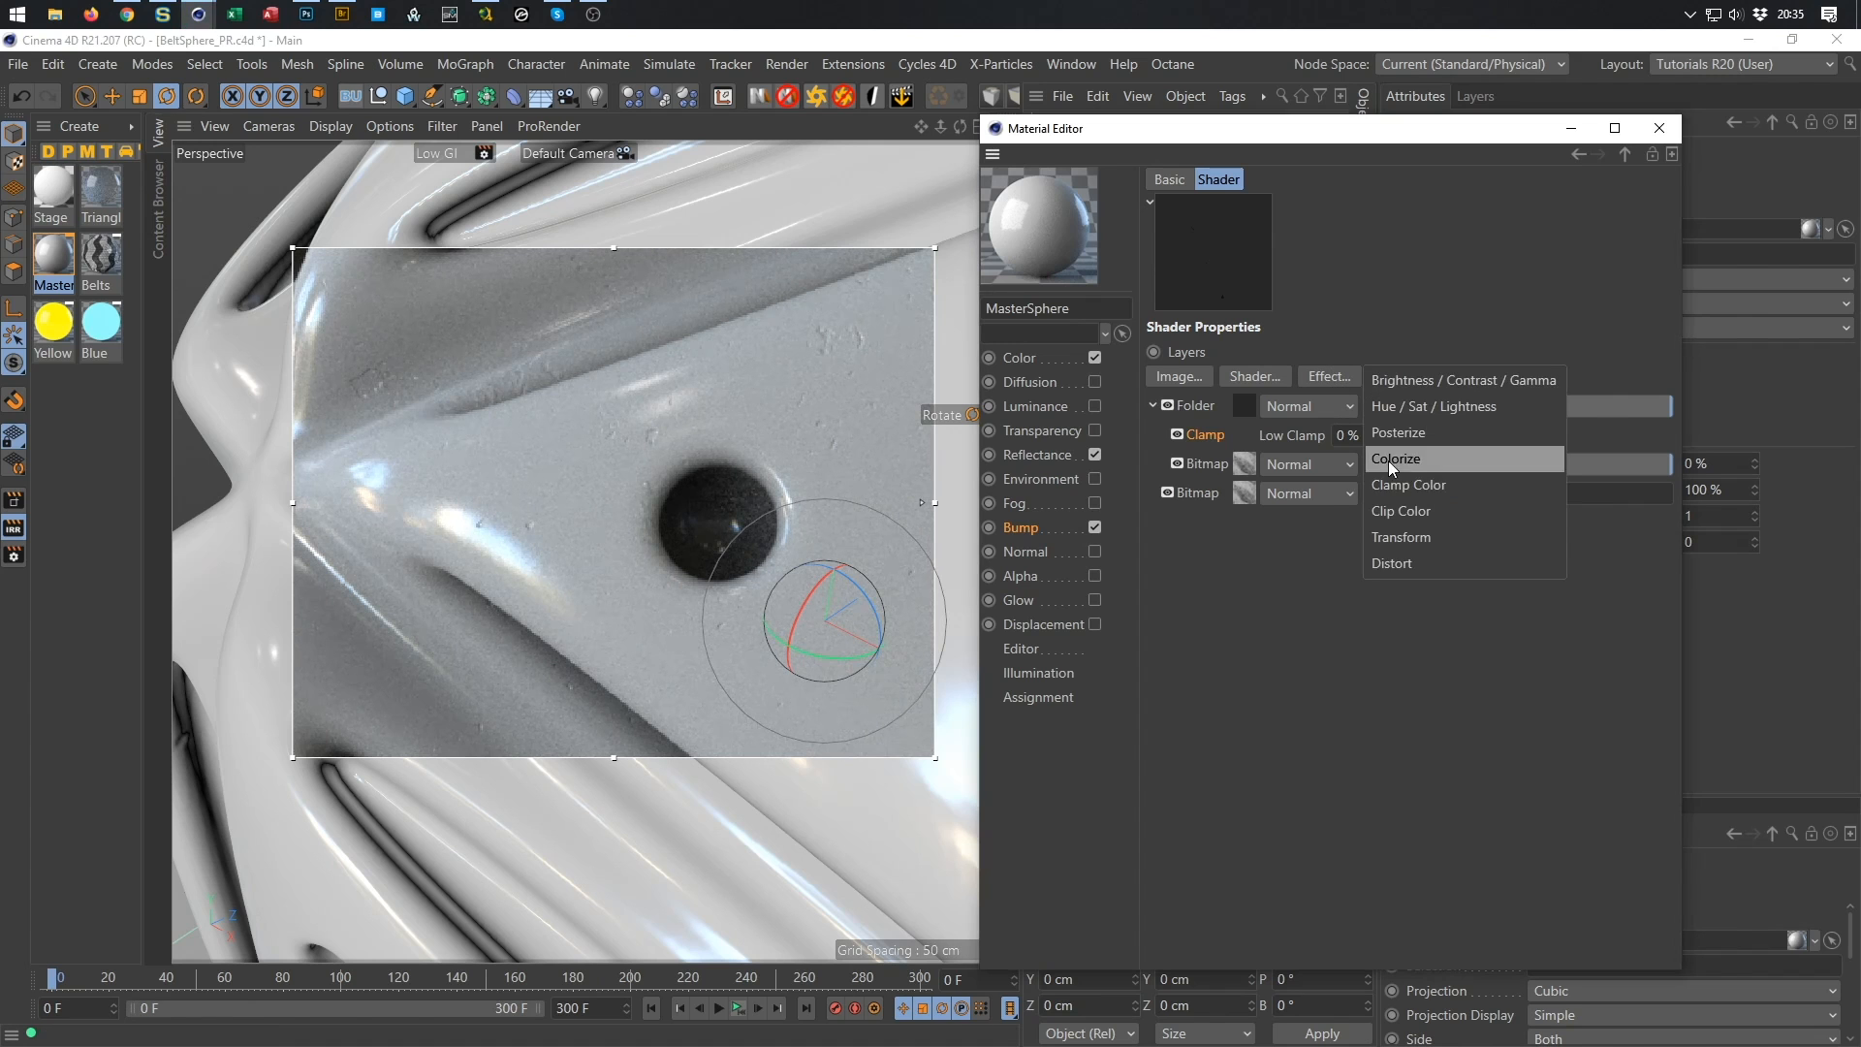
{"action": "left_click", "coordinate": [1414, 507]}
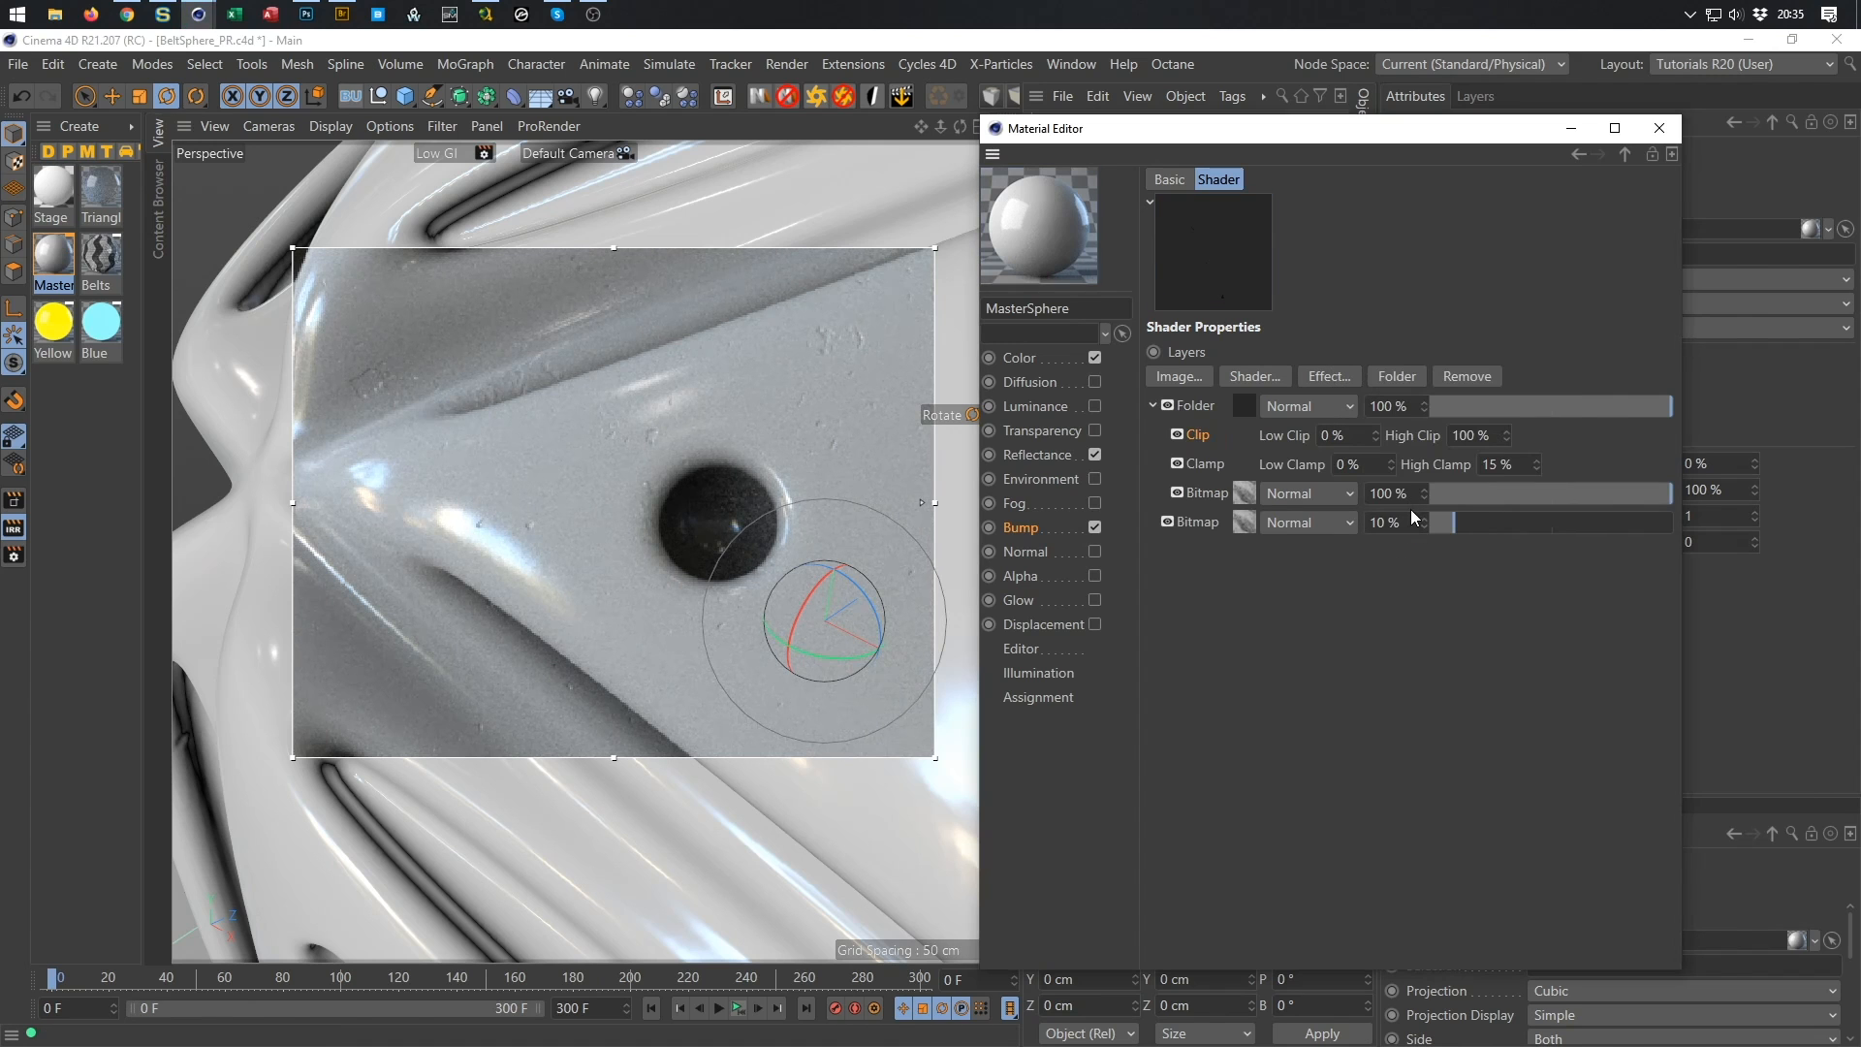
{"action": "left_click", "coordinate": [1340, 435]}
{"action": "type", "text": "100"}
{"action": "key", "text": "Tab"}
{"action": "type", "text": "0"}
{"action": "key", "text": "Return"}
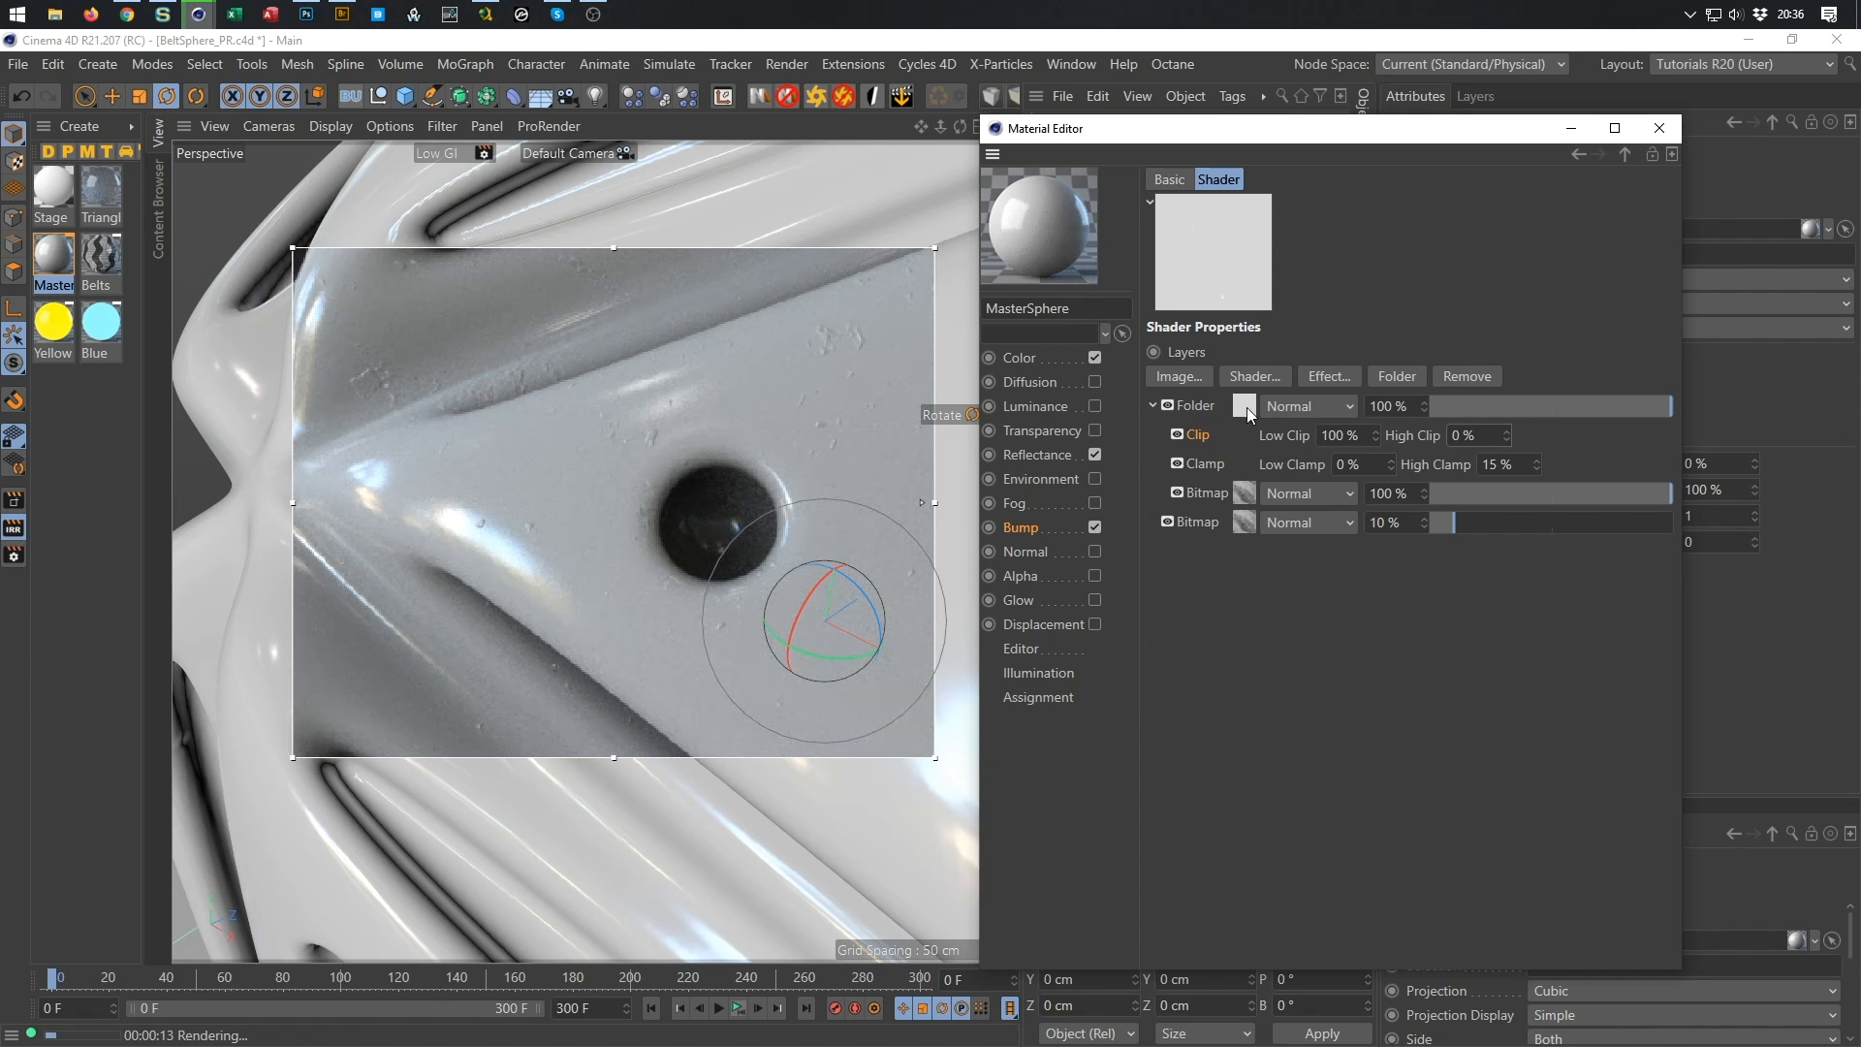
Try Screen, Overlay and Multiply as the folder's blend mode and return it to Normal.
{"action": "left_click", "coordinate": [1311, 407]}
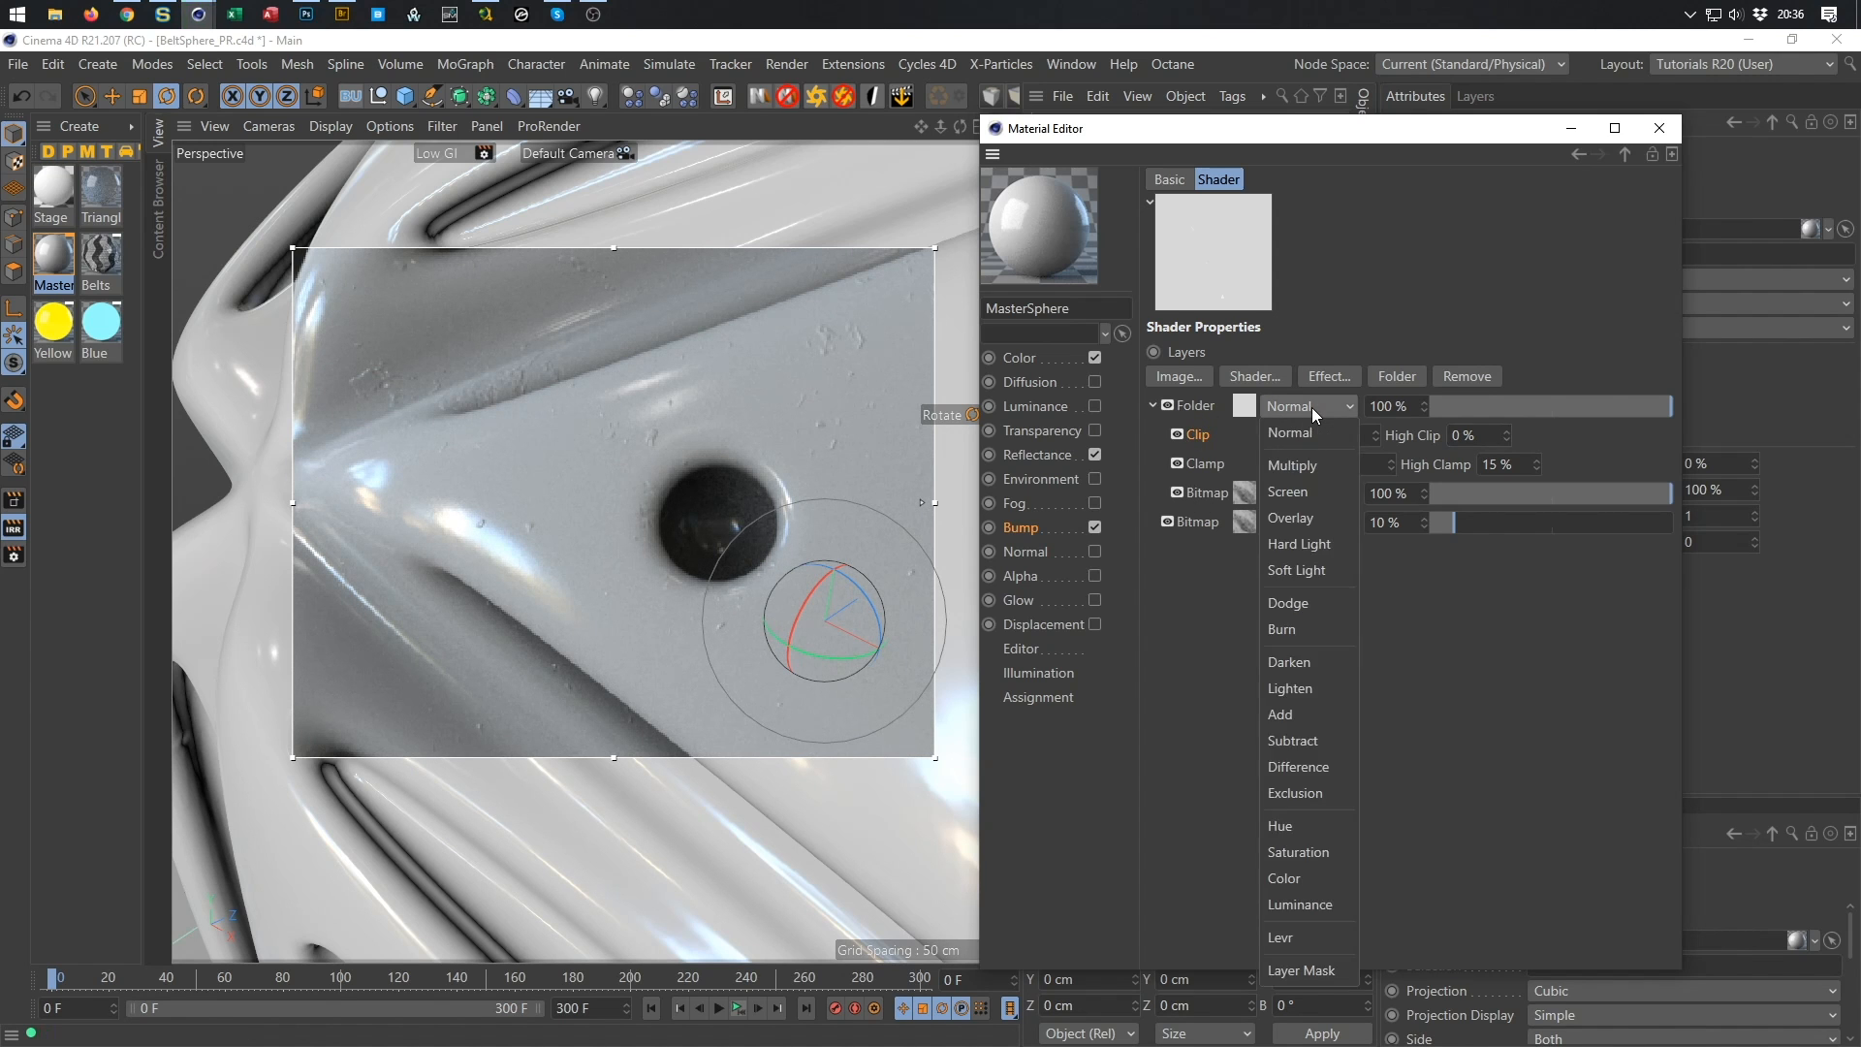
{"action": "left_click", "coordinate": [1312, 493]}
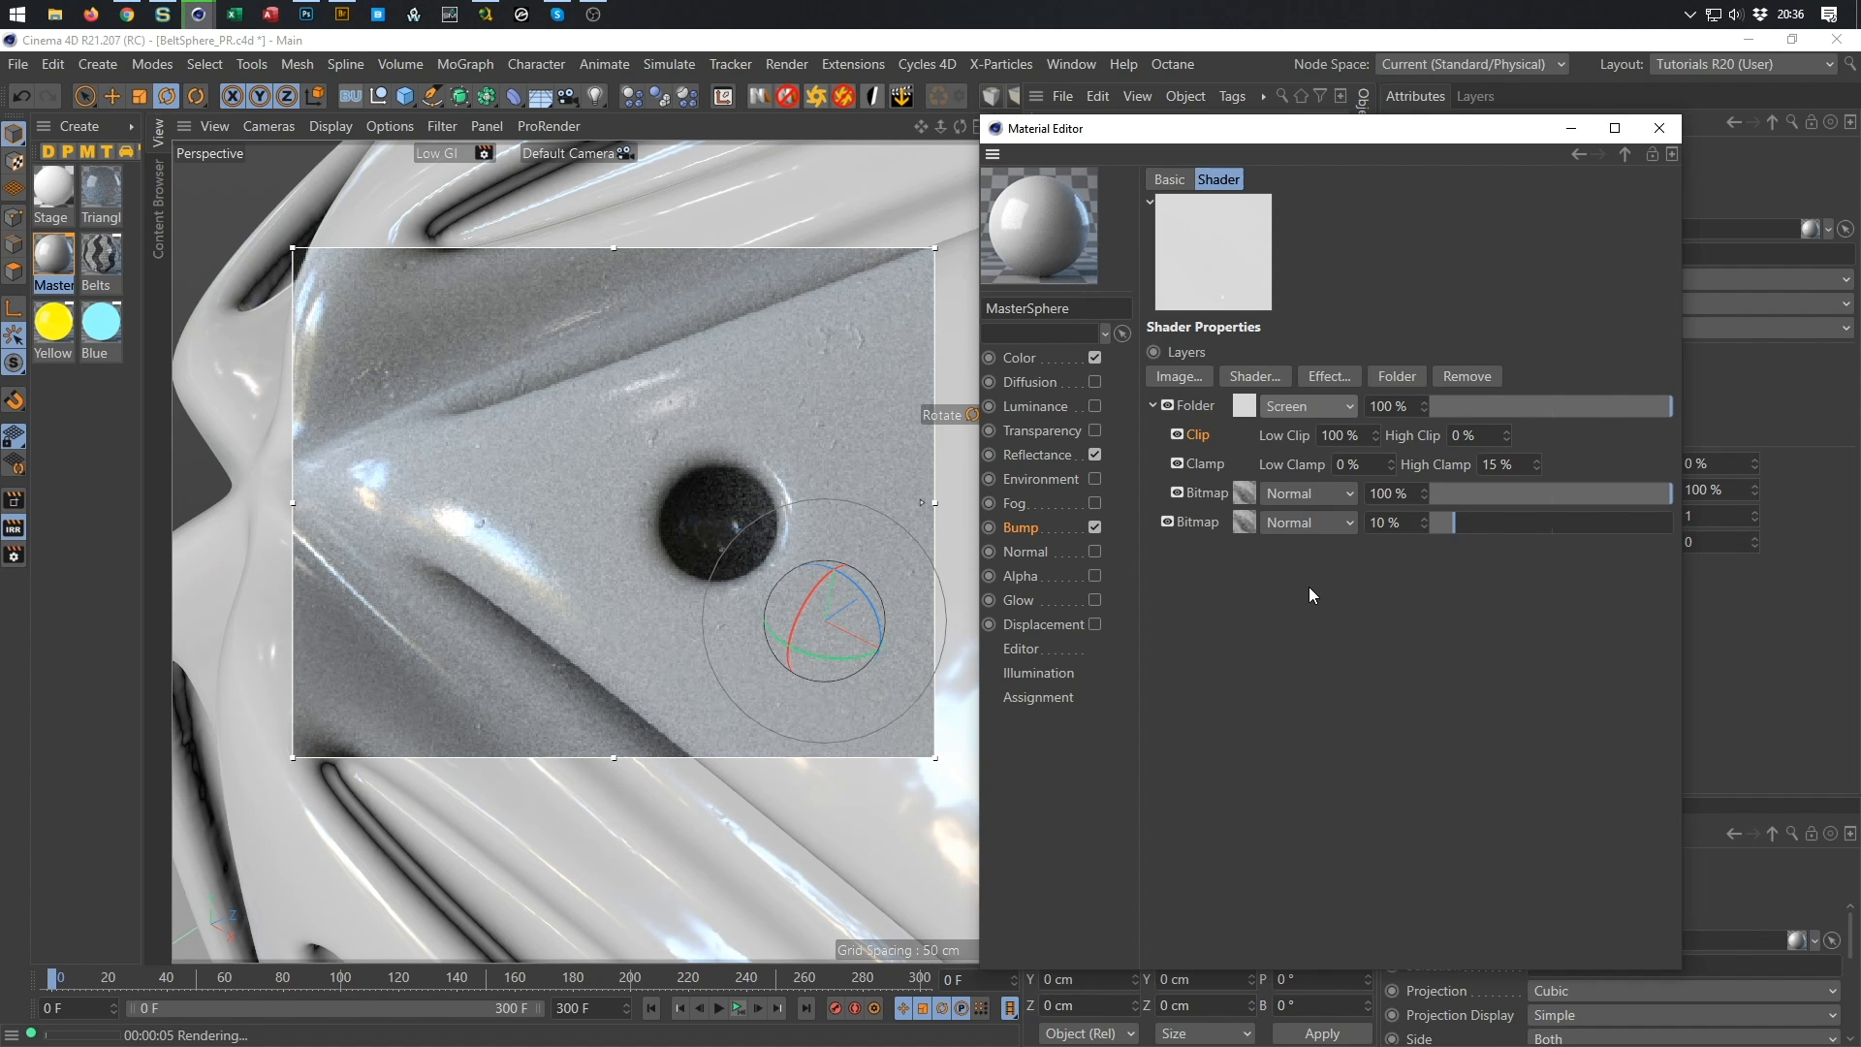
{"action": "left_click", "coordinate": [1315, 408]}
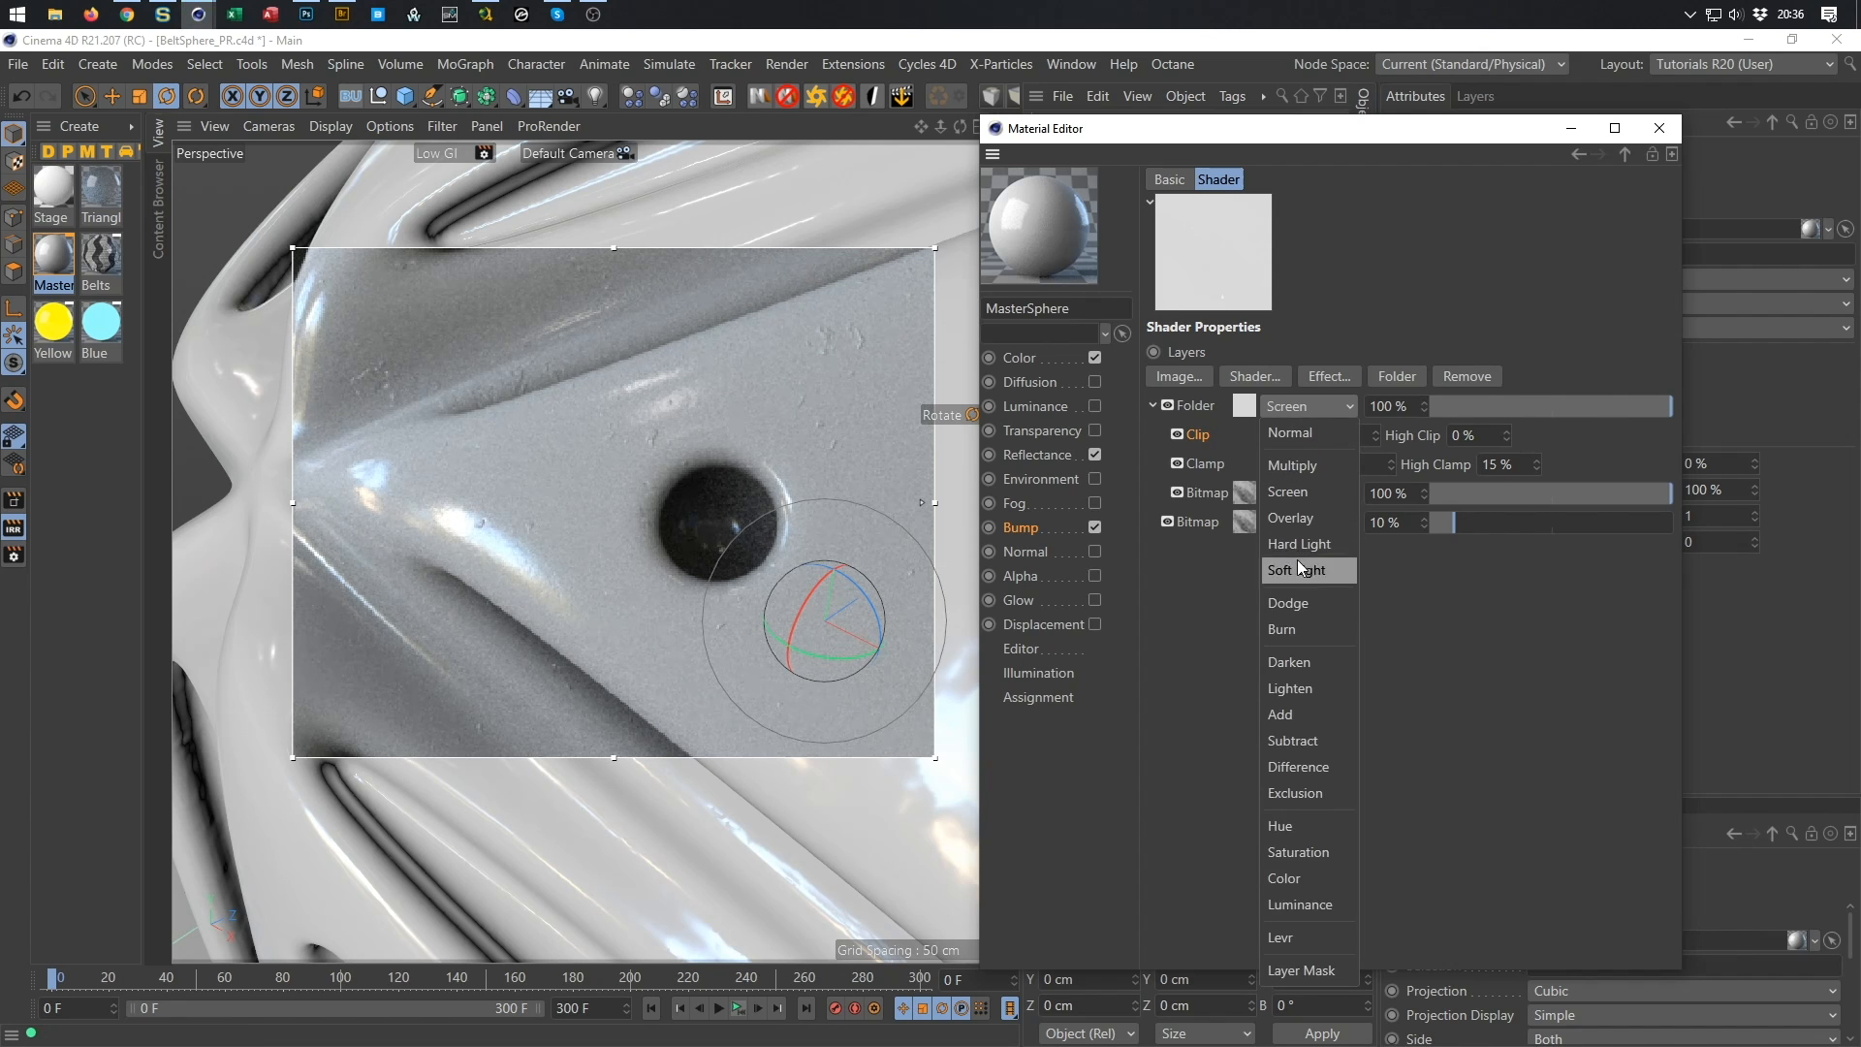
{"action": "left_click", "coordinate": [1297, 519]}
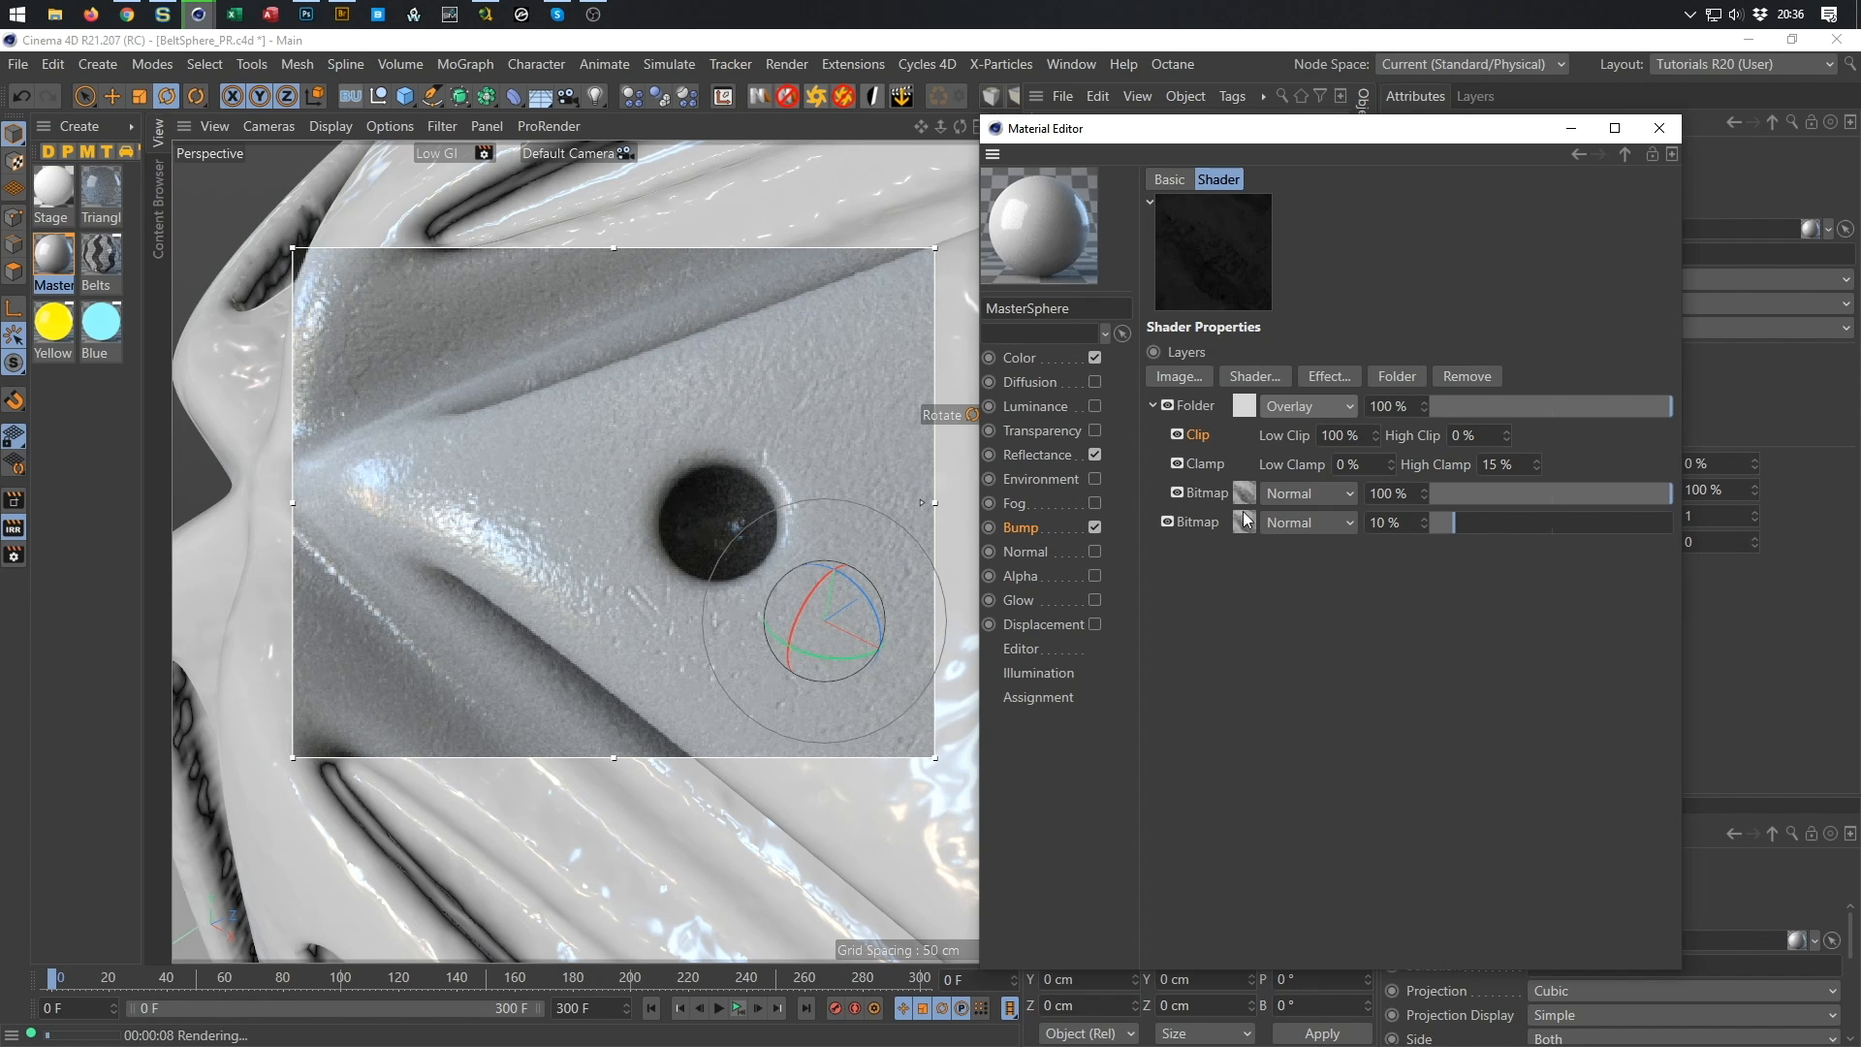
{"action": "left_click", "coordinate": [1290, 405]}
{"action": "left_click", "coordinate": [1285, 467]}
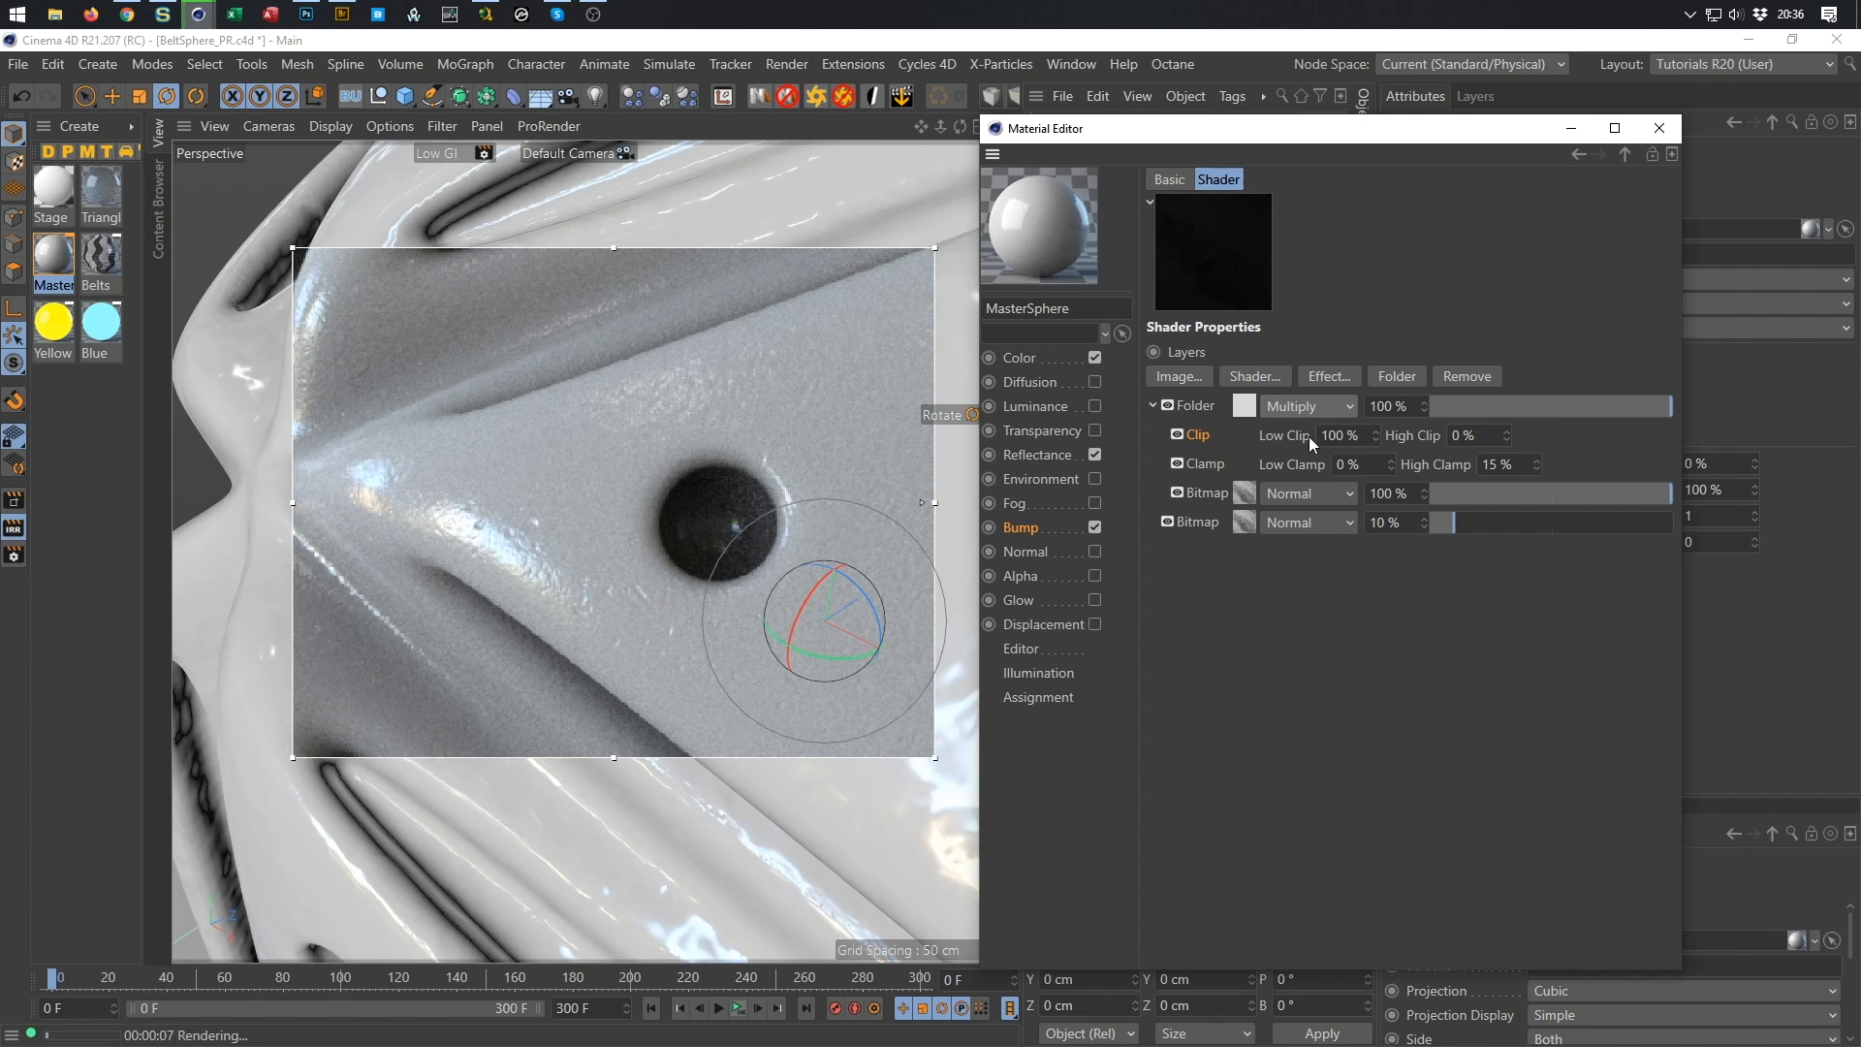
{"action": "left_click", "coordinate": [1305, 407]}
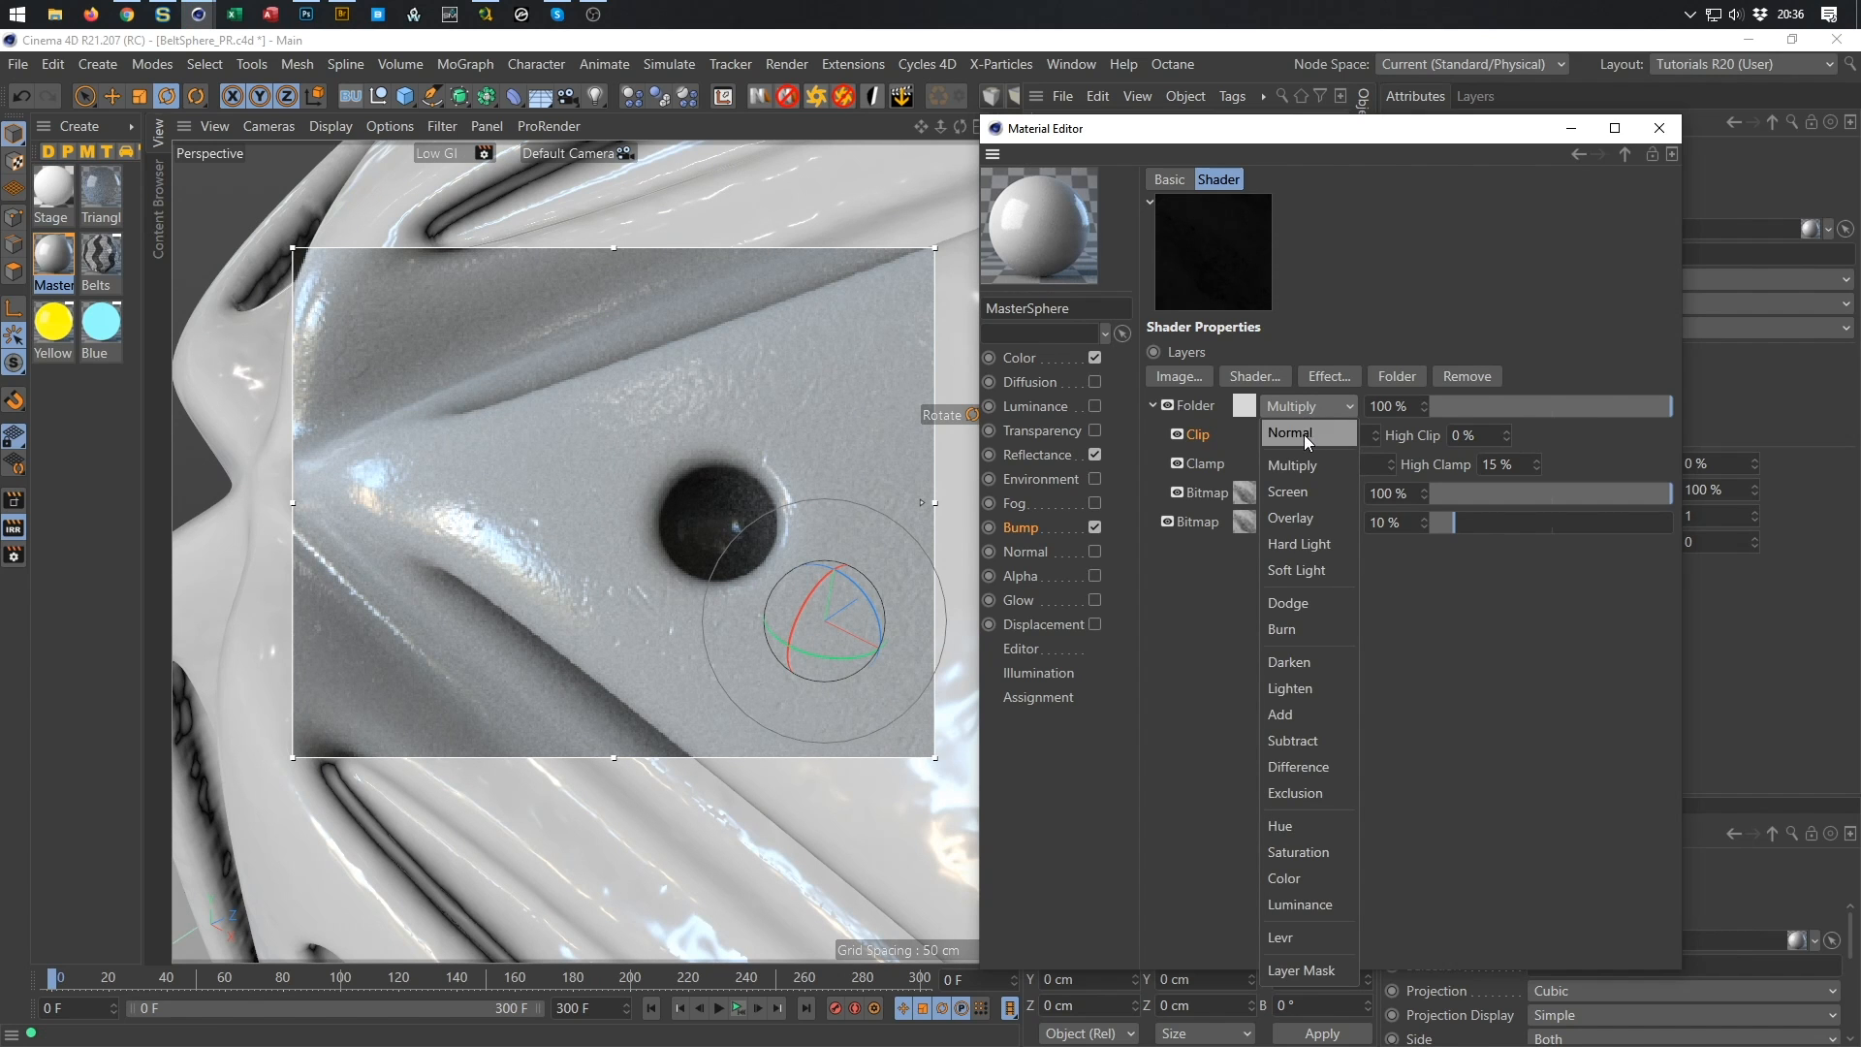
{"action": "left_click", "coordinate": [1305, 434]}
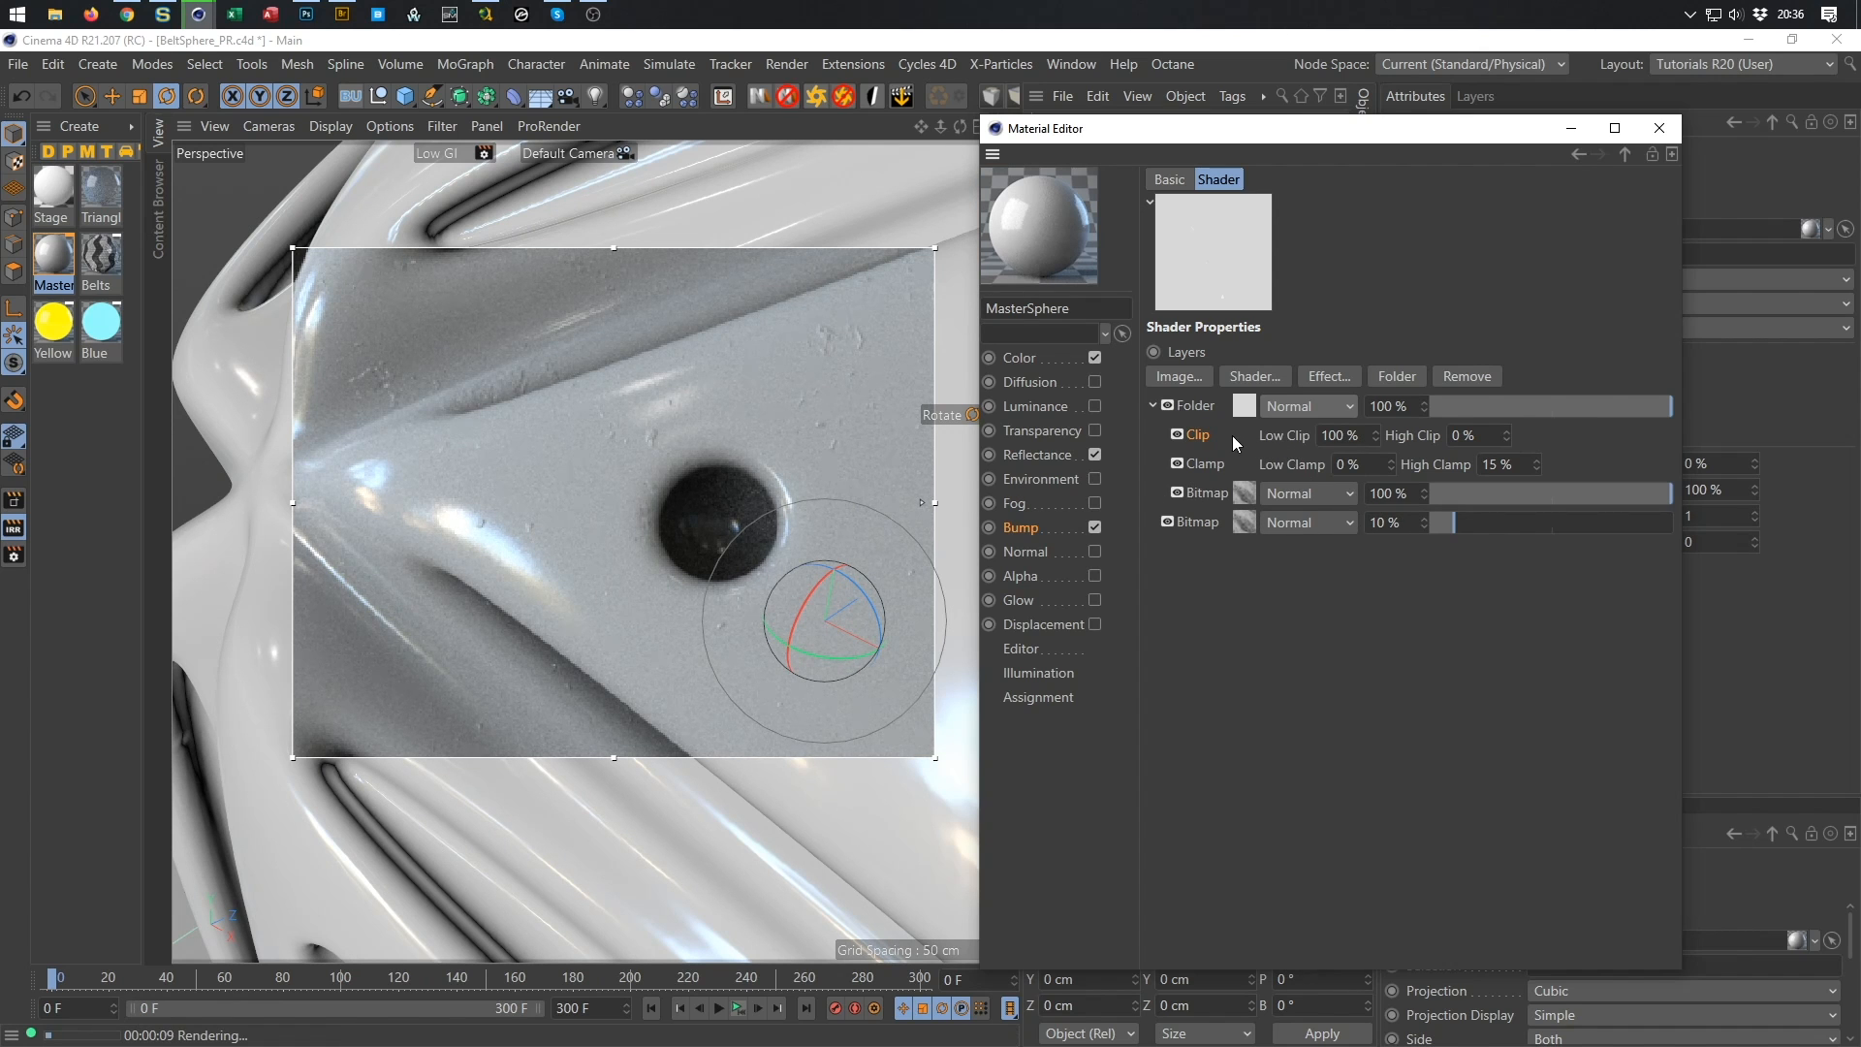
Compare the bump with the folder off and on, and try Add as the folder's blend mode.
{"action": "left_click", "coordinate": [1174, 410]}
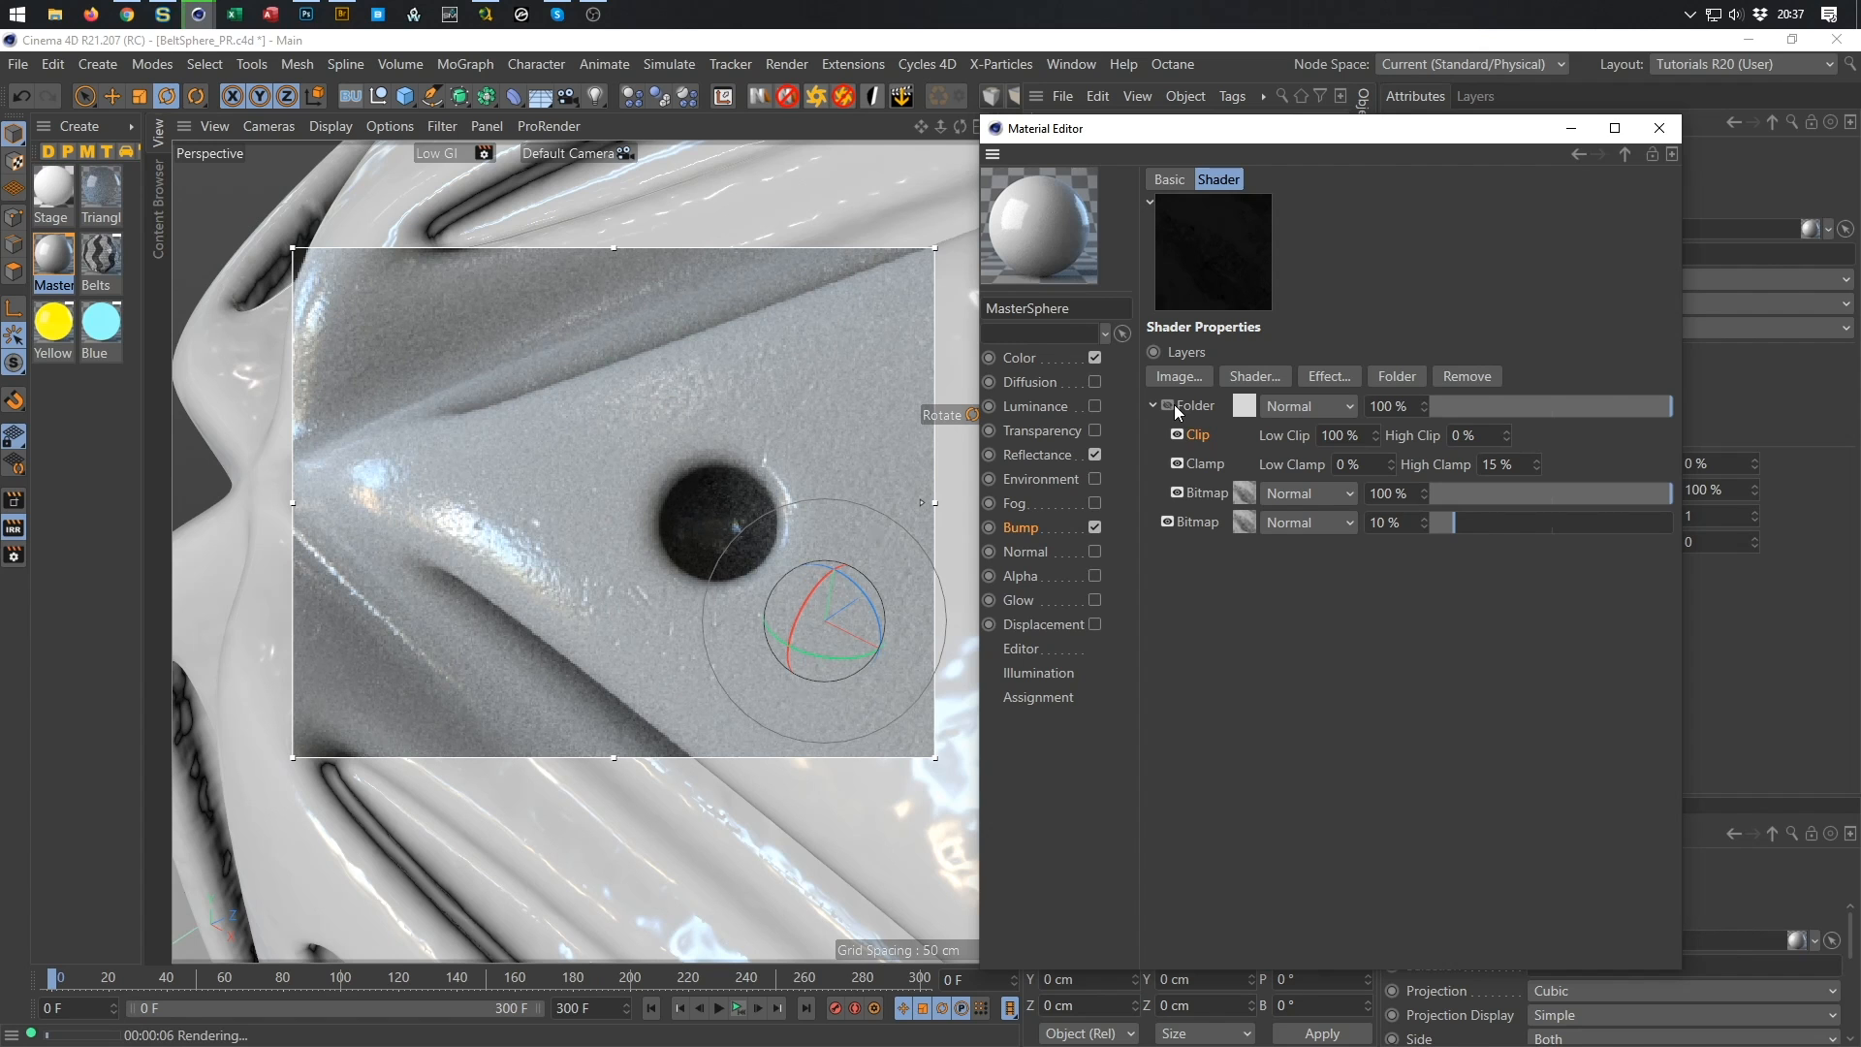
{"action": "left_click", "coordinate": [1169, 406]}
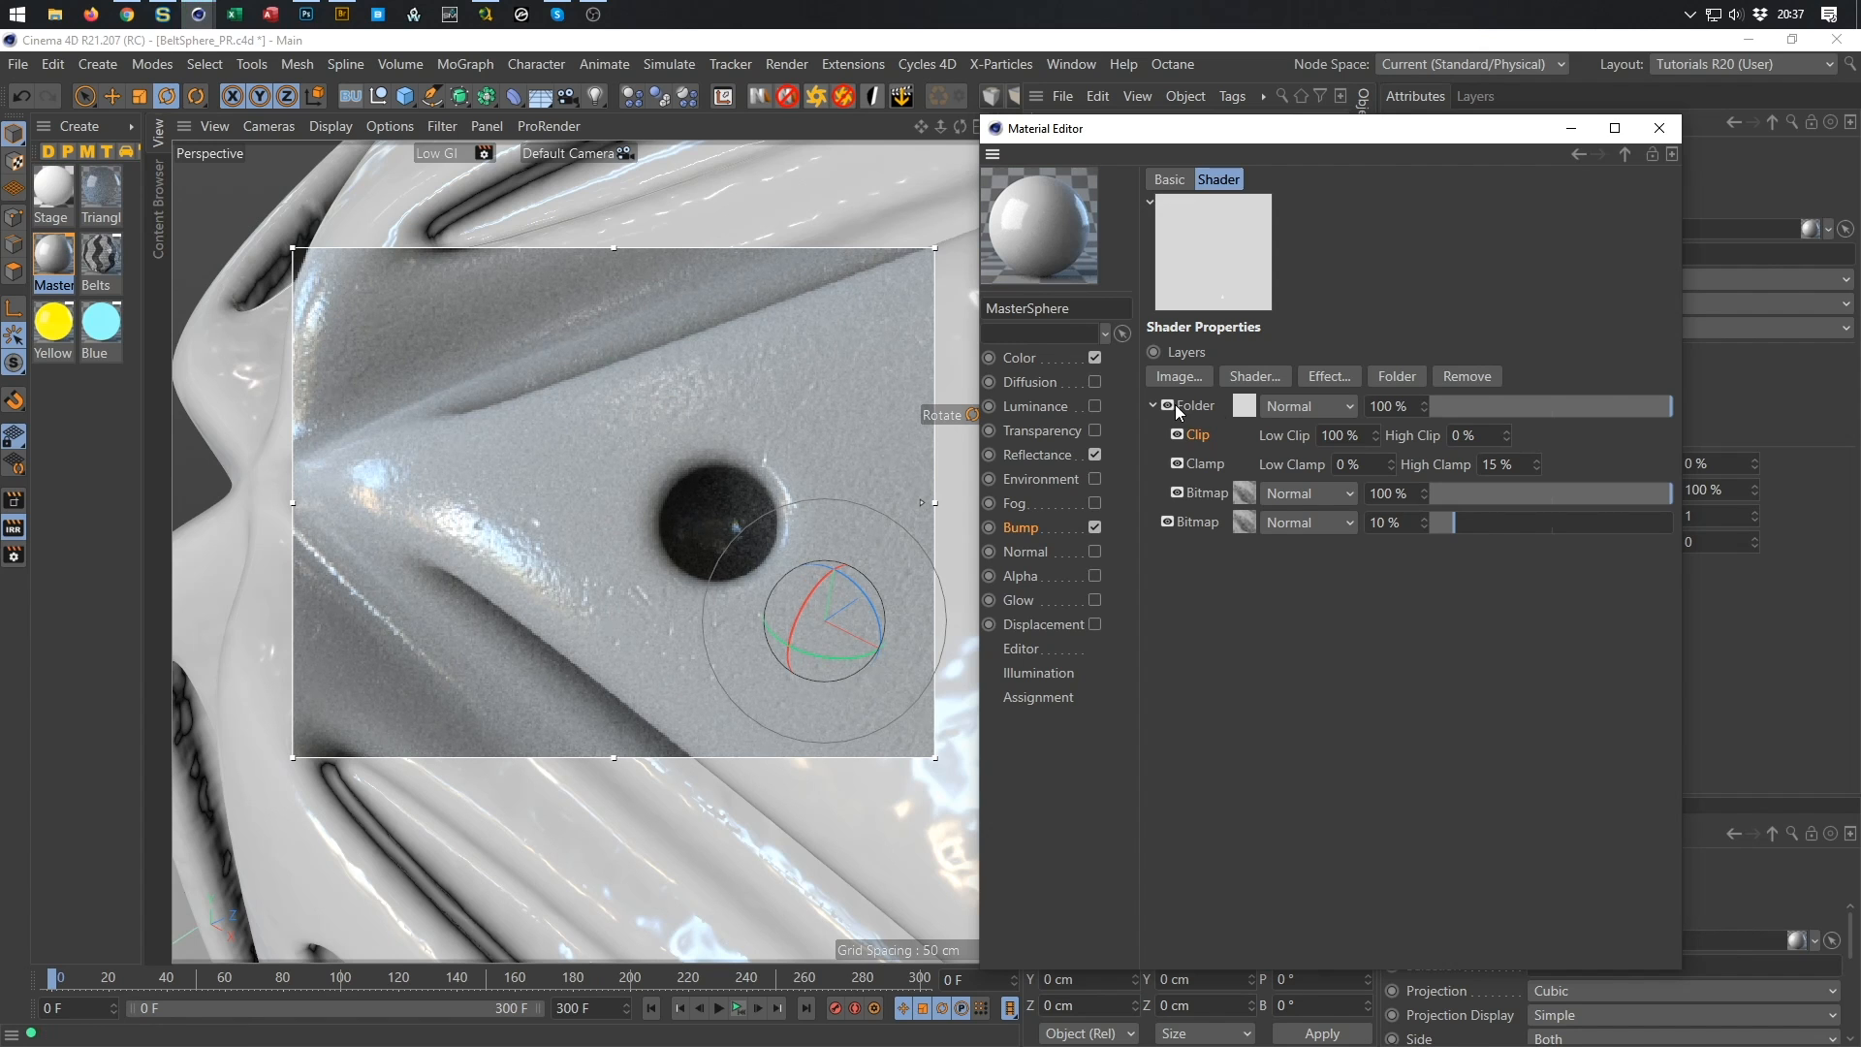
{"action": "left_click", "coordinate": [1288, 407]}
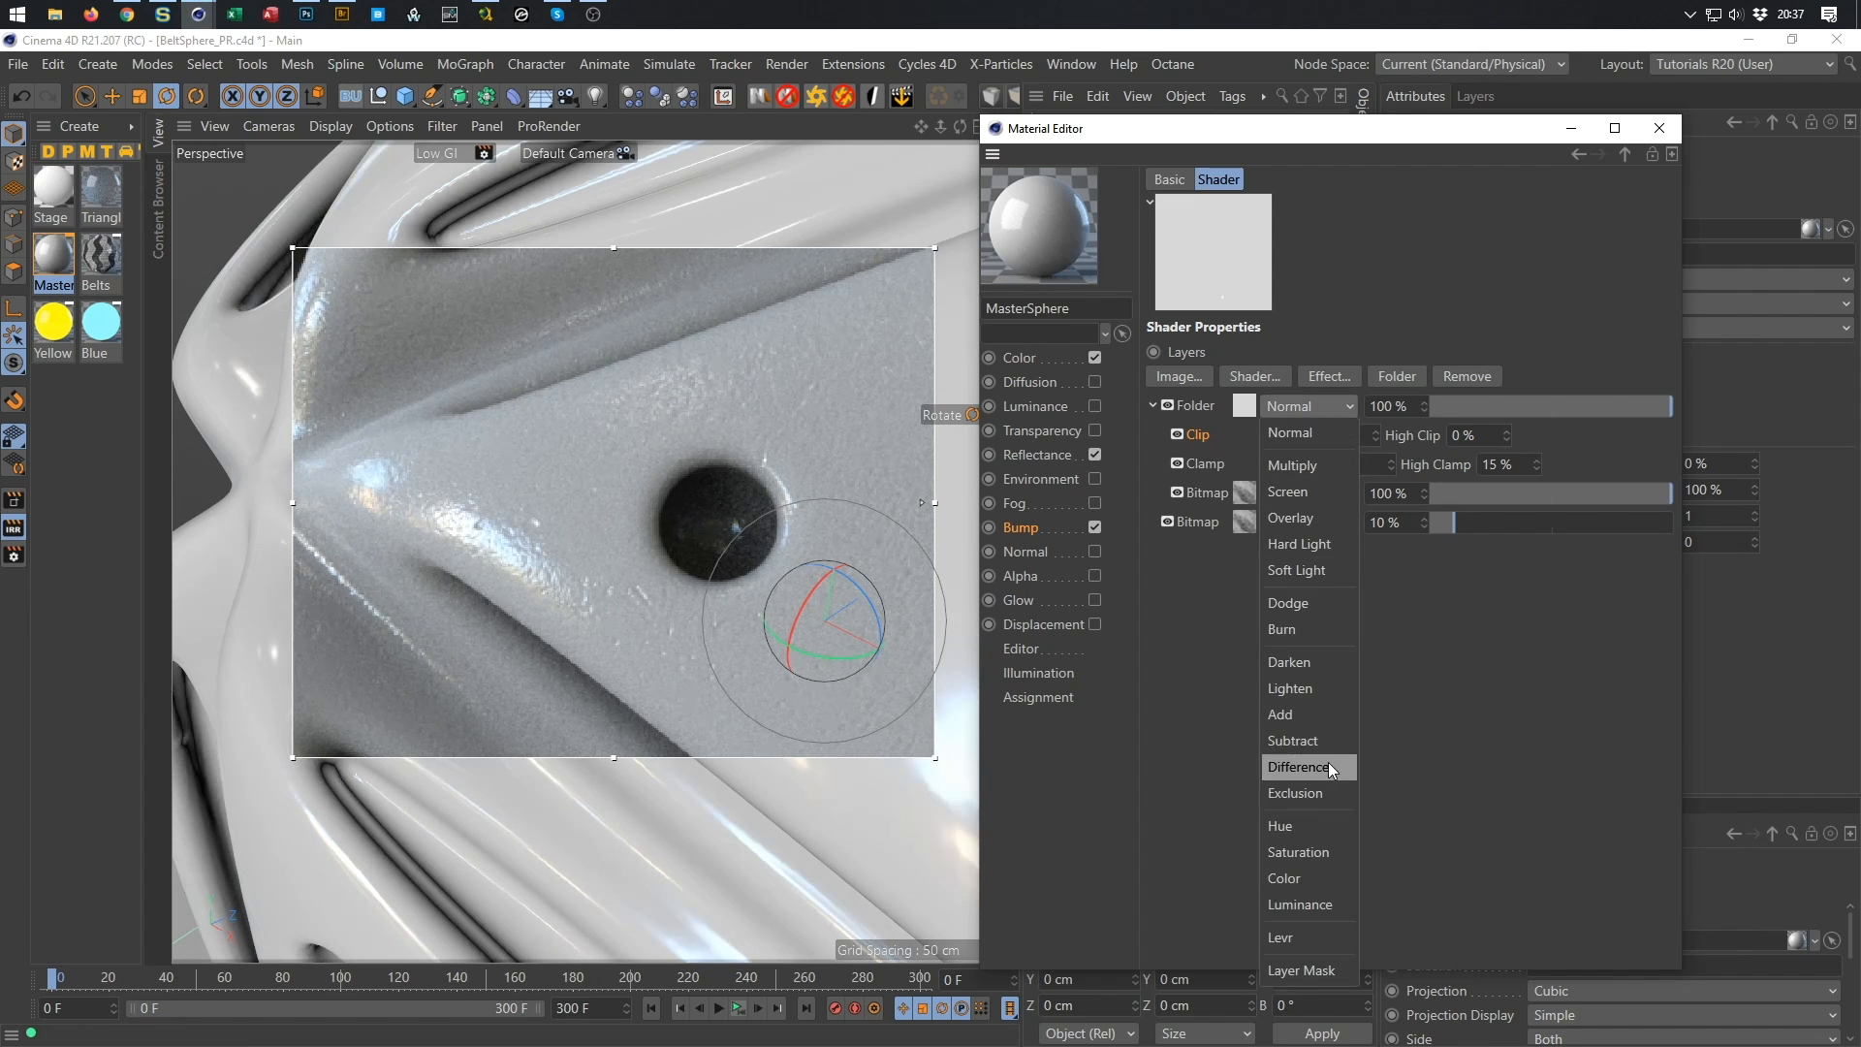
{"action": "left_click", "coordinate": [1319, 714]}
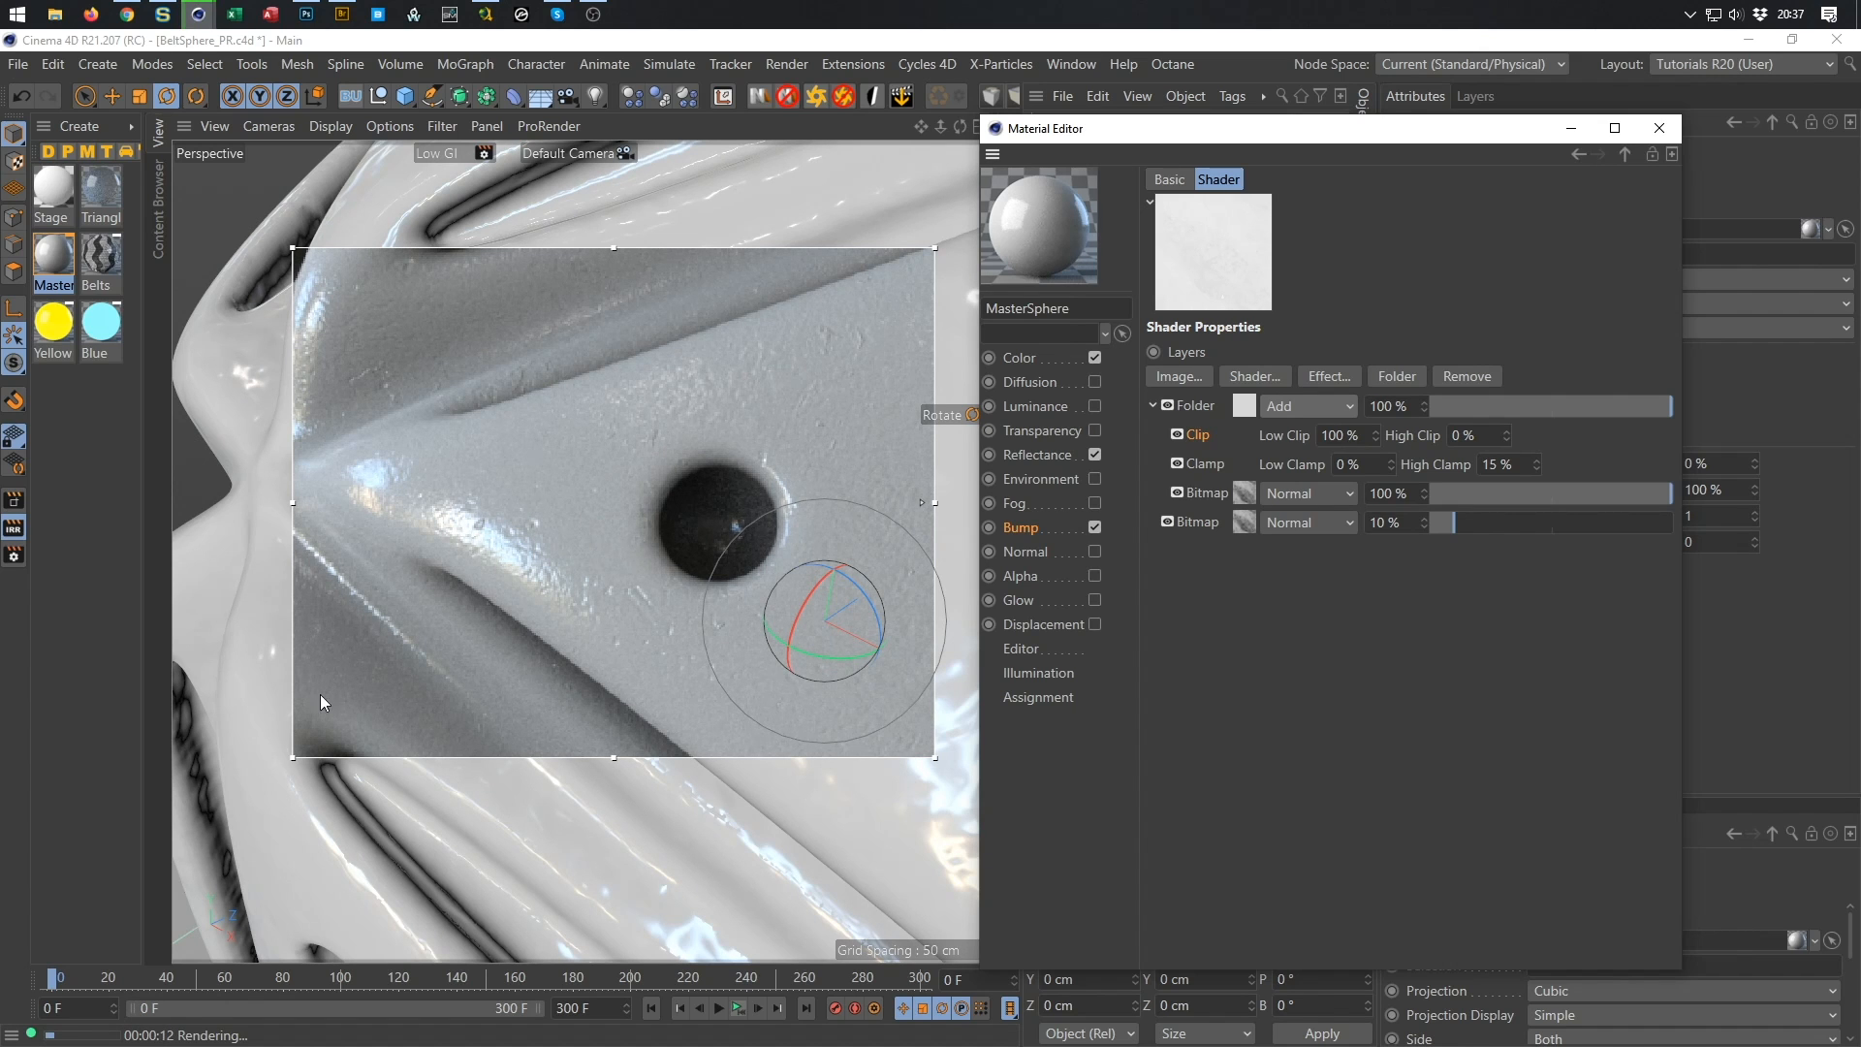
Set the folder's blend mode to Screen and the lower Bitmap layer's opacity to 30%.
{"action": "left_click_drag", "start_coordinate": [395, 492], "coordinate": [627, 511], "text": "alt"}
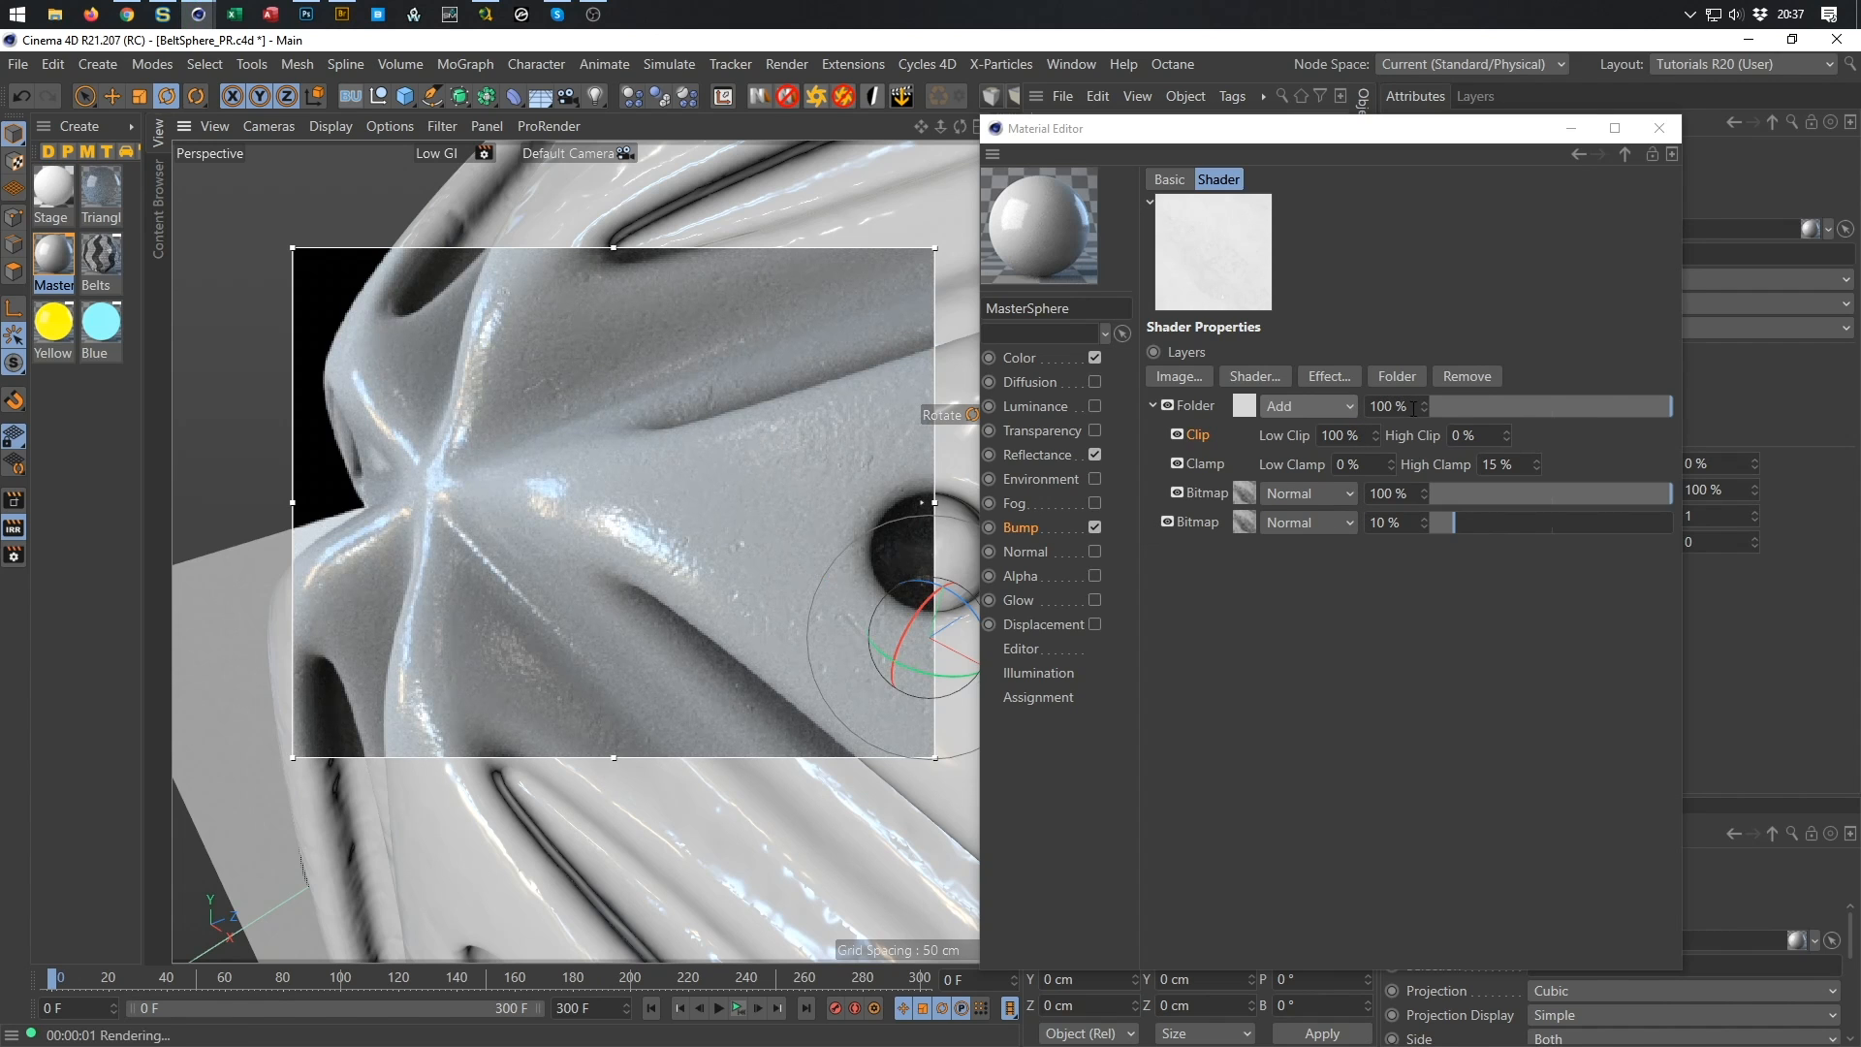
{"action": "left_click", "coordinate": [1313, 407]}
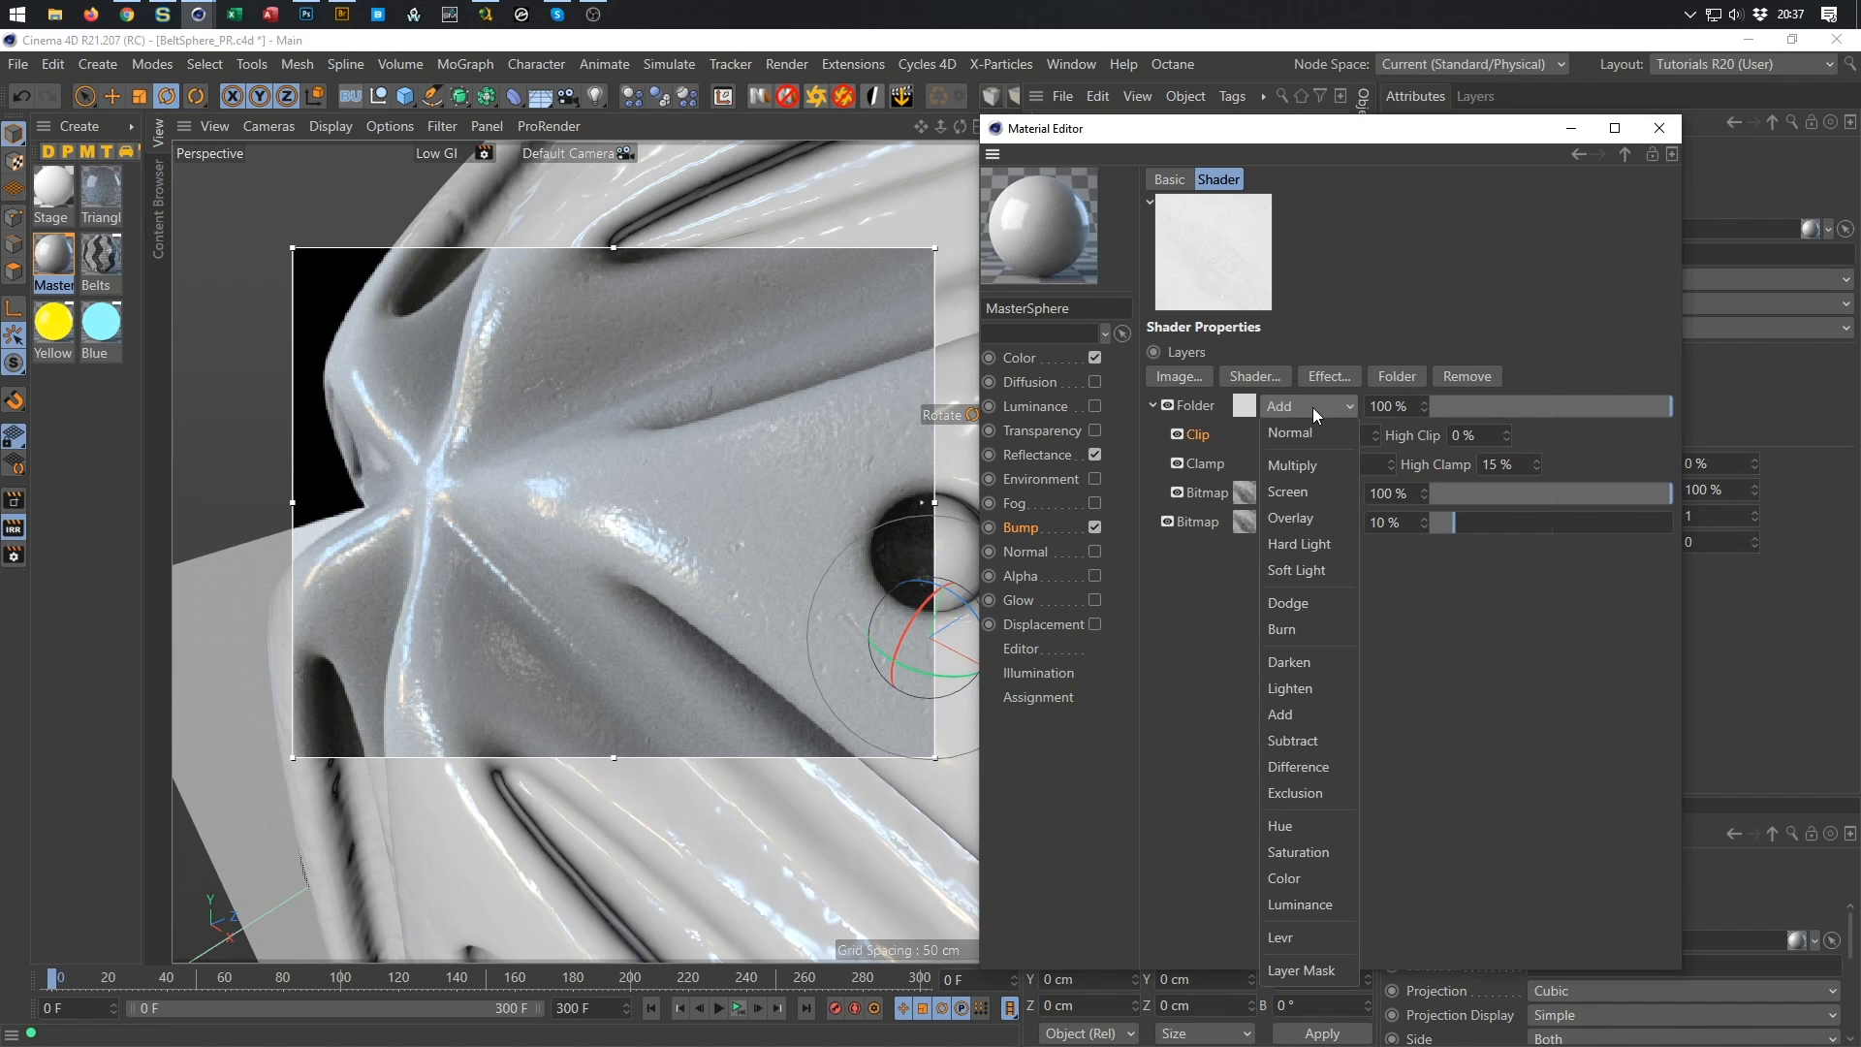
{"action": "left_click", "coordinate": [1297, 485]}
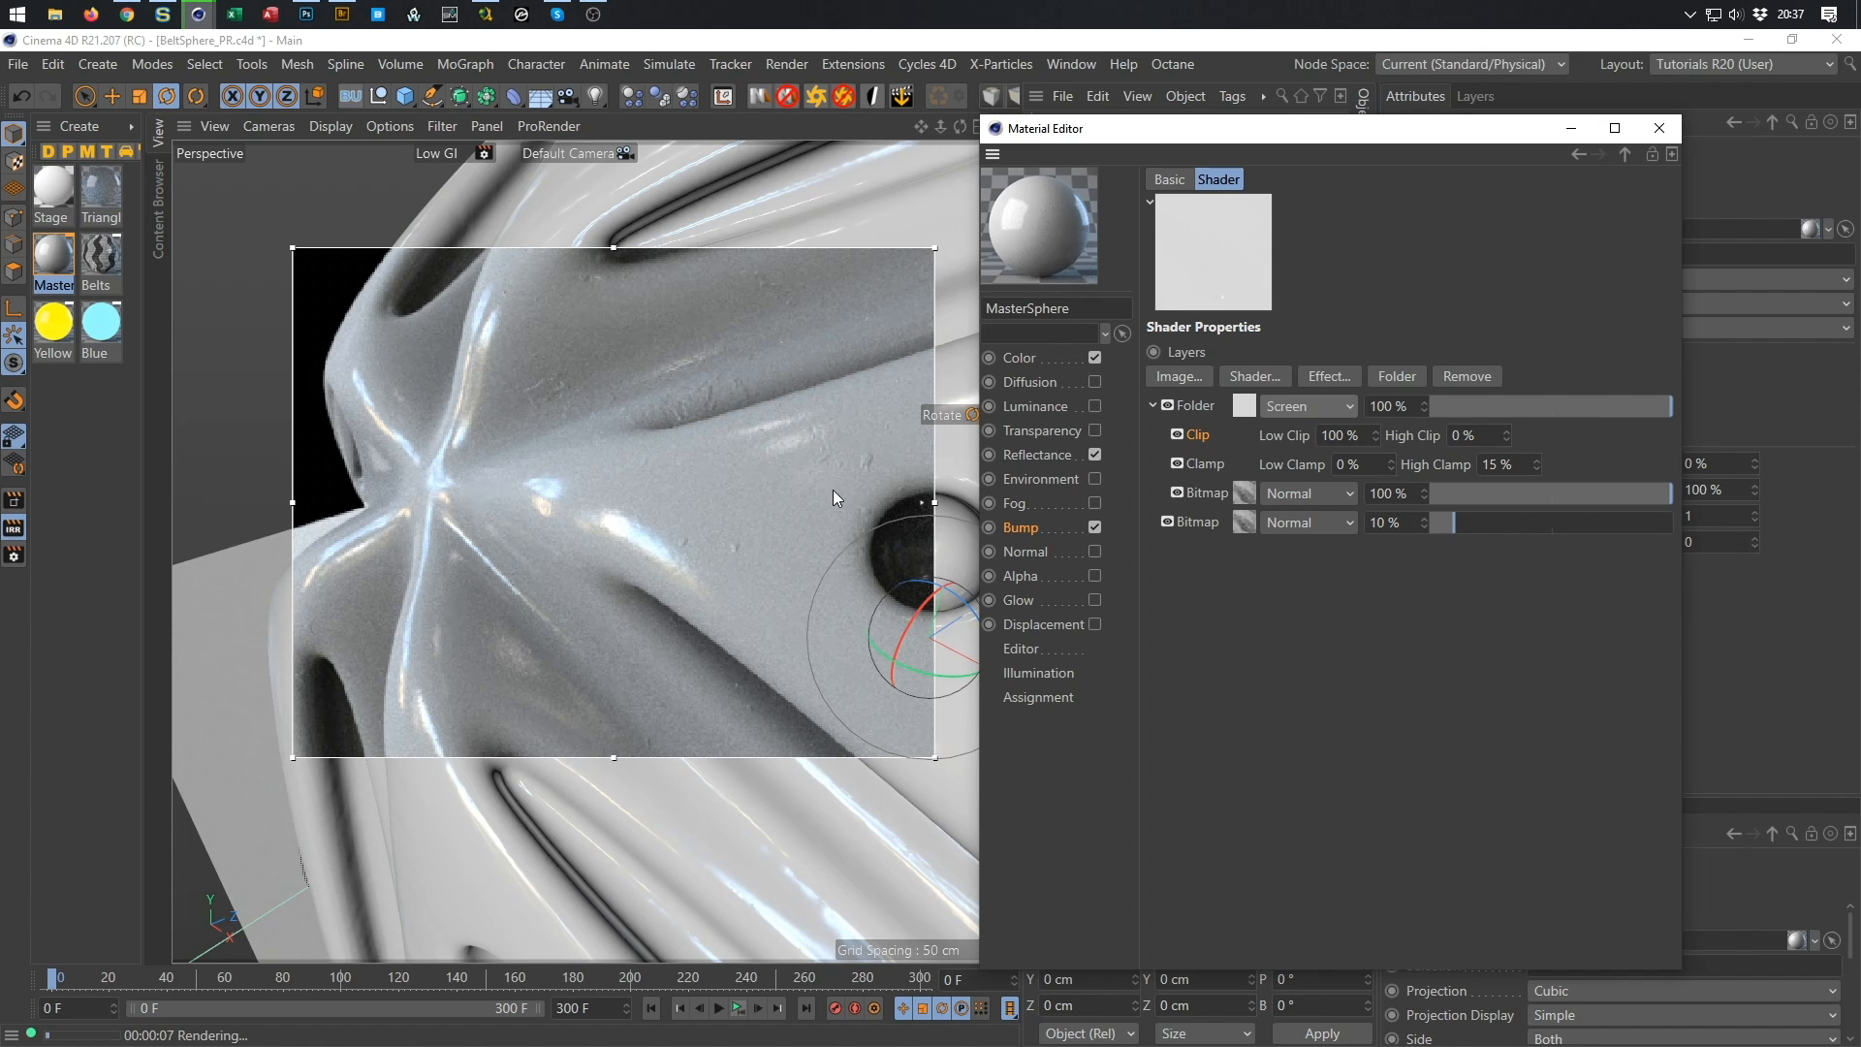
{"action": "left_click", "coordinate": [1391, 522]}
{"action": "type", "text": "30"}
{"action": "key", "text": "Return"}
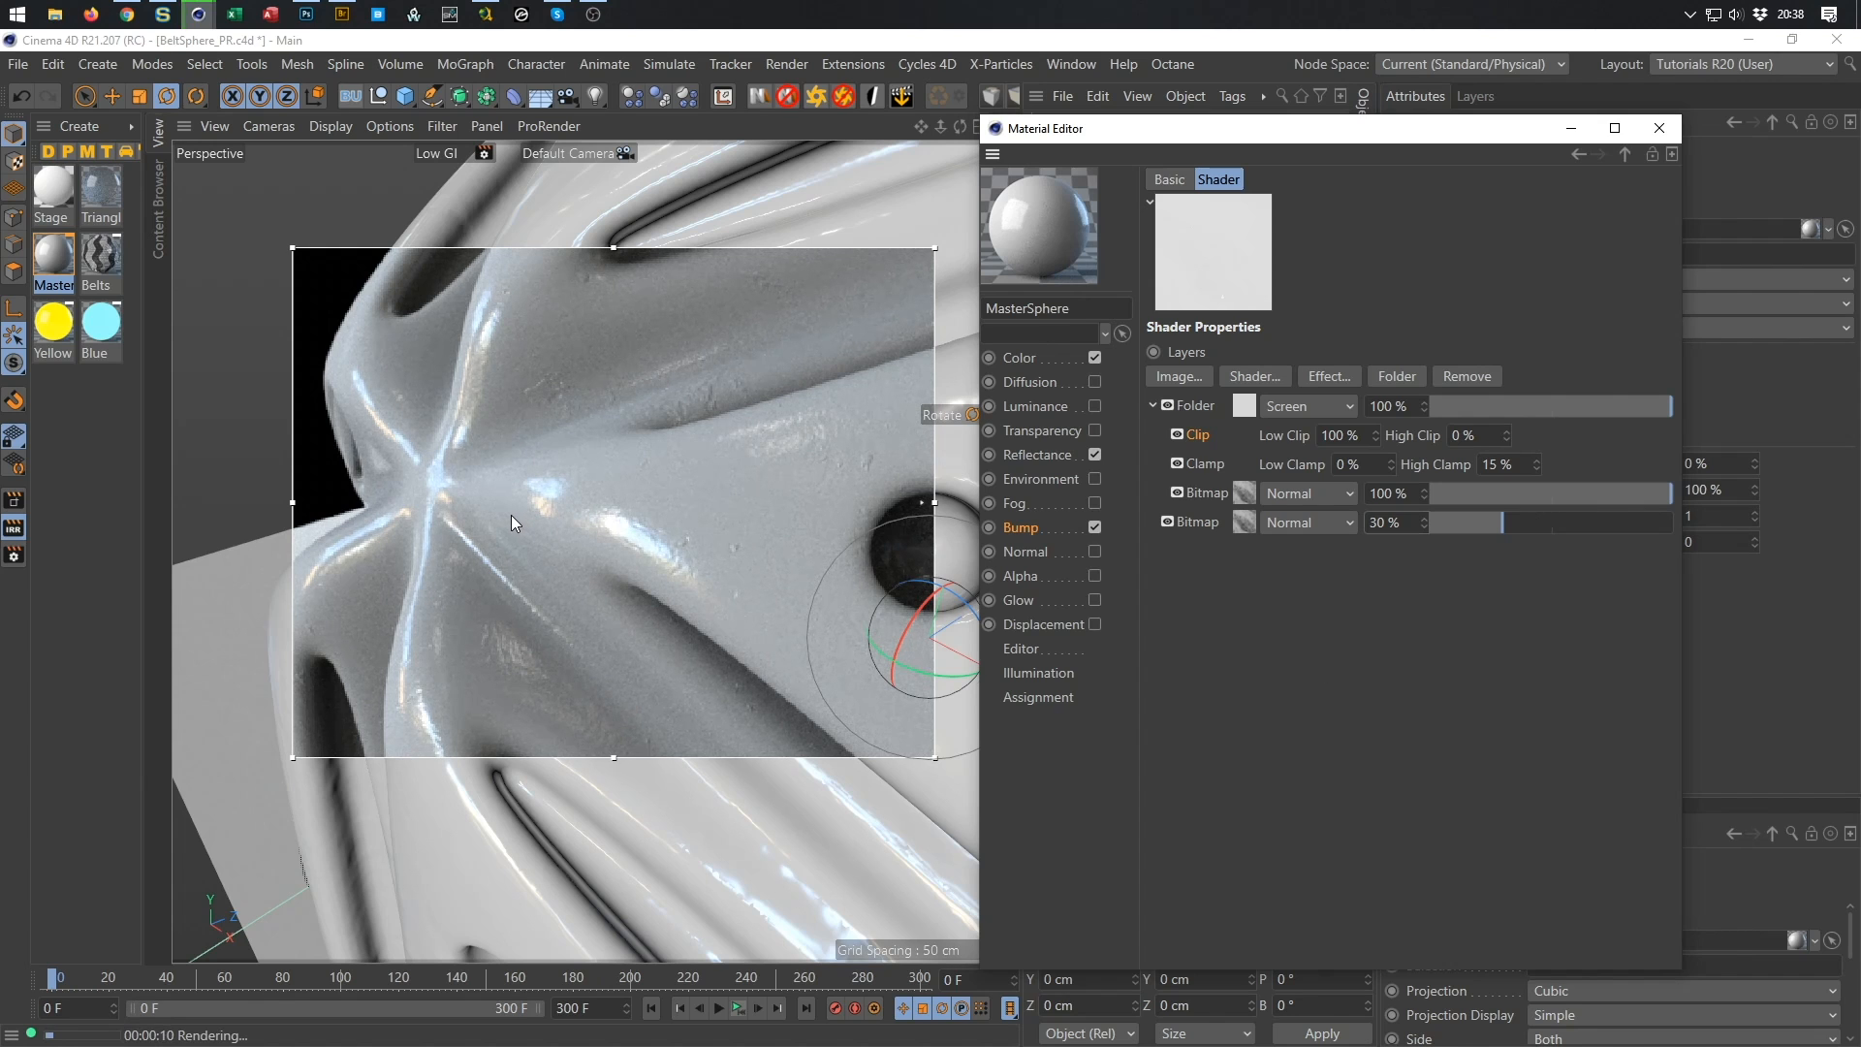
Try the lower Bitmap layer at 100% opacity and return it to 30%.
{"action": "left_click_drag", "start_coordinate": [1405, 524], "coordinate": [1341, 561]}
{"action": "type", "text": "50"}
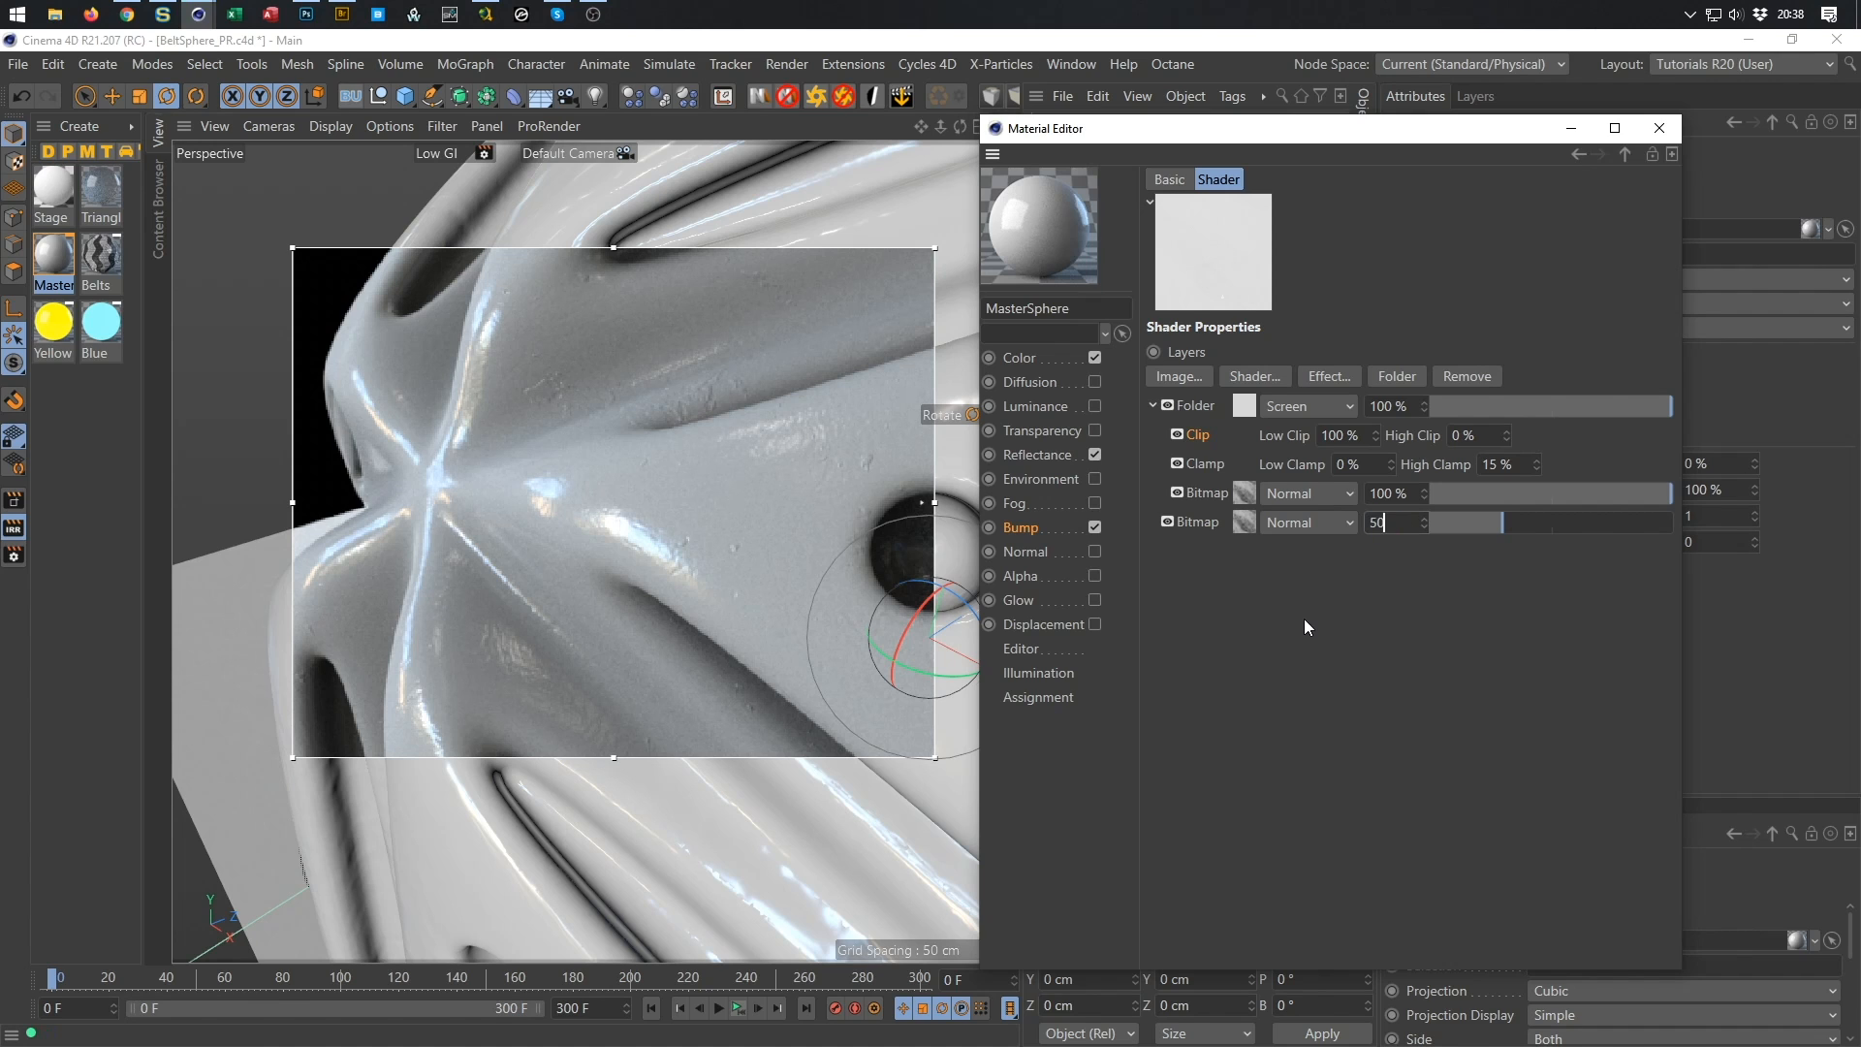
{"action": "key", "text": "BackSpace"}
{"action": "key", "text": "BackSpace"}
{"action": "type", "text": "100"}
{"action": "key", "text": "Return"}
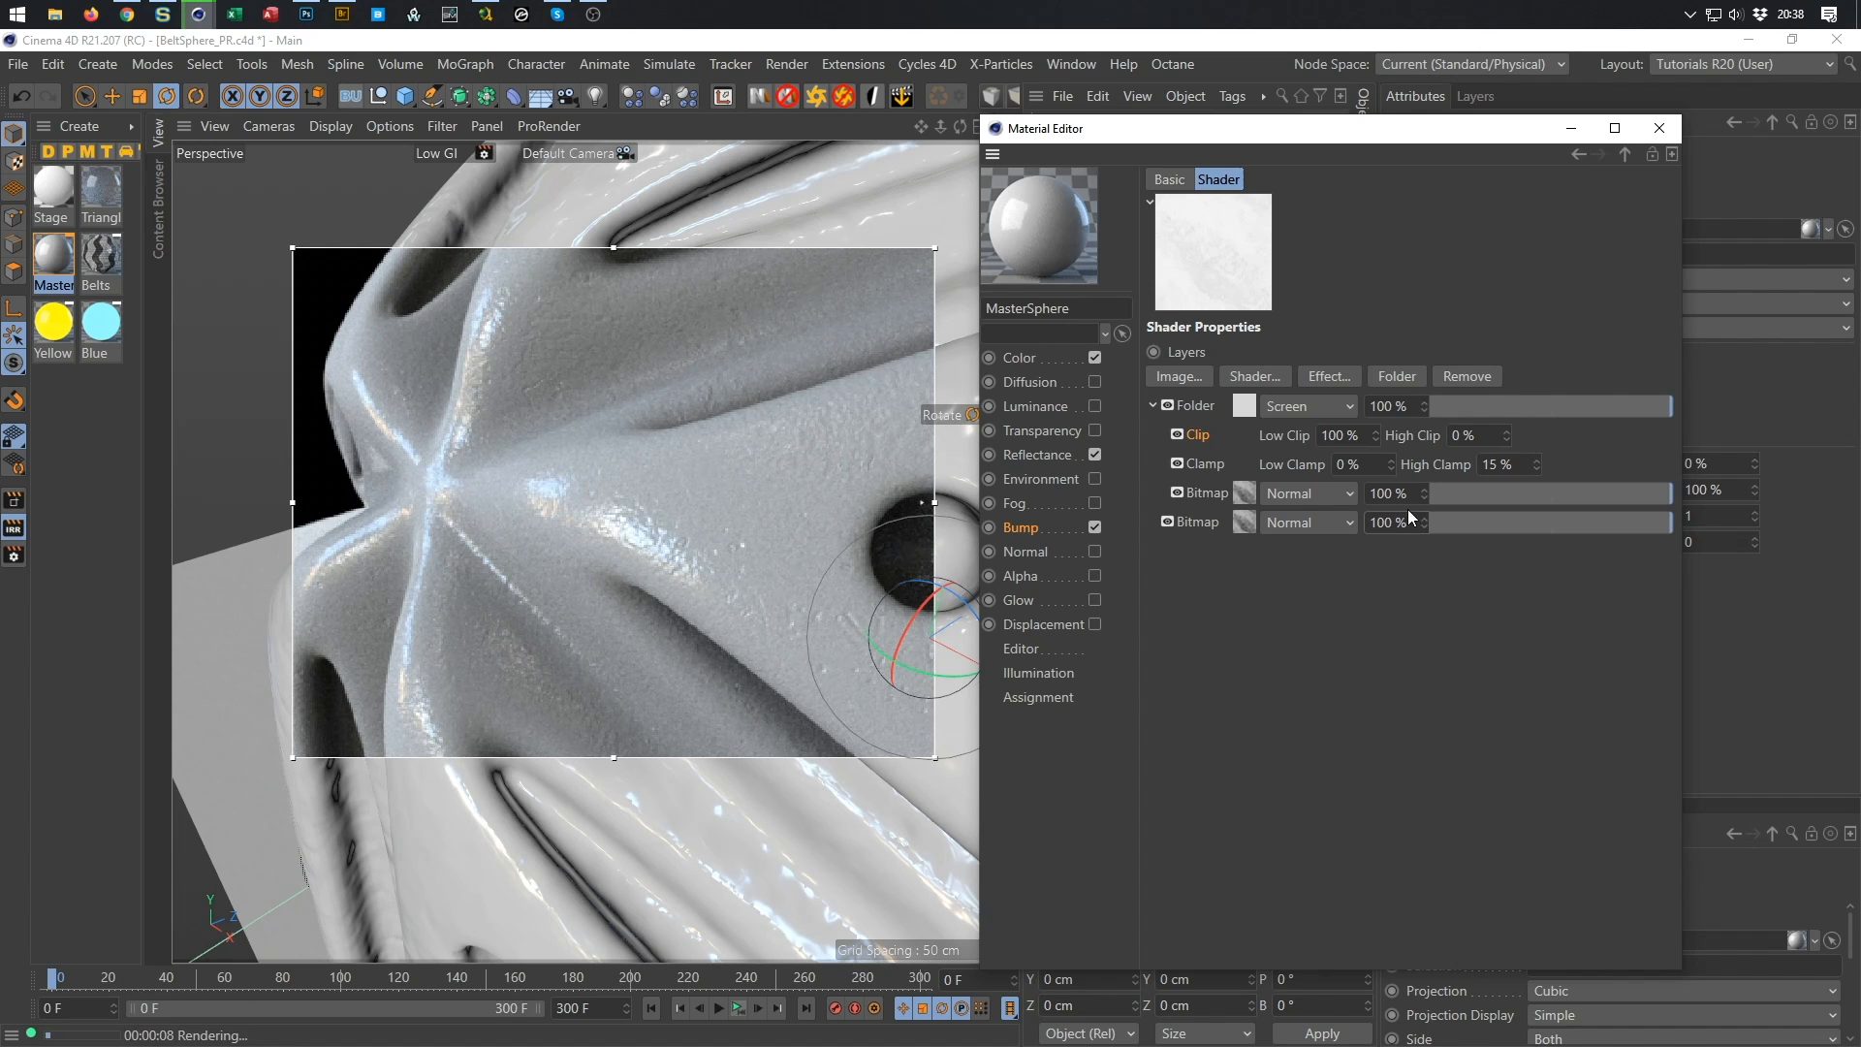
{"action": "left_click_drag", "start_coordinate": [1409, 524], "coordinate": [1329, 609]}
{"action": "type", "text": "30"}
{"action": "key", "text": "Return"}
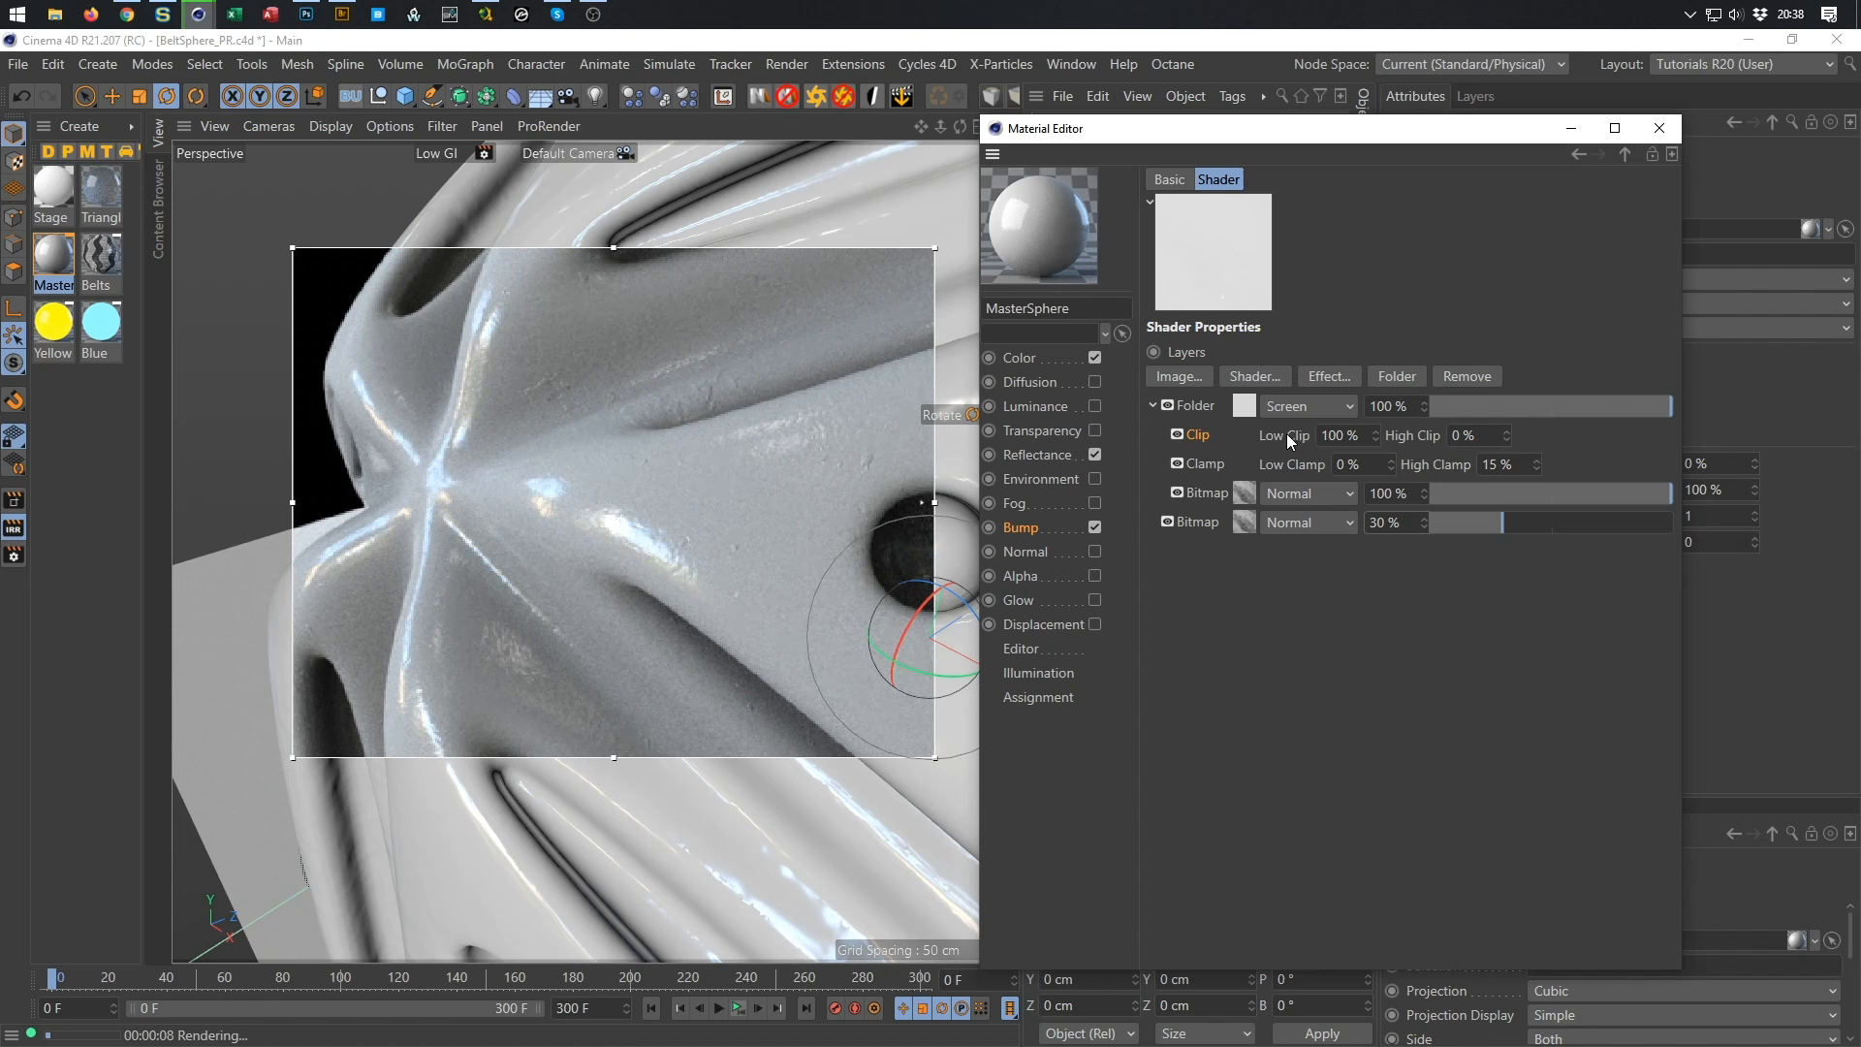
Add a Brightness / Contrast / Gamma effect inside the folder with Contrast at 73% and Gamma at 0.5.
{"action": "left_click", "coordinate": [1341, 378]}
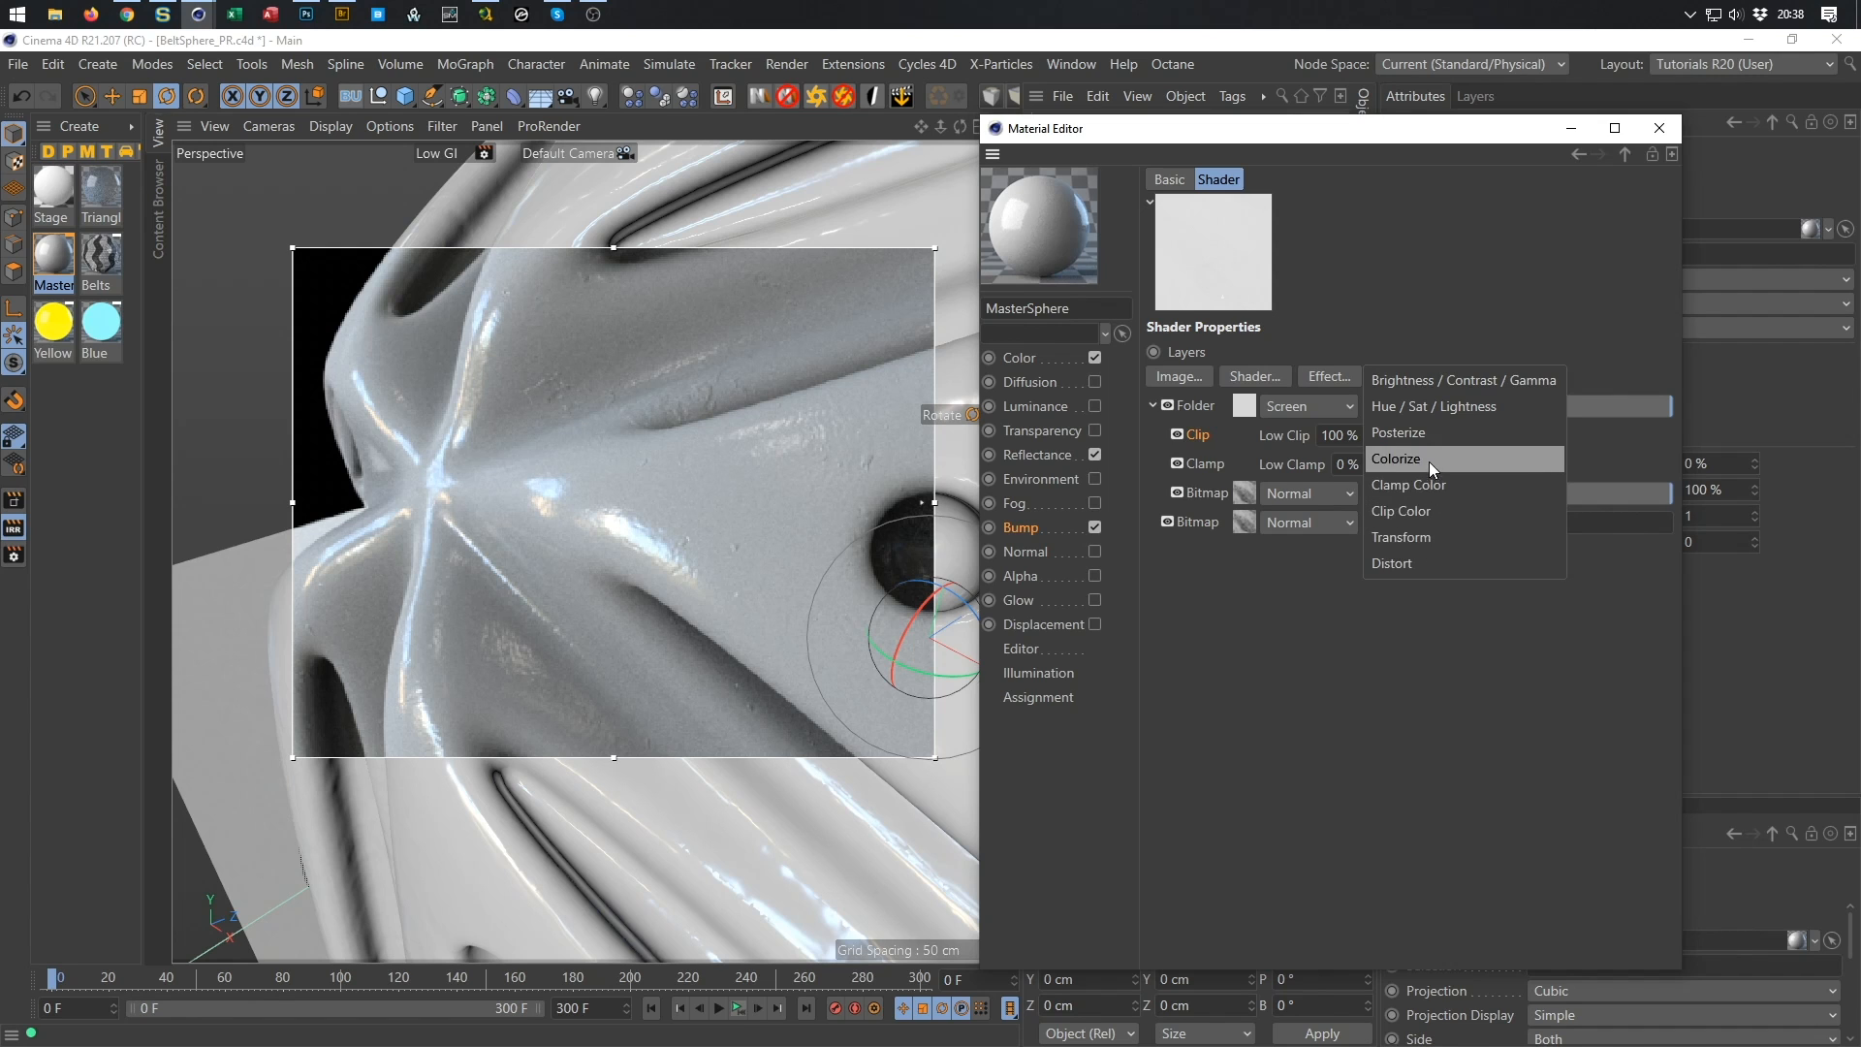
{"action": "left_click", "coordinate": [1462, 381]}
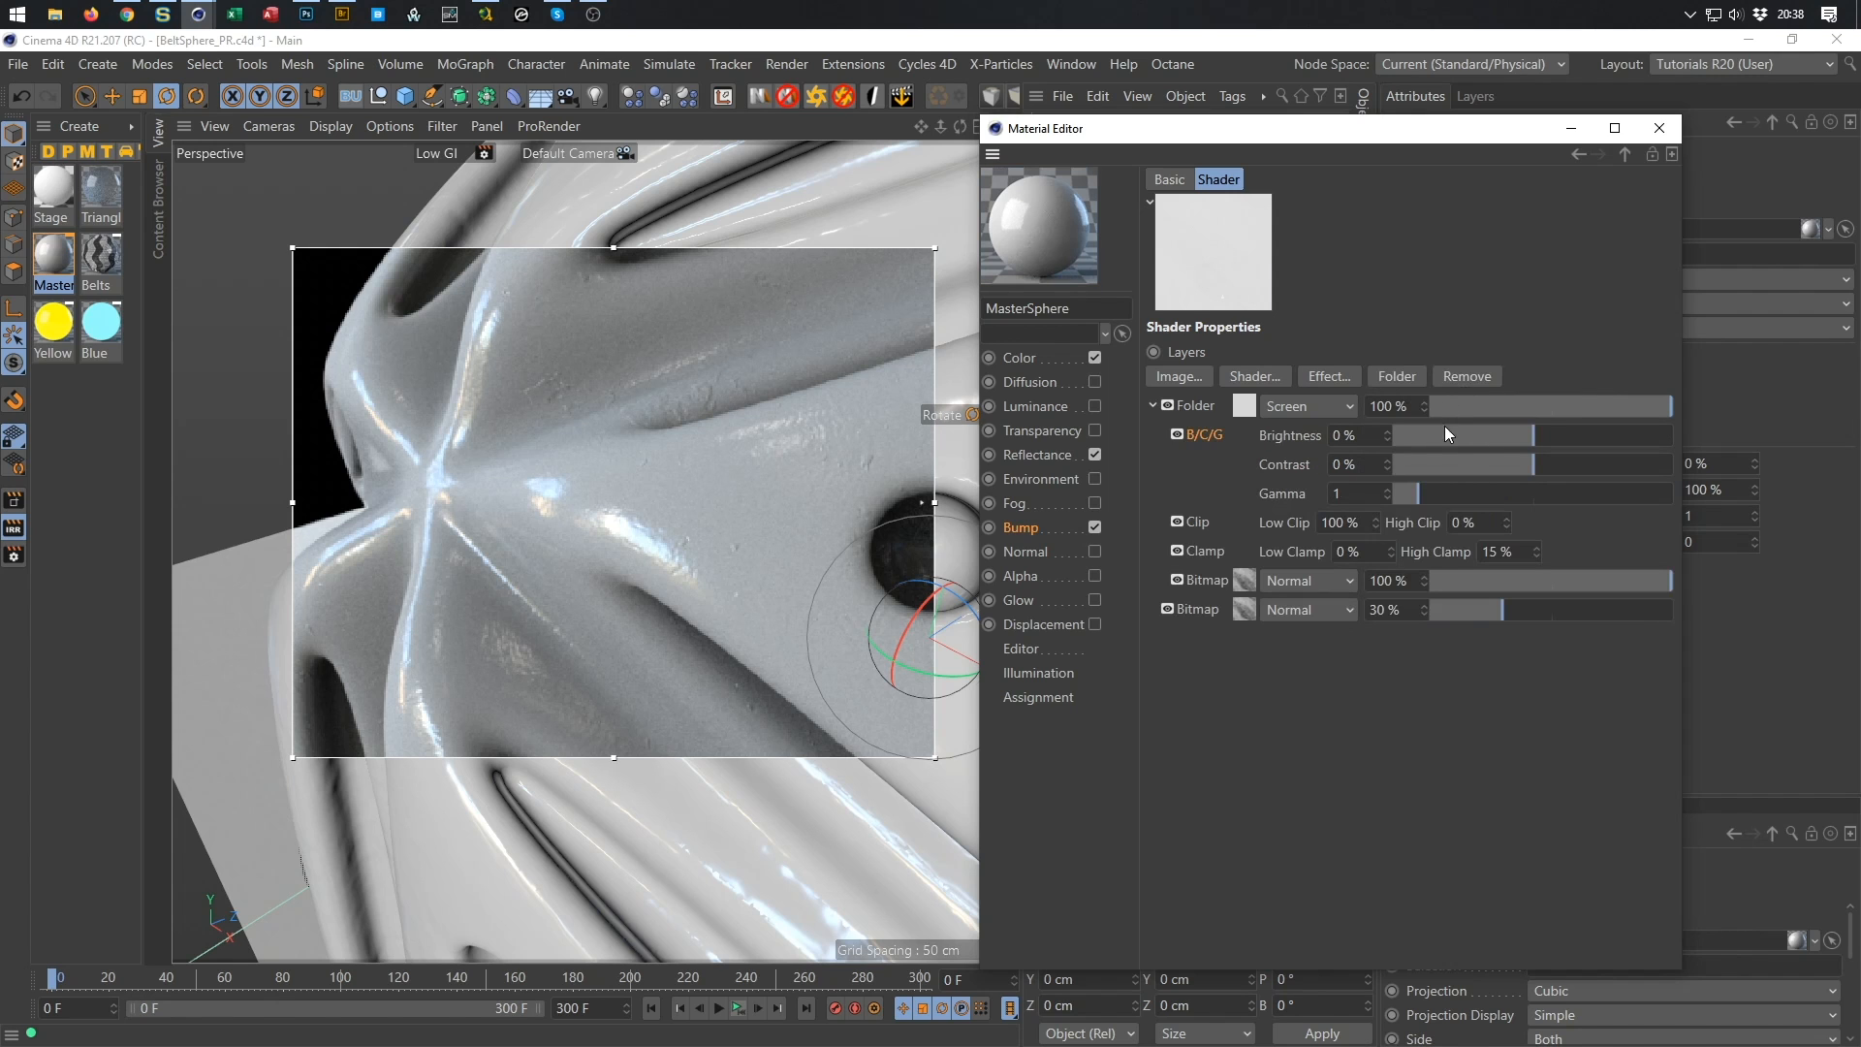
{"action": "left_click_drag", "start_coordinate": [1539, 458], "coordinate": [1637, 465]}
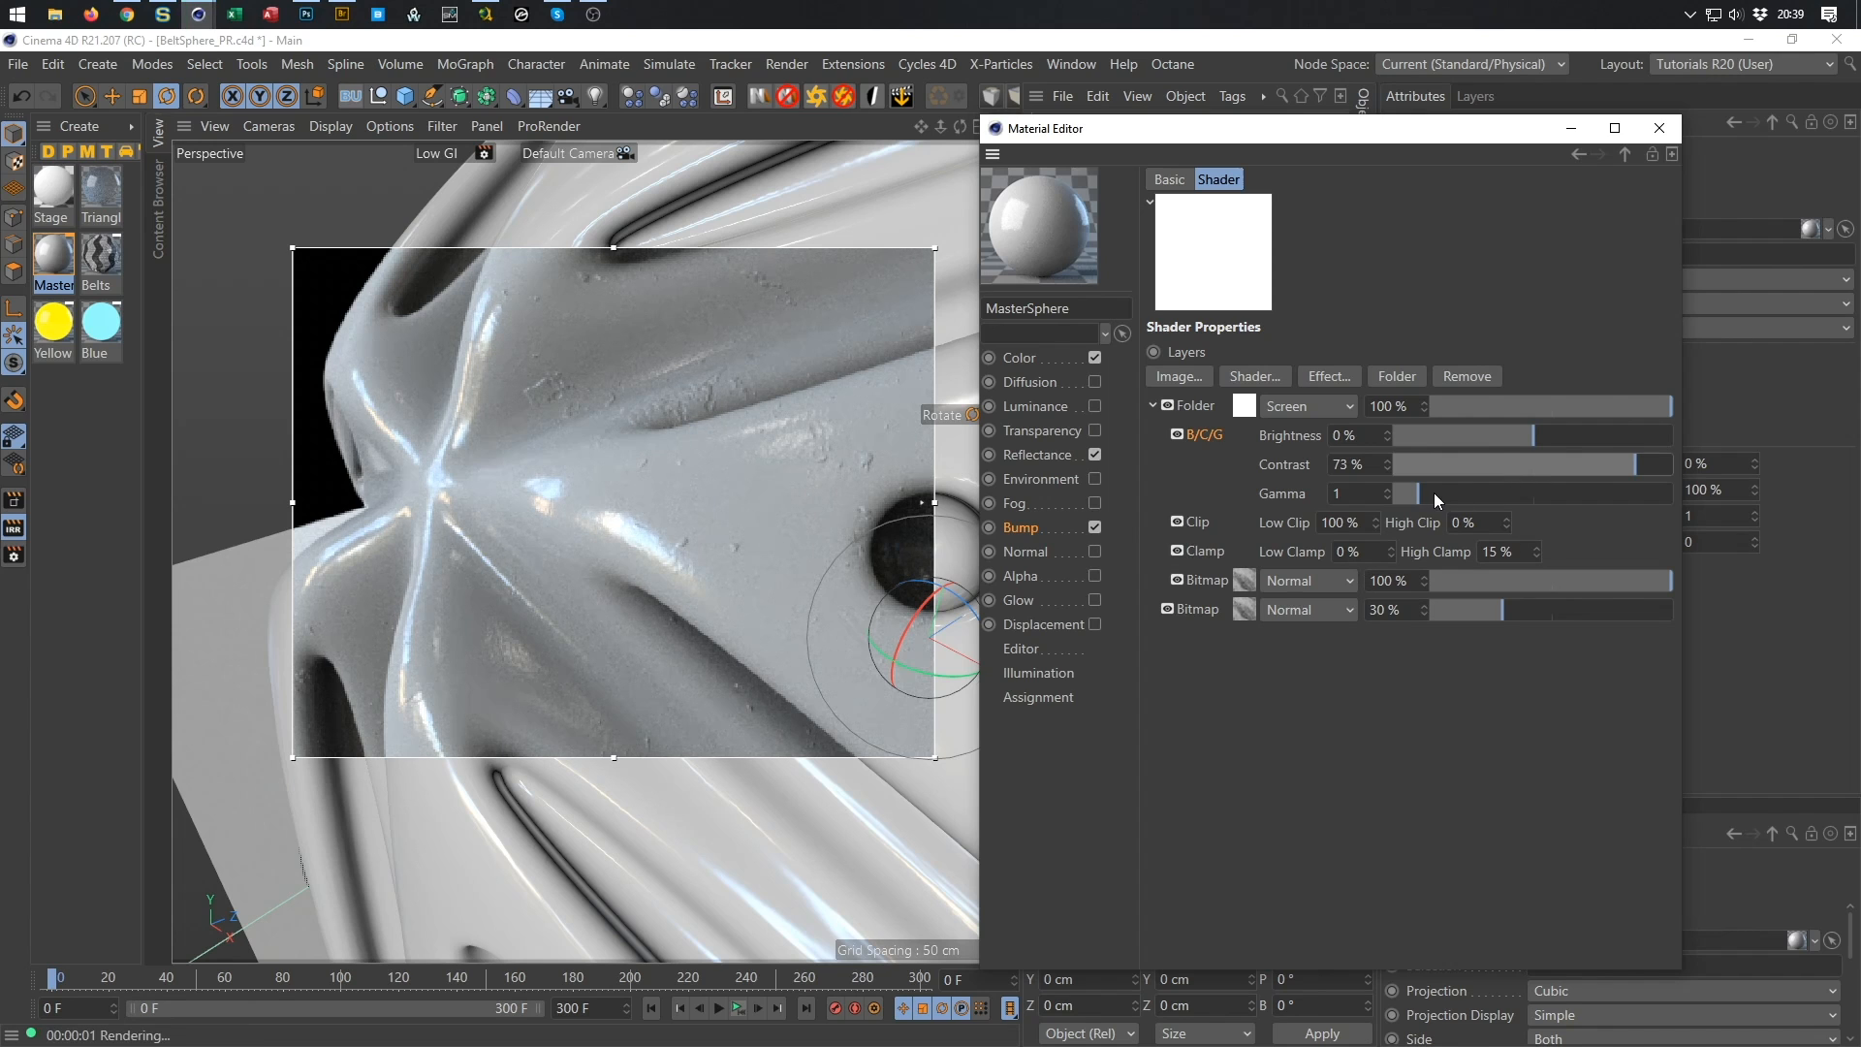
{"action": "left_click", "coordinate": [1404, 496]}
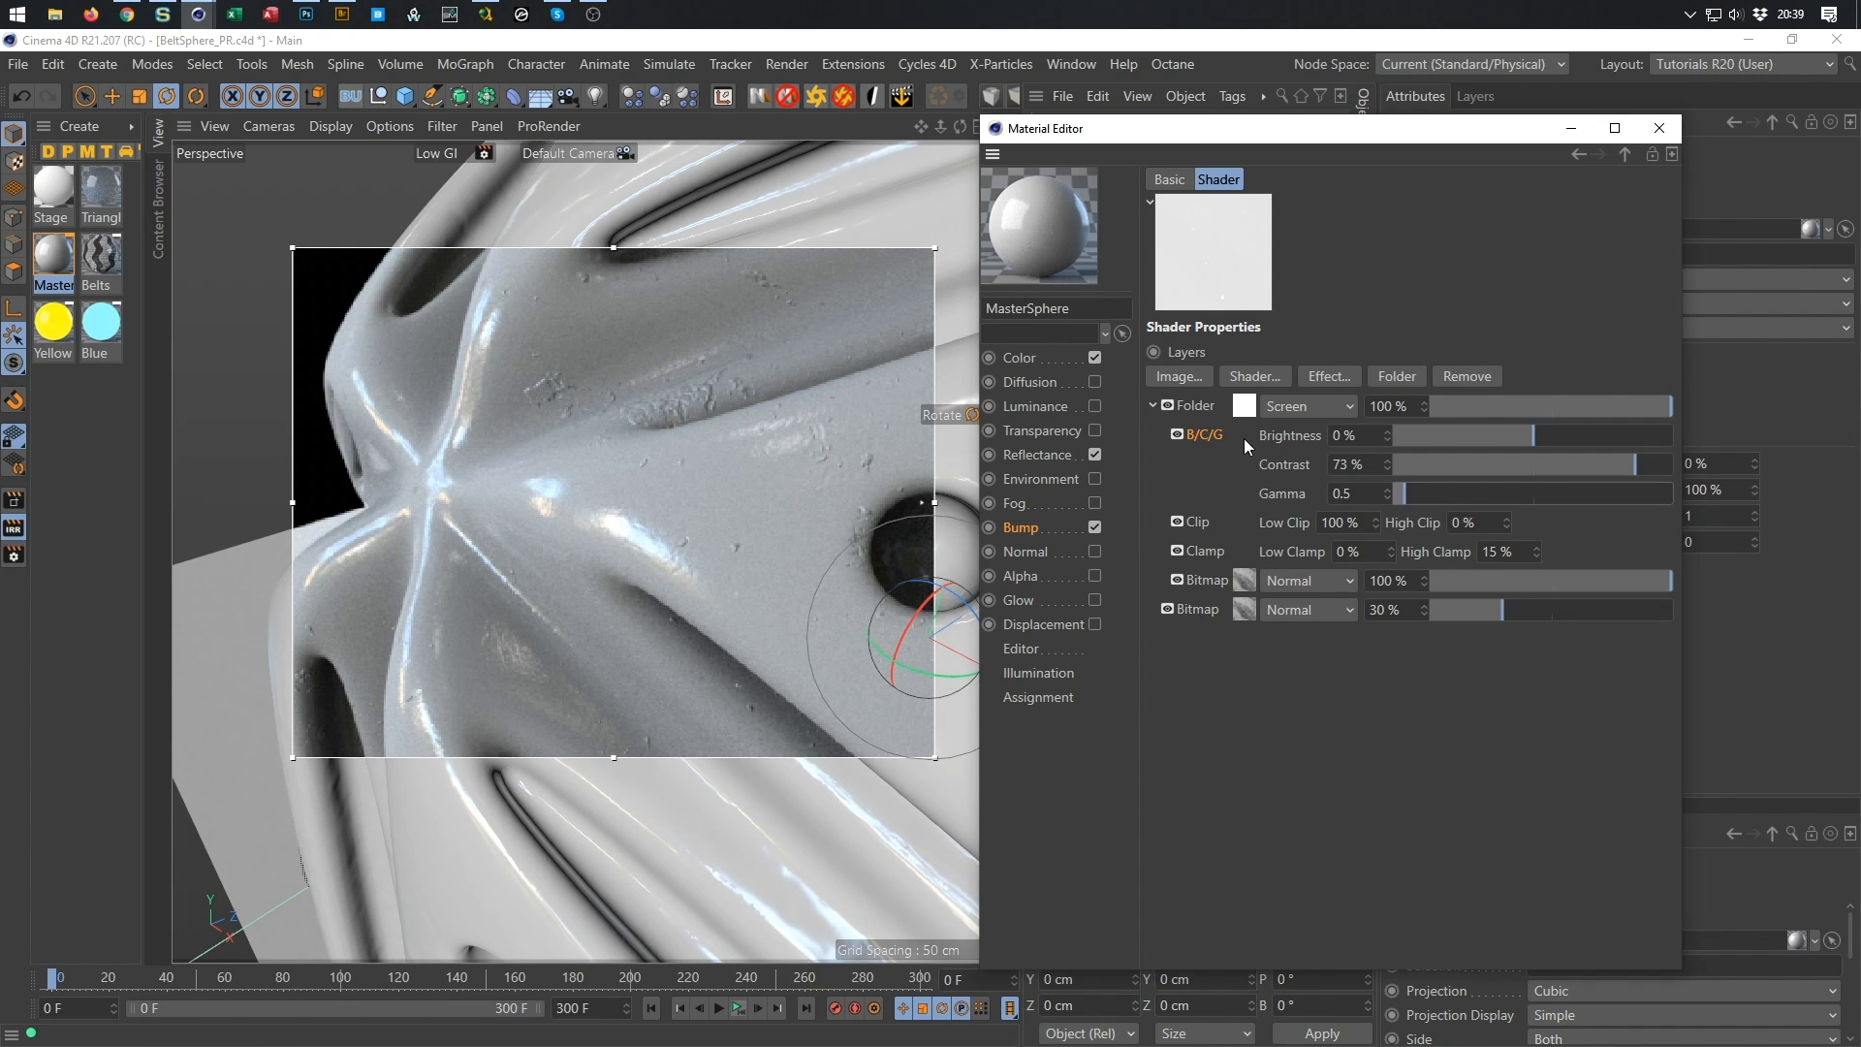
Set the opacity of the Bitmap layer below the folder to 50%.
{"action": "double_click", "coordinate": [1413, 602]}
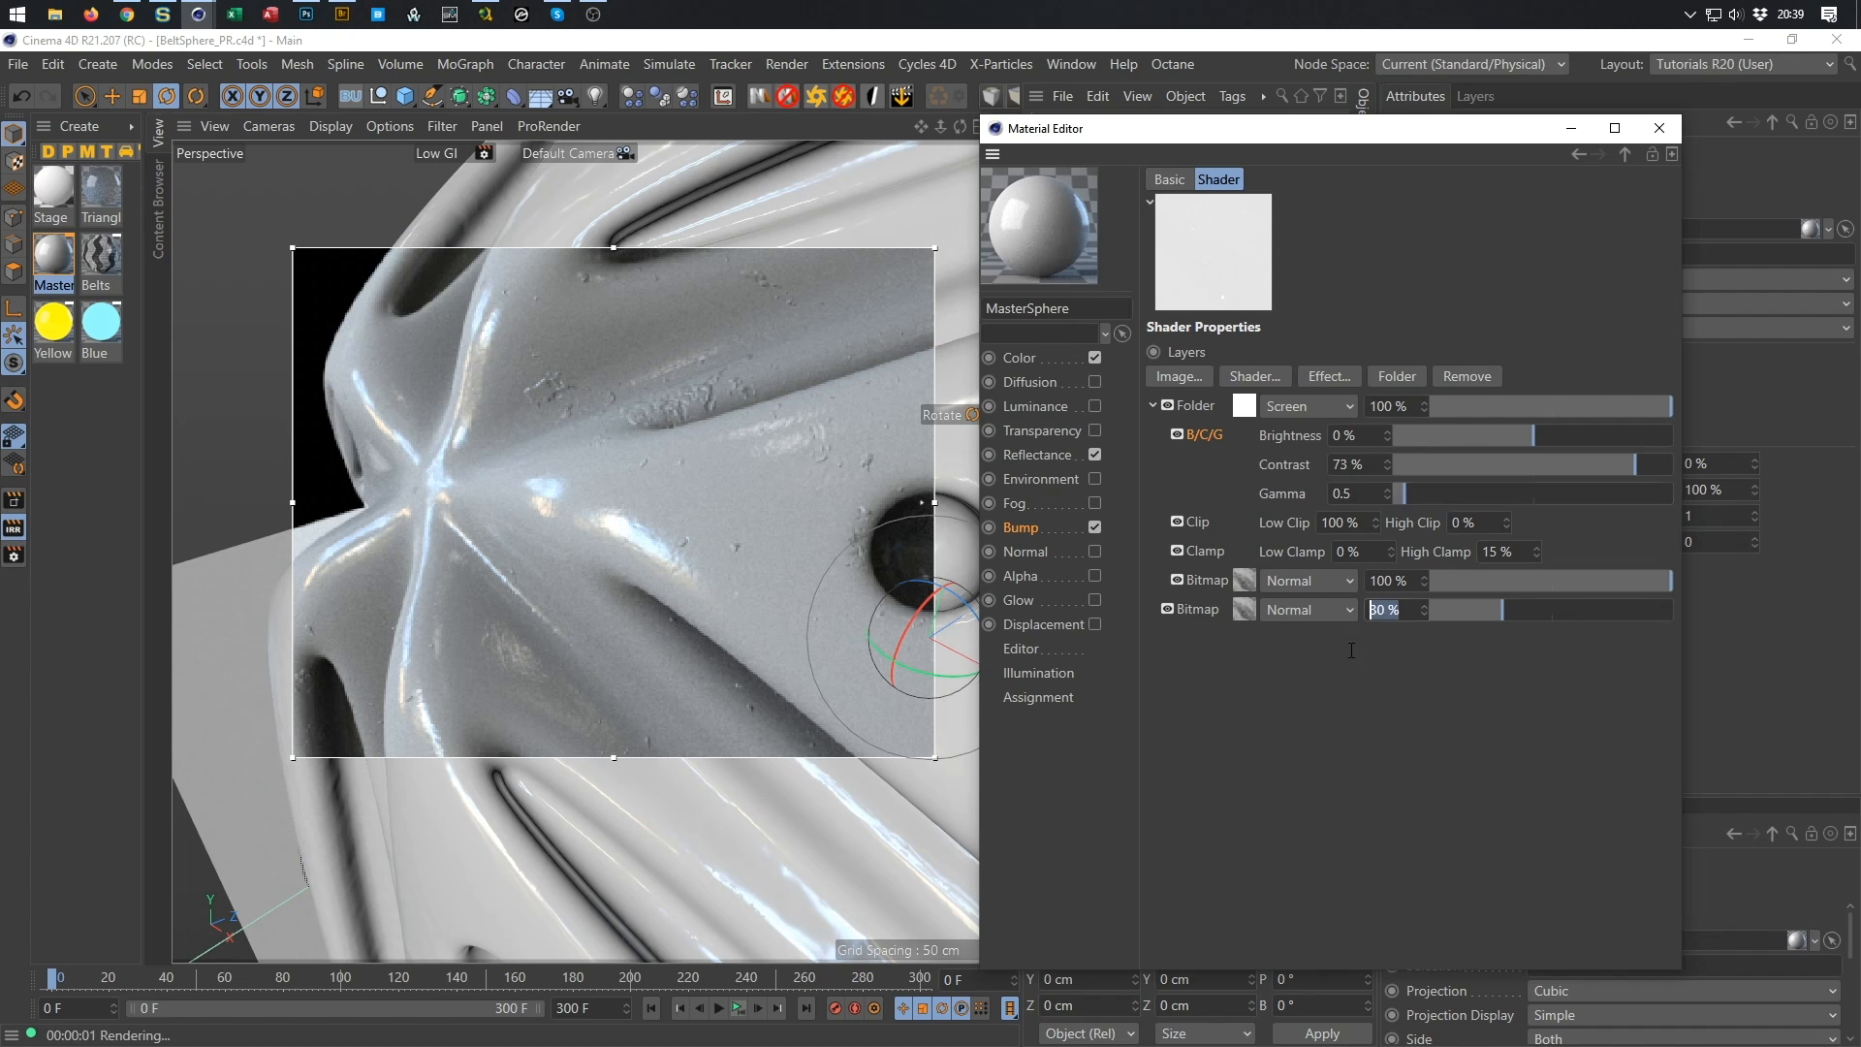
{"action": "type", "text": "50"}
{"action": "key", "text": "Return"}
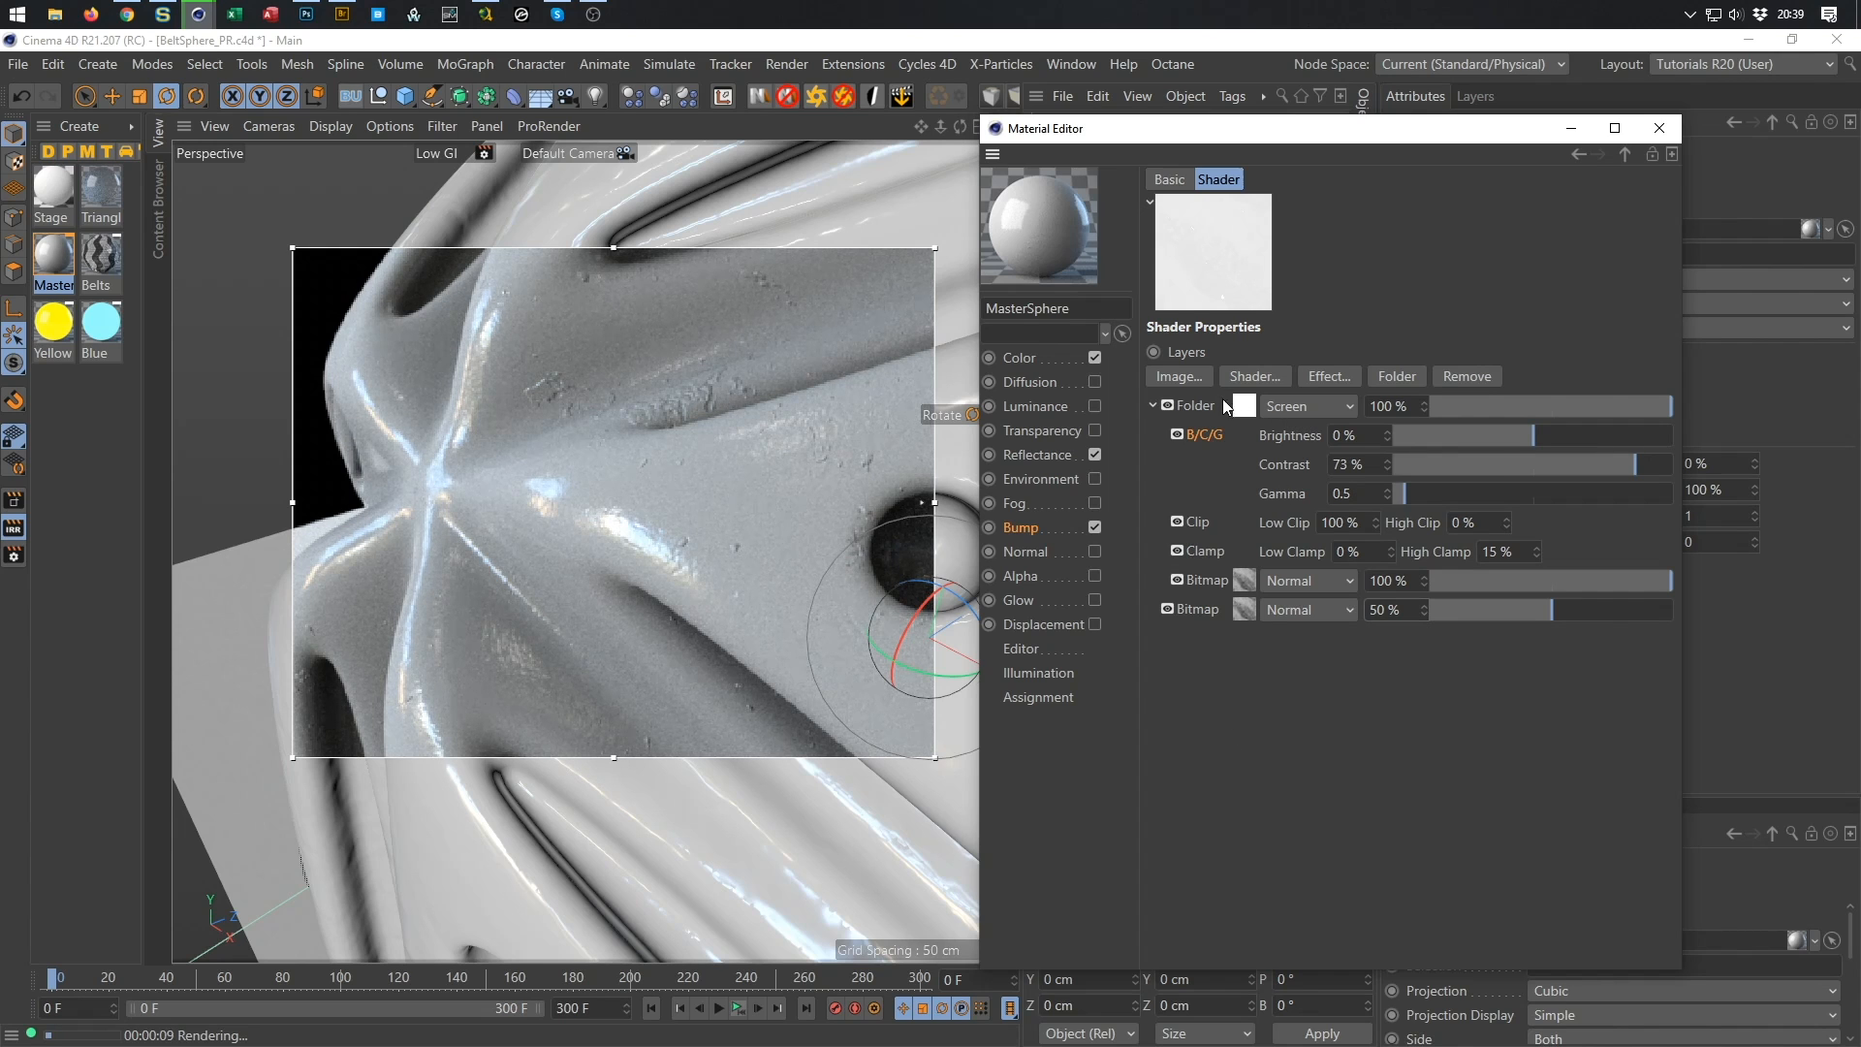
Set the folder's opacity to 70% and the Bitmap layer below it to 20%.
{"action": "double_click", "coordinate": [1373, 409]}
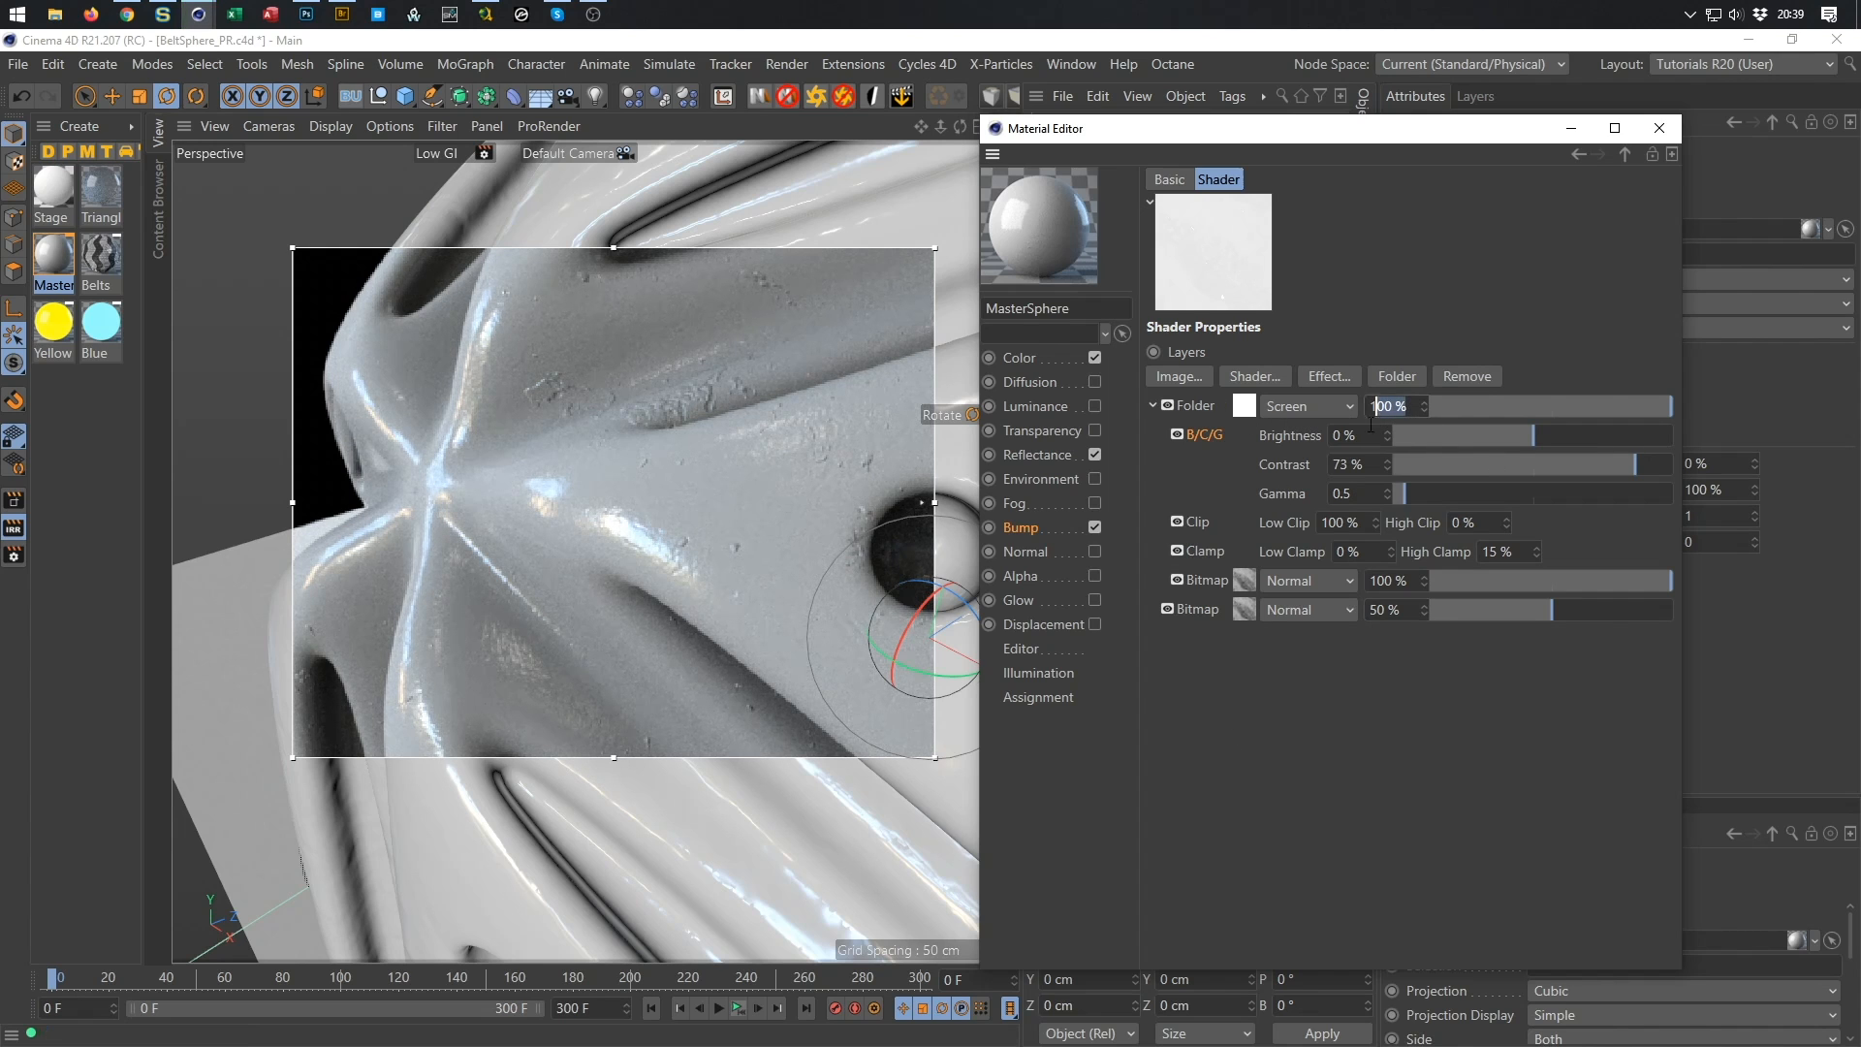
{"action": "type", "text": "70"}
{"action": "key", "text": "Return"}
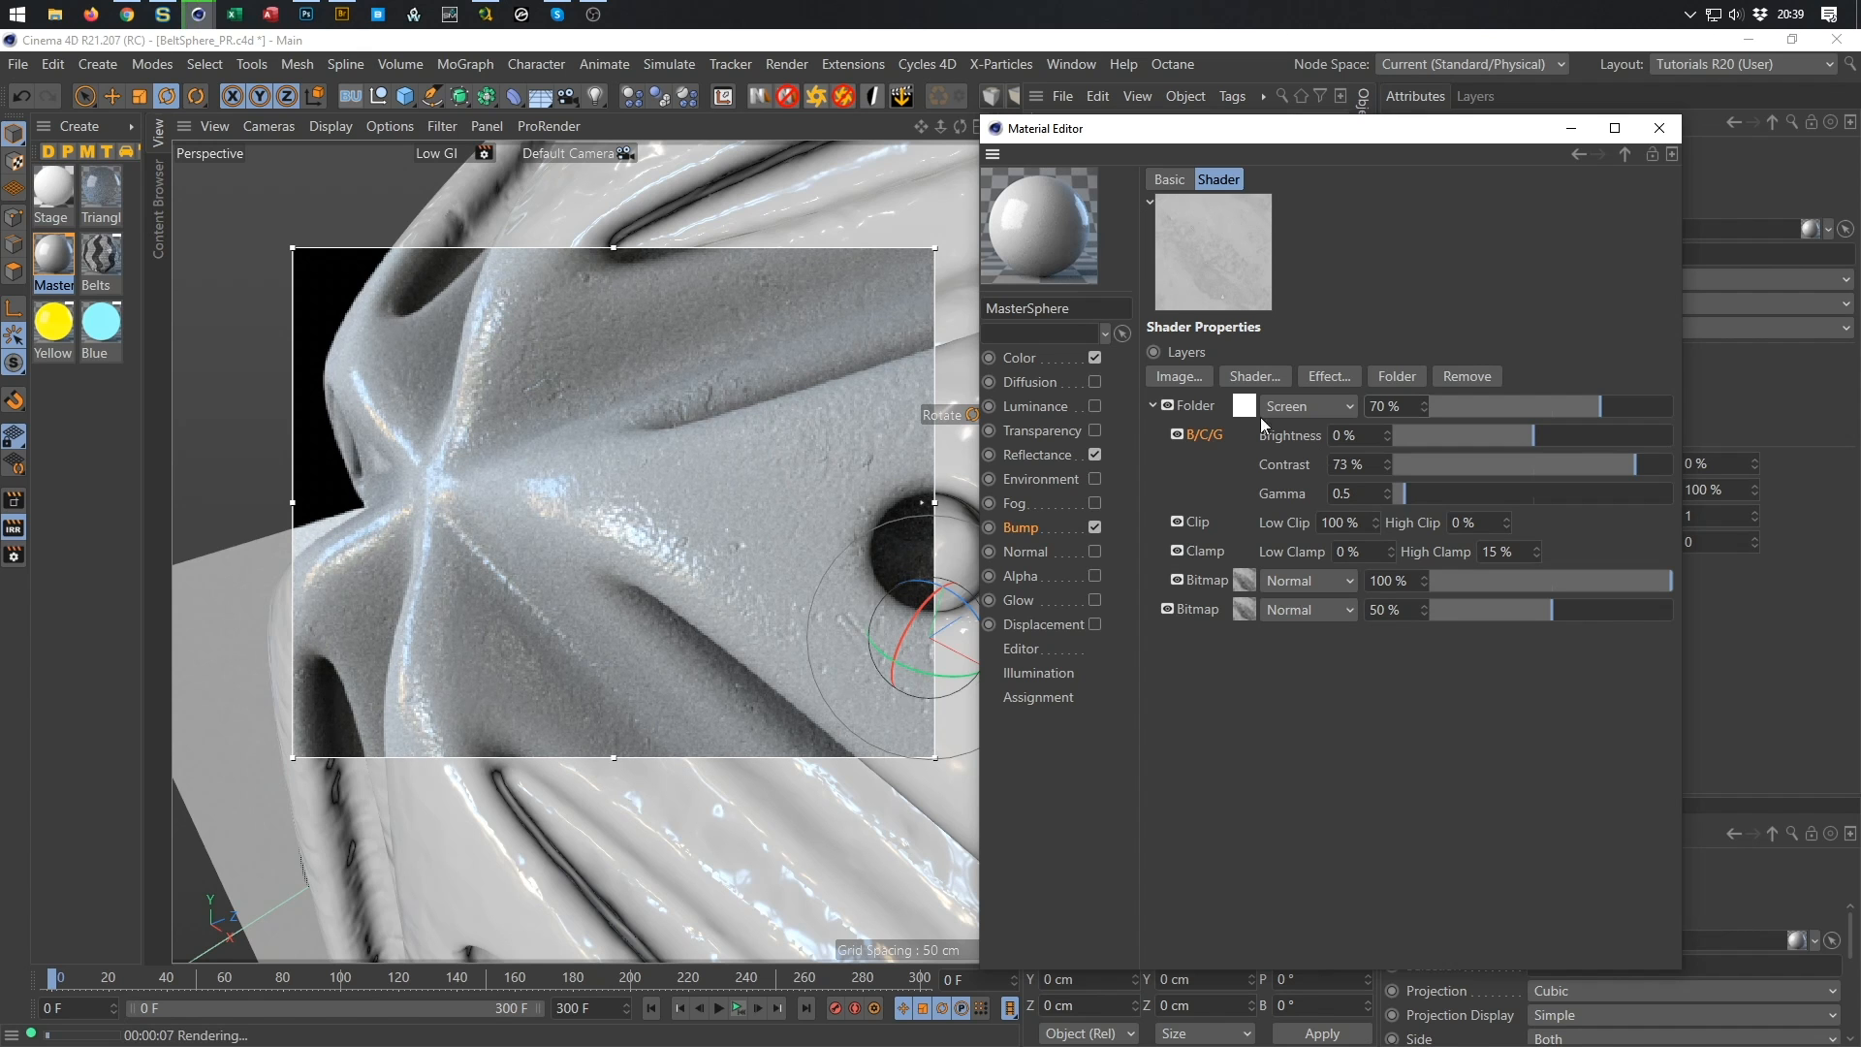
{"action": "left_click", "coordinate": [1382, 609]}
{"action": "type", "text": "20"}
{"action": "key", "text": "Return"}
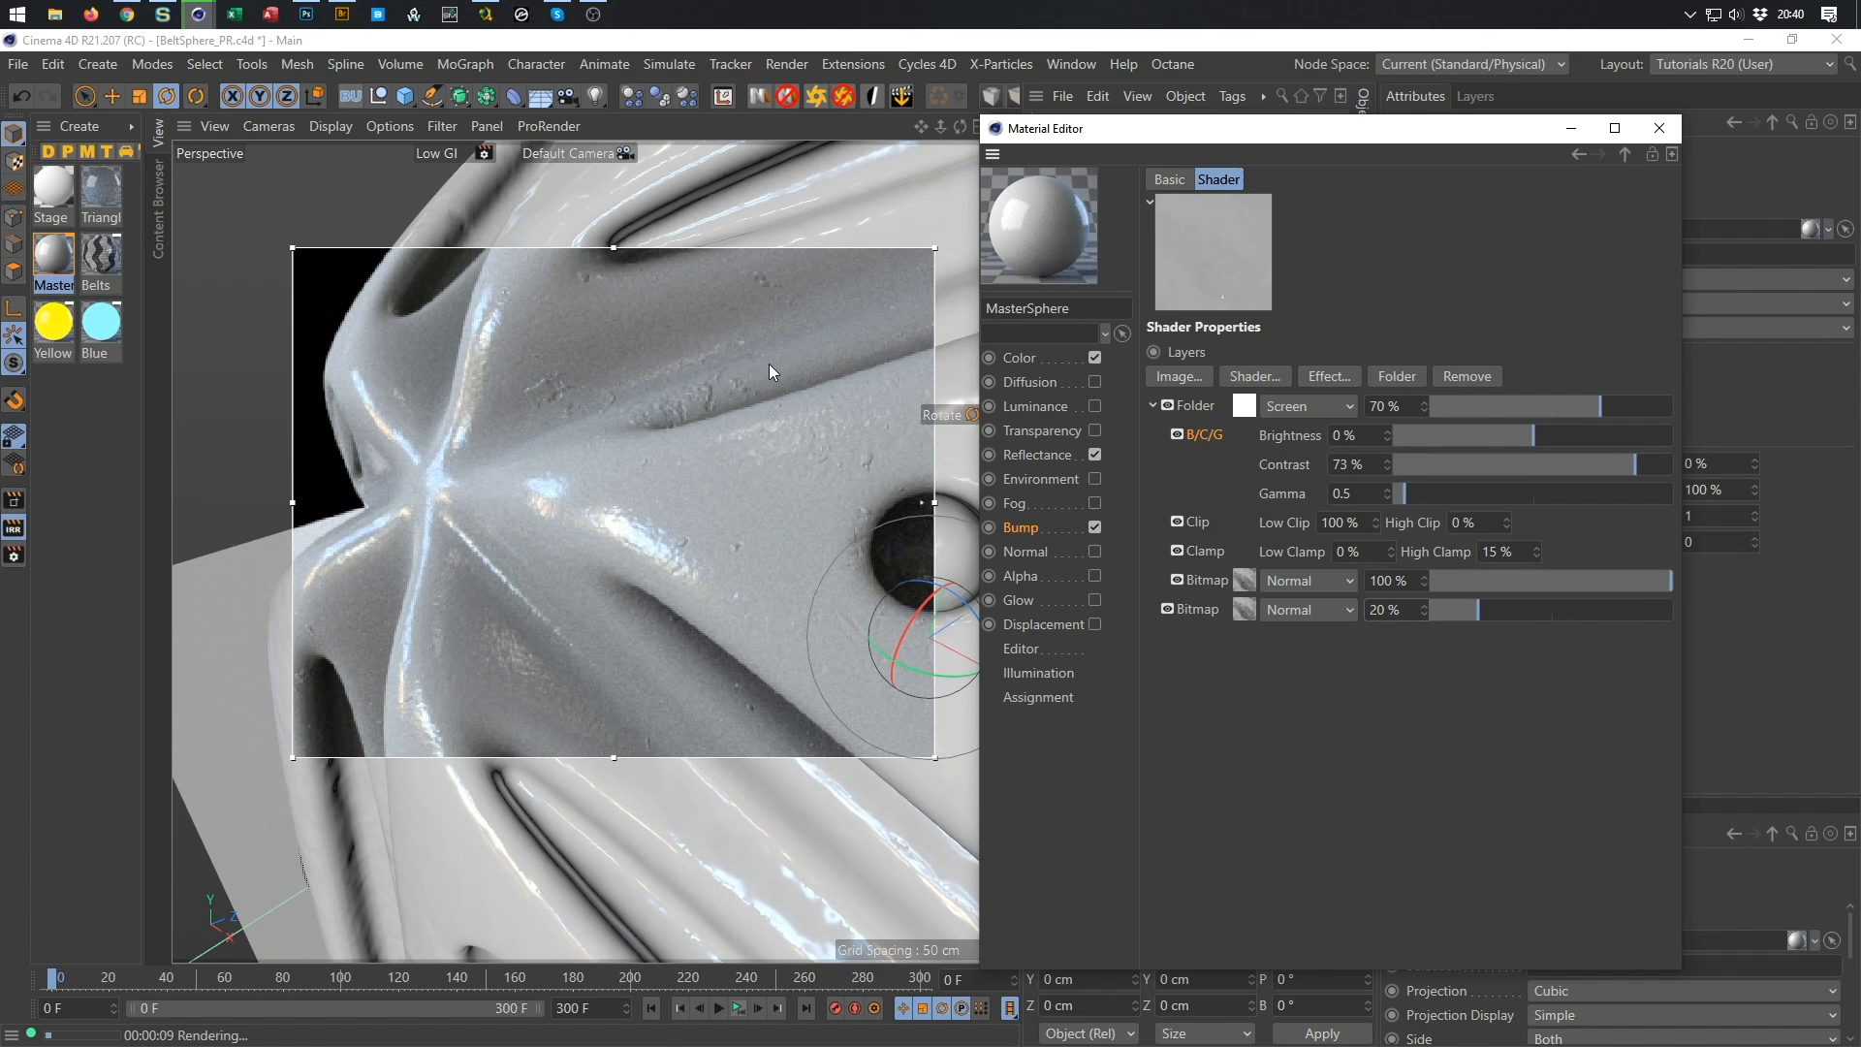
Set the High Clamp of the Clamp effect inside the folder to 10%.
{"action": "left_click", "coordinate": [1500, 552]}
{"action": "type", "text": "10"}
{"action": "key", "text": "Return"}
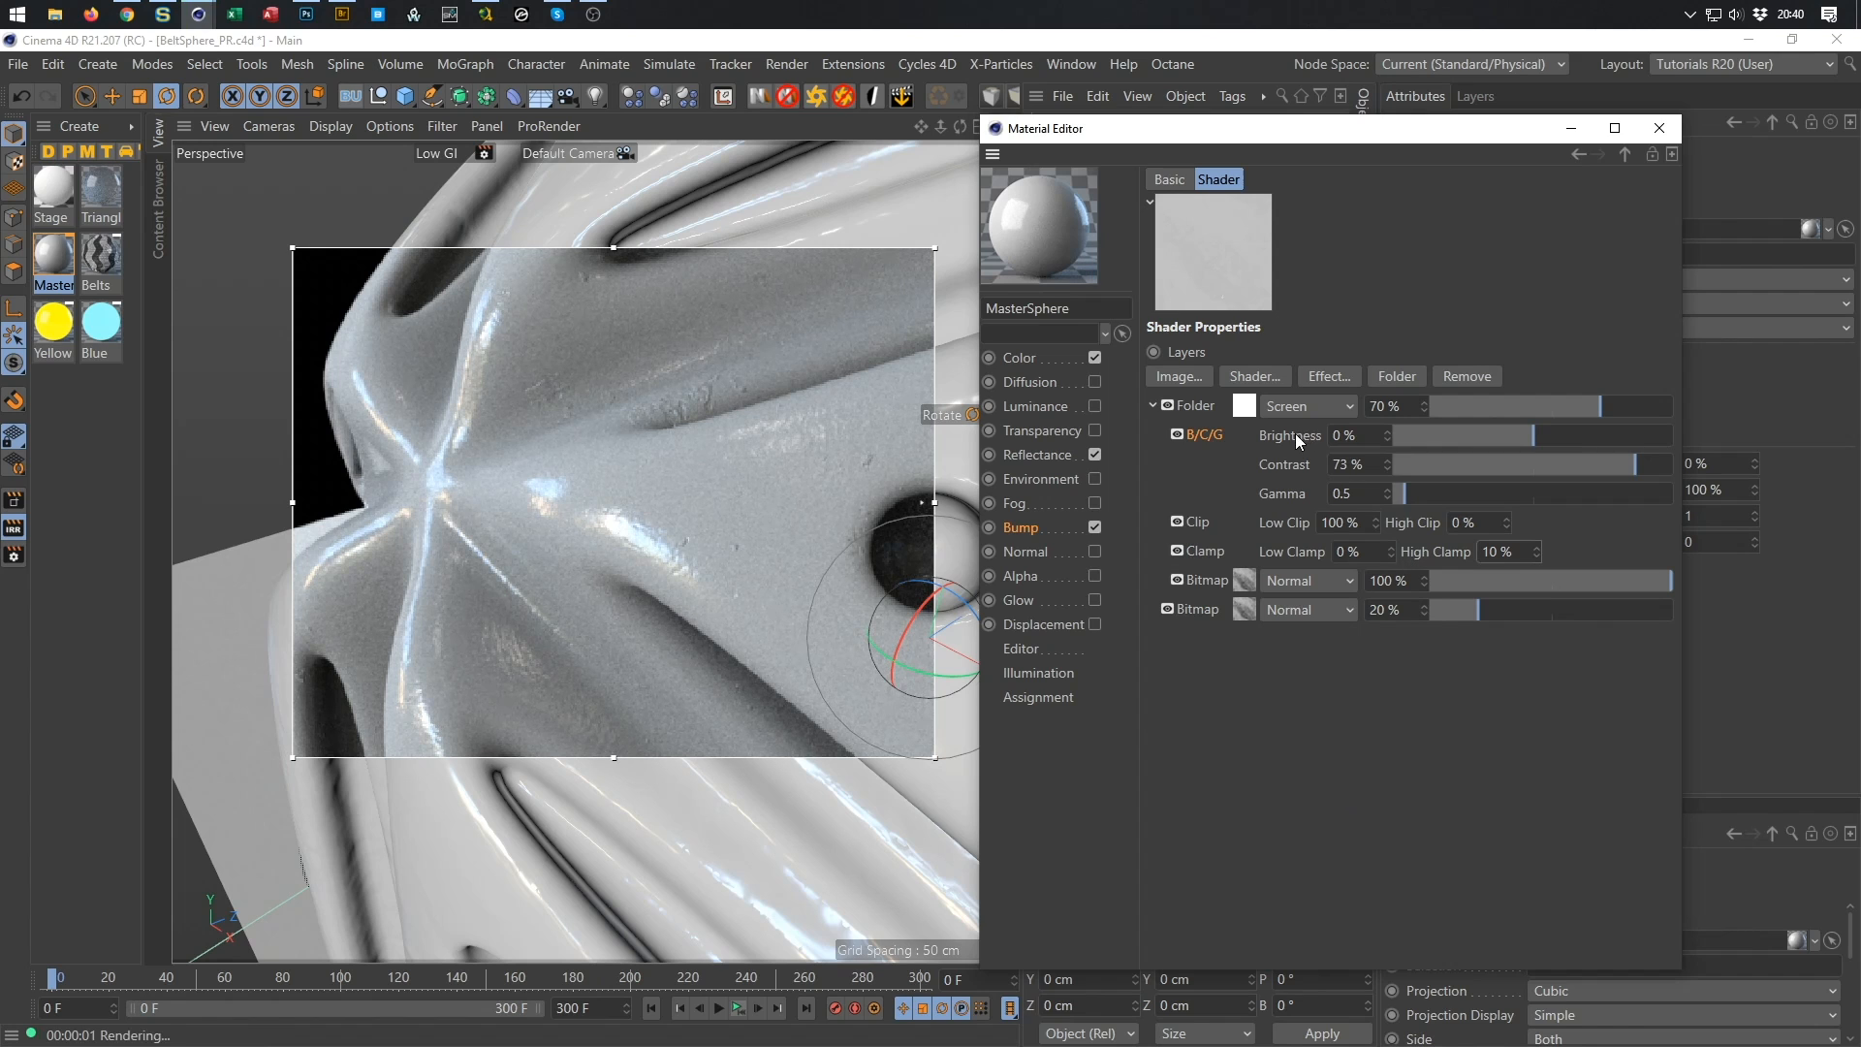
Add a Transform effect inside the folder and set its scale to 0.5 on all three axes.
{"action": "left_click", "coordinate": [1338, 376]}
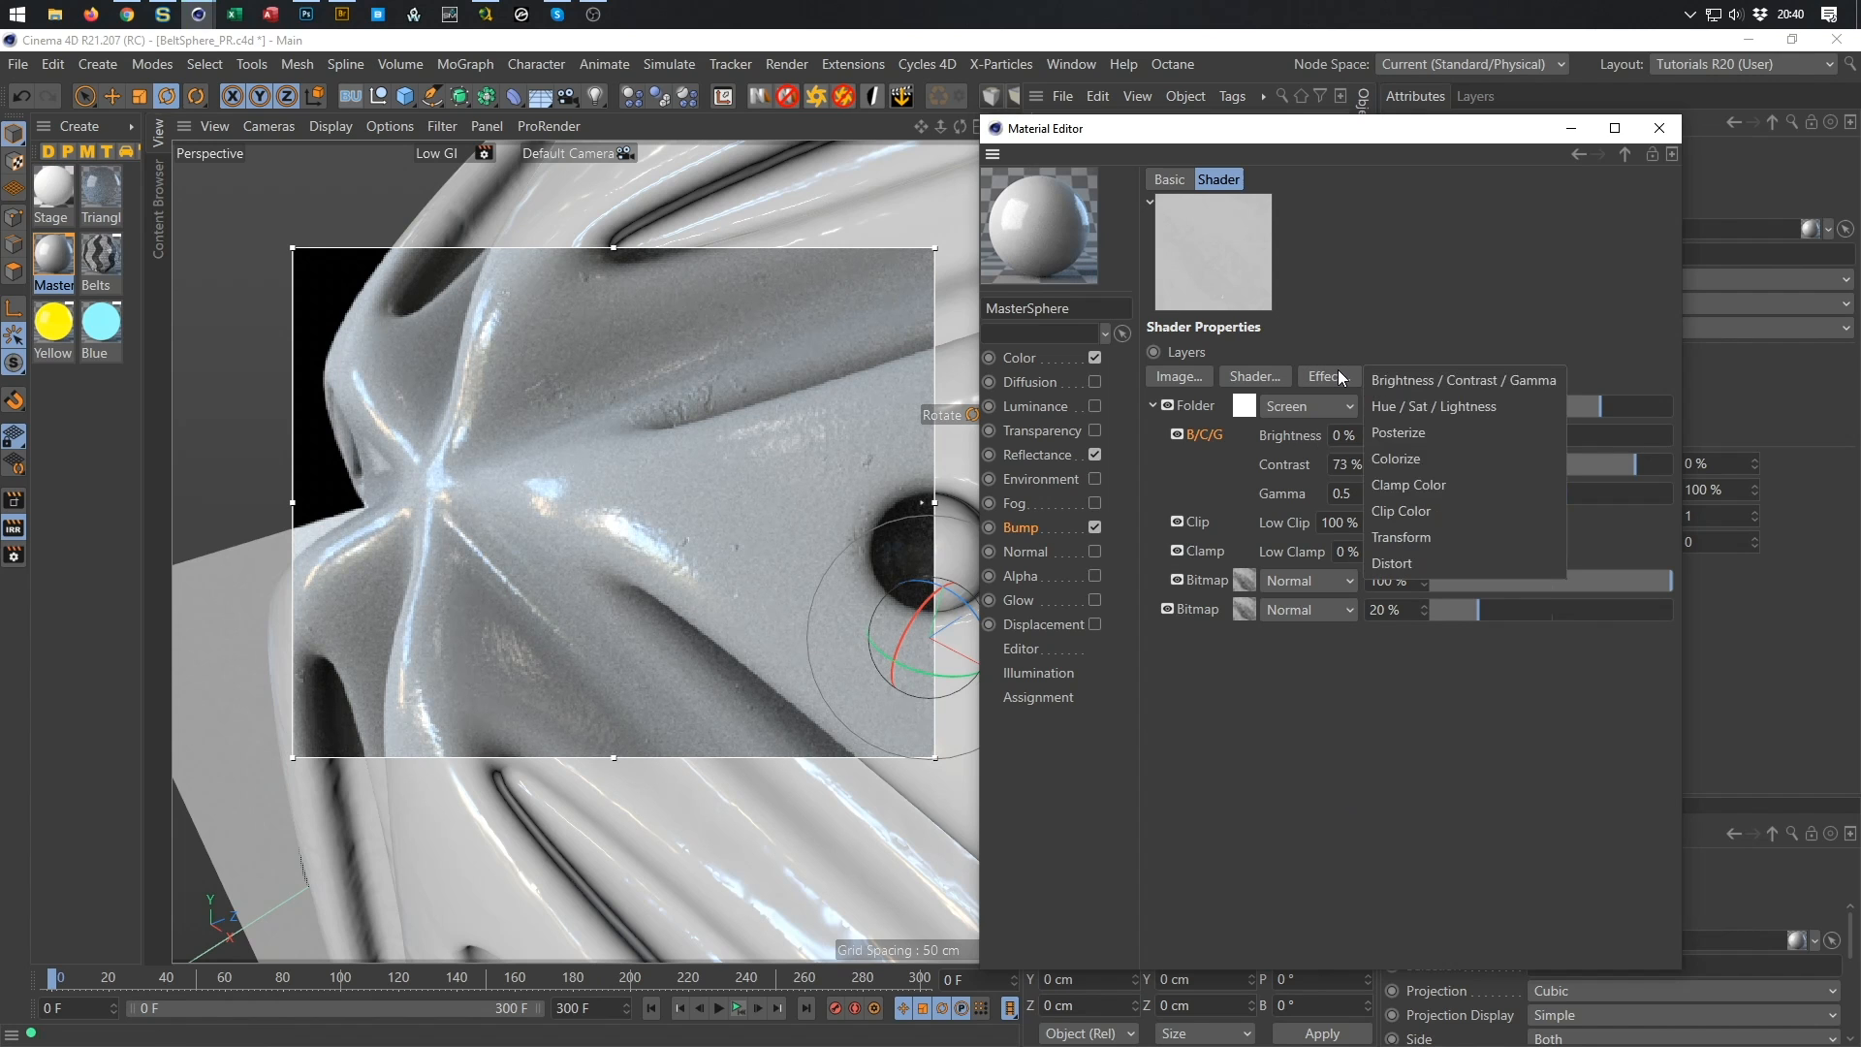
{"action": "left_click", "coordinate": [1371, 549]}
{"action": "double_click", "coordinate": [1343, 466]}
{"action": "type", "text": "0.5"}
{"action": "key", "text": "Tab"}
{"action": "type", "text": "0.5"}
{"action": "key", "text": "Tab"}
{"action": "type", "text": "0.5"}
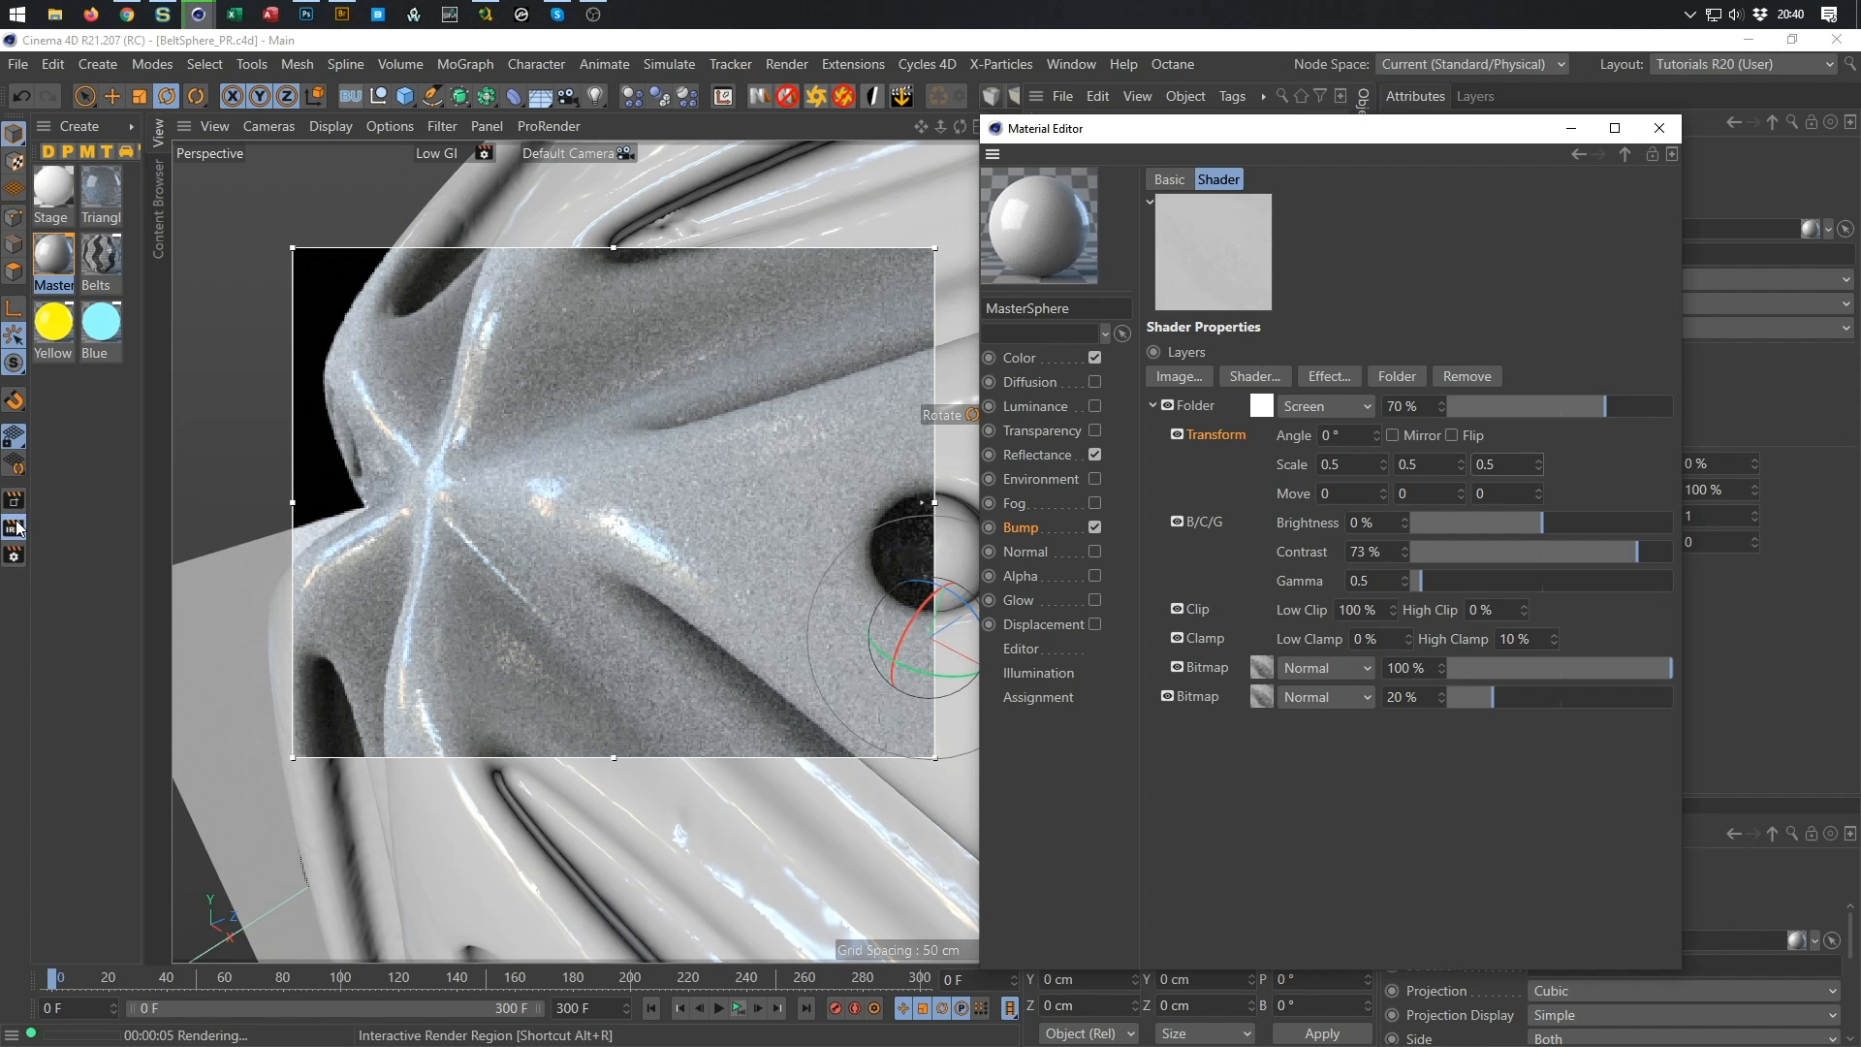
Unhide the edge light spheres and look through the Camera listed below Studio L.
{"action": "left_click", "coordinate": [14, 525]}
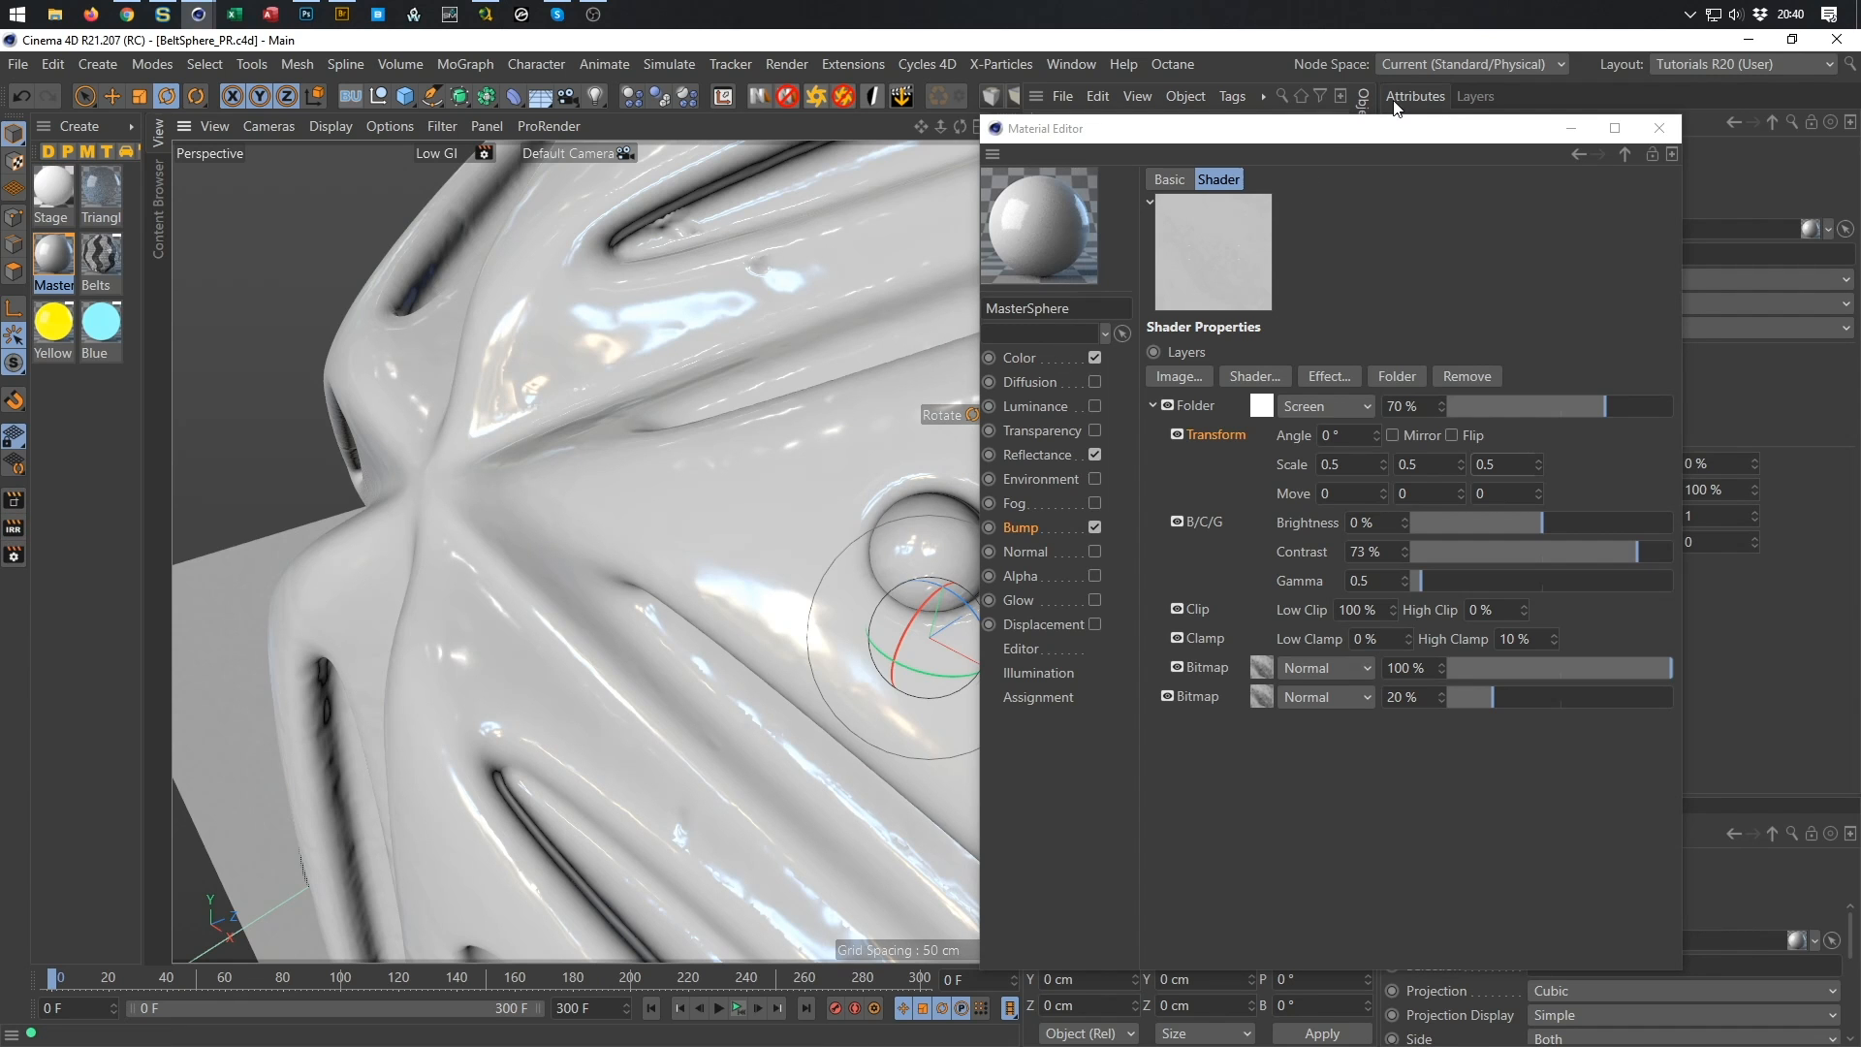
{"action": "left_click_drag", "start_coordinate": [1394, 127], "coordinate": [1351, 589]}
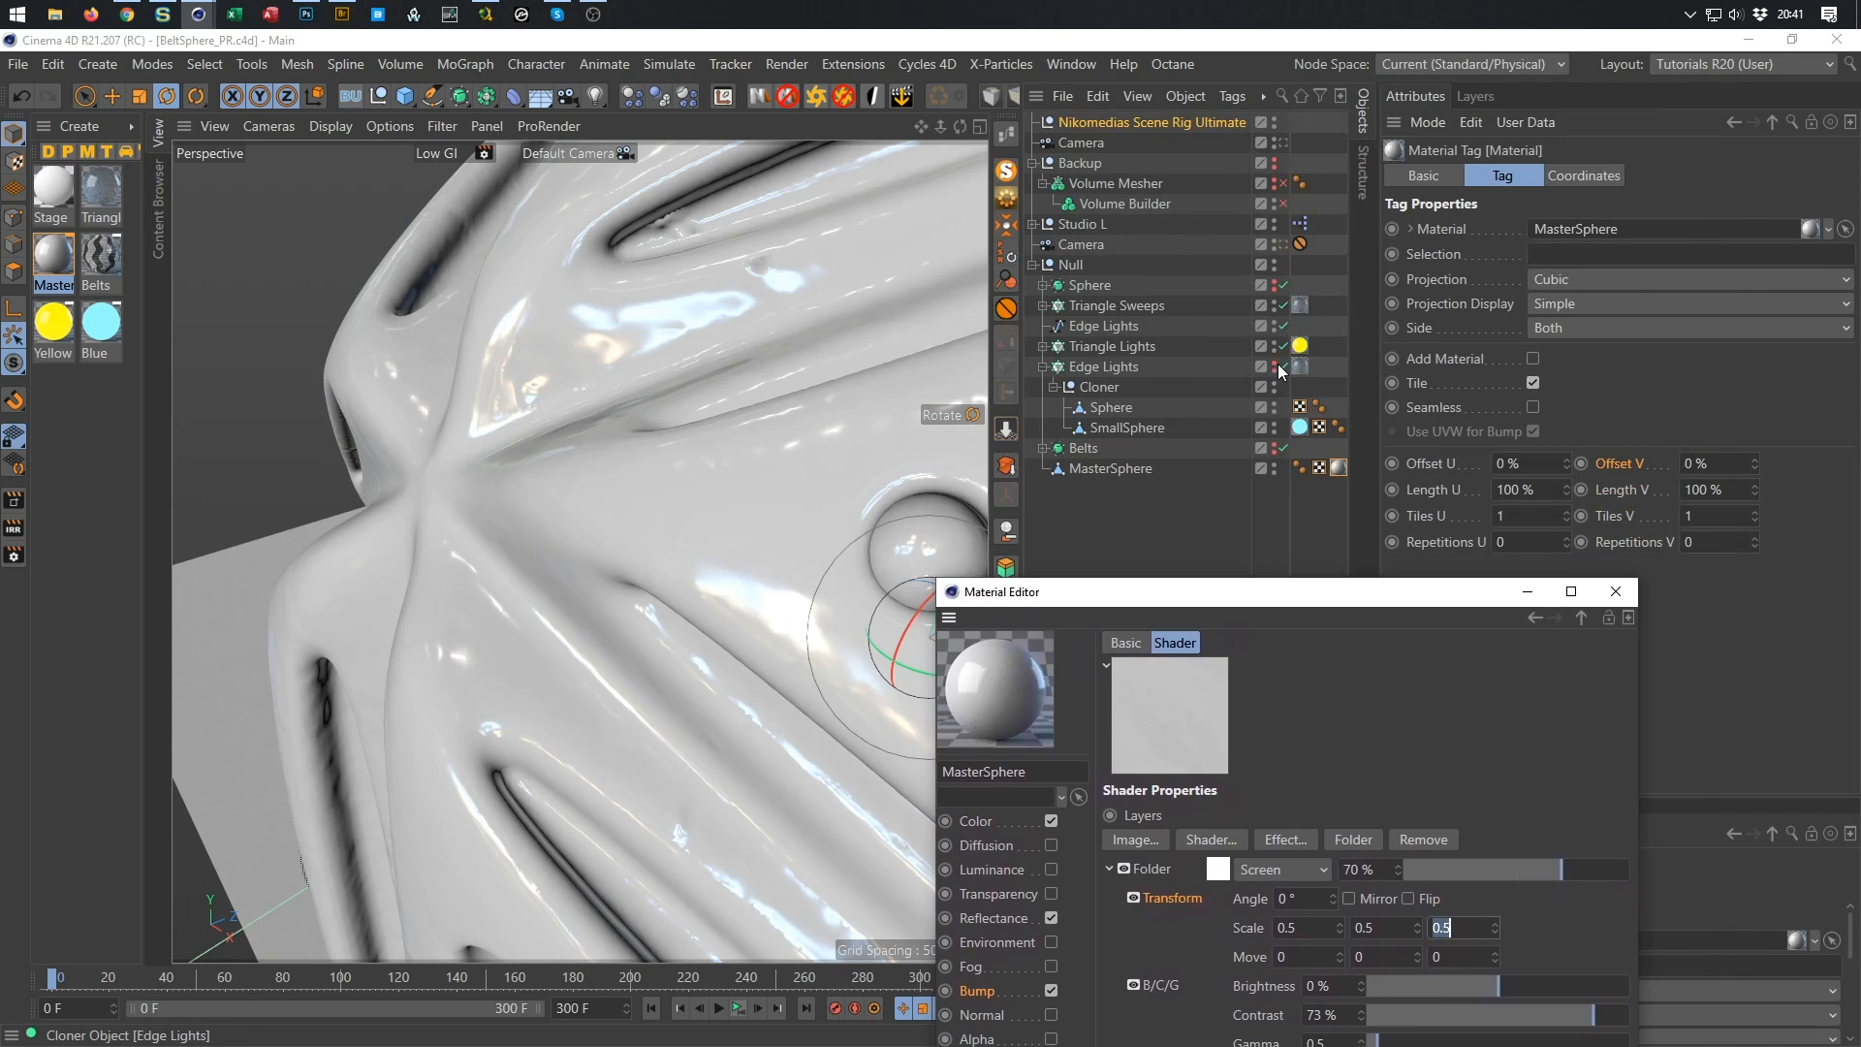
{"action": "left_click", "coordinate": [1276, 409]}
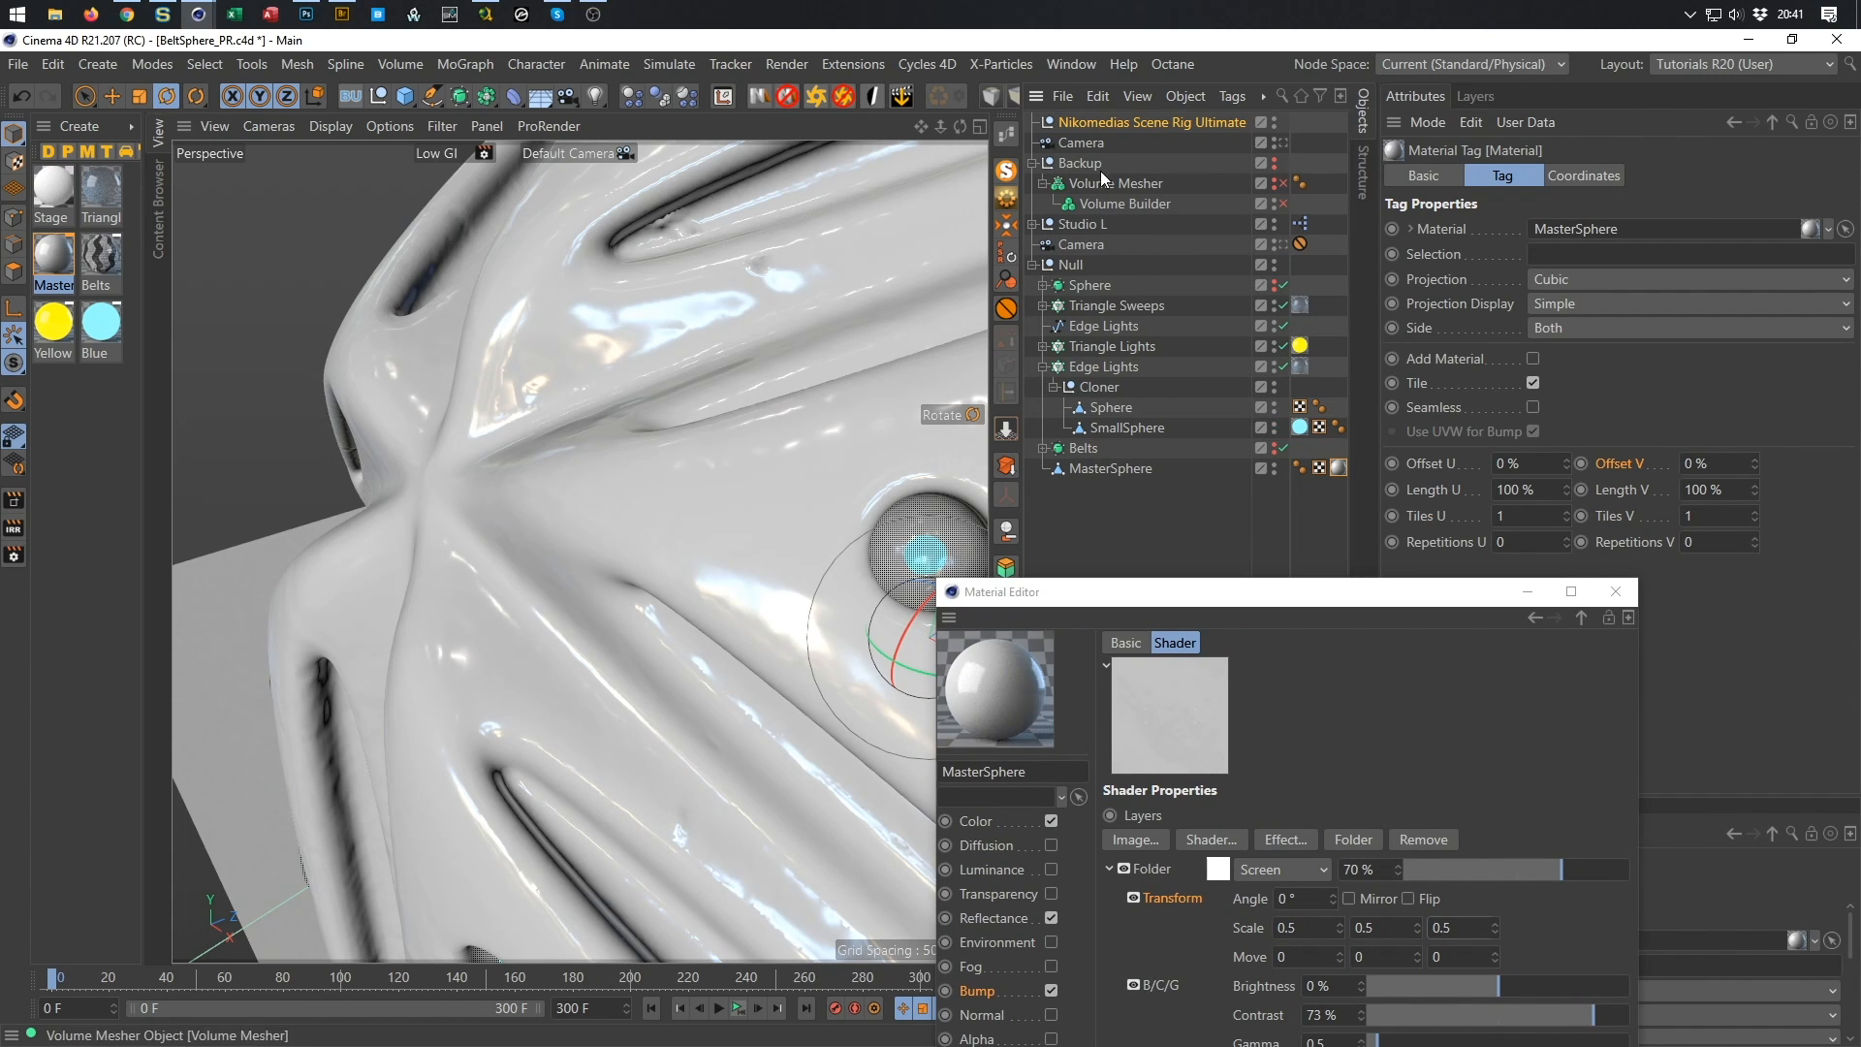
{"action": "double_click", "coordinate": [1282, 246]}
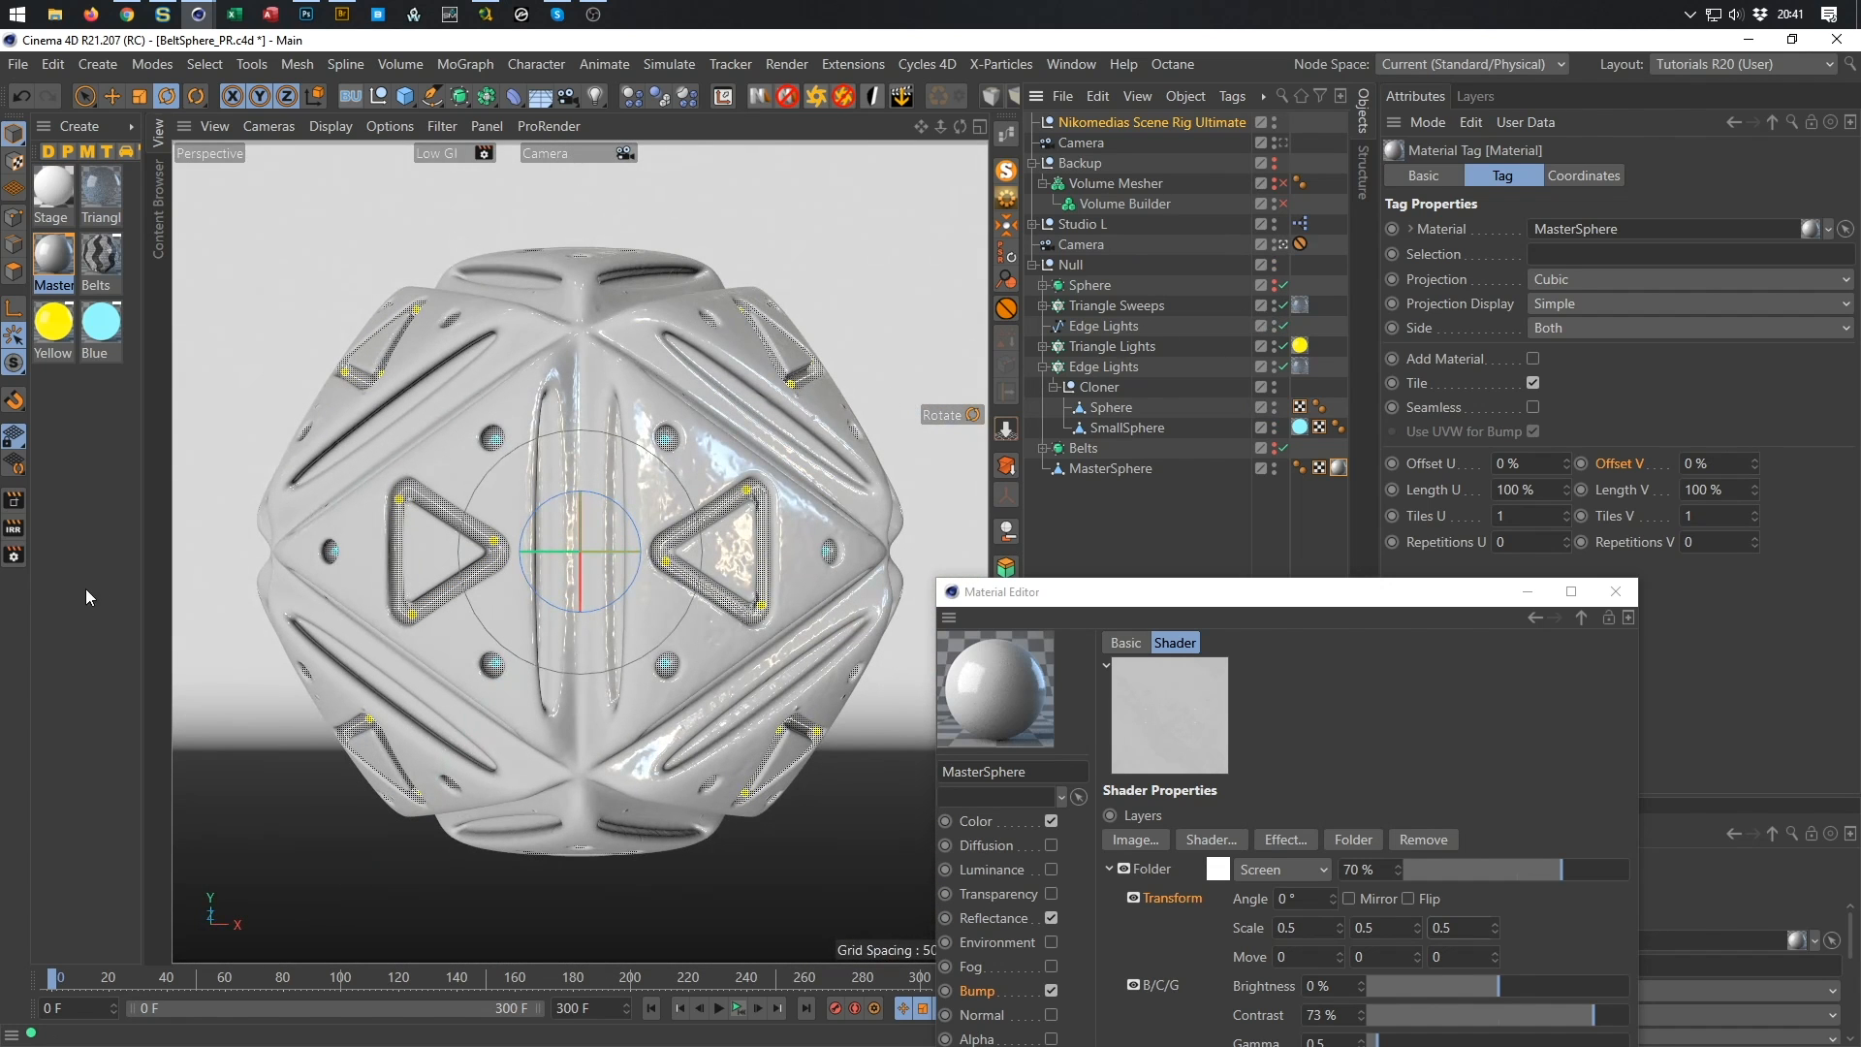
Start the interactive render region and enlarge it to the left, downward and above the sphere.
{"action": "left_click", "coordinate": [13, 528]}
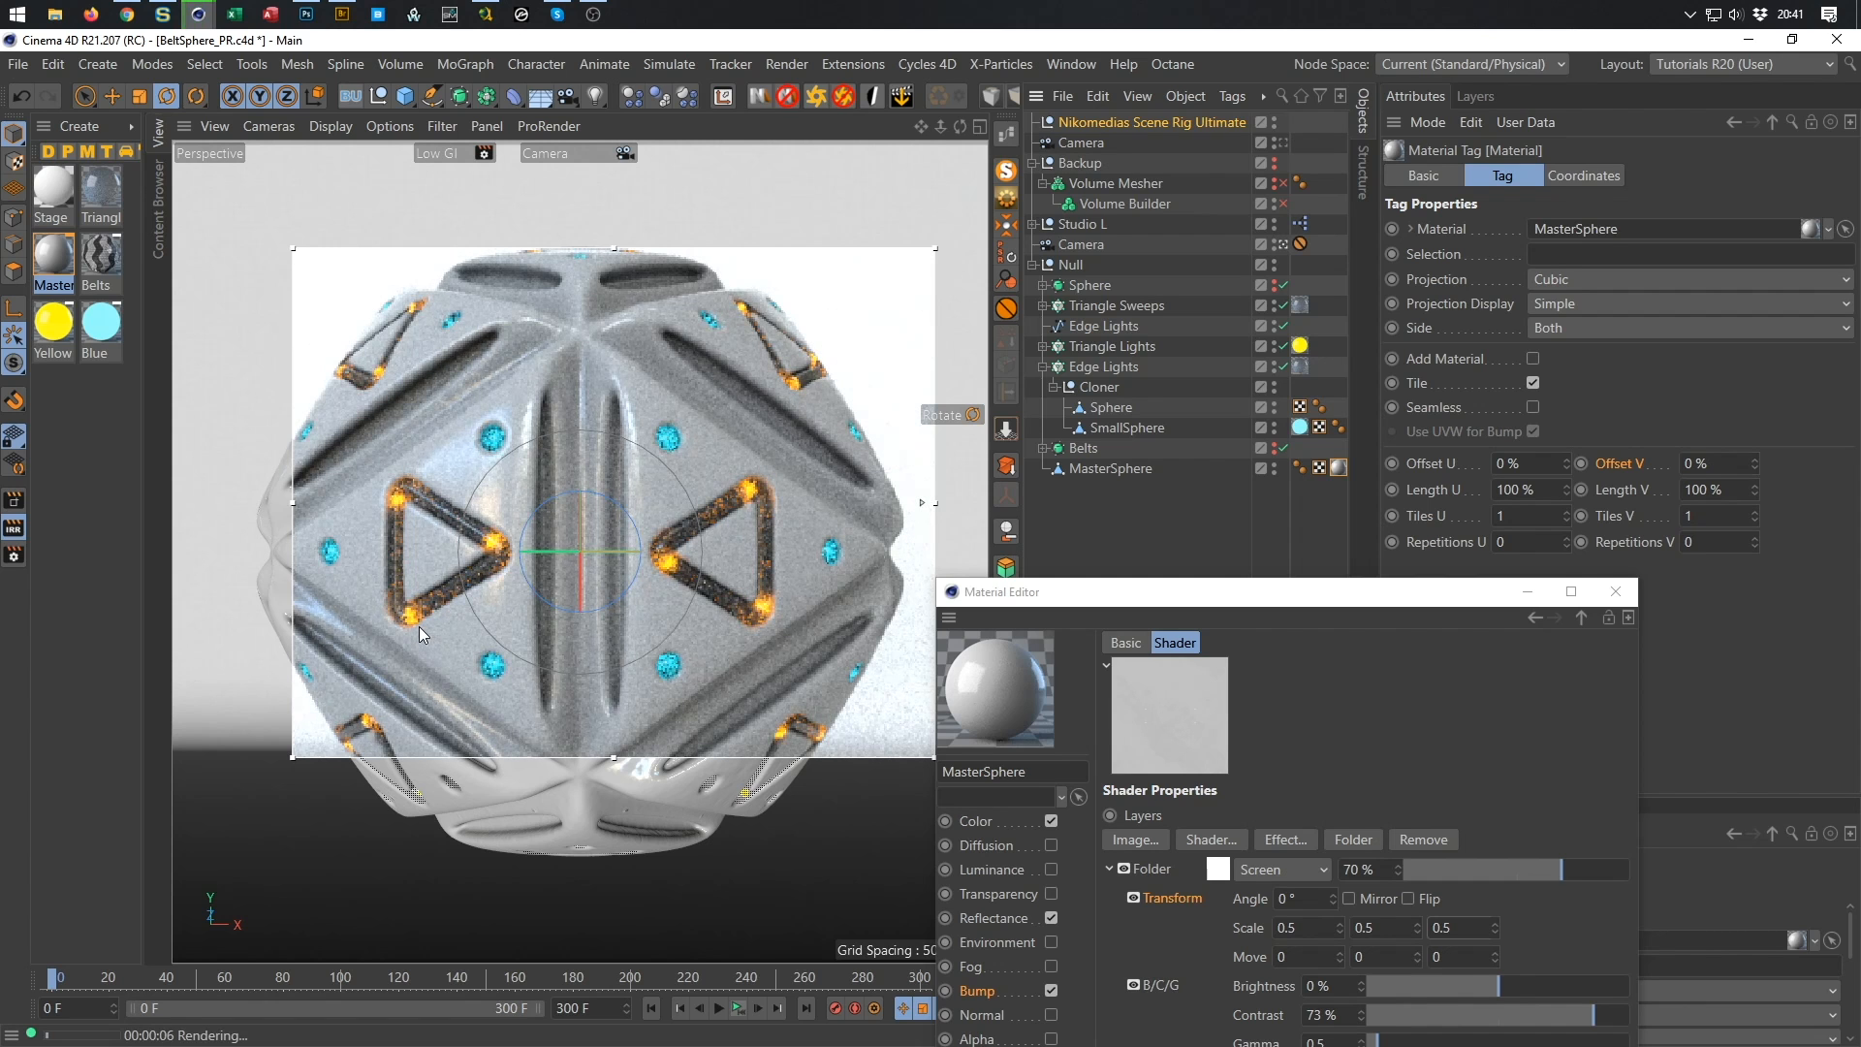
{"action": "left_click_drag", "start_coordinate": [293, 758], "coordinate": [174, 896]}
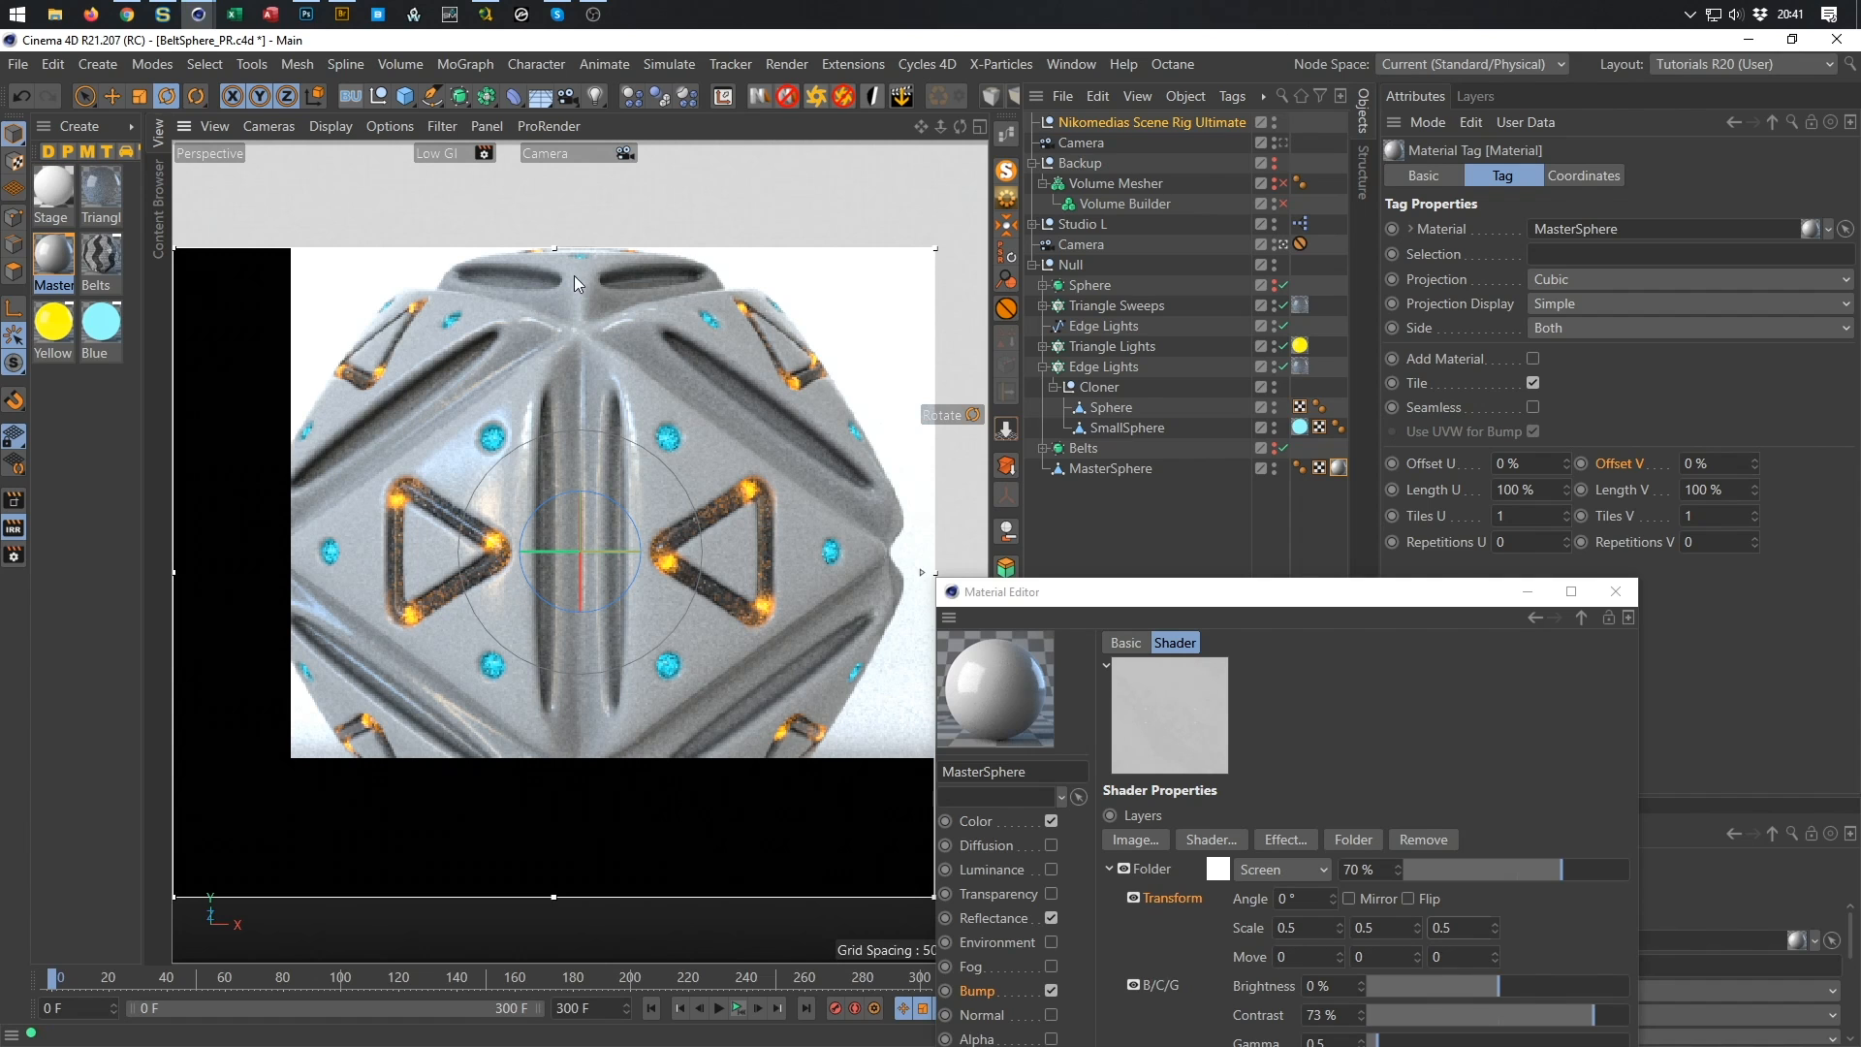
{"action": "left_click_drag", "start_coordinate": [559, 250], "coordinate": [554, 194]}
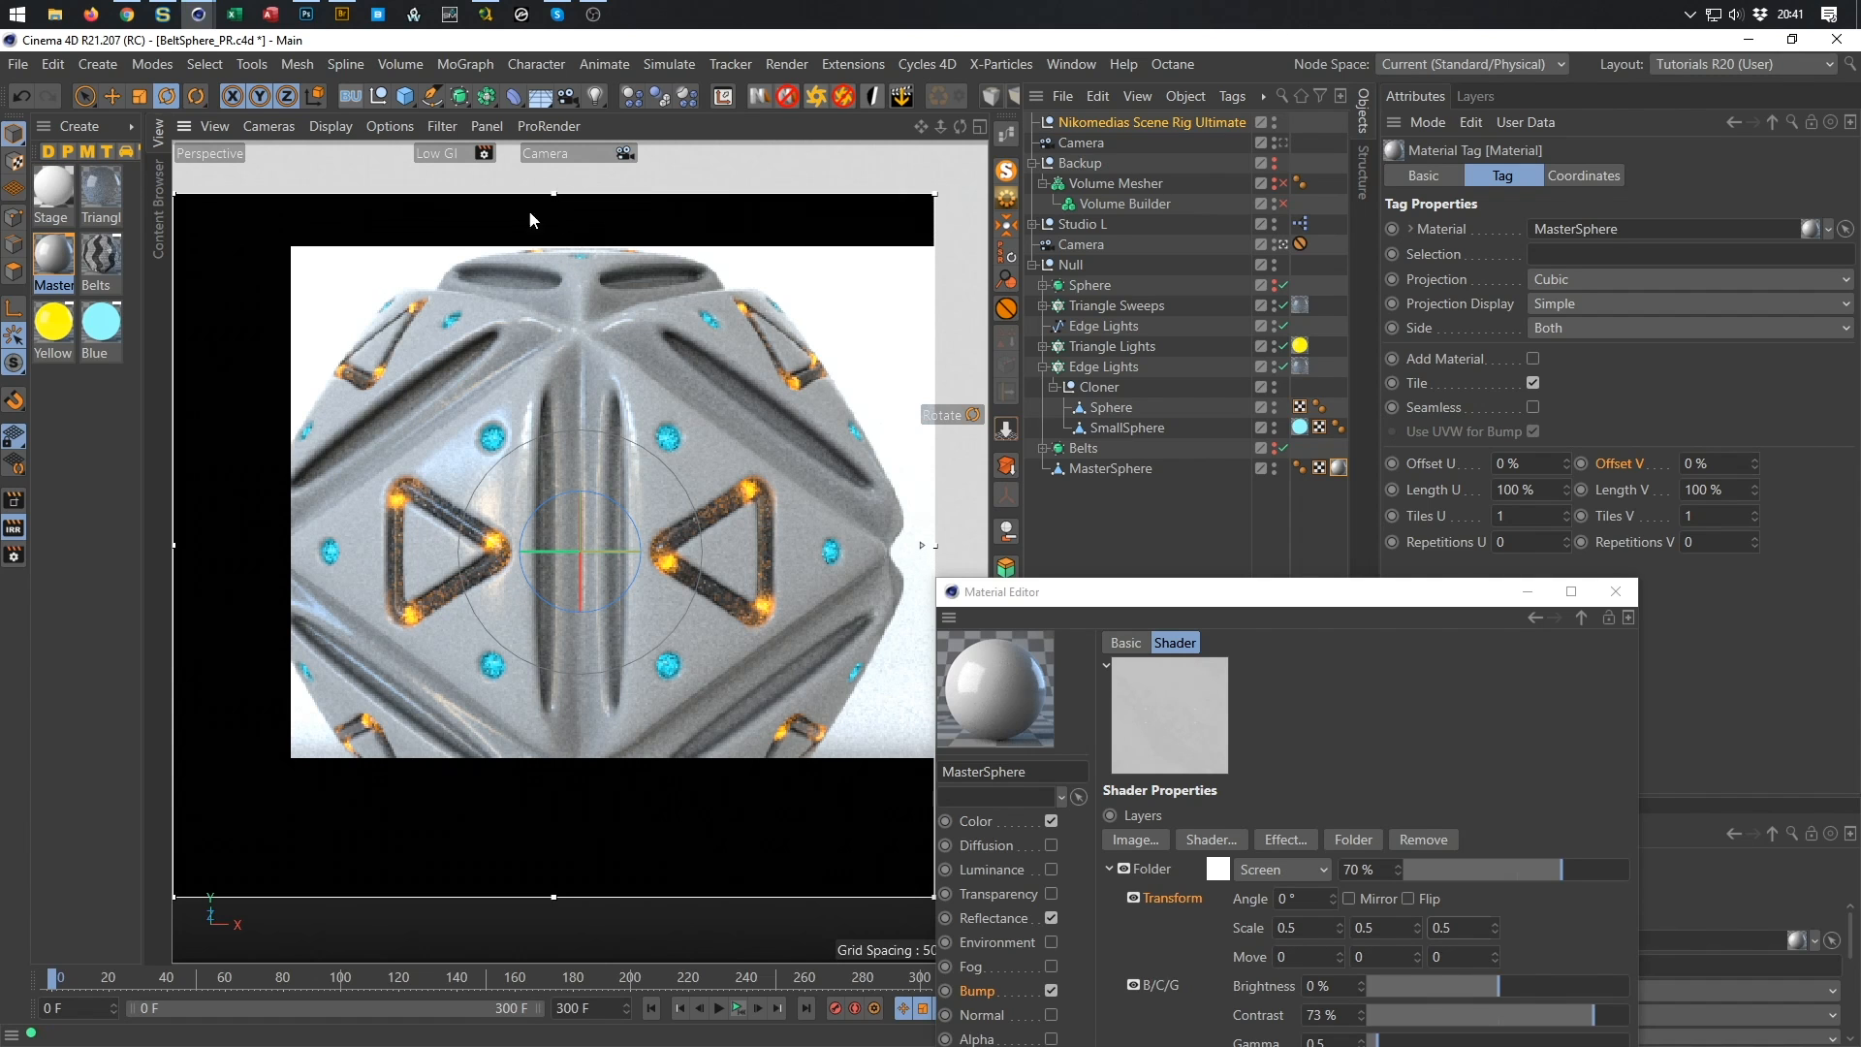
Darken the Octane Stage material's diffuse color to a V value of 11%.
{"action": "left_click", "coordinate": [60, 188]}
{"action": "left_click_drag", "start_coordinate": [1251, 592], "coordinate": [1381, 233]}
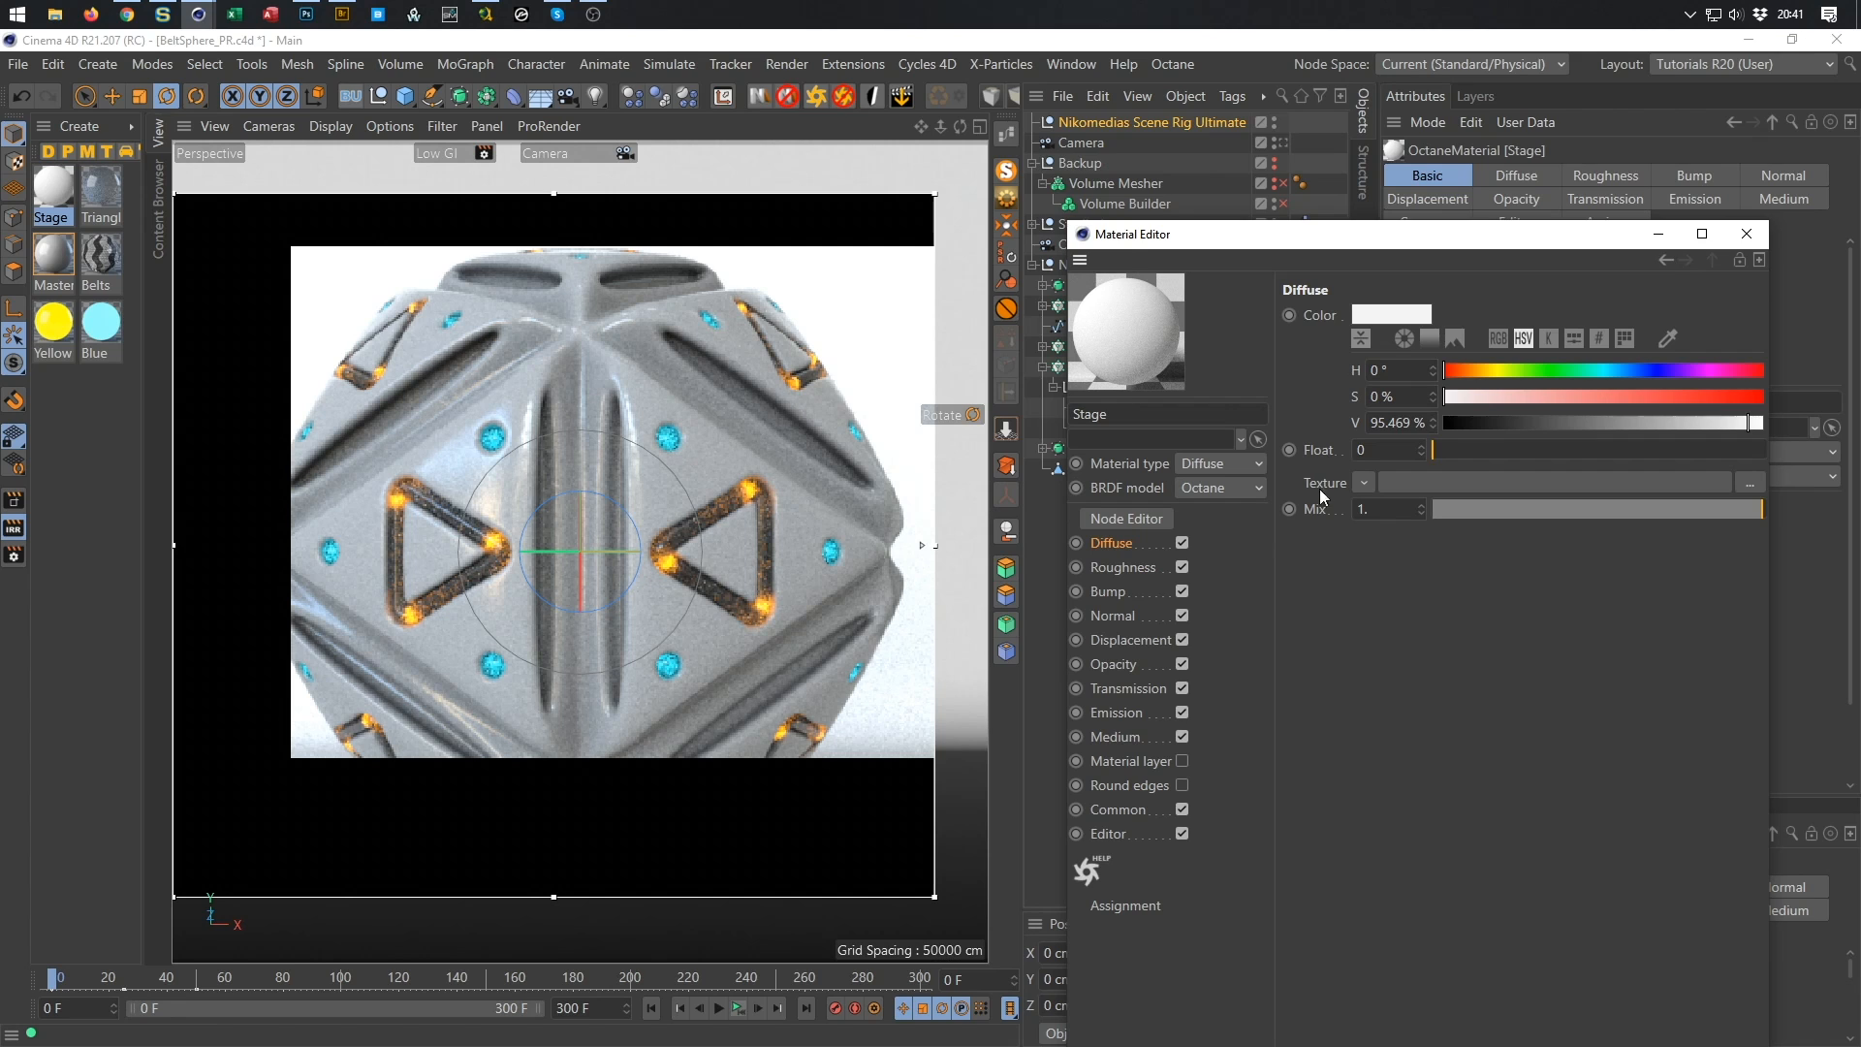
{"action": "left_click", "coordinate": [1479, 421]}
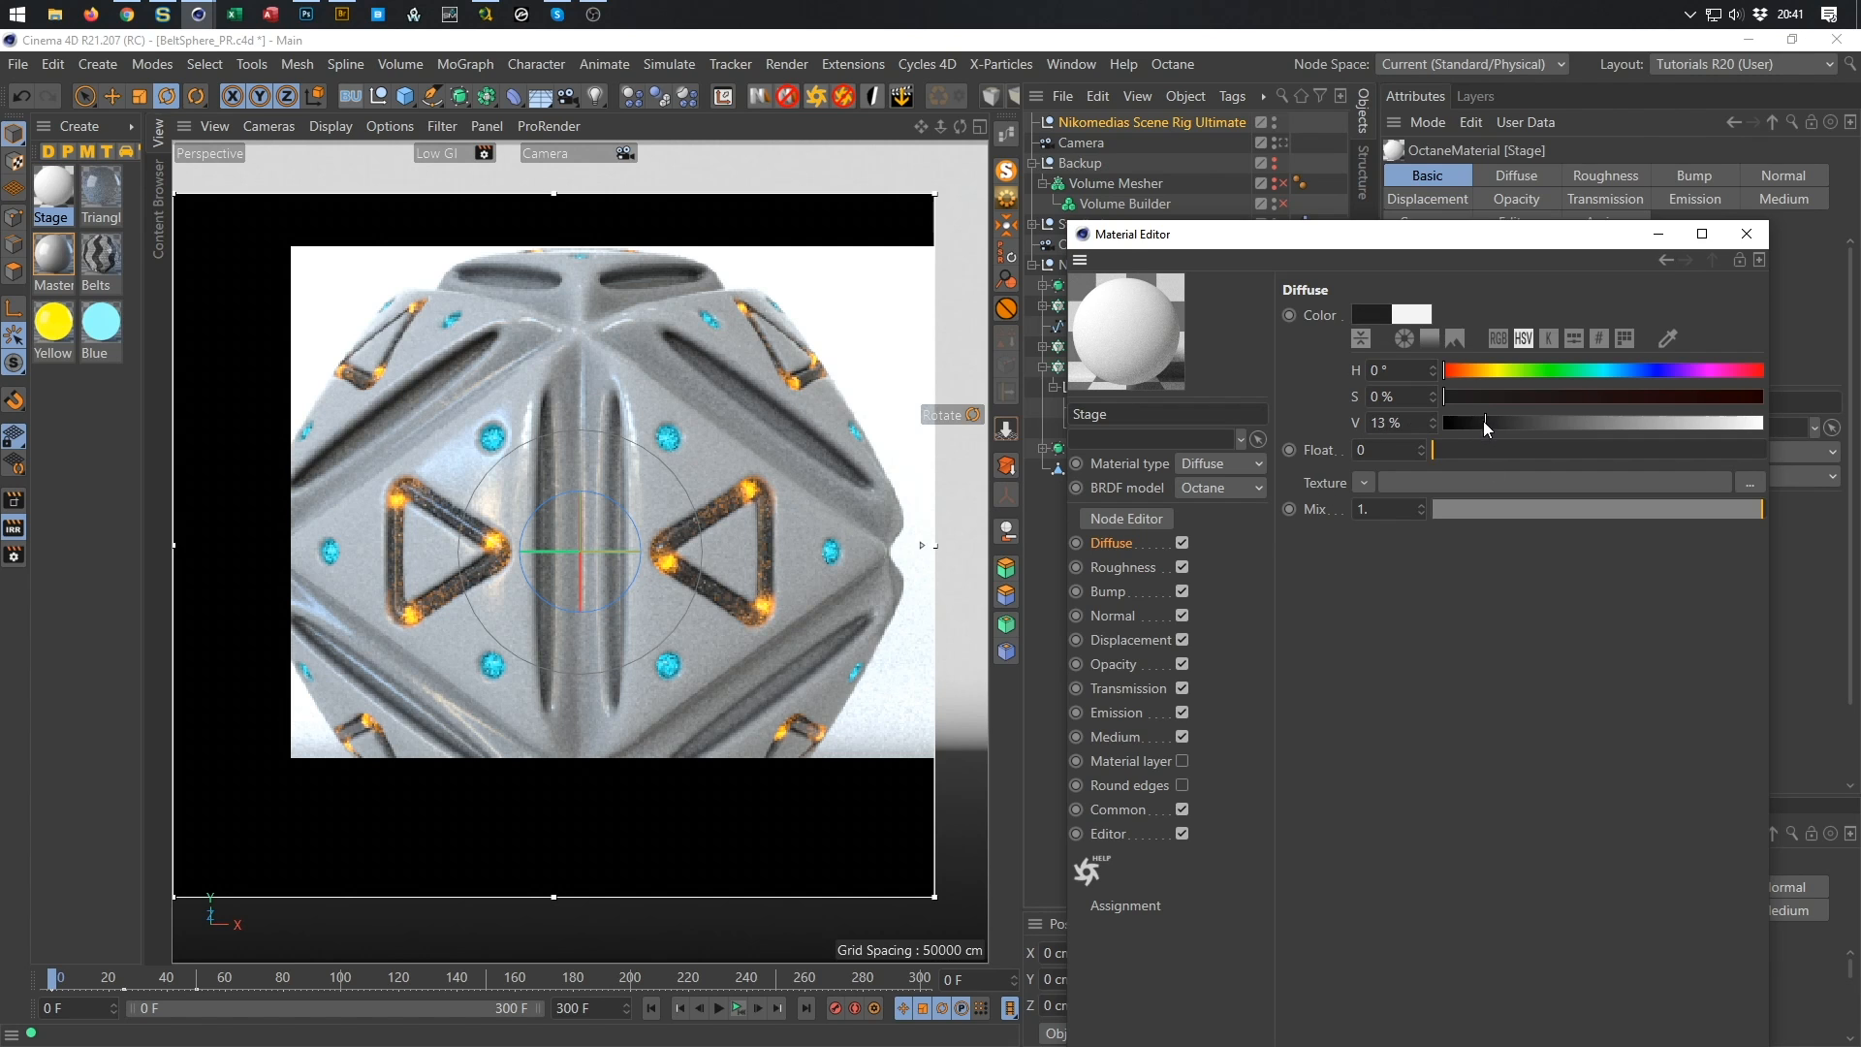
{"action": "left_click_drag", "start_coordinate": [1483, 423], "coordinate": [1479, 424]}
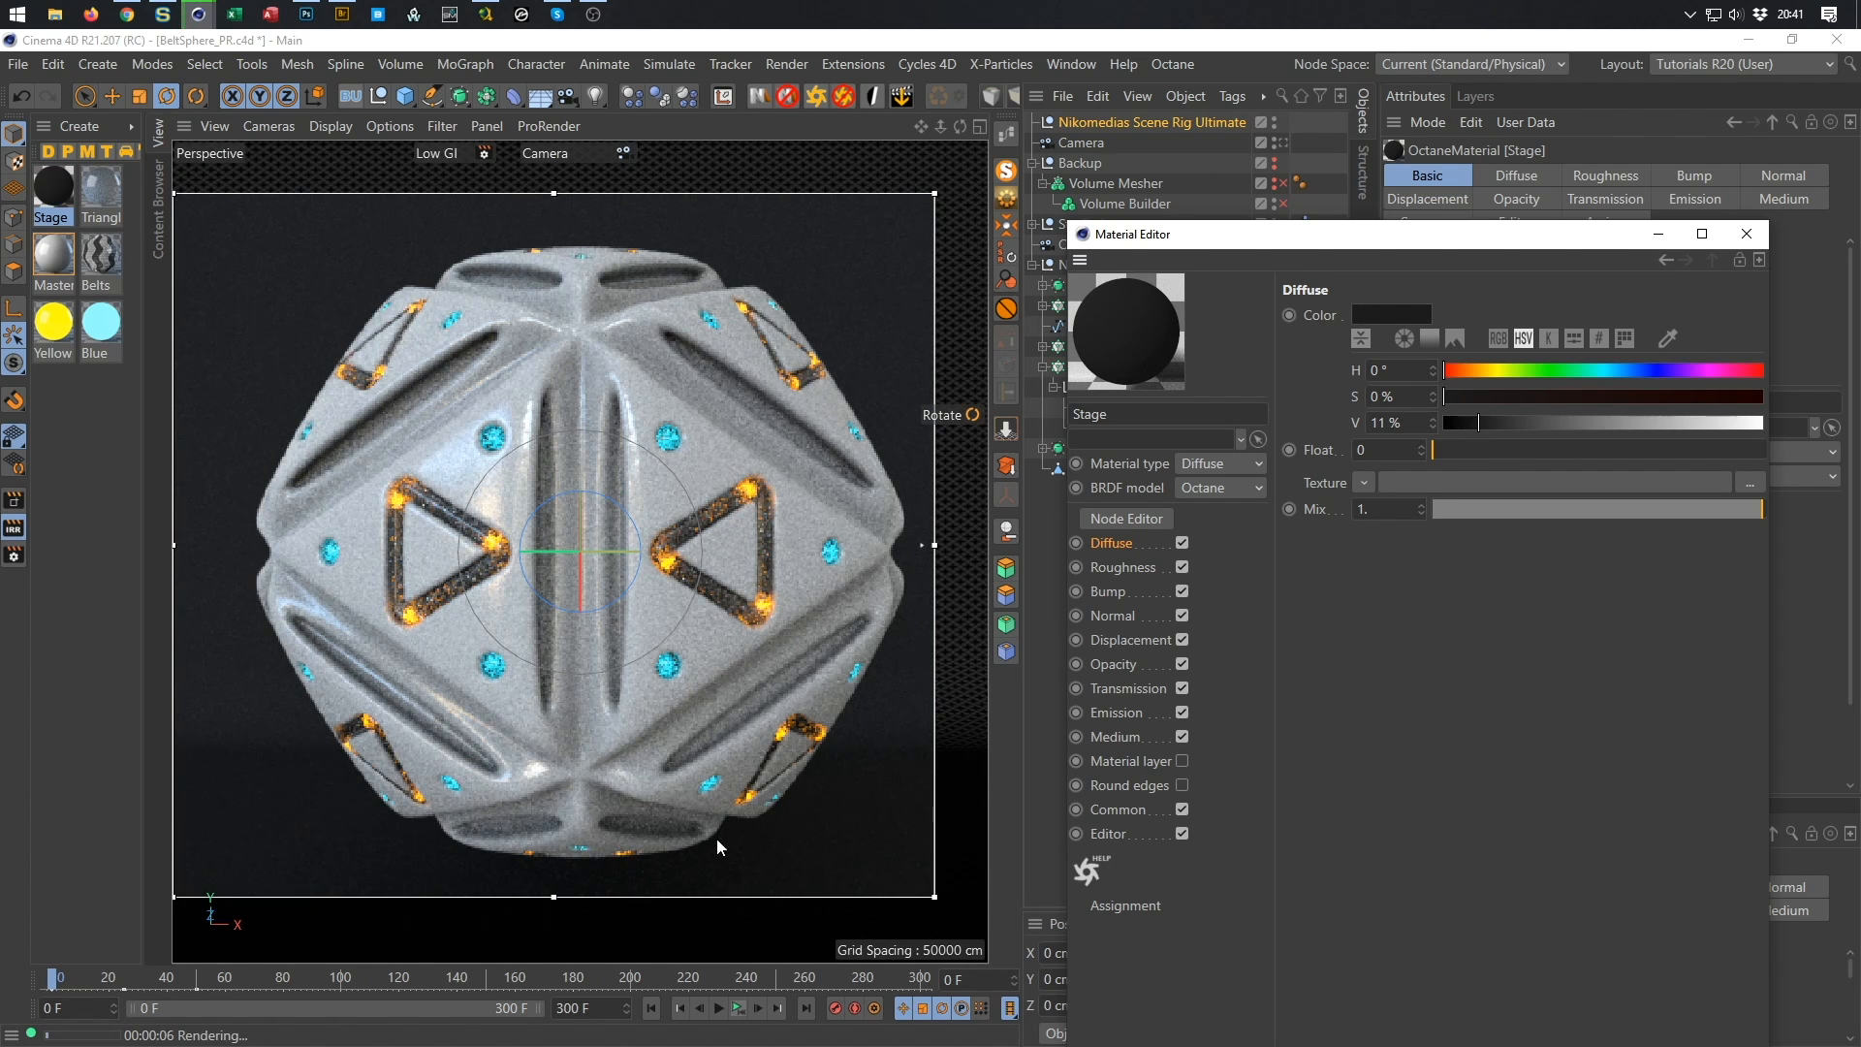
Extend the render region further below the sphere and create a new standard material named Stage.
{"action": "left_click_drag", "start_coordinate": [560, 893], "coordinate": [559, 945]}
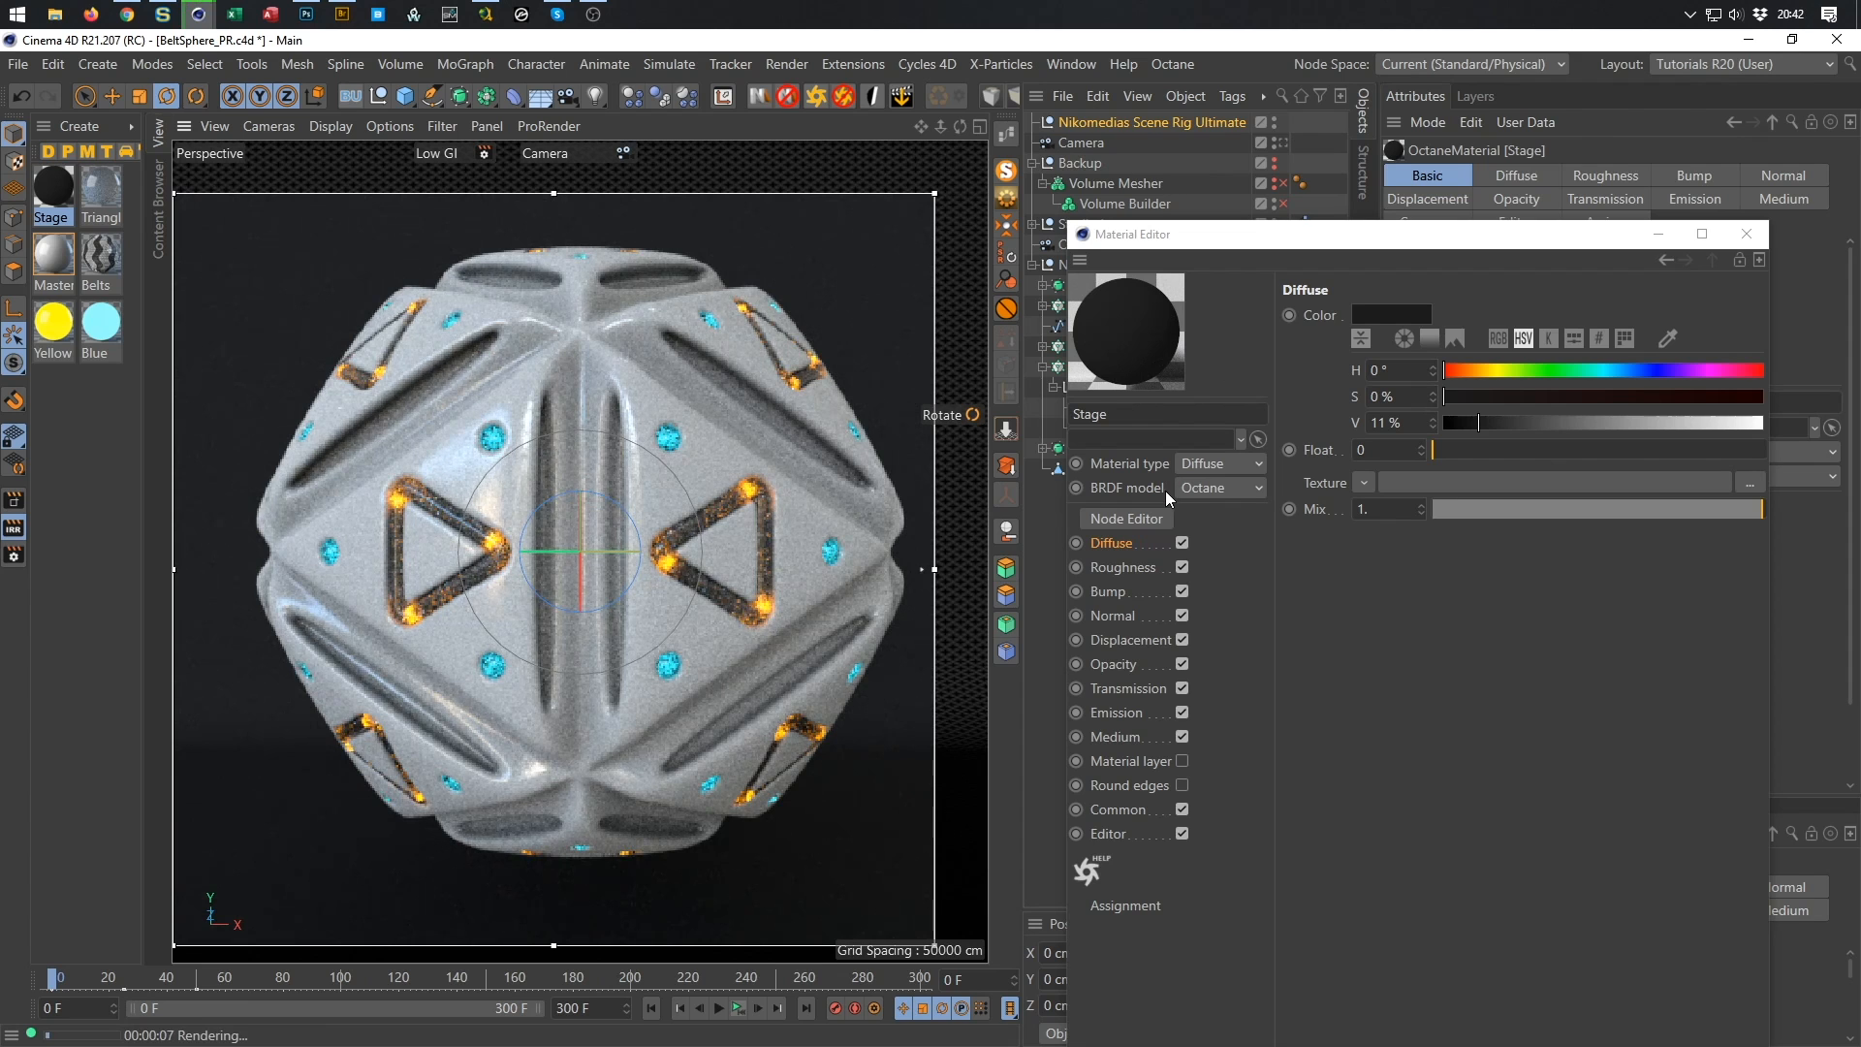
{"action": "left_click", "coordinate": [68, 422]}
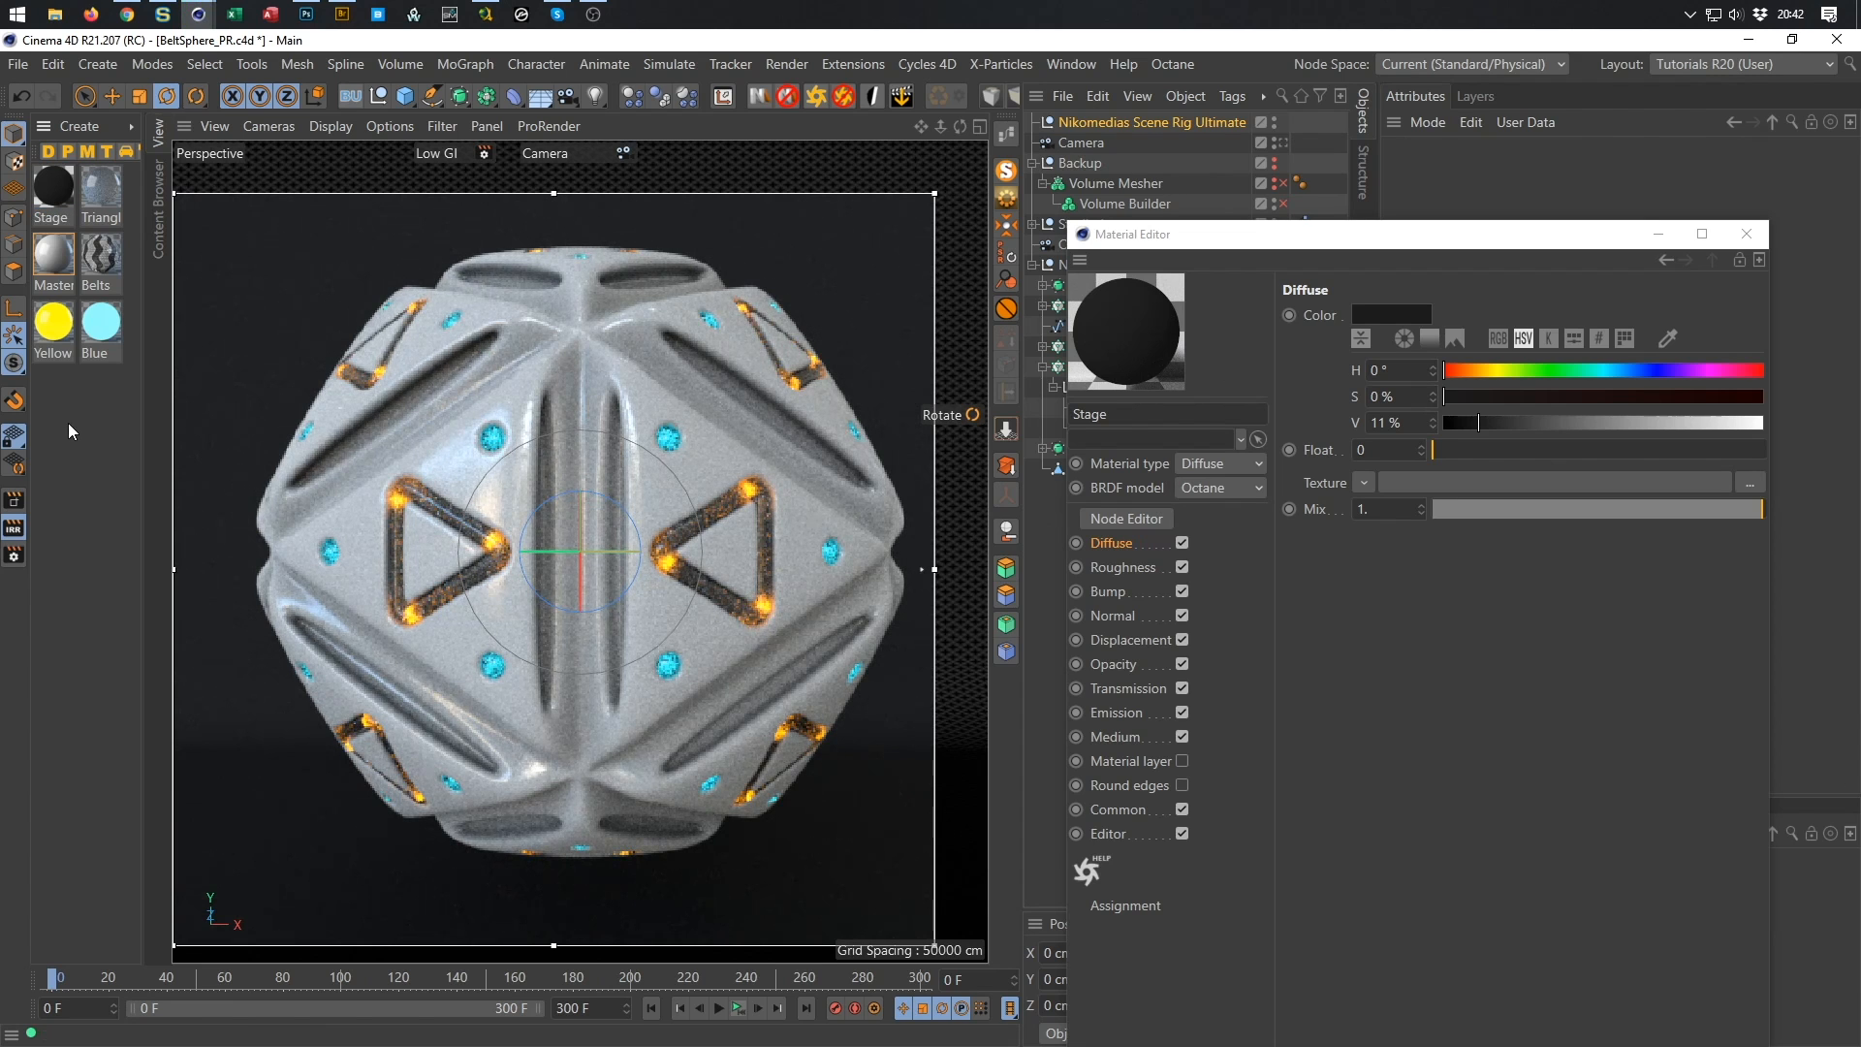
{"action": "double_click", "coordinate": [62, 397]}
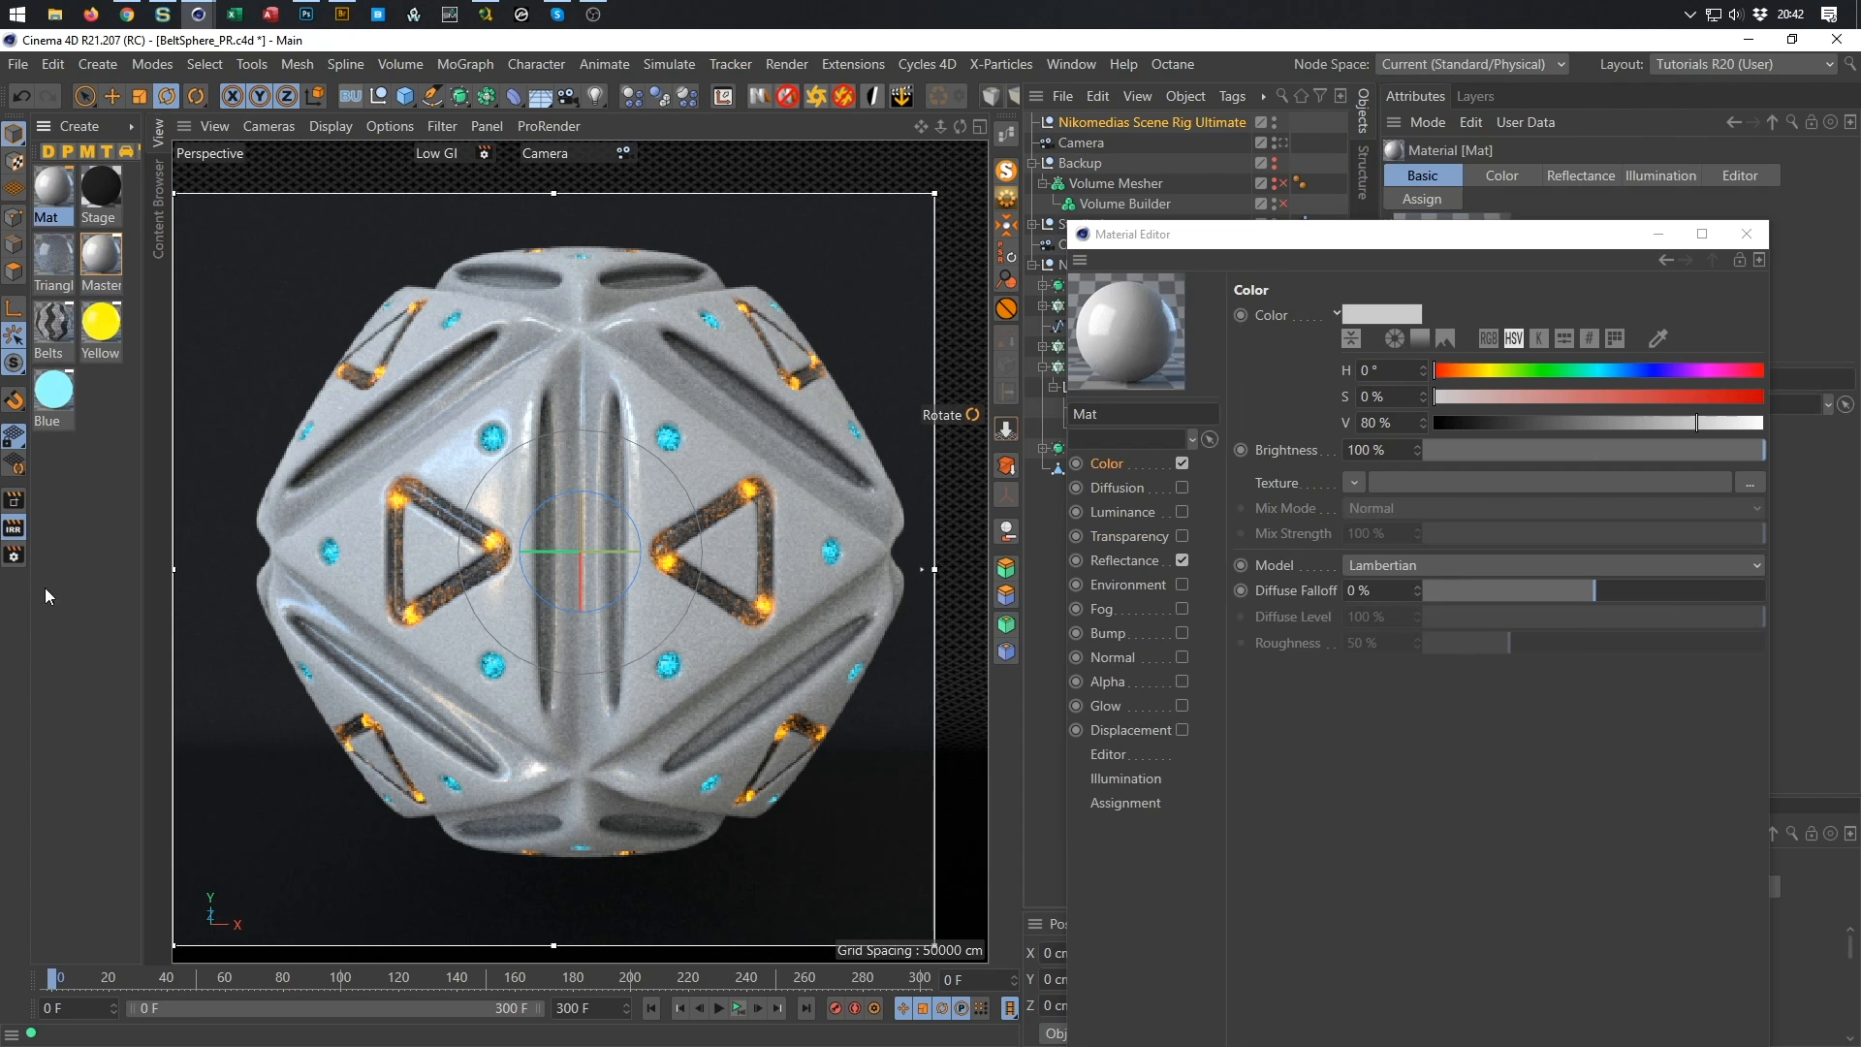
{"action": "left_click", "coordinate": [15, 534]}
{"action": "double_click", "coordinate": [48, 217]}
{"action": "type", "text": "Stage"}
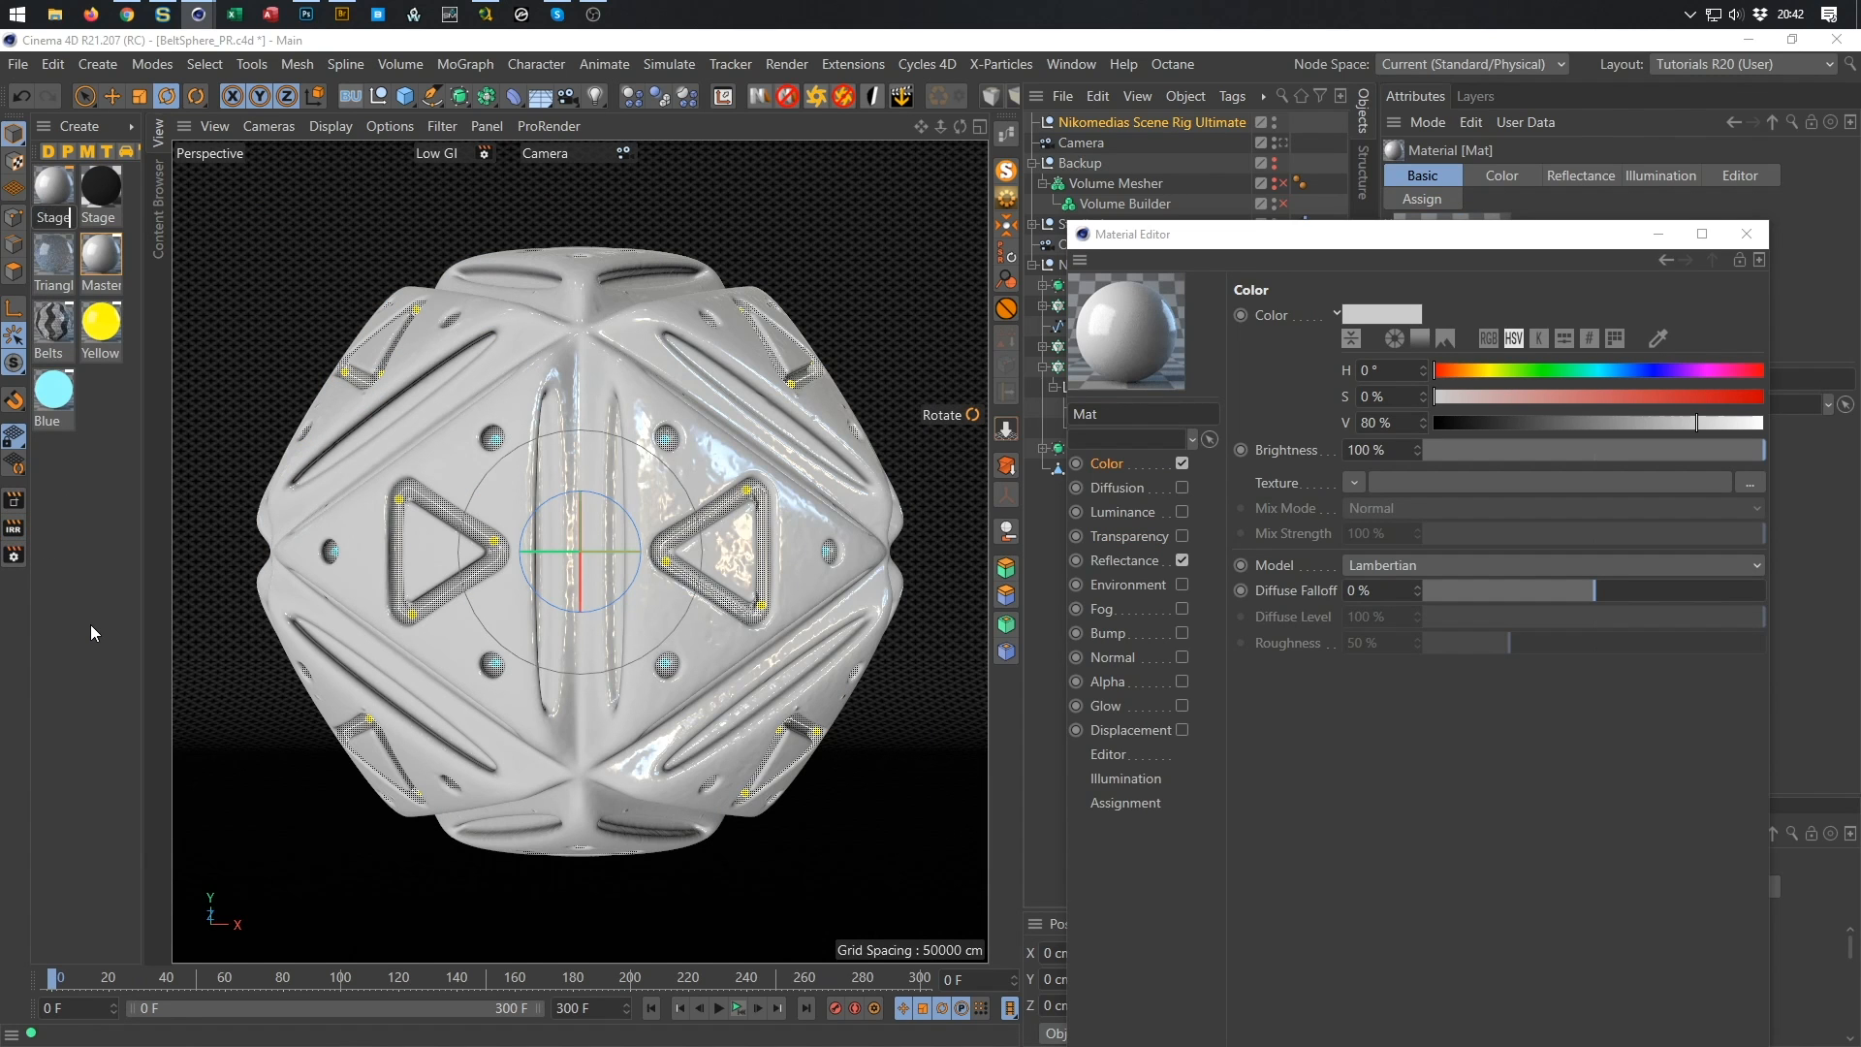
{"action": "key", "text": "Return"}
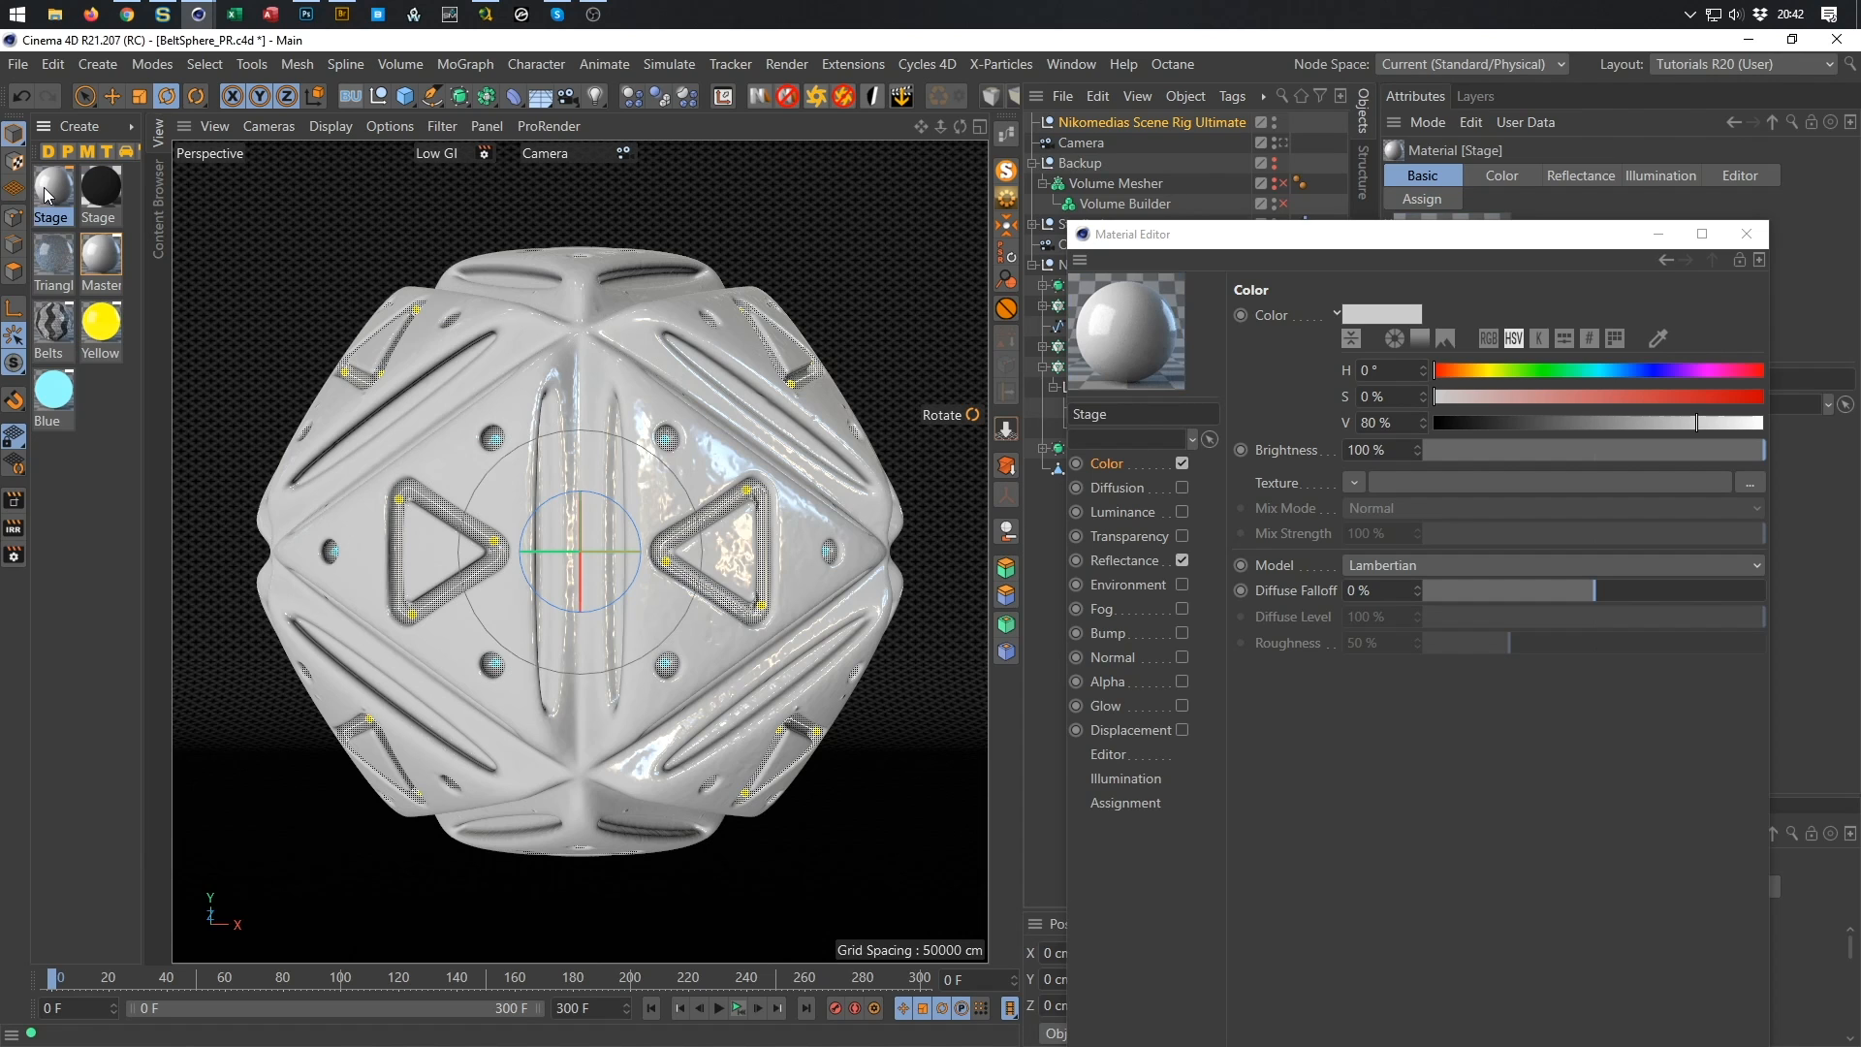
Delete the old Octane Stage material and set the new Stage material's color V value to 11%.
{"action": "left_click", "coordinate": [102, 184]}
{"action": "key", "text": "Delete"}
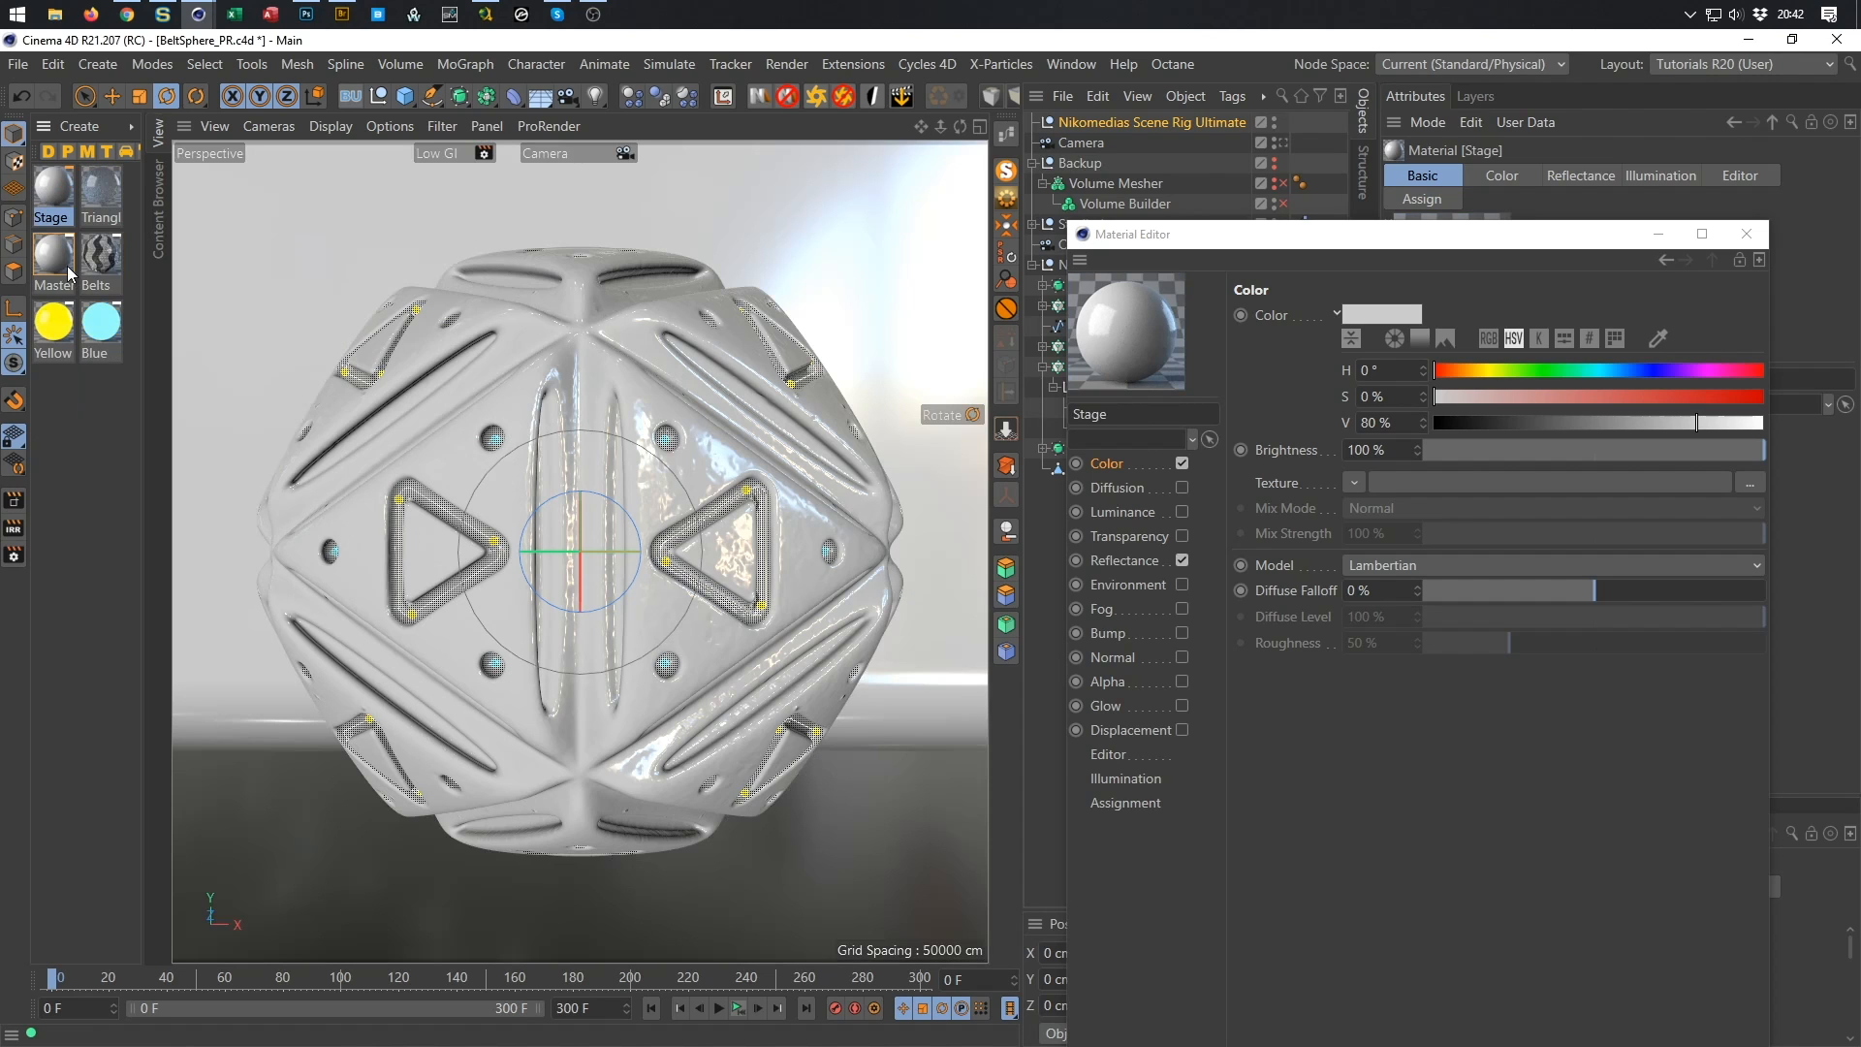
{"action": "left_click", "coordinate": [1125, 468]}
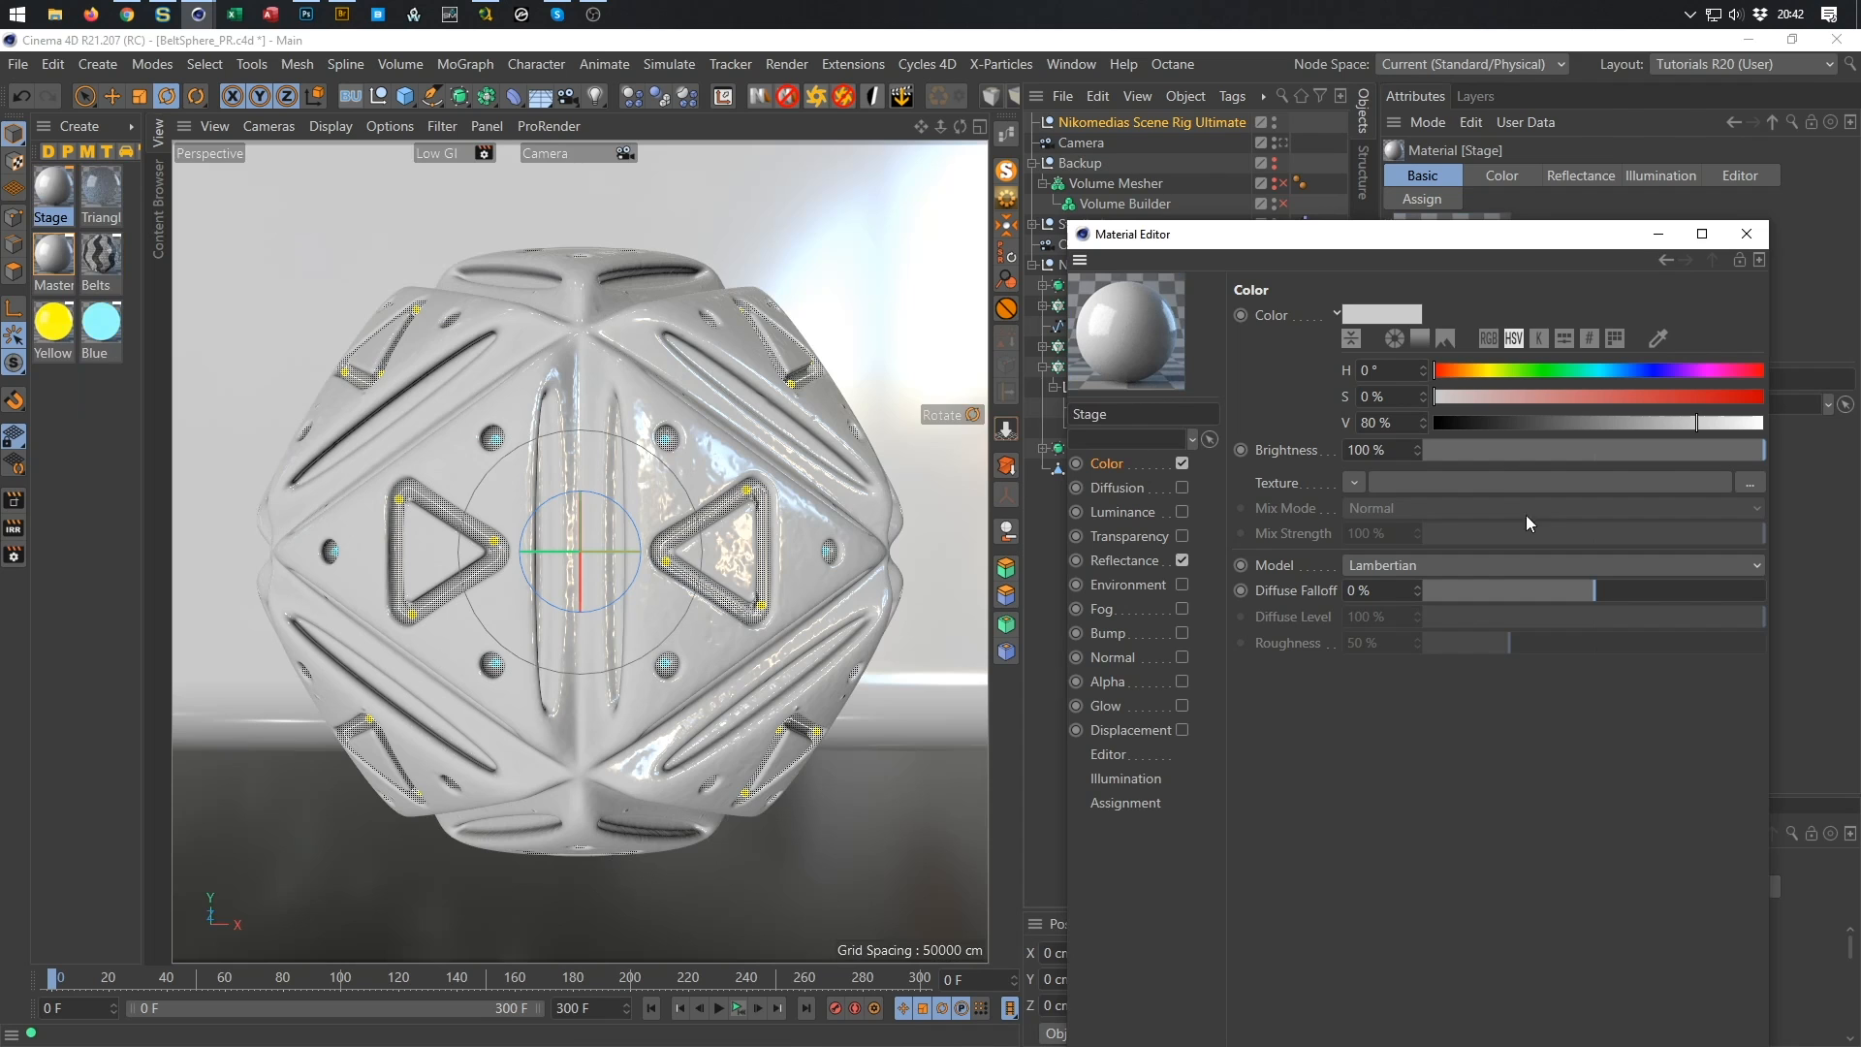
{"action": "mouse_move", "coordinate": [1445, 424]}
{"action": "left_mouse_down"}
{"action": "mouse_move", "coordinate": [1654, 427]}
{"action": "mouse_move", "coordinate": [1469, 422]}
{"action": "left_mouse_up"}
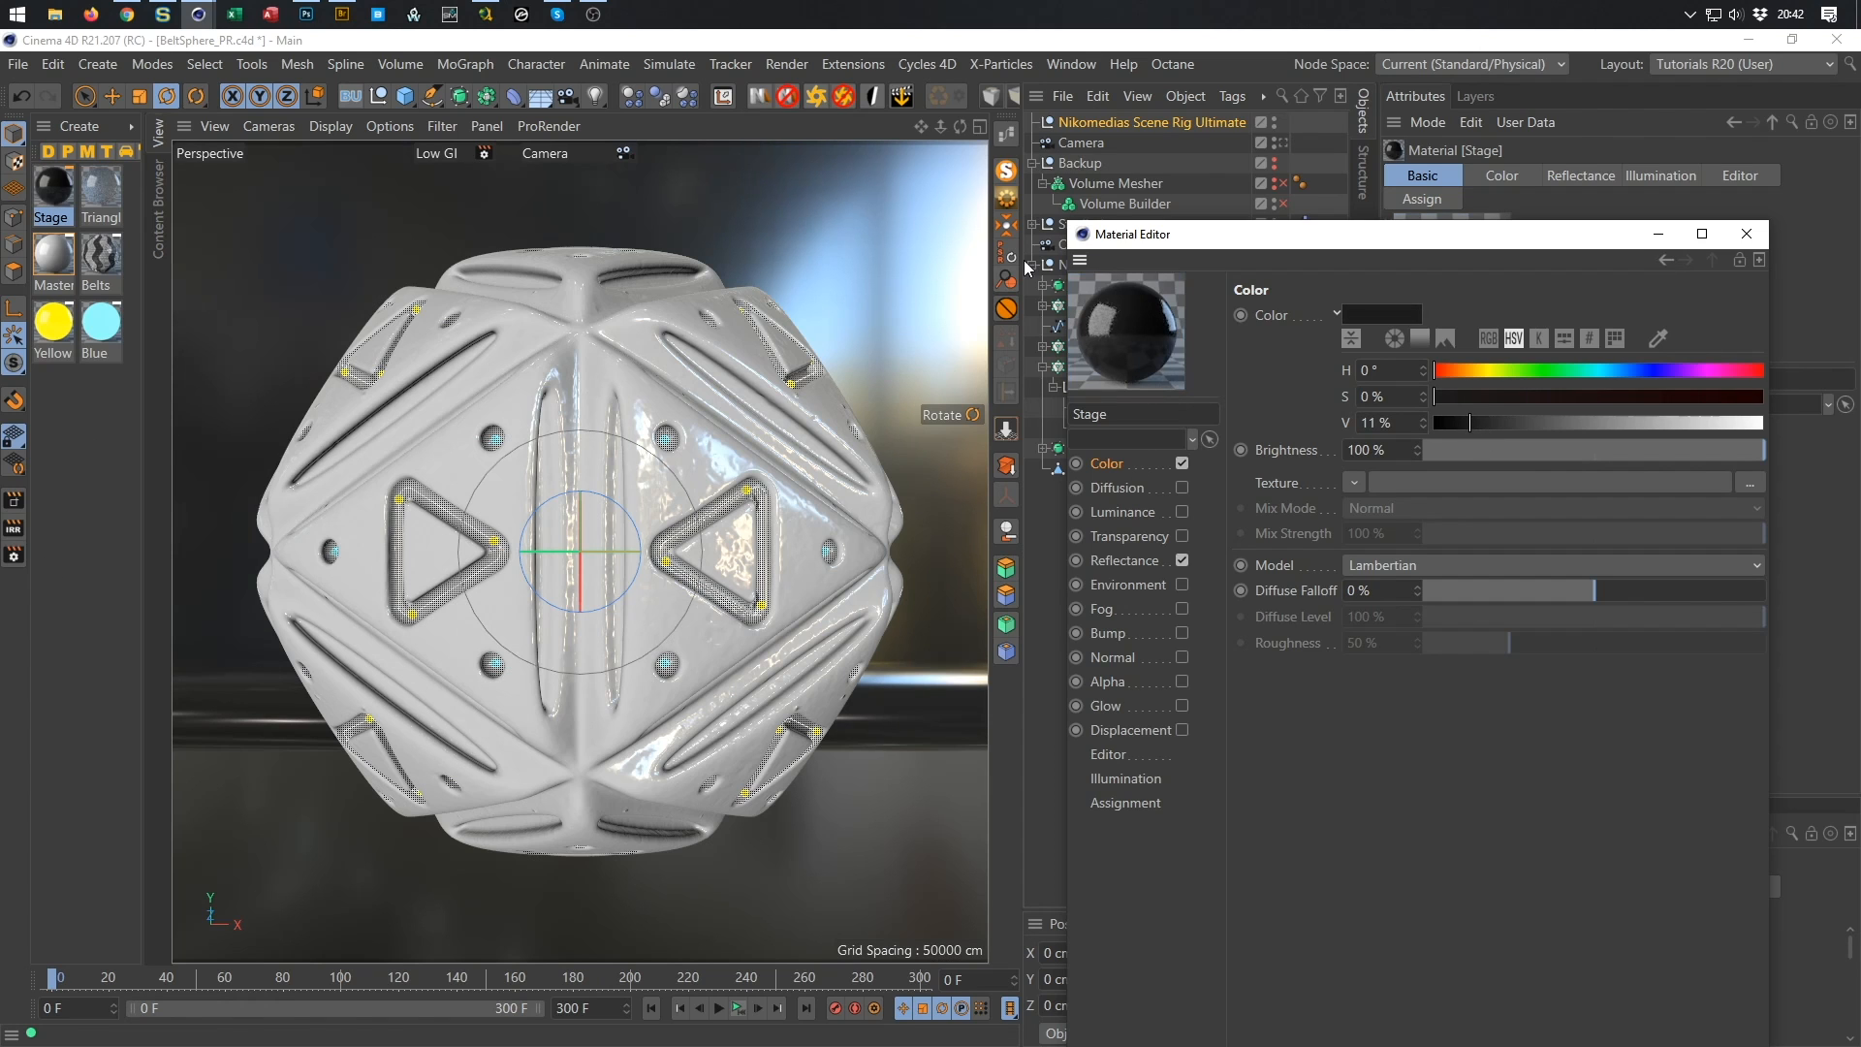
Hide the Null group that holds all the sphere parts, leaving only the stage in view.
{"action": "left_click_drag", "start_coordinate": [1287, 236], "coordinate": [1190, 469]}
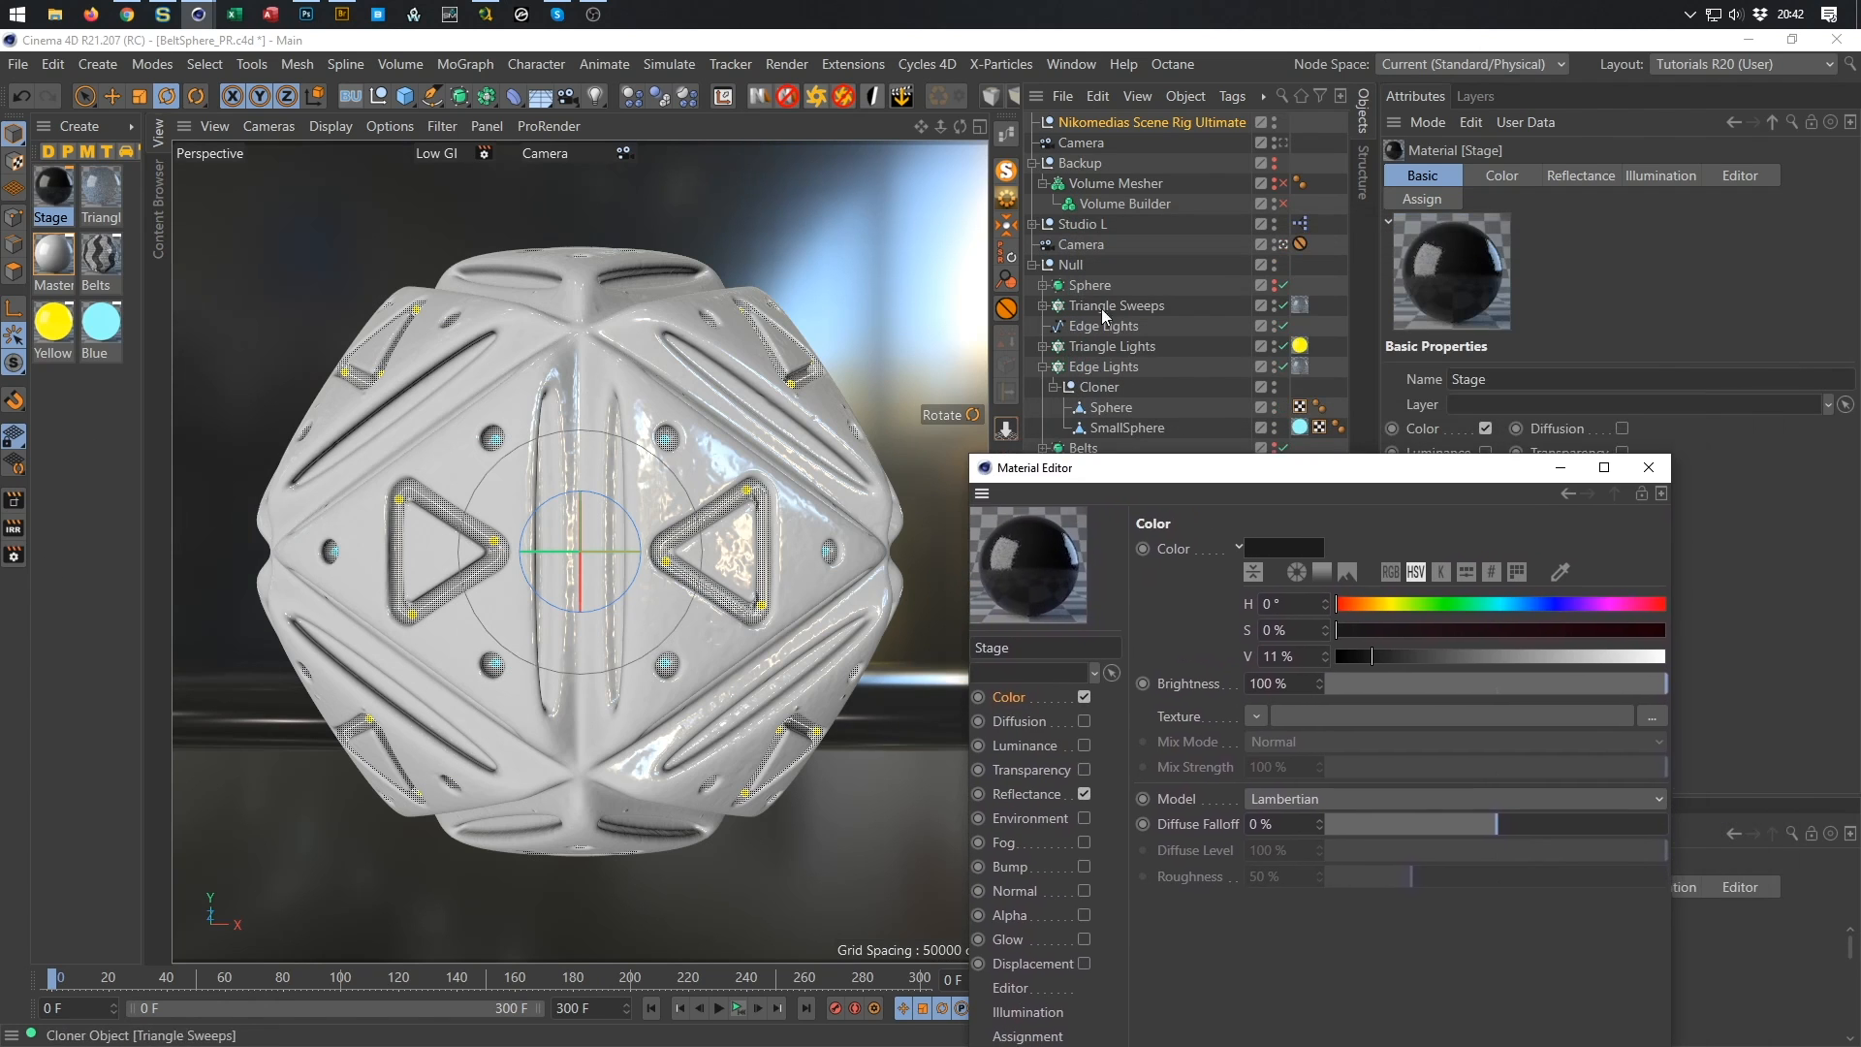
{"action": "left_click", "coordinate": [1274, 263]}
{"action": "left_click", "coordinate": [1297, 473]}
{"action": "left_click_drag", "start_coordinate": [1297, 474], "coordinate": [1422, 143]}
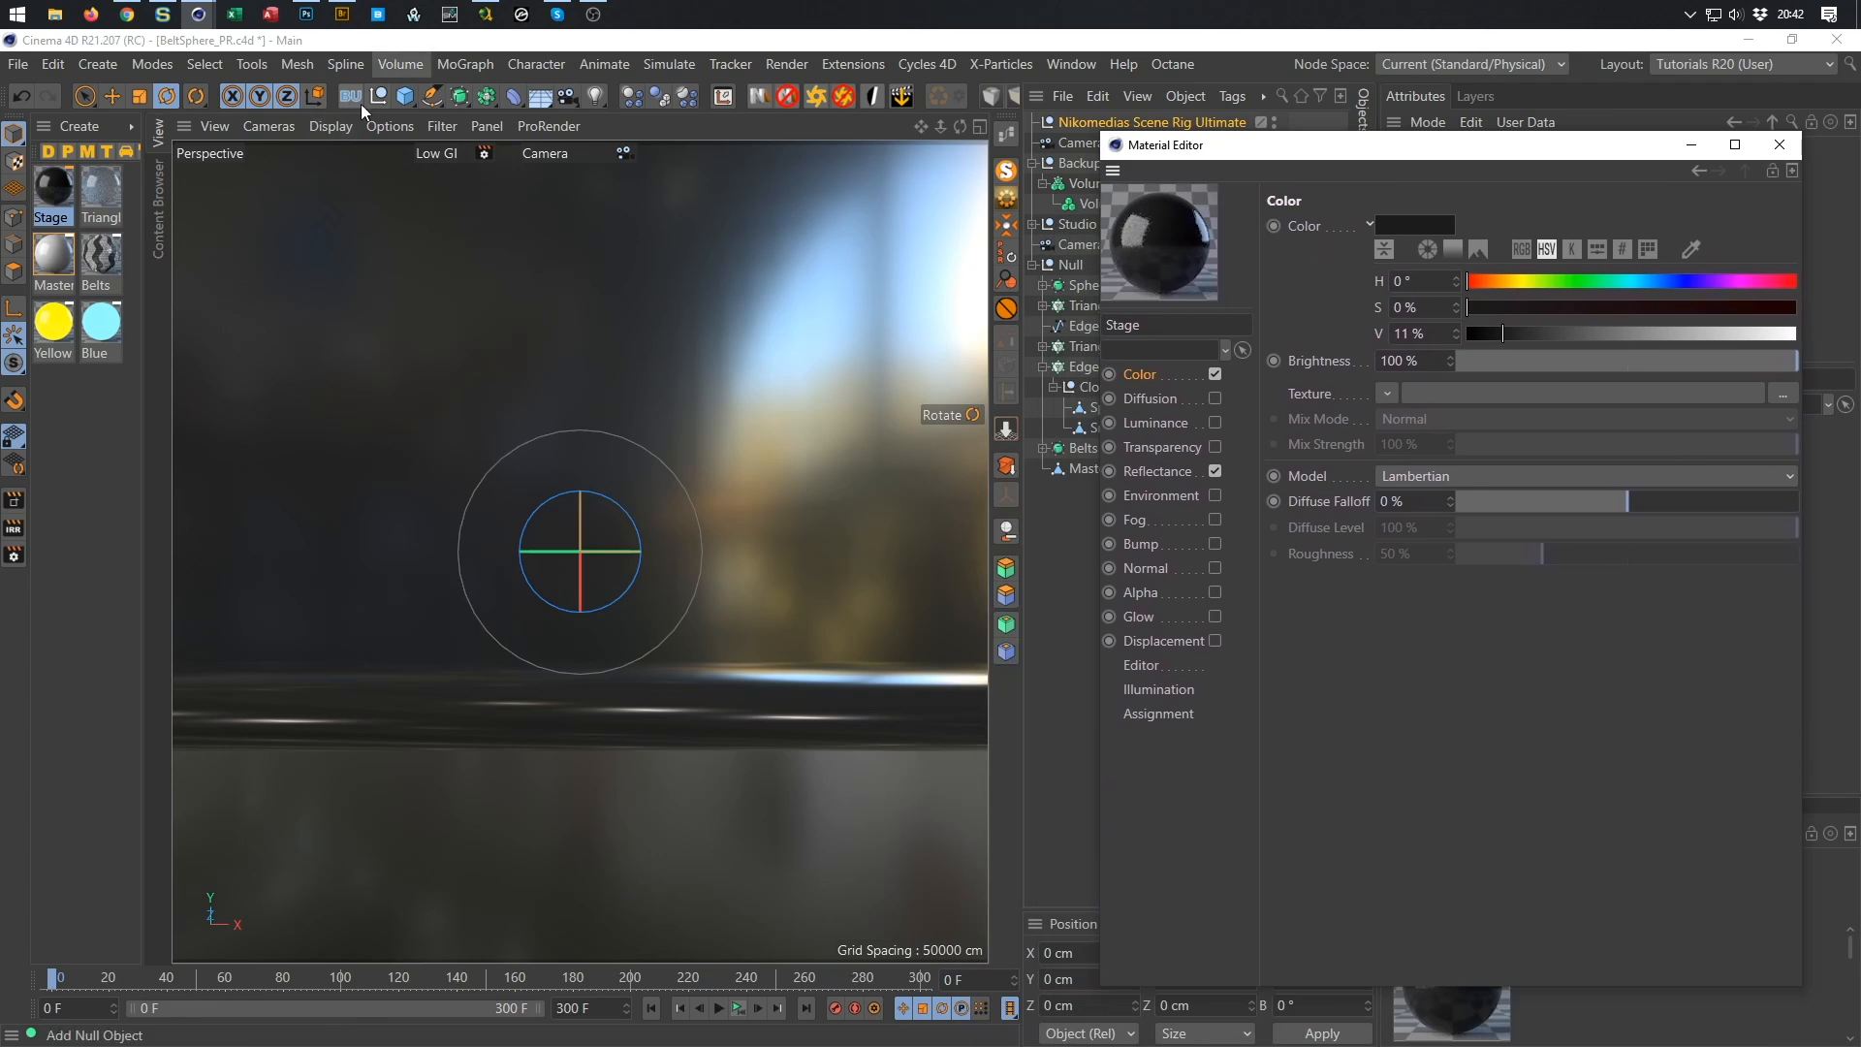
Widen the interactive render region to the right and examine the reflections and seam of the empty stage.
{"action": "left_click", "coordinate": [14, 530]}
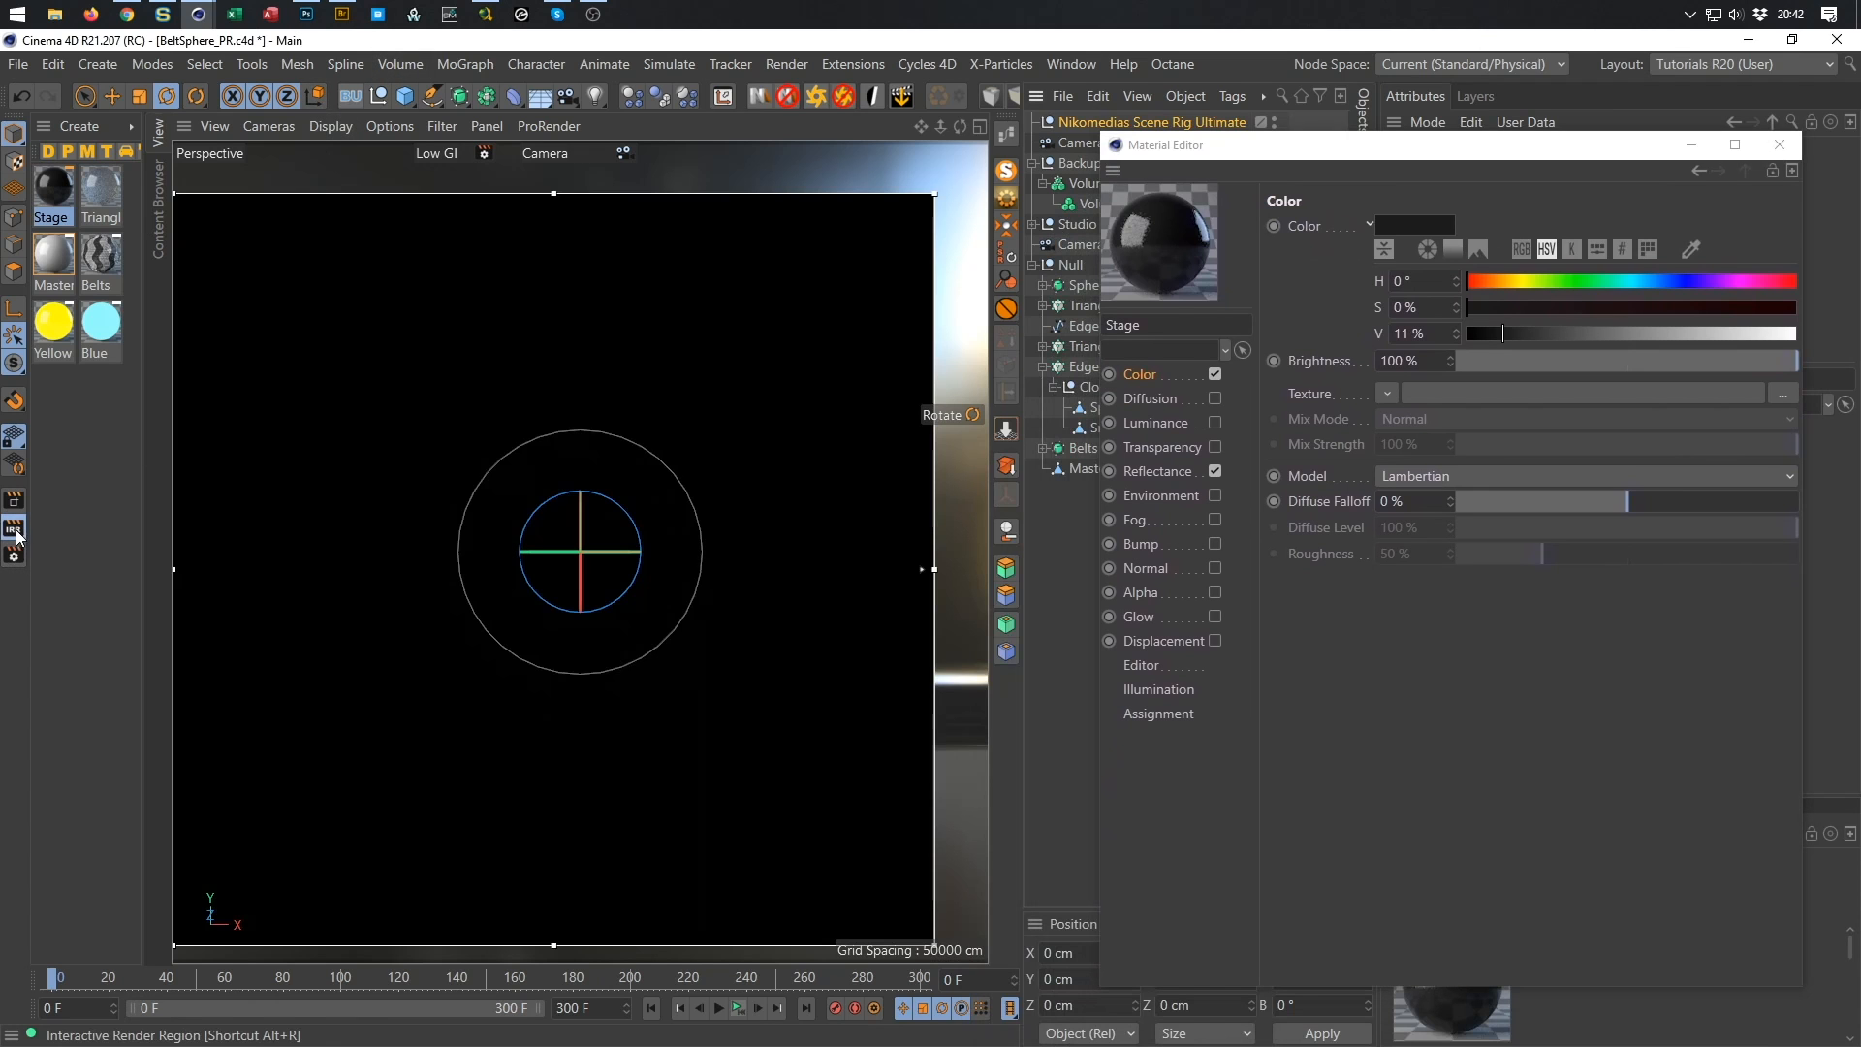
{"action": "left_click_drag", "start_coordinate": [933, 566], "coordinate": [972, 569]}
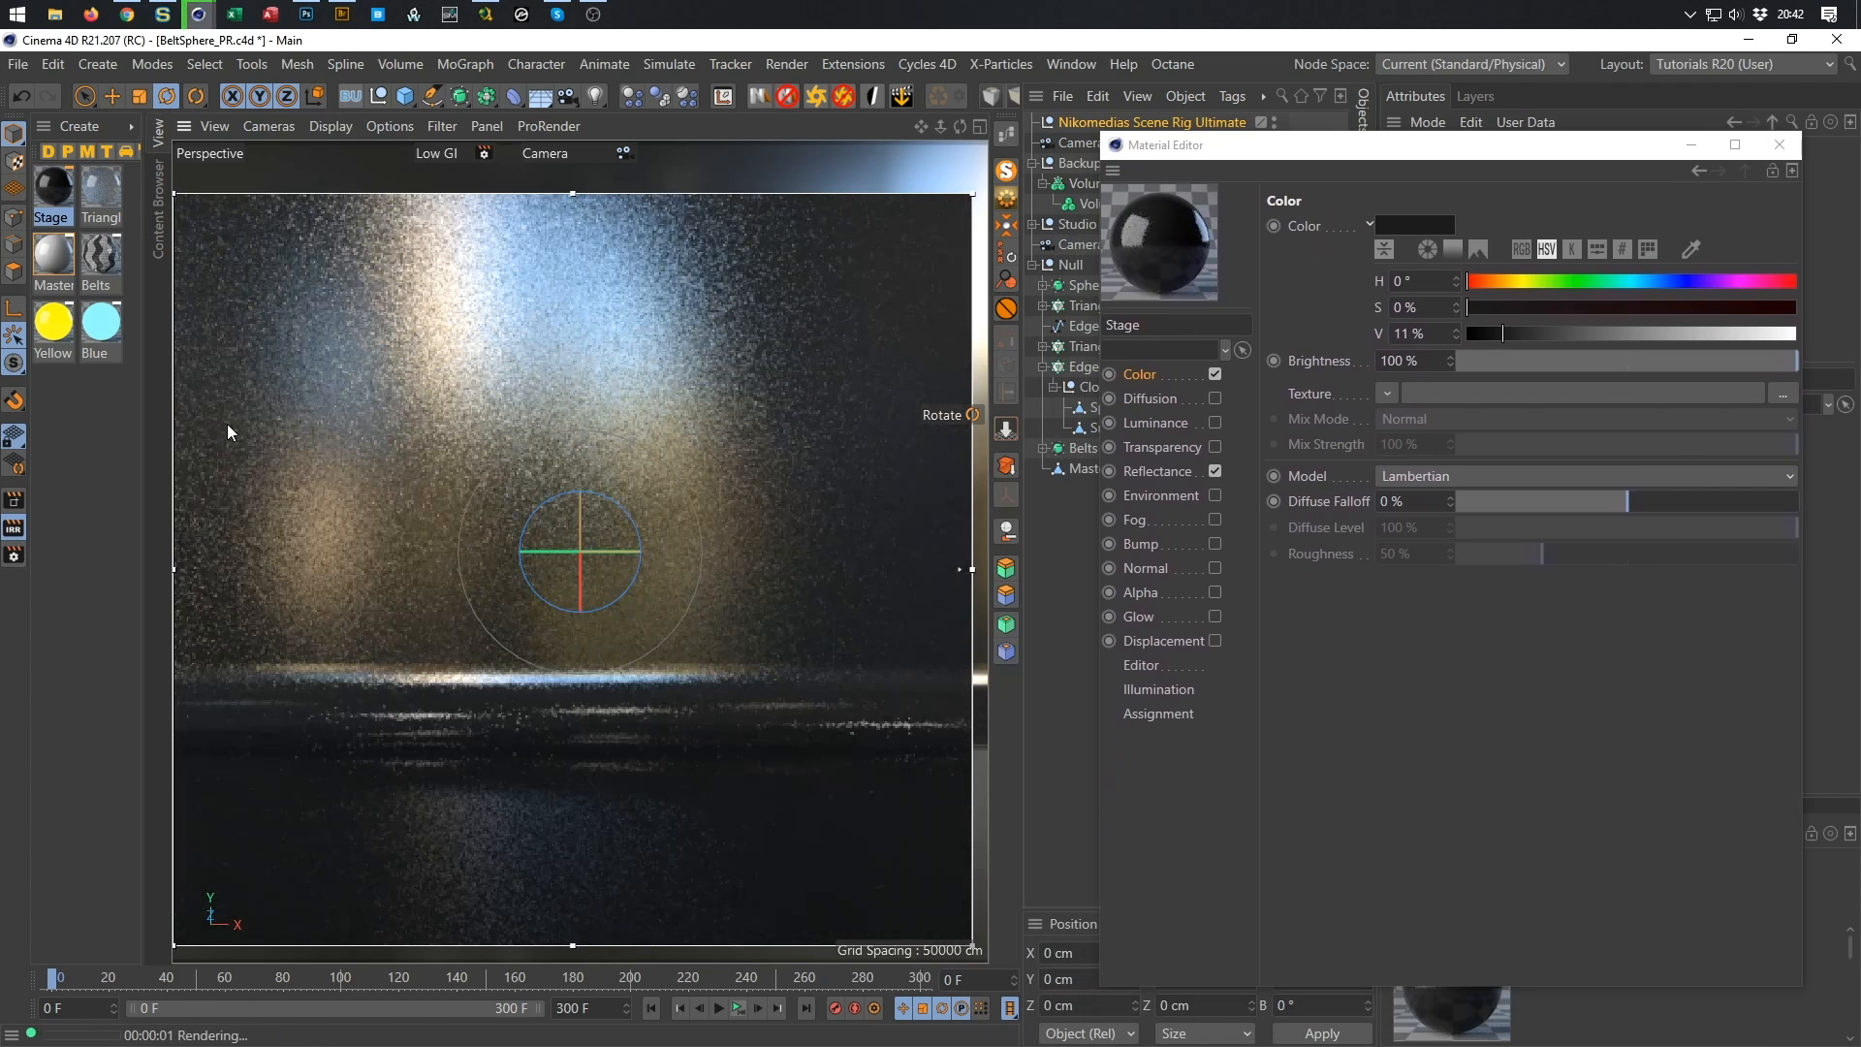
{"action": "left_click_drag", "start_coordinate": [1257, 151], "coordinate": [1242, 578]}
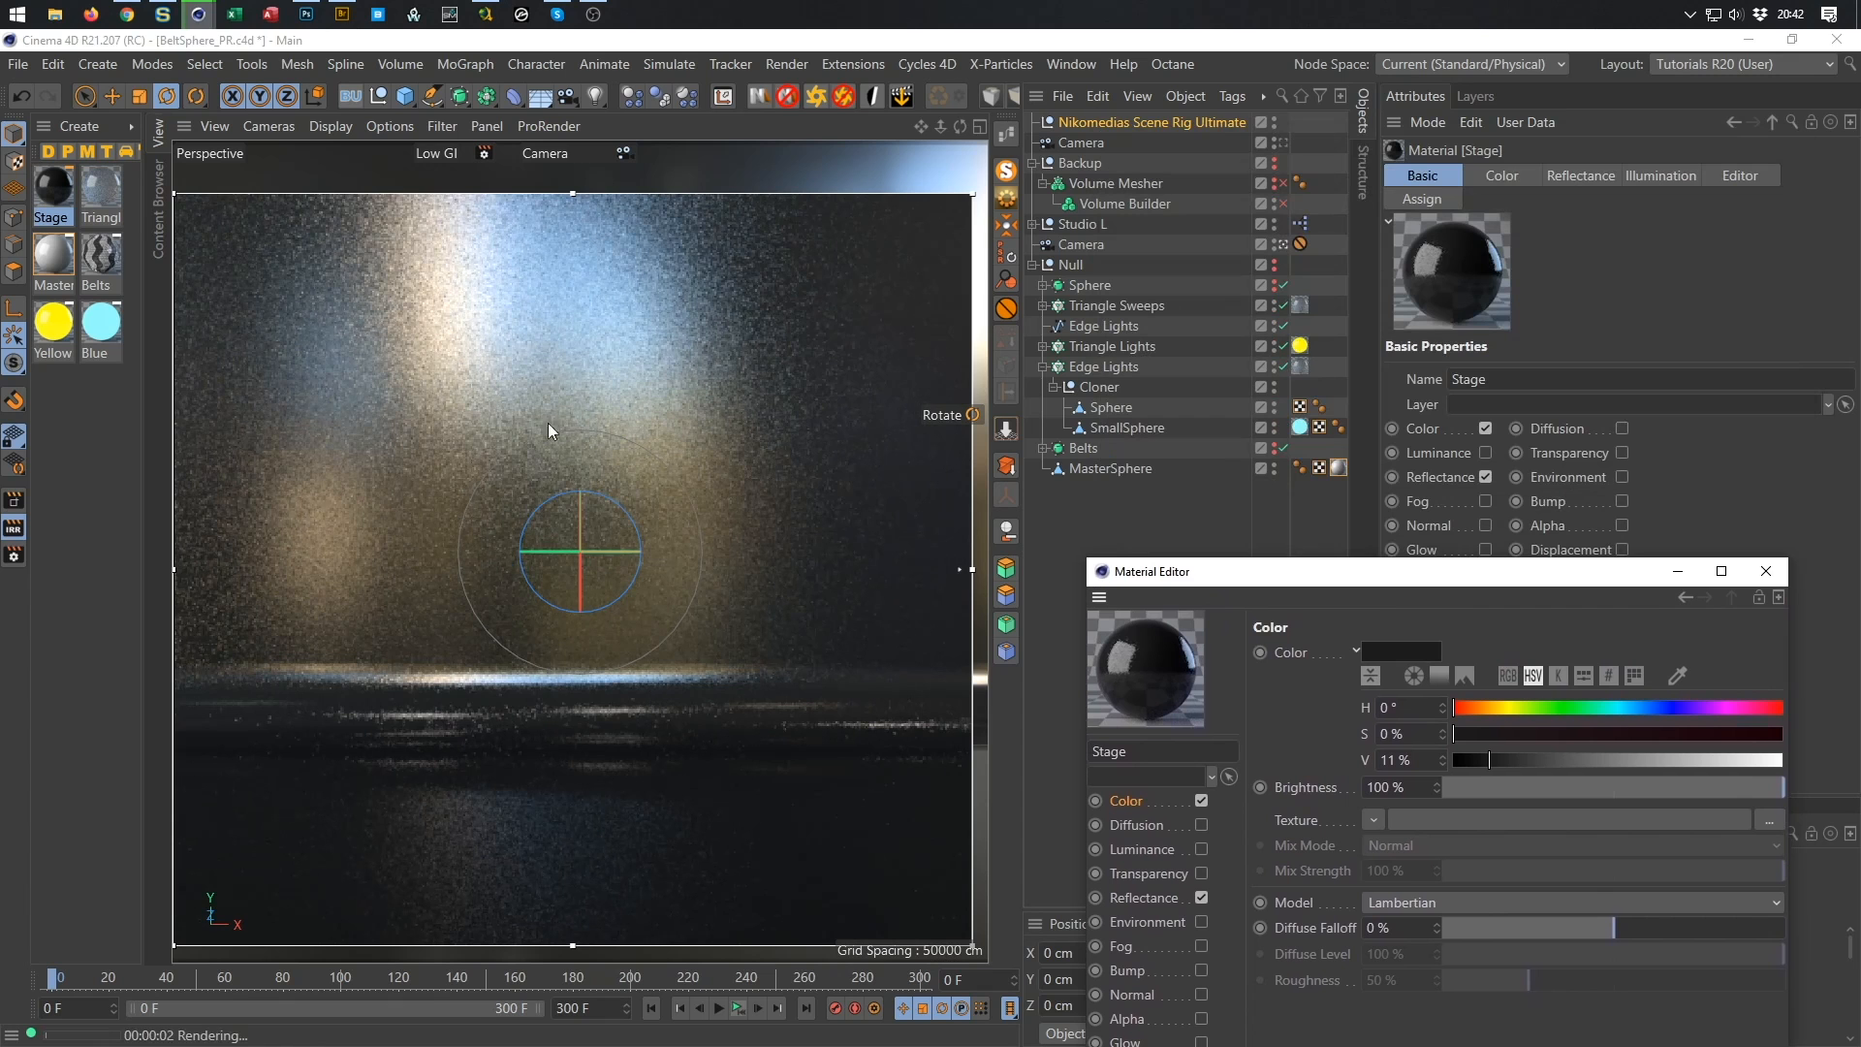
{"action": "left_click", "coordinate": [260, 624]}
{"action": "key", "text": "alt+r"}
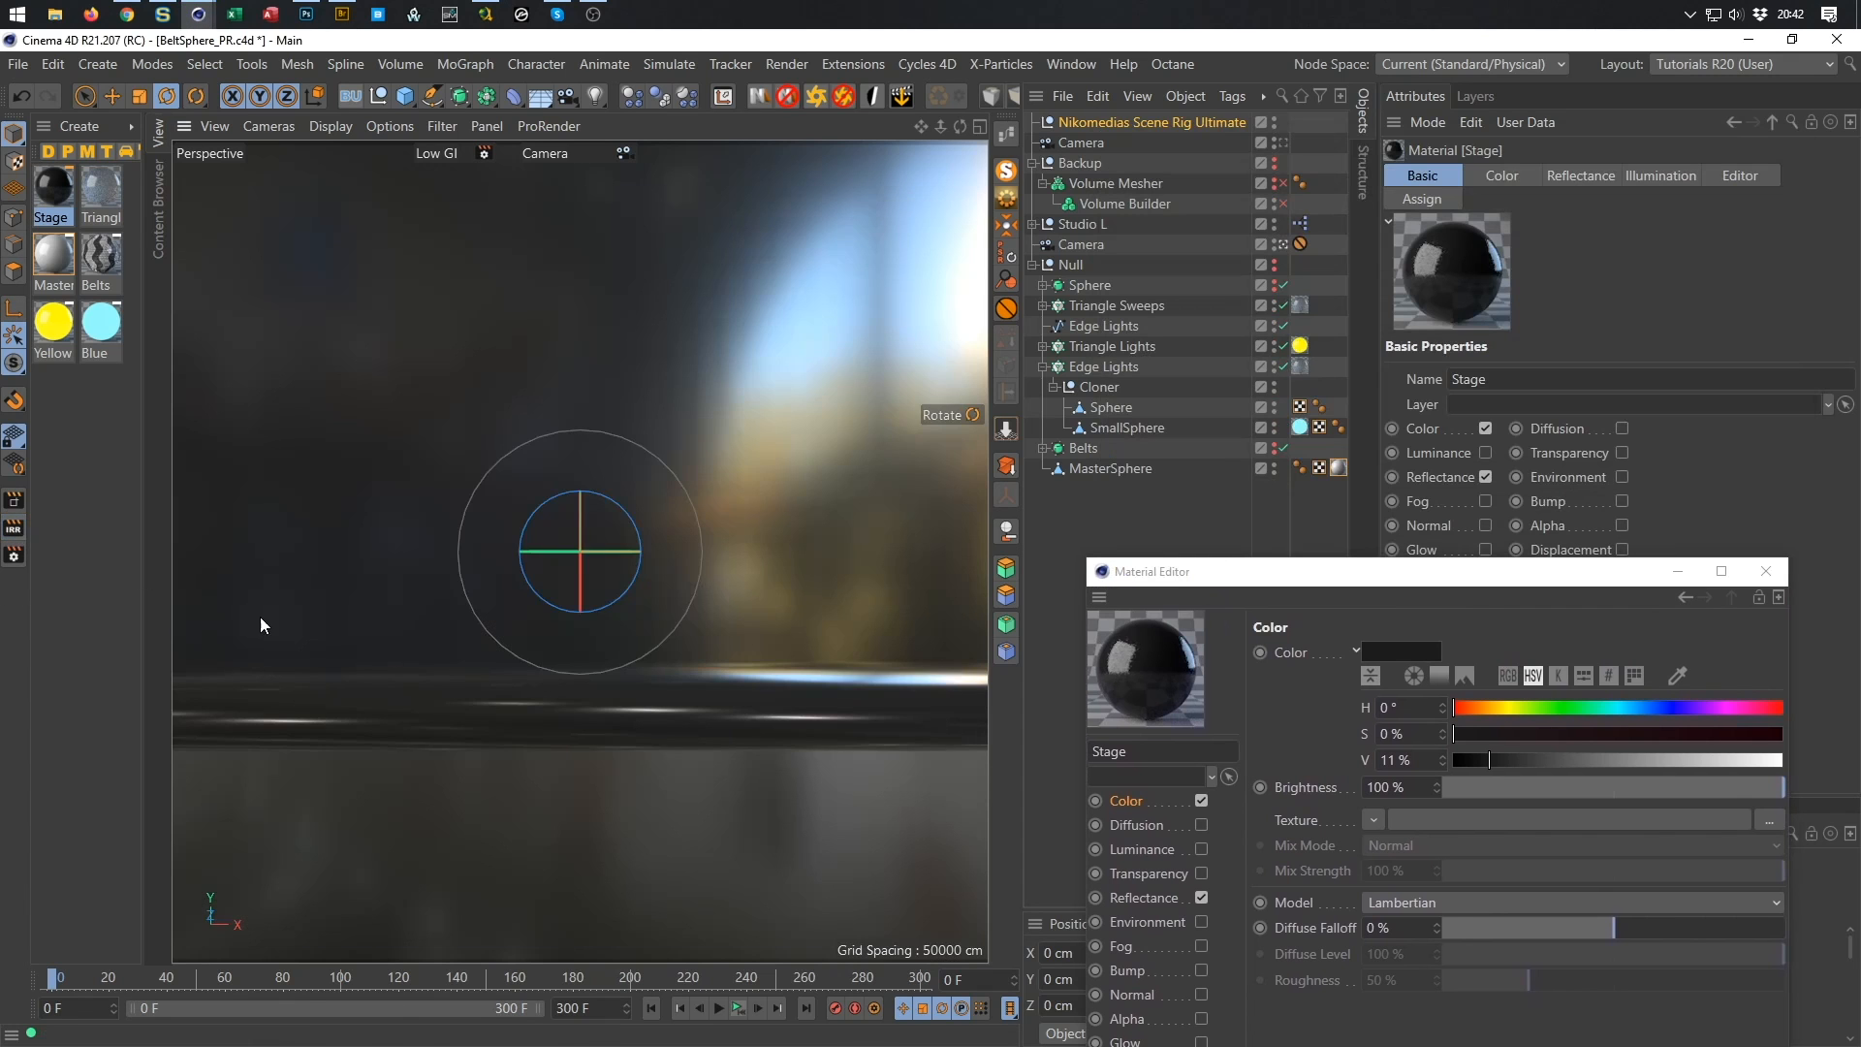
Show all four views, set the rounding offset of Studio L to 200 and activate the Move tool.
{"action": "middle_click", "coordinate": [260, 625]}
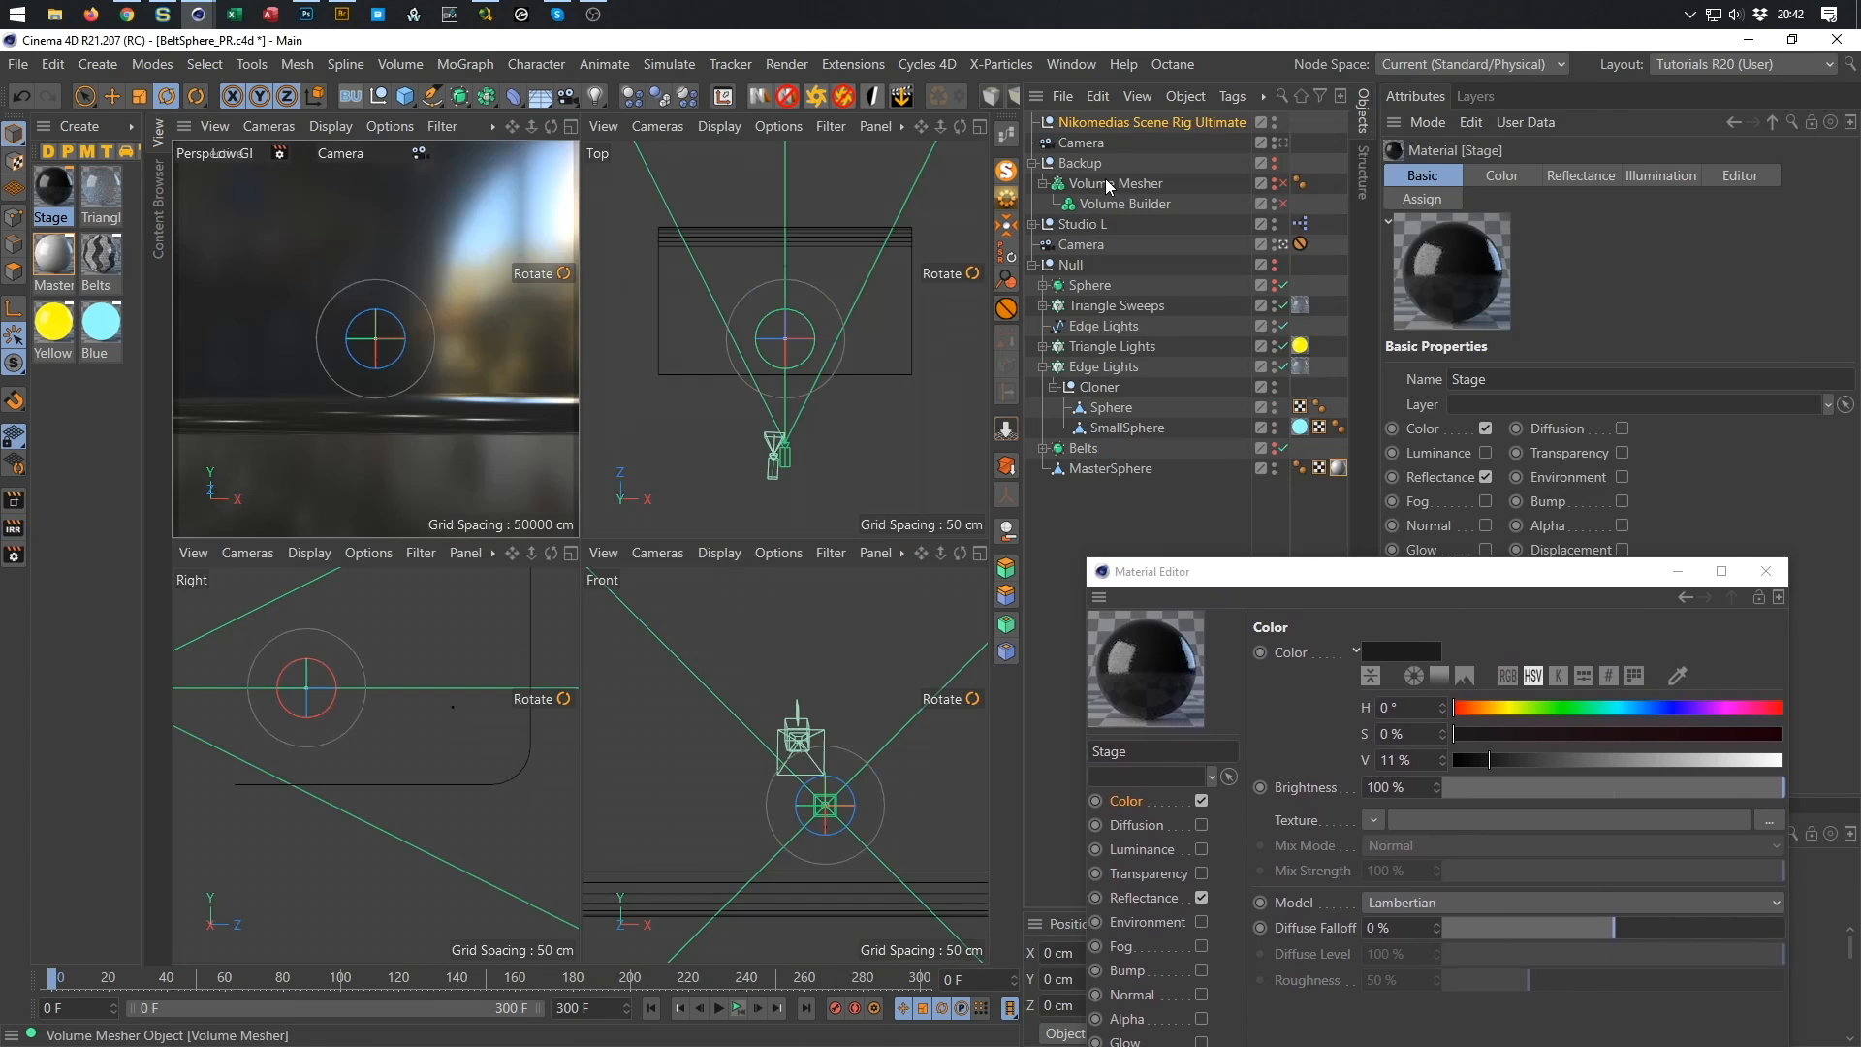
{"action": "left_click", "coordinate": [1144, 122]}
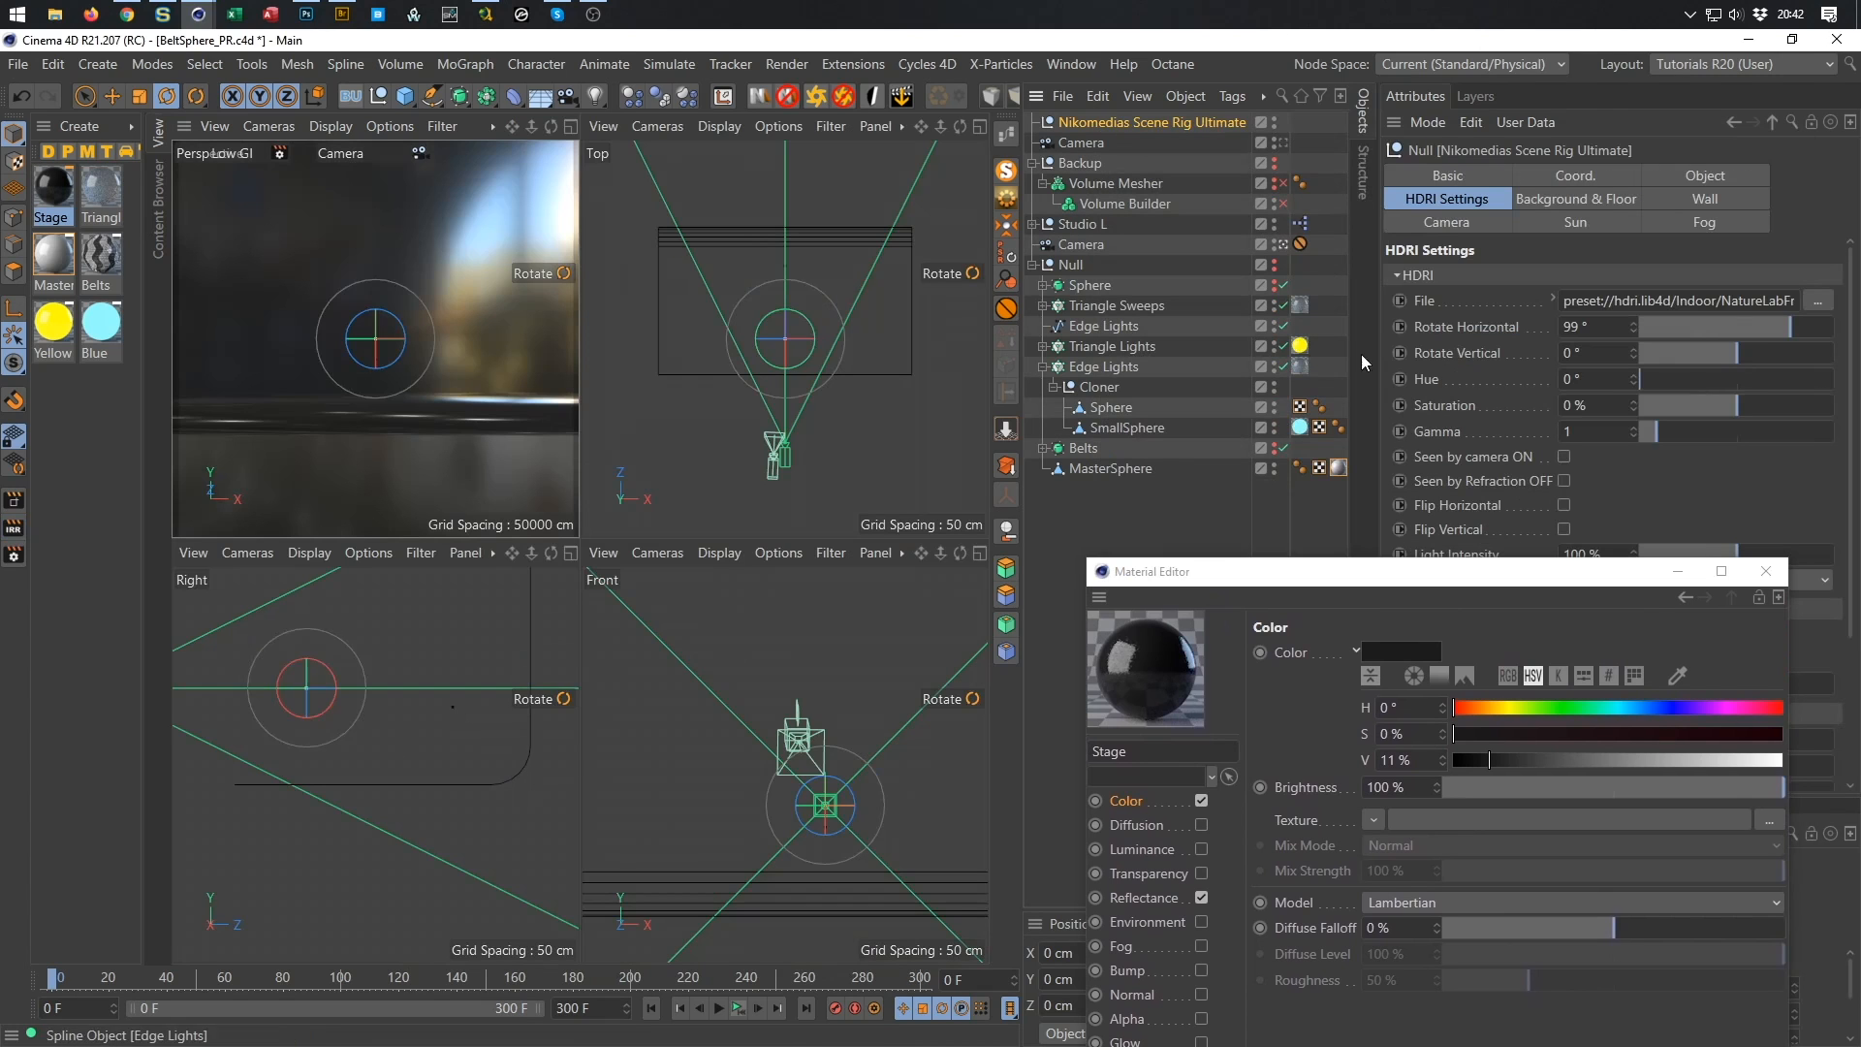
{"action": "left_click", "coordinate": [1084, 224]}
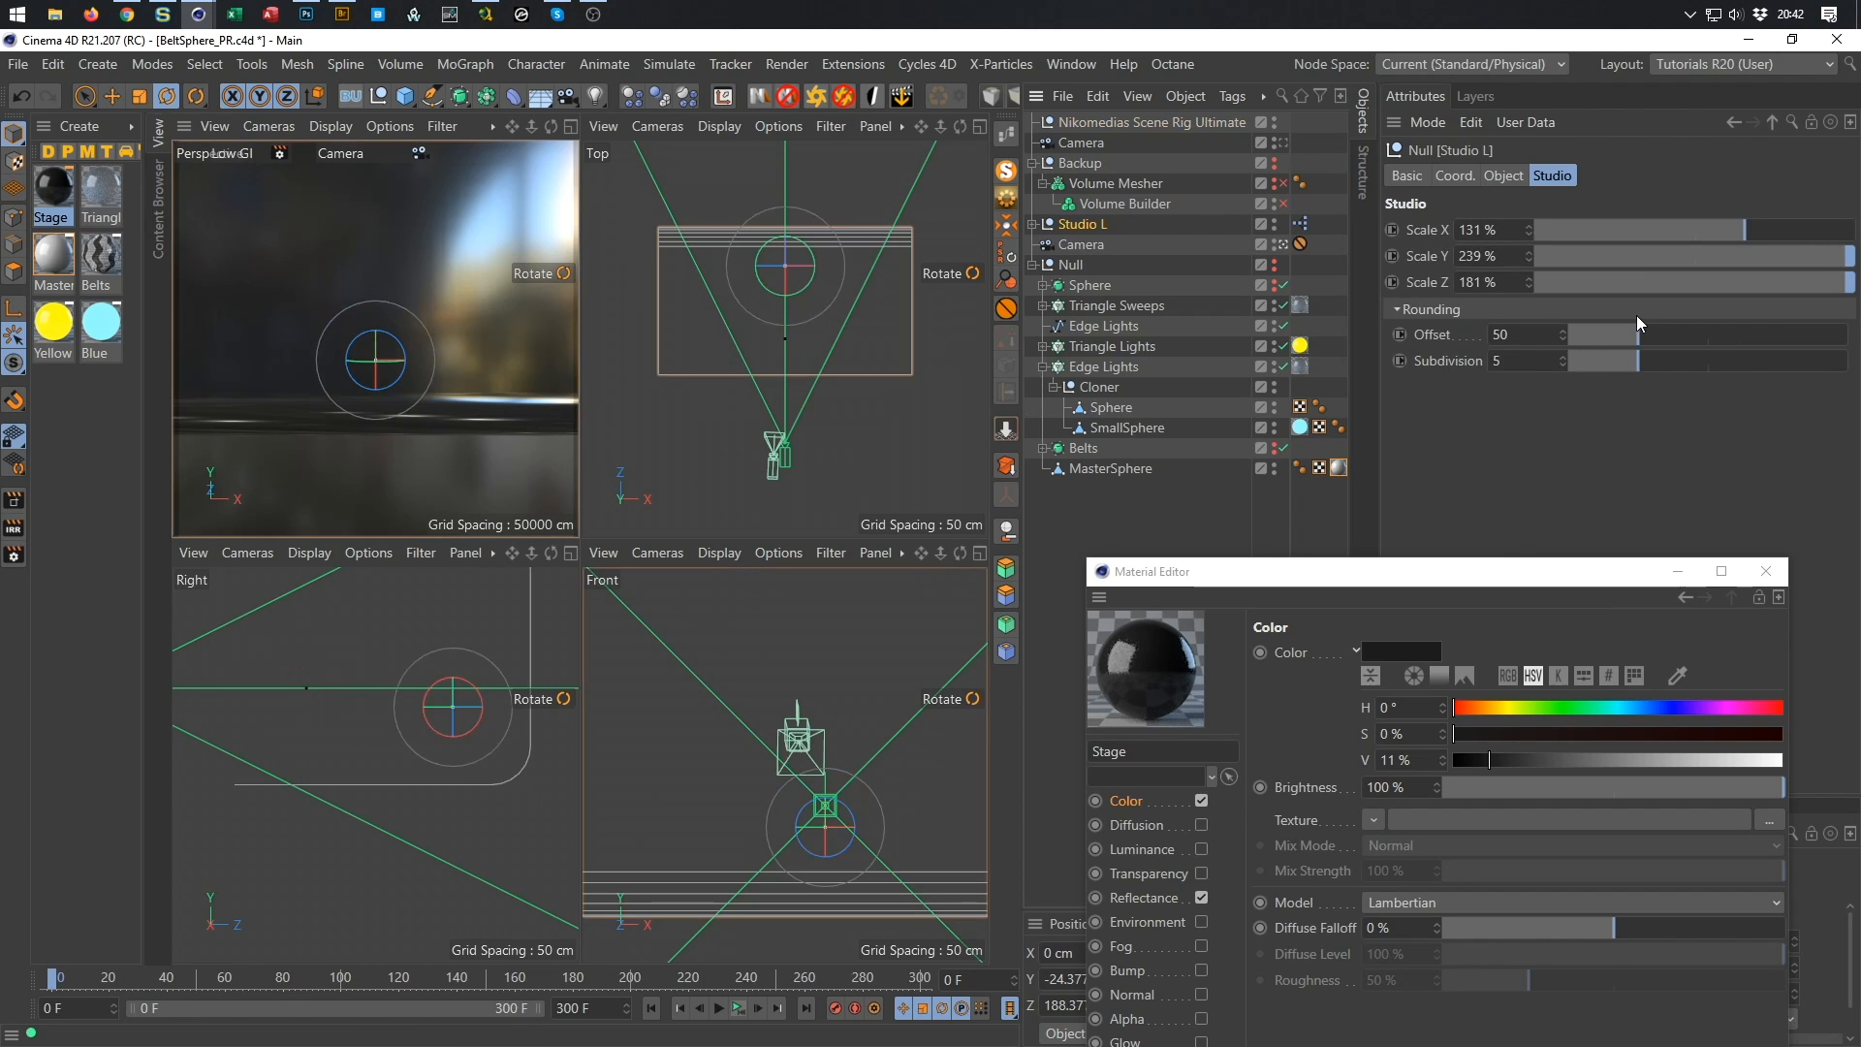
{"action": "left_click_drag", "start_coordinate": [1643, 340], "coordinate": [1851, 332]}
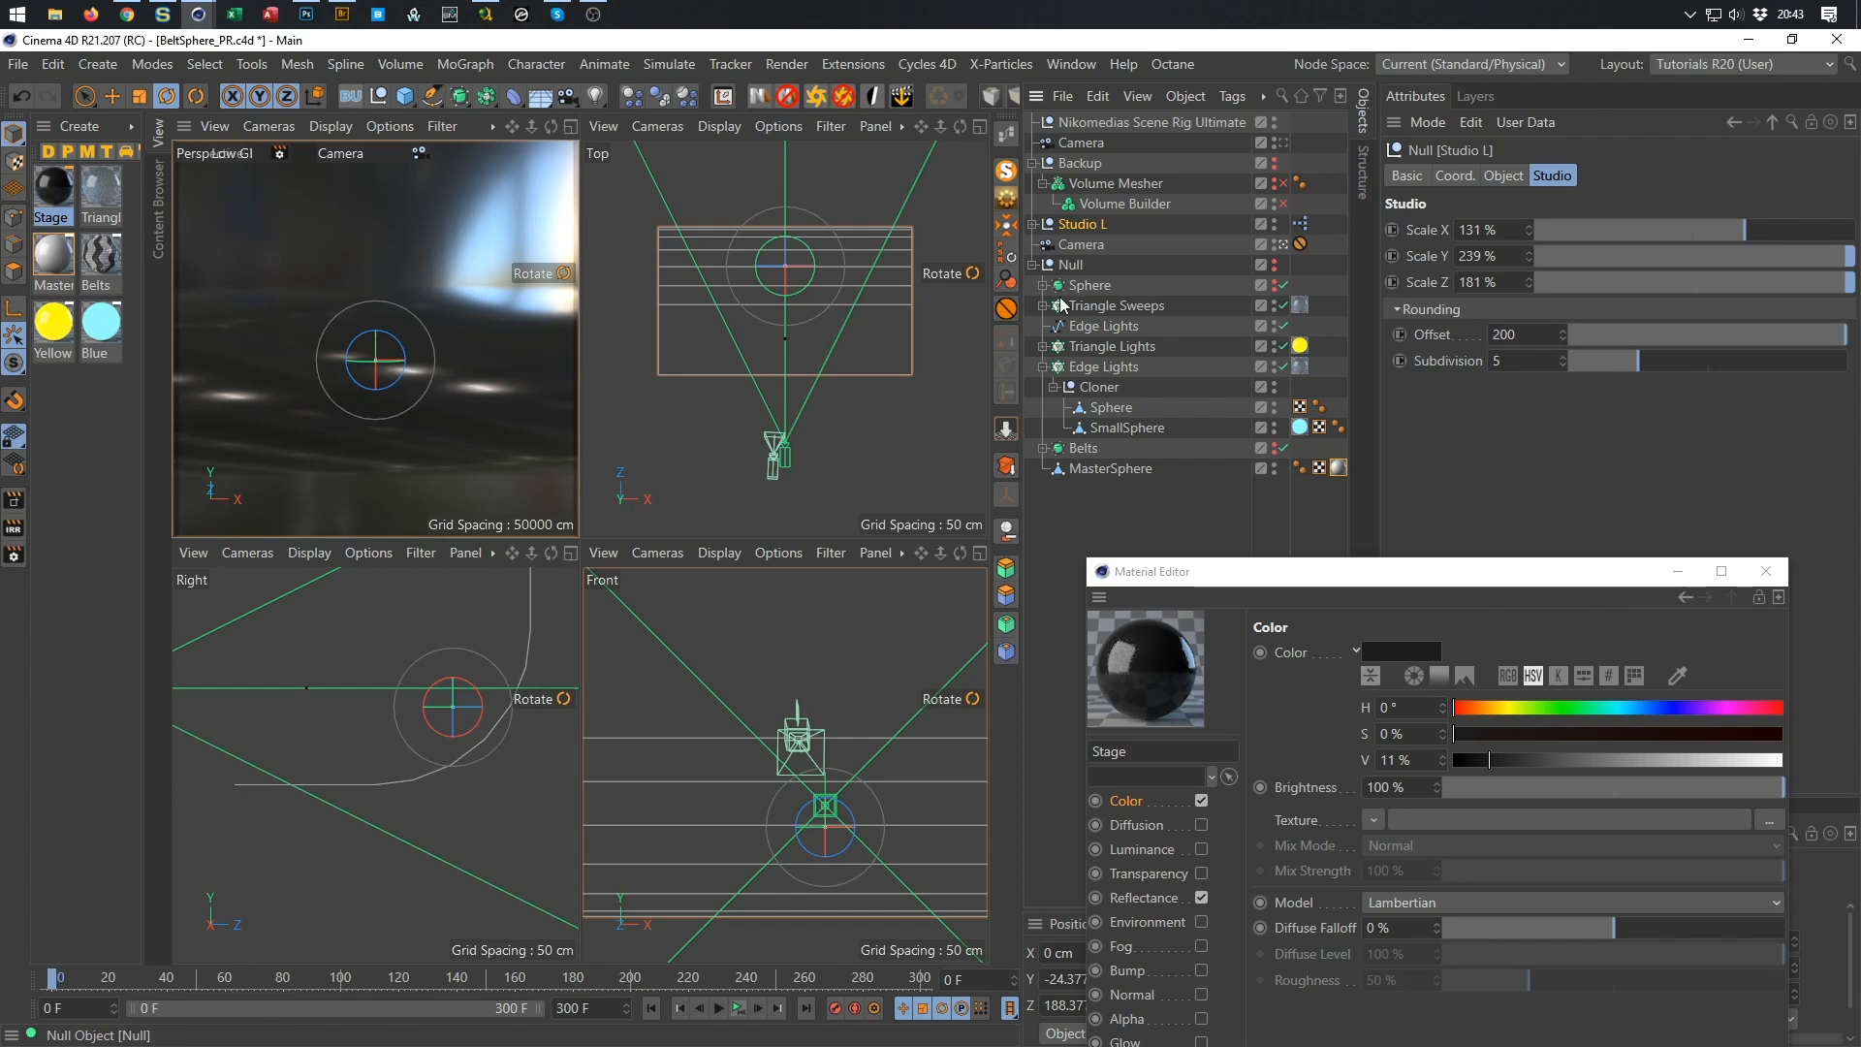
{"action": "key", "text": "e"}
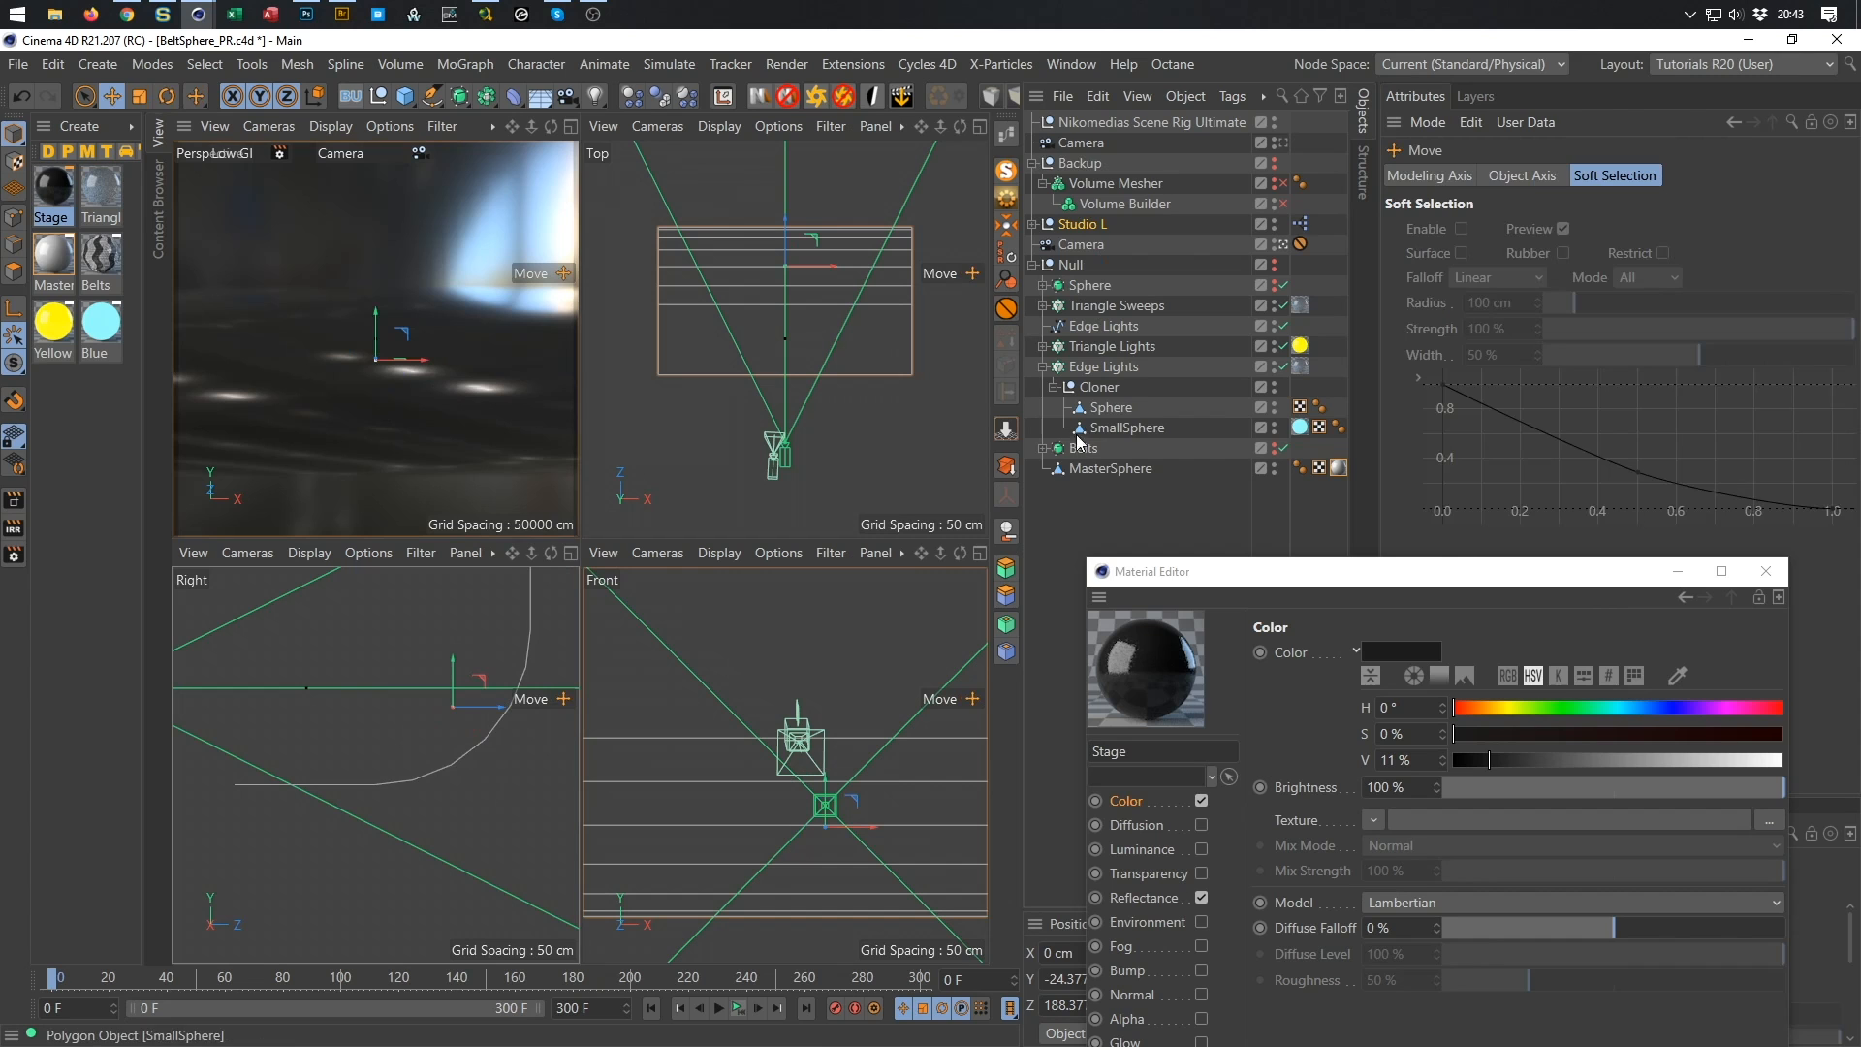
{"action": "left_click", "coordinate": [1274, 263]}
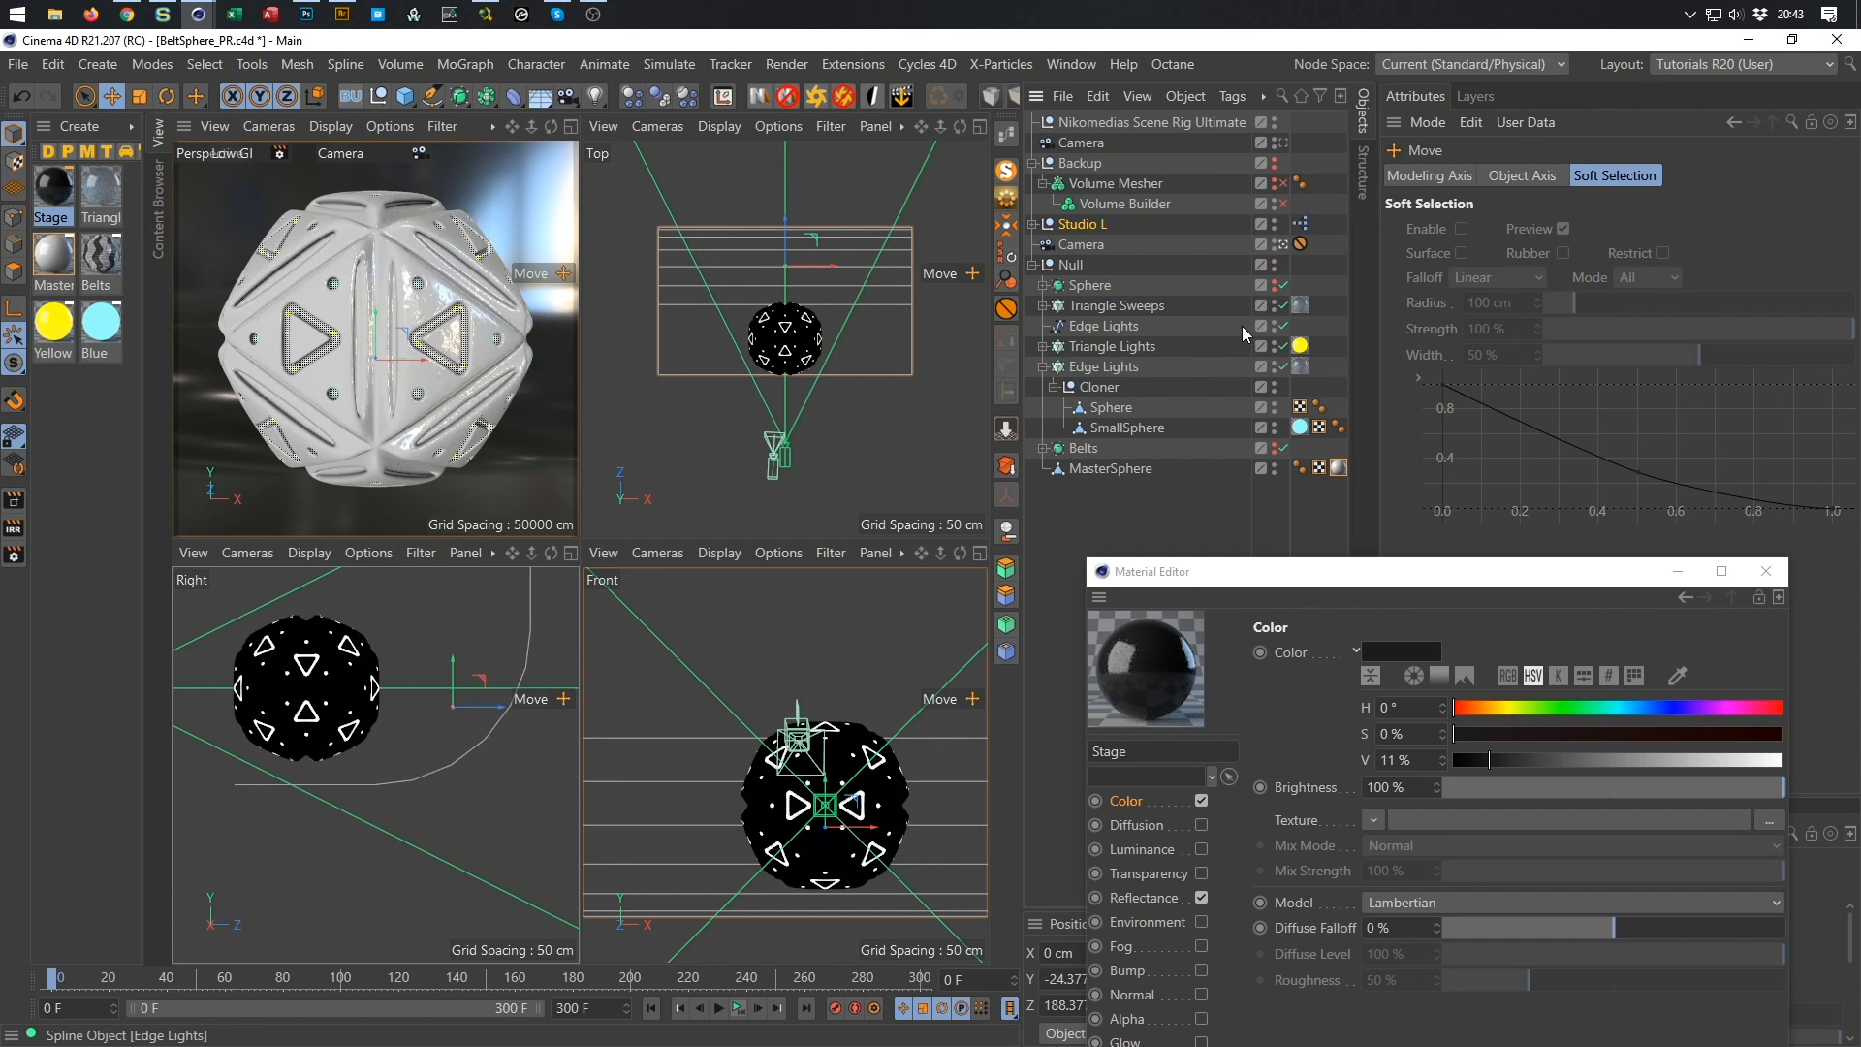
{"action": "left_click", "coordinate": [1273, 283]}
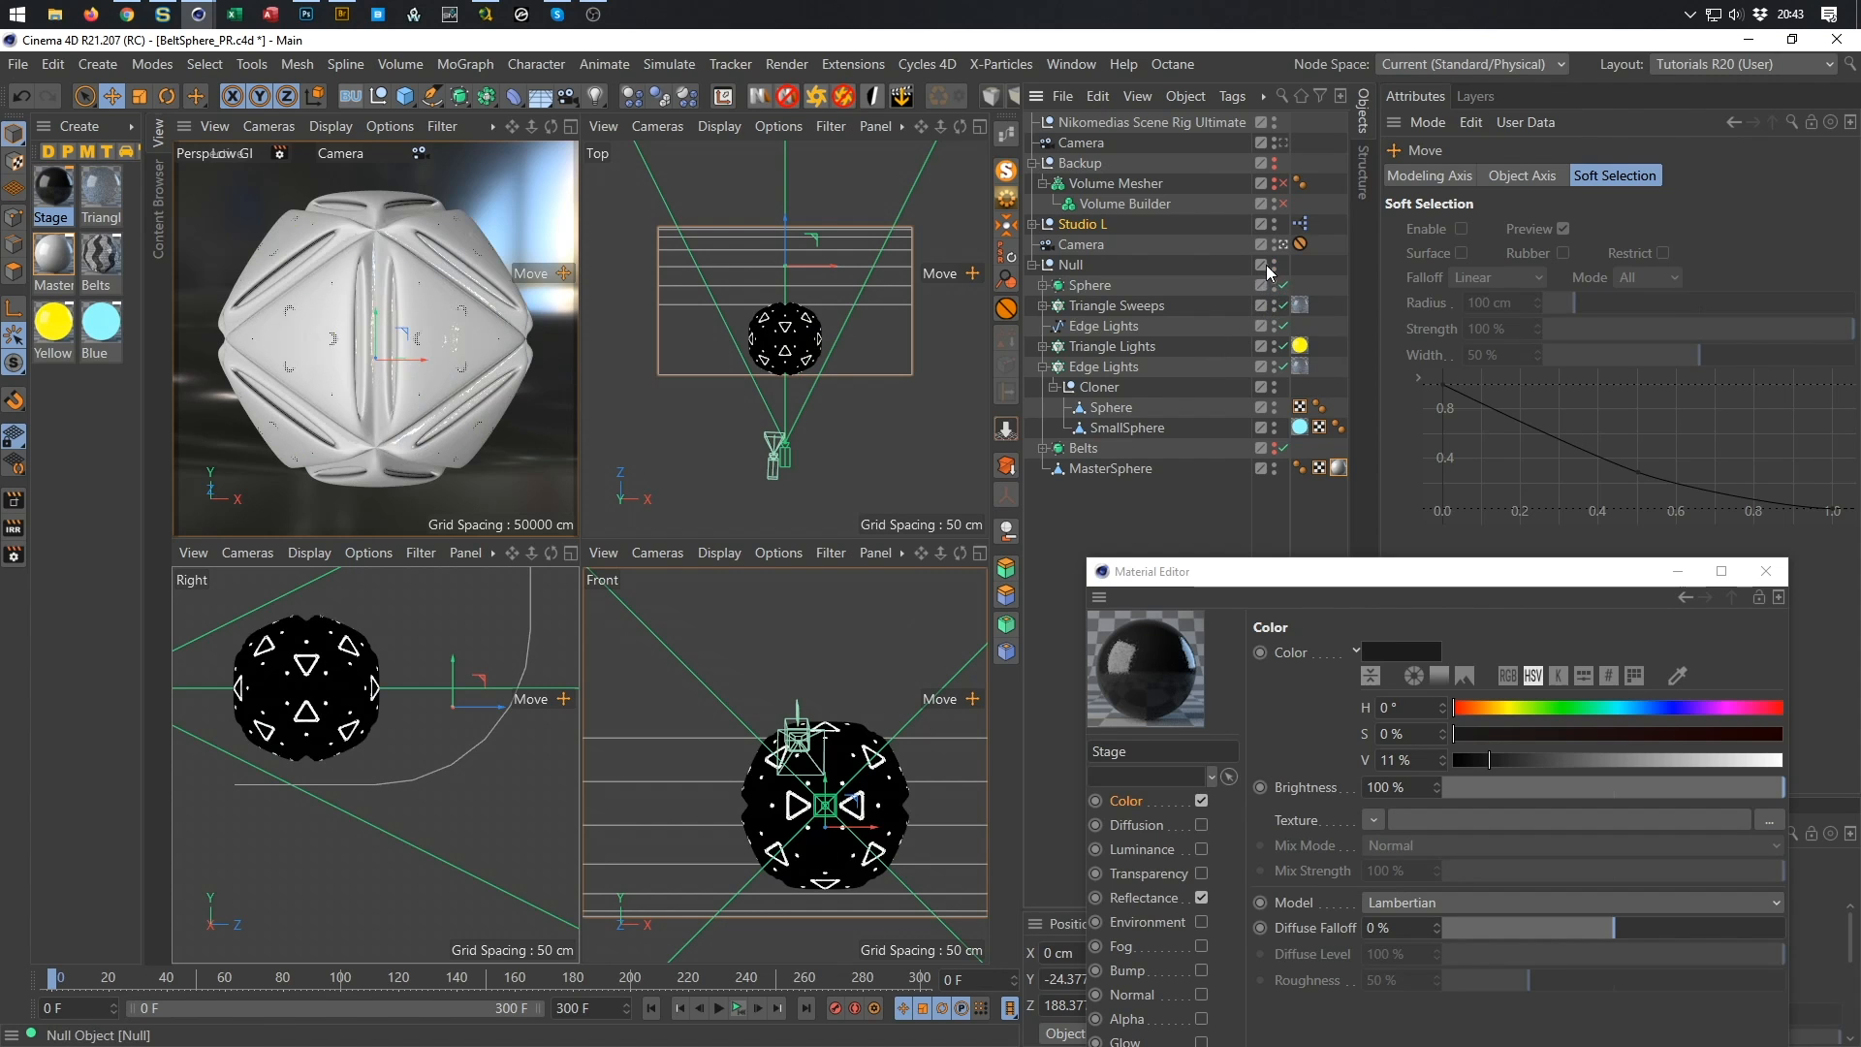
{"action": "left_click", "coordinate": [1274, 280]}
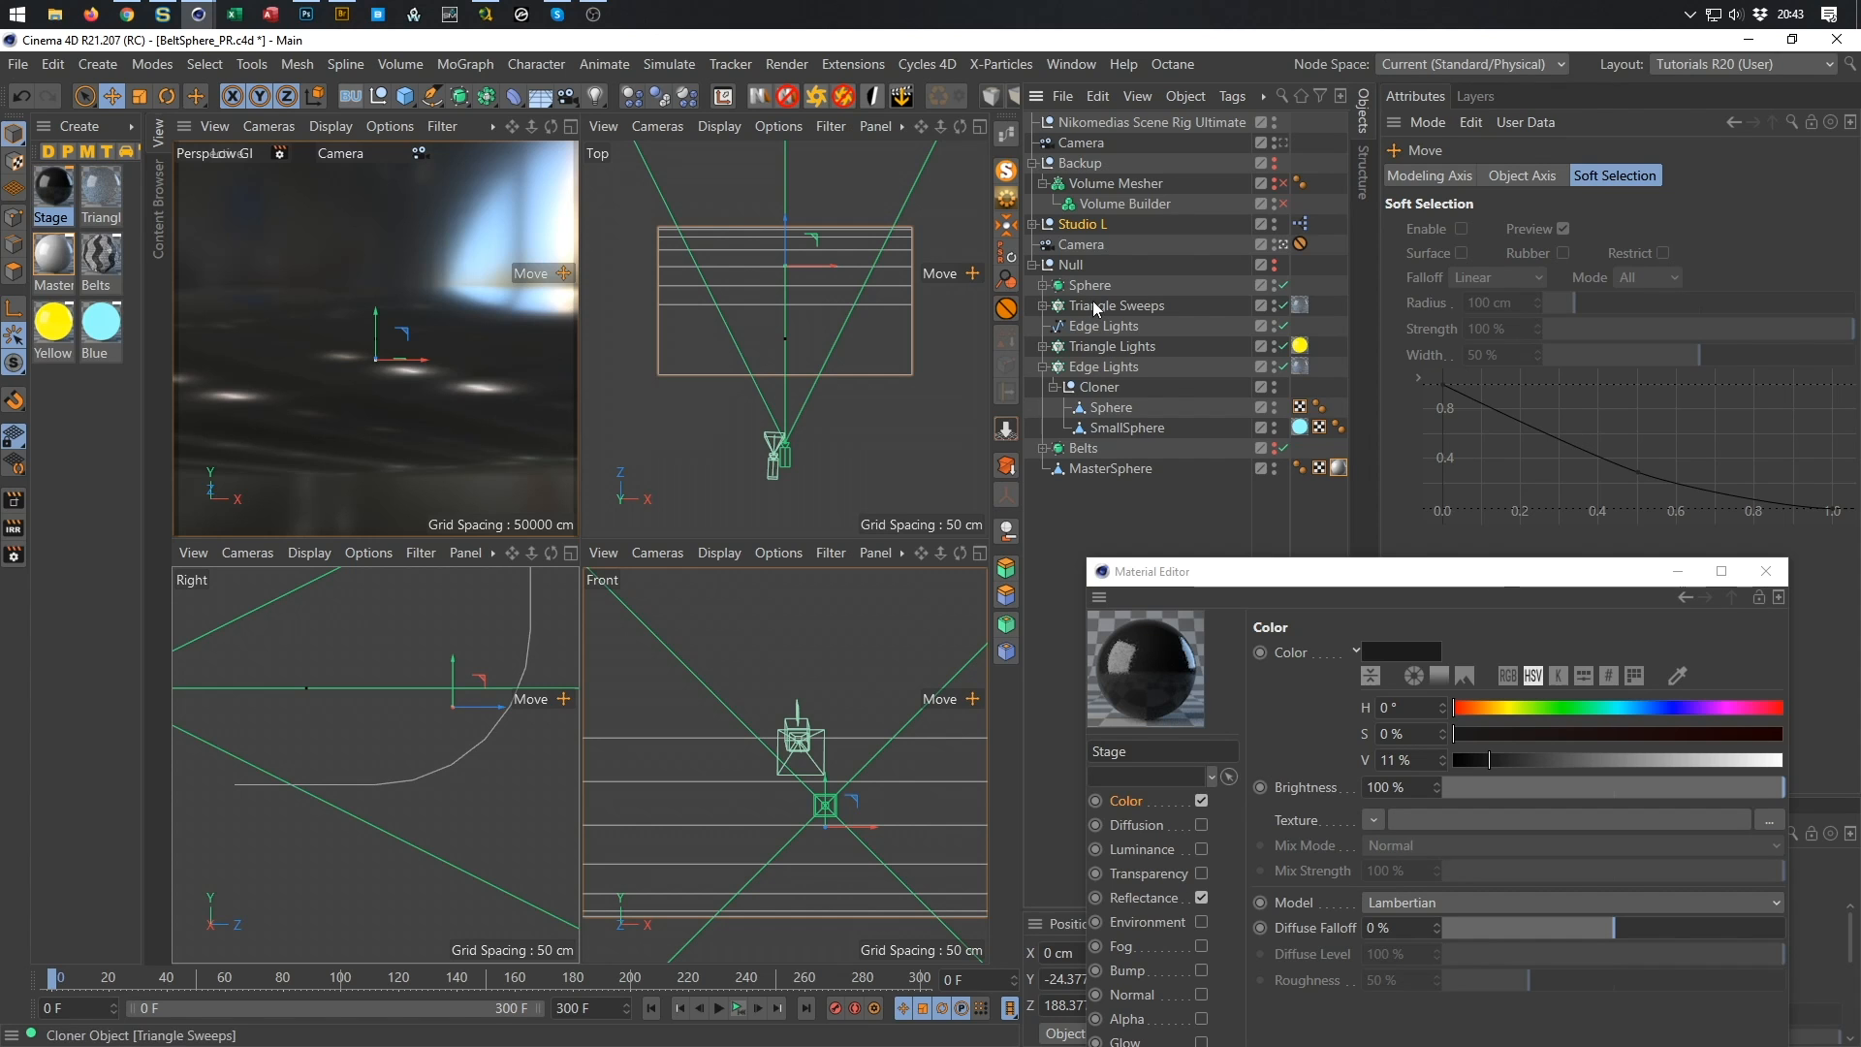
Set the rounding subdivision of Studio L to 20 and return to the single perspective view.
{"action": "left_click", "coordinate": [1092, 227]}
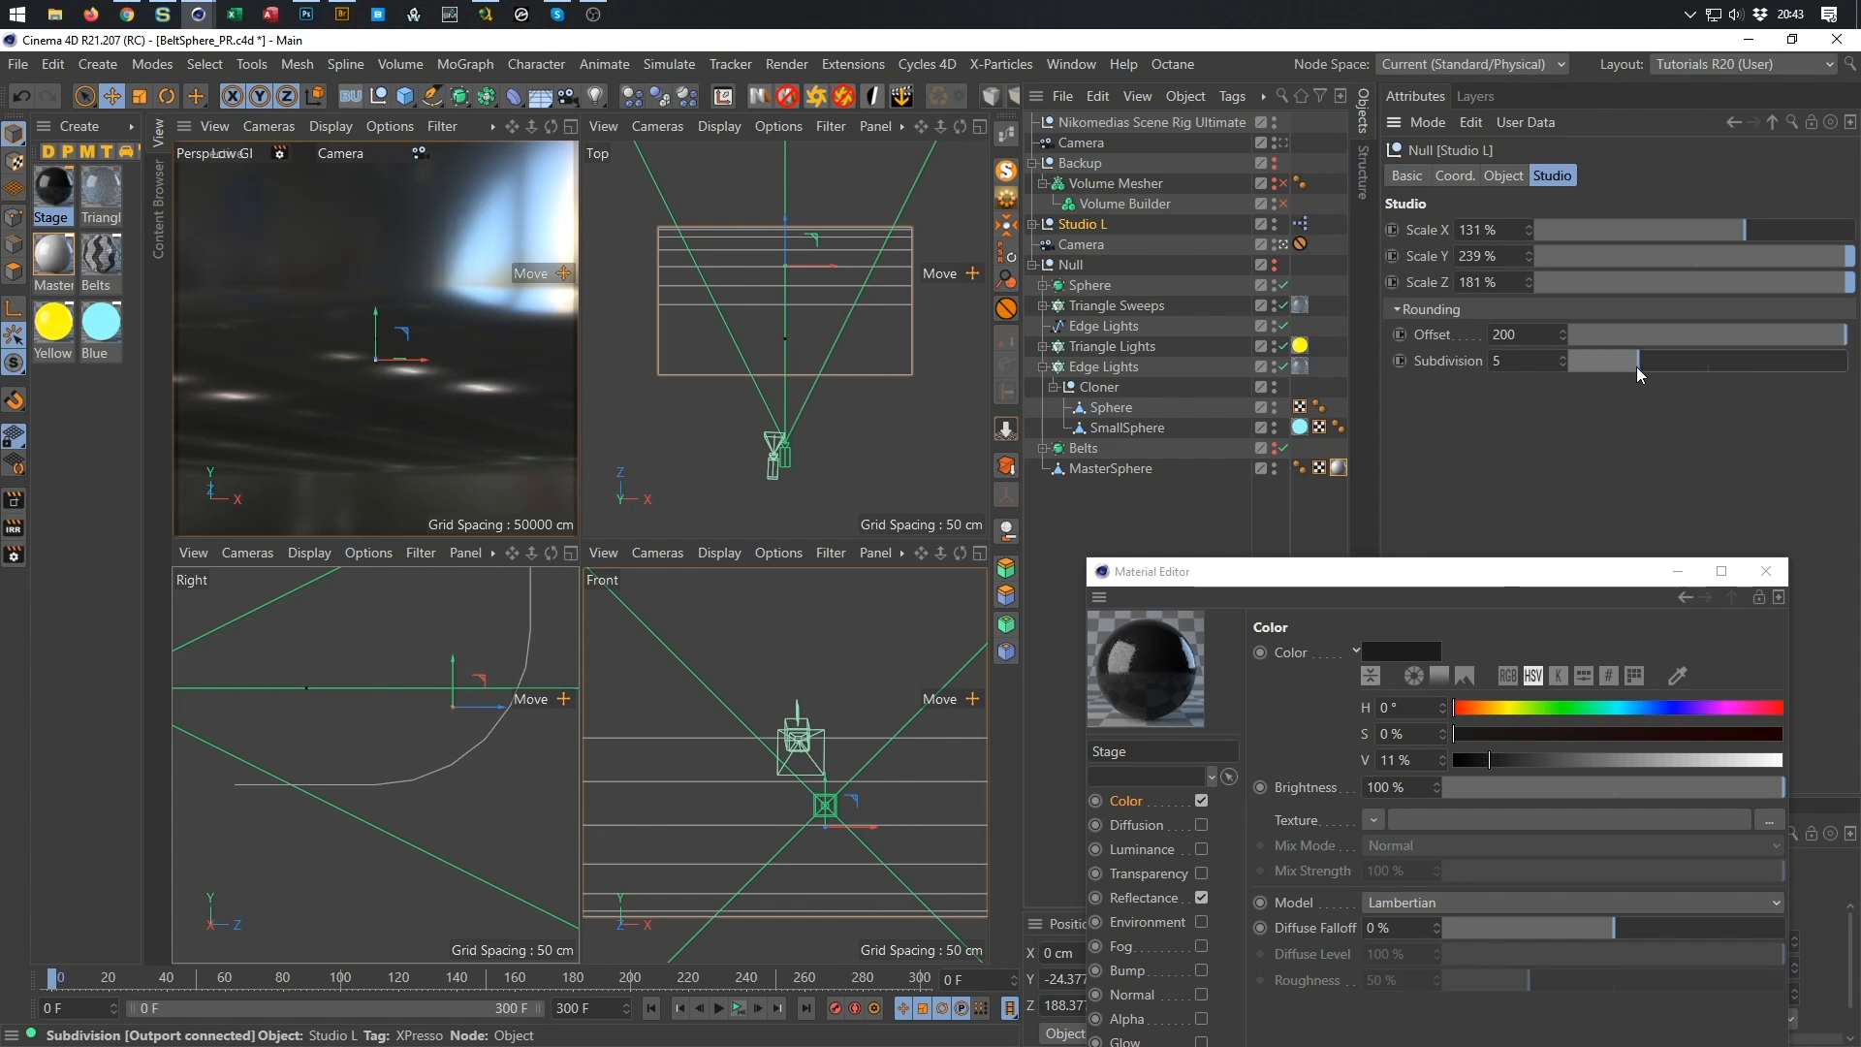
{"action": "left_click_drag", "start_coordinate": [1637, 366], "coordinate": [1817, 440]}
{"action": "middle_click", "coordinate": [482, 417]}
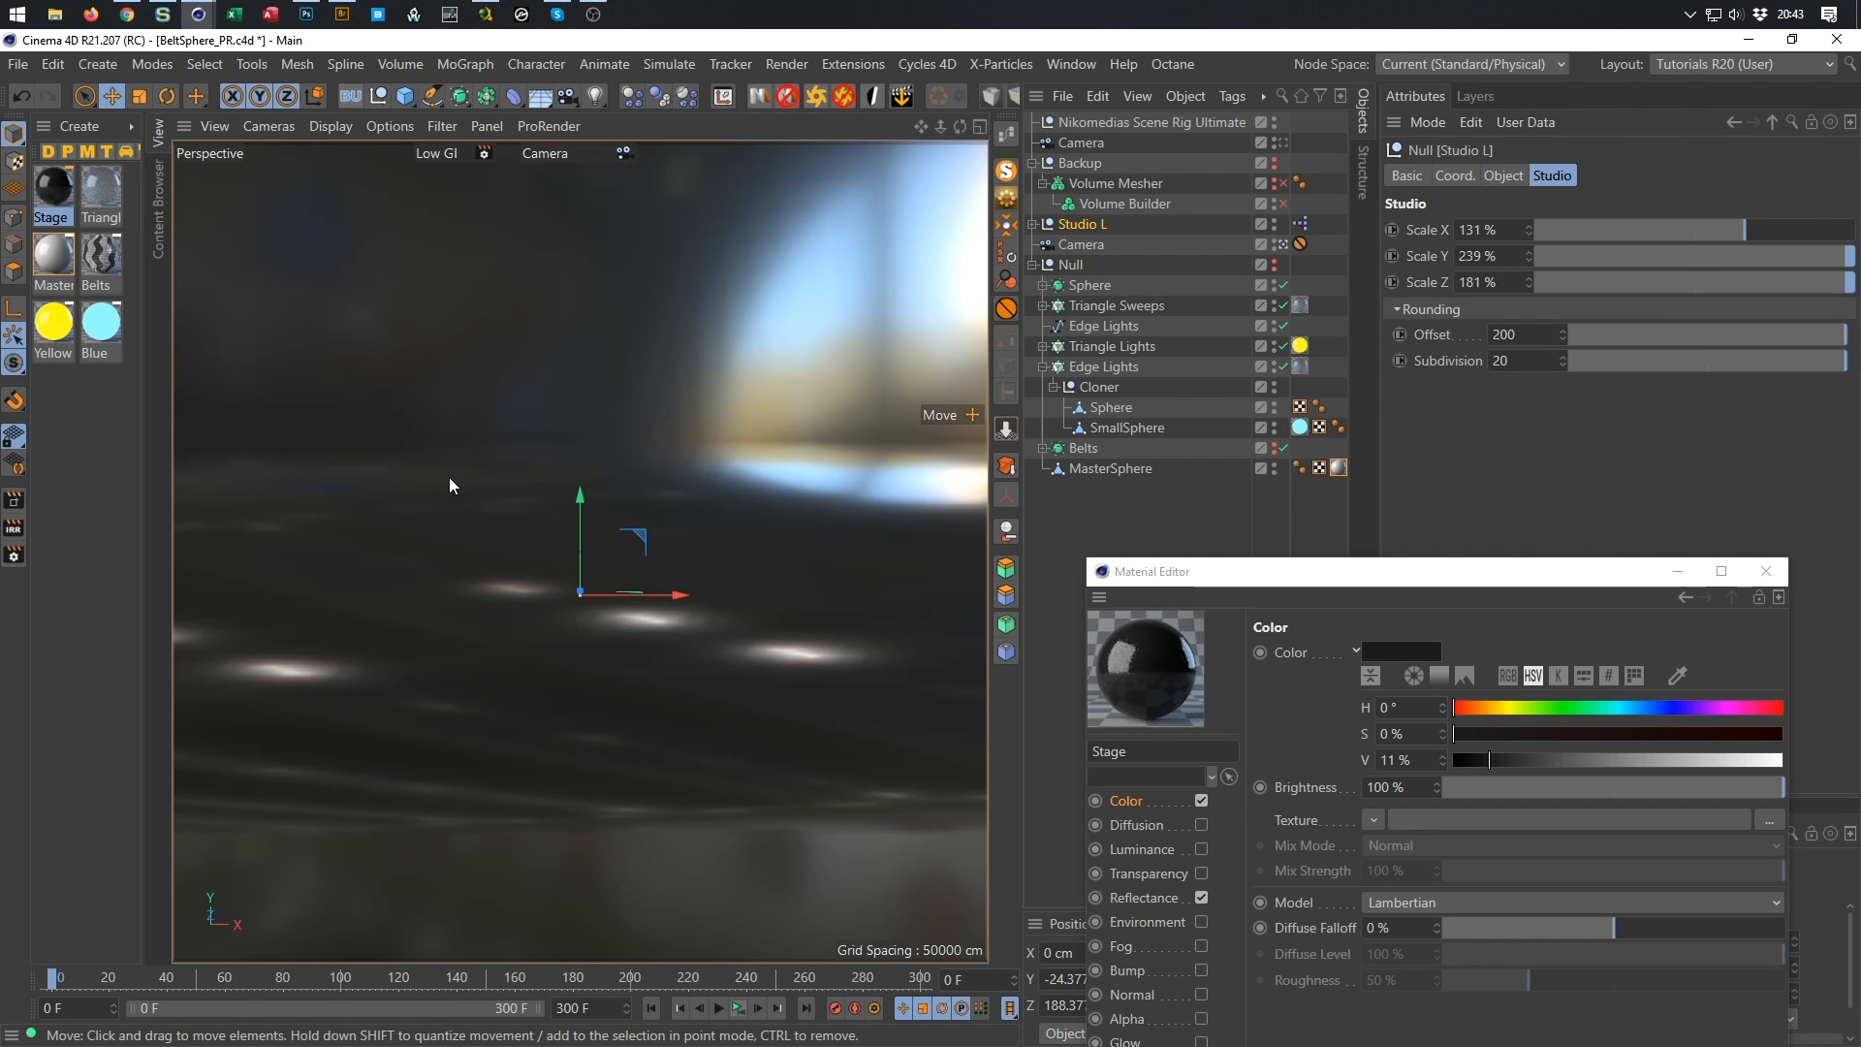
Load Smuge_GW_002.jpg as the roughness texture of the Stage material's Glossy layer, creating a copy at the project location.
{"action": "left_click_drag", "start_coordinate": [1278, 580], "coordinate": [1154, 191]}
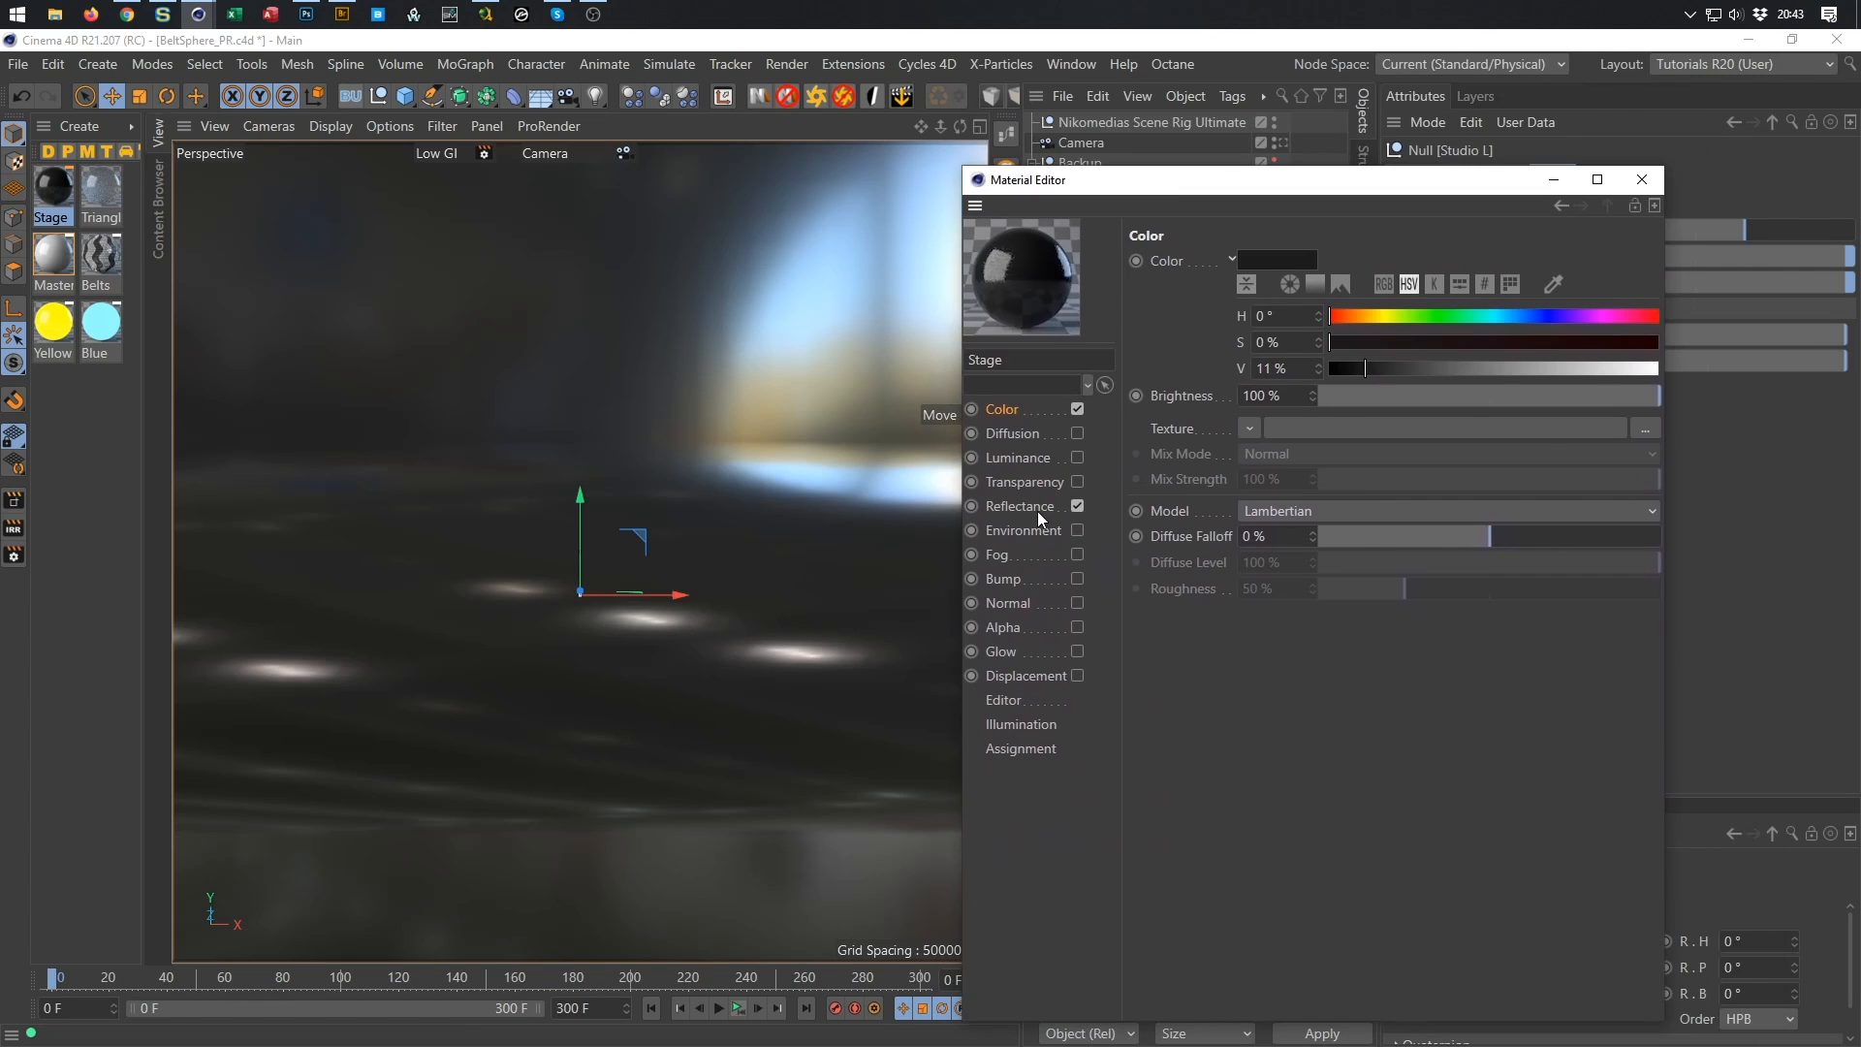
{"action": "left_click", "coordinate": [1028, 506]}
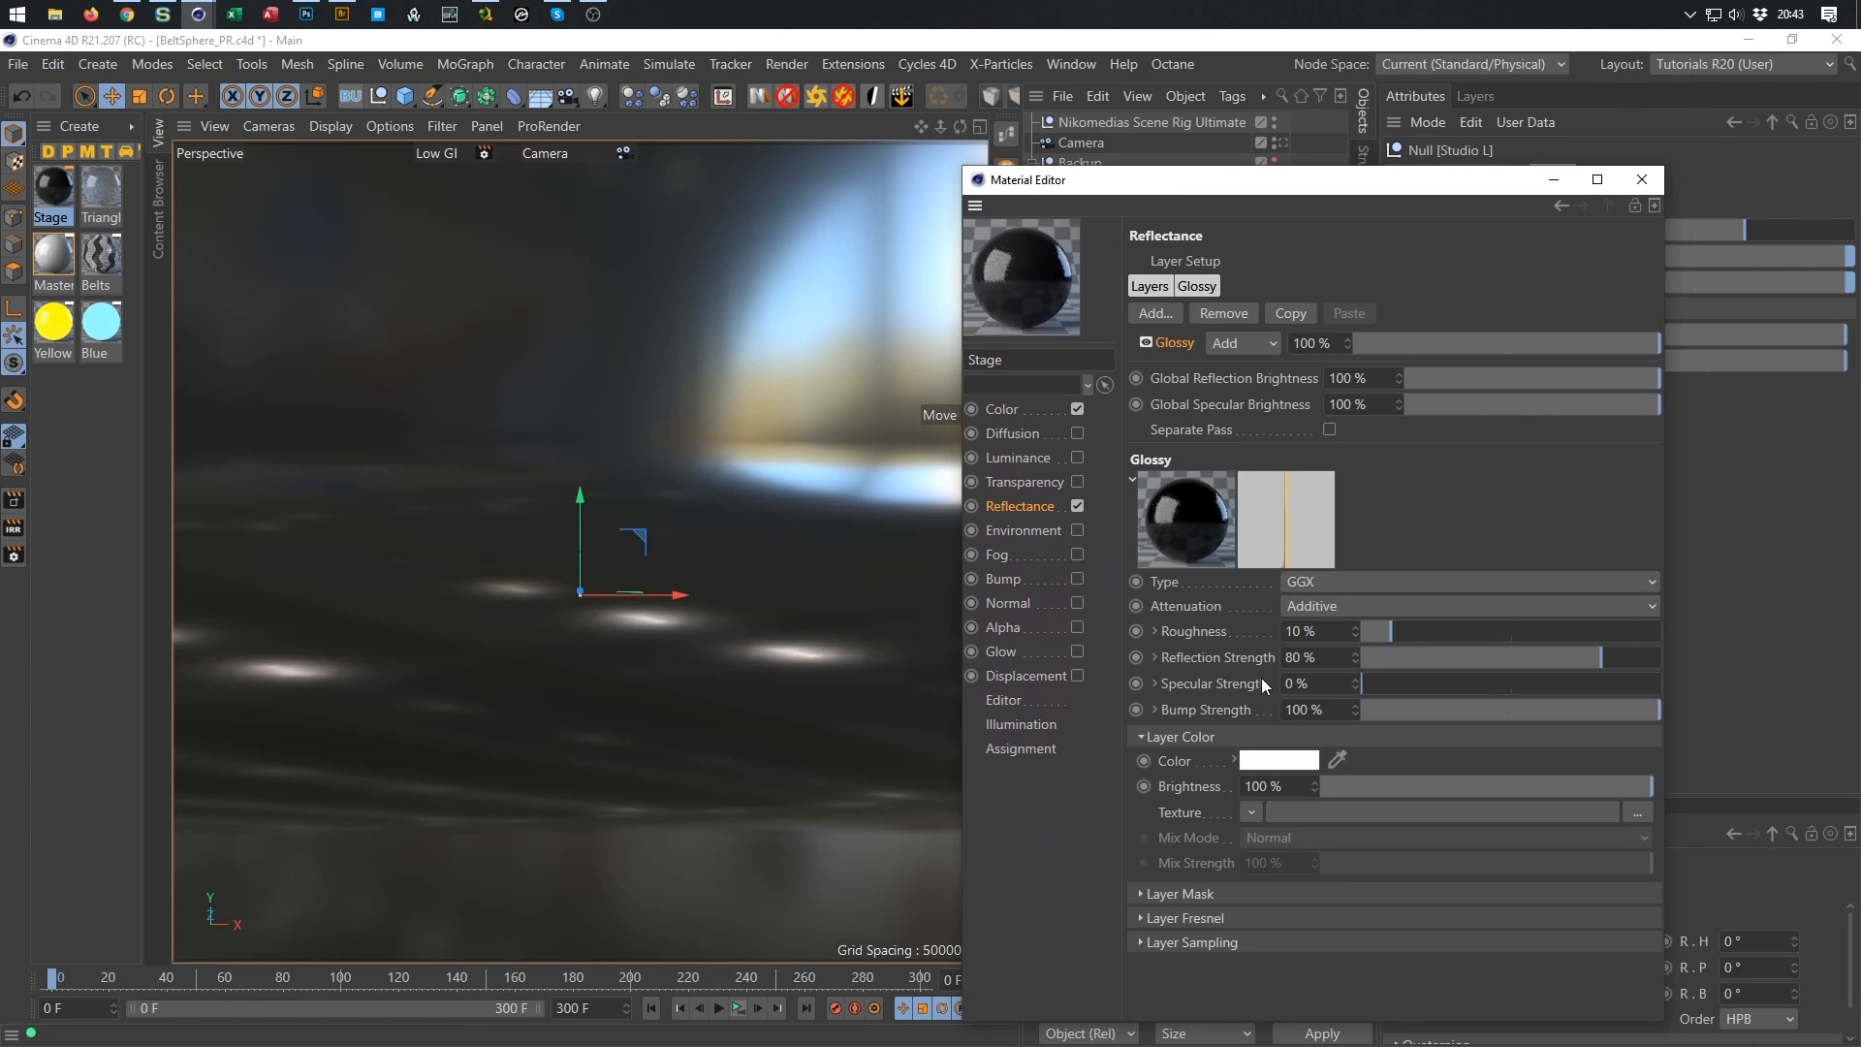
{"action": "left_click", "coordinate": [1156, 632]}
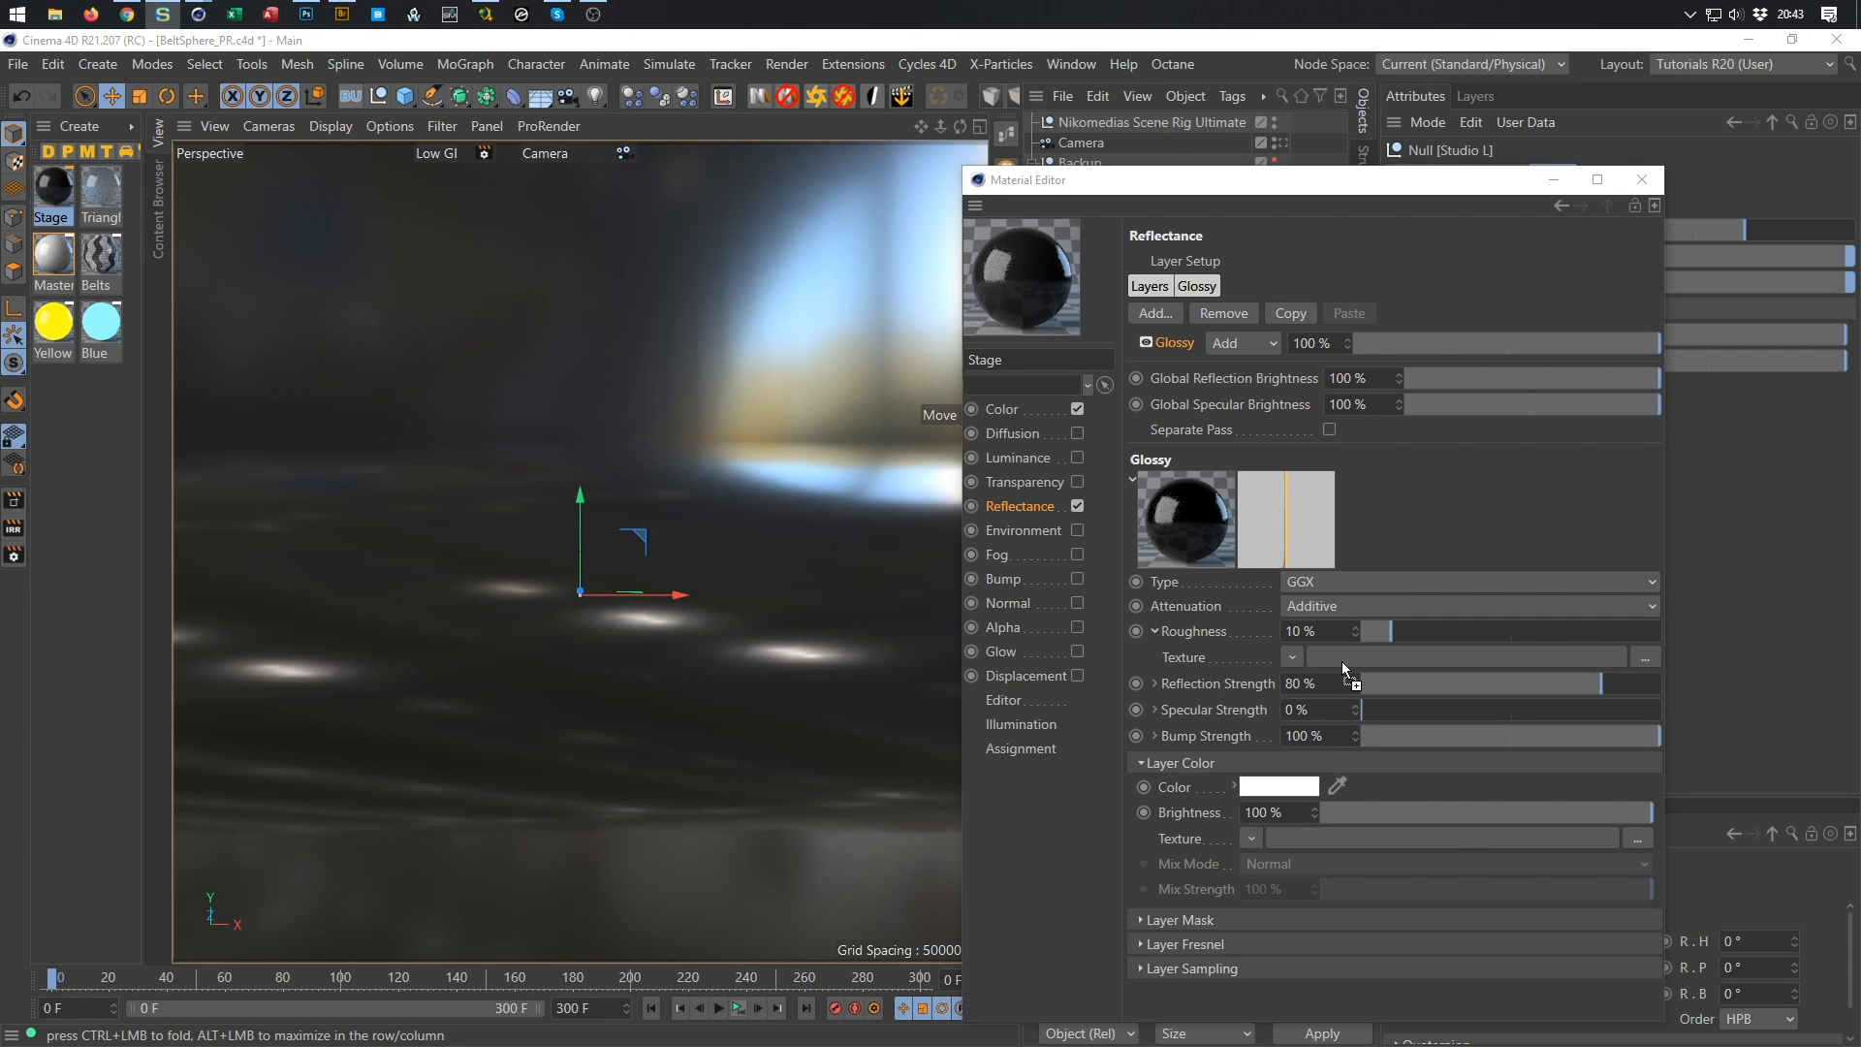
{"action": "left_click_drag", "start_coordinate": [1346, 659], "coordinate": [1346, 665]}
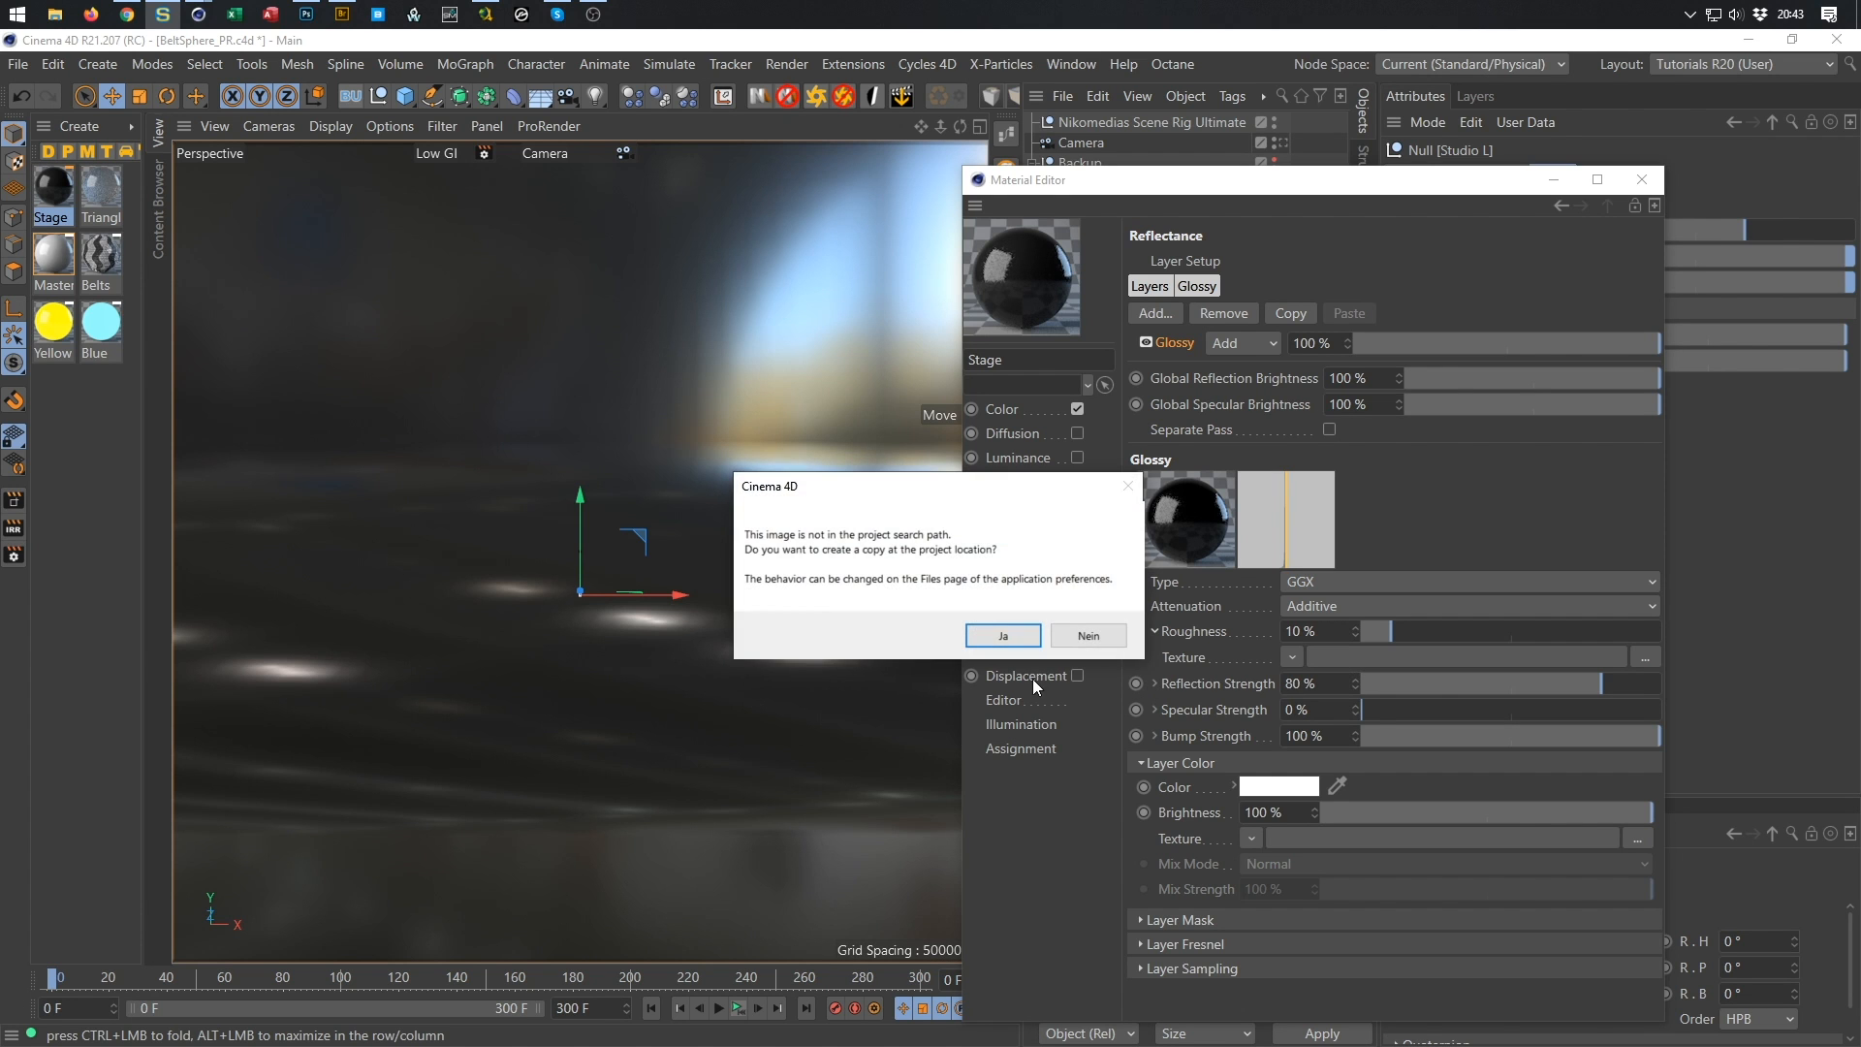
{"action": "left_click", "coordinate": [1018, 635]}
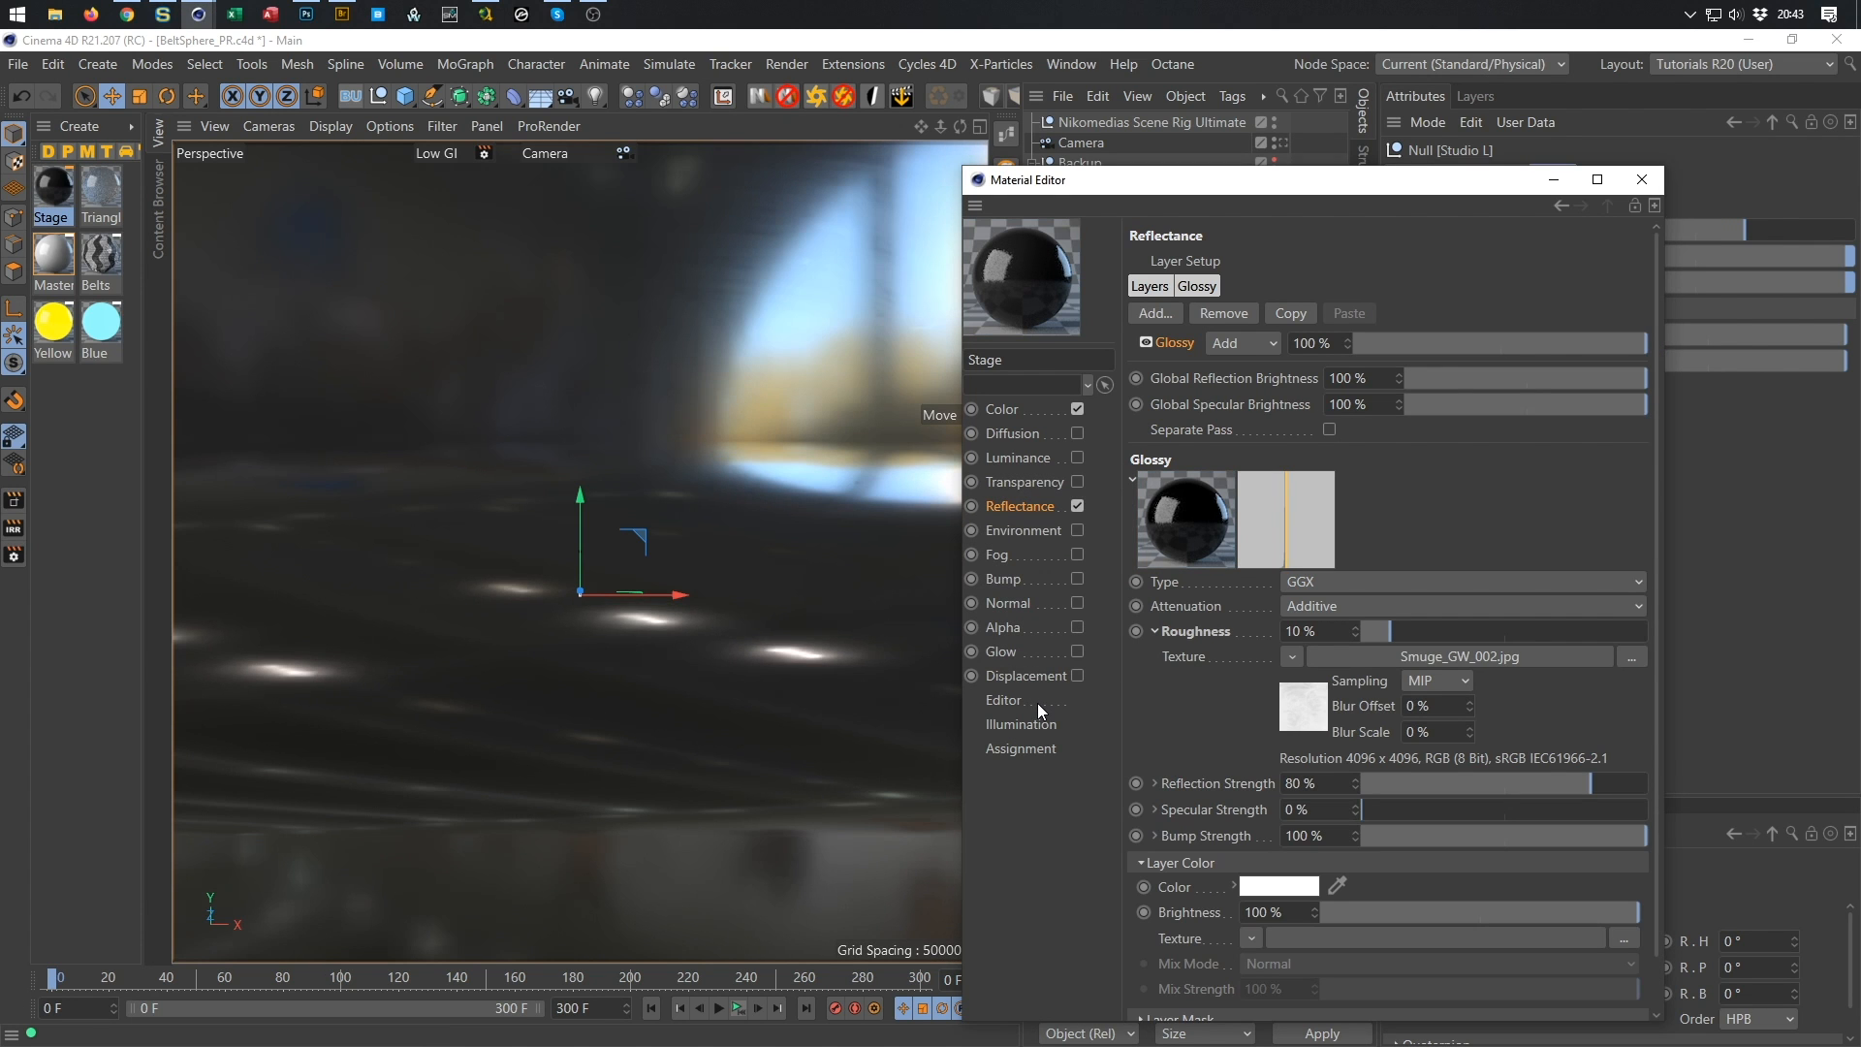
Turn on the interactive render region and set the Stage's Glossy reflection strength to 51% and roughness to 31%.
{"action": "left_click", "coordinate": [1503, 629]}
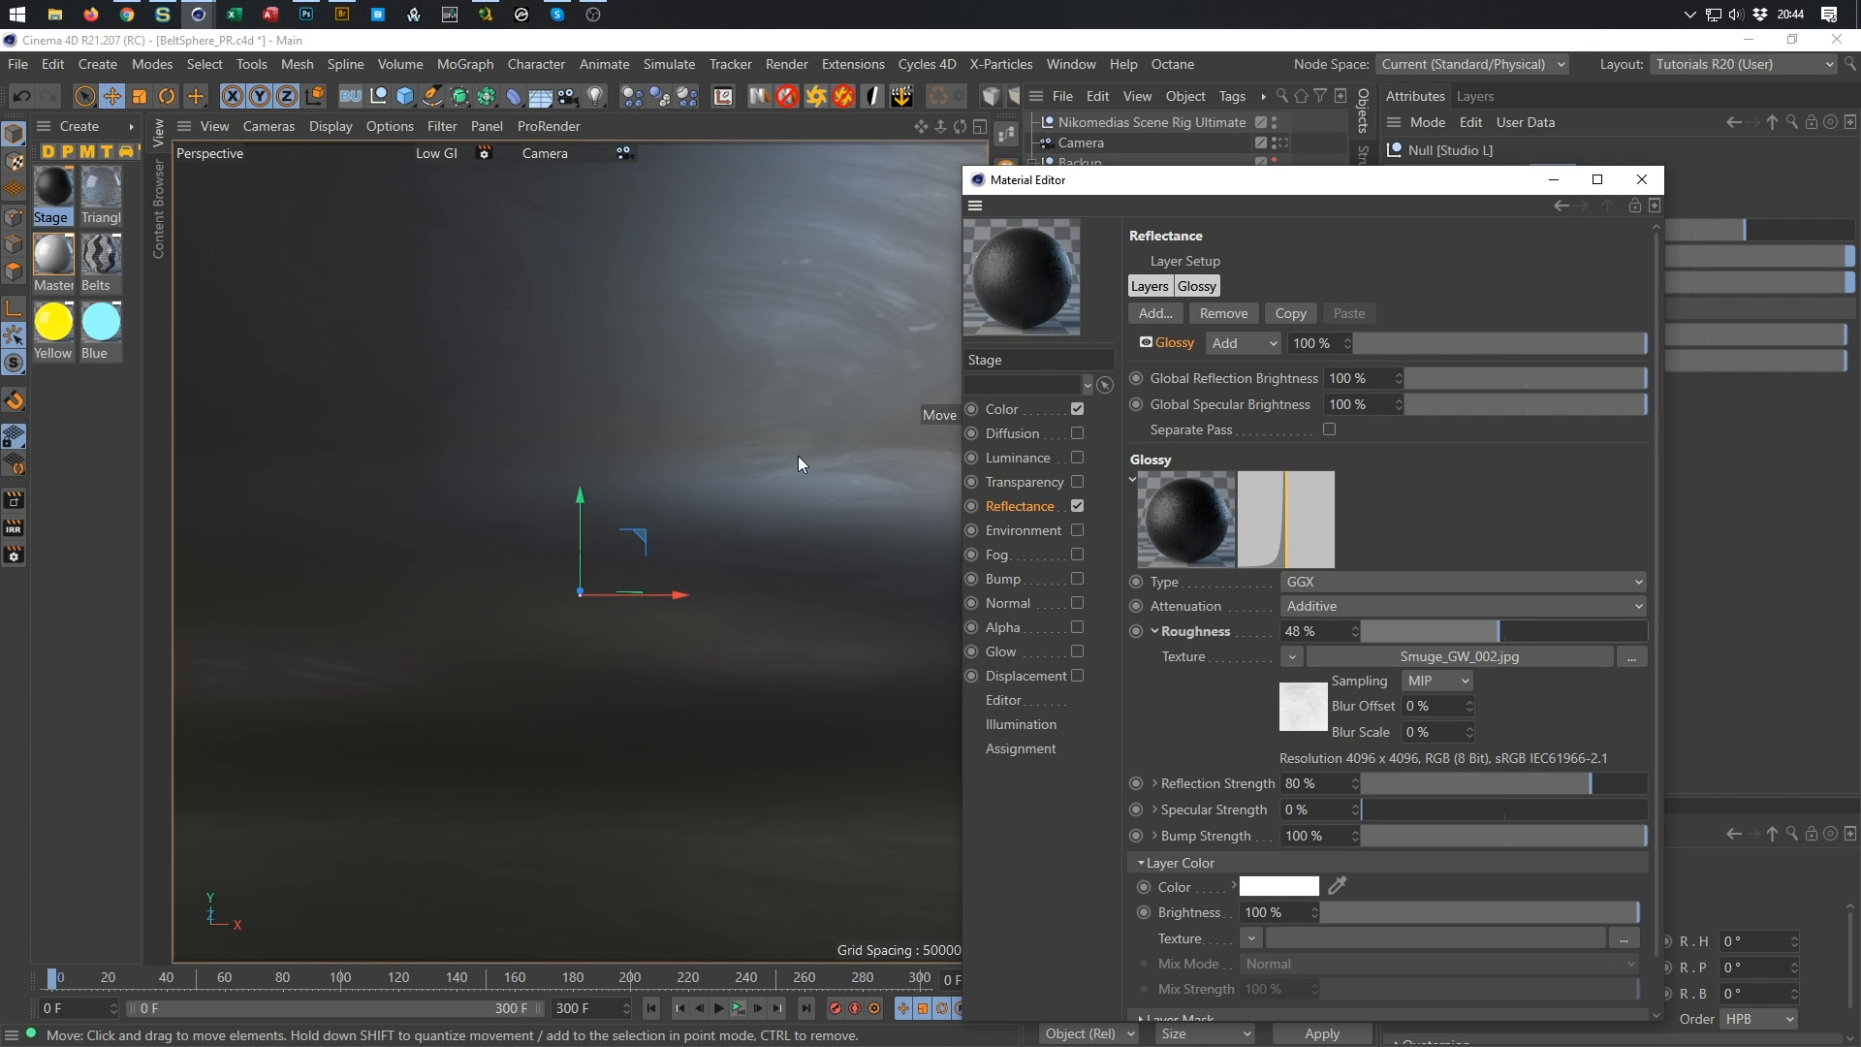
{"action": "left_click", "coordinate": [14, 529]}
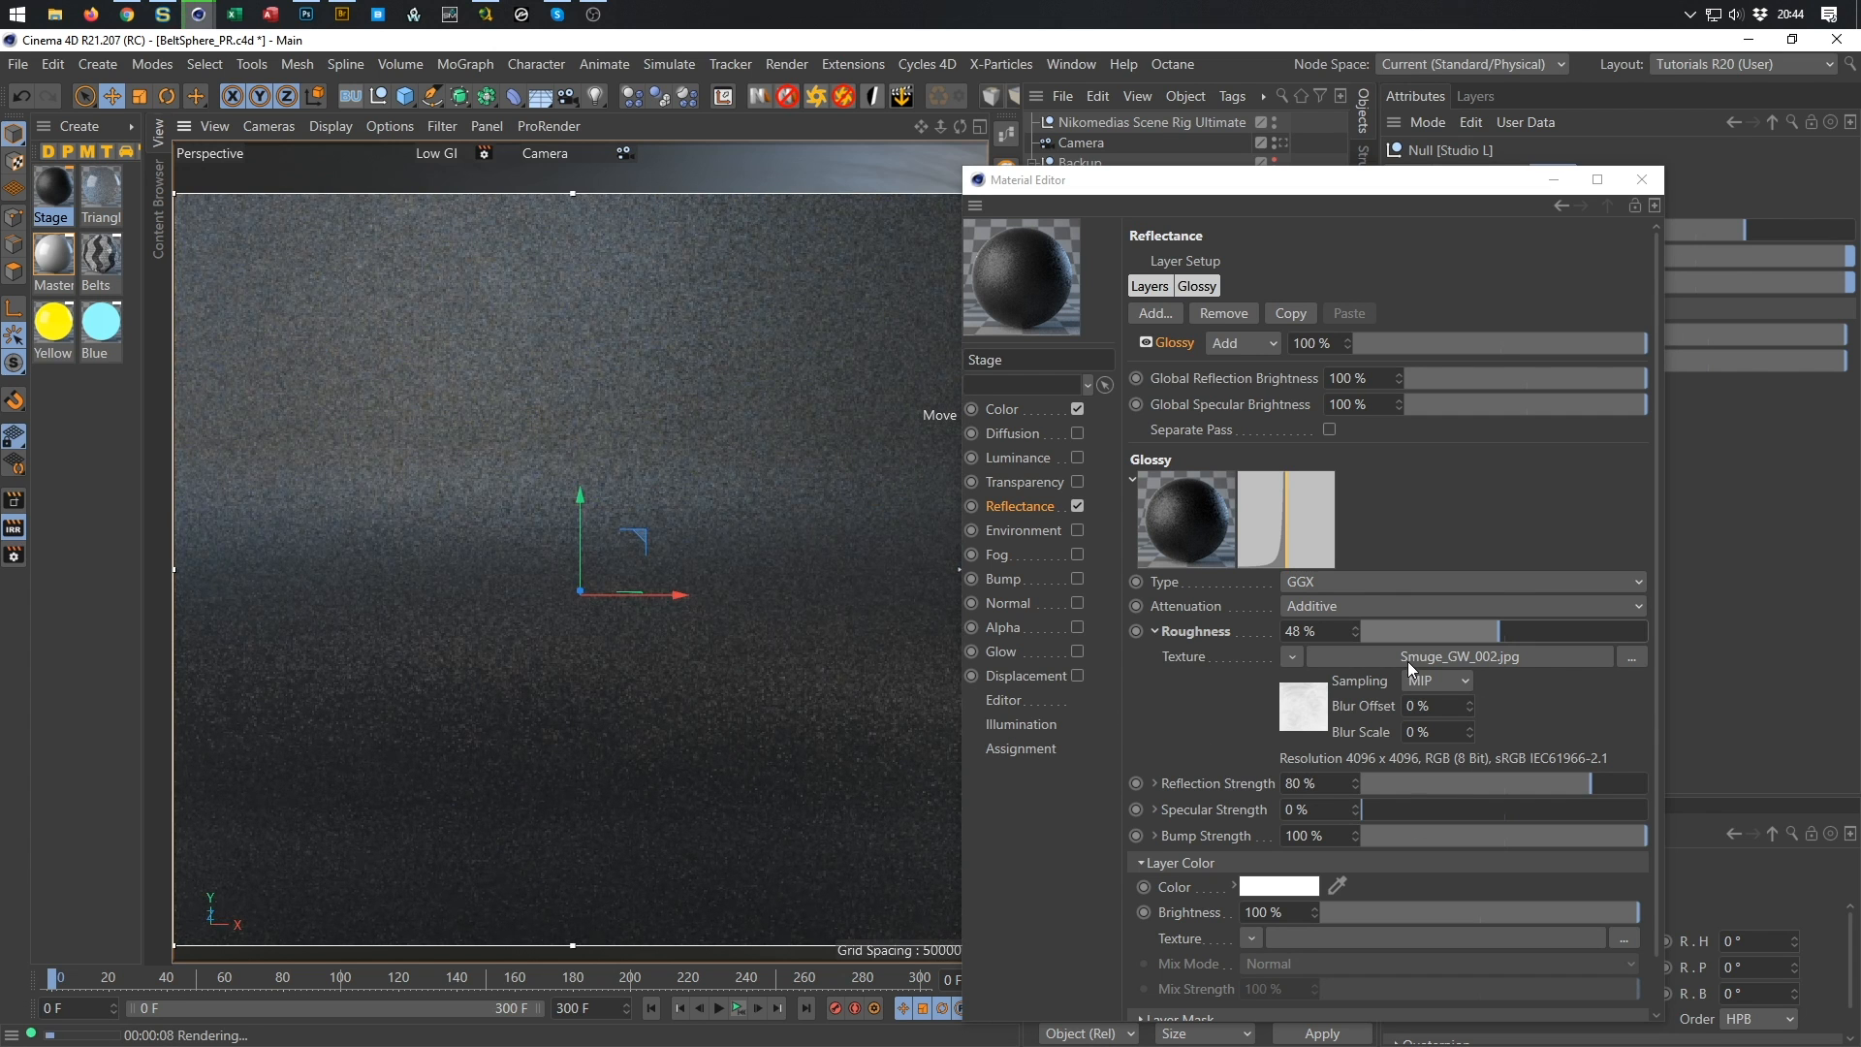
{"action": "left_click_drag", "start_coordinate": [1567, 781], "coordinate": [1510, 785]}
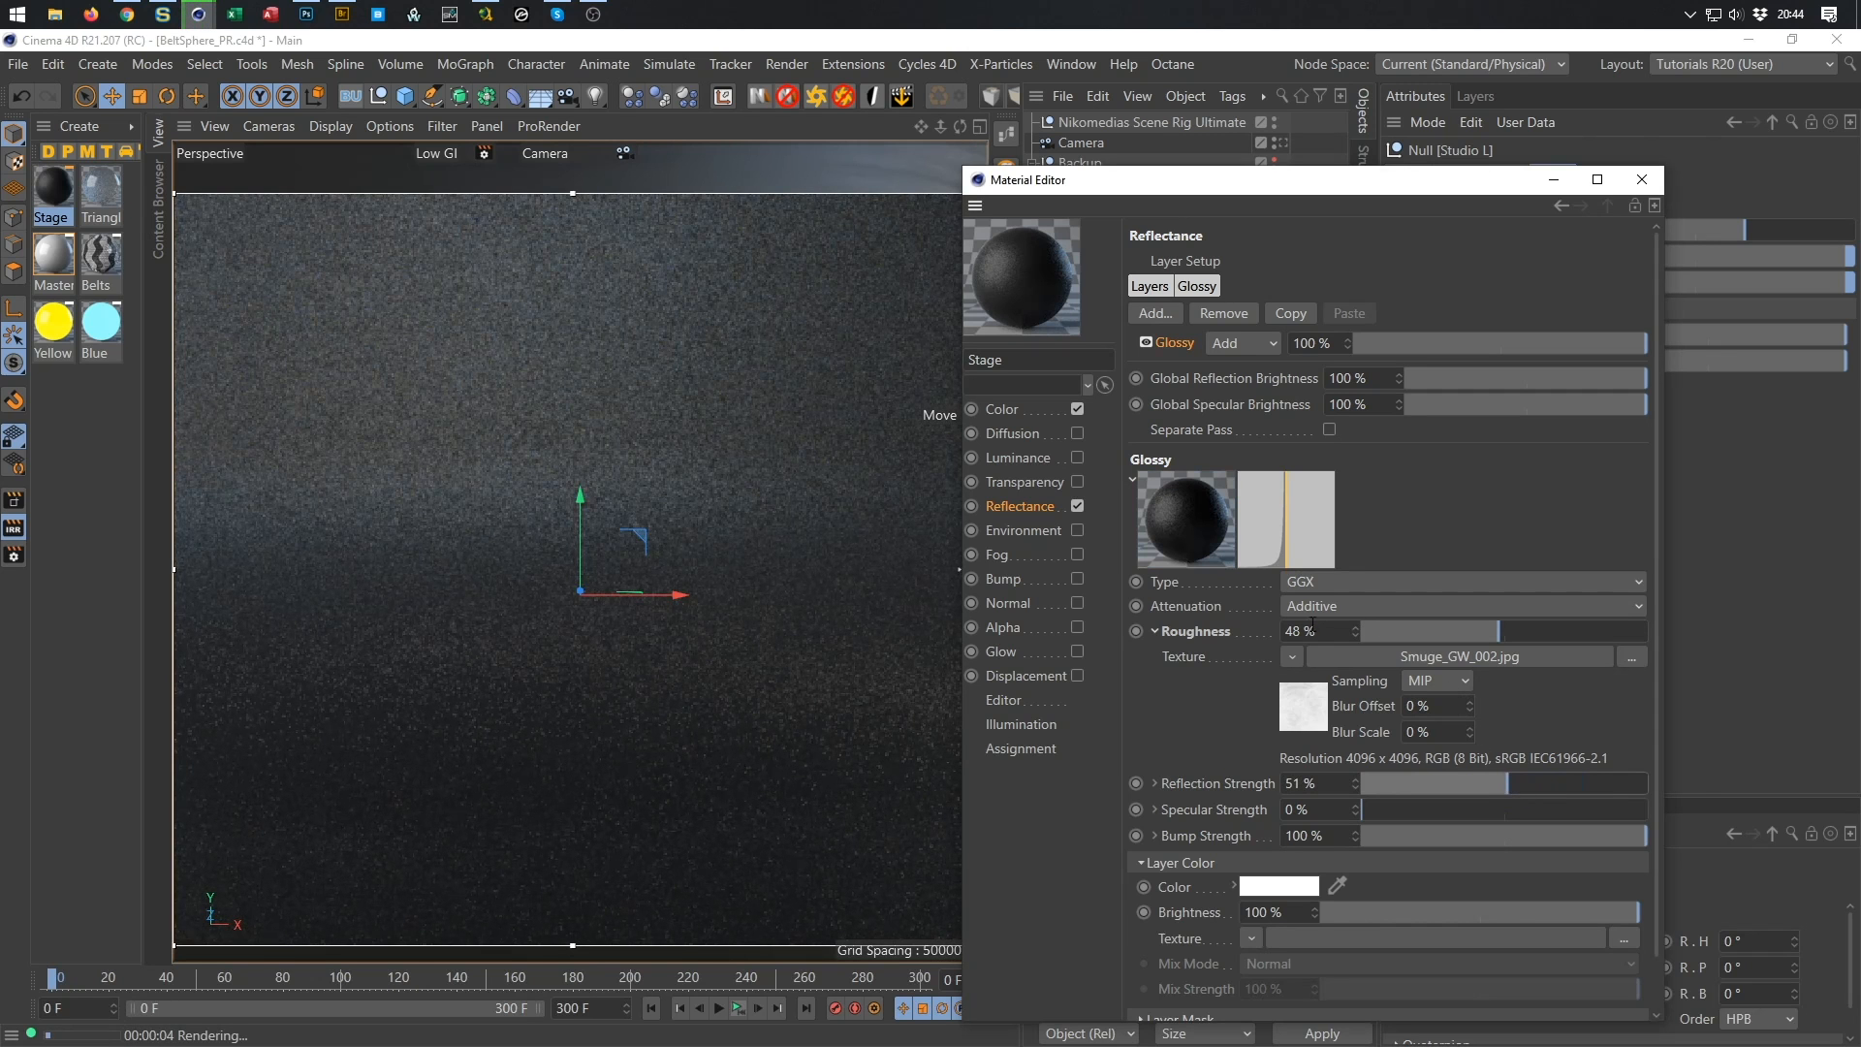
{"action": "left_click_drag", "start_coordinate": [1499, 628], "coordinate": [1450, 642]}
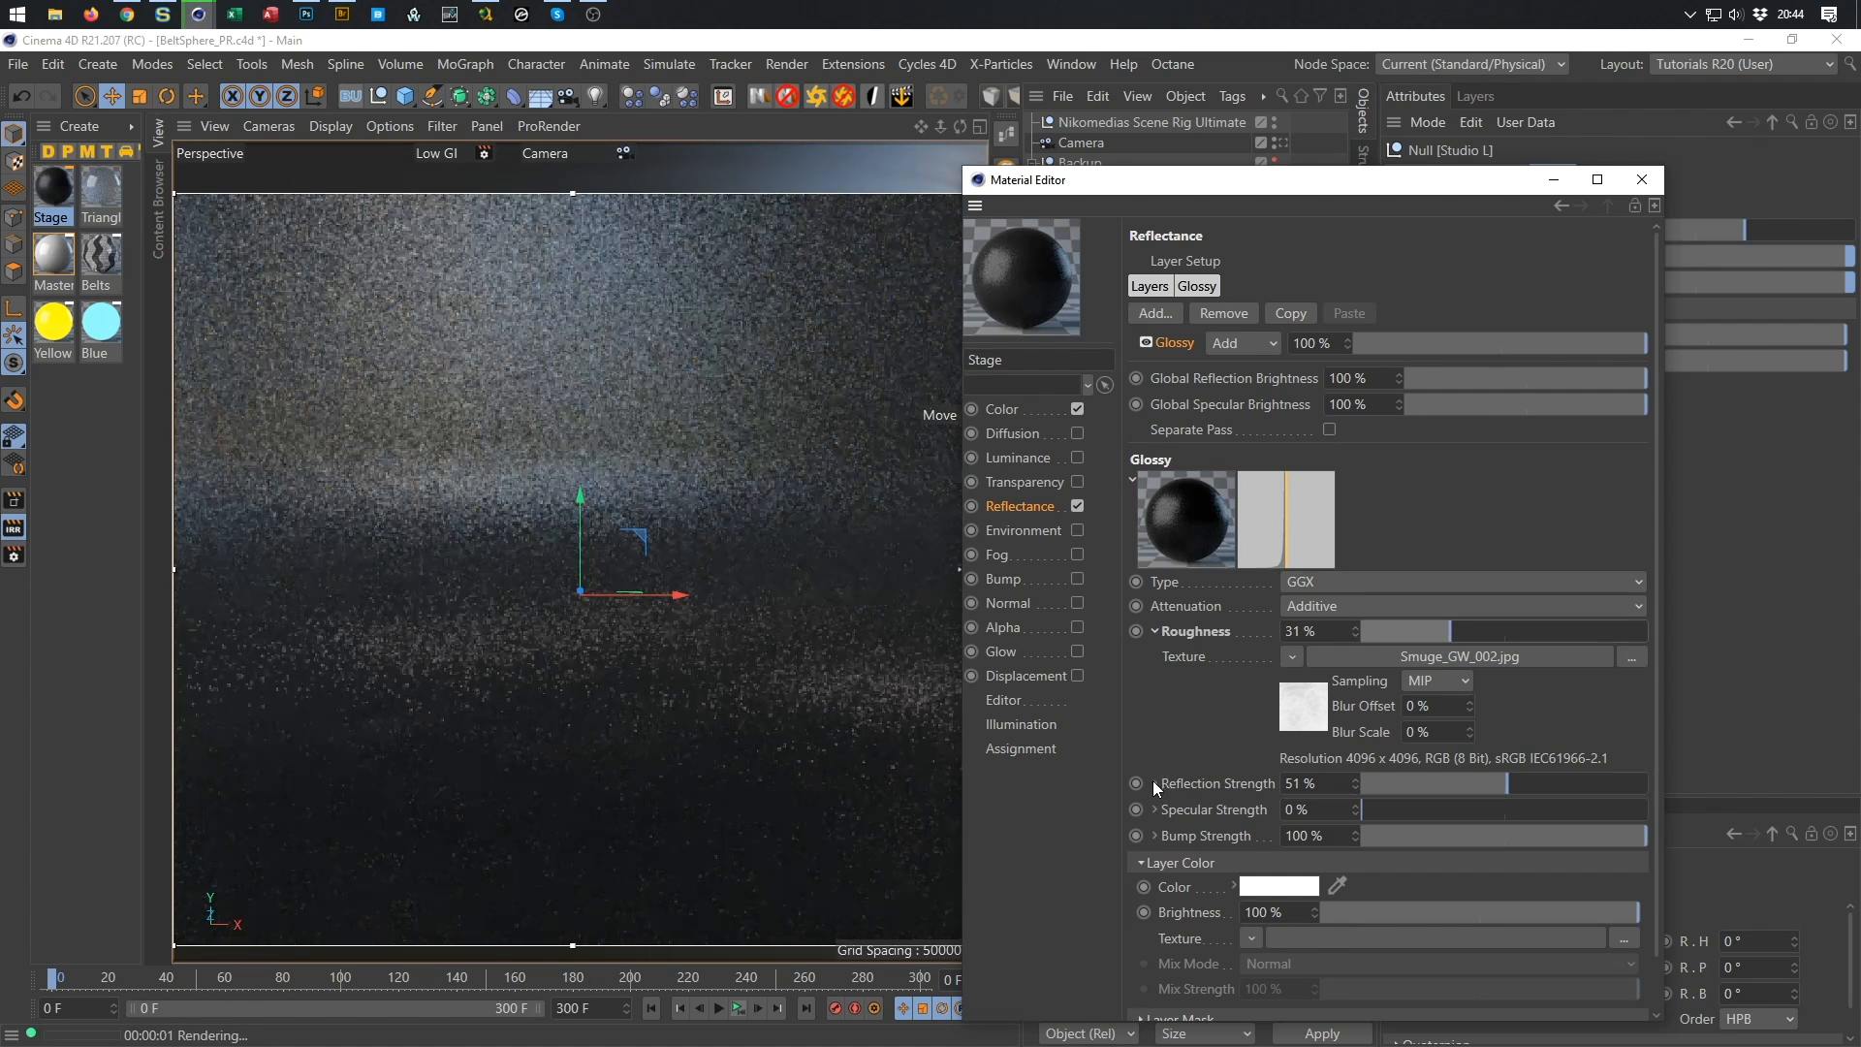
Copy the Stage material's roughness texture into its reflection strength texture.
{"action": "left_click", "coordinate": [1154, 783]}
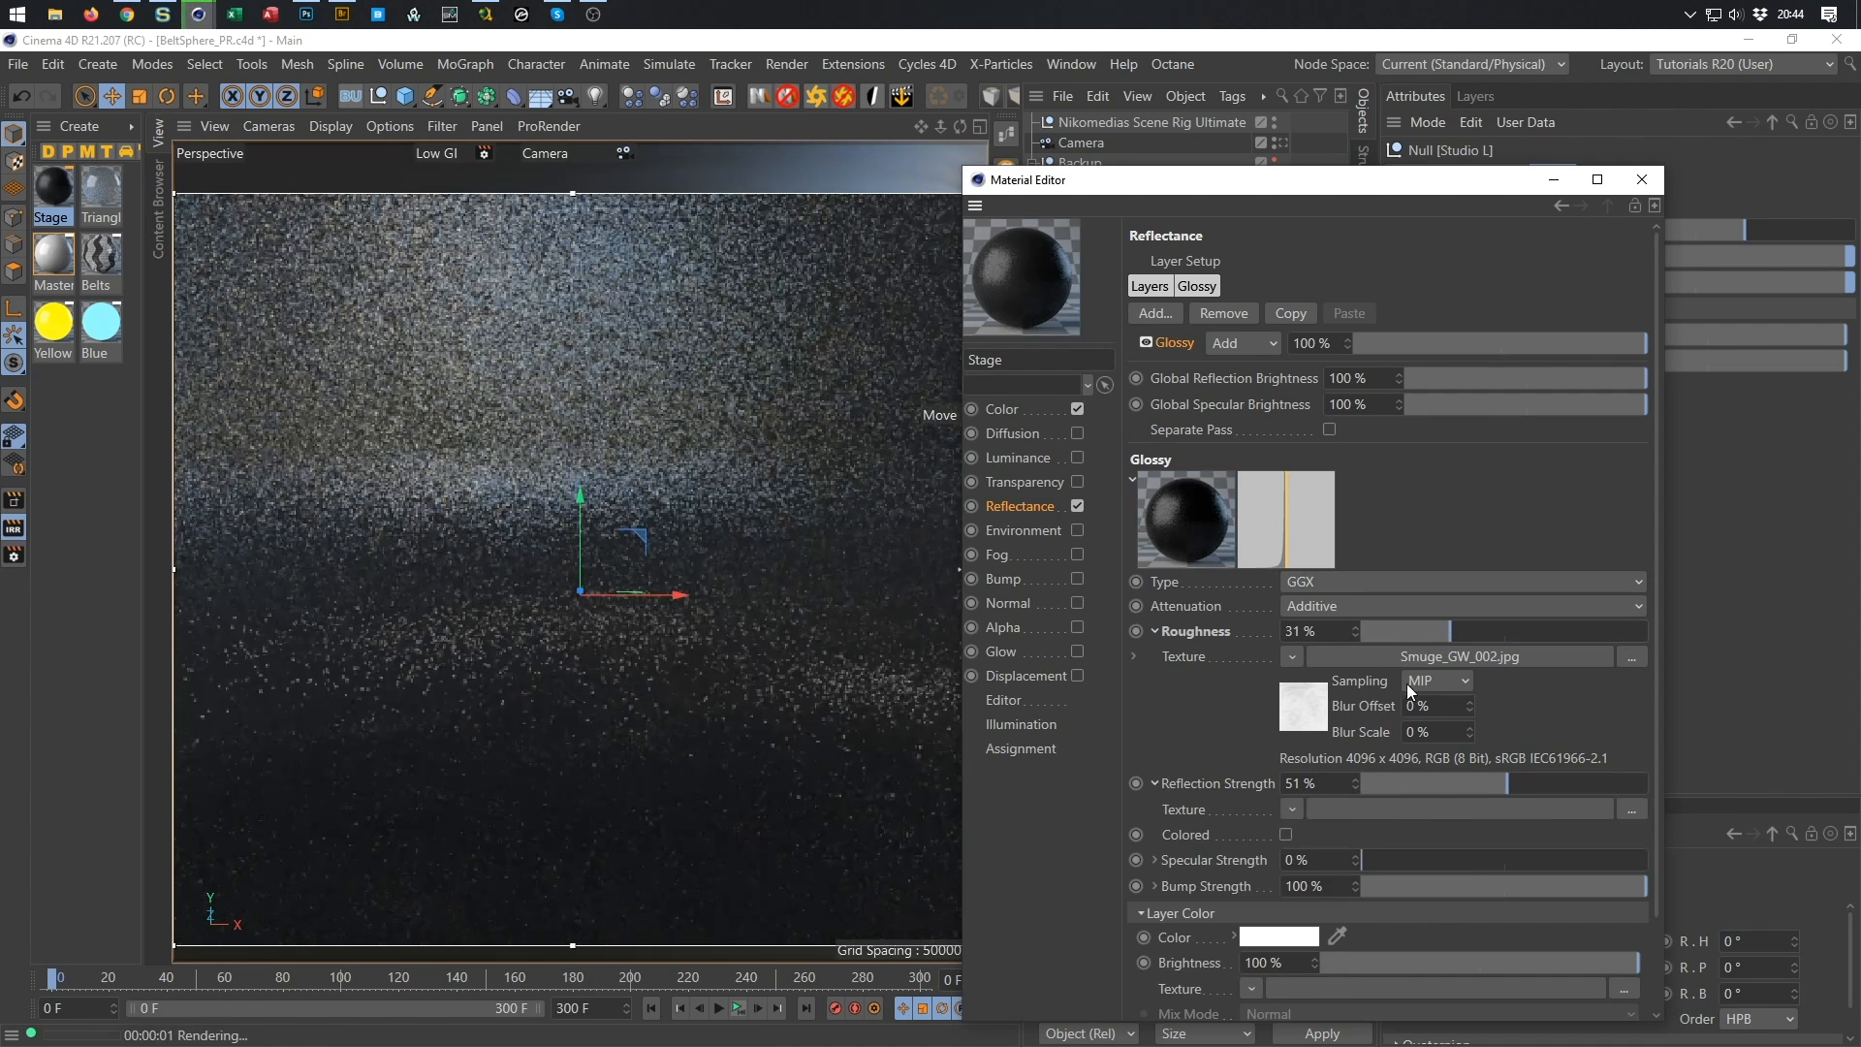
{"action": "left_click", "coordinate": [1188, 656]}
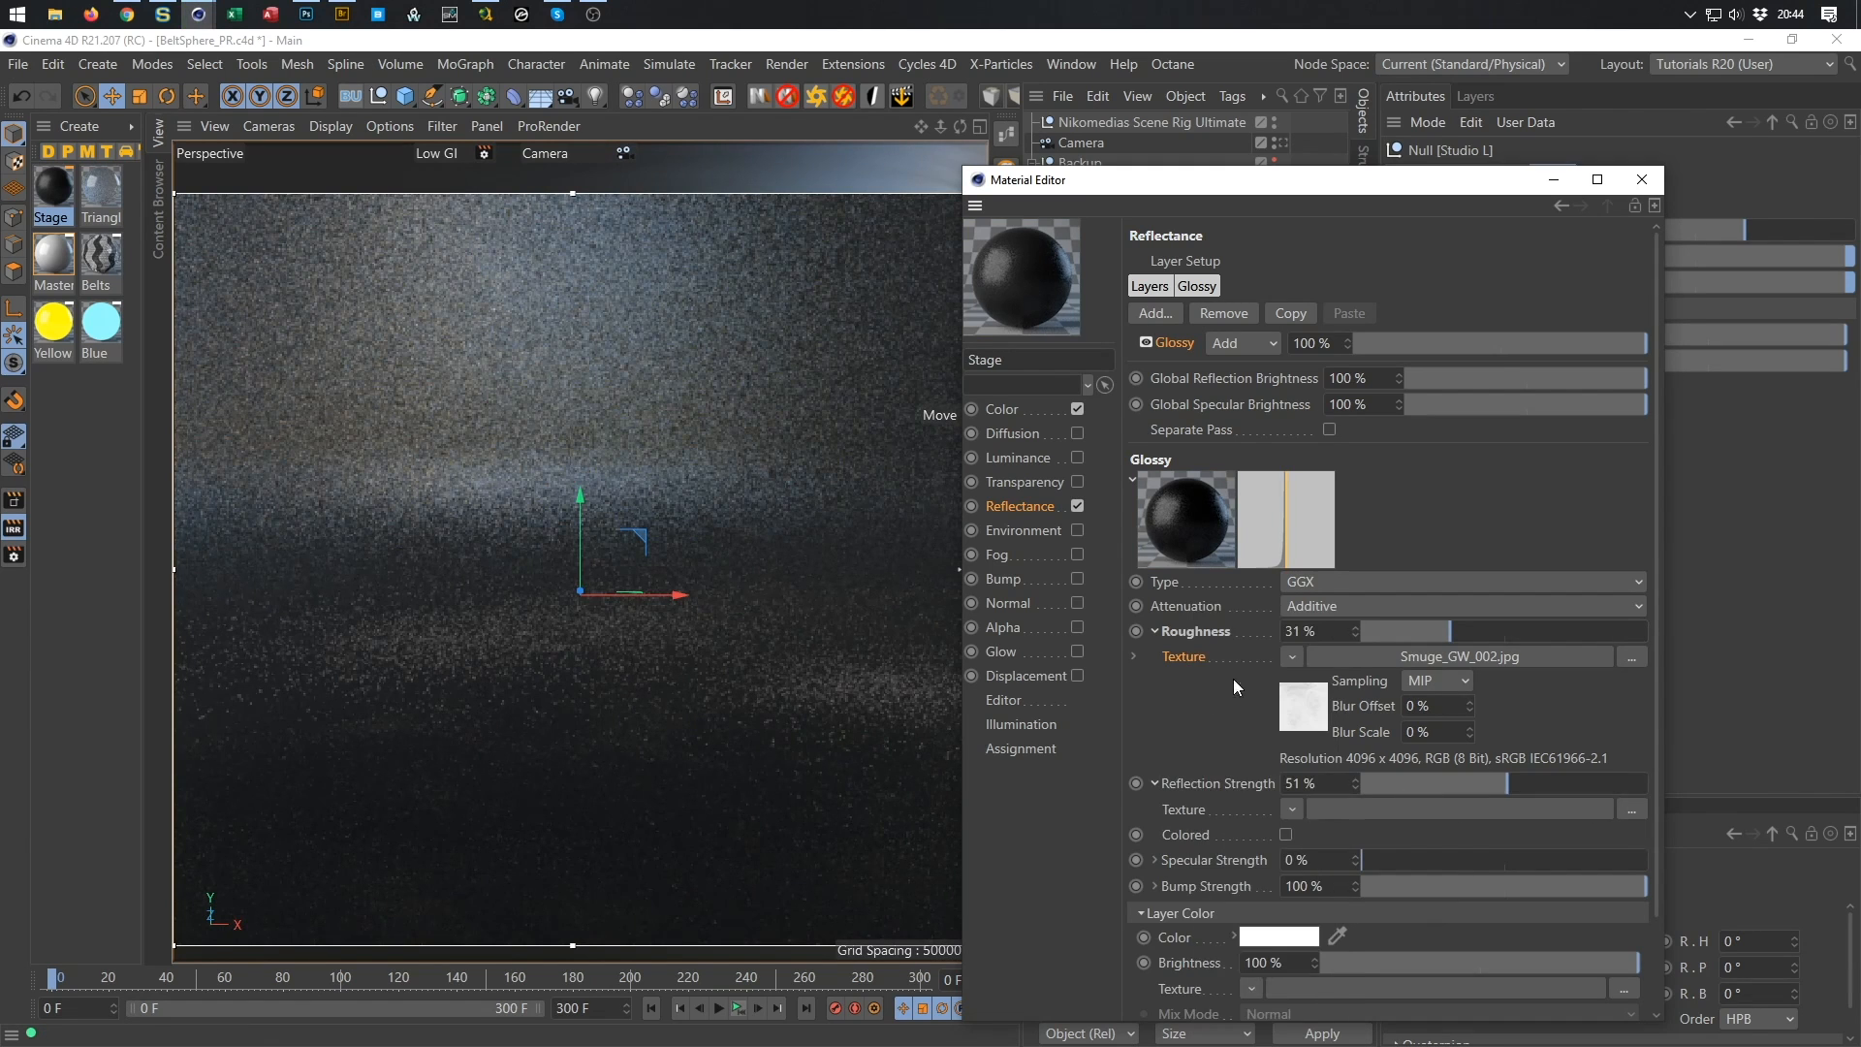
{"action": "right_click", "coordinate": [1200, 817]}
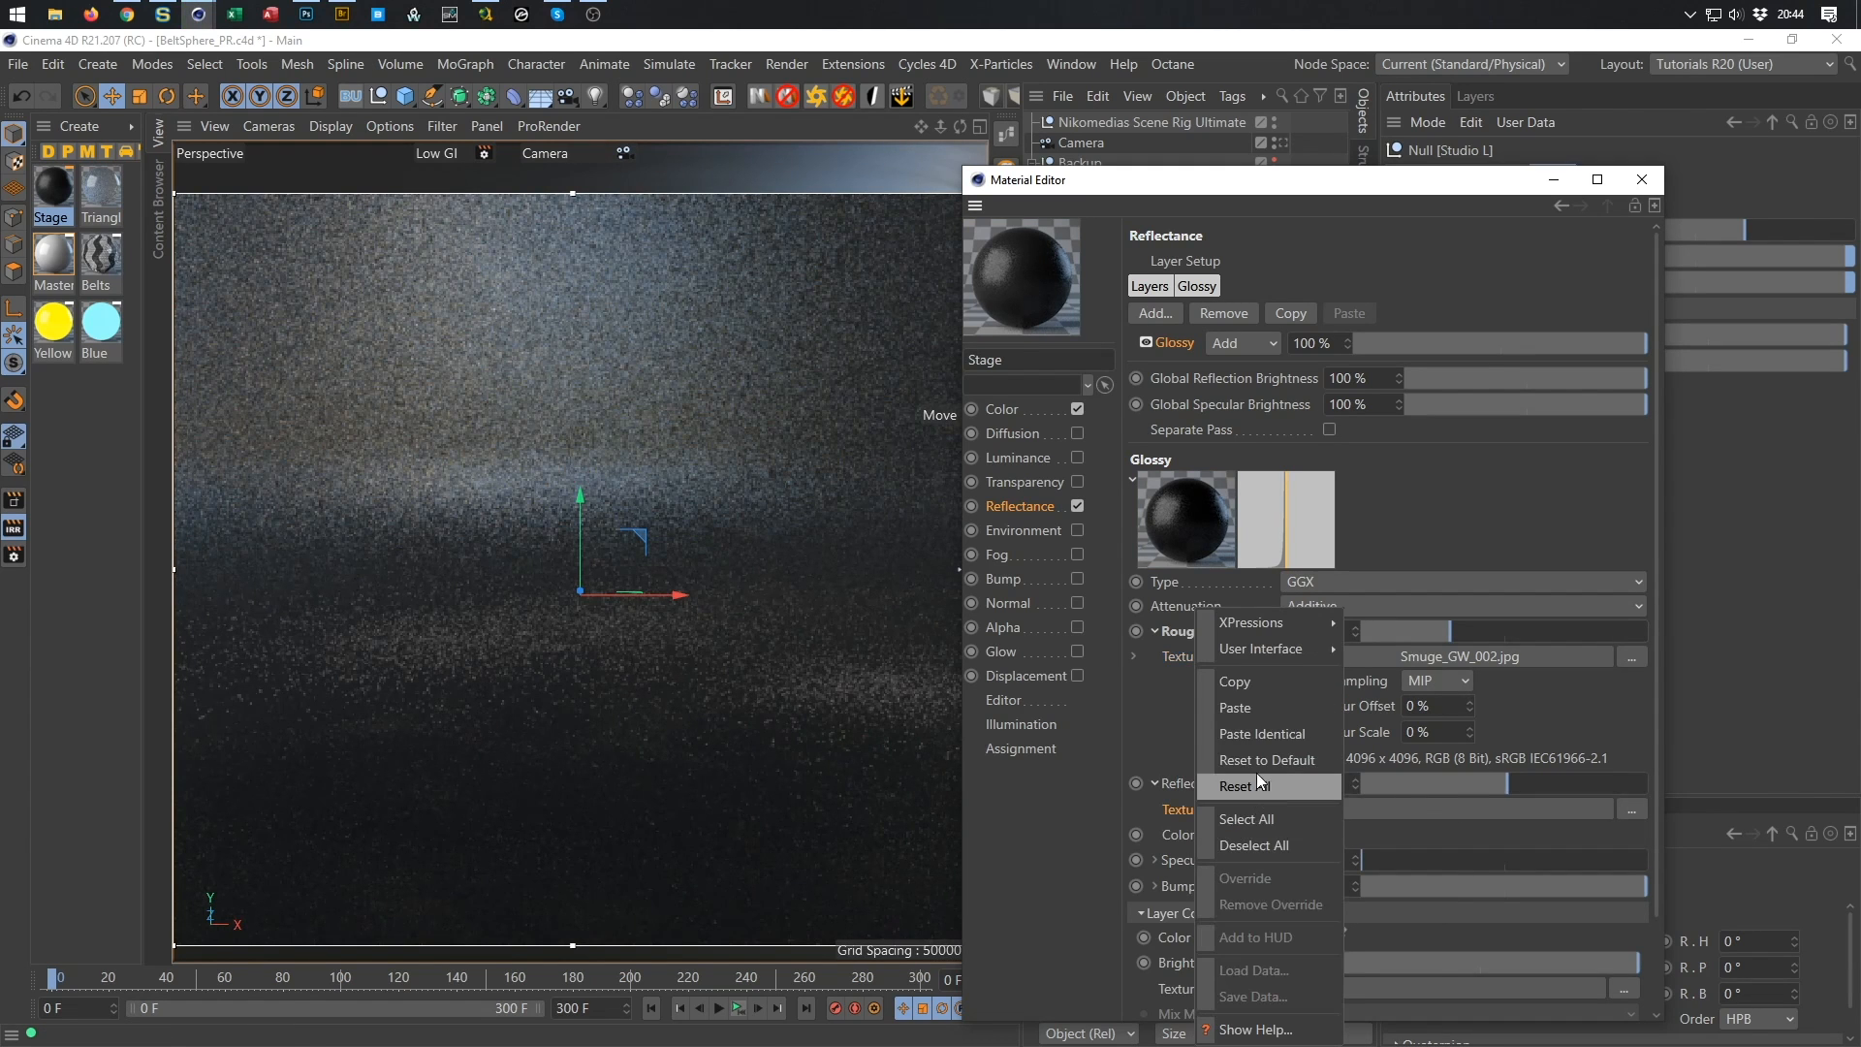
{"action": "left_click", "coordinate": [1265, 709]}
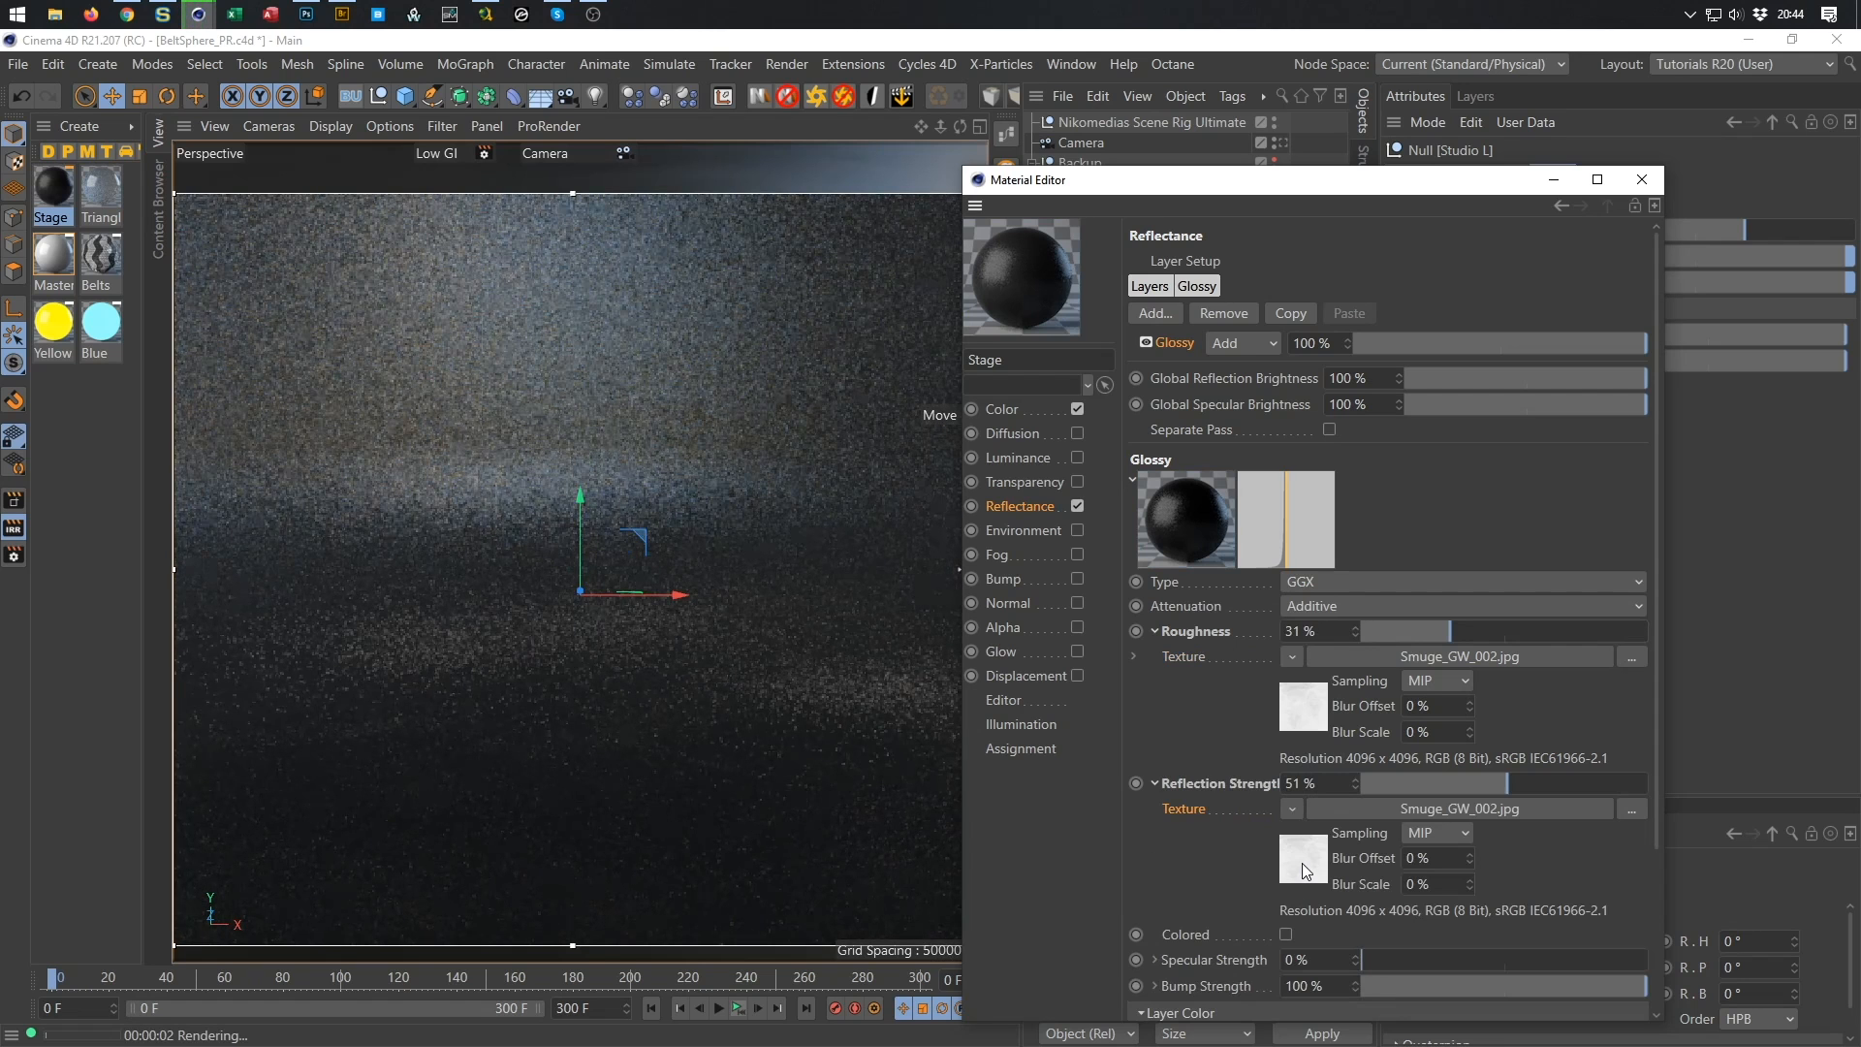
Invert the Stage's reflection strength texture with black point 1 and white point 0, and set Reflection Strength to 83%.
{"action": "left_click", "coordinate": [1304, 863]}
{"action": "left_click_drag", "start_coordinate": [1332, 598], "coordinate": [1247, 618]}
{"action": "type", "text": "1"}
{"action": "key", "text": "Tab"}
{"action": "type", "text": "0"}
{"action": "key", "text": "Return"}
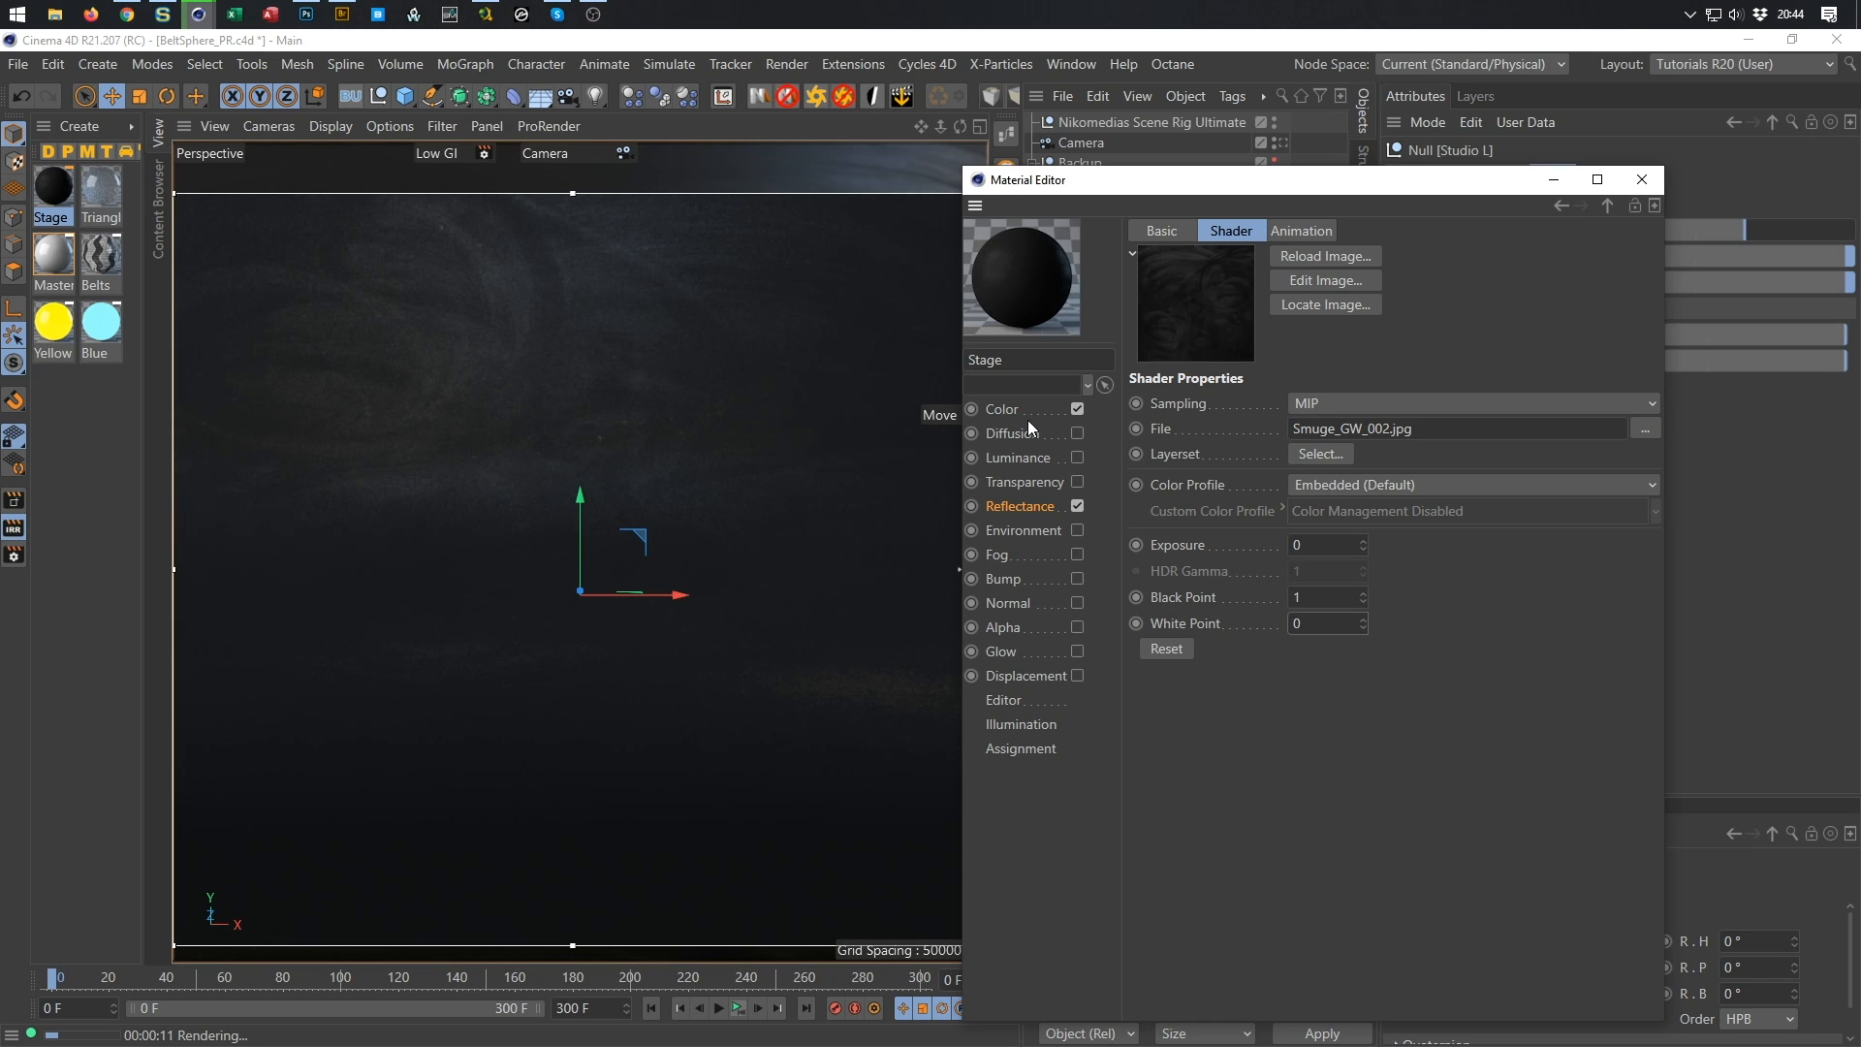
{"action": "left_click", "coordinate": [1018, 505]}
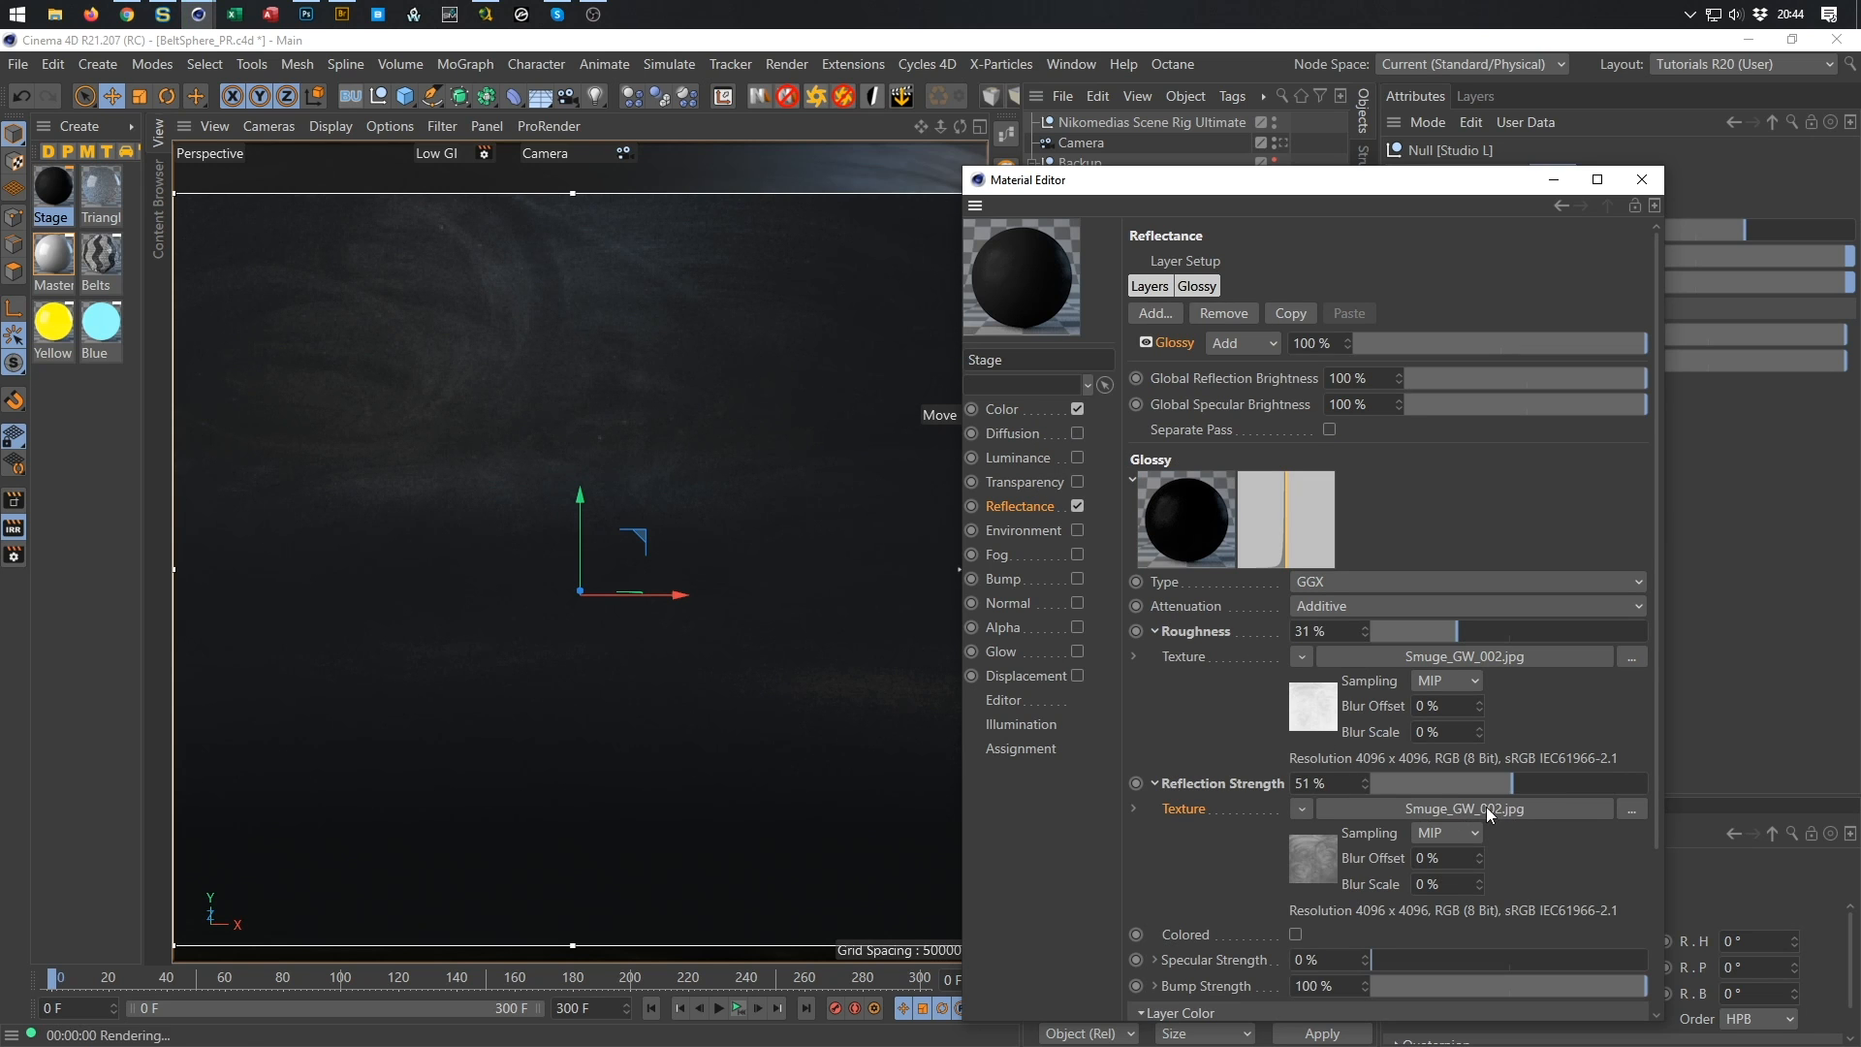
{"action": "left_click_drag", "start_coordinate": [1561, 782], "coordinate": [1605, 783]}
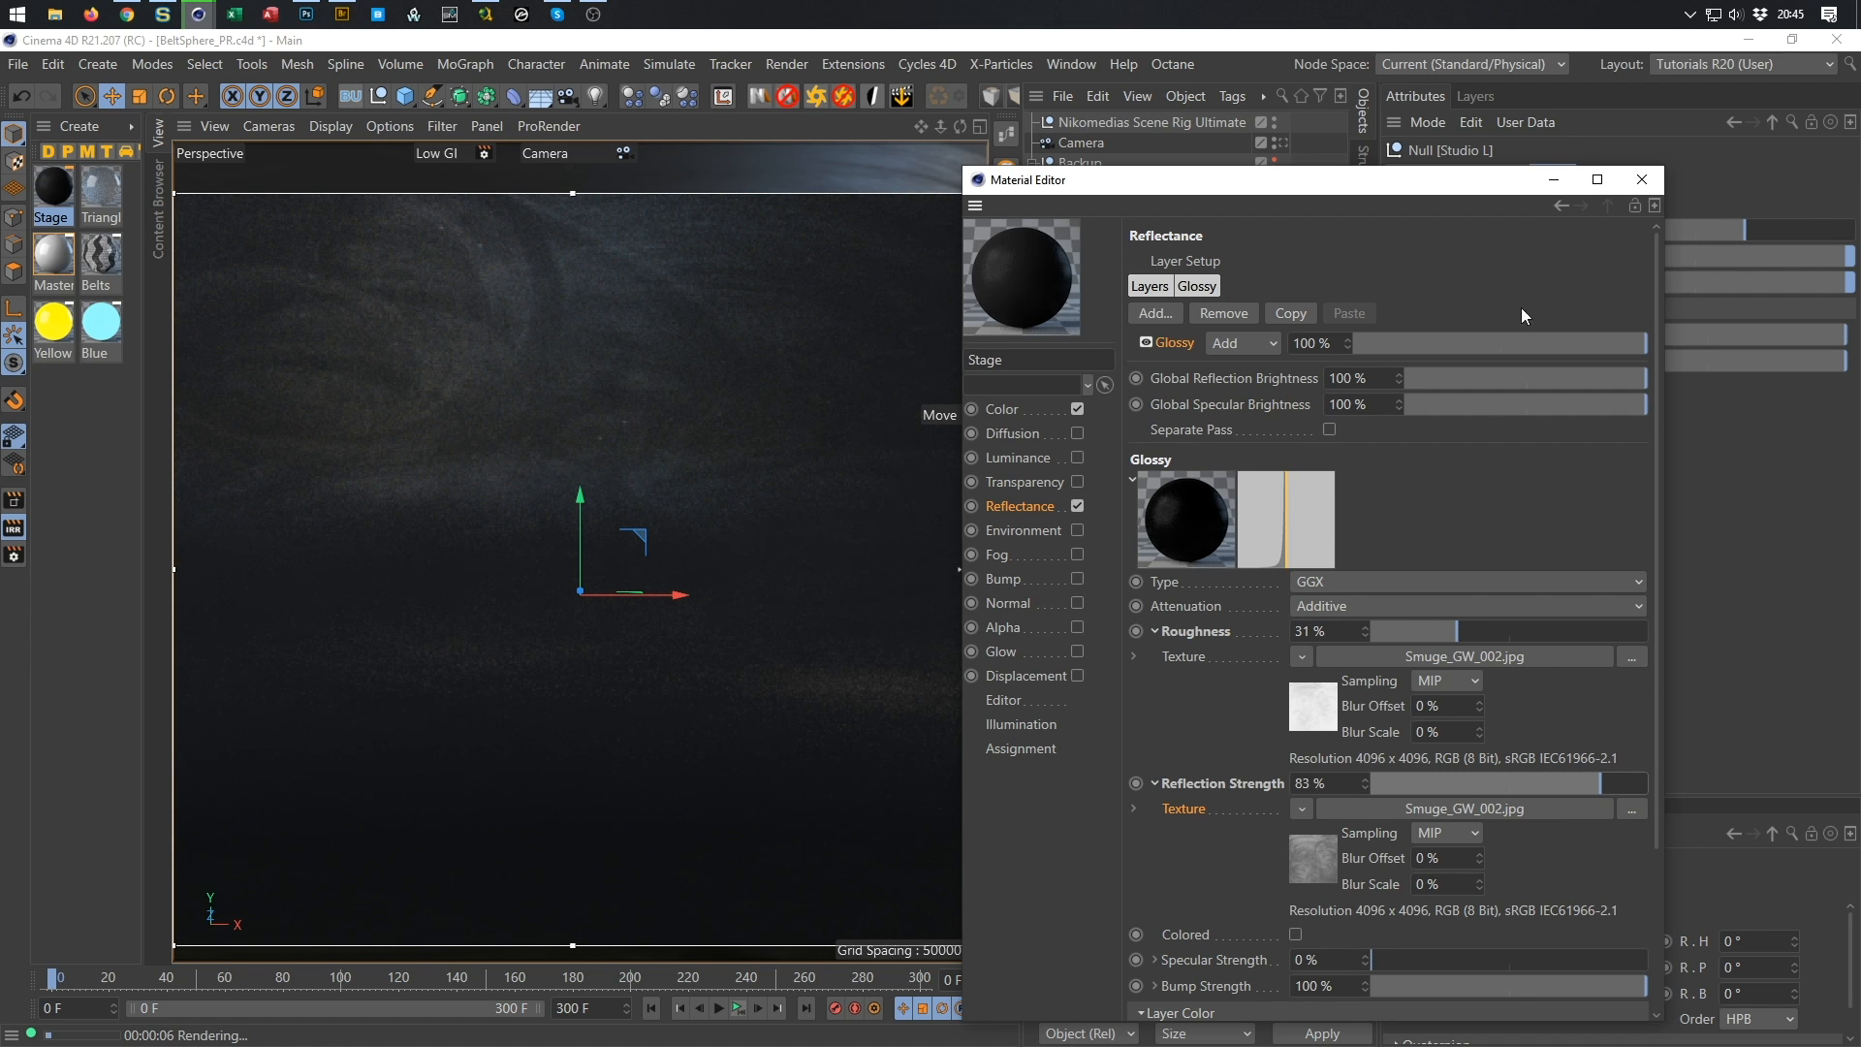
{"action": "left_click", "coordinate": [1654, 187]}
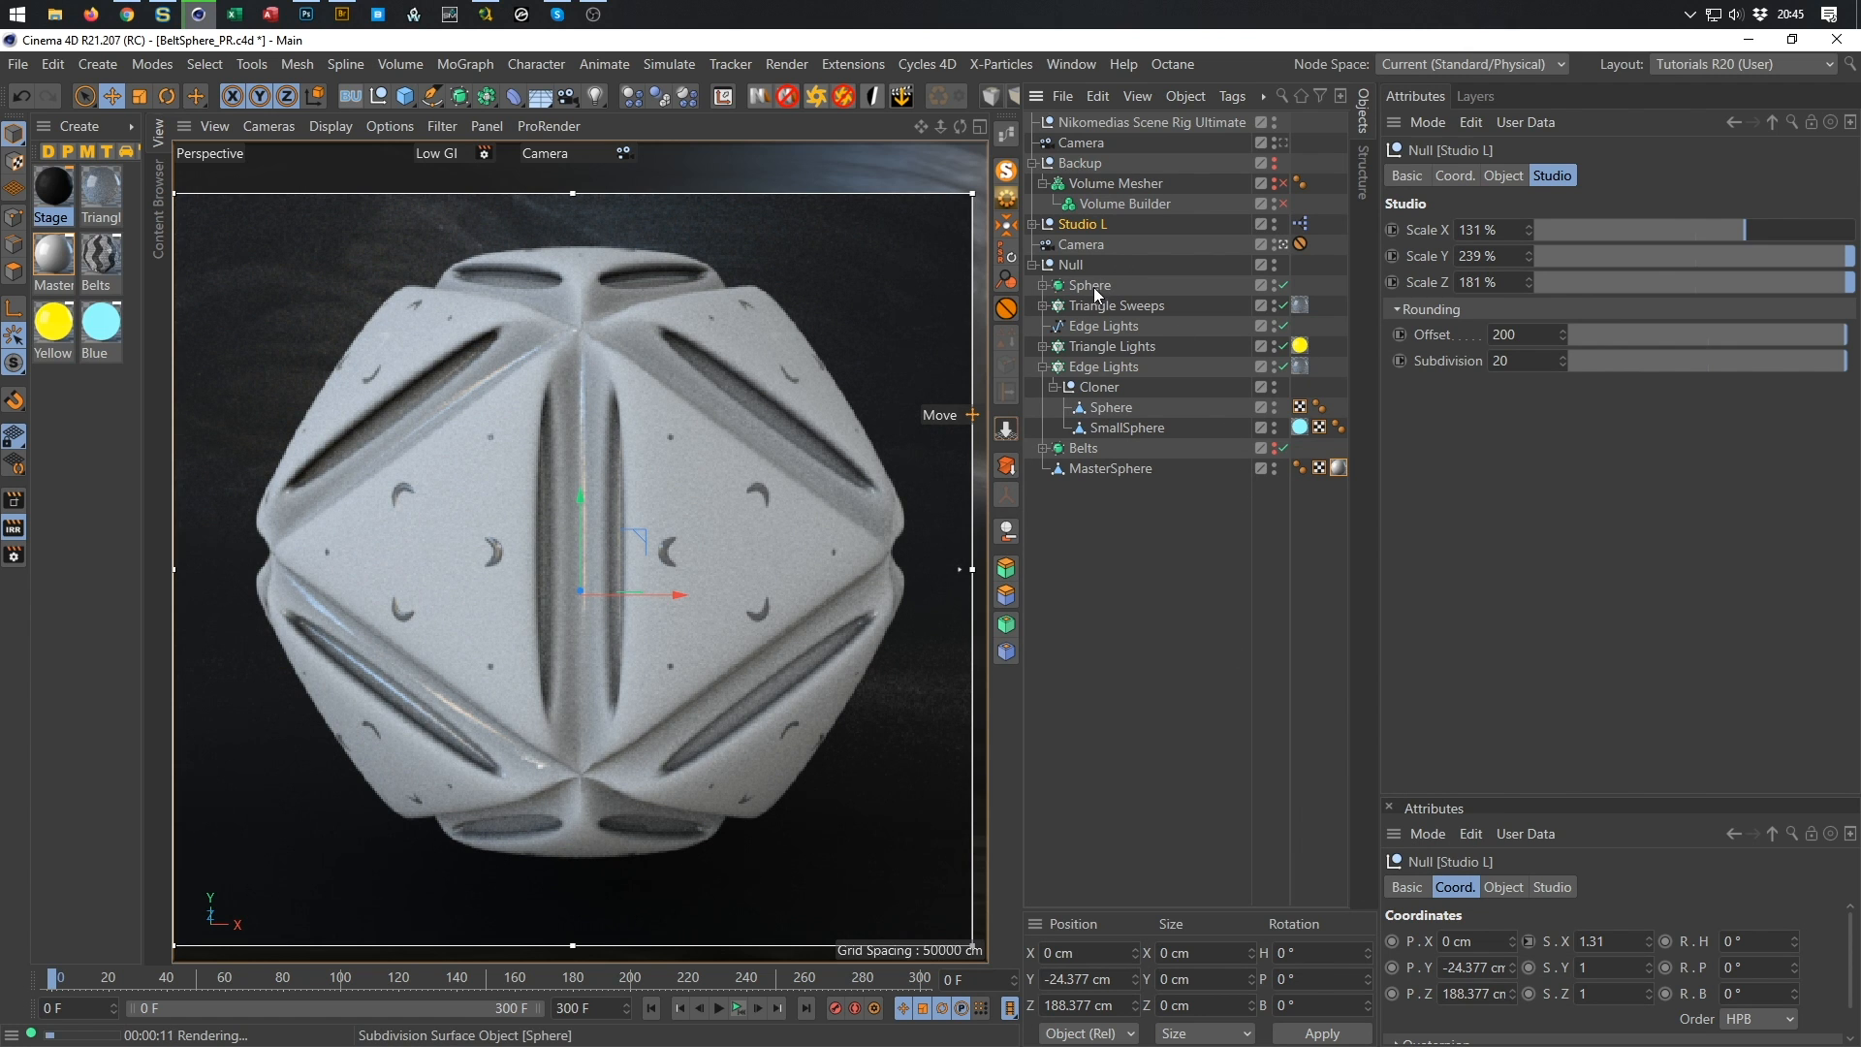
Show the sphere's lights and belts again and refresh the interactive render region to view them against the stage.
{"action": "left_click", "coordinate": [1044, 286]}
{"action": "left_click", "coordinate": [1045, 286]}
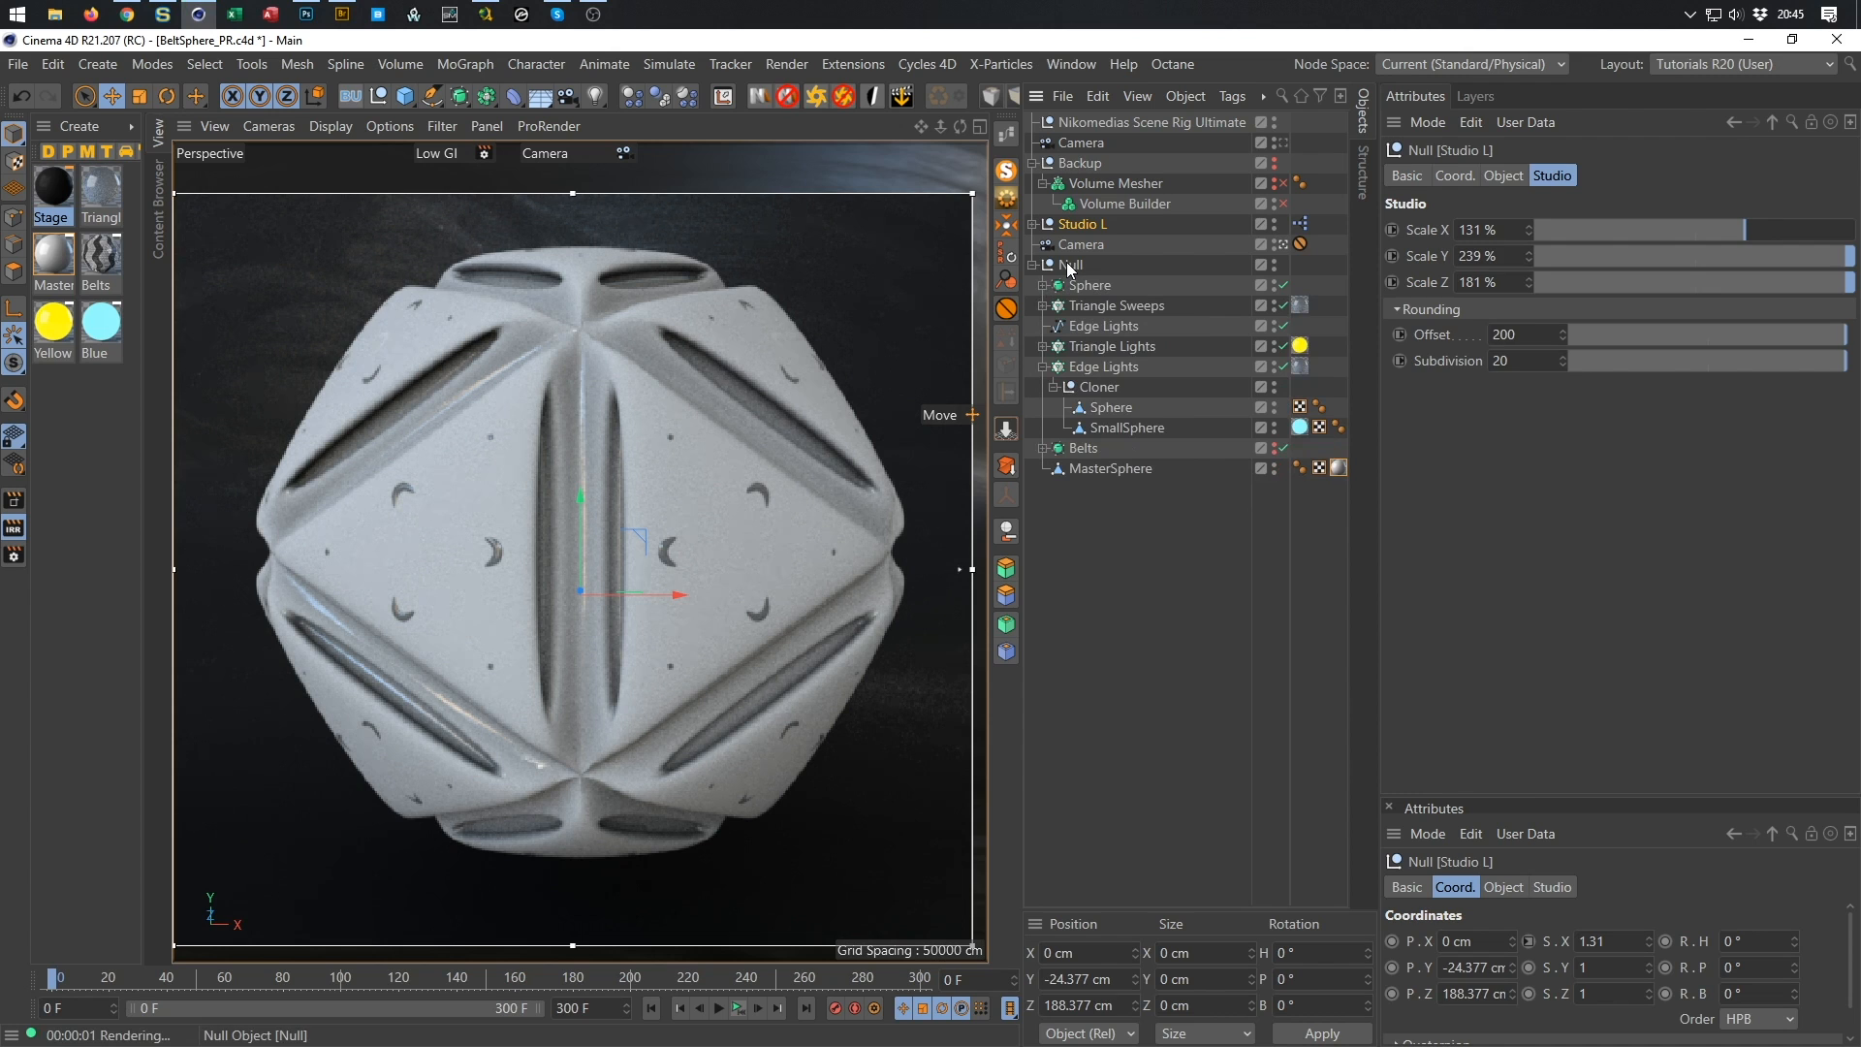
{"action": "left_click", "coordinate": [1070, 265]}
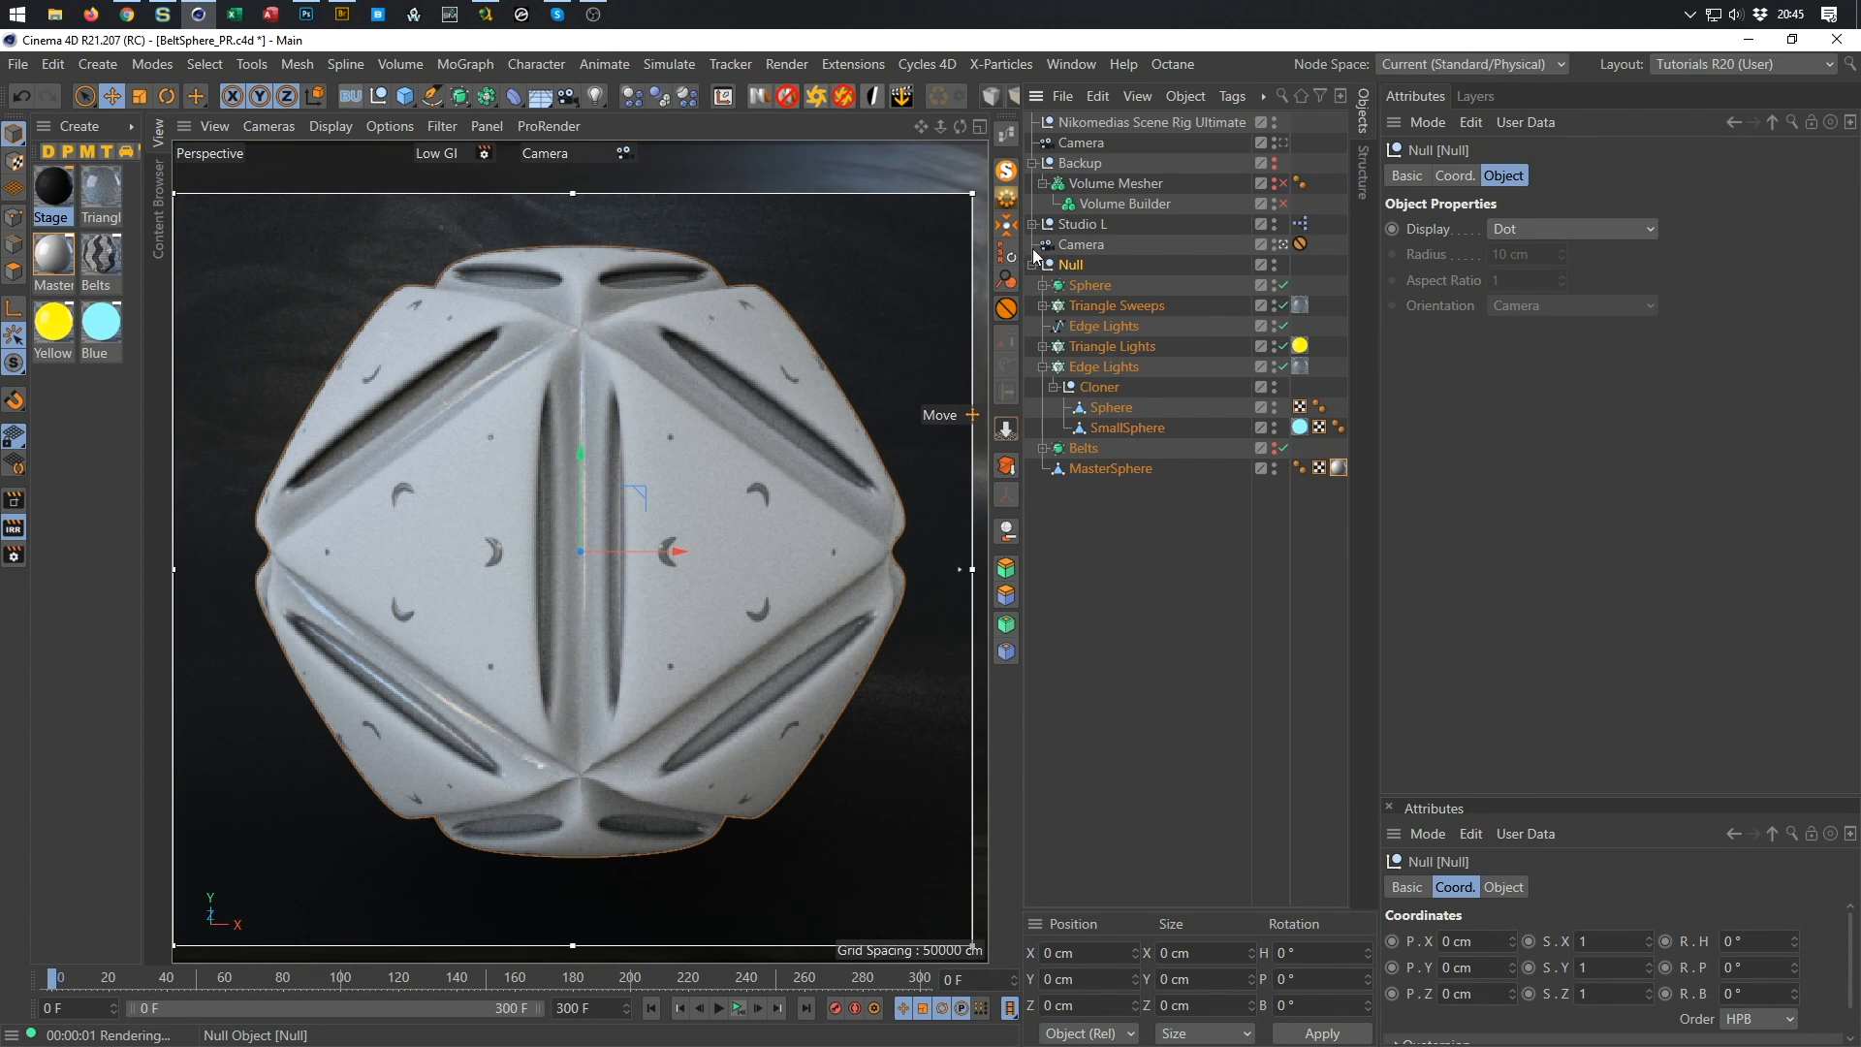
{"action": "left_click", "coordinate": [14, 532]}
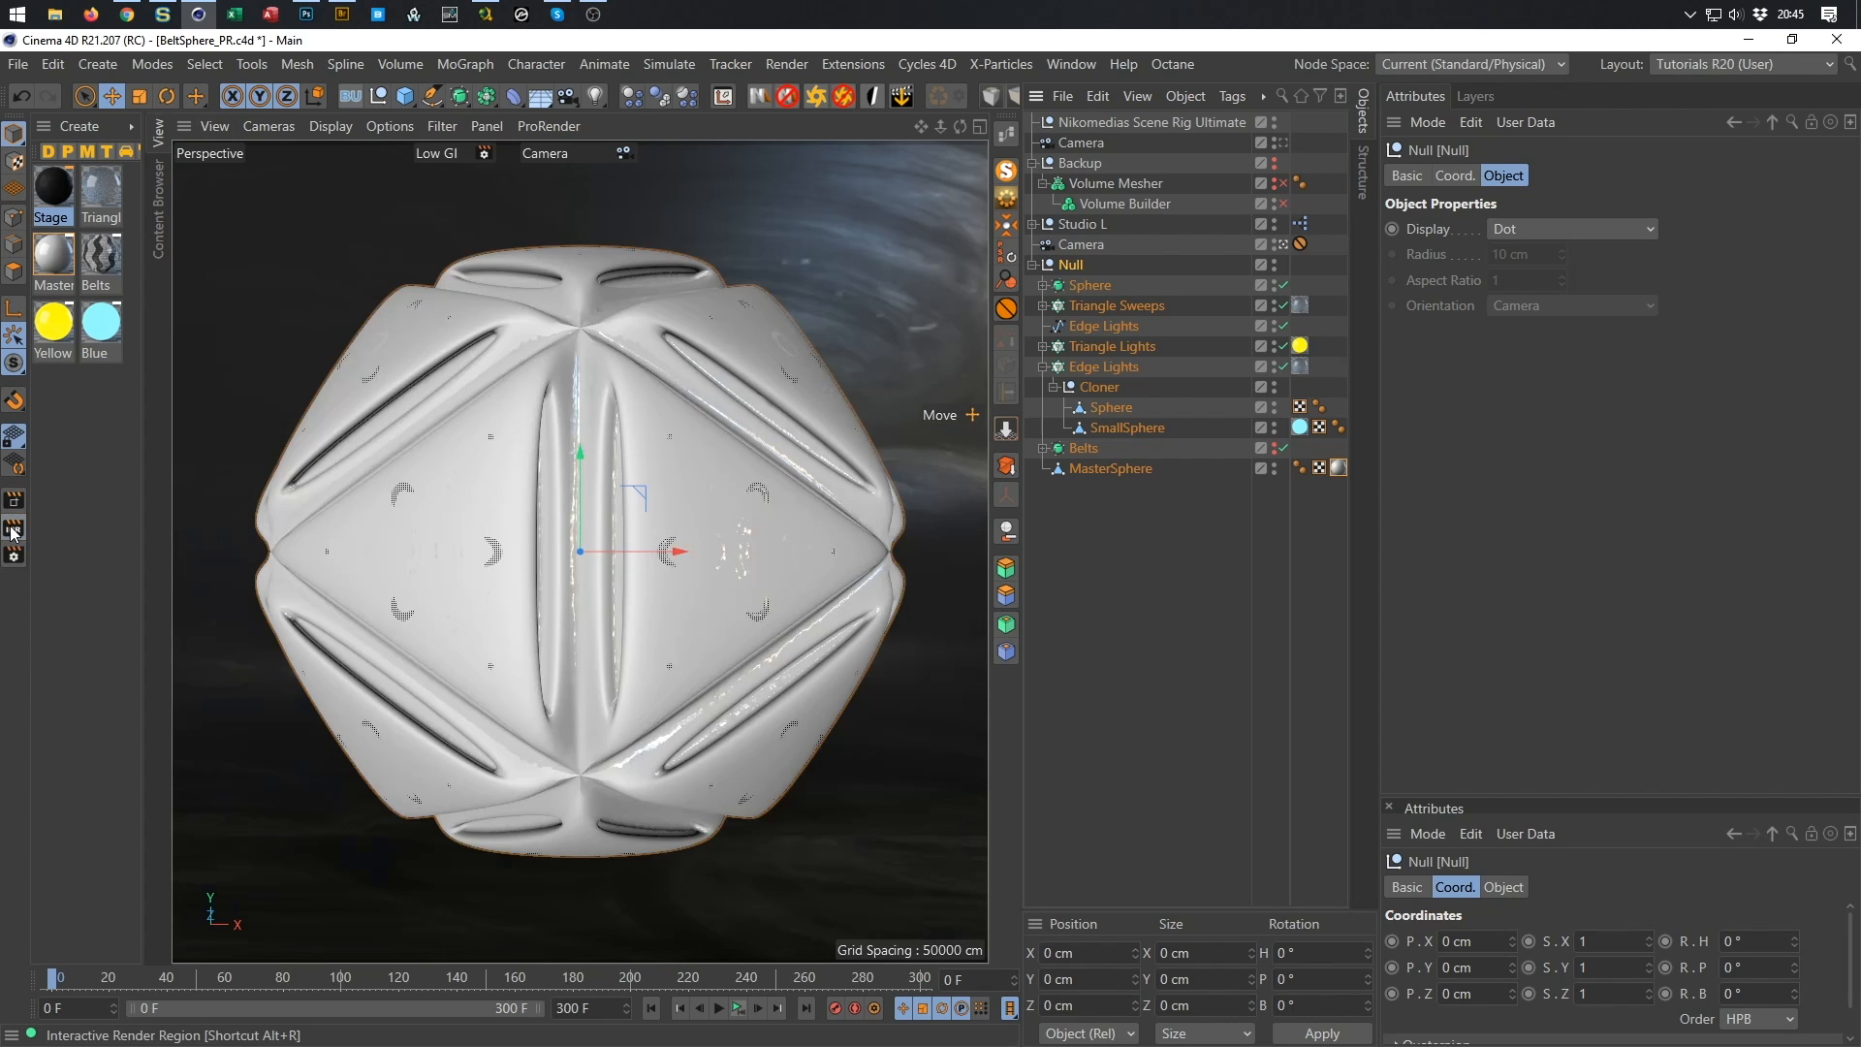
{"action": "left_click", "coordinate": [13, 531]}
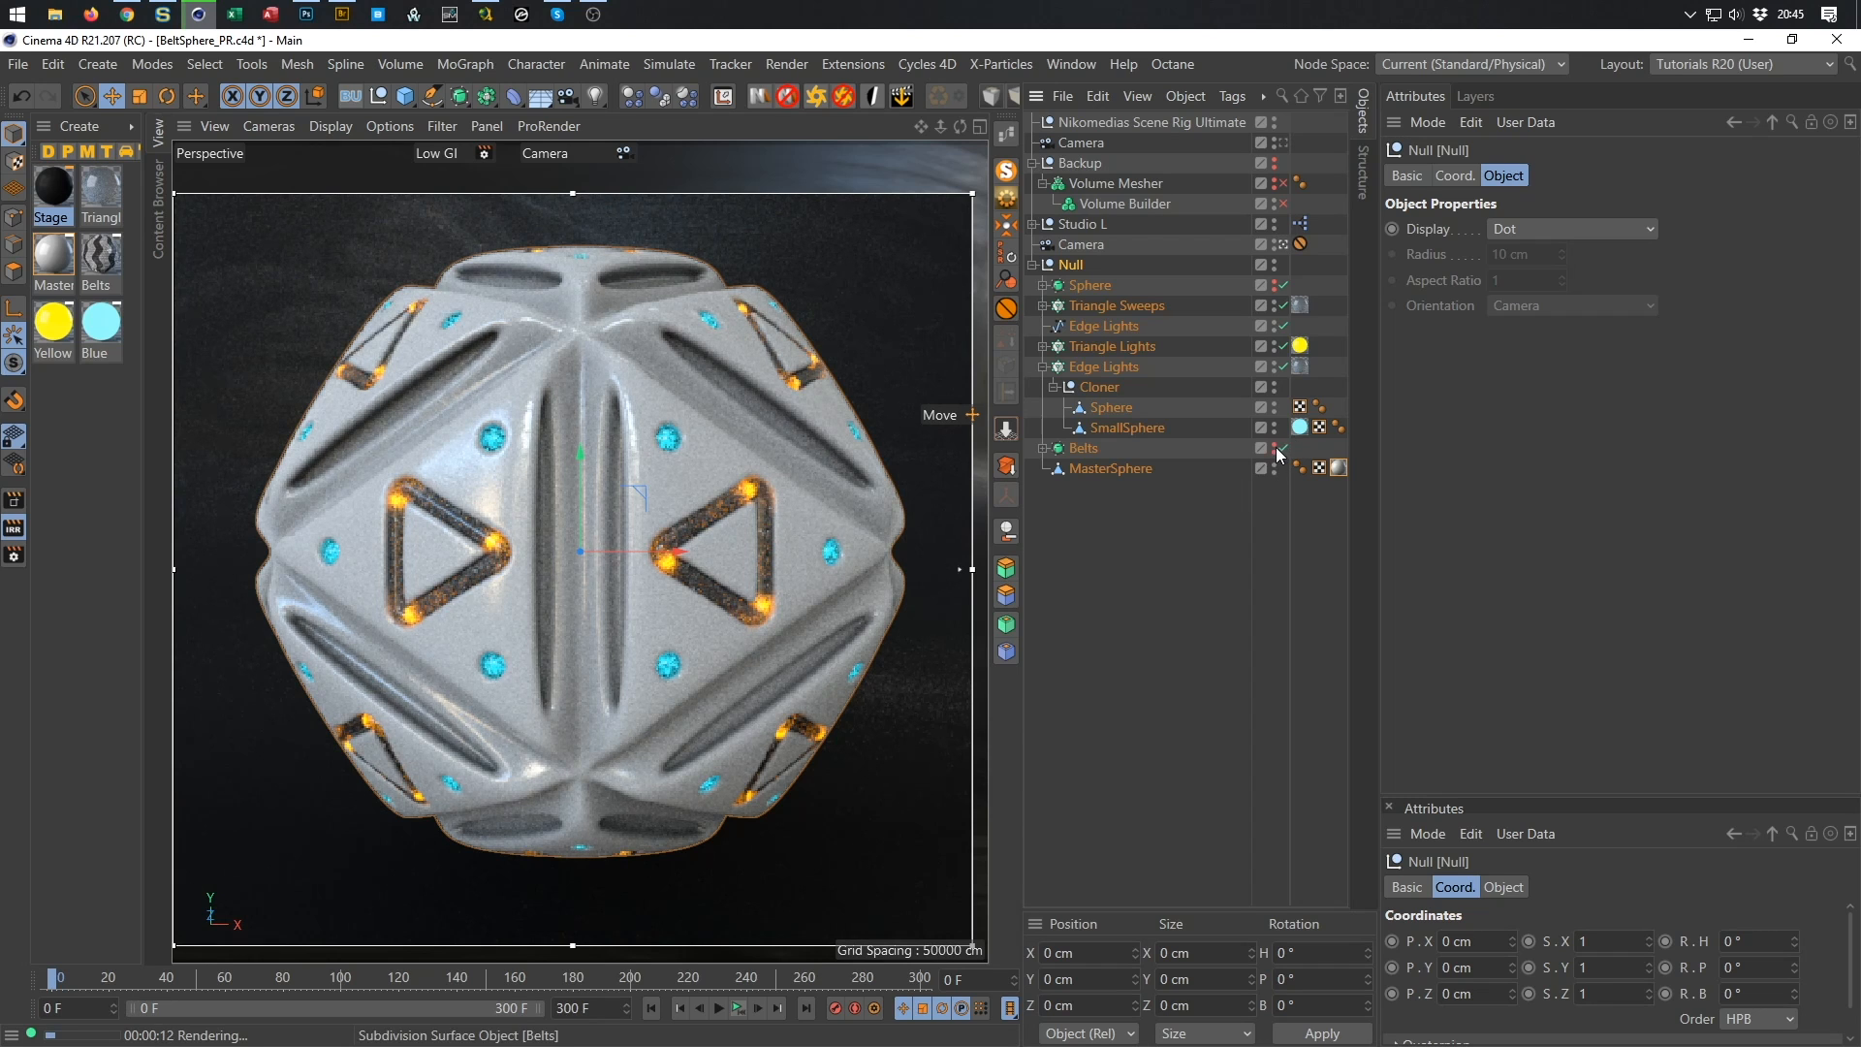
{"action": "key", "text": "ctrl+r"}
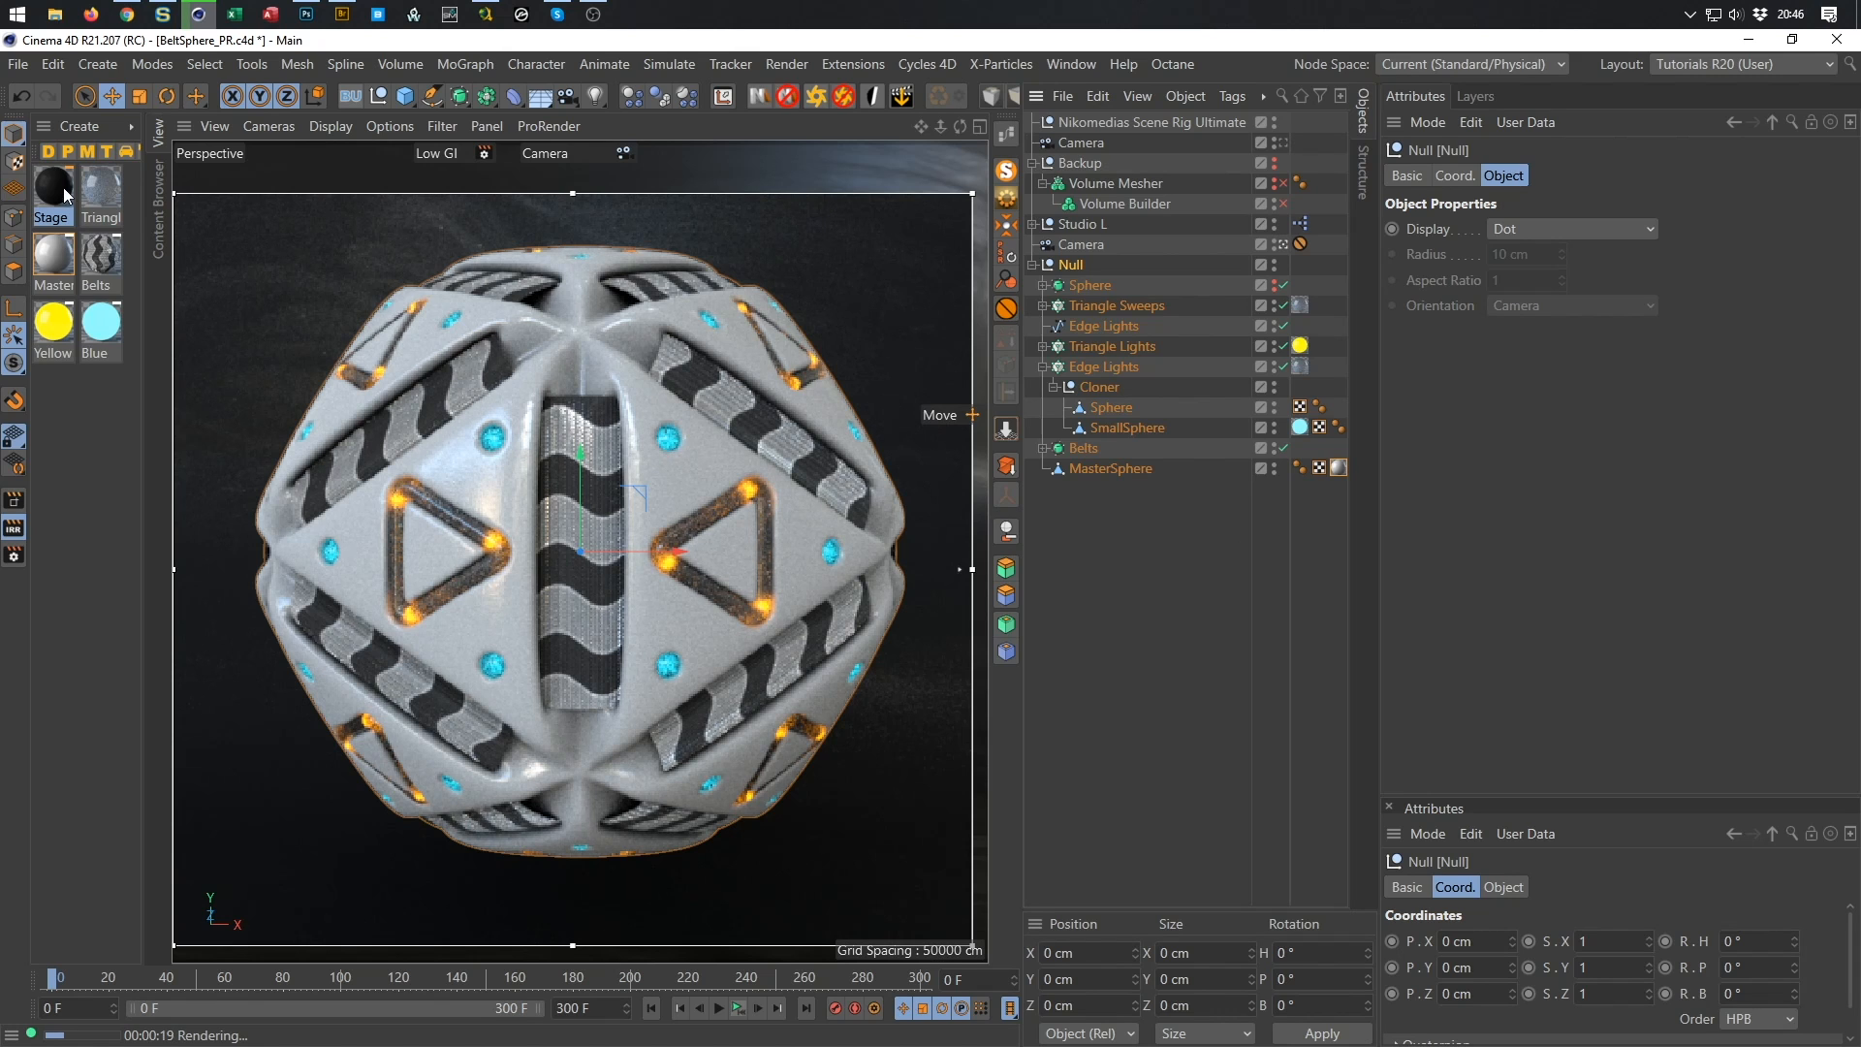
Set the Belts material's Glossy roughness to 30% and reflection strength to 100%, previewing it in the interactive render region.
{"action": "left_click", "coordinate": [101, 256]}
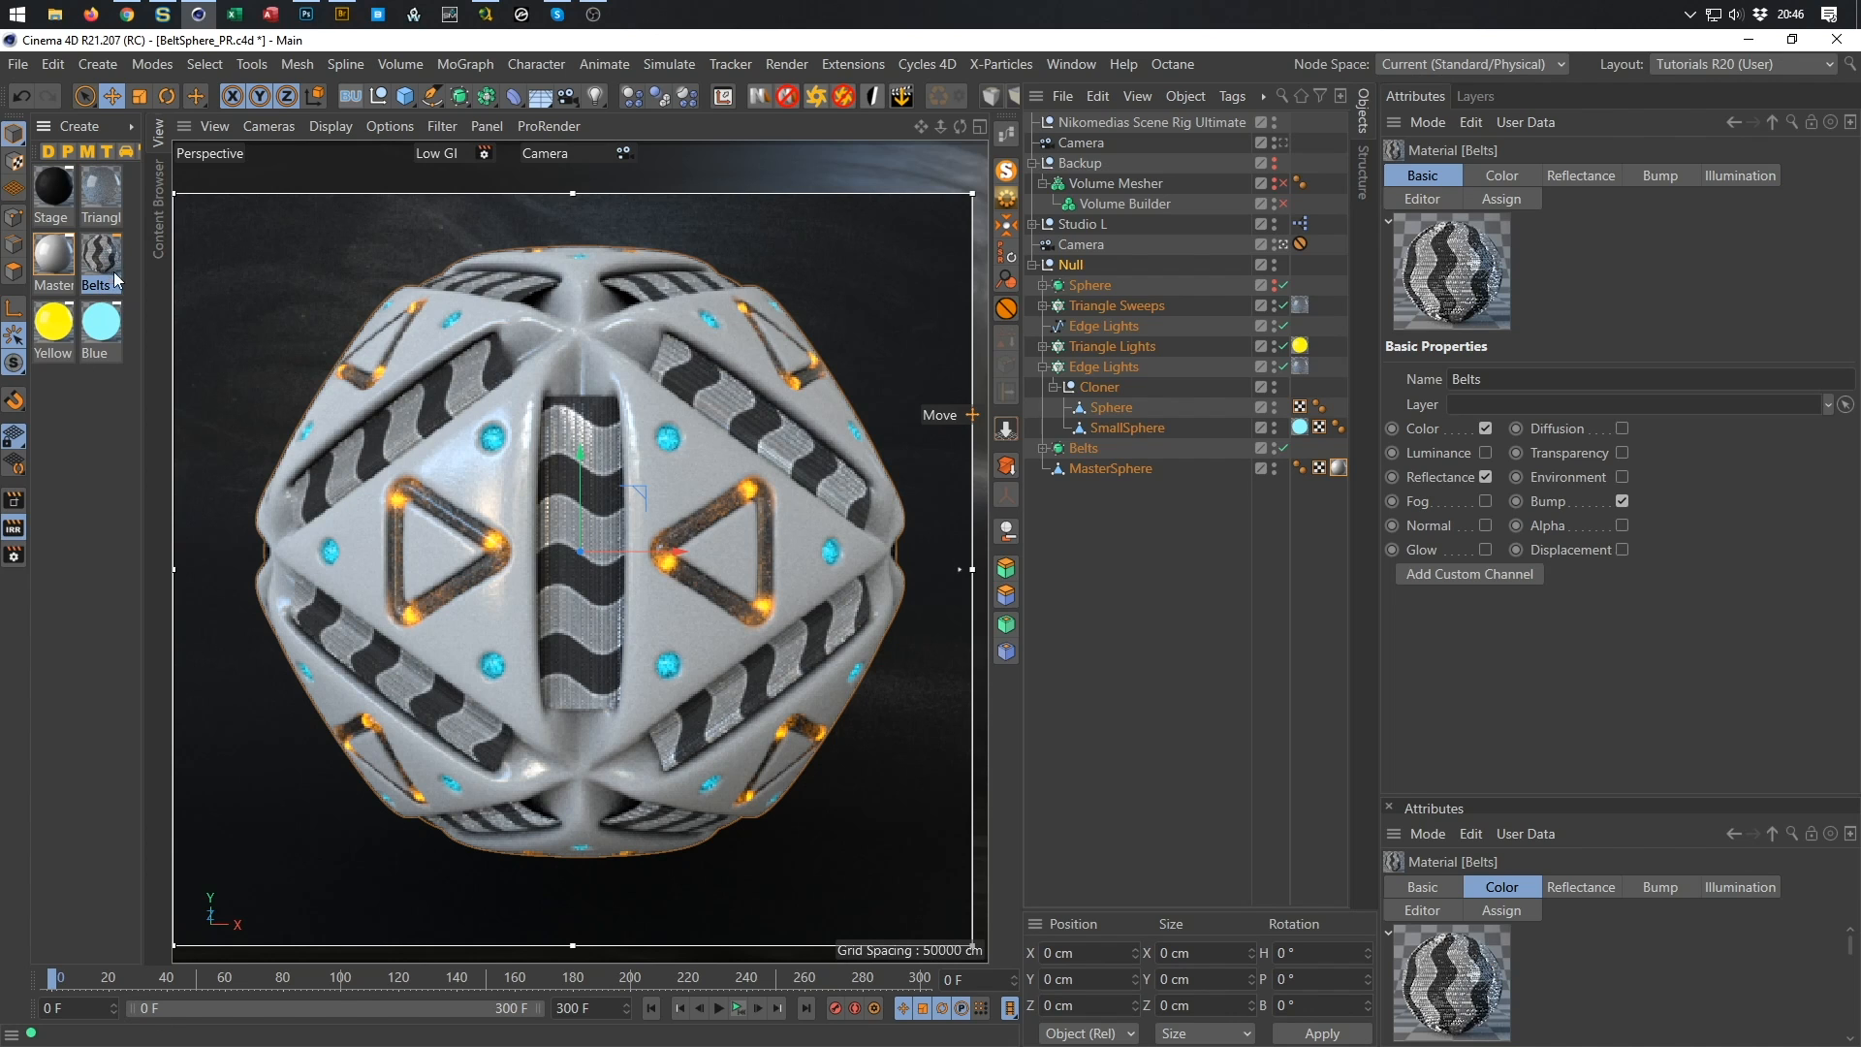
{"action": "left_click", "coordinate": [14, 529]}
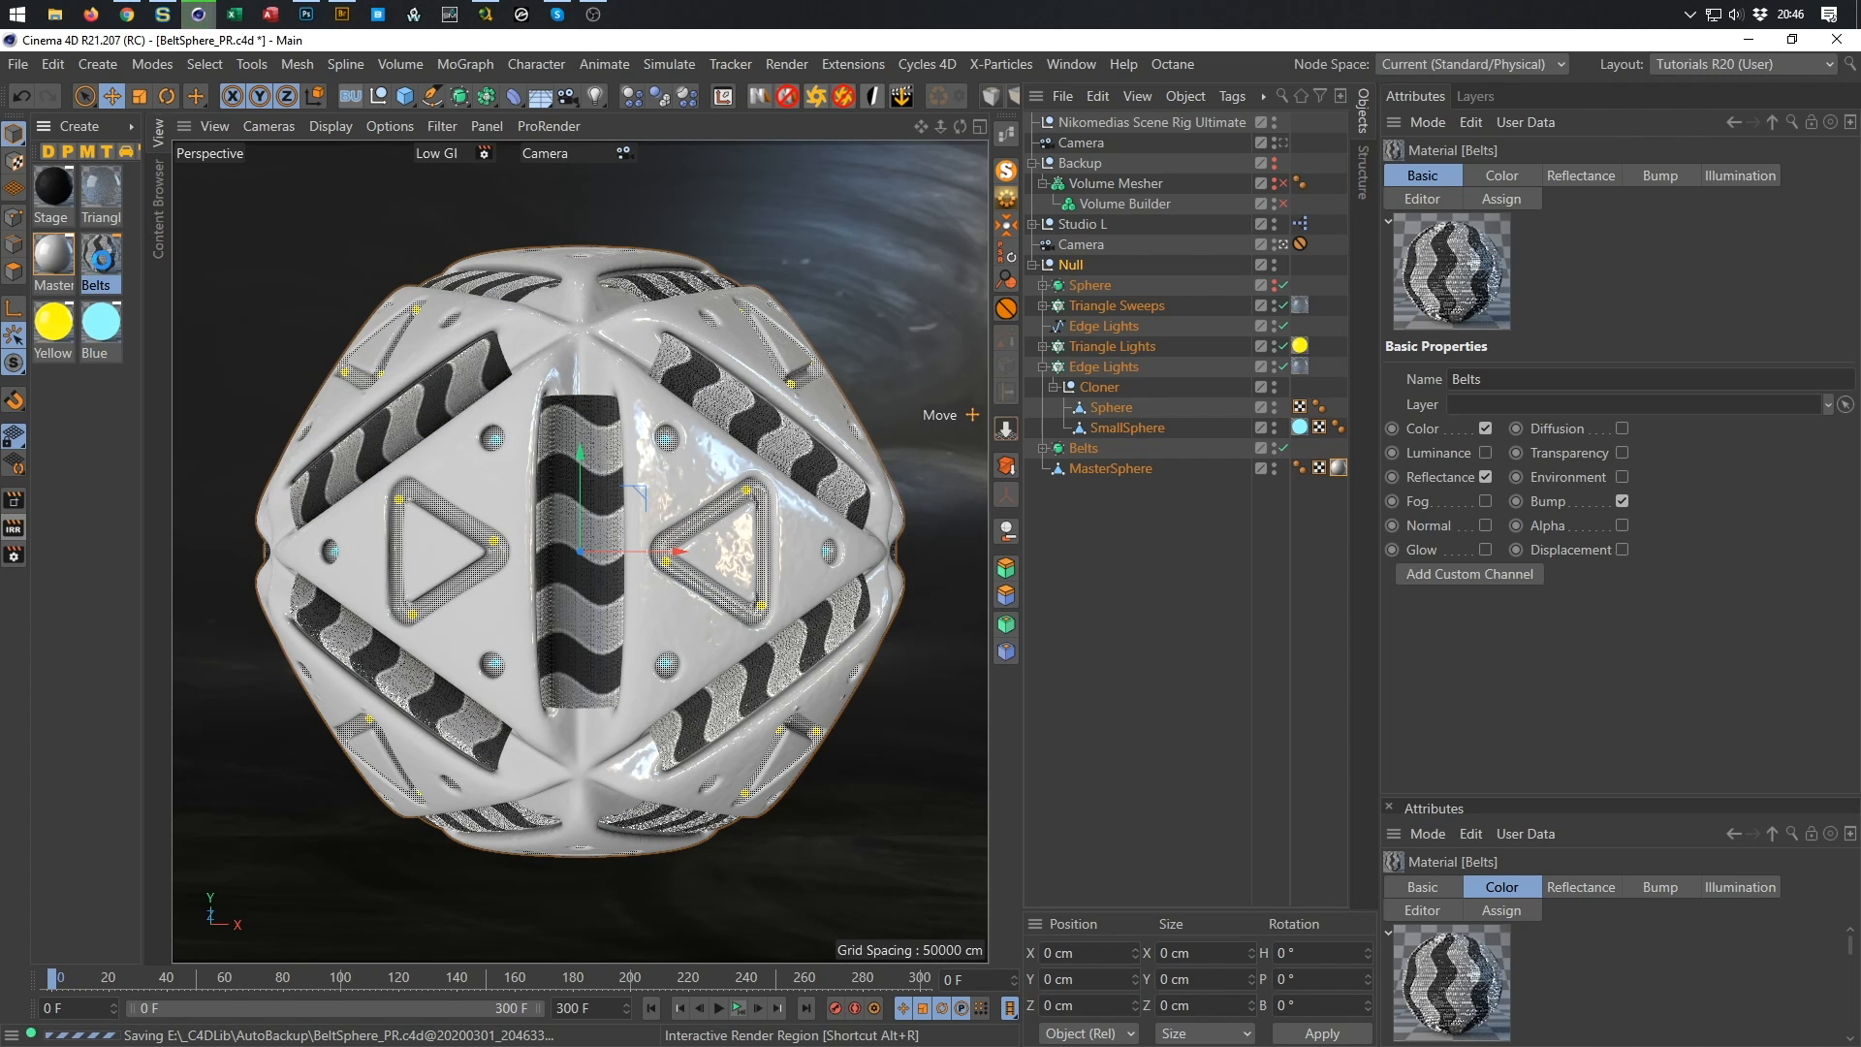
{"action": "double_click", "coordinate": [101, 257]}
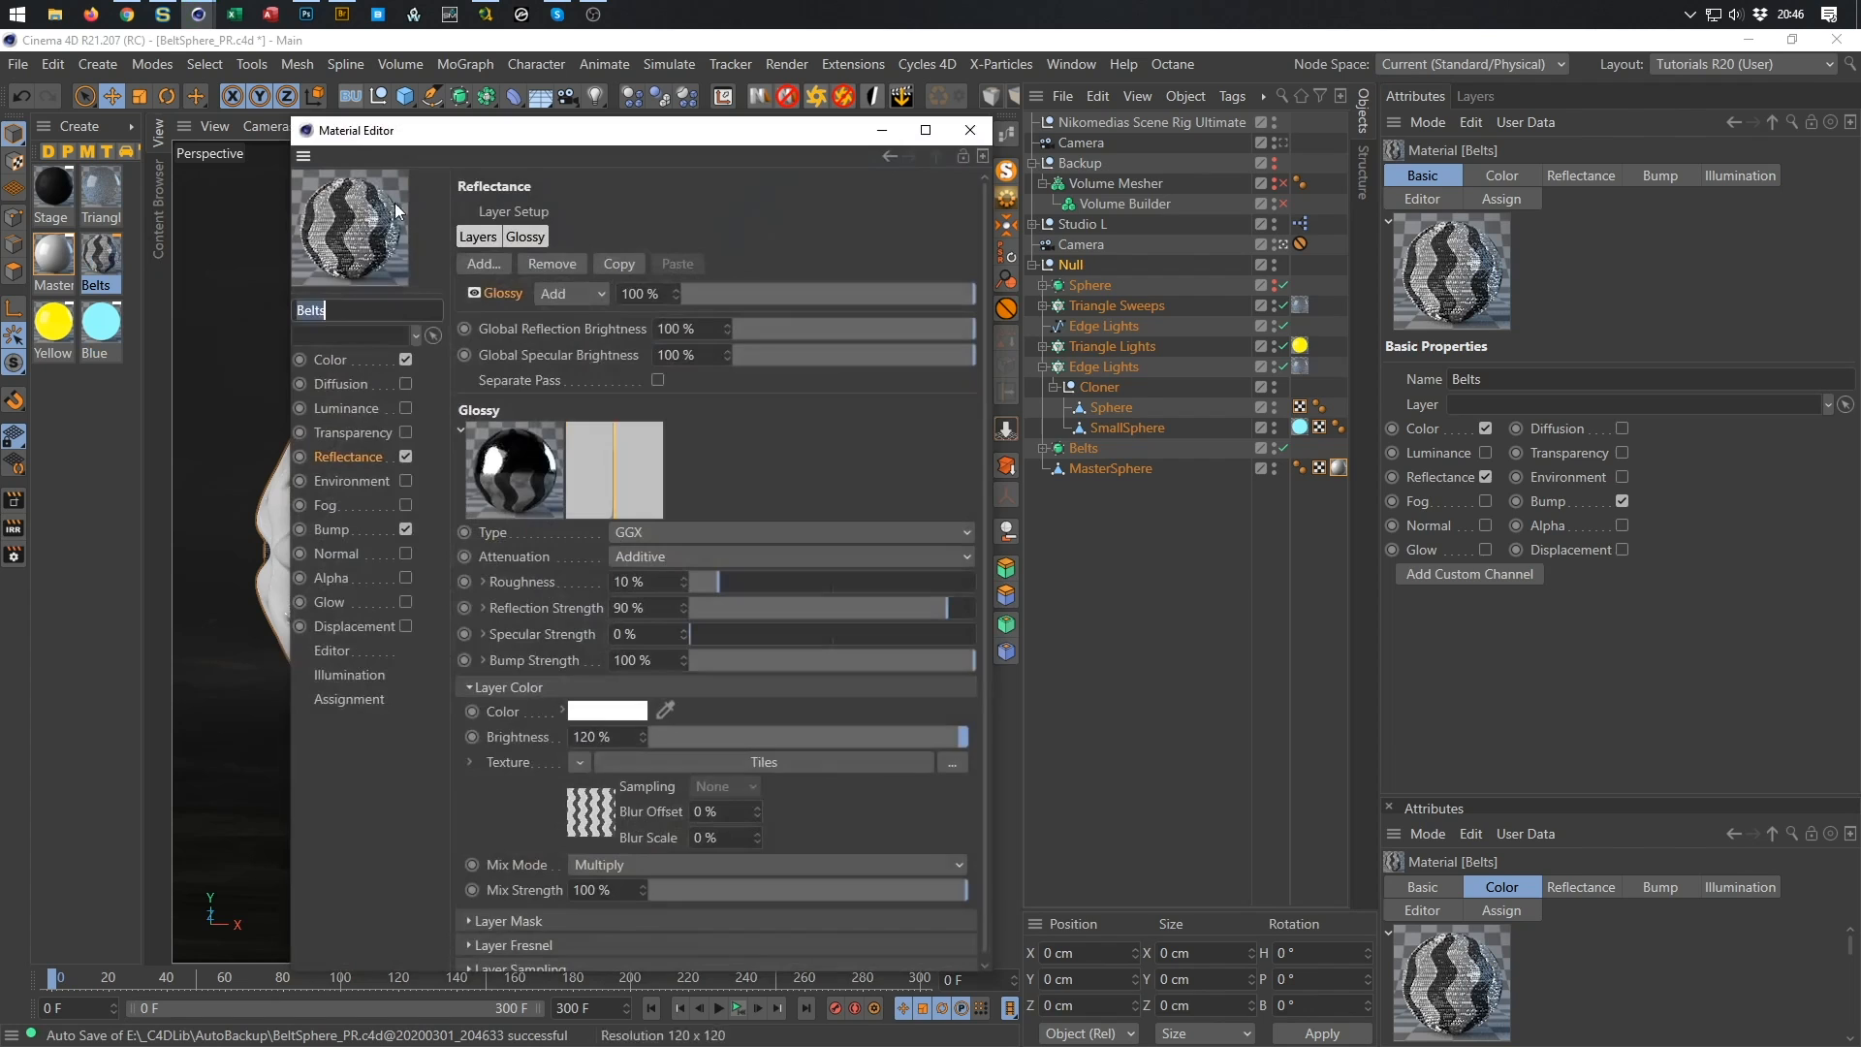
{"action": "left_click_drag", "start_coordinate": [514, 130], "coordinate": [1198, 132]}
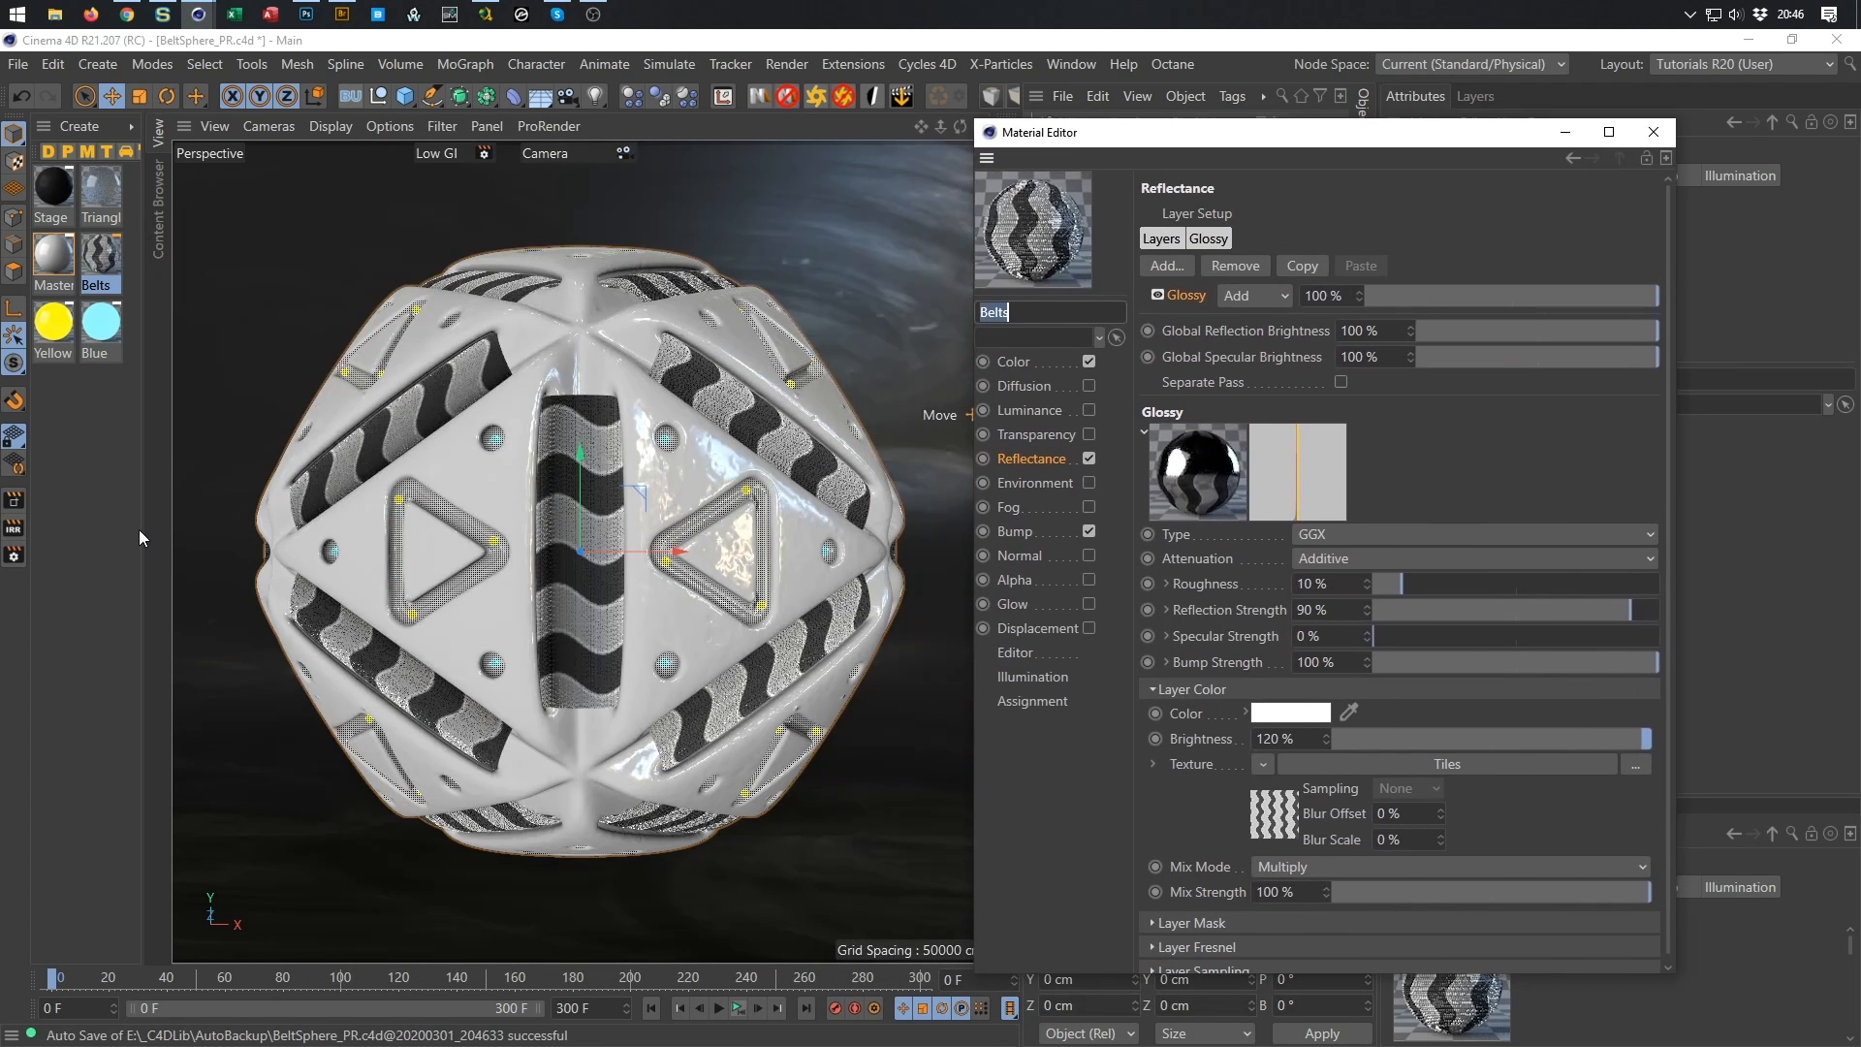
{"action": "left_click", "coordinate": [21, 528]}
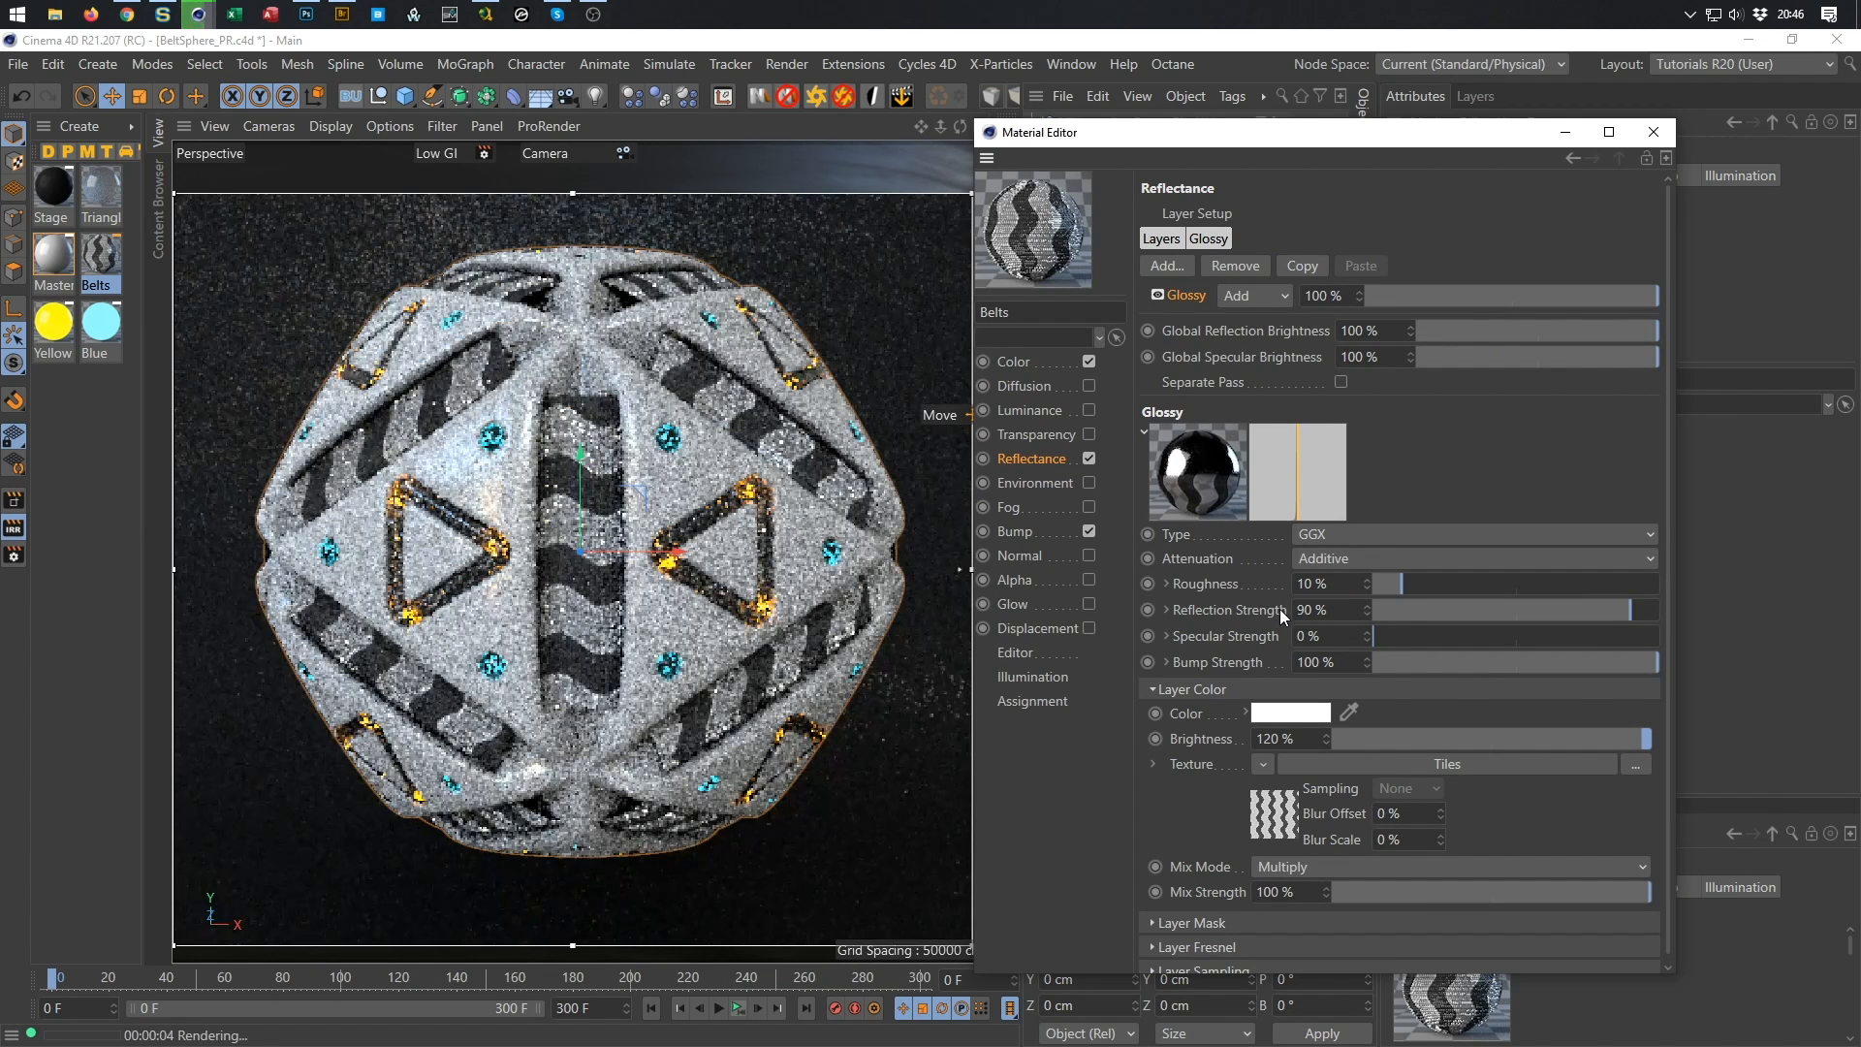
{"action": "left_click", "coordinate": [1317, 584]}
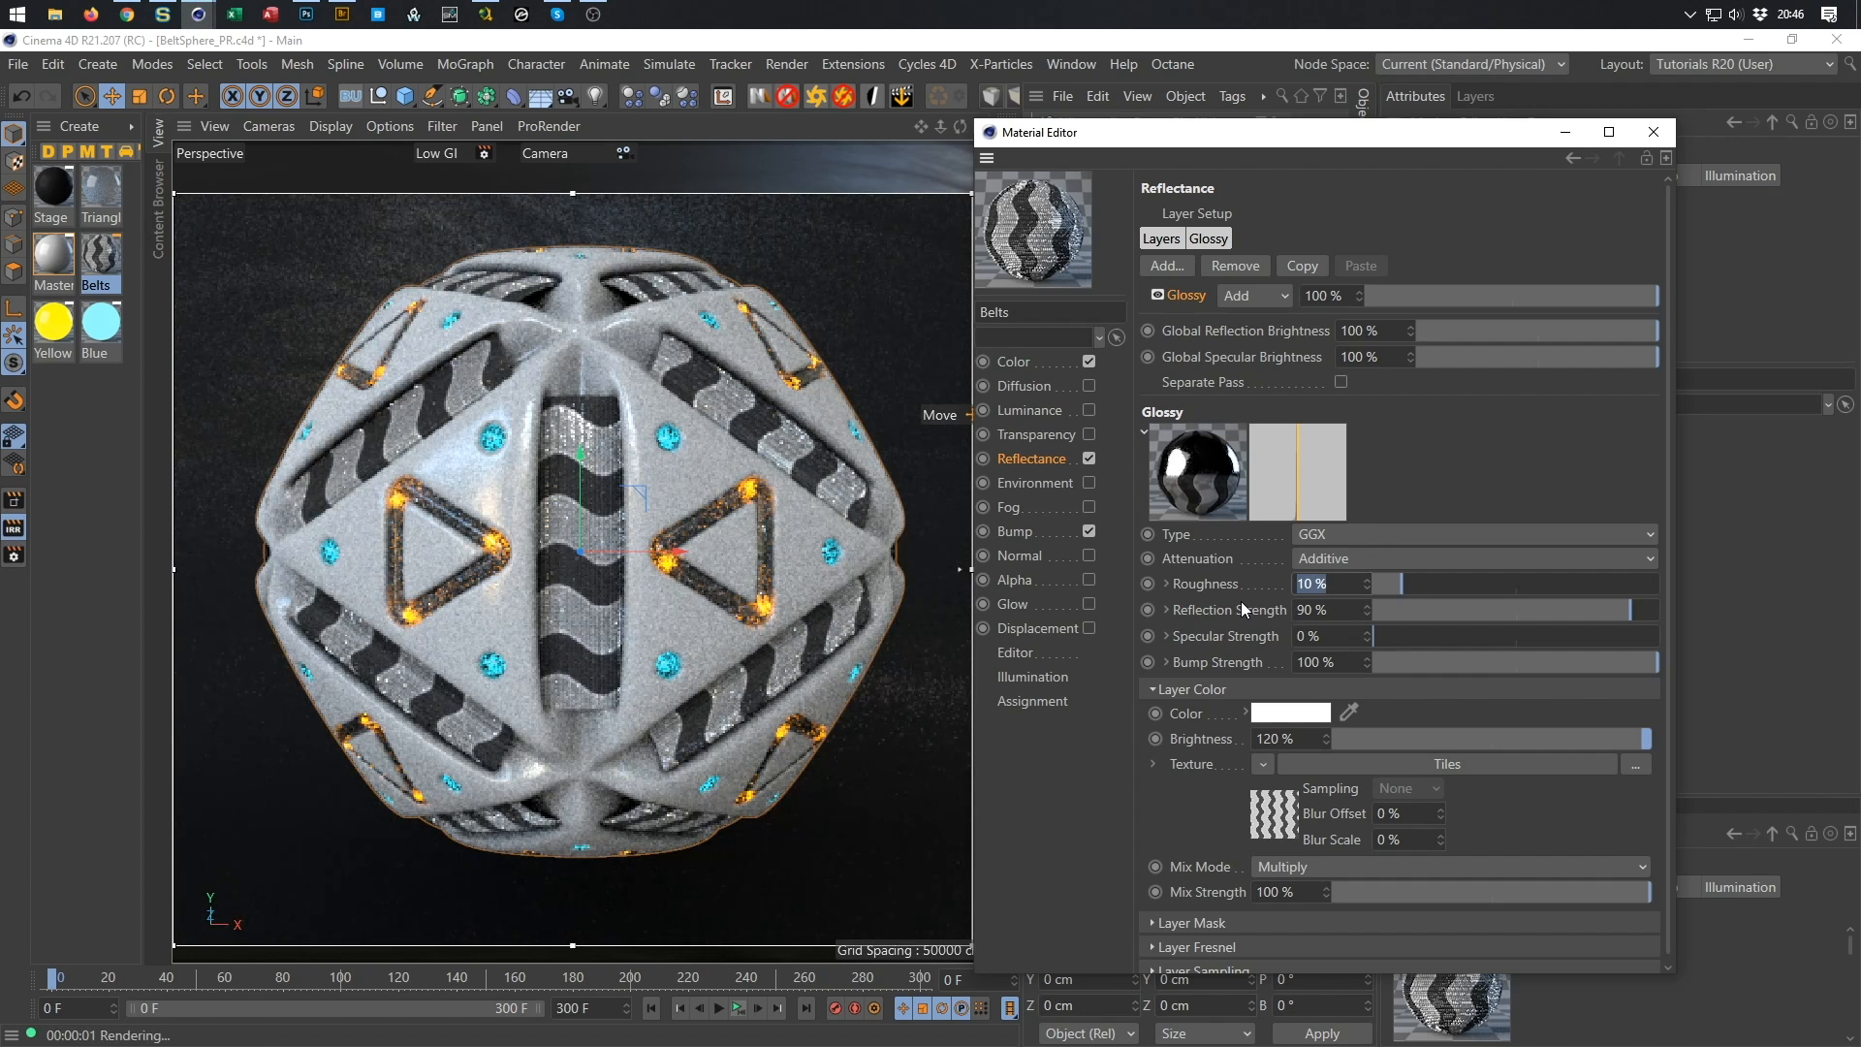
{"action": "type", "text": "30"}
{"action": "key", "text": "Return"}
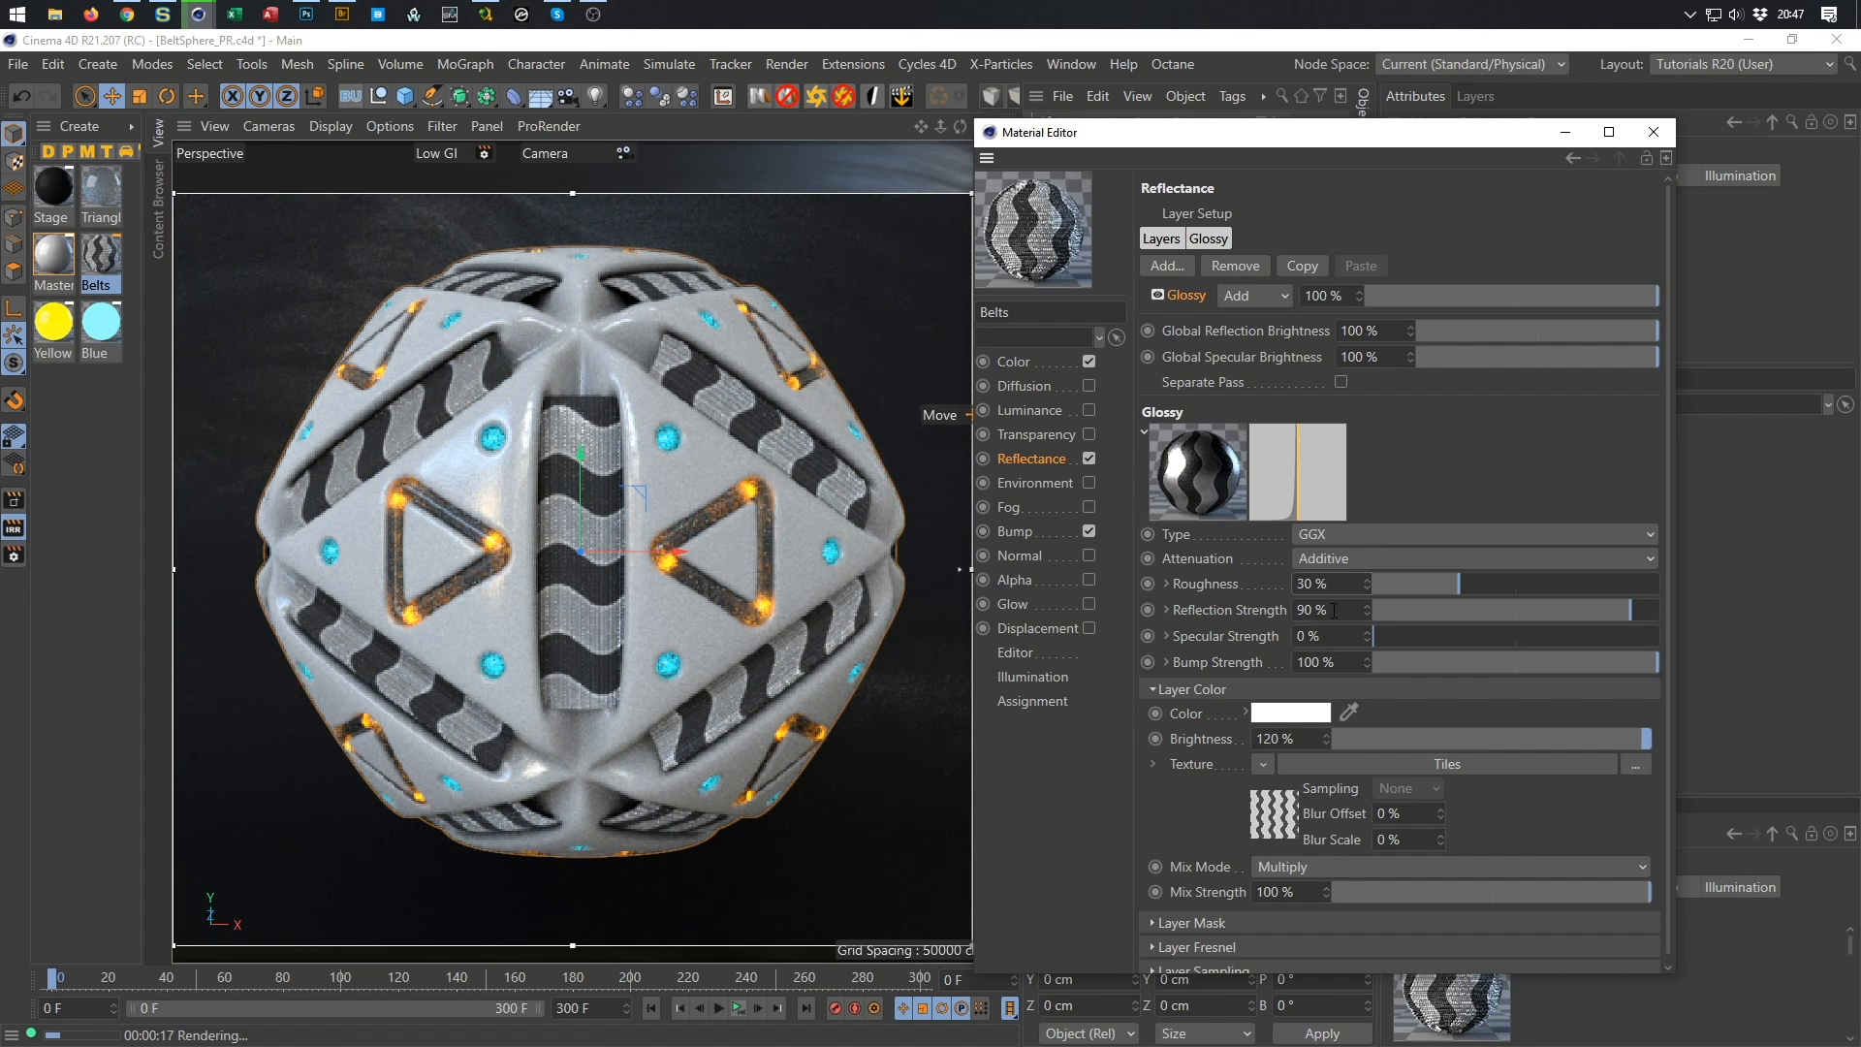
{"action": "double_click", "coordinate": [1334, 610]}
{"action": "type", "text": "100"}
{"action": "key", "text": "Return"}
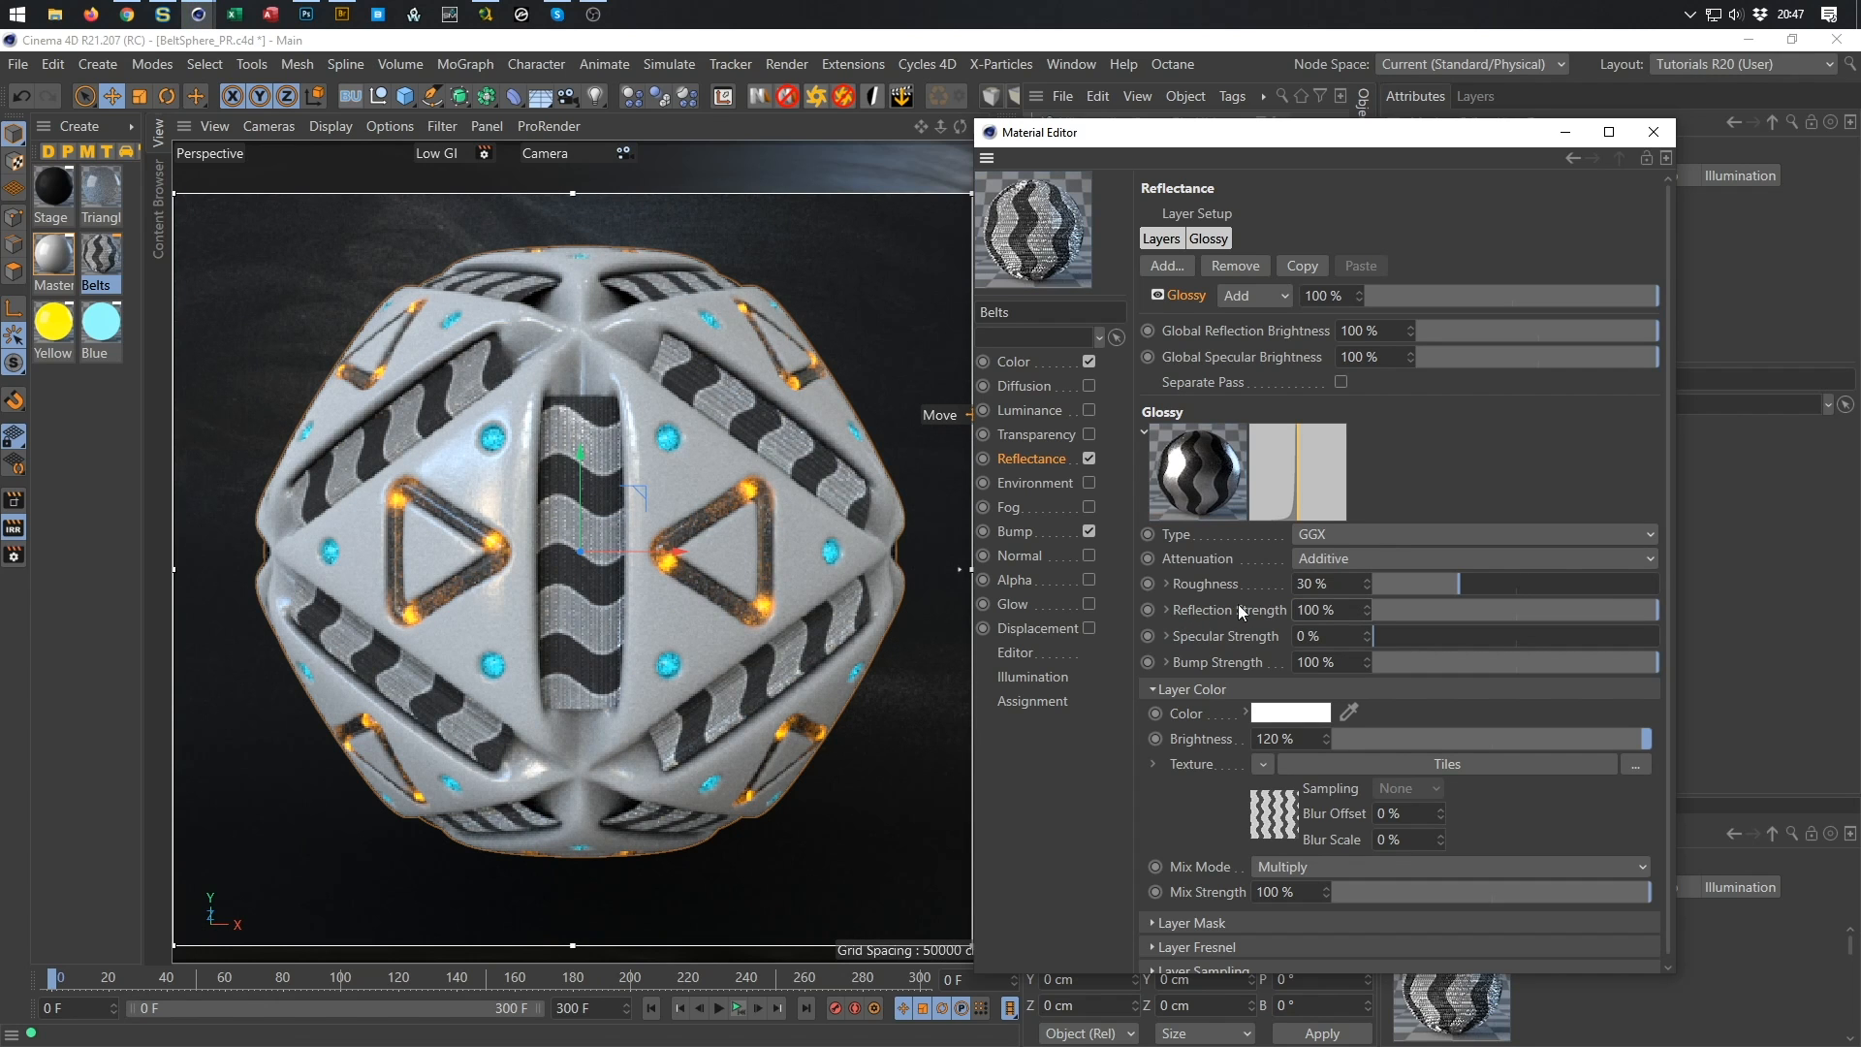
Set the Belts material's Glossy roughness to 20% and compare the render with its color channel off and on.
{"action": "double_click", "coordinate": [1336, 582]}
{"action": "type", "text": "20"}
{"action": "key", "text": "Return"}
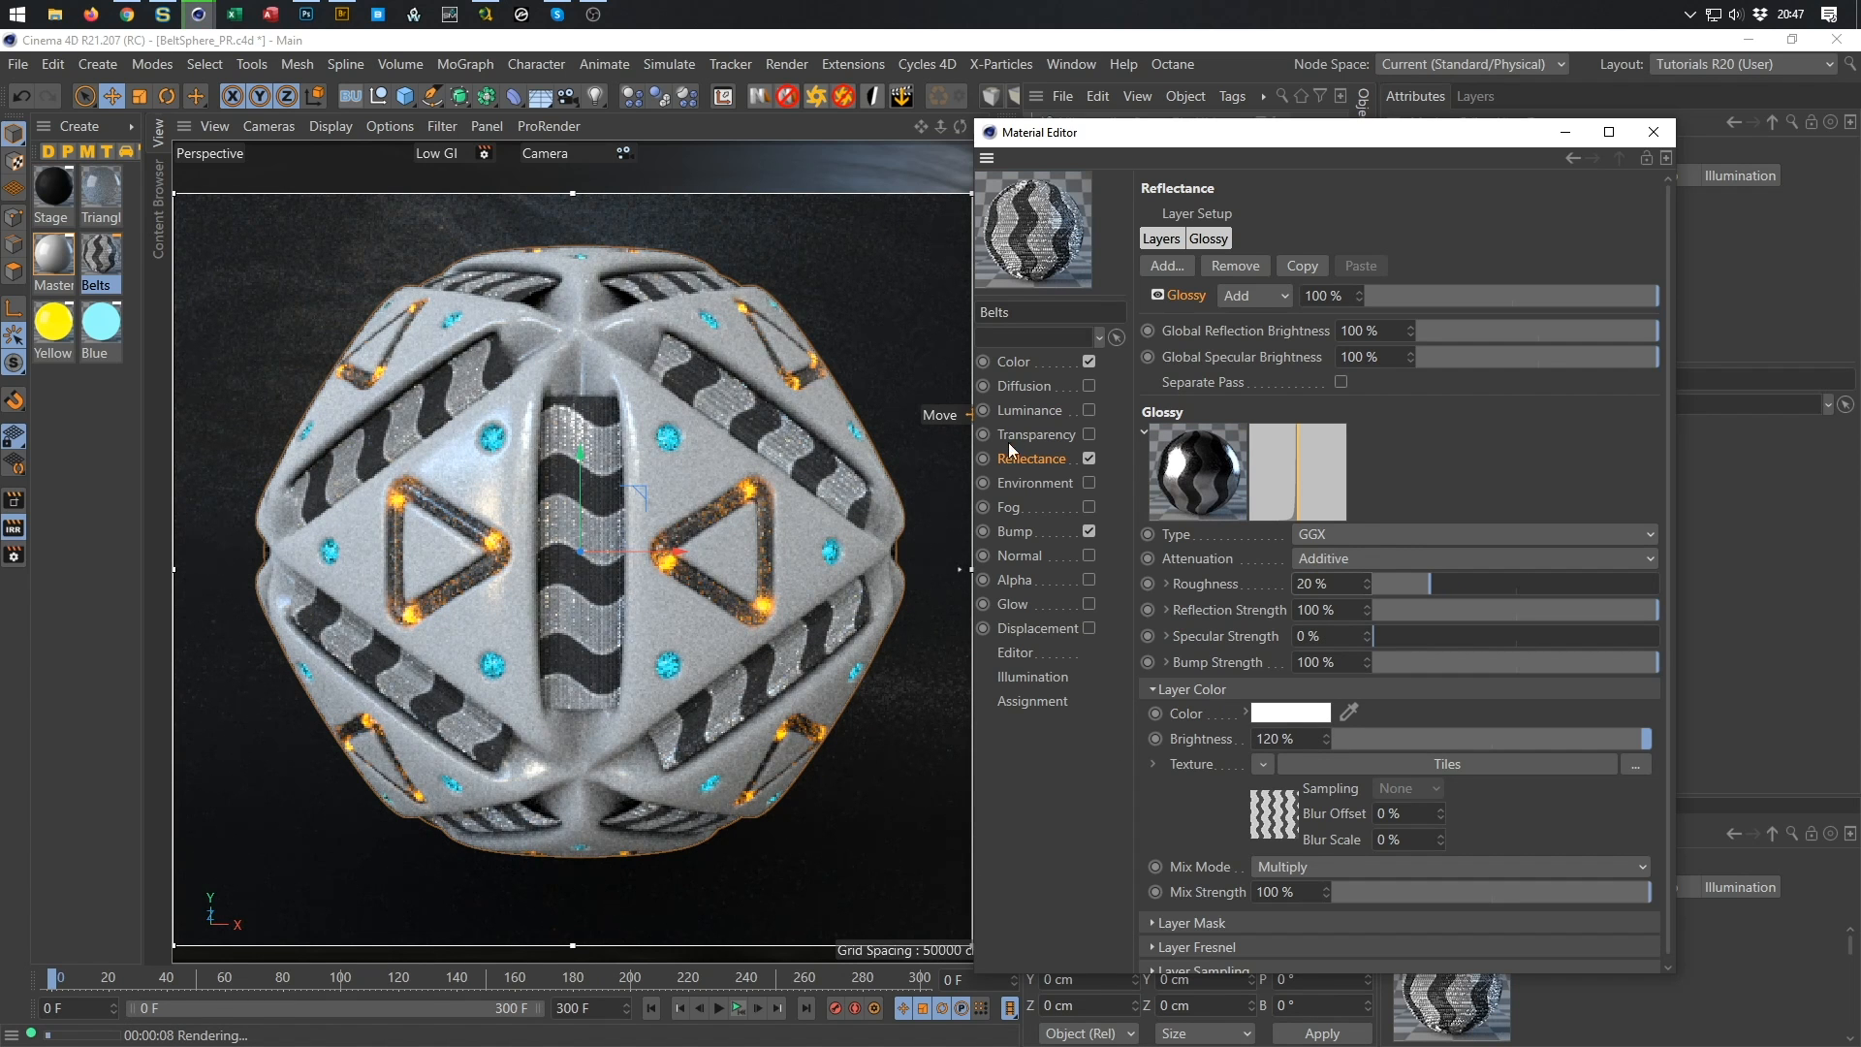
{"action": "left_click", "coordinate": [1272, 827]}
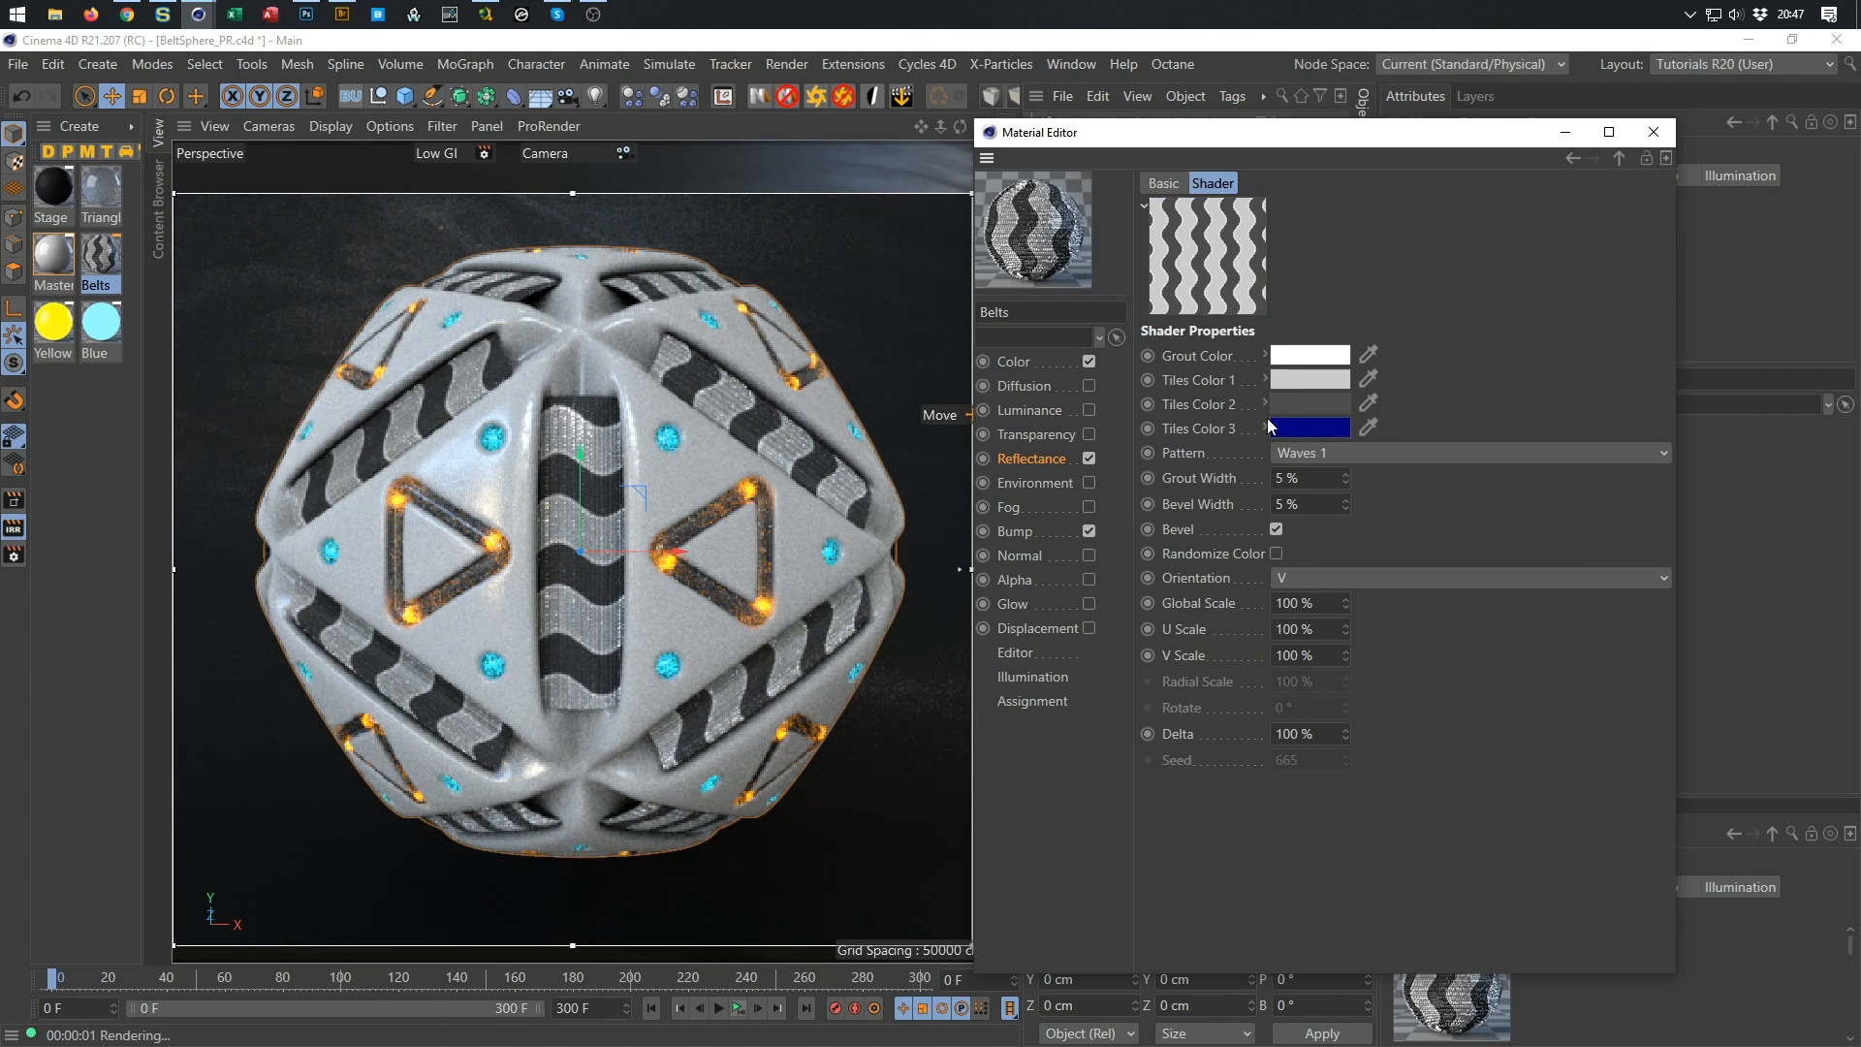
{"action": "left_click", "coordinate": [1090, 361]}
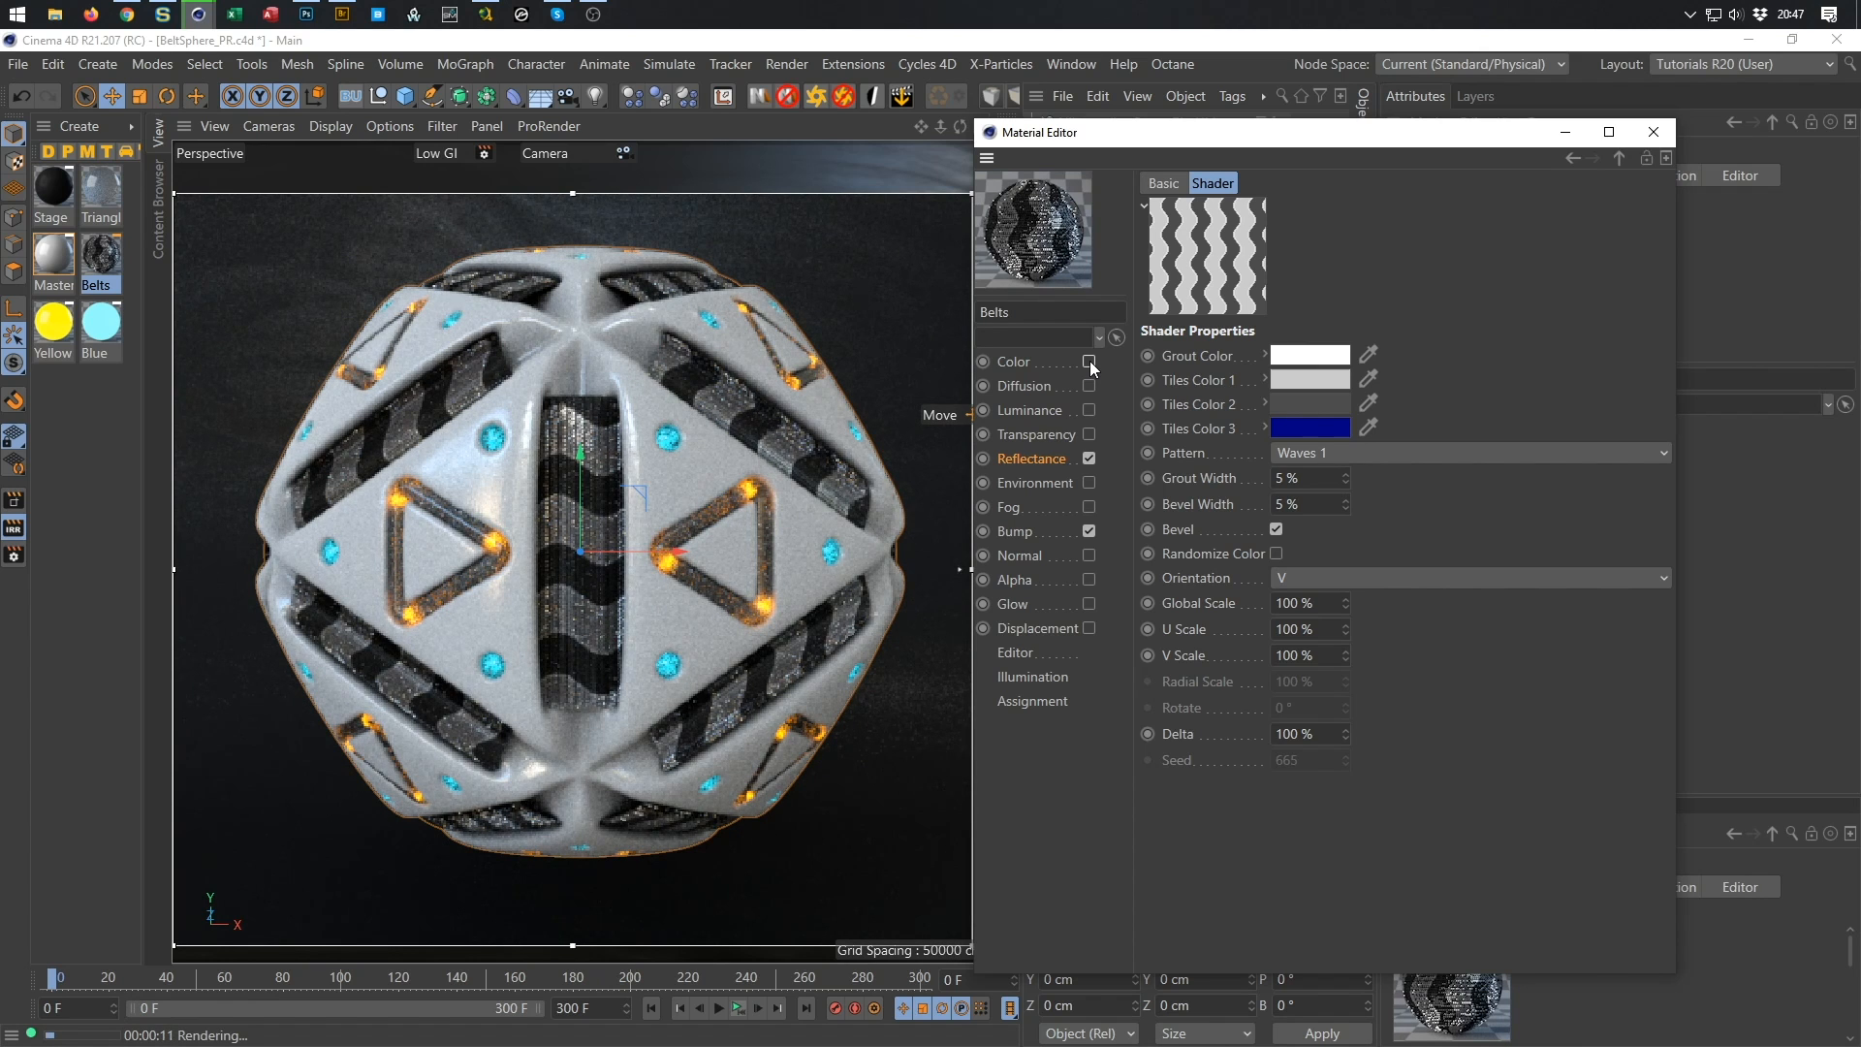
{"action": "left_click", "coordinate": [1090, 362]}
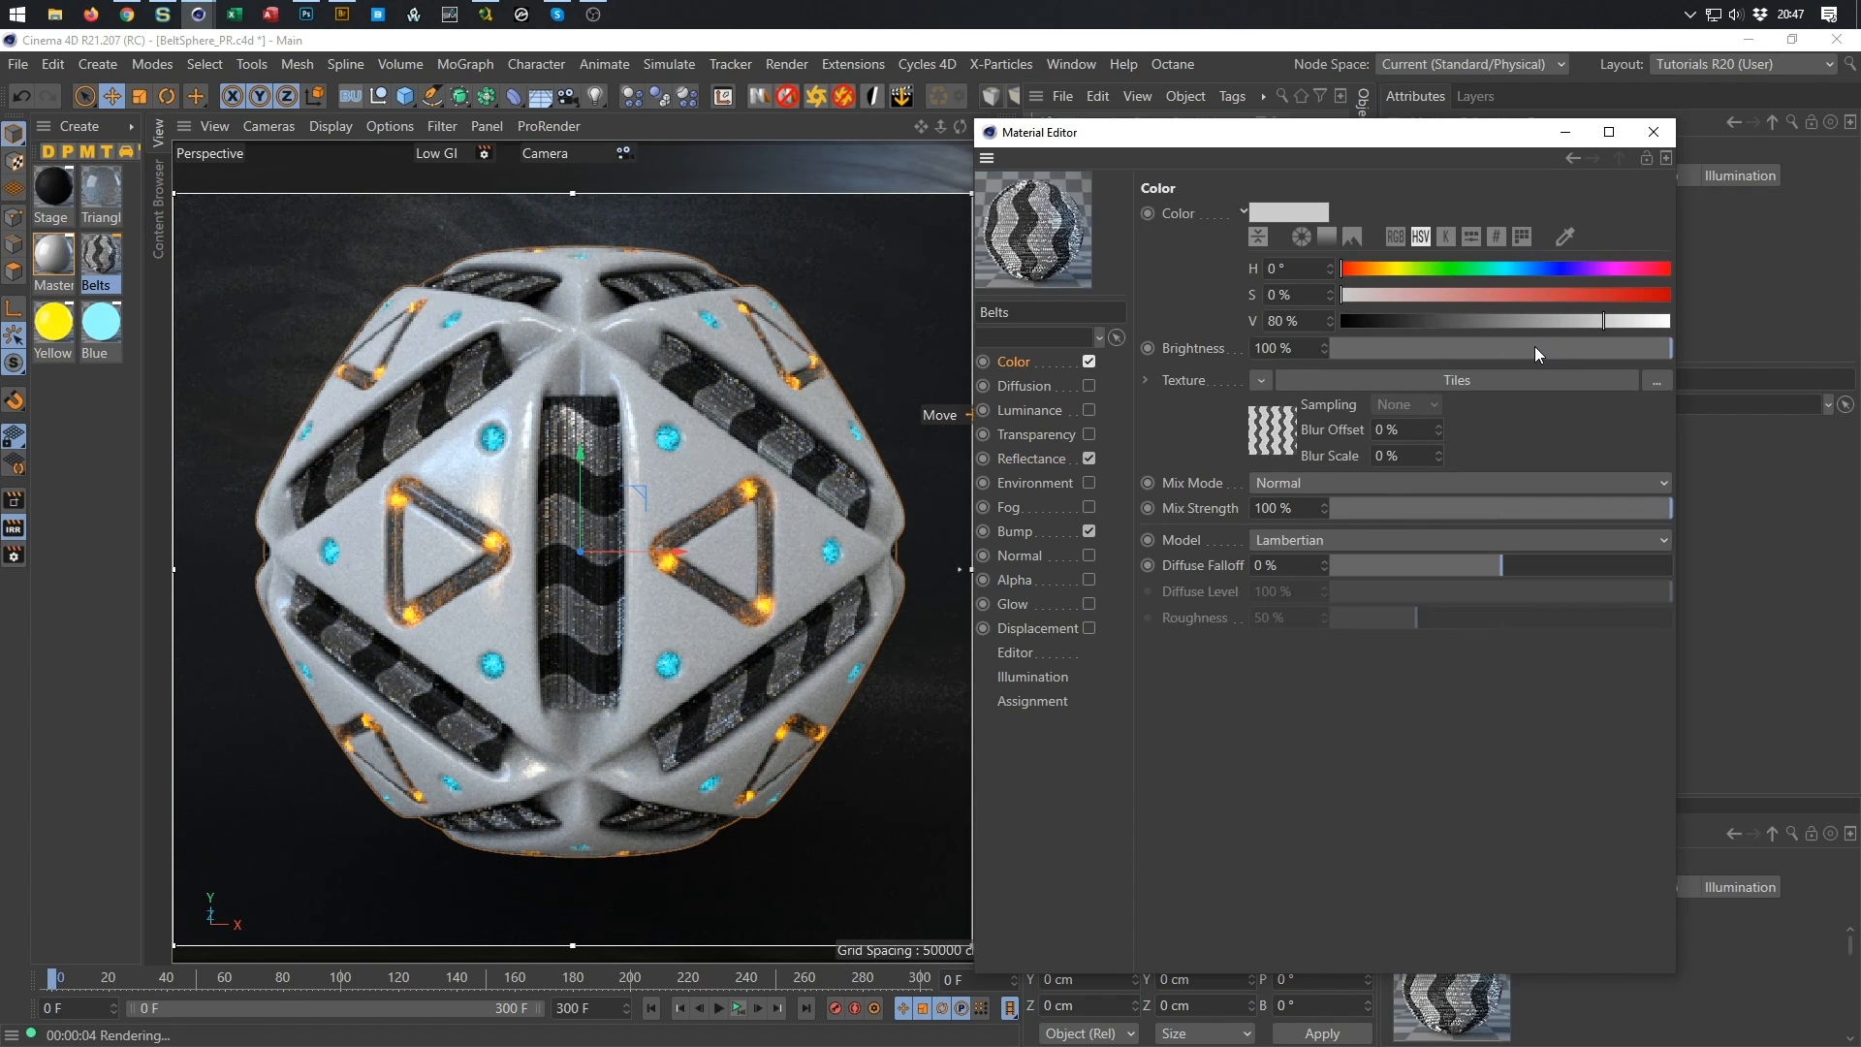
Set the Belts material's color brightness to 50% and the mix mode of its Tiles texture to Multiply.
{"action": "double_click", "coordinate": [1299, 355]}
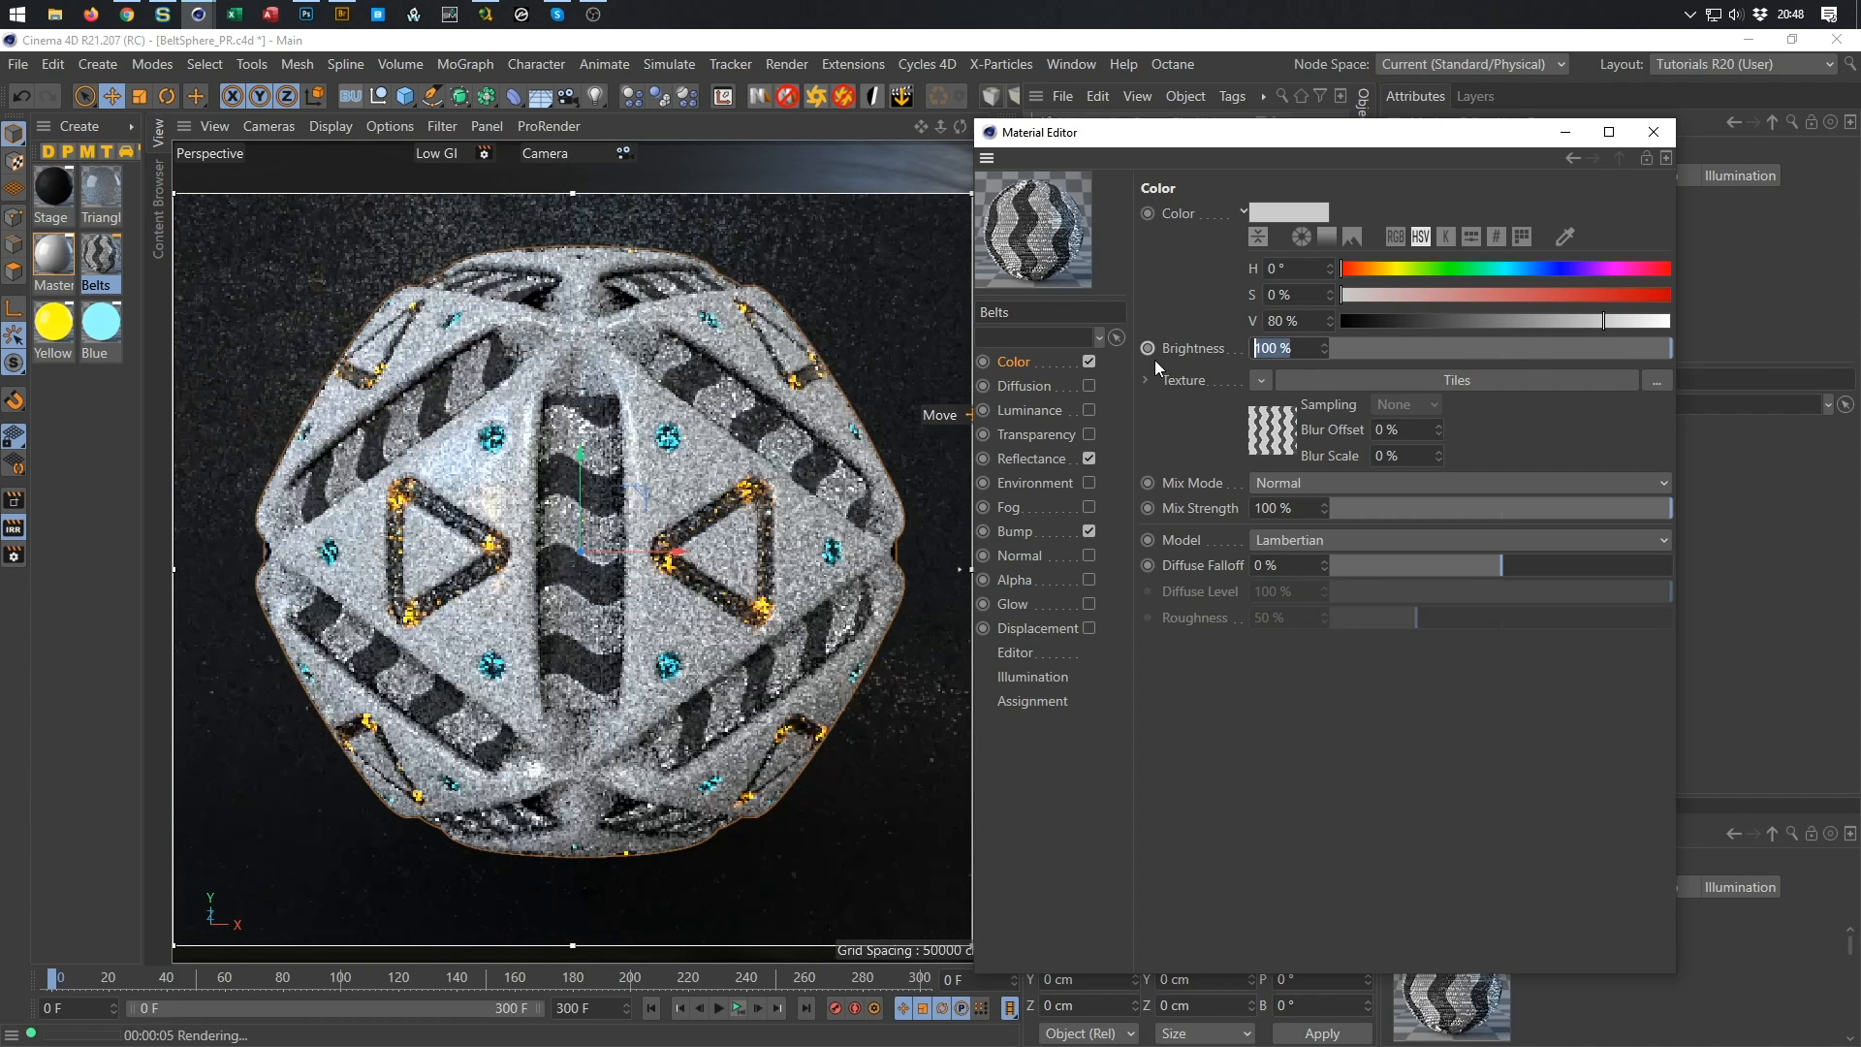
{"action": "type", "text": "50"}
{"action": "key", "text": "Return"}
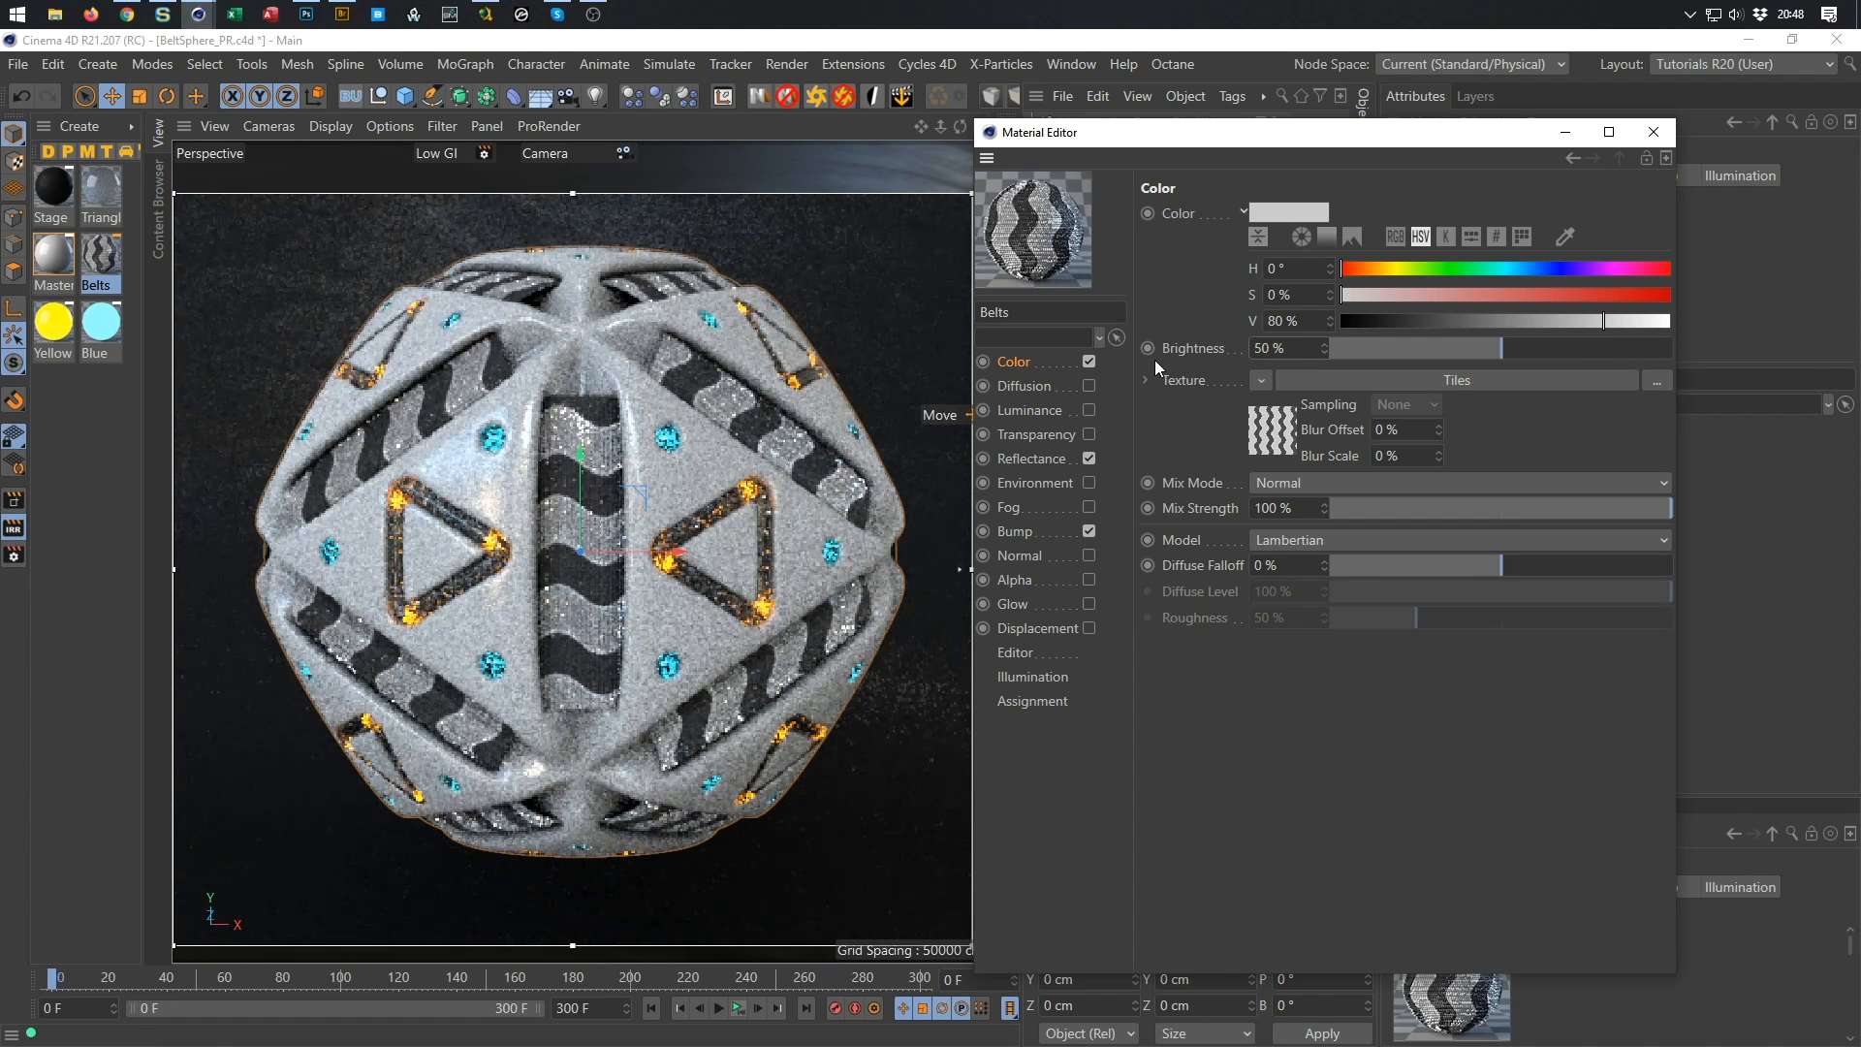
{"action": "left_click", "coordinate": [1340, 484]}
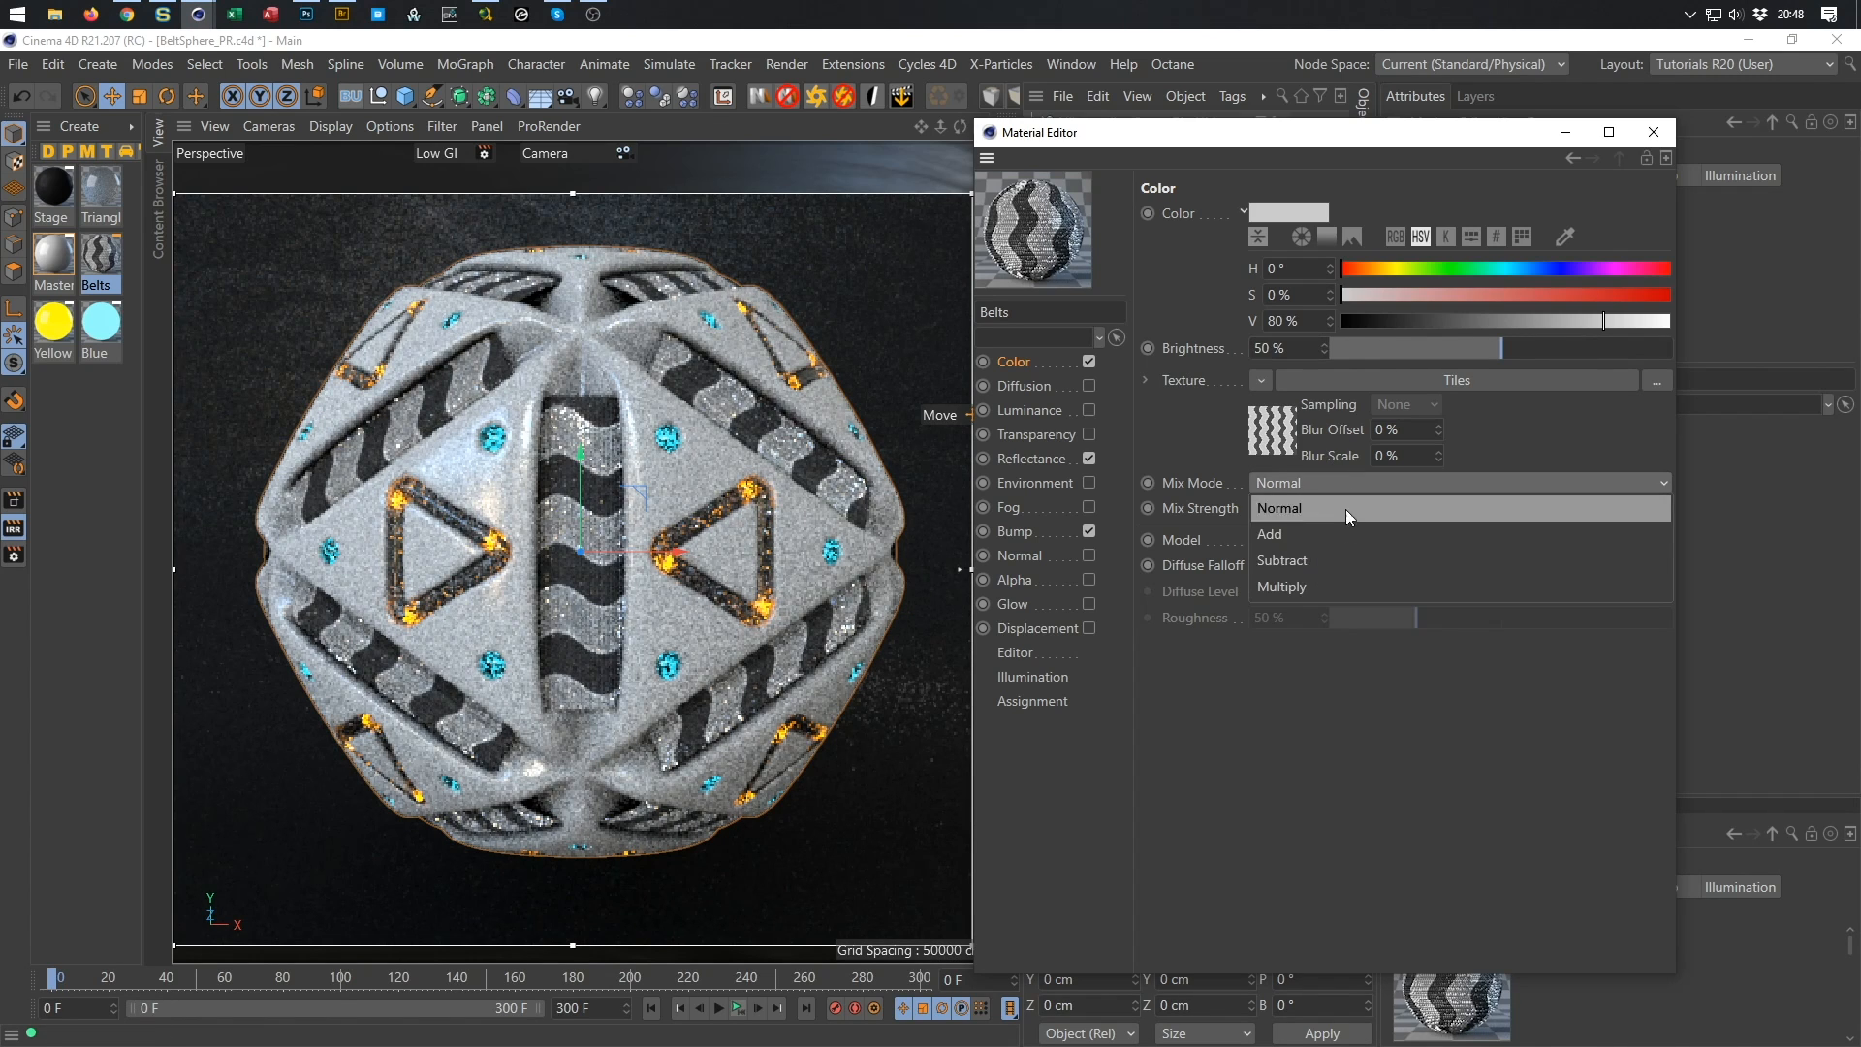
{"action": "left_click", "coordinate": [1330, 585]}
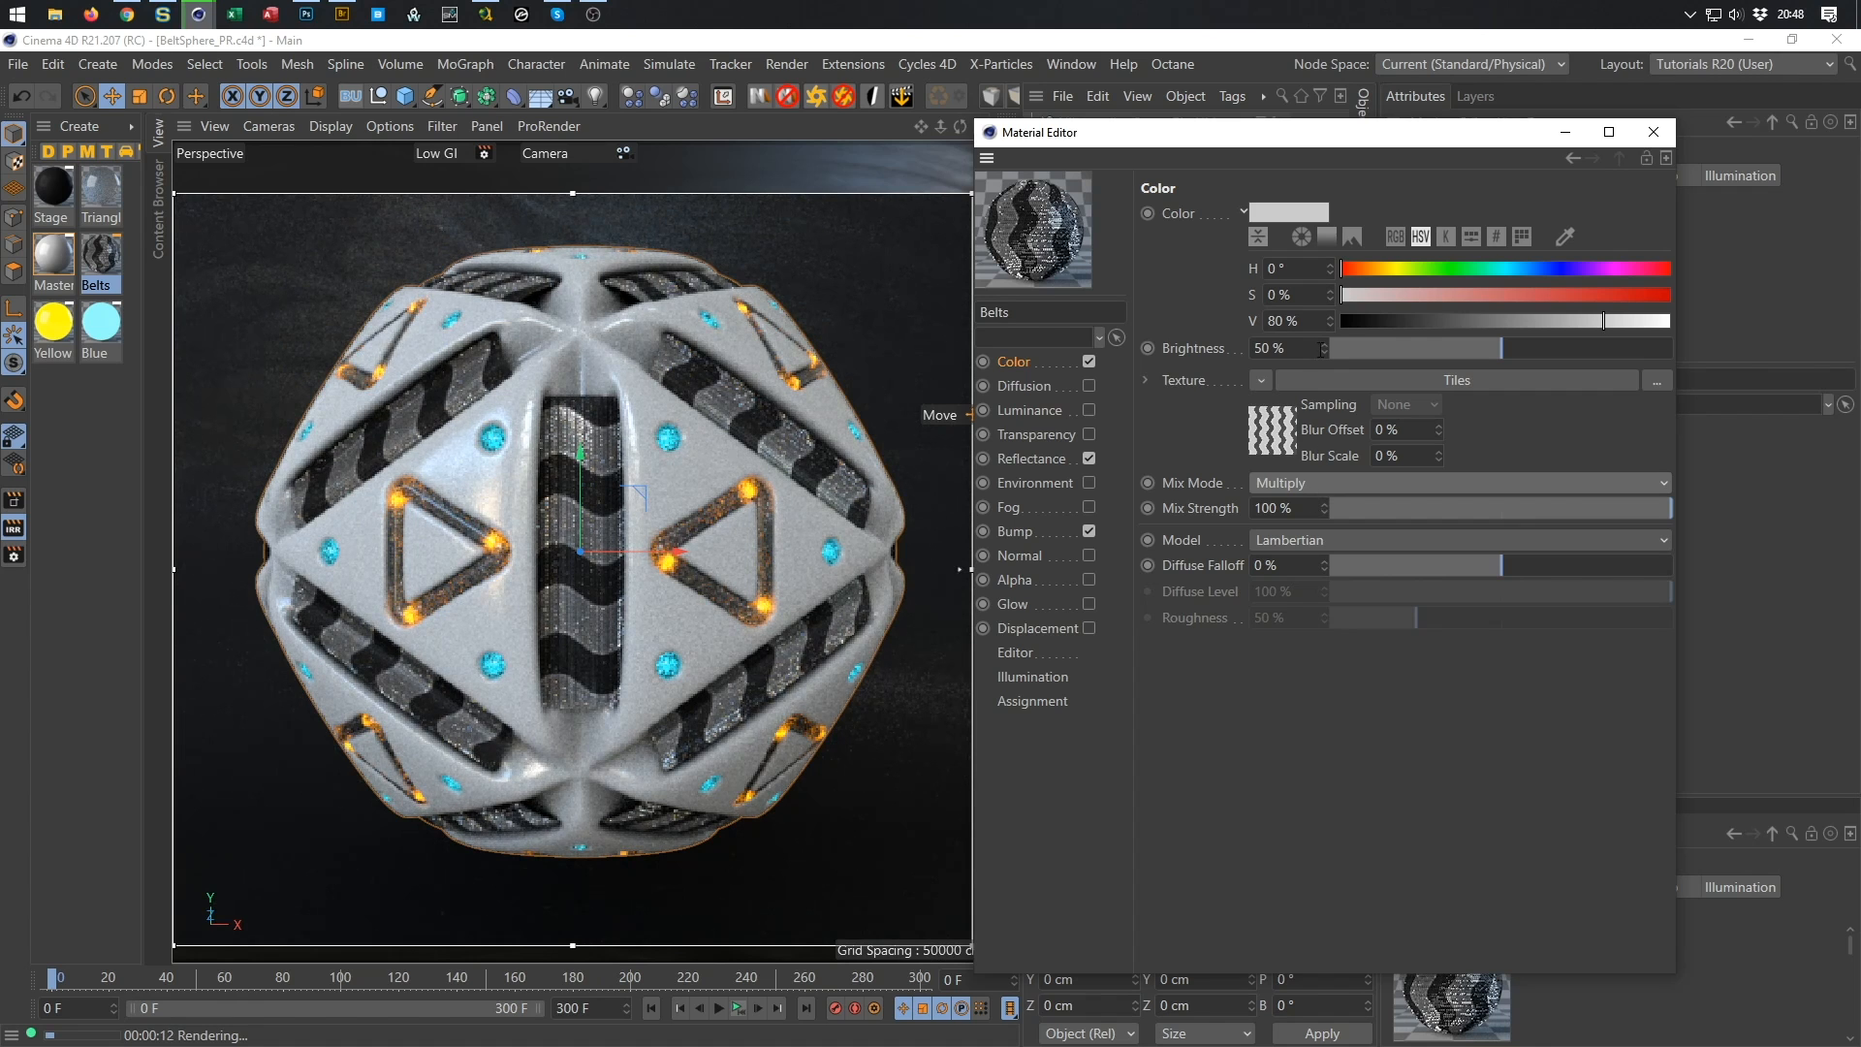
Set the Belts material's color brightness to 70%, close its editor and turn off the interactive render region.
{"action": "left_click_drag", "start_coordinate": [1321, 349], "coordinate": [1237, 364]}
{"action": "type", "text": "7"}
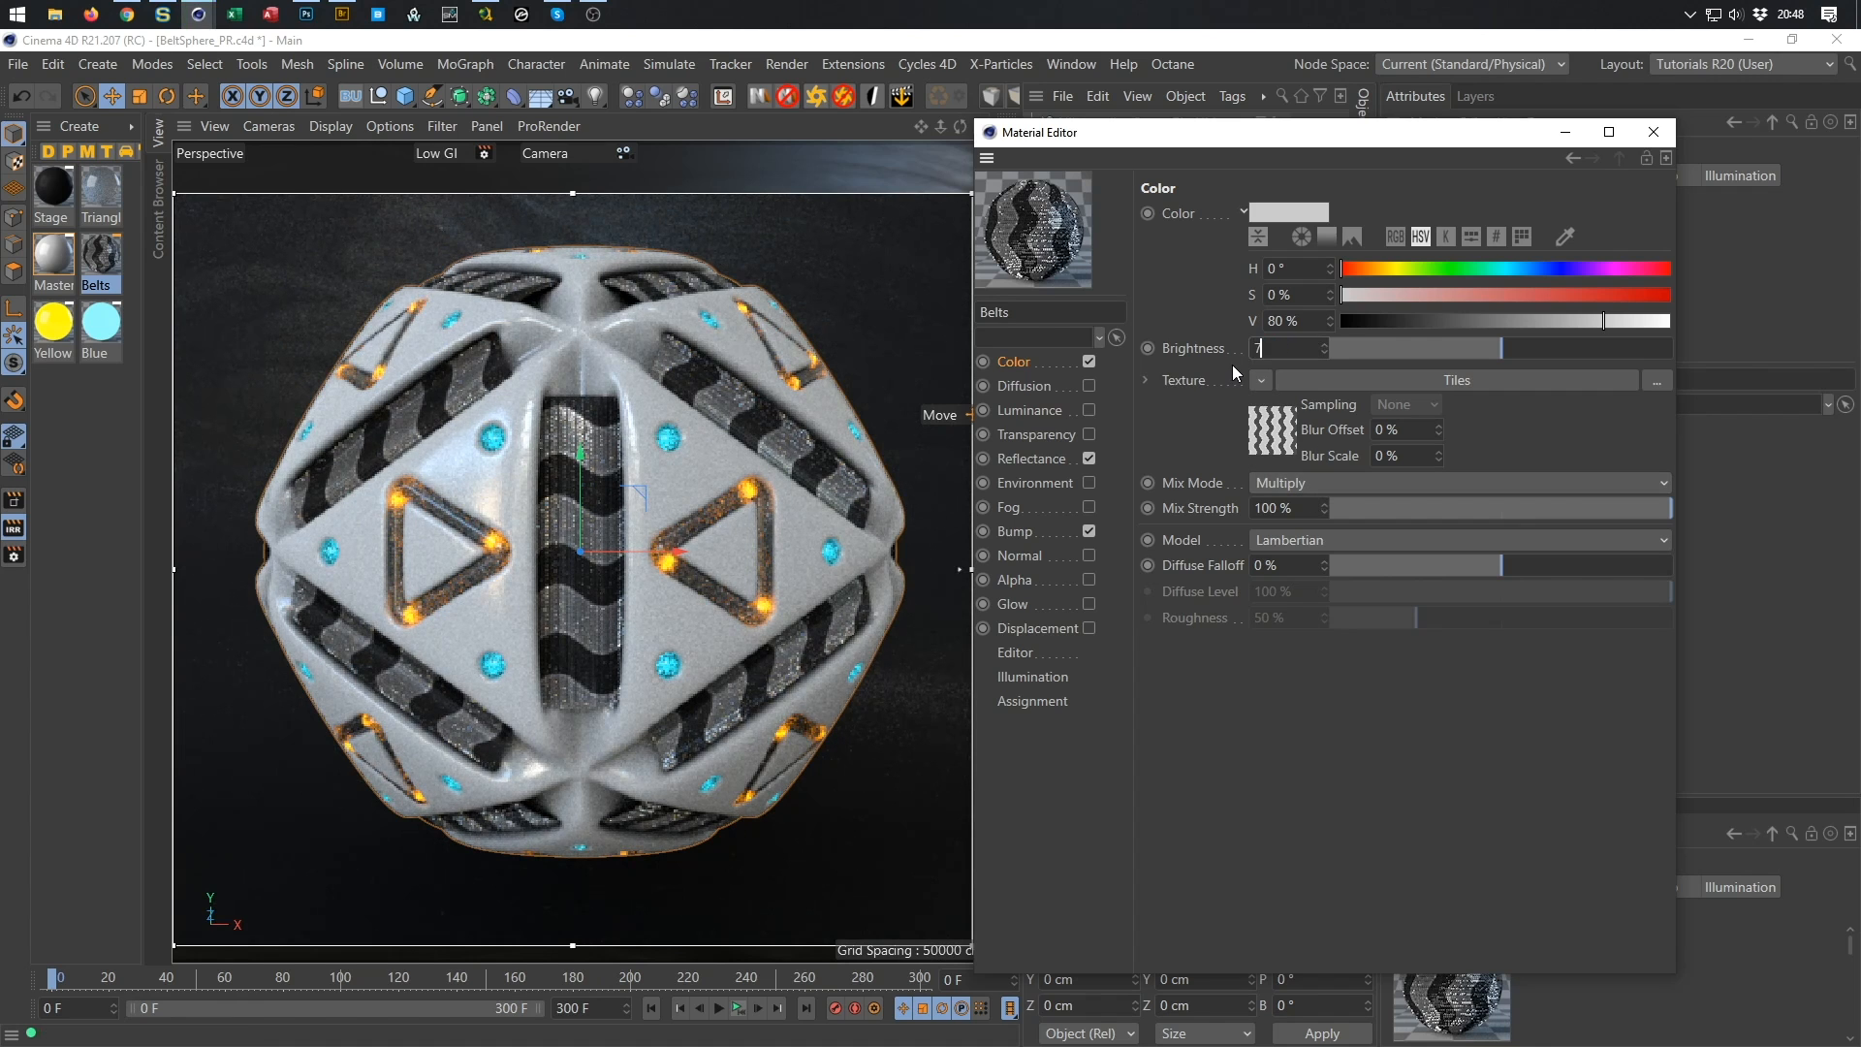
{"action": "type", "text": "0"}
{"action": "key", "text": "Return"}
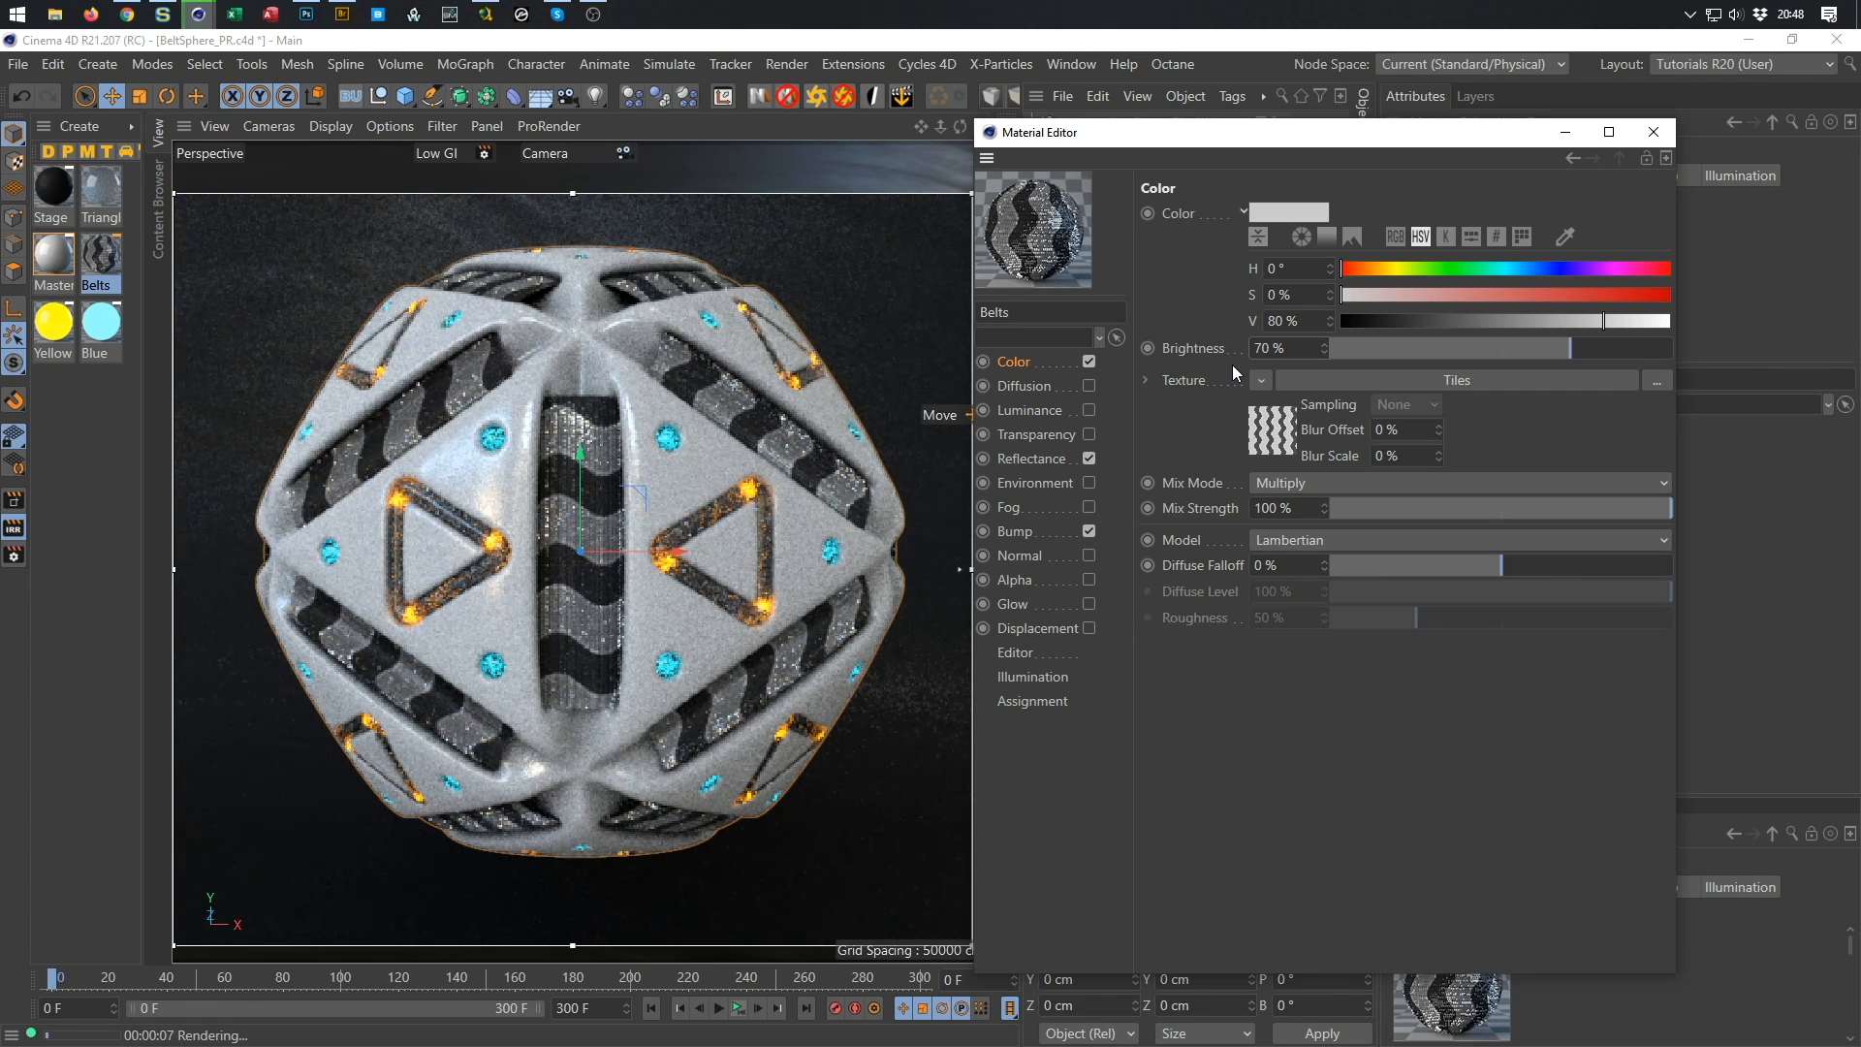
{"action": "left_click", "coordinate": [1654, 131]}
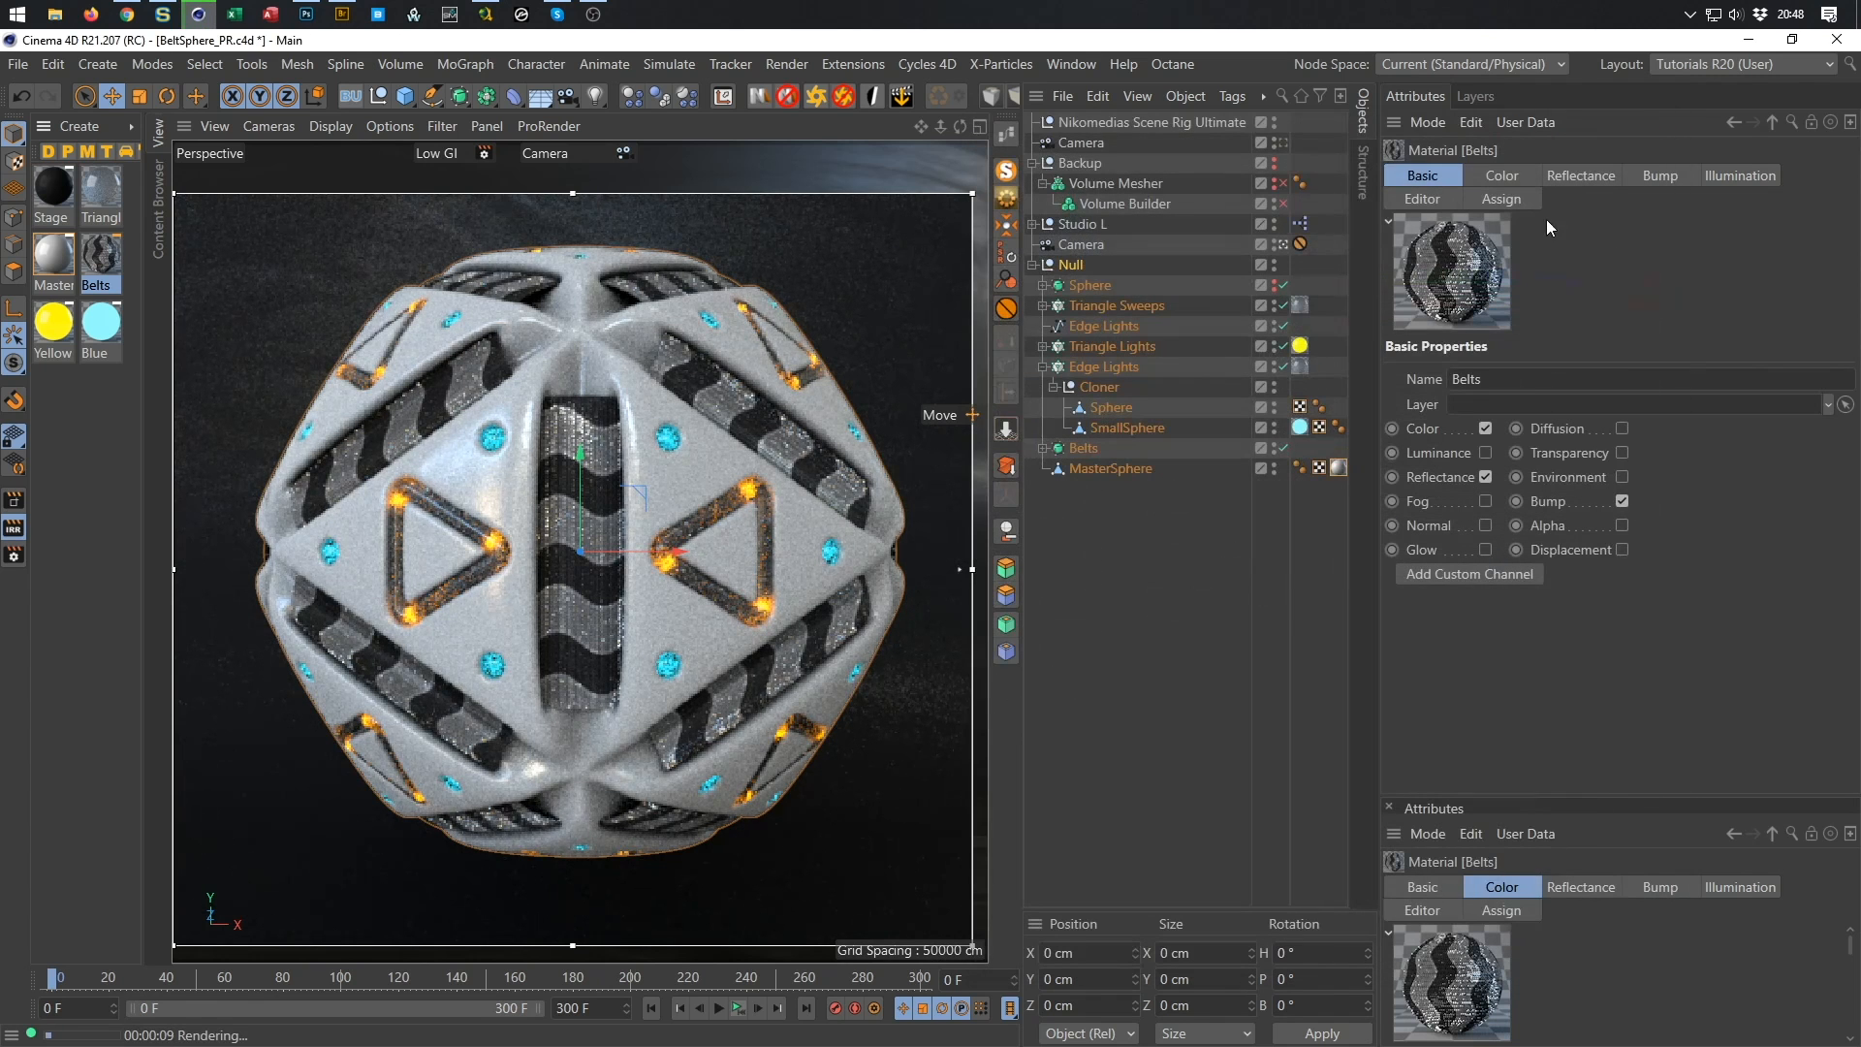
{"action": "left_click", "coordinate": [15, 500]}
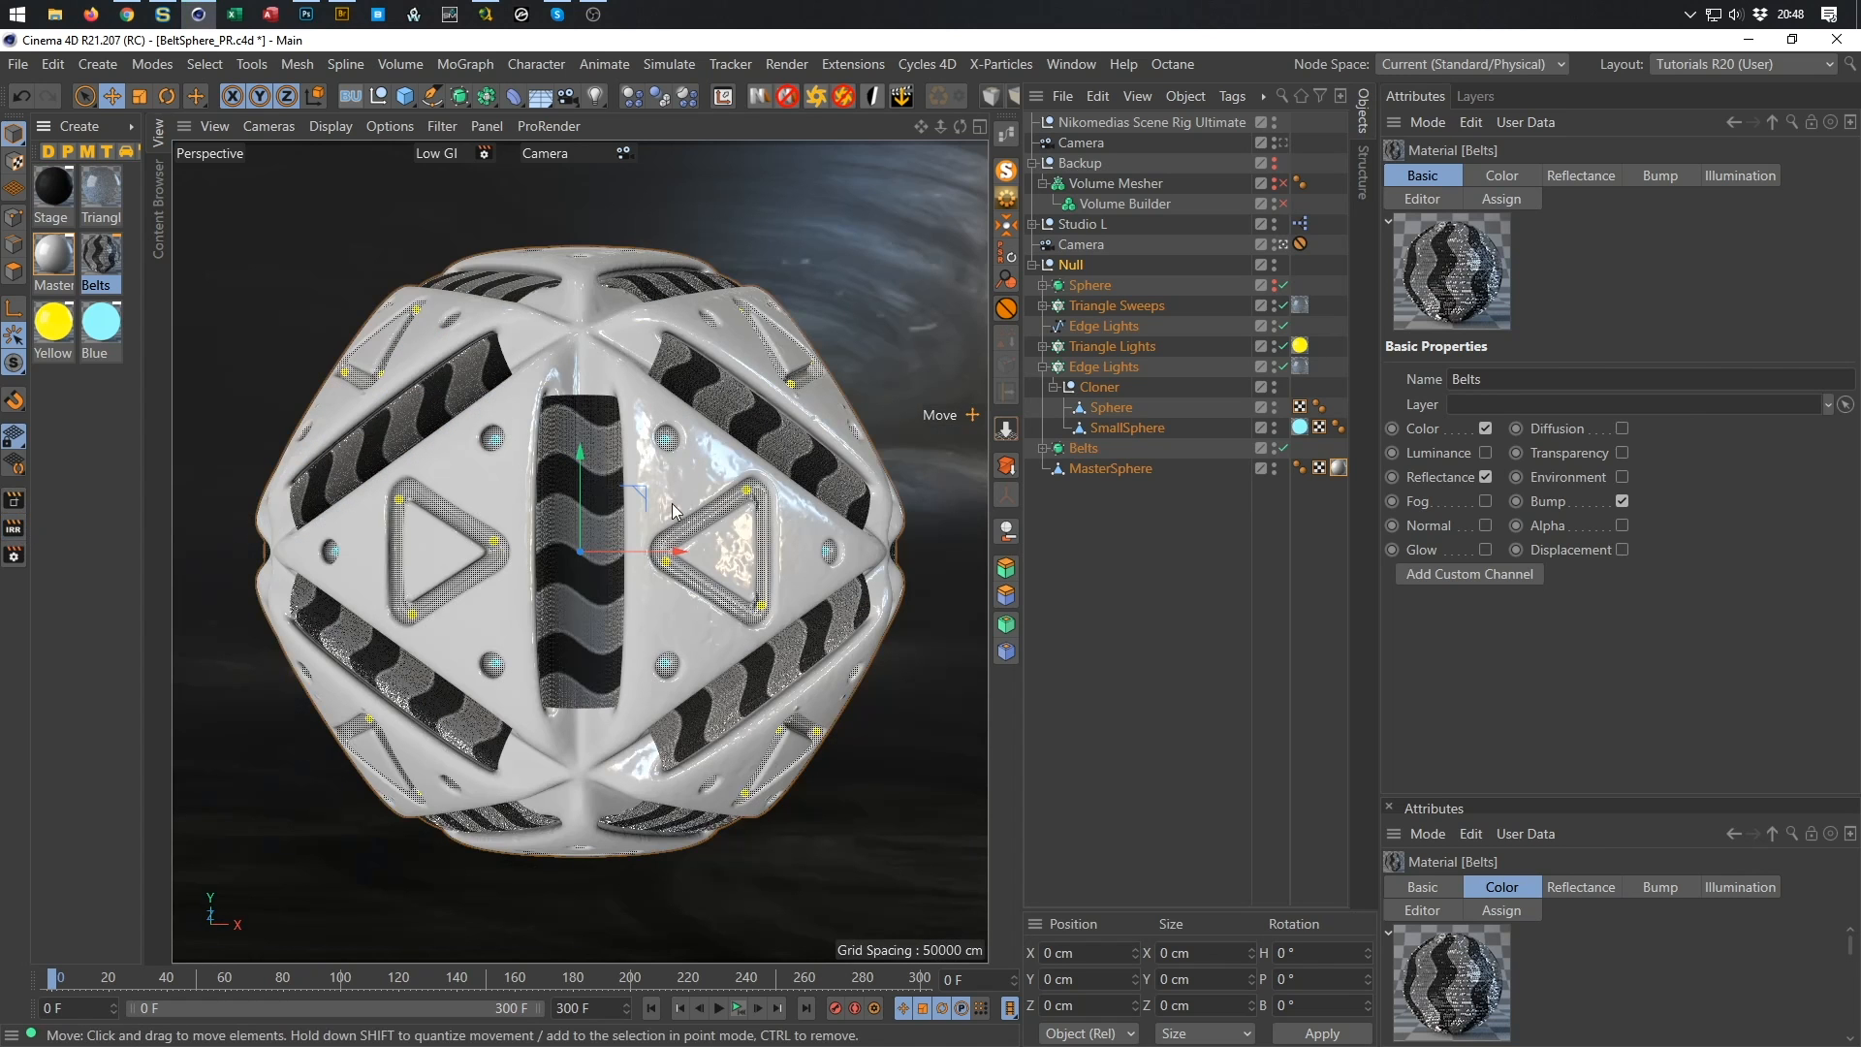
Open the Blue material and keyframe its luminance brightness of 300% at frame 0.
{"action": "double_click", "coordinate": [101, 329]}
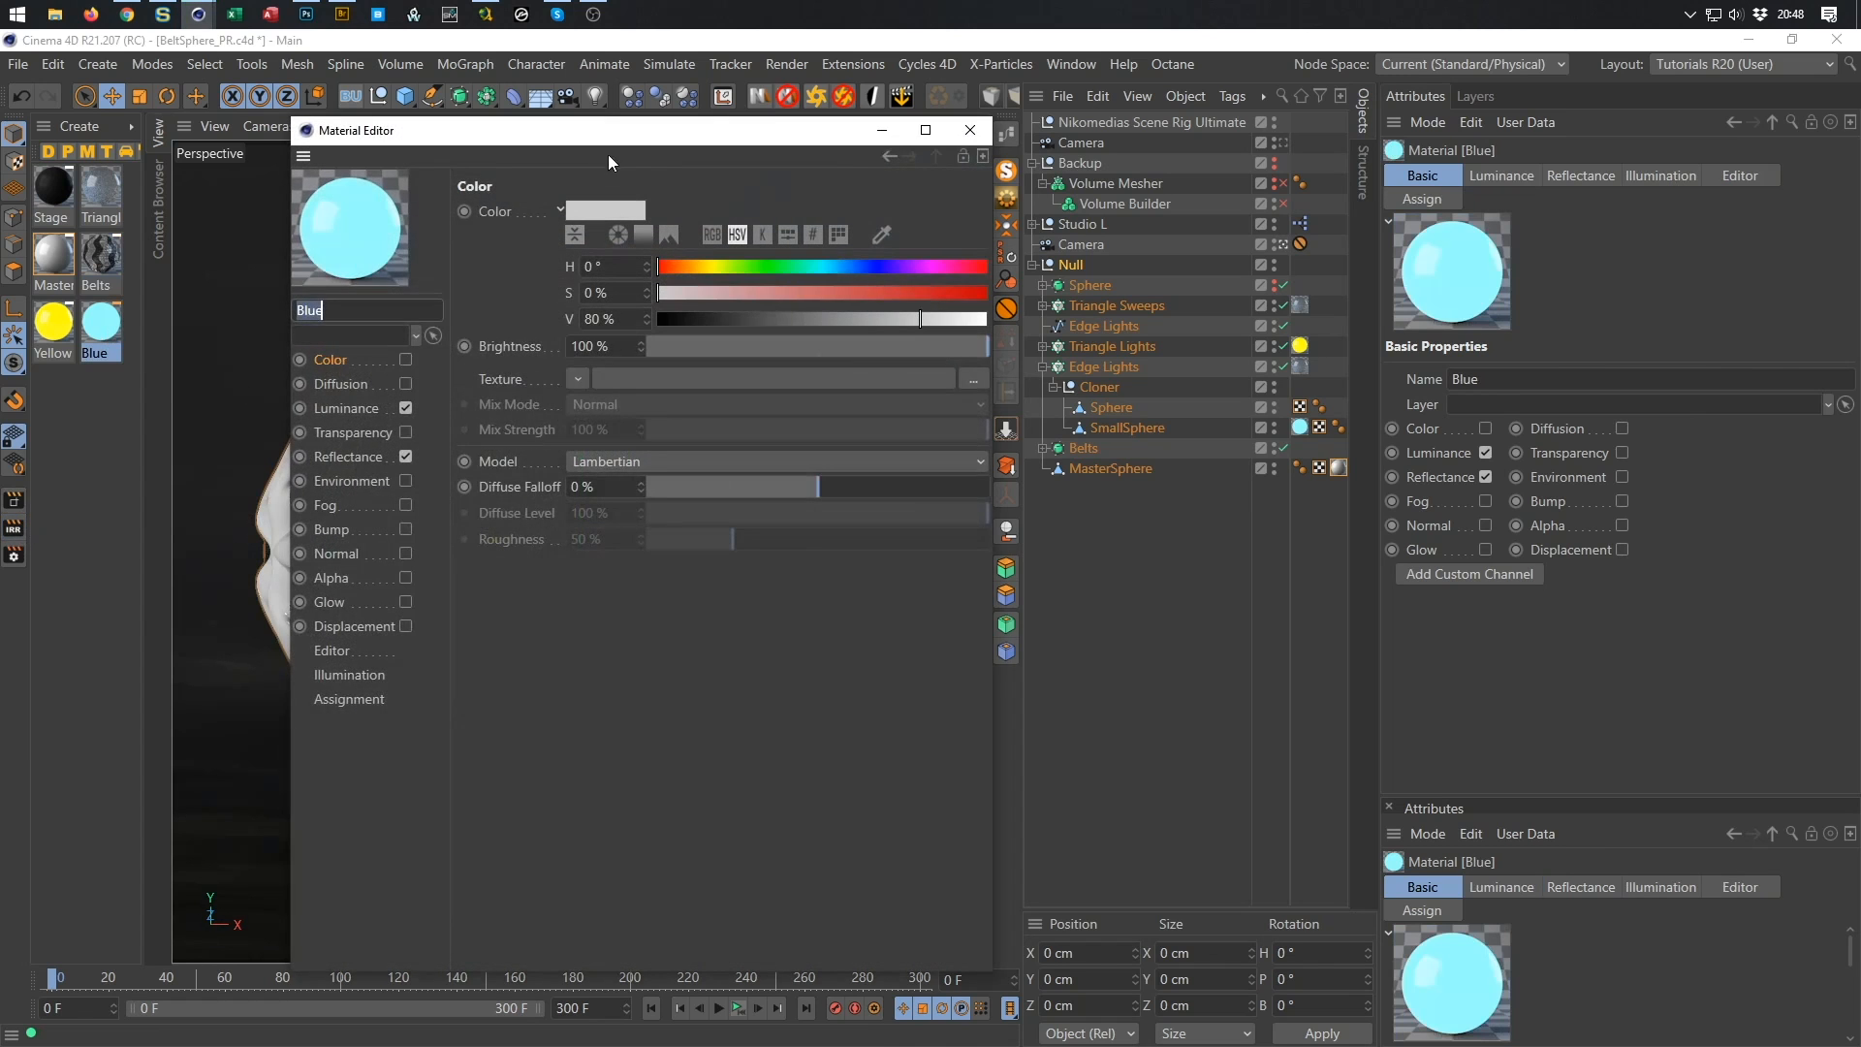
{"action": "left_click_drag", "start_coordinate": [649, 141], "coordinate": [1281, 94]}
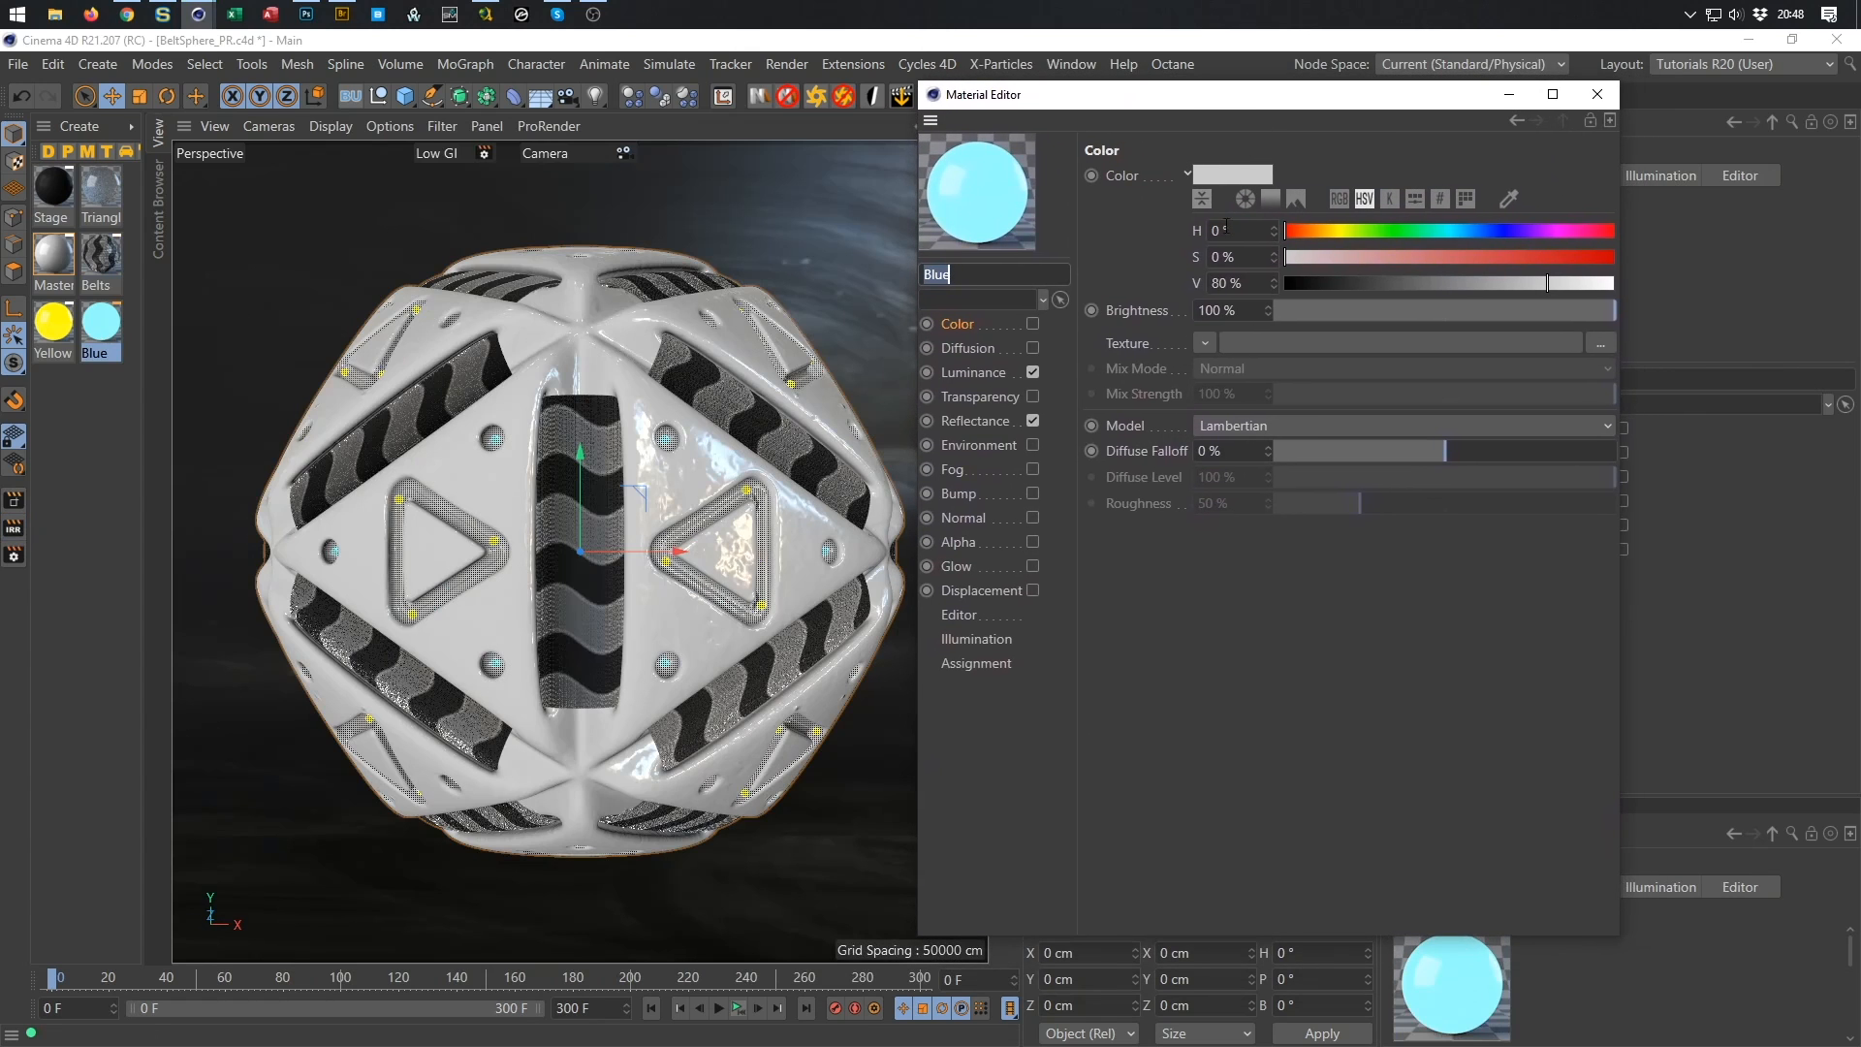
{"action": "left_click", "coordinate": [1001, 377]}
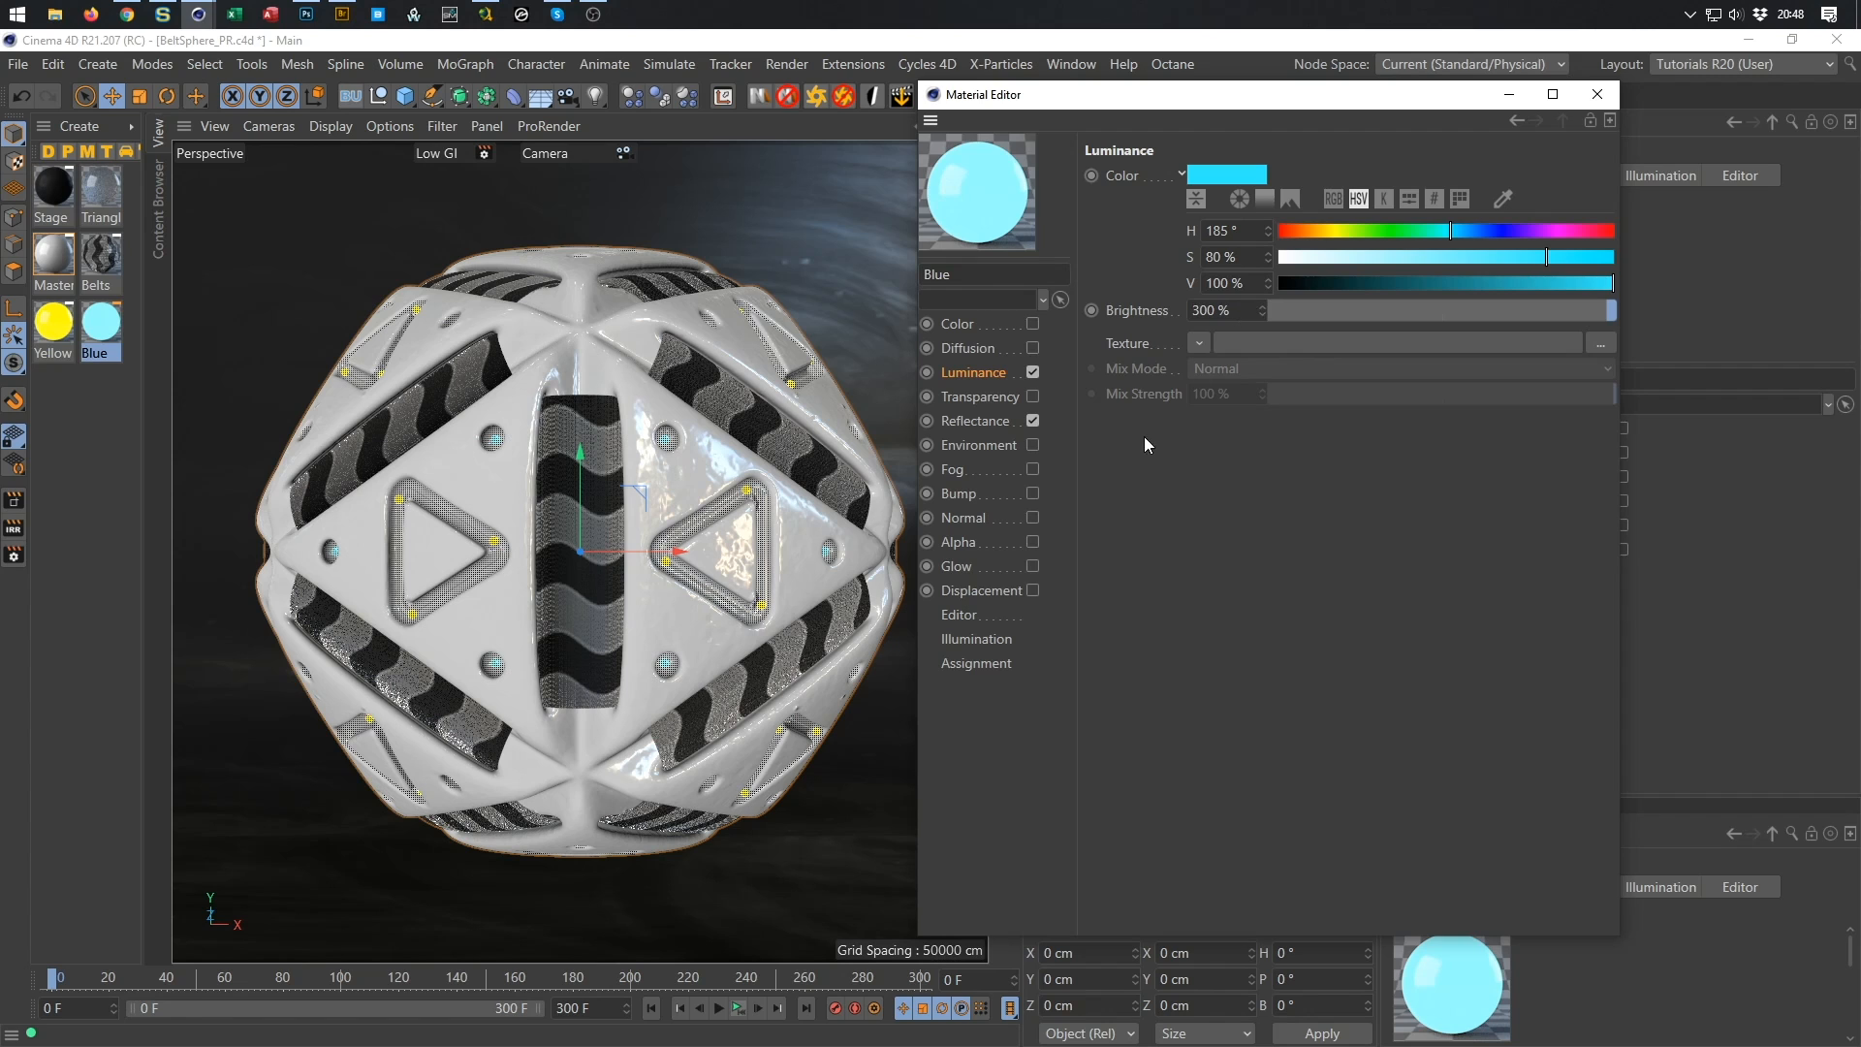
{"action": "left_click_drag", "start_coordinate": [1216, 98], "coordinate": [1232, 75]}
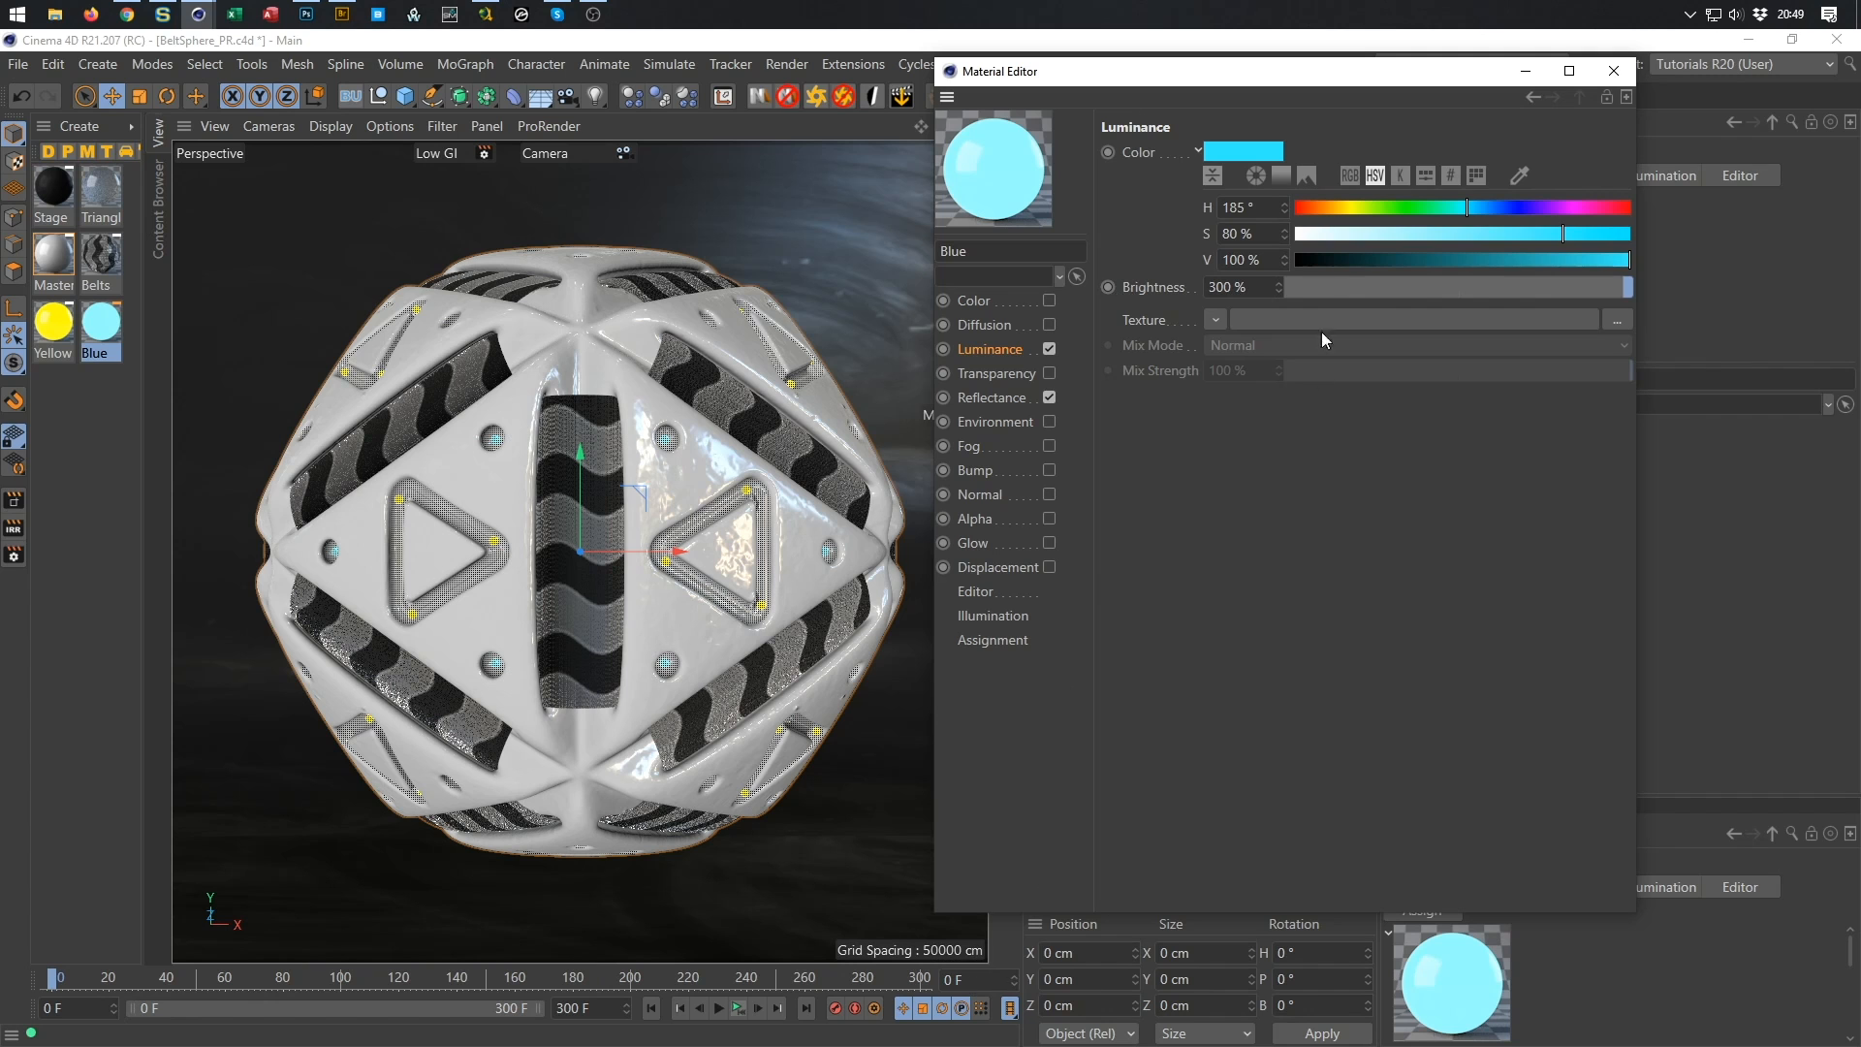
{"action": "mouse_move", "coordinate": [1159, 70]}
{"action": "left_mouse_down"}
{"action": "mouse_move", "coordinate": [751, 92]}
{"action": "mouse_move", "coordinate": [1161, 84]}
{"action": "left_mouse_up"}
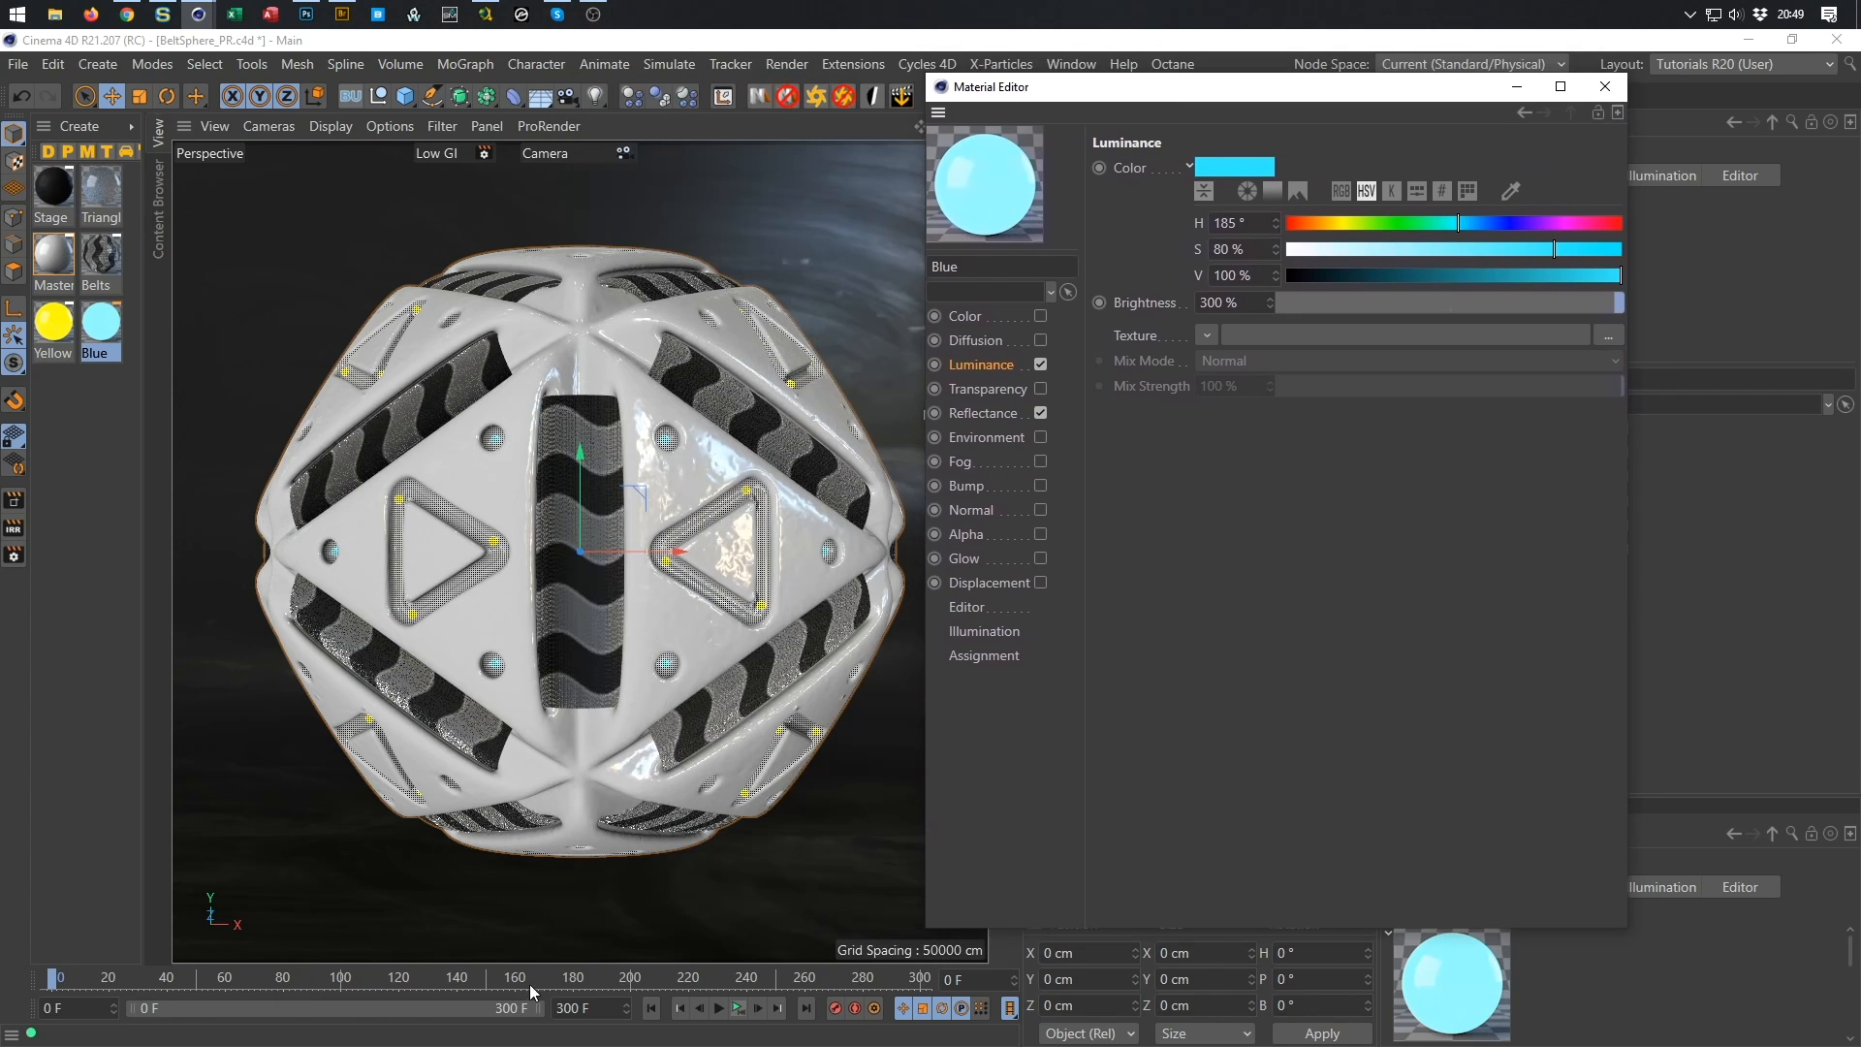
{"action": "left_click", "coordinate": [1100, 303]}
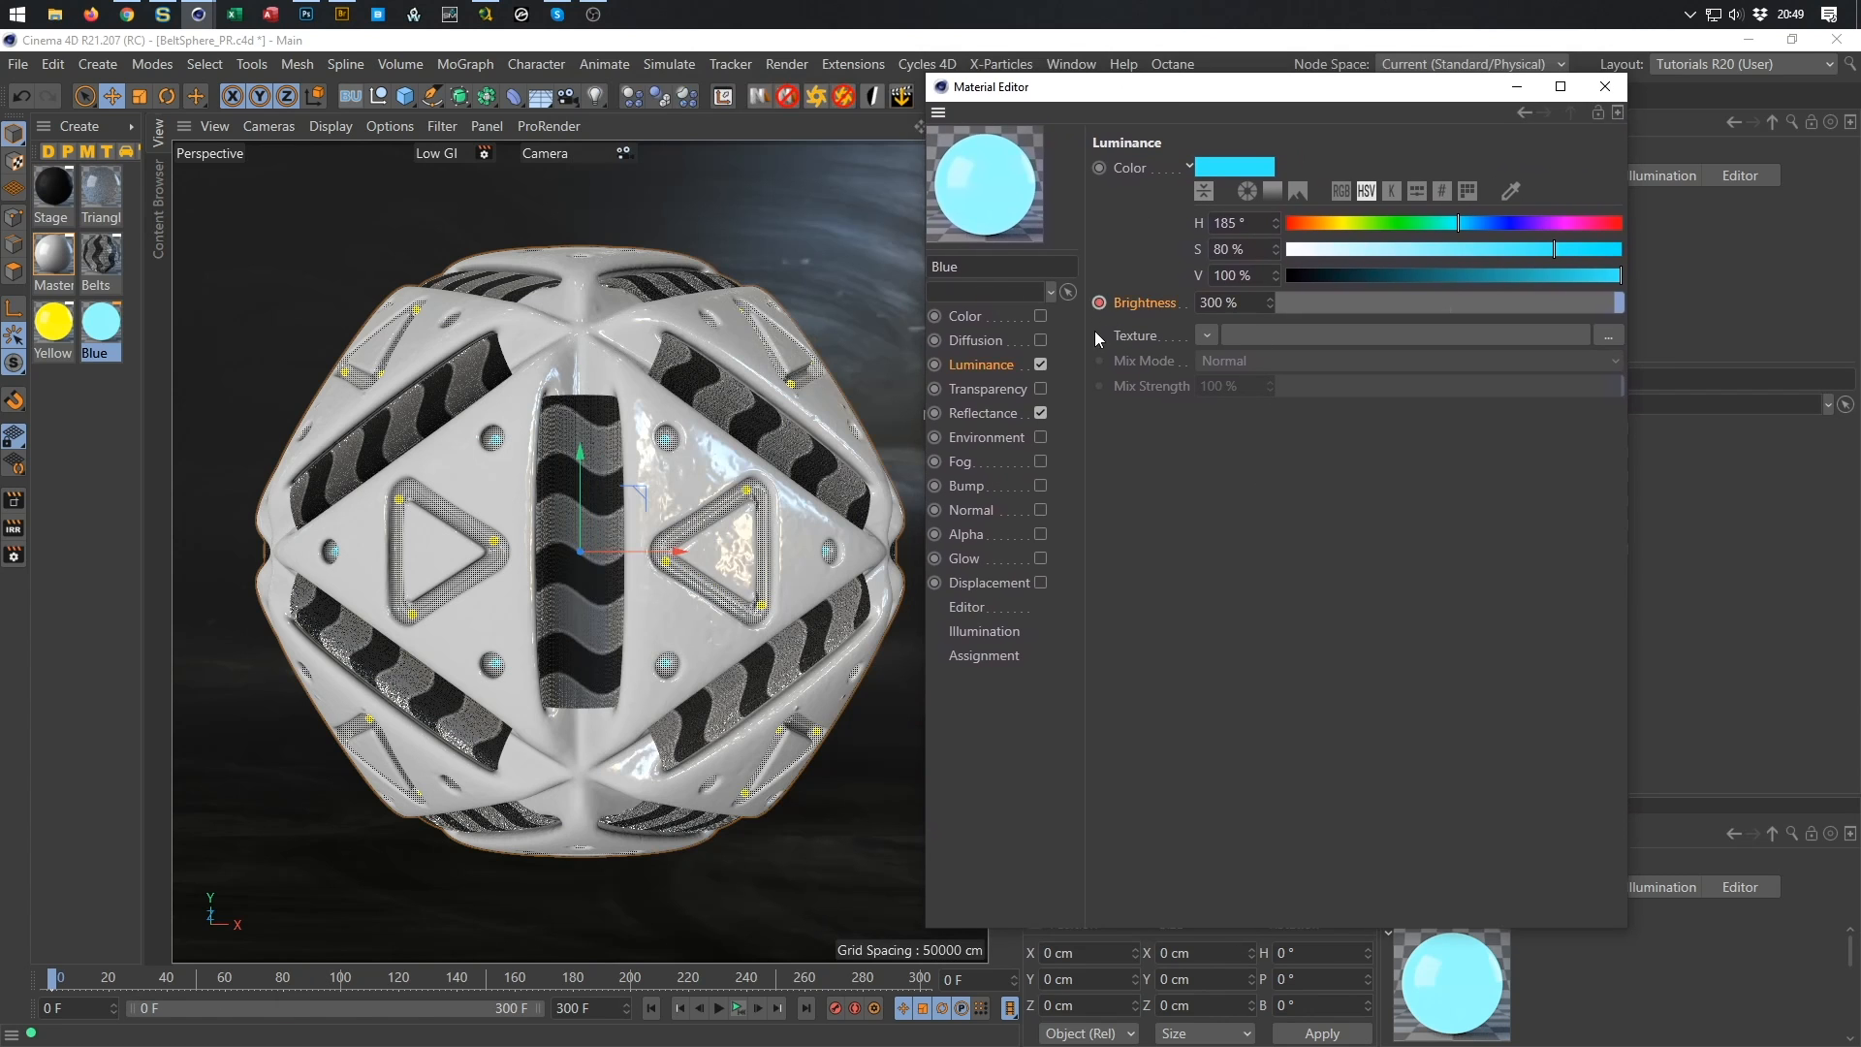
Keyframe the Blue material's luminance brightness at 0% on frame 25.
{"action": "left_click", "coordinate": [970, 980]}
{"action": "type", "text": "25"}
{"action": "key", "text": "Return"}
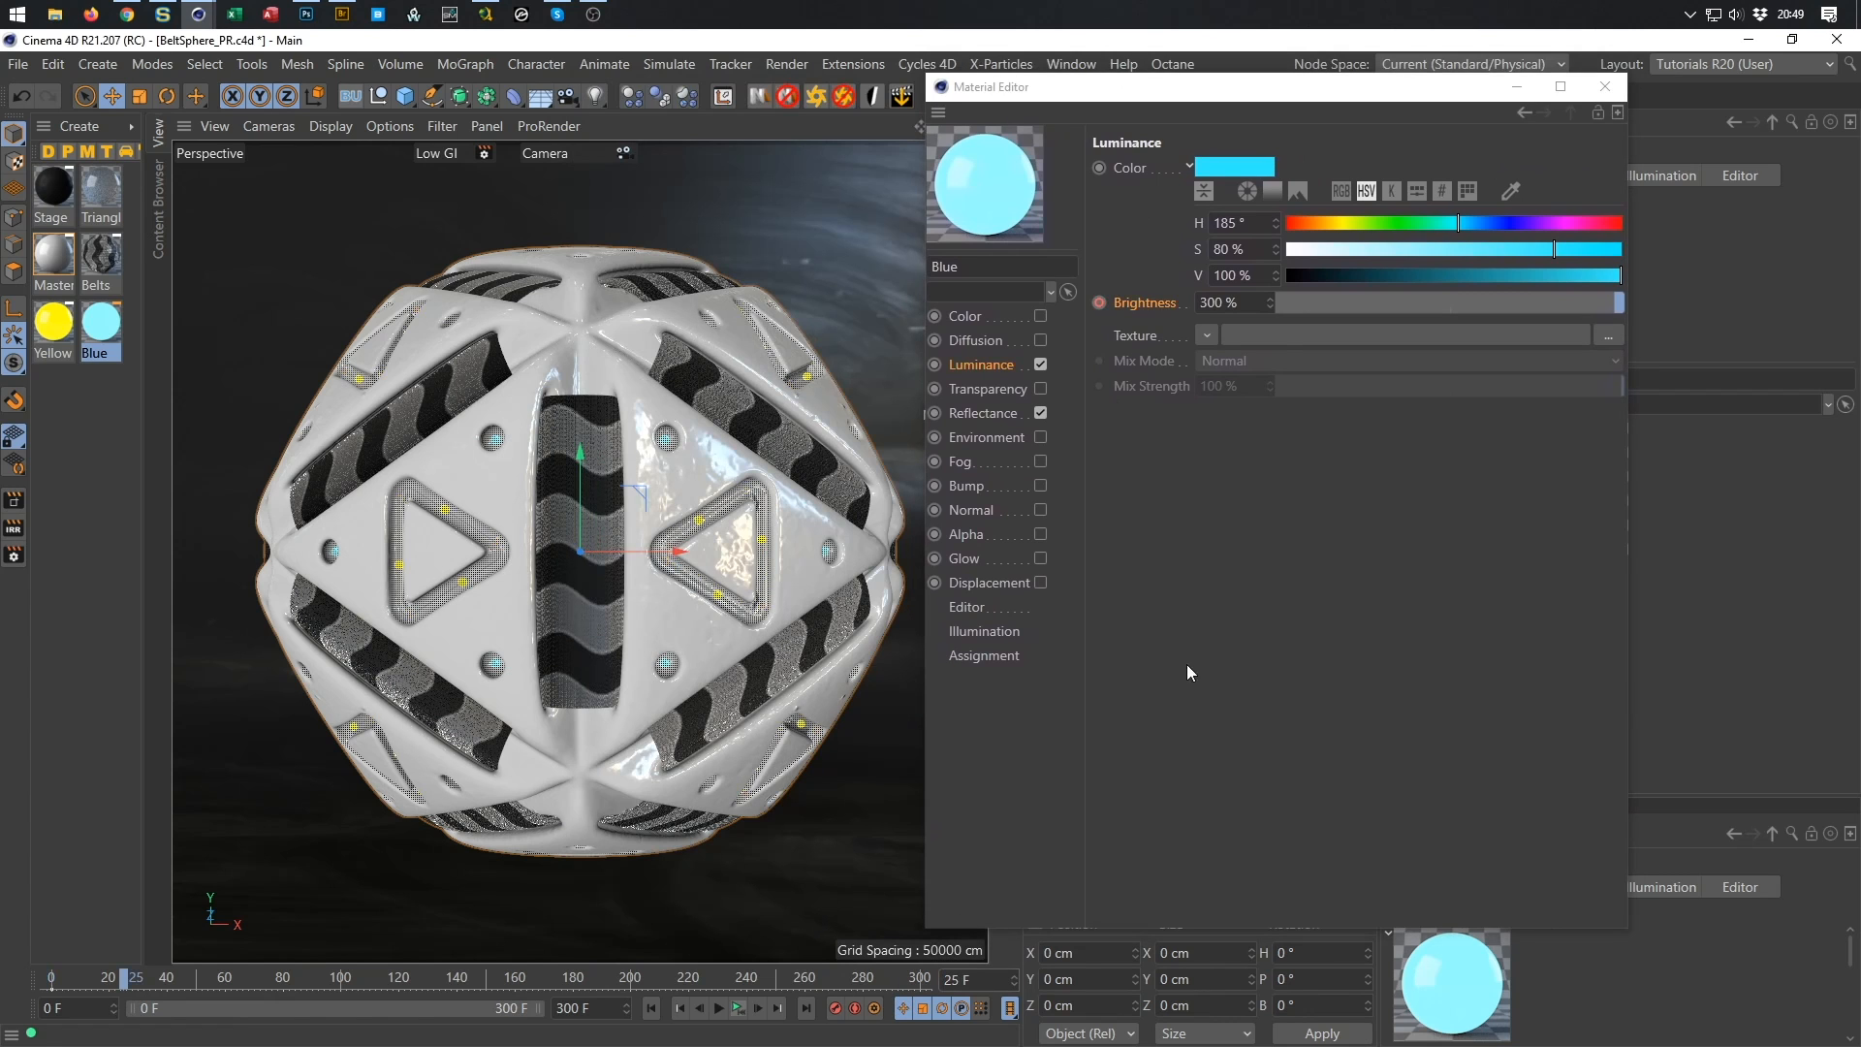
{"action": "left_click_drag", "start_coordinate": [1269, 306], "coordinate": [1160, 325]}
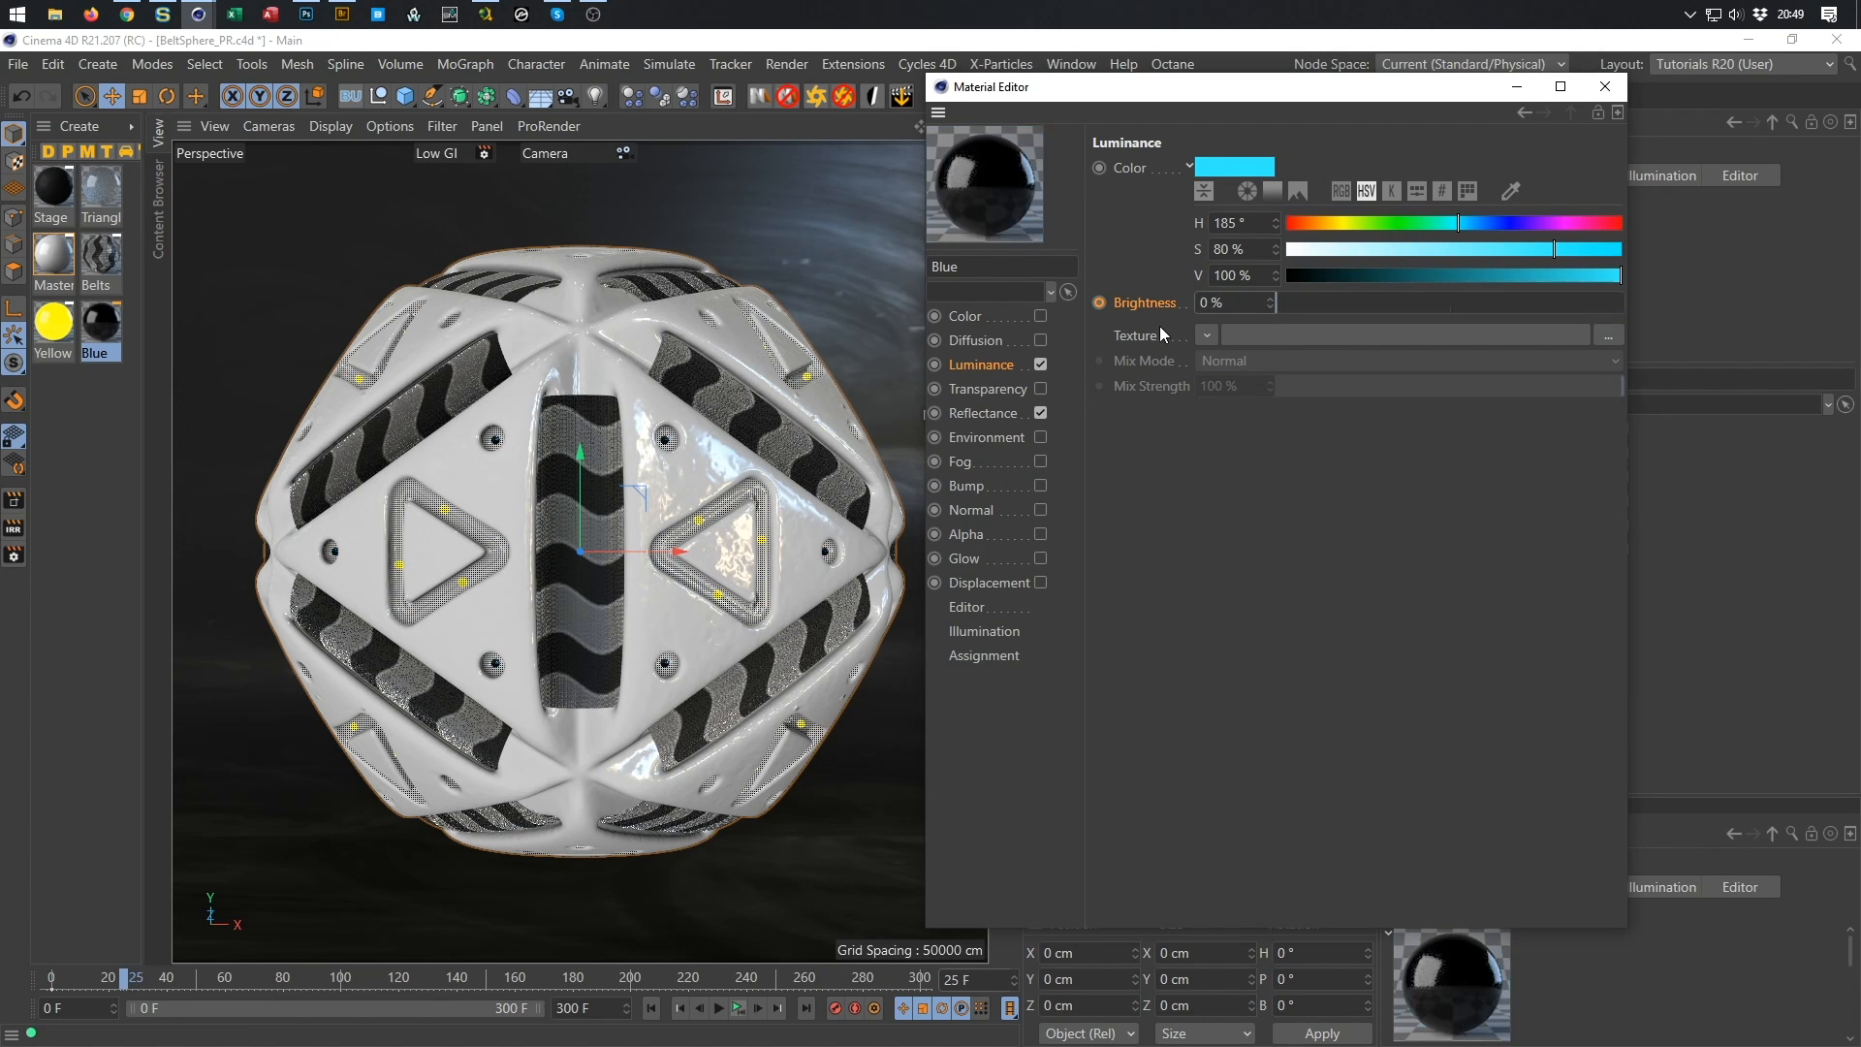
{"action": "left_click", "coordinate": [1100, 303]}
Keyframe the Blue material's luminance brightness at 300% on frame 50 and close the material's editor.
{"action": "type", "text": "50"}
{"action": "key", "text": "Return"}
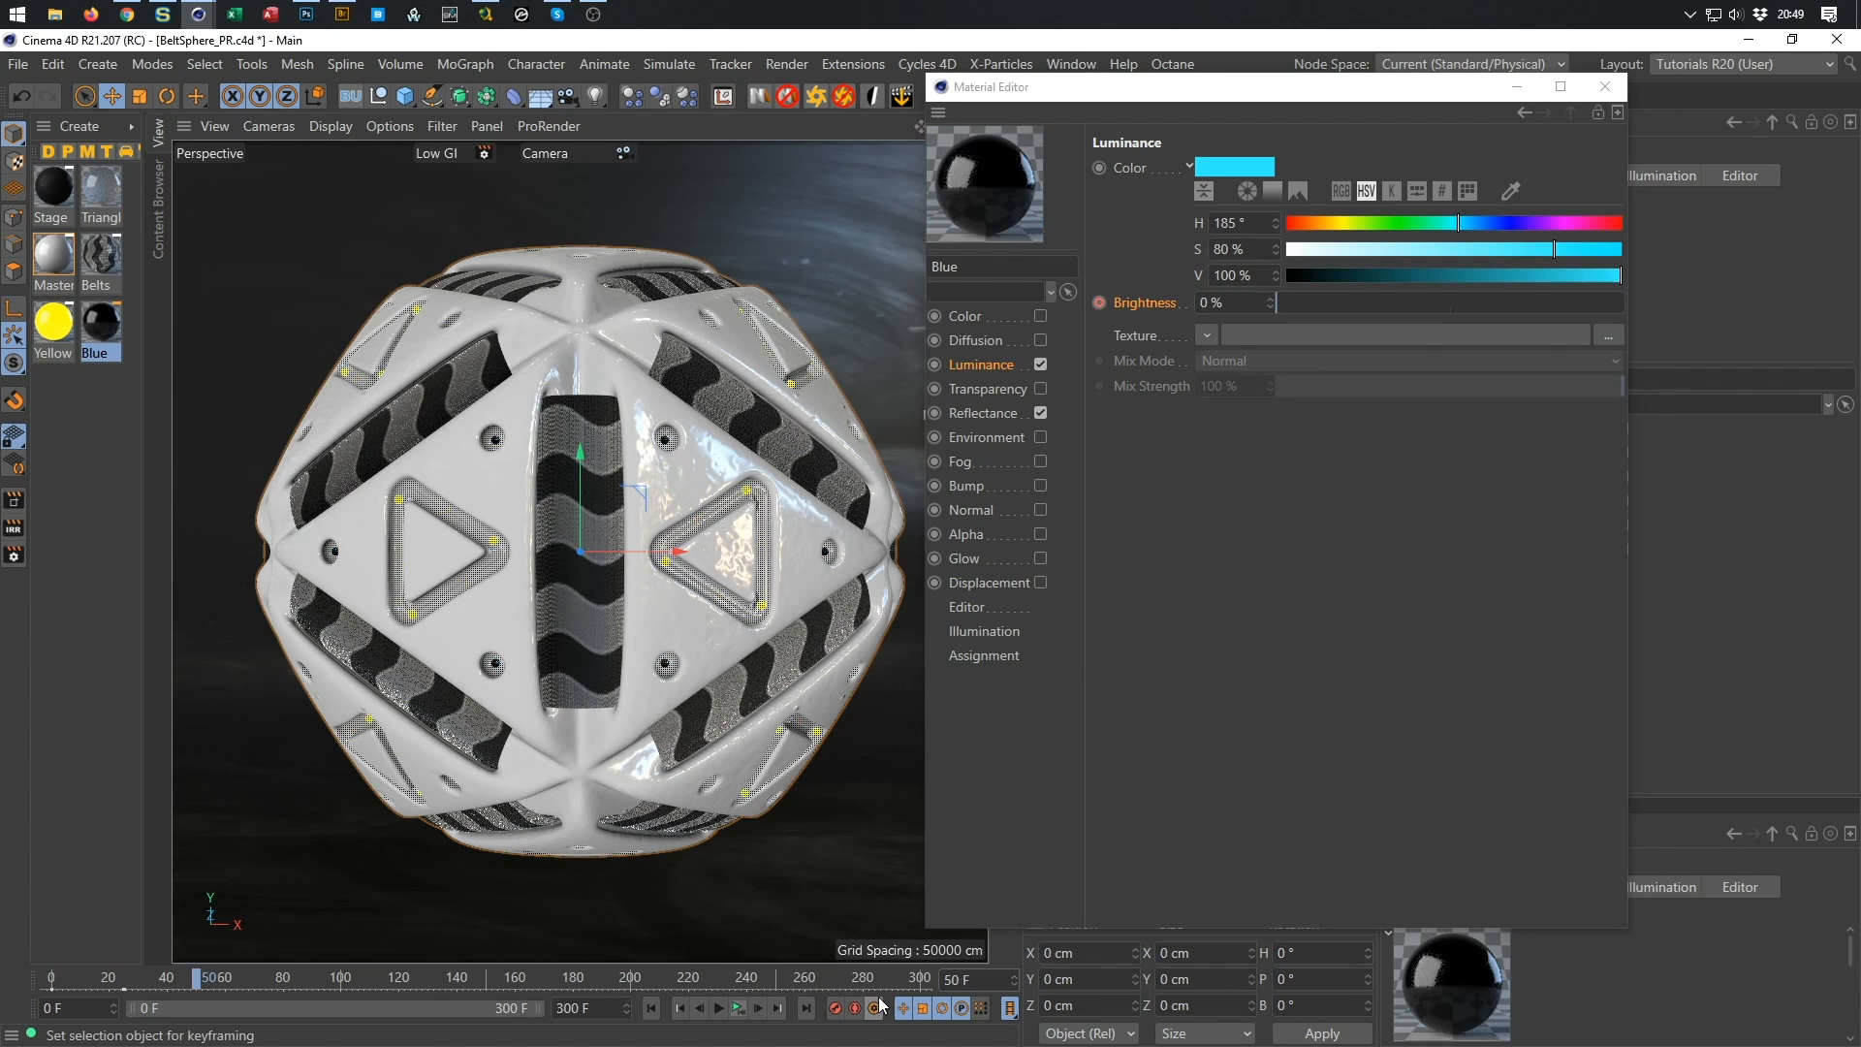
{"action": "left_click", "coordinate": [1252, 303]}
{"action": "type", "text": "300"}
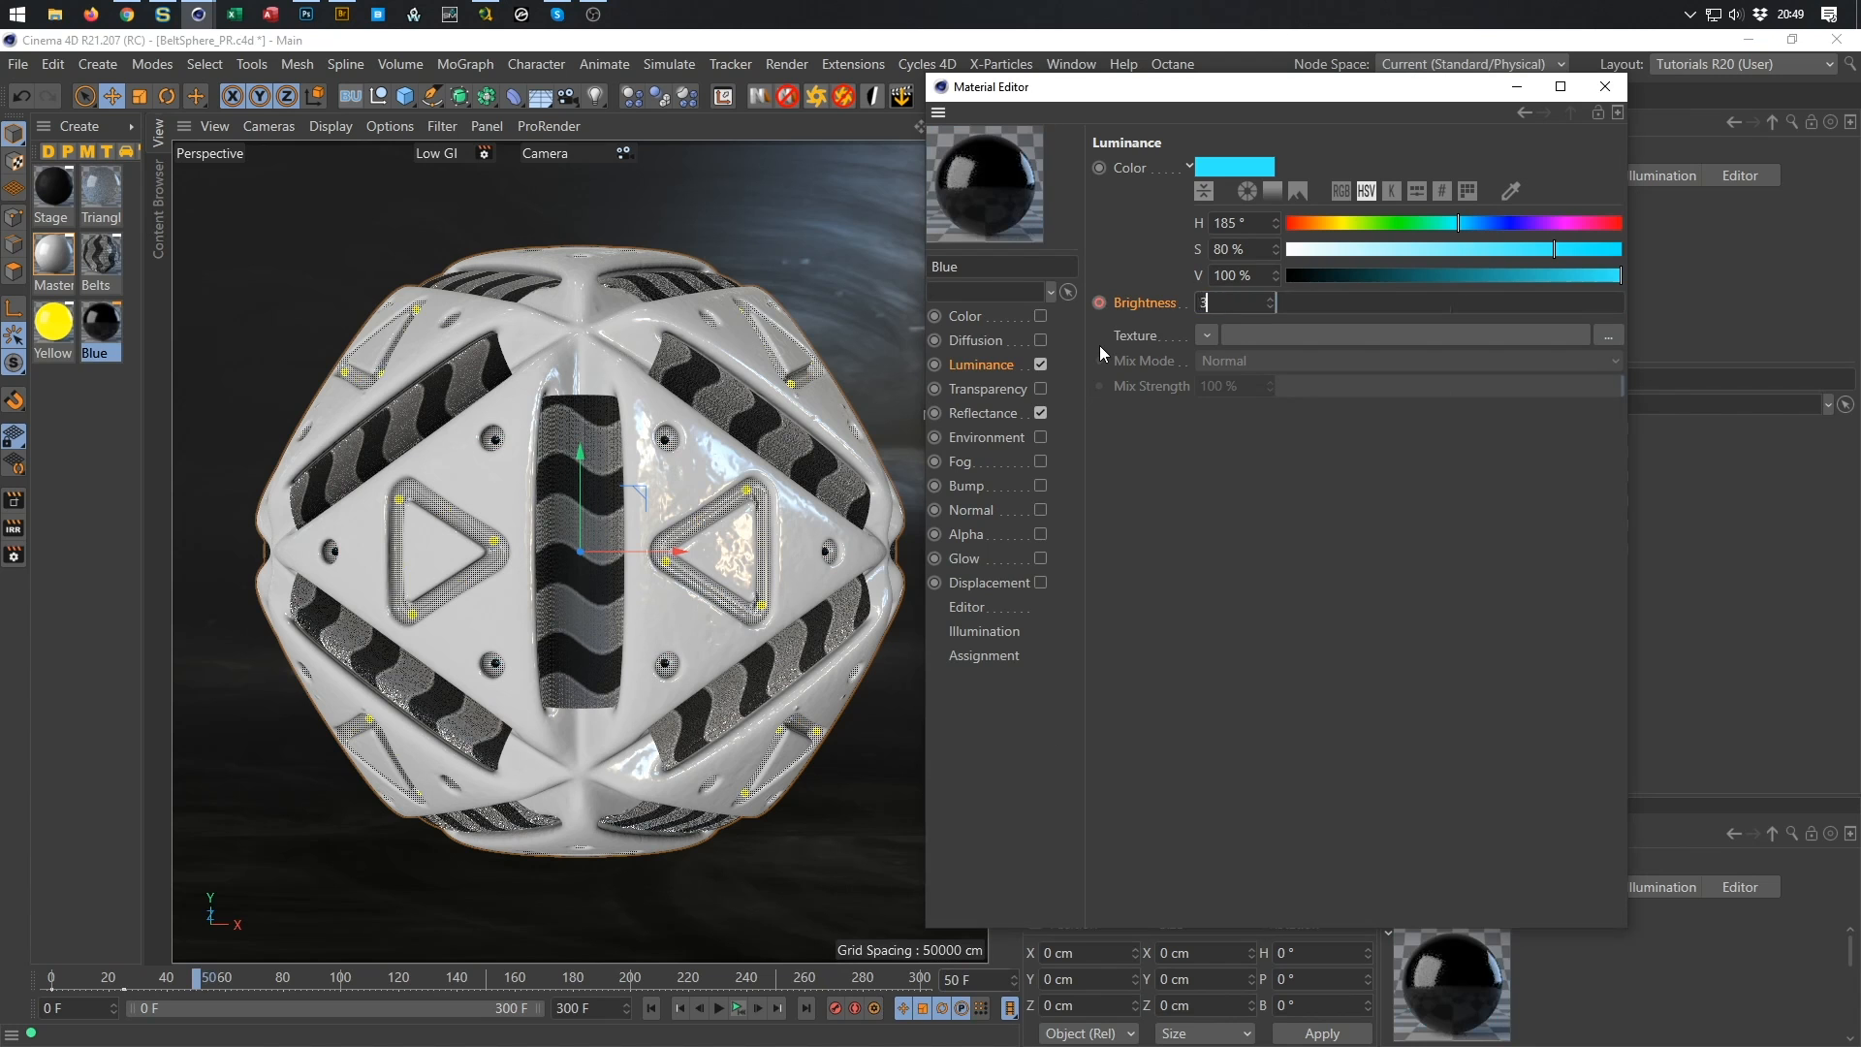
{"action": "key", "text": "Return"}
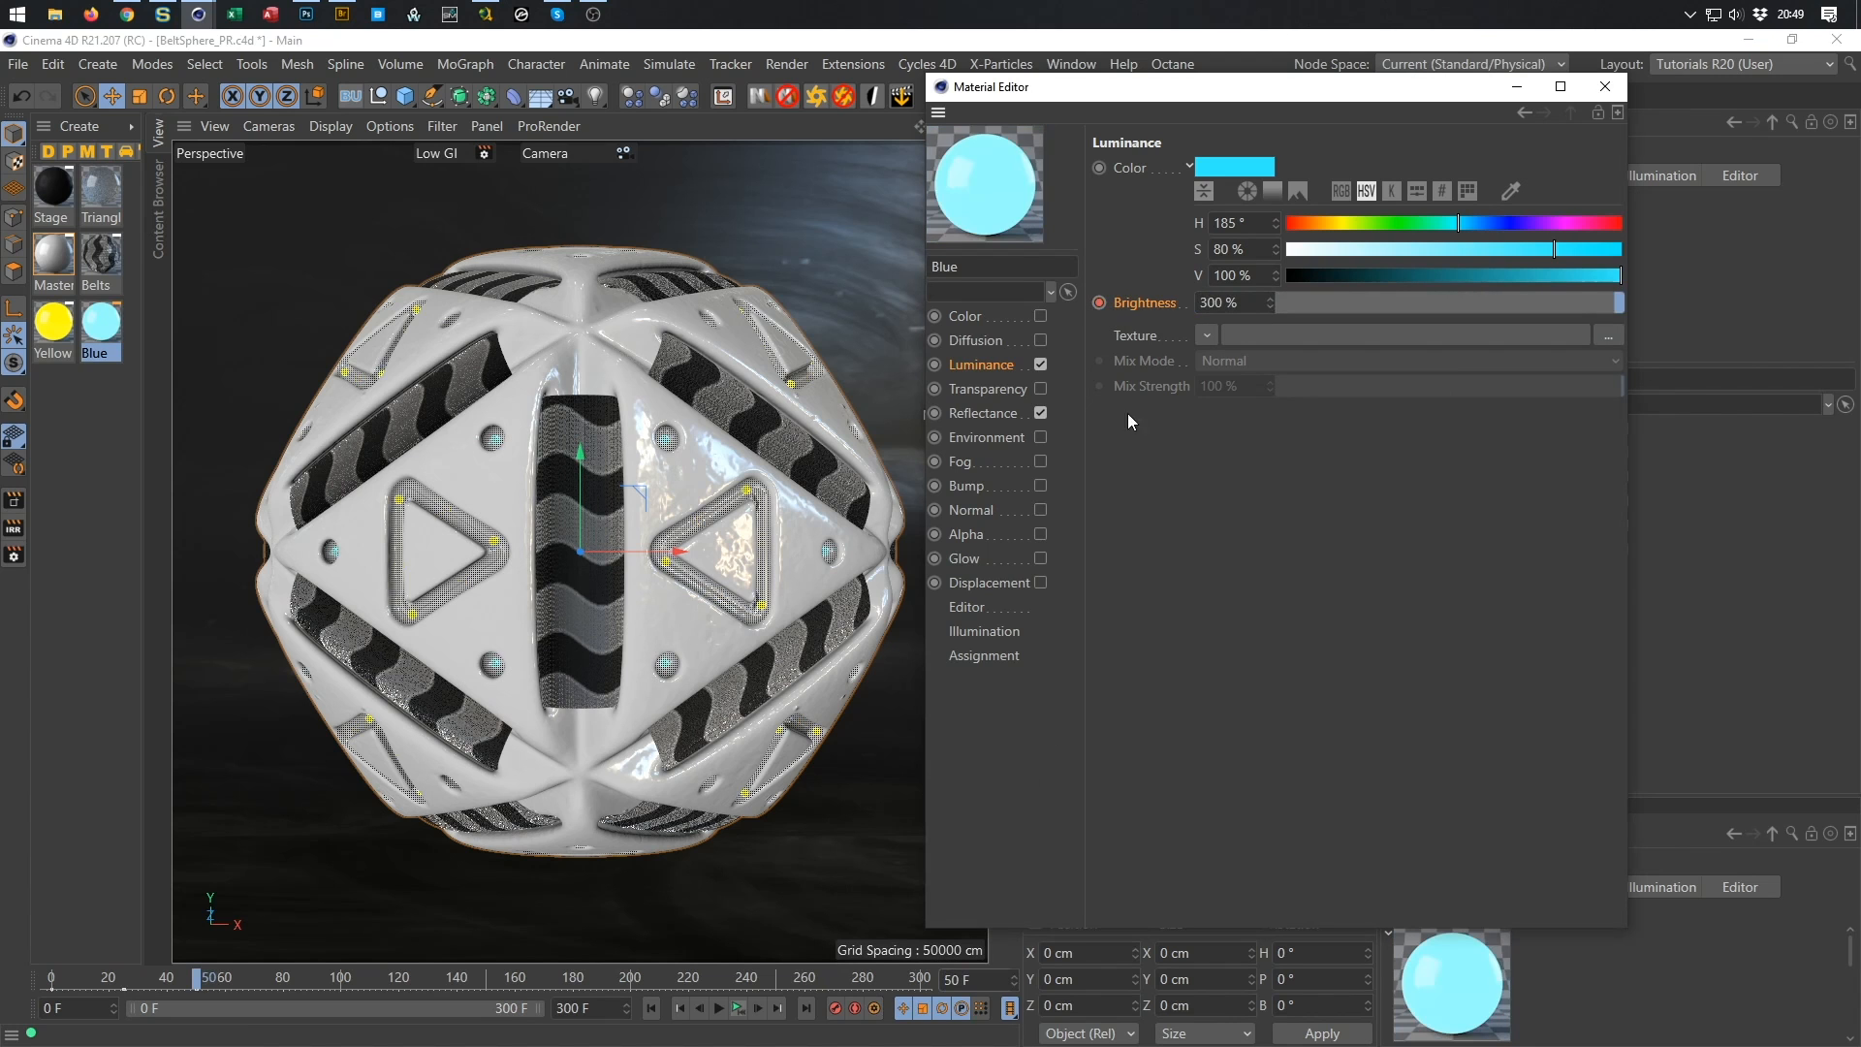
{"action": "left_click", "coordinate": [1604, 85]}
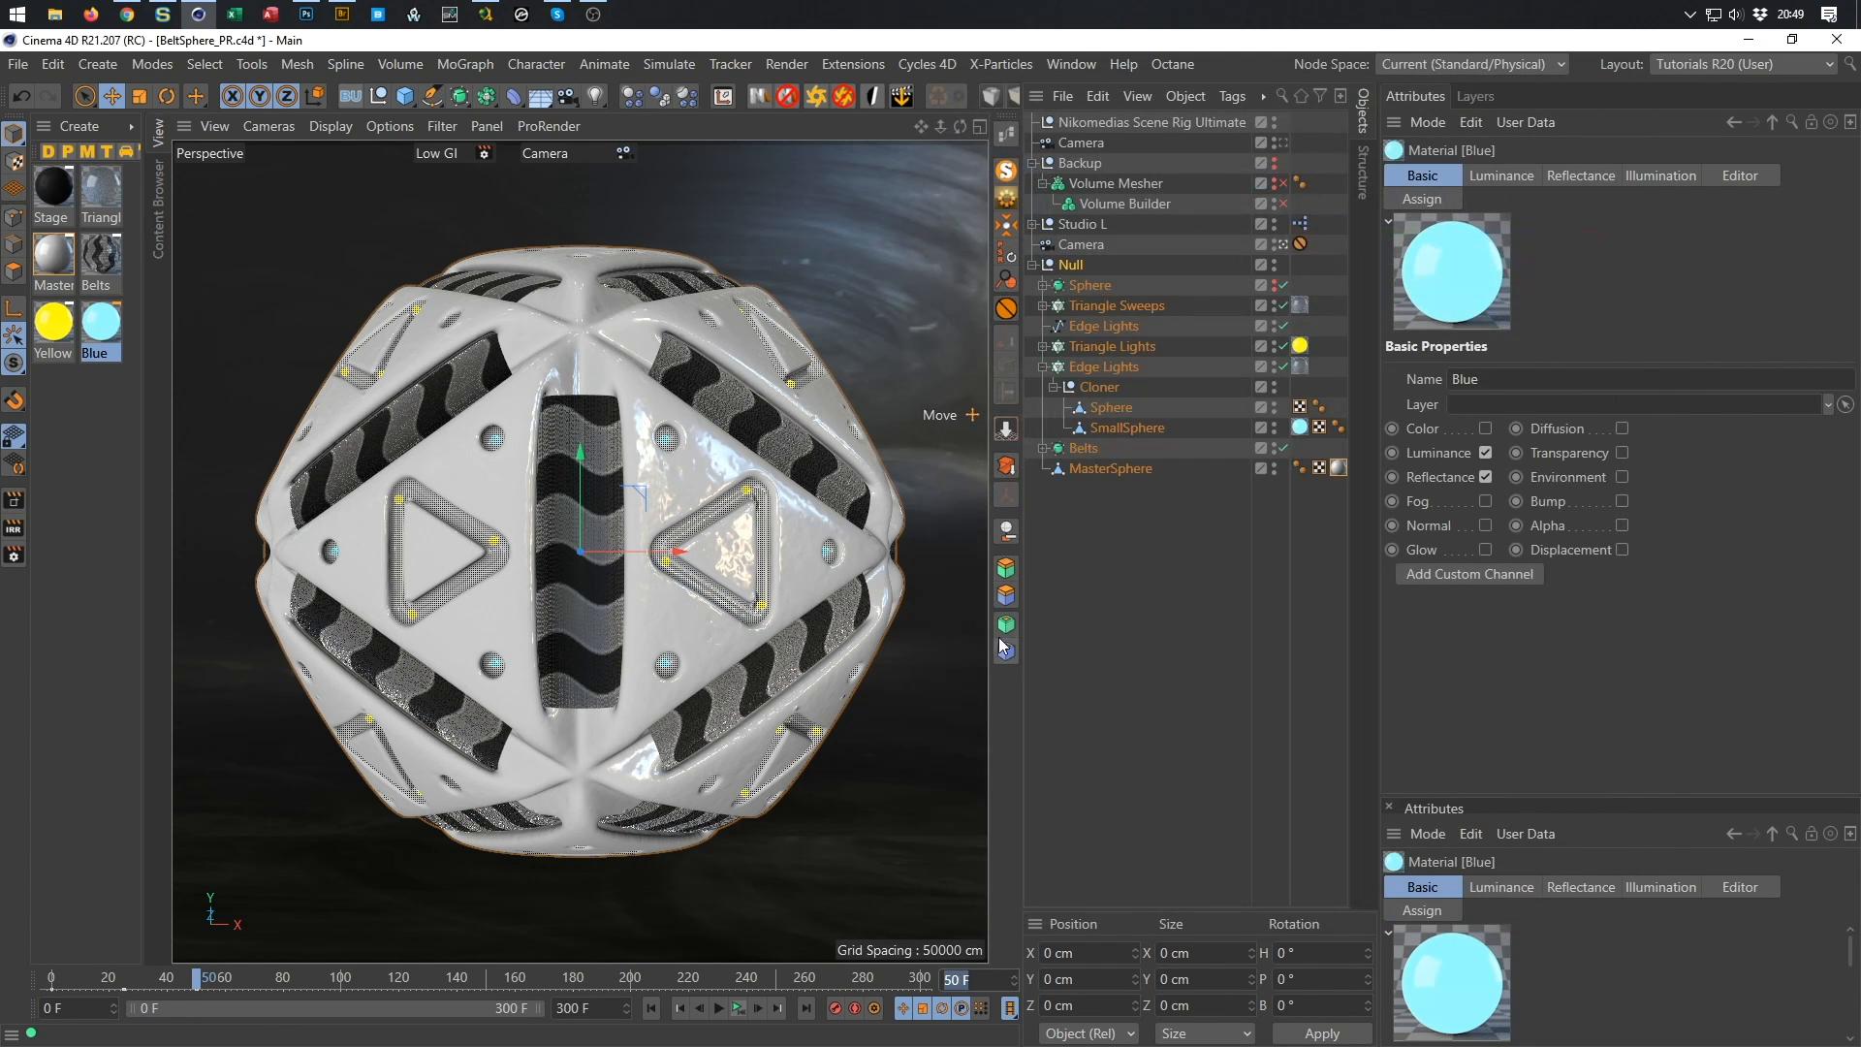
Open the timeline's dope sheet, expand the Blue material and select its Luminance Brightness track.
{"action": "key", "text": "shift+F4"}
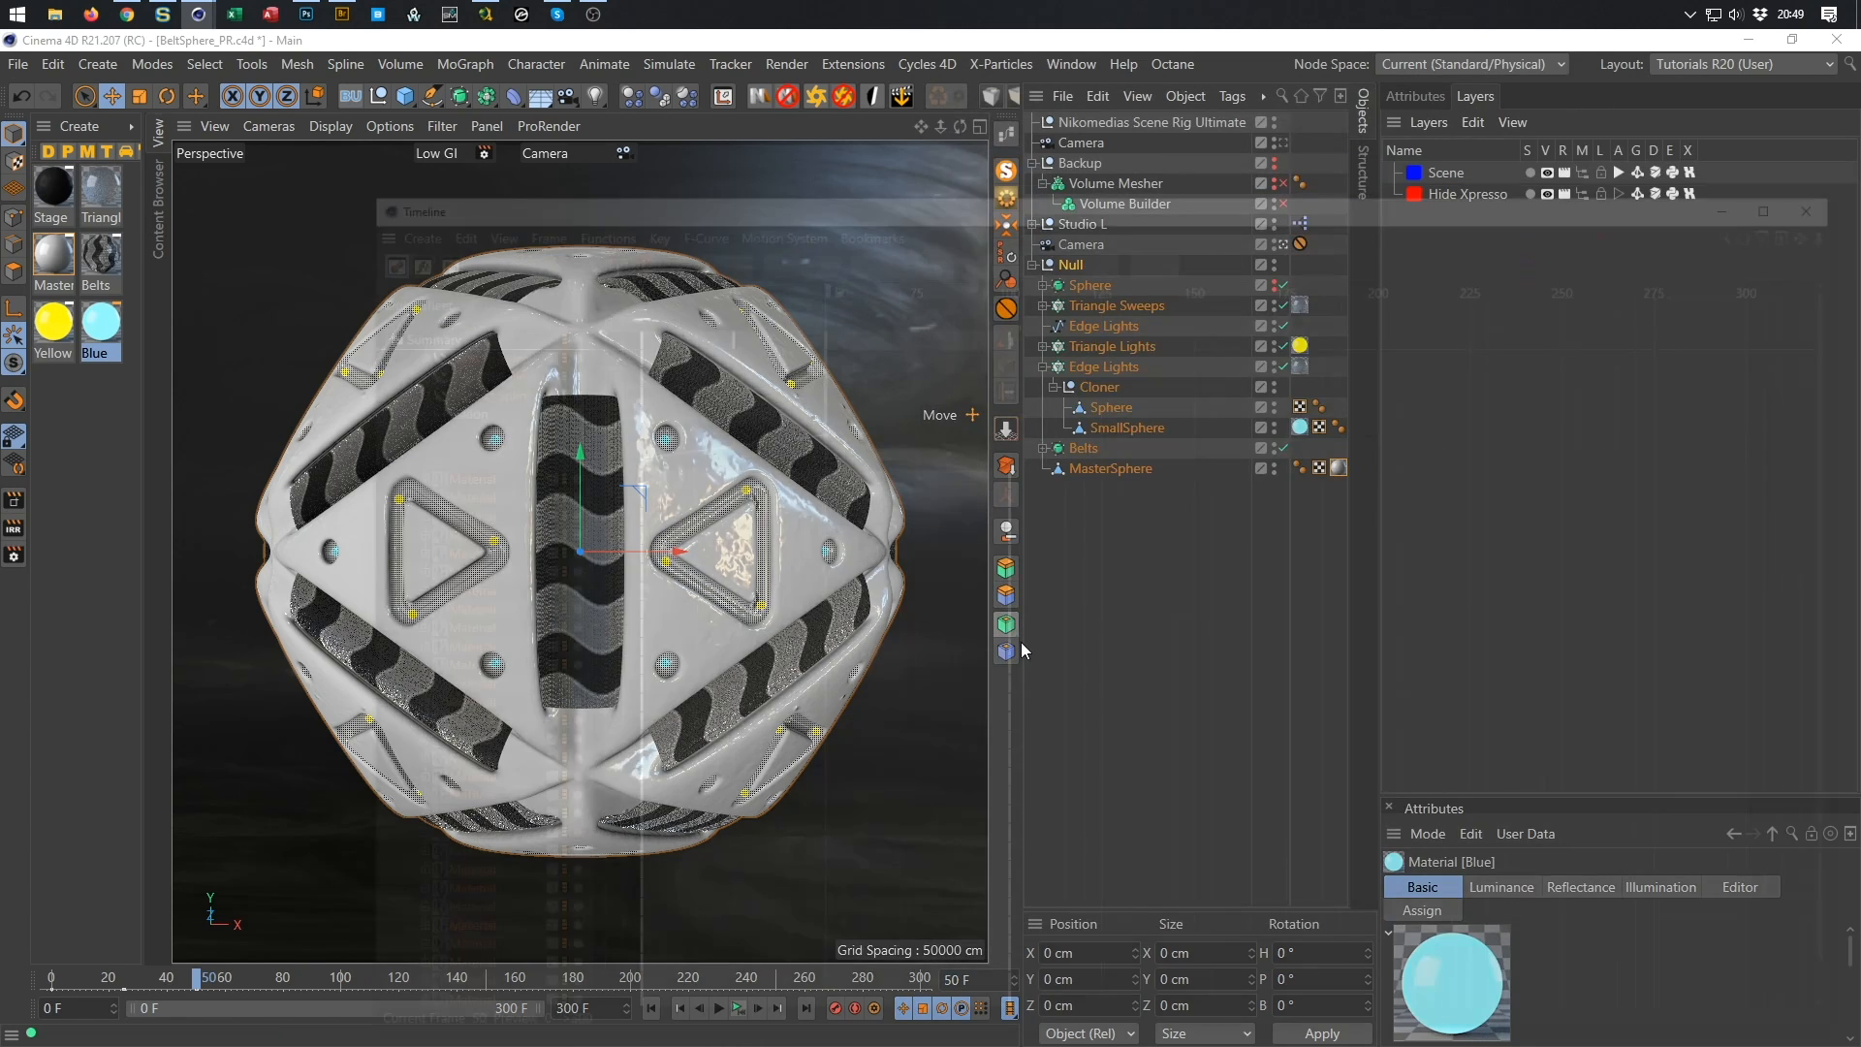
{"action": "key", "text": "shift+F3"}
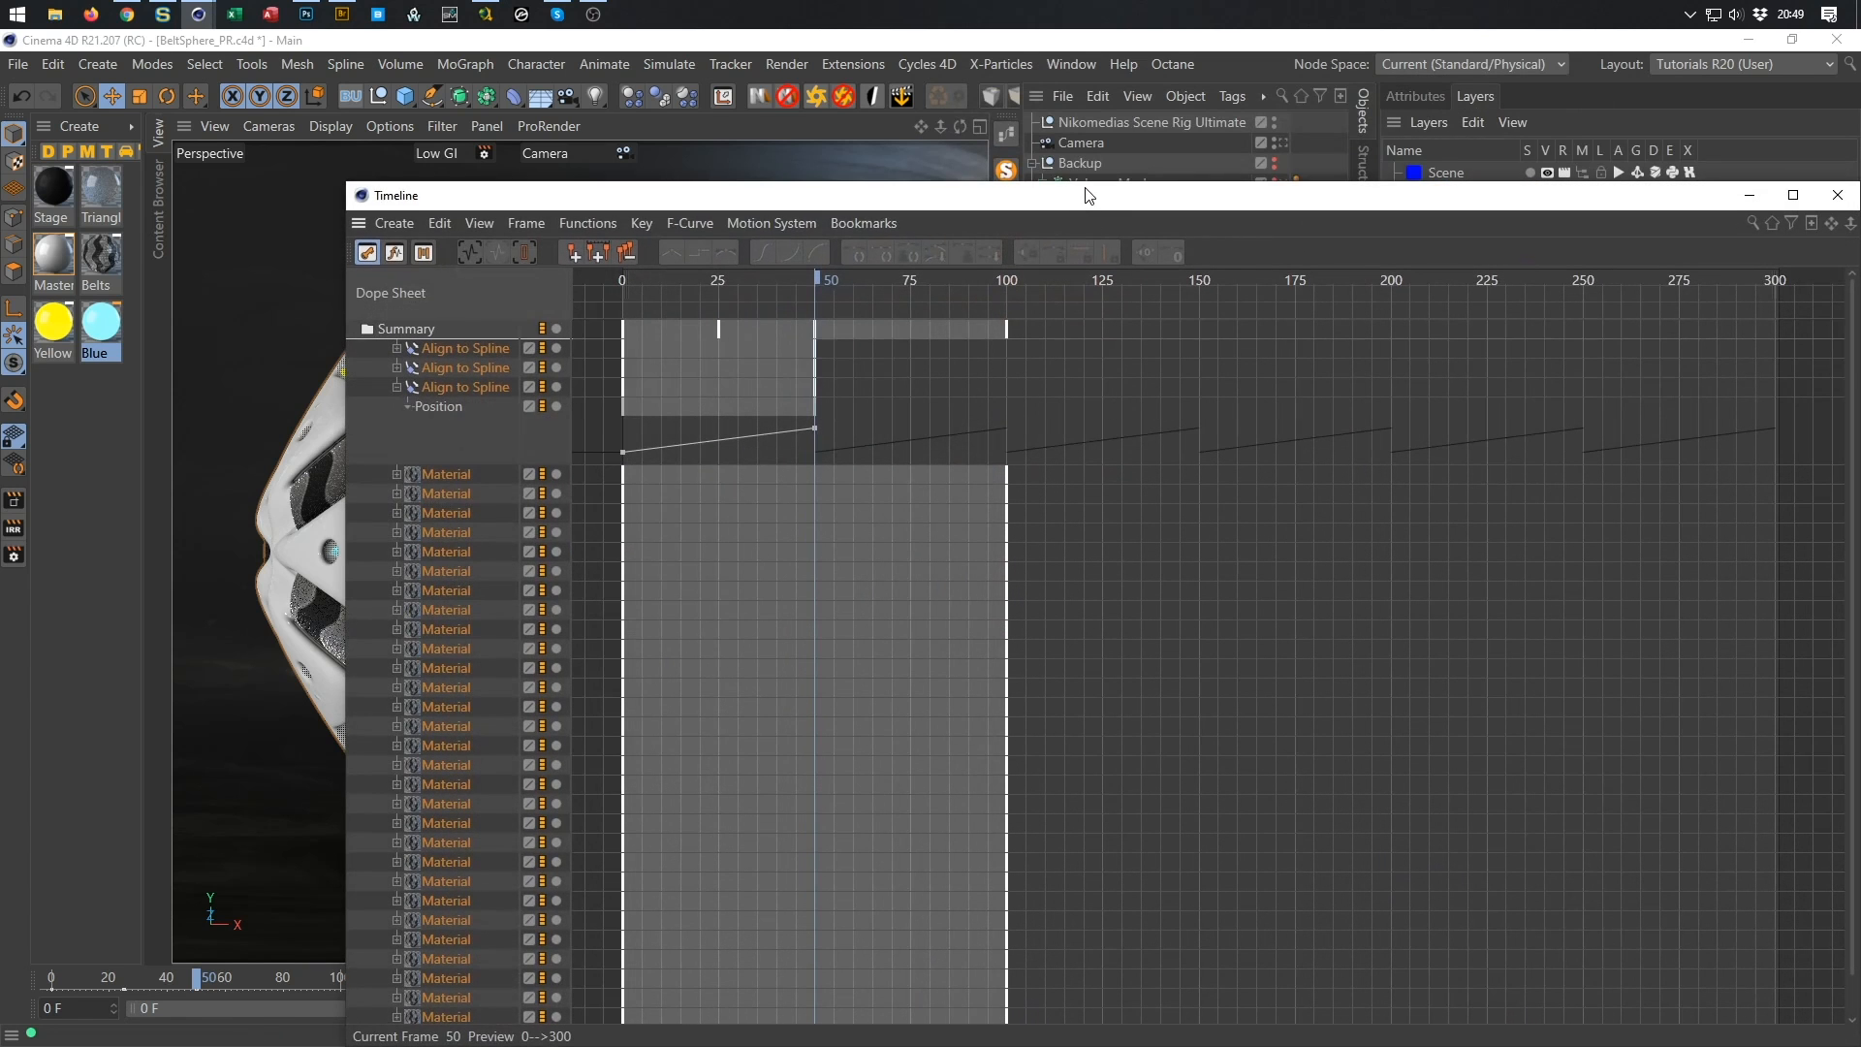
{"action": "left_click_drag", "start_coordinate": [1090, 195], "coordinate": [1047, 55]}
{"action": "scroll", "coordinate": [340, 793], "scroll_direction": "down", "scroll_amount": 2}
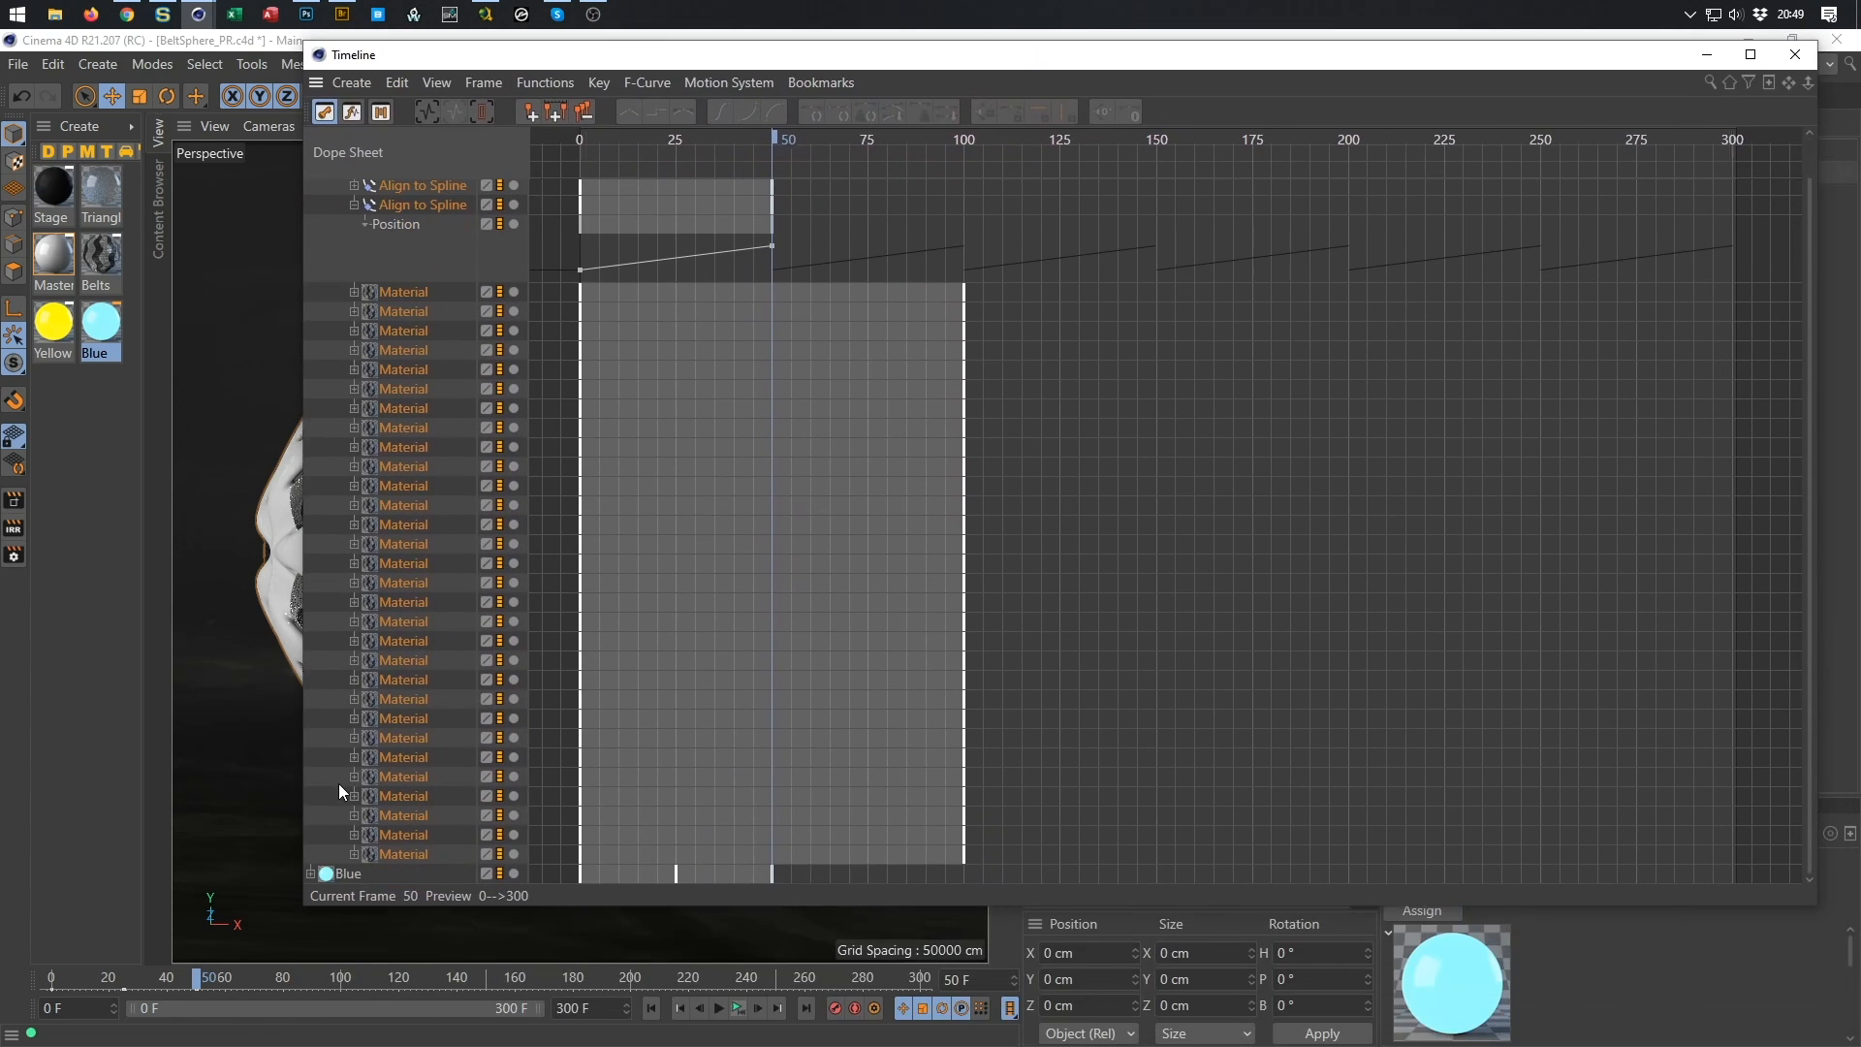
{"action": "left_click", "coordinate": [312, 874]}
{"action": "scroll", "coordinate": [386, 816], "scroll_direction": "down", "scroll_amount": 1}
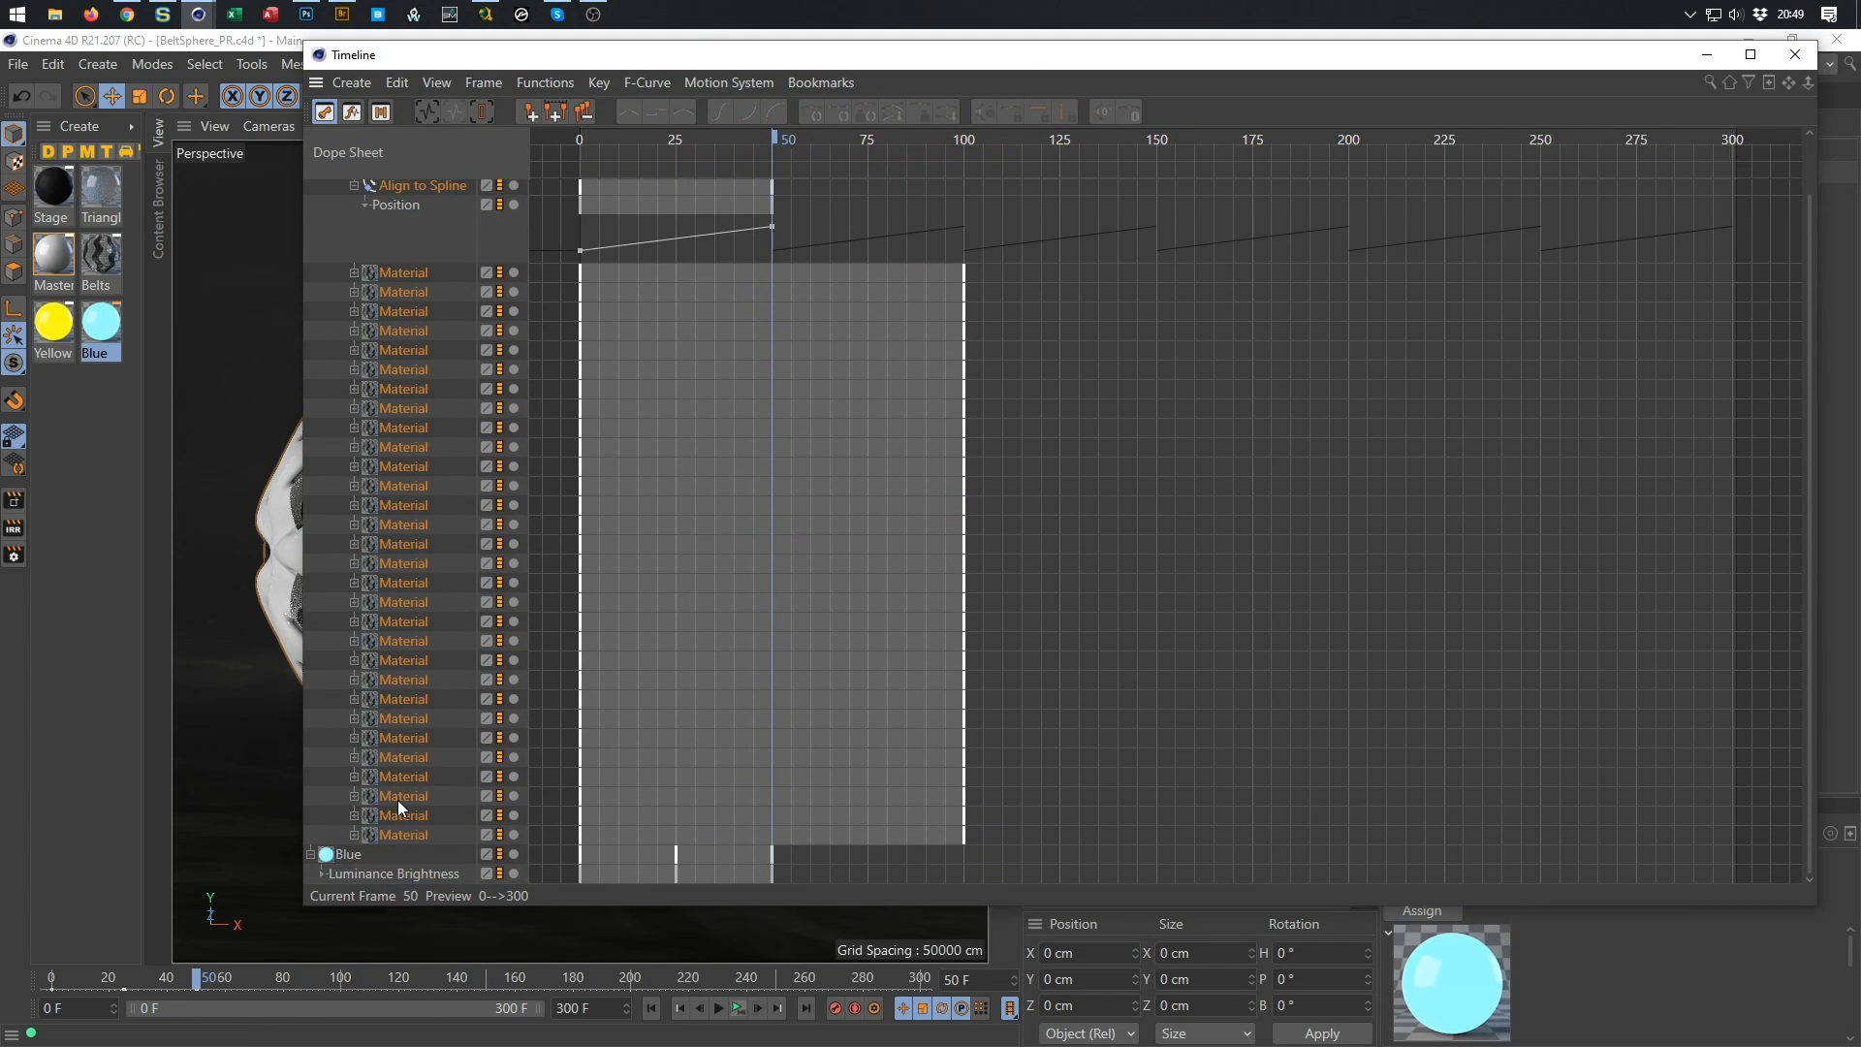
{"action": "left_click", "coordinate": [408, 868]}
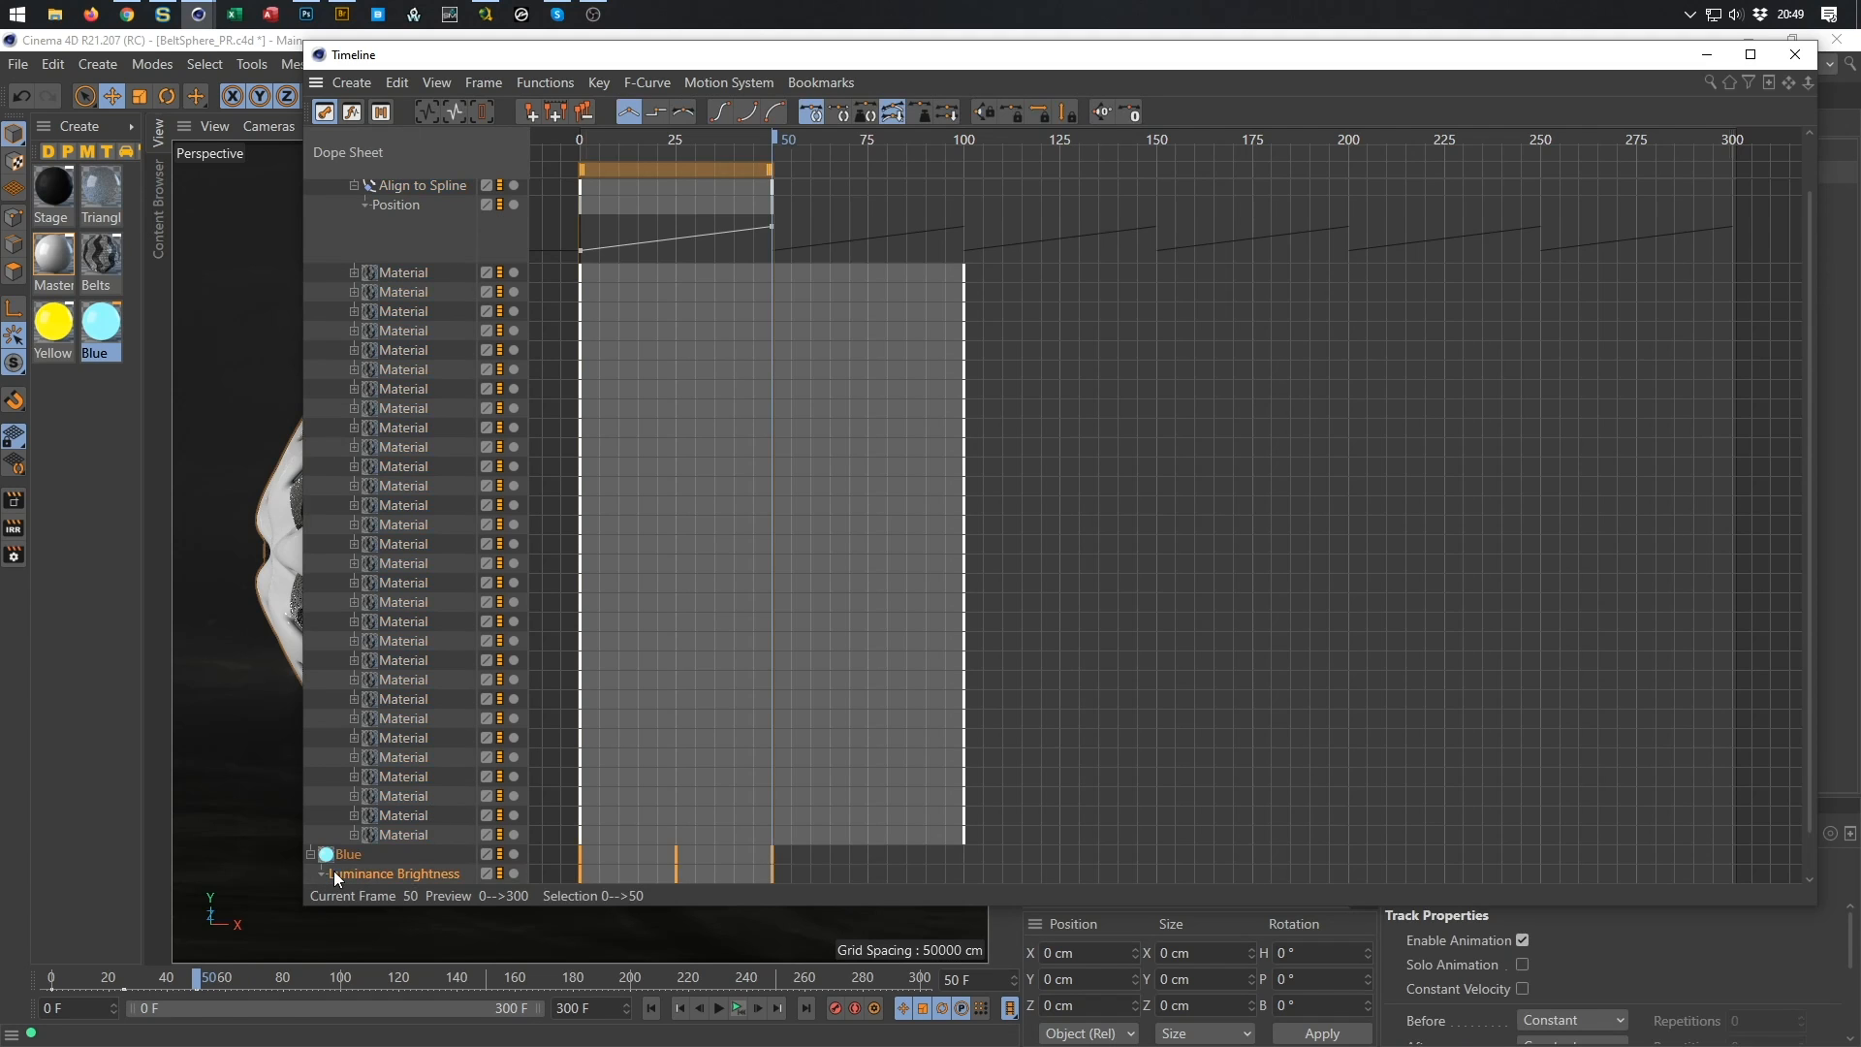
Select the three Luminance Brightness keys from frame 0 to 50 and ease them with spline interpolation.
{"action": "scroll", "coordinate": [334, 870], "scroll_direction": "down", "scroll_amount": 2}
{"action": "left_click_drag", "start_coordinate": [828, 870], "coordinate": [563, 844]}
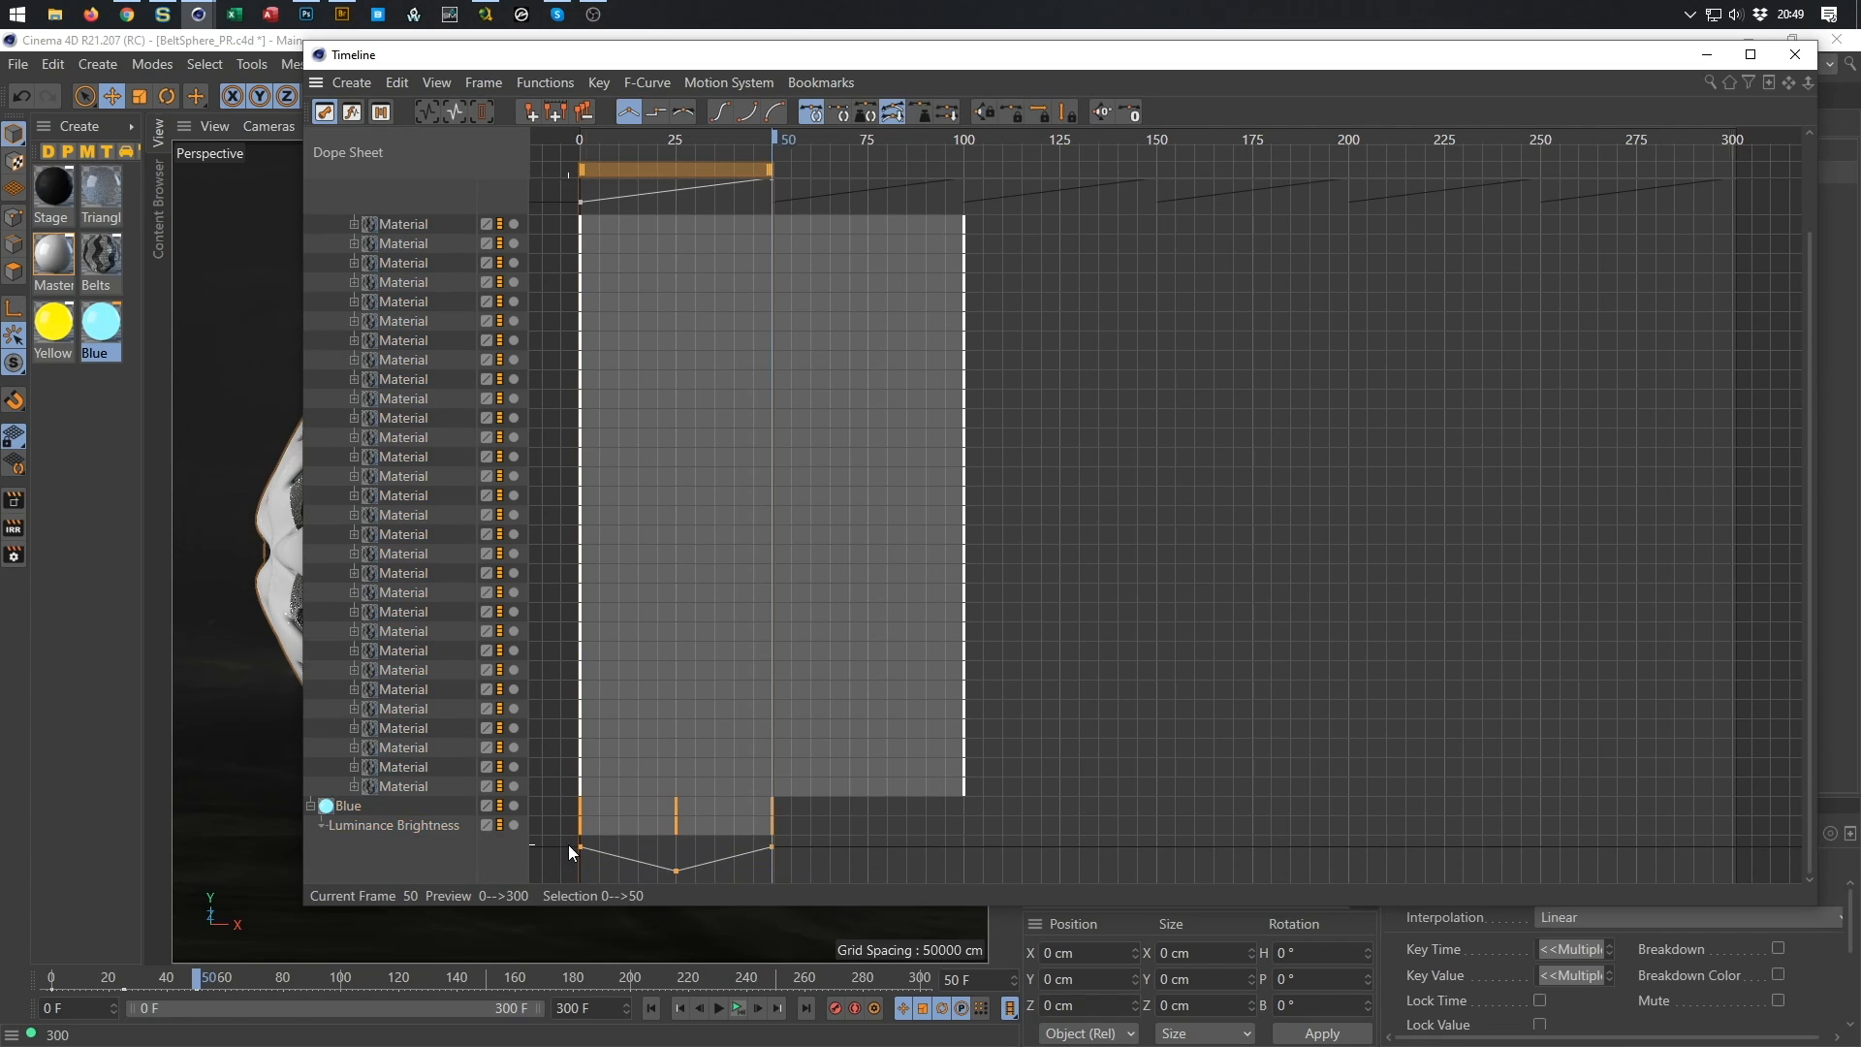
{"action": "left_click", "coordinate": [720, 114]}
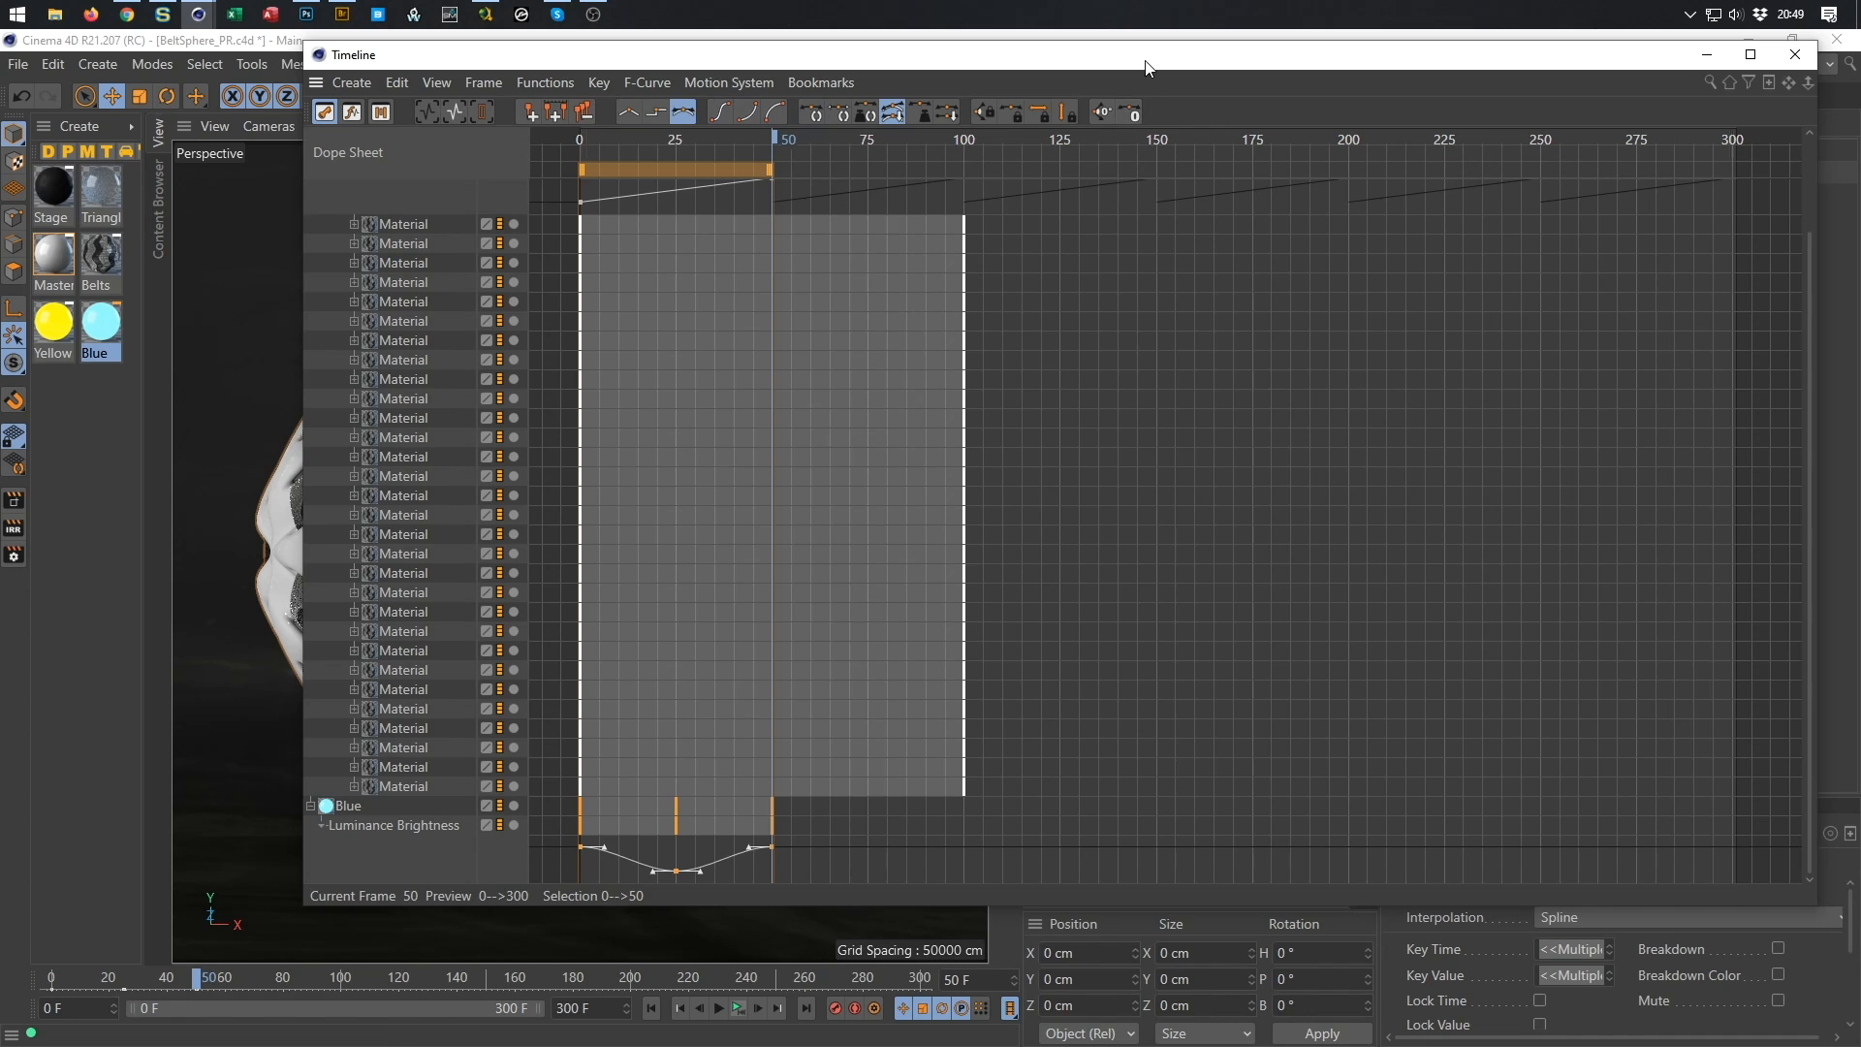
Make the Blue material's Luminance Brightness track repeat 5 times after its last key and close the timeline.
{"action": "left_click_drag", "start_coordinate": [1146, 61], "coordinate": [1091, 71]}
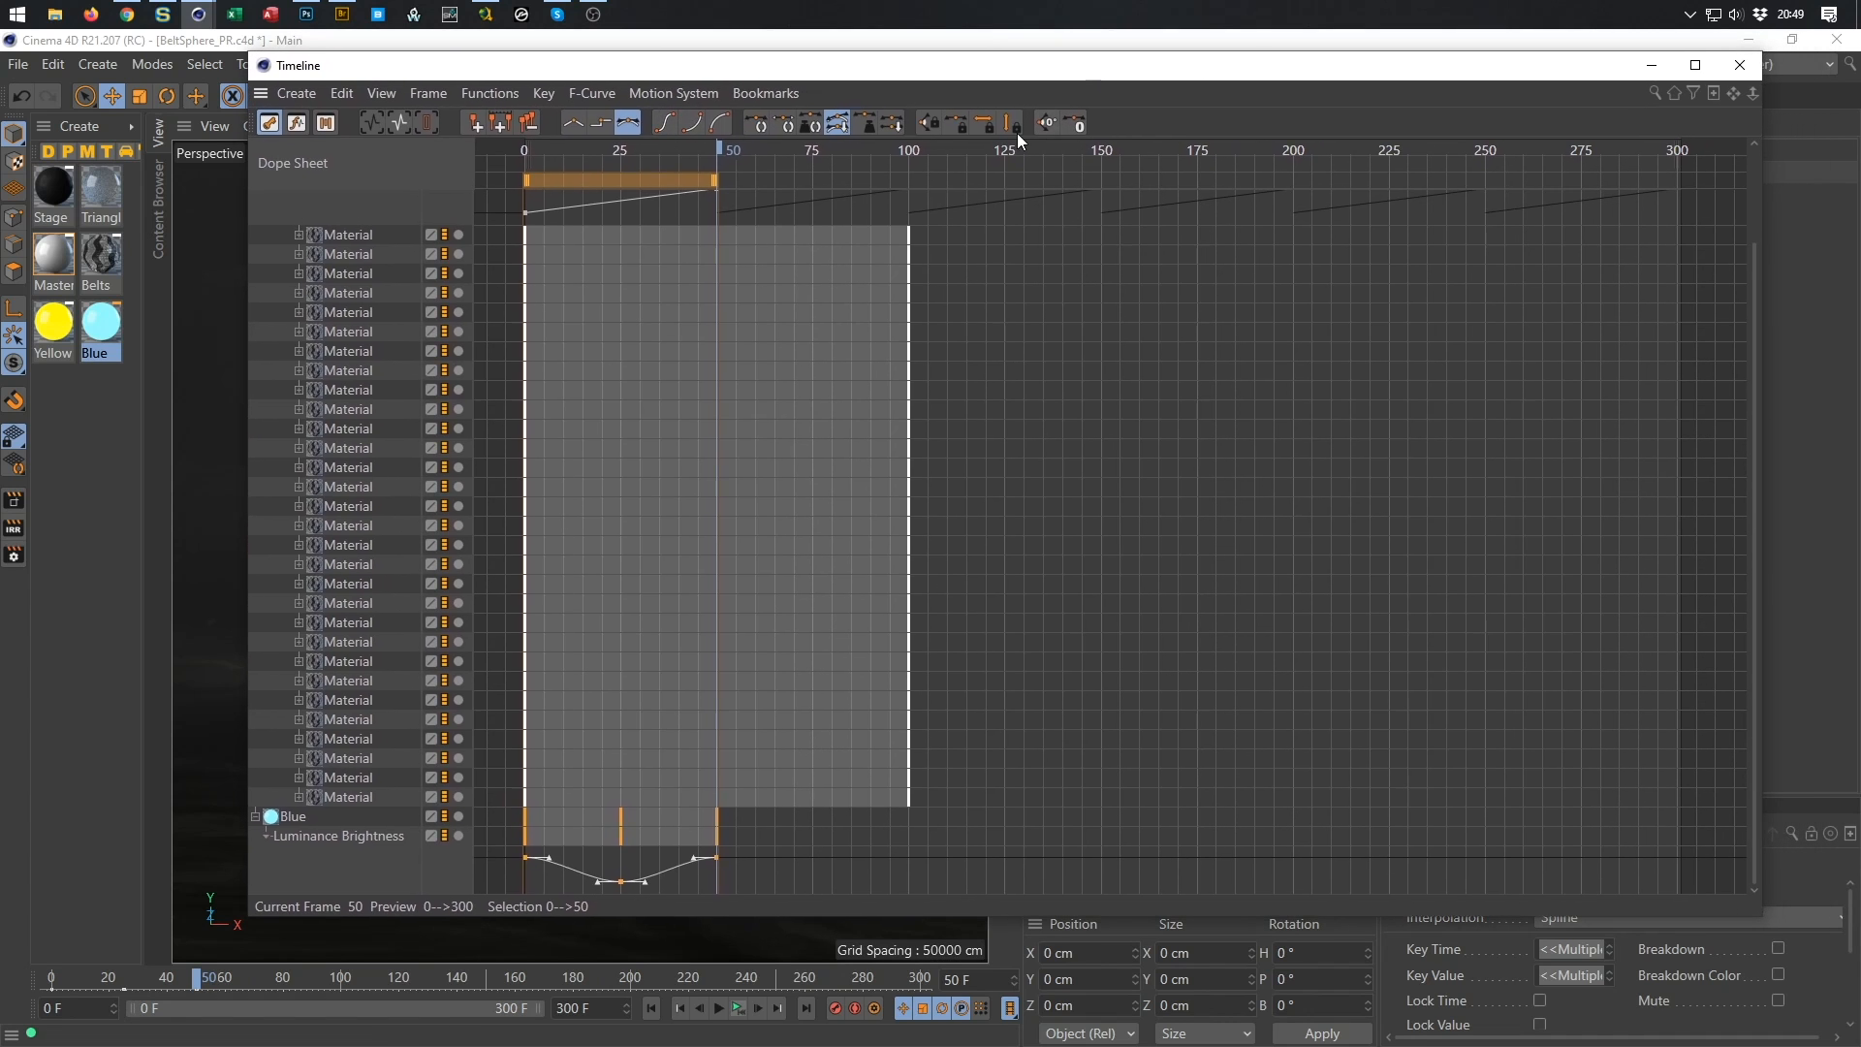
{"action": "left_click", "coordinate": [310, 833]}
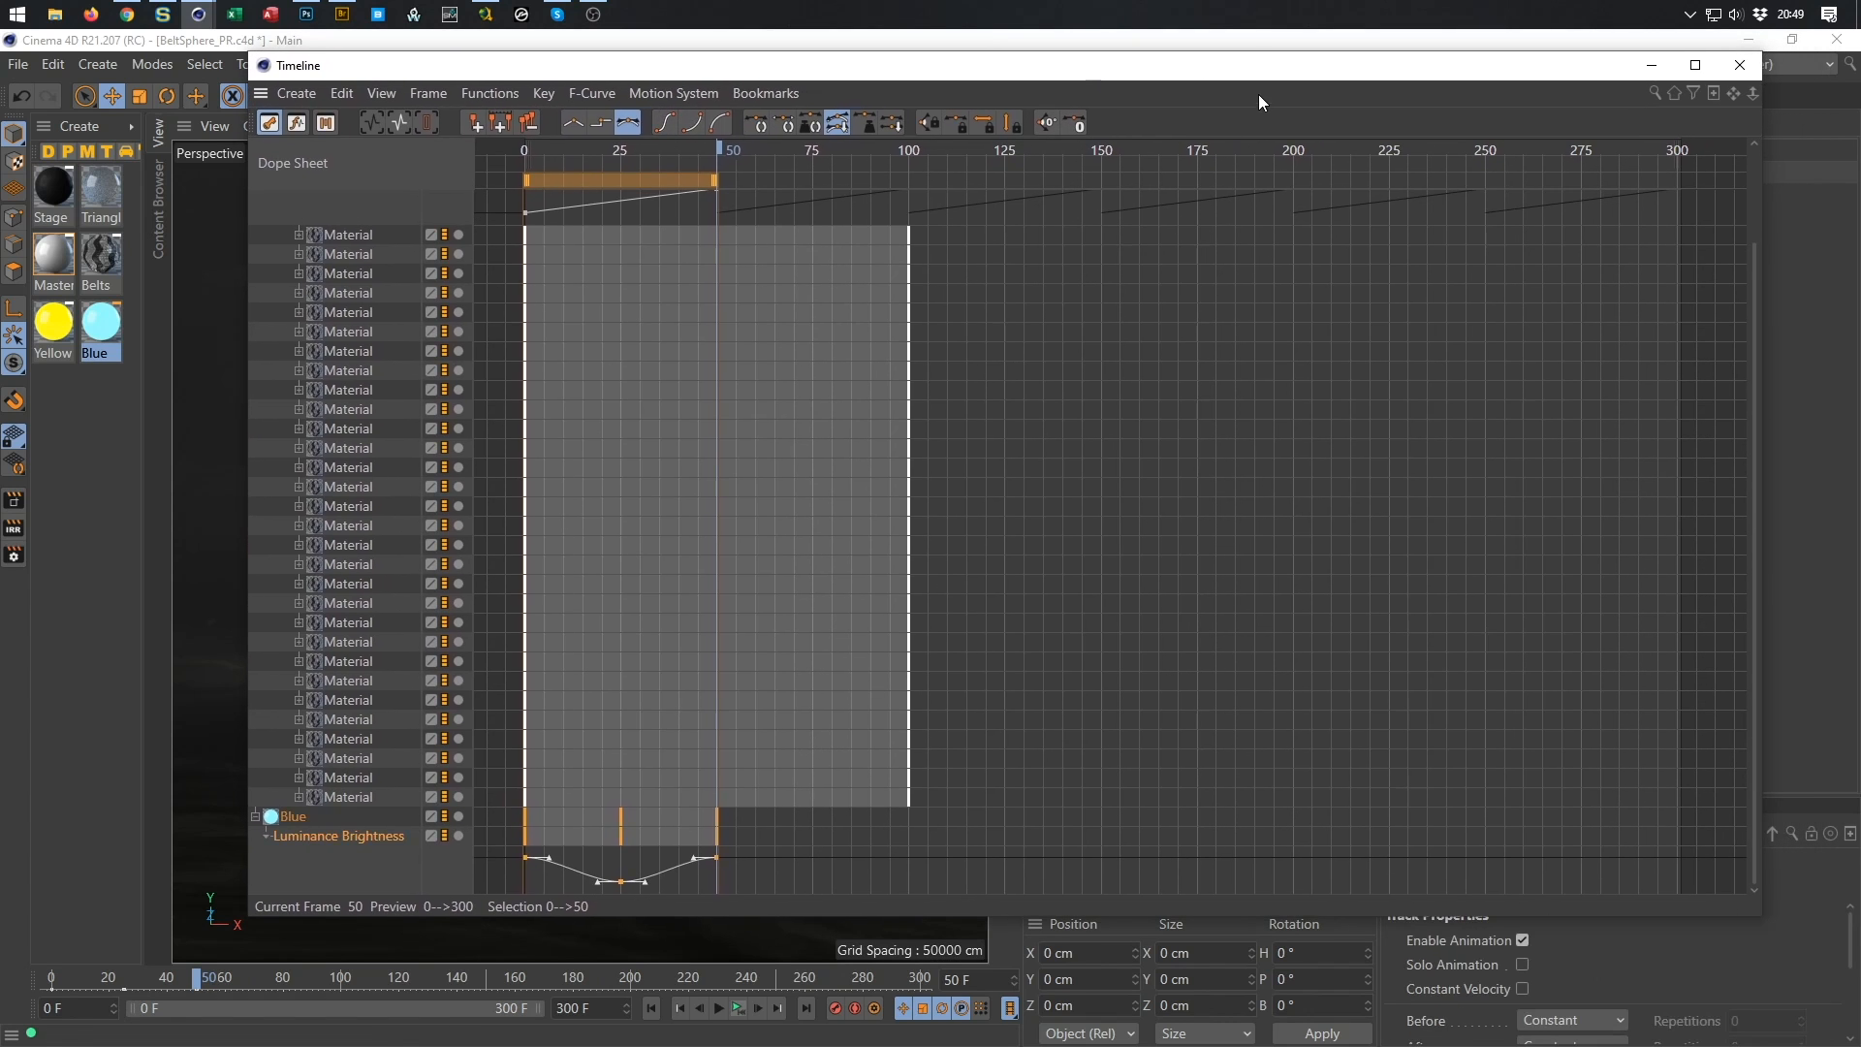
{"action": "left_click_drag", "start_coordinate": [1267, 62], "coordinate": [1159, 638]}
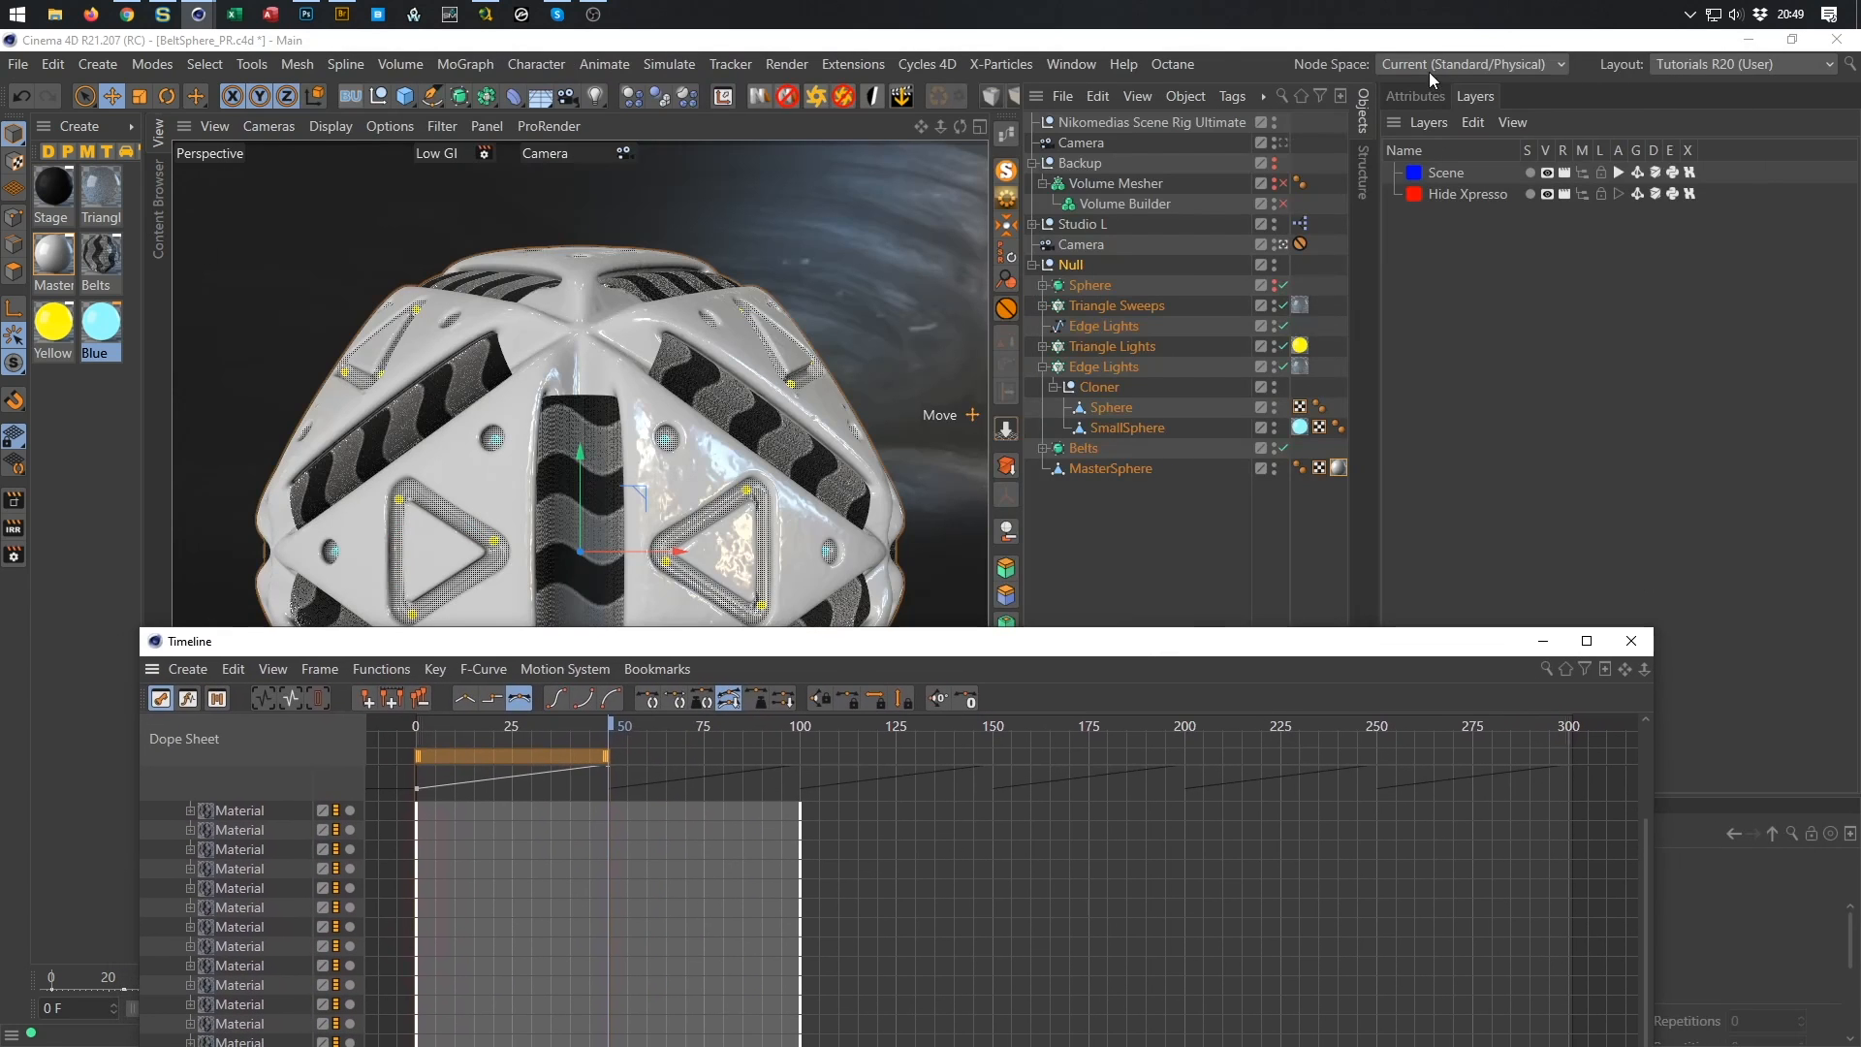
{"action": "left_click", "coordinate": [1425, 96]}
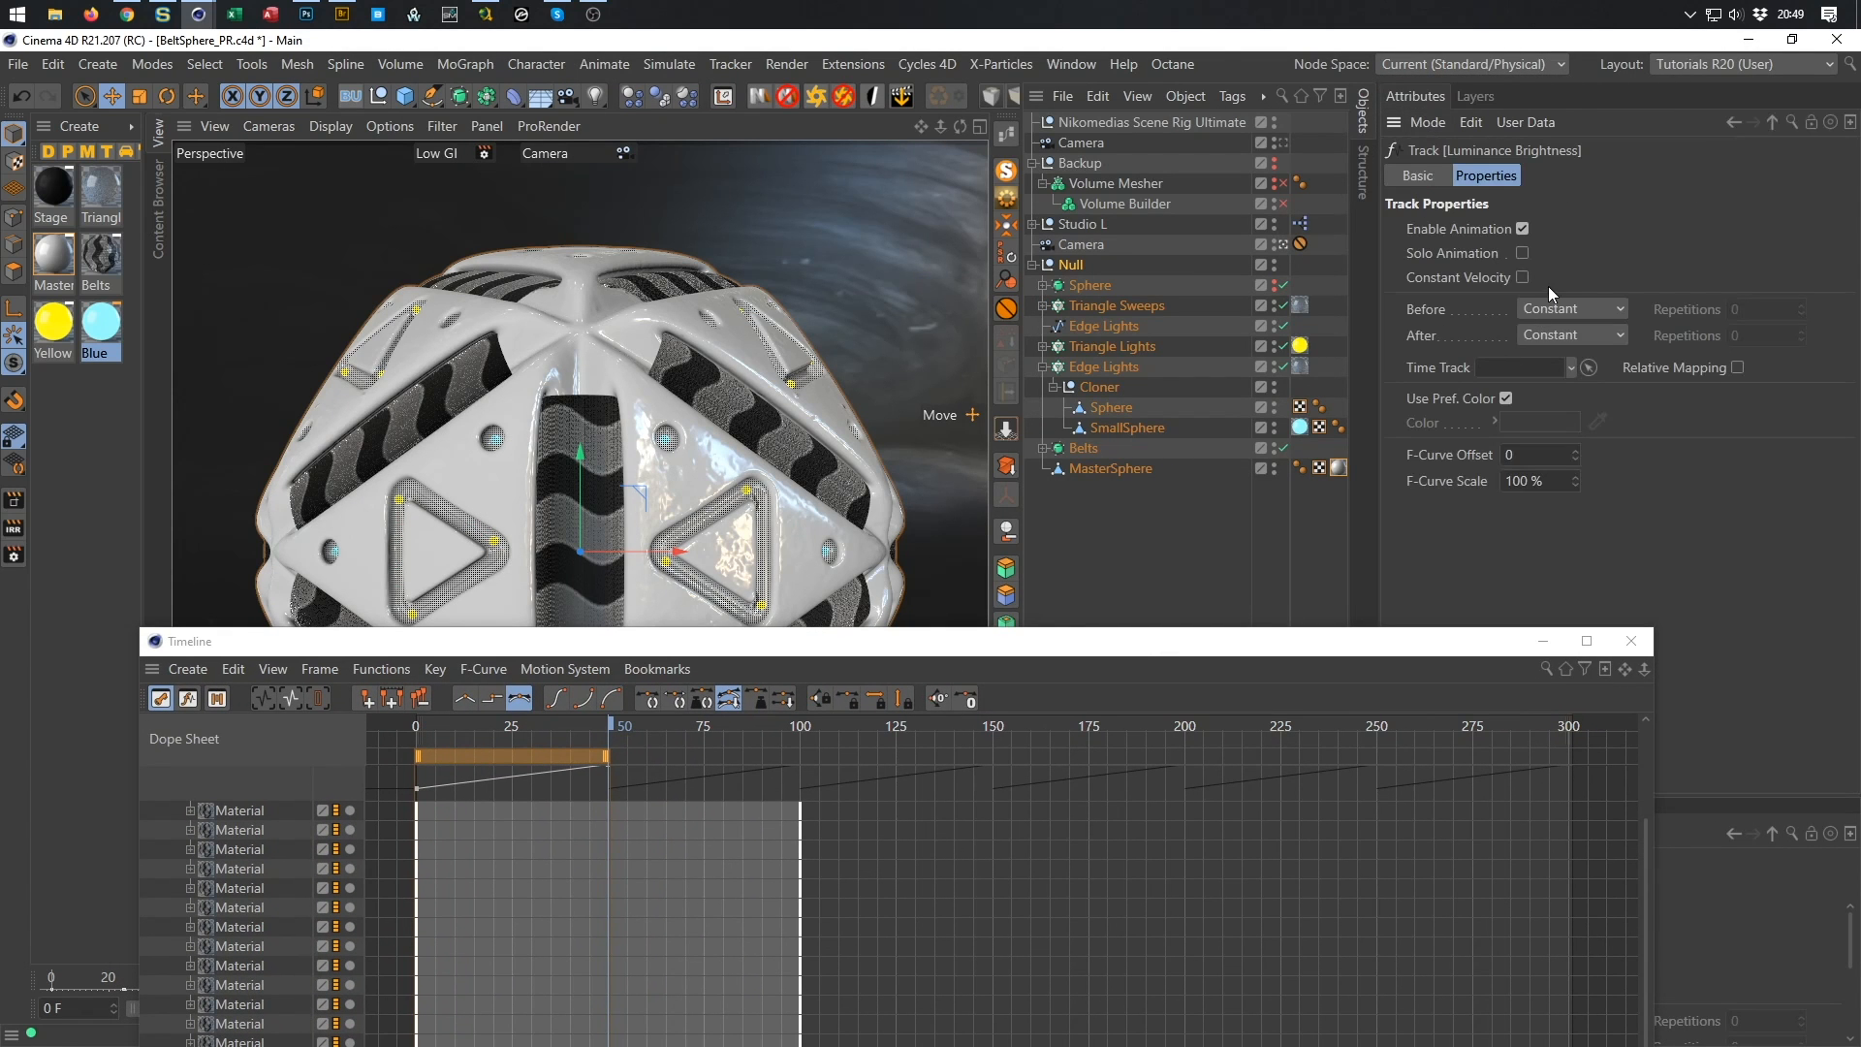
{"action": "left_click", "coordinate": [1573, 337]}
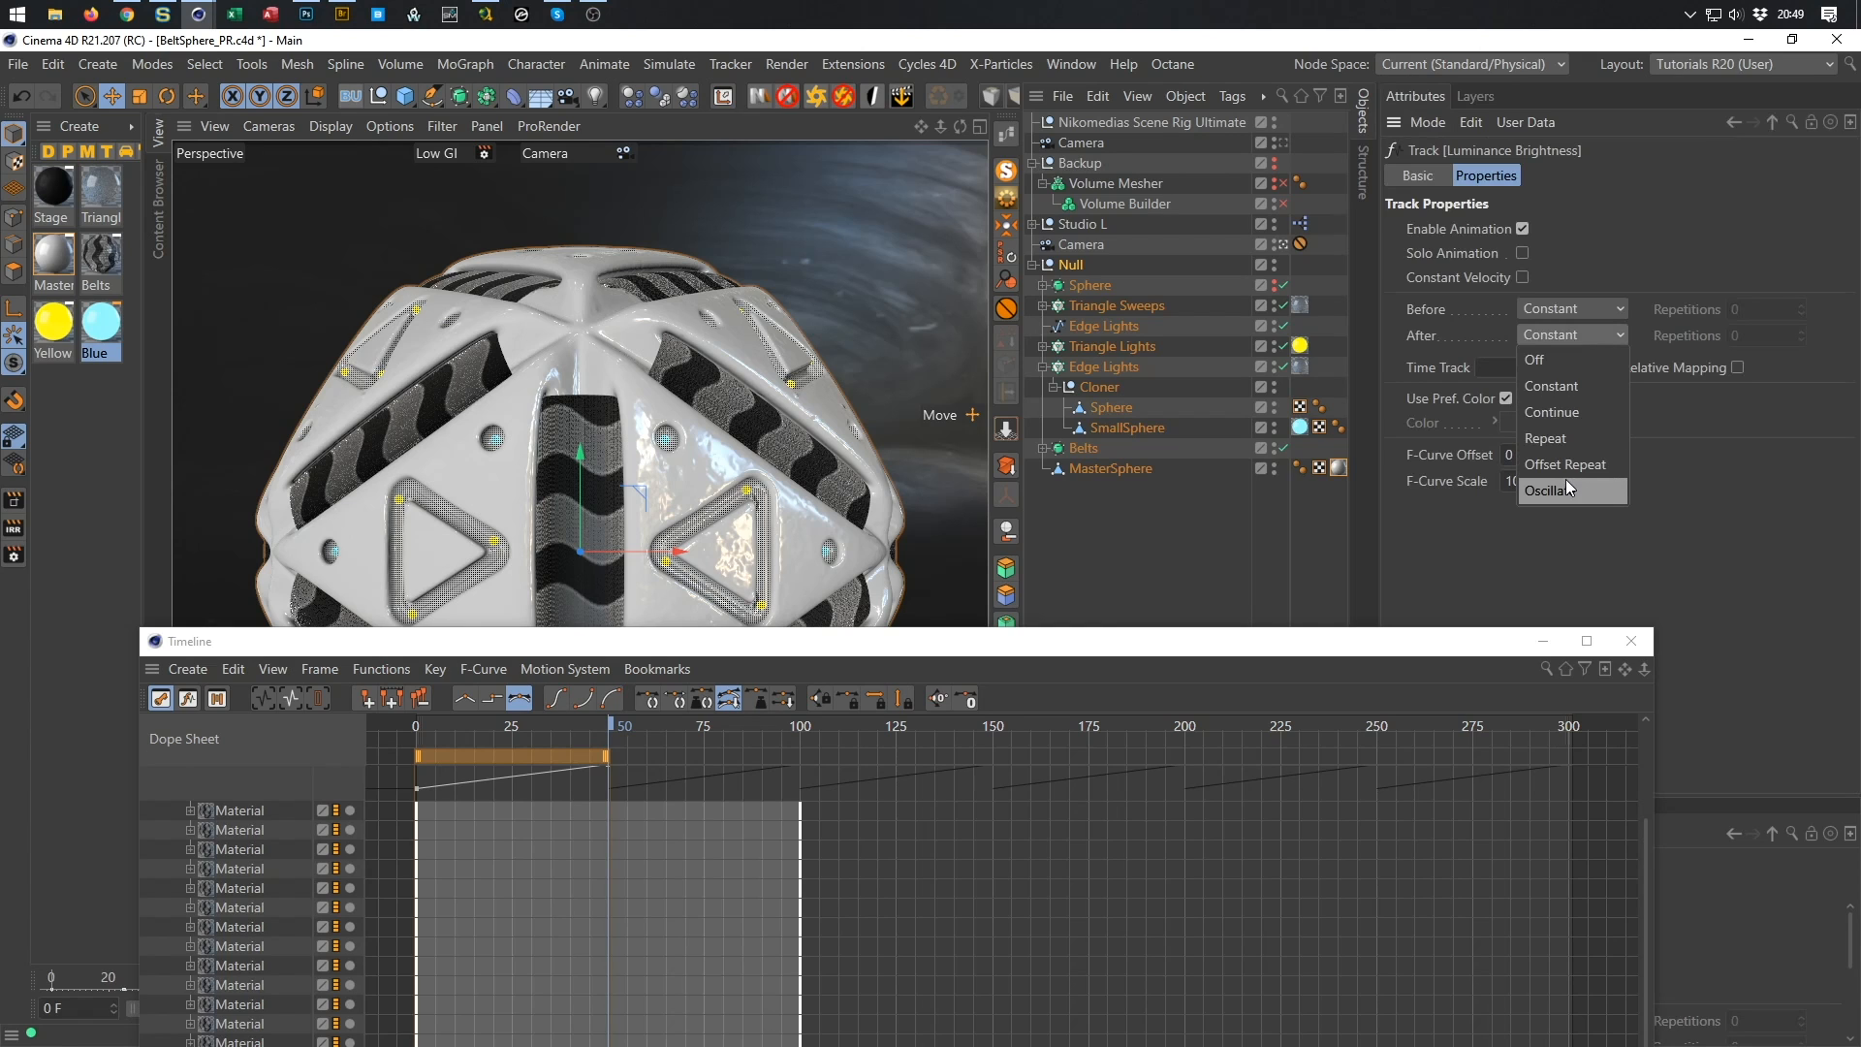
{"action": "left_click", "coordinate": [1590, 441]}
{"action": "left_click", "coordinate": [1746, 335]}
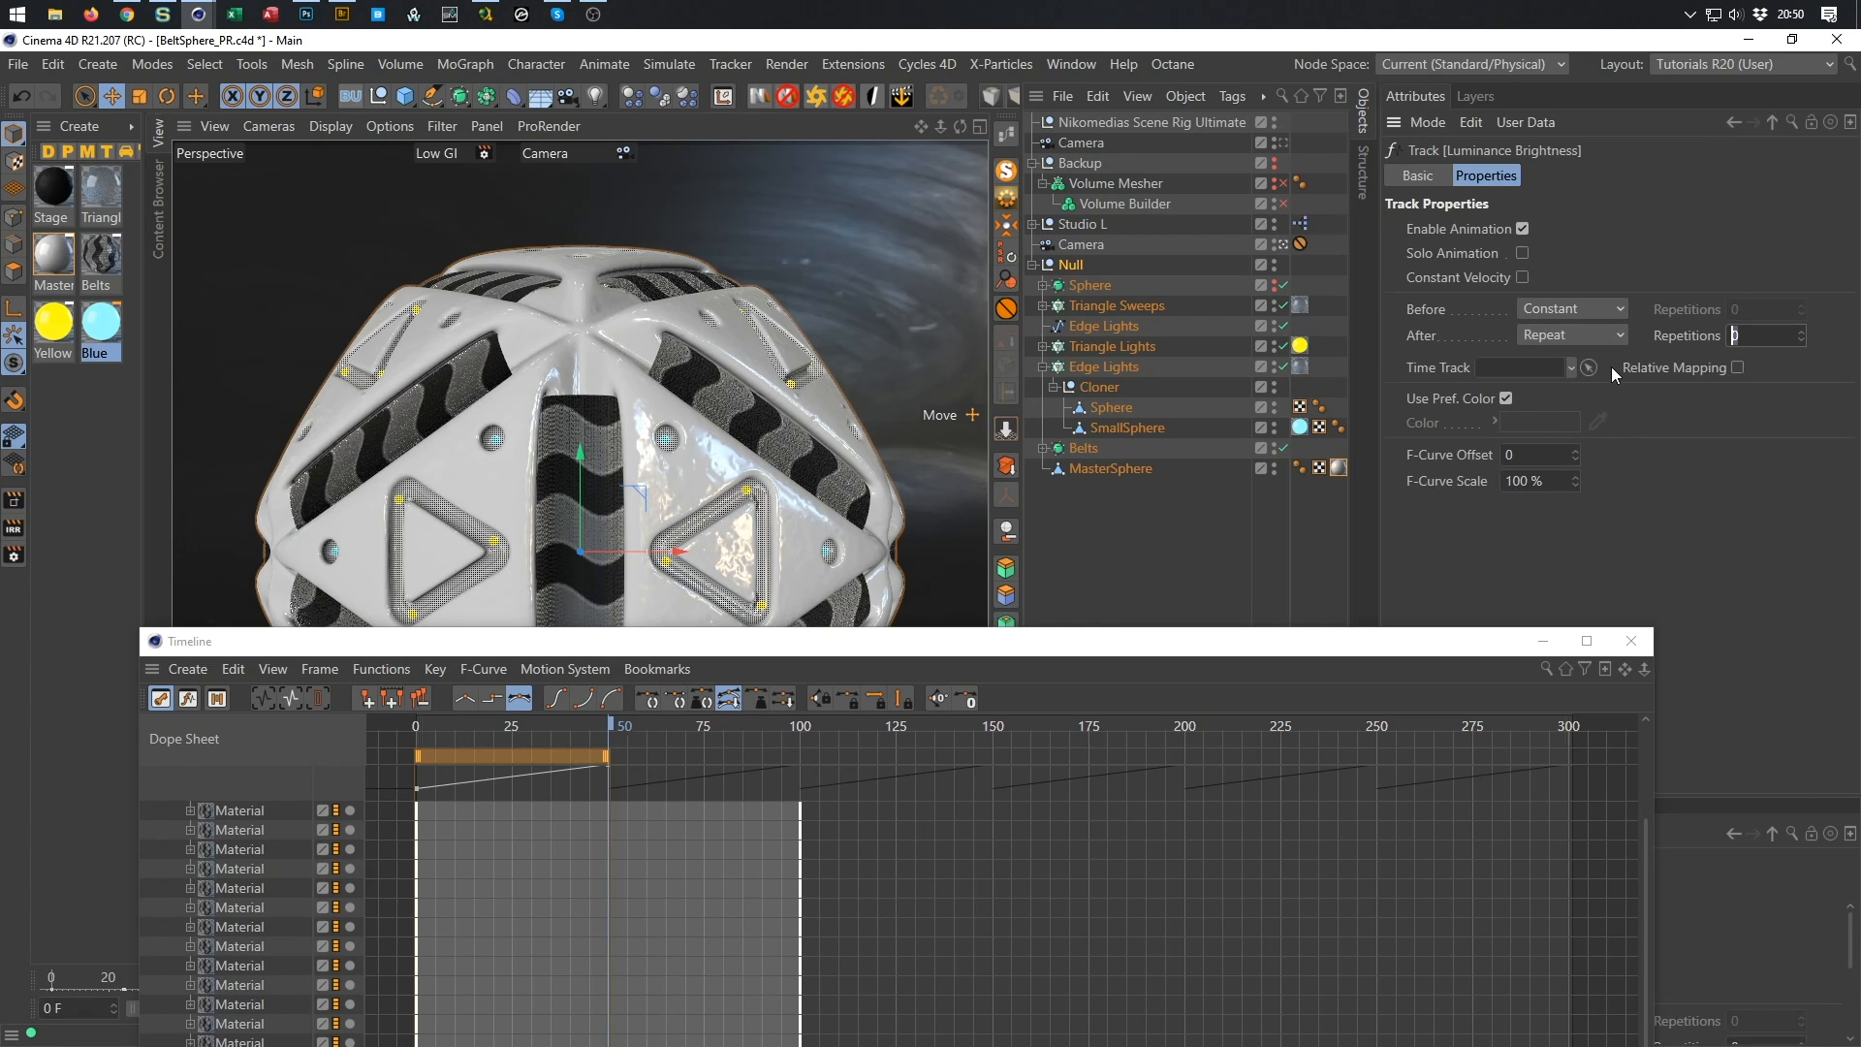
{"action": "type", "text": "5"}
{"action": "left_click_drag", "start_coordinate": [1216, 642], "coordinate": [1283, 145]}
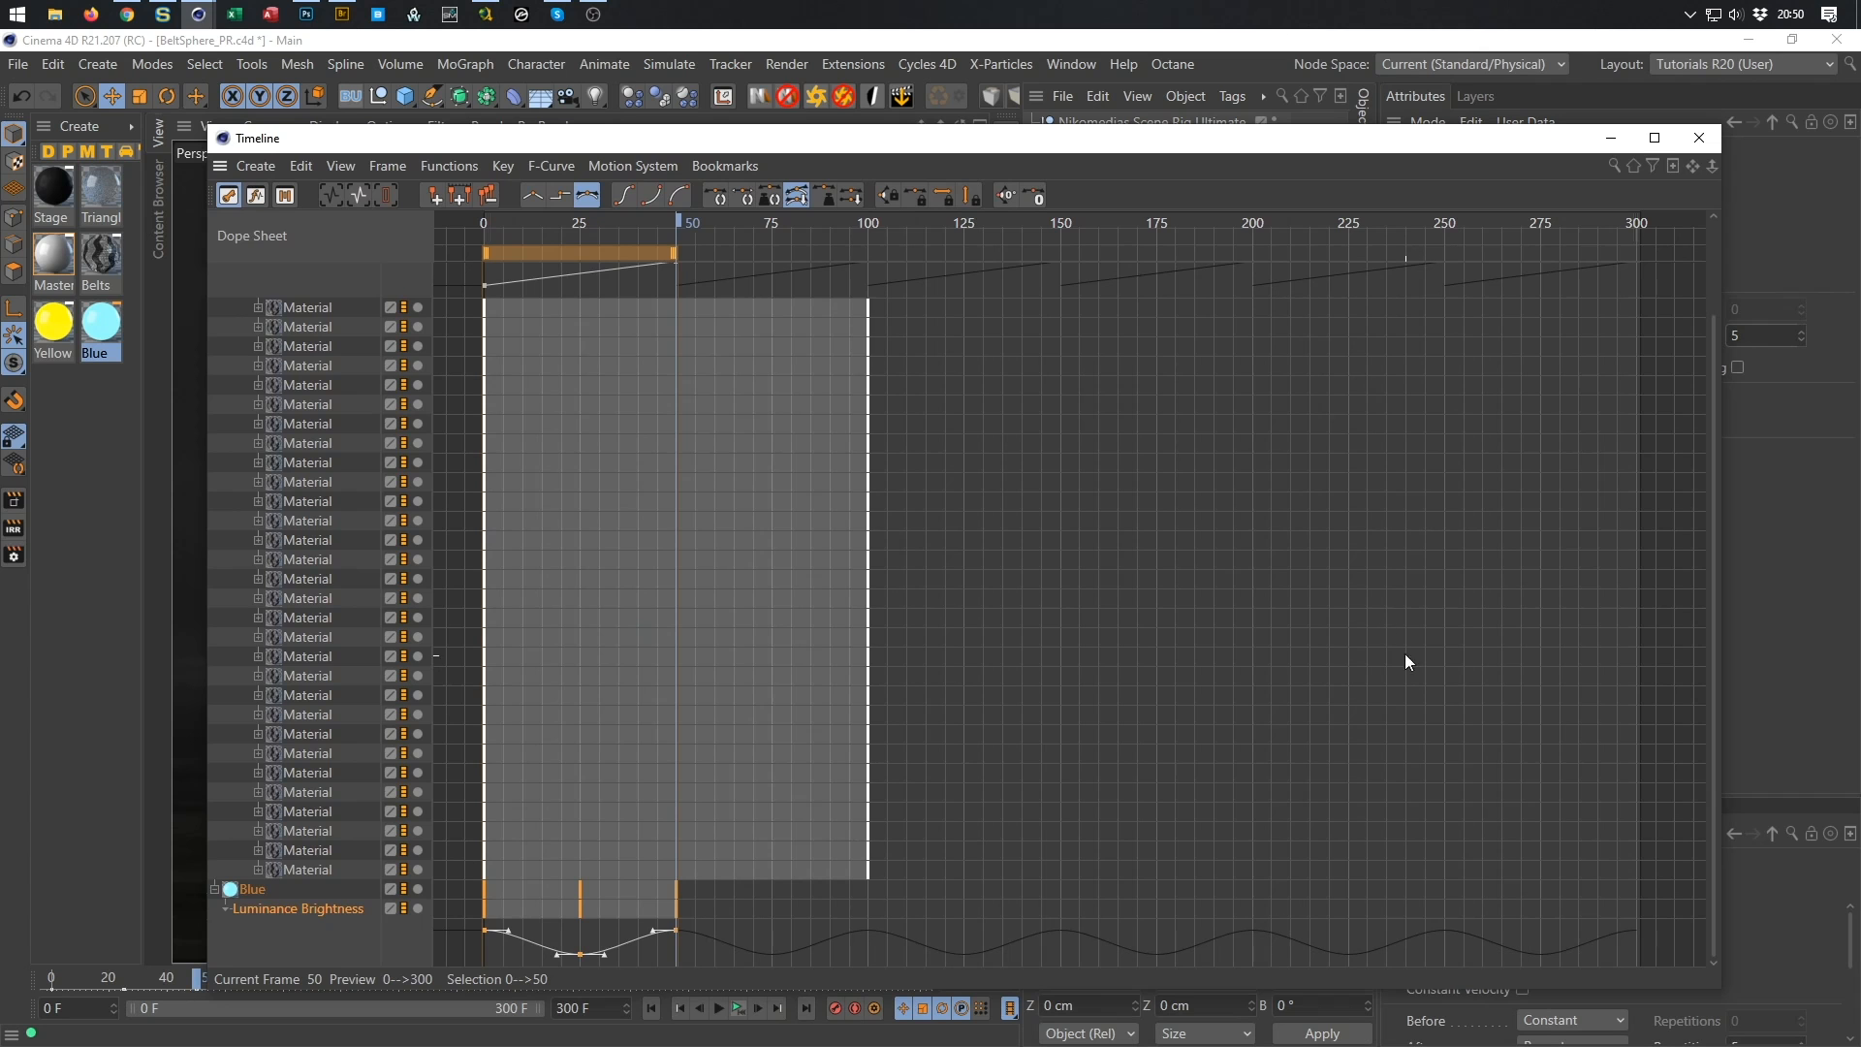
{"action": "left_click", "coordinate": [1700, 138]}
Save the project and play the animation to preview it, returning to the start frame.
{"action": "key", "text": "ctrl+s"}
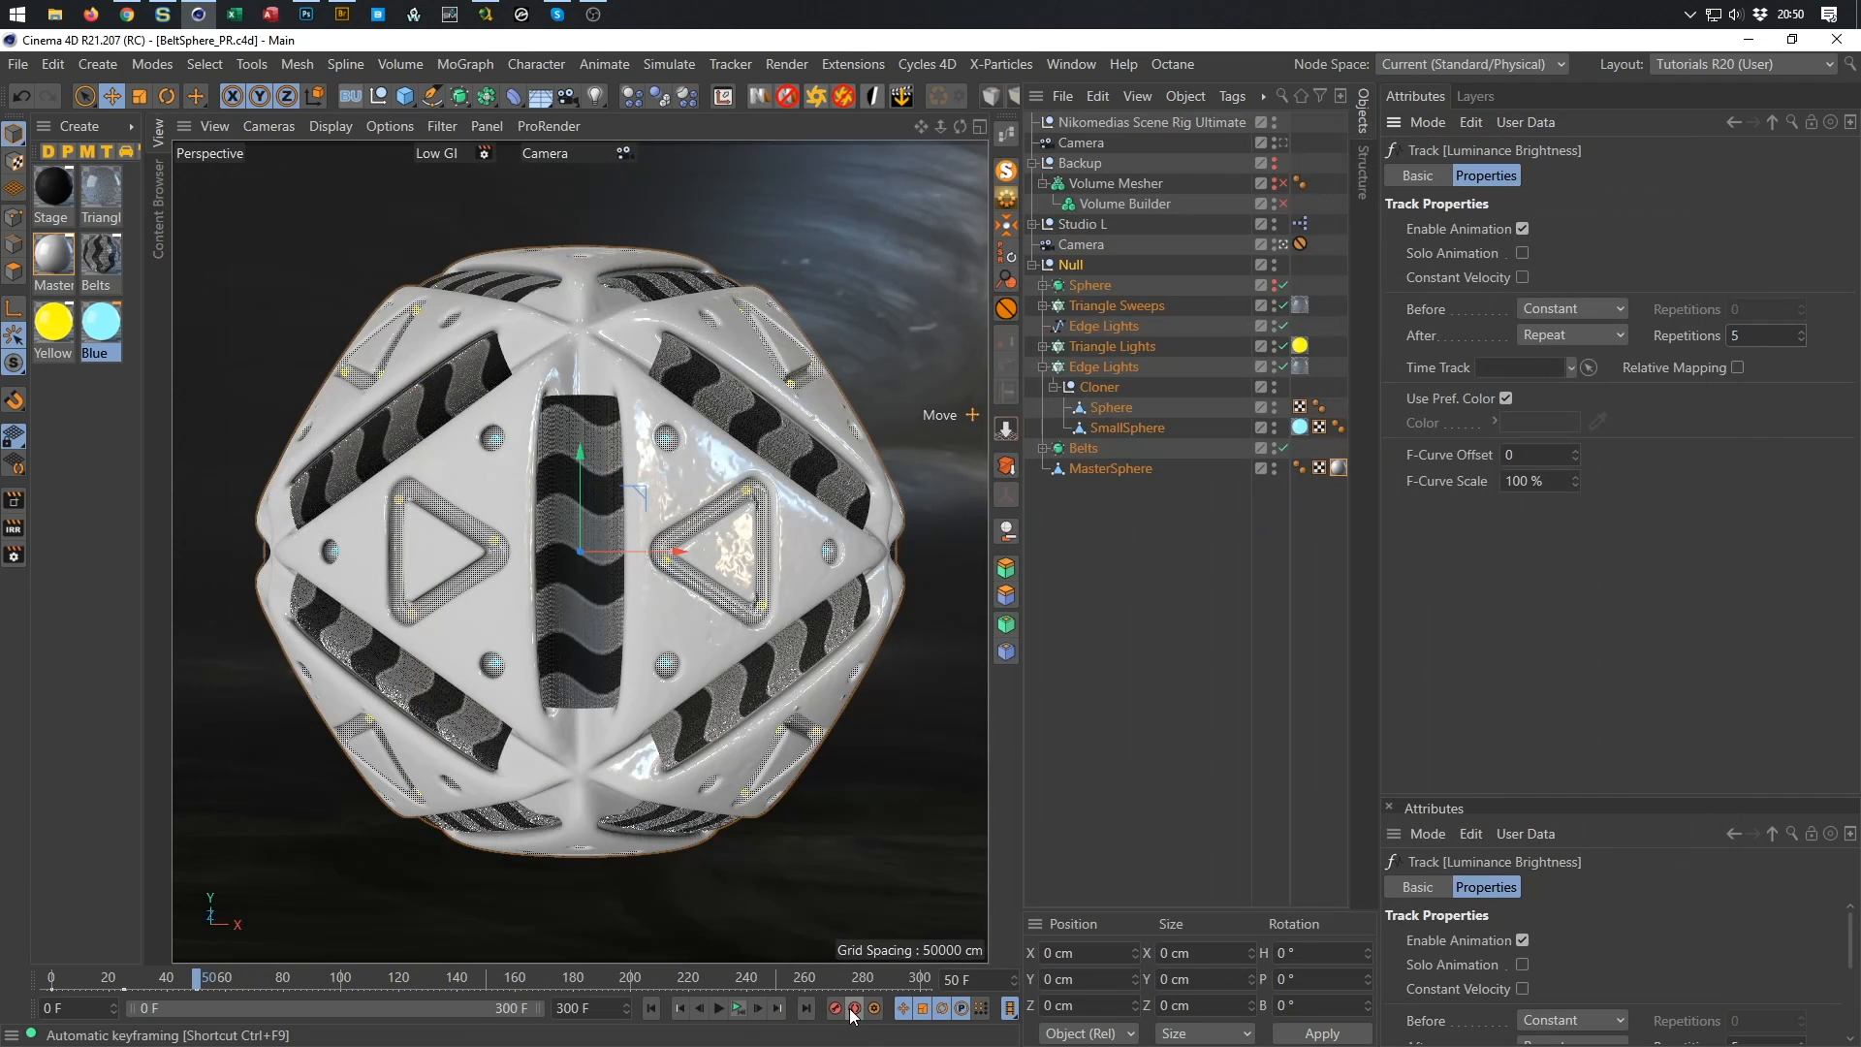
{"action": "left_click", "coordinate": [738, 1010]}
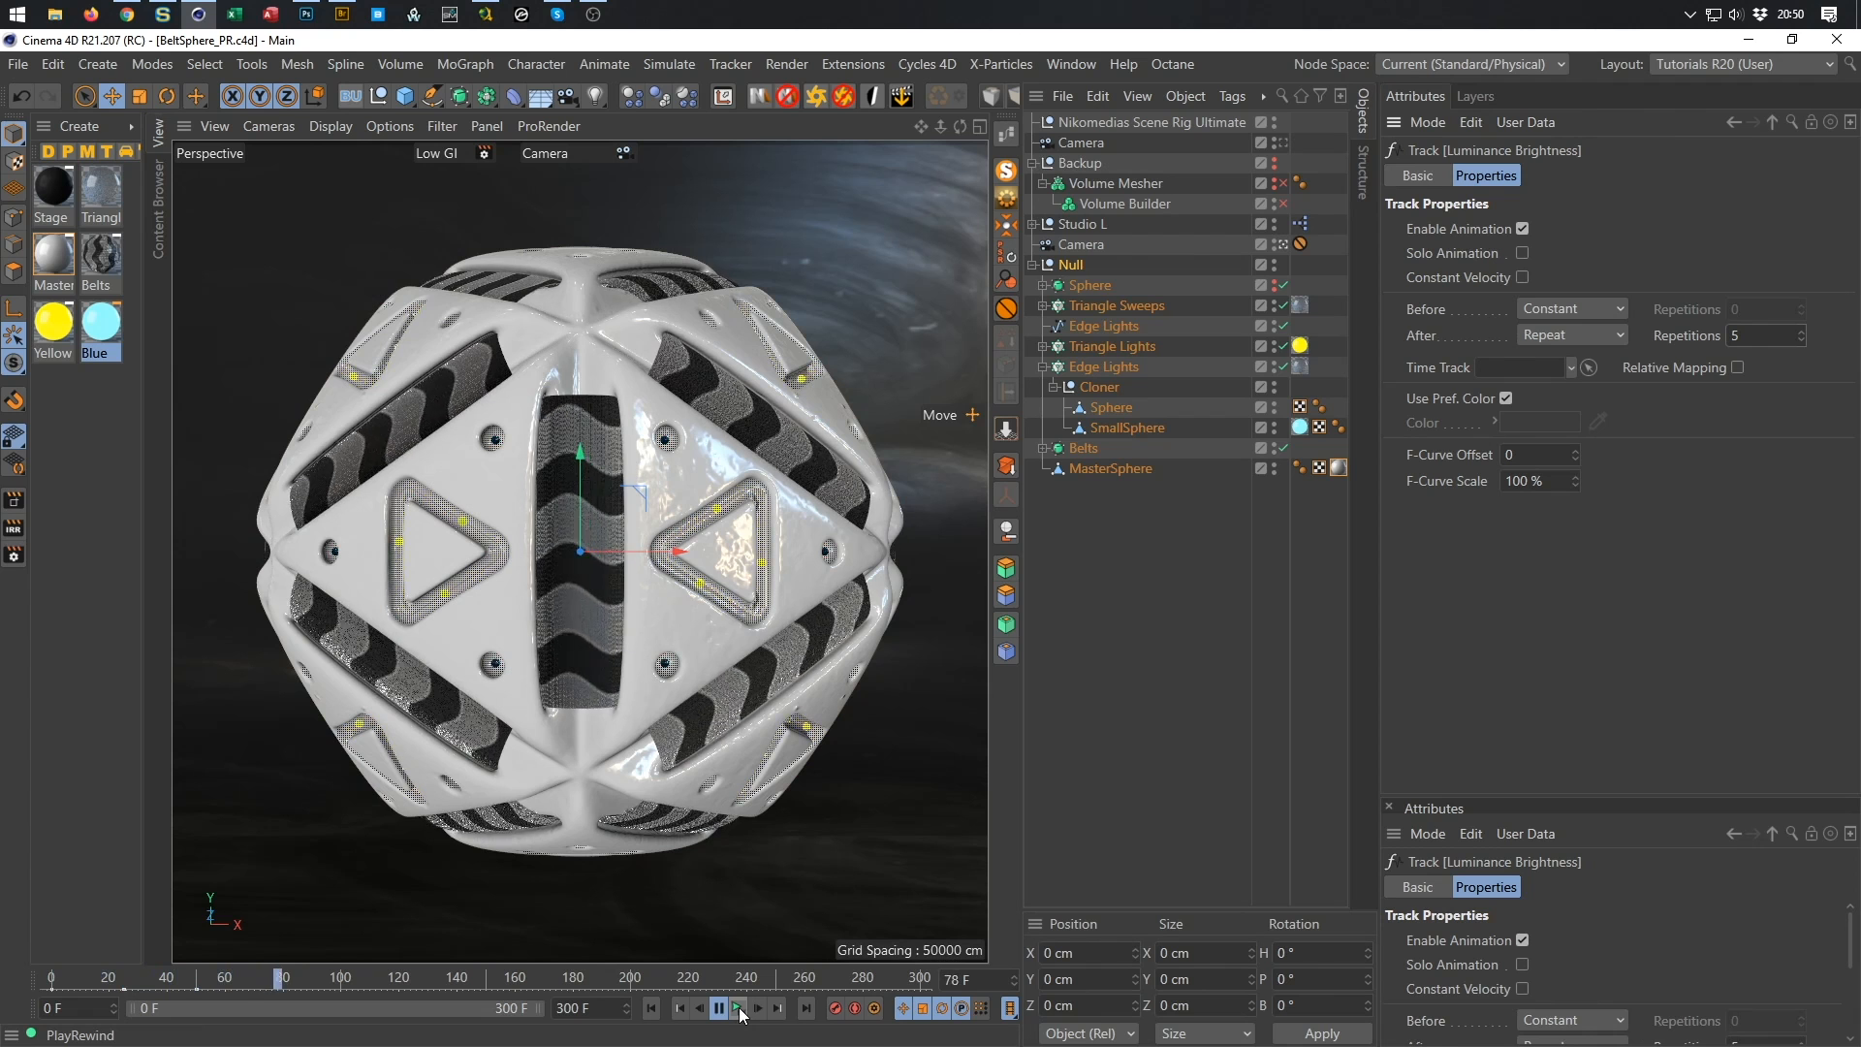
{"action": "left_click", "coordinate": [739, 1009]}
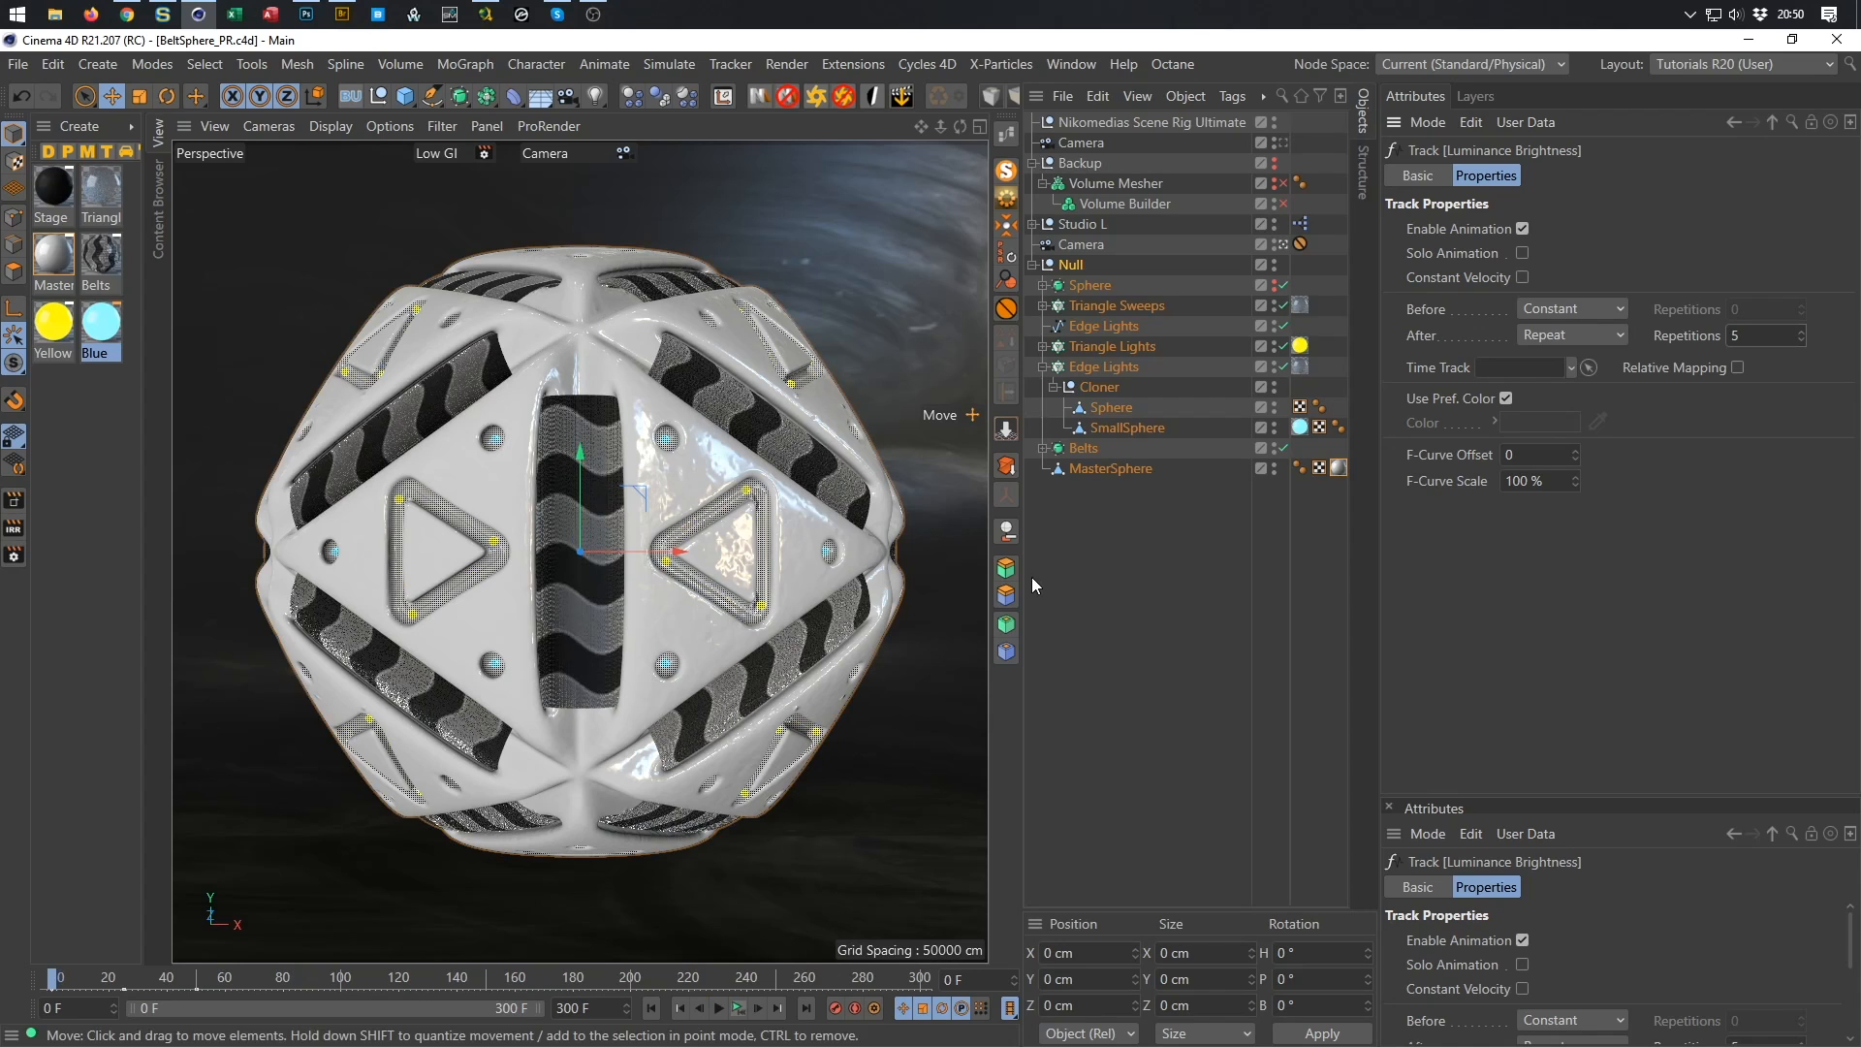
Keyframe the Null's heading rotation from 0° on frame 0 to 360° on frame 300.
{"action": "left_click", "coordinate": [1070, 265]}
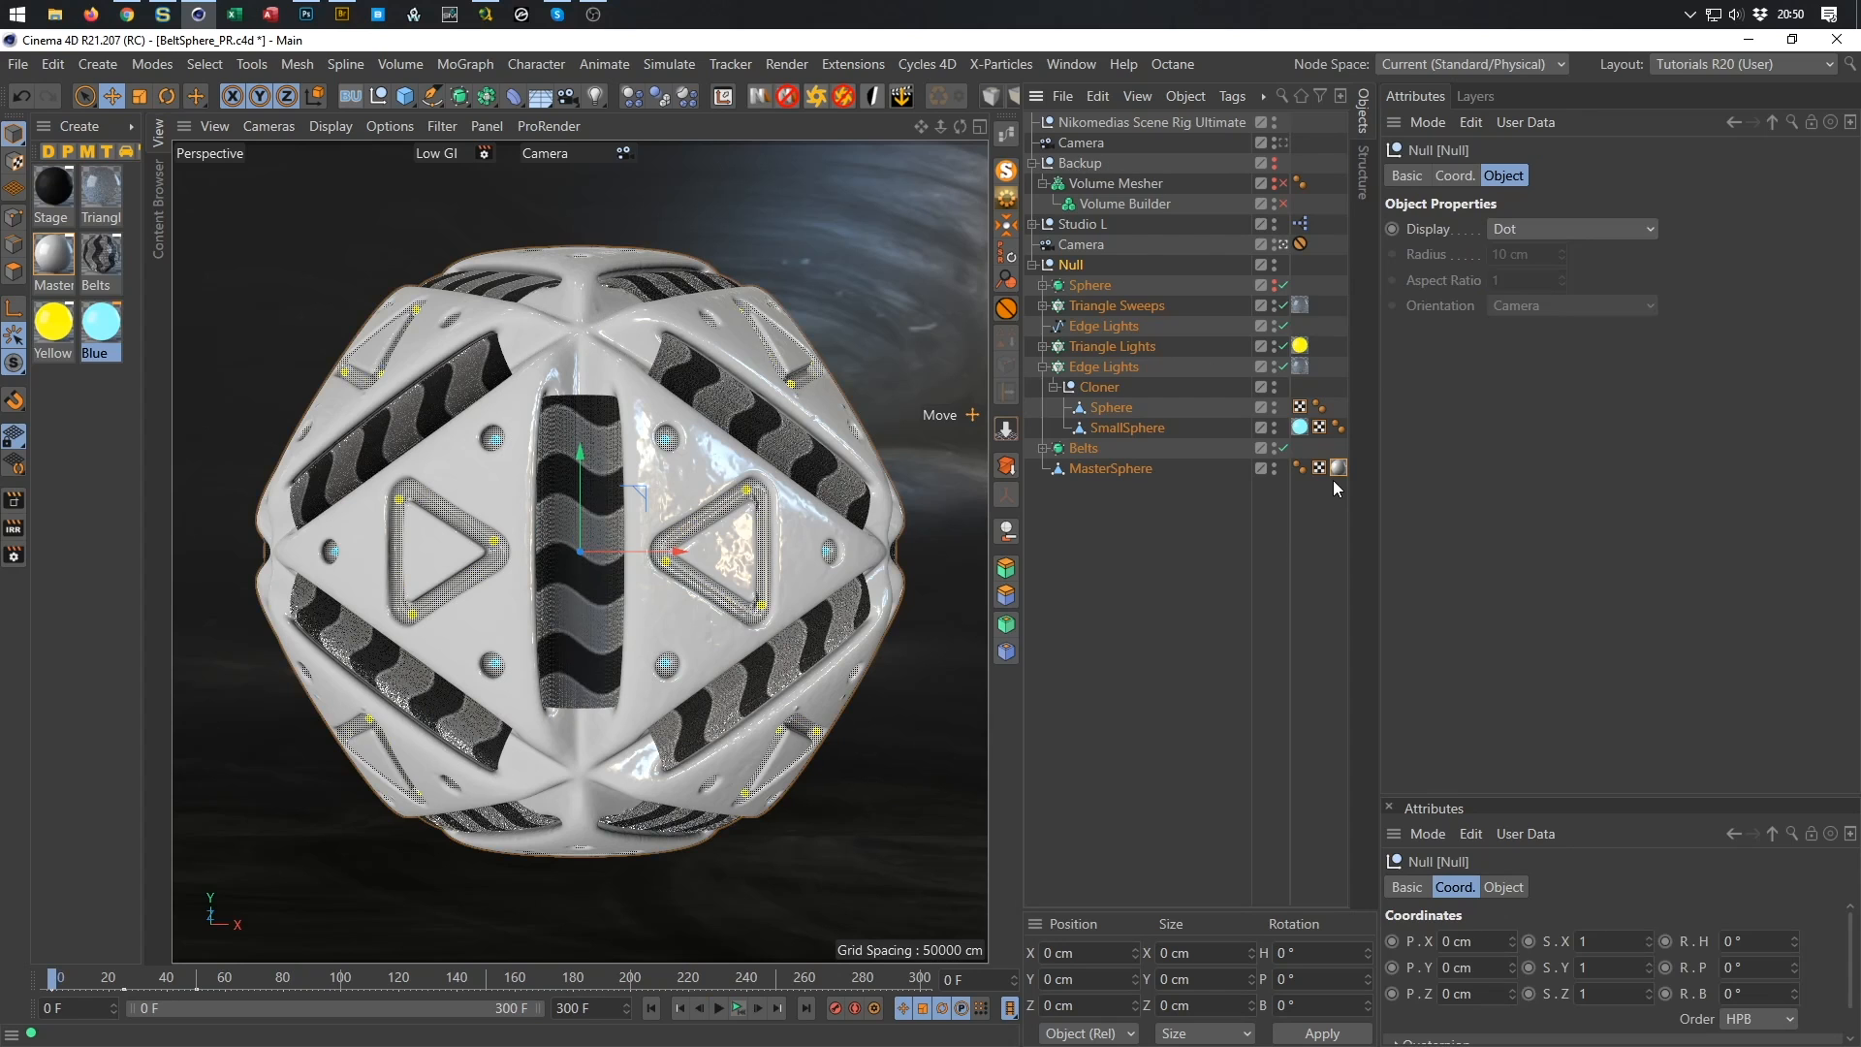
{"action": "left_click", "coordinate": [1454, 175]}
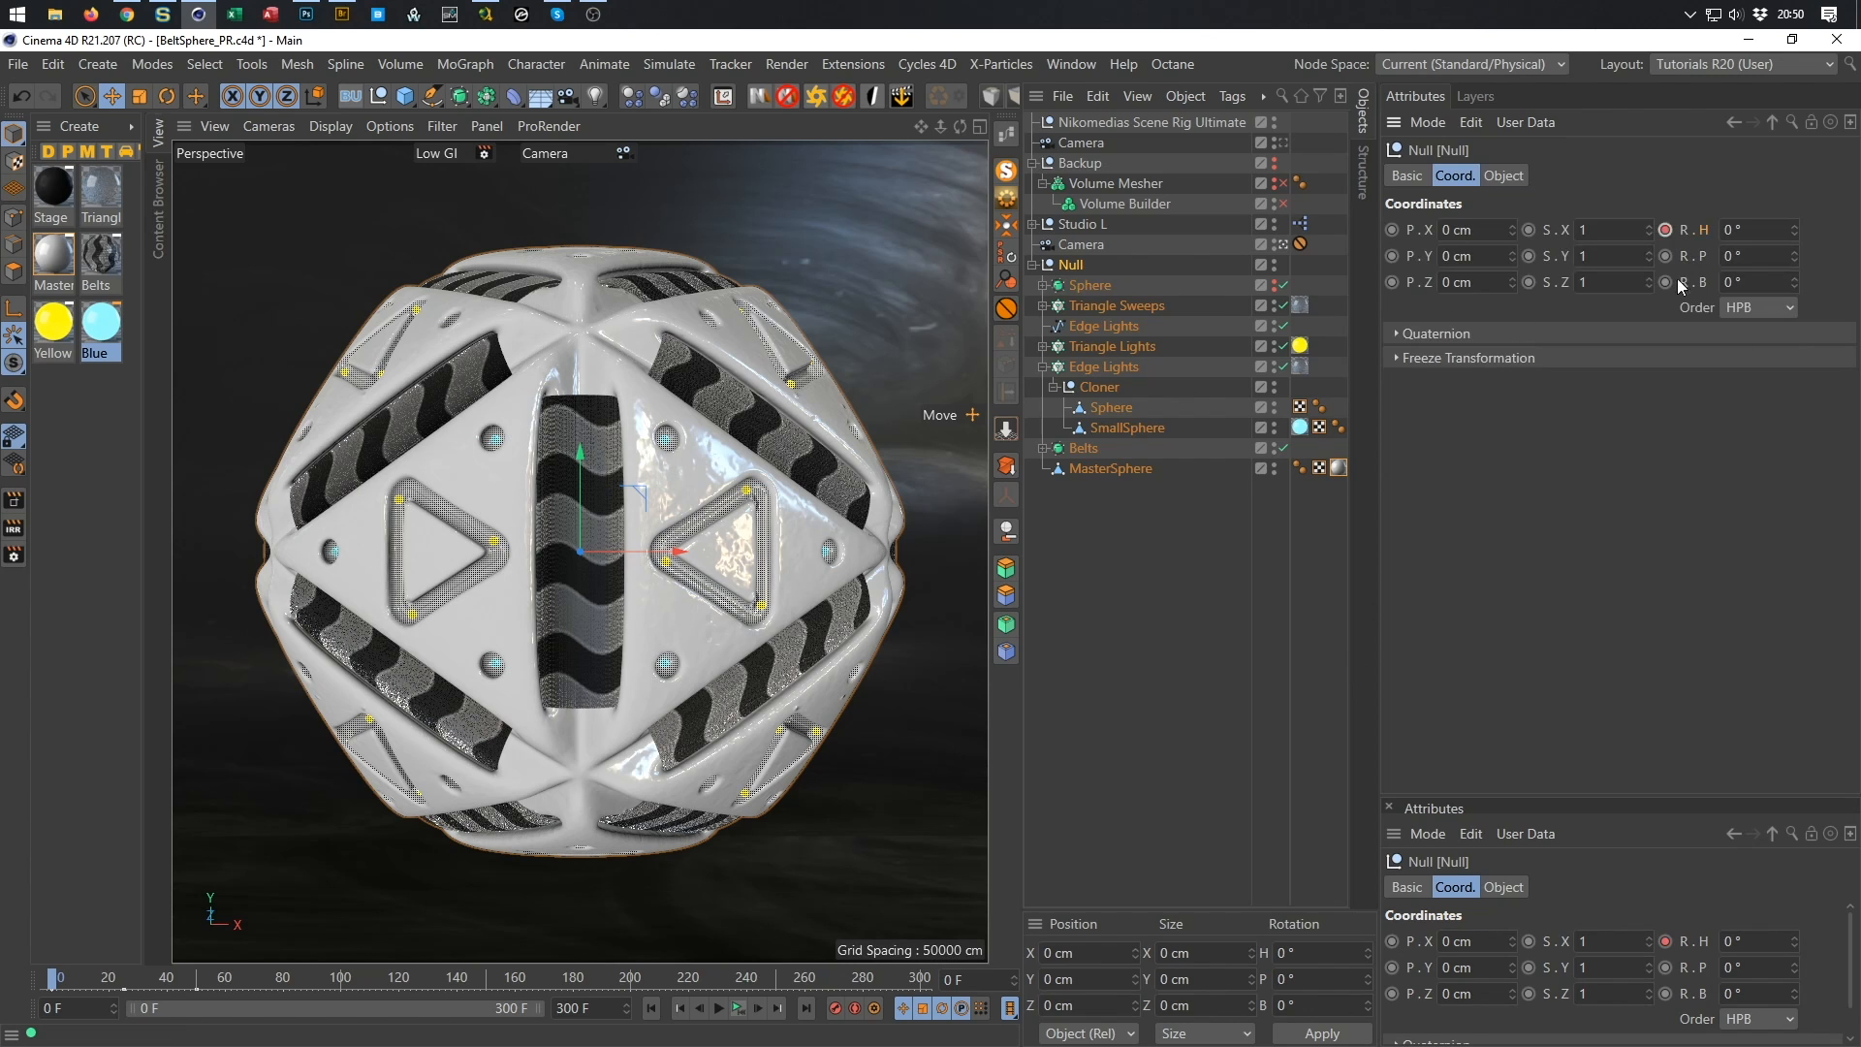
{"action": "left_click_drag", "start_coordinate": [1003, 979], "coordinate": [851, 1012]}
{"action": "type", "text": "300"}
{"action": "key", "text": "Return"}
{"action": "left_click", "coordinate": [1728, 231]}
{"action": "type", "text": "360"}
{"action": "key", "text": "Return"}
{"action": "left_click", "coordinate": [1667, 230]}
Play the rotation, stop it around frame 59 and preview that frame in the interactive render region.
{"action": "left_click", "coordinate": [719, 1009]}
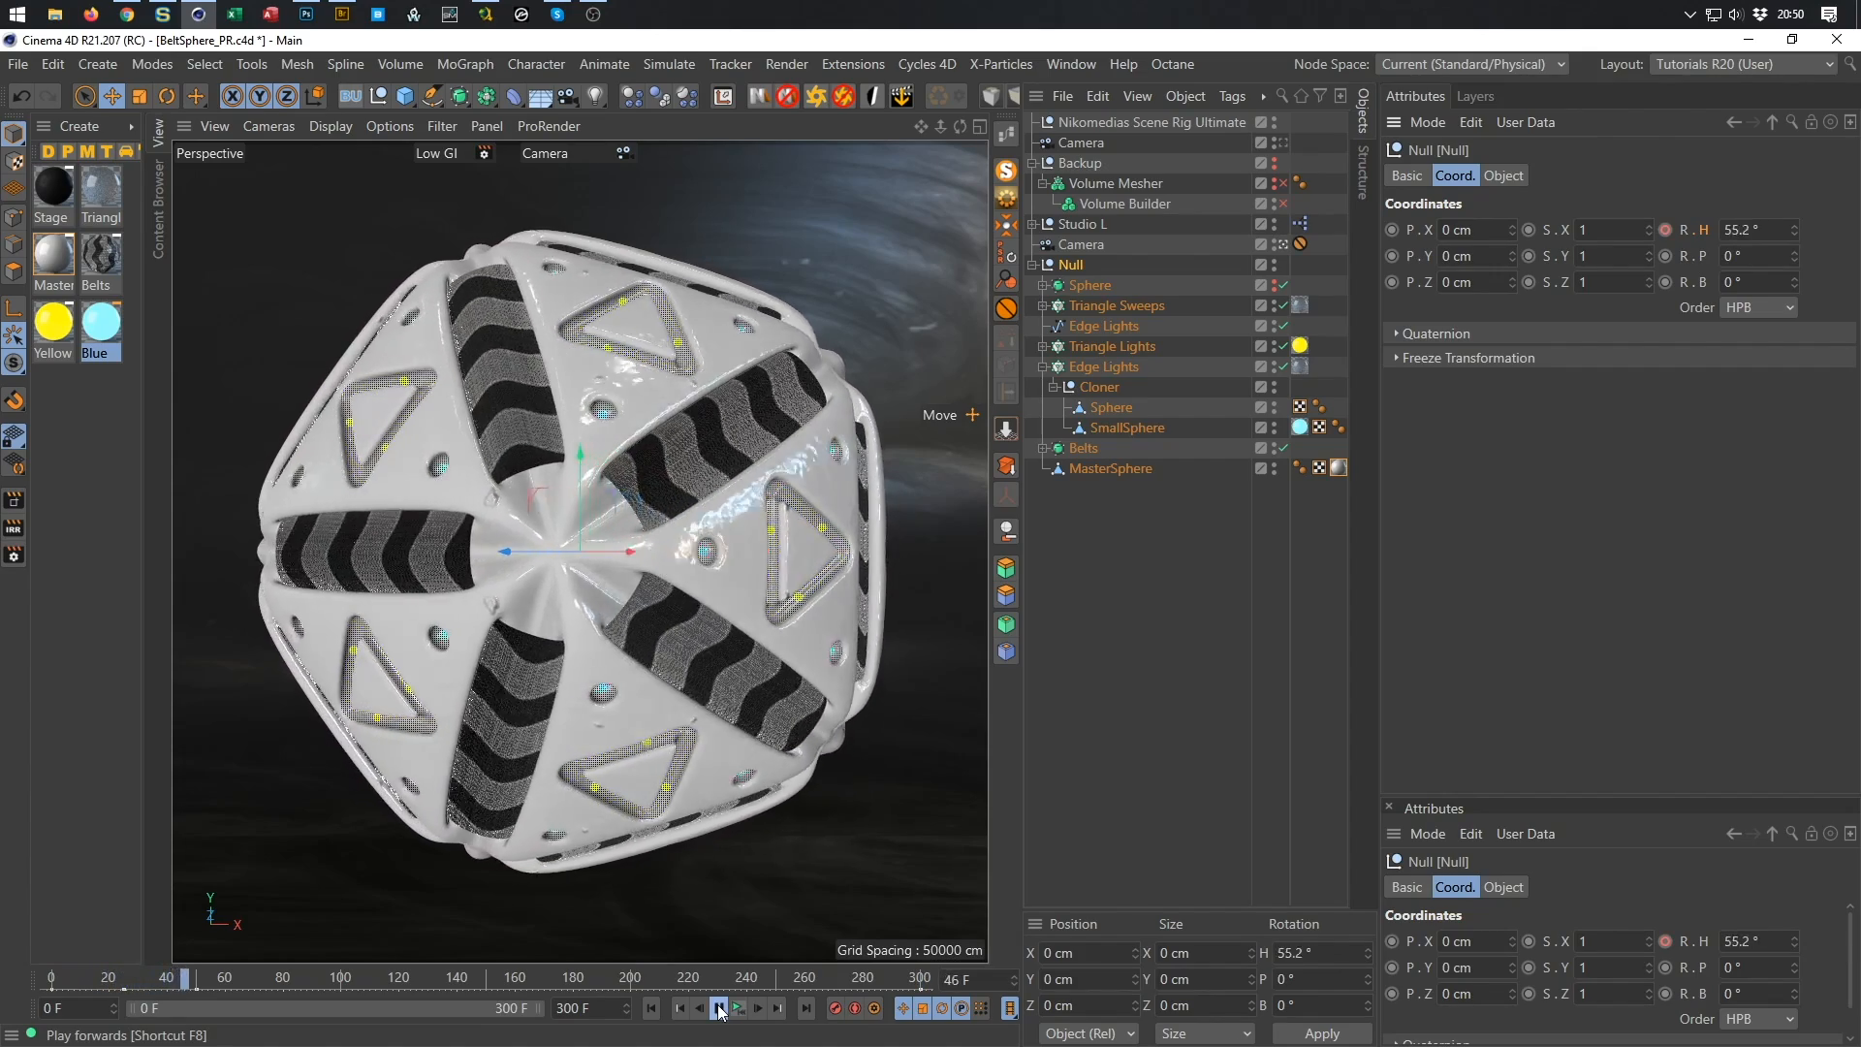
{"action": "left_click", "coordinate": [719, 1008]}
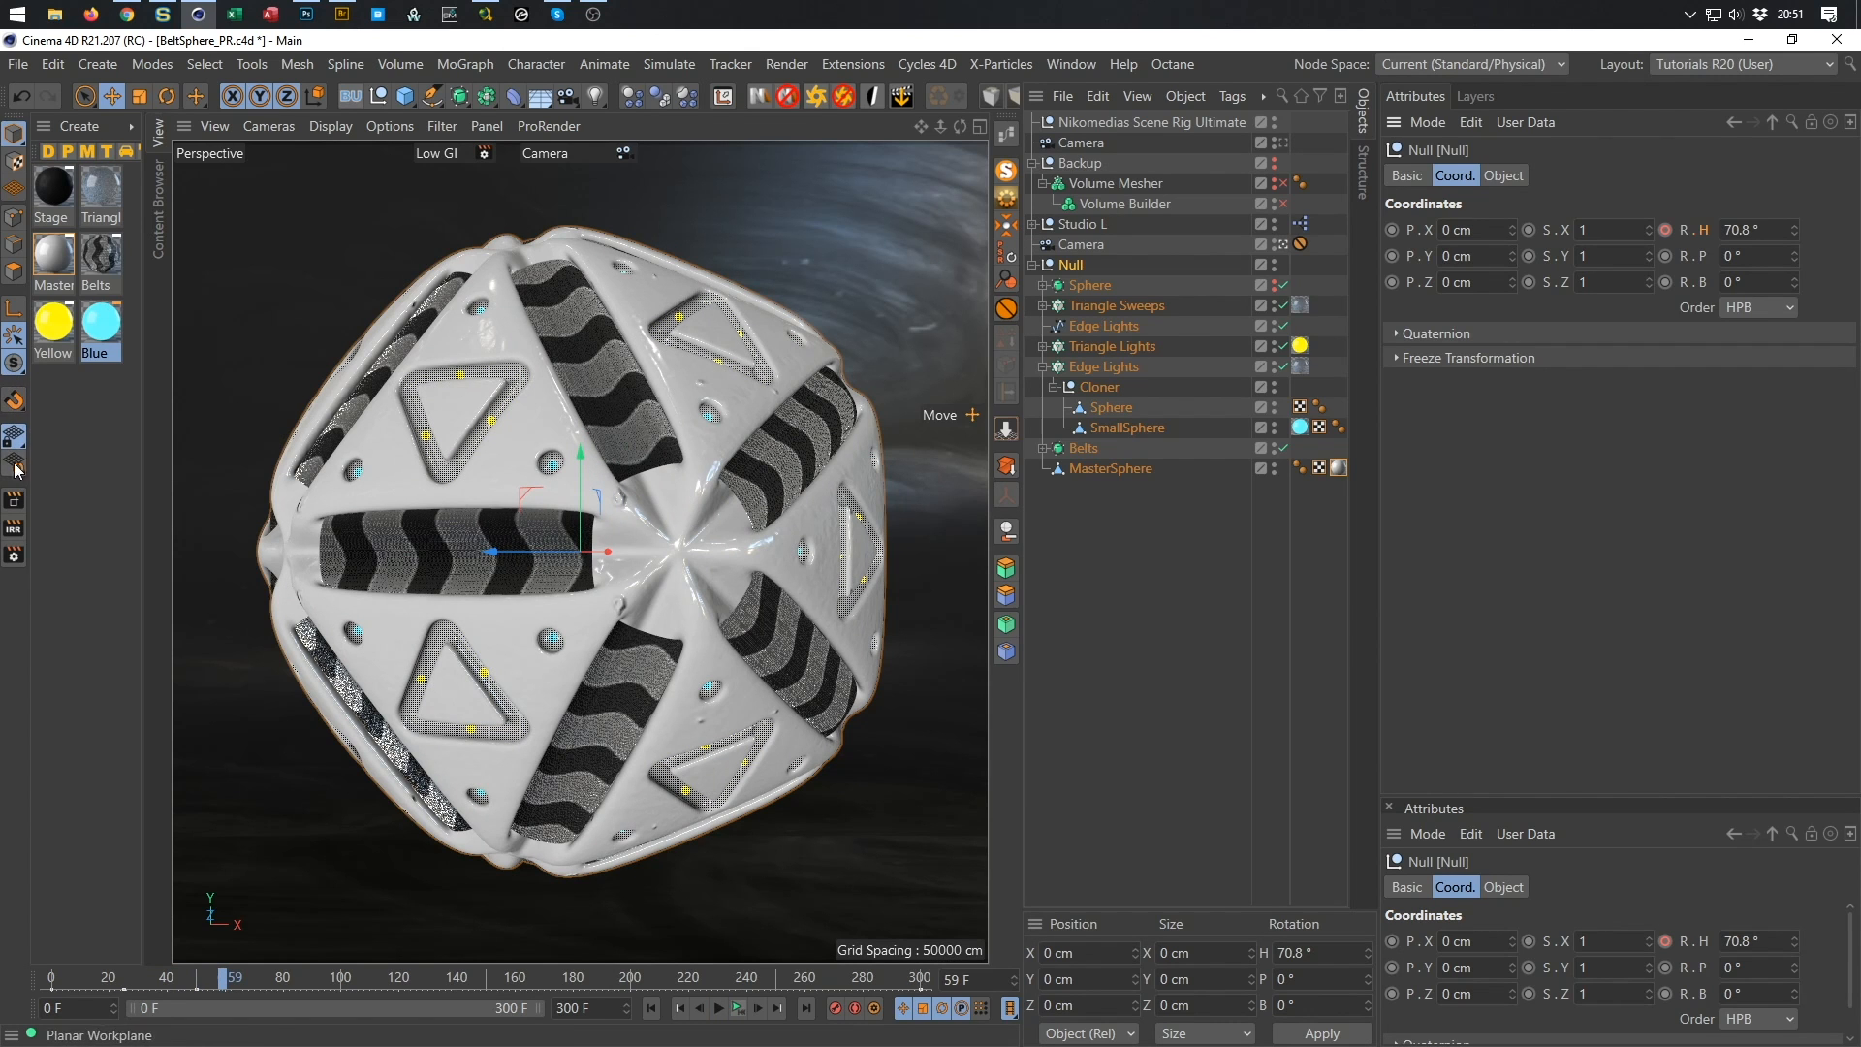
{"action": "left_click", "coordinate": [16, 541]}
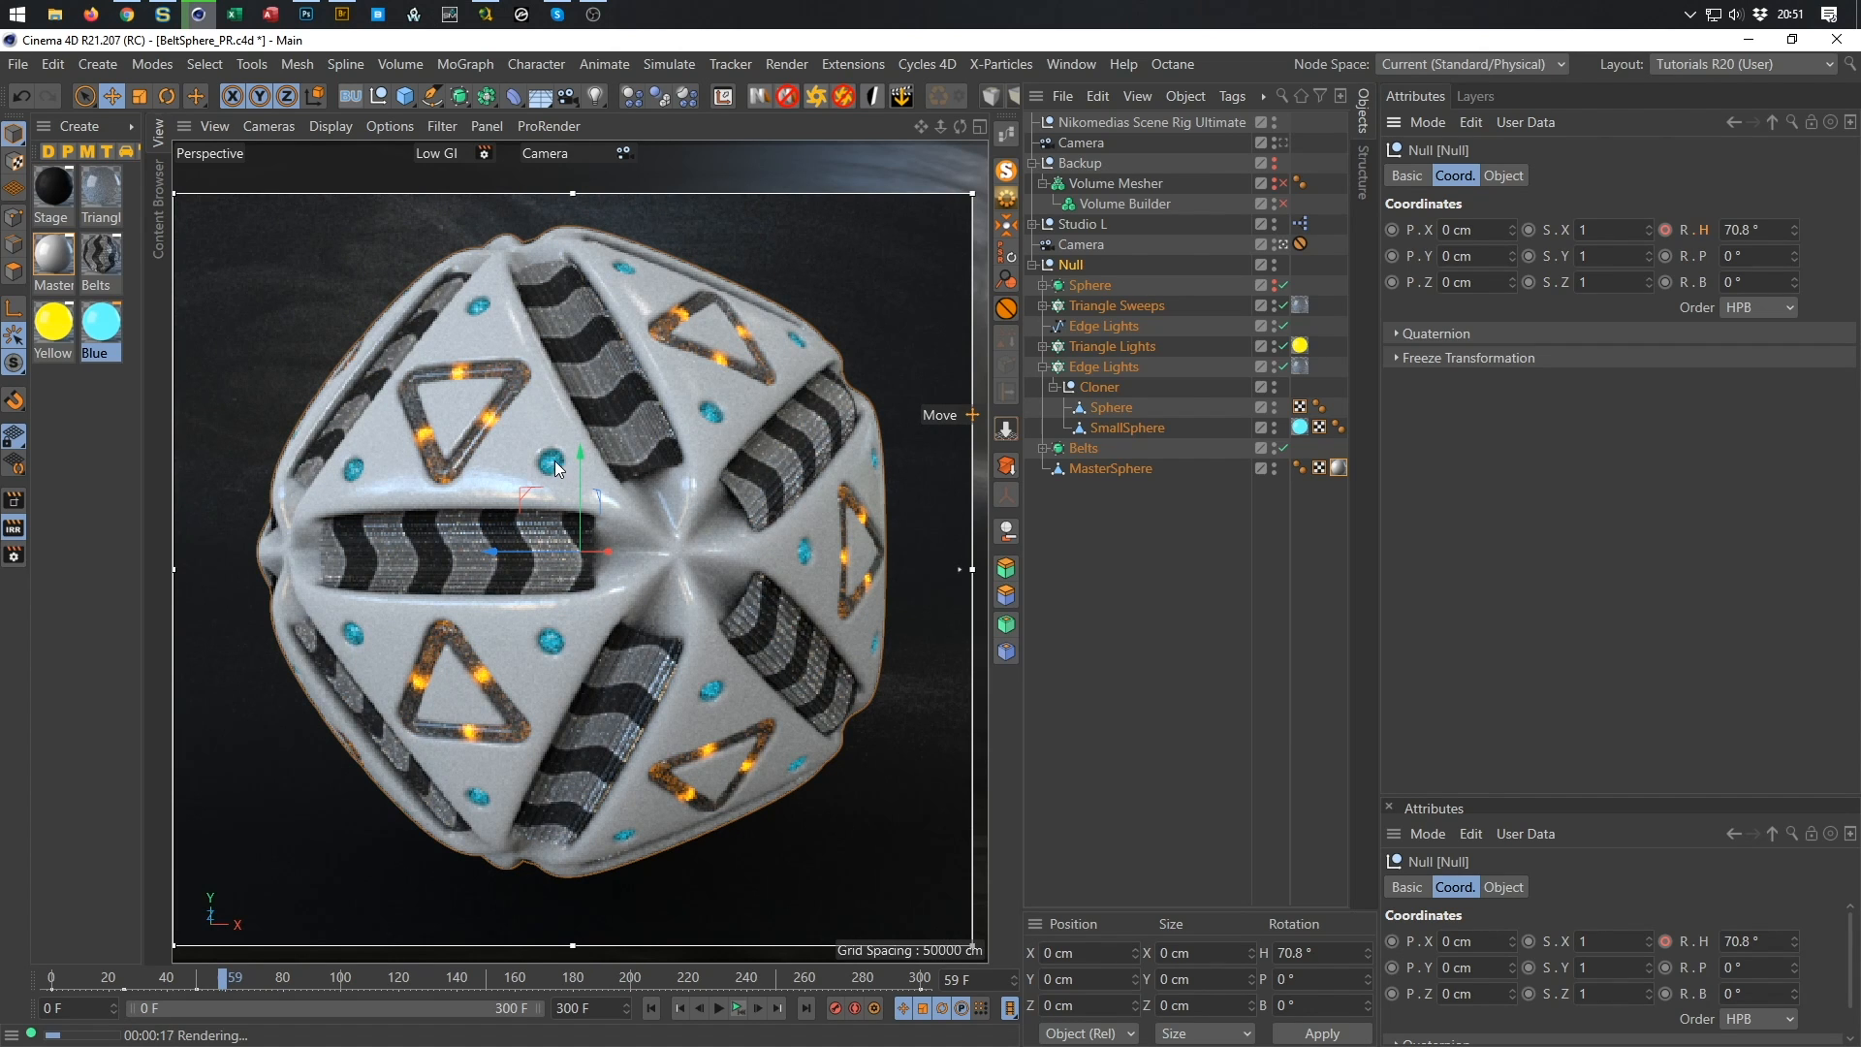
Open the Blue material for editing beside the render preview and disable its Reflectance channel.
{"action": "left_click", "coordinate": [103, 321]}
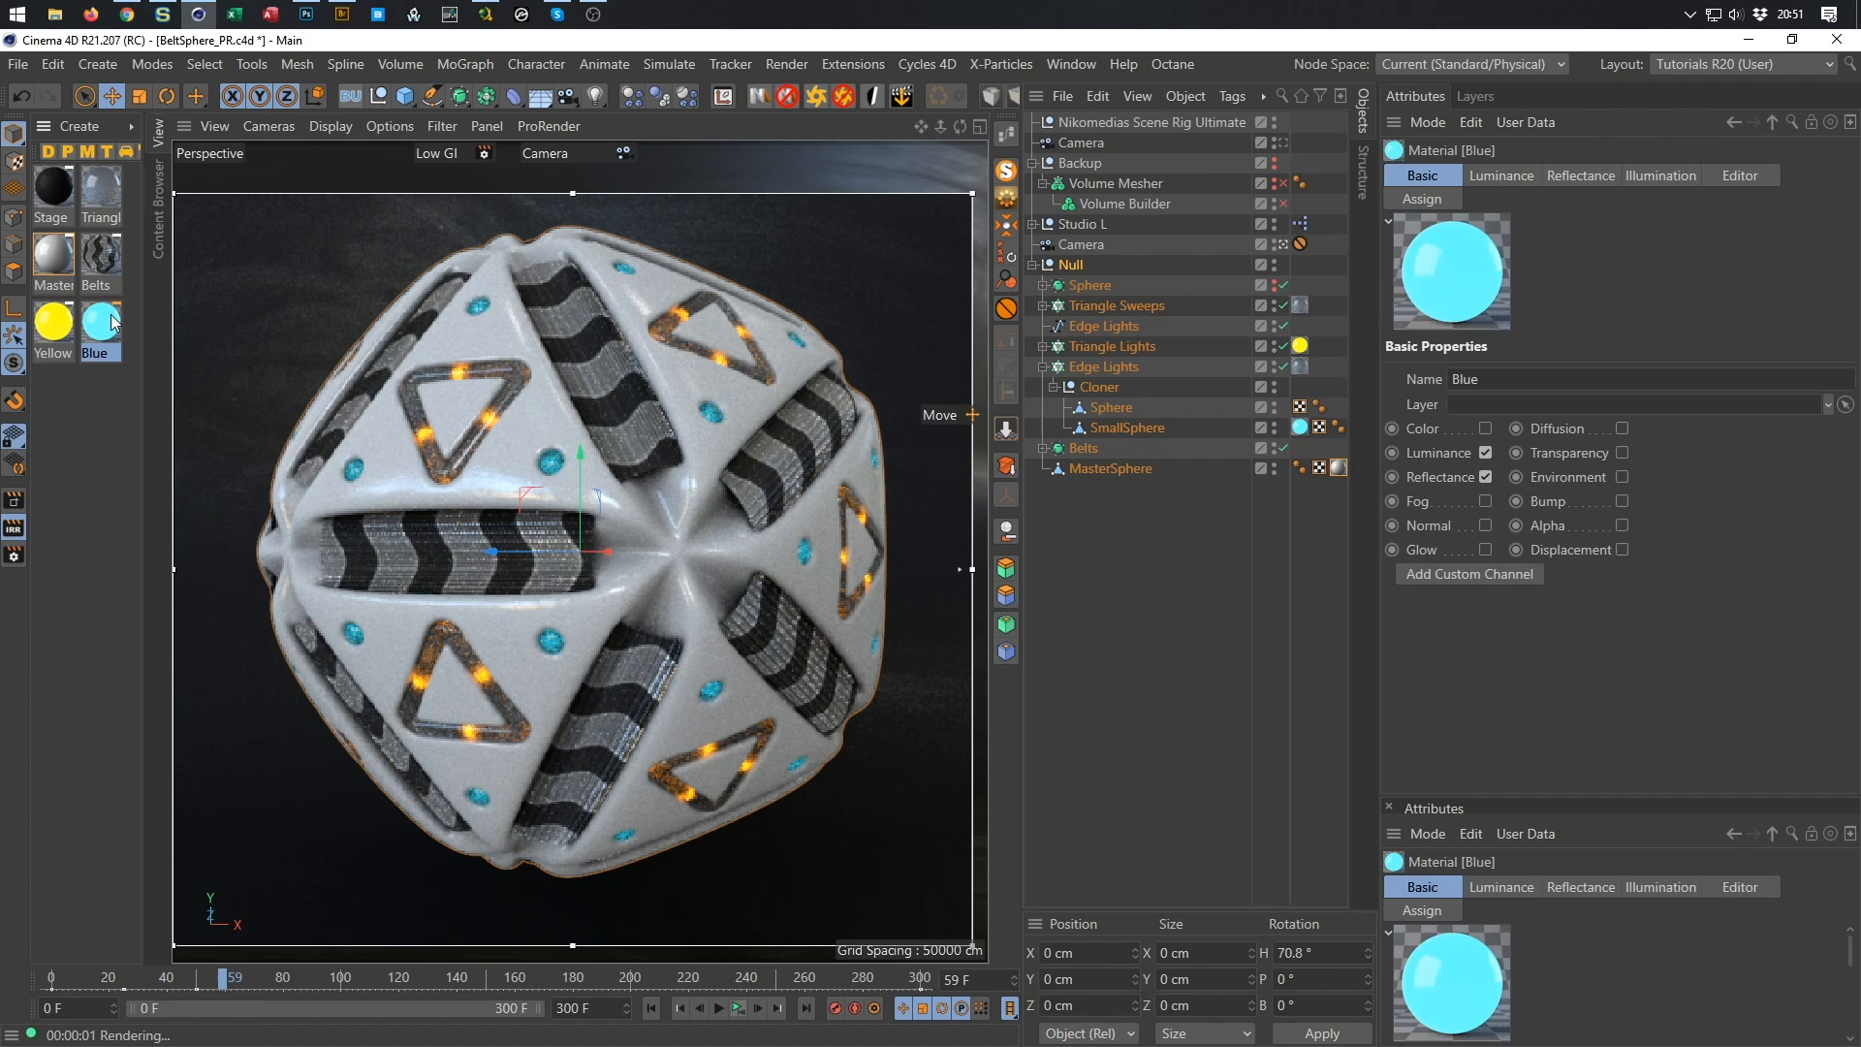
{"action": "double_click", "coordinate": [102, 321]}
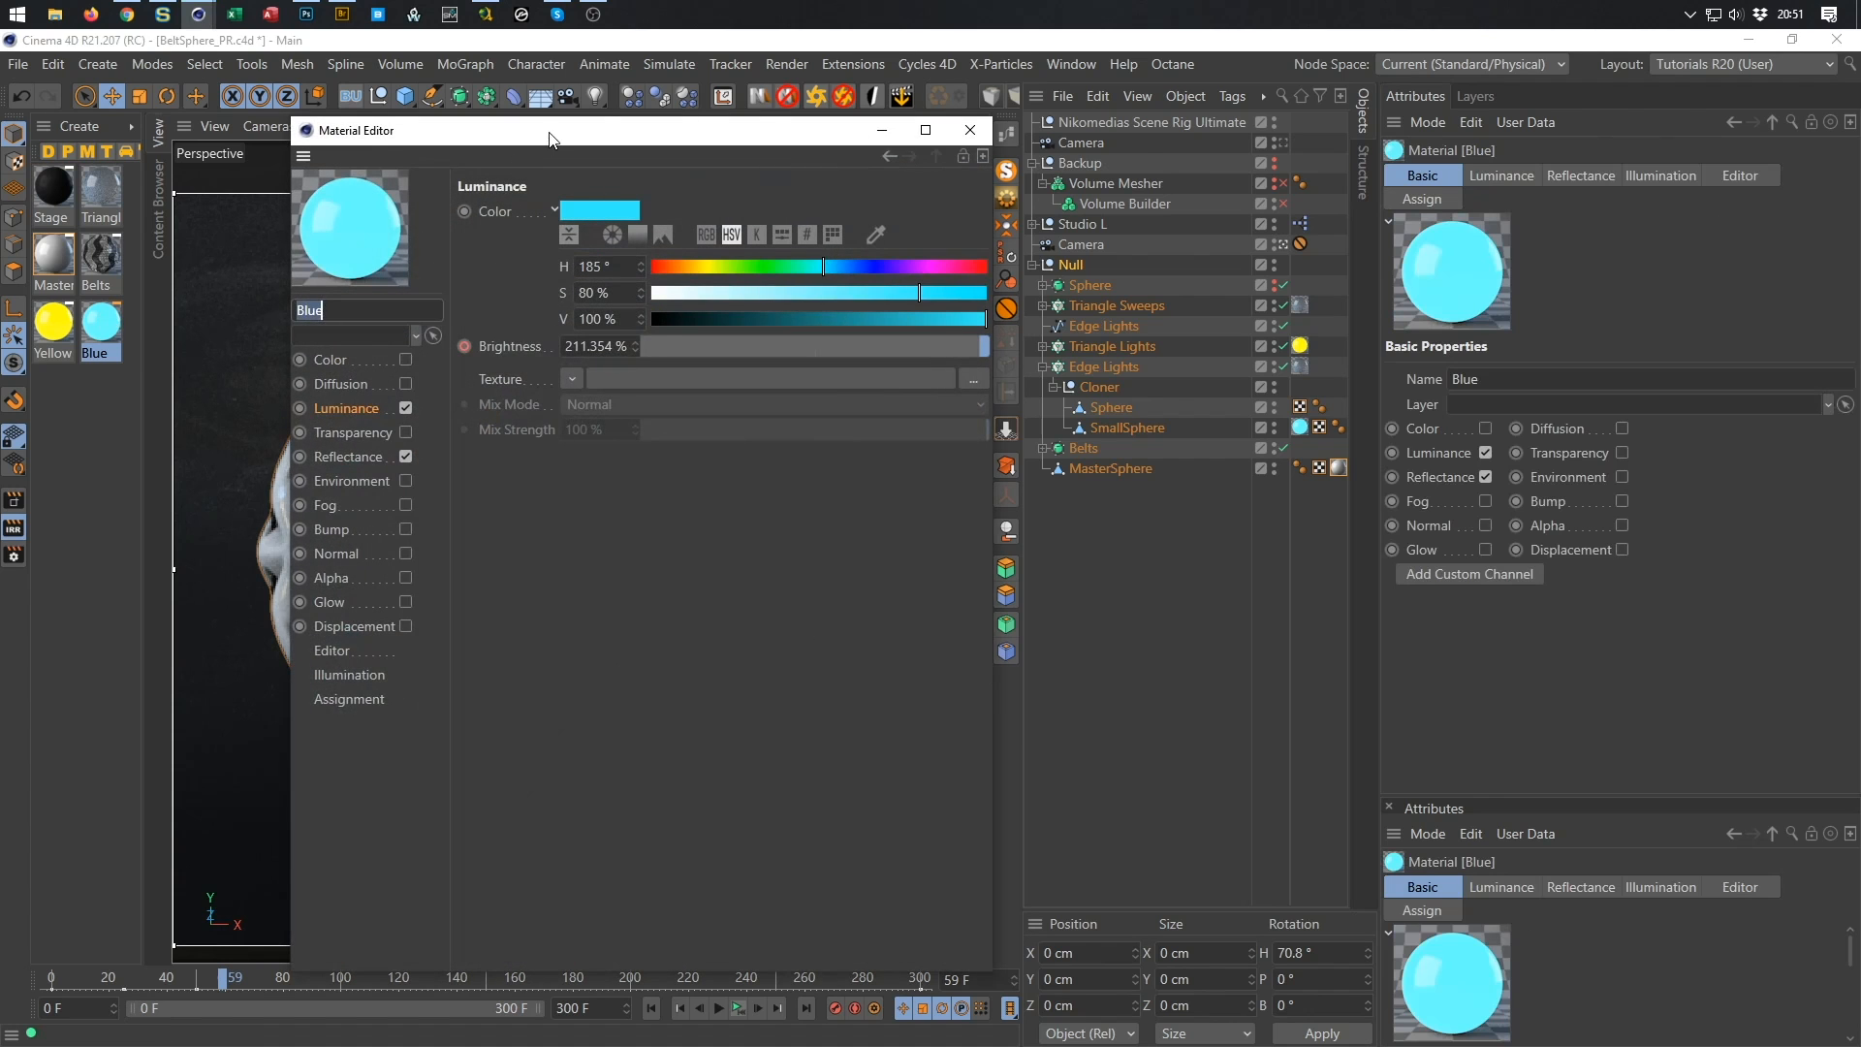
{"action": "left_click_drag", "start_coordinate": [552, 141], "coordinate": [1202, 185]}
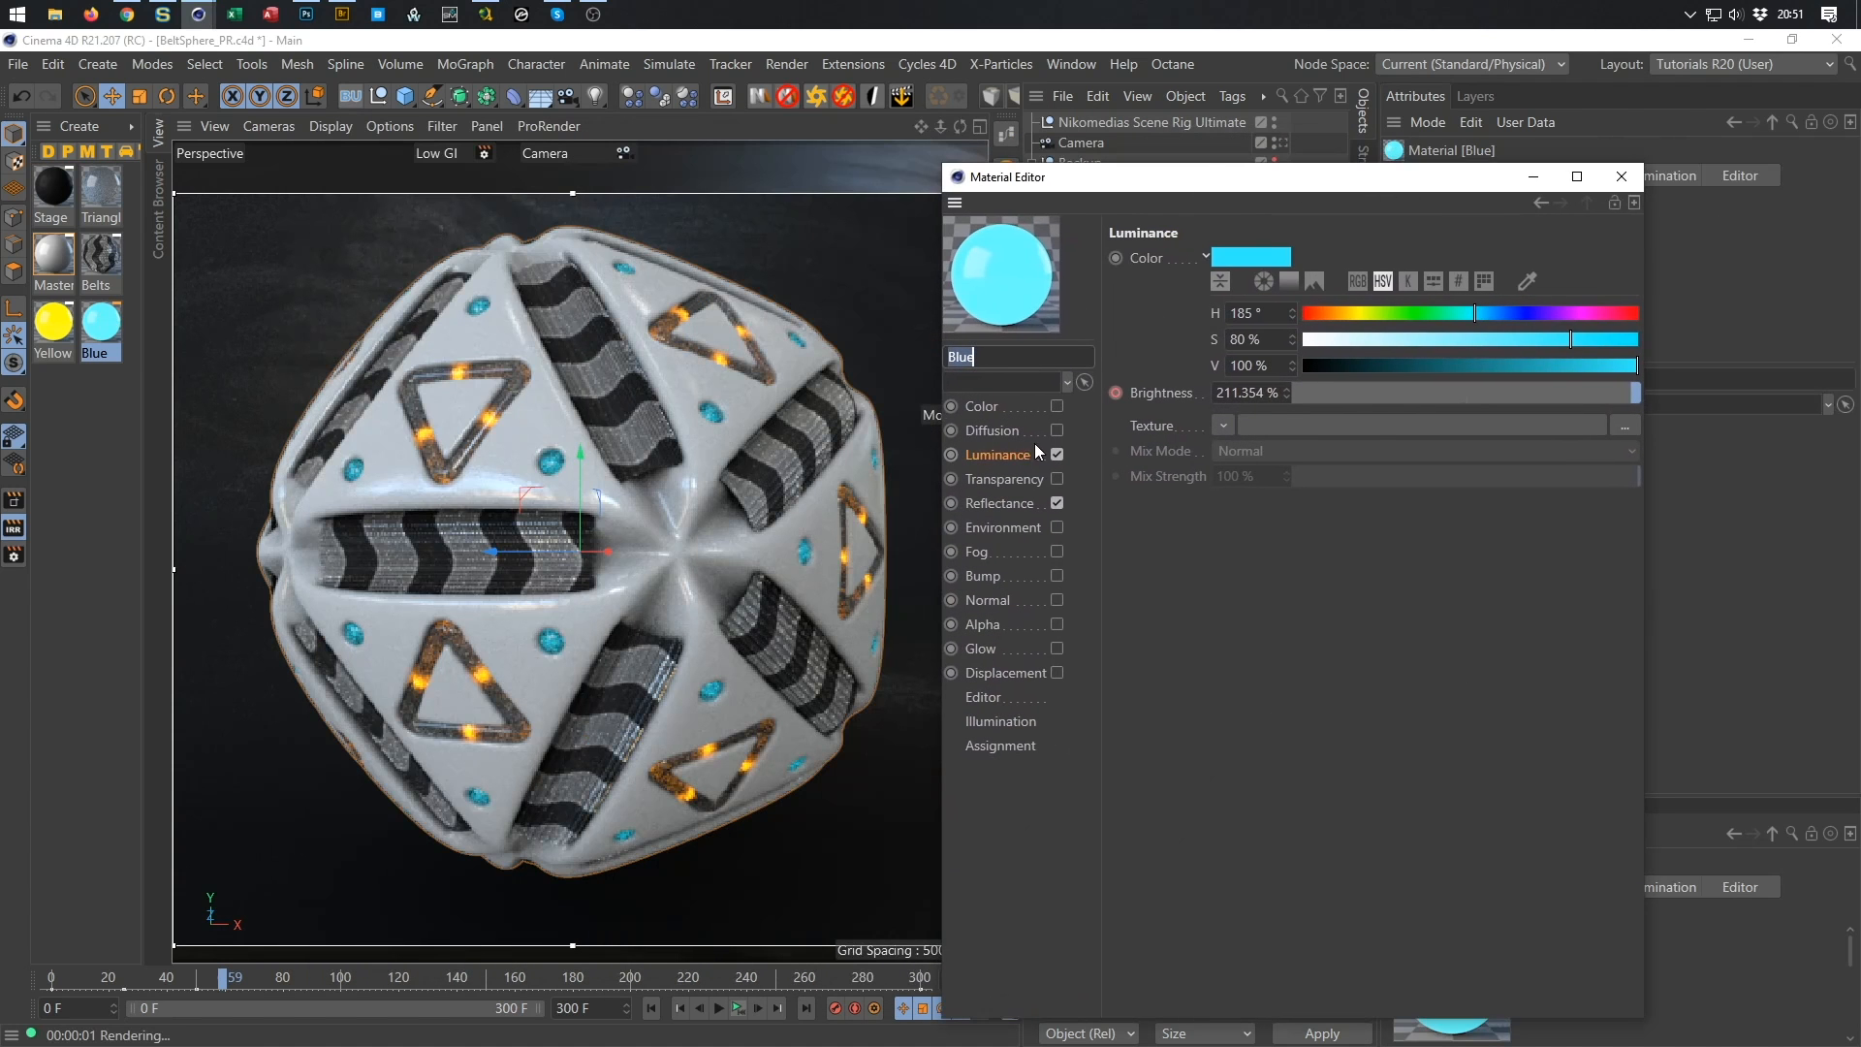
{"action": "left_click", "coordinate": [1057, 503]}
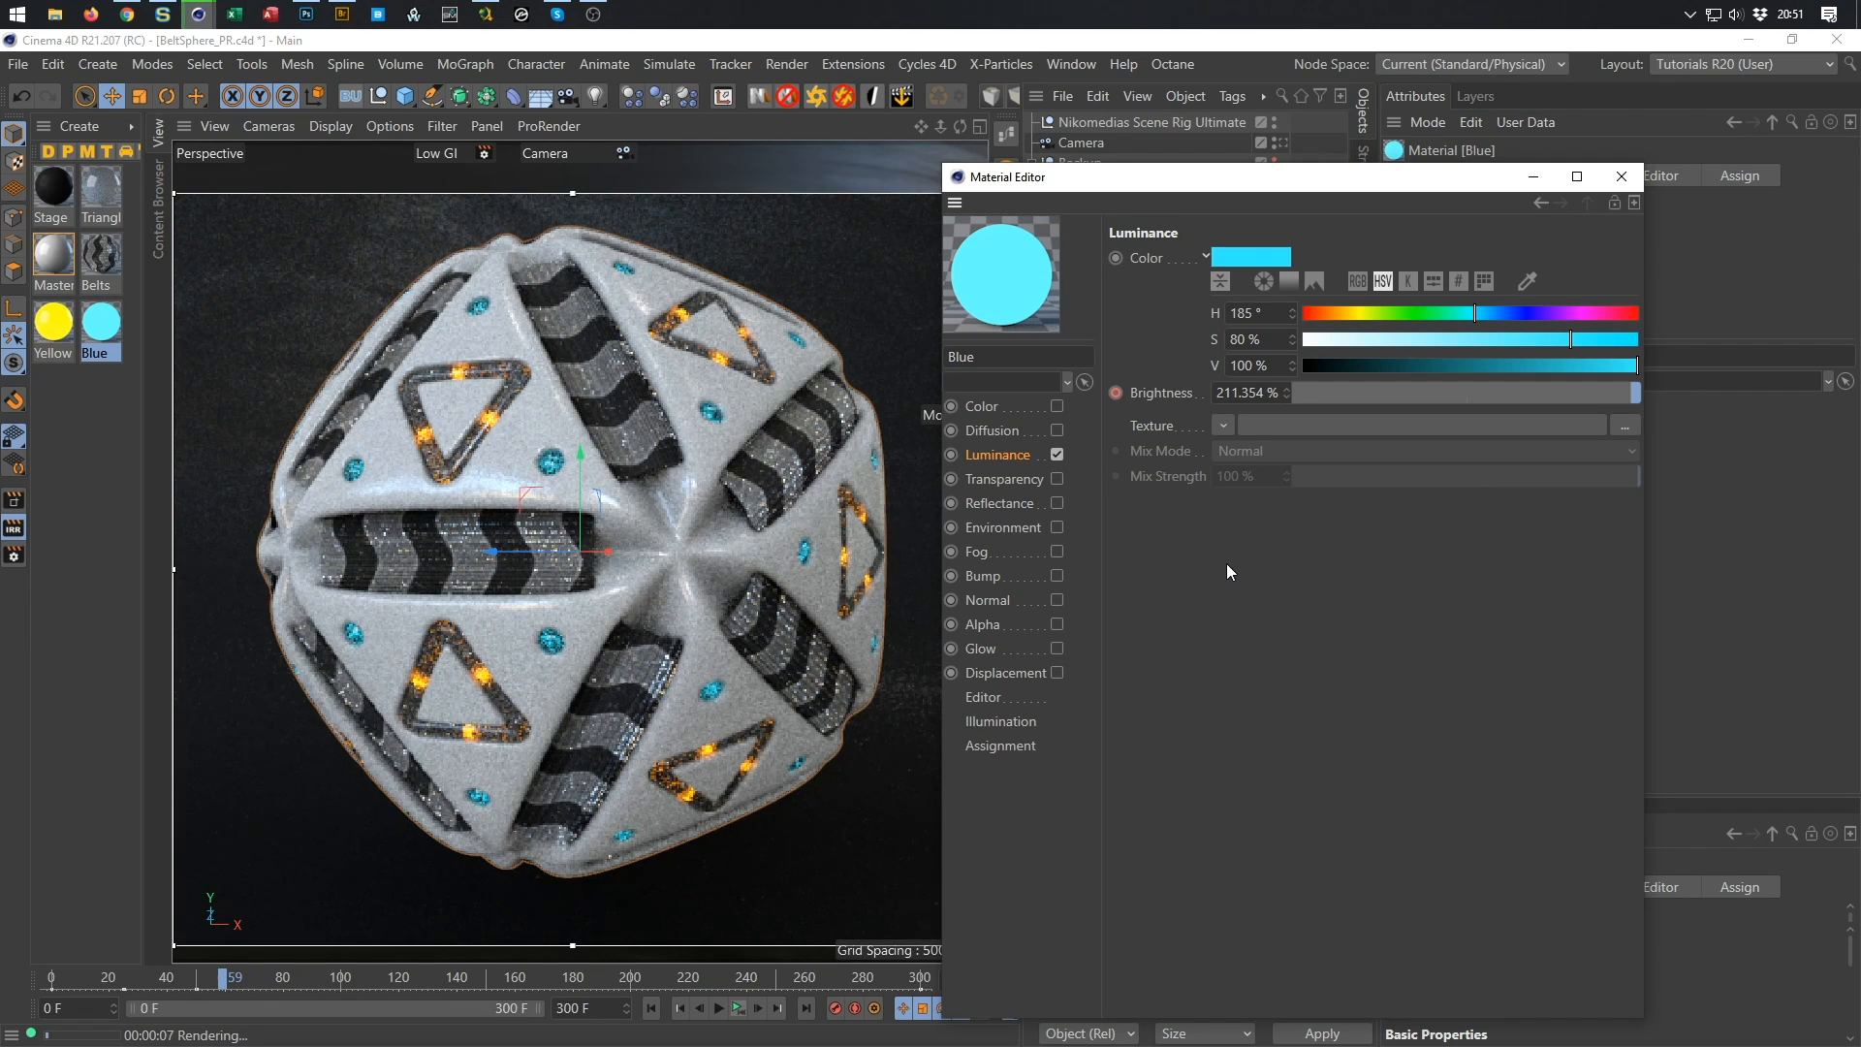
{"action": "left_click_drag", "start_coordinate": [1262, 177], "coordinate": [1421, 98]}
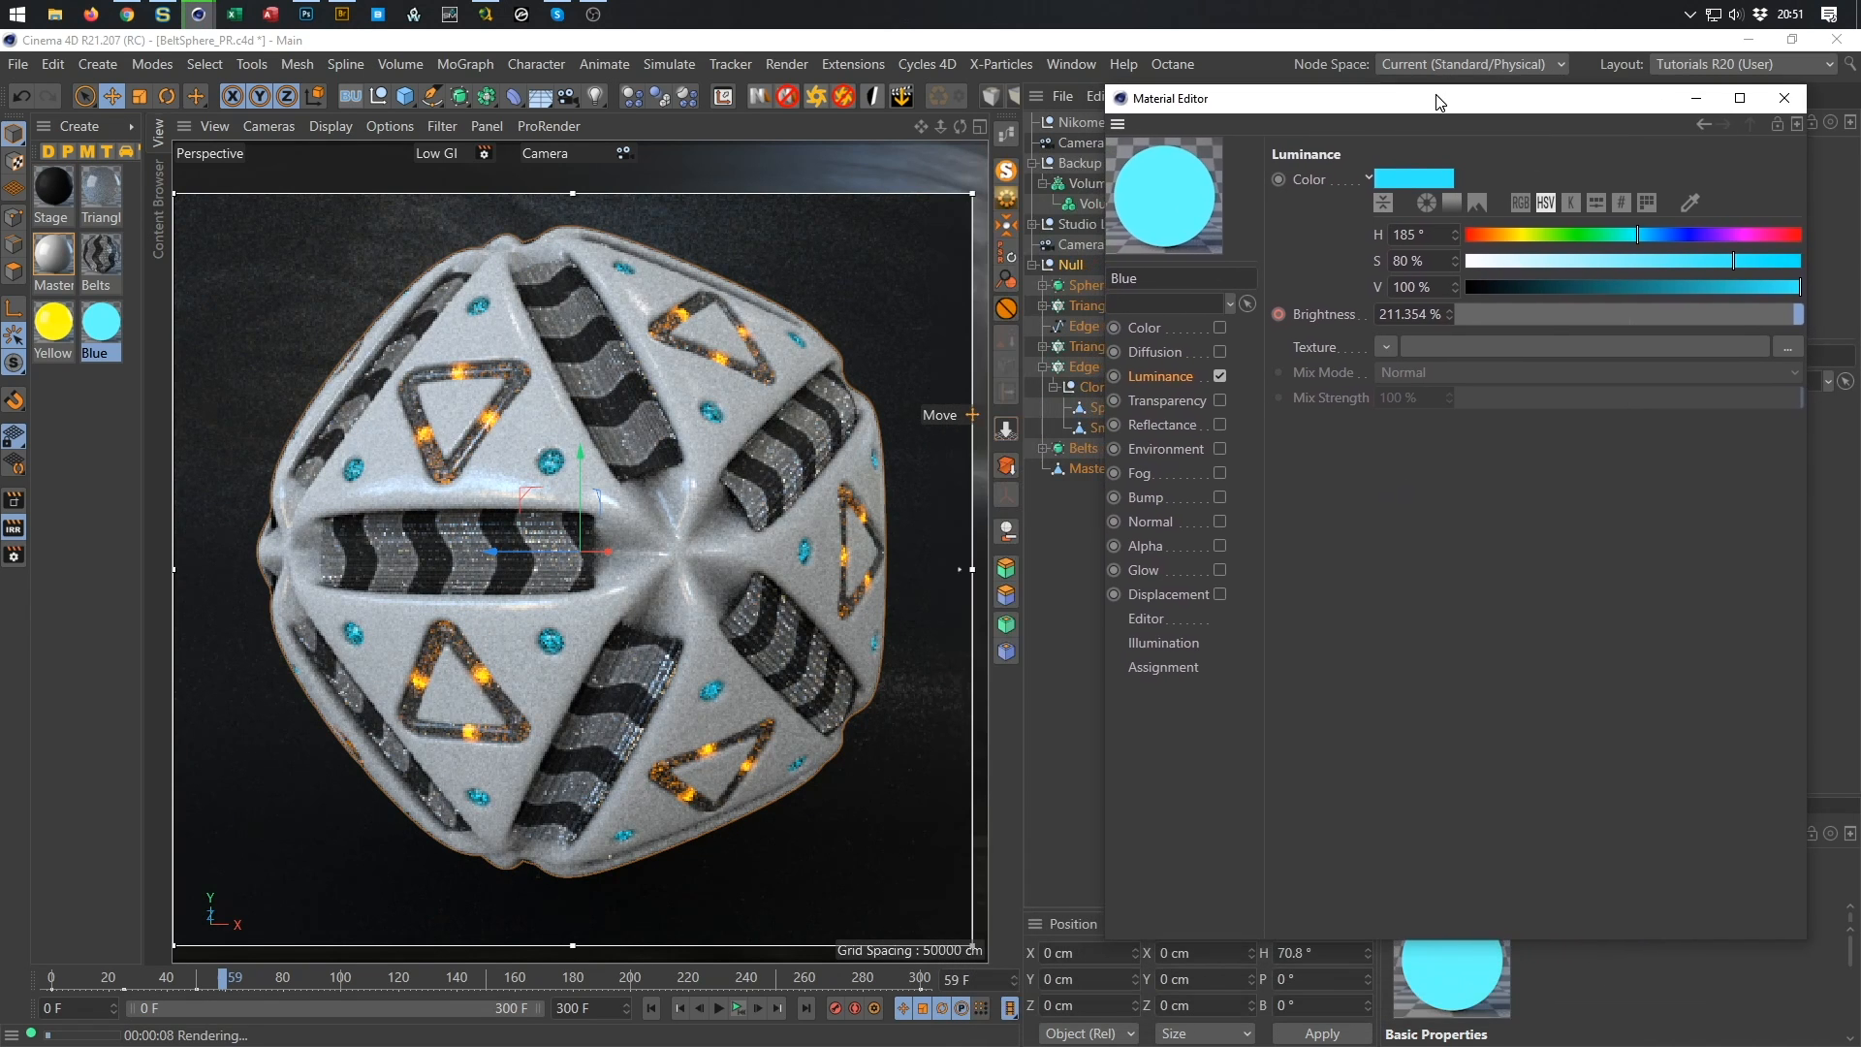
Go to frame 0 of the animation.
{"action": "left_click", "coordinate": [964, 980]}
{"action": "type", "text": "0"}
{"action": "key", "text": "Return"}
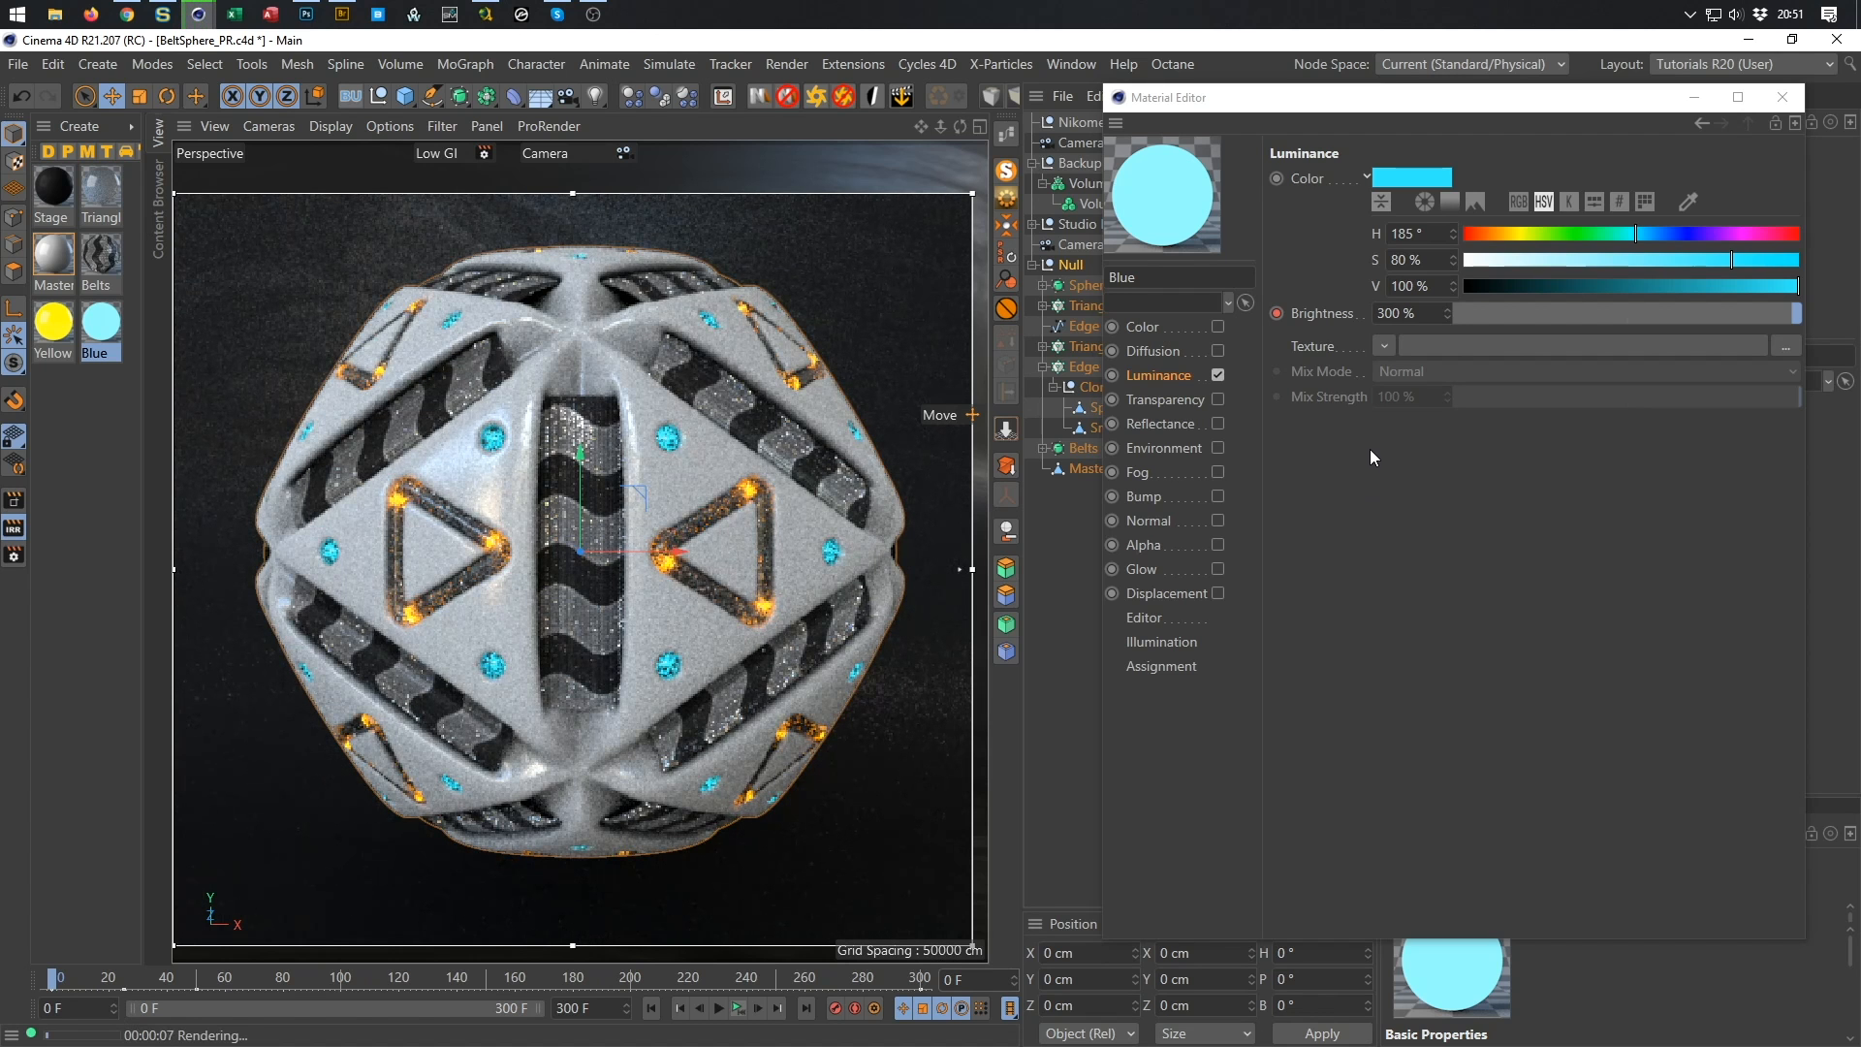
Try a luminance brightness of 500% on the Blue material, restore 300% and close the material's editor.
{"action": "left_click", "coordinate": [1411, 314]}
{"action": "type", "text": "500"}
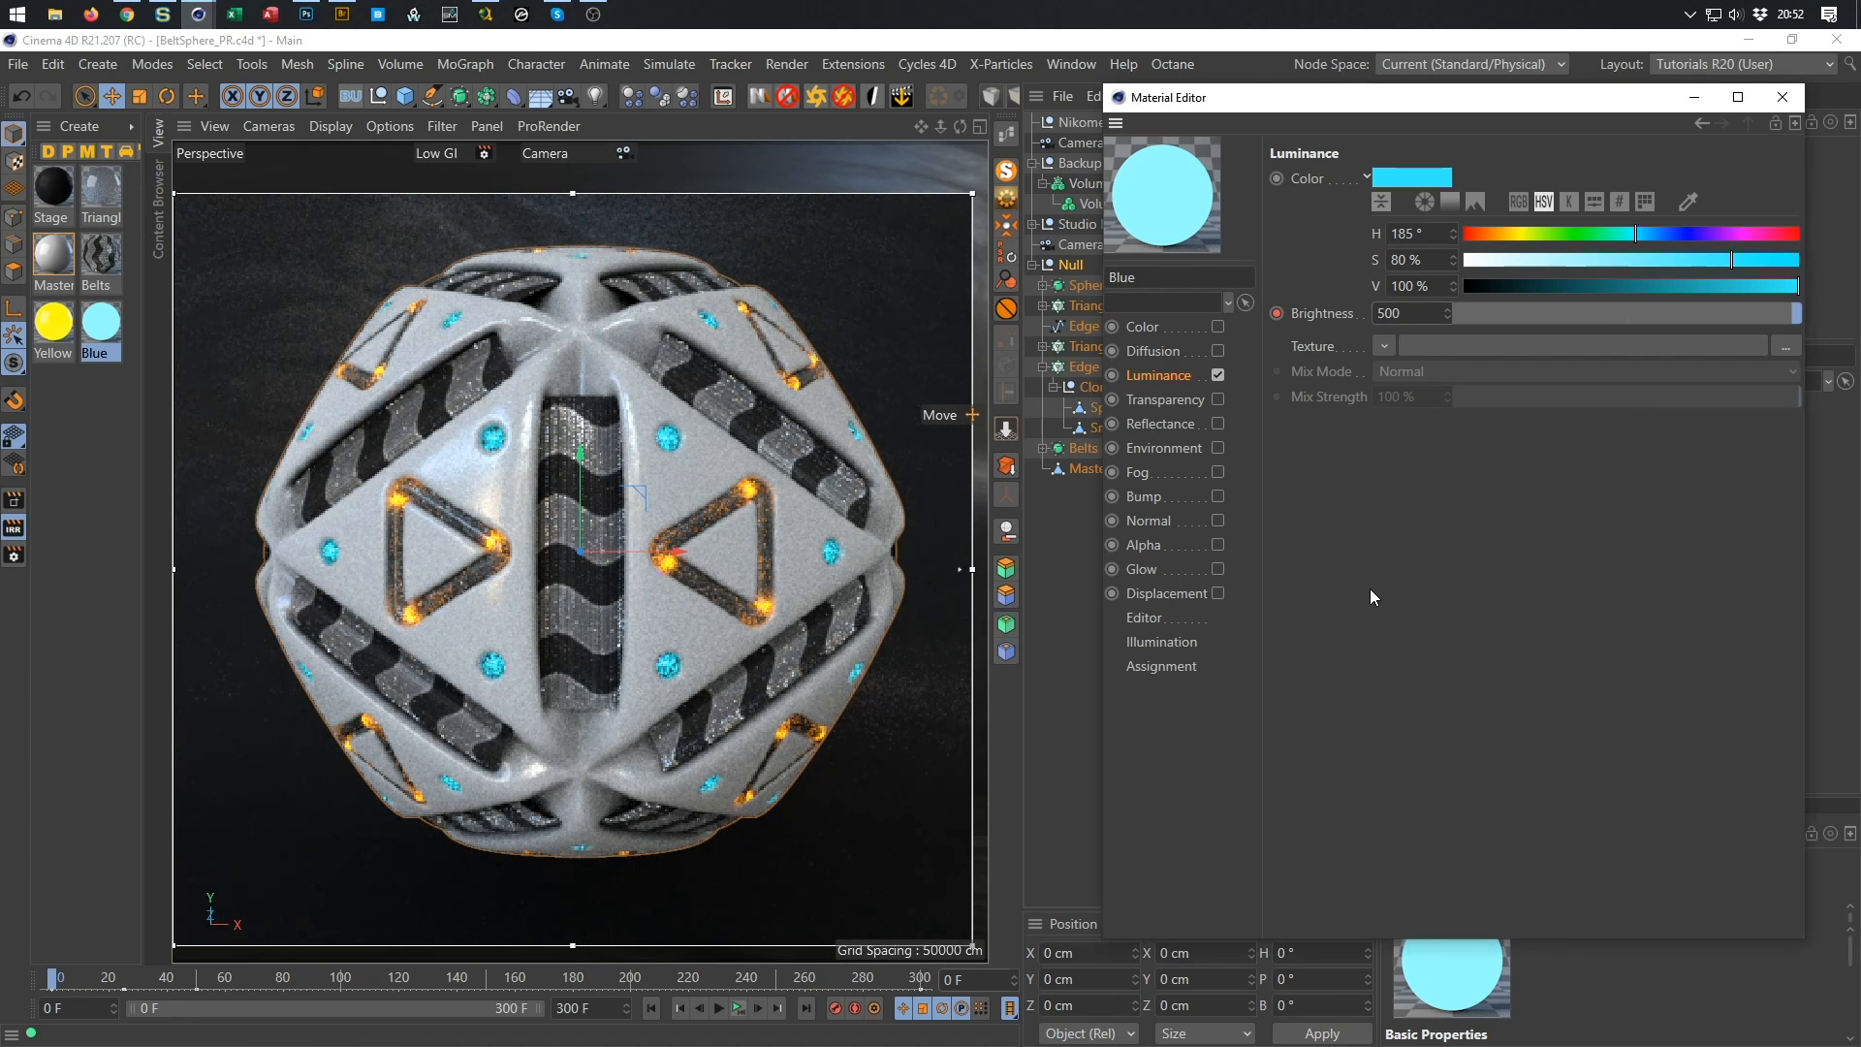
{"action": "key", "text": "Return"}
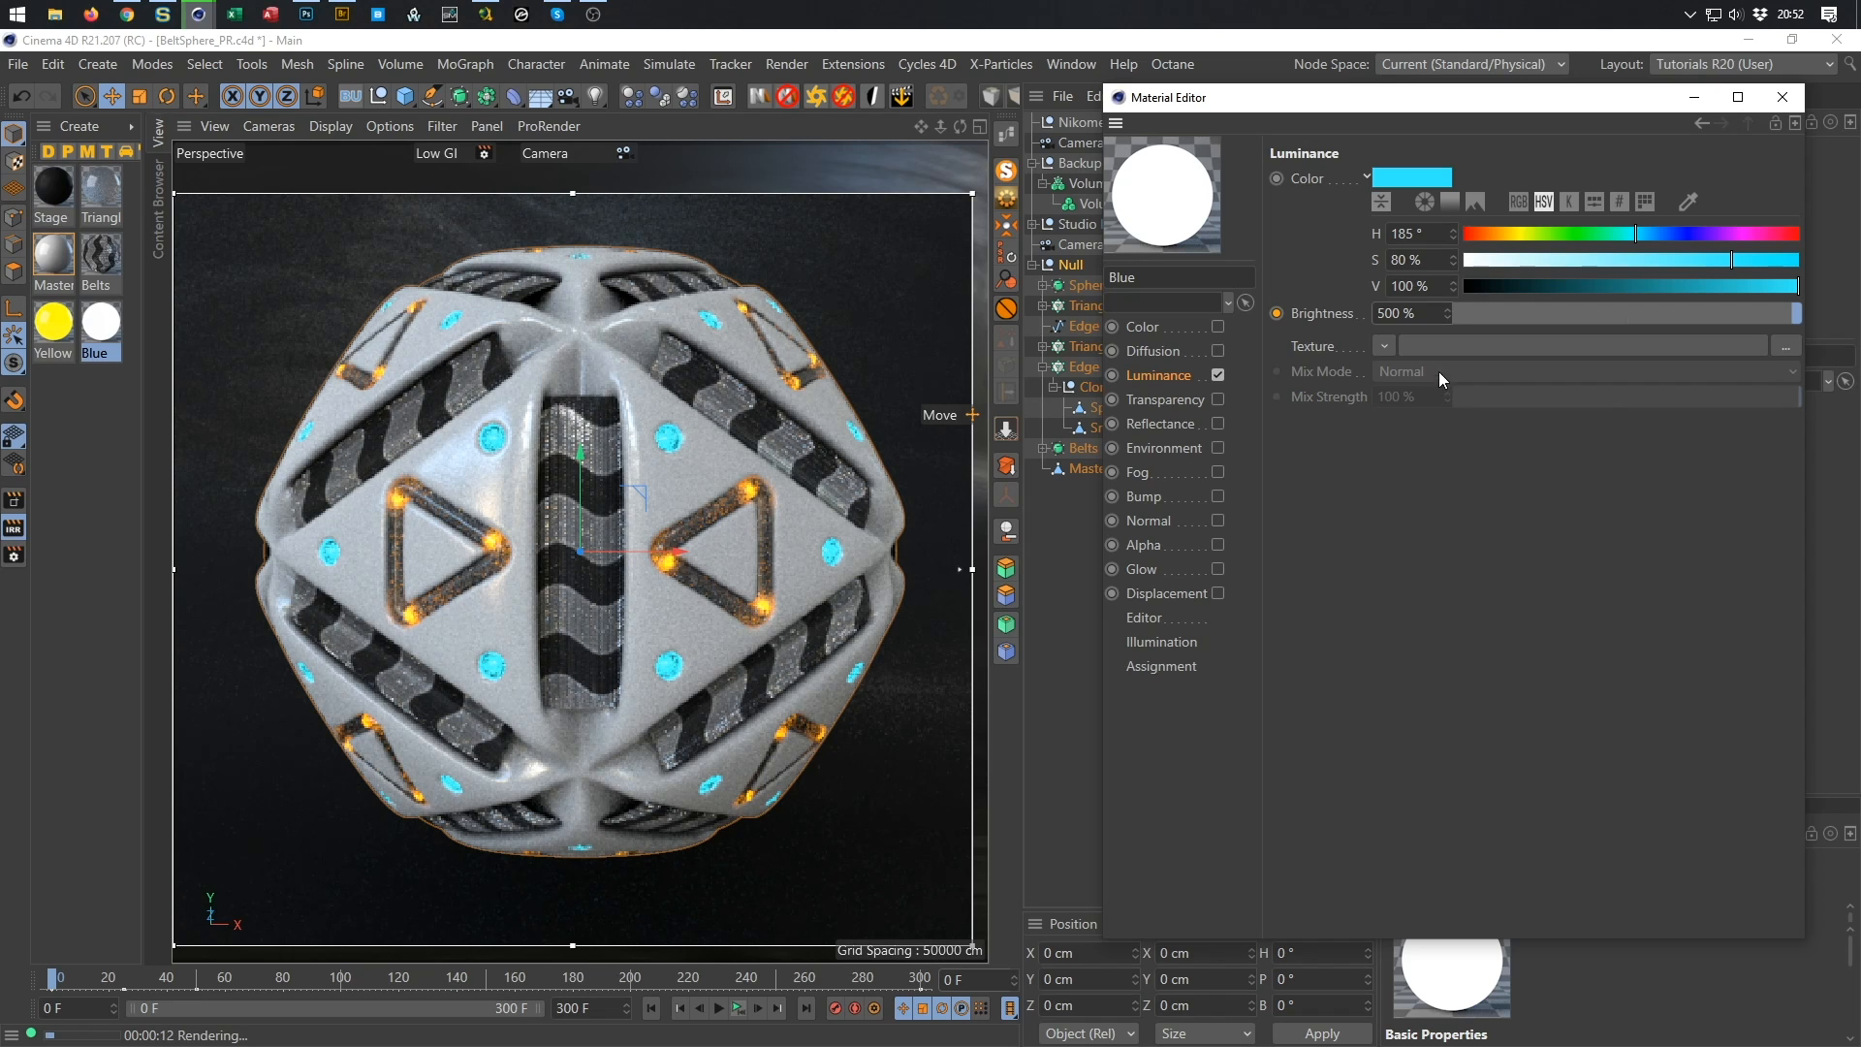
{"action": "left_click", "coordinate": [1411, 312]}
{"action": "type", "text": "300"}
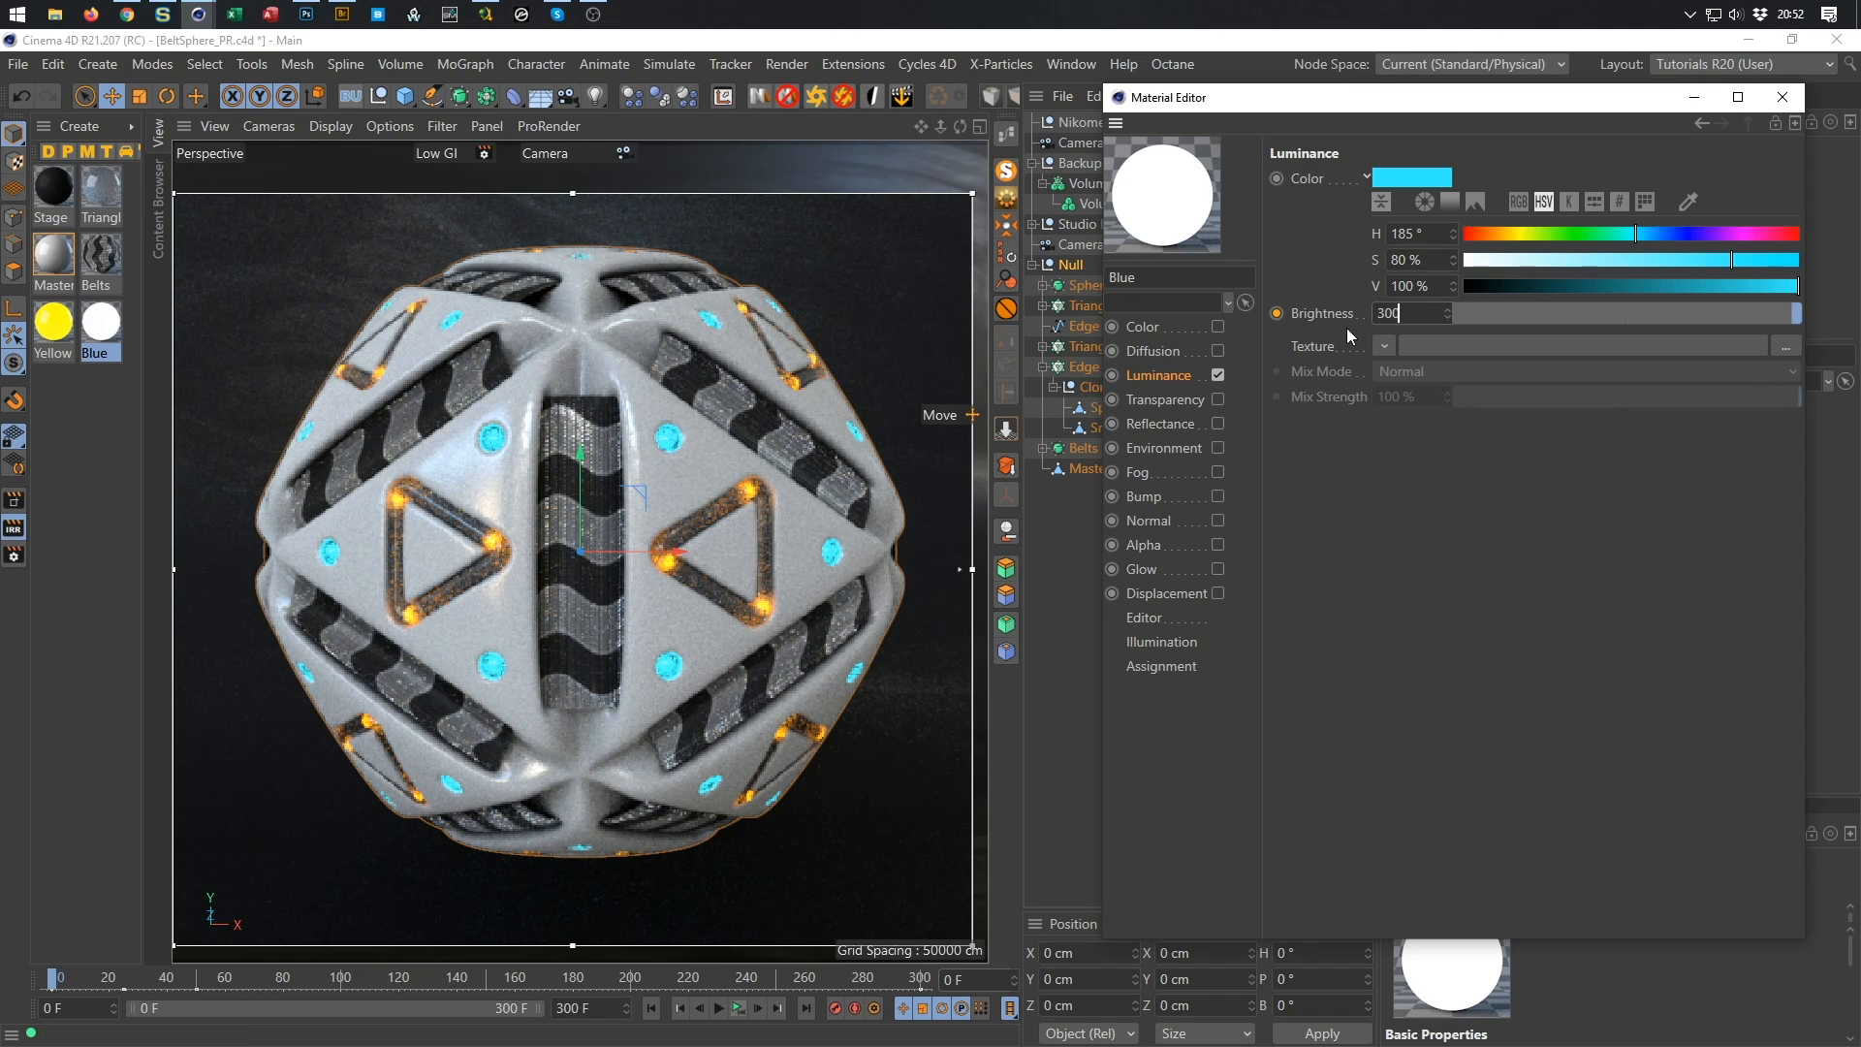
{"action": "key", "text": "Return"}
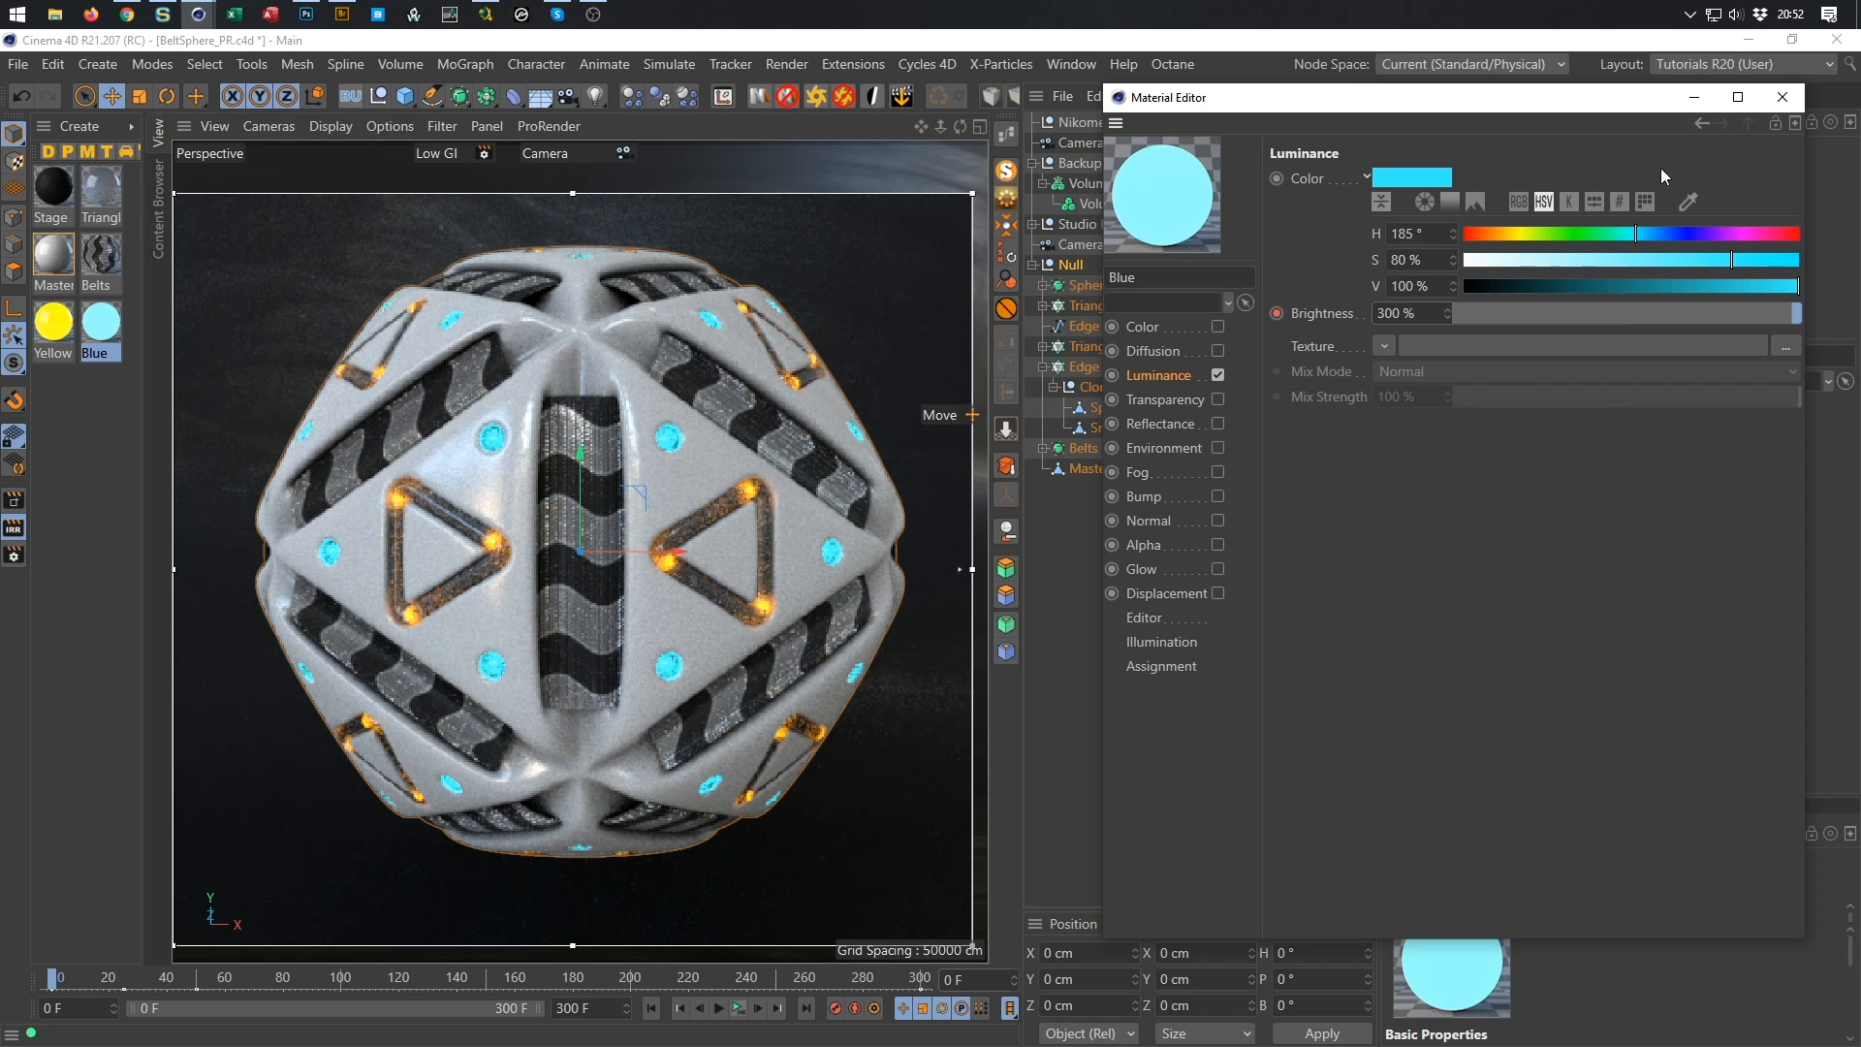
{"action": "left_click", "coordinate": [1782, 96]}
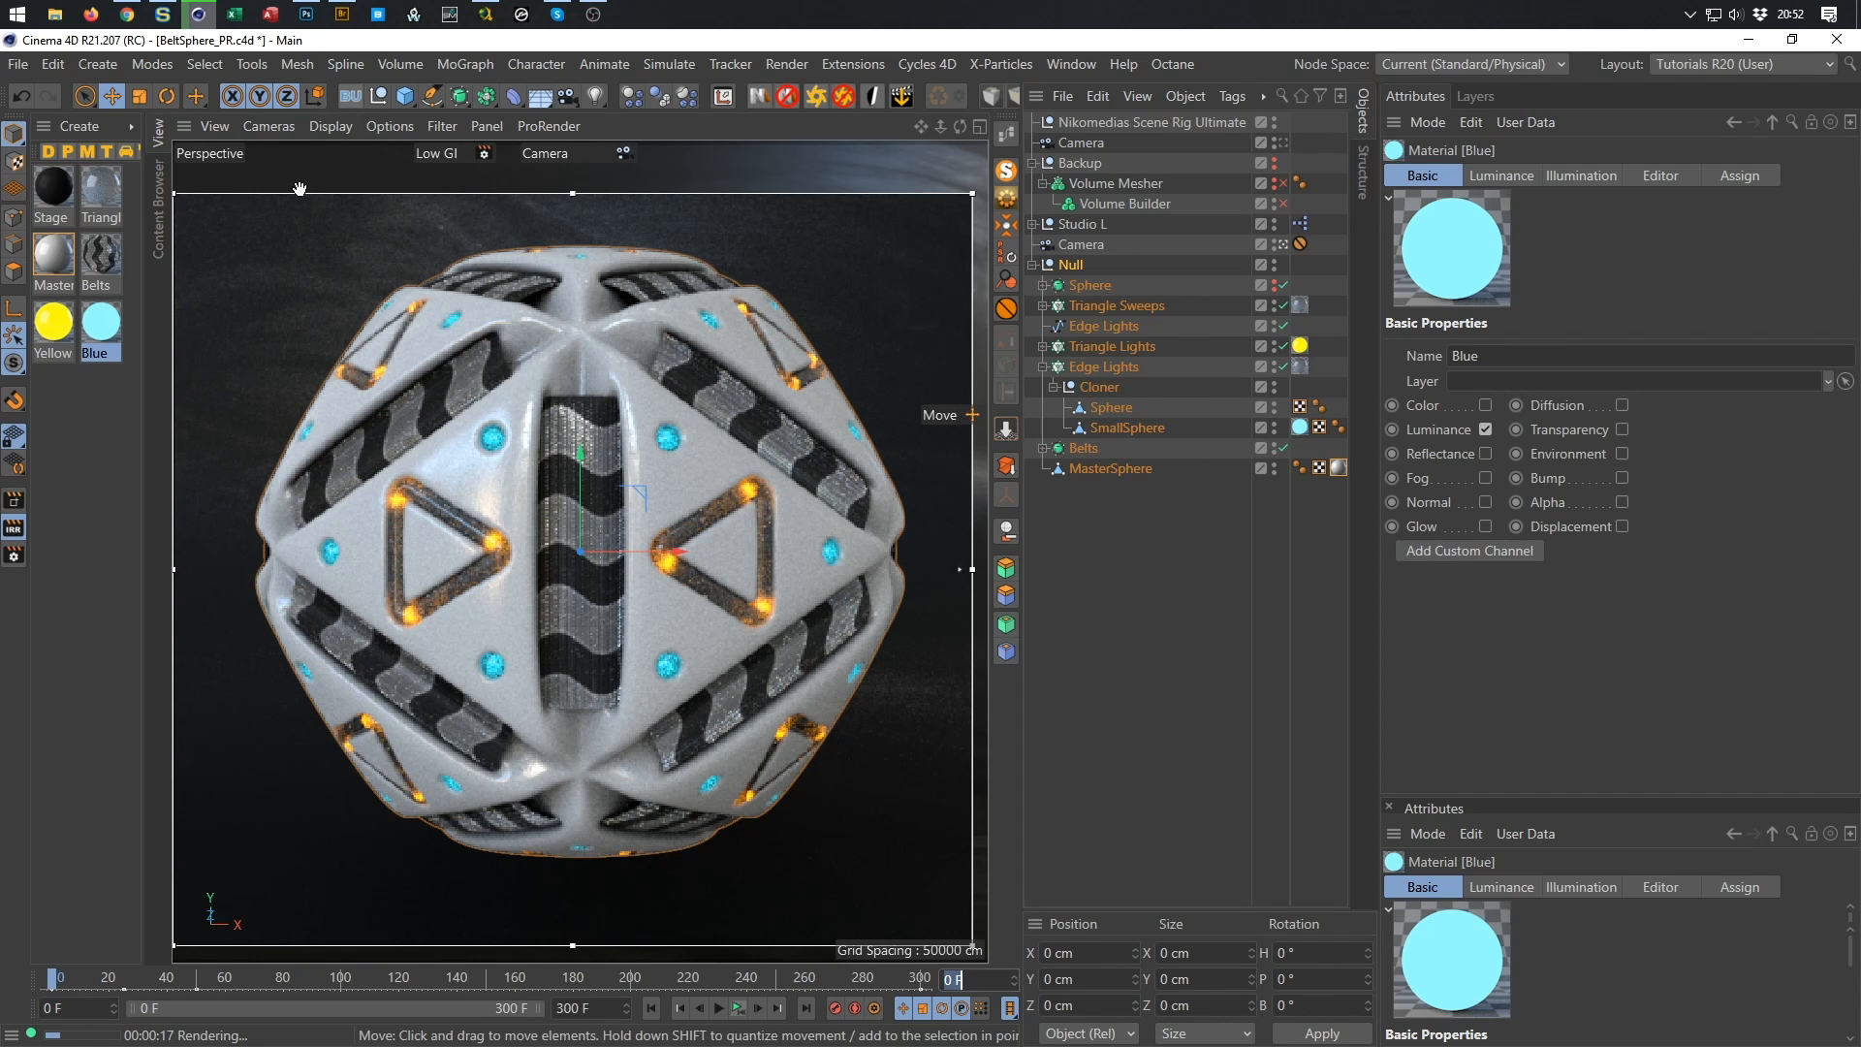
Replace the interactive preview with the Middle GI render setting and render the current frame to the Picture Viewer.
{"action": "left_click", "coordinate": [13, 528]}
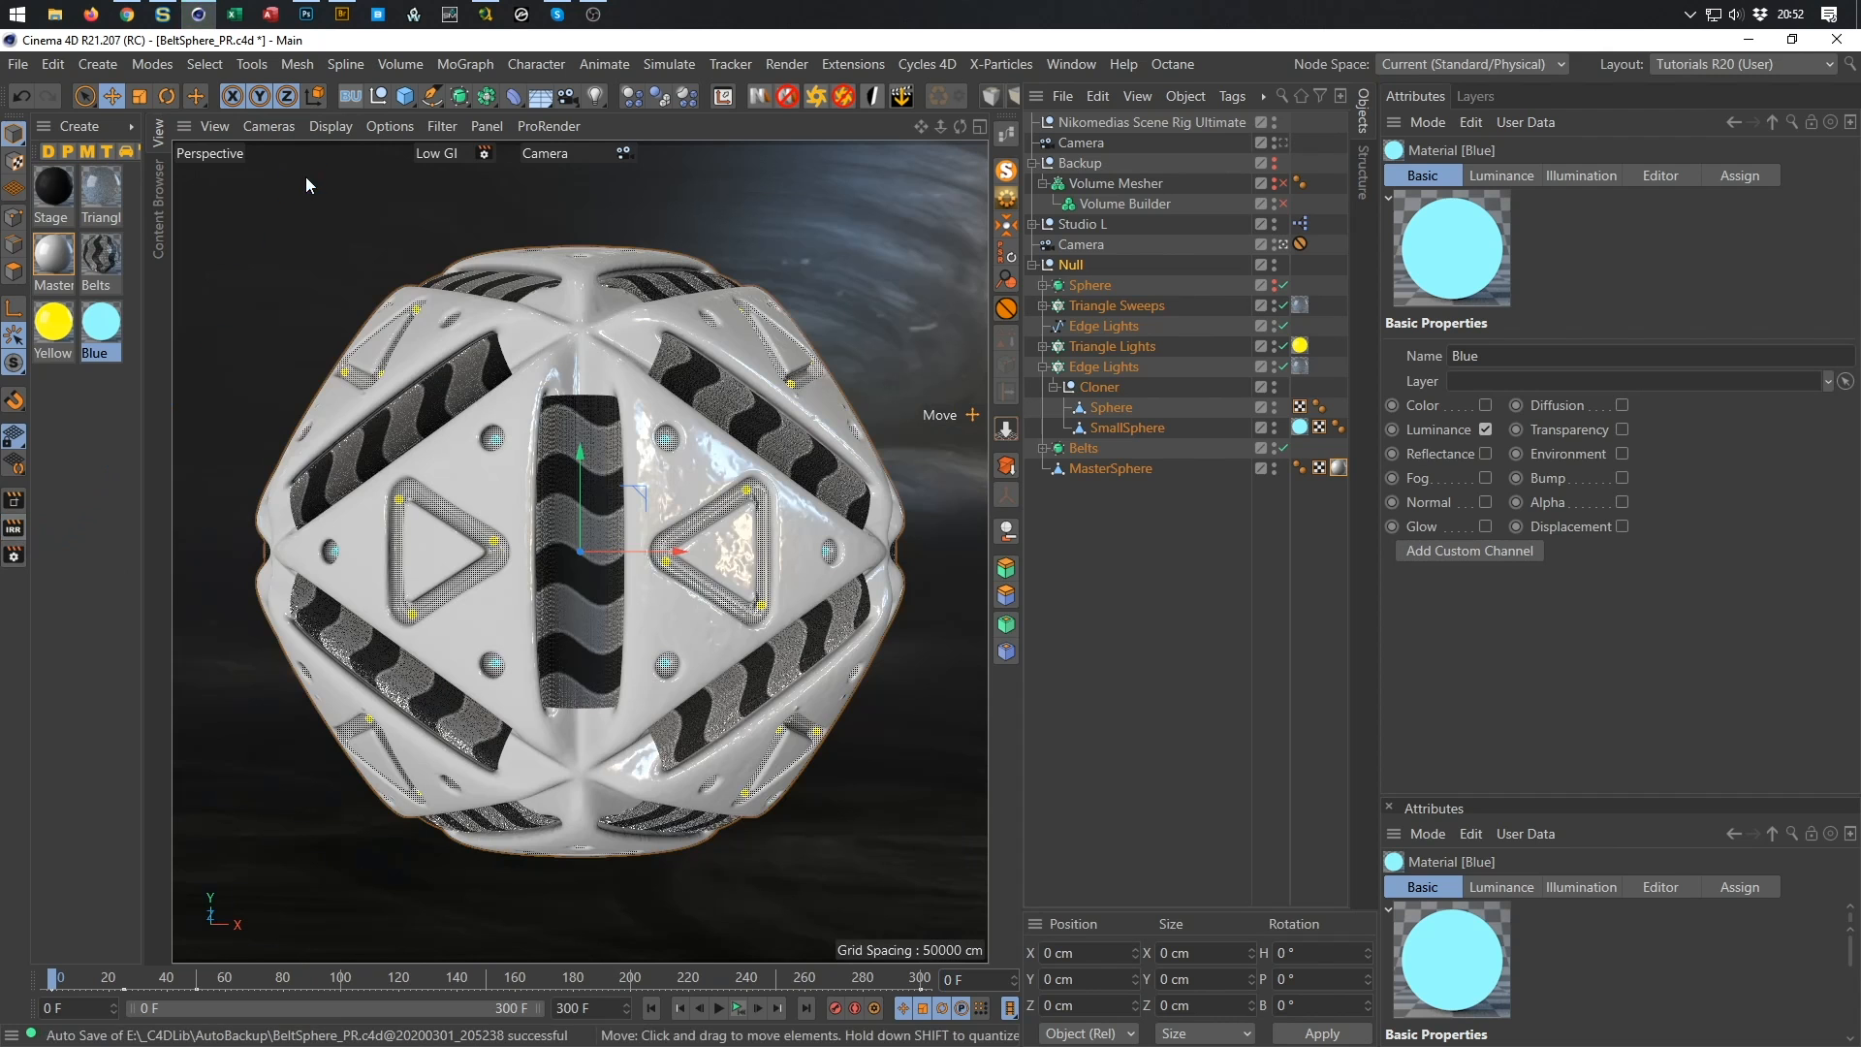
{"action": "left_click", "coordinate": [14, 555]}
{"action": "left_click_drag", "start_coordinate": [405, 404], "coordinate": [522, 149]}
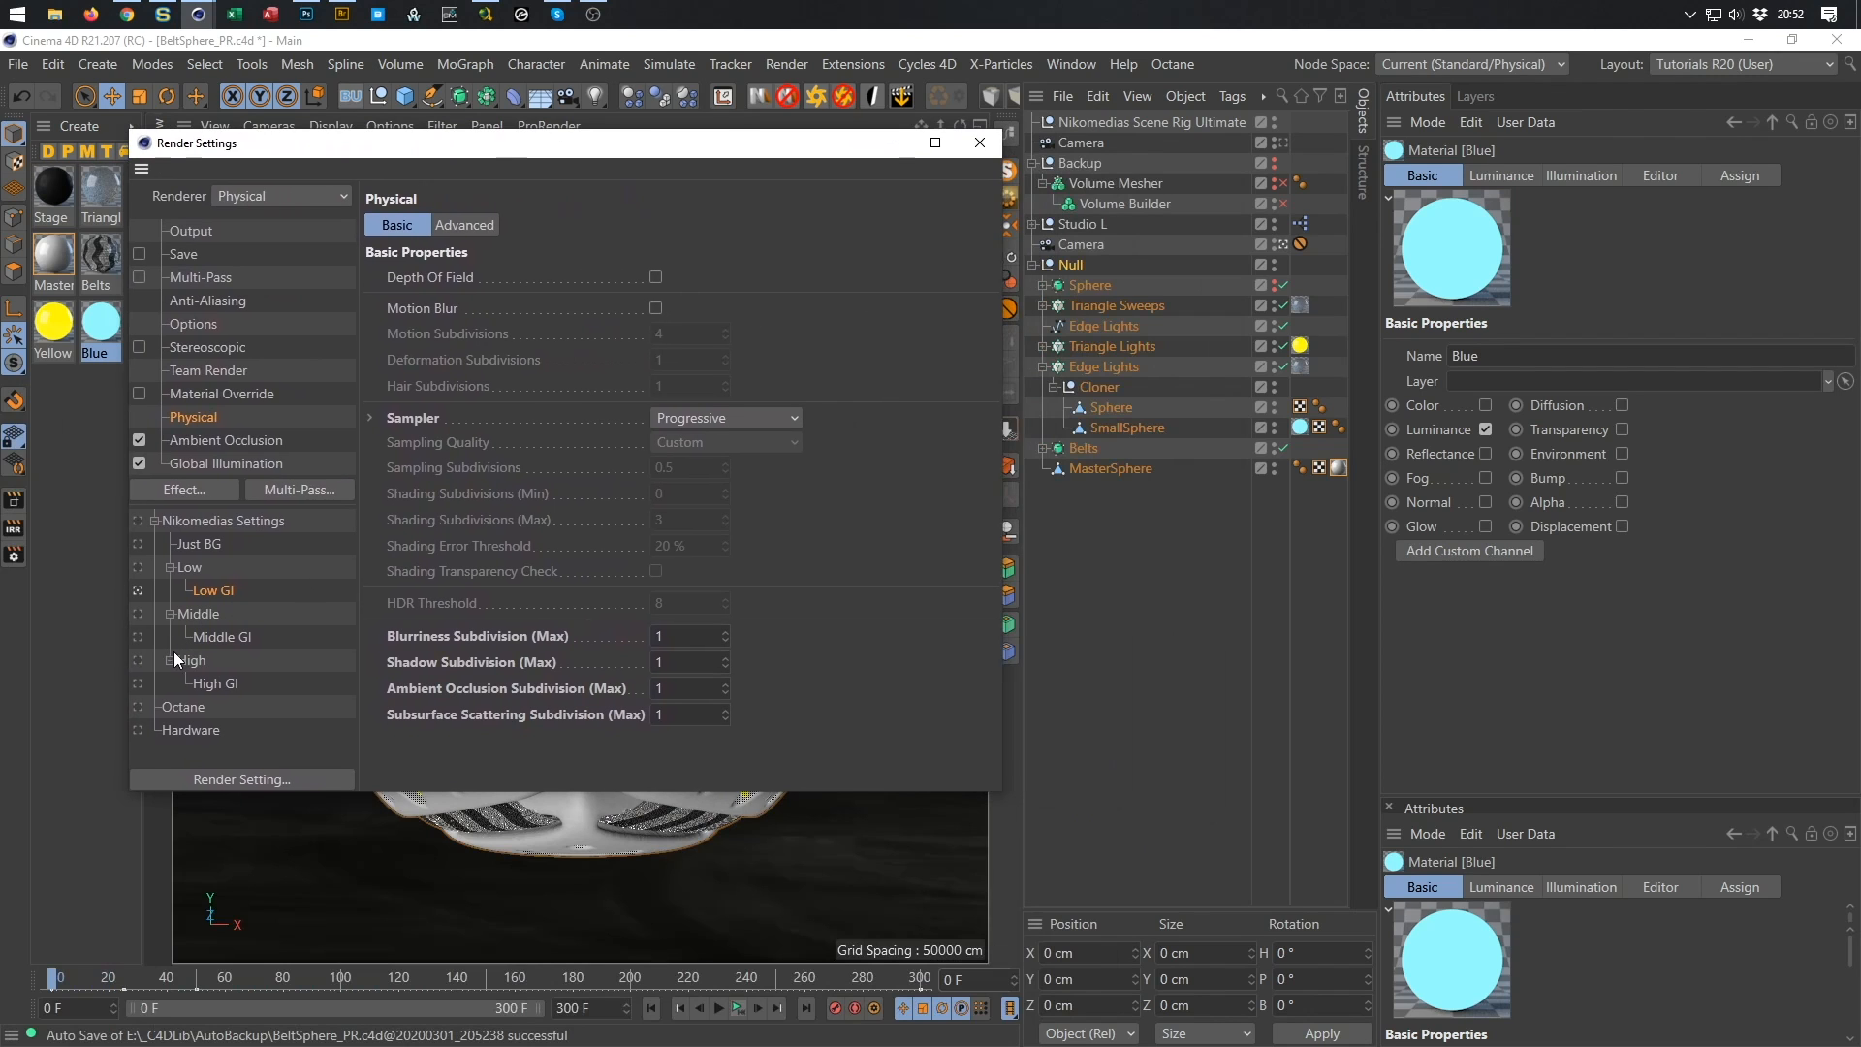
{"action": "left_click", "coordinate": [138, 636]}
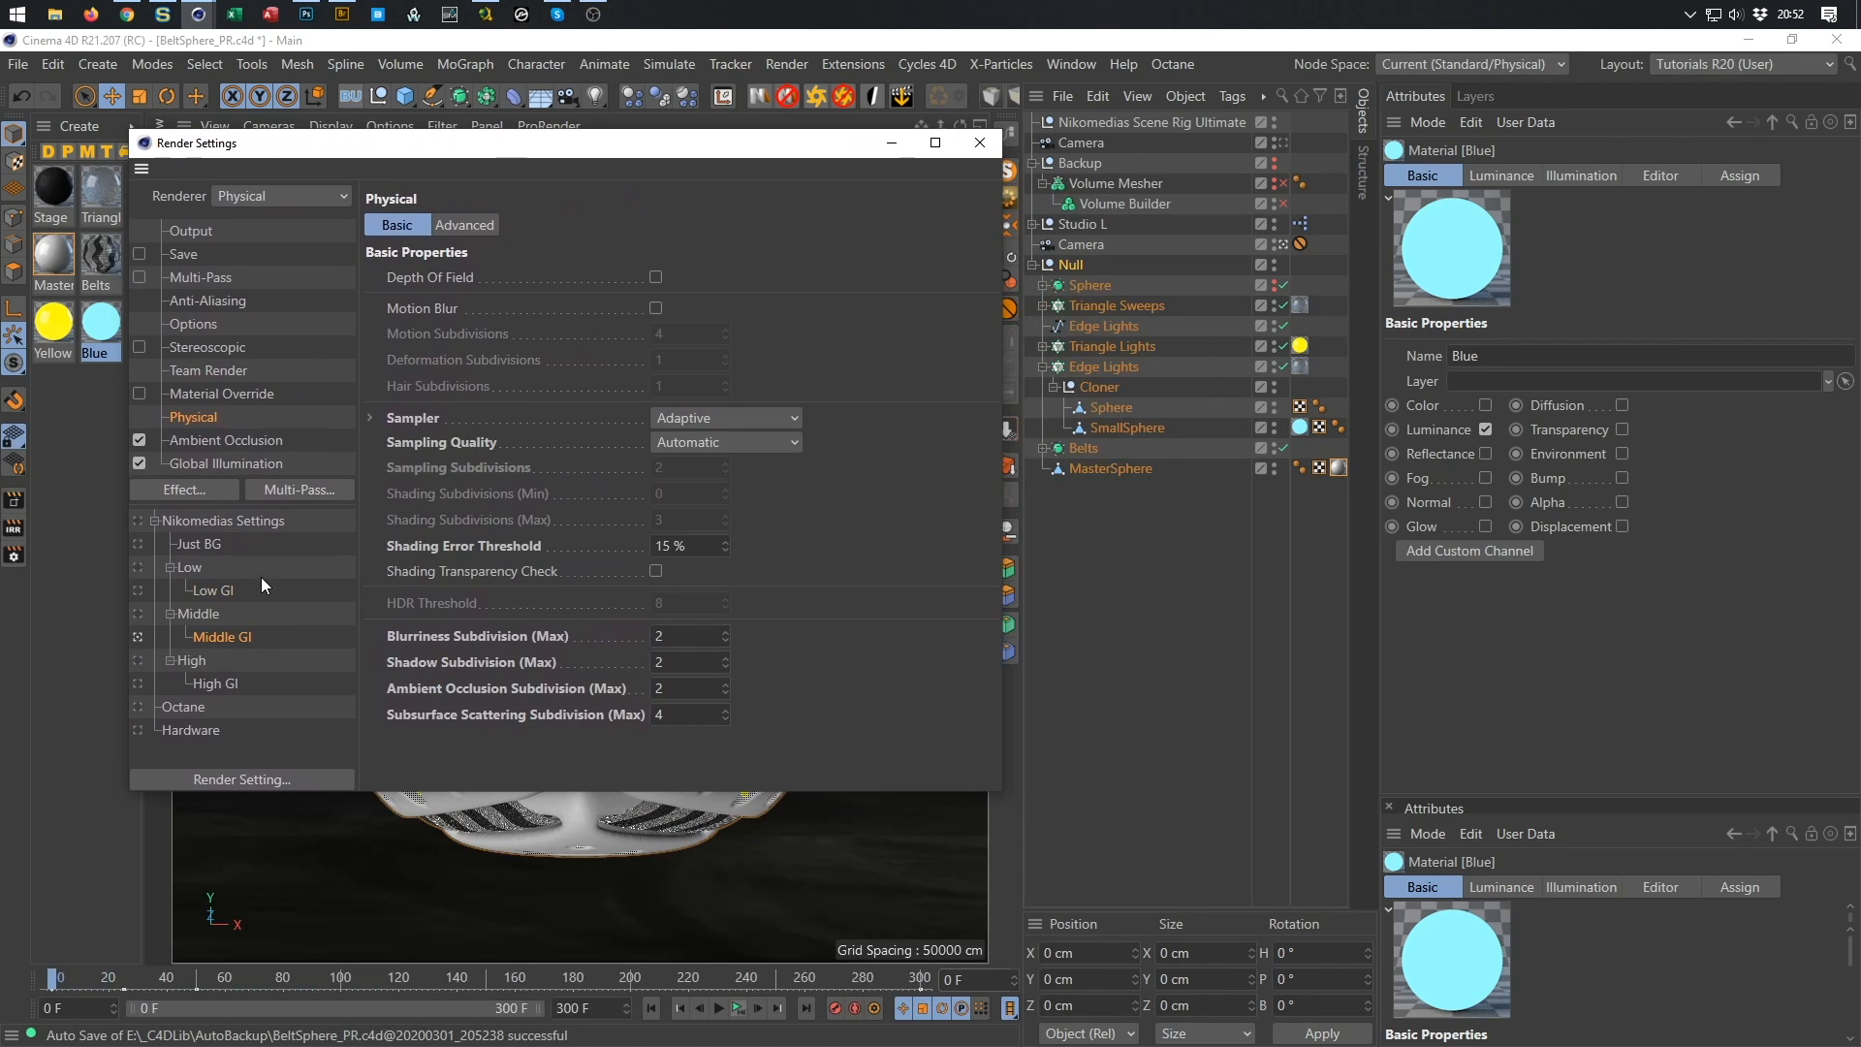
{"action": "left_click", "coordinate": [194, 232]}
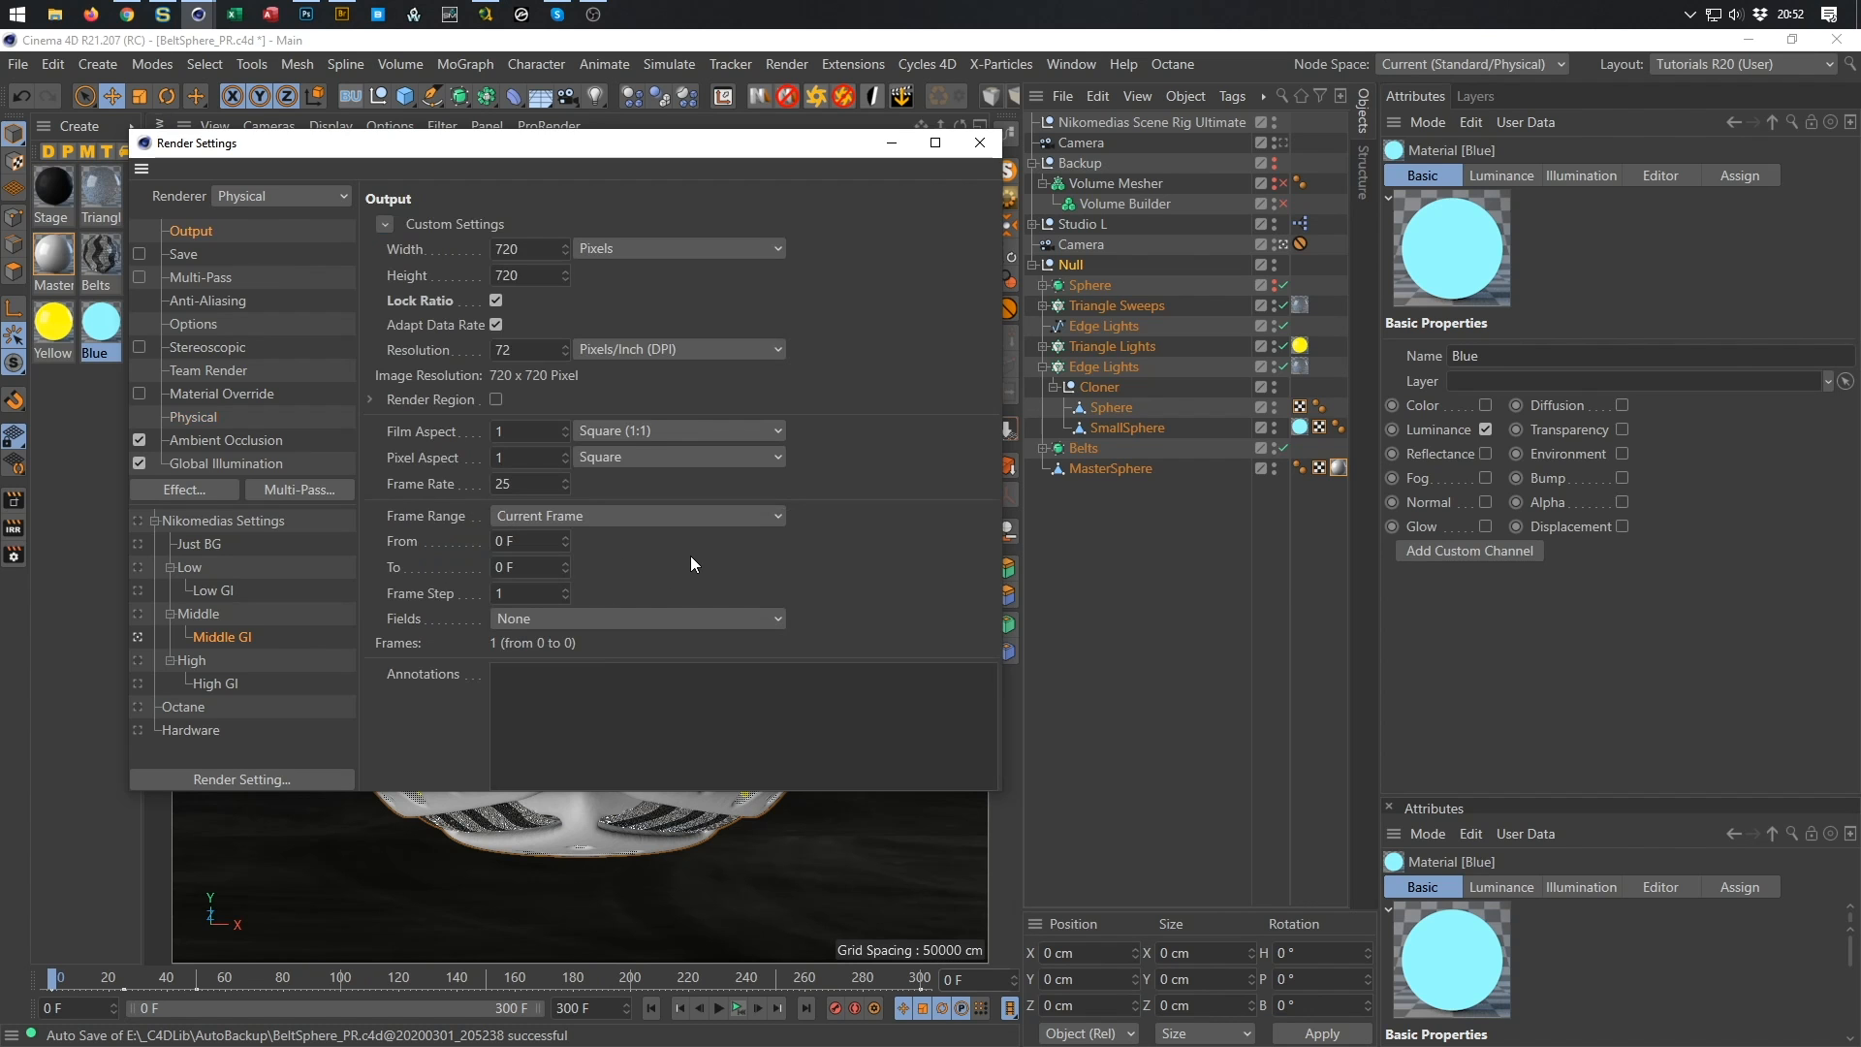
{"action": "key", "text": "shift+r"}
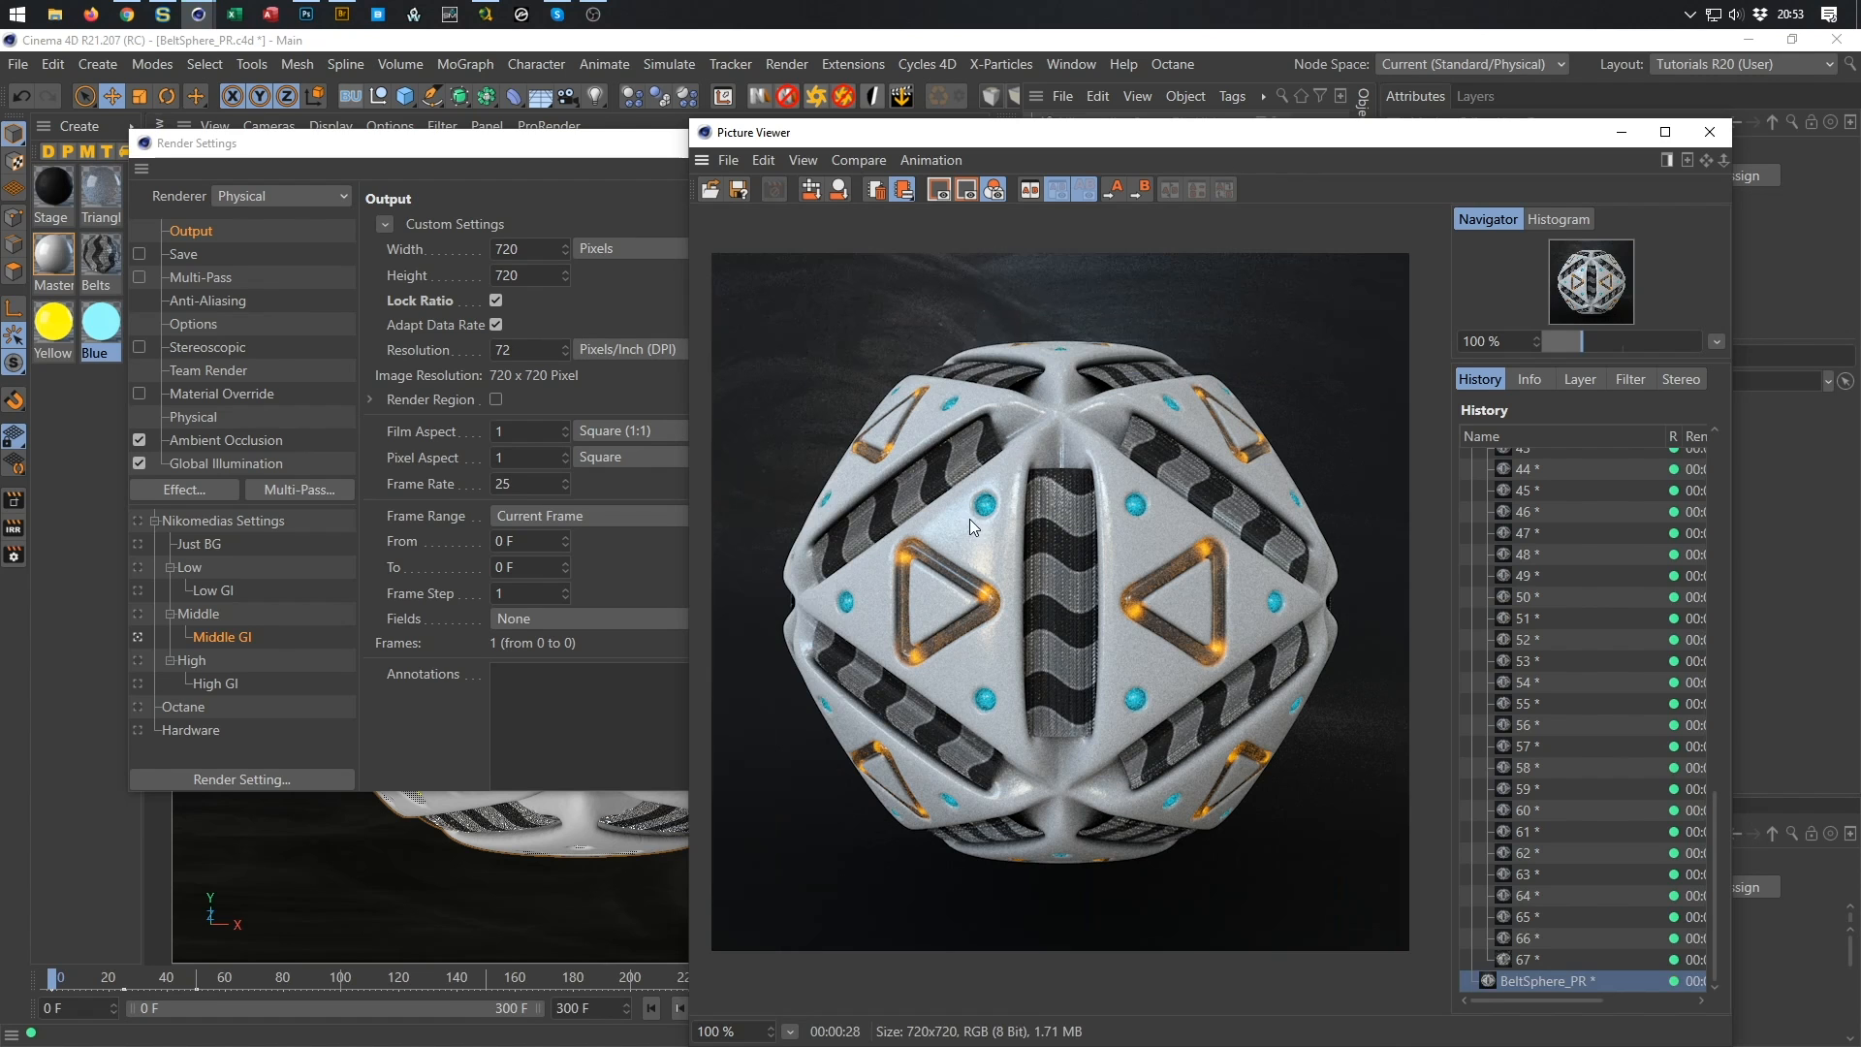
Add the Denoiser effect to the Middle GI render setting and render the frame again to the Picture Viewer.
{"action": "left_click", "coordinate": [189, 491]}
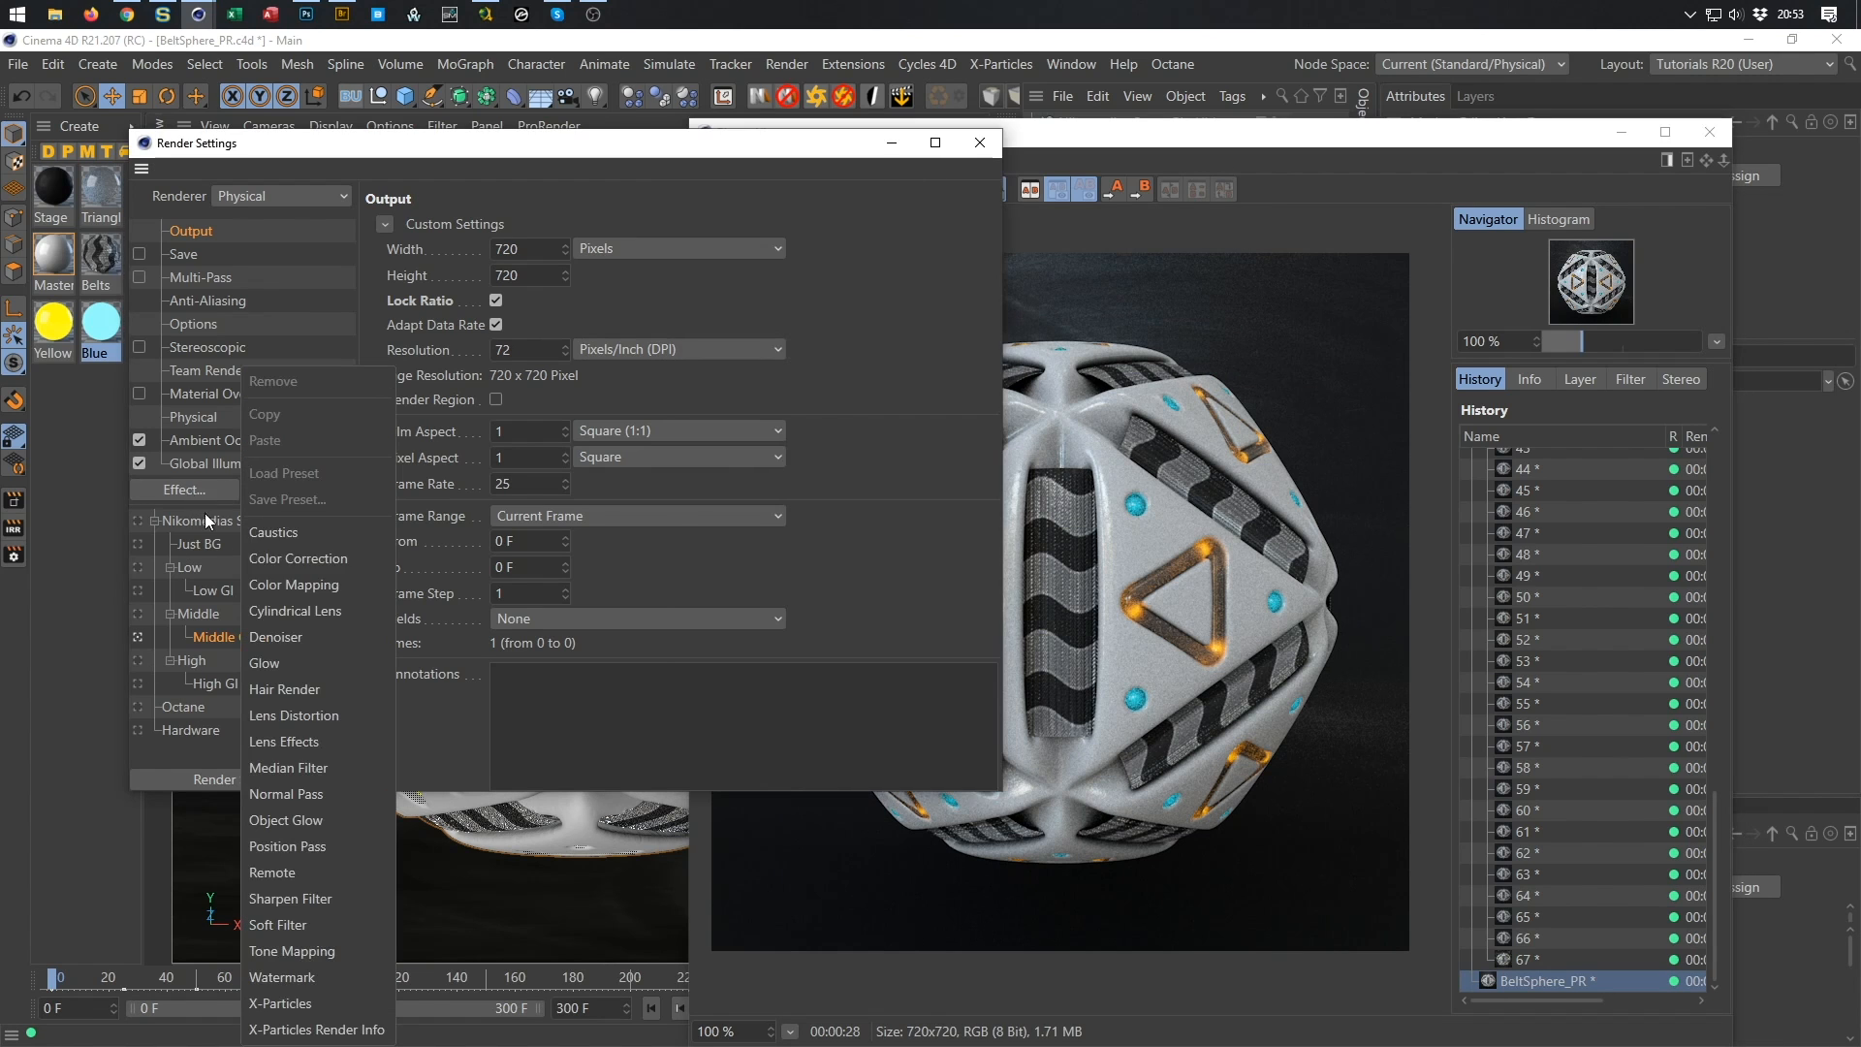
{"action": "left_click", "coordinate": [289, 660]}
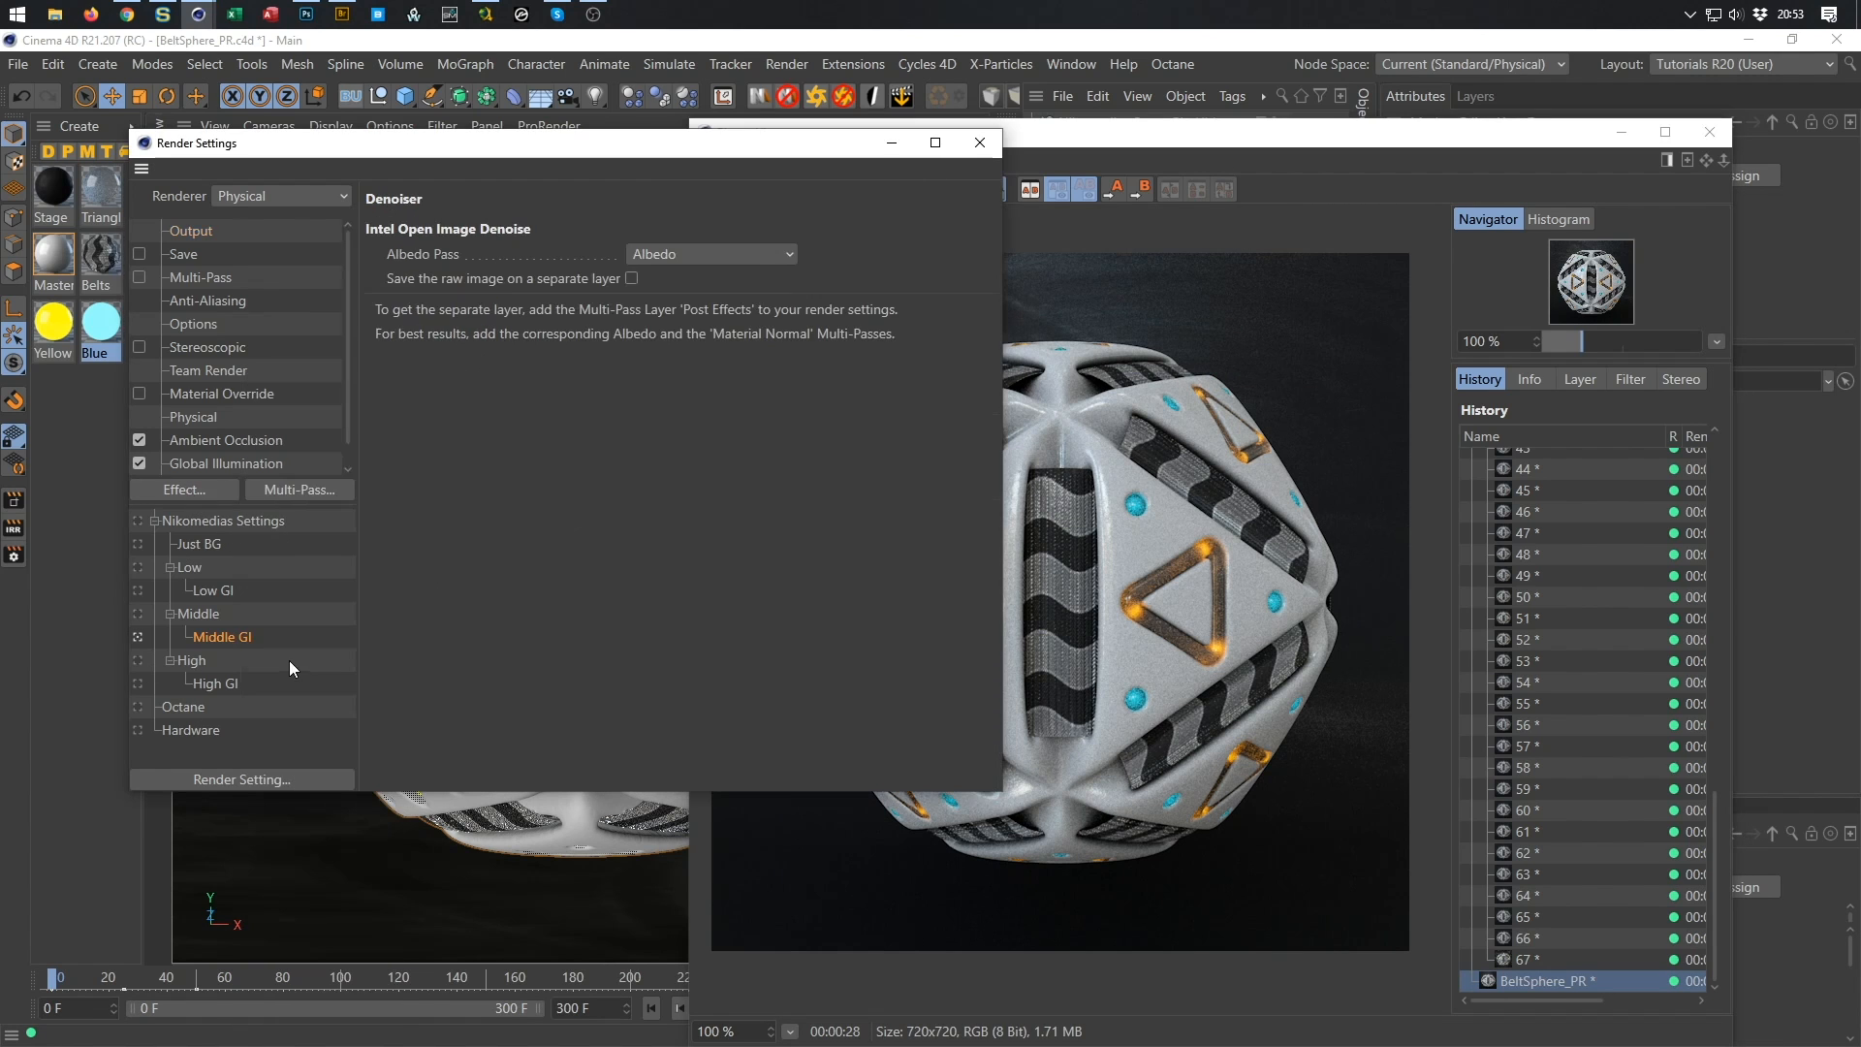
{"action": "left_click", "coordinate": [1275, 166]}
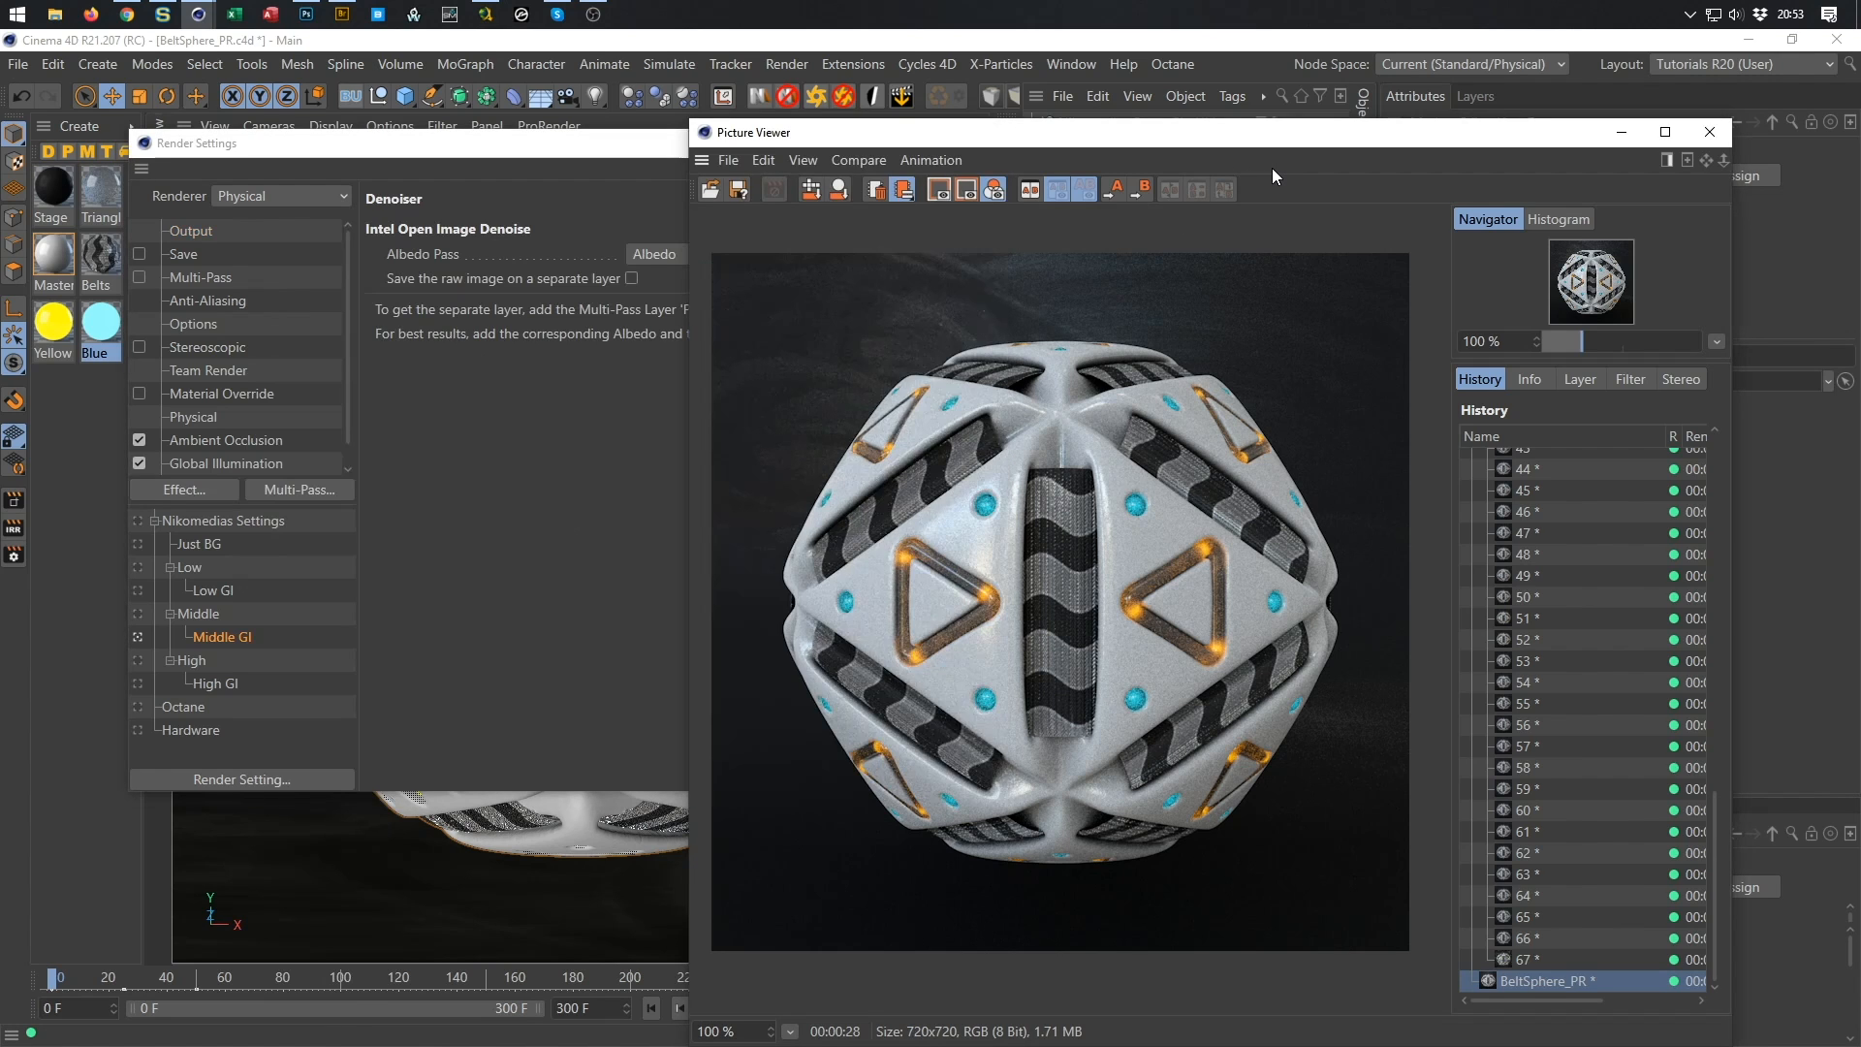
{"action": "key", "text": "shift+r"}
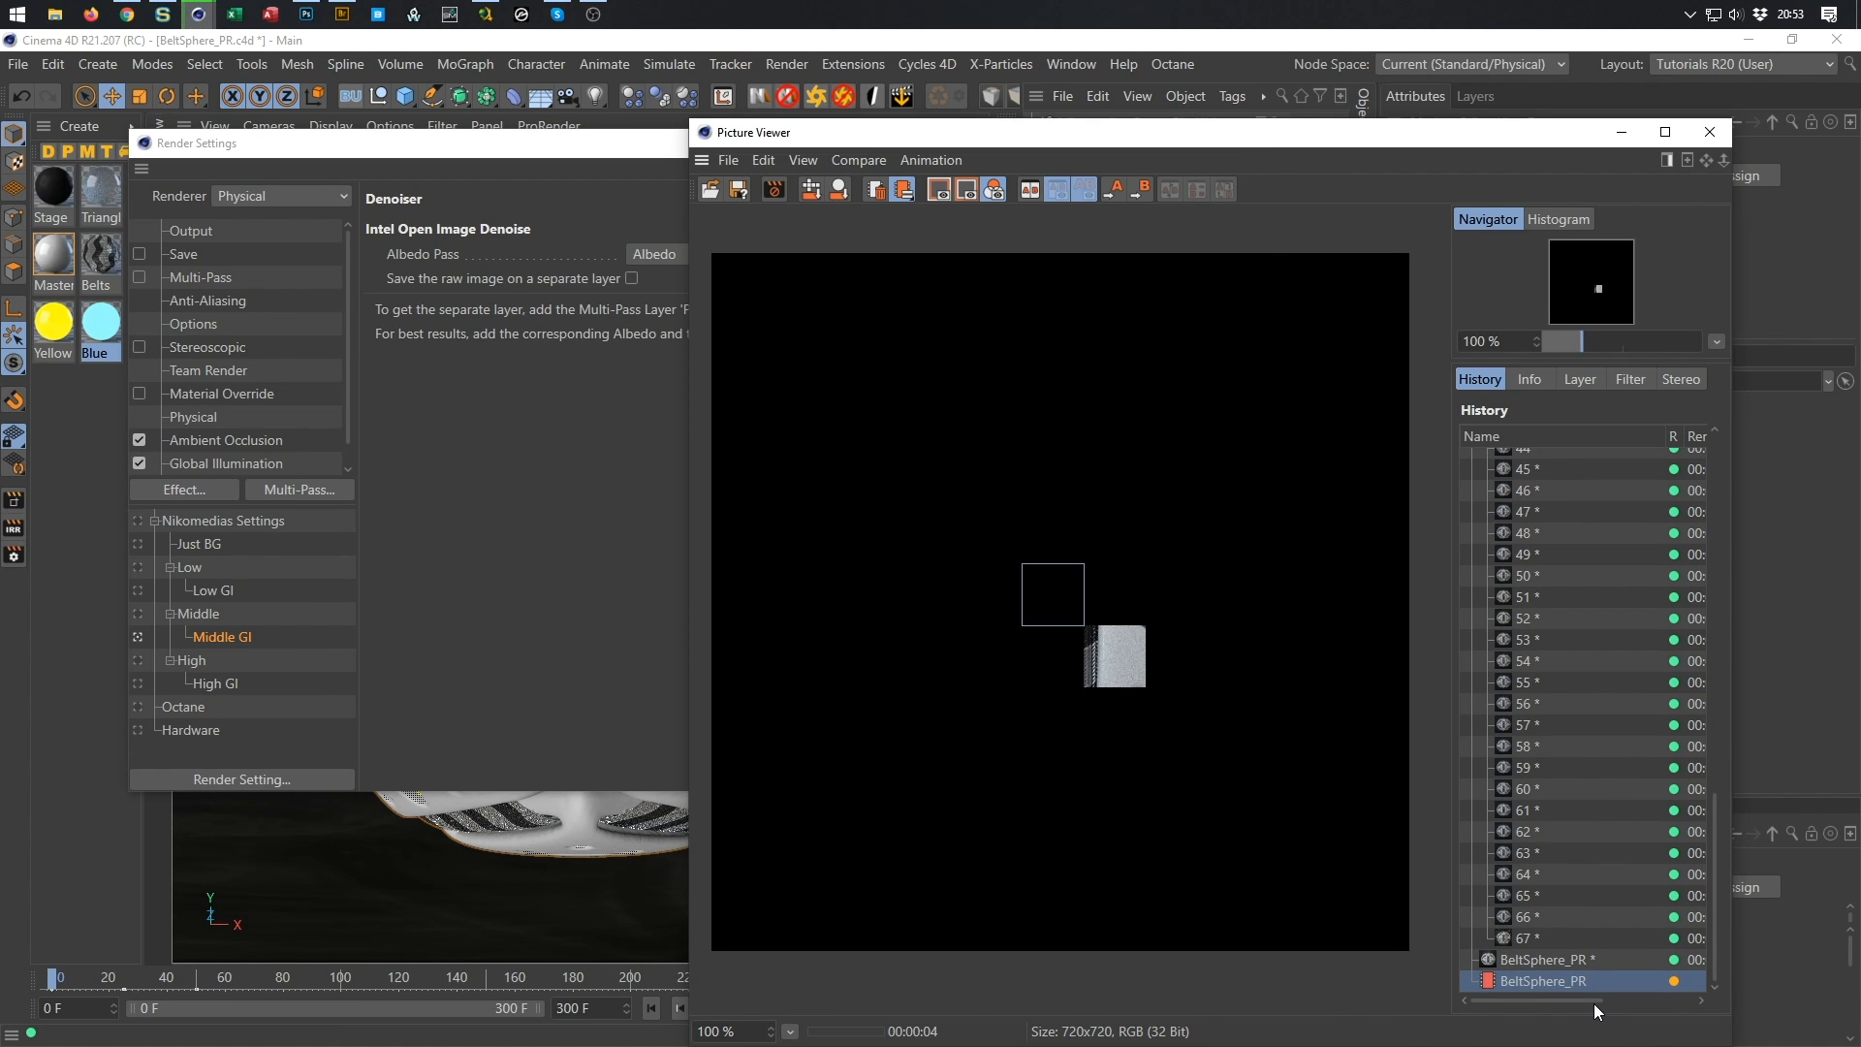
Compare the last two sphere renders in the Picture Viewer history, with and without the Denoiser.
{"action": "left_click_drag", "start_coordinate": [1590, 1001], "coordinate": [1532, 1004]}
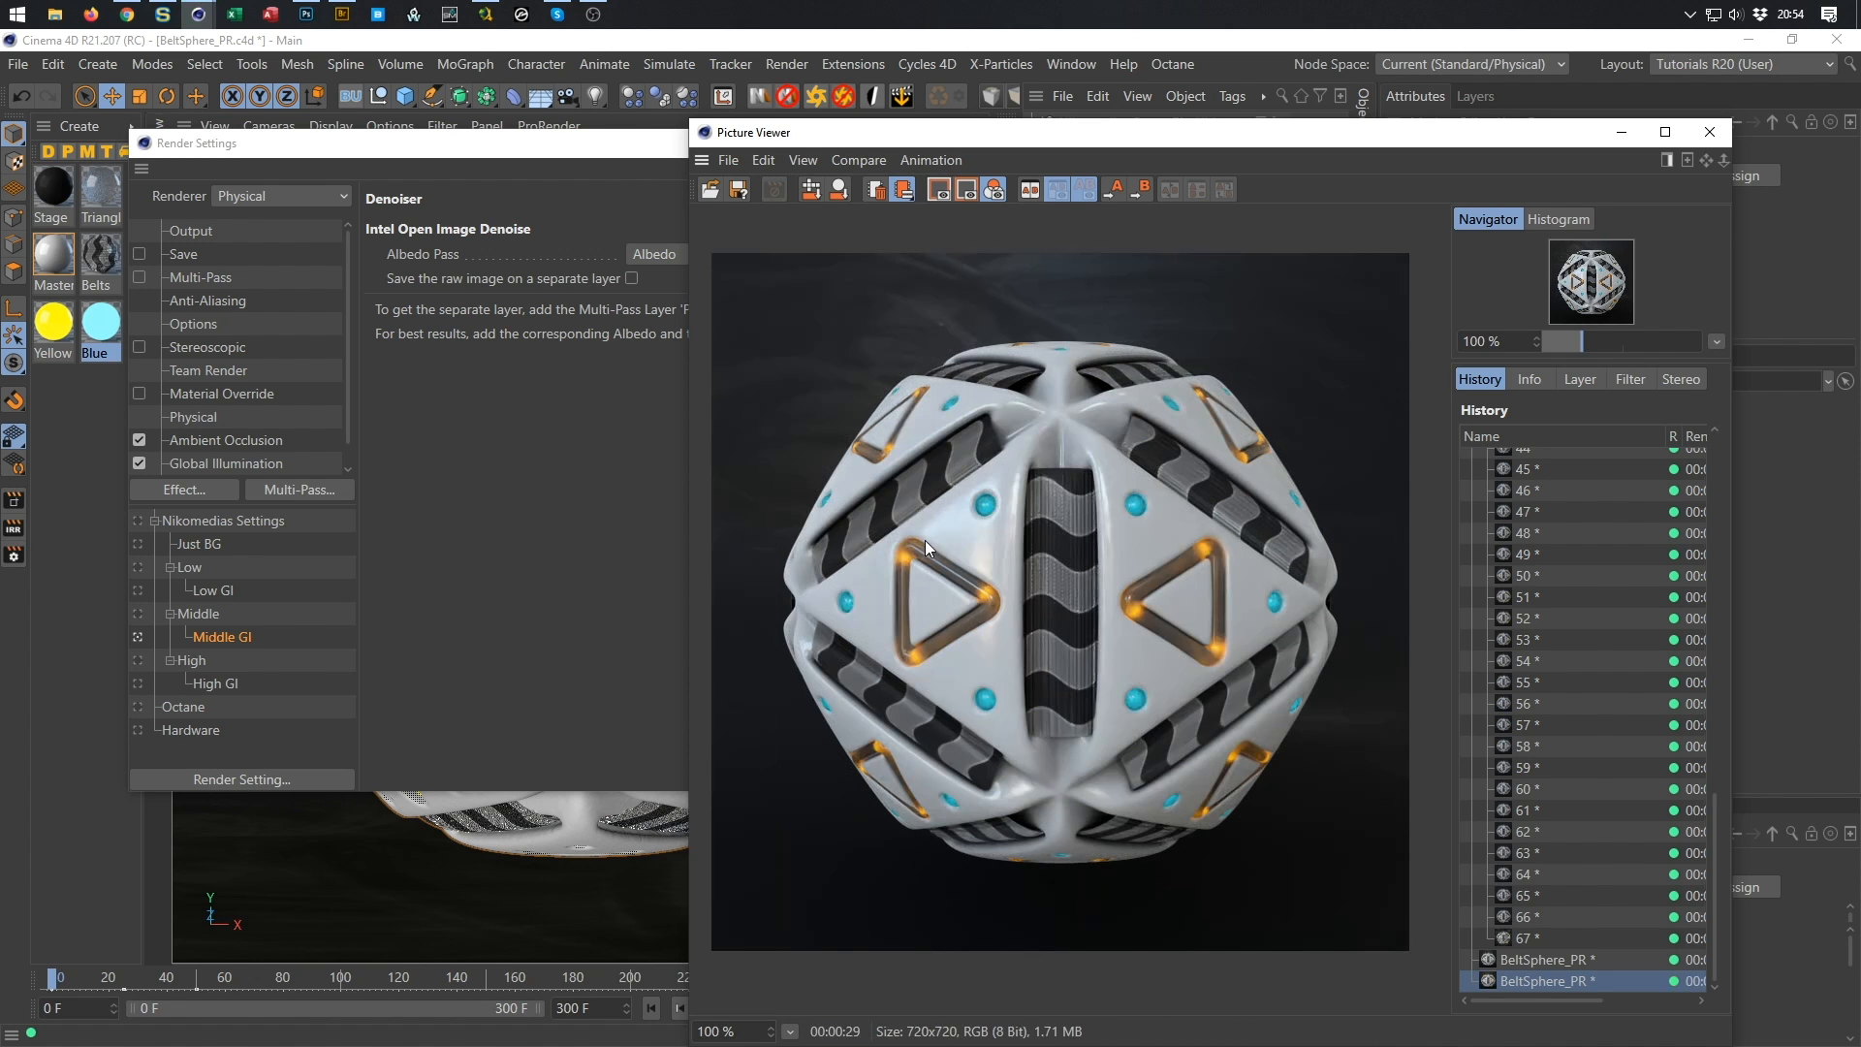
{"action": "left_click", "coordinate": [1547, 975]}
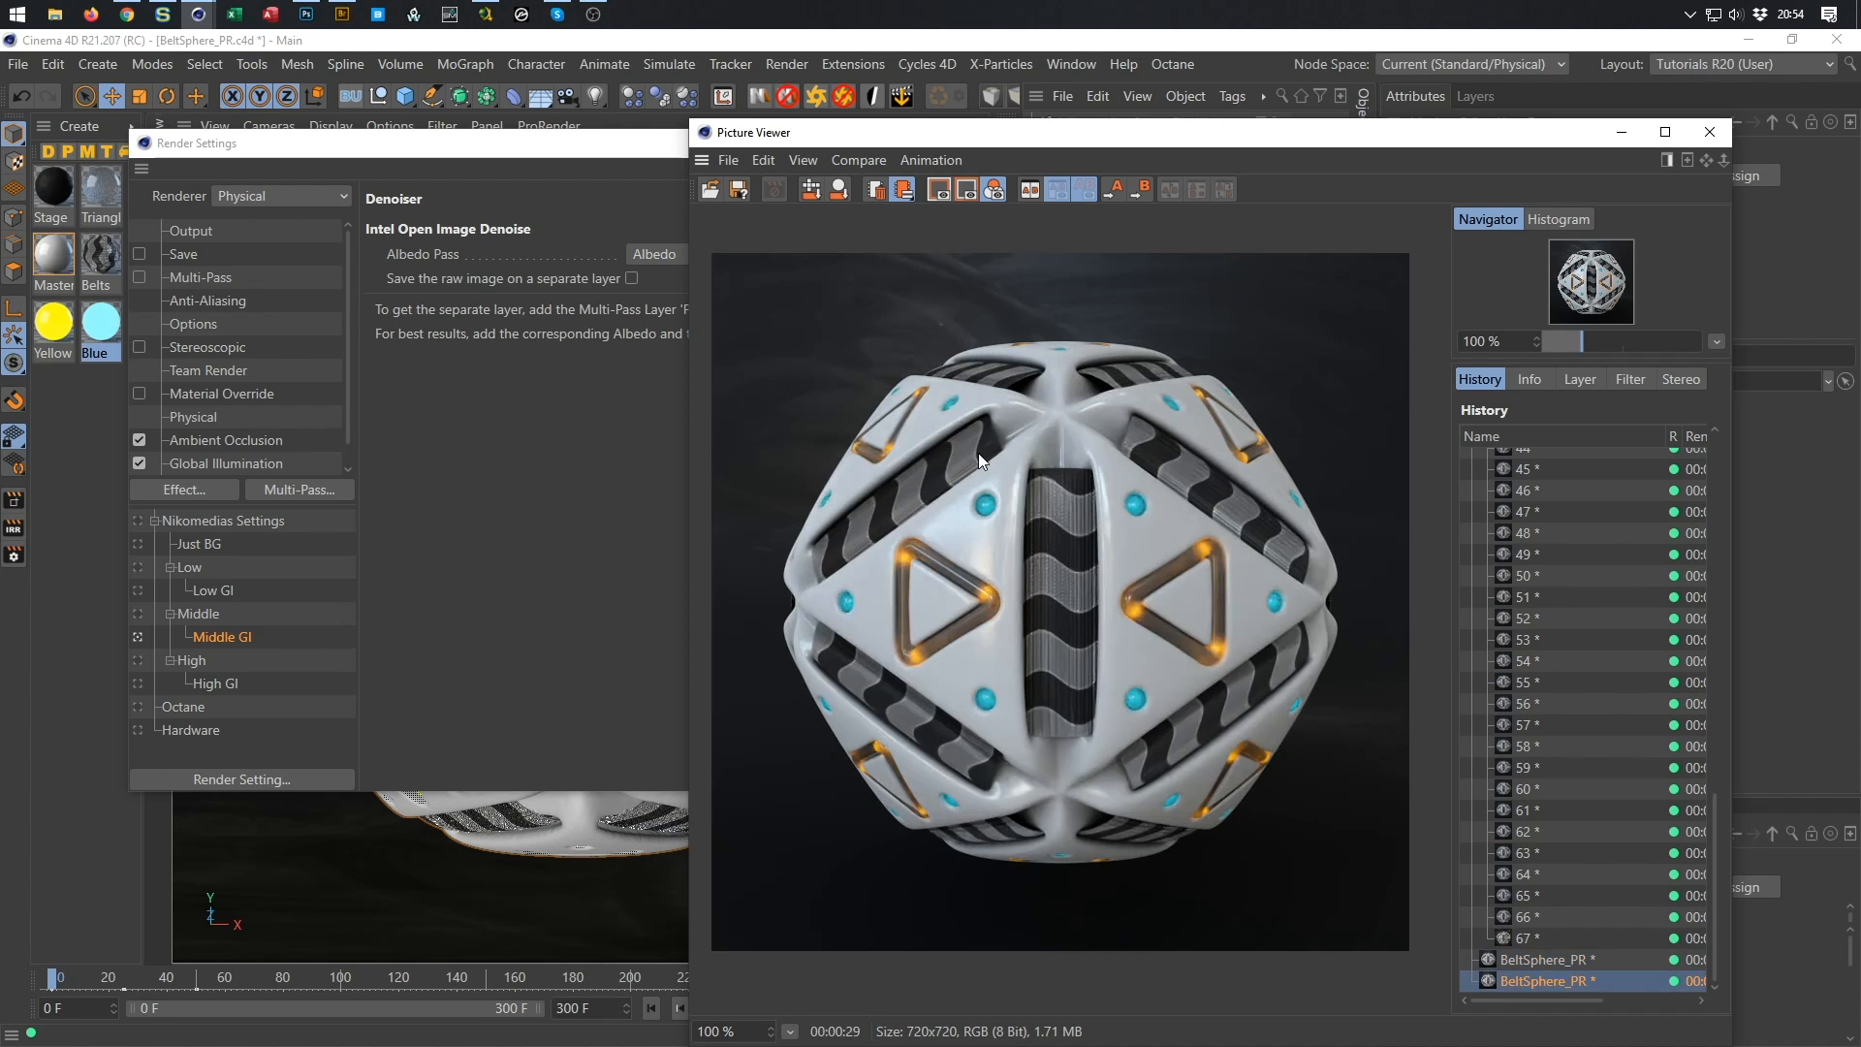
{"action": "left_click", "coordinate": [1544, 959]}
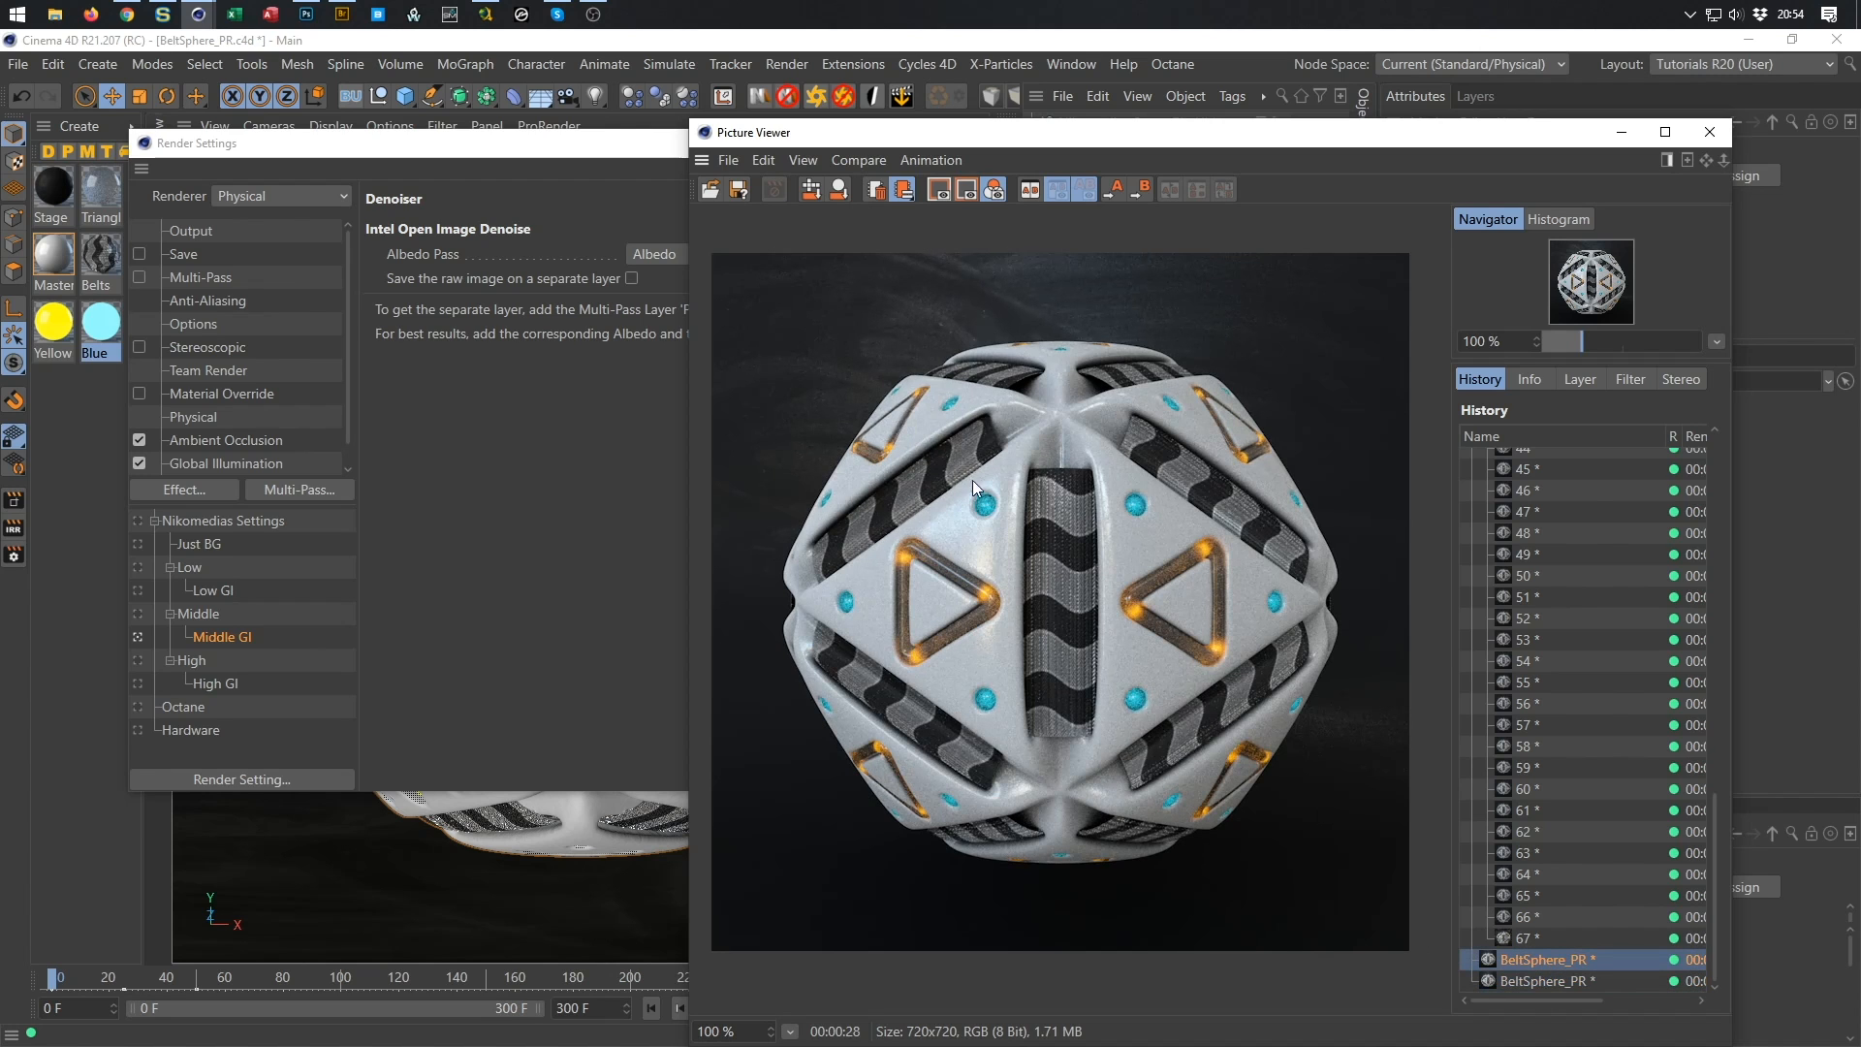
{"action": "left_click", "coordinate": [1512, 979]}
{"action": "left_click", "coordinate": [1518, 962]}
{"action": "left_click", "coordinate": [1520, 979]}
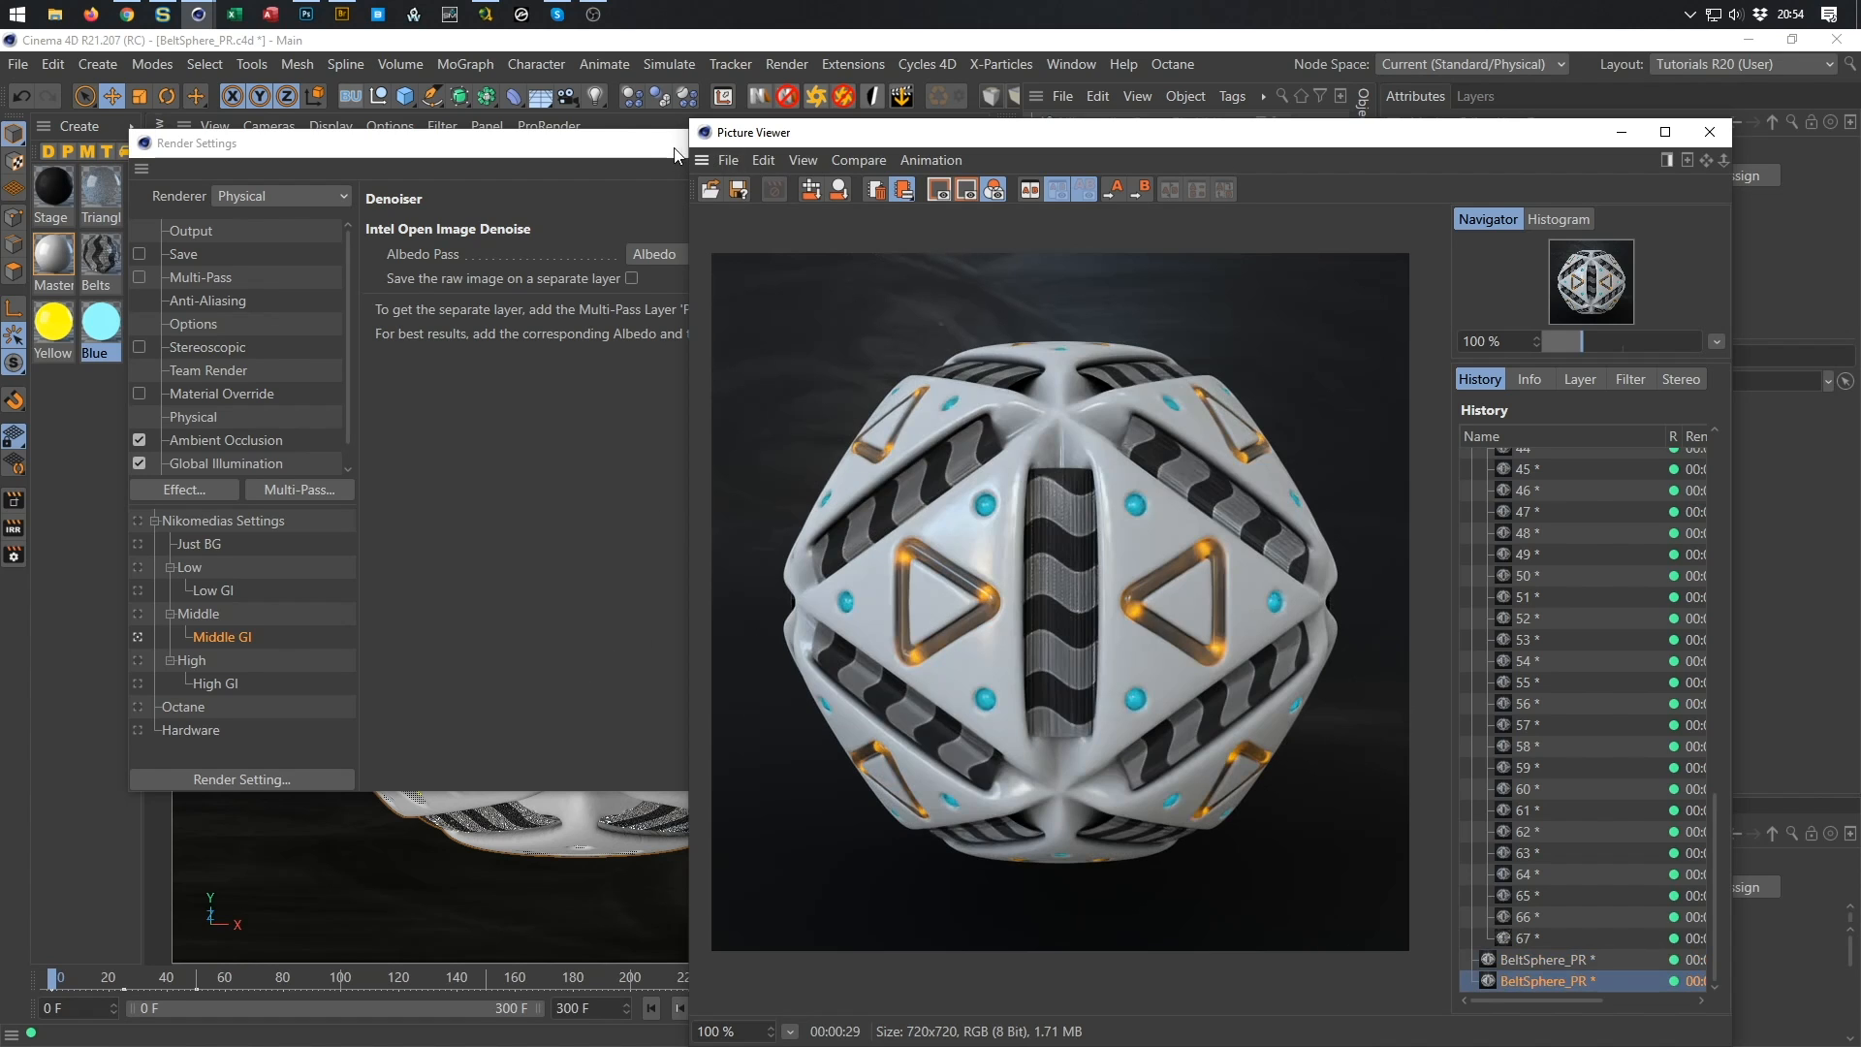
Close the Render Settings and Picture Viewer windows to get back to the scene.
{"action": "left_click", "coordinate": [640, 147]}
{"action": "left_click", "coordinate": [977, 144]}
{"action": "left_click_drag", "start_coordinate": [1108, 134], "coordinate": [1224, 152]}
{"action": "left_click", "coordinate": [1740, 152]}
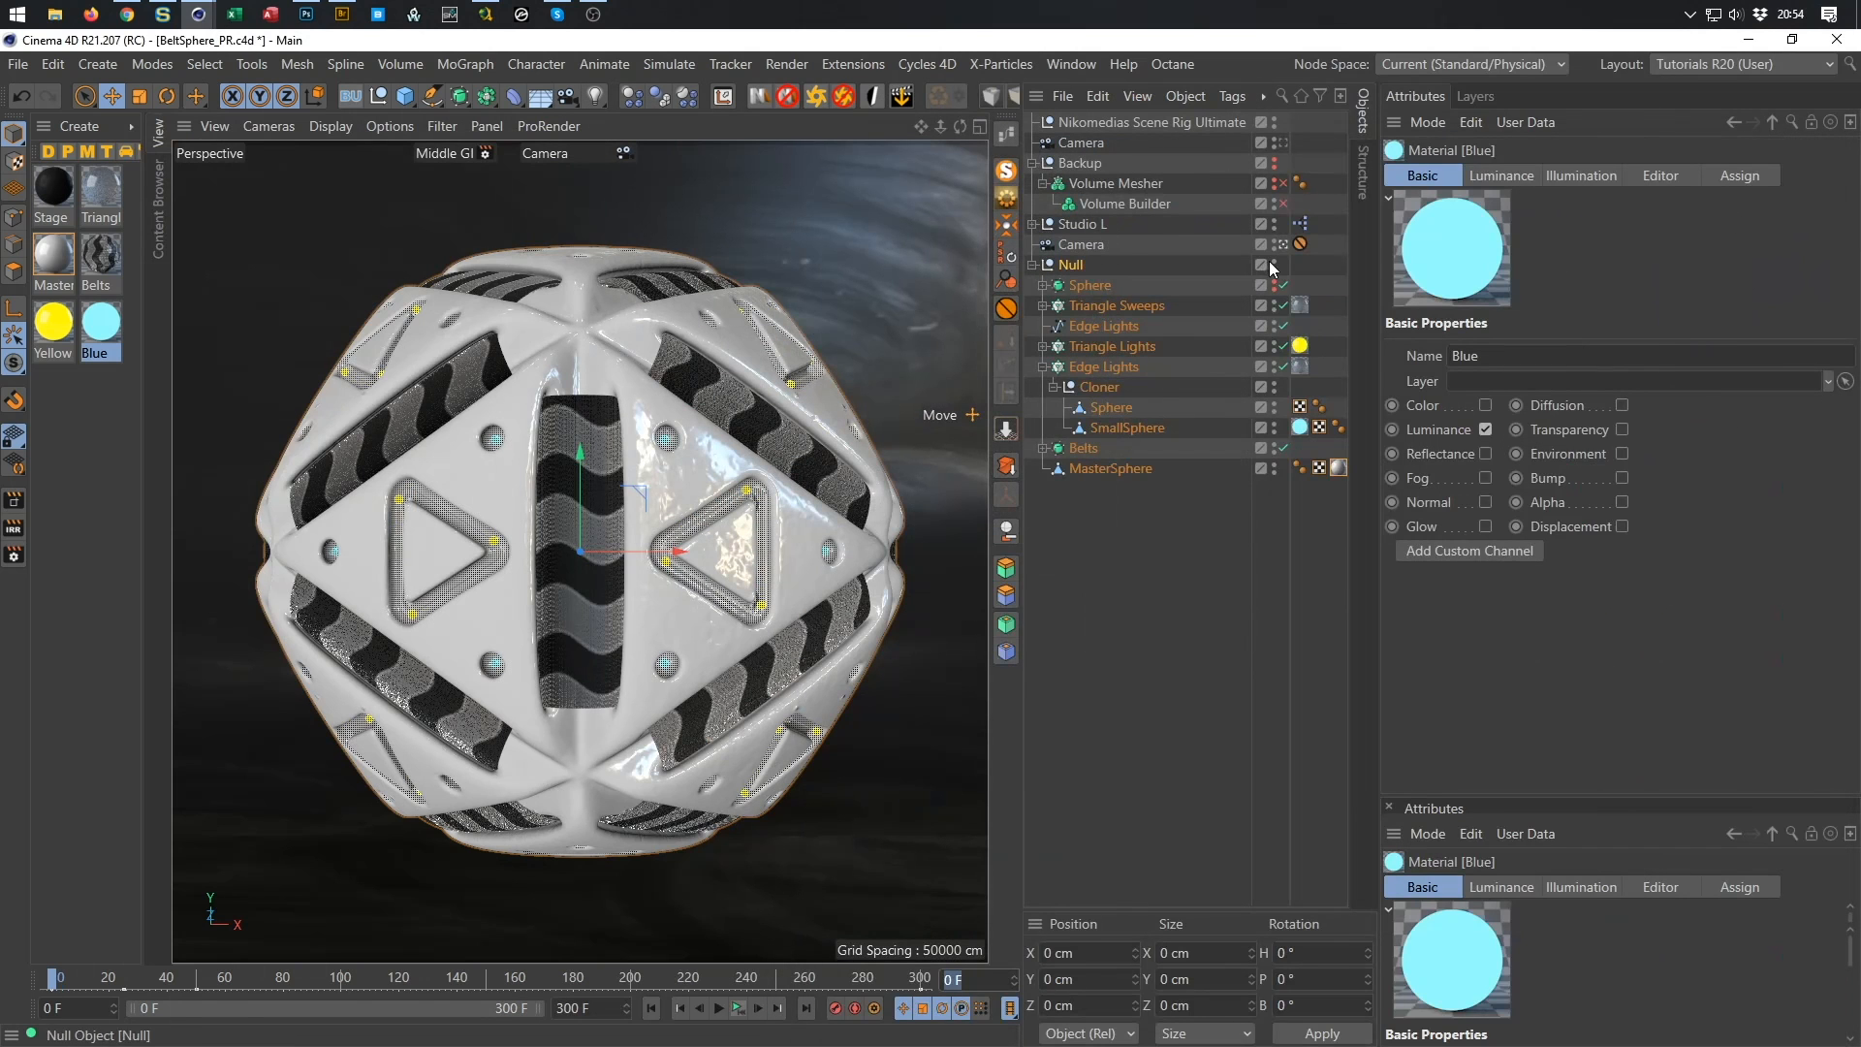
Look through the upper Camera and toggle the visibility of the Studio L and lower Camera objects.
{"action": "left_click", "coordinate": [1283, 142]}
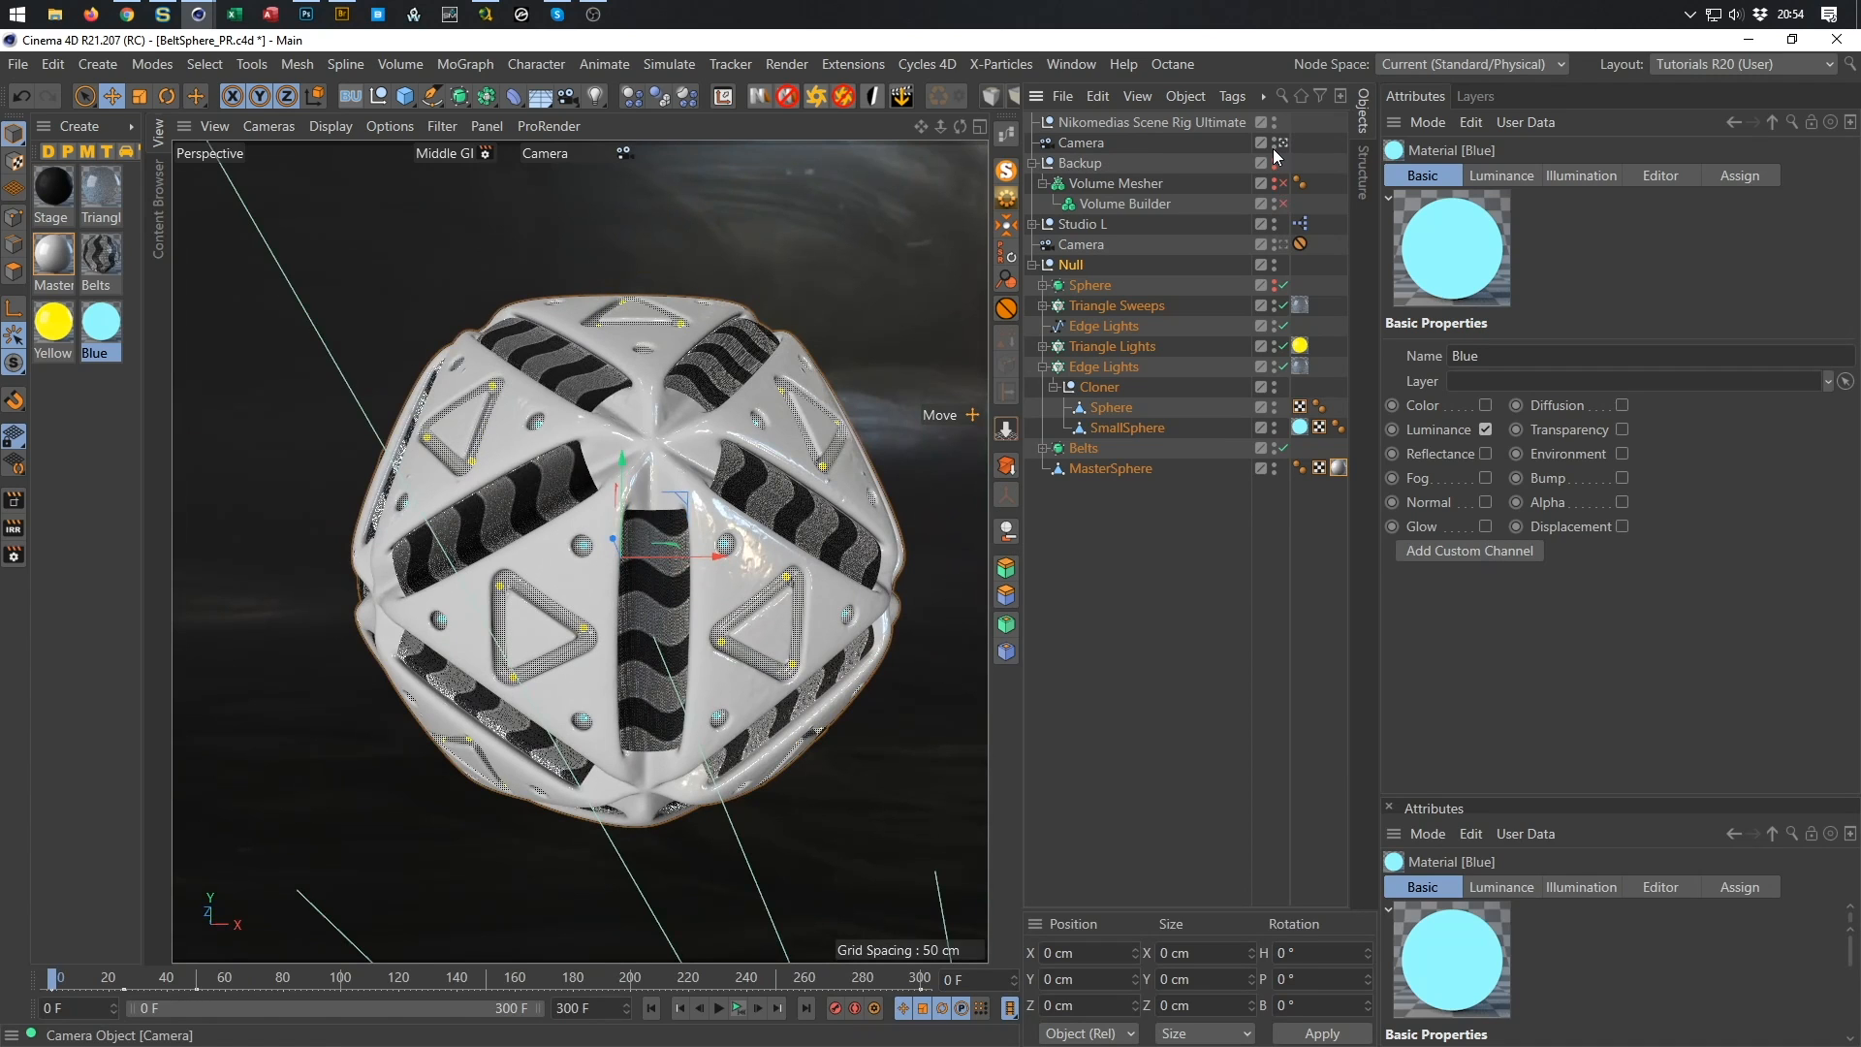
{"action": "left_click", "coordinate": [1275, 224]}
{"action": "left_click", "coordinate": [1275, 224]}
{"action": "left_click", "coordinate": [1278, 247]}
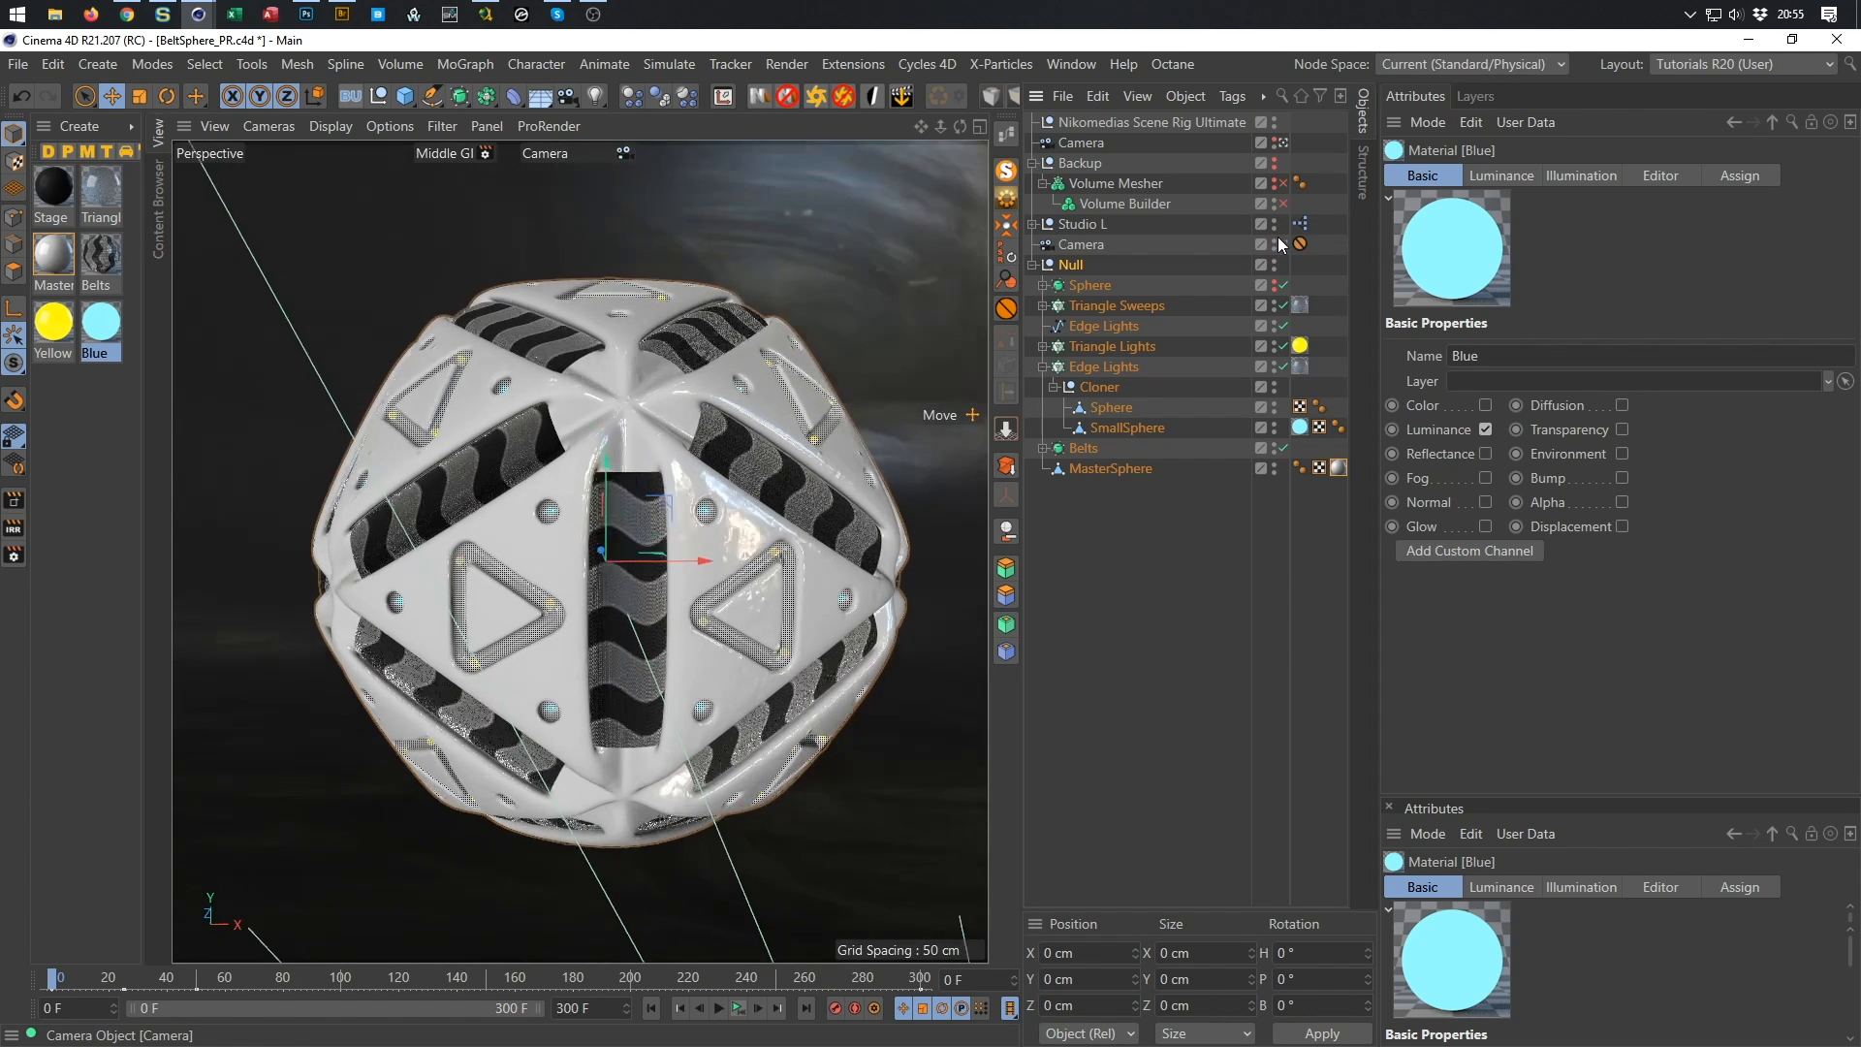
{"action": "left_click", "coordinate": [1281, 246]}
Frame the active camera on a close-up of the sphere's side where the belts converge.
{"action": "left_click_drag", "start_coordinate": [672, 436], "coordinate": [542, 454], "text": "alt"}
{"action": "scroll", "coordinate": [464, 541], "scroll_direction": "up", "scroll_amount": 5}
{"action": "left_click_drag", "start_coordinate": [357, 419], "coordinate": [589, 405], "text": "alt"}
{"action": "scroll", "coordinate": [531, 413], "scroll_direction": "up", "scroll_amount": 8}
{"action": "middle_click_drag", "start_coordinate": [498, 427], "coordinate": [837, 398], "text": "alt"}
{"action": "left_click_drag", "start_coordinate": [702, 444], "coordinate": [727, 400], "text": "alt"}
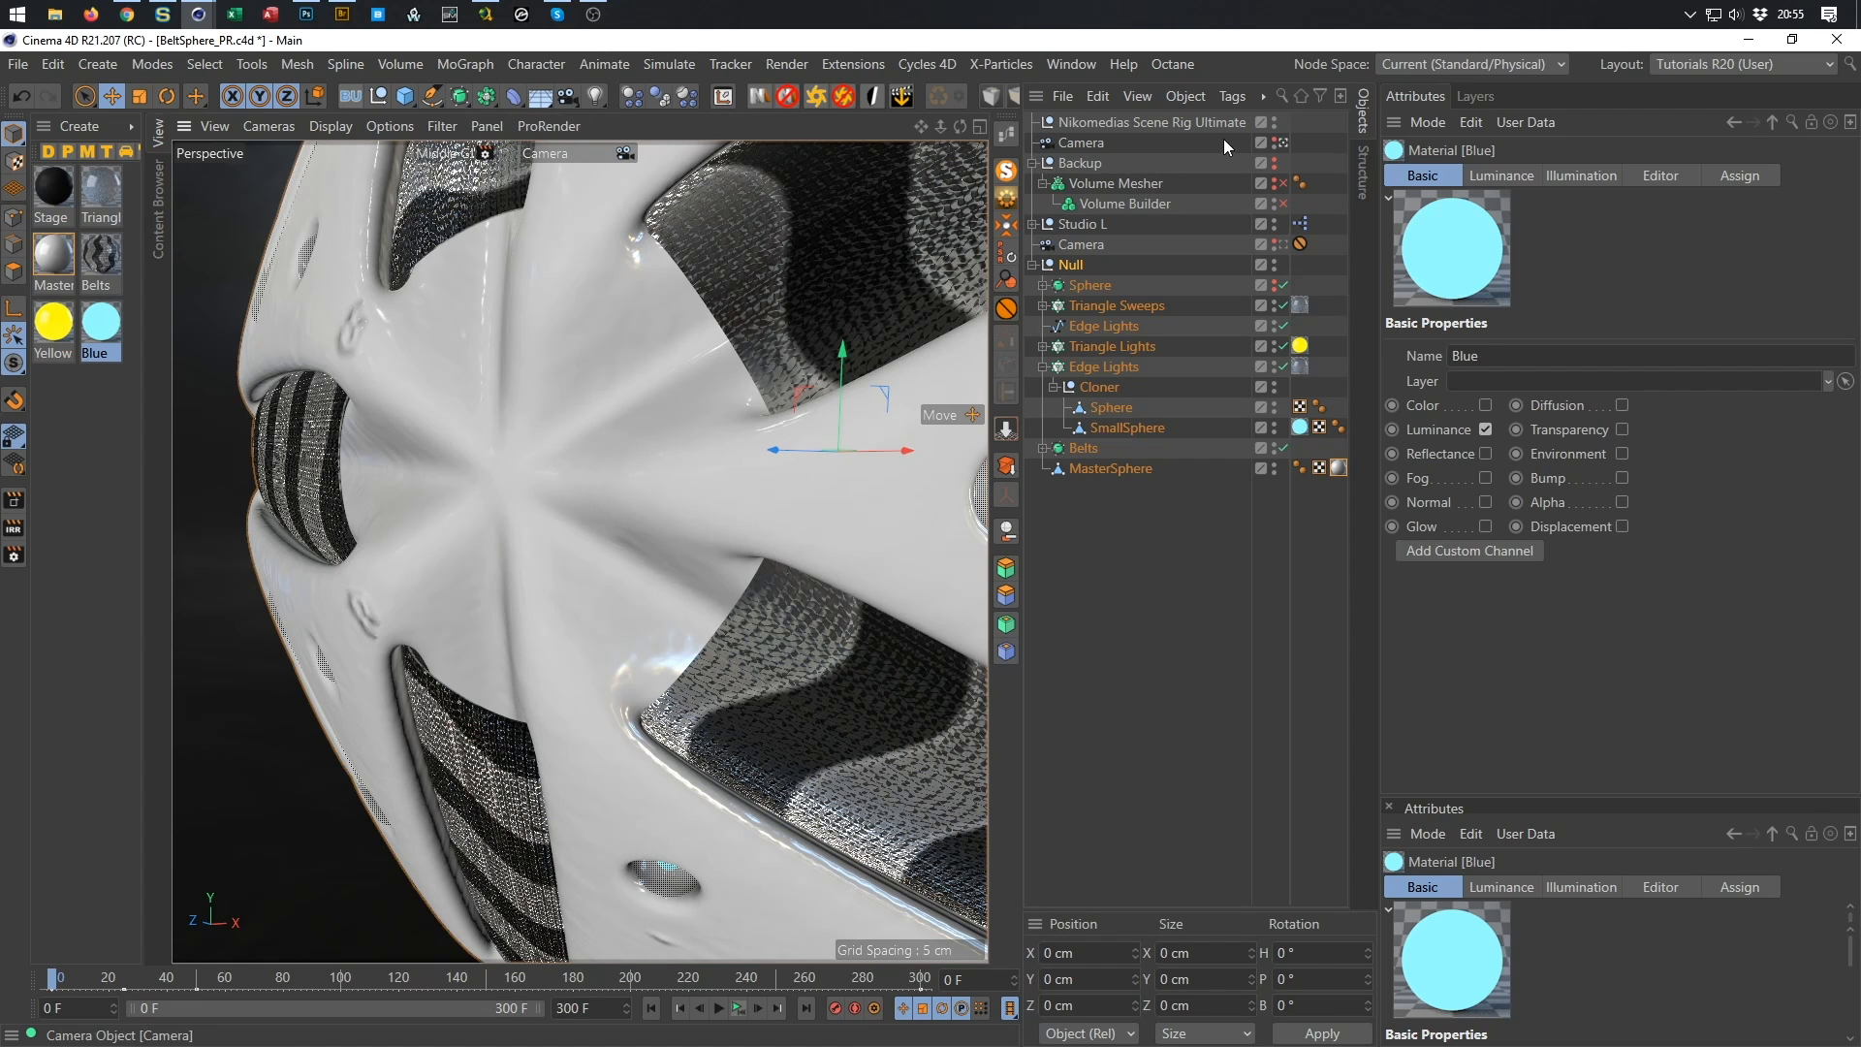
Make sure the Depth of Field preview is switched on for the viewport.
{"action": "left_click", "coordinate": [327, 124]}
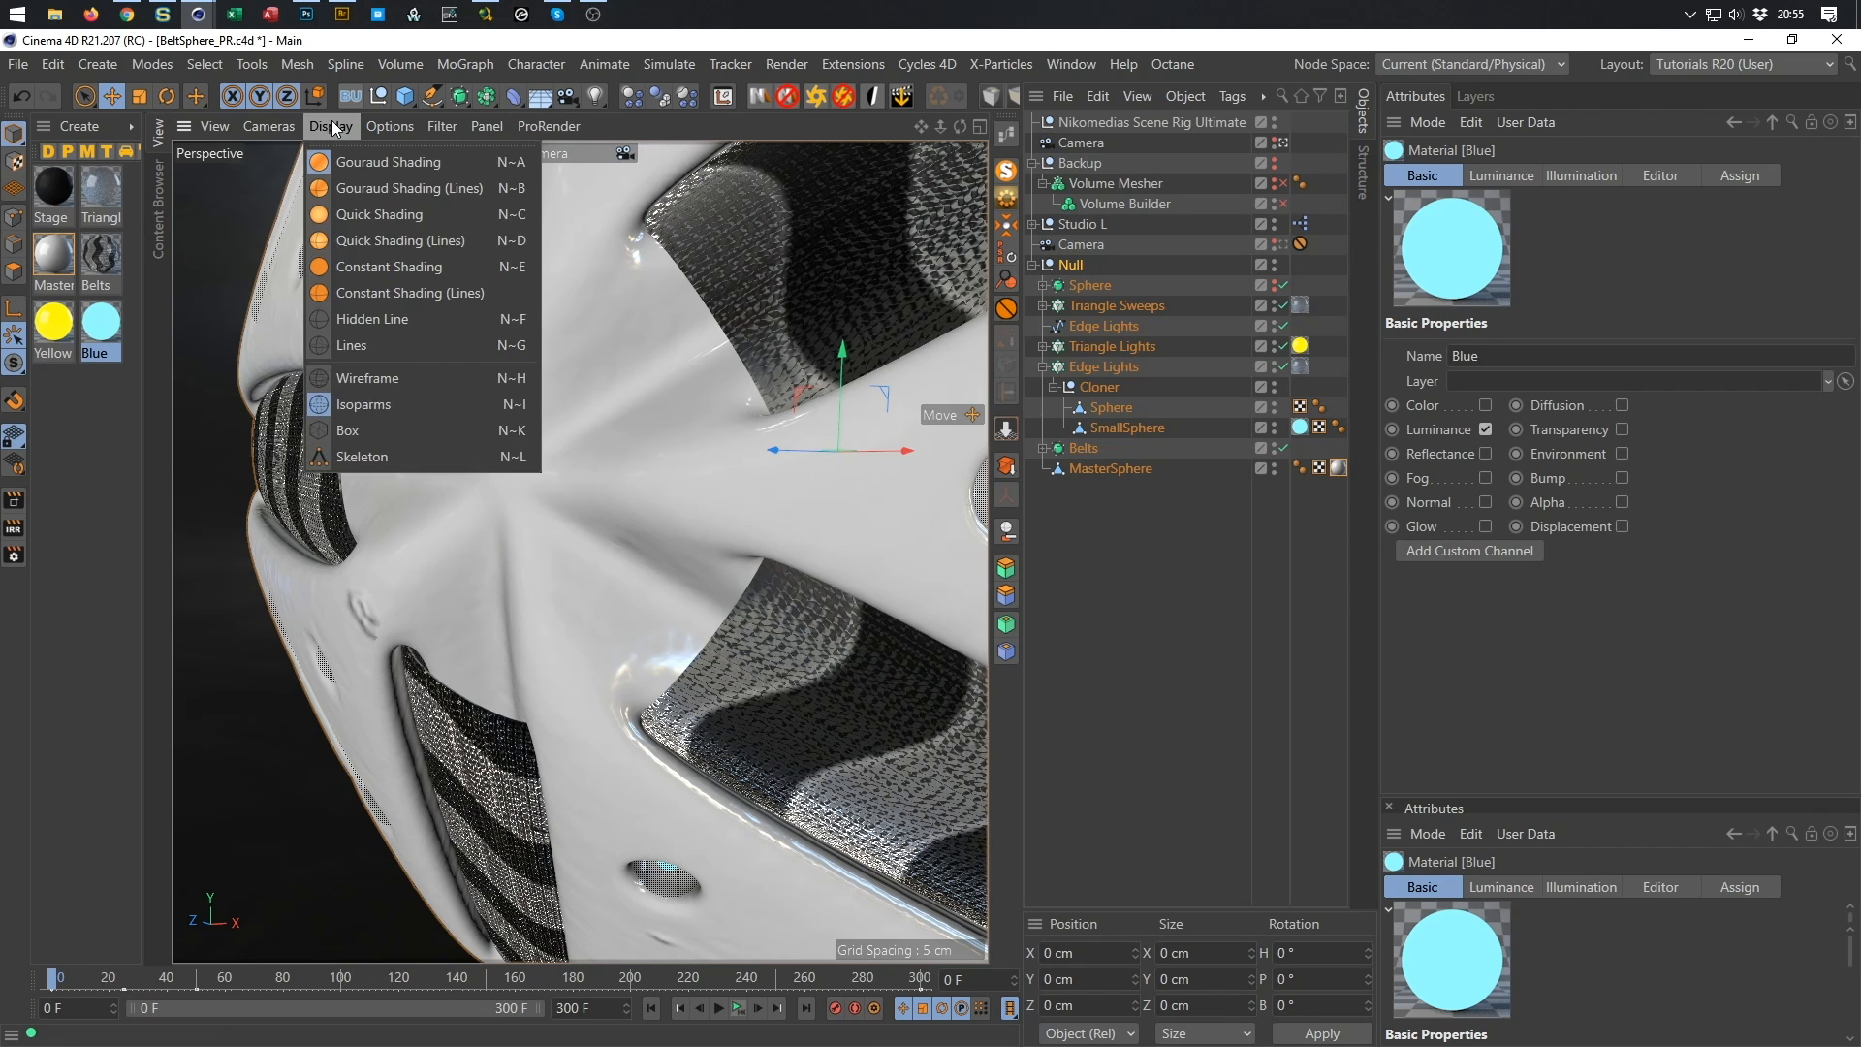
{"action": "mouse_move", "coordinate": [370, 122]}
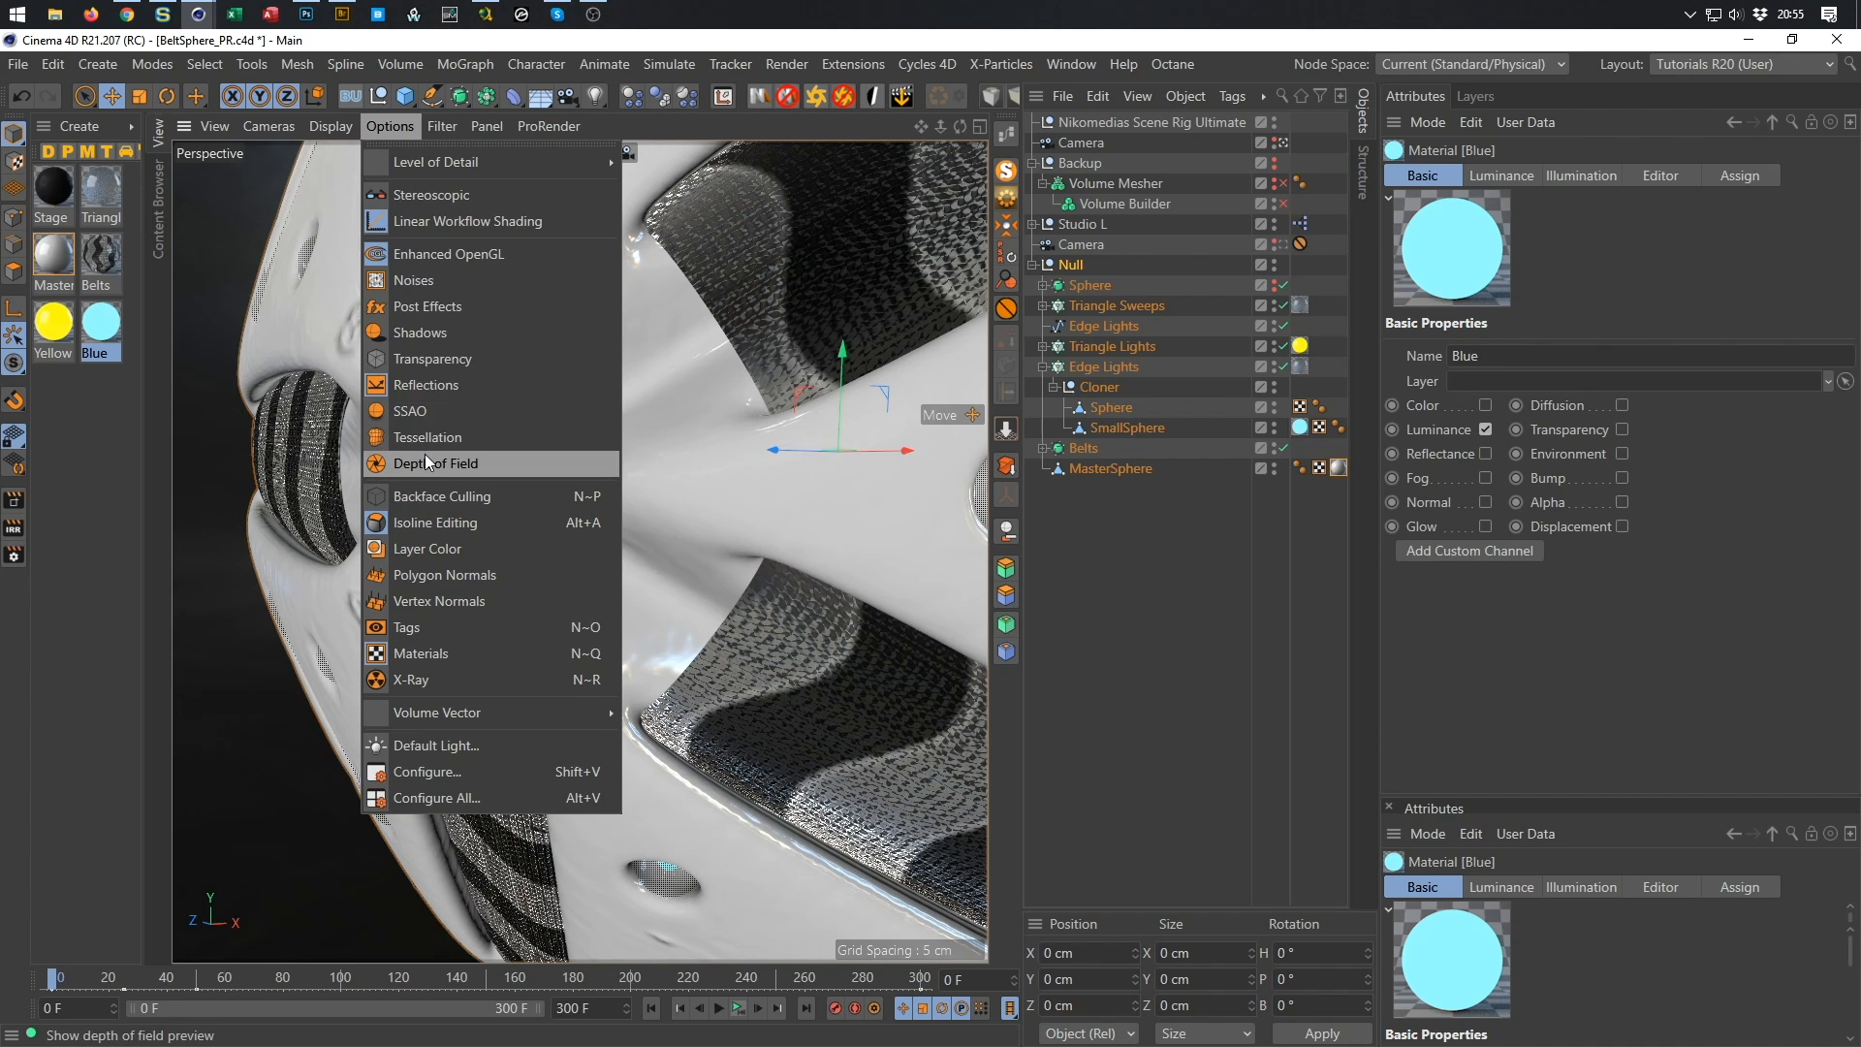
{"action": "left_click", "coordinate": [204, 414]}
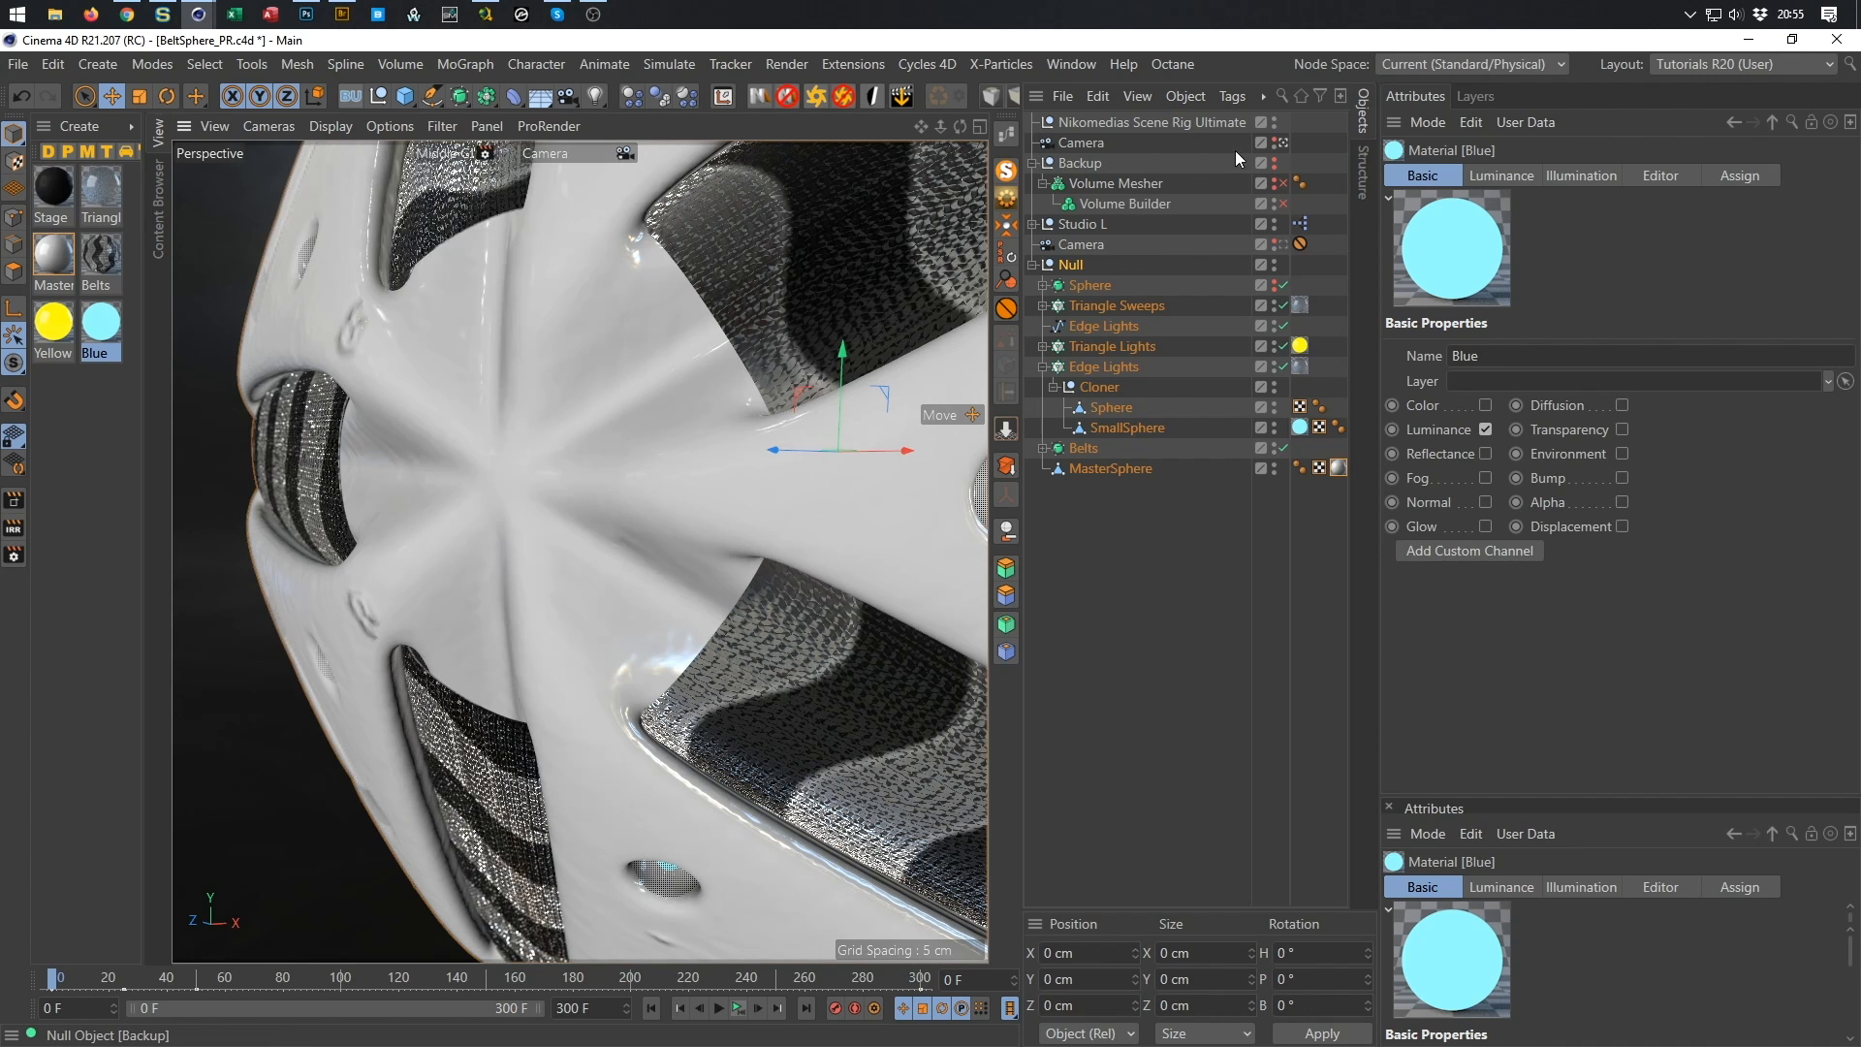
Pick the upper Camera's focus distance on the centre of the belt junction and set its F-Stop to 1.
{"action": "left_click", "coordinate": [1105, 145]}
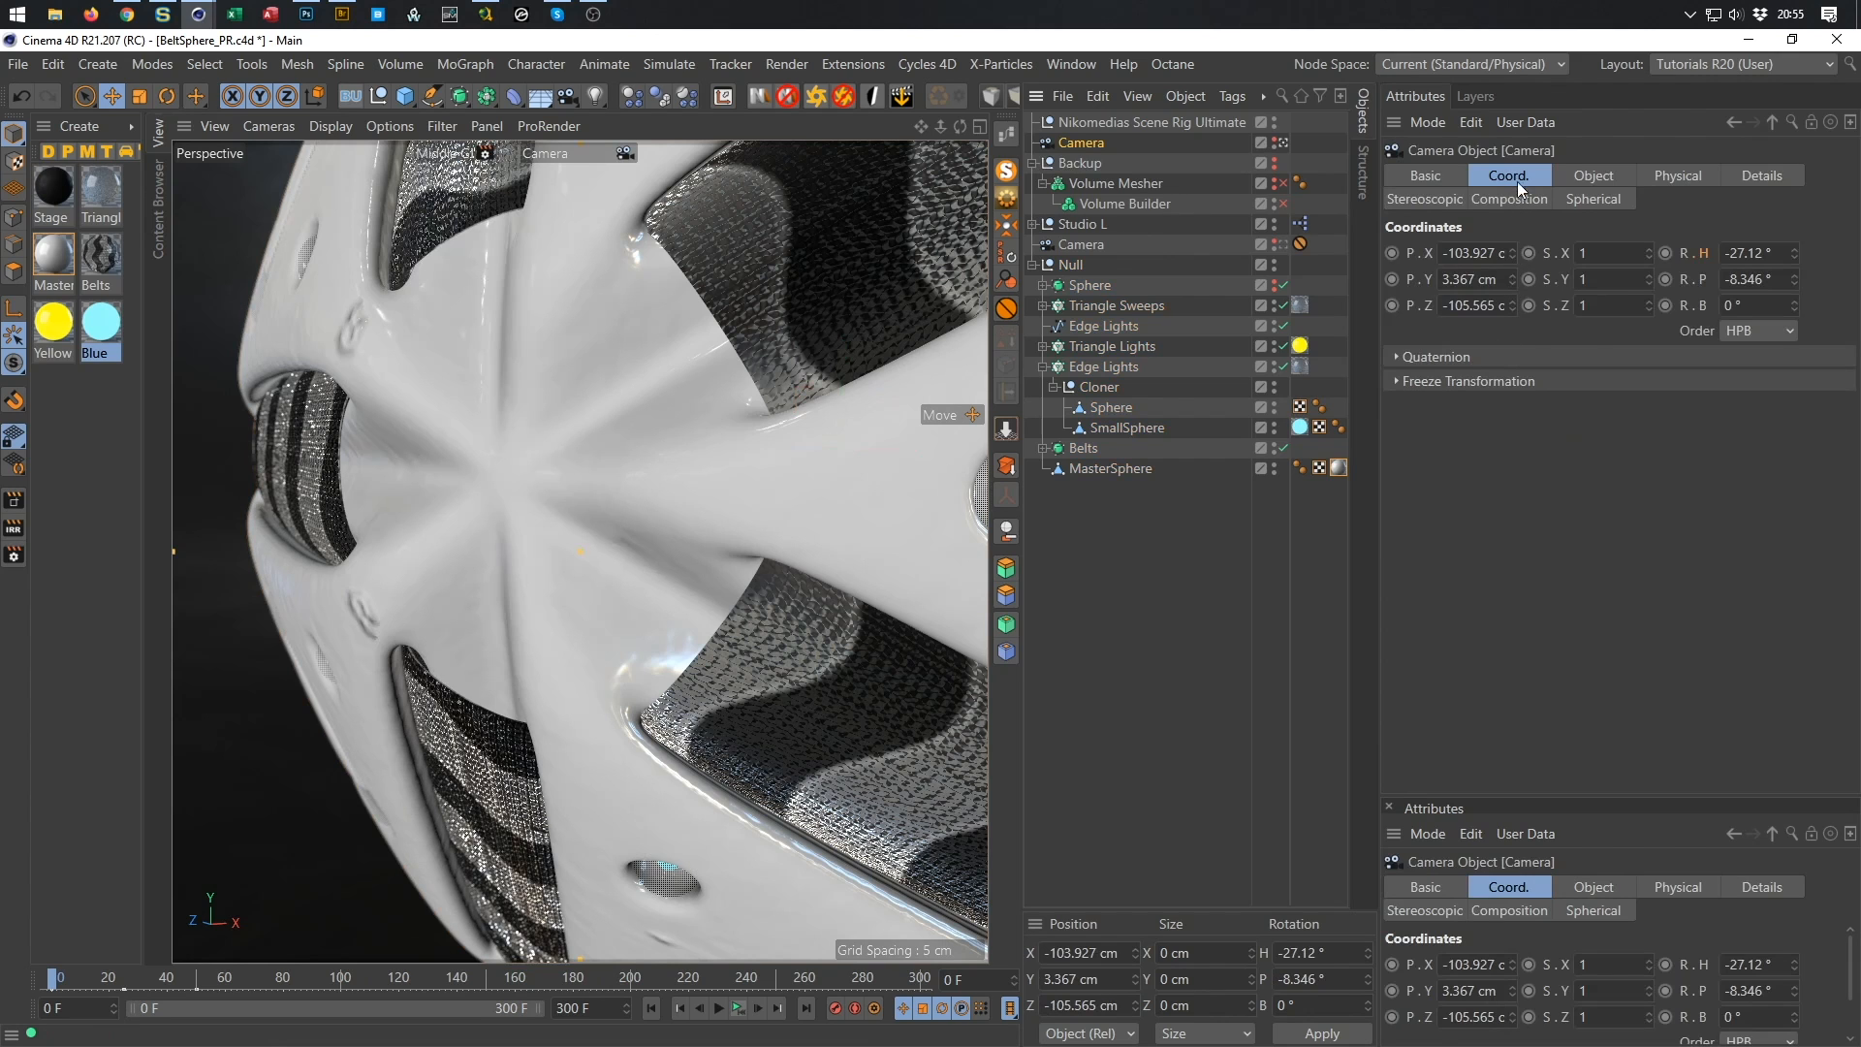
{"action": "left_click", "coordinate": [1593, 176]}
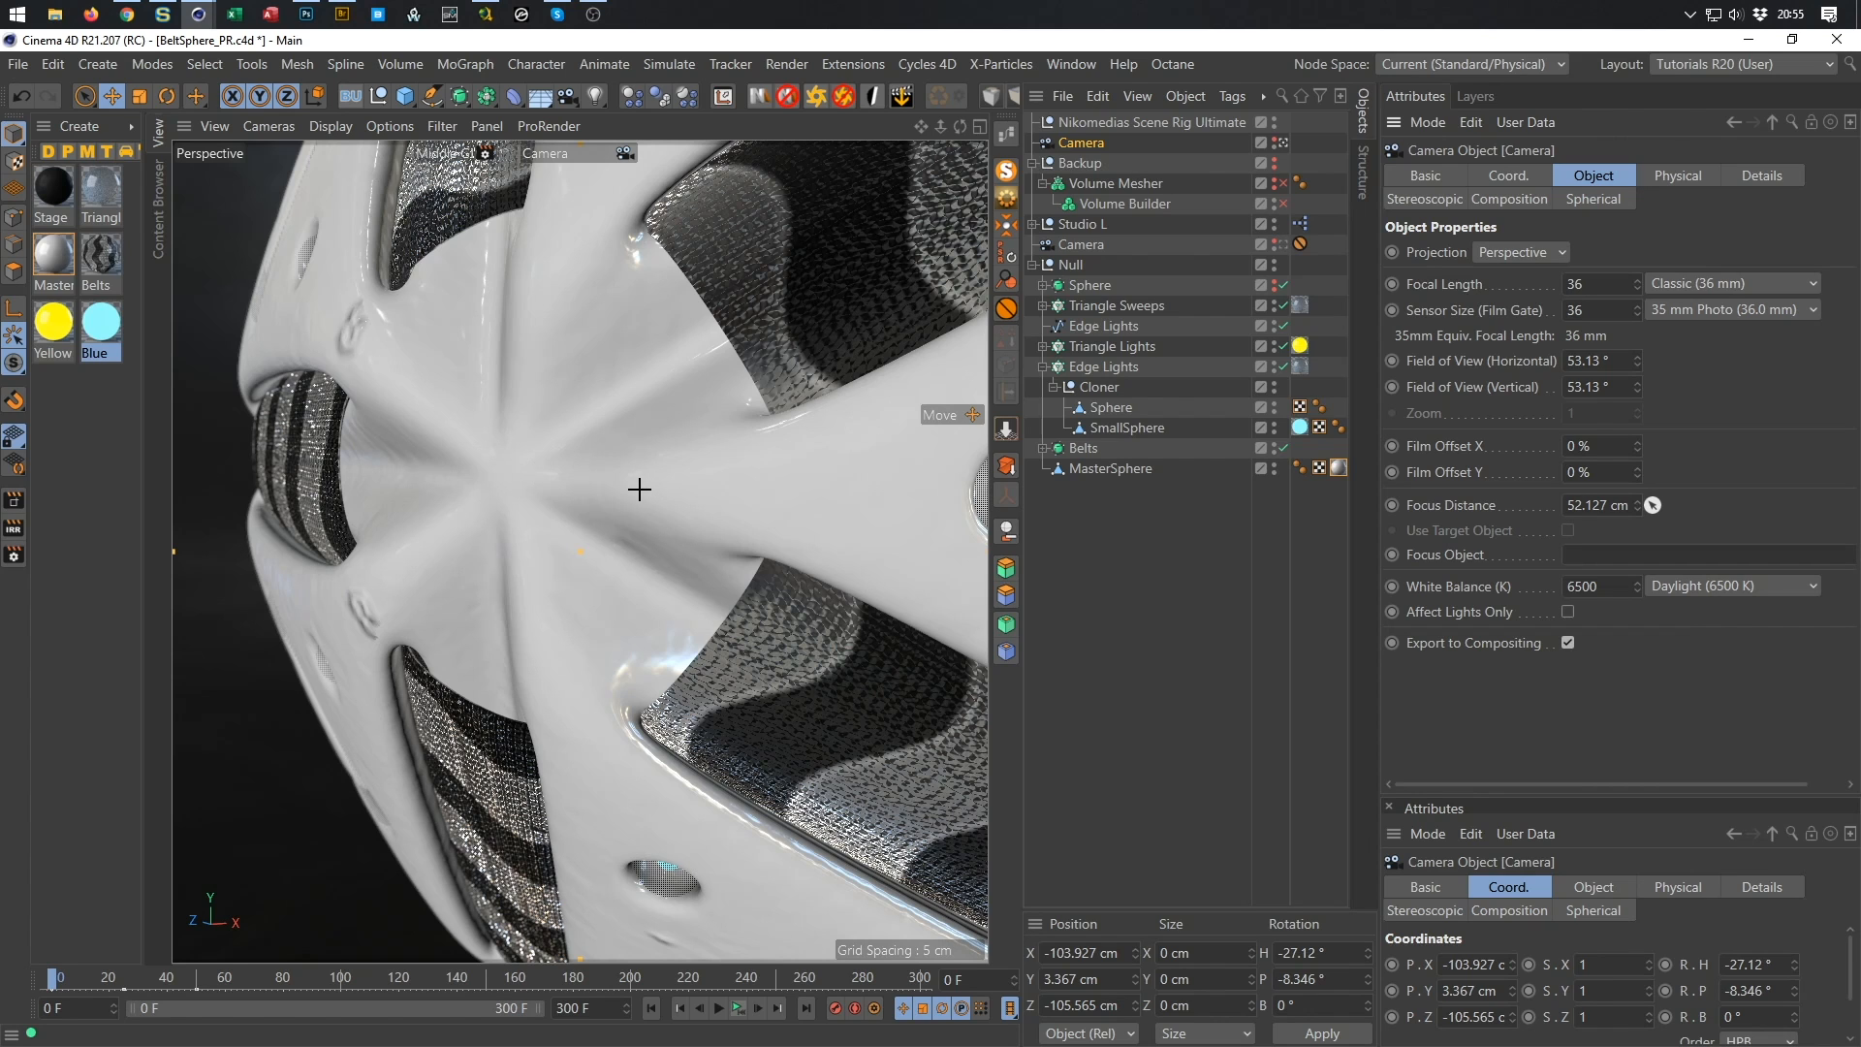
{"action": "left_click", "coordinate": [458, 451]}
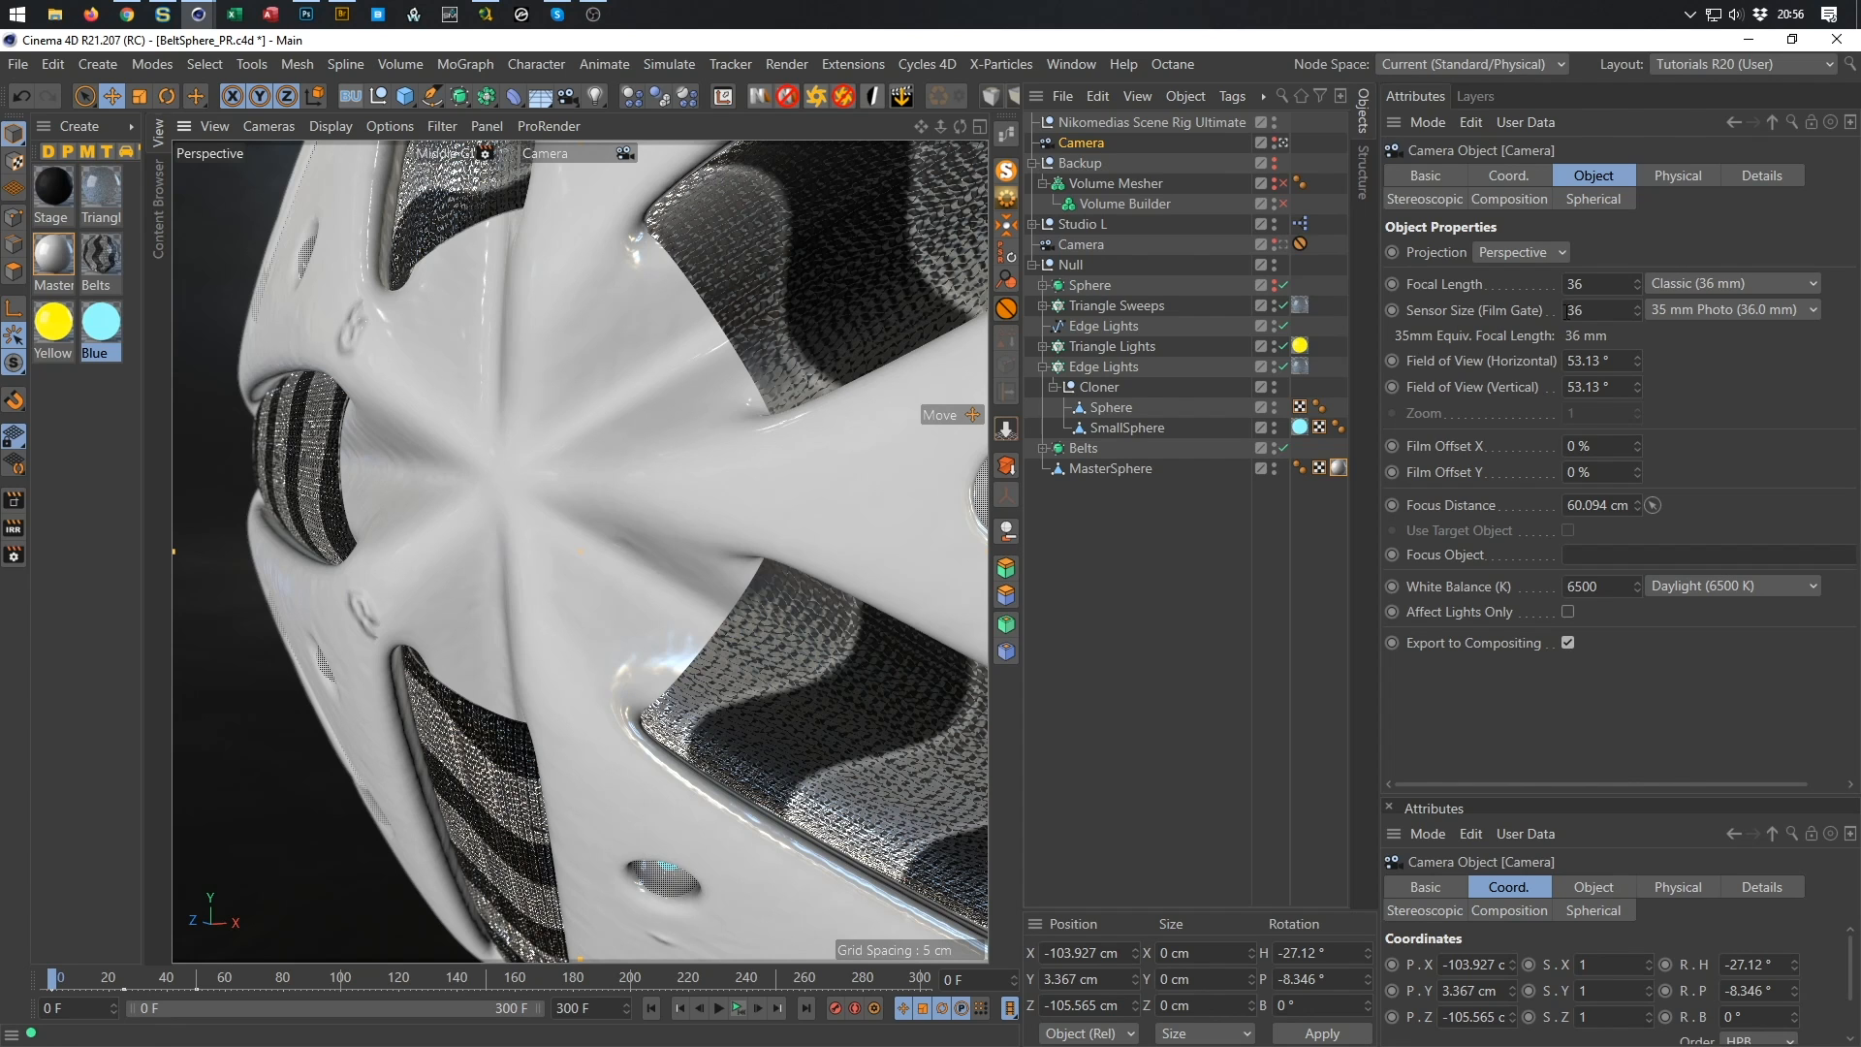
{"action": "left_click", "coordinate": [1692, 176]}
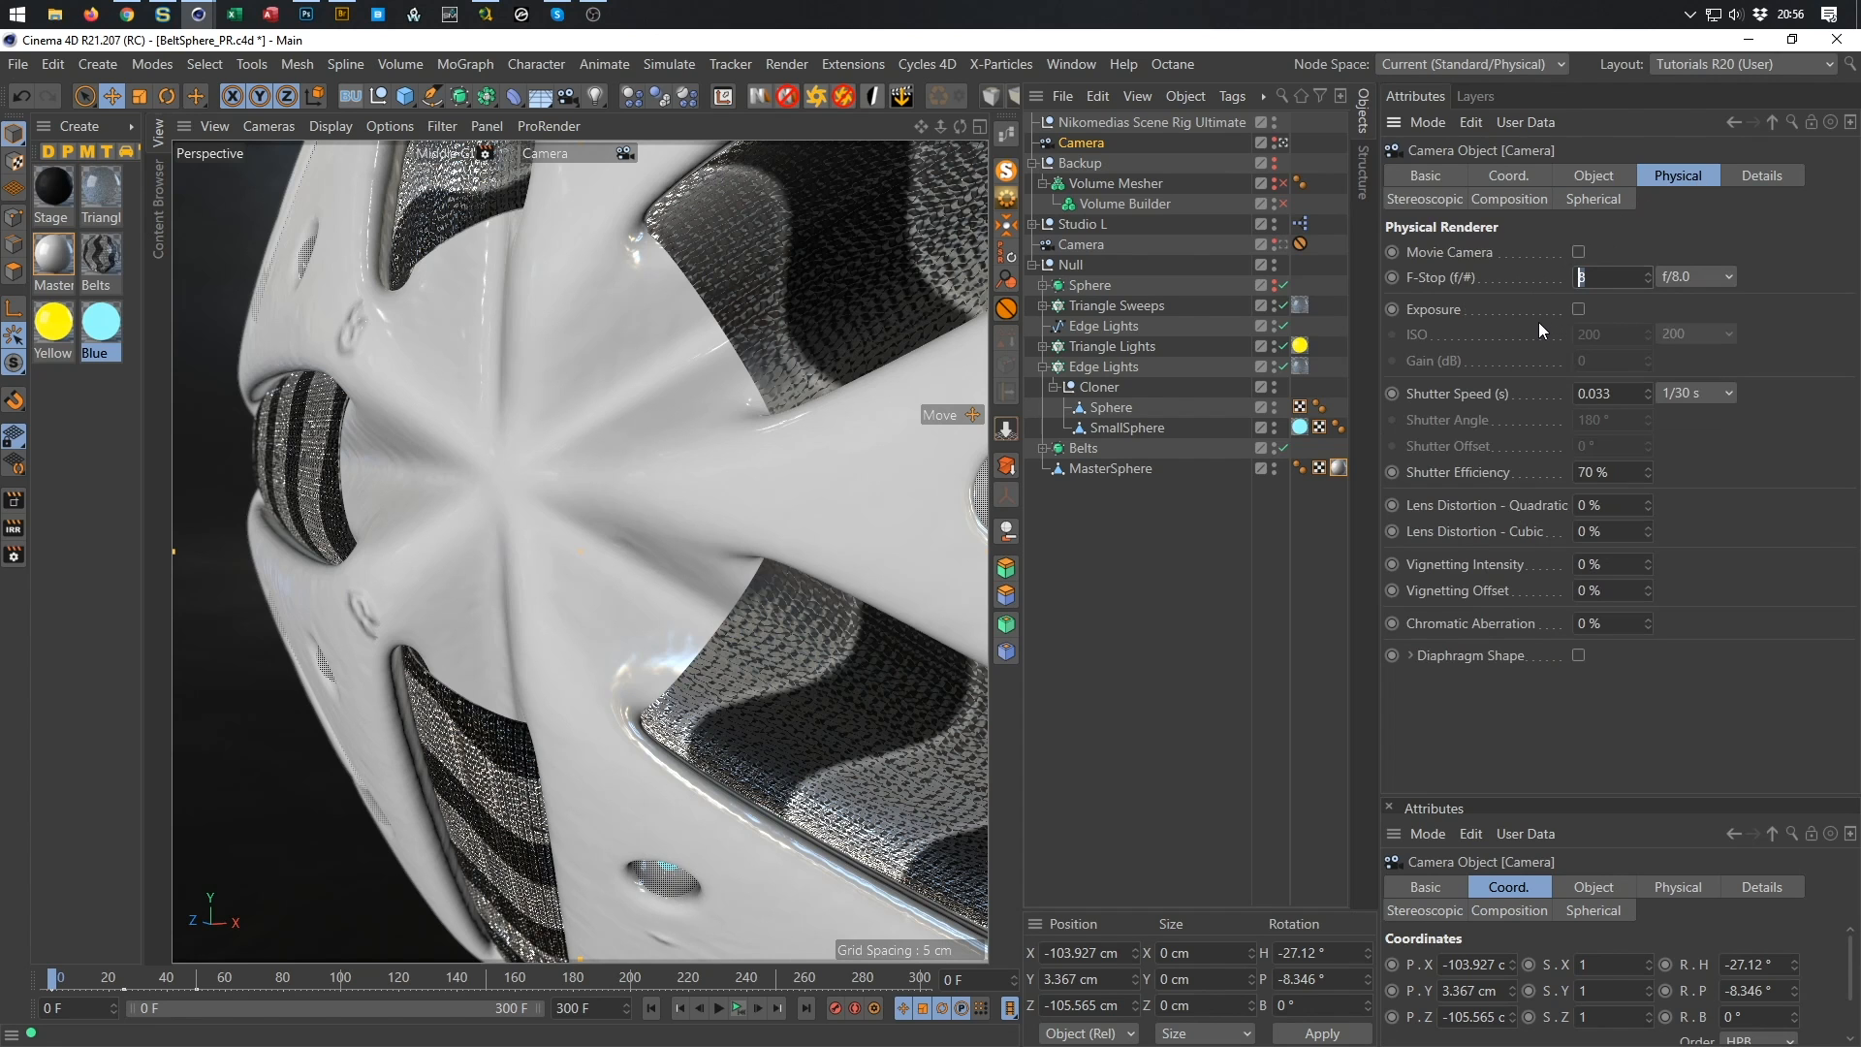
{"action": "key", "text": "Return"}
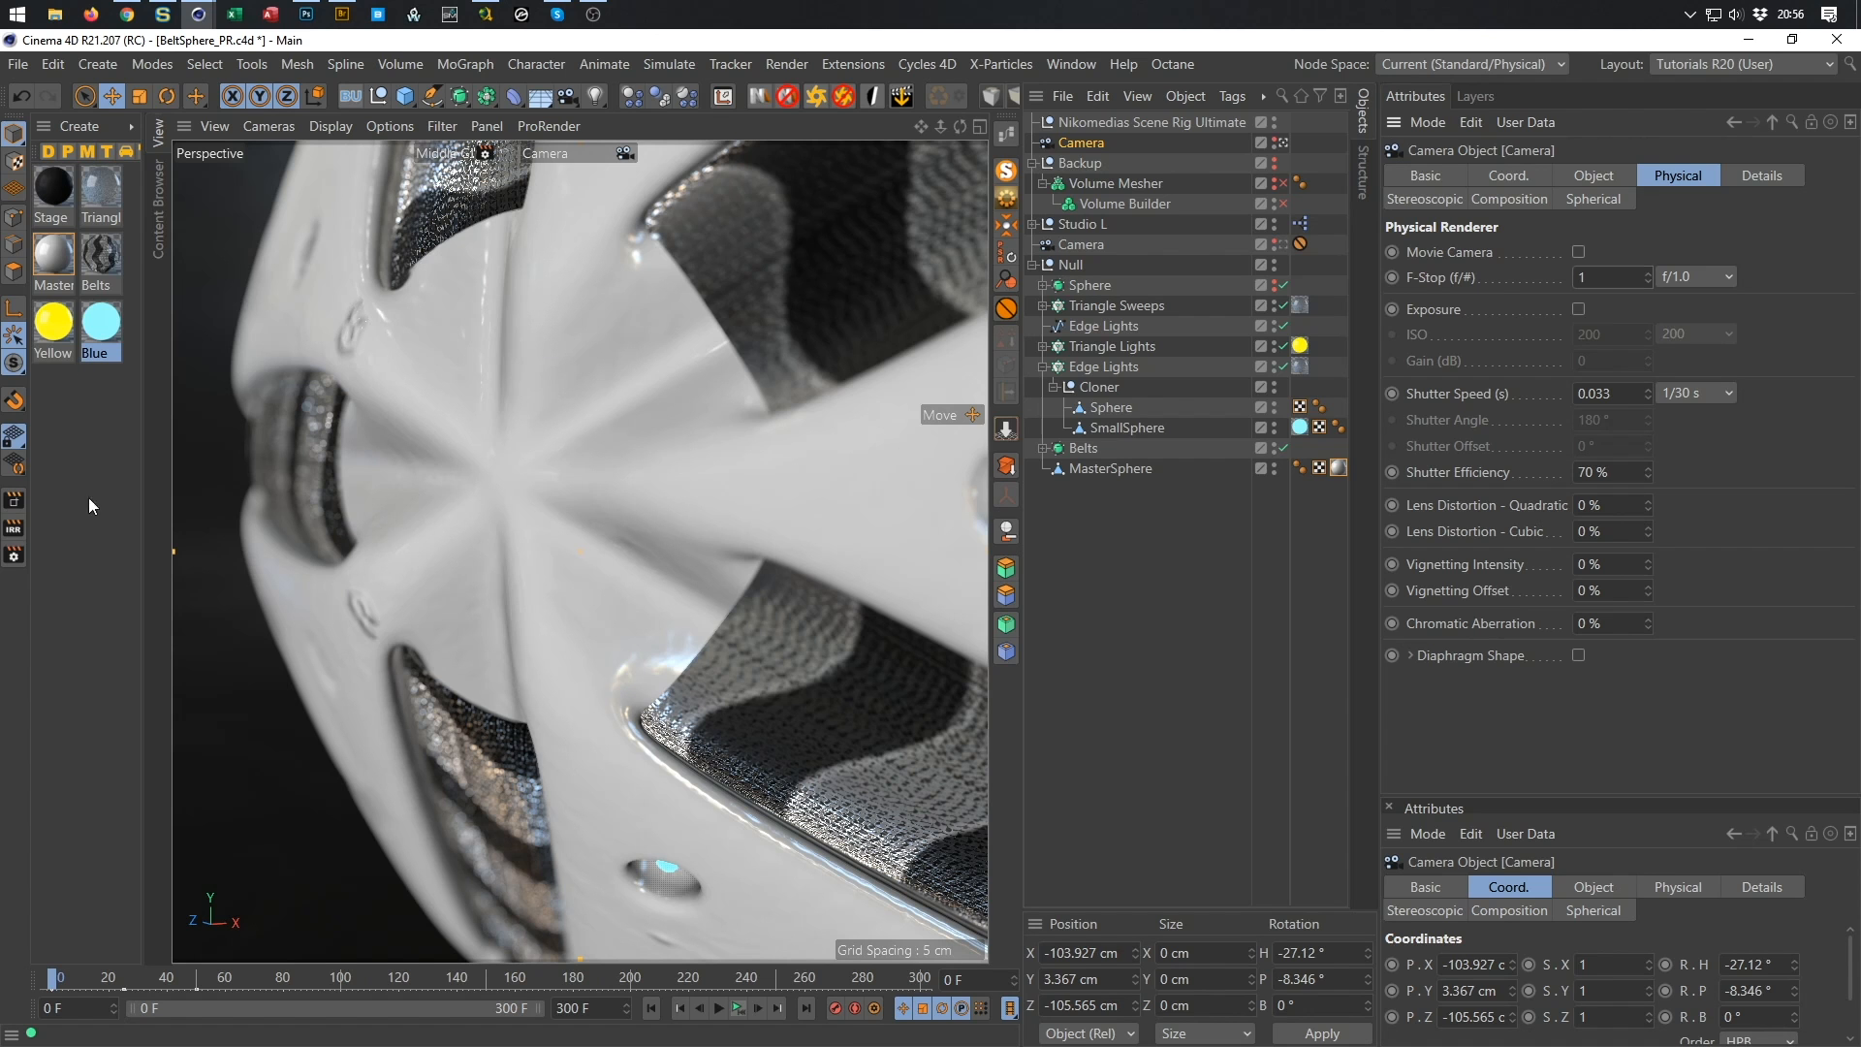
Enable Depth Of Field in the Physical options of the Middle GI setting and render the close-up to the Picture Viewer.
{"action": "left_click", "coordinate": [13, 555]}
{"action": "left_click_drag", "start_coordinate": [336, 424], "coordinate": [511, 228]}
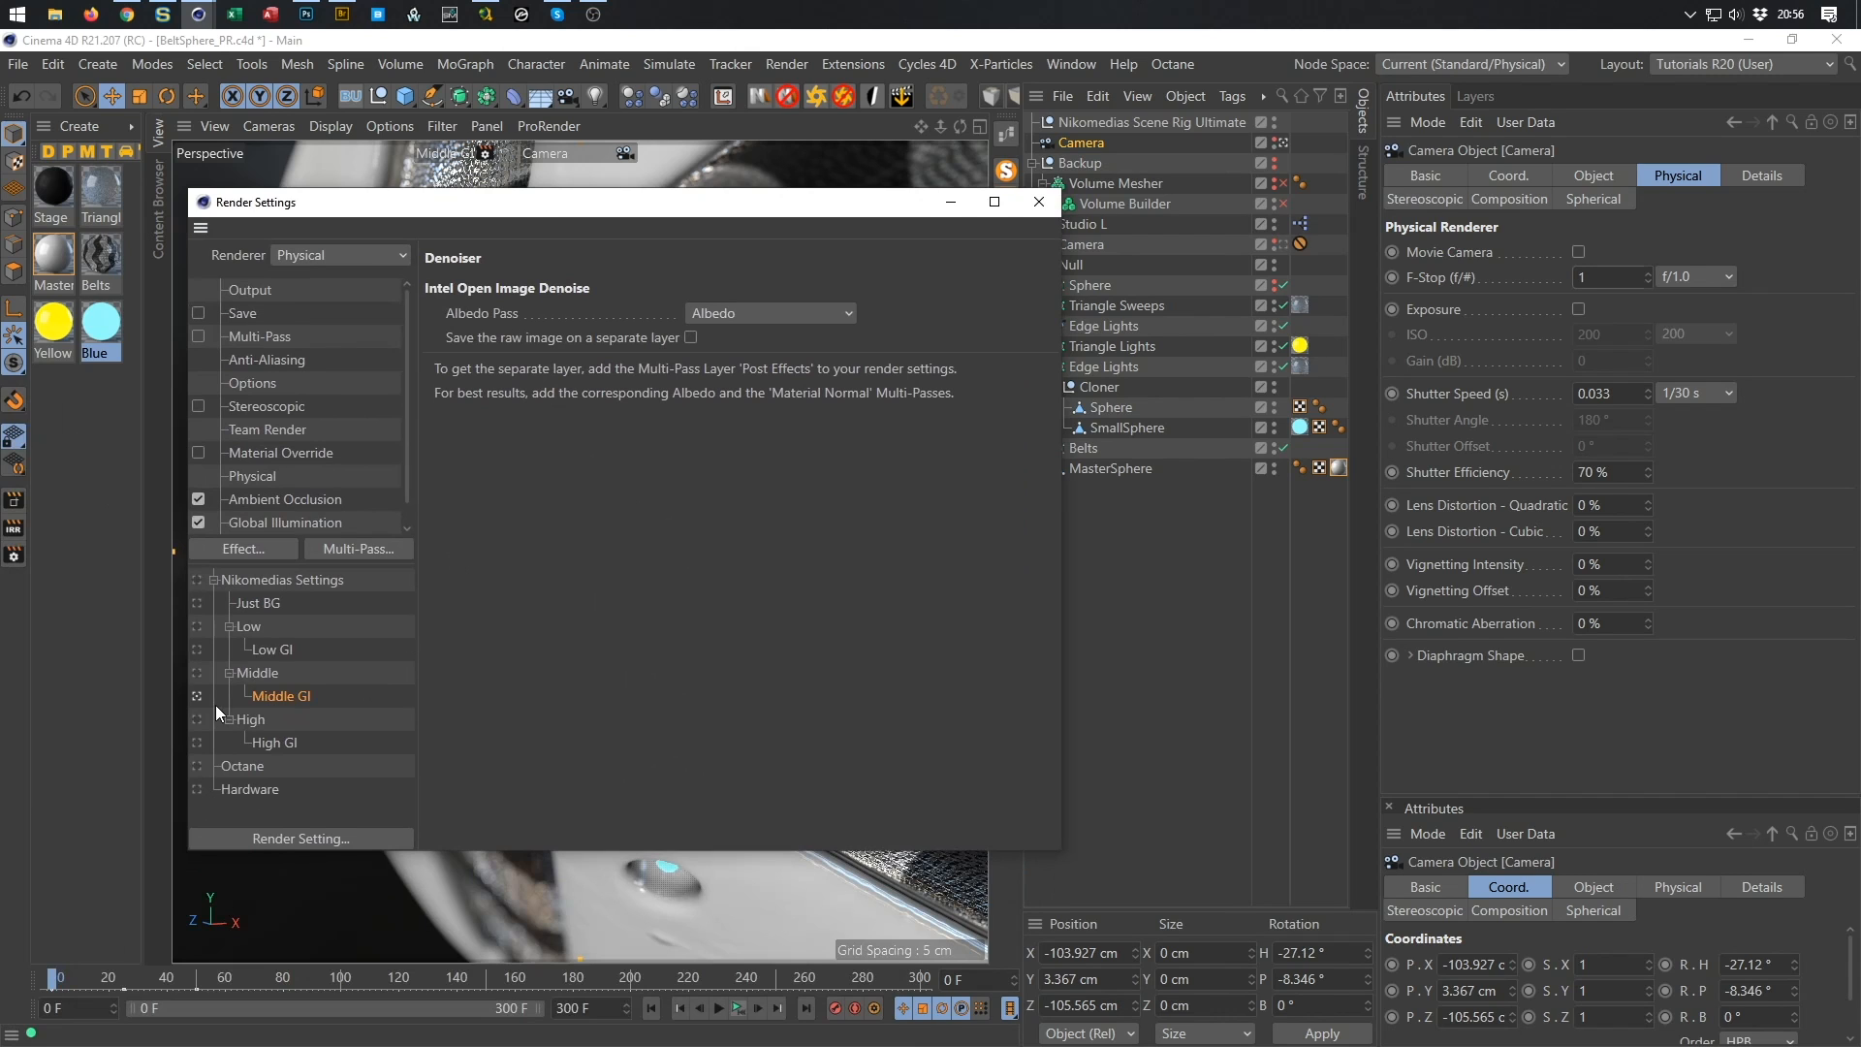
{"action": "left_click", "coordinate": [244, 476]}
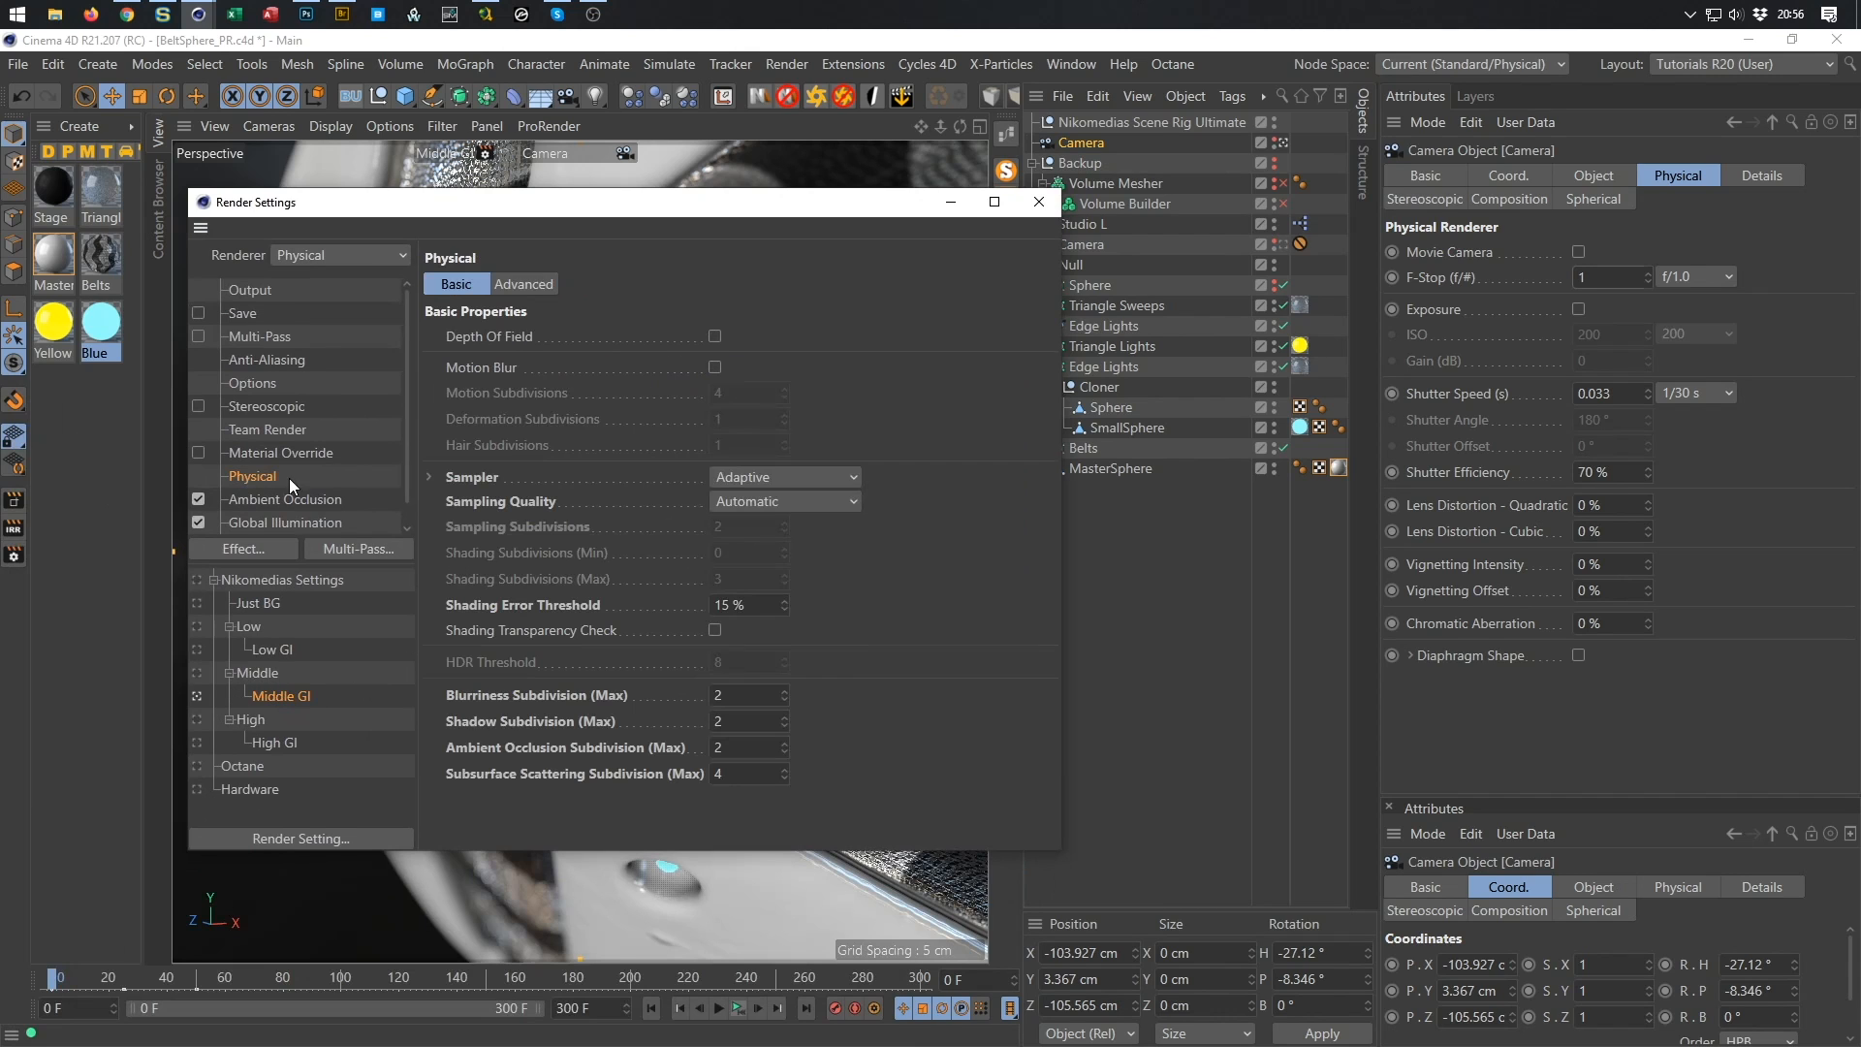
{"action": "left_click", "coordinate": [716, 336]}
{"action": "left_click_drag", "start_coordinate": [771, 204], "coordinate": [714, 177]}
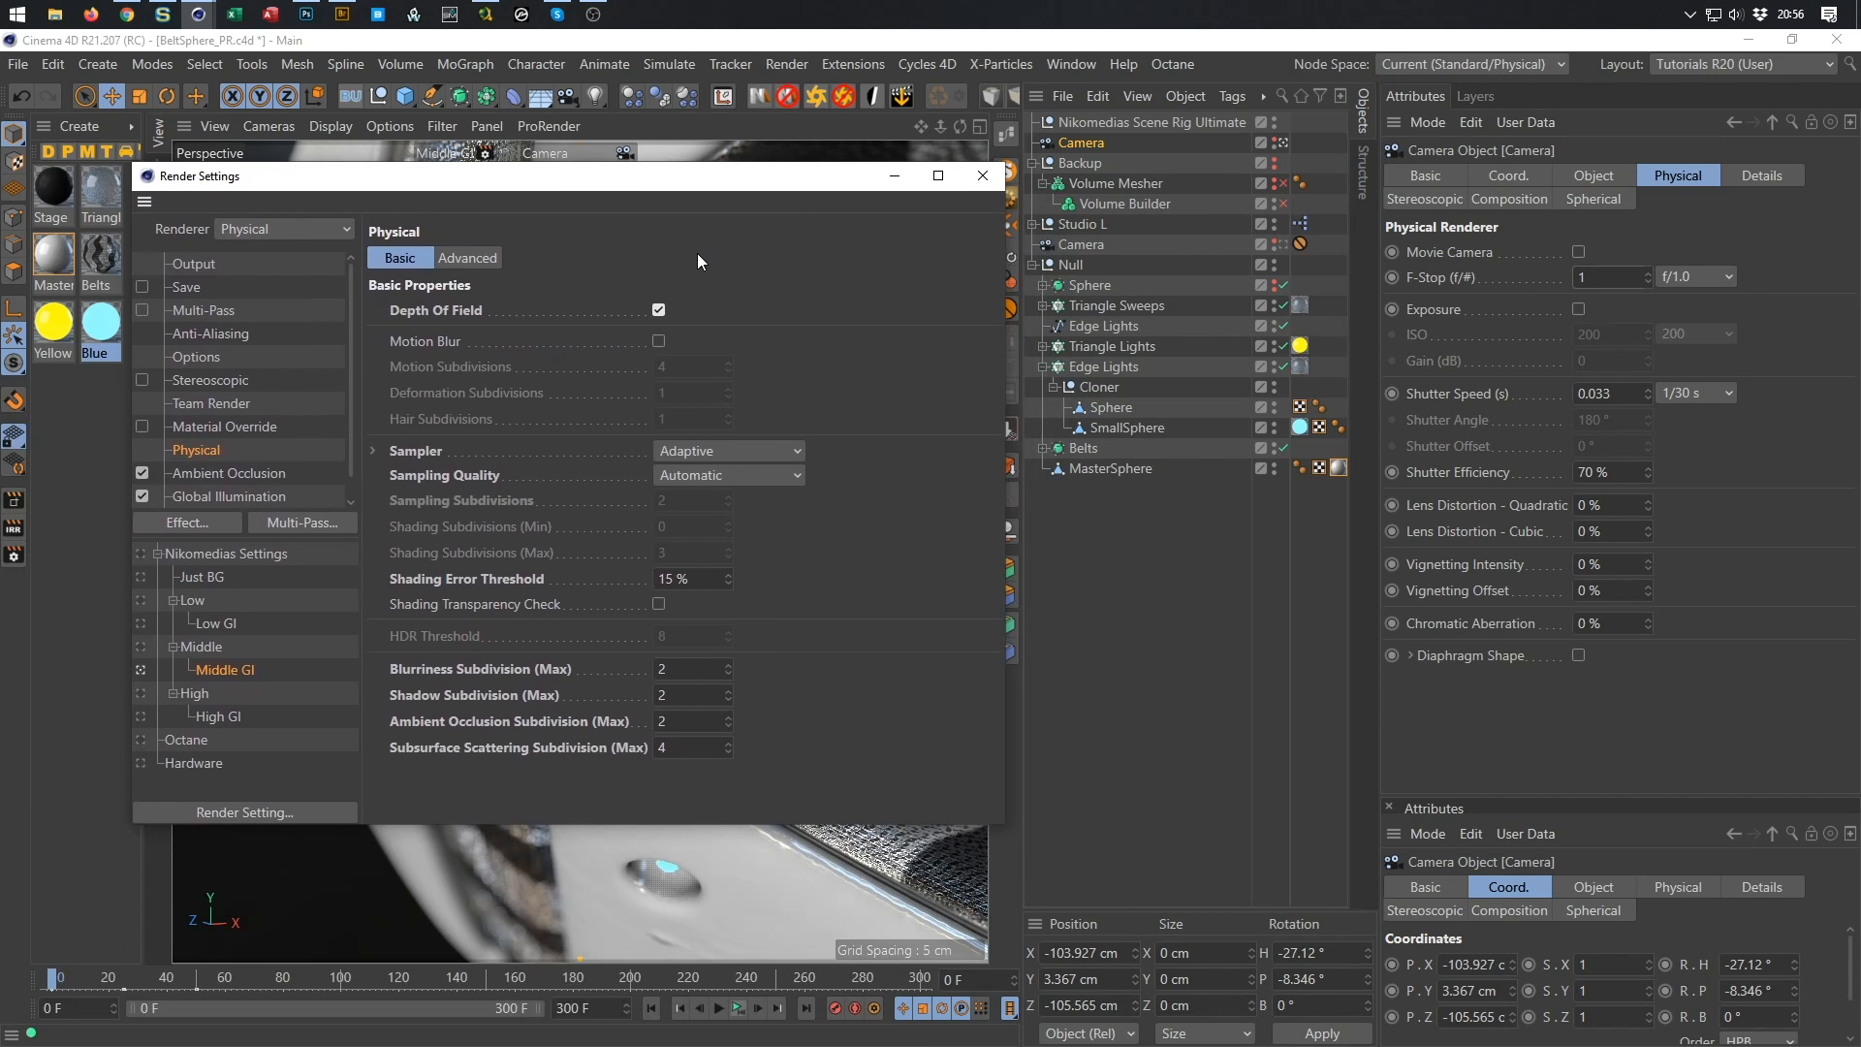
{"action": "scroll", "coordinate": [352, 456], "scroll_direction": "down", "scroll_amount": 1}
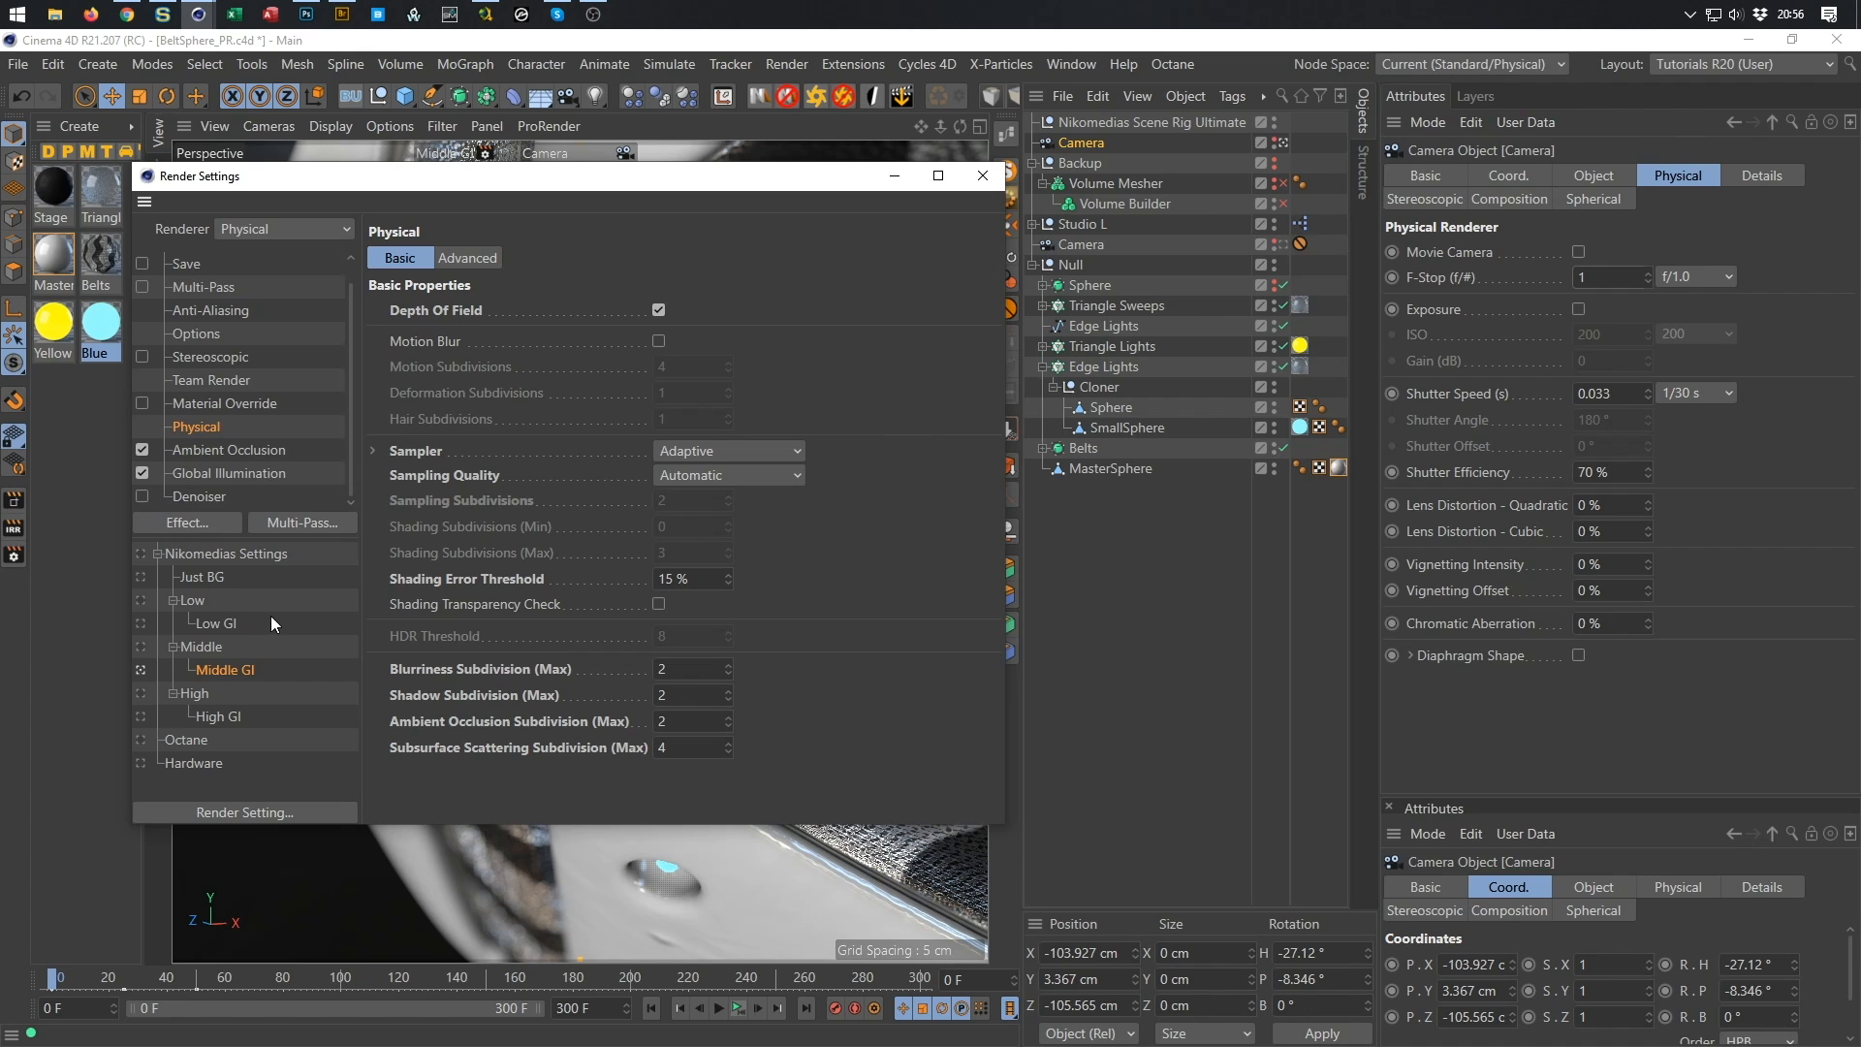
{"action": "key", "text": "shift+r"}
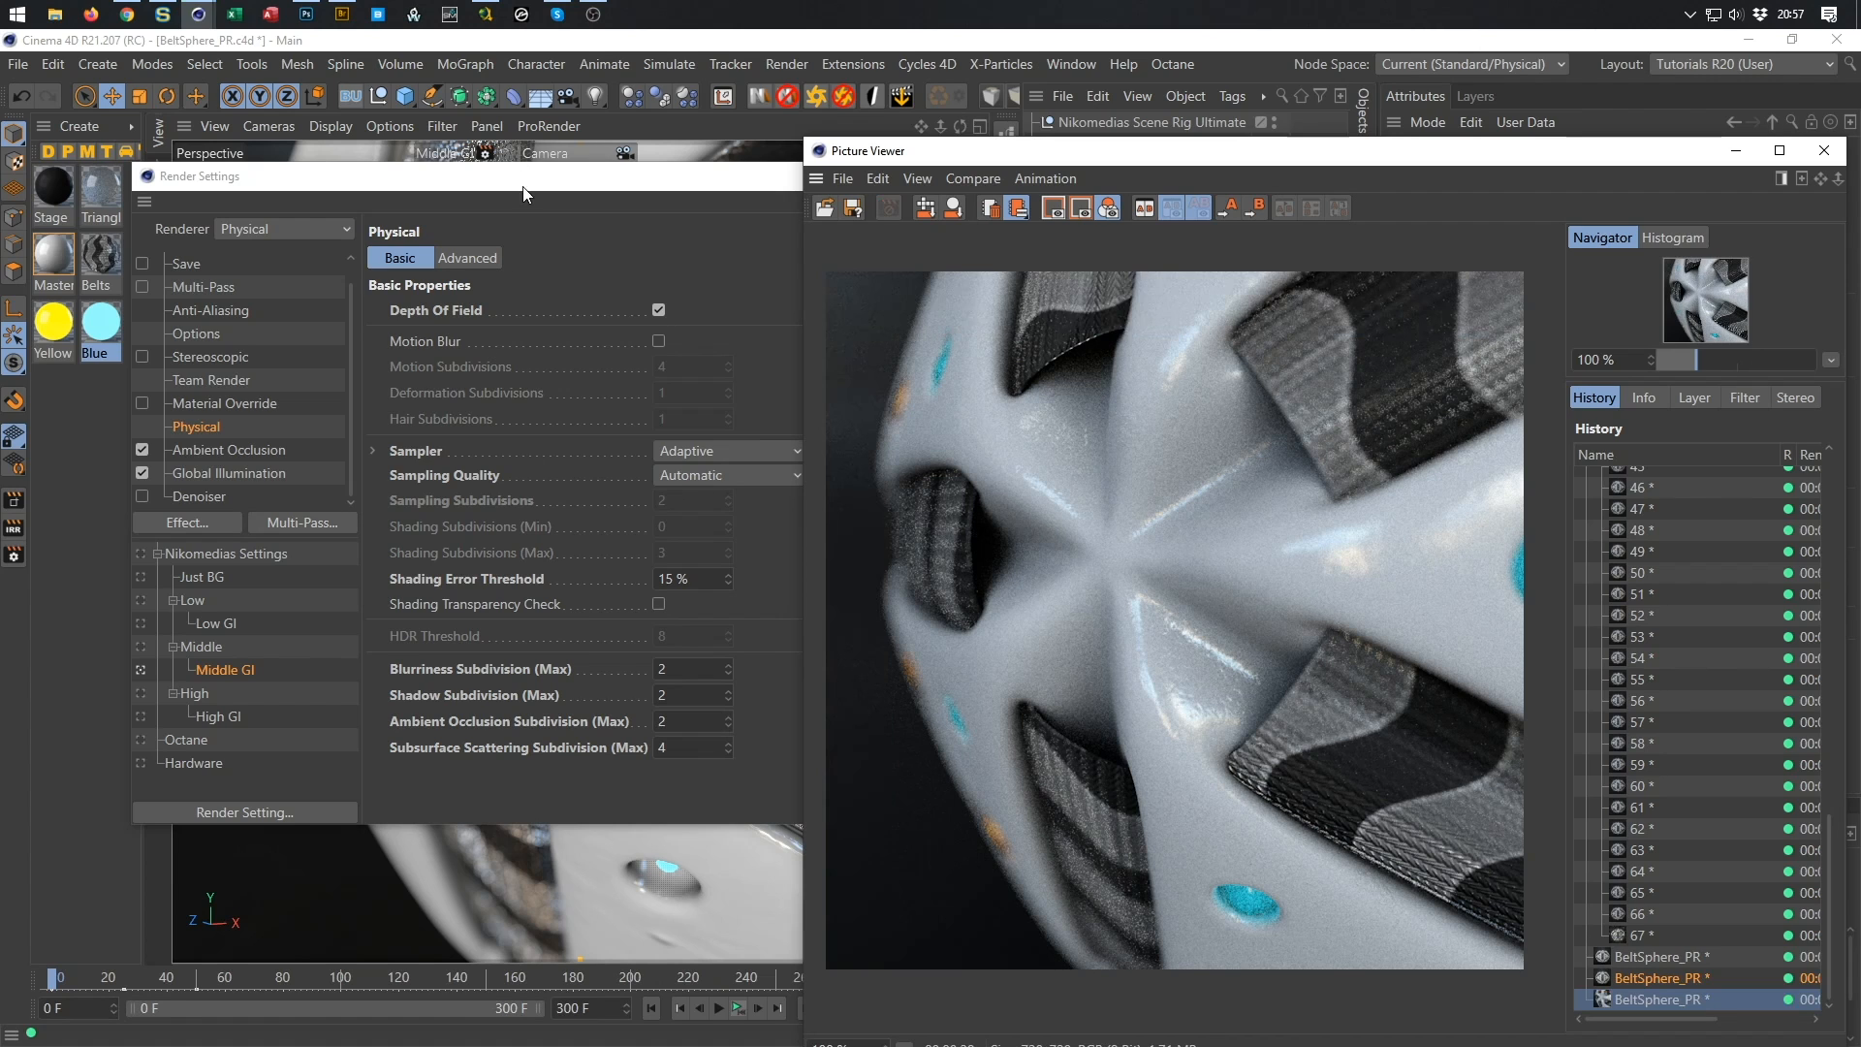
Set the High Clamp in the MasterSphere material's bump Layer shader to 20% and render the frame again.
{"action": "double_click", "coordinate": [56, 258]}
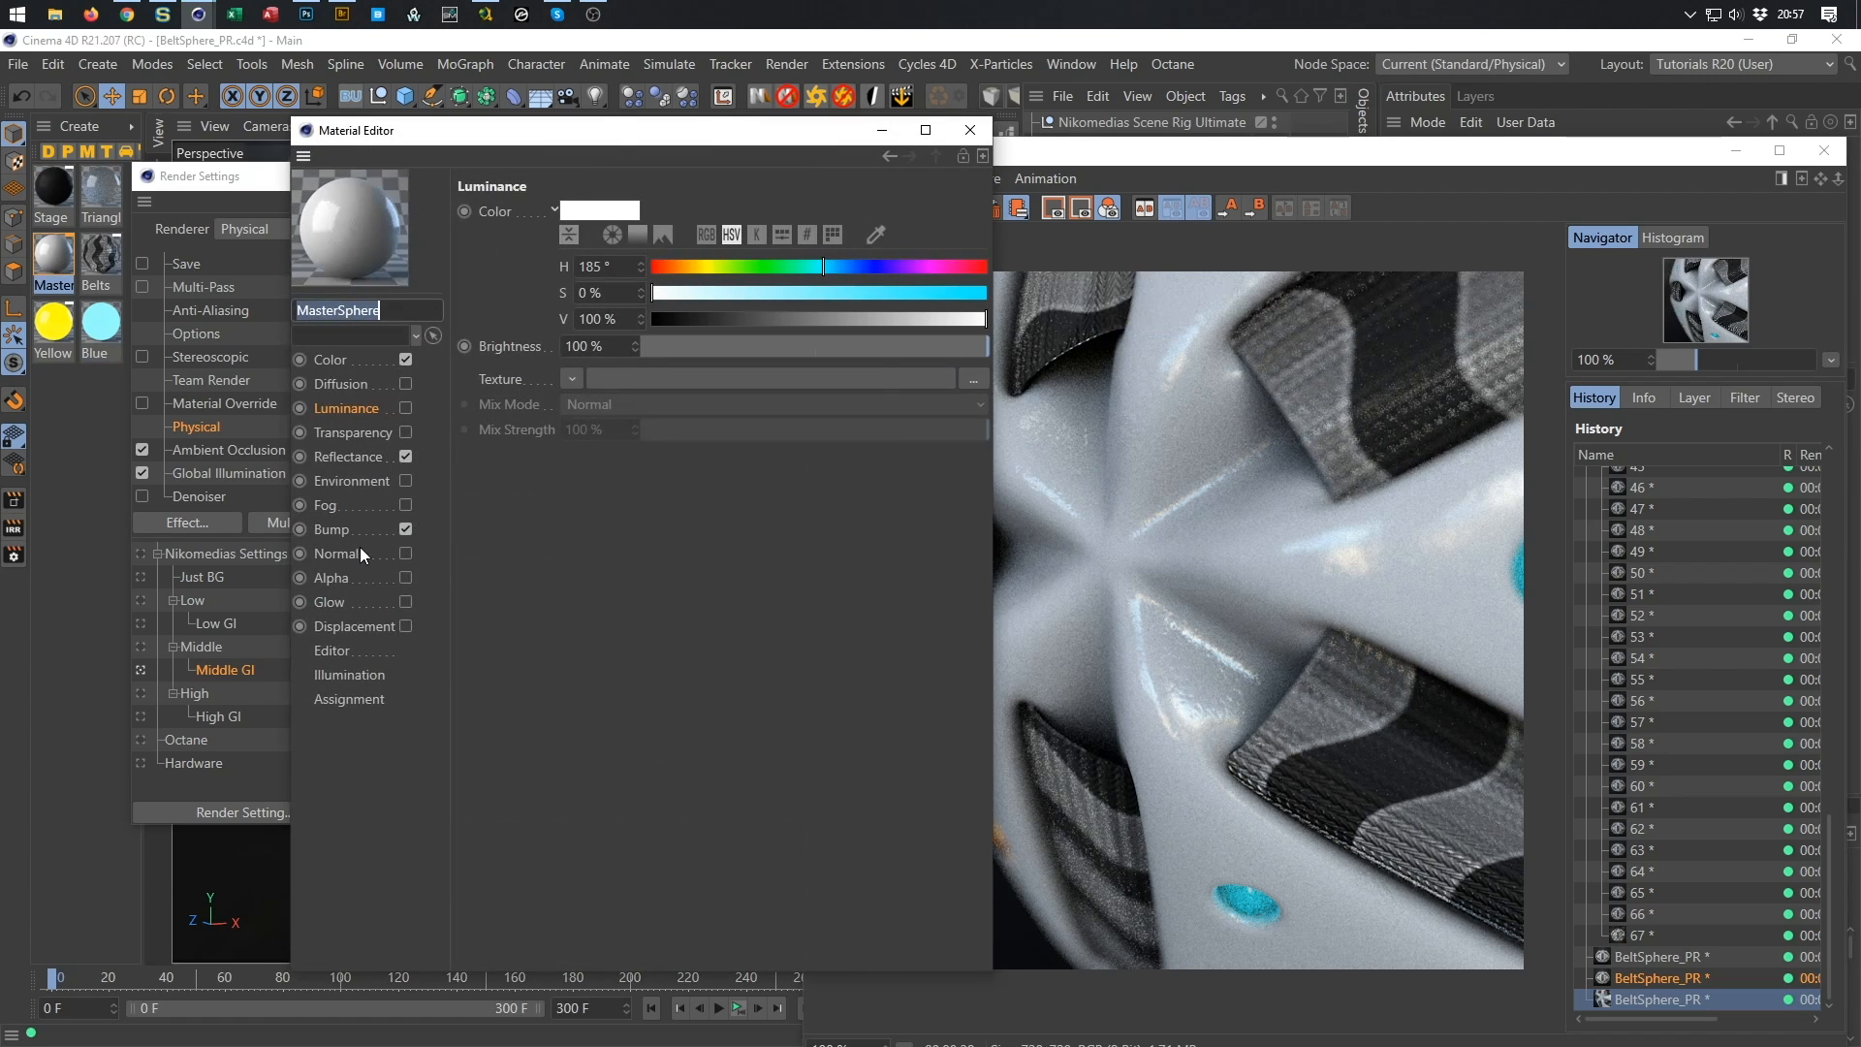
{"action": "left_click", "coordinate": [341, 532]}
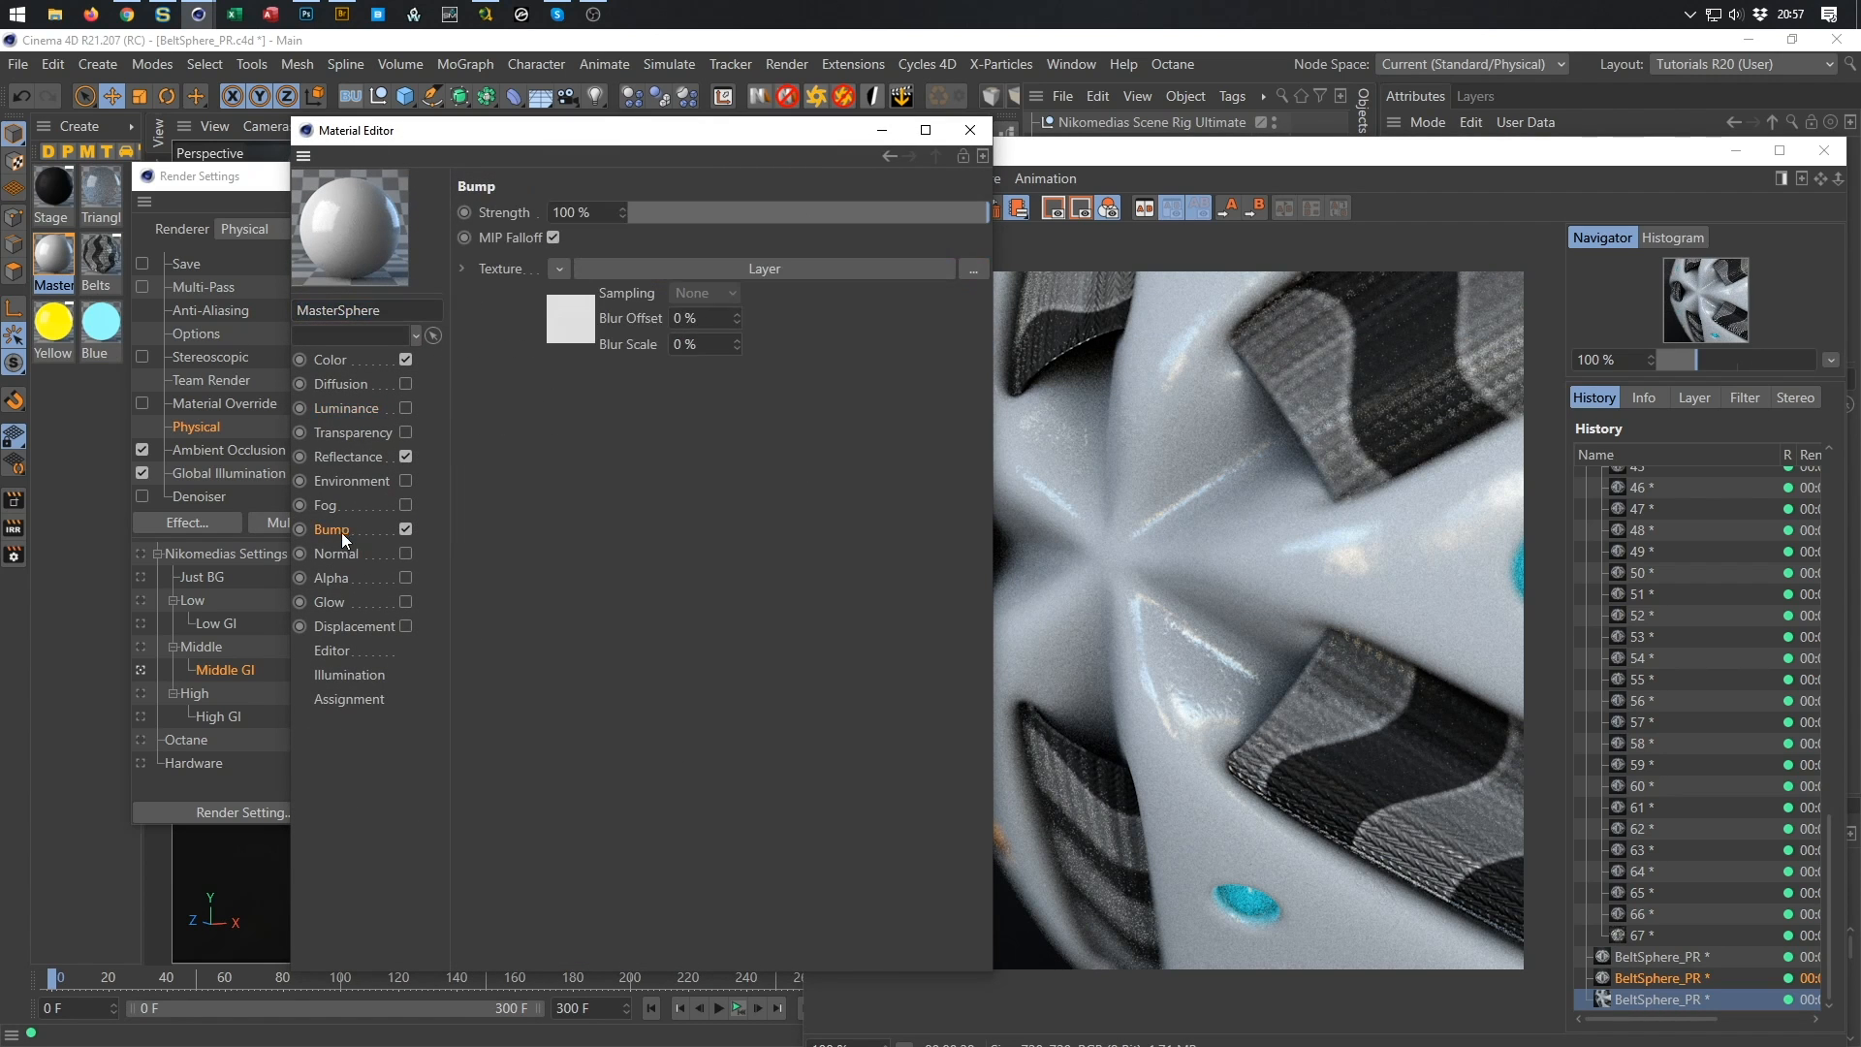
{"action": "left_click", "coordinate": [554, 330]}
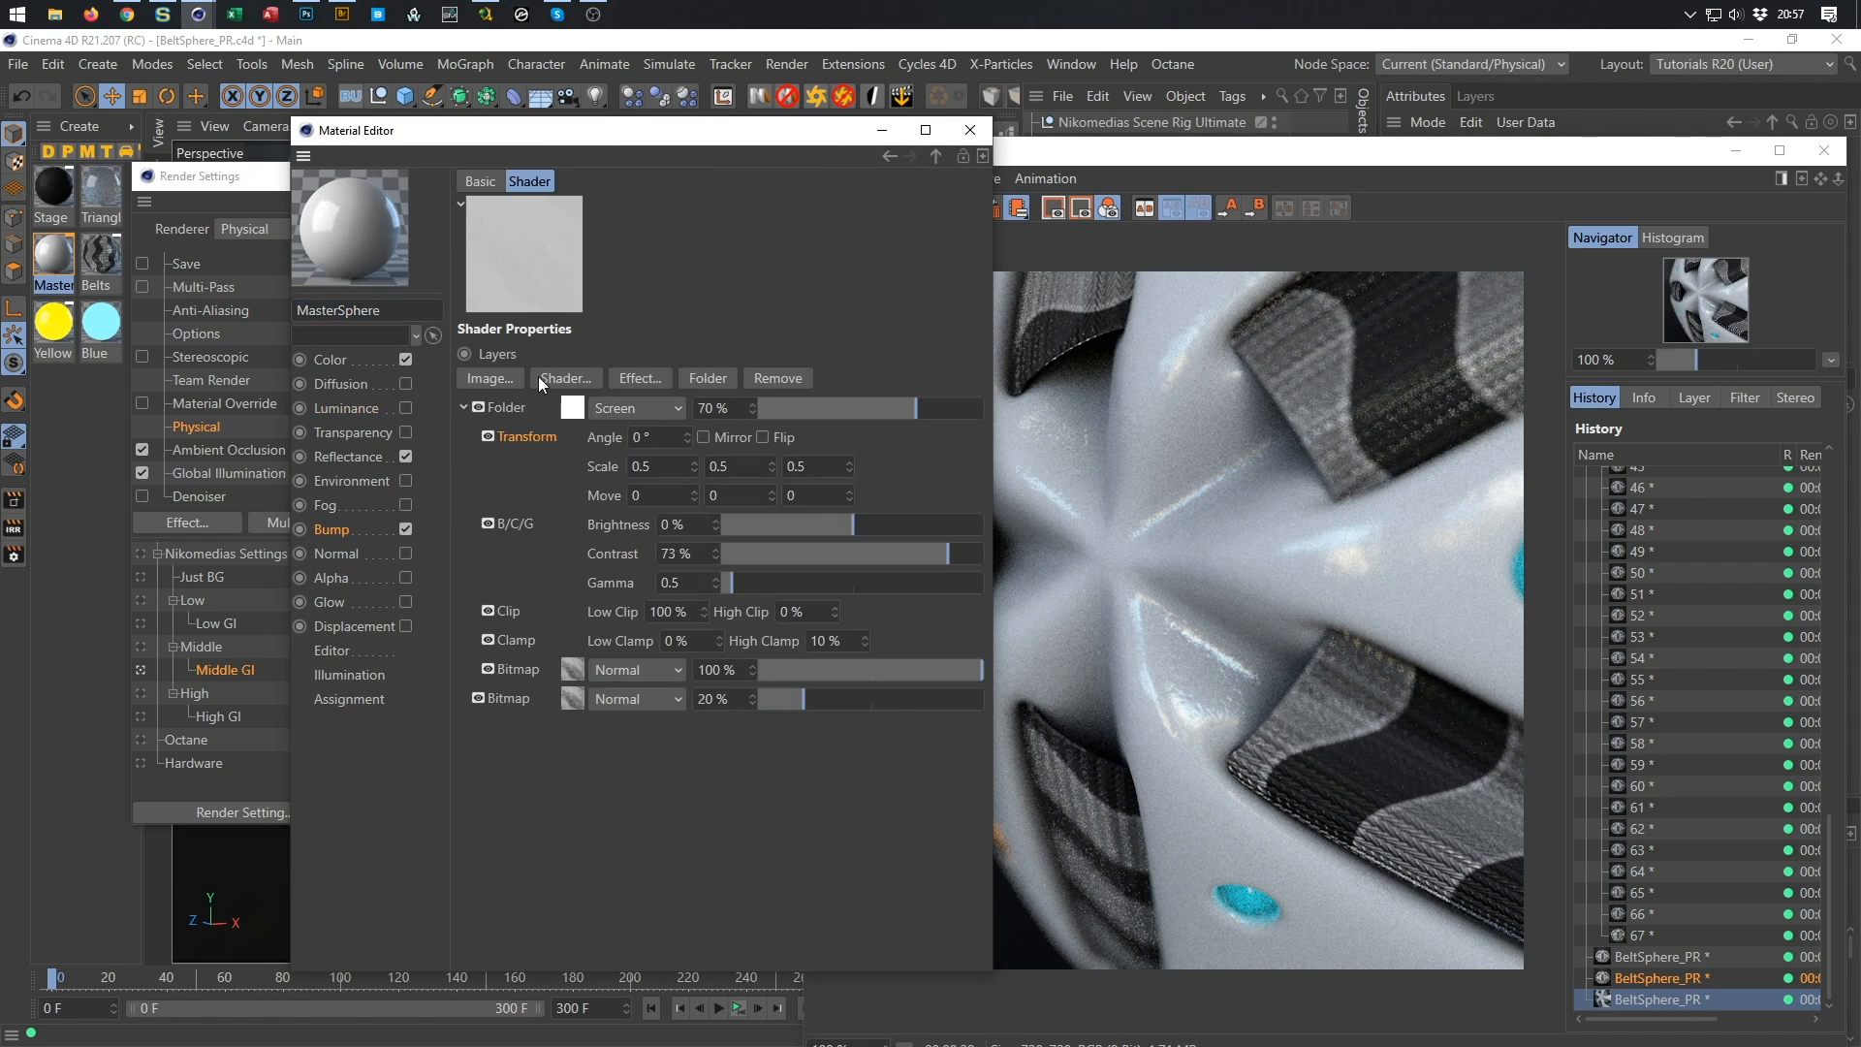
{"action": "left_click", "coordinate": [687, 466]}
{"action": "left_click", "coordinate": [844, 640]}
{"action": "key", "text": "Return"}
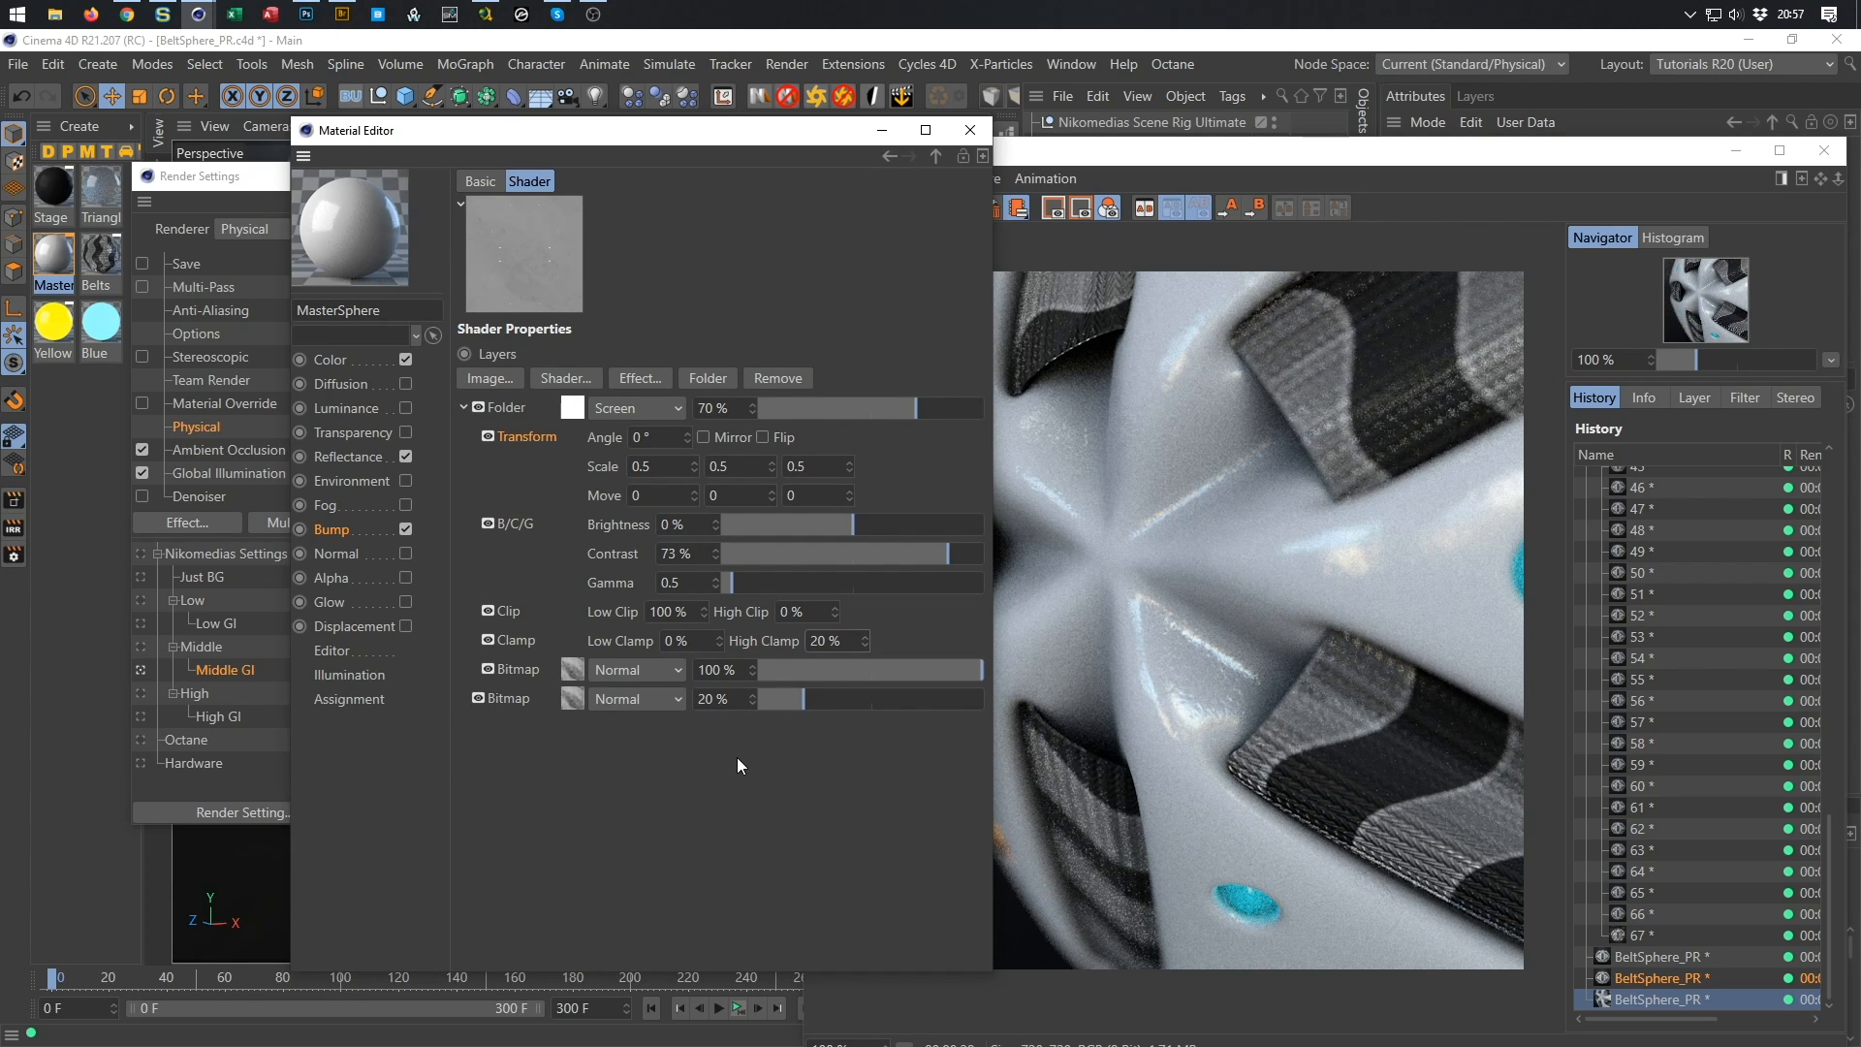
{"action": "key", "text": "shift+r"}
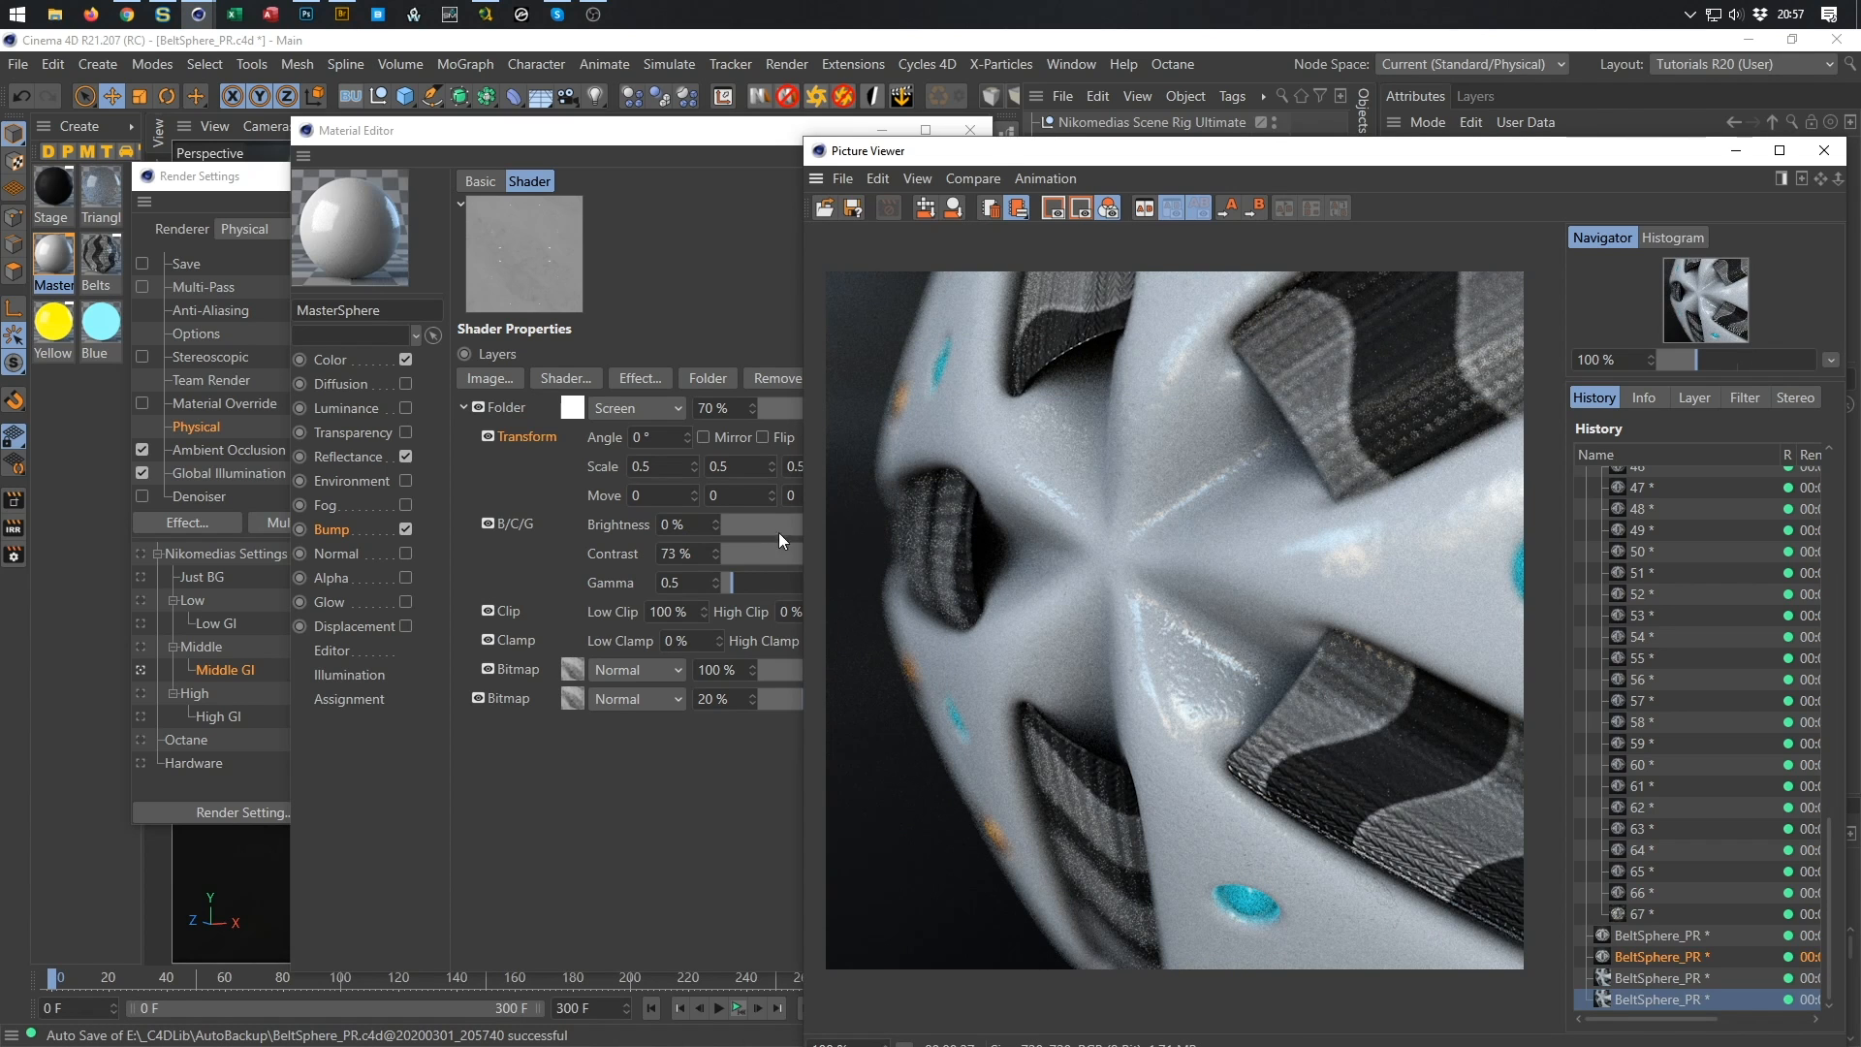
Set all three Transform scale values of the bump layer folder to 1.
{"action": "left_click", "coordinate": [654, 467]}
{"action": "type", "text": "1"}
{"action": "key", "text": "Tab"}
{"action": "type", "text": "1"}
{"action": "key", "text": "Tab"}
{"action": "type", "text": "1"}
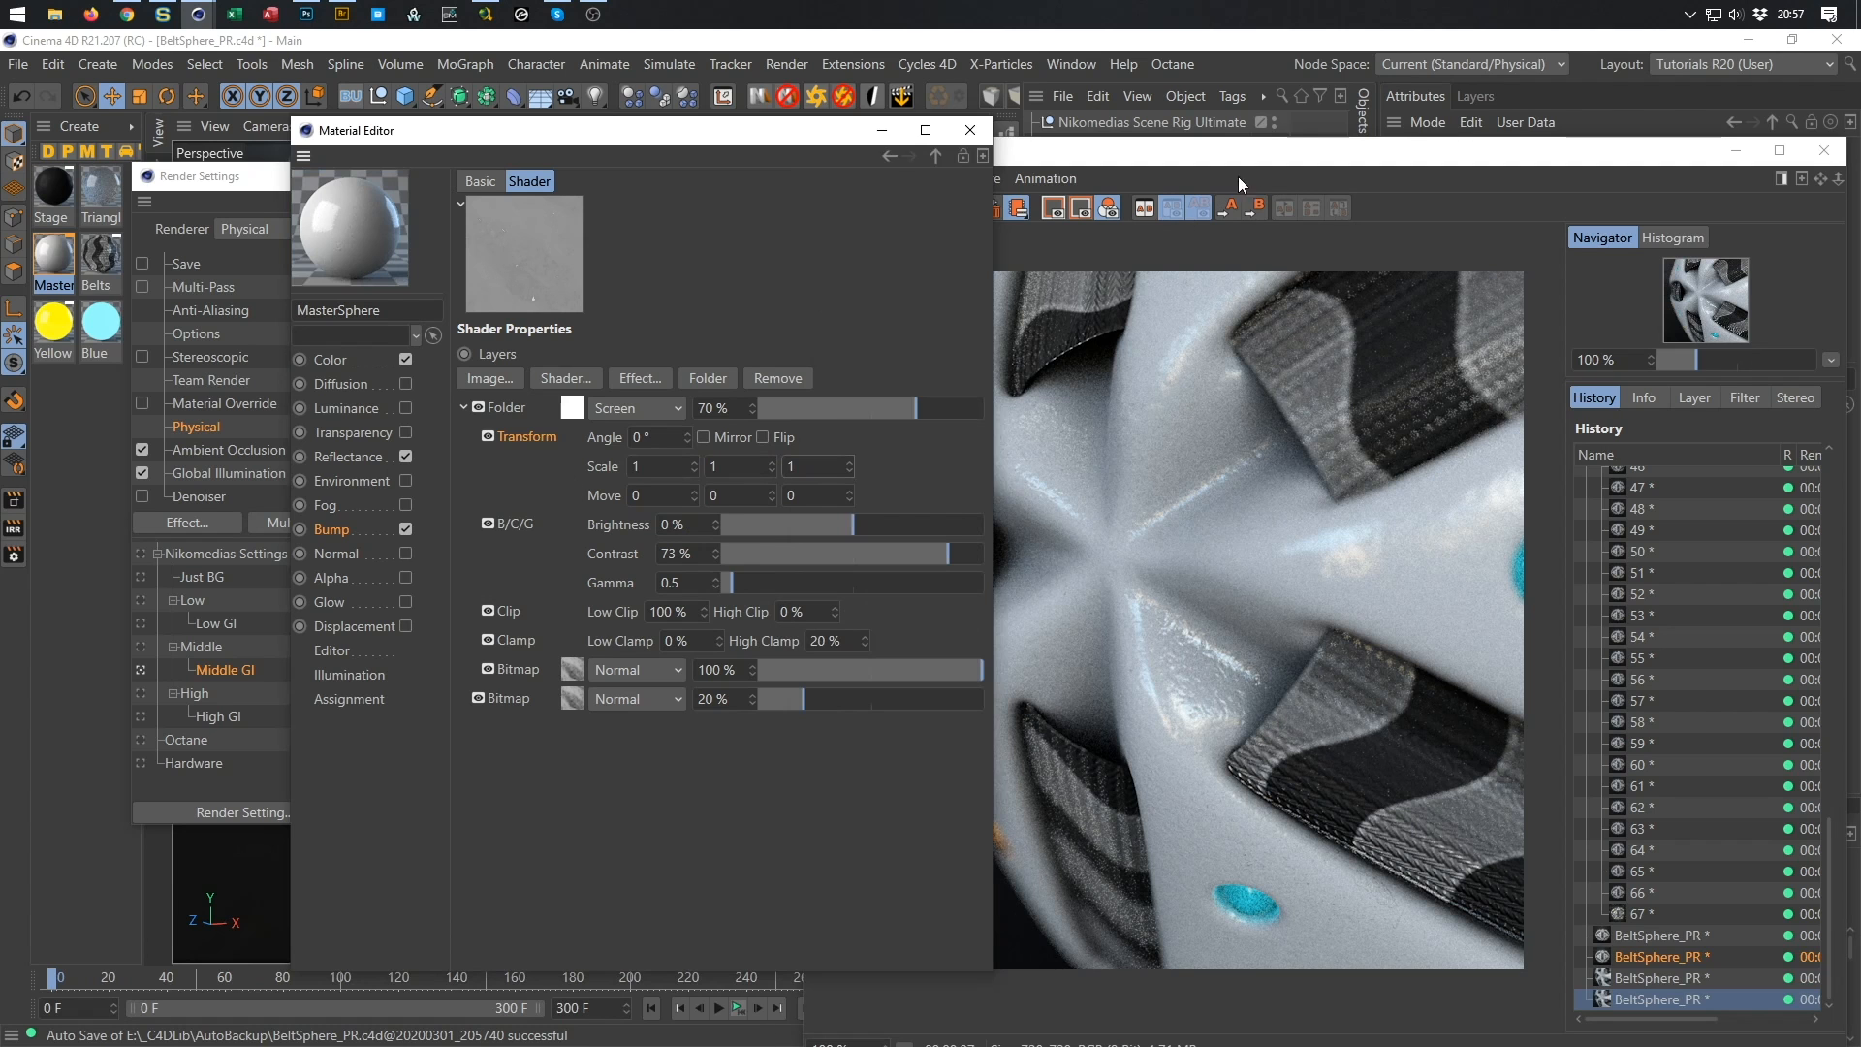
Set the upper Camera's F-Stop to 2 and render the close-up to the Picture Viewer.
{"action": "left_click_drag", "start_coordinate": [1284, 156], "coordinate": [1179, 445]}
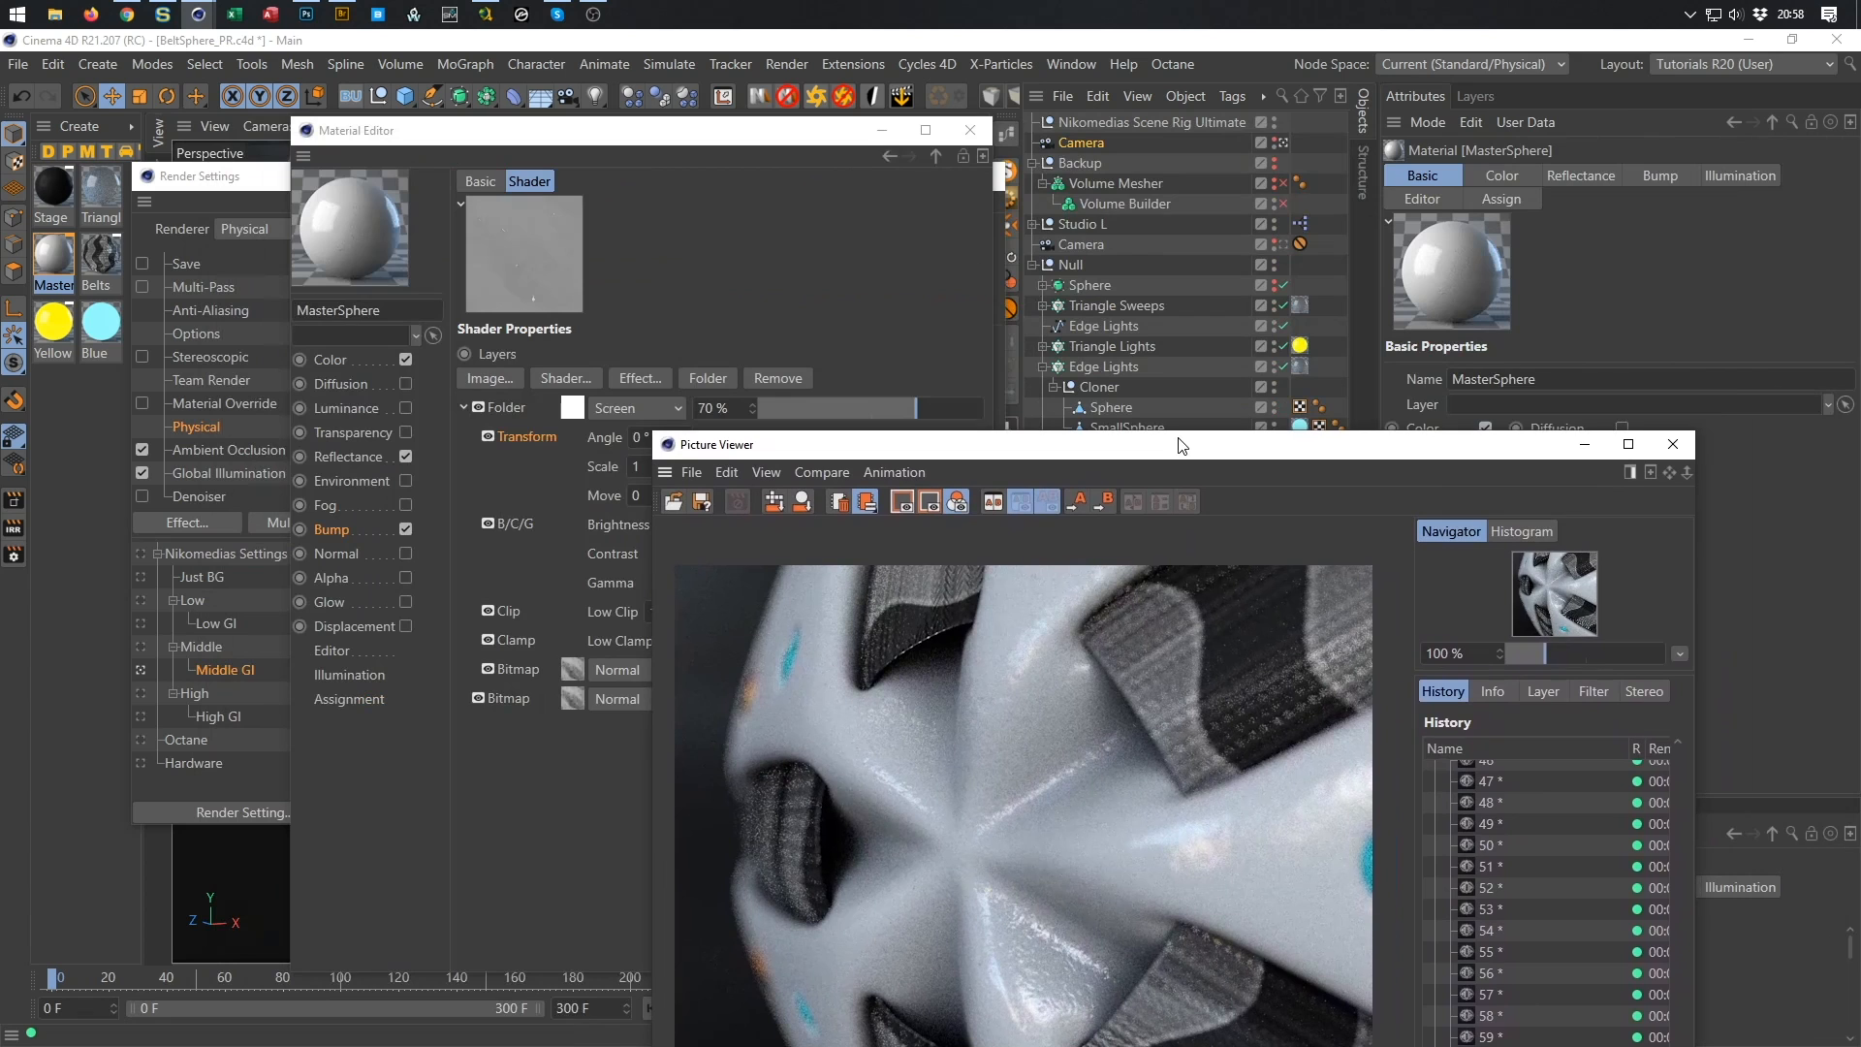
{"action": "left_click", "coordinate": [1084, 142]}
{"action": "double_click", "coordinate": [1596, 273]}
{"action": "type", "text": "2"}
{"action": "key", "text": "Return"}
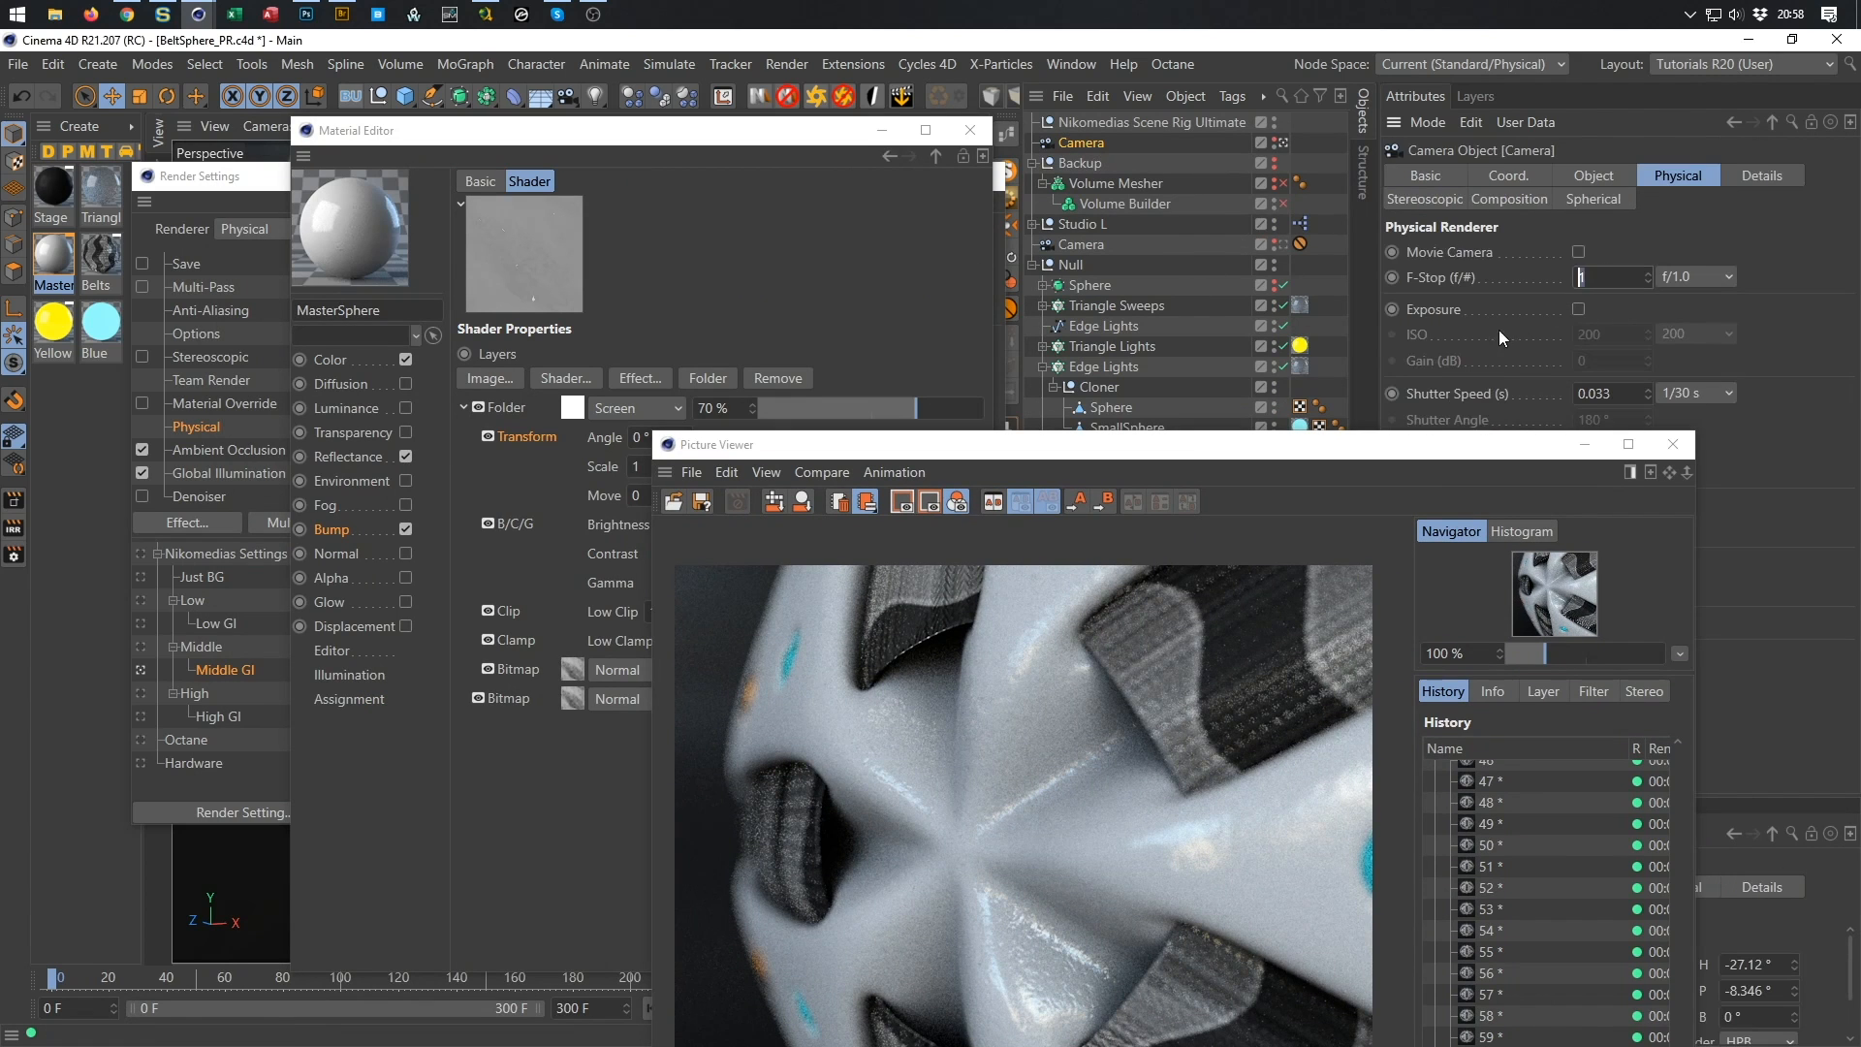
{"action": "left_click_drag", "start_coordinate": [1462, 446], "coordinate": [1588, 119]}
{"action": "key", "text": "shift+r"}
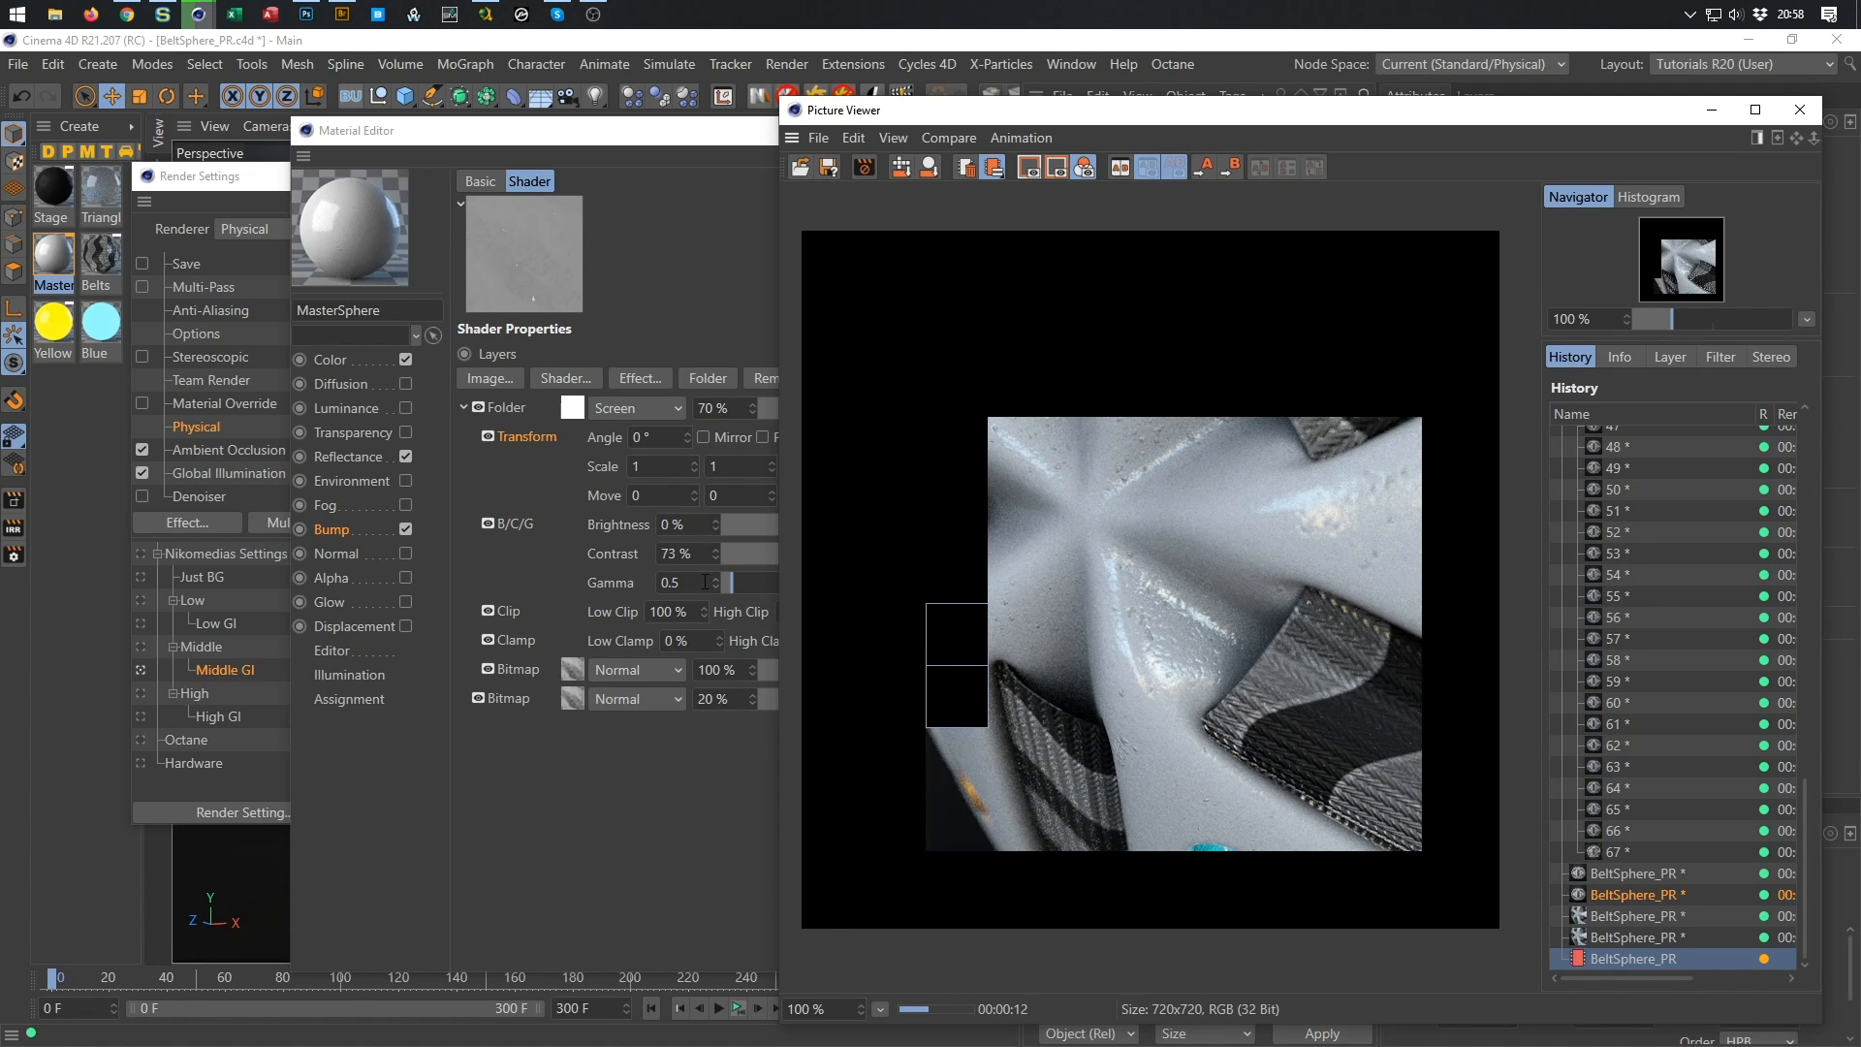
Set the High Clamp of the MasterSphere bump layer folder to 10% and bring the render back into view.
{"action": "left_click_drag", "start_coordinate": [957, 119], "coordinate": [1080, 121]}
{"action": "left_click", "coordinate": [848, 643]}
{"action": "left_click_drag", "start_coordinate": [848, 643], "coordinate": [653, 698]}
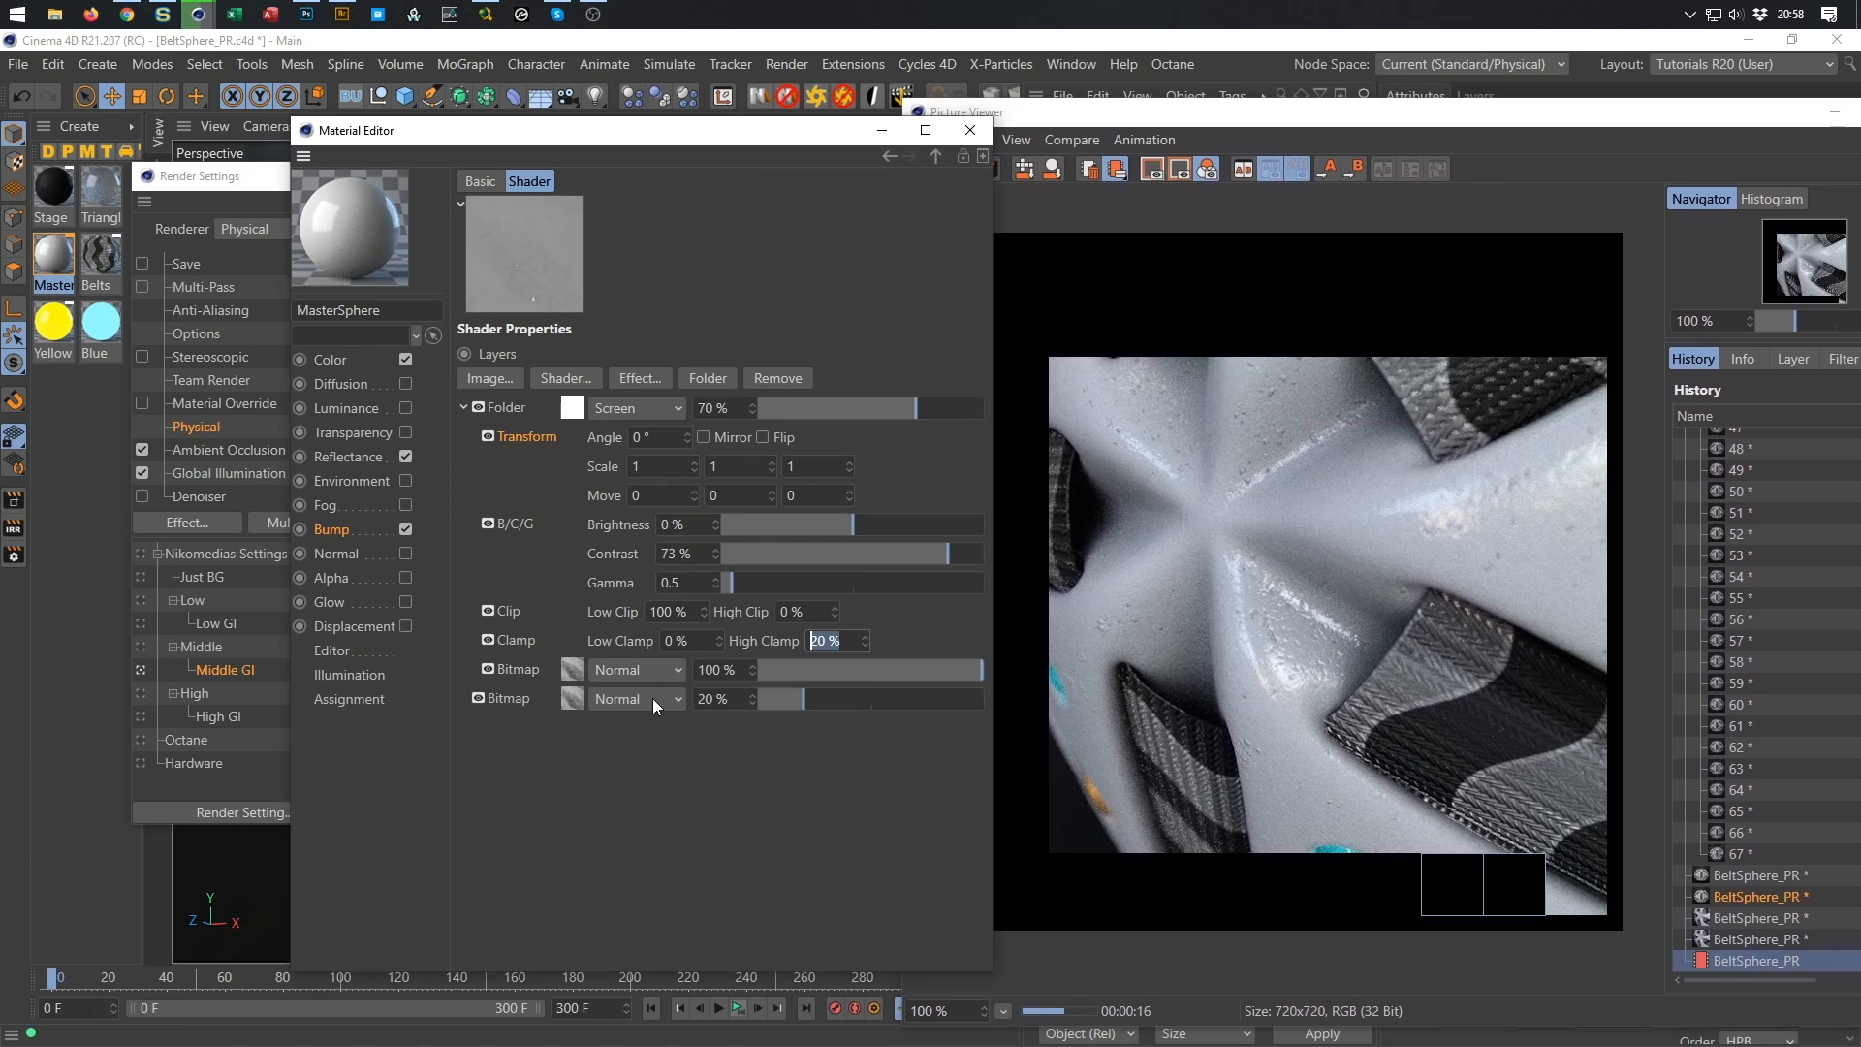
{"action": "type", "text": "10"}
{"action": "key", "text": "Return"}
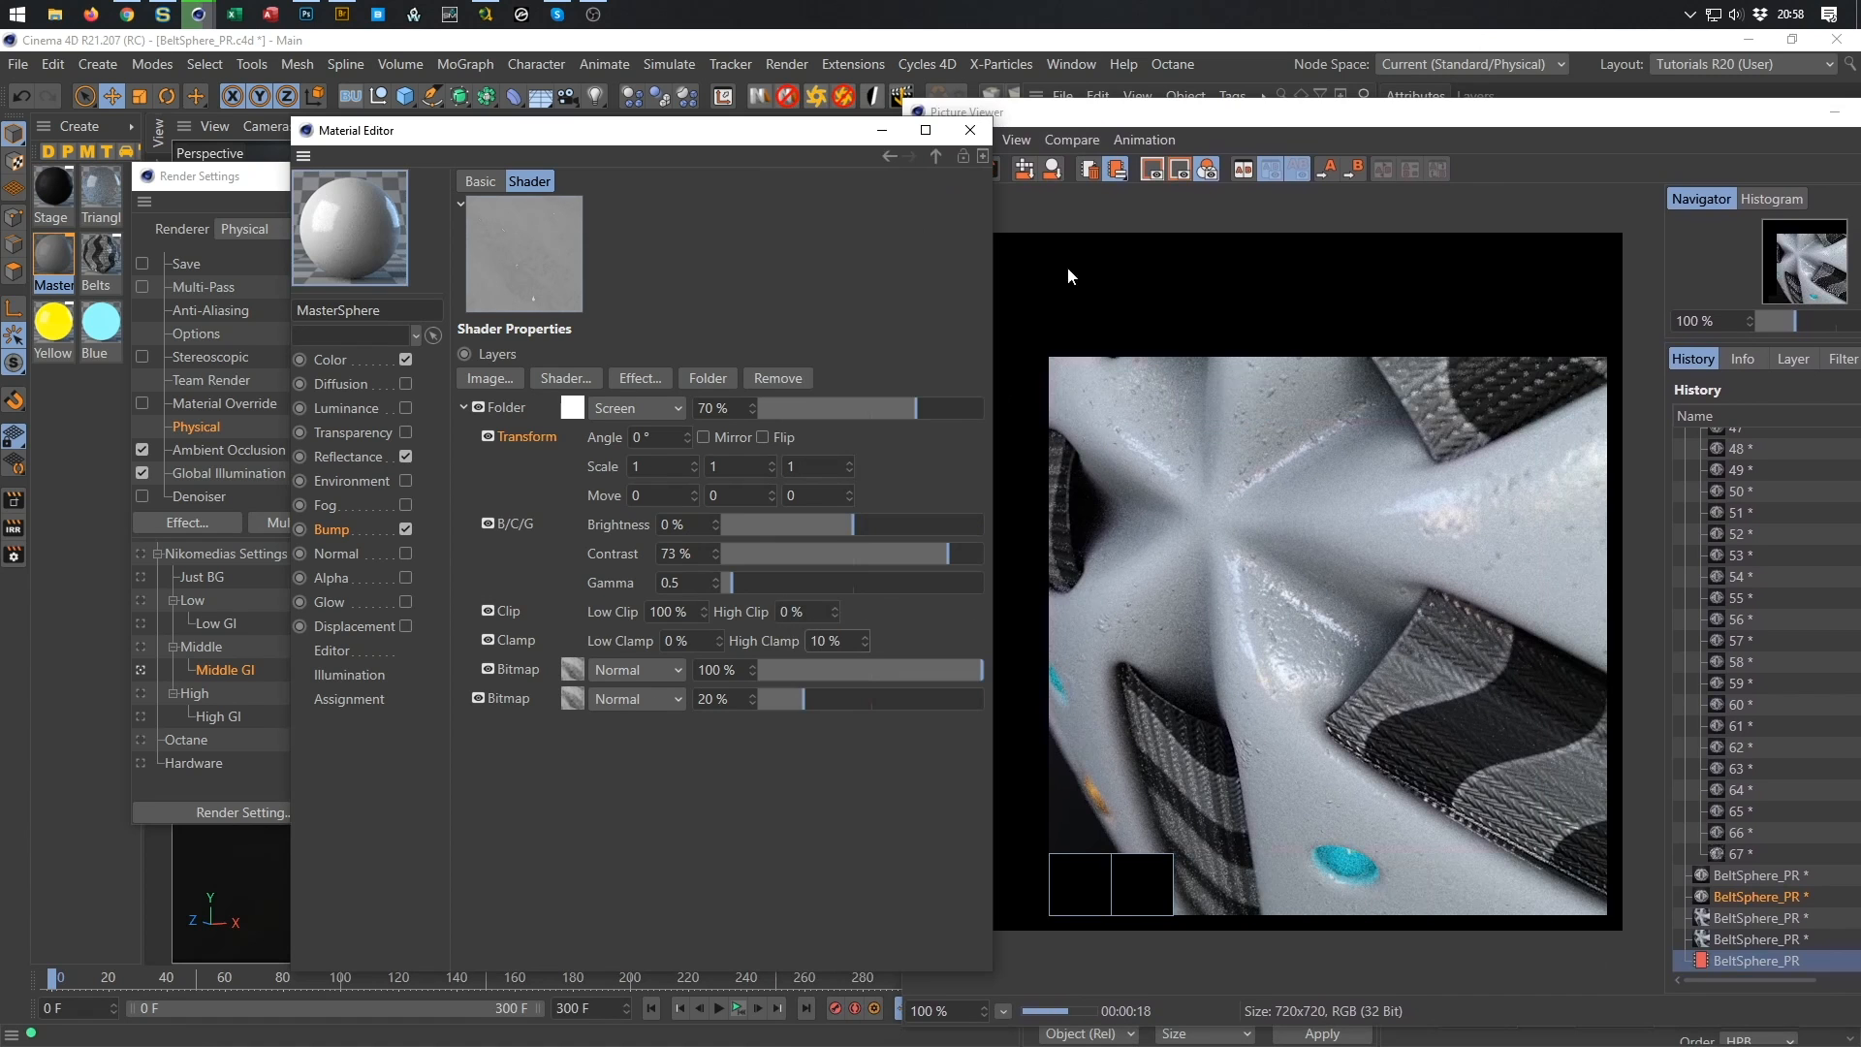
{"action": "left_click_drag", "start_coordinate": [1265, 114], "coordinate": [1122, 121]}
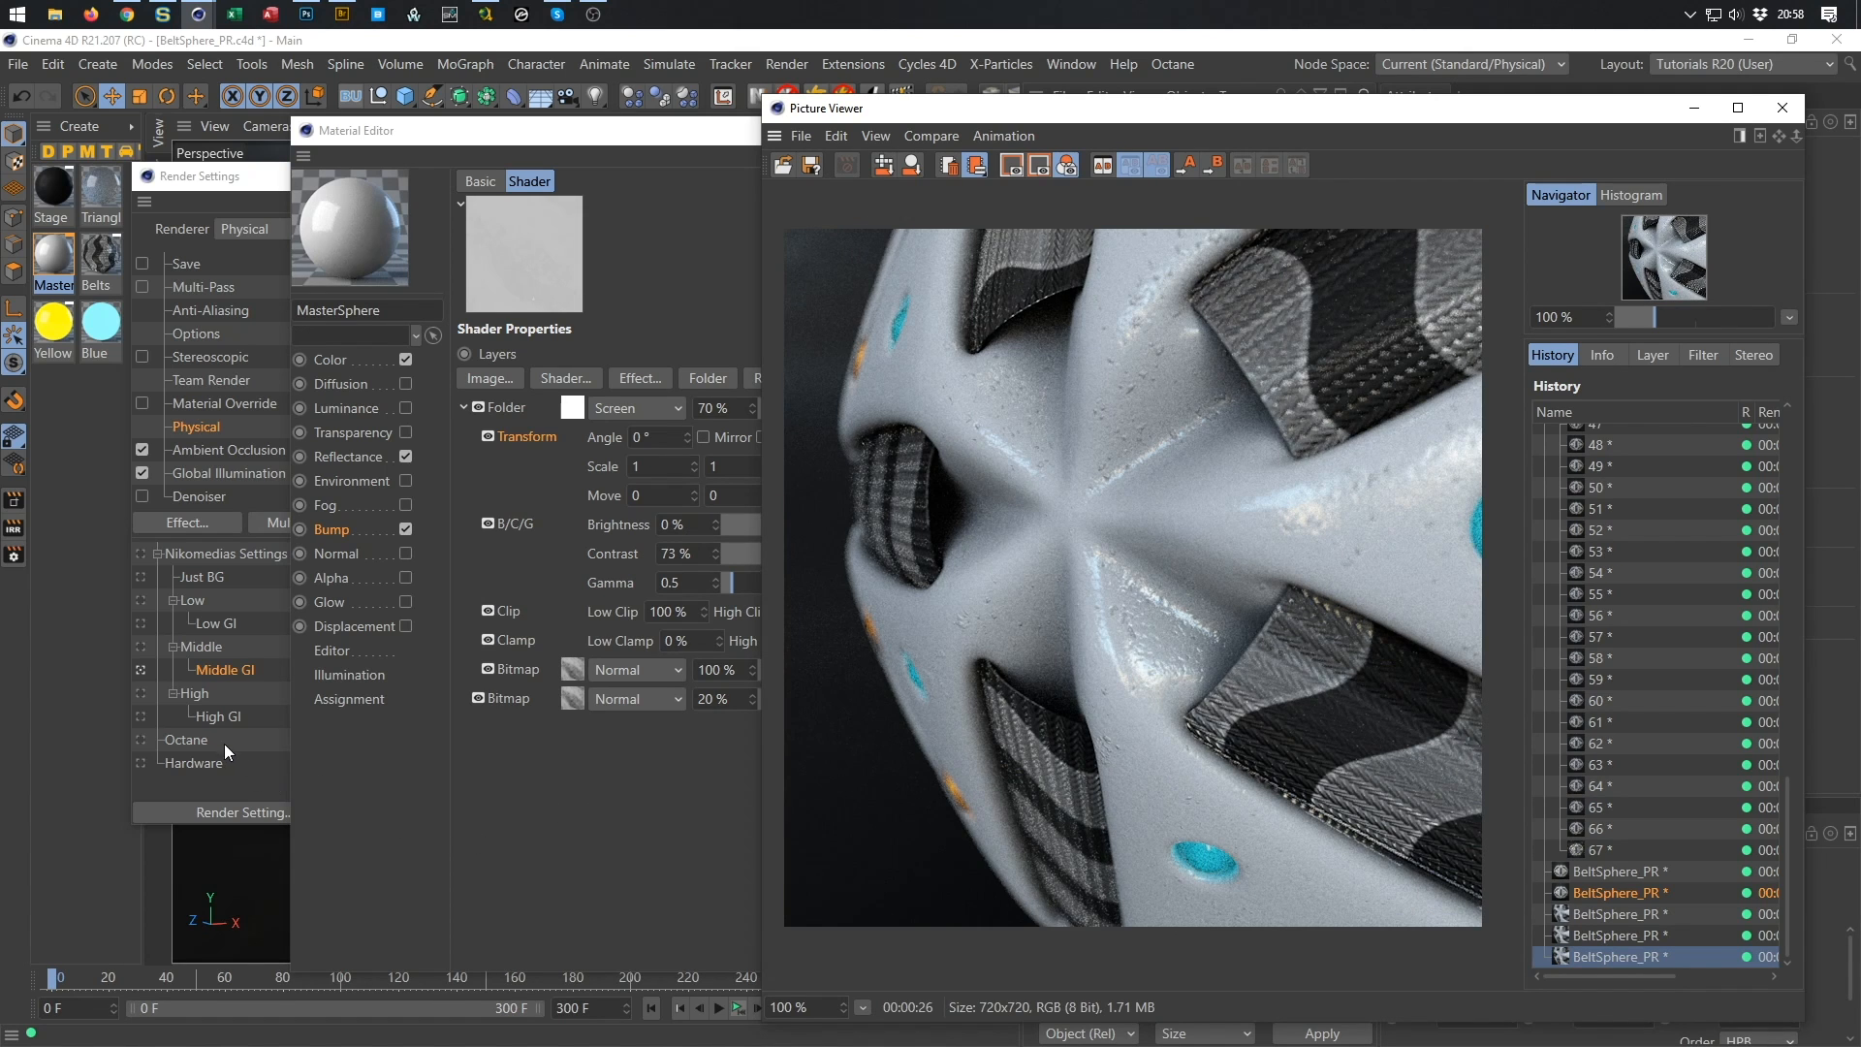
Activate the High GI render setting, enable its Depth Of Field and render the close-up to the Picture Viewer.
{"action": "left_click", "coordinate": [141, 717]}
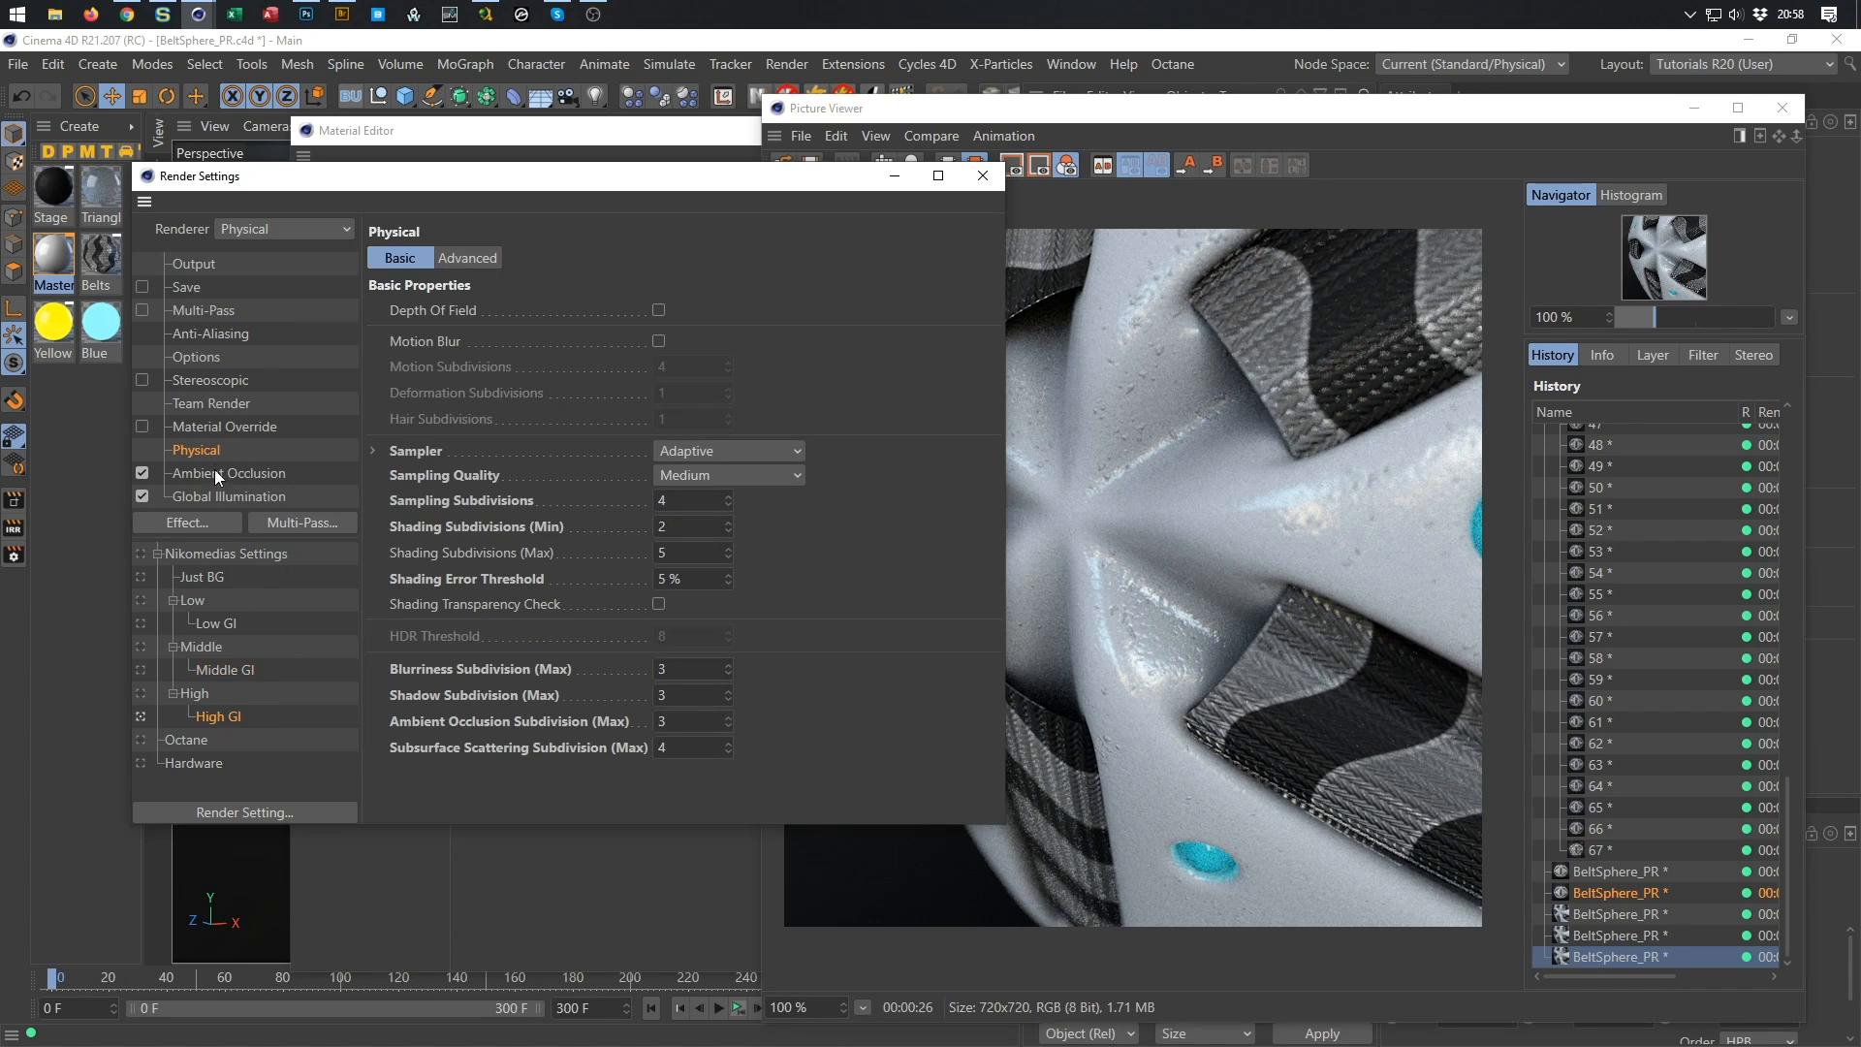
{"action": "left_click", "coordinate": [658, 311]}
{"action": "key", "text": "shift+r"}
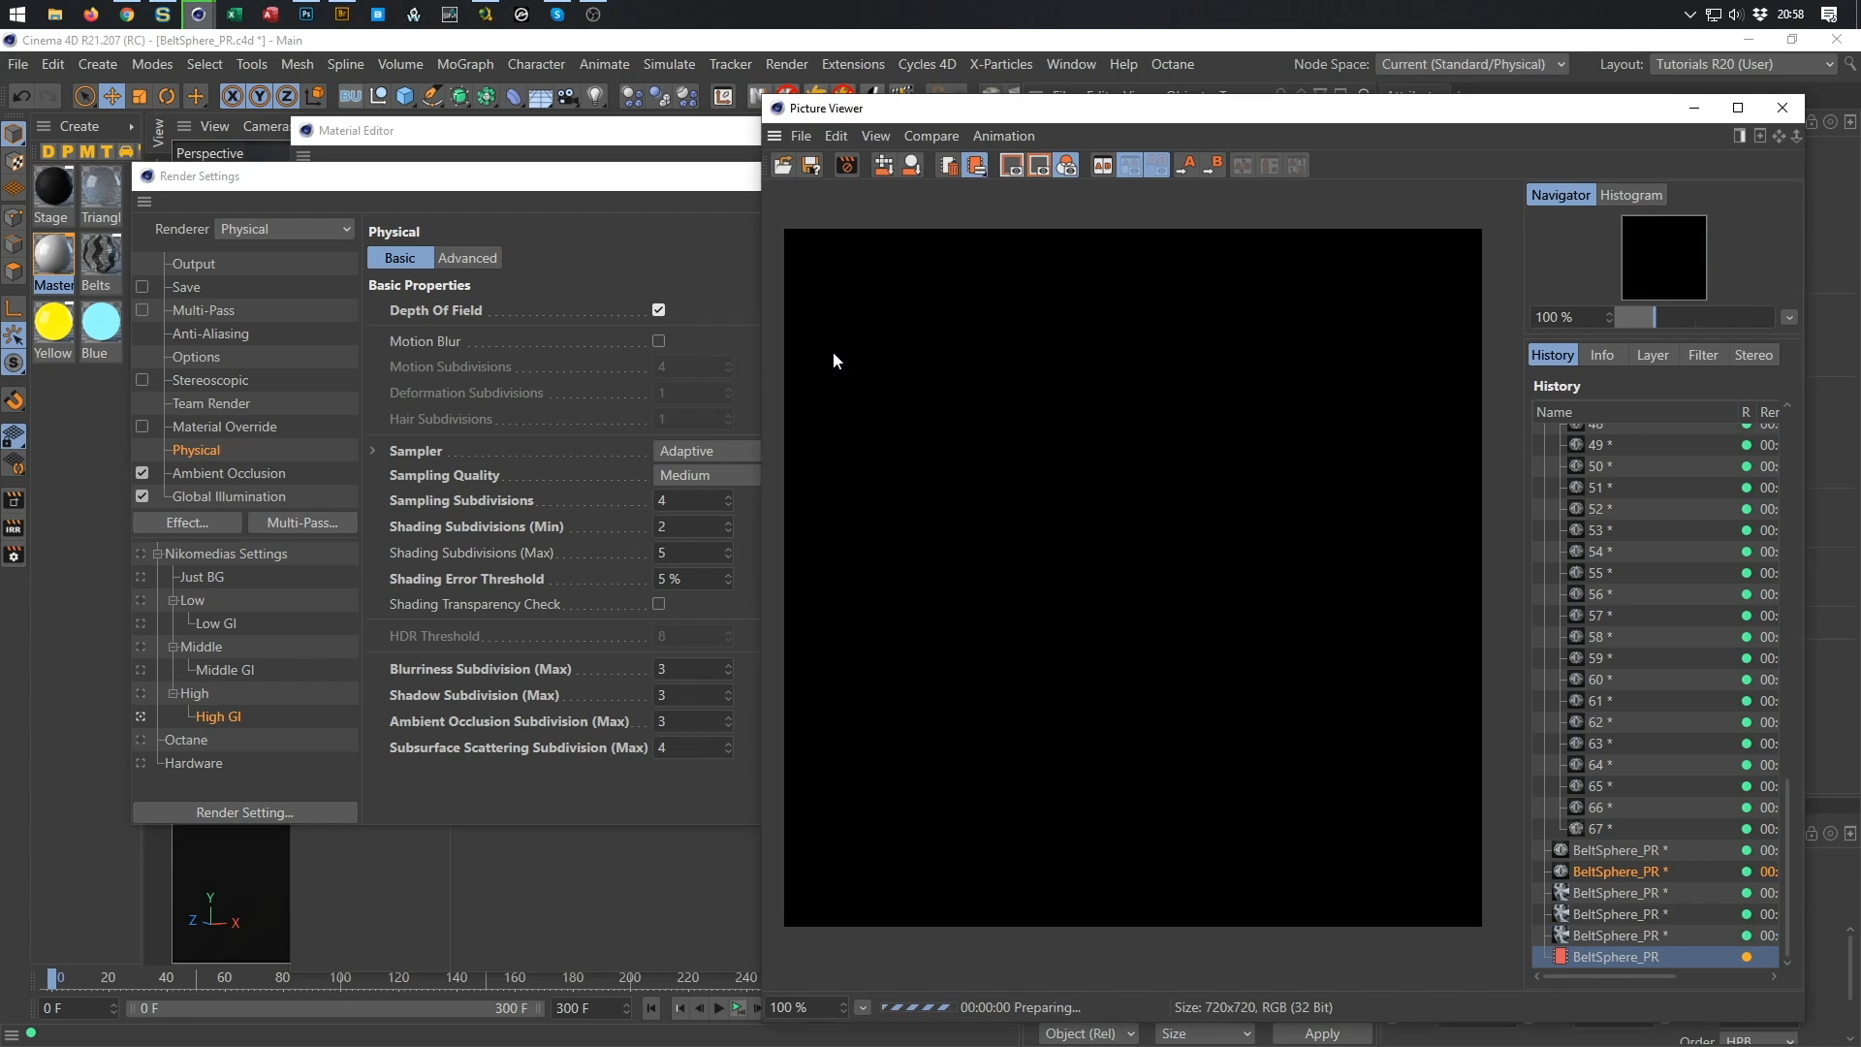
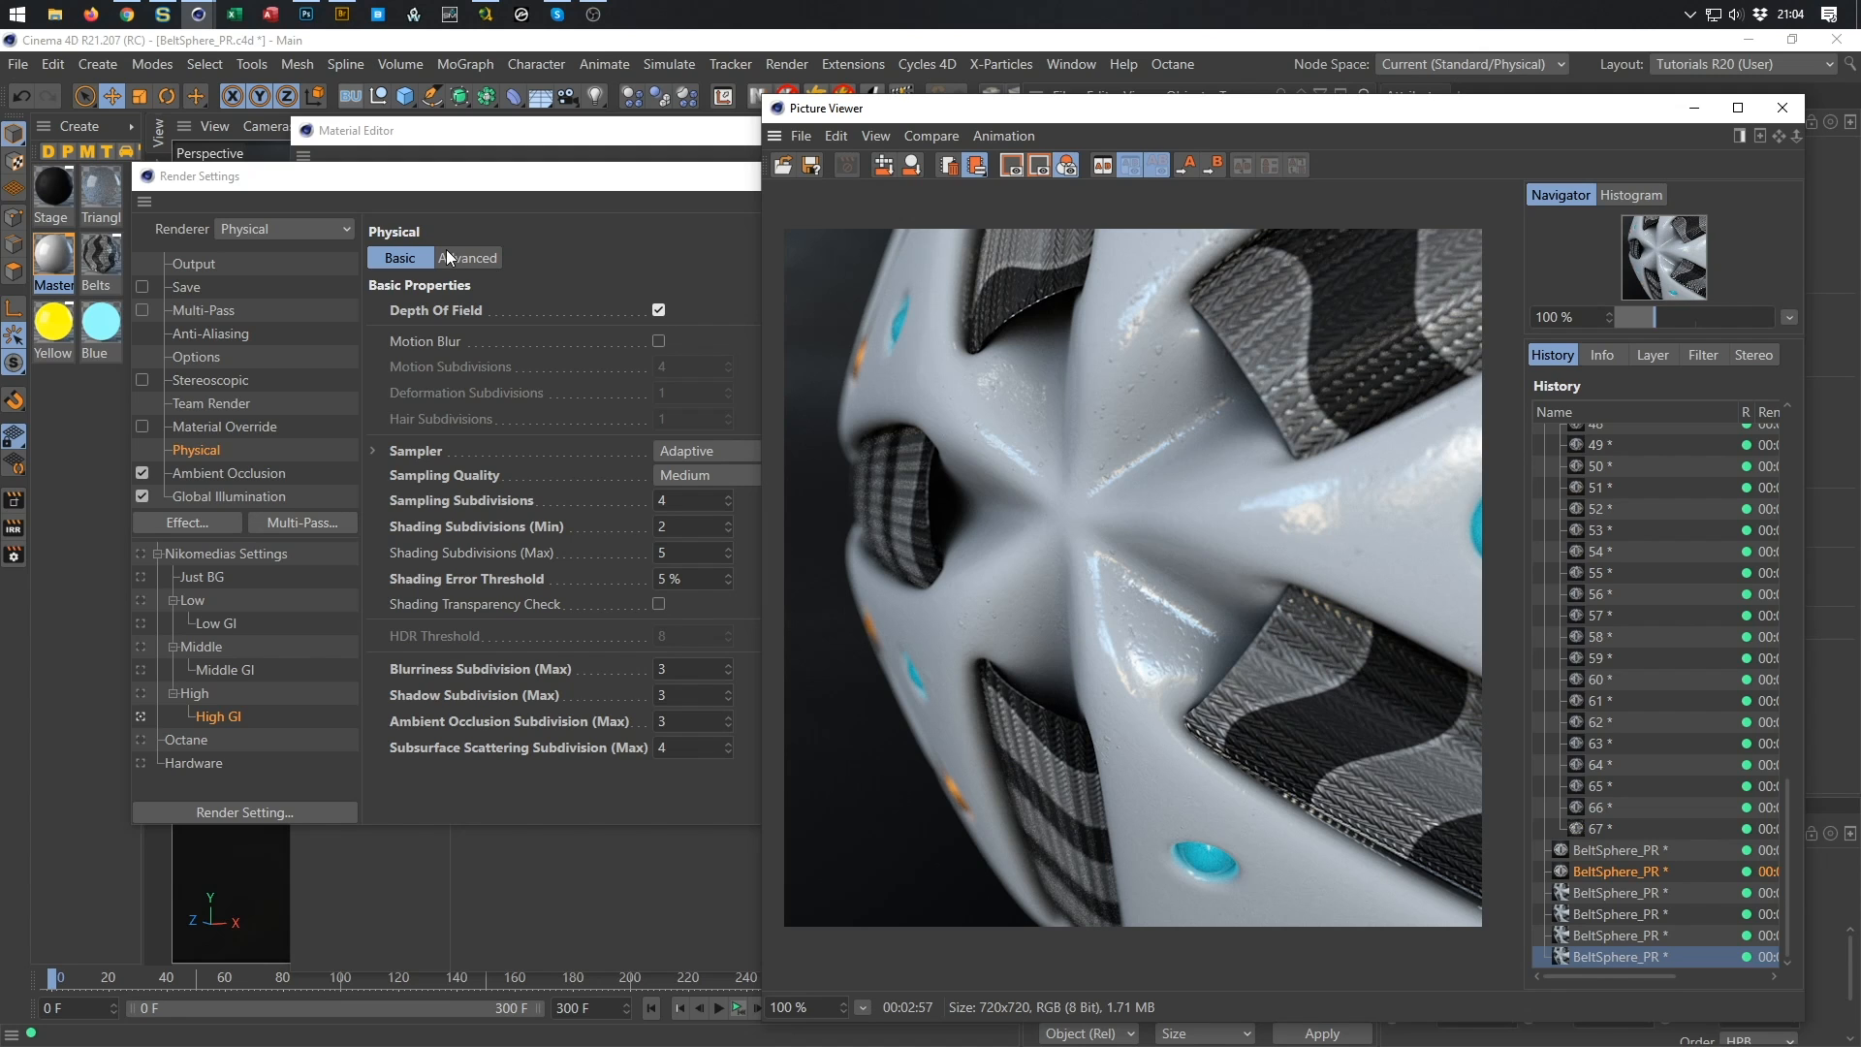
{"action": "left_click", "coordinate": [595, 14]}
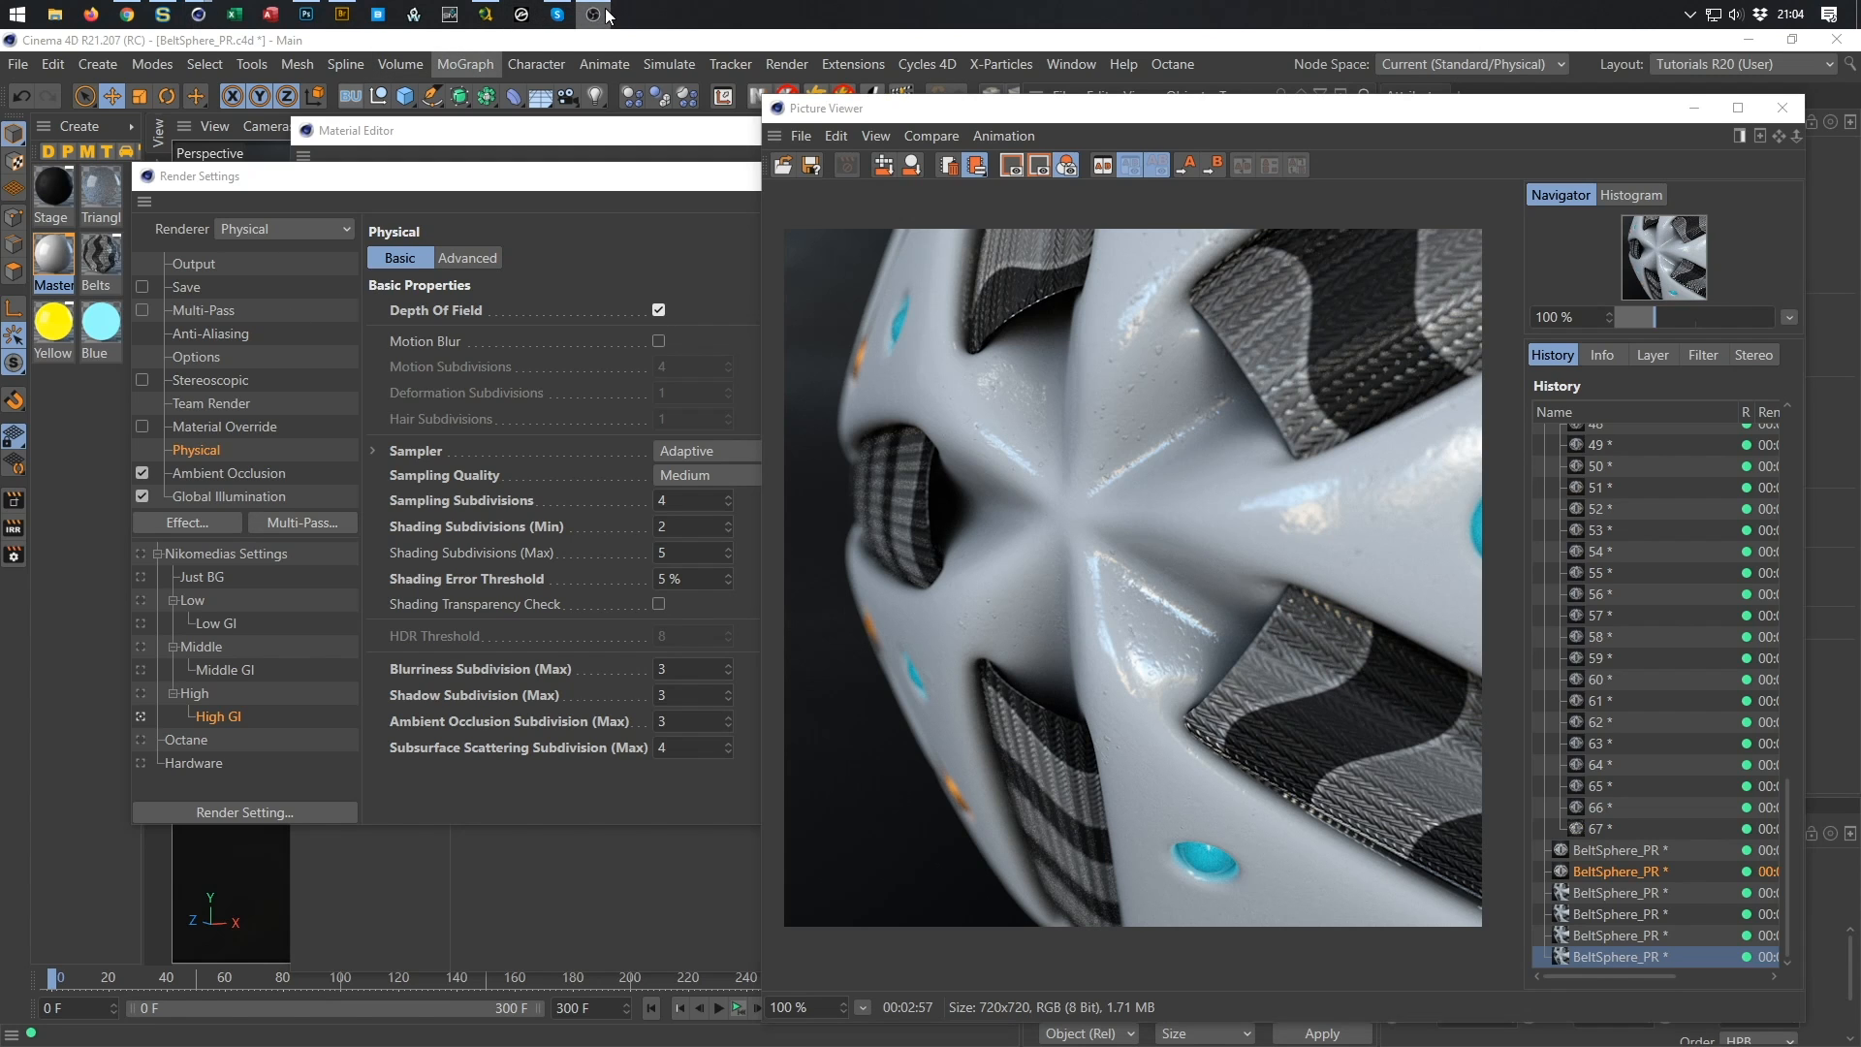